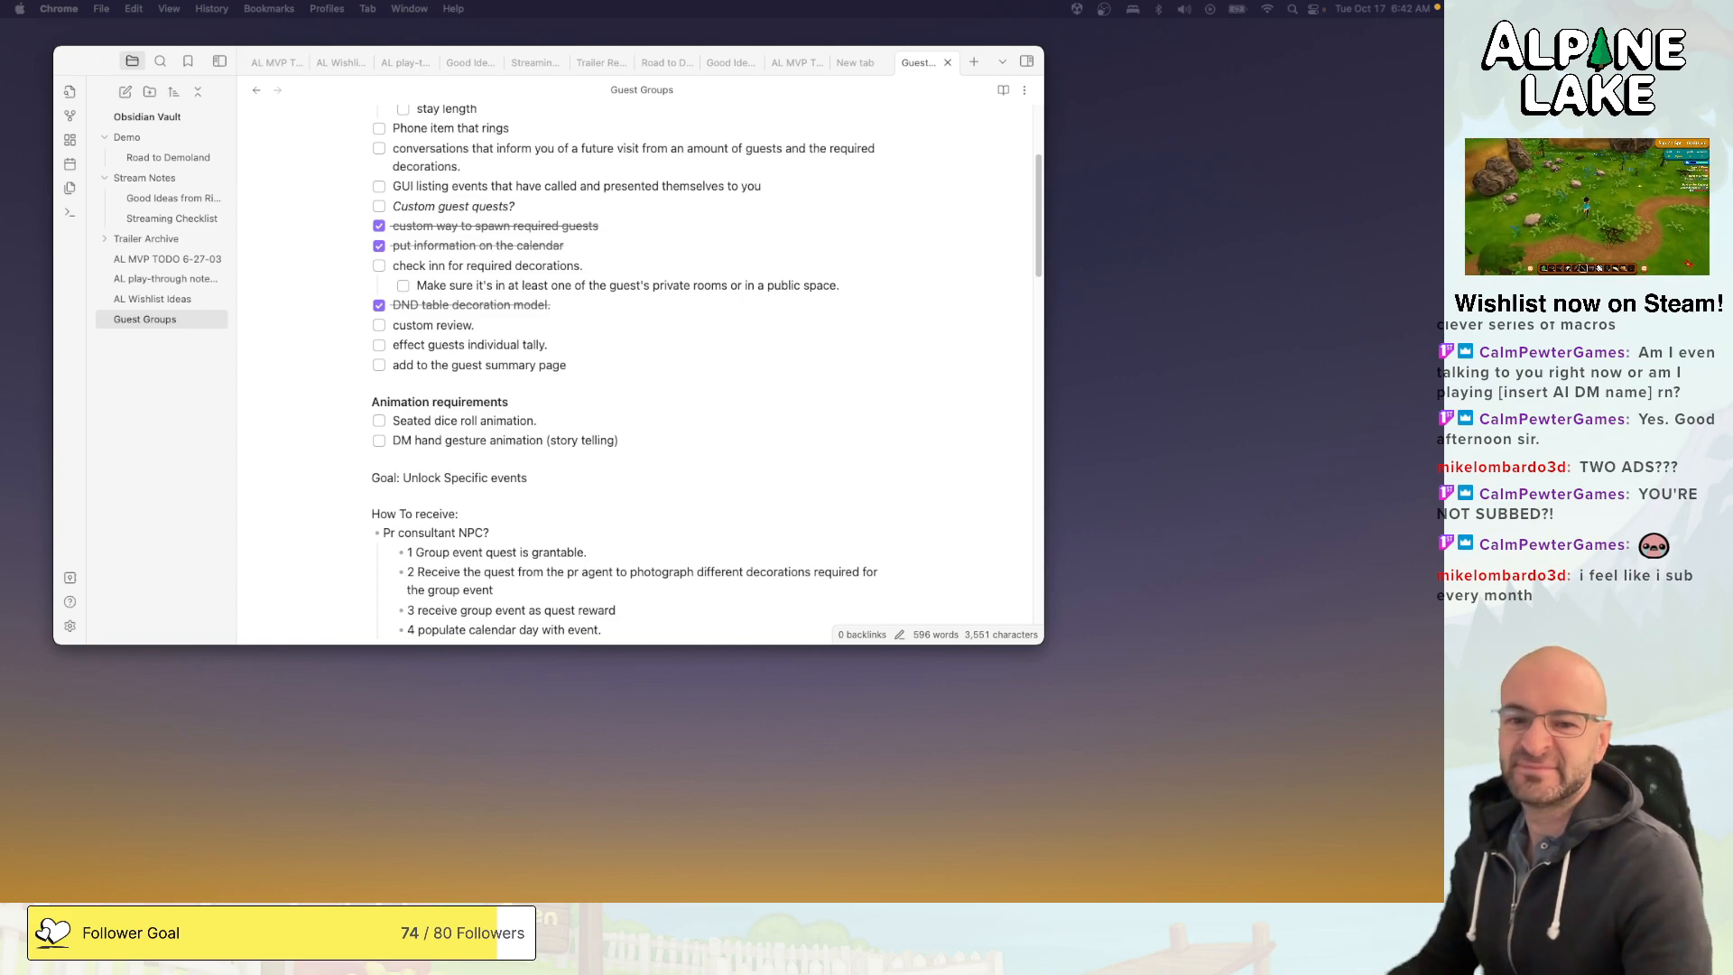
- Switch to Unity and open the CharacterCreateParentMenu script in Visual Studio
{"action": "left_click_drag", "start_coordinate": [1443, 206], "coordinate": [807, 61]}
{"action": "double_click", "coordinate": [806, 62]}
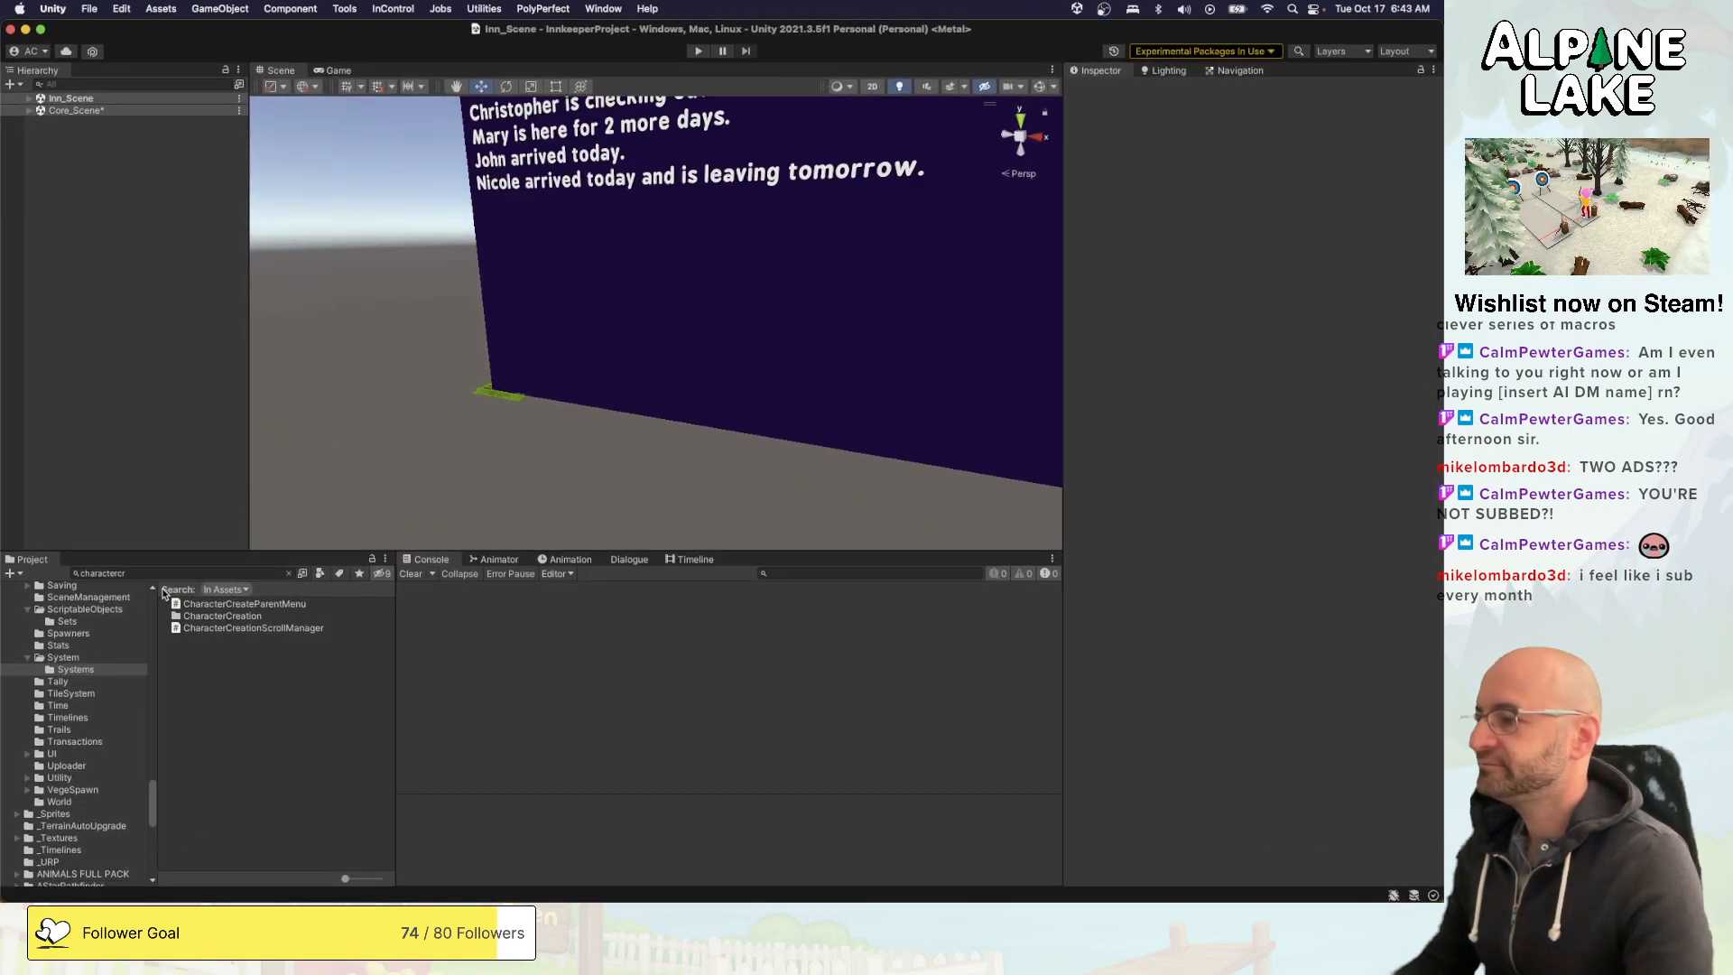
{"action": "left_click", "coordinate": [188, 605]}
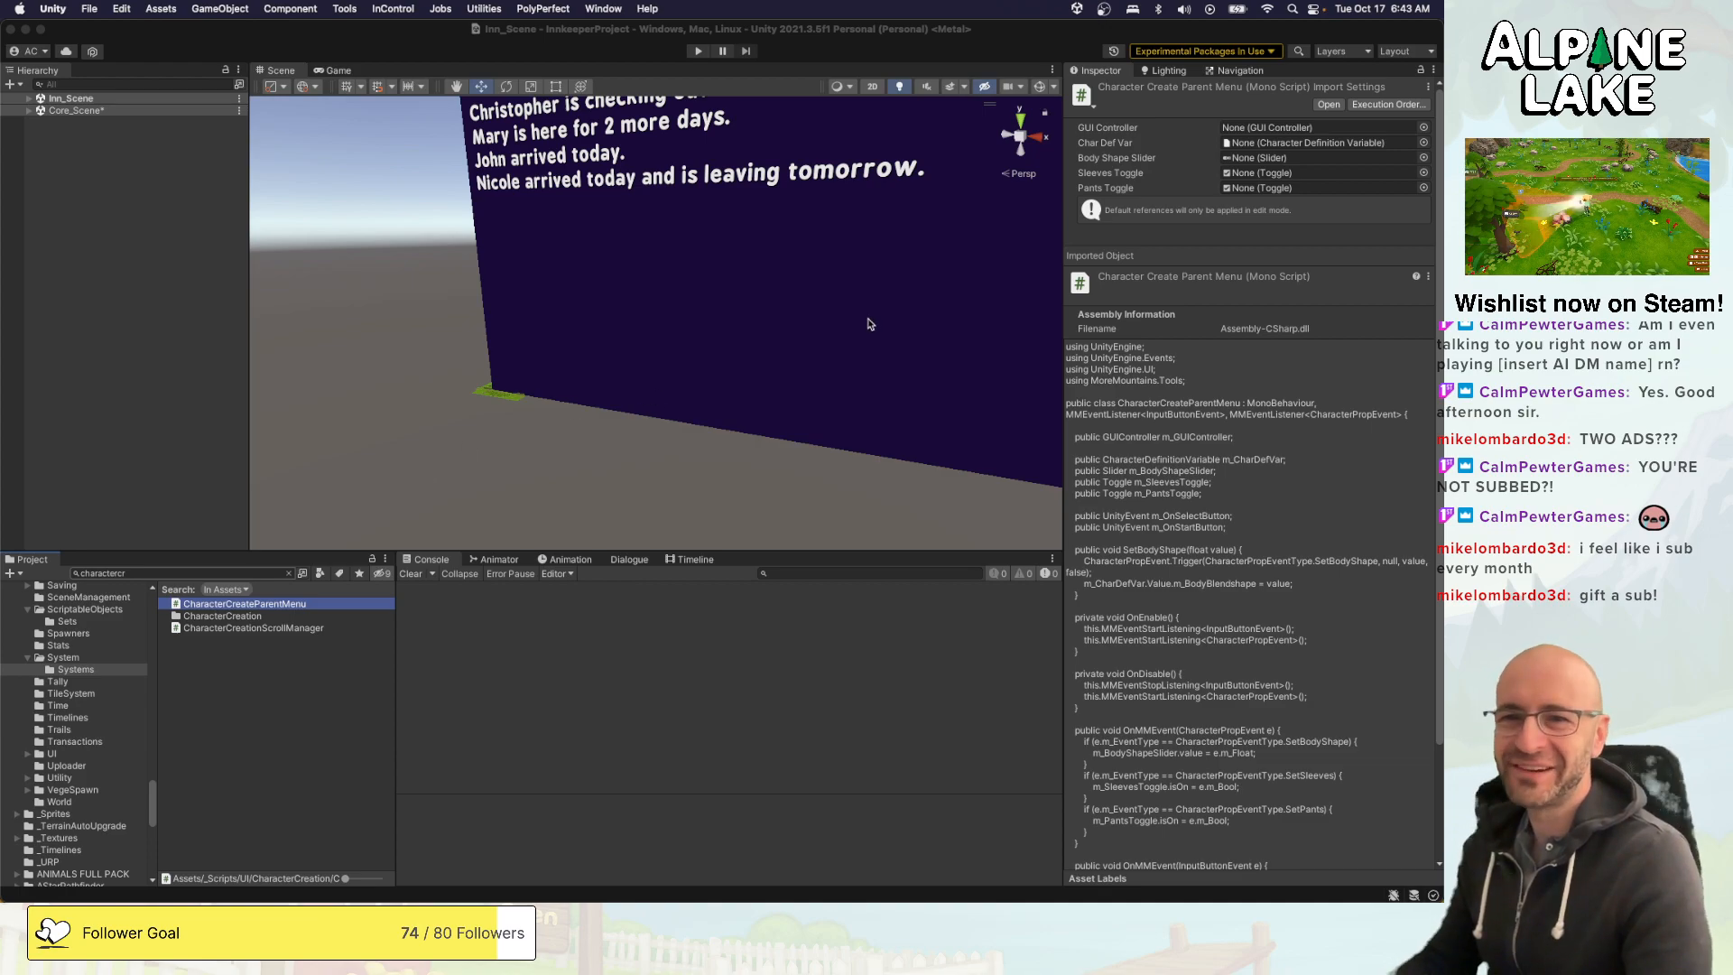
{"action": "left_click", "coordinate": [1225, 307]}
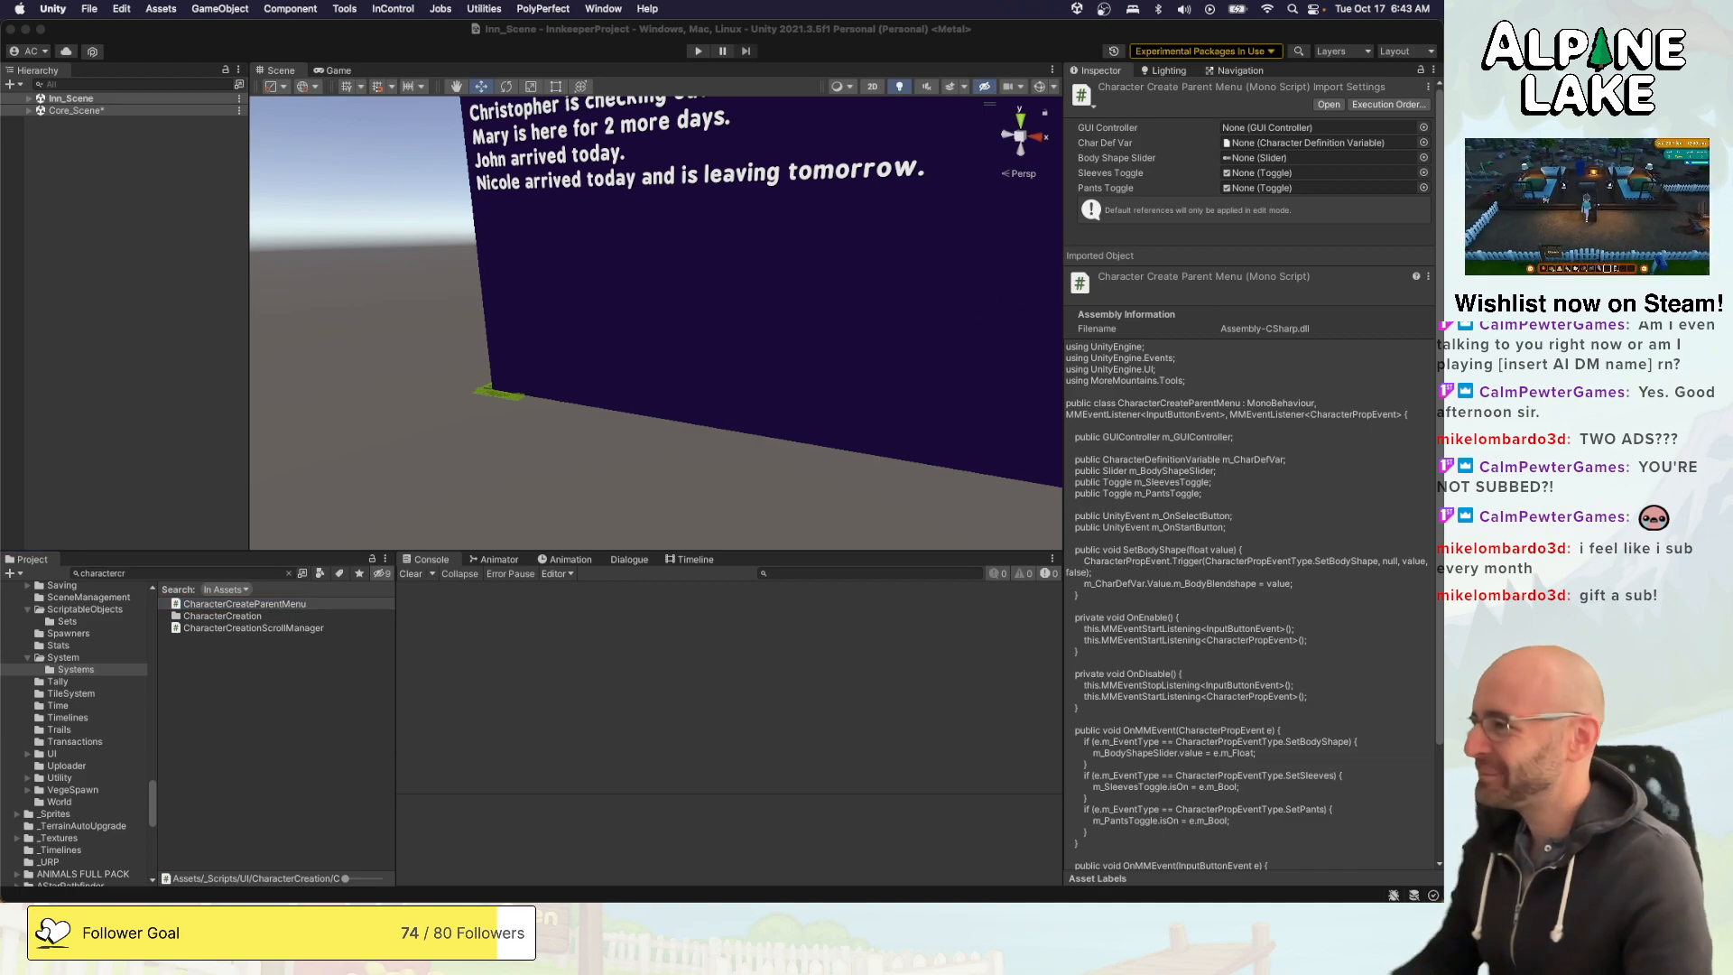
{"action": "key", "text": "super+Tab"}
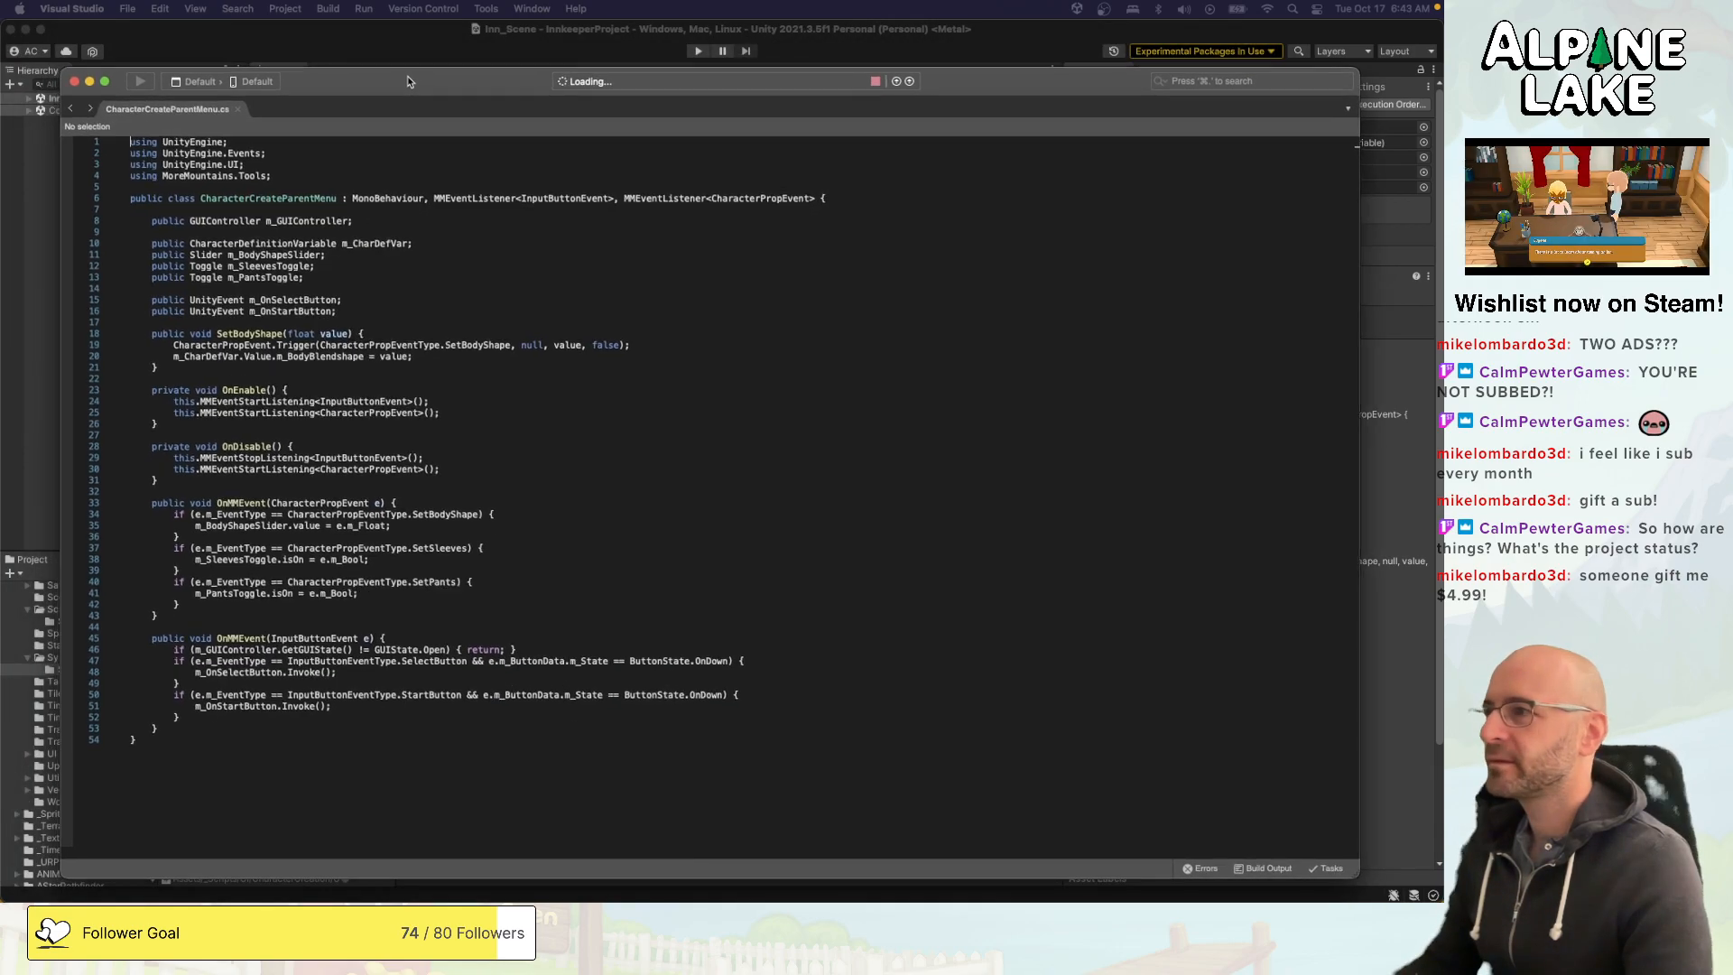
- Return to Unity, dismiss the Visual Studio Update dialog and deselect the script
{"action": "left_click", "coordinate": [380, 34]}
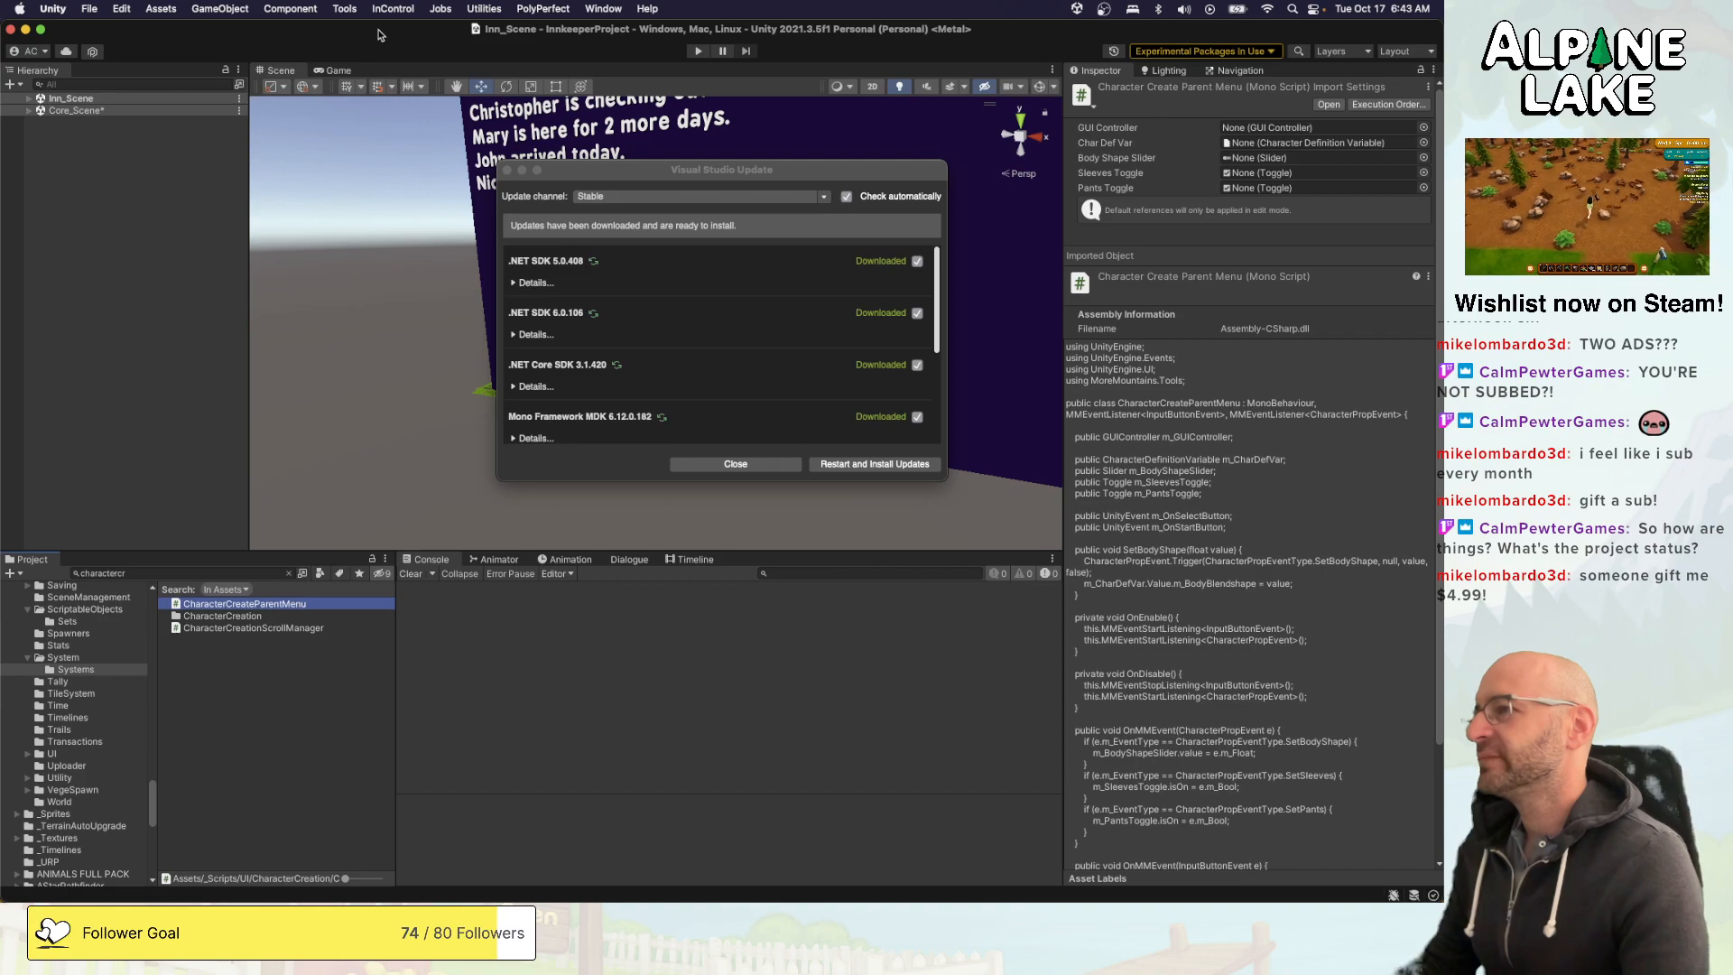
{"action": "left_click", "coordinate": [507, 171]}
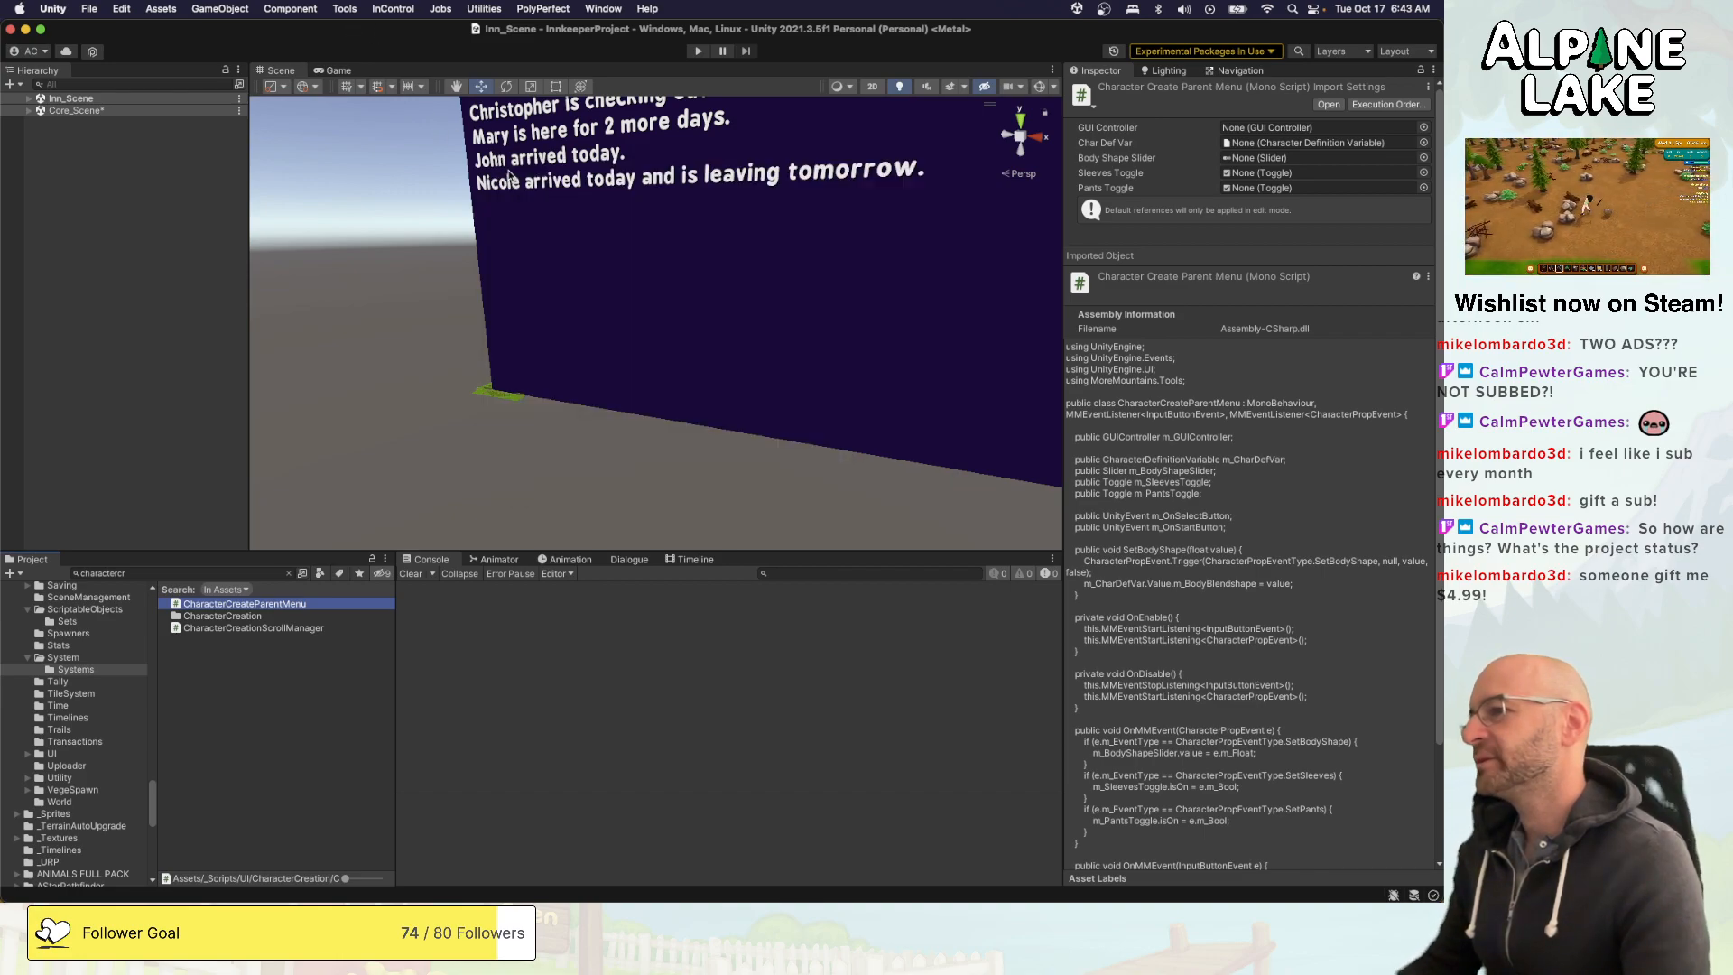
{"action": "left_click", "coordinate": [369, 277]}
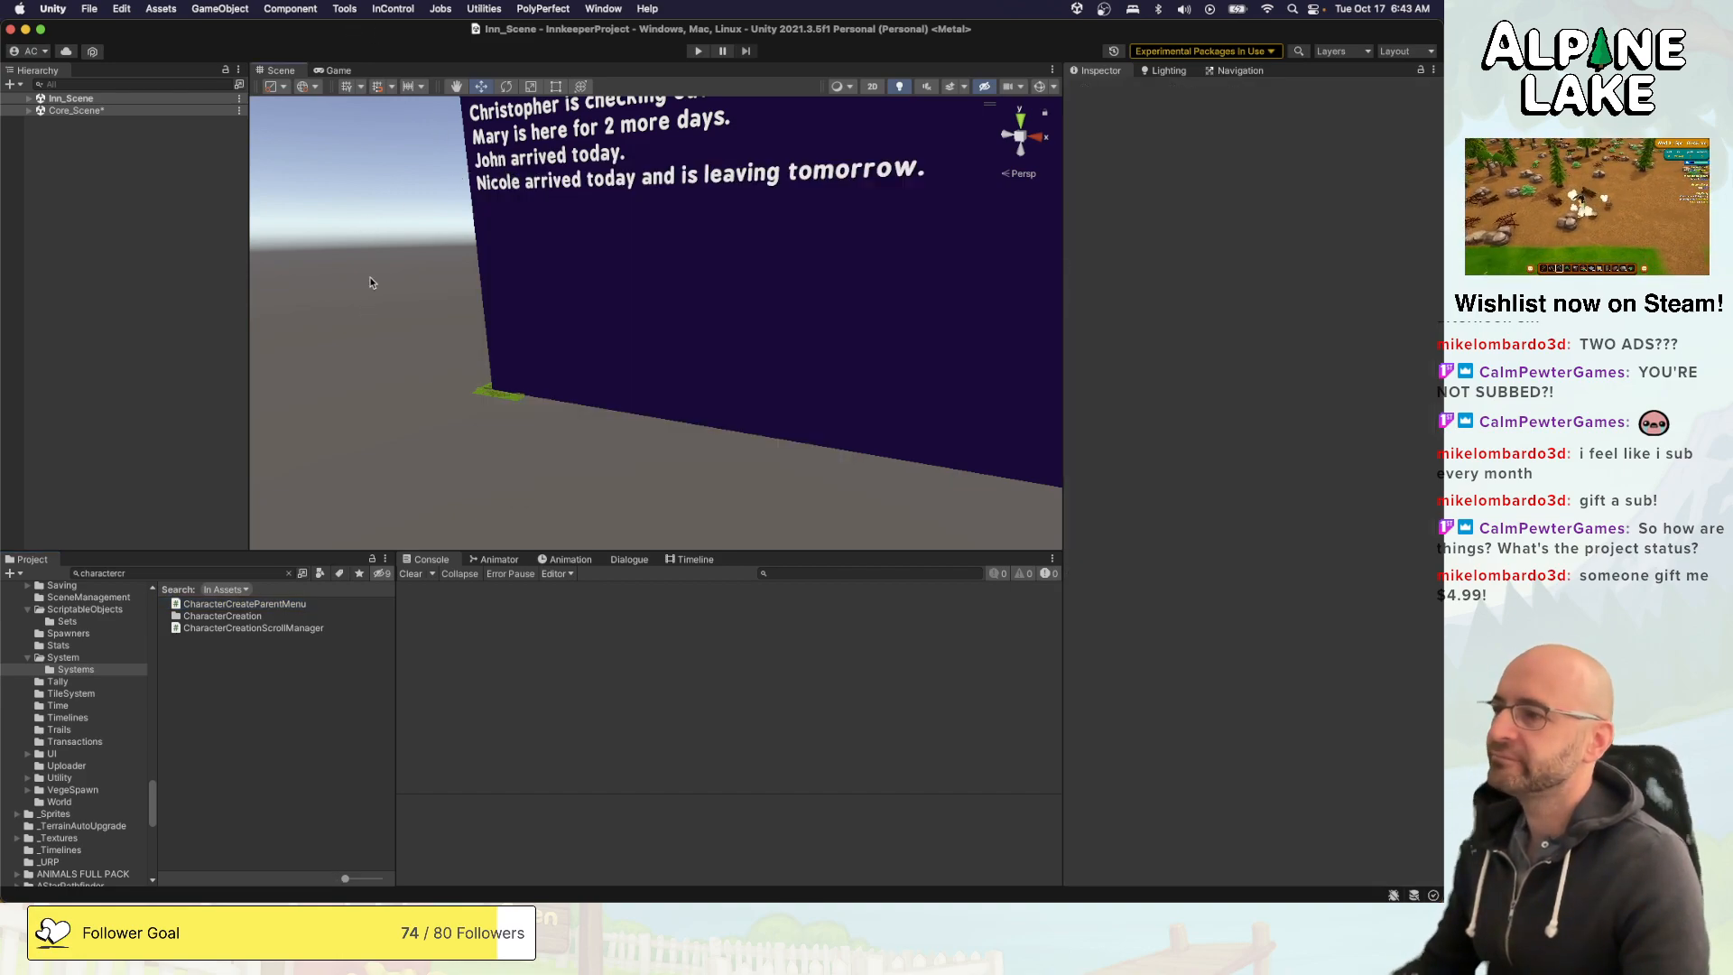
{"action": "right_click_drag", "start_coordinate": [379, 263], "coordinate": [754, 196]}
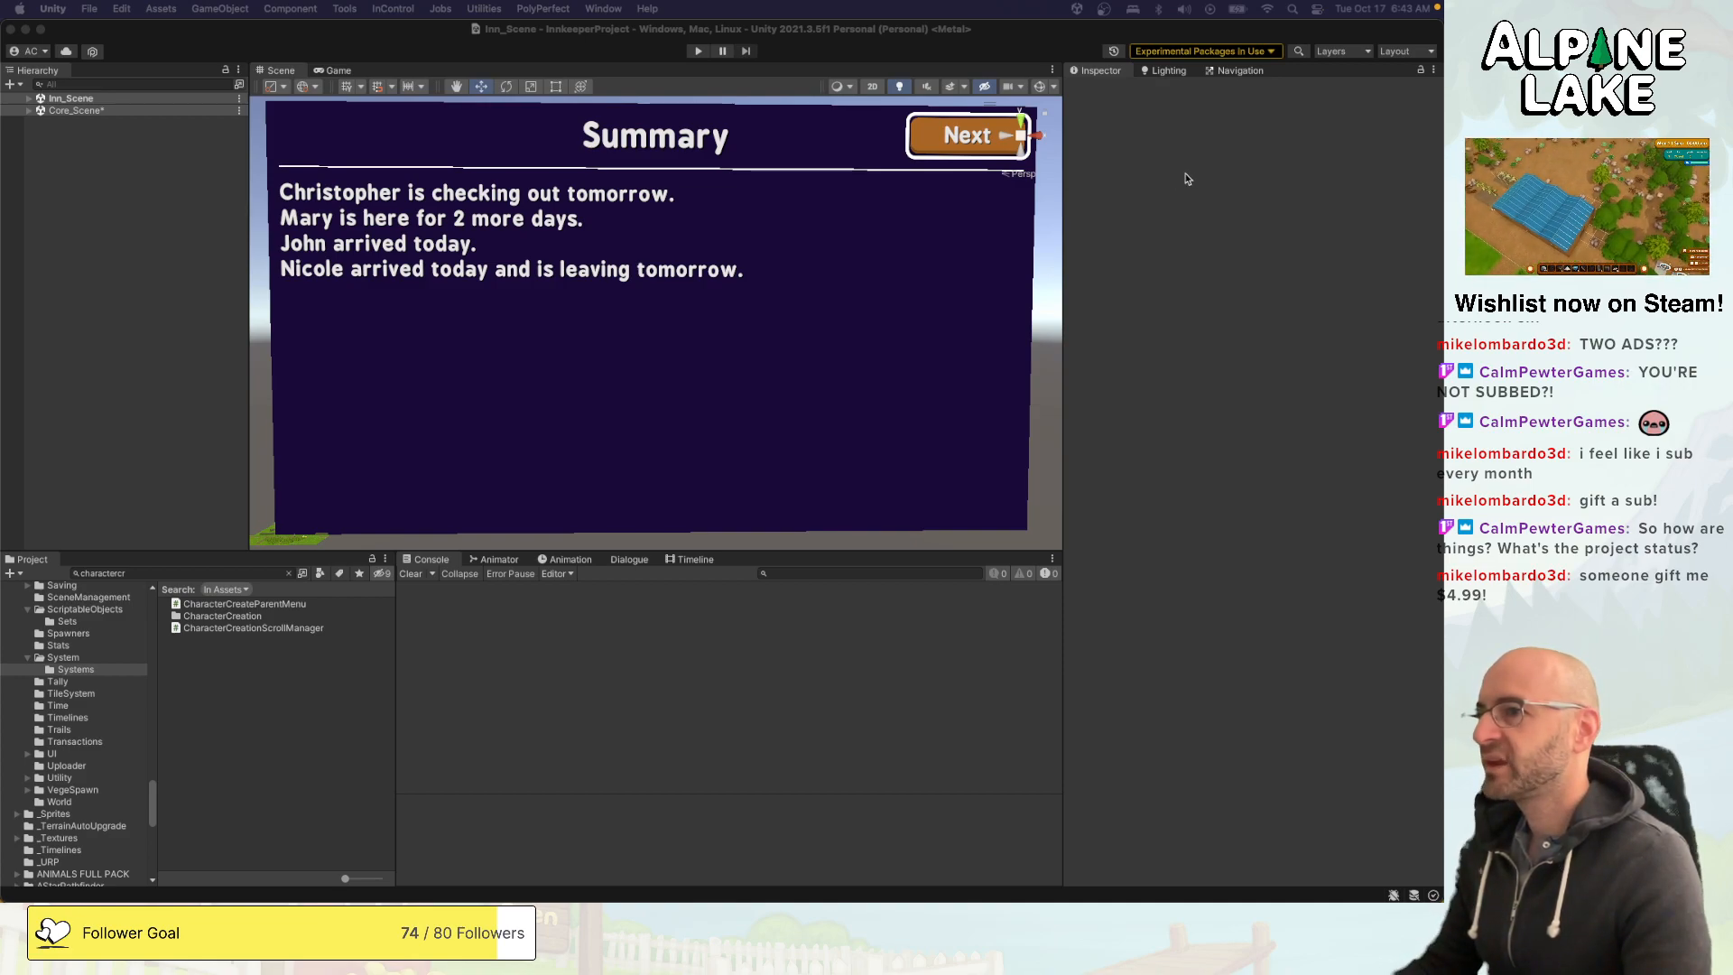
{"action": "left_click", "coordinate": [1042, 187]}
{"action": "right_click_drag", "start_coordinate": [1042, 188], "coordinate": [1032, 192]}
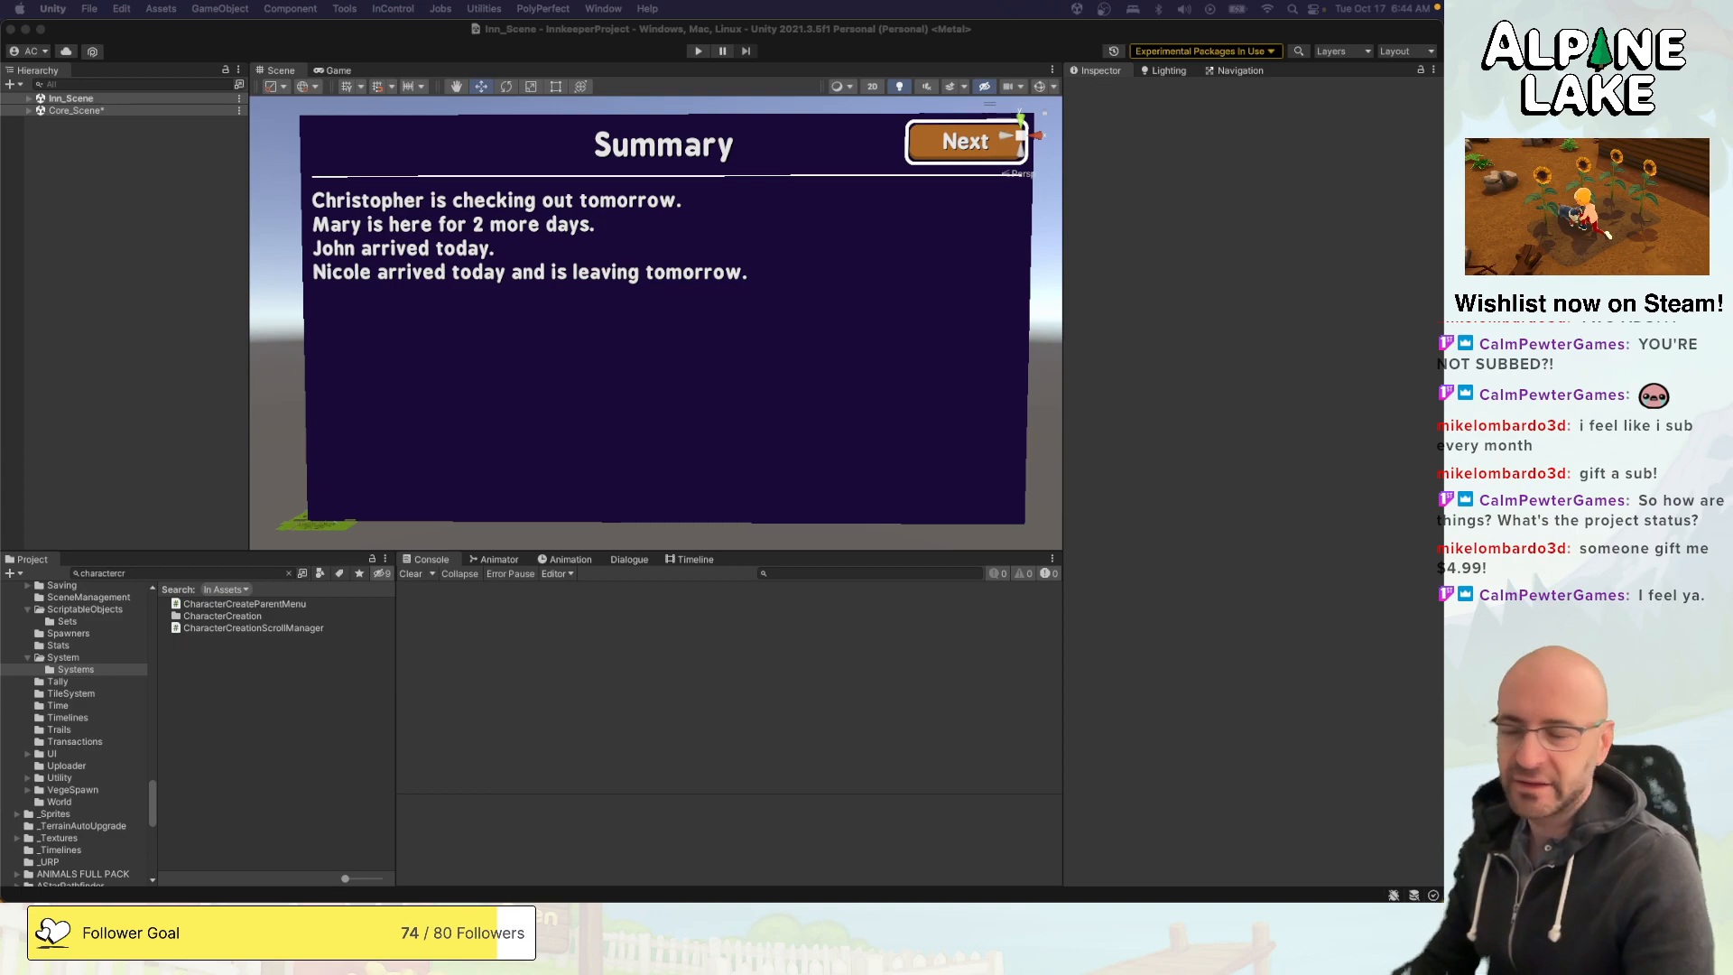
{"action": "left_click", "coordinate": [986, 25]}
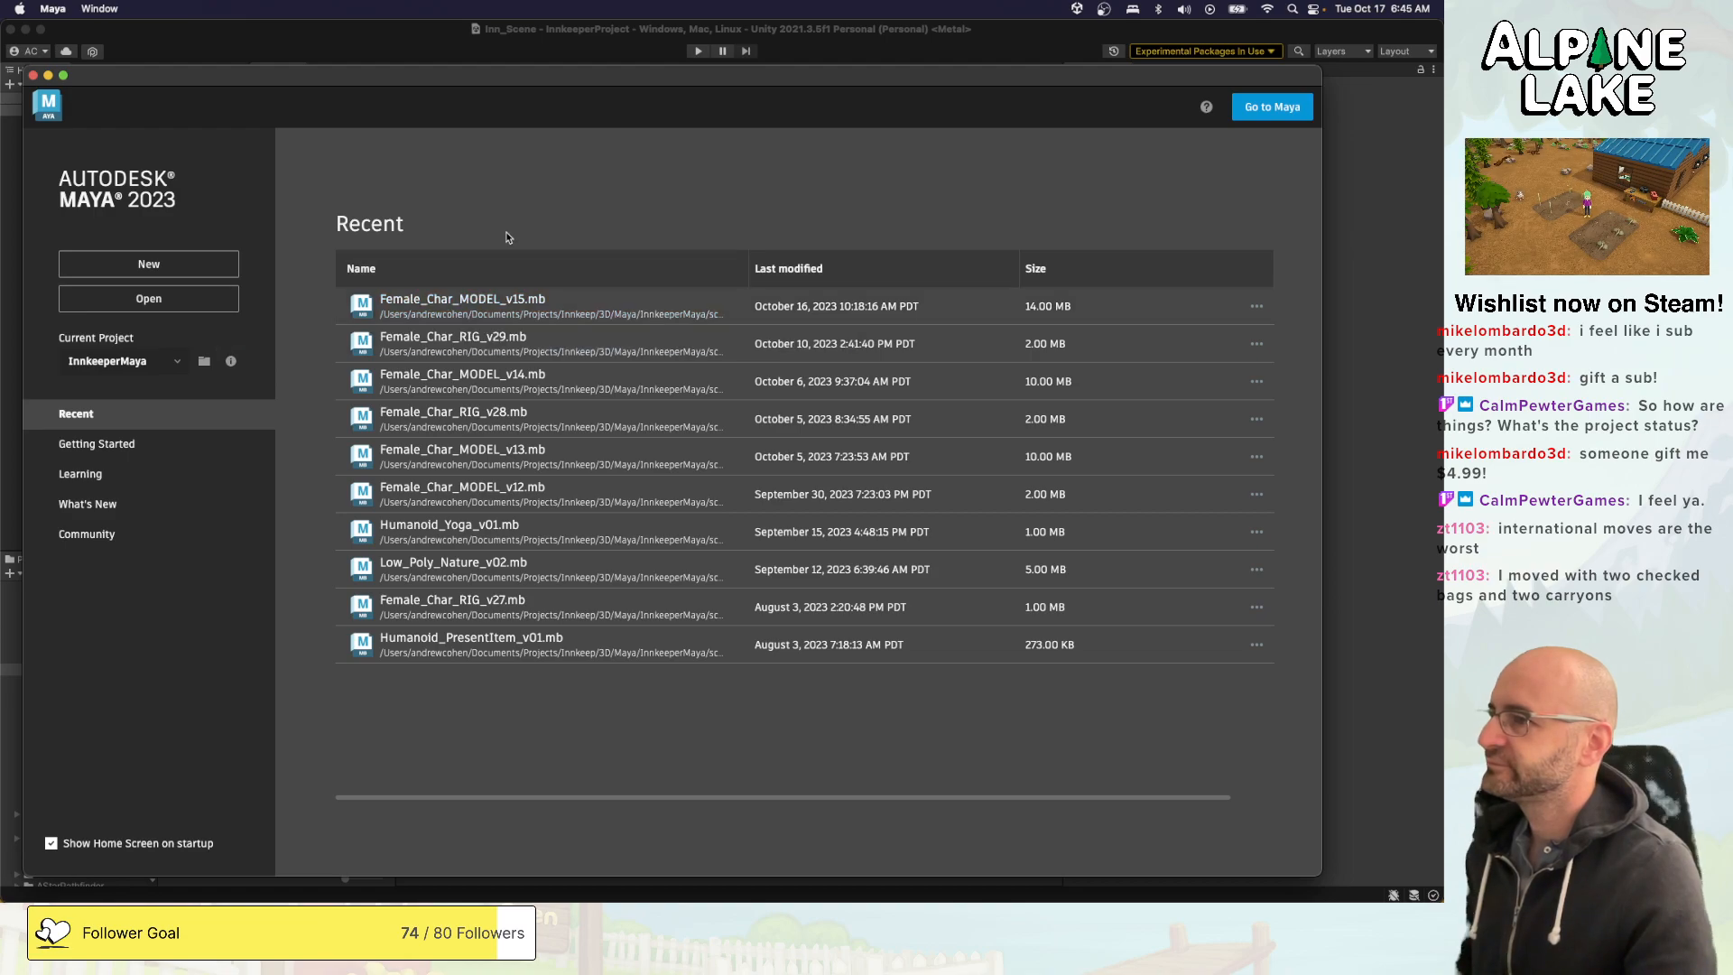
- Open Female_Char_MODEL_v15.mb in Maya and expand Character_Props_GRP in the scene hierarchy, checking the contents of Clothing_GRP
{"action": "left_click", "coordinate": [496, 304]}
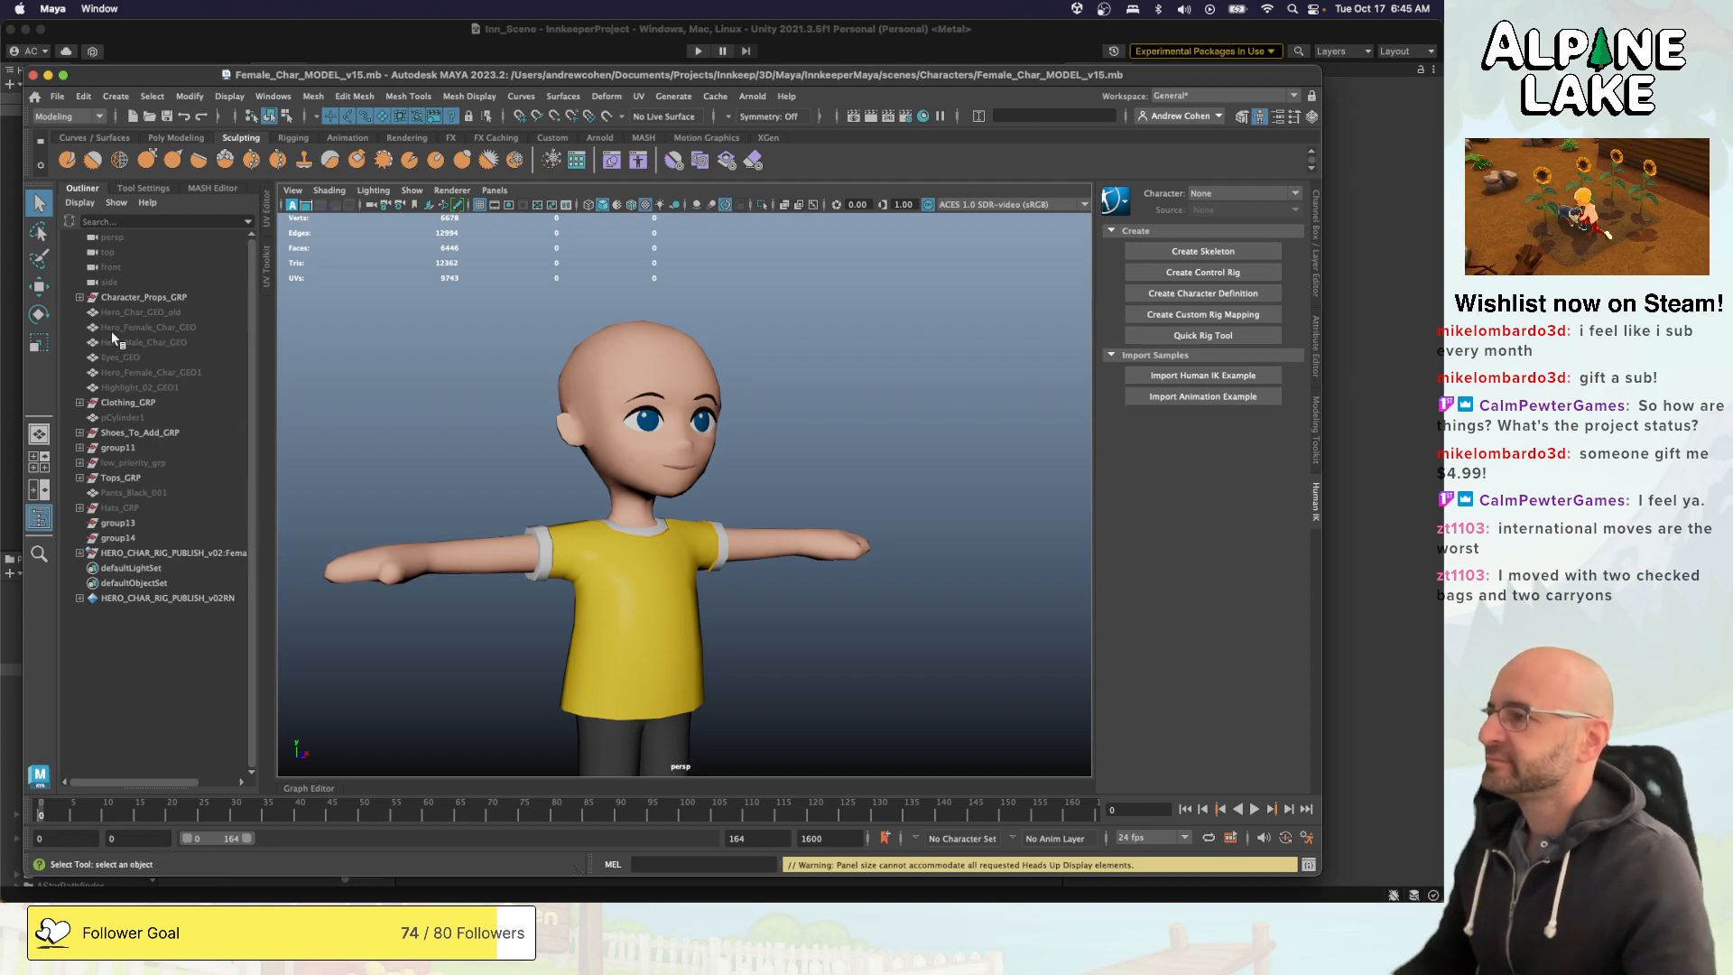
{"action": "left_click", "coordinate": [79, 298]}
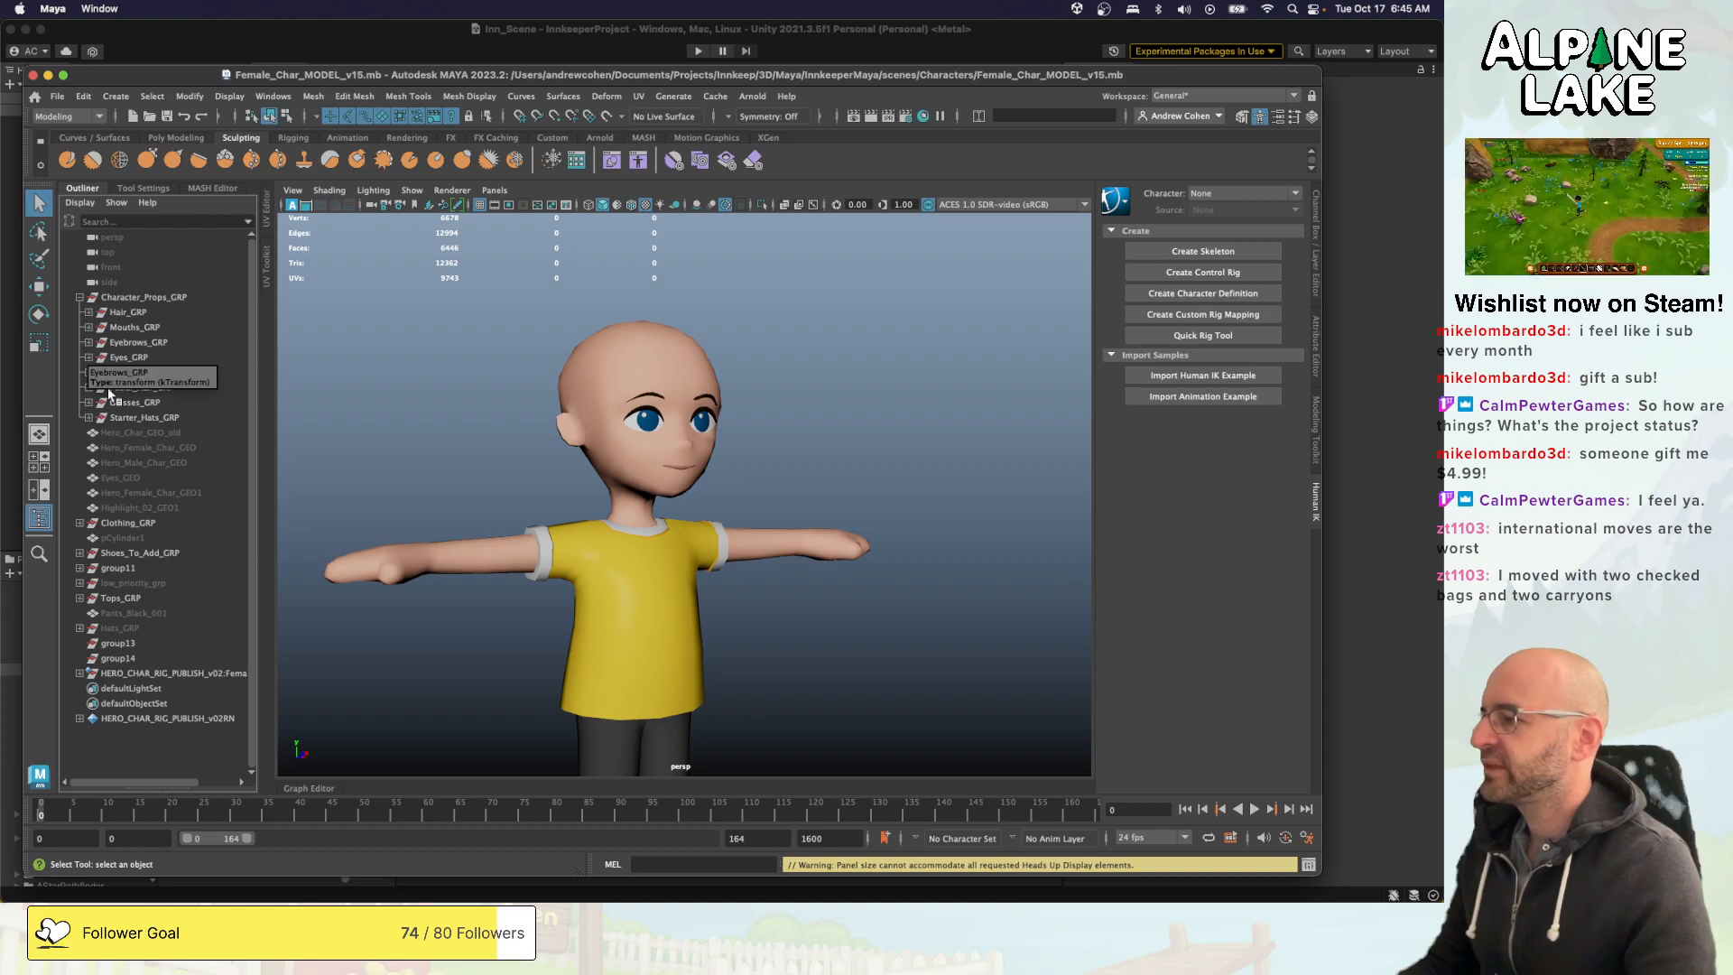
{"action": "left_click", "coordinate": [79, 523]}
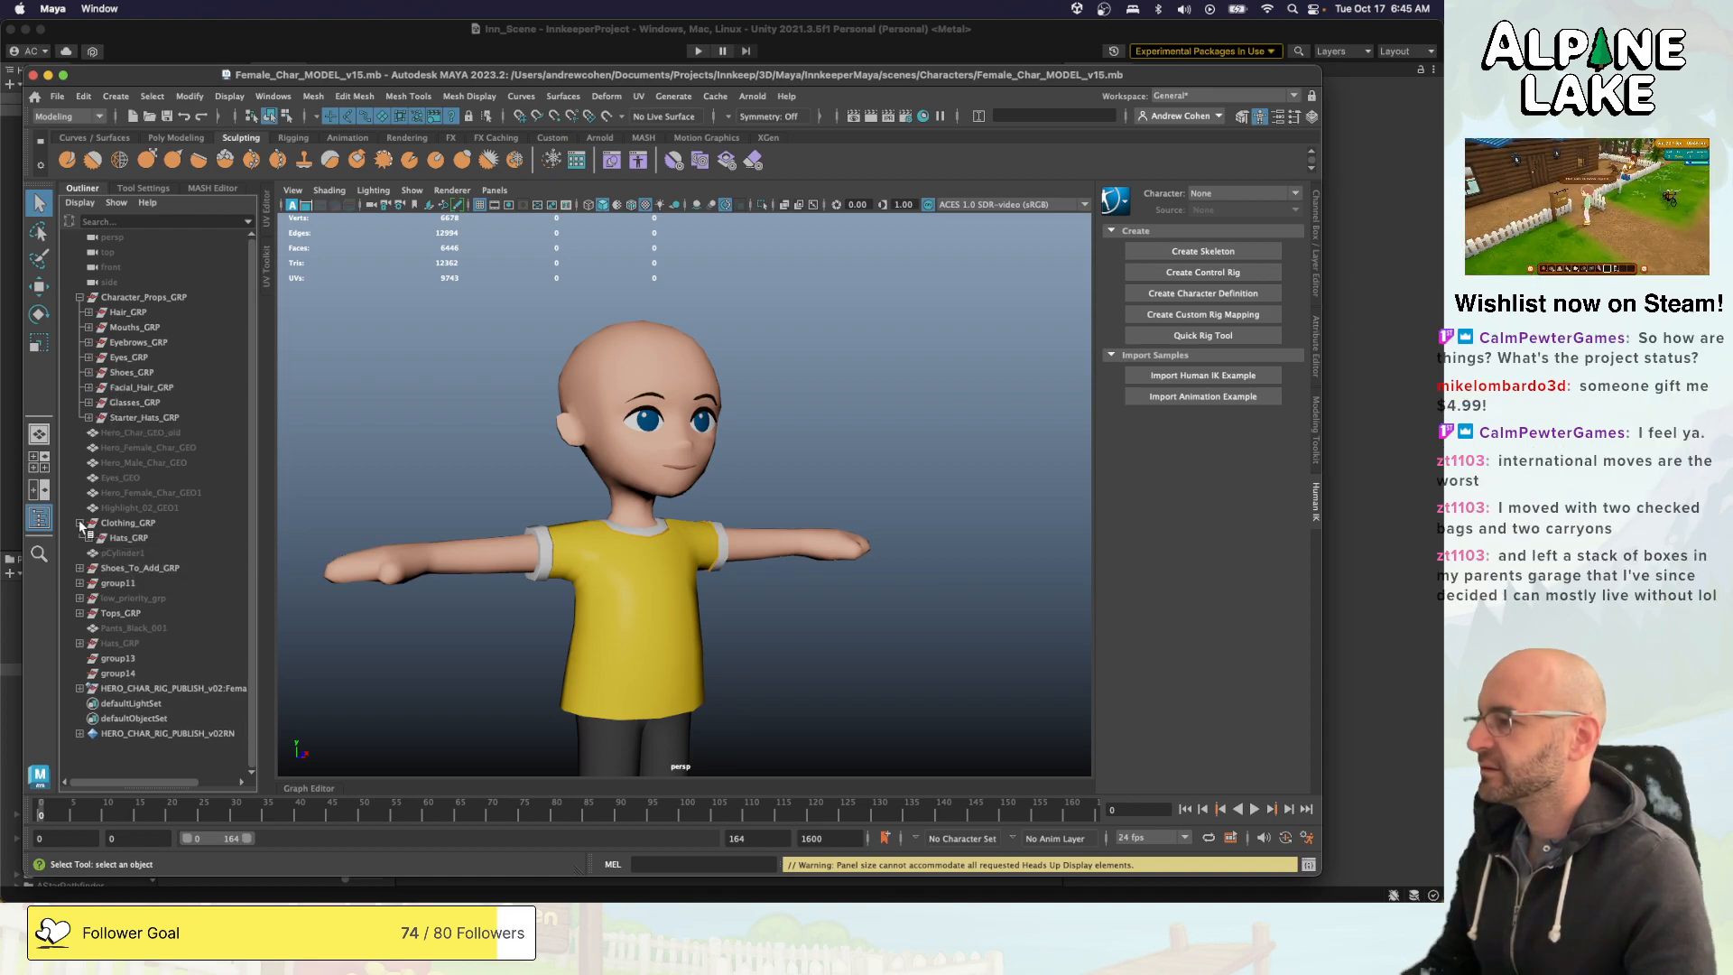
{"action": "left_click", "coordinate": [80, 522]}
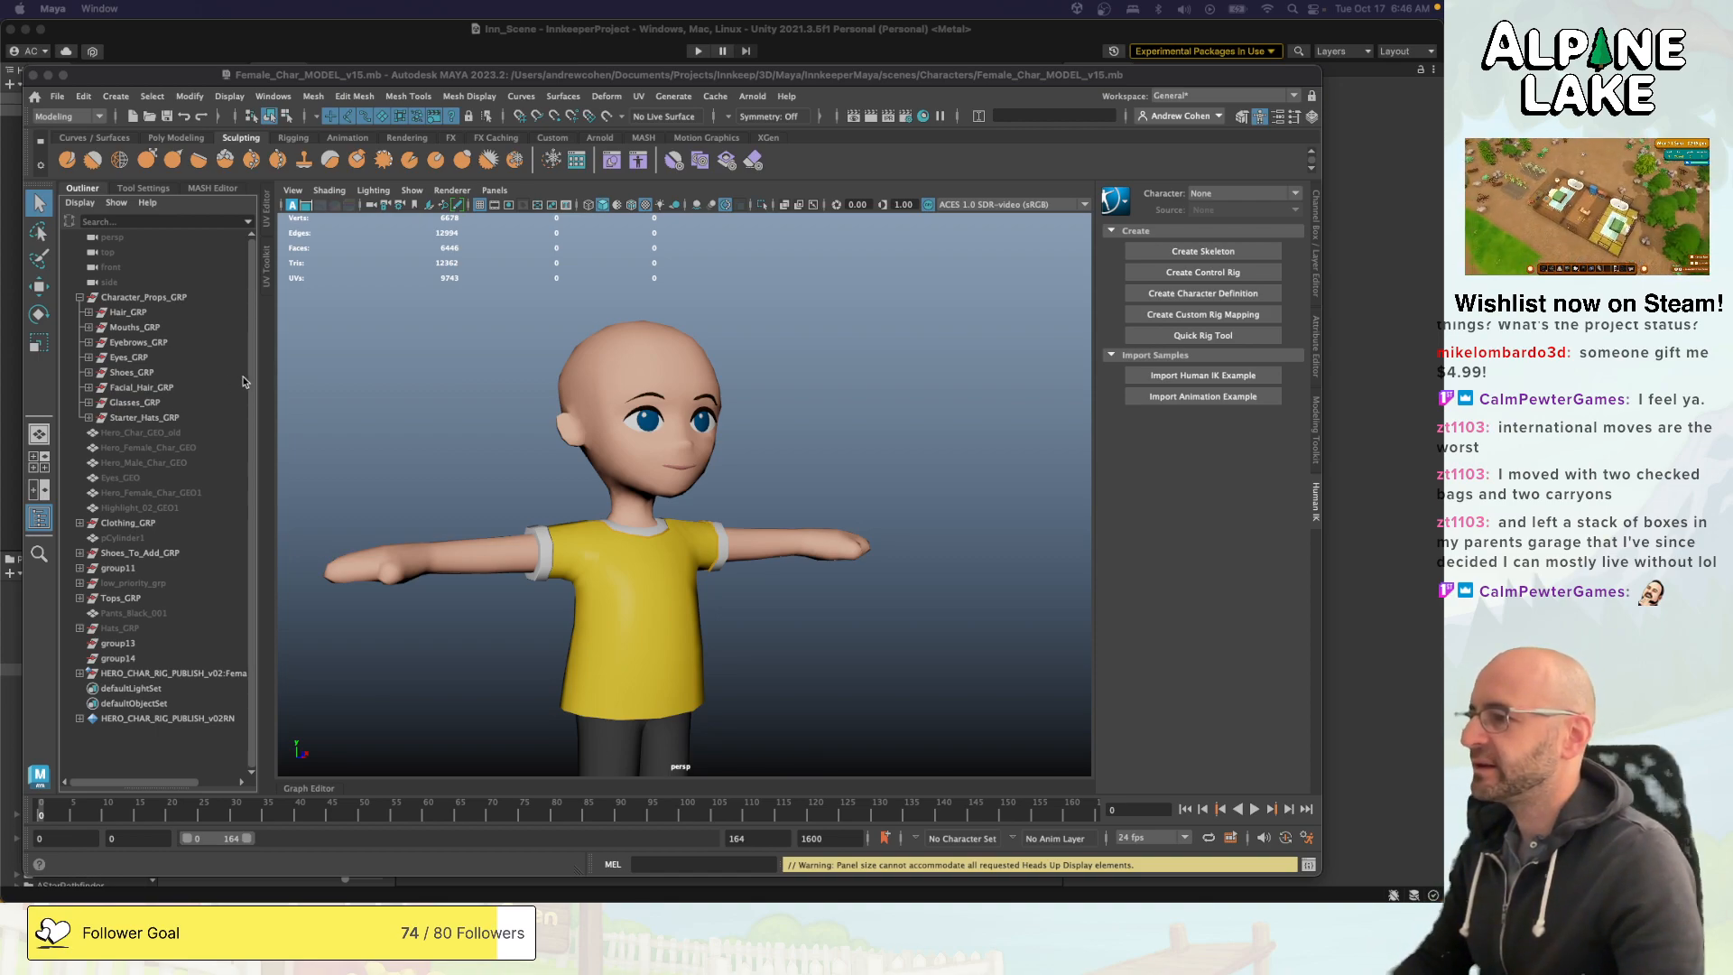
{"action": "left_click", "coordinate": [450, 396]}
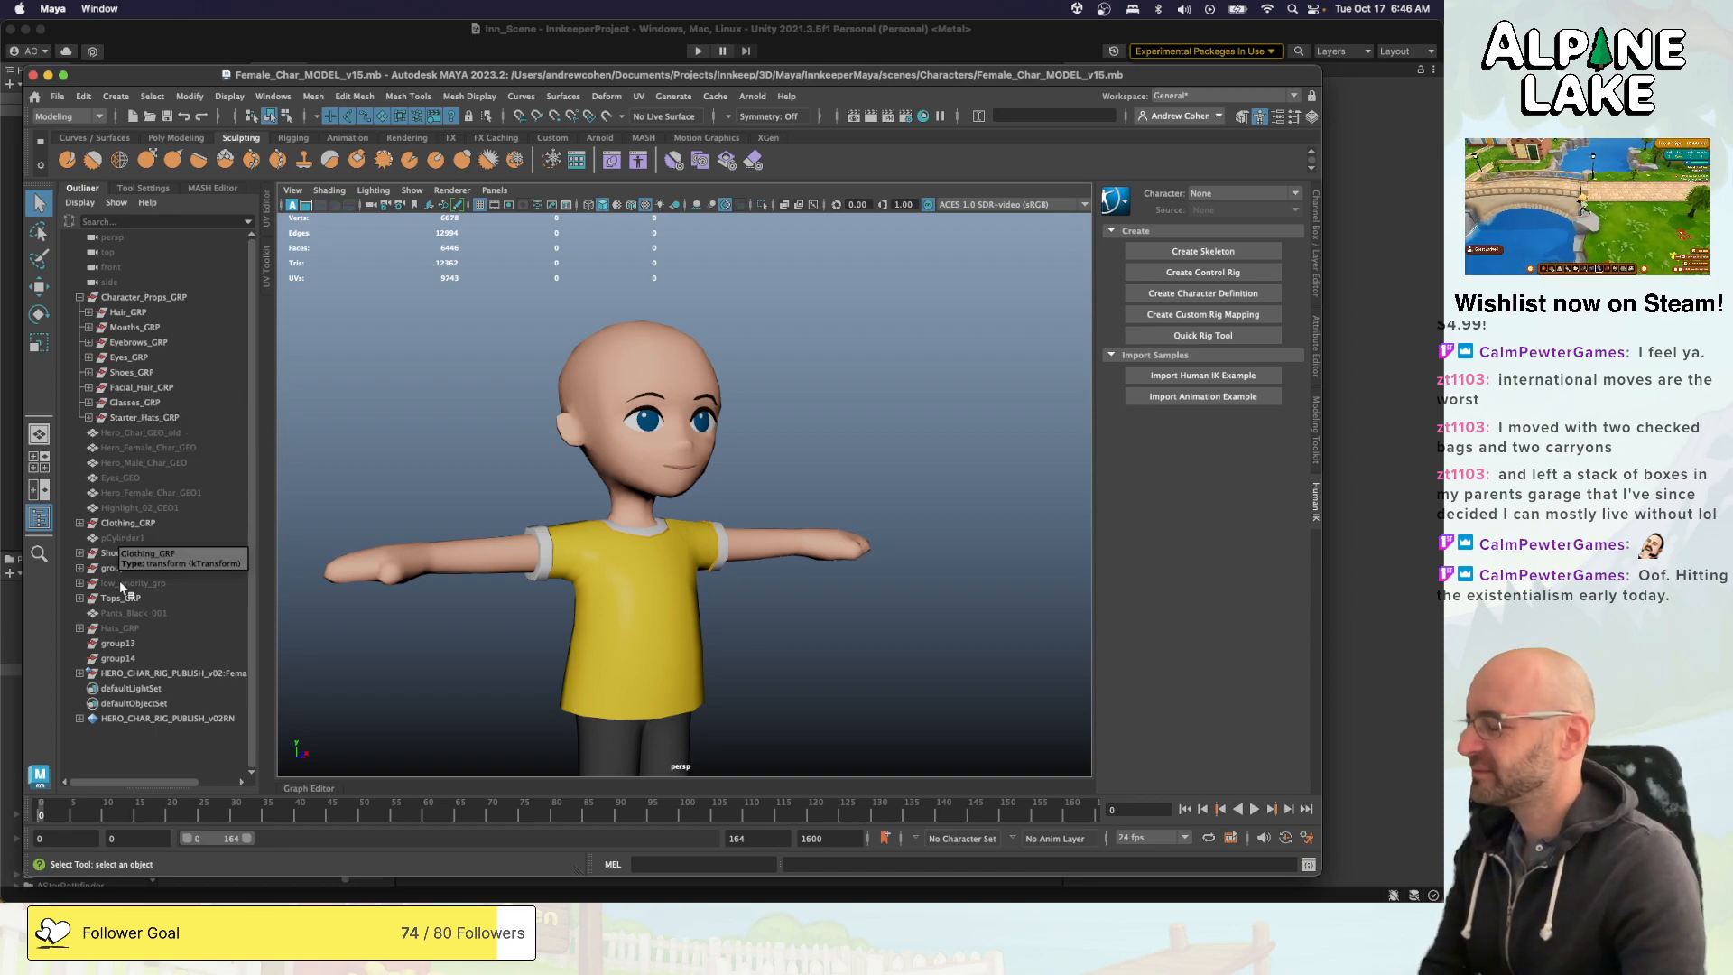
- Delete group13 and group14, and unhide Hats_GRP
{"action": "left_click", "coordinate": [118, 642]}
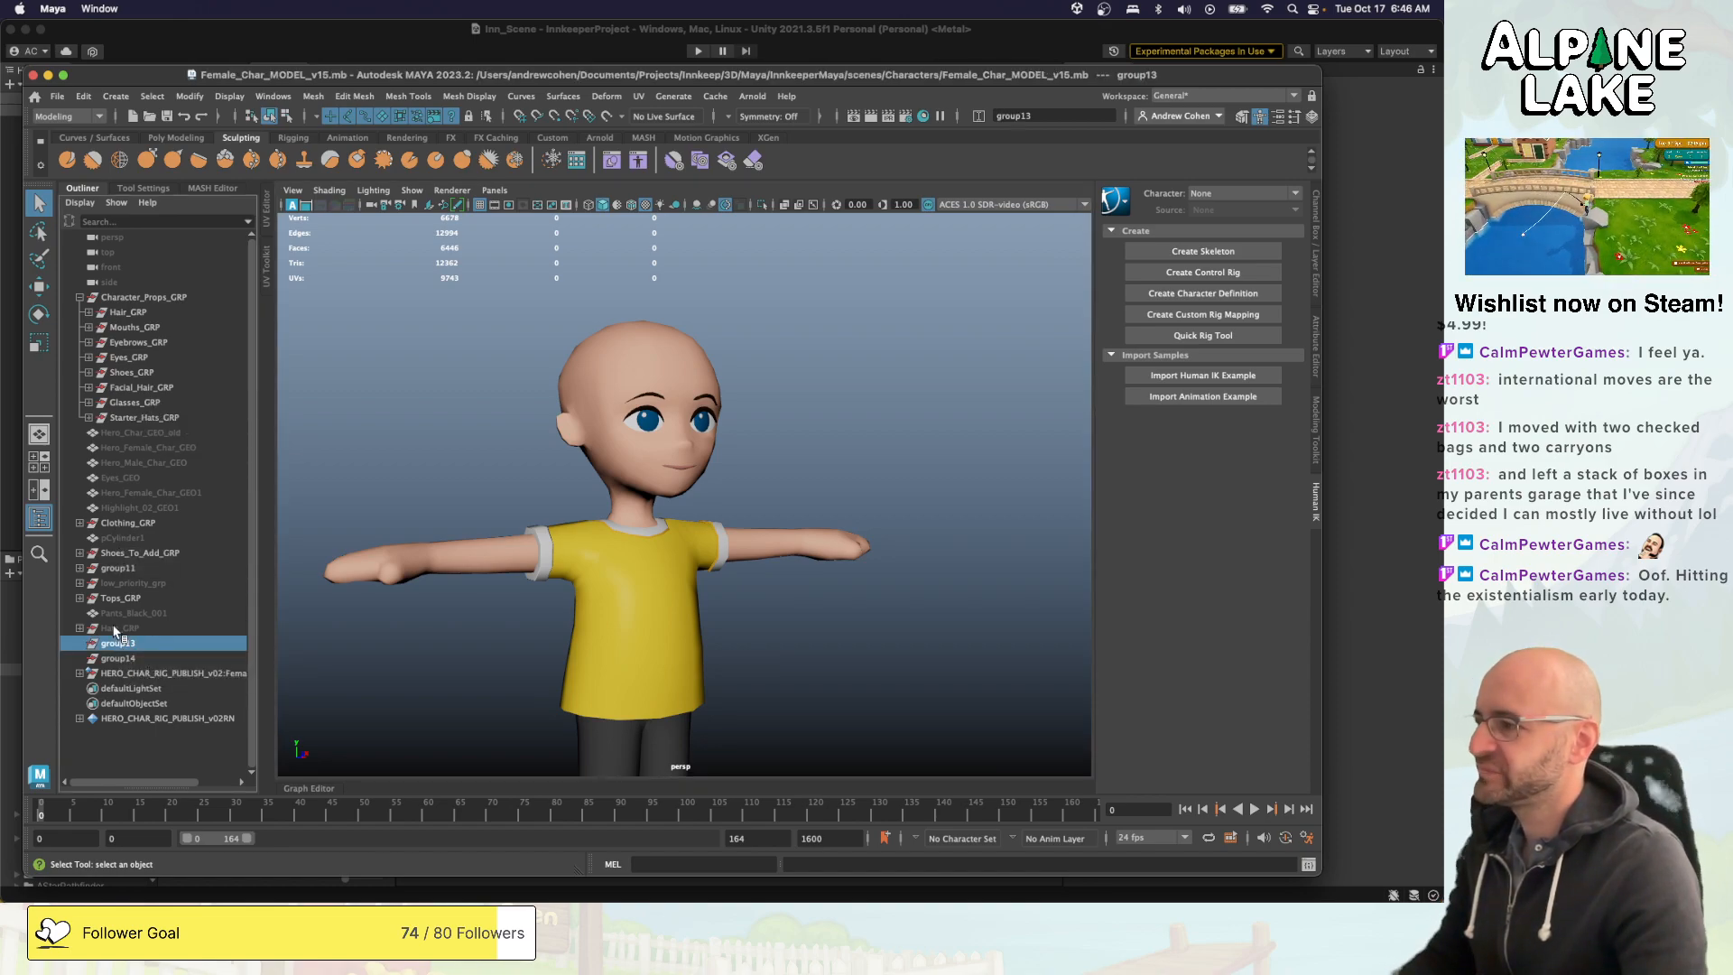
{"action": "left_click", "coordinate": [116, 658], "text": "shift"}
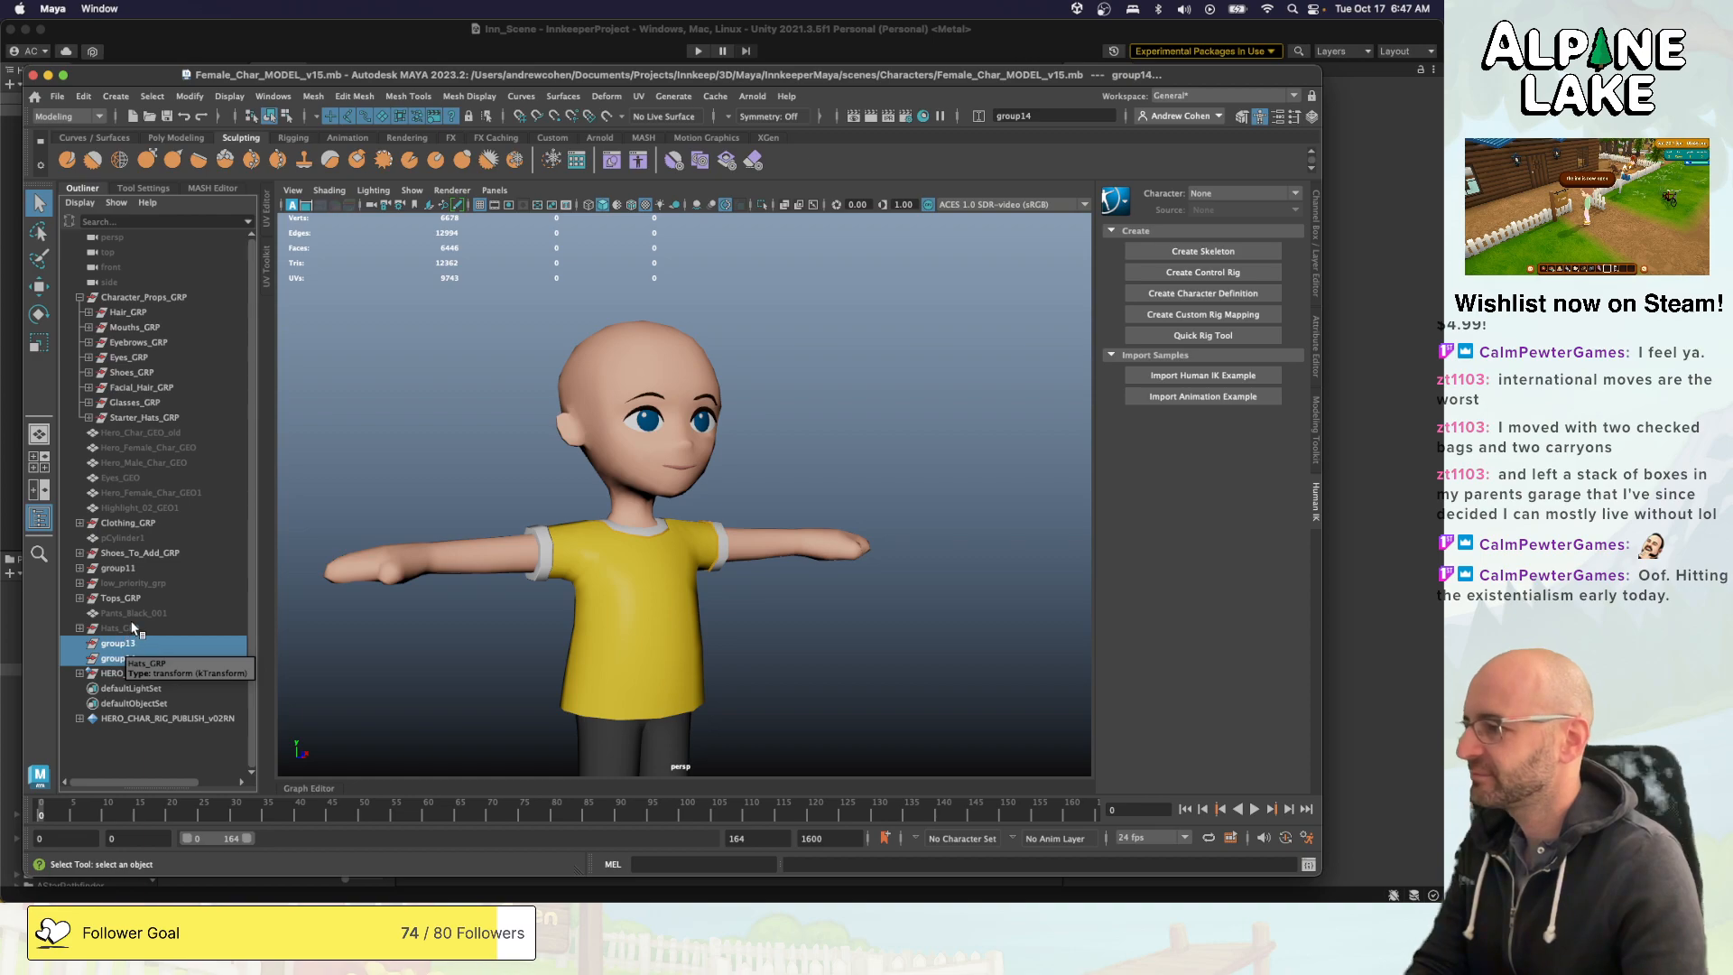
{"action": "key", "text": "Delete"}
{"action": "left_click", "coordinate": [132, 628]}
{"action": "key", "text": "shift+h"}
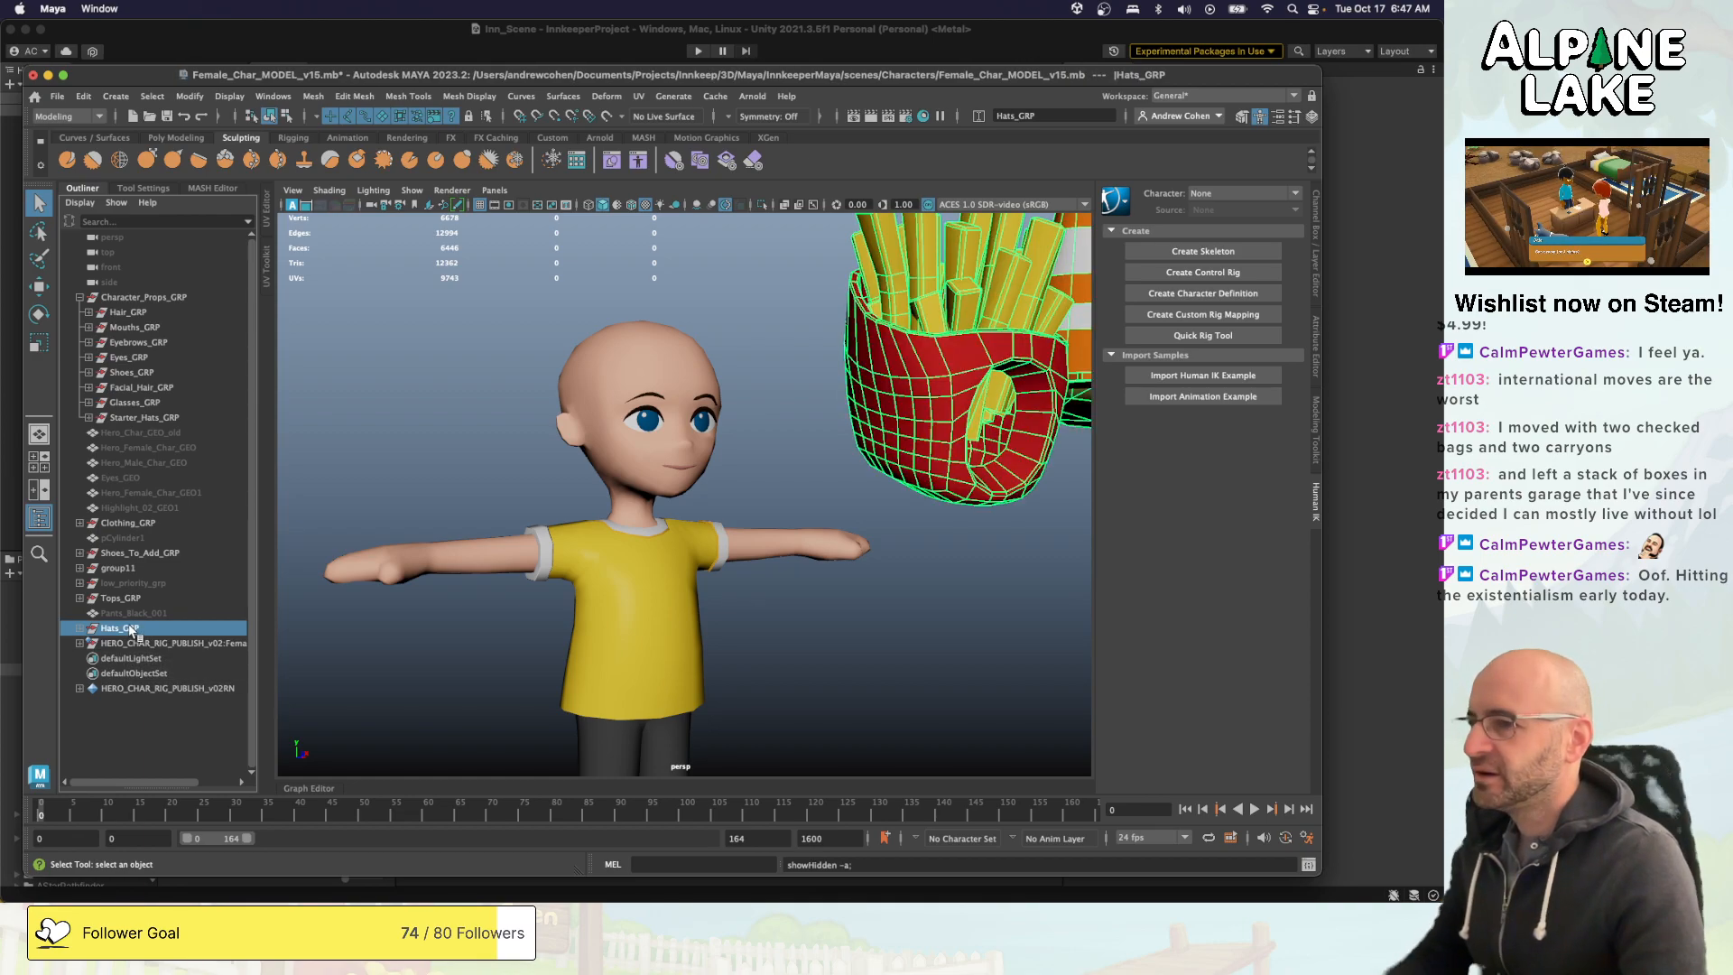
- Show all the hats in Starter_Hats_GRP through Hat_112 on the character's head and hide them again
{"action": "left_click", "coordinate": [122, 419]}
{"action": "left_click", "coordinate": [90, 419]}
{"action": "left_click", "coordinate": [124, 430]}
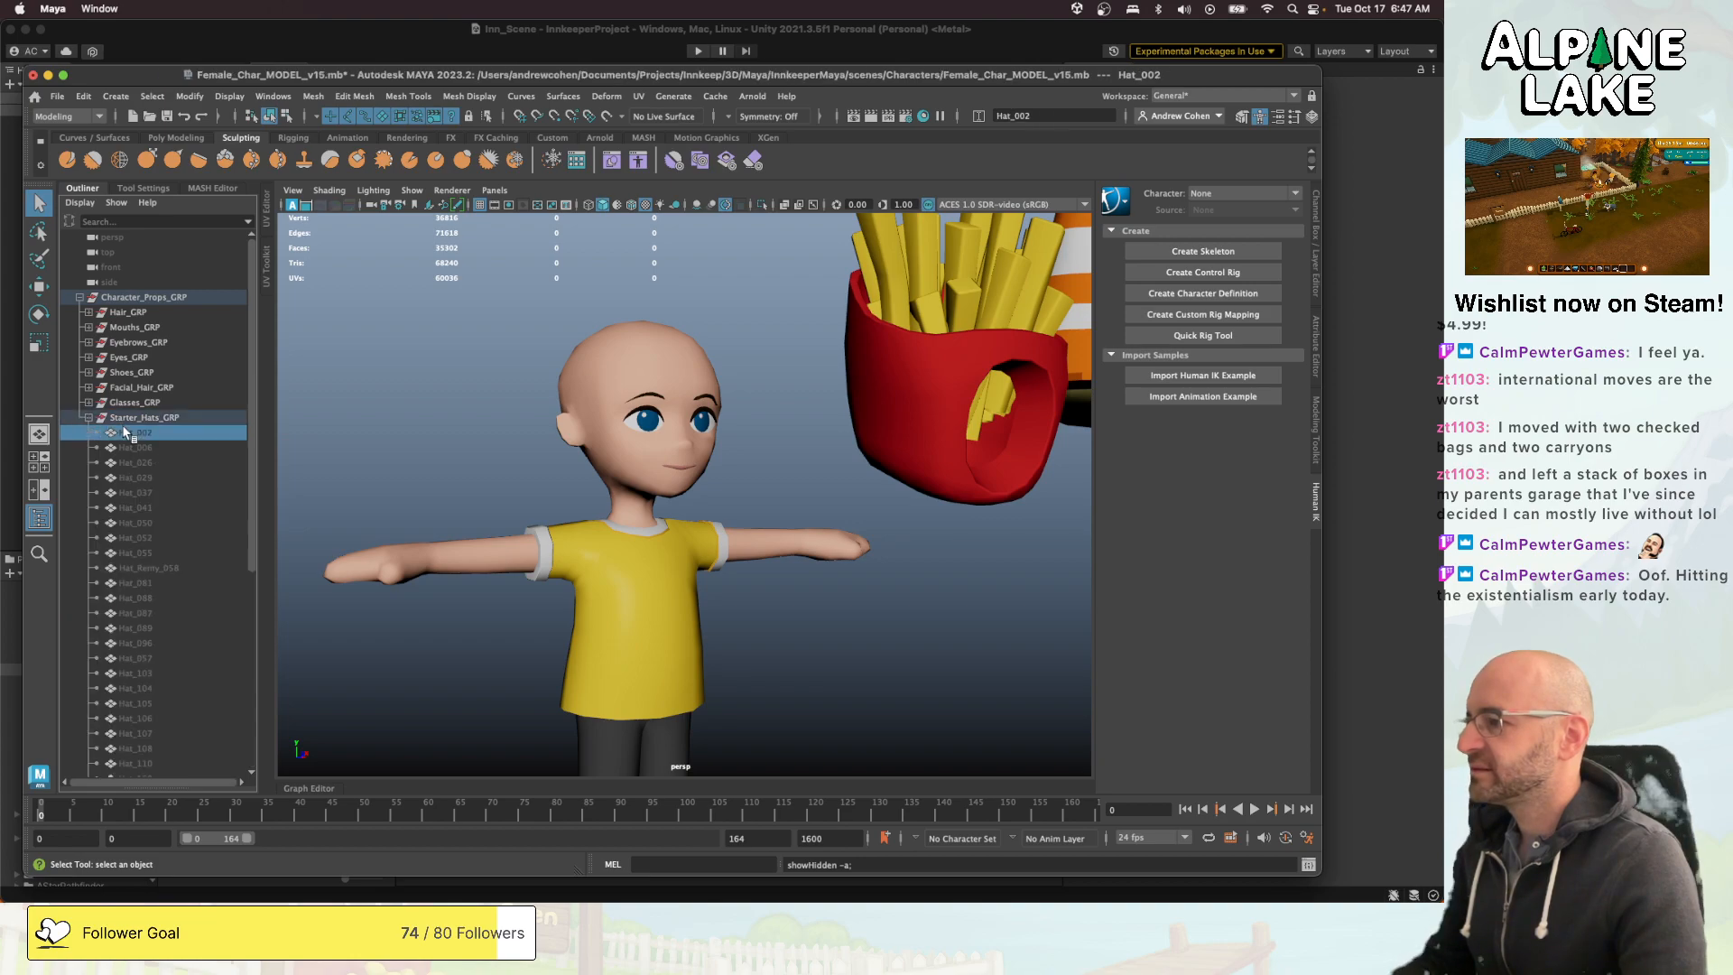
{"action": "scroll", "coordinate": [125, 431], "scroll_direction": "down", "scroll_amount": 7}
{"action": "left_click", "coordinate": [133, 491], "text": "shift"}
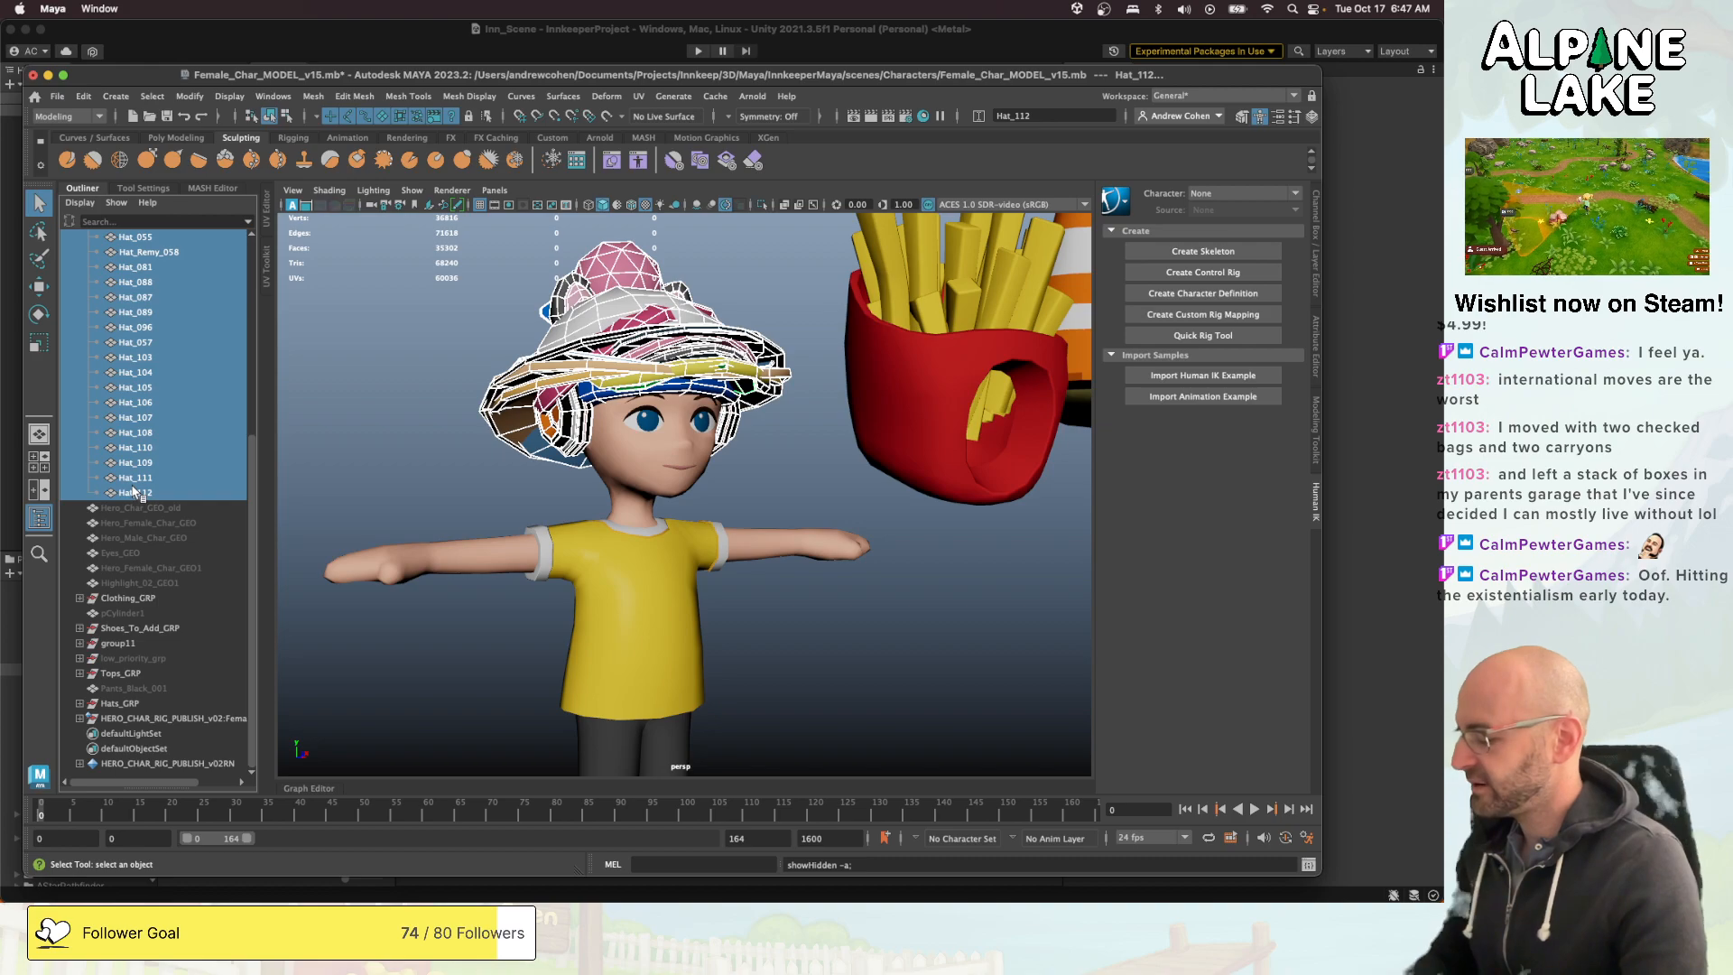
{"action": "key", "text": "ctrl+h"}
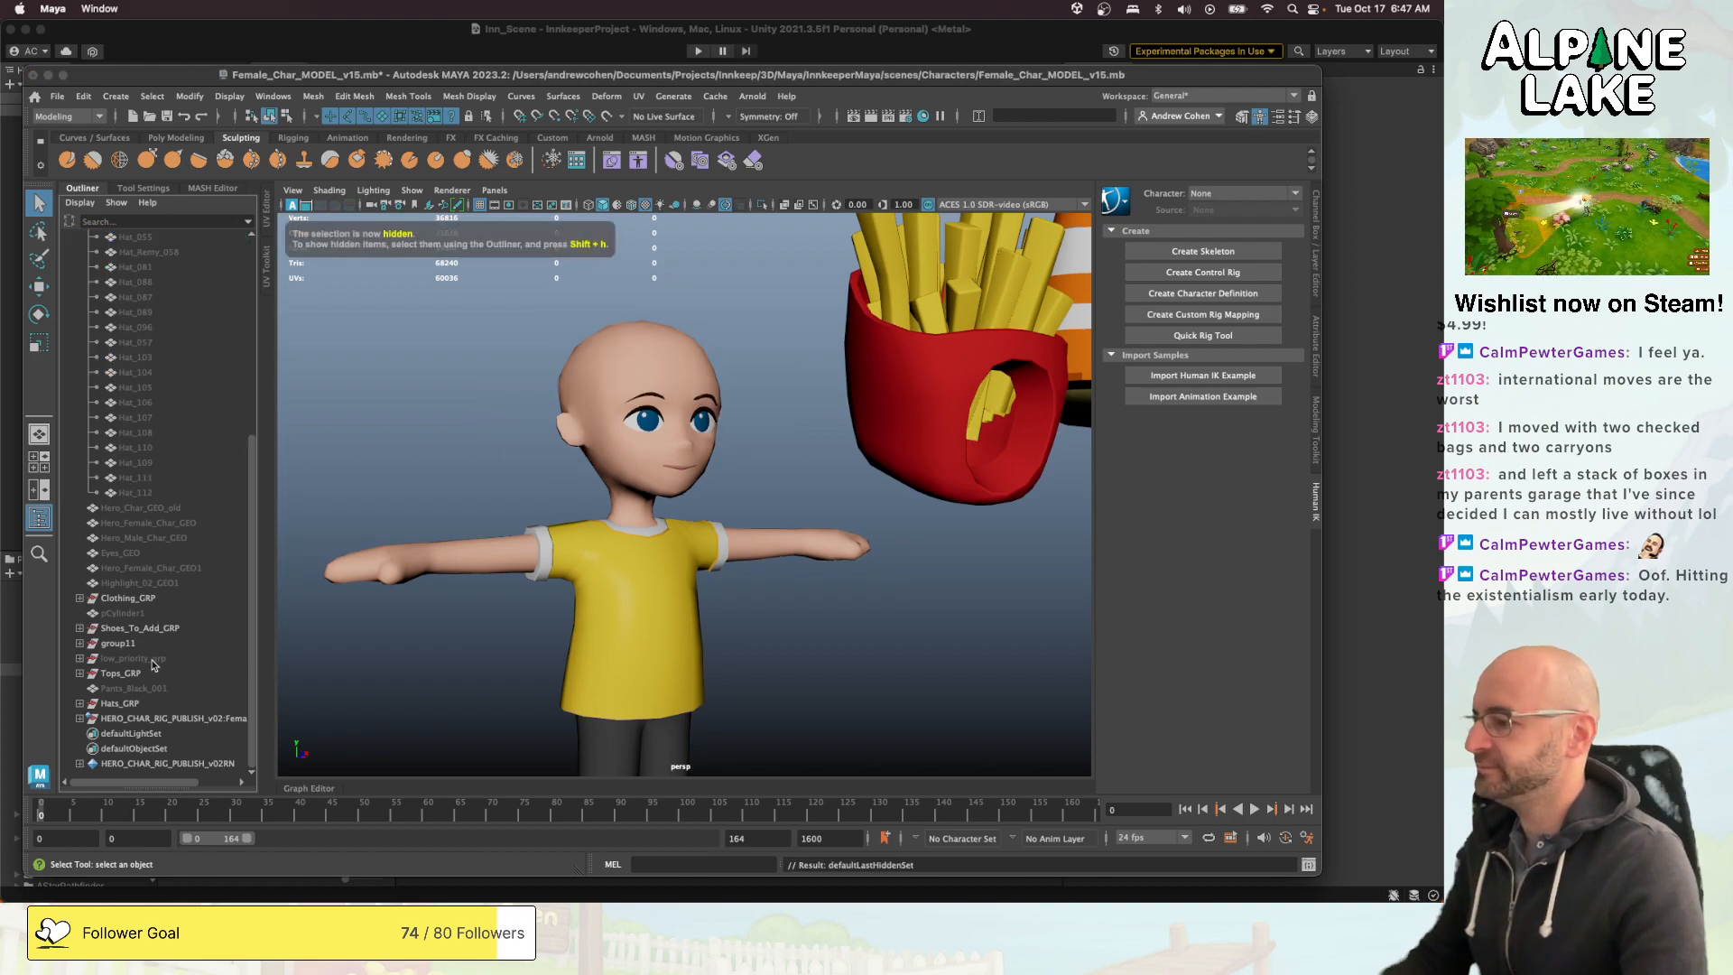
- Examine the row of Hats_GRP models beside the character, starting from the fries hat
{"action": "left_click", "coordinate": [120, 703]}
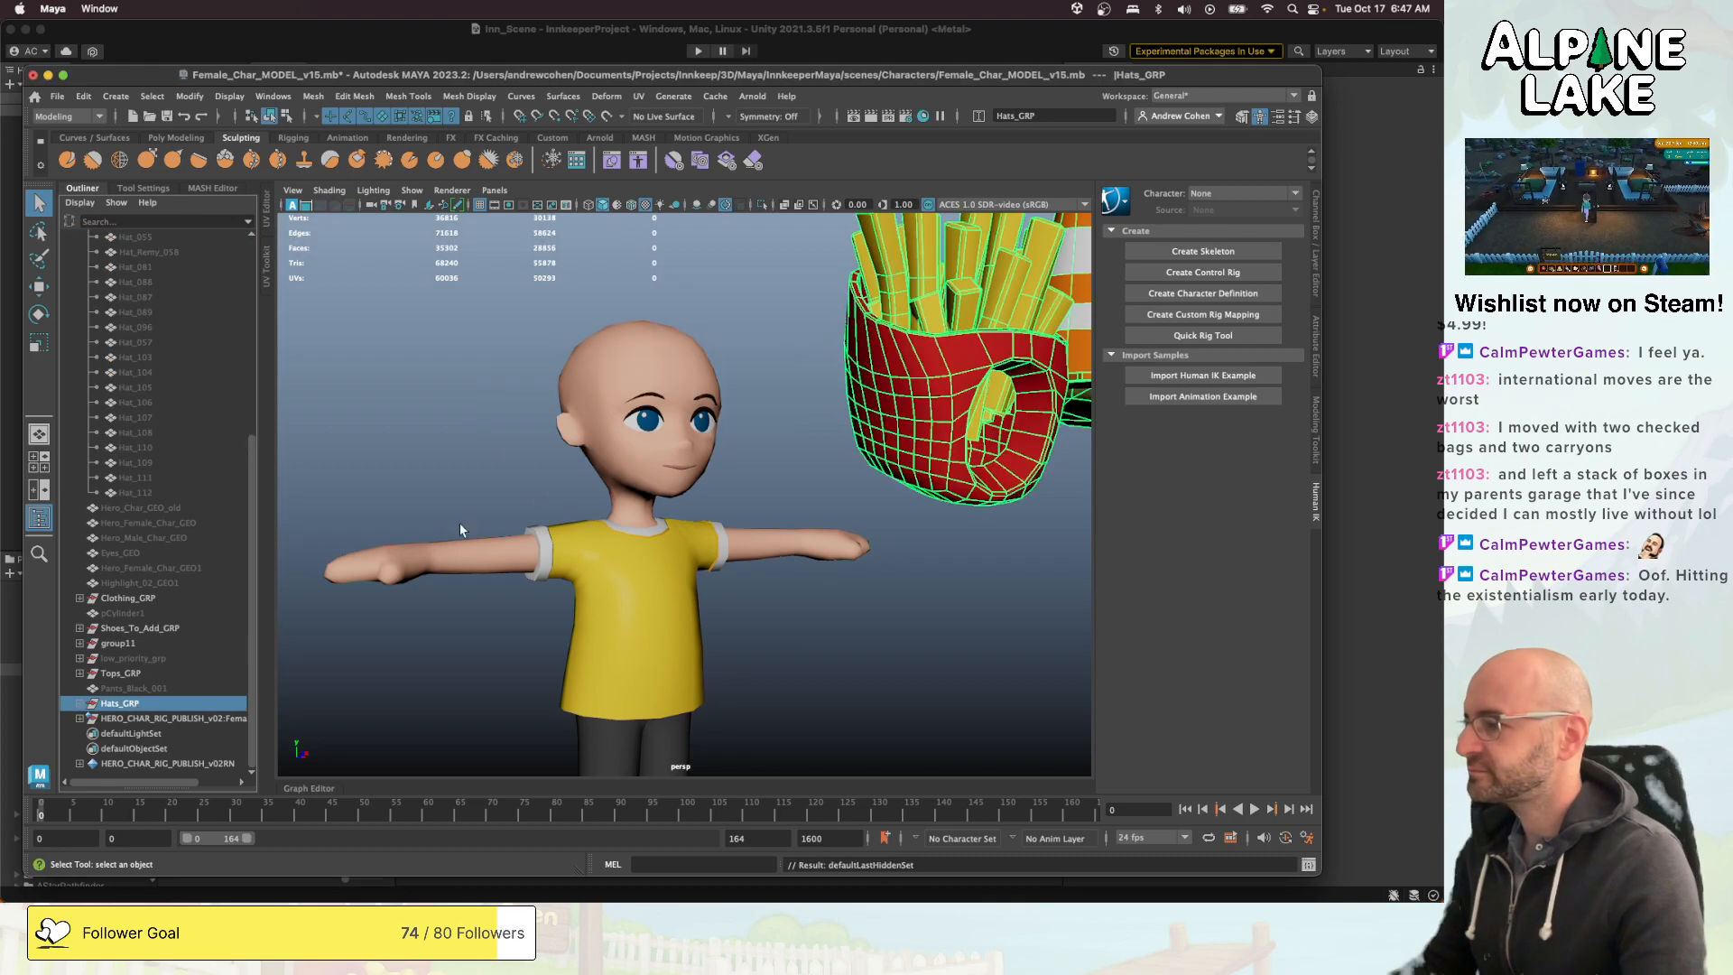
{"action": "right_click", "coordinate": [708, 404]}
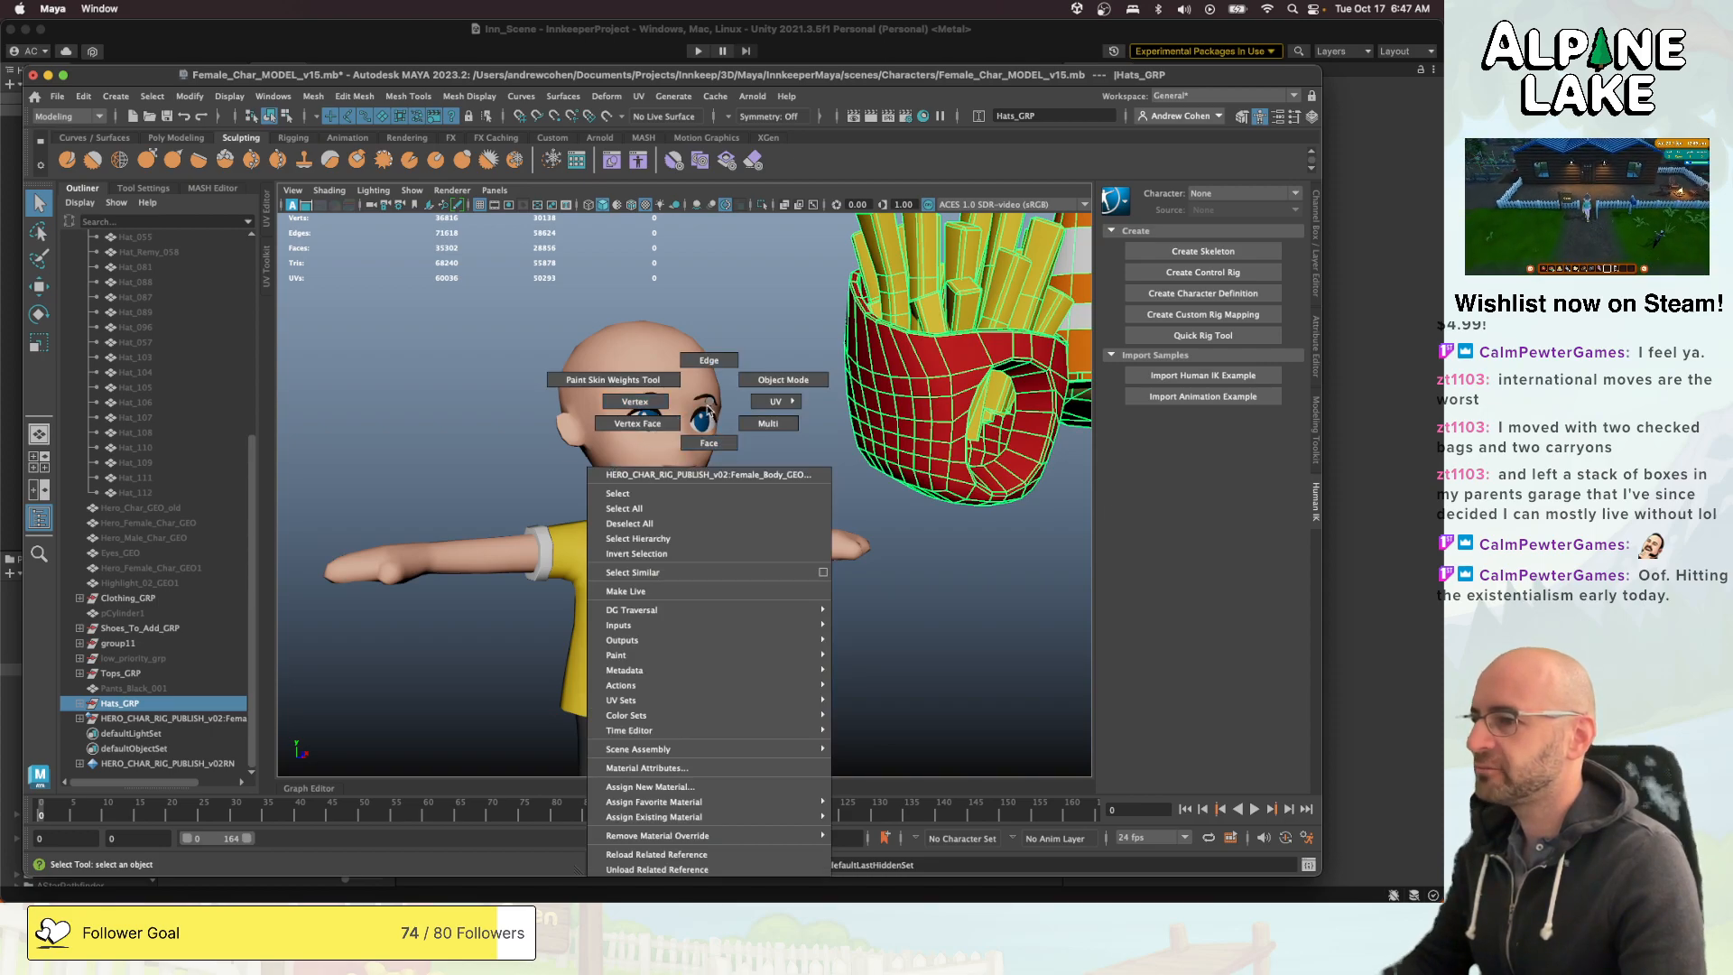
{"action": "right_click_drag", "start_coordinate": [733, 416], "coordinate": [668, 428], "text": "alt"}
{"action": "middle_click_drag", "start_coordinate": [776, 451], "coordinate": [596, 487], "text": "alt"}
{"action": "right_click_drag", "start_coordinate": [596, 487], "coordinate": [560, 490], "text": "alt"}
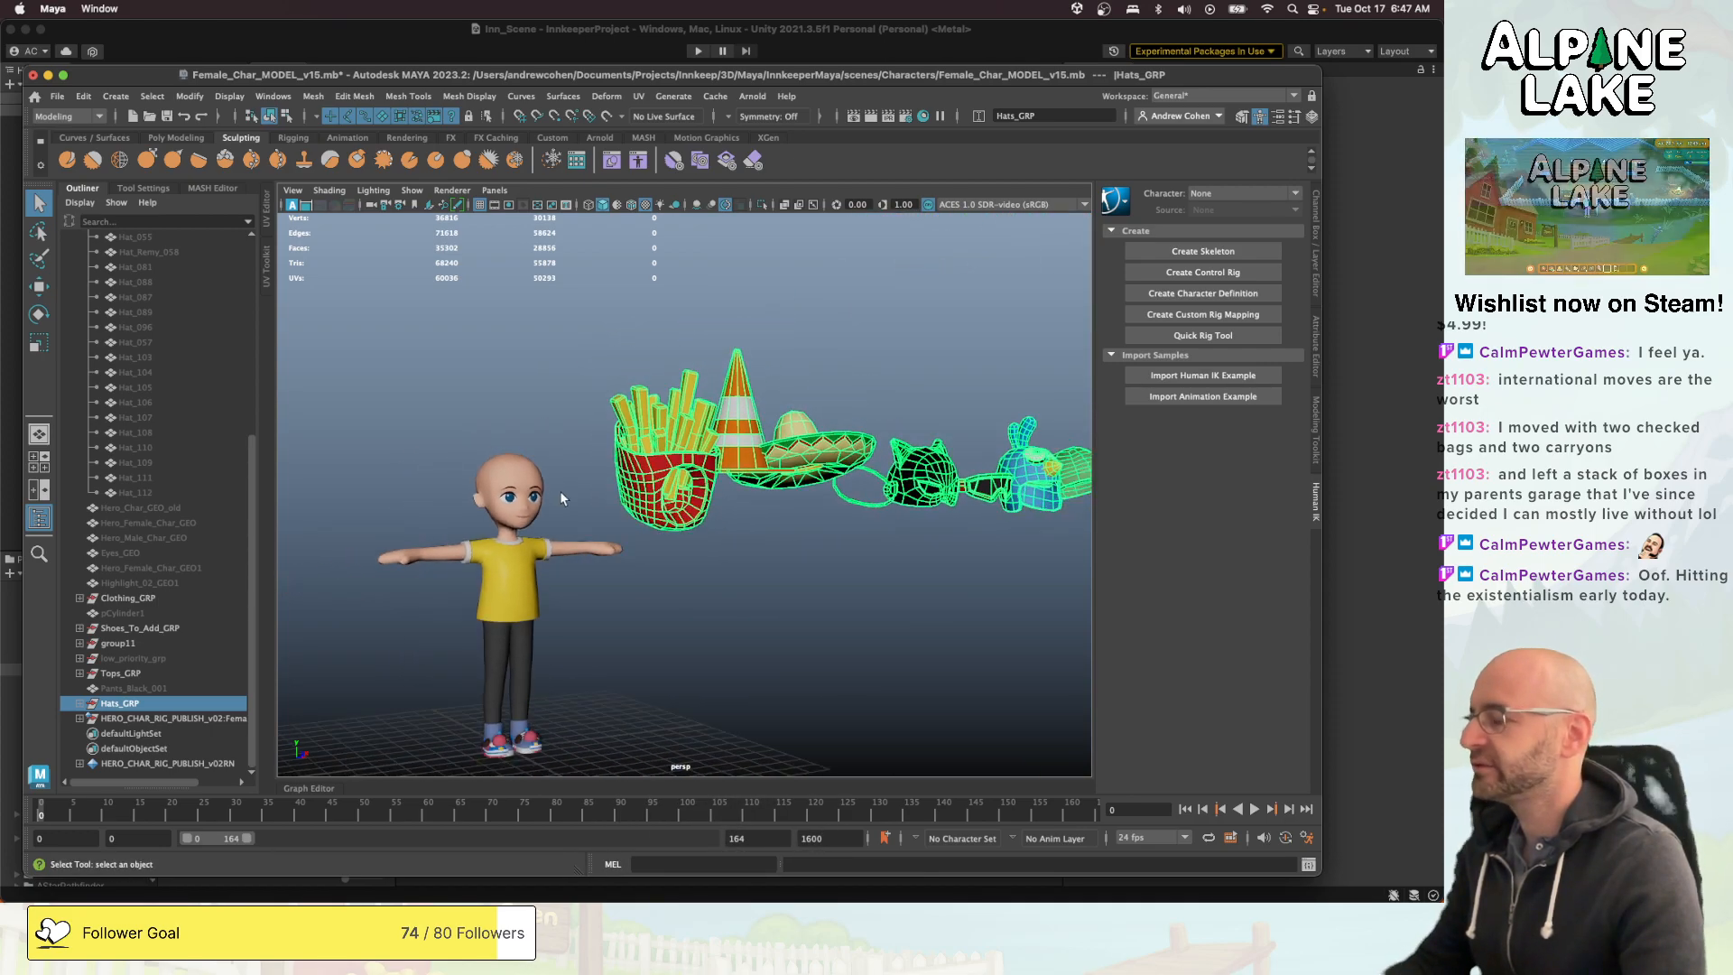
{"action": "left_click_drag", "start_coordinate": [565, 484], "coordinate": [515, 487], "text": "alt"}
{"action": "middle_click_drag", "start_coordinate": [632, 483], "coordinate": [532, 487], "text": "alt"}
{"action": "left_click_drag", "start_coordinate": [632, 487], "coordinate": [541, 478], "text": "alt"}
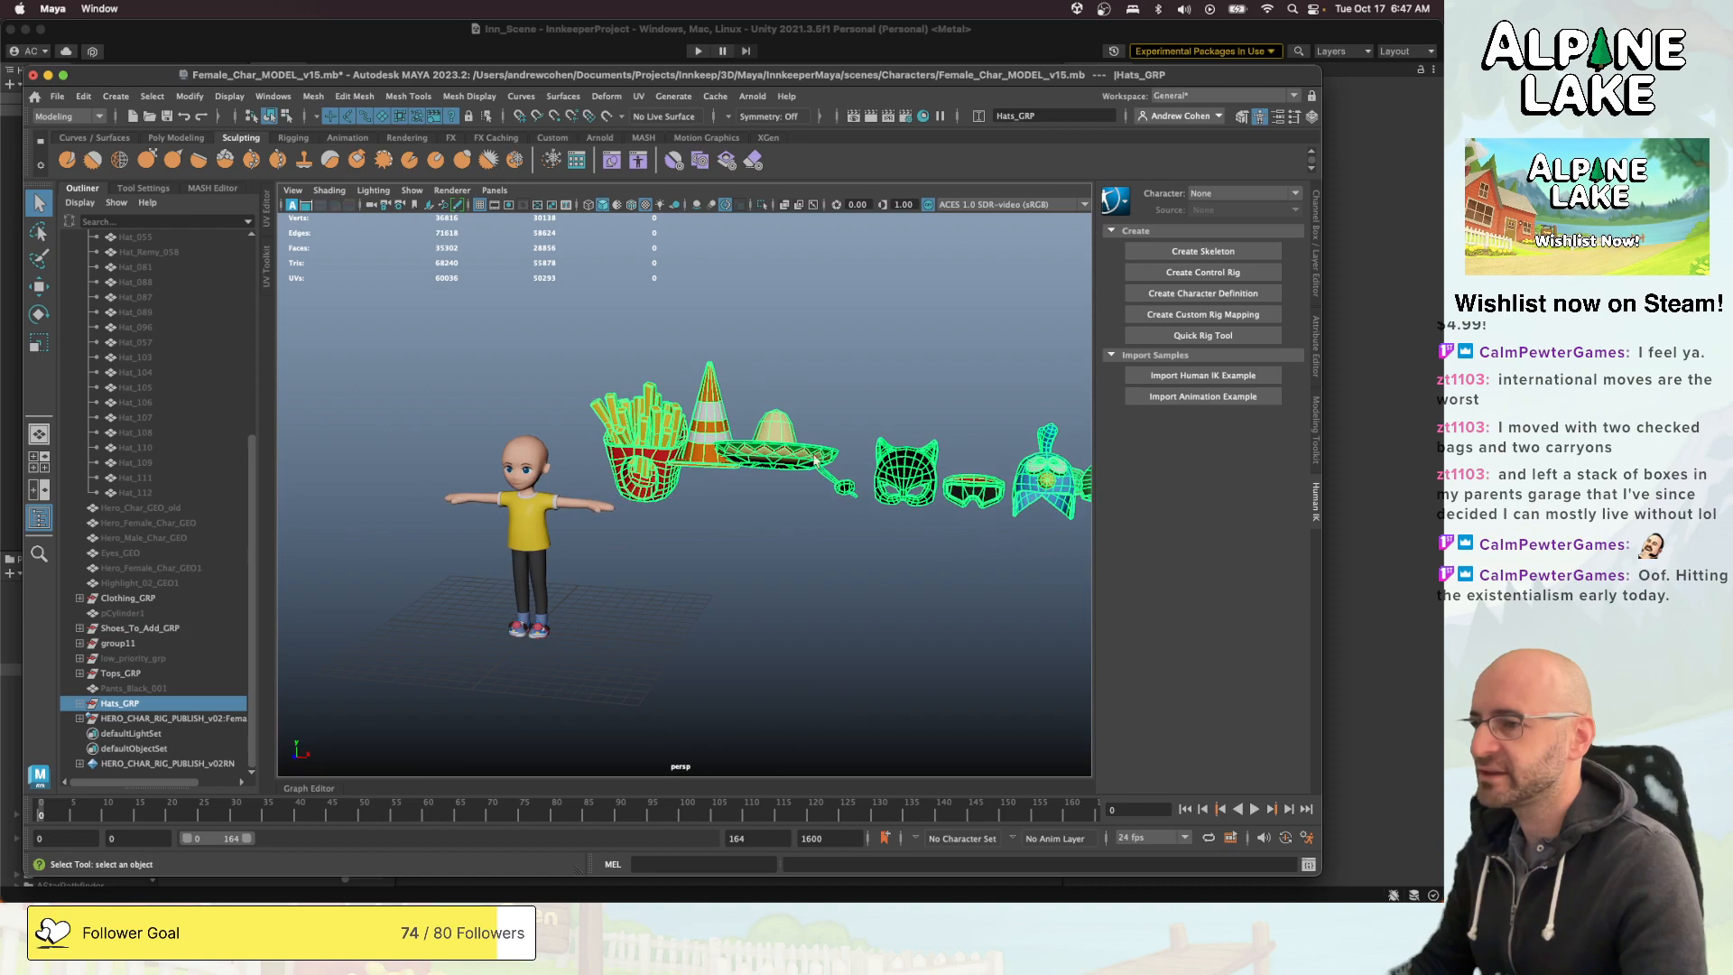
{"action": "right_click_drag", "start_coordinate": [750, 460], "coordinate": [686, 465], "text": "alt"}
{"action": "middle_click_drag", "start_coordinate": [749, 451], "coordinate": [572, 482], "text": "alt"}
{"action": "right_click_drag", "start_coordinate": [573, 481], "coordinate": [619, 459], "text": "alt"}
{"action": "left_click", "coordinate": [626, 433]}
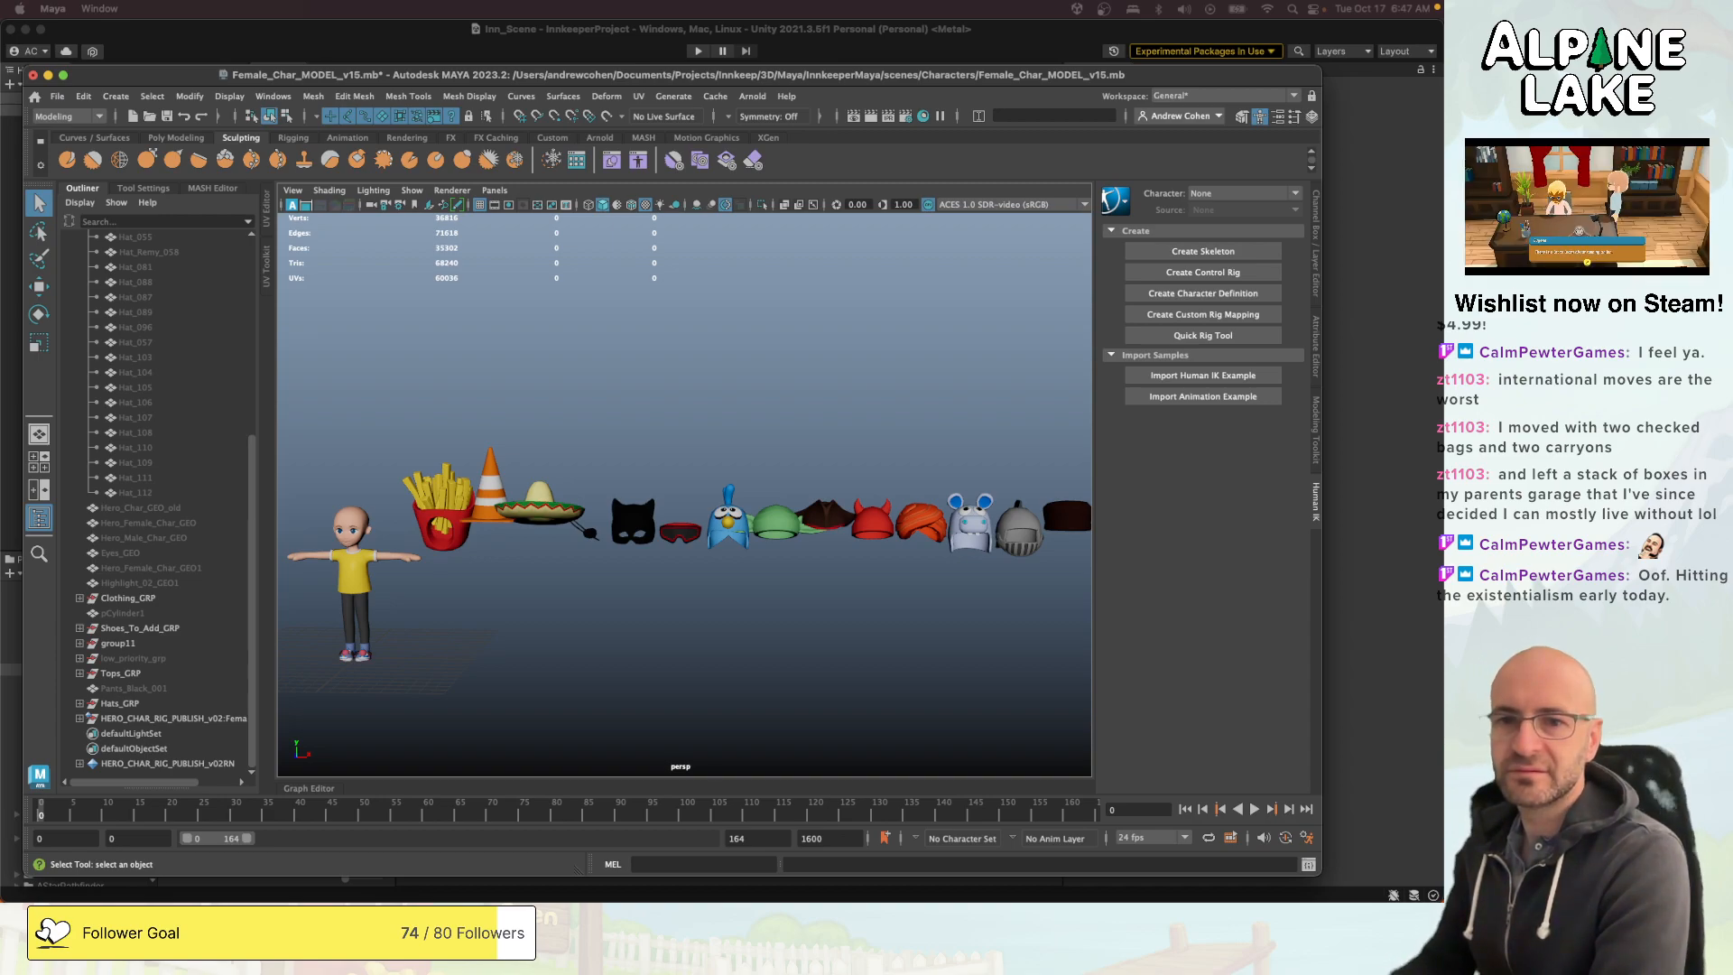
{"action": "key", "text": "super+Tab"}
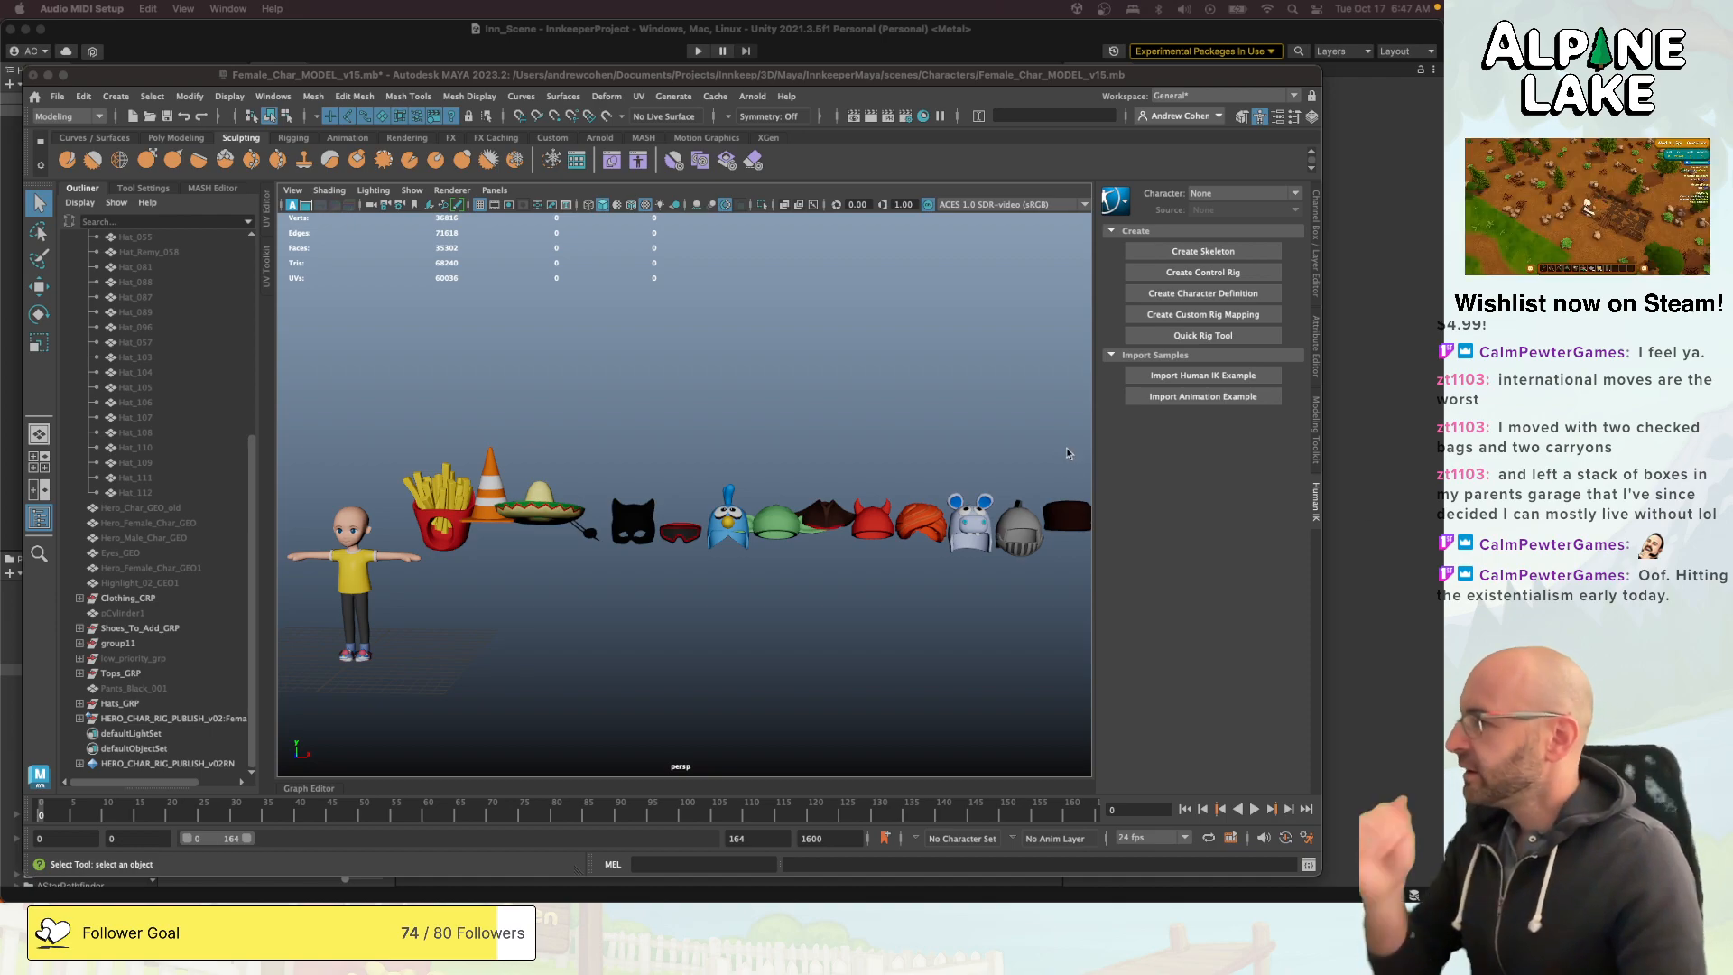
{"action": "left_click", "coordinate": [749, 396]}
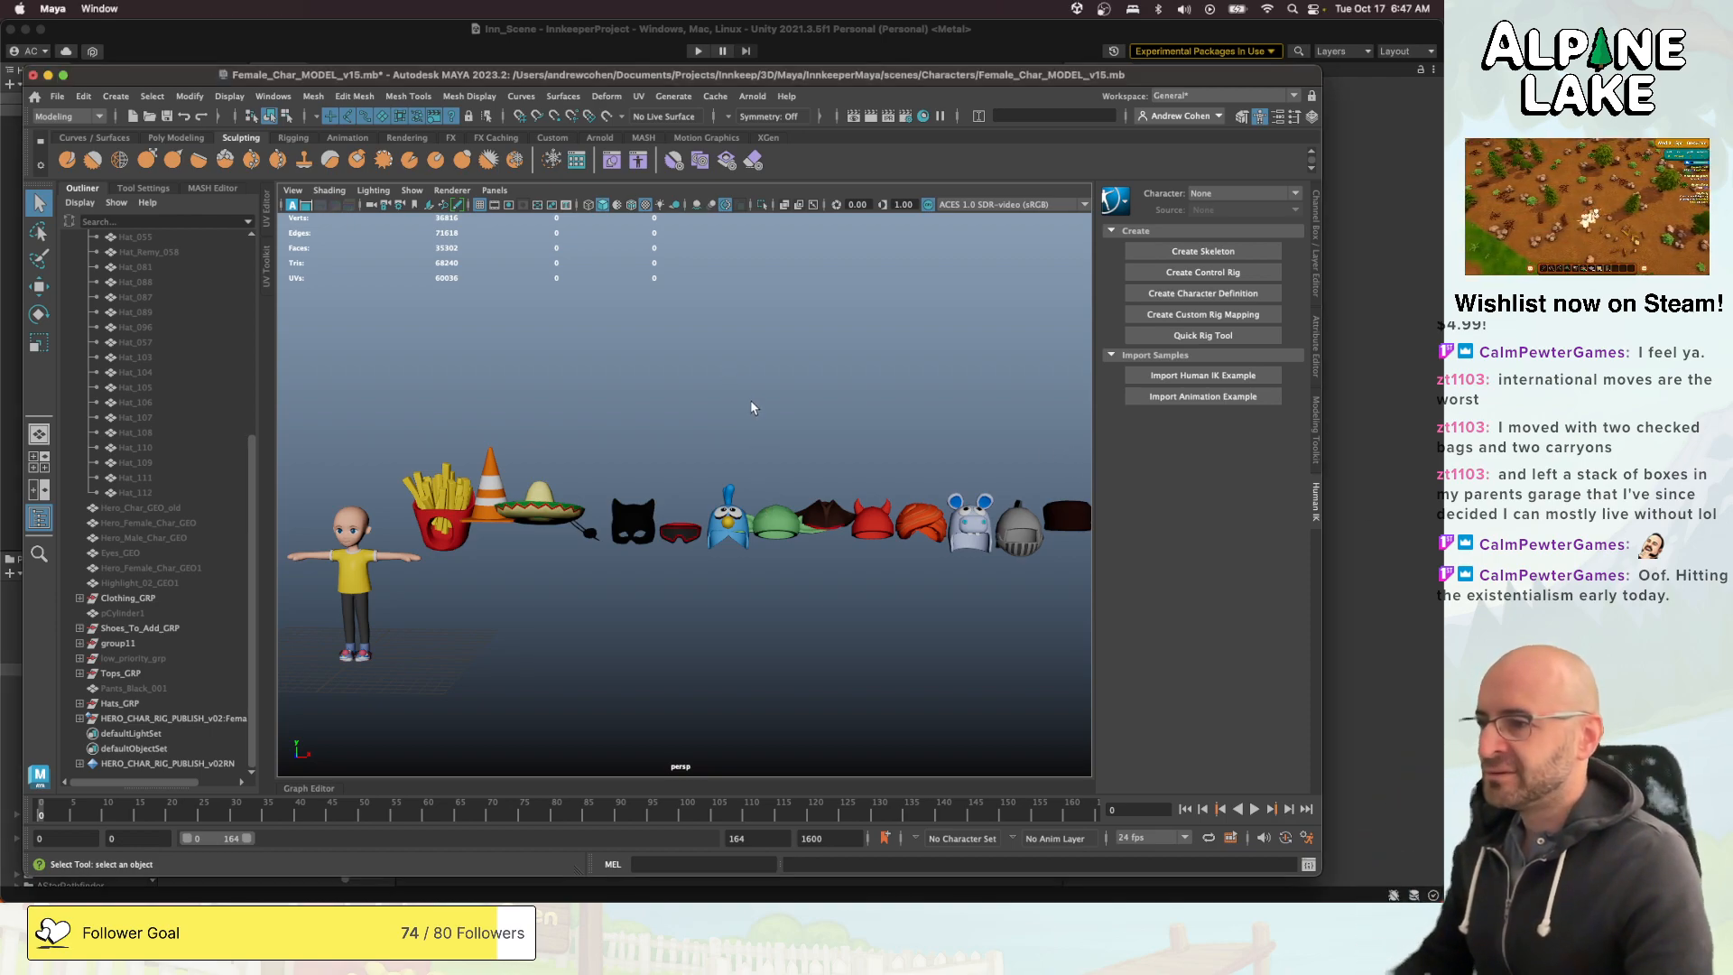
- Examine the rest of the hat row, from the animal hats and helmets to the headbands and bunny ears
{"action": "scroll", "coordinate": [704, 432], "scroll_direction": "up", "scroll_amount": 3}
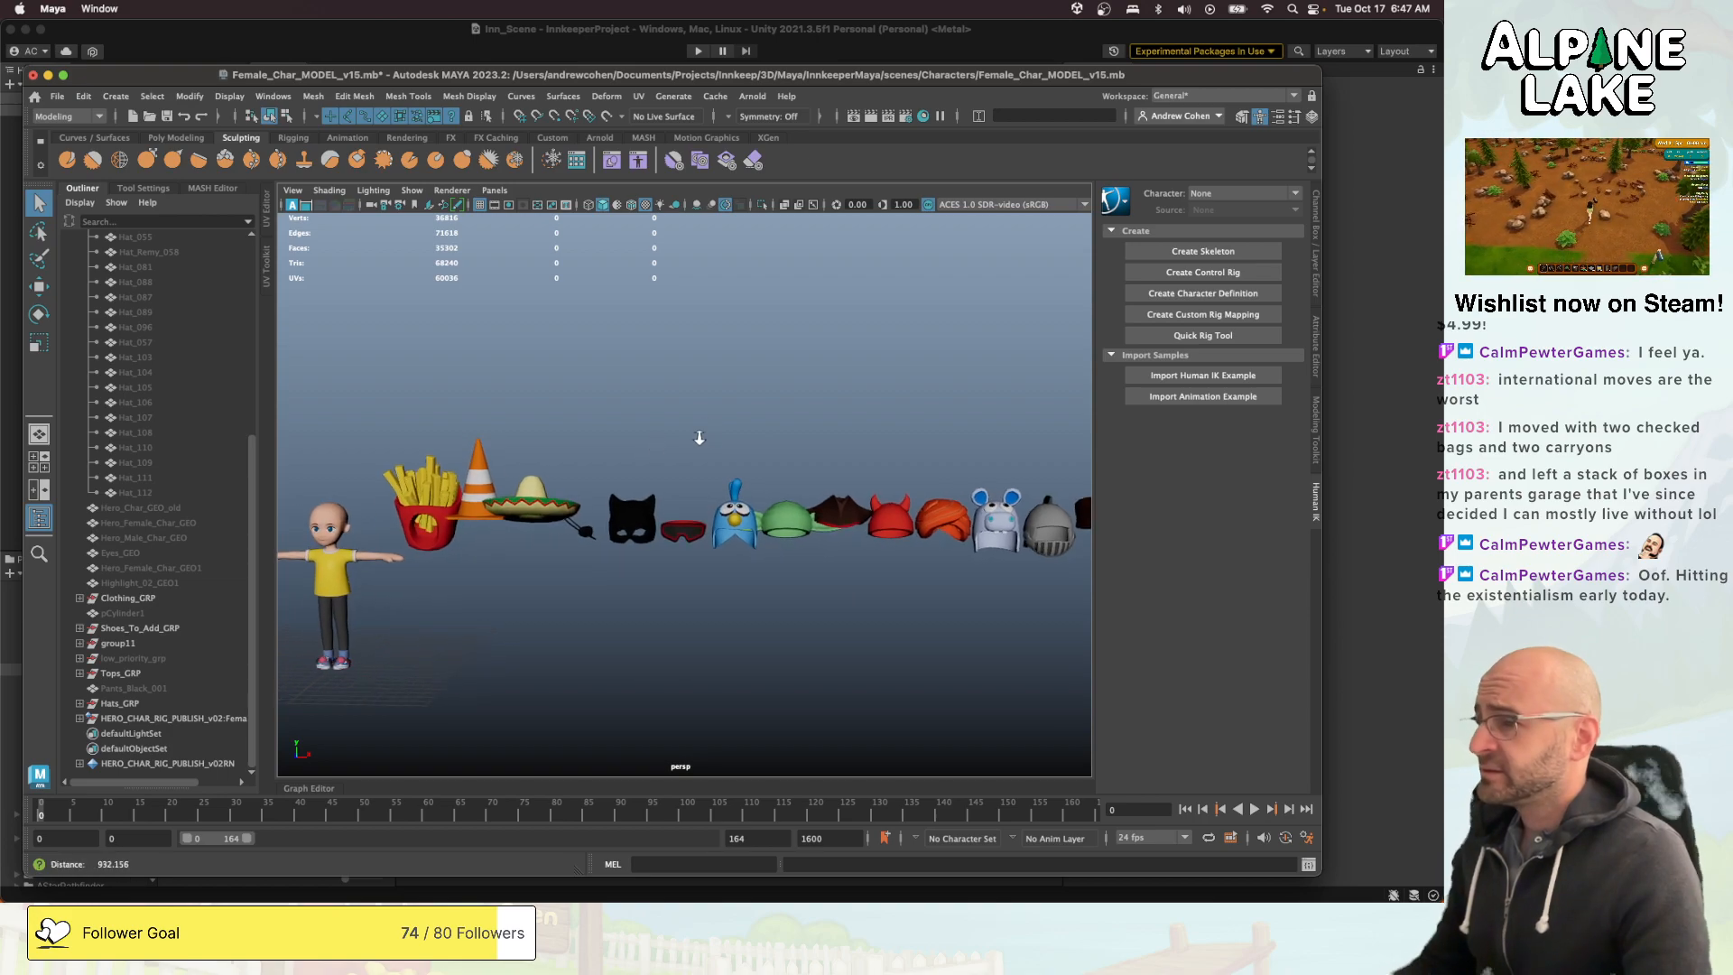
{"action": "middle_click_drag", "start_coordinate": [820, 438], "coordinate": [739, 449], "text": "alt"}
{"action": "right_click_drag", "start_coordinate": [739, 449], "coordinate": [681, 427], "text": "alt"}
{"action": "left_click_drag", "start_coordinate": [680, 427], "coordinate": [855, 446], "text": "alt"}
{"action": "middle_click_drag", "start_coordinate": [855, 447], "coordinate": [632, 465], "text": "alt"}
{"action": "right_click_drag", "start_coordinate": [632, 465], "coordinate": [695, 467], "text": "alt"}
{"action": "left_click_drag", "start_coordinate": [695, 467], "coordinate": [782, 445], "text": "alt"}
{"action": "right_click_drag", "start_coordinate": [782, 445], "coordinate": [722, 446], "text": "alt"}
{"action": "left_click_drag", "start_coordinate": [722, 446], "coordinate": [639, 467], "text": "alt"}
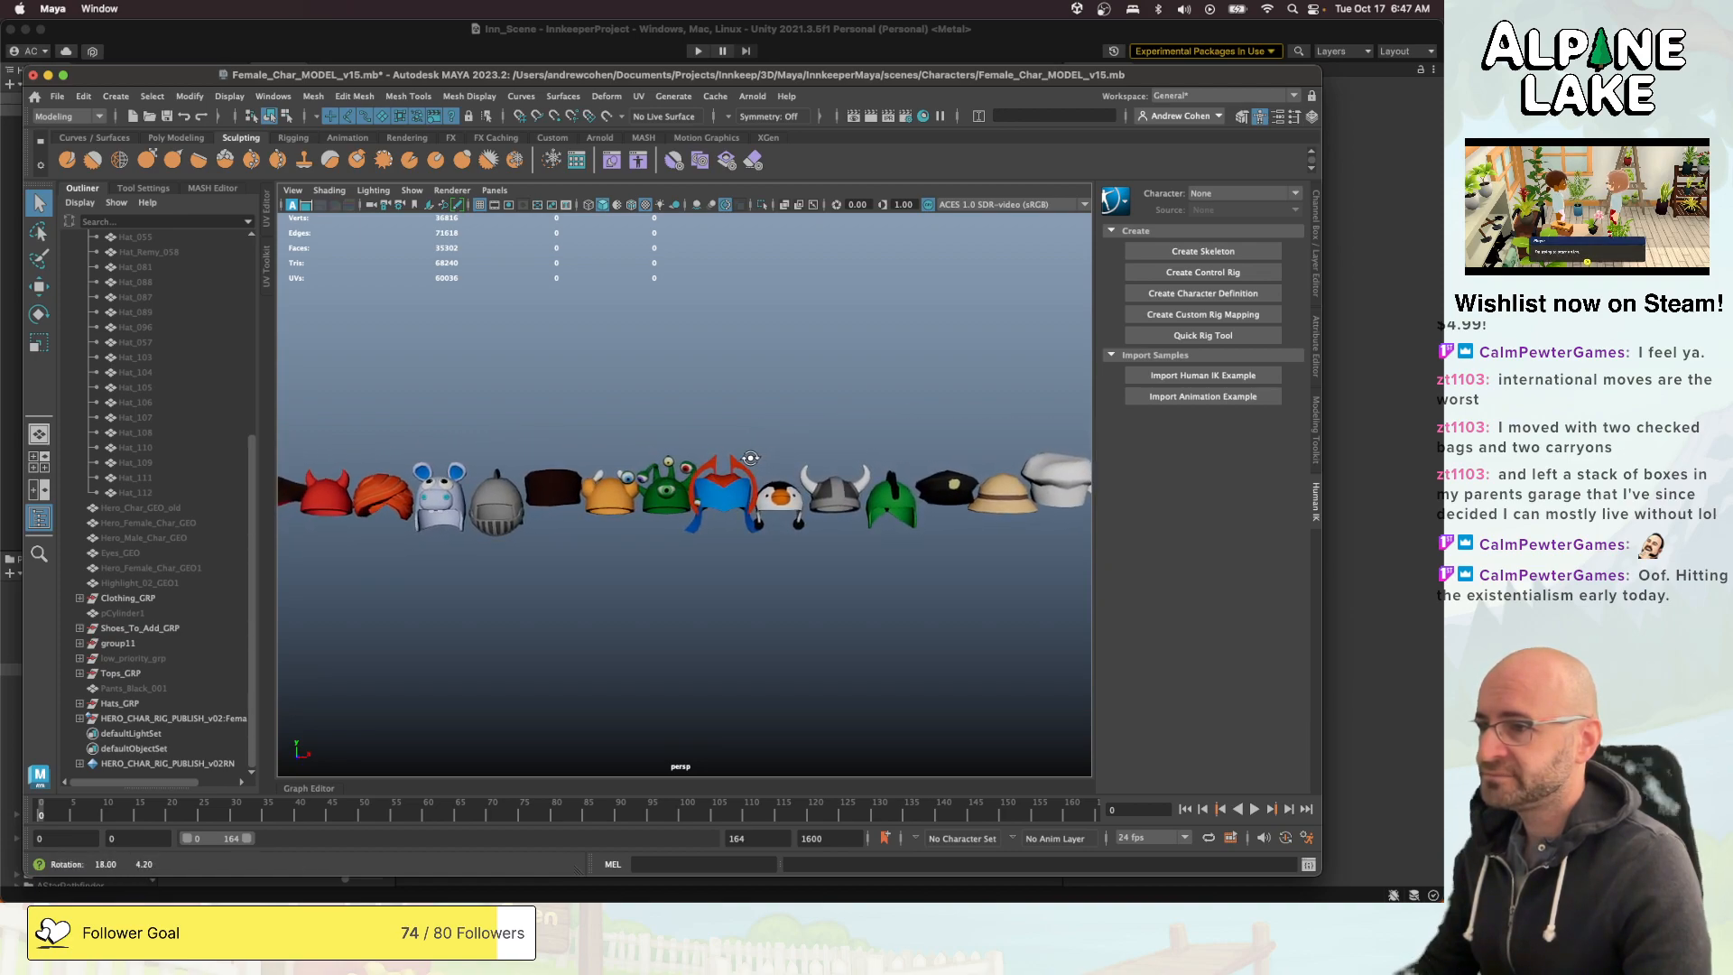
{"action": "middle_click_drag", "start_coordinate": [832, 457], "coordinate": [640, 471], "text": "alt"}
{"action": "right_click_drag", "start_coordinate": [857, 477], "coordinate": [794, 481], "text": "alt"}
{"action": "middle_click_drag", "start_coordinate": [983, 478], "coordinate": [794, 488], "text": "alt"}
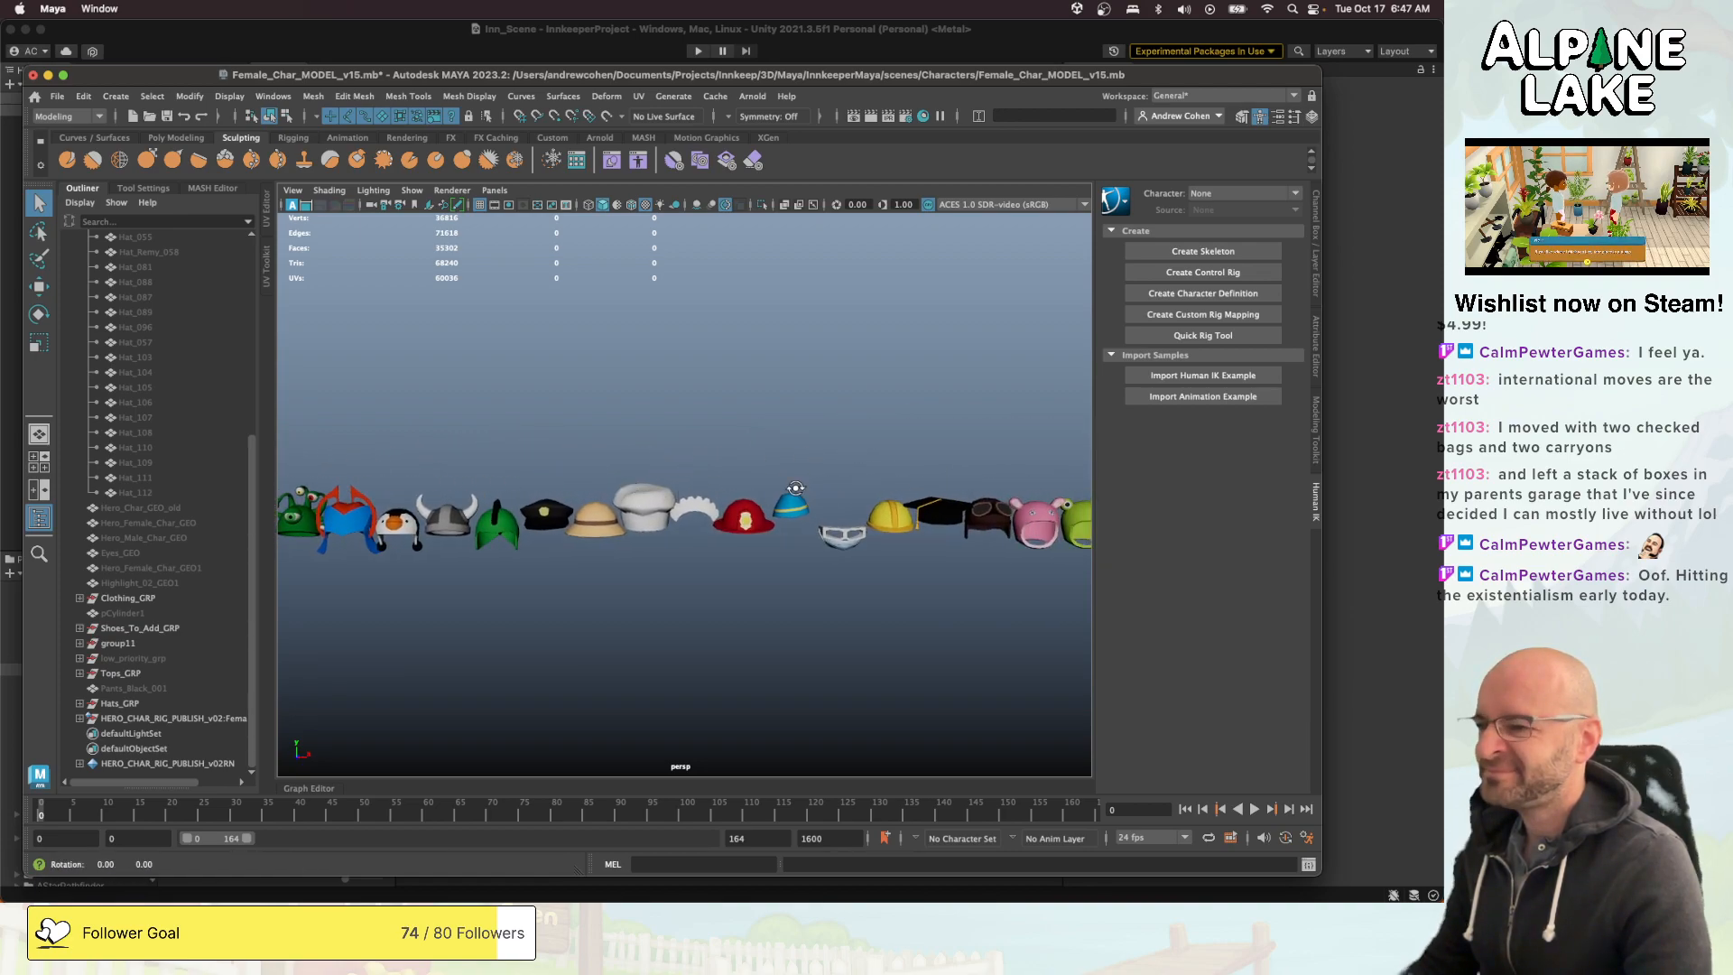
{"action": "scroll", "coordinate": [844, 489], "scroll_direction": "down", "scroll_amount": 5}
{"action": "middle_click_drag", "start_coordinate": [899, 488], "coordinate": [692, 494], "text": "alt"}
{"action": "scroll", "coordinate": [849, 493], "scroll_direction": "down", "scroll_amount": 1}
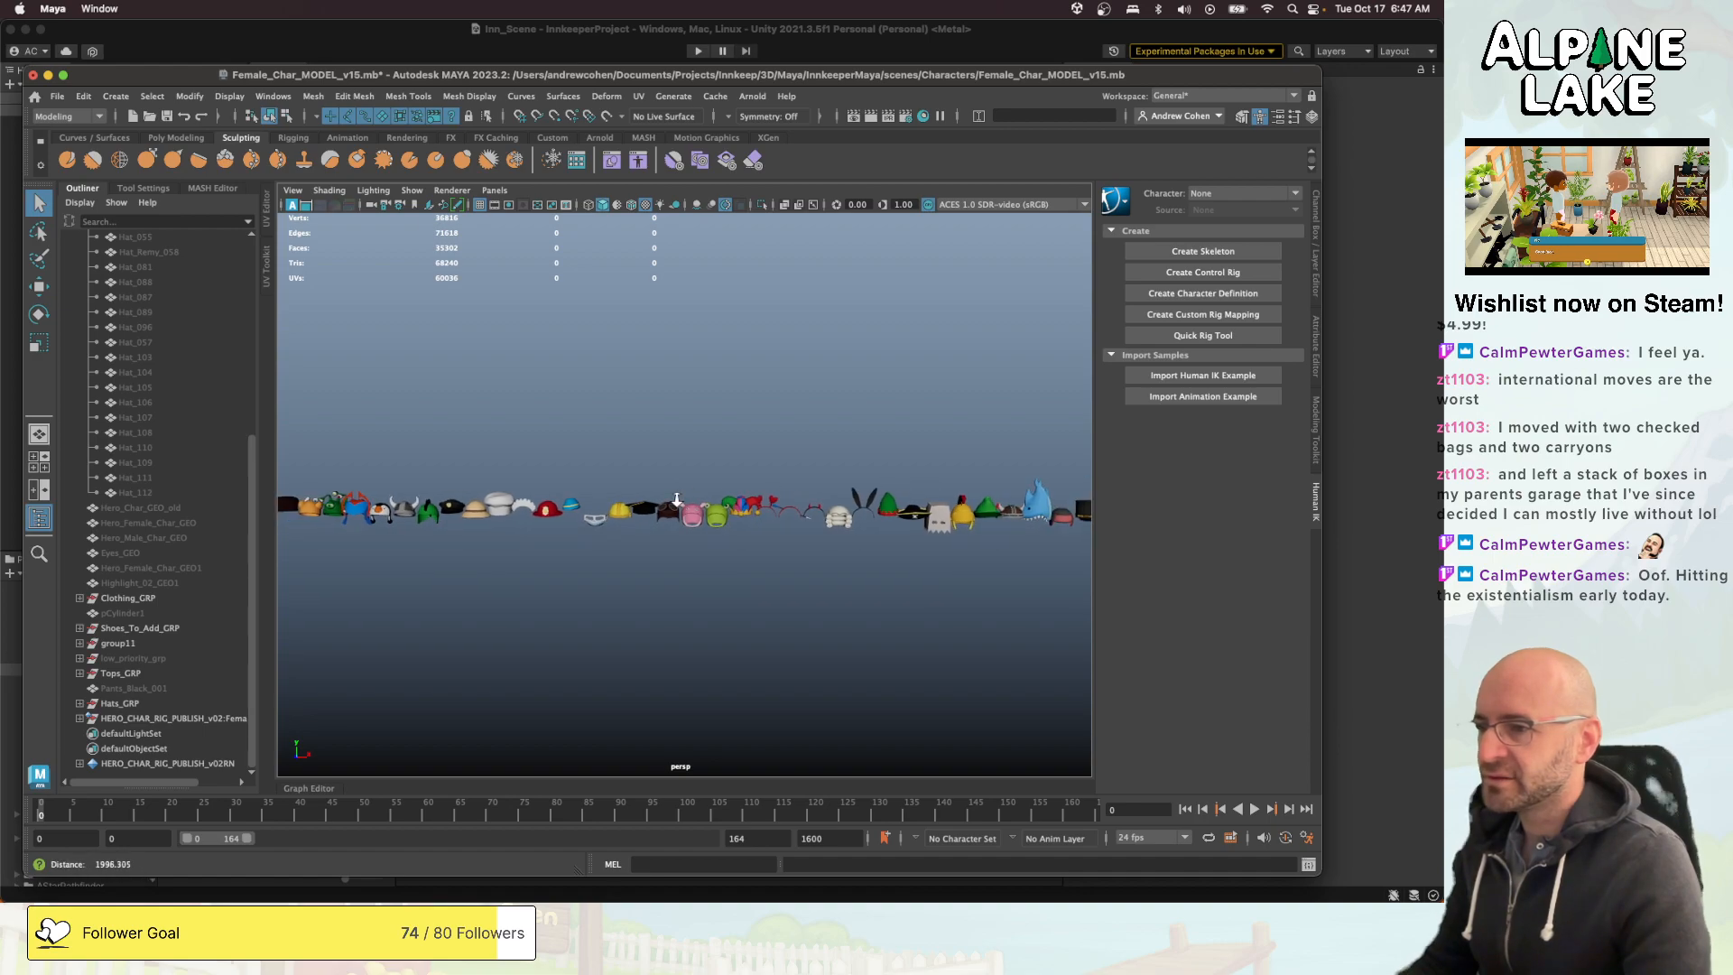
{"action": "scroll", "coordinate": [894, 496], "scroll_direction": "up", "scroll_amount": 4}
{"action": "mouse_move", "coordinate": [896, 492]}
{"action": "middle_mouse_down", "text": "alt"}
{"action": "mouse_move", "coordinate": [623, 506]}
{"action": "mouse_move", "coordinate": [885, 477]}
{"action": "middle_mouse_up", "text": "alt"}
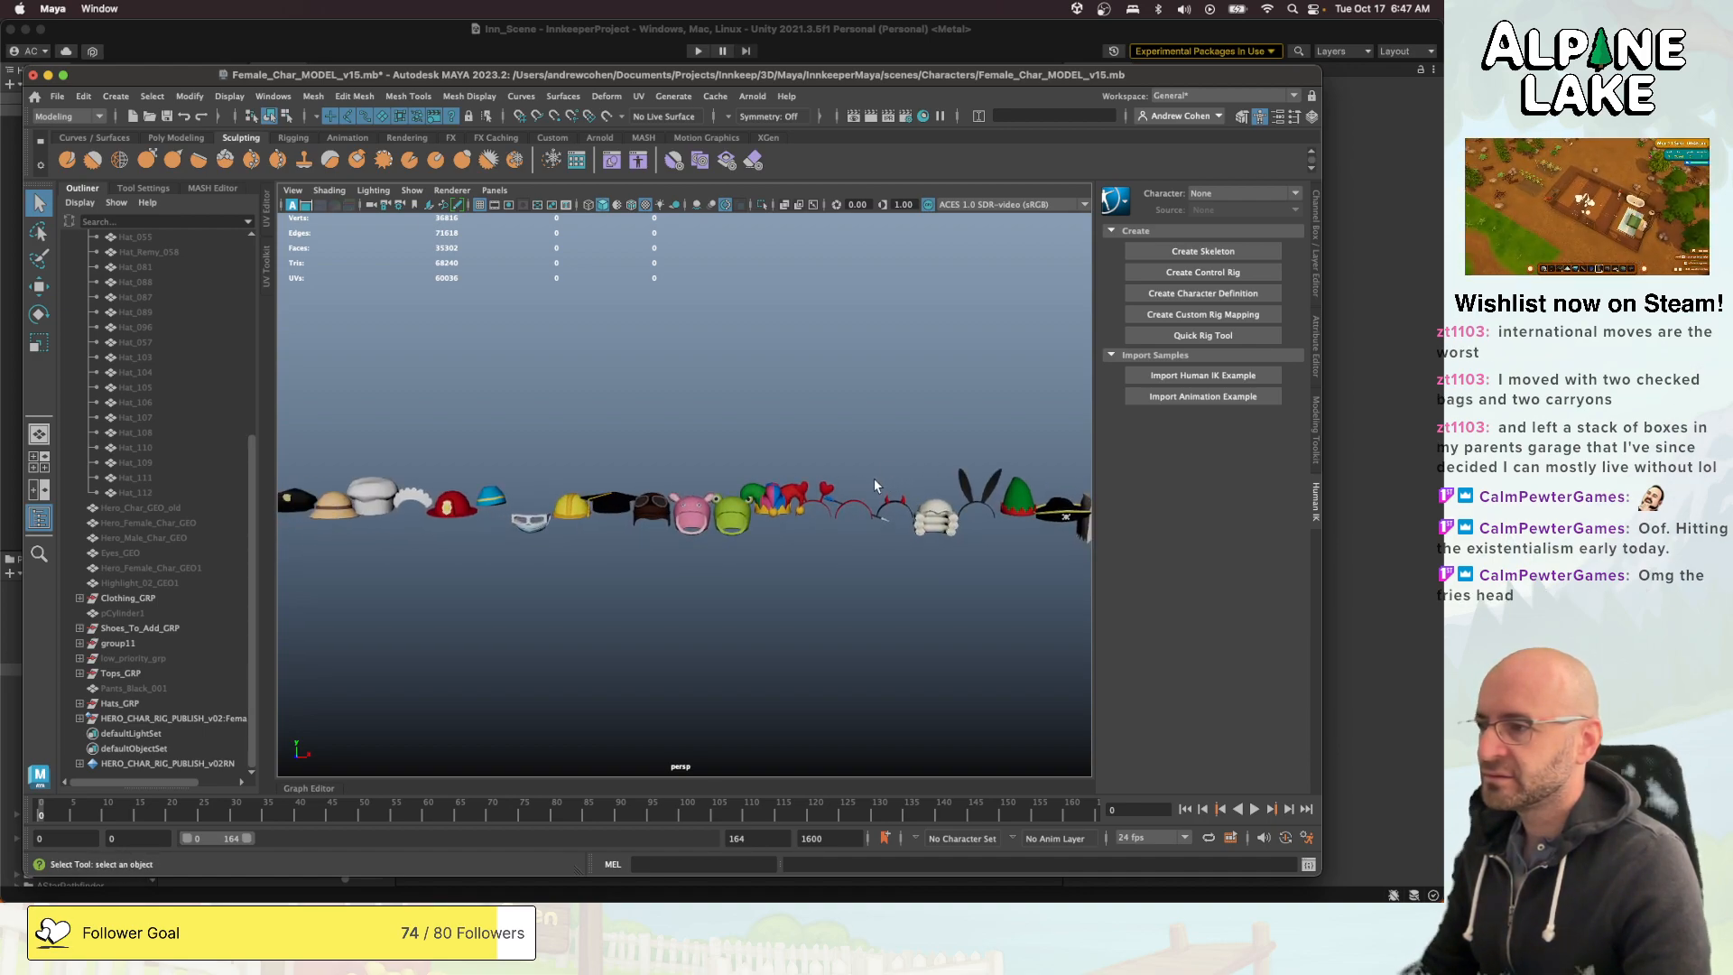
- Go back along the hat row and select the horned viking helmet and the knight helmet in turn
{"action": "middle_click_drag", "start_coordinate": [677, 488], "coordinate": [952, 471], "text": "alt"}
{"action": "left_click", "coordinate": [494, 491]}
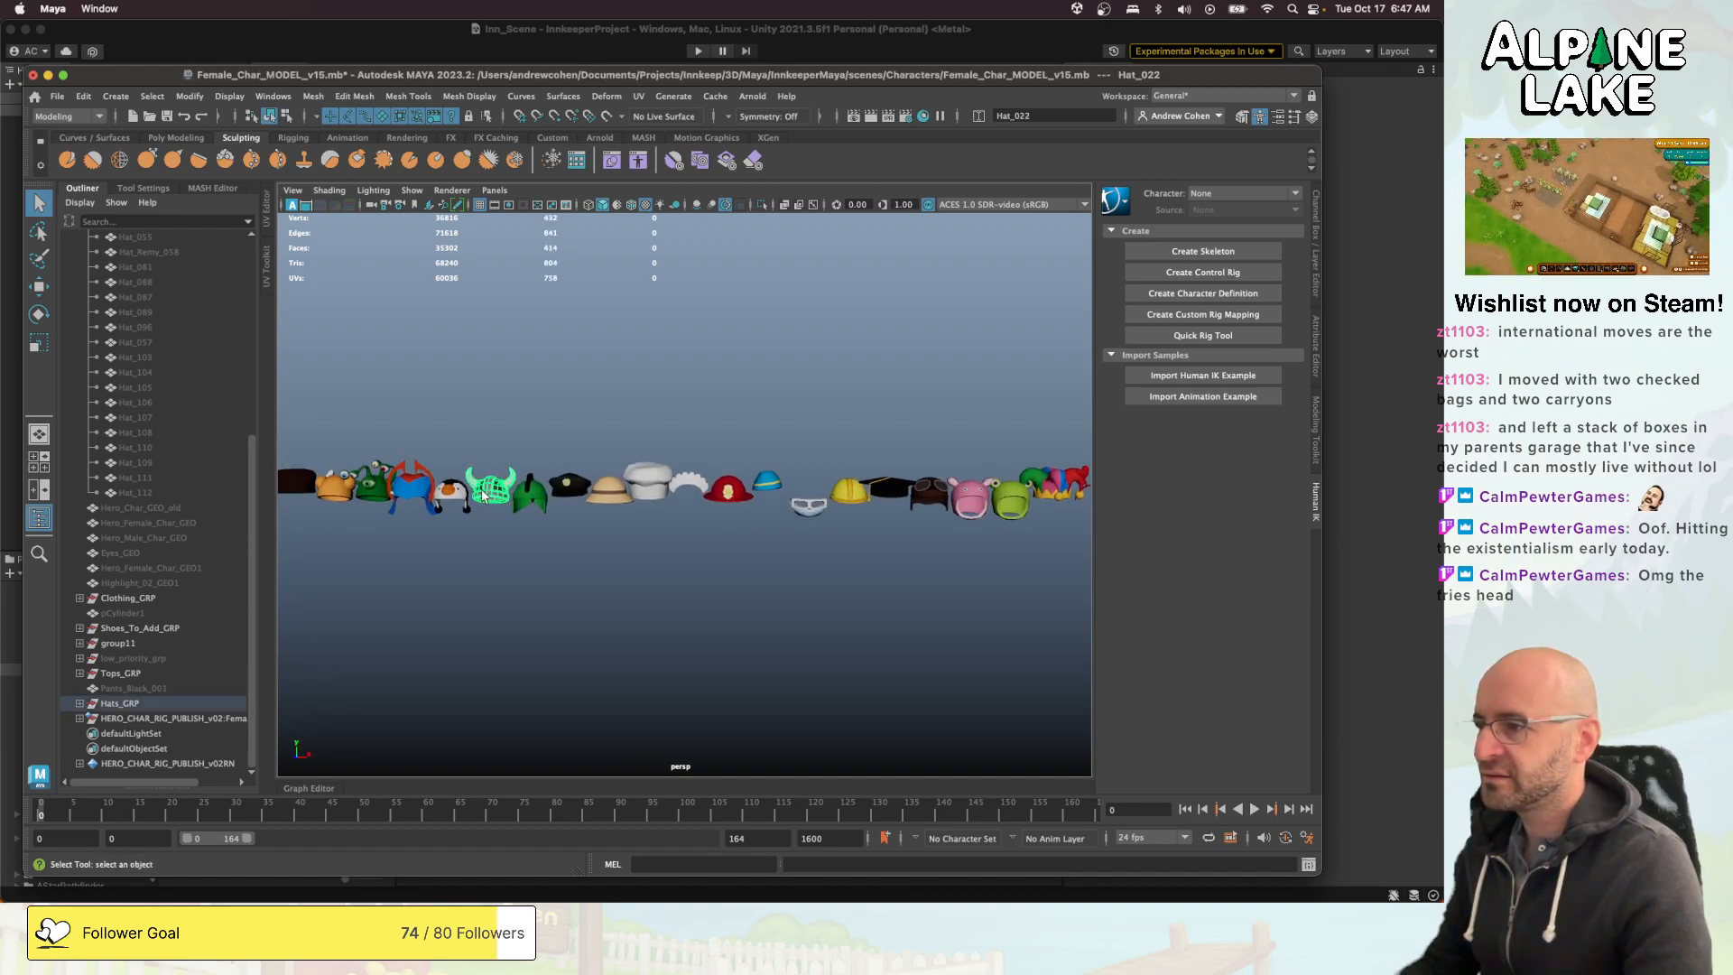
{"action": "middle_click_drag", "start_coordinate": [488, 490], "coordinate": [776, 482], "text": "alt"}
{"action": "left_click", "coordinate": [526, 488]}
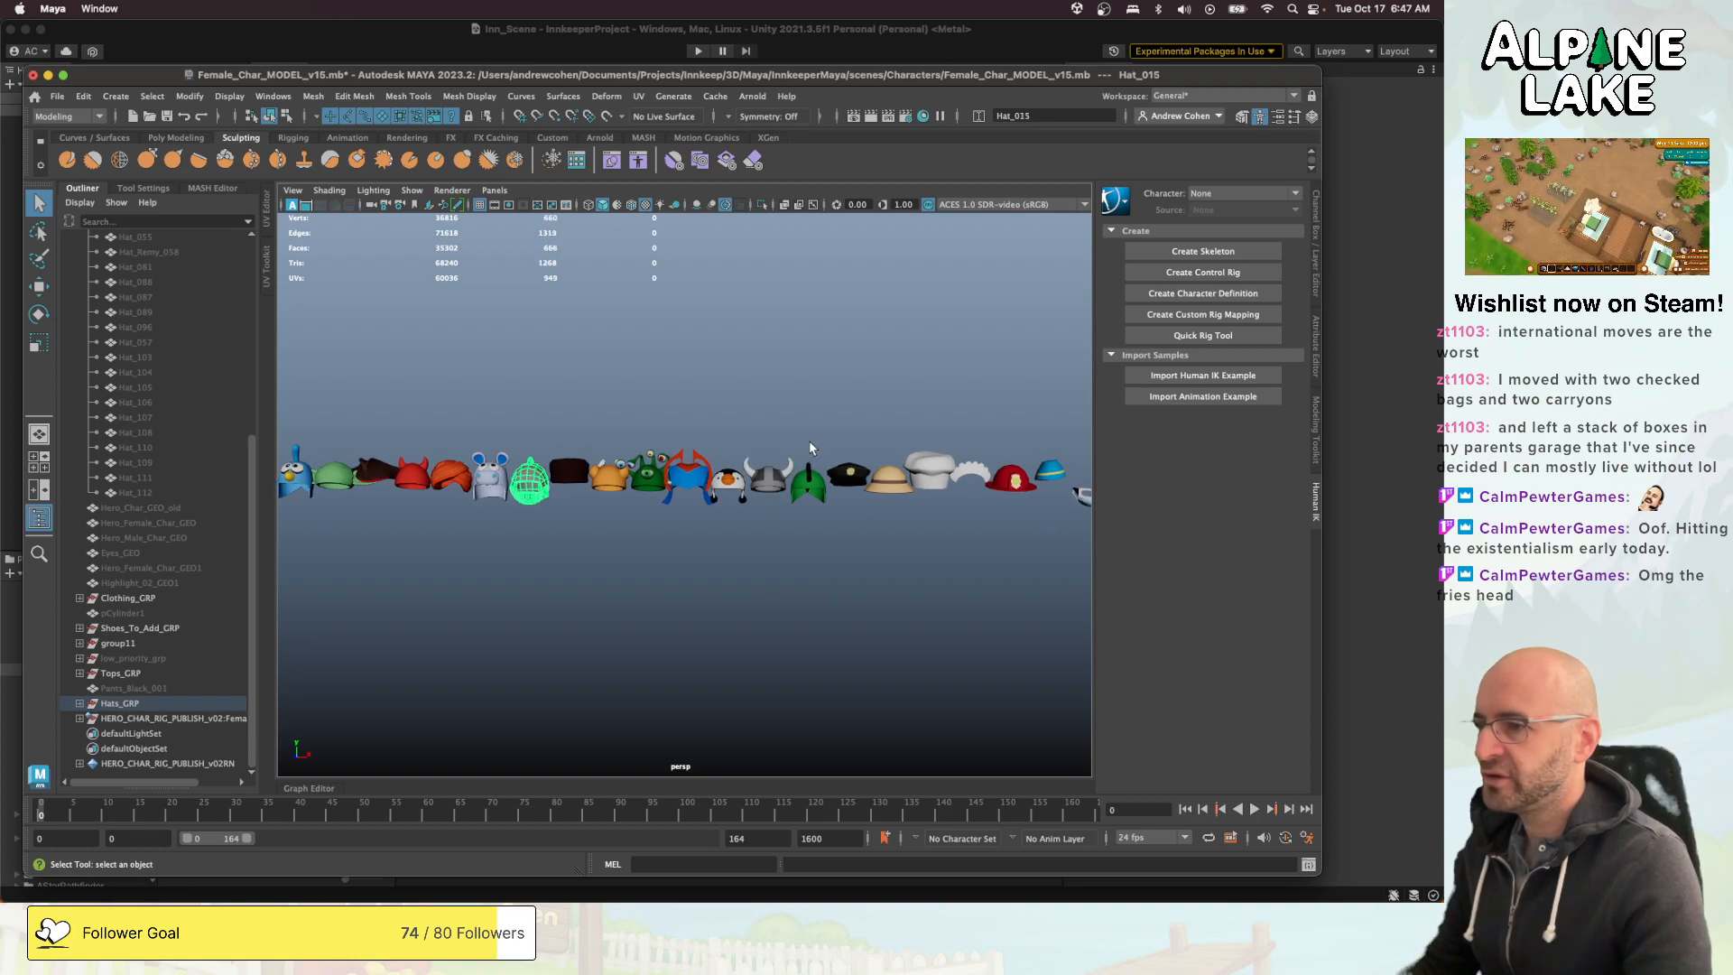
- Enlarge the Maya window, show the channel values and set the knight helmet's Translate X to 0
{"action": "right_click_drag", "start_coordinate": [810, 444], "coordinate": [693, 455], "text": "alt"}
{"action": "middle_click_drag", "start_coordinate": [692, 455], "coordinate": [937, 449], "text": "alt"}
{"action": "right_click_drag", "start_coordinate": [937, 450], "coordinate": [866, 422], "text": "alt"}
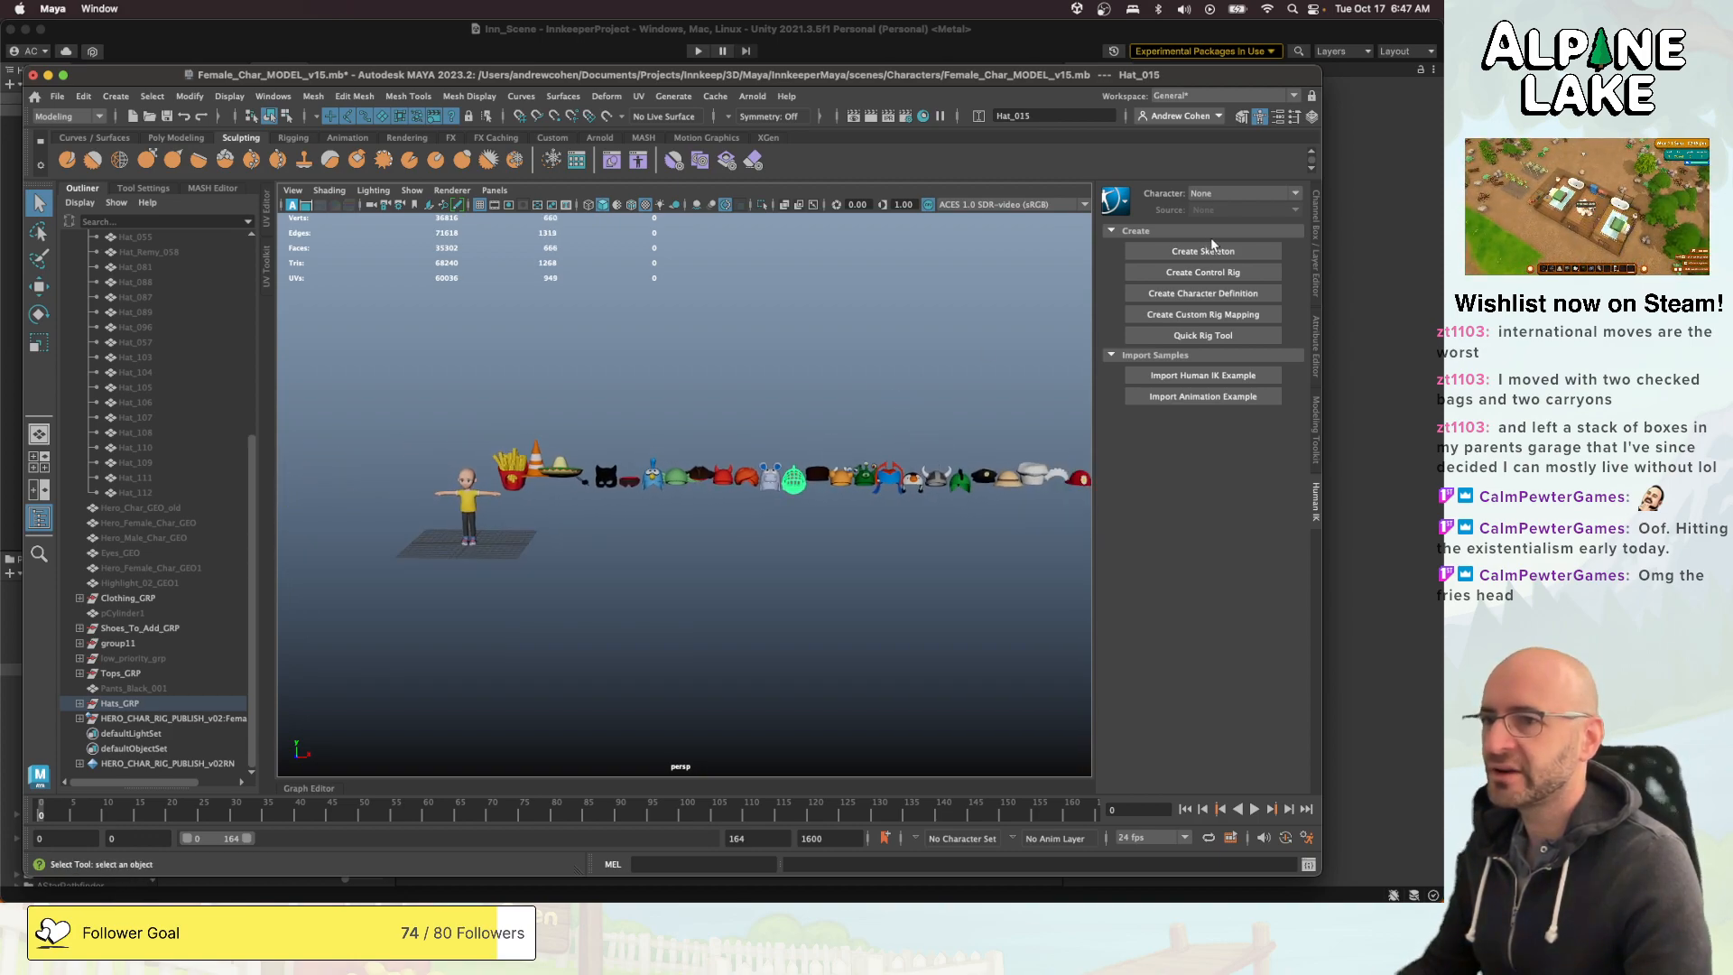
{"action": "double_click", "coordinate": [1215, 76]}
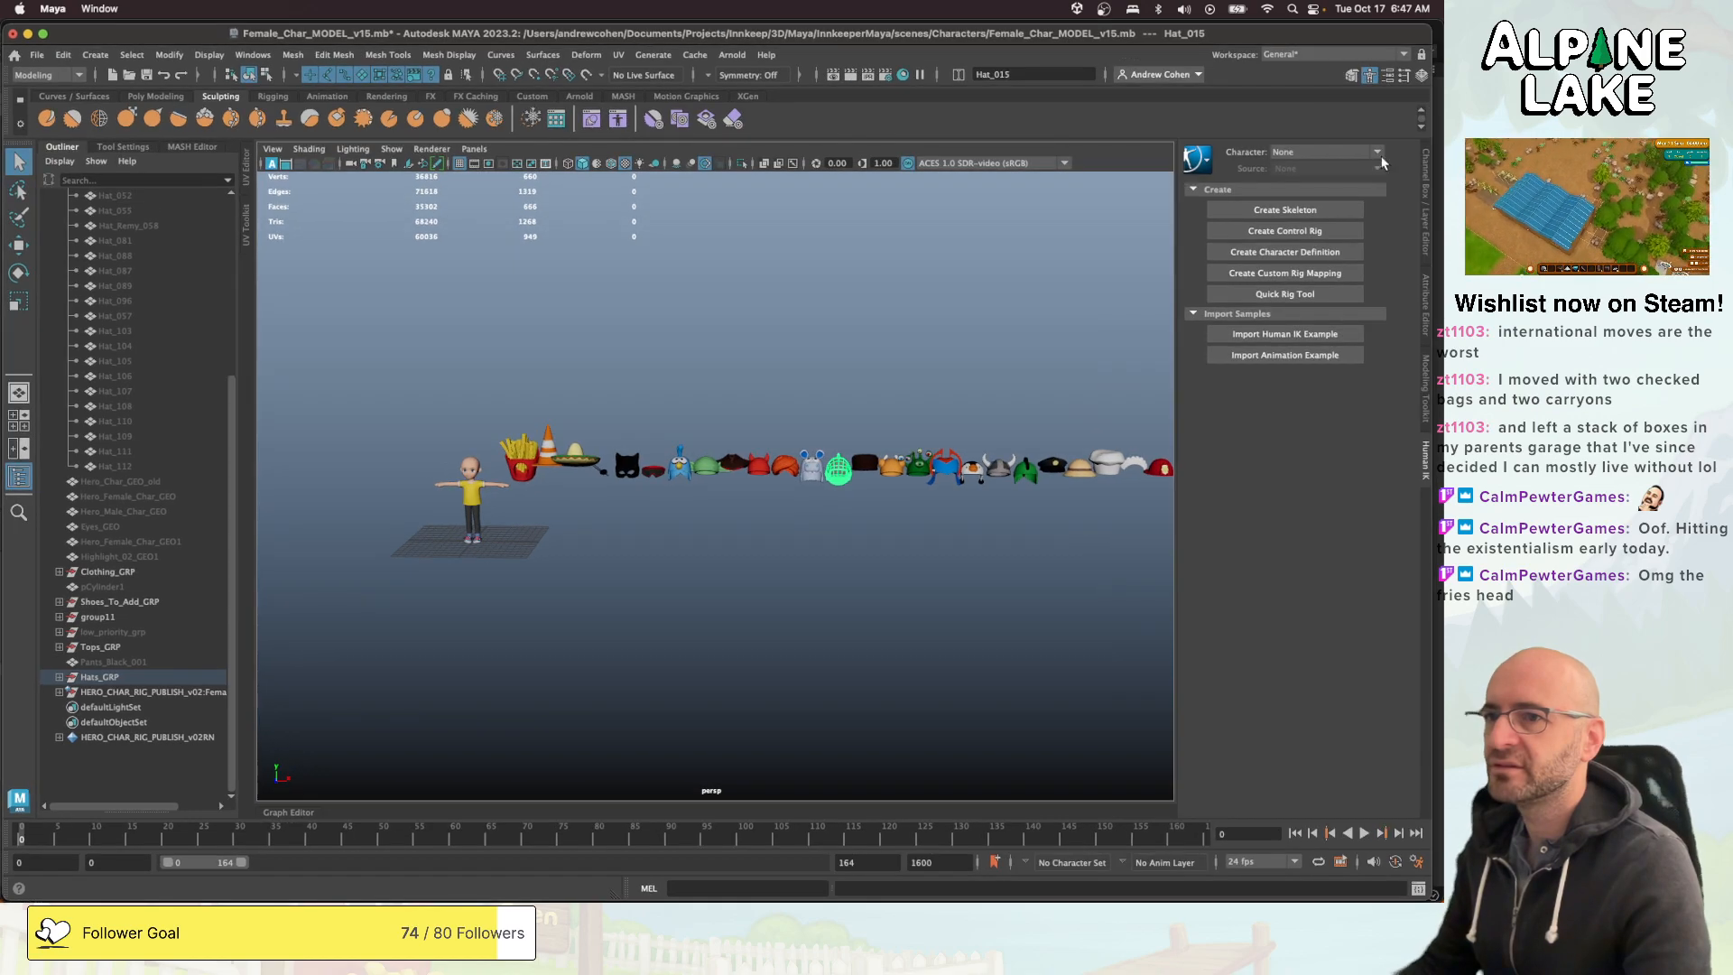
{"action": "left_click", "coordinate": [1439, 174]}
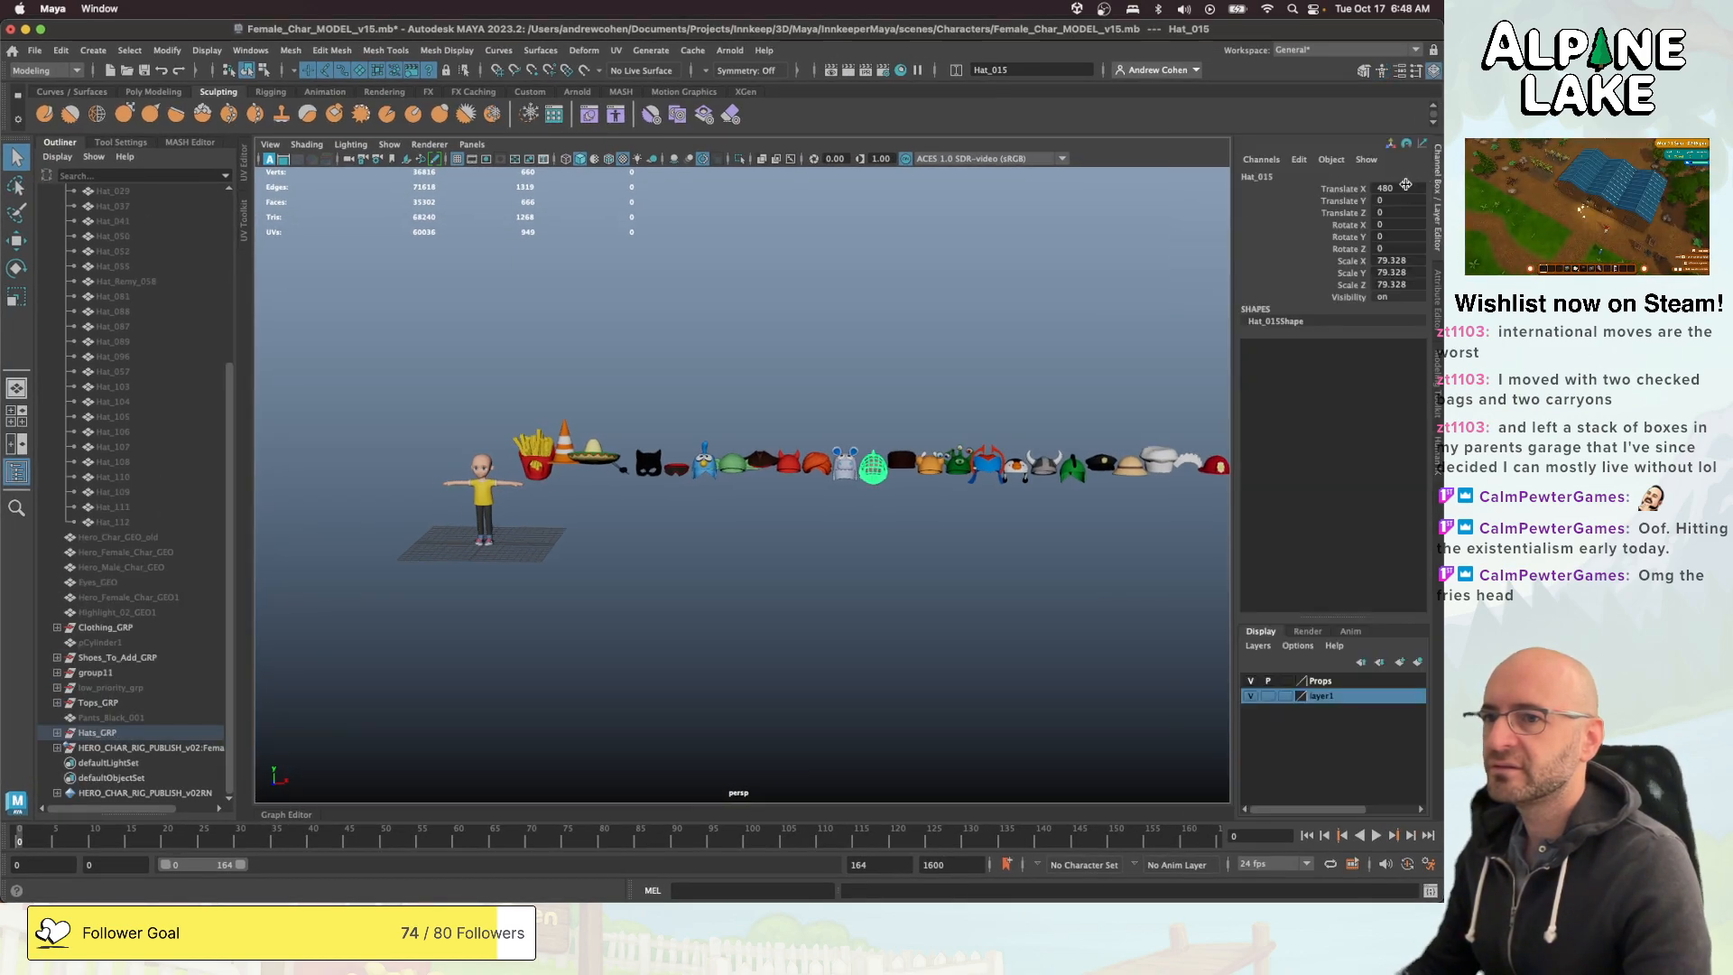
{"action": "double_click", "coordinate": [1405, 188]}
{"action": "key", "text": "Return"}
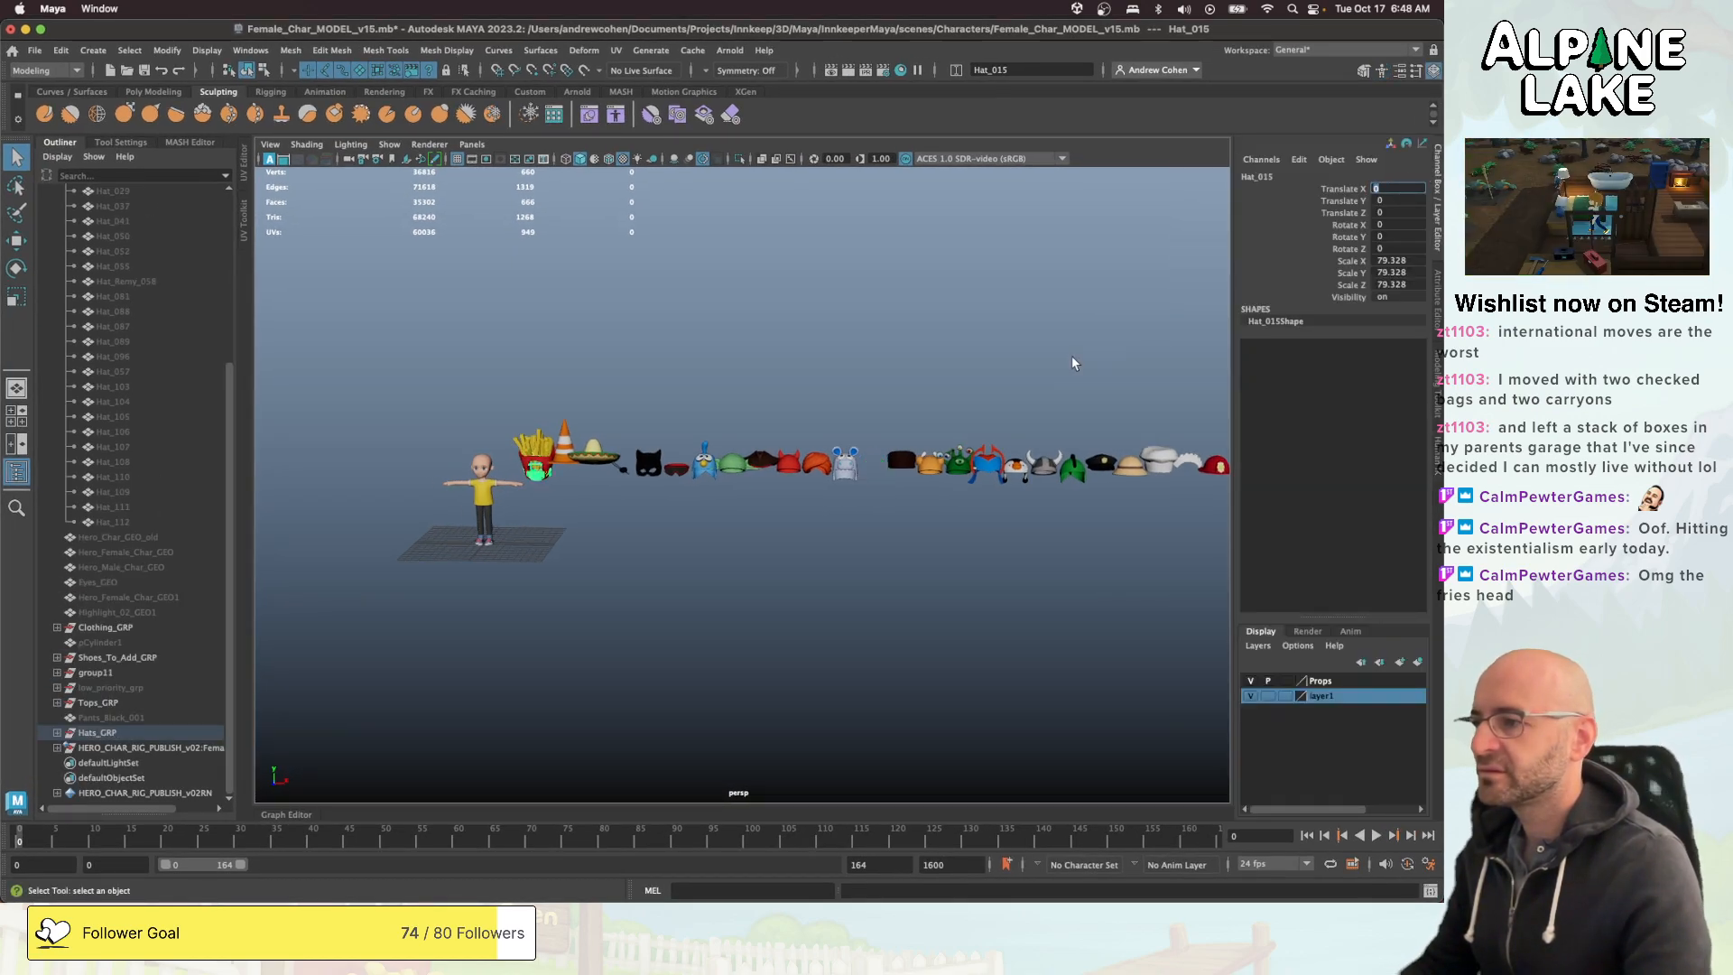
- Set Translate X, Y and Z of the whole Hats_GRP to 0
{"action": "left_click", "coordinate": [135, 732]}
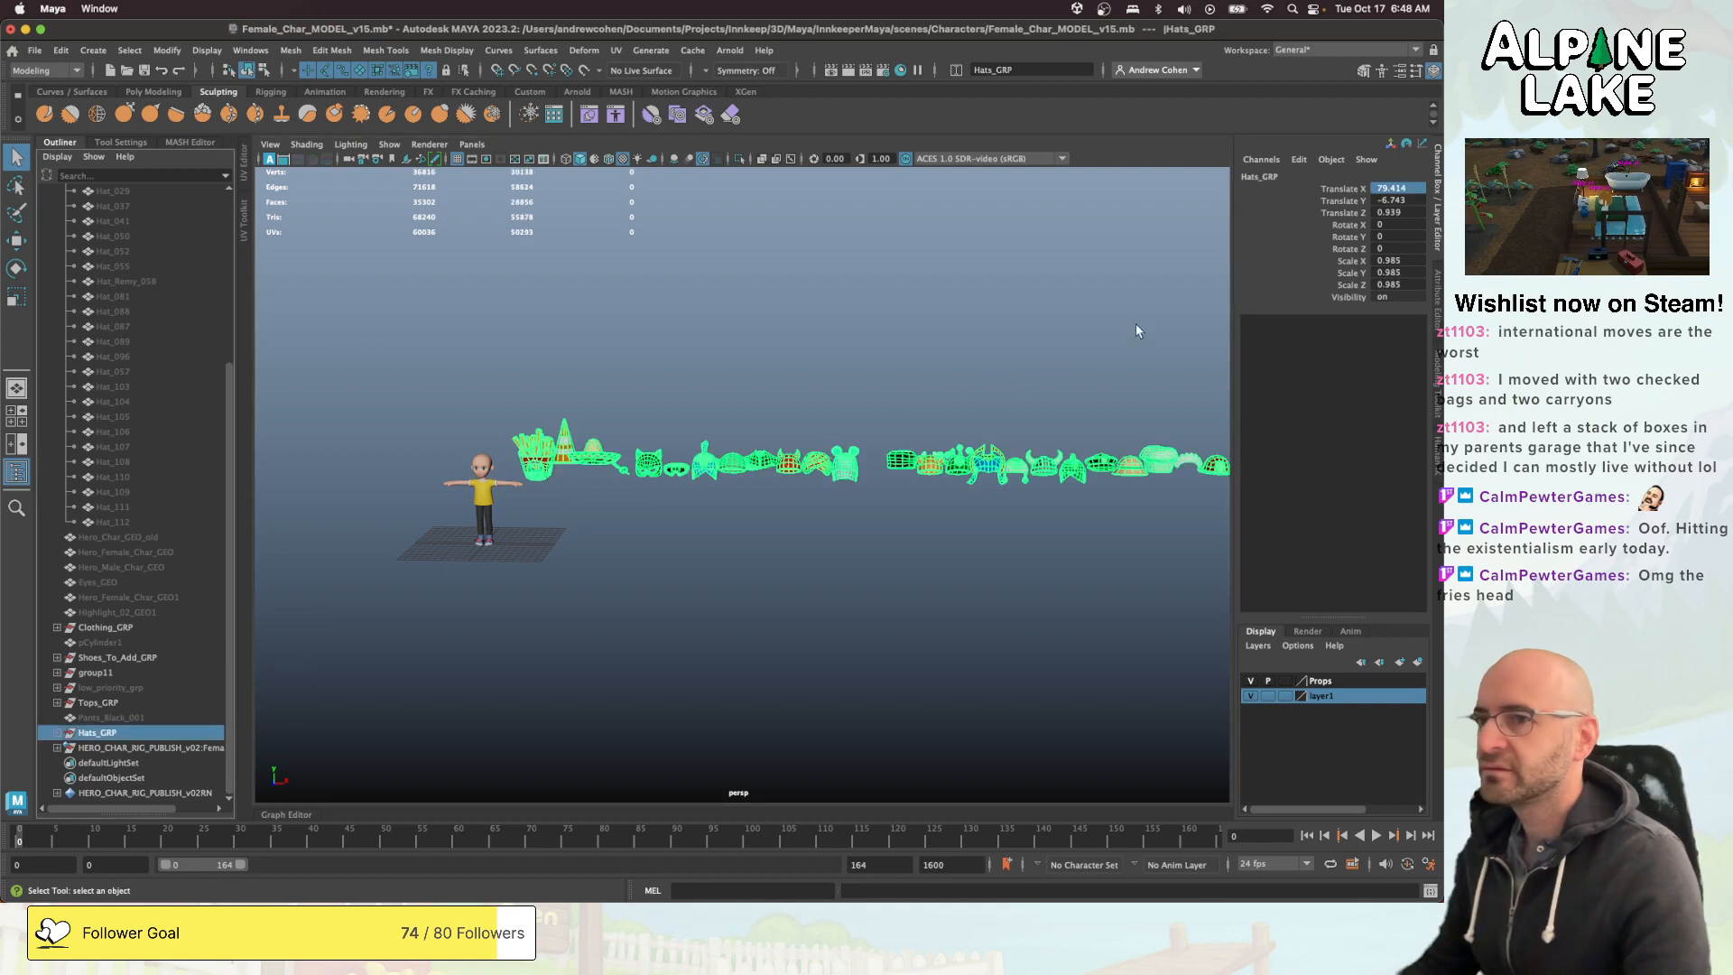
{"action": "left_click_drag", "start_coordinate": [1415, 188], "coordinate": [1415, 213]}
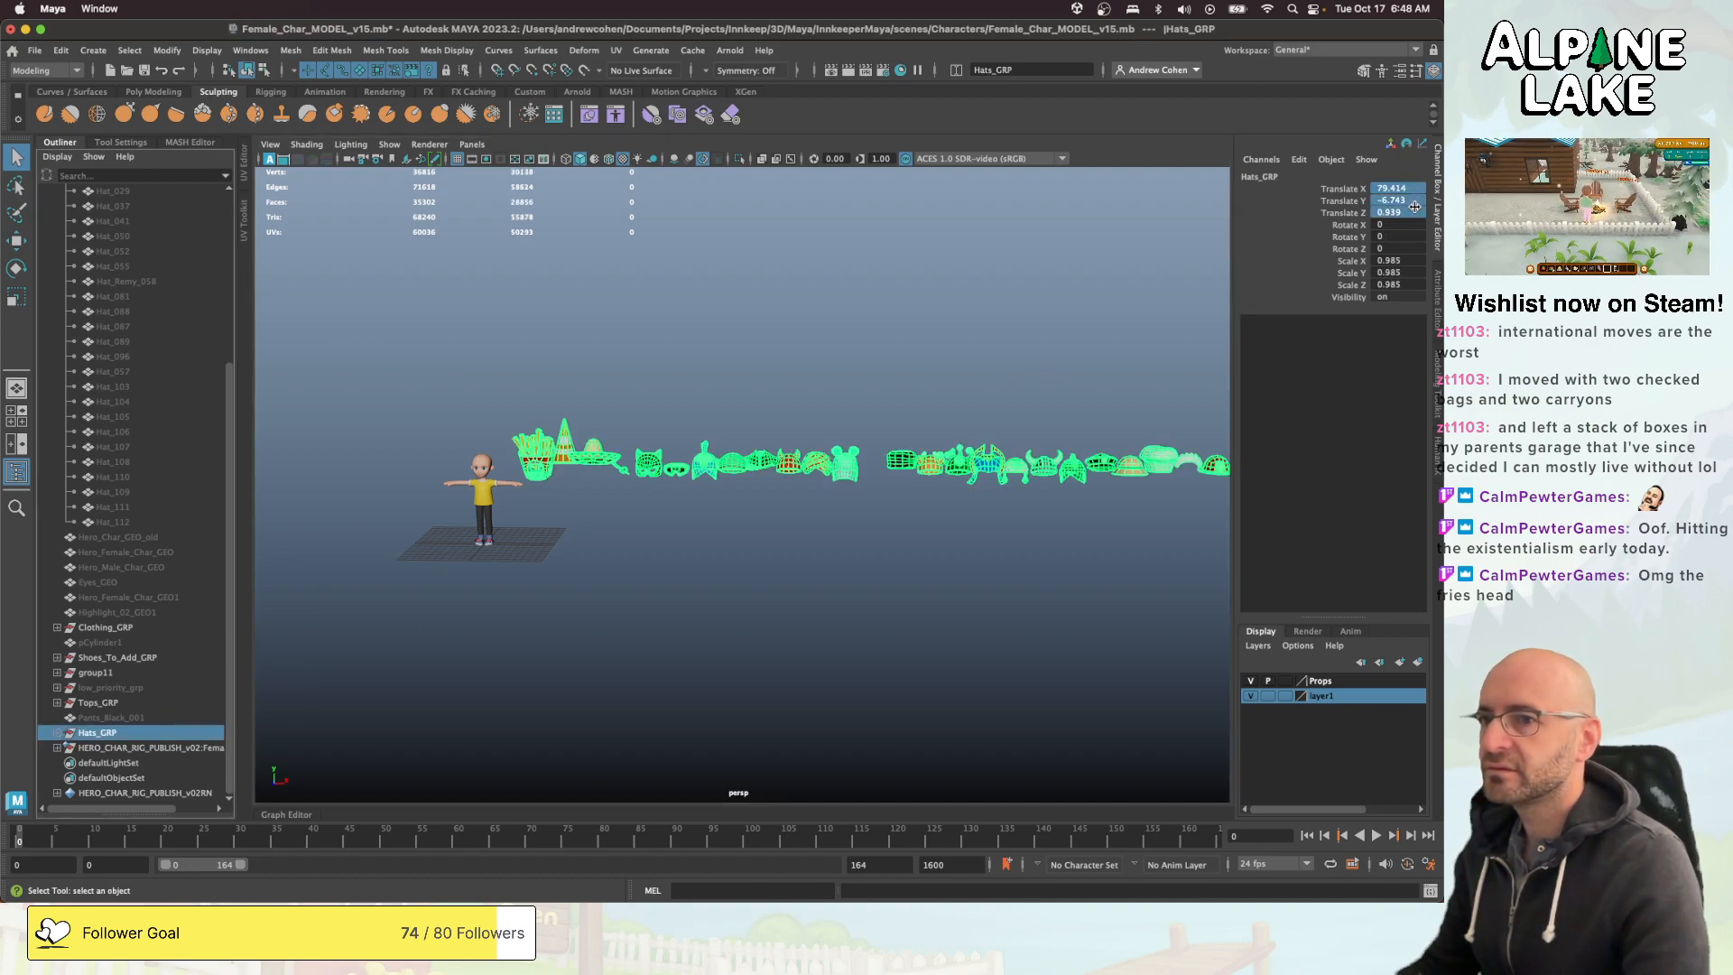
{"action": "type", "text": "0"}
{"action": "key", "text": "Return"}
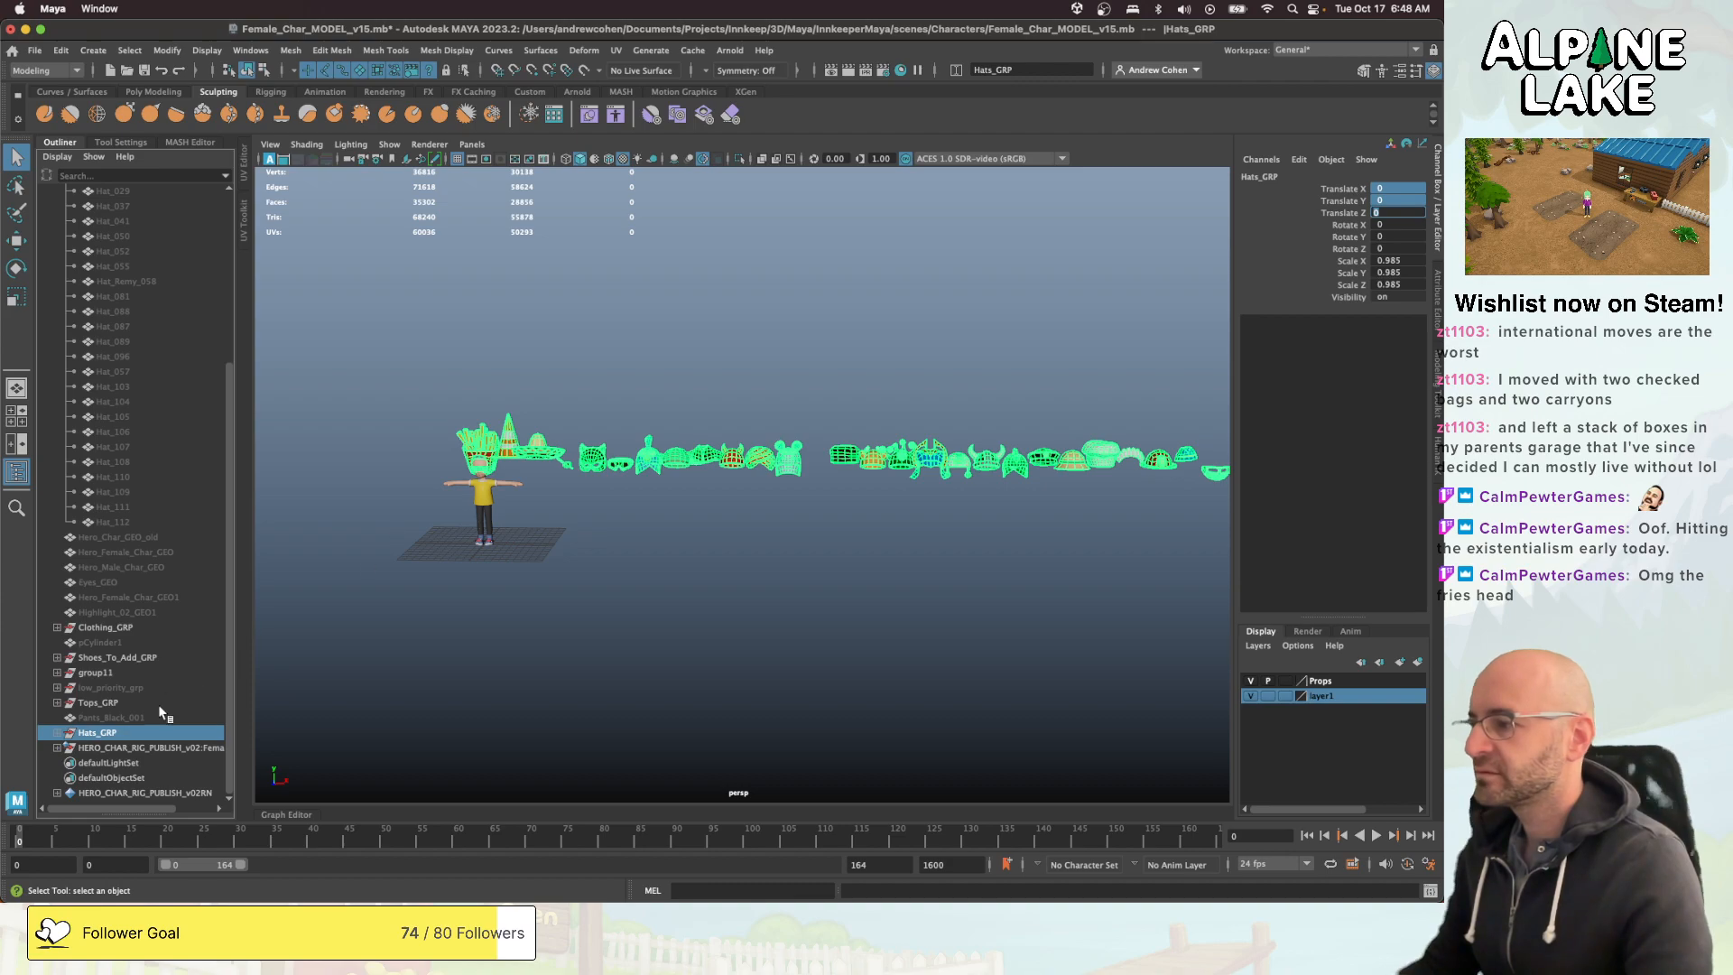
- Lower Hats_GRP to about -6.73 in Translate Y so the hats fit the character's head
{"action": "left_click", "coordinate": [484, 434]}
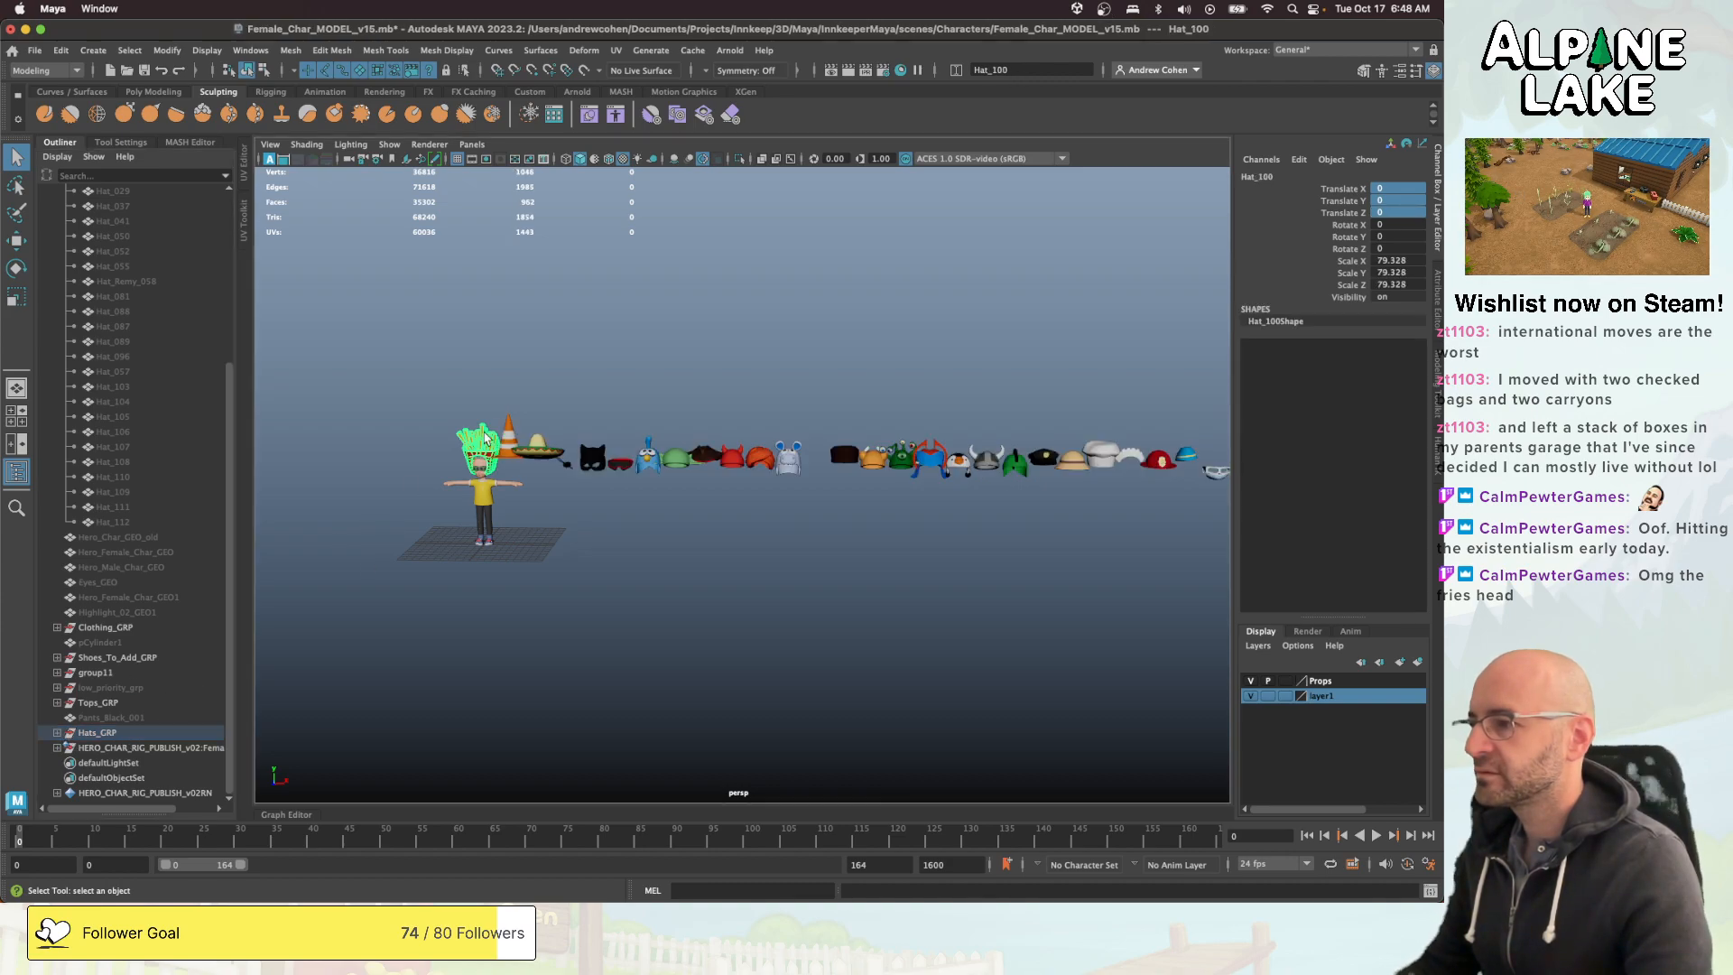
{"action": "key", "text": "f"}
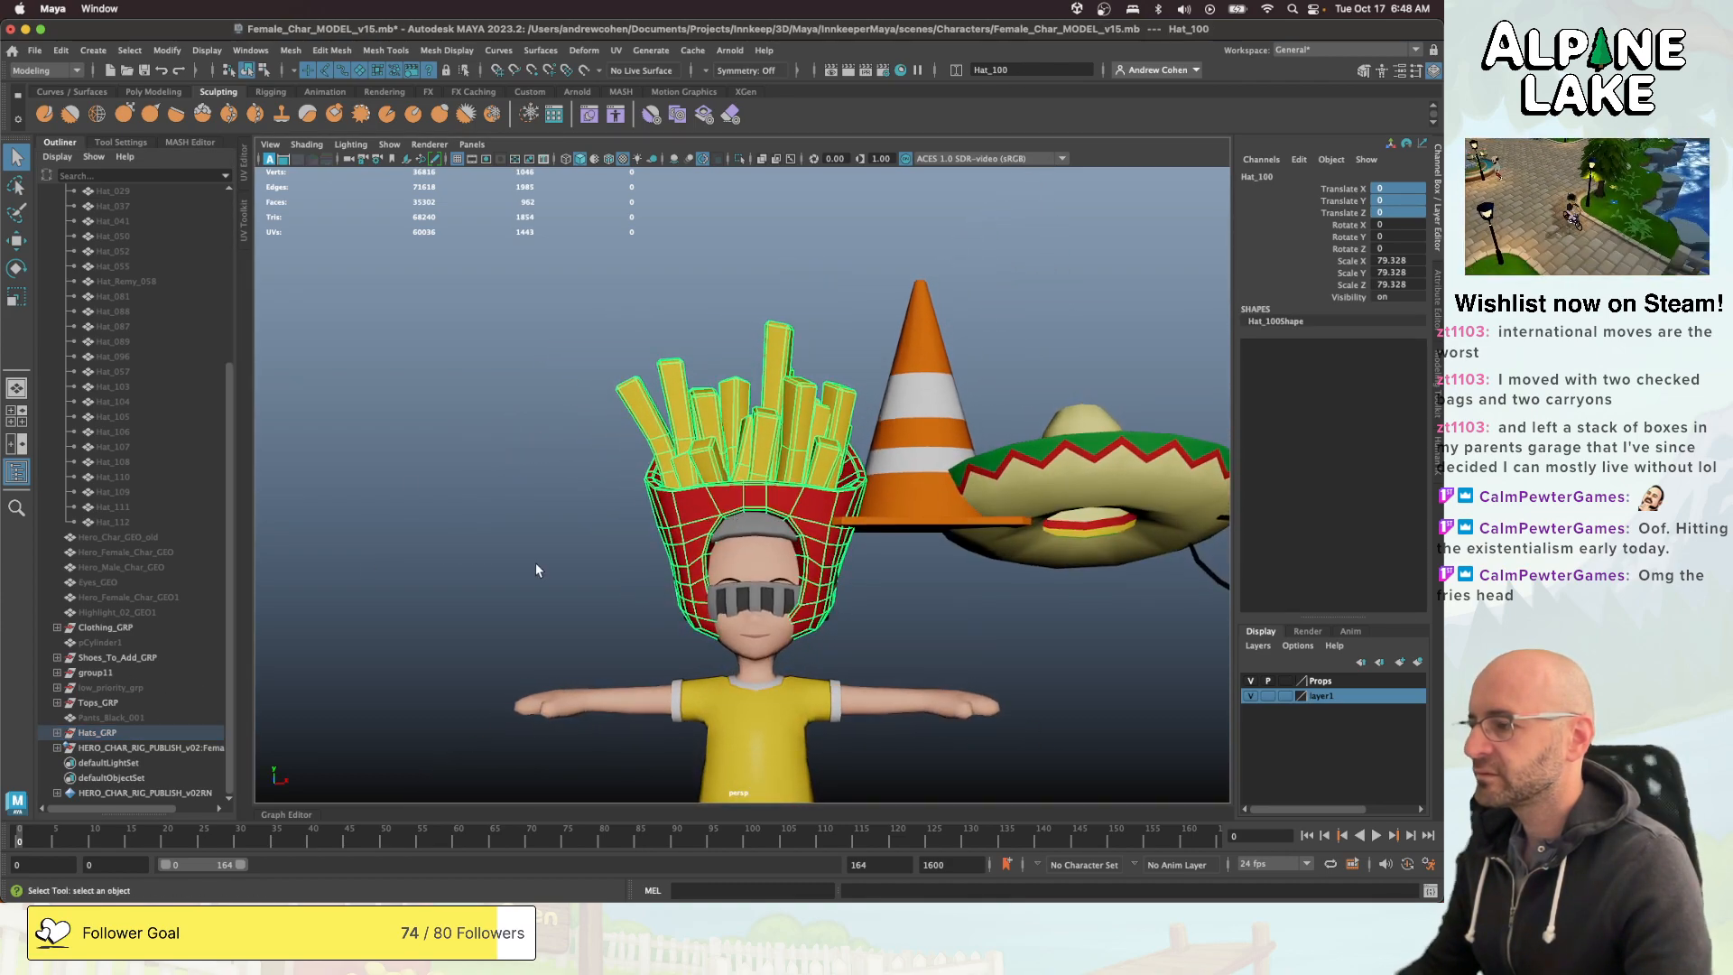
{"action": "left_click", "coordinate": [115, 734]}
{"action": "key", "text": "w"}
{"action": "middle_click_drag", "start_coordinate": [646, 494], "coordinate": [645, 523]}
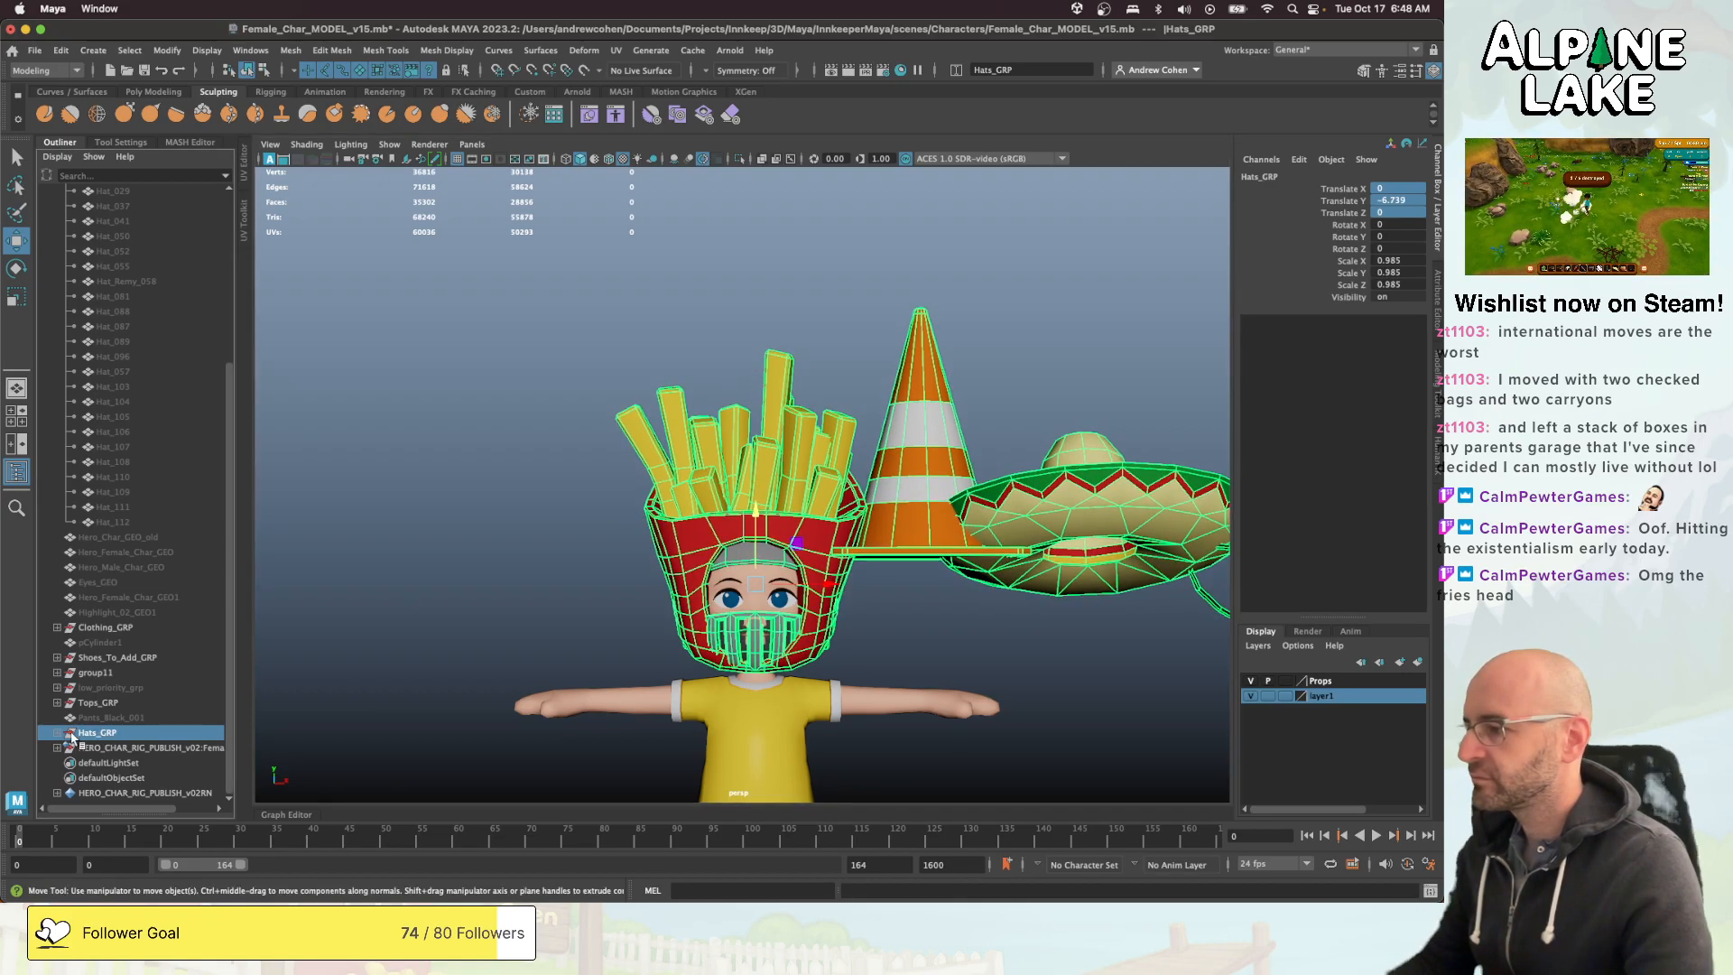
- Expand Hats_GRP and move the fries hat sideways off the character's head
{"action": "left_click", "coordinate": [57, 732]}
{"action": "left_click", "coordinate": [655, 519]}
{"action": "middle_click_drag", "start_coordinate": [959, 506], "coordinate": [596, 553]}
{"action": "mouse_move", "coordinate": [595, 553]}
{"action": "left_mouse_down", "text": "alt"}
{"action": "mouse_move", "coordinate": [832, 580]}
{"action": "mouse_move", "coordinate": [964, 537]}
{"action": "mouse_move", "coordinate": [688, 551]}
{"action": "mouse_move", "coordinate": [608, 576]}
{"action": "left_mouse_up", "text": "alt"}
- Scale the knight helmet up uniformly to about 87.75 and raise it to about 0.84 in Translate Y
{"action": "scroll", "coordinate": [610, 576], "scroll_direction": "up", "scroll_amount": 5}
{"action": "left_click_drag", "start_coordinate": [736, 522], "coordinate": [908, 512], "text": "alt"}
{"action": "left_click_drag", "start_coordinate": [900, 506], "coordinate": [661, 574], "text": "alt"}
{"action": "left_click", "coordinate": [794, 488]}
{"action": "scroll", "coordinate": [794, 487], "scroll_direction": "down", "scroll_amount": 5}
{"action": "key", "text": "r"}
{"action": "key", "text": "w"}
{"action": "left_click_drag", "start_coordinate": [742, 452], "coordinate": [743, 444]}
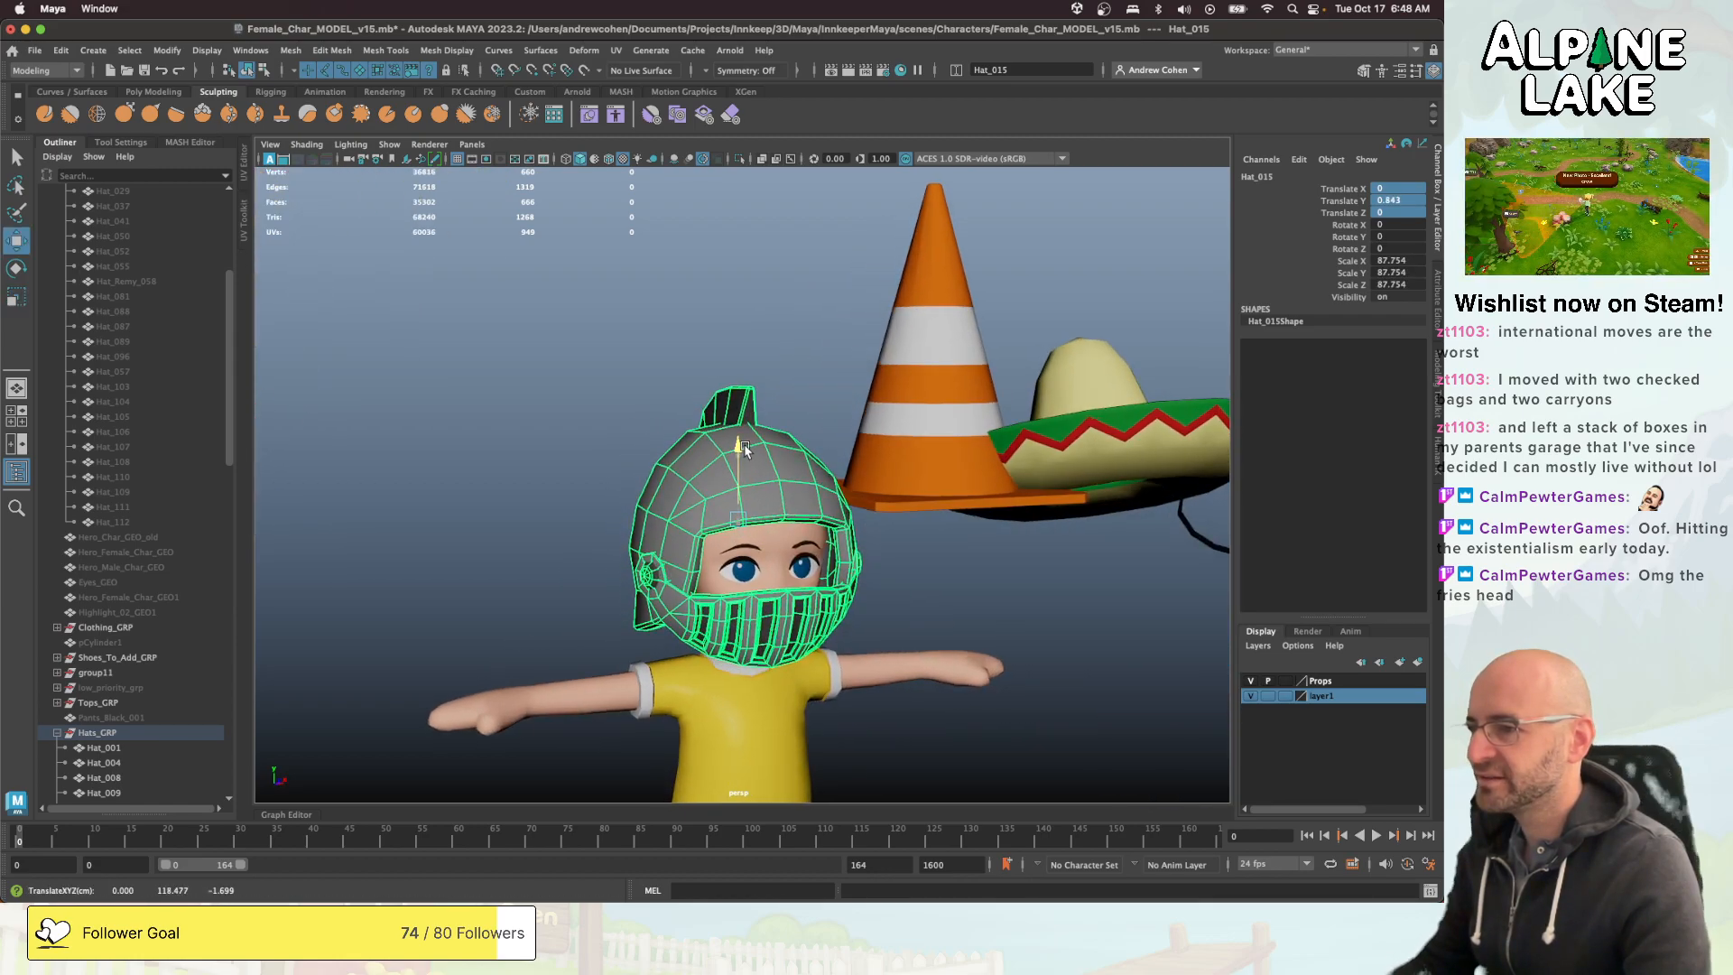
- Freeze the knight helmet's transformations and unparent it from Hats_GRP
{"action": "scroll", "coordinate": [744, 447], "scroll_direction": "down", "scroll_amount": 3}
{"action": "left_click_drag", "start_coordinate": [853, 487], "coordinate": [848, 577], "text": "alt"}
{"action": "key", "text": "q"}
{"action": "left_click", "coordinate": [951, 569]}
{"action": "scroll", "coordinate": [951, 568], "scroll_direction": "down", "scroll_amount": 4}
{"action": "left_click", "coordinate": [712, 479]}
{"action": "key", "text": "w"}
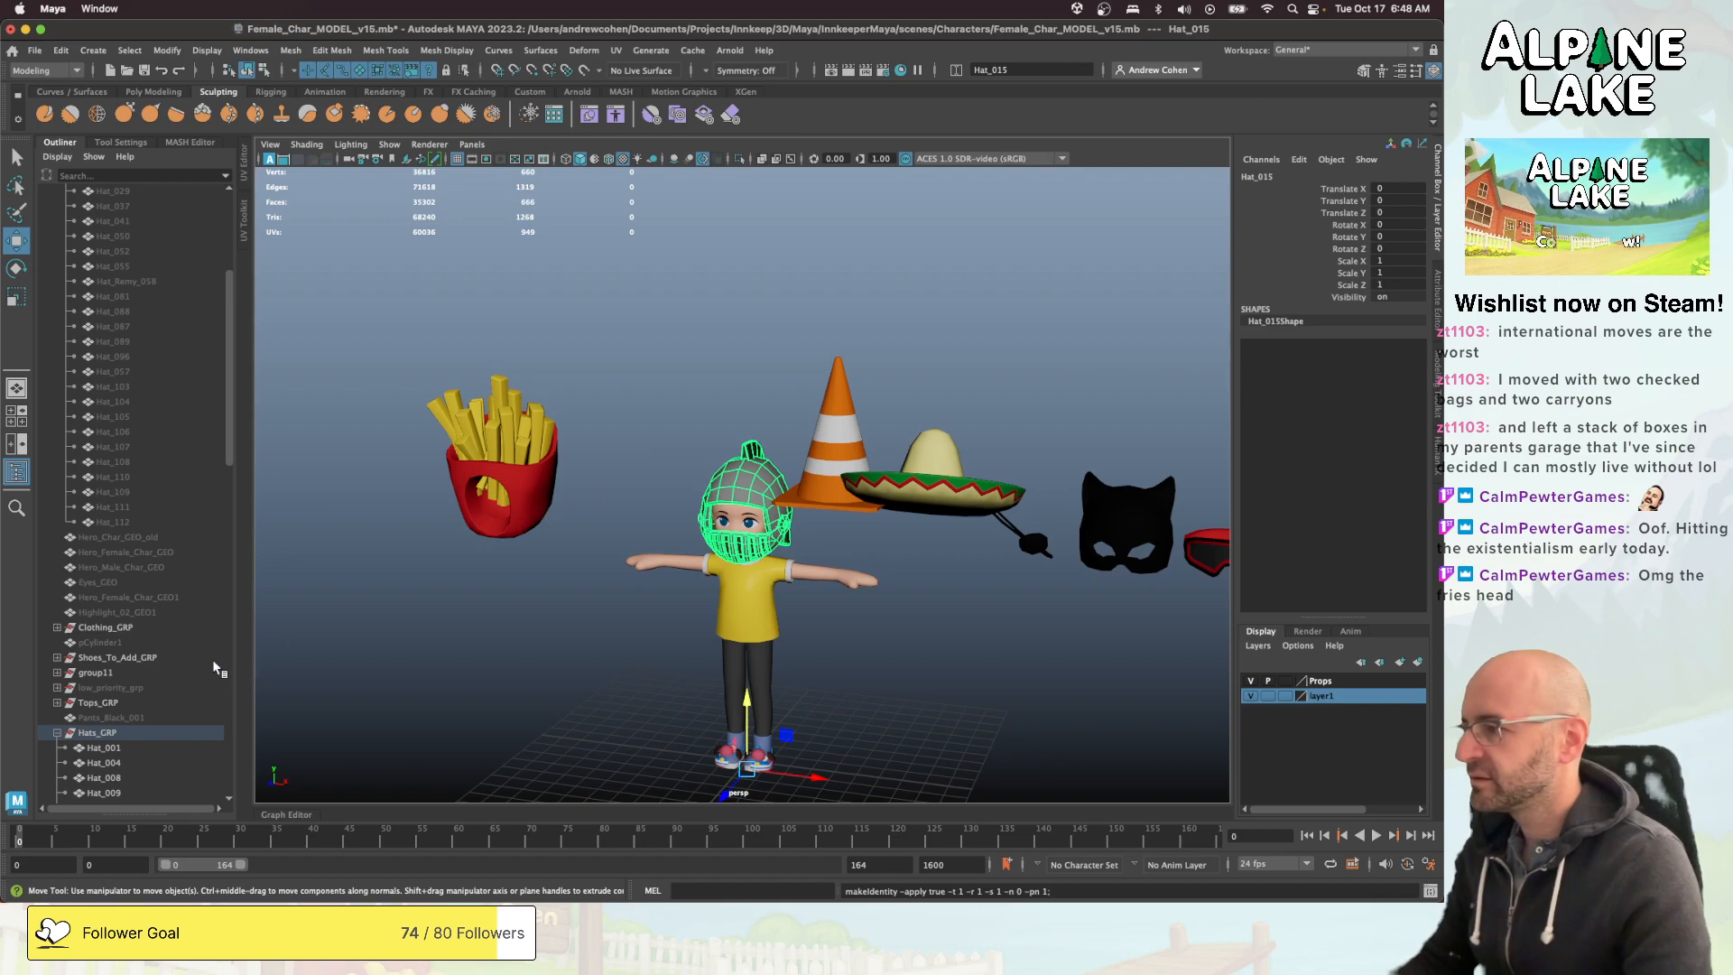
{"action": "key", "text": "shift+p"}
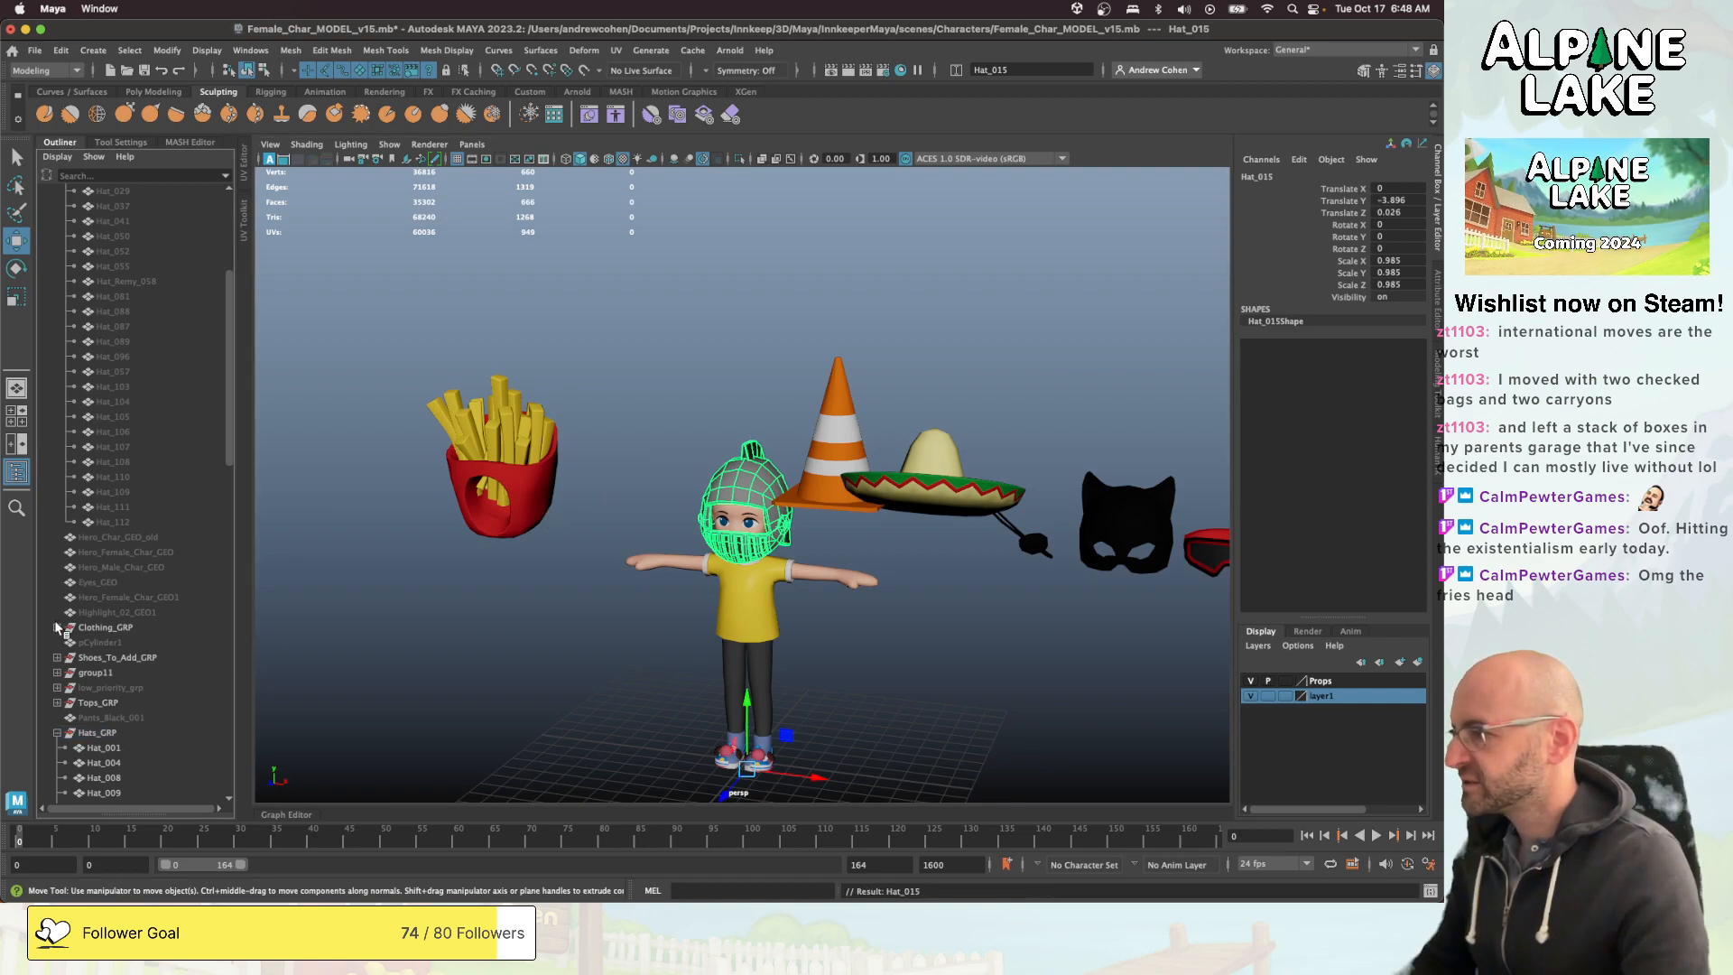
- Parent the knight helmet under the Hats_GRP inside Clothing_GRP and hide it
{"action": "left_click", "coordinate": [138, 645]}
{"action": "key", "text": "p"}
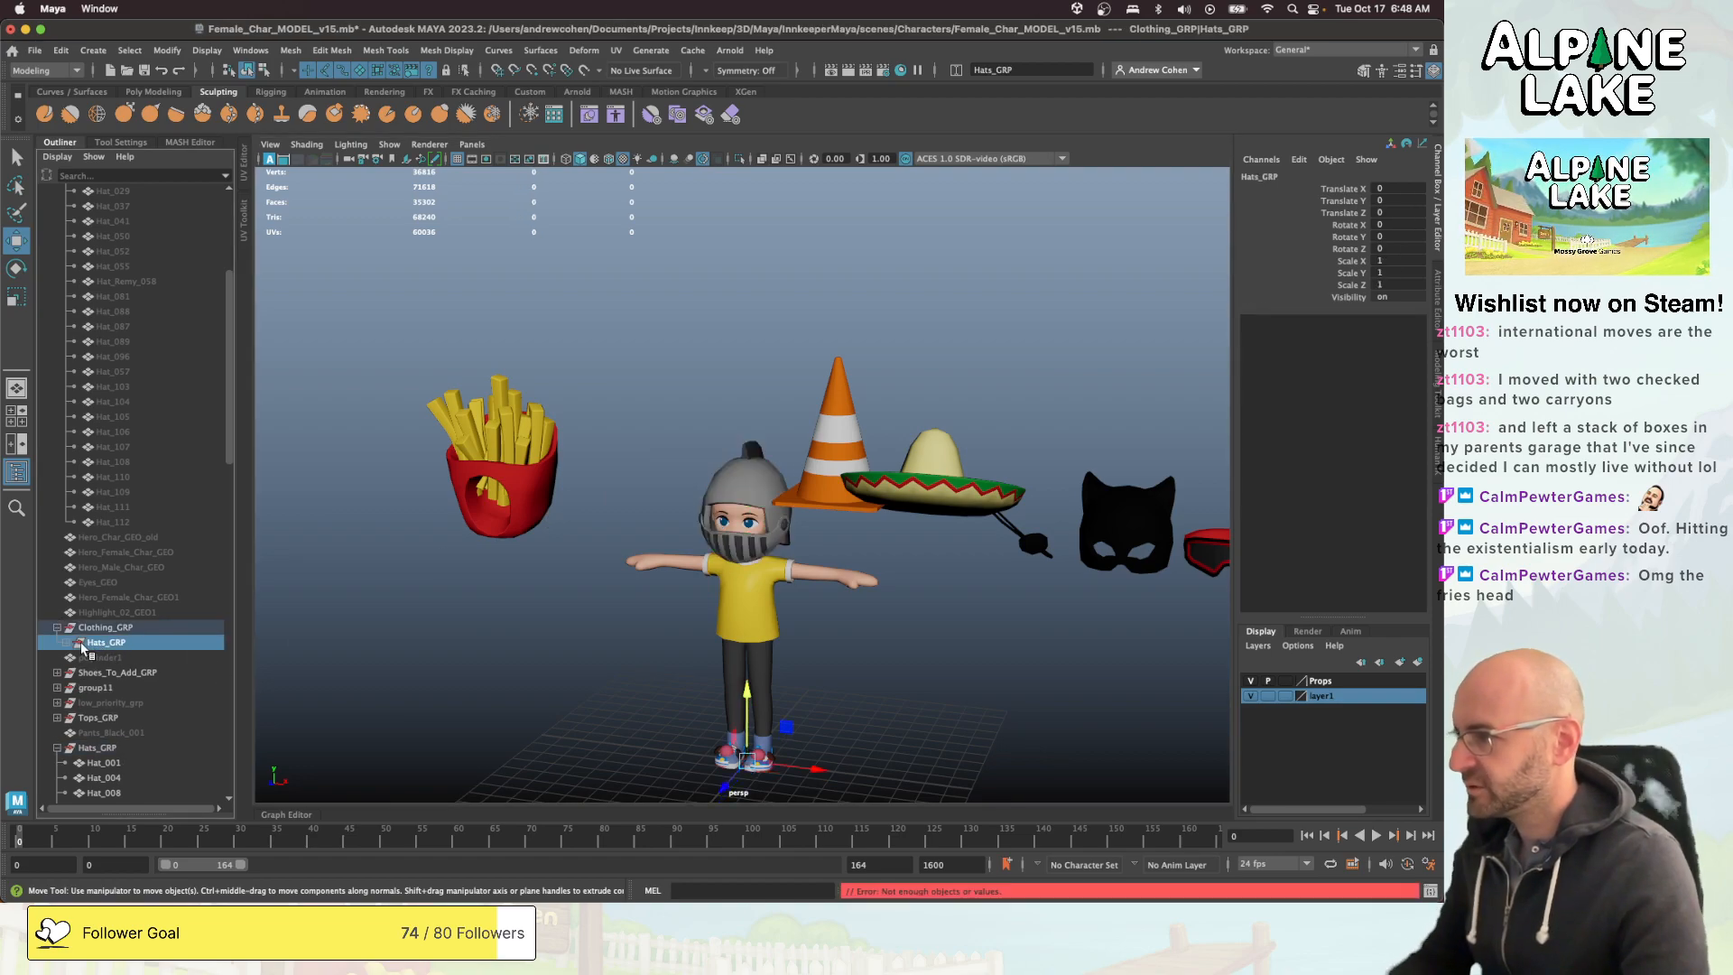
{"action": "left_click", "coordinate": [747, 475]}
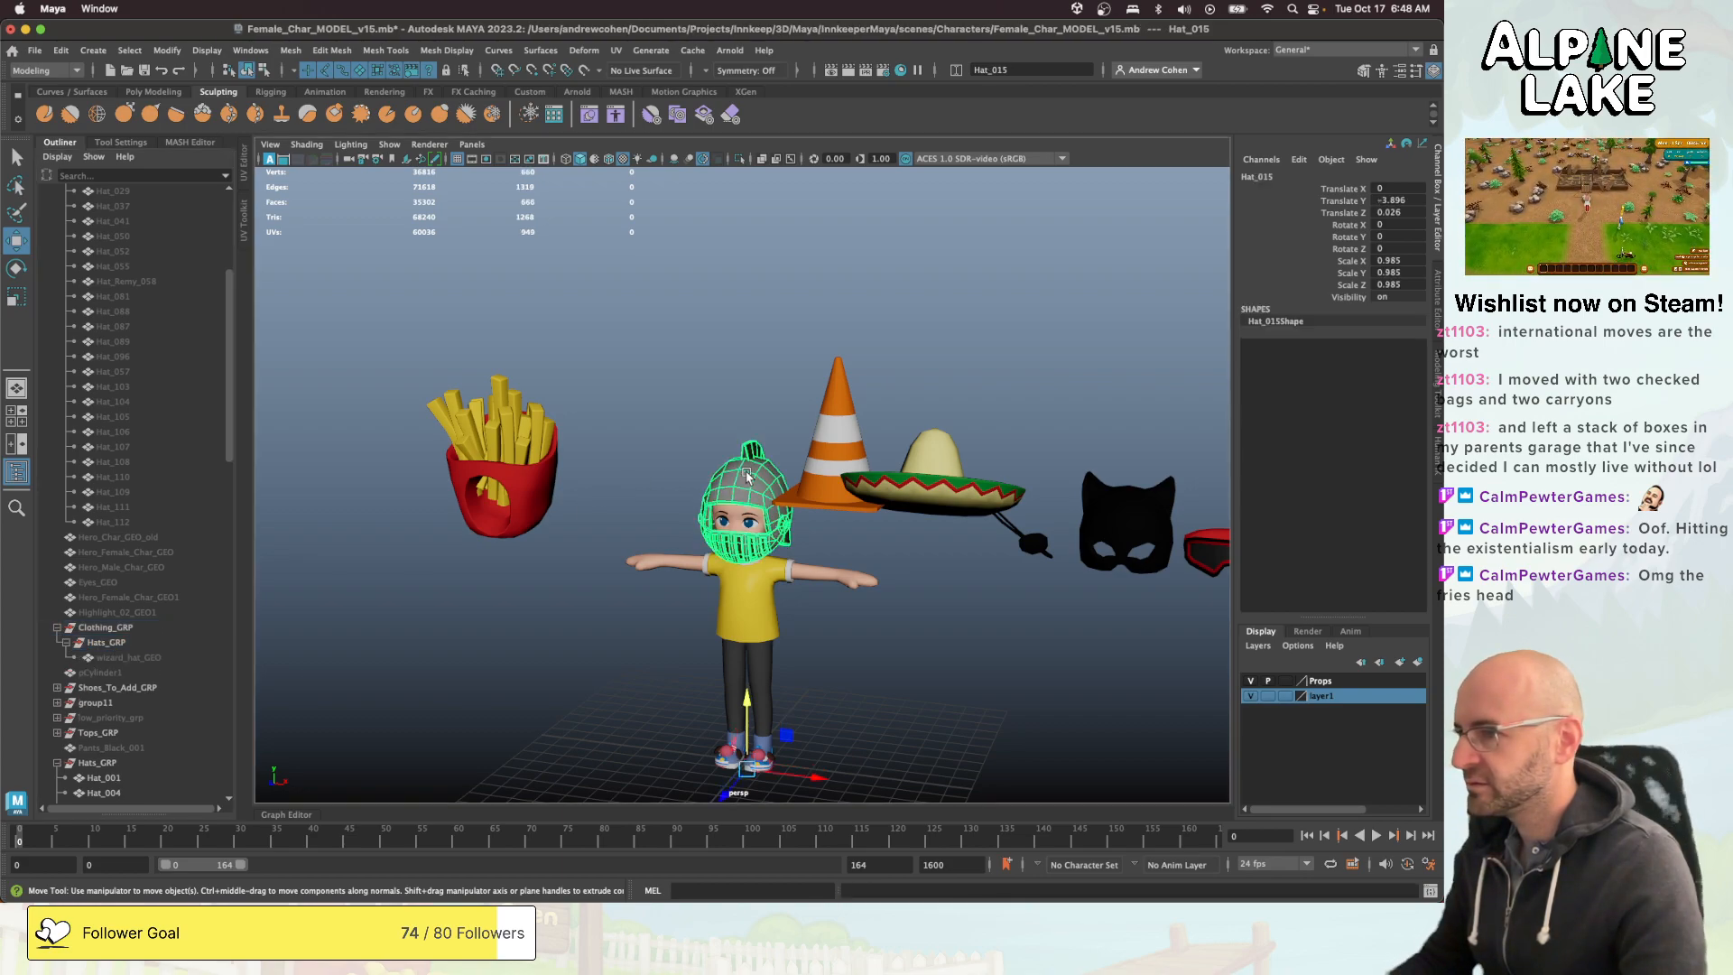
{"action": "left_click", "coordinate": [137, 644]}
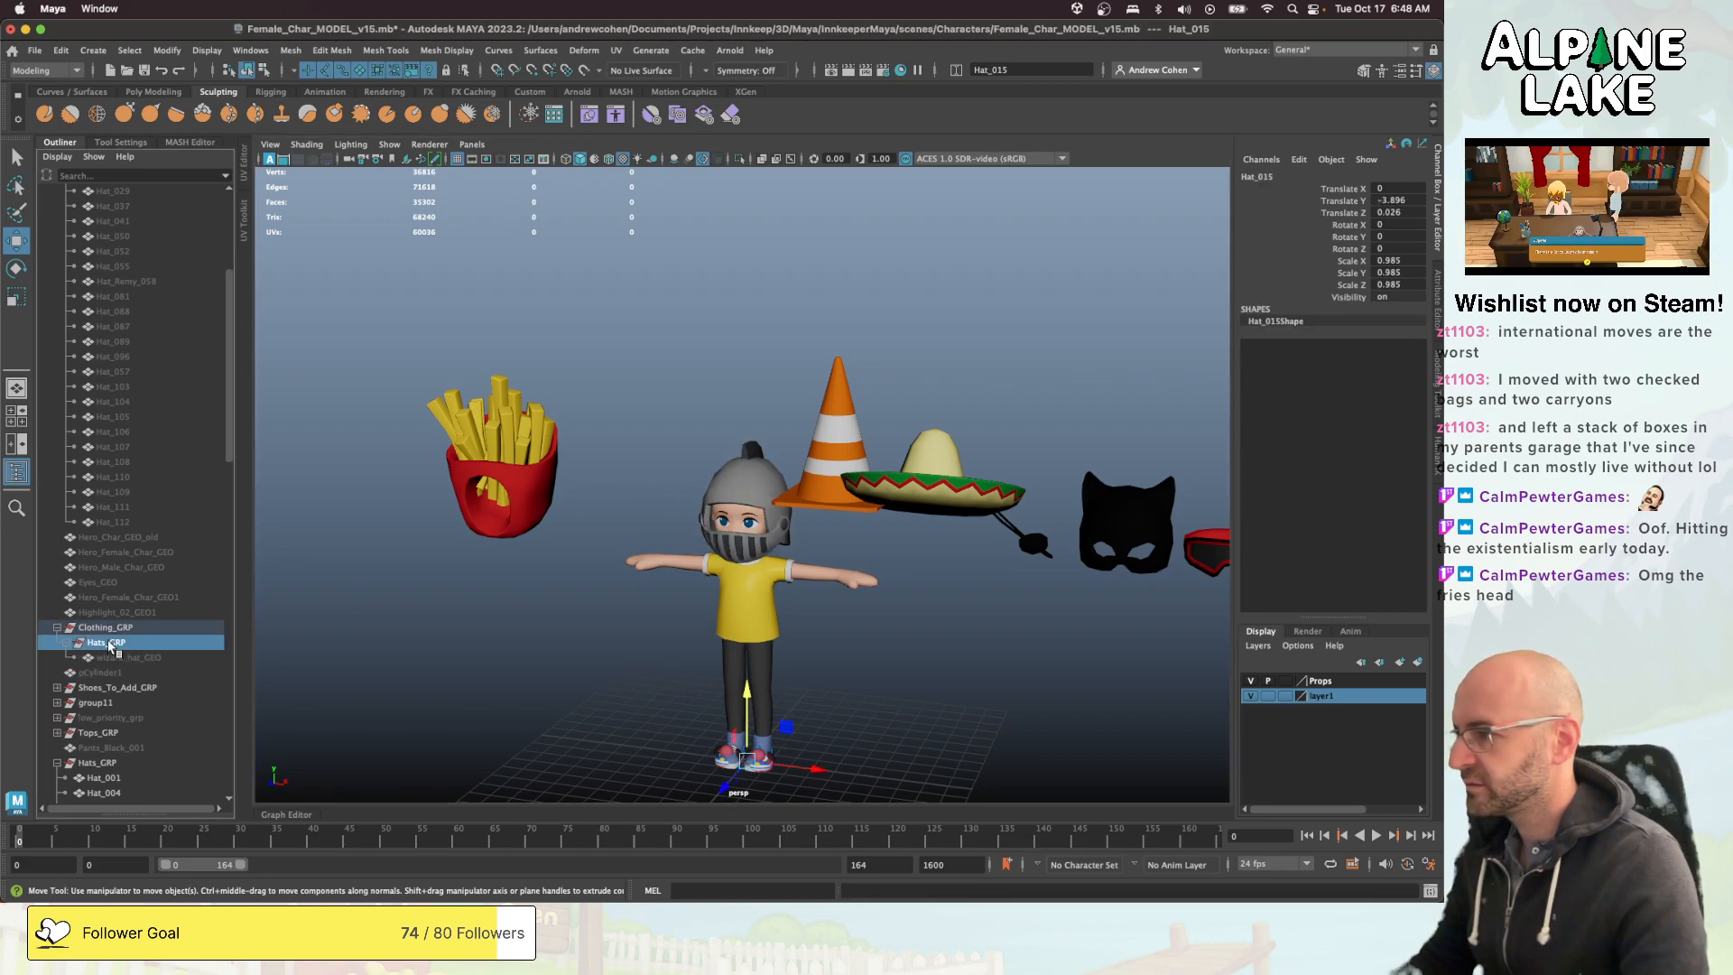
{"action": "left_click", "coordinate": [755, 464]}
{"action": "left_click", "coordinate": [114, 642], "text": "ctrl"}
{"action": "key", "text": "p"}
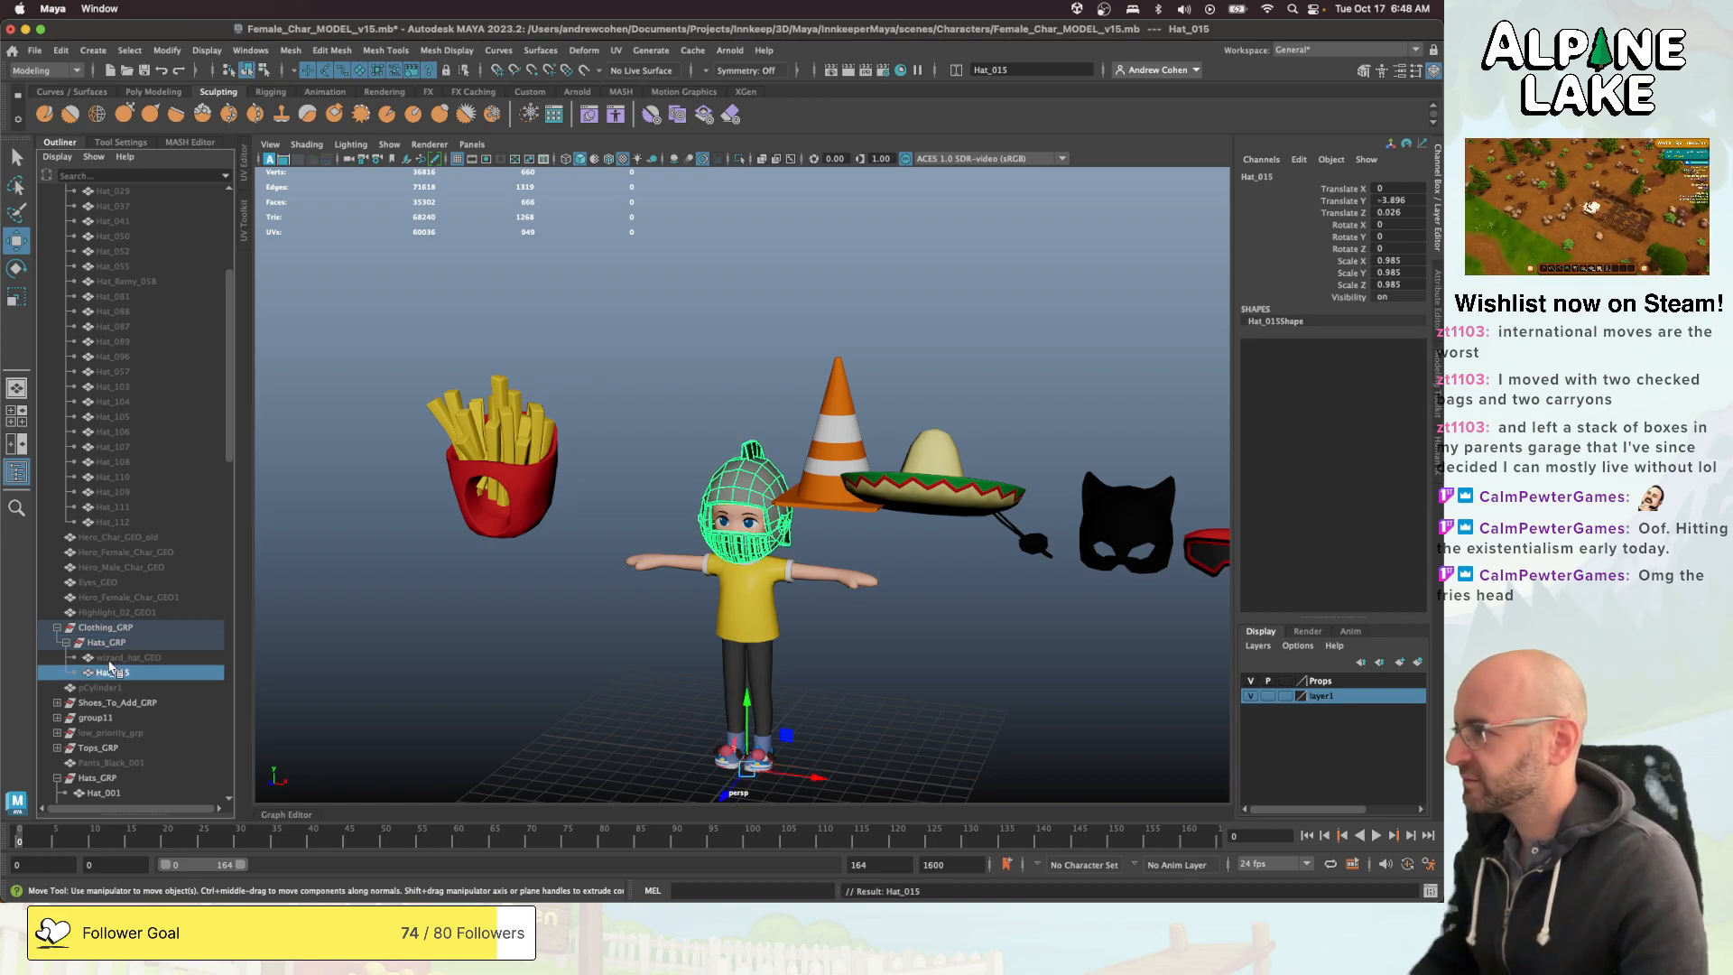
{"action": "key", "text": "ctrl+h"}
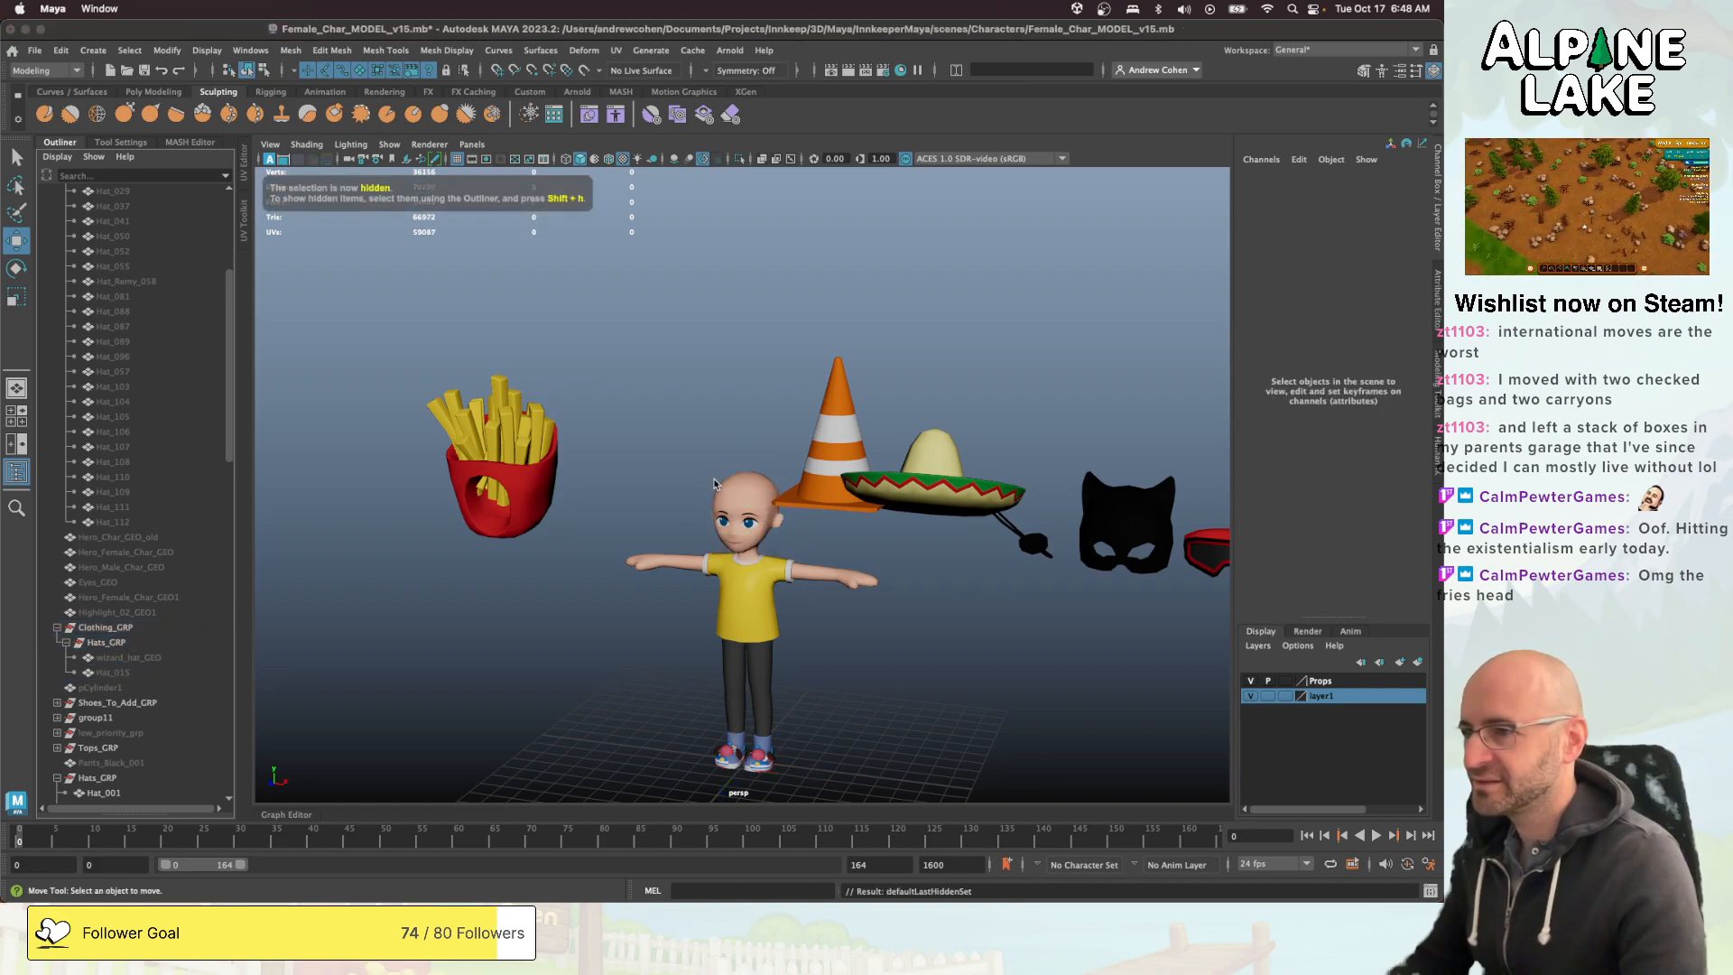
- Find the green feathered hat between the gold helmet and the brown viking helmet, select it and frame it
{"action": "left_click_drag", "start_coordinate": [896, 472], "coordinate": [824, 475], "text": "alt"}
{"action": "middle_click_drag", "start_coordinate": [1020, 458], "coordinate": [713, 480], "text": "alt"}
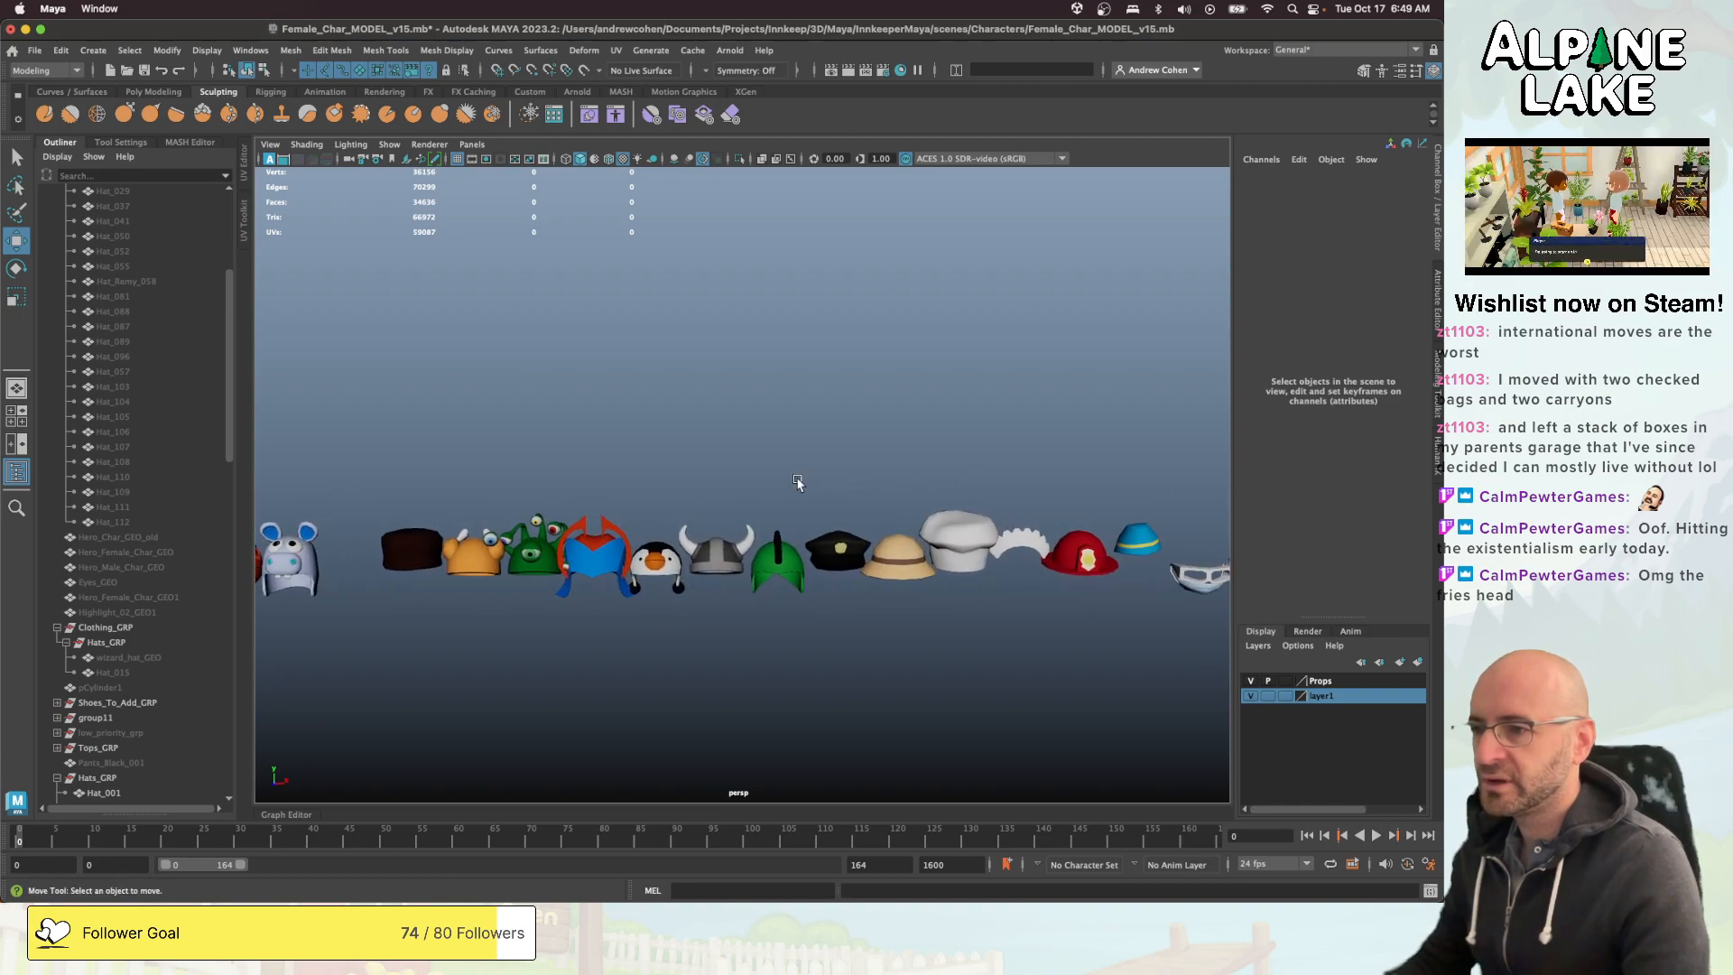
{"action": "middle_click_drag", "start_coordinate": [936, 498], "coordinate": [656, 478], "text": "alt"}
{"action": "middle_click_drag", "start_coordinate": [880, 487], "coordinate": [557, 515], "text": "alt"}
{"action": "middle_click_drag", "start_coordinate": [902, 487], "coordinate": [697, 476], "text": "alt"}
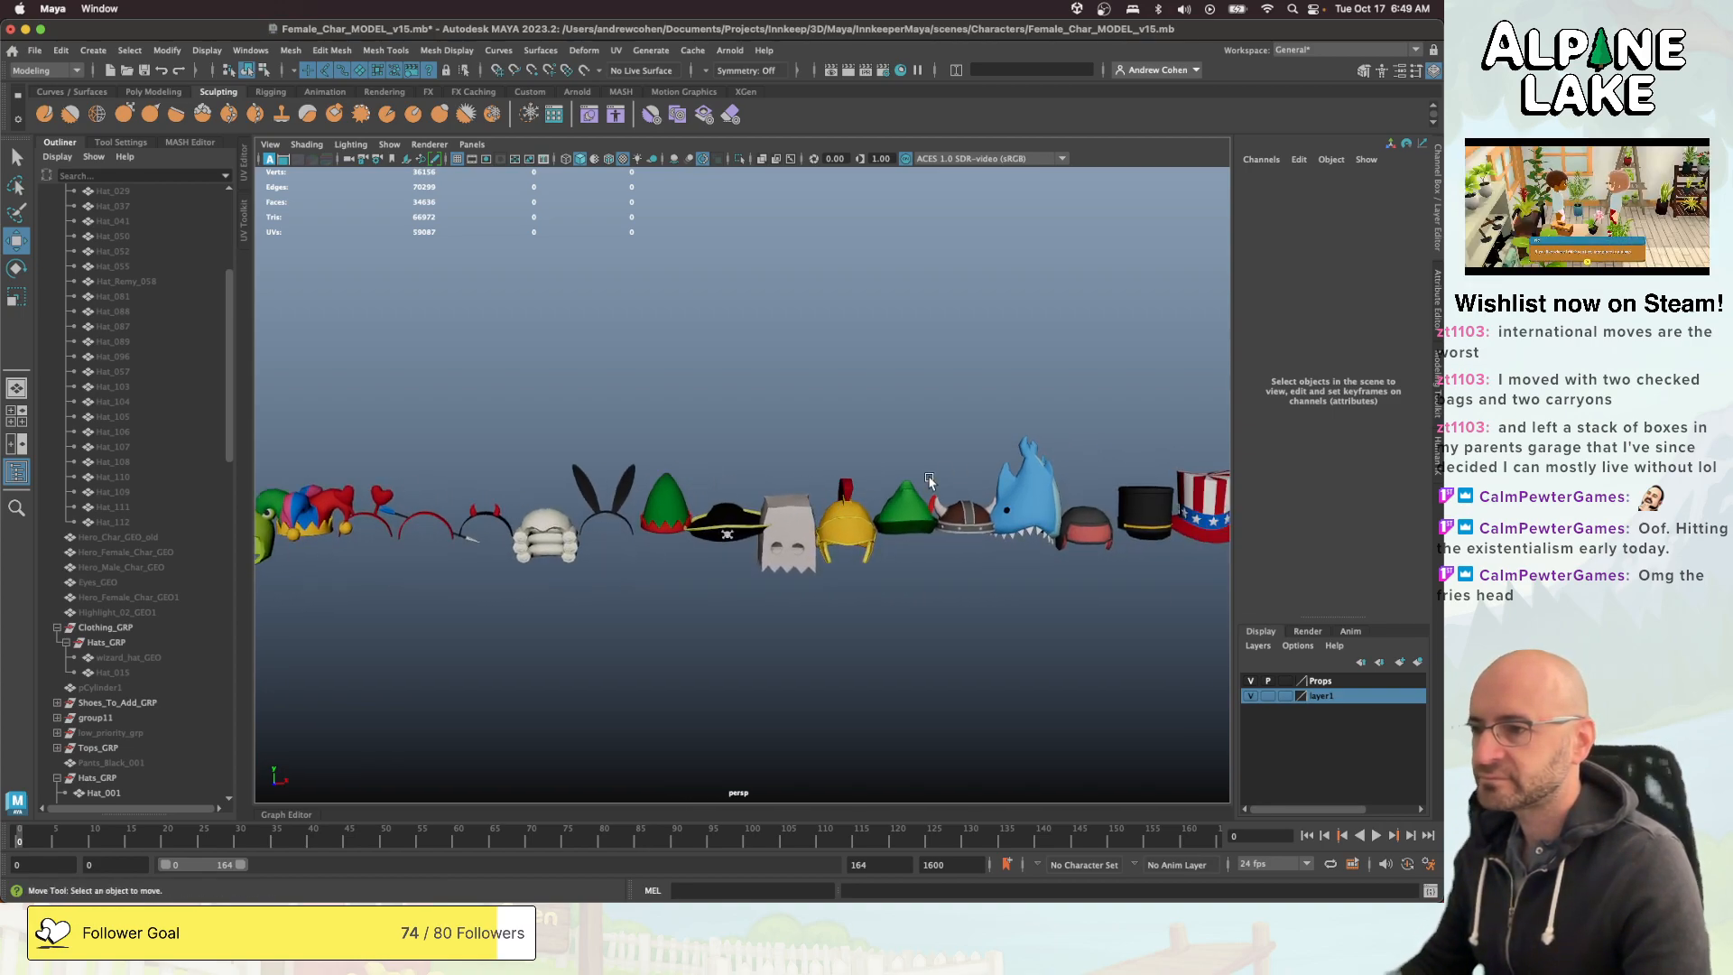
{"action": "left_click_drag", "start_coordinate": [961, 485], "coordinate": [688, 515], "text": "alt"}
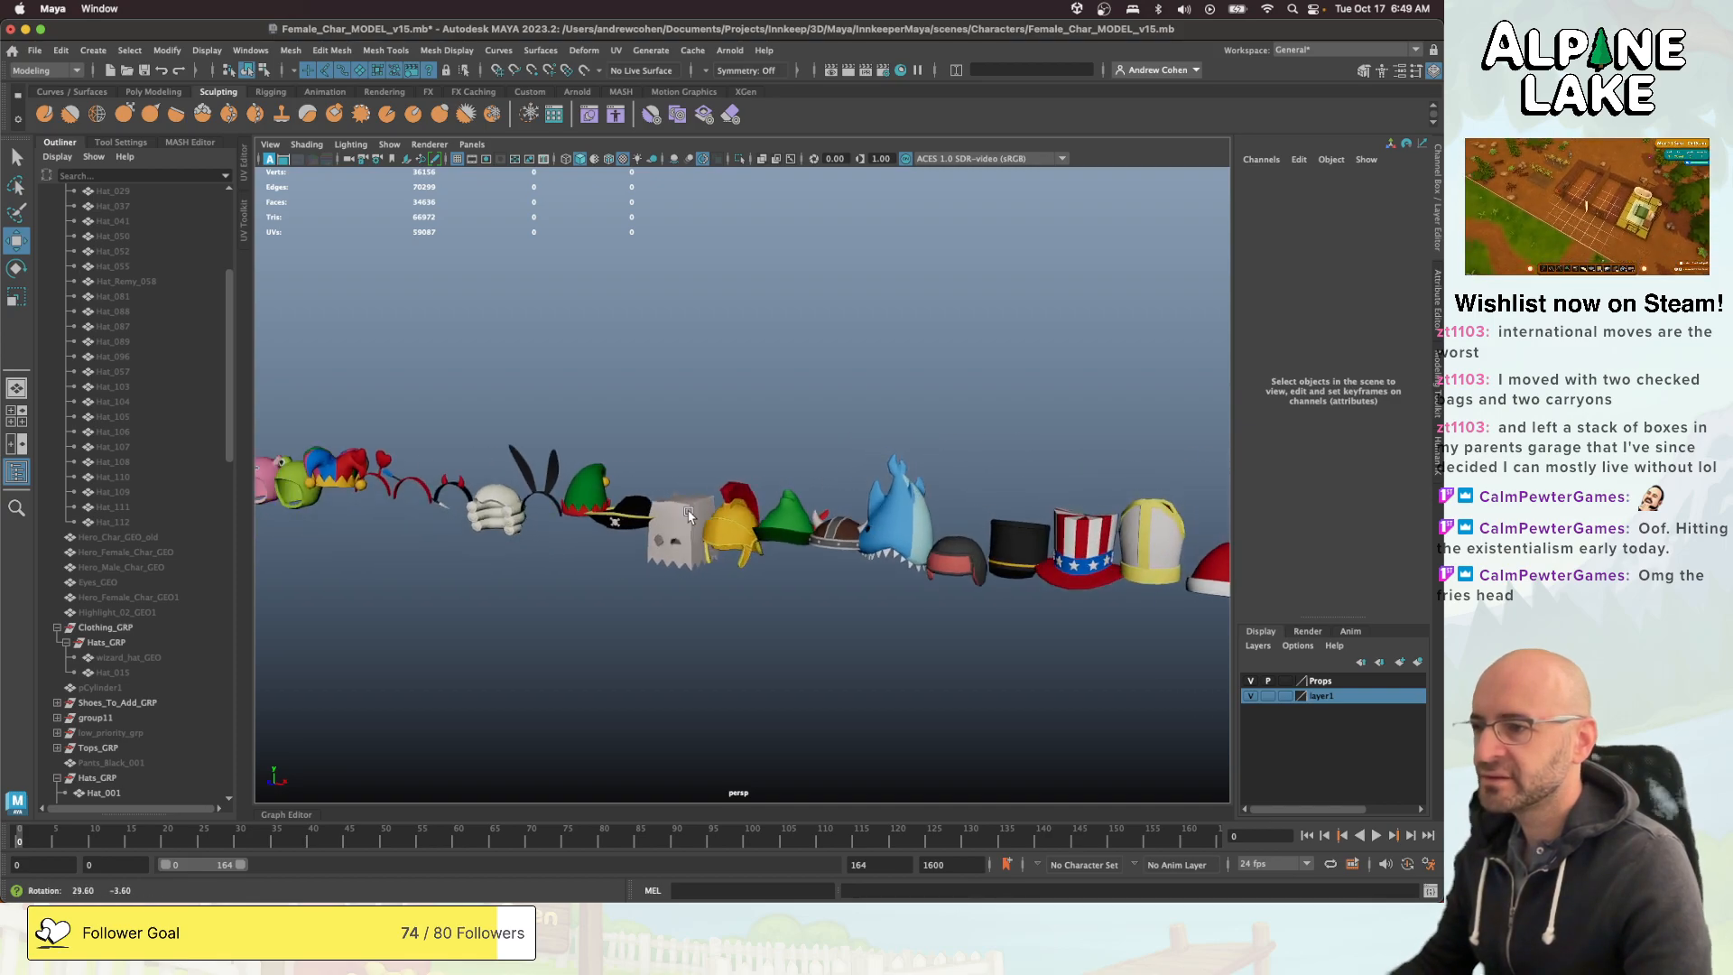
{"action": "left_click", "coordinate": [720, 529]}
{"action": "middle_click_drag", "start_coordinate": [813, 529], "coordinate": [688, 514], "text": "alt"}
{"action": "key", "text": "q"}
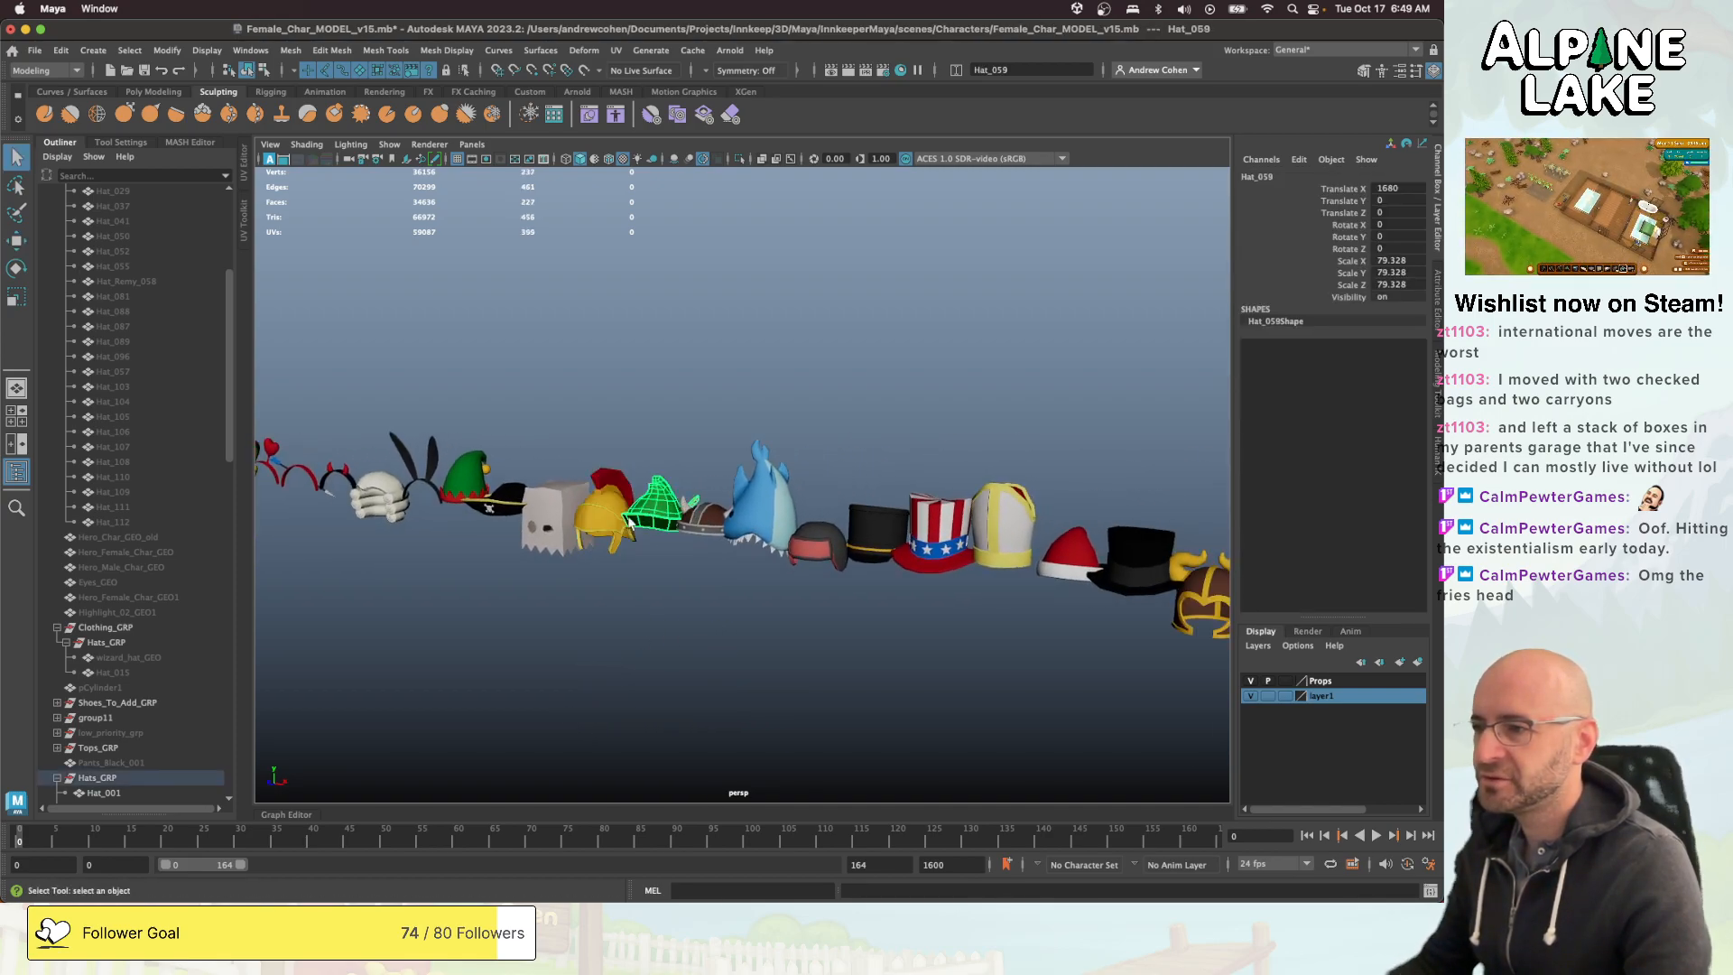
{"action": "key", "text": "f"}
{"action": "left_click_drag", "start_coordinate": [642, 514], "coordinate": [793, 491], "text": "alt"}
{"action": "scroll", "coordinate": [939, 468], "scroll_direction": "down", "scroll_amount": 5}
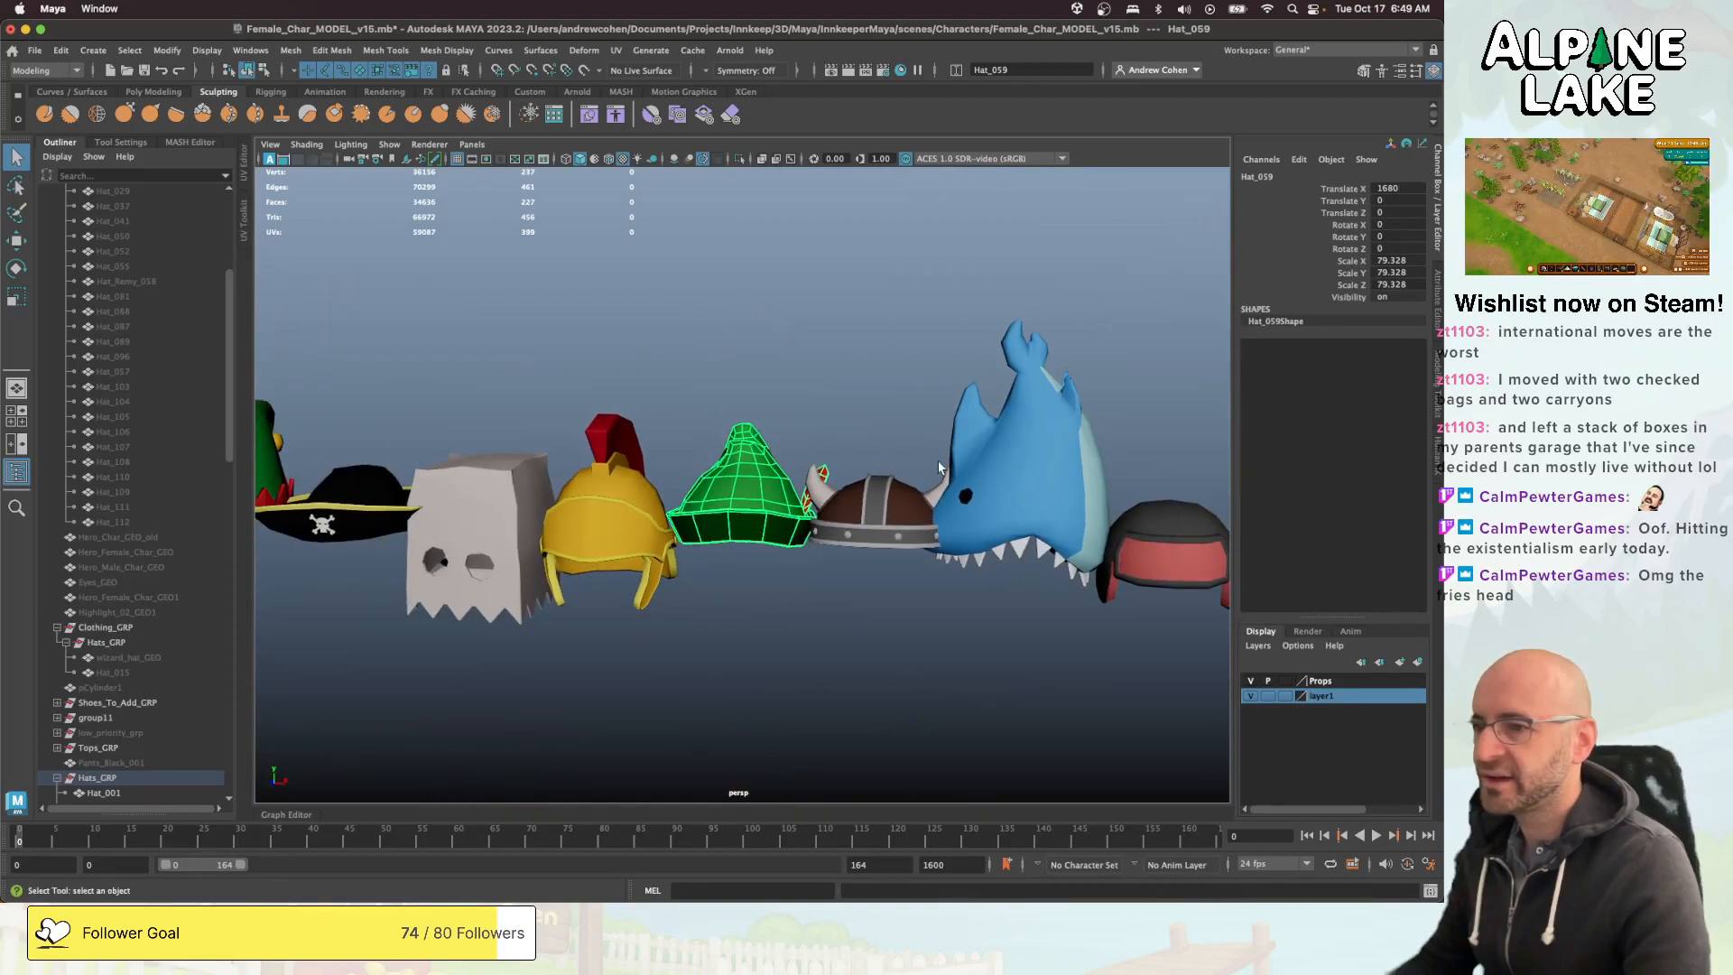
- Examine the rest of the hat row from the shark hat and top hats to the flower wreath
{"action": "scroll", "coordinate": [939, 467], "scroll_direction": "down", "scroll_amount": 6}
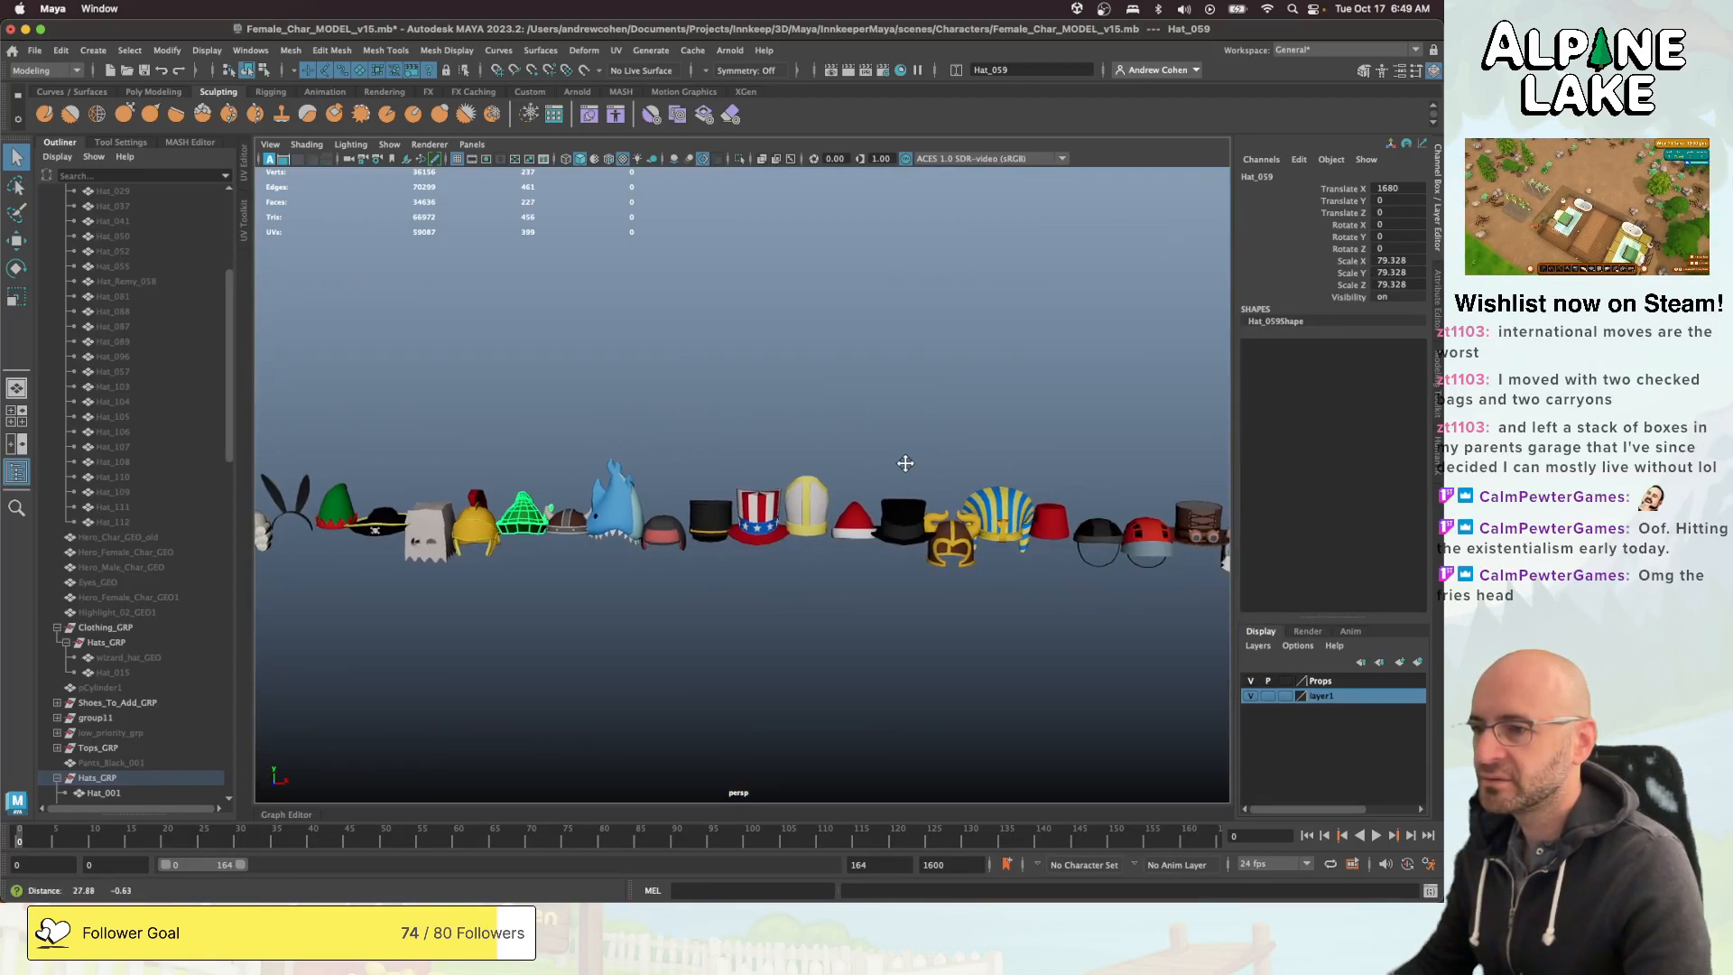
{"action": "middle_click_drag", "start_coordinate": [906, 463], "coordinate": [824, 472], "text": "alt"}
{"action": "middle_click_drag", "start_coordinate": [1020, 467], "coordinate": [933, 469], "text": "alt"}
{"action": "left_click_drag", "start_coordinate": [932, 468], "coordinate": [799, 478], "text": "alt"}
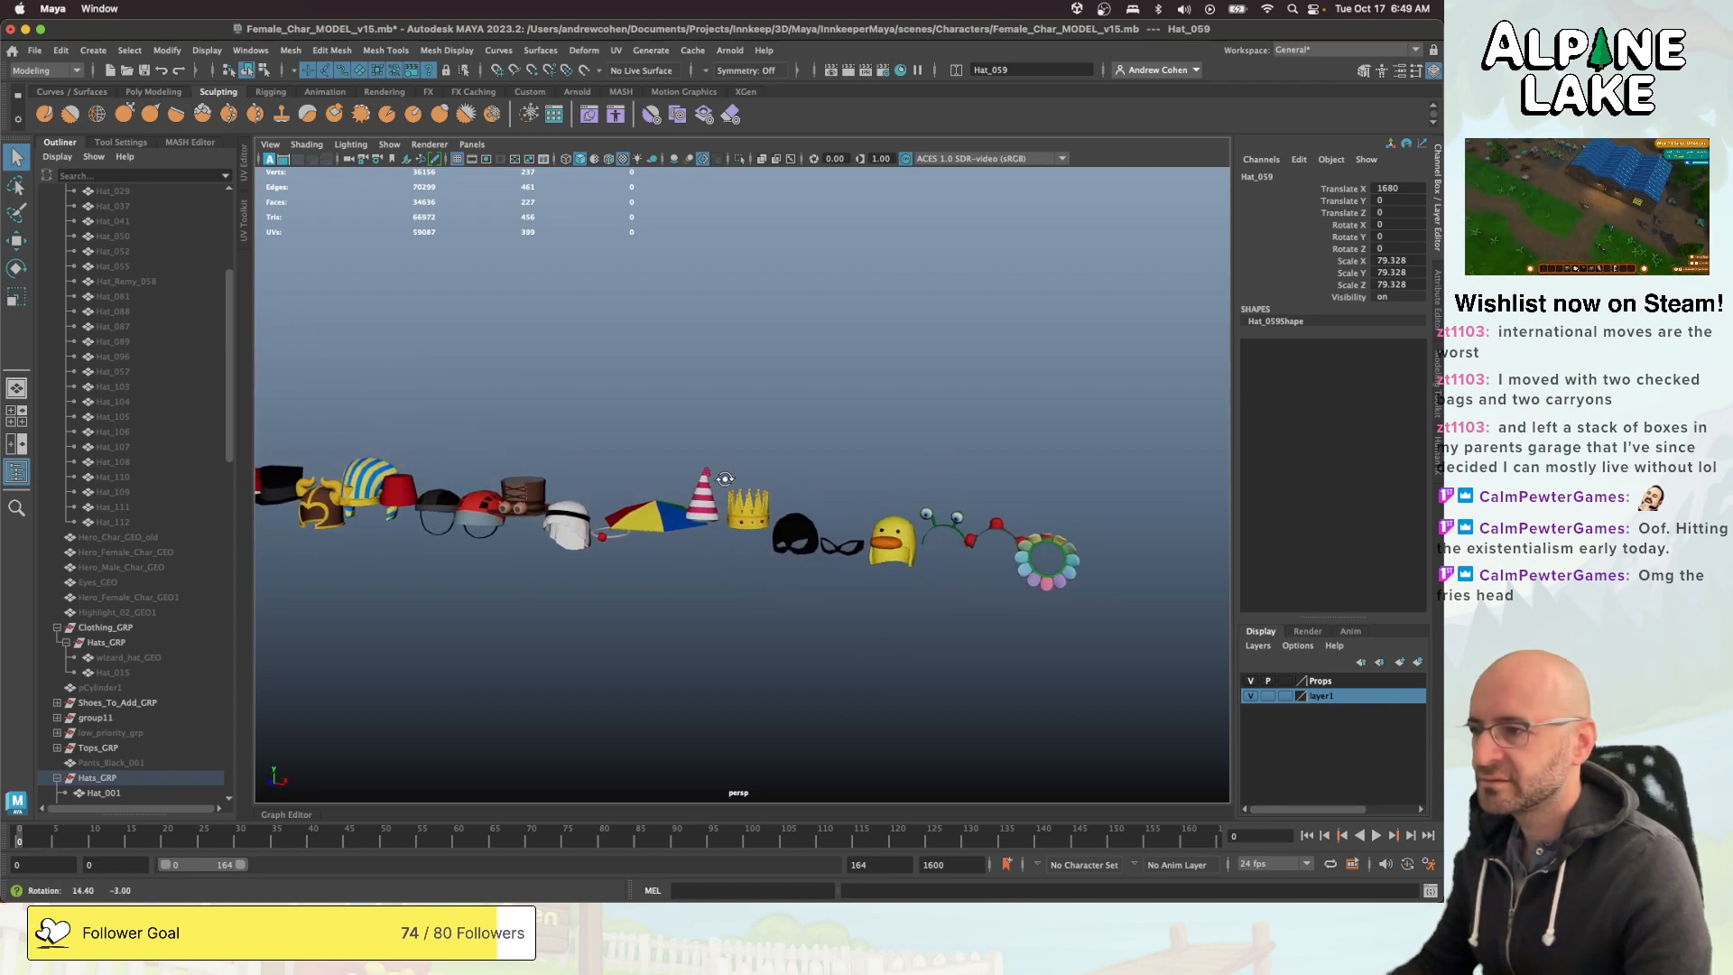
{"action": "middle_click_drag", "start_coordinate": [740, 506], "coordinate": [928, 517], "text": "alt"}
{"action": "right_click_drag", "start_coordinate": [928, 517], "coordinate": [1044, 534], "text": "alt"}
- Review the hat row backwards from its far end to the character and the fries hat
{"action": "middle_click_drag", "start_coordinate": [505, 483], "coordinate": [1035, 448], "text": "alt"}
{"action": "mouse_move", "coordinate": [1036, 449]}
{"action": "left_mouse_down", "text": "alt"}
{"action": "mouse_move", "coordinate": [979, 460]}
{"action": "mouse_move", "coordinate": [1020, 452]}
{"action": "left_mouse_up", "text": "alt"}
{"action": "right_click_drag", "start_coordinate": [704, 478], "coordinate": [596, 483], "text": "alt"}
{"action": "middle_click_drag", "start_coordinate": [596, 483], "coordinate": [979, 467], "text": "alt"}
{"action": "left_click_drag", "start_coordinate": [980, 466], "coordinate": [922, 468], "text": "alt"}
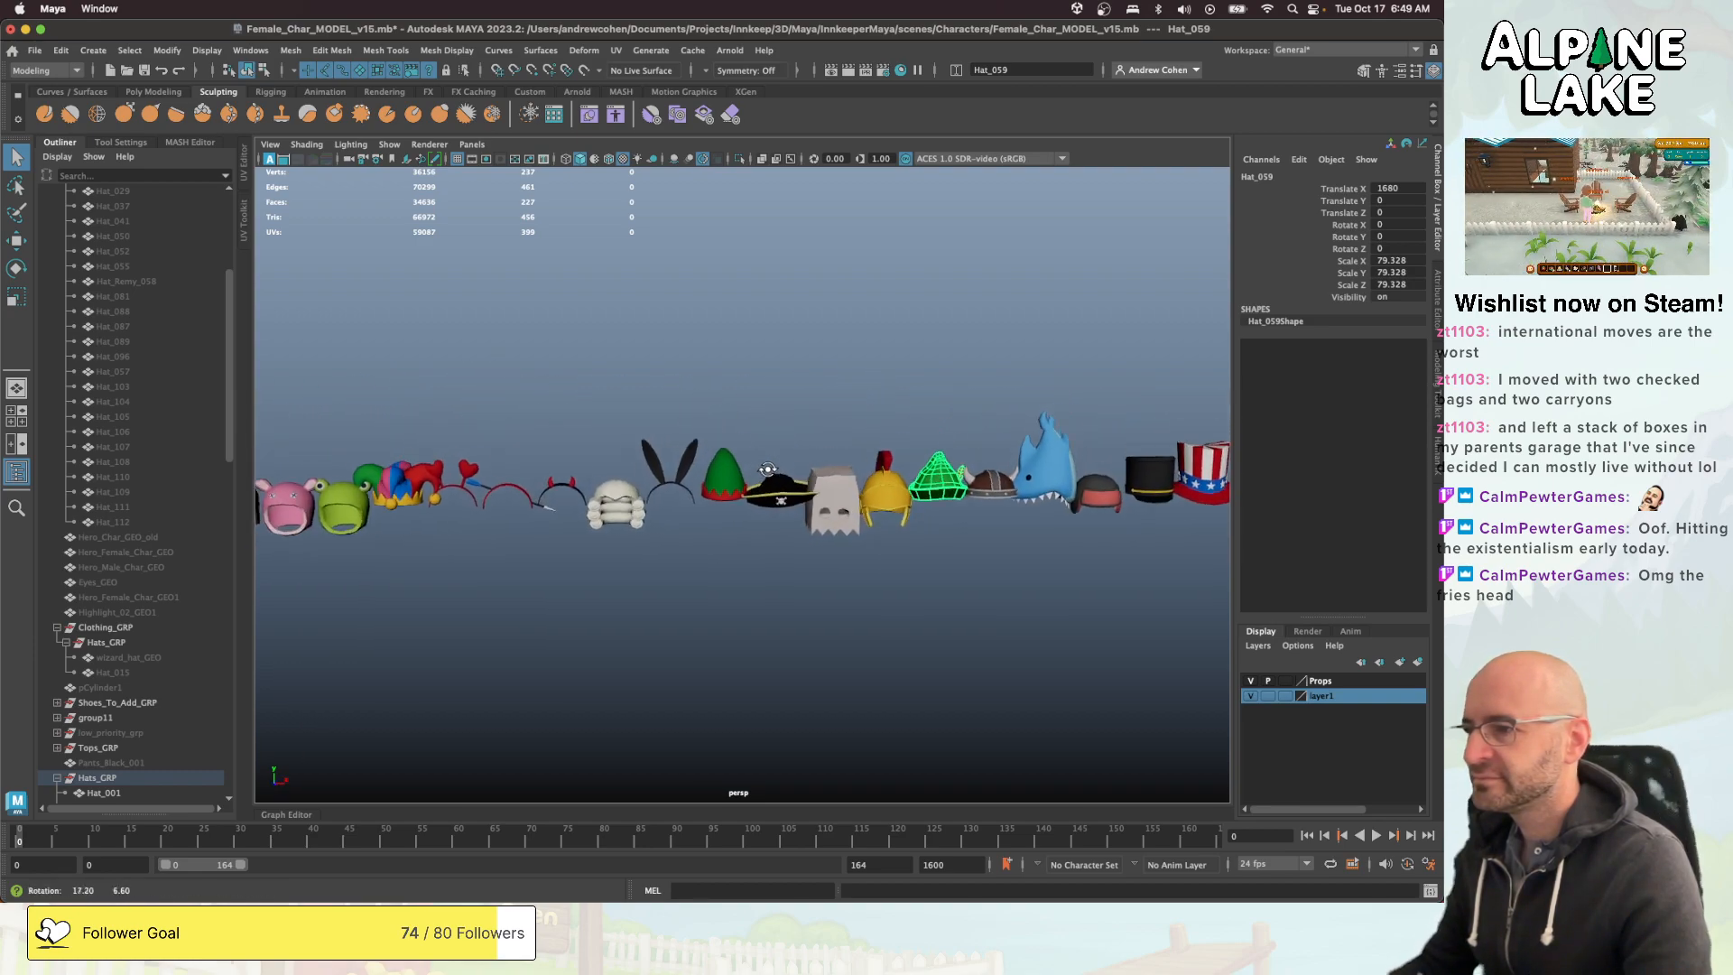
{"action": "middle_click_drag", "start_coordinate": [611, 498], "coordinate": [882, 445], "text": "alt"}
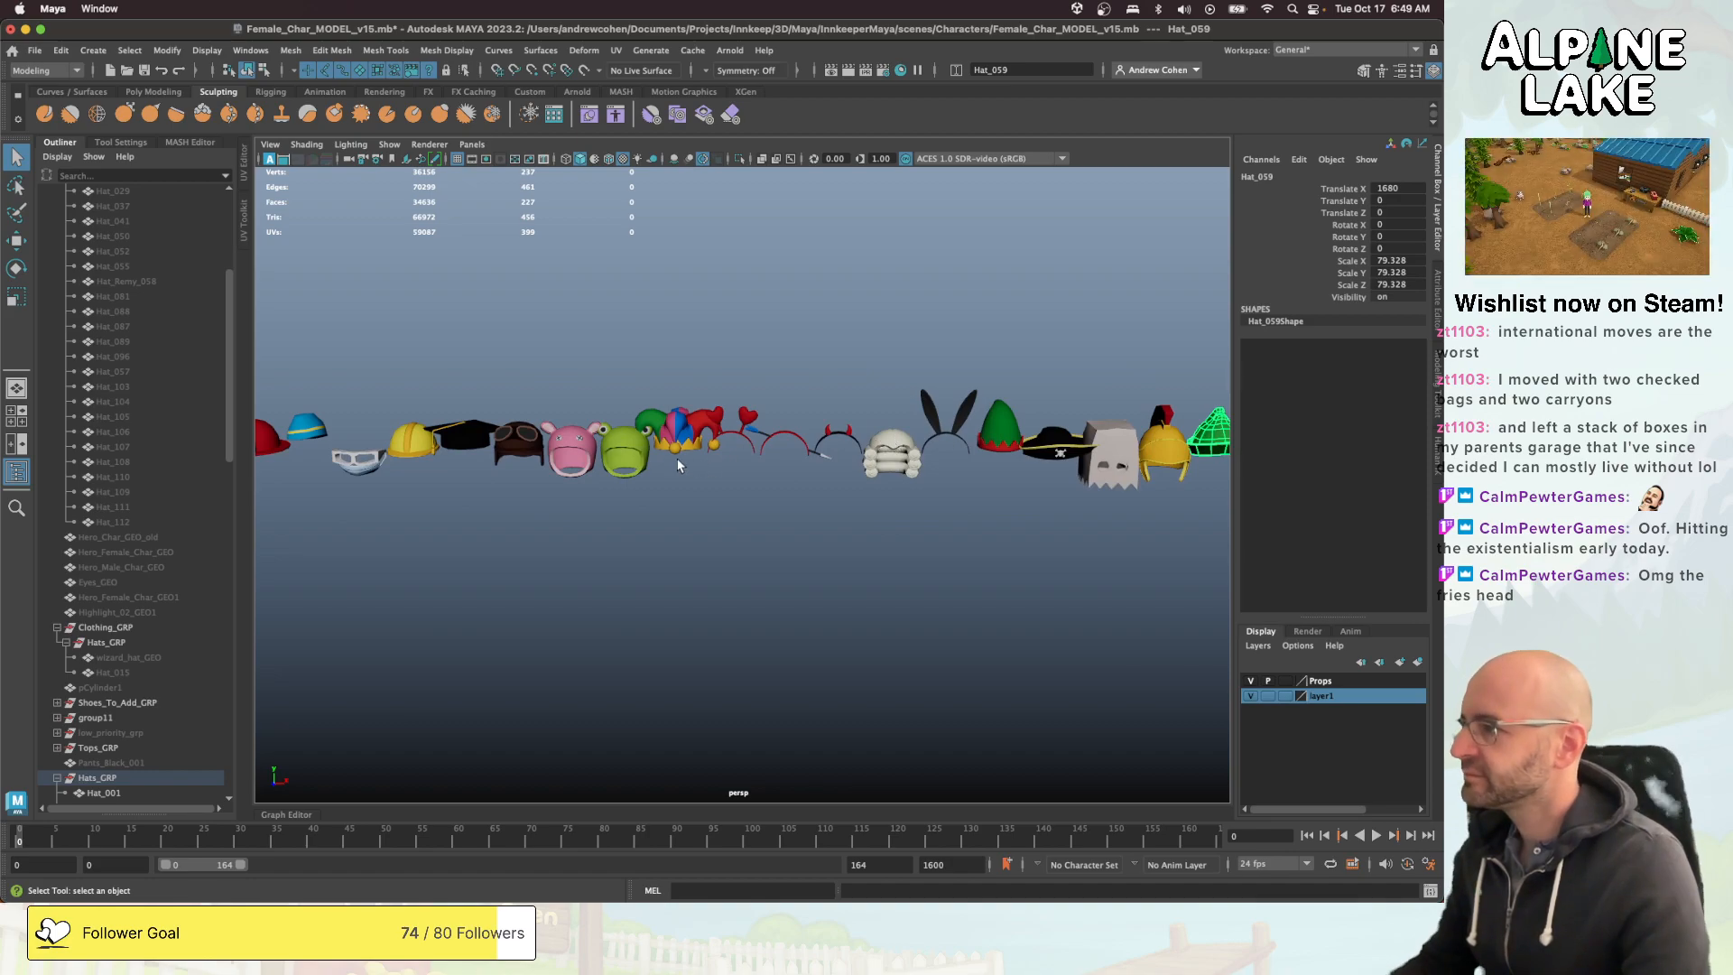
{"action": "middle_click_drag", "start_coordinate": [679, 465], "coordinate": [858, 429], "text": "alt"}
{"action": "mouse_move", "coordinate": [681, 433]}
{"action": "middle_mouse_down", "text": "alt"}
{"action": "mouse_move", "coordinate": [880, 434]}
{"action": "mouse_move", "coordinate": [831, 467]}
{"action": "middle_mouse_up", "text": "alt"}
{"action": "middle_click_drag", "start_coordinate": [615, 464], "coordinate": [831, 464], "text": "alt"}
{"action": "middle_click_drag", "start_coordinate": [722, 463], "coordinate": [867, 510], "text": "alt"}
{"action": "scroll", "coordinate": [859, 445], "scroll_direction": "up", "scroll_amount": 4}
{"action": "mouse_move", "coordinate": [866, 511]}
{"action": "left_mouse_down", "text": "alt"}
{"action": "mouse_move", "coordinate": [754, 515]}
{"action": "mouse_move", "coordinate": [862, 491]}
{"action": "left_mouse_up", "text": "alt"}
{"action": "middle_click_drag", "start_coordinate": [686, 487], "coordinate": [909, 454], "text": "alt"}
{"action": "mouse_move", "coordinate": [750, 441]}
{"action": "left_mouse_down", "text": "alt"}
{"action": "mouse_move", "coordinate": [873, 482]}
{"action": "mouse_move", "coordinate": [739, 426]}
{"action": "left_mouse_up", "text": "alt"}
{"action": "scroll", "coordinate": [791, 441], "scroll_direction": "down", "scroll_amount": 2}
{"action": "middle_click_drag", "start_coordinate": [569, 471], "coordinate": [820, 442], "text": "alt"}
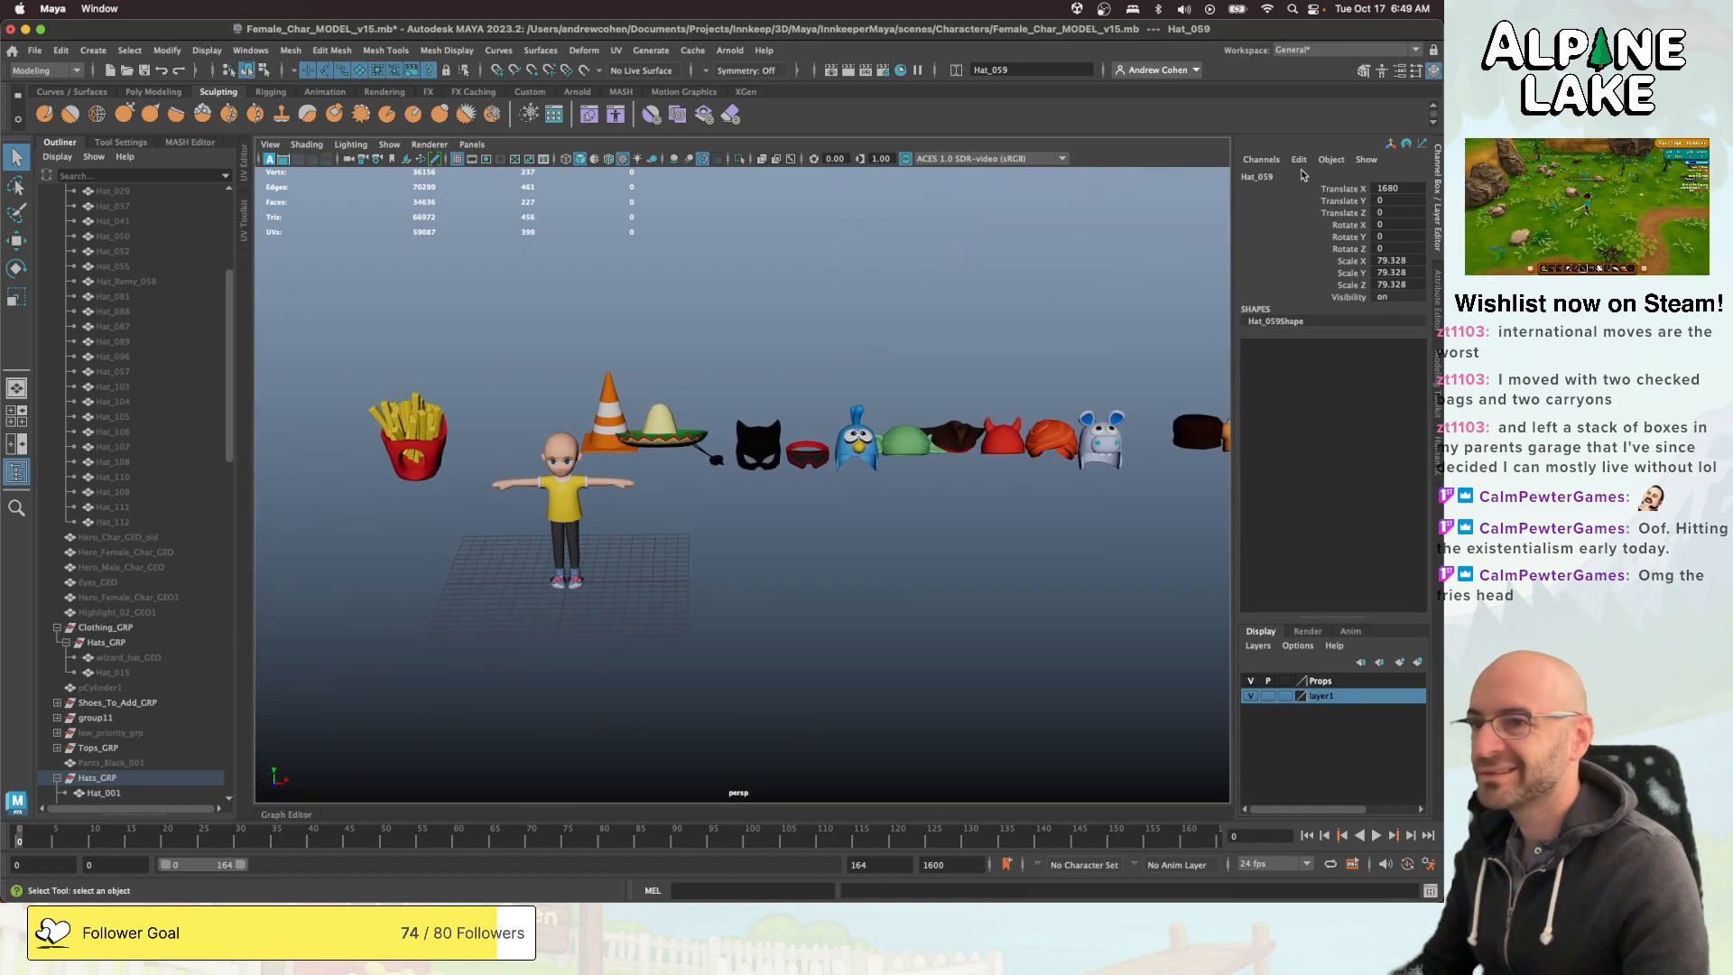
- Set the green feathered hat's Translate X to 0 to place it on the character, and frame it
{"action": "double_click", "coordinate": [1388, 187]}
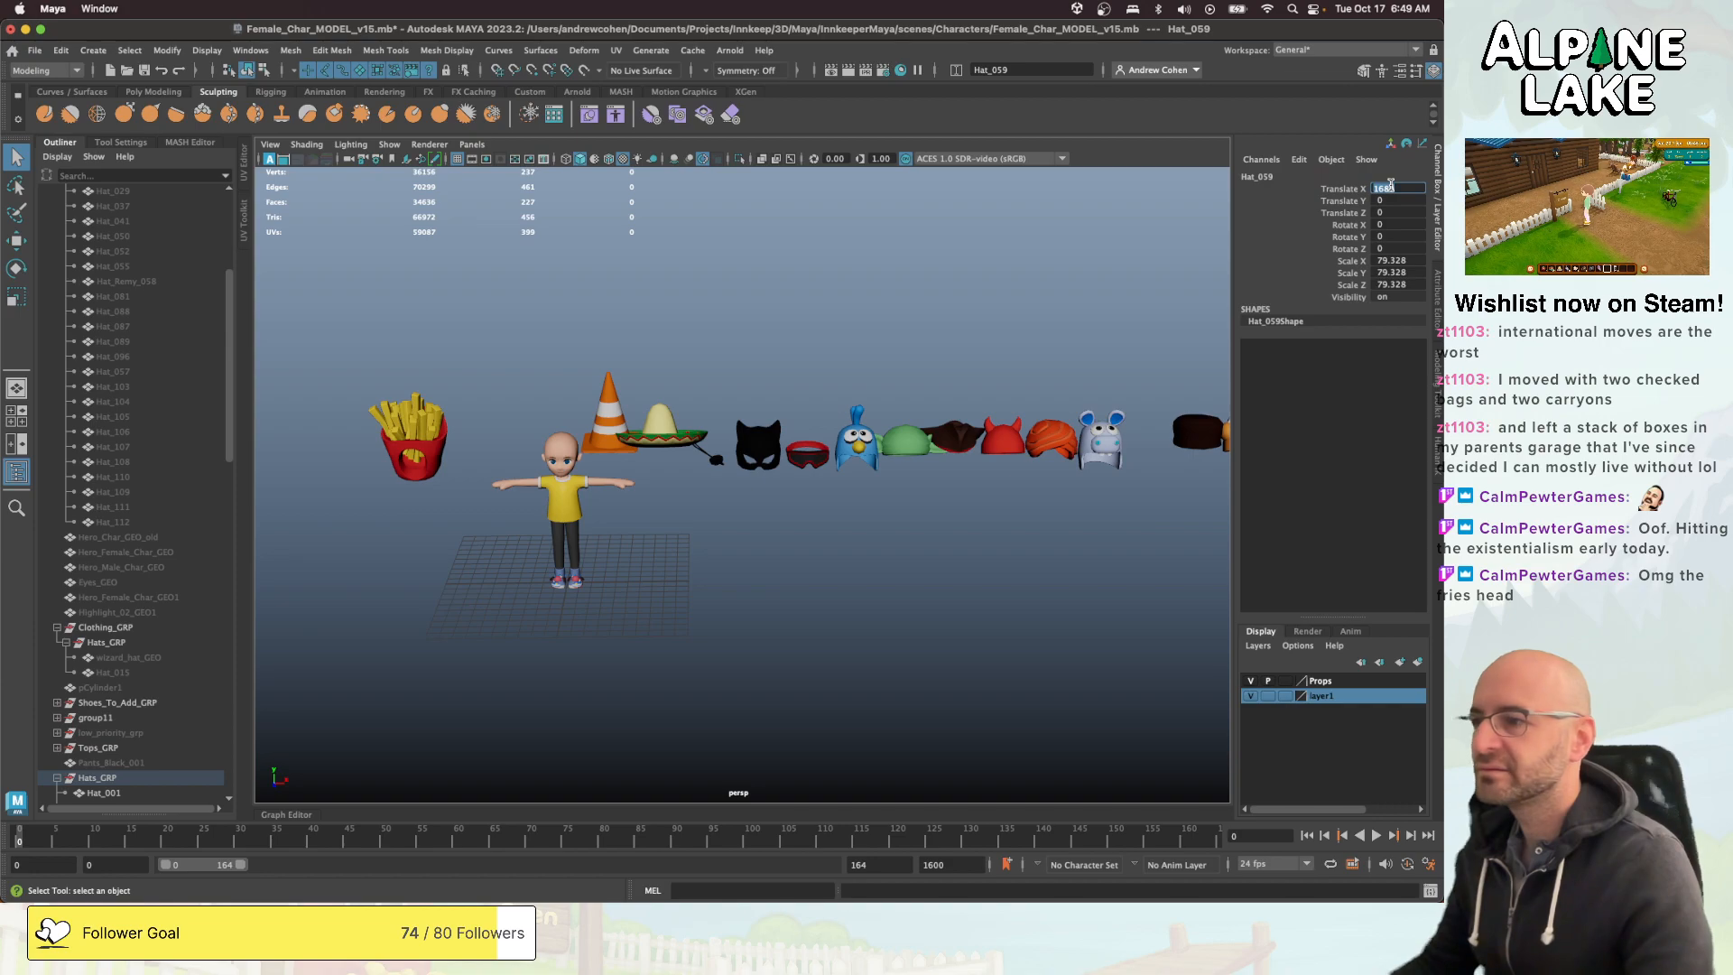
{"action": "type", "text": "0"}
{"action": "key", "text": "Return"}
{"action": "key", "text": "f"}
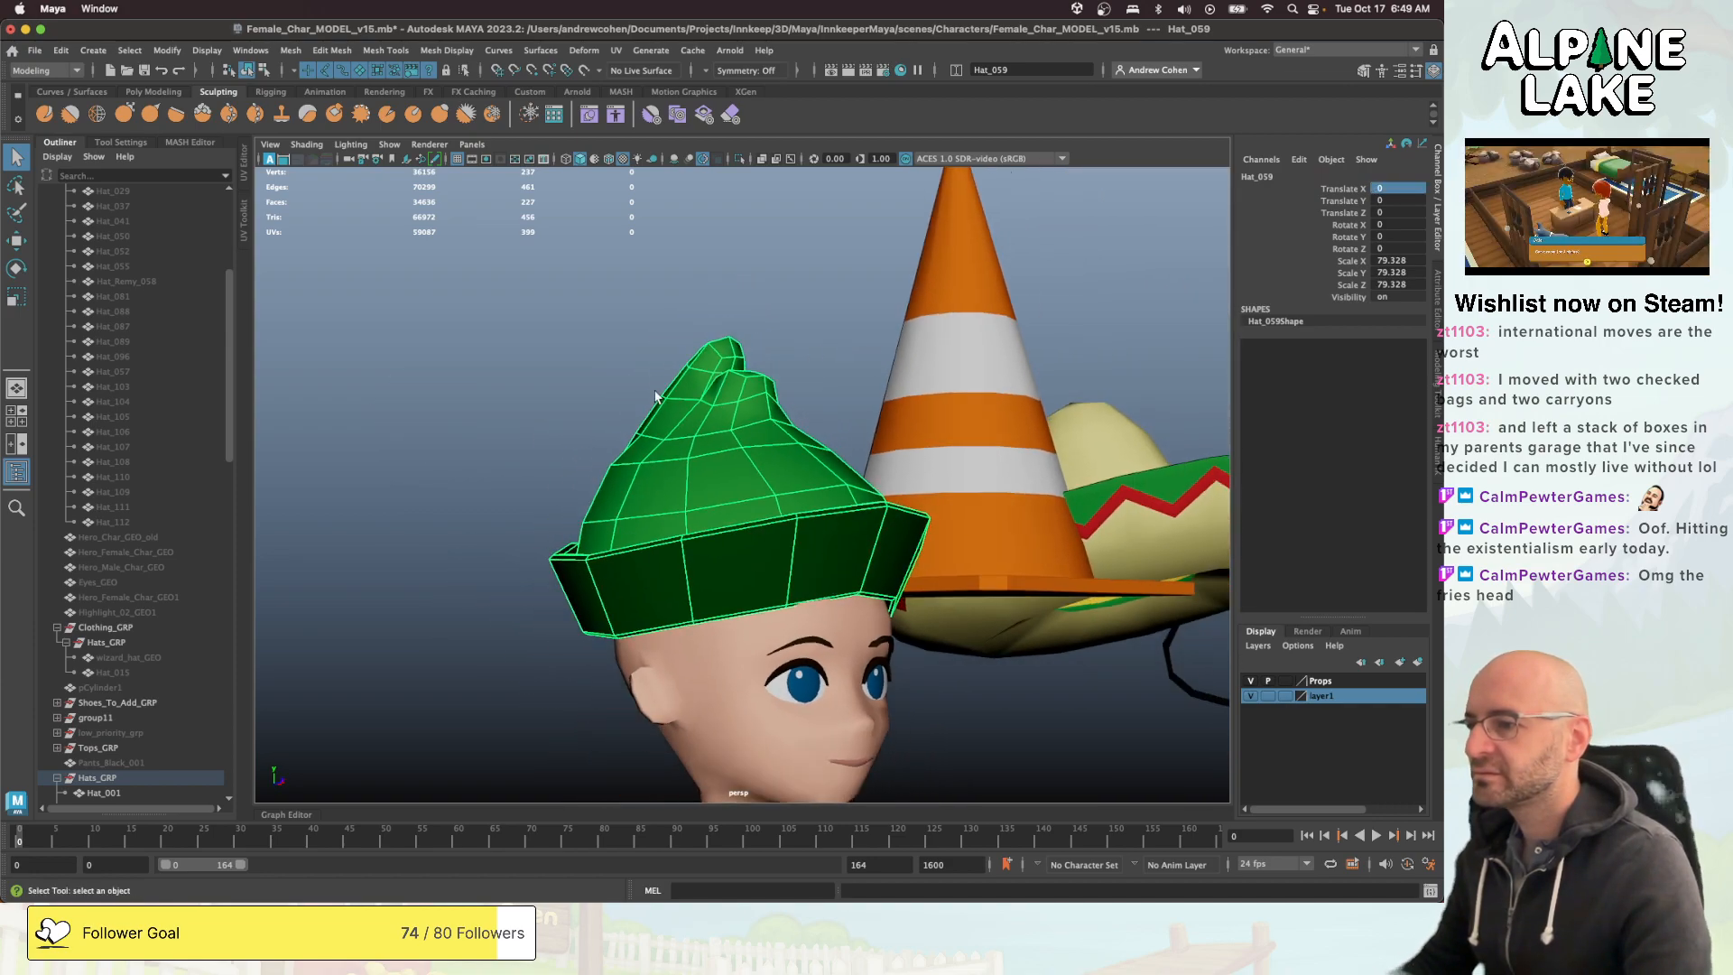
- Expand Hair_GRP and show Long_Hat_Hair on the character under the green hat
{"action": "scroll", "coordinate": [117, 532], "scroll_direction": "up", "scroll_amount": 5}
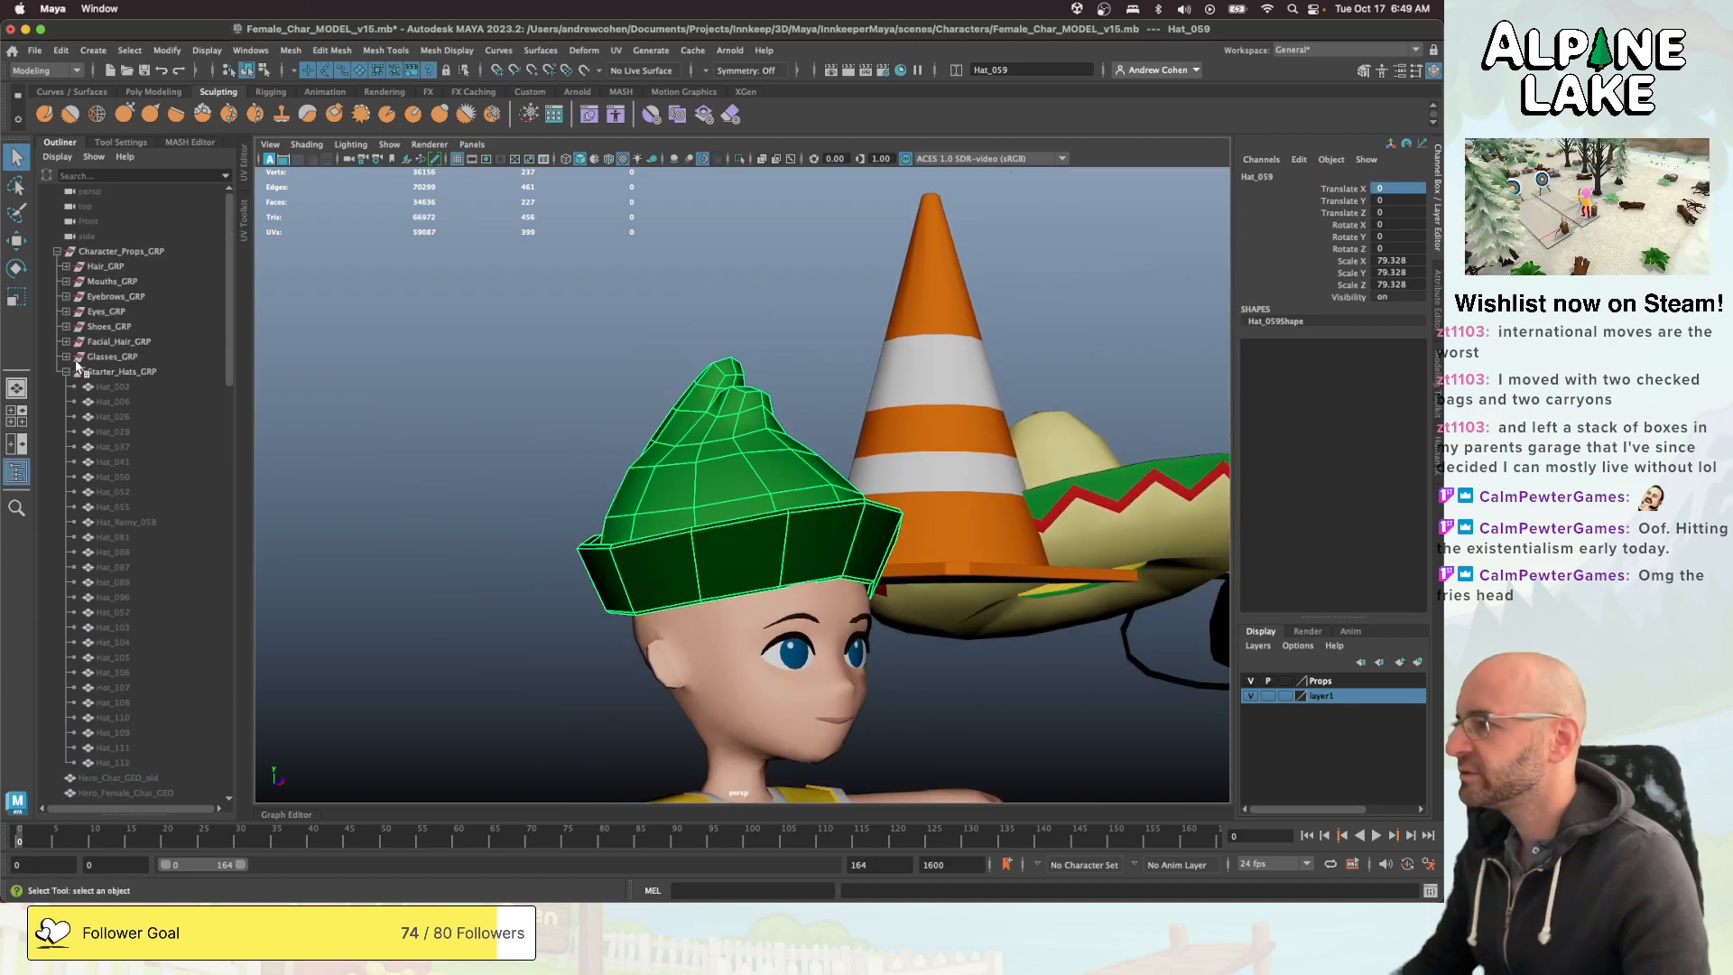
{"action": "left_click", "coordinate": [66, 266]}
{"action": "scroll", "coordinate": [118, 426], "scroll_direction": "down", "scroll_amount": 7}
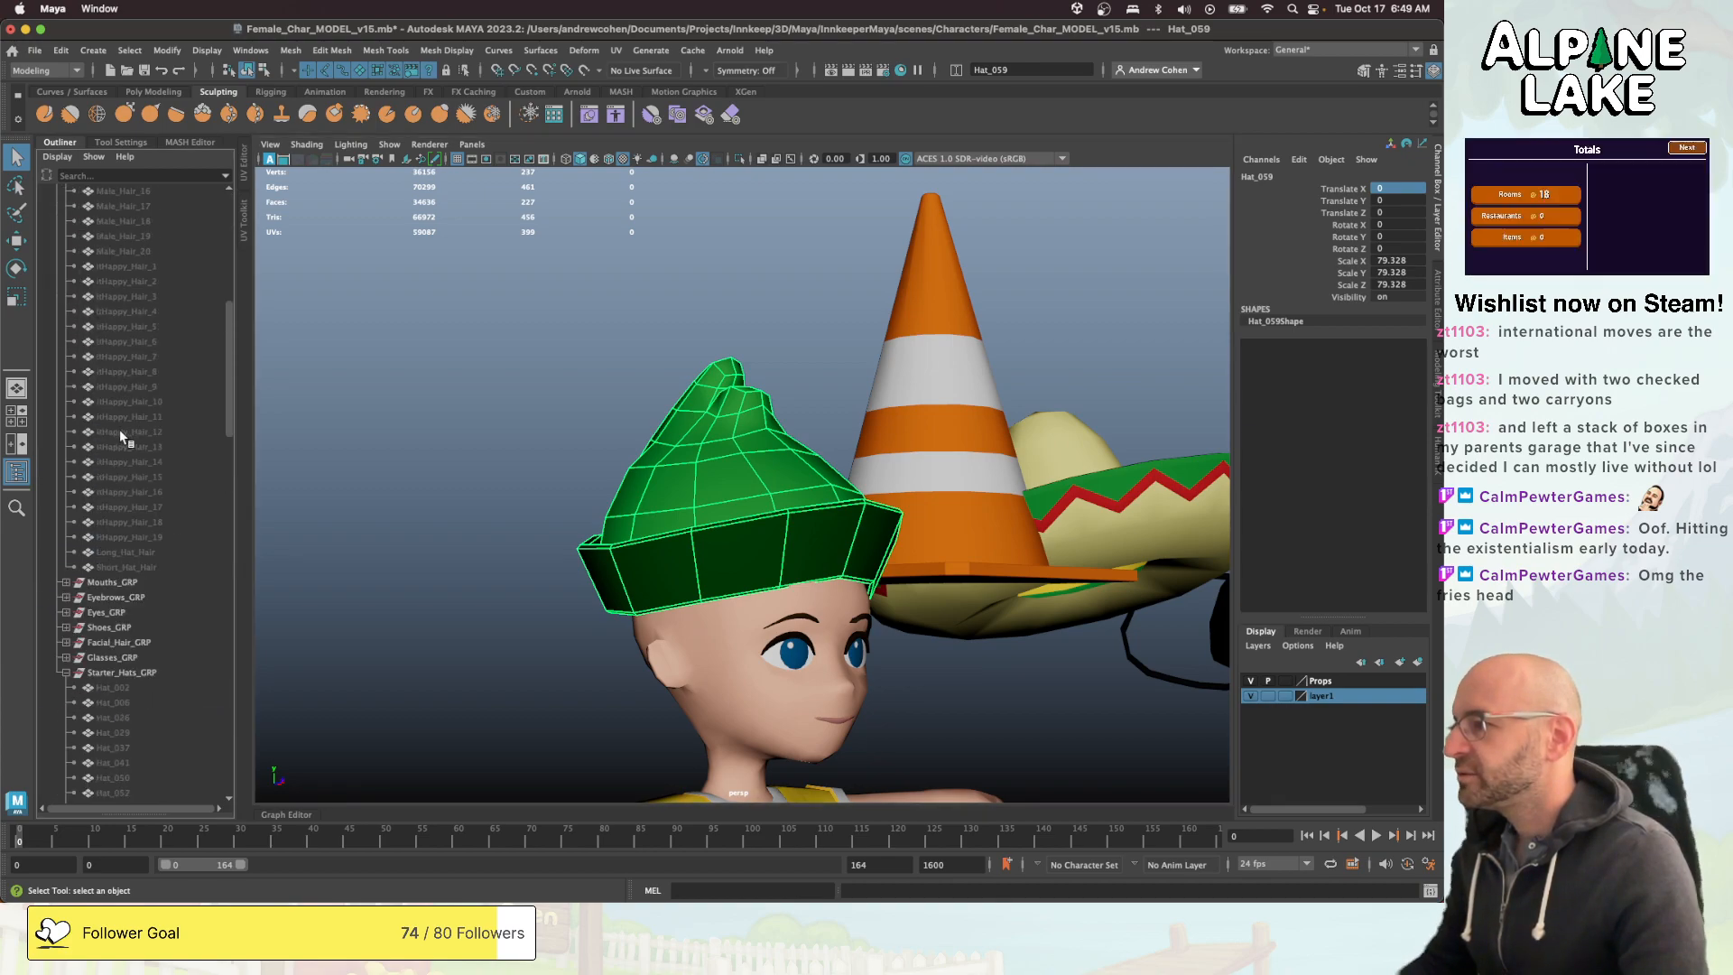
{"action": "left_click", "coordinate": [136, 551]}
{"action": "key", "text": "h"}
{"action": "left_click", "coordinate": [425, 464]}
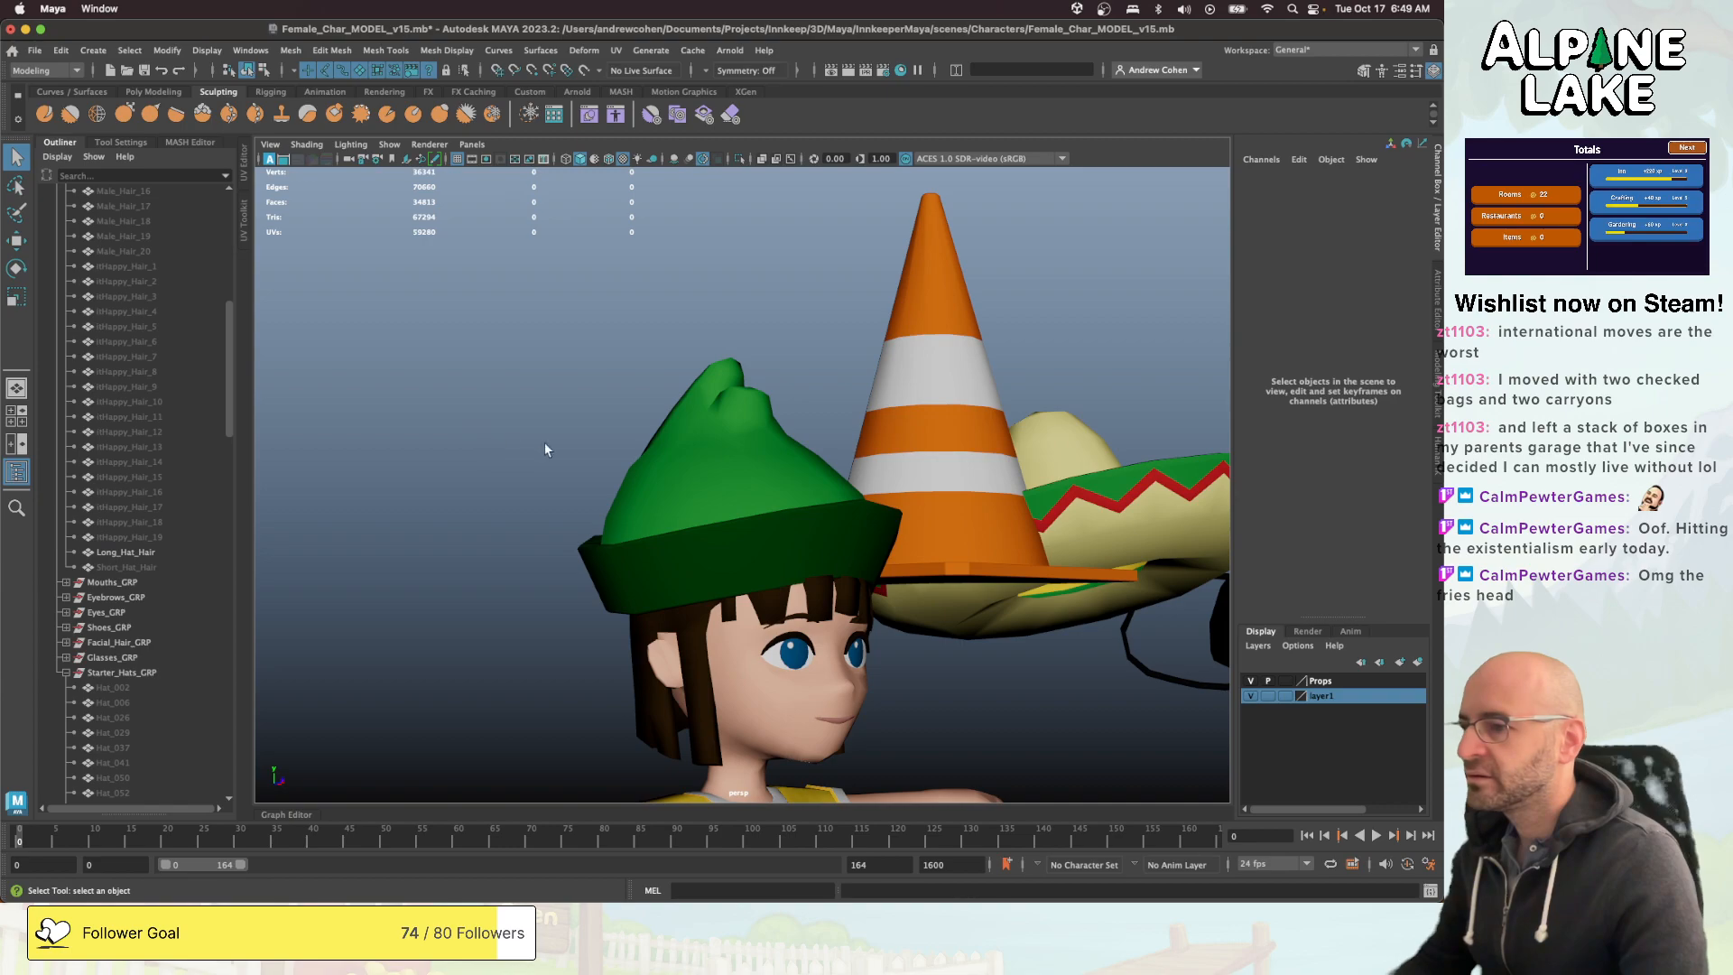
- Rotate and move the green feathered hat so it sits over the character's hair
{"action": "left_click_drag", "start_coordinate": [544, 441], "coordinate": [766, 484], "text": "alt"}
{"action": "left_click", "coordinate": [708, 488]}
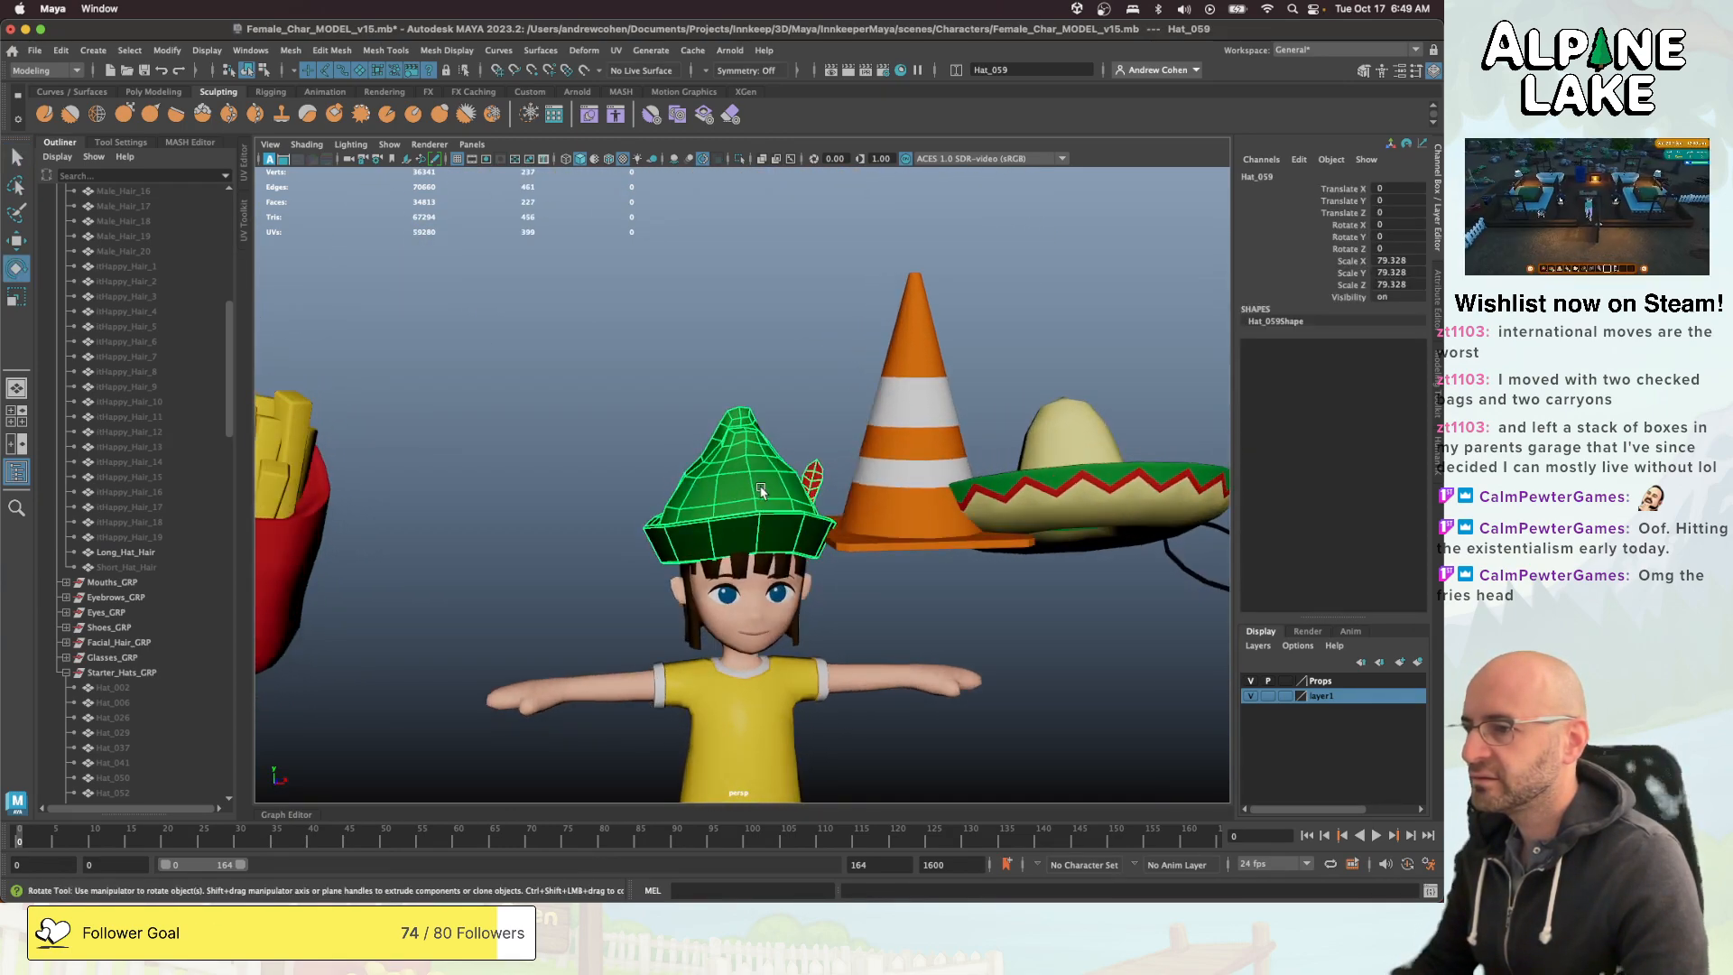
{"action": "left_click_drag", "start_coordinate": [753, 479], "coordinate": [750, 461]}
{"action": "left_click_drag", "start_coordinate": [748, 464], "coordinate": [687, 440], "text": "alt"}
{"action": "key", "text": "w"}
{"action": "left_click", "coordinate": [615, 430]}
- Check the green hat's fit and freeze its transformations
{"action": "scroll", "coordinate": [608, 477], "scroll_direction": "down", "scroll_amount": 4}
{"action": "scroll", "coordinate": [909, 497], "scroll_direction": "up", "scroll_amount": 3}
{"action": "left_click", "coordinate": [720, 491]}
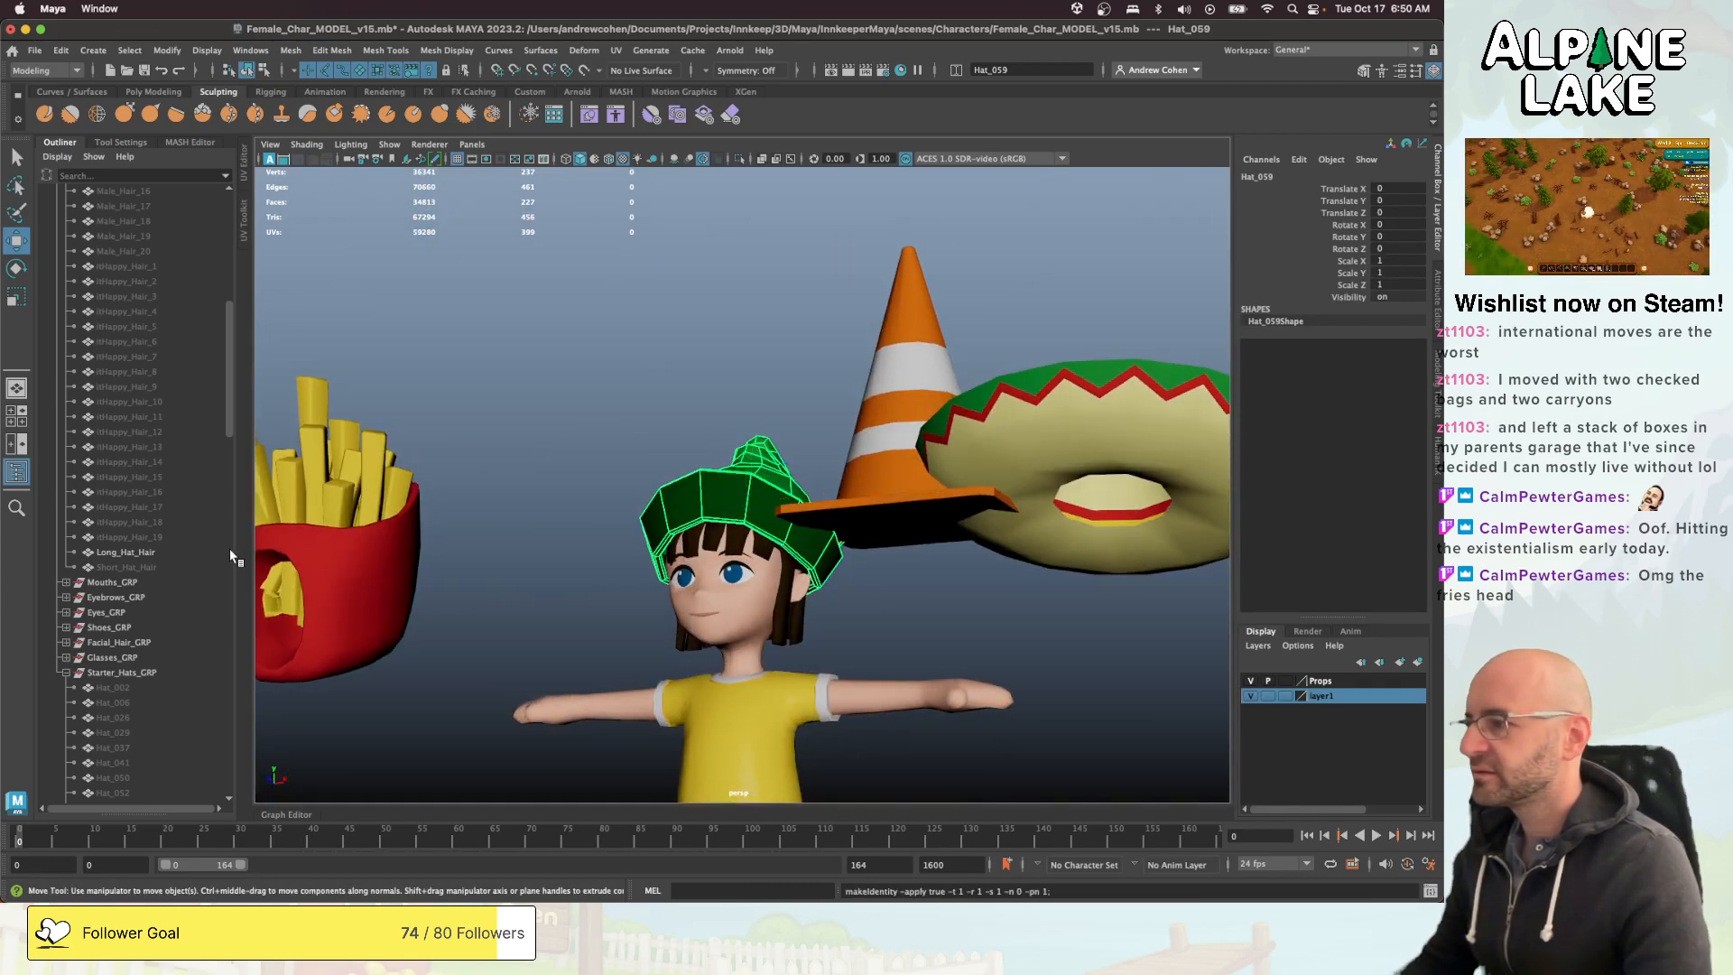
- Parent the green feathered hat under Hats_GRP in Clothing_GRP and rename it bard_hat_GEO
{"action": "scroll", "coordinate": [155, 556], "scroll_direction": "down", "scroll_amount": 4}
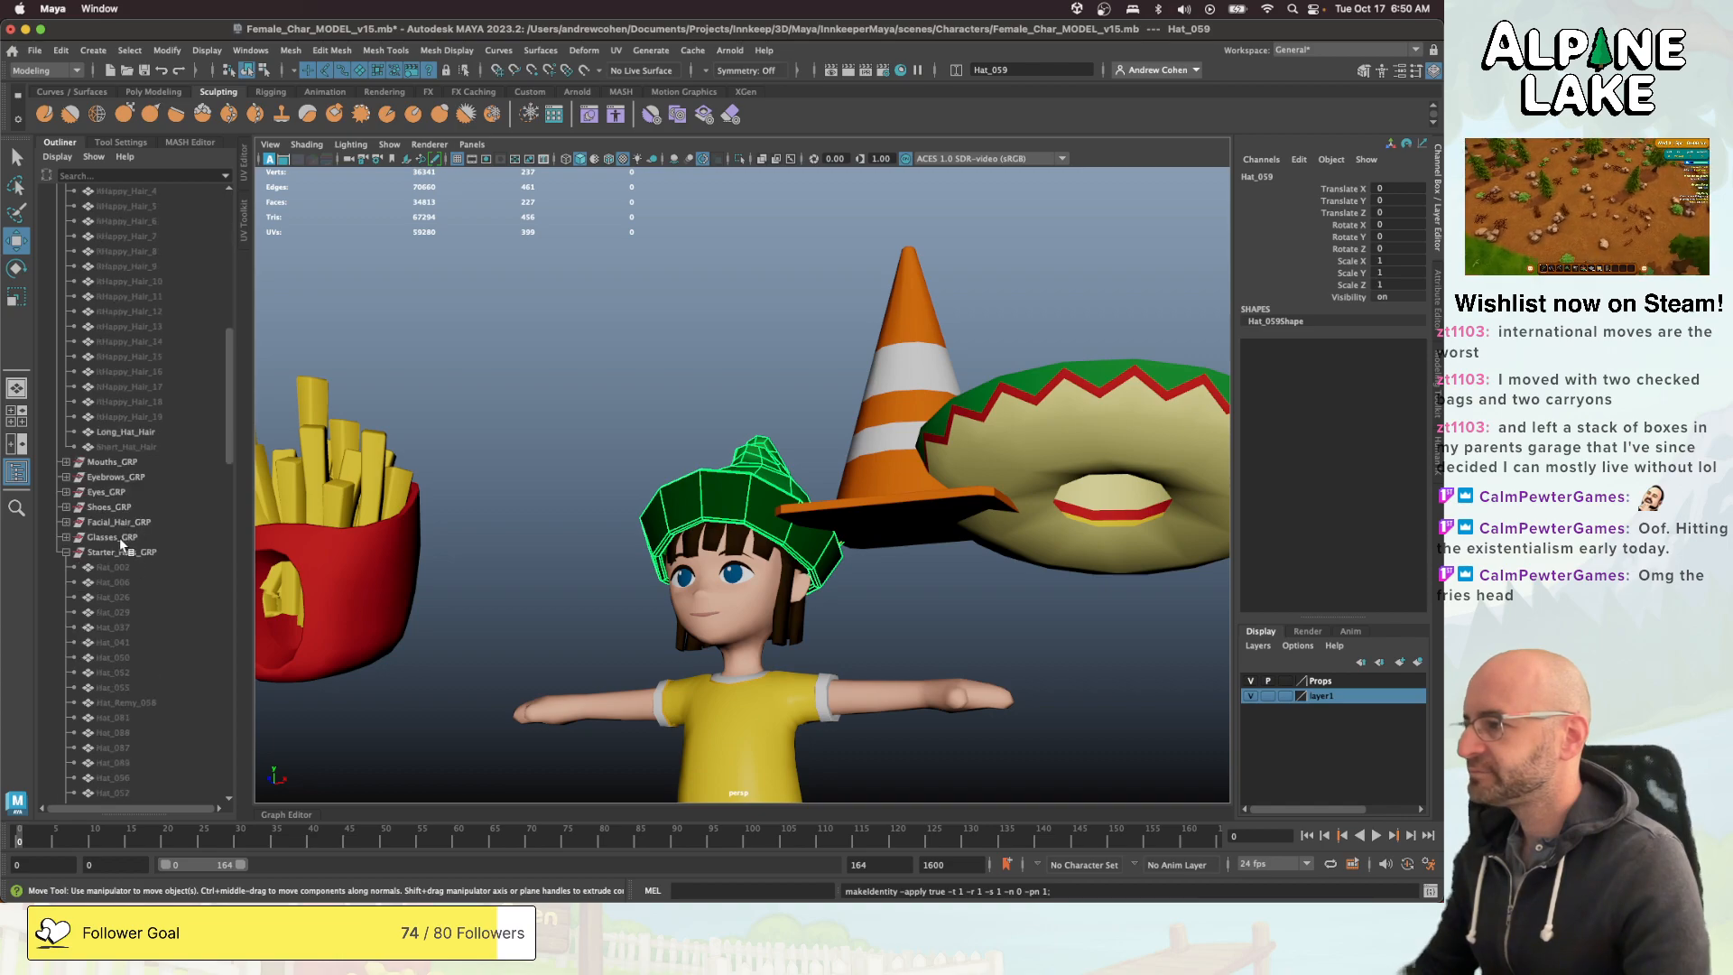
{"action": "left_click", "coordinate": [66, 552]}
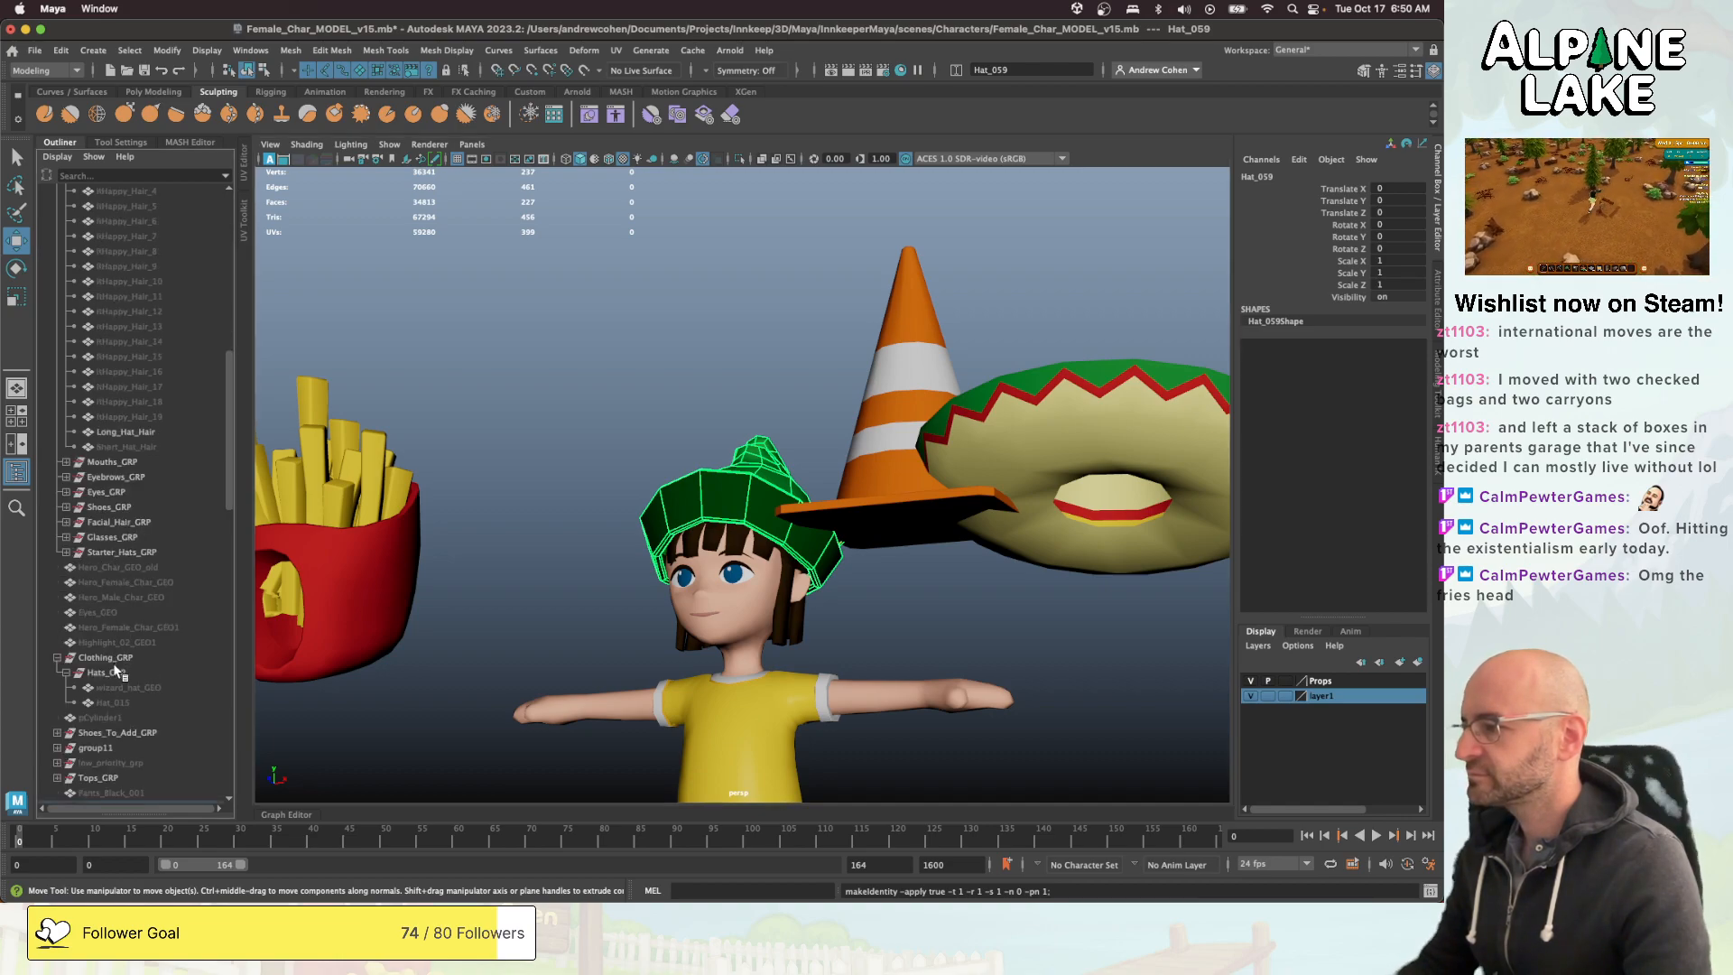
{"action": "left_click", "coordinate": [102, 672]}
{"action": "key", "text": "p"}
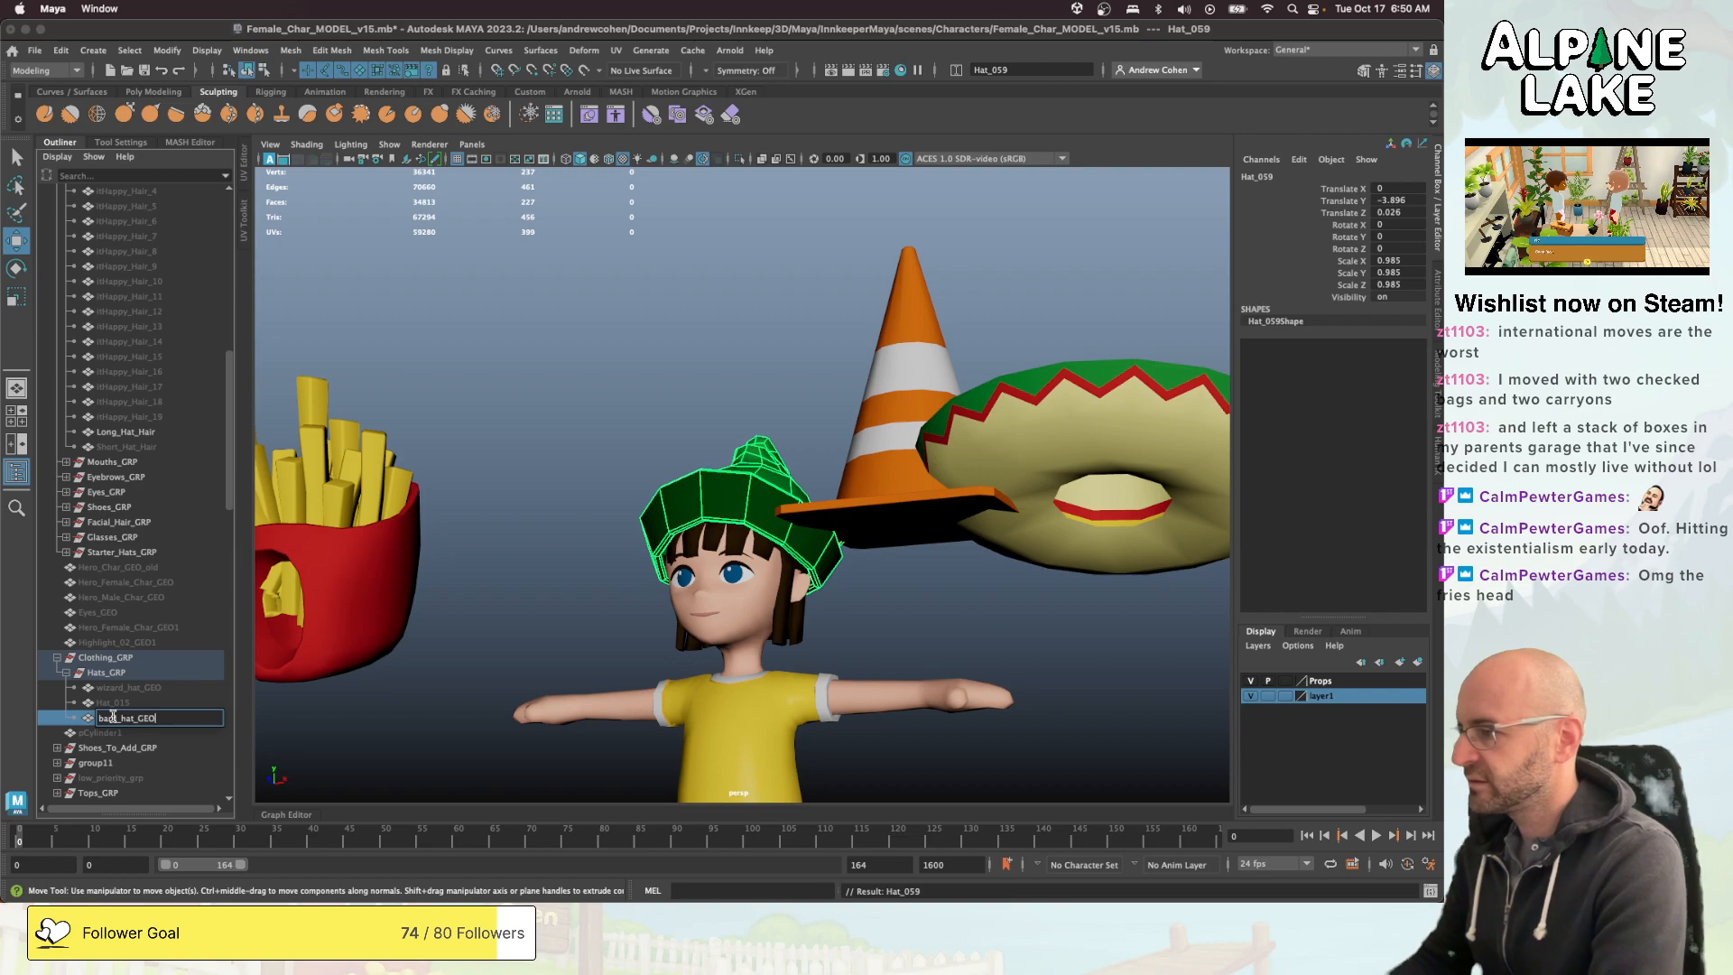
{"action": "key", "text": "Return"}
- Rename Hat_015 in Hats_GRP as soldier_helmet_GEO
{"action": "double_click", "coordinate": [122, 702]}
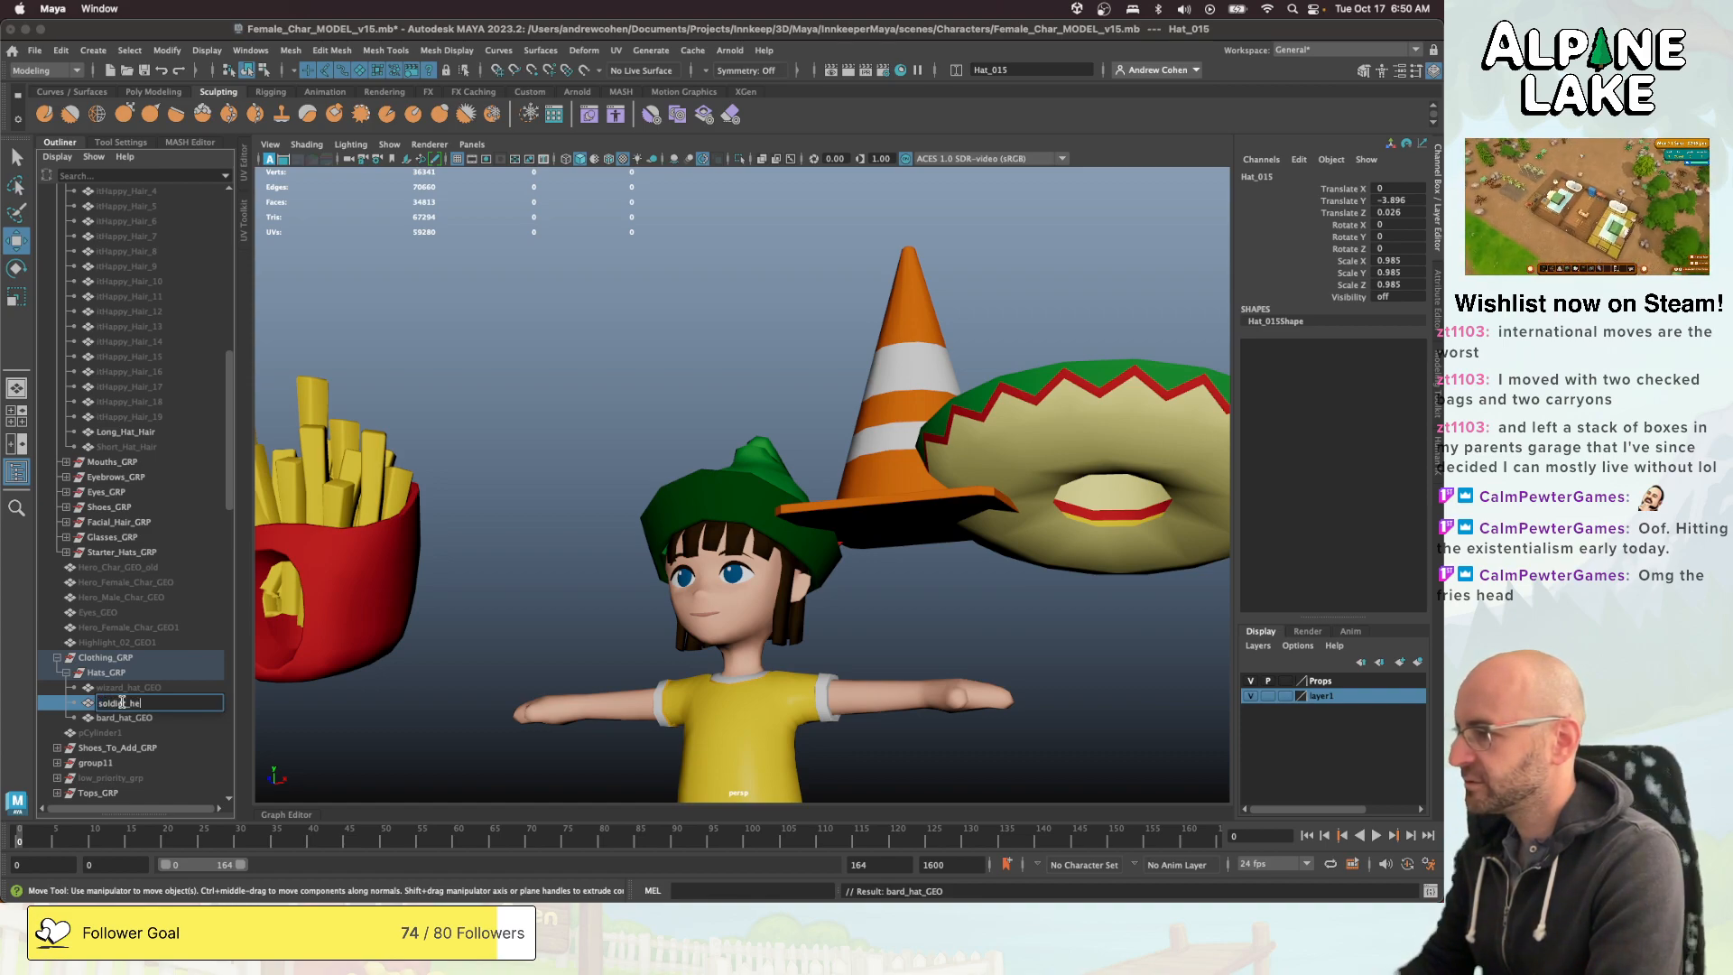
{"action": "type", "text": "soldier_helmet_GEO"}
{"action": "key", "text": "Return"}
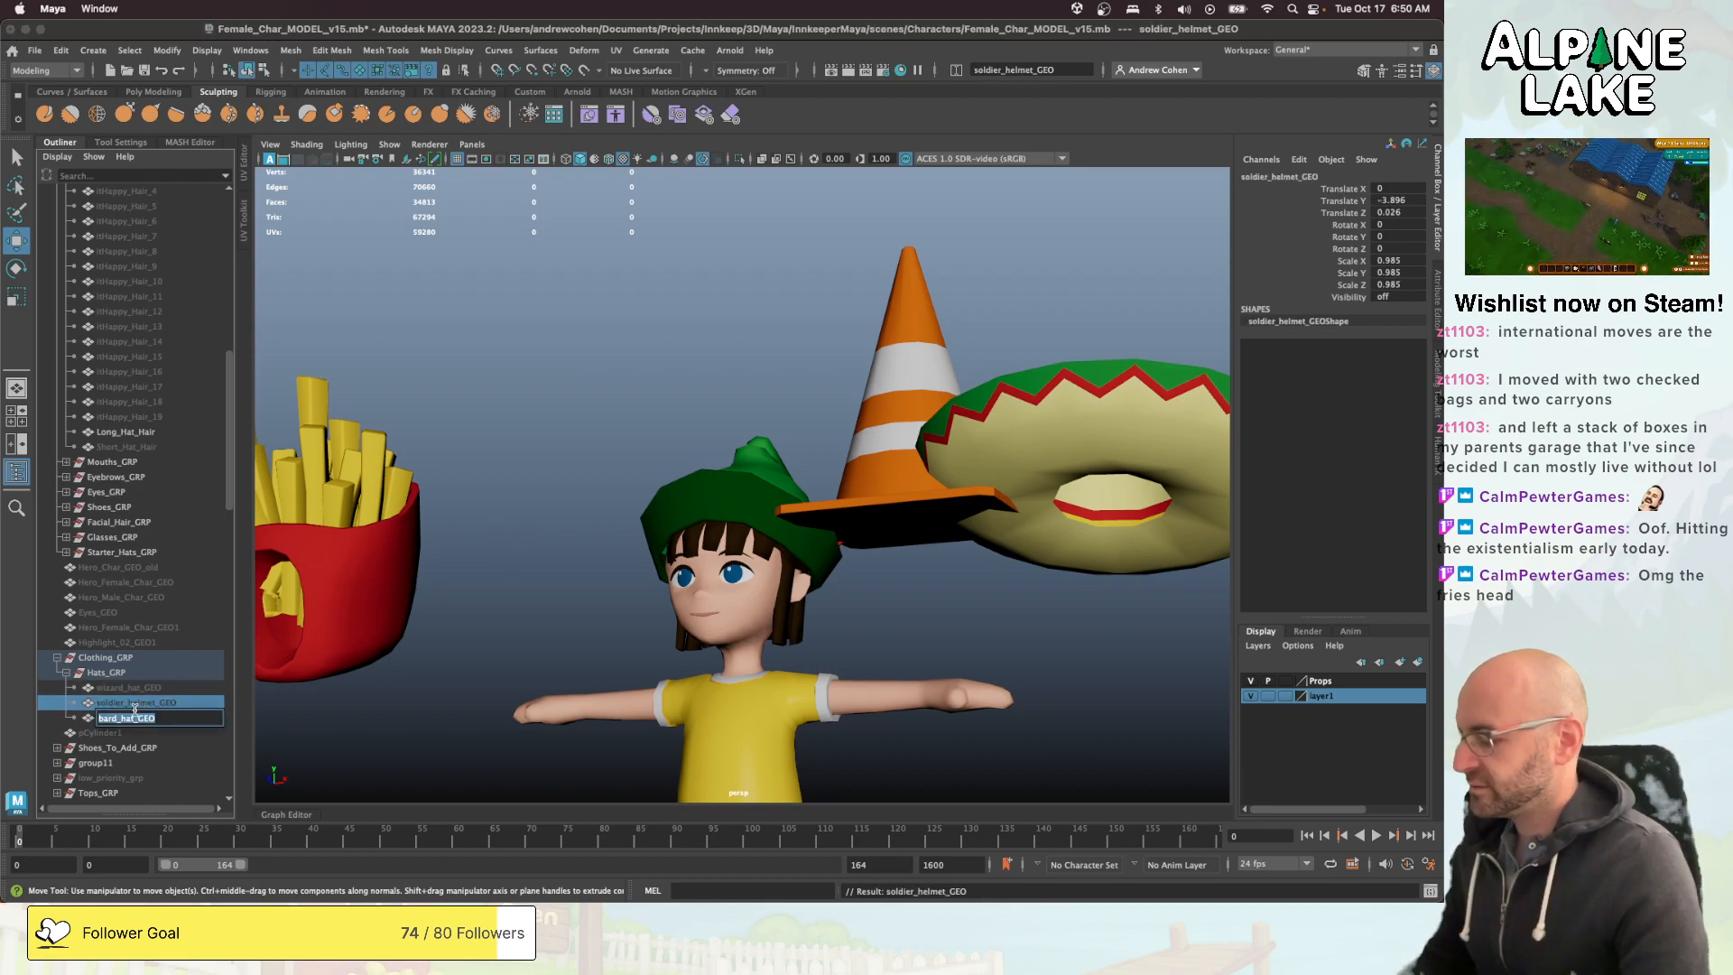
- Select bard_hat_GEO in Hats_GRP and hide it to clear the character's head
{"action": "left_click", "coordinate": [136, 691]}
{"action": "left_click", "coordinate": [133, 701]}
{"action": "left_click", "coordinate": [132, 714]}
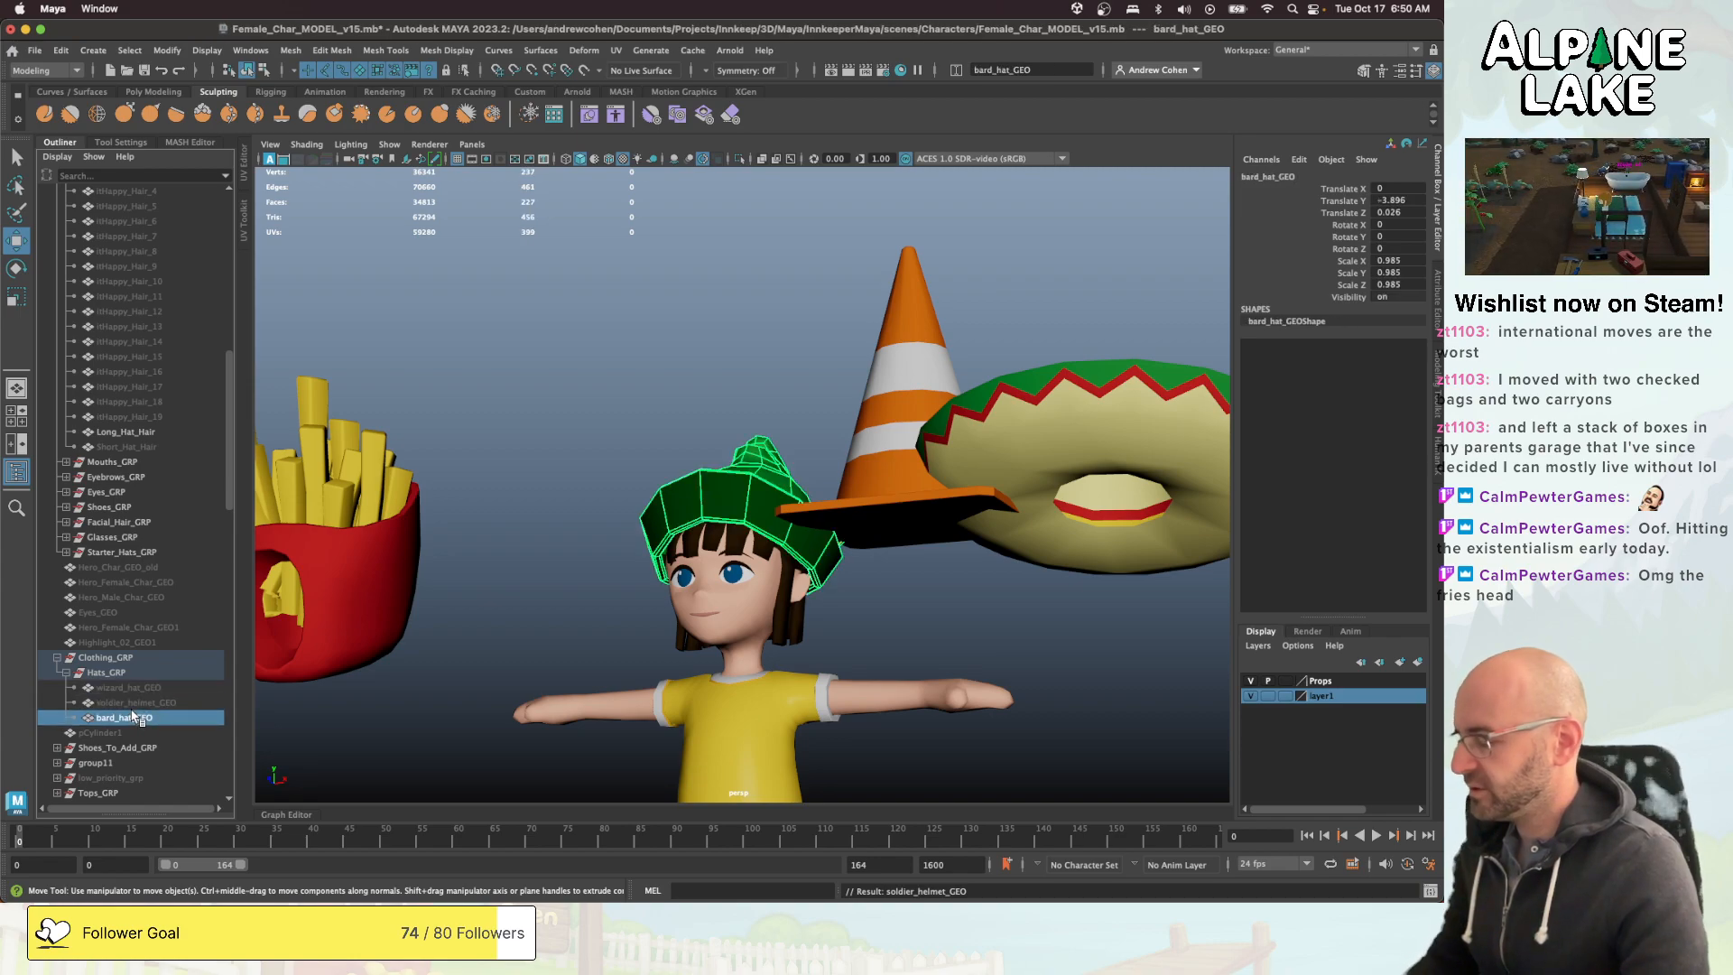
{"action": "key", "text": "ctrl+h"}
- Look along the hat row, from the traffic cone past the animal hats to the fire helmet, for another suitable hat
{"action": "key", "text": "a"}
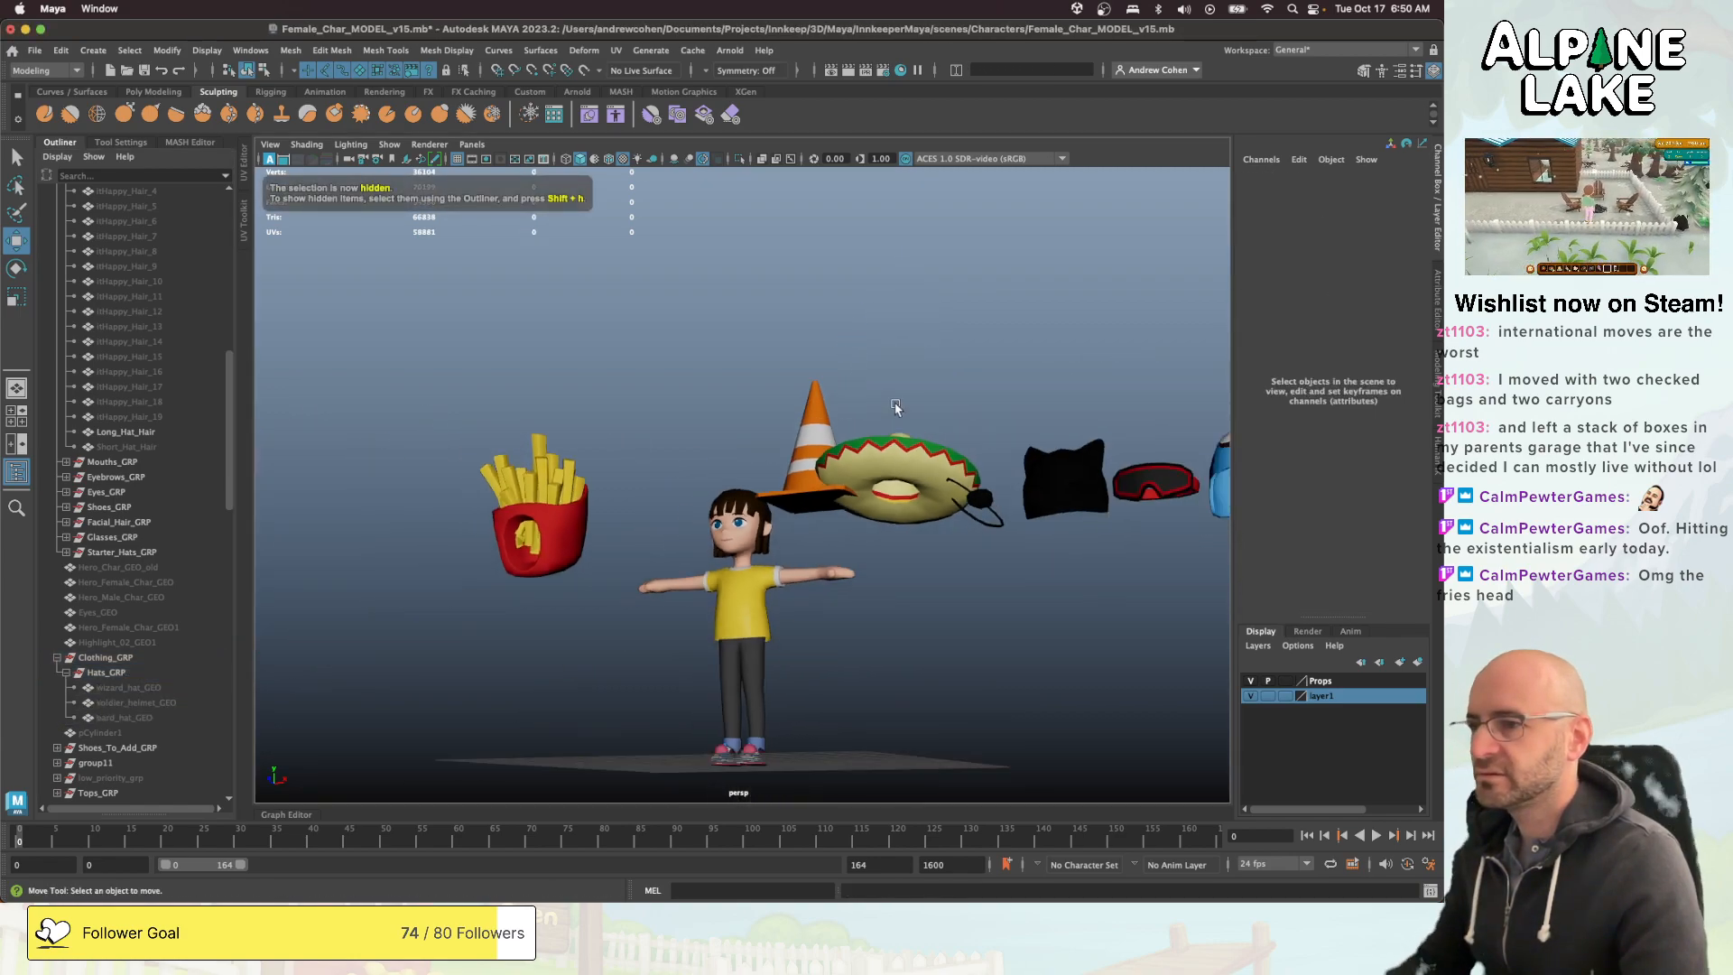
{"action": "middle_click_drag", "start_coordinate": [876, 417], "coordinate": [794, 415], "text": "alt"}
{"action": "right_click_drag", "start_coordinate": [794, 415], "coordinate": [761, 415], "text": "alt"}
{"action": "middle_click_drag", "start_coordinate": [839, 411], "coordinate": [755, 422], "text": "alt"}
{"action": "left_click_drag", "start_coordinate": [755, 421], "coordinate": [770, 421], "text": "alt"}
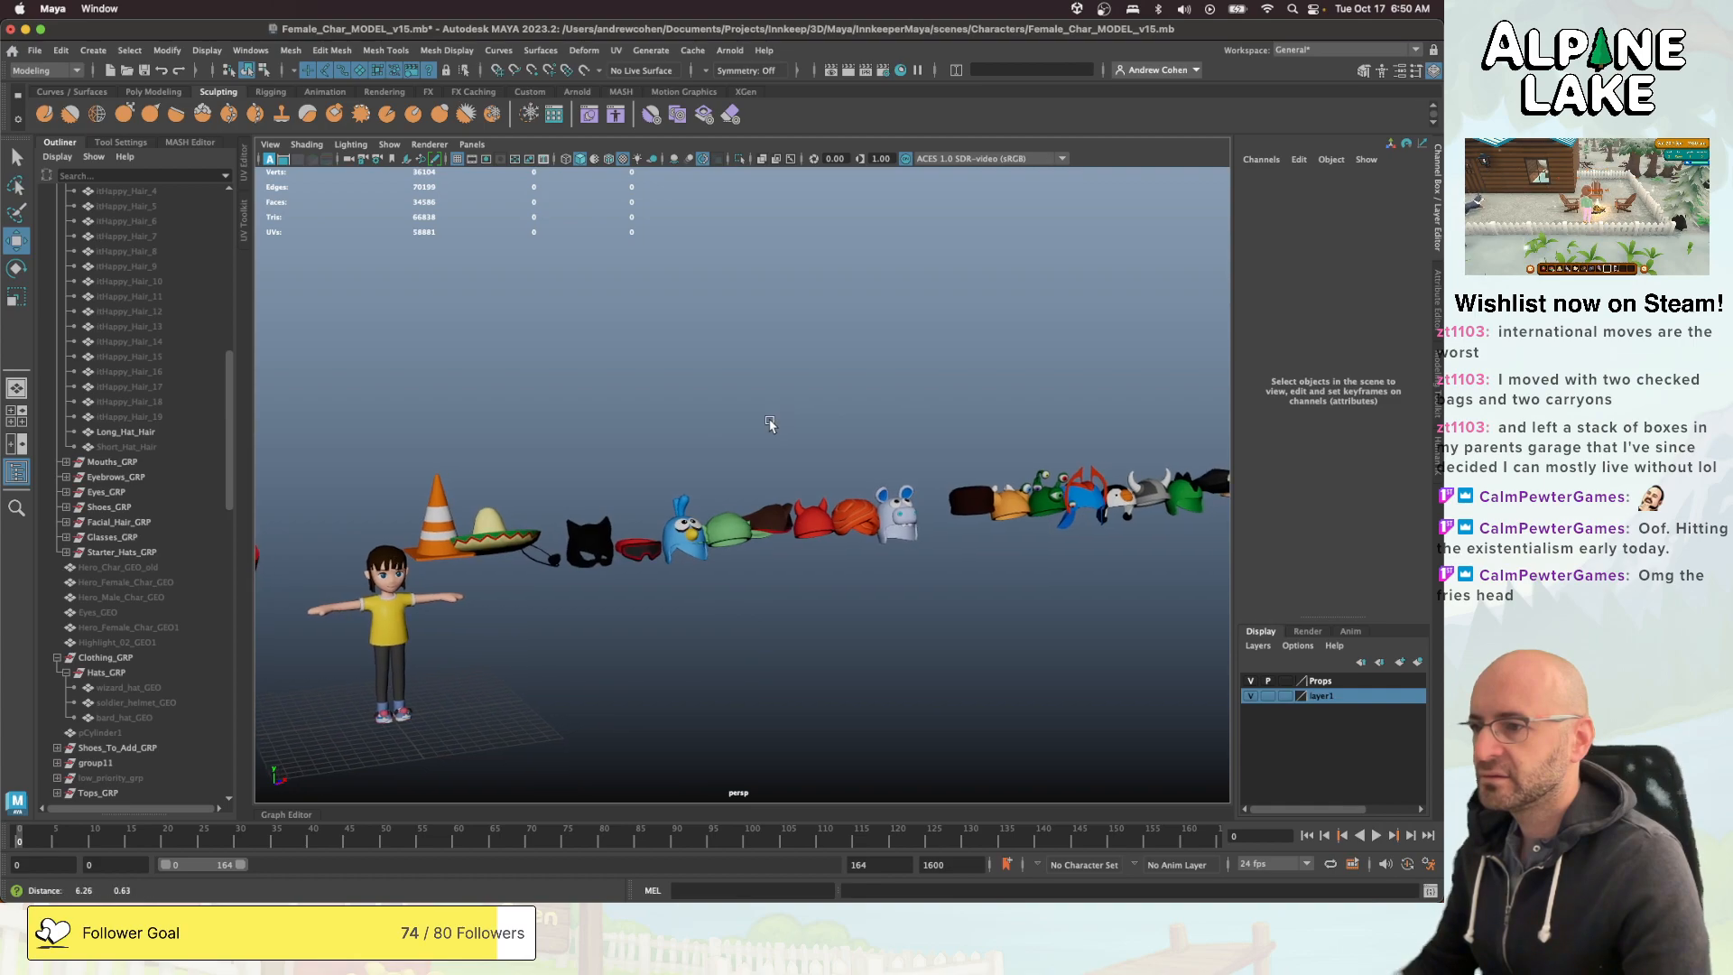
{"action": "right_click_drag", "start_coordinate": [770, 422], "coordinate": [1038, 416], "text": "alt"}
{"action": "middle_click_drag", "start_coordinate": [1038, 415], "coordinate": [757, 431], "text": "alt"}
{"action": "left_click_drag", "start_coordinate": [756, 431], "coordinate": [835, 432], "text": "alt"}
{"action": "middle_click_drag", "start_coordinate": [835, 432], "coordinate": [633, 435], "text": "alt"}
{"action": "left_click_drag", "start_coordinate": [666, 449], "coordinate": [761, 452], "text": "alt"}
{"action": "middle_click_drag", "start_coordinate": [761, 453], "coordinate": [603, 454], "text": "alt"}
{"action": "right_click_drag", "start_coordinate": [603, 454], "coordinate": [824, 457], "text": "alt"}
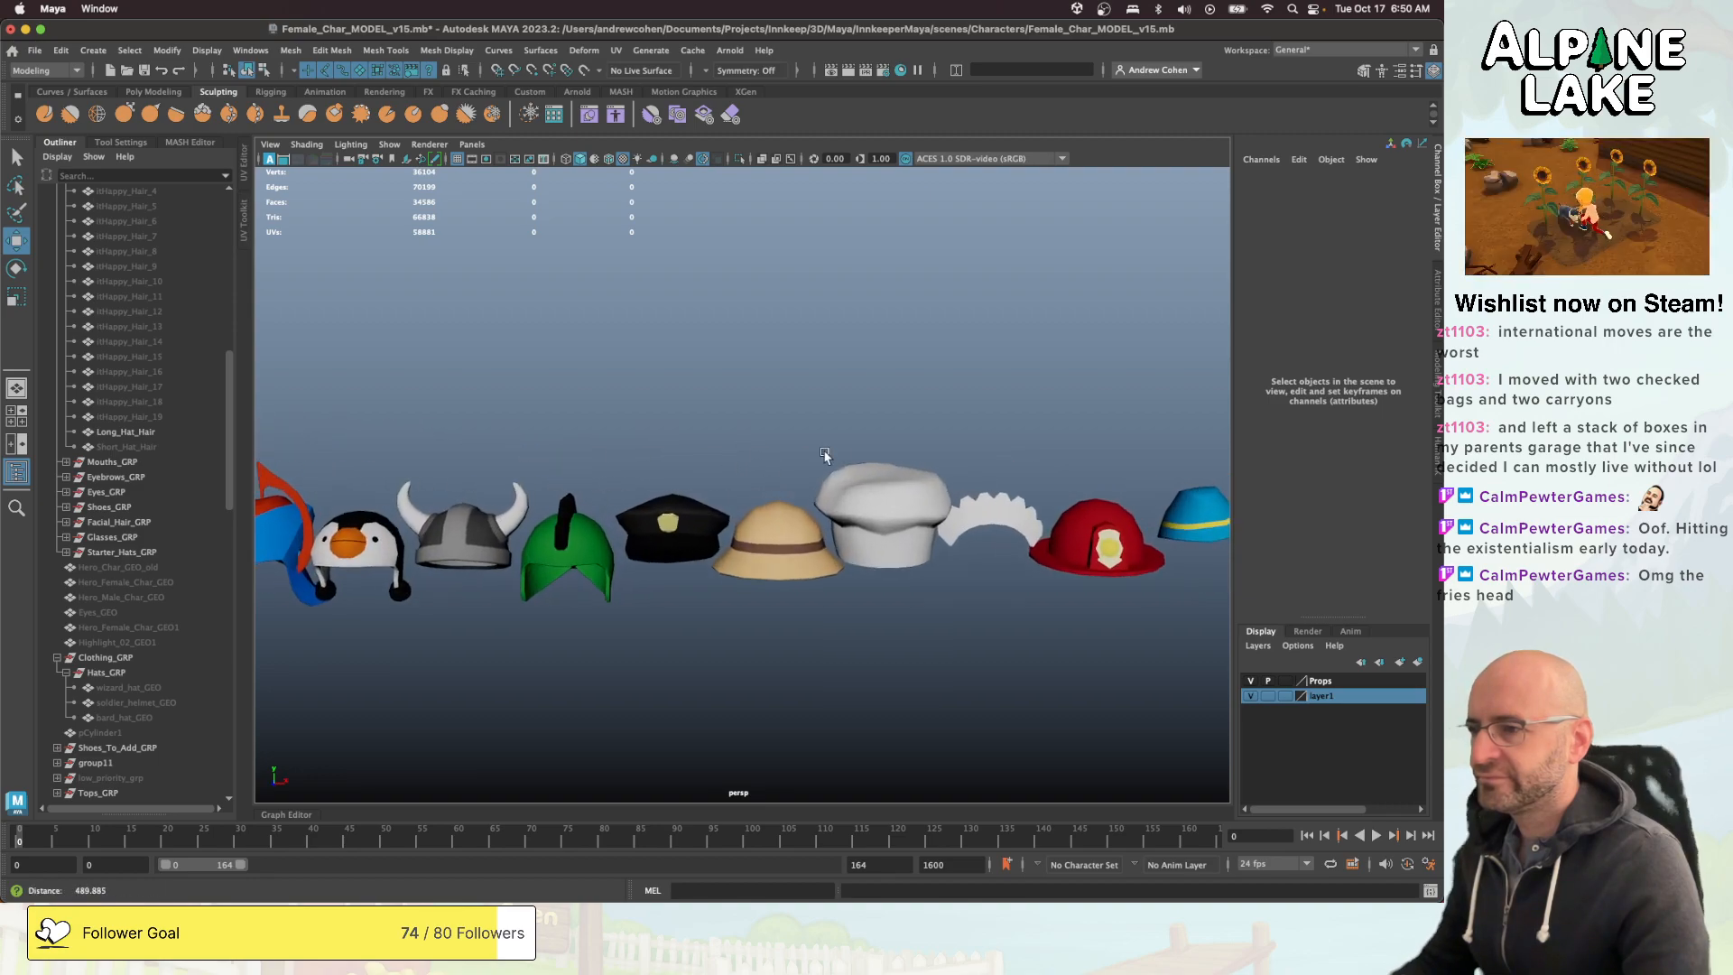
{"action": "left_click_drag", "start_coordinate": [824, 456], "coordinate": [905, 452], "text": "alt"}
{"action": "middle_click_drag", "start_coordinate": [905, 452], "coordinate": [603, 444], "text": "alt"}
{"action": "left_click_drag", "start_coordinate": [602, 443], "coordinate": [715, 445], "text": "alt"}
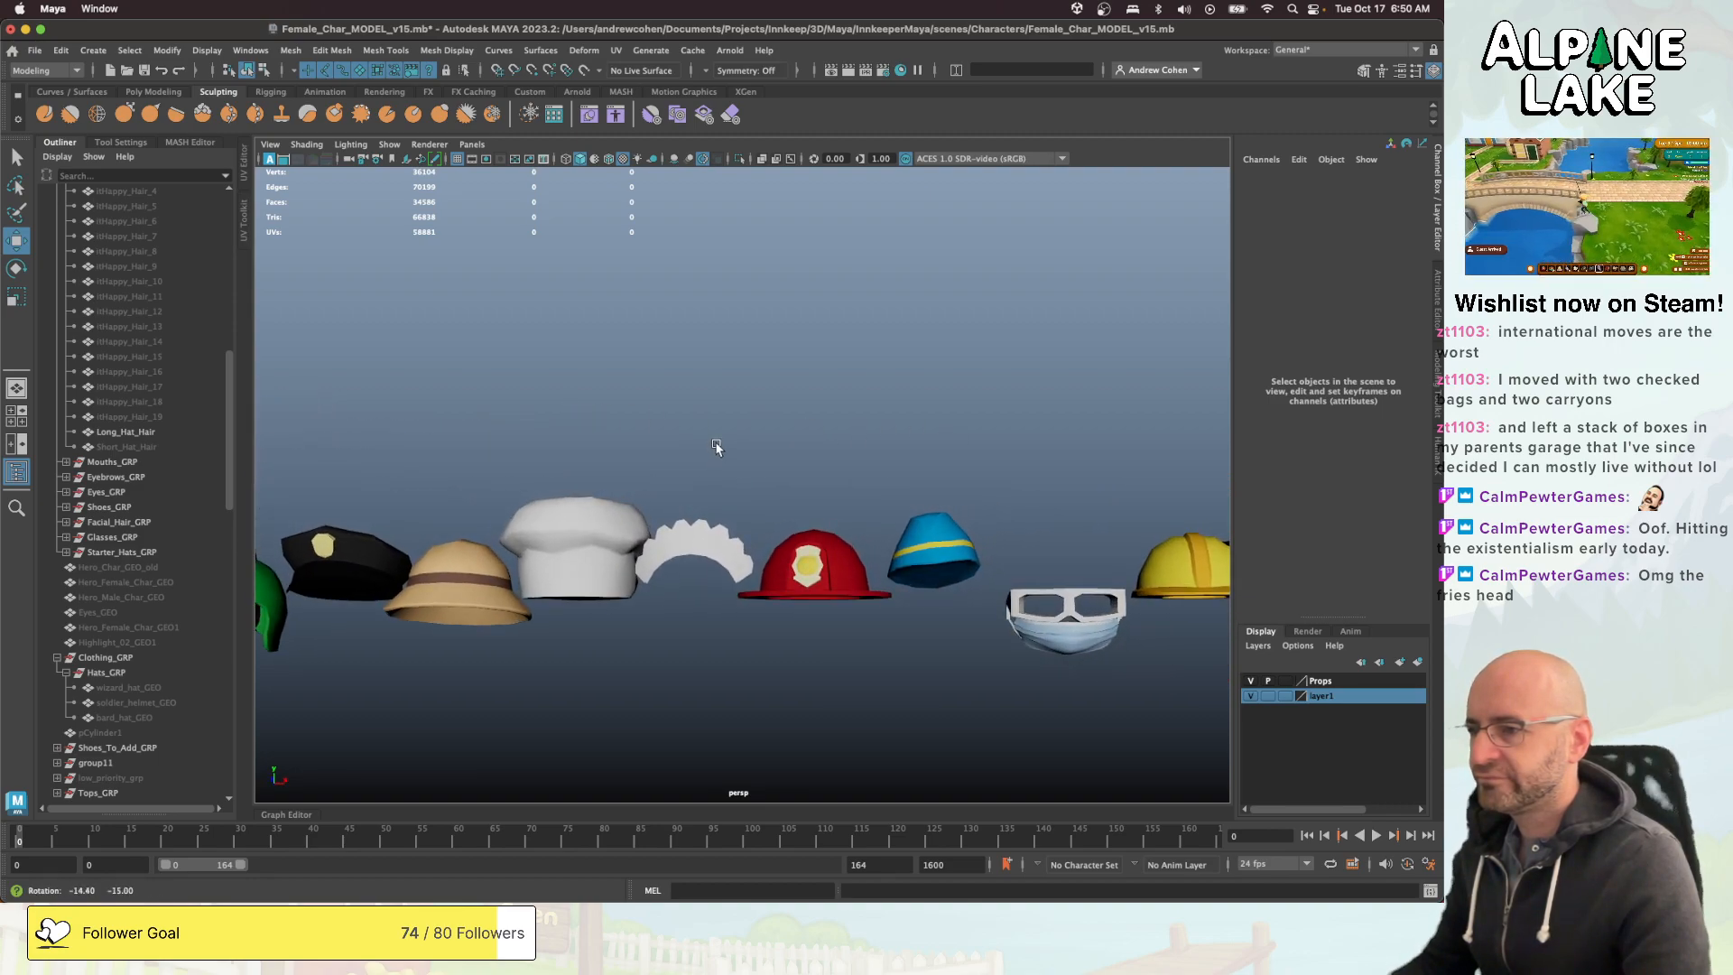
{"action": "middle_click_drag", "start_coordinate": [826, 477], "coordinate": [654, 472], "text": "alt"}
{"action": "left_click_drag", "start_coordinate": [641, 473], "coordinate": [722, 476], "text": "alt"}
- Inspect the white frilled headband and survey the remaining hats as far as the white and gold mitre
{"action": "left_click", "coordinate": [487, 543]}
{"action": "middle_click_drag", "start_coordinate": [488, 542], "coordinate": [645, 492], "text": "alt"}
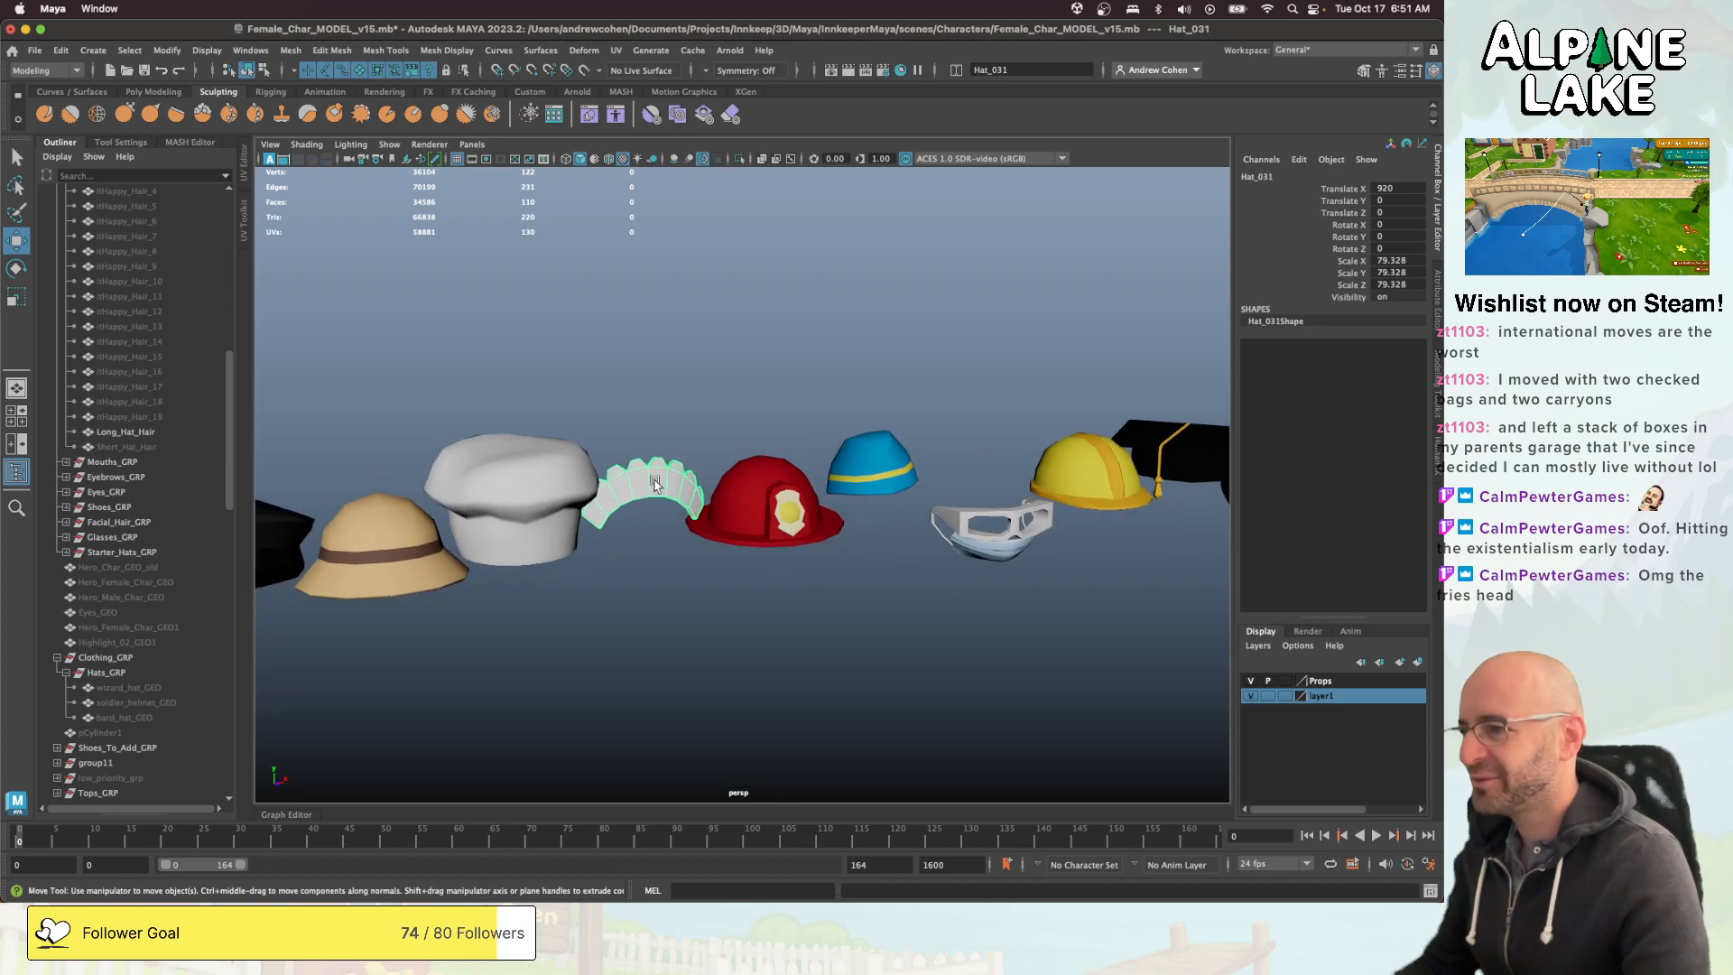
{"action": "left_click_drag", "start_coordinate": [645, 492], "coordinate": [817, 469], "text": "alt"}
{"action": "middle_click_drag", "start_coordinate": [817, 469], "coordinate": [657, 492], "text": "alt"}
{"action": "left_click_drag", "start_coordinate": [657, 492], "coordinate": [820, 472], "text": "alt"}
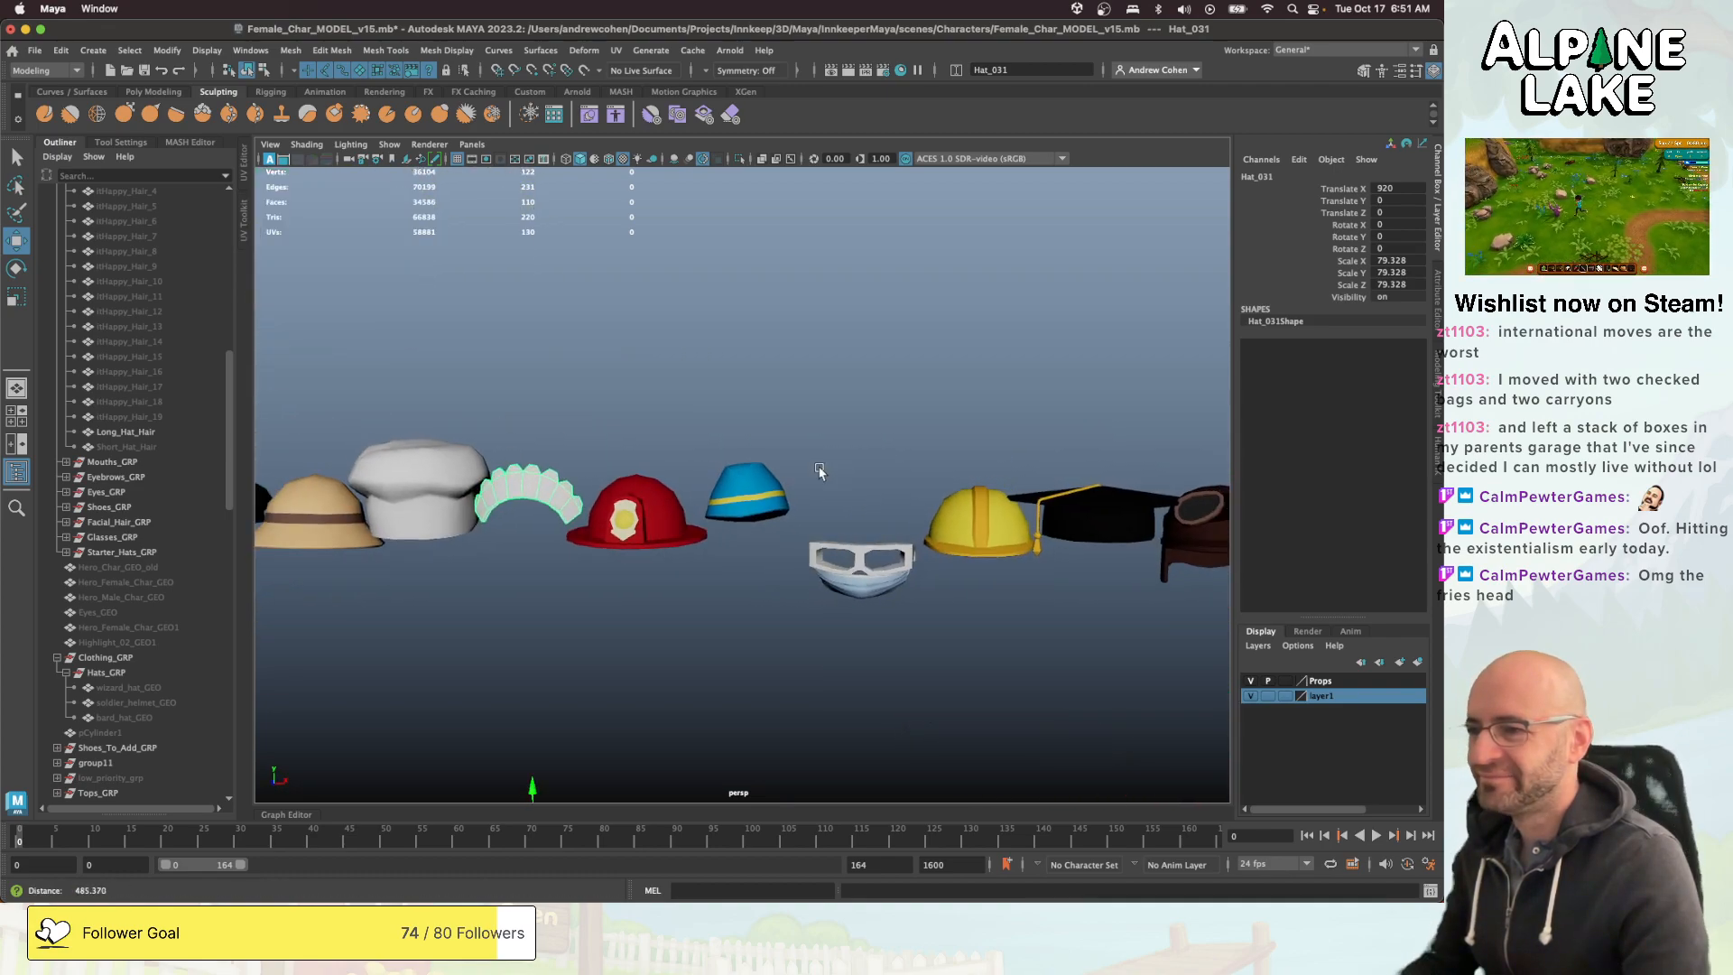
{"action": "right_click_drag", "start_coordinate": [819, 472], "coordinate": [778, 477], "text": "alt"}
{"action": "middle_click_drag", "start_coordinate": [778, 477], "coordinate": [567, 482], "text": "alt"}
{"action": "middle_click_drag", "start_coordinate": [887, 458], "coordinate": [568, 491], "text": "alt"}
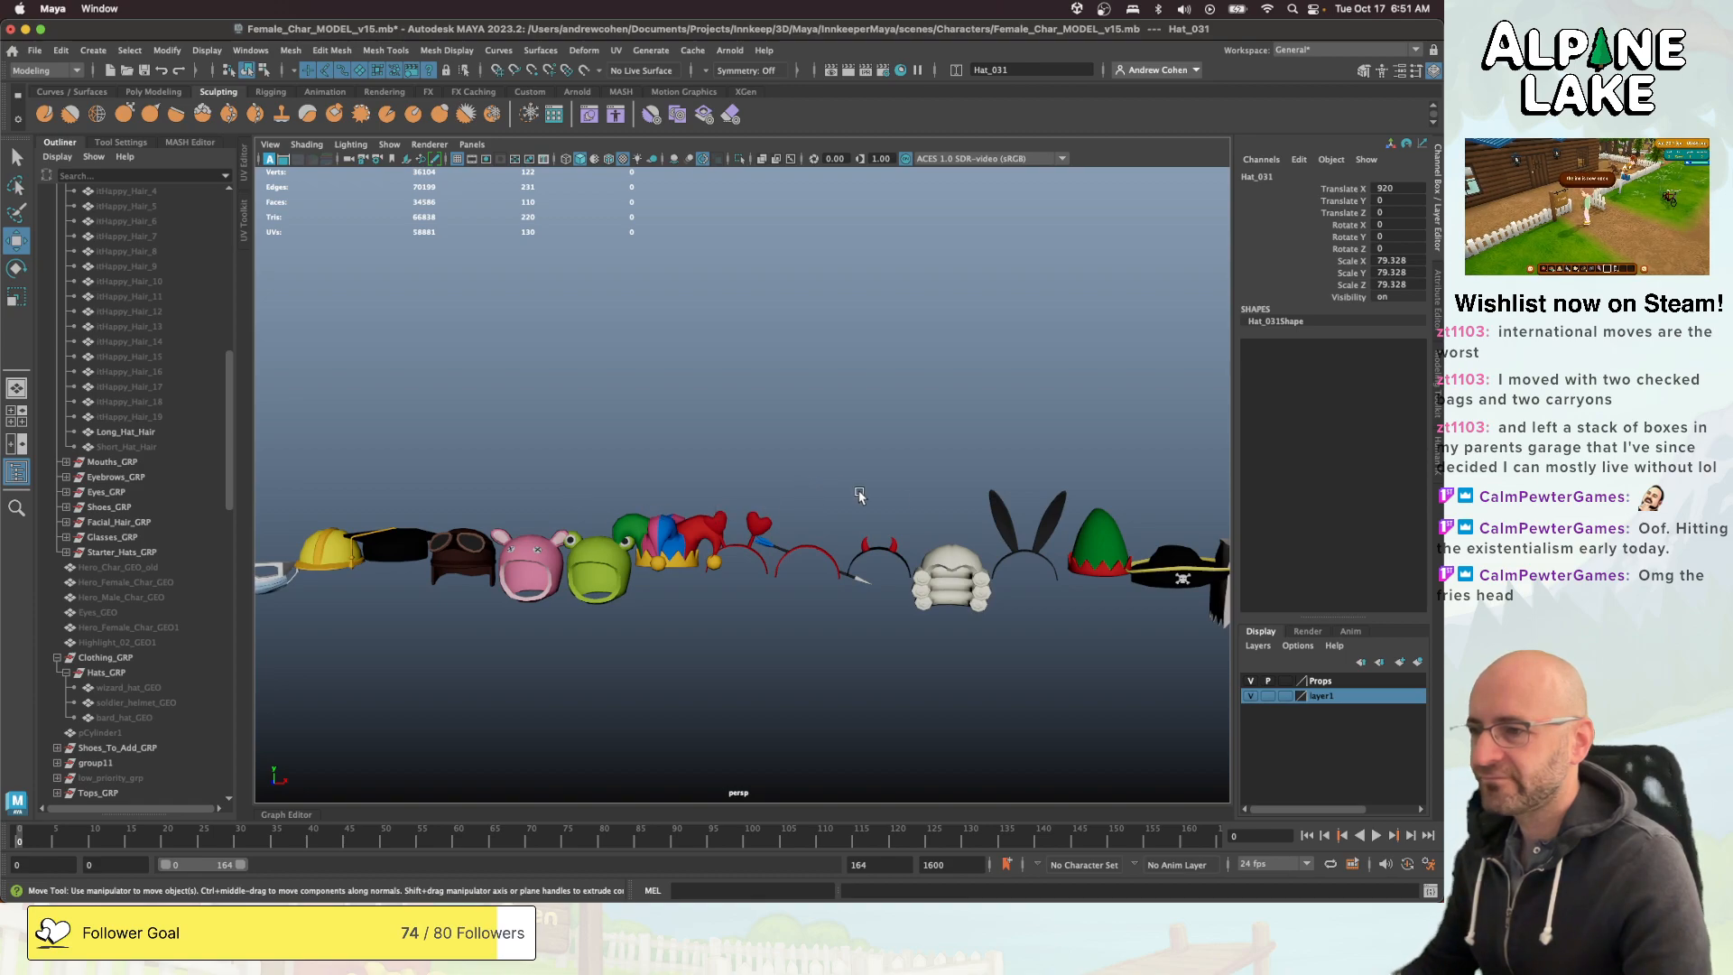
{"action": "middle_click_drag", "start_coordinate": [936, 506], "coordinate": [698, 504], "text": "alt"}
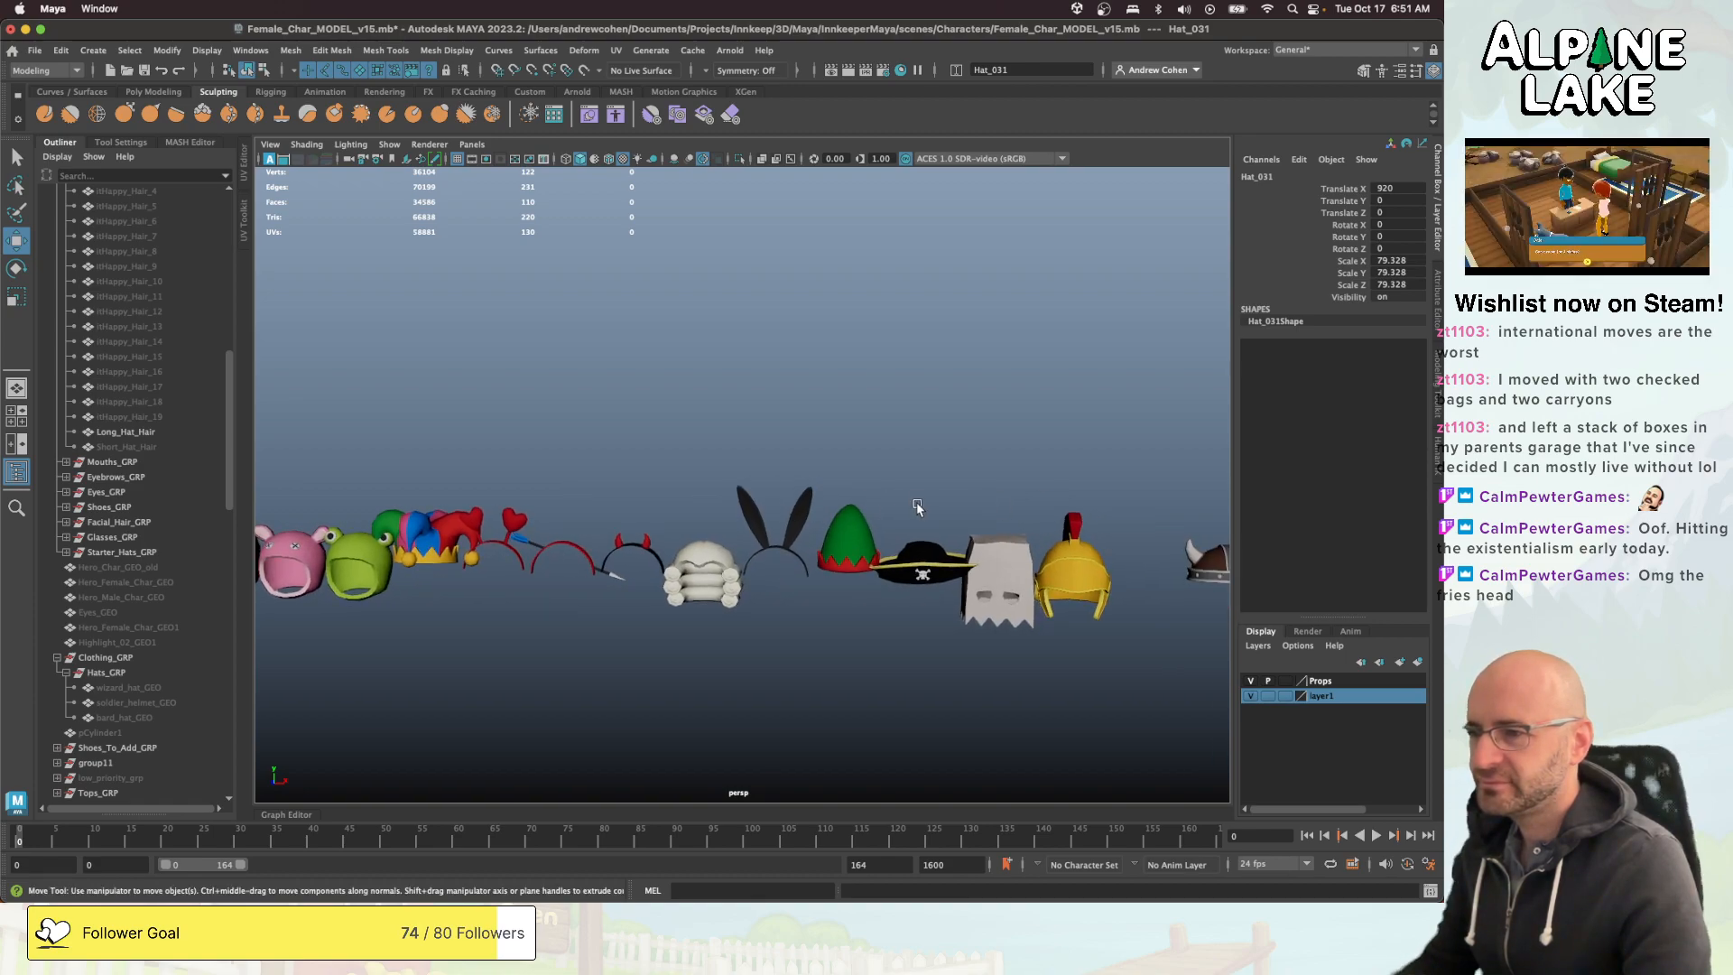
{"action": "left_click_drag", "start_coordinate": [918, 502], "coordinate": [979, 499], "text": "alt"}
{"action": "middle_click_drag", "start_coordinate": [979, 499], "coordinate": [583, 529], "text": "alt"}
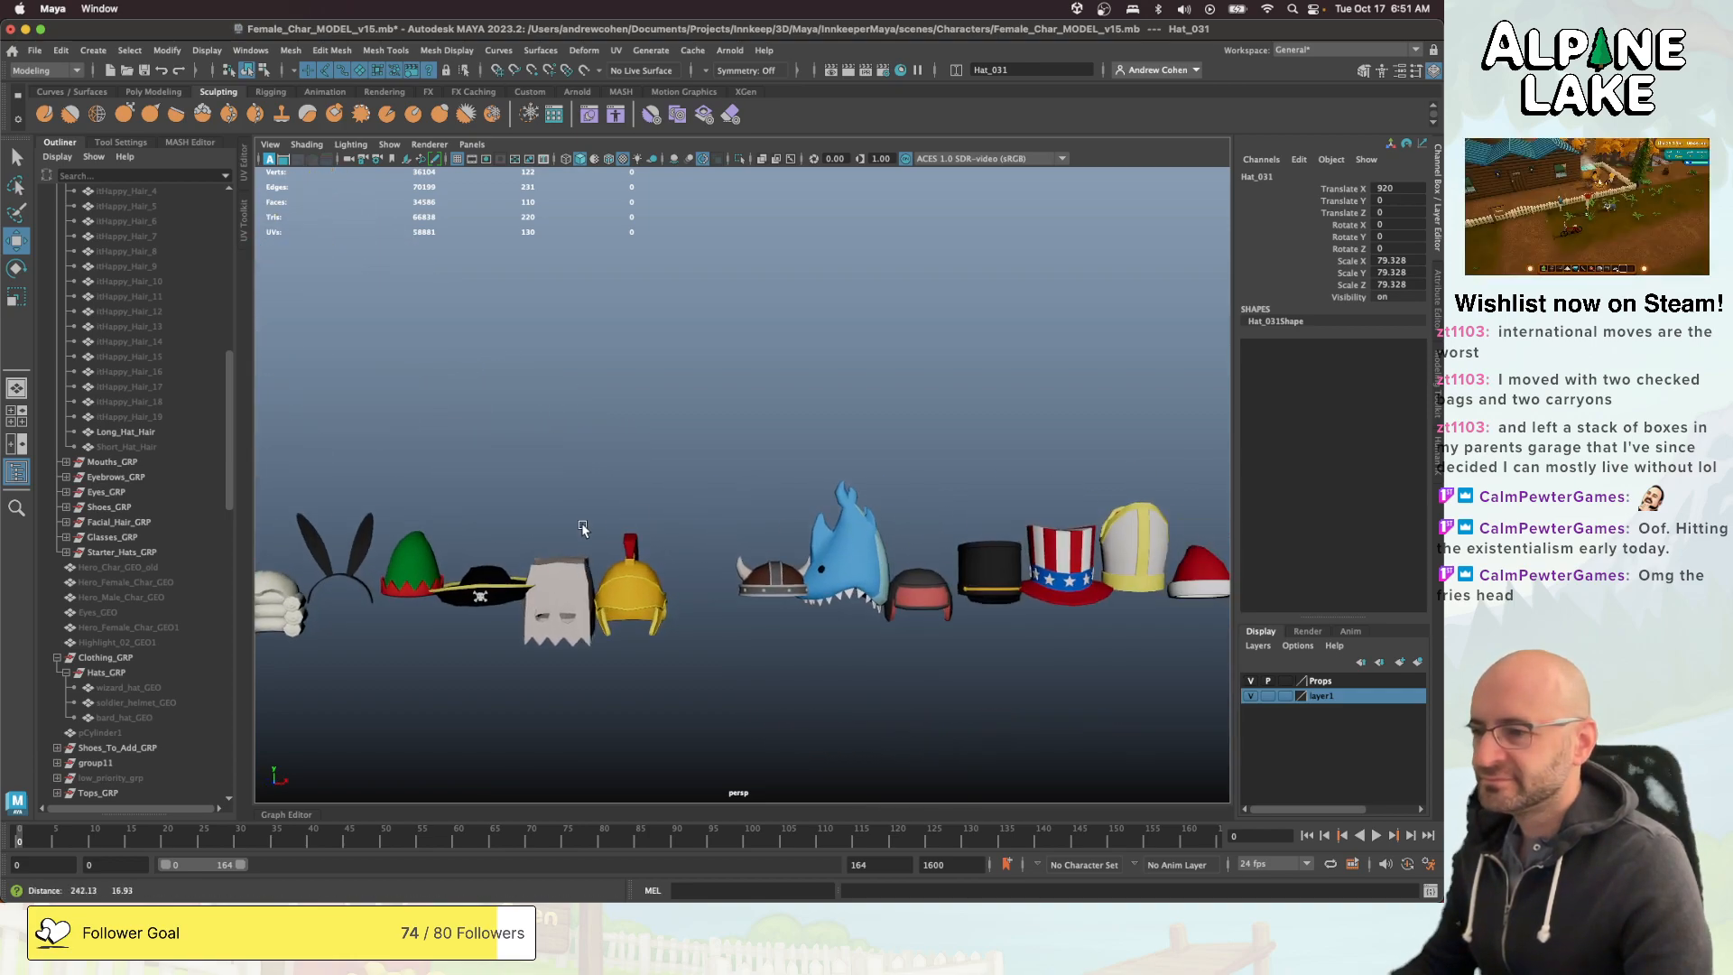
{"action": "left_click_drag", "start_coordinate": [911, 533], "coordinate": [1016, 536], "text": "alt"}
{"action": "middle_click_drag", "start_coordinate": [1016, 537], "coordinate": [867, 547], "text": "alt"}
{"action": "left_click_drag", "start_coordinate": [866, 547], "coordinate": [840, 553], "text": "alt"}
{"action": "middle_click_drag", "start_coordinate": [840, 553], "coordinate": [674, 576], "text": "alt"}
- Set the white and gold mitre's Translate X to 0 to bring it to the character, and frame it
{"action": "left_click", "coordinate": [747, 553]}
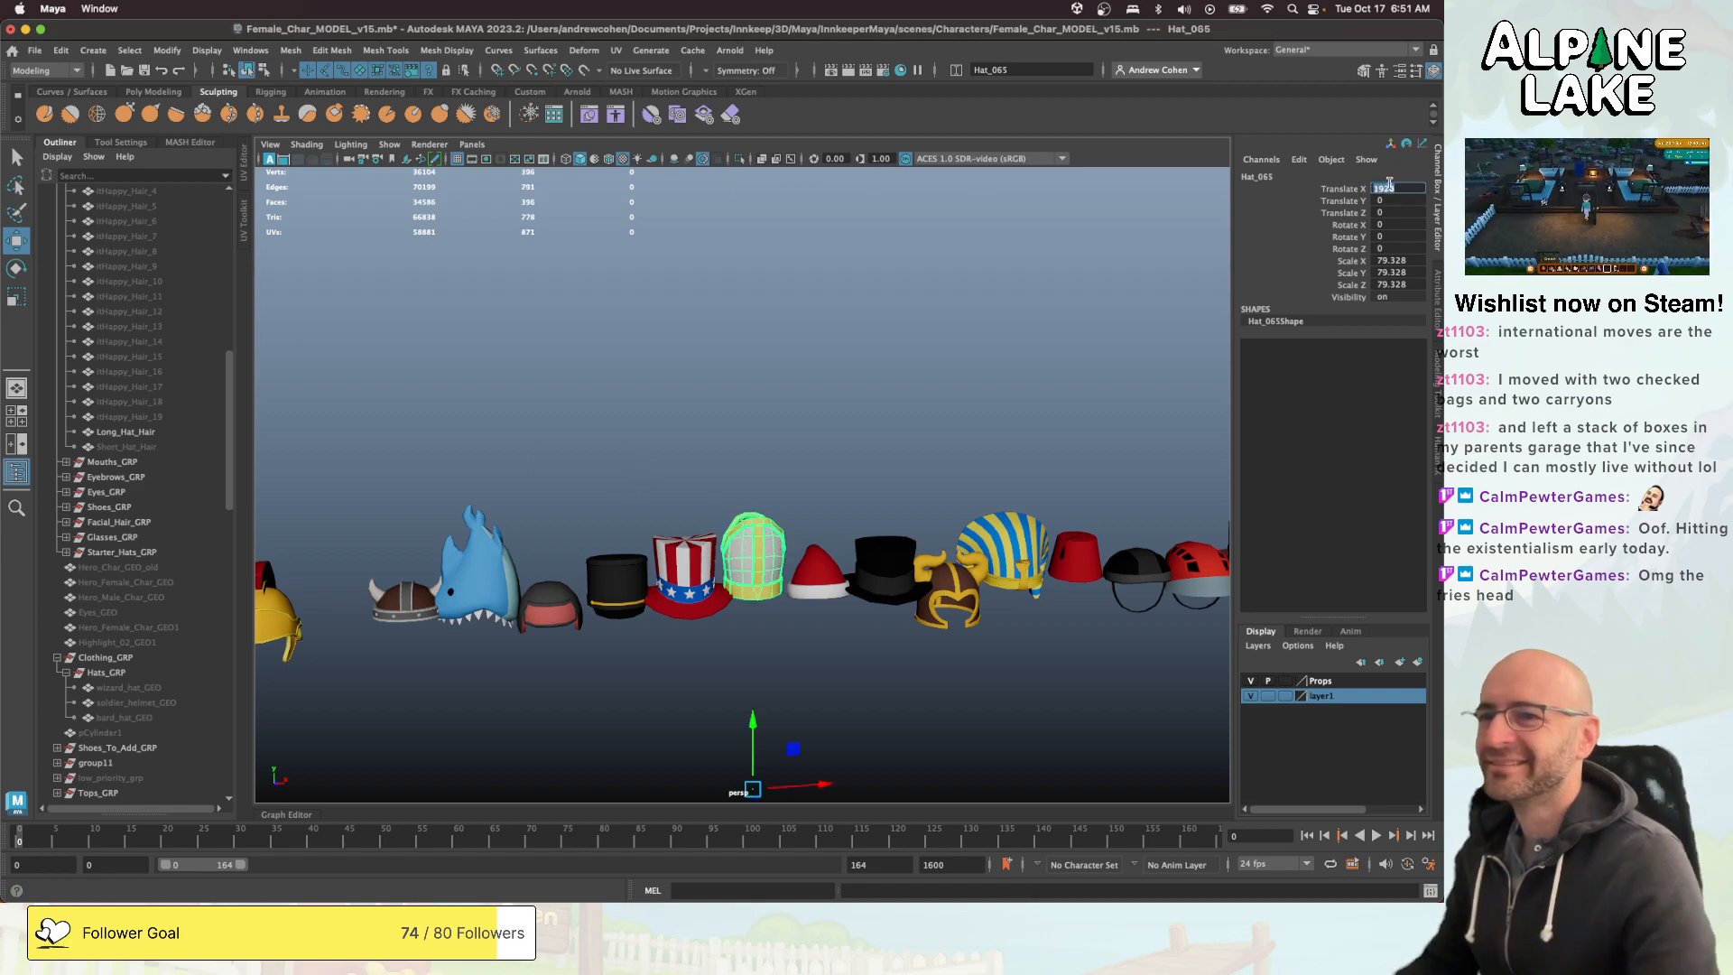
{"action": "type", "text": "0"}
{"action": "key", "text": "Return"}
{"action": "key", "text": "f"}
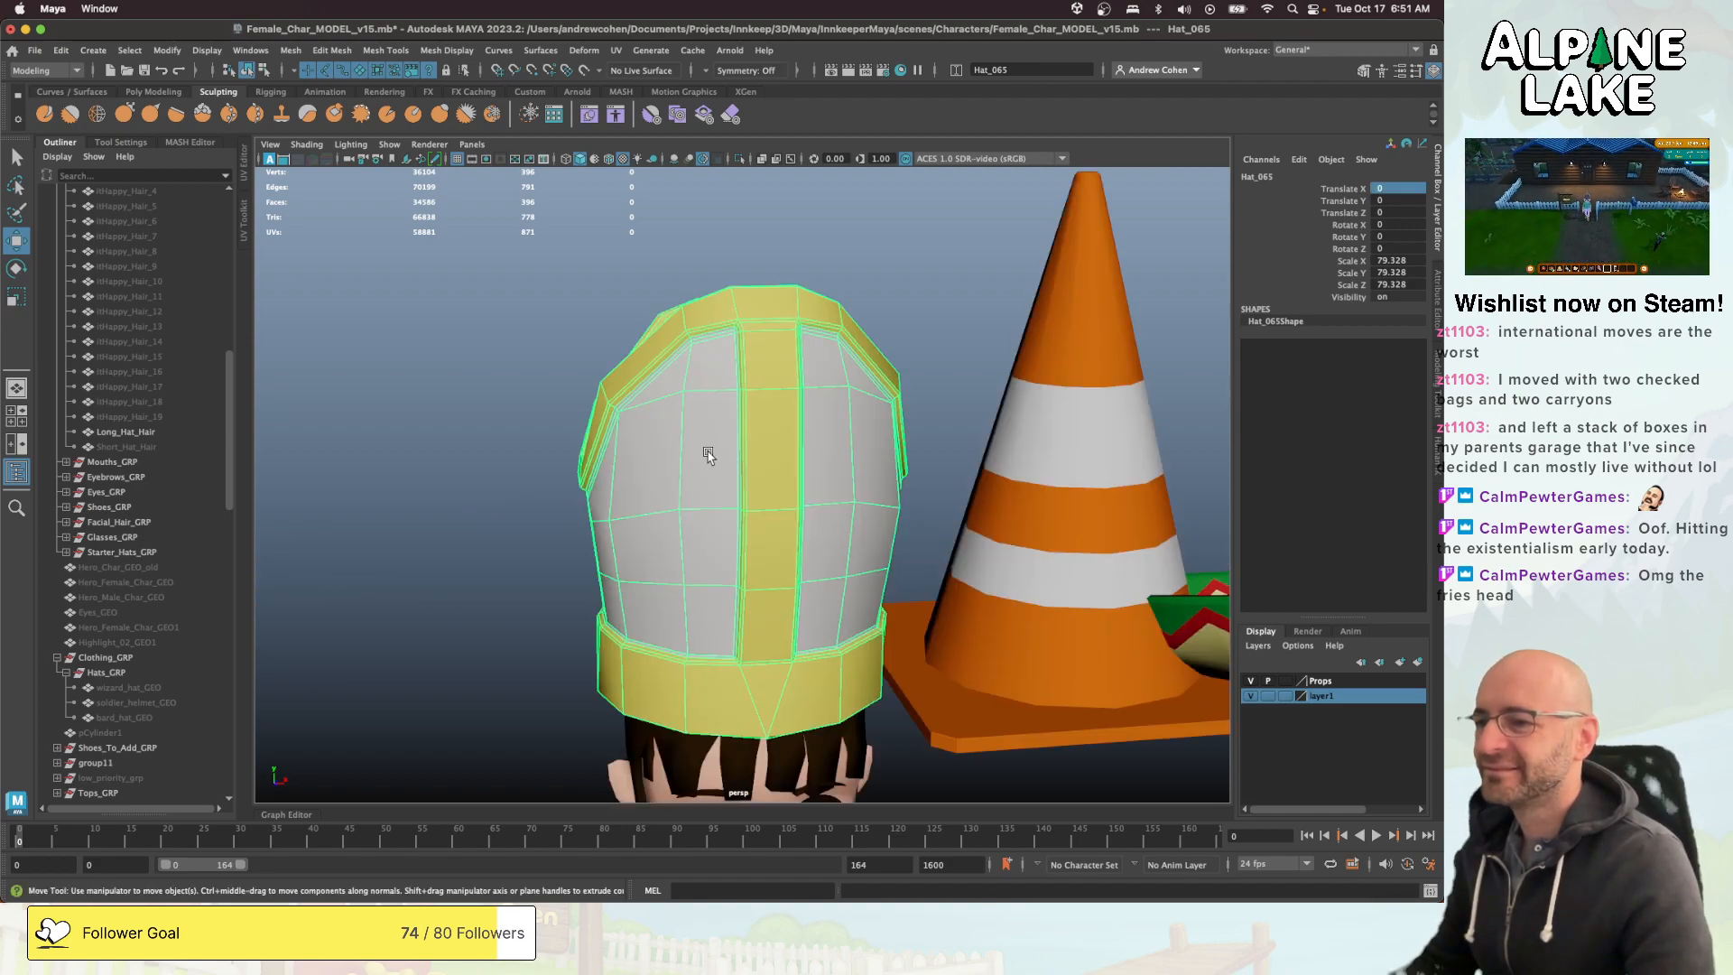
{"action": "right_click_drag", "start_coordinate": [747, 435], "coordinate": [523, 451], "text": "alt"}
{"action": "left_click_drag", "start_coordinate": [524, 451], "coordinate": [744, 467], "text": "alt"}
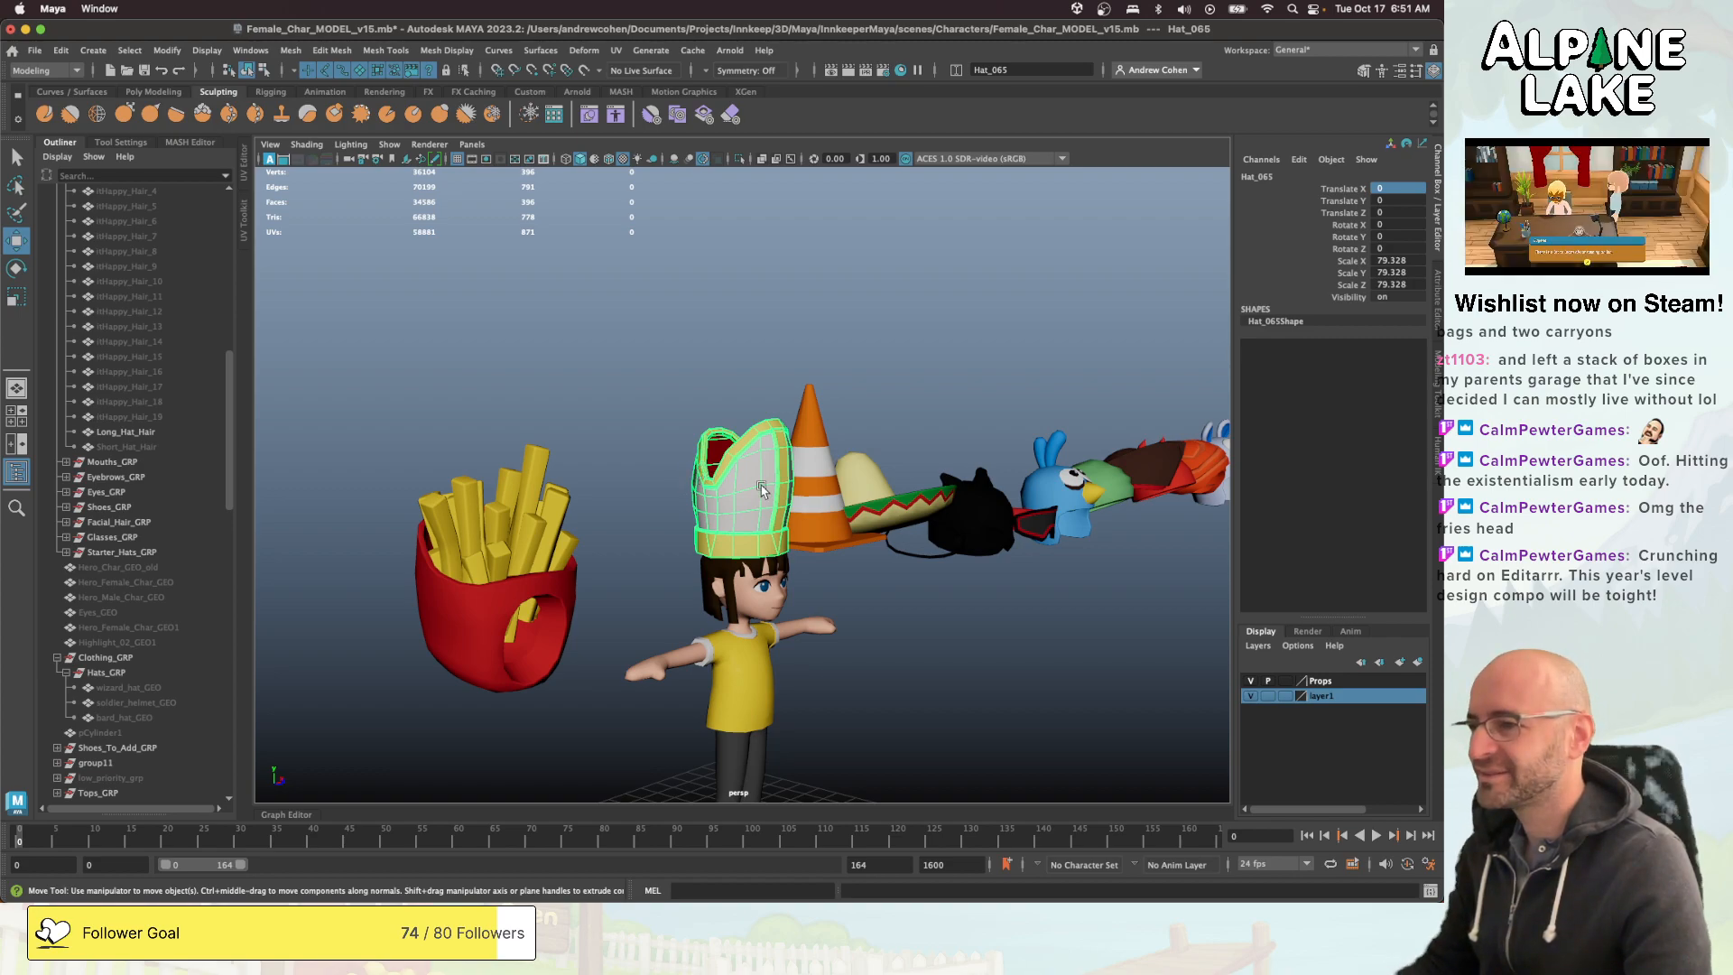
- Tilt the mitre back to a Rotate X of about -17.3 and lower it onto the hair, about -4.4 in Y and -5.2 in Z
{"action": "key", "text": "e"}
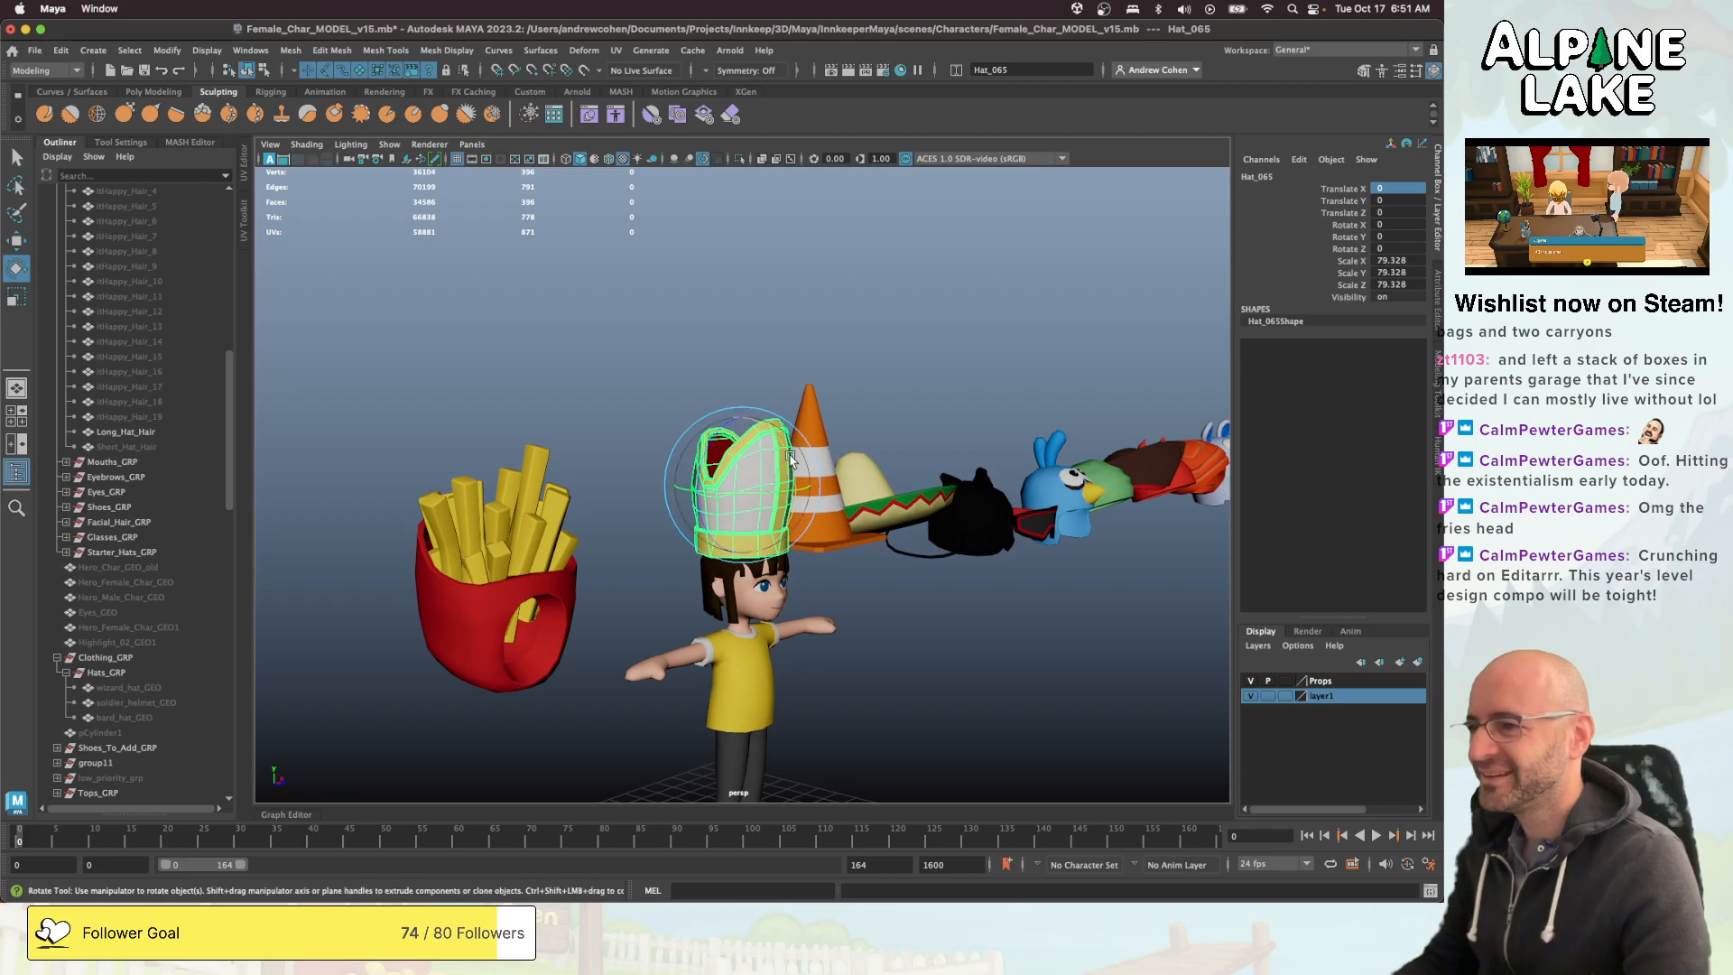
{"action": "left_click_drag", "start_coordinate": [782, 467], "coordinate": [787, 439]}
{"action": "mouse_move", "coordinate": [787, 439]}
{"action": "left_mouse_down", "text": "alt"}
{"action": "mouse_move", "coordinate": [847, 429]}
{"action": "mouse_move", "coordinate": [813, 425]}
{"action": "left_mouse_up", "text": "alt"}
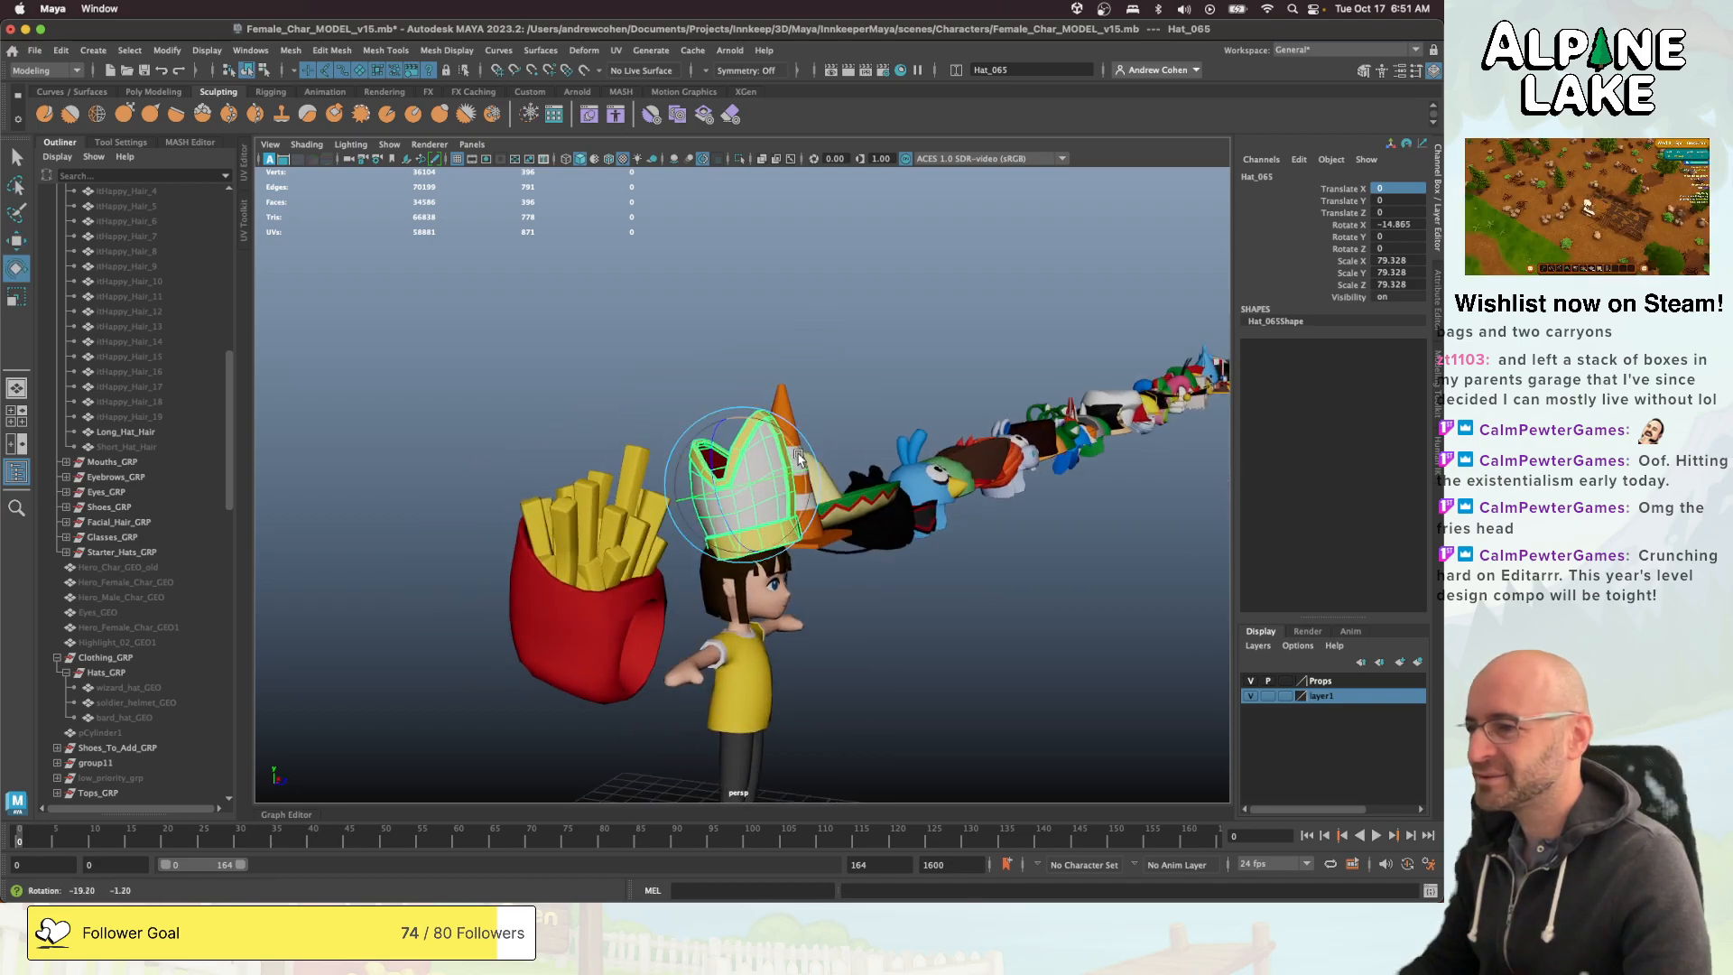
{"action": "right_click_drag", "start_coordinate": [812, 424], "coordinate": [870, 417], "text": "alt"}
{"action": "key", "text": "w"}
{"action": "left_click_drag", "start_coordinate": [870, 417], "coordinate": [770, 380], "text": "alt"}
{"action": "key", "text": "e"}
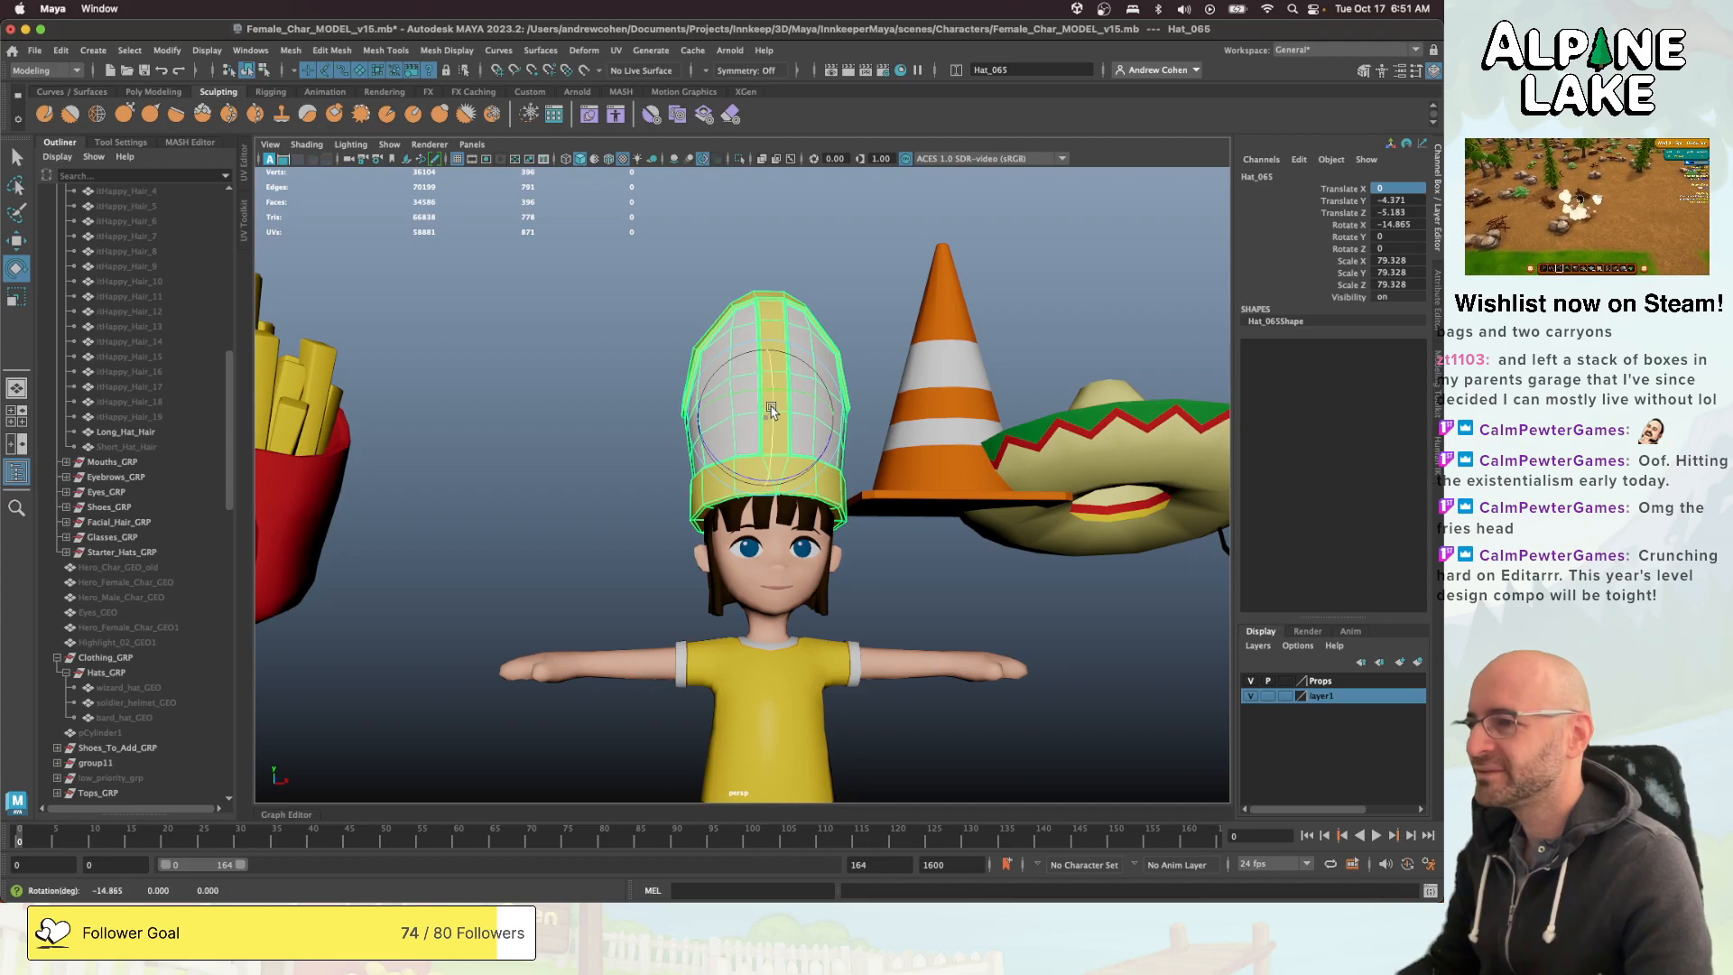
{"action": "key", "text": "w"}
{"action": "left_click", "coordinate": [646, 441]}
{"action": "left_click_drag", "start_coordinate": [646, 441], "coordinate": [792, 466], "text": "alt"}
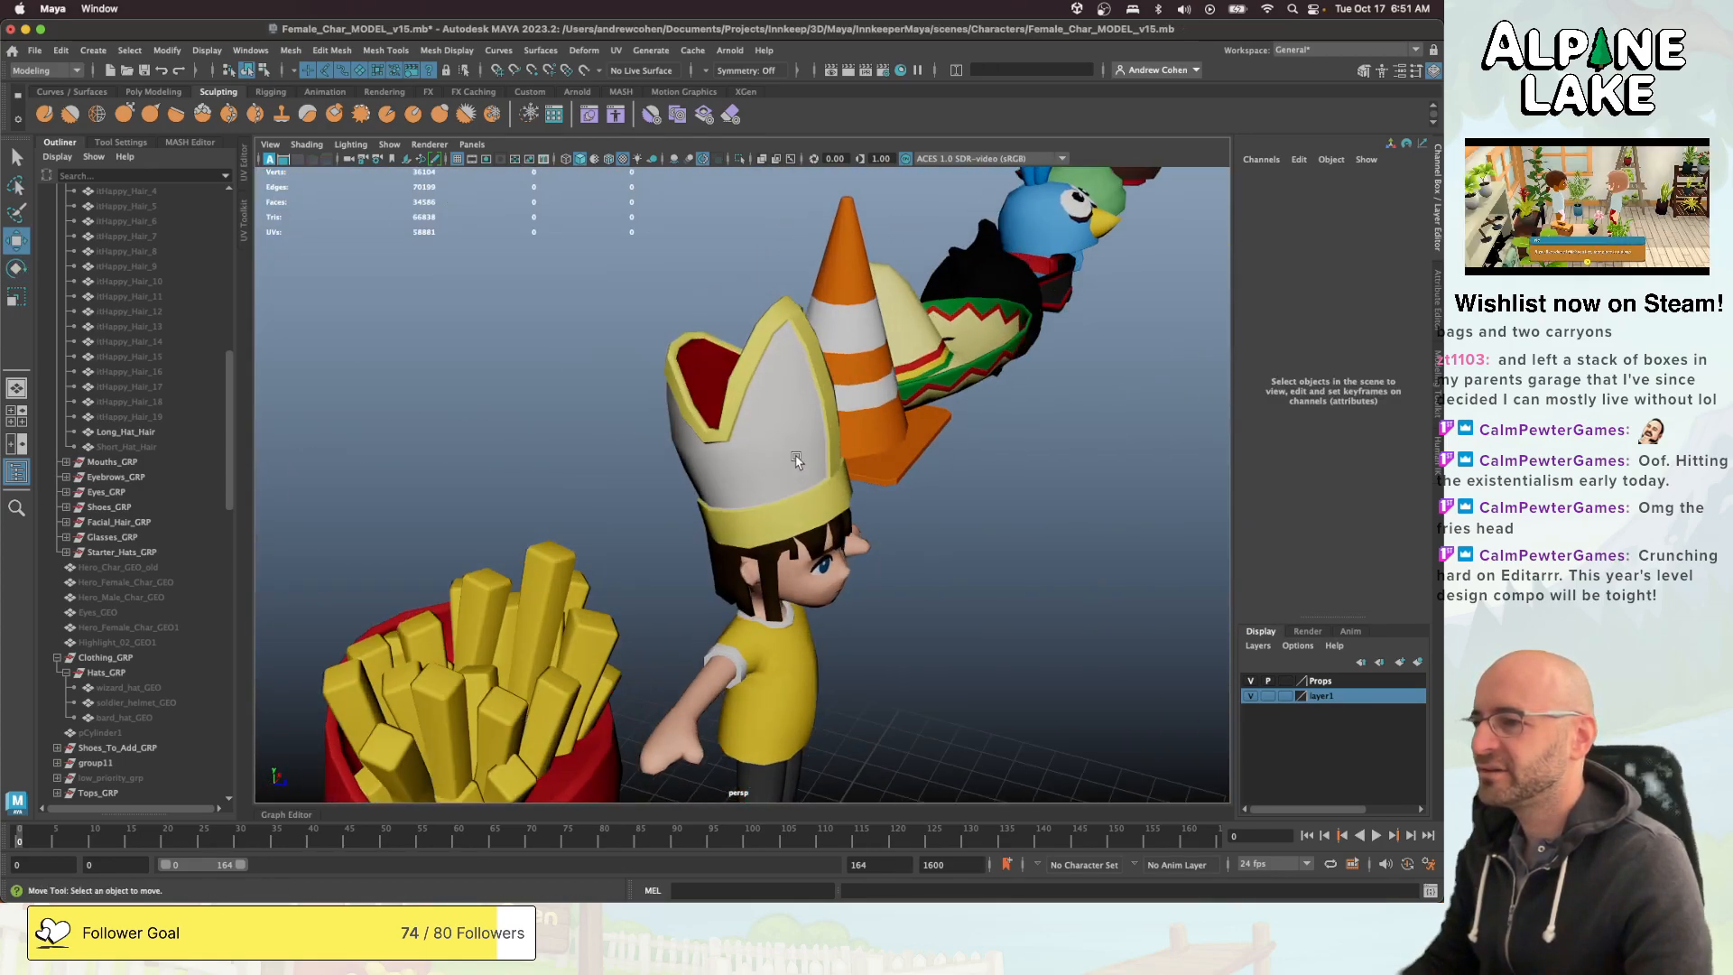
{"action": "left_click", "coordinate": [792, 466]}
- Scale the mitre to about 77.5 in X and Z and 60.5 in Y, reposition it on the head and check its fit
{"action": "key", "text": "r"}
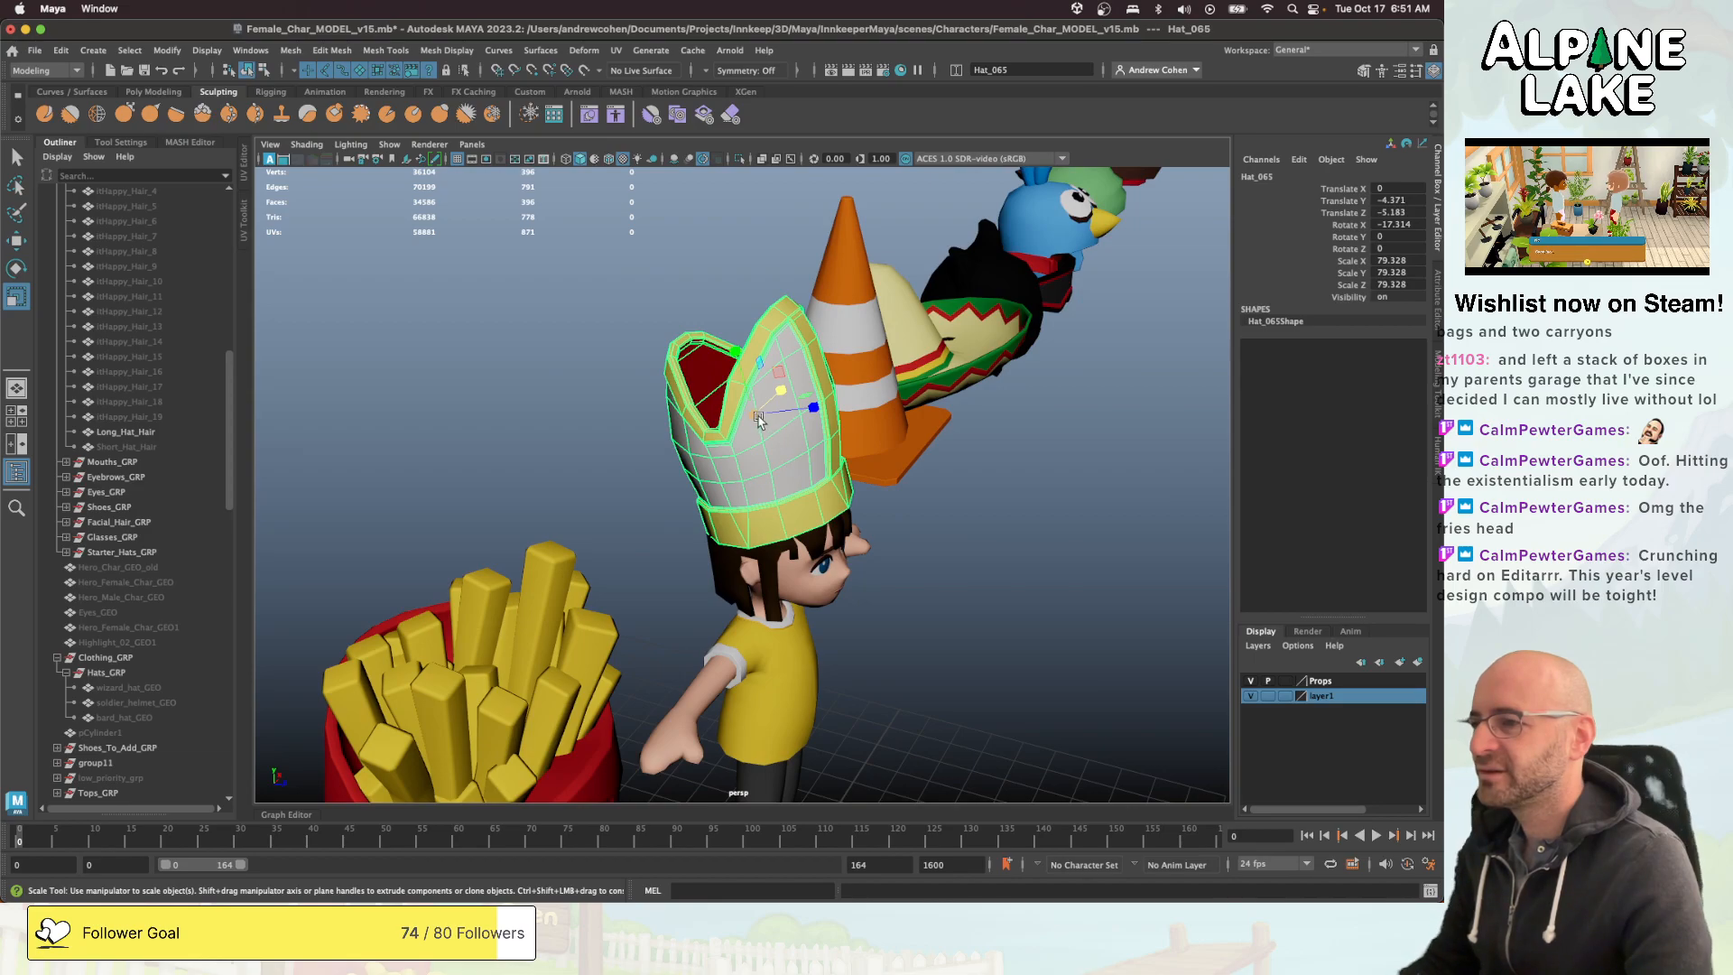
{"action": "key", "text": "w"}
{"action": "left_click_drag", "start_coordinate": [735, 438], "coordinate": [740, 366]}
{"action": "key", "text": "super+z"}
{"action": "key", "text": "r"}
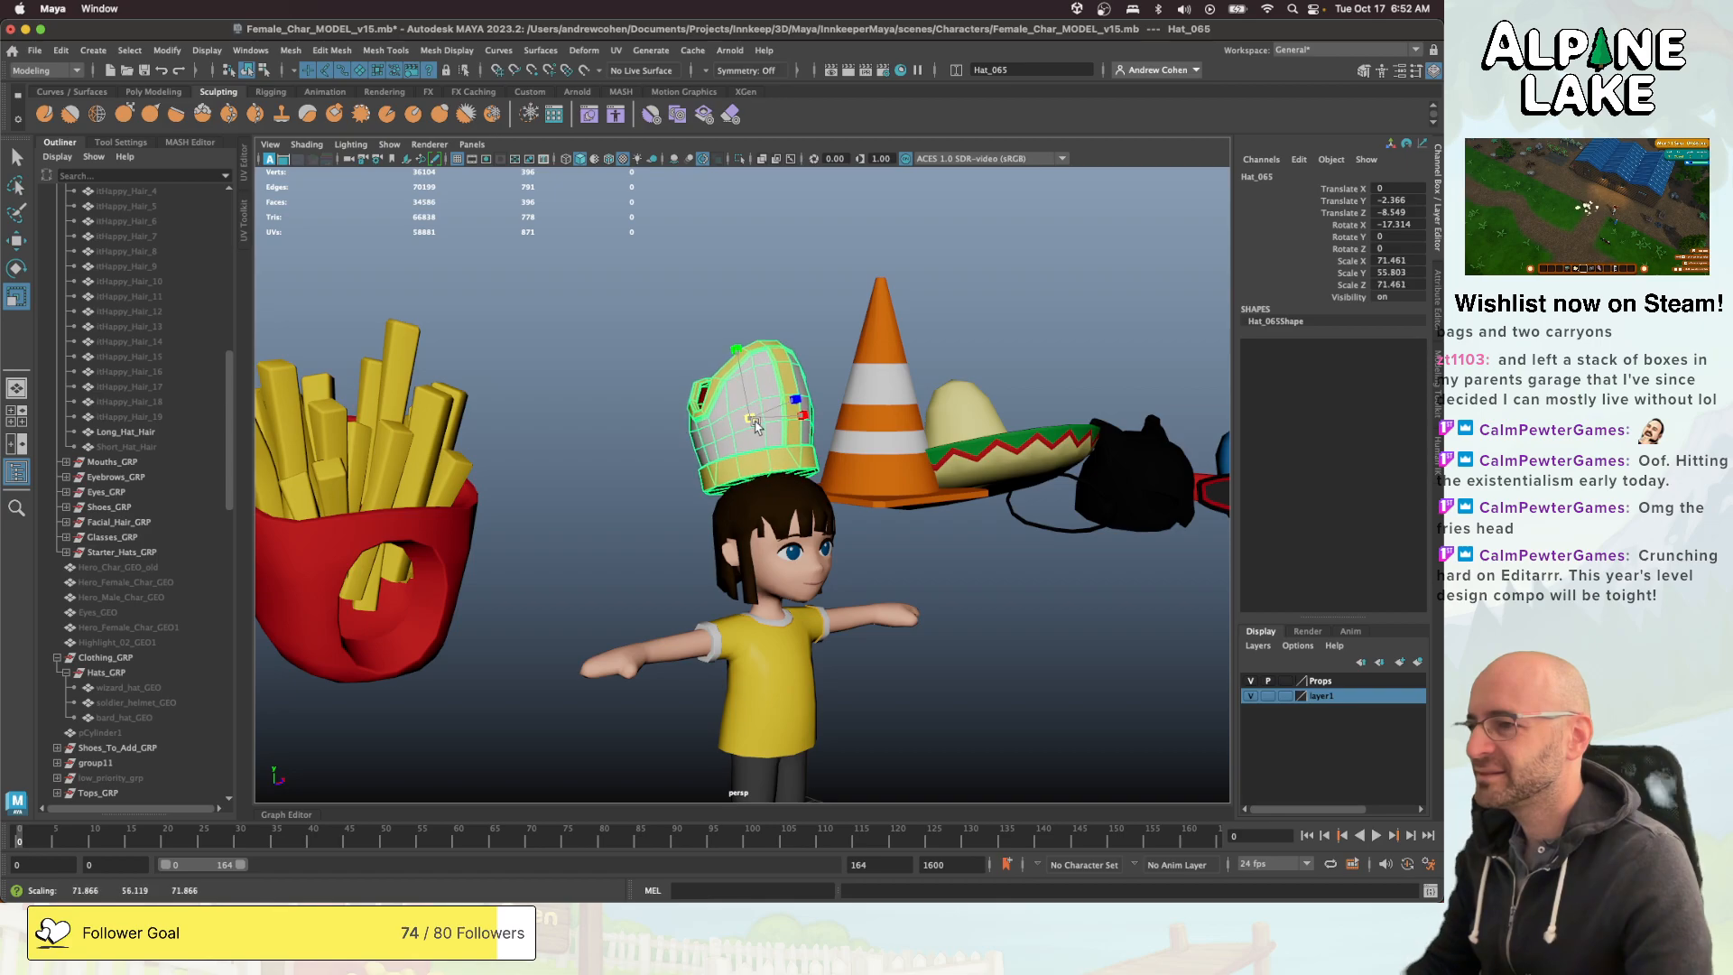
{"action": "key", "text": "w"}
{"action": "left_click_drag", "start_coordinate": [765, 433], "coordinate": [773, 392]}
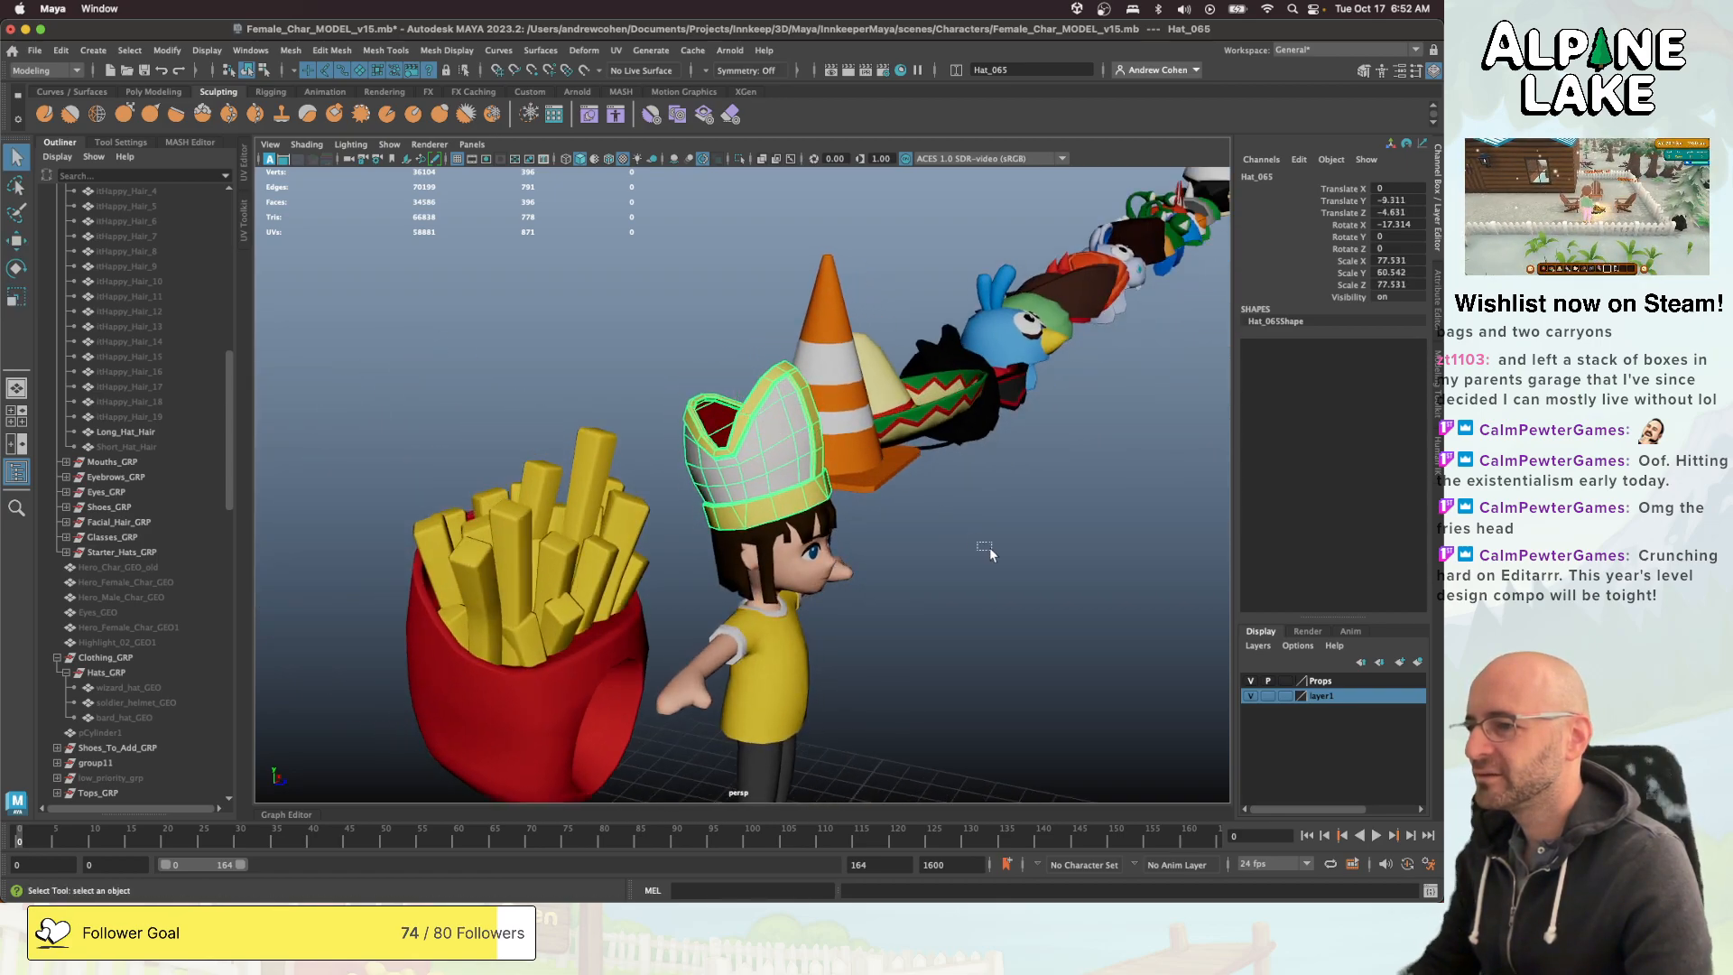
{"action": "left_click", "coordinate": [989, 547]}
{"action": "mouse_move", "coordinate": [989, 547]}
{"action": "left_mouse_down", "text": "alt"}
{"action": "mouse_move", "coordinate": [948, 505]}
{"action": "mouse_move", "coordinate": [997, 521]}
{"action": "left_mouse_up", "text": "alt"}
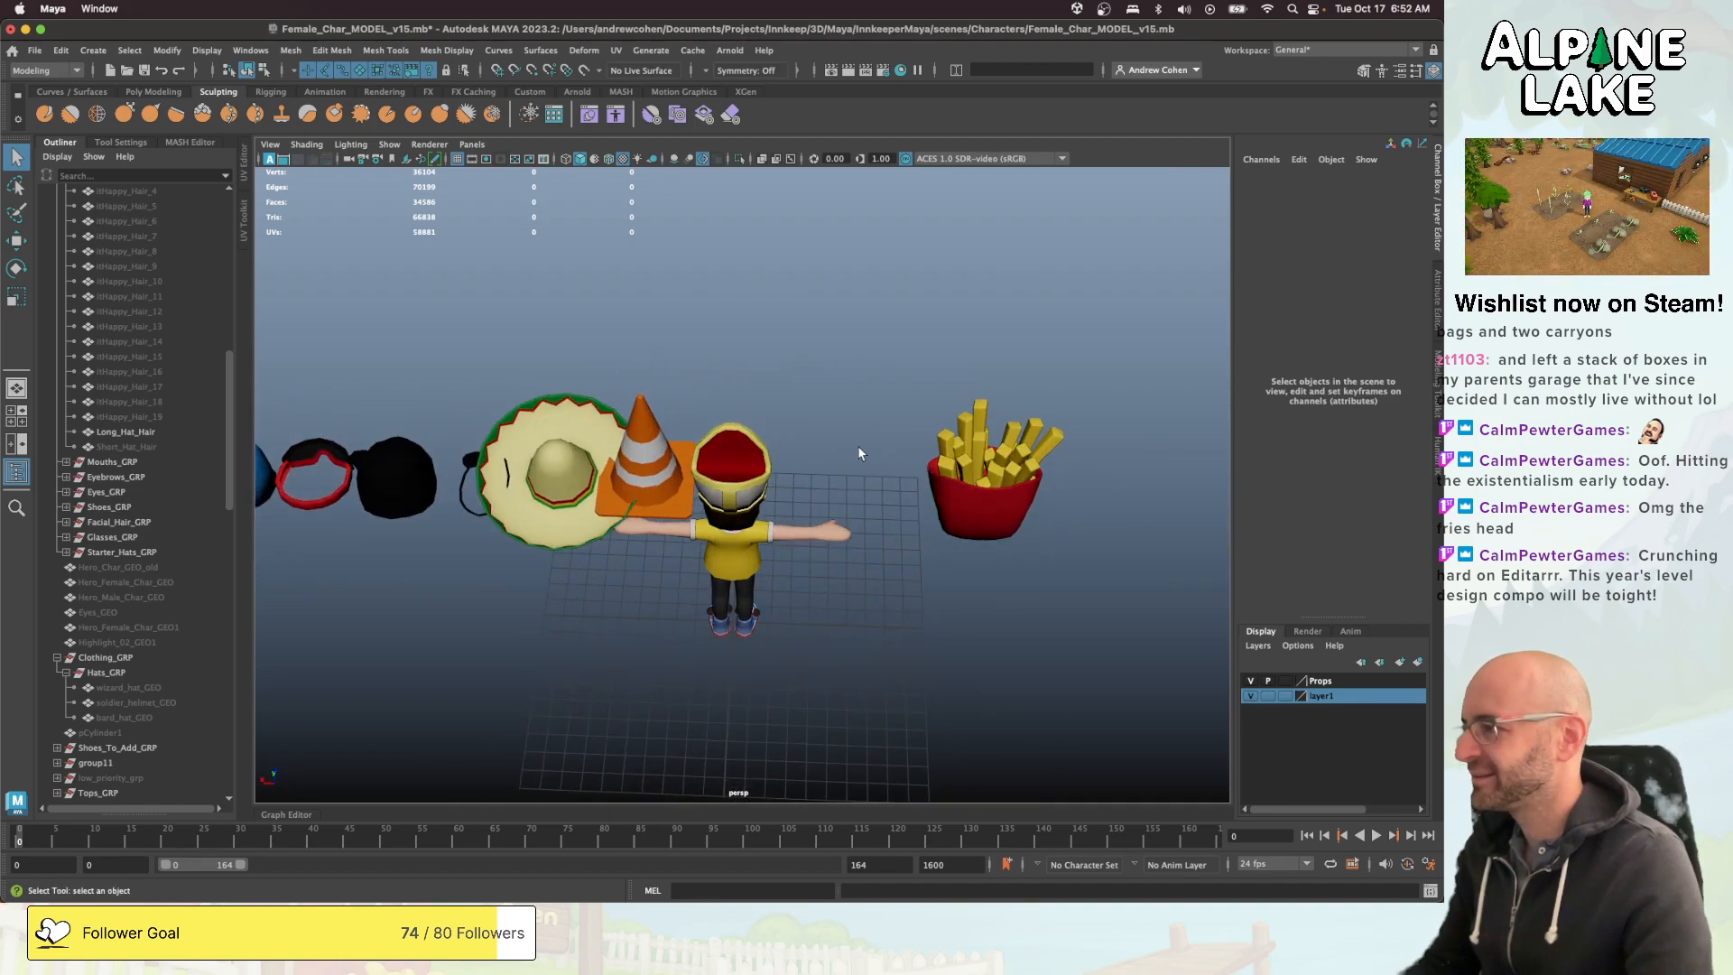
{"action": "left_click_drag", "start_coordinate": [890, 444], "coordinate": [608, 437], "text": "alt"}
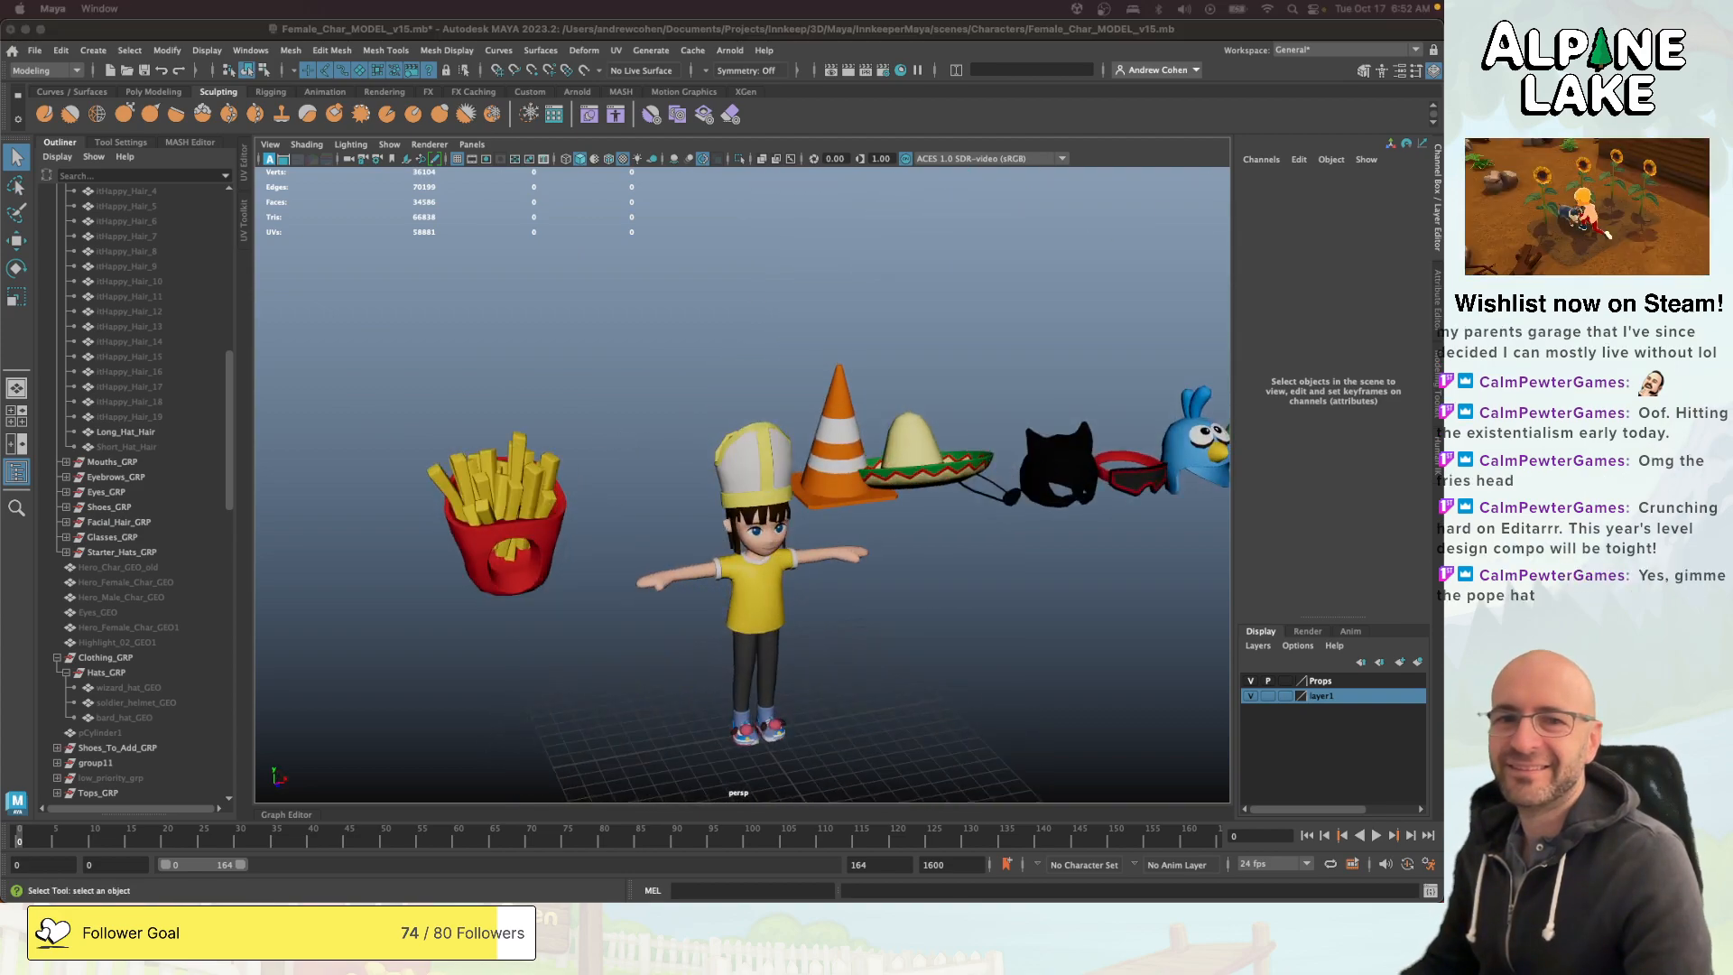
- Switch to Chrome and search Google for "pope hat" as reference
{"action": "left_click_drag", "start_coordinate": [1413, 106], "coordinate": [913, 157]}
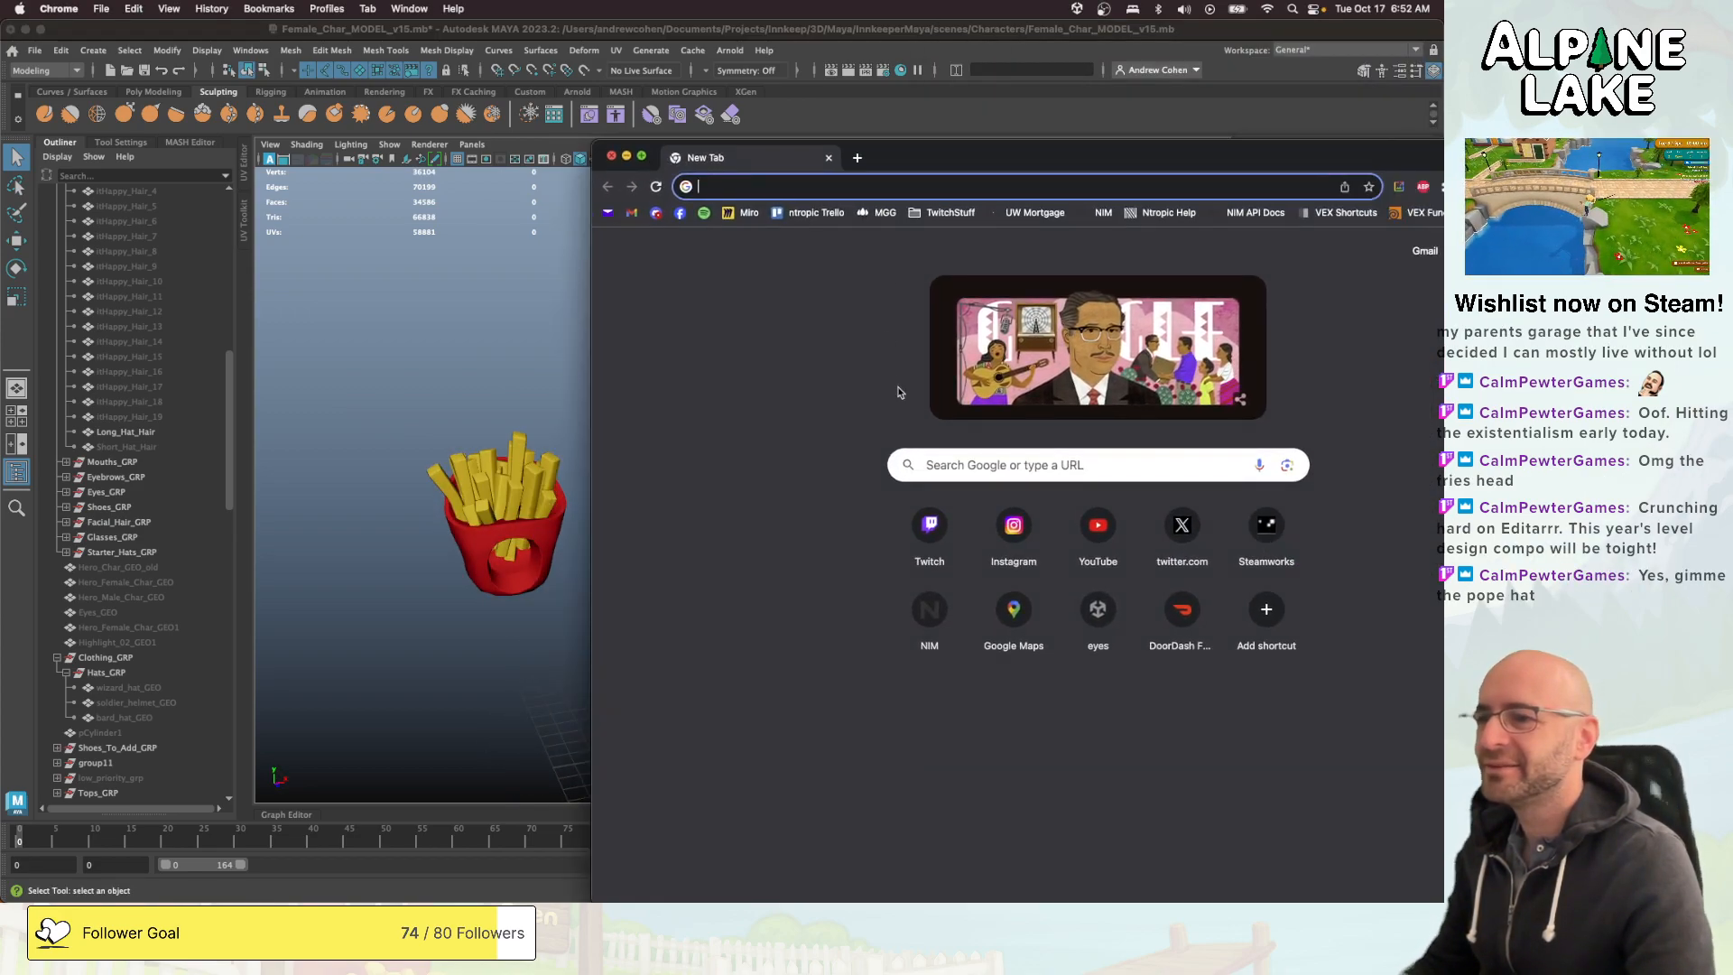
{"action": "left_click", "coordinate": [957, 467]}
{"action": "type", "text": "pope hat"}
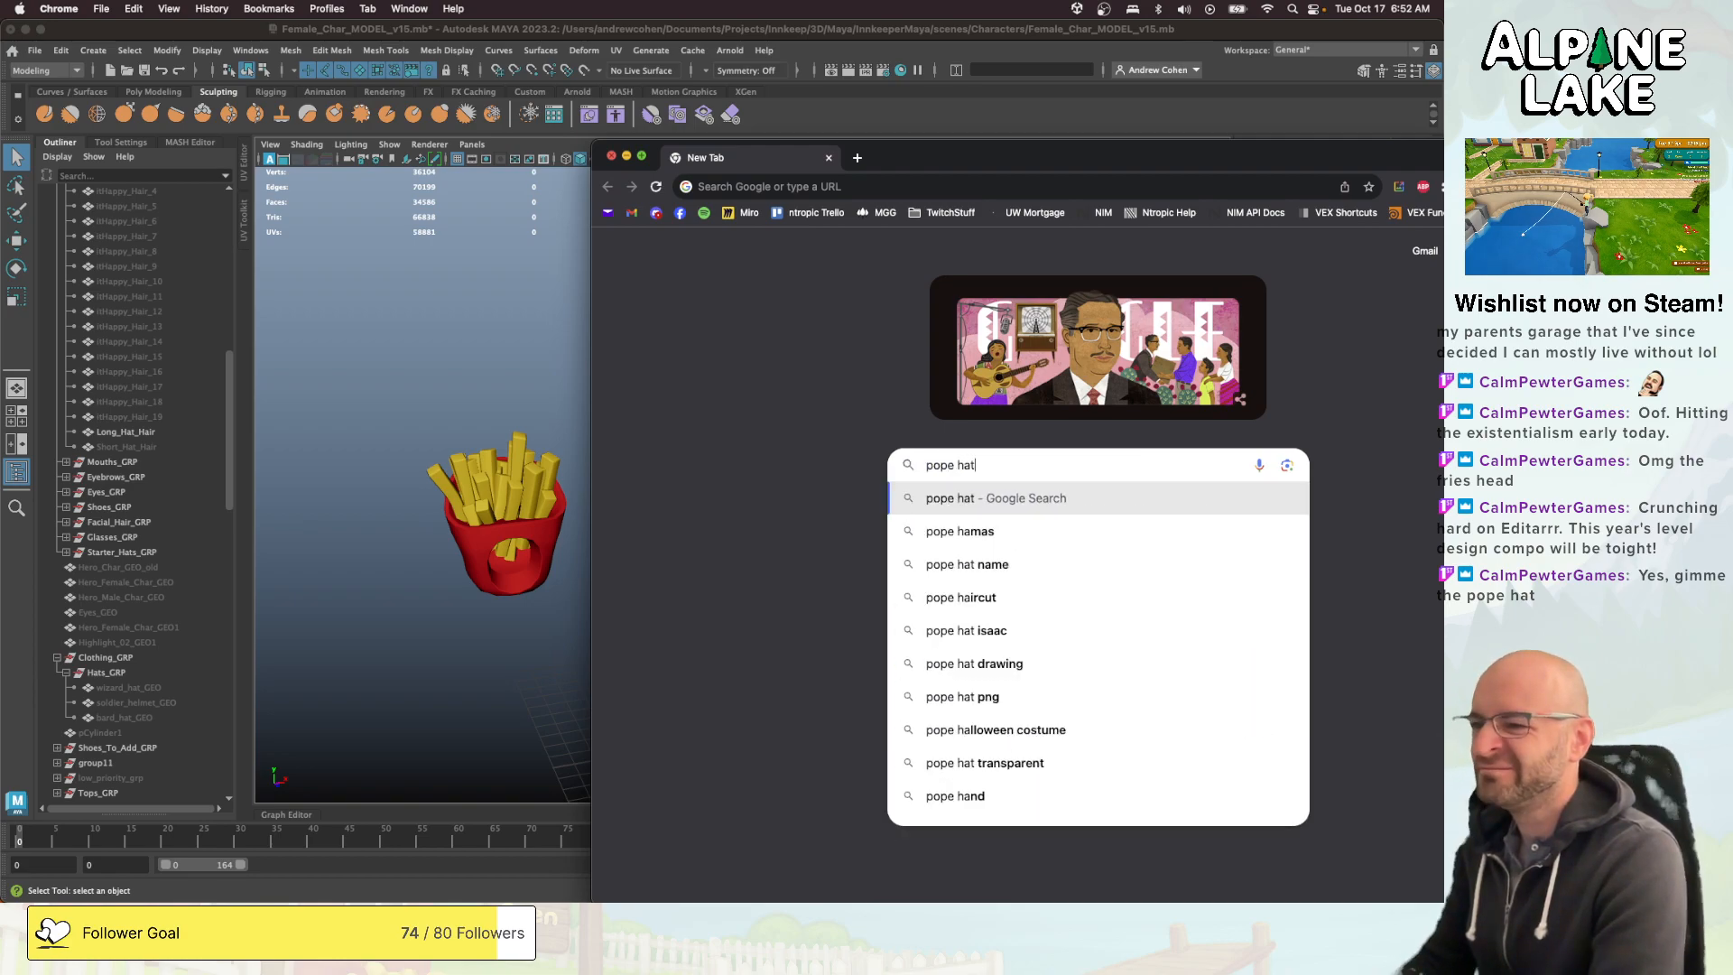
{"action": "key", "text": "Return"}
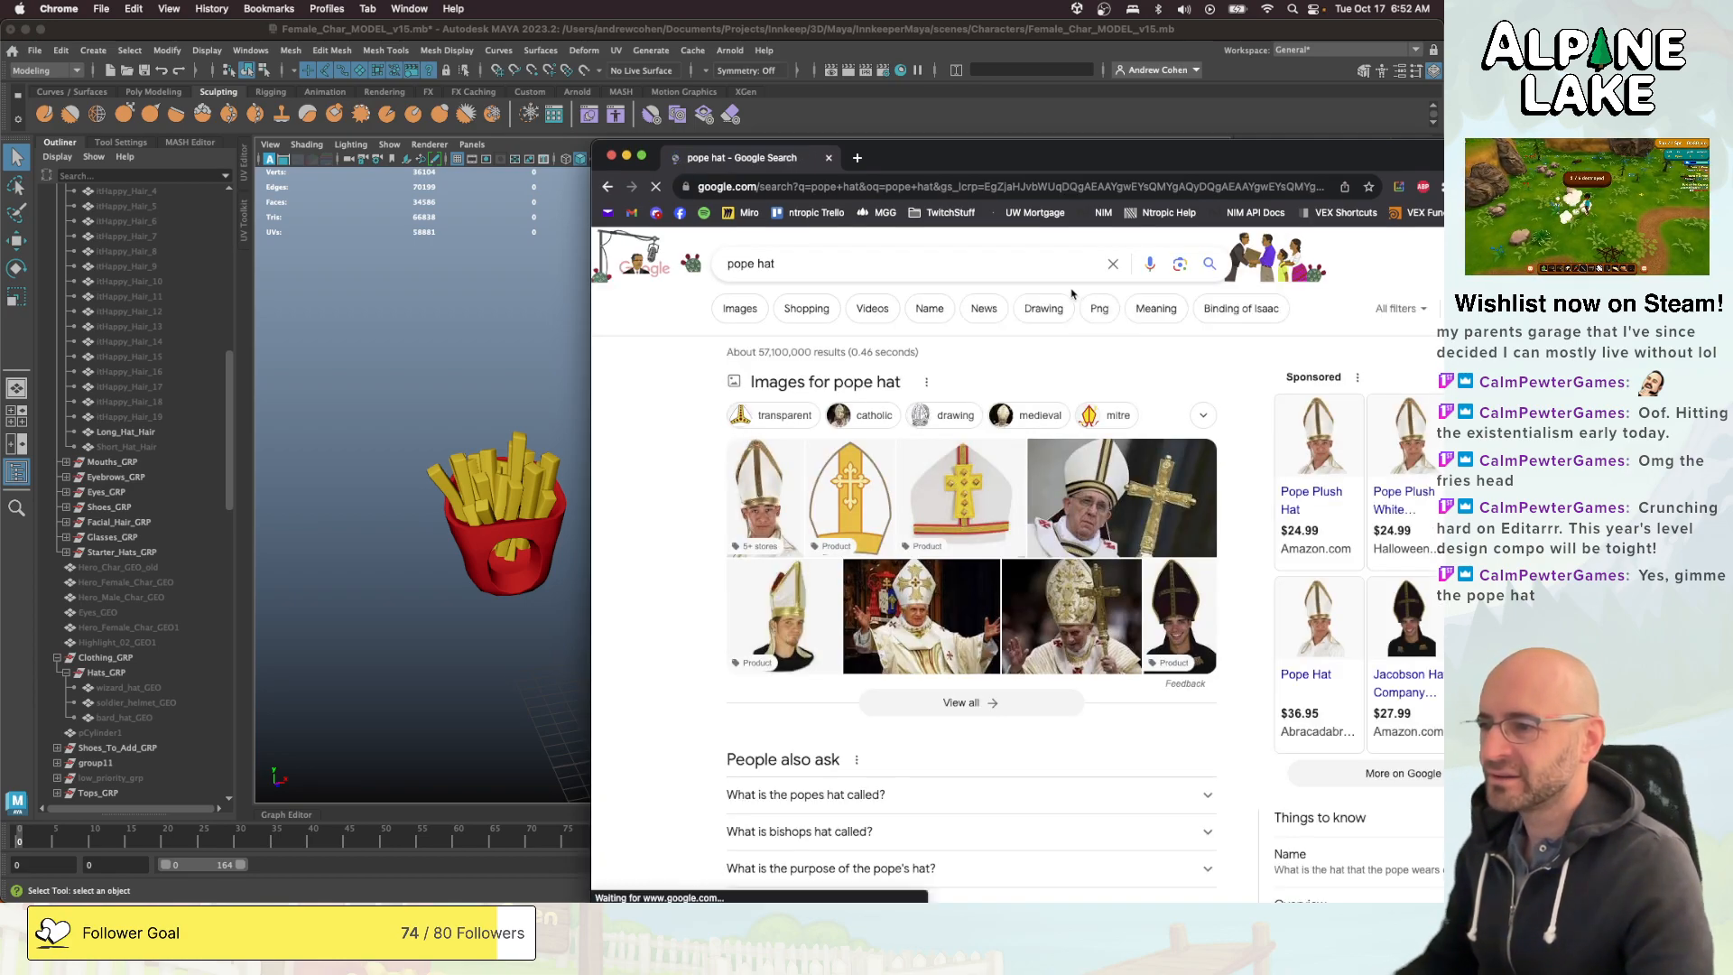
- Search Google for "cleric hat" and look through the image results for hat designs
{"action": "left_click", "coordinate": [854, 260]}
{"action": "type", "text": "cleric hat"}
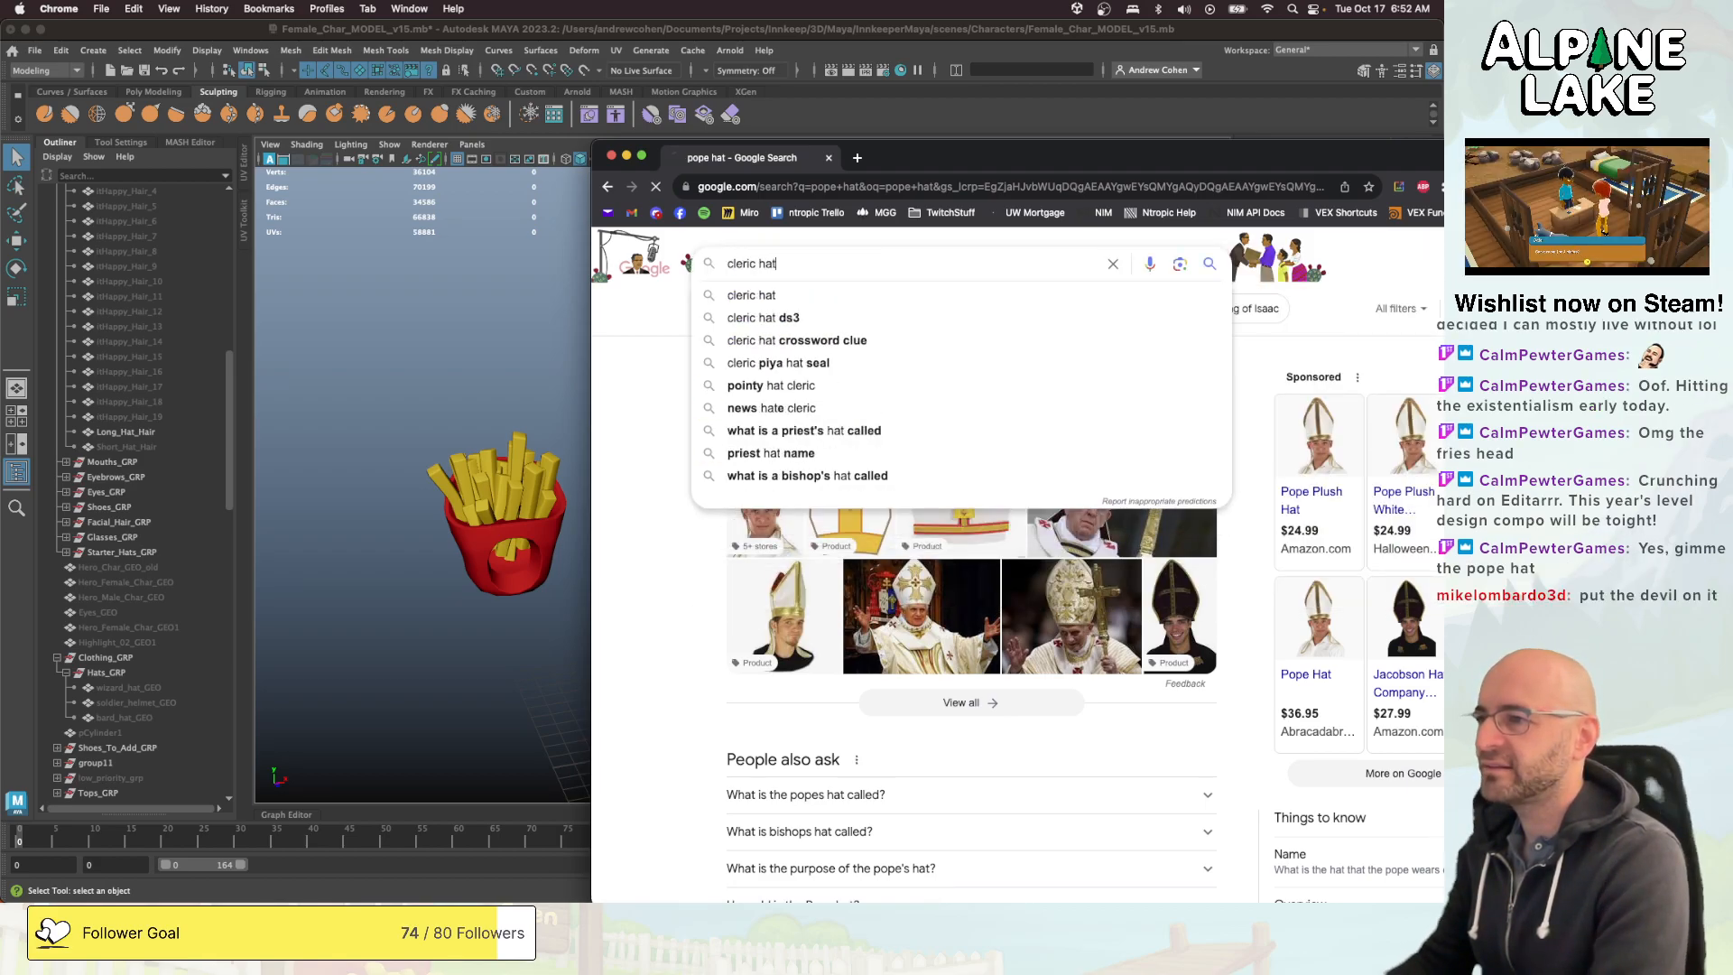
{"action": "key", "text": "Return"}
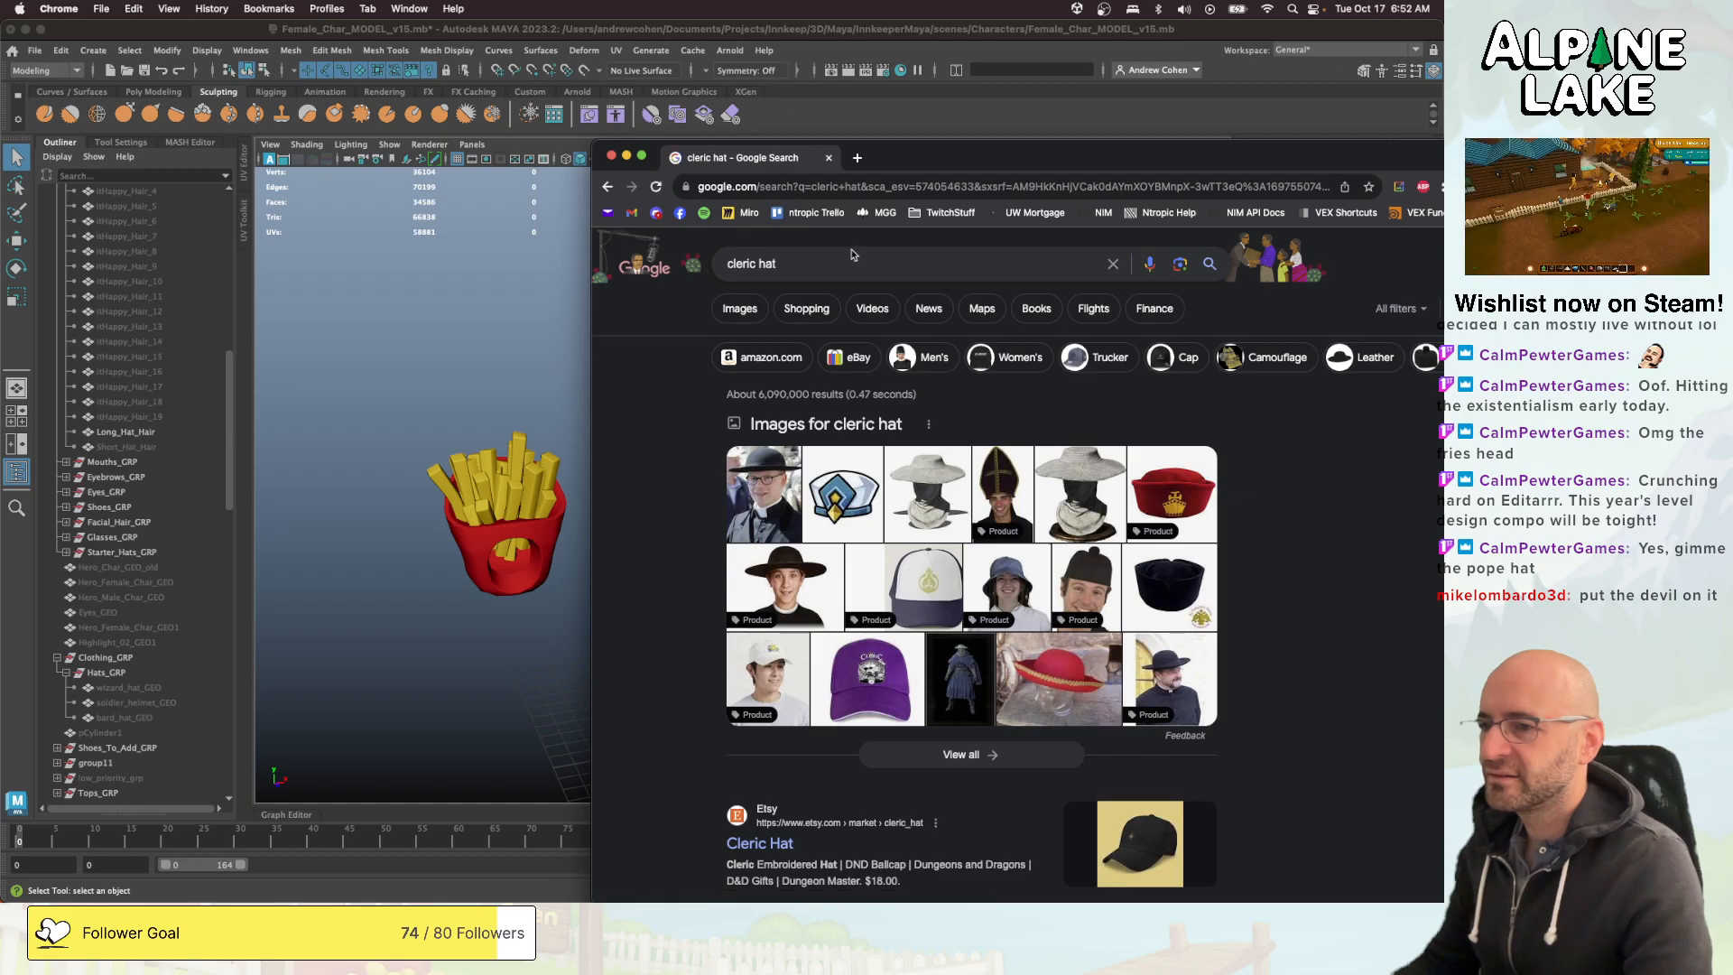
{"action": "left_click", "coordinate": [740, 309]}
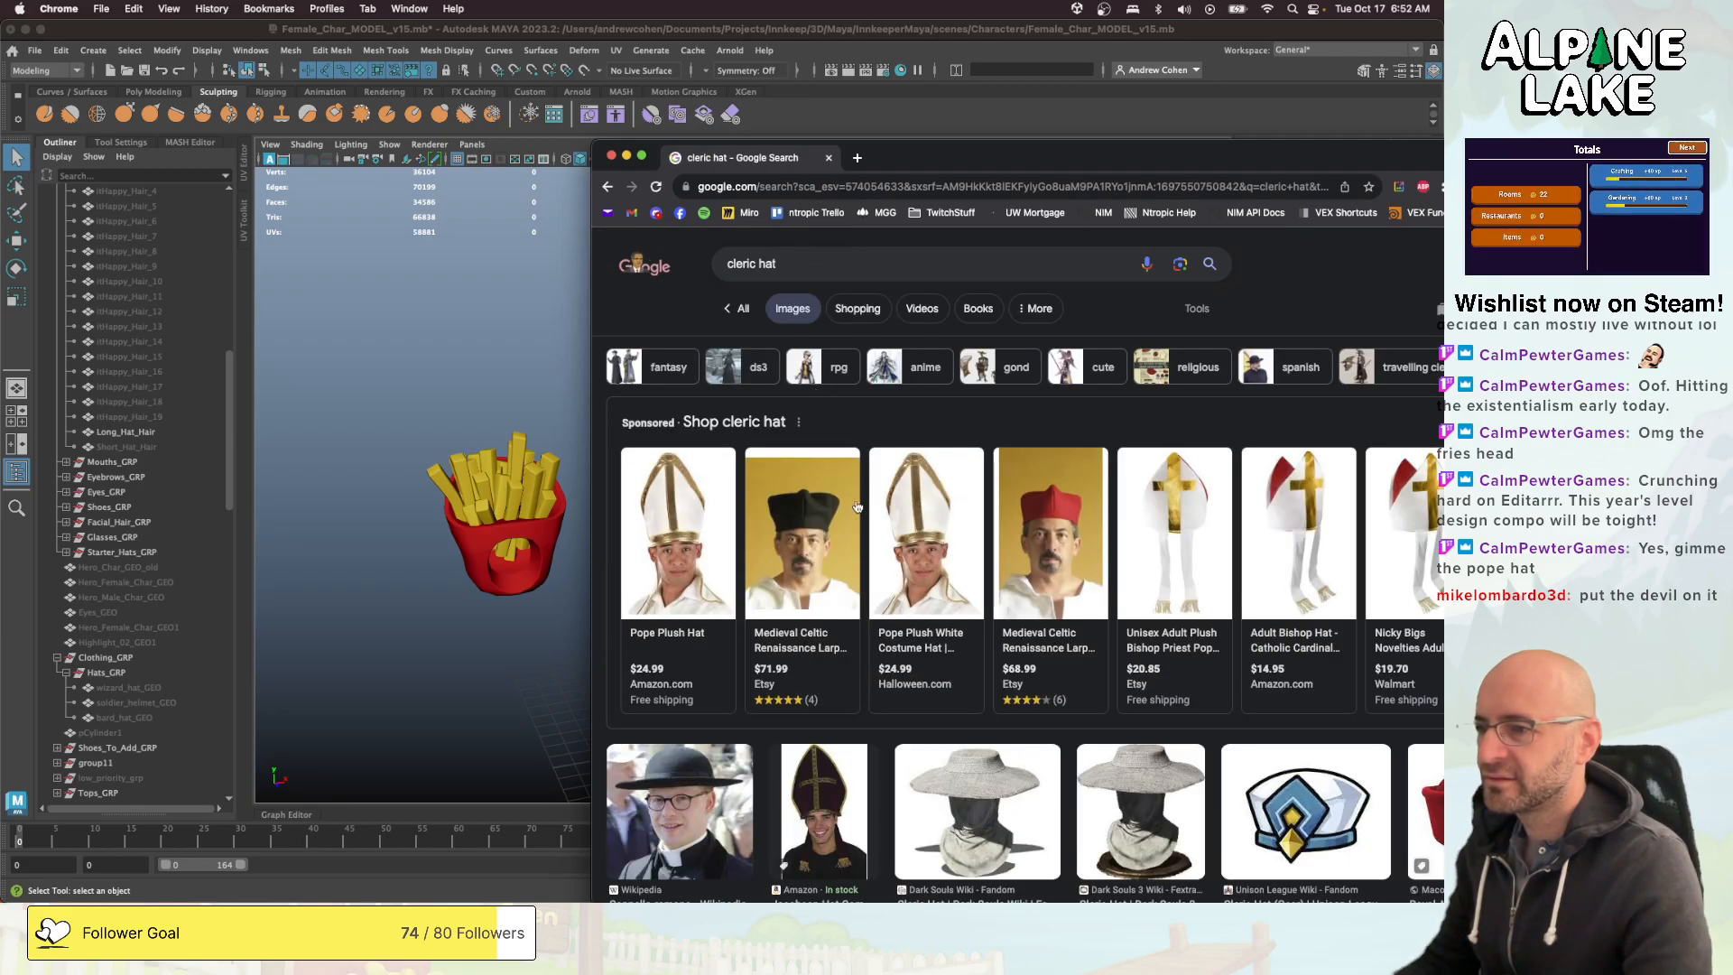
{"action": "scroll", "coordinate": [1002, 512], "scroll_direction": "down", "scroll_amount": 1}
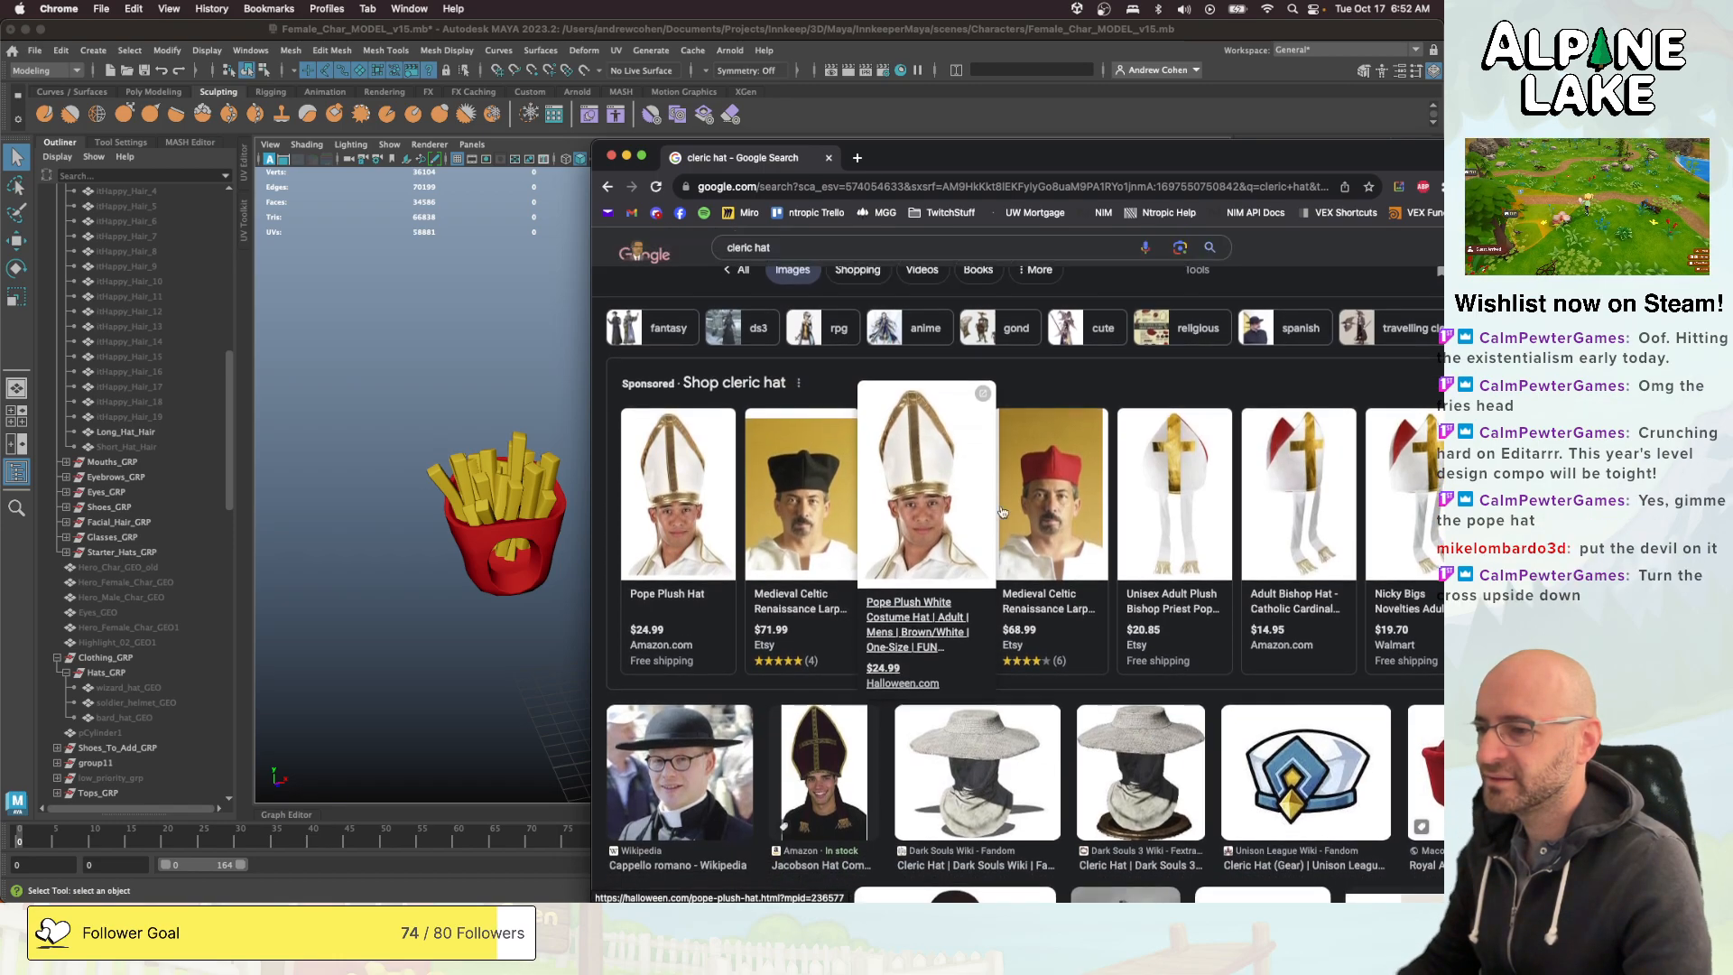
{"action": "scroll", "coordinate": [1164, 488], "scroll_direction": "down", "scroll_amount": 2}
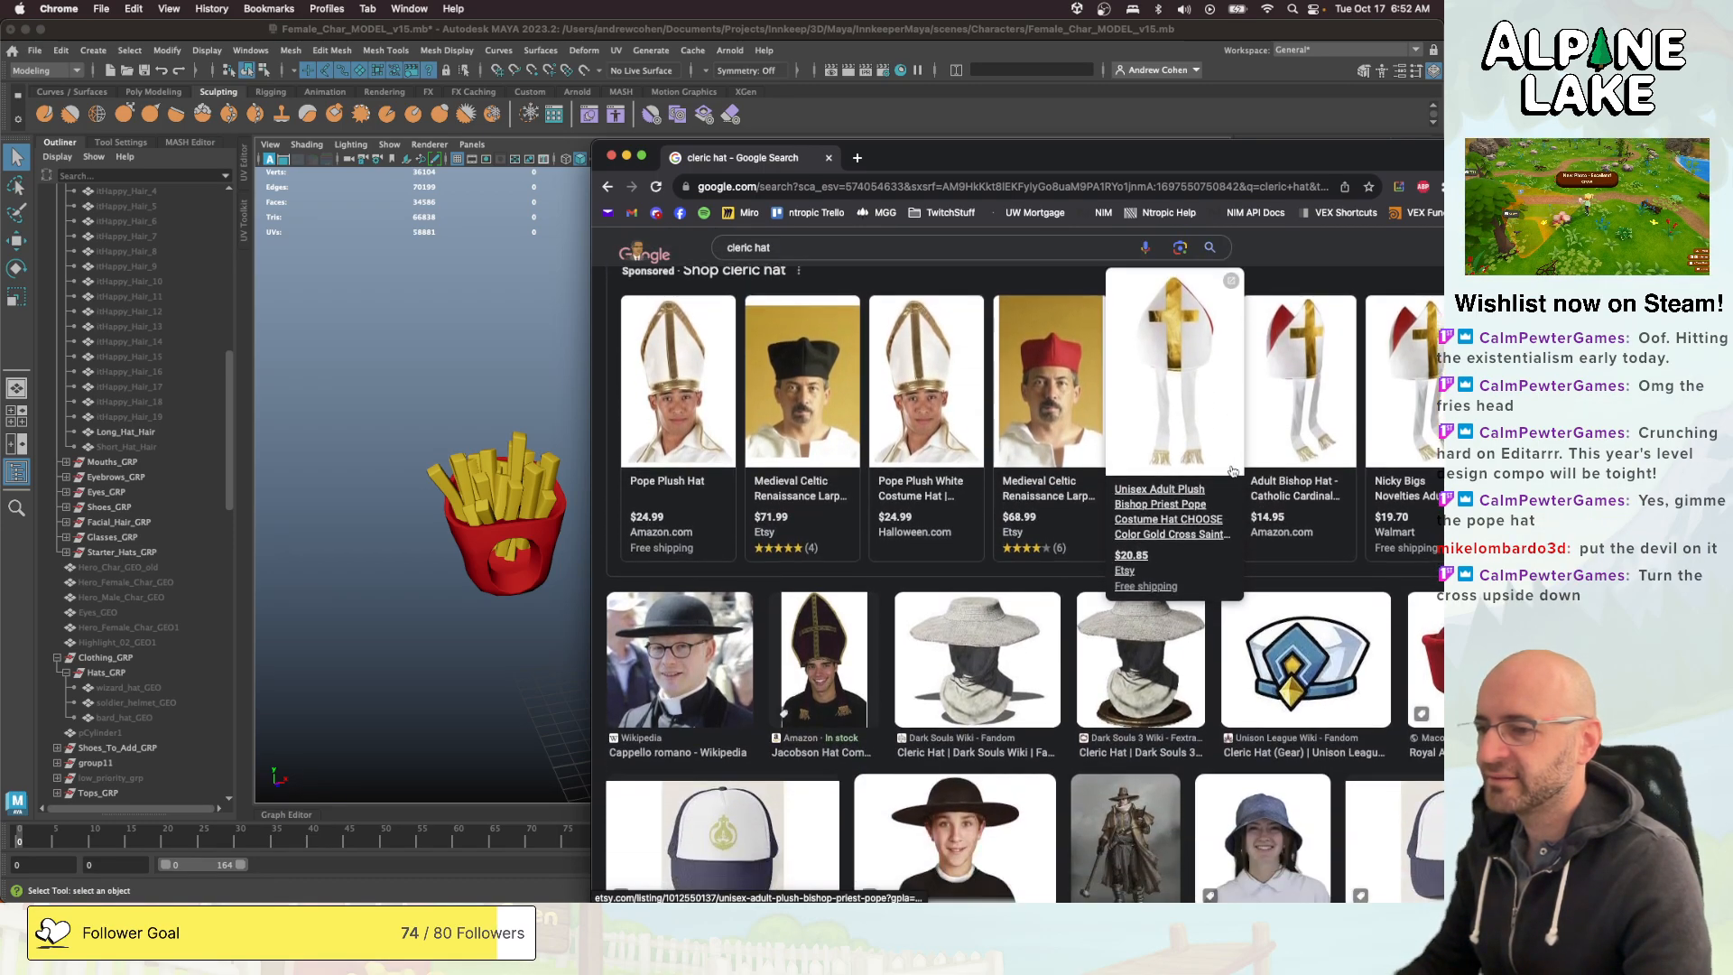
- Look further through the cleric hat image results for design ideas, and switch back to Maya
{"action": "scroll", "coordinate": [1232, 470], "scroll_direction": "down", "scroll_amount": 2}
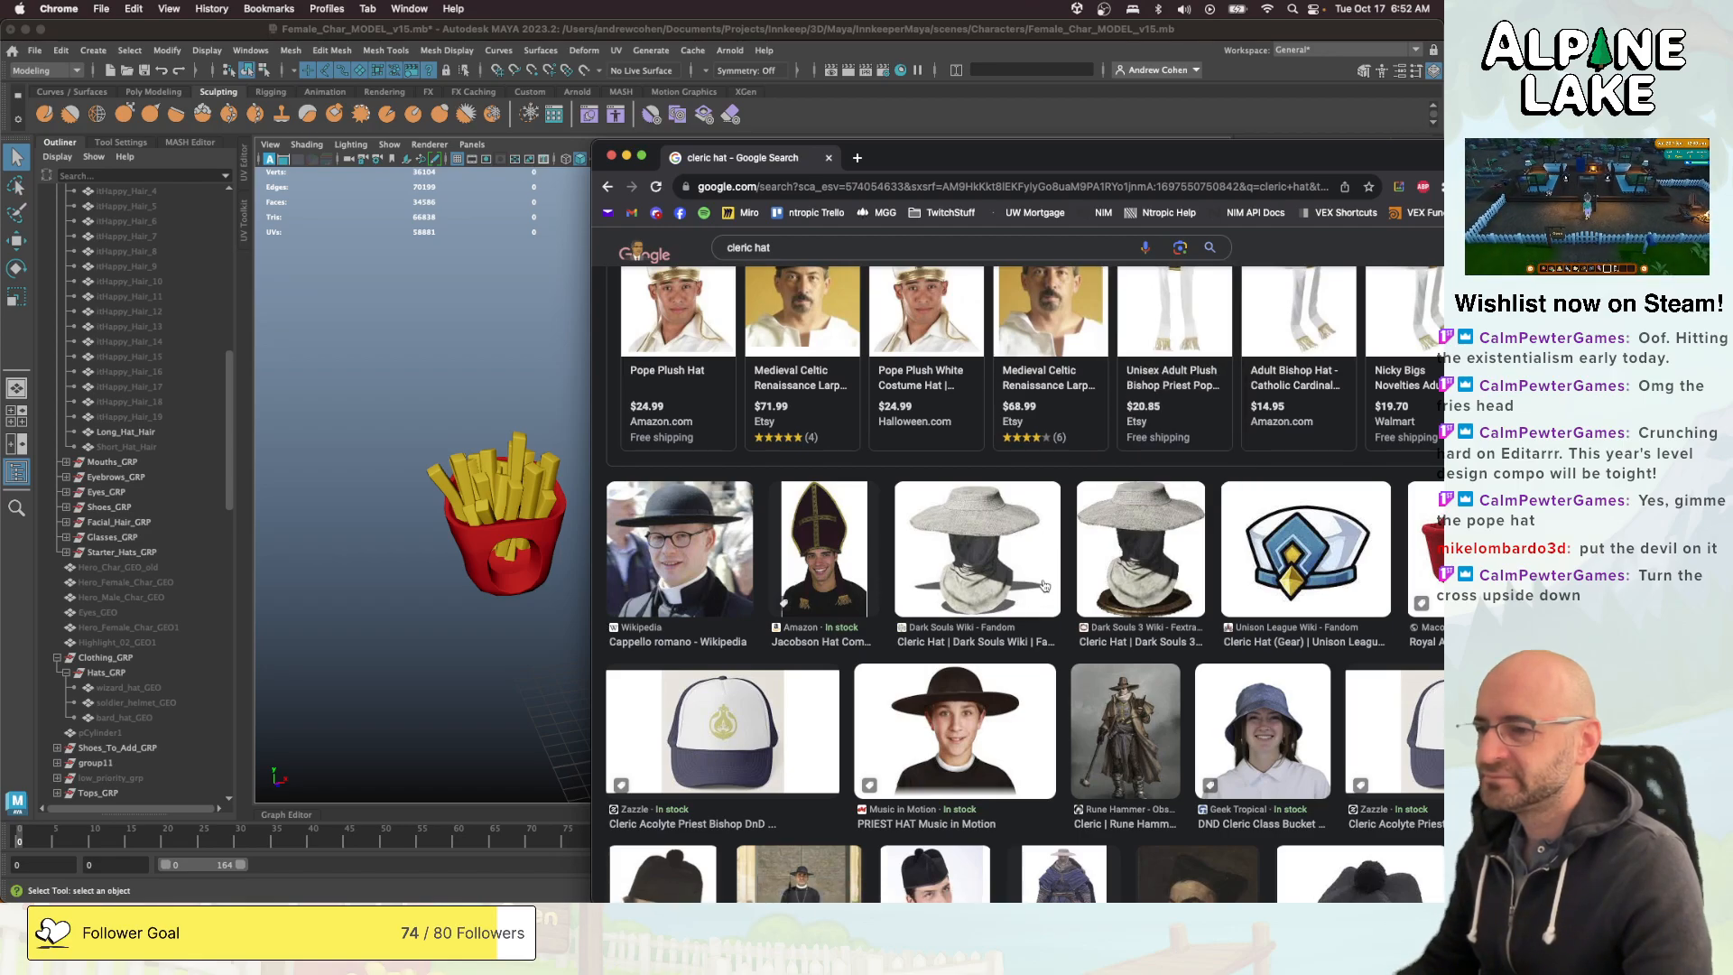
{"action": "scroll", "coordinate": [1053, 577], "scroll_direction": "down", "scroll_amount": 5}
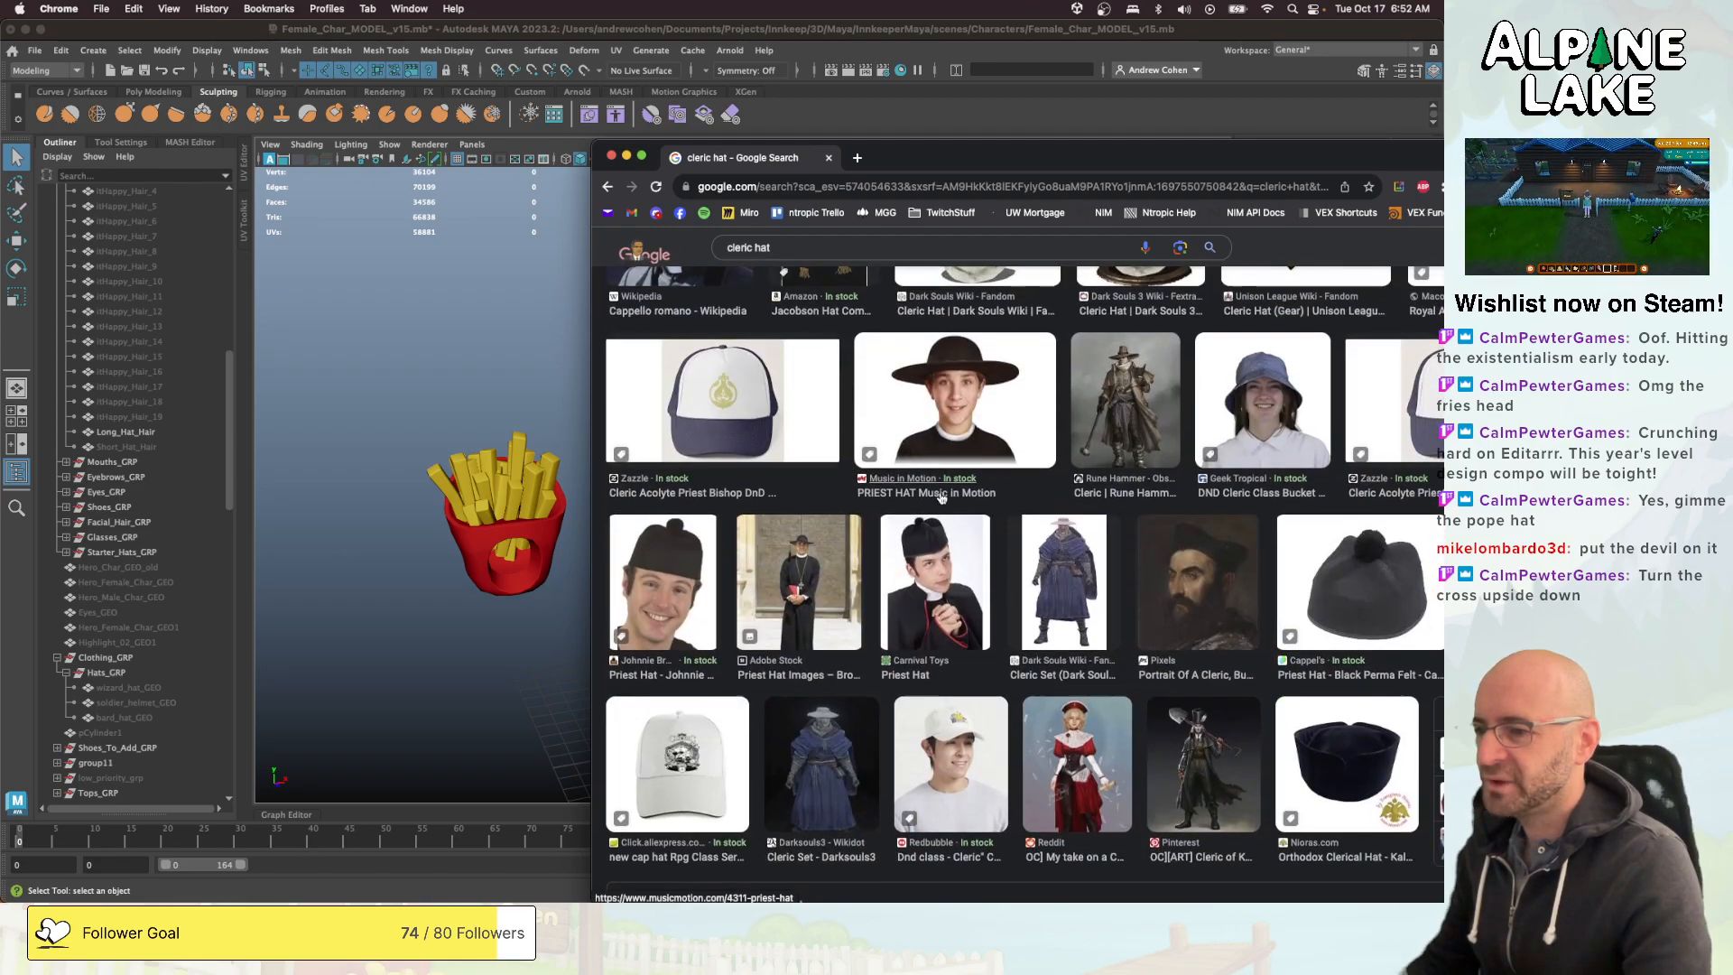
{"action": "scroll", "coordinate": [988, 451], "scroll_direction": "down", "scroll_amount": 2}
{"action": "middle_click", "coordinate": [772, 162]}
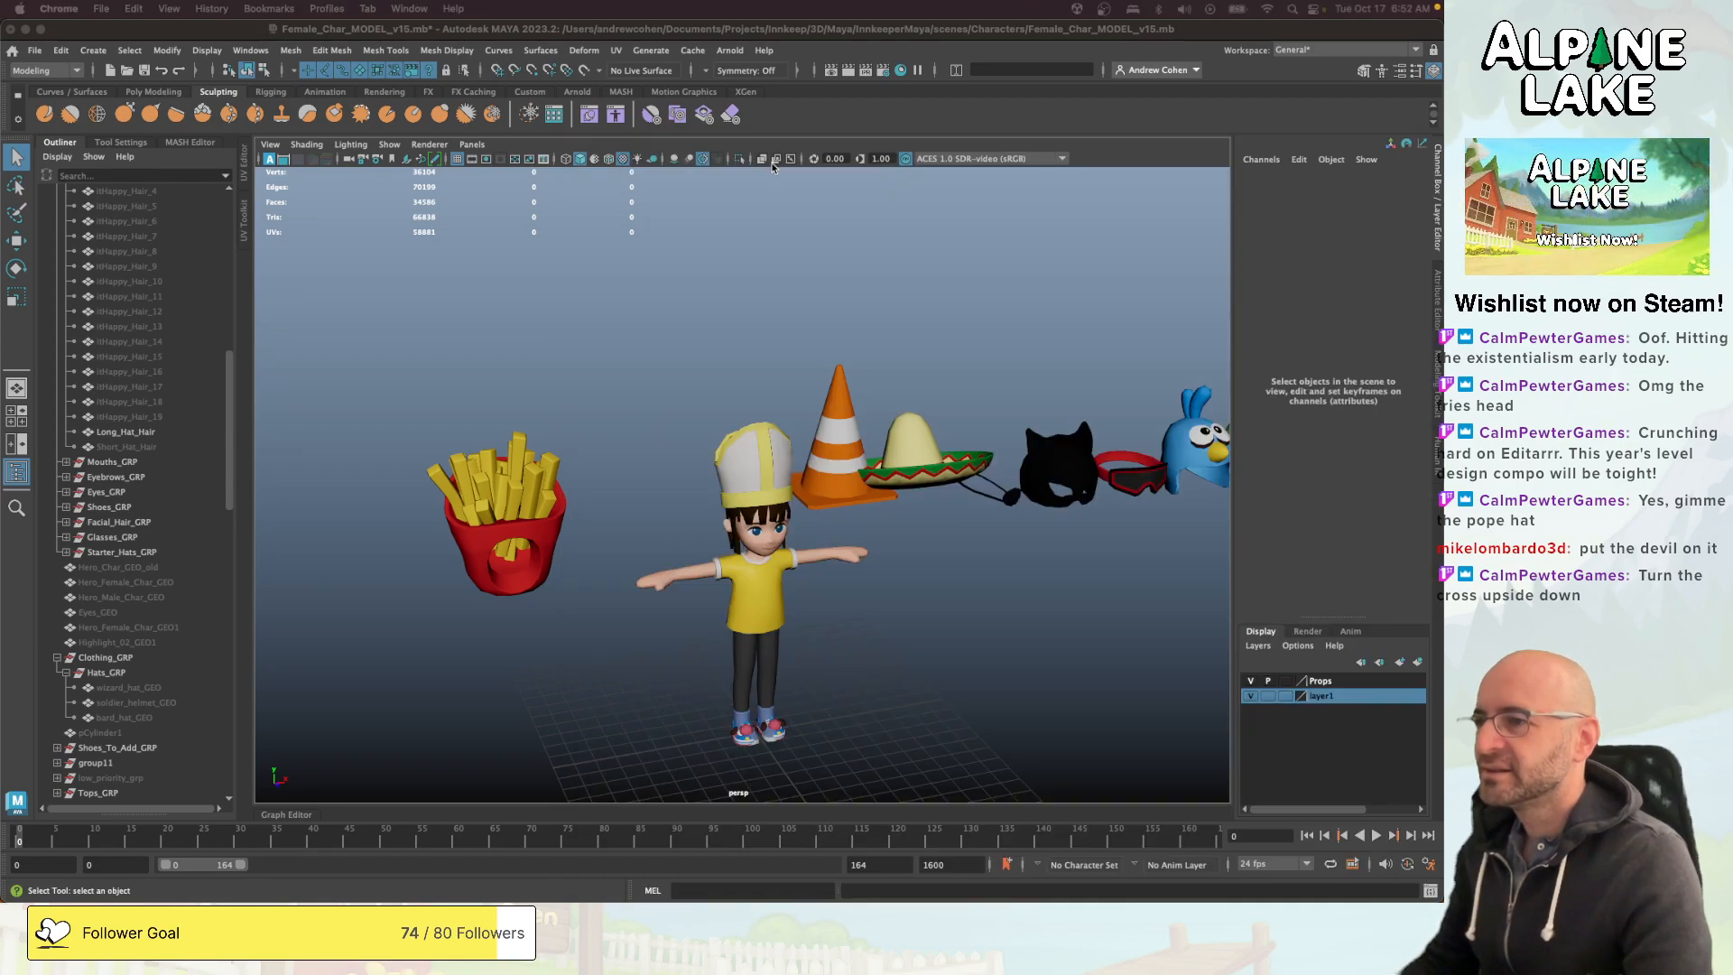
- Reposition the mitre on the character's head at about -8.97 in Y and -5.45 in Z
{"action": "mouse_move", "coordinate": [782, 422]}
{"action": "left_mouse_down", "text": "alt"}
{"action": "mouse_move", "coordinate": [939, 398]}
{"action": "mouse_move", "coordinate": [932, 375]}
{"action": "mouse_move", "coordinate": [781, 440]}
{"action": "left_mouse_up", "text": "alt"}
{"action": "left_click", "coordinate": [776, 449]}
{"action": "key", "text": "w"}
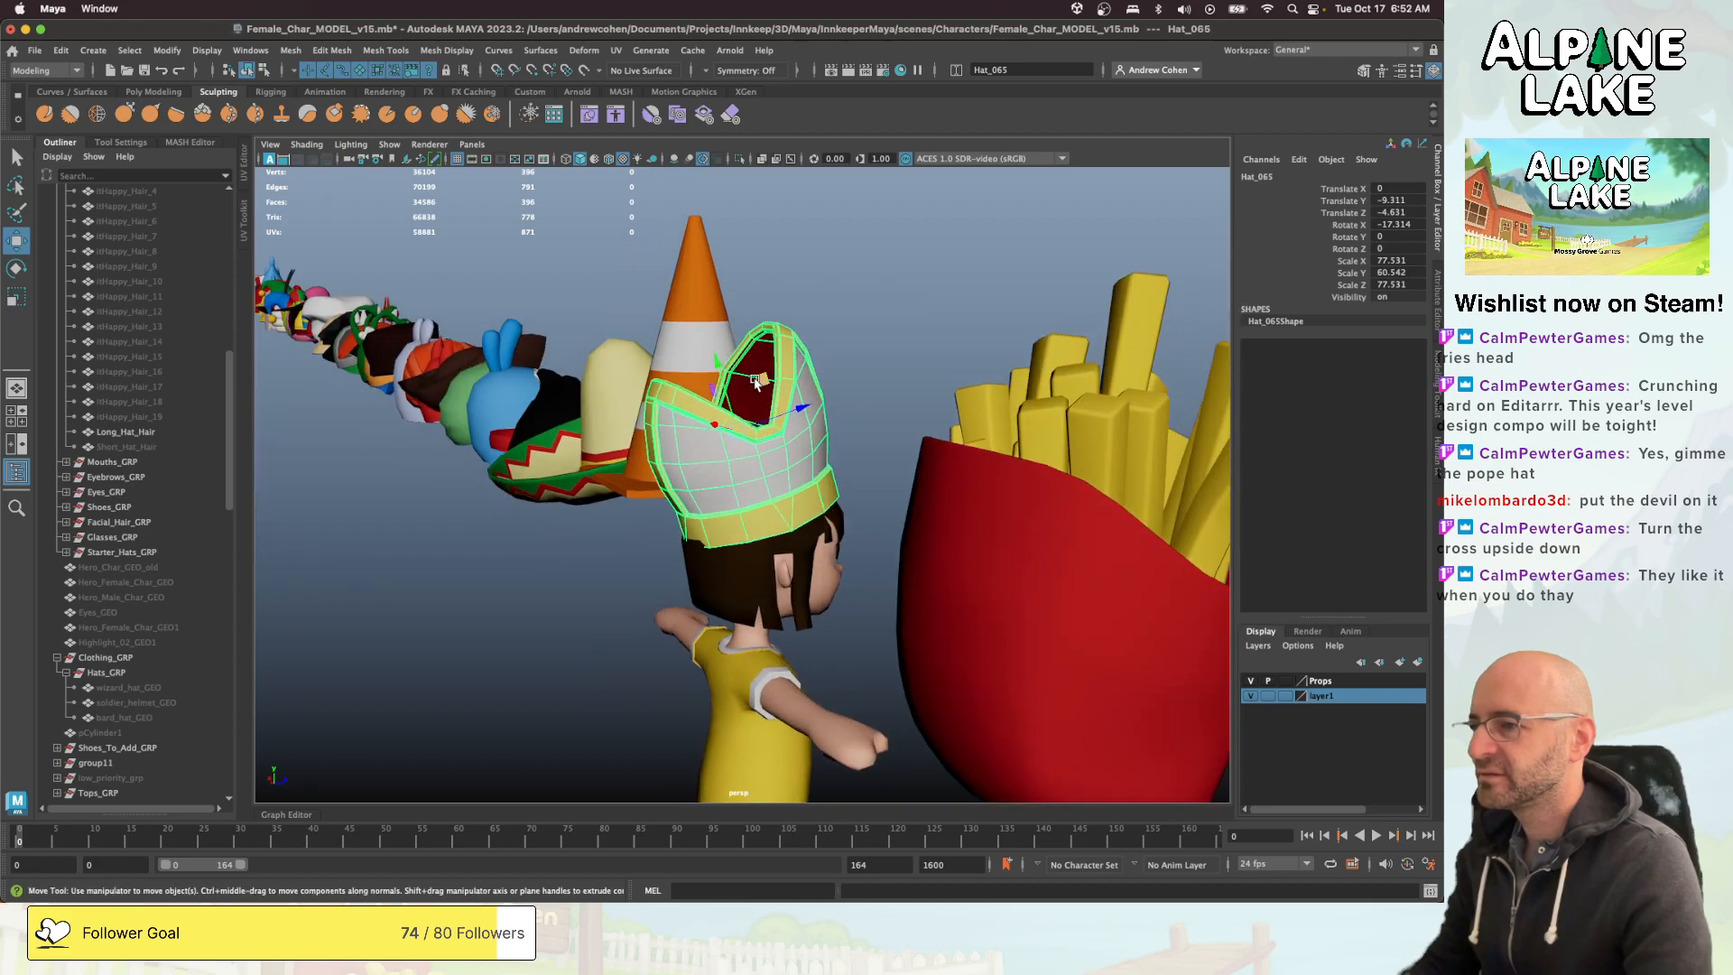
{"action": "left_click_drag", "start_coordinate": [756, 381], "coordinate": [589, 422]}
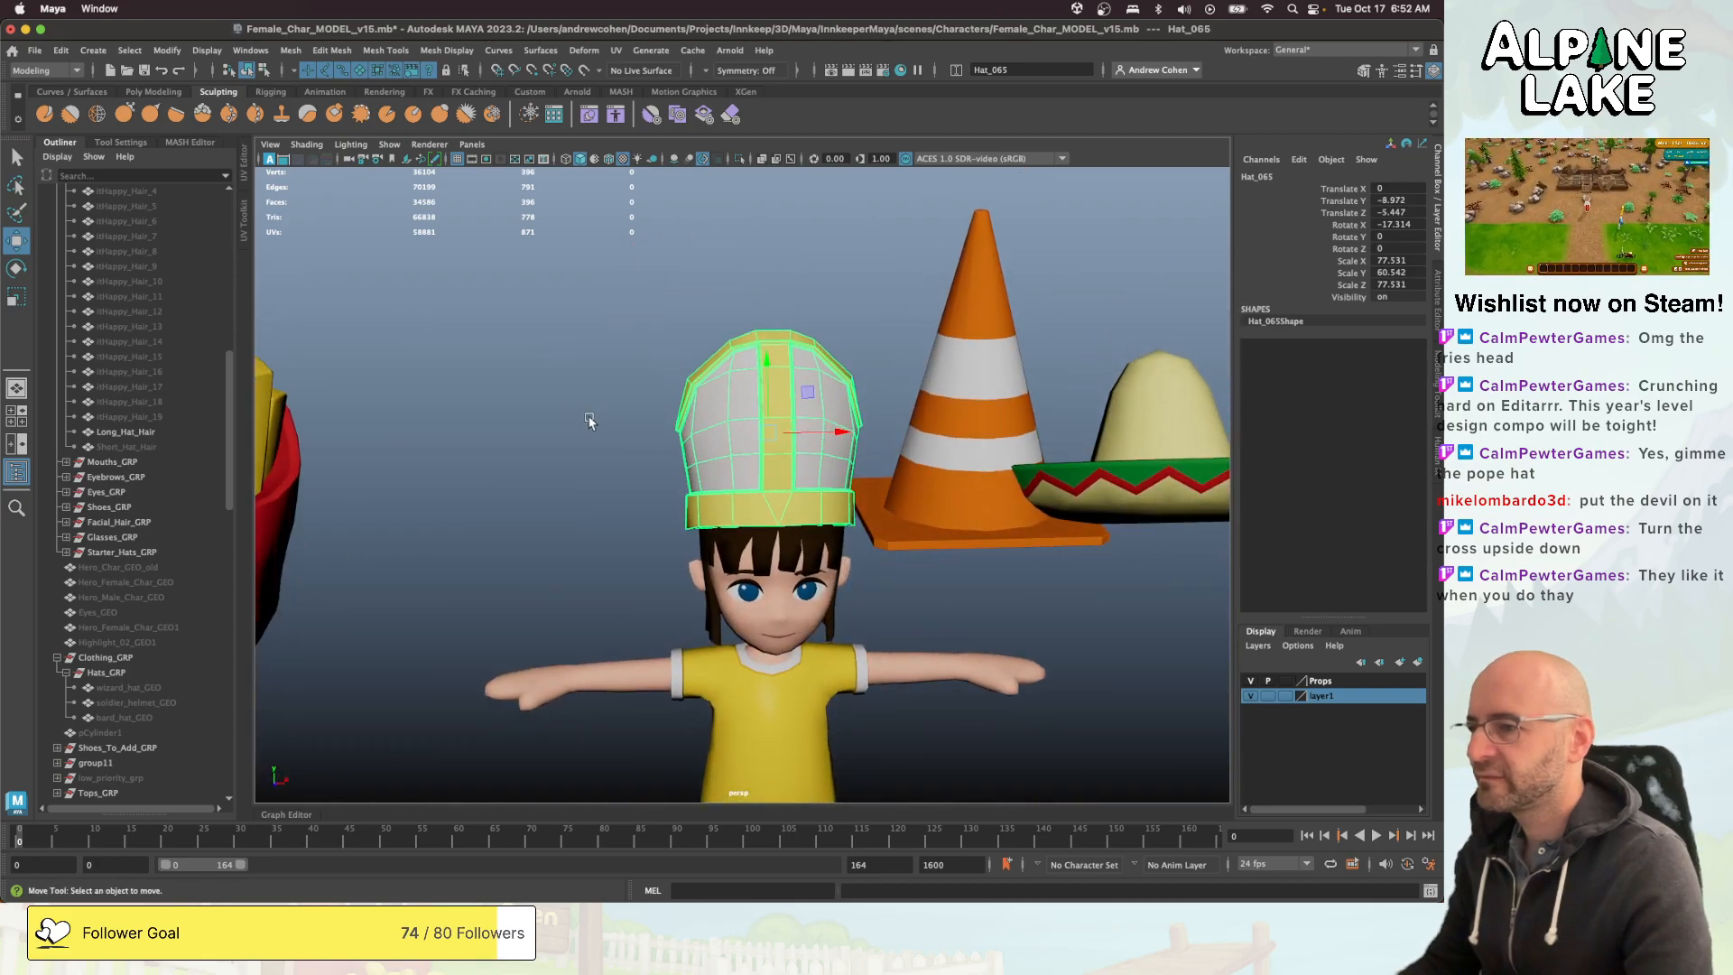
{"action": "left_click", "coordinate": [591, 424]}
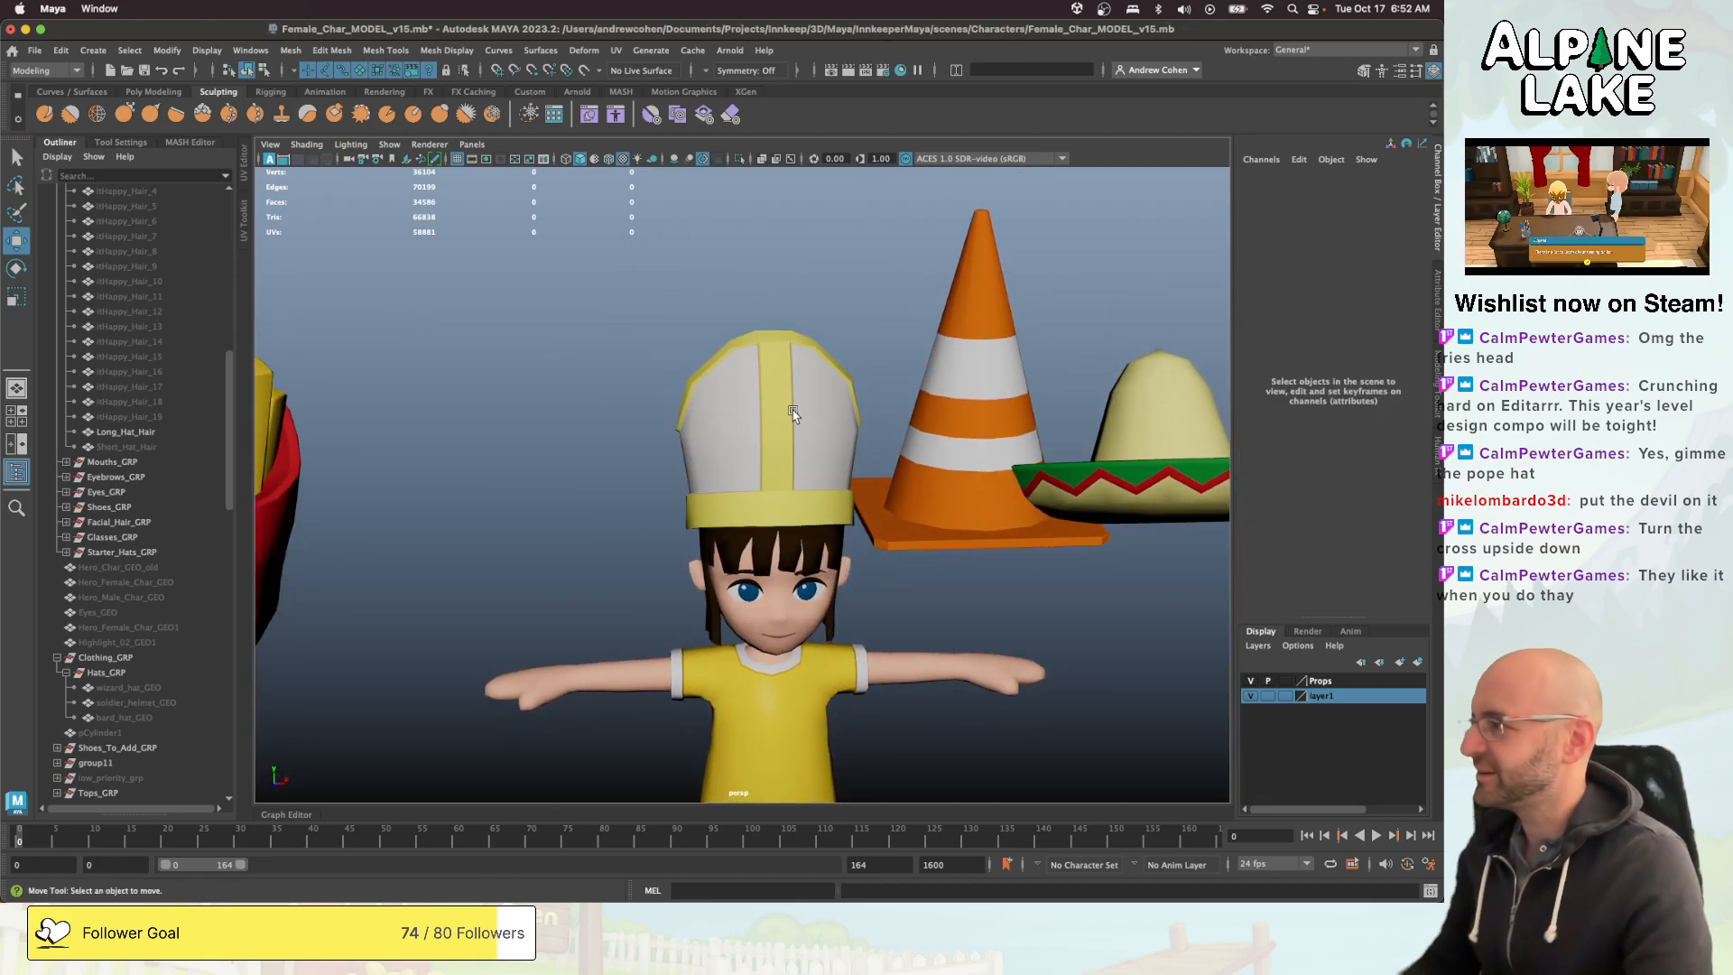
- Examine how the mitre sits on the character's head from several angles and distances
{"action": "key", "text": "super+Tab"}
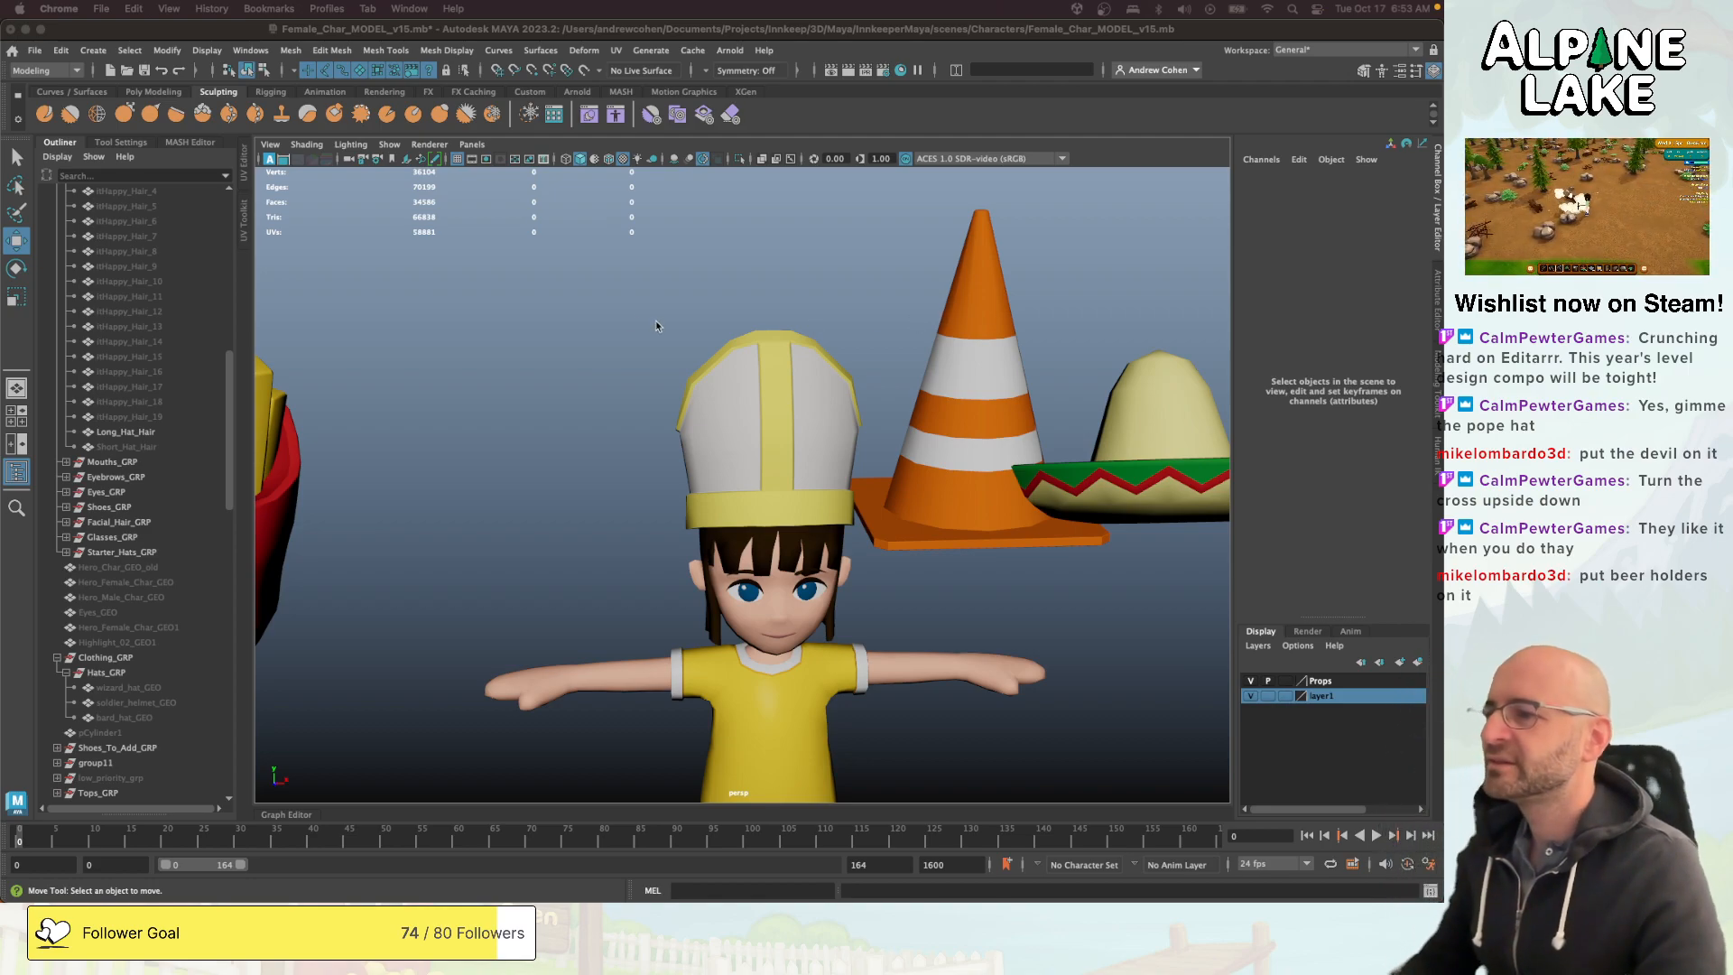
{"action": "left_click_drag", "start_coordinate": [657, 326], "coordinate": [713, 436], "text": "alt"}
{"action": "left_click", "coordinate": [766, 403]}
{"action": "key", "text": "r"}
{"action": "left_click", "coordinate": [799, 406]}
{"action": "left_click", "coordinate": [955, 428]}
{"action": "scroll", "coordinate": [937, 449], "scroll_direction": "down", "scroll_amount": 5}
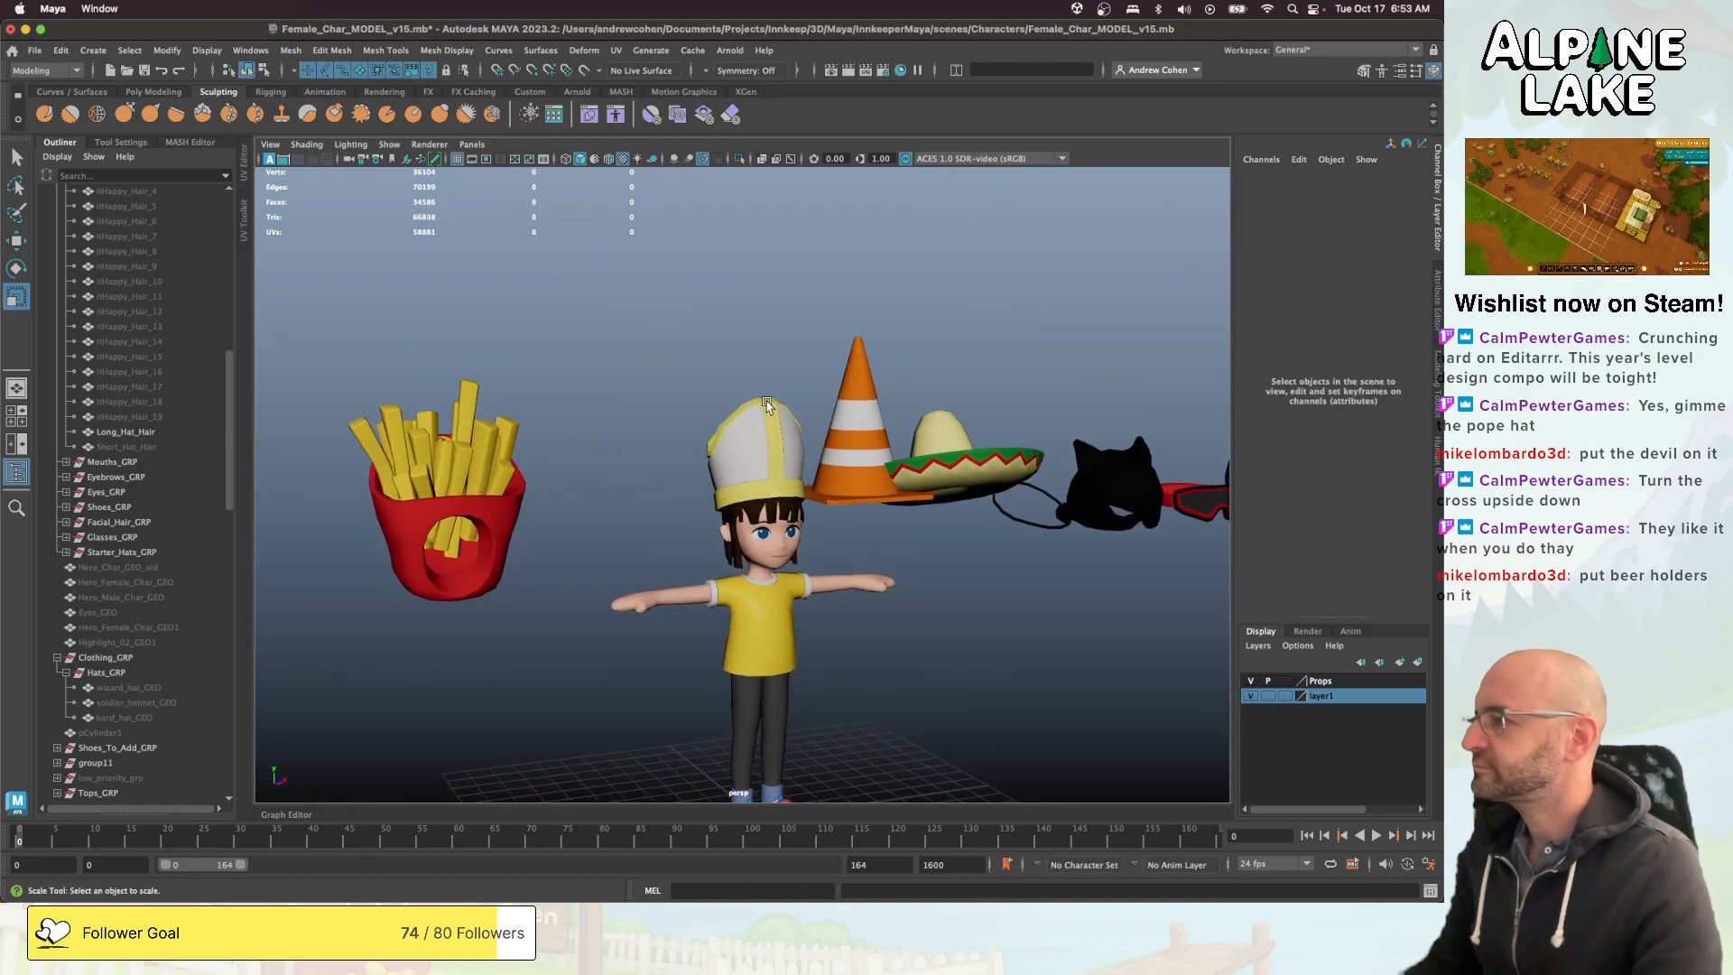
{"action": "scroll", "coordinate": [786, 440], "scroll_direction": "up", "scroll_amount": 2}
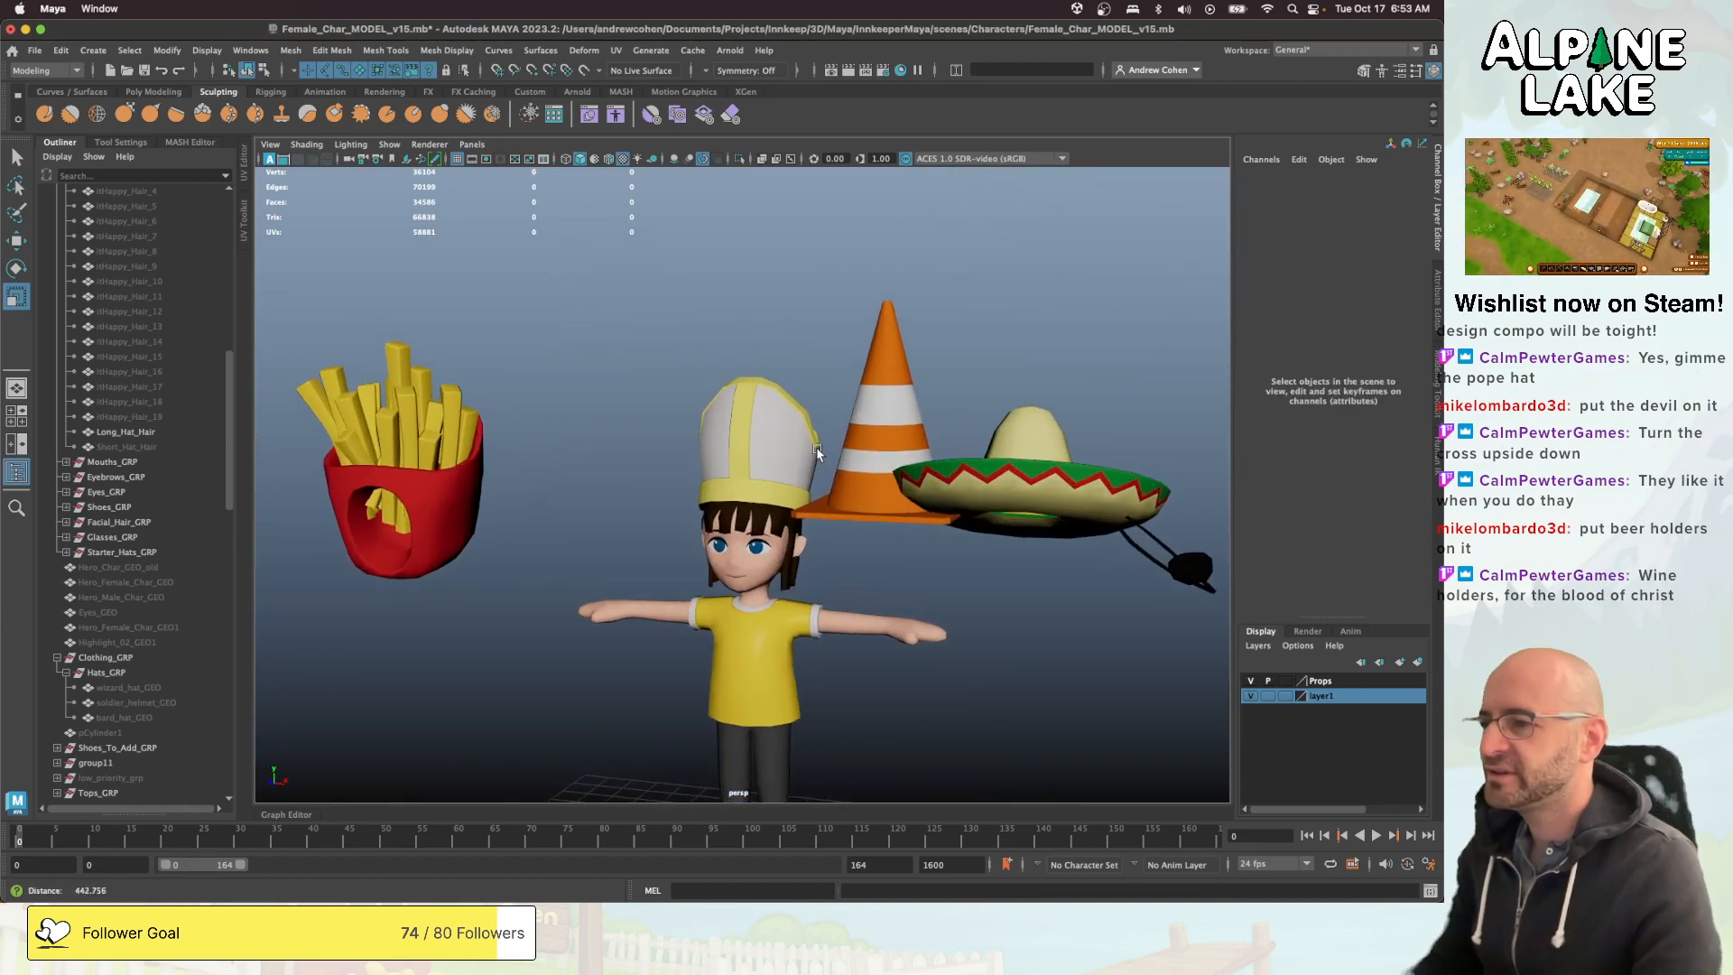
- Freeze the mitre's translate, rotate and scale transformations, and inspect it on the character
{"action": "left_click", "coordinate": [816, 447]}
{"action": "key", "text": "w"}
{"action": "scroll", "coordinate": [818, 434], "scroll_direction": "up", "scroll_amount": 4}
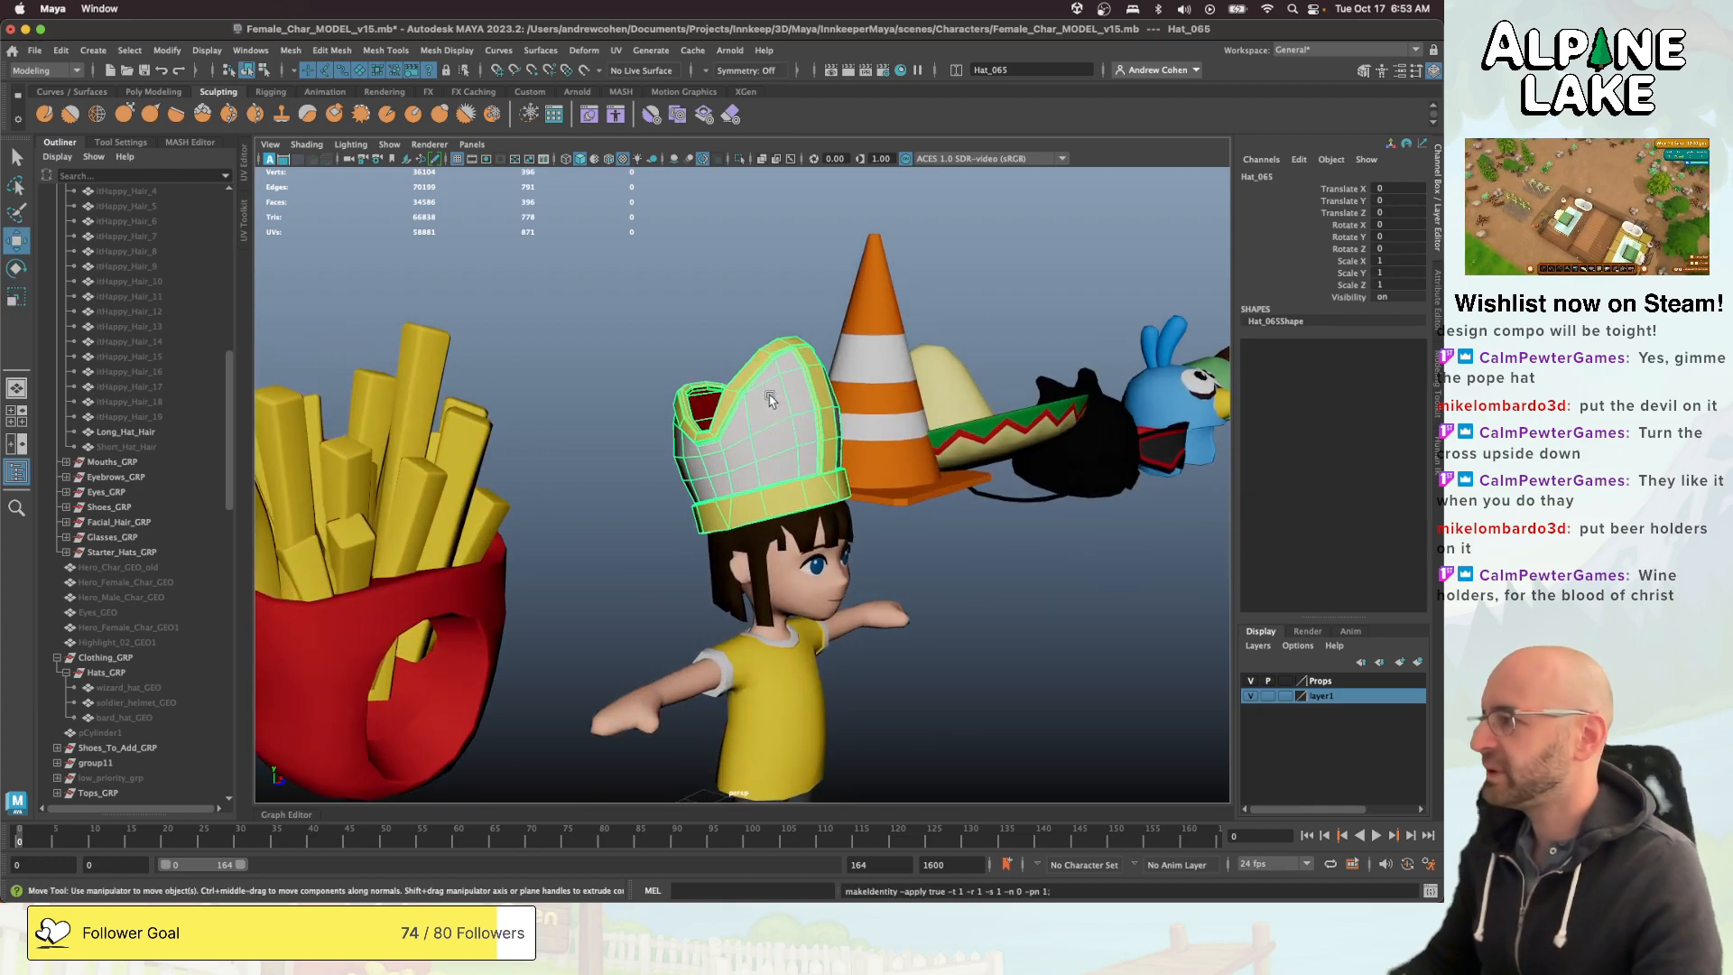
{"action": "scroll", "coordinate": [803, 411], "scroll_direction": "down", "scroll_amount": 5}
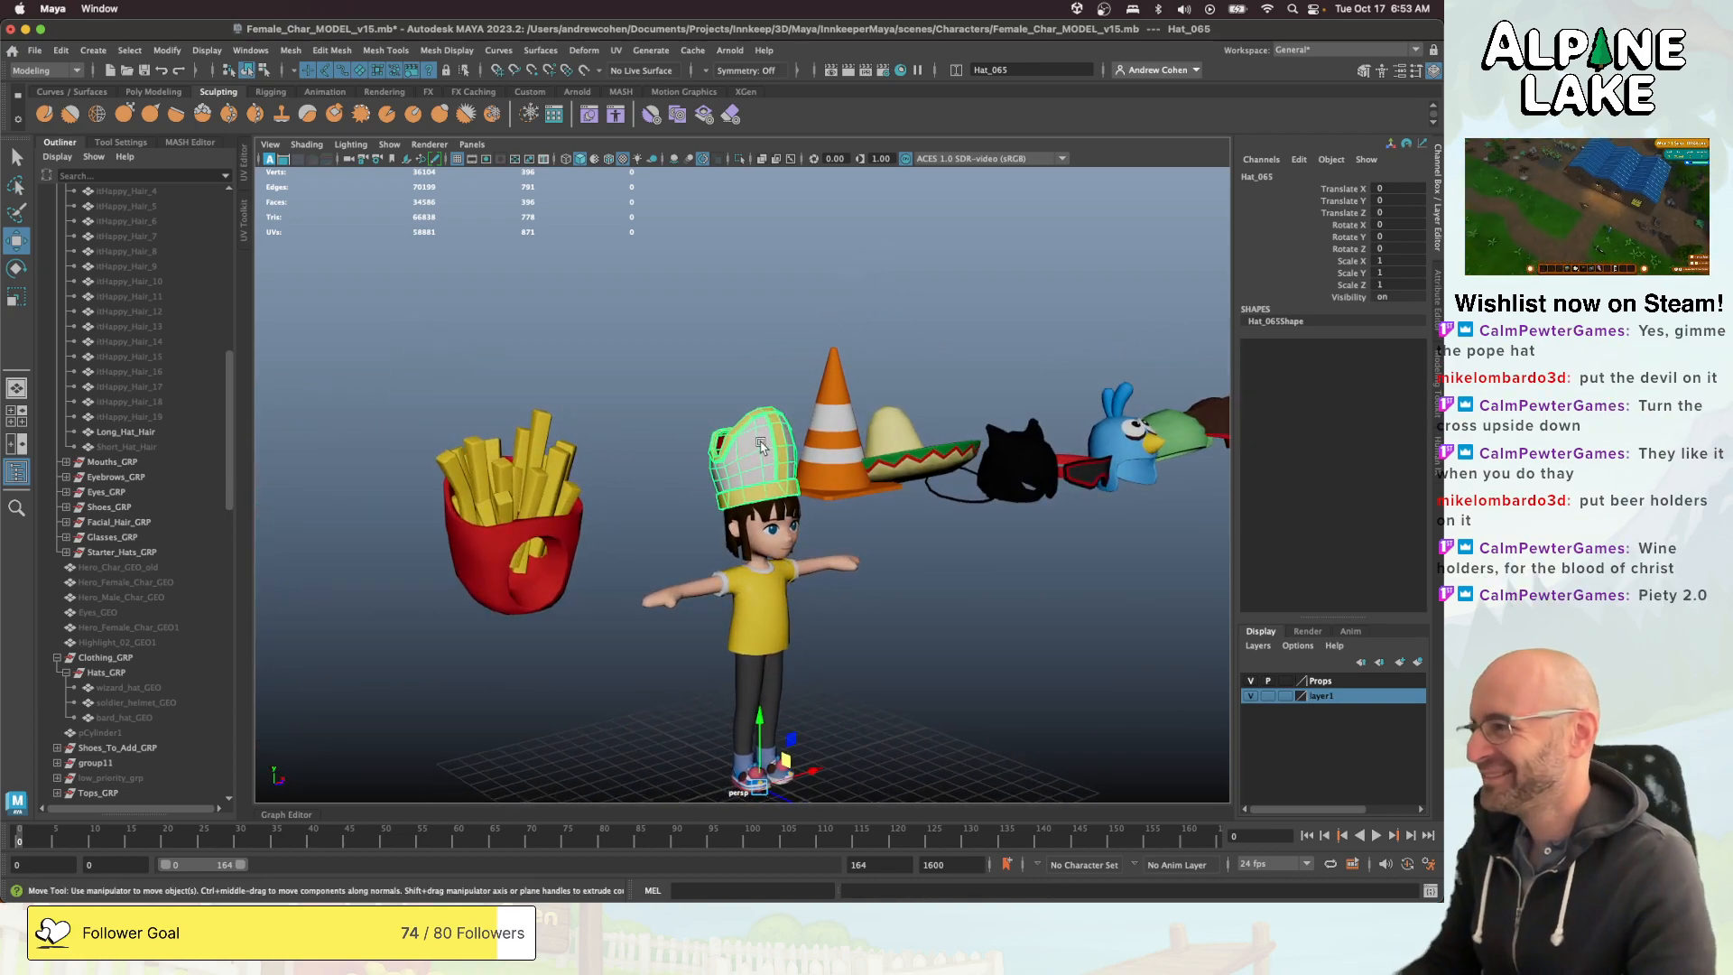
{"action": "left_click_drag", "start_coordinate": [806, 480], "coordinate": [771, 480], "text": "alt"}
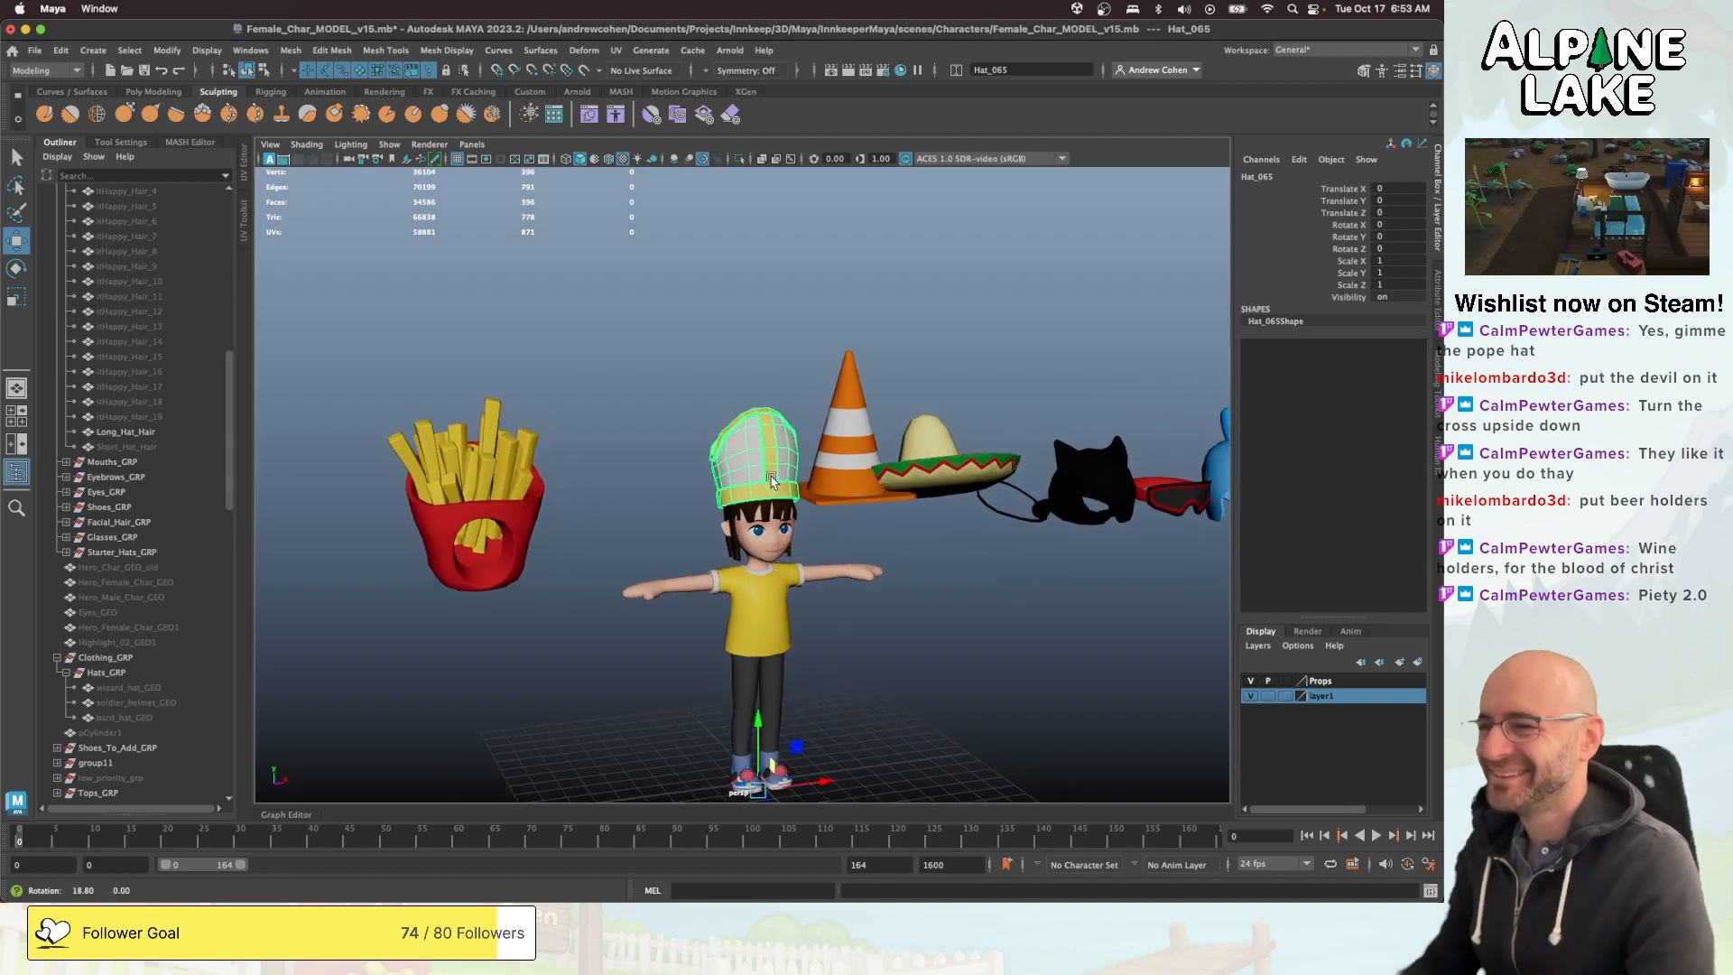
- Collapse Hair_GRP, move the mitre into the Hats_GRP under Clothing_GRP, and freeze its transformations again
{"action": "scroll", "coordinate": [182, 558], "scroll_direction": "up", "scroll_amount": 10}
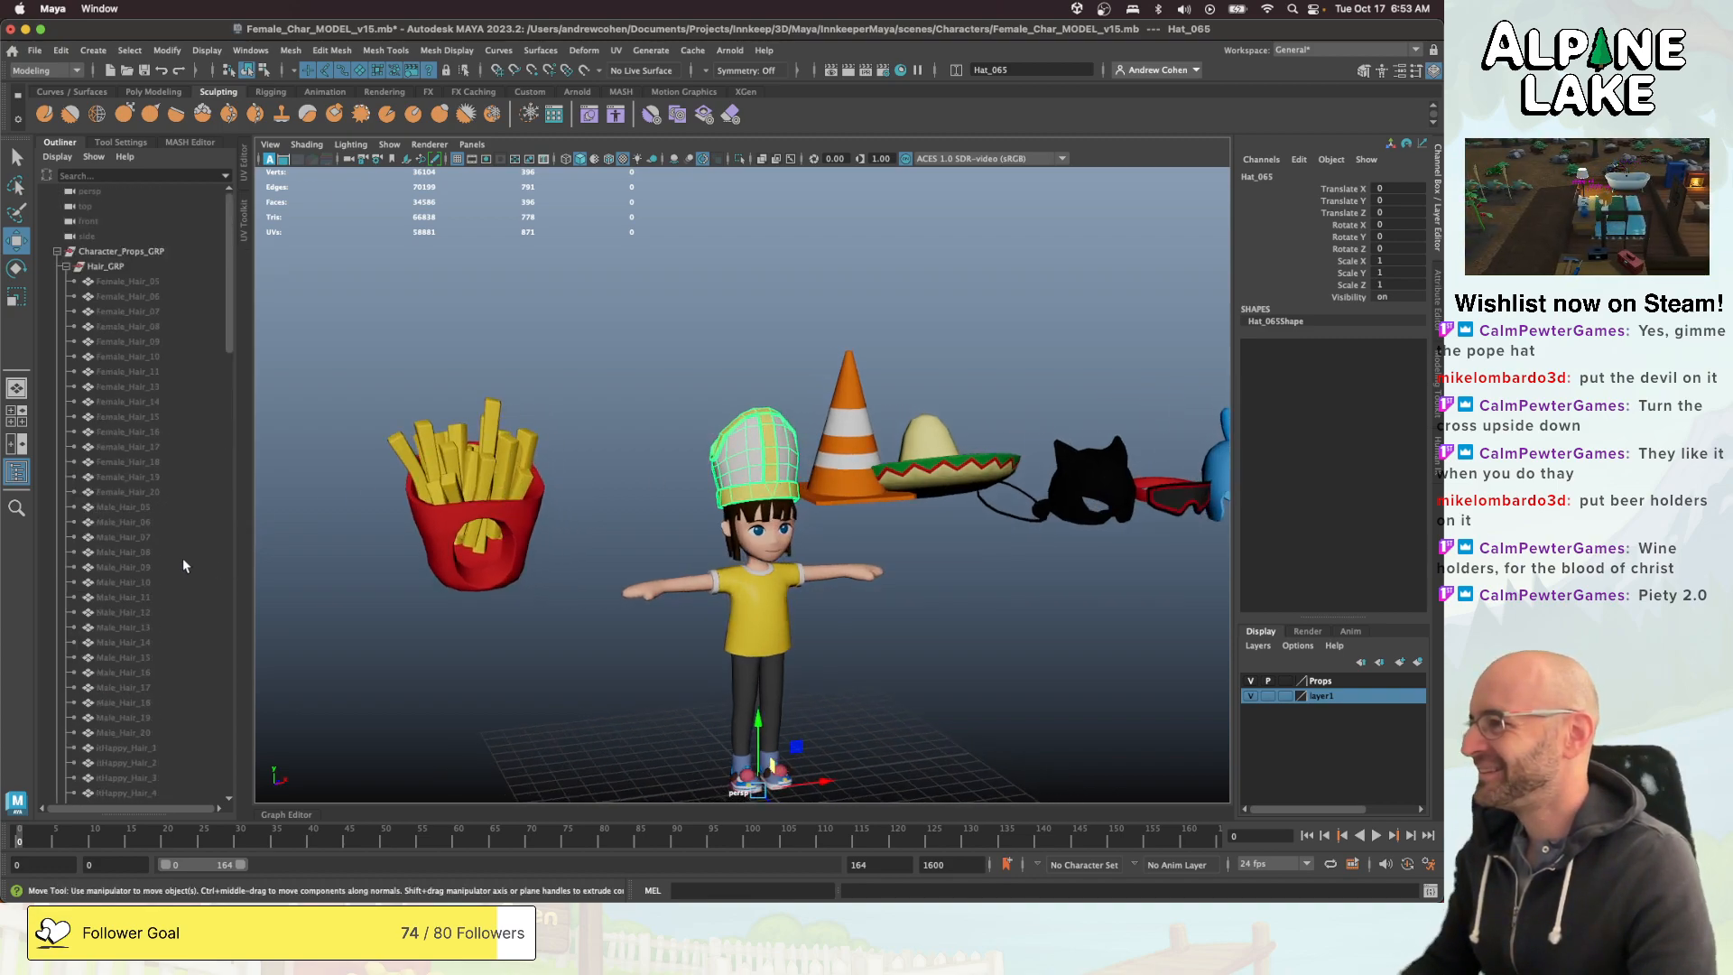
{"action": "left_click", "coordinate": [67, 269]}
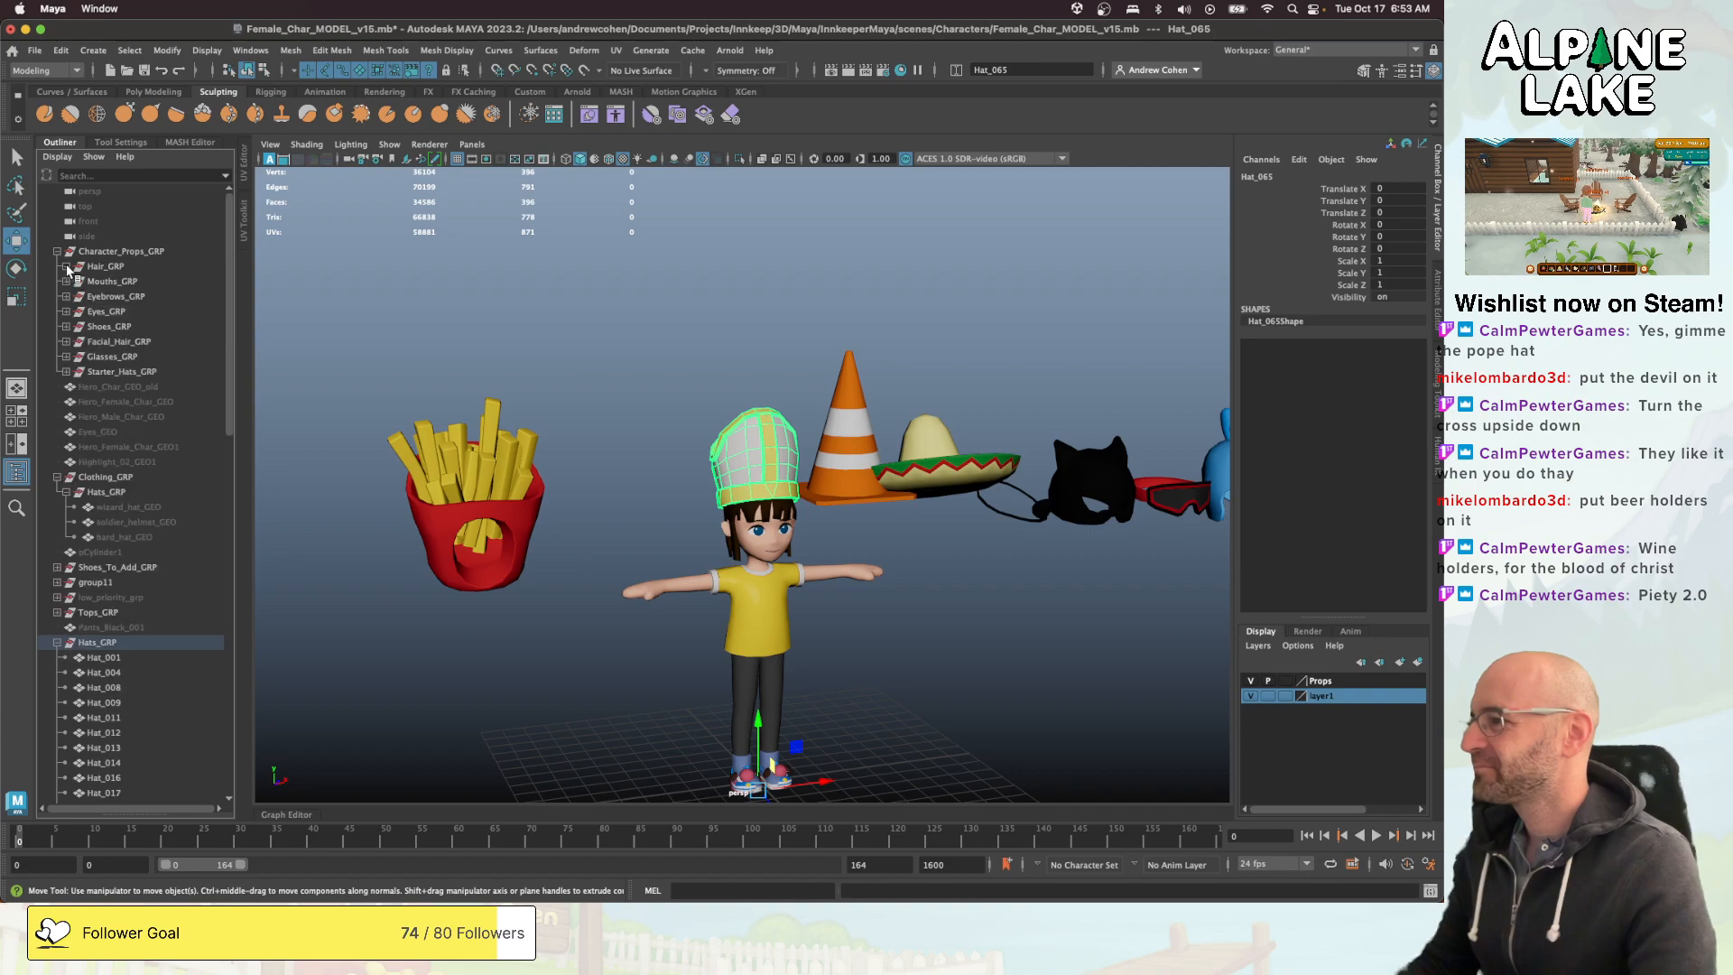
{"action": "middle_click_drag", "start_coordinate": [101, 386], "coordinate": [108, 492]}
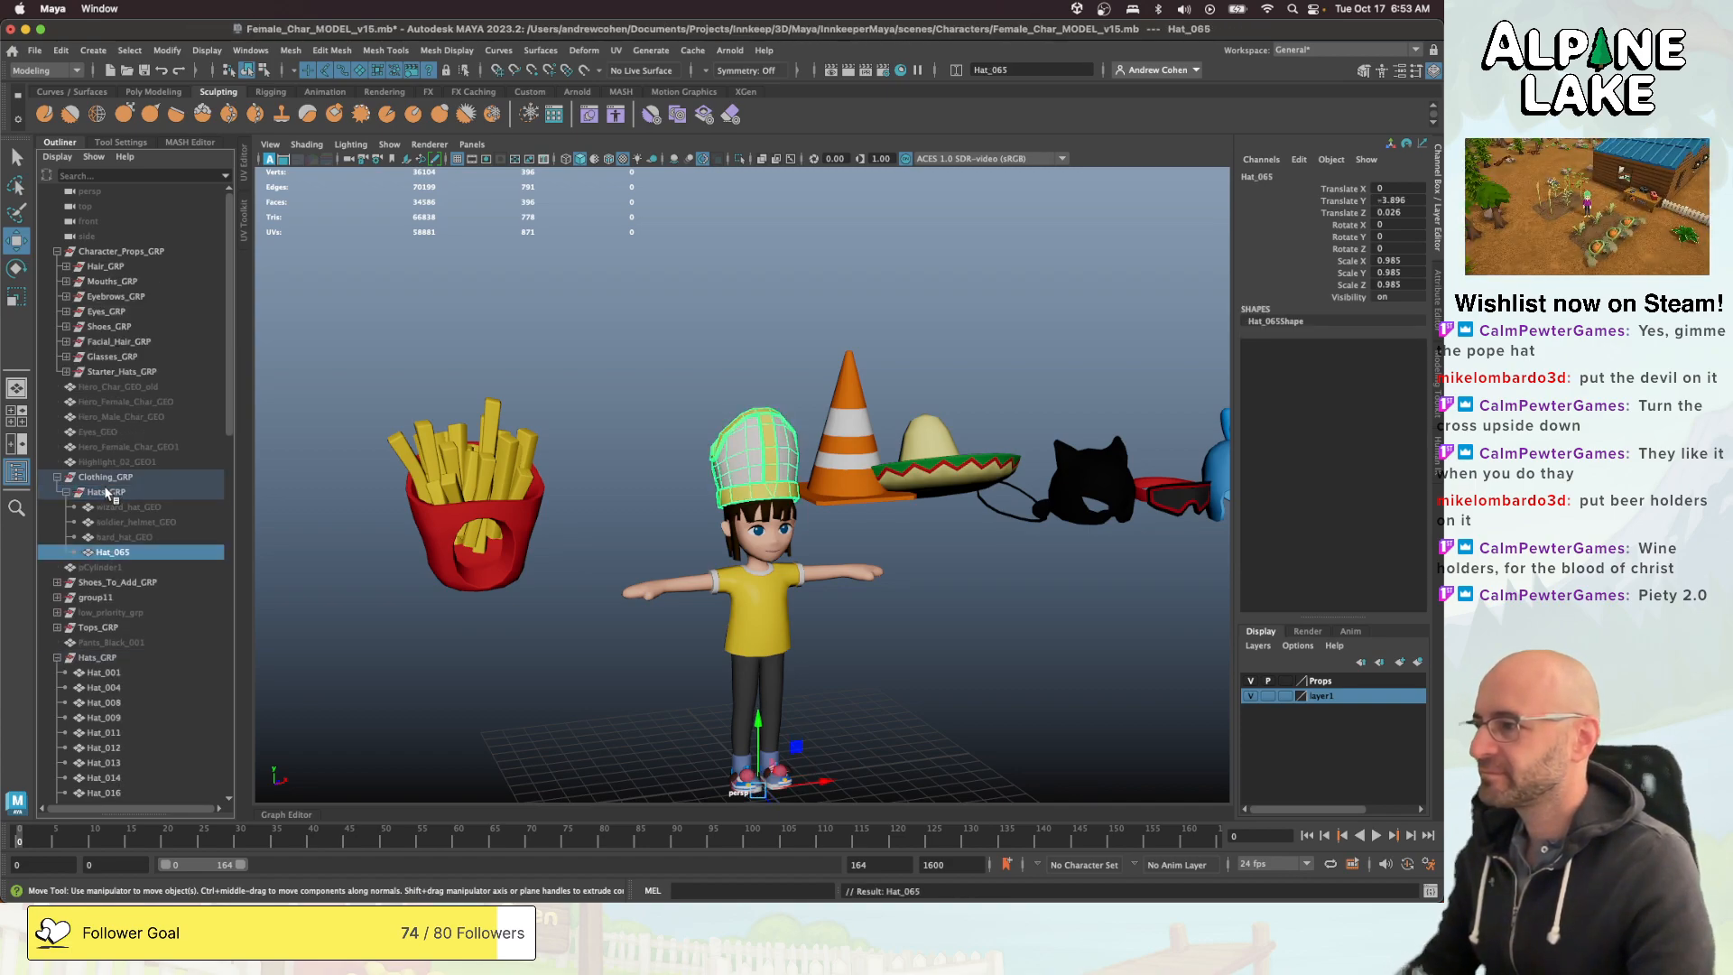
{"action": "left_click", "coordinate": [108, 492]}
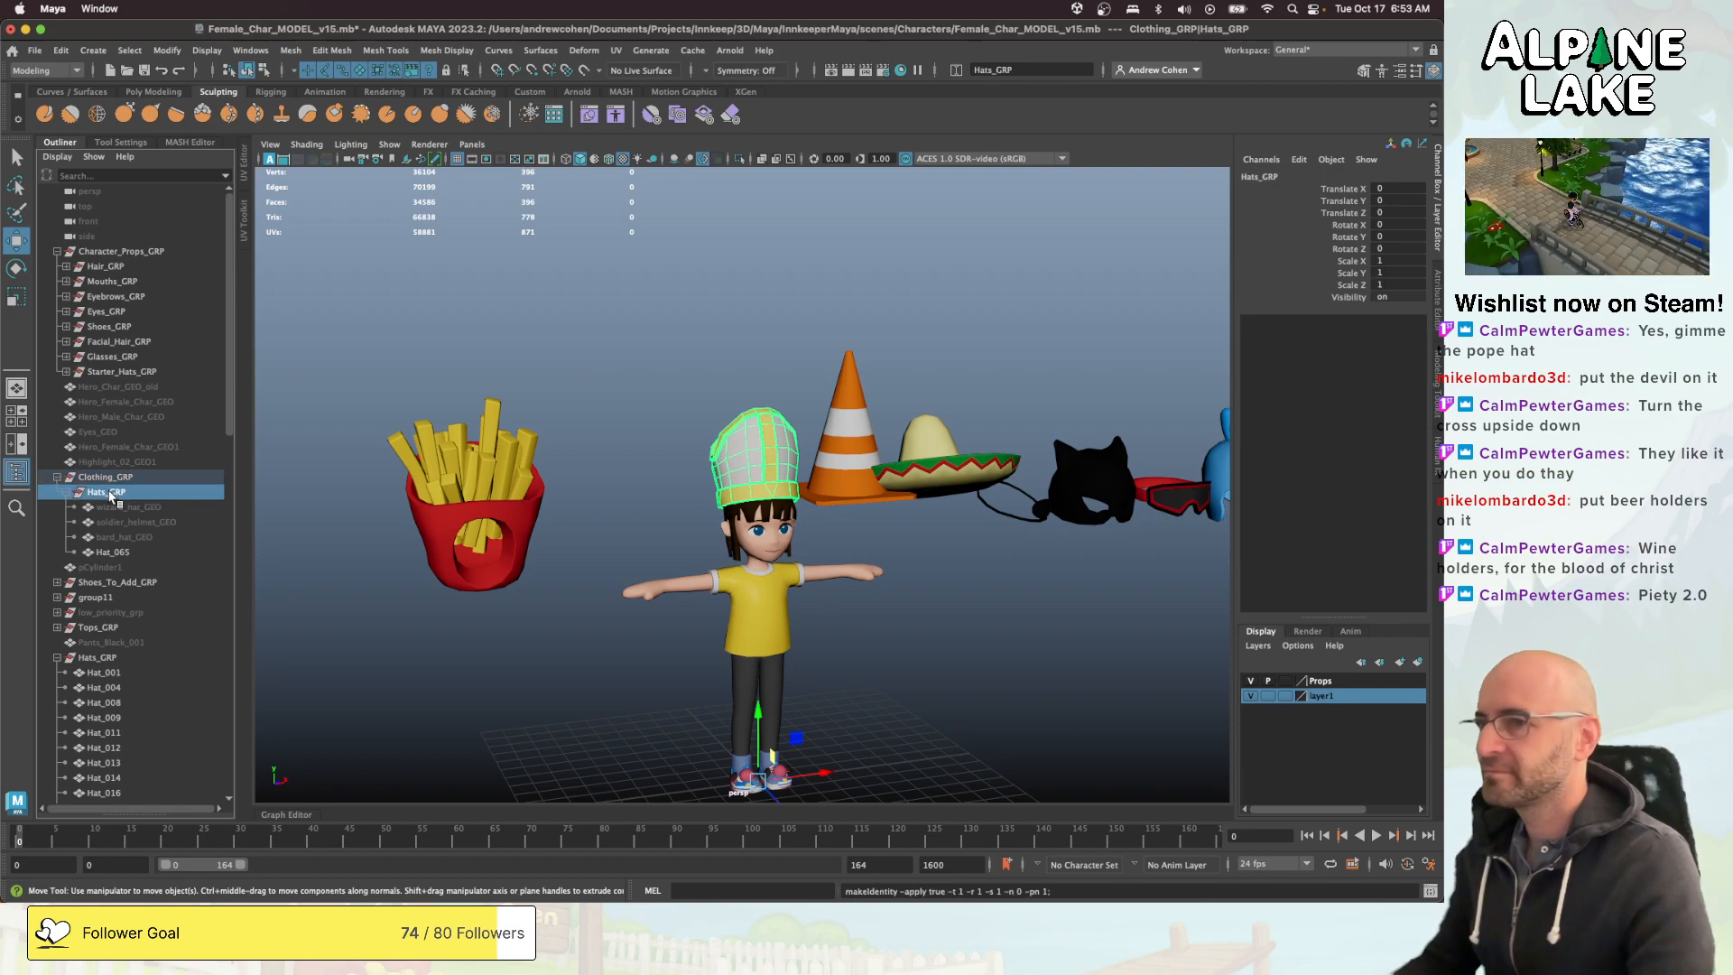
{"action": "left_click", "coordinate": [110, 506]}
{"action": "left_click", "coordinate": [105, 657]}
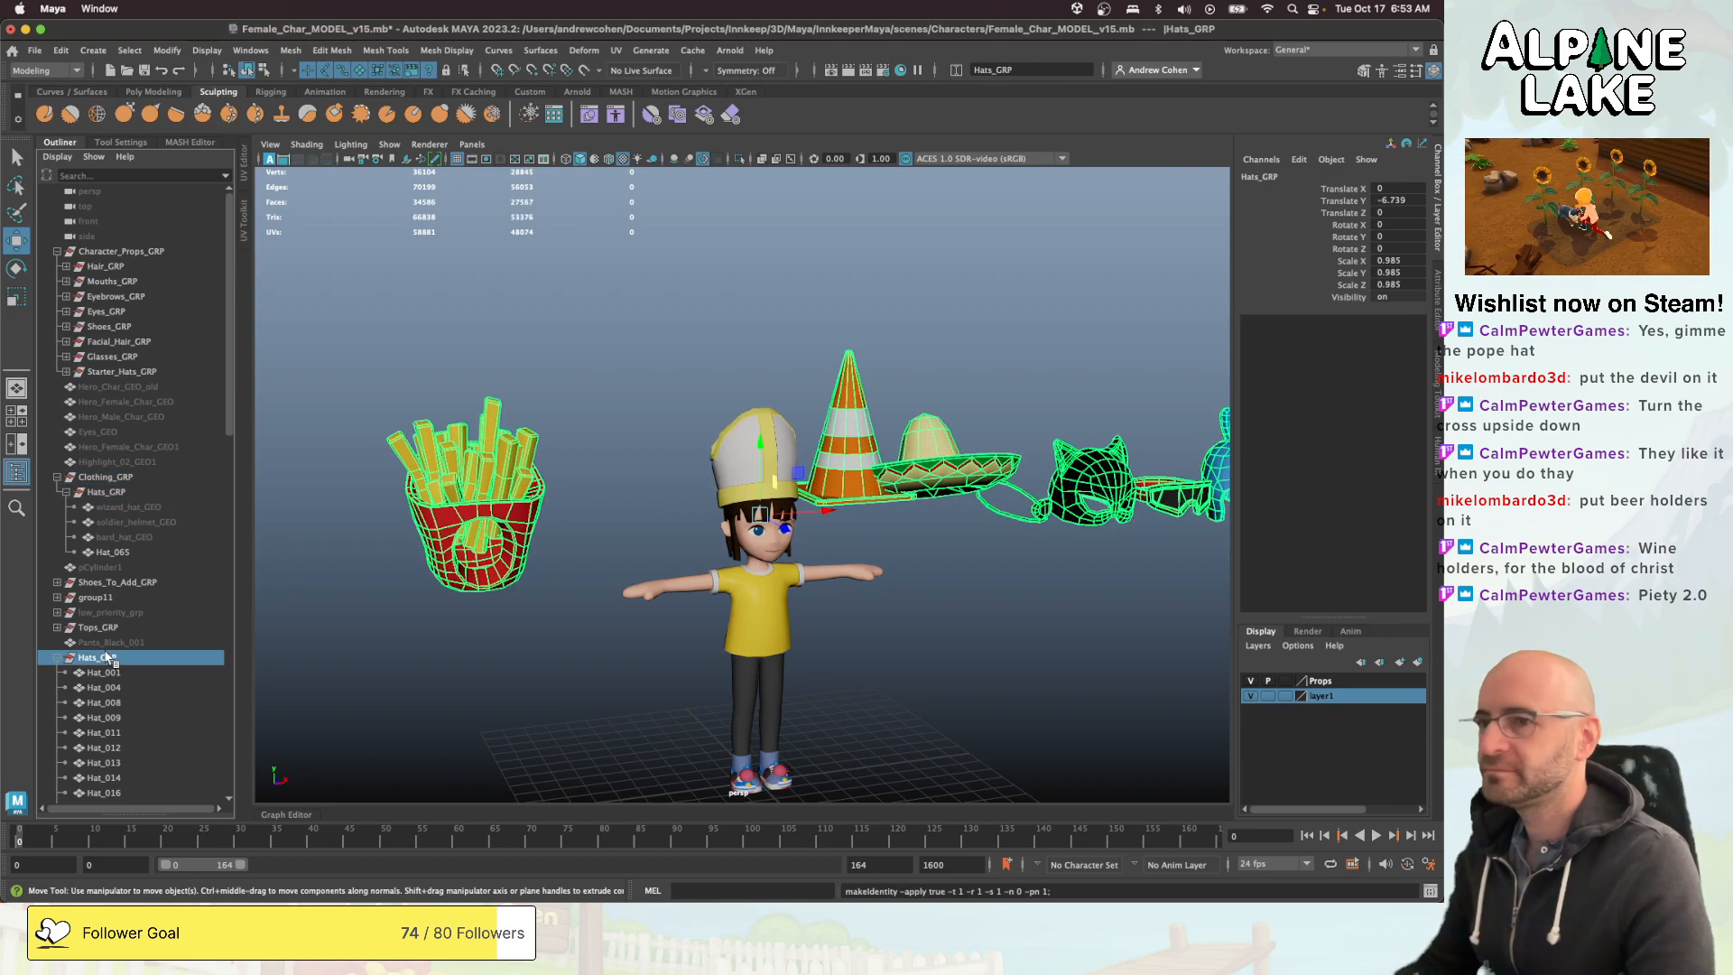
{"action": "scroll", "coordinate": [738, 440], "scroll_direction": "down", "scroll_amount": 2}
{"action": "scroll", "coordinate": [738, 441], "scroll_direction": "down", "scroll_amount": 3}
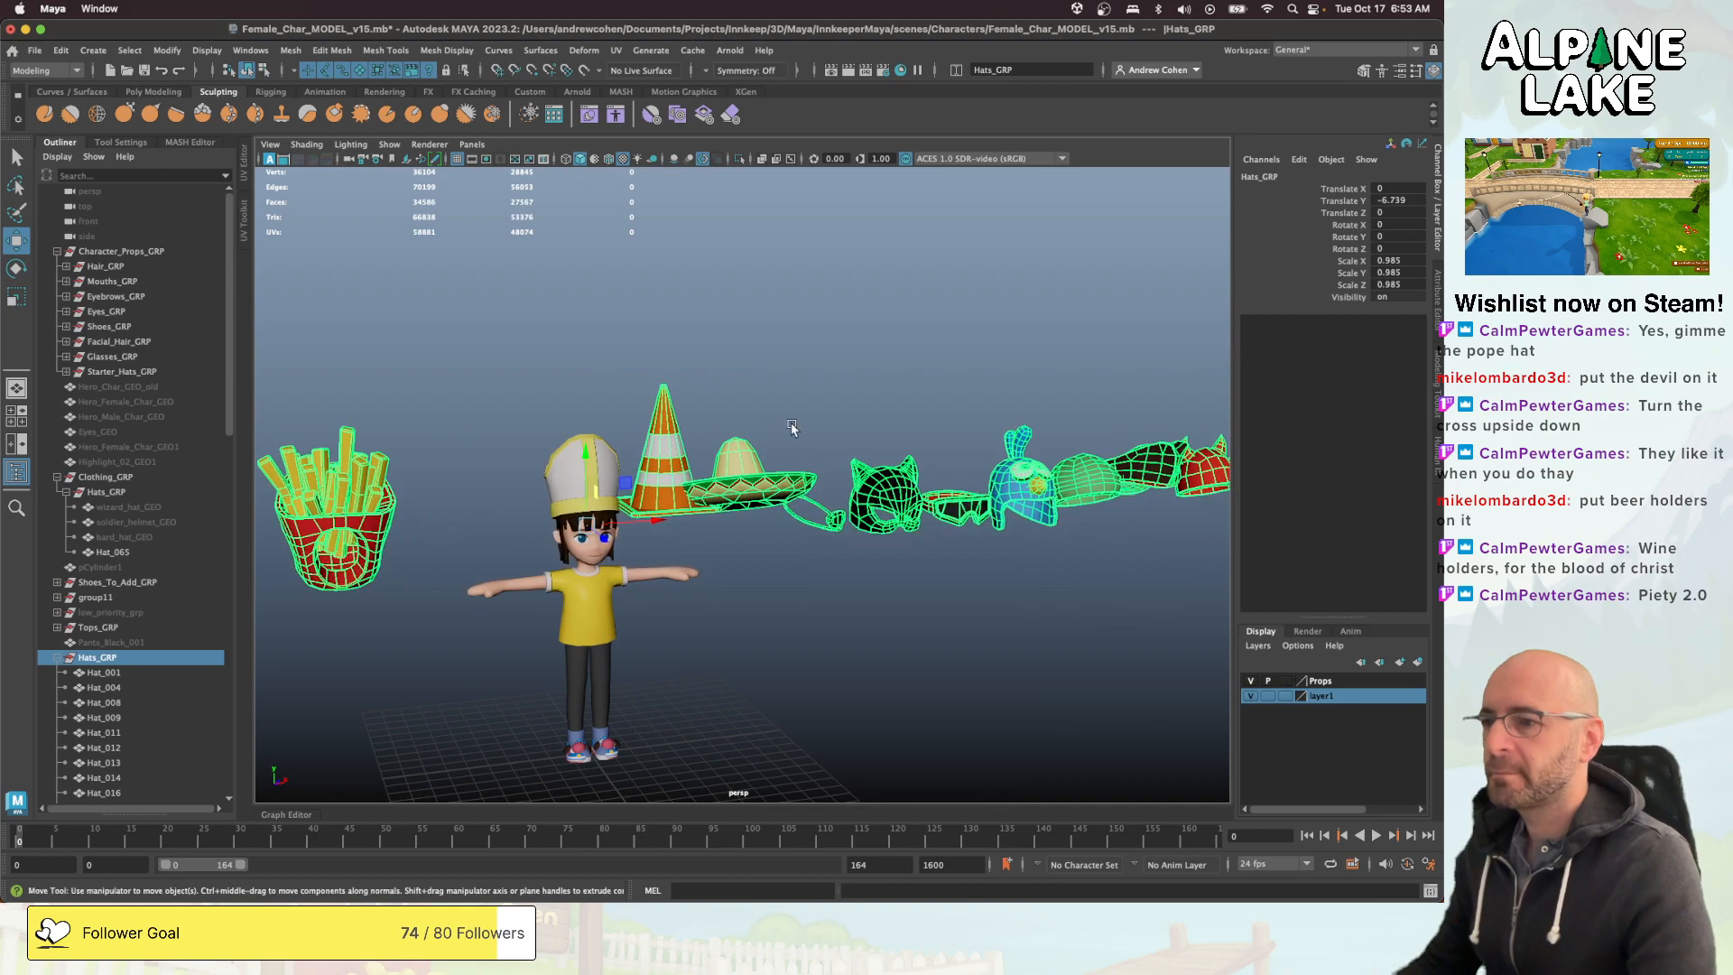
{"action": "key", "text": "q"}
- Hide the mitre and rename it cleric_hat_GEO
{"action": "left_click", "coordinate": [124, 551]}
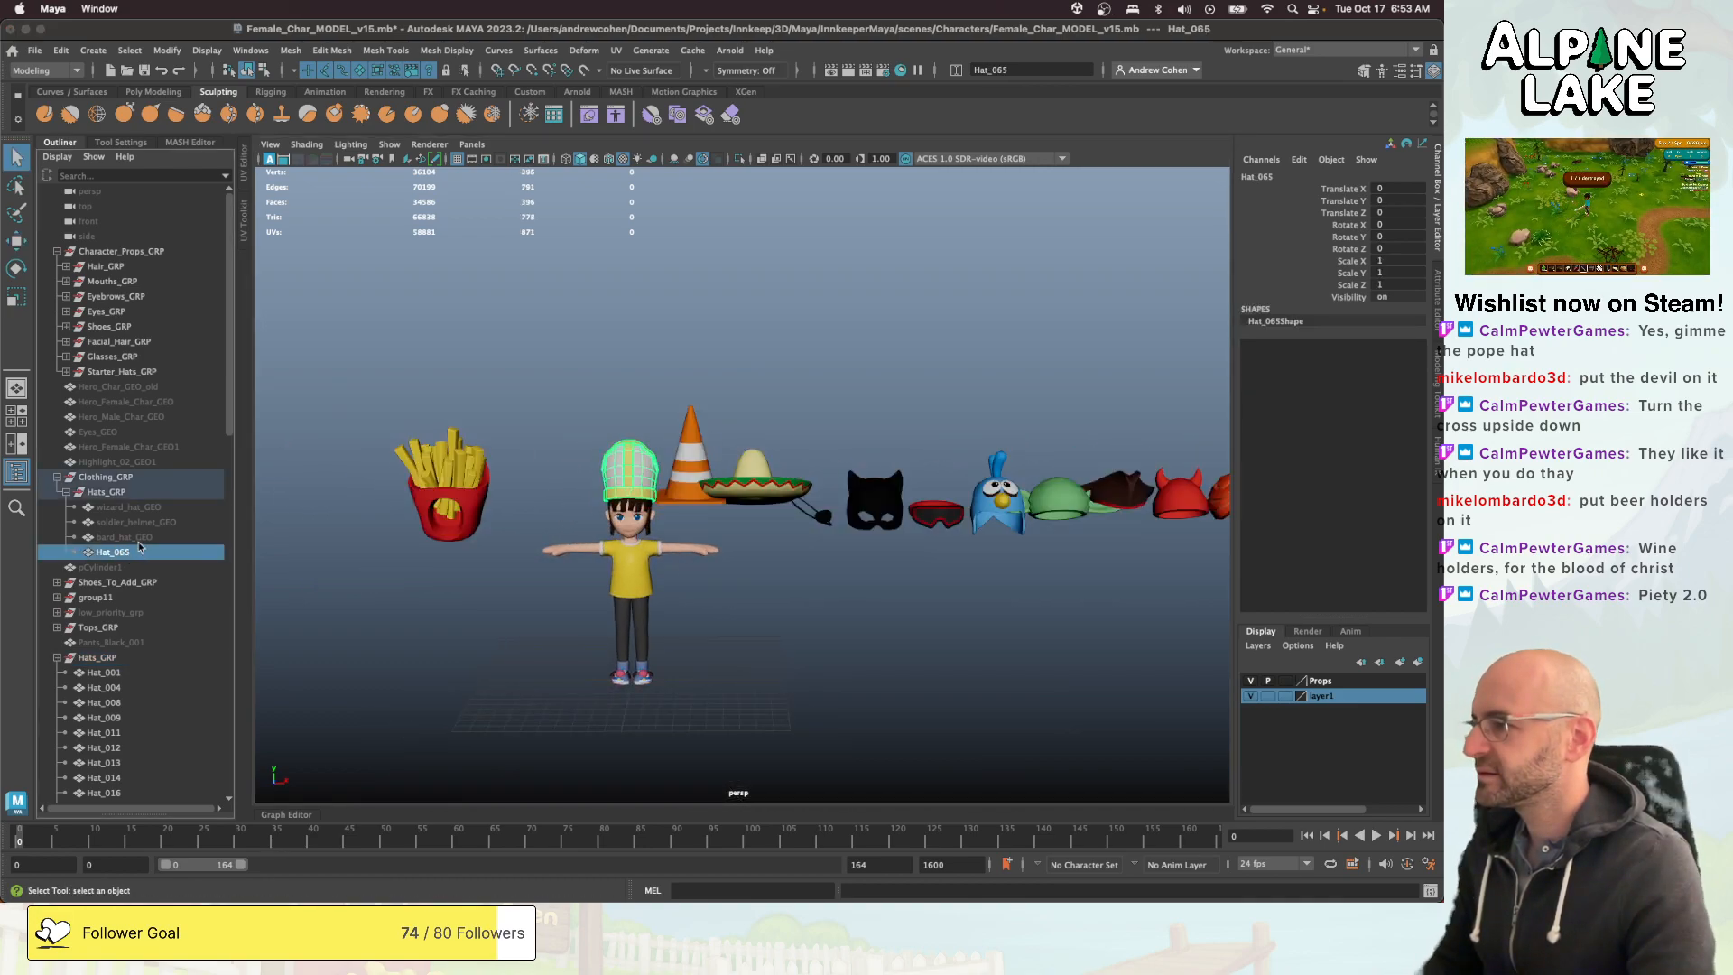
{"action": "key", "text": "ctrl+h"}
{"action": "double_click", "coordinate": [135, 551]}
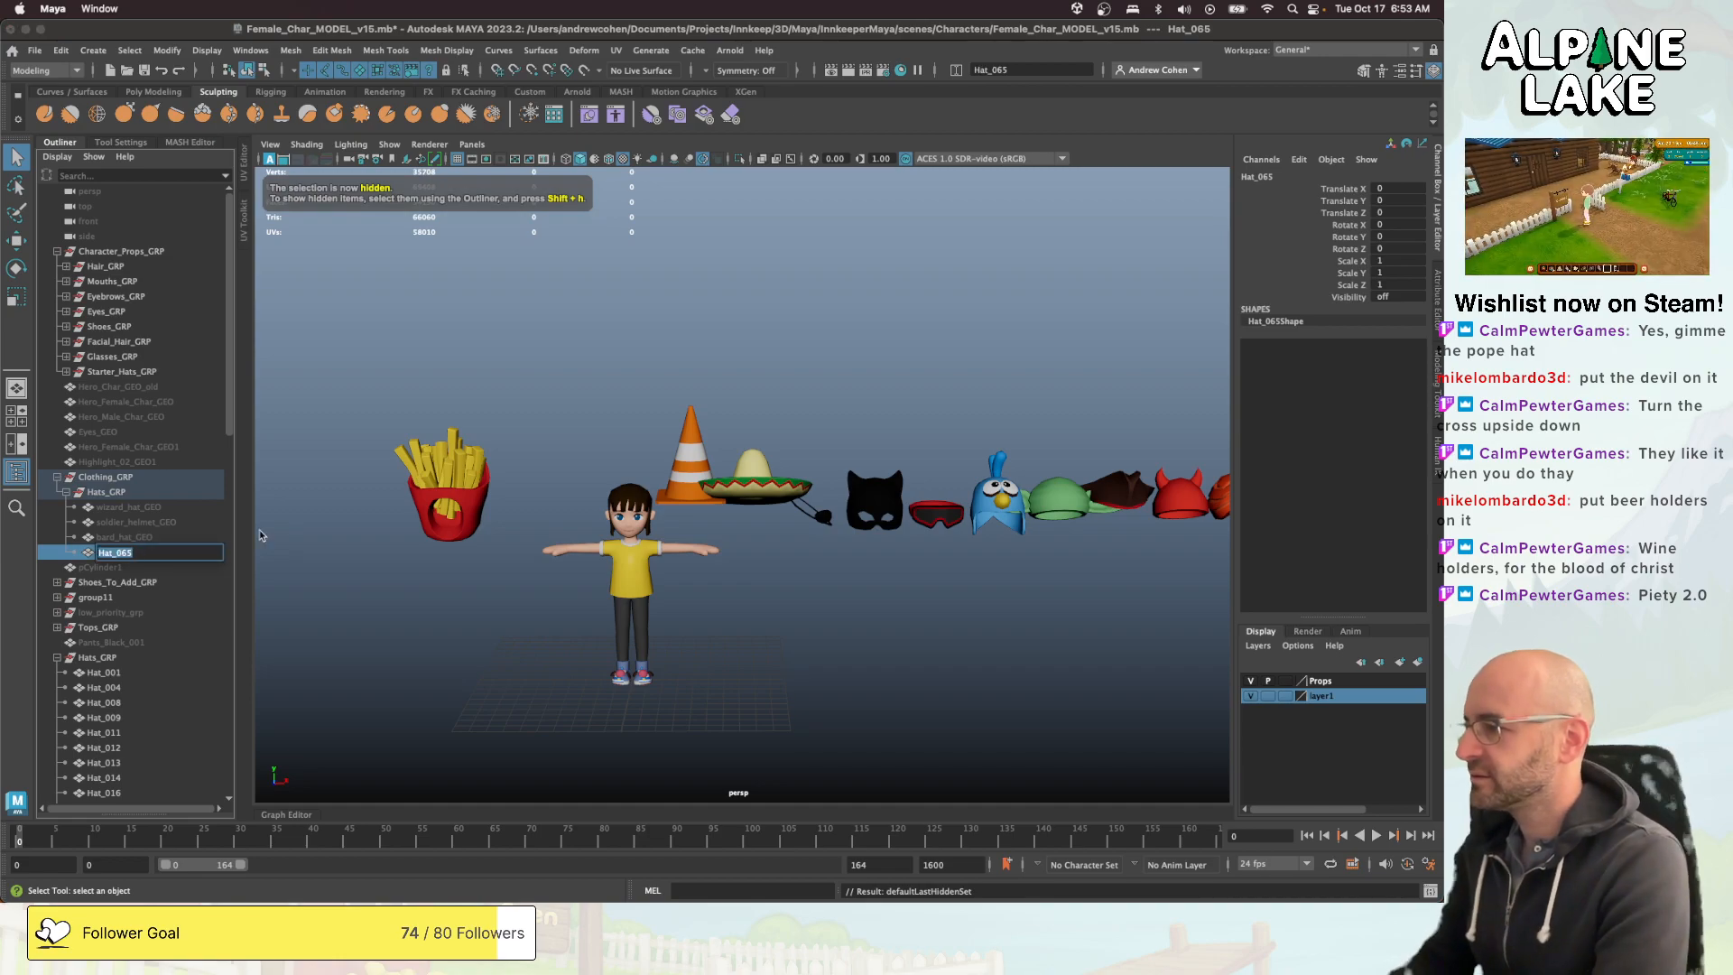
{"action": "type", "text": "cleric_hat"}
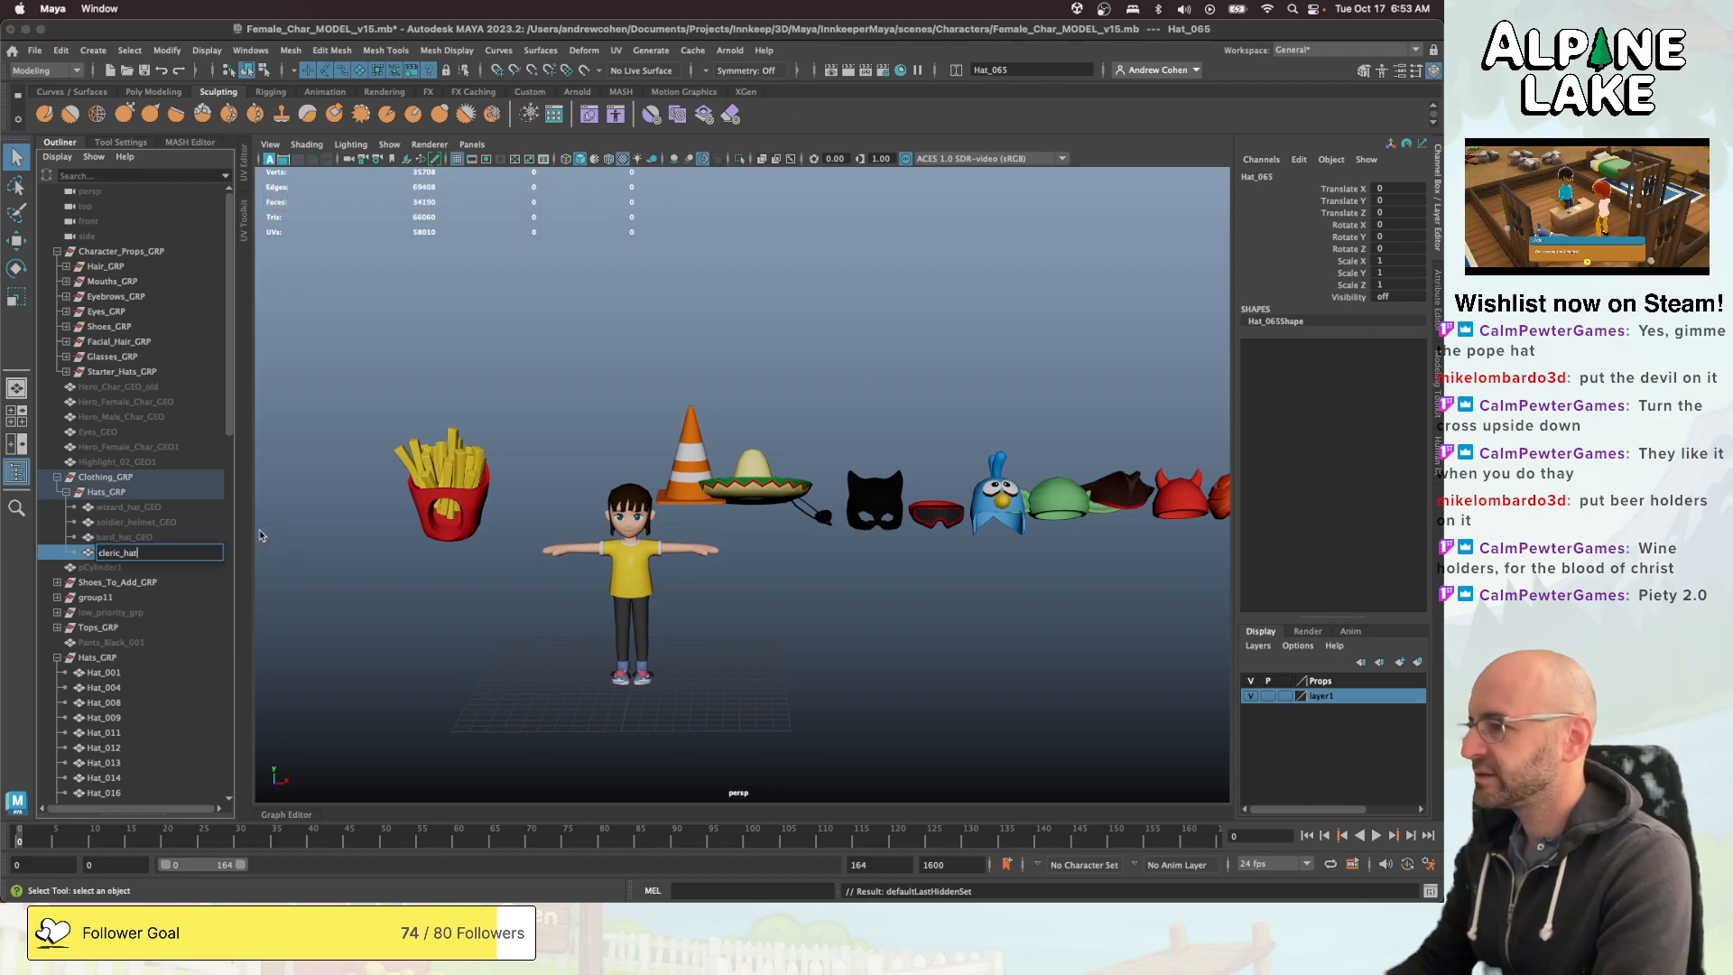
{"action": "type", "text": "_GEO"}
{"action": "key", "text": "Return"}
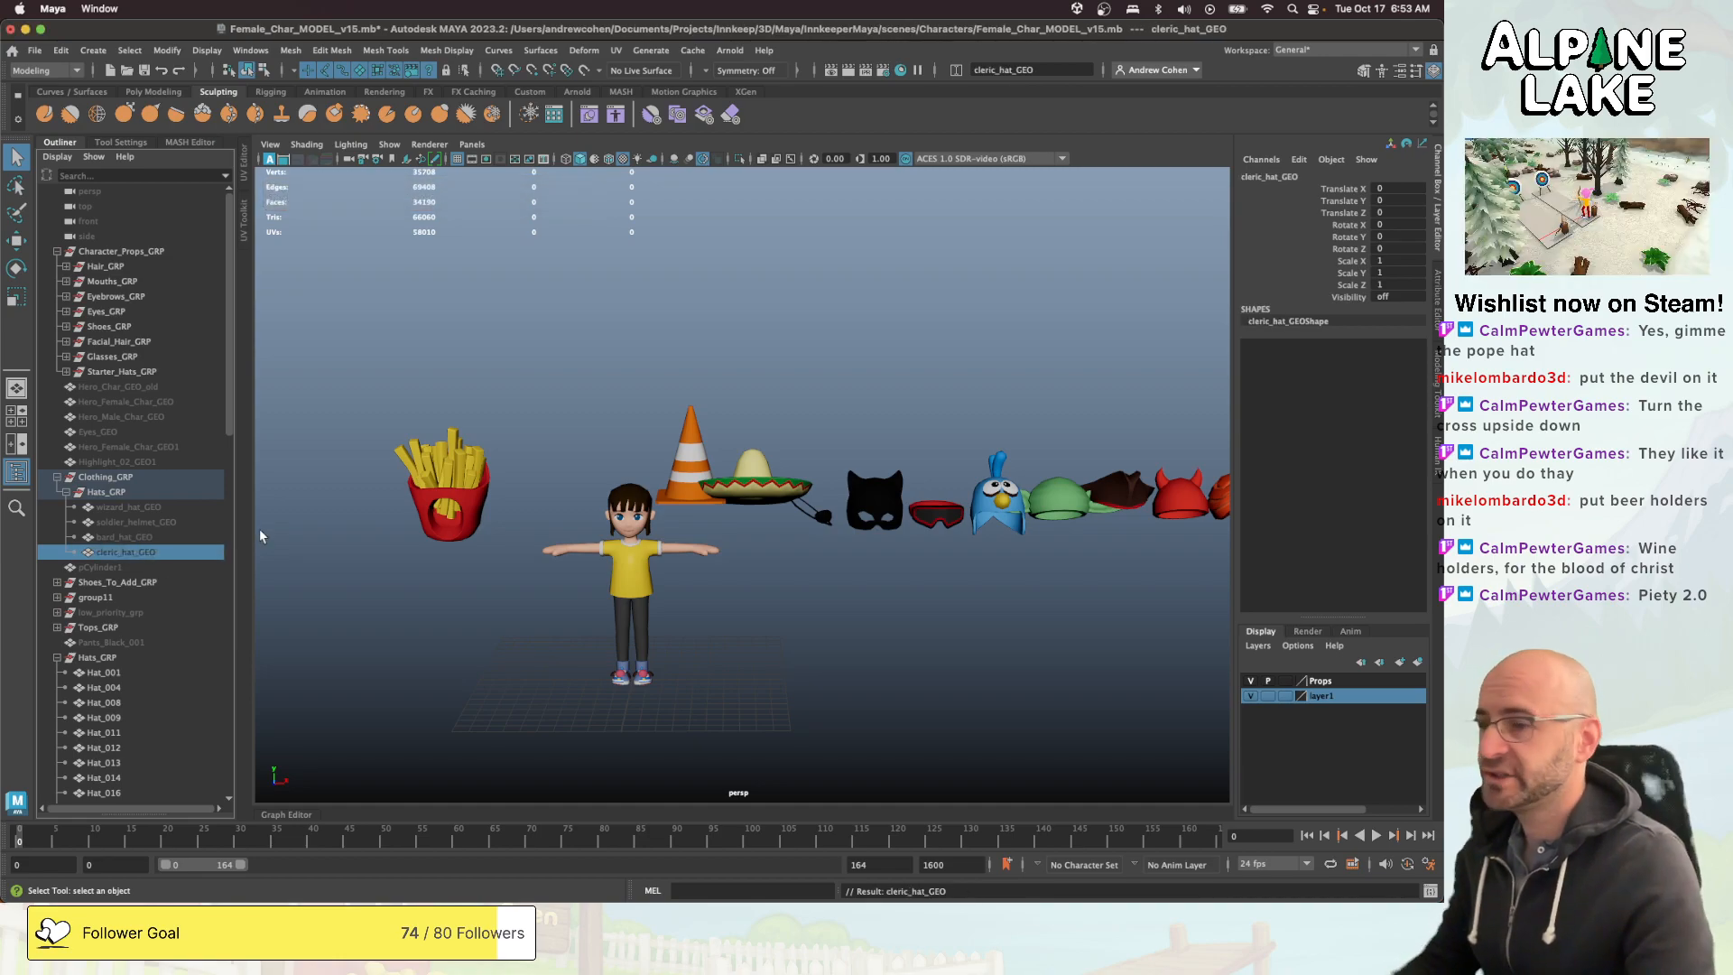
{"action": "left_click", "coordinate": [766, 396]}
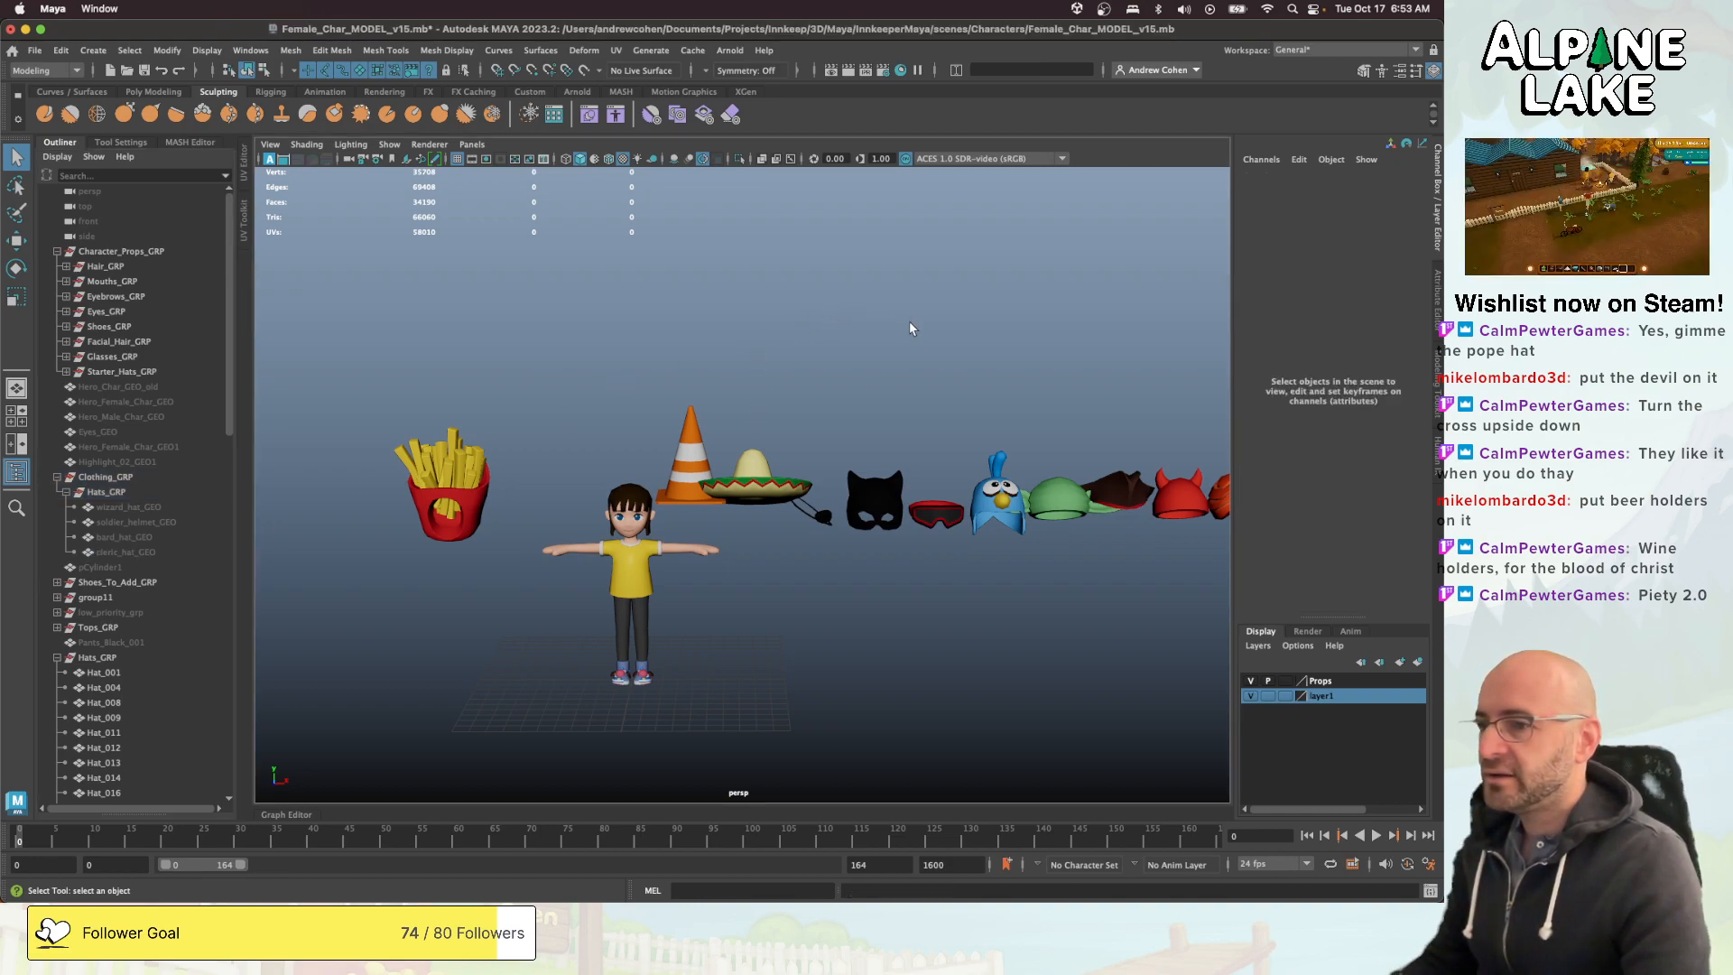
- Look along the hat row for further job hats and select the white chef's hat
{"action": "left_click_drag", "start_coordinate": [909, 328], "coordinate": [851, 379], "text": "alt"}
{"action": "middle_click_drag", "start_coordinate": [965, 383], "coordinate": [638, 415], "text": "alt"}
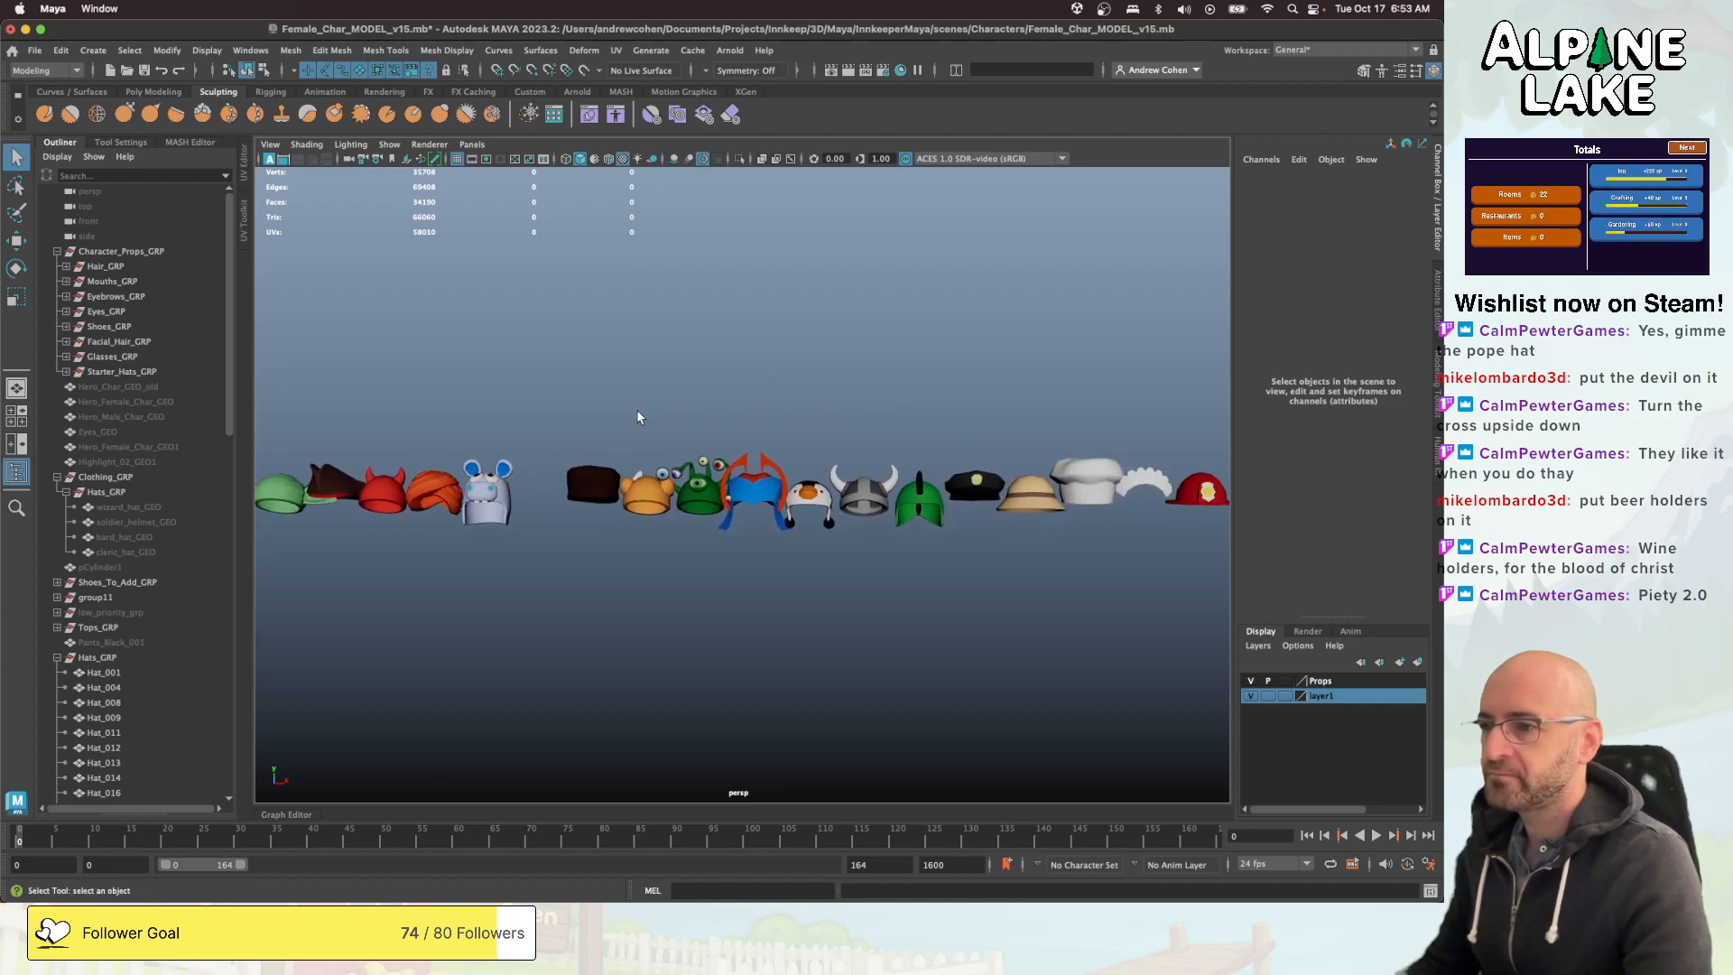
{"action": "left_click_drag", "start_coordinate": [637, 417], "coordinate": [708, 426], "text": "alt"}
{"action": "middle_click_drag", "start_coordinate": [867, 420], "coordinate": [649, 413], "text": "alt"}
{"action": "left_click_drag", "start_coordinate": [650, 414], "coordinate": [737, 410], "text": "alt"}
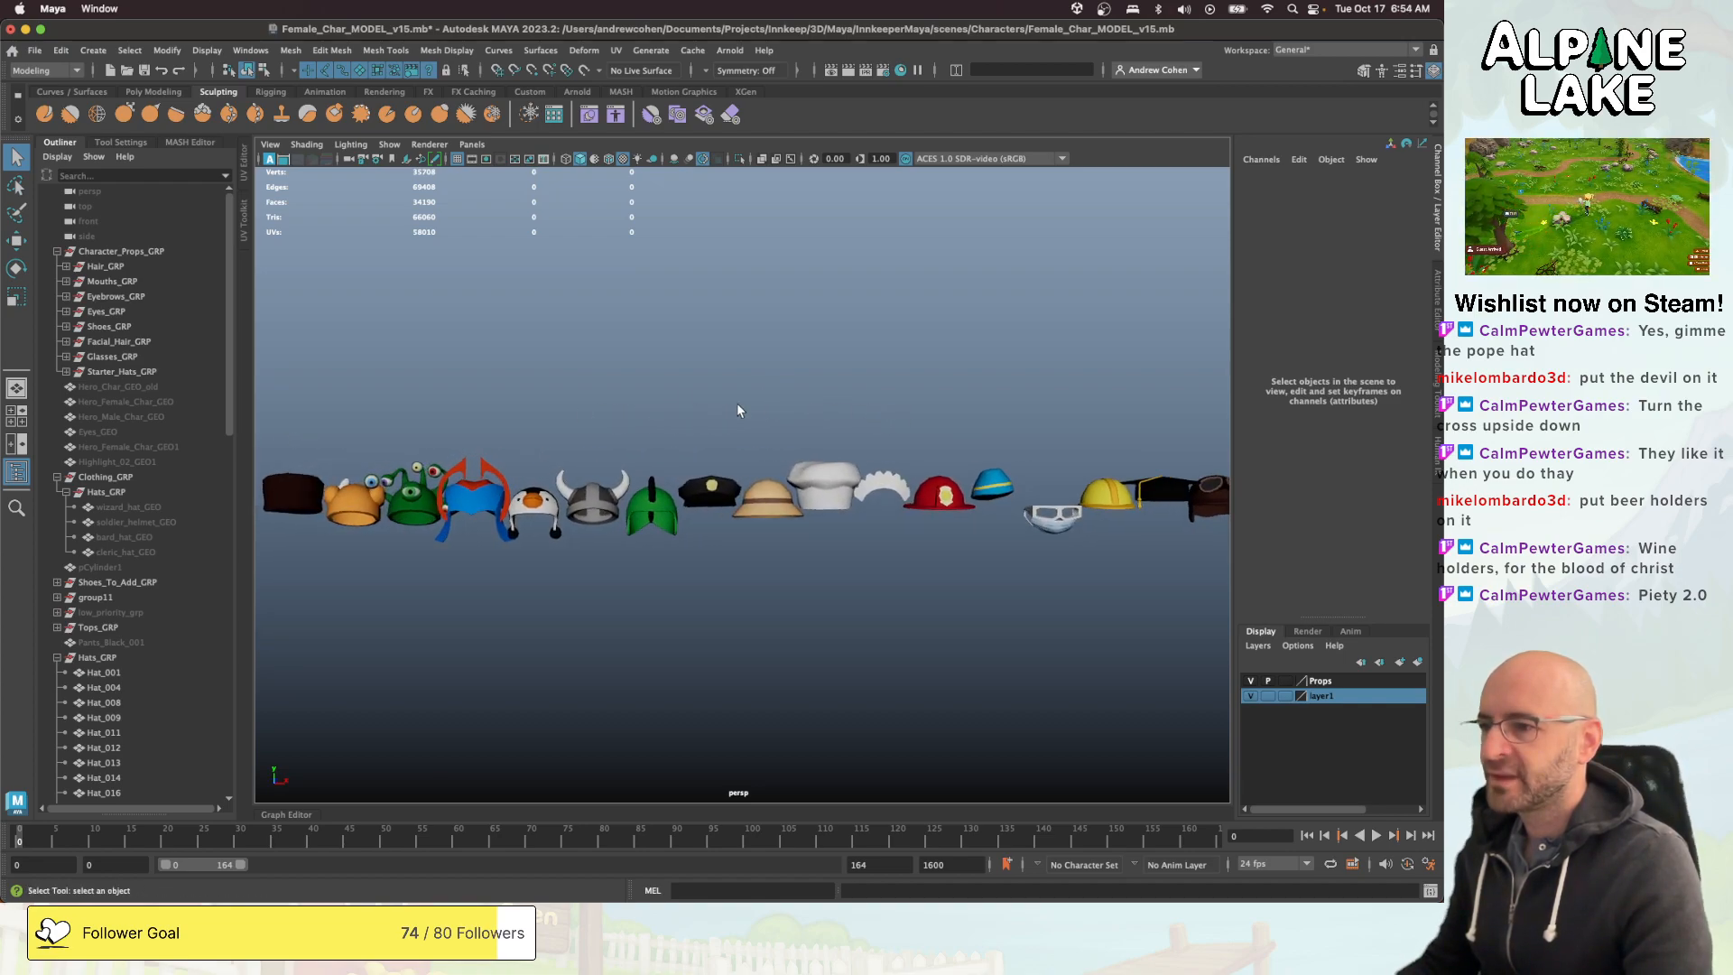
{"action": "middle_click_drag", "start_coordinate": [738, 410], "coordinate": [627, 414], "text": "alt"}
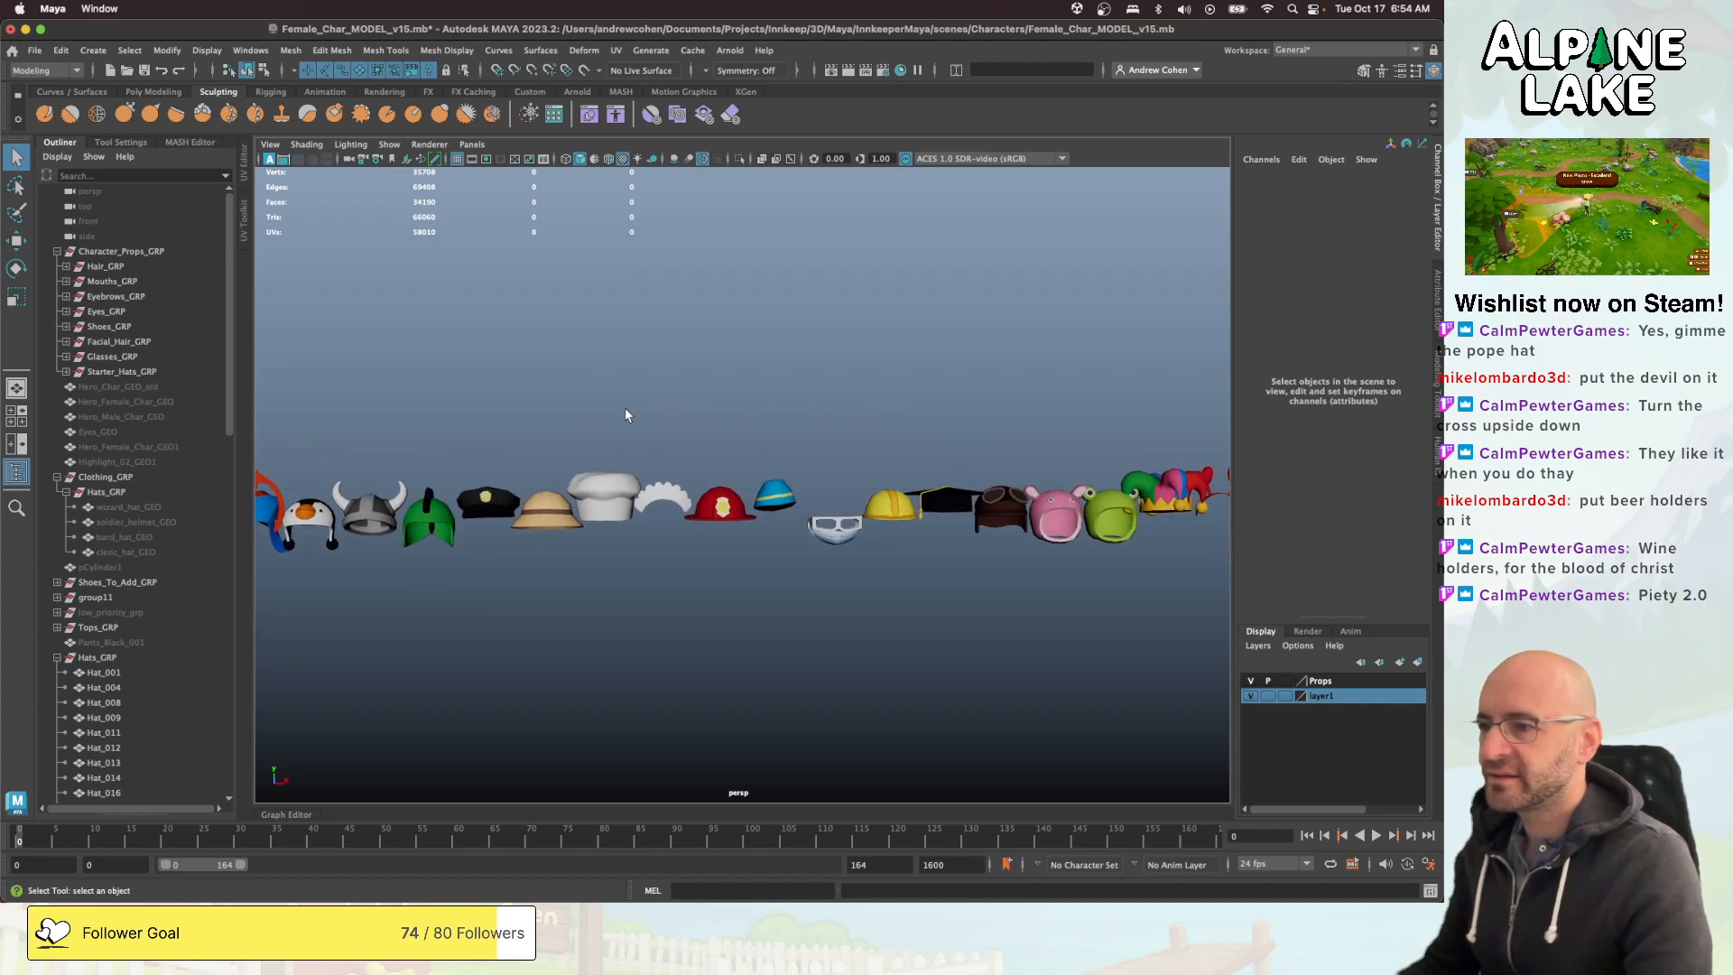
{"action": "left_click", "coordinate": [605, 492]}
- Look through the rest of the hat row beyond the chef's hat for other suitable hats
{"action": "left_click_drag", "start_coordinate": [719, 418], "coordinate": [619, 445], "text": "alt"}
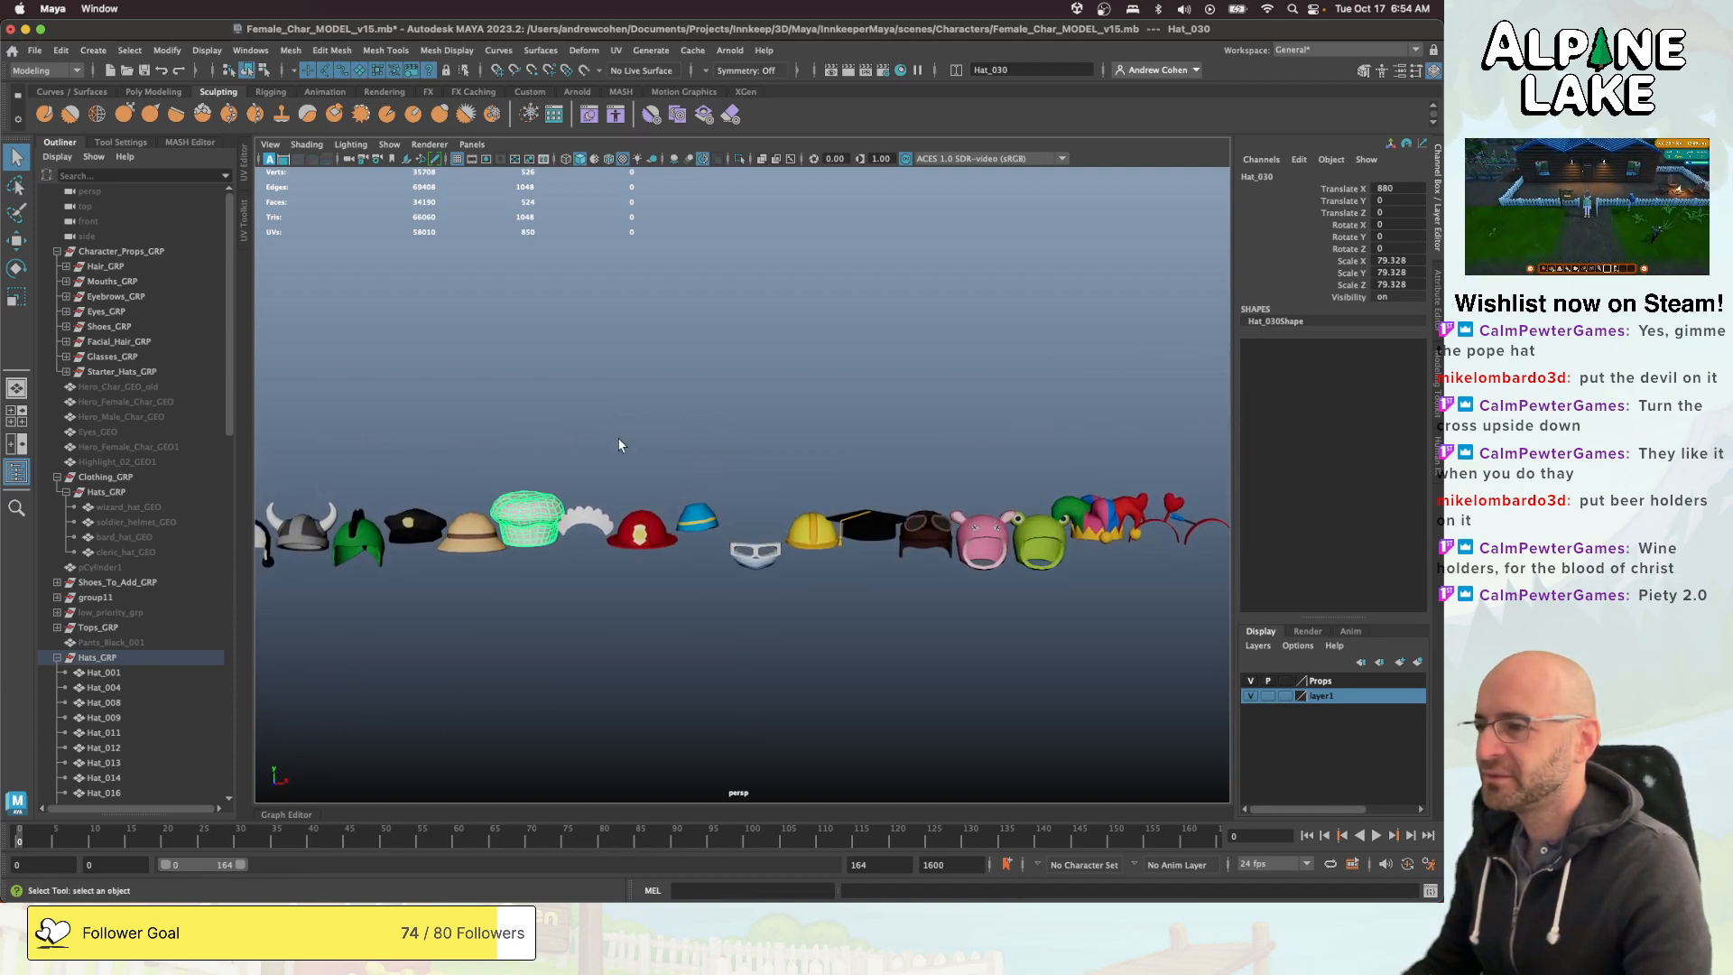
{"action": "middle_click_drag", "start_coordinate": [743, 413], "coordinate": [636, 407], "text": "alt"}
{"action": "right_click_drag", "start_coordinate": [741, 394], "coordinate": [716, 399], "text": "alt"}
{"action": "middle_click_drag", "start_coordinate": [769, 400], "coordinate": [696, 407], "text": "alt"}
{"action": "left_click_drag", "start_coordinate": [787, 400], "coordinate": [838, 384], "text": "alt"}
{"action": "middle_click_drag", "start_coordinate": [863, 382], "coordinate": [602, 404], "text": "alt"}
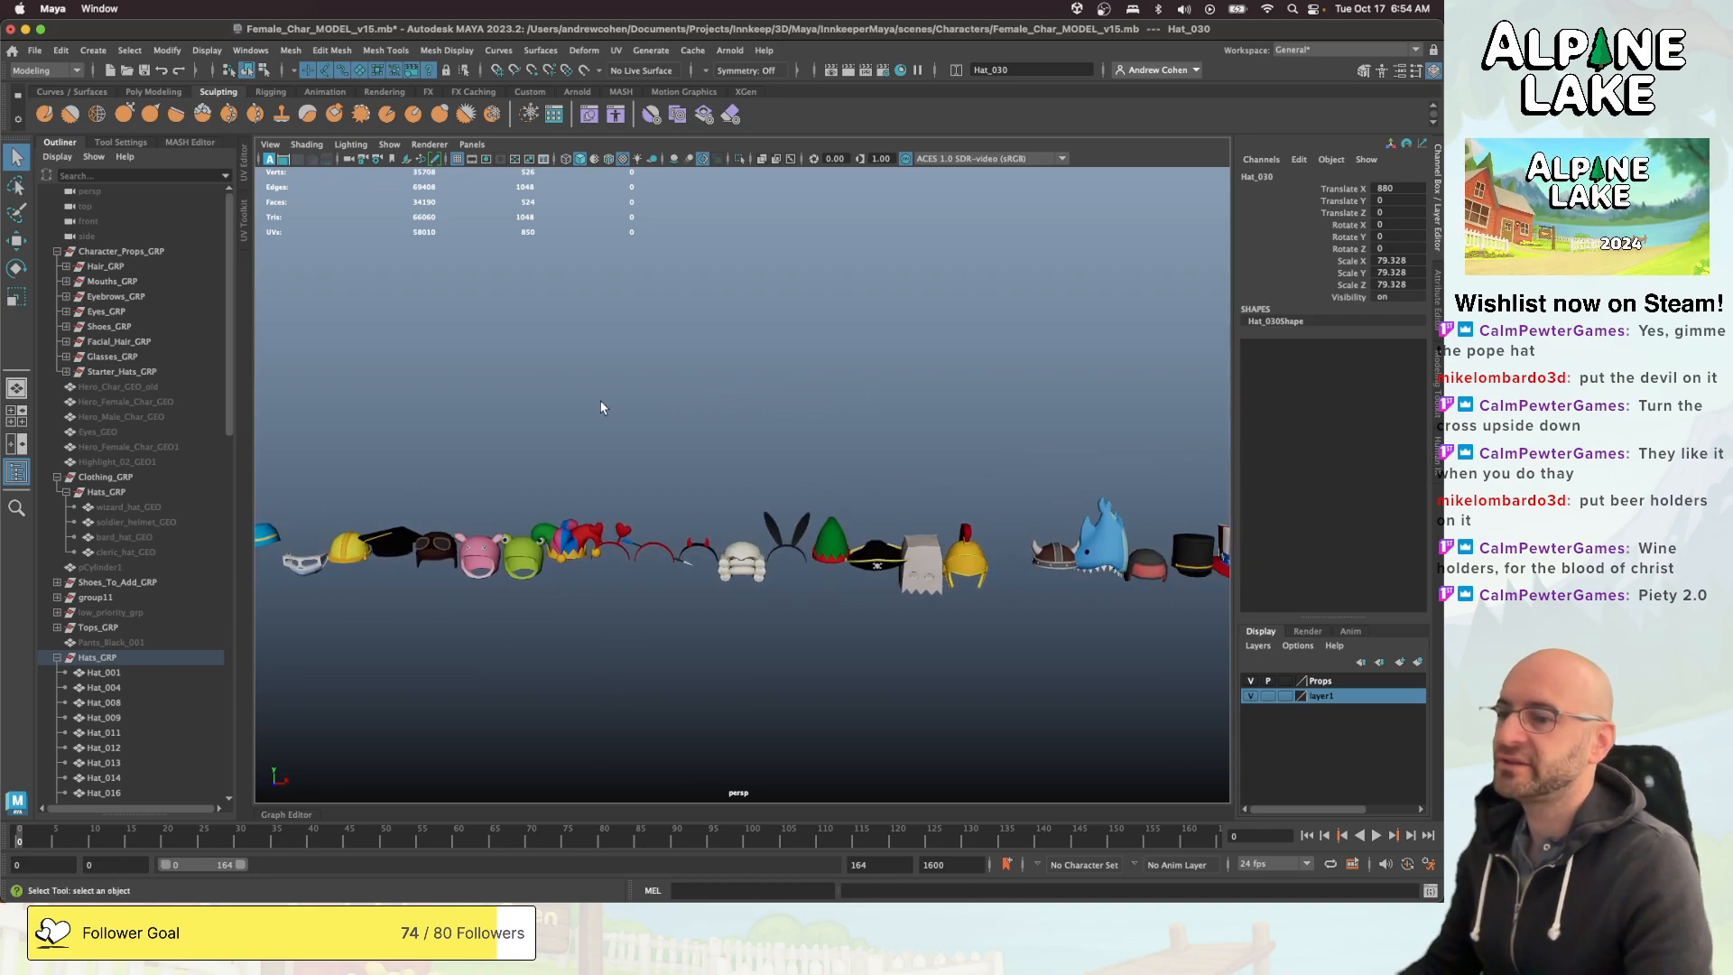
{"action": "middle_click_drag", "start_coordinate": [783, 416], "coordinate": [584, 380], "text": "alt"}
{"action": "middle_click_drag", "start_coordinate": [761, 370], "coordinate": [531, 373], "text": "alt"}
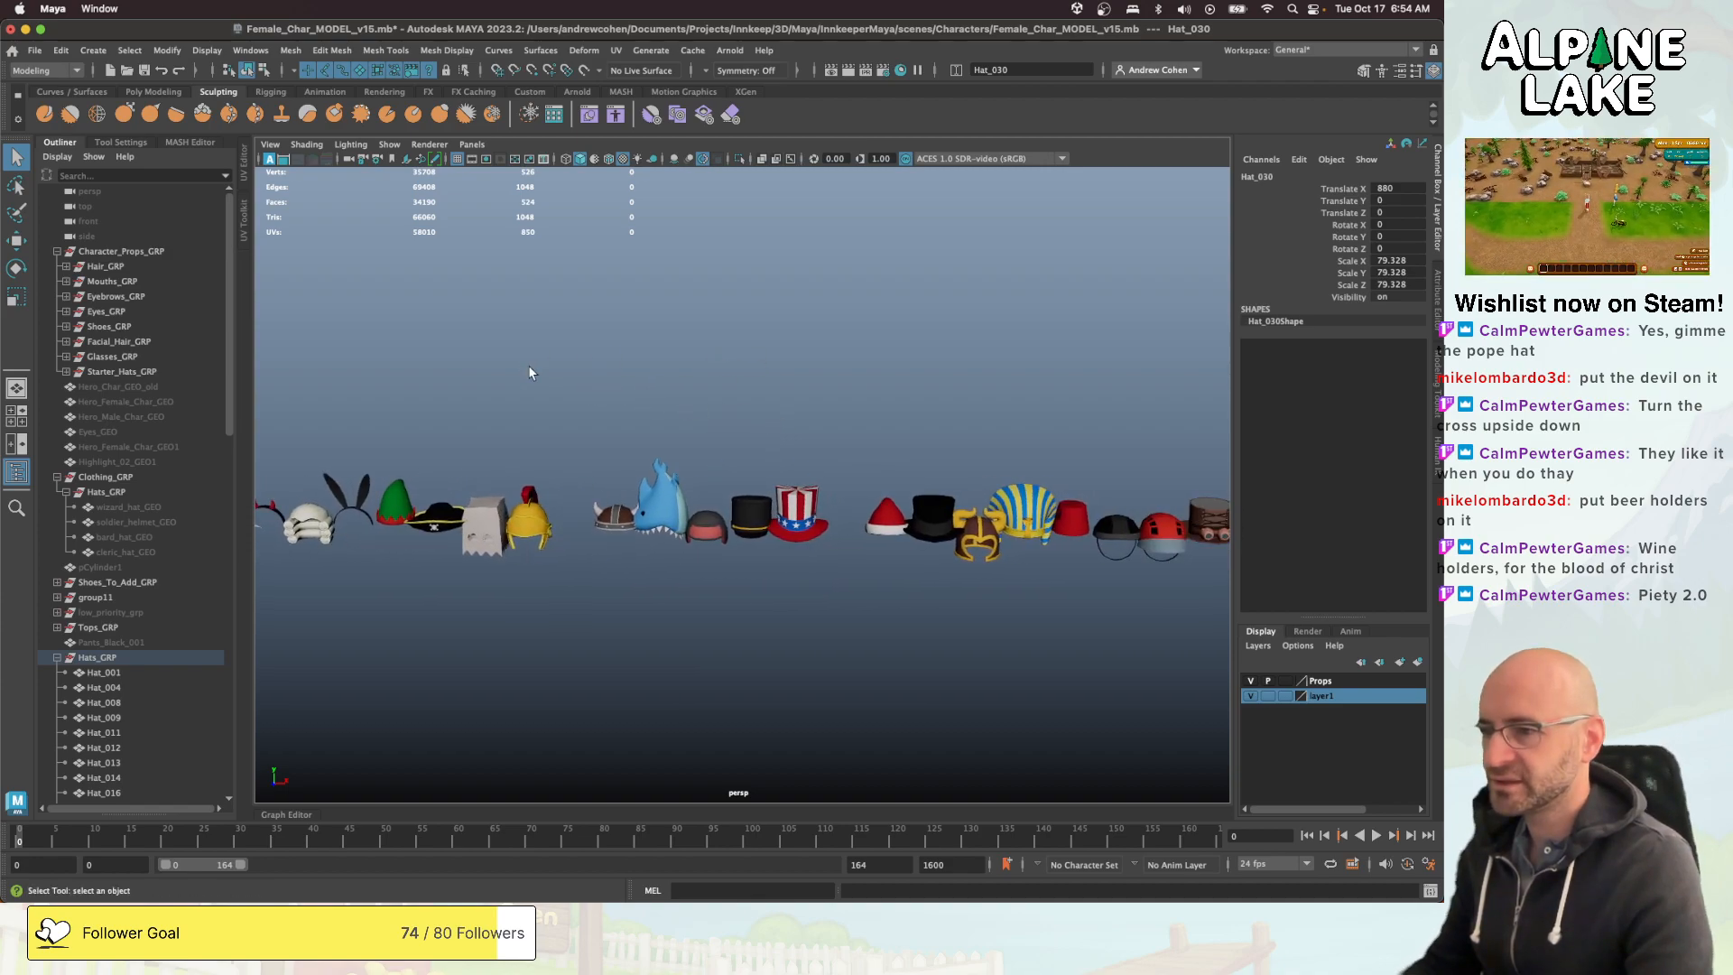
{"action": "middle_click_drag", "start_coordinate": [771, 424], "coordinate": [604, 387], "text": "alt"}
{"action": "left_click_drag", "start_coordinate": [604, 386], "coordinate": [632, 408], "text": "alt"}
{"action": "right_click_drag", "start_coordinate": [632, 408], "coordinate": [954, 433], "text": "alt"}
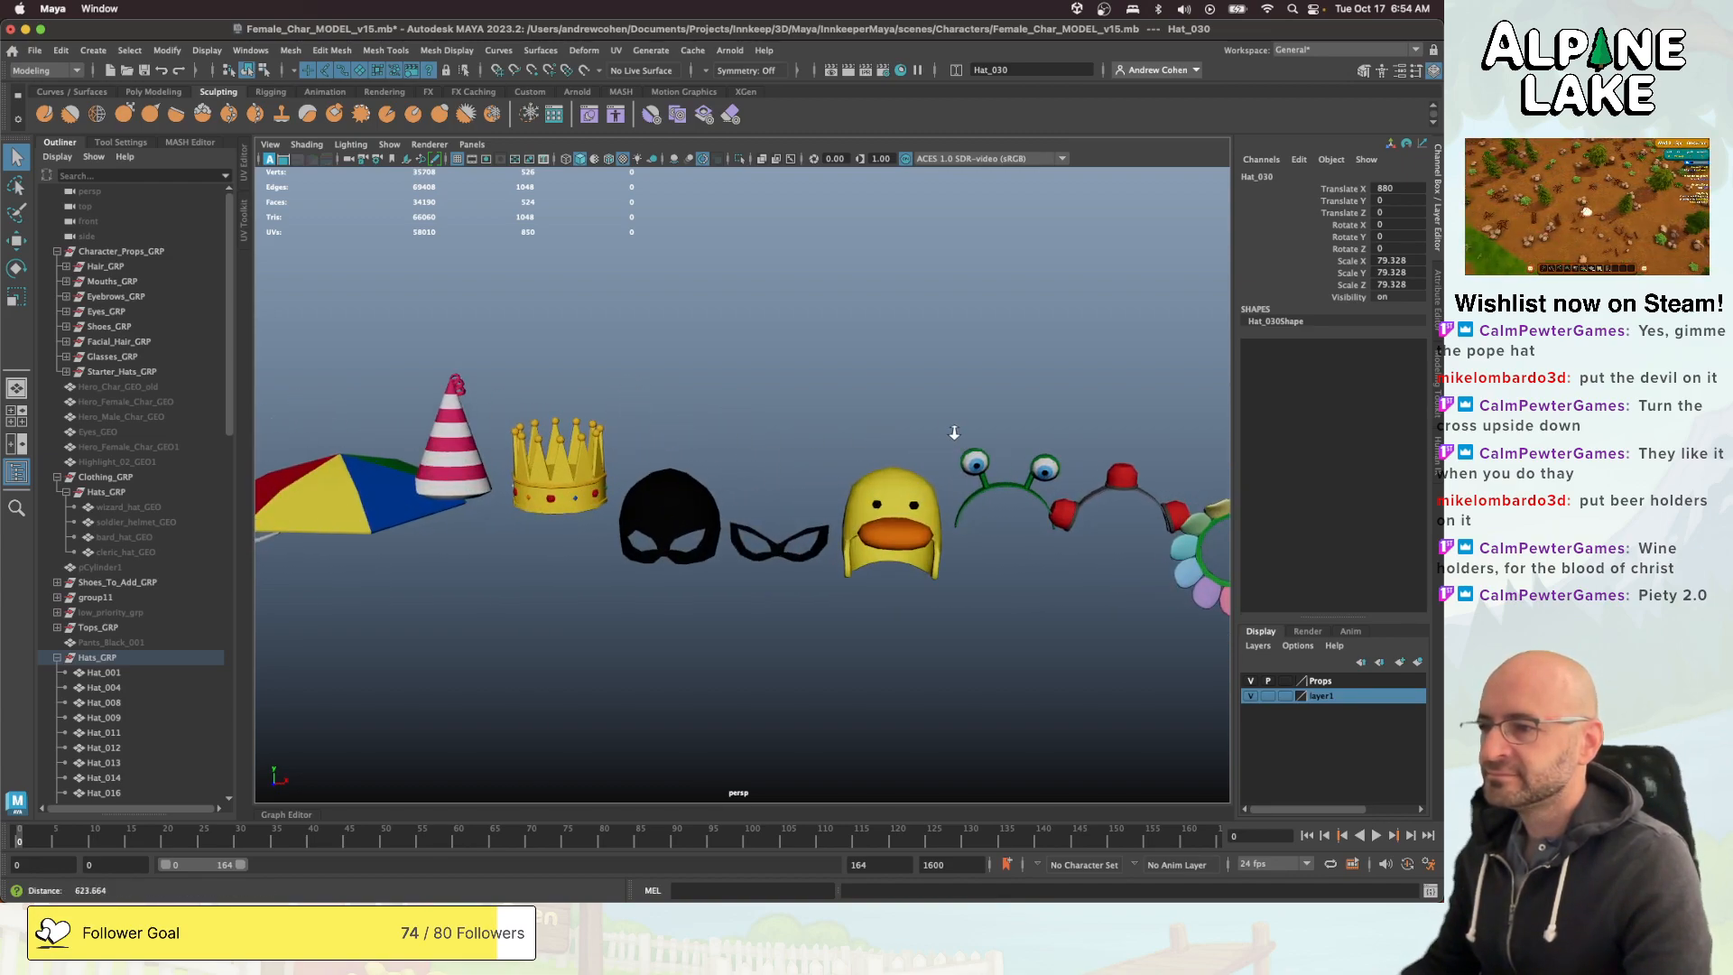
- Select the flower-petal headpiece at the end of the hat row and inspect it up close
{"action": "middle_click_drag", "start_coordinate": [723, 465], "coordinate": [683, 457], "text": "alt"}
{"action": "right_click_drag", "start_coordinate": [683, 458], "coordinate": [483, 504], "text": "alt"}
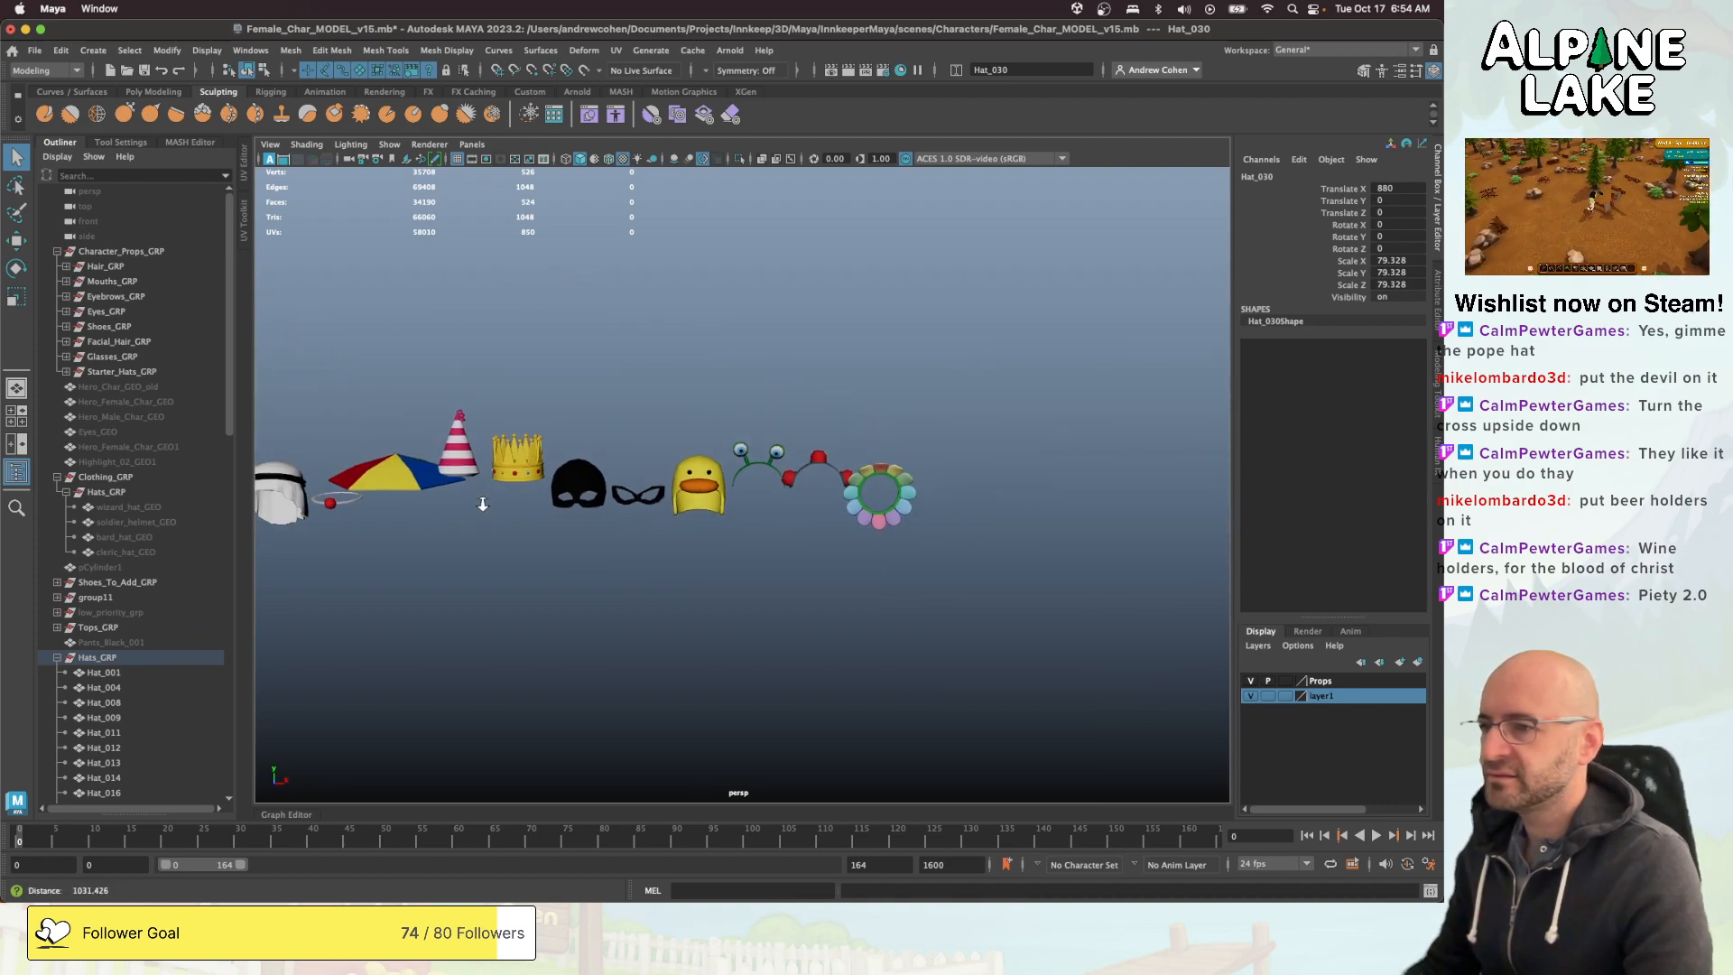
{"action": "right_click_drag", "start_coordinate": [666, 454], "coordinate": [536, 458], "text": "alt"}
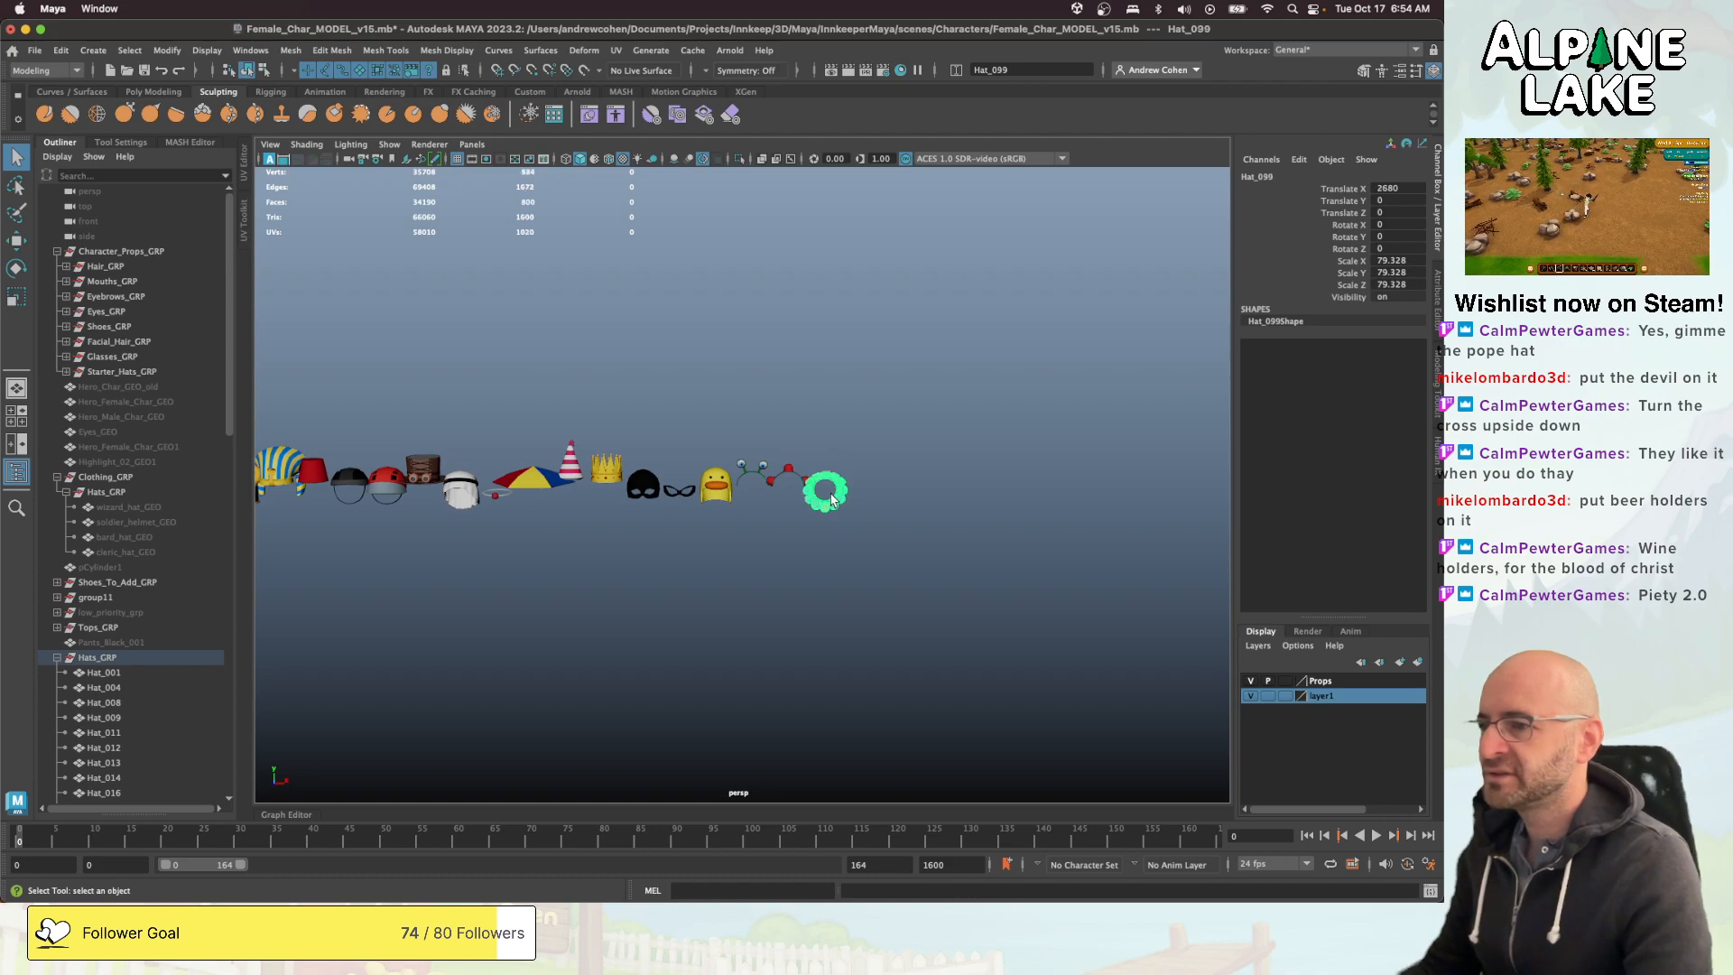
{"action": "left_click_drag", "start_coordinate": [832, 501], "coordinate": [751, 496], "text": "alt"}
{"action": "right_click_drag", "start_coordinate": [794, 483], "coordinate": [978, 468], "text": "alt"}
{"action": "right_click_drag", "start_coordinate": [868, 473], "coordinate": [1092, 437], "text": "alt"}
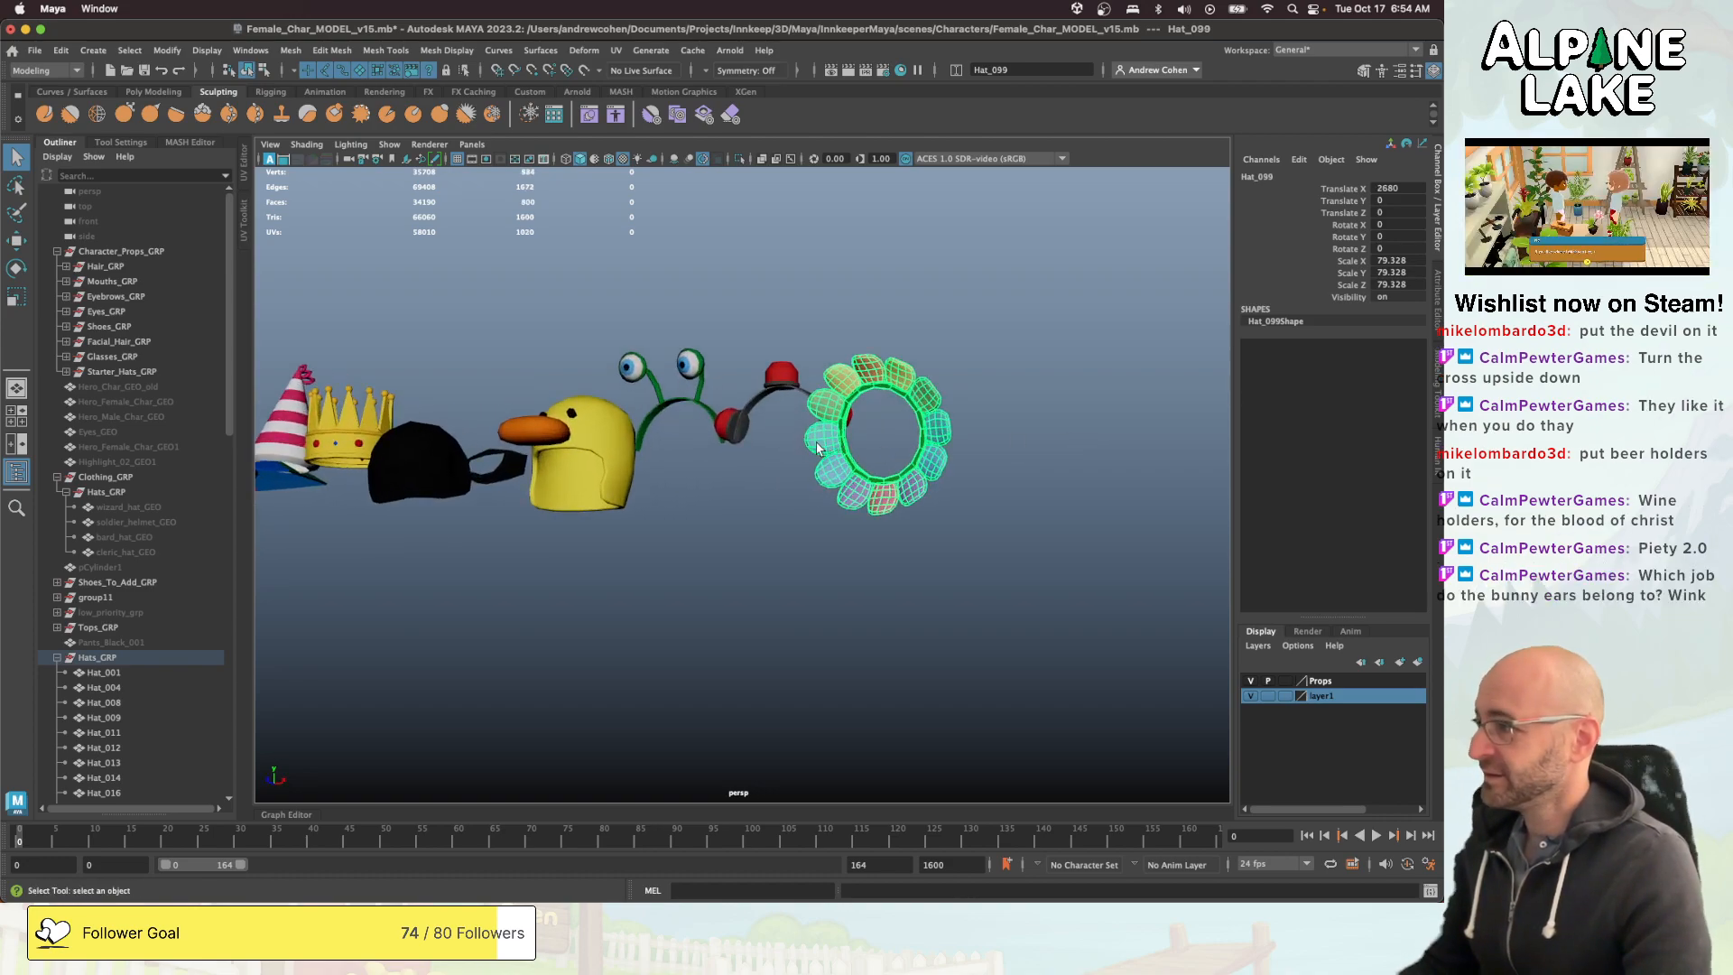
- Look back along the hat row from the flower headpiece to the bunny ears
{"action": "right_click_drag", "start_coordinate": [760, 456], "coordinate": [623, 462], "text": "alt"}
{"action": "middle_click_drag", "start_coordinate": [623, 462], "coordinate": [921, 457], "text": "alt"}
{"action": "right_click_drag", "start_coordinate": [920, 457], "coordinate": [839, 460], "text": "alt"}
{"action": "left_click_drag", "start_coordinate": [686, 464], "coordinate": [768, 465], "text": "alt"}
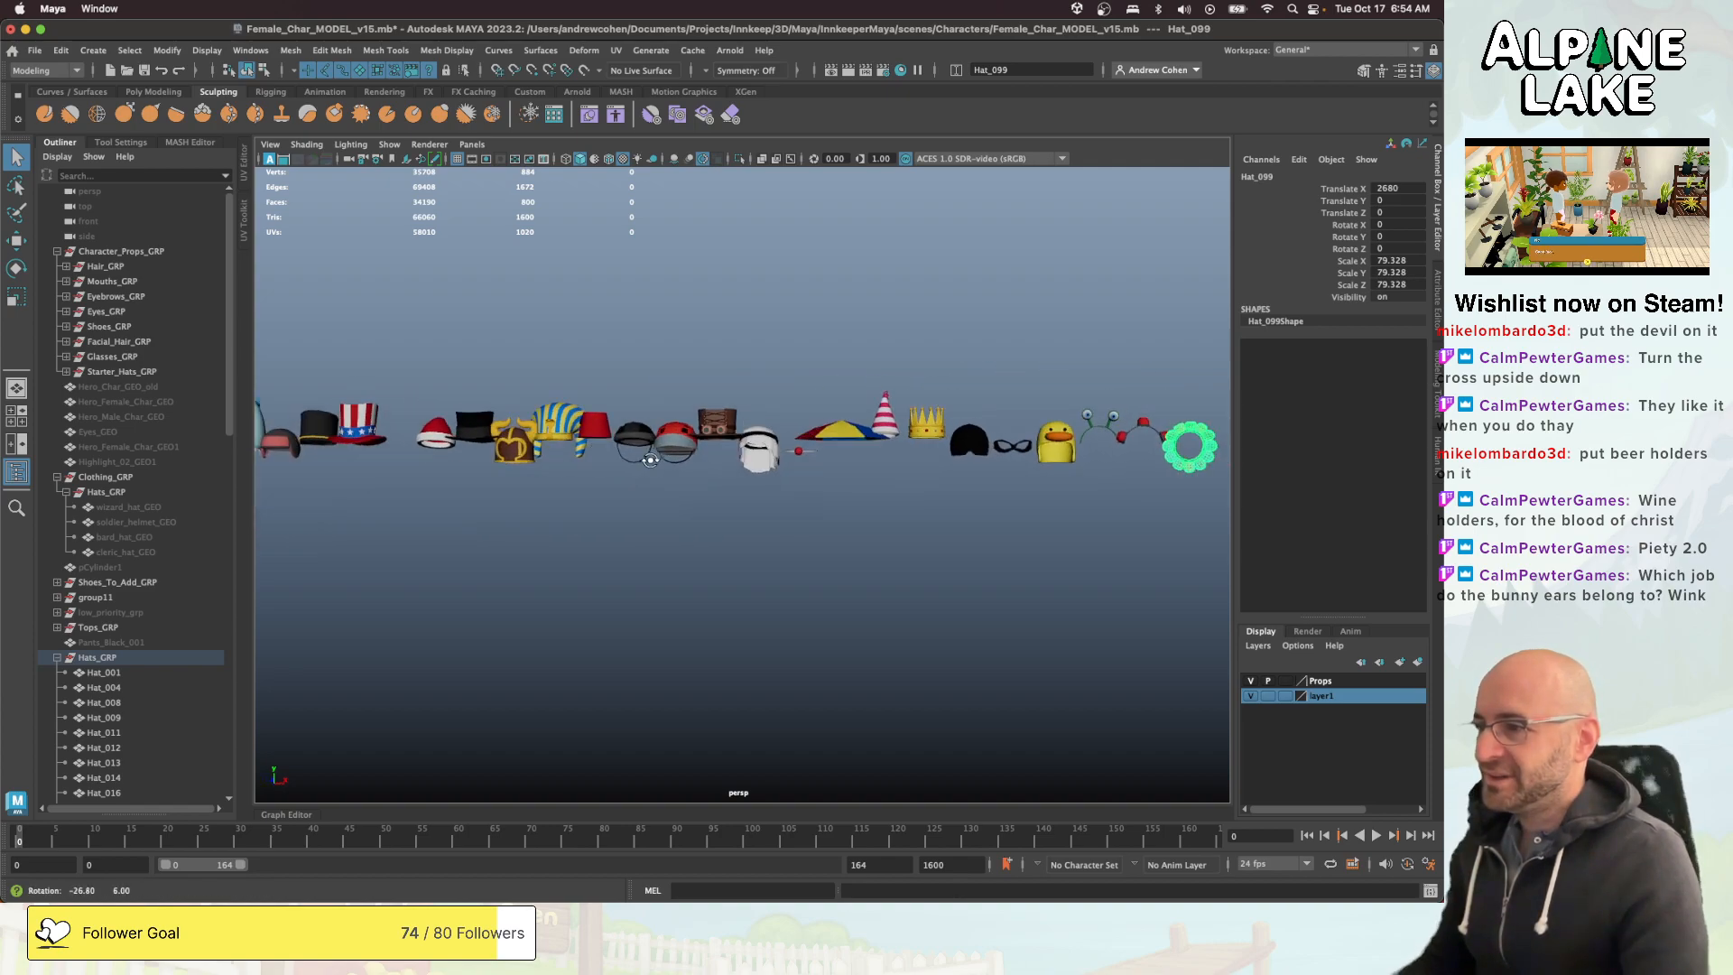
{"action": "middle_click_drag", "start_coordinate": [645, 455], "coordinate": [1239, 462], "text": "alt"}
{"action": "right_click_drag", "start_coordinate": [673, 406], "coordinate": [782, 385], "text": "alt"}
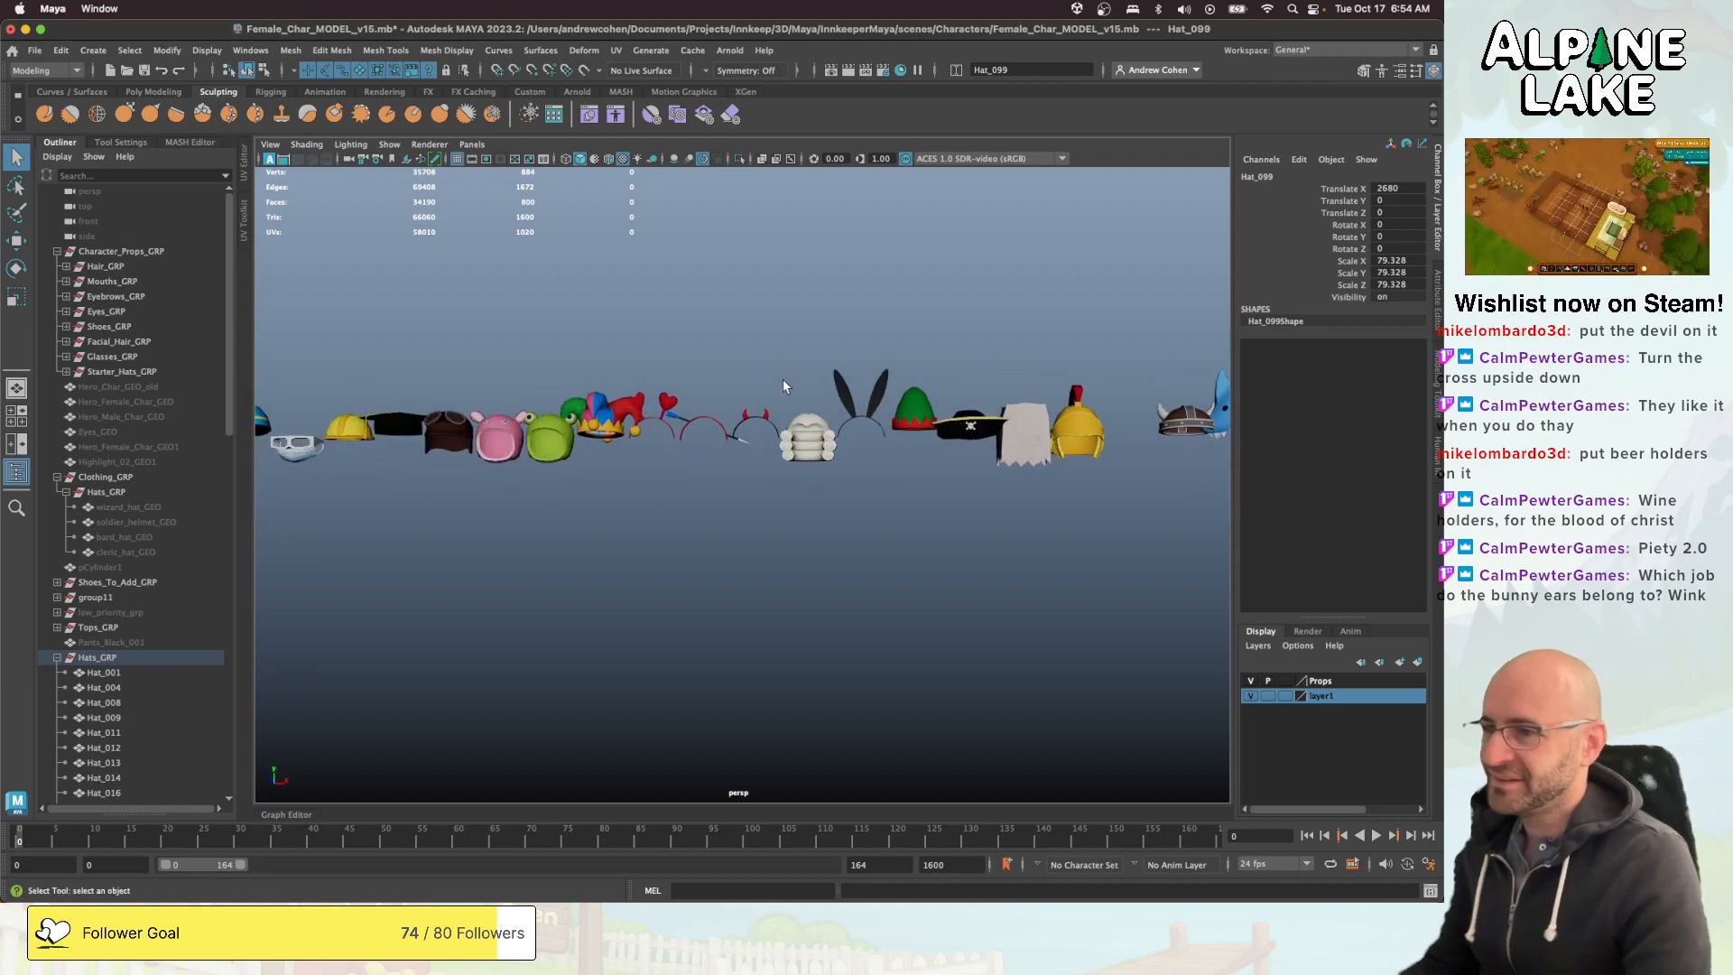
- Clear the selection and look over the hats around the bunny ears and the judge's wig
{"action": "left_click", "coordinate": [716, 379]}
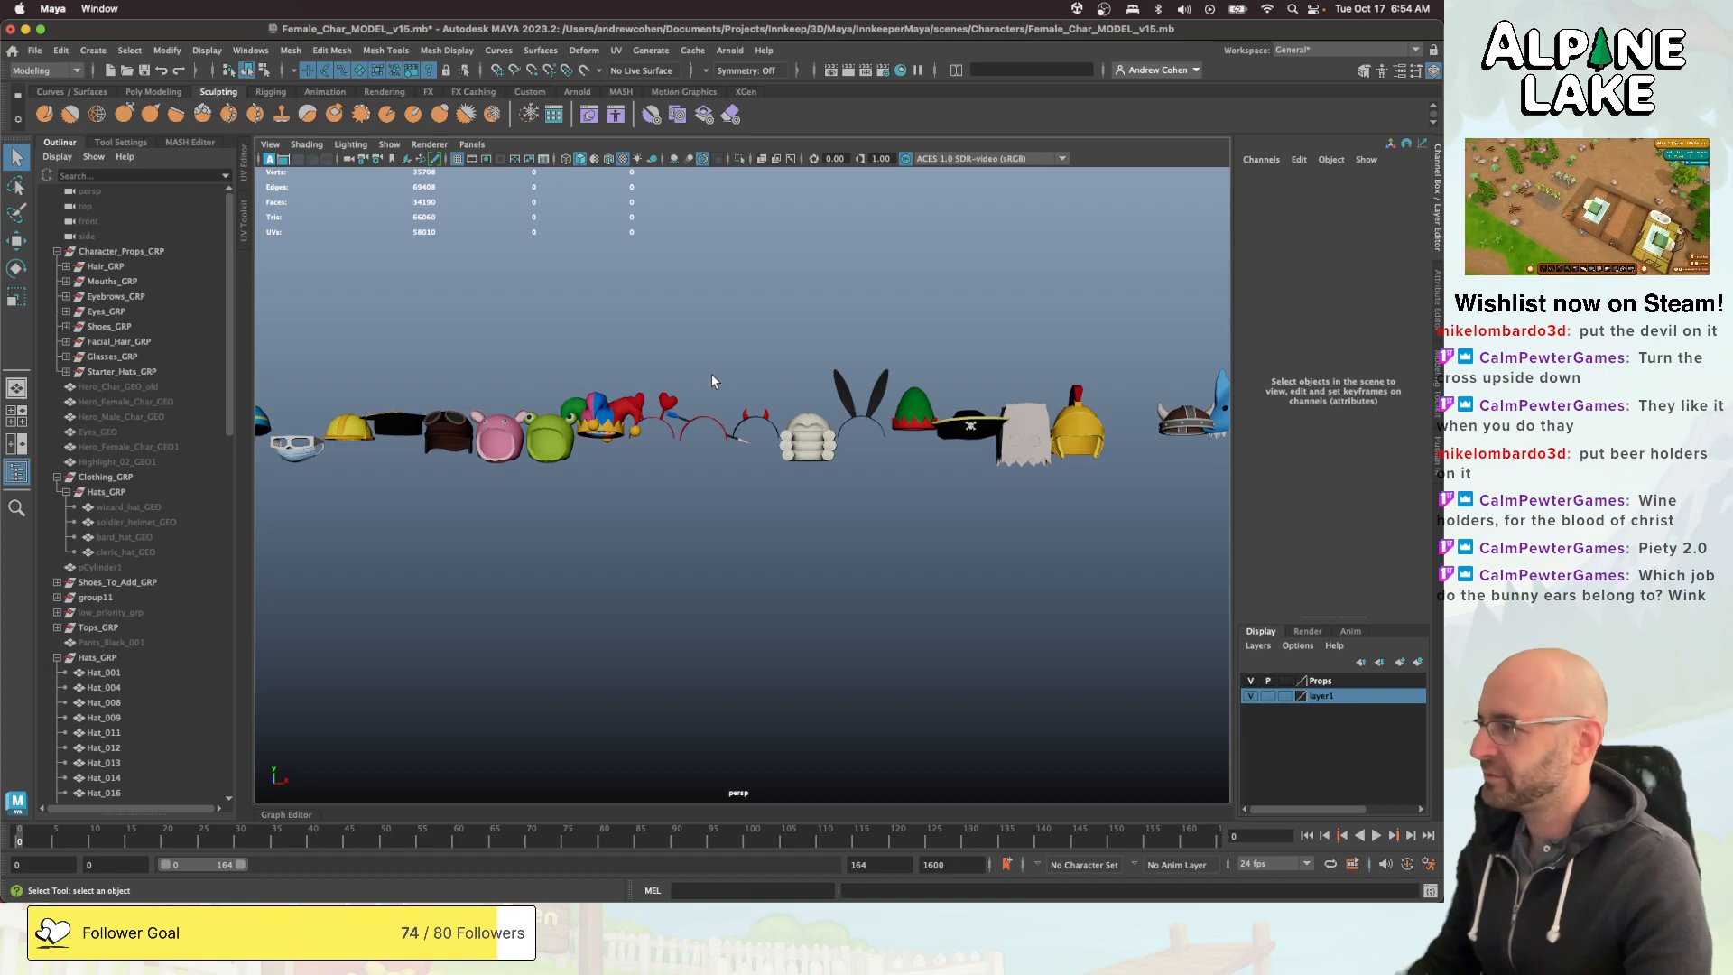
{"action": "middle_click_drag", "start_coordinate": [831, 386], "coordinate": [729, 437], "text": "alt"}
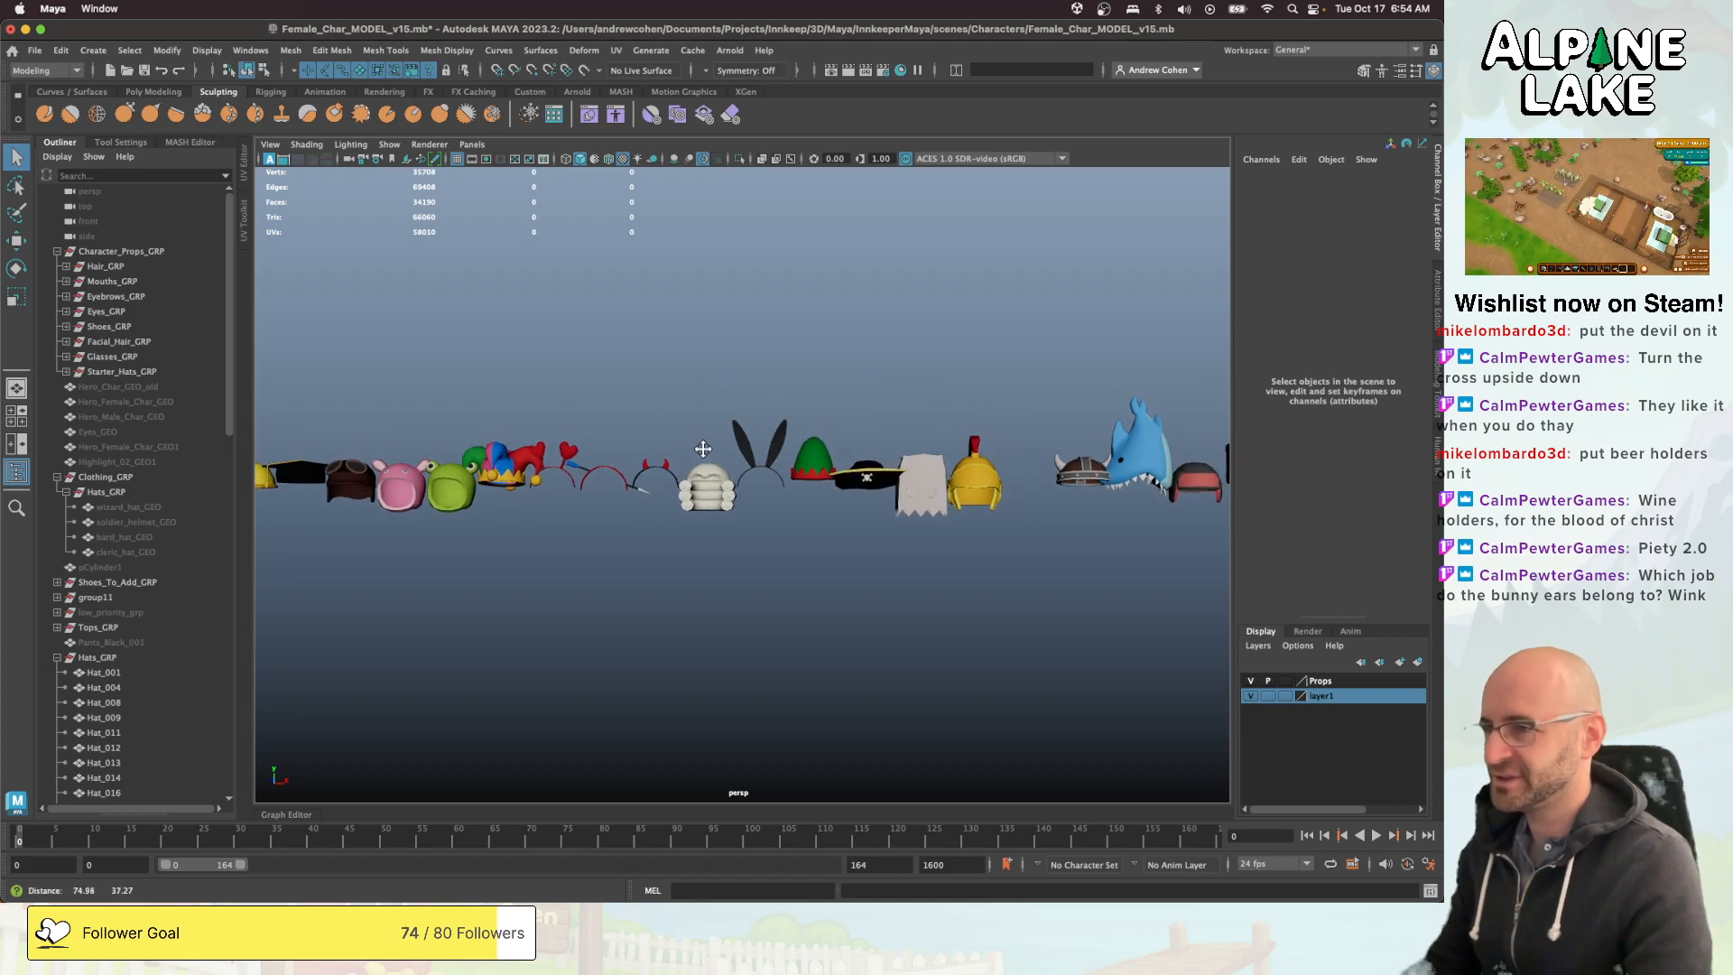
{"action": "right_click_drag", "start_coordinate": [728, 437], "coordinate": [858, 435], "text": "alt"}
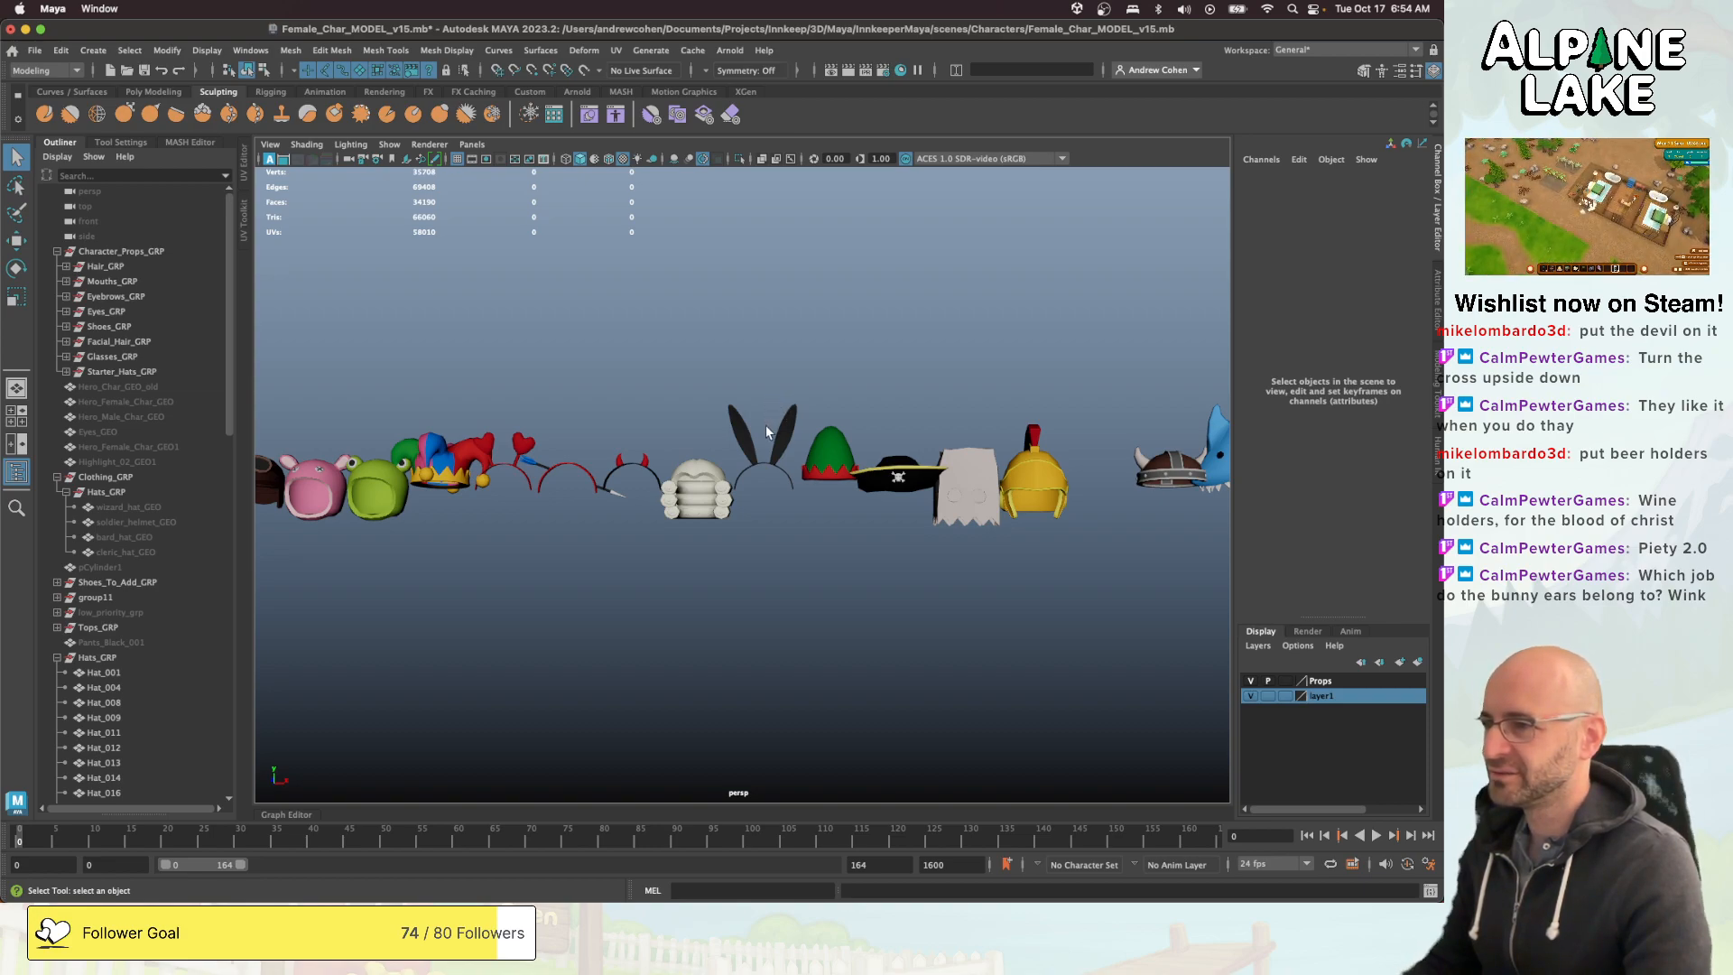
{"action": "left_click_drag", "start_coordinate": [760, 430], "coordinate": [760, 420]}
{"action": "right_click_drag", "start_coordinate": [760, 420], "coordinate": [629, 439], "text": "alt"}
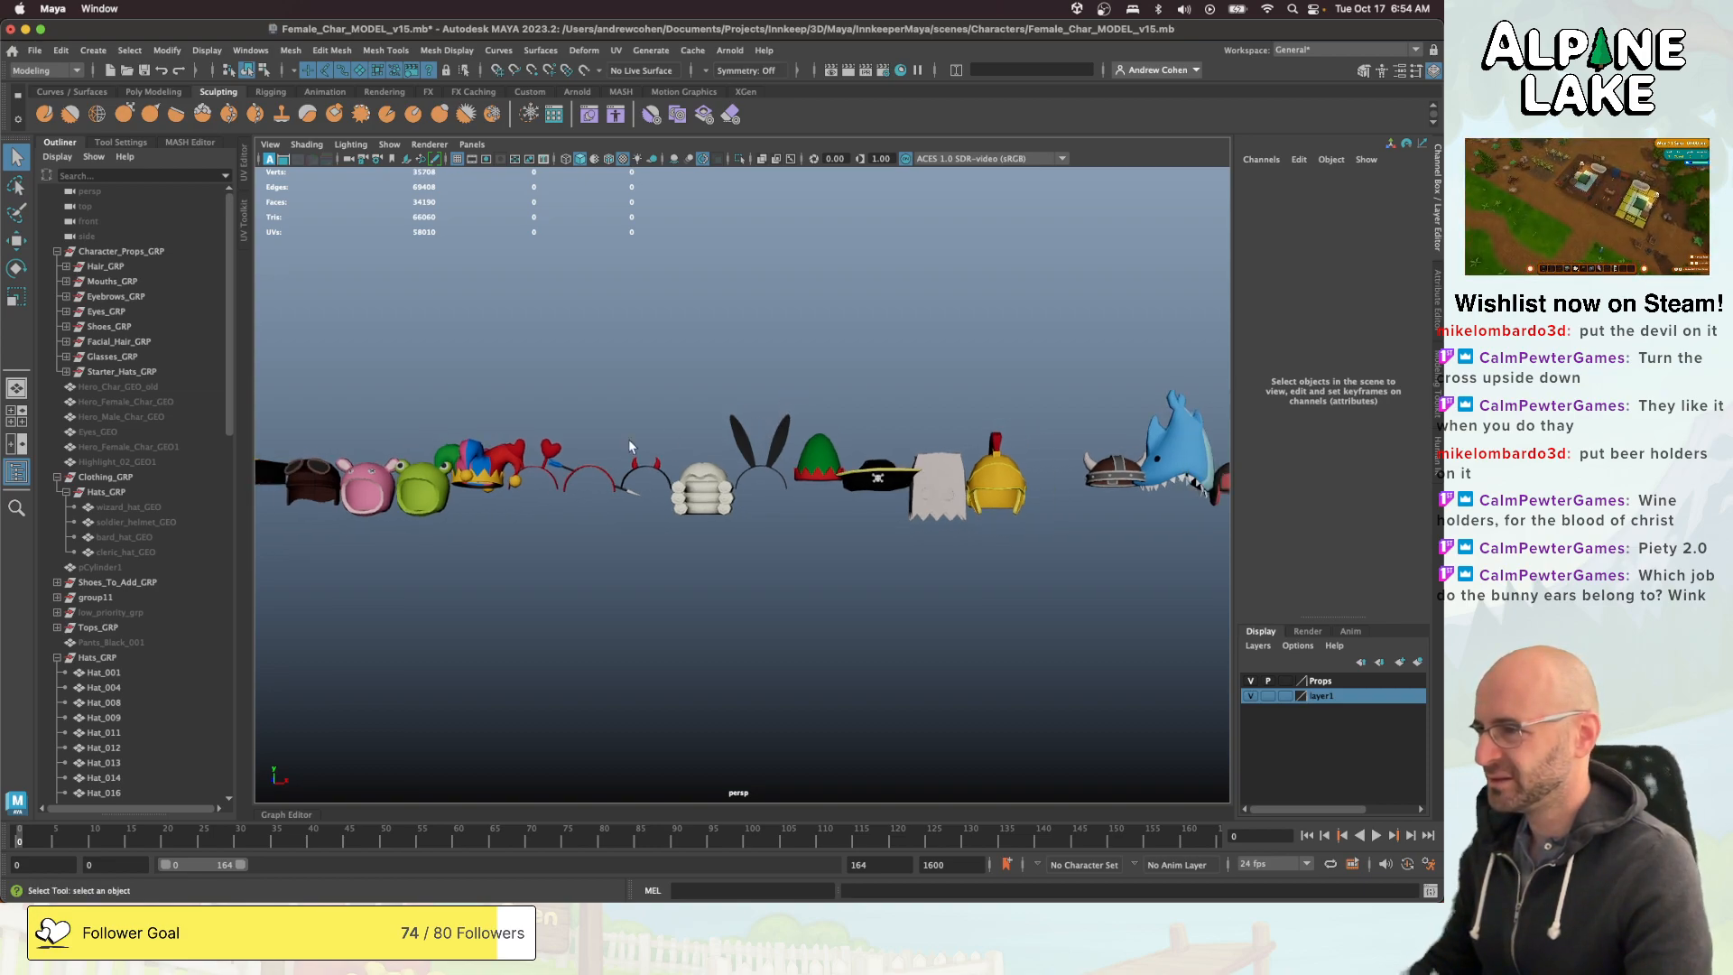
- Look back along the whole hat row to the character standing at its start
{"action": "middle_click_drag", "start_coordinate": [628, 438], "coordinate": [889, 406], "text": "alt"}
{"action": "left_click_drag", "start_coordinate": [673, 431], "coordinate": [666, 472], "text": "alt"}
{"action": "right_click_drag", "start_coordinate": [666, 471], "coordinate": [572, 448], "text": "alt"}
{"action": "left_click_drag", "start_coordinate": [572, 448], "coordinate": [998, 395], "text": "alt"}
{"action": "middle_click_drag", "start_coordinate": [998, 394], "coordinate": [1148, 442], "text": "alt"}
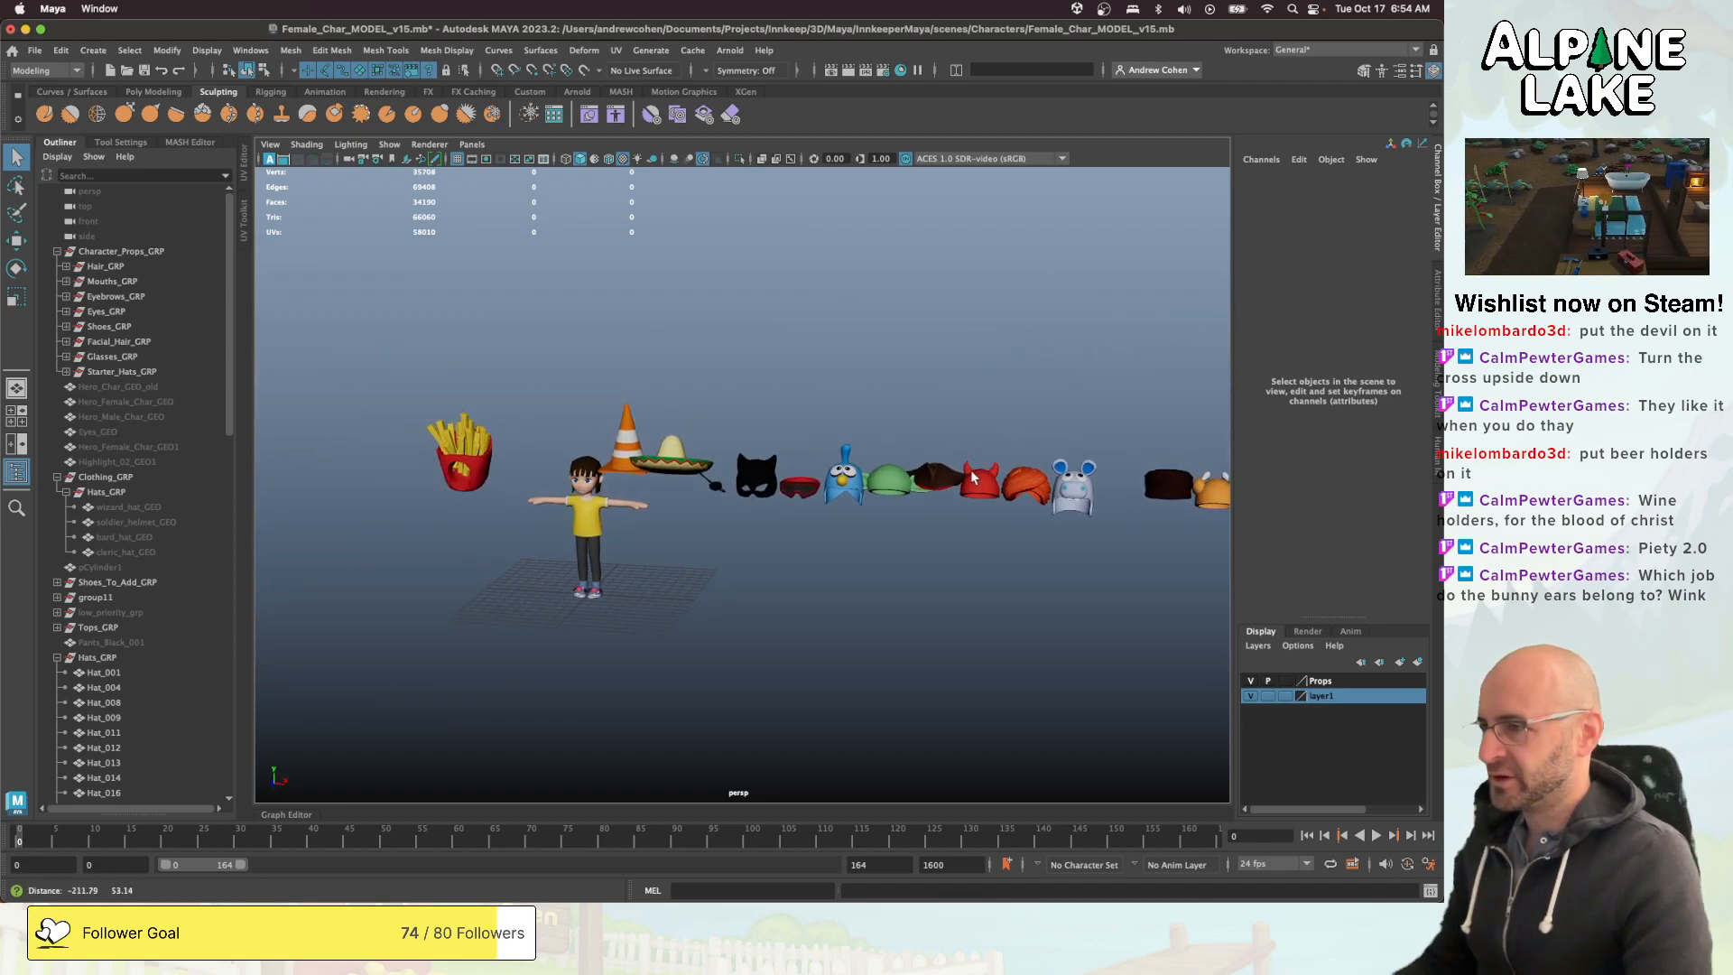
{"action": "left_click_drag", "start_coordinate": [1148, 442], "coordinate": [902, 430], "text": "alt"}
{"action": "middle_click_drag", "start_coordinate": [902, 429], "coordinate": [654, 479], "text": "alt"}
{"action": "left_click_drag", "start_coordinate": [653, 479], "coordinate": [536, 490], "text": "alt"}
{"action": "middle_click_drag", "start_coordinate": [536, 489], "coordinate": [773, 482], "text": "alt"}
{"action": "right_click_drag", "start_coordinate": [773, 482], "coordinate": [943, 444], "text": "alt"}
{"action": "middle_click_drag", "start_coordinate": [943, 444], "coordinate": [733, 497], "text": "alt"}
{"action": "left_click_drag", "start_coordinate": [733, 496], "coordinate": [767, 480], "text": "alt"}
{"action": "mouse_move", "coordinate": [767, 480]}
{"action": "right_mouse_down", "text": "alt"}
{"action": "mouse_move", "coordinate": [999, 461]}
{"action": "mouse_move", "coordinate": [750, 480]}
{"action": "right_mouse_up", "text": "alt"}
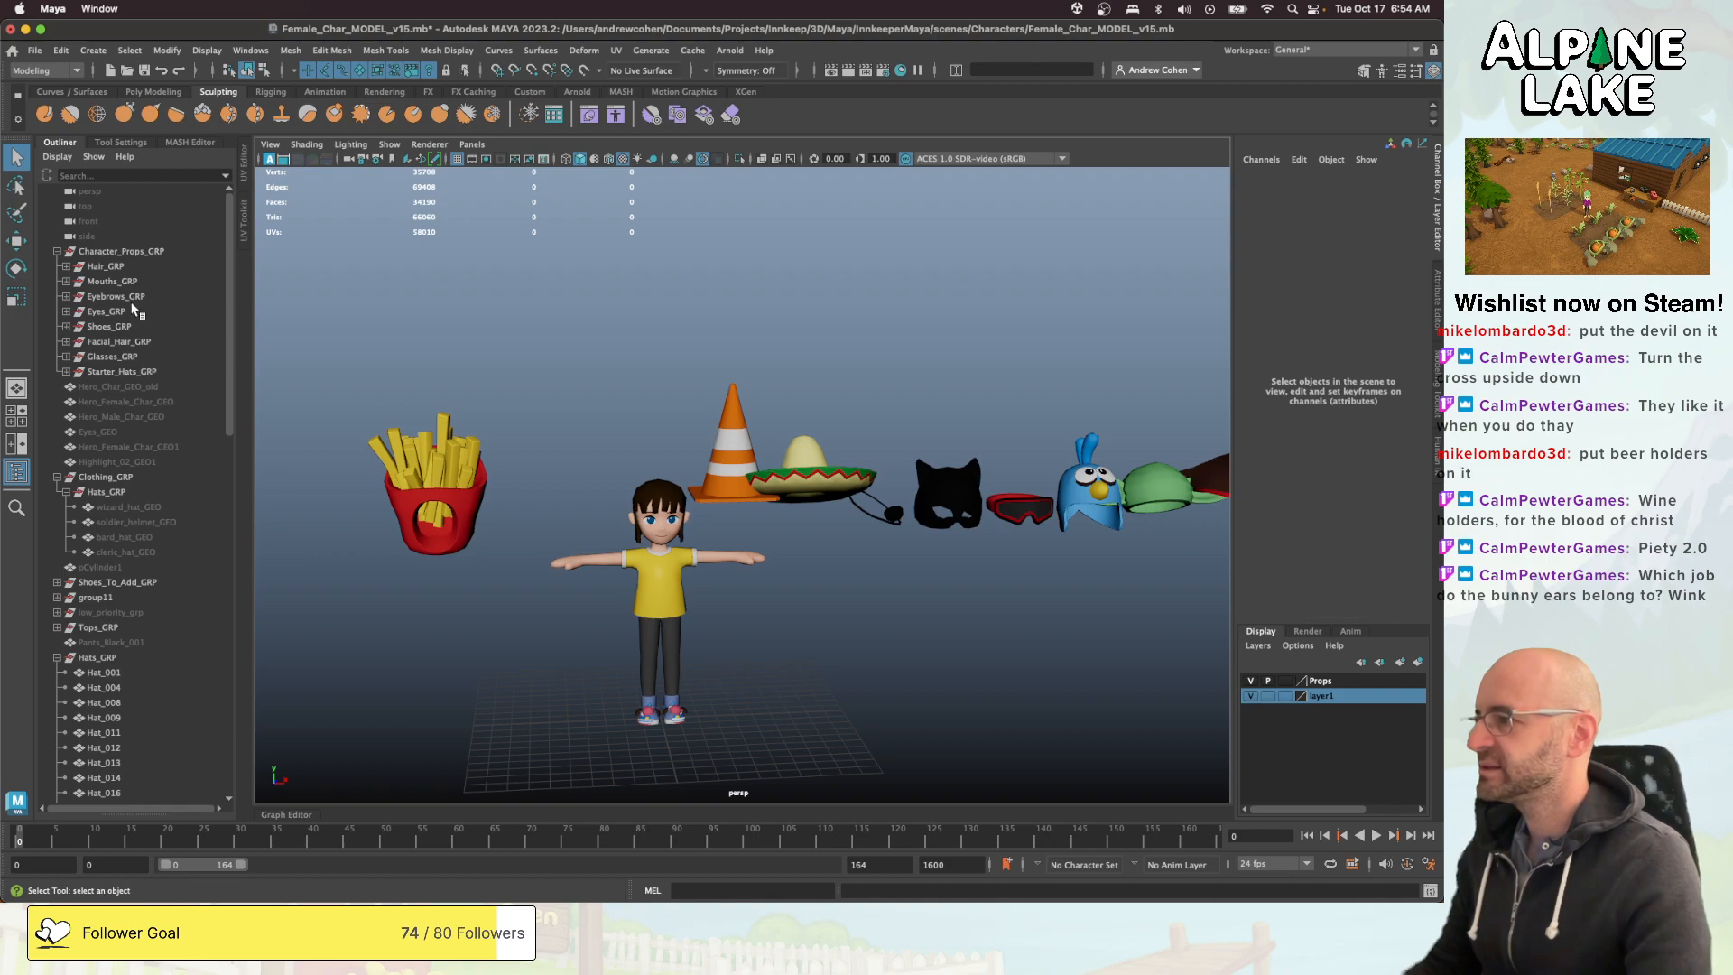
- Rename the Hats_GRP inside Clothing_GRP as Decoration_Hats_GRP
{"action": "left_click", "coordinate": [99, 477]}
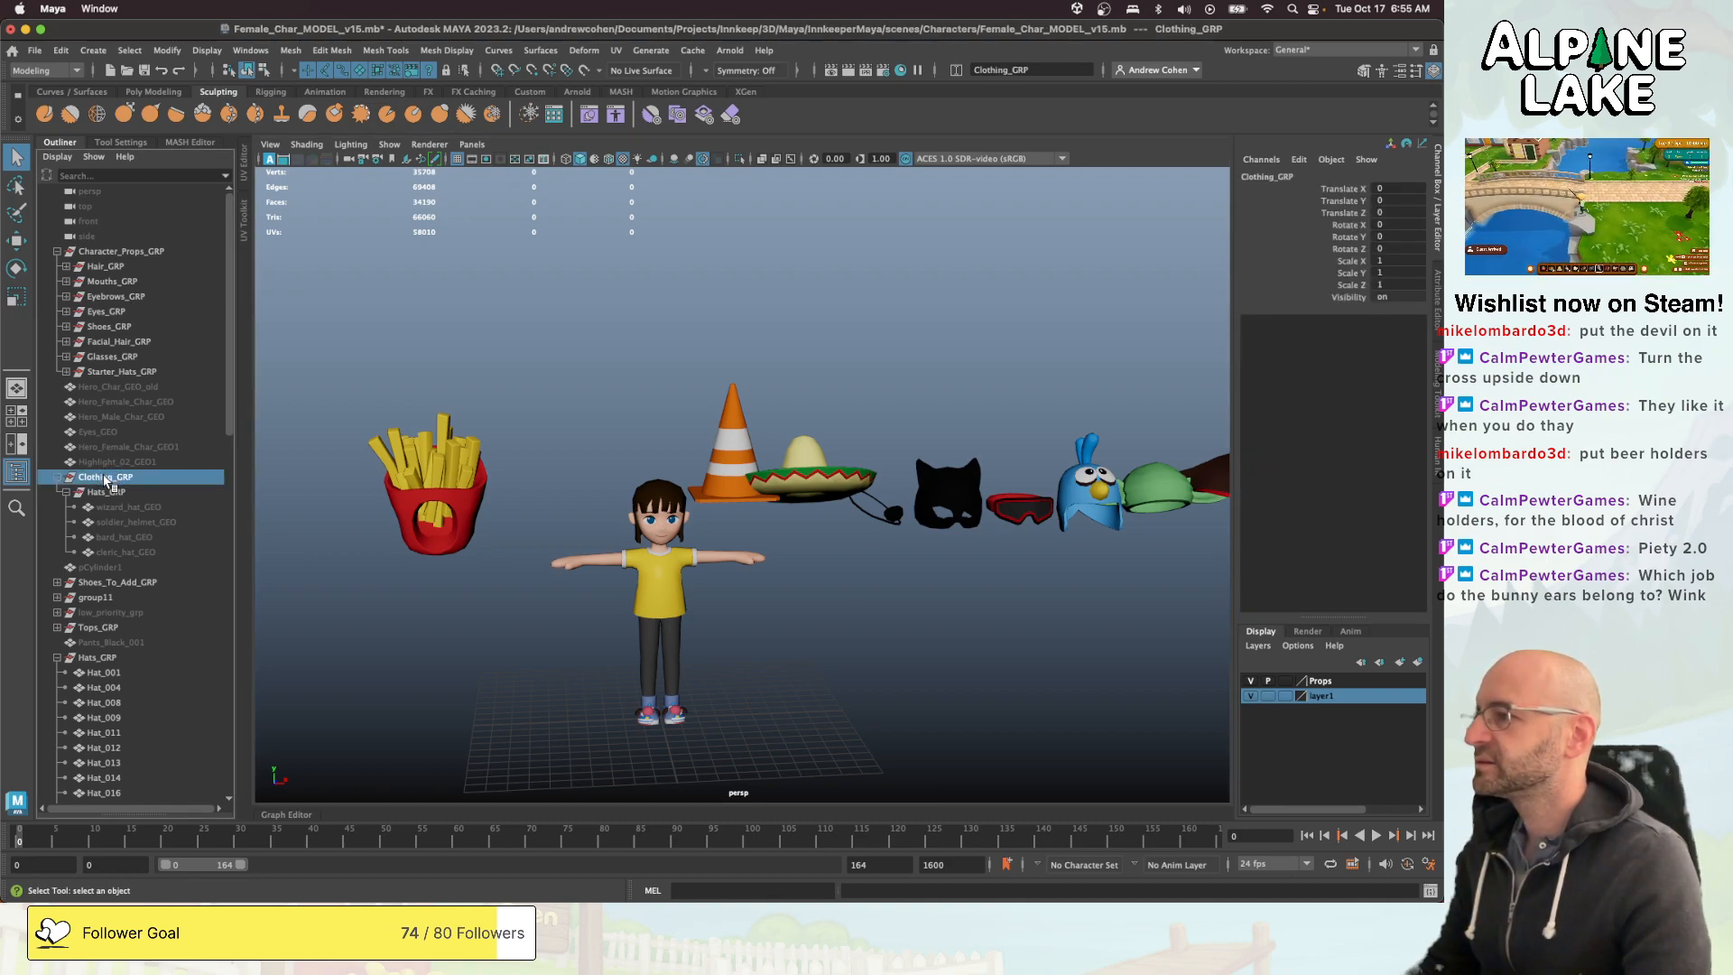
{"action": "left_click", "coordinate": [126, 253]}
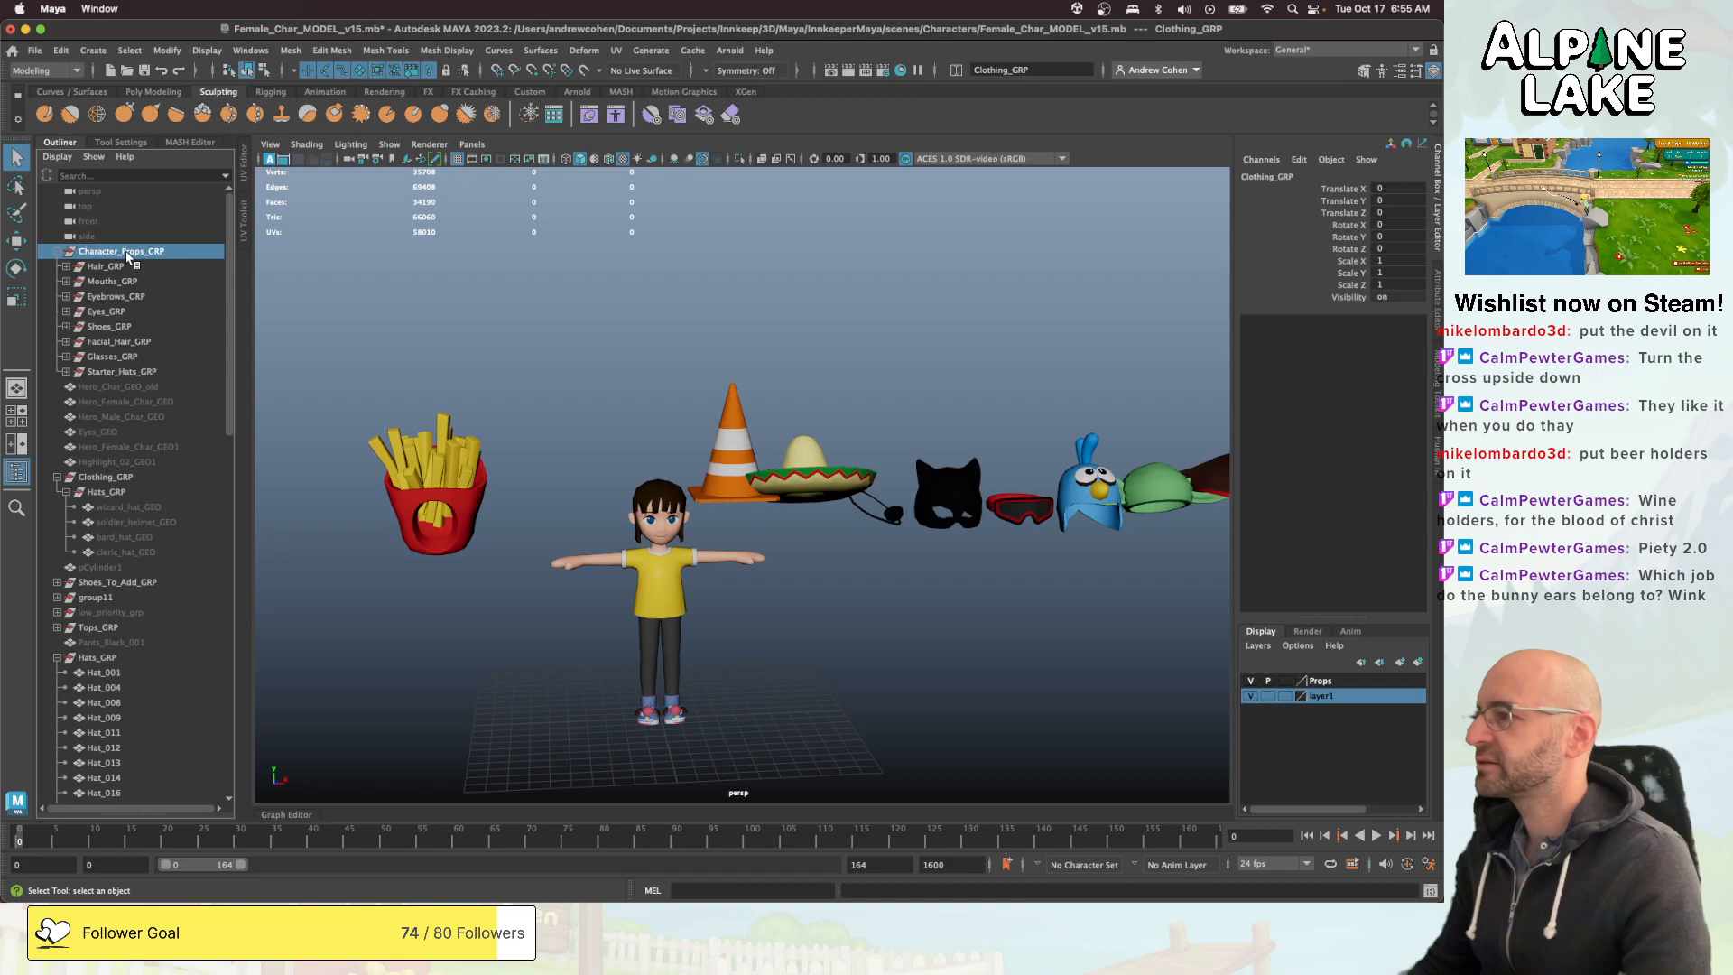
{"action": "left_click", "coordinate": [105, 477]}
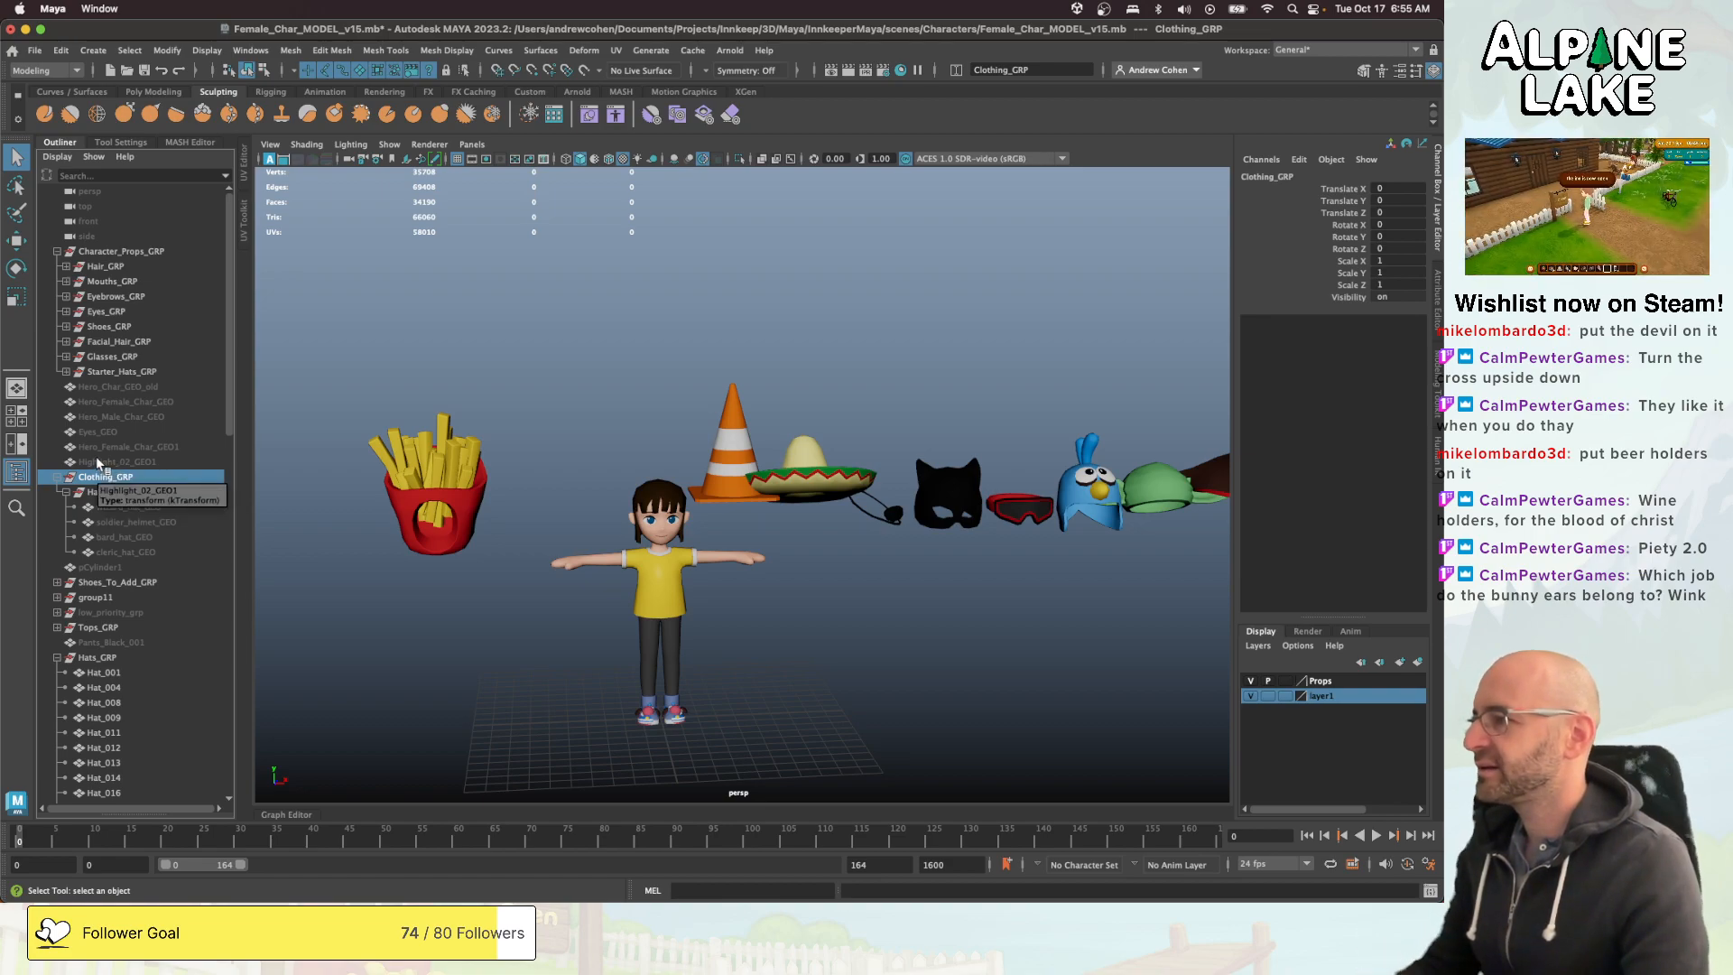
{"action": "left_click", "coordinate": [101, 492]}
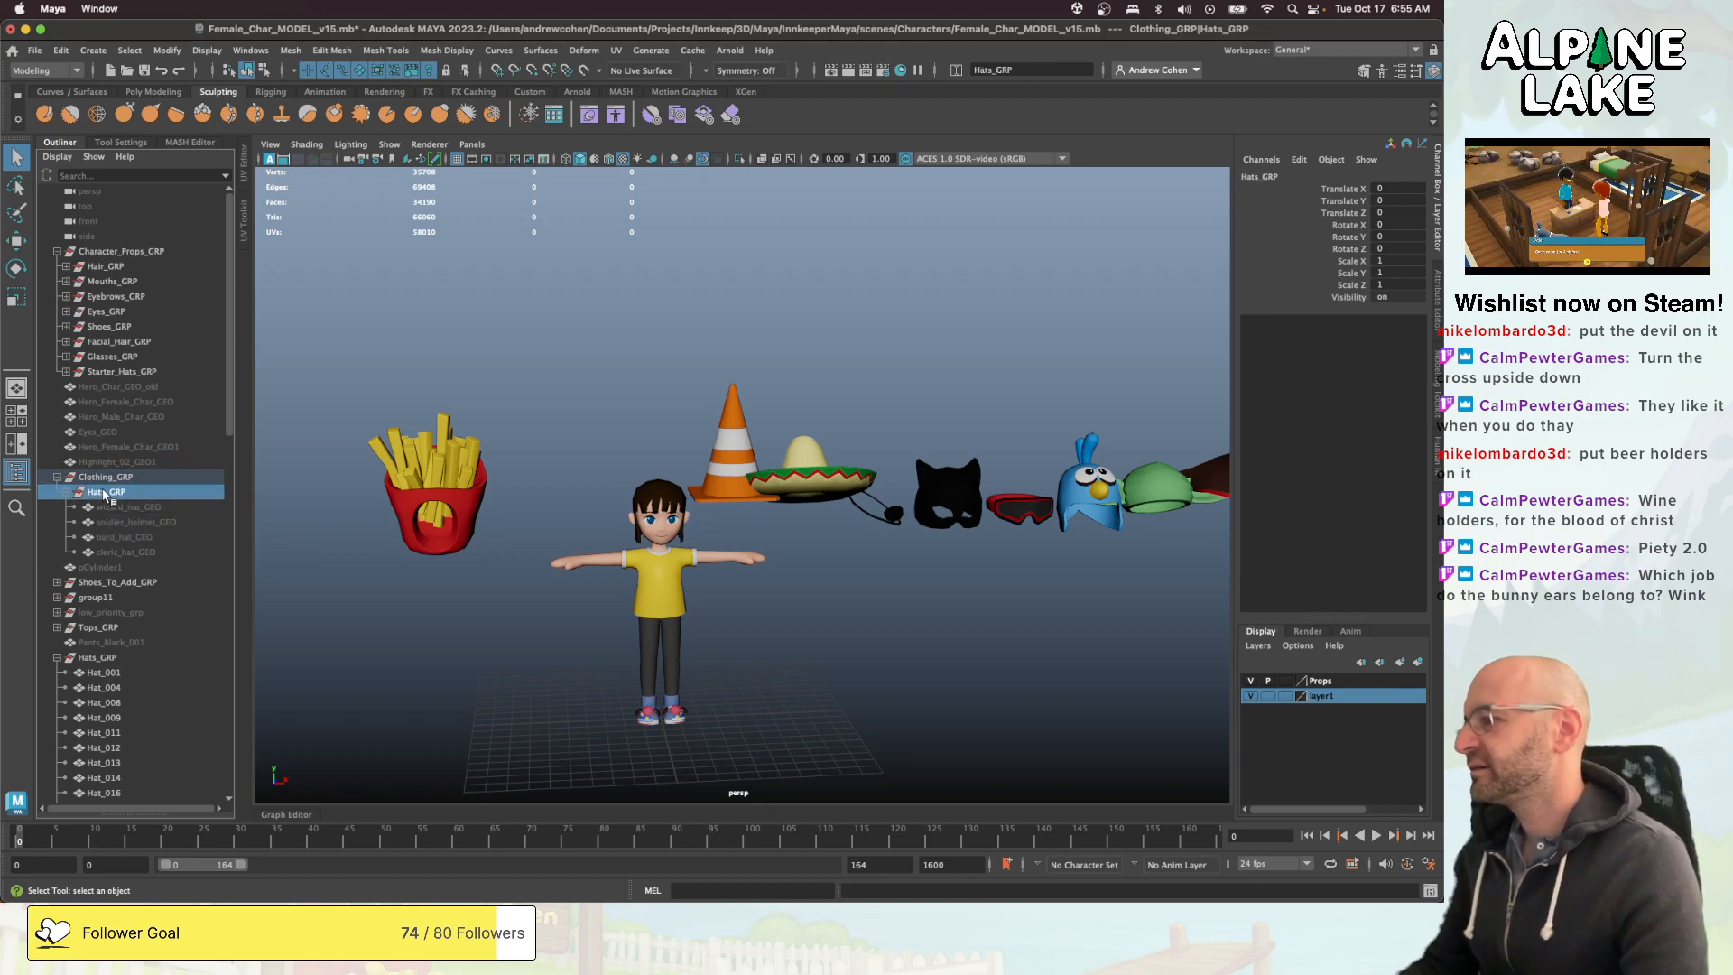
{"action": "double_click", "coordinate": [110, 493]}
{"action": "type", "text": "Decoration_"}
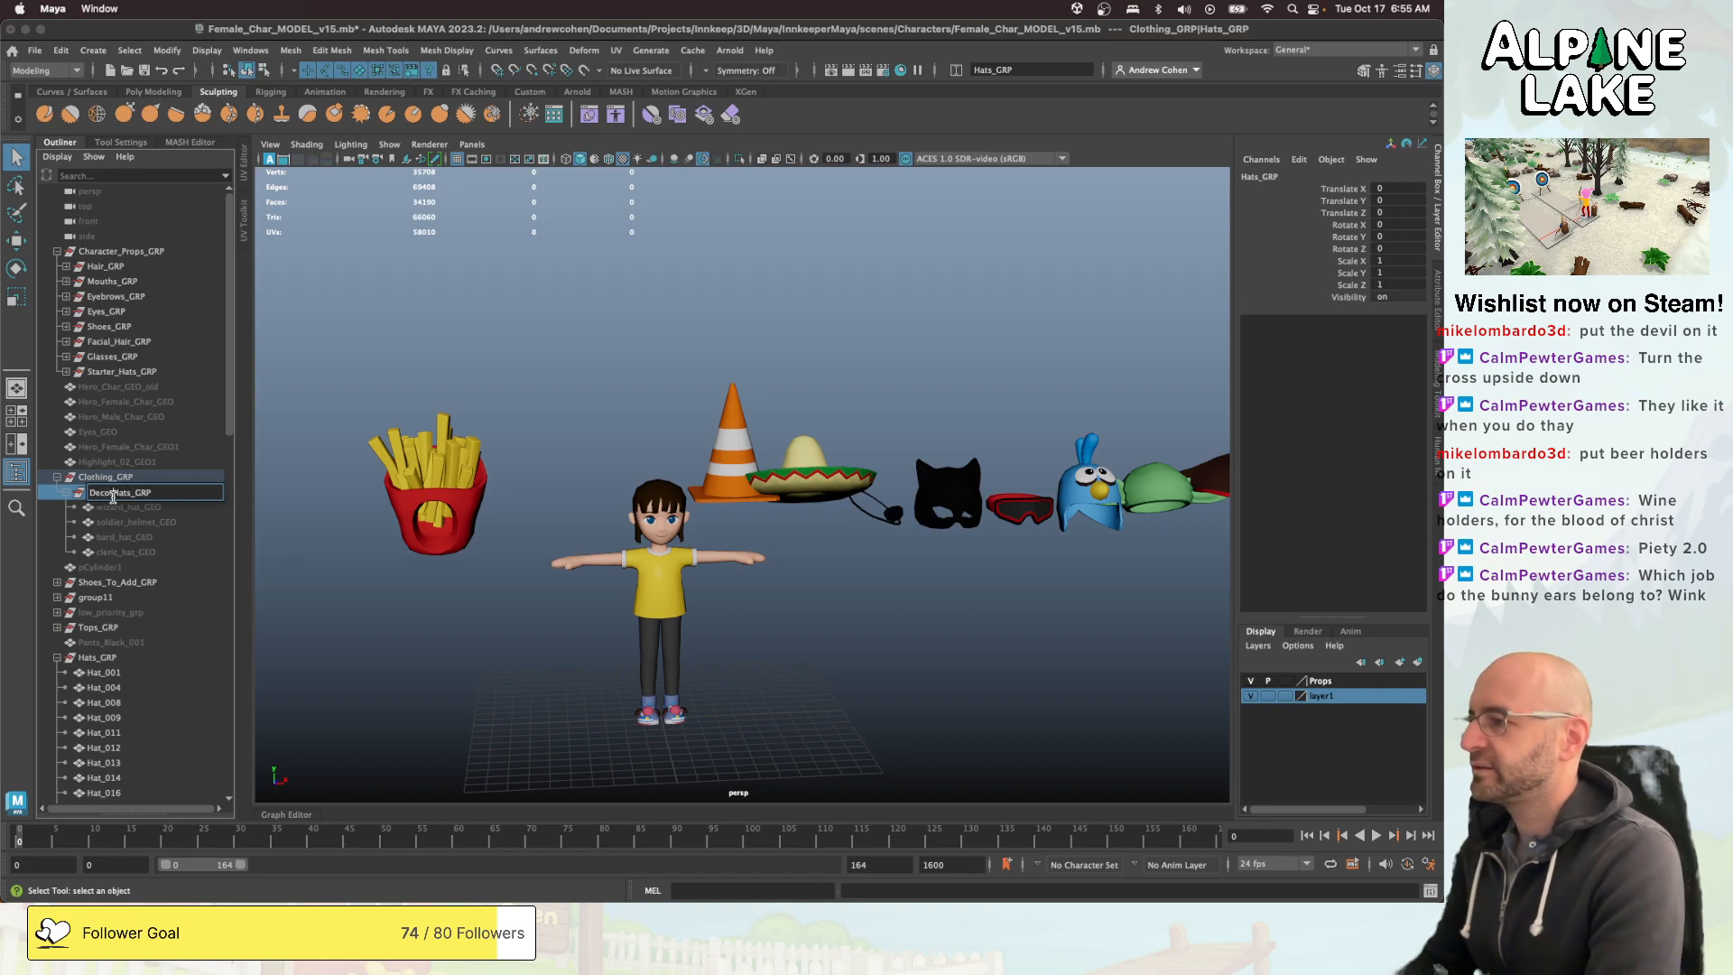
{"action": "key", "text": "Return"}
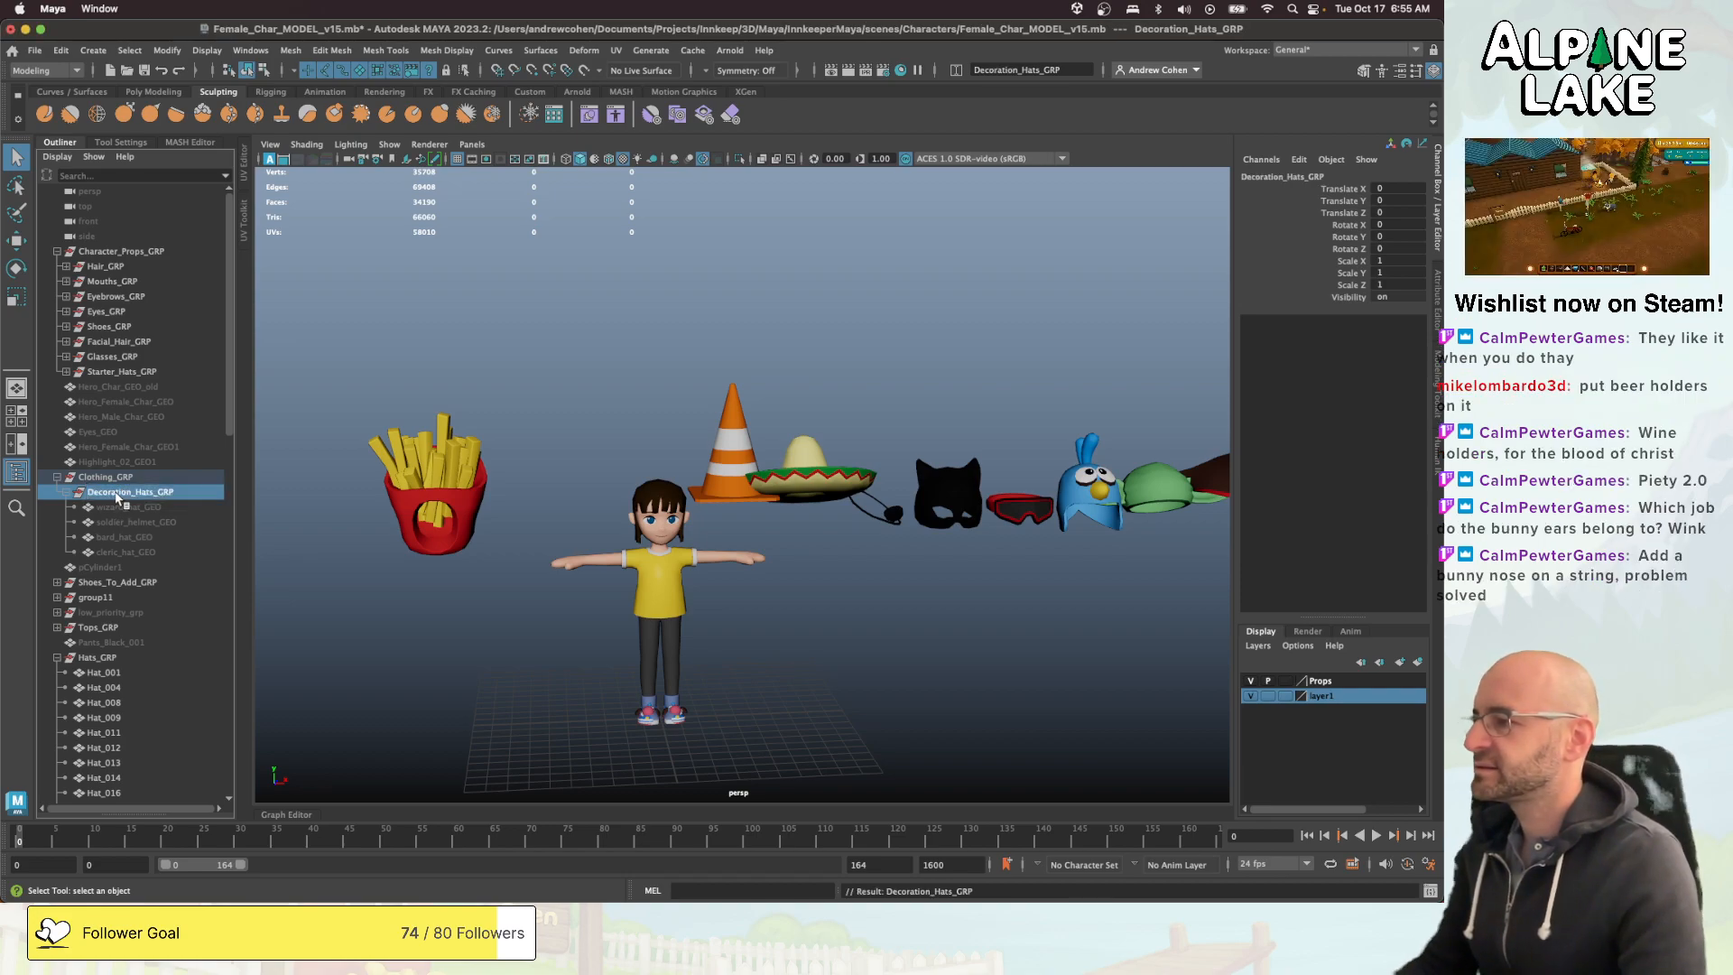
- Rename the hat group inside Clothing_GRP as Activity_Hats_GRP and move it into Character_Props_GRP
{"action": "double_click", "coordinate": [116, 492]}
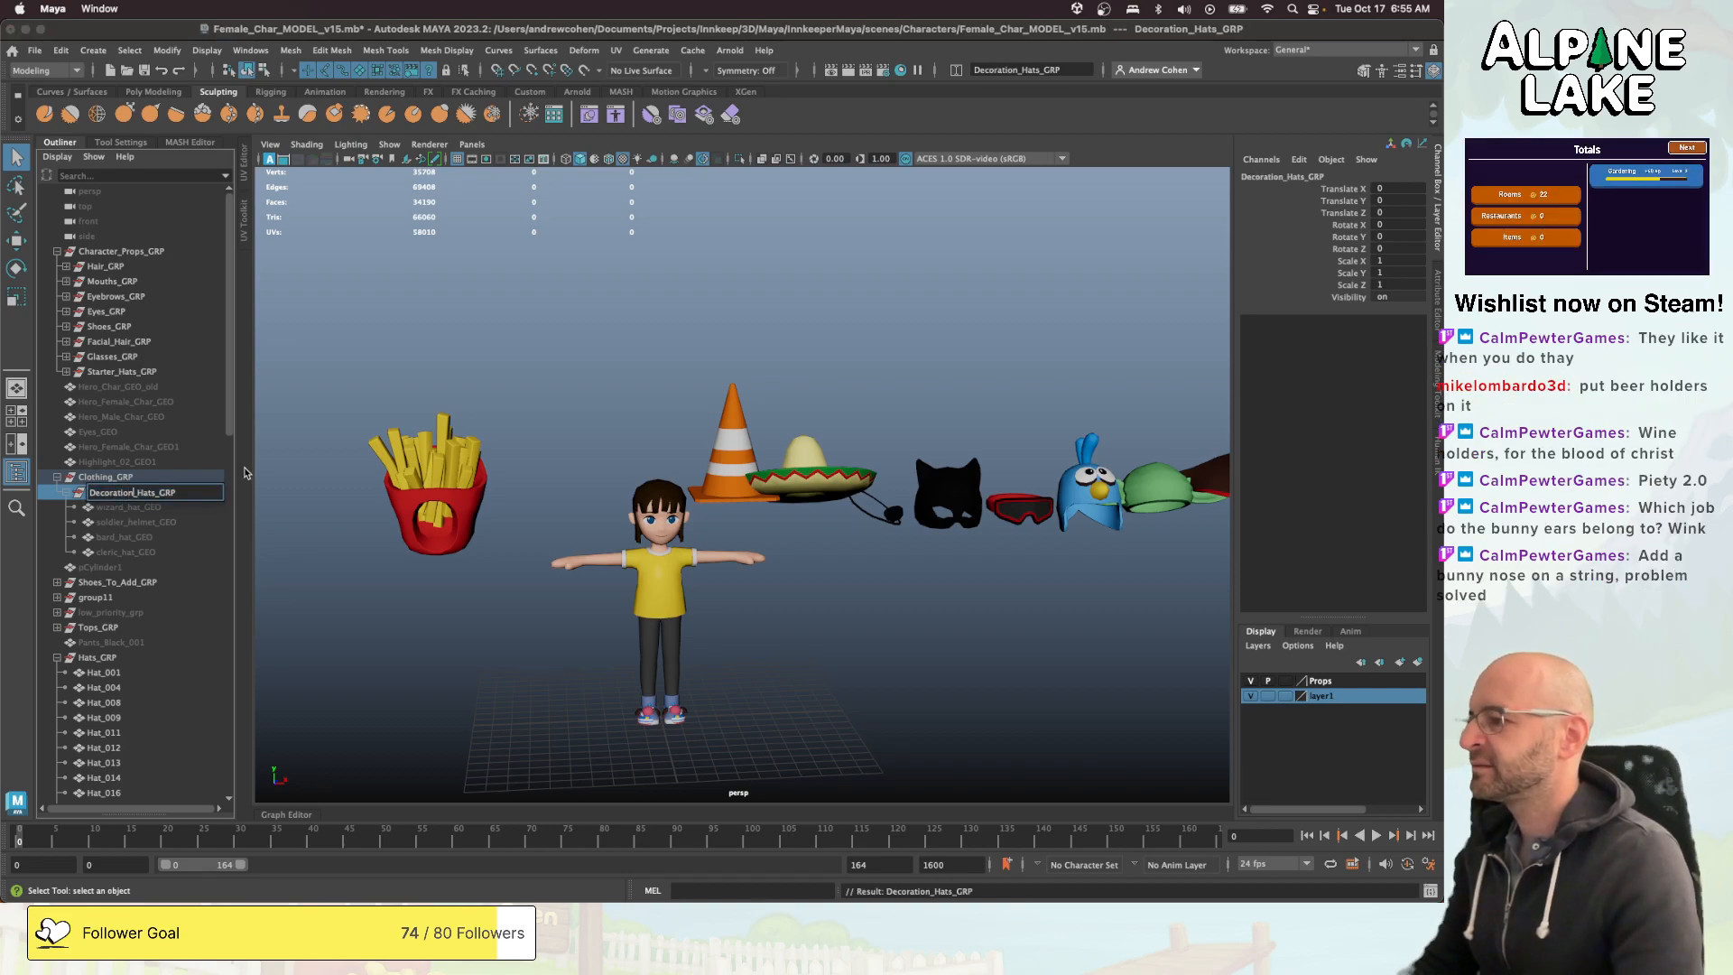
{"action": "key", "text": "shift+super+Left"}
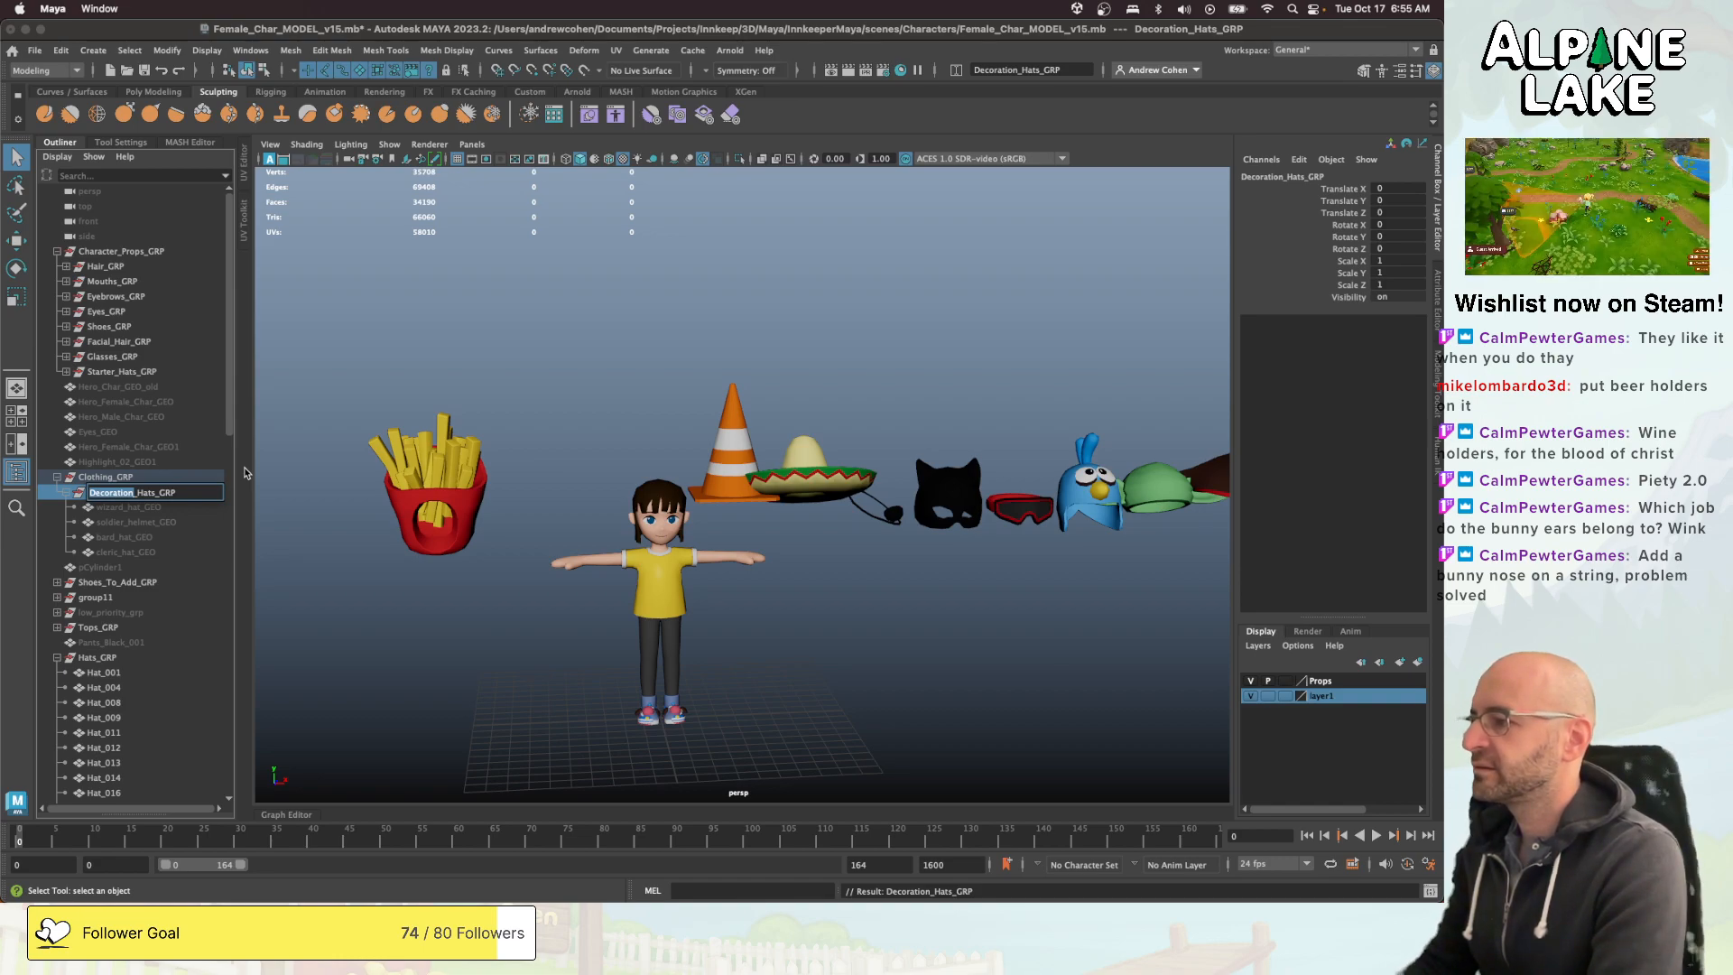
{"action": "type", "text": "Activ"}
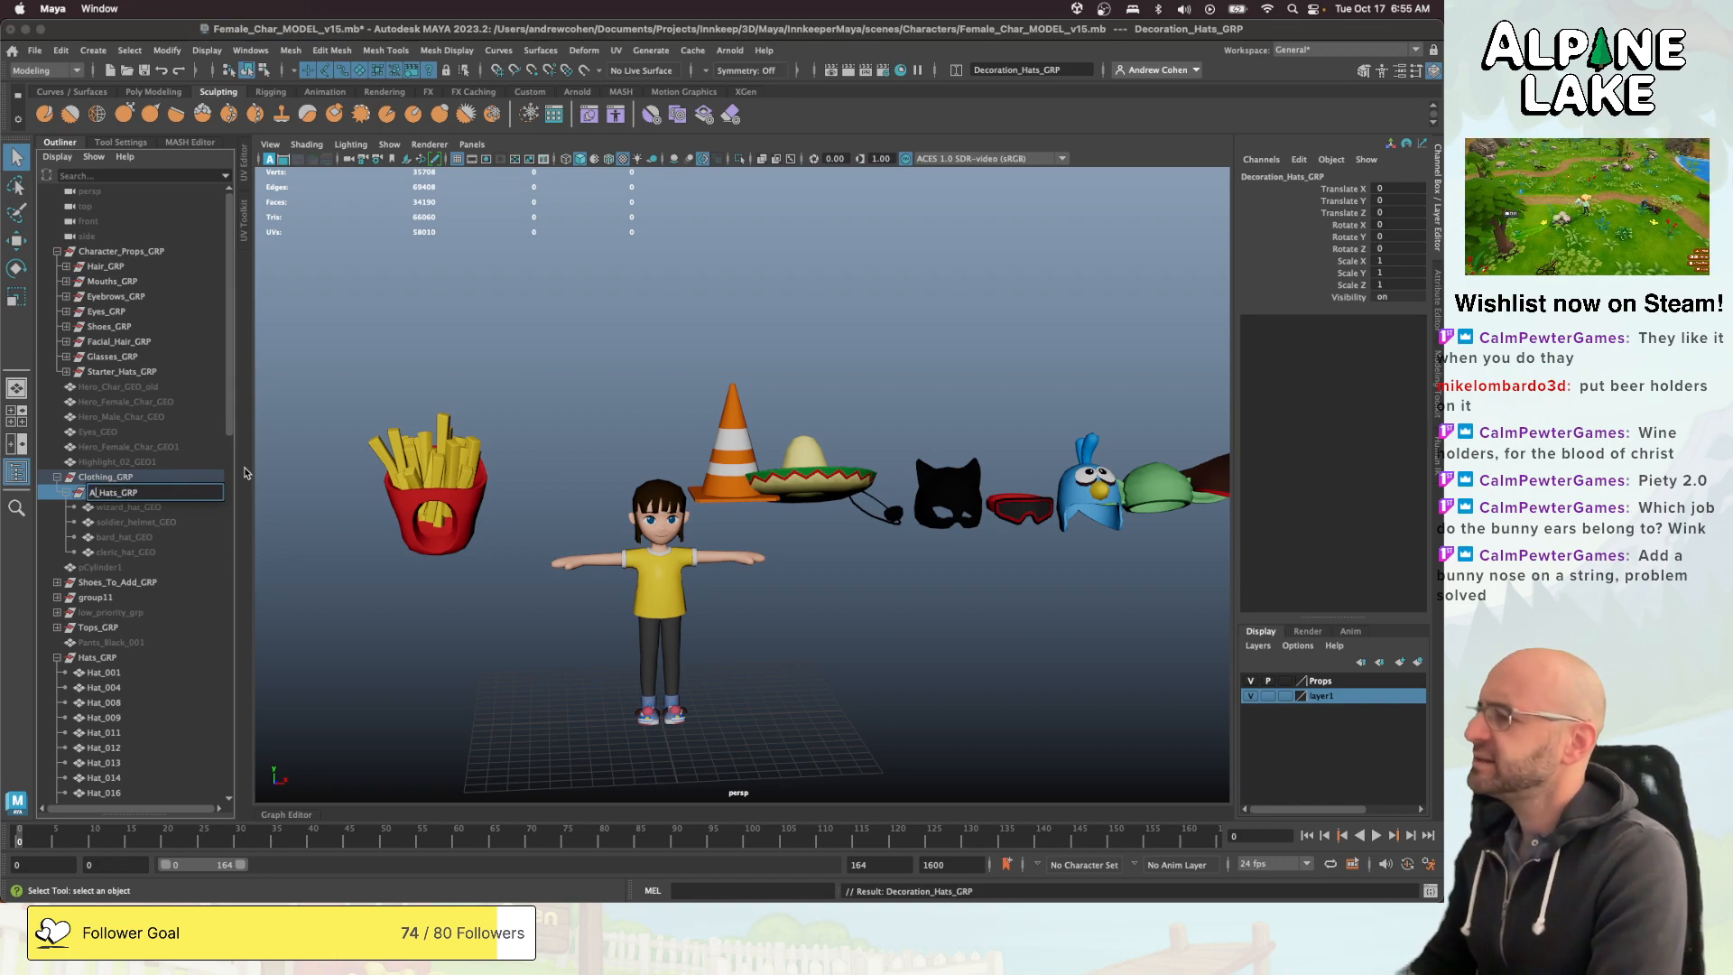
{"action": "type", "text": "ity"}
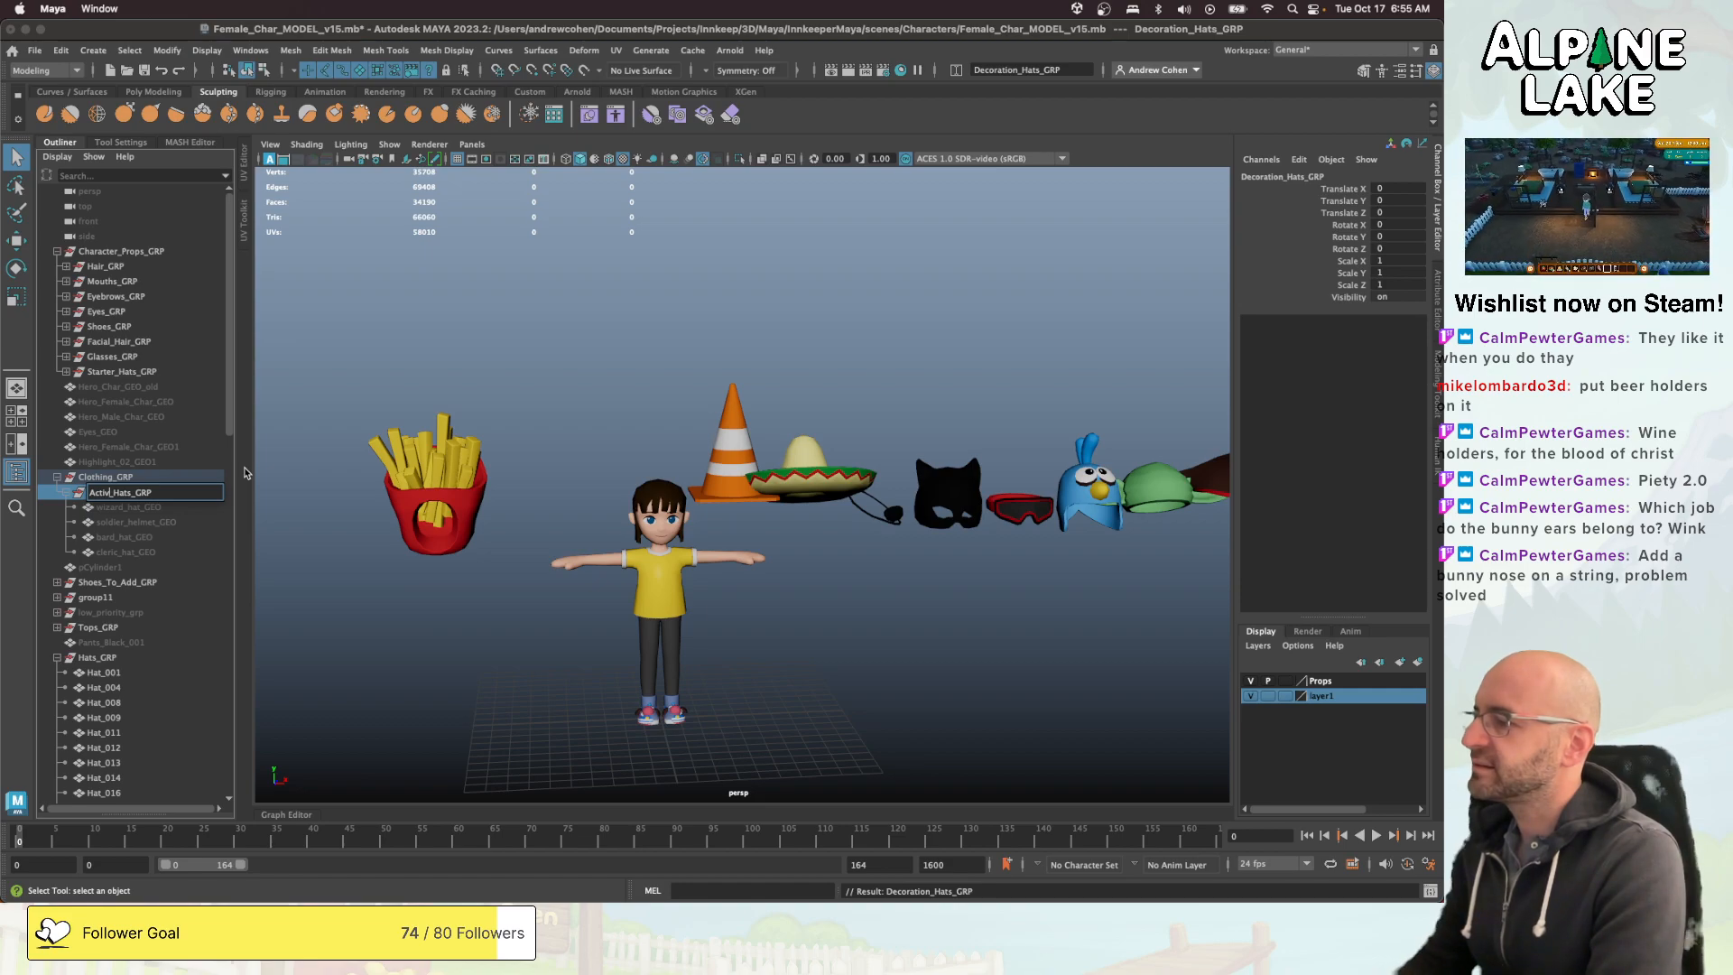
{"action": "key", "text": "Return"}
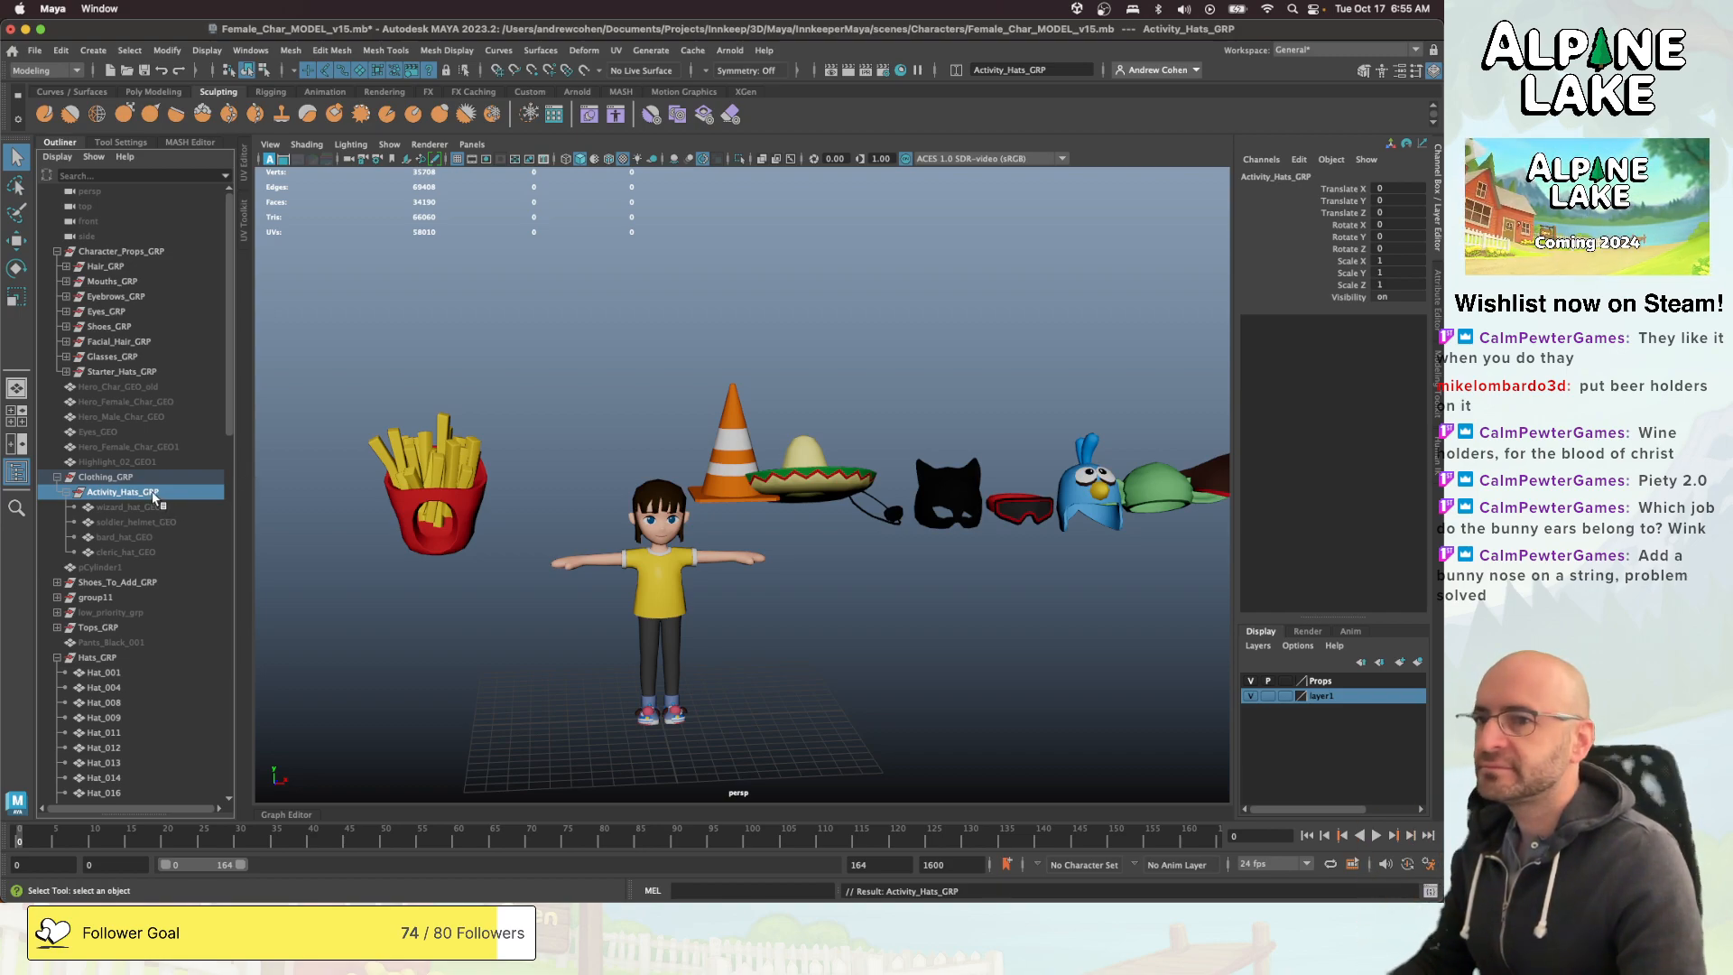
{"action": "key", "text": "w"}
{"action": "left_click_drag", "start_coordinate": [151, 493], "coordinate": [138, 252]}
- Export Character_Props_GRP as an FBX over the existing Character_Props.fbx in the Female_Char folder, and clear the selection
{"action": "left_click", "coordinate": [137, 251]}
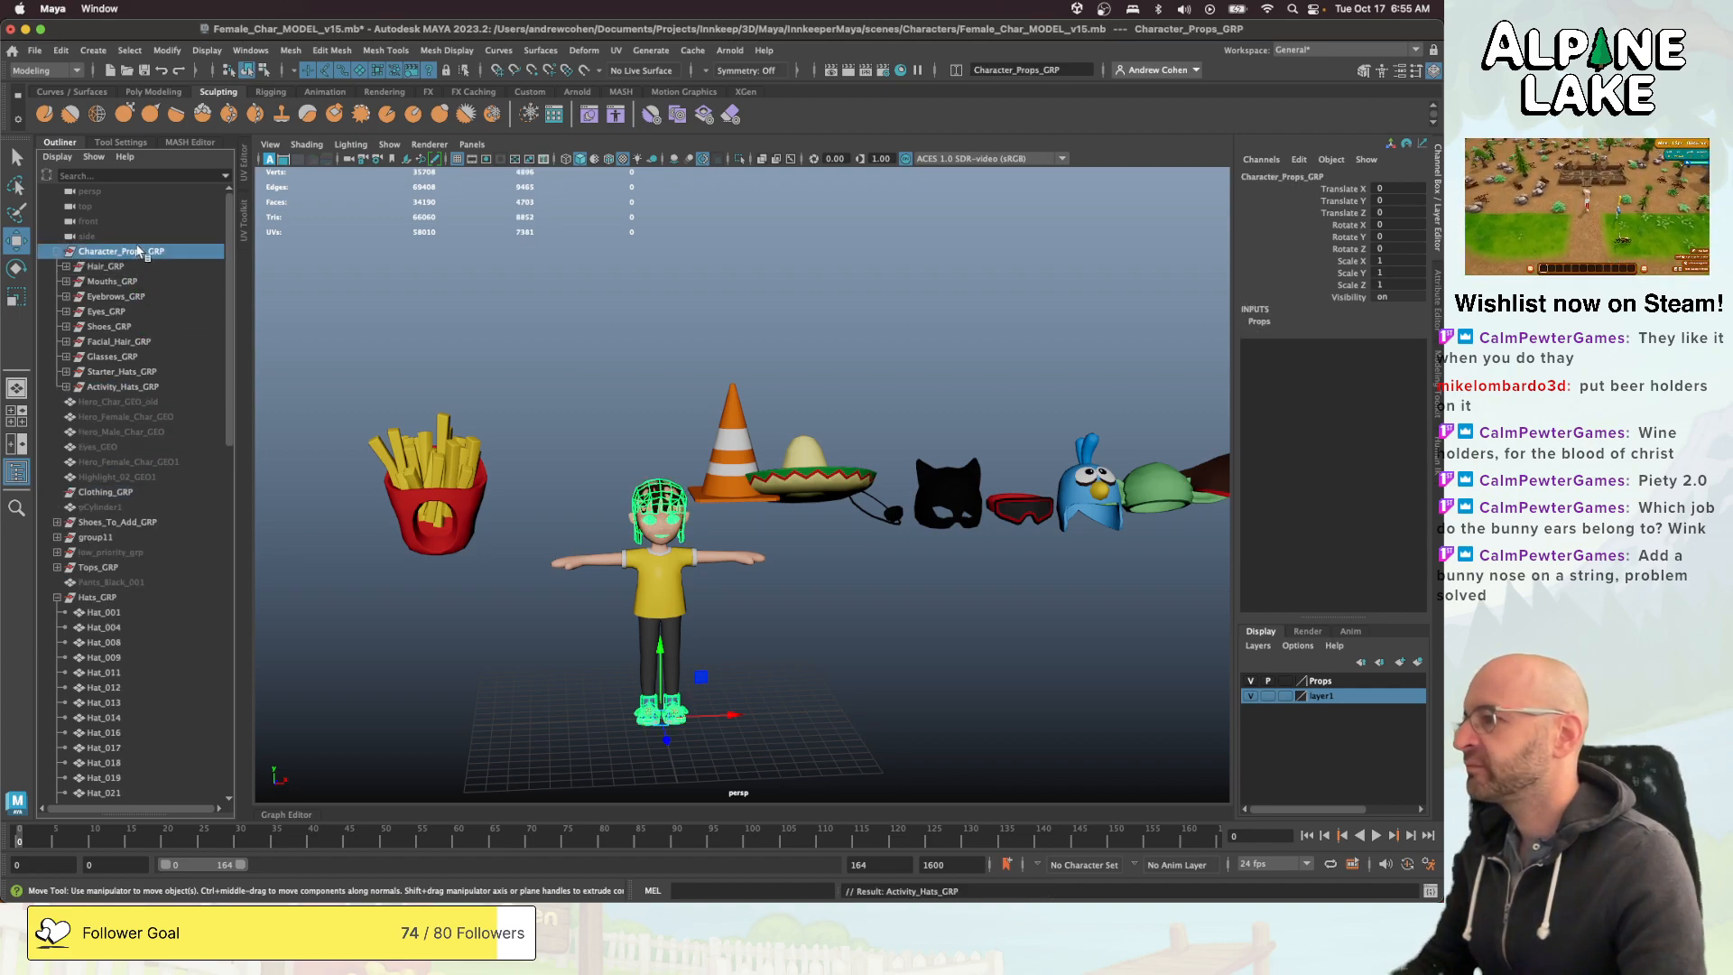
{"action": "left_click", "coordinate": [34, 50]}
{"action": "mouse_move", "coordinate": [103, 270]}
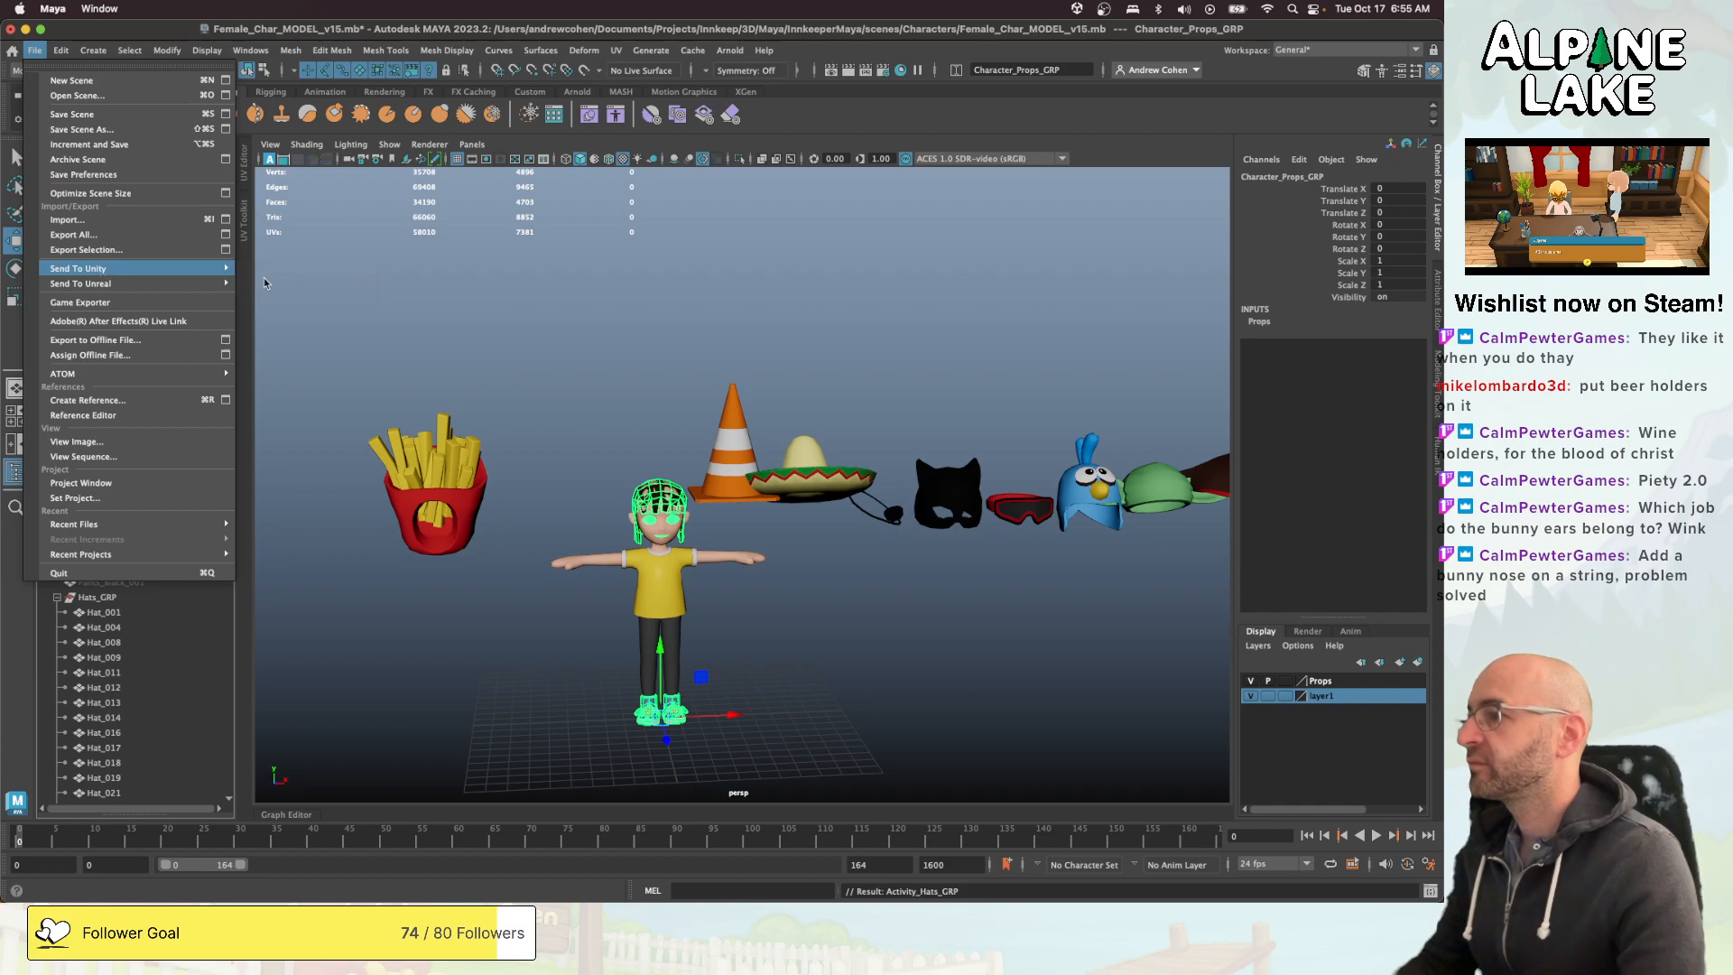
{"action": "left_click", "coordinate": [271, 284]}
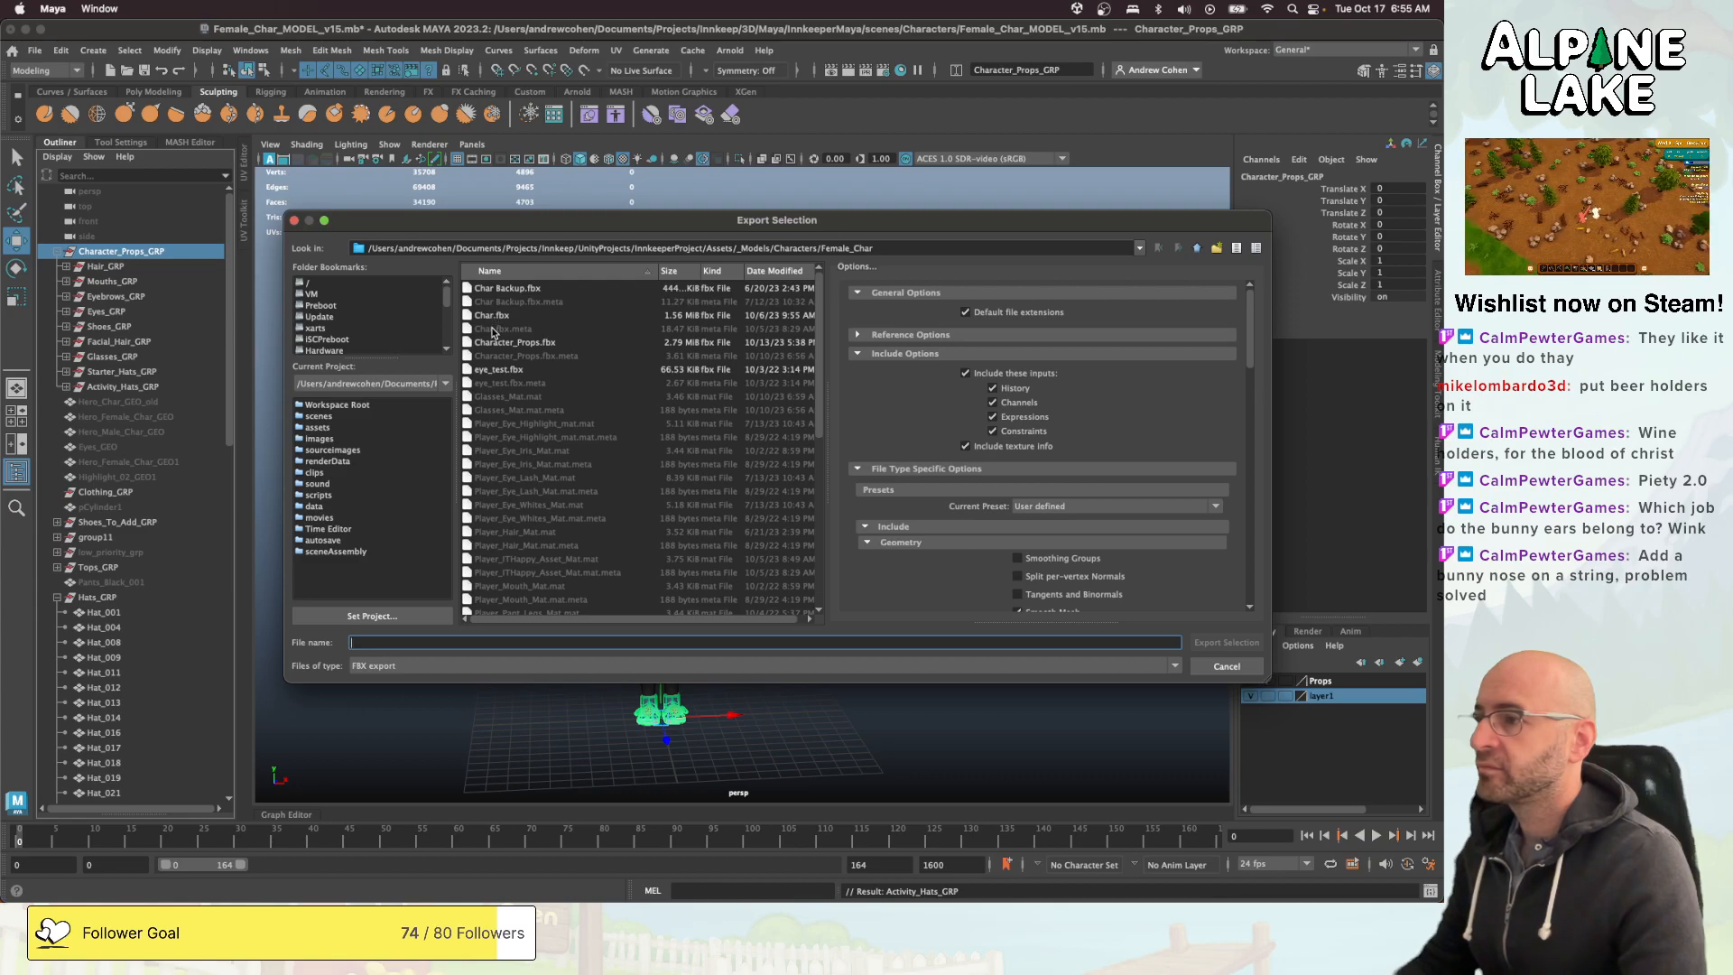
{"action": "left_click", "coordinate": [492, 343]}
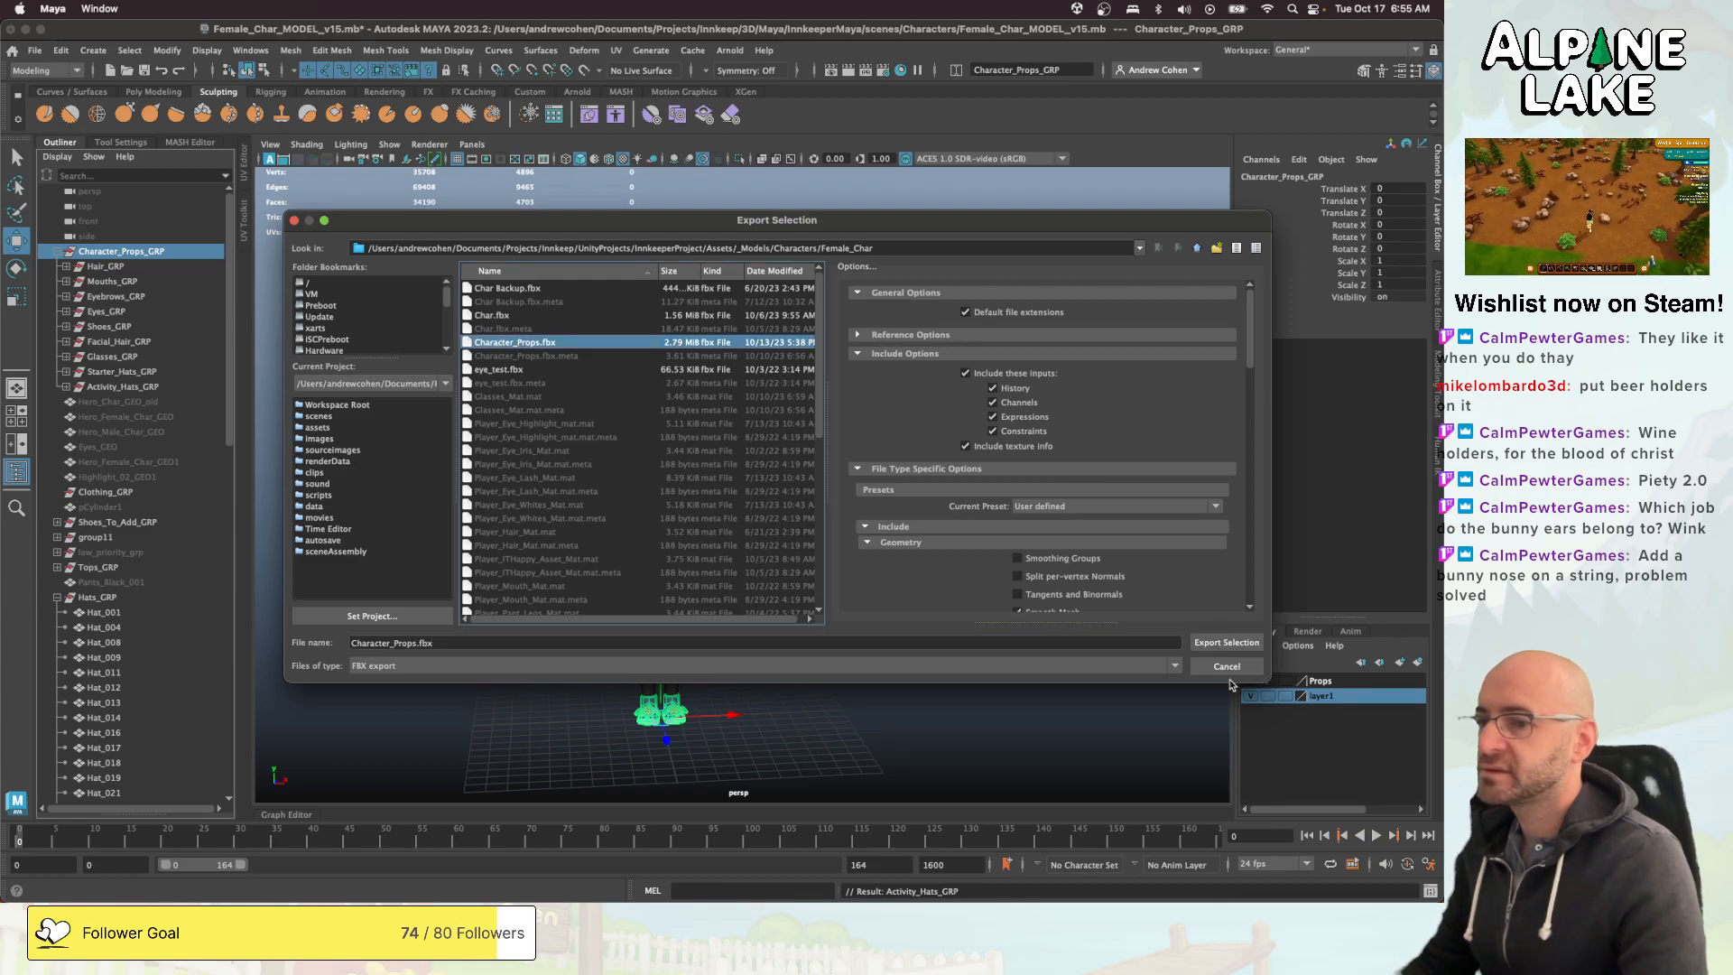
{"action": "left_click", "coordinate": [1227, 642]}
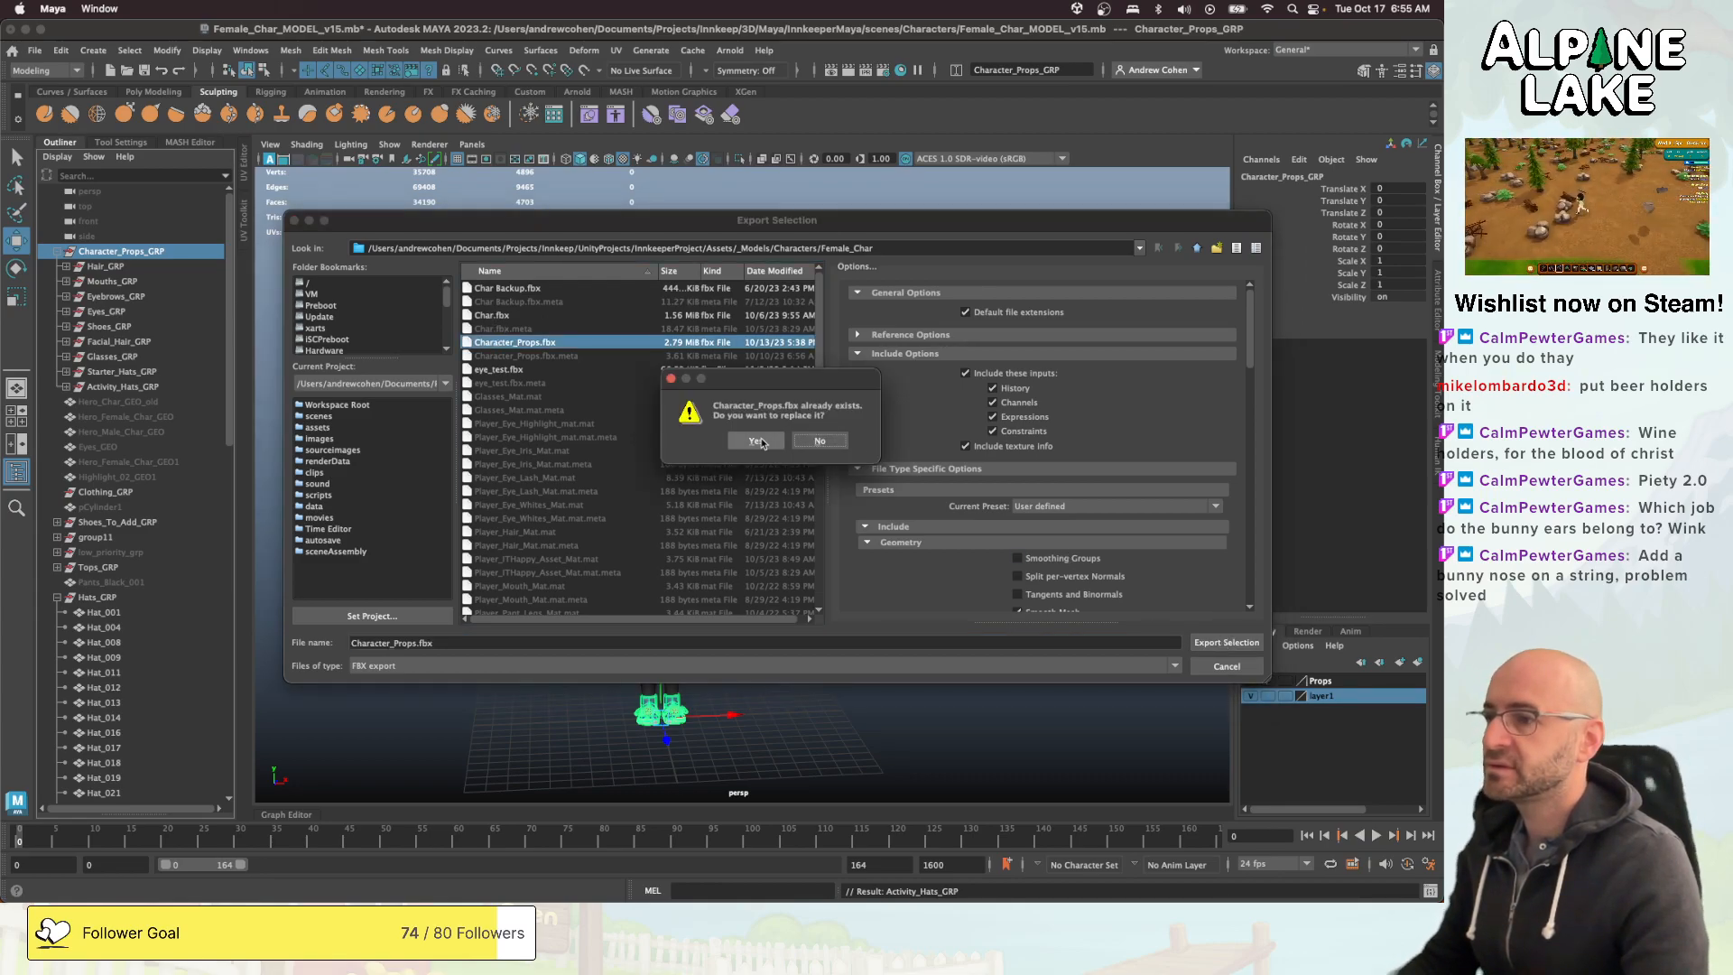
{"action": "left_click", "coordinate": [759, 440]}
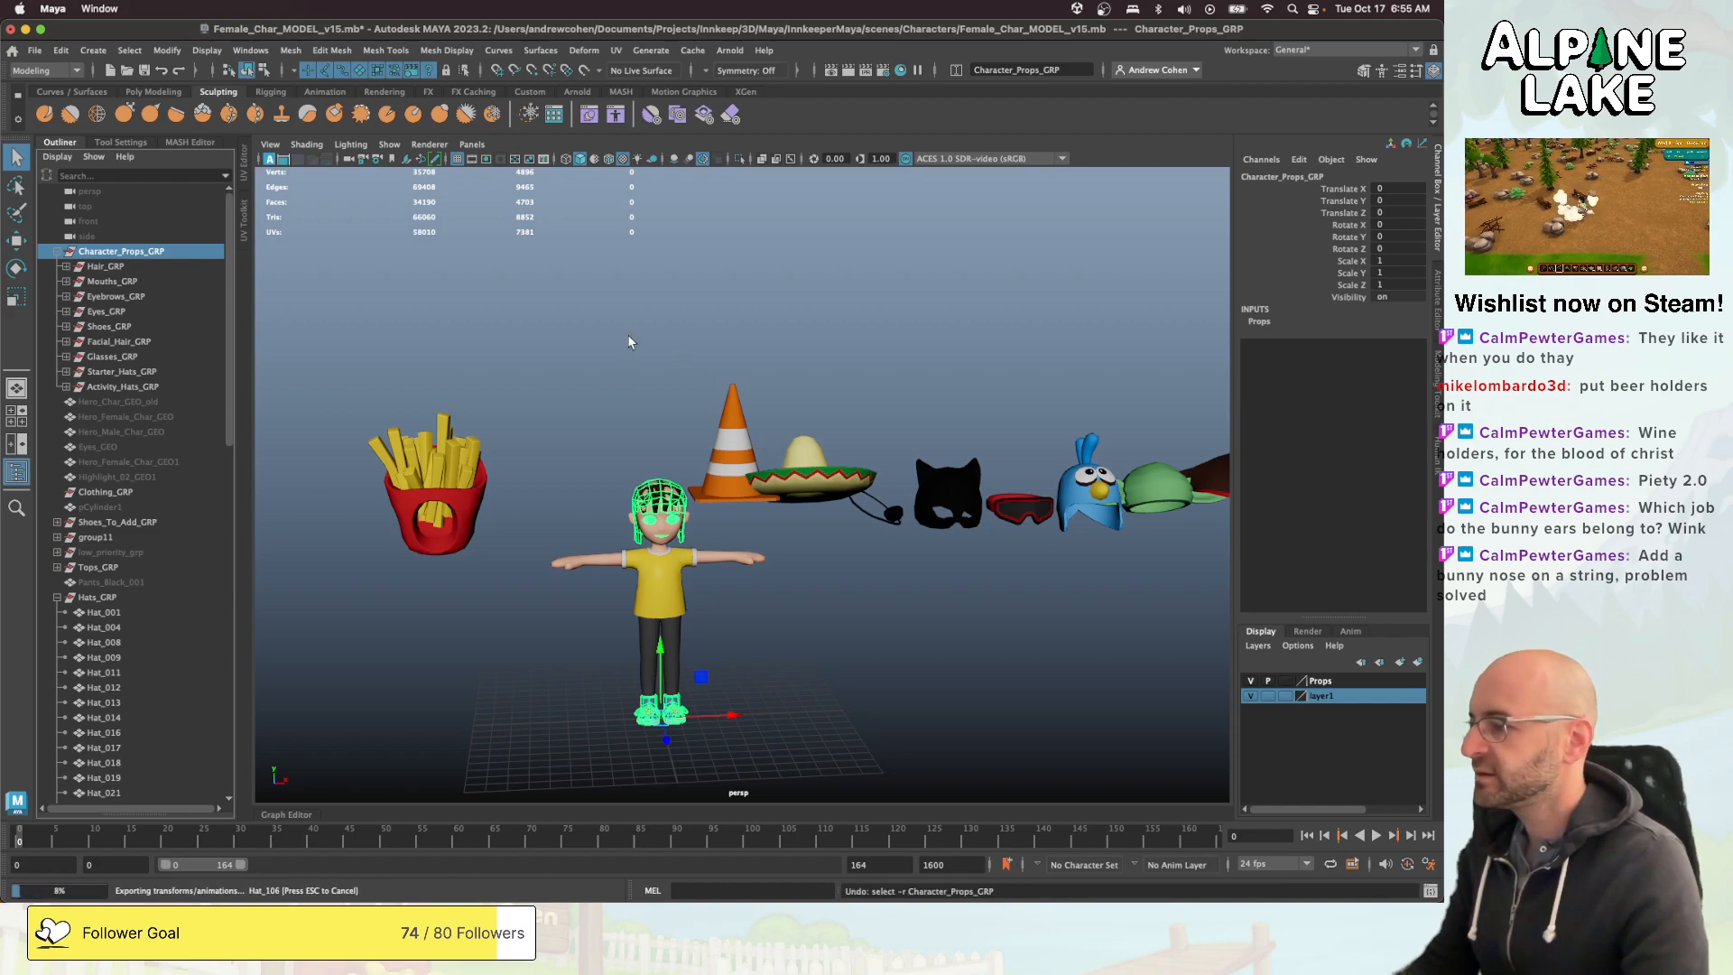
{"action": "key", "text": "w"}
{"action": "left_click", "coordinate": [634, 379]}
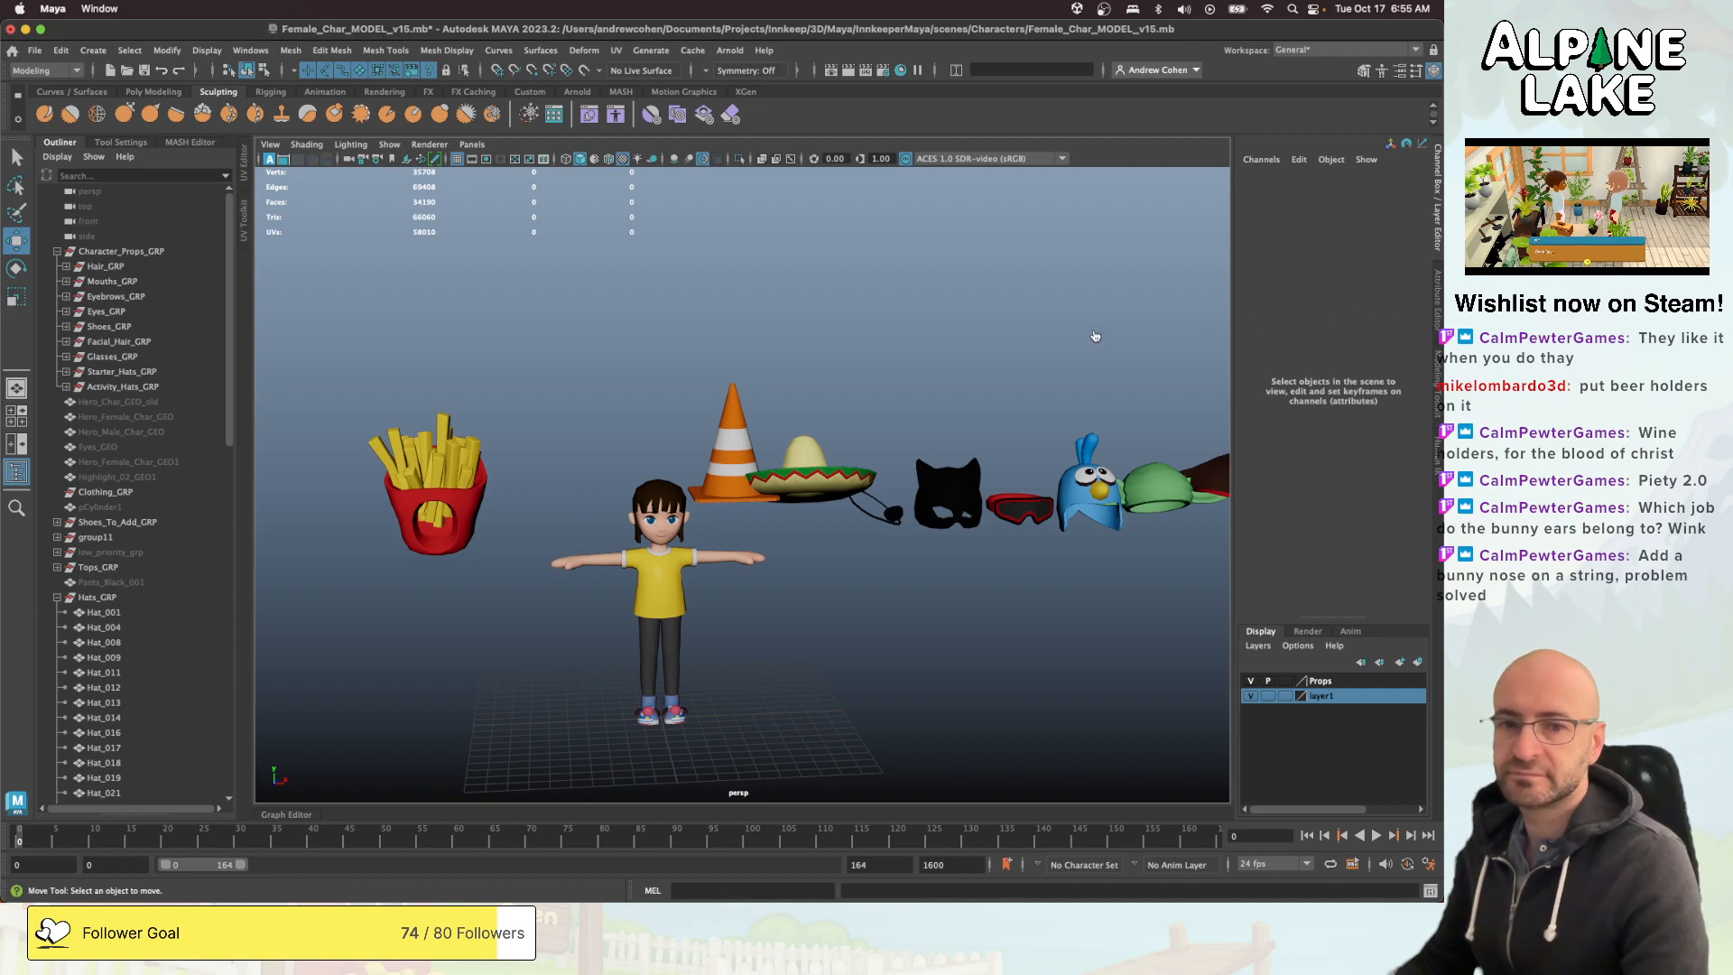
- Save the Maya scene with the regrouped activity hats
{"action": "key", "text": "super+Tab"}
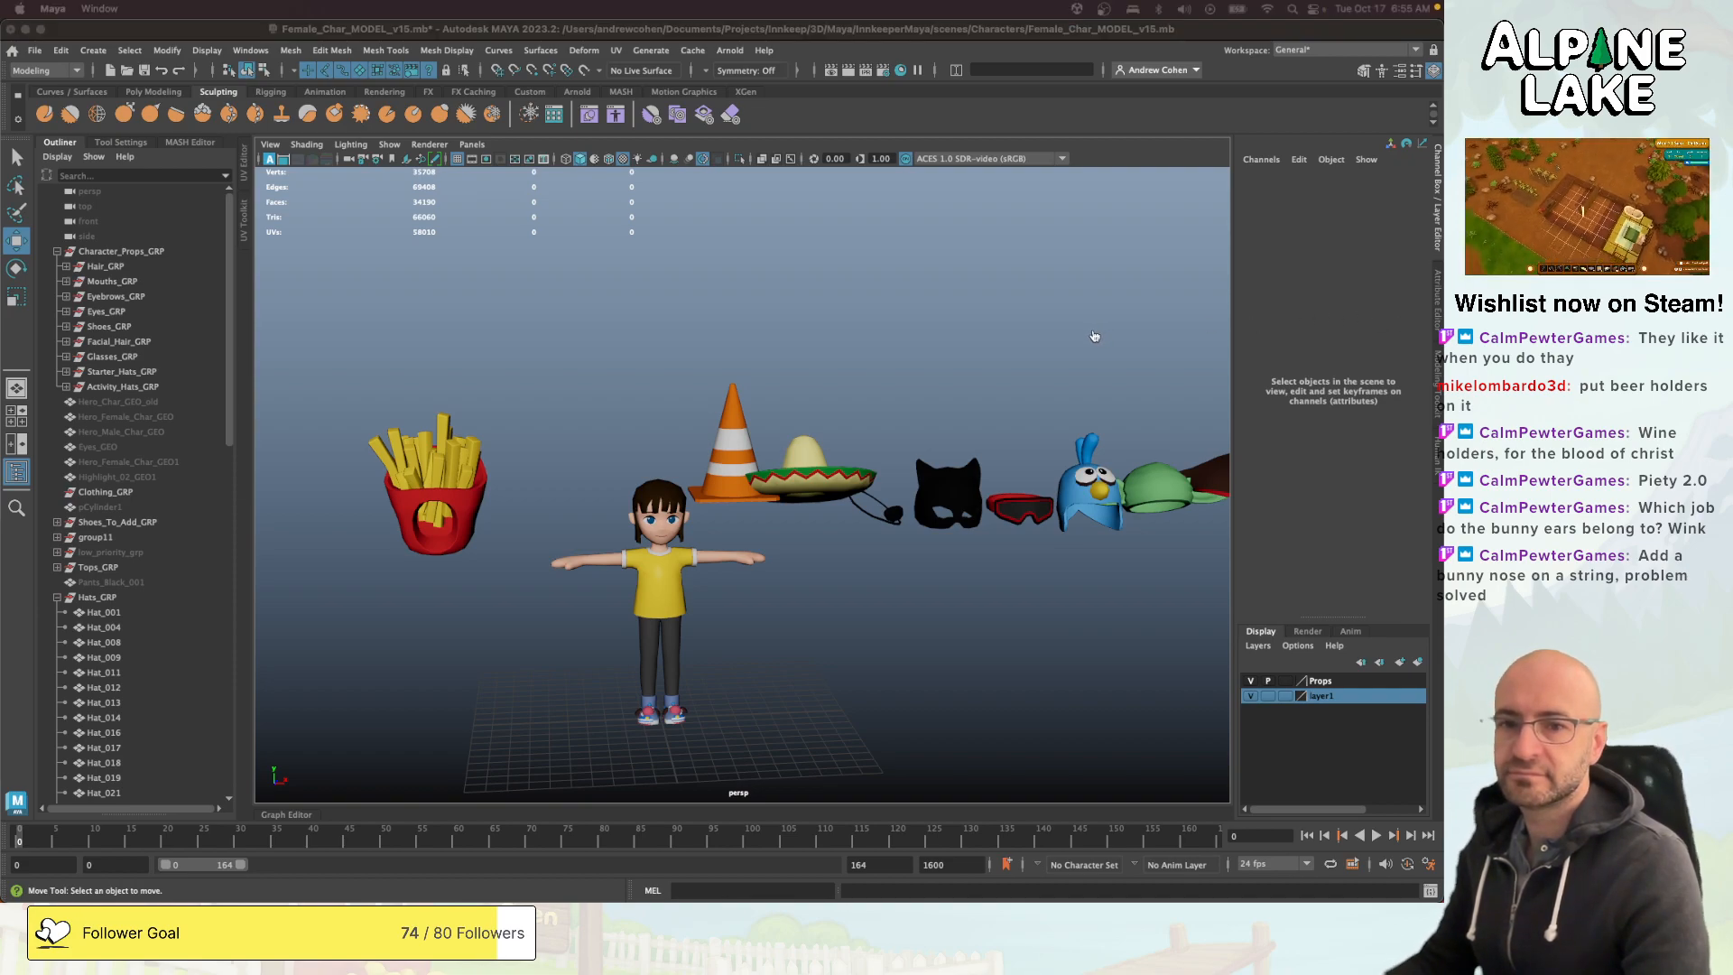
{"action": "left_click", "coordinate": [1376, 341]}
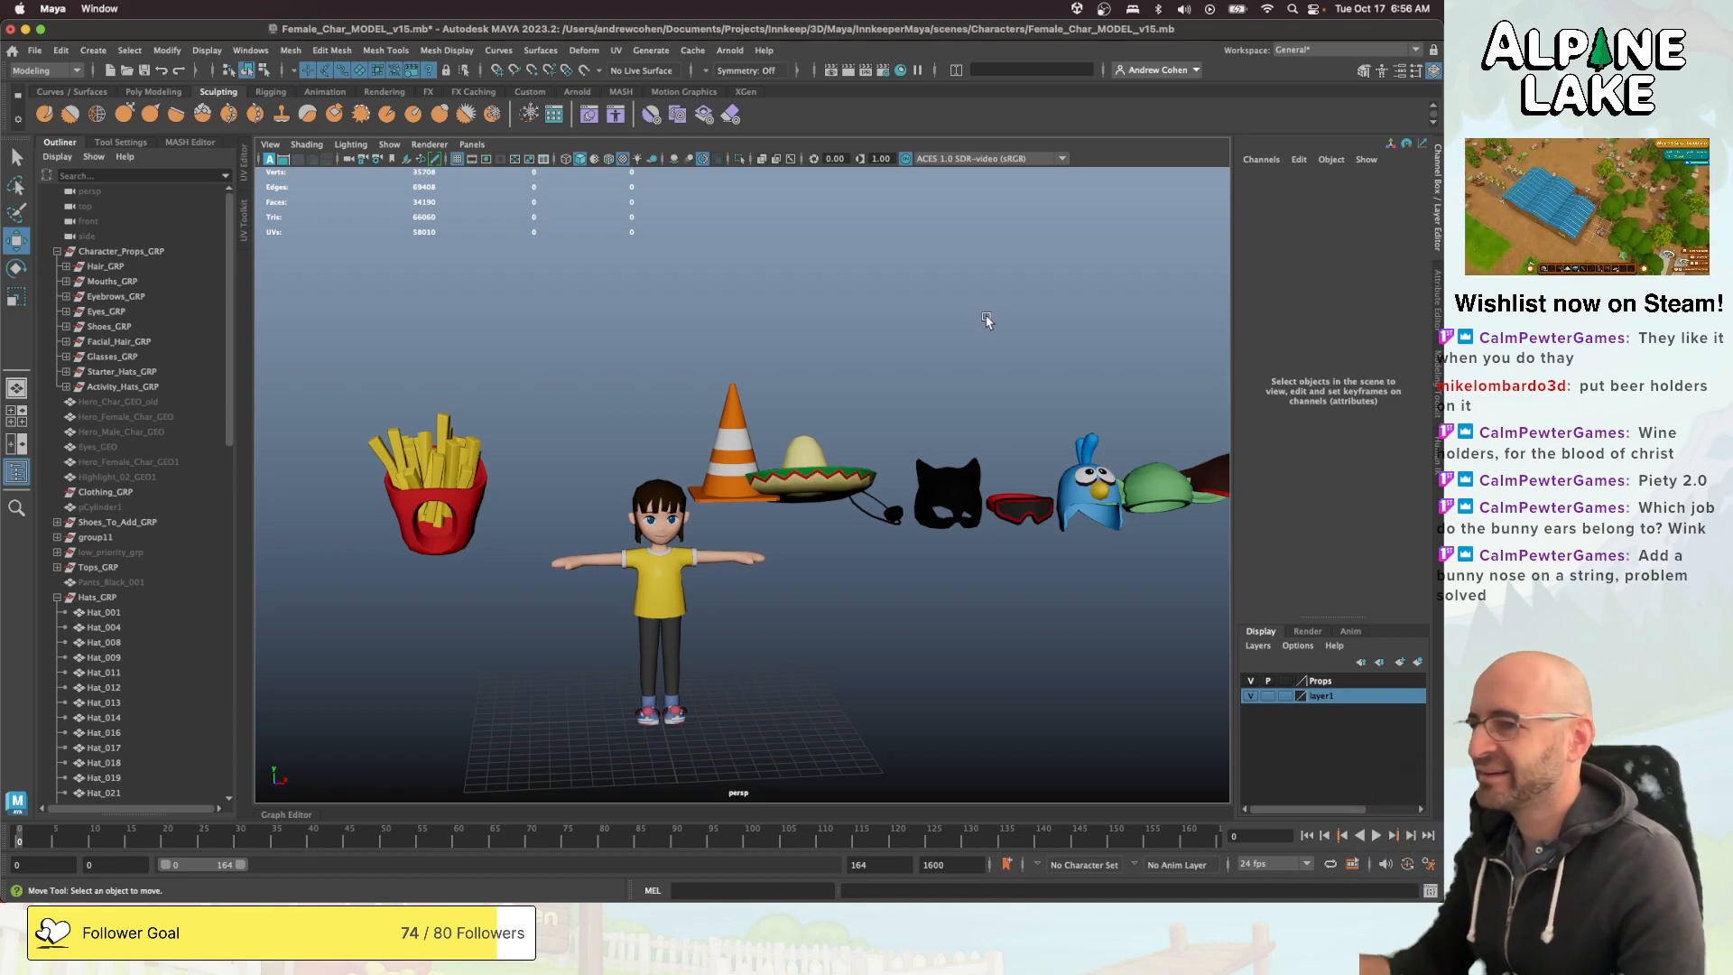
{"action": "middle_click_drag", "start_coordinate": [1012, 339], "coordinate": [738, 343], "text": "alt"}
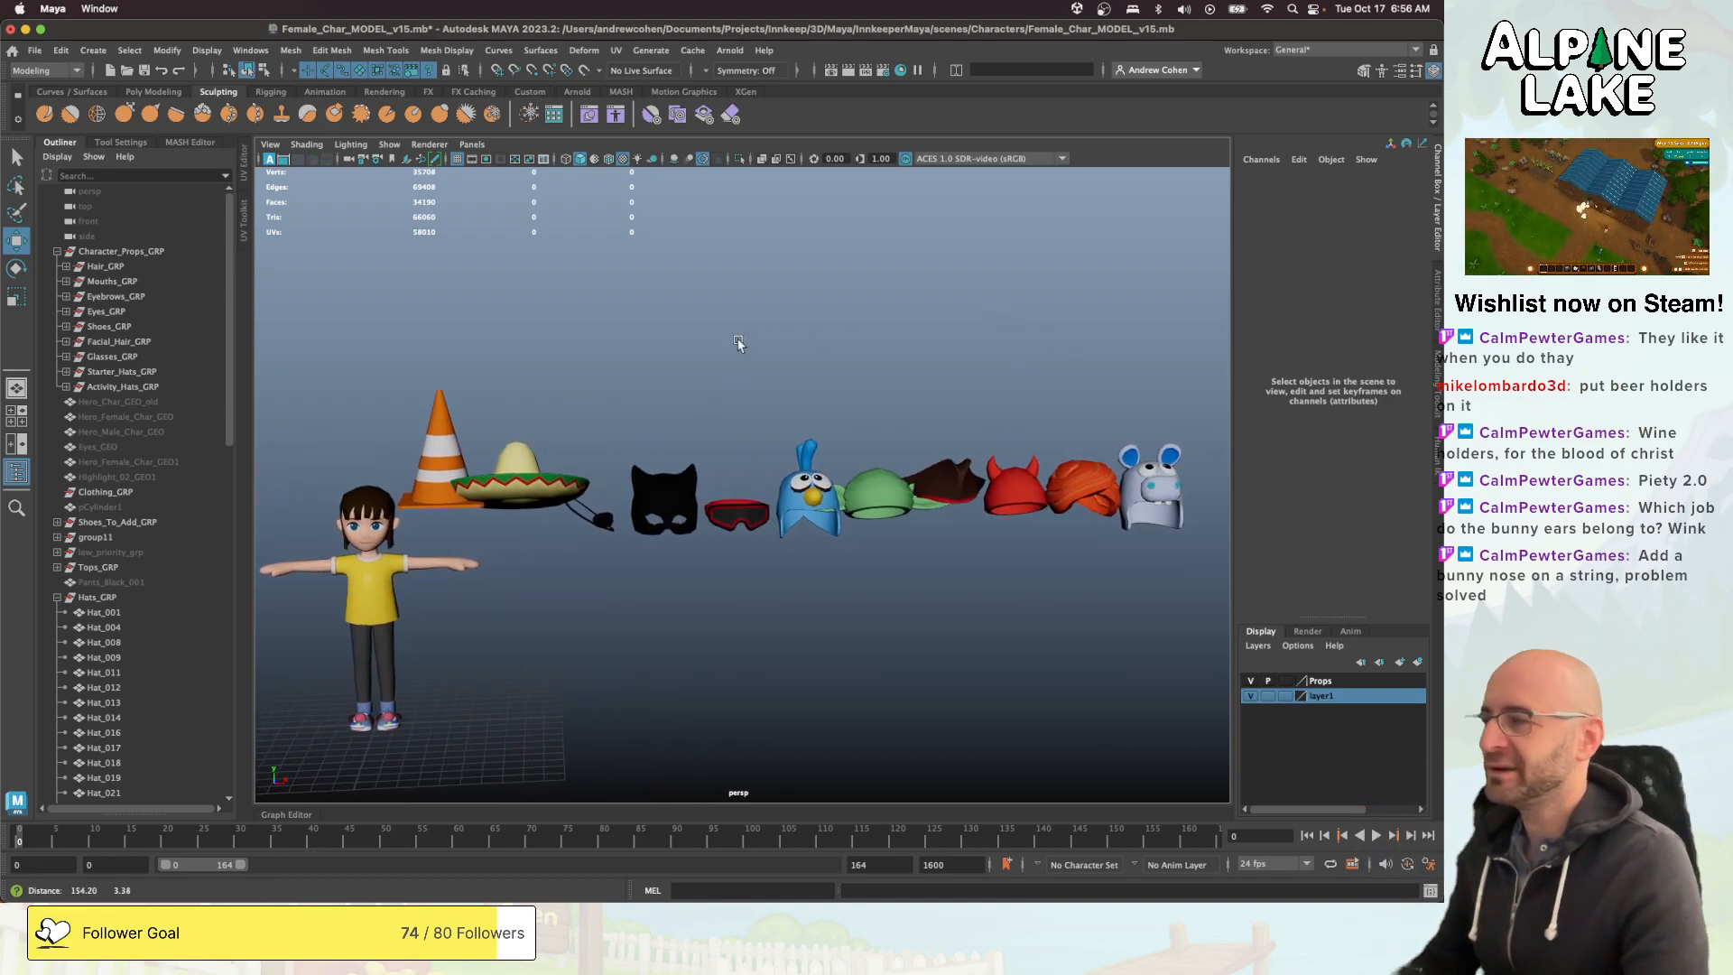
{"action": "left_click_drag", "start_coordinate": [738, 342], "coordinate": [668, 350], "text": "alt"}
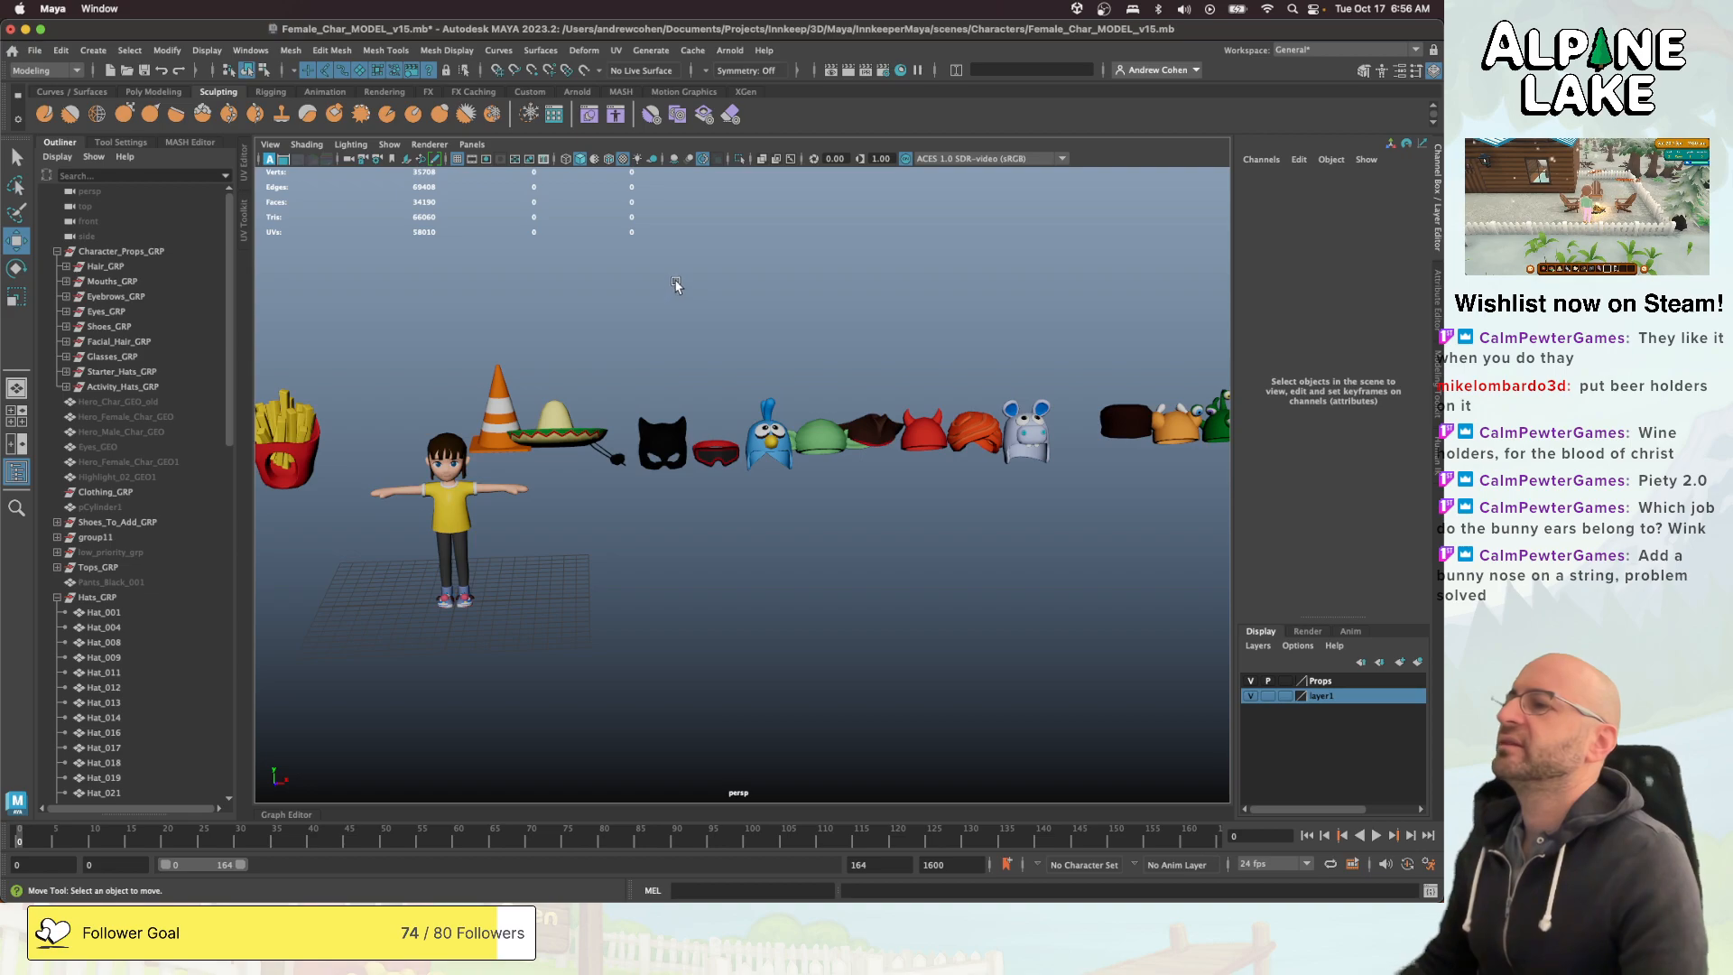
{"action": "key", "text": "super+s"}
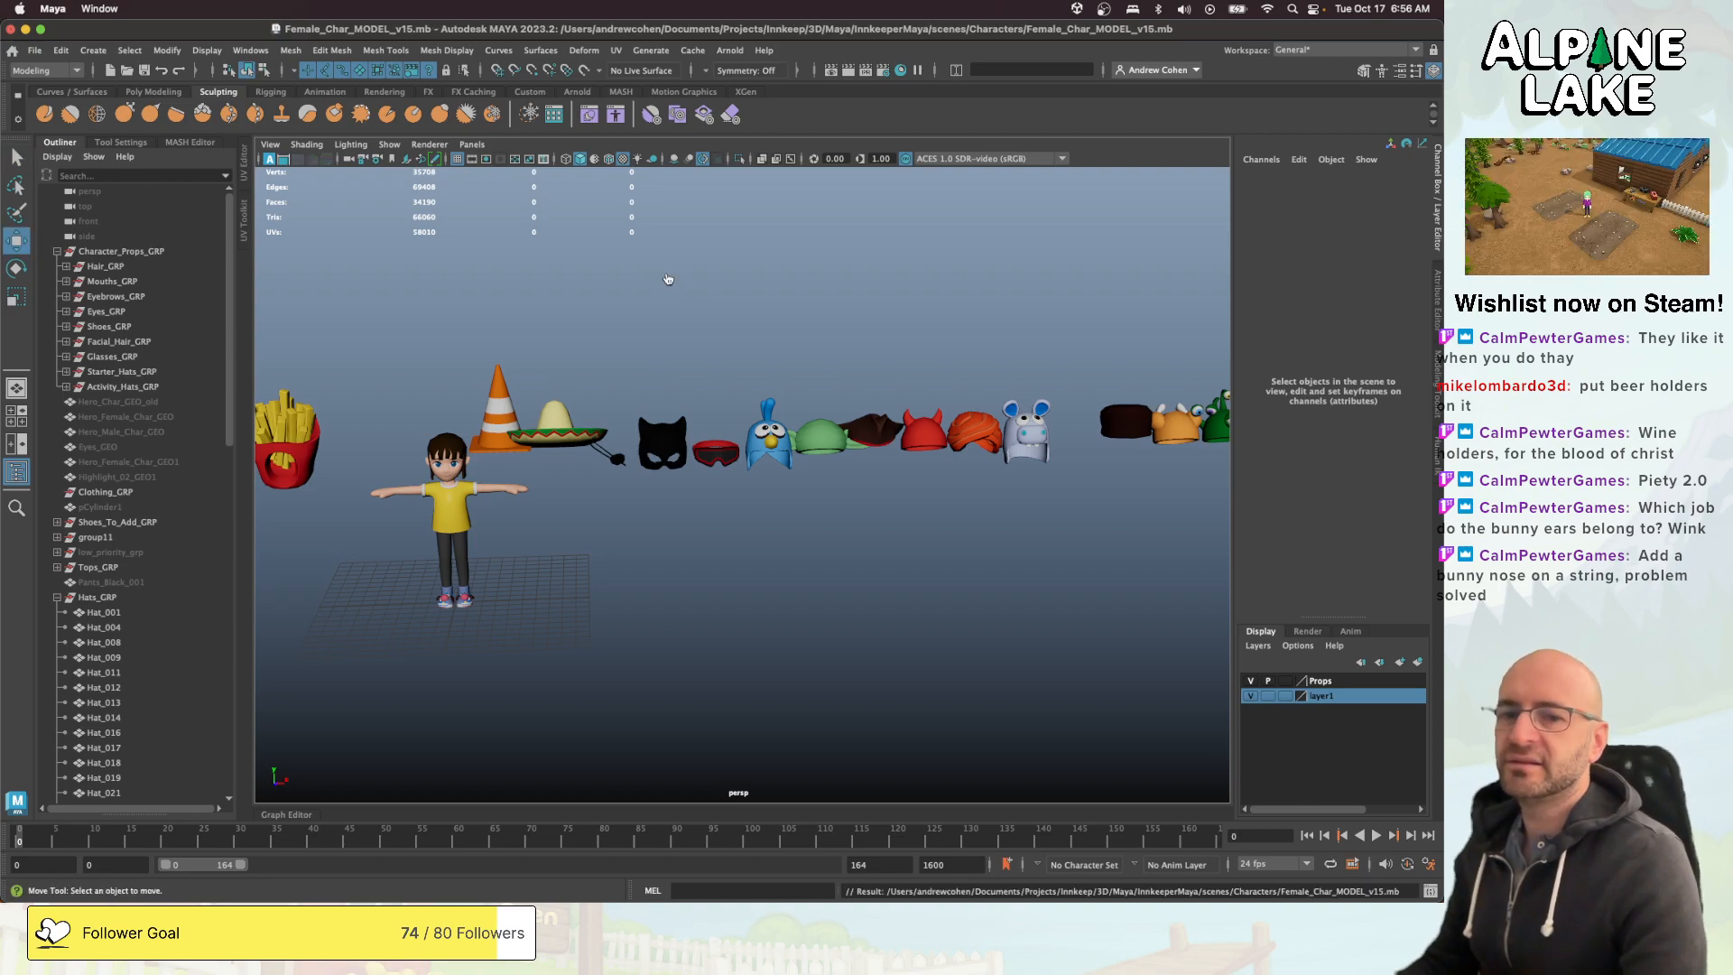
- Switch to Unity and expand Core_Scene and its [UI] object in the hierarchy
{"action": "key", "text": "super+Tab"}
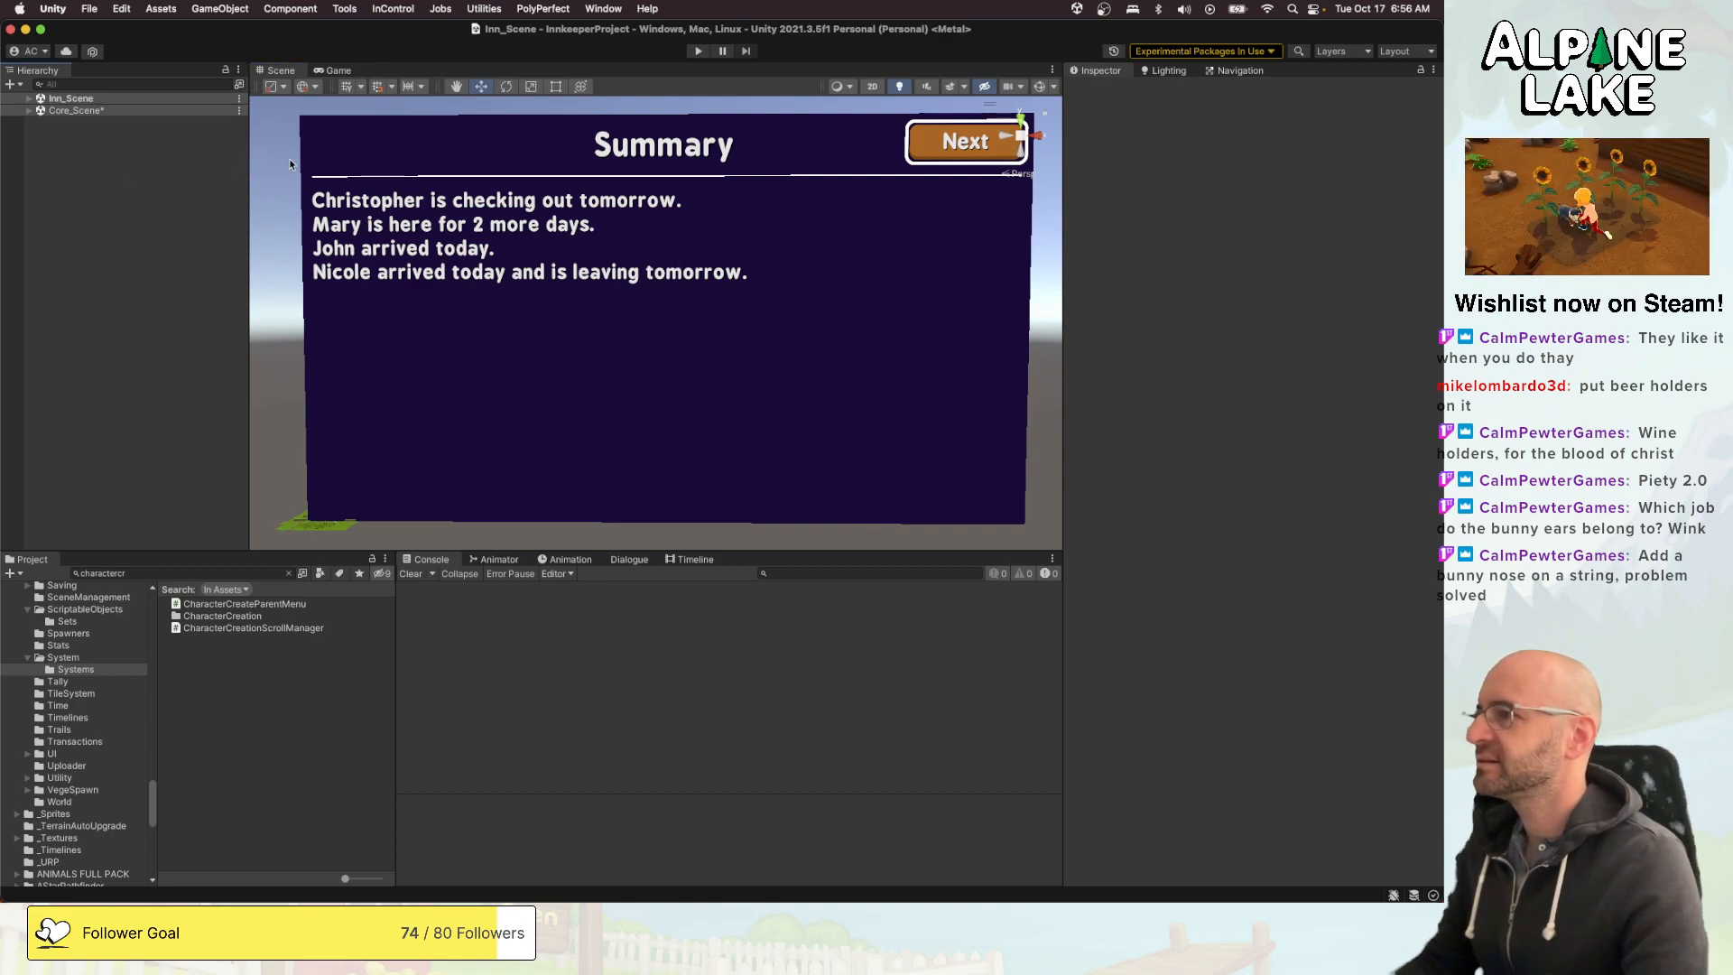
{"action": "left_click", "coordinate": [166, 115]}
{"action": "key", "text": "Right"}
{"action": "key", "text": "Down"}
{"action": "key", "text": "Down"}
{"action": "key", "text": "Down"}
{"action": "key", "text": "Down"}
{"action": "key", "text": "Down"}
{"action": "key", "text": "Down"}
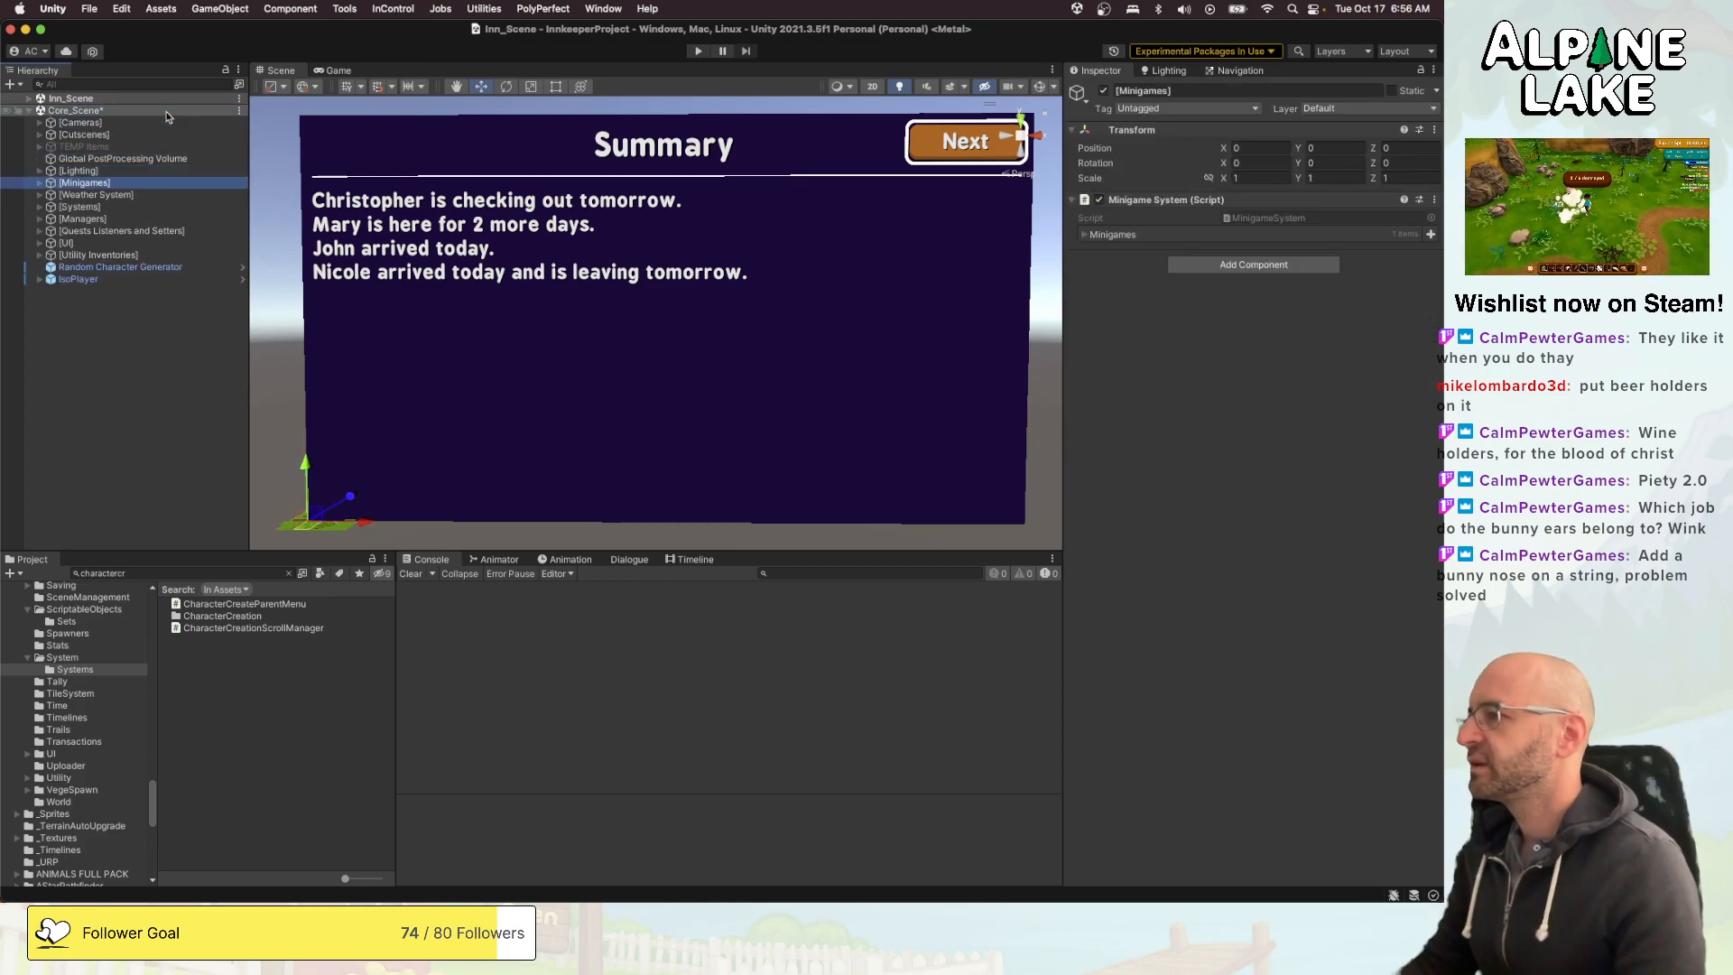
{"action": "key", "text": "Down"}
{"action": "key", "text": "Down"}
{"action": "key", "text": "Down"}
{"action": "key", "text": "Down"}
{"action": "key", "text": "Down"}
{"action": "key", "text": "Right"}
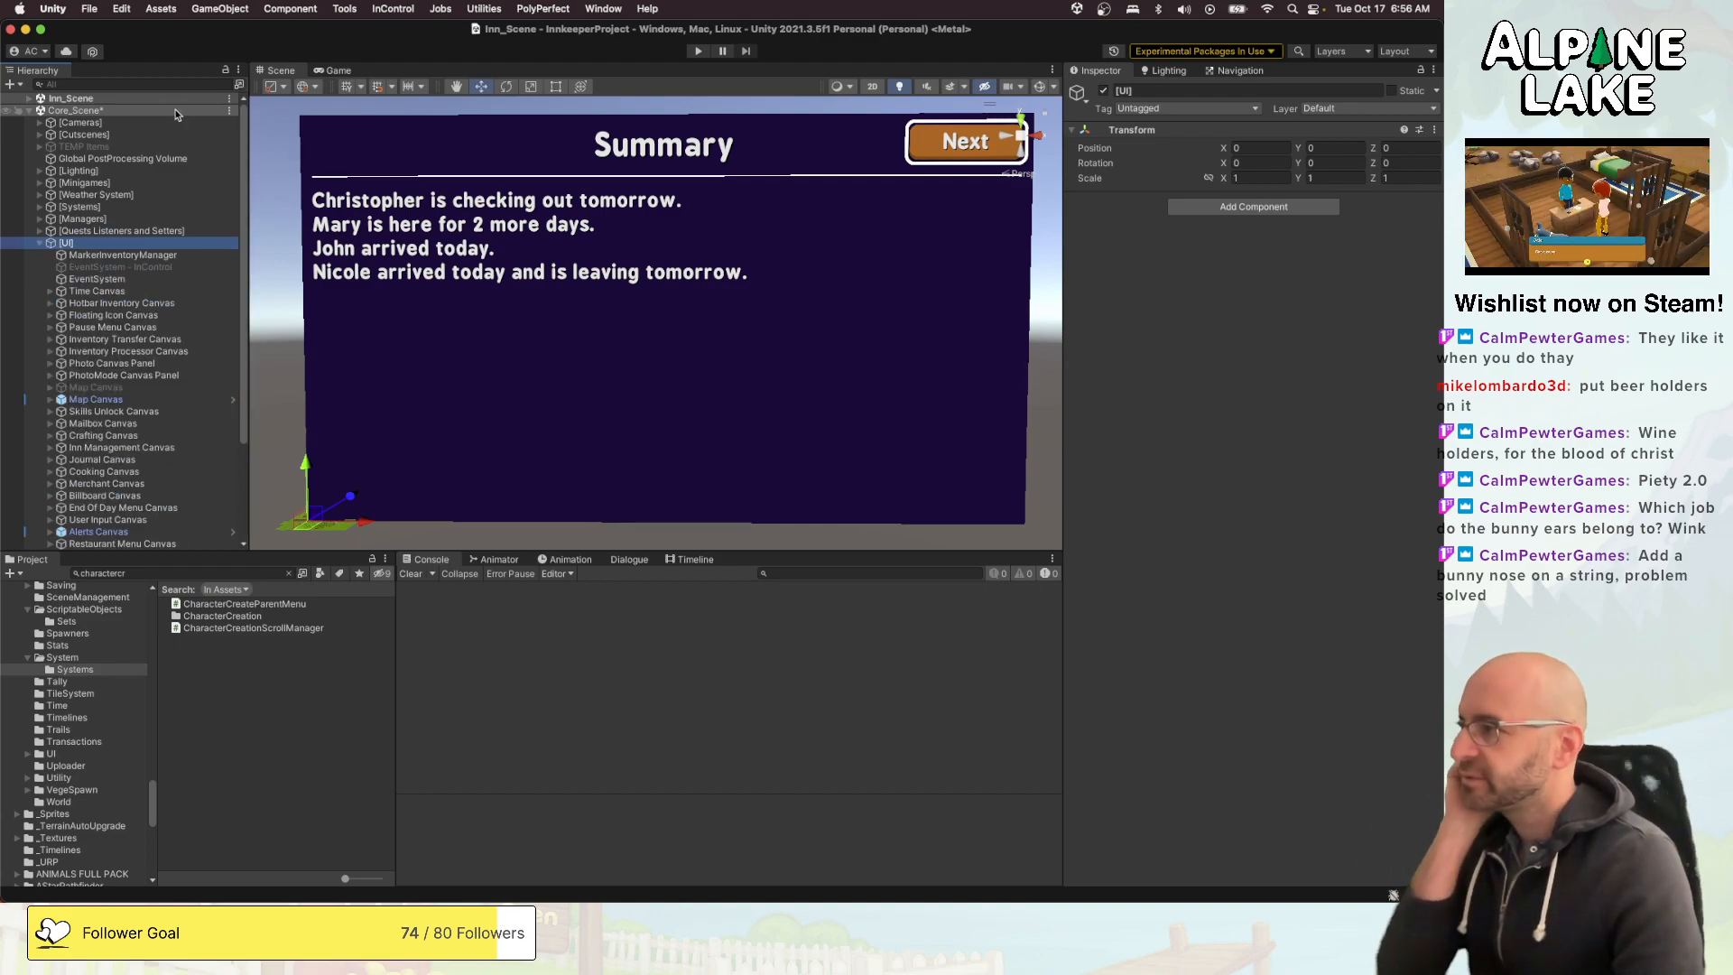
- Save Core_Scene and select its [UI] object
{"action": "left_click", "coordinate": [267, 176]}
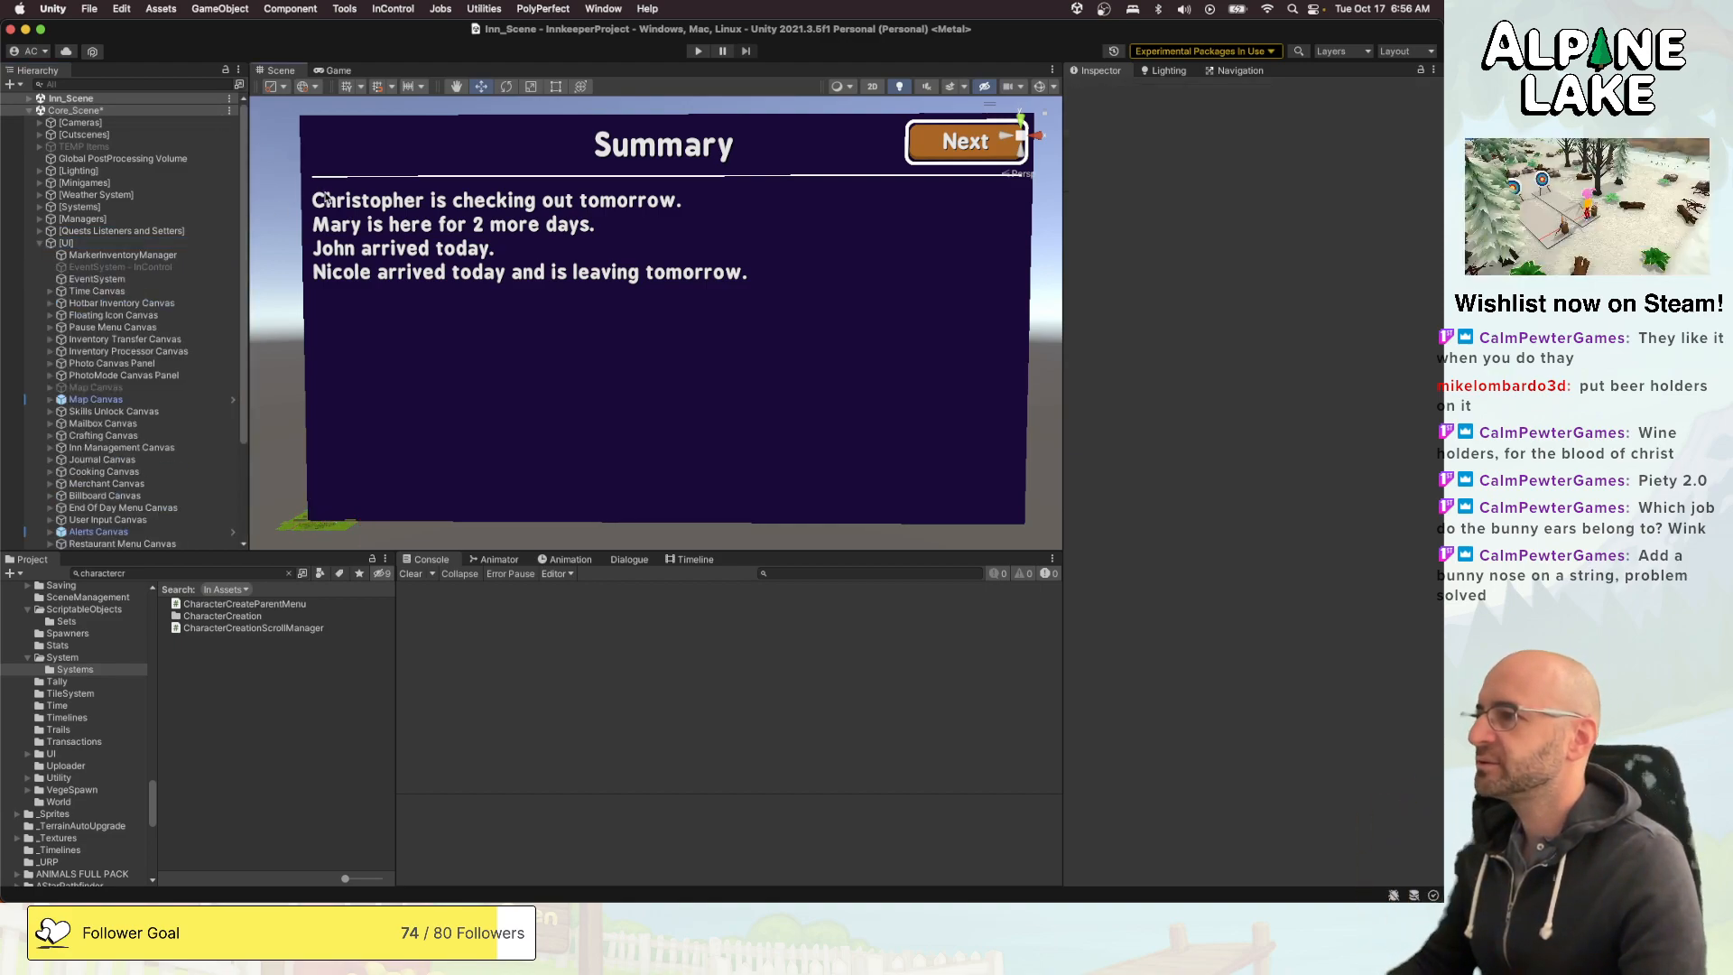
{"action": "right_click_drag", "start_coordinate": [570, 185], "coordinate": [442, 200], "text": "alt"}
{"action": "middle_click_drag", "start_coordinate": [443, 201], "coordinate": [610, 133], "text": "alt"}
{"action": "right_click_drag", "start_coordinate": [611, 132], "coordinate": [725, 237], "text": "alt"}
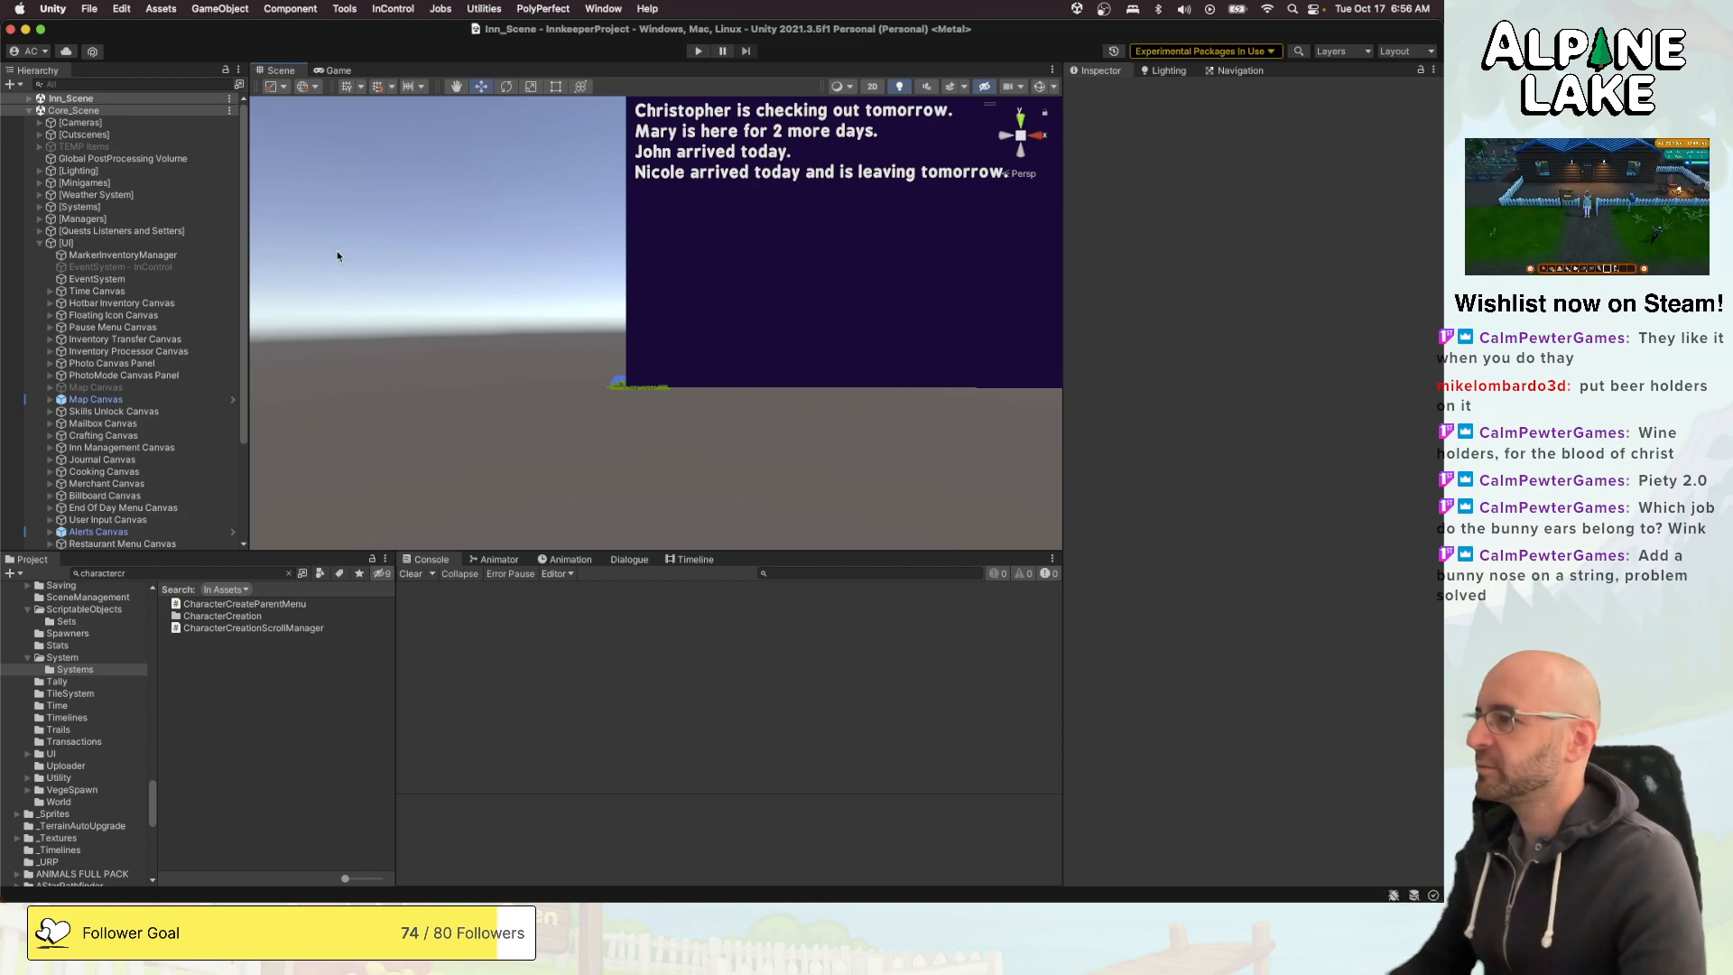
{"action": "left_click", "coordinate": [211, 244]}
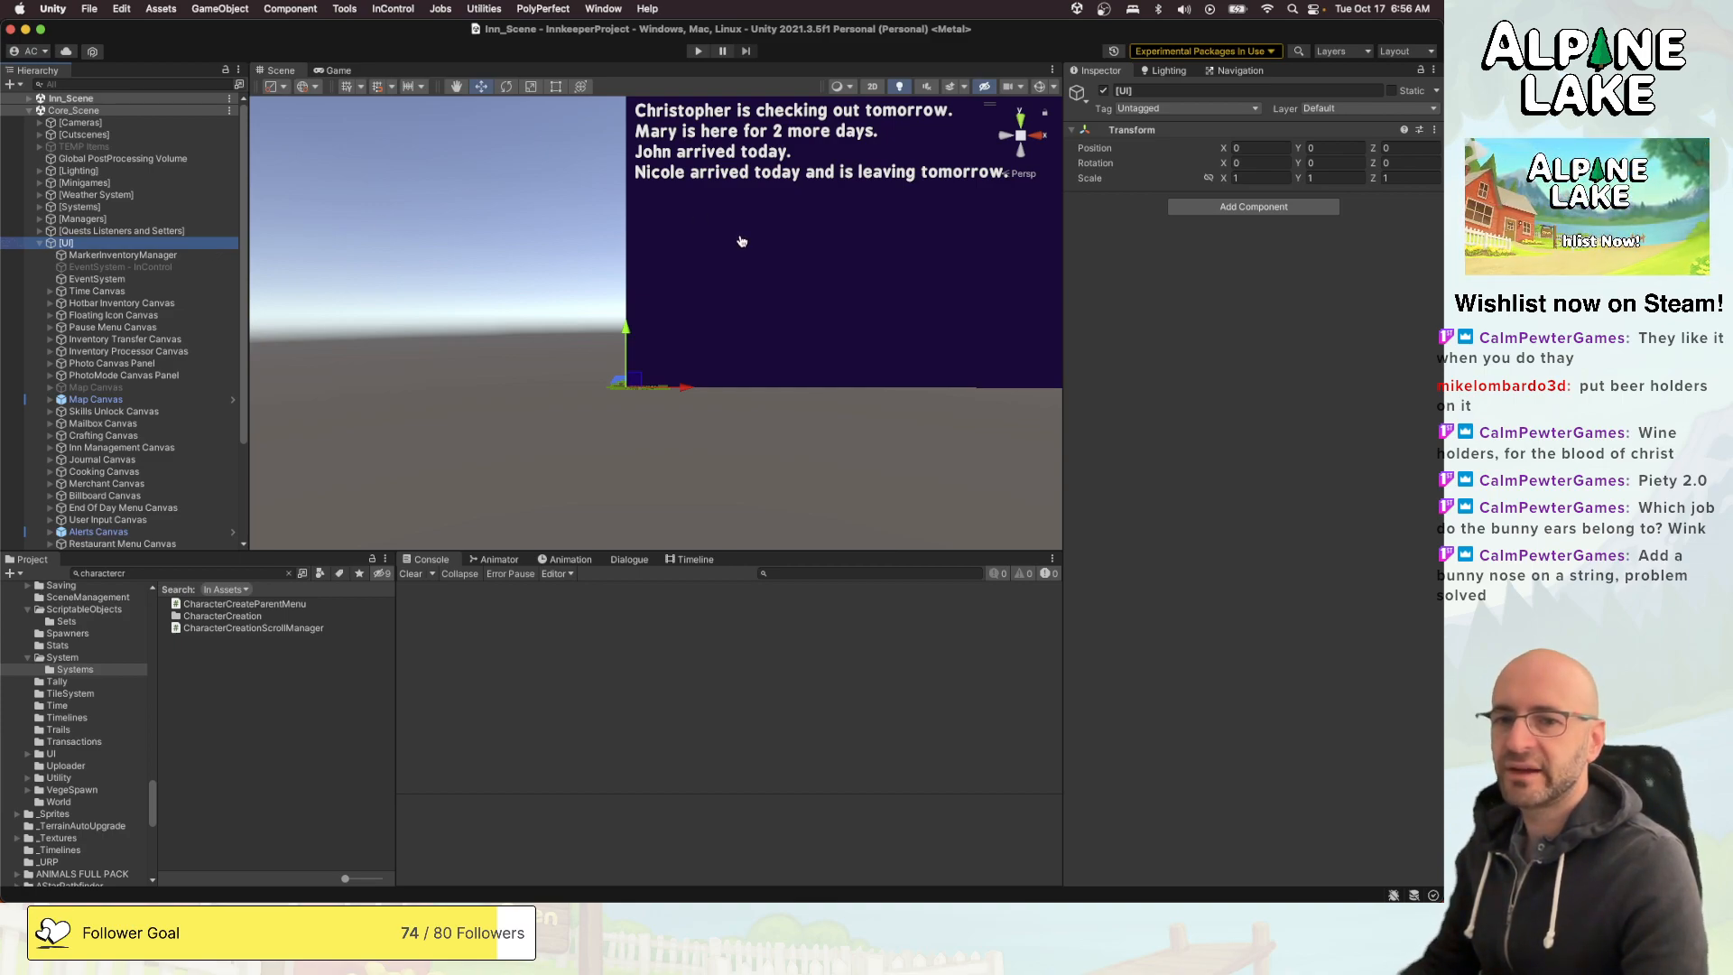
- Switch to Visual Studio with CustomCharacterDefinition.cs open and maximize its window
{"action": "key", "text": "super+Tab"}
{"action": "key", "text": "super+Tab"}
{"action": "left_click", "coordinate": [457, 221]}
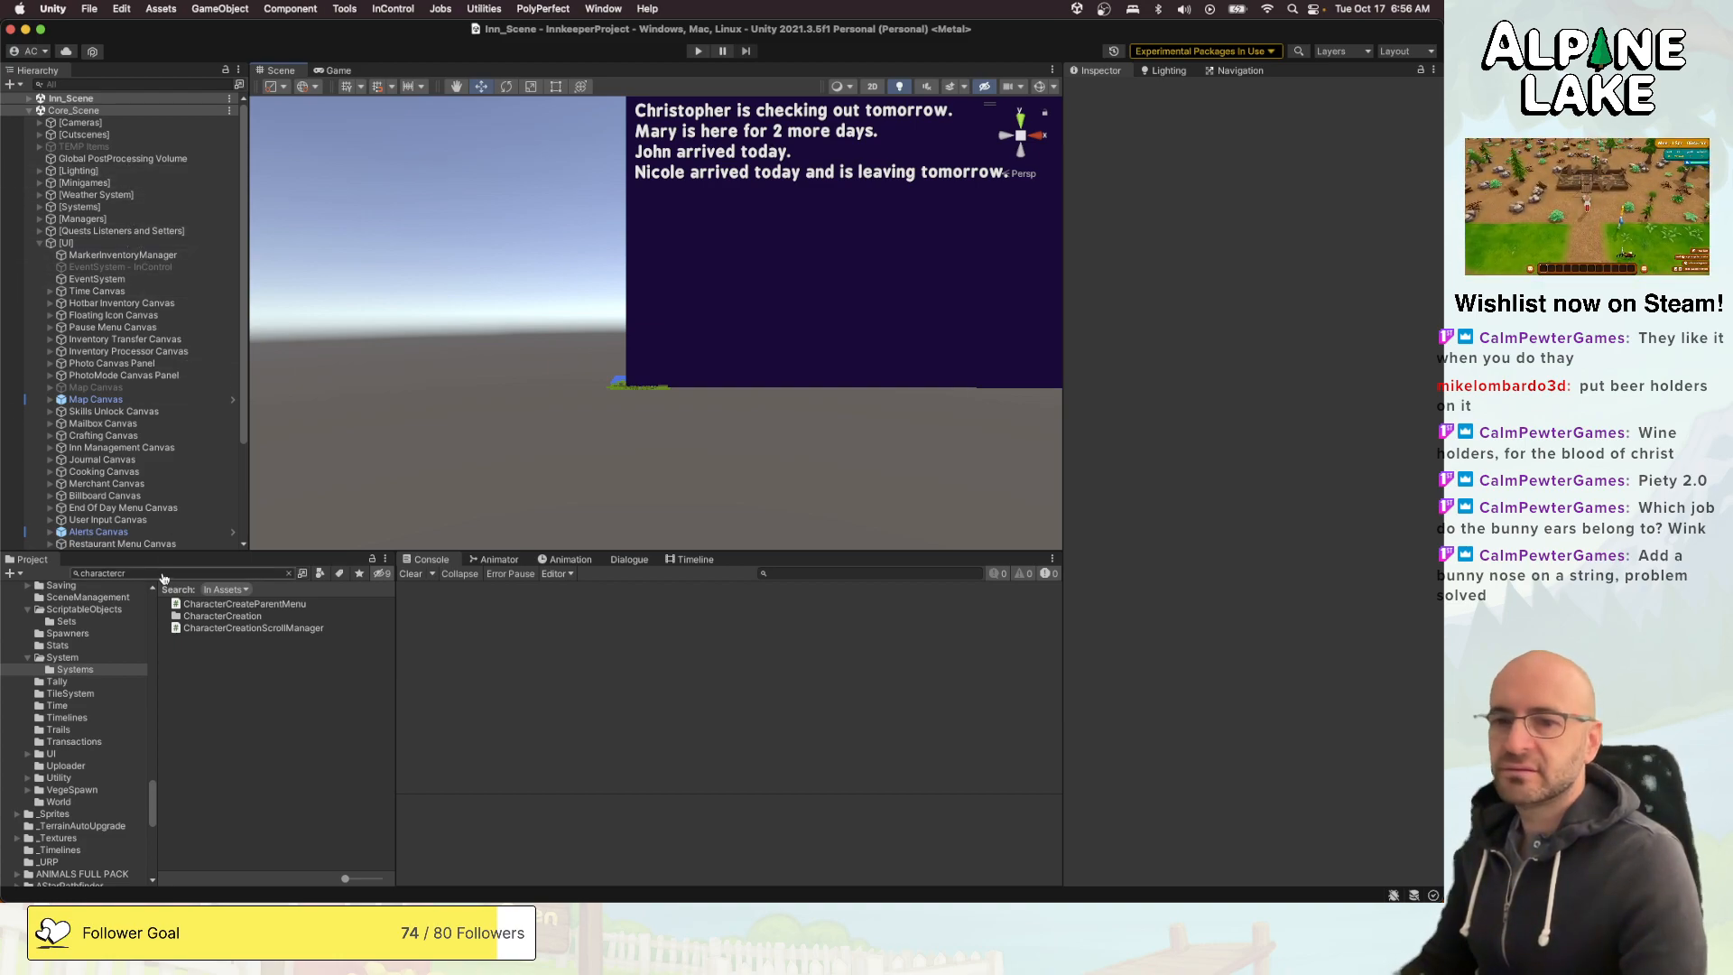
{"action": "key", "text": "super+Tab"}
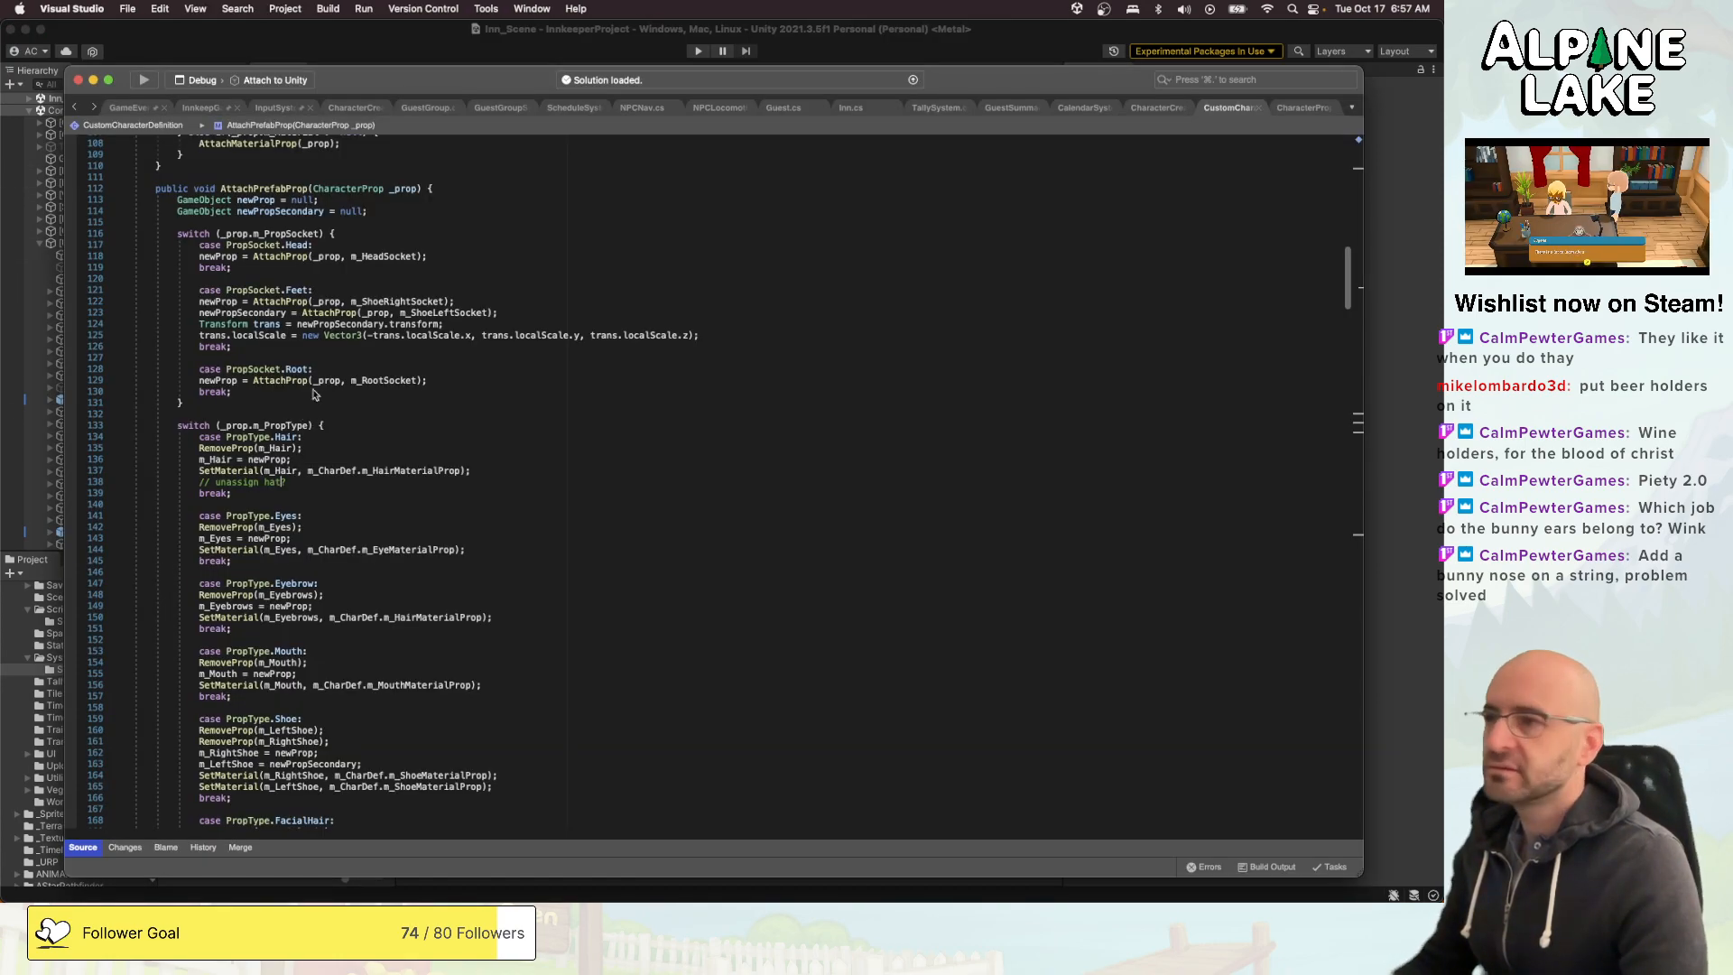
{"action": "left_click_drag", "start_coordinate": [343, 82], "coordinate": [323, 69]}
{"action": "double_click", "coordinate": [356, 67]}
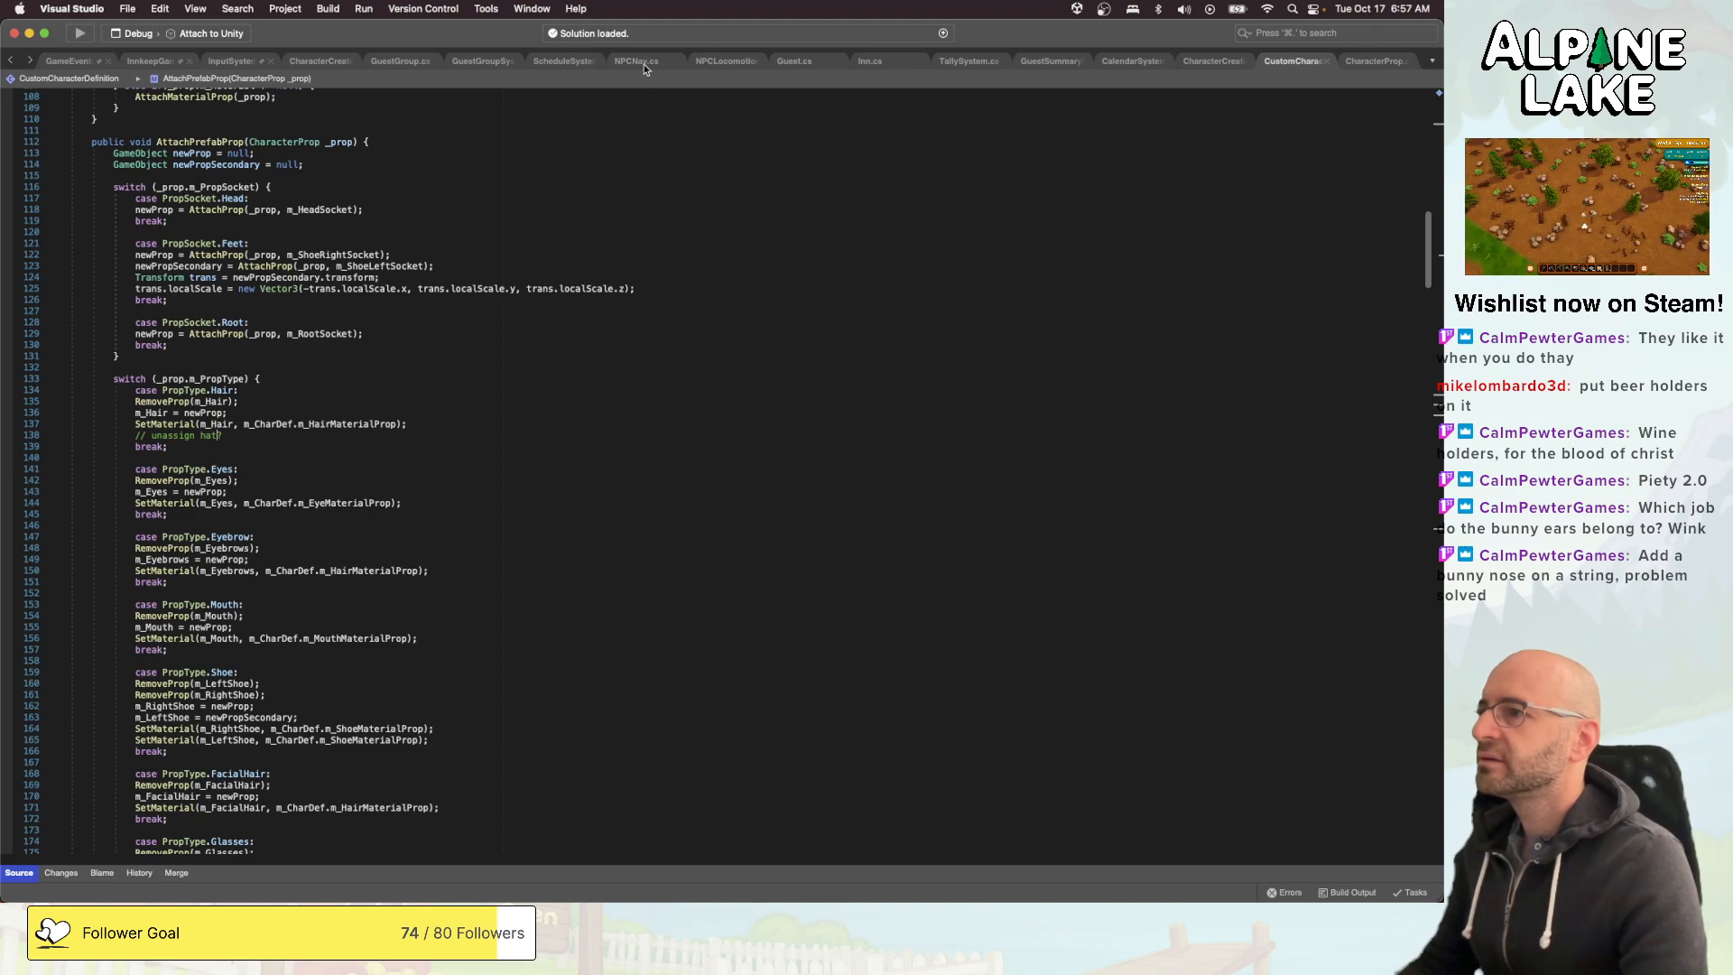
- Close the NPCNav, NPCLocomotion, ScheduleSystem, Guest, GuestGroupSystem, GuestGroup, Inn, TallySystem and CalendarSystem scripts
{"action": "middle_click", "coordinate": [645, 63]}
{"action": "middle_click", "coordinate": [643, 61]}
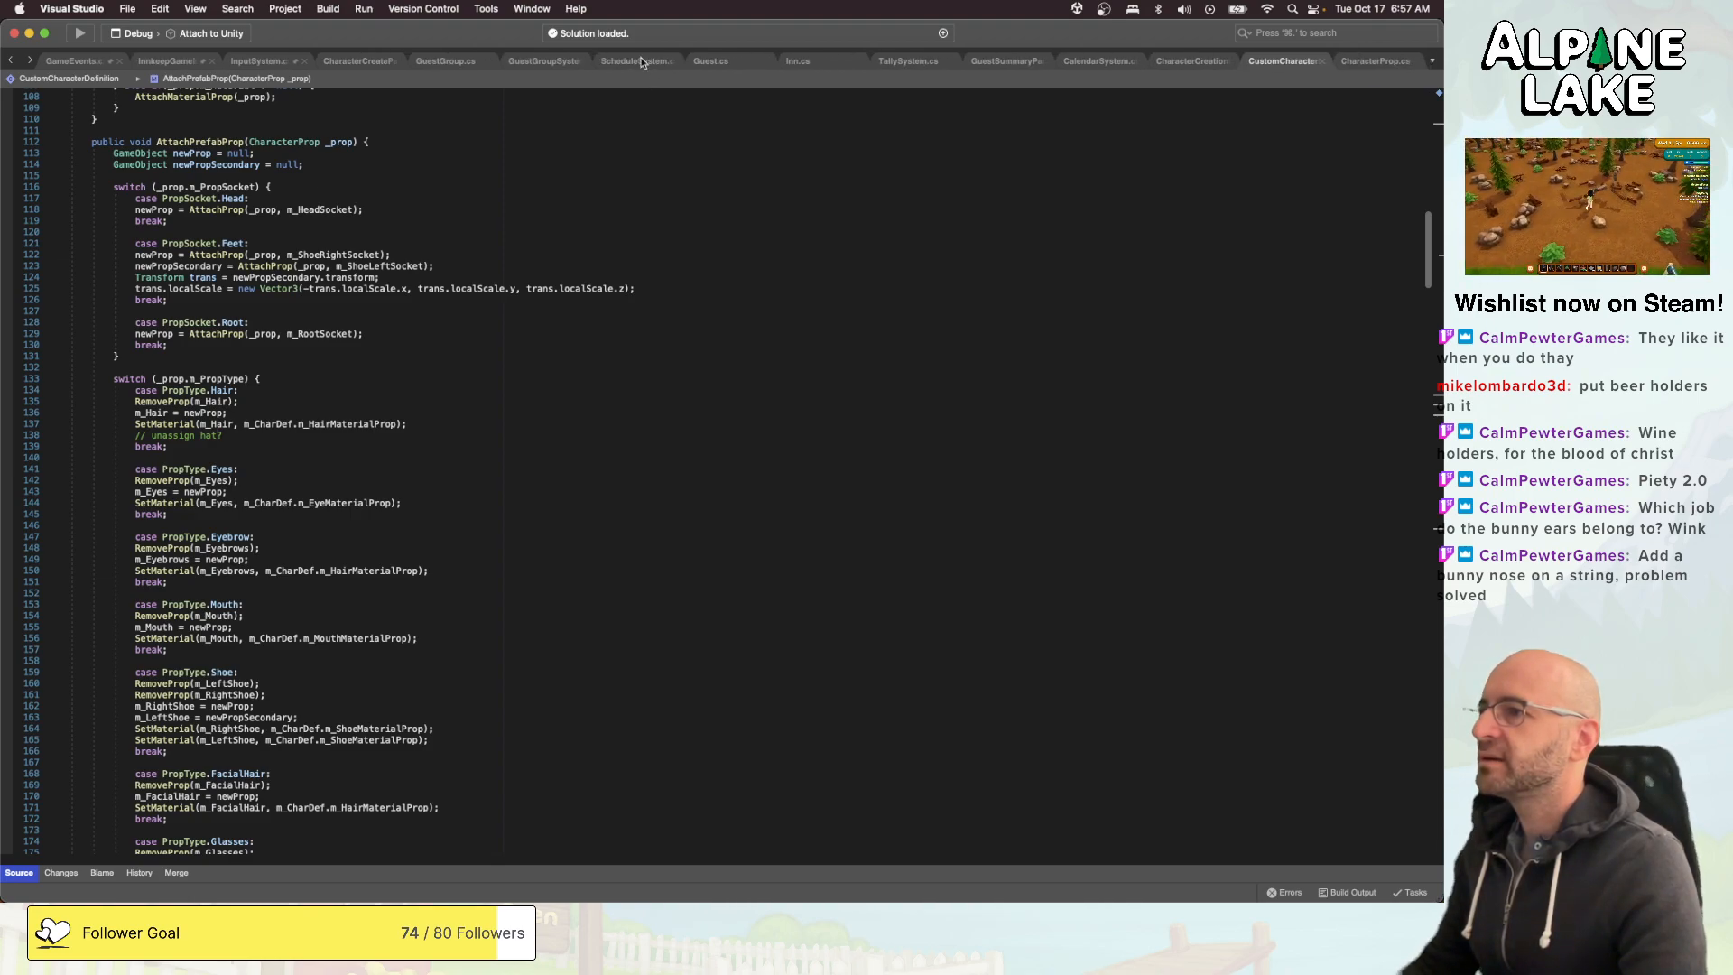
{"action": "middle_click", "coordinate": [640, 61]}
{"action": "middle_click", "coordinate": [661, 62]}
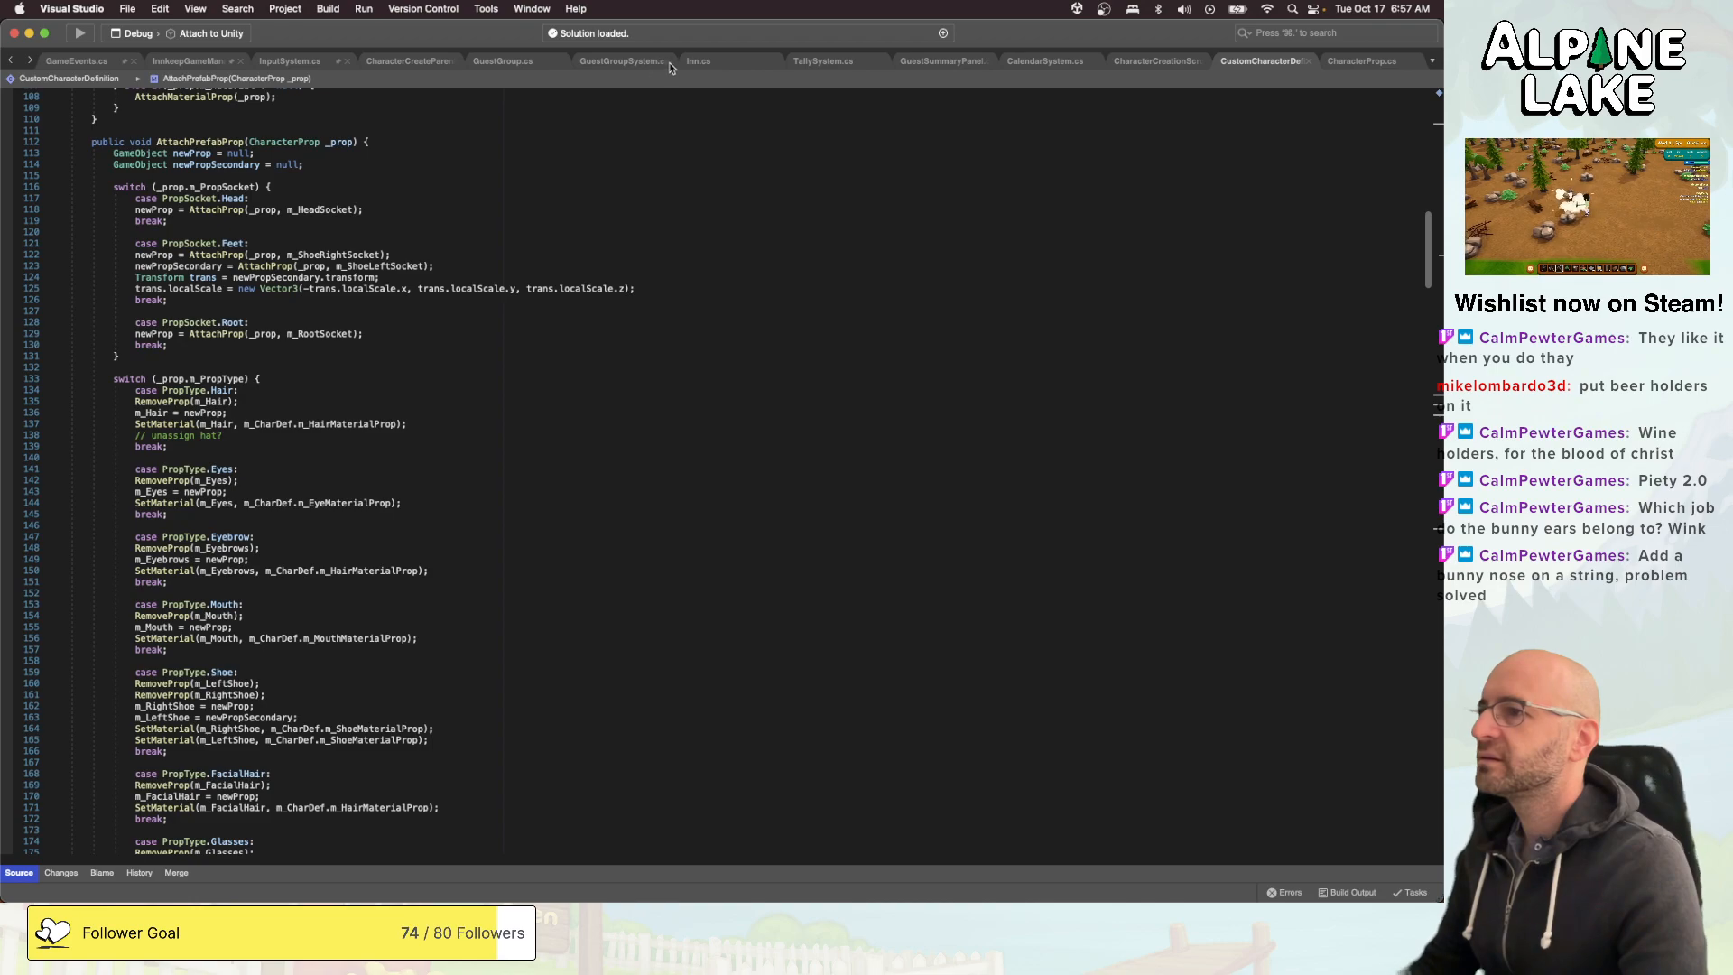
{"action": "middle_click", "coordinate": [644, 64]}
{"action": "middle_click", "coordinate": [574, 63]}
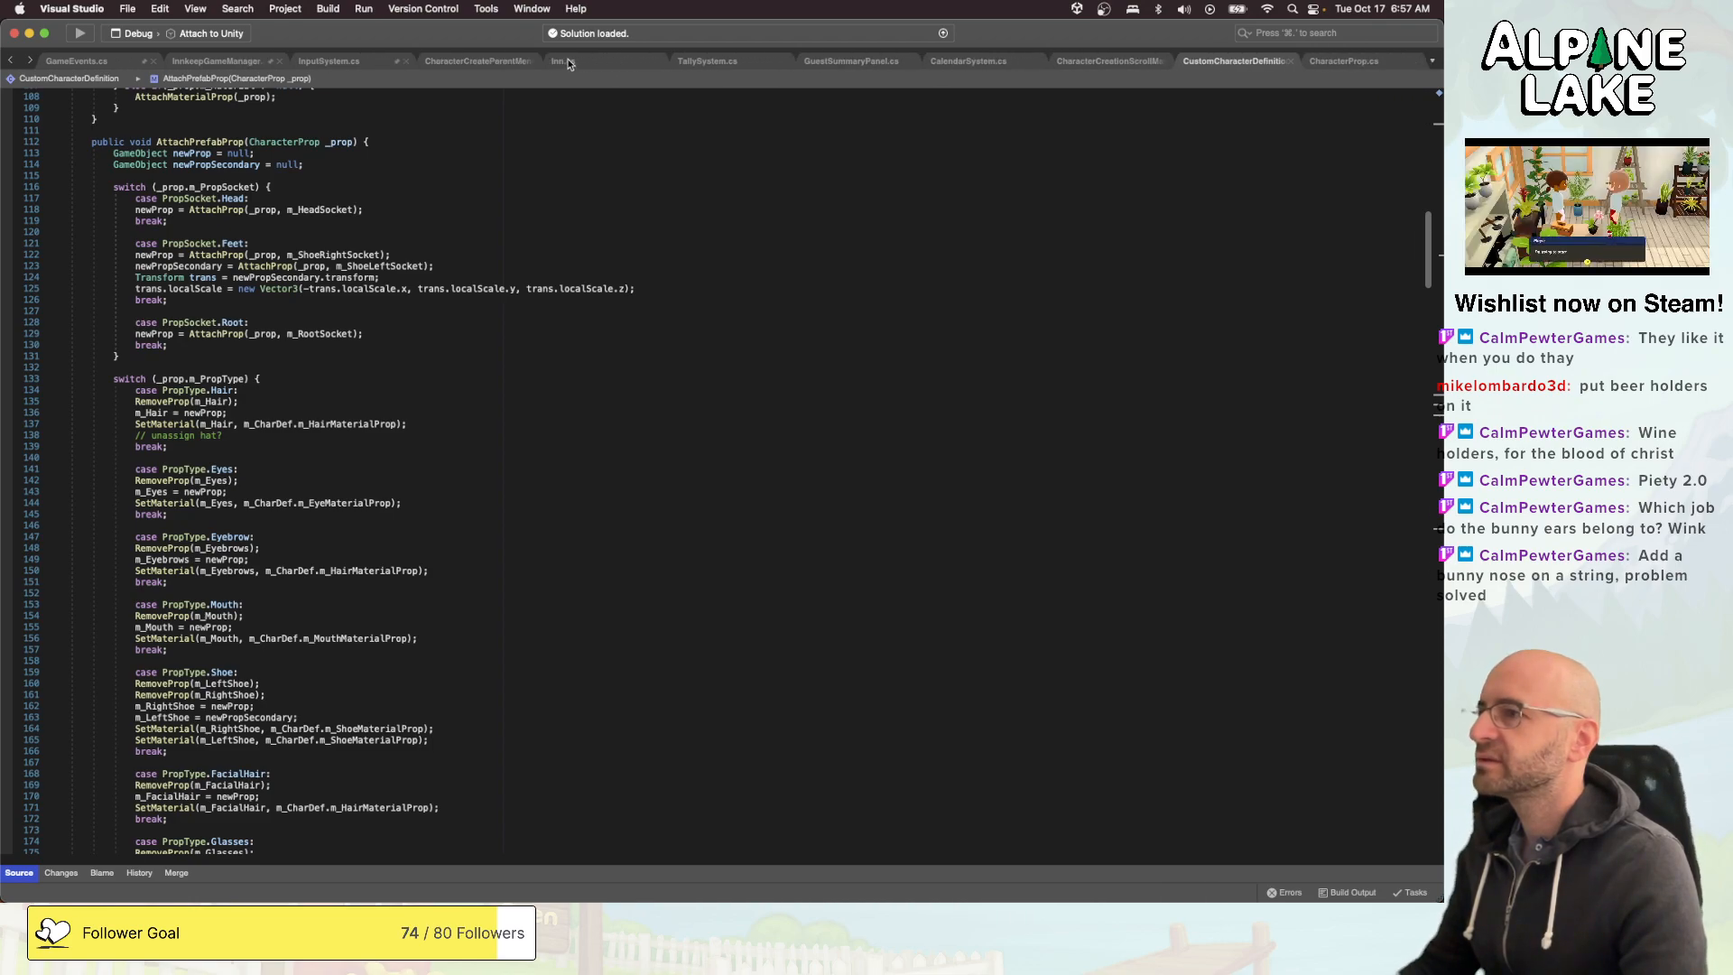
{"action": "middle_click", "coordinate": [635, 62]}
{"action": "middle_click", "coordinate": [636, 63]}
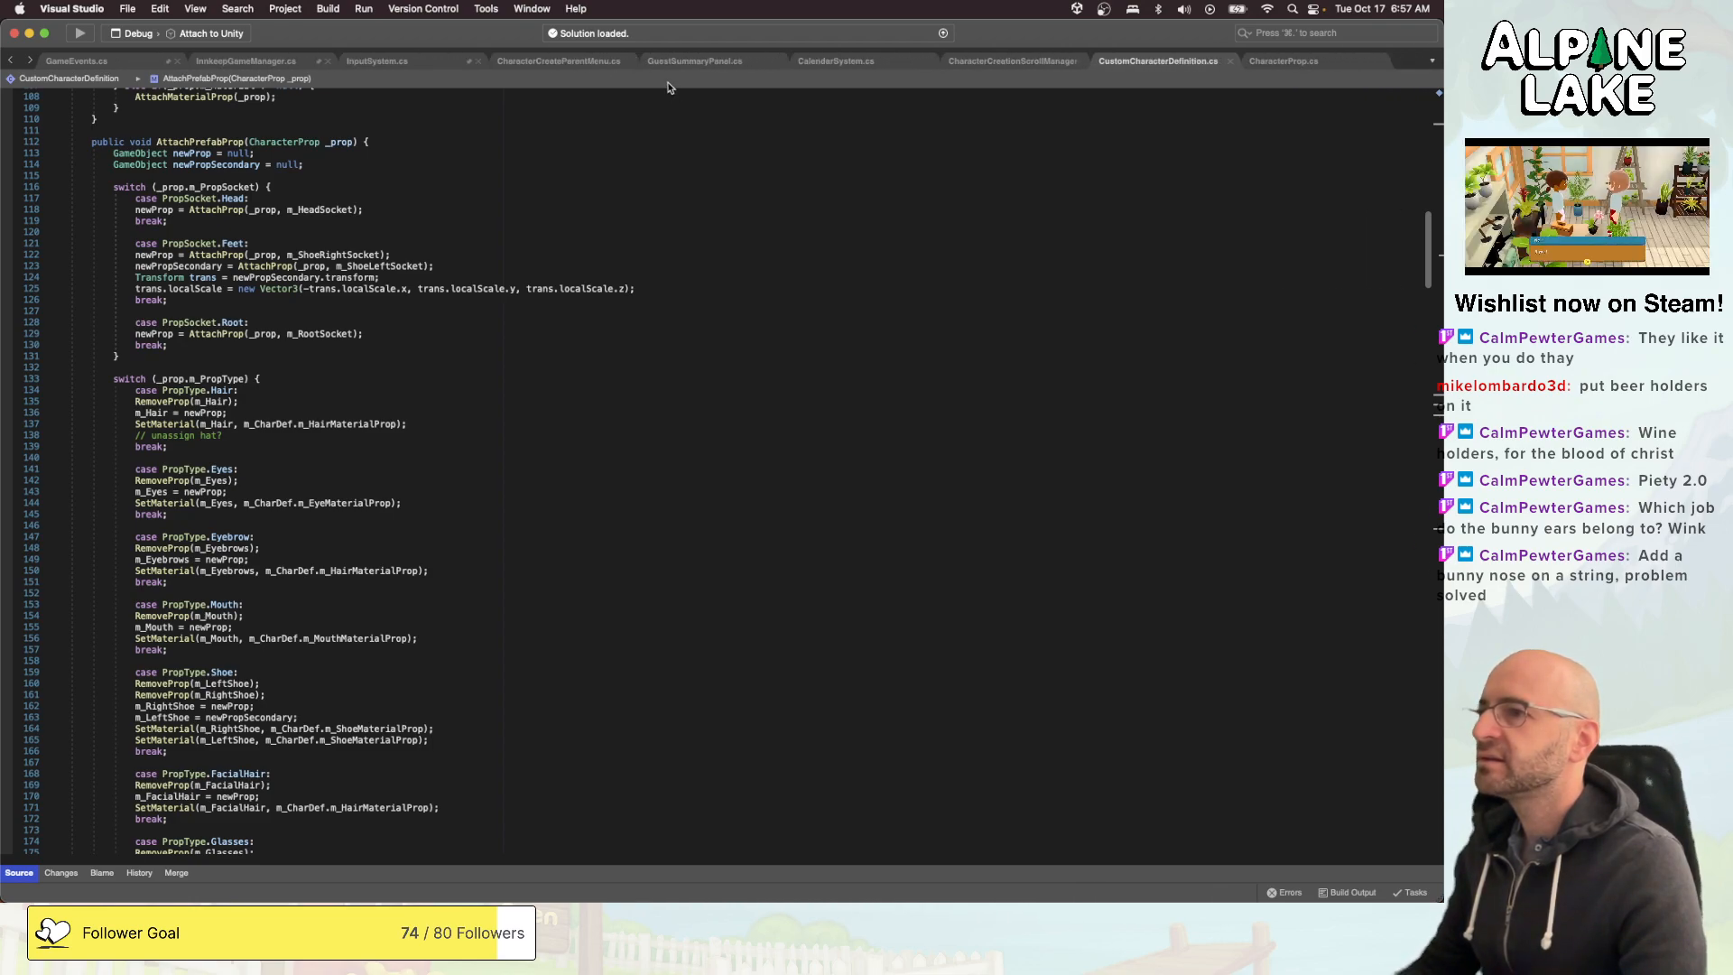
{"action": "middle_click", "coordinate": [856, 63]}
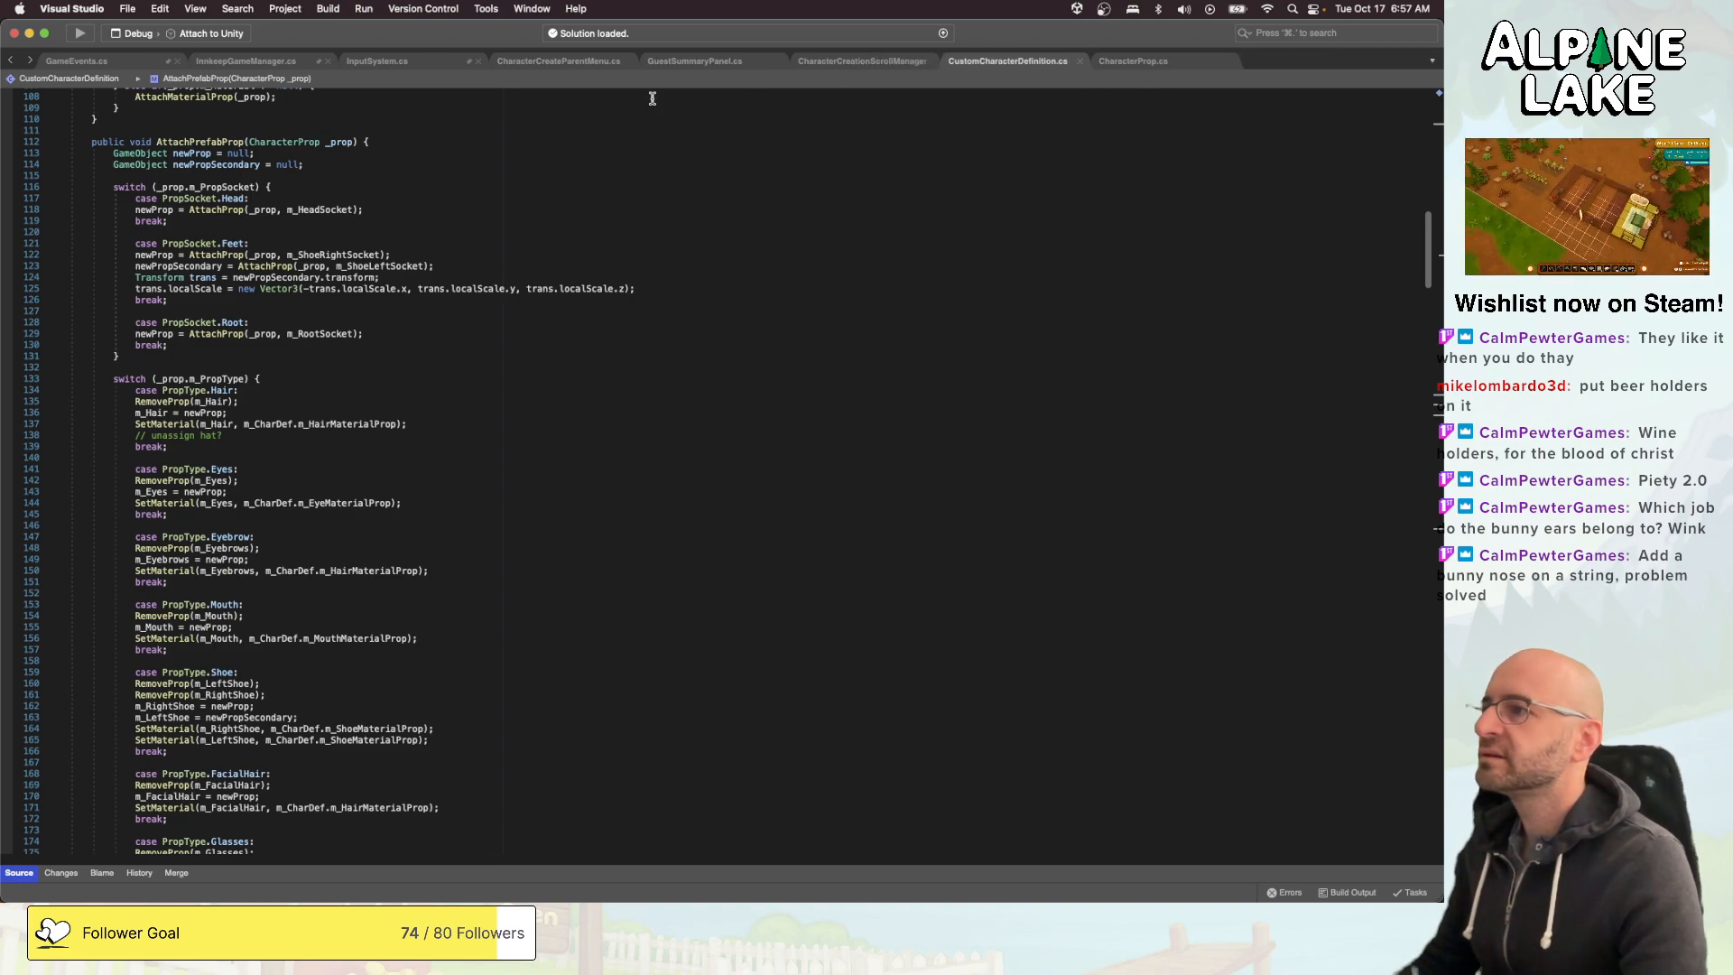
- Check the PropType enum in CharacterProp.cs and return to CustomCharacterDefinition.cs
{"action": "scroll", "coordinate": [594, 139], "scroll_direction": "up", "scroll_amount": 15}
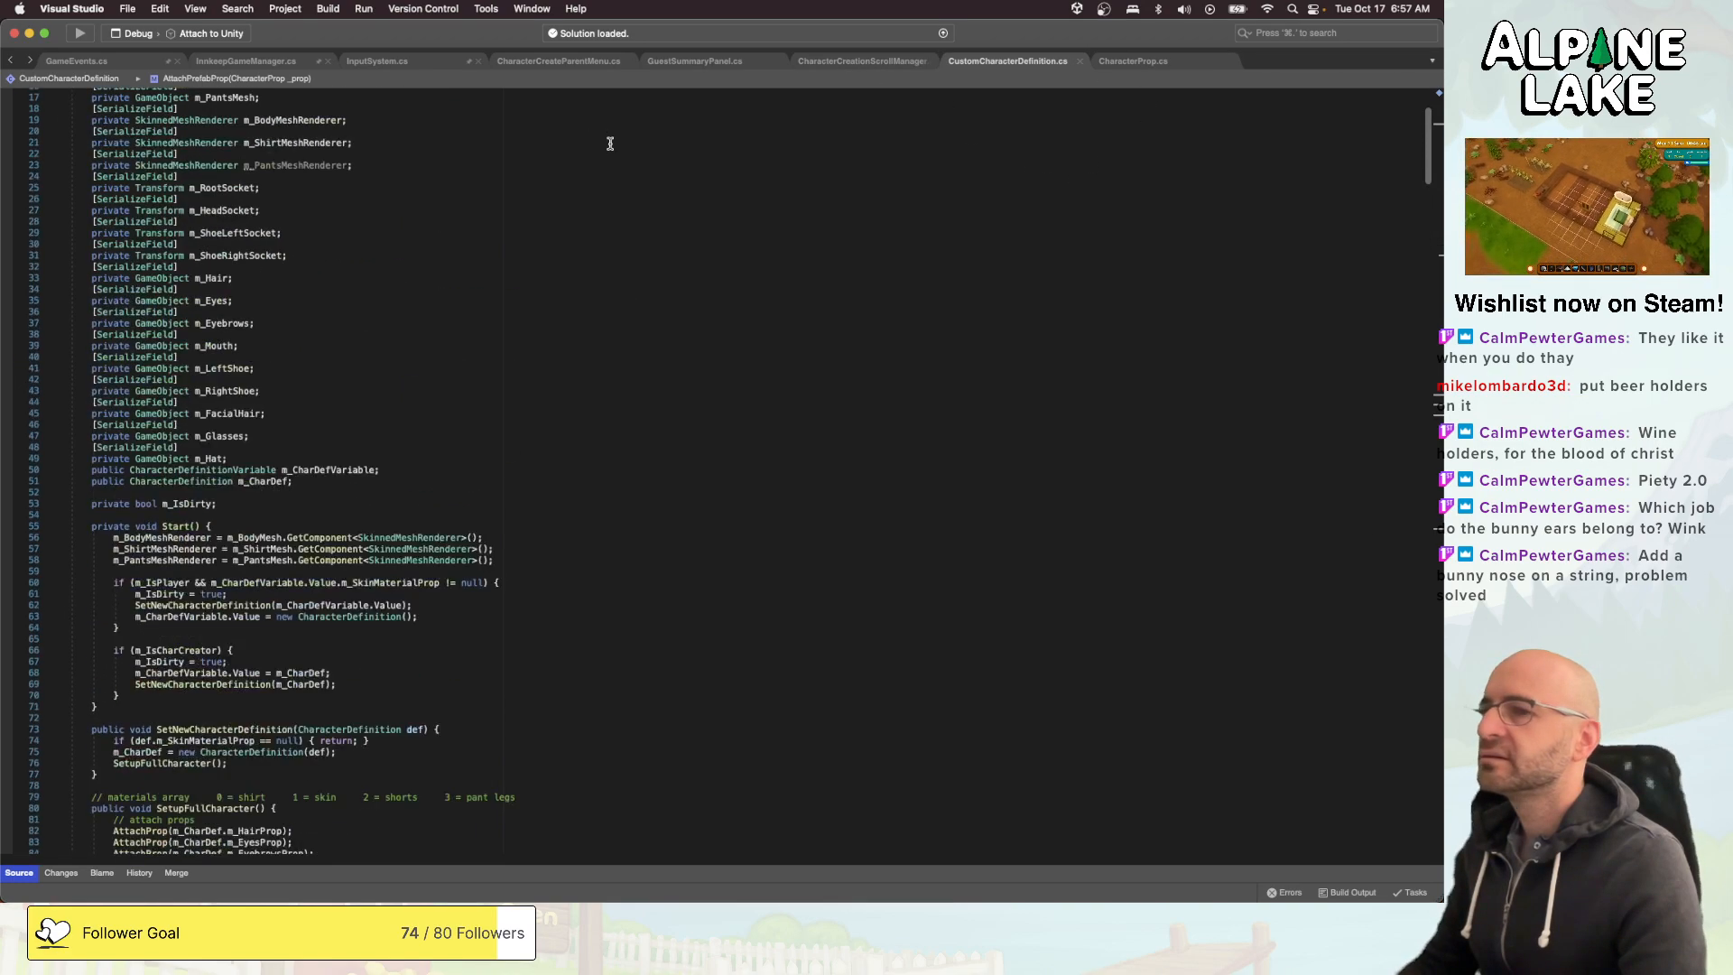
{"action": "left_click", "coordinate": [1132, 60]}
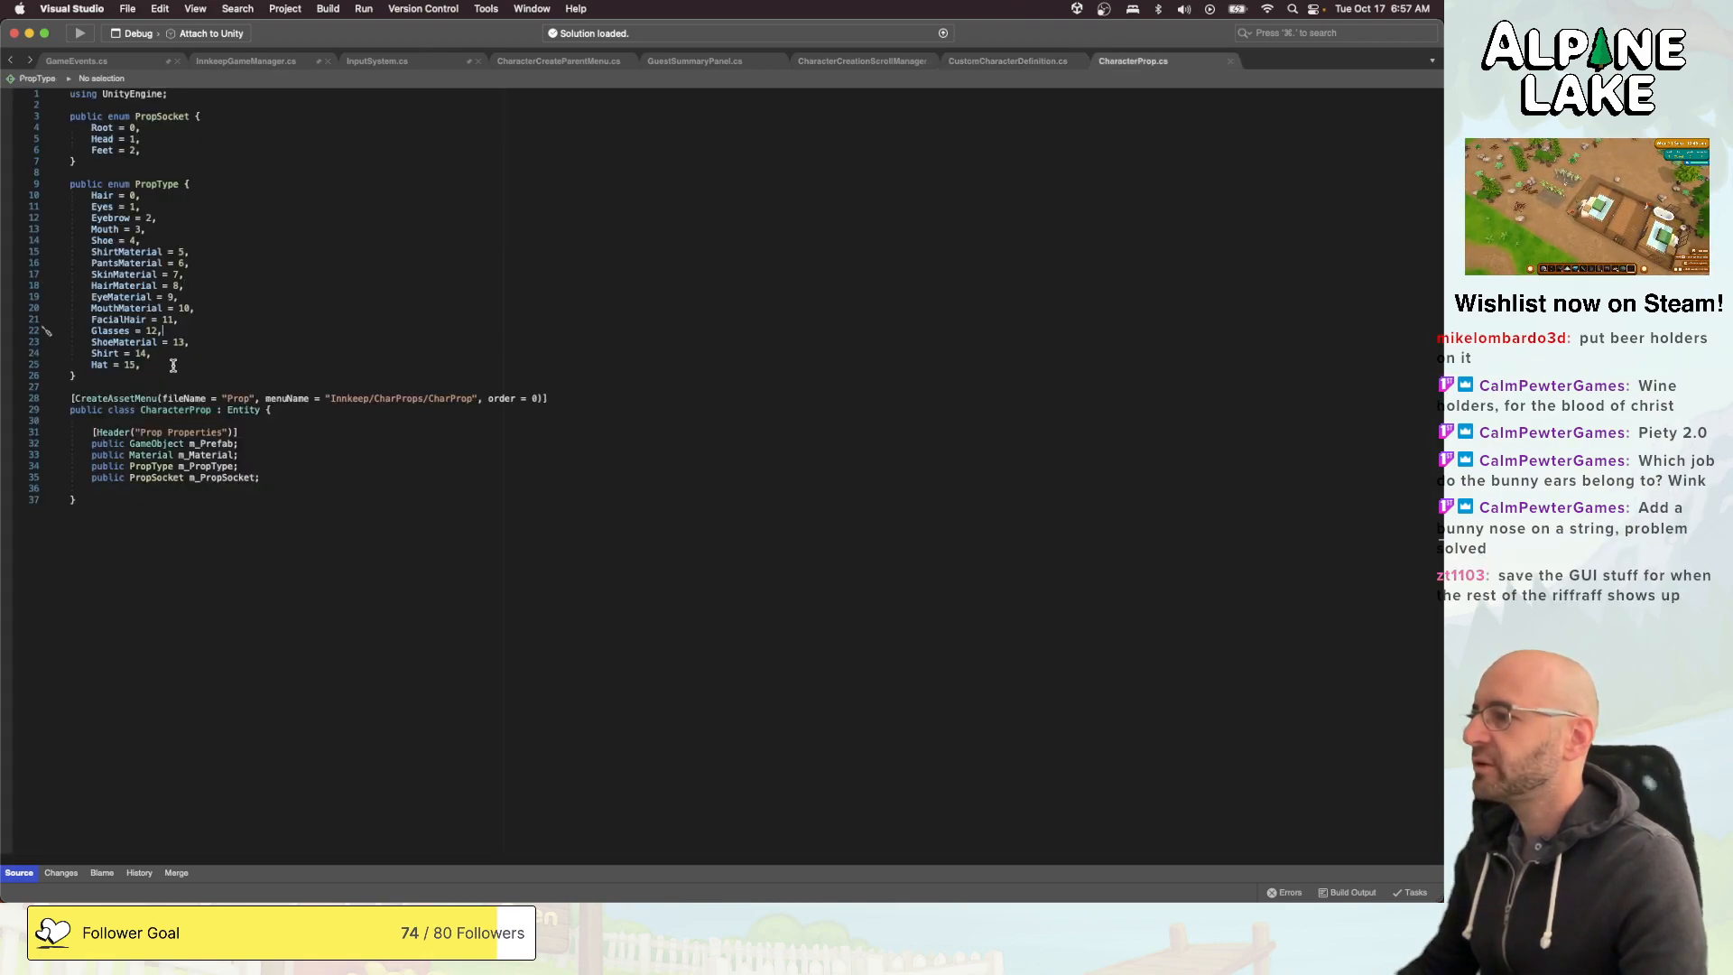
{"action": "left_click", "coordinate": [975, 61]}
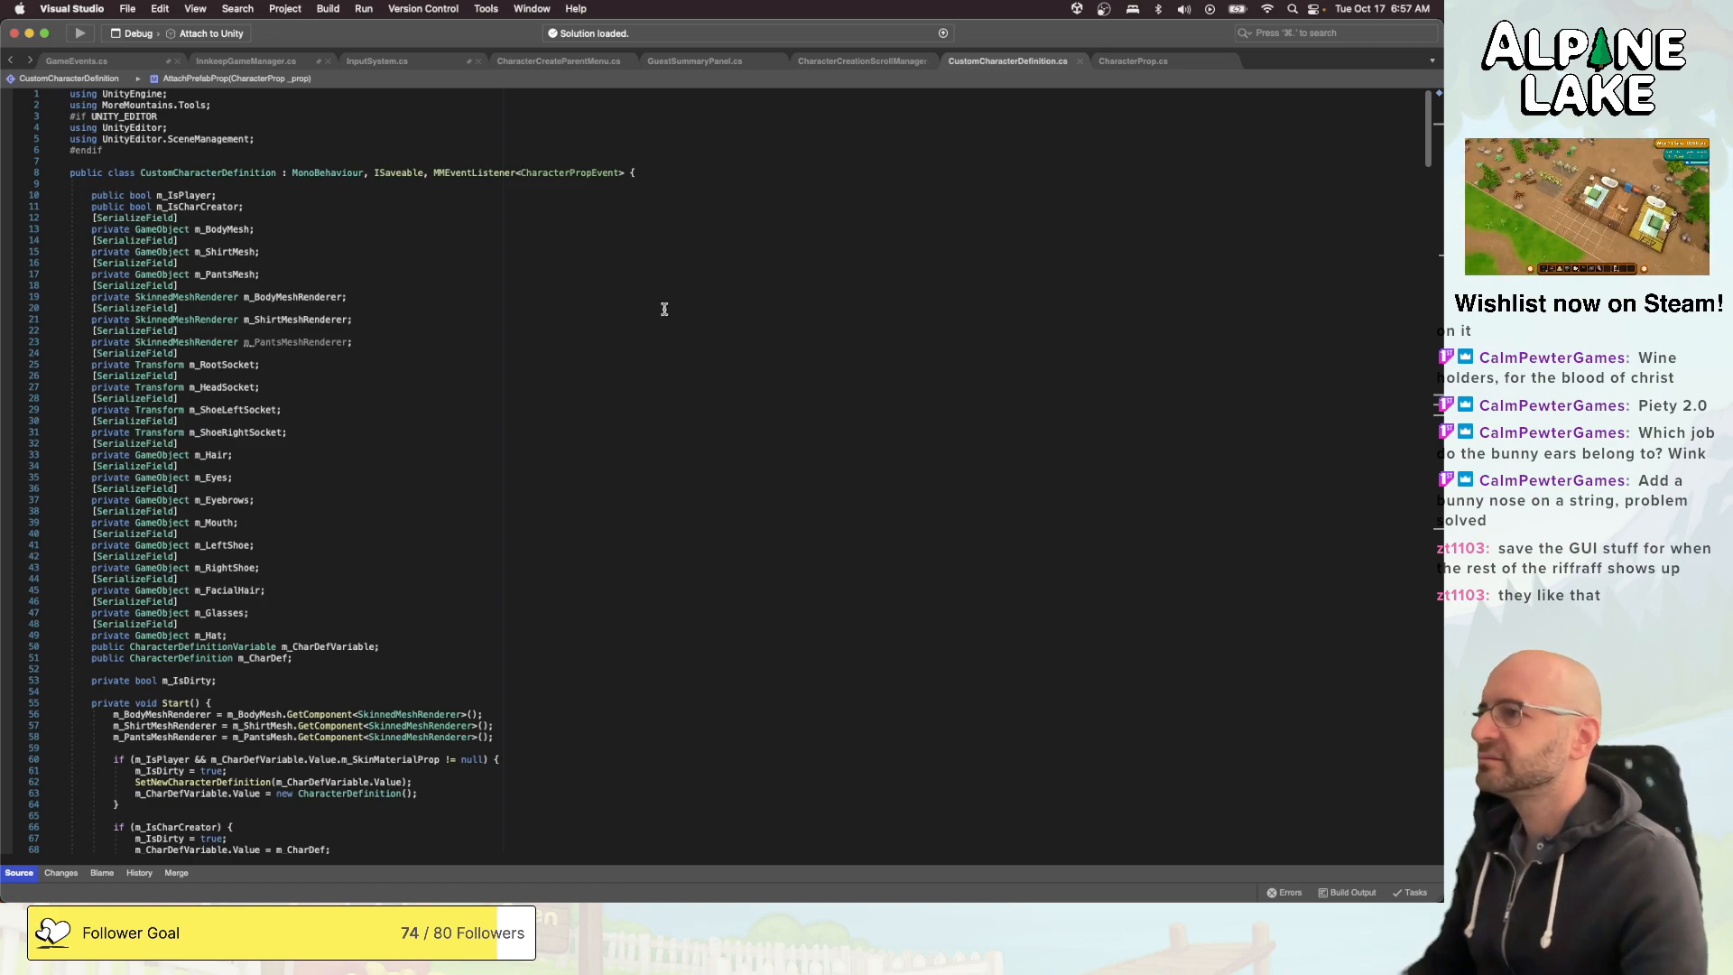
{"action": "left_click", "coordinate": [763, 149]}
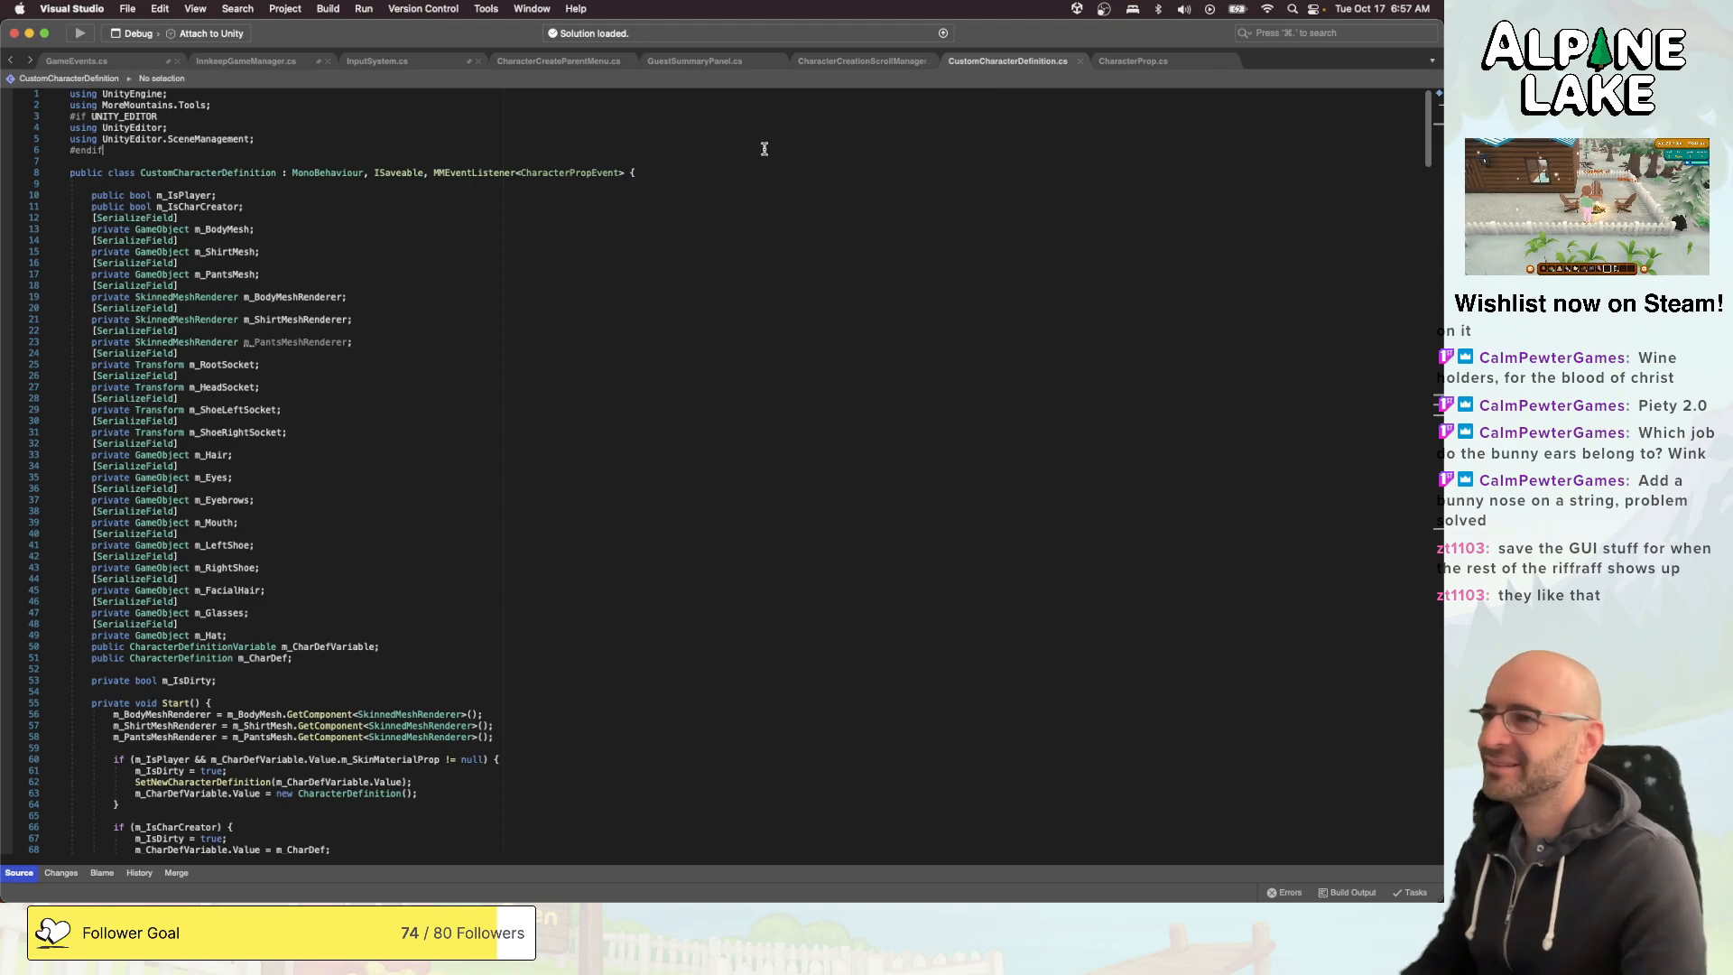
{"action": "left_click", "coordinate": [815, 172]}
{"action": "left_click", "coordinate": [805, 194]}
{"action": "left_click", "coordinate": [802, 147]}
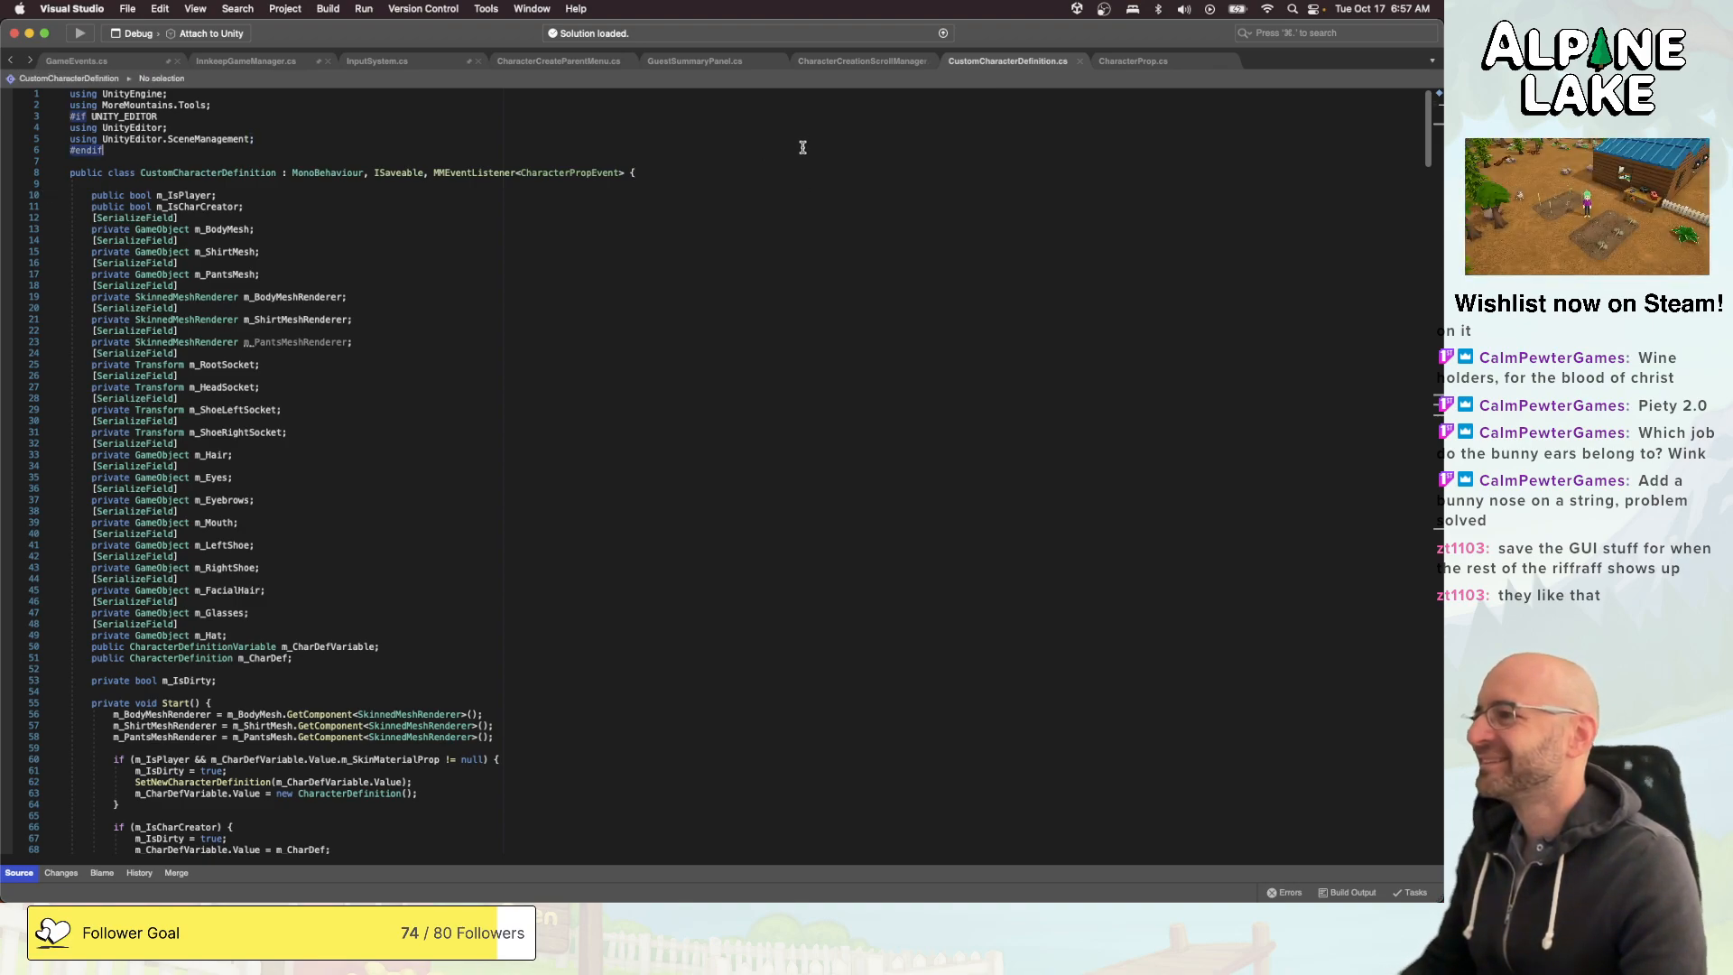
{"action": "left_click", "coordinate": [792, 162]}
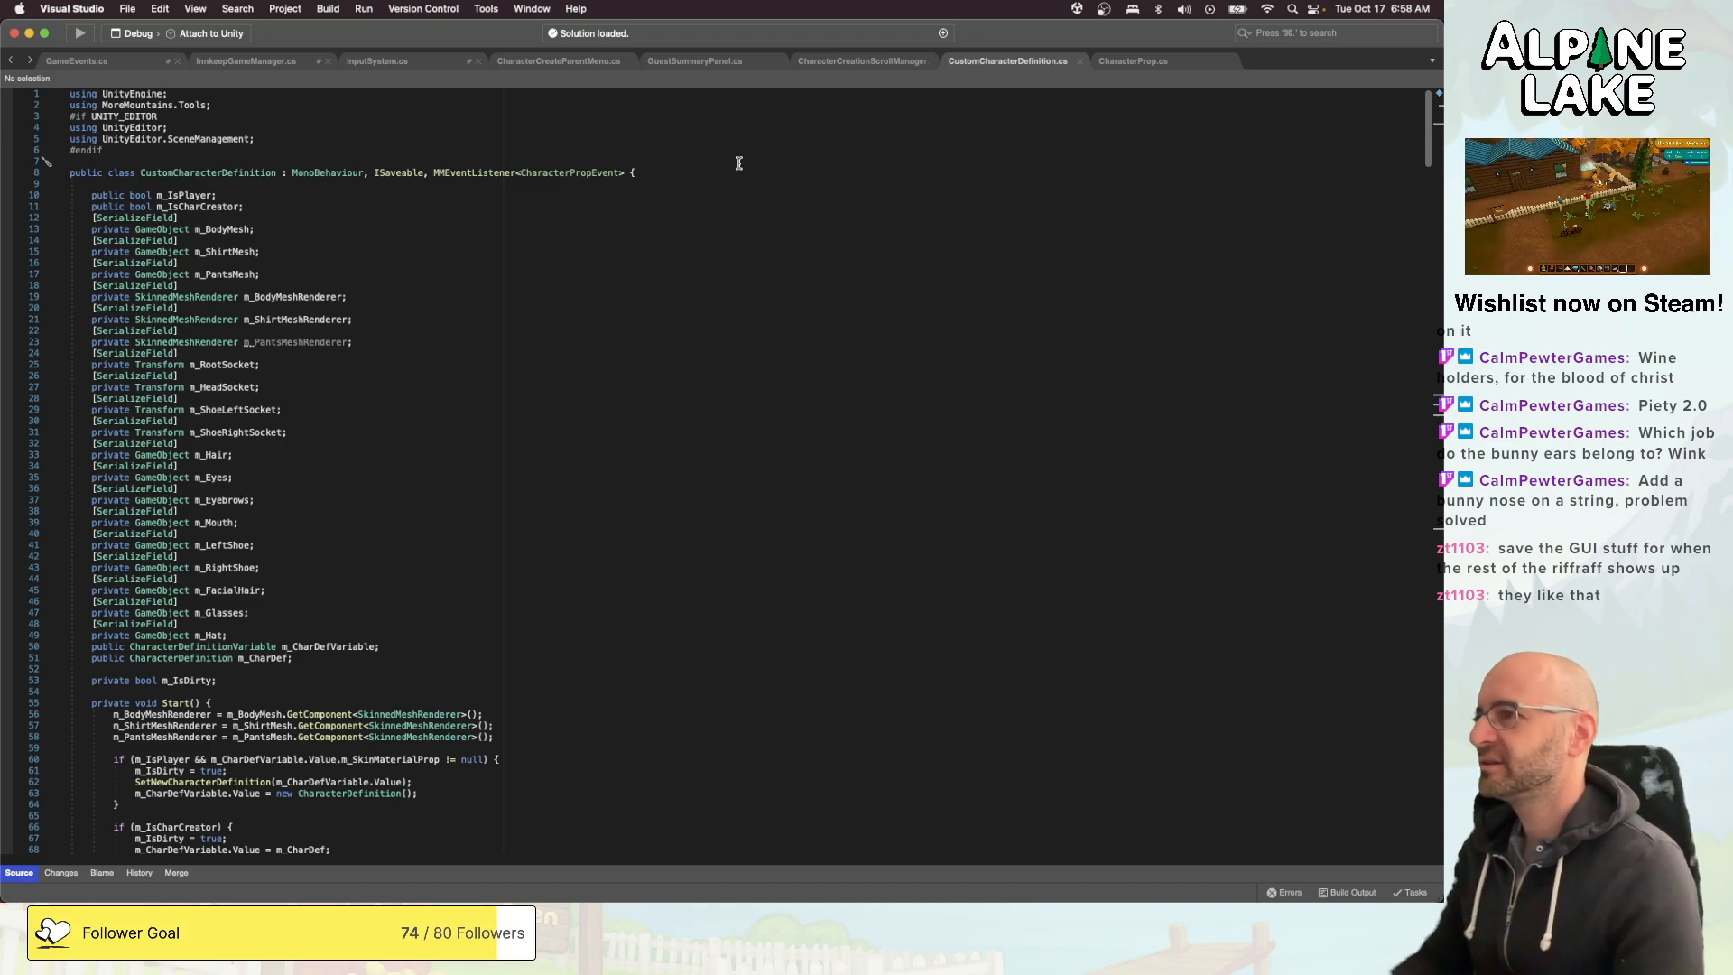
- Look over CharacterCreateParentMenu.cs and close the script
{"action": "left_click", "coordinate": [552, 60]}
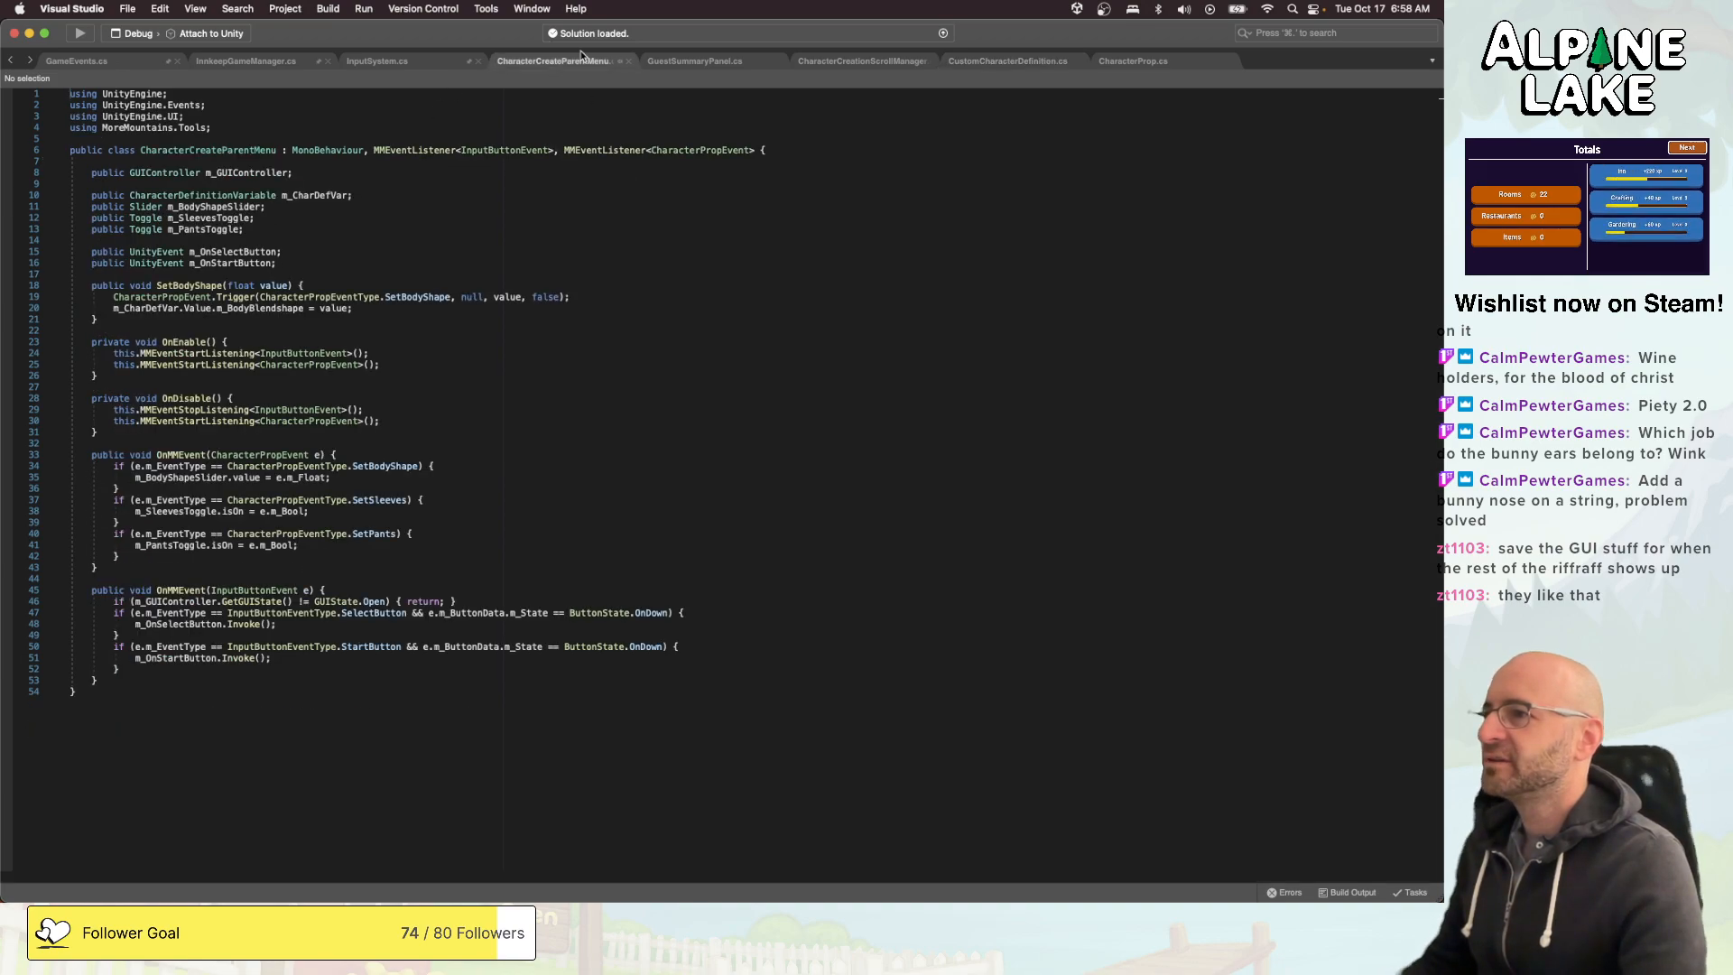
{"action": "left_click", "coordinate": [554, 175]}
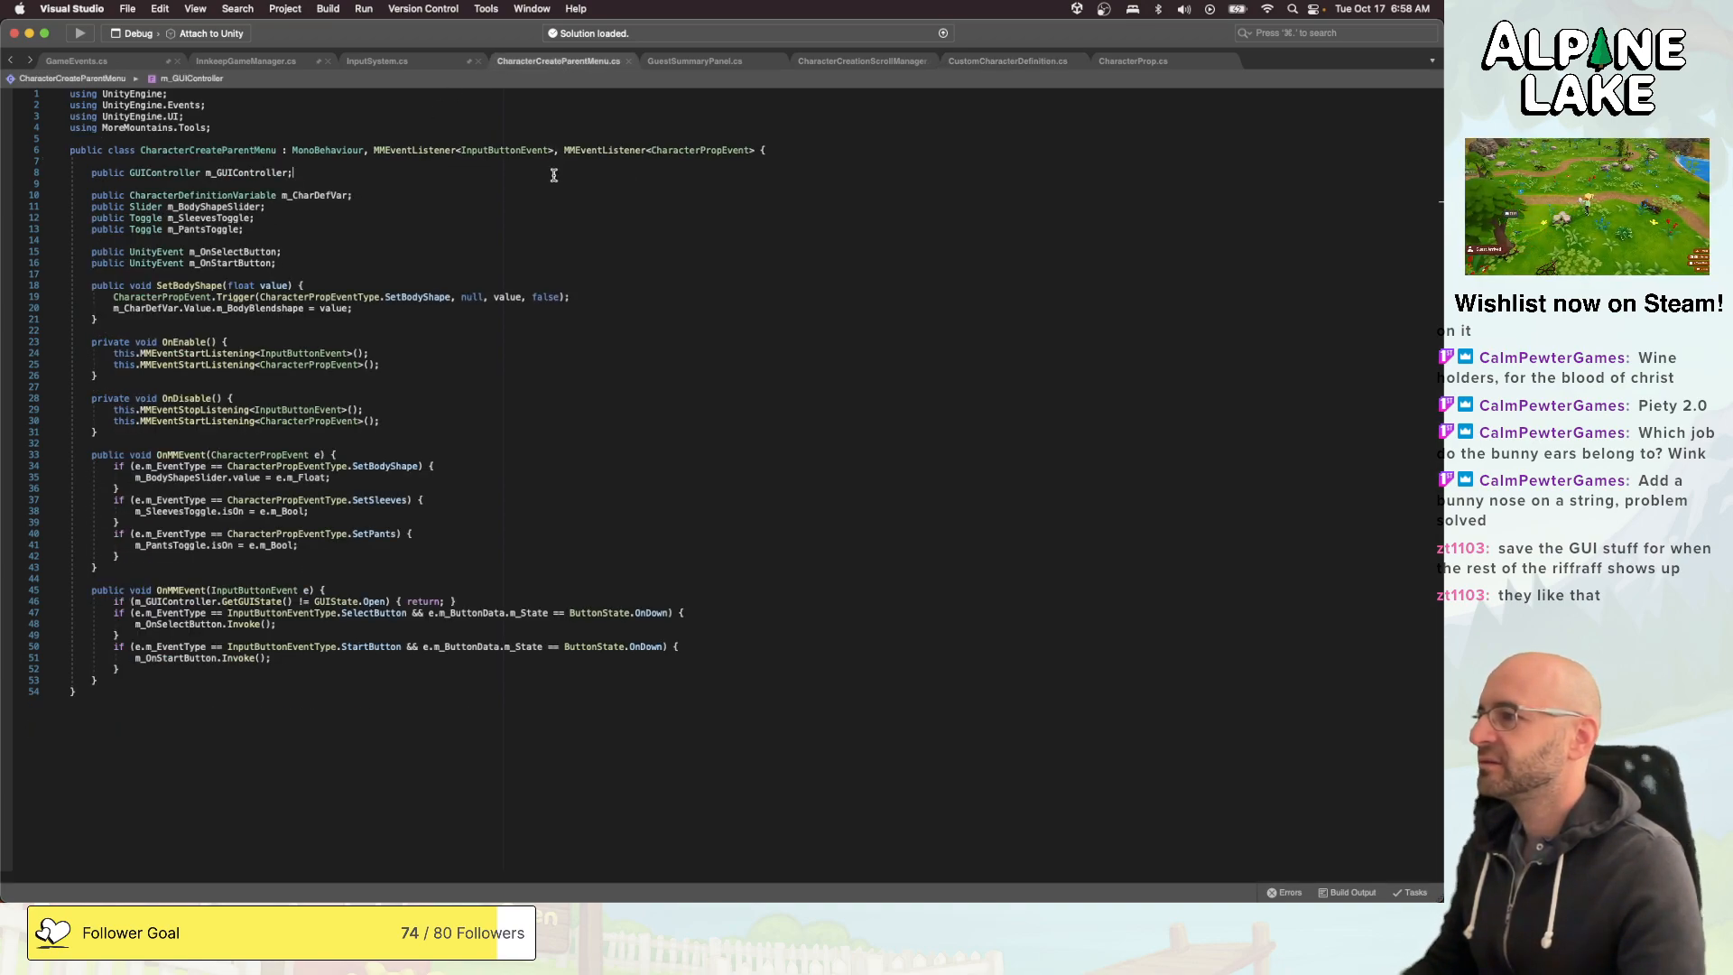
{"action": "key", "text": "super+w"}
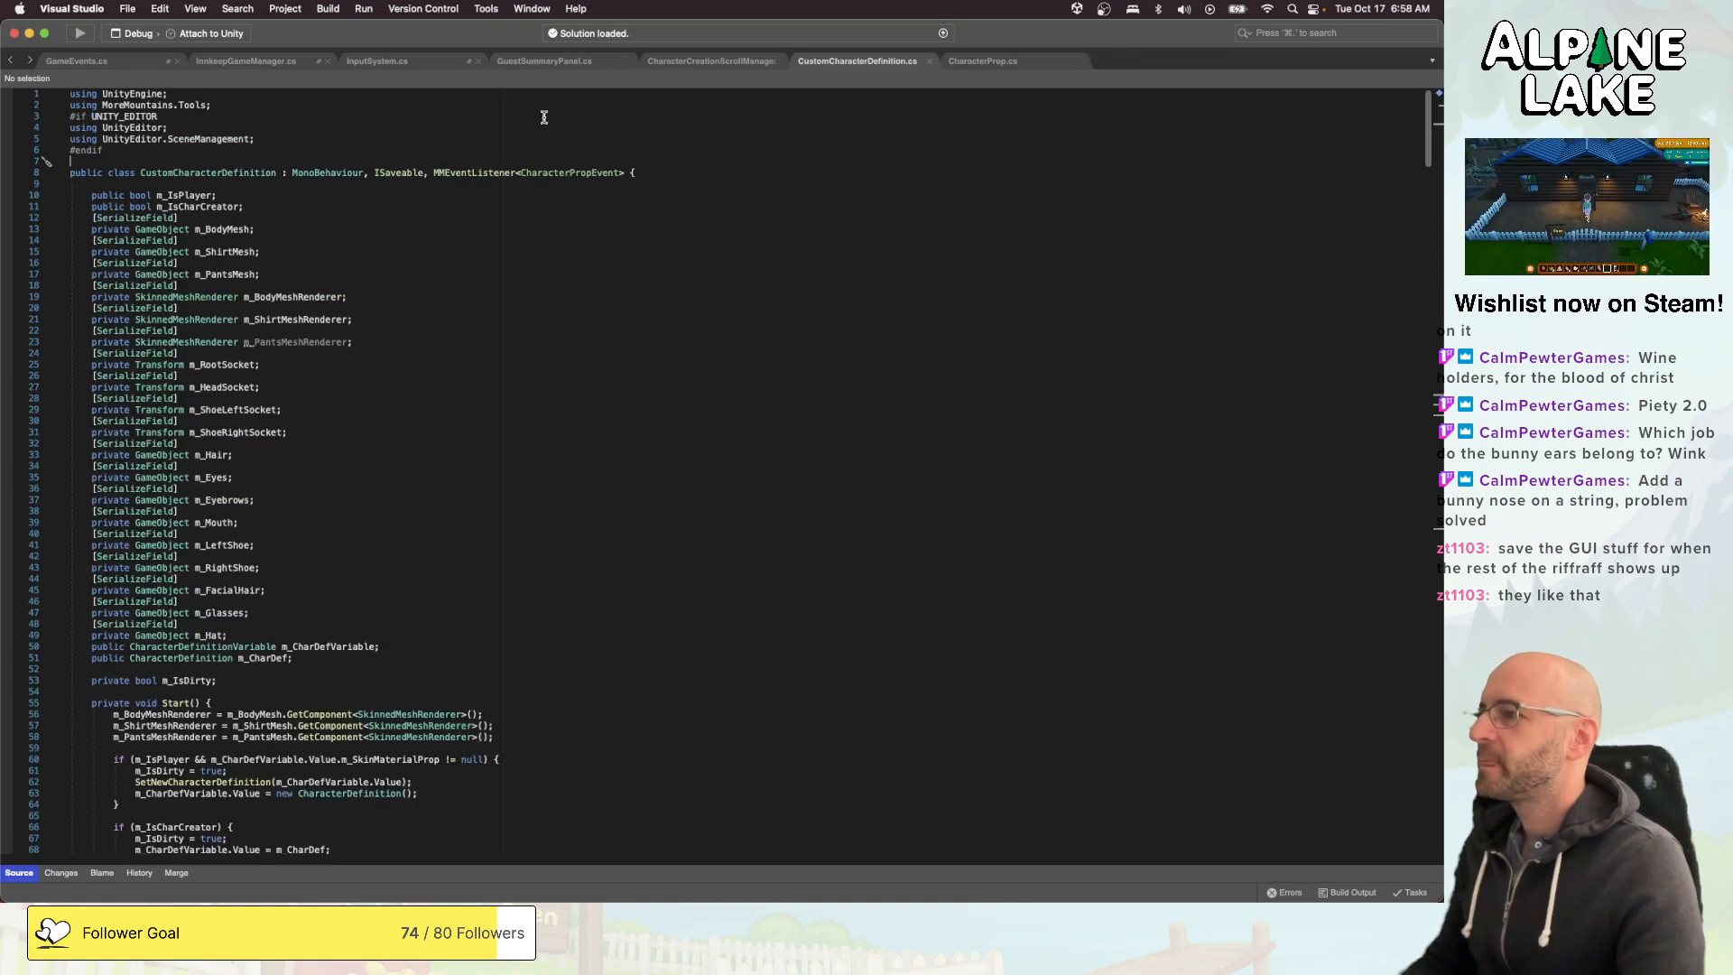
- Open CharacterCreationScrollManager.cs and review the prop type cases in its AddProps method
{"action": "left_click", "coordinate": [547, 61]}
{"action": "left_click", "coordinate": [704, 61]}
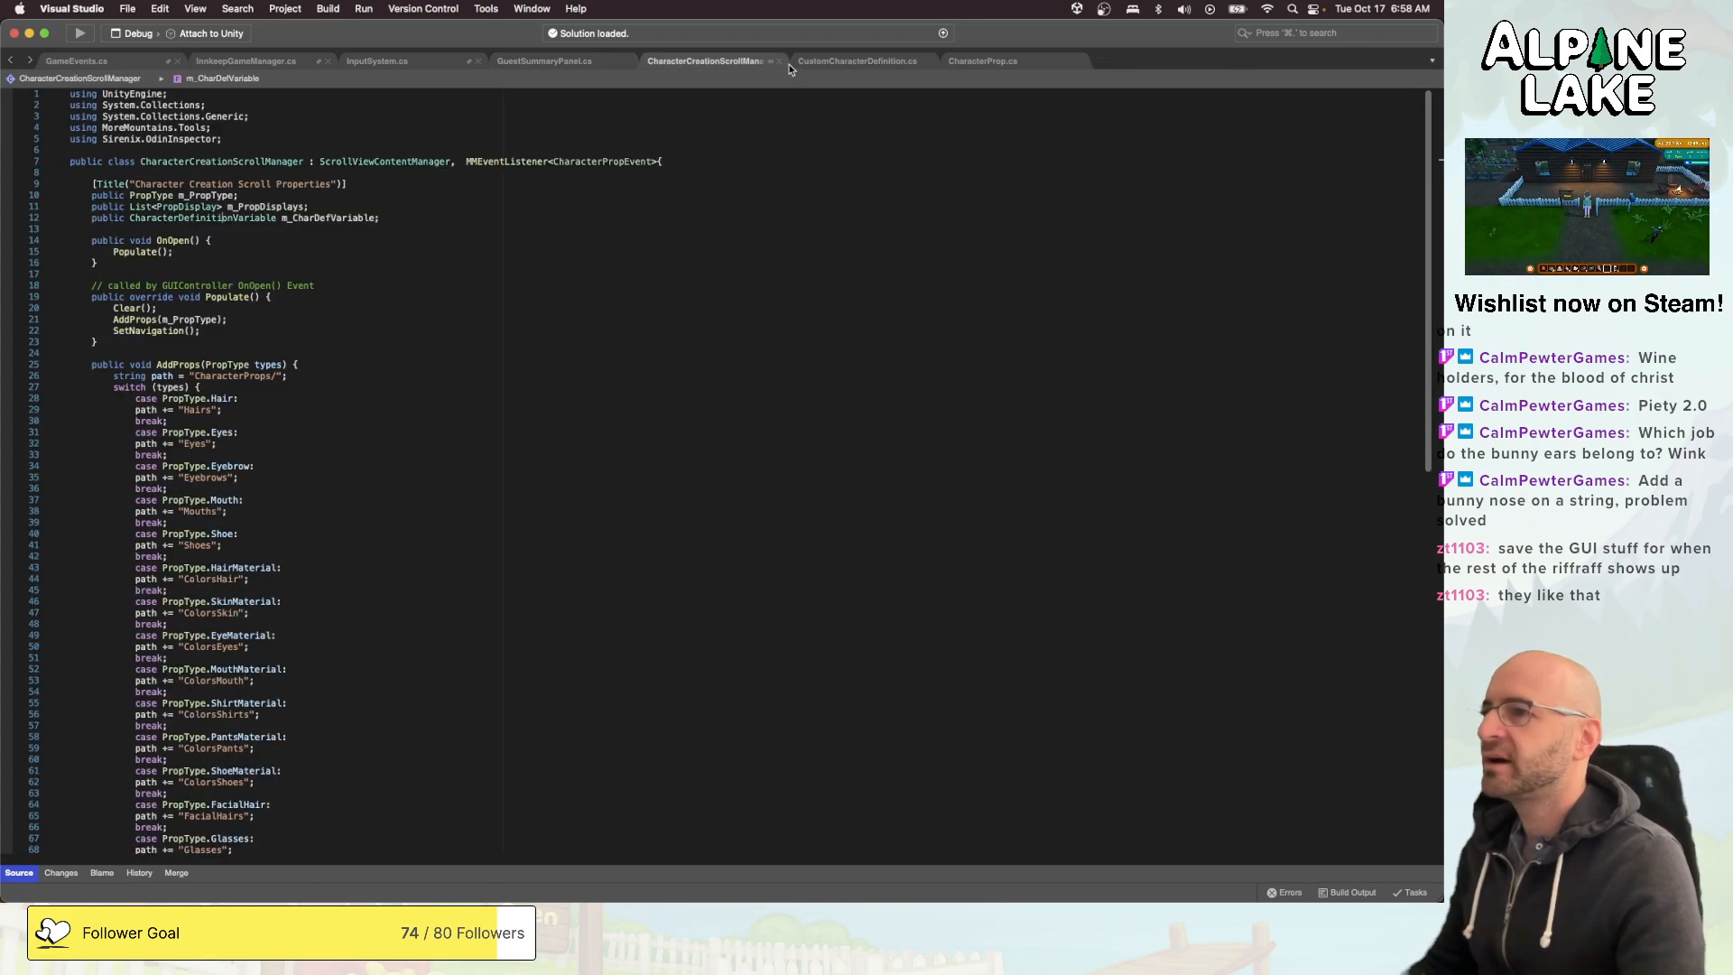
{"action": "scroll", "coordinate": [629, 278], "scroll_direction": "down", "scroll_amount": 3}
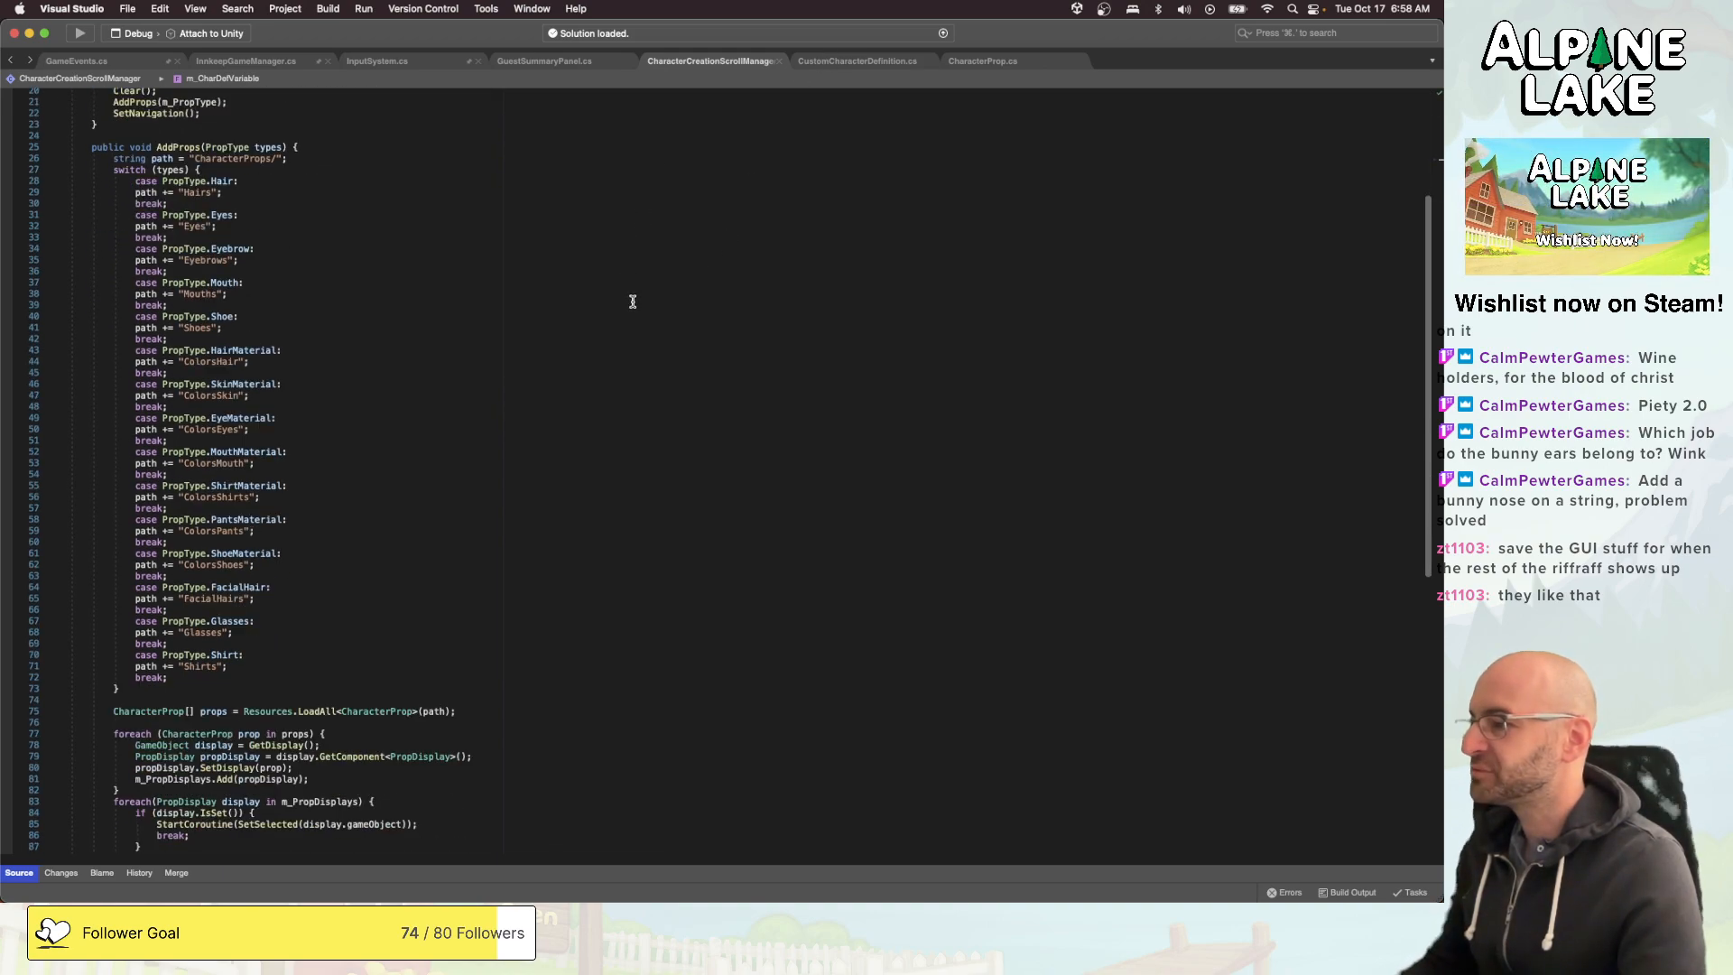
{"action": "scroll", "coordinate": [621, 305], "scroll_direction": "up", "scroll_amount": 7}
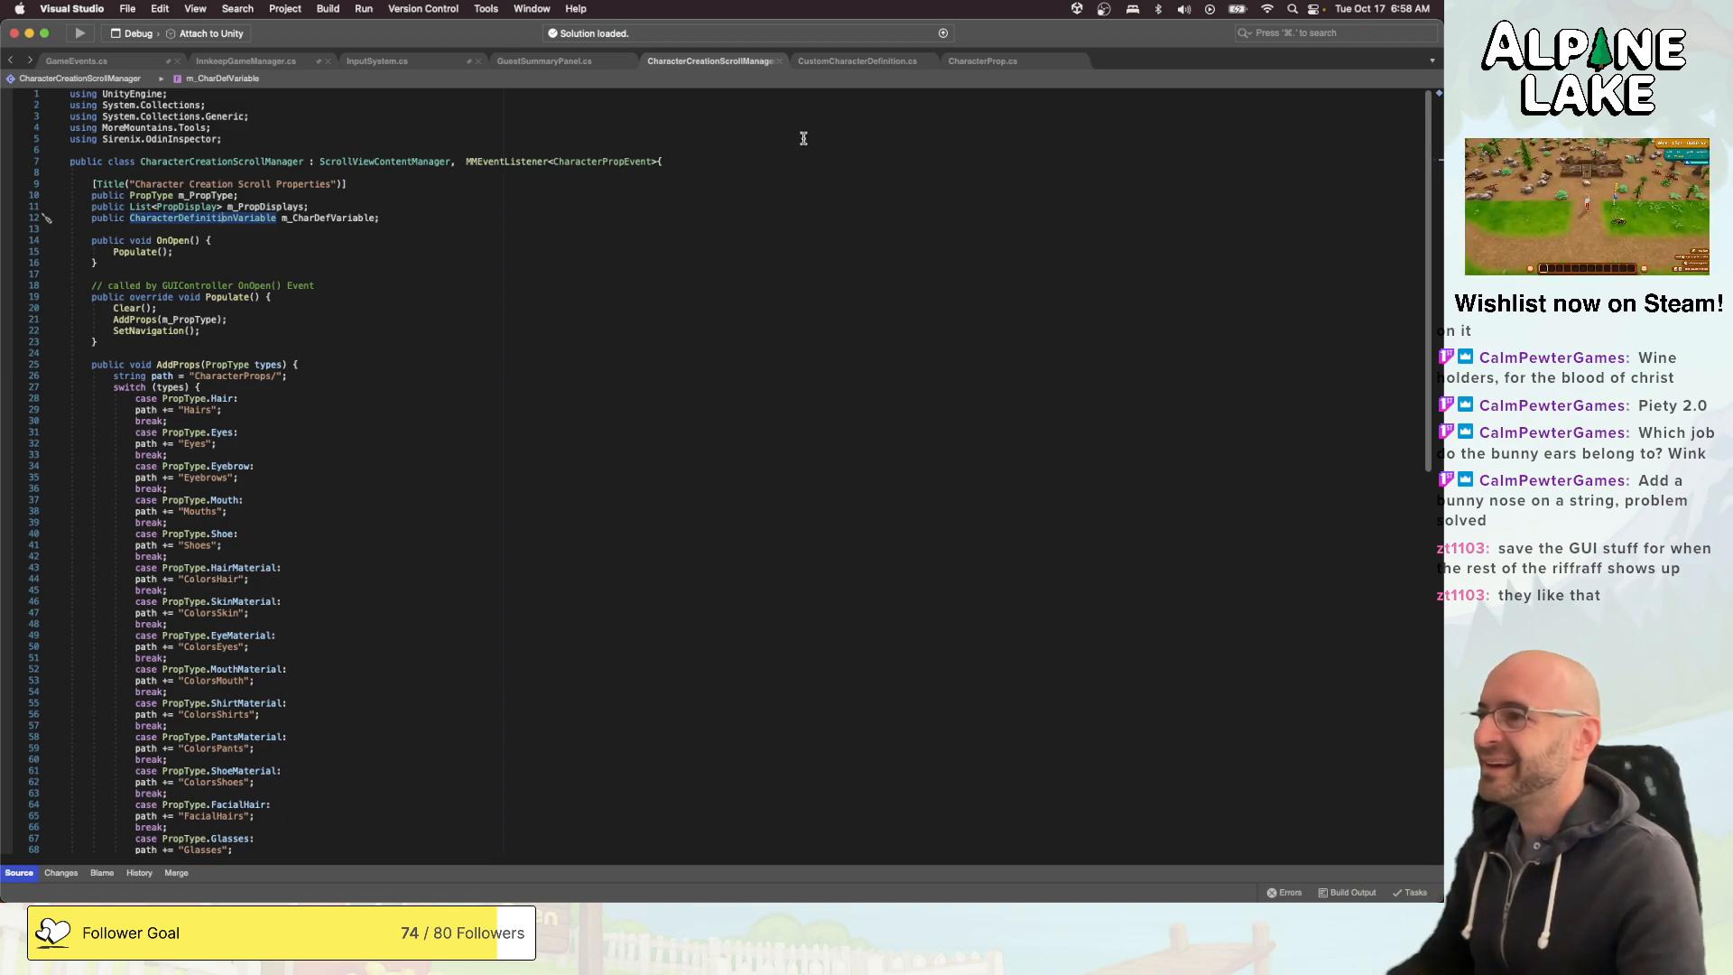
{"action": "scroll", "coordinate": [677, 483], "scroll_direction": "down", "scroll_amount": 2}
{"action": "scroll", "coordinate": [670, 492], "scroll_direction": "down", "scroll_amount": 2}
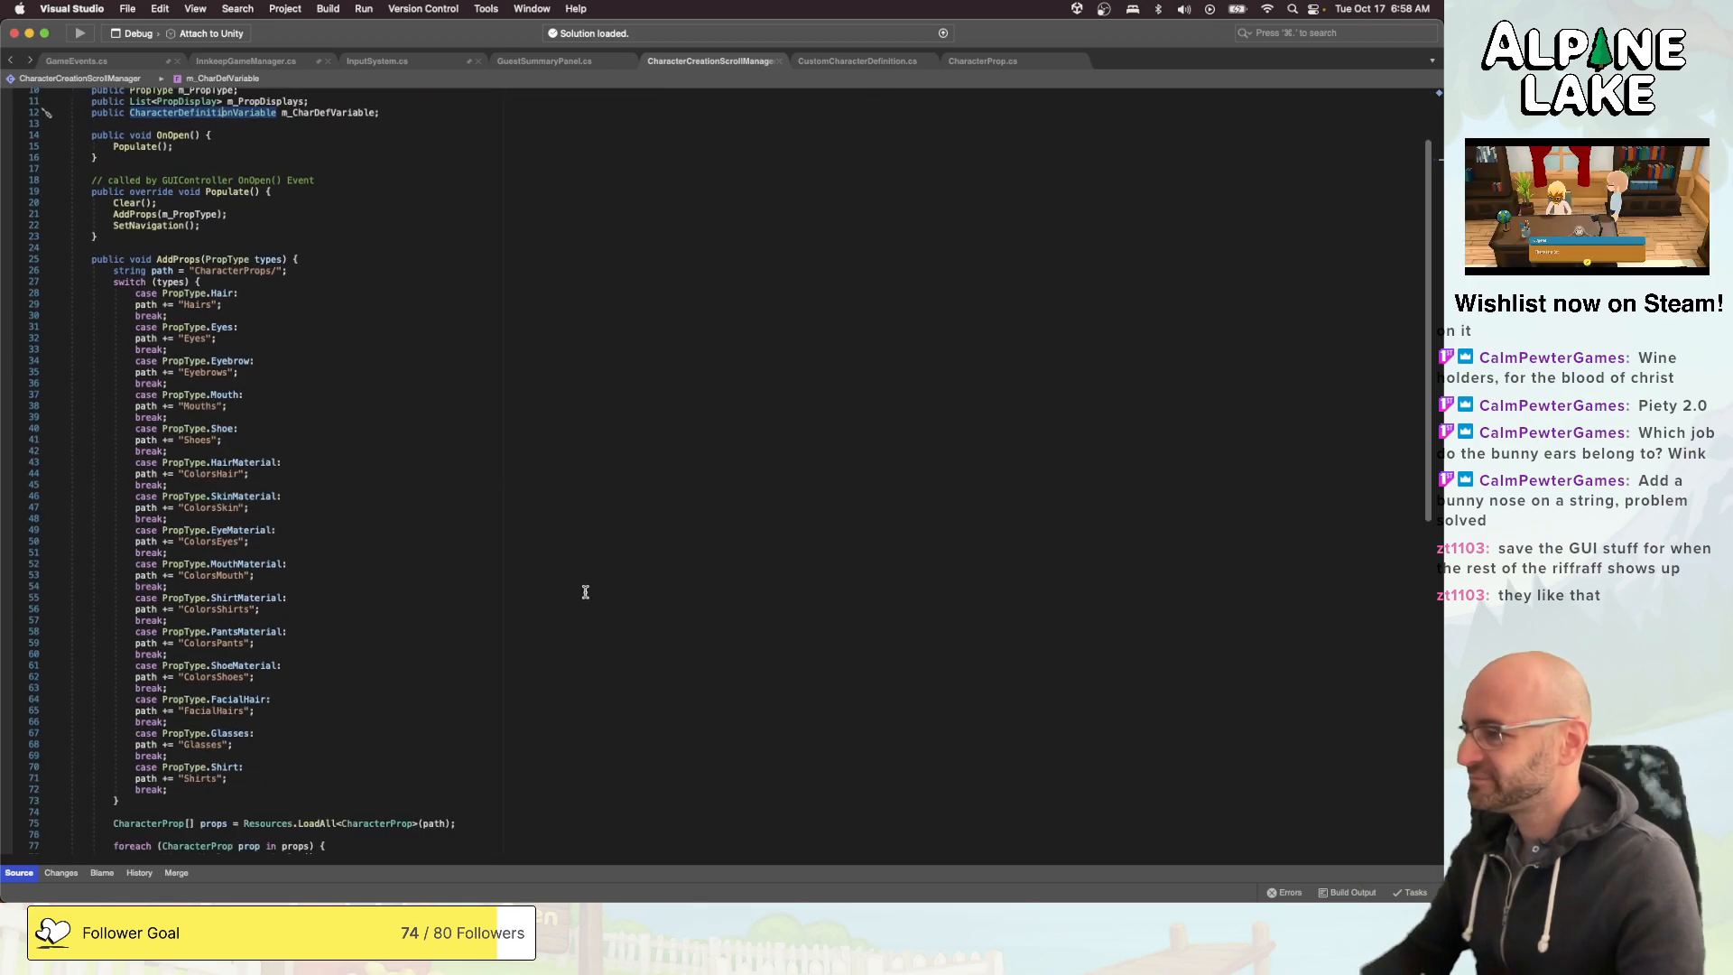
- Add a PropType.Hat case after the Shirt case in AddProps that appends "Hats" to path and breaks, and save the script
{"action": "left_click", "coordinate": [502, 787]}
{"action": "key", "text": "Return"}
{"action": "type", "text": "c"}
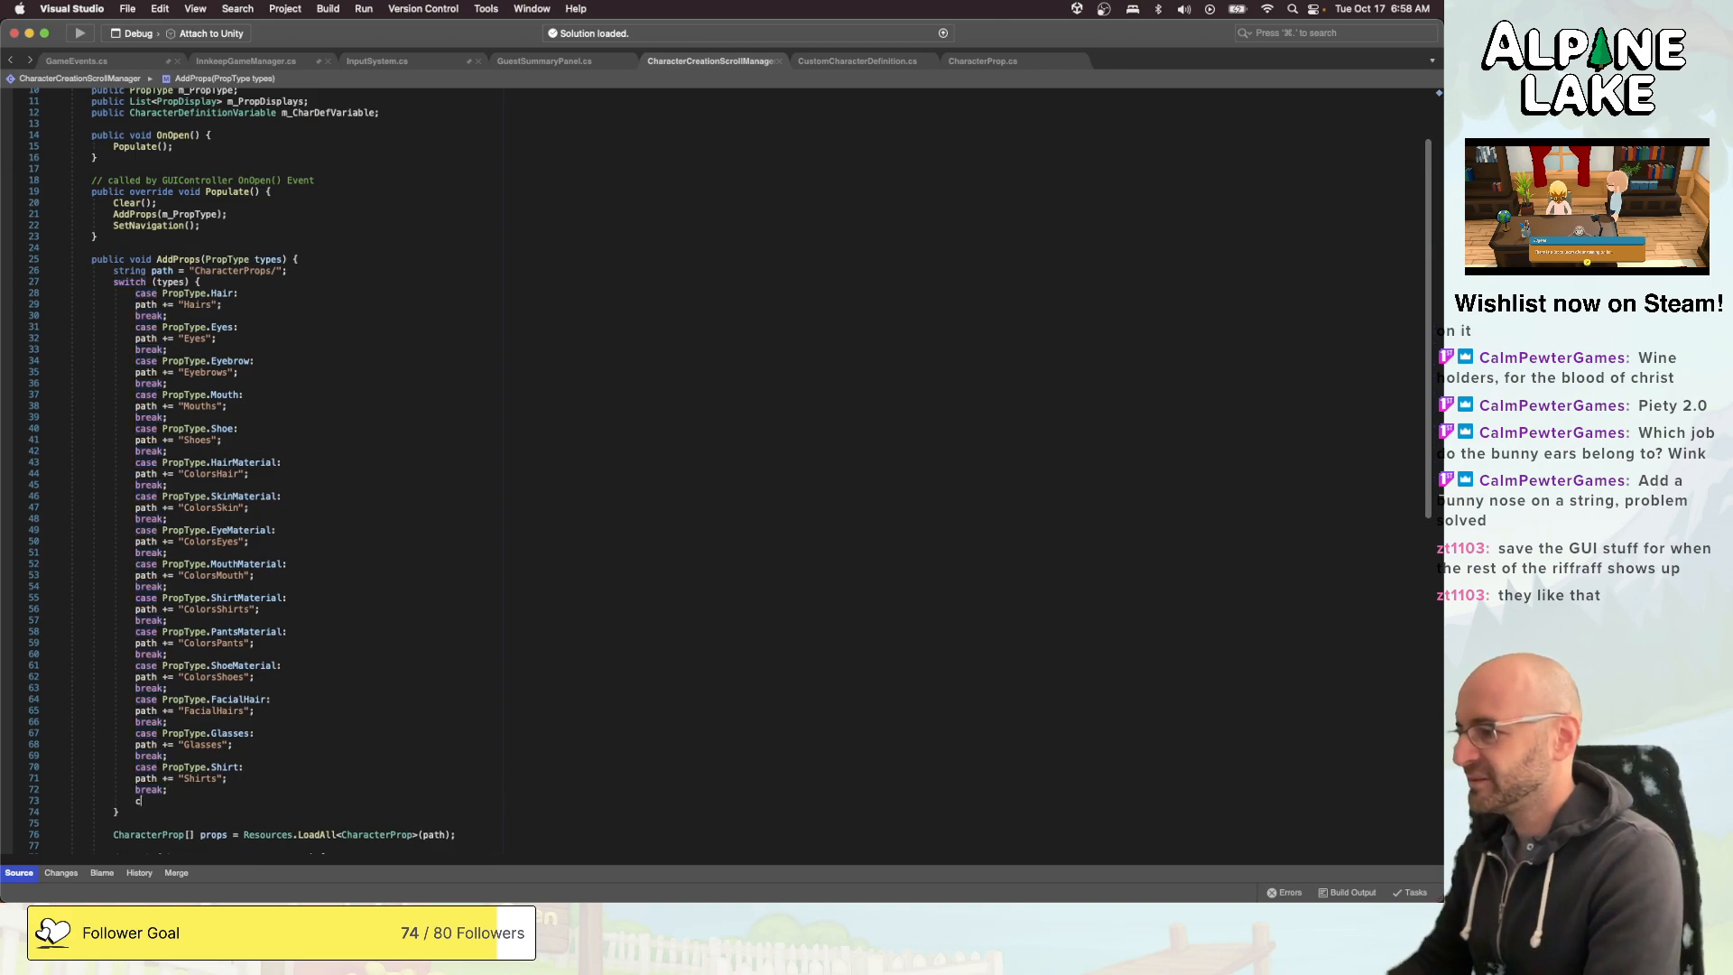
{"action": "type", "text": "ase PropT"}
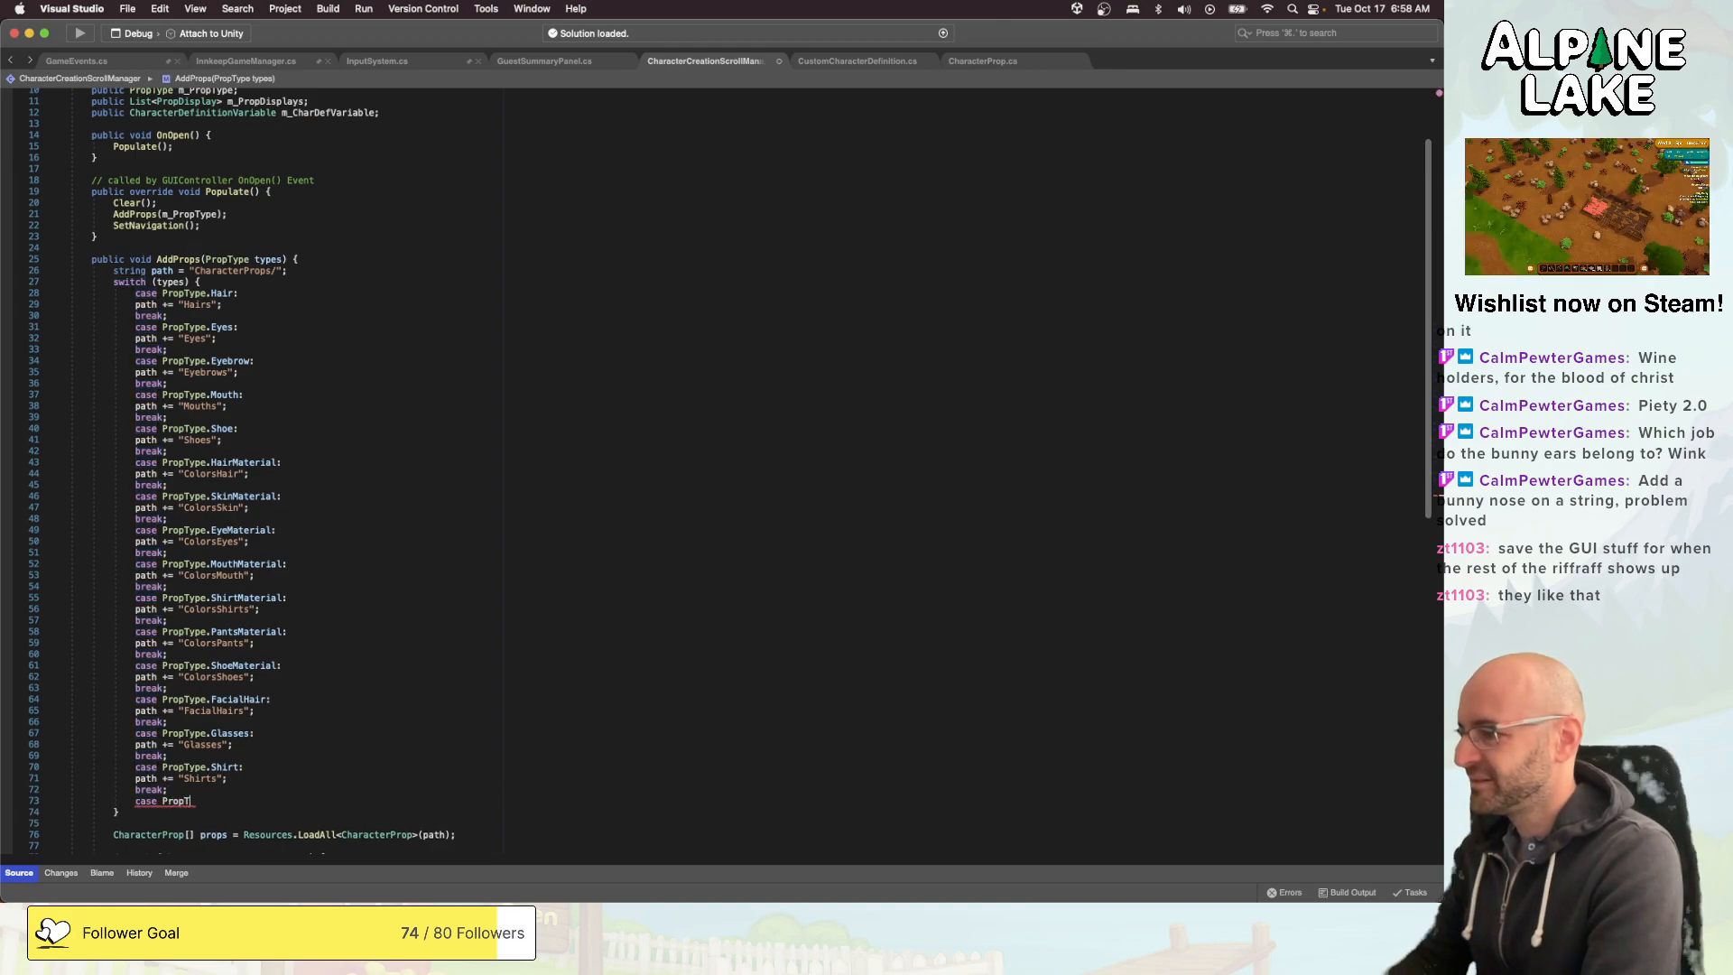
{"action": "type", "text": "ype.Hat"}
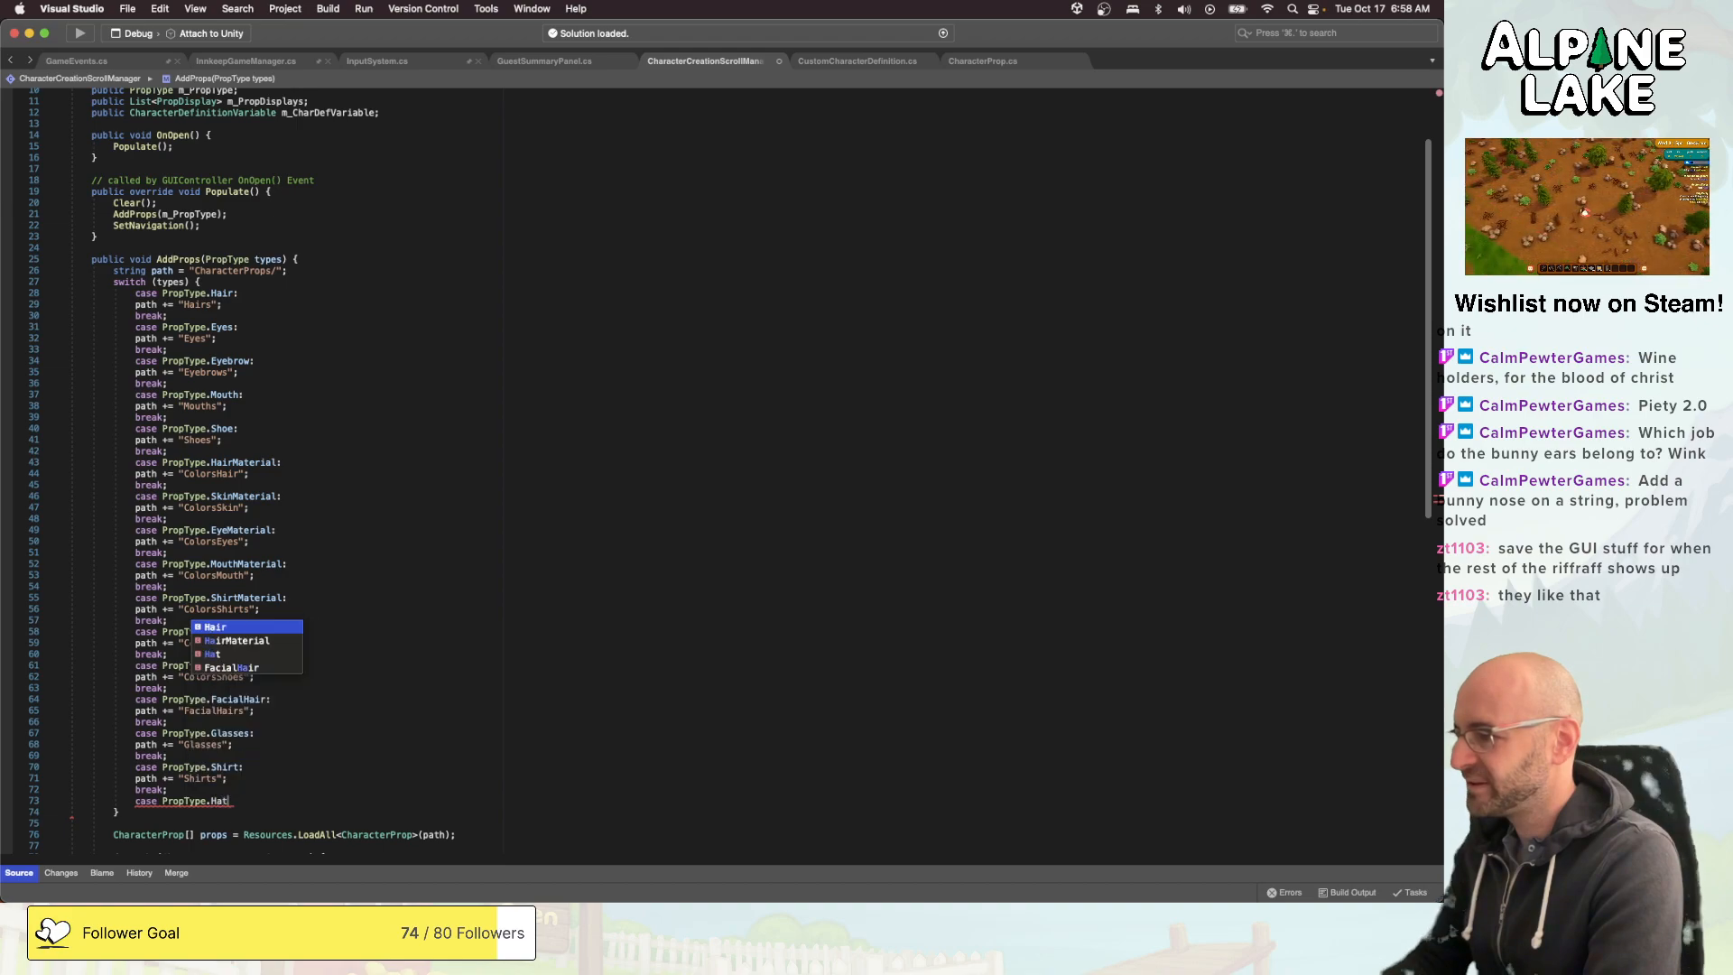
{"action": "type", "text": ":"}
{"action": "type", "text": "ath += "}
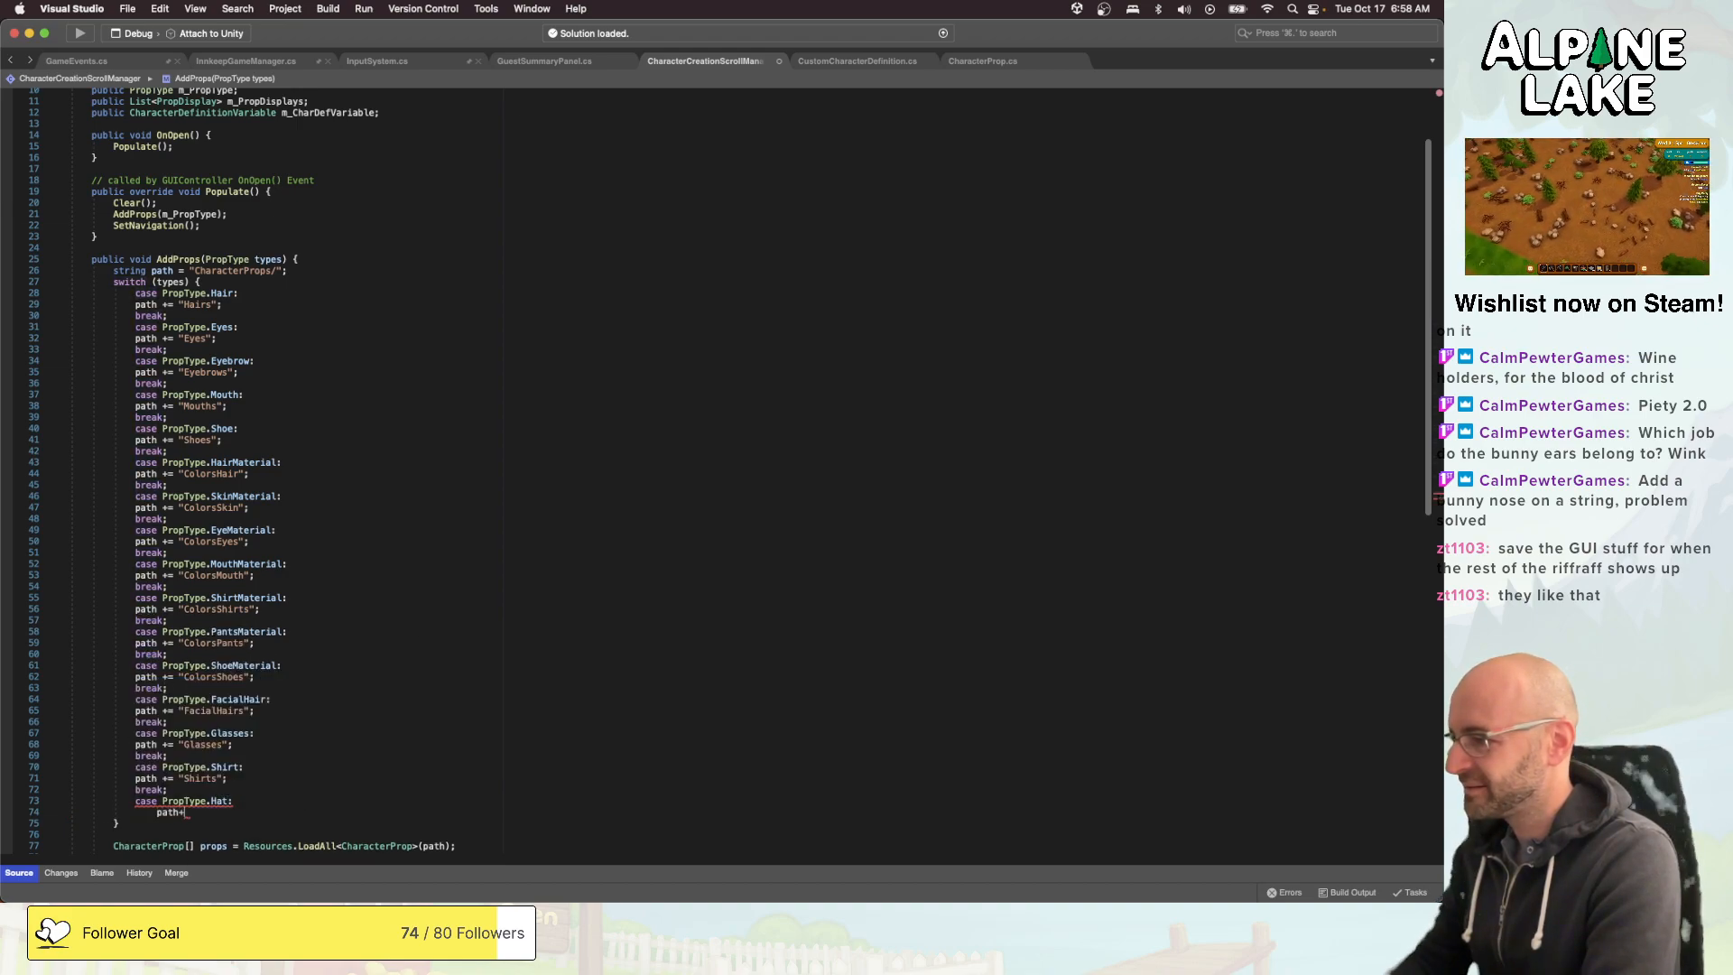
{"action": "type", "text": "\"Hats\";"}
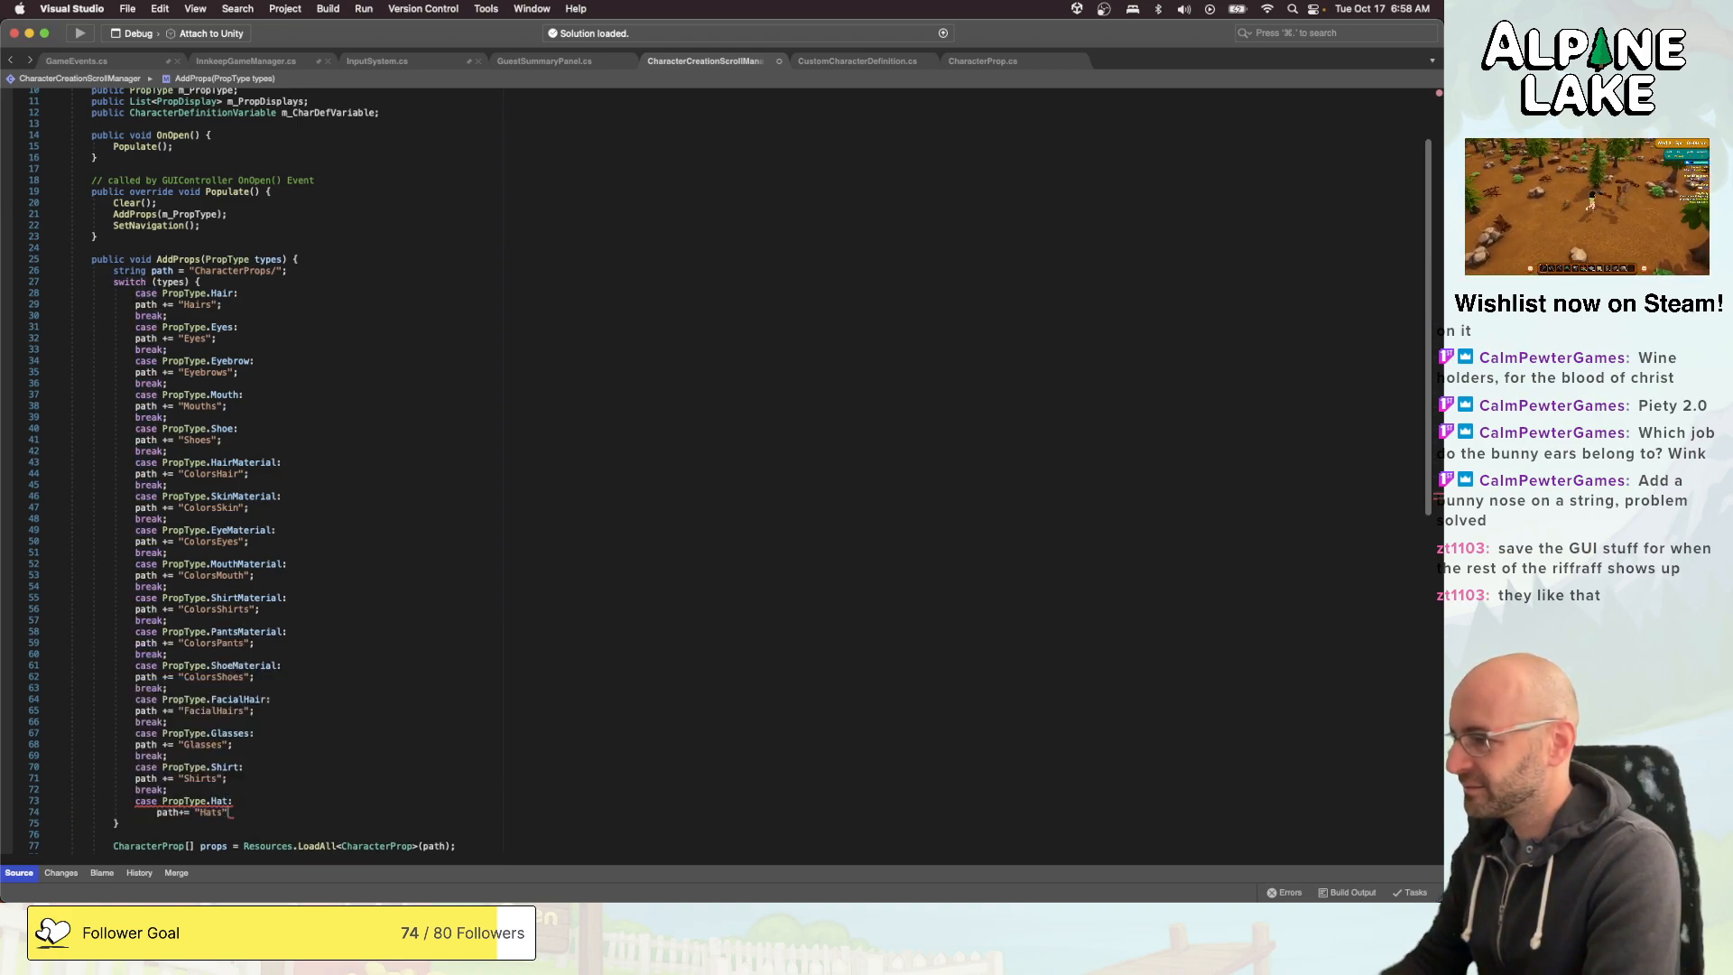
{"action": "key", "text": "Return"}
{"action": "type", "text": "break;"}
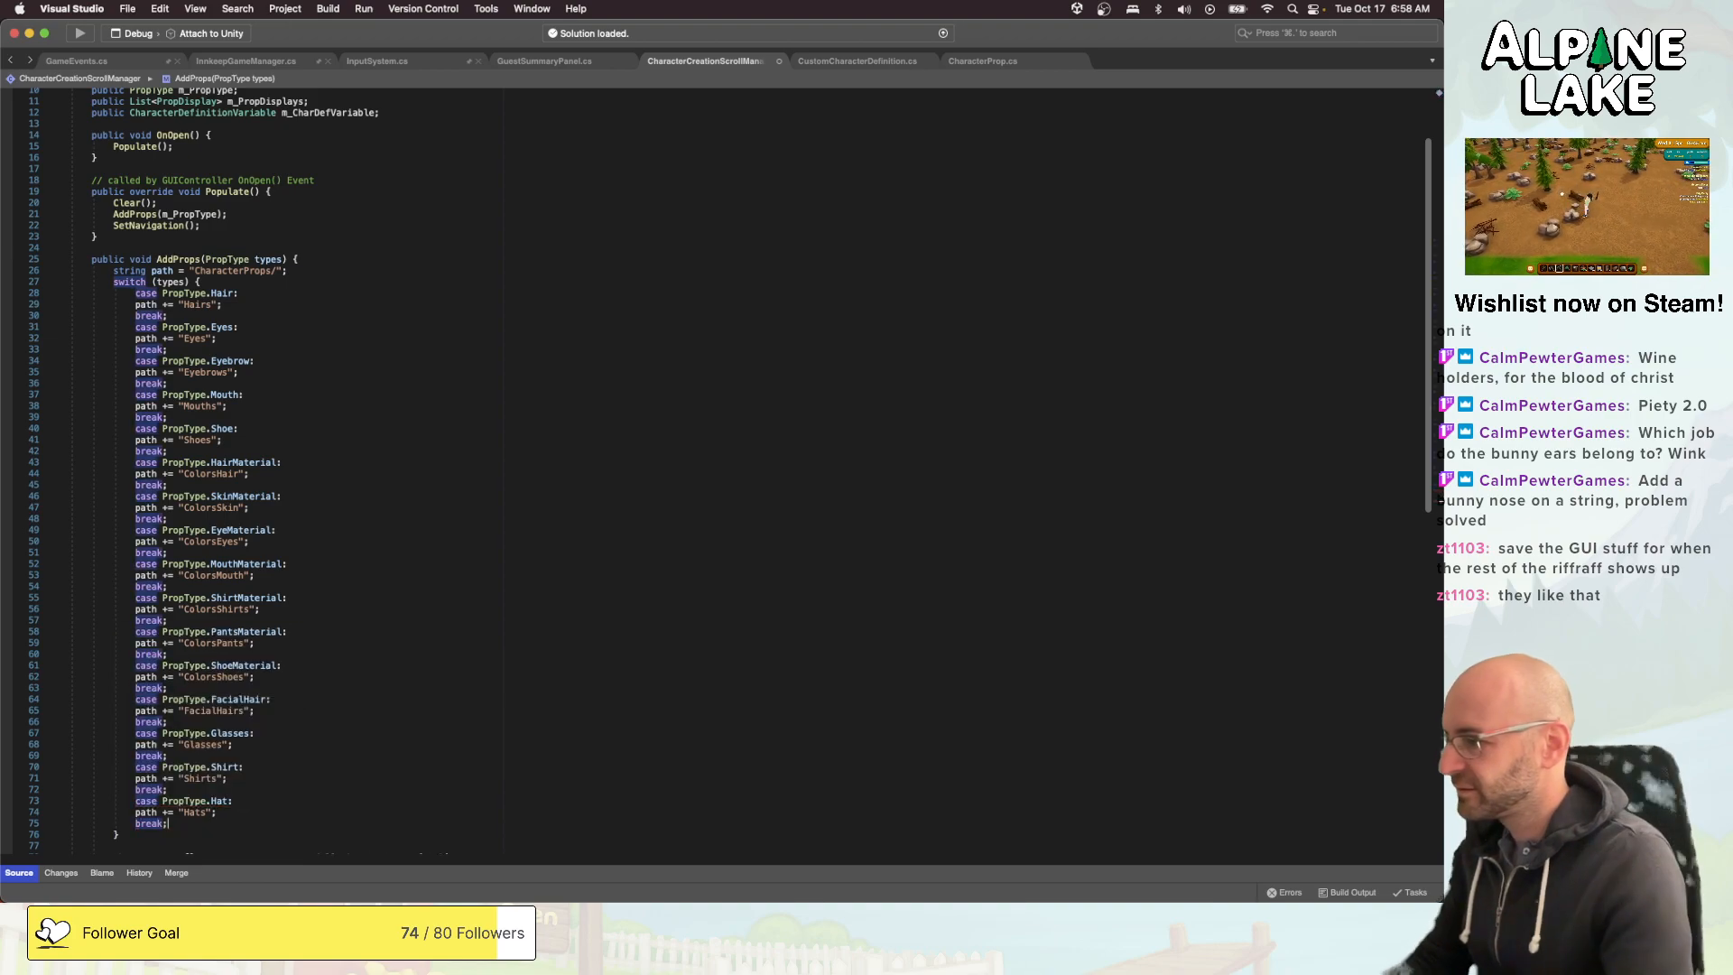
{"action": "key", "text": "super+s"}
- Review how CustomCharacterDefinition.cs attaches props, from SetupFullCharacter to the Hat case in AttachPrefabProp
{"action": "scroll", "coordinate": [619, 505], "scroll_direction": "down", "scroll_amount": 20}
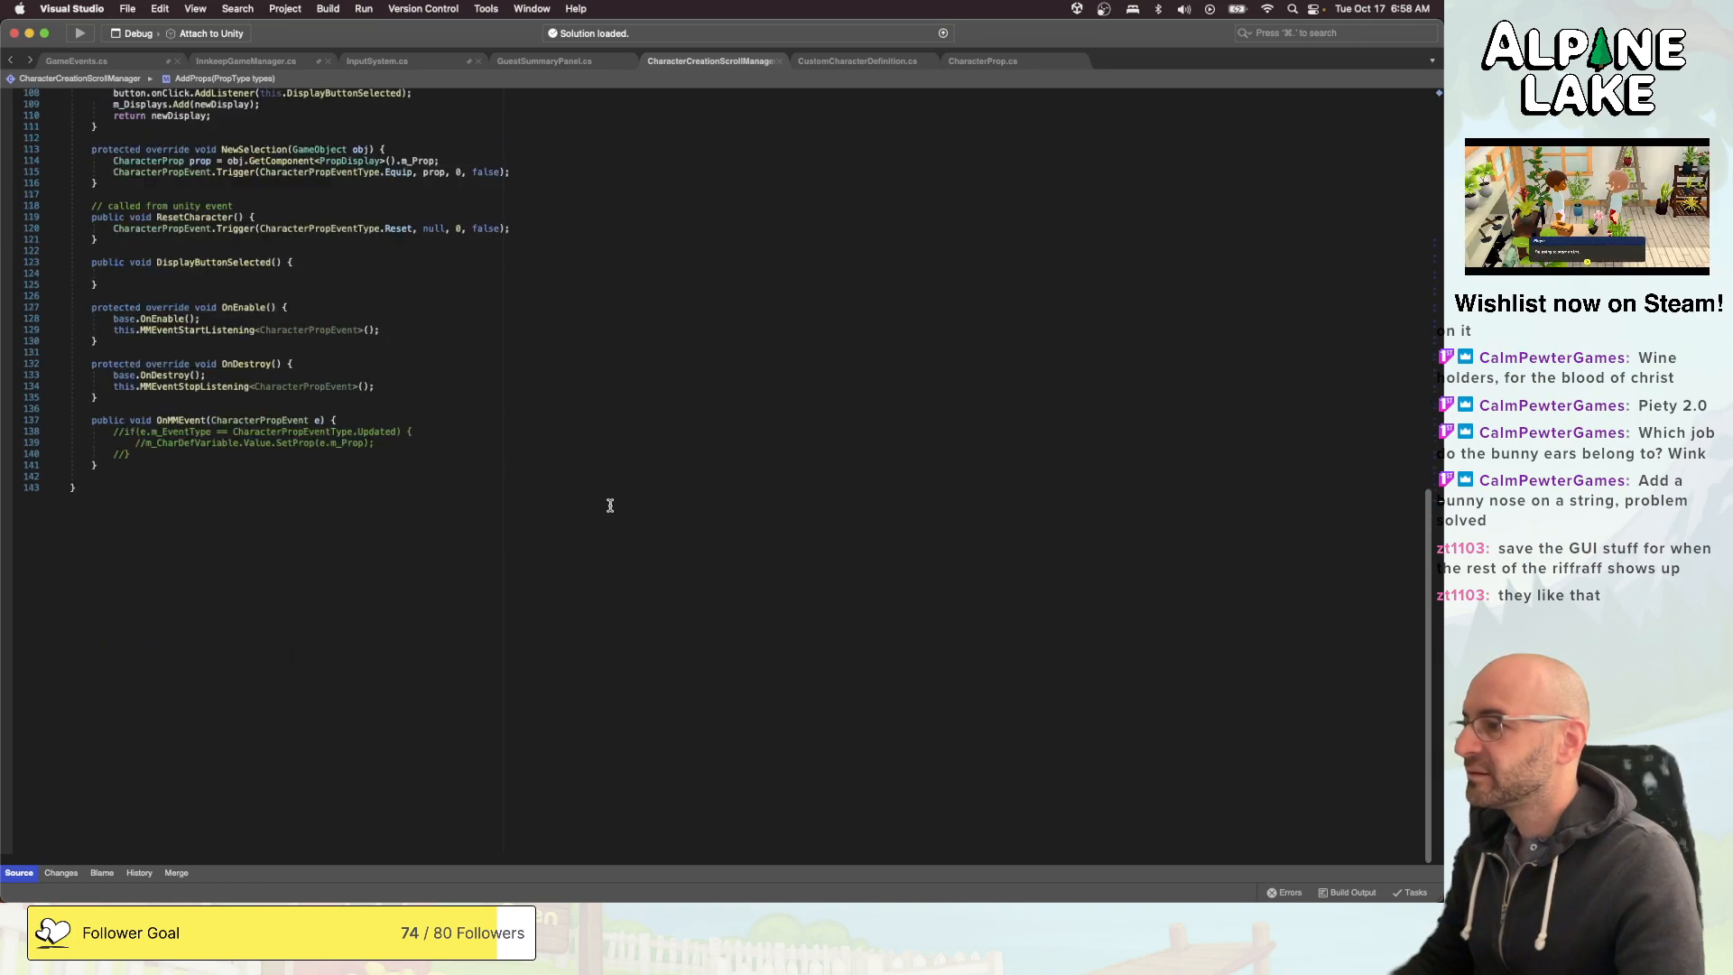
{"action": "scroll", "coordinate": [613, 501], "scroll_direction": "up", "scroll_amount": 10}
{"action": "left_click", "coordinate": [884, 63]}
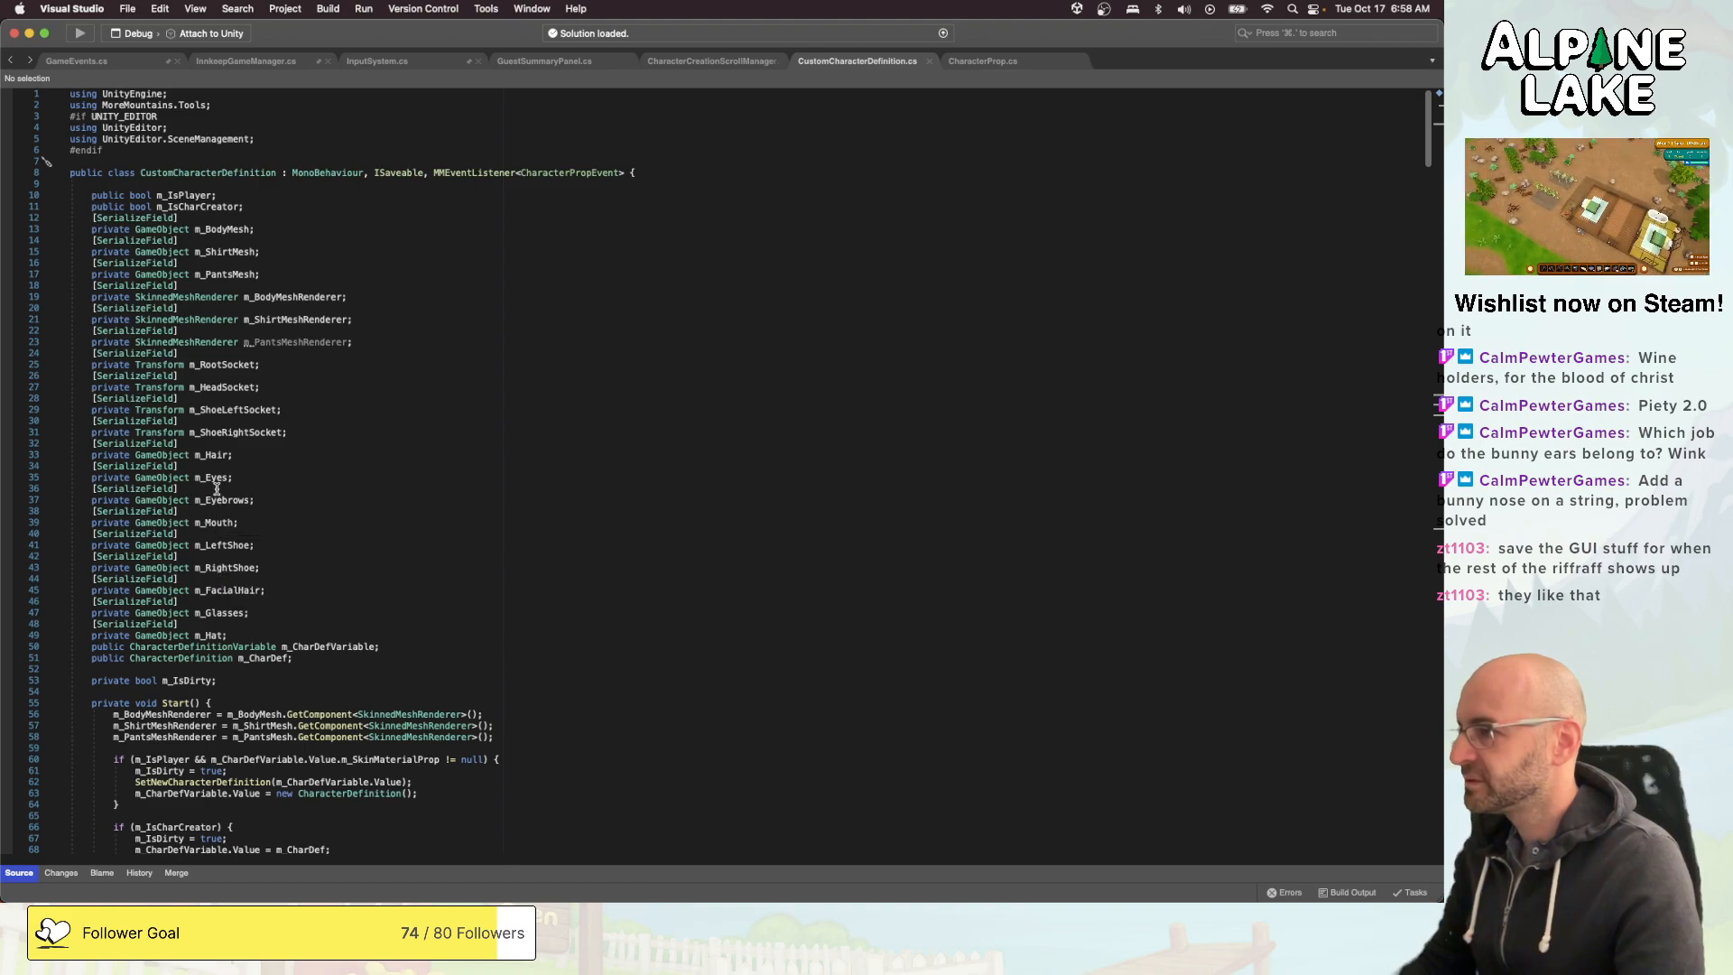
{"action": "double_click", "coordinate": [213, 454]}
{"action": "scroll", "coordinate": [453, 441], "scroll_direction": "down", "scroll_amount": 15}
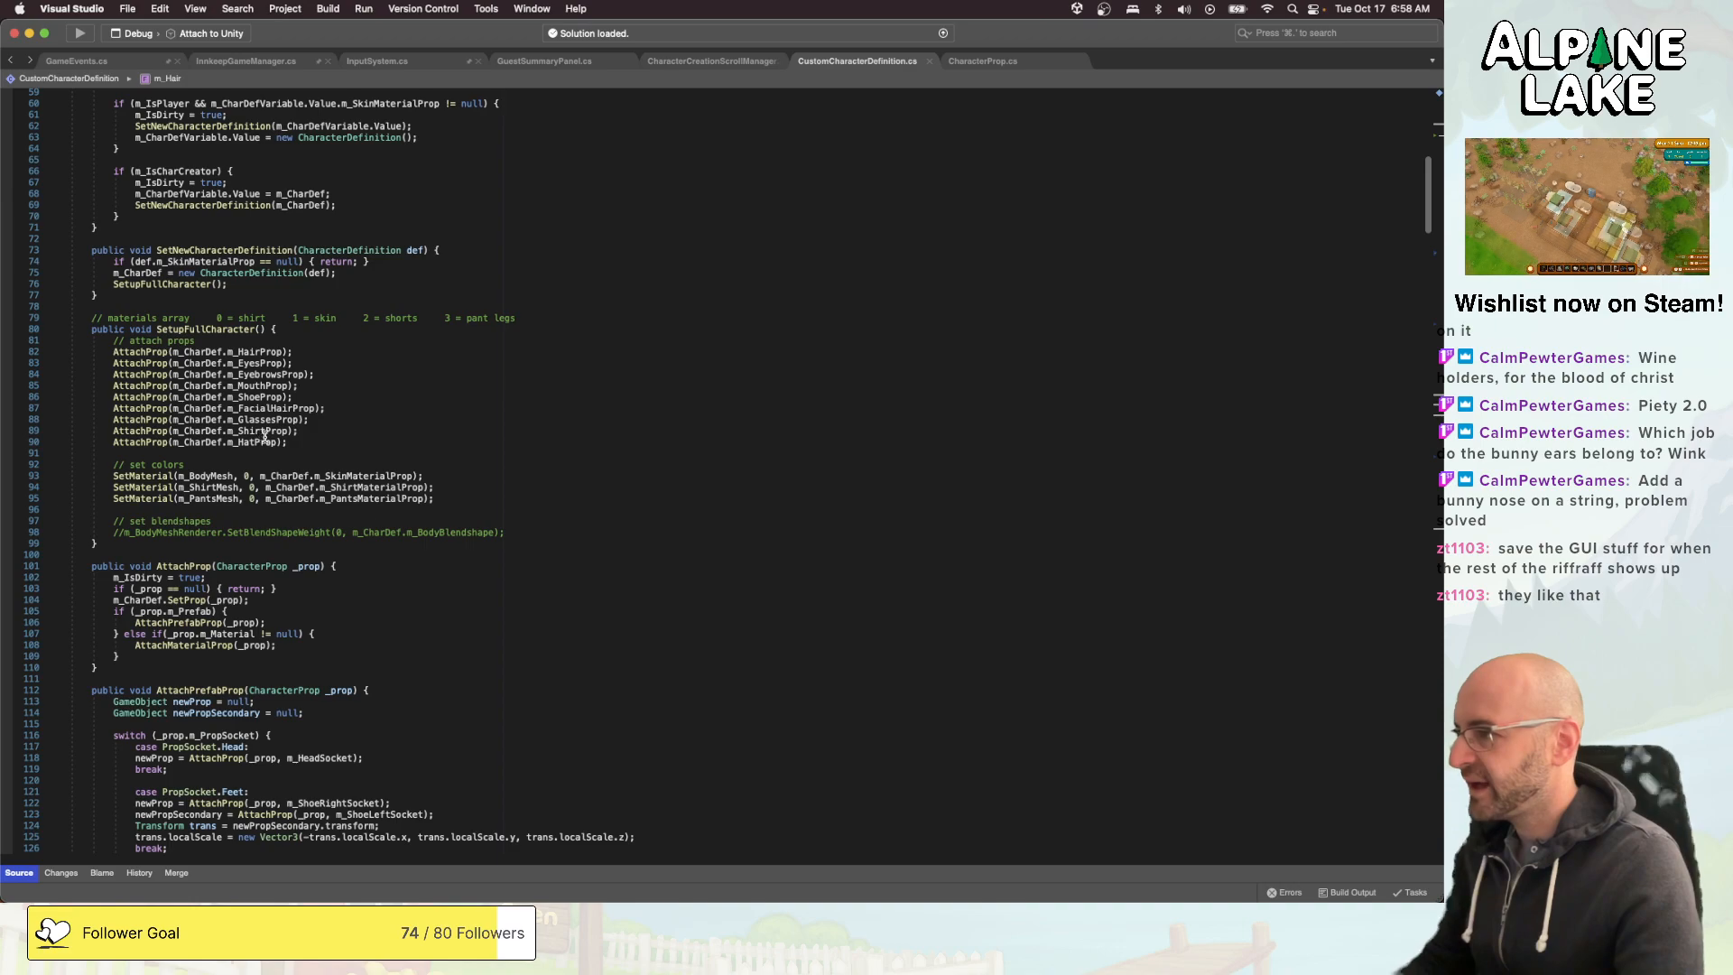
{"action": "scroll", "coordinate": [350, 442], "scroll_direction": "down", "scroll_amount": 7}
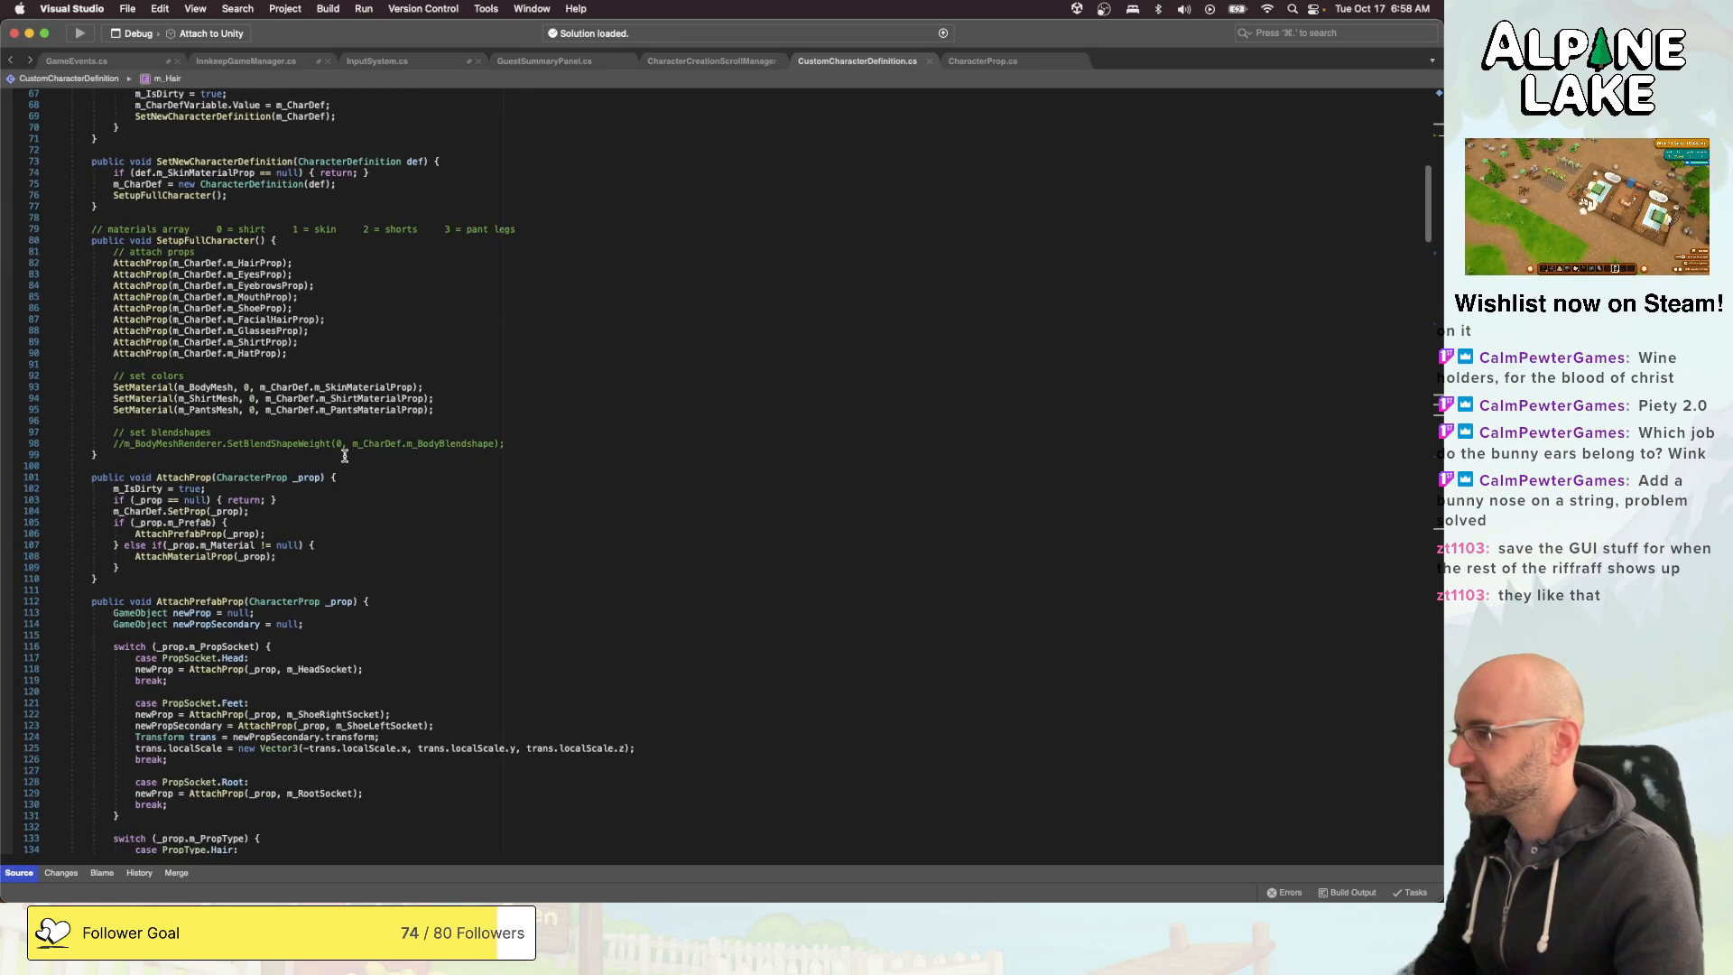
{"action": "scroll", "coordinate": [343, 458], "scroll_direction": "down", "scroll_amount": 12}
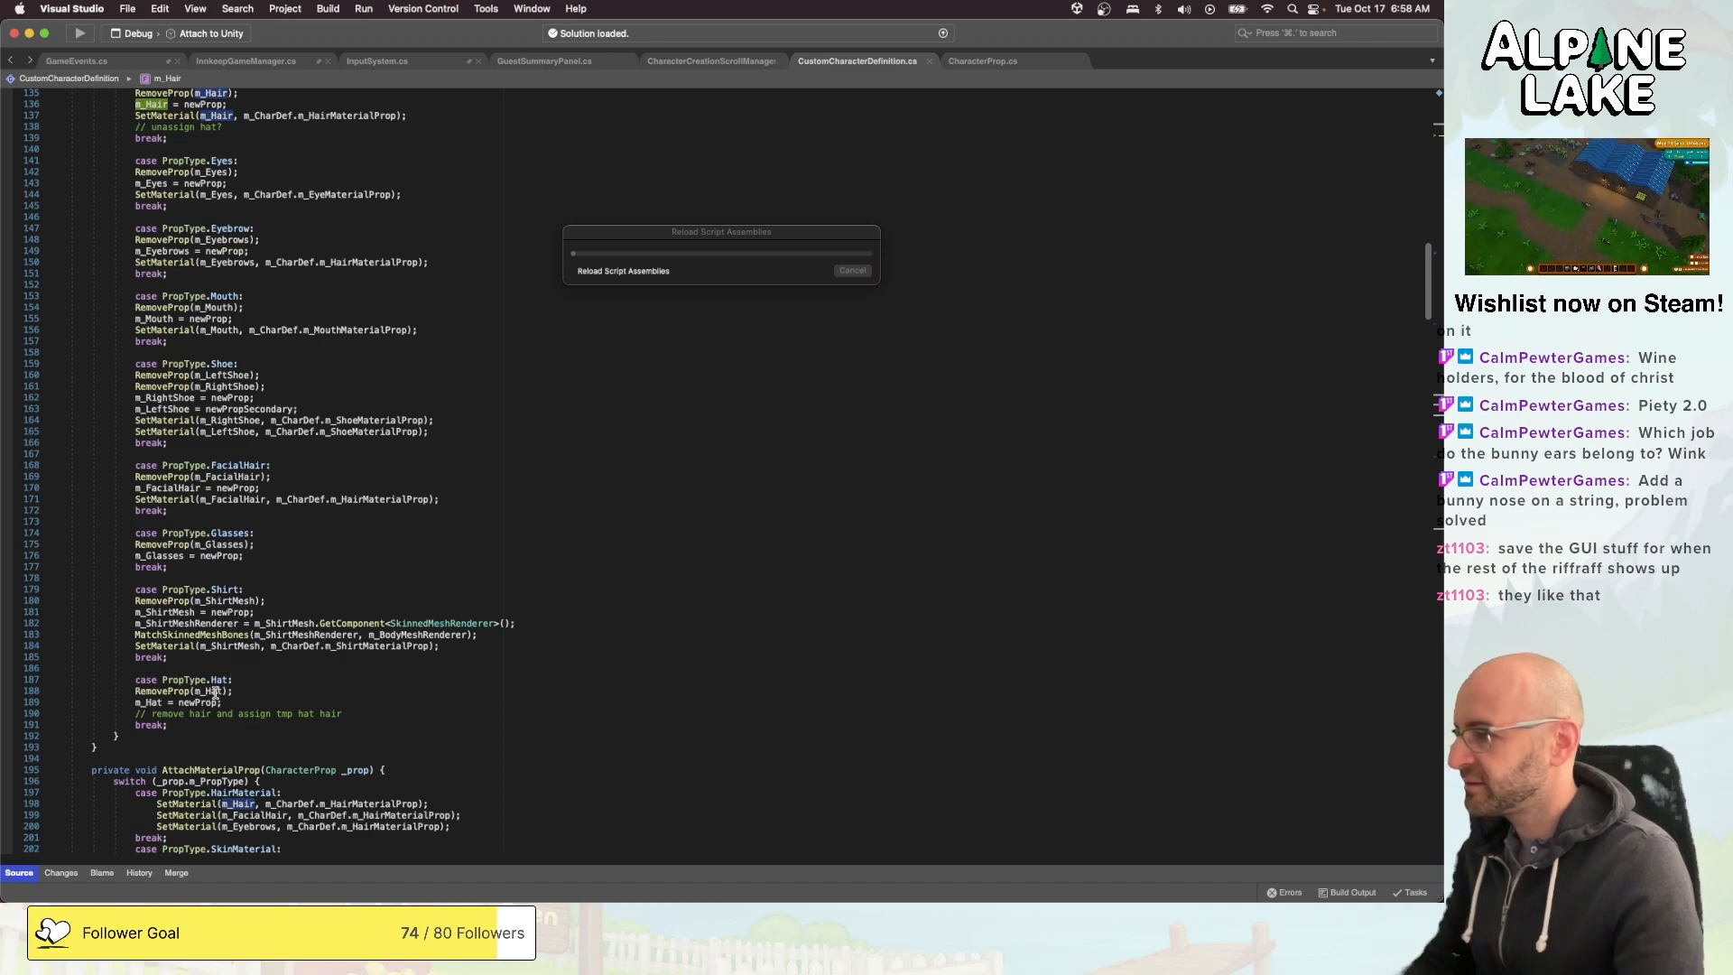
{"action": "double_click", "coordinate": [220, 713]}
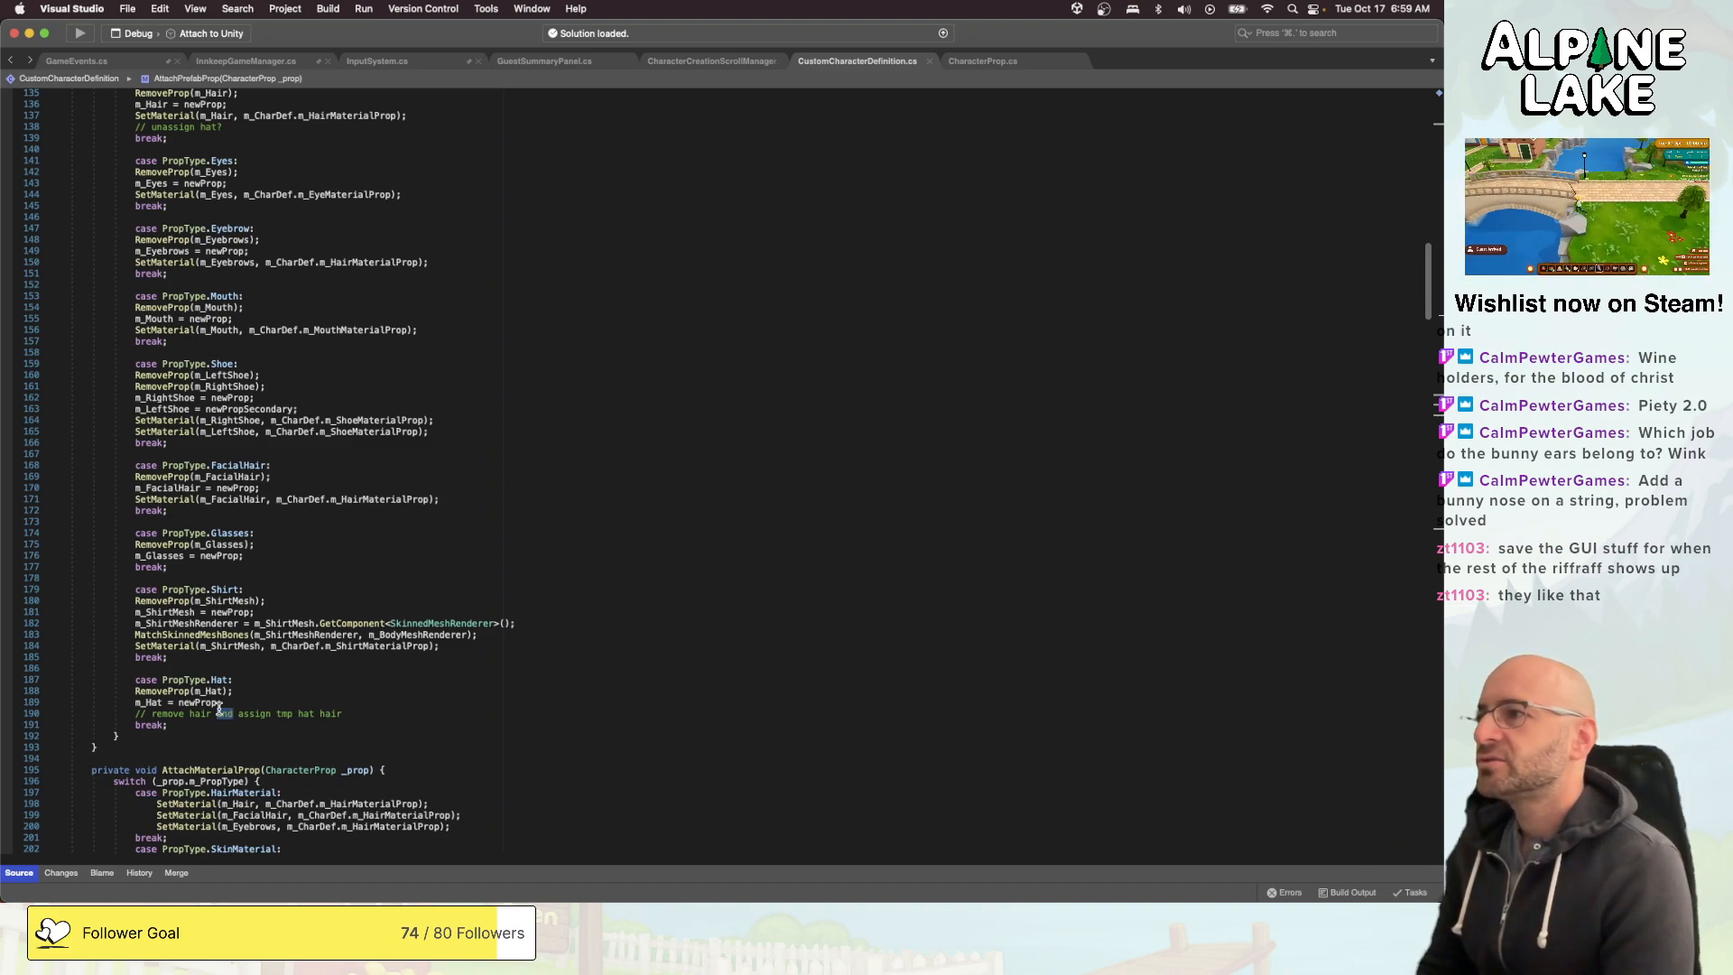
- Open CharacterProp.cs and start a new public field declaration, separated by a blank line, below m_PropSocket in the CharacterProp class
{"action": "left_click", "coordinate": [991, 63]}
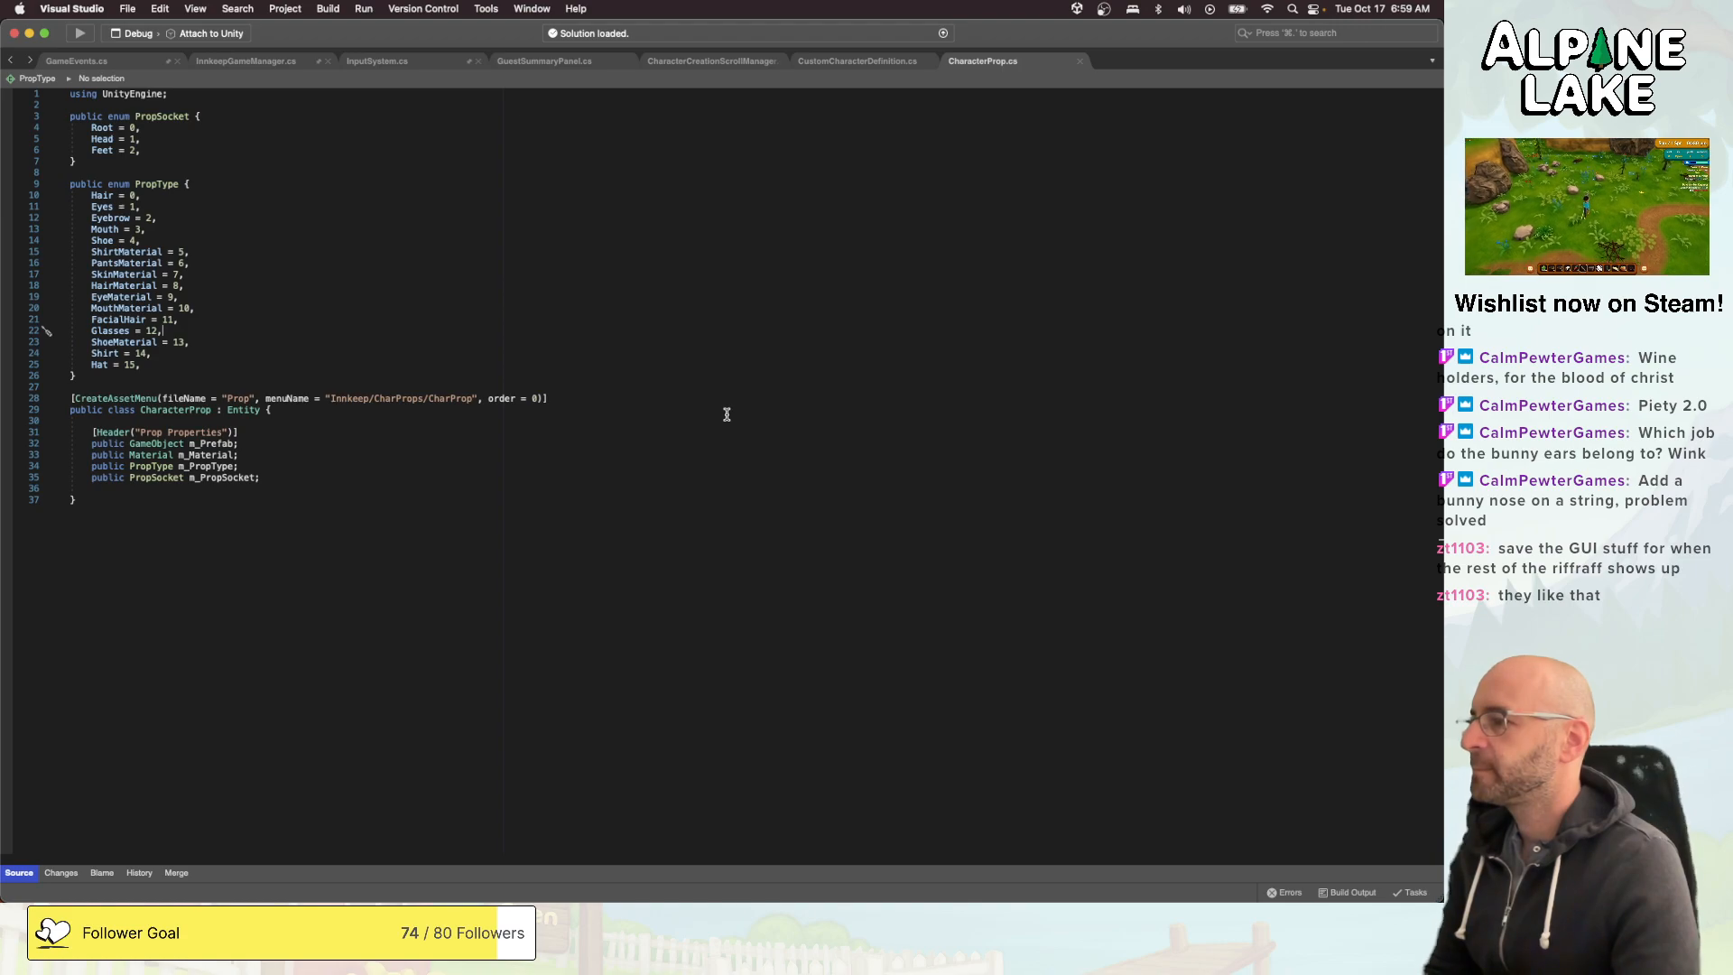
{"action": "left_click", "coordinate": [704, 488]}
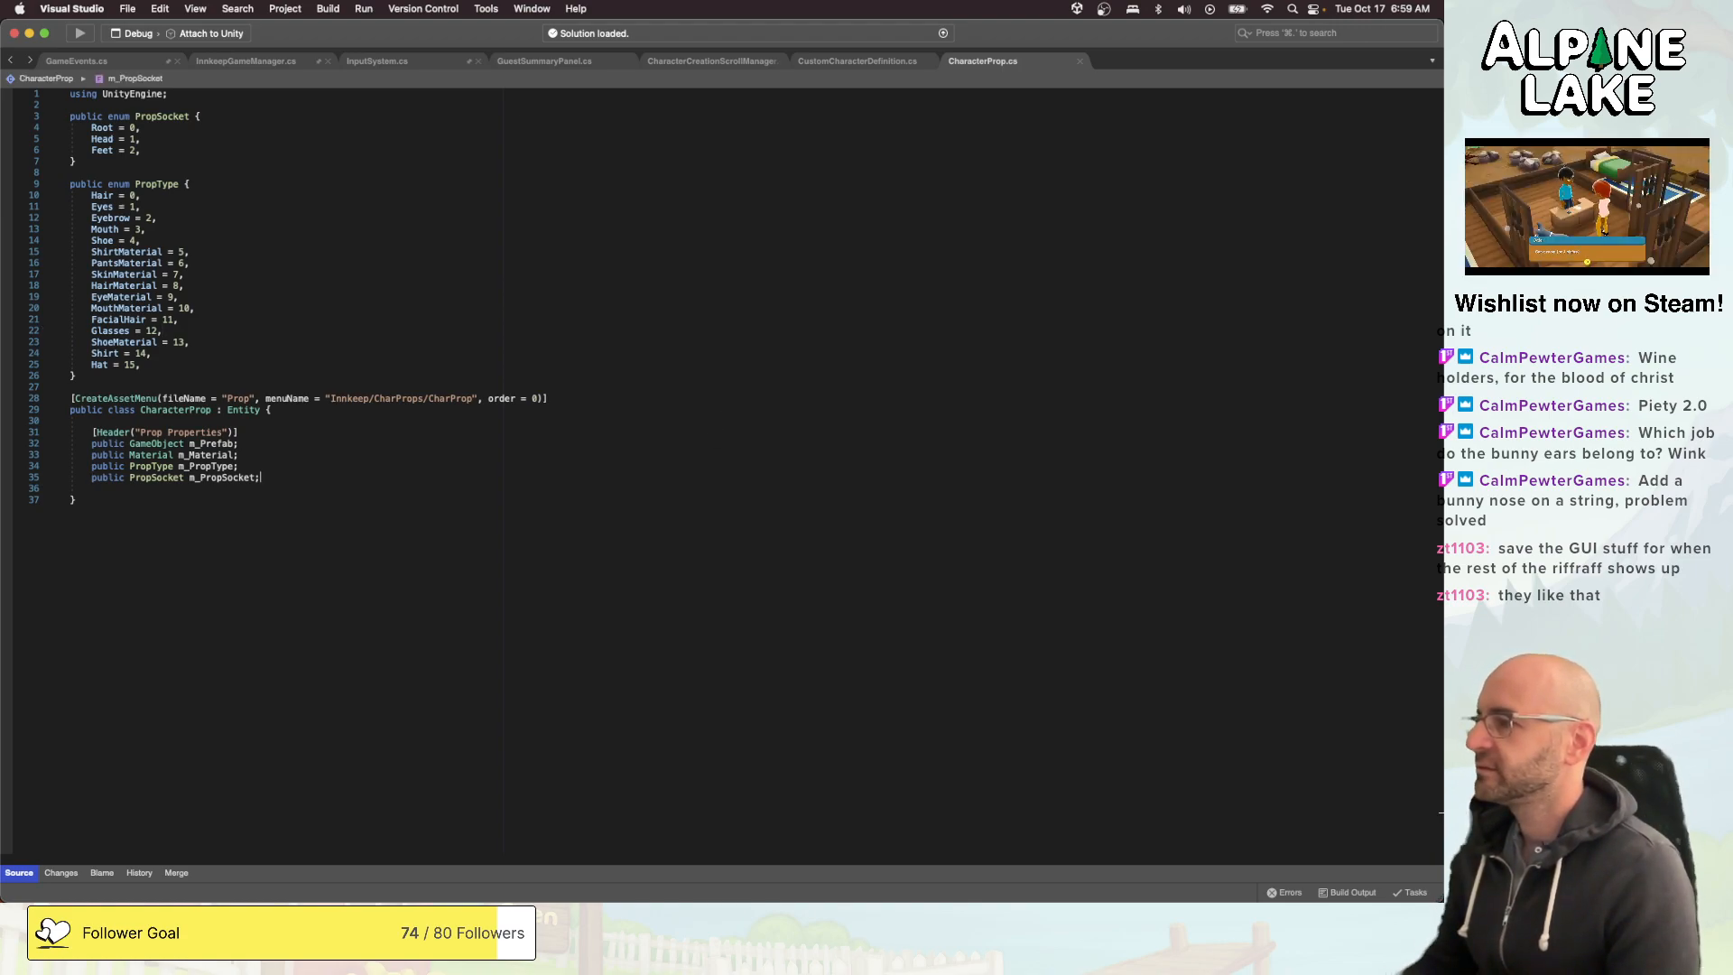
{"action": "key", "text": "Return"}
{"action": "key", "text": "Return"}
{"action": "type", "text": "public"}
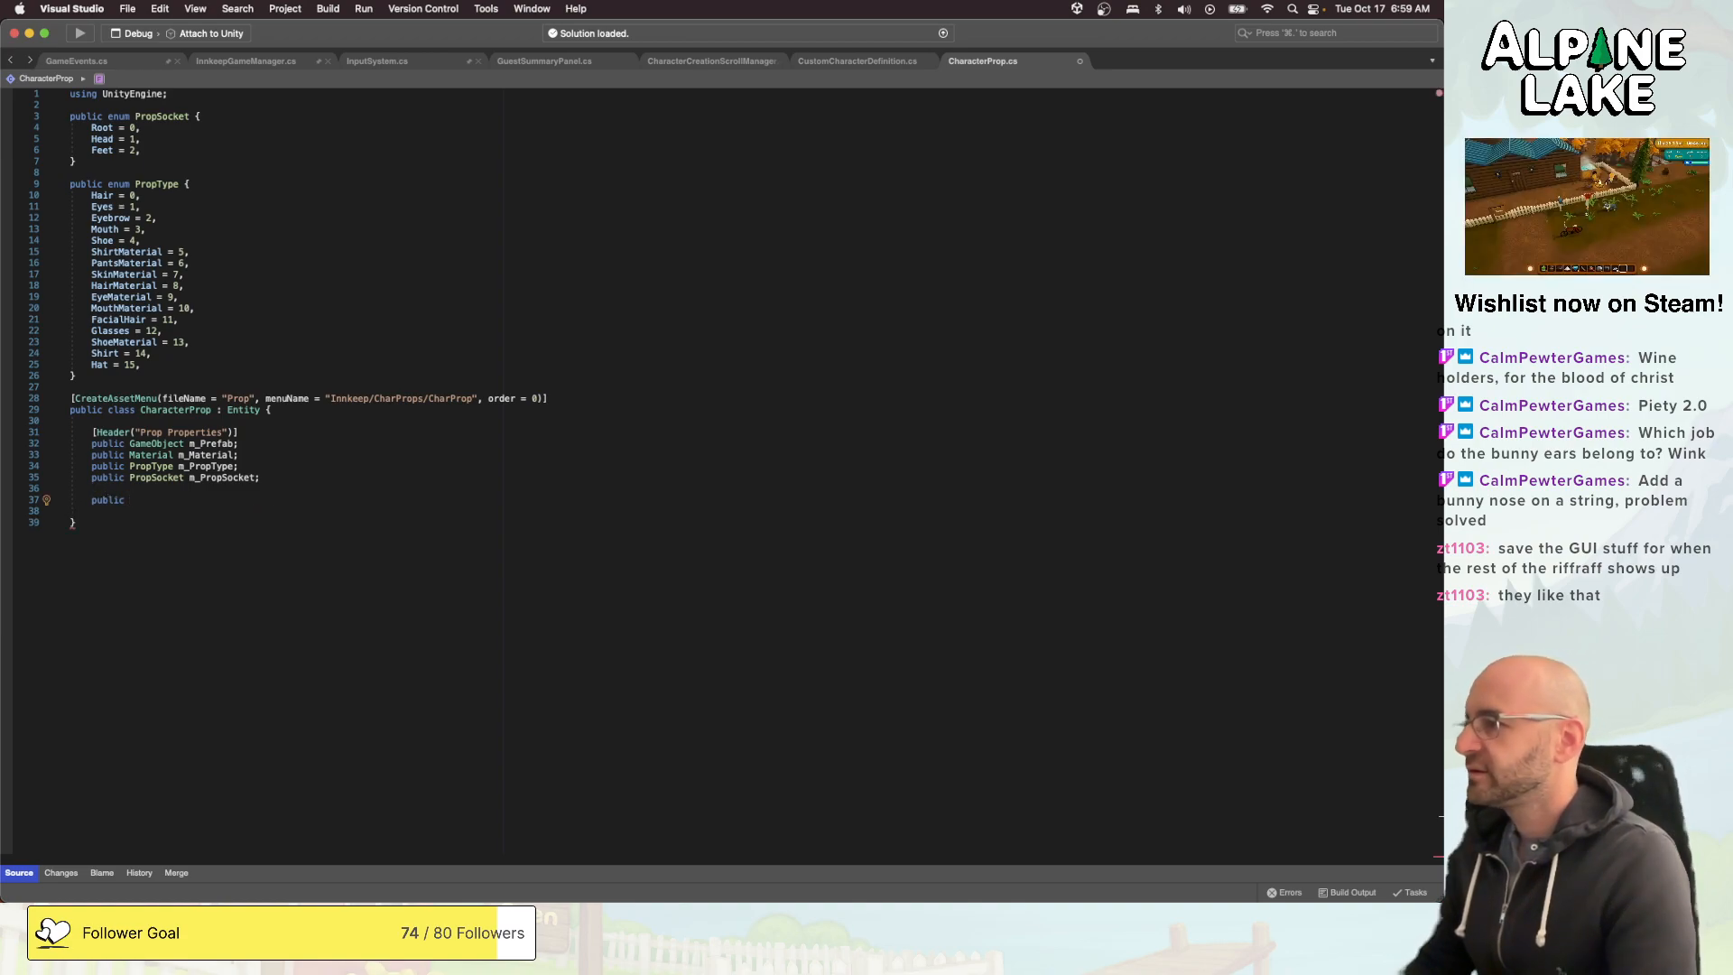
- Declare an empty public enum HairType between the PropType enum and the CreateAssetMenu attribute
{"action": "key", "text": "Up"}
{"action": "key", "text": "Up"}
{"action": "key", "text": "Up"}
{"action": "key", "text": "Up"}
{"action": "key", "text": "Up"}
{"action": "key", "text": "Up"}
{"action": "key", "text": "Up"}
{"action": "key", "text": "Up"}
{"action": "key", "text": "Up"}
{"action": "key", "text": "Up"}
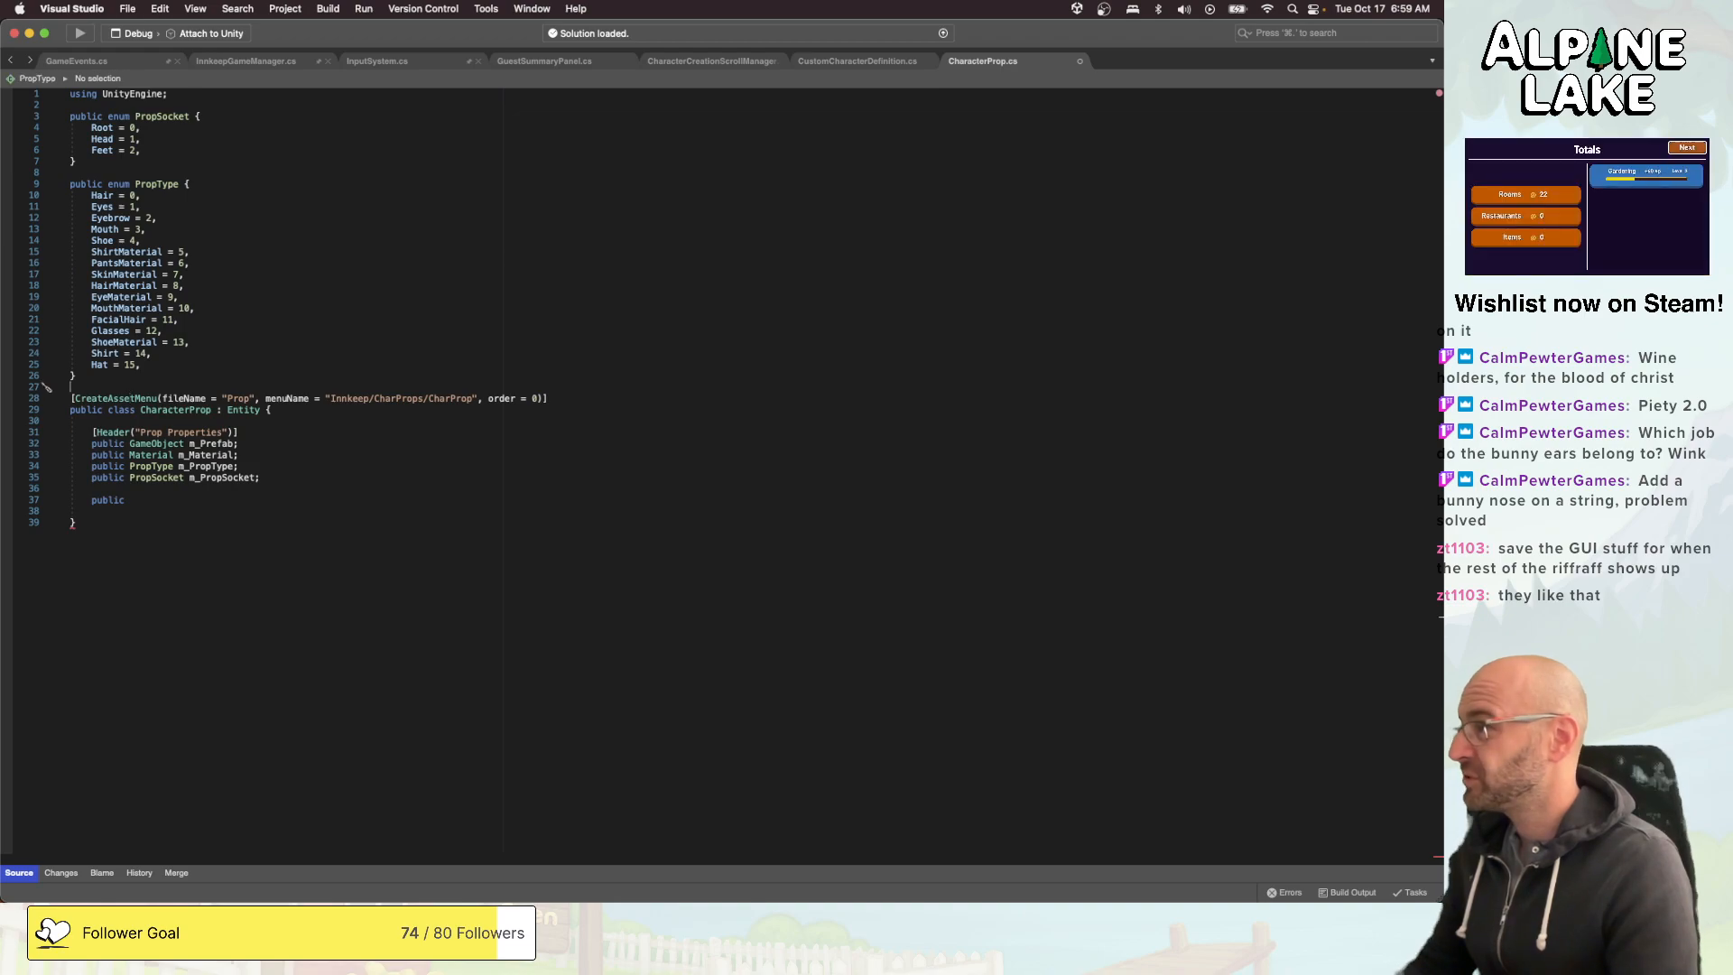
{"action": "key", "text": "Return"}
{"action": "key", "text": "Return"}
{"action": "key", "text": "Up"}
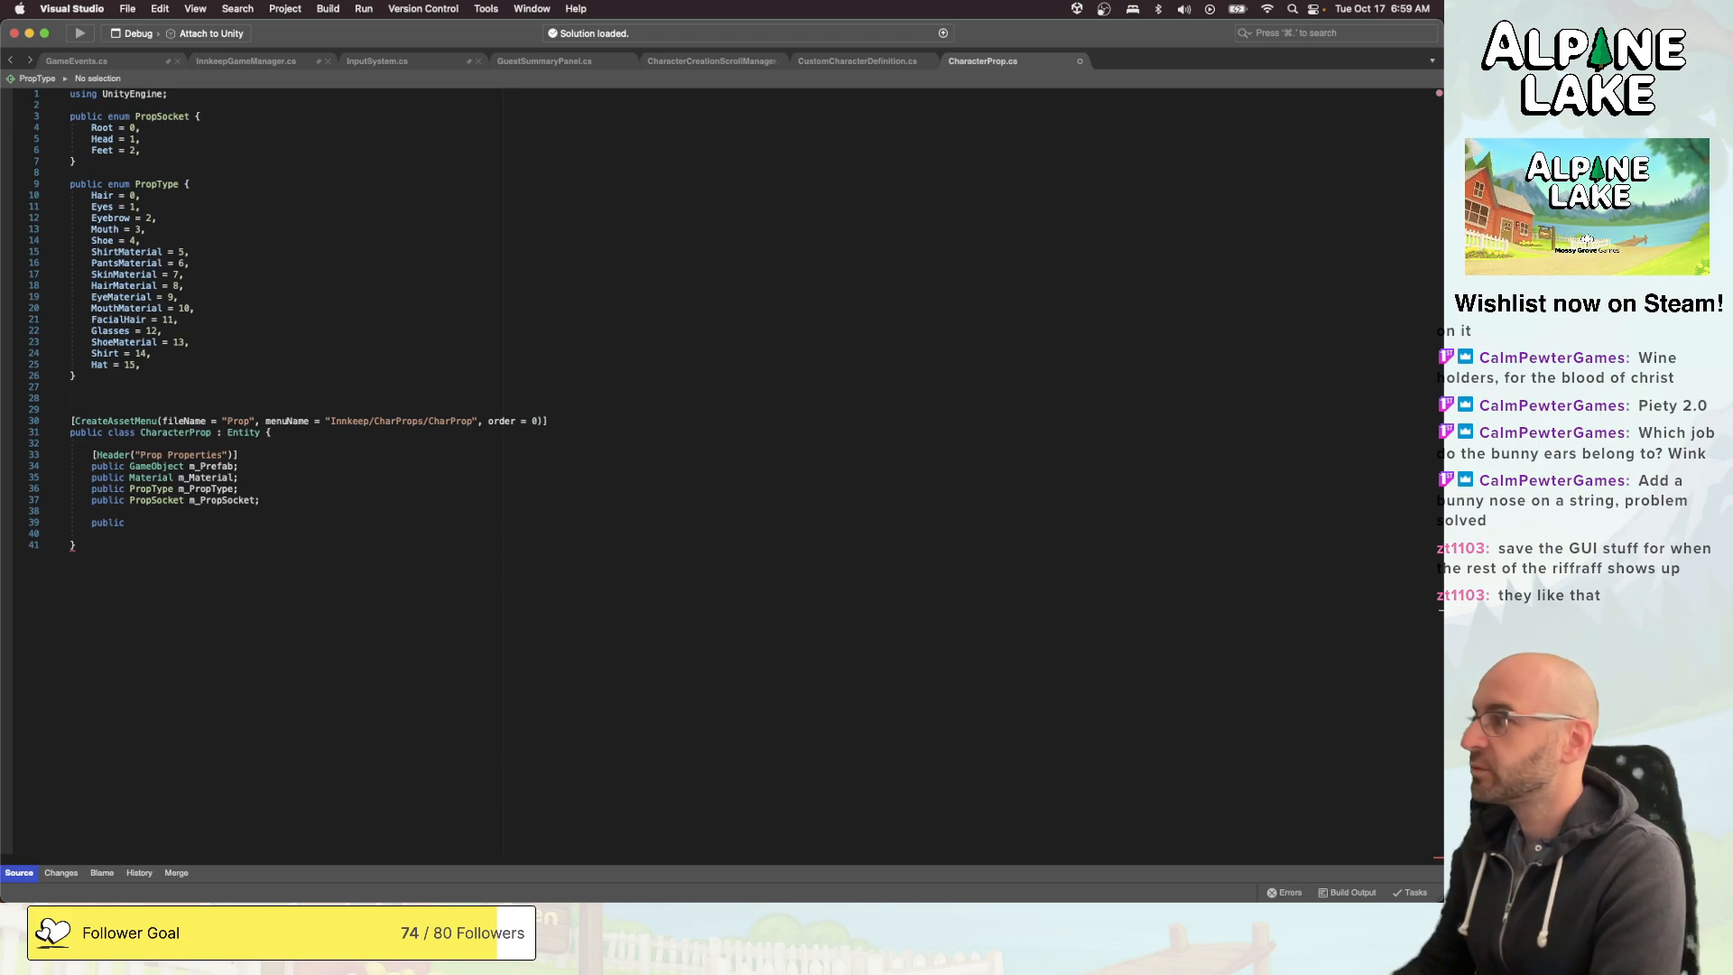
{"action": "type", "text": "pub"}
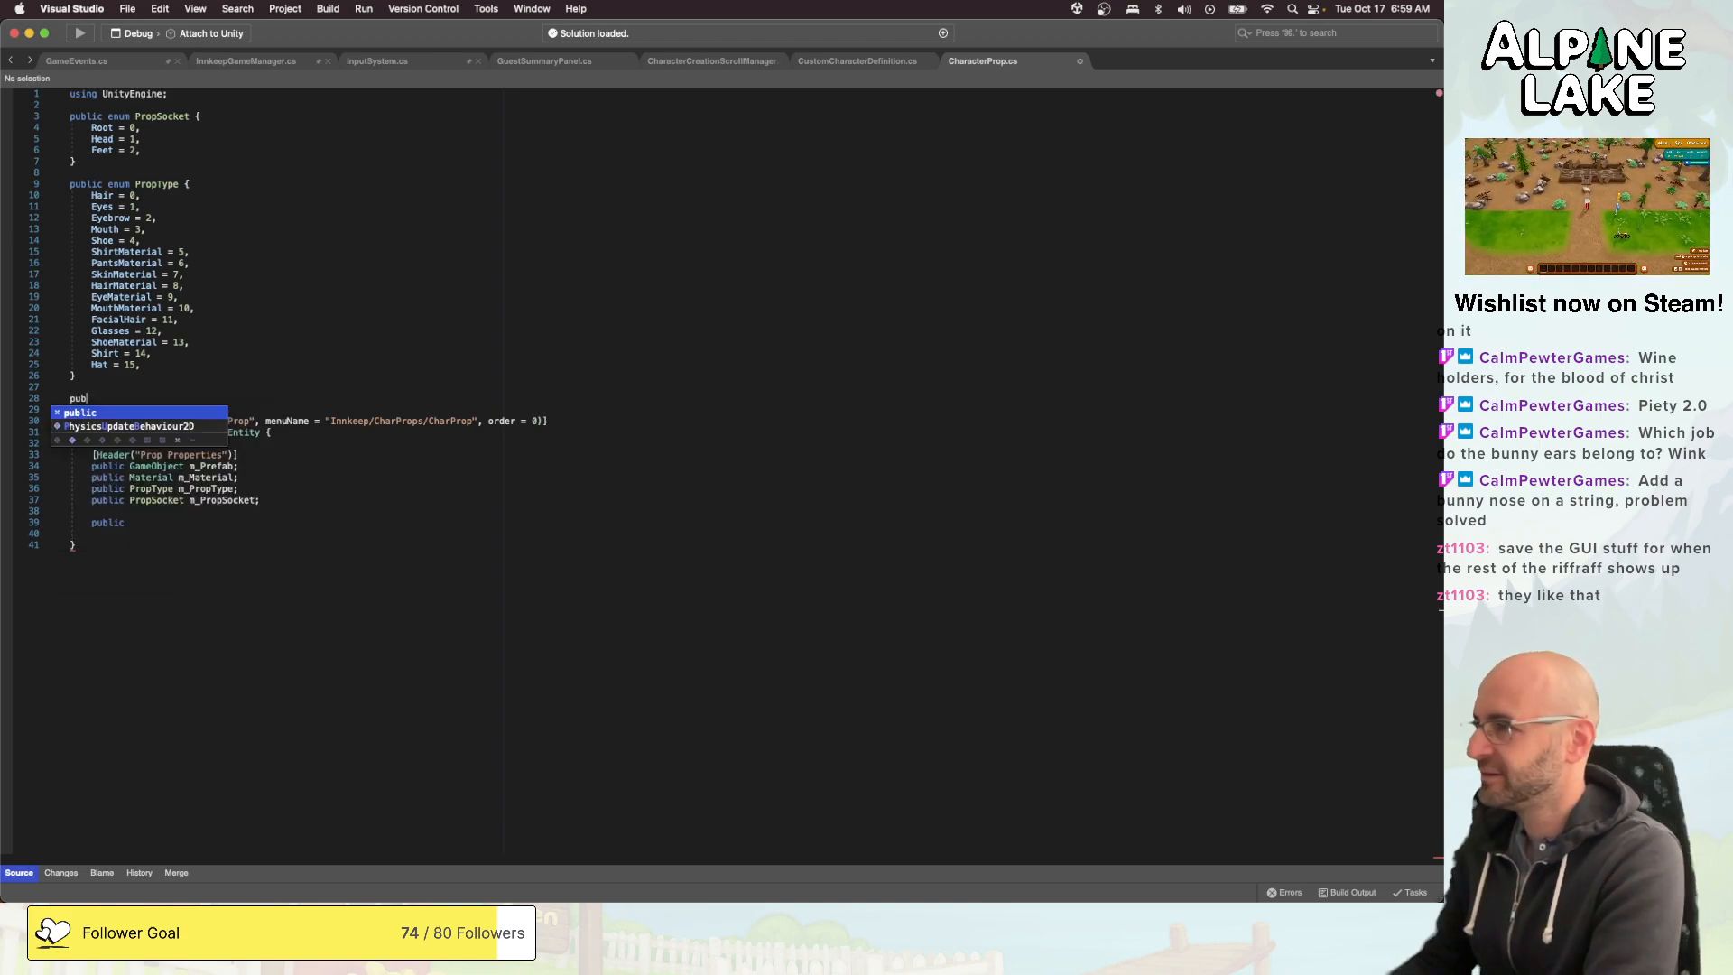
{"action": "type", "text": "lic enum Hai"}
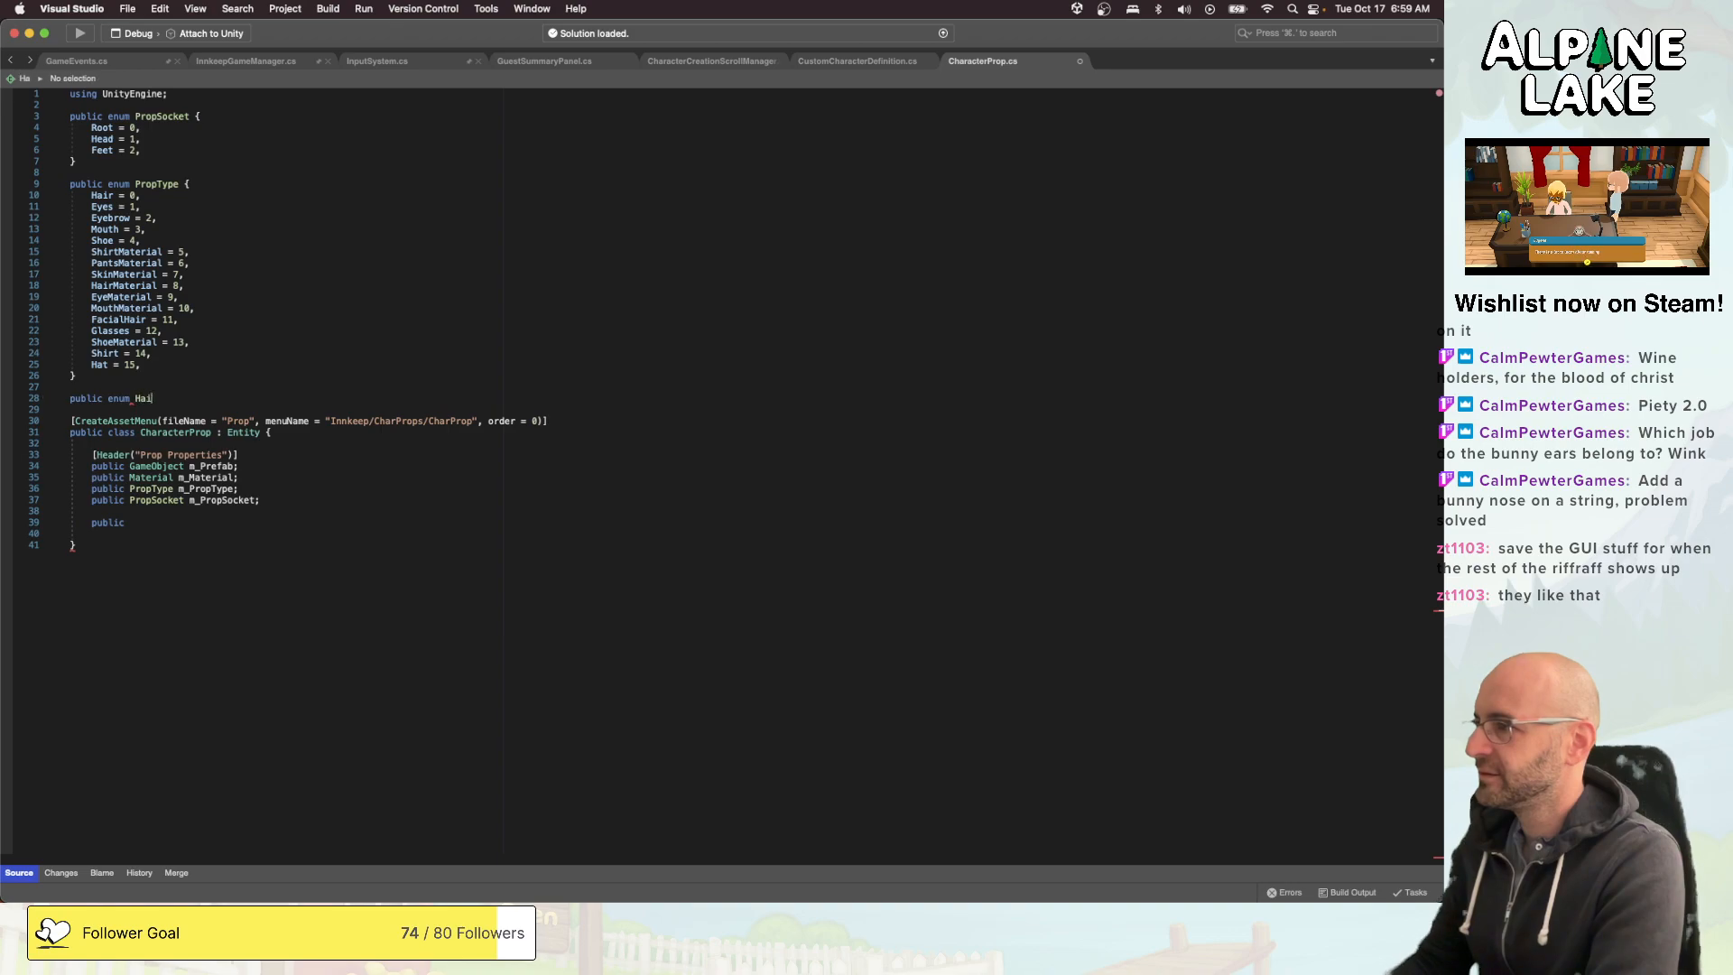
{"action": "type", "text": "rType {"}
{"action": "key", "text": "Return"}
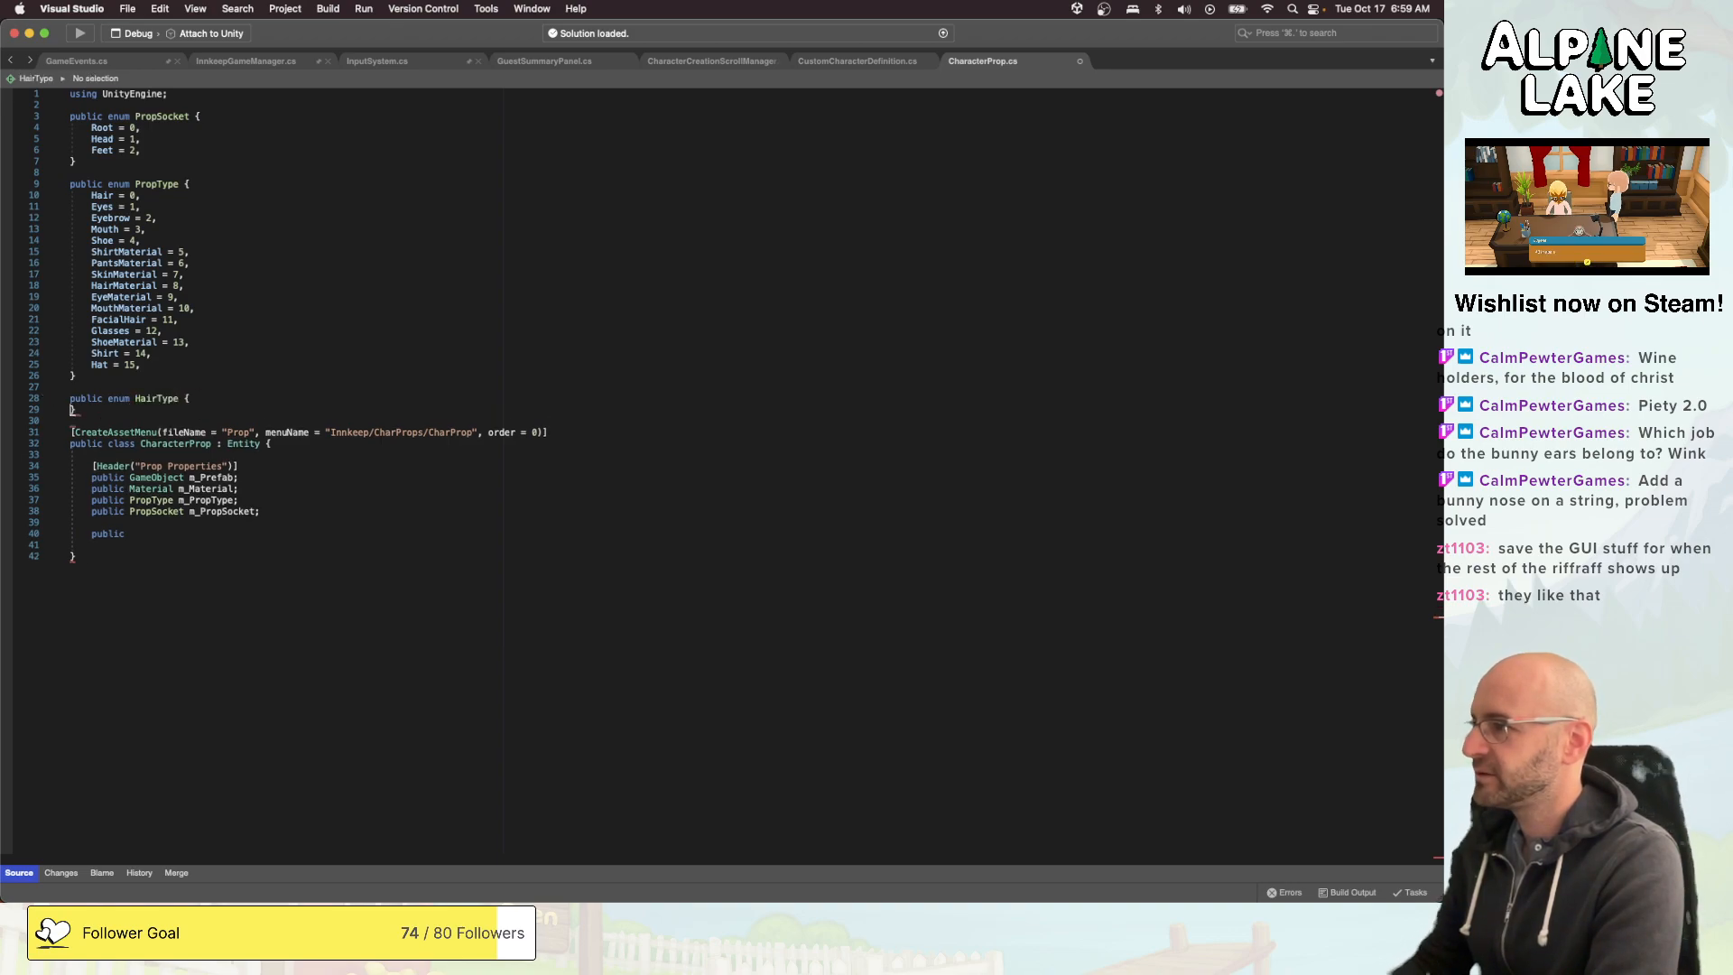
{"action": "key", "text": "Up"}
{"action": "key", "text": "Down"}
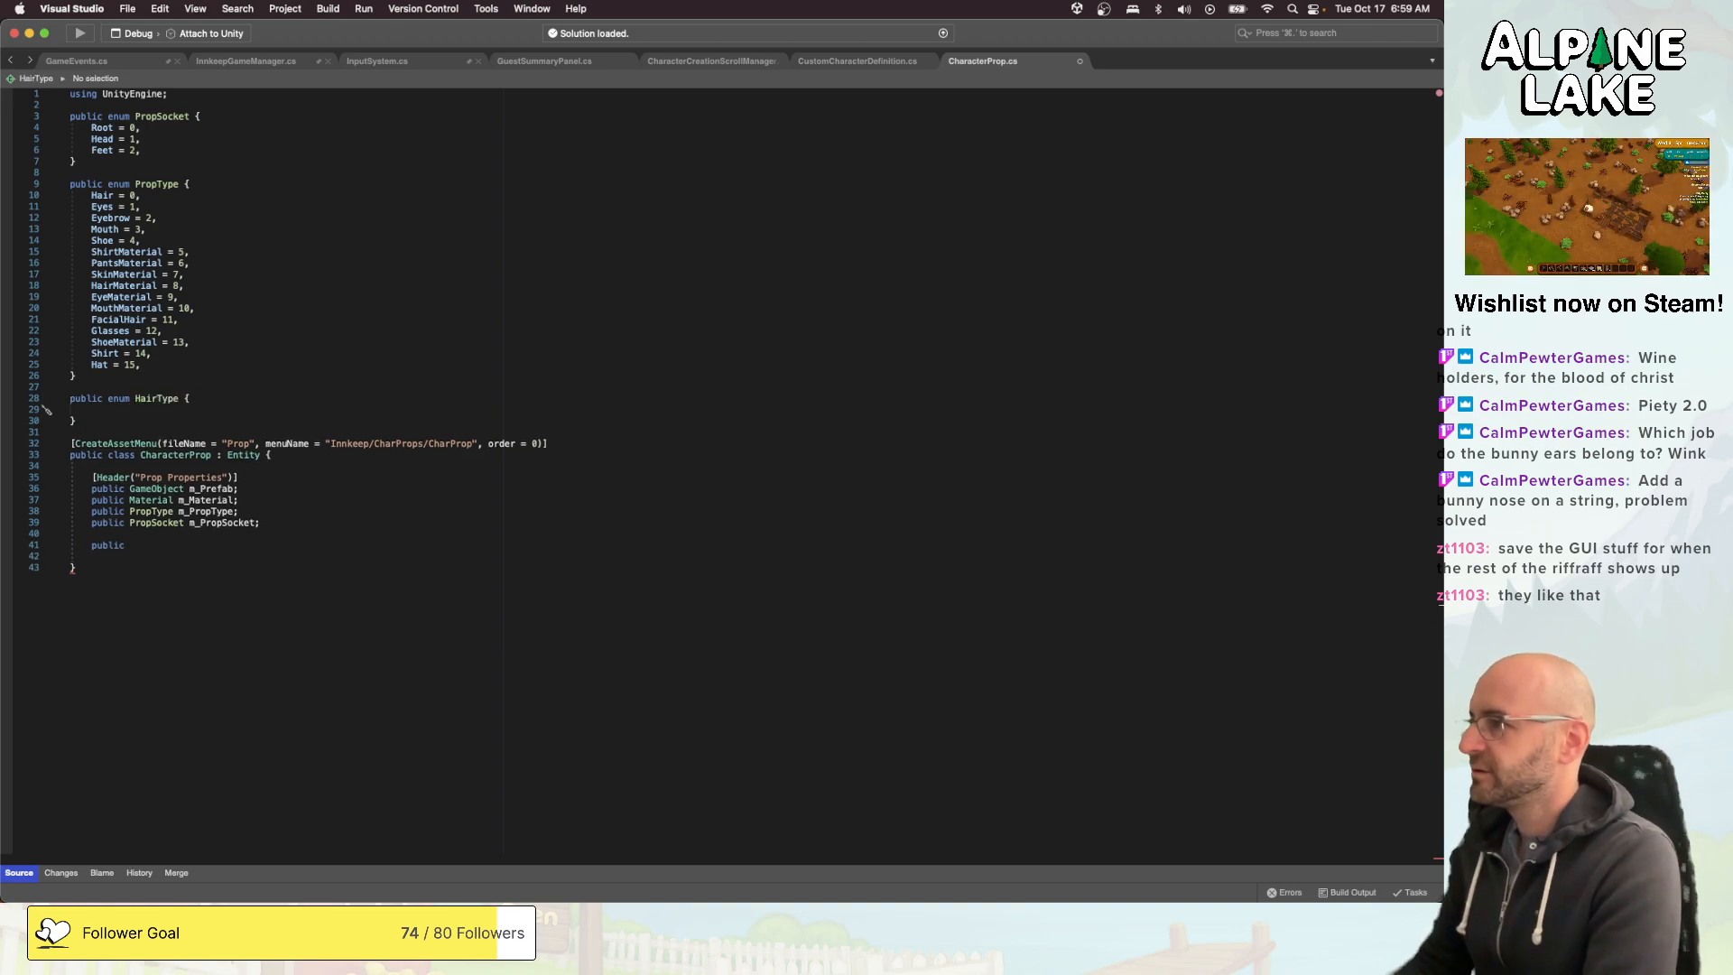
- Fill the HairType enum with the members None = 0, Short = 1 and Long = 2
{"action": "type", "text": "None = 0,"}
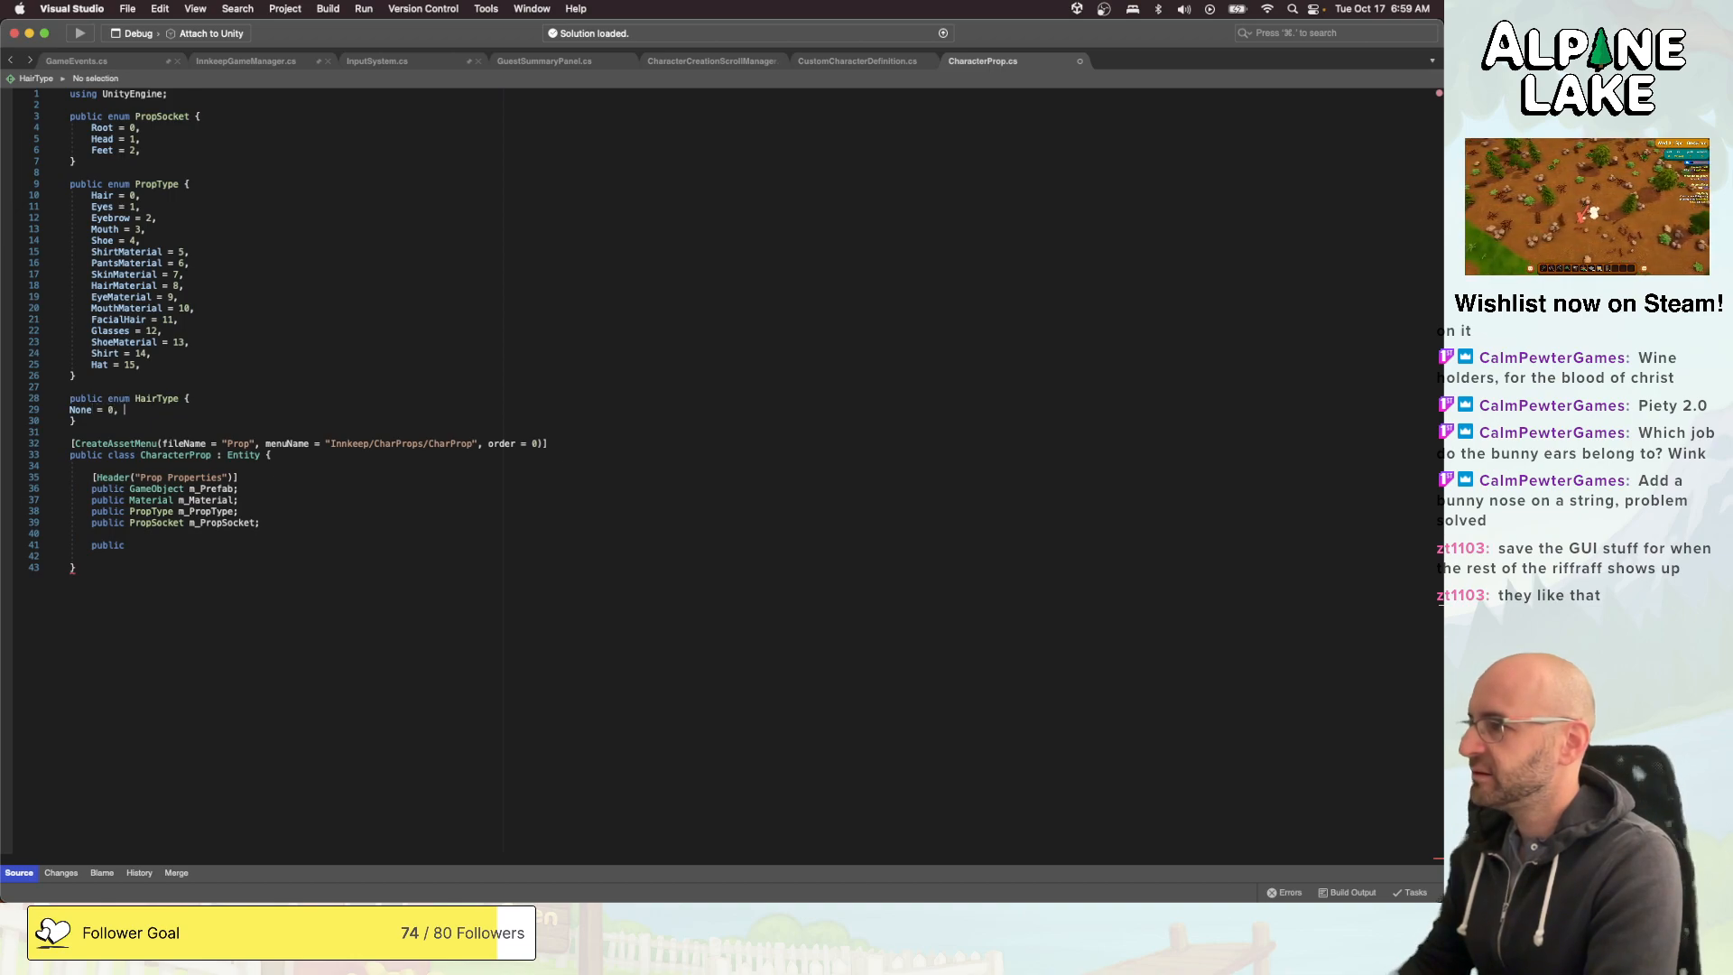
{"action": "key", "text": "Return"}
{"action": "type", "text": "Short = 1,"}
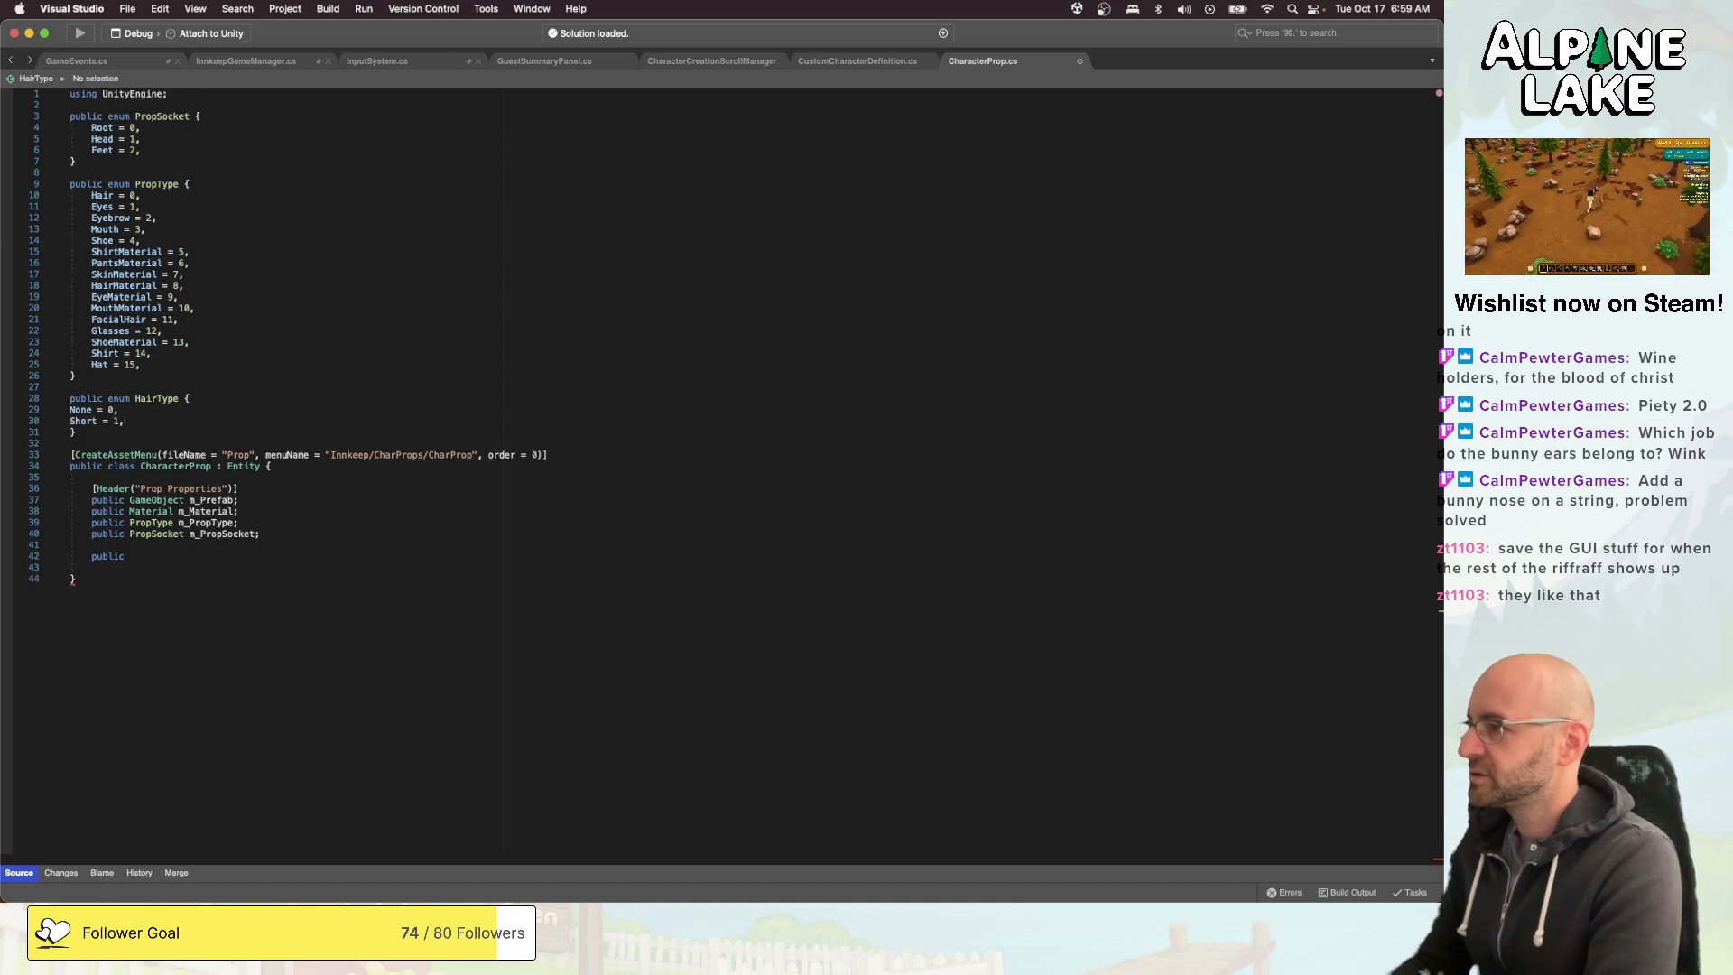
{"action": "key", "text": "Return"}
{"action": "type", "text": "Long "}
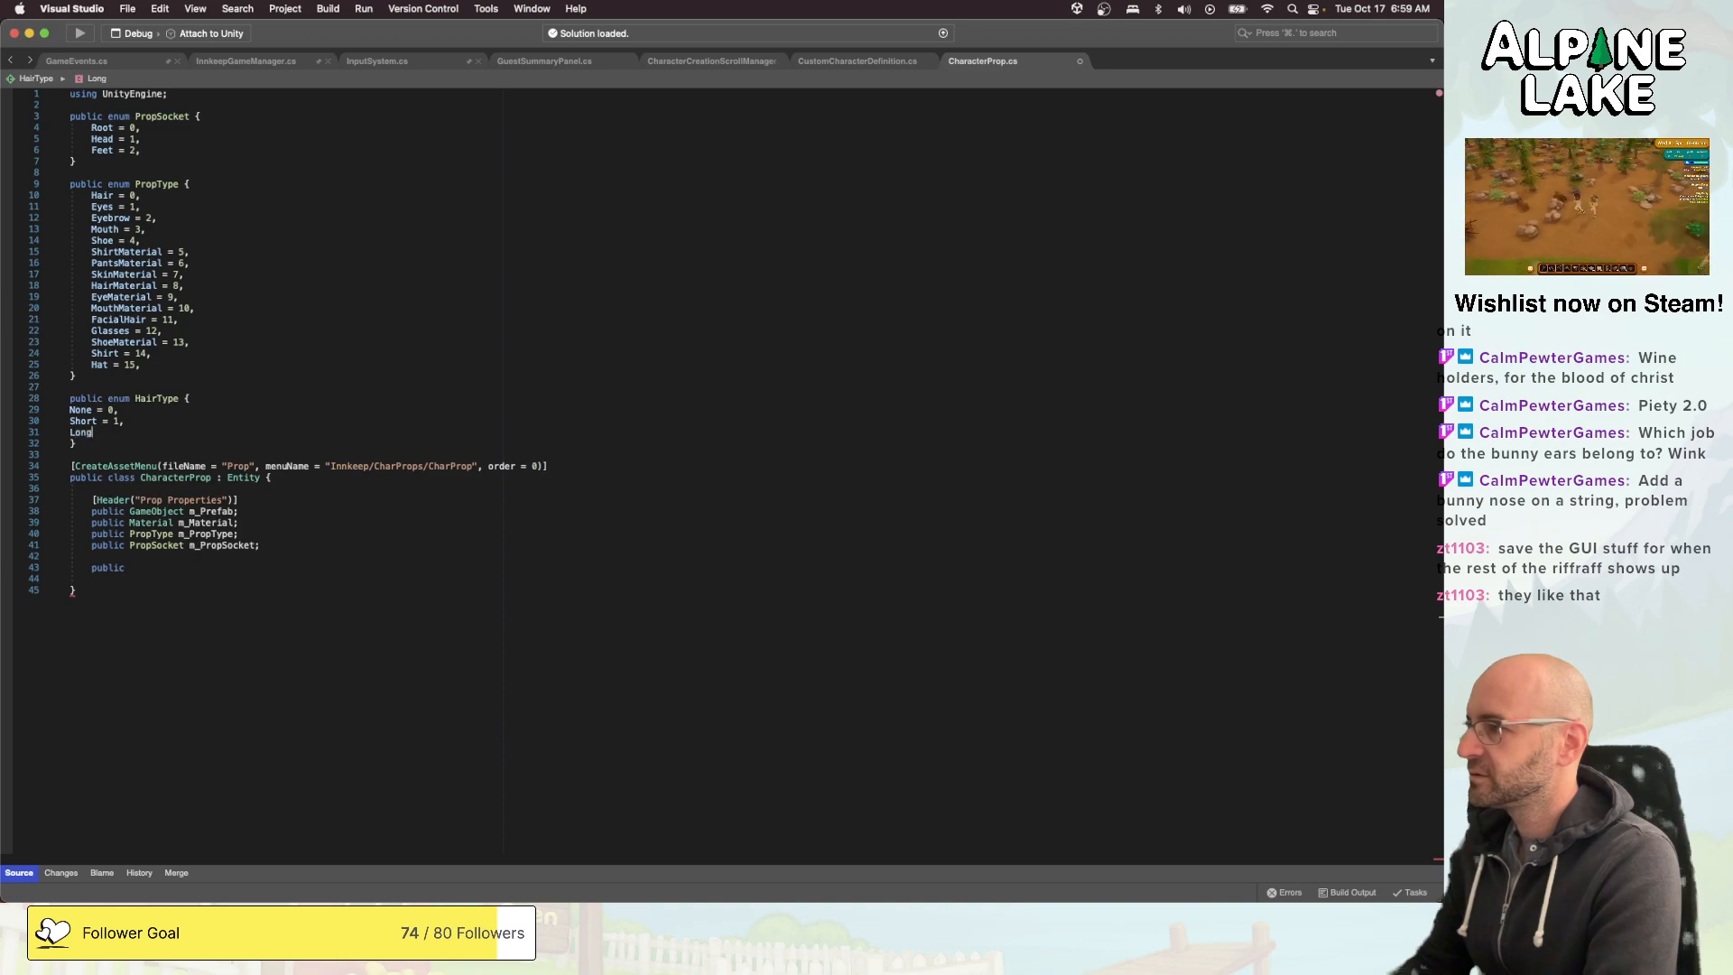
{"action": "type", "text": "= 2,"}
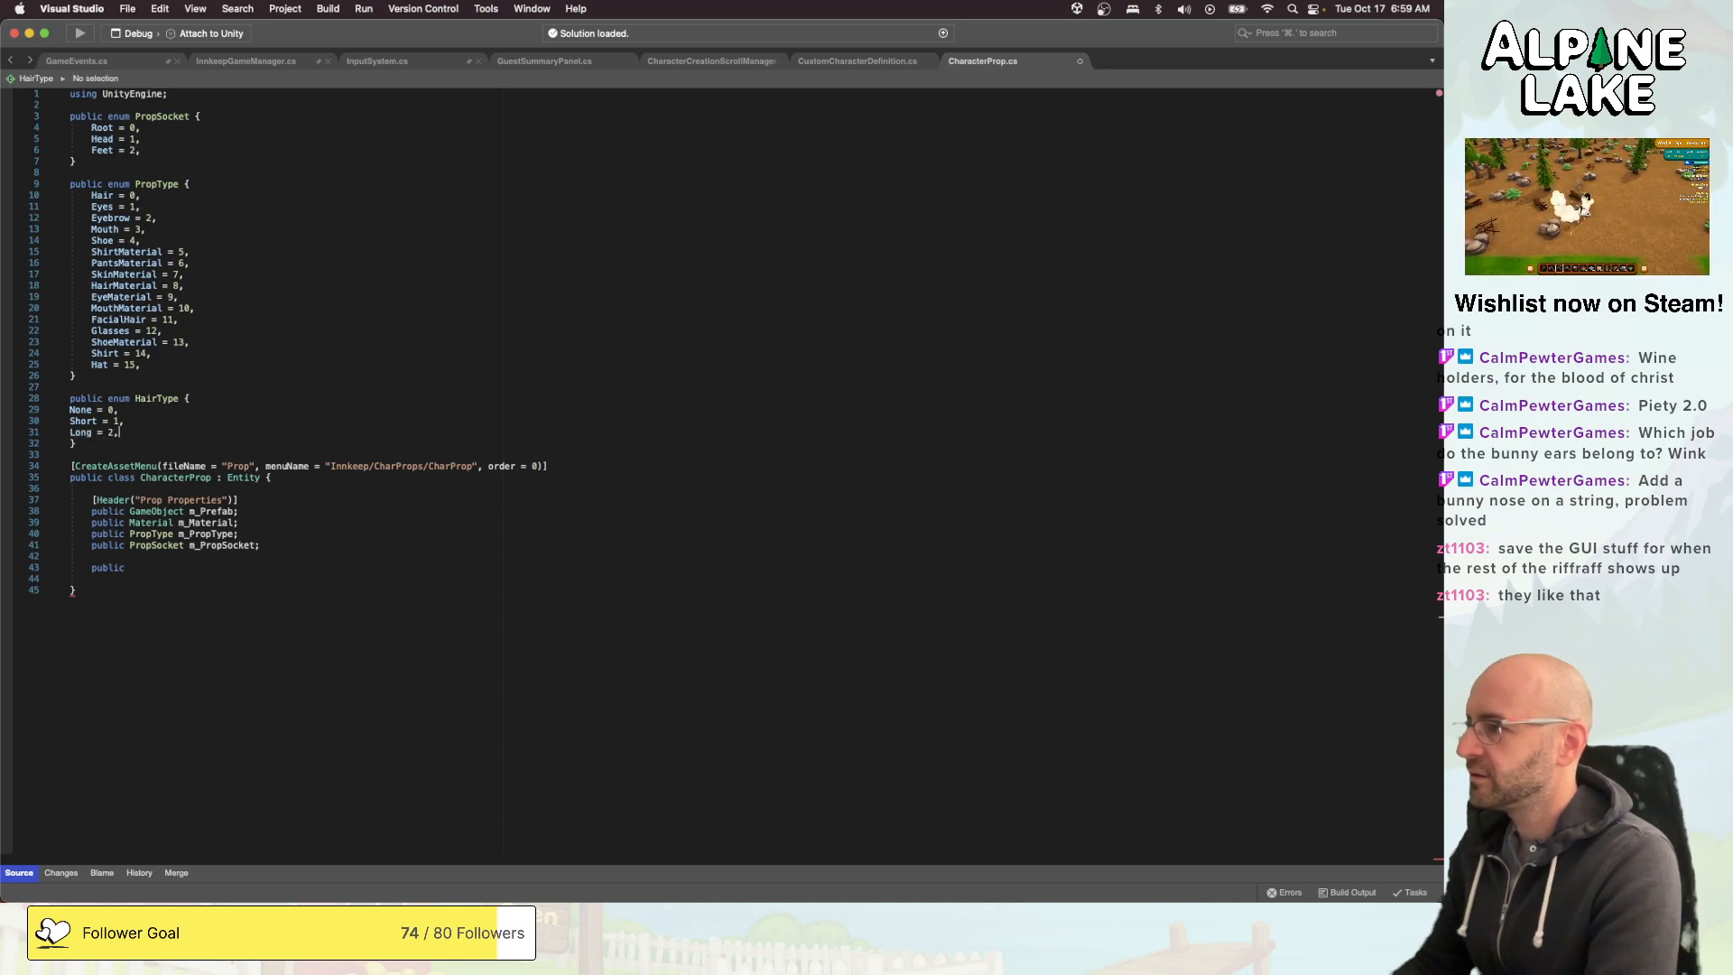
- Indent the three HairType members one level and keep the enum's closing brace aligned with its declaration
{"action": "key", "text": "shift+super+Left"}
{"action": "key", "text": "shift+Up"}
{"action": "key", "text": "shift+Up"}
{"action": "key", "text": "Tab"}
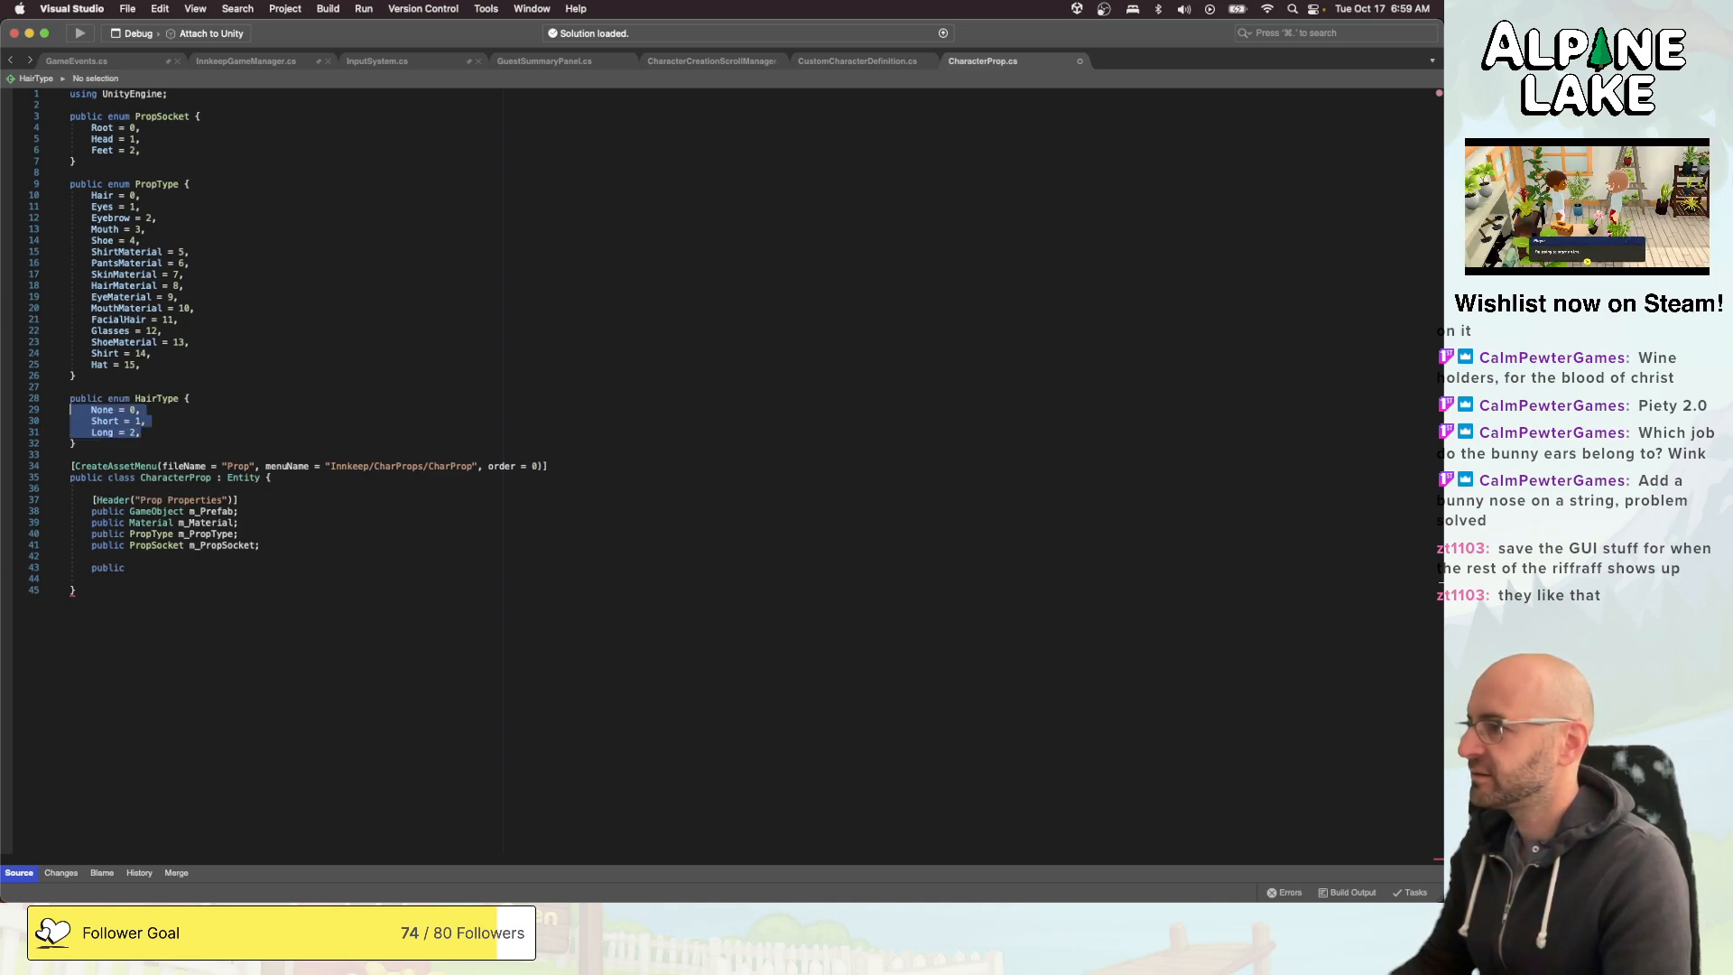
{"action": "key", "text": "Down"}
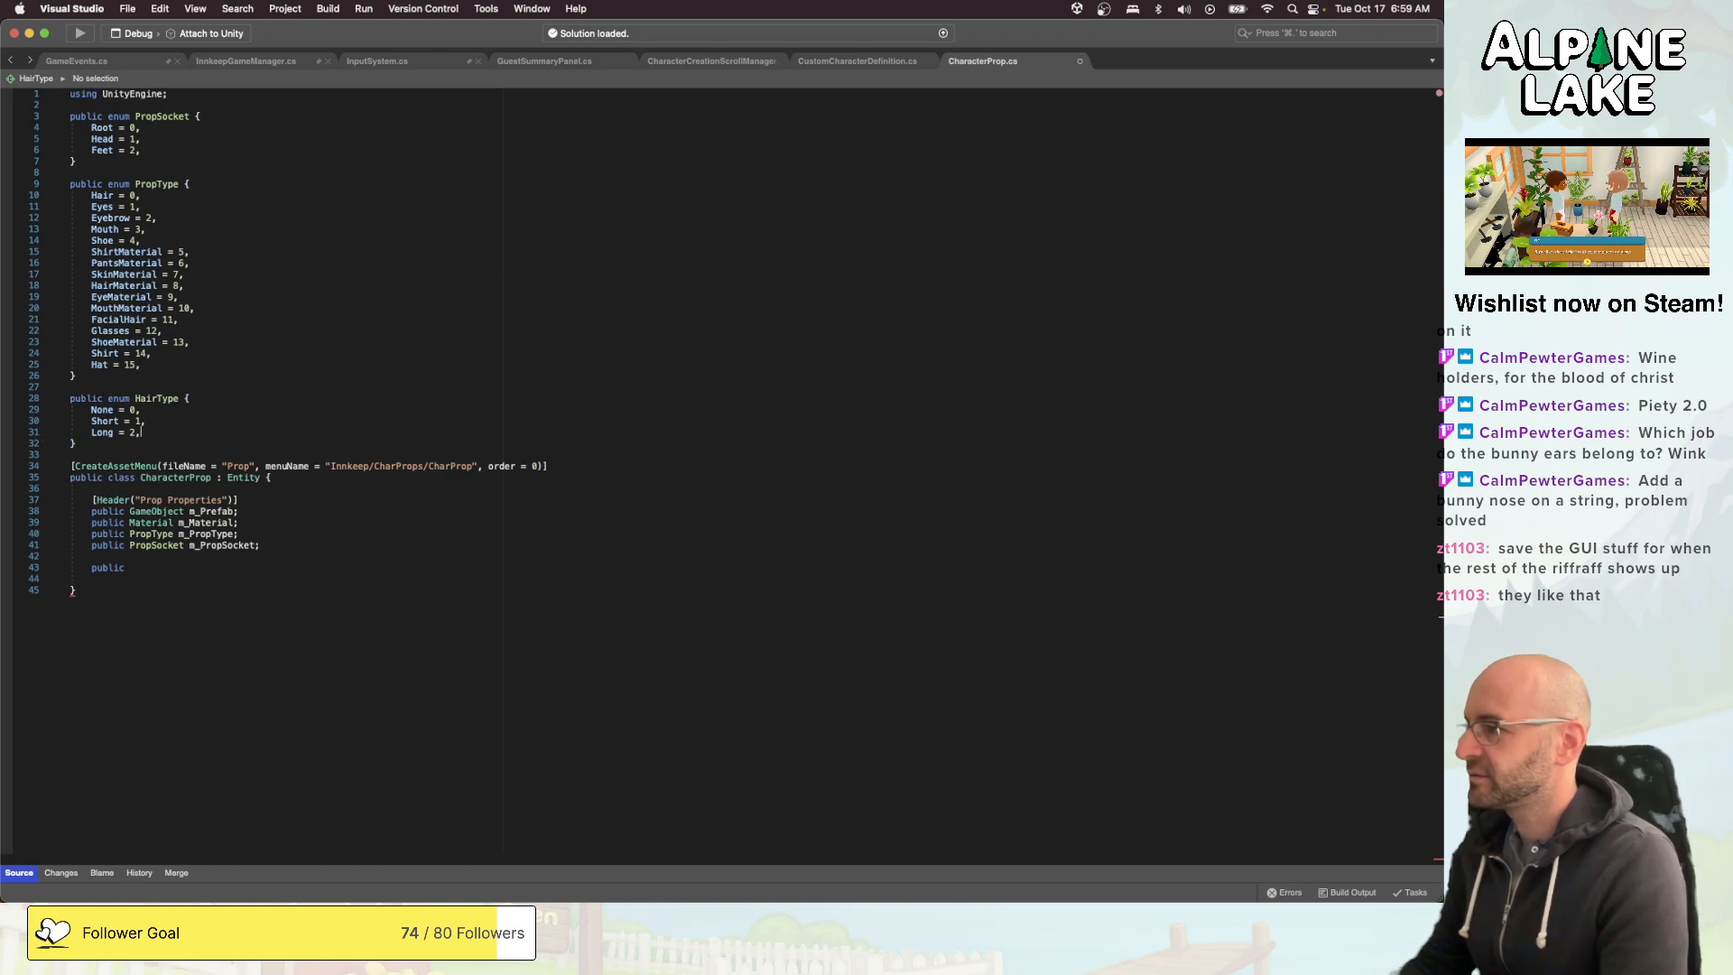
{"action": "key", "text": "shift+Up"}
{"action": "key", "text": "shift+Up"}
{"action": "key", "text": "shift+Up"}
{"action": "key", "text": "shift+Tab"}
{"action": "key", "text": "BackSpace"}
{"action": "type", "text": "}"}
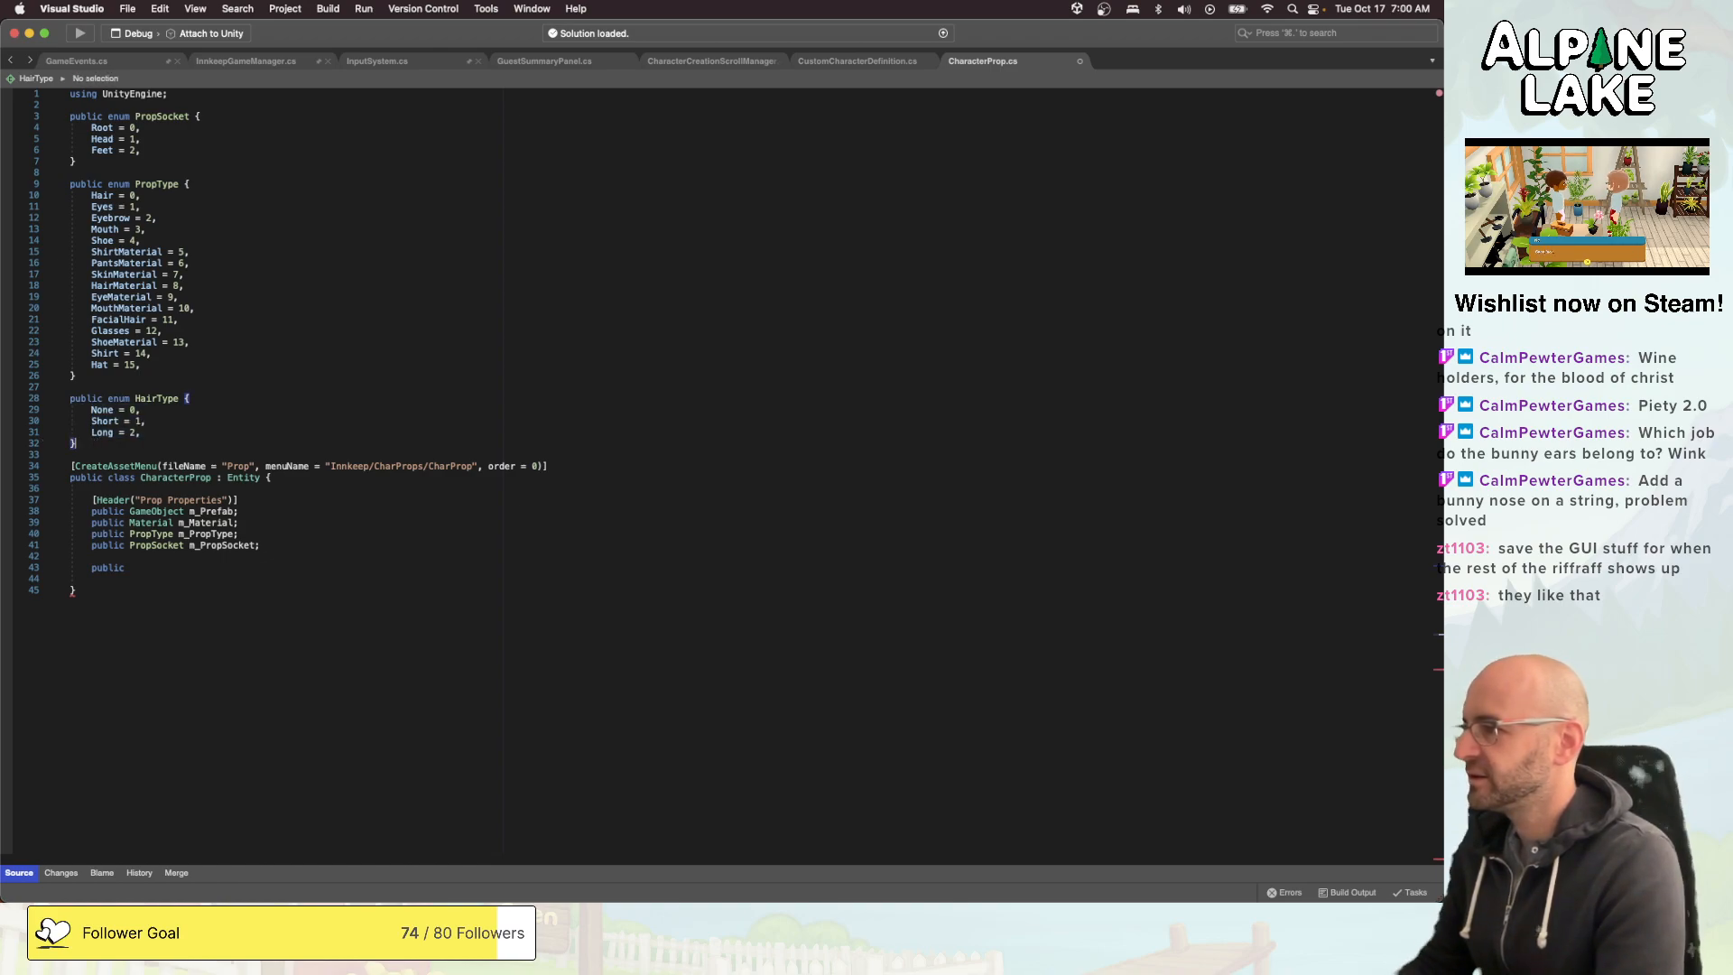
- Return to the end of the incomplete public declaration below m_PropSocket to continue the field
{"action": "key", "text": "Down"}
{"action": "key", "text": "Down"}
{"action": "key", "text": "Down"}
{"action": "key", "text": "Down"}
{"action": "key", "text": "Down"}
{"action": "key", "text": "Down"}
{"action": "key", "text": "Down"}
{"action": "key", "text": "Down"}
{"action": "key", "text": "Down"}
{"action": "key", "text": "Down"}
{"action": "key", "text": "Down"}
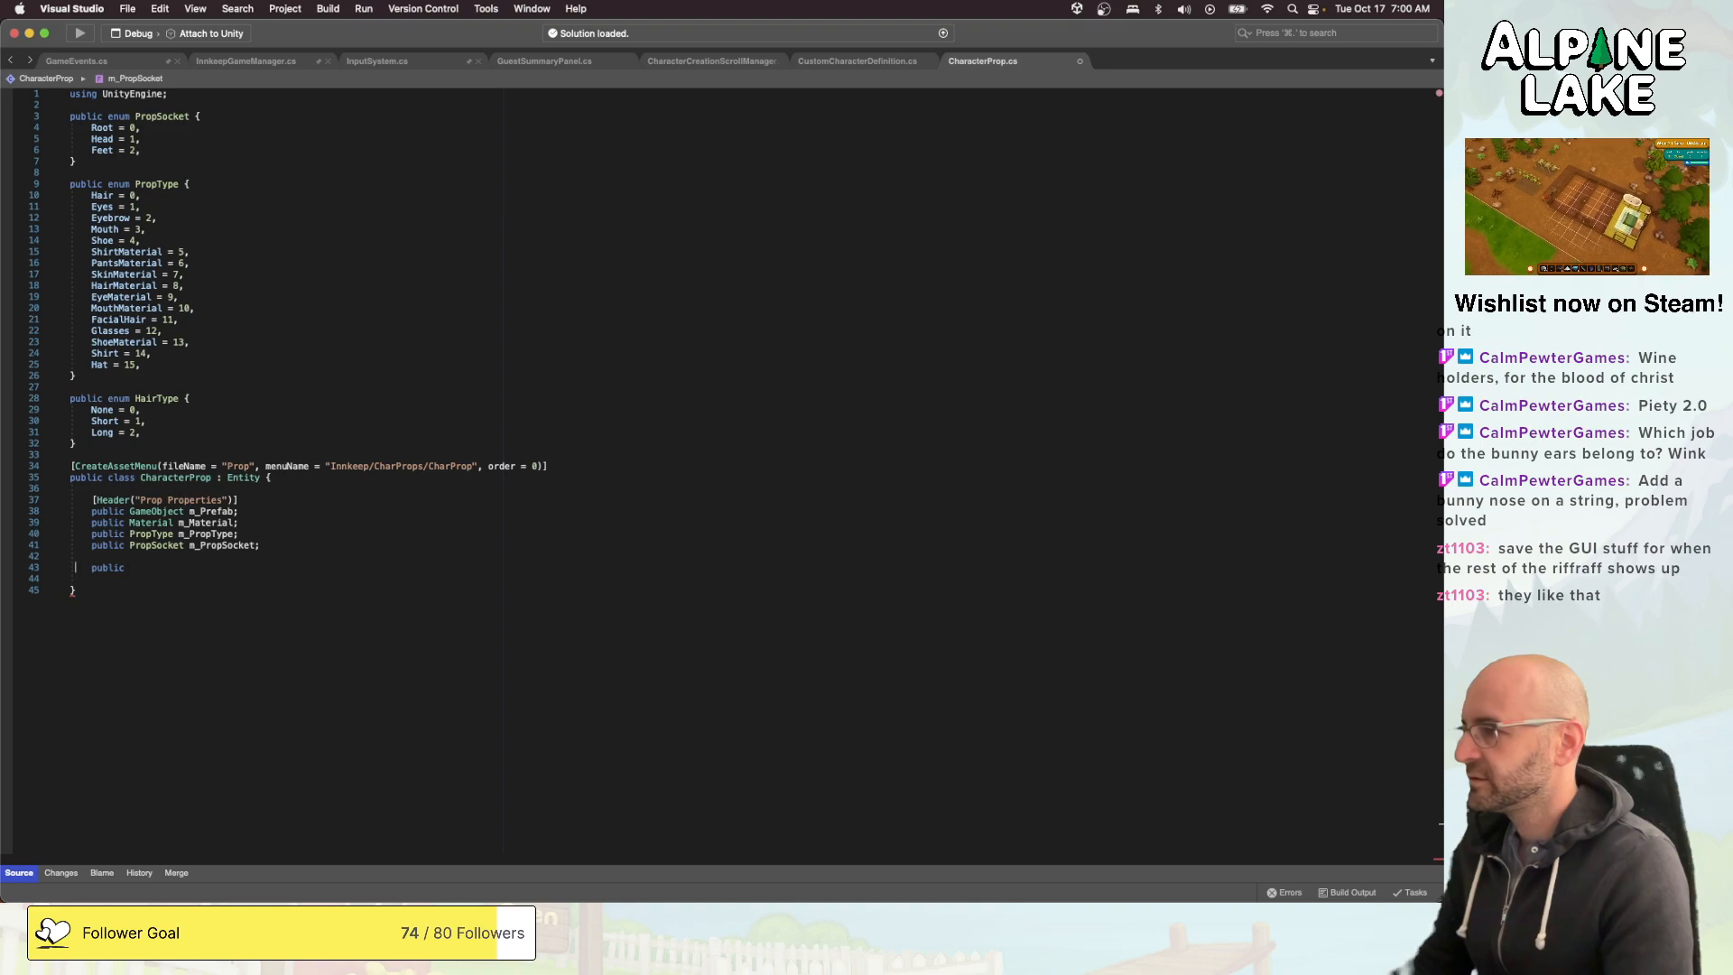
{"action": "key", "text": "super+Right"}
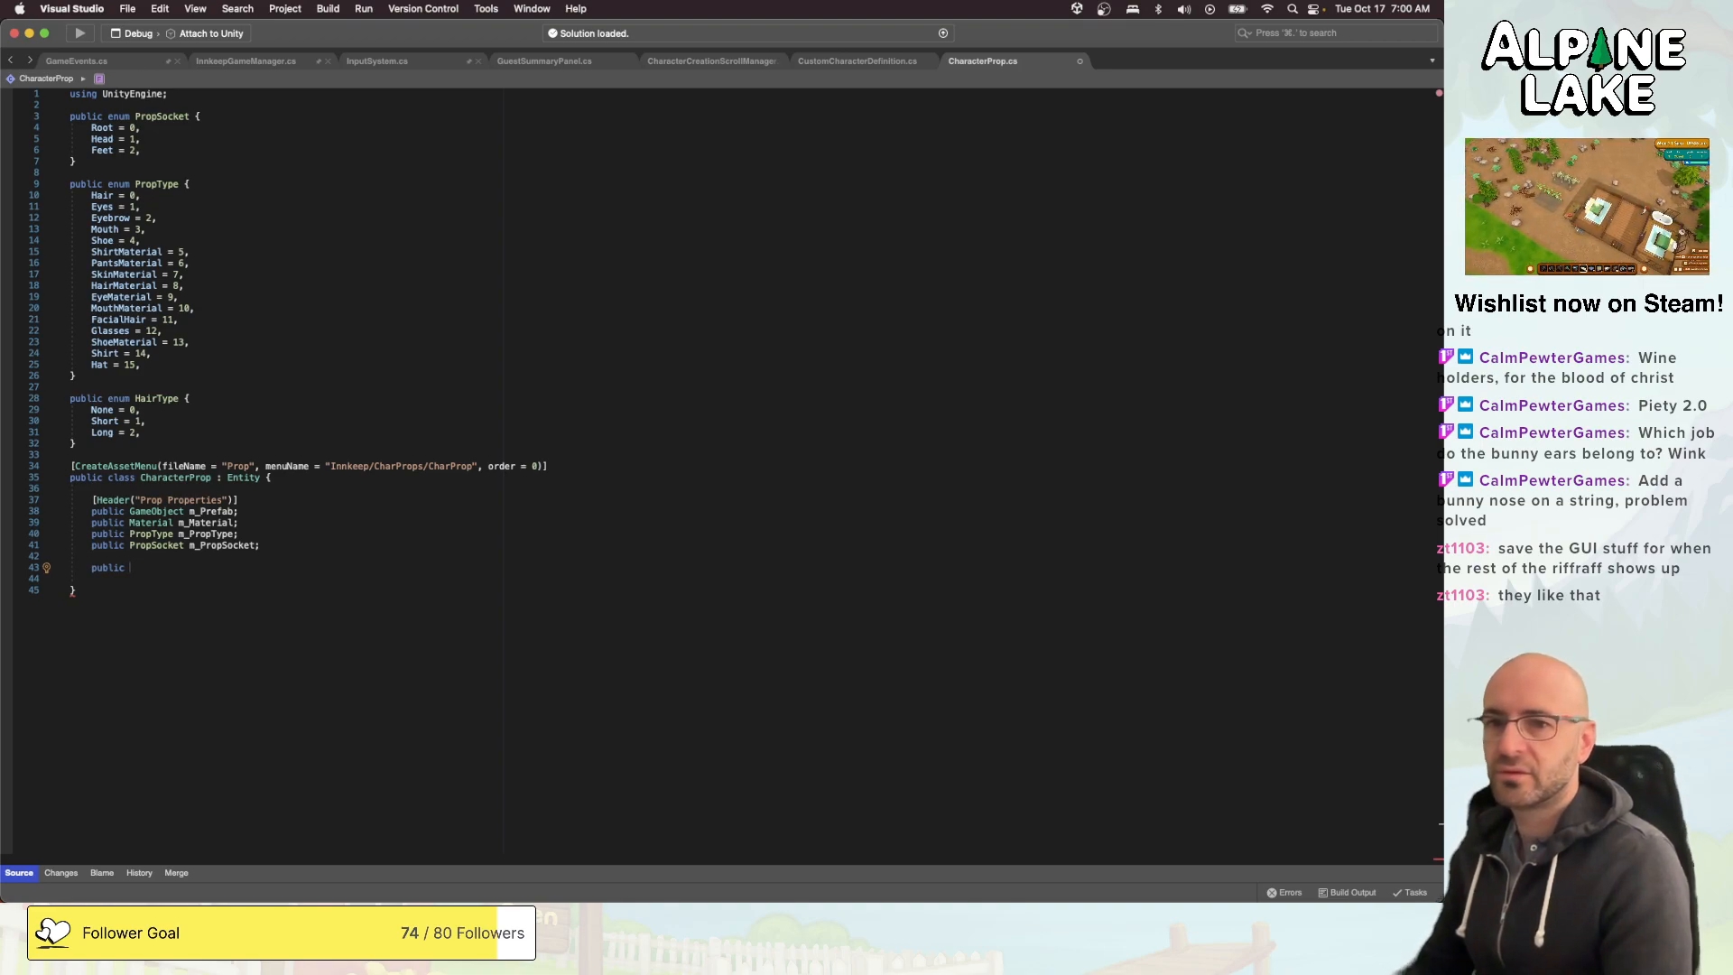
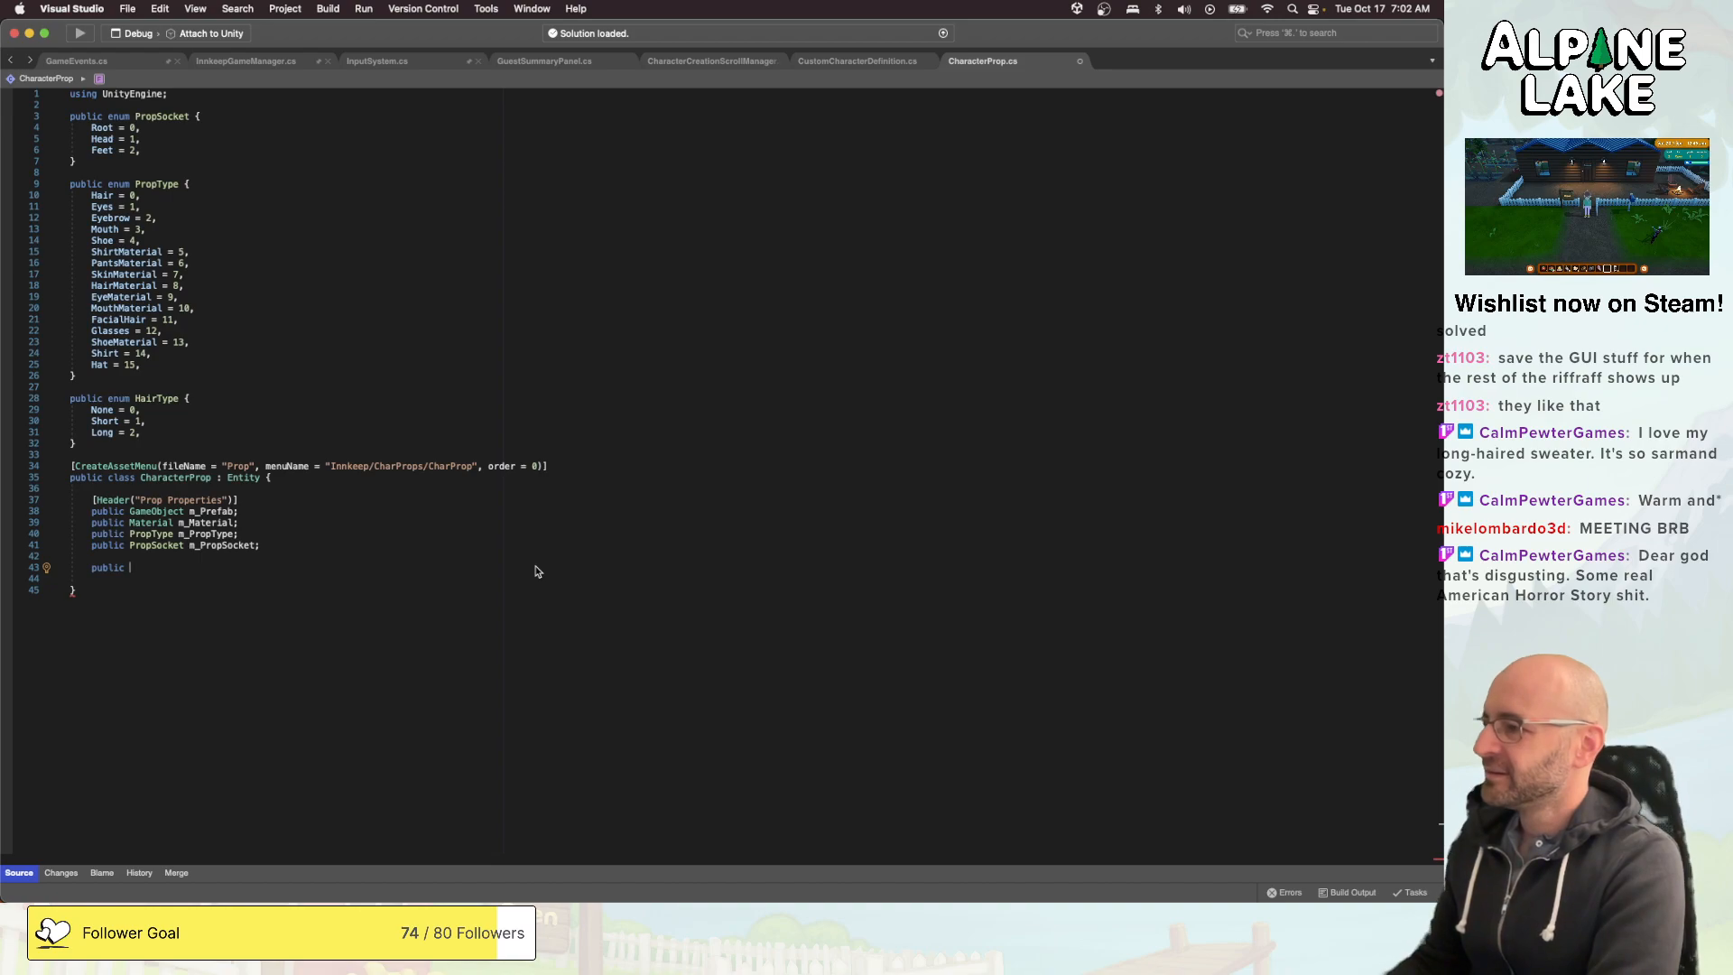
- Complete the field below m_PropSocket as public HairType m_HairType, with a "Sub Properties" Header attribute above it, and save the script
{"action": "type", "text": "HairType m_H"}
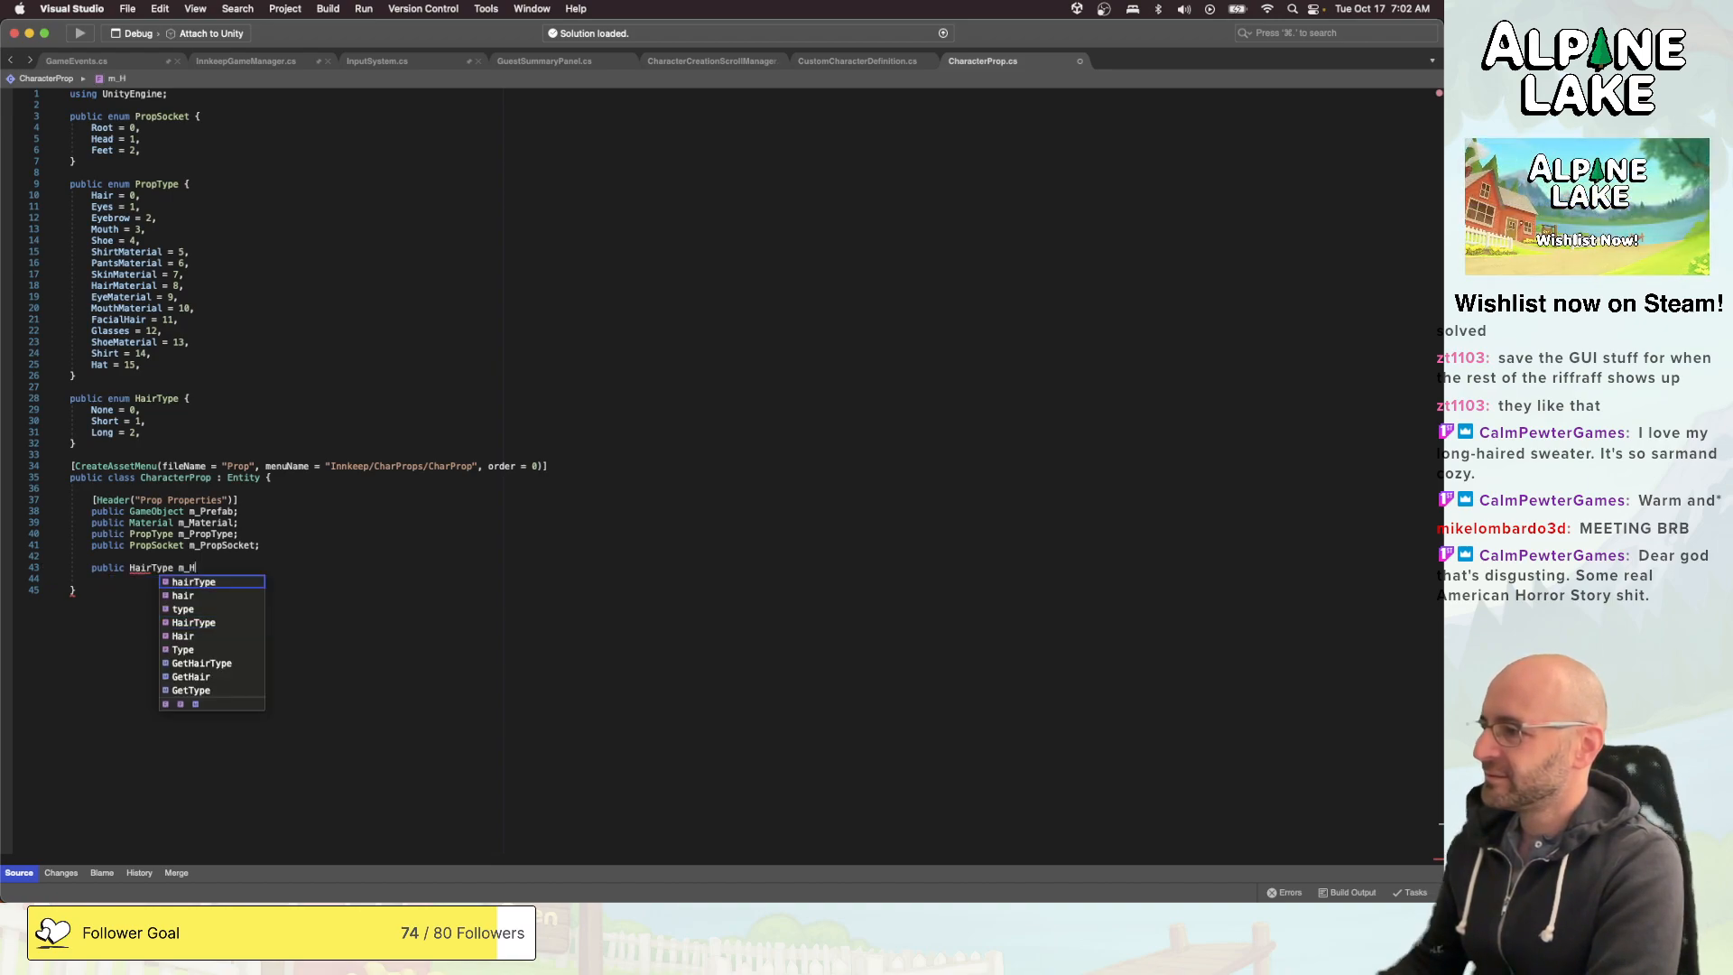
{"action": "type", "text": "airType;"}
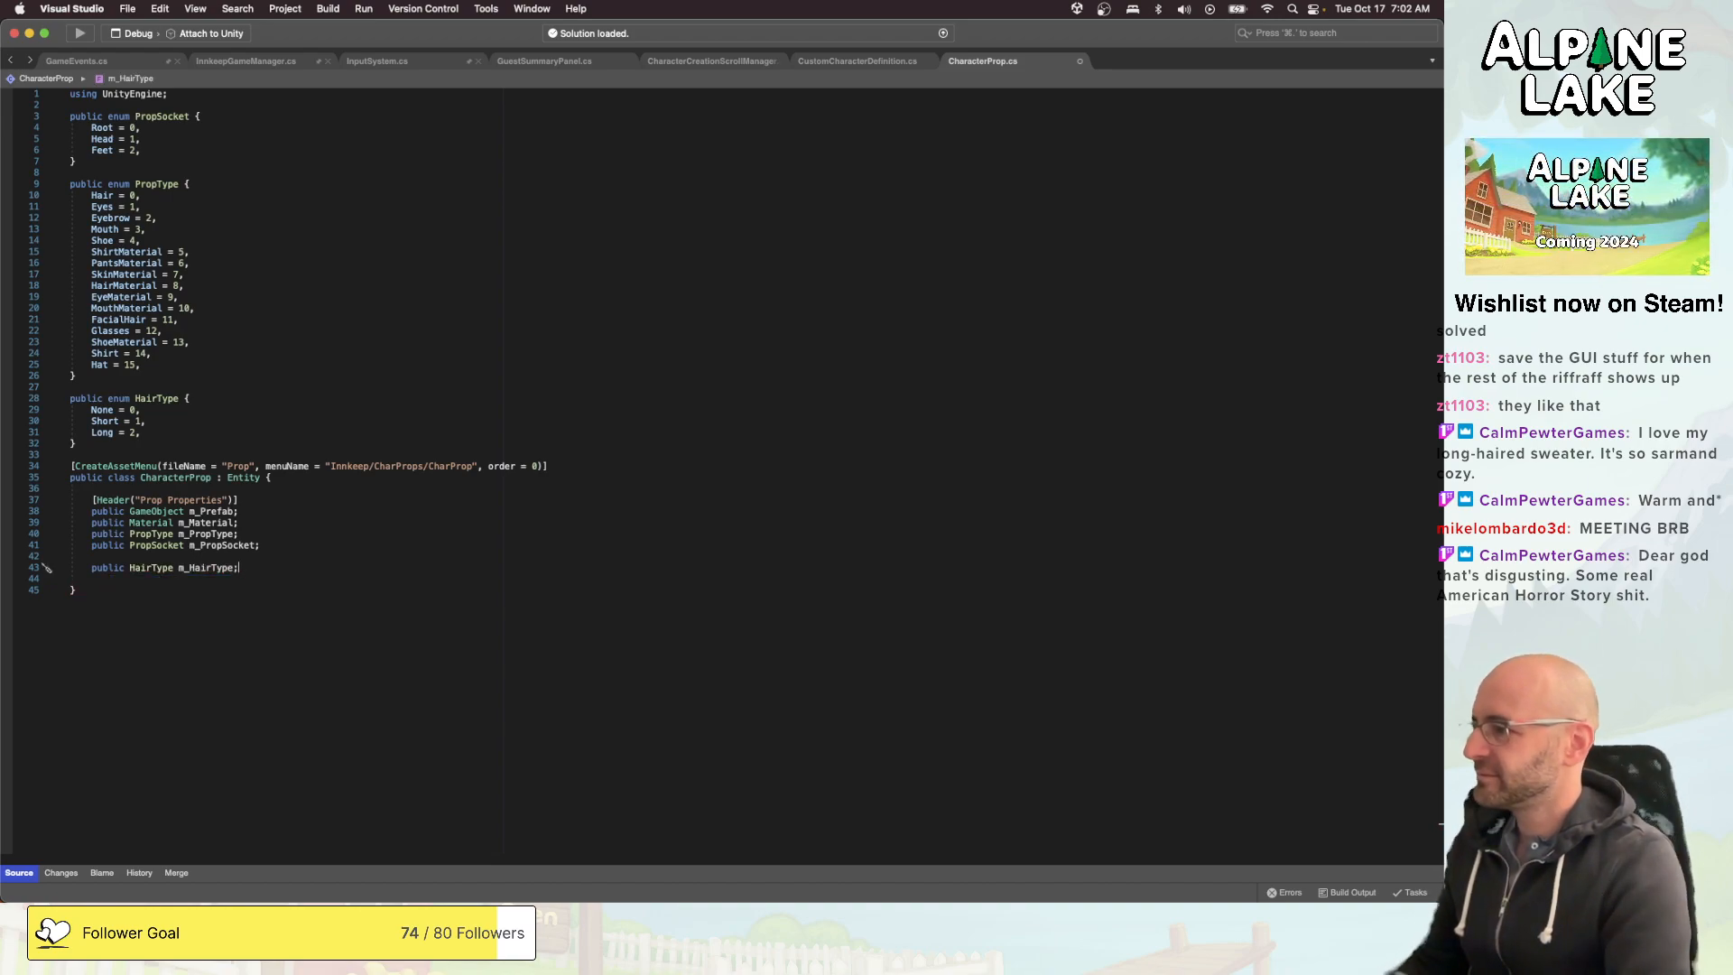
{"action": "key", "text": "Up"}
{"action": "key", "text": "Return"}
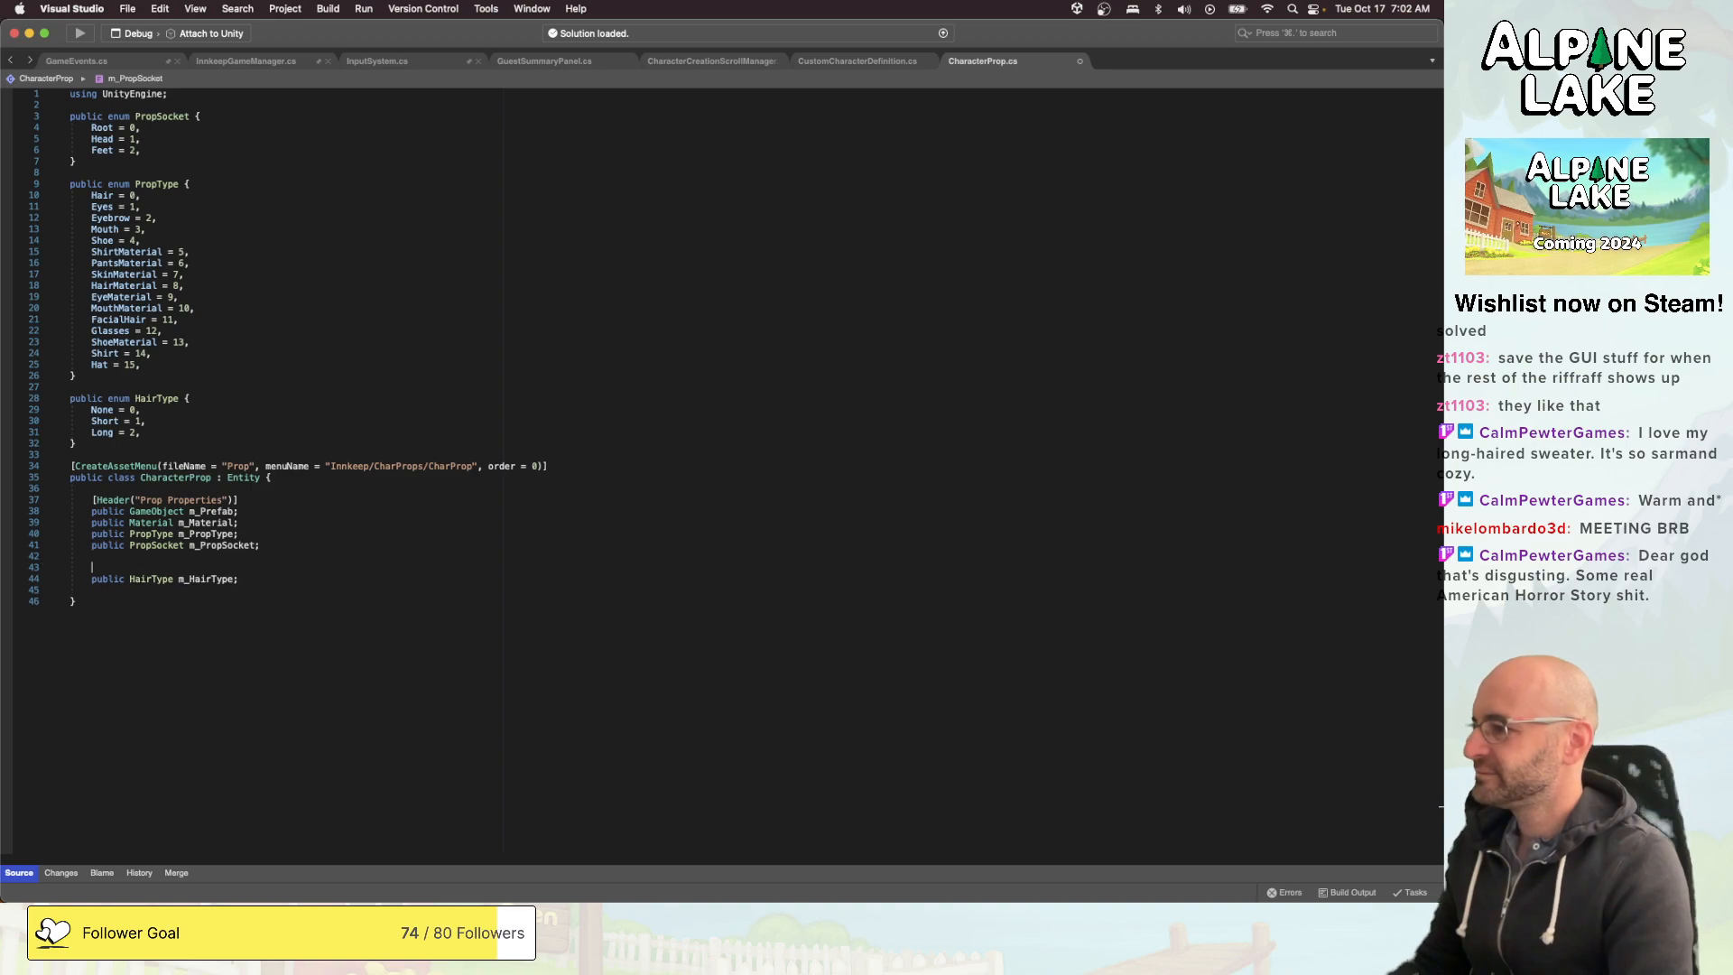
{"action": "type", "text": "[Header("}
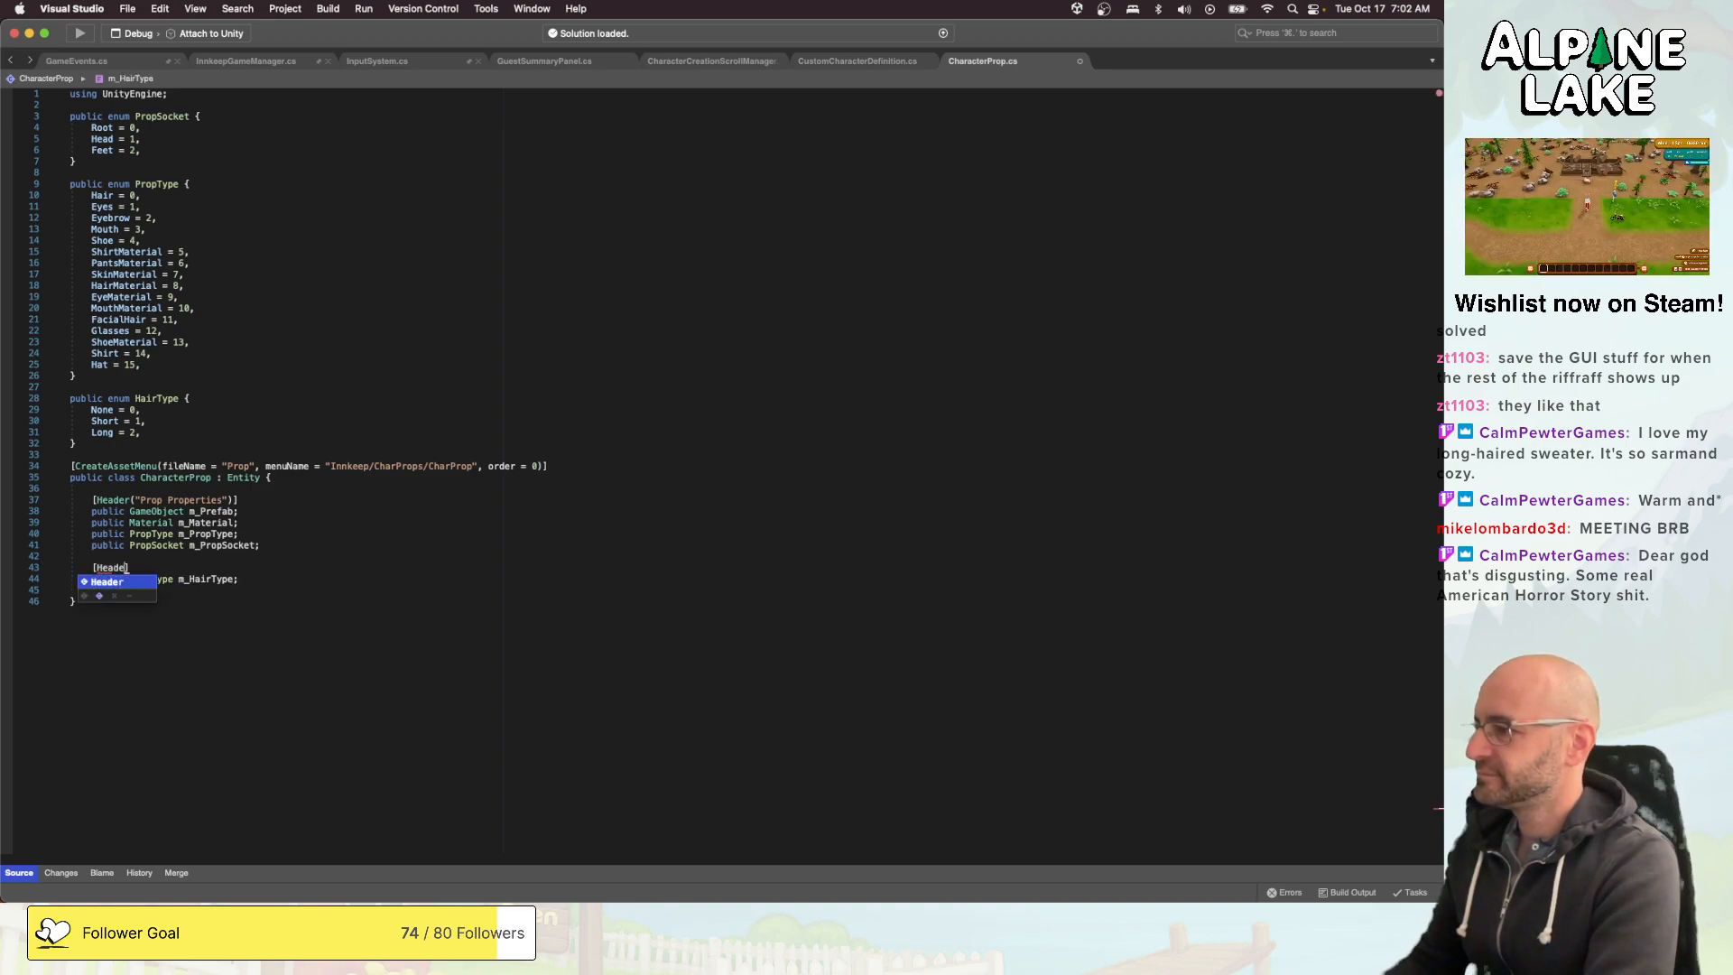
{"action": "type", "text": "\""}
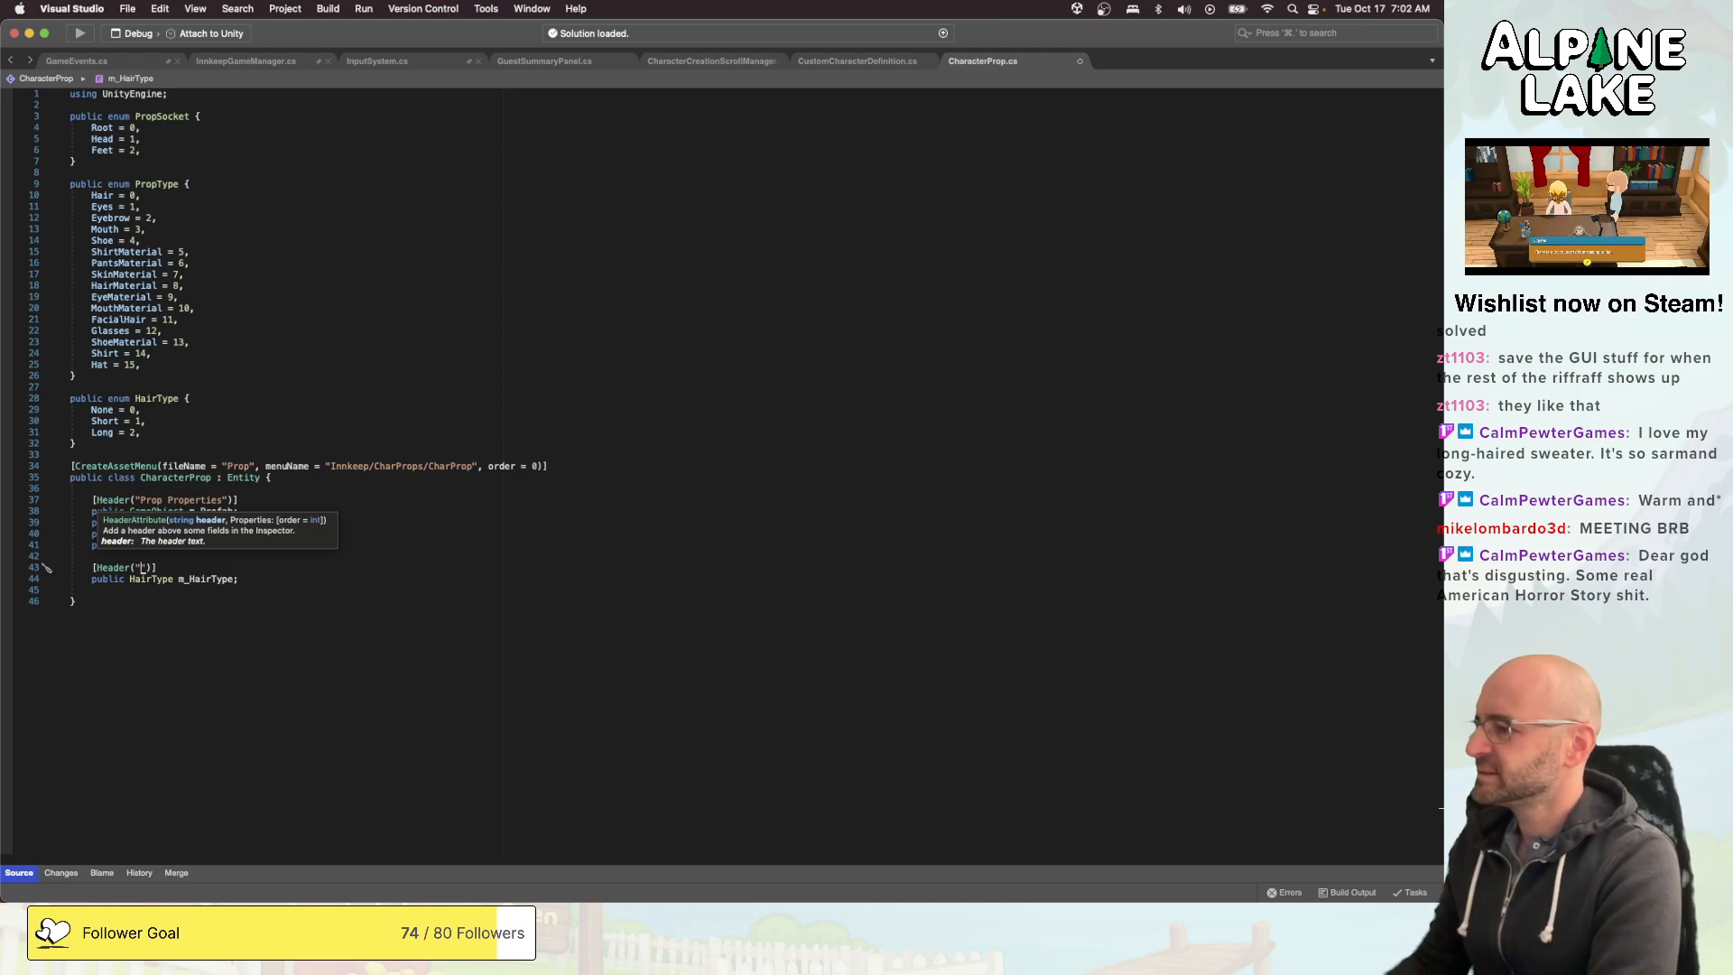
{"action": "type", "text": "Sub Properties"}
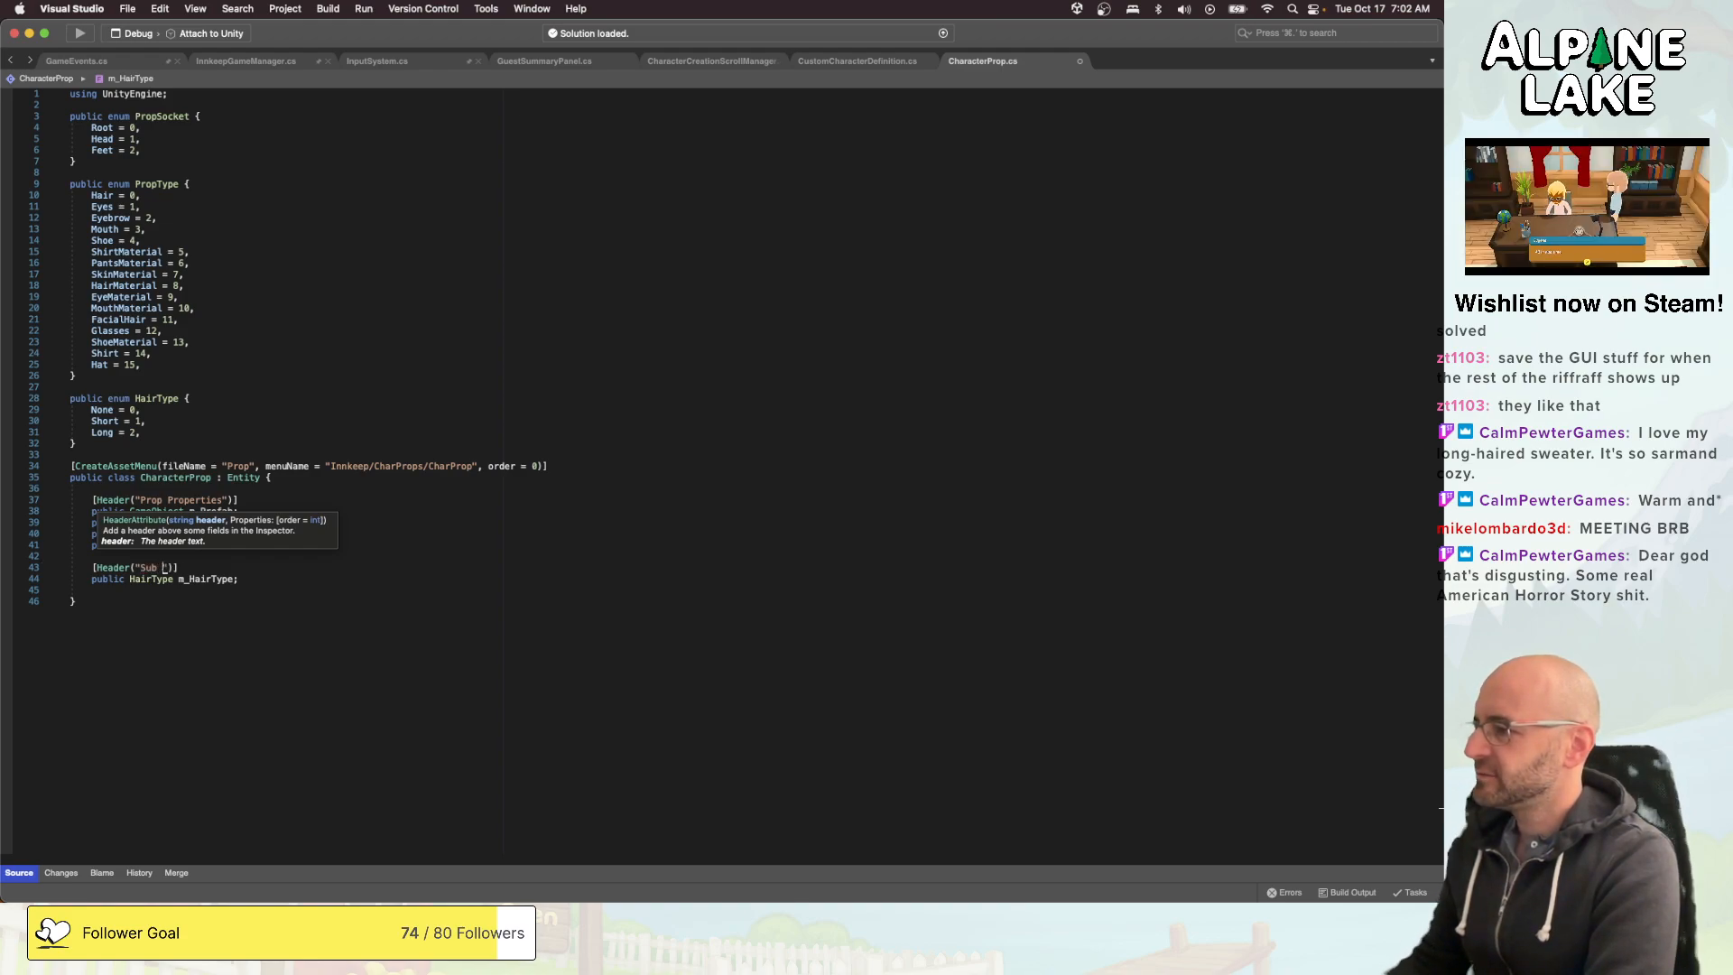
{"action": "key", "text": "super+Right"}
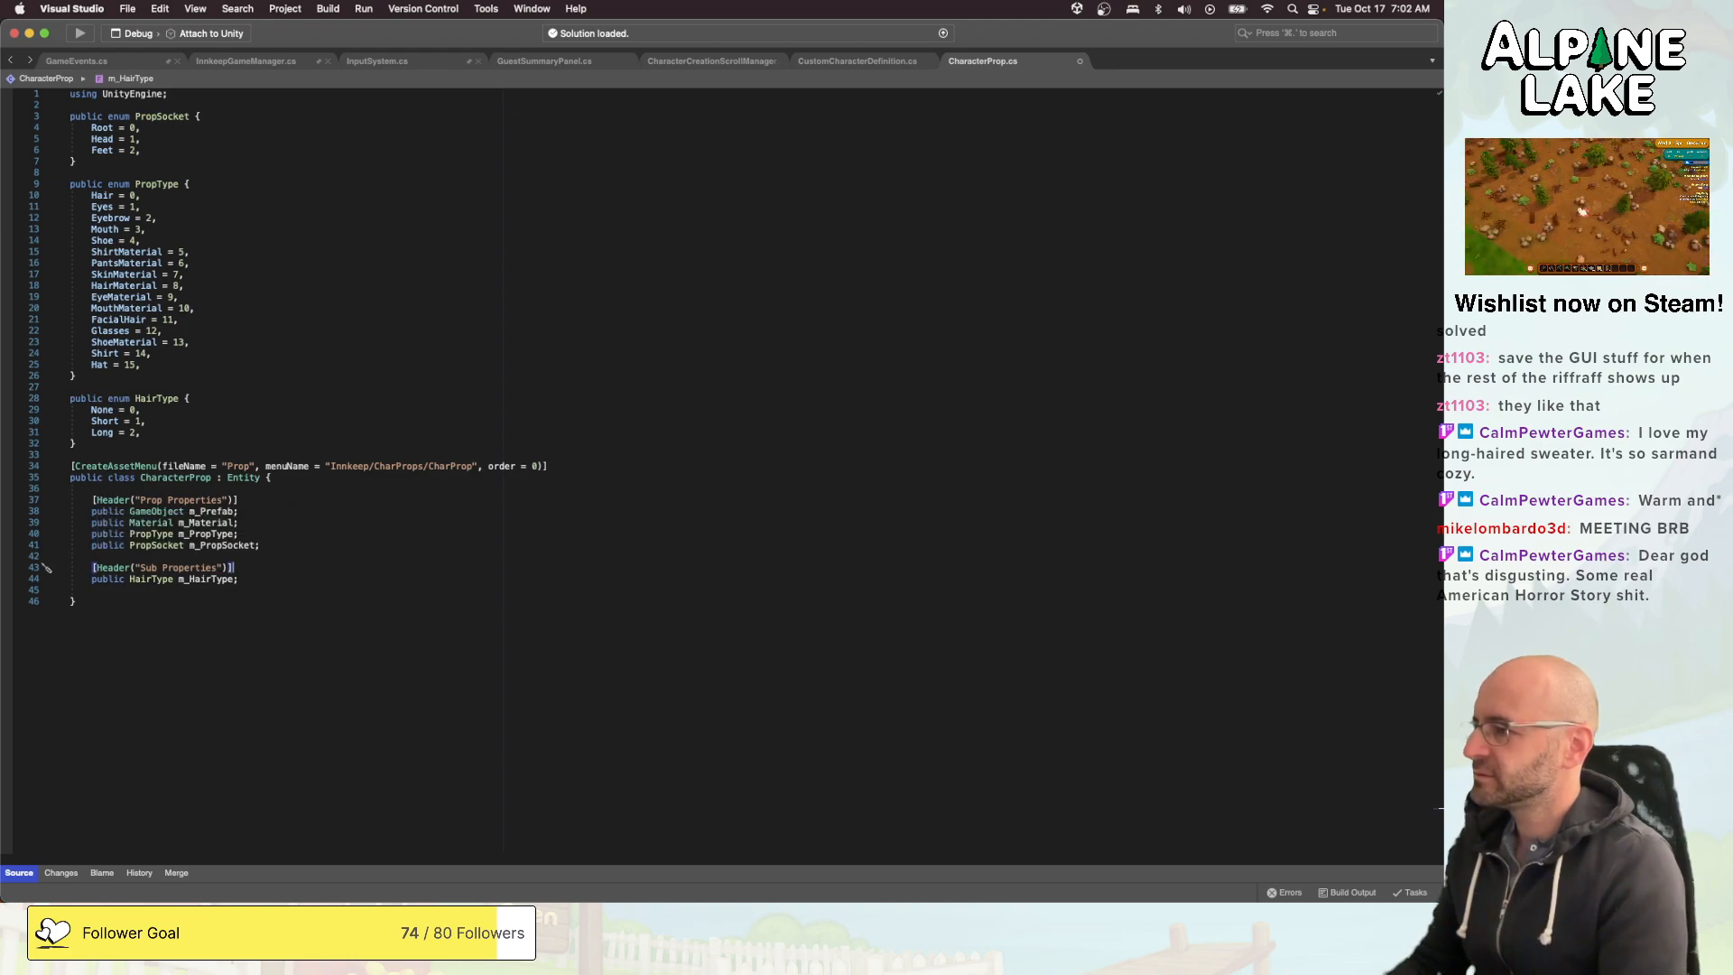
{"action": "key", "text": "super+s"}
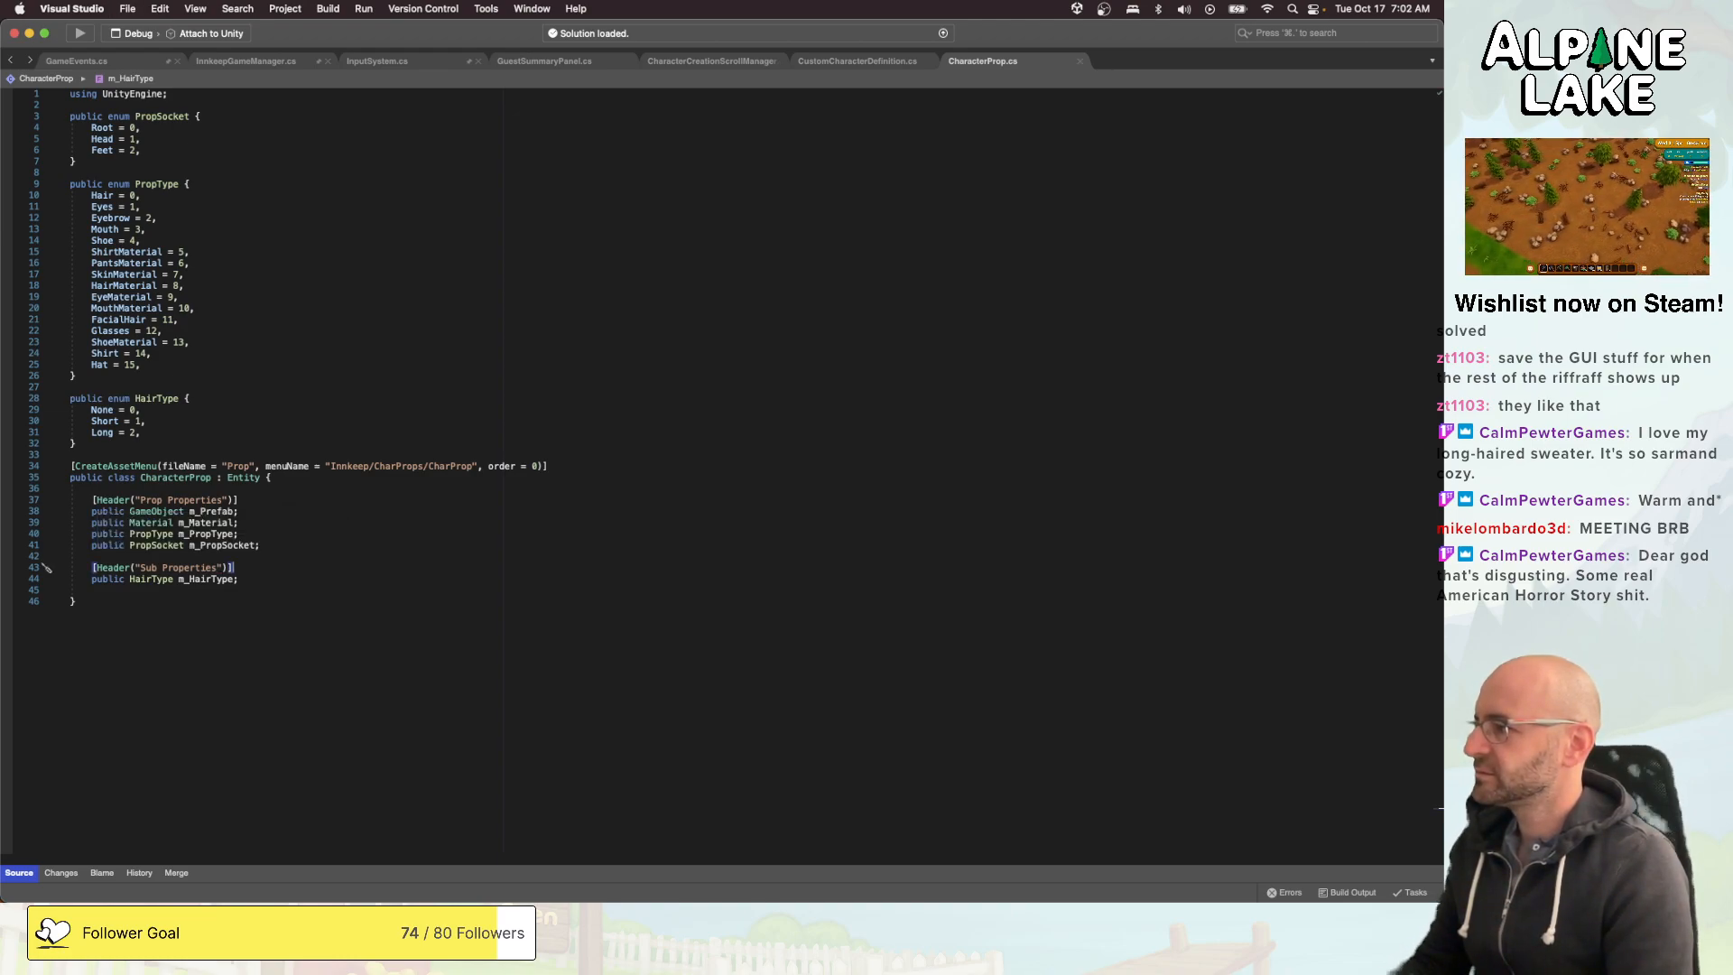
{"action": "left_click", "coordinate": [448, 579]}
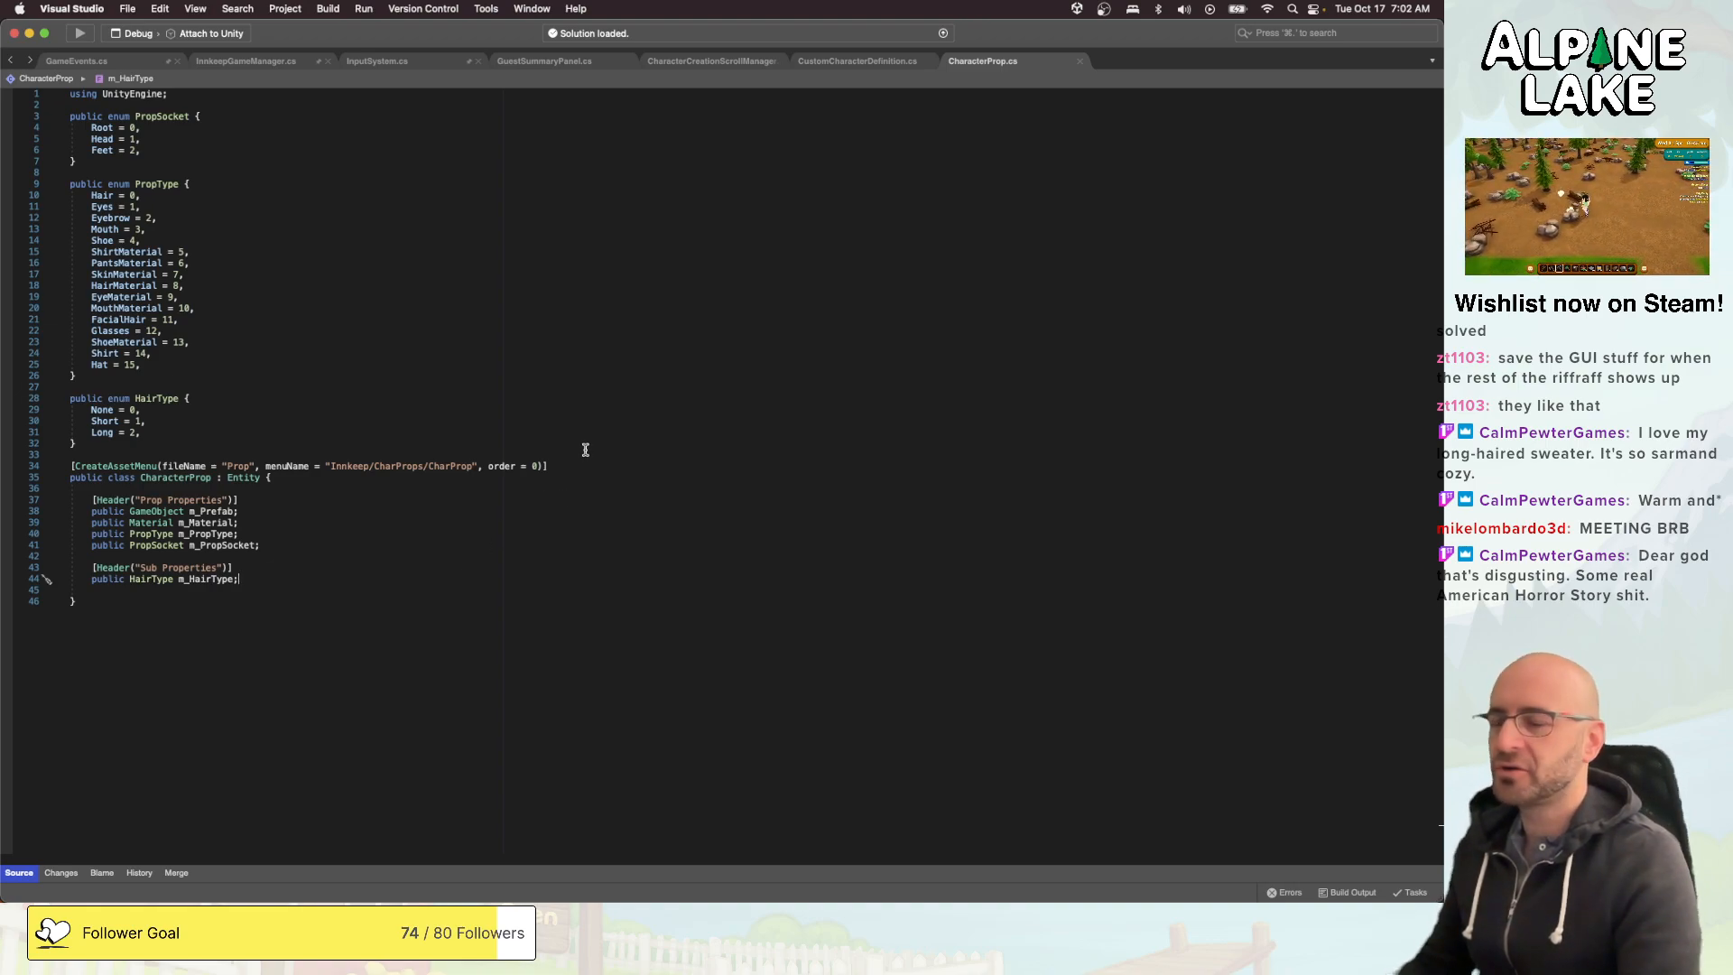
{"action": "left_click", "coordinate": [581, 410]}
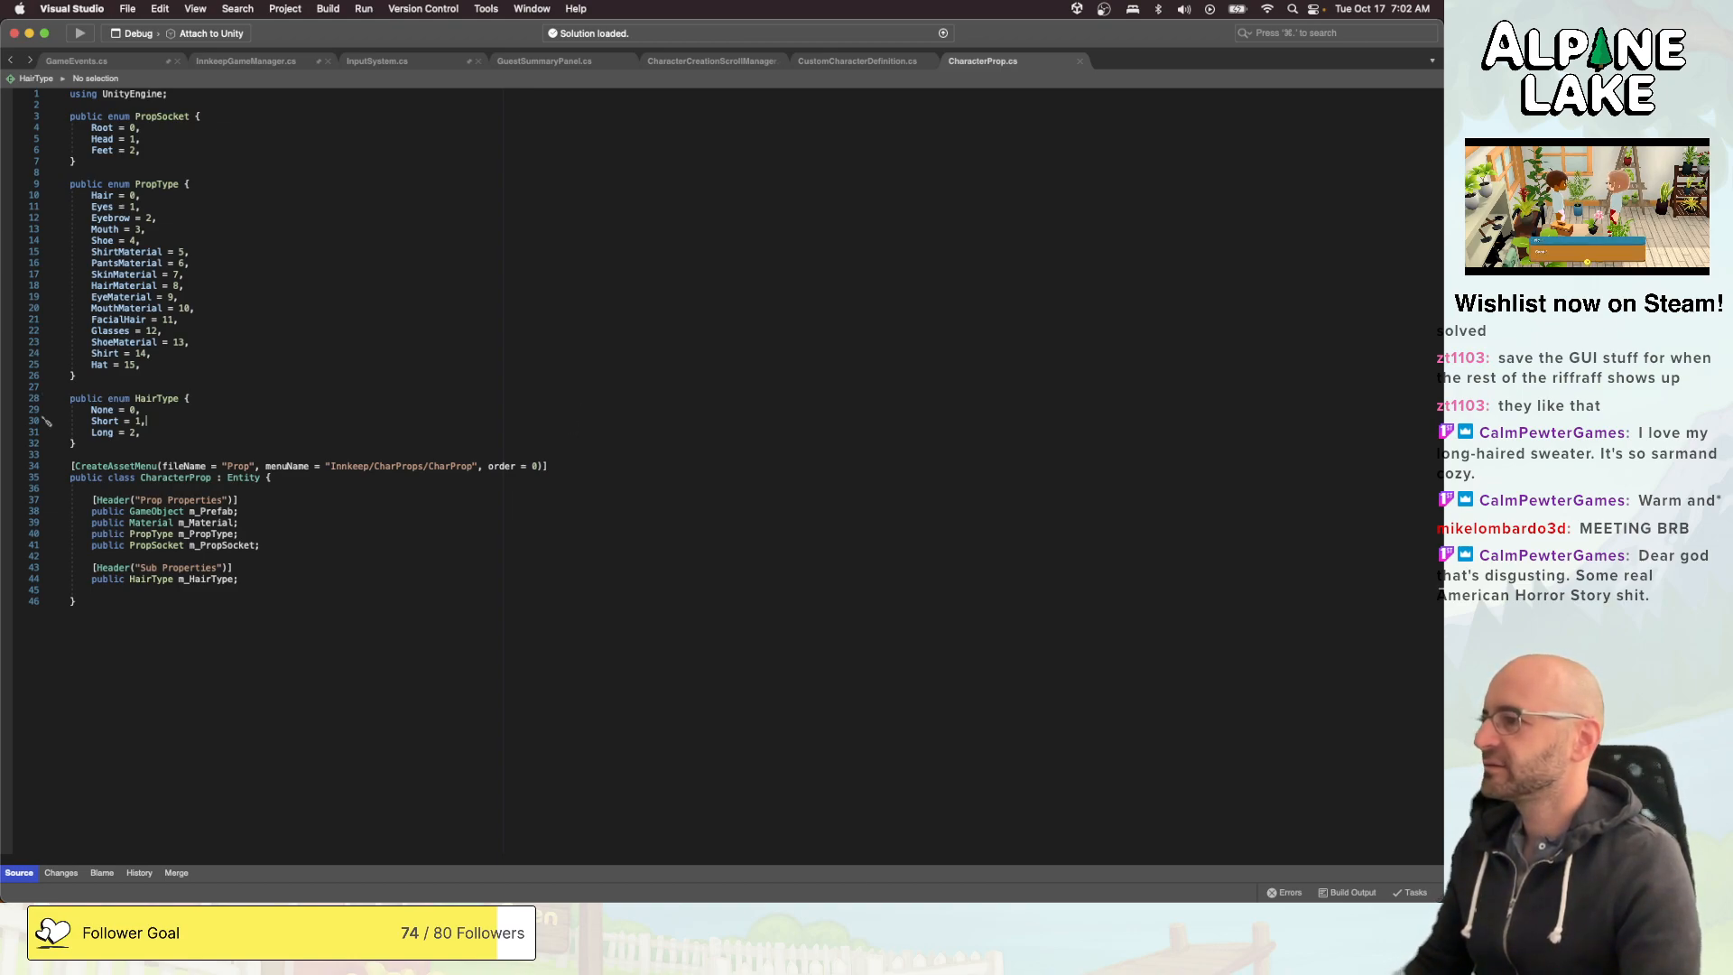
{"action": "key", "text": "super+Tab"}
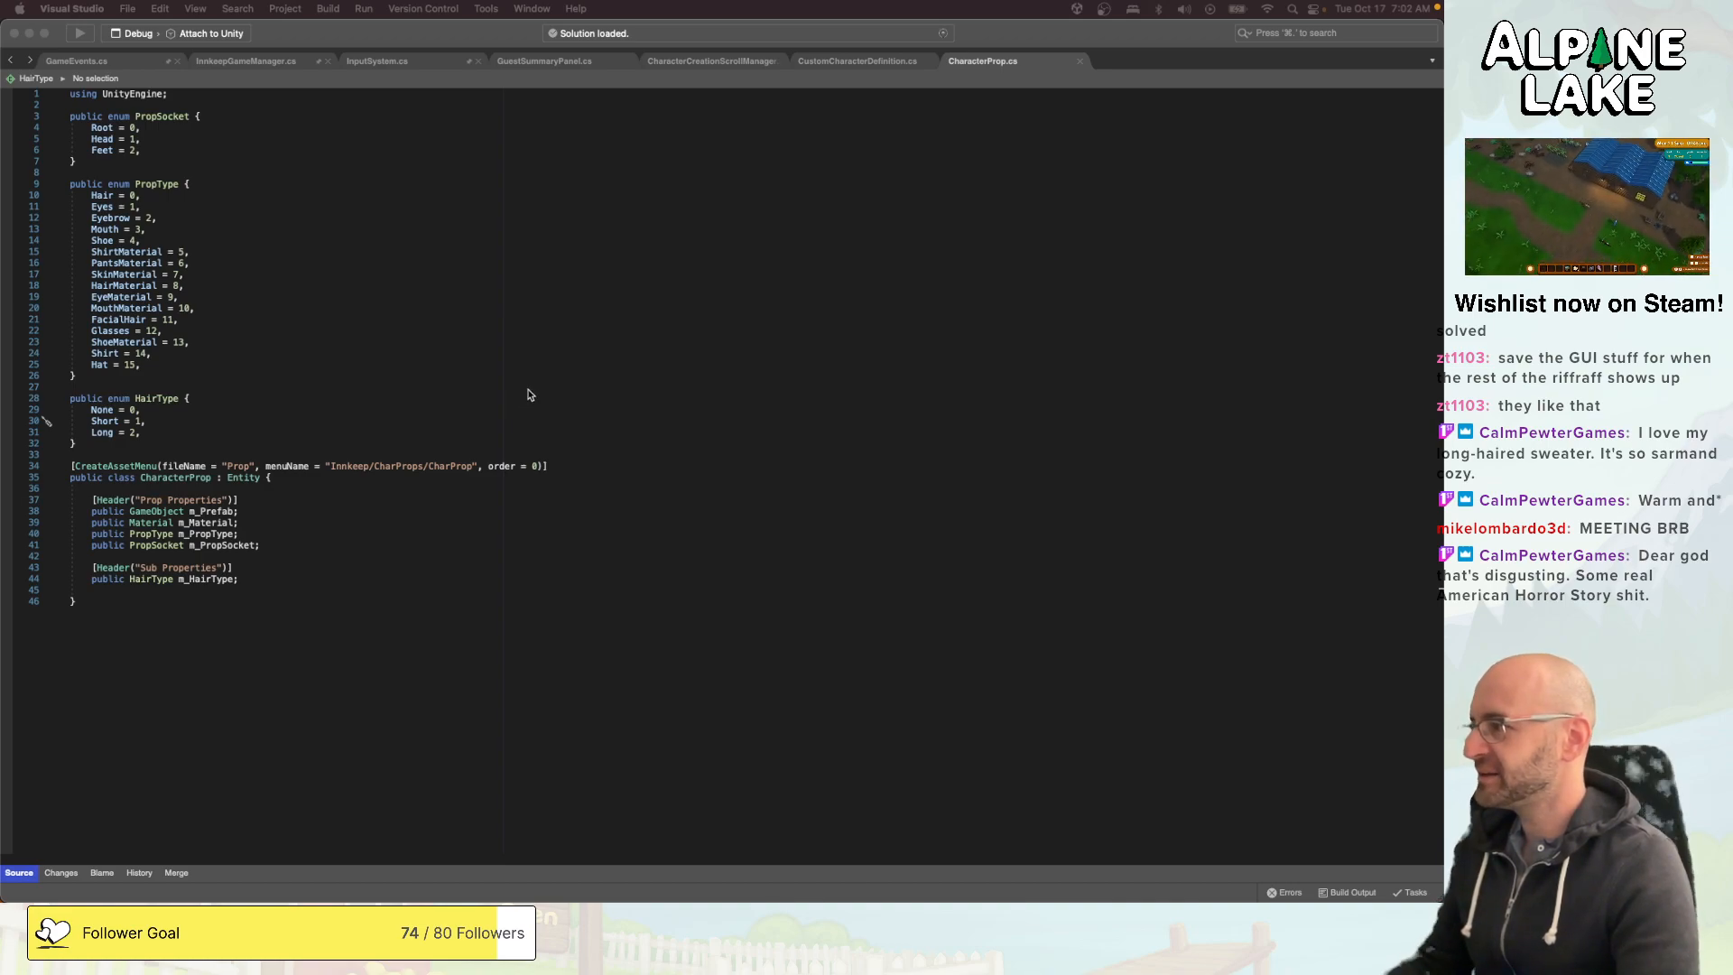
- Remove the blank line between the m_HairType field and the class's closing brace, and save the script
{"action": "left_click", "coordinate": [612, 581]}
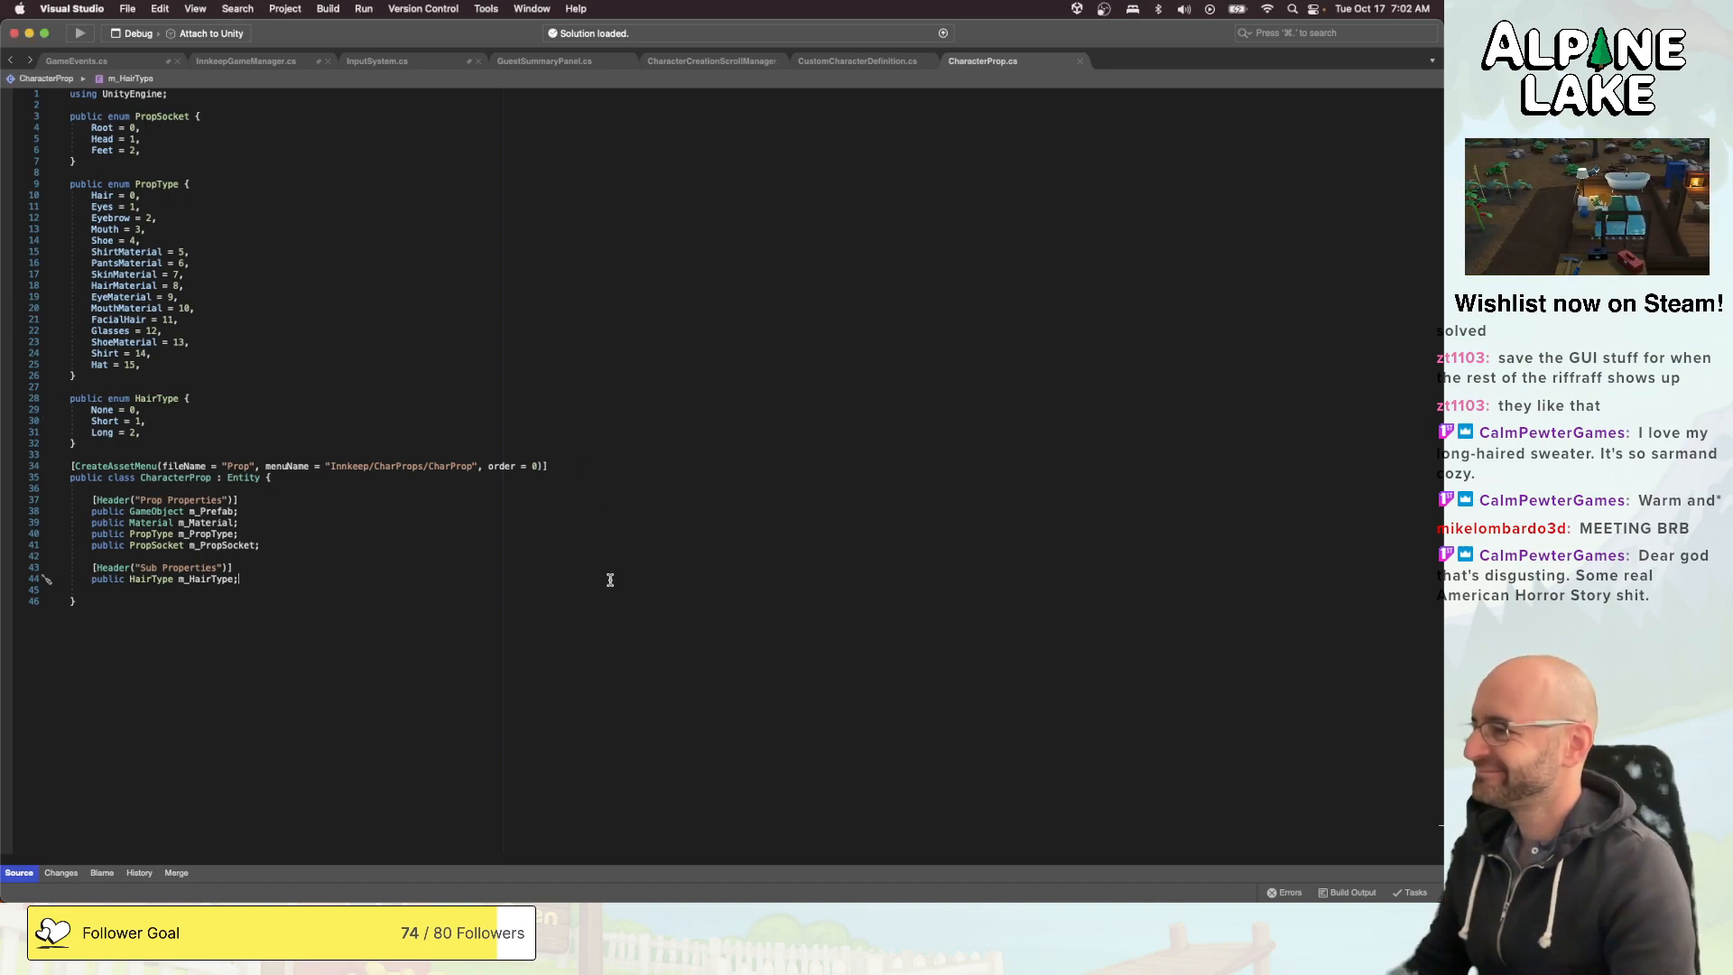
{"action": "key", "text": "Down"}
{"action": "key", "text": "super+shift+Left"}
{"action": "key", "text": "BackSpace"}
{"action": "key", "text": "BackSpace"}
{"action": "key", "text": "super+s"}
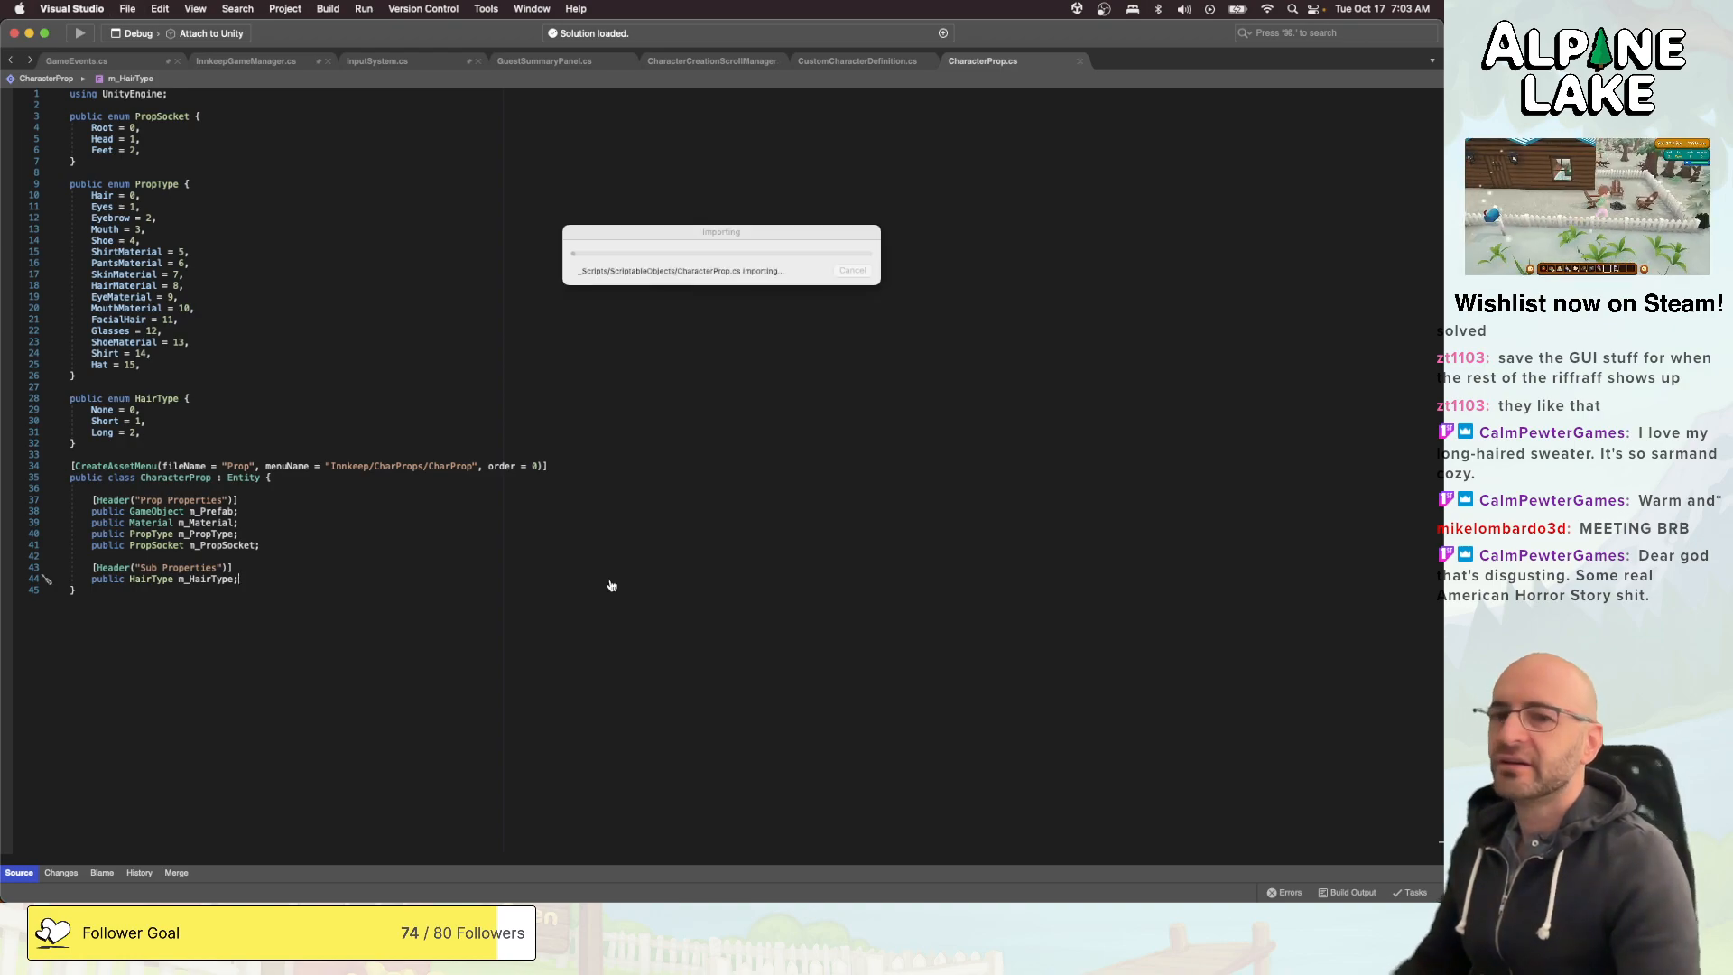
- In CustomCharacterDefinition.cs, add the comment "check if hair is long or short or none." below the existing comment in the PropType.Hat case
{"action": "left_click", "coordinate": [855, 59]}
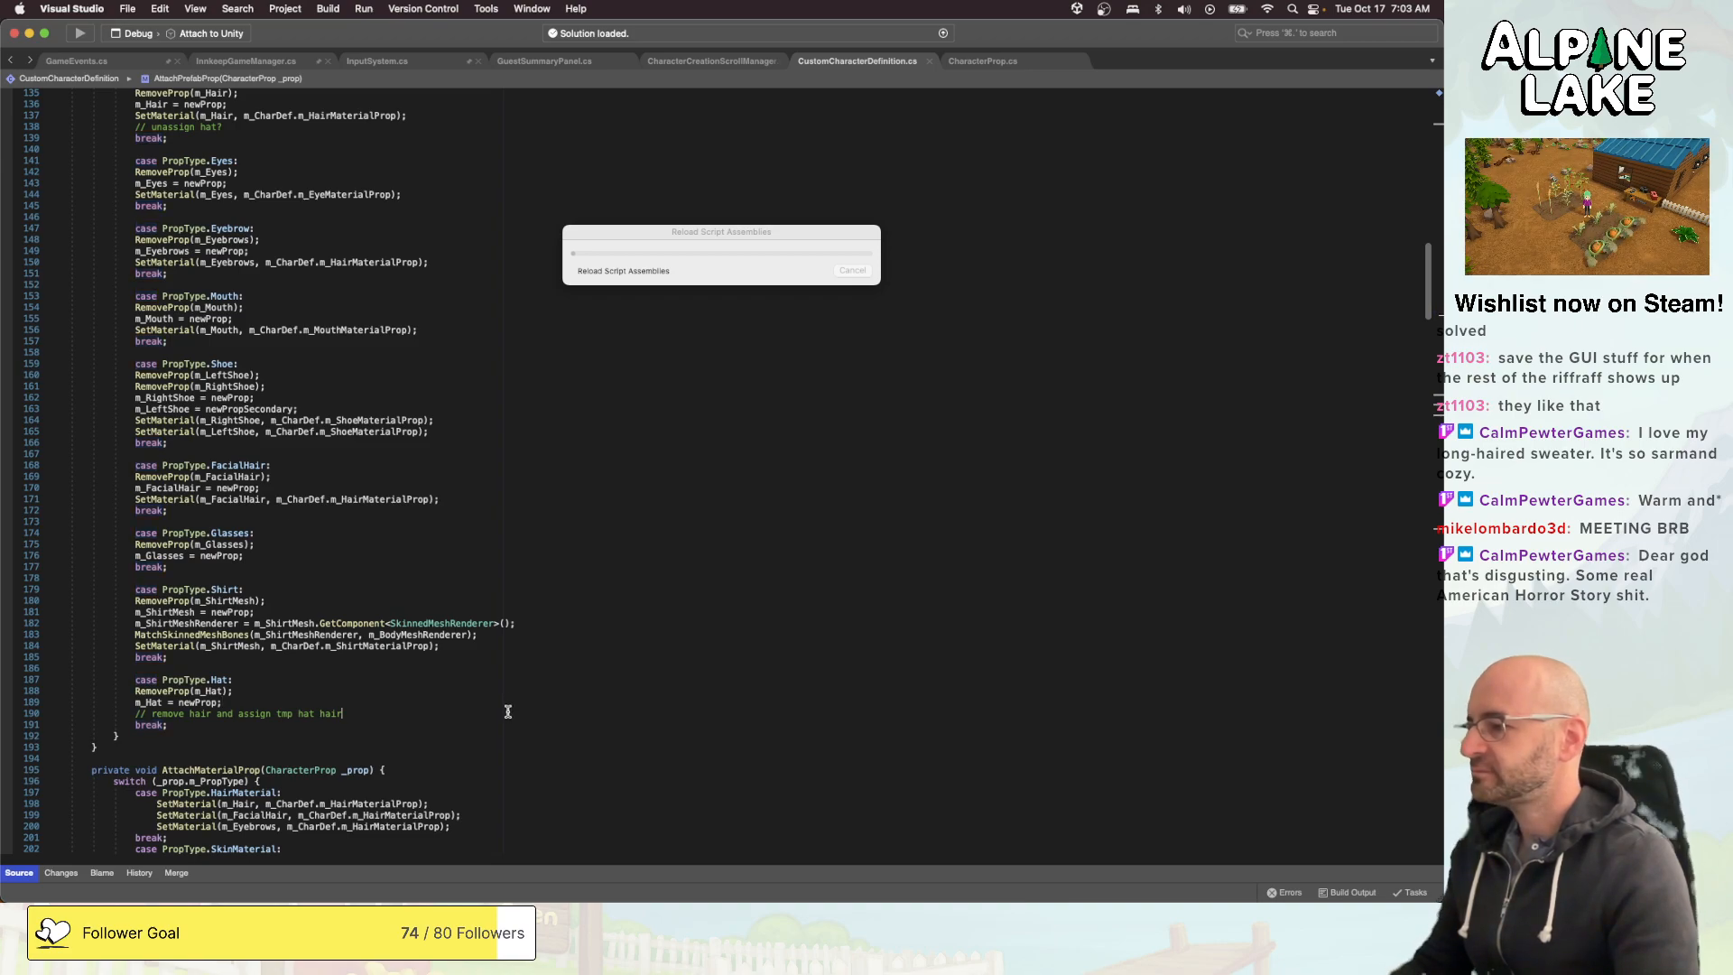
{"action": "key", "text": "Return"}
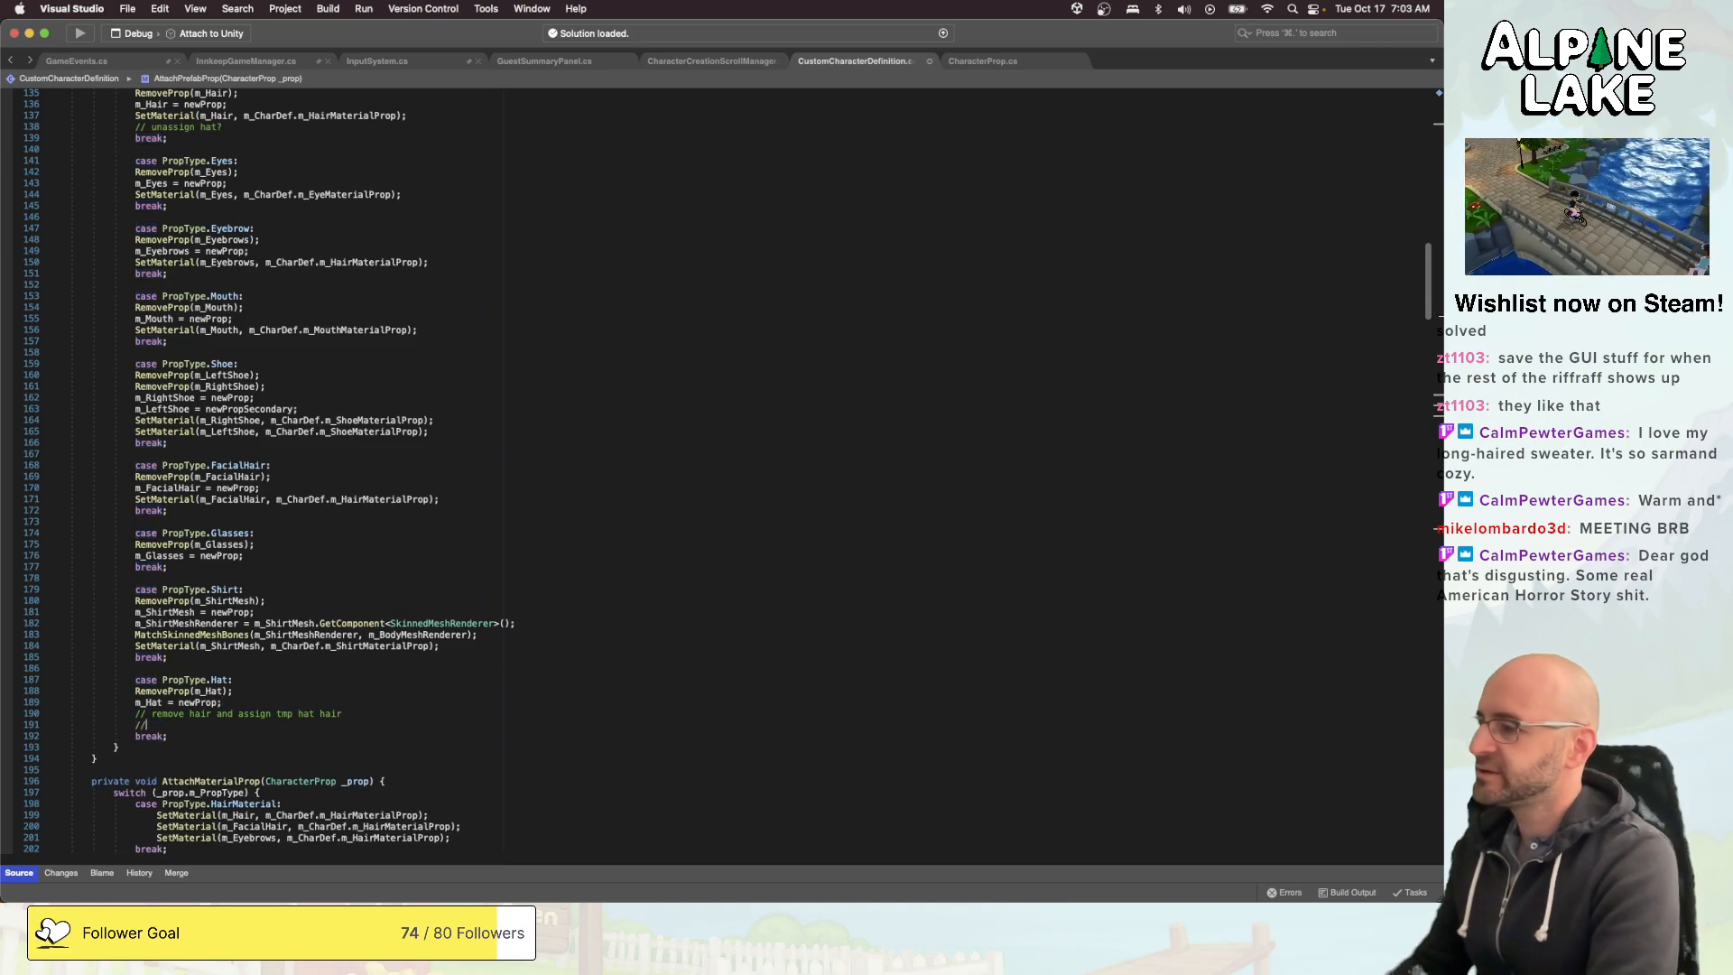
{"action": "type", "text": "// "}
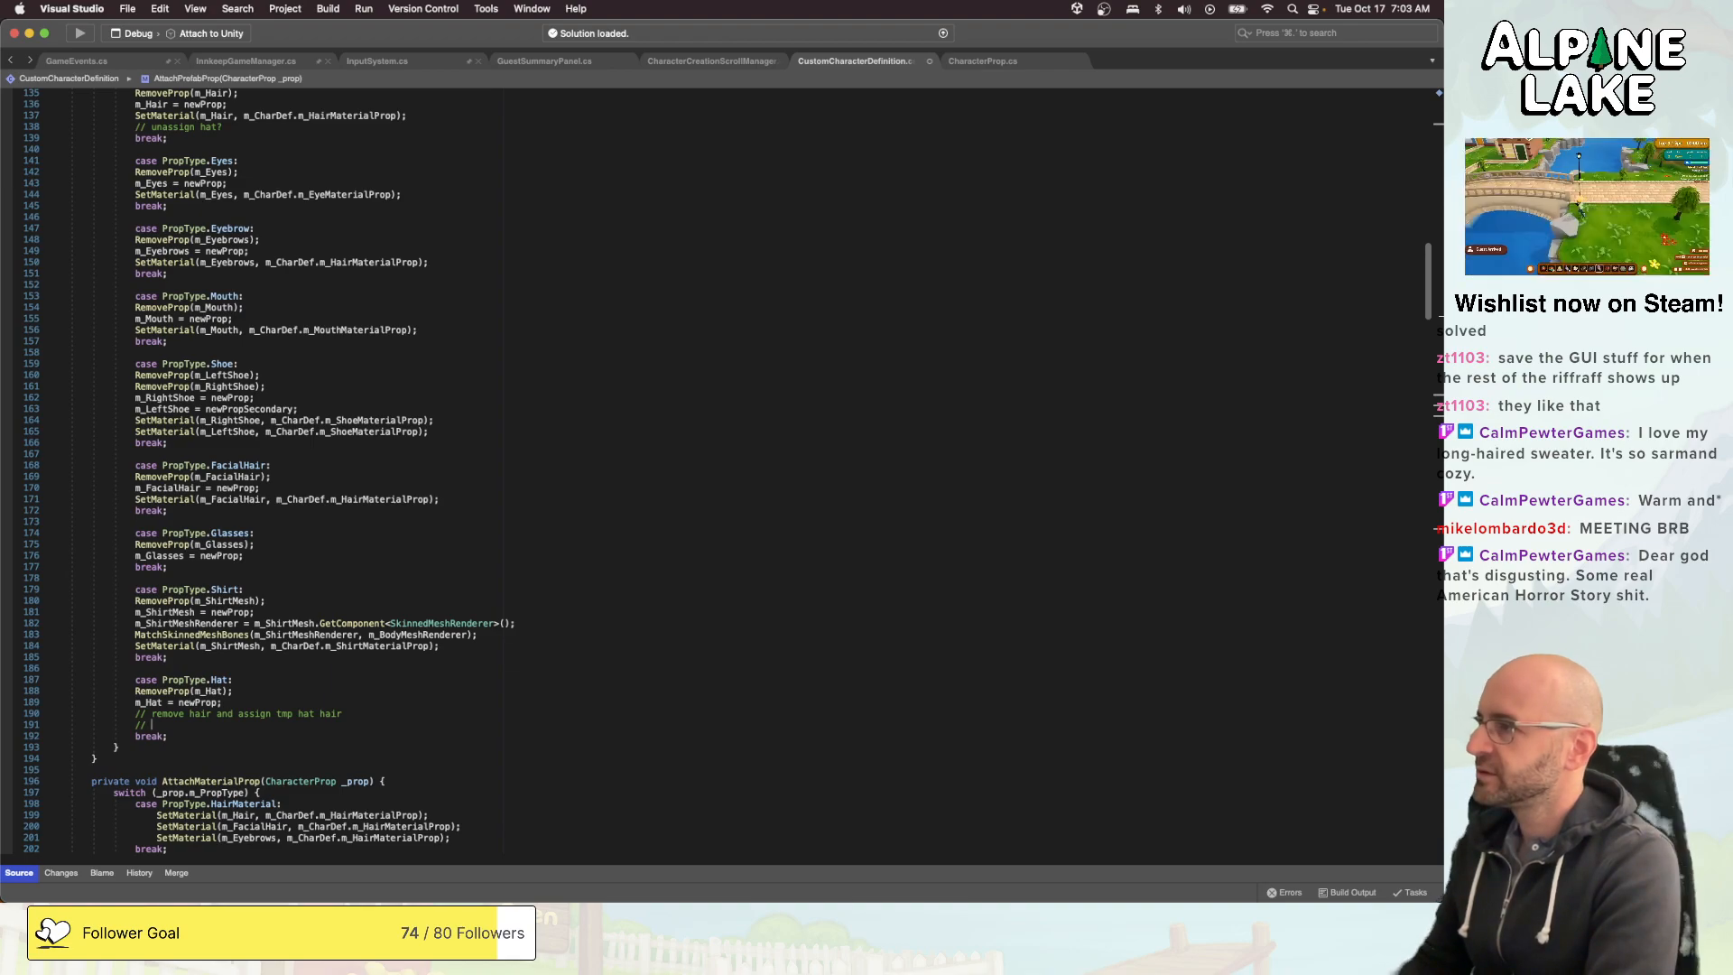
{"action": "type", "text": "check if "}
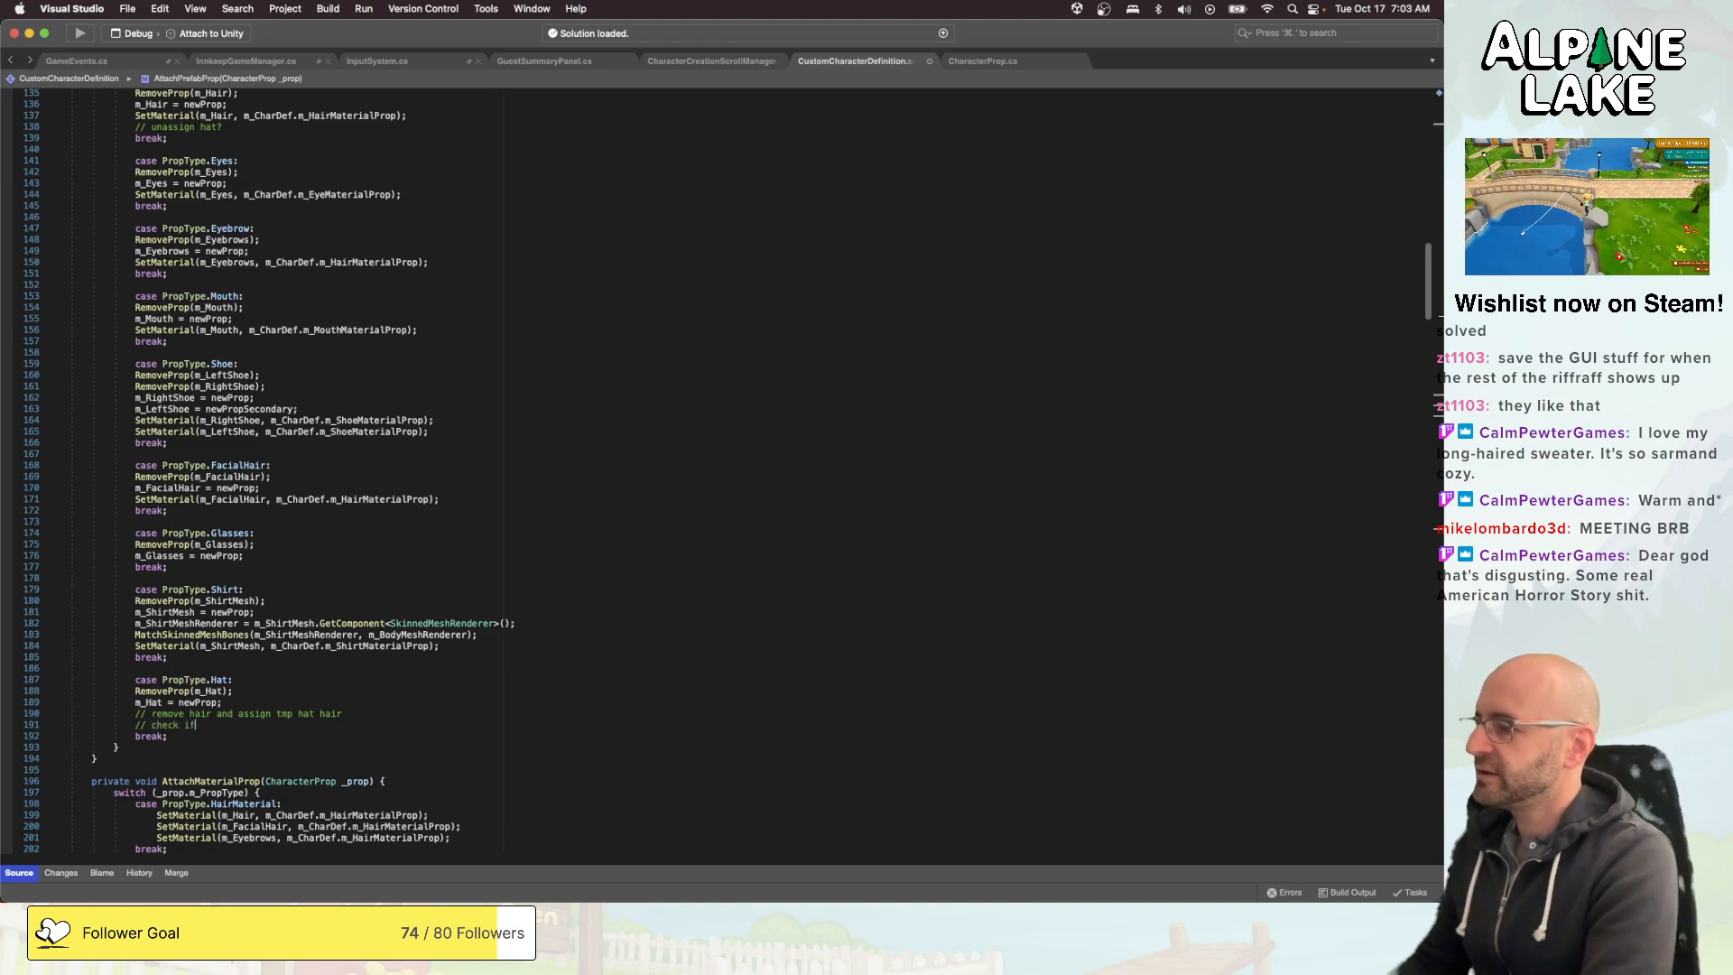
{"action": "type", "text": "hair i"}
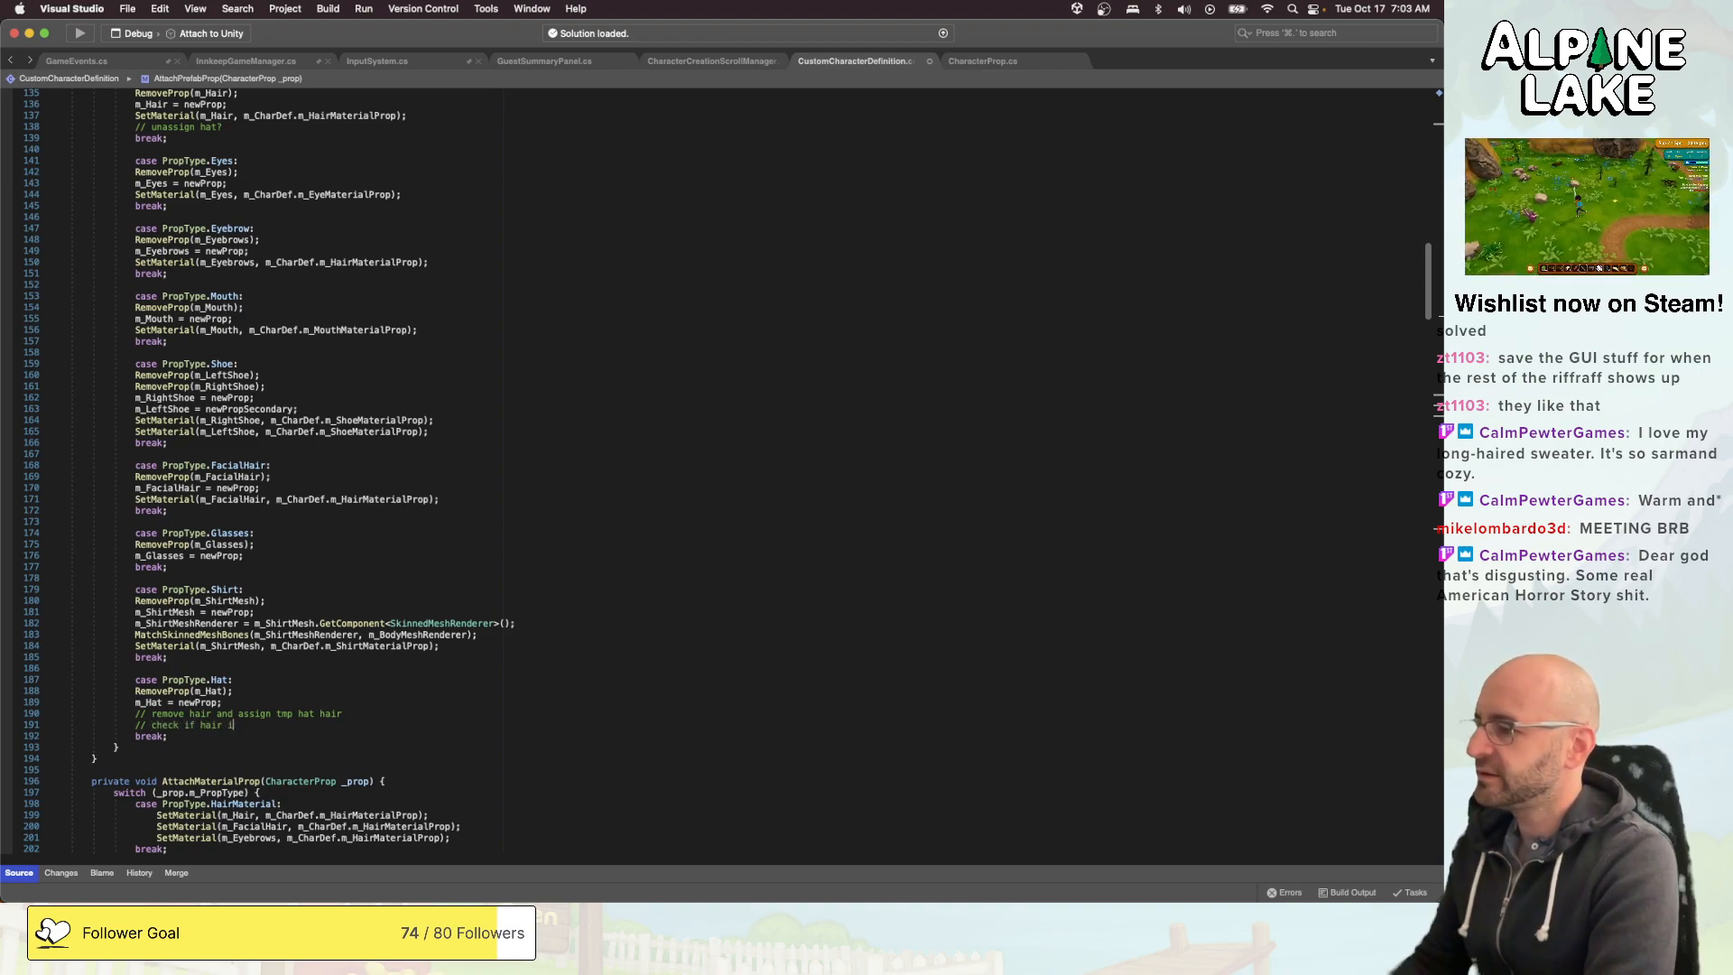
{"action": "type", "text": "s long or short or "}
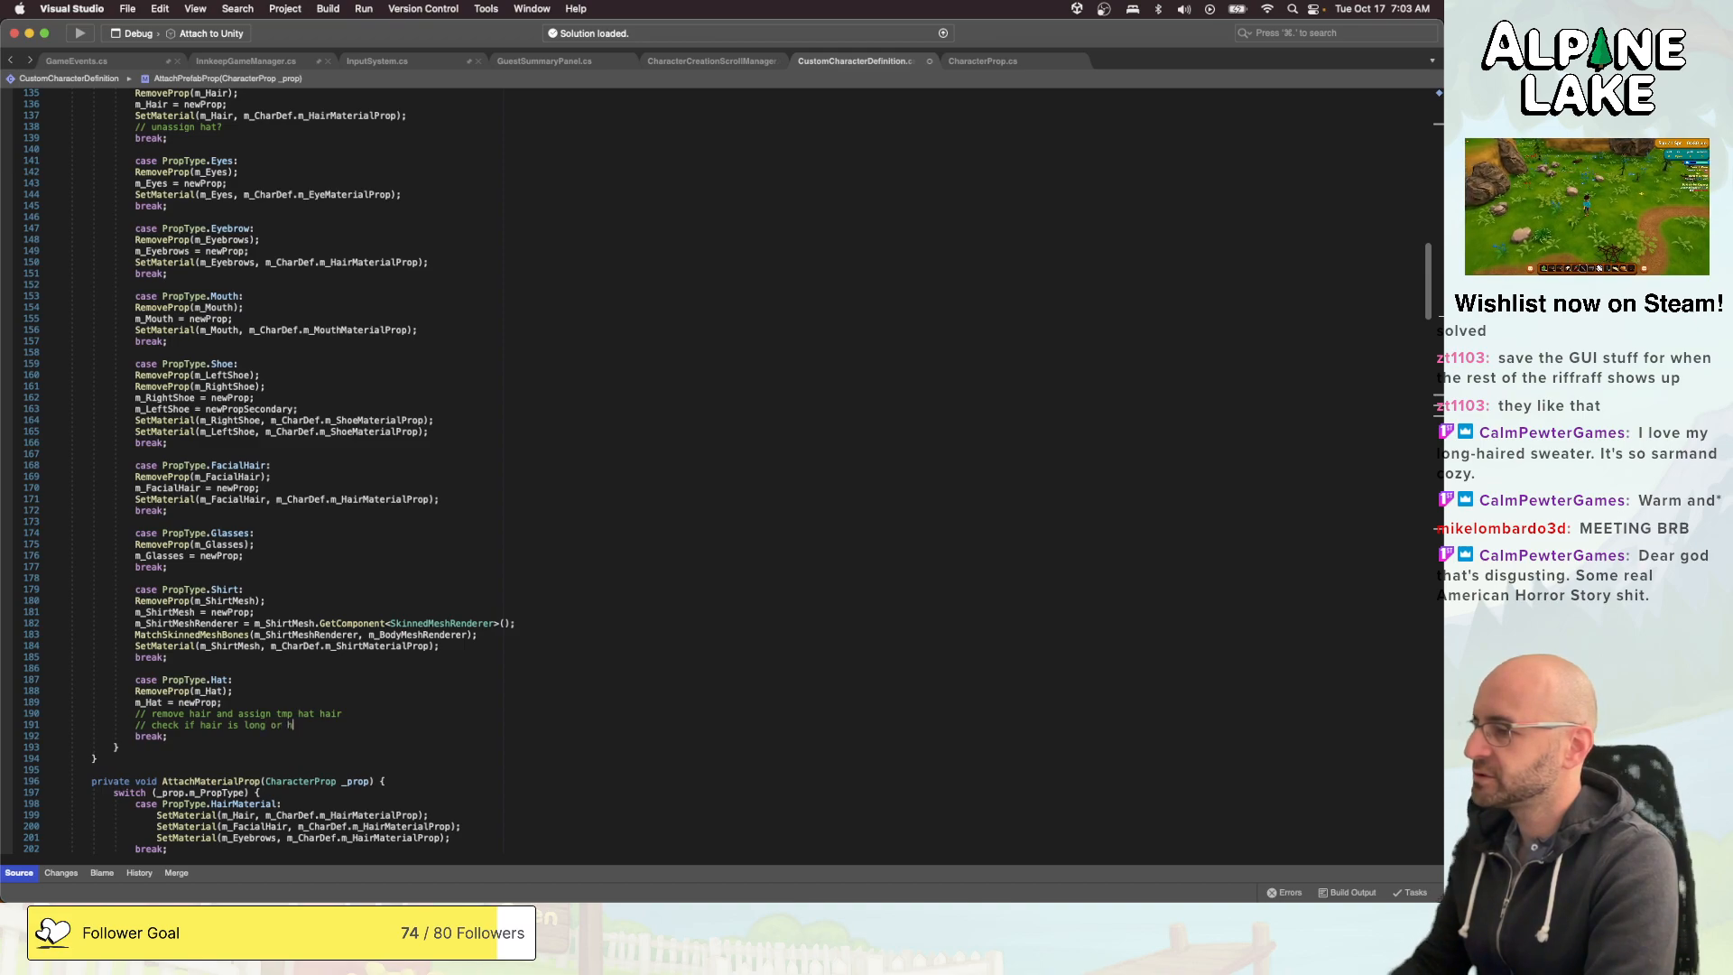
{"action": "type", "text": "none."}
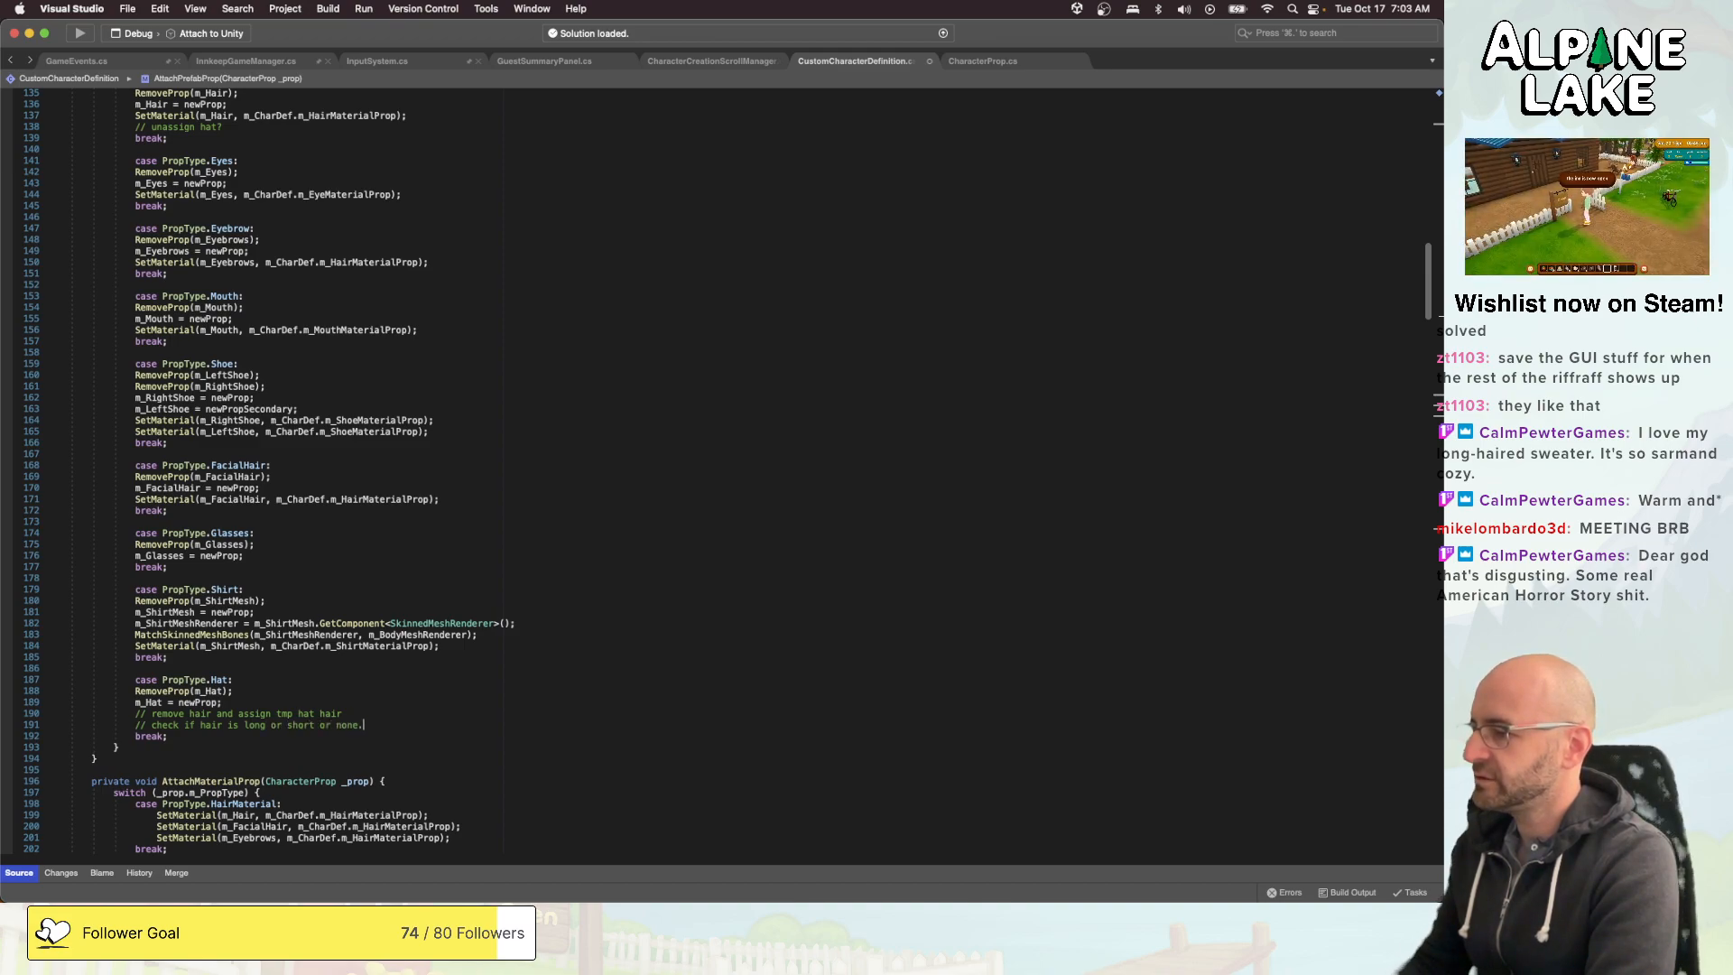
- Add two more comments to the PropType.Hat case: "assign approriate alt hair" and "assign hair material again."
{"action": "key", "text": "Return"}
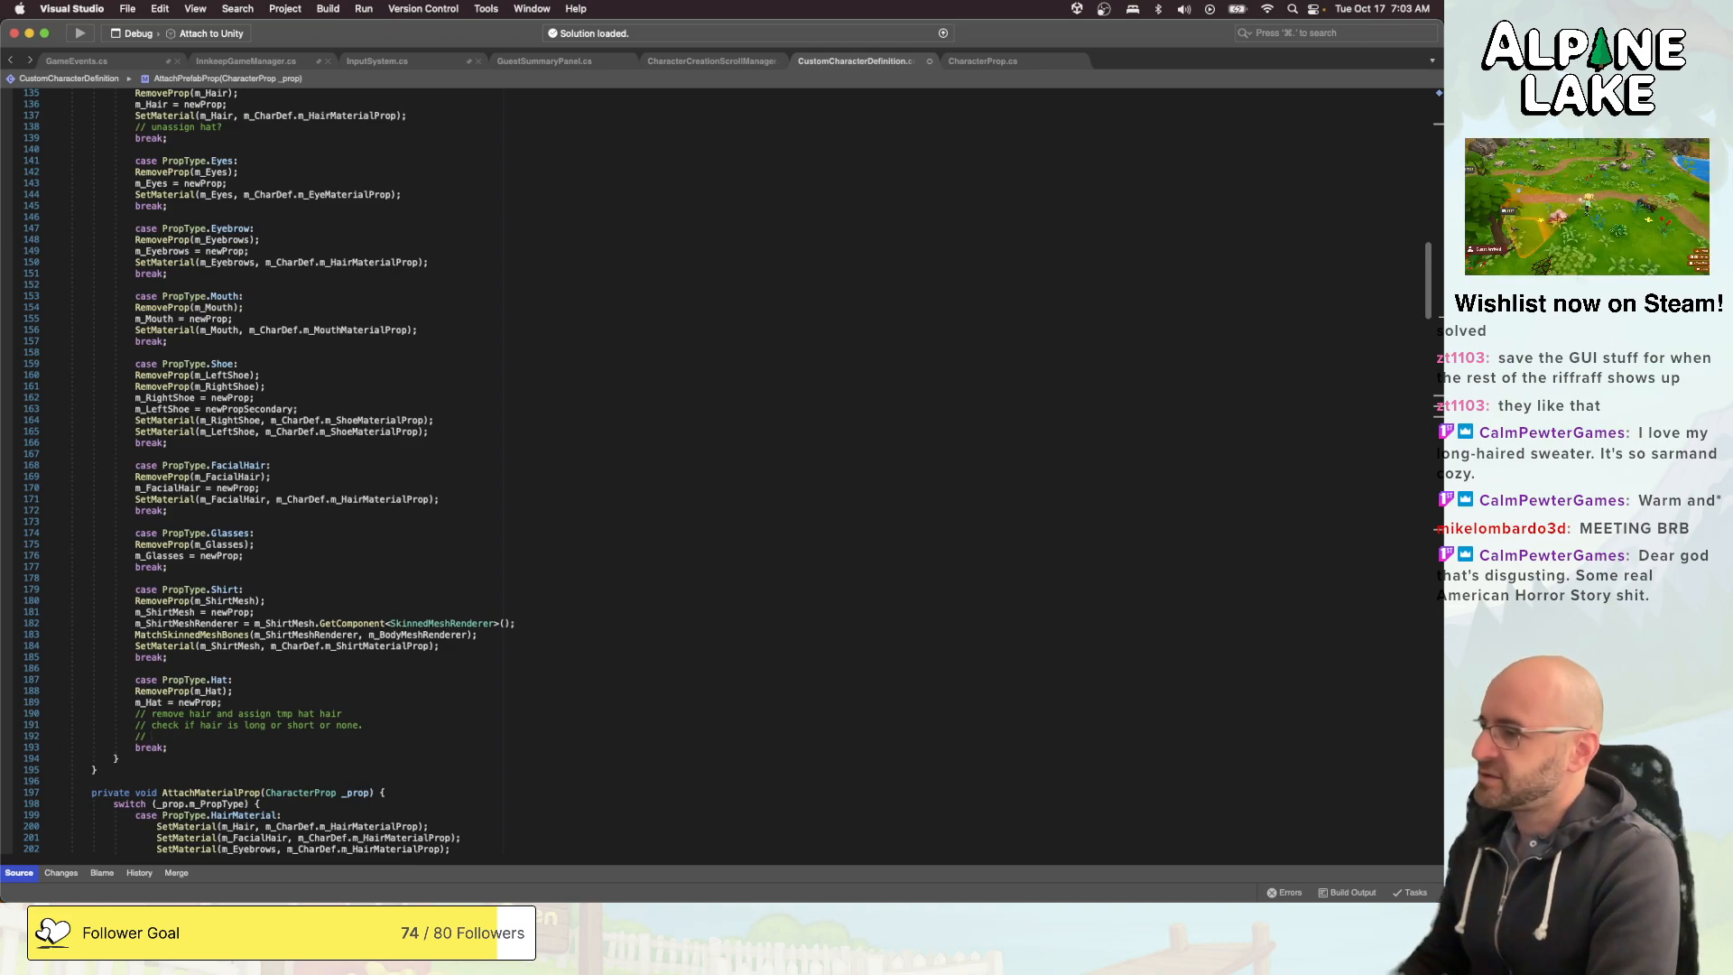
{"action": "type", "text": "ign"}
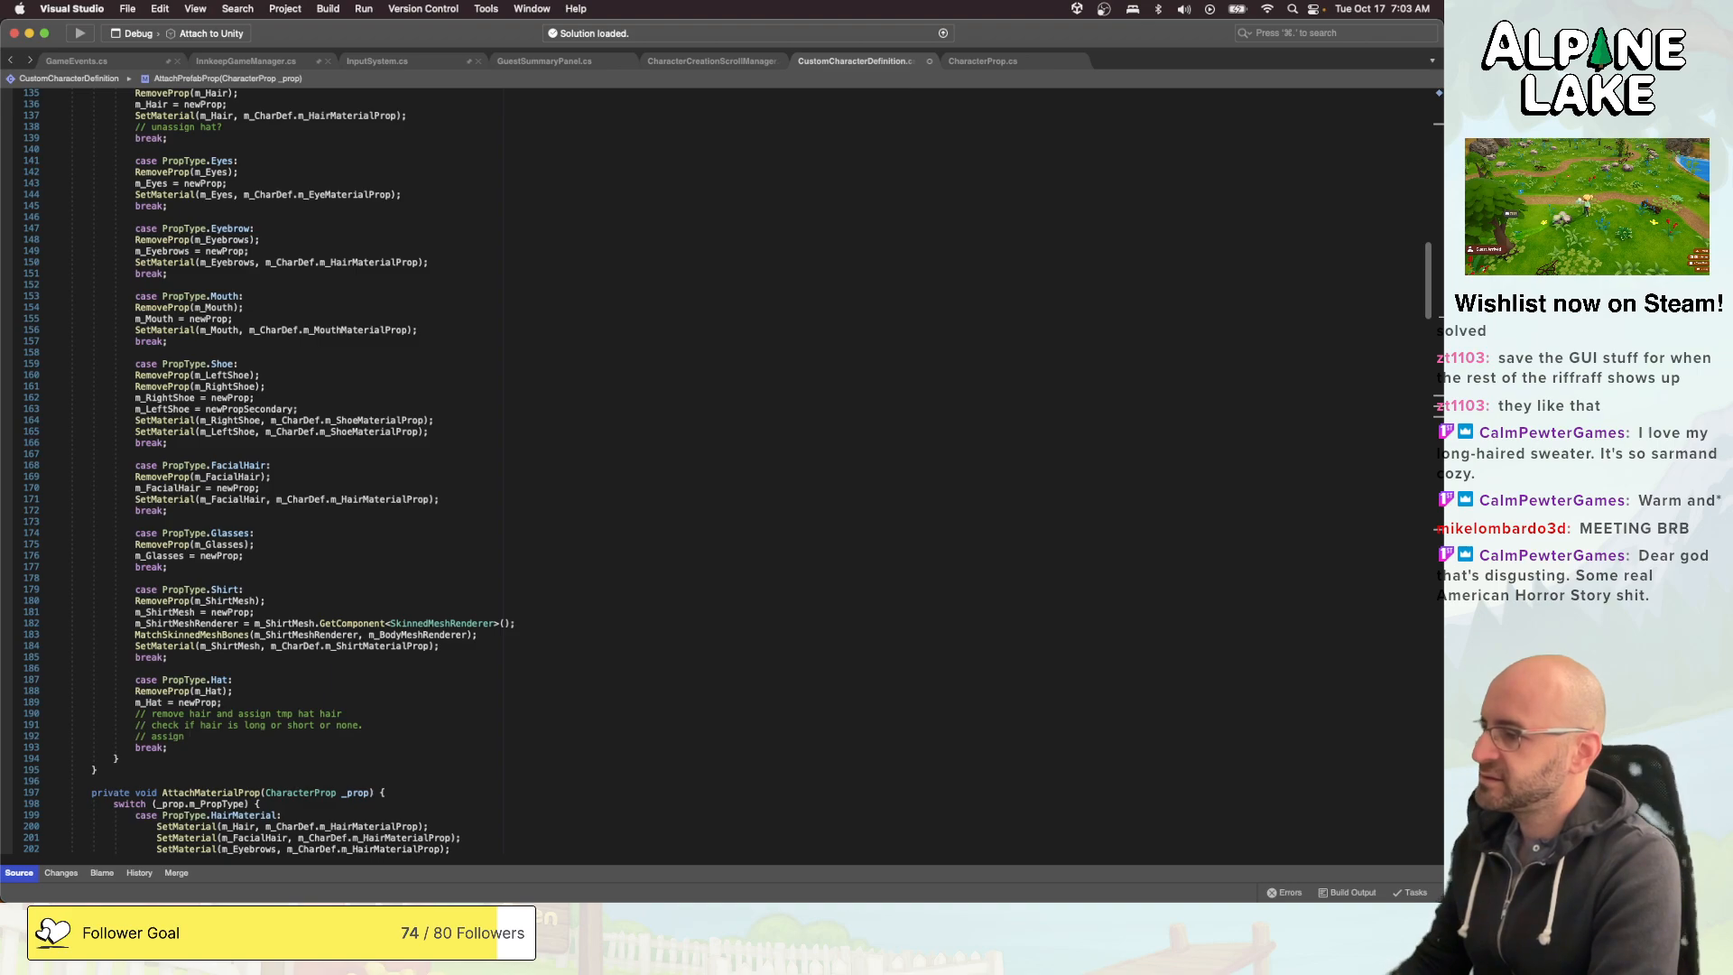
{"action": "type", "text": " appropriate hair"}
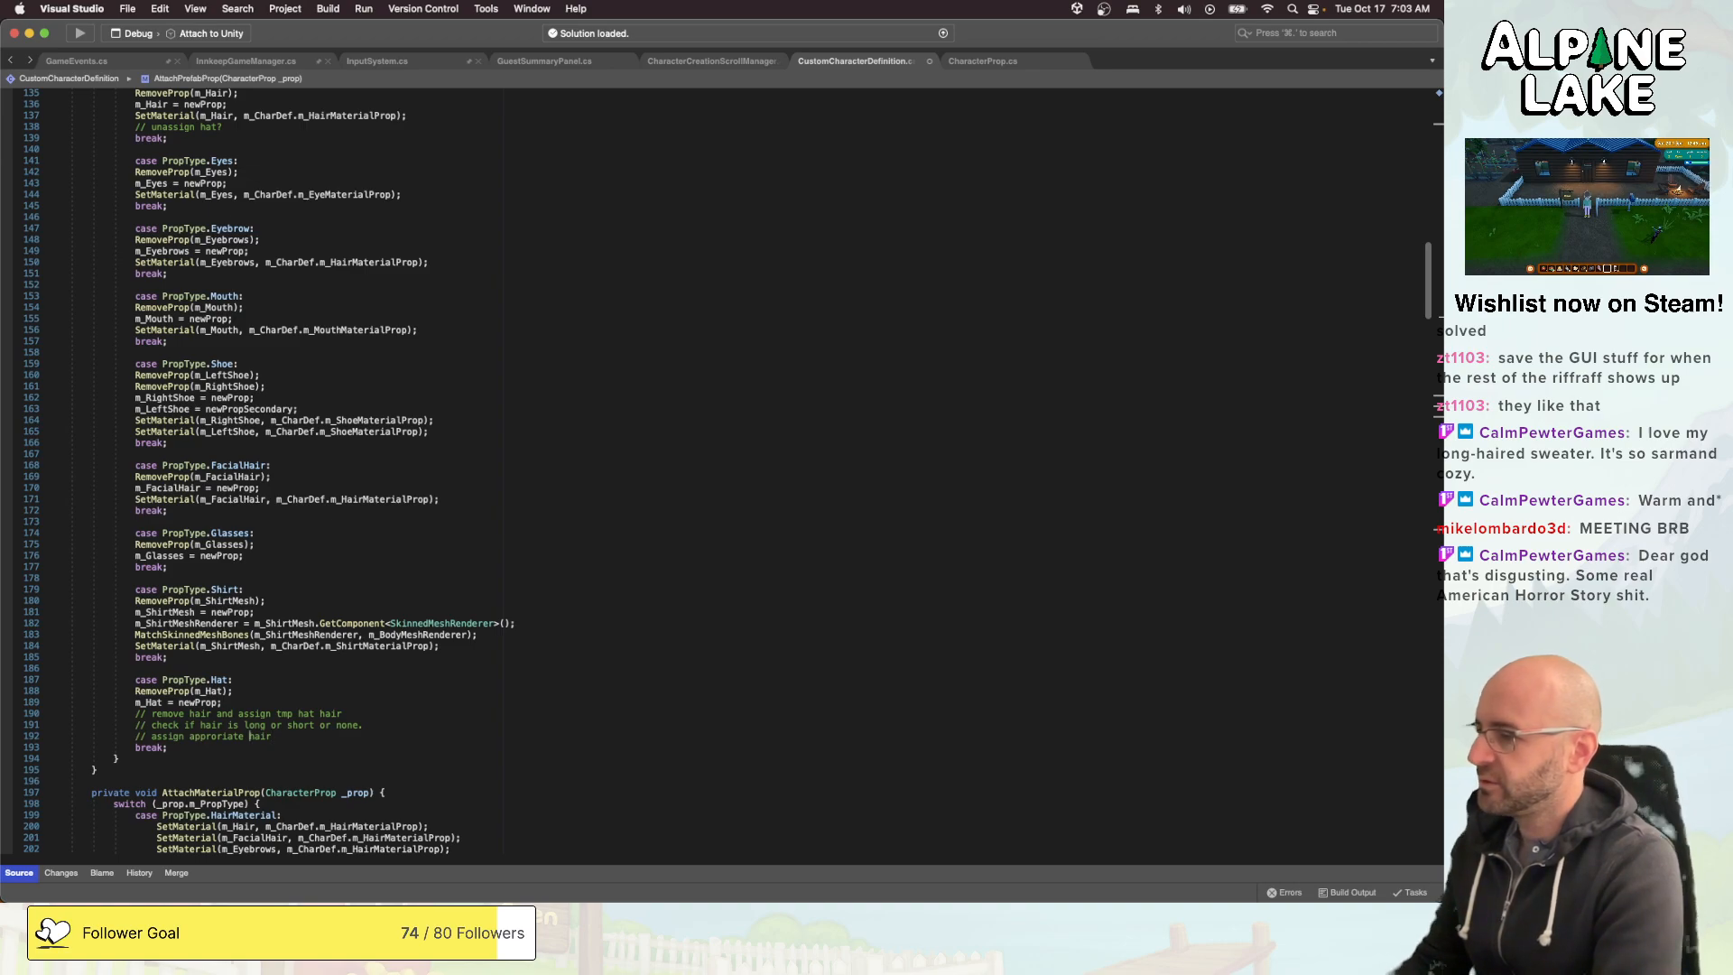
{"action": "type", "text": "alt"}
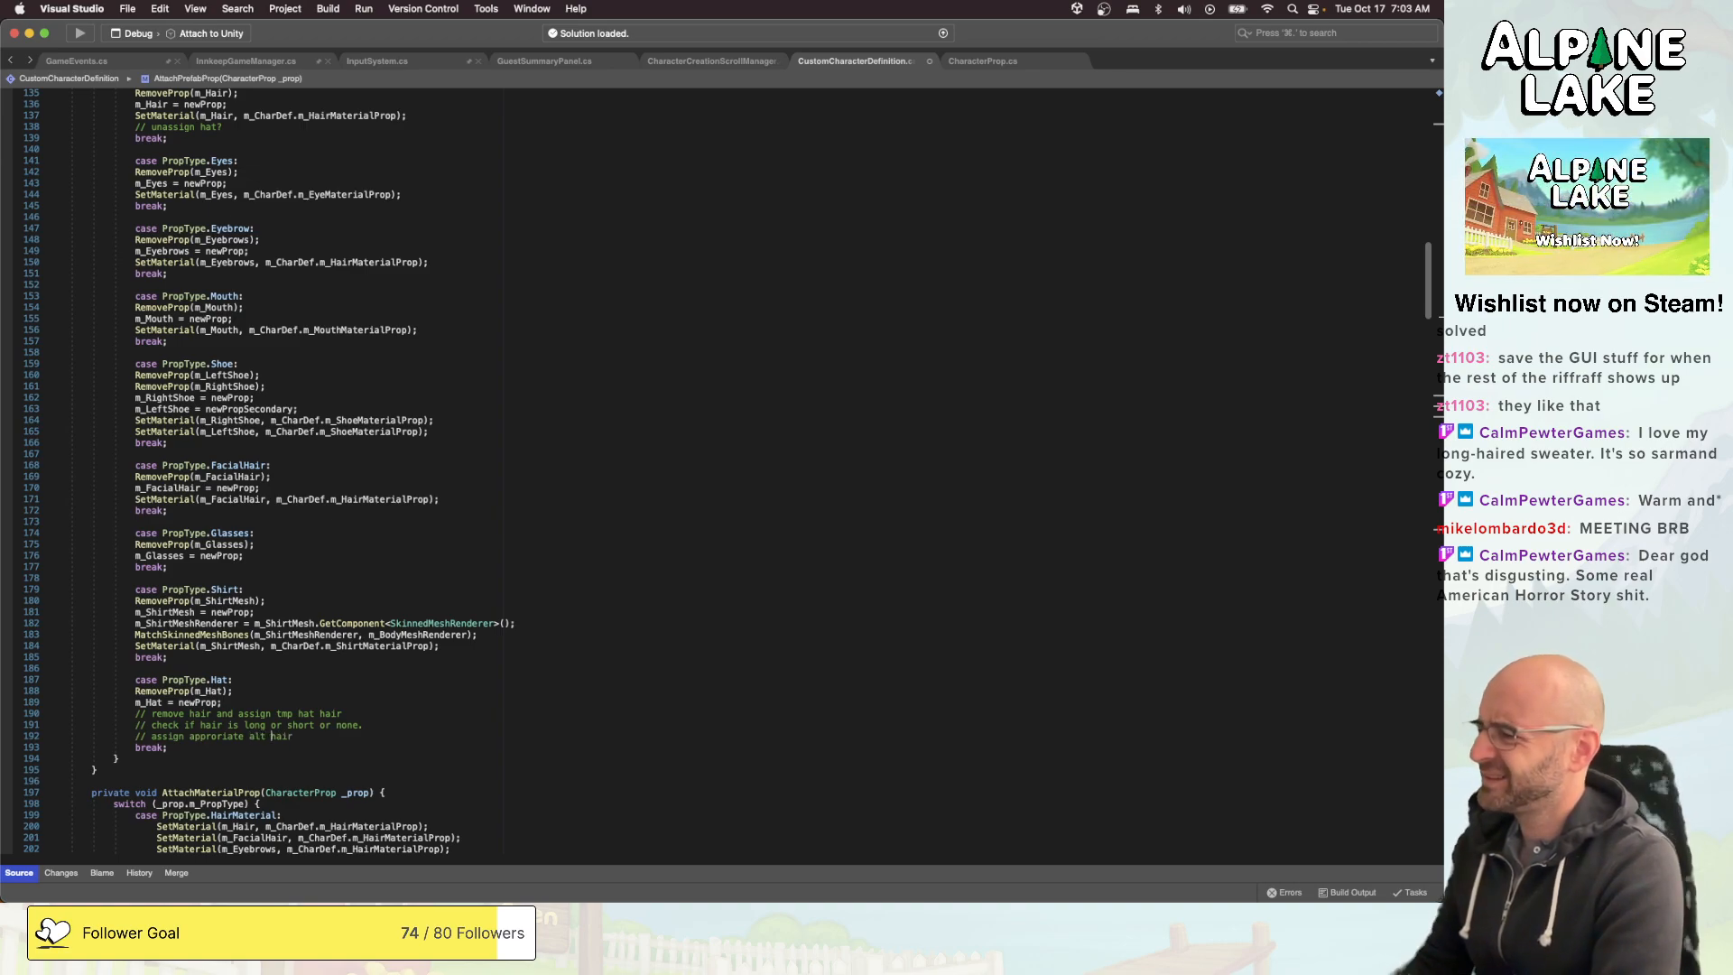
{"action": "key", "text": "Return"}
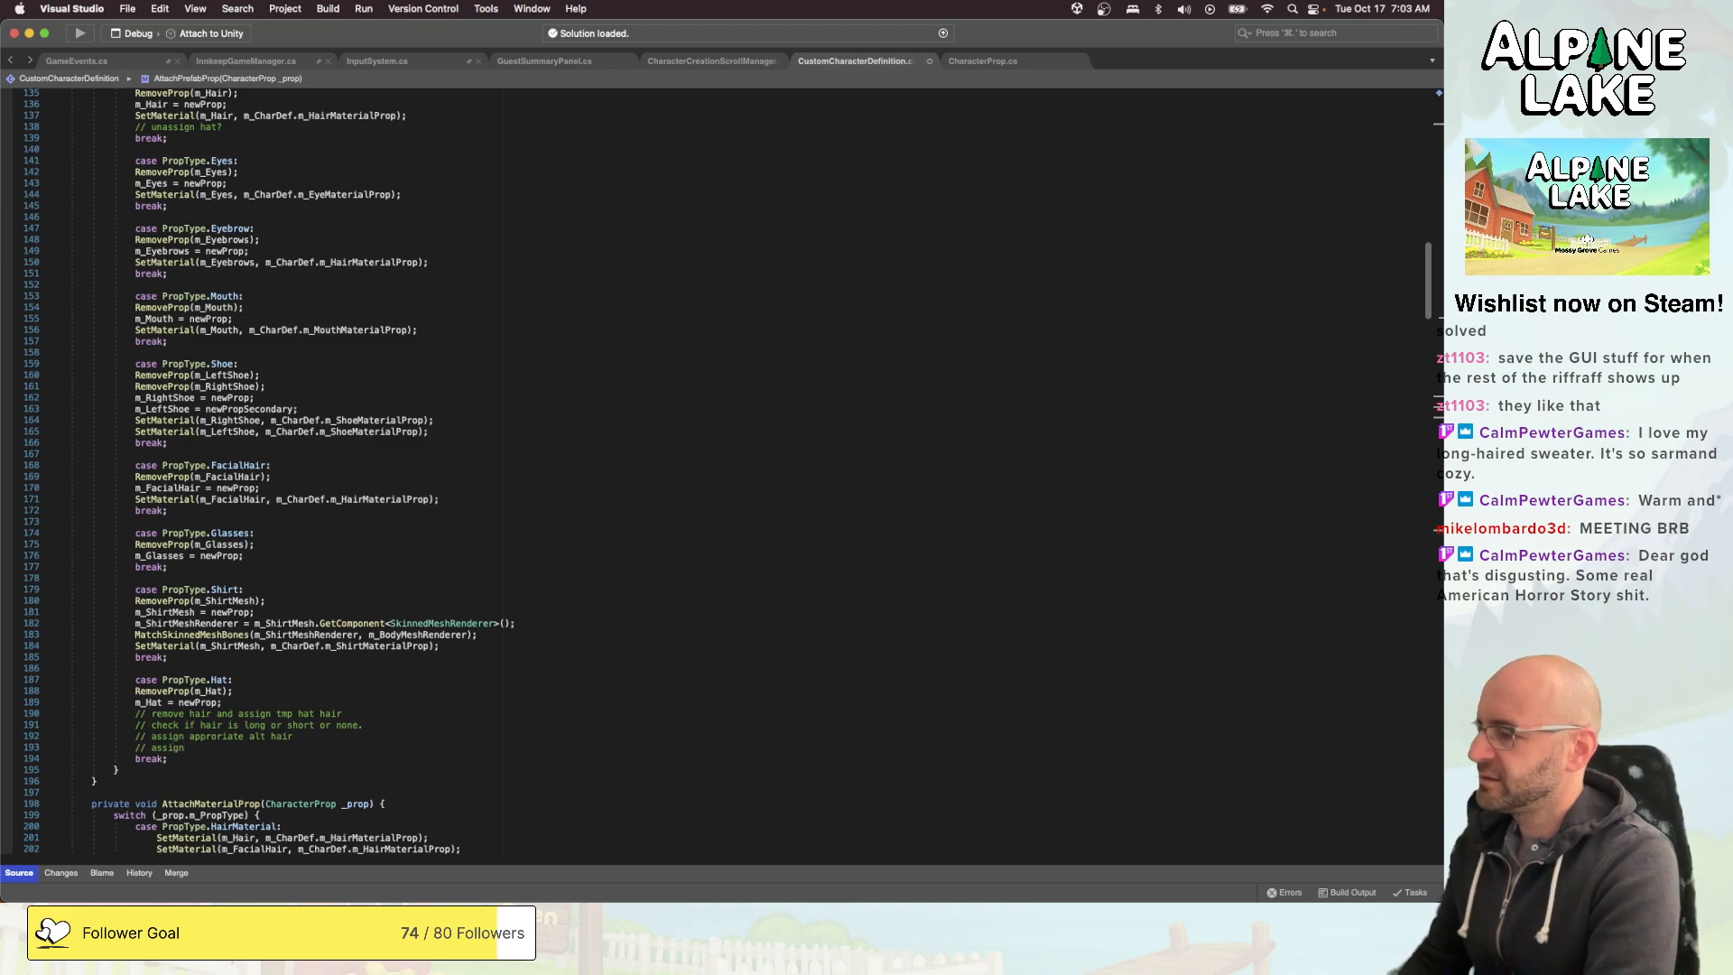
{"action": "type", "text": "// assign hair material again."}
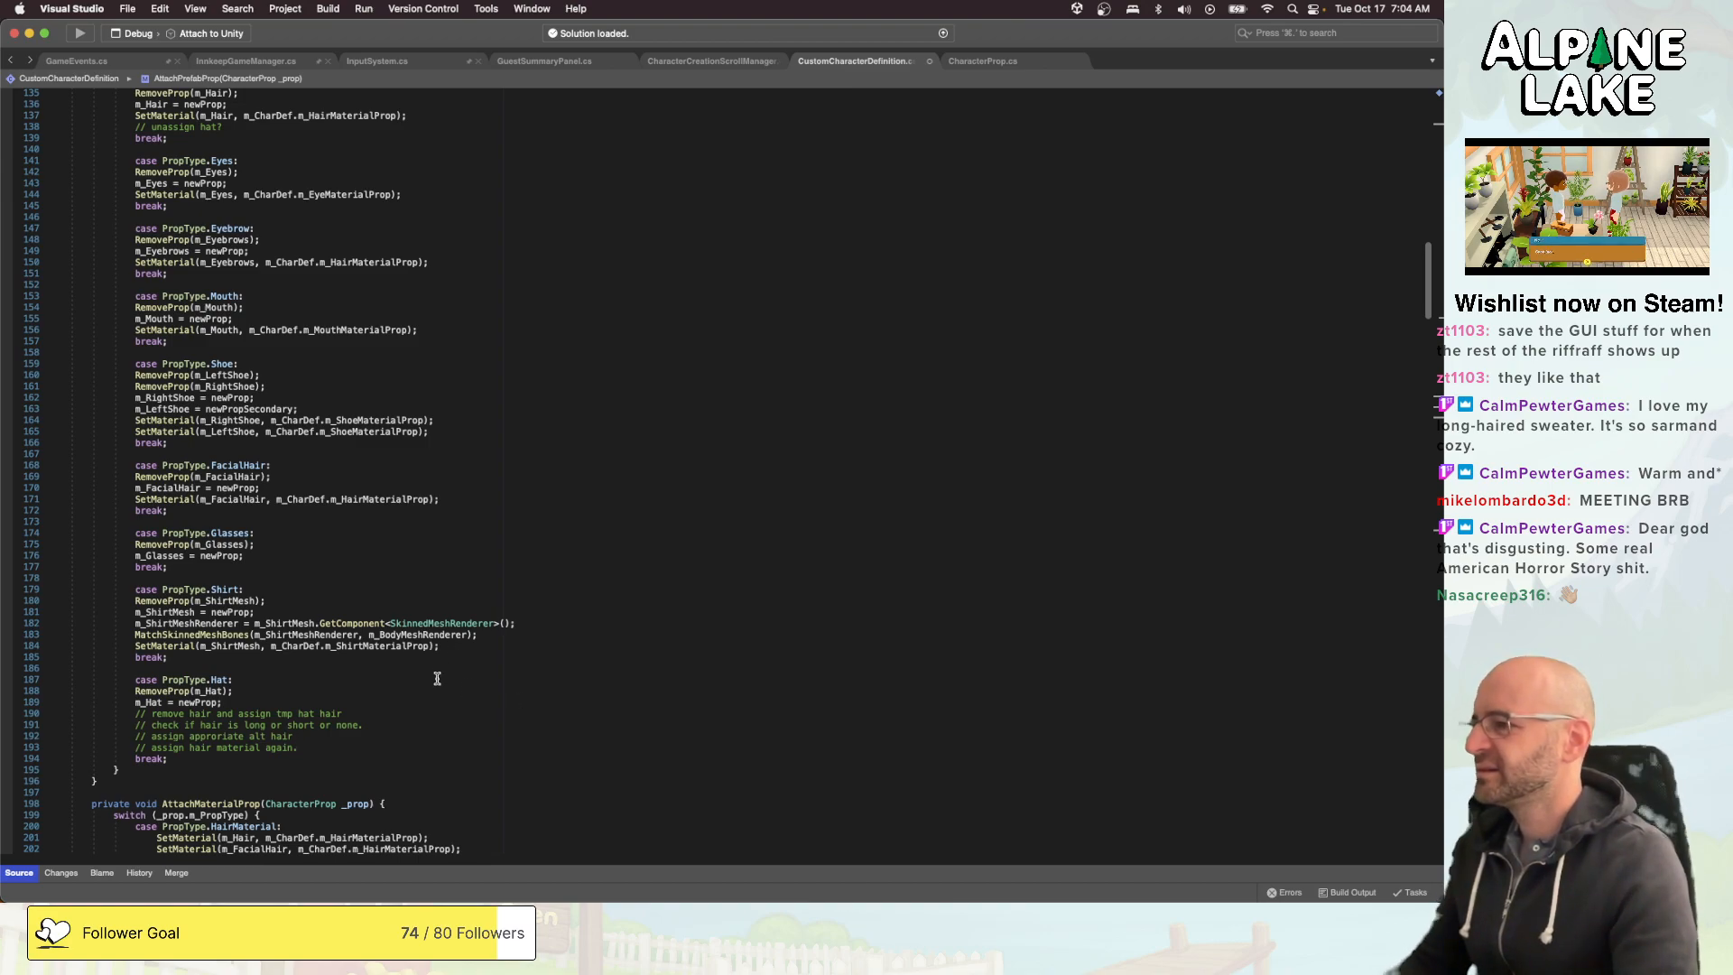
- Examine how SetMaterial, m_ShirtMesh and m_ShirtMaterialProp are used in SetupFullCharacter and in the prop type cases of AttachPrefabProp
{"action": "scroll", "coordinate": [445, 633], "scroll_direction": "up", "scroll_amount": 1}
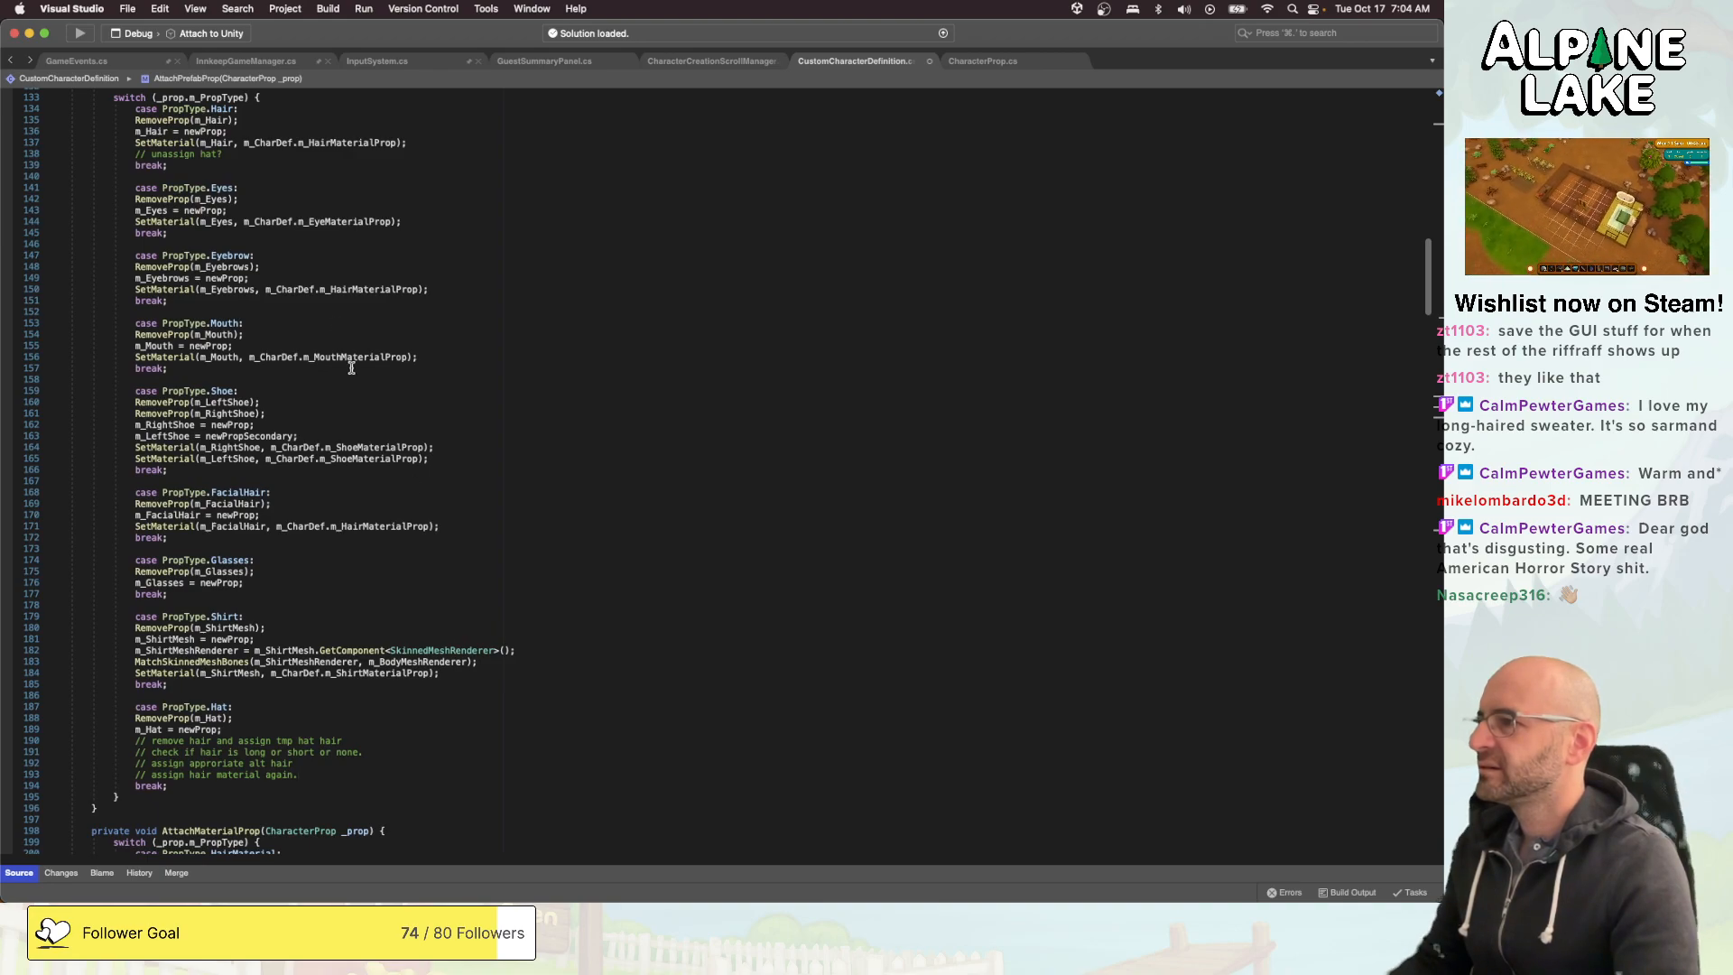
{"action": "double_click", "coordinate": [180, 145]}
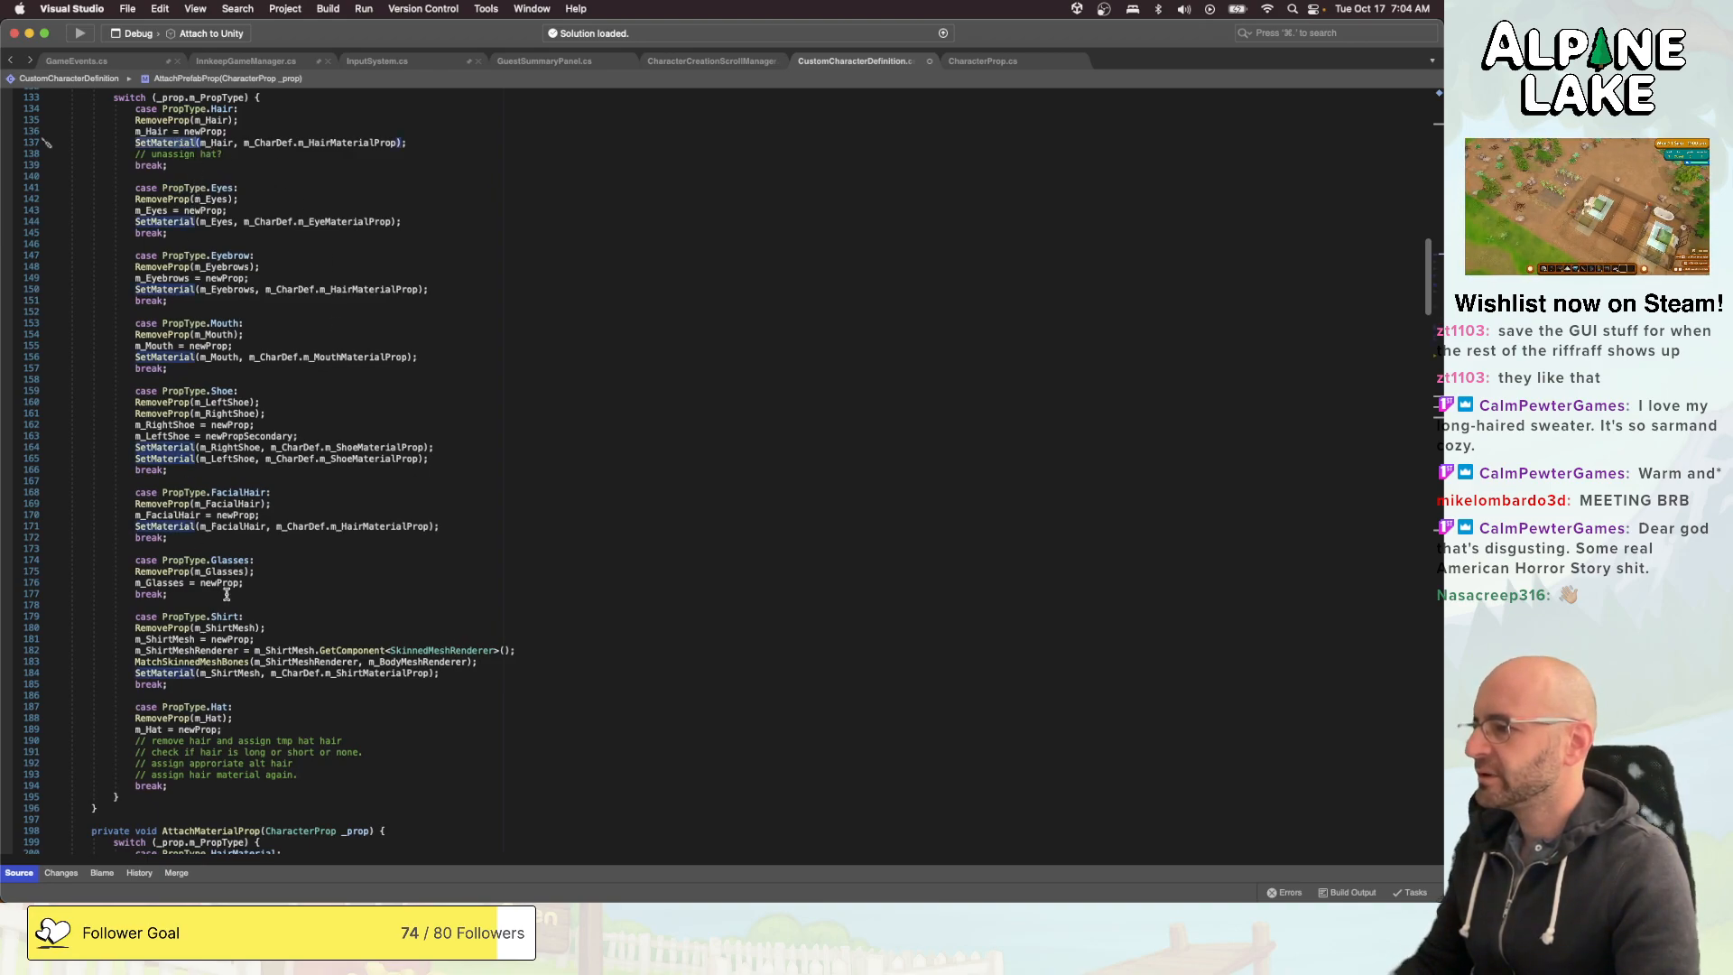
{"action": "double_click", "coordinate": [177, 672]}
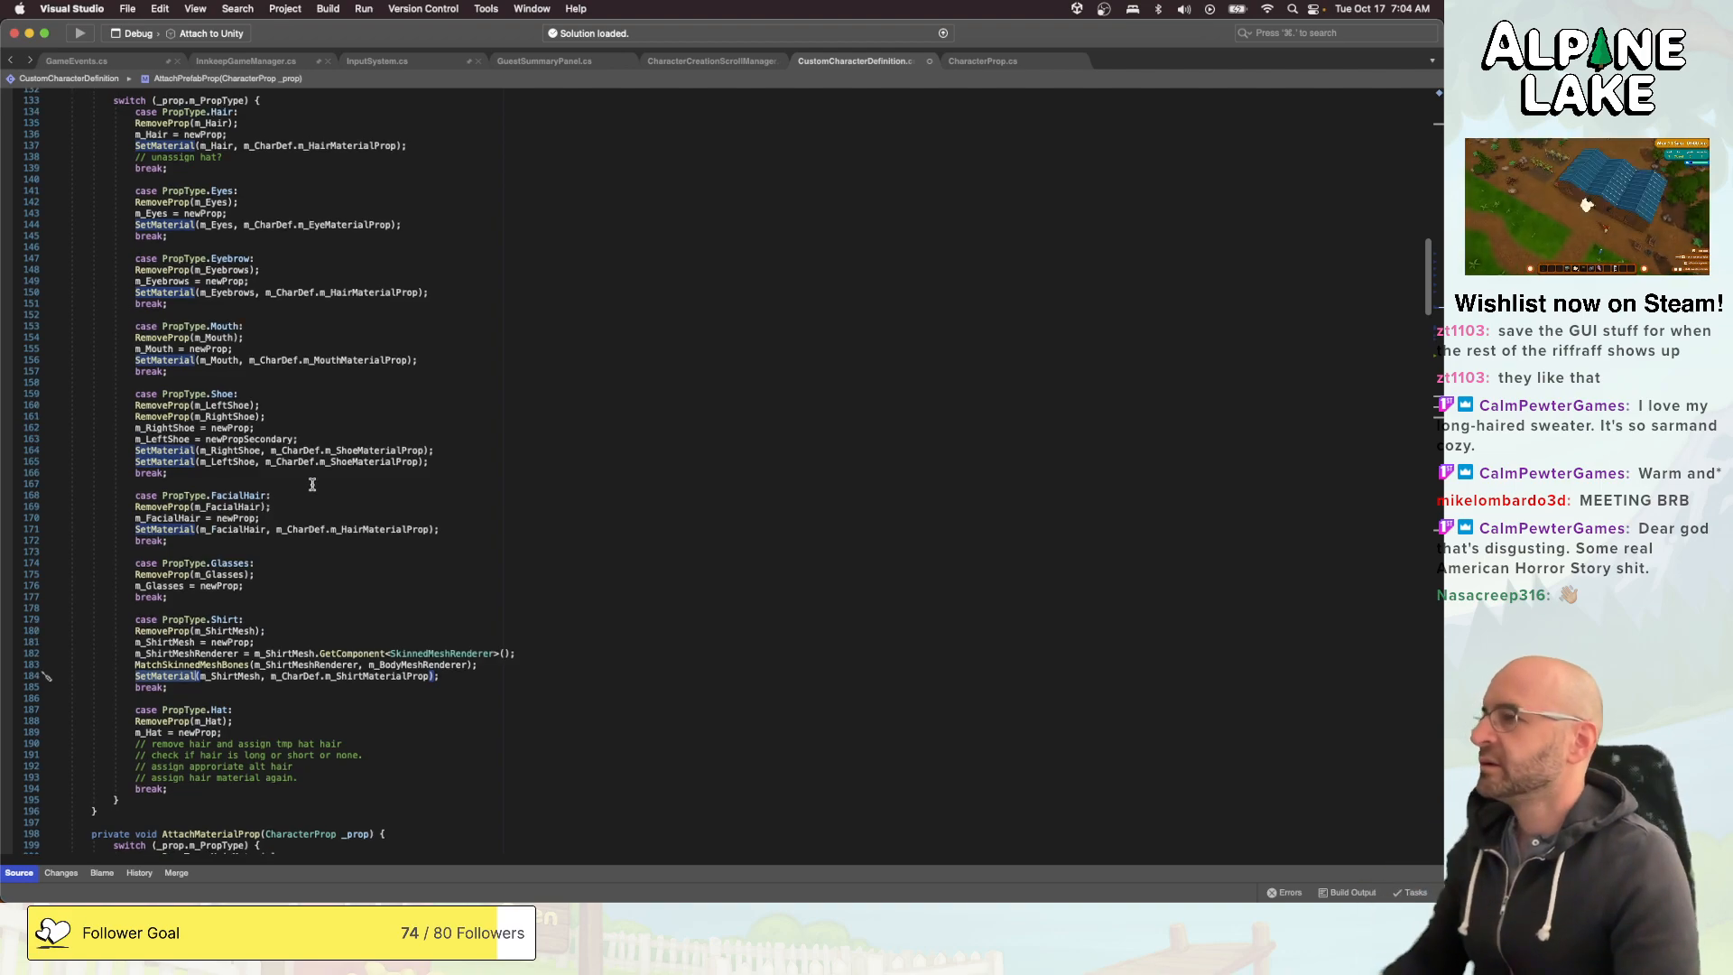
{"action": "scroll", "coordinate": [312, 485], "scroll_direction": "up", "scroll_amount": 15}
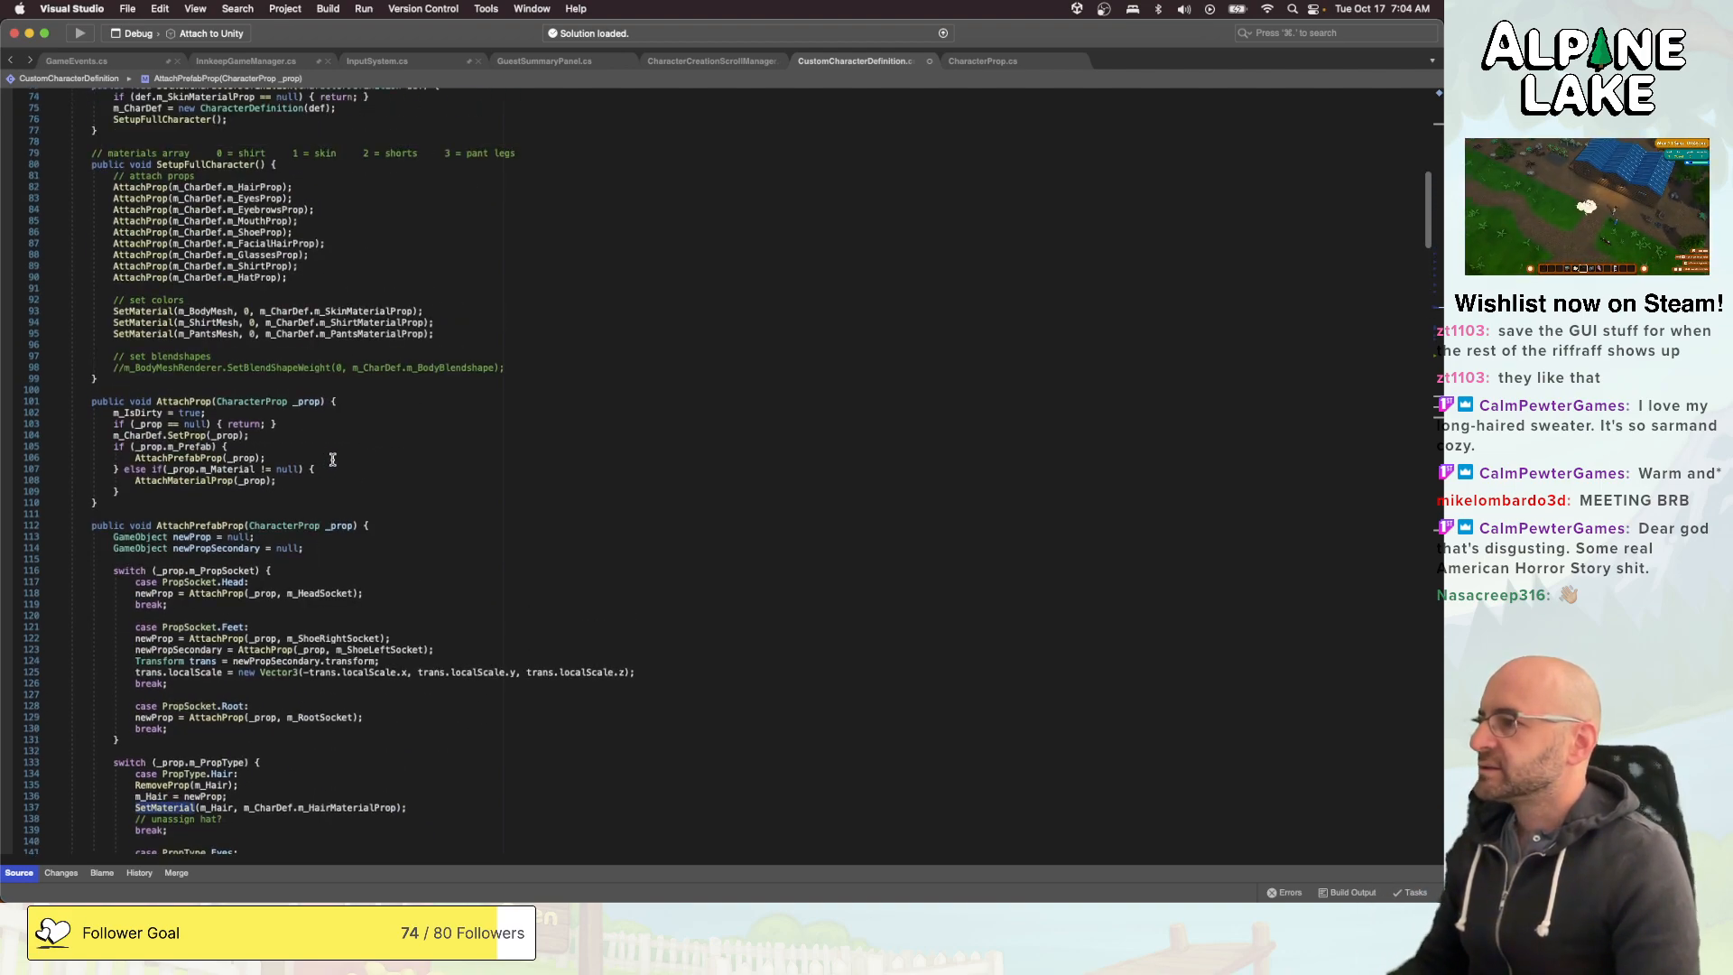
{"action": "left_click", "coordinate": [232, 316]}
{"action": "double_click", "coordinate": [232, 318]}
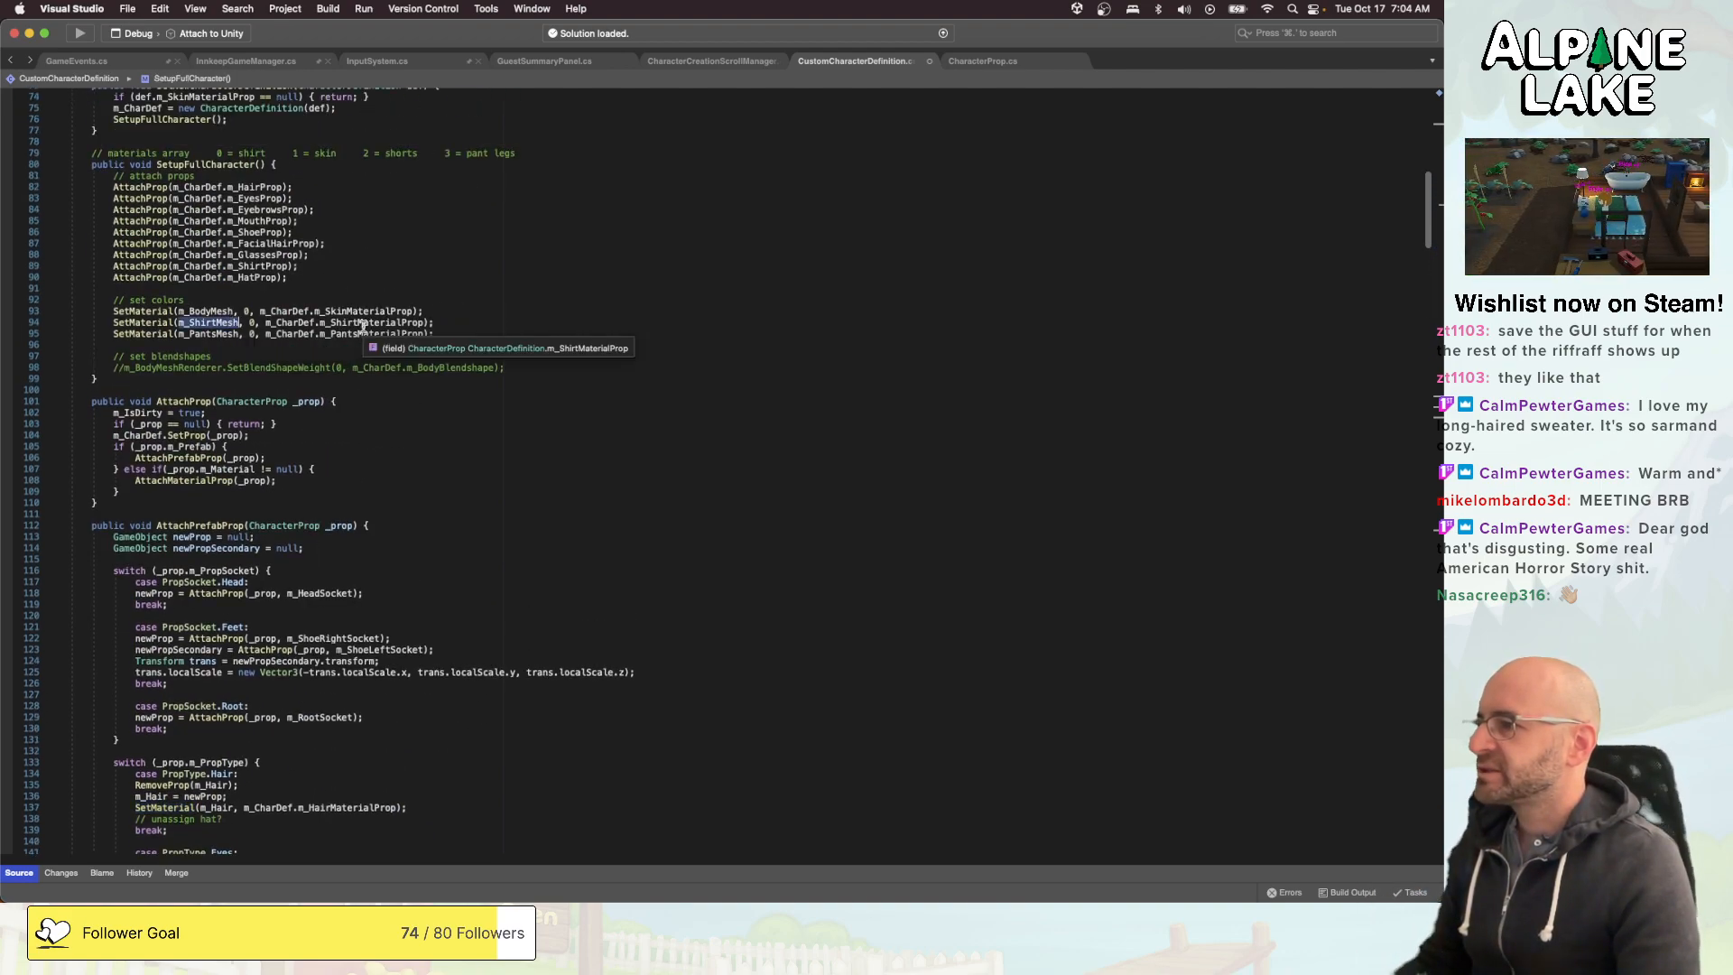
{"action": "scroll", "coordinate": [348, 350], "scroll_direction": "down", "scroll_amount": 3}
{"action": "scroll", "coordinate": [348, 350], "scroll_direction": "down", "scroll_amount": 10}
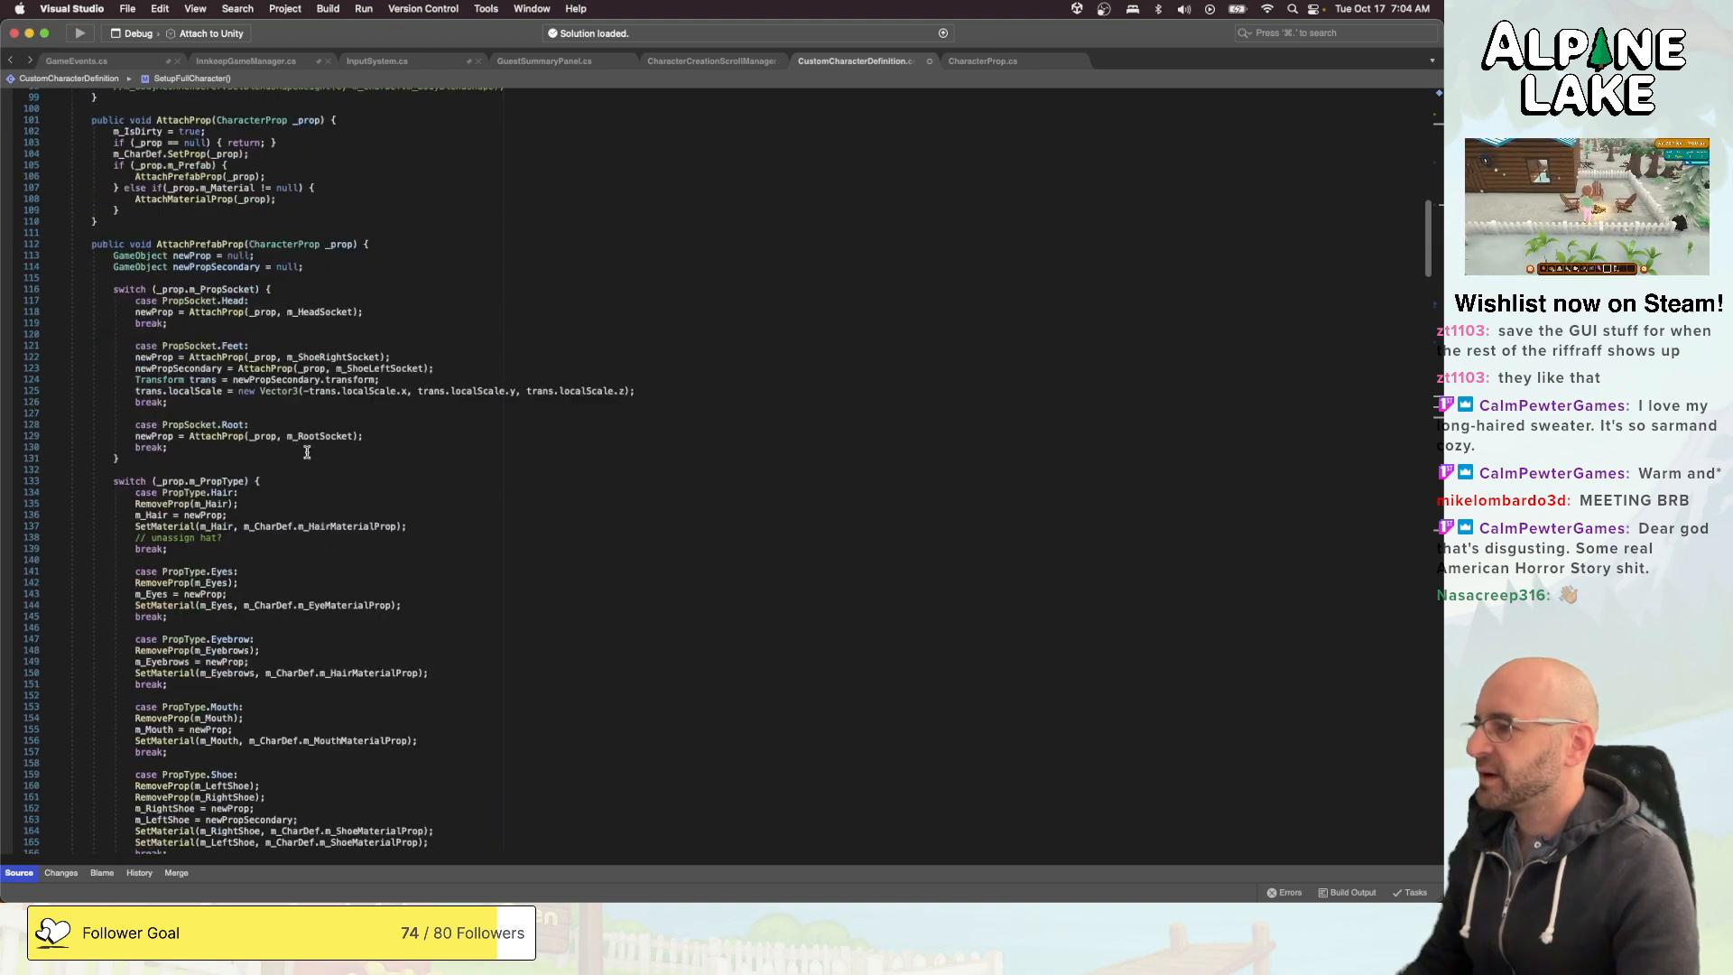
{"action": "scroll", "coordinate": [247, 598], "scroll_direction": "down", "scroll_amount": 6}
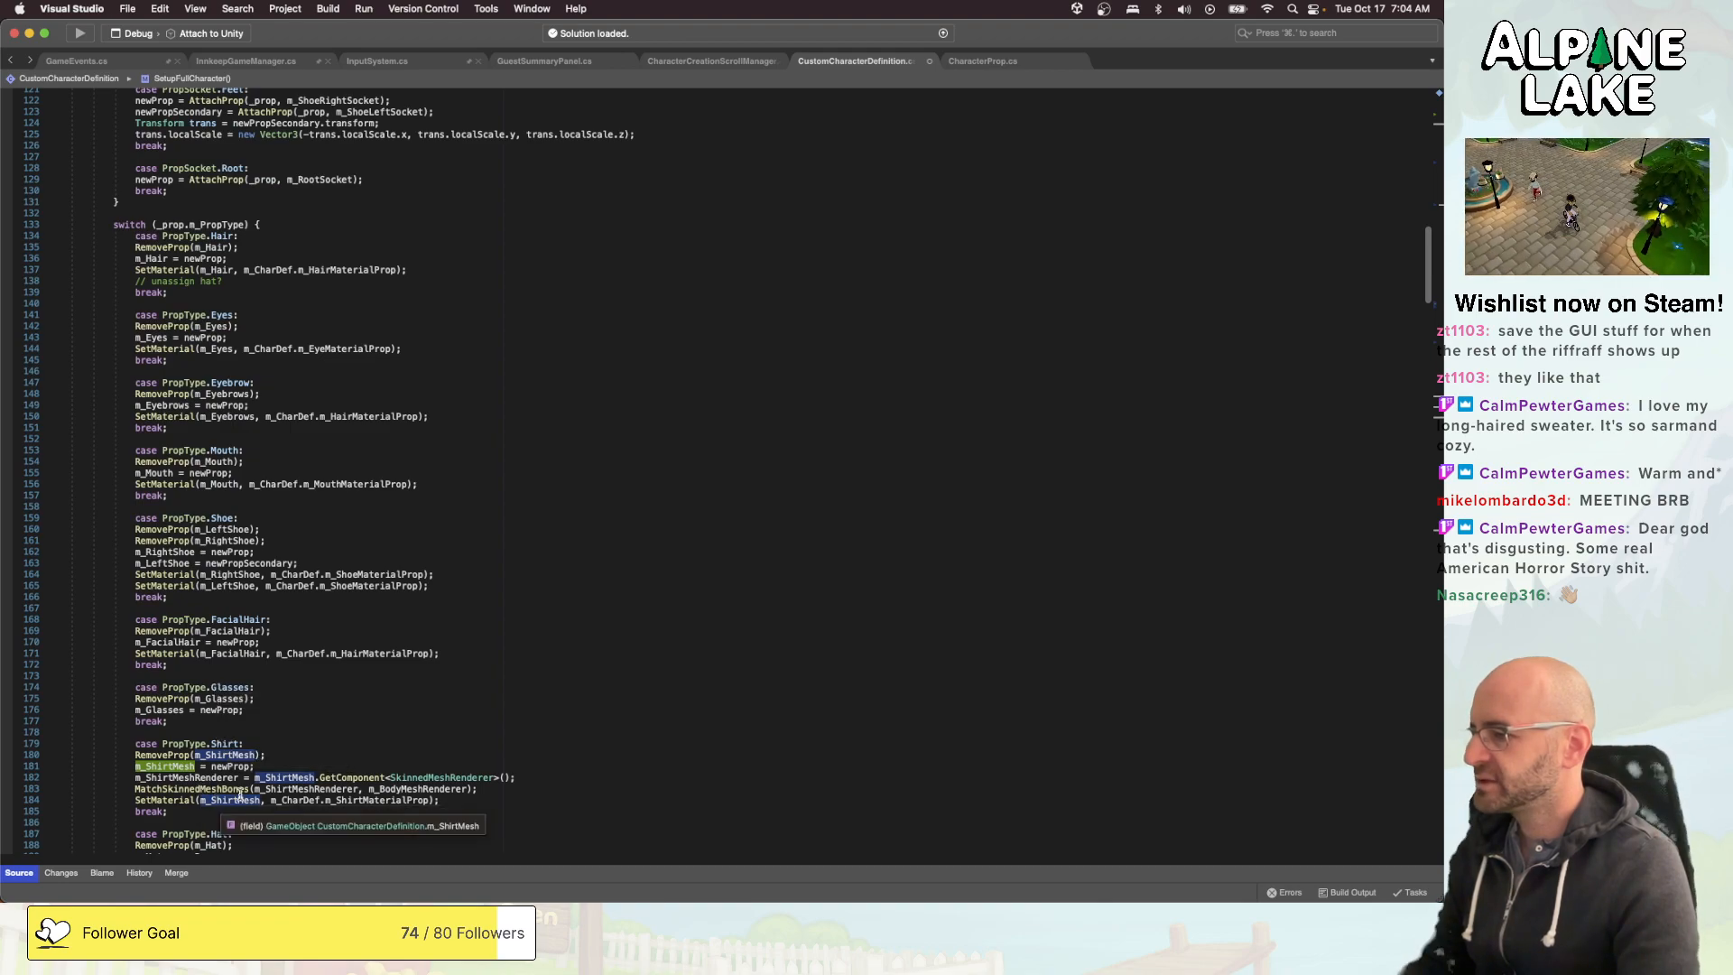
{"action": "left_click", "coordinate": [378, 800]}
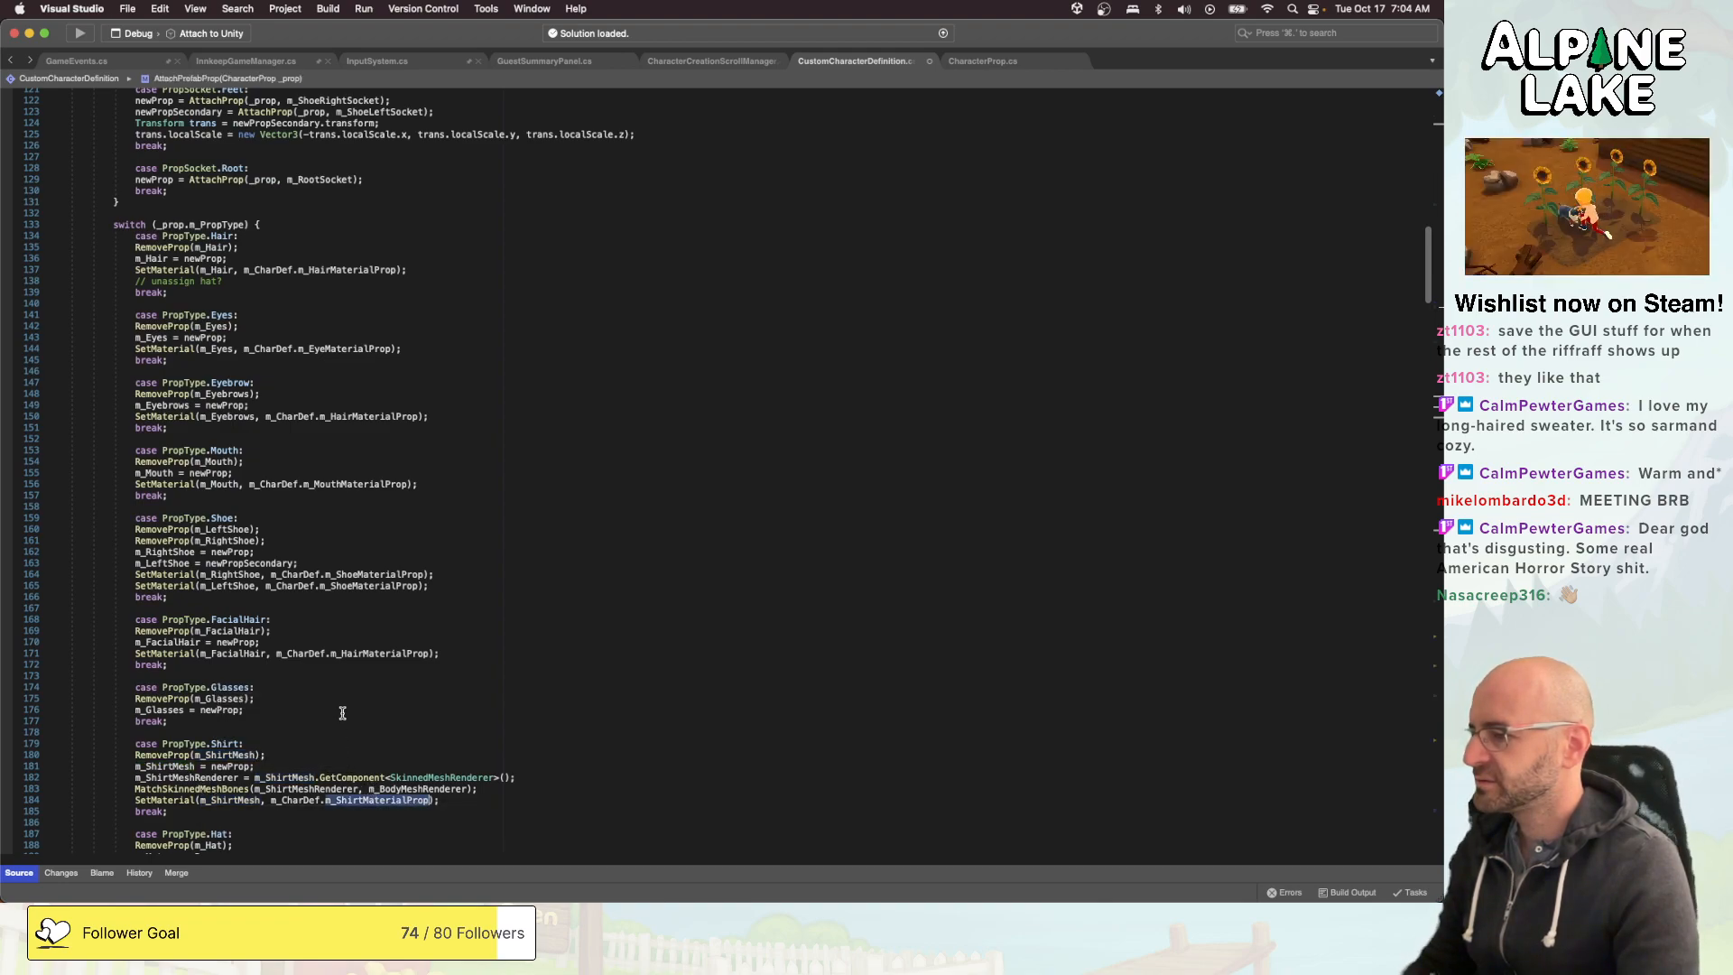
{"action": "scroll", "coordinate": [338, 700], "scroll_direction": "up", "scroll_amount": 7}
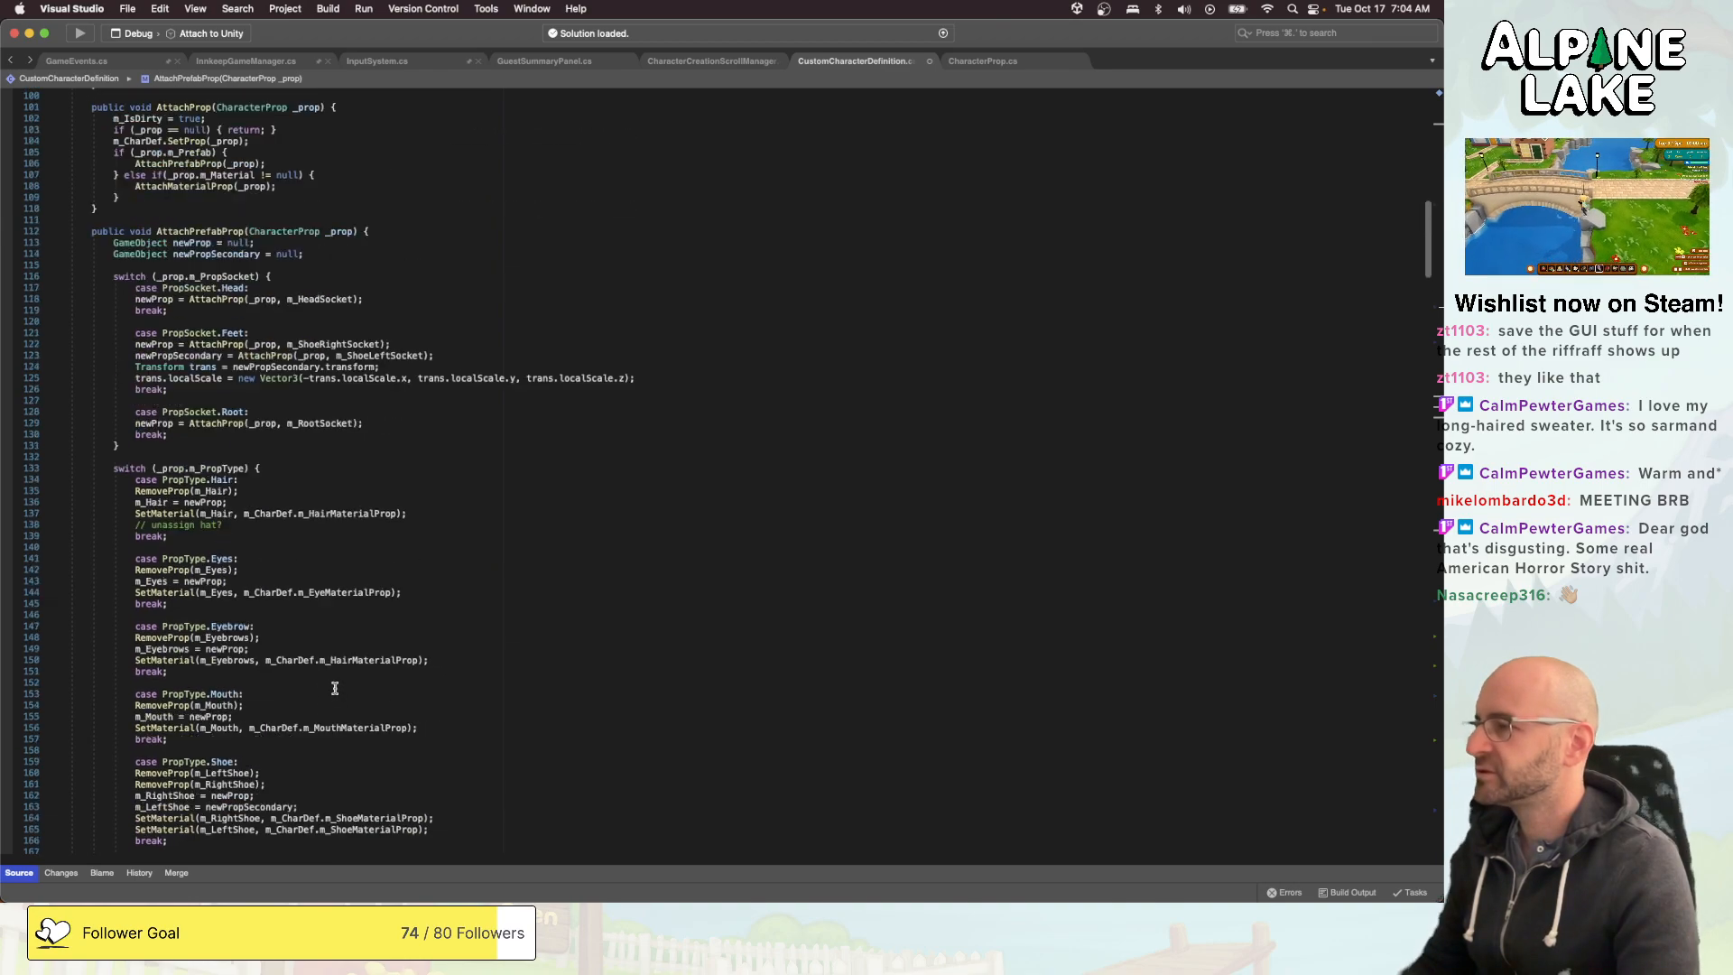
- Examine SetupFullCharacter and AttachPrefabProp, and compare the two RemoveProp overloads taking a GameObject and a PropType
{"action": "scroll", "coordinate": [352, 605], "scroll_direction": "up", "scroll_amount": 7}
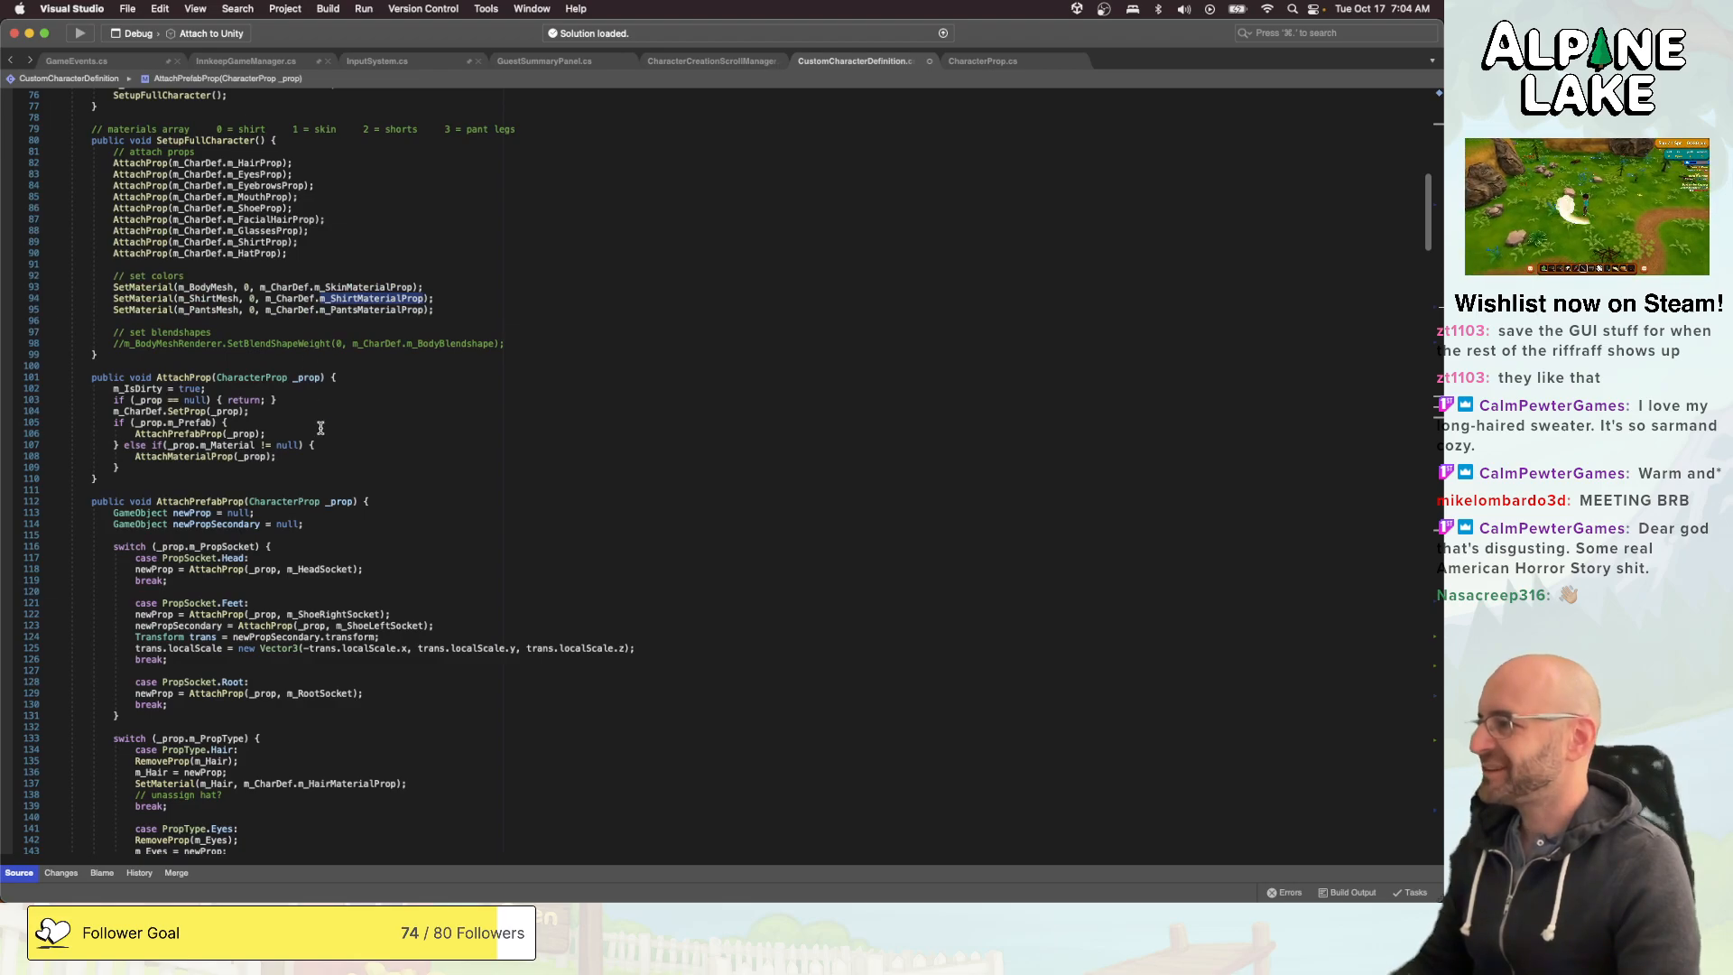
{"action": "scroll", "coordinate": [390, 449], "scroll_direction": "down", "scroll_amount": 20}
{"action": "scroll", "coordinate": [390, 452], "scroll_direction": "down", "scroll_amount": 20}
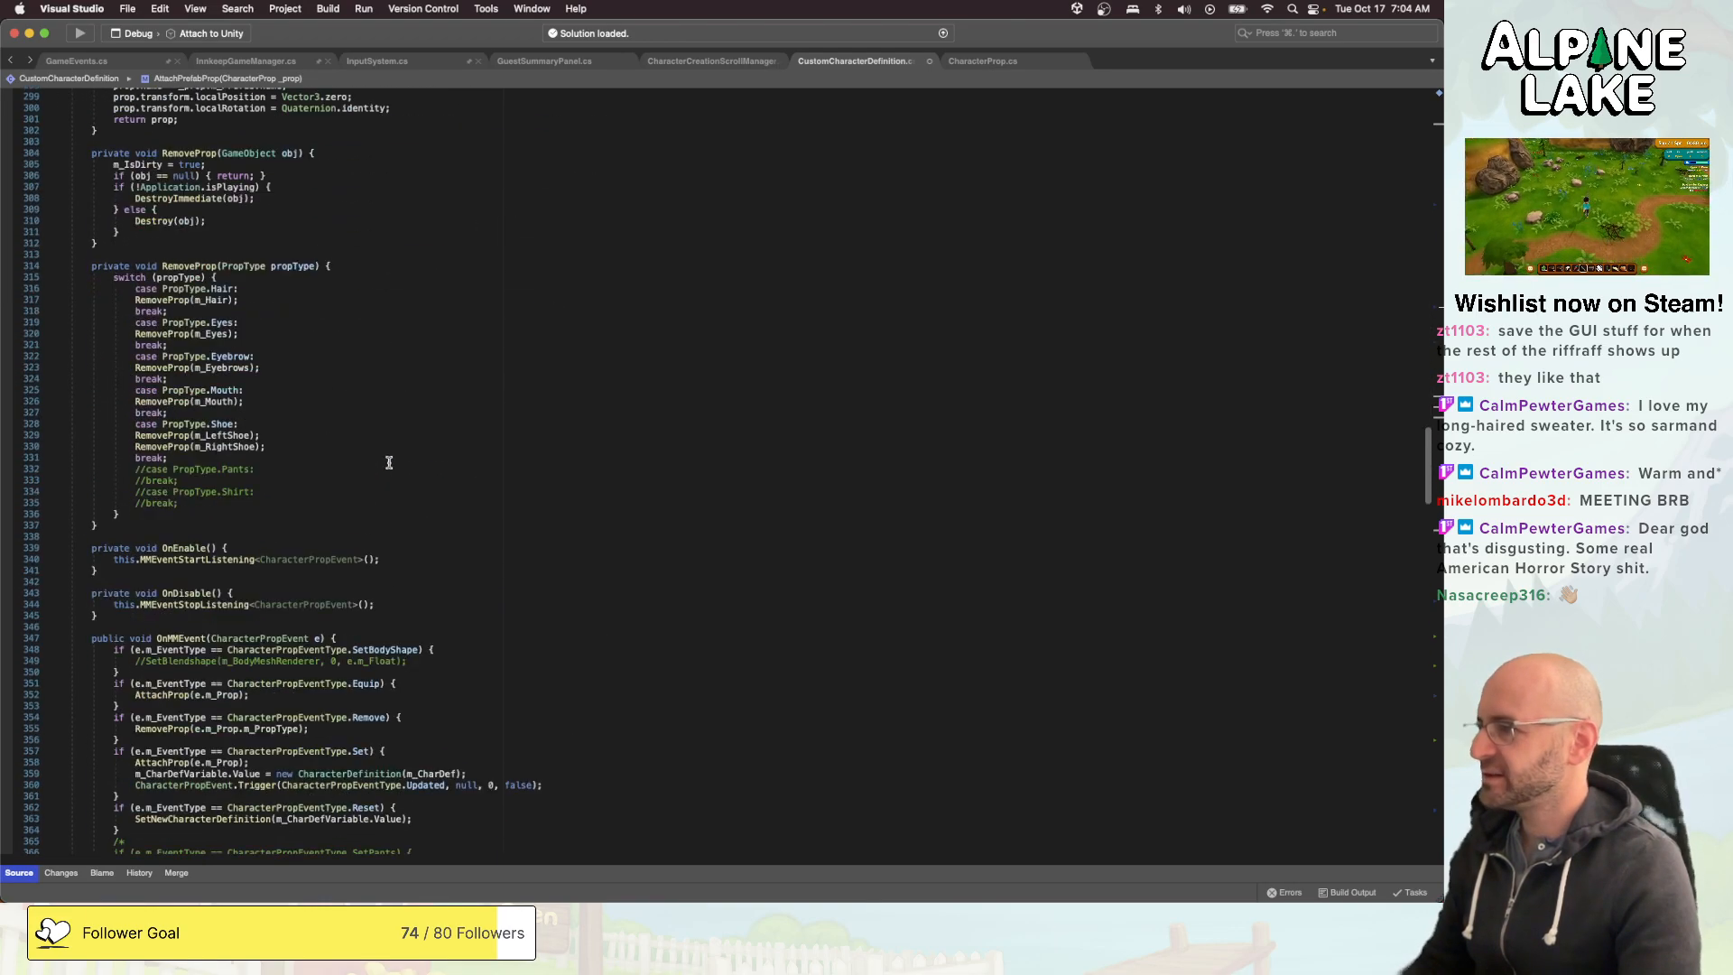
{"action": "left_click", "coordinate": [209, 265]}
{"action": "left_click", "coordinate": [291, 469]}
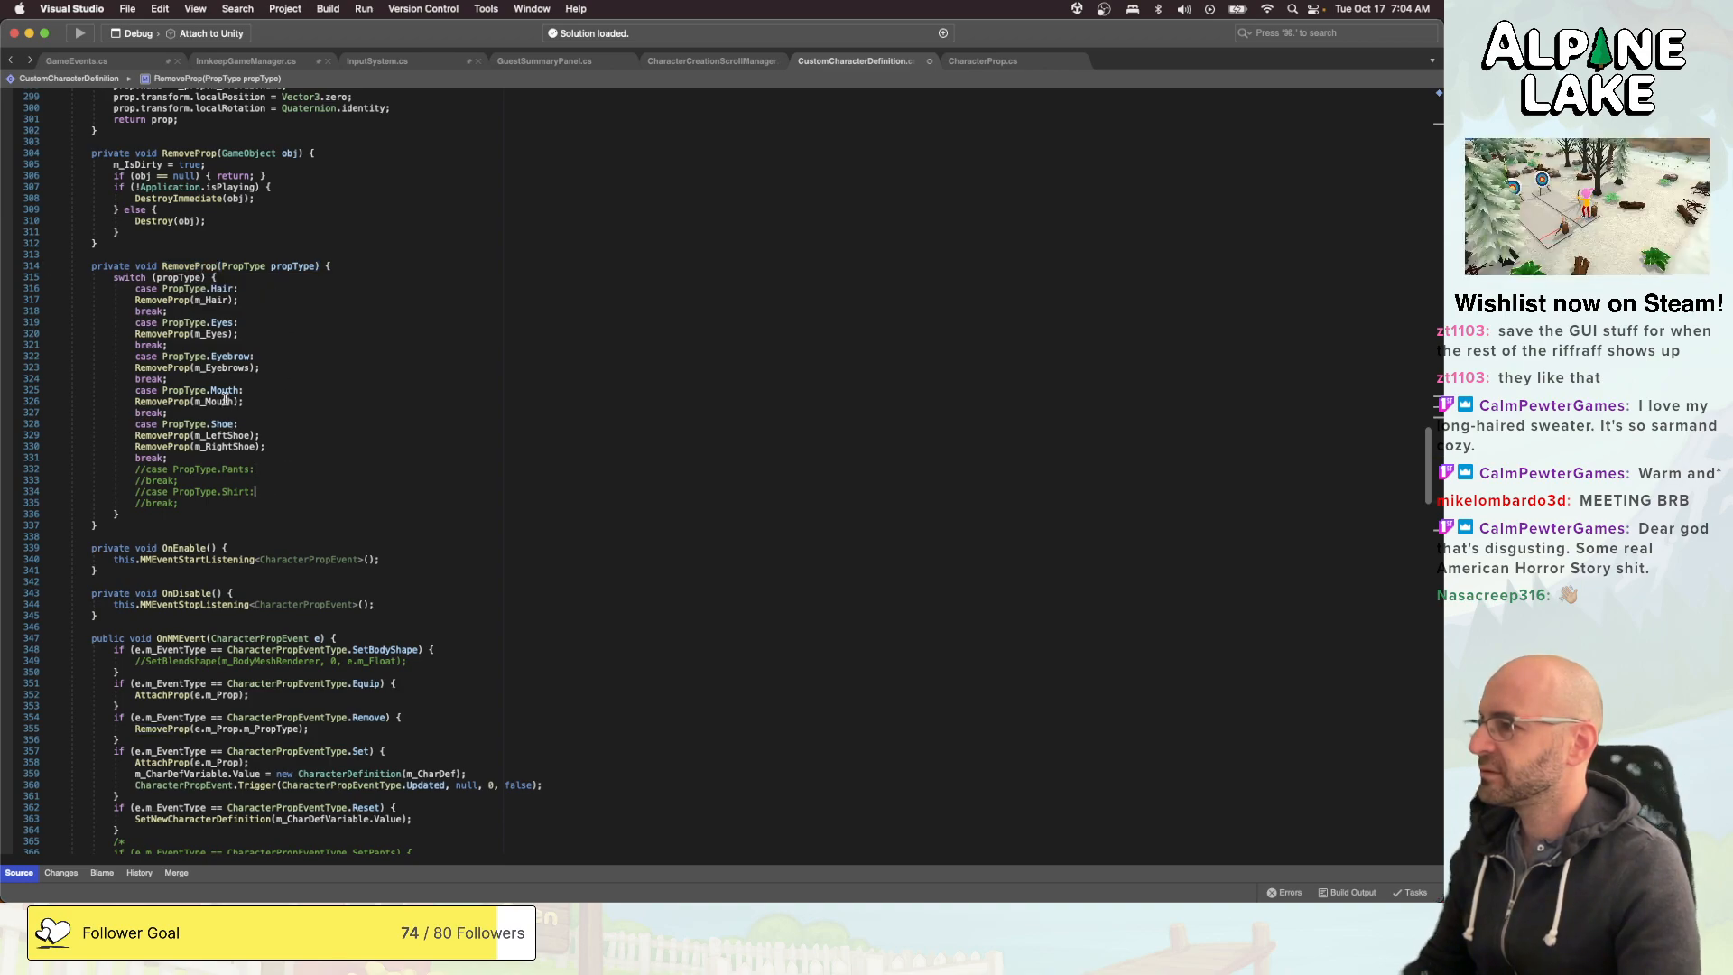
{"action": "left_click", "coordinate": [190, 265]}
{"action": "left_click", "coordinate": [215, 500]}
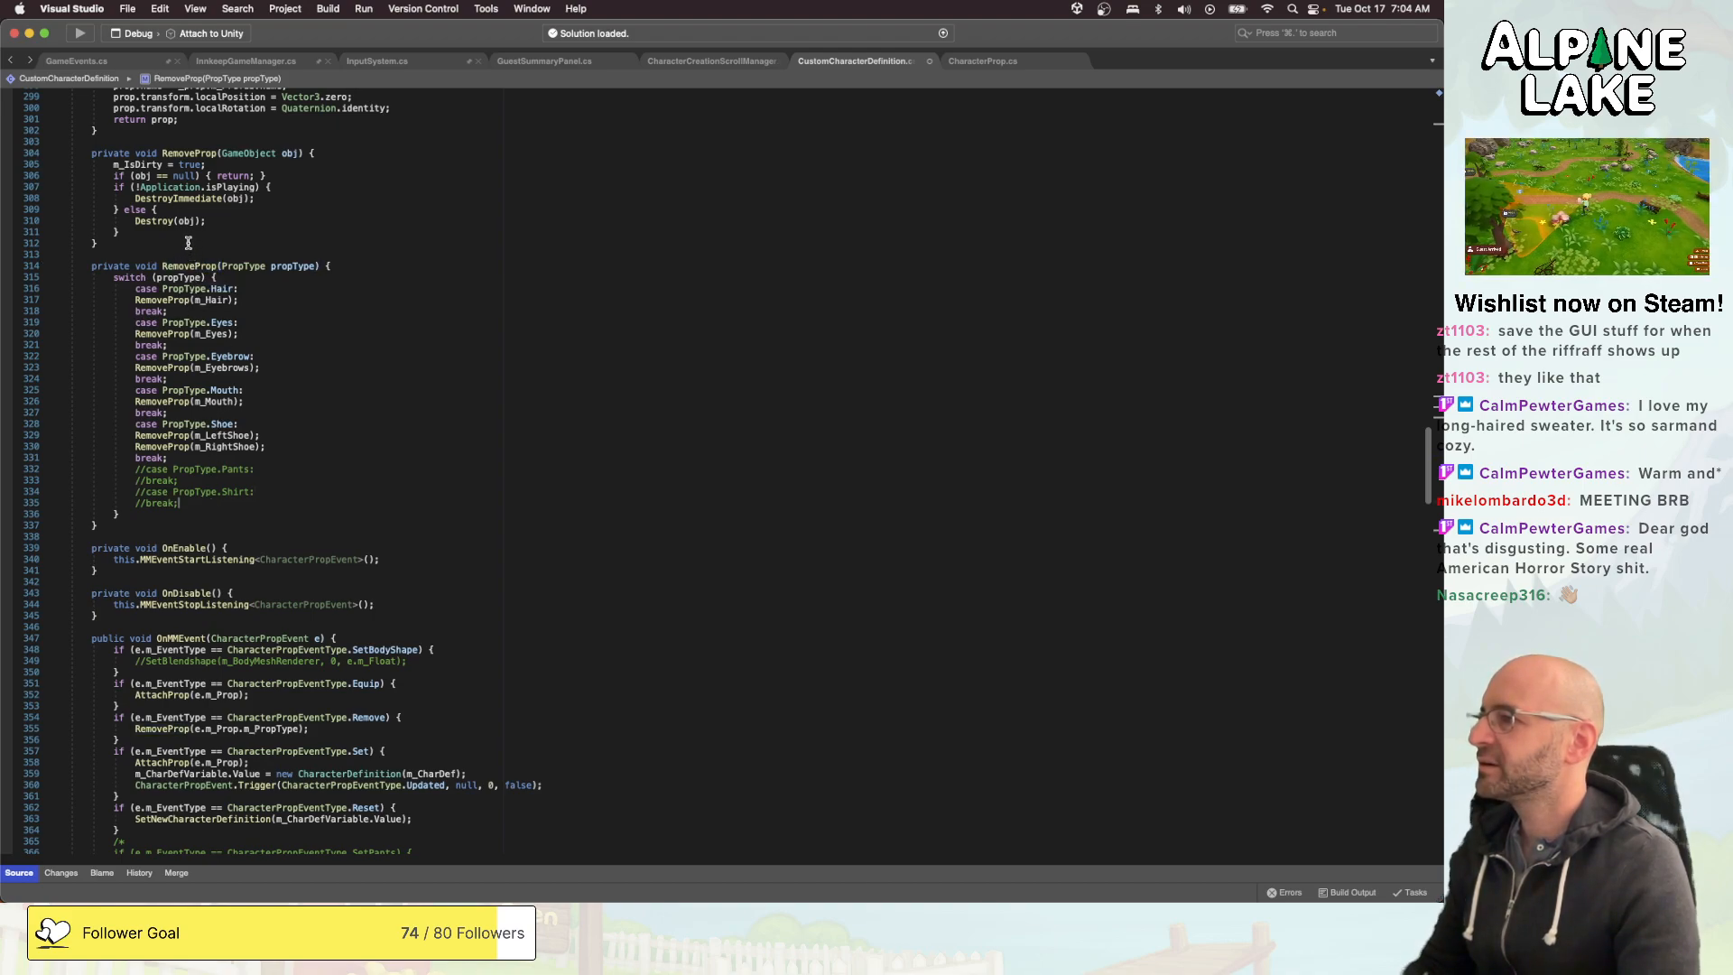
{"action": "left_click", "coordinate": [187, 156]}
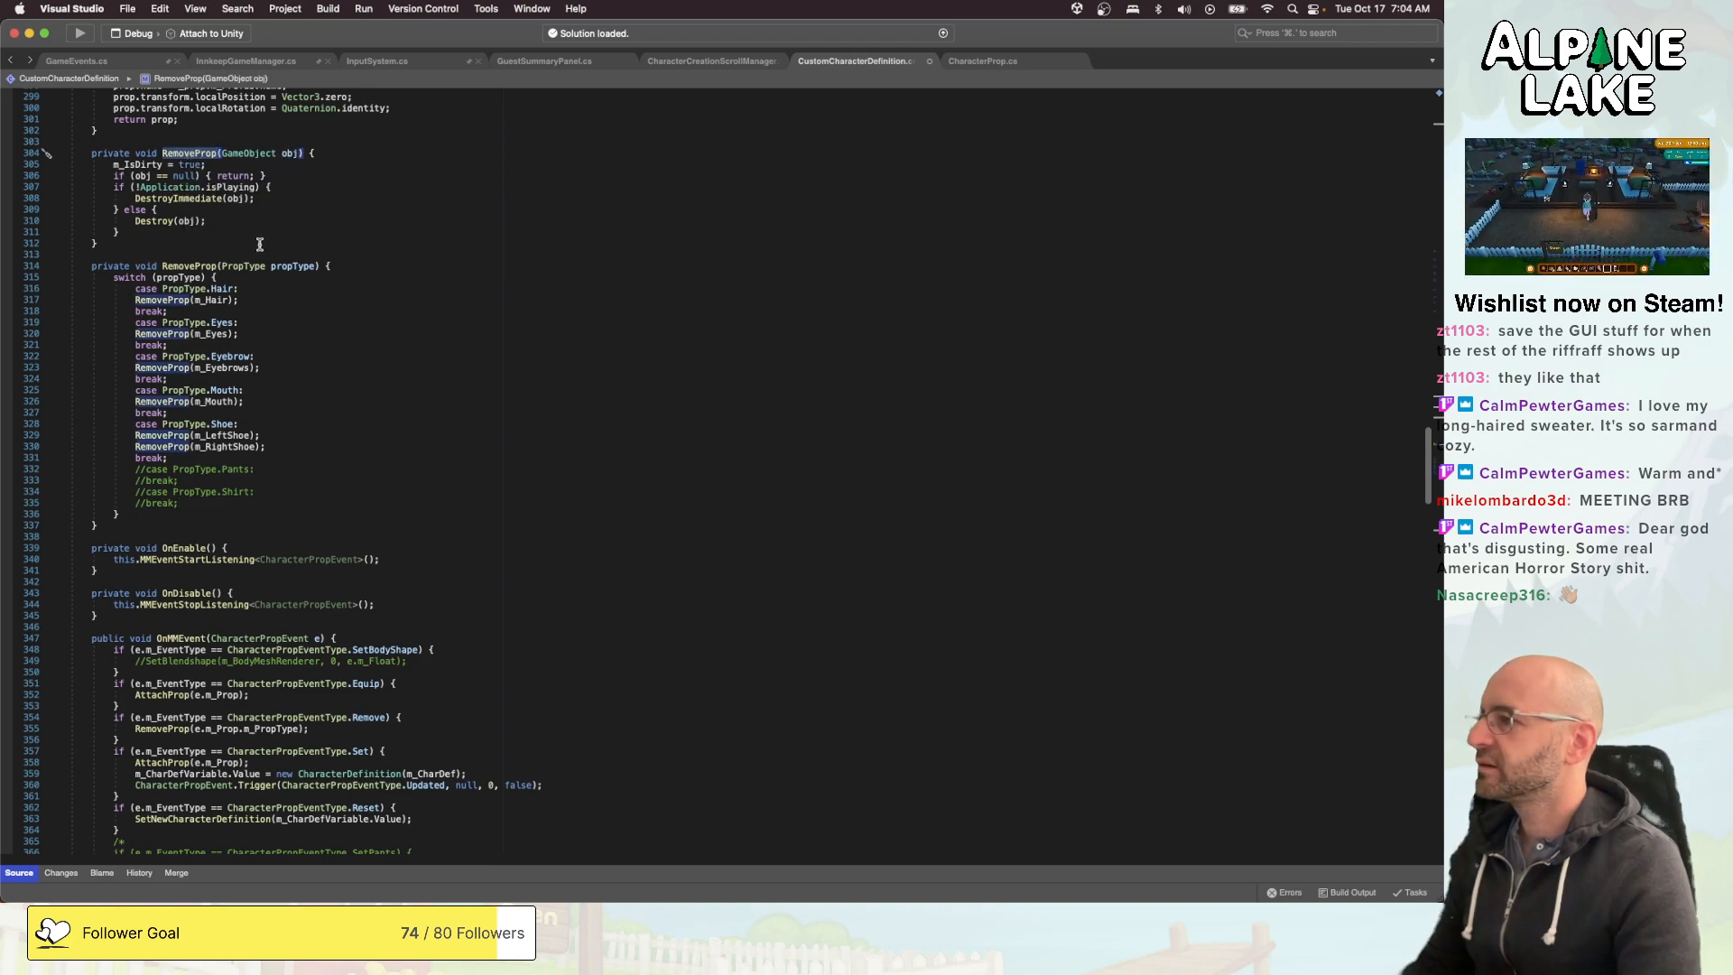
- Uncomment the PropType.Shirt case and its break statement in the RemoveProp(PropType propType) switch
{"action": "left_click", "coordinate": [379, 507]}
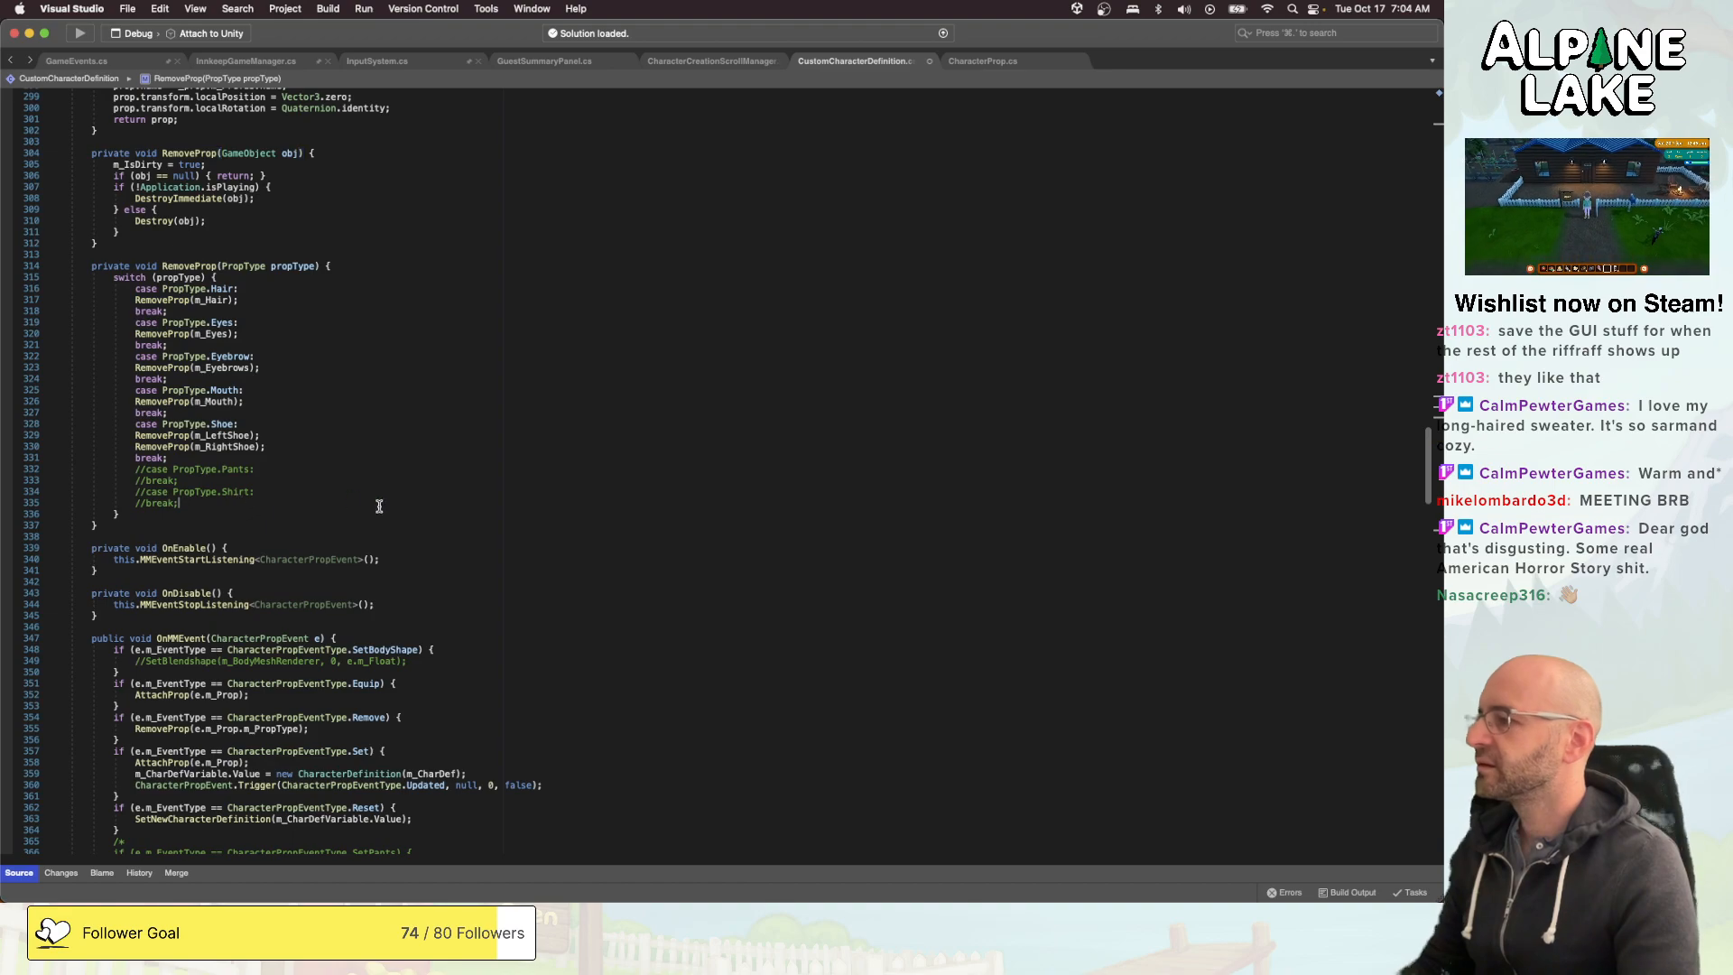
{"action": "key", "text": "shift+Up"}
{"action": "key", "text": "super+slash"}
{"action": "key", "text": "Left"}
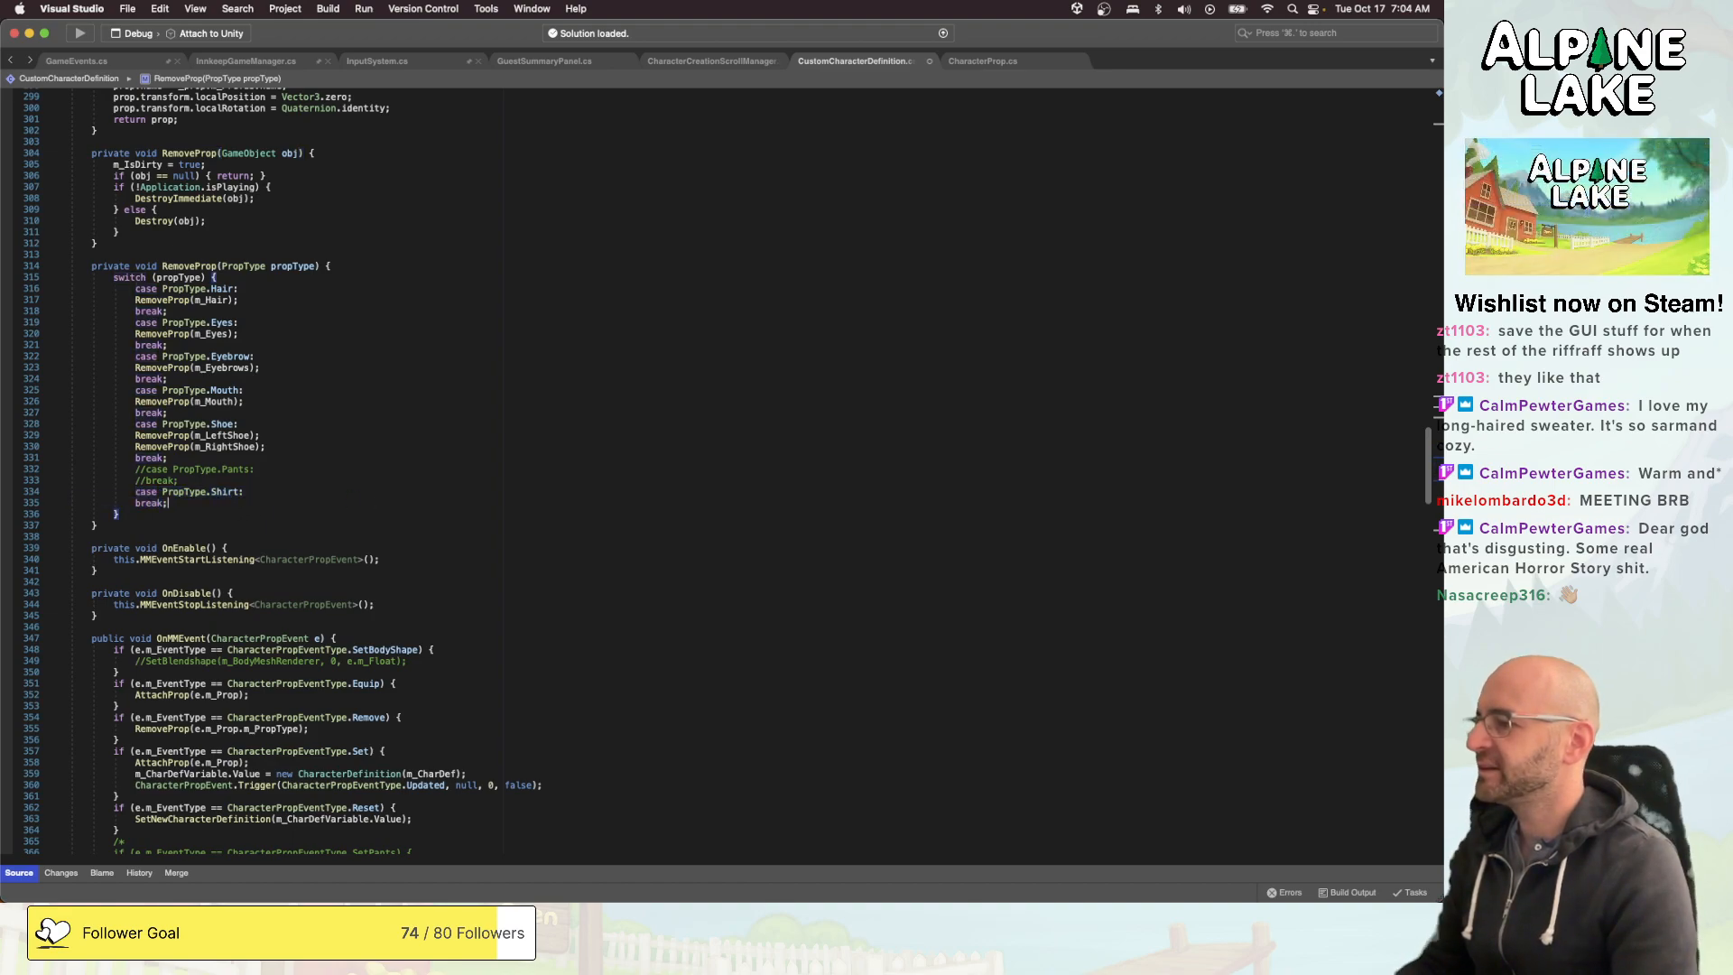
- Add the call RemoveProp(m_ShirtMesh); to the PropType.Shirt case, before its break
{"action": "key", "text": "Return"}
{"action": "type", "text": "REmov"}
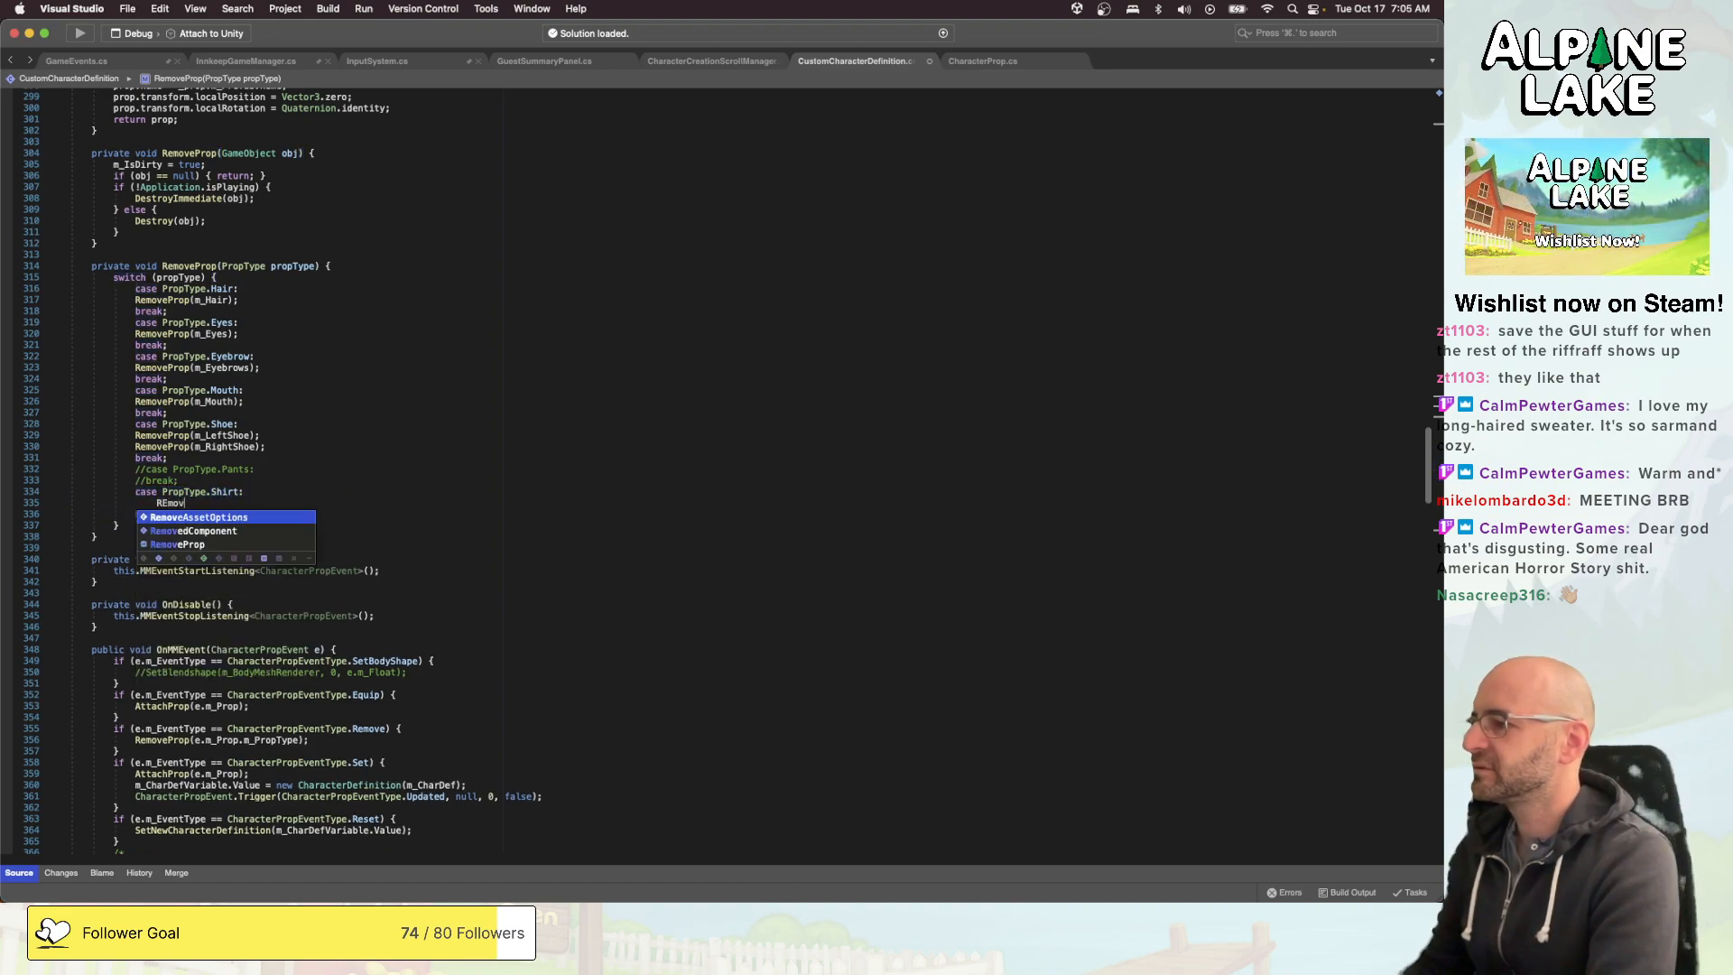
{"action": "type", "text": "ePr"}
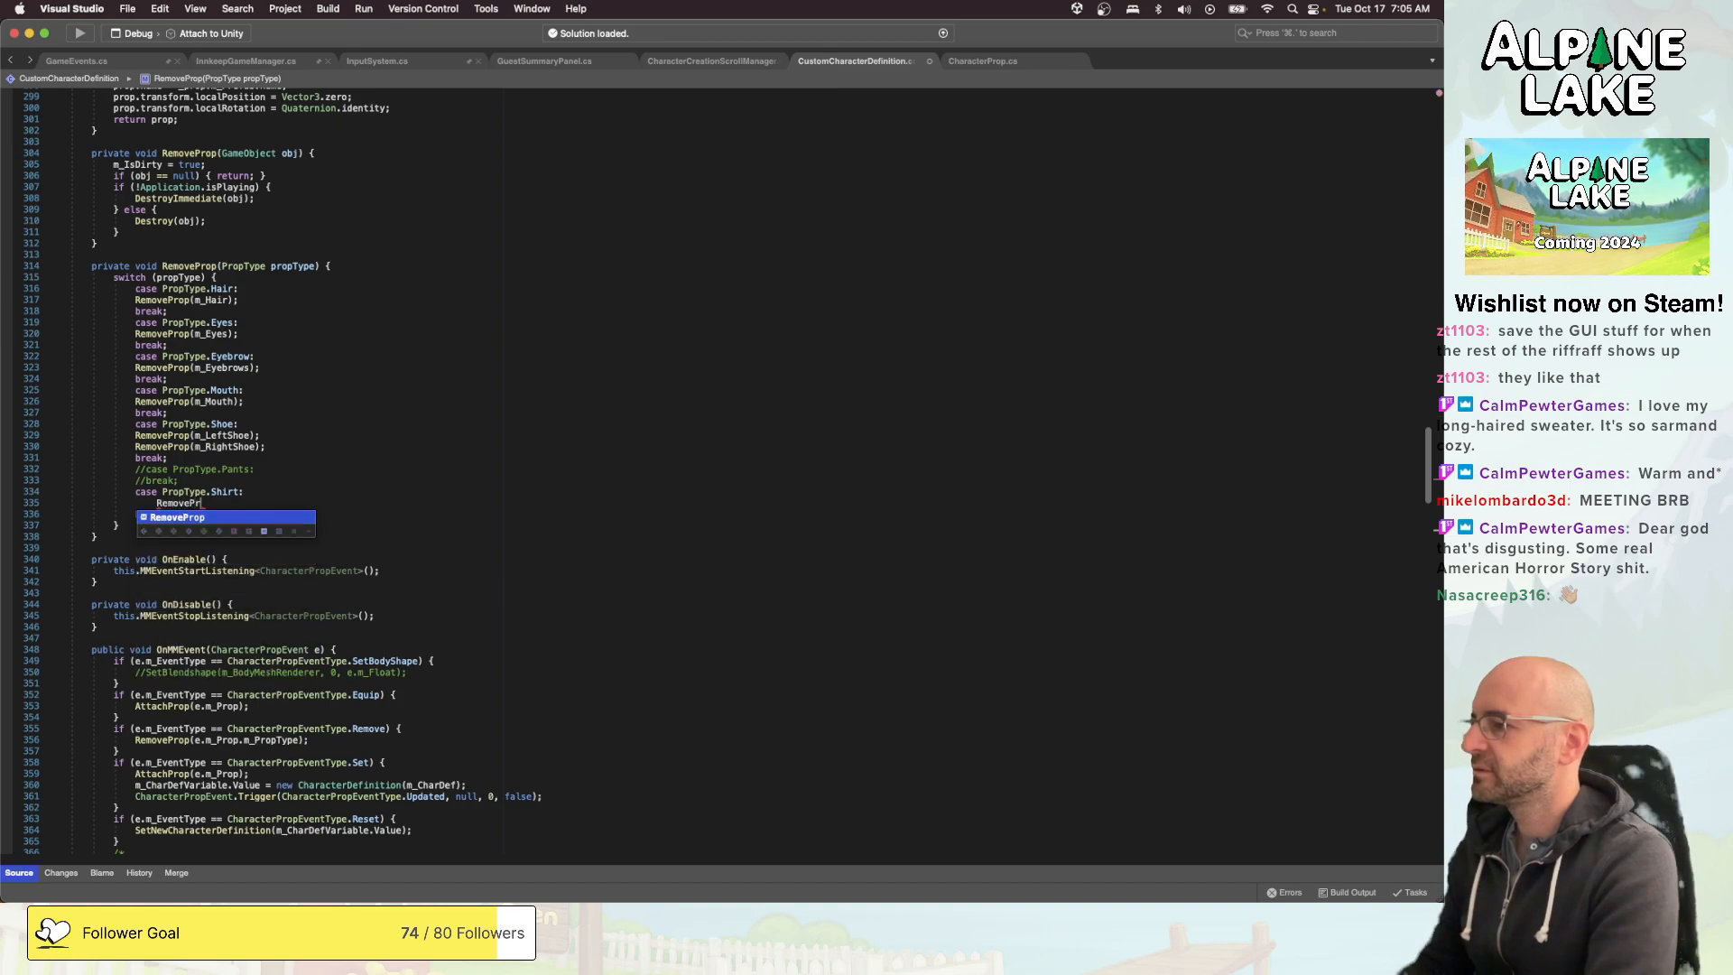
{"action": "type", "text": "op(MacFullscreenMode-"}
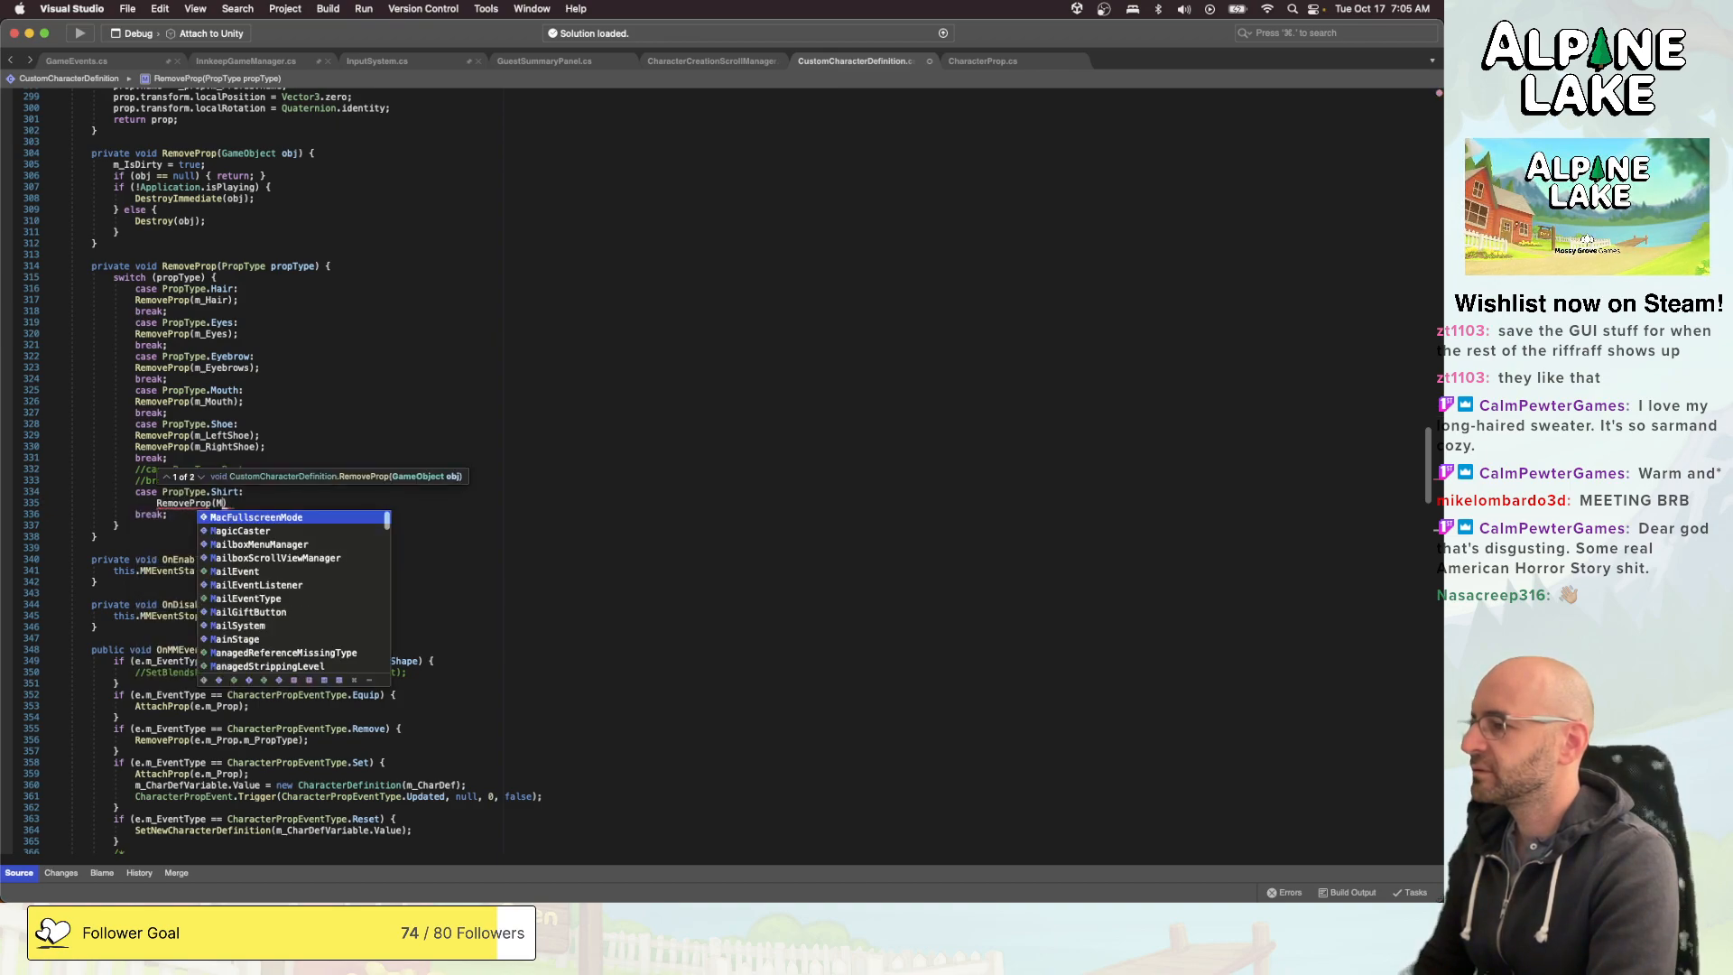
{"action": "key", "text": "BackSpace"}
{"action": "key", "text": "BackSpace"}
{"action": "key", "text": "BackSpace"}
{"action": "key", "text": "BackSpace"}
{"action": "key", "text": "BackSpace"}
{"action": "key", "text": "BackSpace"}
{"action": "key", "text": "BackSpace"}
{"action": "key", "text": "BackSpace"}
{"action": "key", "text": "BackSpace"}
{"action": "key", "text": "BackSpace"}
{"action": "key", "text": "BackSpace"}
{"action": "key", "text": "BackSpace"}
{"action": "key", "text": "BackSpace"}
{"action": "key", "text": "BackSpace"}
{"action": "key", "text": "BackSpace"}
{"action": "key", "text": "BackSpace"}
{"action": "key", "text": "BackSpace"}
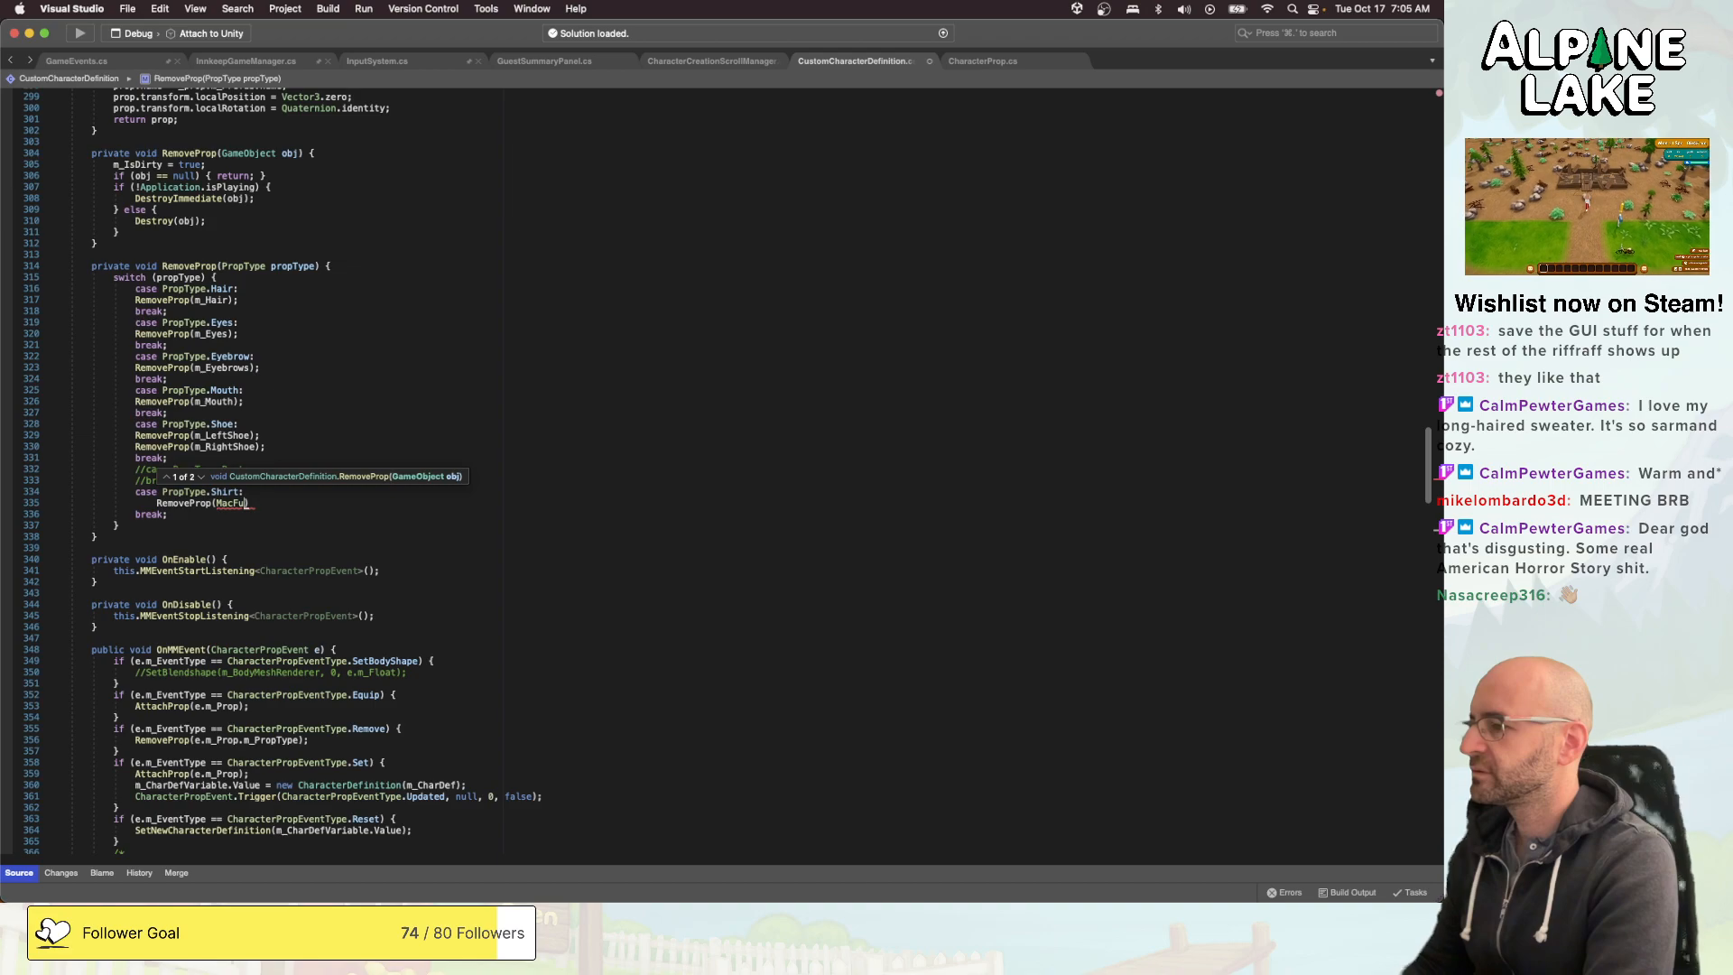
{"action": "key", "text": "BackSpace"}
{"action": "type", "text": "m_Shi"}
{"action": "type", "text": "rtMesh);"}
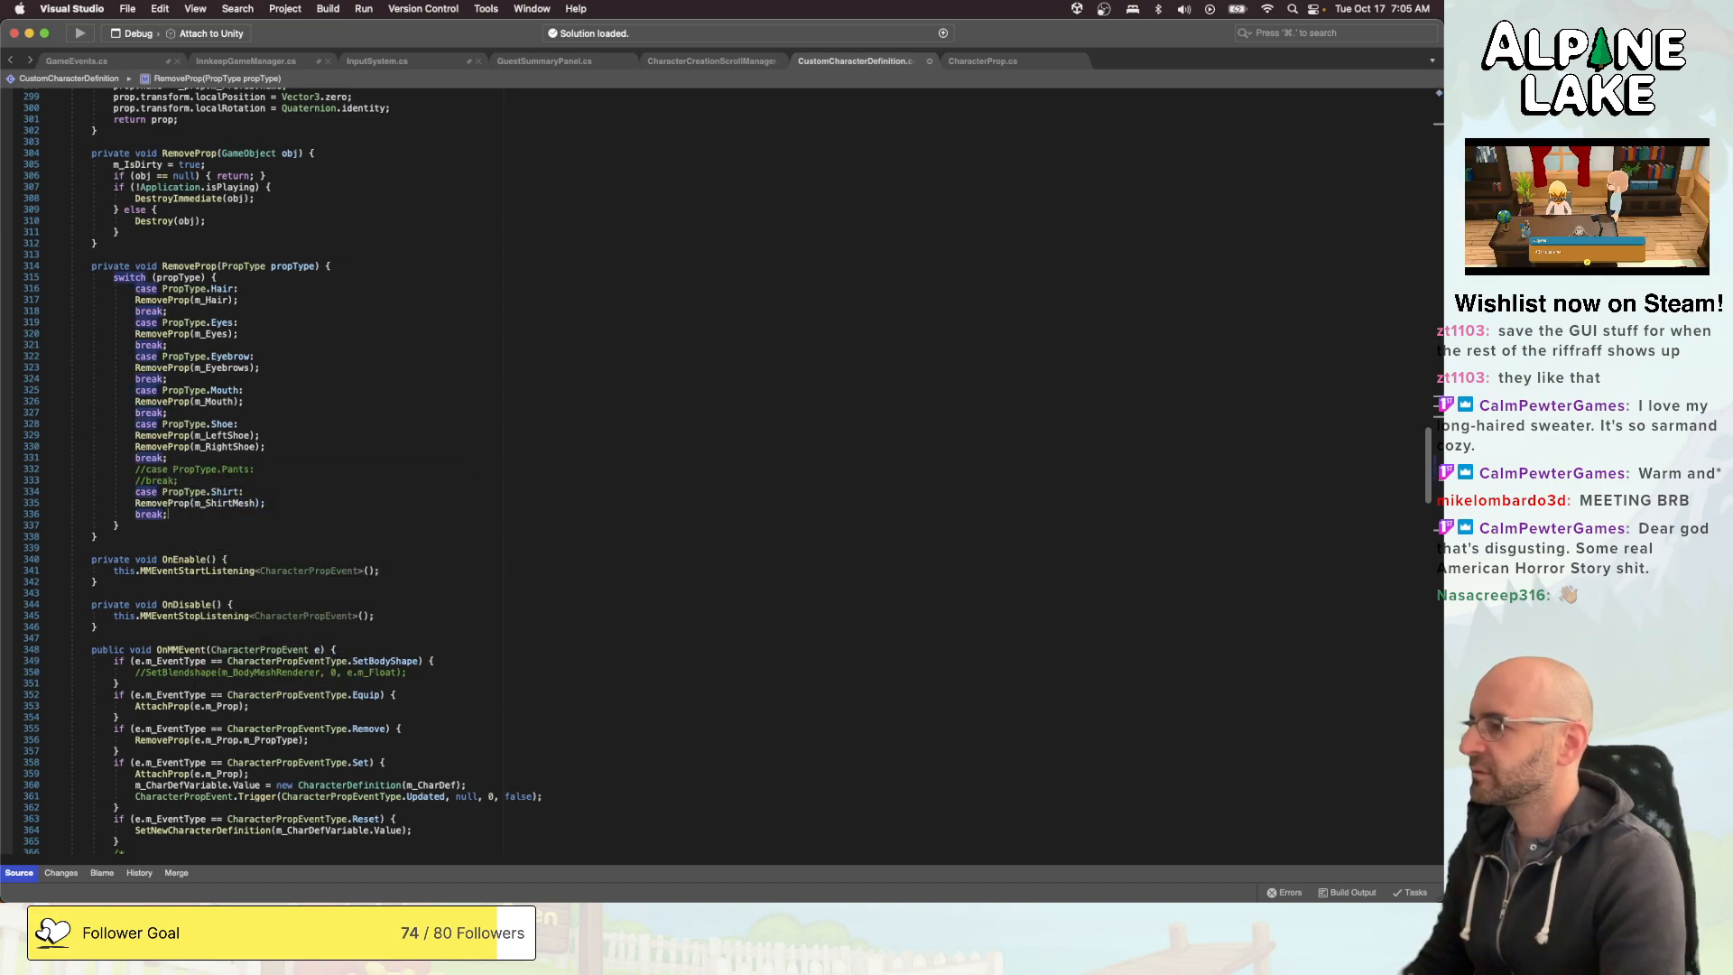
- Add a PropType.Hat case after the Shirt case, containing RemoveProp(m_Glasses); and a break
{"action": "key", "text": "Return"}
{"action": "type", "text": "case PropType.Hat:"}
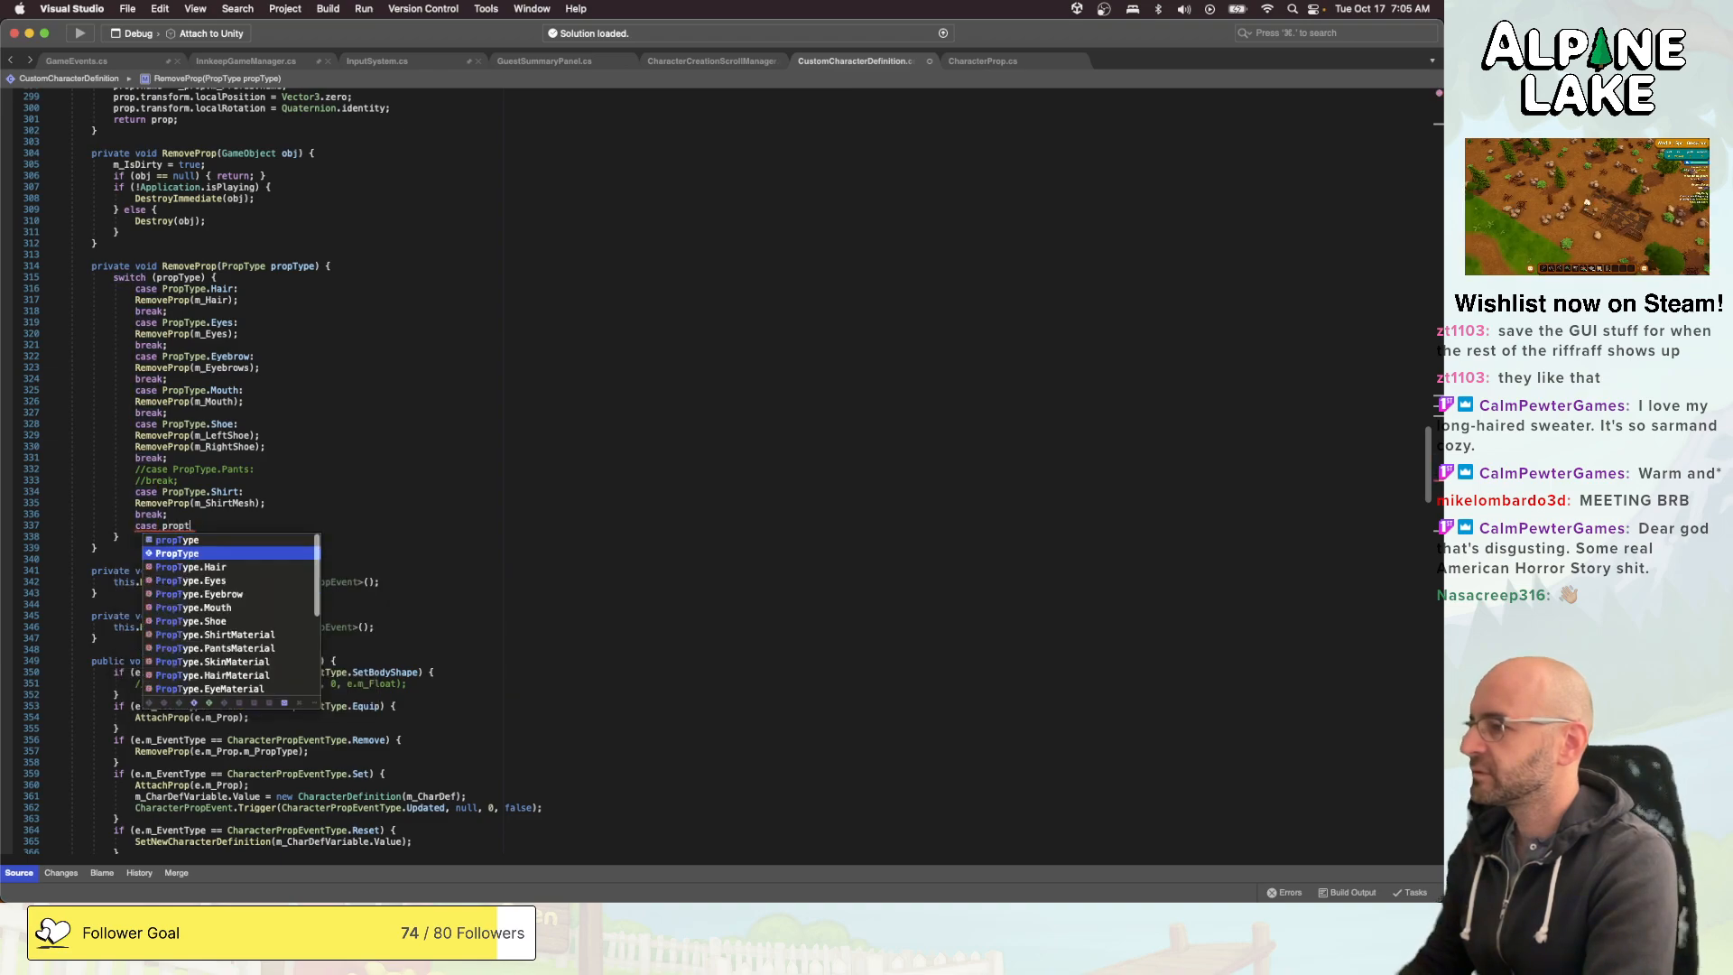
{"action": "key", "text": "Return"}
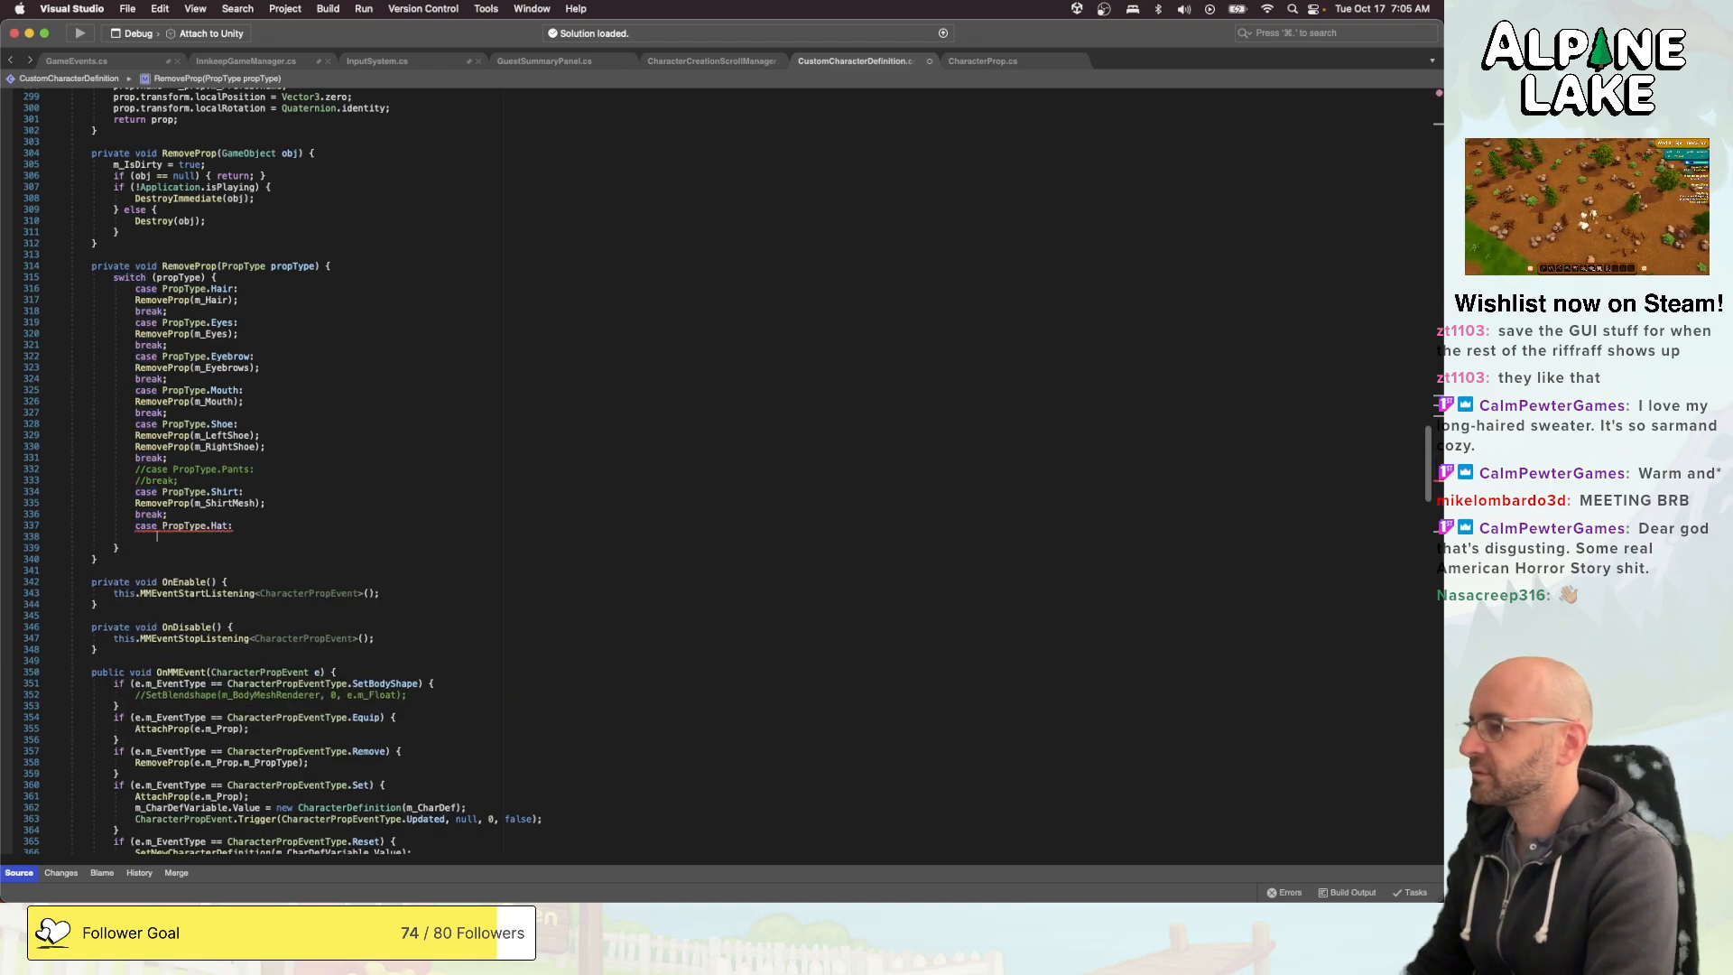
{"action": "type", "text": "removeprop"}
{"action": "type", "text": "(m_S"}
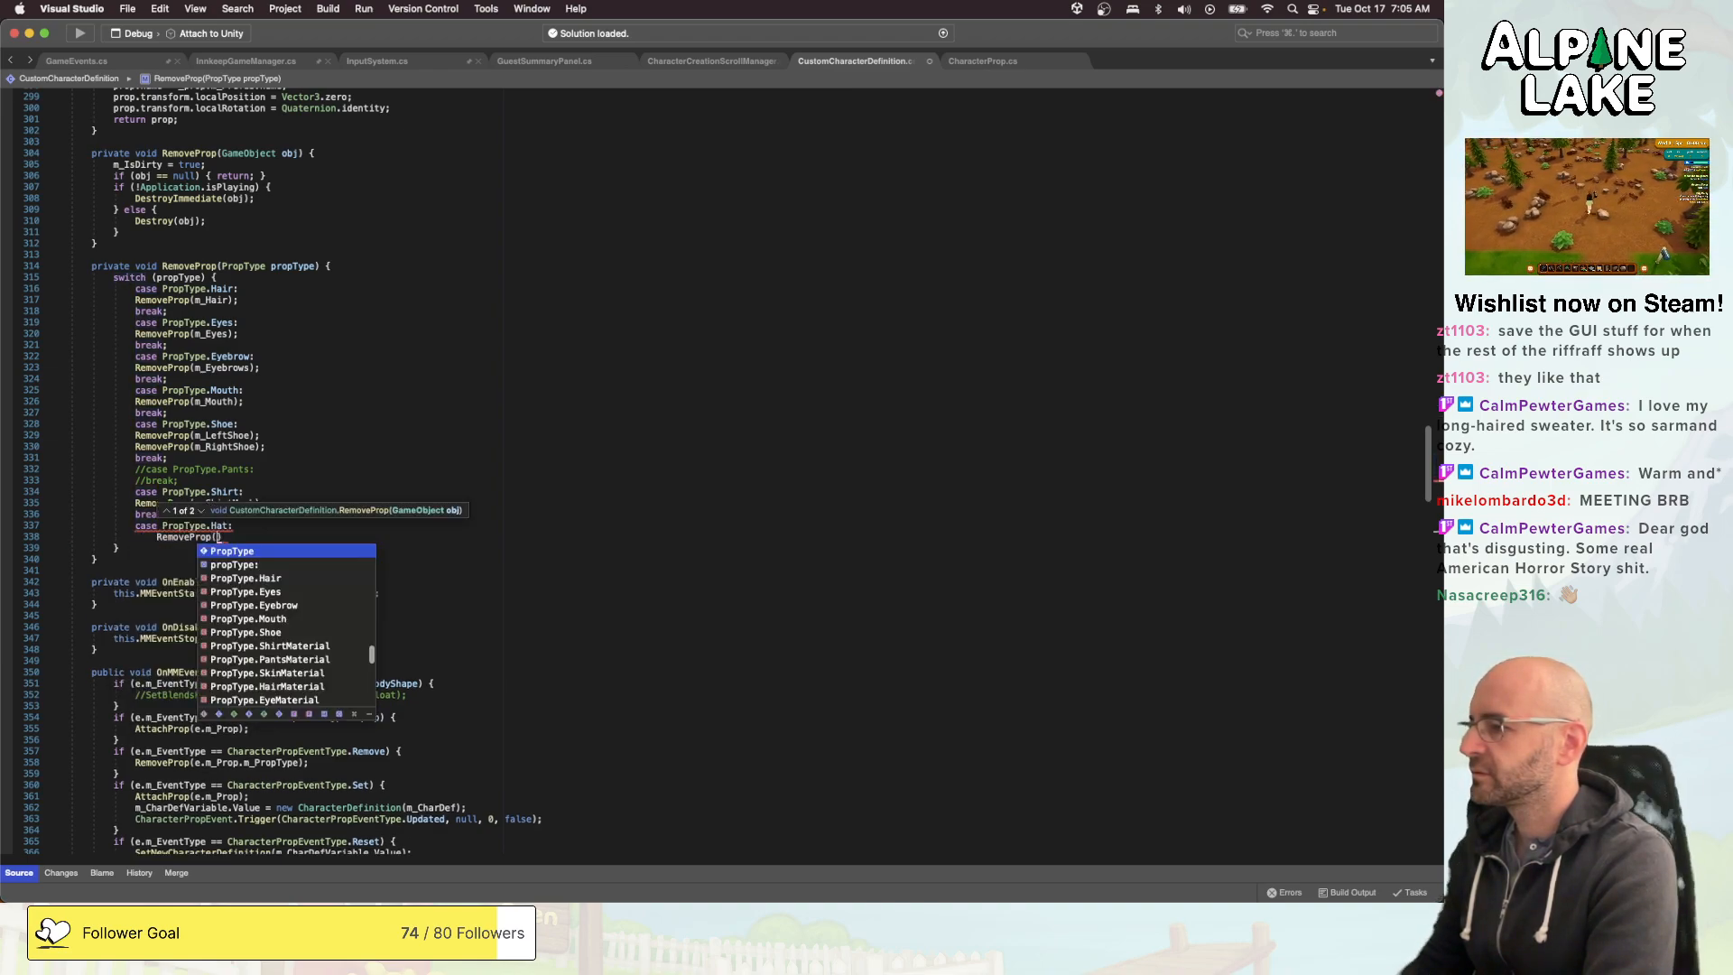
{"action": "type", "text": "lasses);"}
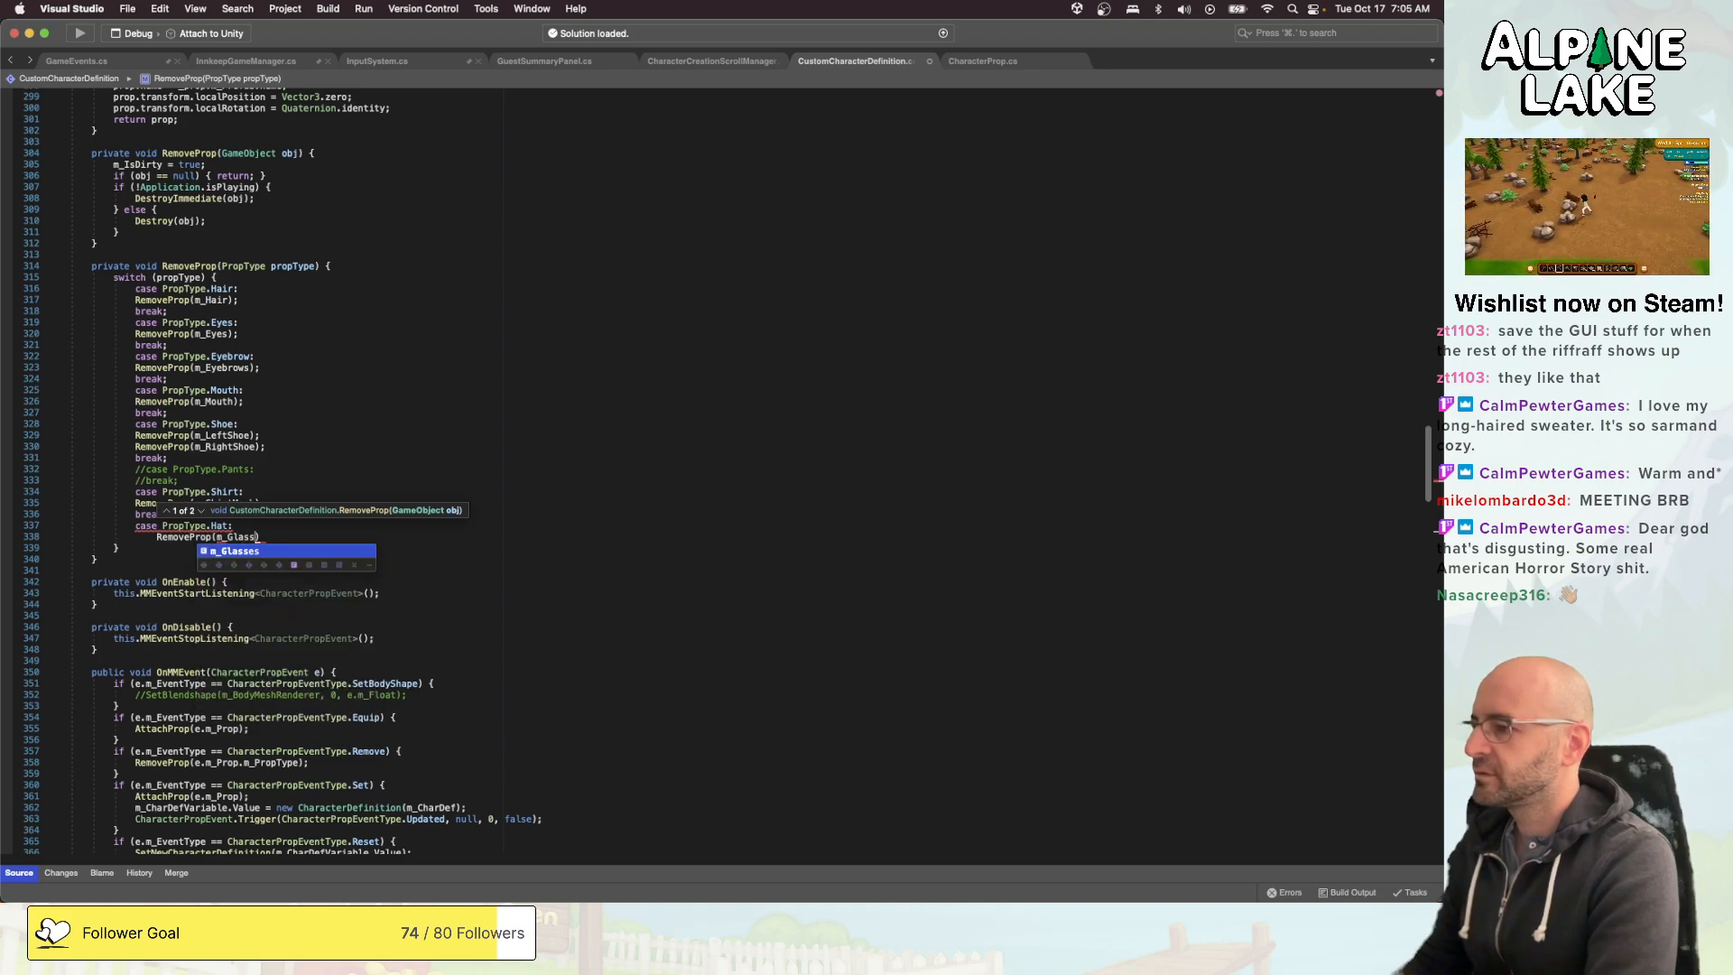
{"action": "key", "text": "Return"}
{"action": "type", "text": "bre"}
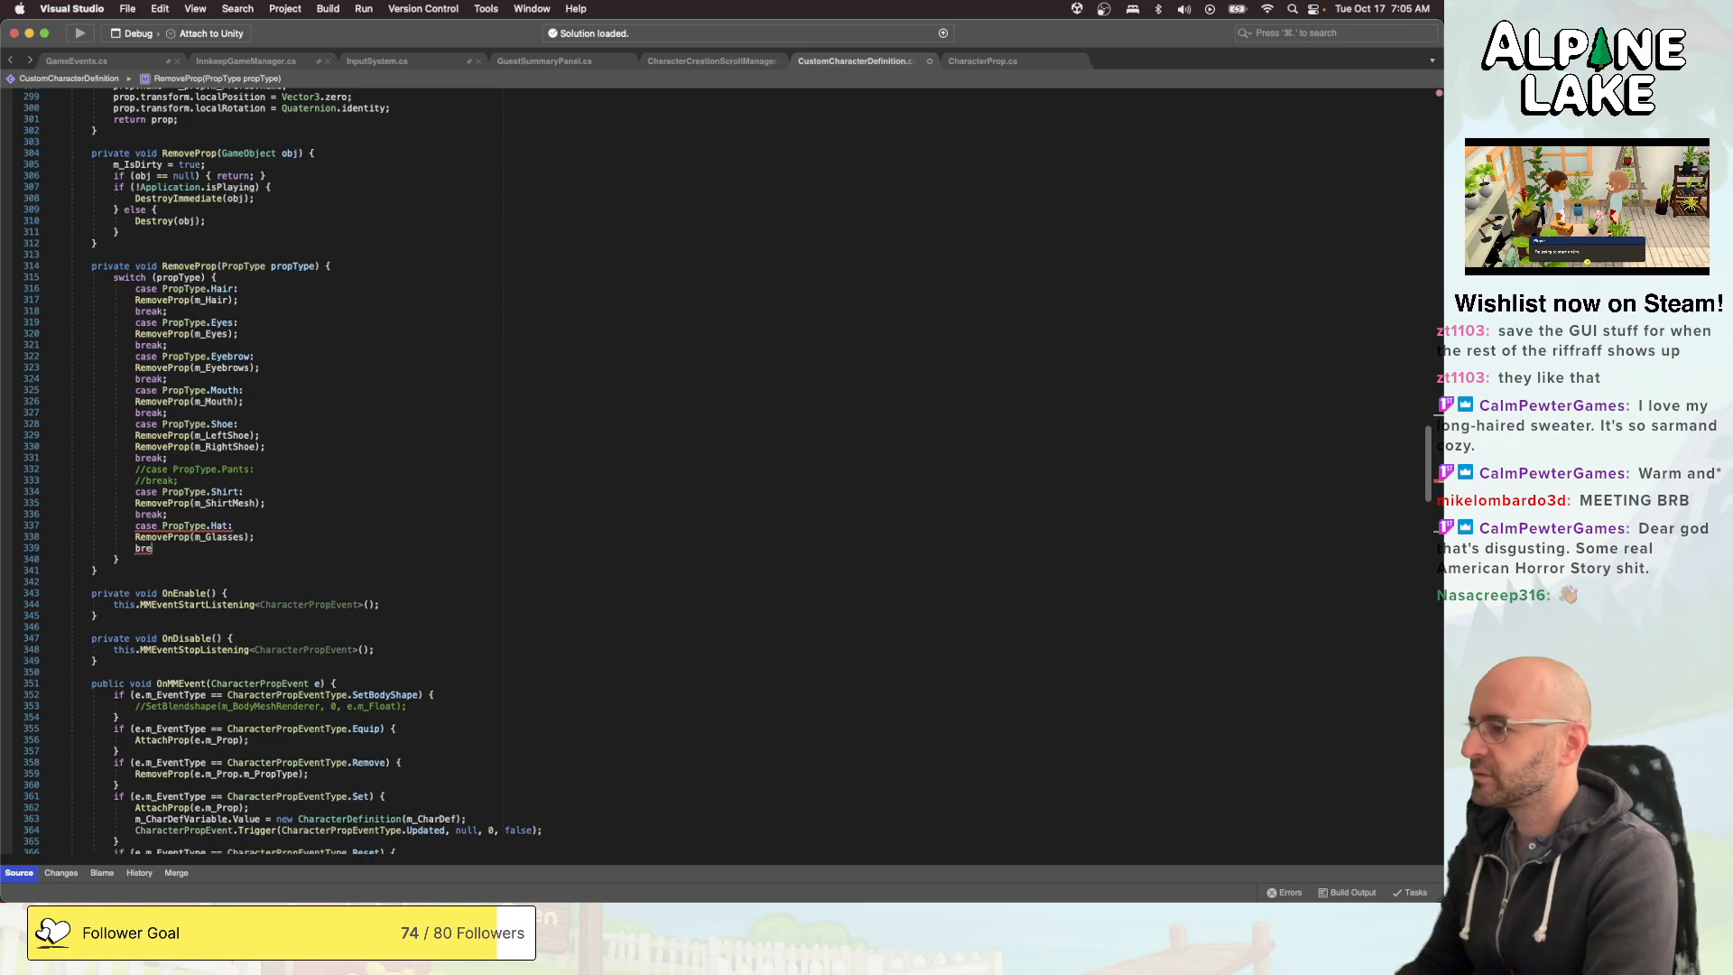
{"action": "type", "text": "ka;ak;"}
- Add a PropType.Glasses case after the Hat case, containing RemoveProp(m_Glasses); and a break
{"action": "key", "text": "Return"}
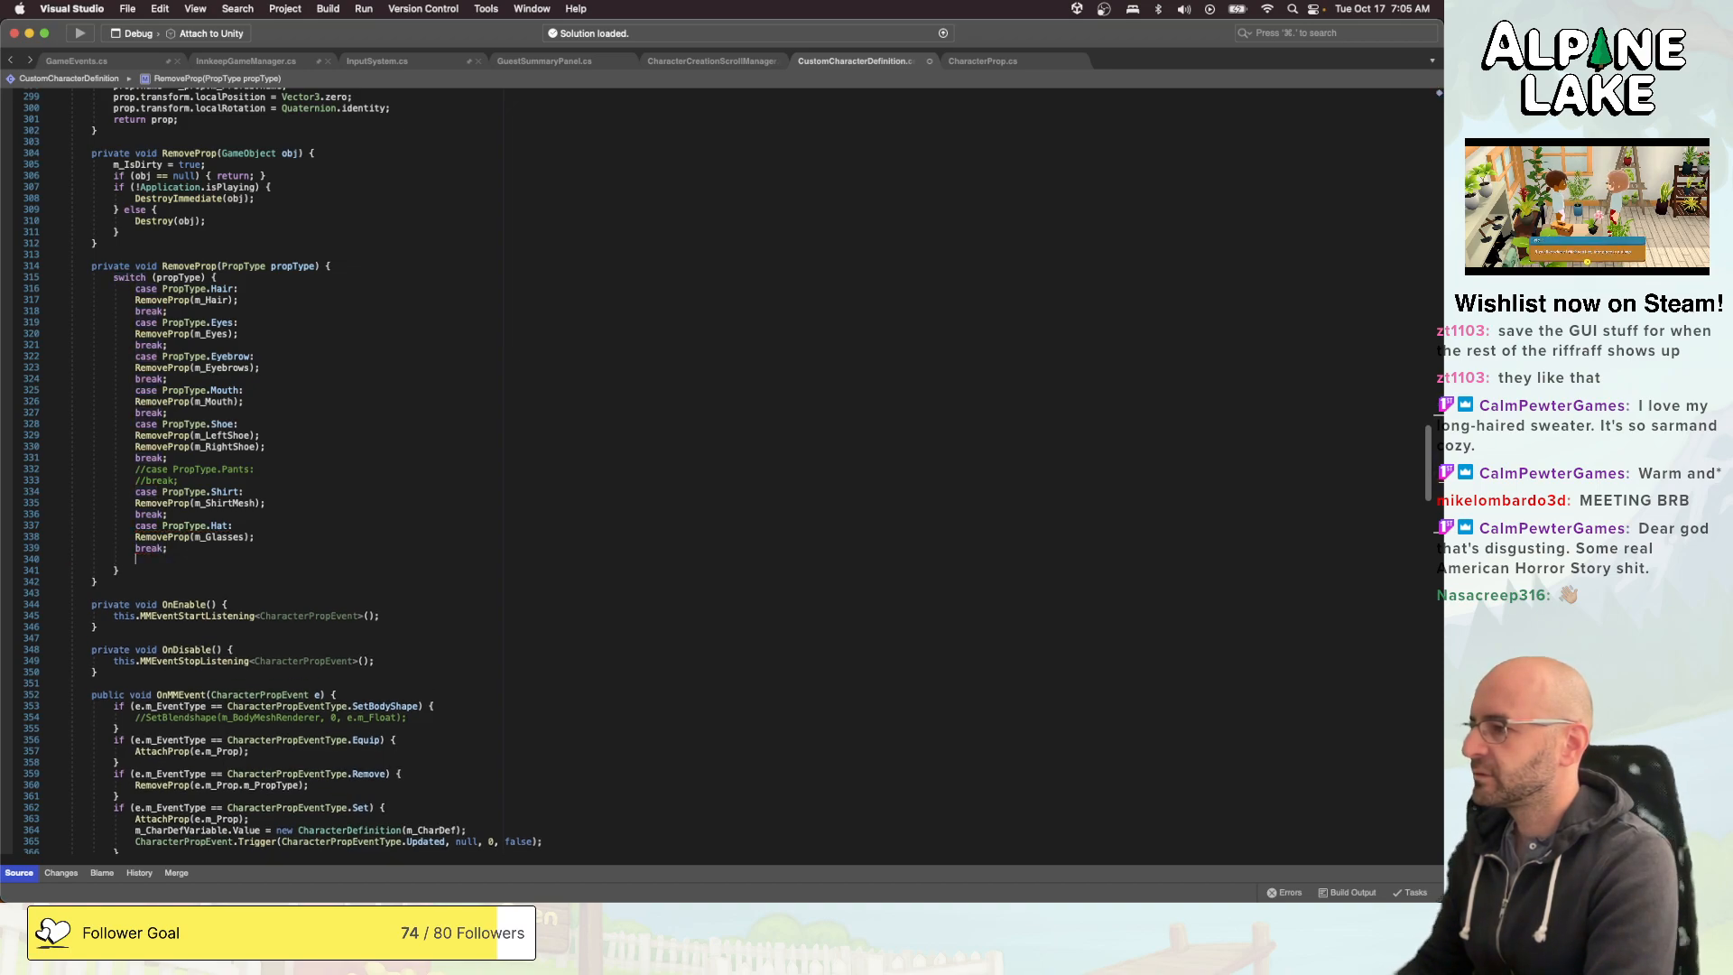
{"action": "type", "text": "case propT"}
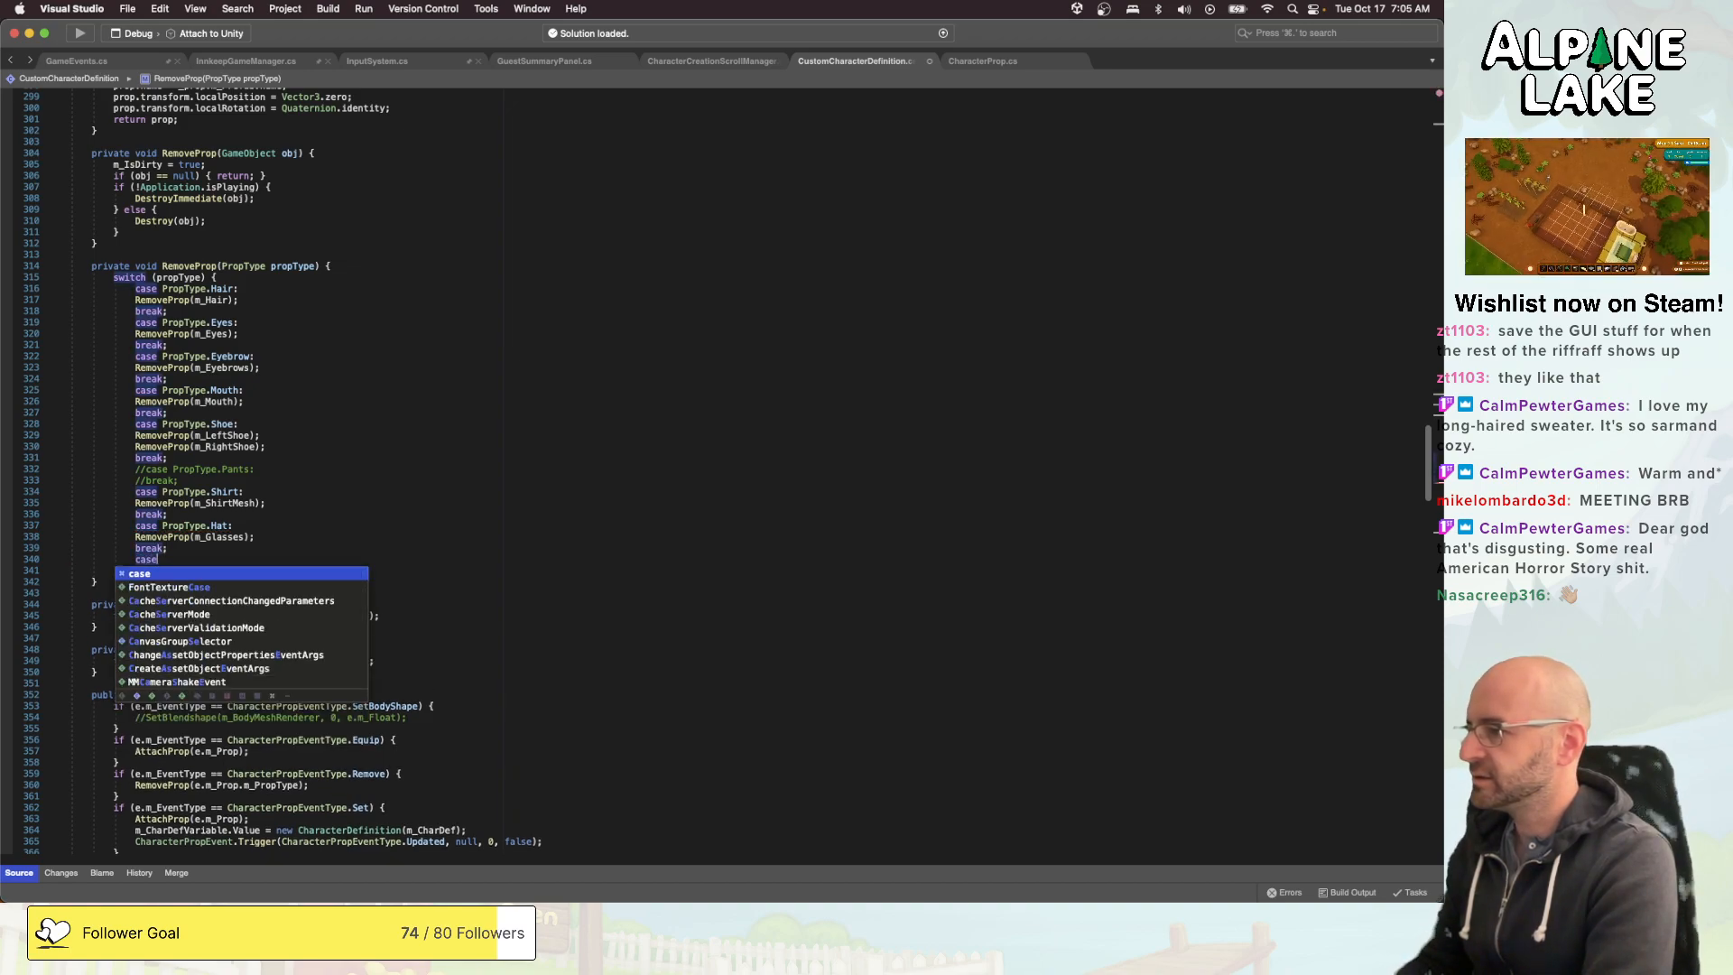
{"action": "key", "text": "BackSpace"}
{"action": "key", "text": "BackSpace"}
{"action": "key", "text": "BackSpace"}
{"action": "key", "text": "BackSpace"}
{"action": "key", "text": "BackSpace"}
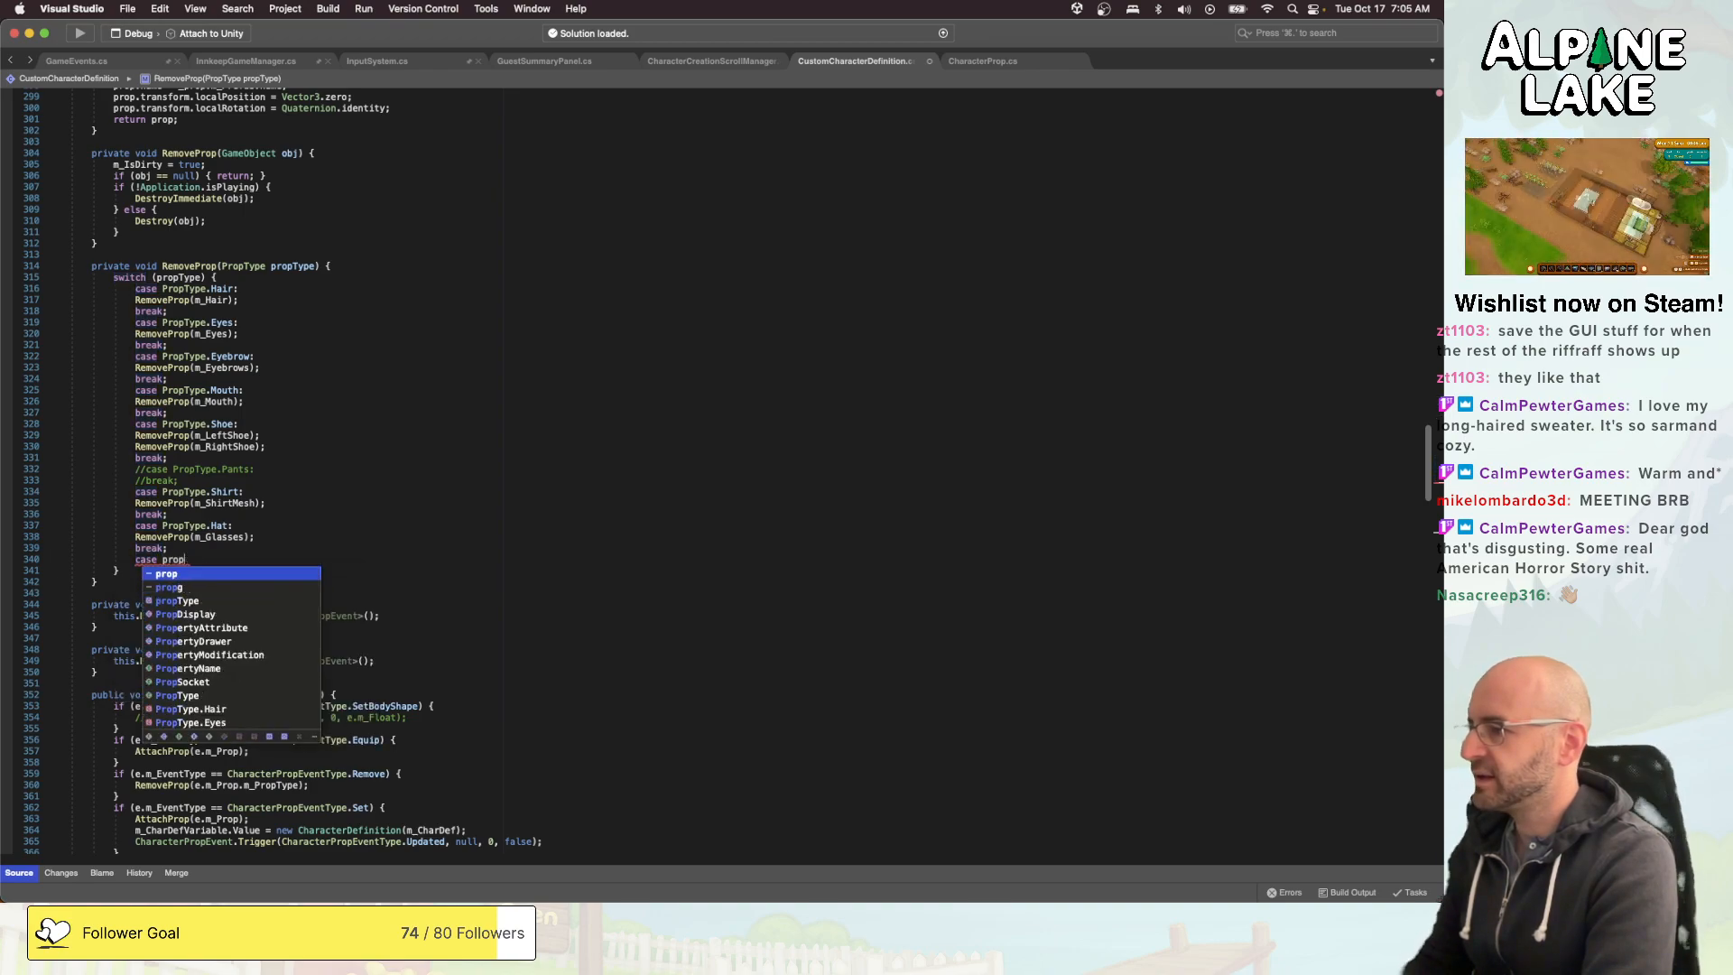
{"action": "type", "text": "glas"}
{"action": "key", "text": "Return"}
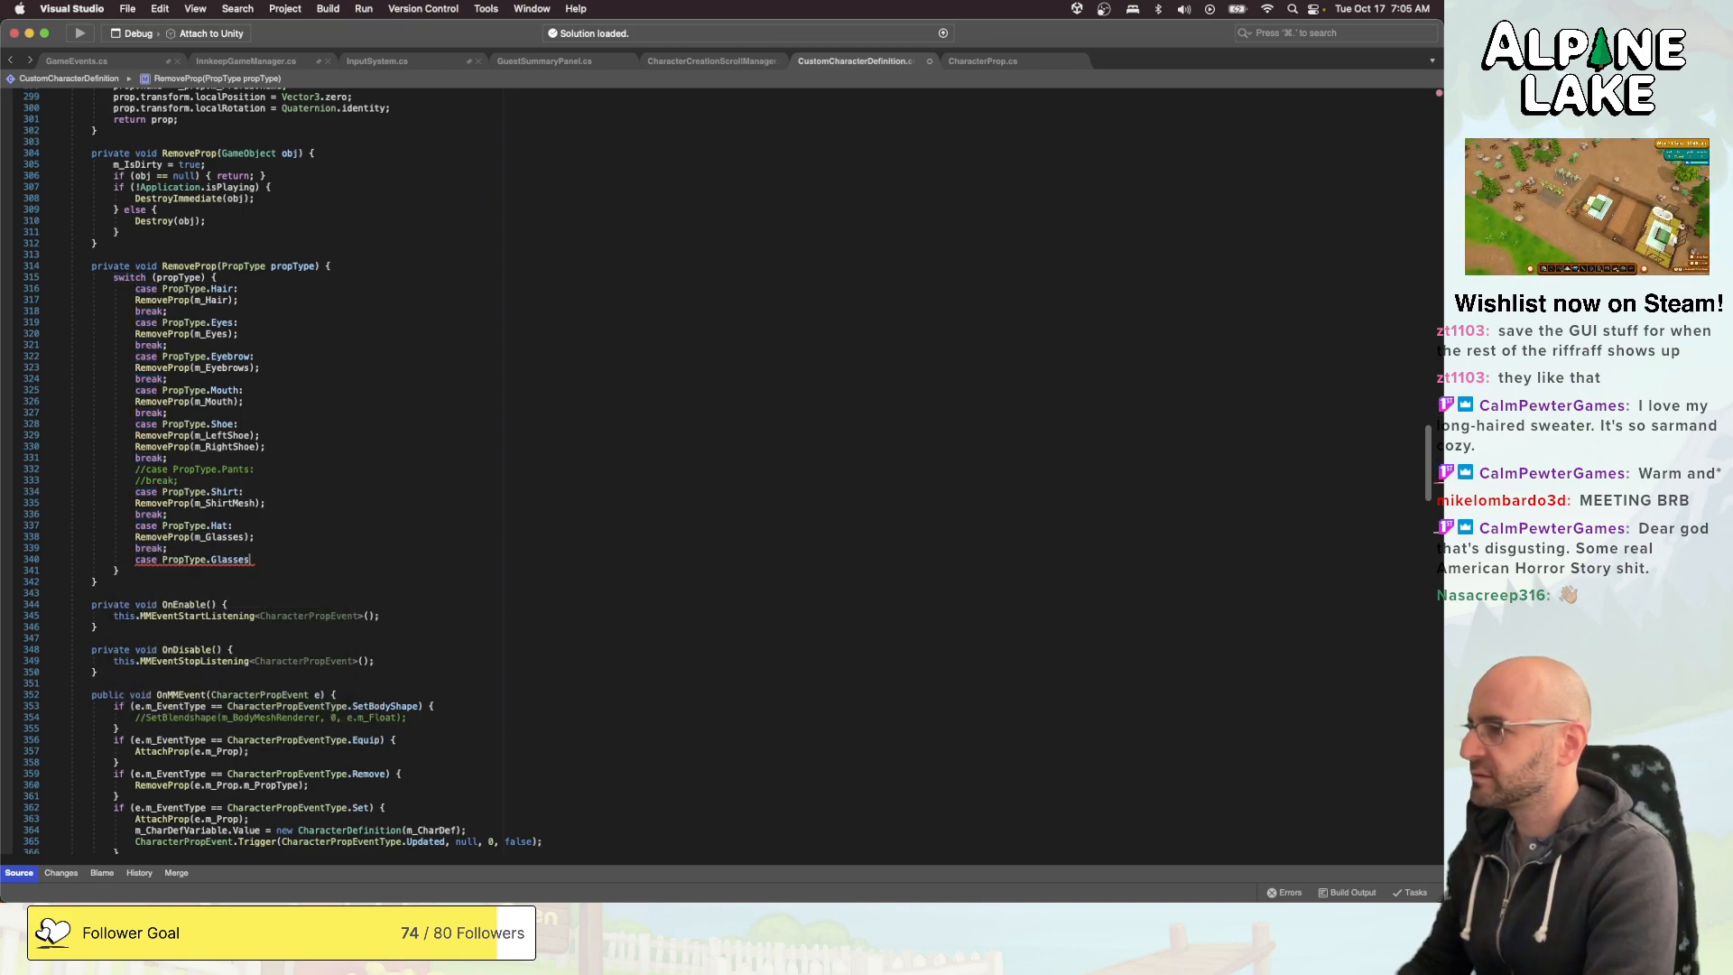
{"action": "type", "text": ":"}
{"action": "key", "text": "Return"}
{"action": "type", "text": "Rem"}
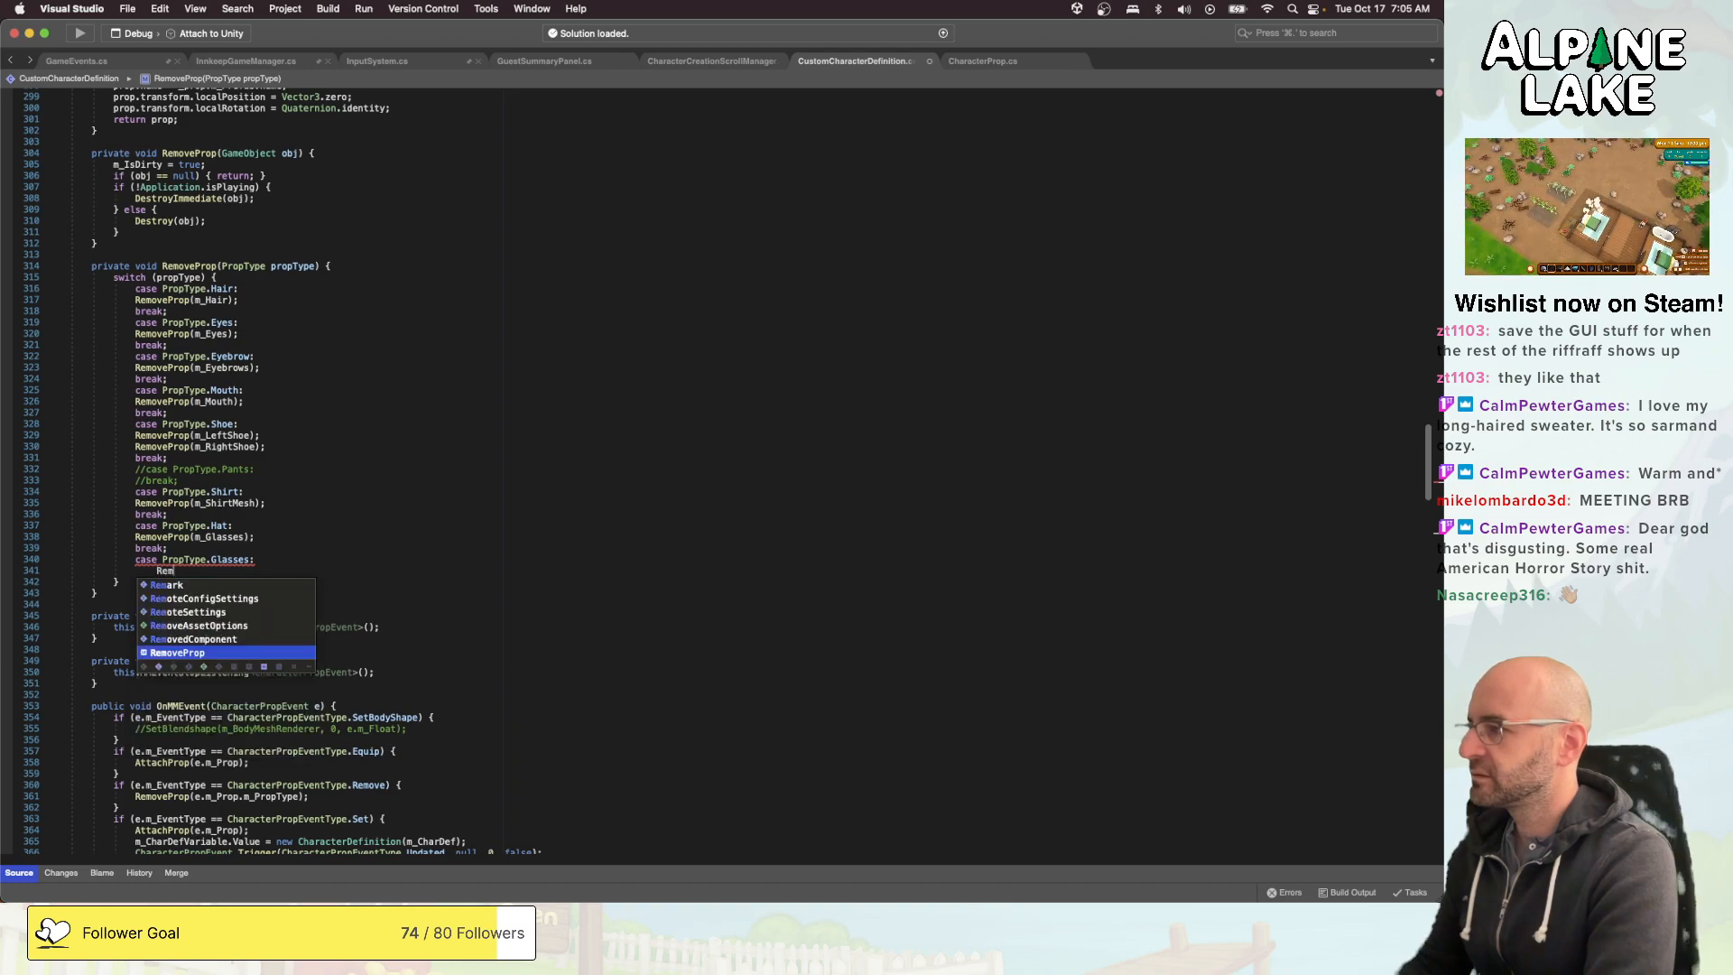
{"action": "type", "text": "oveProp(m_G"}
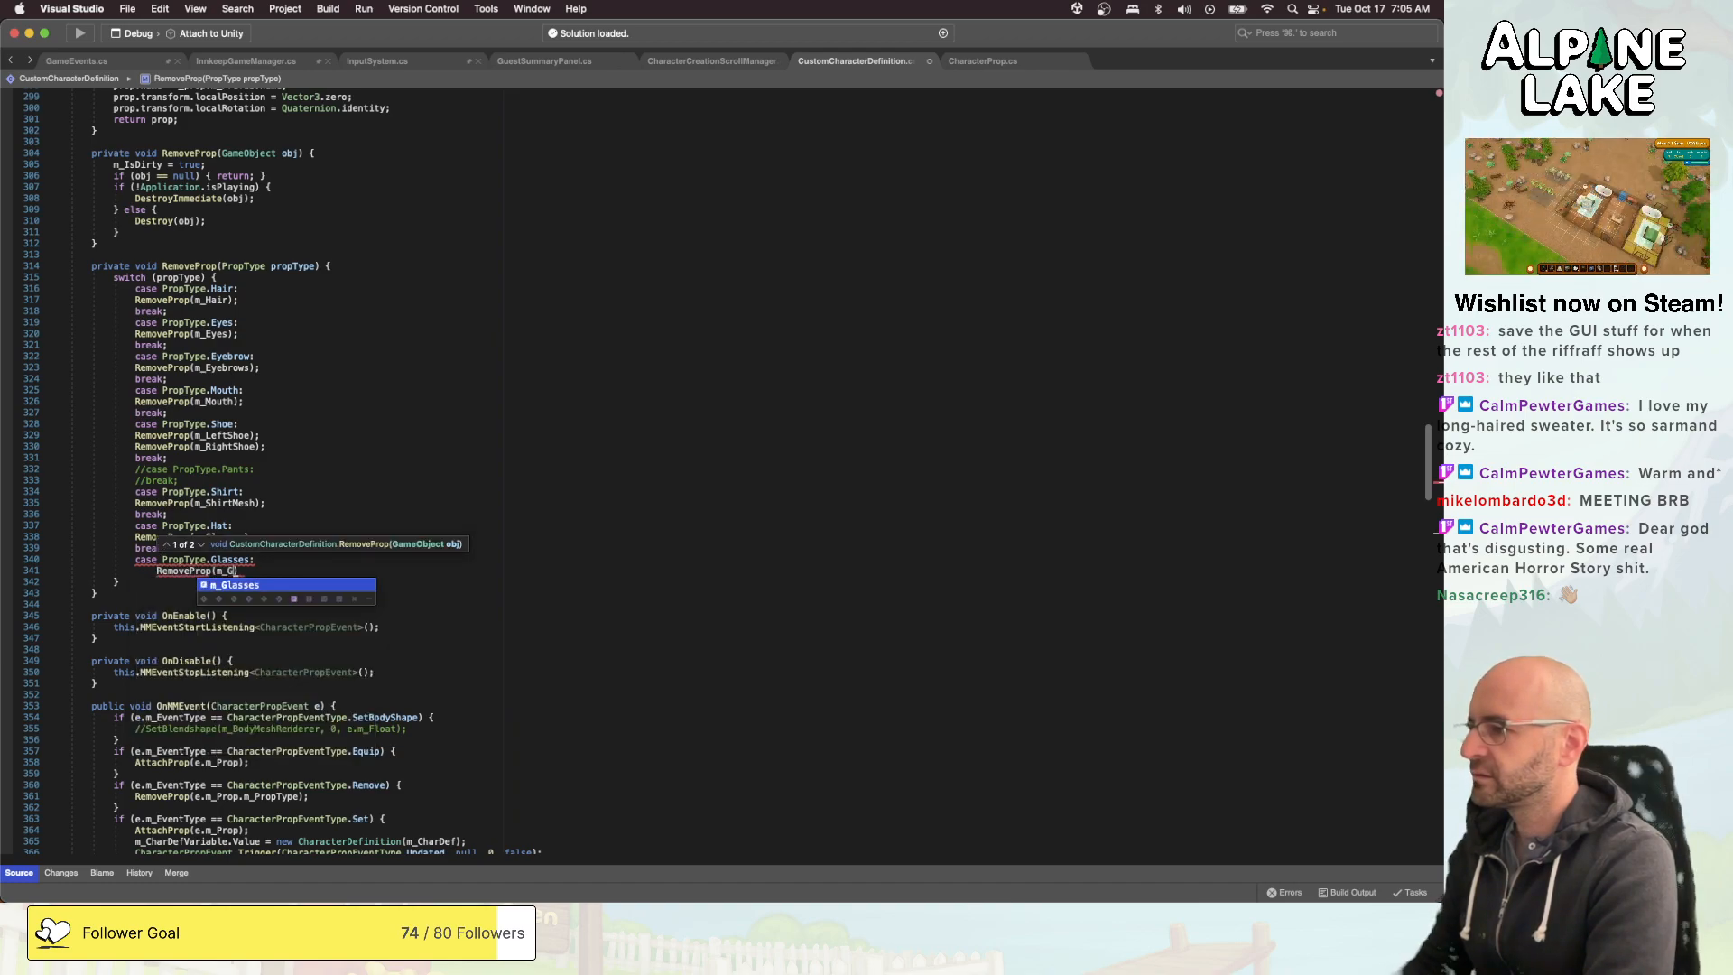
{"action": "type", "text": "lasses);"}
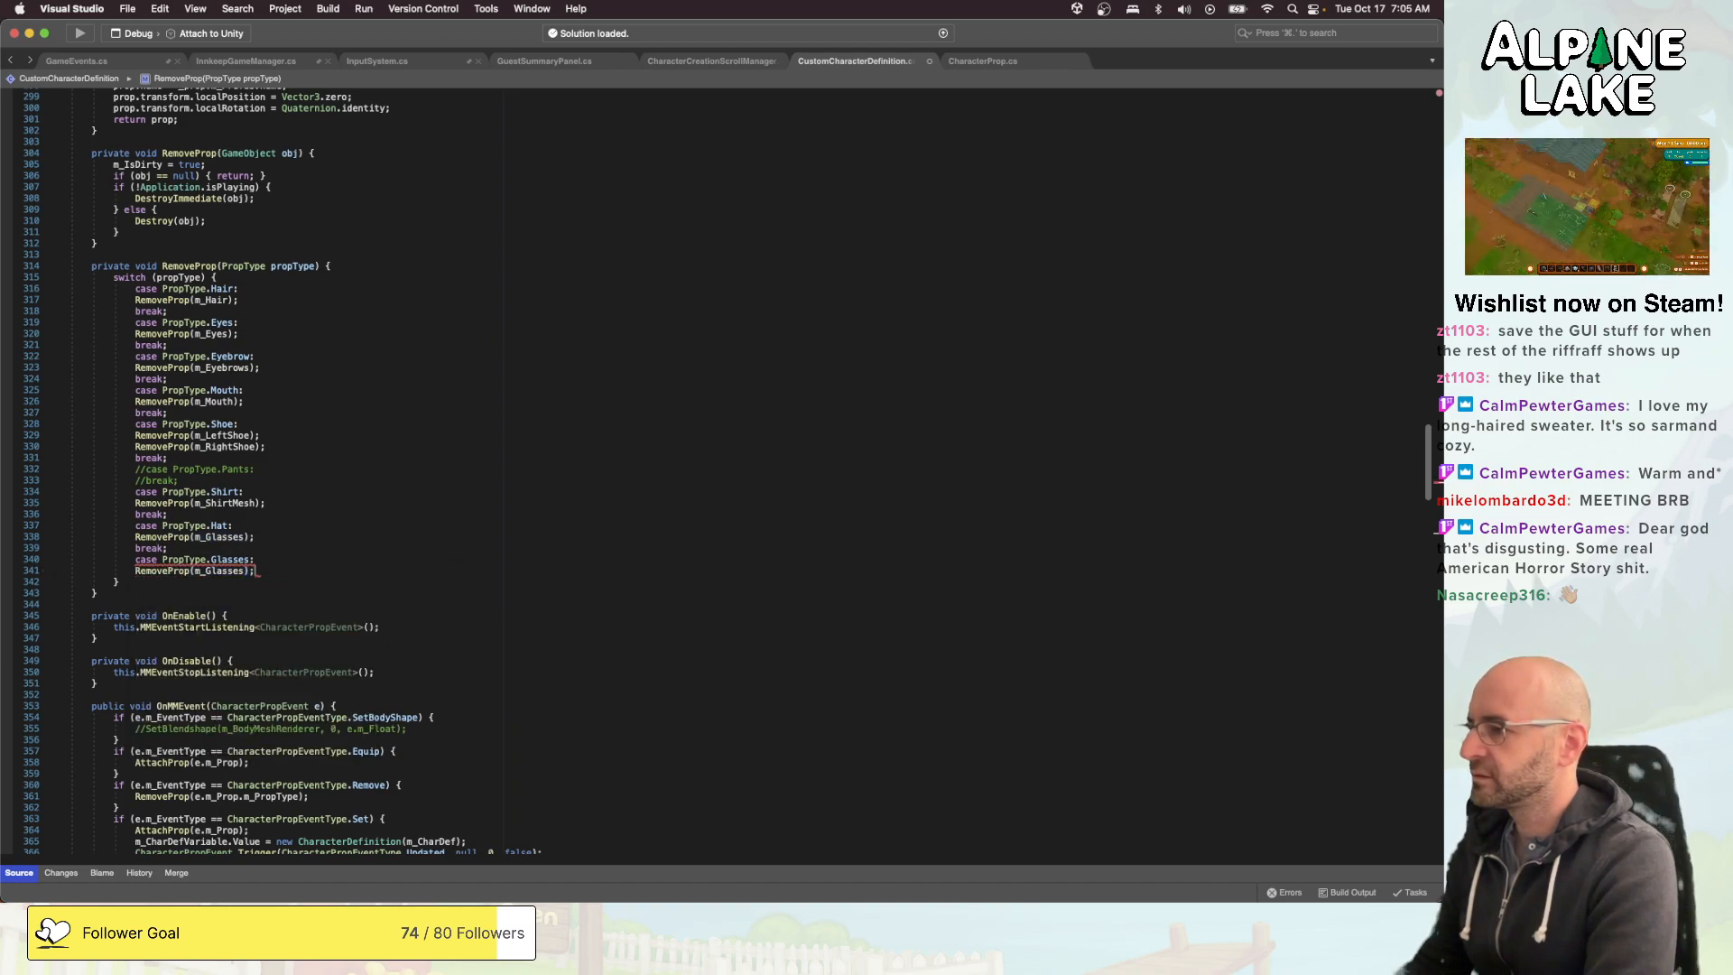
{"action": "key", "text": "Return"}
{"action": "type", "text": "break;"}
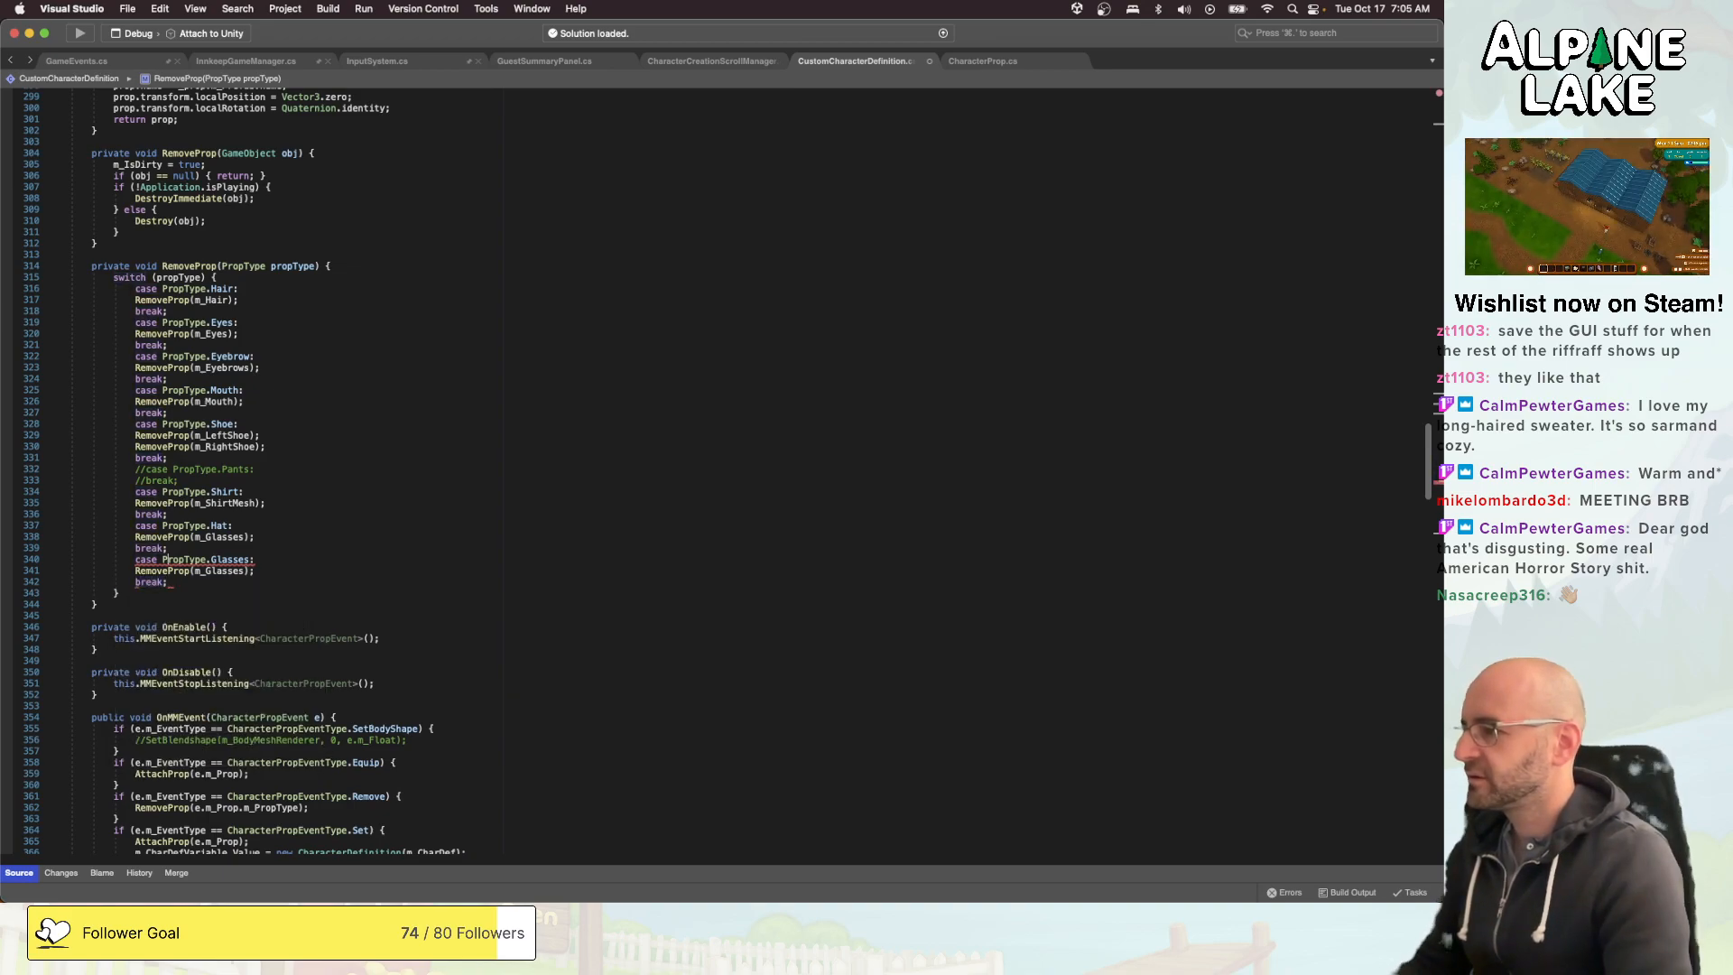
- Change the RemoveProp argument in the PropType.Hat case to m_Hat
{"action": "left_click", "coordinate": [256, 537]}
{"action": "double_click", "coordinate": [221, 537]}
{"action": "type", "text": "m_Hat"}
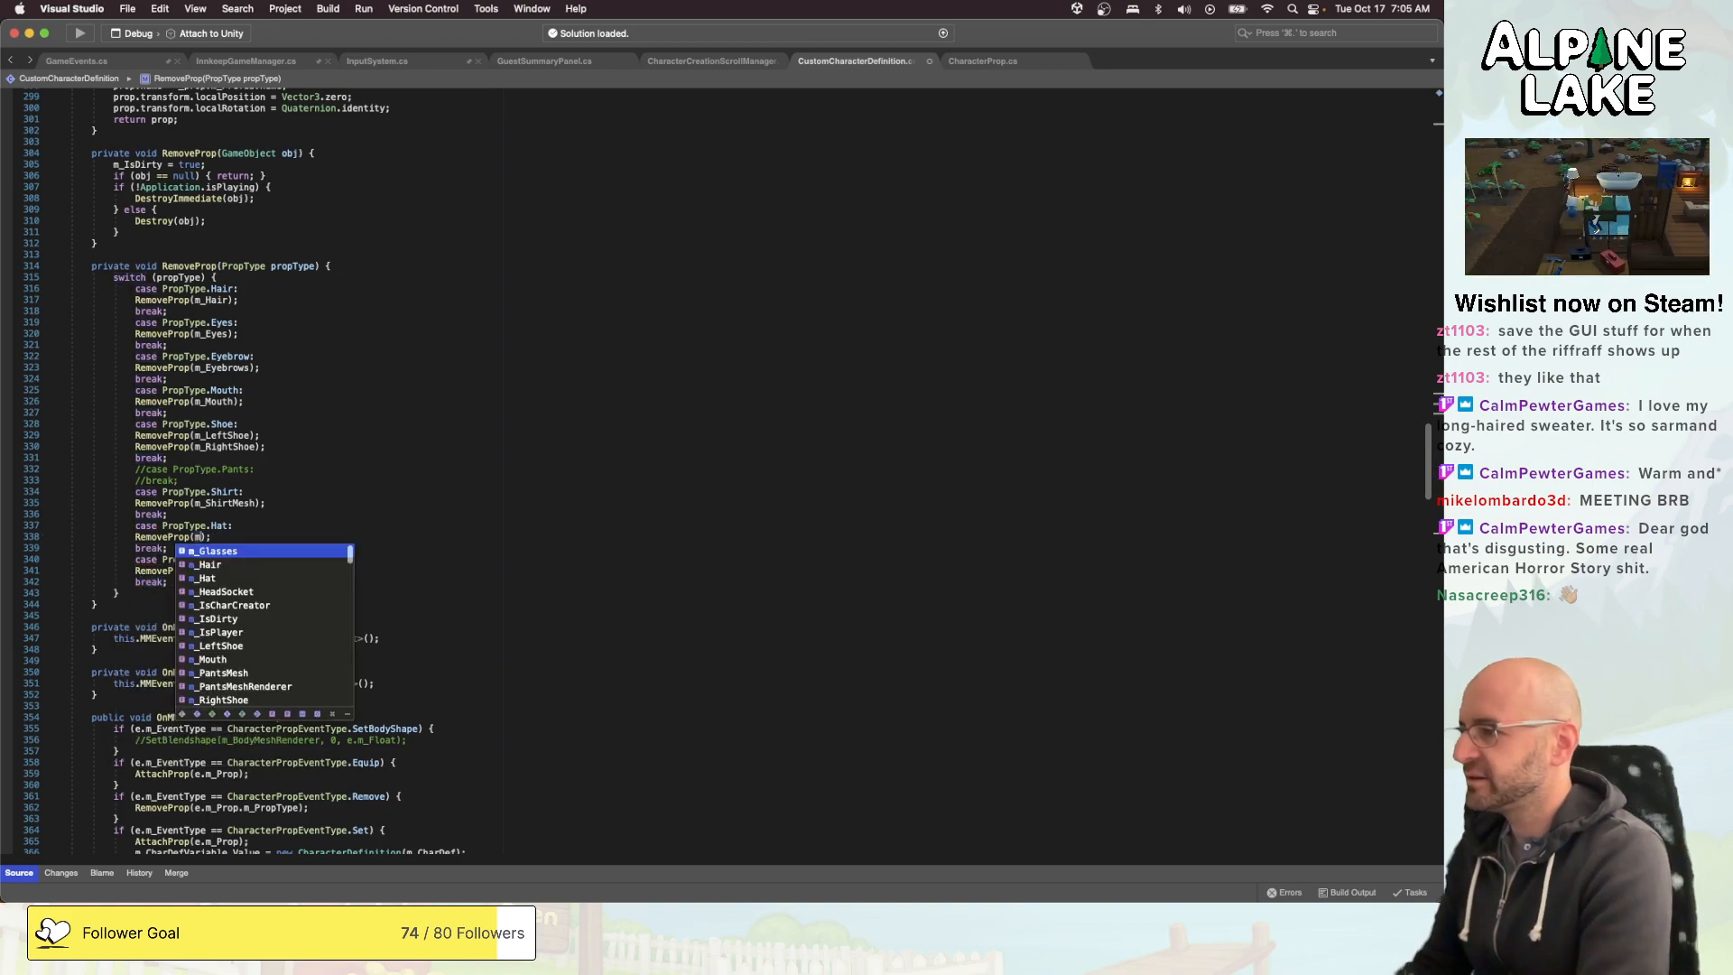
{"action": "left_click", "coordinate": [233, 560]}
{"action": "left_click", "coordinate": [168, 582]}
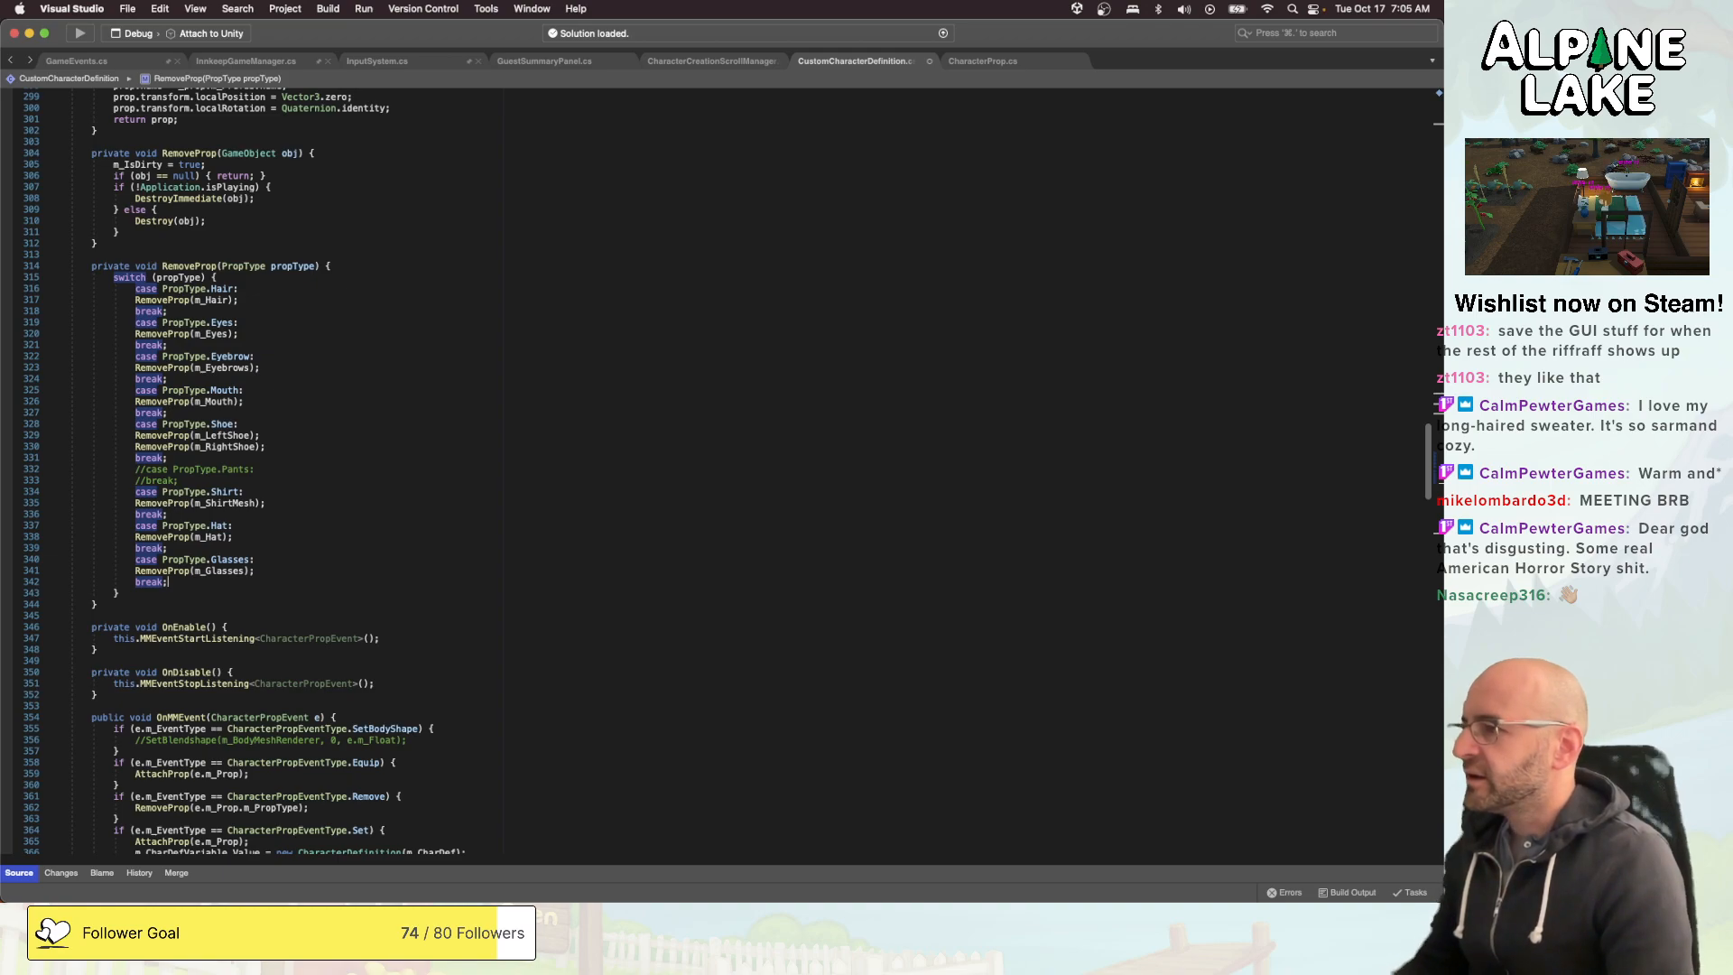
- Delete the commented-out PropType.Pants case and its break from the RemoveProp switch, and save the script
{"action": "left_click", "coordinate": [168, 548]}
{"action": "left_click", "coordinate": [234, 503]}
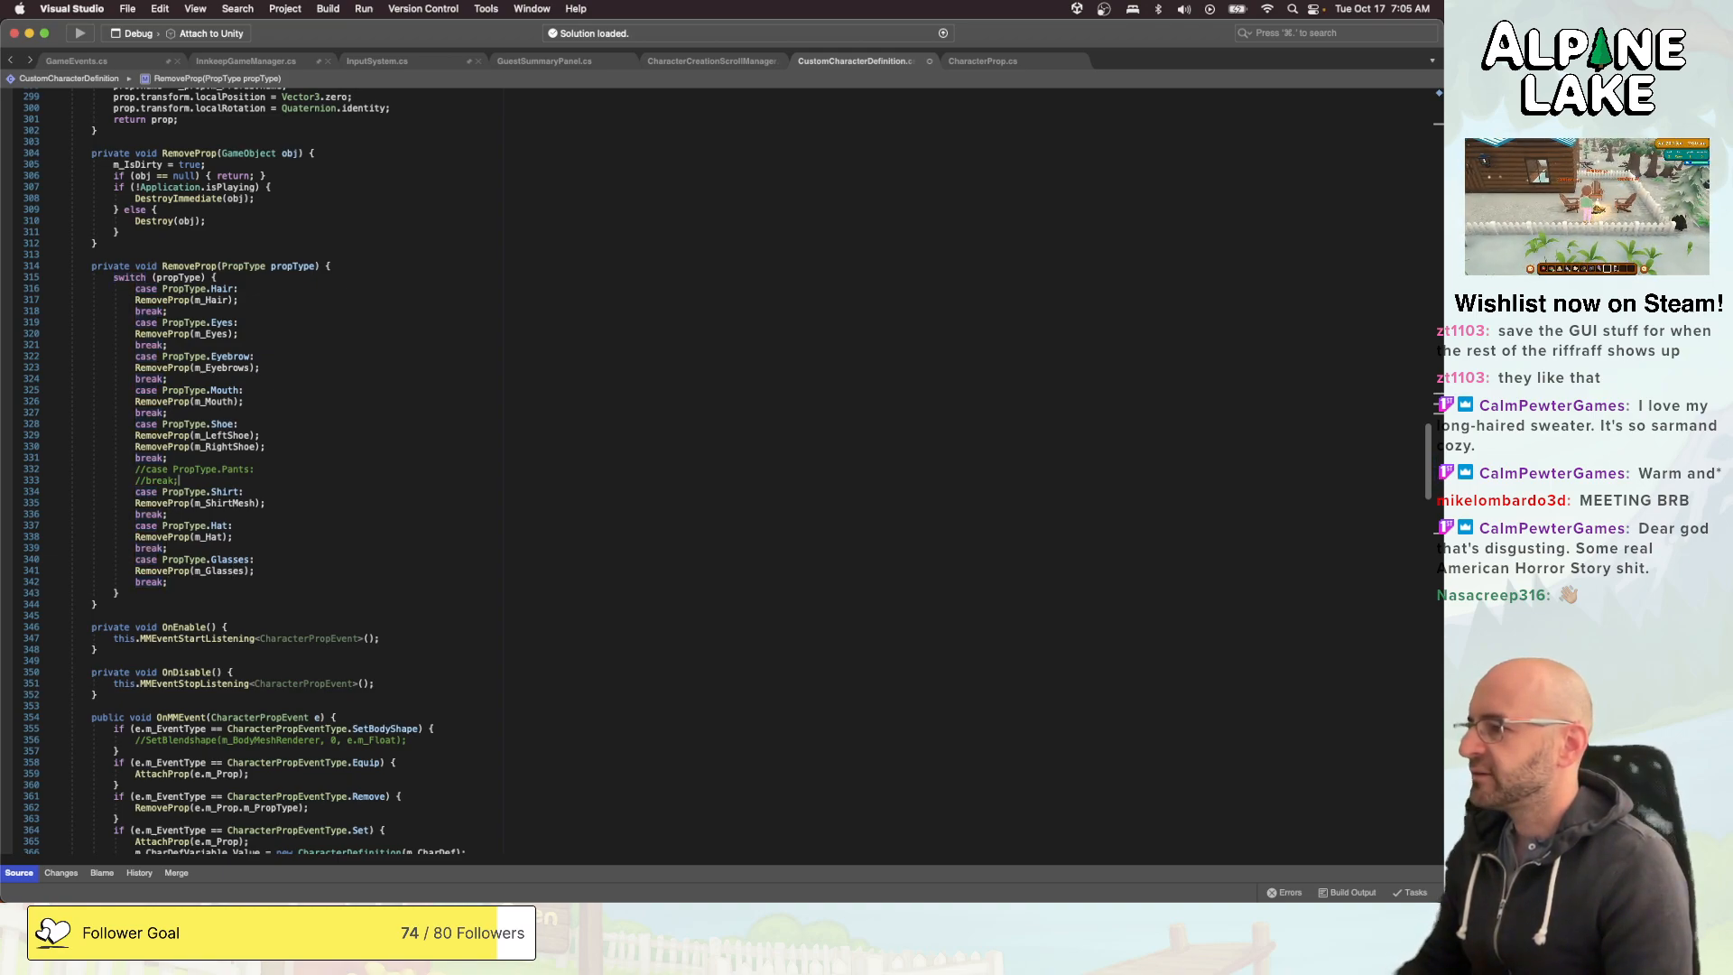
{"action": "key", "text": "shift+super+Left"}
{"action": "key", "text": "shift+Up"}
{"action": "key", "text": "BackSpace"}
{"action": "key", "text": "shift+super+Left"}
{"action": "key", "text": "BackSpace"}
{"action": "key", "text": "BackSpace"}
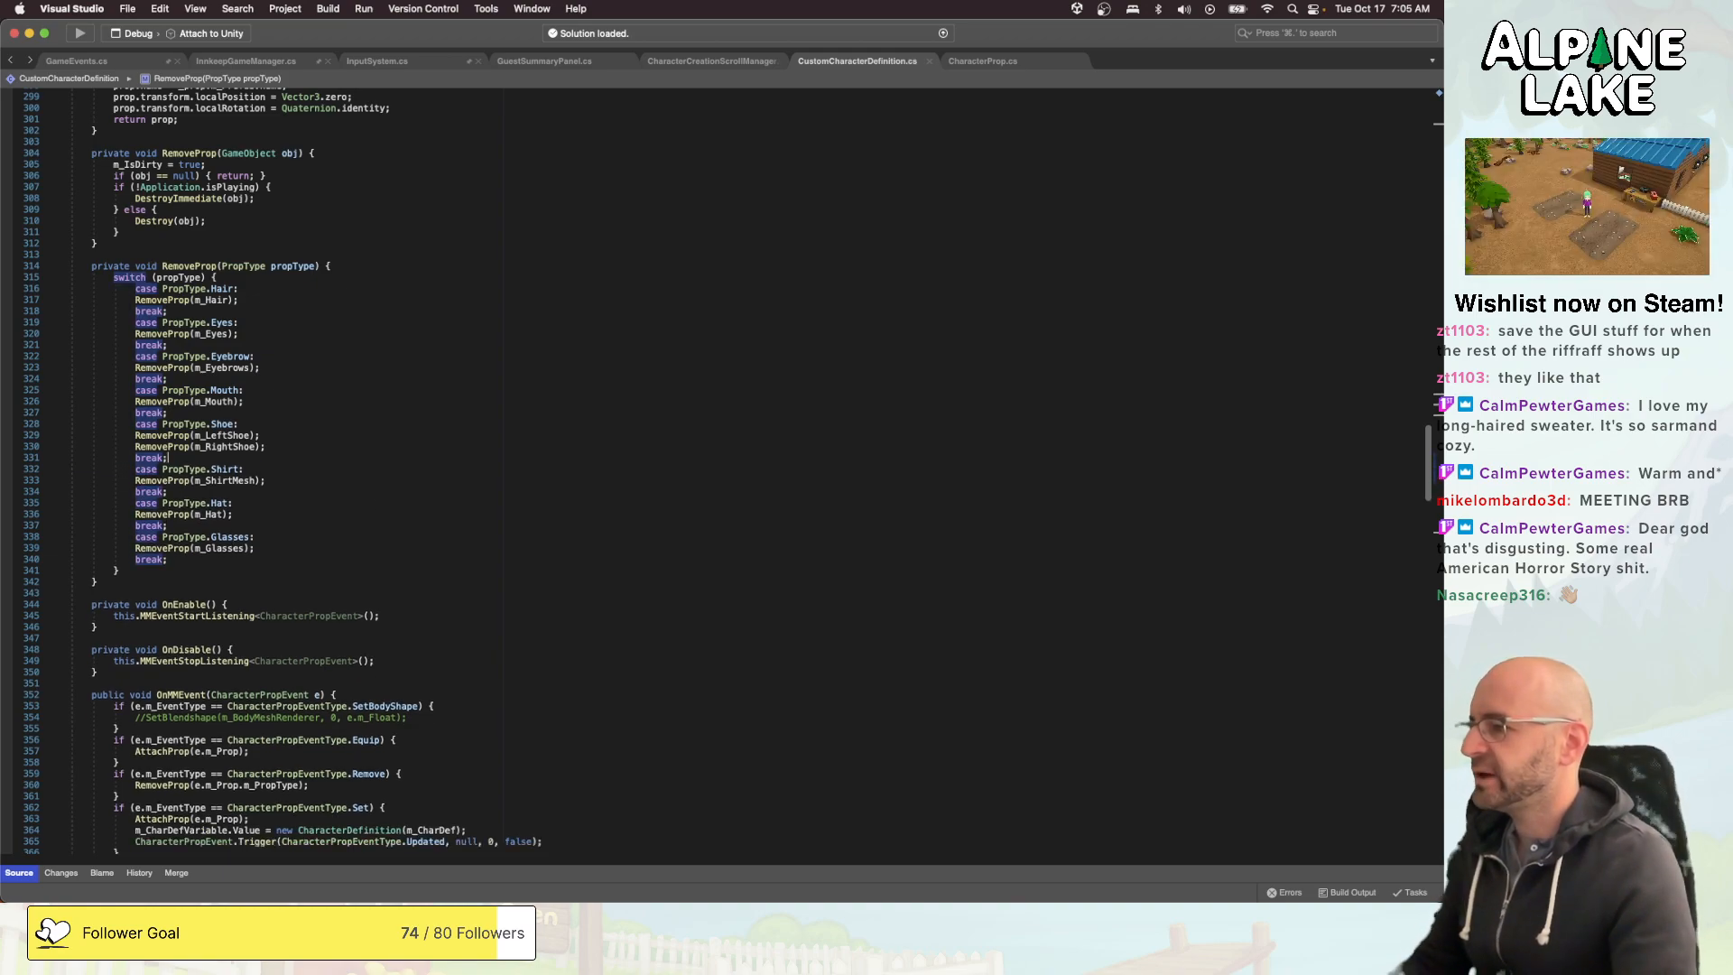
{"action": "scroll", "coordinate": [346, 512], "scroll_direction": "down", "scroll_amount": 15}
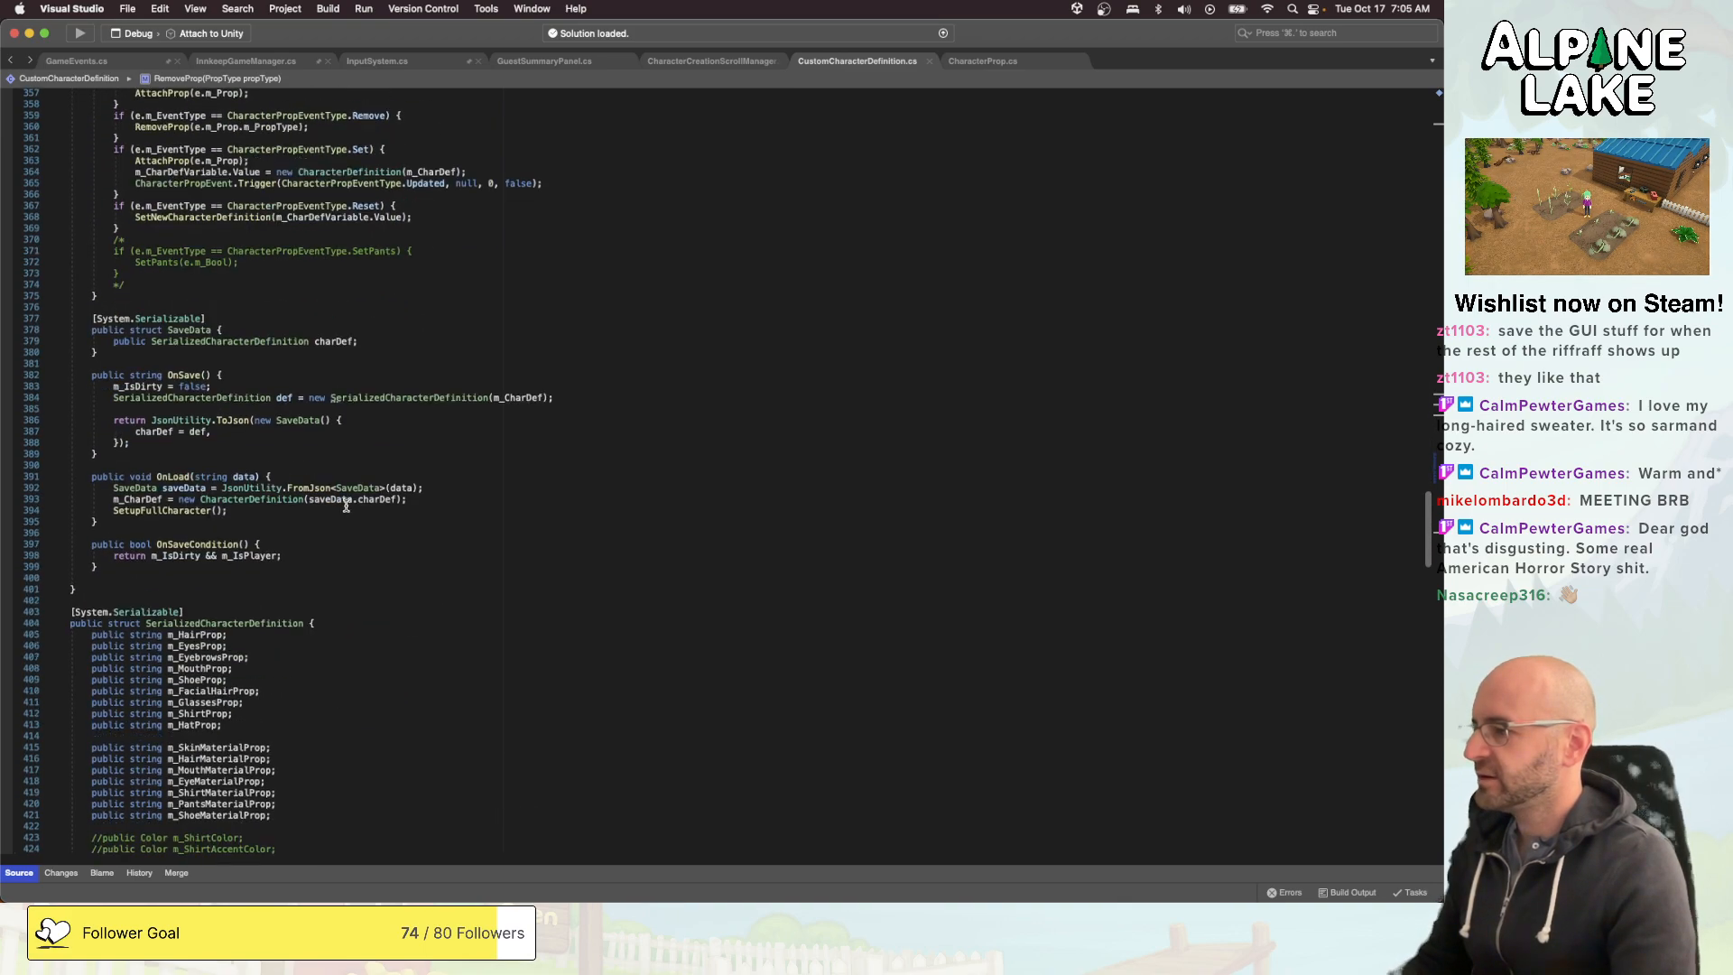
{"action": "scroll", "coordinate": [347, 508], "scroll_direction": "down", "scroll_amount": 4}
{"action": "left_click", "coordinate": [336, 577]}
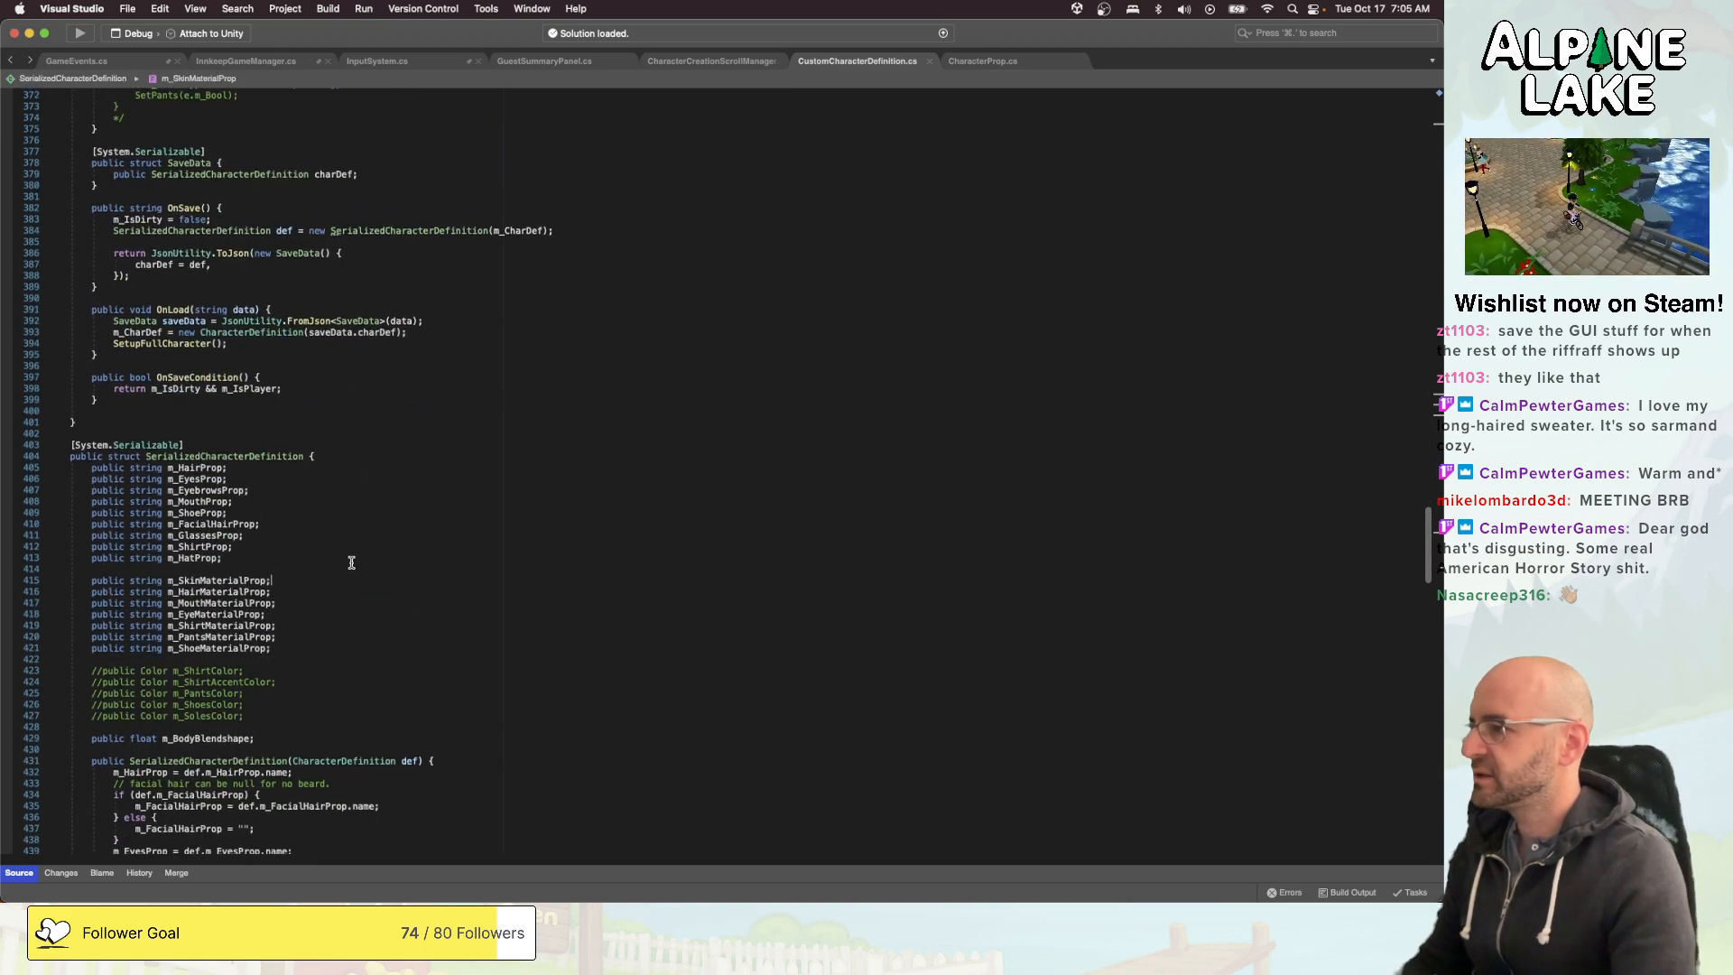
{"action": "left_click", "coordinate": [351, 563]}
{"action": "type", "text": "public string"}
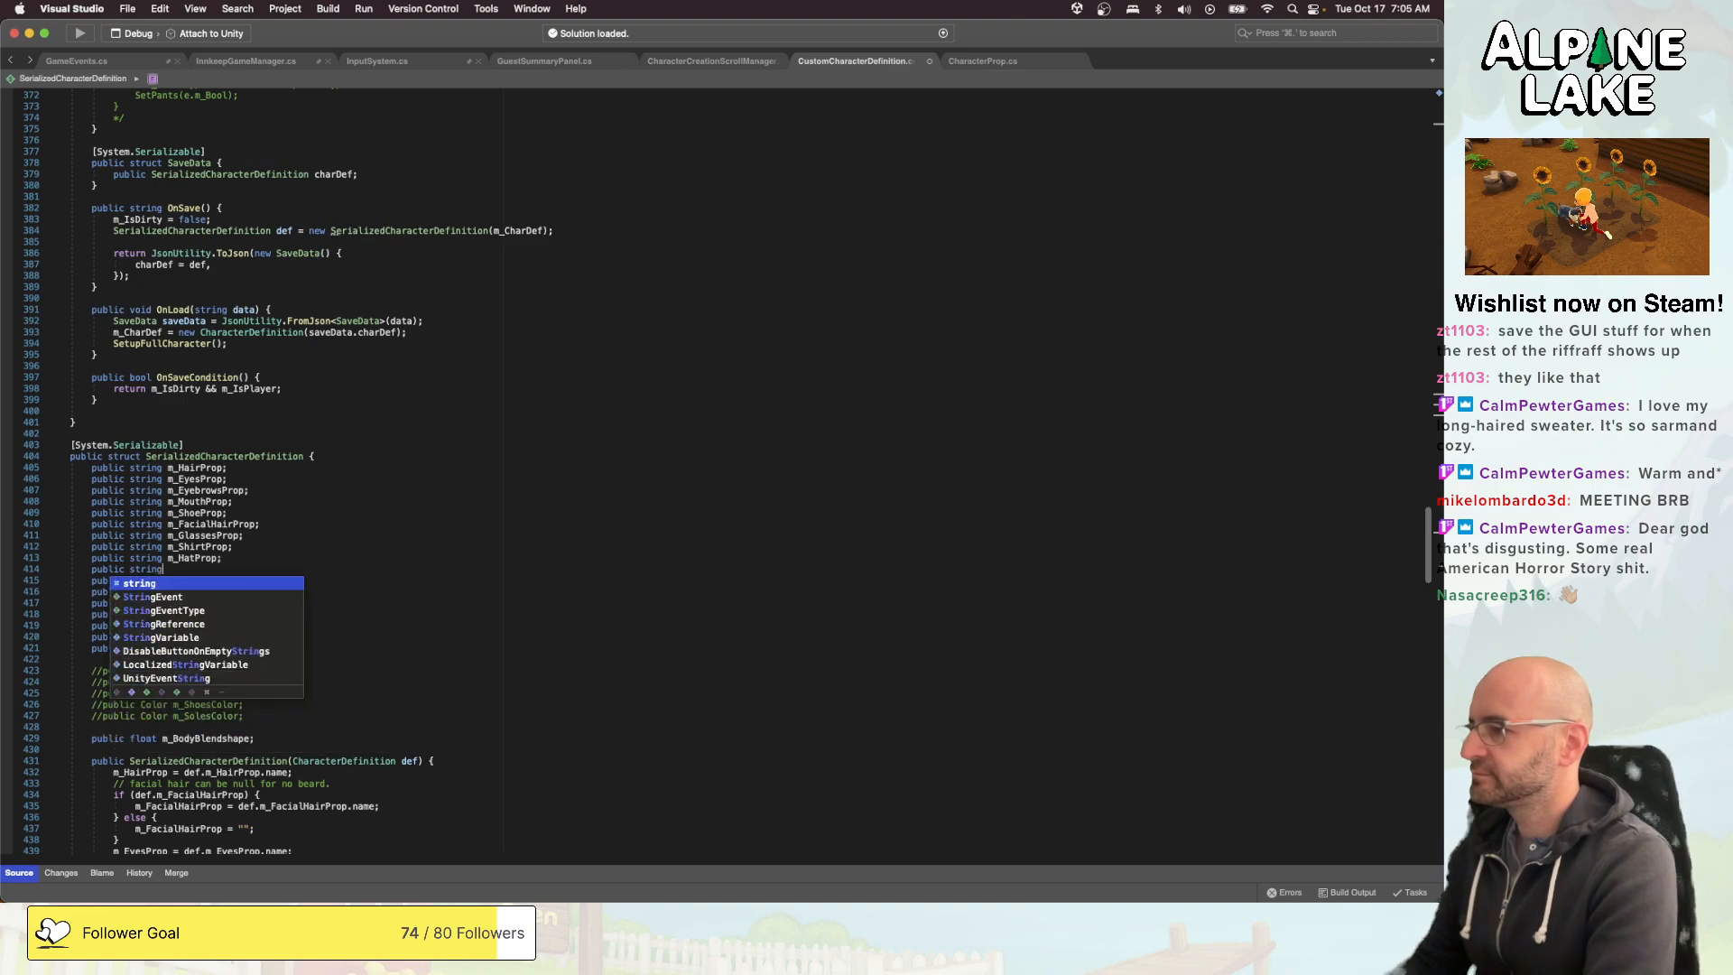
{"action": "type", "text": " m_H"}
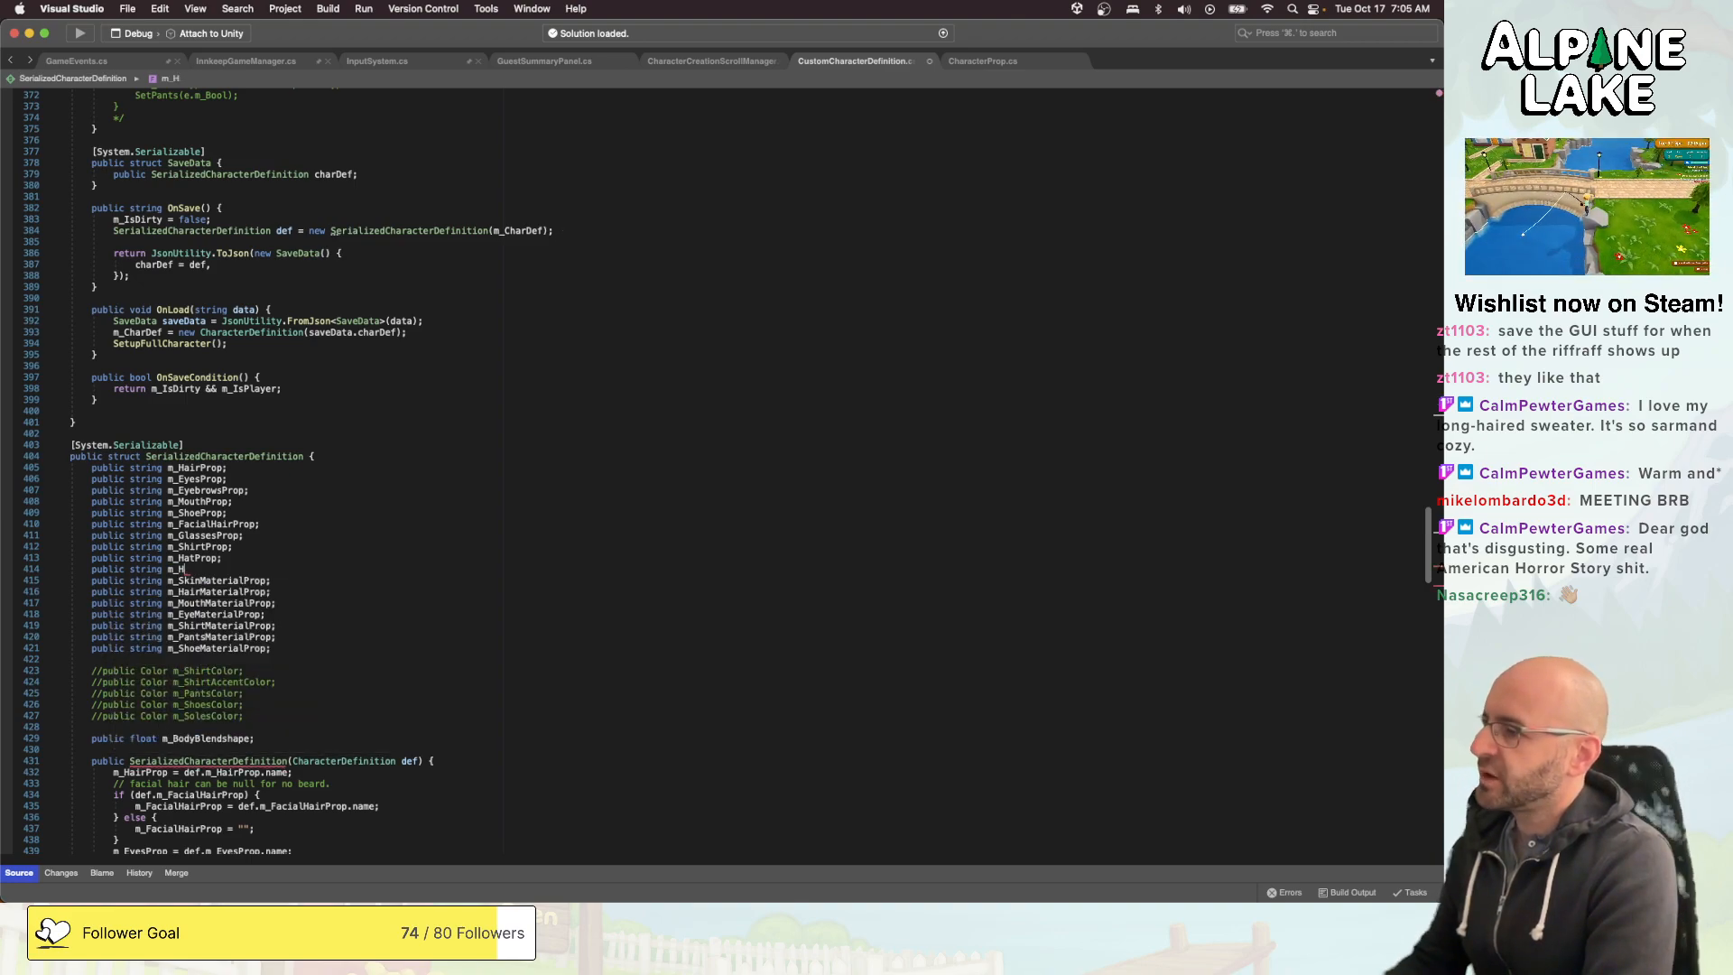
{"action": "key", "text": "super+shift+Left"}
{"action": "key", "text": "BackSpace"}
- Remove the blank line between the m_HatProp and m_SkinMaterialProp fields in the SerializedCharacterDefinition struct
{"action": "key", "text": "super+shift+Left"}
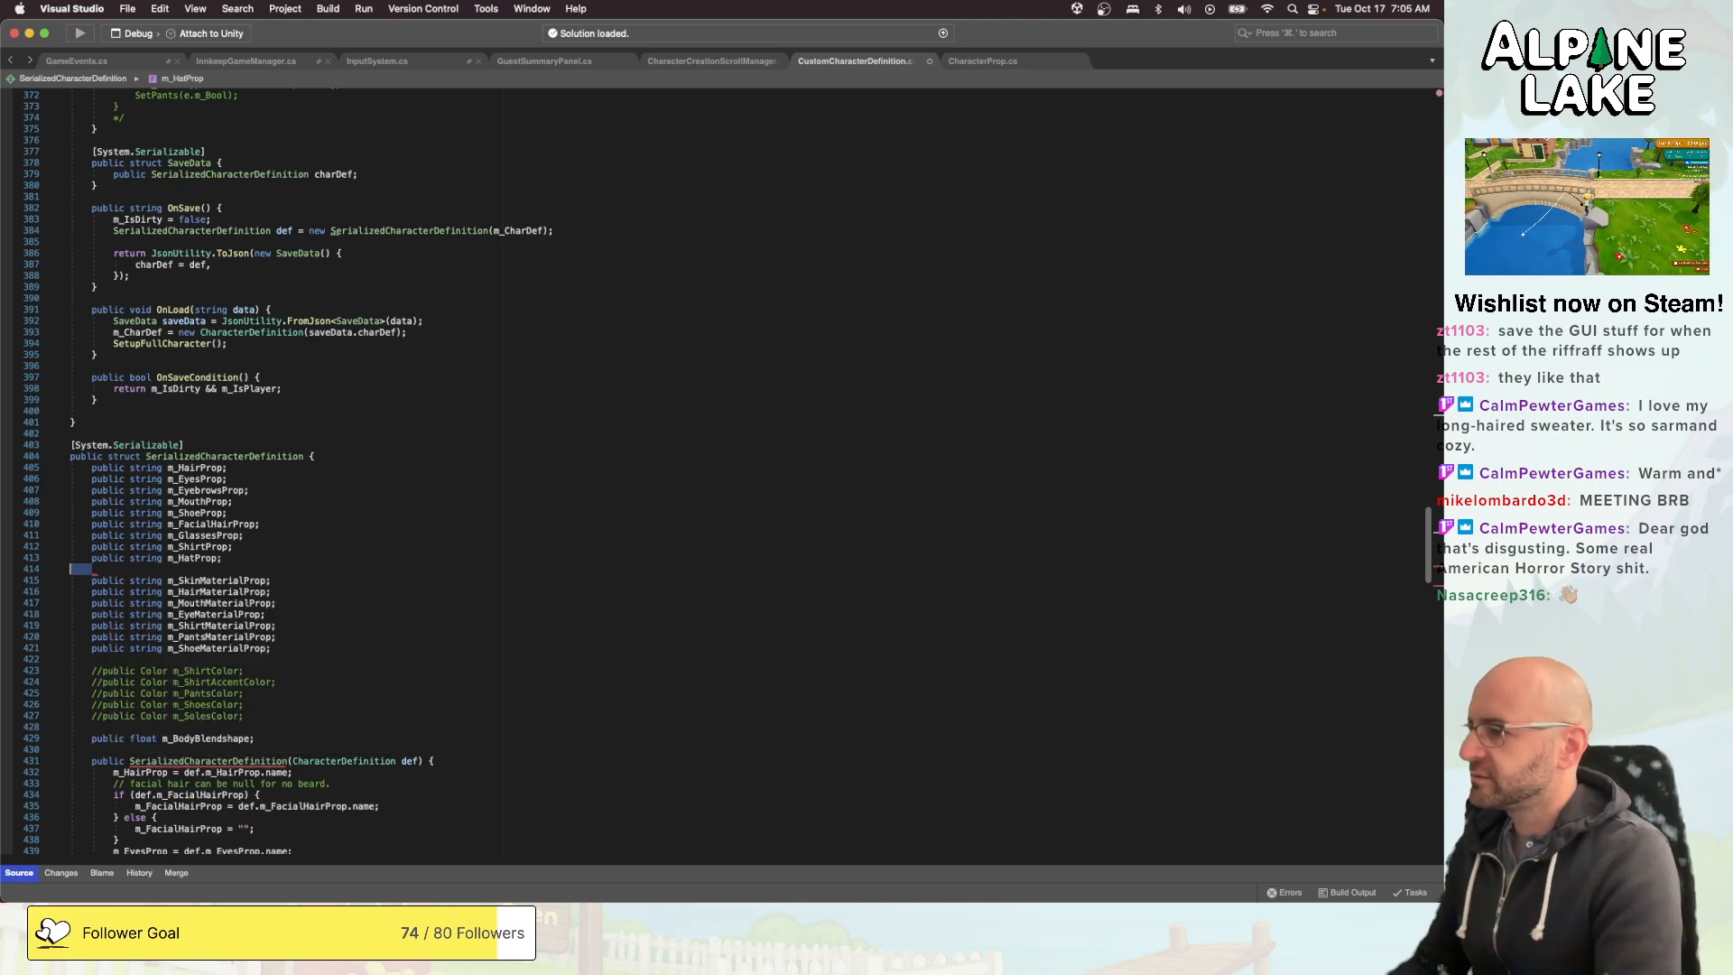
{"action": "key", "text": "BackSpace"}
{"action": "key", "text": "BackSpace"}
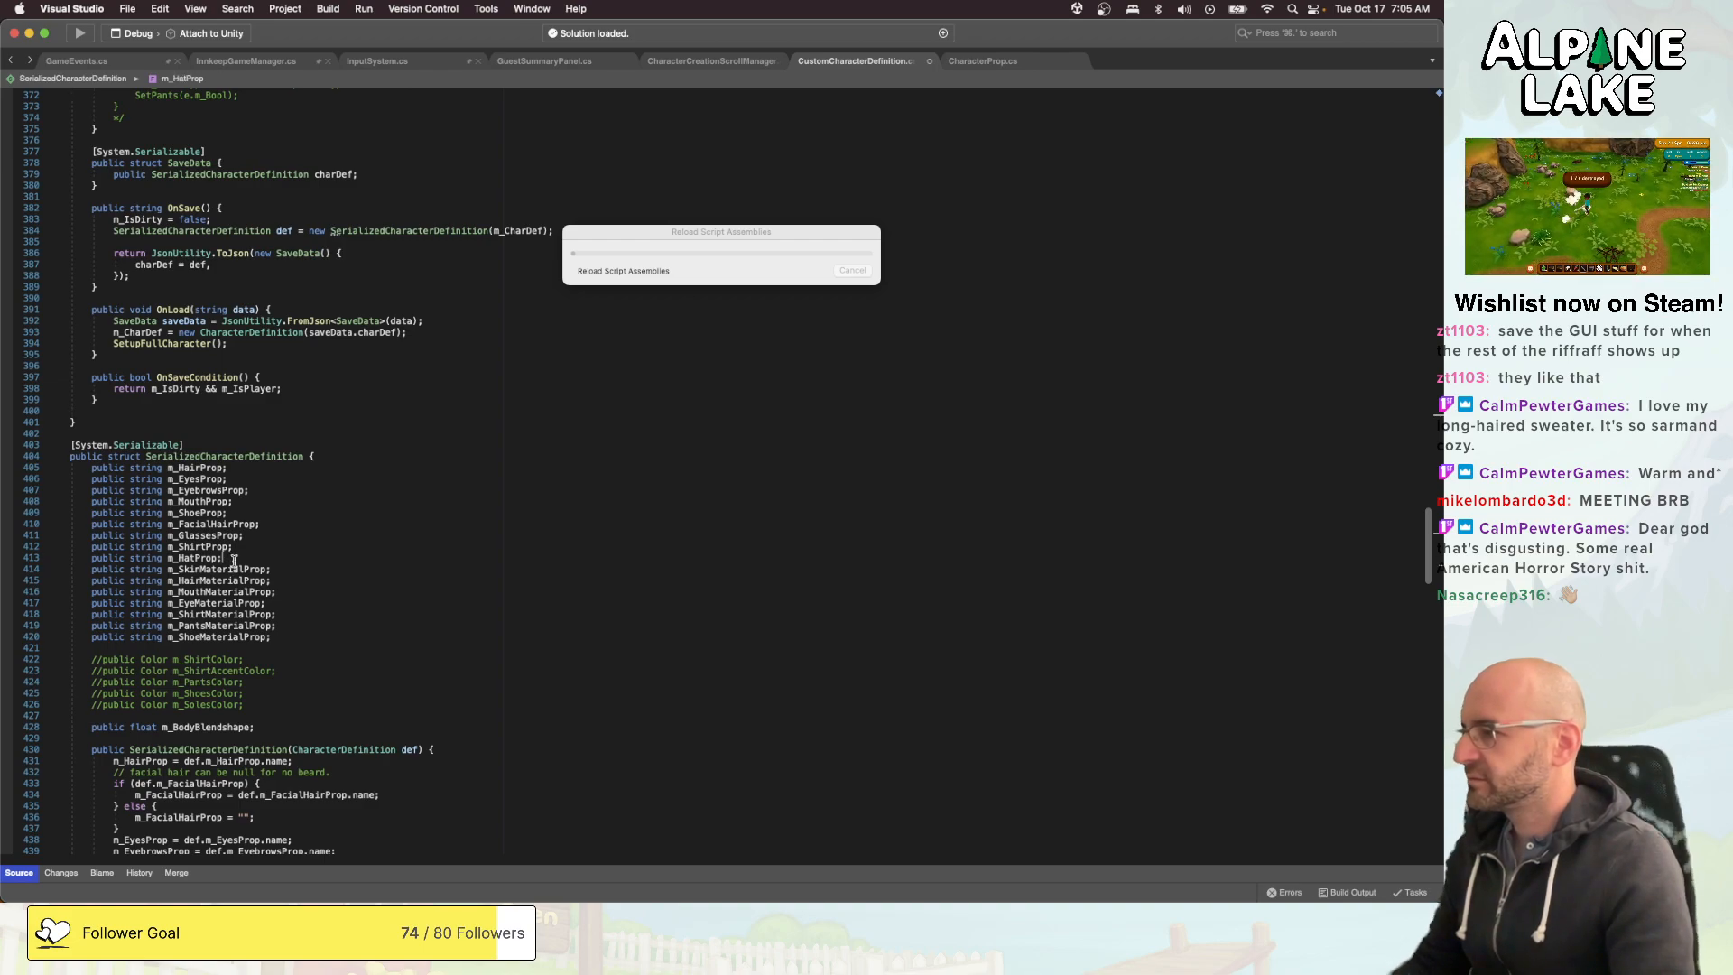
- Insert a blank line after the m_HatProp field in the SerializedCharacterDefinition struct
{"action": "key", "text": "Return"}
{"action": "scroll", "coordinate": [190, 692], "scroll_direction": "down", "scroll_amount": 5}
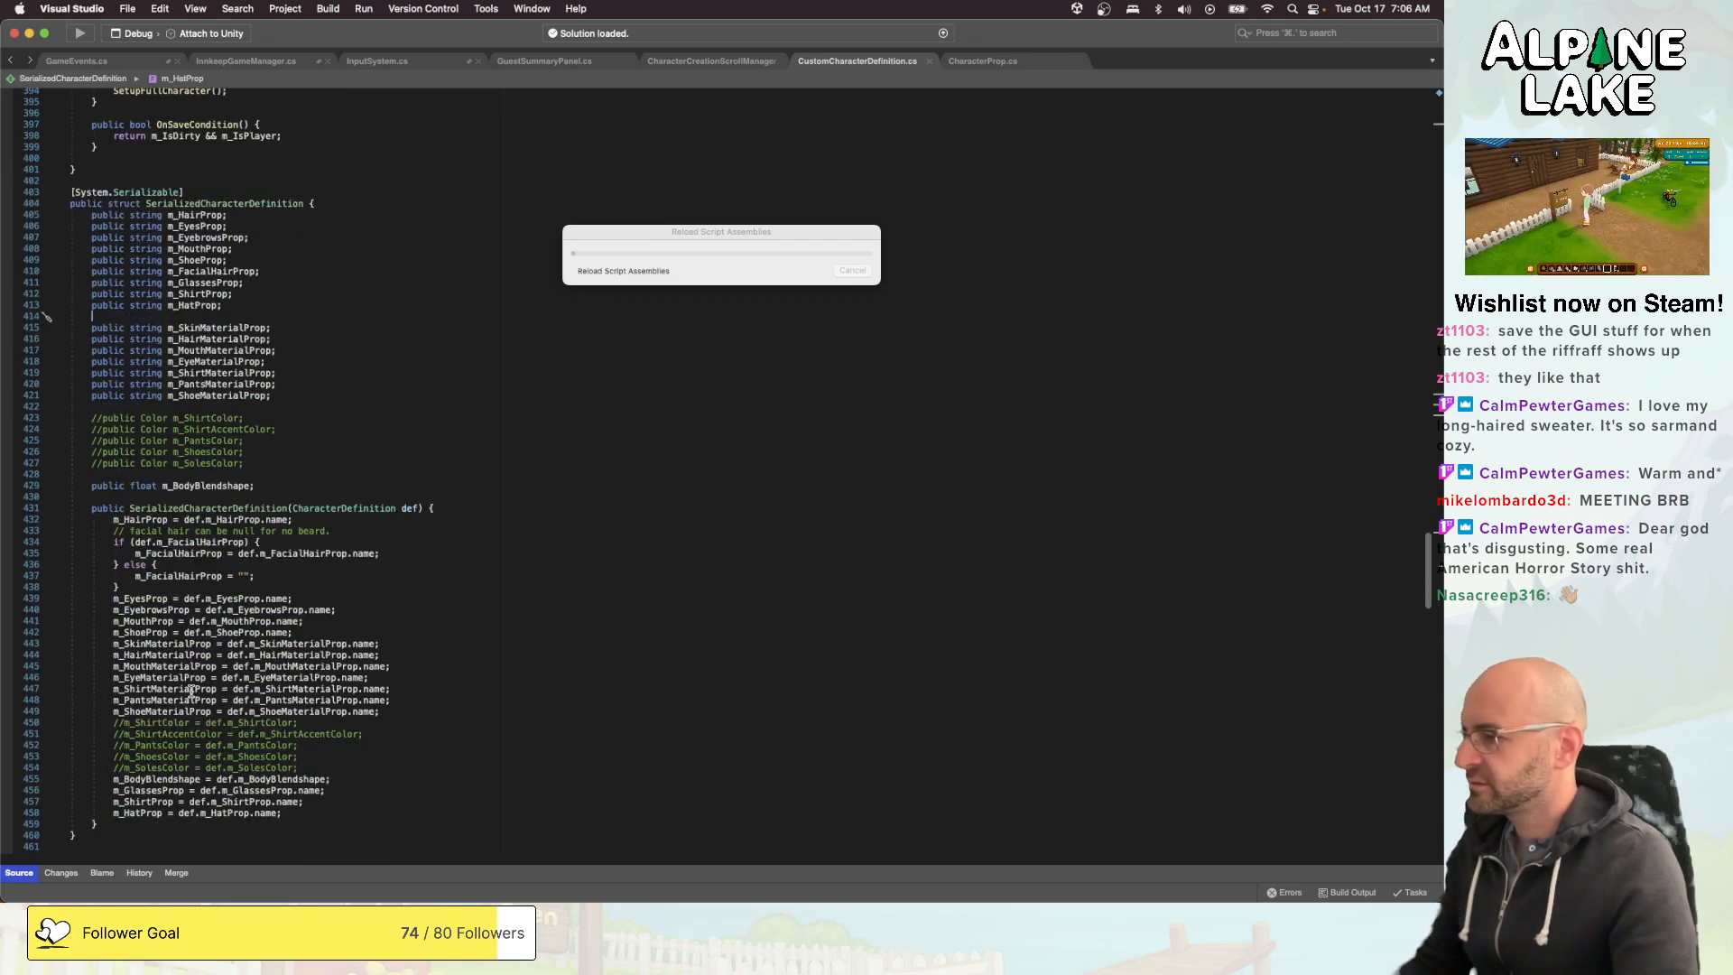
- Review the m_HatProp handling in both CharacterDefinition constructors, SetProp, IsSet and the rest of the script to its end
{"action": "double_click", "coordinate": [267, 812]}
{"action": "scroll", "coordinate": [307, 762], "scroll_direction": "down", "scroll_amount": 2}
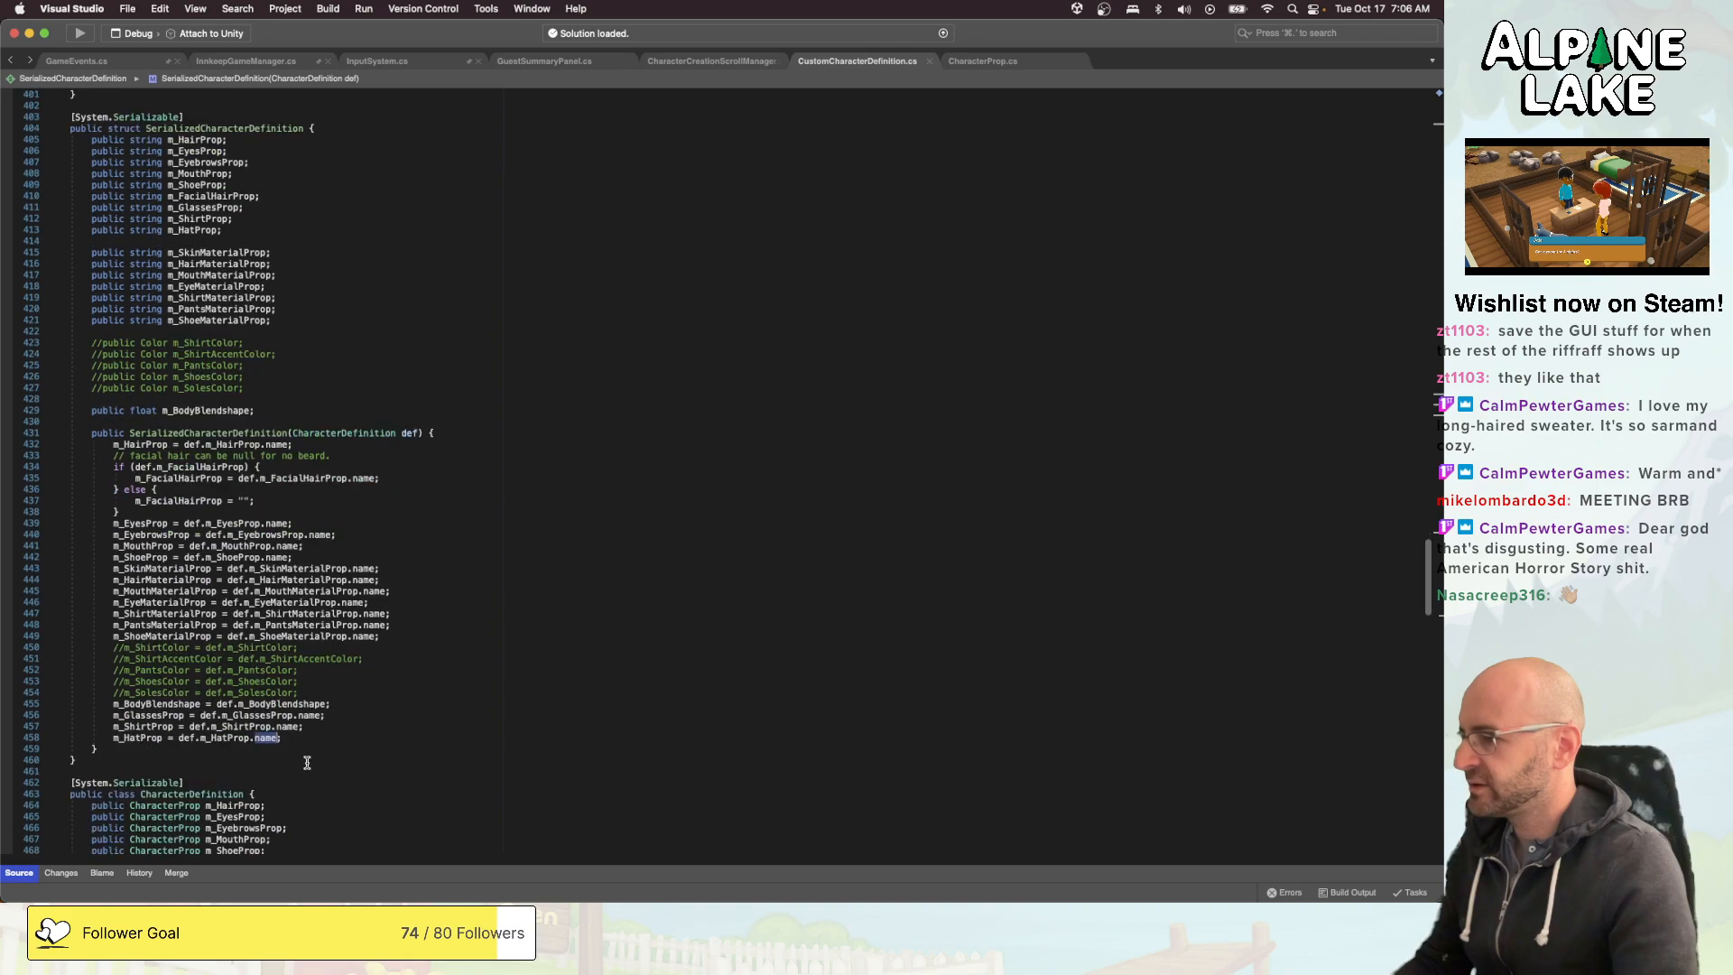
{"action": "scroll", "coordinate": [307, 763], "scroll_direction": "down", "scroll_amount": 6}
{"action": "double_click", "coordinate": [232, 588]}
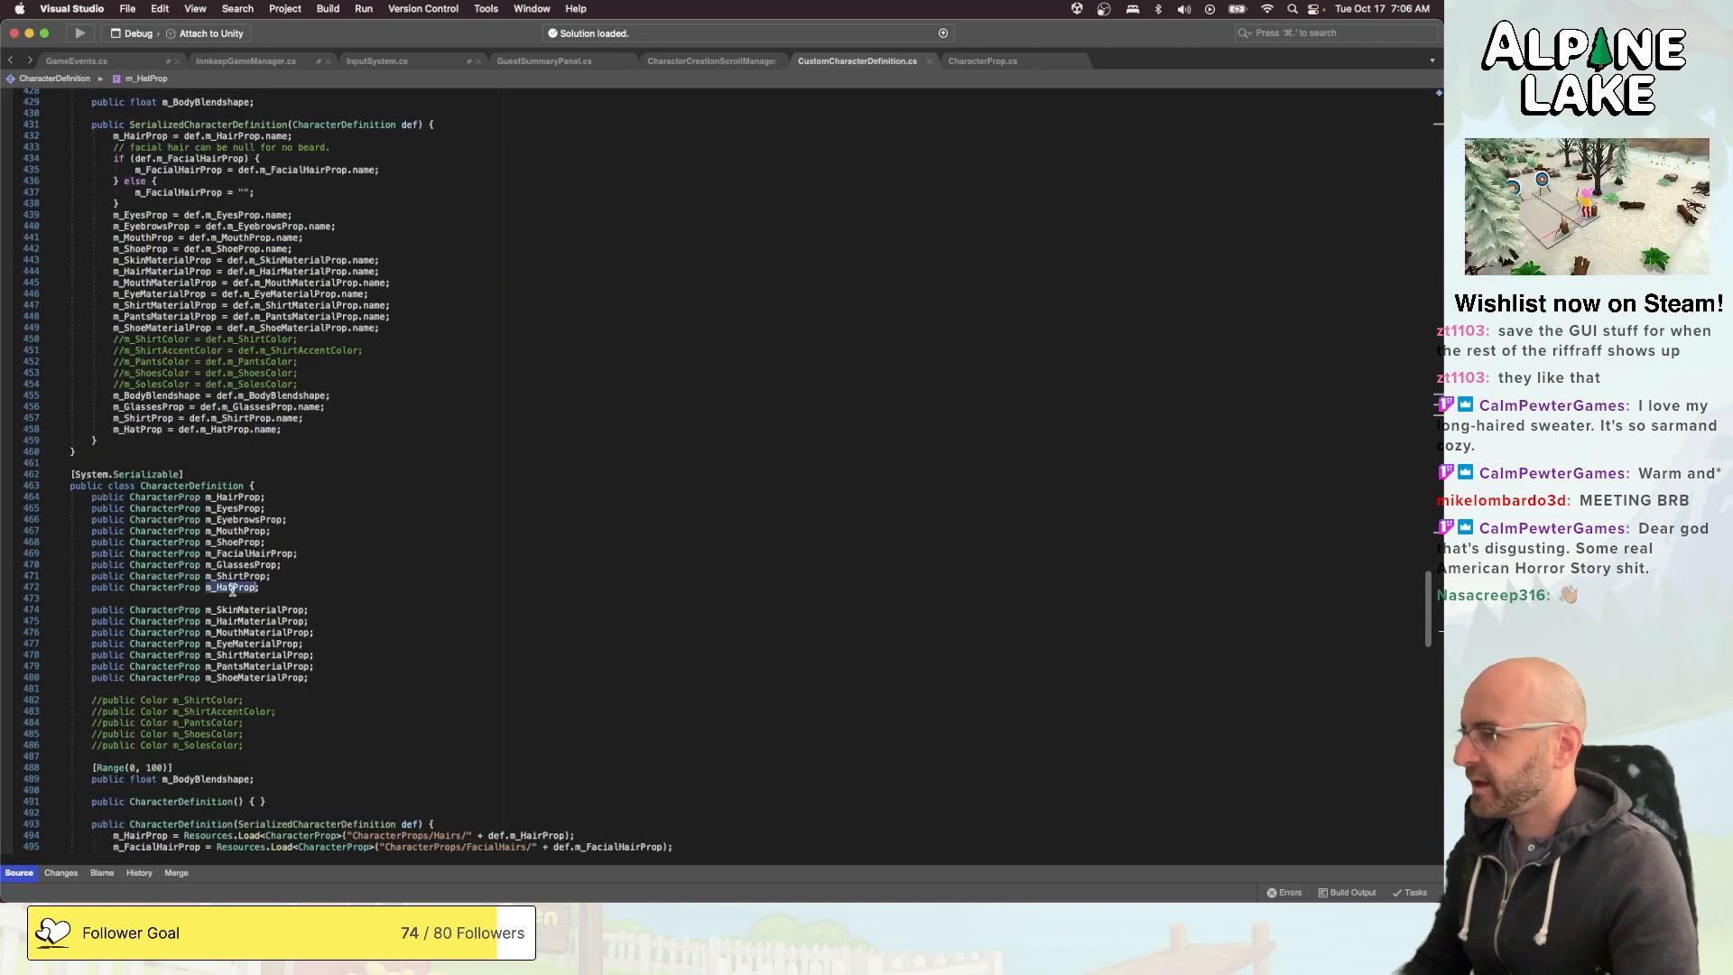
{"action": "scroll", "coordinate": [232, 589], "scroll_direction": "down", "scroll_amount": 6}
{"action": "left_click", "coordinate": [139, 683]}
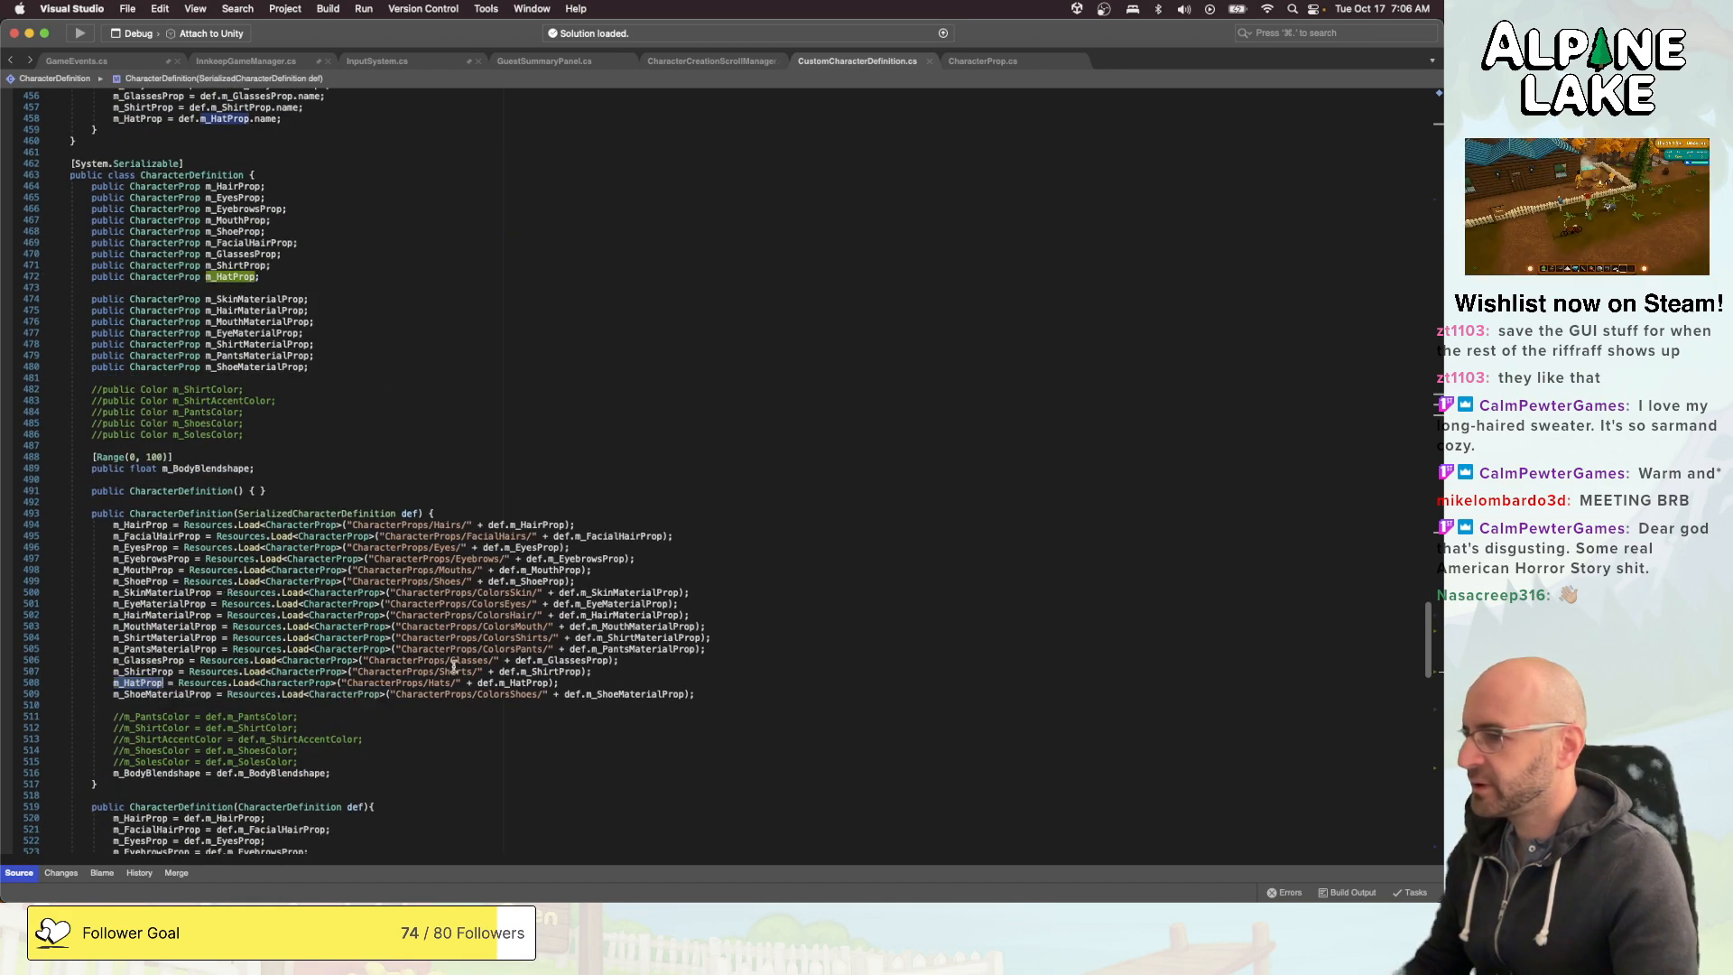
{"action": "double_click", "coordinate": [522, 682]}
{"action": "scroll", "coordinate": [514, 678], "scroll_direction": "down", "scroll_amount": 6}
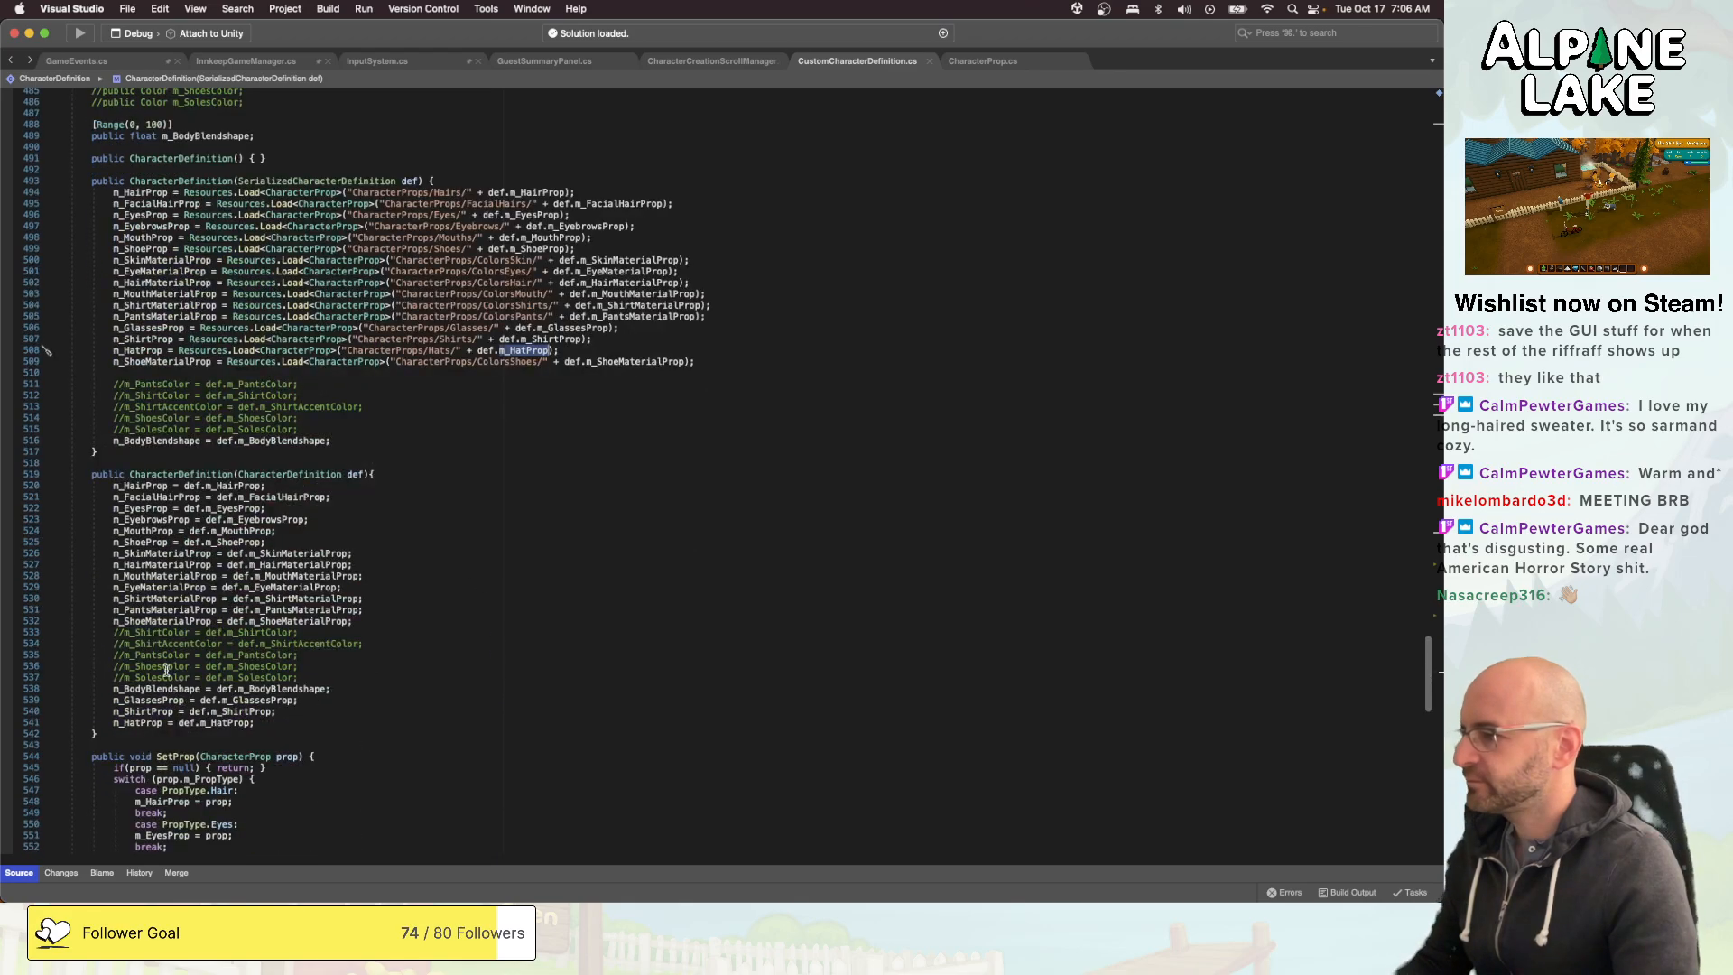
{"action": "left_click", "coordinate": [155, 723]}
{"action": "scroll", "coordinate": [280, 691], "scroll_direction": "down", "scroll_amount": 13}
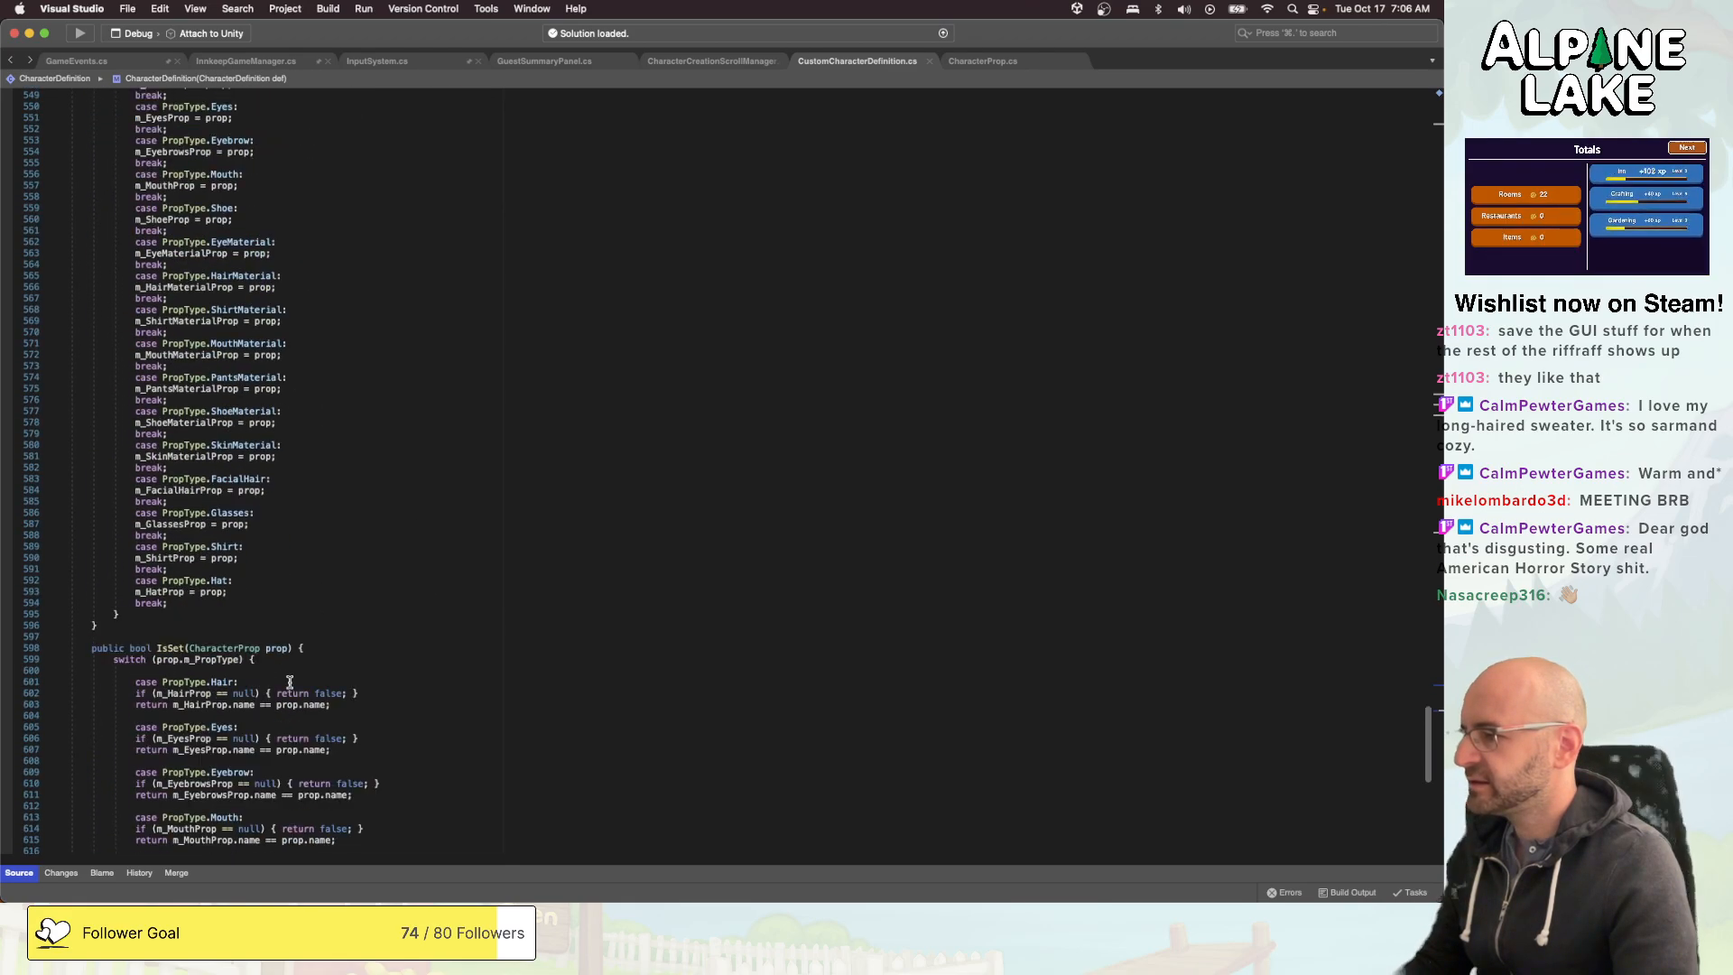
{"action": "left_click", "coordinate": [214, 592]}
{"action": "scroll", "coordinate": [316, 596], "scroll_direction": "down", "scroll_amount": 6}
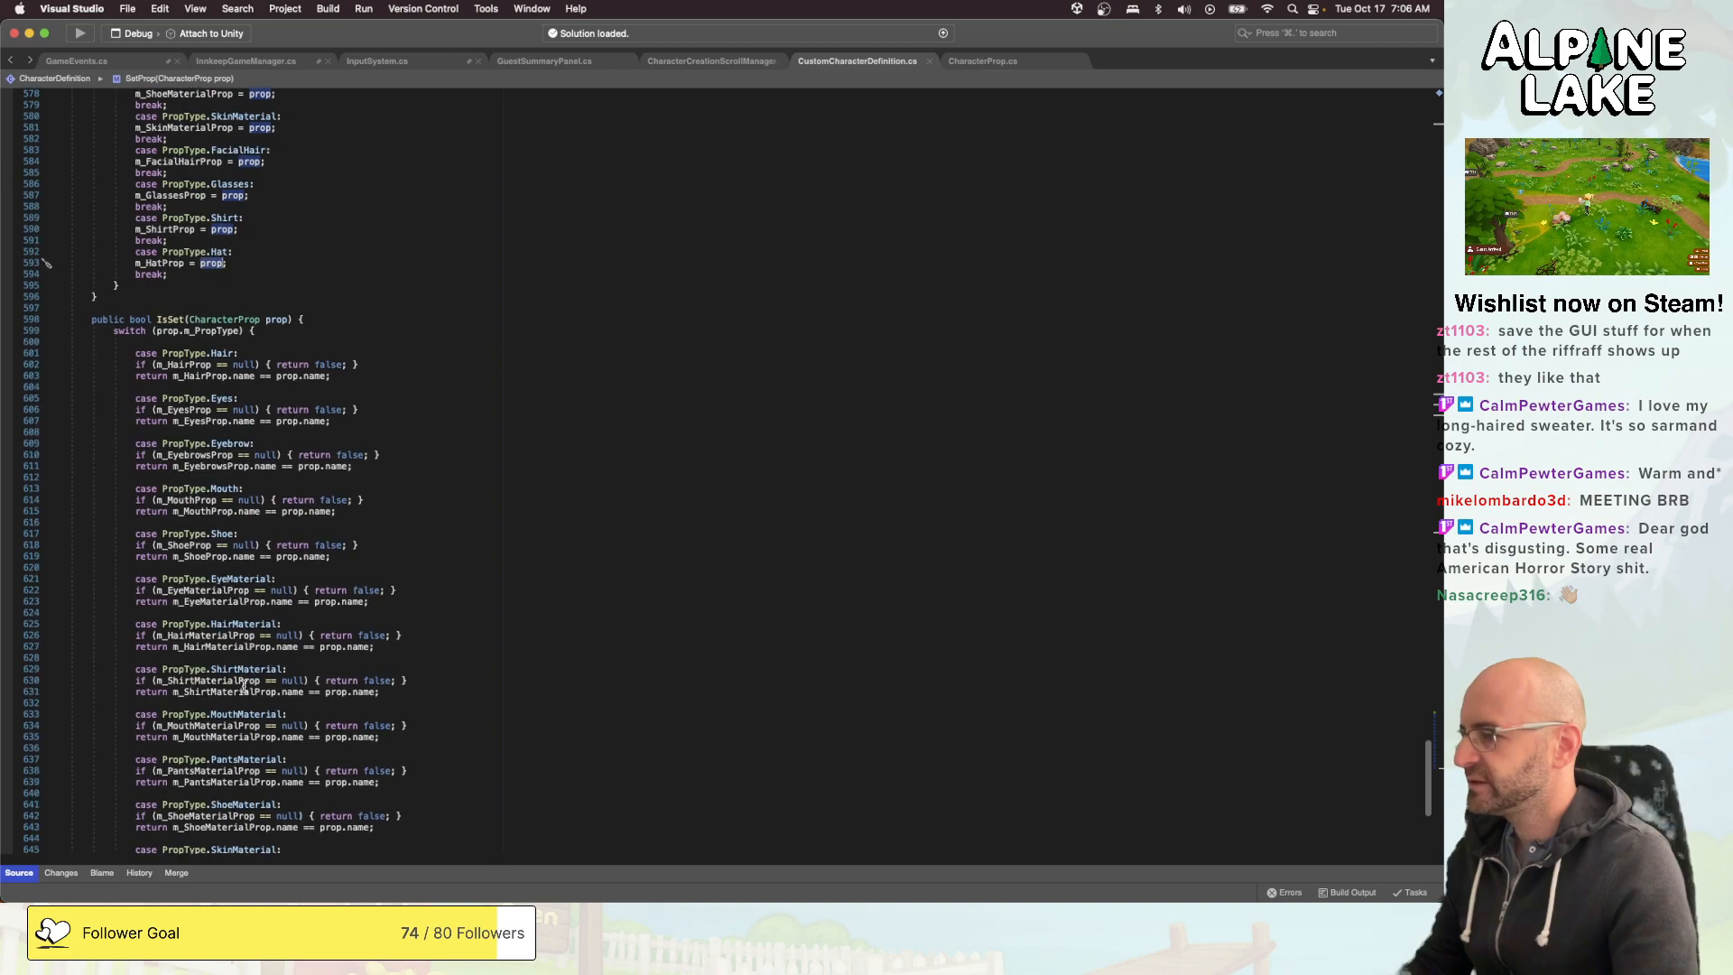
{"action": "scroll", "coordinate": [239, 695], "scroll_direction": "down", "scroll_amount": 6}
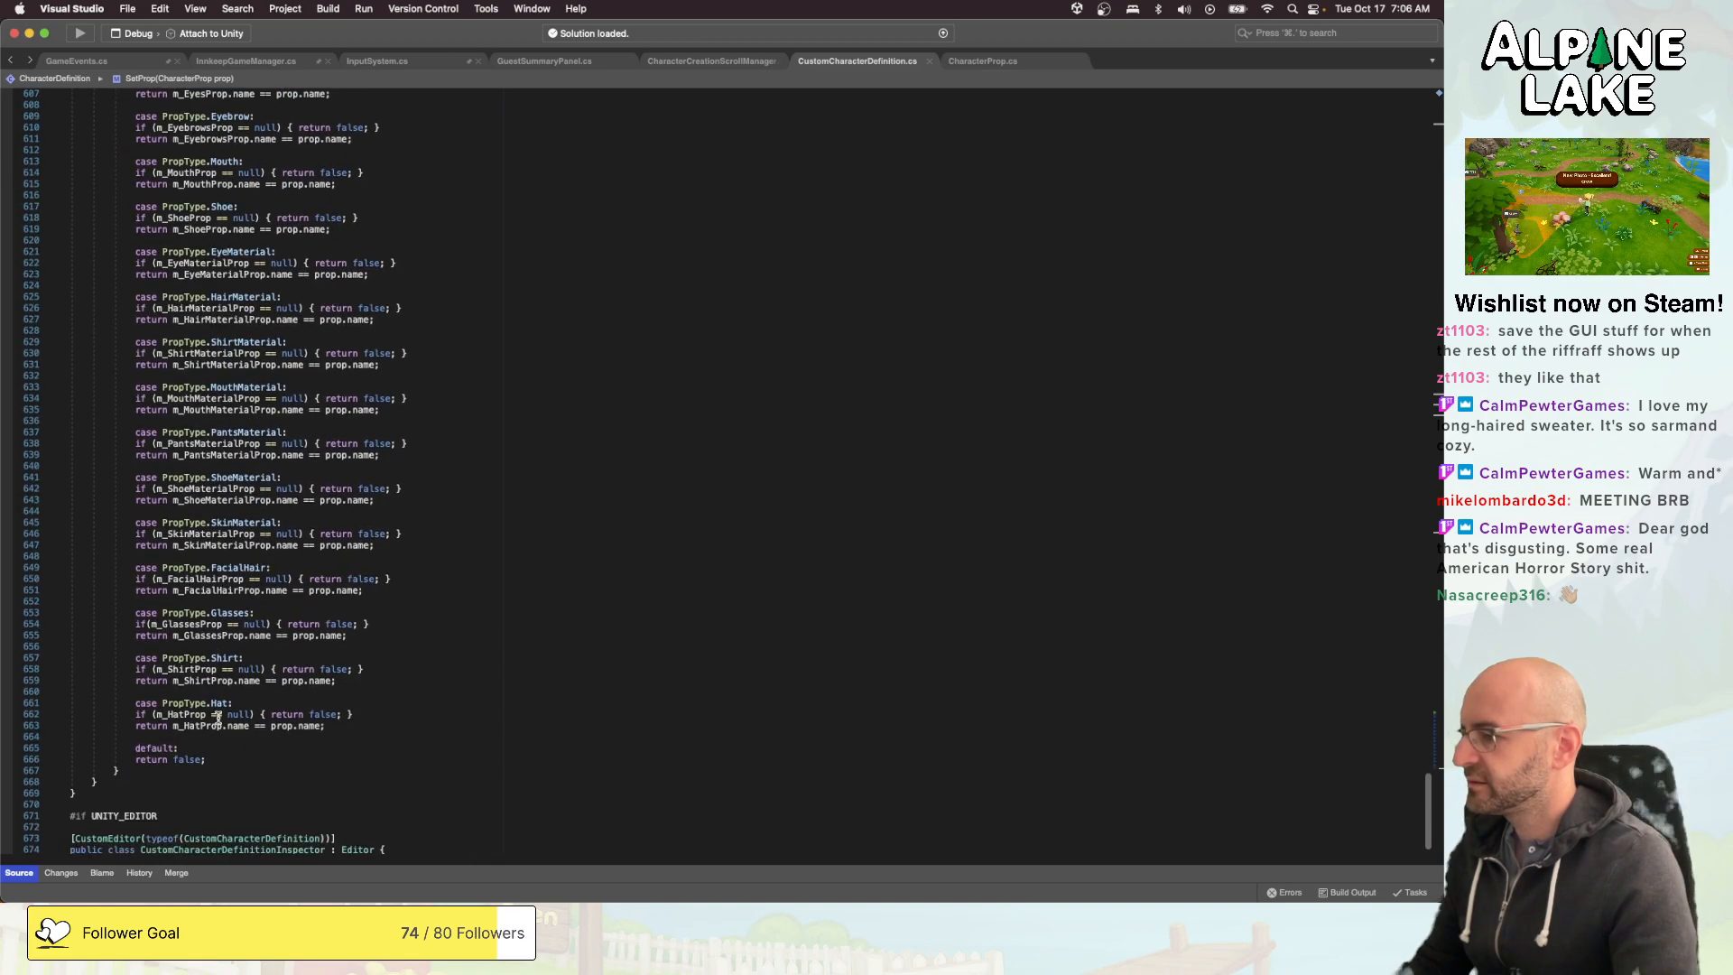
{"action": "scroll", "coordinate": [216, 717], "scroll_direction": "down", "scroll_amount": 3}
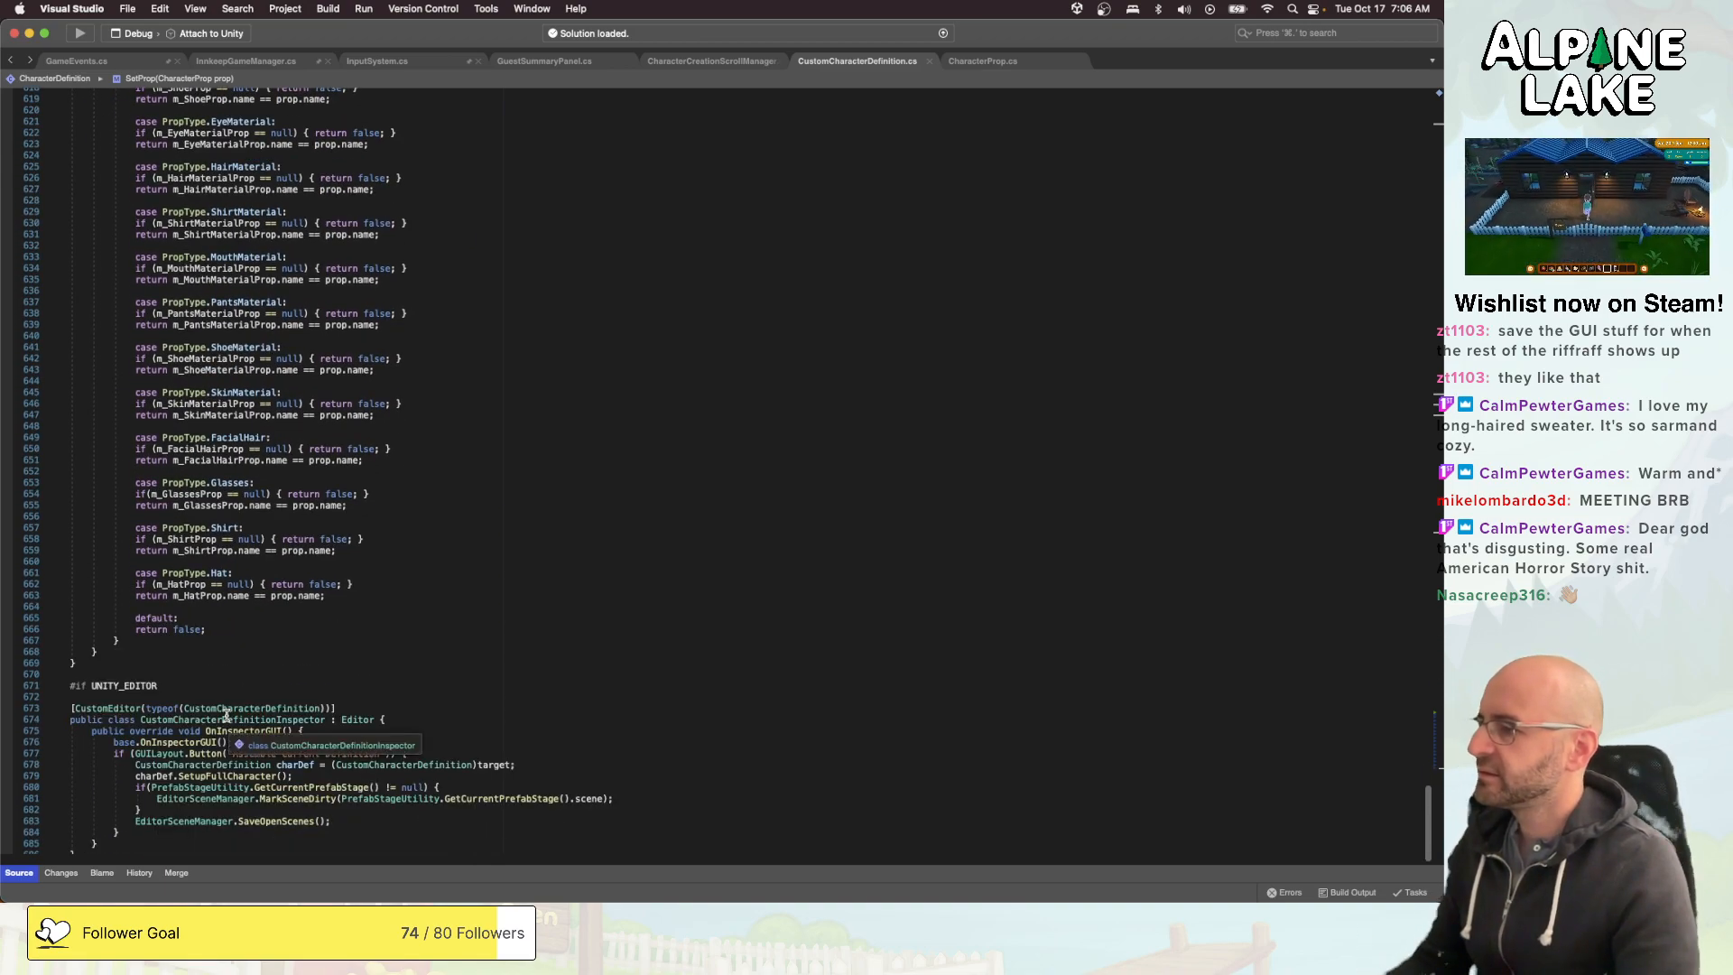
{"action": "scroll", "coordinate": [226, 713], "scroll_direction": "down", "scroll_amount": 6}
{"action": "left_click", "coordinate": [475, 430]}
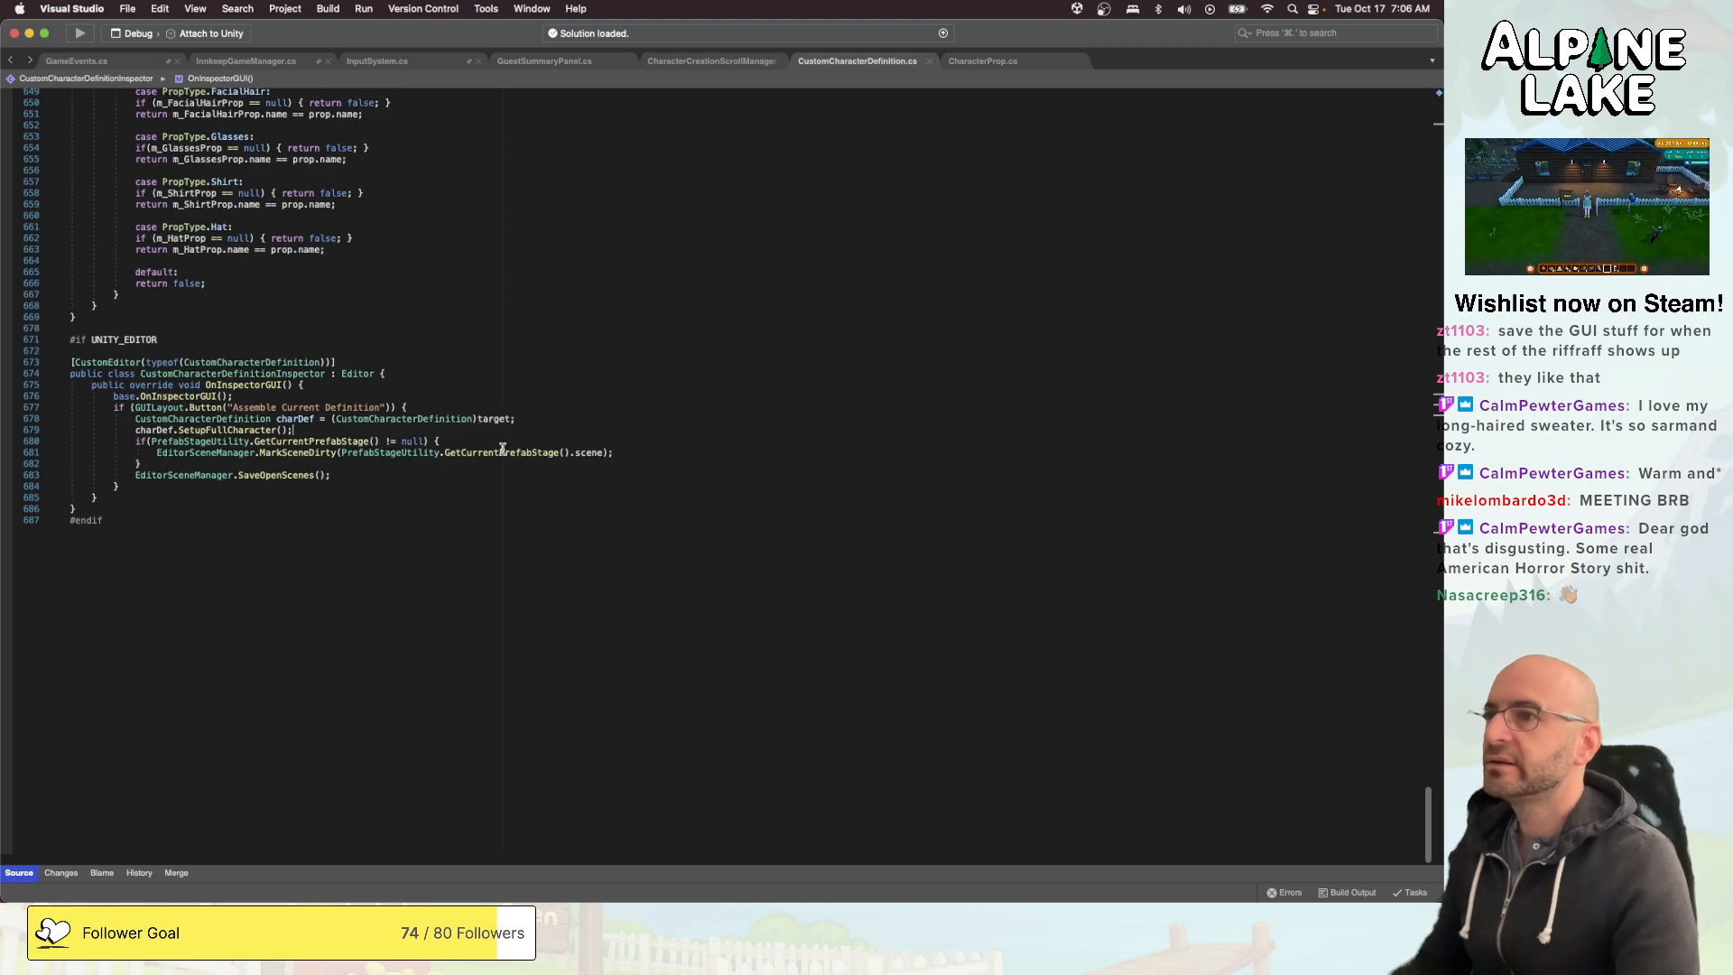
- Review the prop paths and event methods in CharacterCreationScrollManager, and glance at the GuestSummaryPanel and InputSystem scripts
{"action": "left_click", "coordinate": [721, 63]}
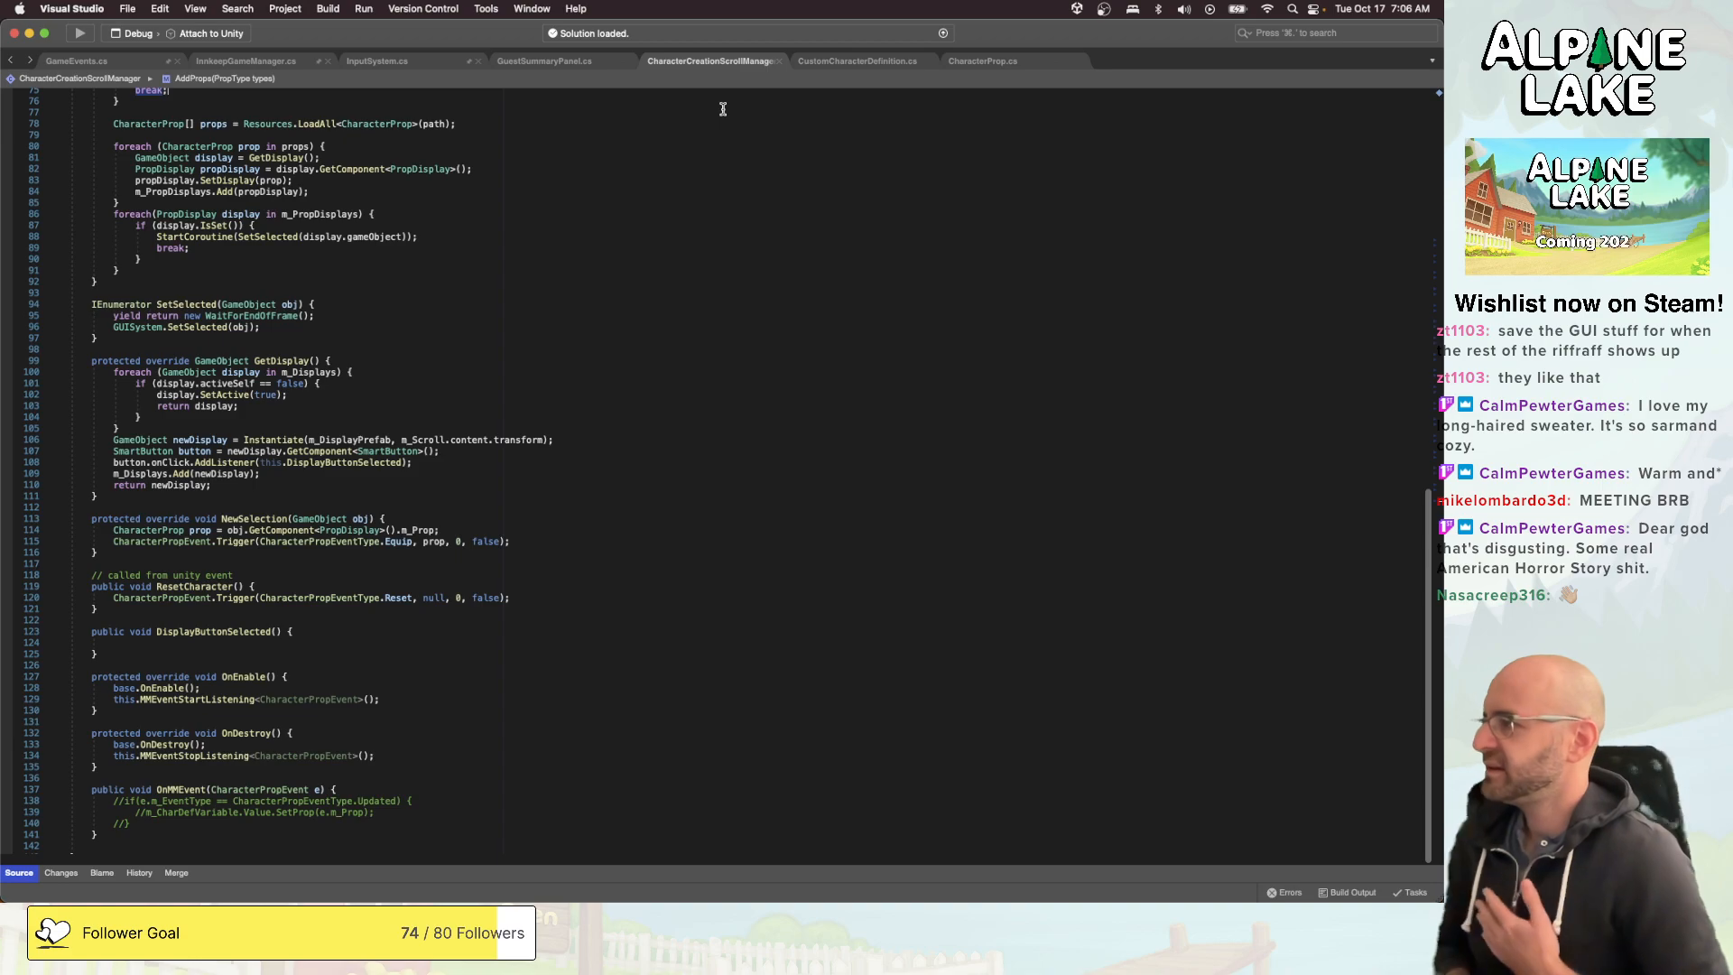
{"action": "scroll", "coordinate": [588, 185], "scroll_direction": "down", "scroll_amount": 5}
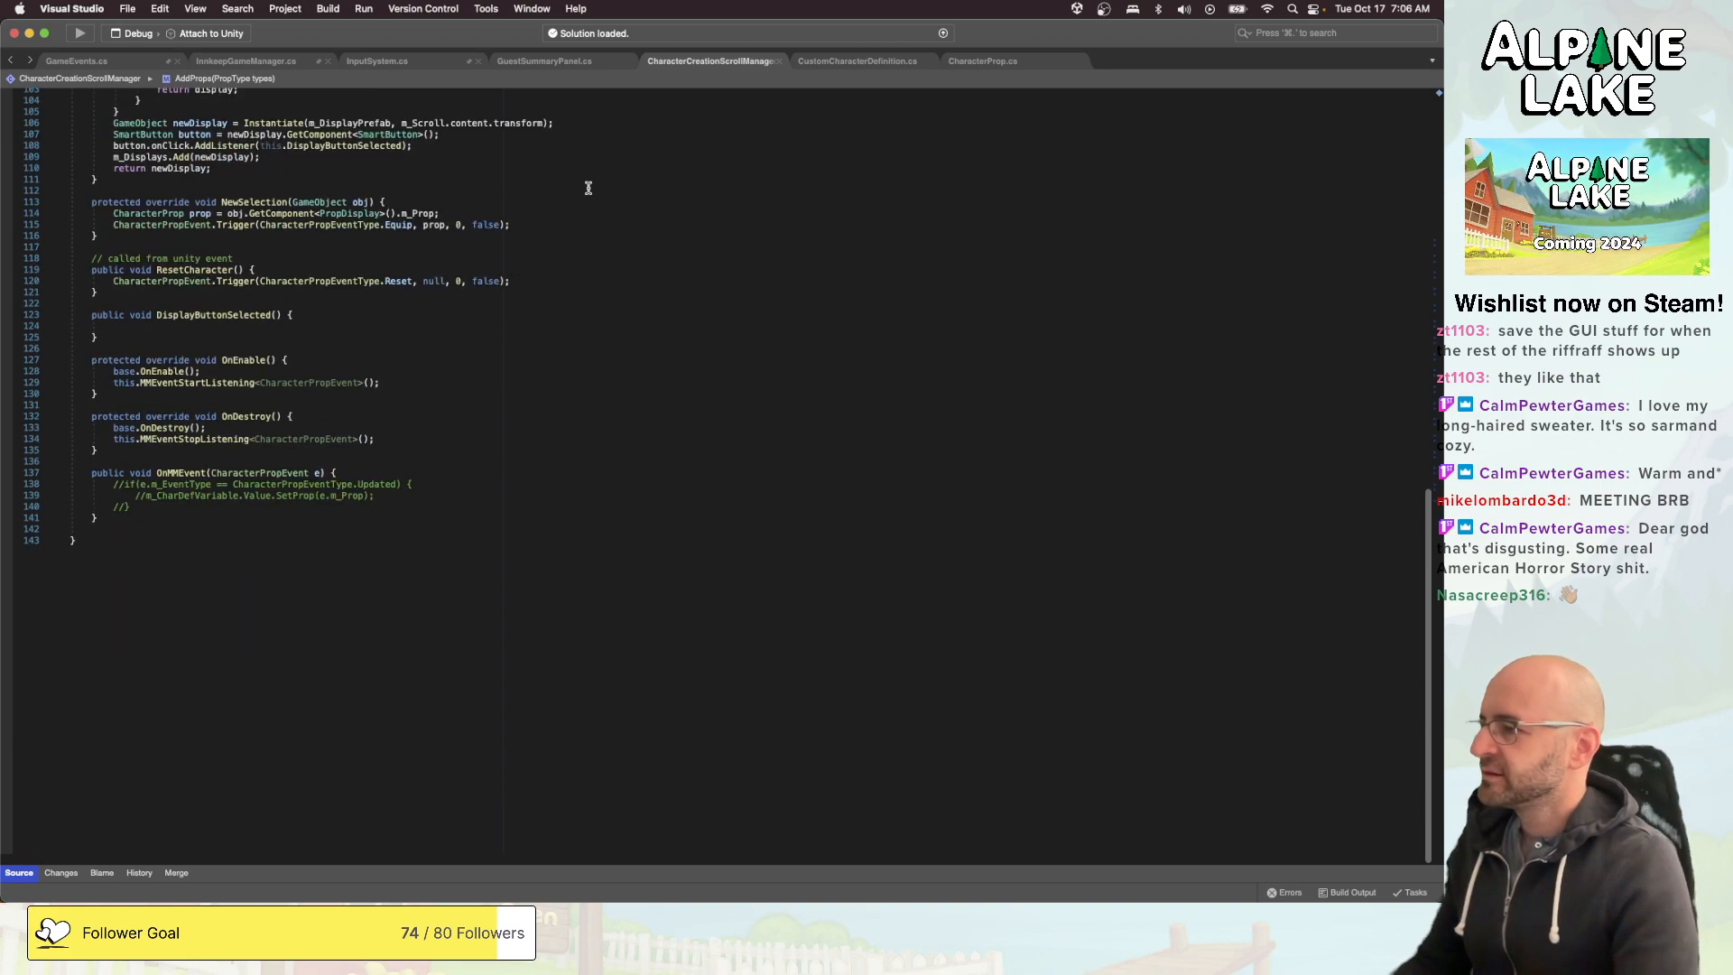
{"action": "scroll", "coordinate": [485, 296], "scroll_direction": "up", "scroll_amount": 15}
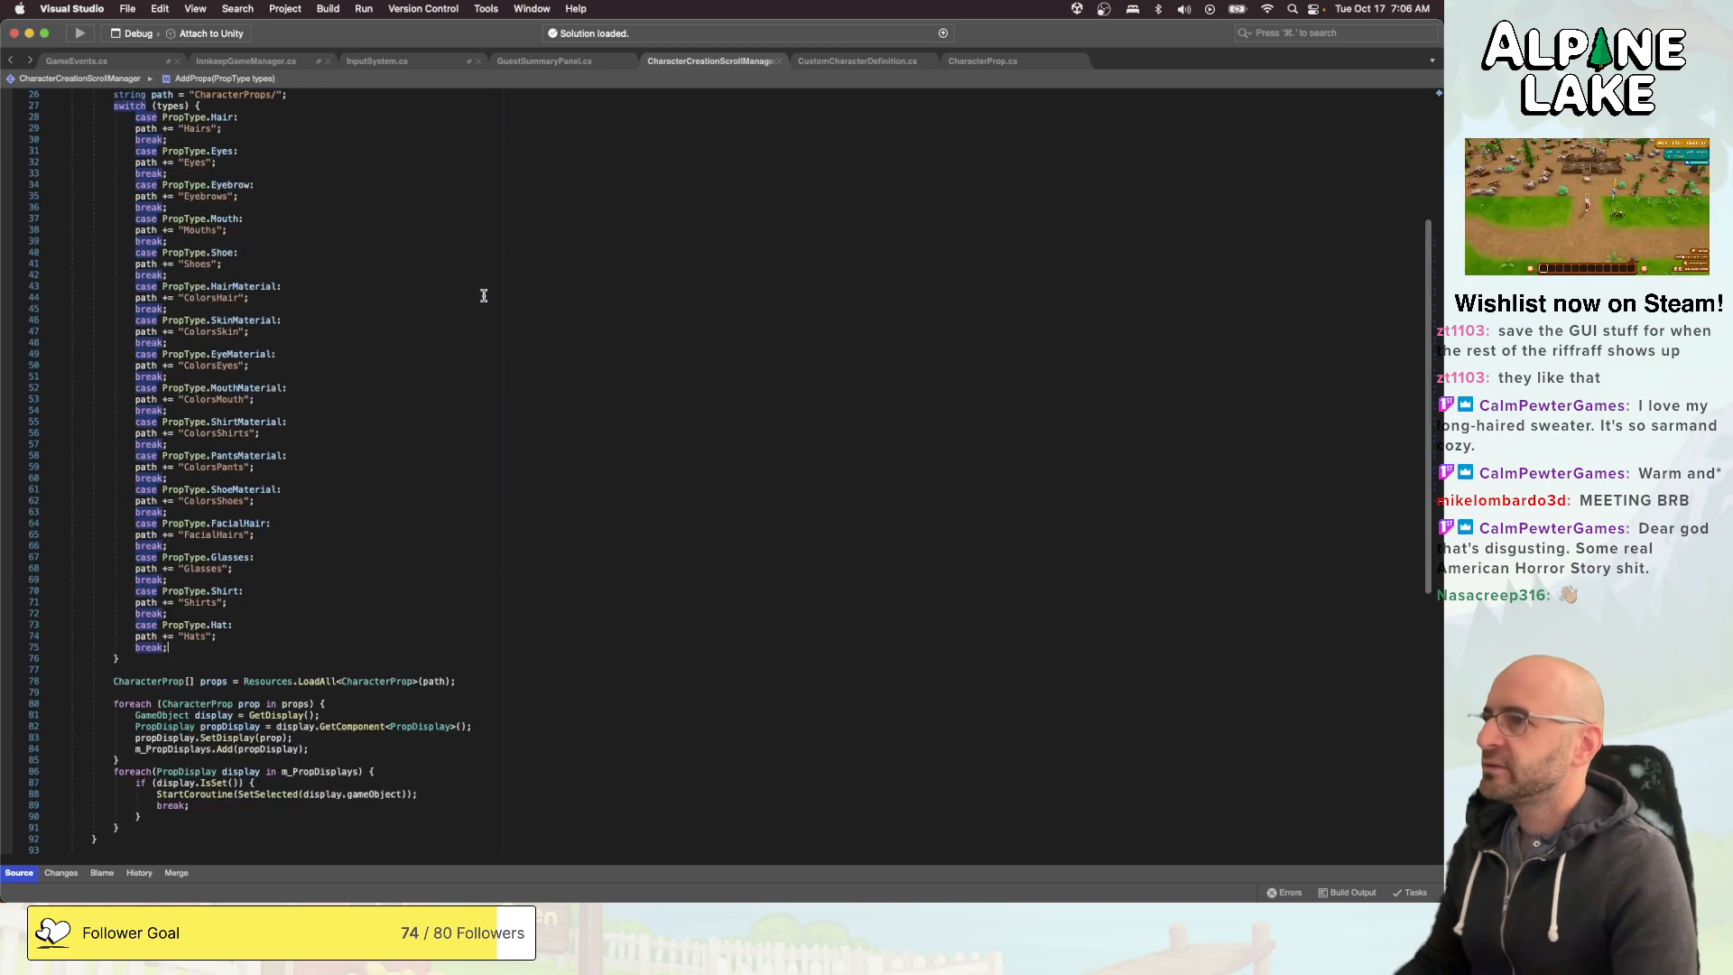
{"action": "scroll", "coordinate": [544, 132], "scroll_direction": "up", "scroll_amount": 3}
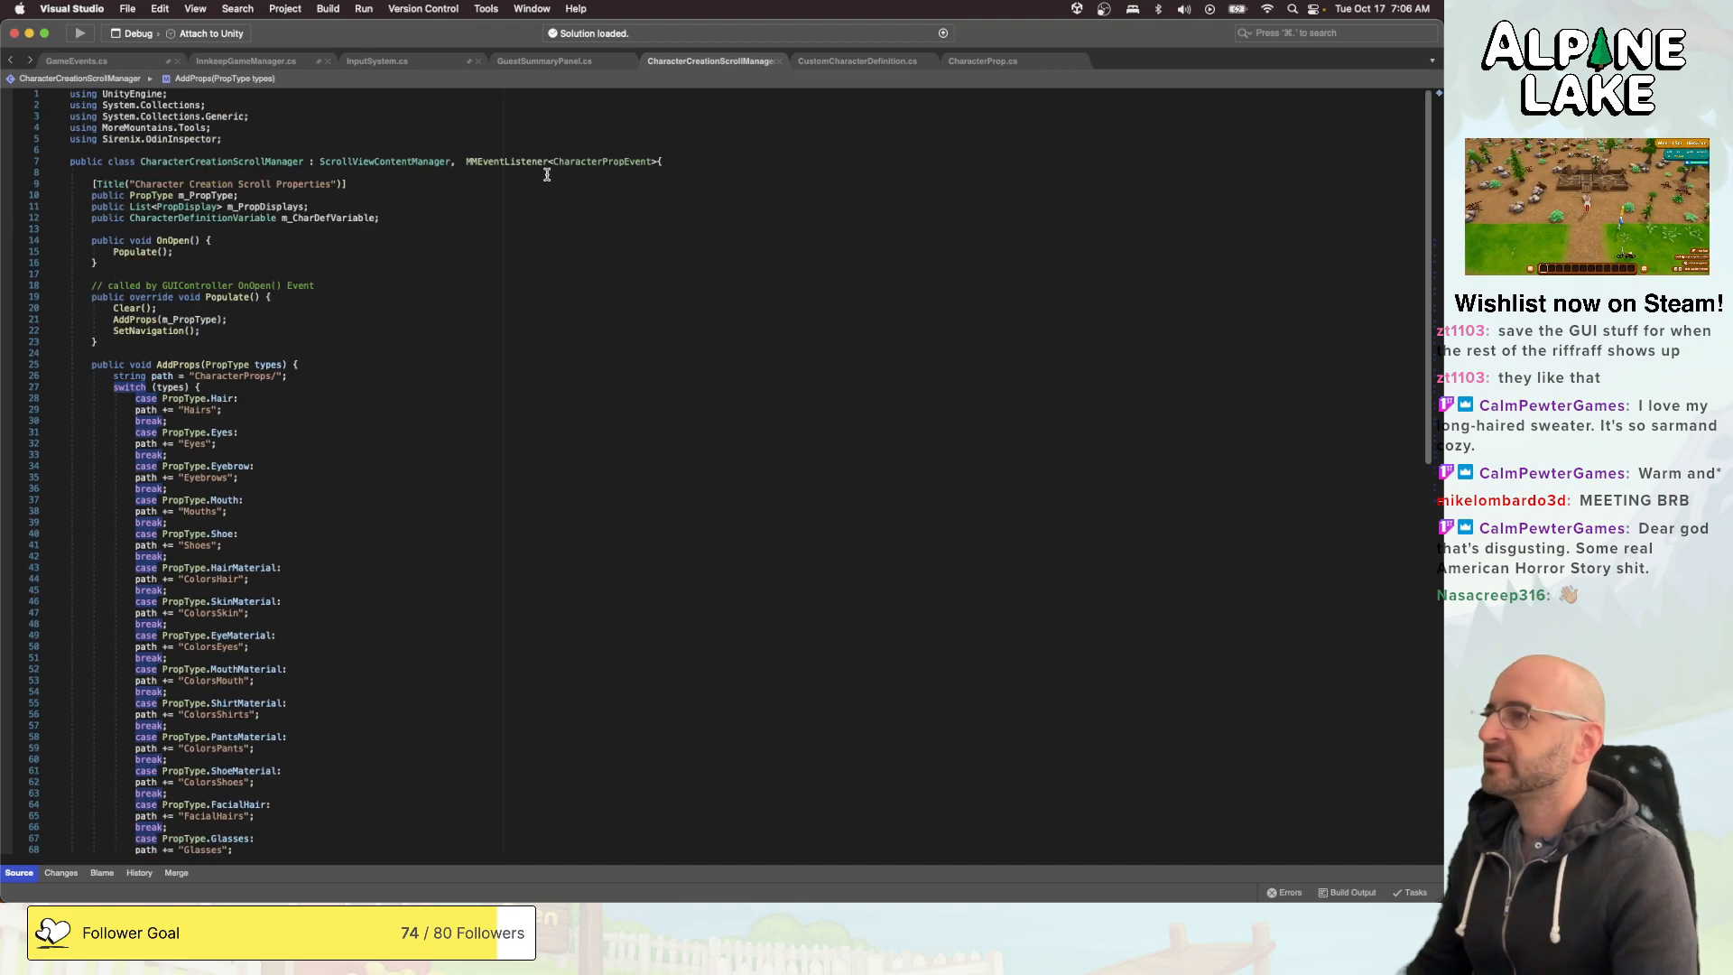
{"action": "left_click", "coordinate": [570, 57]}
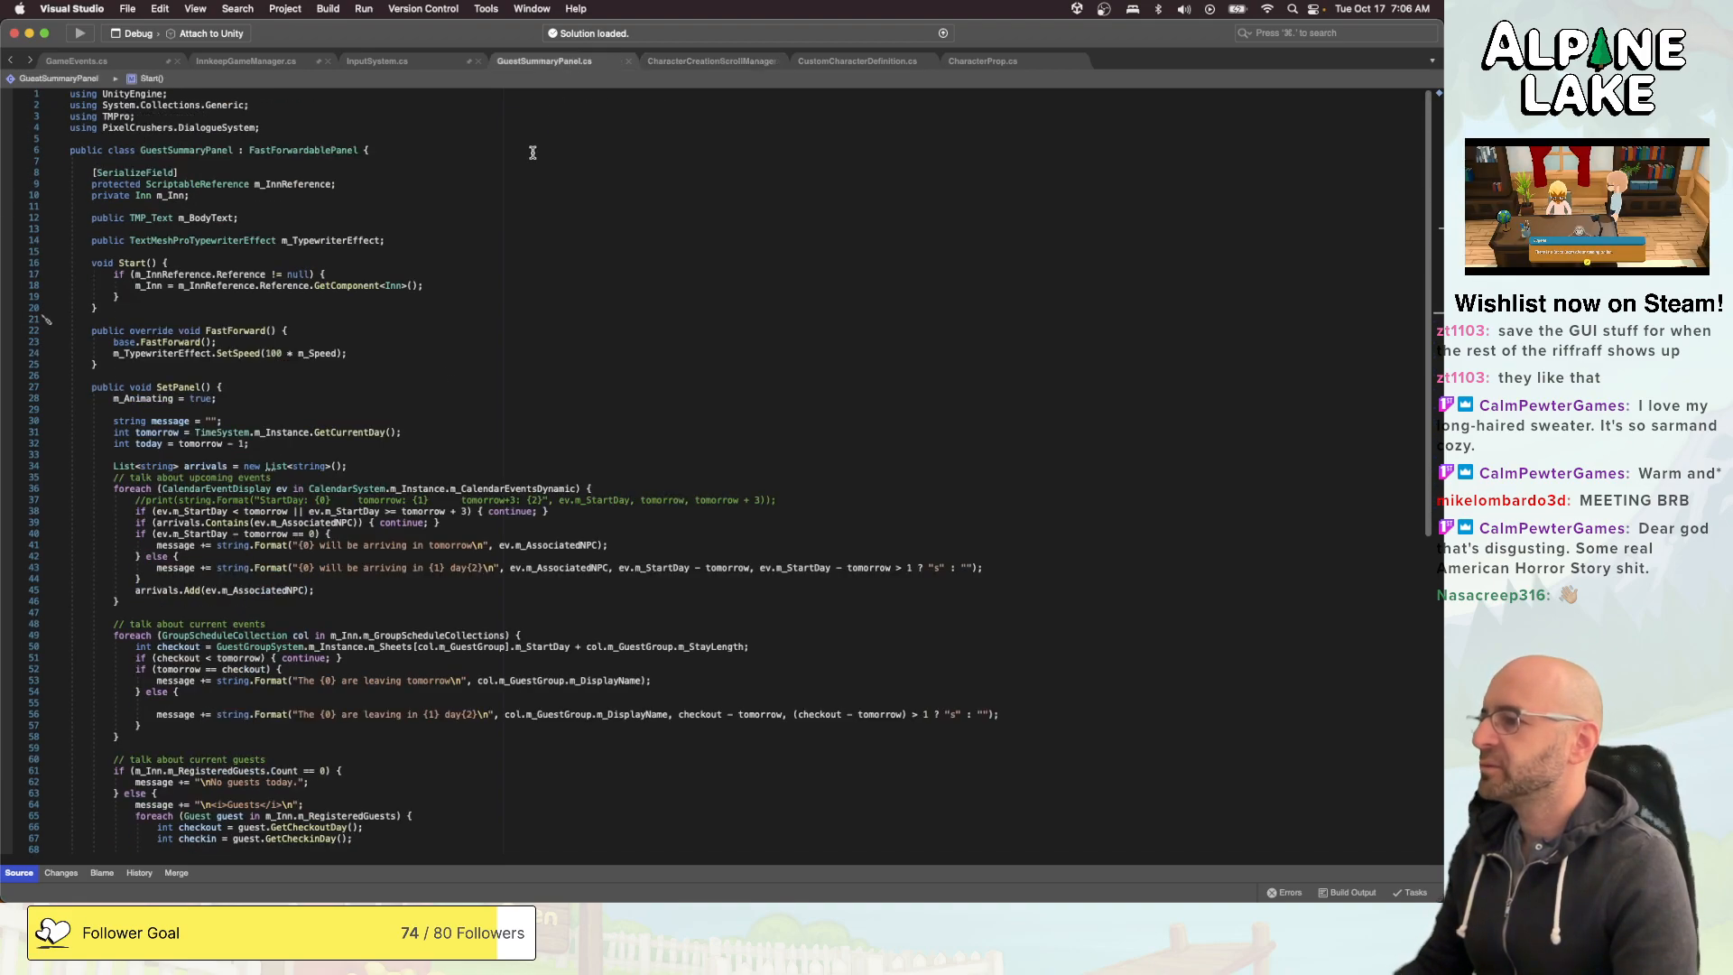
{"action": "left_click", "coordinate": [413, 64]}
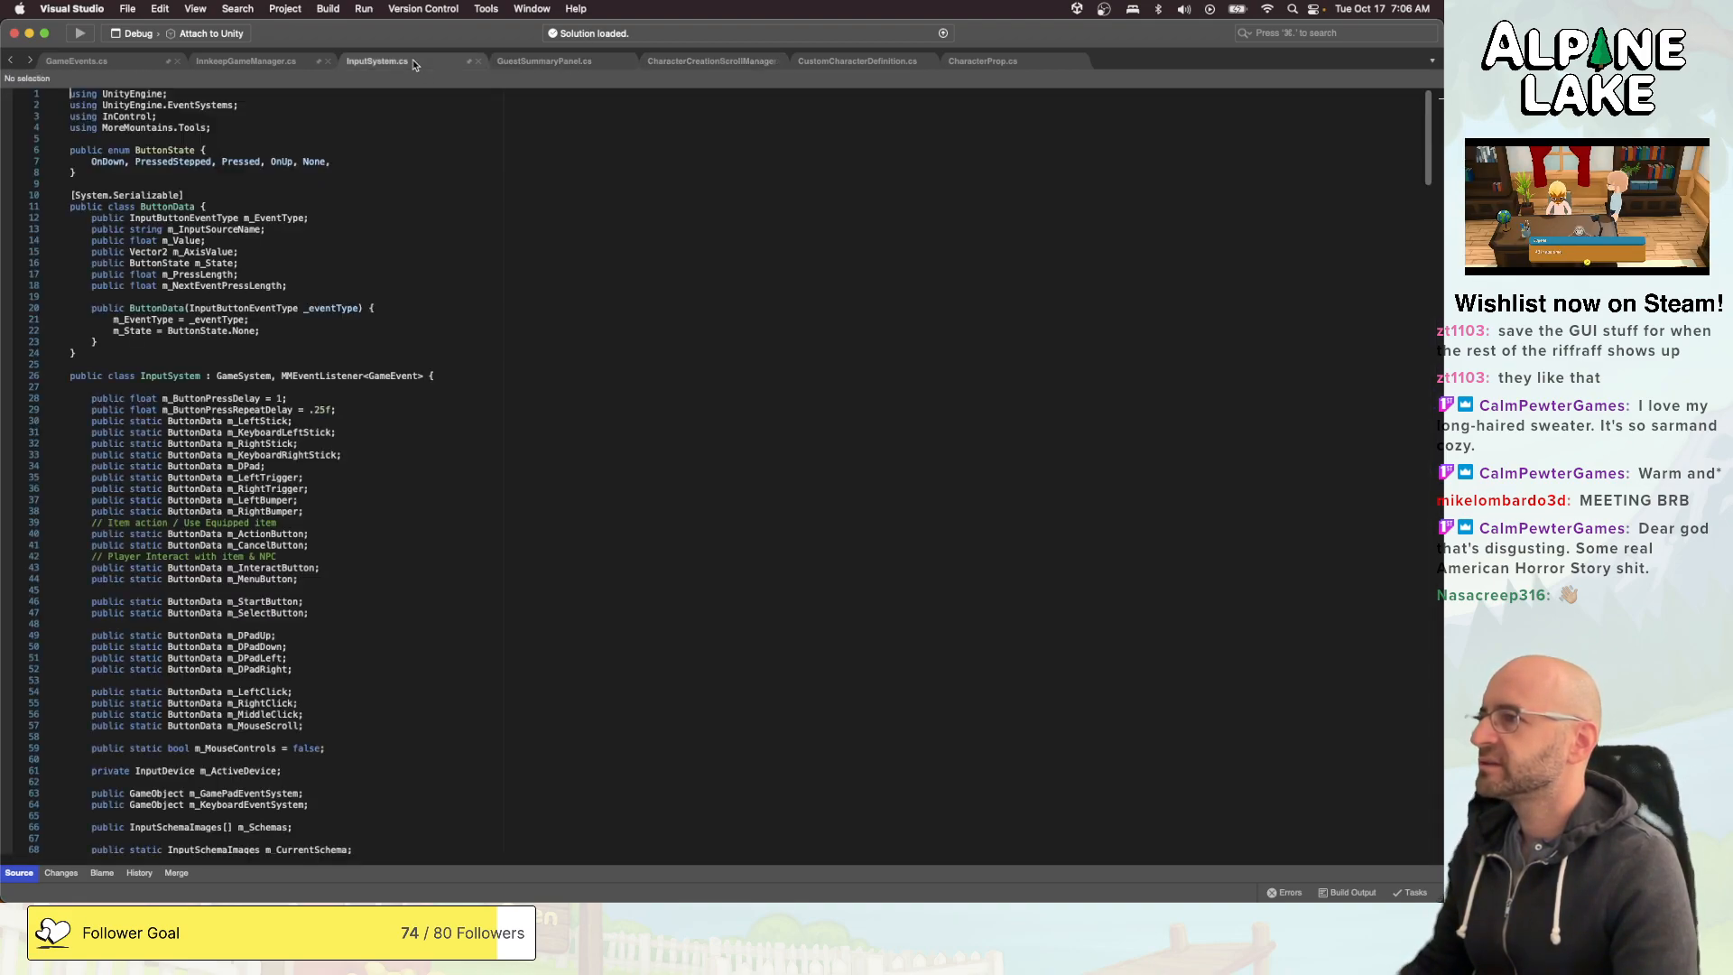
{"action": "left_click", "coordinate": [577, 56]}
{"action": "left_click", "coordinate": [706, 59]}
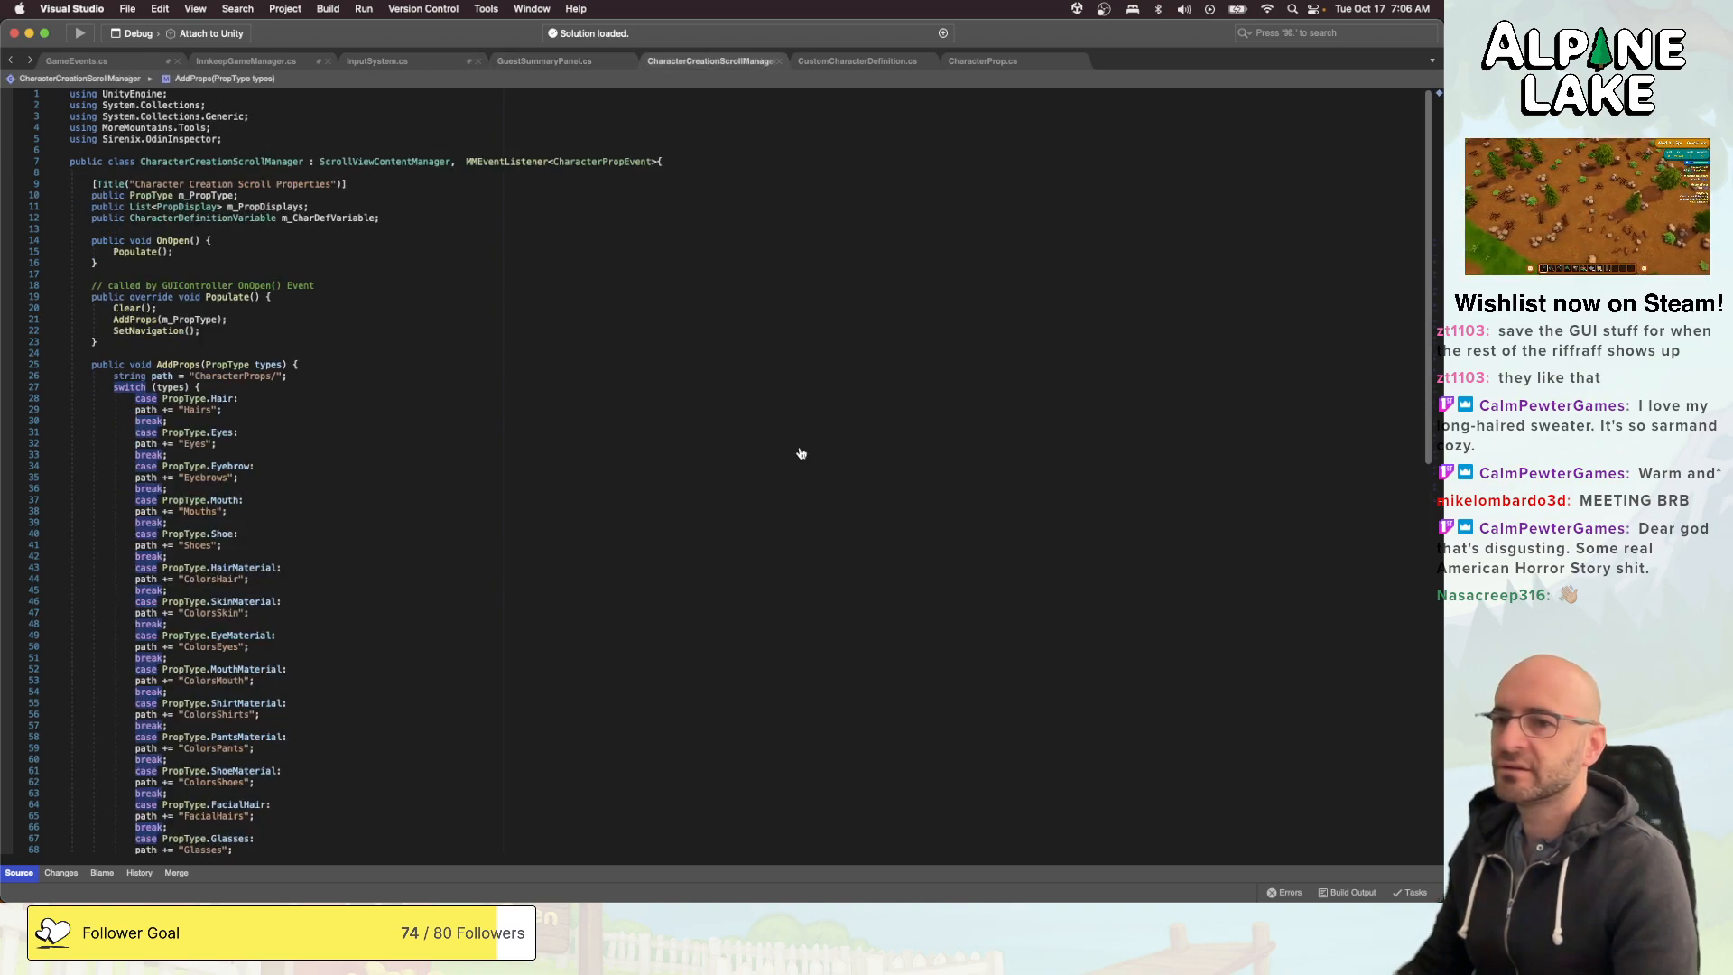
- Switch to Unity and save the open Inn_Scene and Core_Scene
{"action": "key", "text": "super+Tab"}
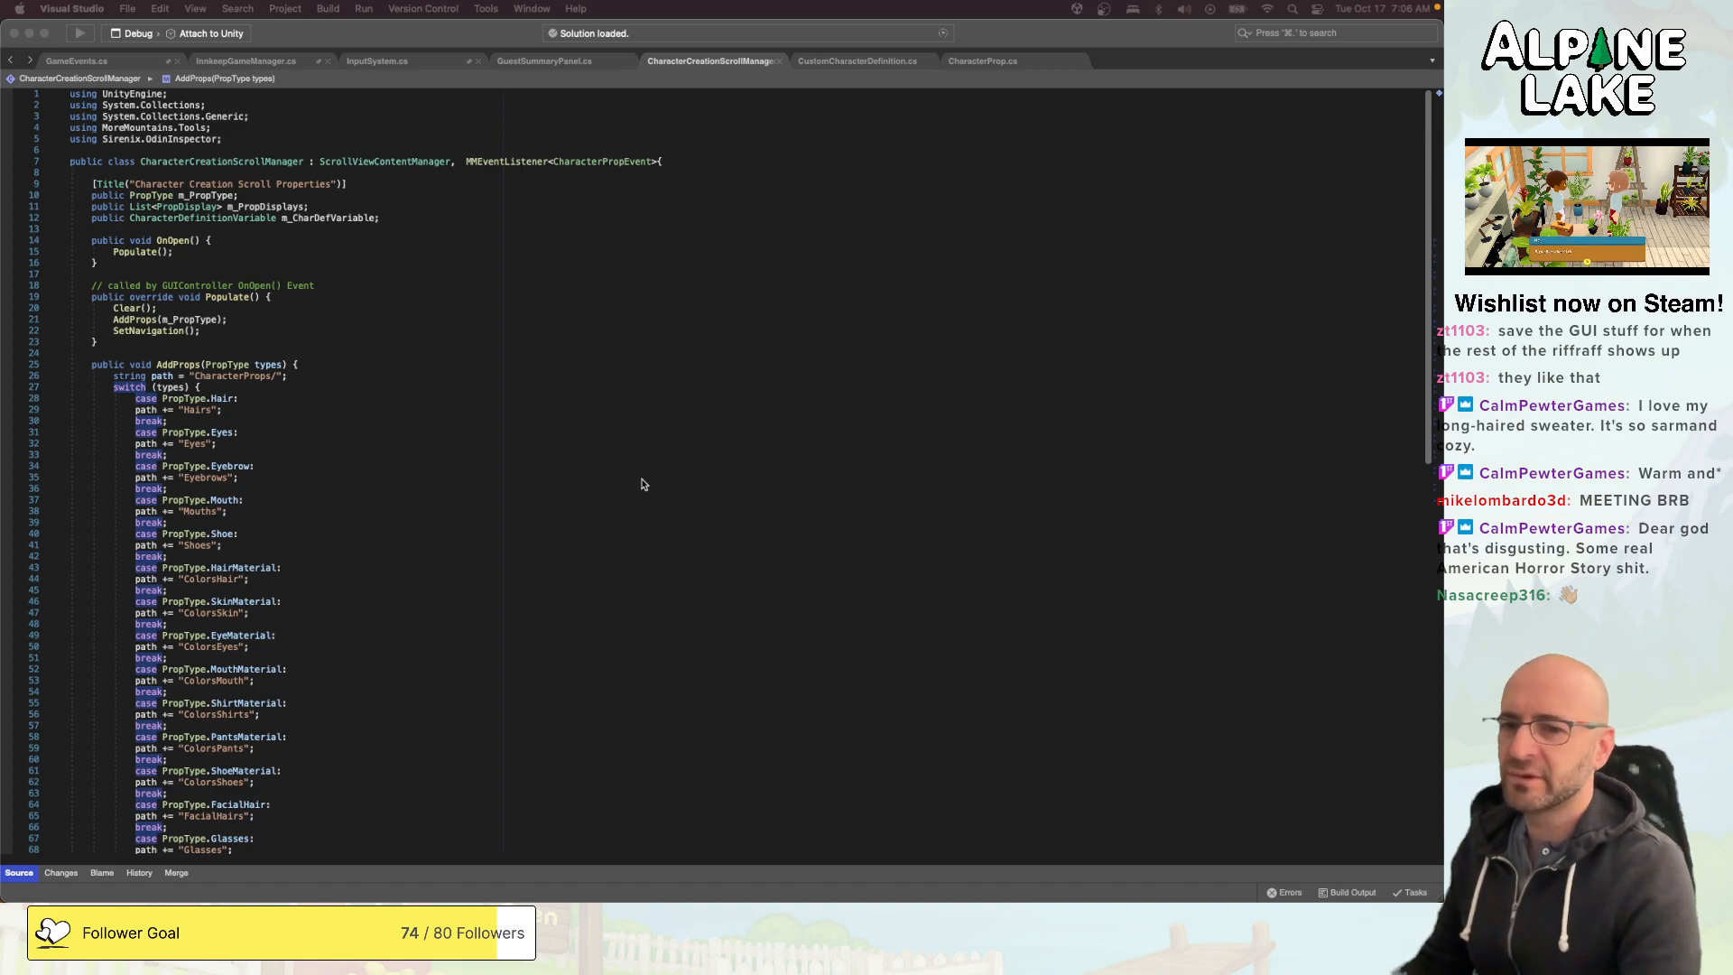
{"action": "key", "text": "super+Tab"}
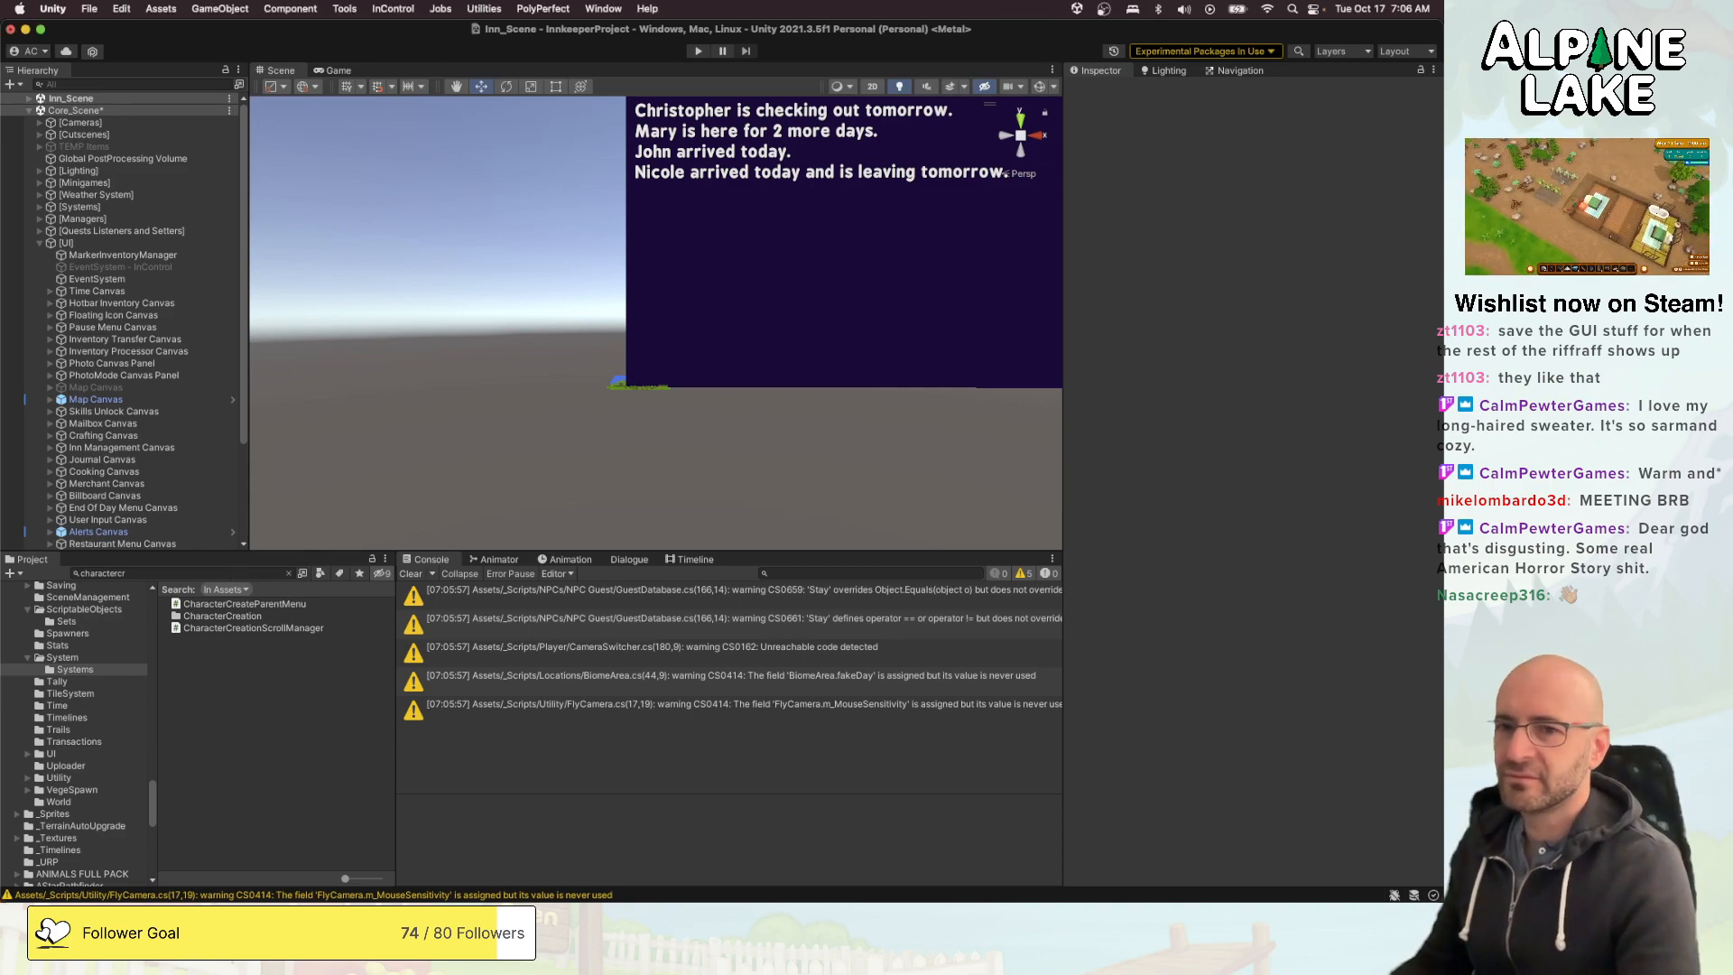
{"action": "key", "text": "super+Tab"}
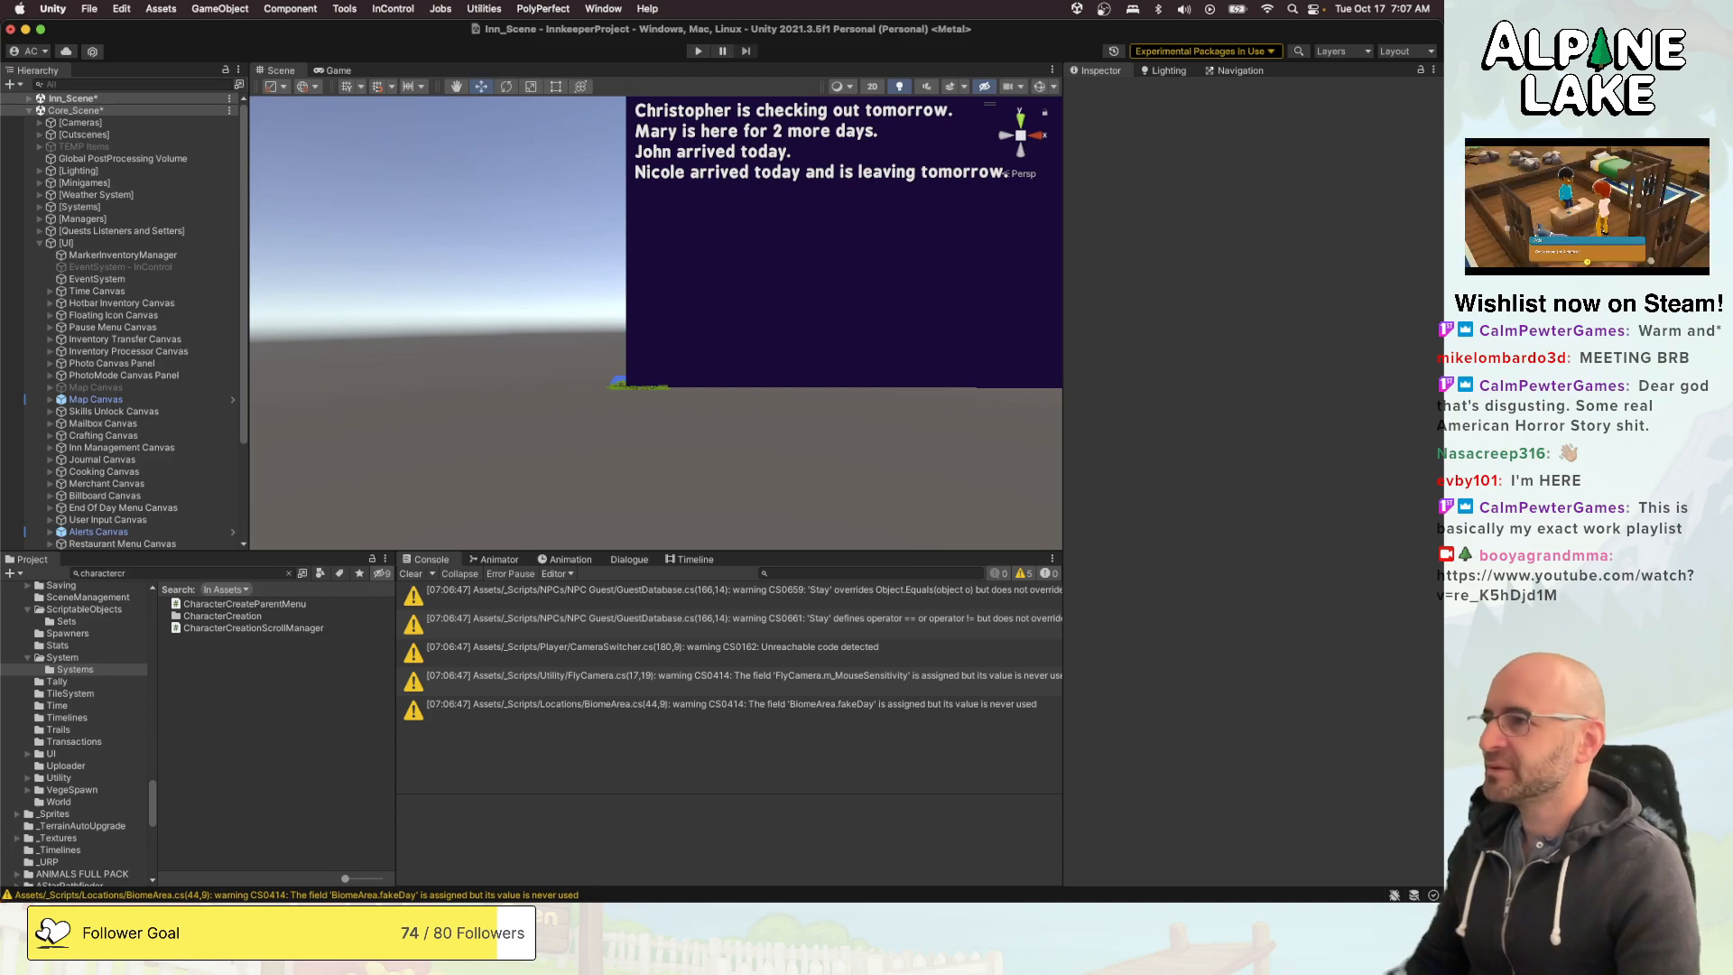
{"action": "left_click", "coordinate": [318, 218]}
{"action": "key", "text": "super+s"}
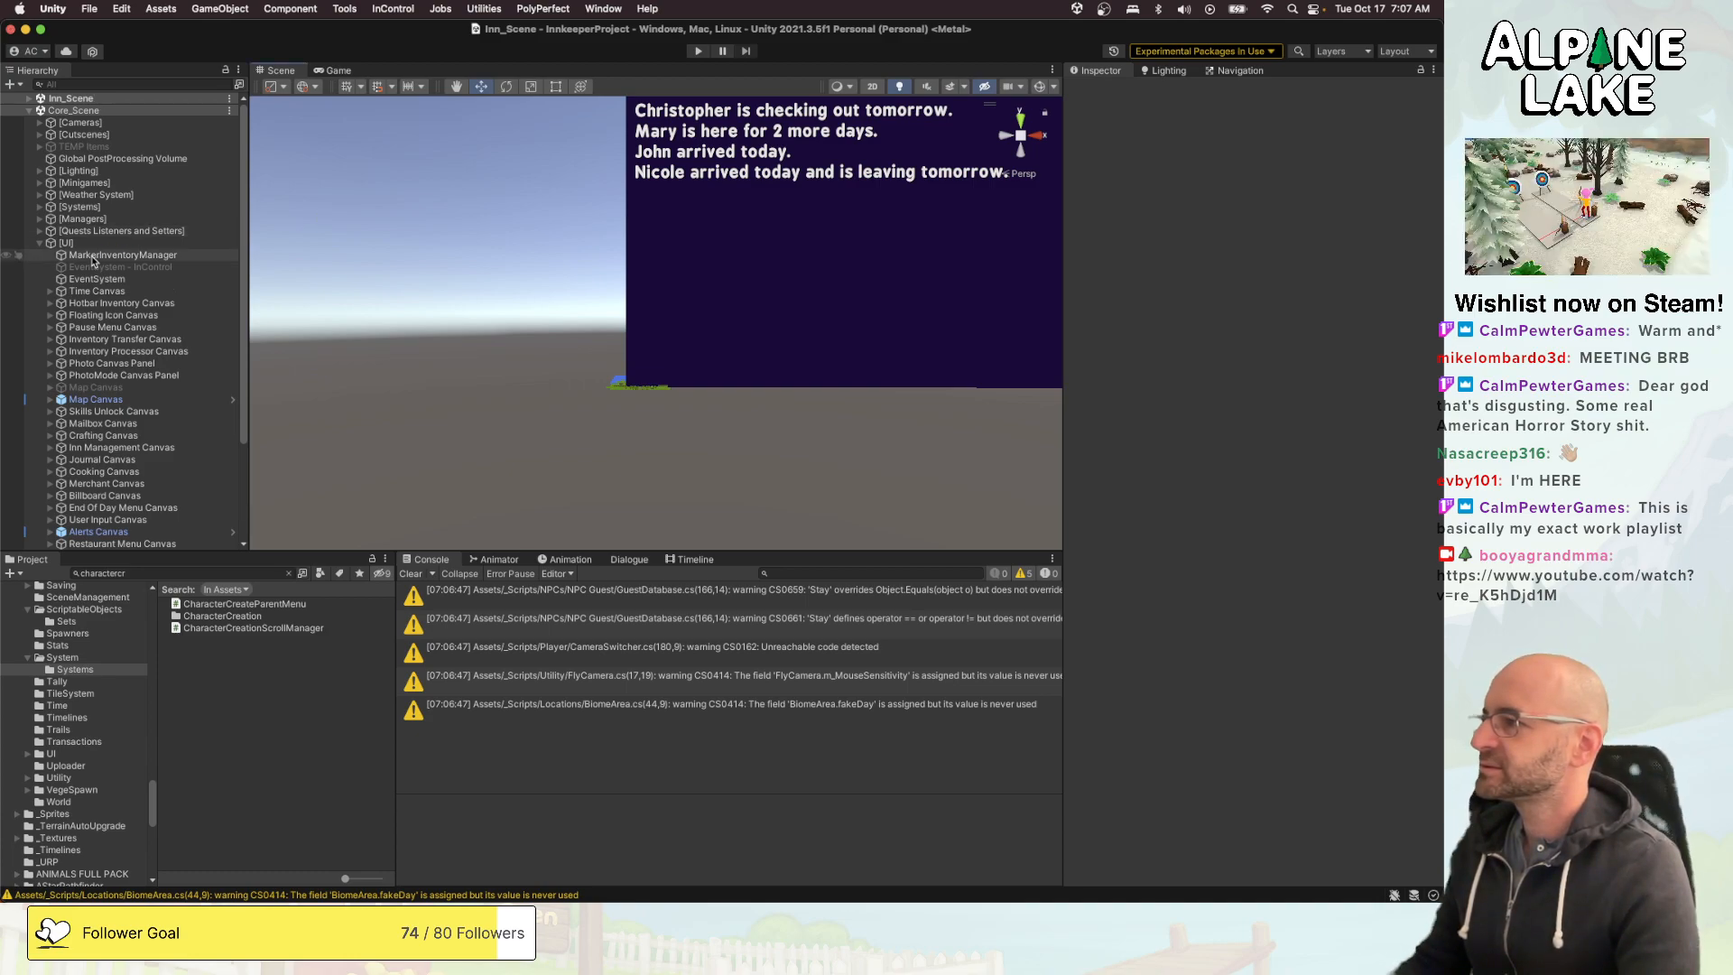
{"action": "scroll", "coordinate": [123, 444], "scroll_direction": "down", "scroll_amount": 3}
{"action": "scroll", "coordinate": [123, 441], "scroll_direction": "down", "scroll_amount": 1}
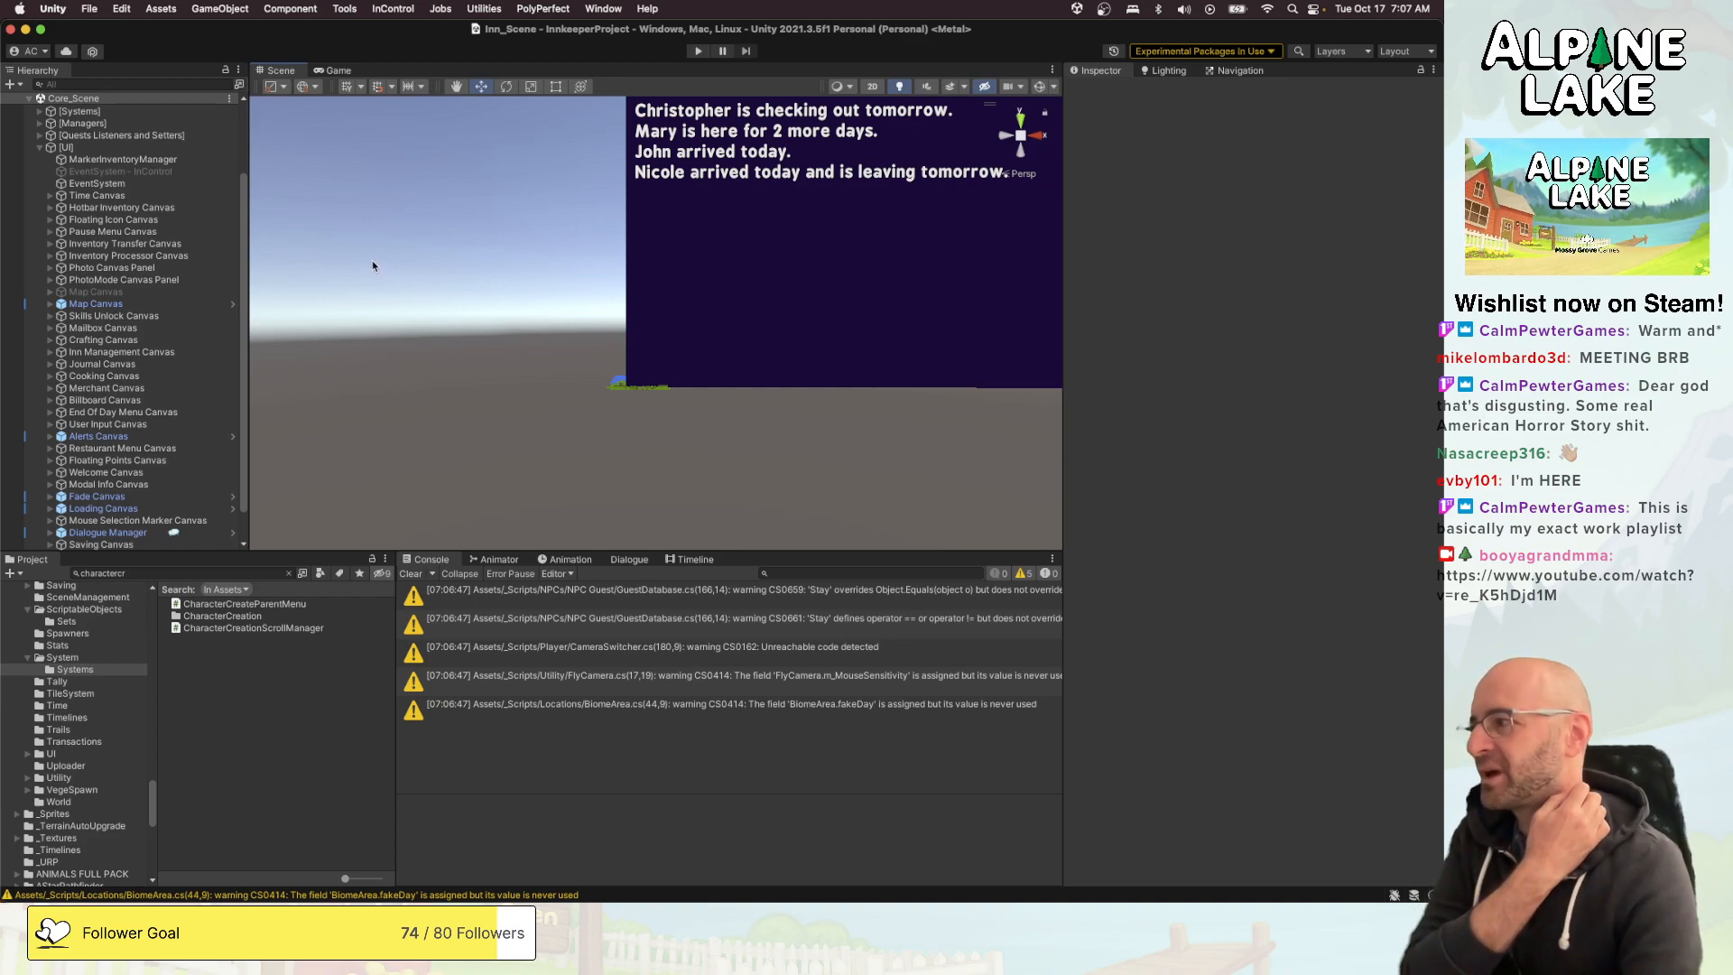
{"action": "right_click_drag", "start_coordinate": [432, 290], "coordinate": [493, 242]}
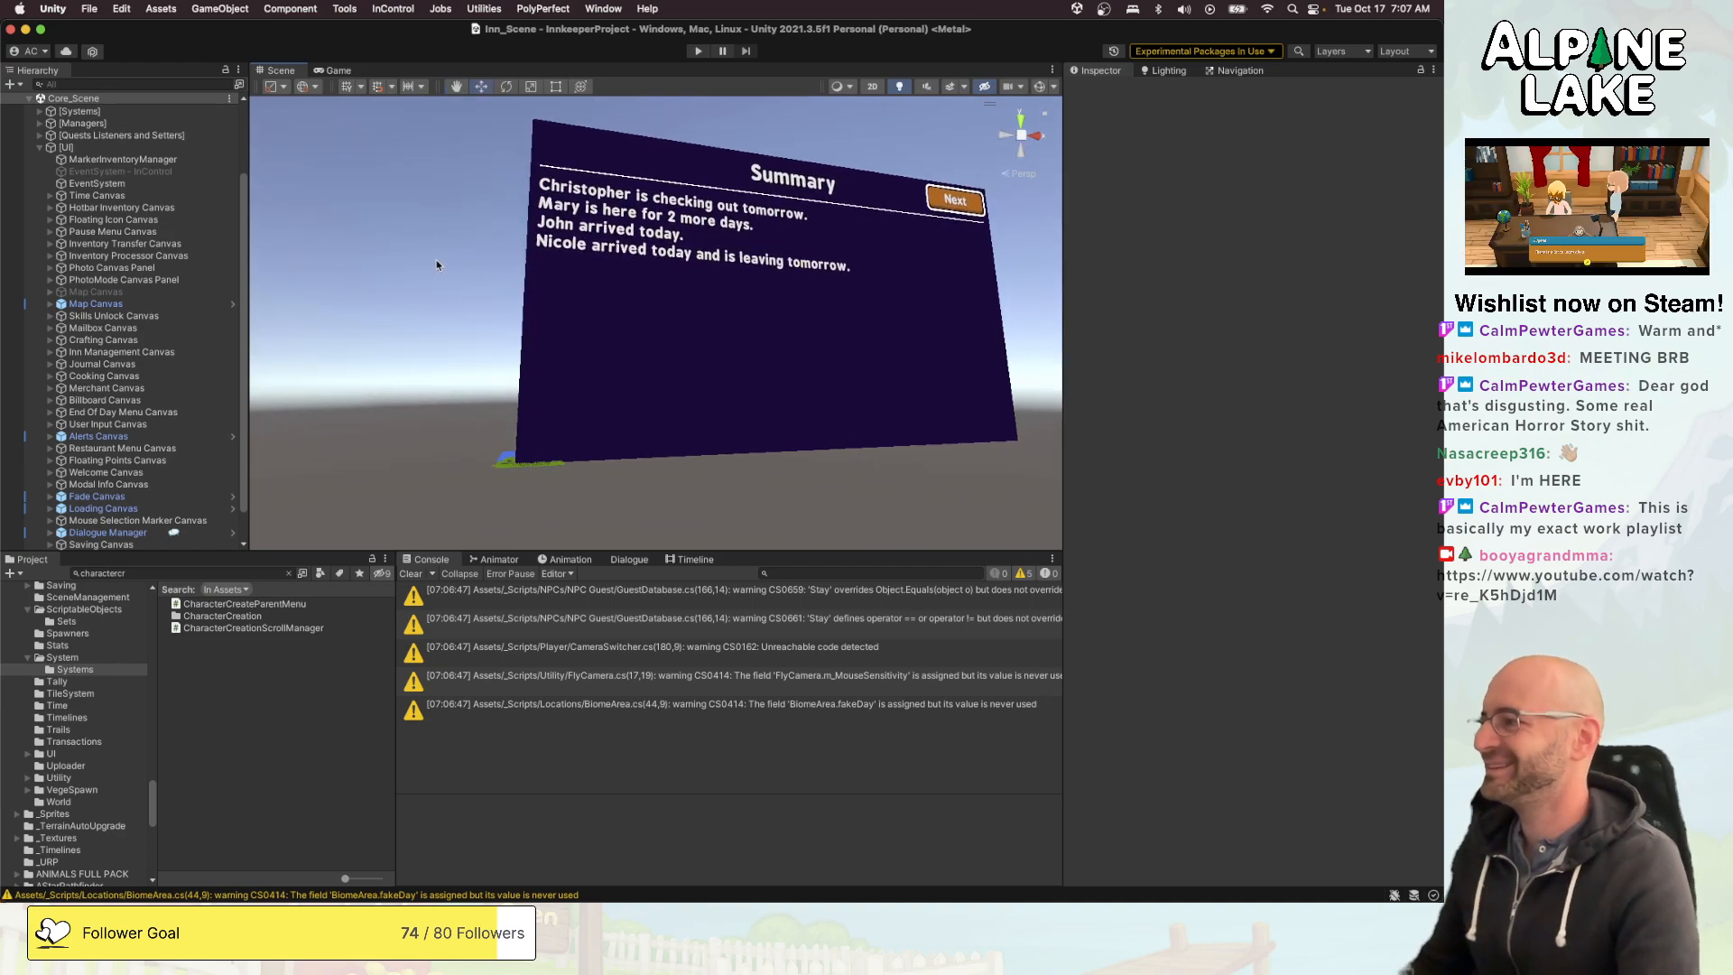
{"action": "scroll", "coordinate": [184, 271], "scroll_direction": "down", "scroll_amount": 2}
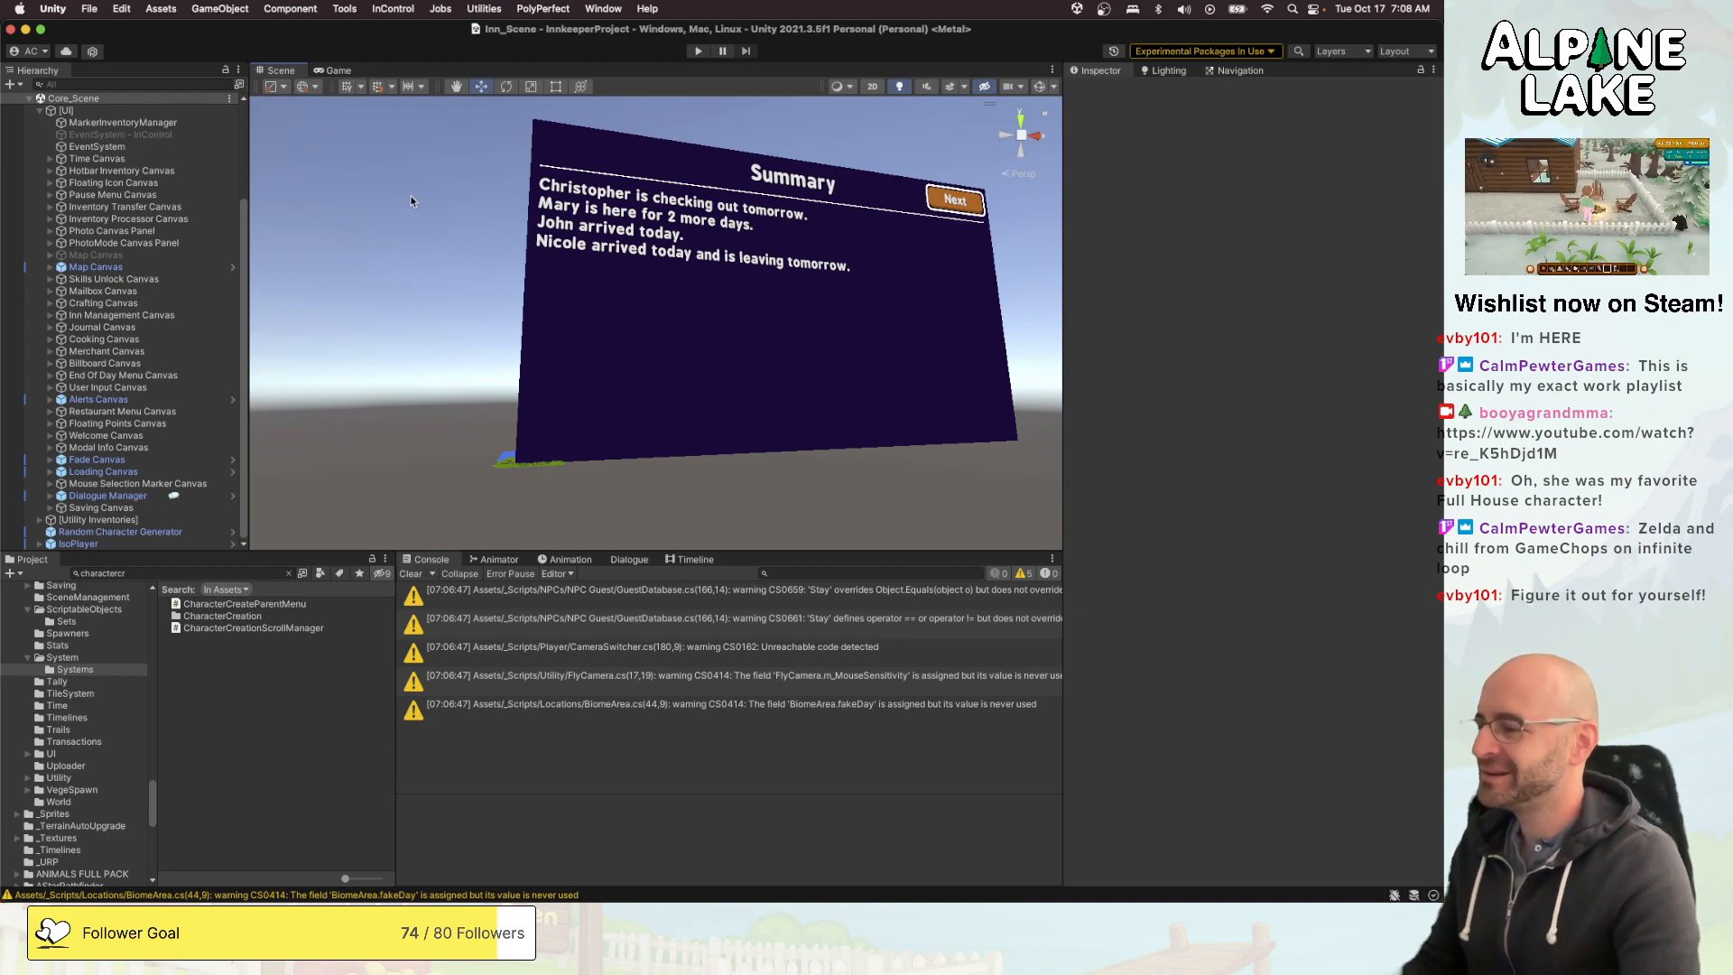
{"action": "right_click_drag", "start_coordinate": [407, 208], "coordinate": [405, 213]}
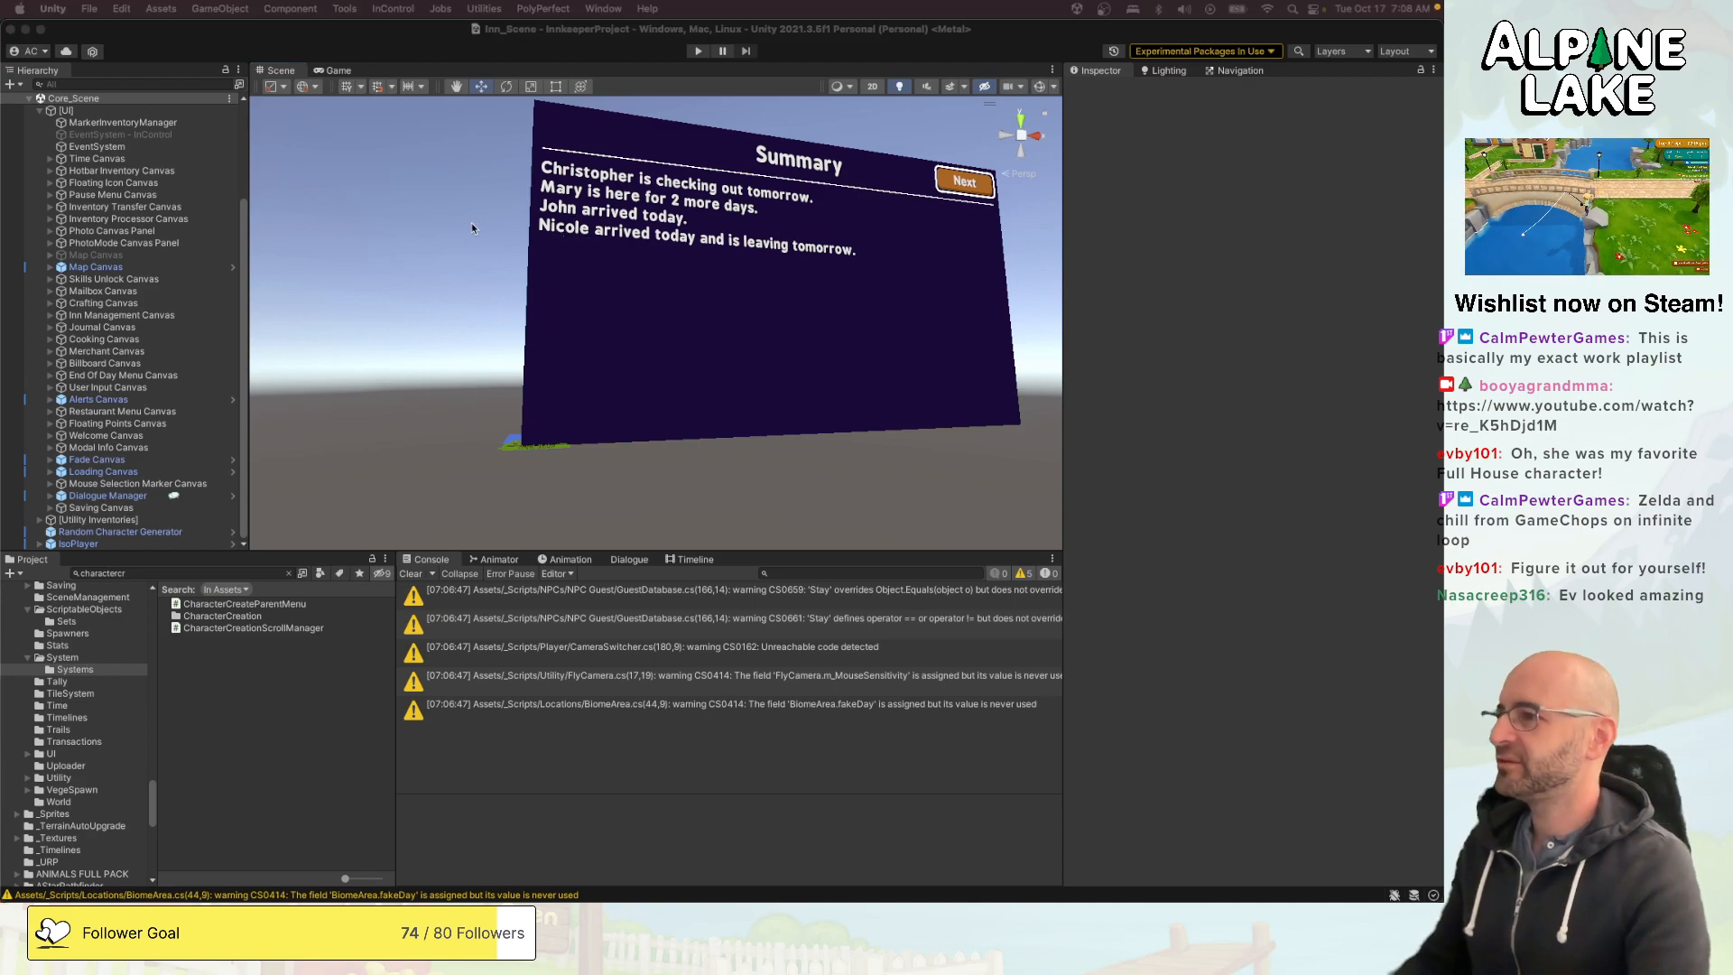
{"action": "right_click_drag", "start_coordinate": [449, 241], "coordinate": [391, 282]}
{"action": "key", "text": "w"}
{"action": "key", "text": "d"}
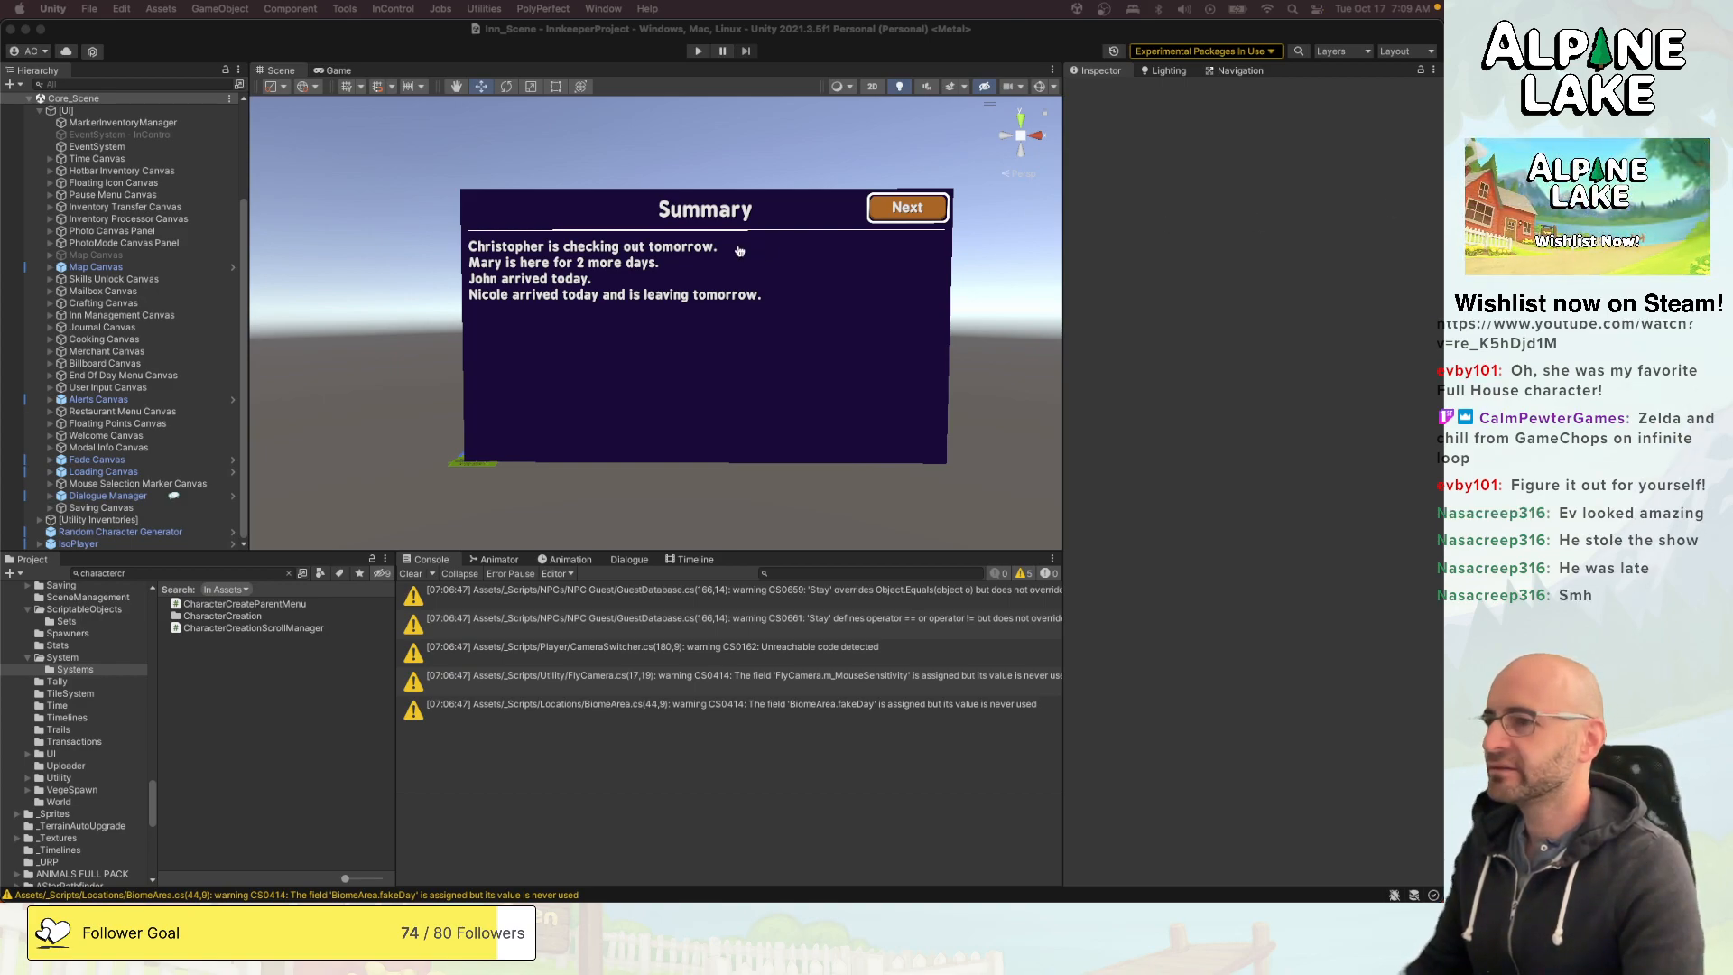
- Search the project assets for "startmenu" and open the StartMenu scene
{"action": "left_click", "coordinate": [207, 572]}
{"action": "key", "text": "super+a"}
{"action": "type", "text": "star"}
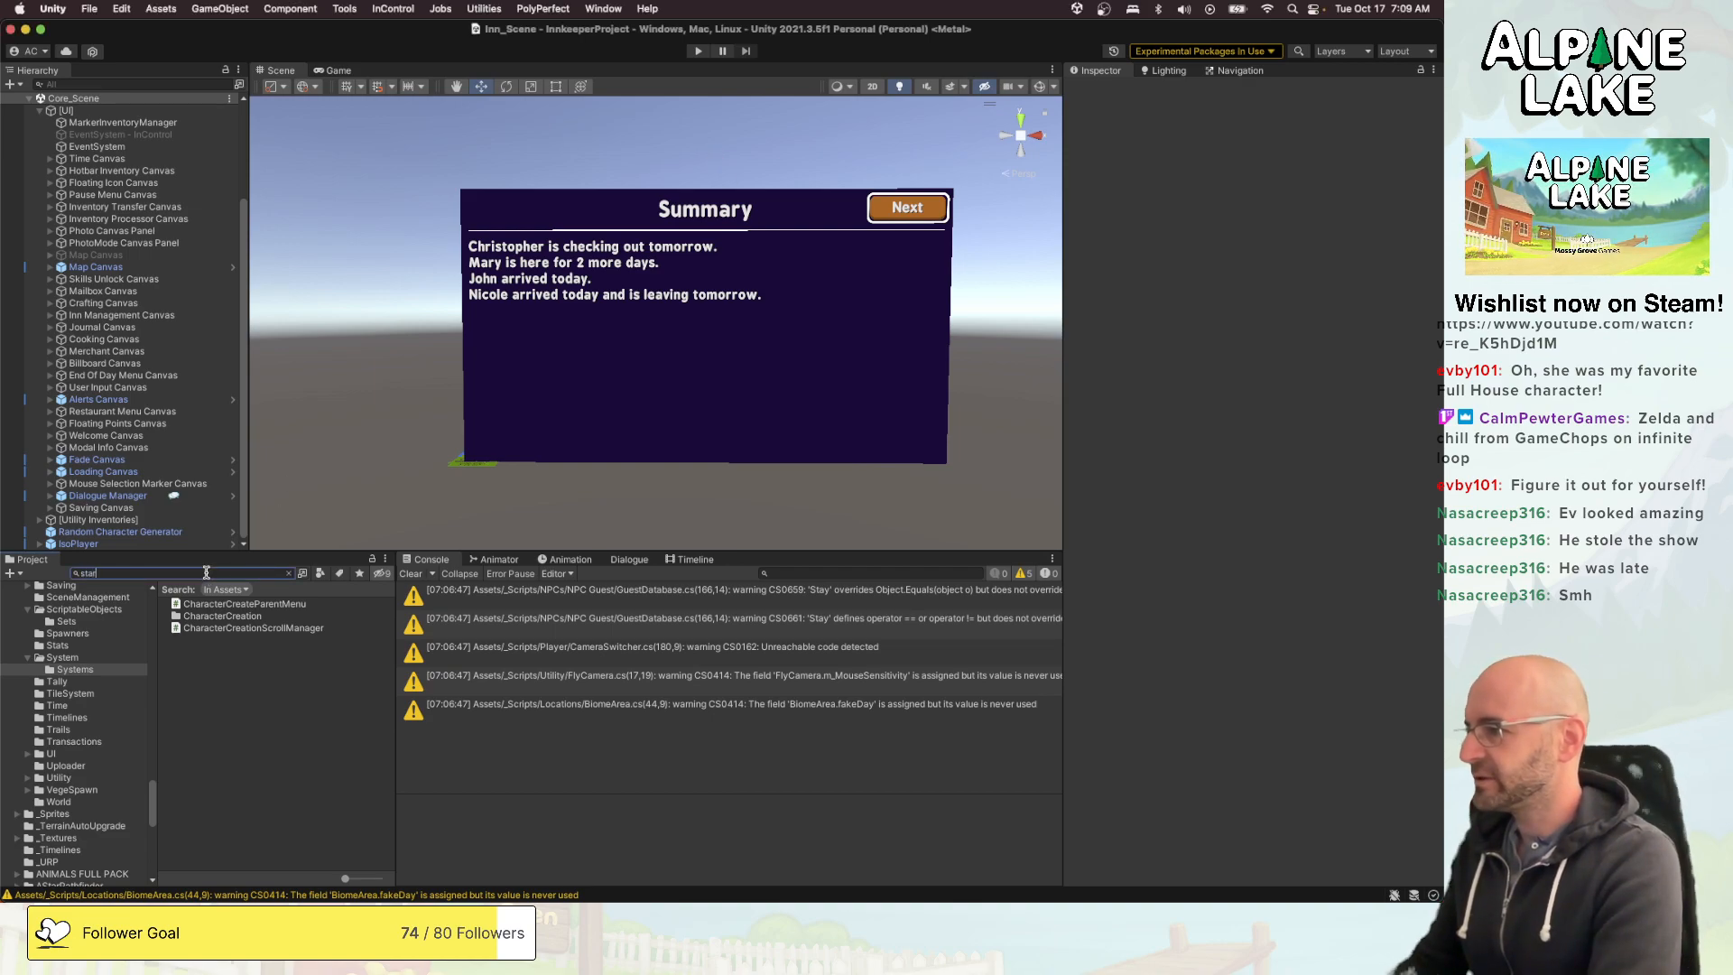
{"action": "type", "text": "tmenu"}
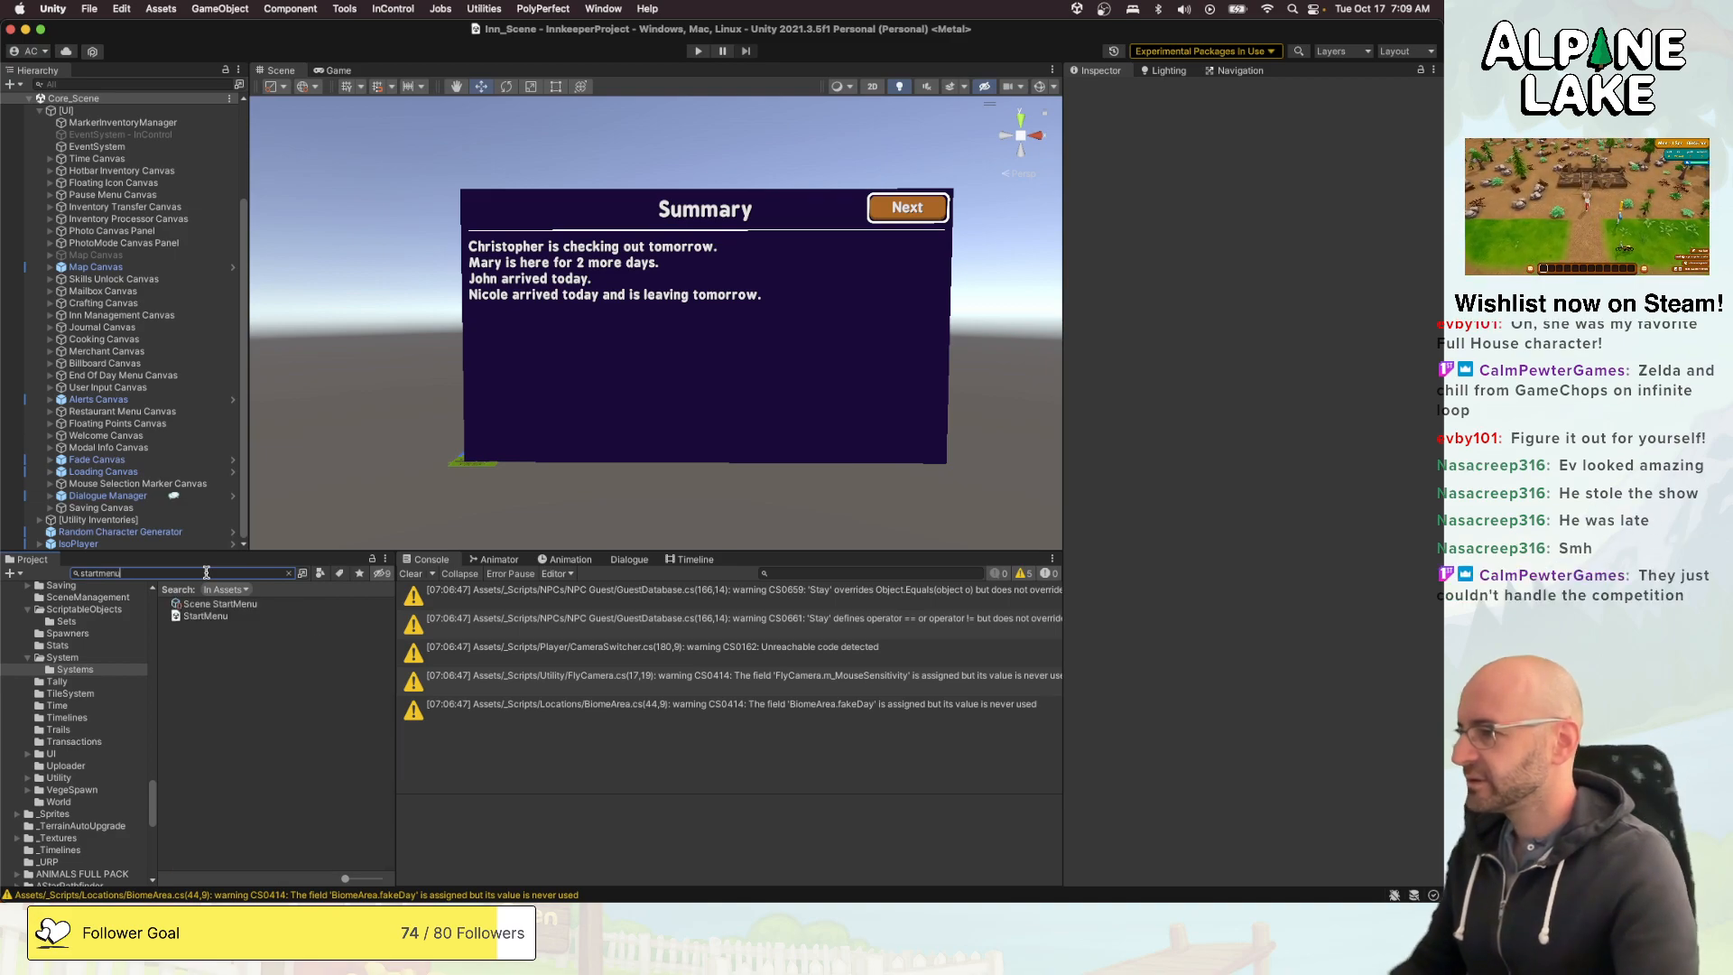
{"action": "double_click", "coordinate": [198, 618]}
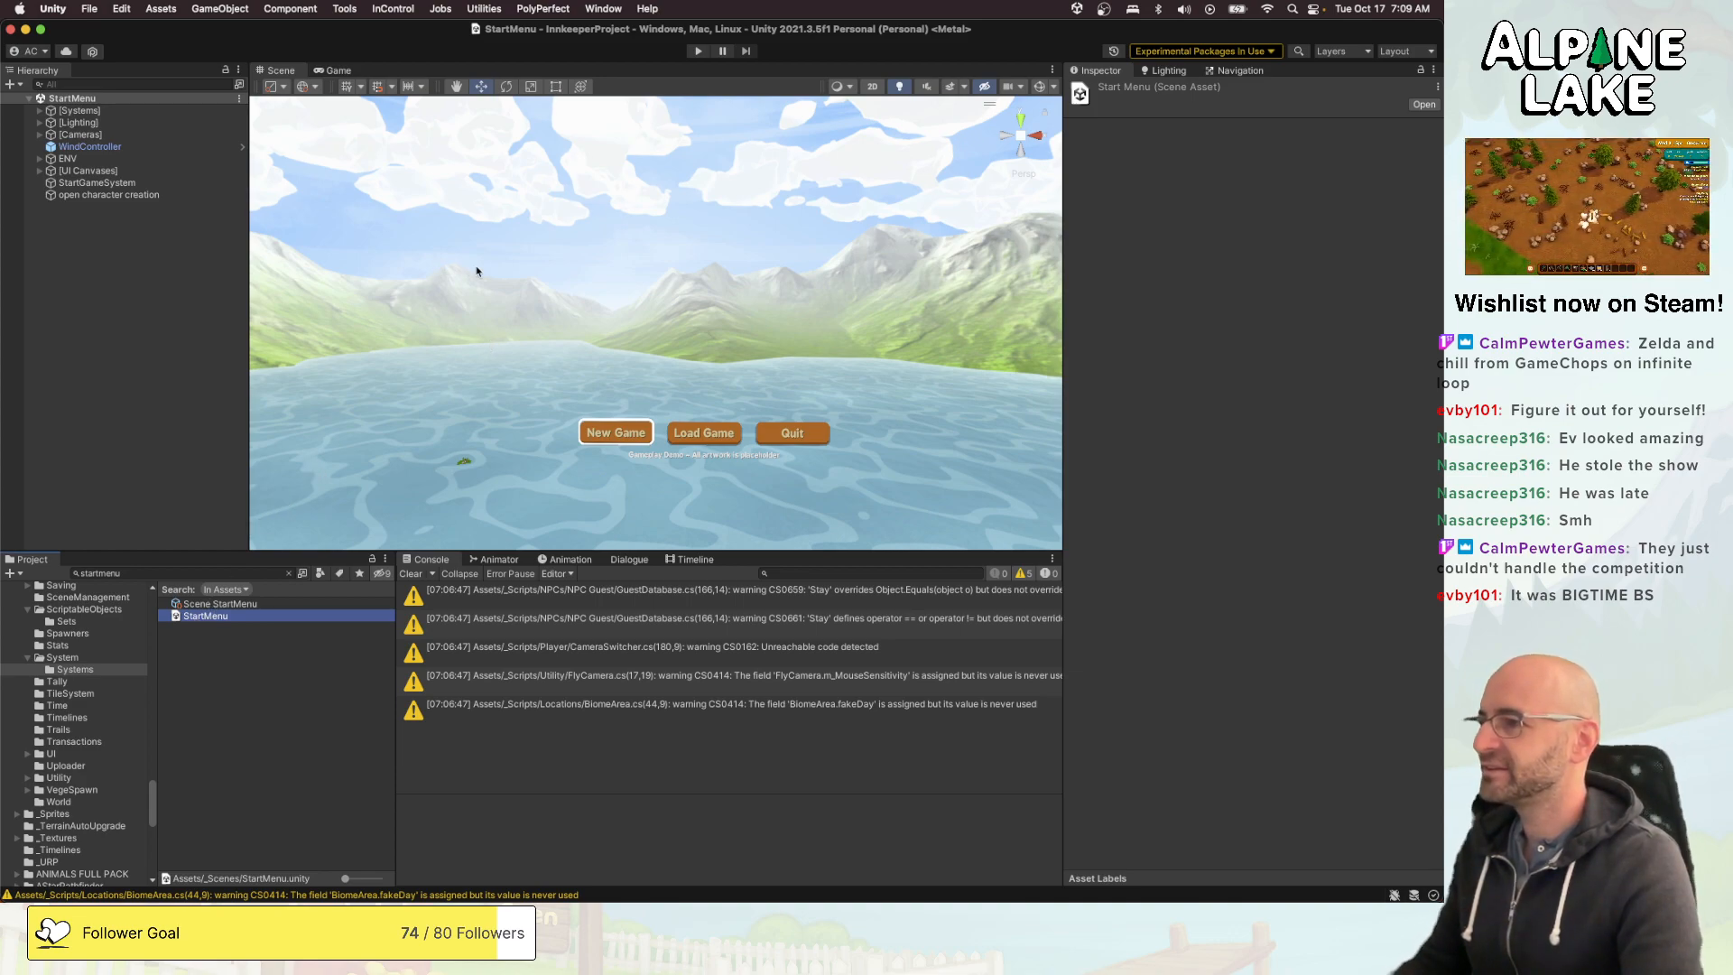
- Expand the [UI Canvases] object in the StartMenu scene and inspect Screen SaveSlots among its child screens
{"action": "right_click_drag", "start_coordinate": [506, 273], "coordinate": [507, 300]}
{"action": "scroll", "coordinate": [507, 299], "scroll_direction": "up", "scroll_amount": 3}
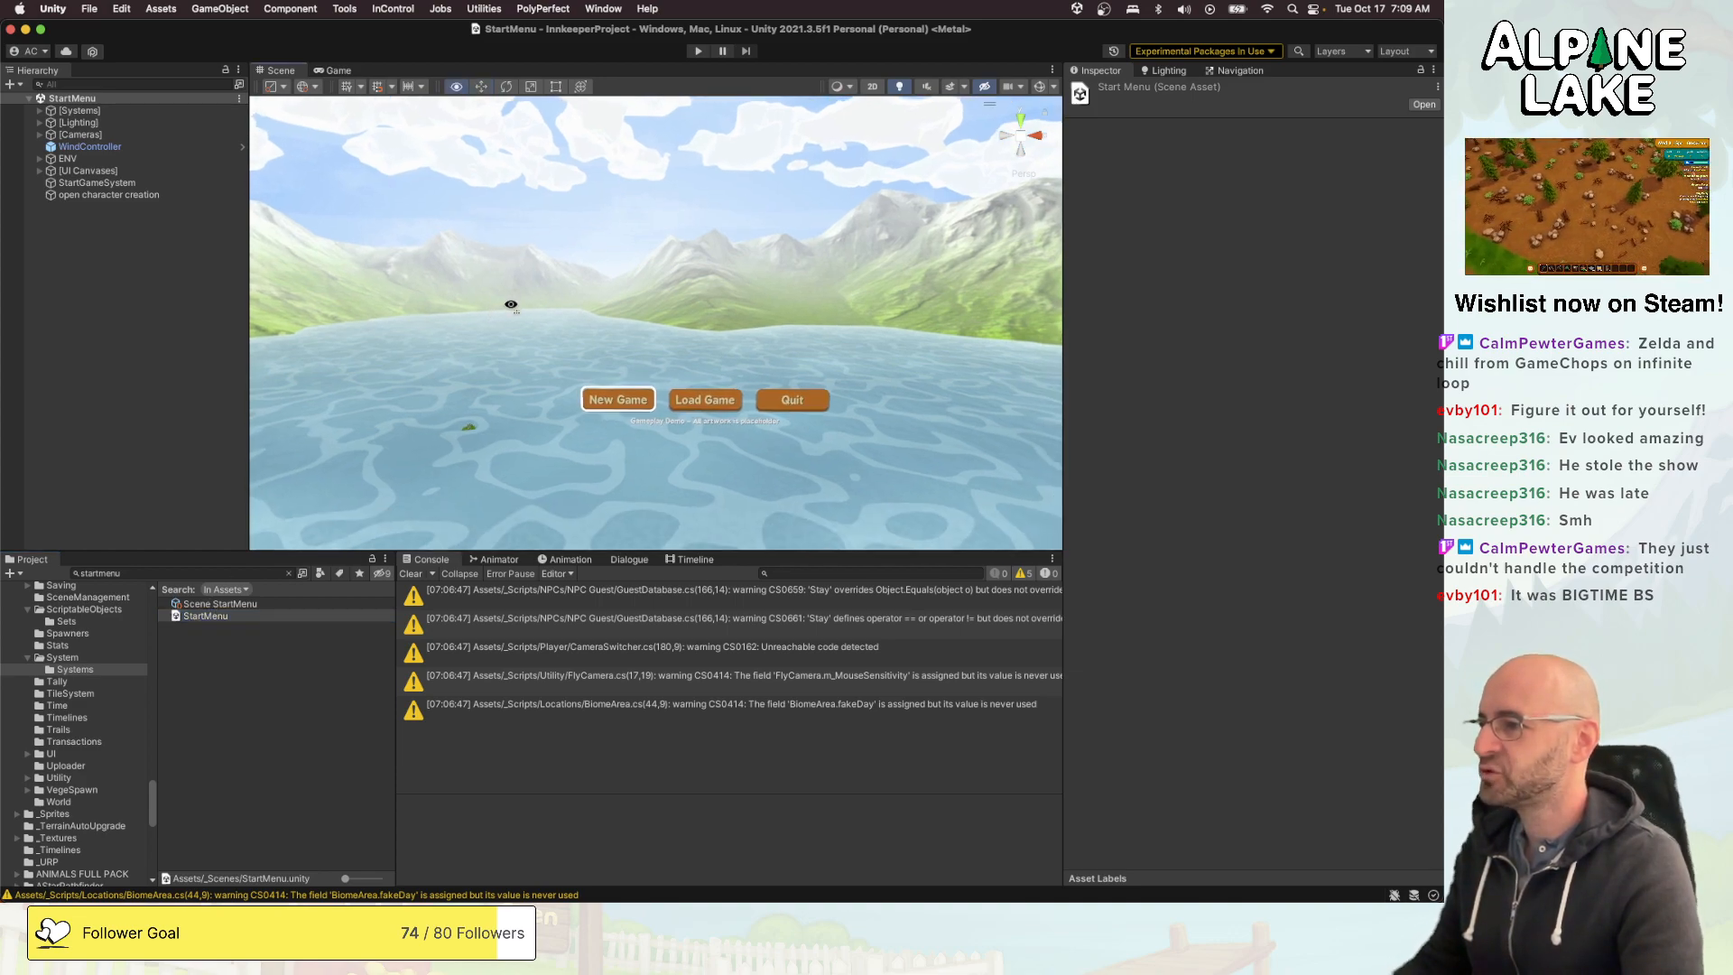
{"action": "left_click", "coordinate": [177, 183]}
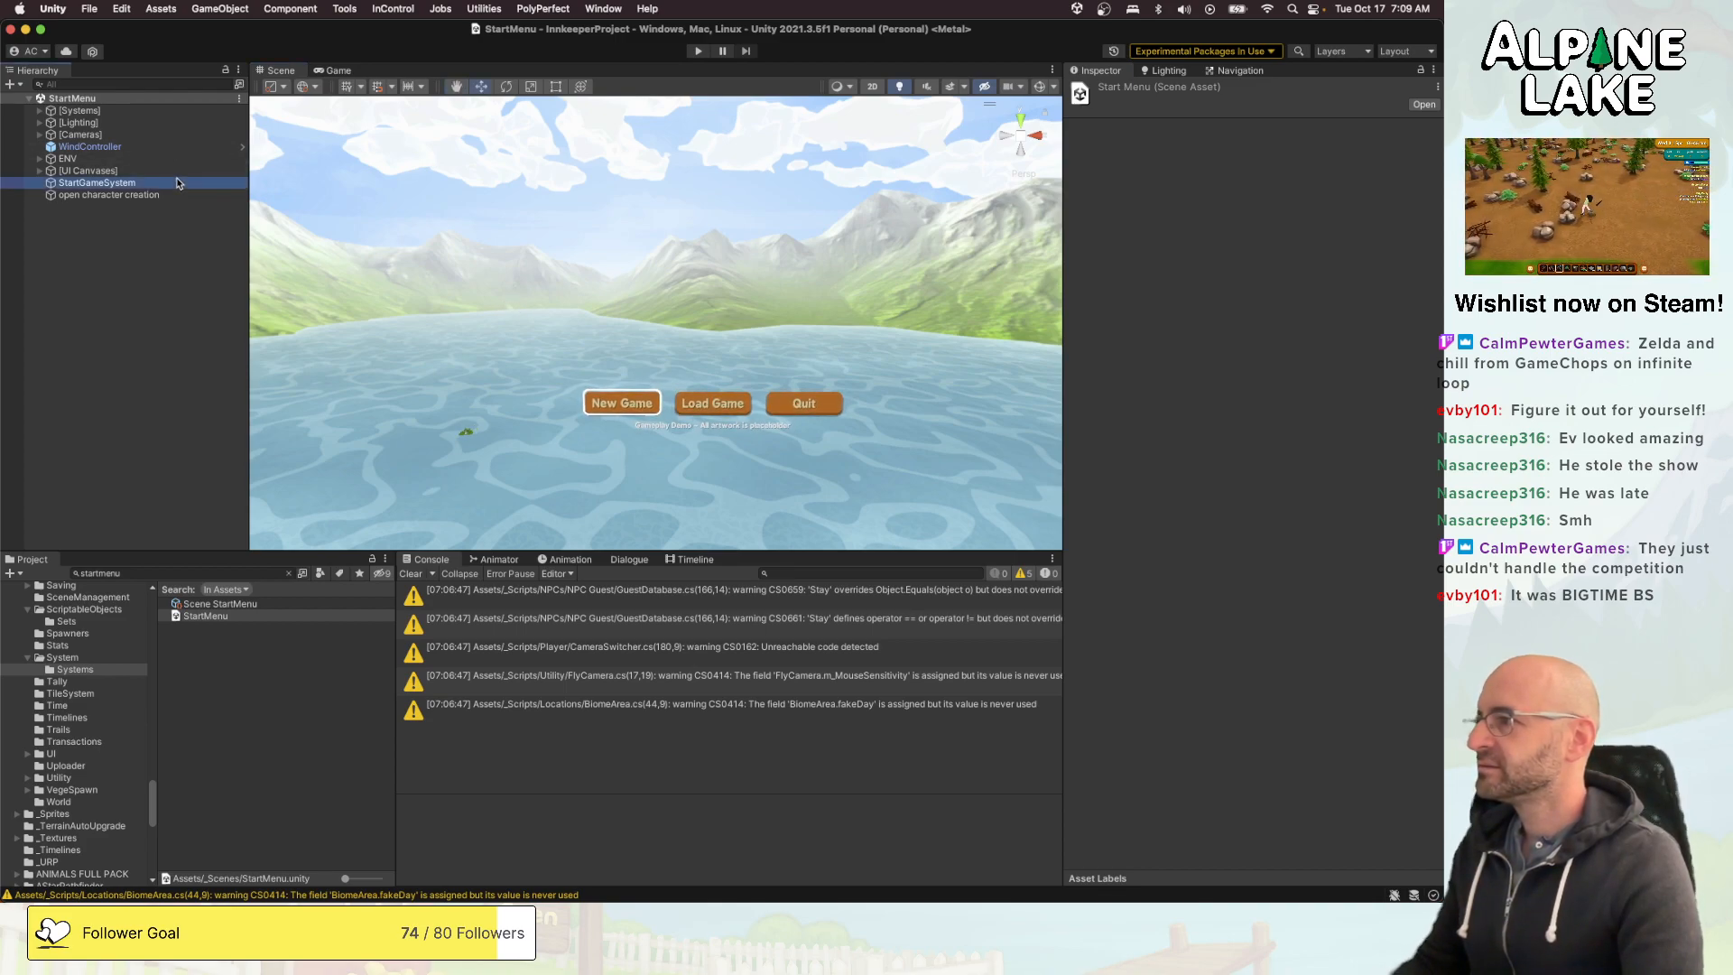
{"action": "key", "text": "Up"}
{"action": "key", "text": "Right"}
{"action": "key", "text": "Down"}
{"action": "key", "text": "Down"}
{"action": "key", "text": "Down"}
{"action": "key", "text": "Down"}
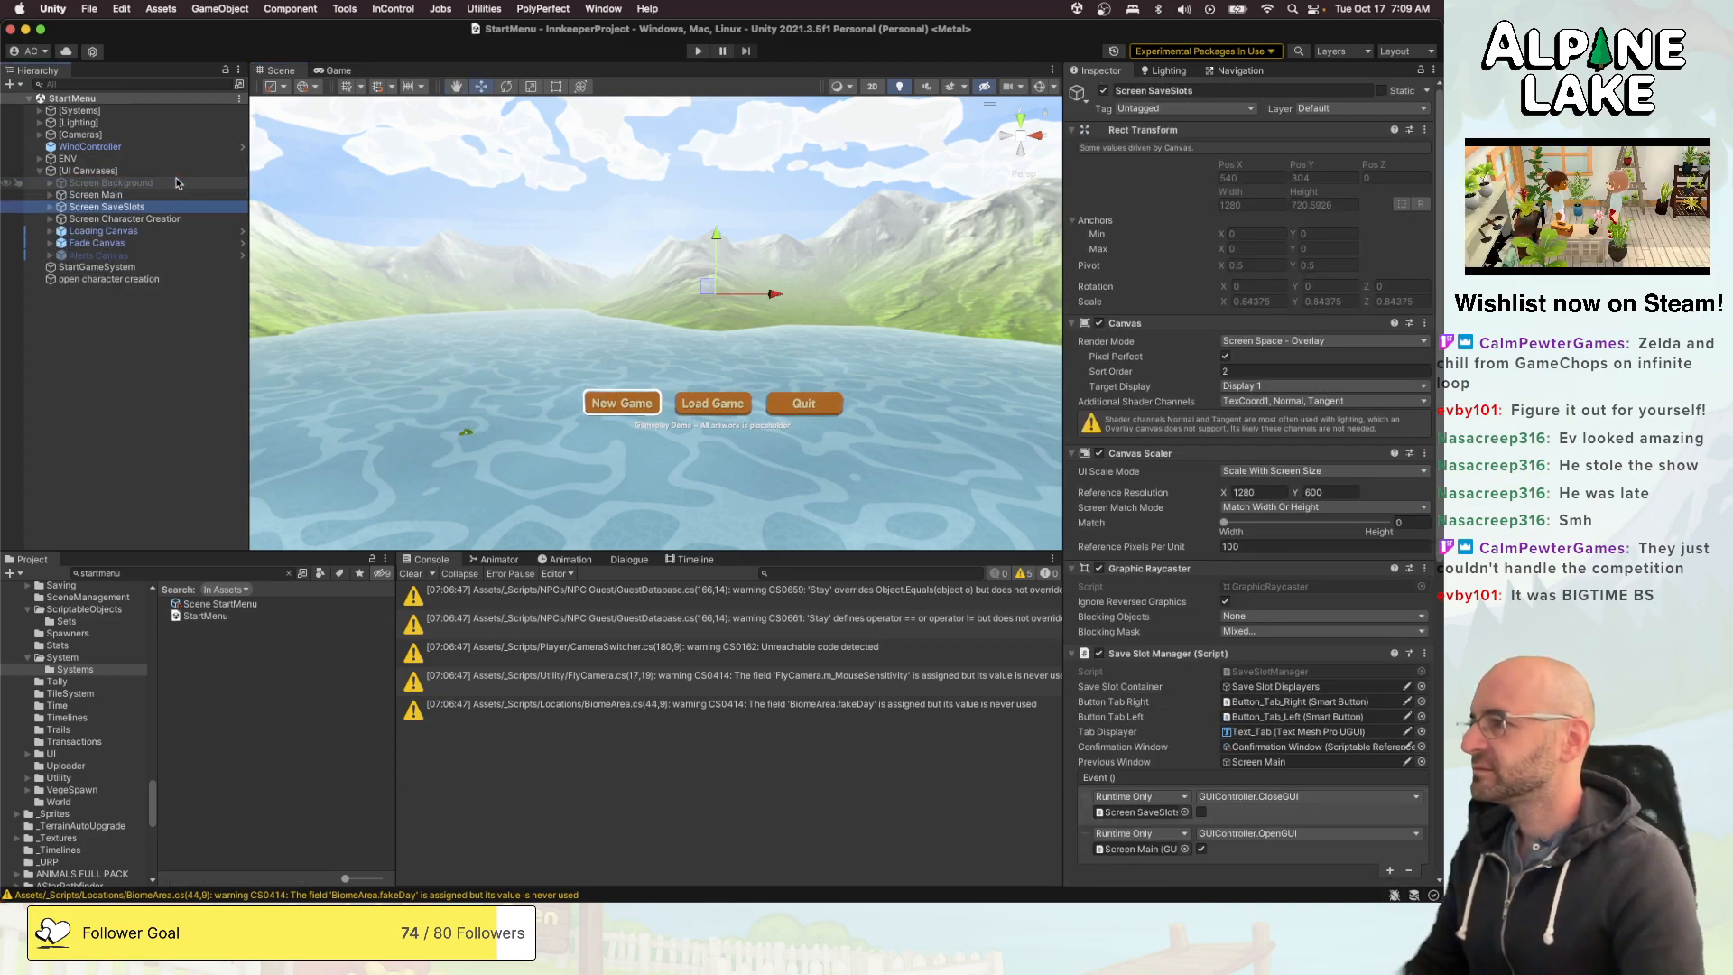
{"action": "key", "text": "Up"}
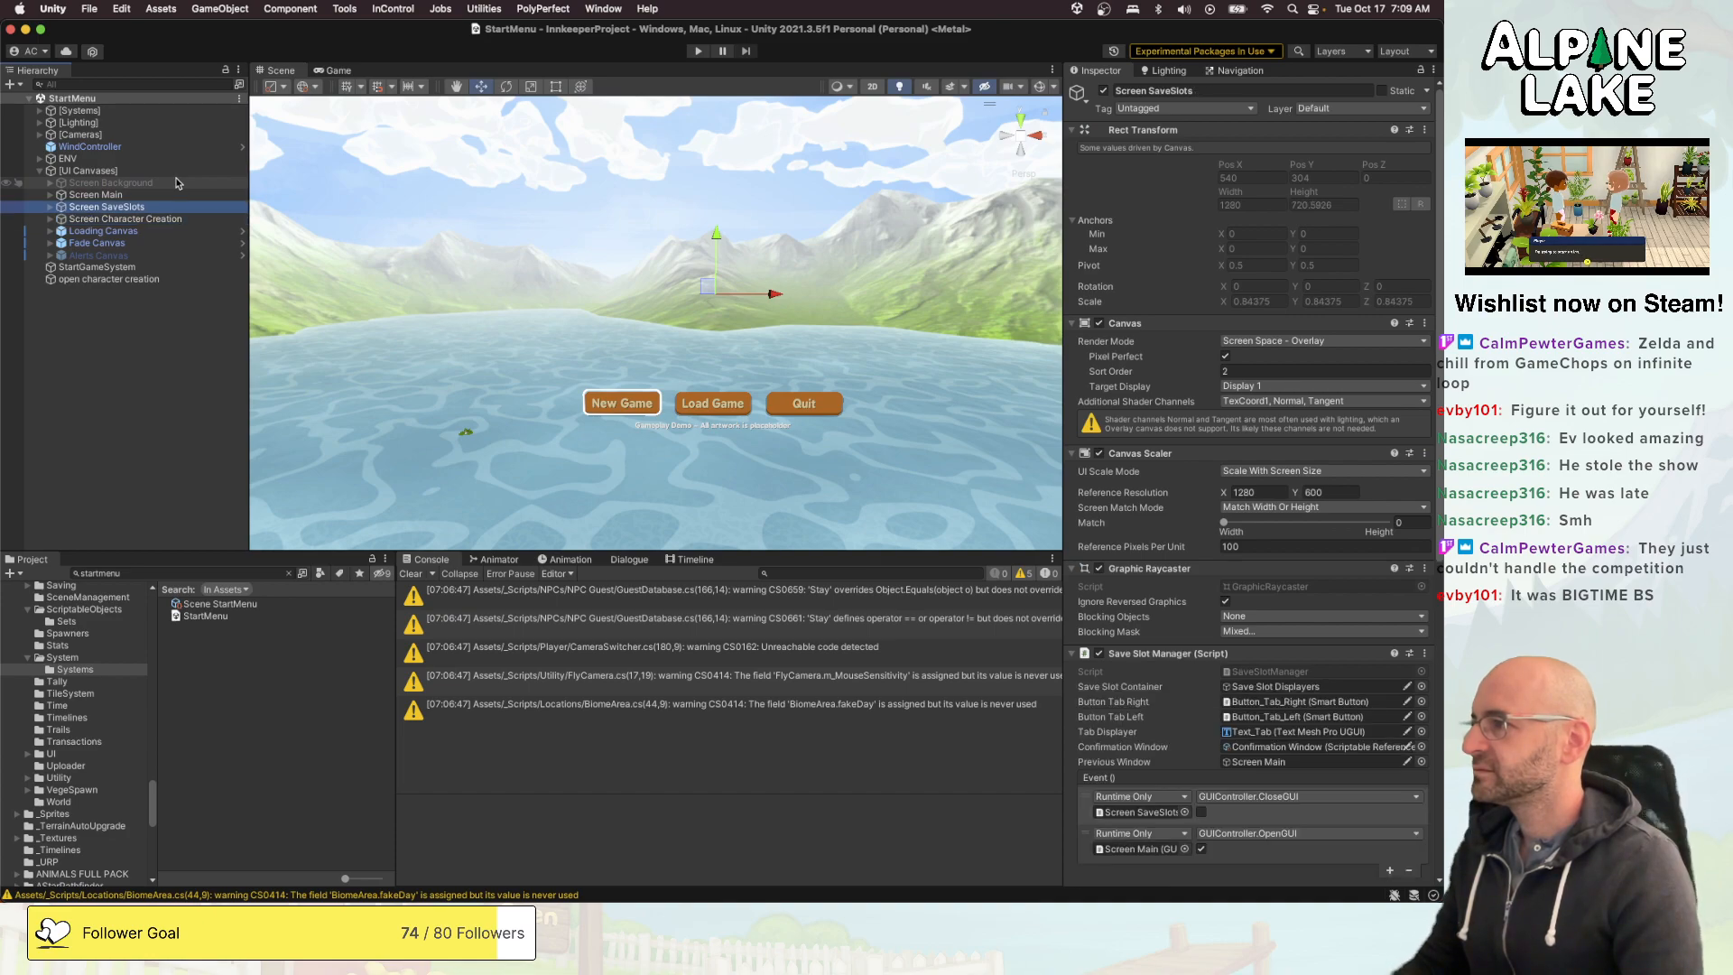
- Expand Screen Character Creation and its Panel, and inspect the Panel Scroll Views and Panel Text Input objects
{"action": "key", "text": "Down"}
{"action": "key", "text": "Right"}
{"action": "key", "text": "Down"}
{"action": "key", "text": "Right"}
{"action": "key", "text": "Down"}
{"action": "key", "text": "Down"}
{"action": "key", "text": "Right"}
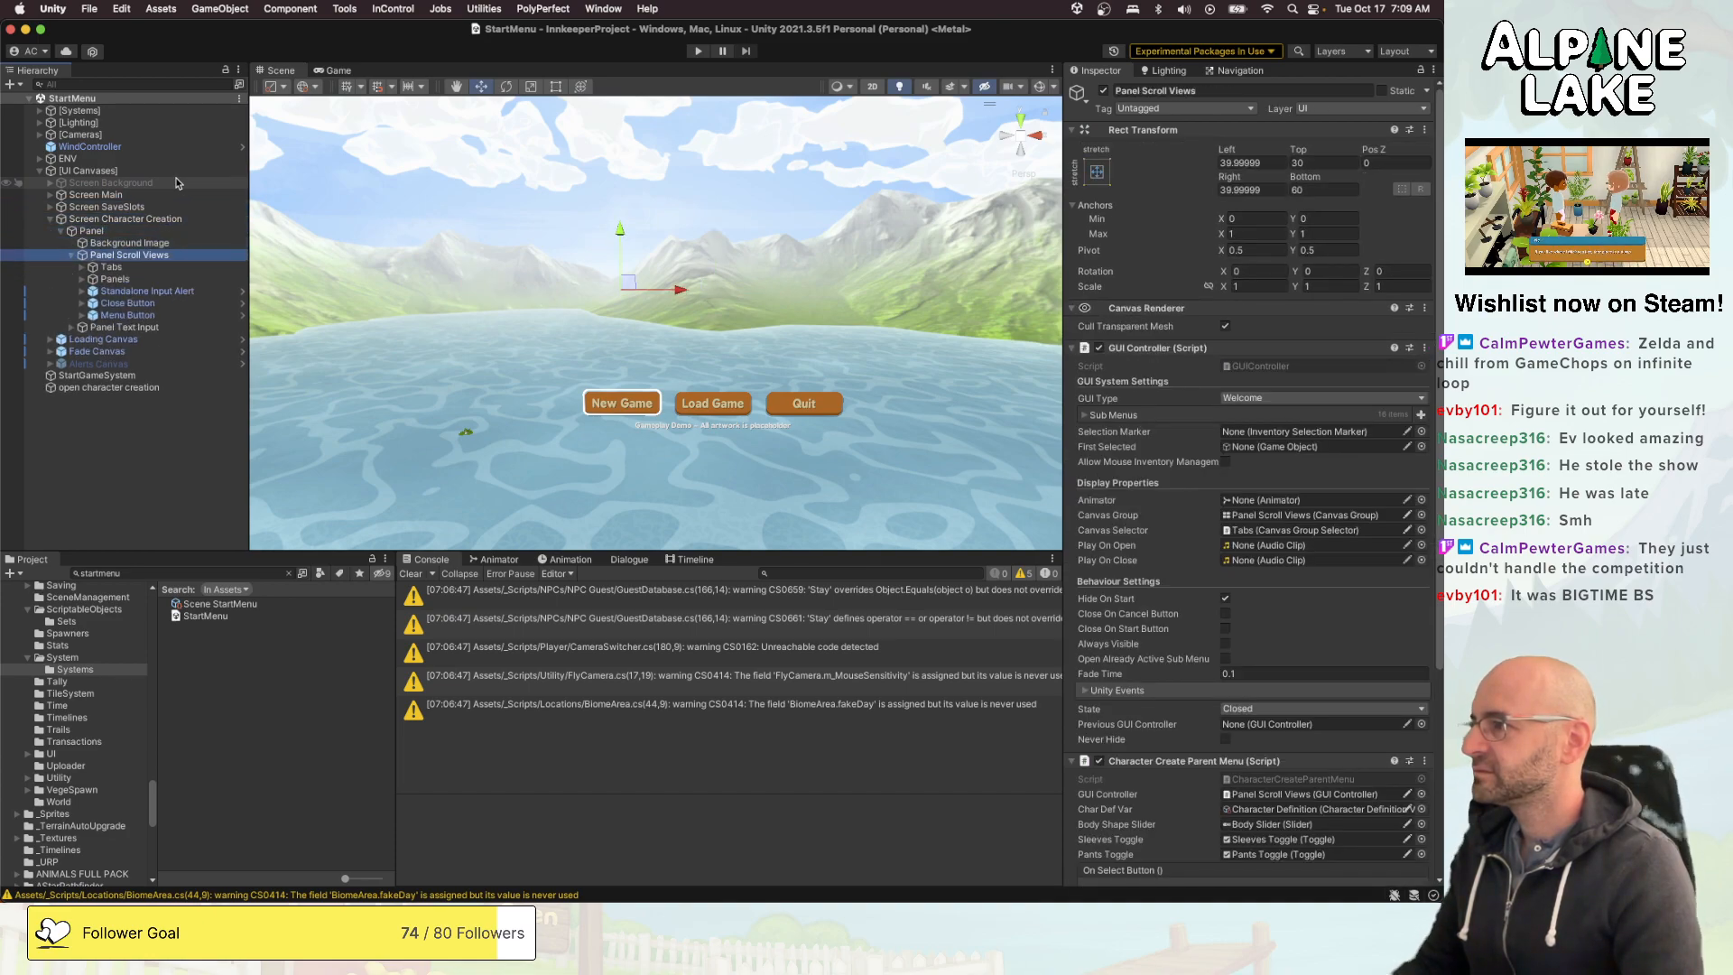
{"action": "key", "text": "Left"}
{"action": "key", "text": "Down"}
{"action": "key", "text": "Right"}
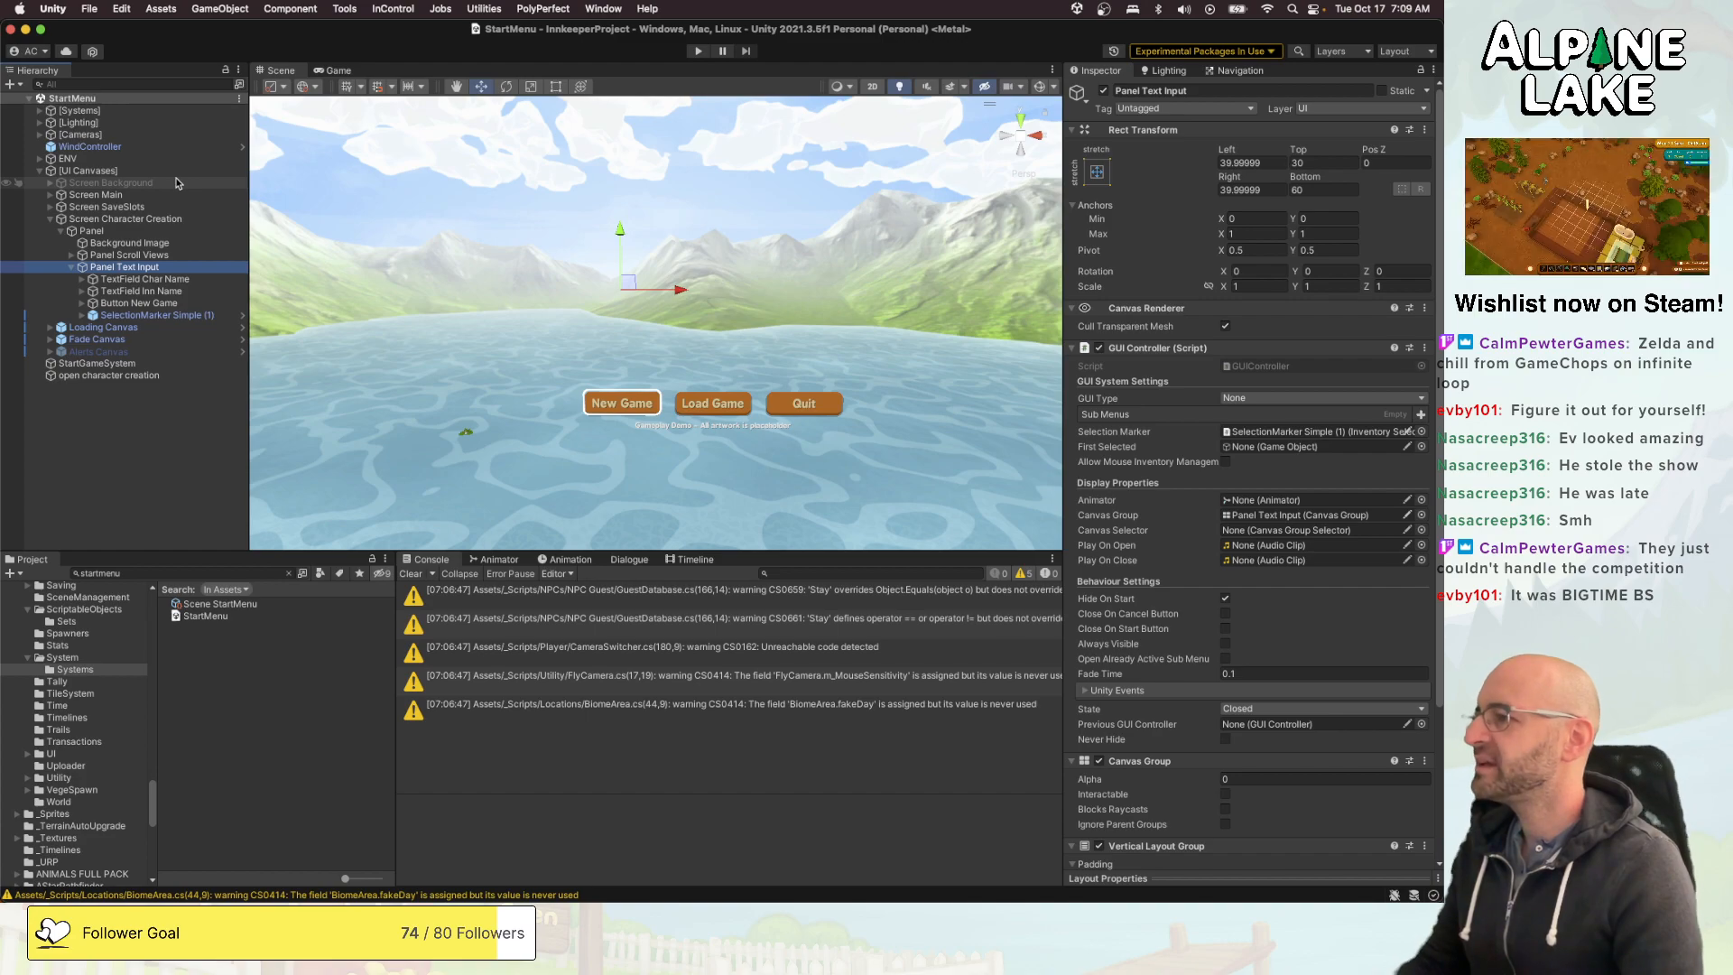
- Examine the Panel Scroll Views and Panel Text Input objects and their parent Panel under Screen Character Creation
{"action": "key", "text": "Up"}
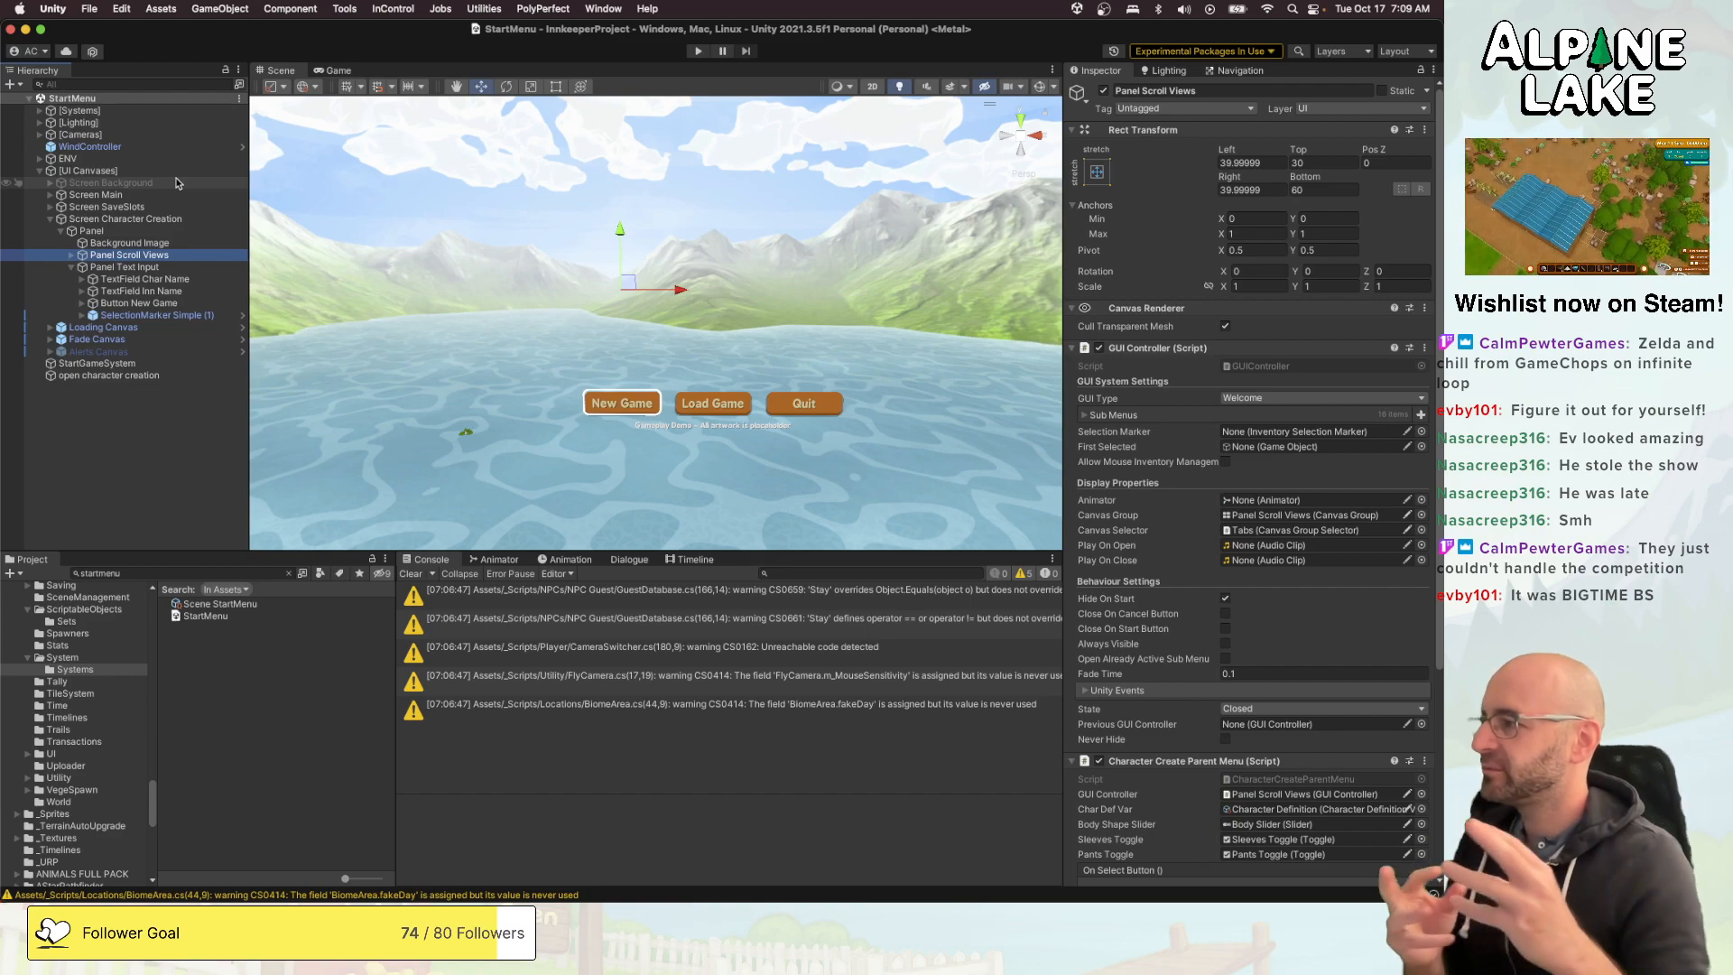
{"action": "key", "text": "Down"}
{"action": "key", "text": "Left"}
{"action": "key", "text": "Up"}
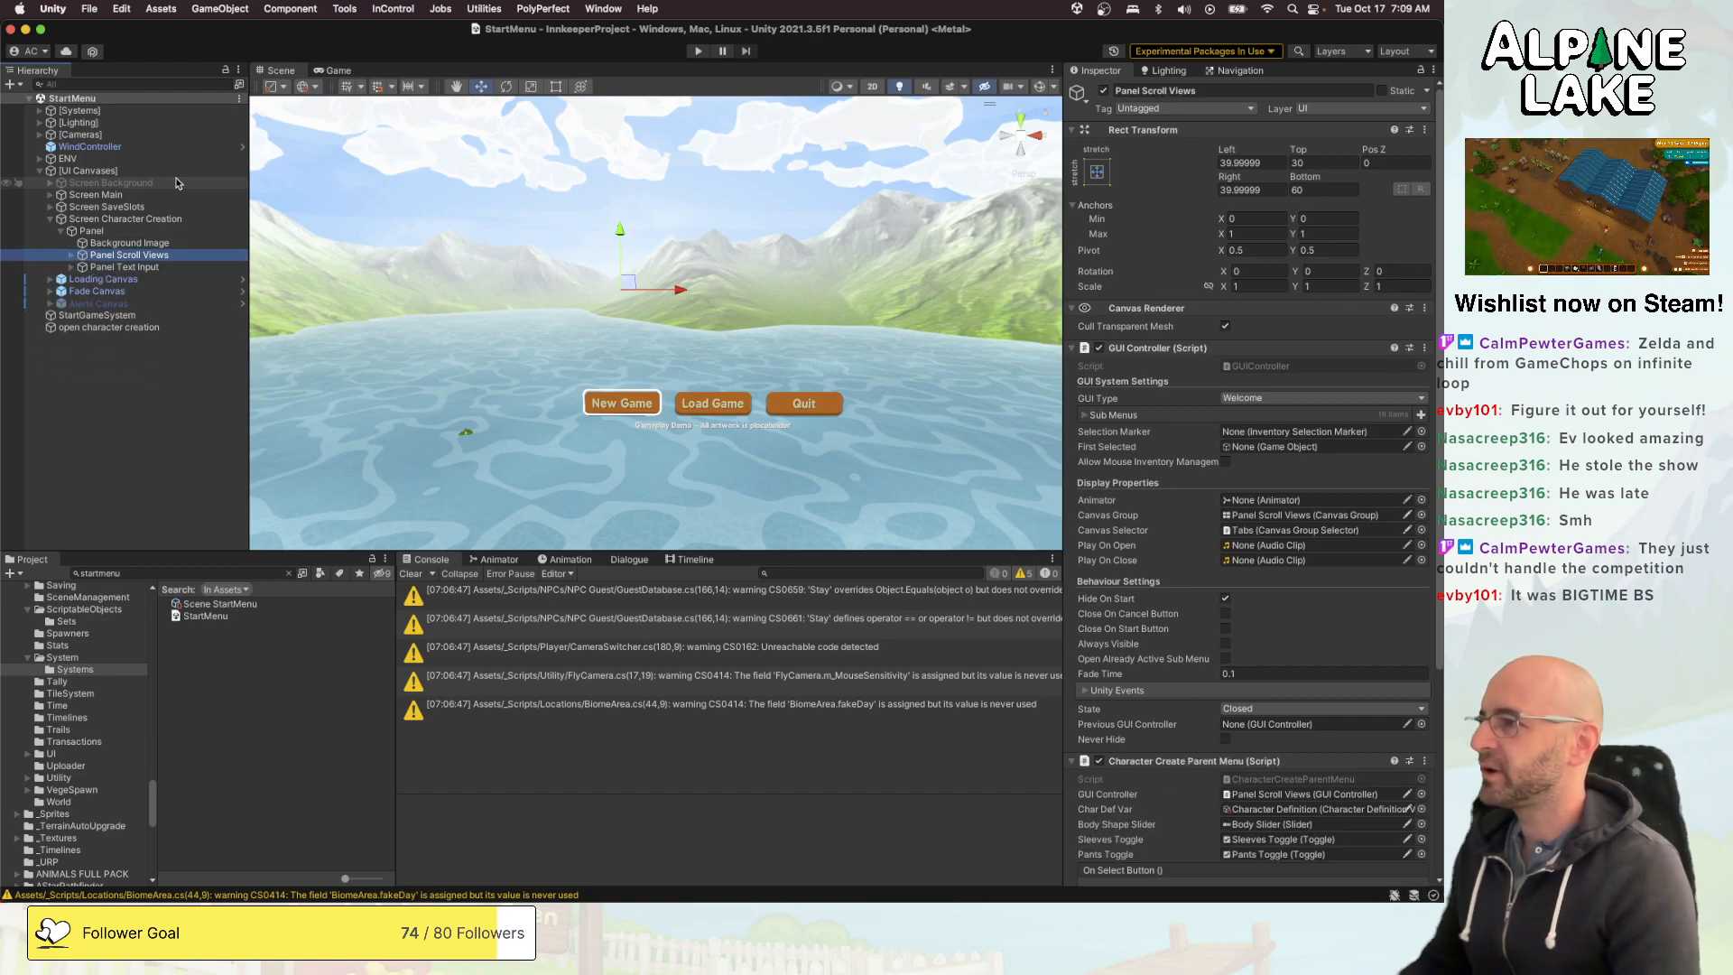
{"action": "key", "text": "Right"}
{"action": "key", "text": "Left"}
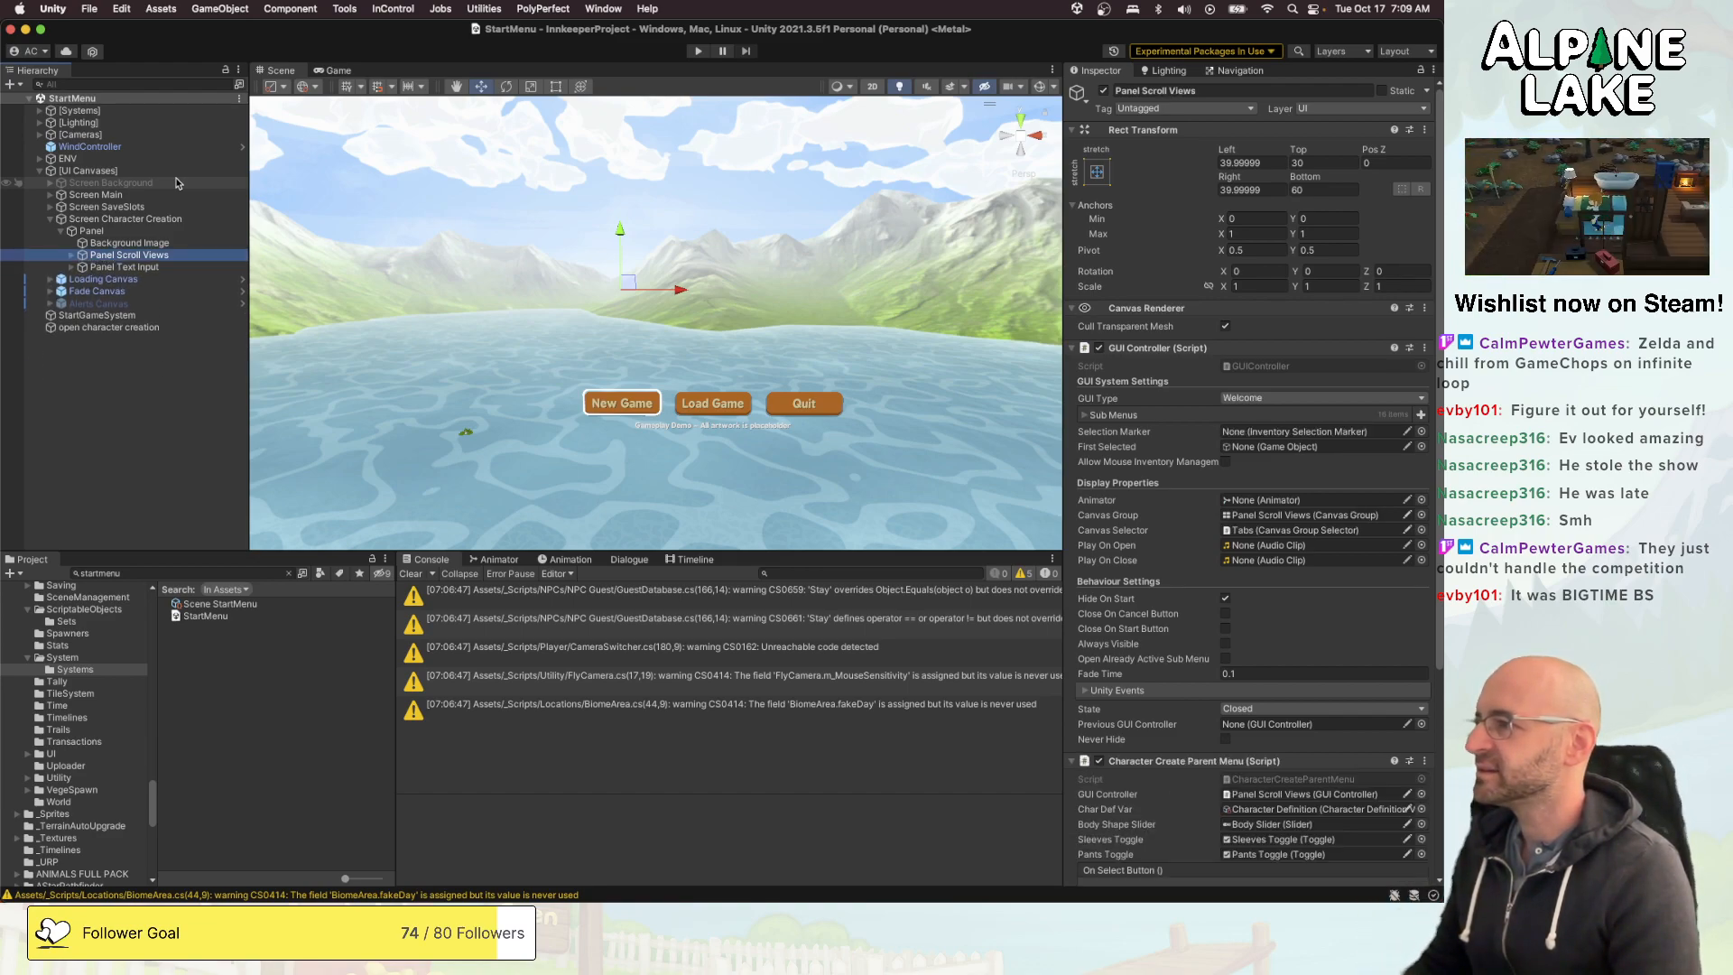
{"action": "key", "text": "Up"}
{"action": "key", "text": "Up"}
{"action": "key", "text": "Up"}
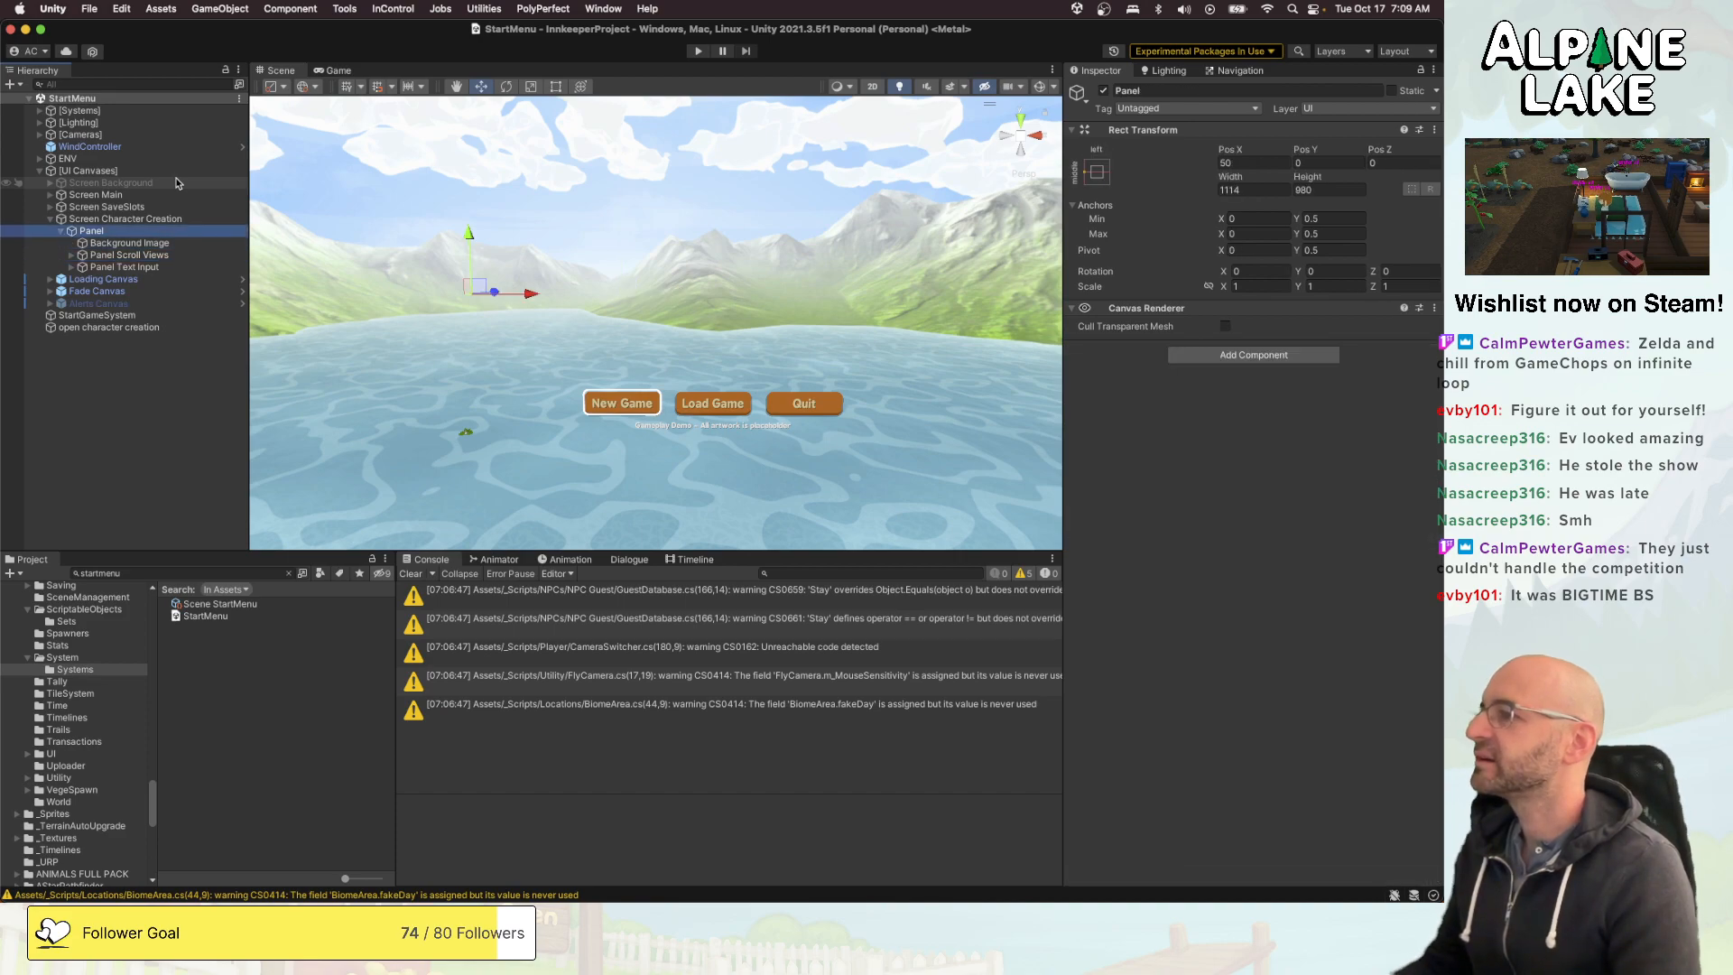
- Expand Panel Scroll Views with its Tabs and Panels children, and examine the tab buttons
{"action": "key", "text": "Down"}
{"action": "key", "text": "Down"}
{"action": "key", "text": "Down"}
{"action": "key", "text": "Right"}
{"action": "key", "text": "Down"}
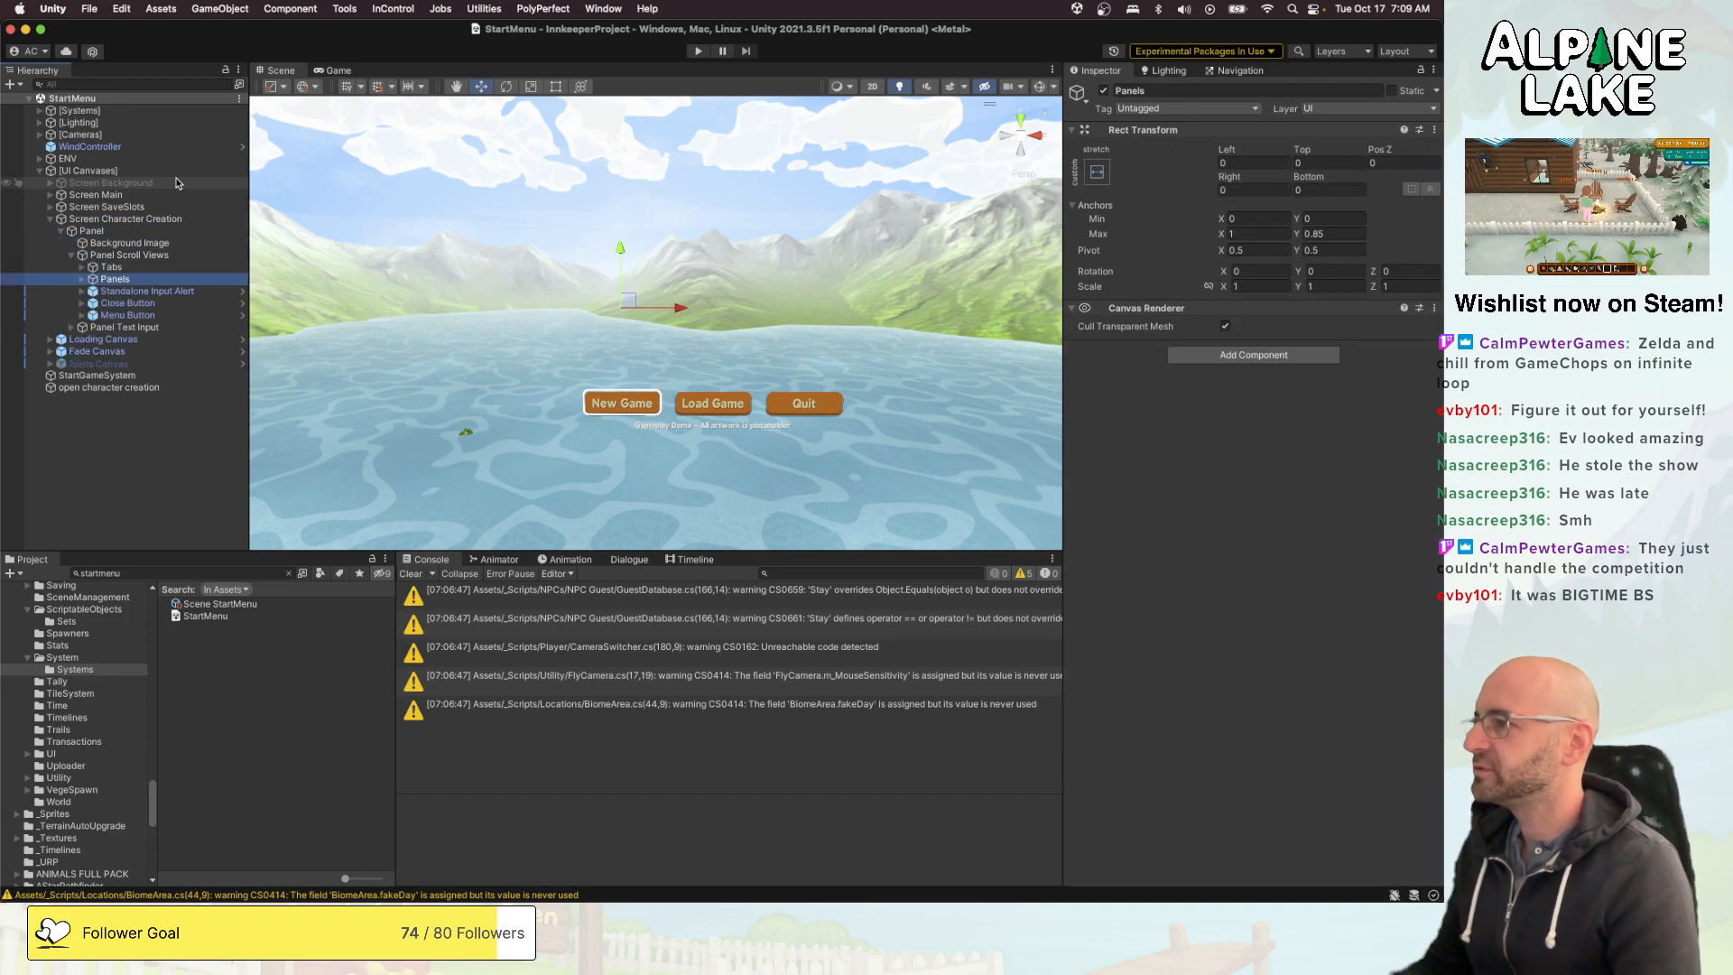
{"action": "key", "text": "Right"}
{"action": "key", "text": "Down"}
{"action": "key", "text": "Down"}
{"action": "key", "text": "Down"}
{"action": "key", "text": "Down"}
{"action": "key", "text": "Down"}
{"action": "key", "text": "Down"}
{"action": "key", "text": "Down"}
{"action": "key", "text": "Down"}
{"action": "key", "text": "Down"}
{"action": "key", "text": "Down"}
{"action": "key", "text": "Down"}
{"action": "key", "text": "Down"}
{"action": "key", "text": "Down"}
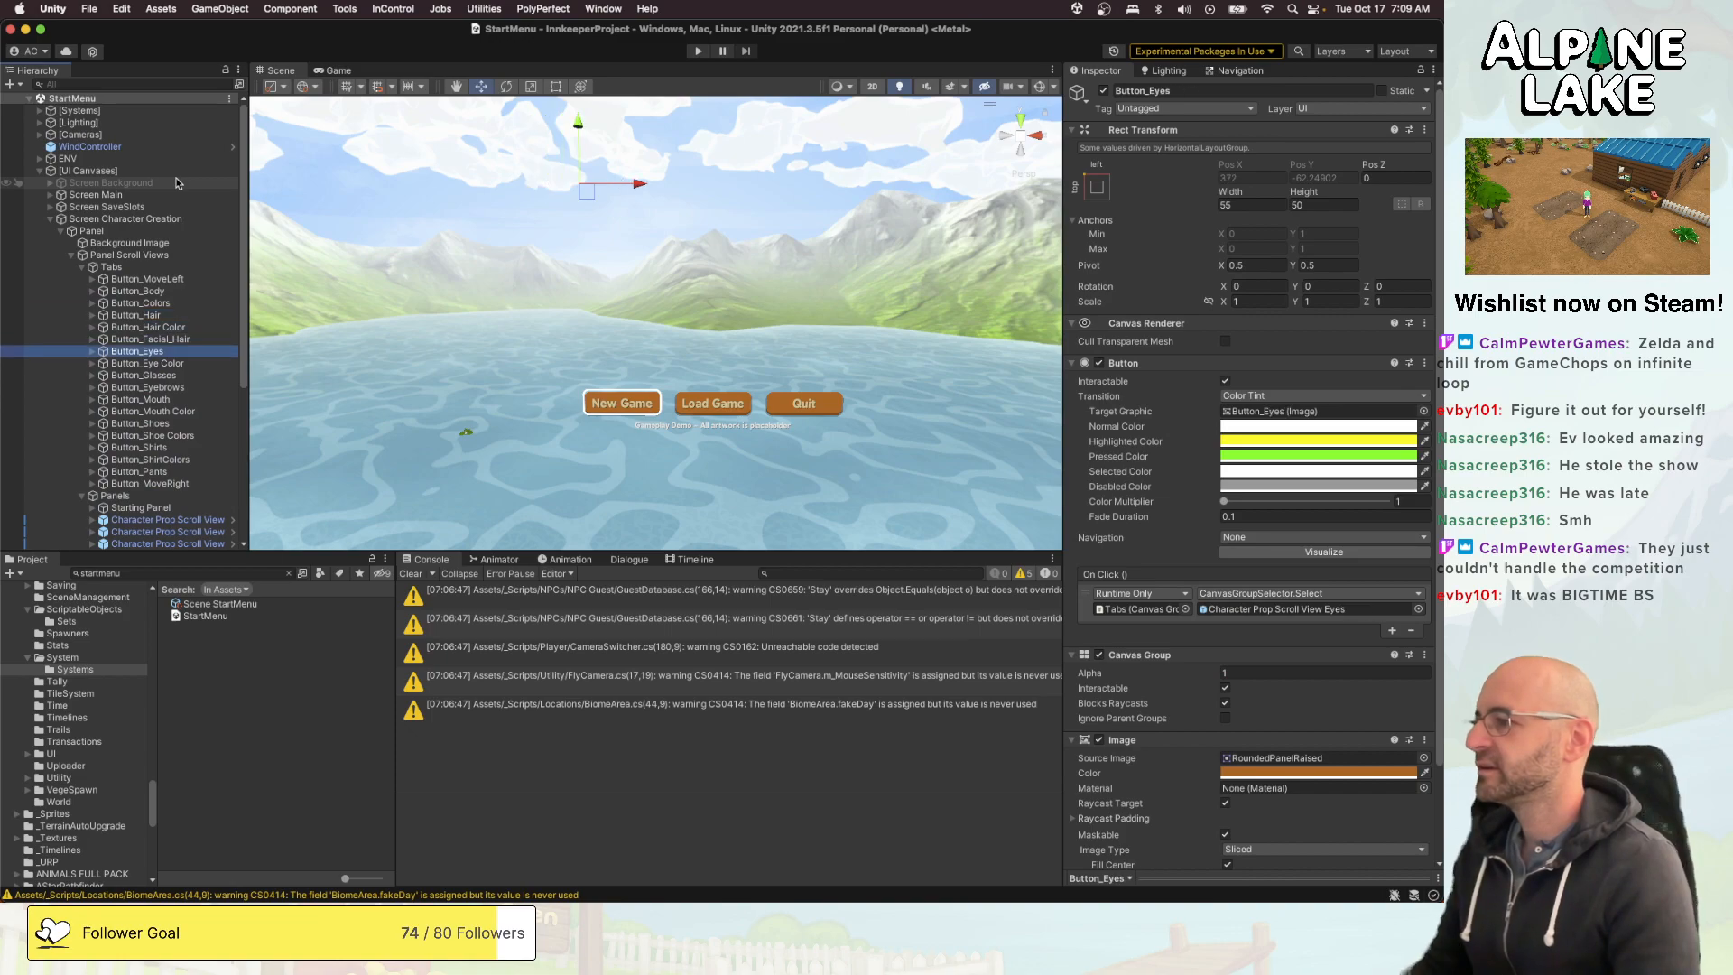
- Set Screen Character Creation's Canvas Group alpha to 1 and enable Interactable and Blocks Raycasts
{"action": "left_click", "coordinate": [178, 159]}
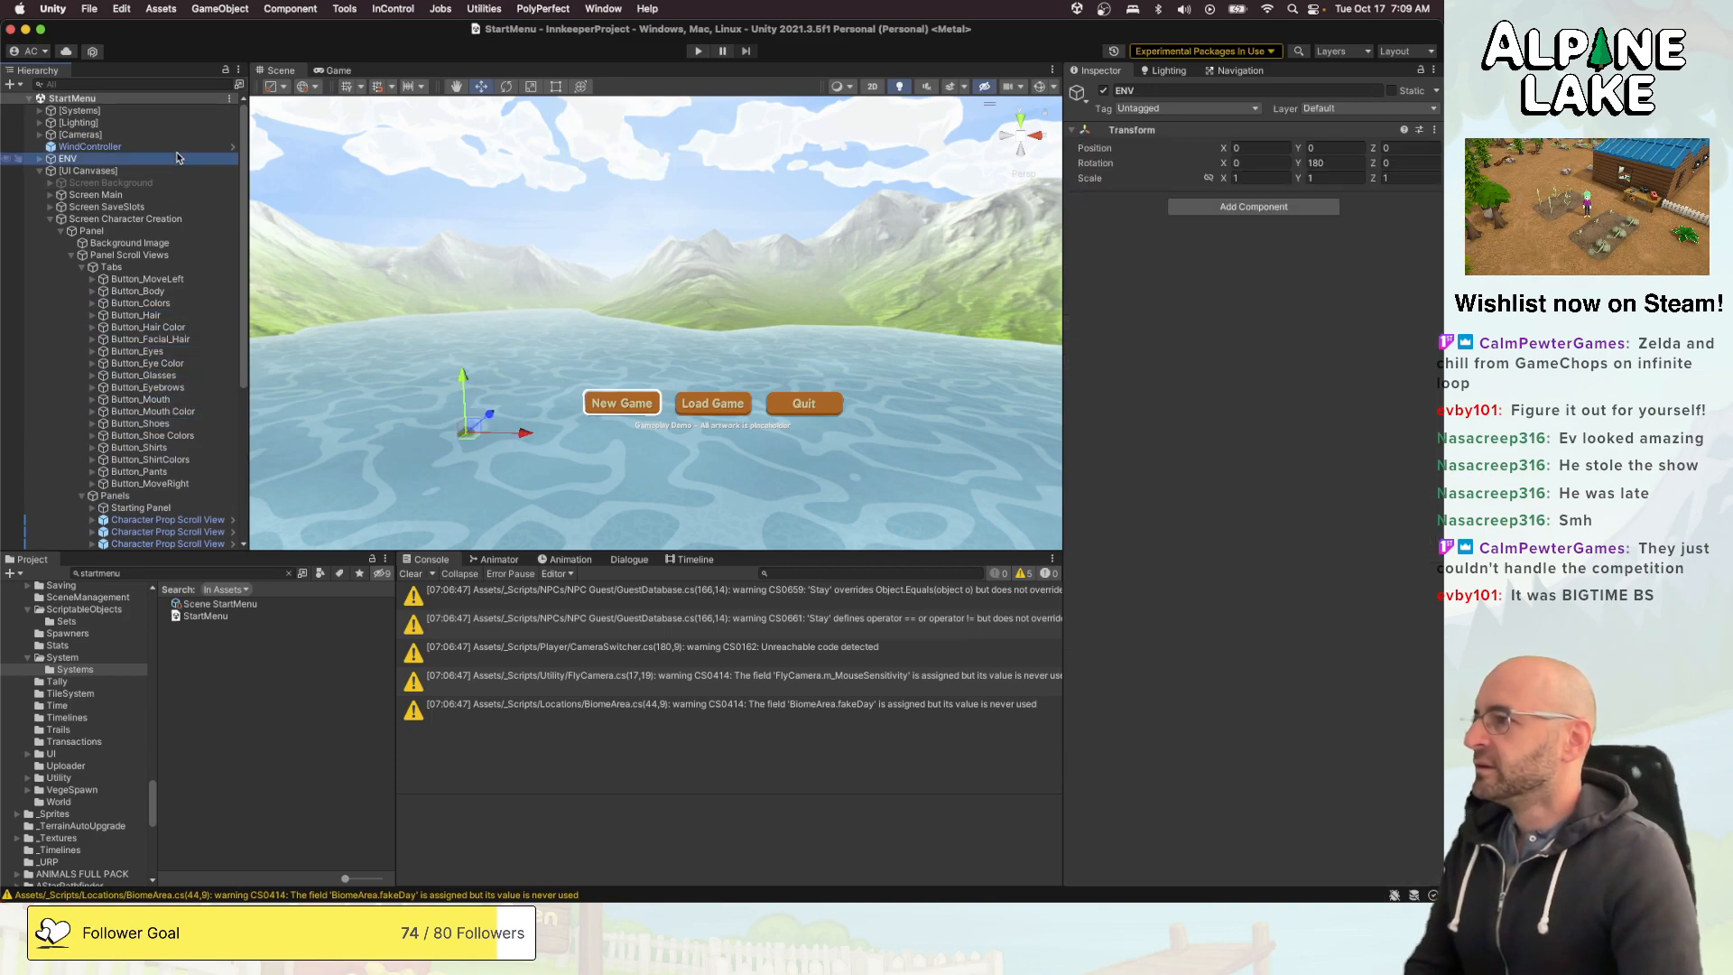
{"action": "key", "text": "Down"}
{"action": "key", "text": "Down"}
{"action": "key", "text": "Down"}
{"action": "key", "text": "Down"}
{"action": "key", "text": "Down"}
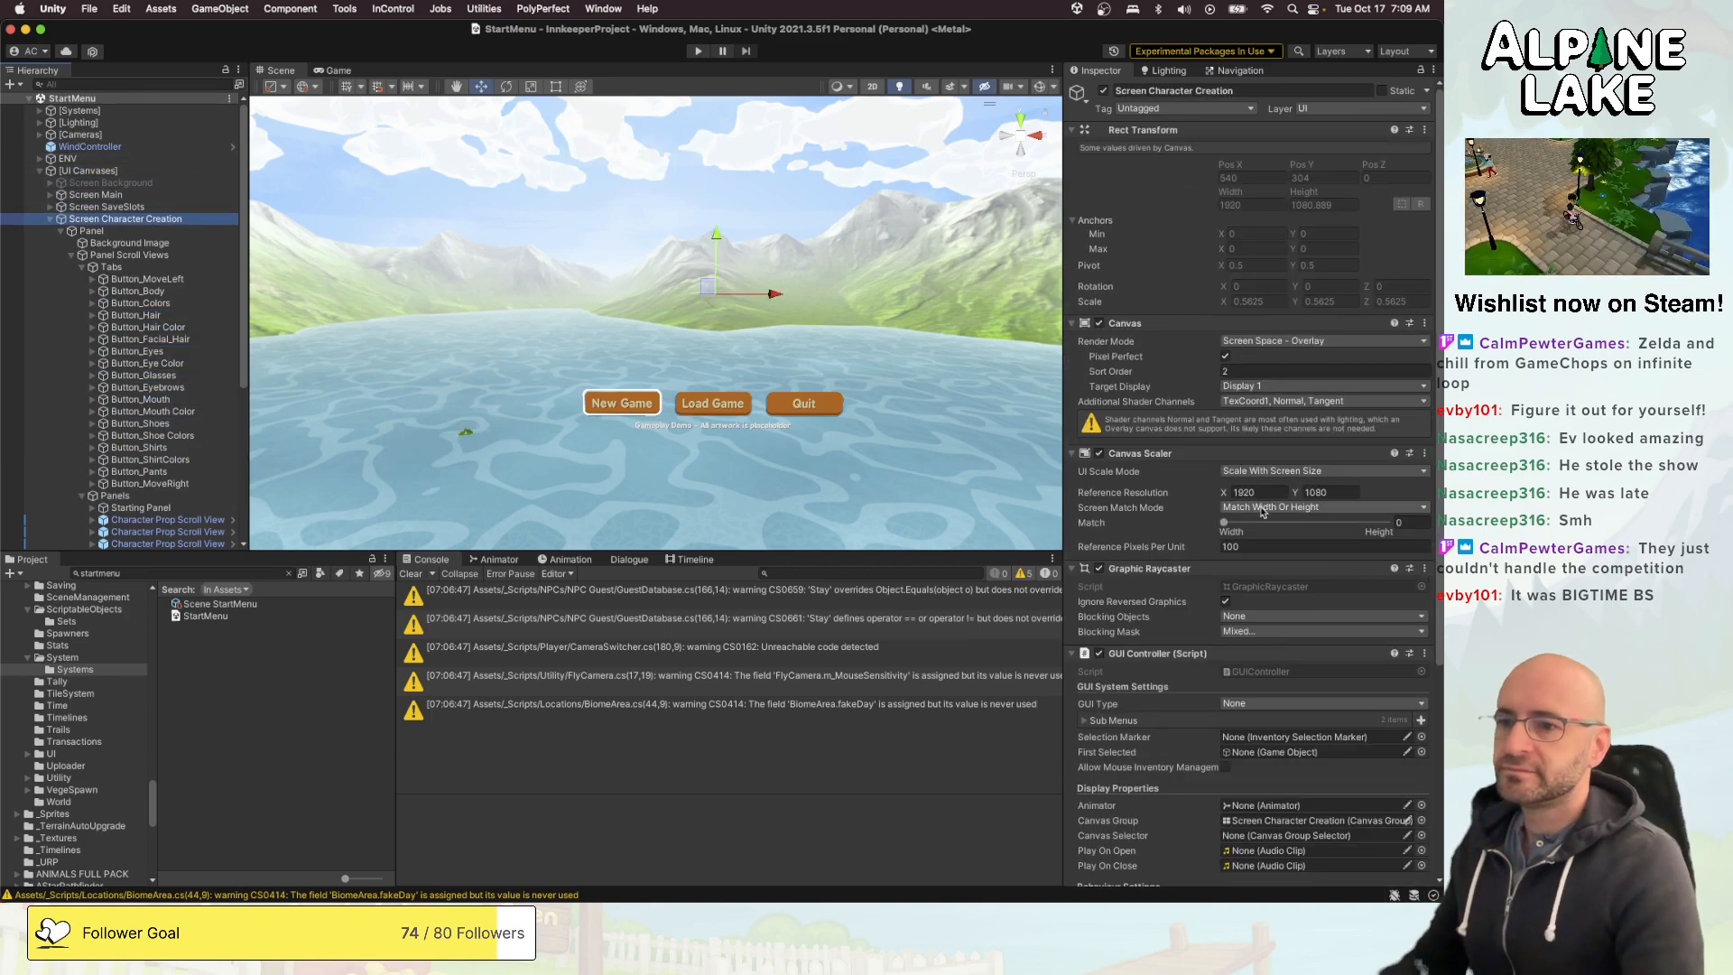
{"action": "scroll", "coordinate": [1259, 676], "scroll_direction": "down", "scroll_amount": 5}
{"action": "left_click", "coordinate": [1245, 794]}
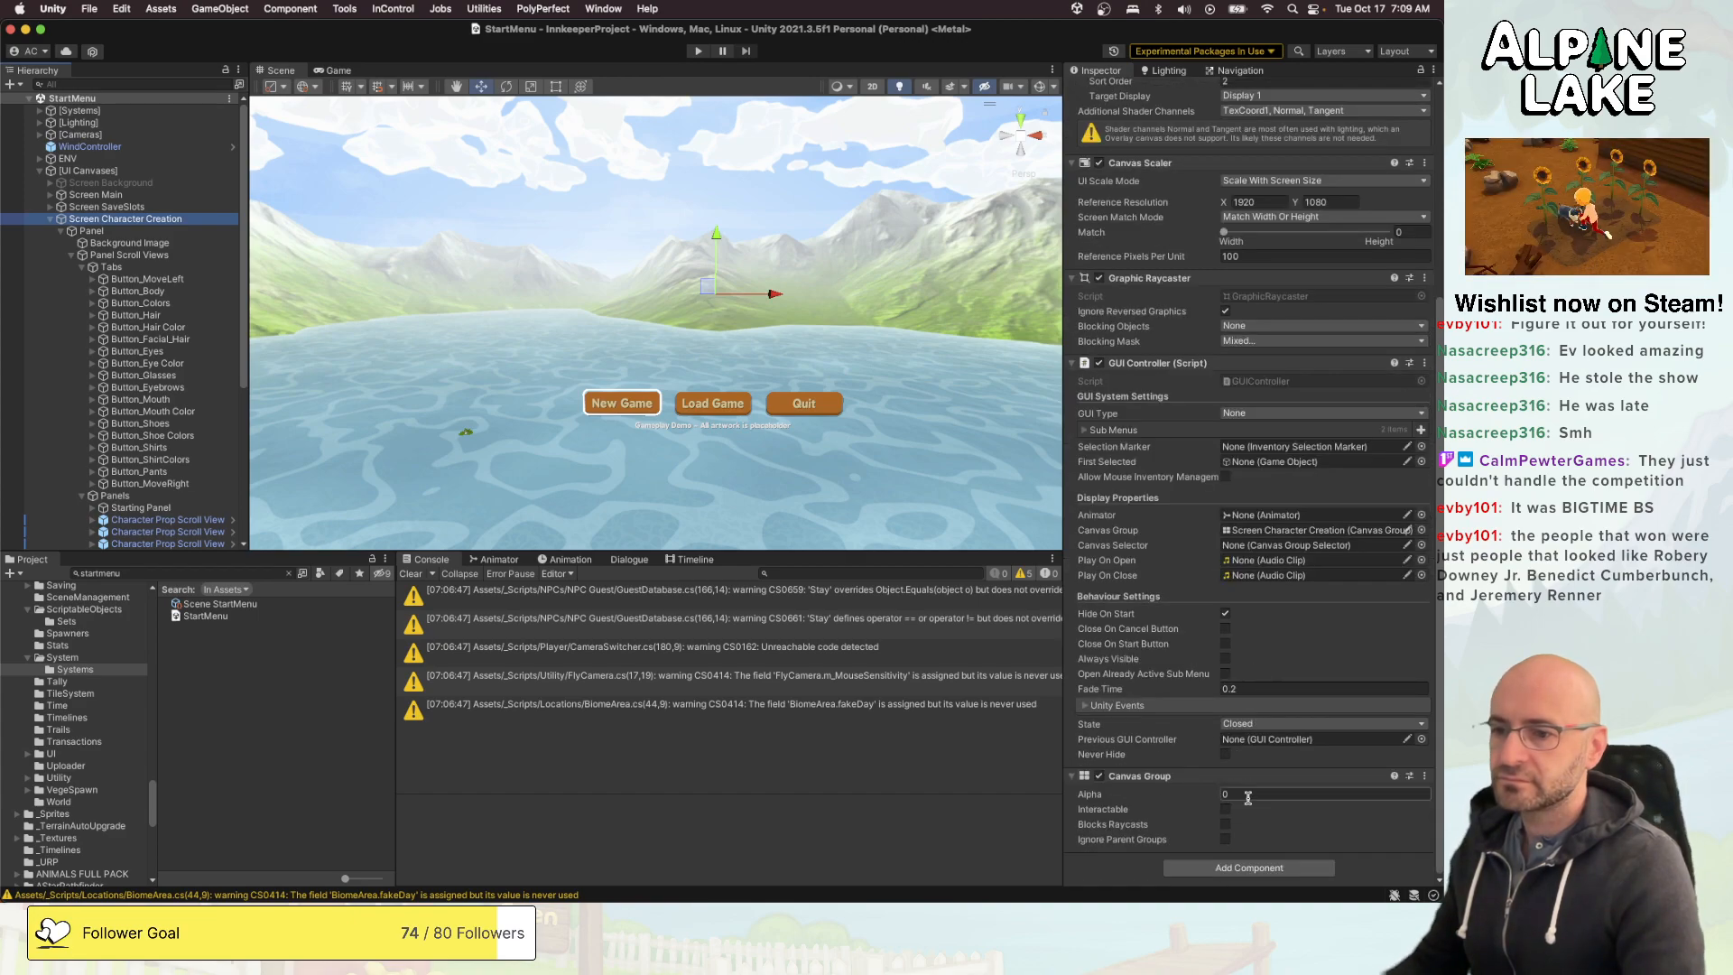
{"action": "type", "text": "1"}
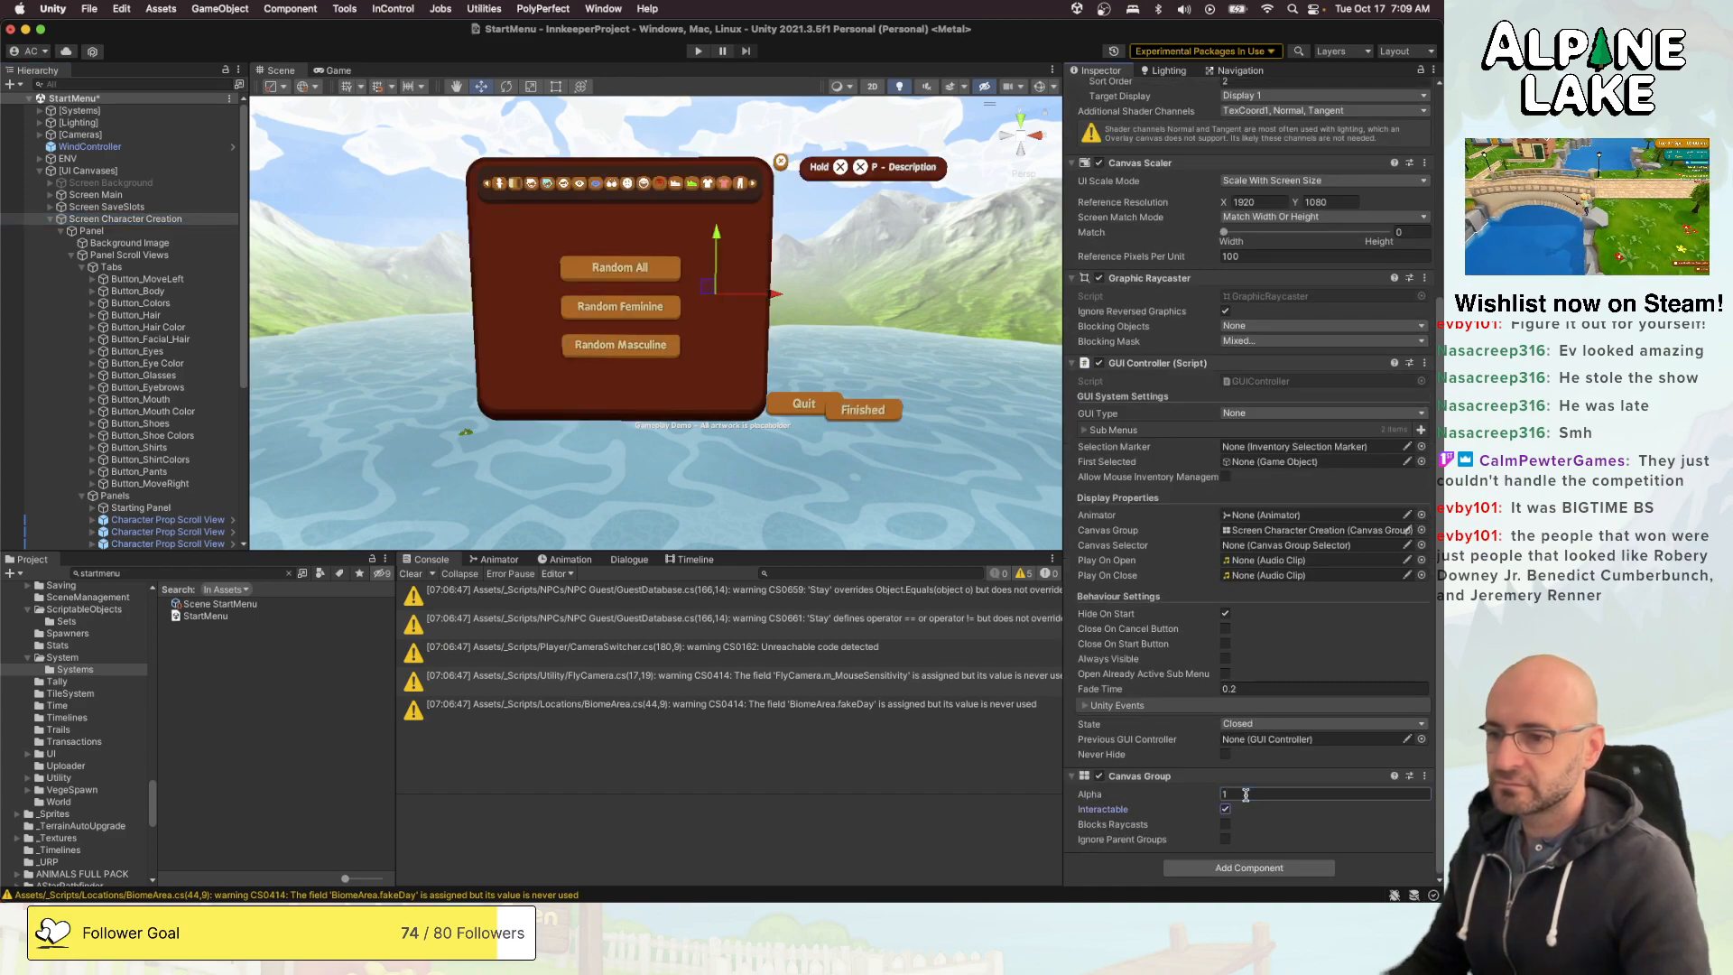
{"action": "left_click", "coordinate": [1225, 808]}
{"action": "left_click", "coordinate": [1225, 825]}
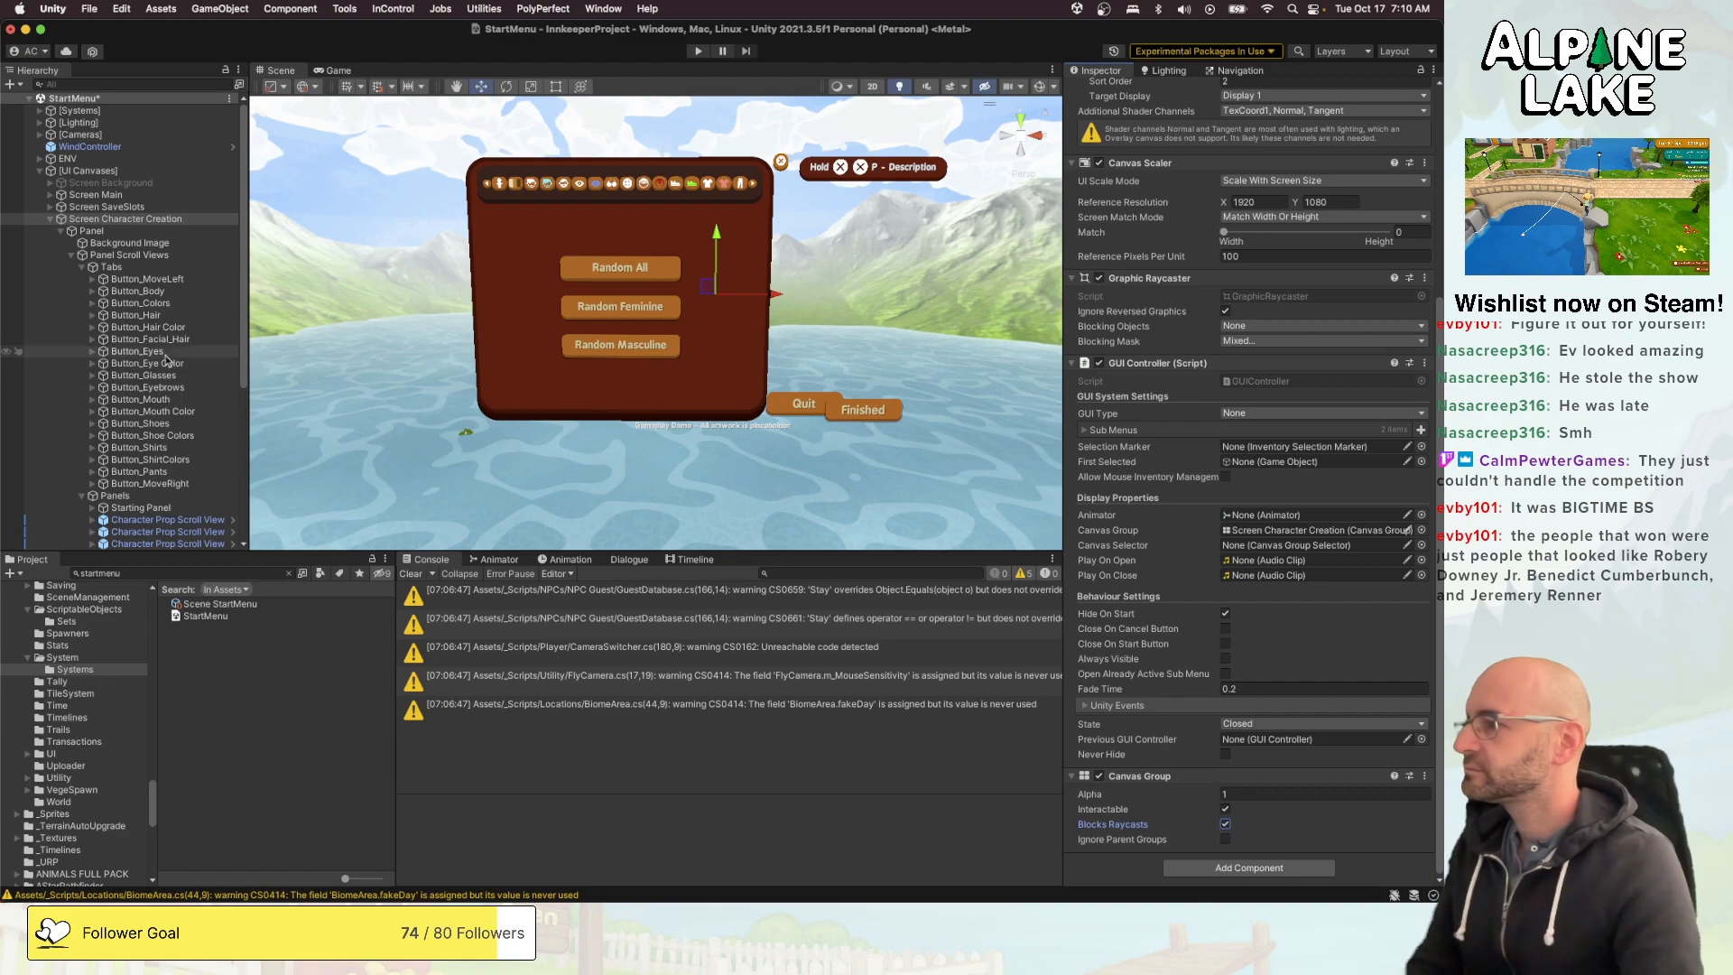
- Go through the tab buttons under Tabs and examine which scroll view each one selects in its On Click event
{"action": "left_click", "coordinate": [147, 279]}
{"action": "key", "text": "Down"}
{"action": "key", "text": "Down"}
{"action": "key", "text": "Down"}
{"action": "key", "text": "Down"}
{"action": "key", "text": "Down"}
{"action": "key", "text": "Down"}
{"action": "key", "text": "Down"}
{"action": "key", "text": "Down"}
{"action": "key", "text": "Down"}
{"action": "key", "text": "Down"}
{"action": "key", "text": "Down"}
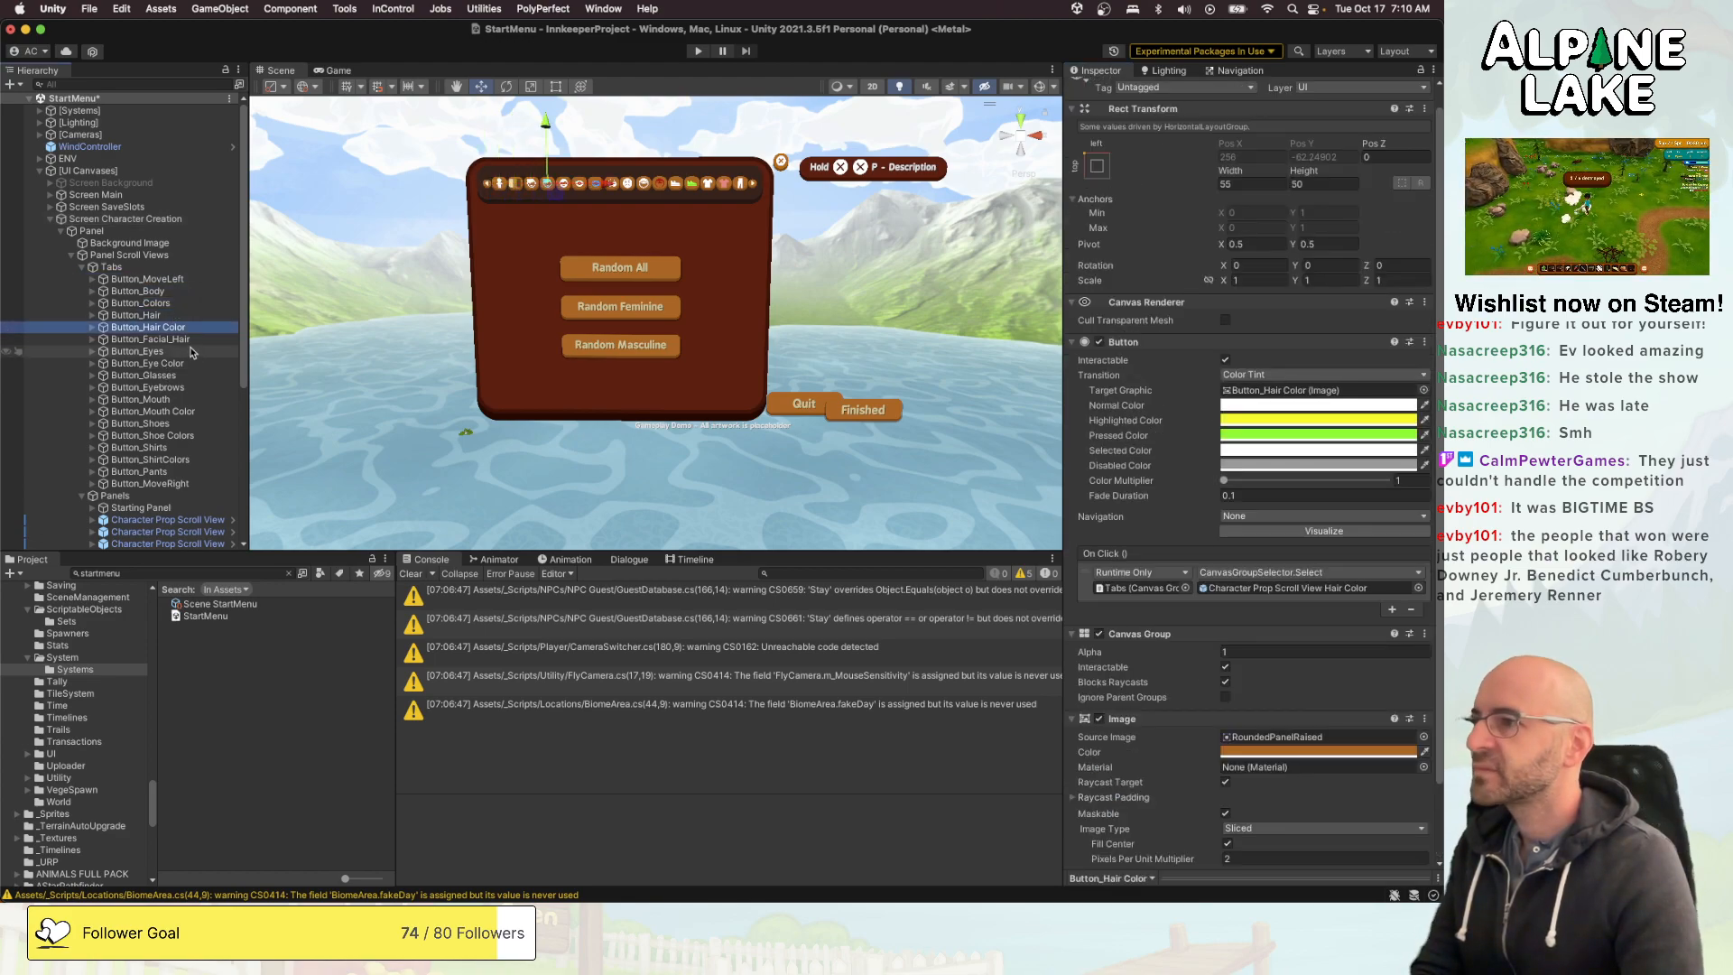
{"action": "key", "text": "Down"}
{"action": "key", "text": "Down"}
{"action": "key", "text": "Down"}
{"action": "key", "text": "Down"}
{"action": "key", "text": "Down"}
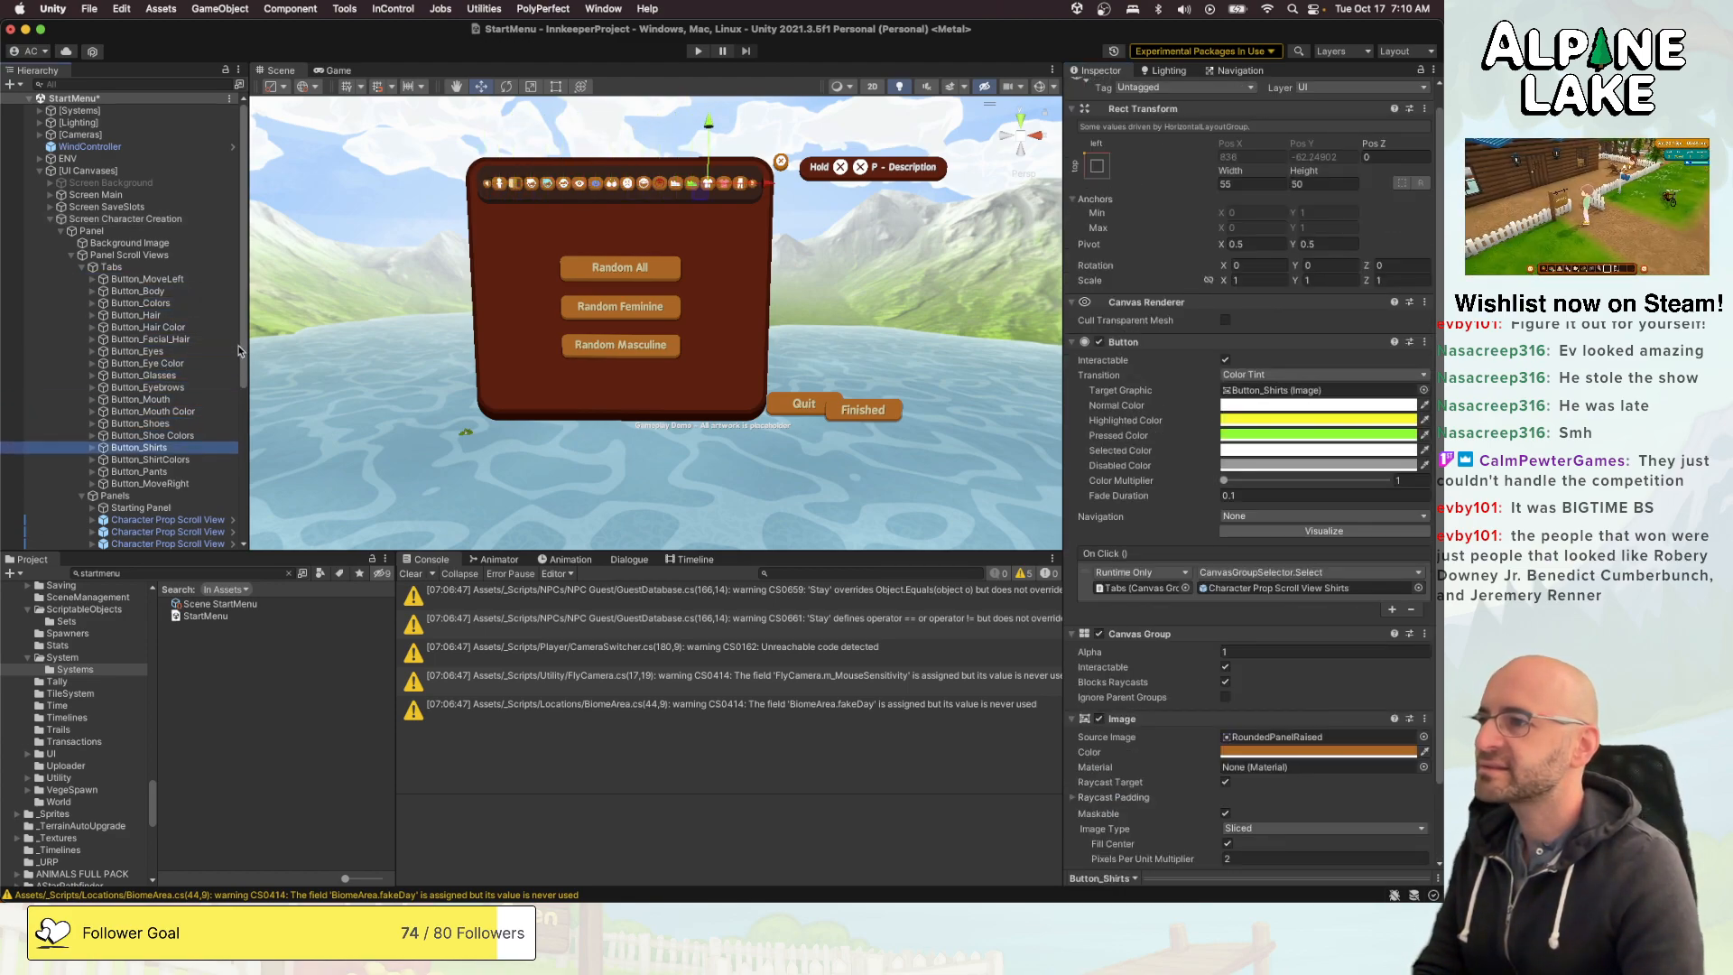
{"action": "key", "text": "Up"}
{"action": "key", "text": "Up"}
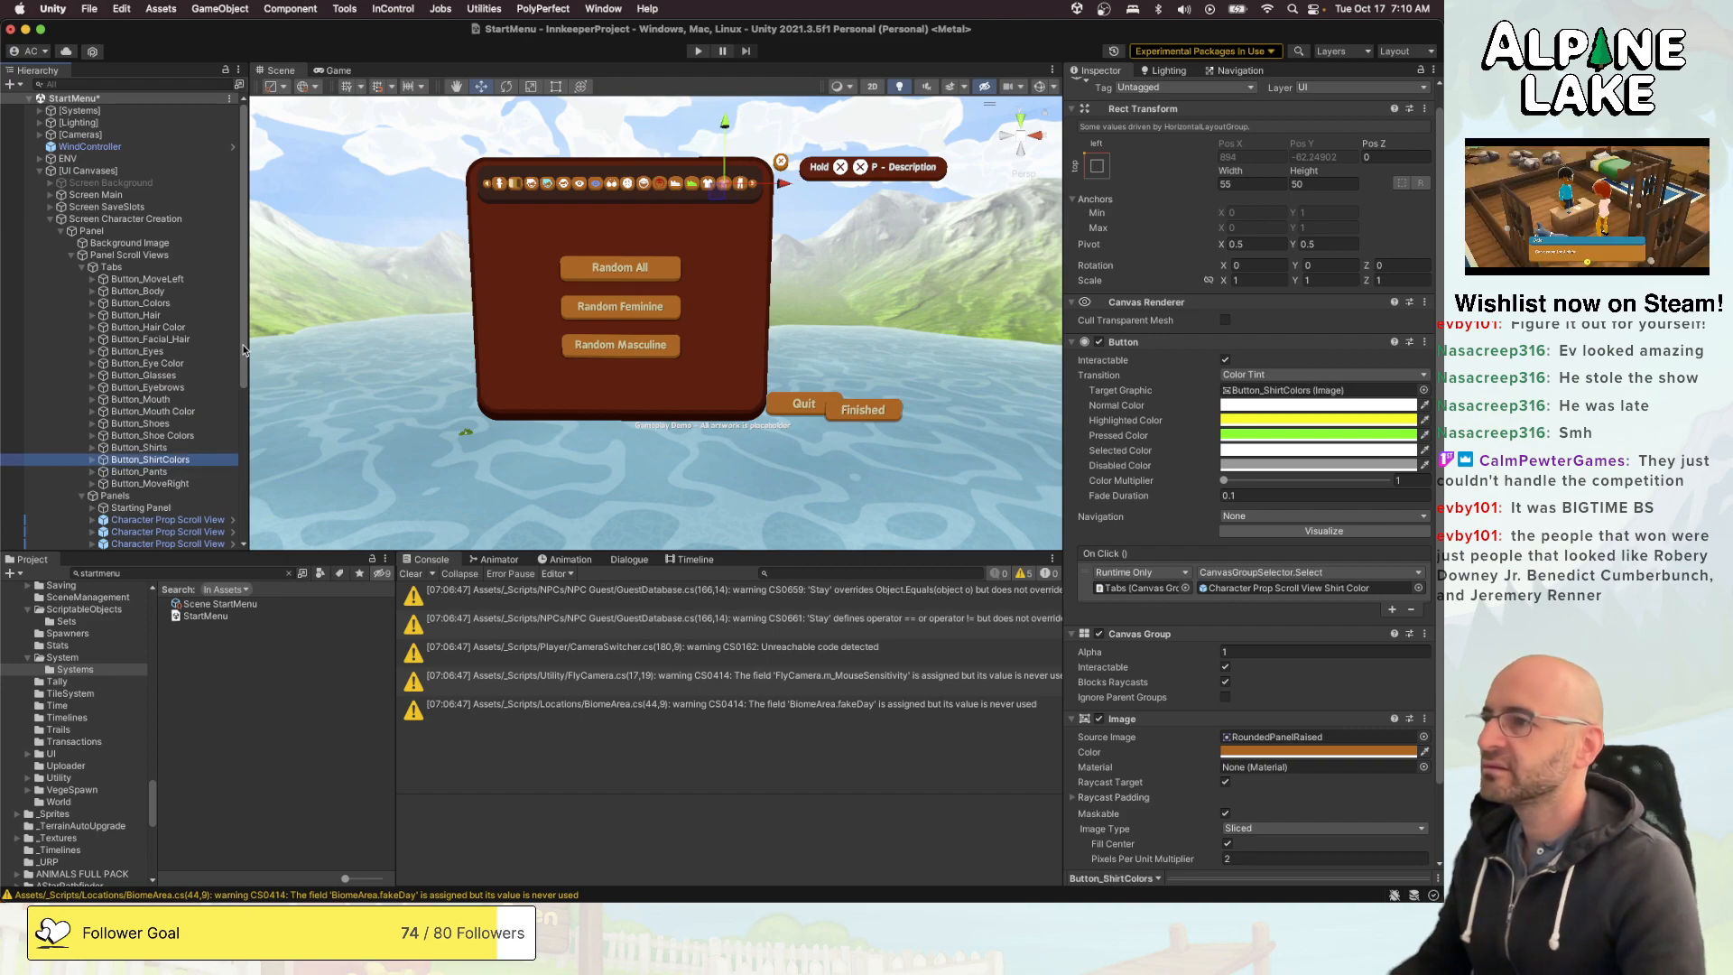
{"action": "key", "text": "super+d"}
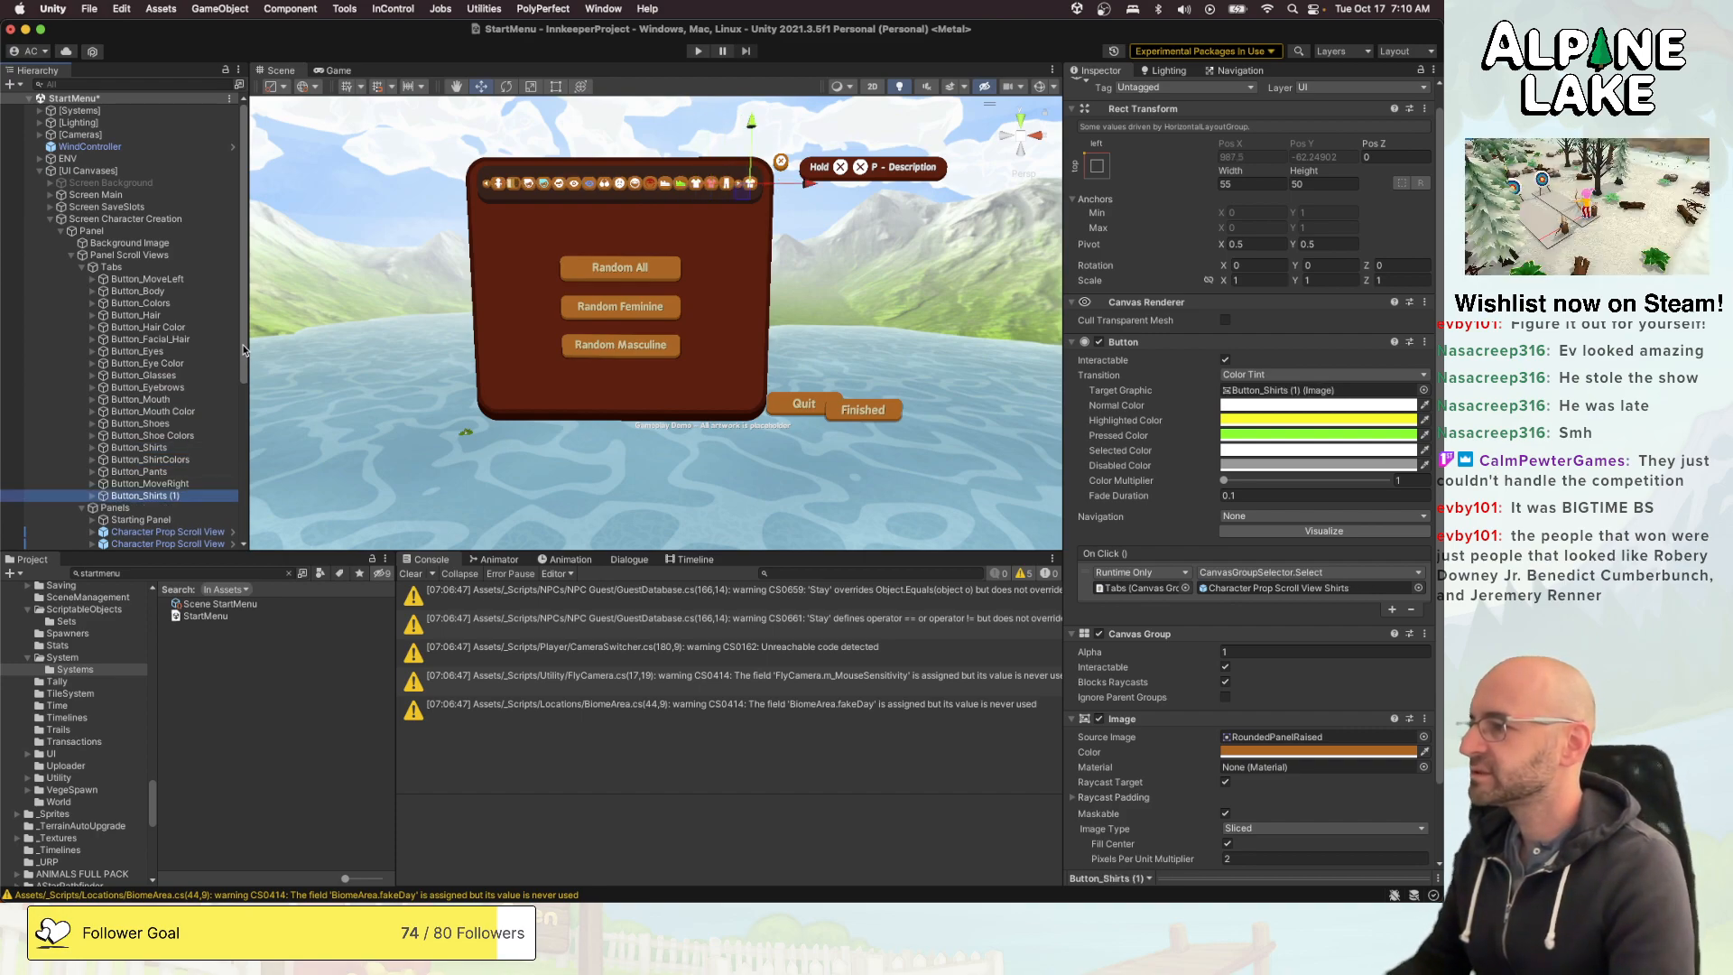
{"action": "key", "text": "Return"}
{"action": "type", "text": "Button_S"}
{"action": "key", "text": "BackSpace"}
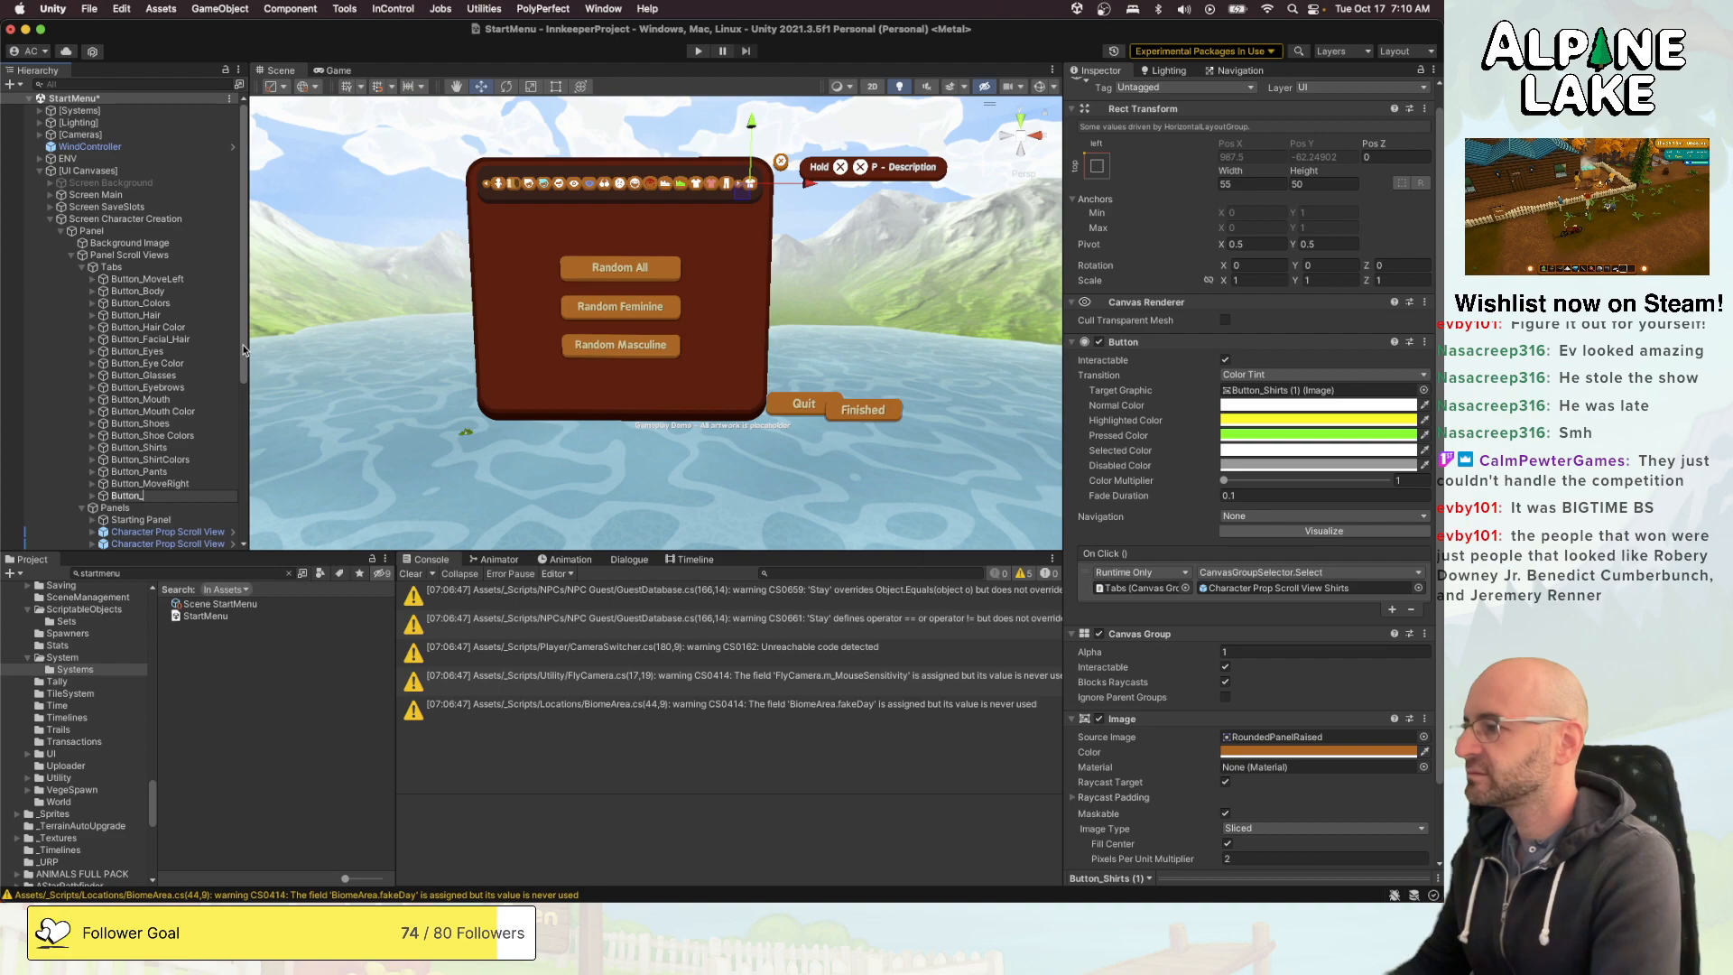
{"action": "type", "text": "Hats"}
{"action": "key", "text": "Return"}
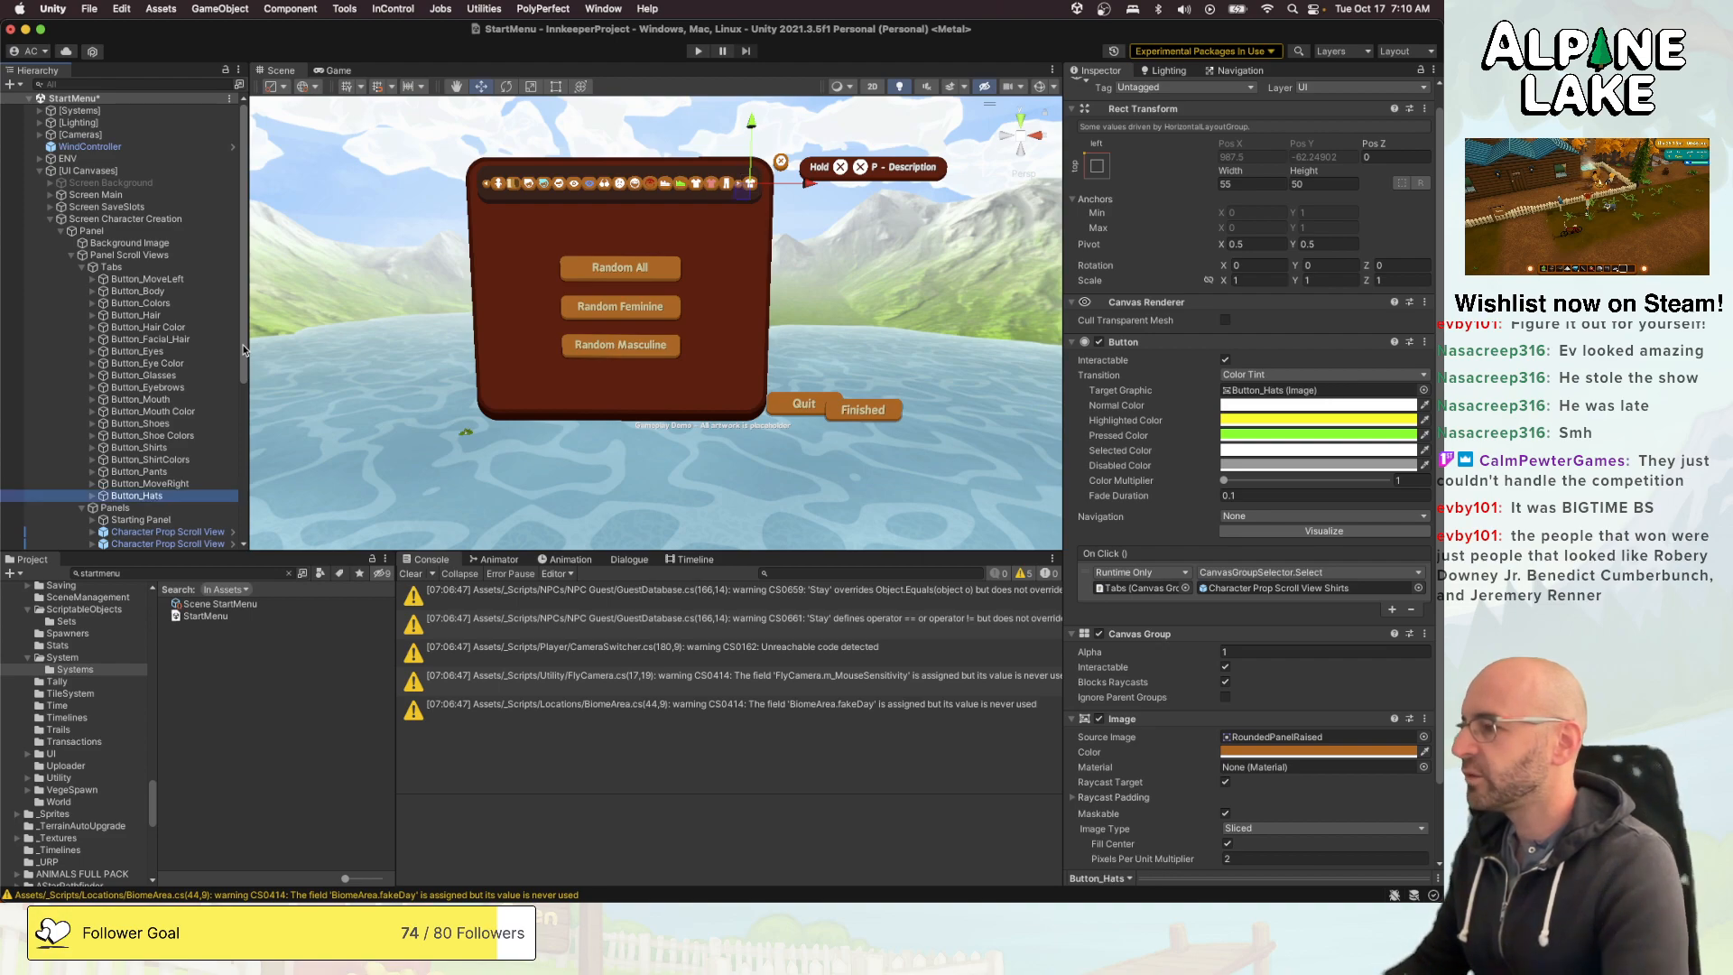
{"action": "left_click", "coordinate": [156, 485]}
{"action": "left_click", "coordinate": [150, 497]}
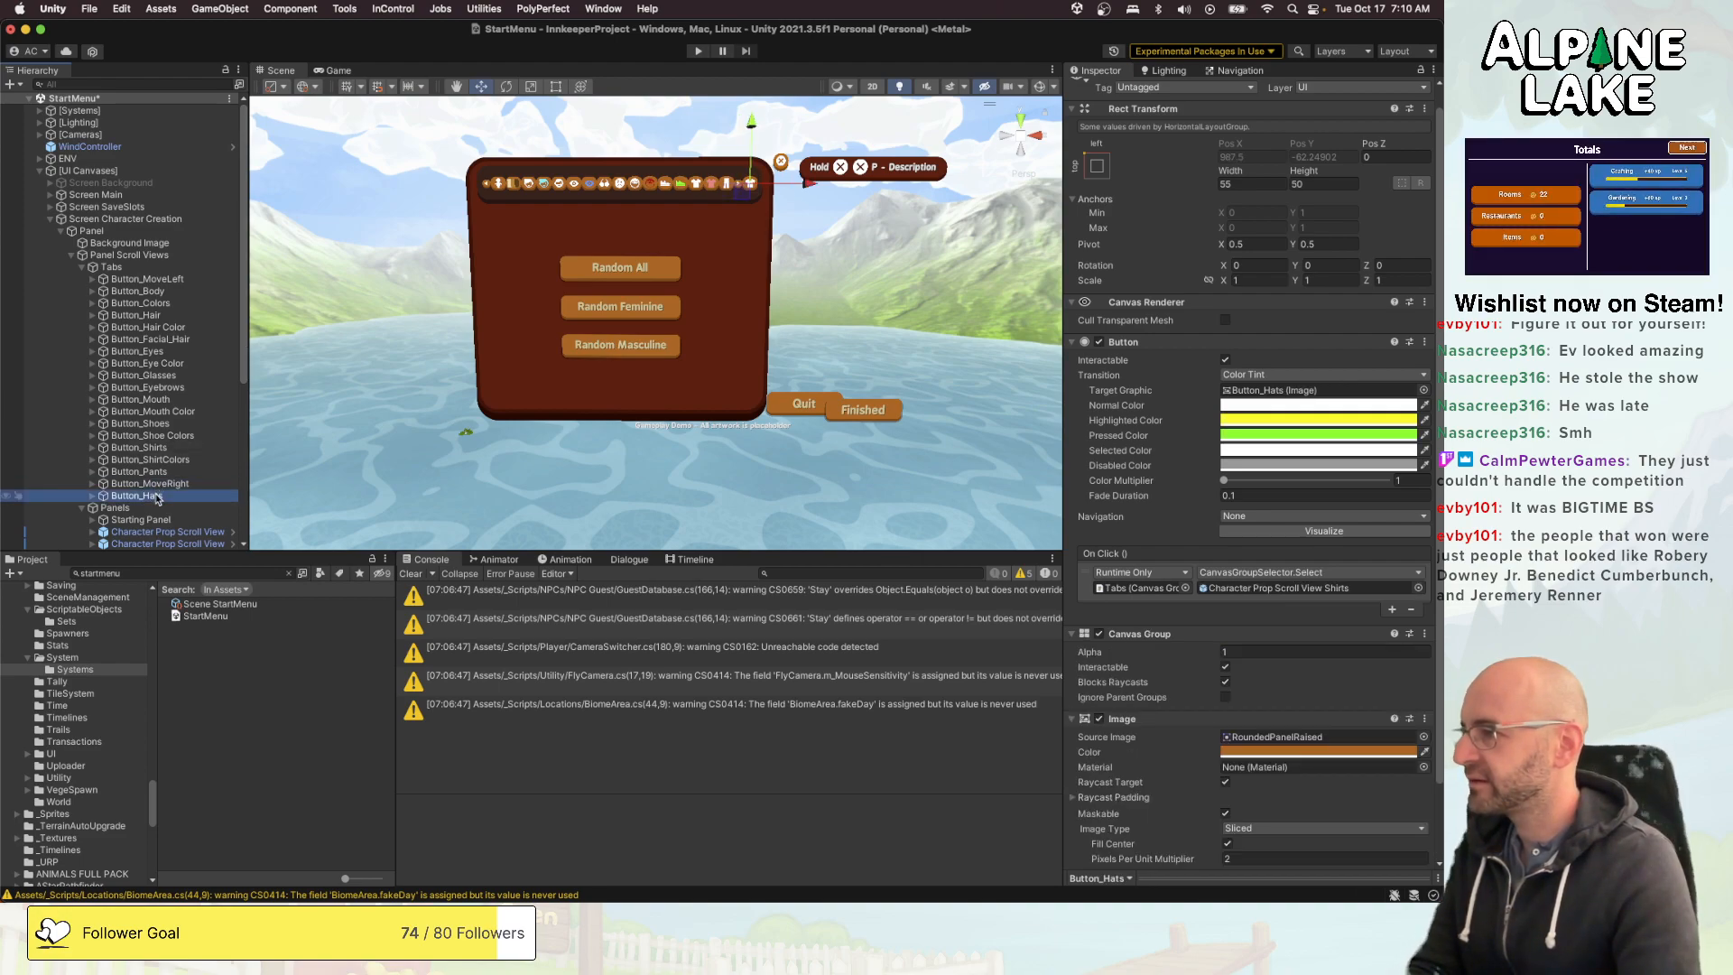
{"action": "key", "text": "super+BackSpace"}
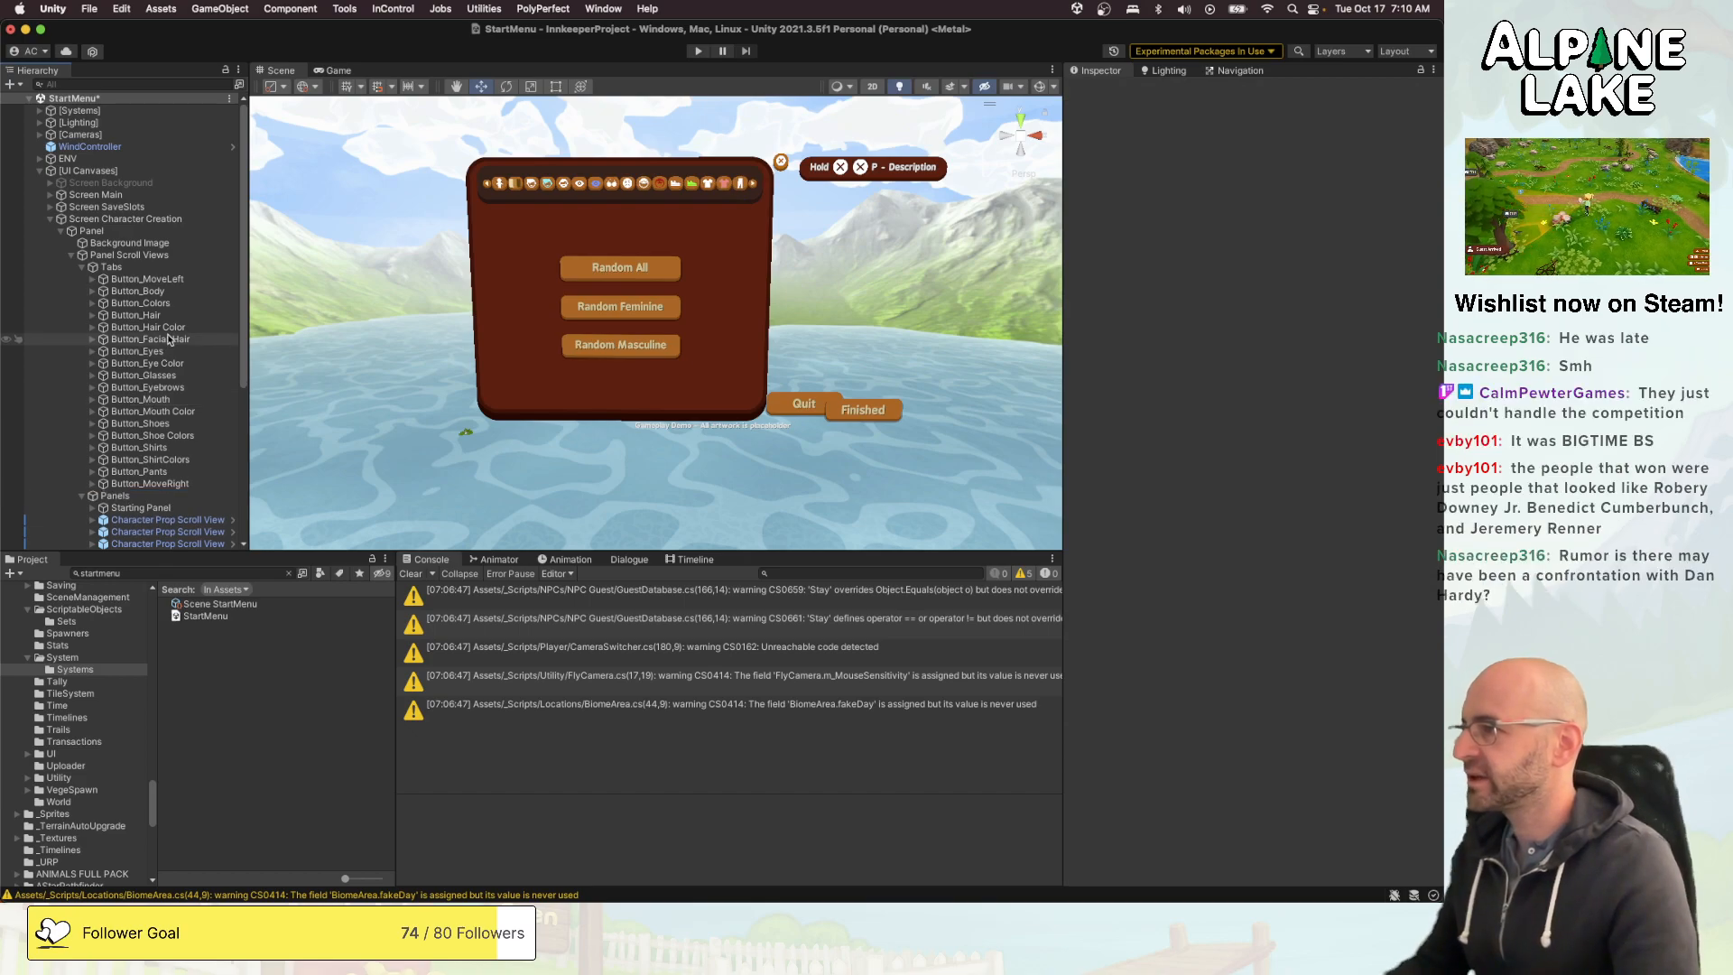
- Duplicate the Button_Hair tab button under Tabs and strip the number suffix so the copy is named Button_Hair
{"action": "left_click", "coordinate": [185, 316]}
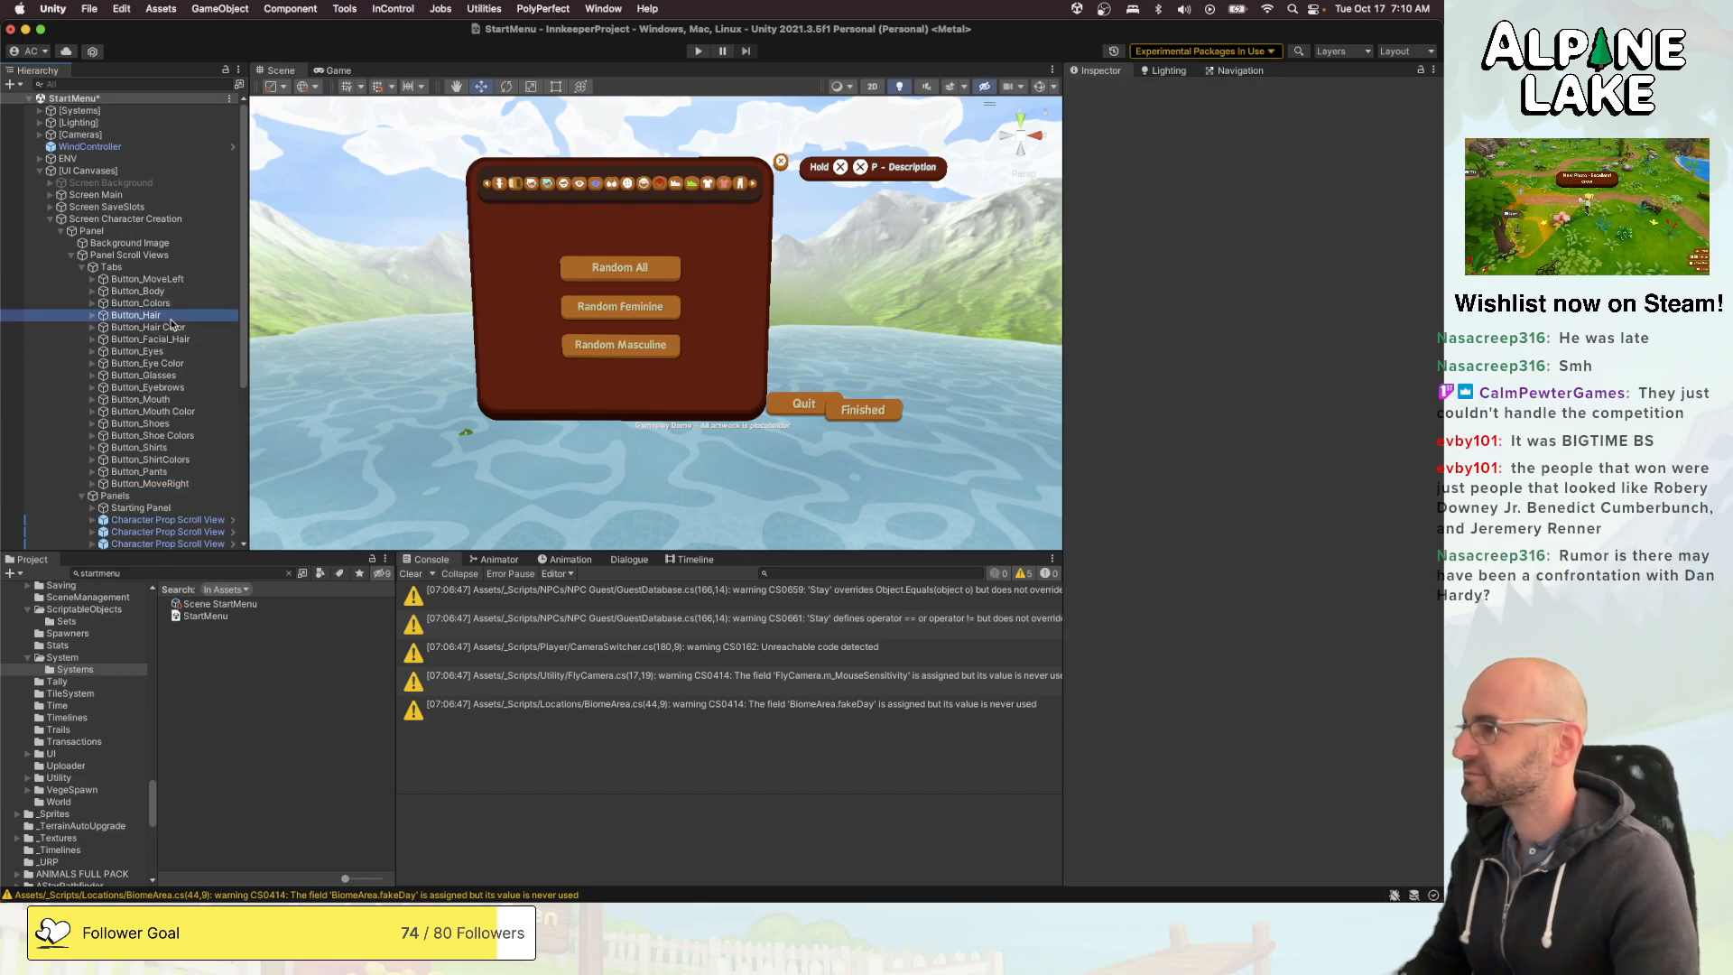
{"action": "key", "text": "super+d"}
{"action": "key", "text": "BackSpace"}
{"action": "key", "text": "BackSpace"}
{"action": "key", "text": "BackSpace"}
{"action": "key", "text": "BackSpace"}
{"action": "key", "text": "Return"}
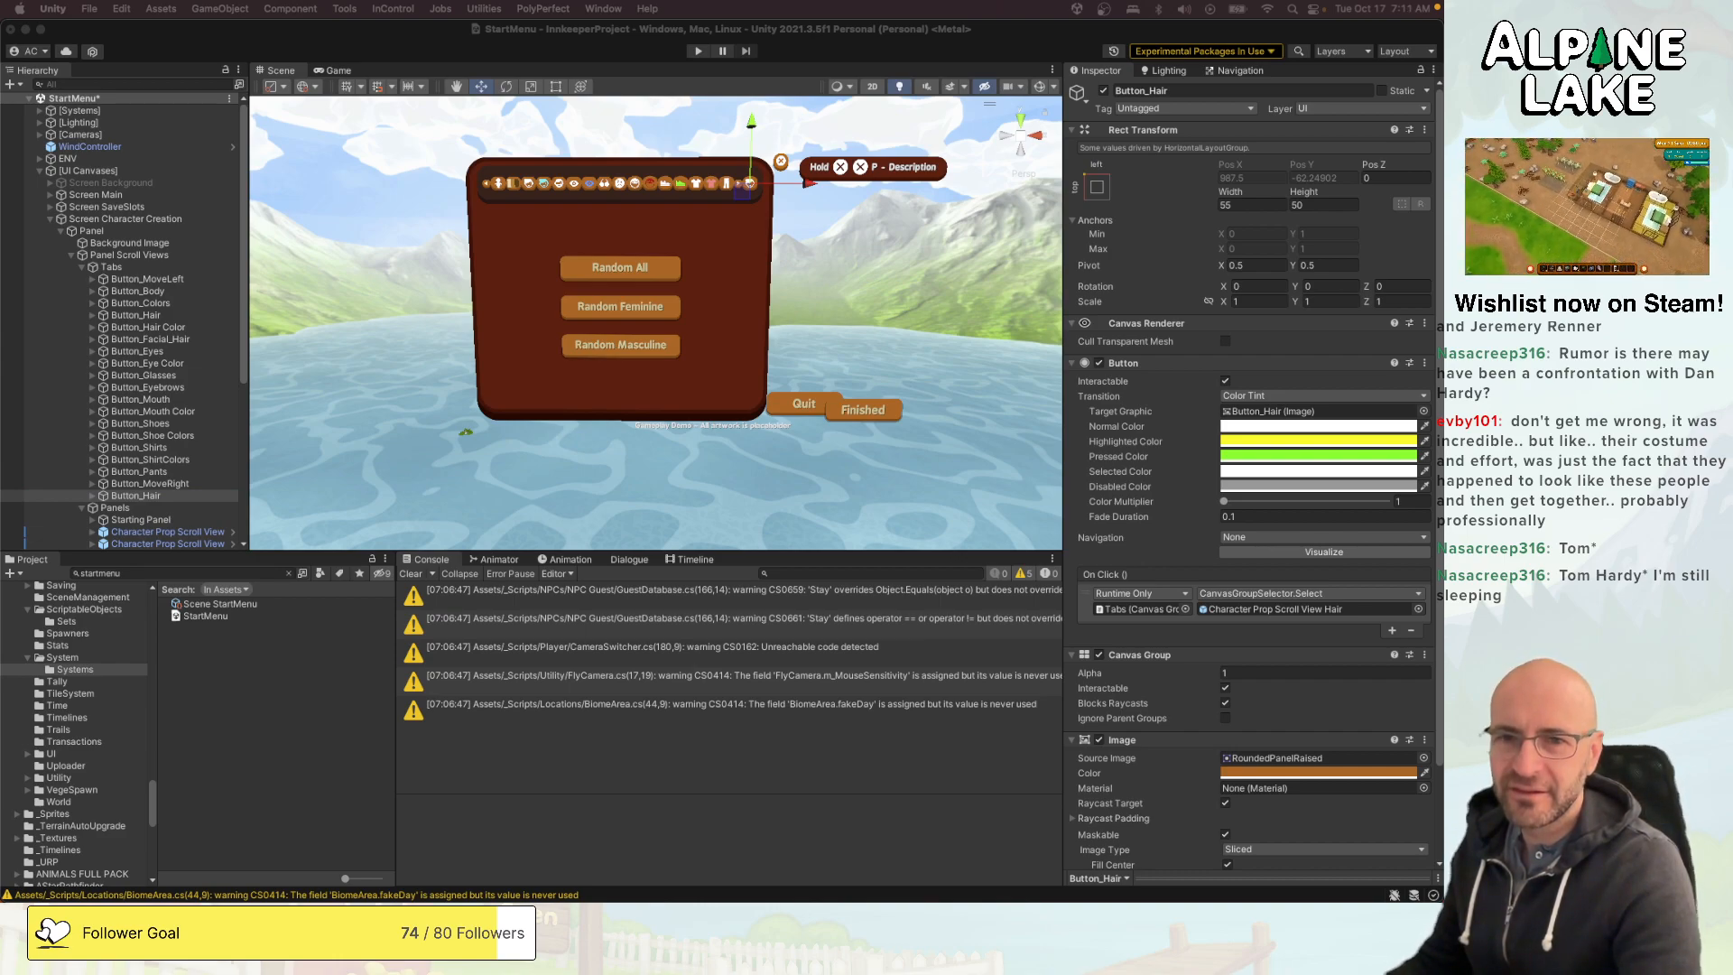
{"action": "left_click_drag", "start_coordinate": [1443, 258], "coordinate": [530, 110]}
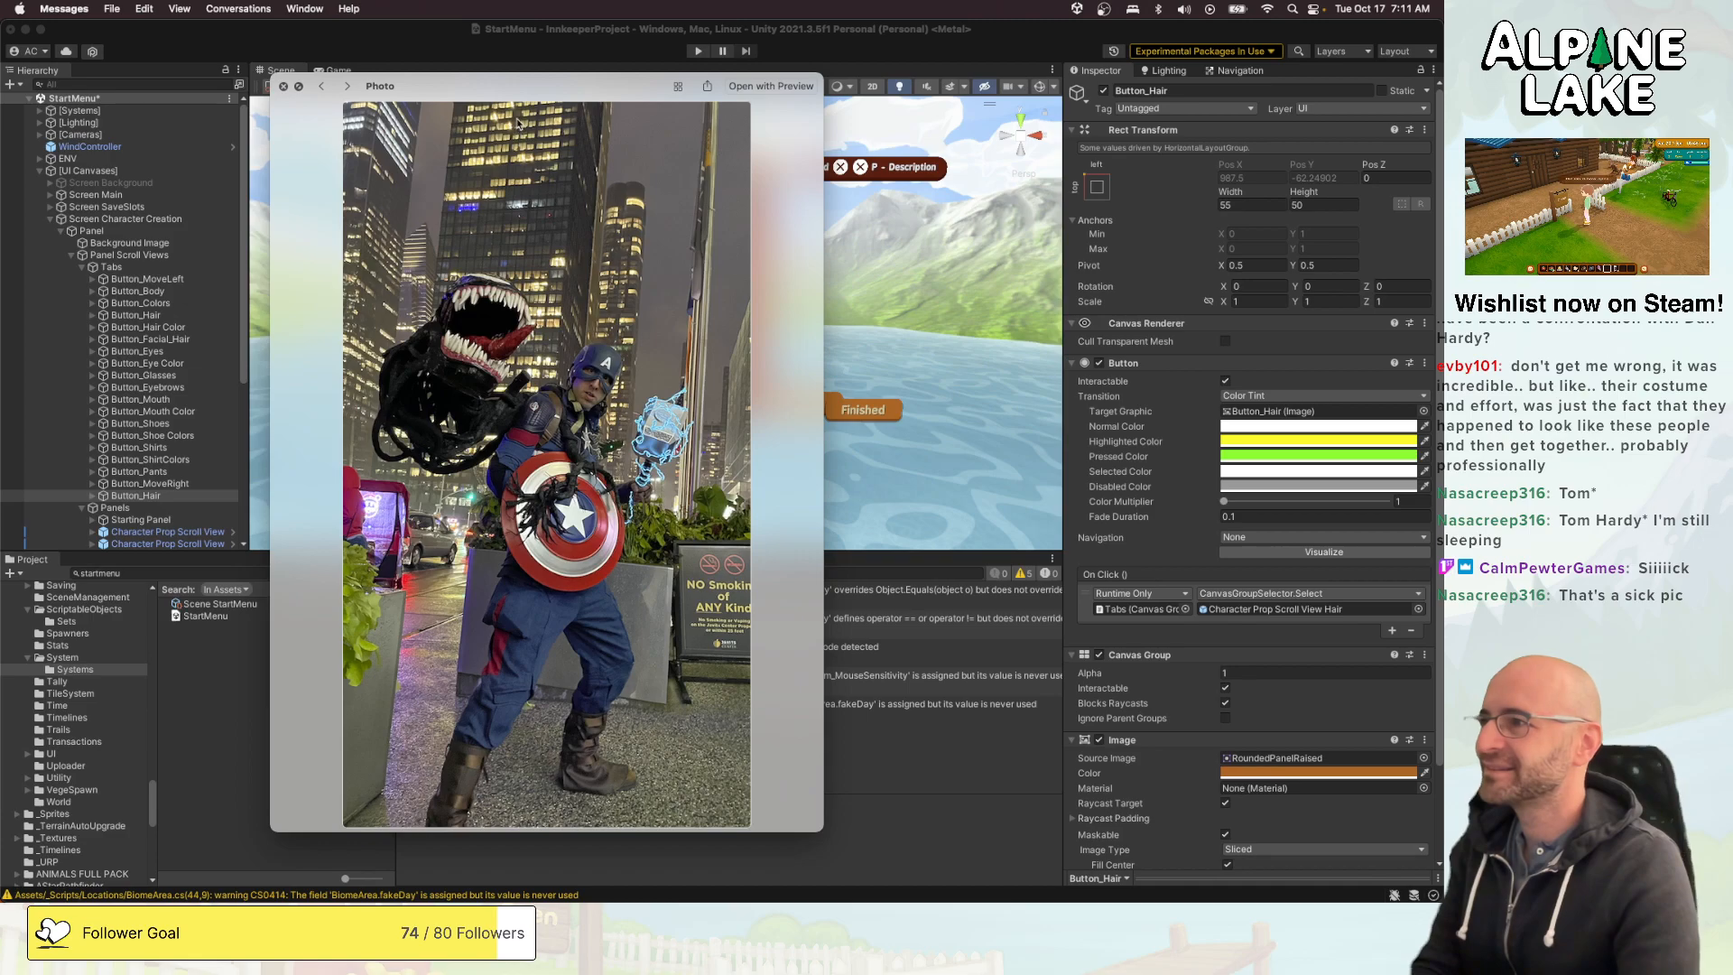
{"action": "key", "text": "Right"}
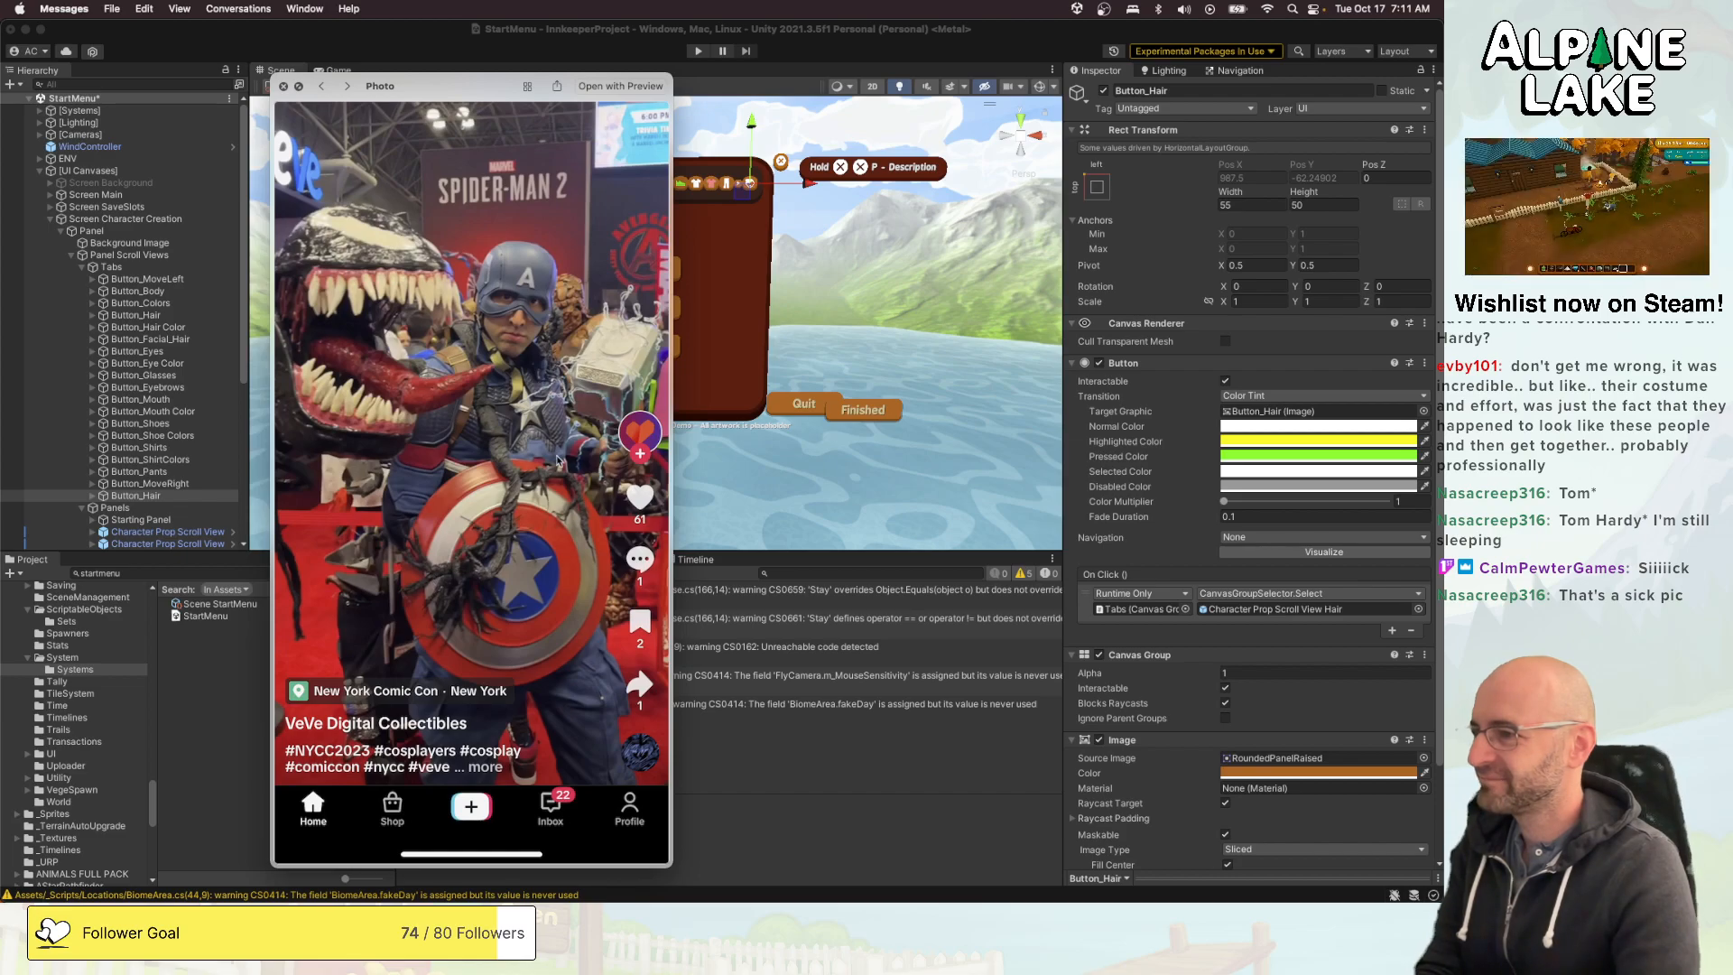
{"action": "key", "text": "Right"}
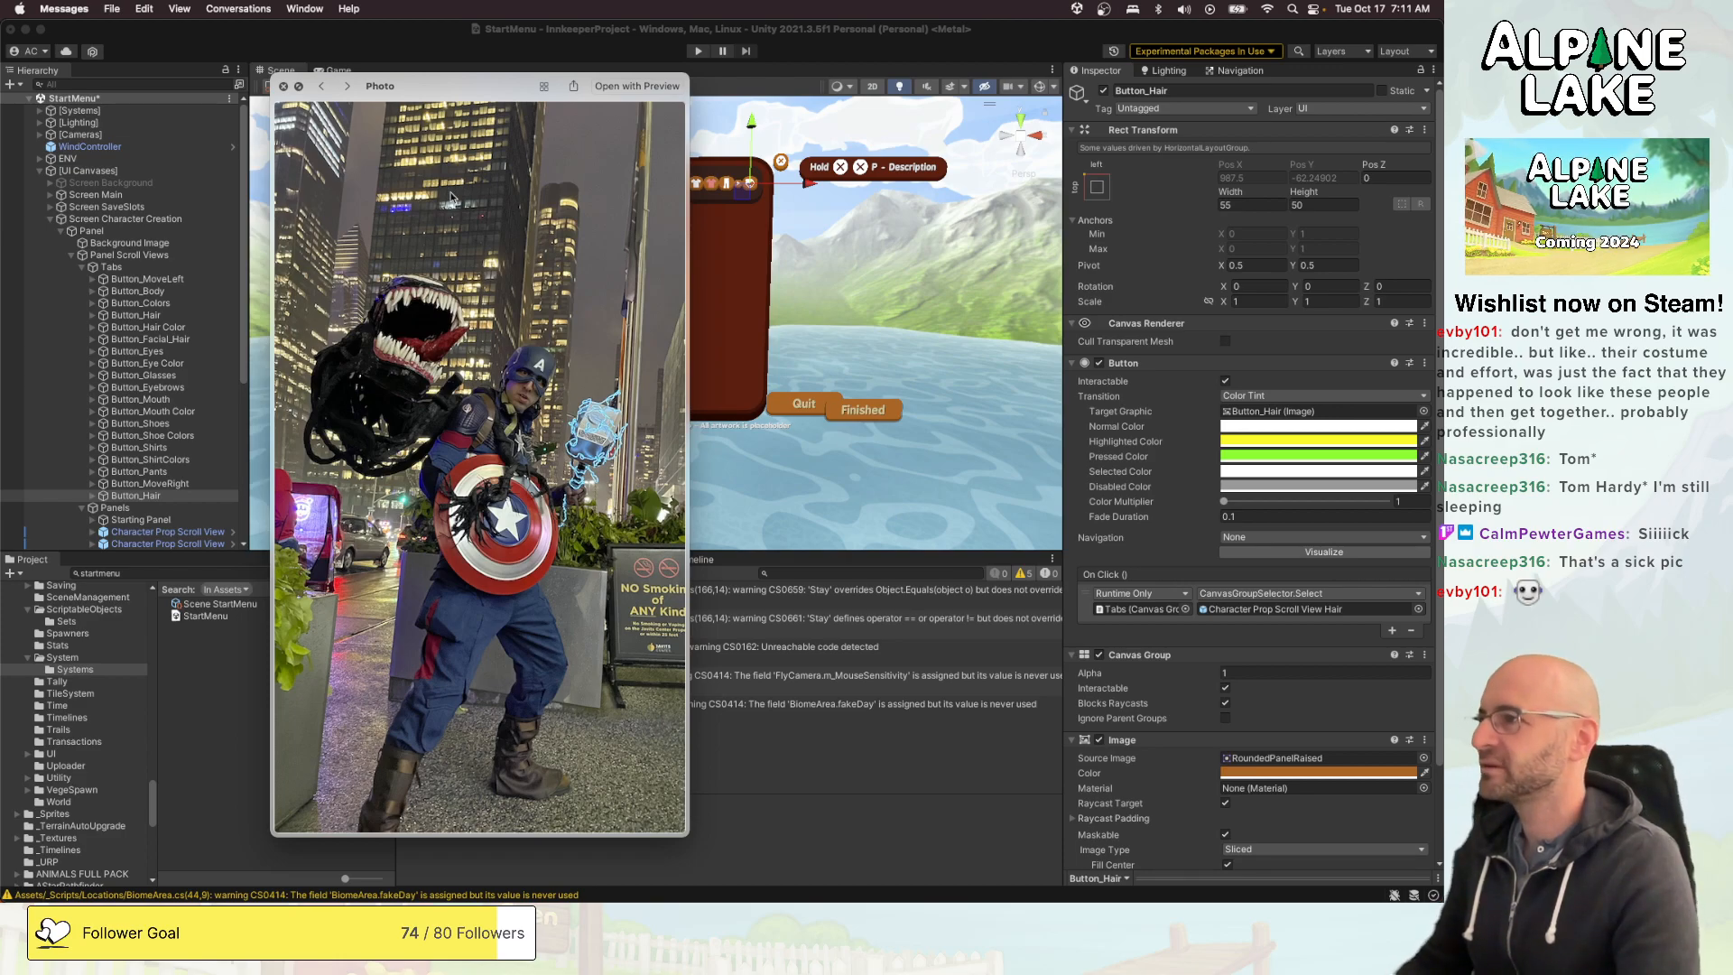
{"action": "left_click", "coordinate": [283, 86]}
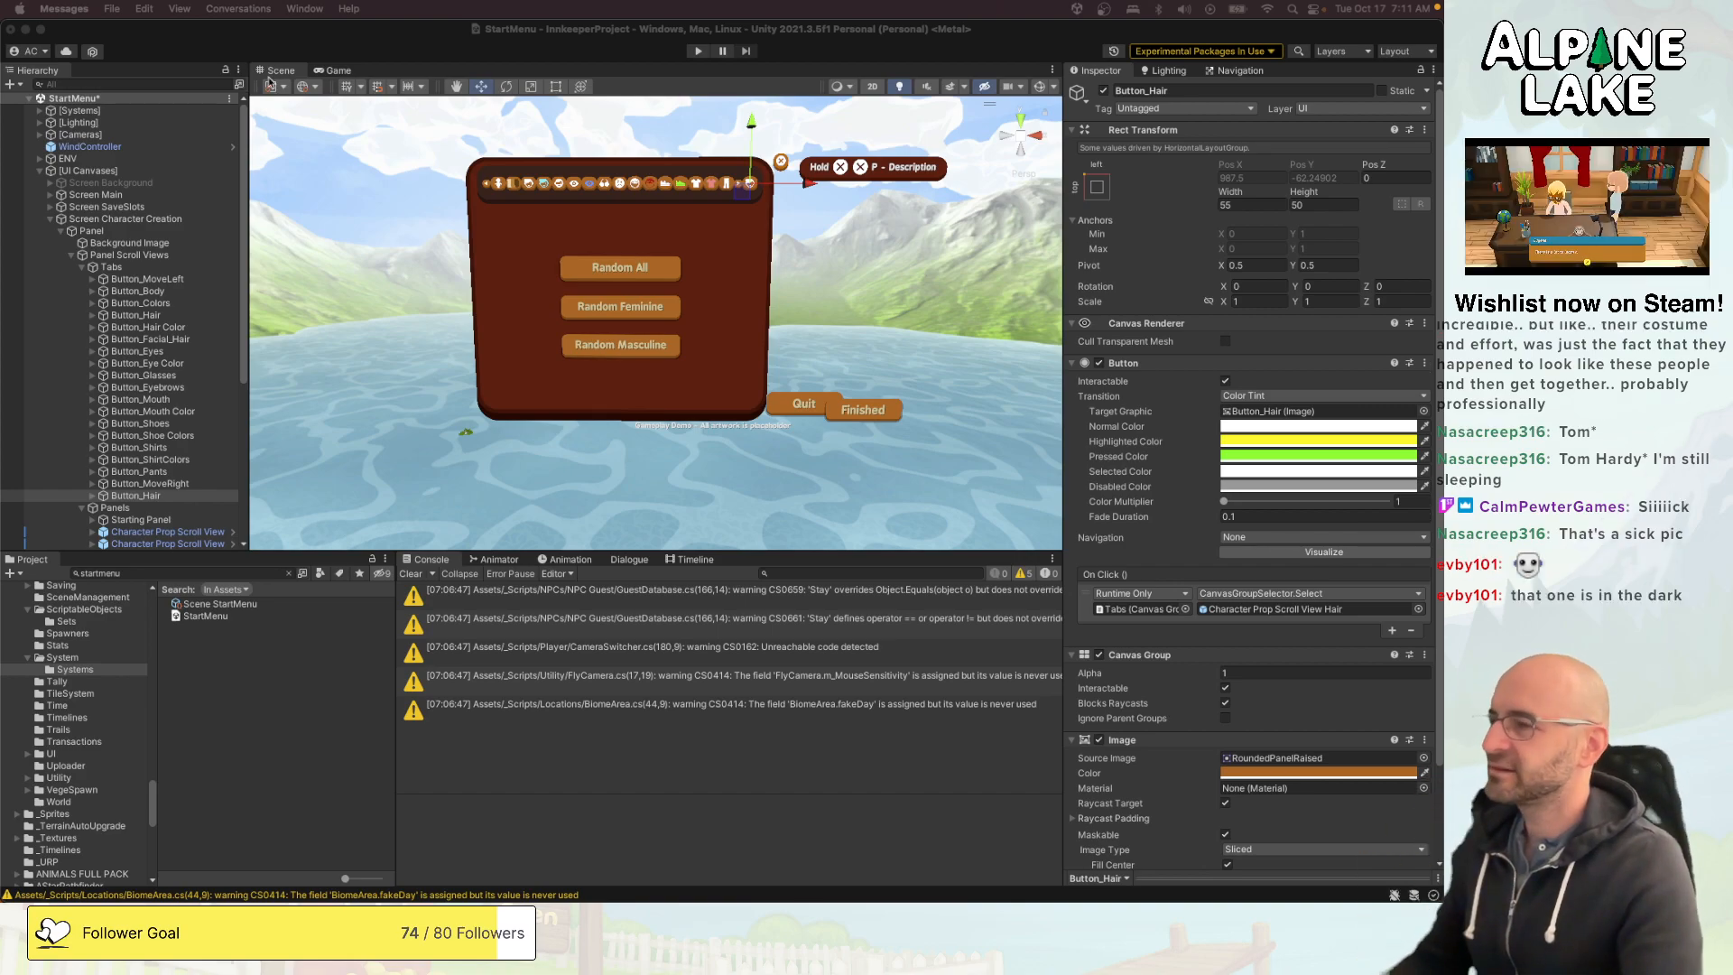
{"action": "left_click", "coordinate": [199, 29]}
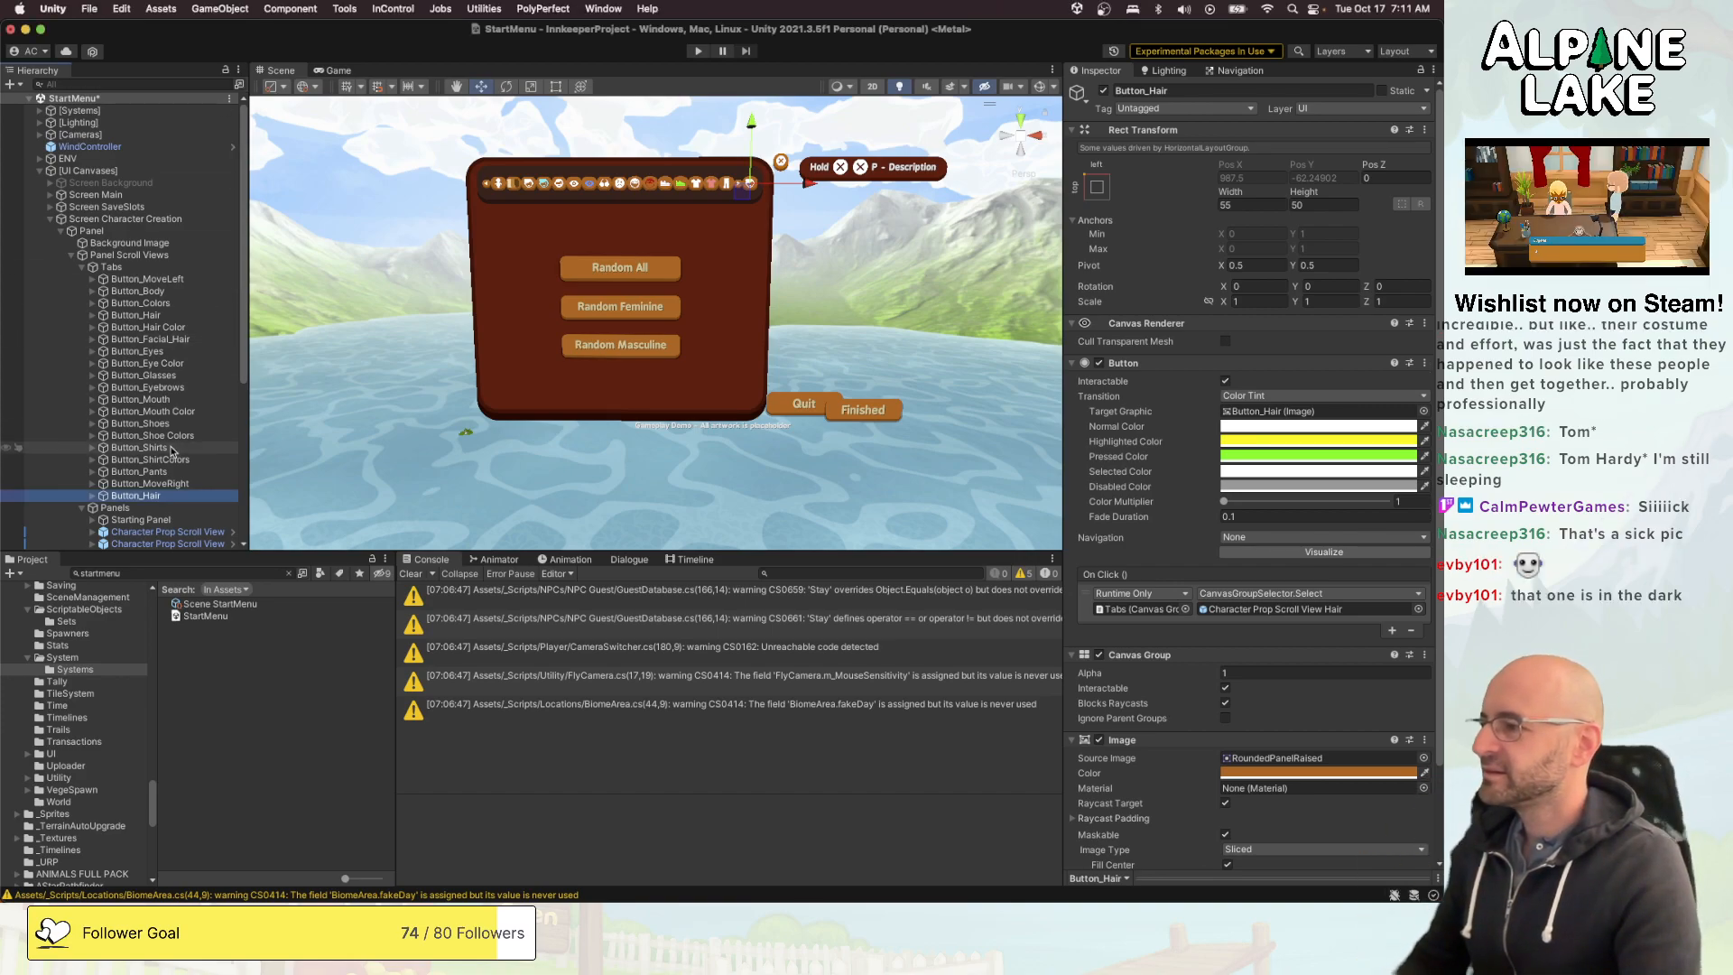
- Duplicate the Character Prop Scroll View Hair panel under Panels and rename the copy Character Prop Scroll View Hats
{"action": "scroll", "coordinate": [168, 471], "scroll_direction": "down", "scroll_amount": 1}
{"action": "scroll", "coordinate": [167, 477], "scroll_direction": "down", "scroll_amount": 5}
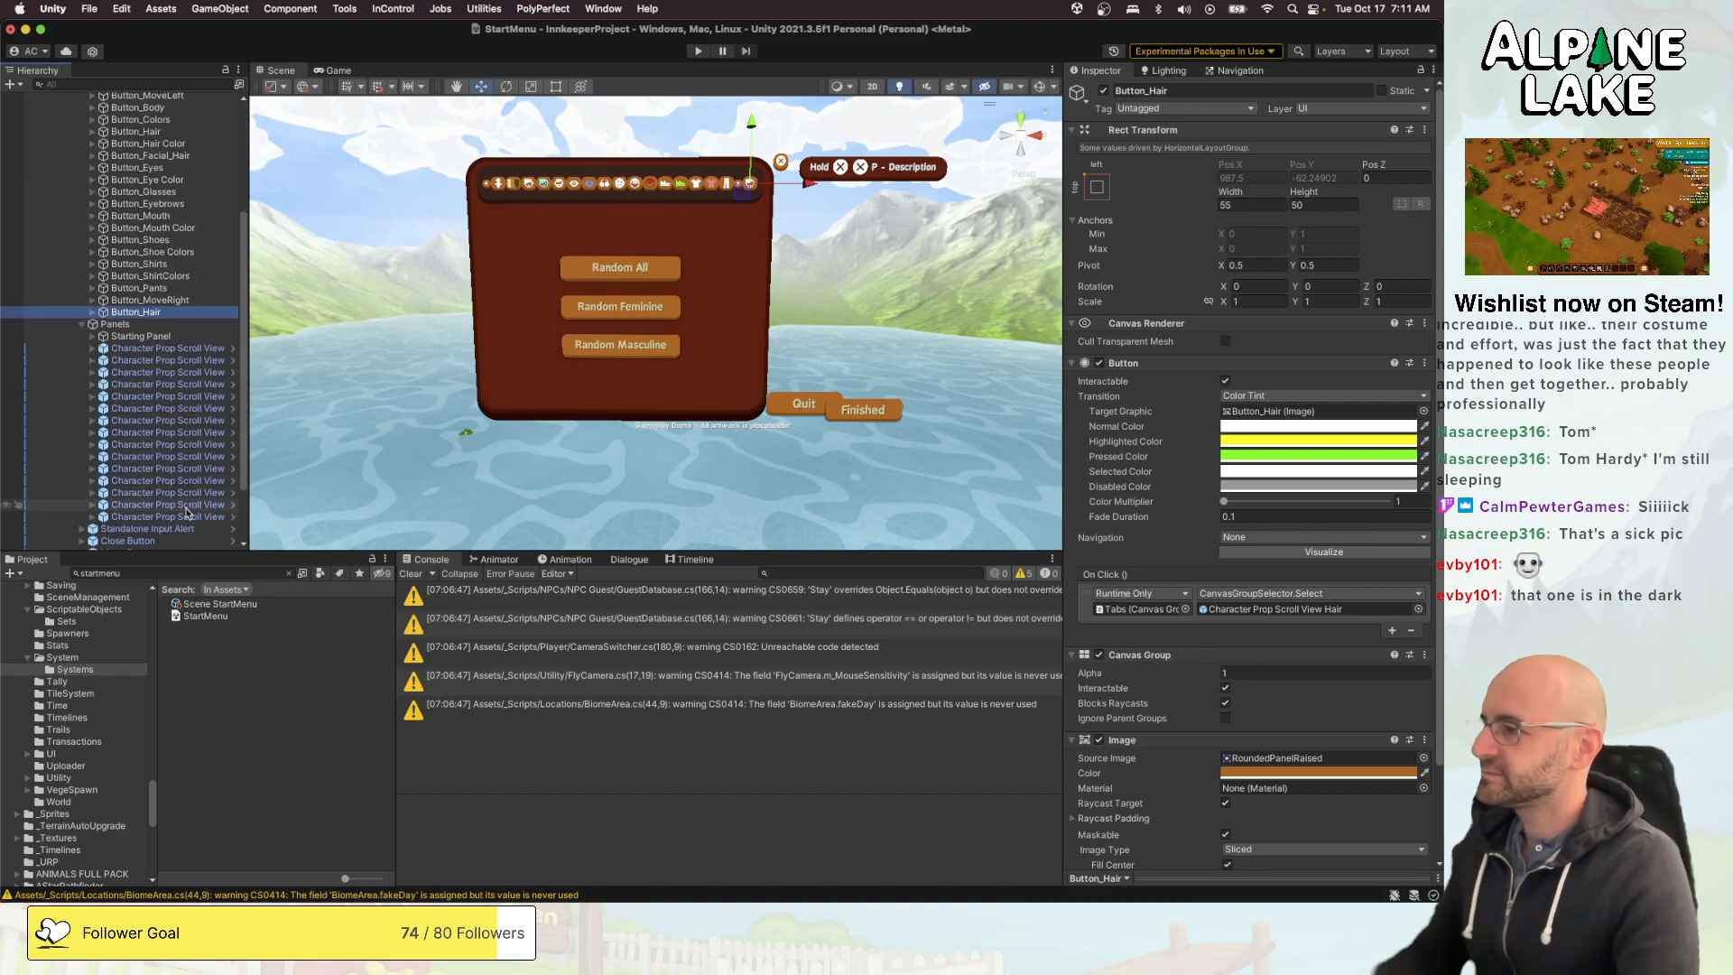
{"action": "left_click", "coordinate": [167, 361]}
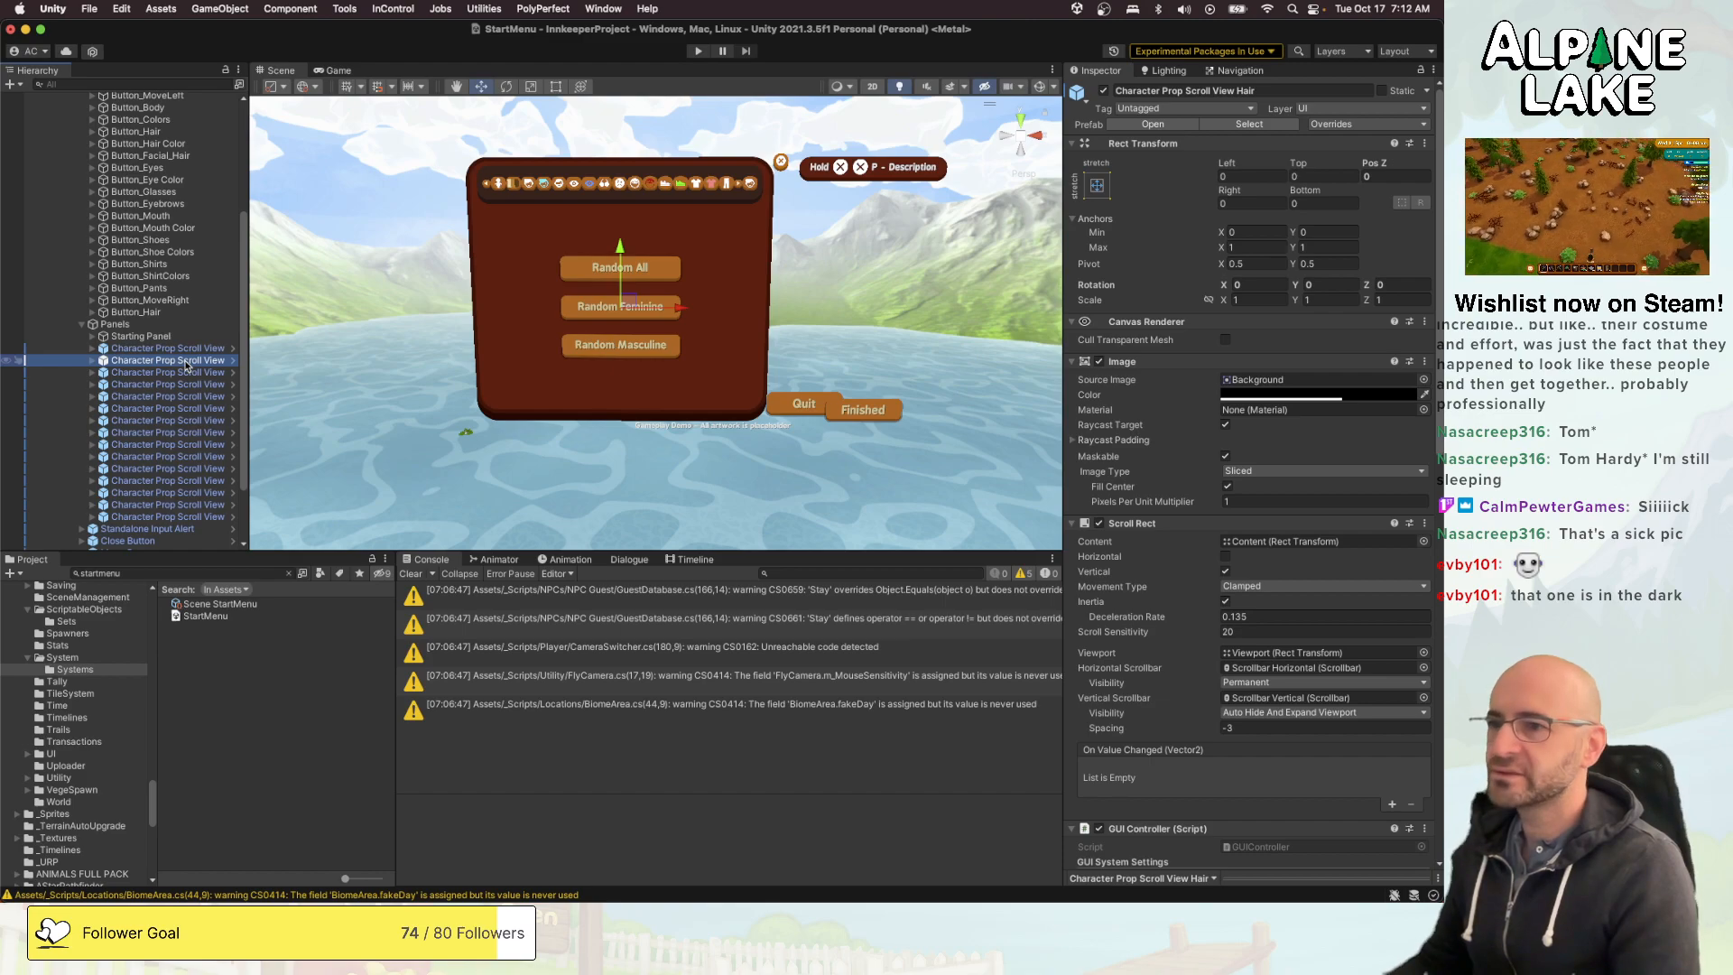
{"action": "key", "text": "Down"}
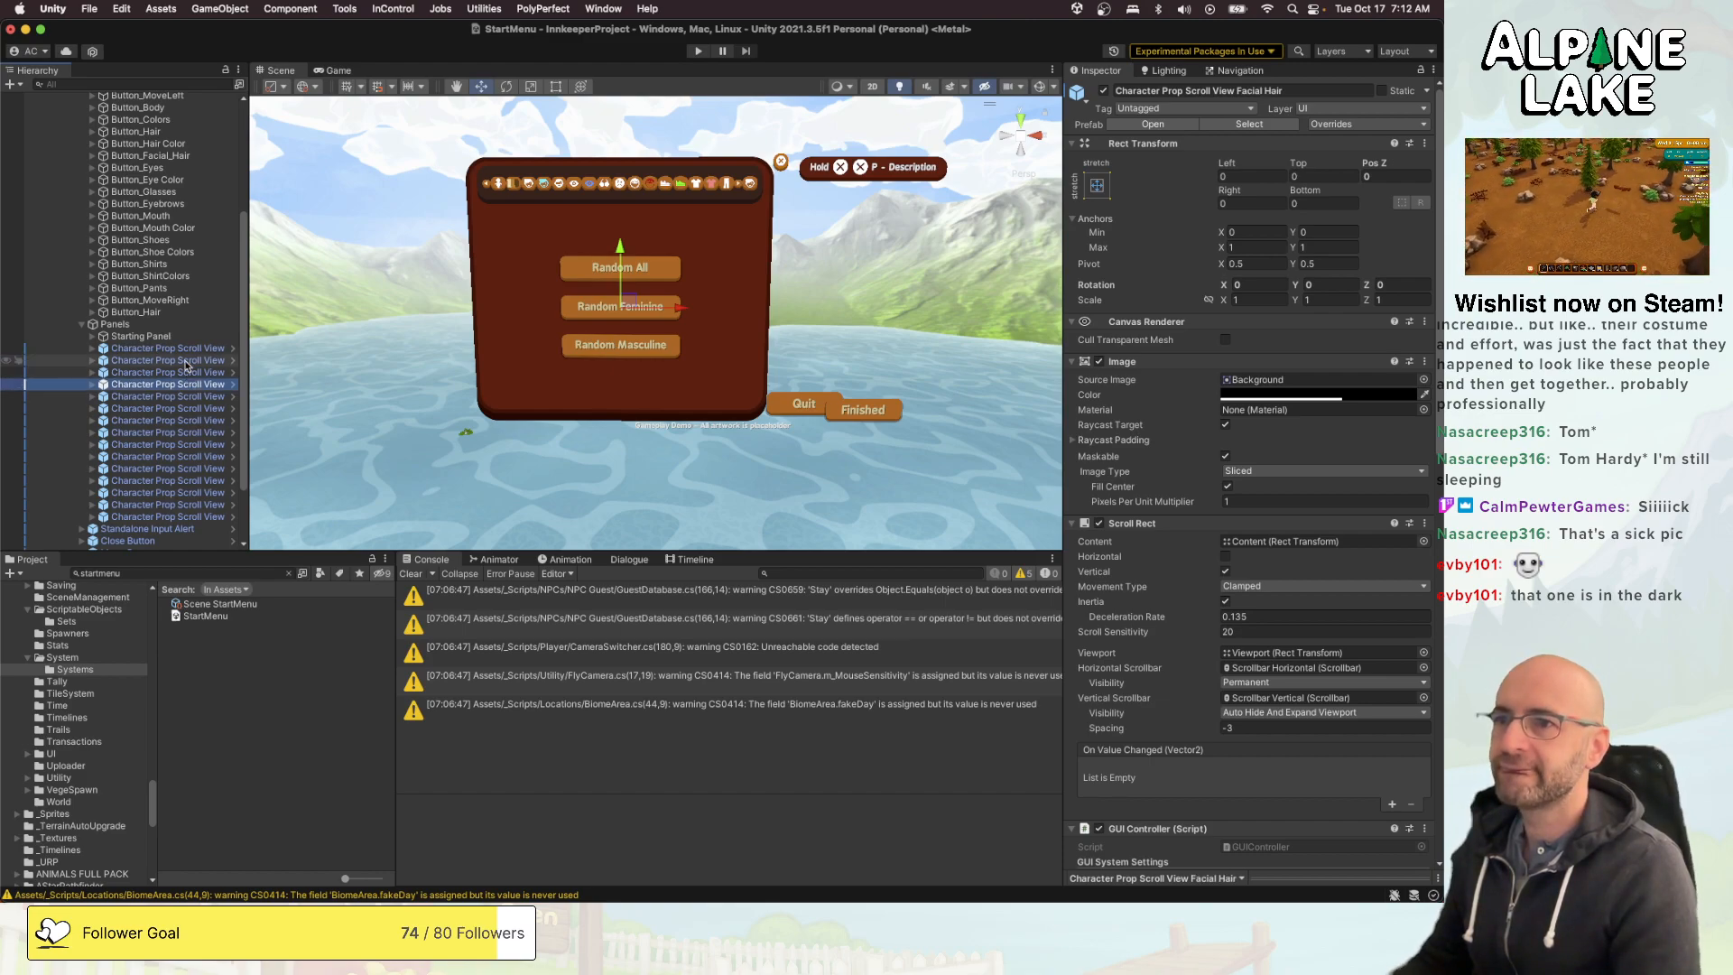
{"action": "key", "text": "Up"}
{"action": "key", "text": "super+d"}
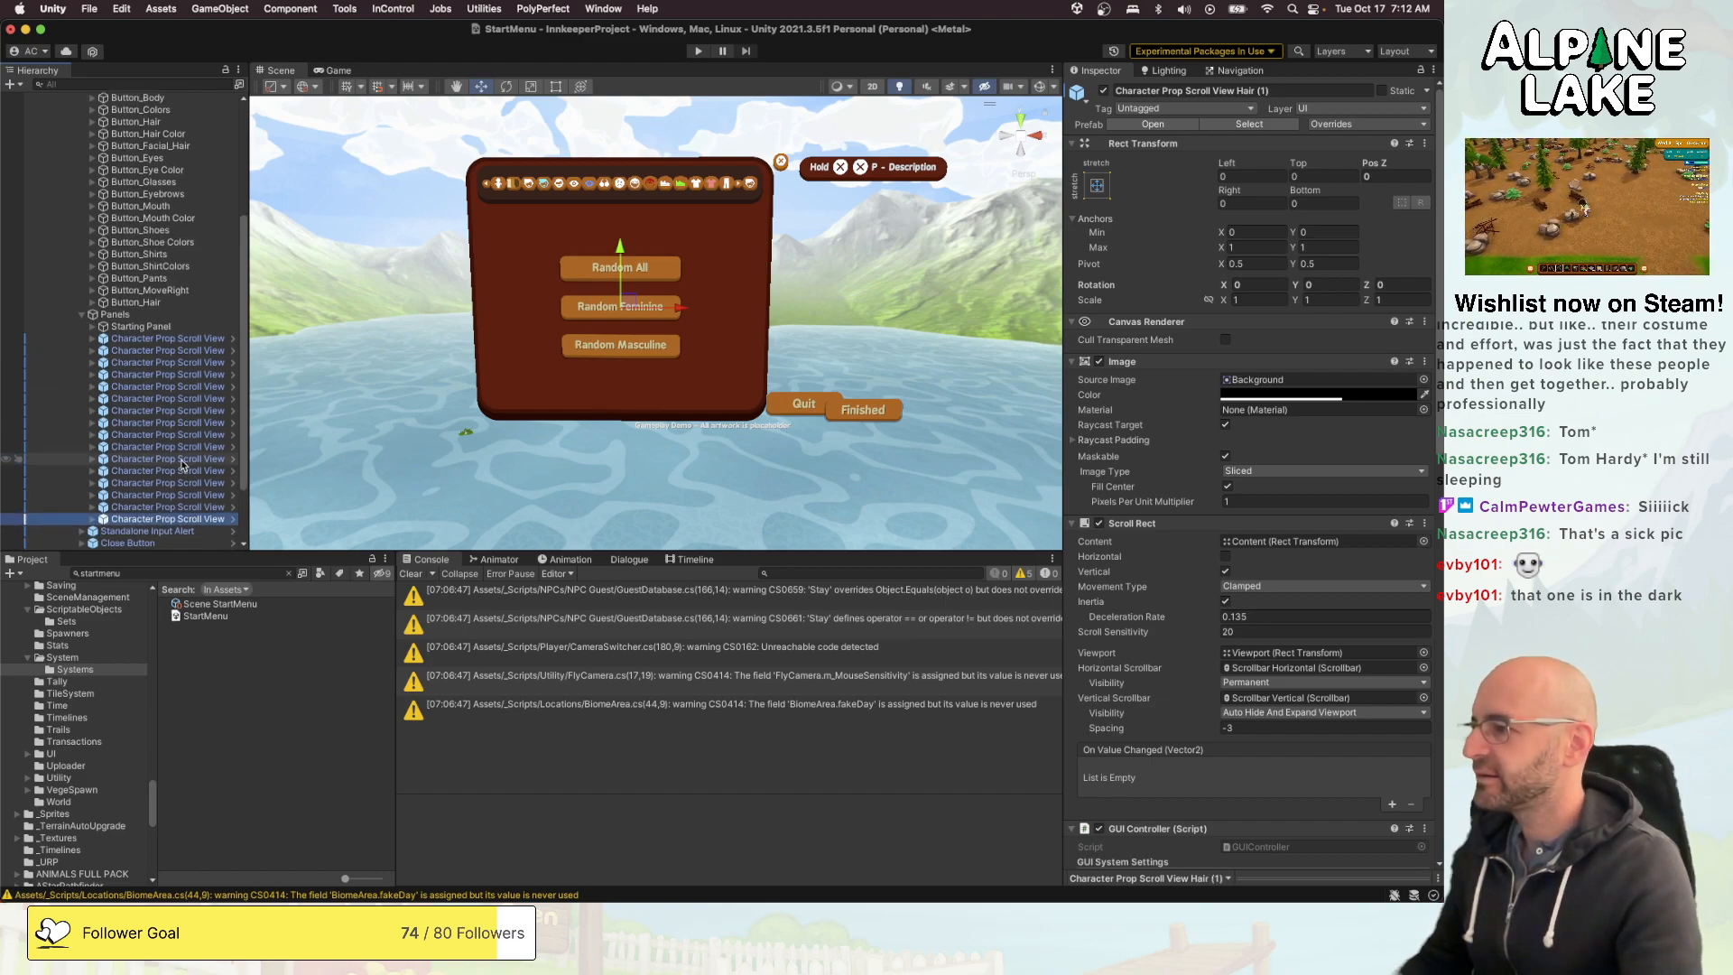
{"action": "left_click", "coordinate": [1227, 90]}
{"action": "left_click", "coordinate": [1239, 92]}
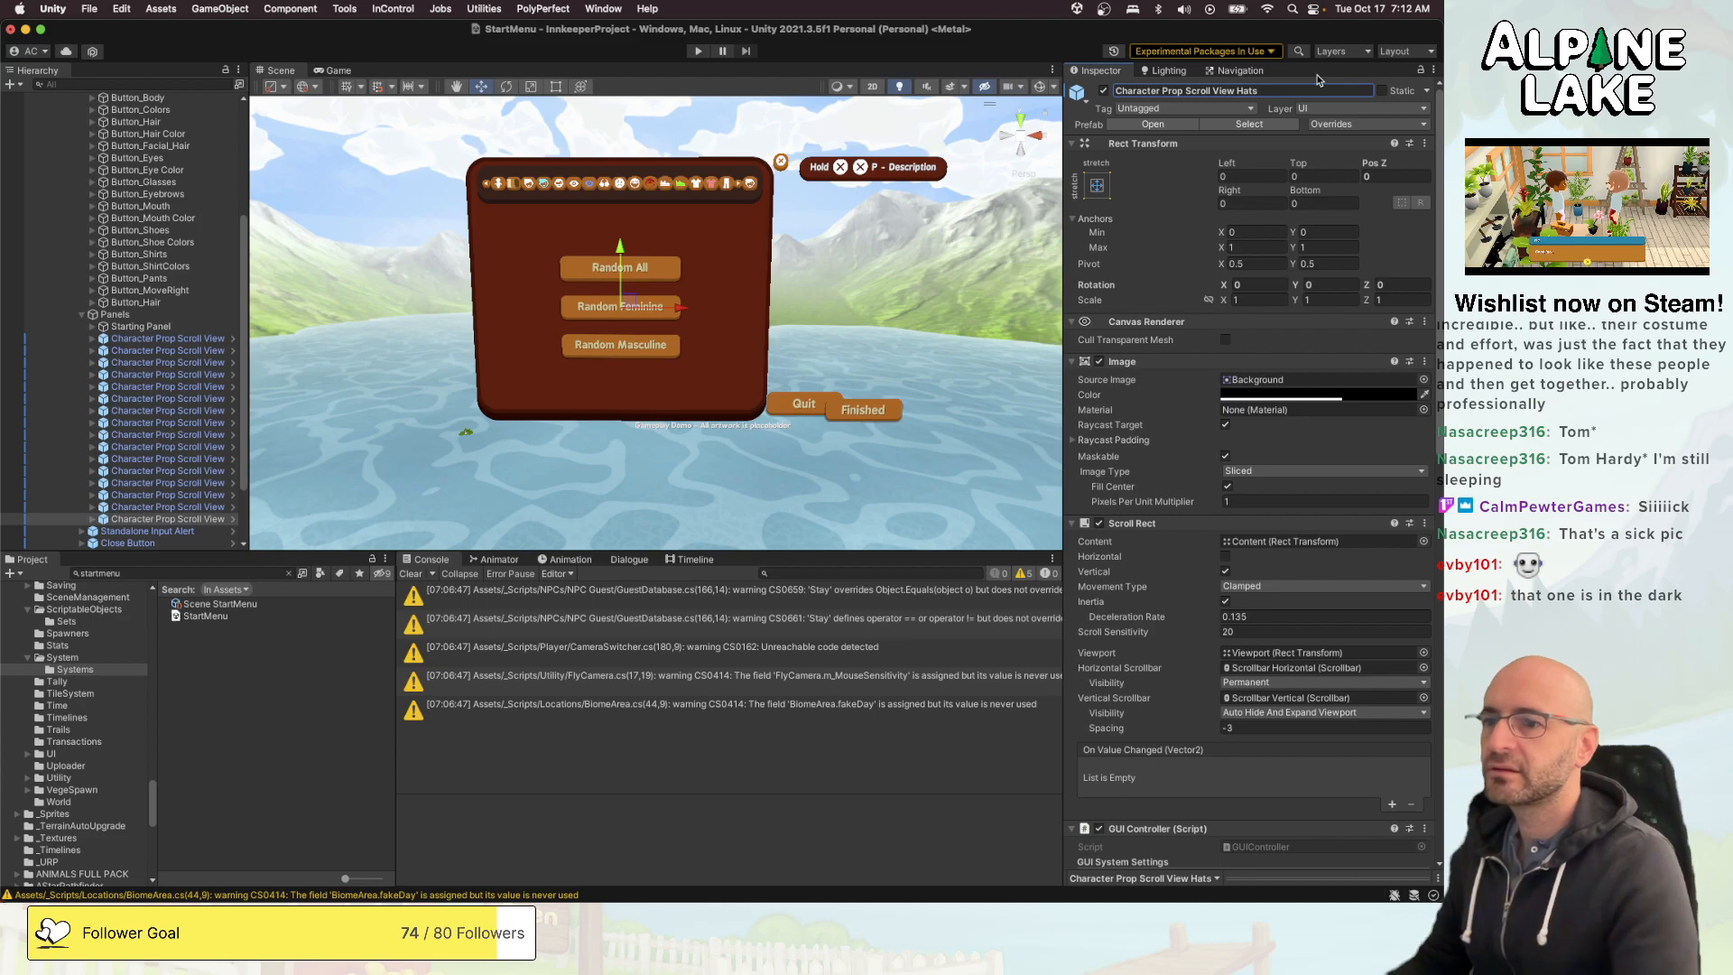
- Set the Prop Type of the hats scroll view's Character Creation Scroll Manager to Hat
{"action": "scroll", "coordinate": [1206, 381], "scroll_direction": "down", "scroll_amount": 6}
{"action": "scroll", "coordinate": [1173, 540], "scroll_direction": "down", "scroll_amount": 2}
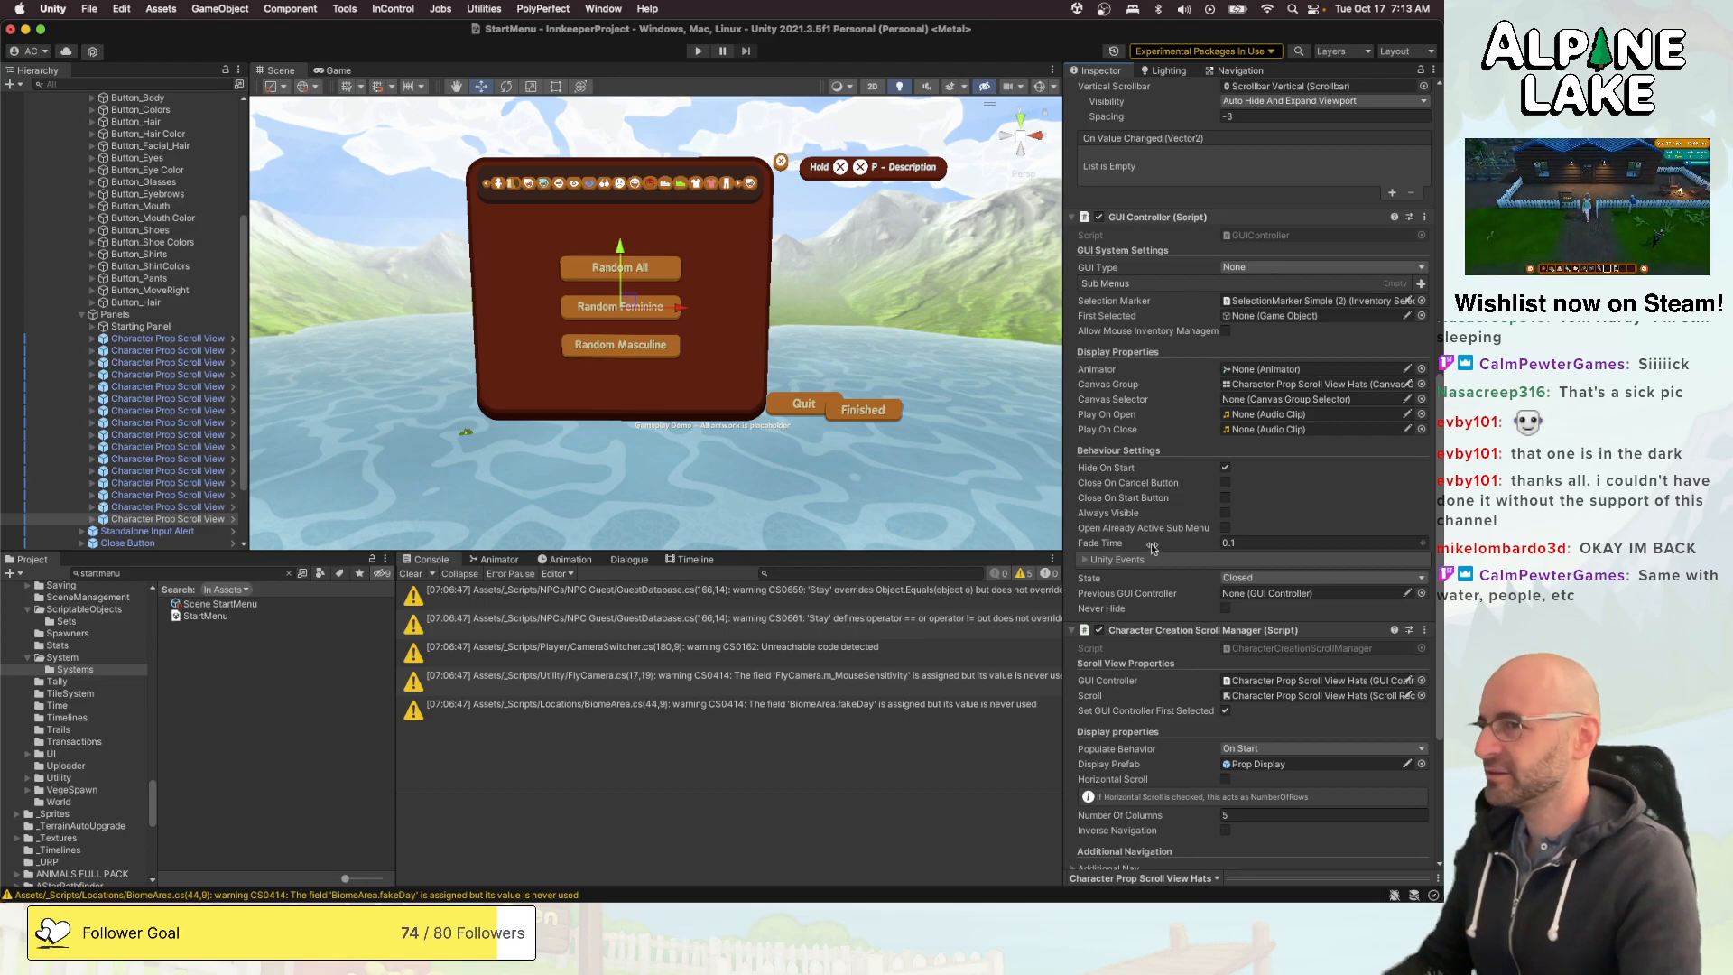
{"action": "scroll", "coordinate": [1322, 531], "scroll_direction": "down", "scroll_amount": 5}
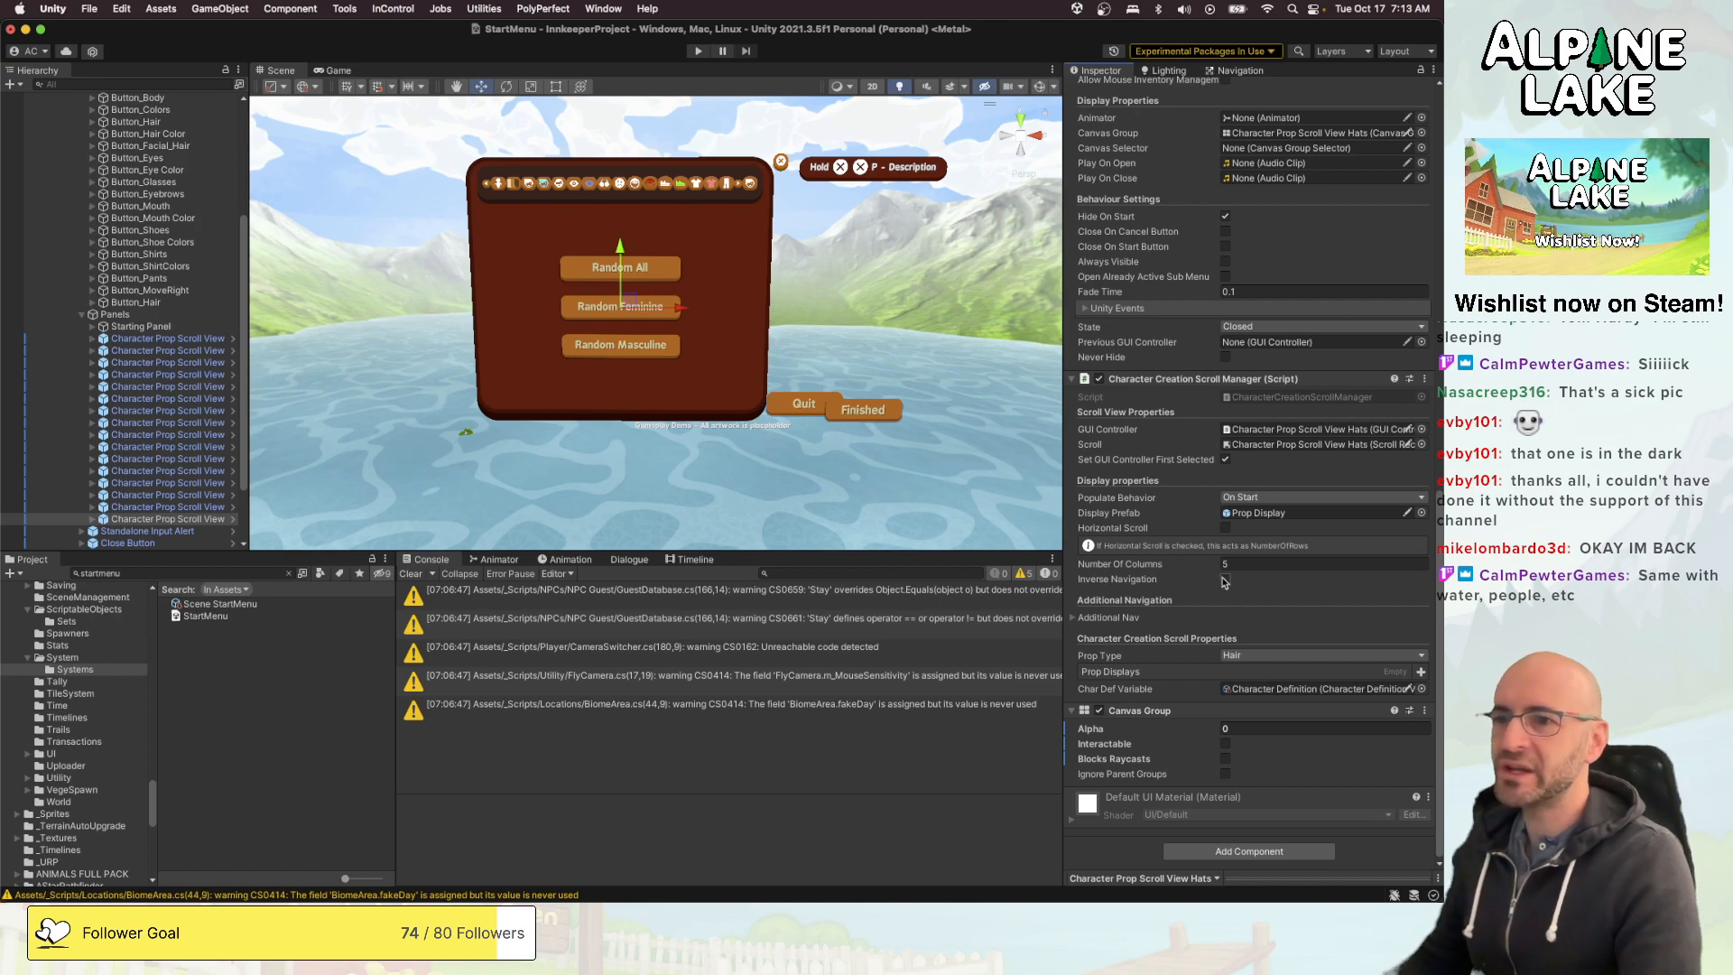
{"action": "left_click", "coordinate": [1246, 656]}
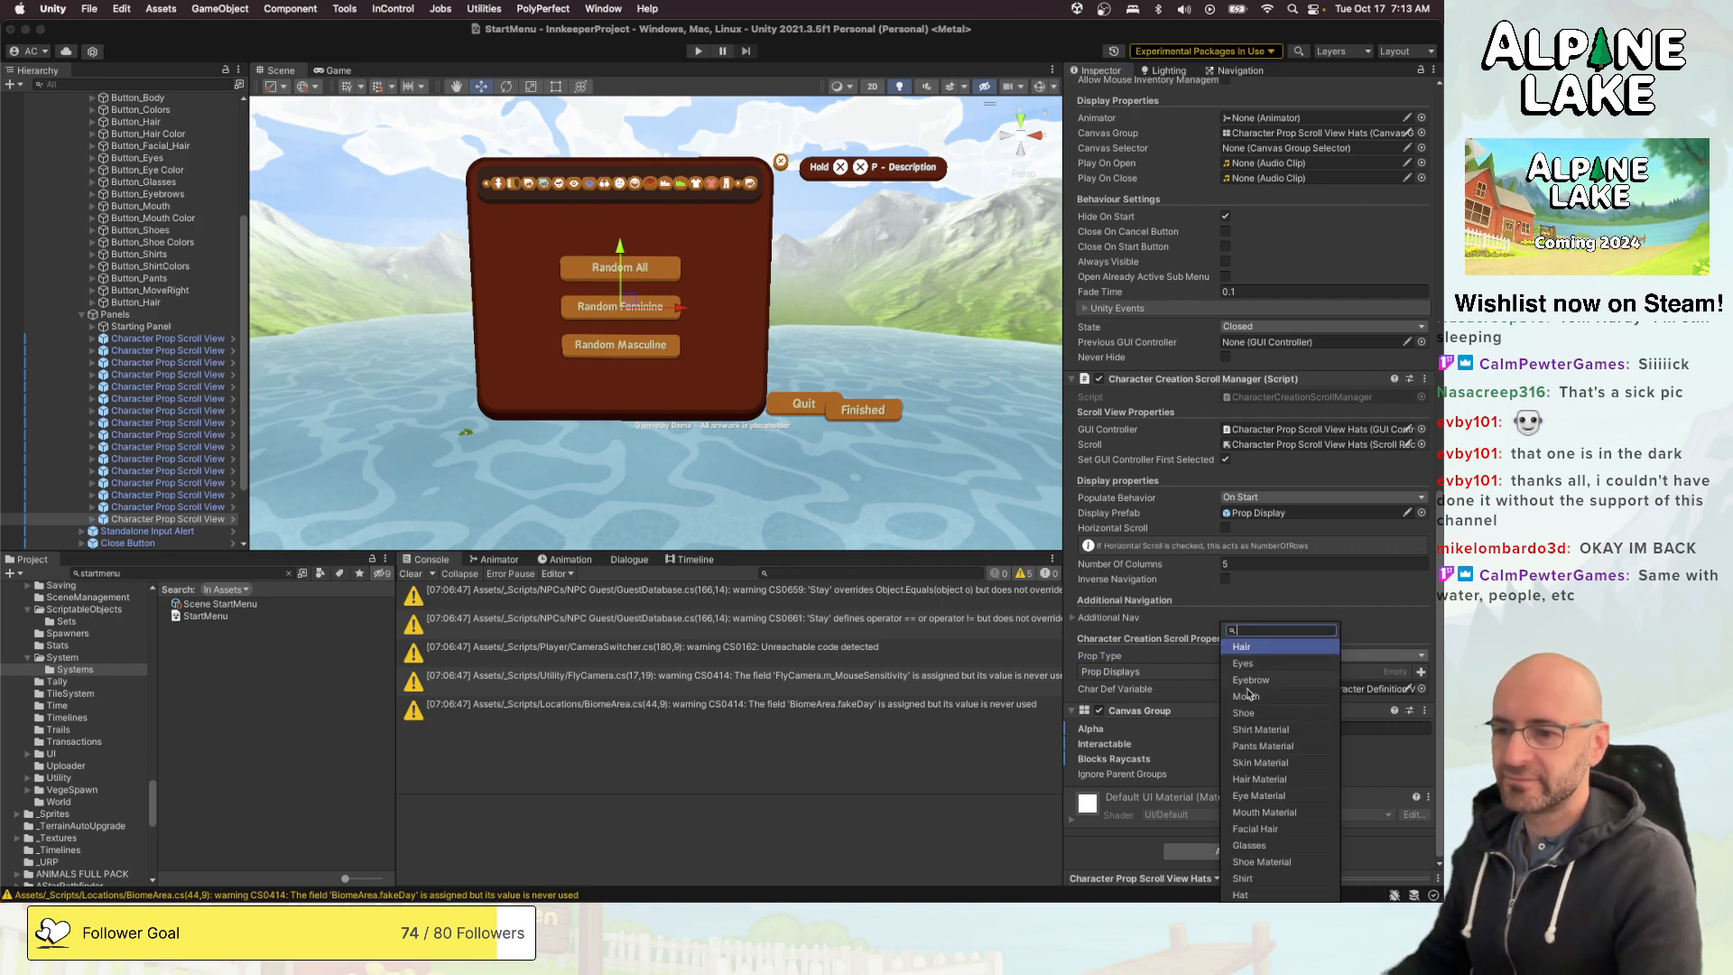
{"action": "left_click", "coordinate": [1242, 895]}
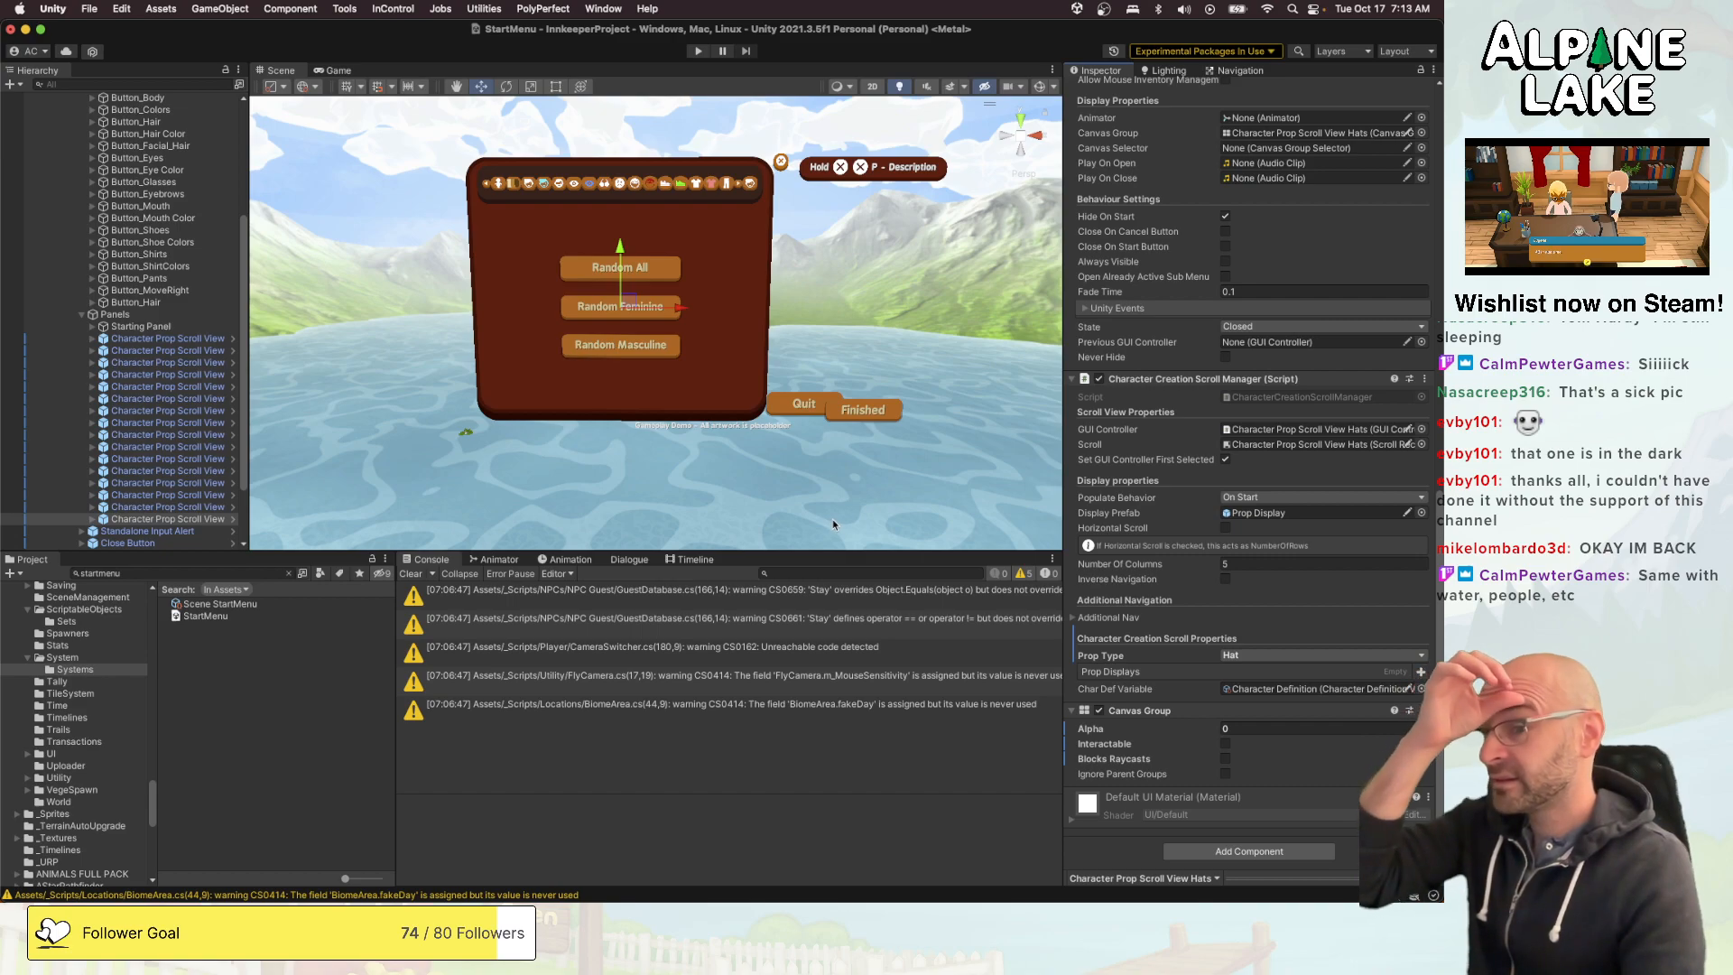
- Make the duplicated Button_Hair's On Click event select the Character Prop Scroll View Hats panel
{"action": "left_click", "coordinate": [193, 303]}
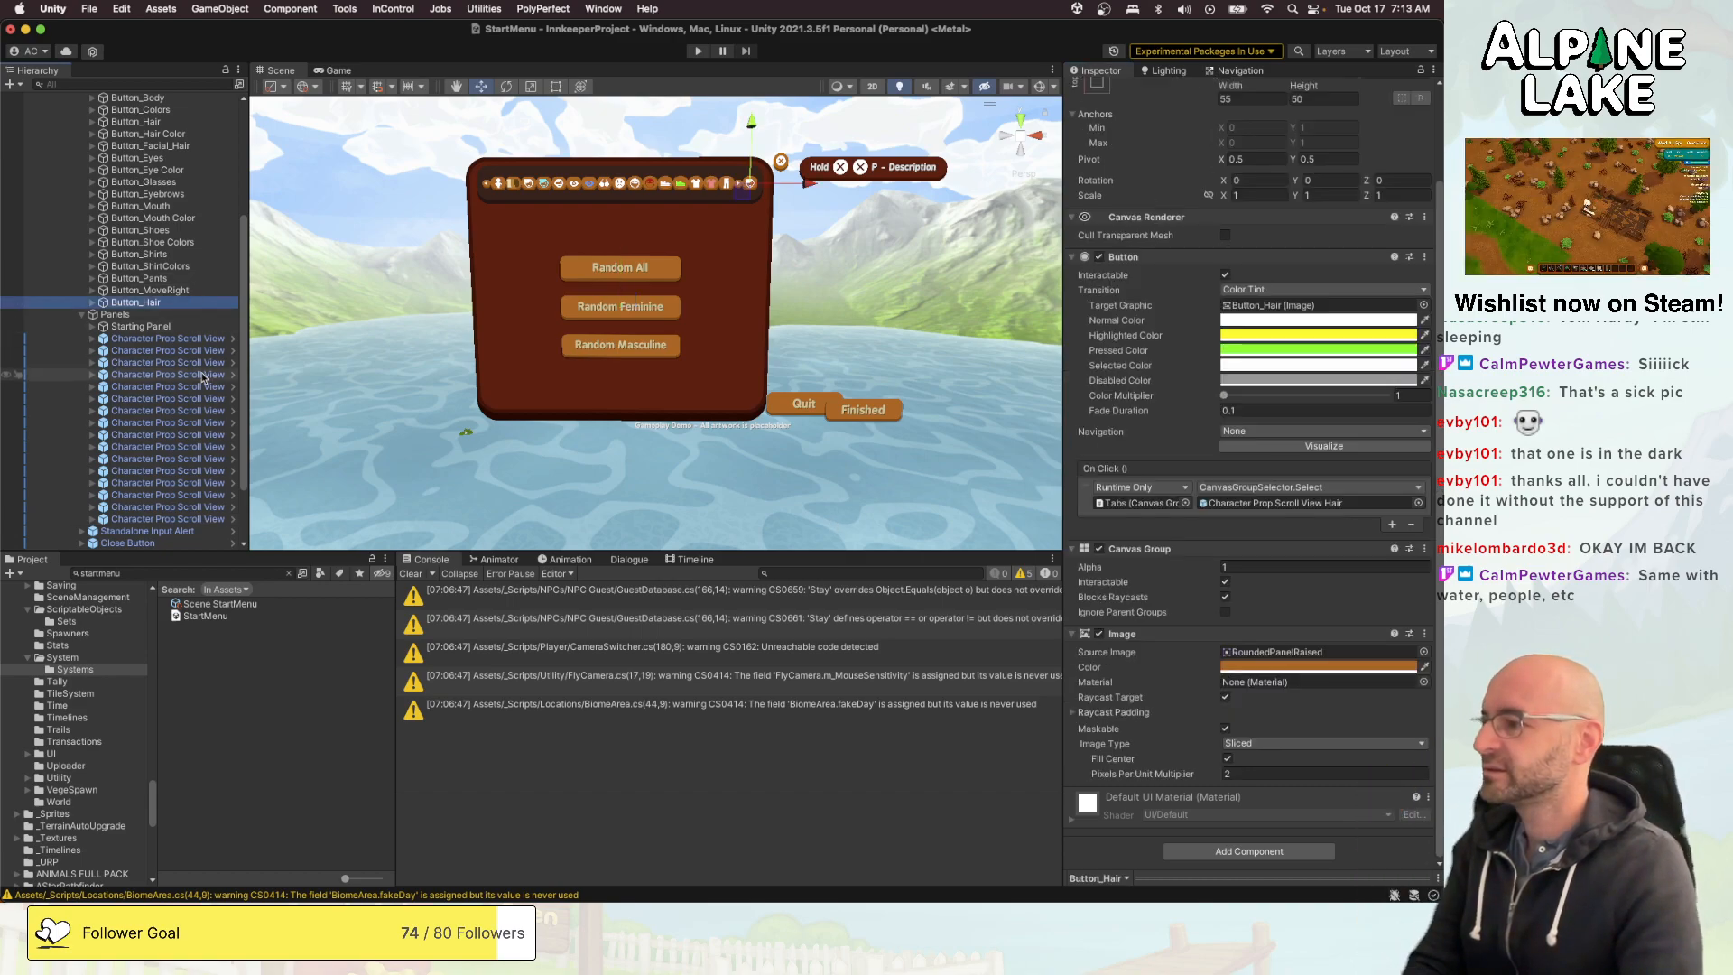
{"action": "left_click_drag", "start_coordinate": [167, 519], "coordinate": [1211, 504]}
- Add the duplicated Button_Hair to the Tabs list of the Canvas Group Selector on the Tabs object
{"action": "scroll", "coordinate": [142, 207], "scroll_direction": "up", "scroll_amount": 5}
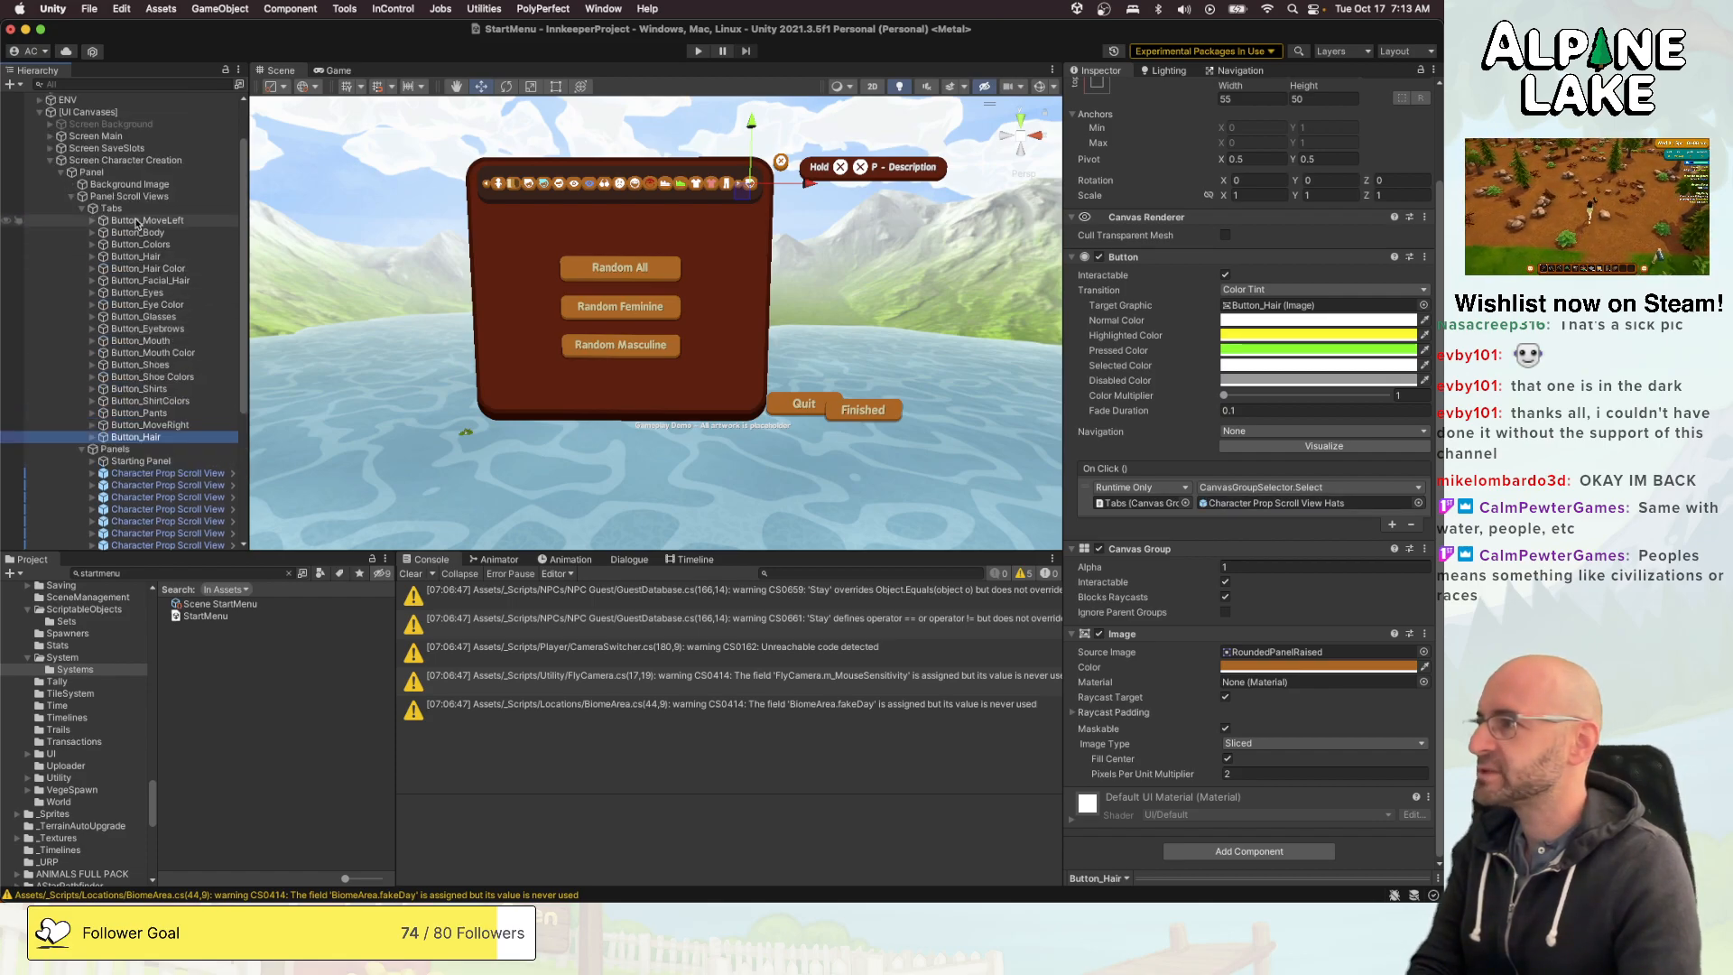
{"action": "left_click", "coordinate": [140, 209]}
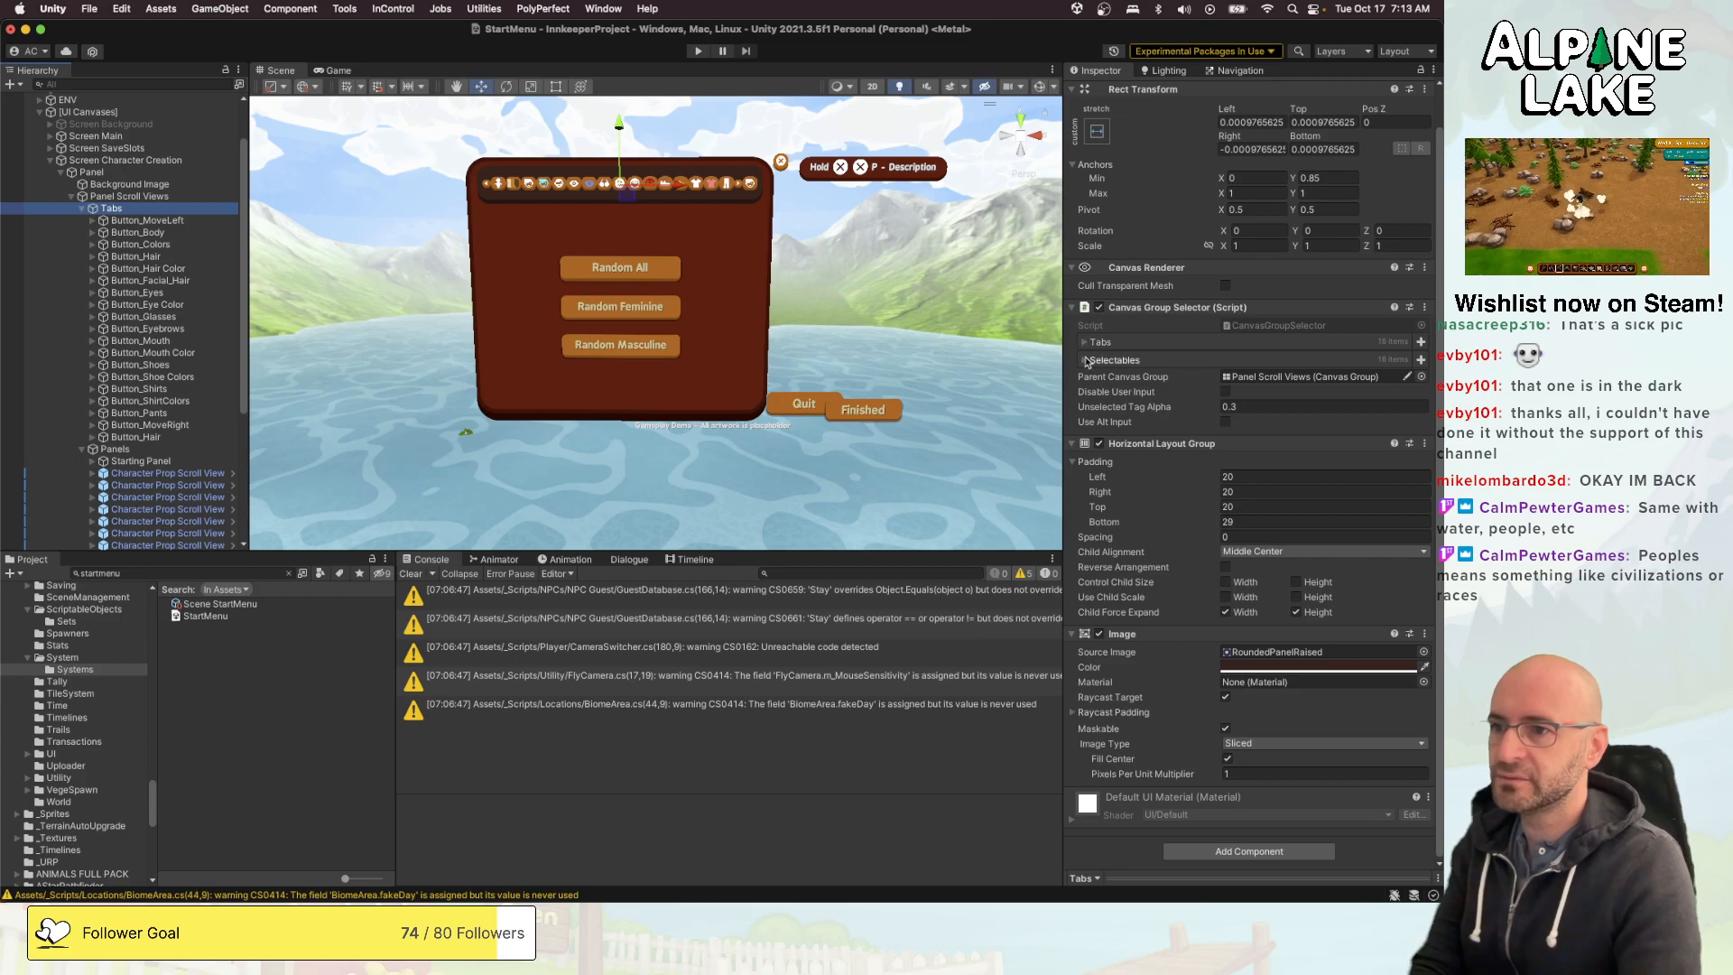
{"action": "left_click", "coordinate": [1189, 343]}
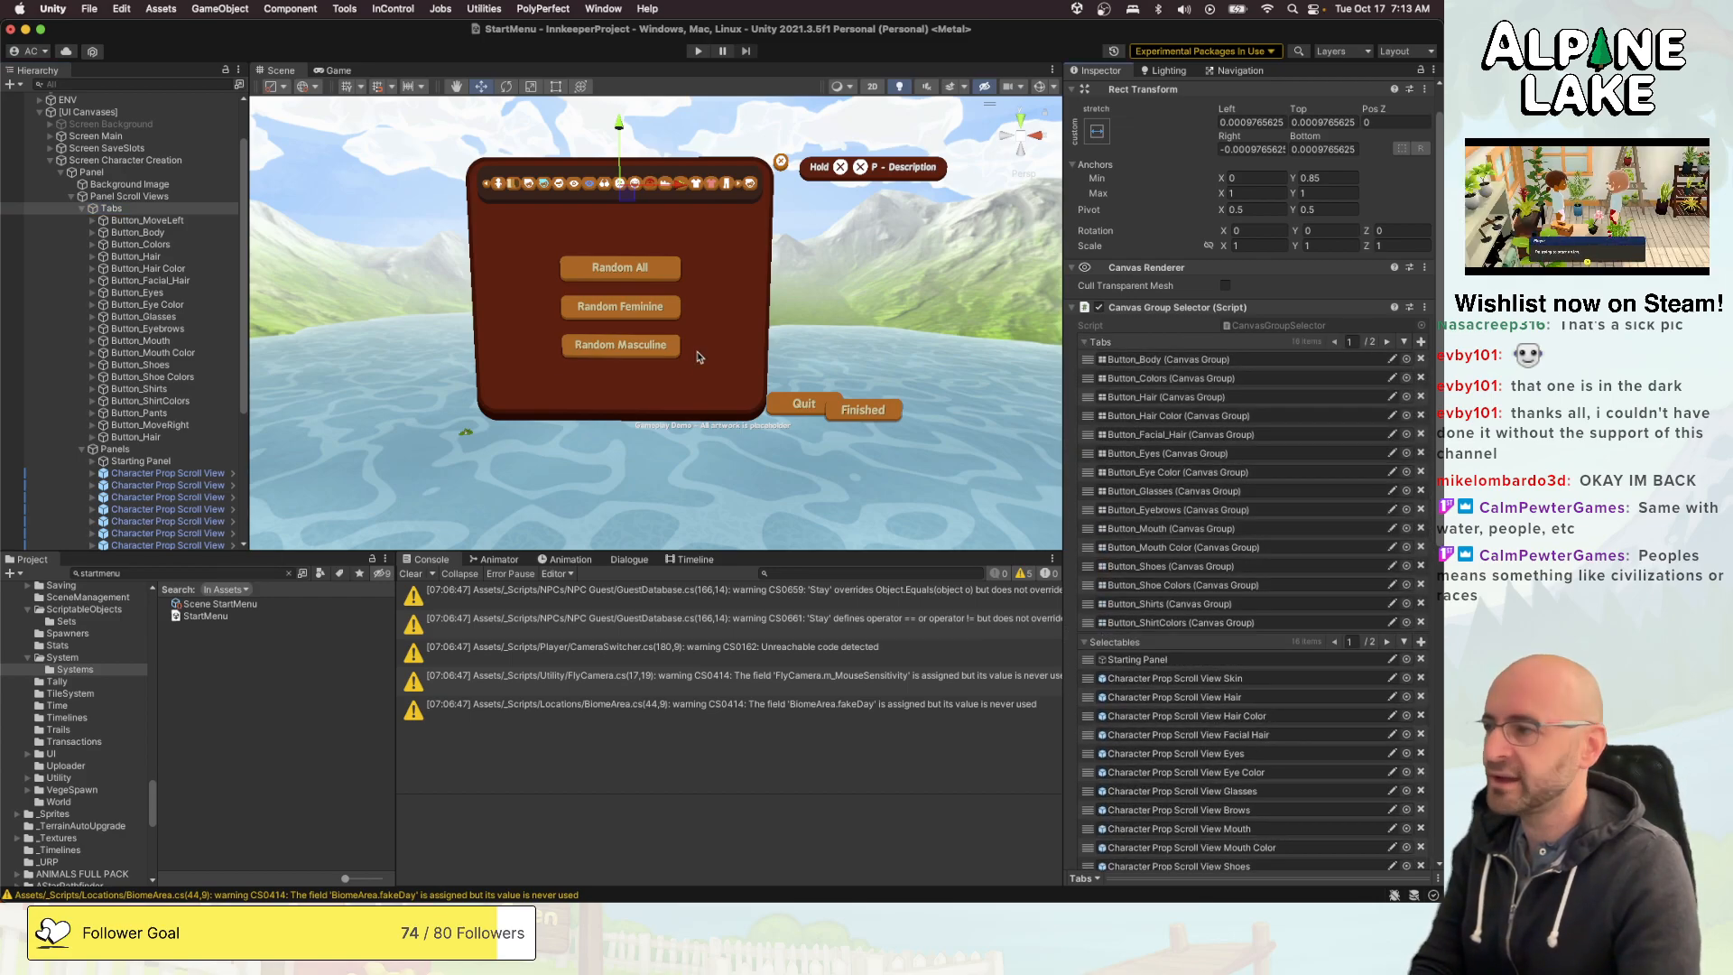
{"action": "left_click_drag", "start_coordinate": [111, 208], "coordinate": [1088, 349]}
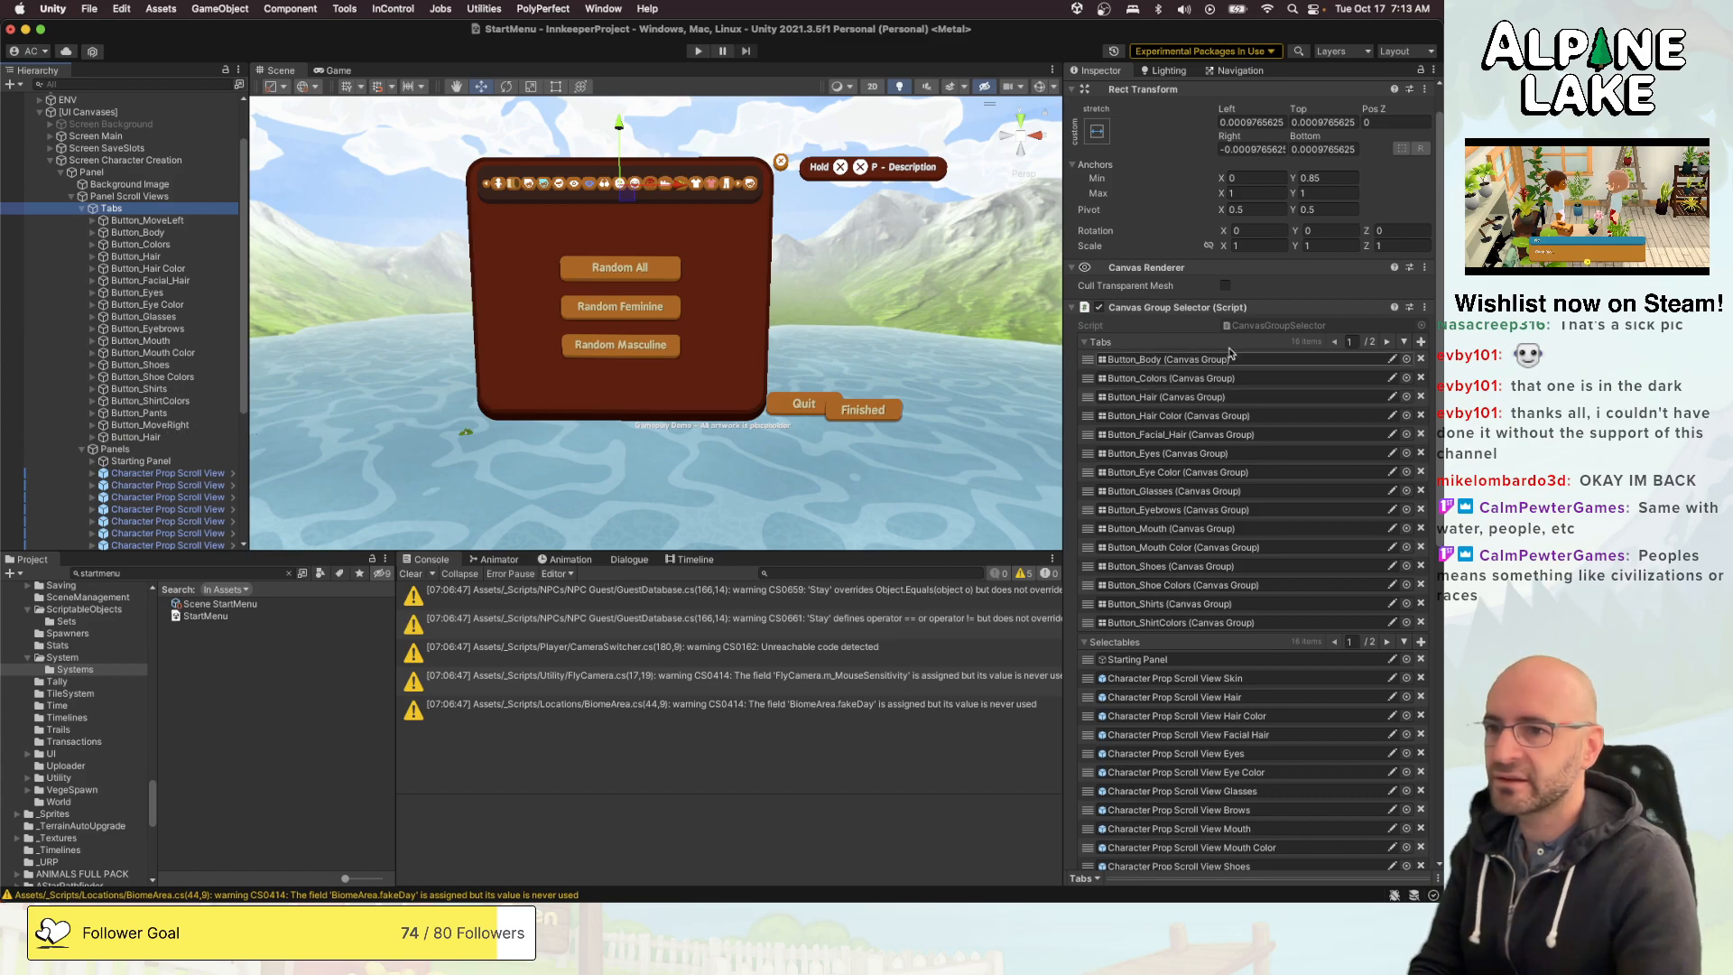
{"action": "left_click", "coordinate": [1390, 341]}
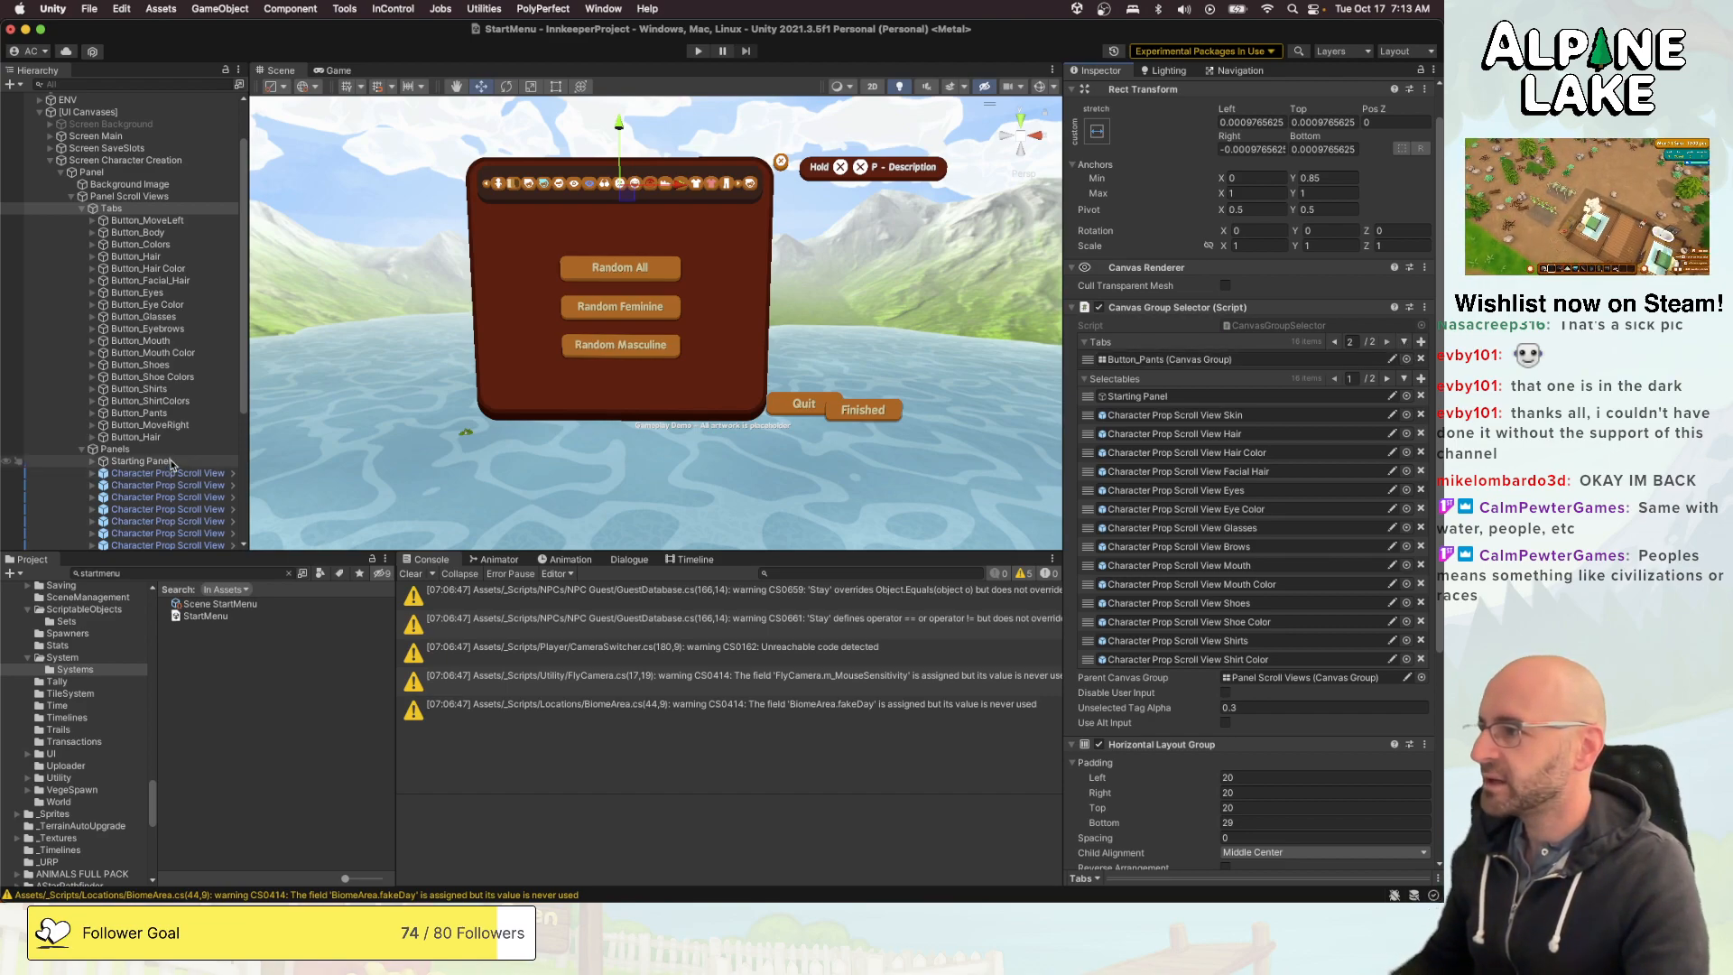
{"action": "left_click_drag", "start_coordinate": [154, 441], "coordinate": [1119, 349]}
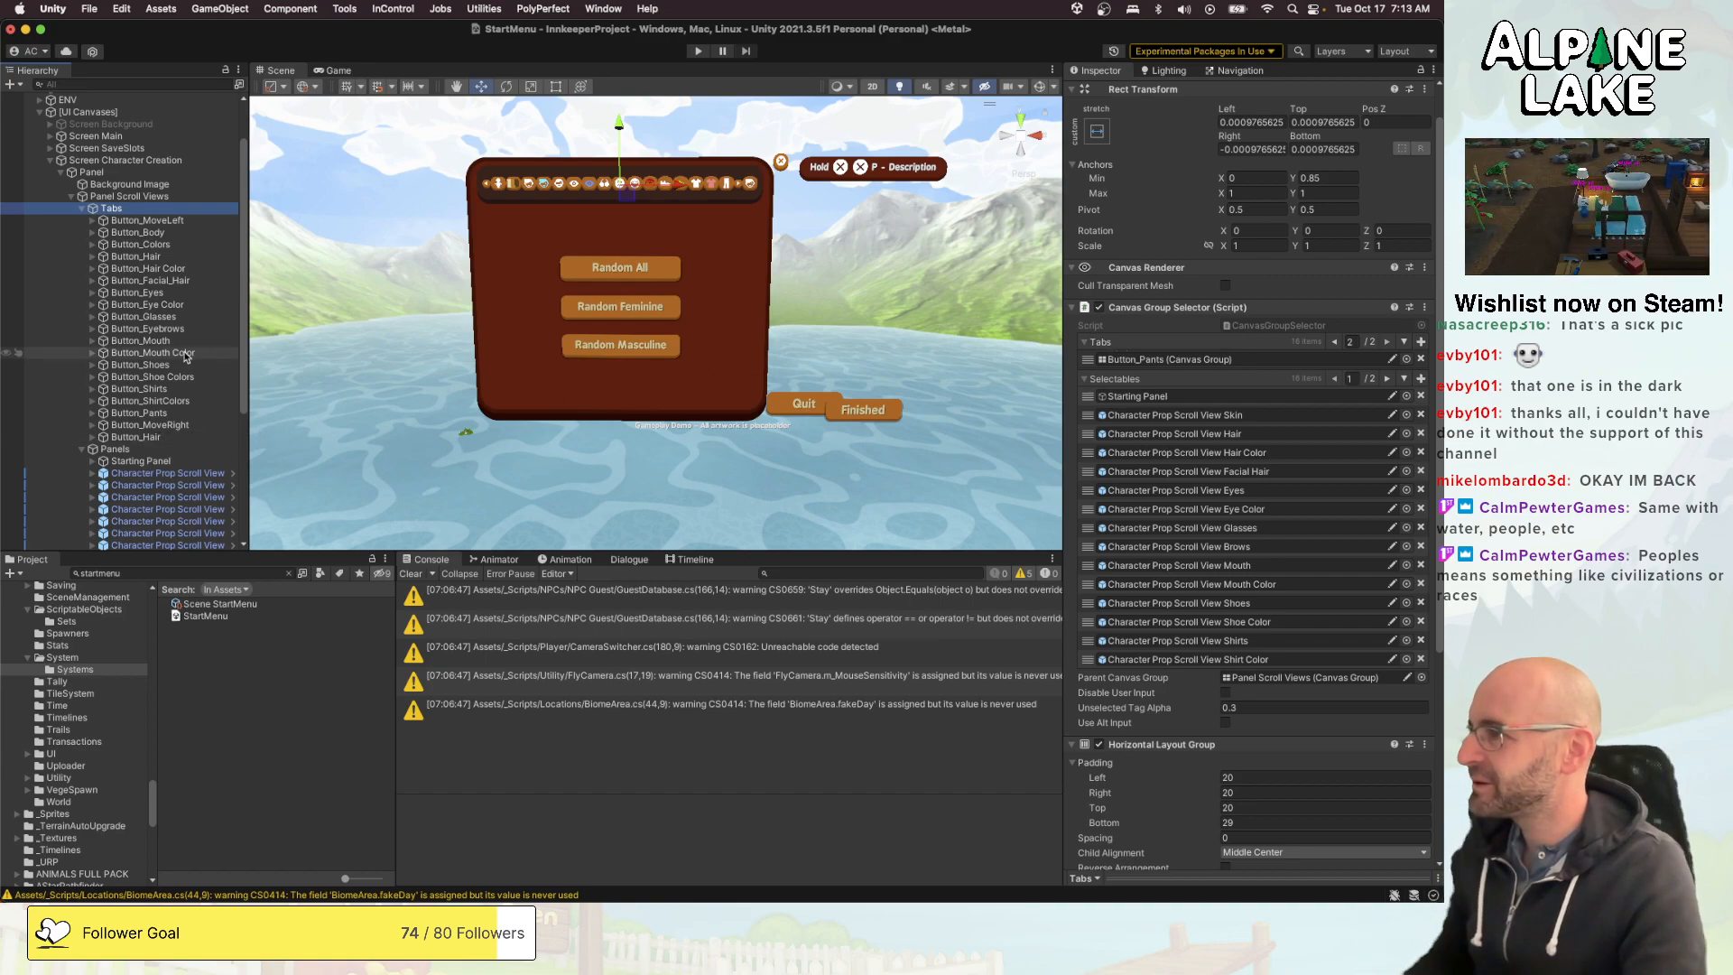
{"action": "left_click_drag", "start_coordinate": [162, 438], "coordinate": [1116, 347]}
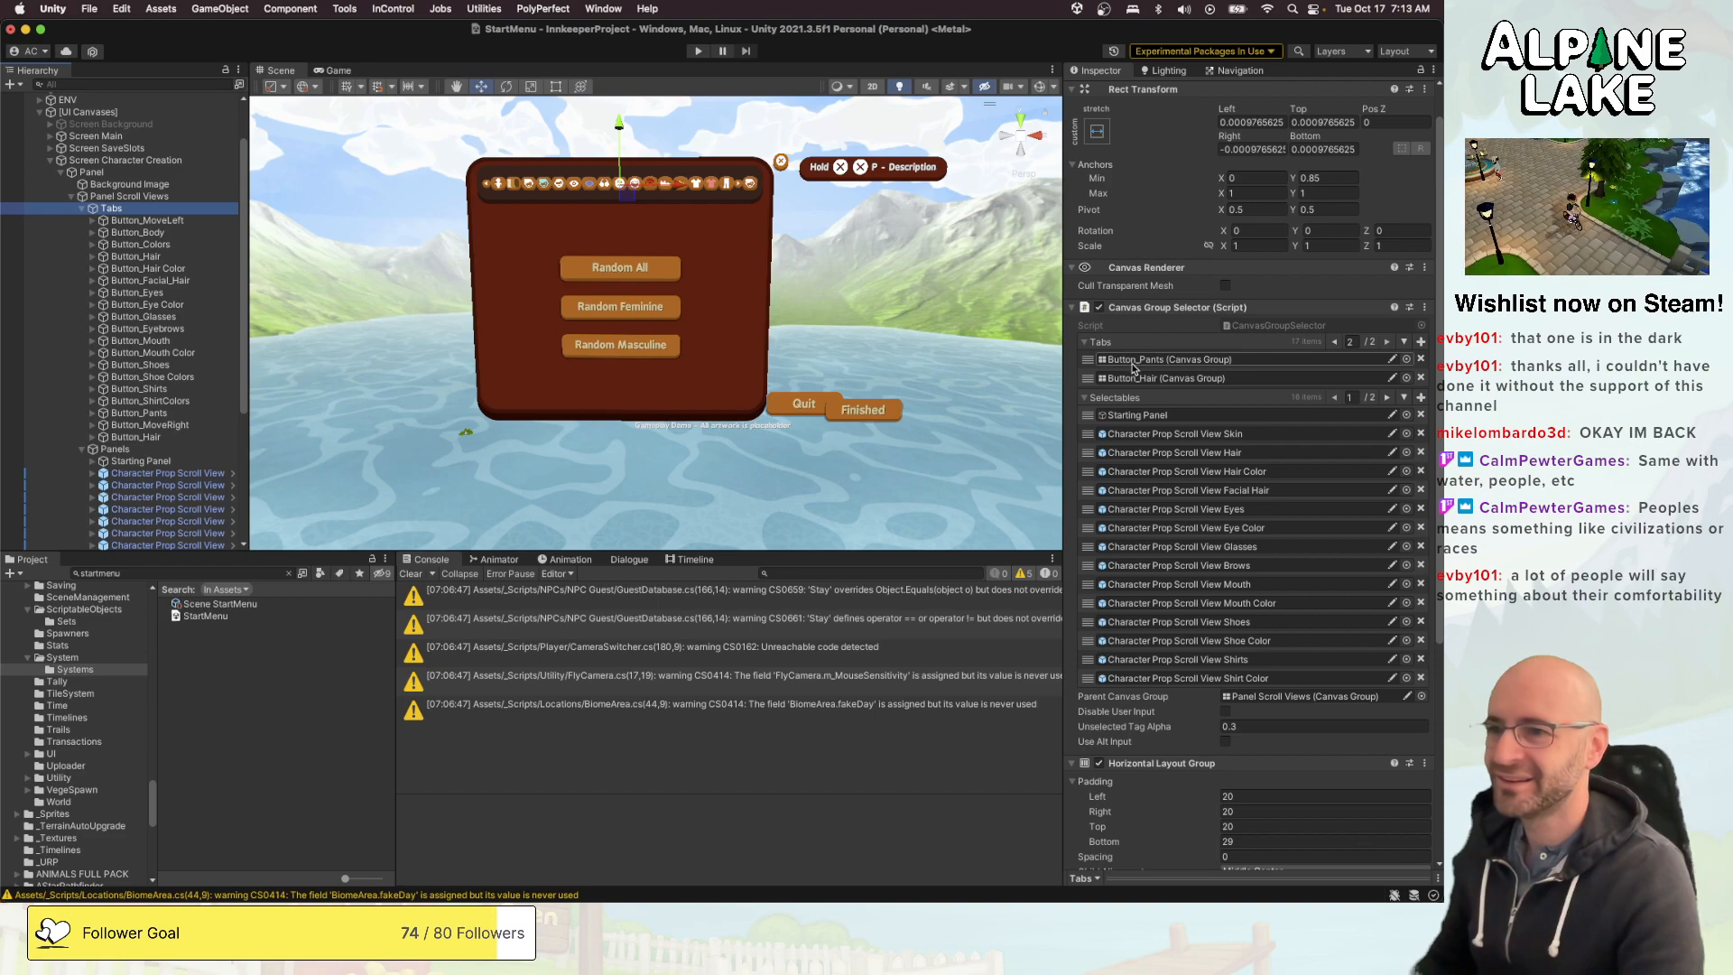
- Add Character Prop Scroll View Hats to the Selectables list of the Tabs object's Canvas Group Selector
{"action": "scroll", "coordinate": [181, 406], "scroll_direction": "down", "scroll_amount": 5}
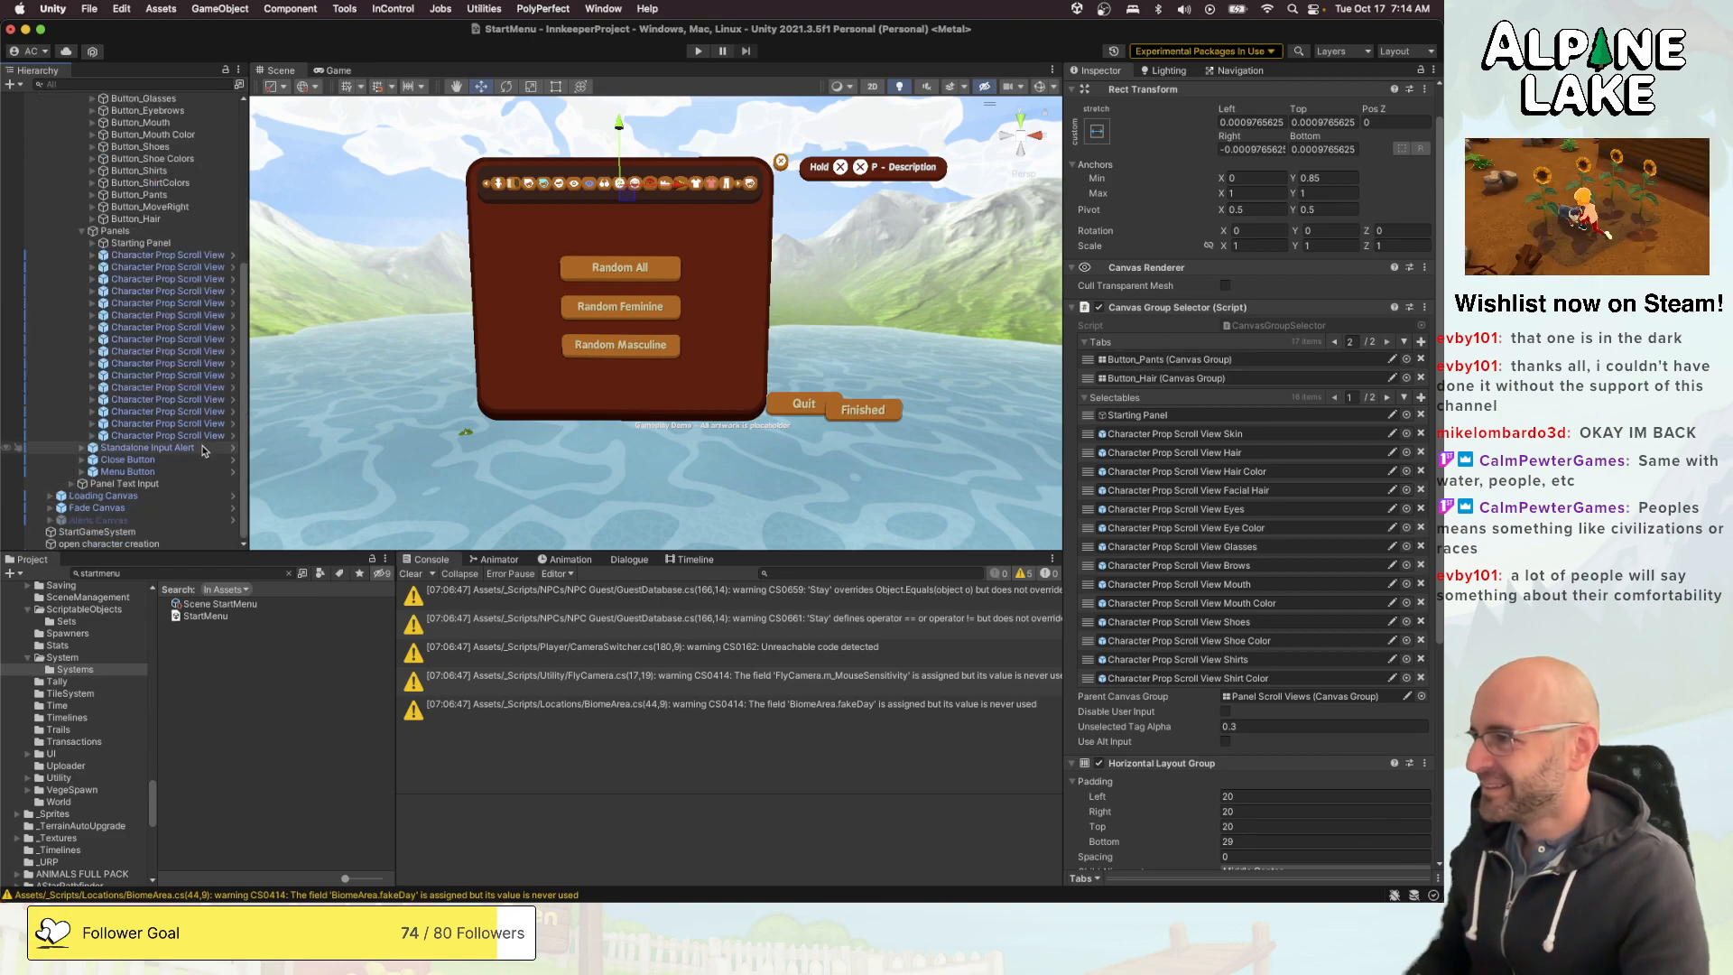
{"action": "left_click_drag", "start_coordinate": [204, 451], "coordinate": [1124, 404]}
{"action": "left_click", "coordinate": [1387, 398]}
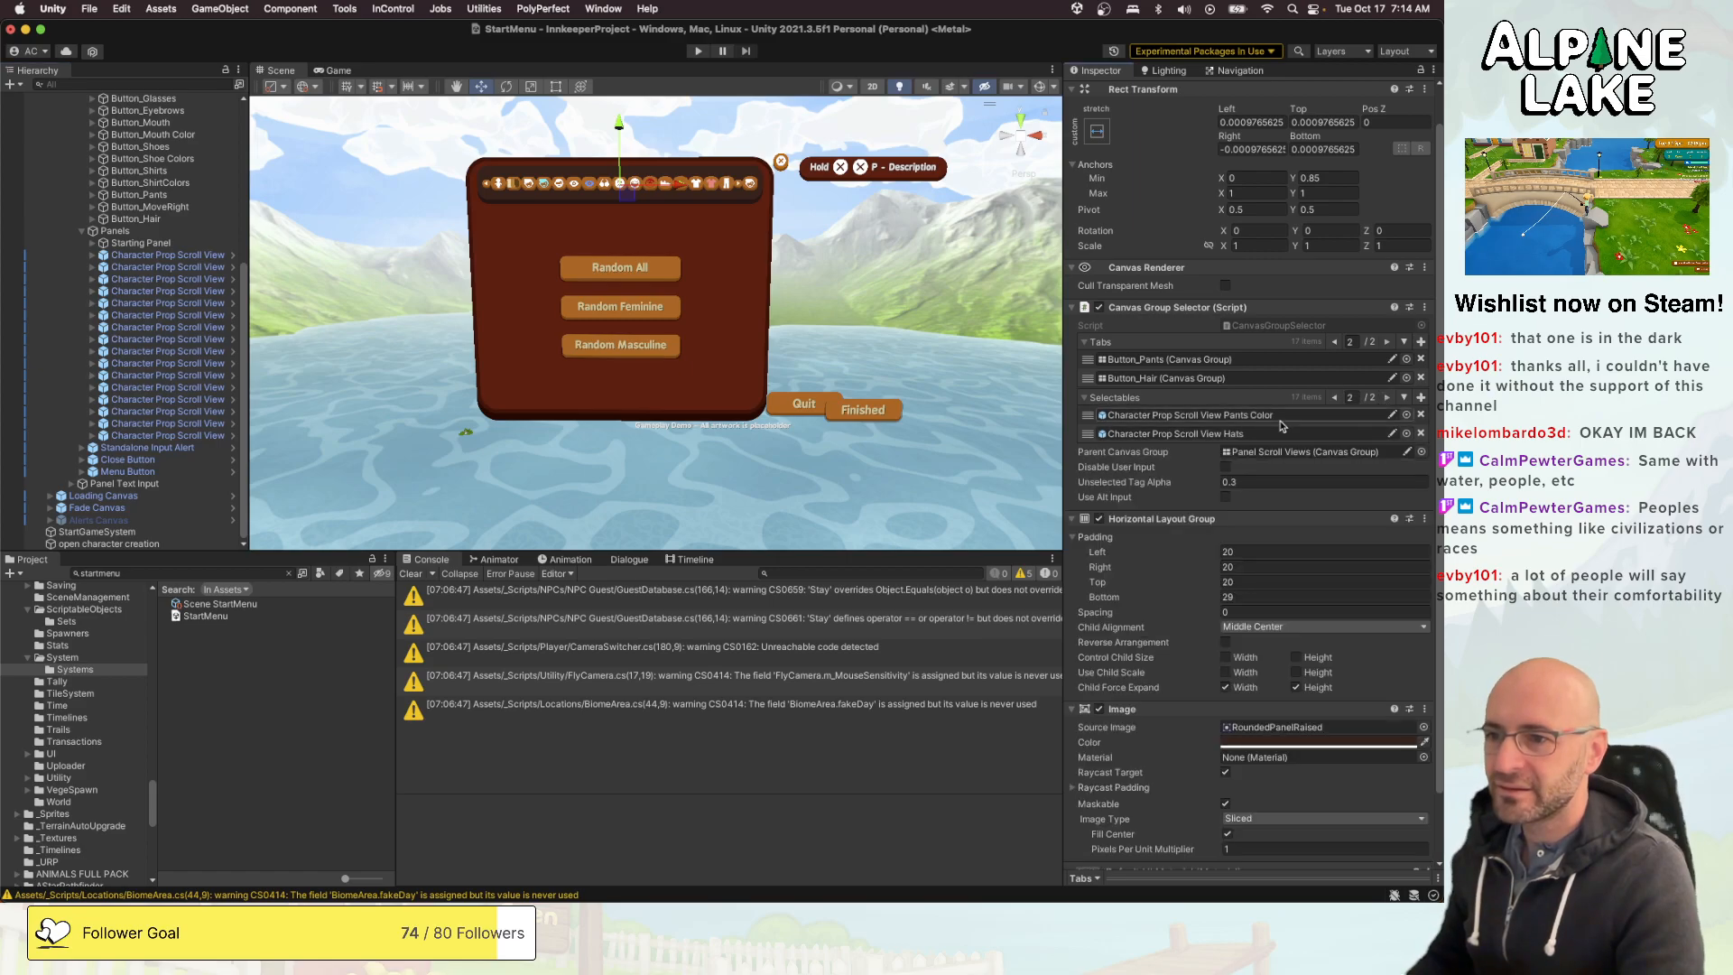
- Add Character Prop Scroll View Hats to the Sub Menus list of the GUI Controller on Panel Scroll Views
{"action": "scroll", "coordinate": [140, 225], "scroll_direction": "up", "scroll_amount": 5}
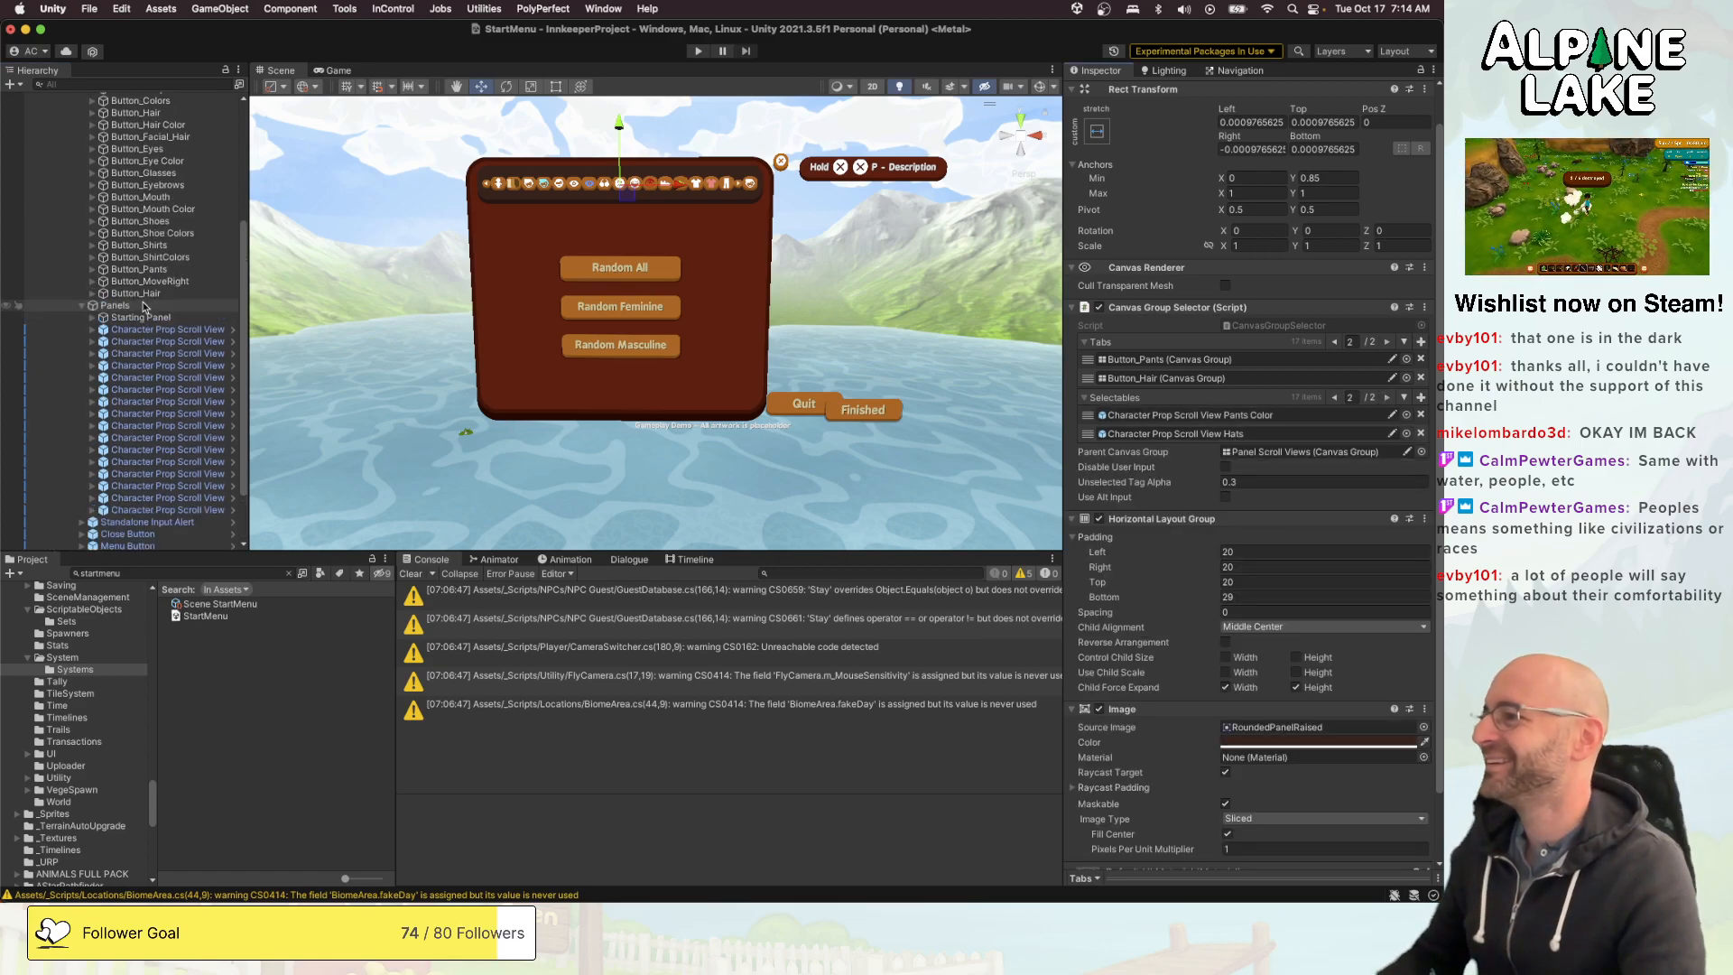
{"action": "right_click", "coordinate": [127, 120]}
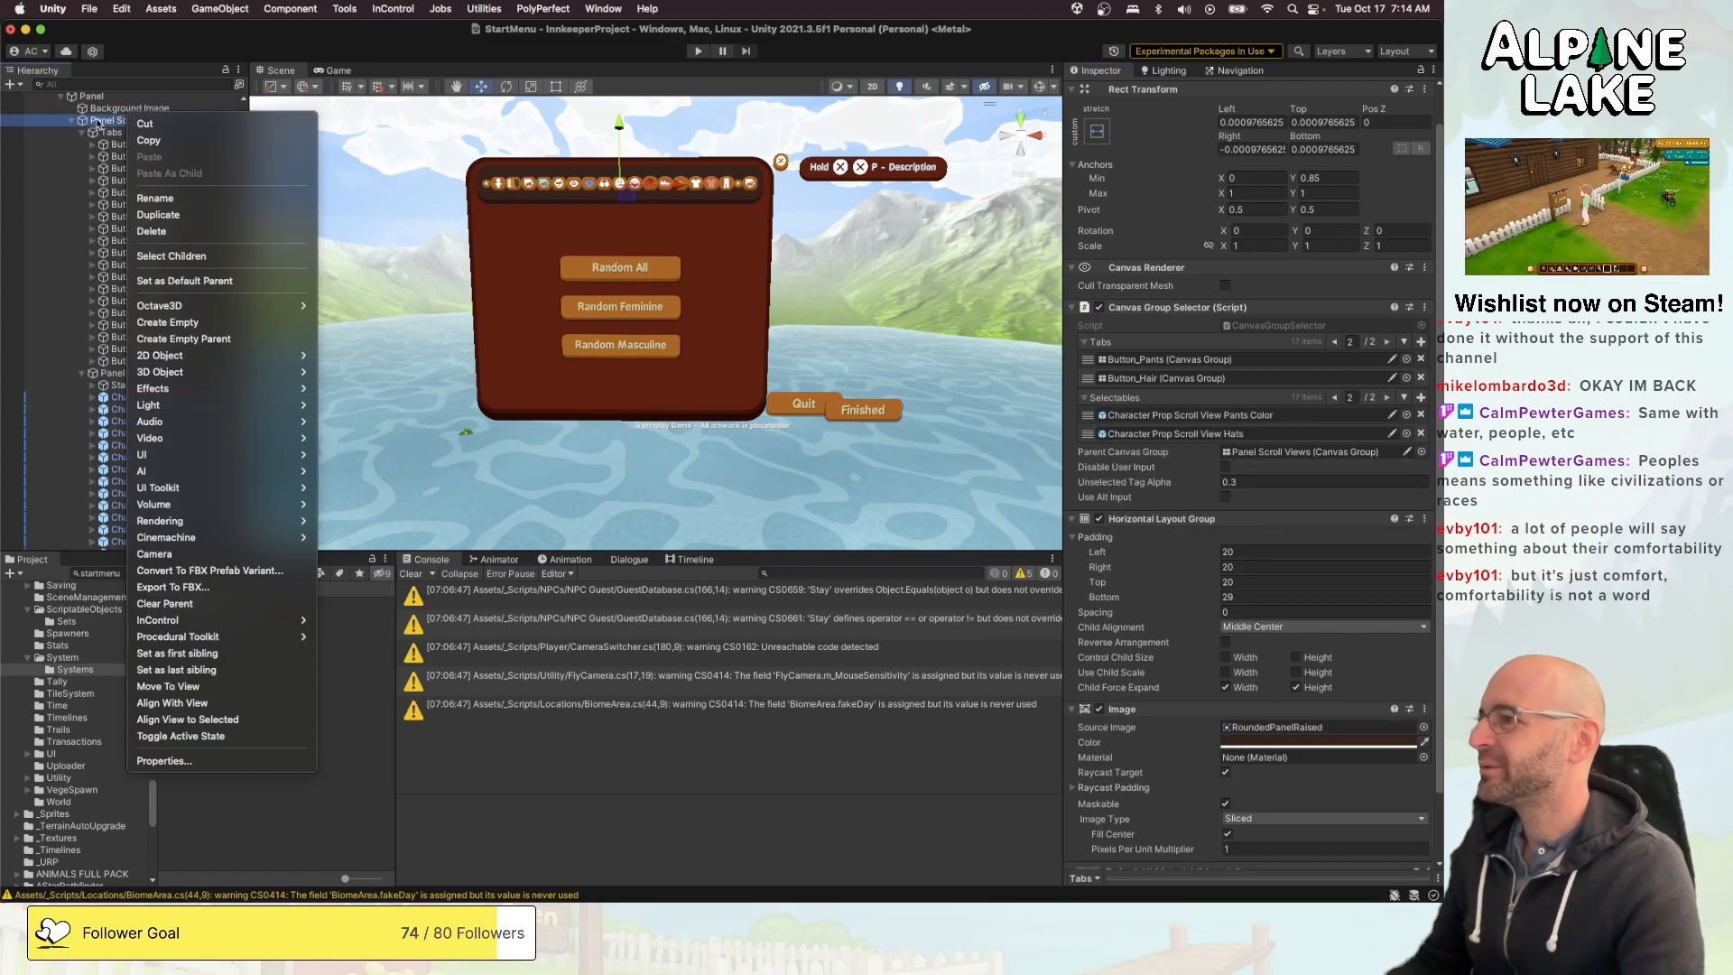
{"action": "scroll", "coordinate": [1130, 390], "scroll_direction": "down", "scroll_amount": 10}
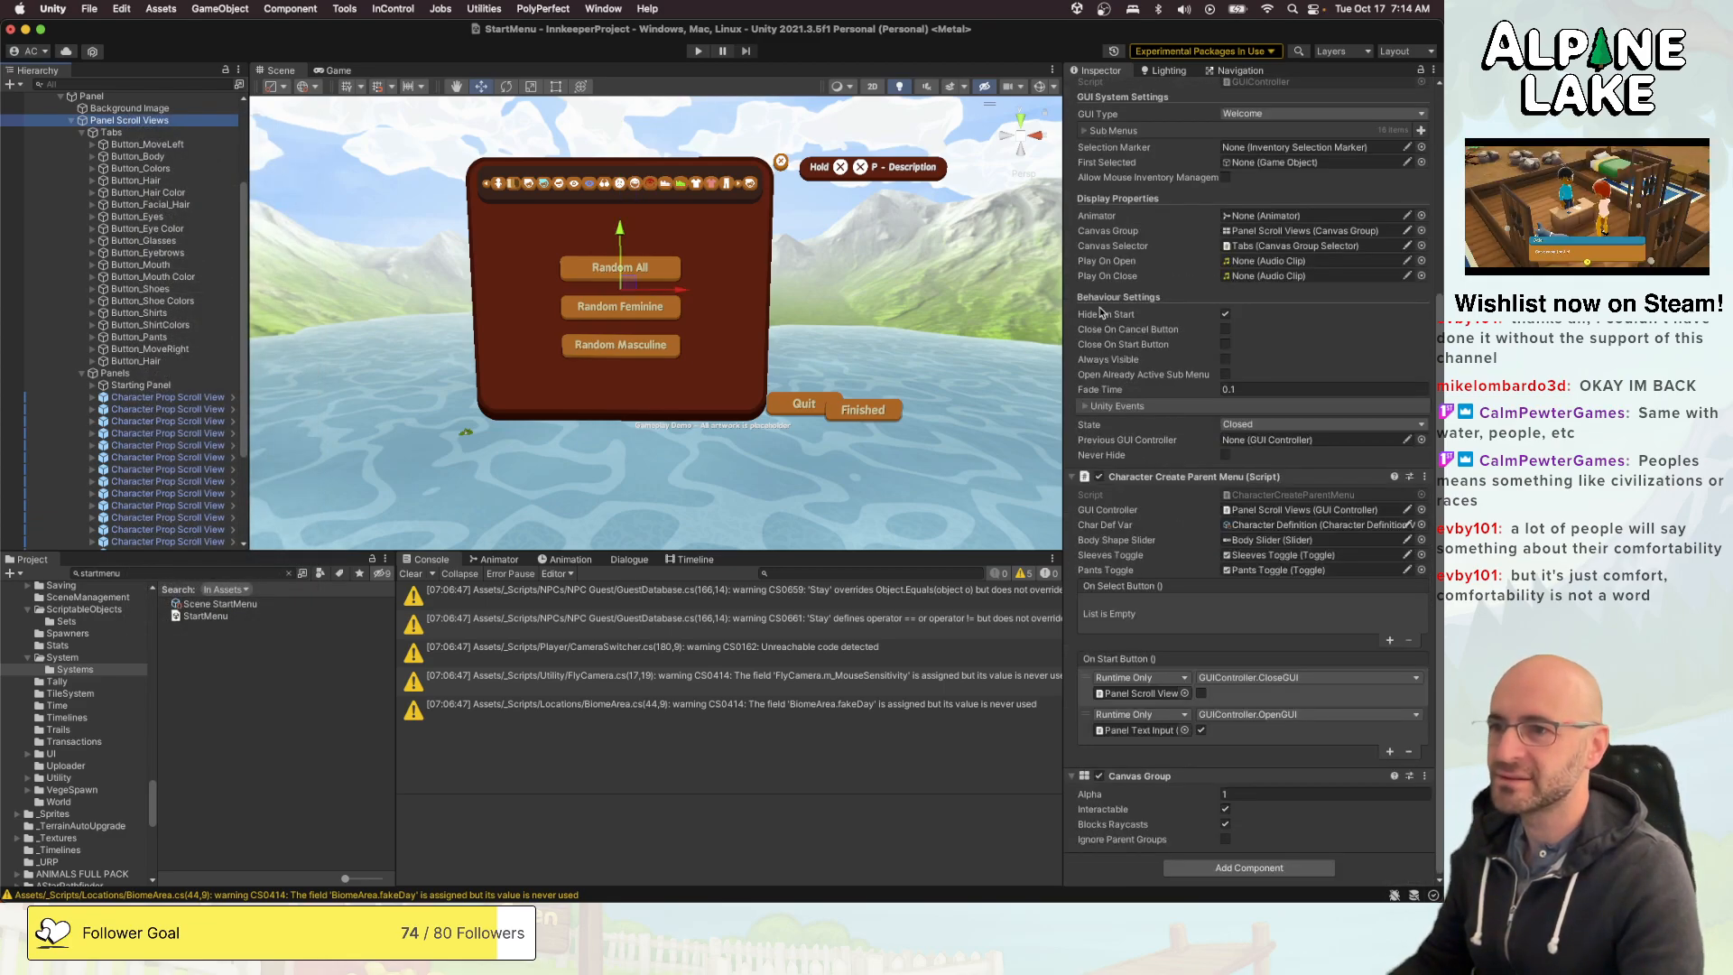
{"action": "scroll", "coordinate": [1100, 271], "scroll_direction": "up", "scroll_amount": 3}
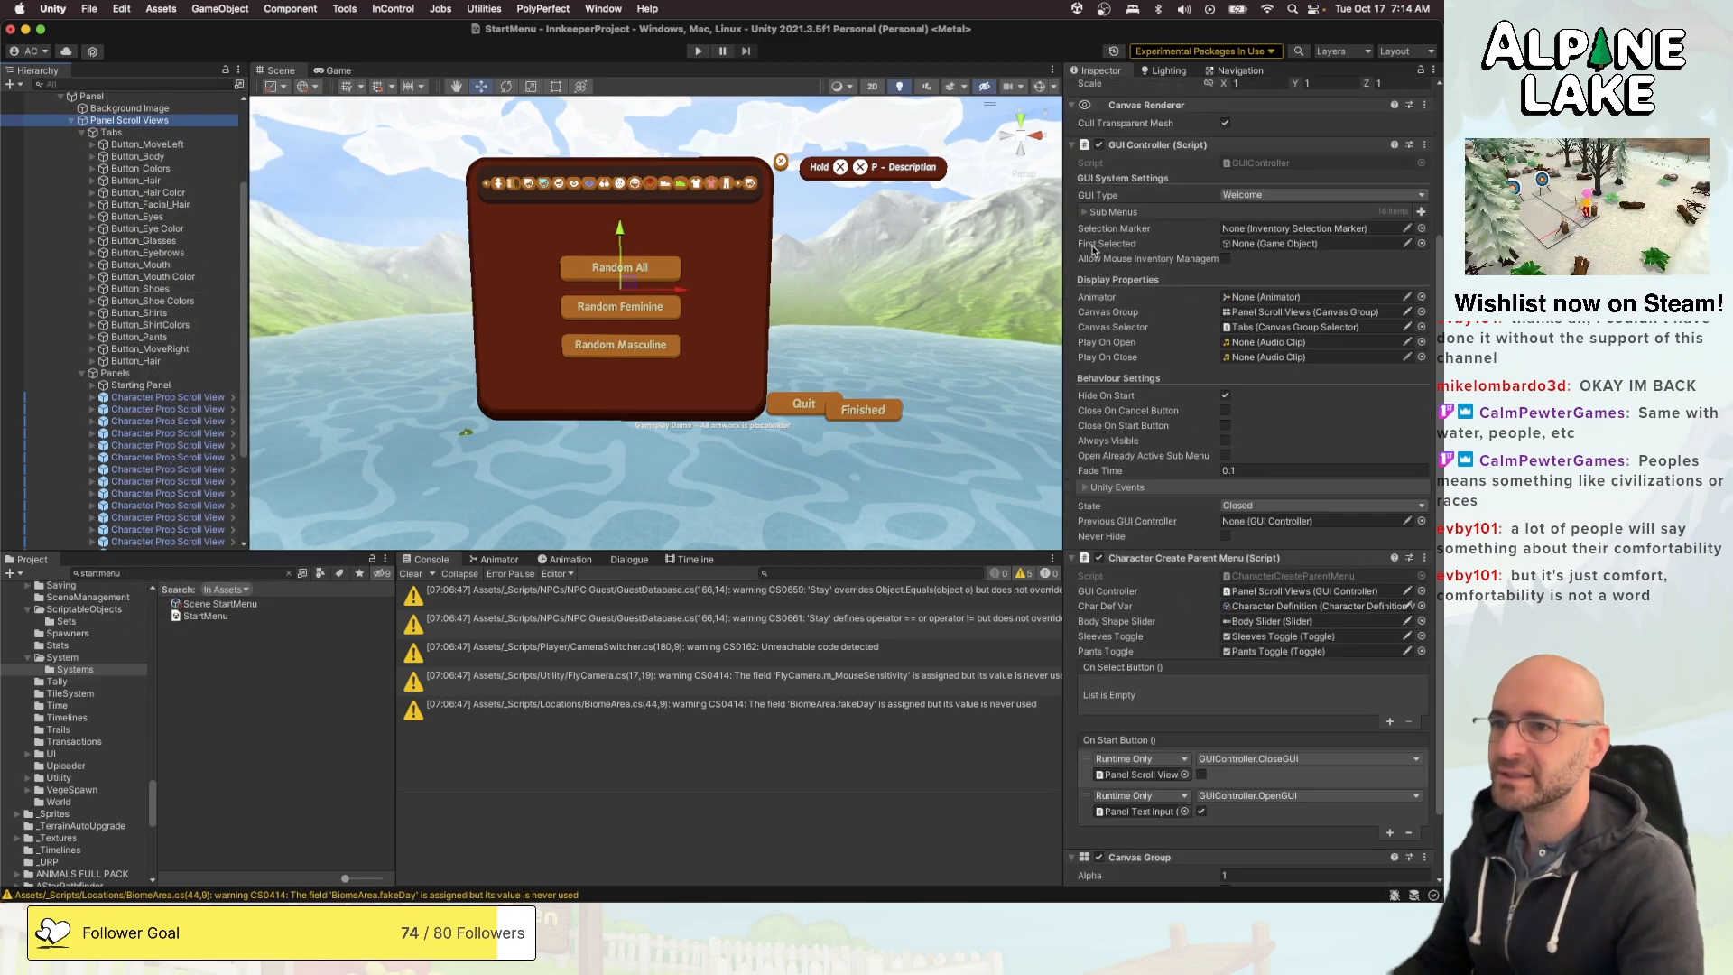
{"action": "left_click", "coordinate": [1086, 213]}
{"action": "scroll", "coordinate": [94, 481], "scroll_direction": "down", "scroll_amount": 5}
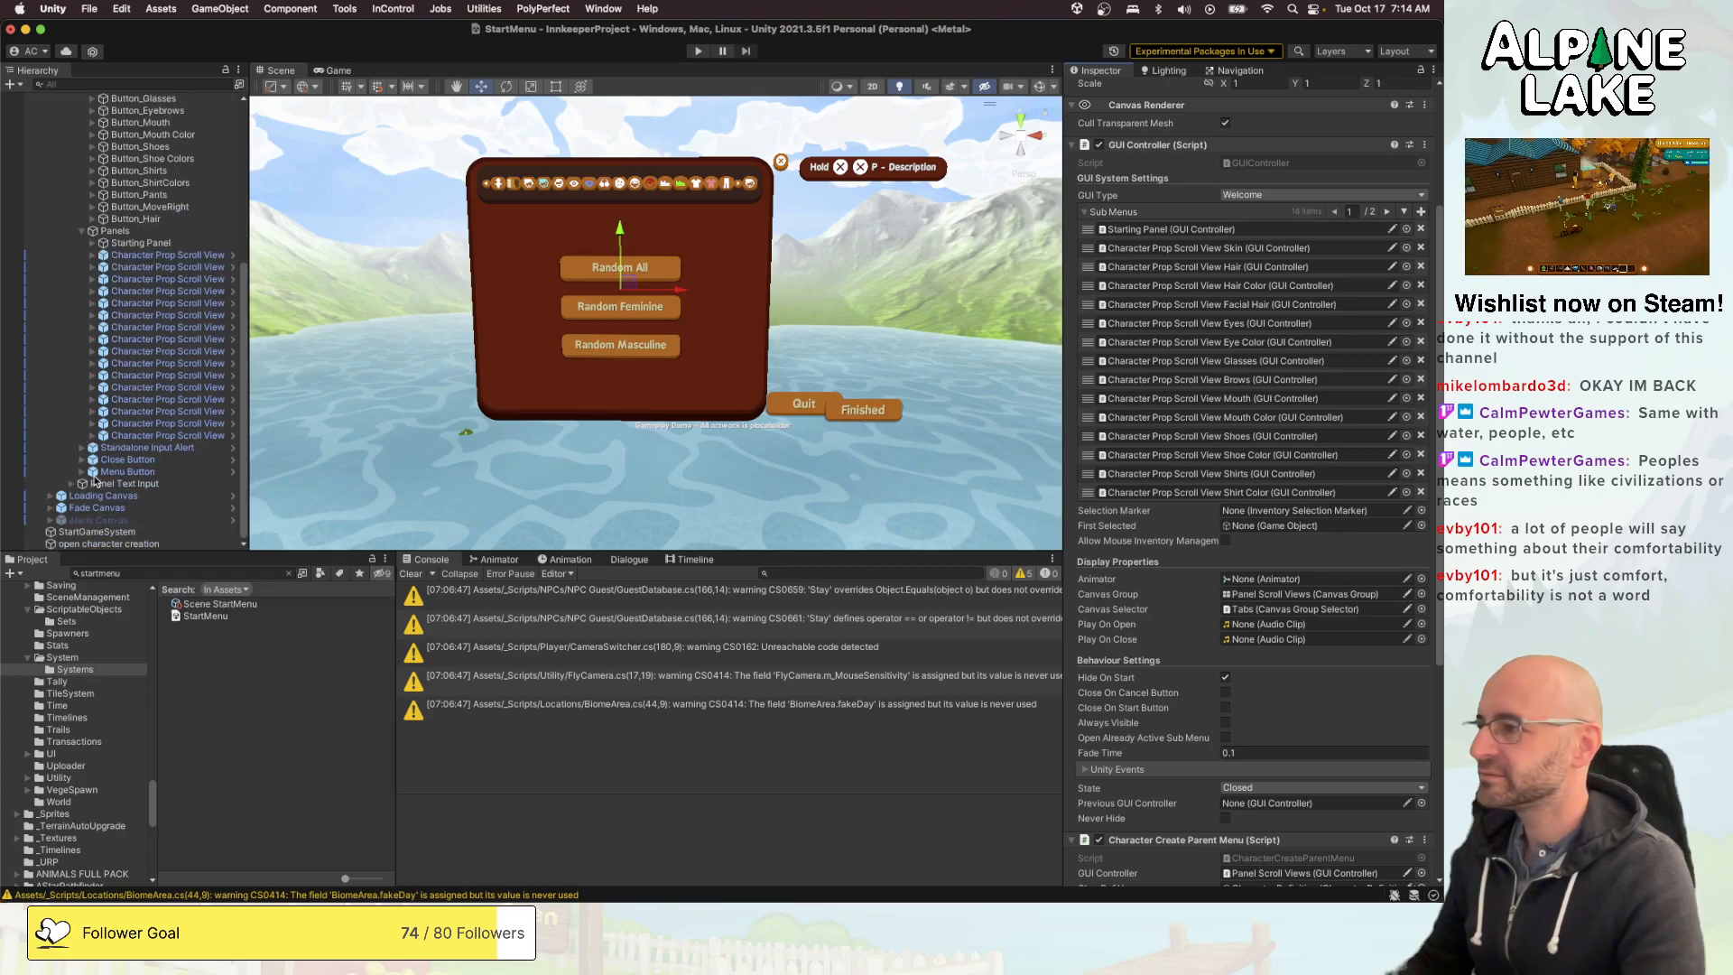
{"action": "left_click_drag", "start_coordinate": [165, 437], "coordinate": [1114, 228]}
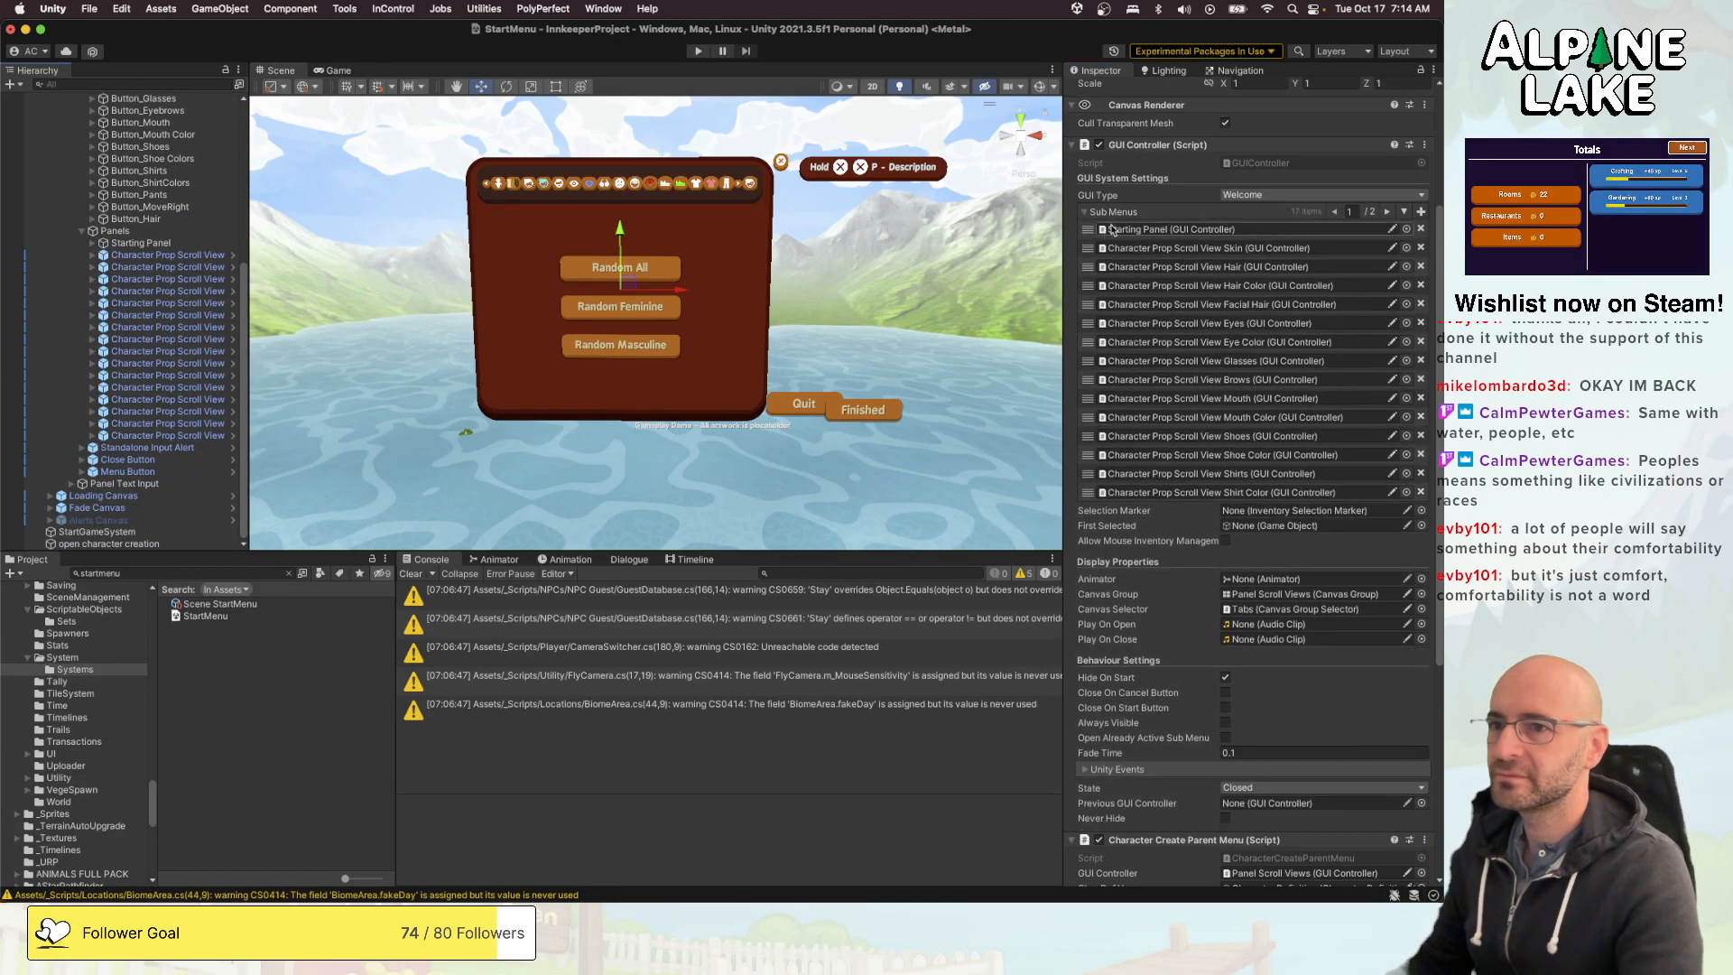
{"action": "left_click", "coordinate": [1387, 213]}
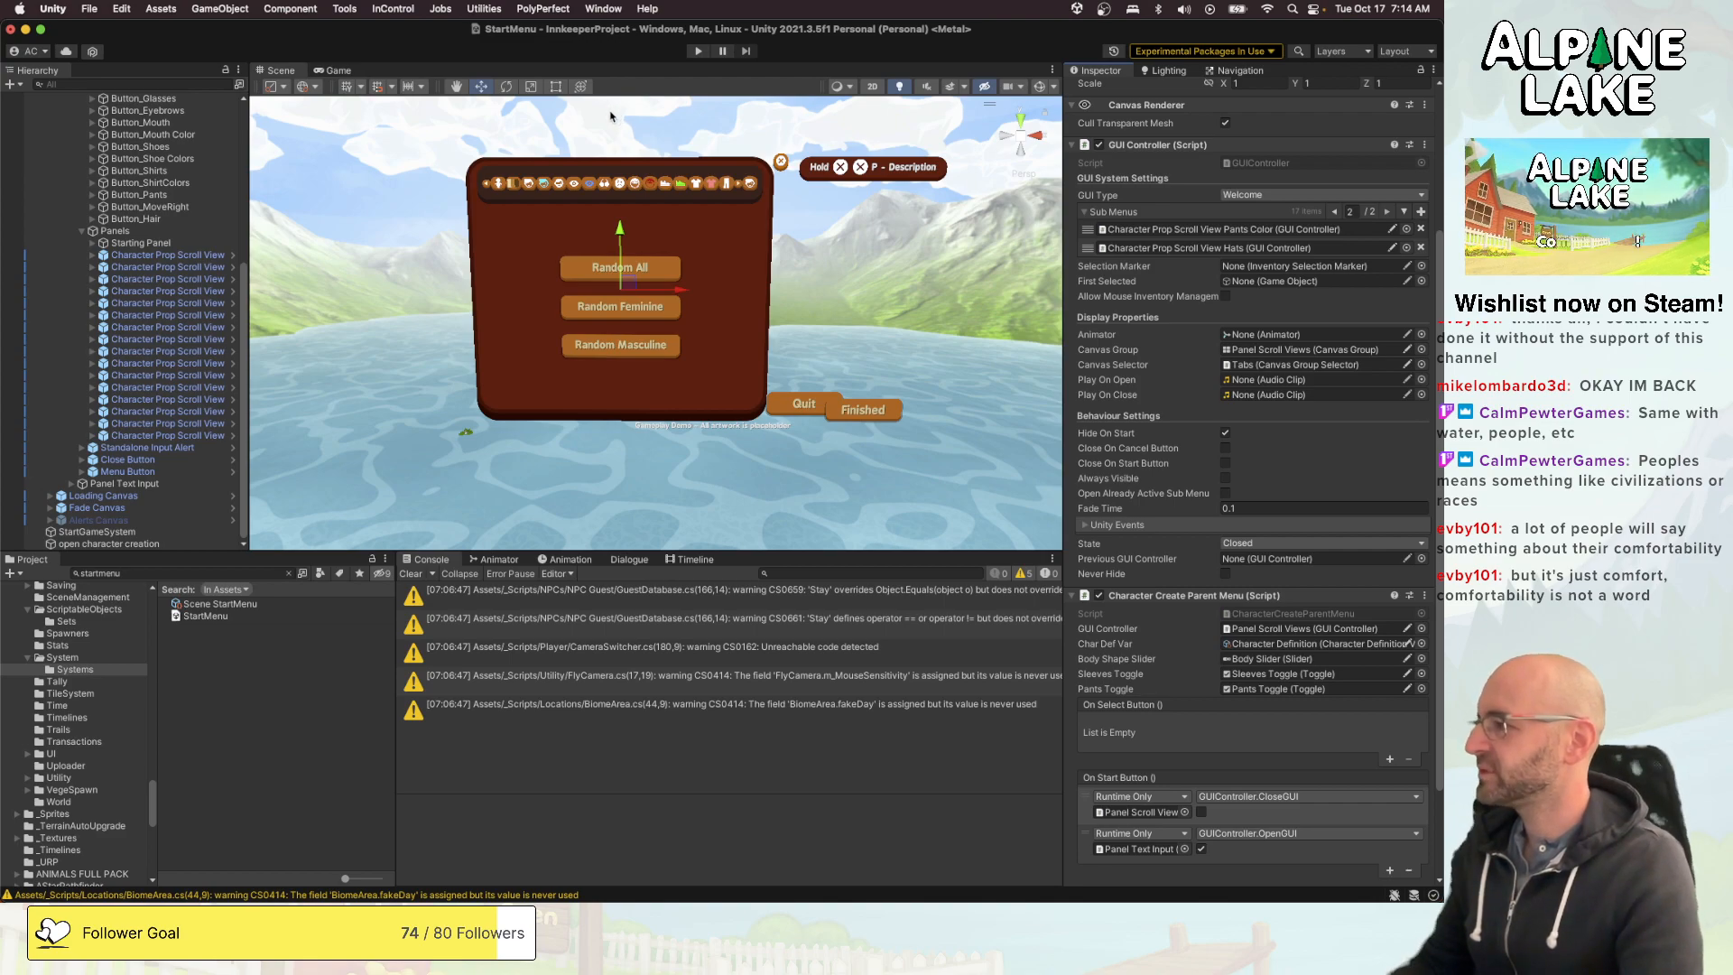
- Run the game, clear the console, start a new game and check the character creation tabs, then stop the run
{"action": "left_click", "coordinate": [700, 52]}
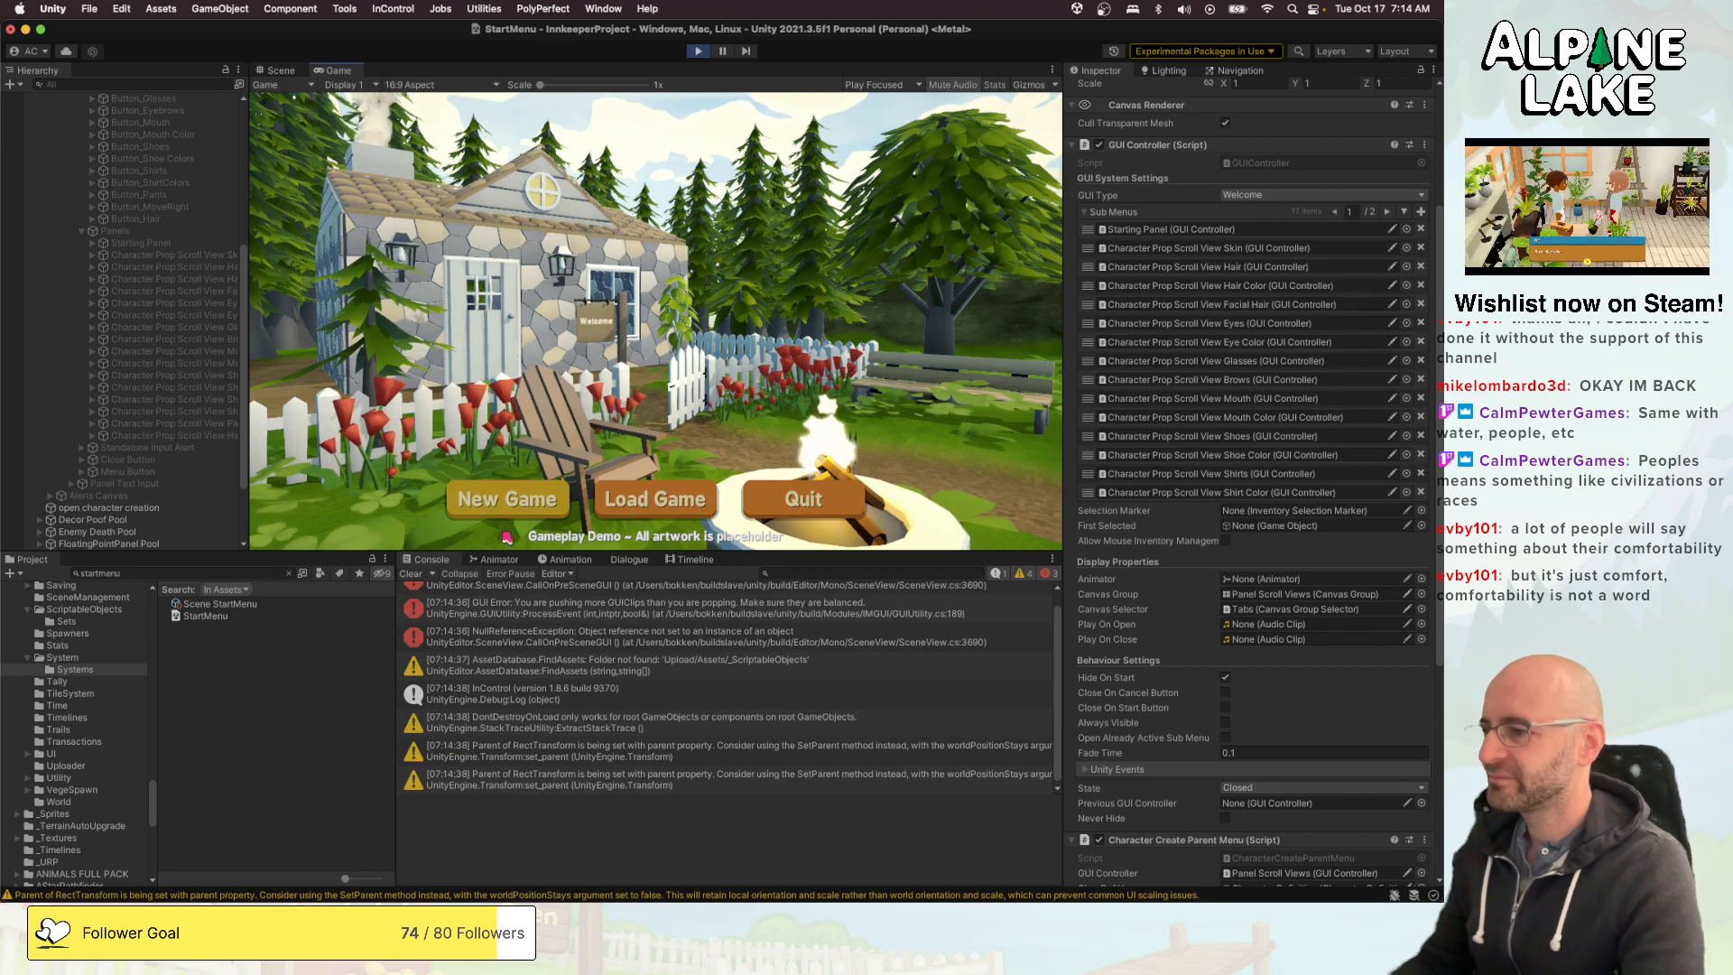
{"action": "scroll", "coordinate": [539, 650], "scroll_direction": "up", "scroll_amount": 1}
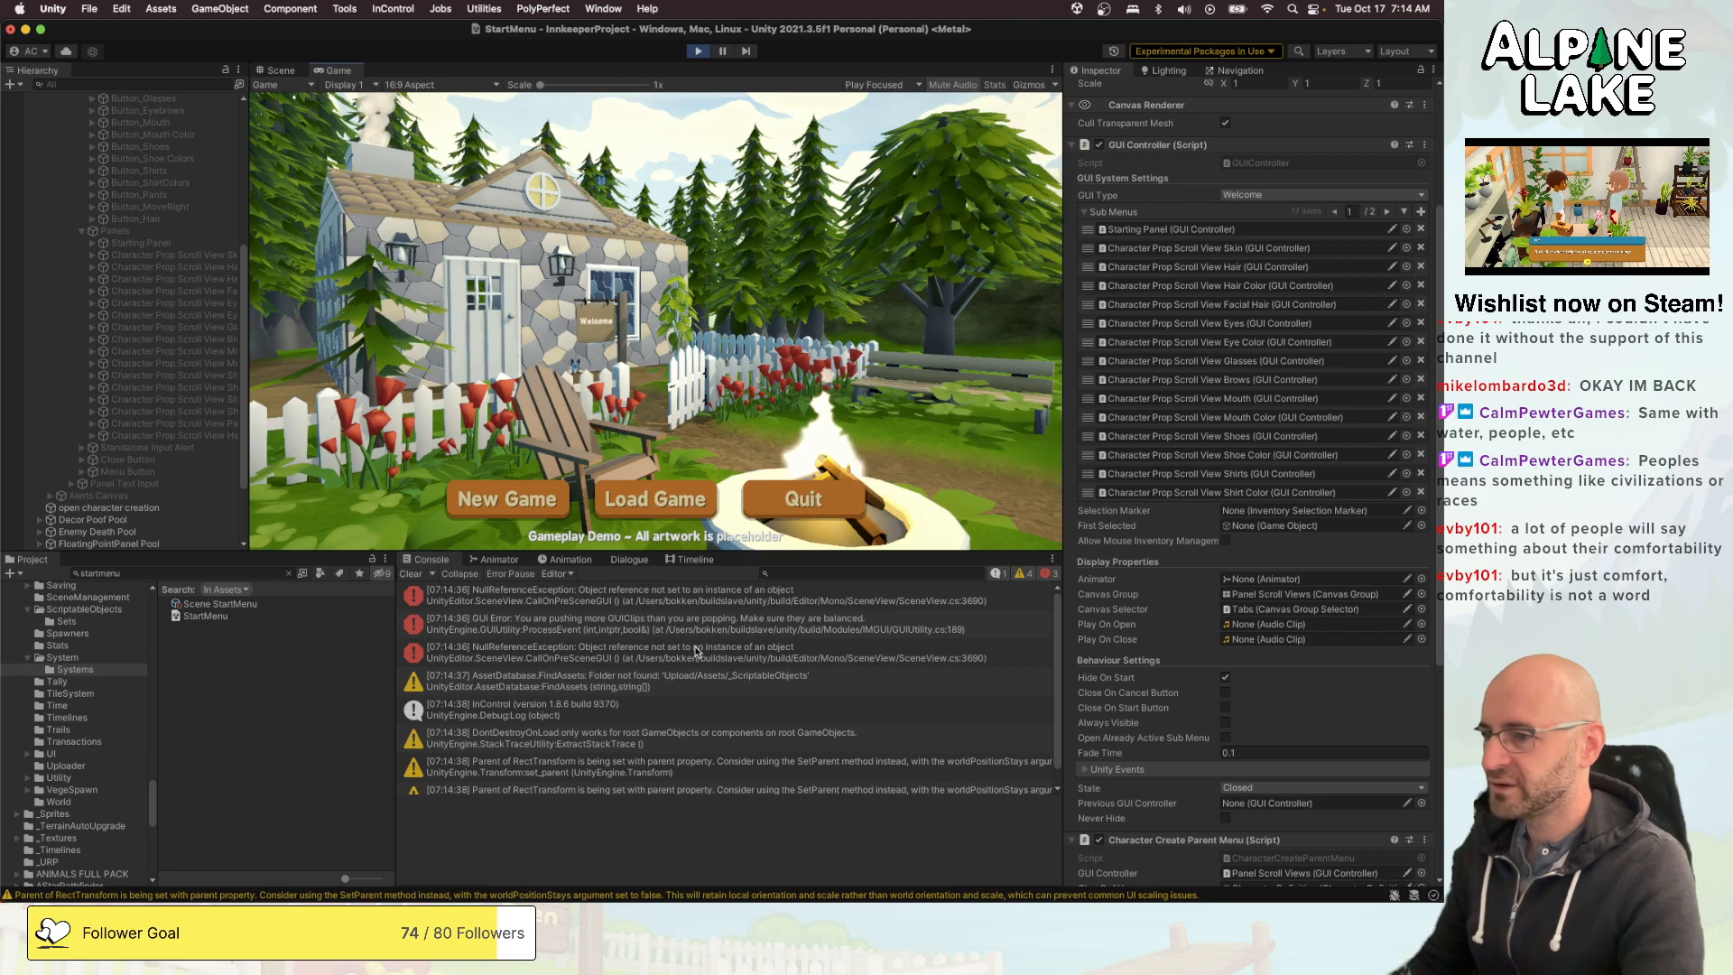
{"action": "left_click", "coordinate": [412, 574]}
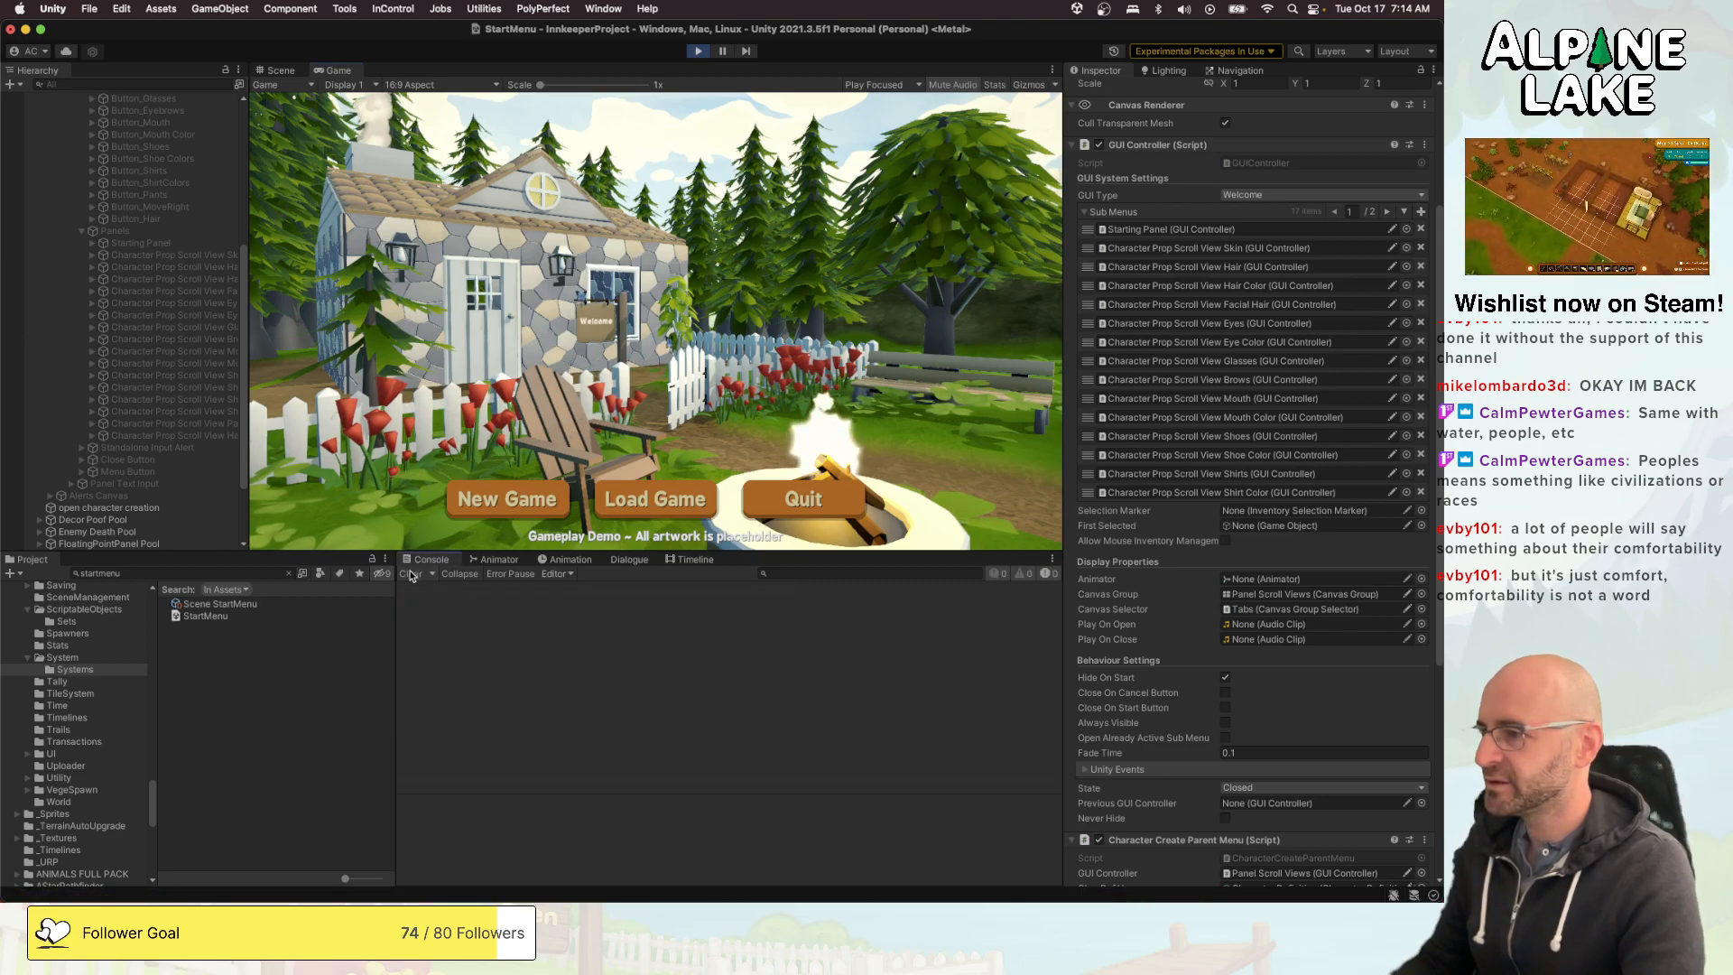
{"action": "left_click", "coordinate": [545, 497]}
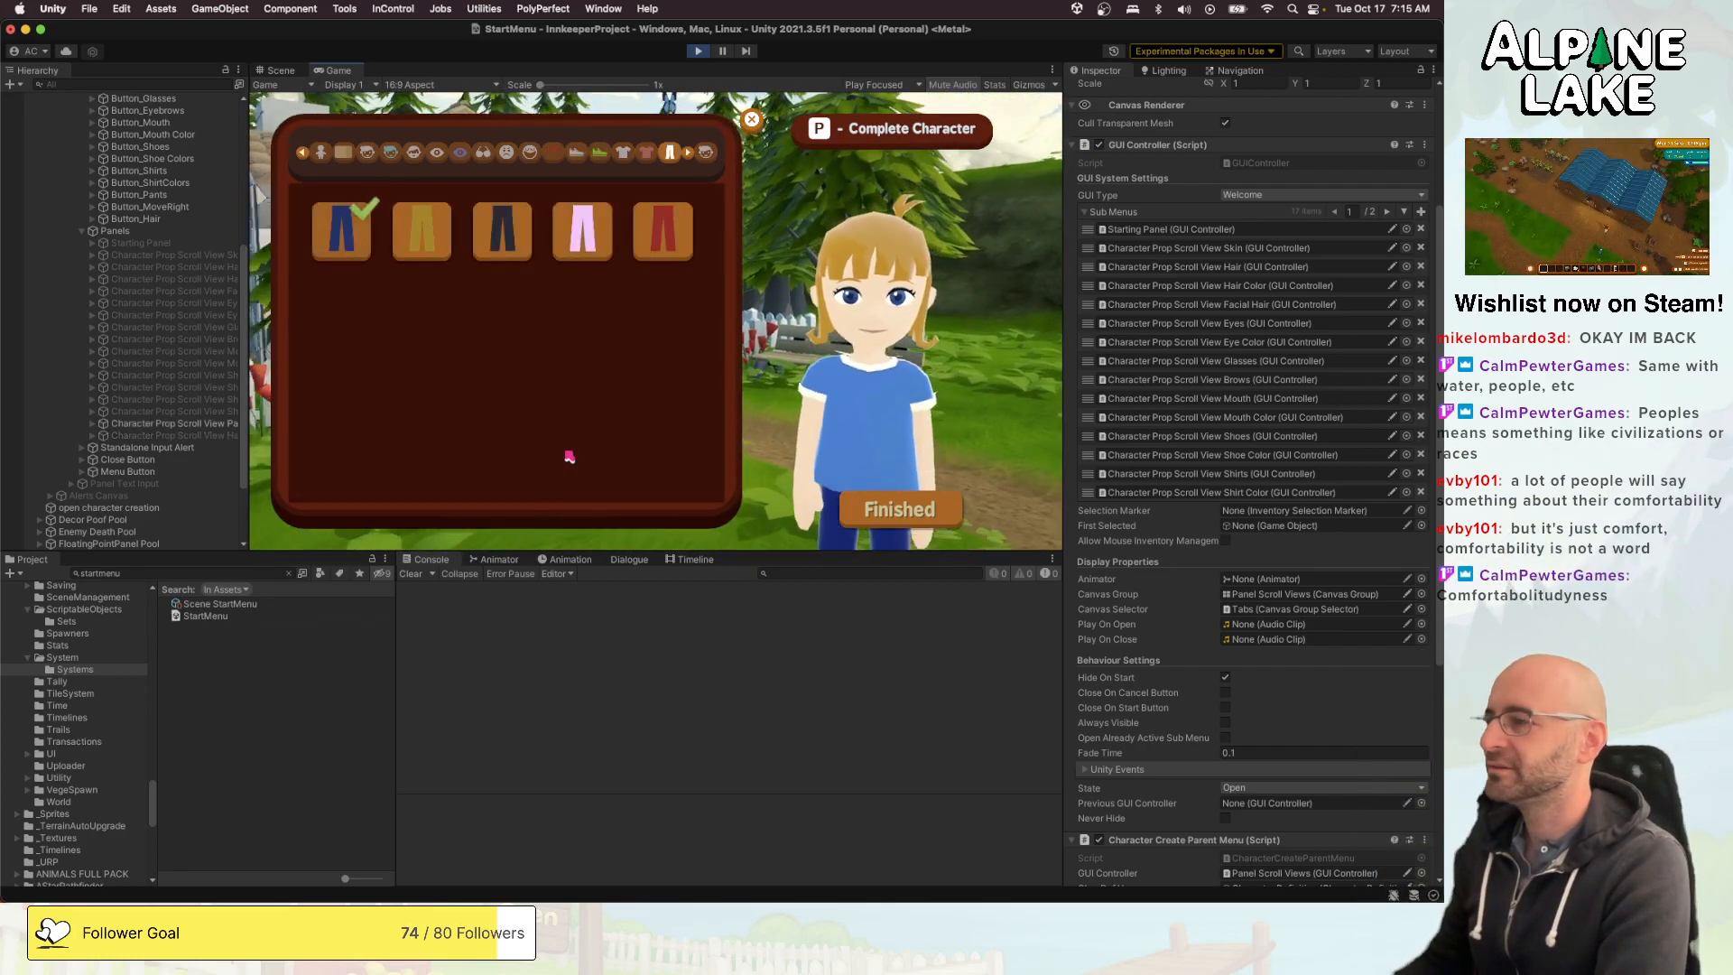
{"action": "key", "text": "e"}
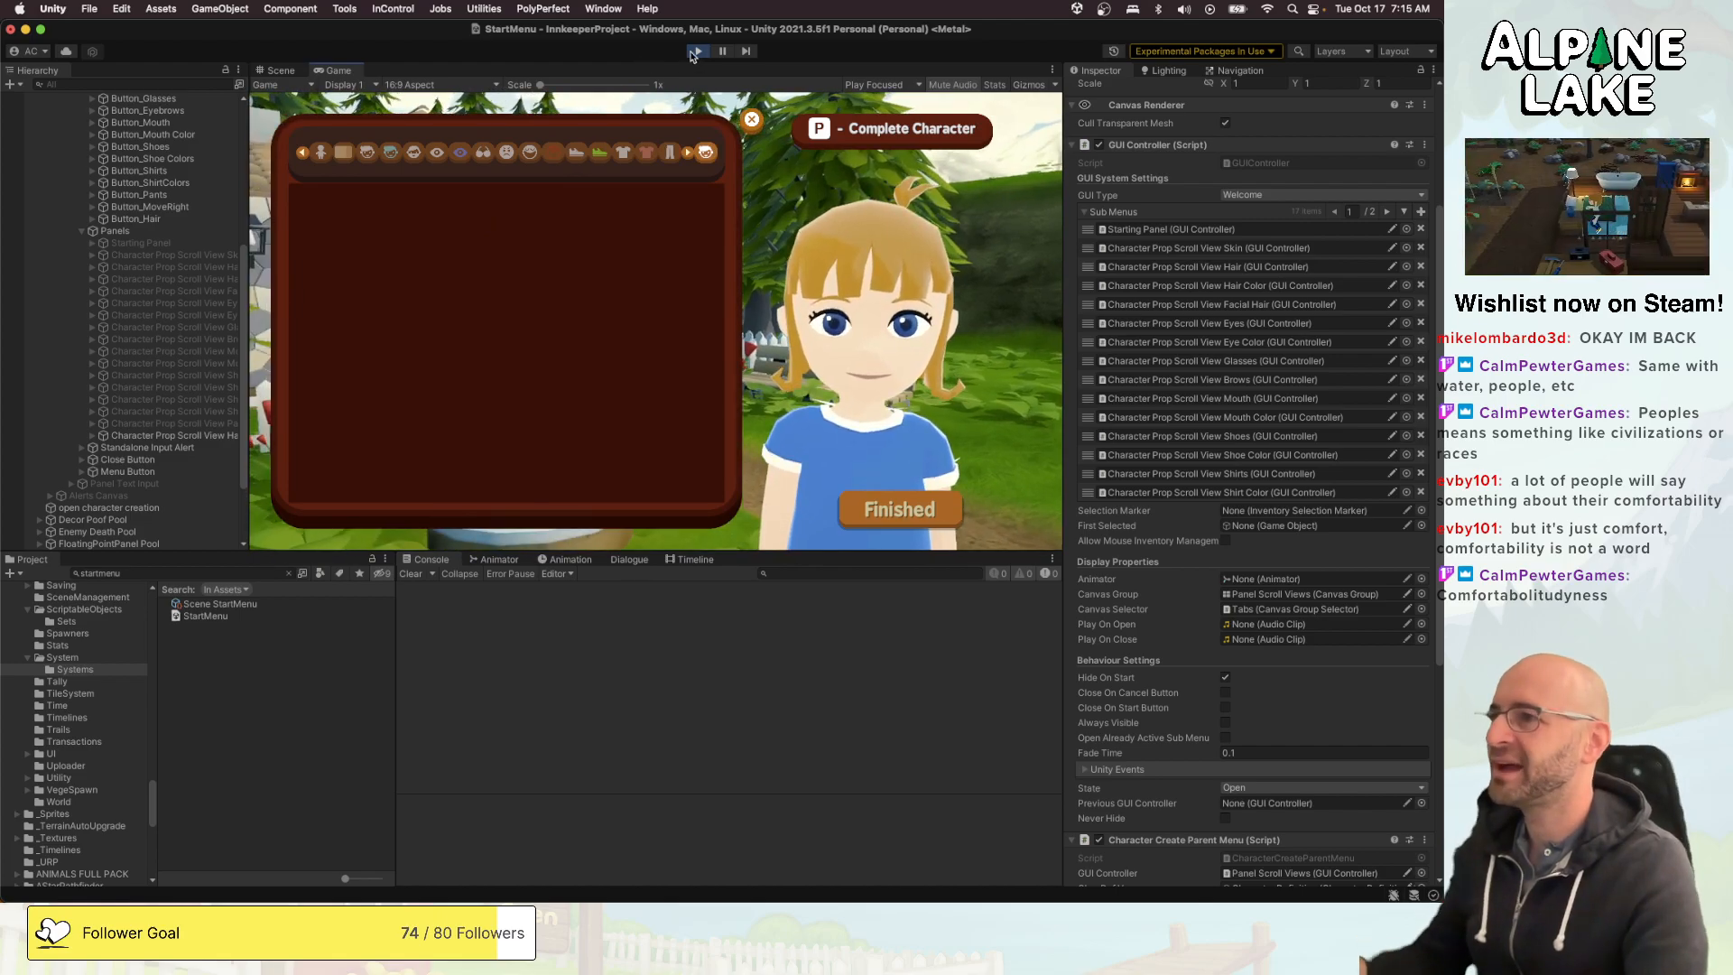
{"action": "left_click", "coordinate": [696, 51]}
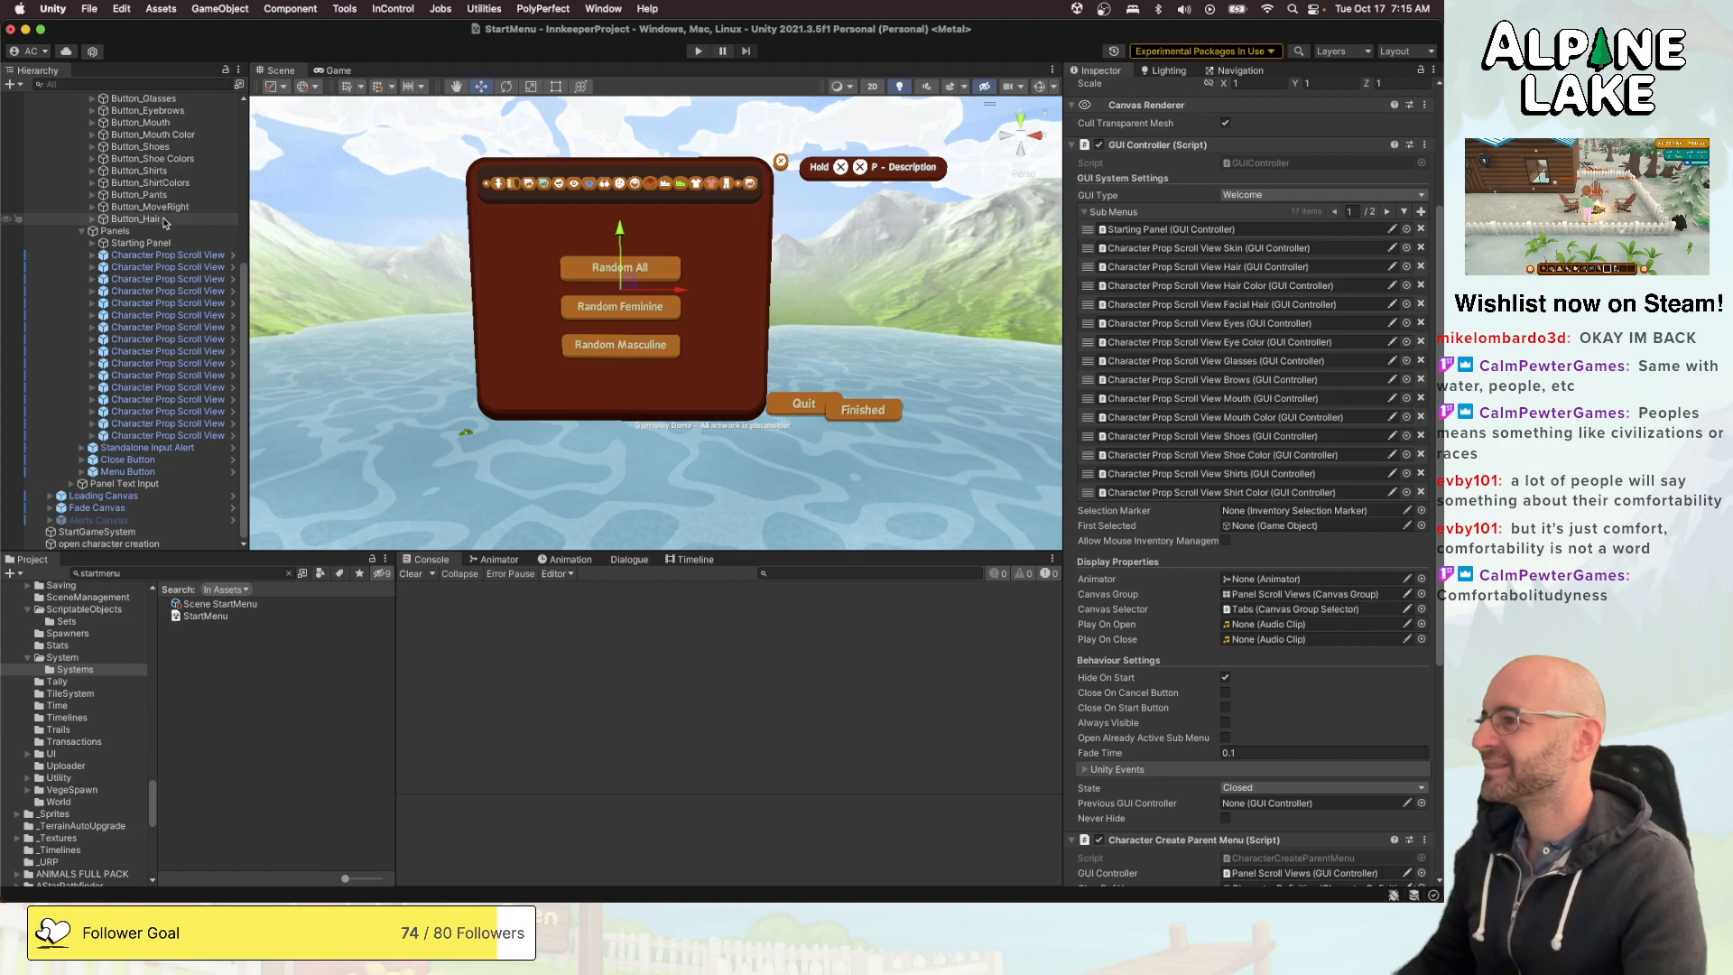
- Move the duplicated Button_Hair above Button_MoveRight so it directly follows Button_Pants under Tabs
{"action": "left_click_drag", "start_coordinate": [165, 222], "coordinate": [162, 207]}
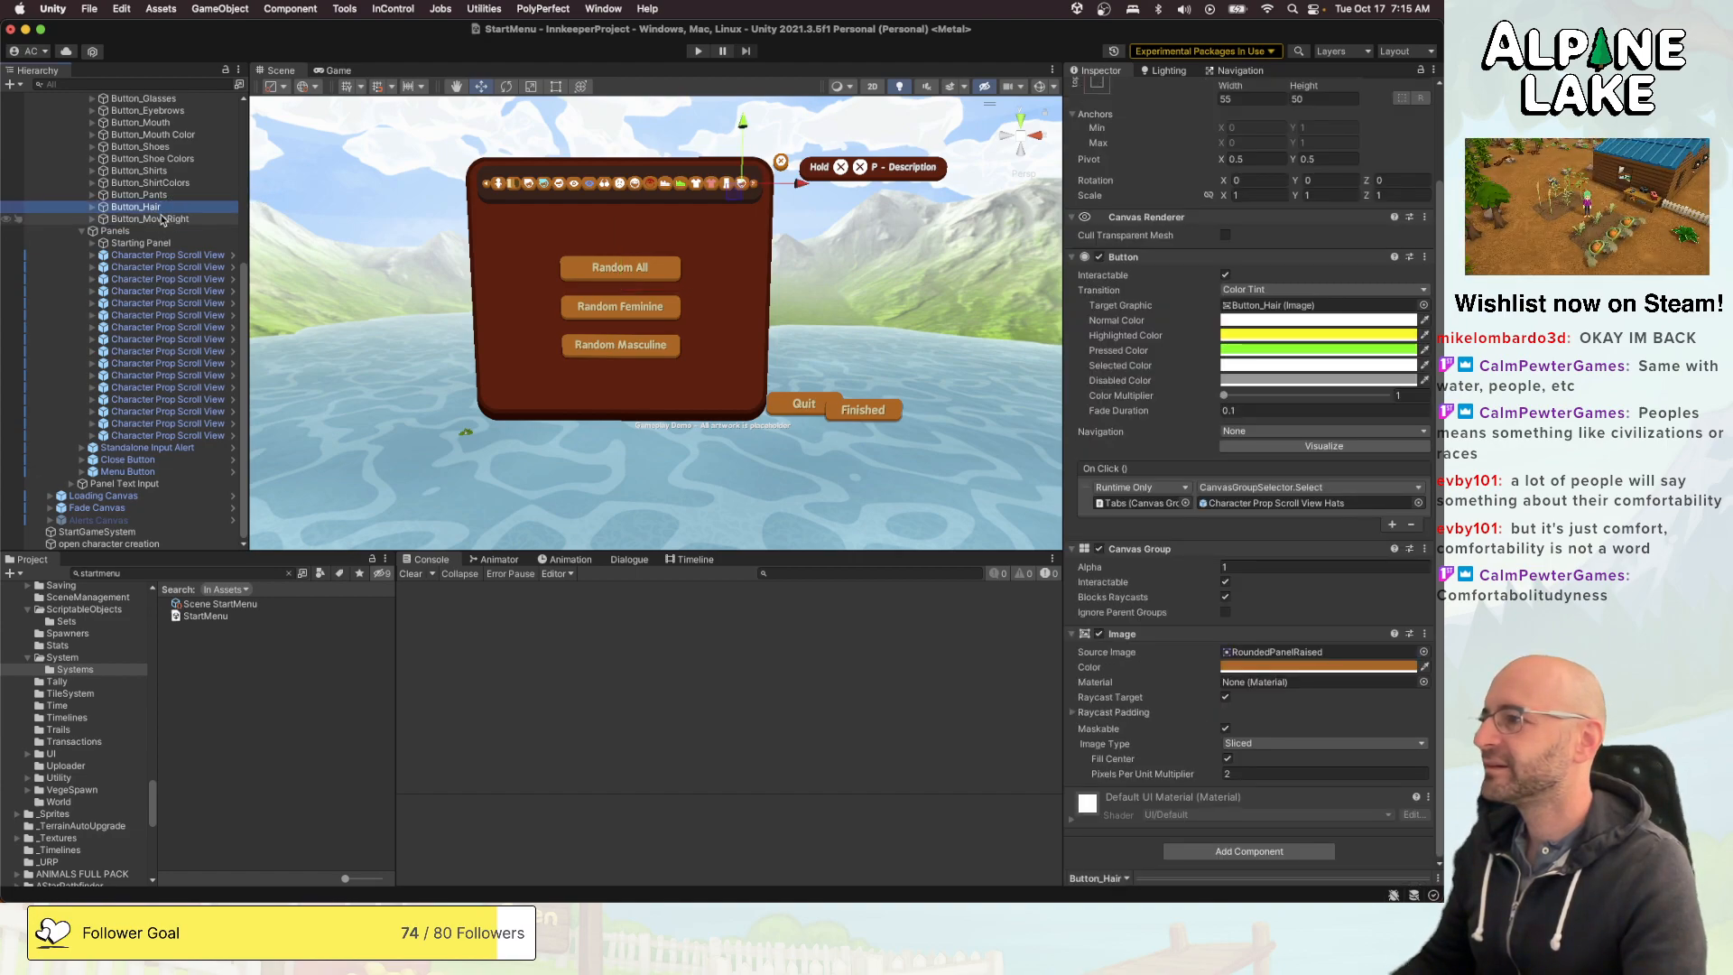
{"action": "scroll", "coordinate": [1212, 415], "scroll_direction": "up", "scroll_amount": 2}
{"action": "scroll", "coordinate": [1212, 415], "scroll_direction": "down", "scroll_amount": 1}
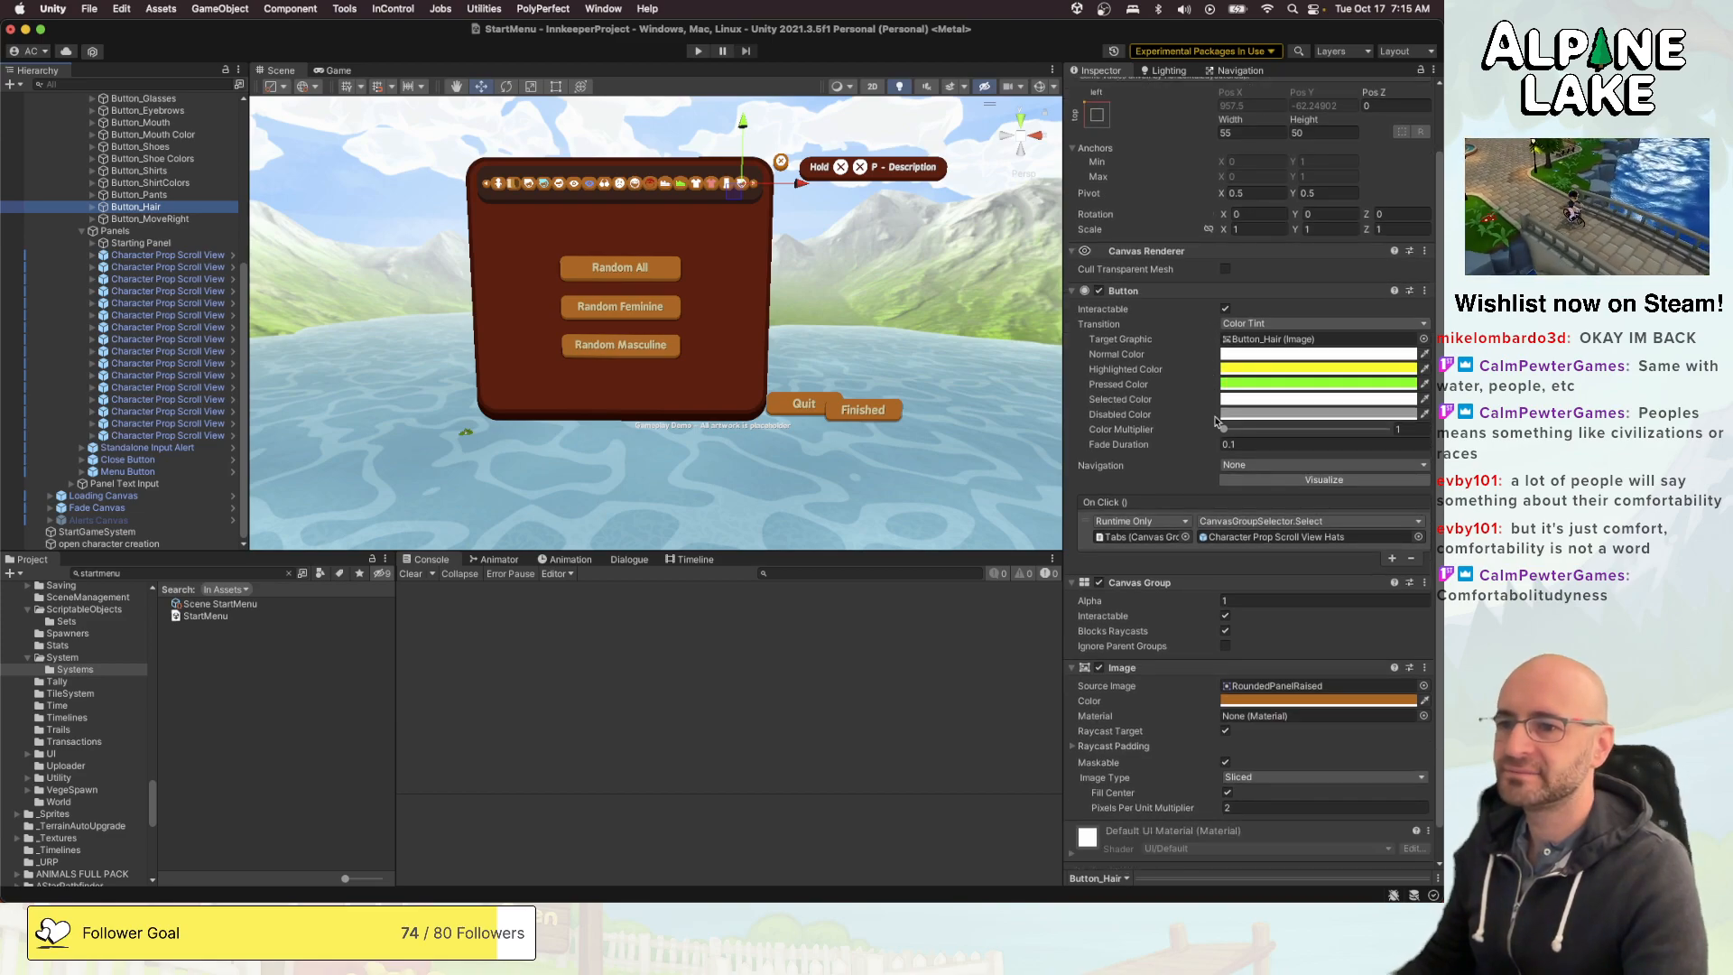
- Change the Source Image of the duplicated button's Icon (1) child to the cap sprite icon_activity_8
{"action": "key", "text": "Right"}
{"action": "key", "text": "Down"}
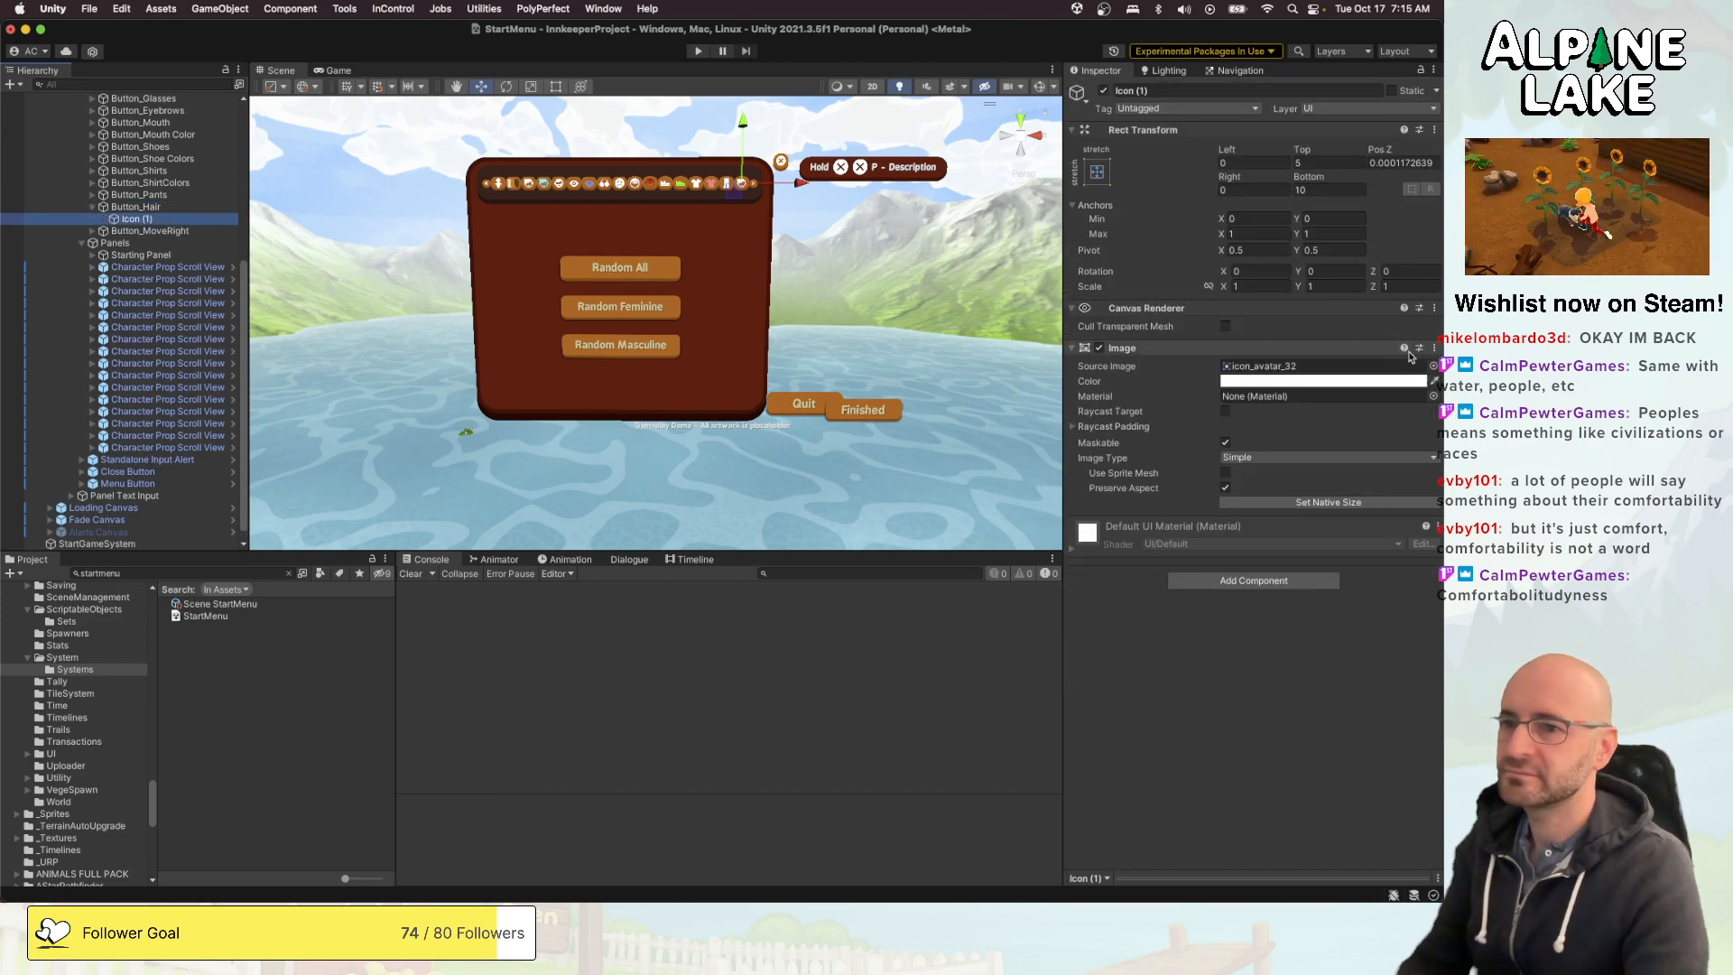
{"action": "left_click", "coordinate": [1434, 365]}
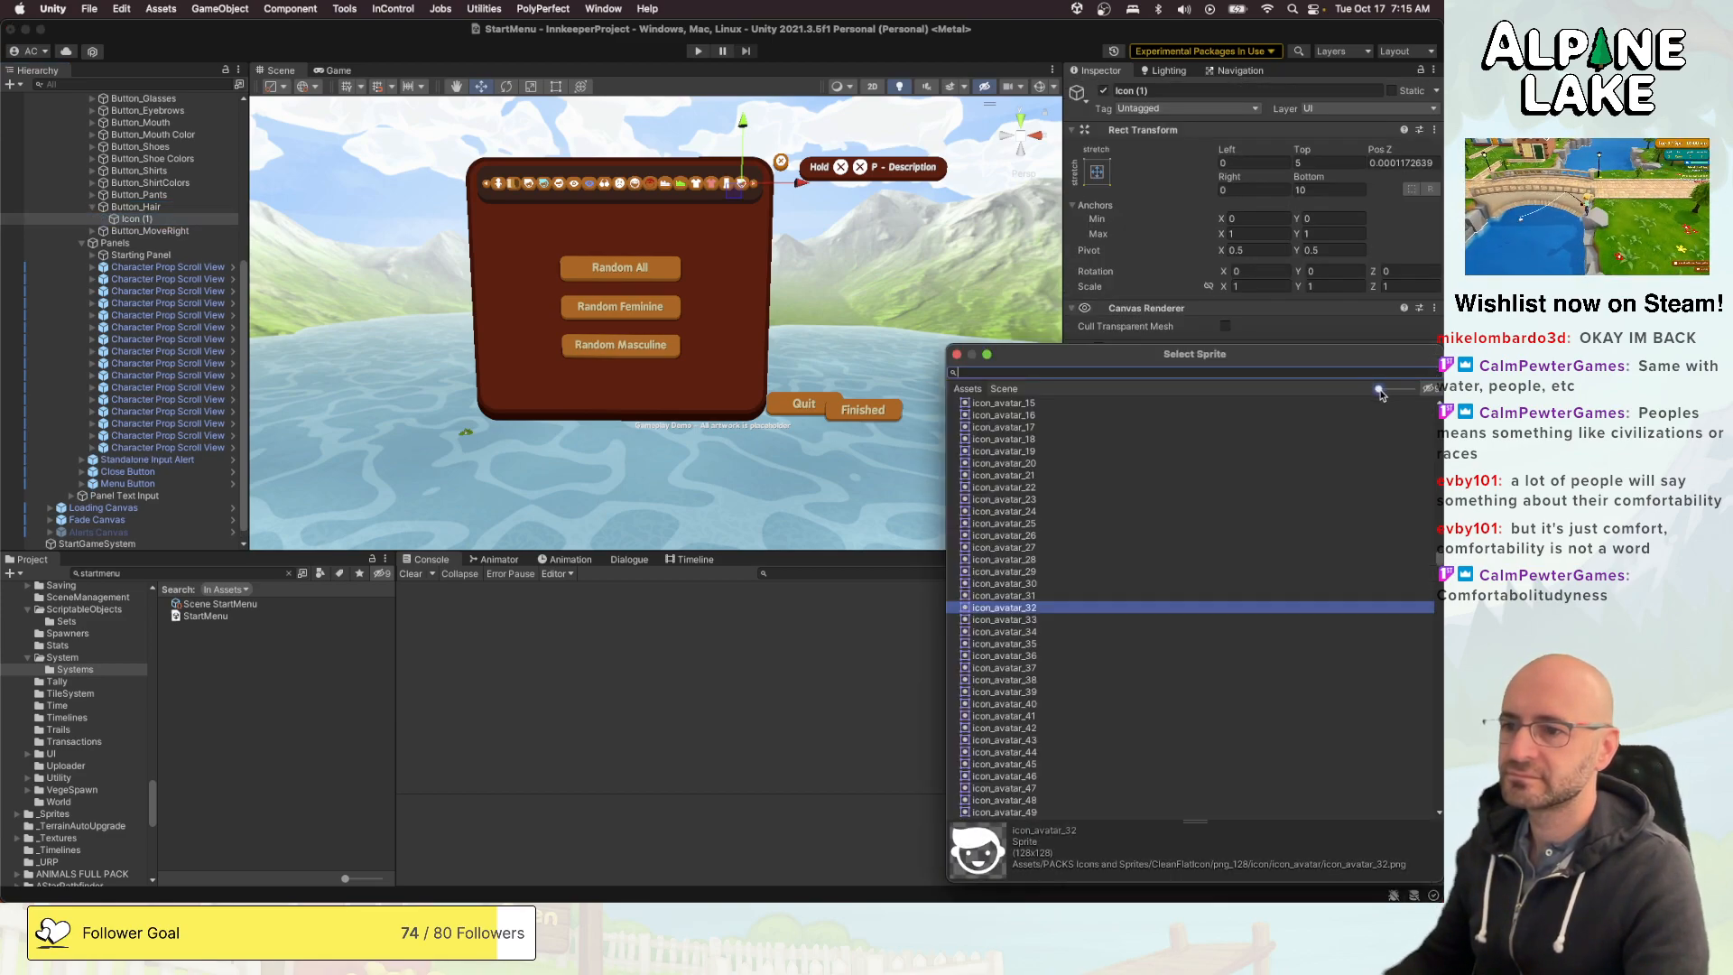
{"action": "left_click_drag", "start_coordinate": [1379, 390], "coordinate": [1386, 391]}
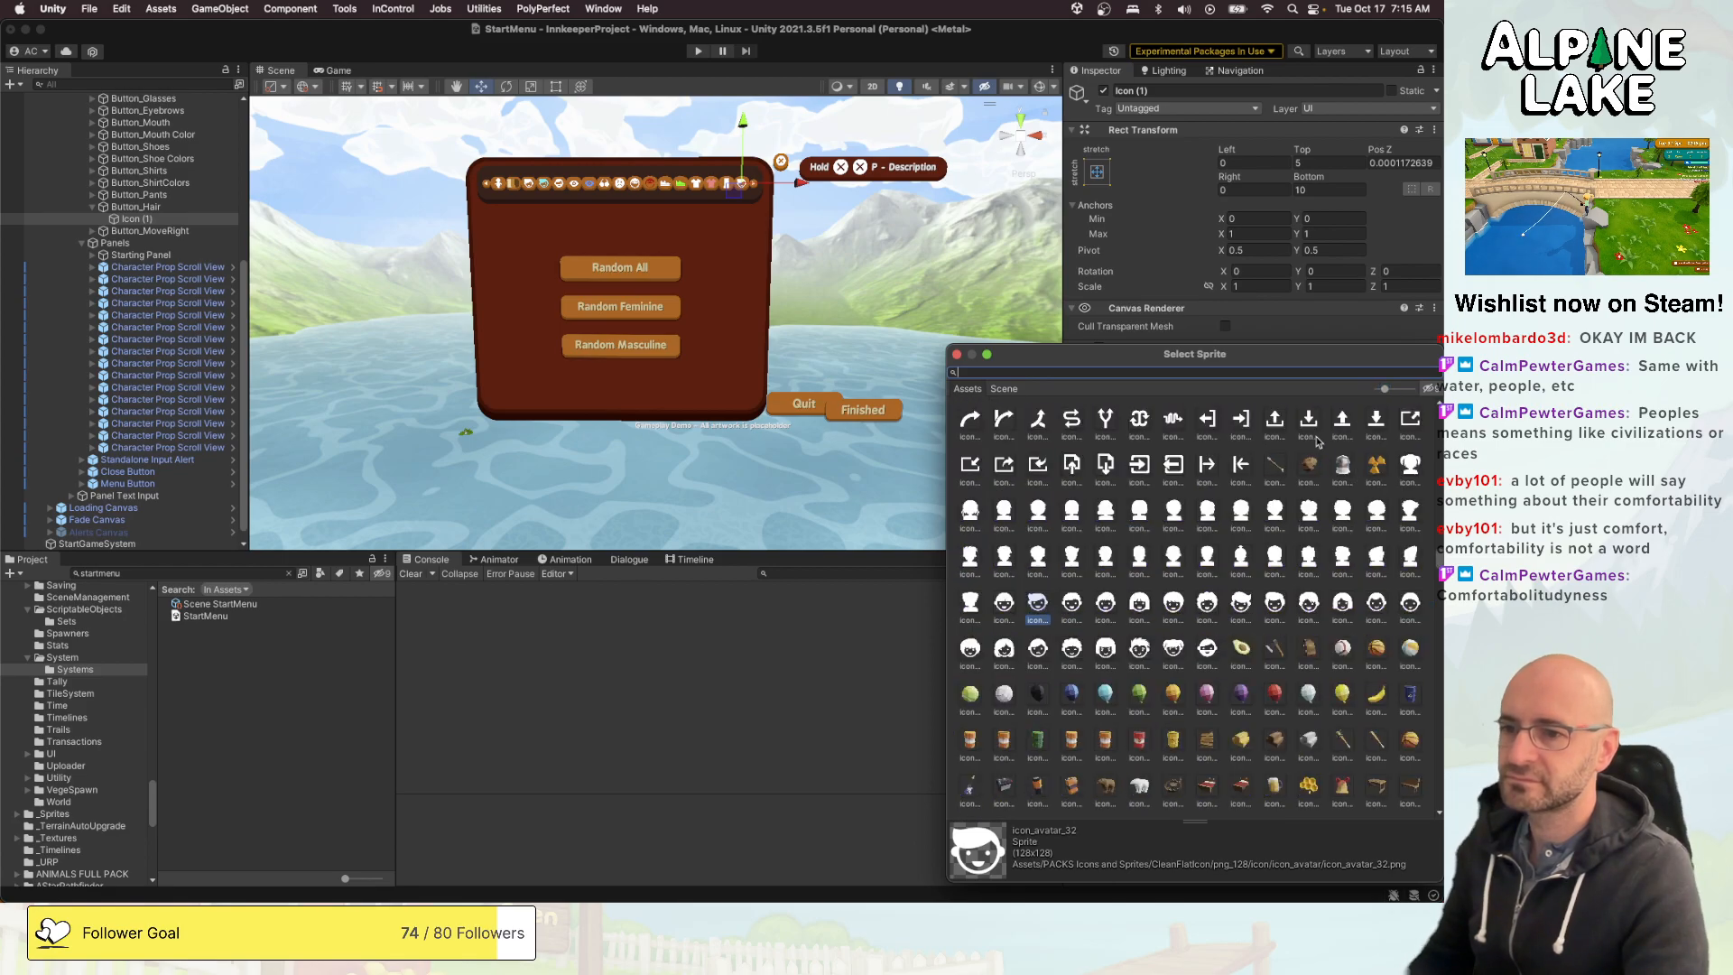
{"action": "scroll", "coordinate": [1244, 496], "scroll_direction": "up", "scroll_amount": 5}
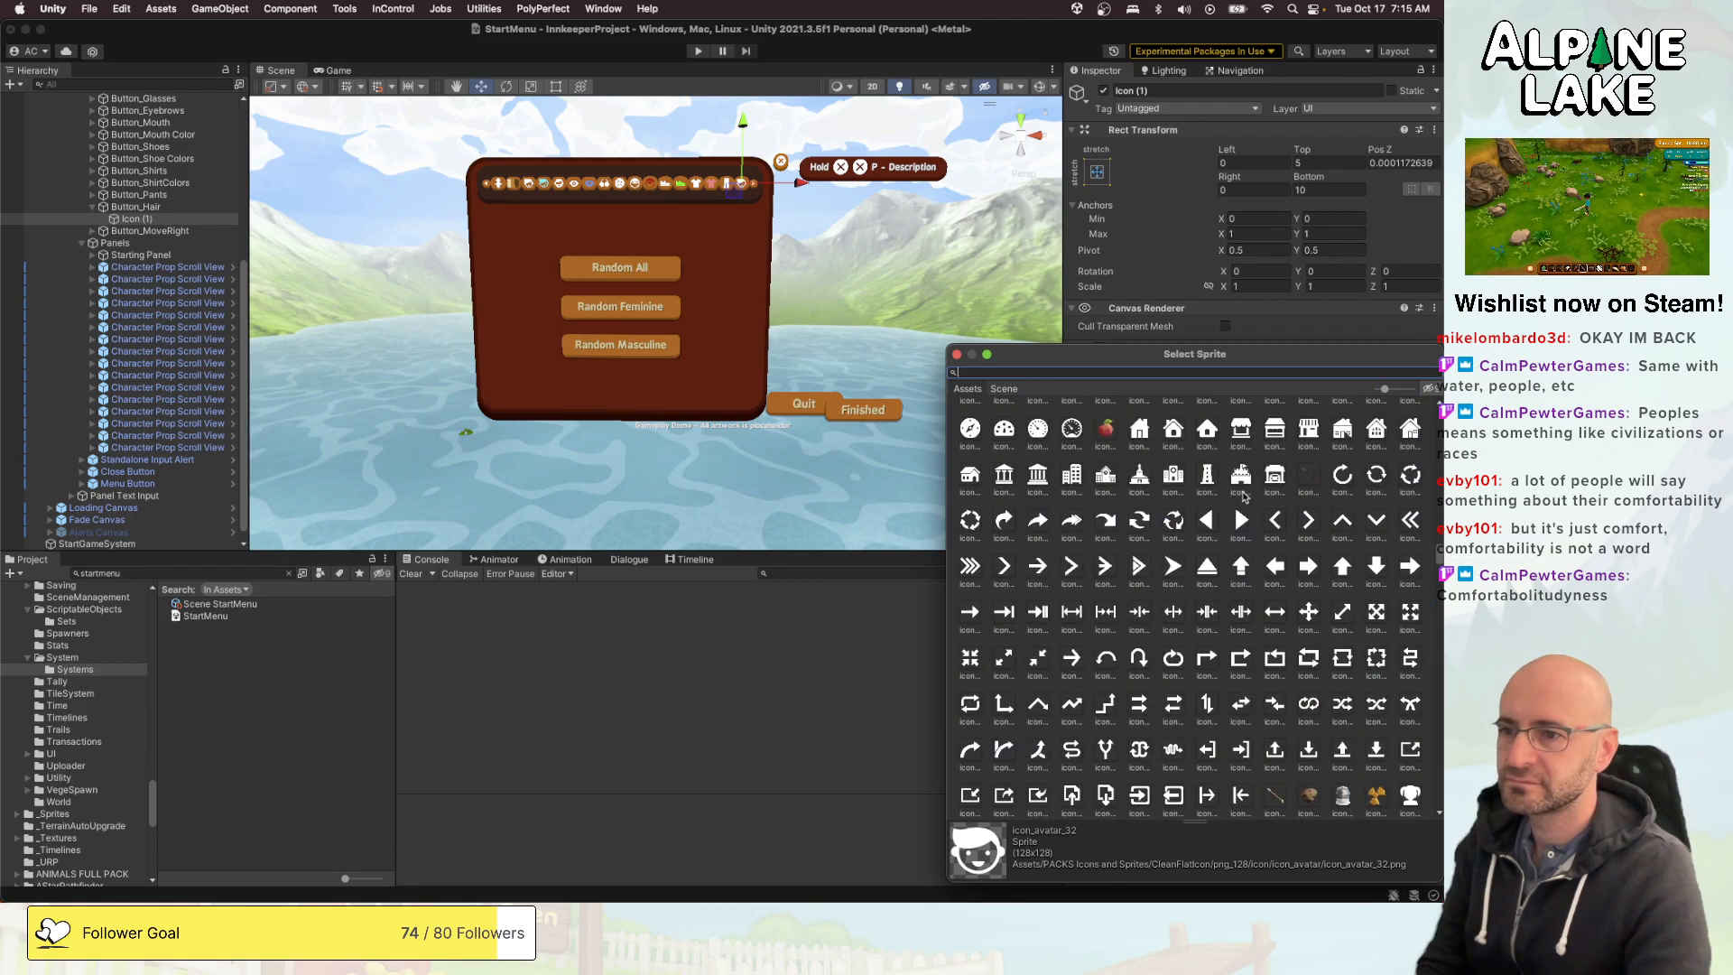
{"action": "scroll", "coordinate": [1243, 496], "scroll_direction": "up", "scroll_amount": 10}
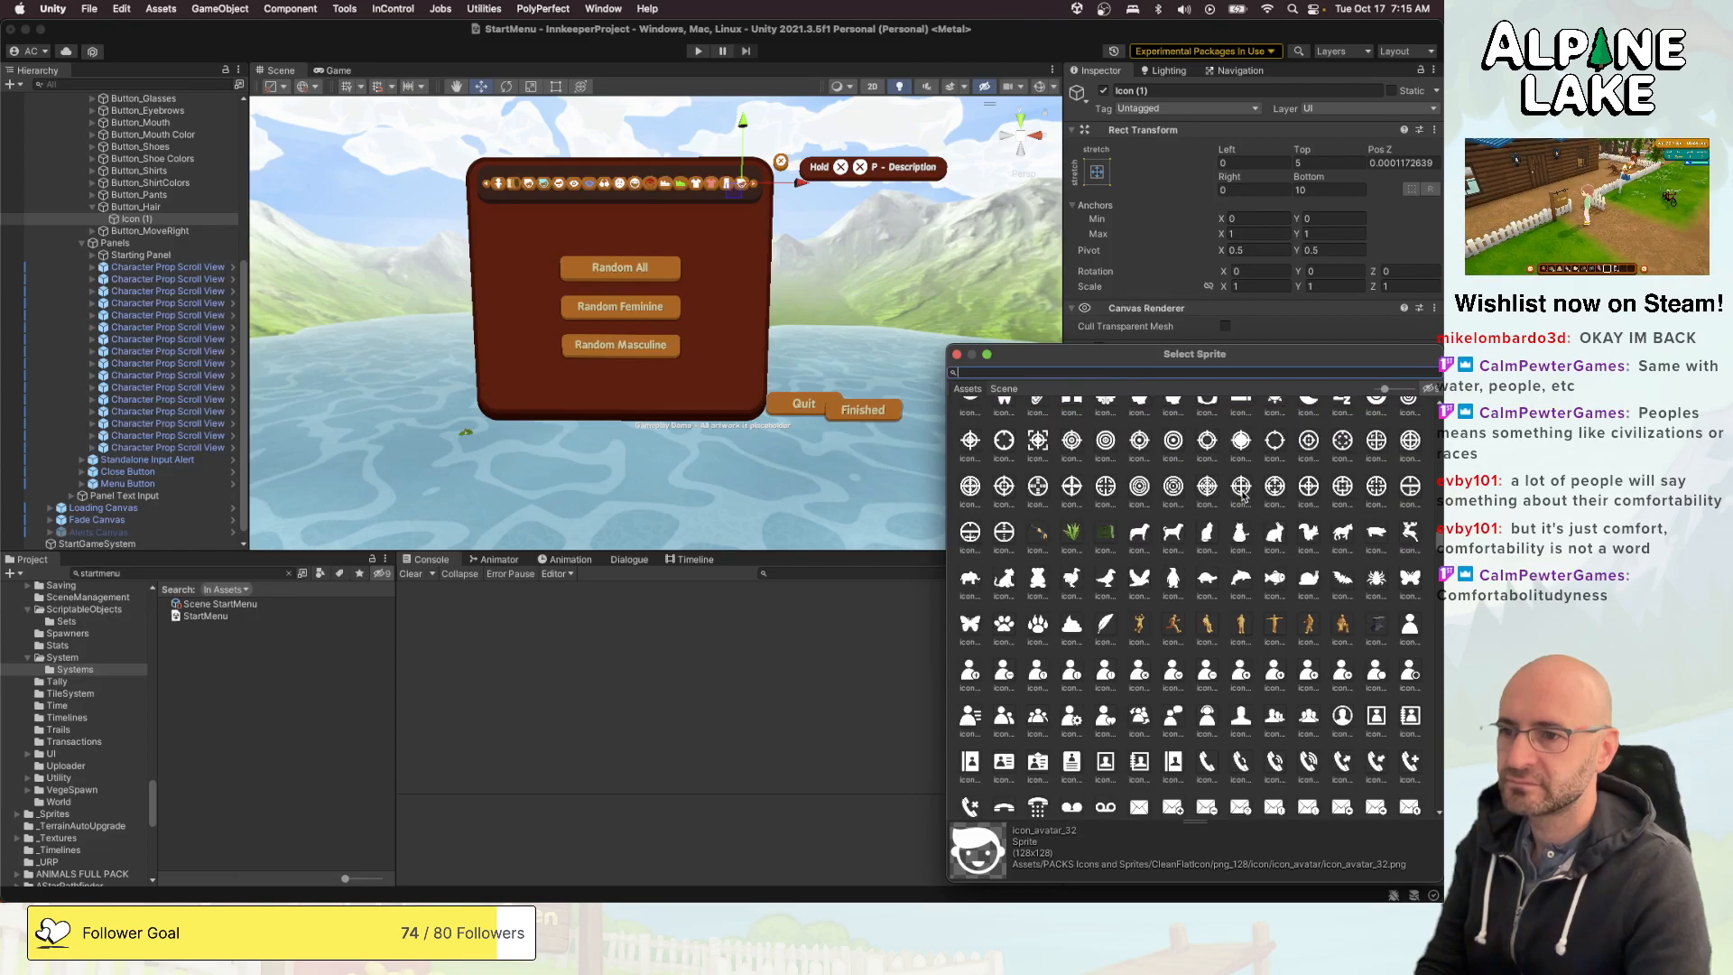
{"action": "scroll", "coordinate": [1244, 494], "scroll_direction": "up", "scroll_amount": 8}
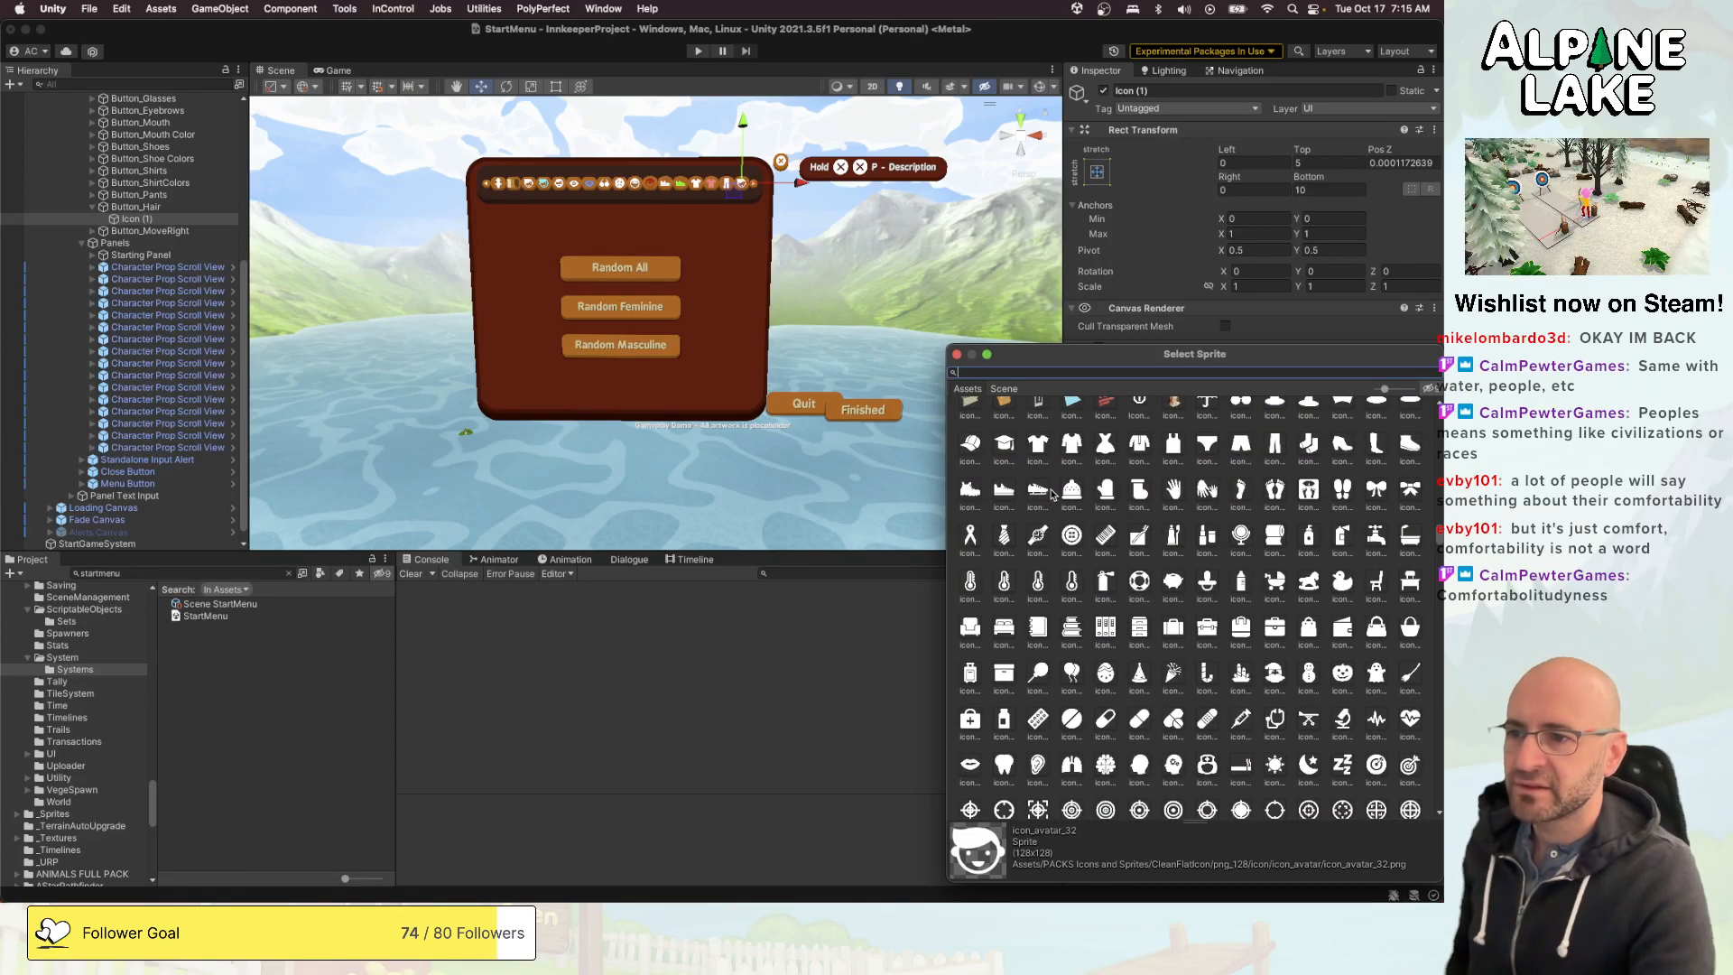
{"action": "left_click", "coordinate": [977, 444]}
{"action": "double_click", "coordinate": [977, 444]}
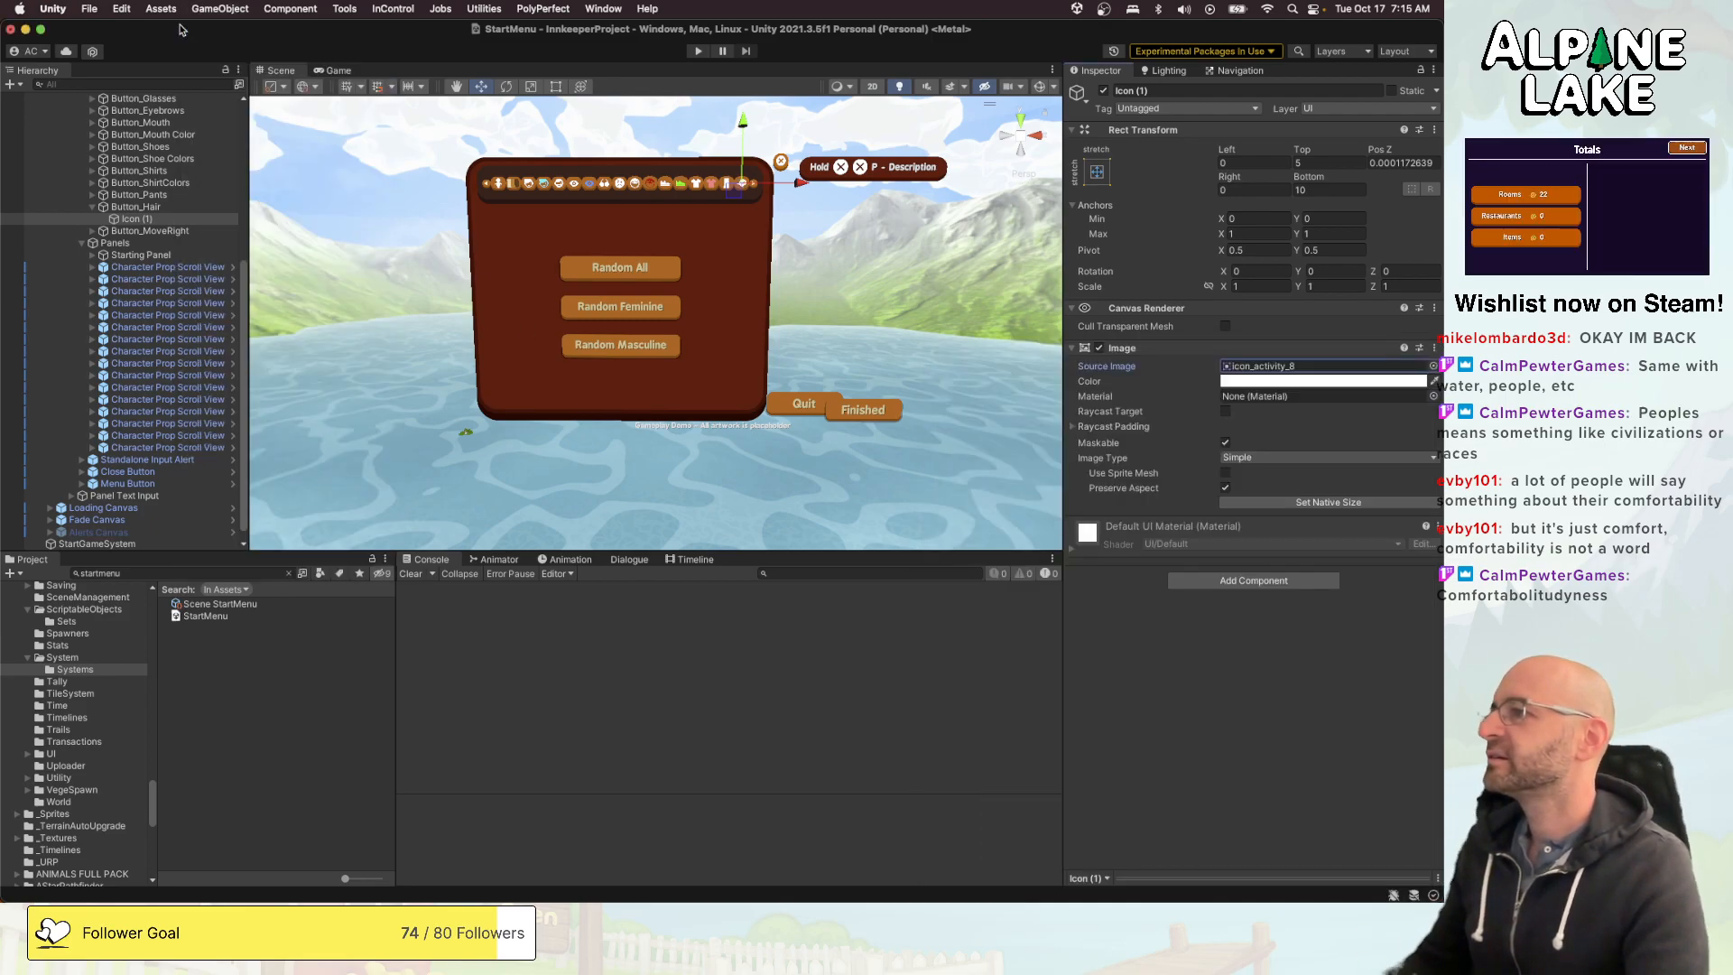
{"action": "left_click", "coordinate": [230, 11]}
{"action": "left_click", "coordinate": [233, 12]}
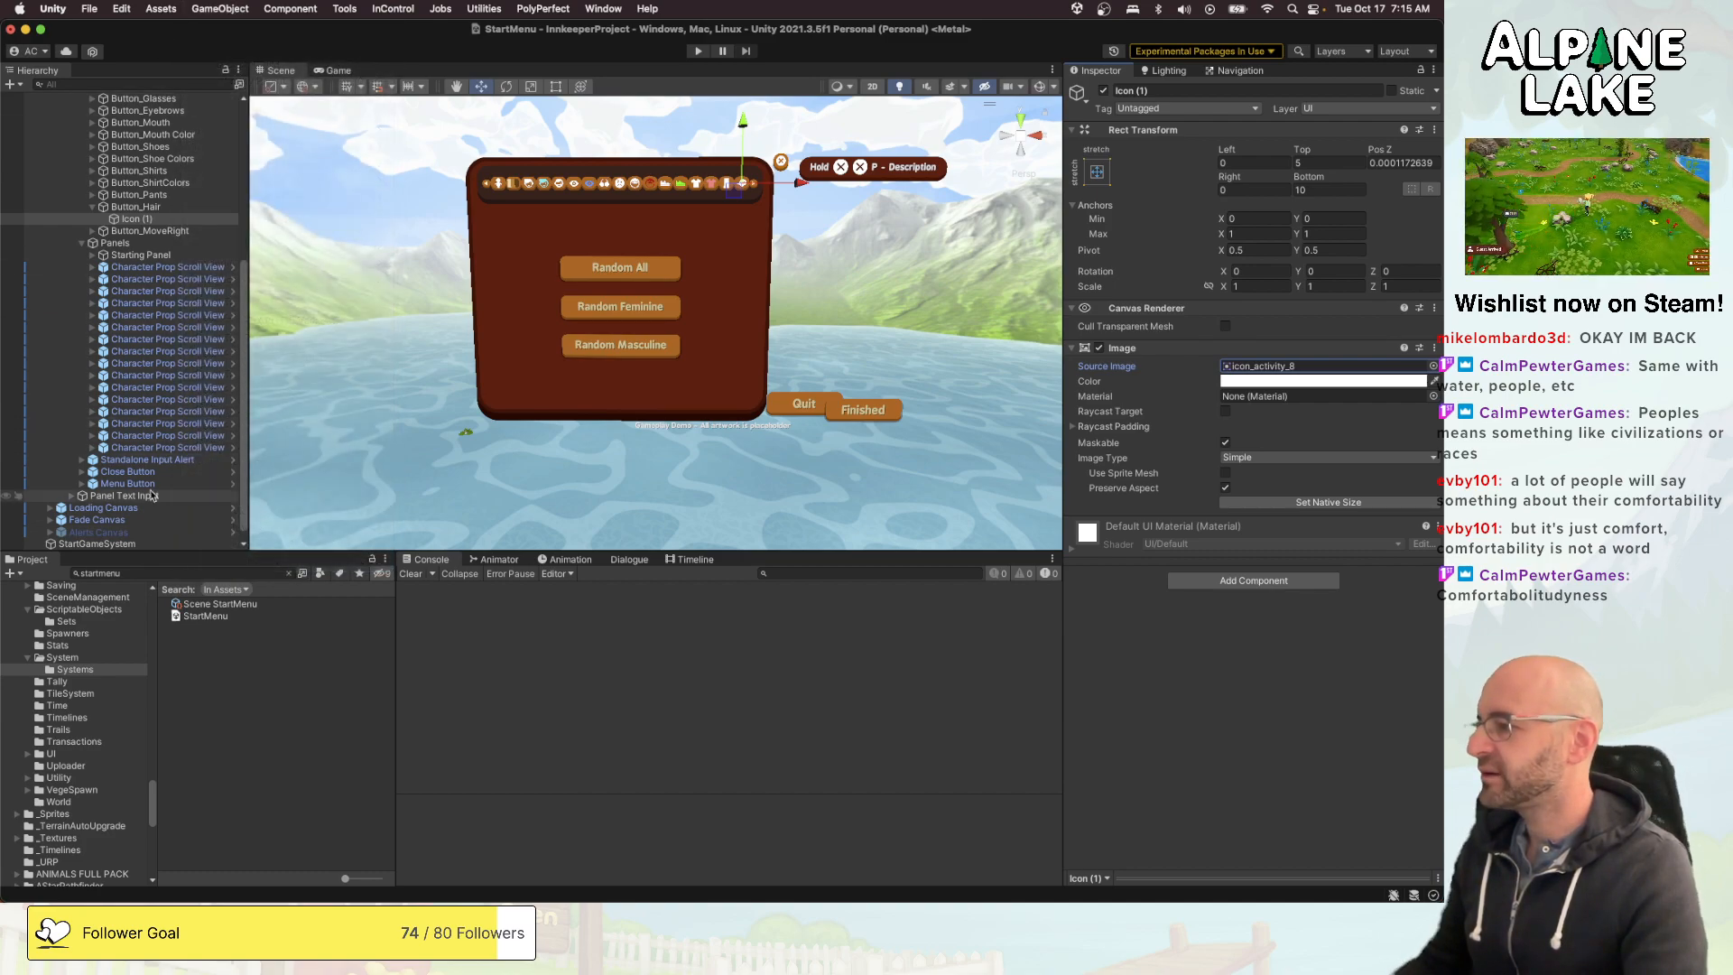
- Create a new folder named Hats inside Assets/_Content/Resources/CharacterProps
{"action": "scroll", "coordinate": [100, 644], "scroll_direction": "up", "scroll_amount": 6}
{"action": "scroll", "coordinate": [99, 644], "scroll_direction": "up", "scroll_amount": 10}
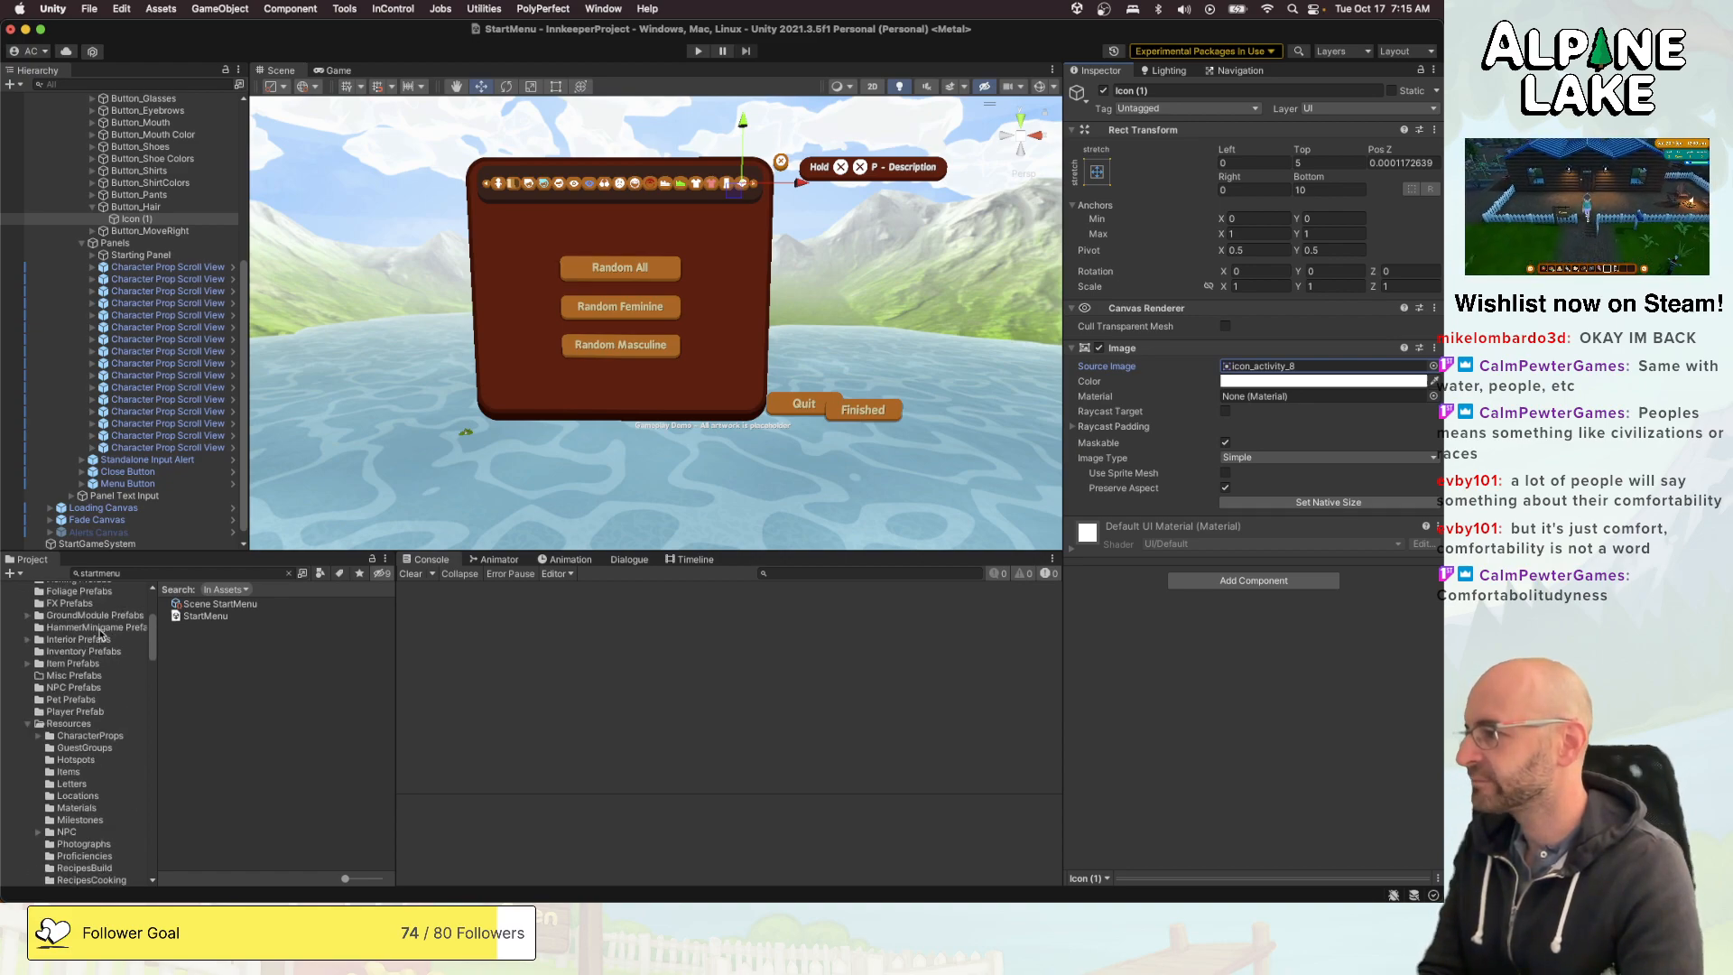
{"action": "scroll", "coordinate": [105, 641], "scroll_direction": "up", "scroll_amount": 5}
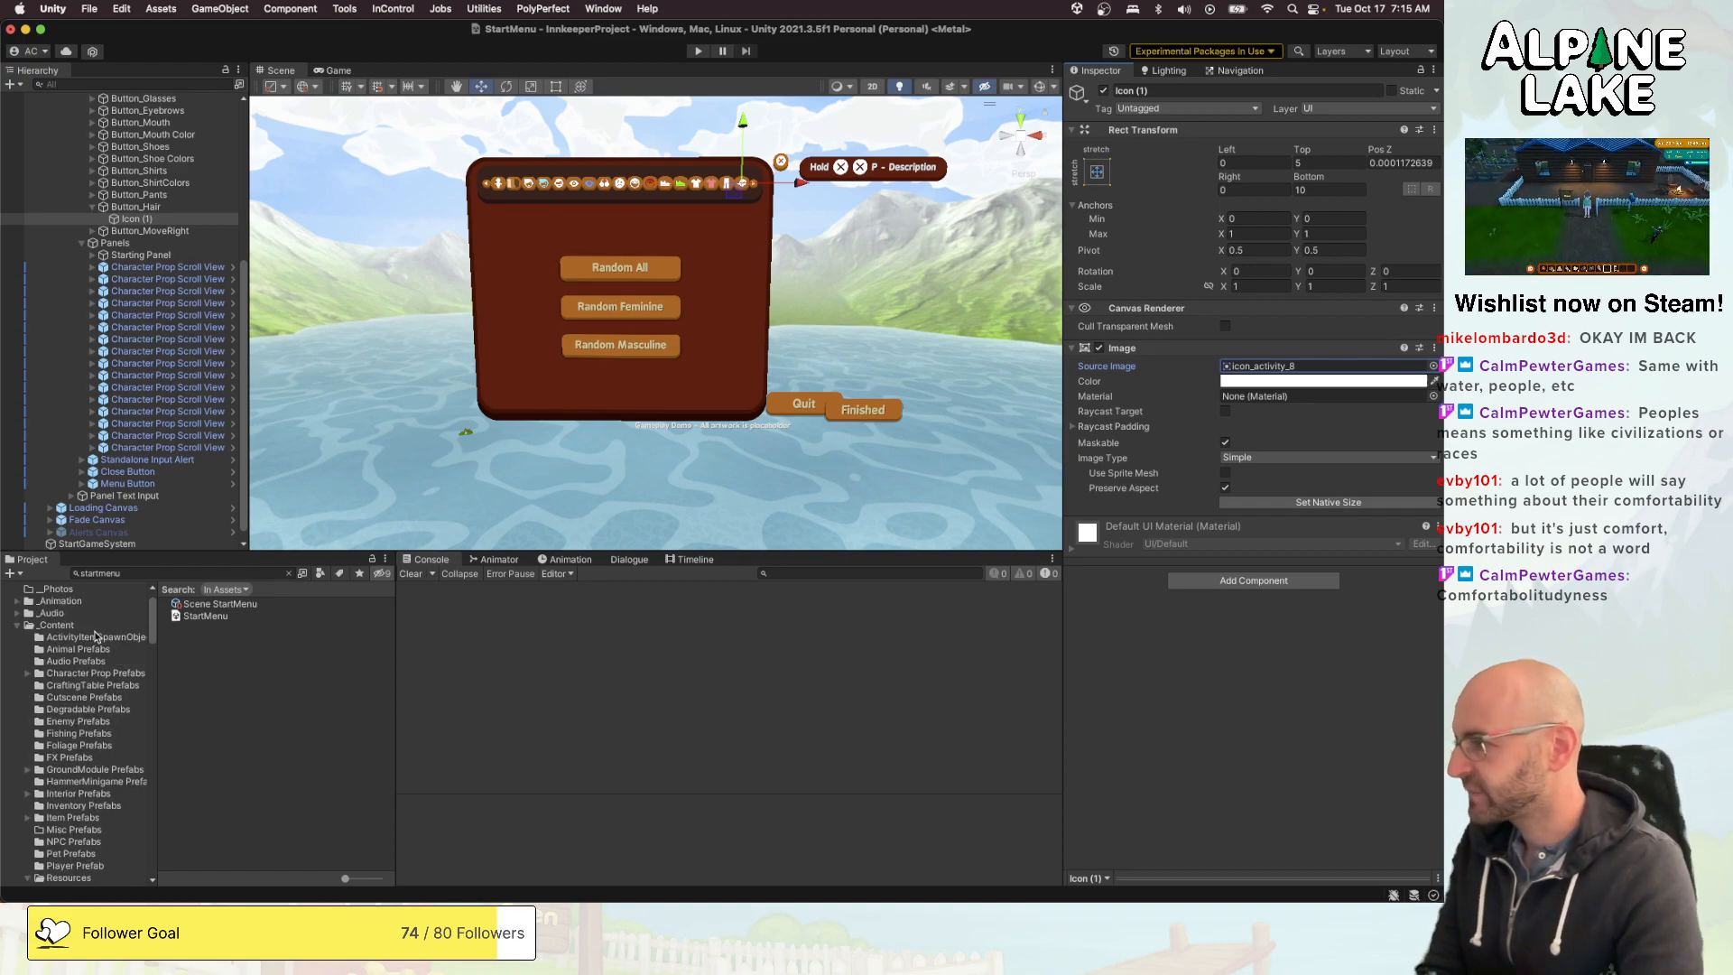
{"action": "scroll", "coordinate": [83, 745], "scroll_direction": "down", "scroll_amount": 1}
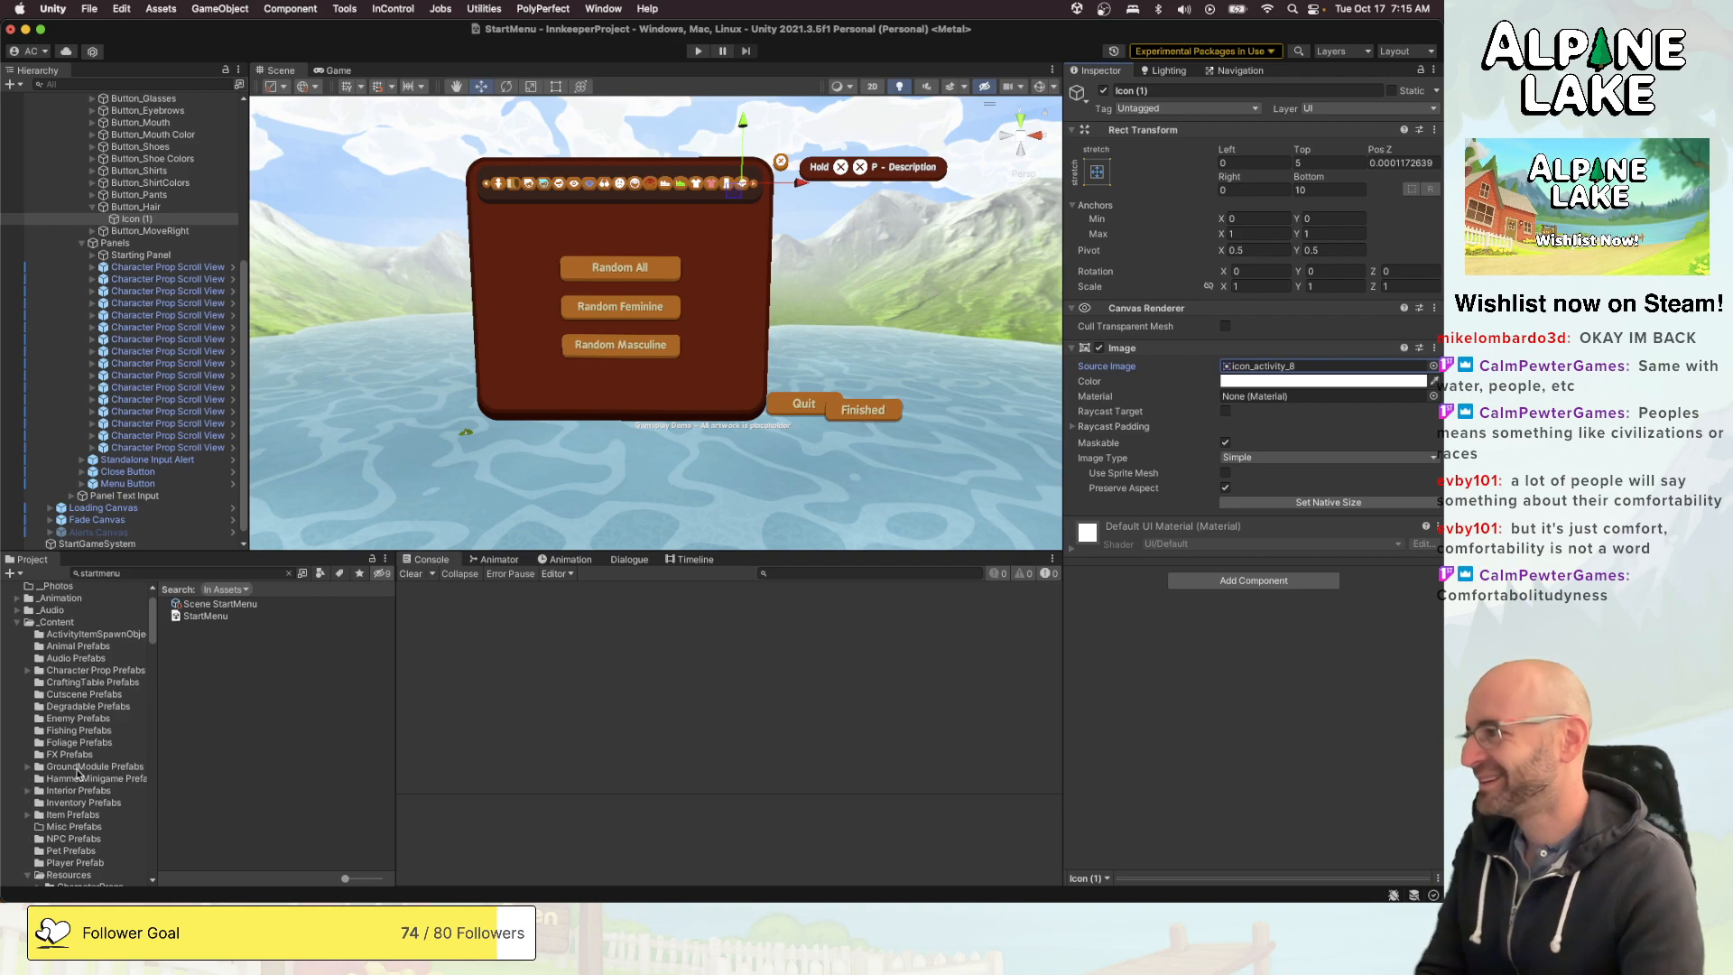
{"action": "scroll", "coordinate": [78, 770], "scroll_direction": "down", "scroll_amount": 1}
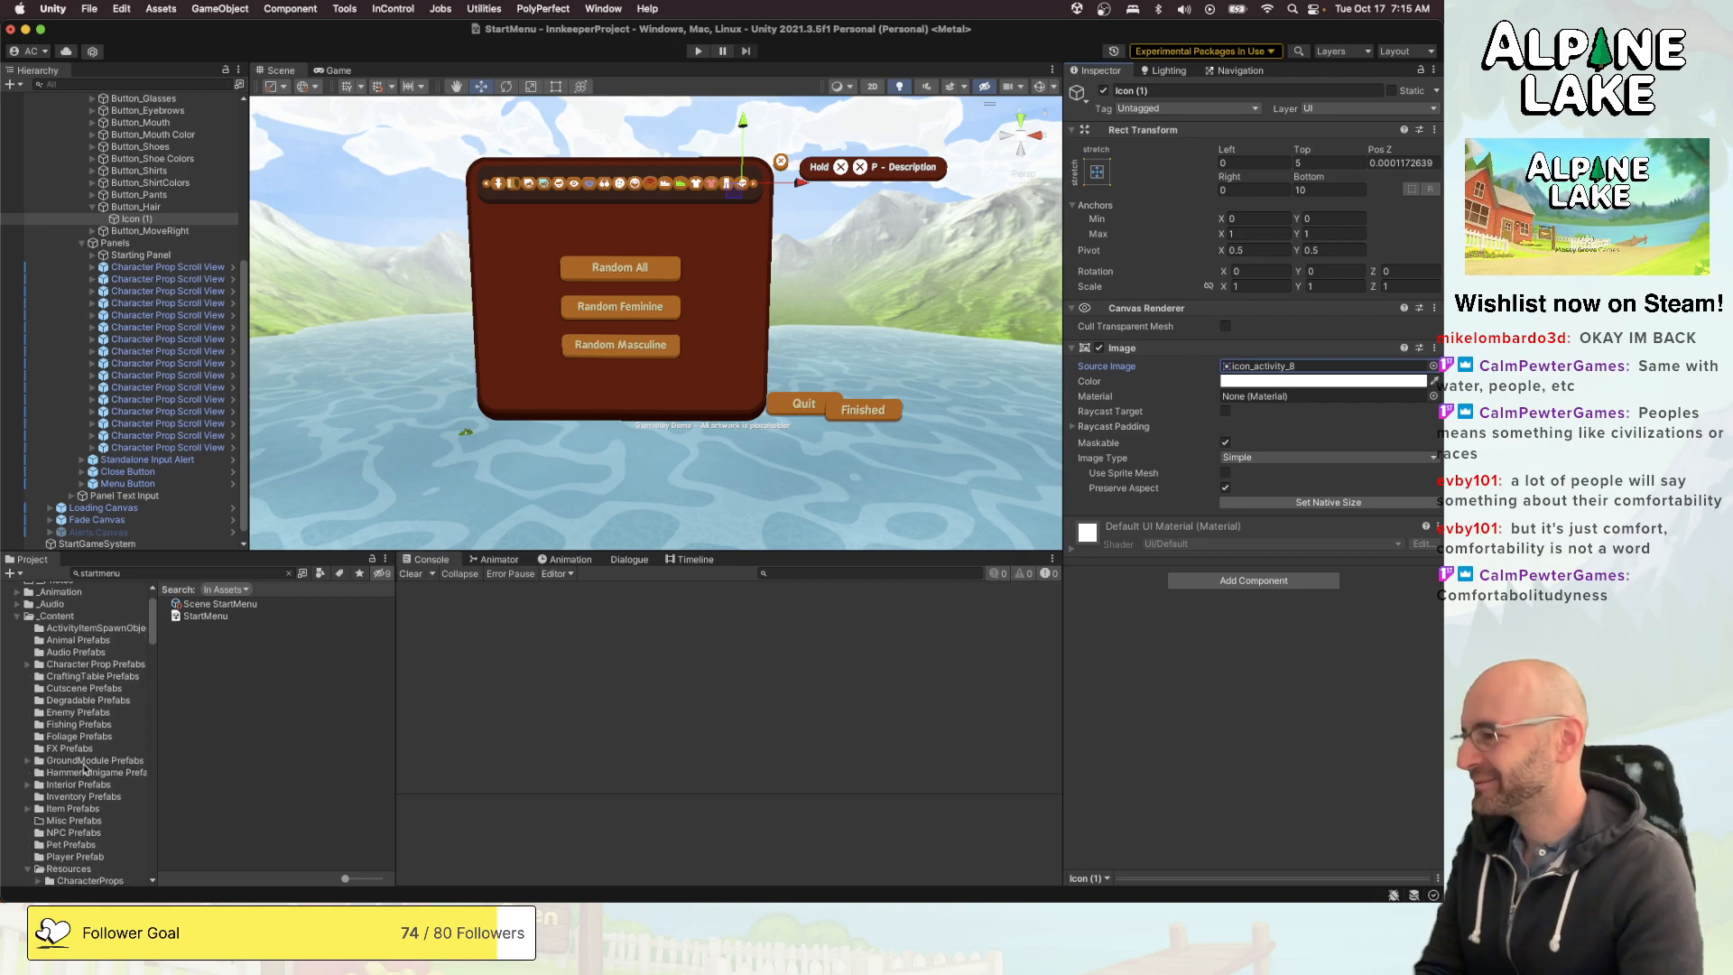
{"action": "scroll", "coordinate": [86, 766], "scroll_direction": "down", "scroll_amount": 5}
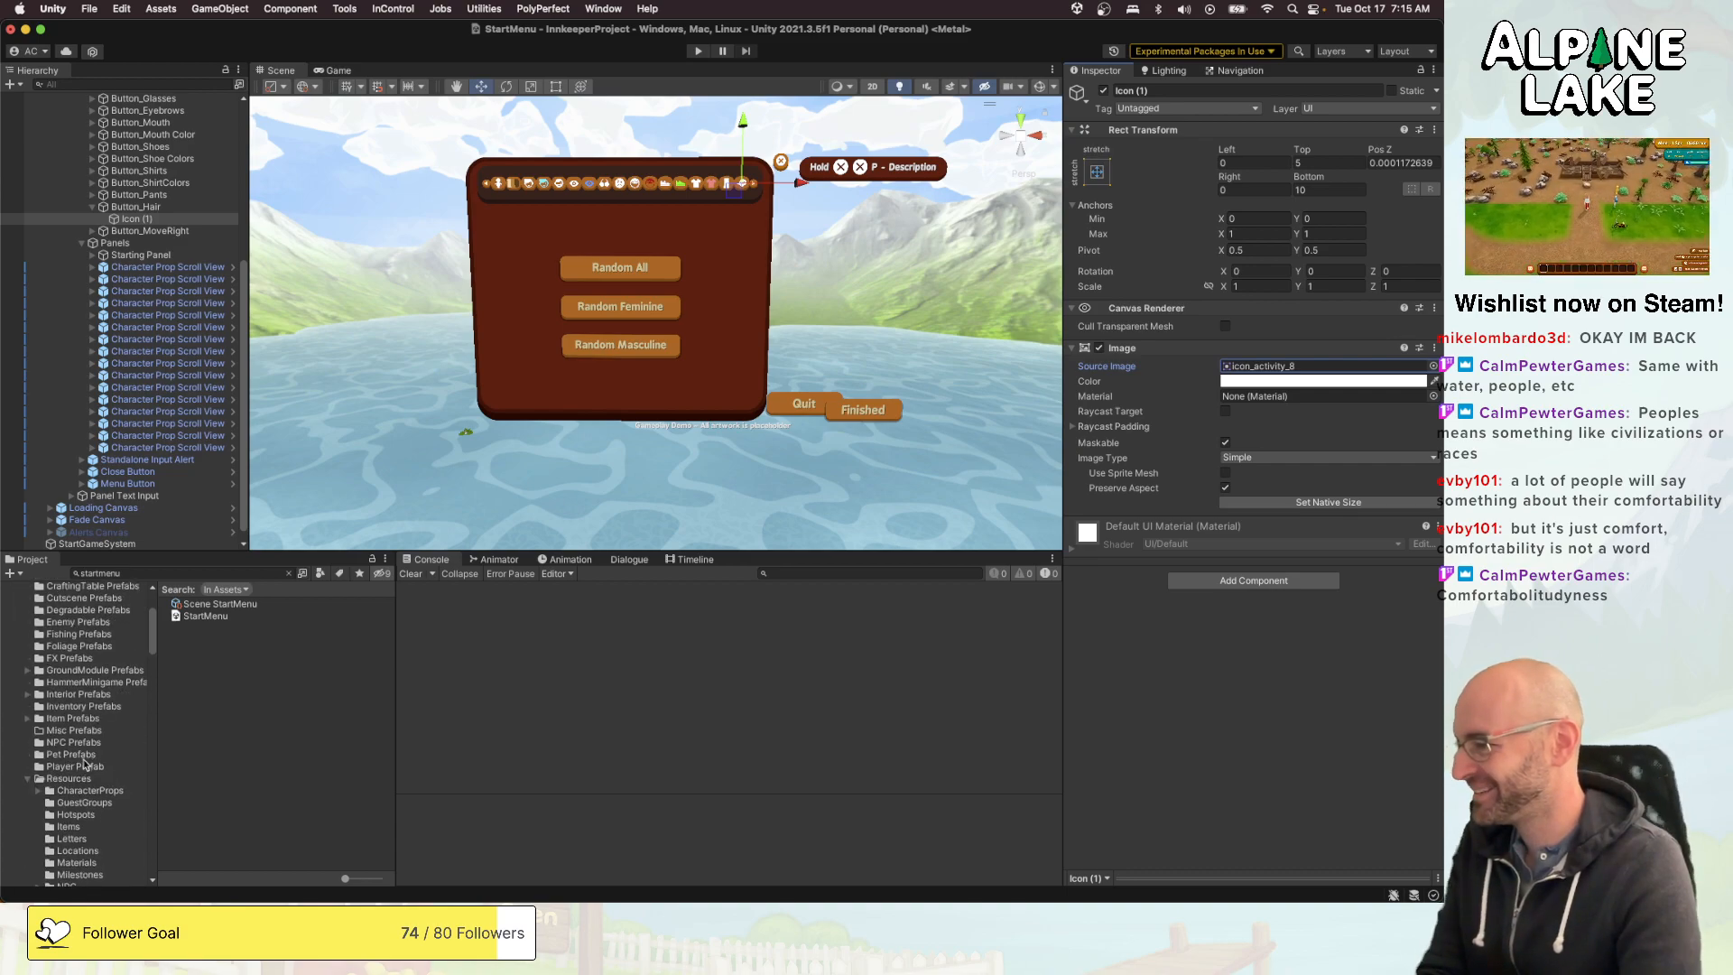
{"action": "left_click", "coordinate": [87, 779]}
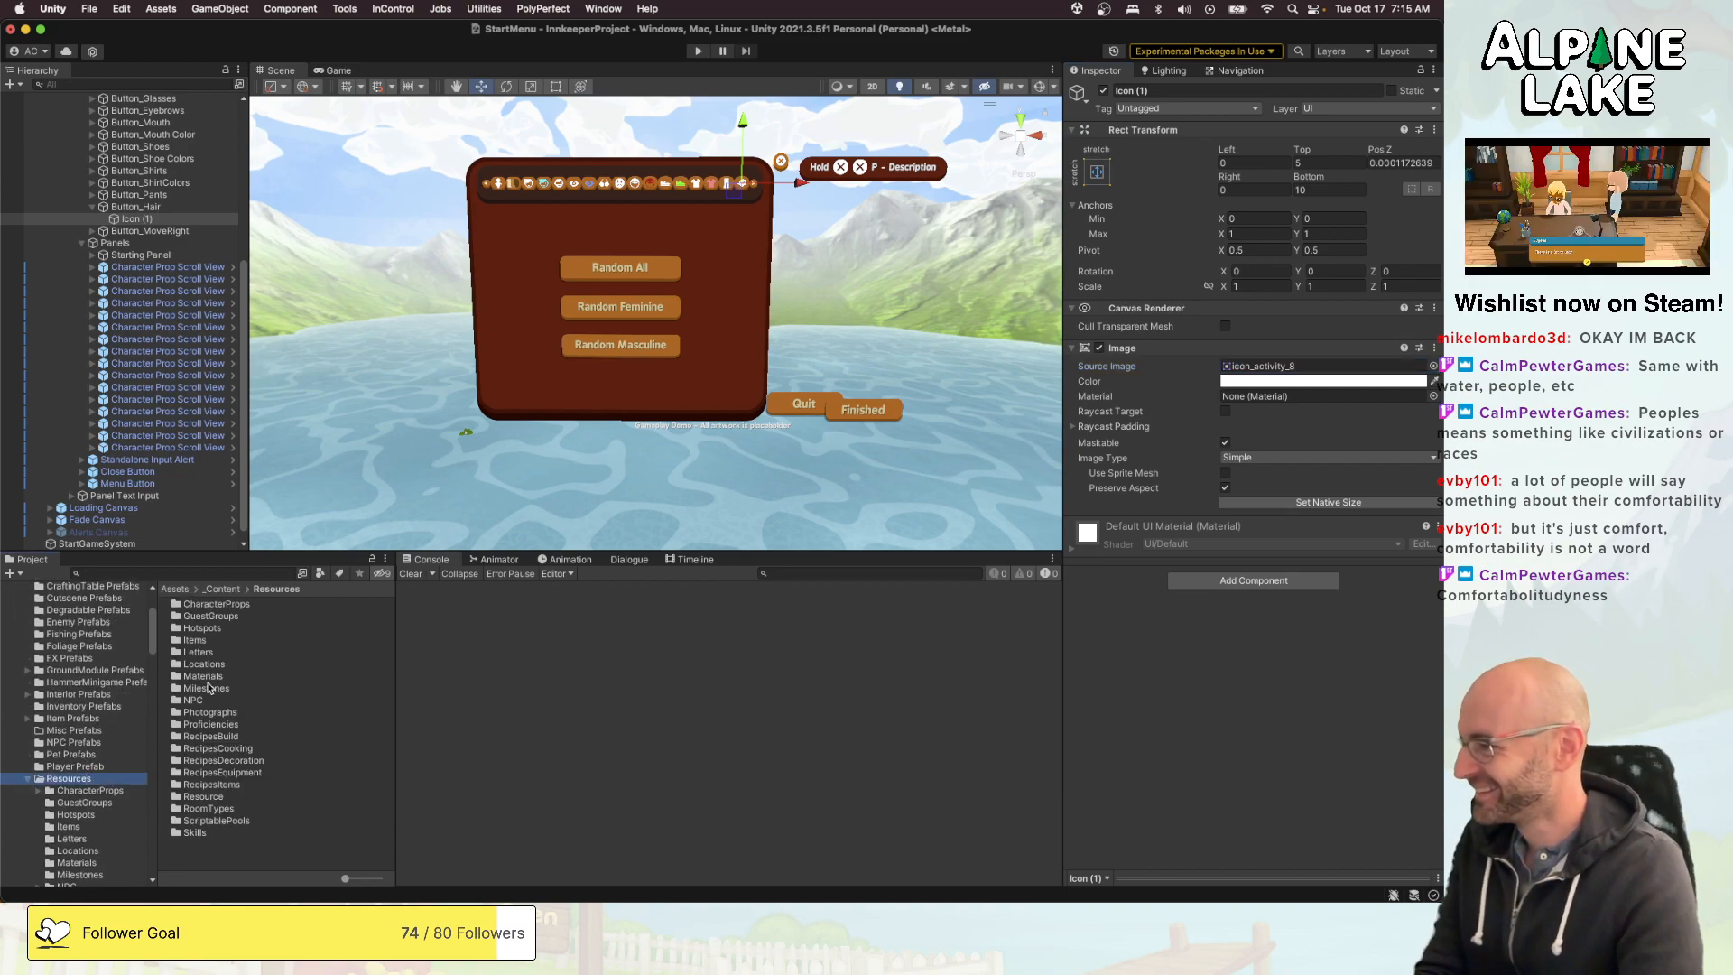
{"action": "double_click", "coordinate": [218, 605]}
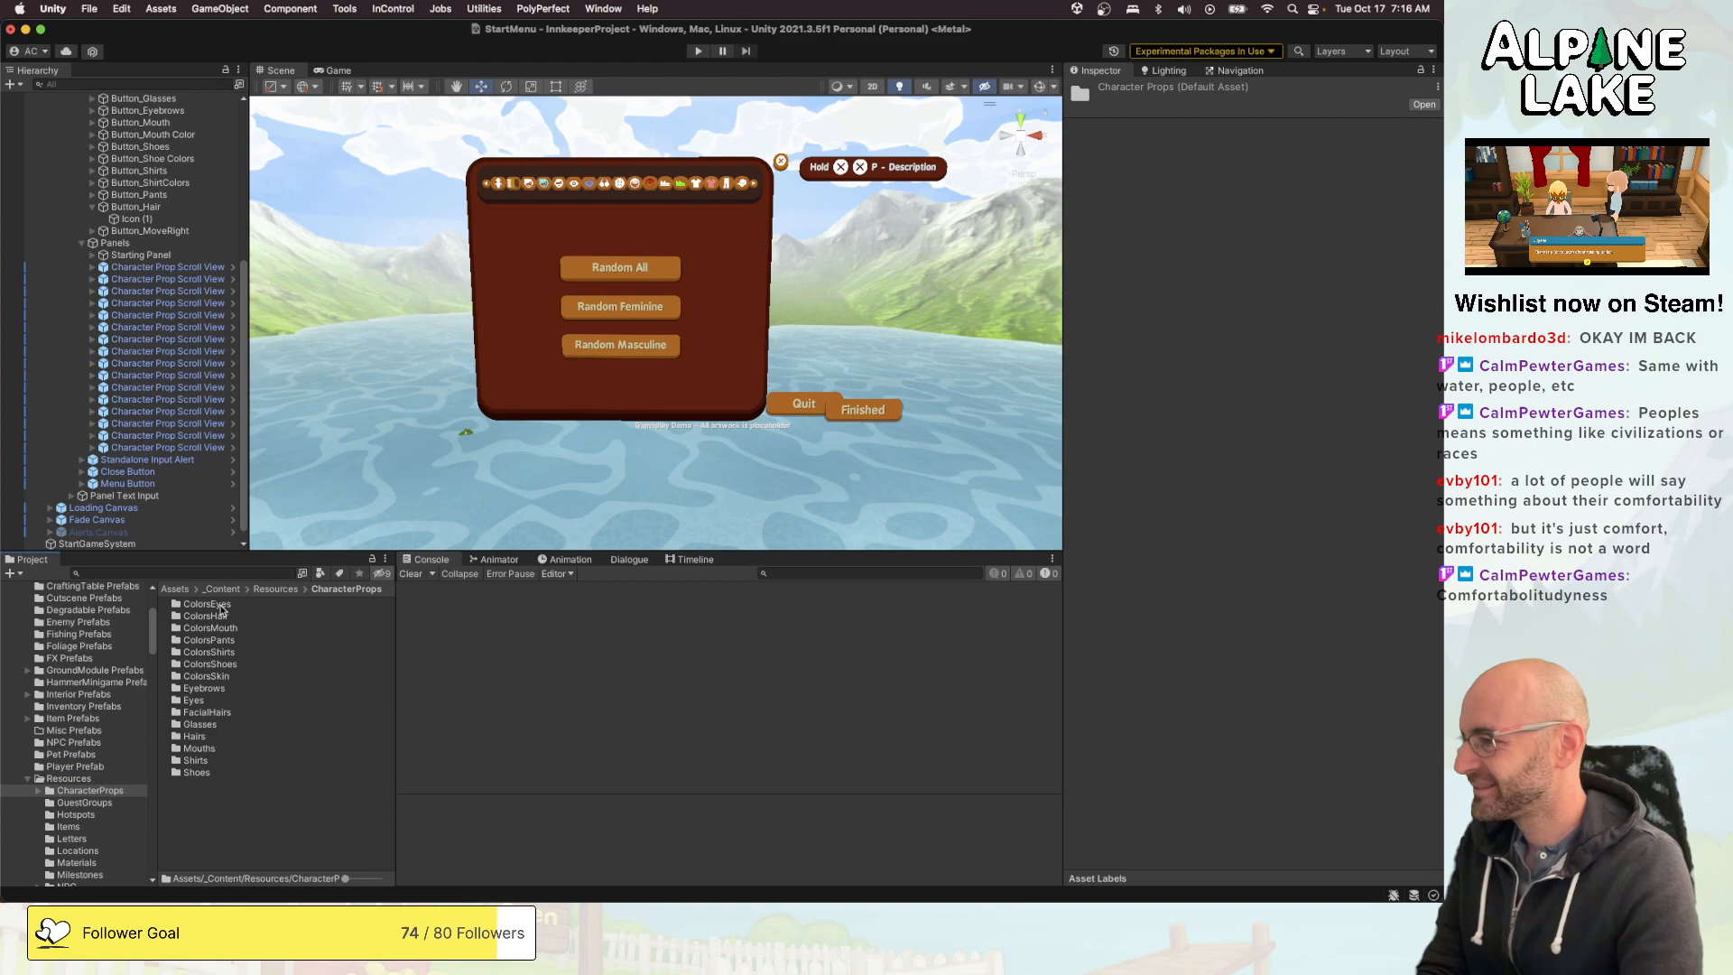
{"action": "right_click", "coordinate": [214, 829]}
{"action": "mouse_move", "coordinate": [303, 450]}
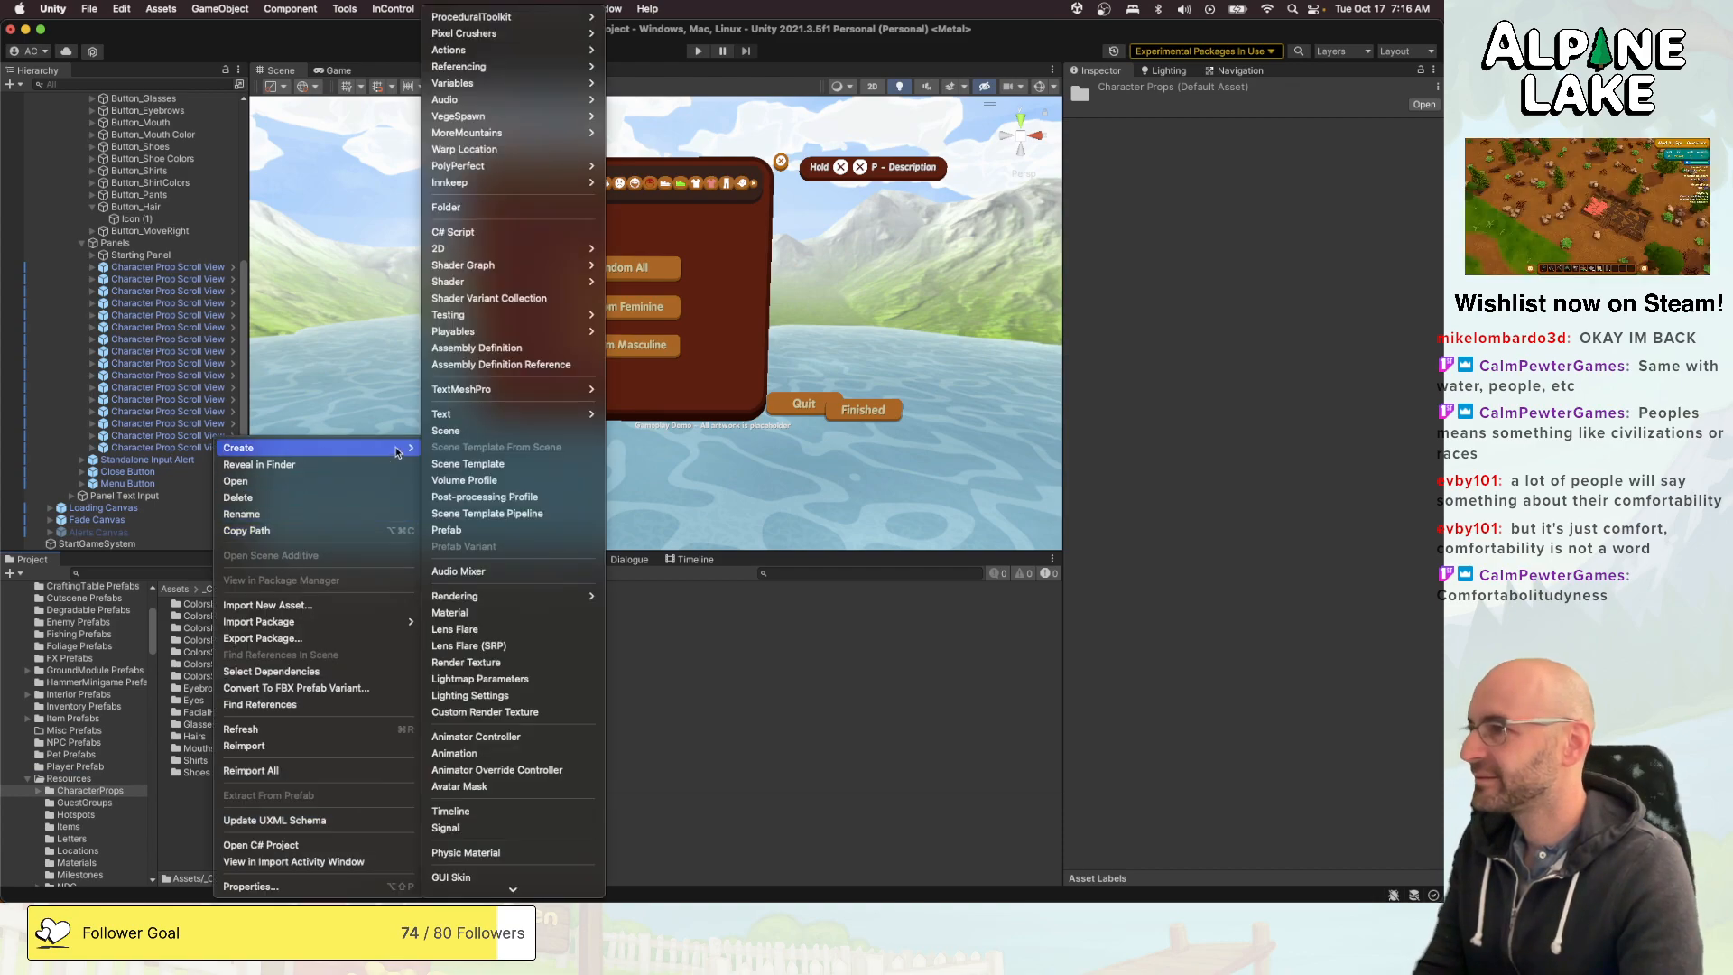
{"action": "left_click", "coordinate": [494, 212]}
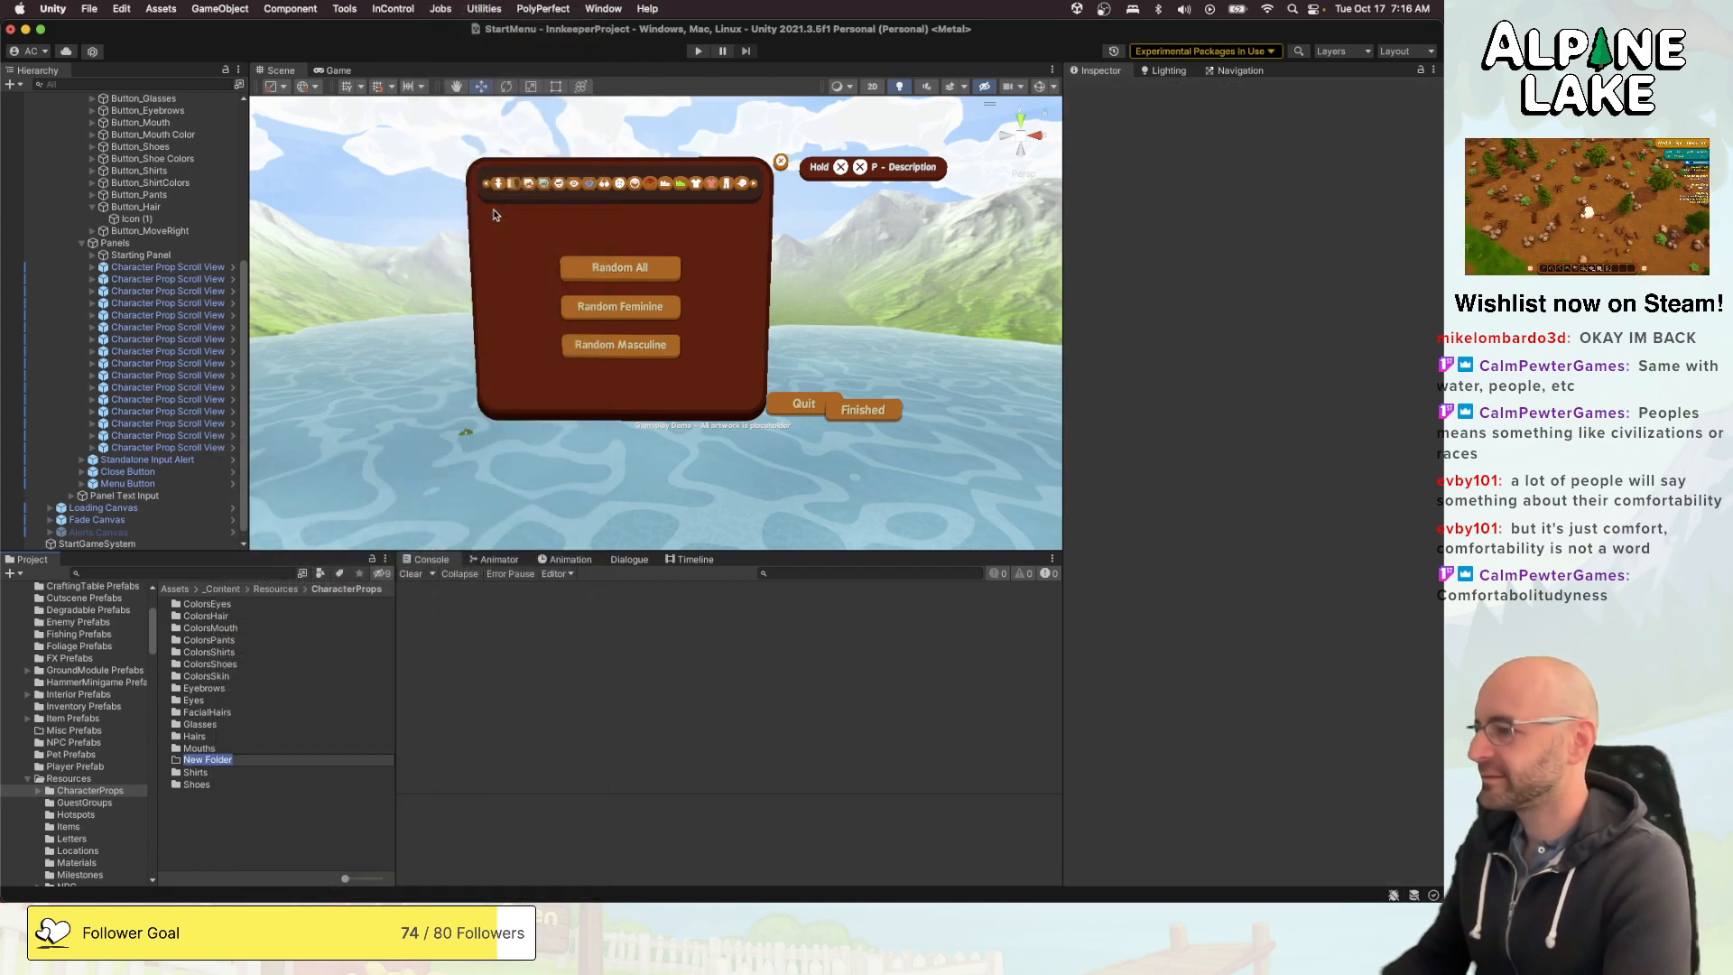
{"action": "type", "text": "Hats"}
{"action": "key", "text": "Return"}
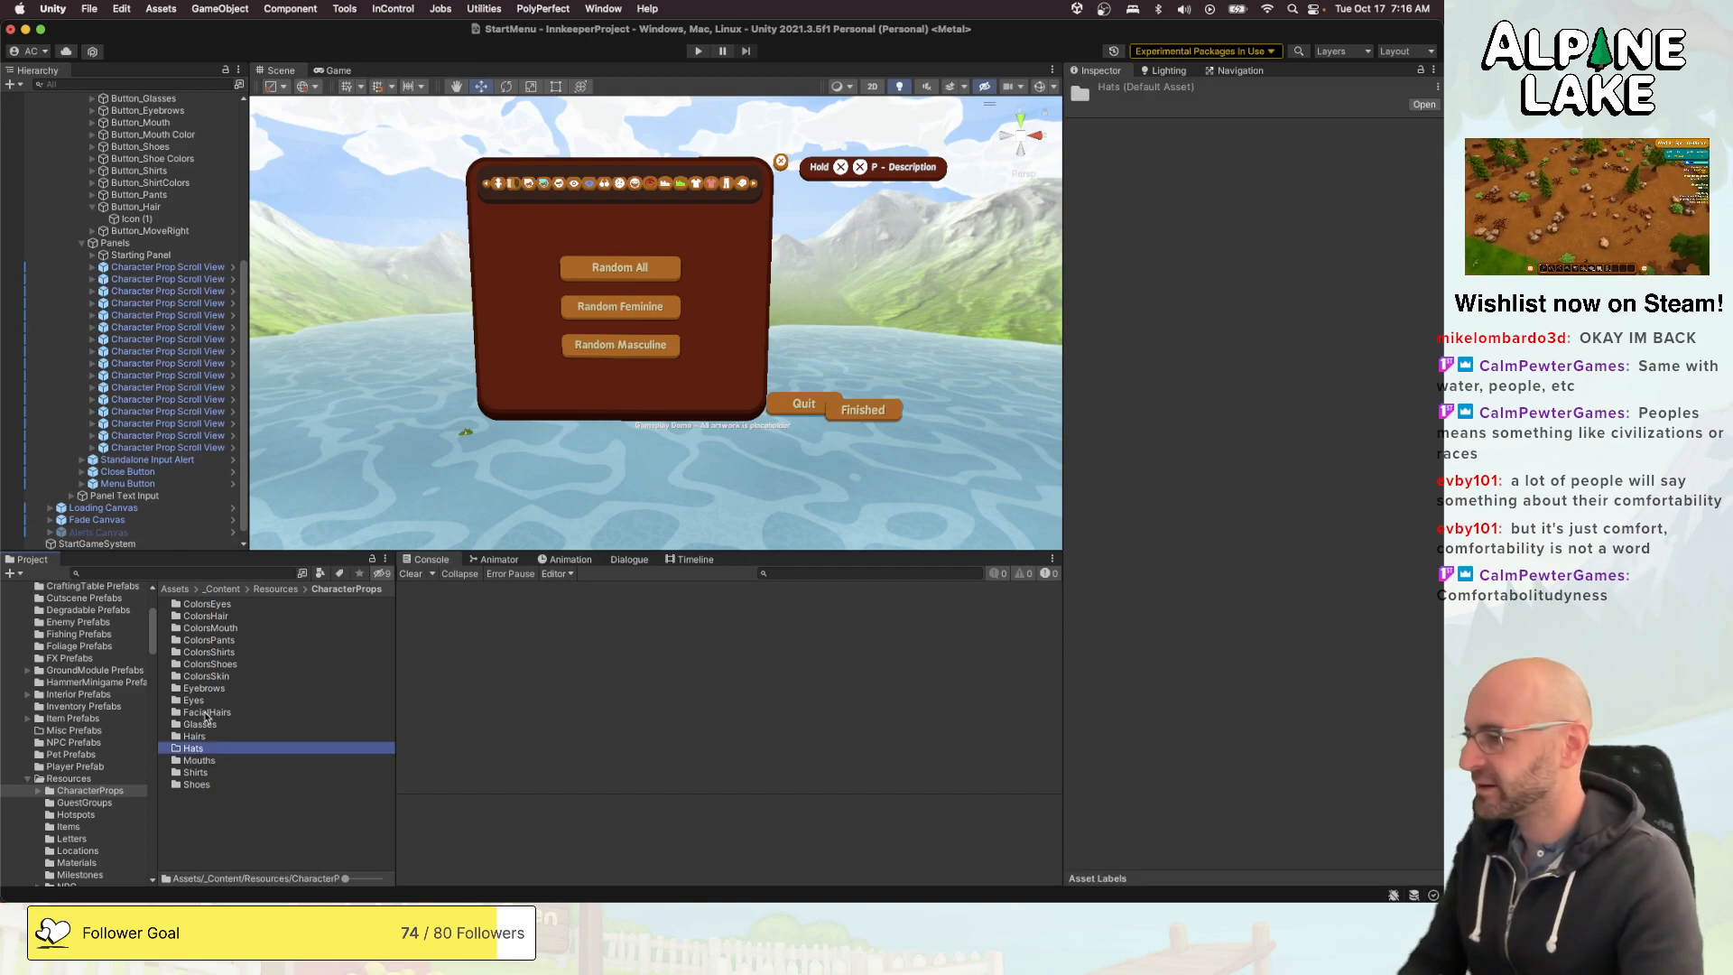
- Find the Character_Props model by searching the project for "character prop", add it to the StartMenu scene and expand its groups
{"action": "double_click", "coordinate": [217, 677]}
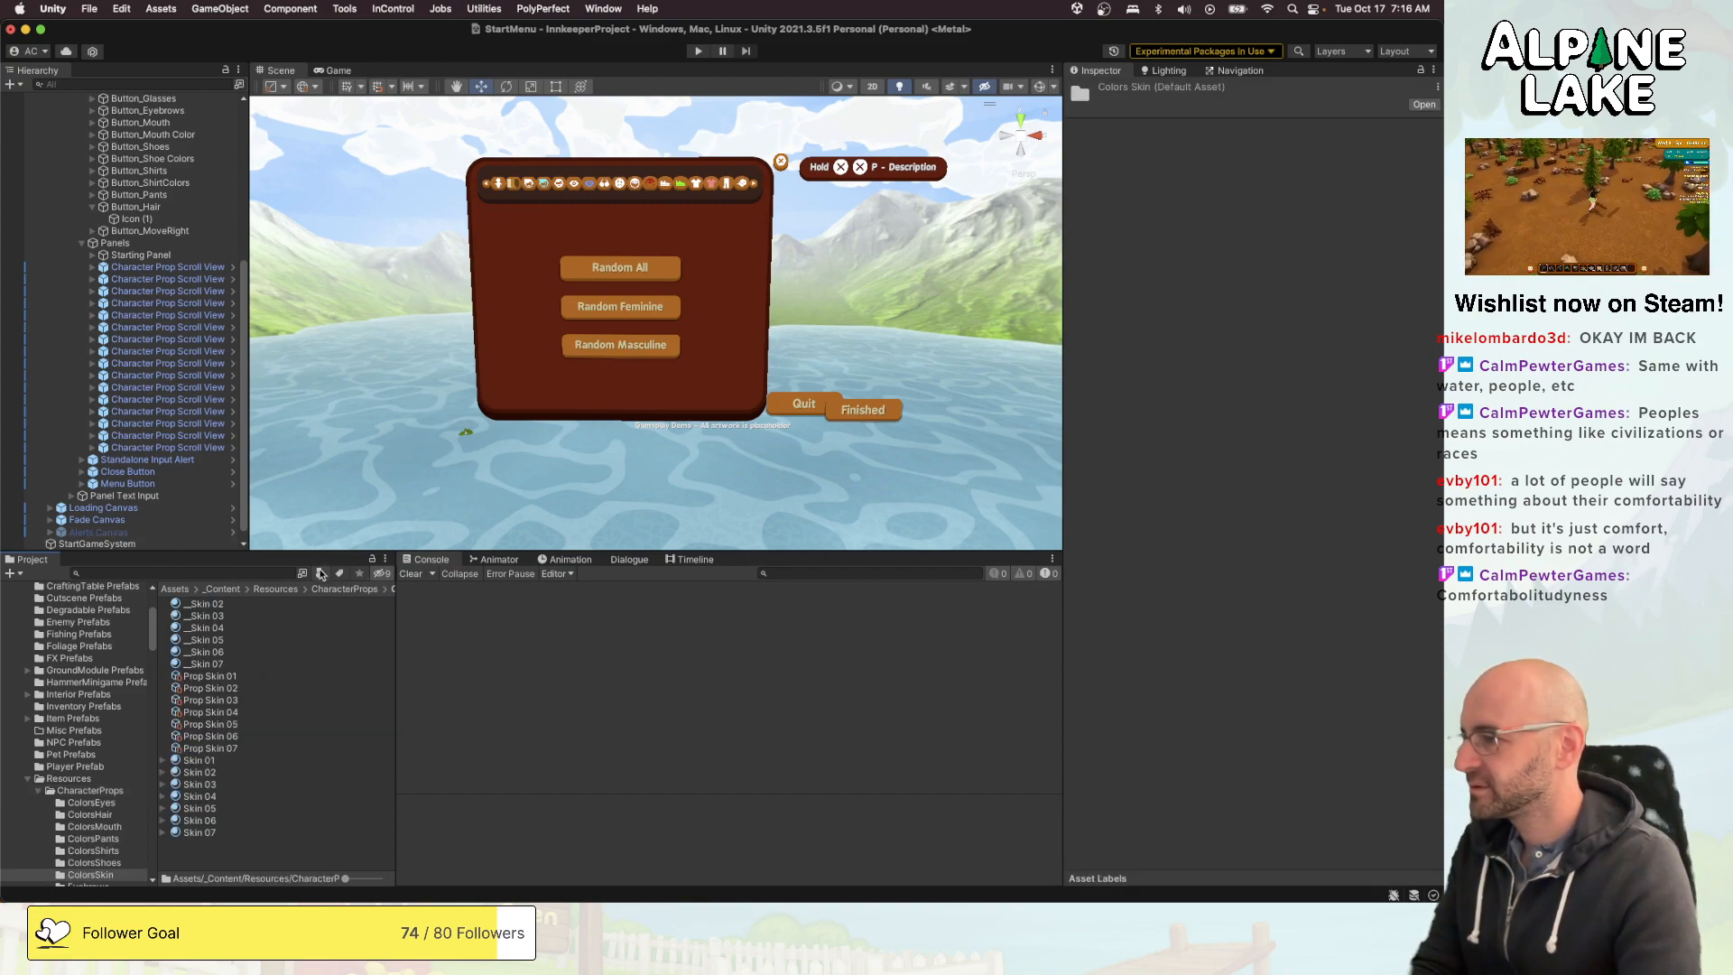
{"action": "scroll", "coordinate": [93, 819], "scroll_direction": "down", "scroll_amount": 3}
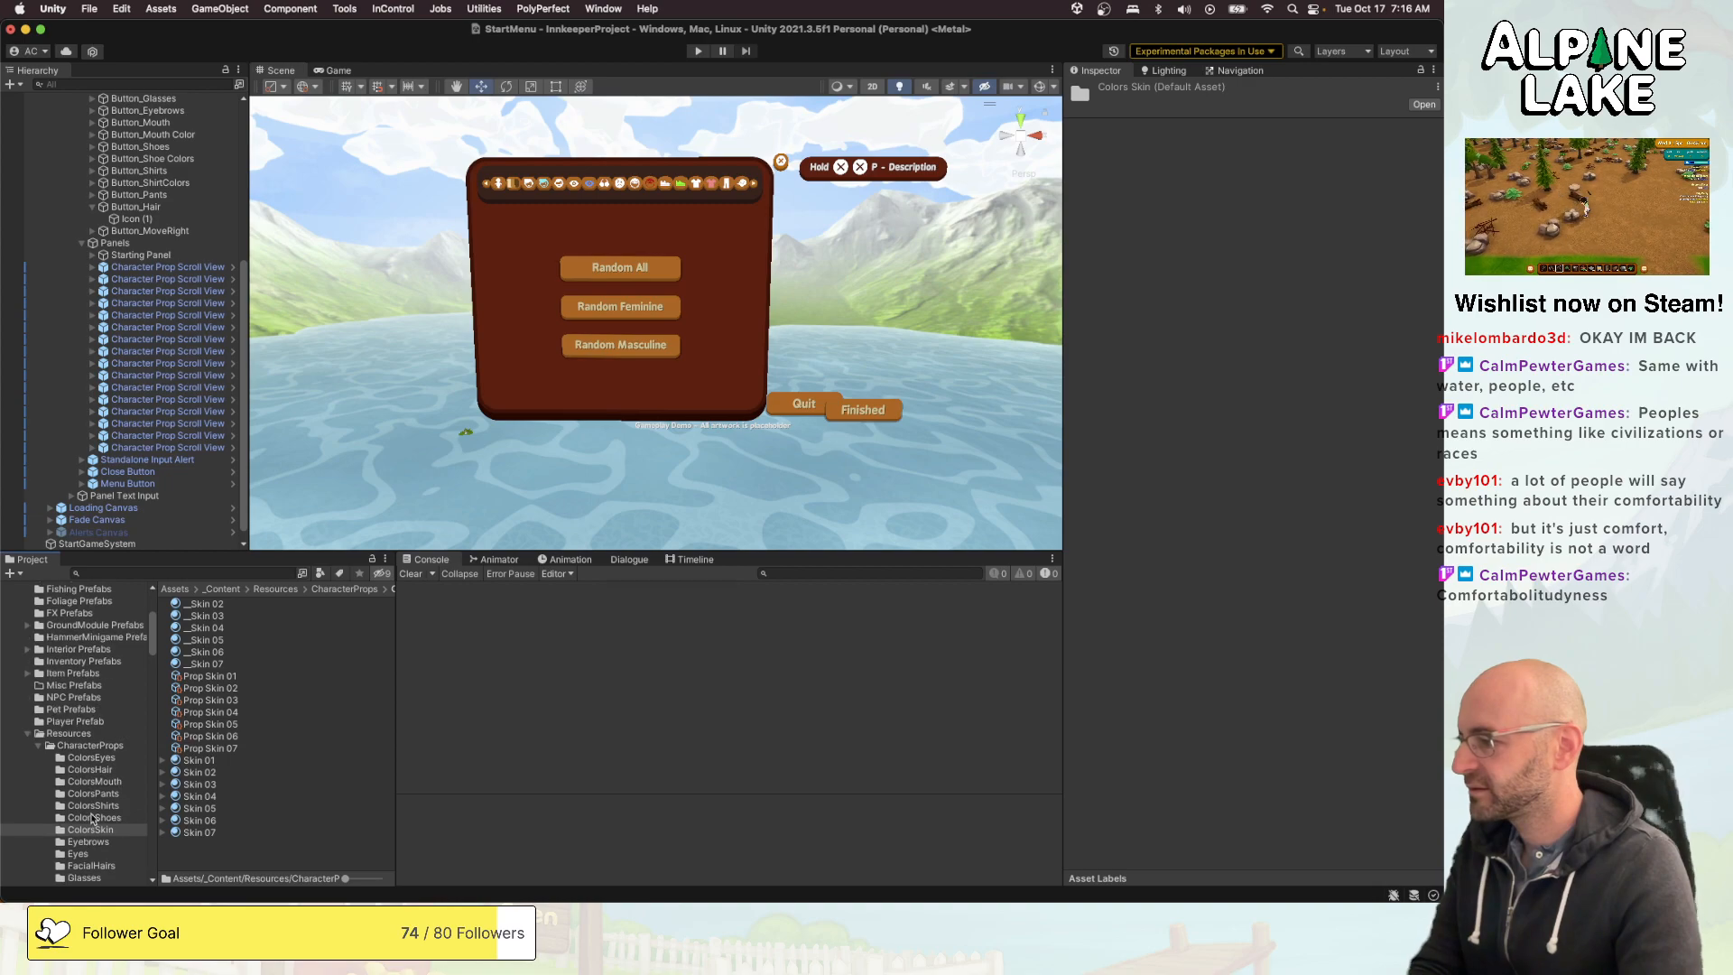
{"action": "scroll", "coordinate": [51, 173], "scroll_direction": "up", "scroll_amount": 10}
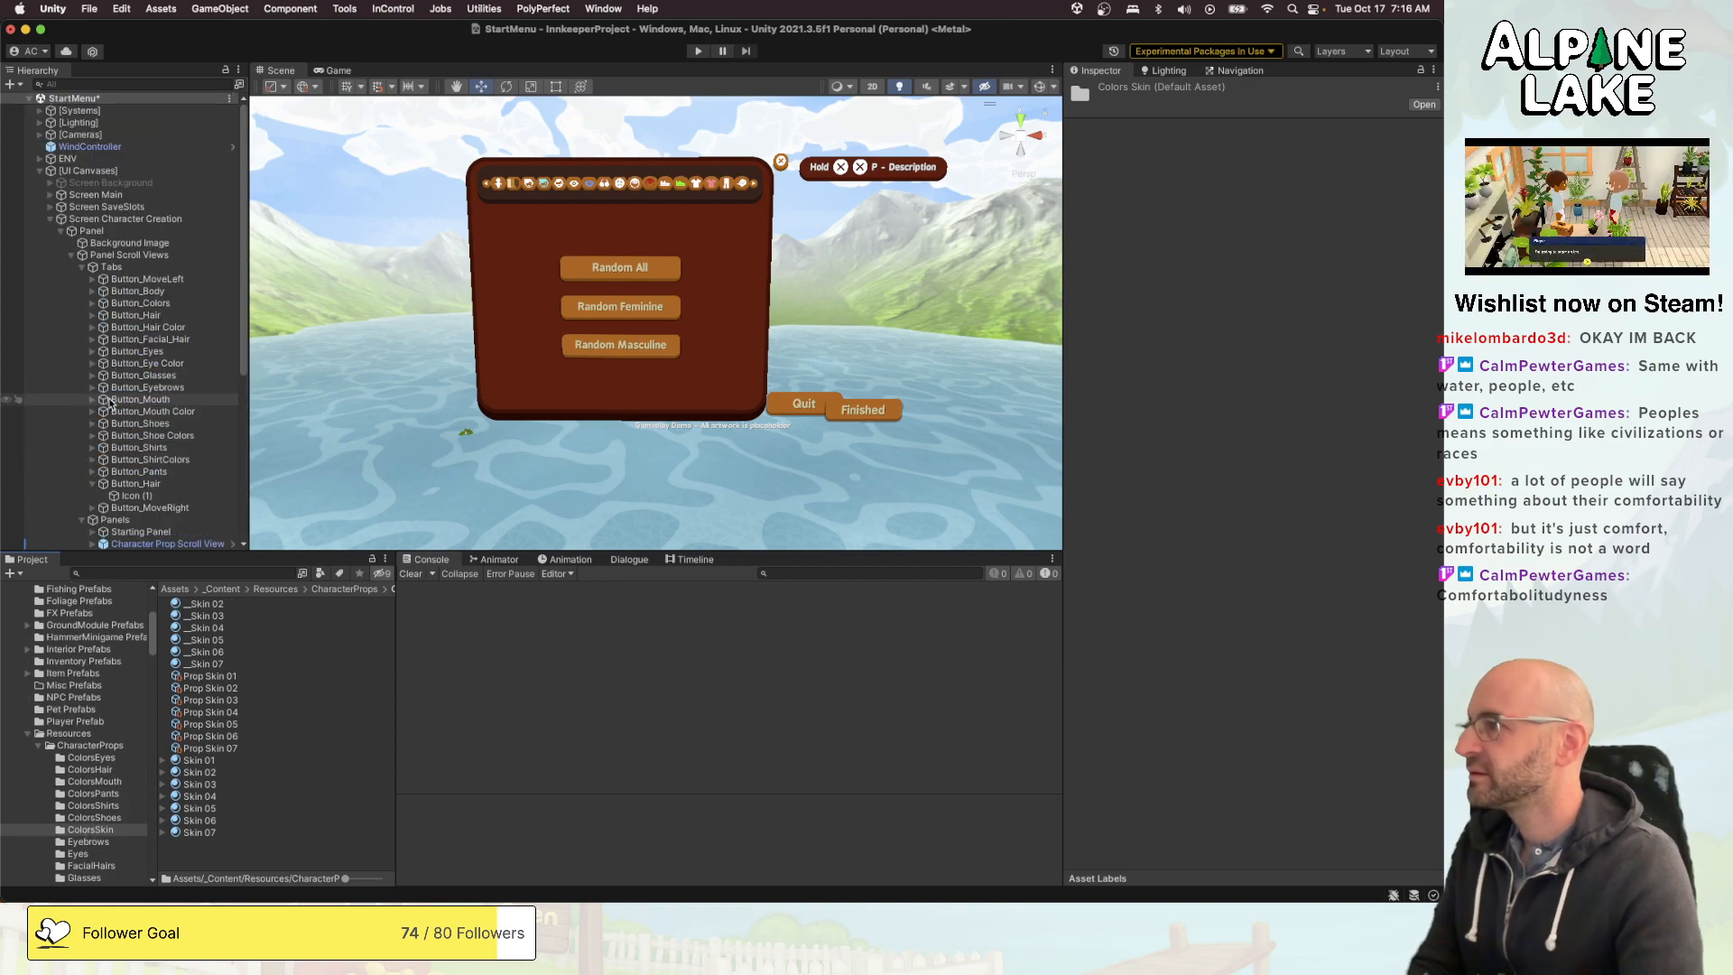
{"action": "left_click", "coordinate": [39, 171]}
{"action": "left_click", "coordinate": [144, 575]}
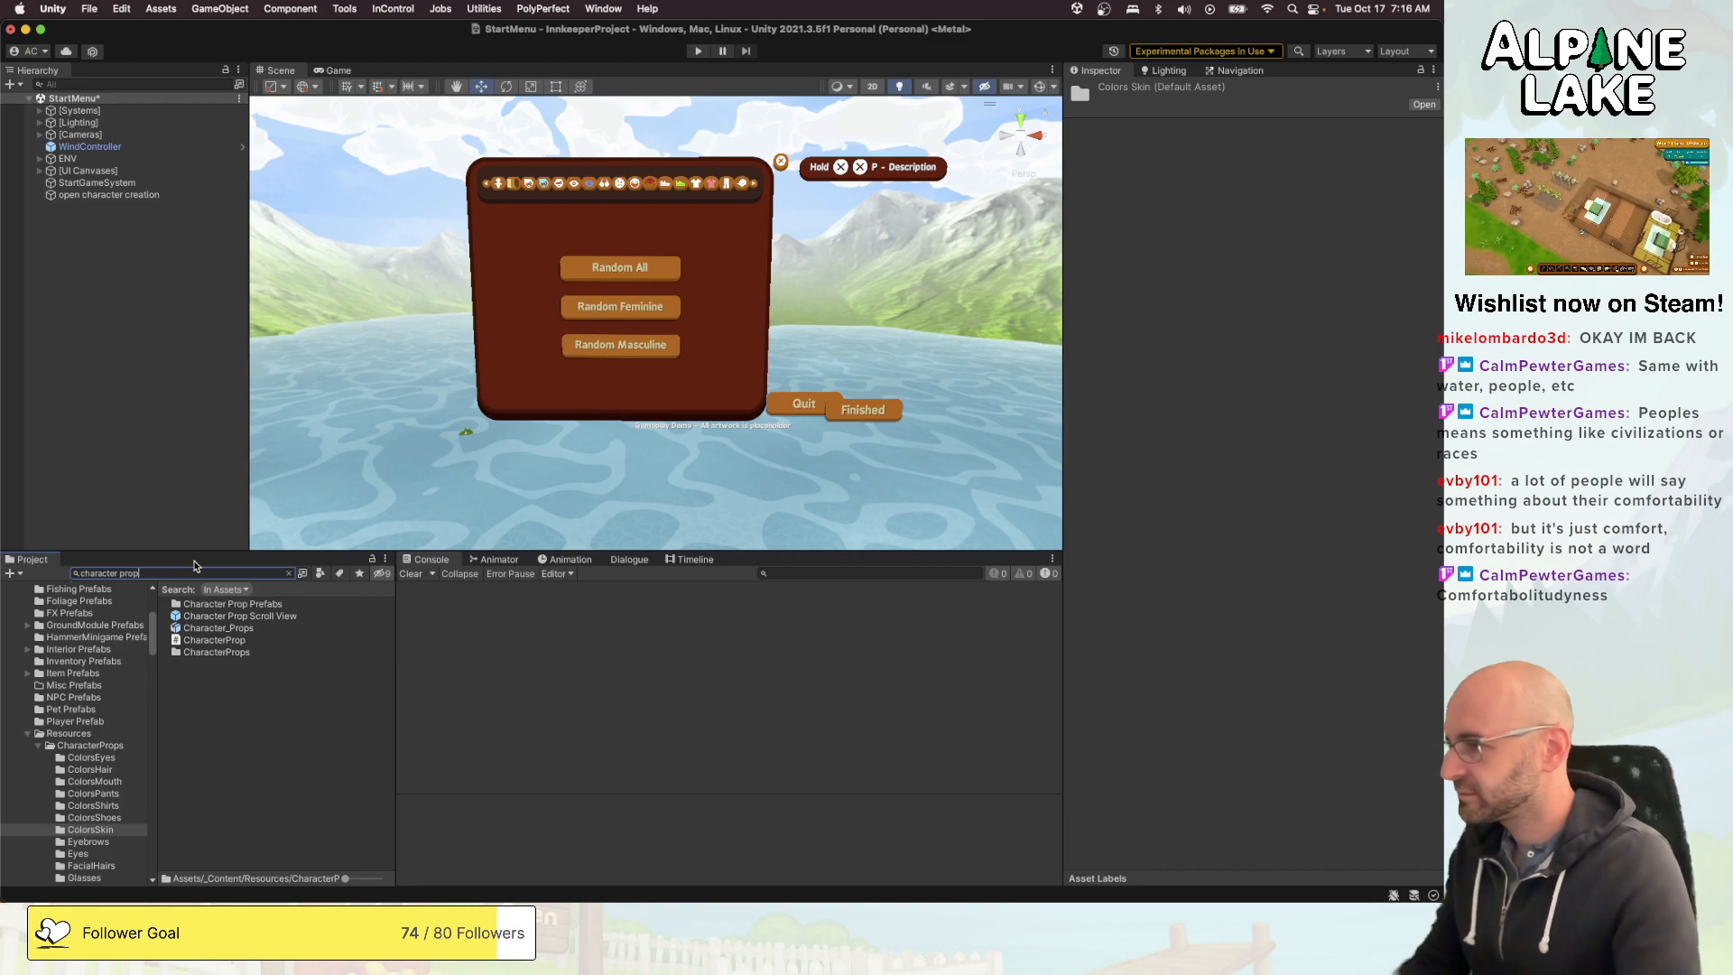
{"action": "left_click_drag", "start_coordinate": [209, 629], "coordinate": [153, 430]}
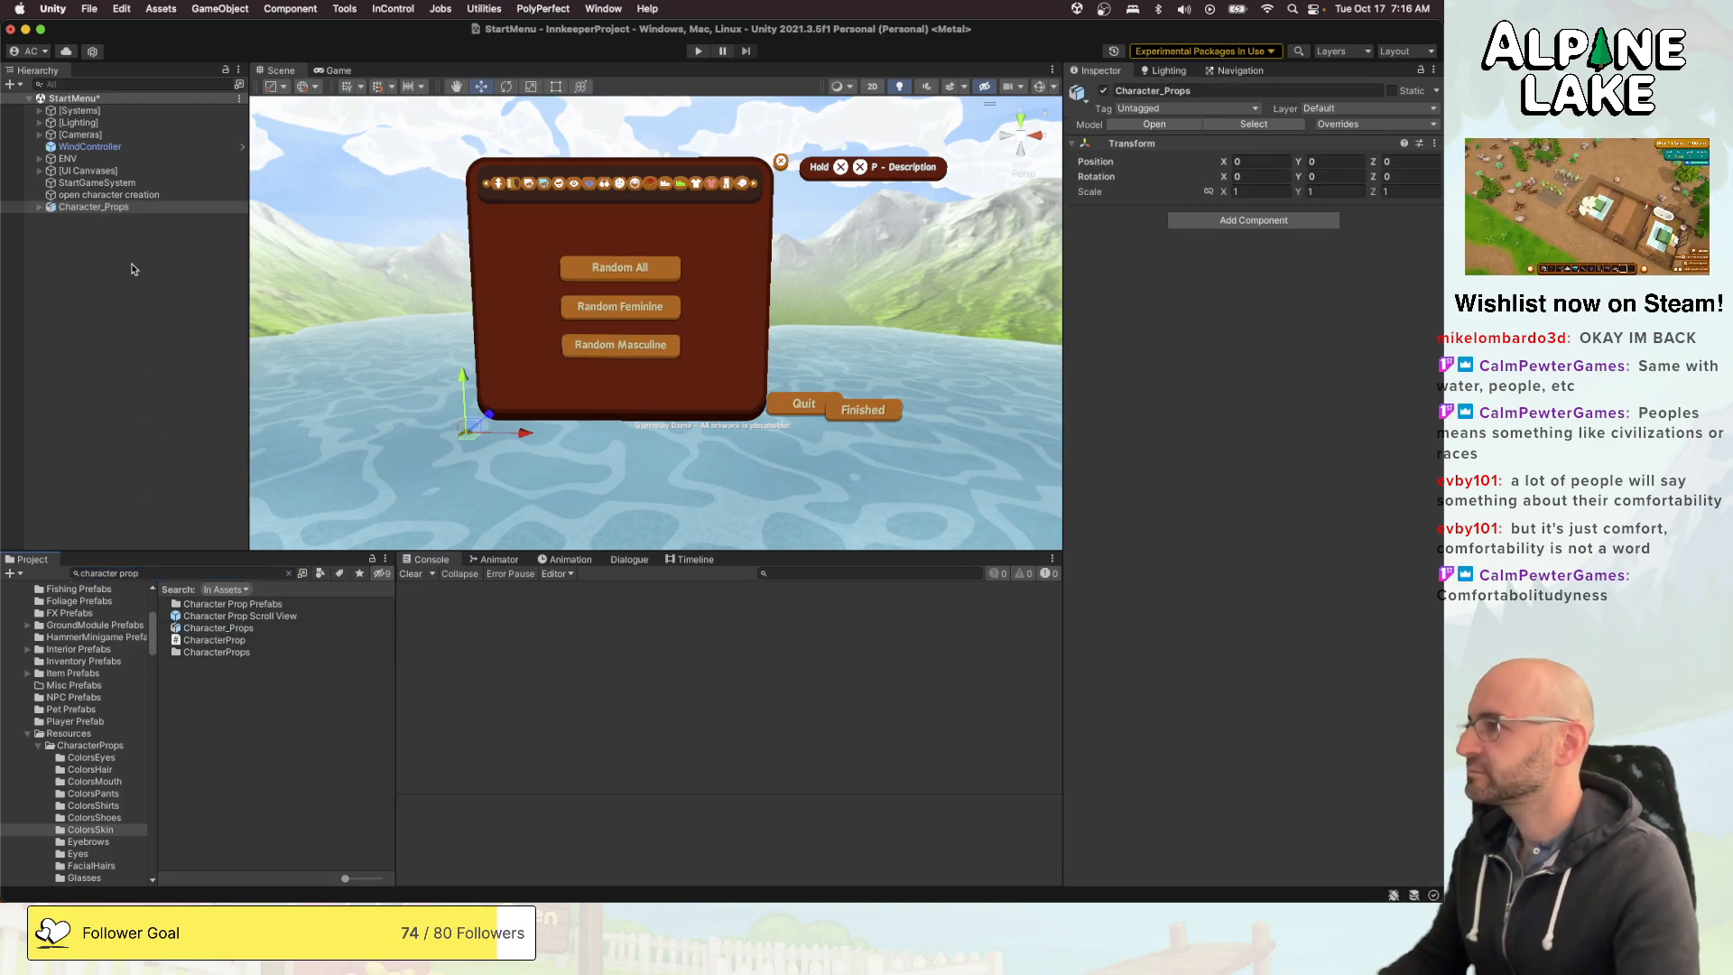
{"action": "left_click", "coordinate": [41, 207]}
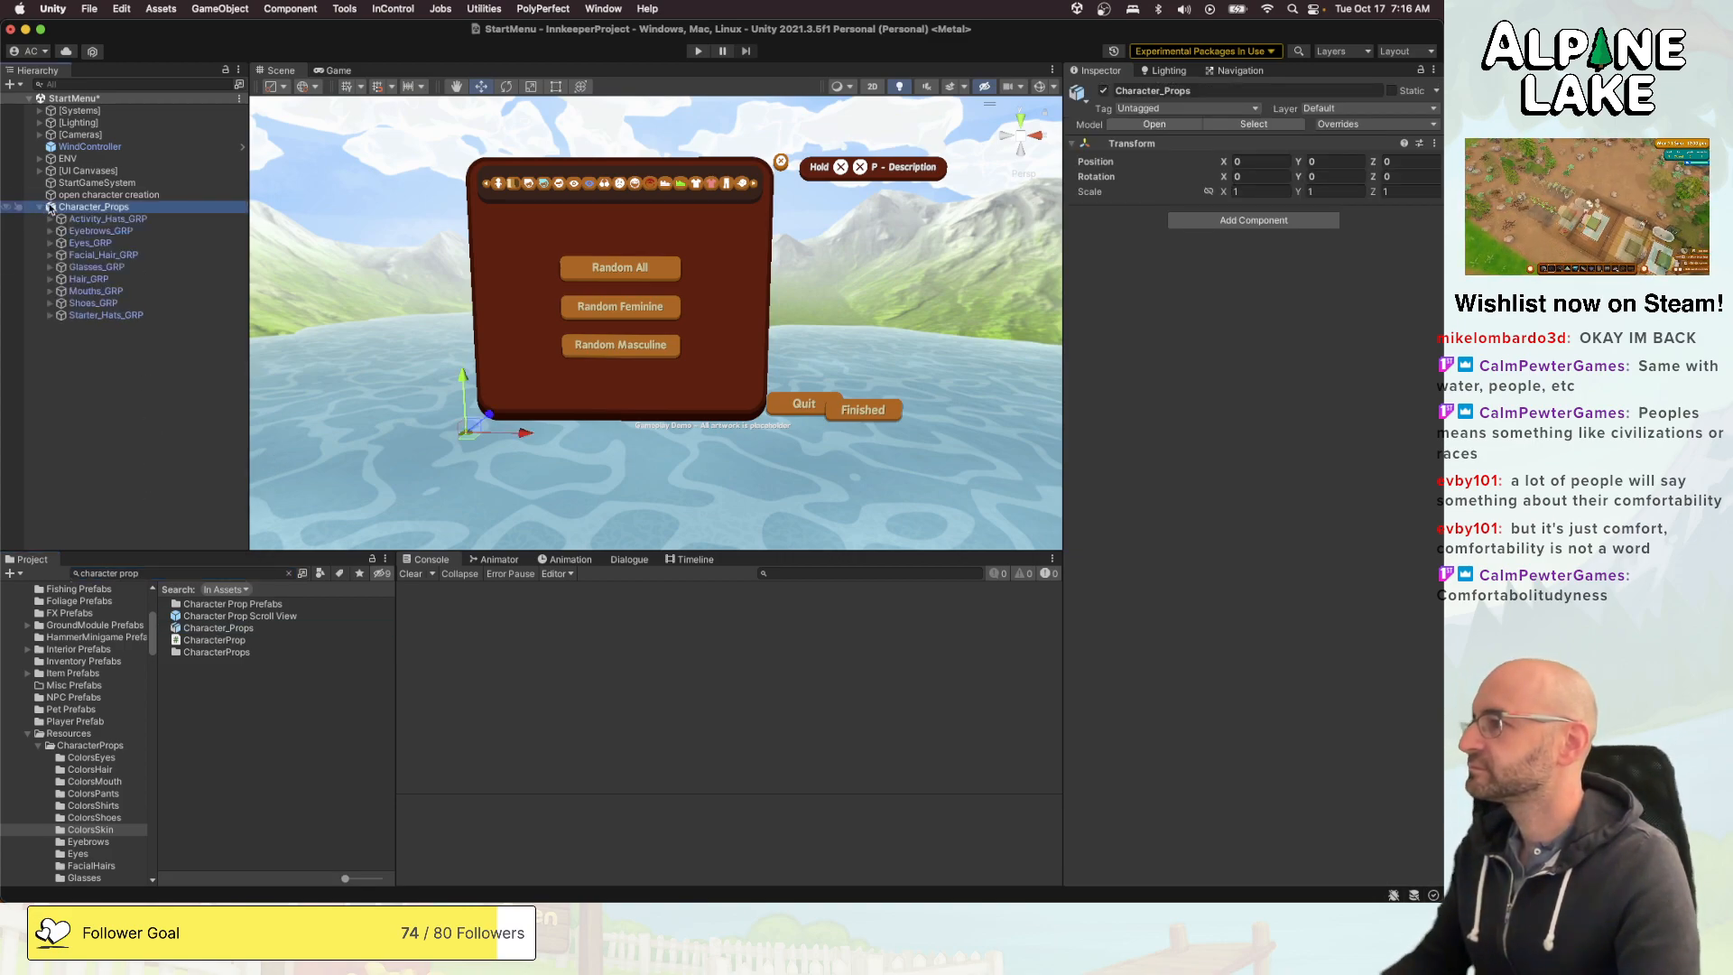
- Copy Starter_Hats_GRP out of Character_Props to the scene root and delete the Character_Props object
{"action": "left_click", "coordinate": [87, 278]}
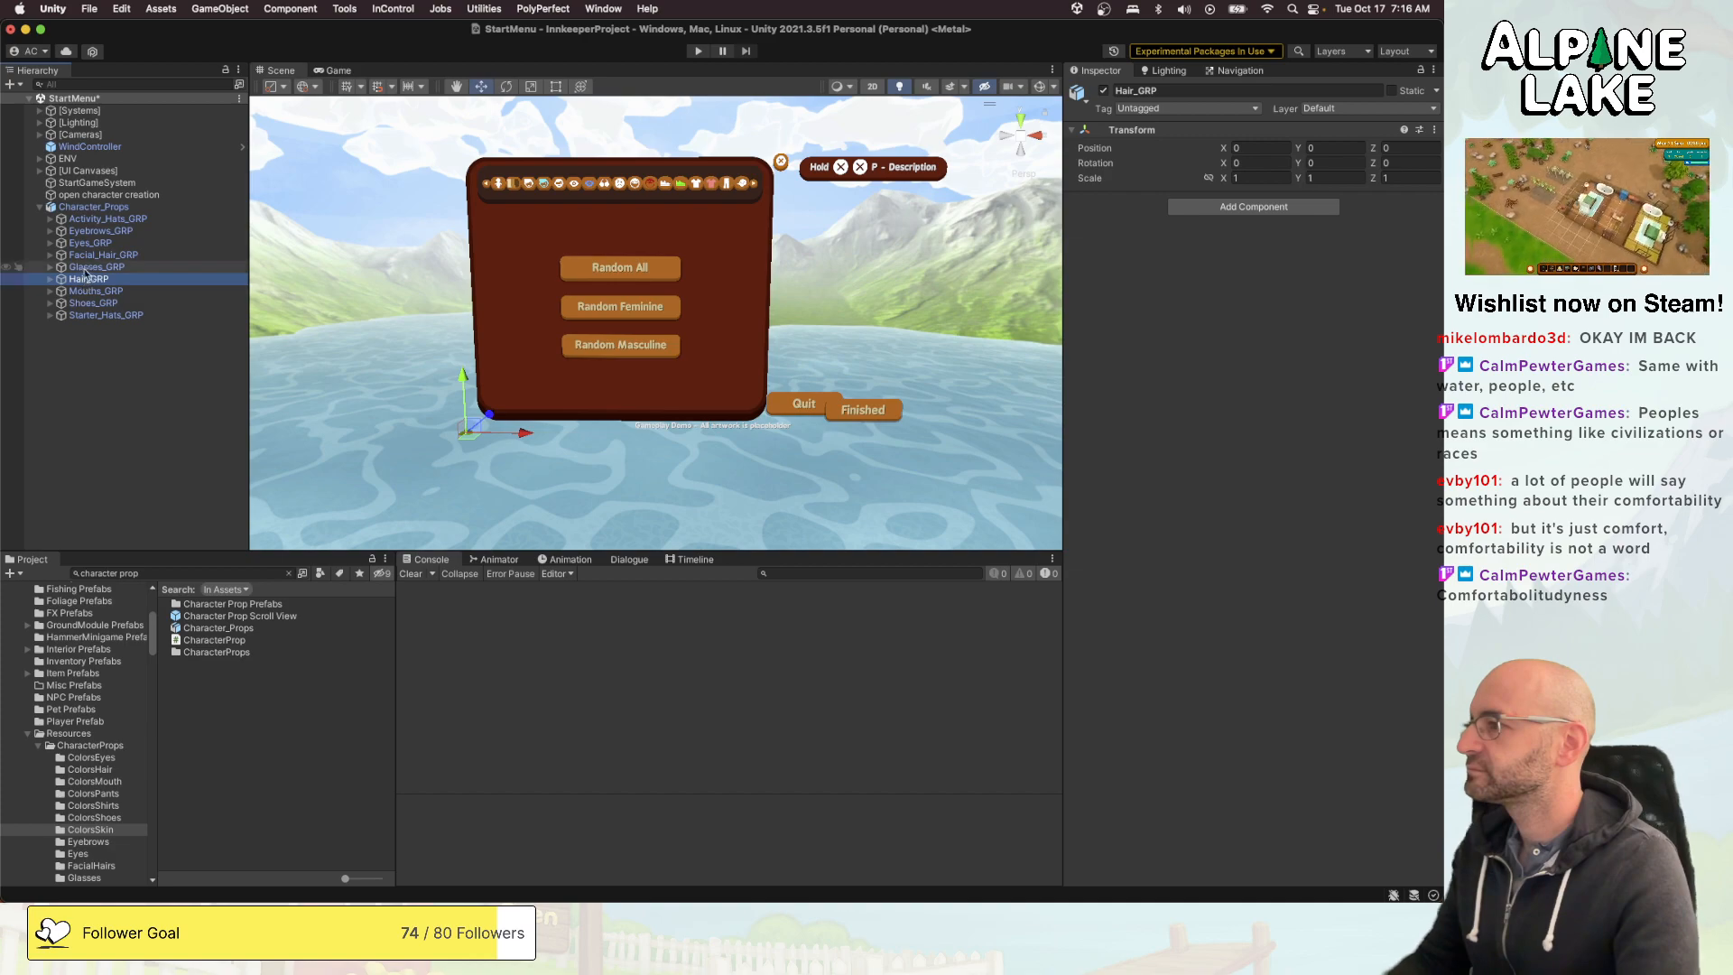
{"action": "left_click", "coordinate": [96, 316]}
{"action": "key", "text": "super+c"}
{"action": "left_click", "coordinate": [106, 345]}
{"action": "key", "text": "super+v"}
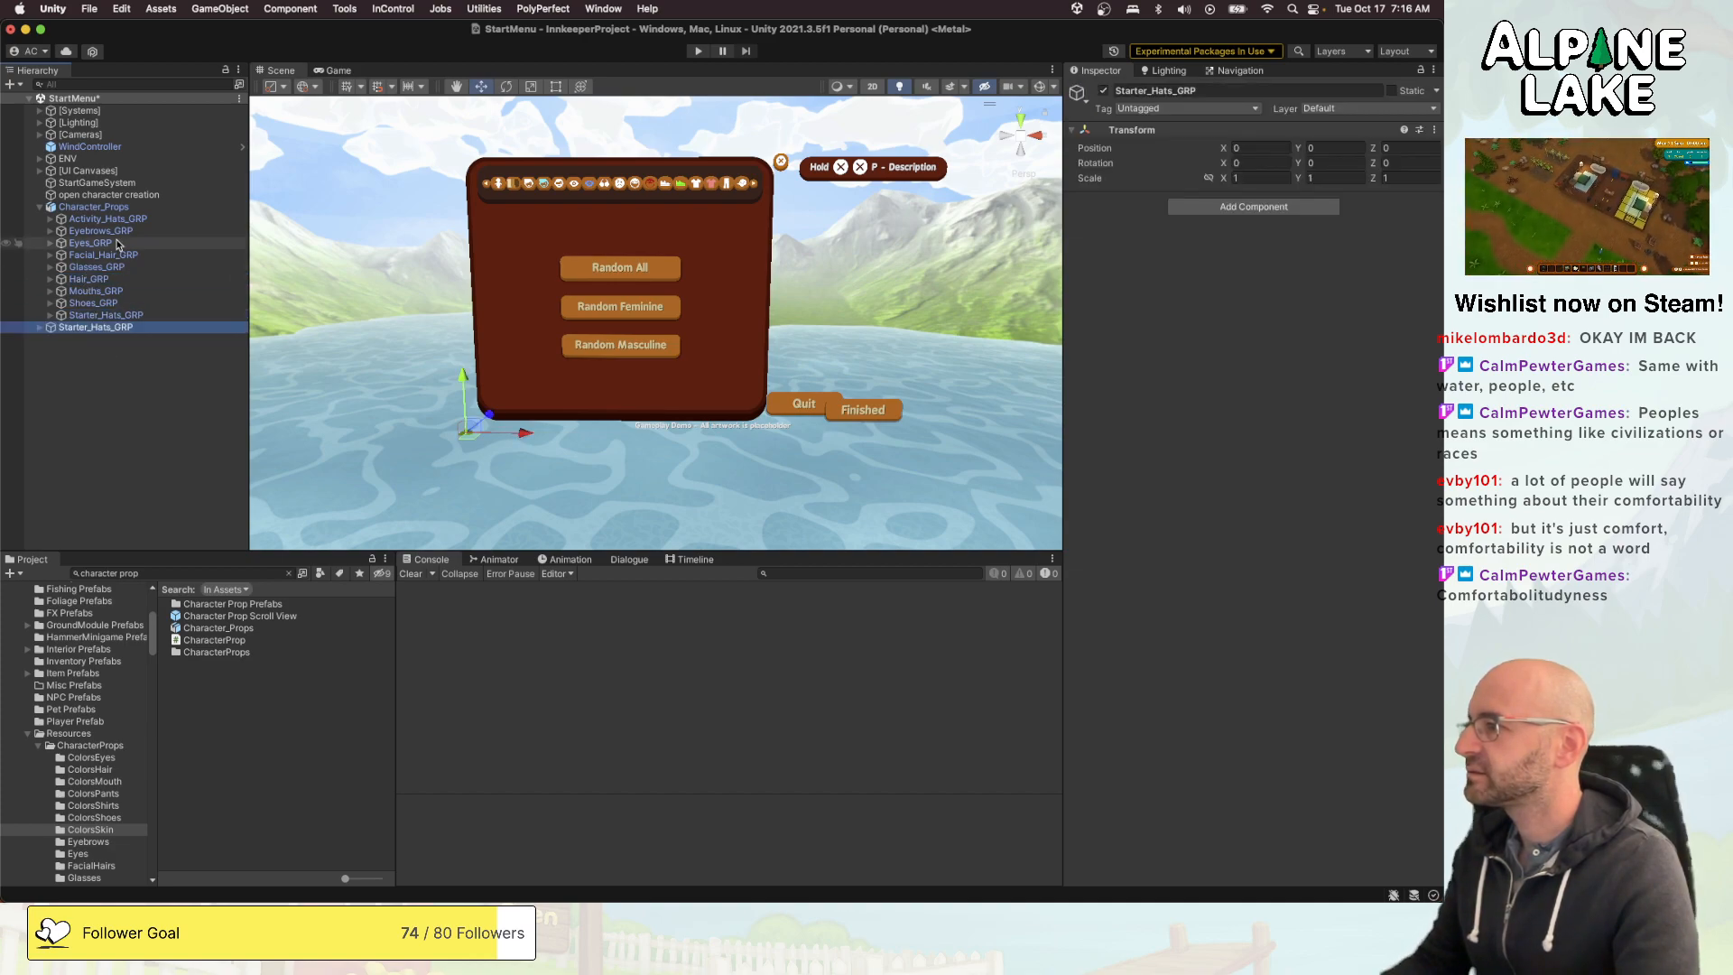
{"action": "left_click", "coordinate": [114, 207]}
{"action": "key", "text": "super+BackSpace"}
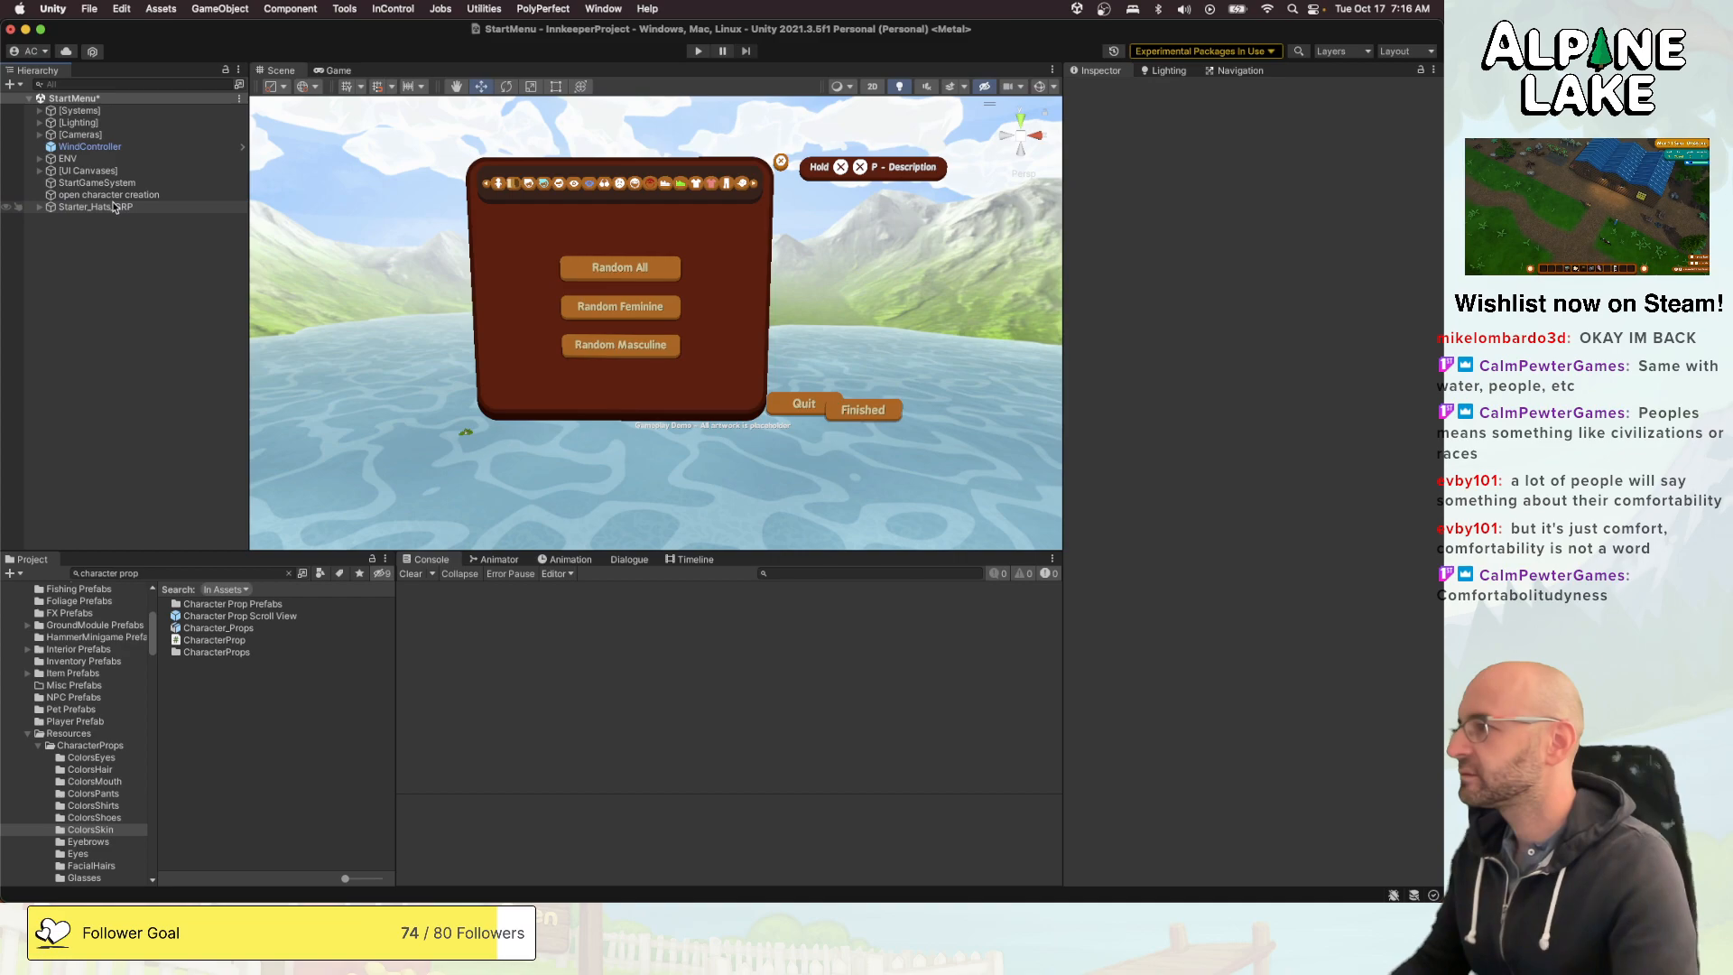
- Enable the Mesh Renderer on all hats from Hat_002 to Hat_Remy_058 under Starter_Hats_GRP
{"action": "left_click", "coordinate": [39, 207]}
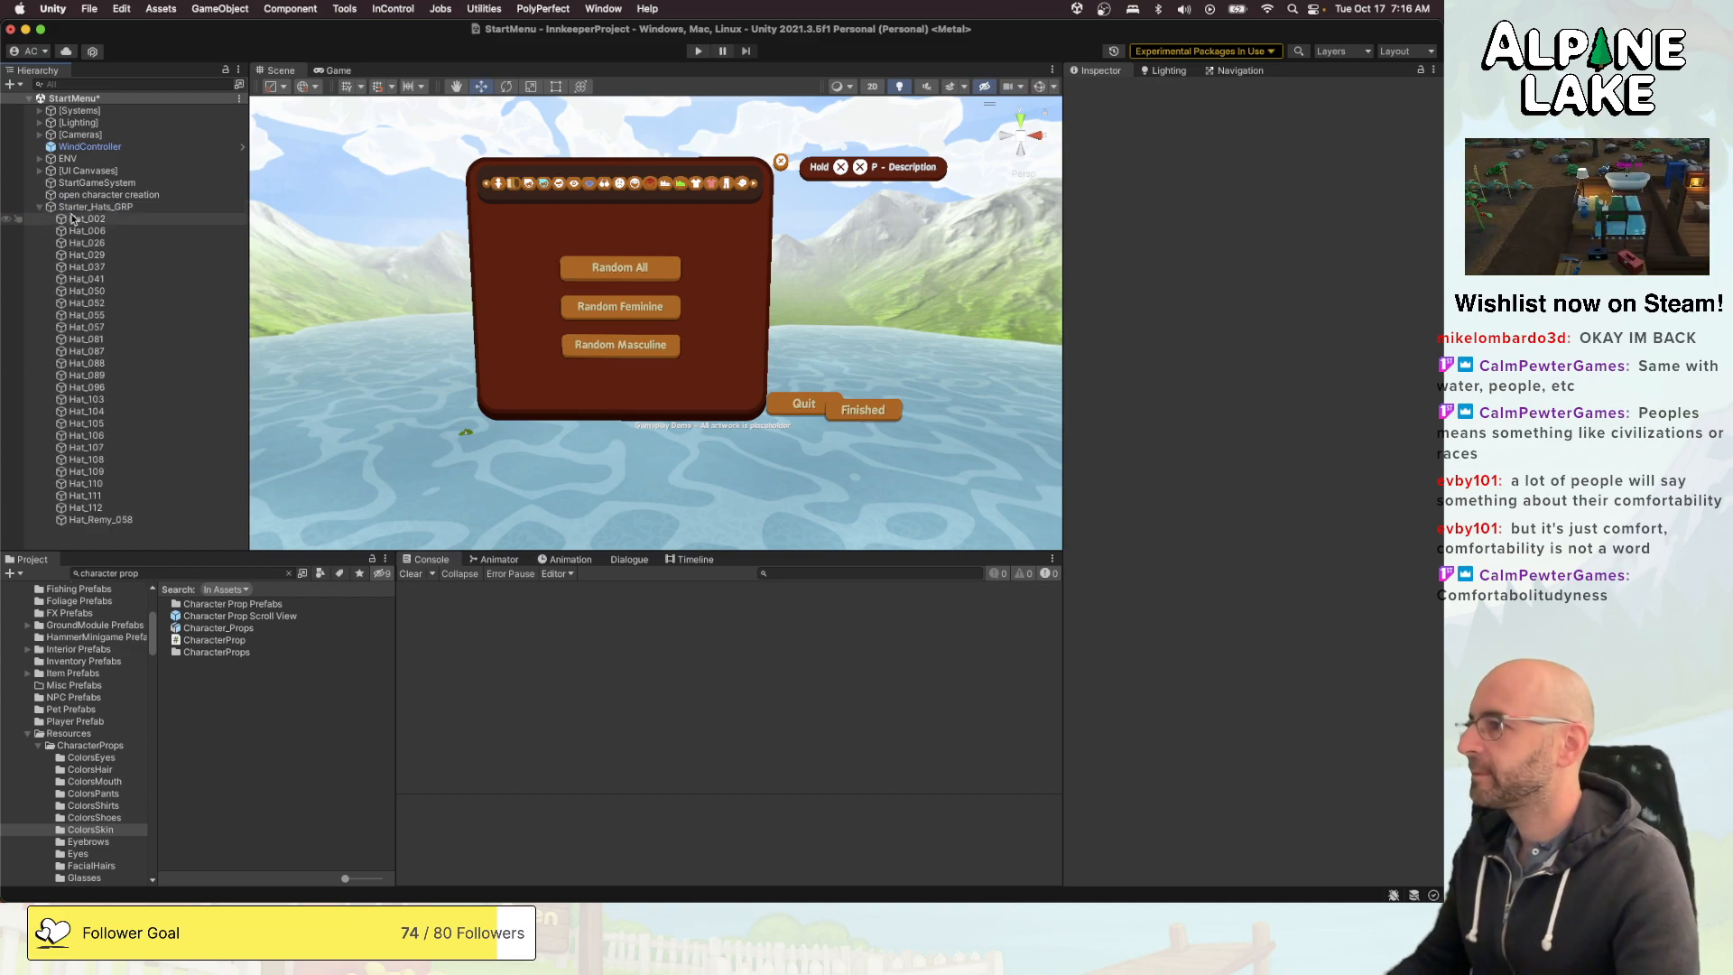
{"action": "left_click", "coordinate": [74, 218]}
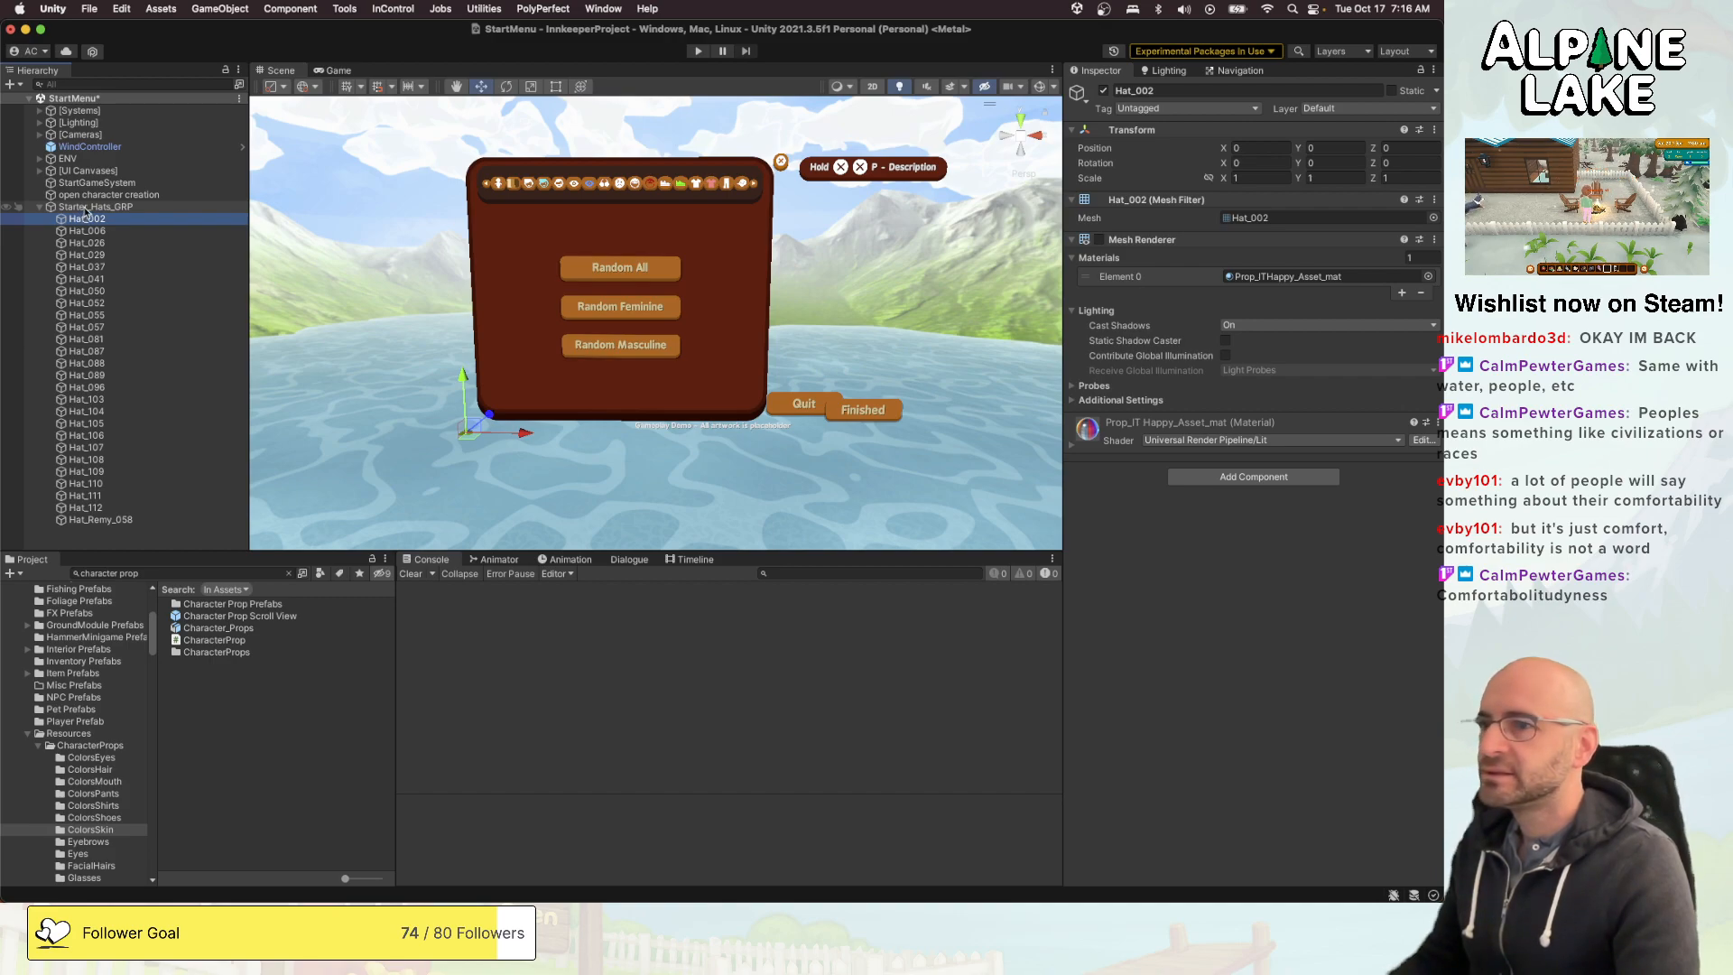
{"action": "left_click", "coordinate": [103, 519], "text": "shift"}
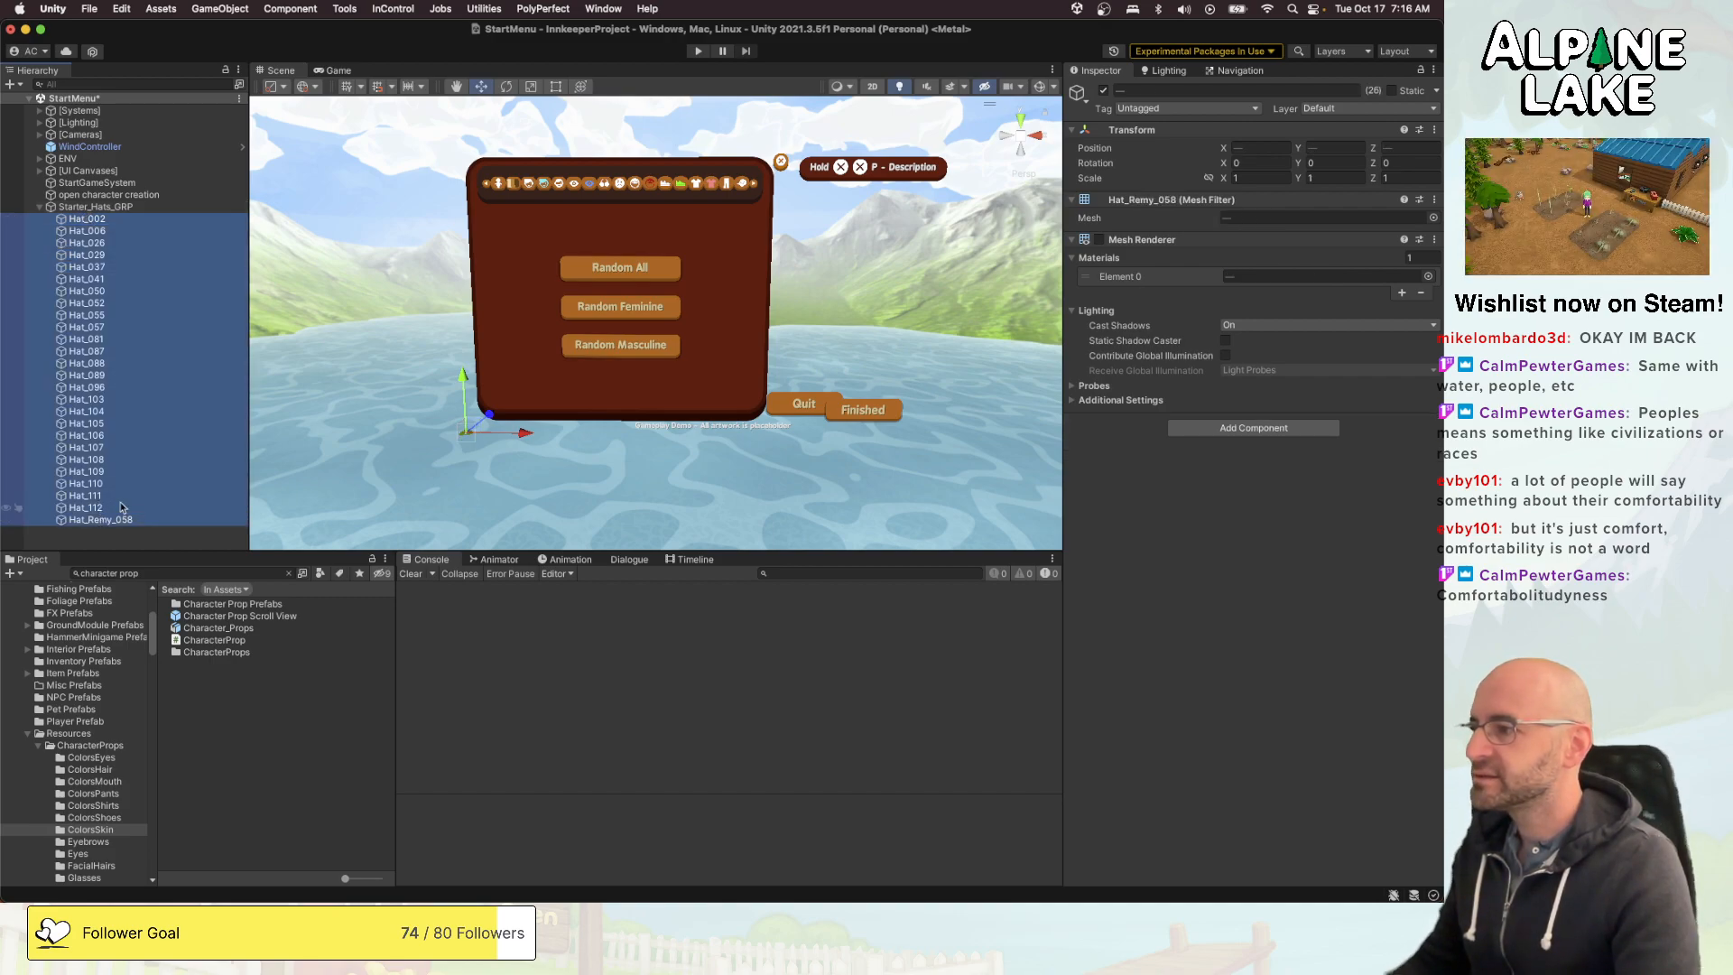
{"action": "left_click", "coordinate": [1099, 239]}
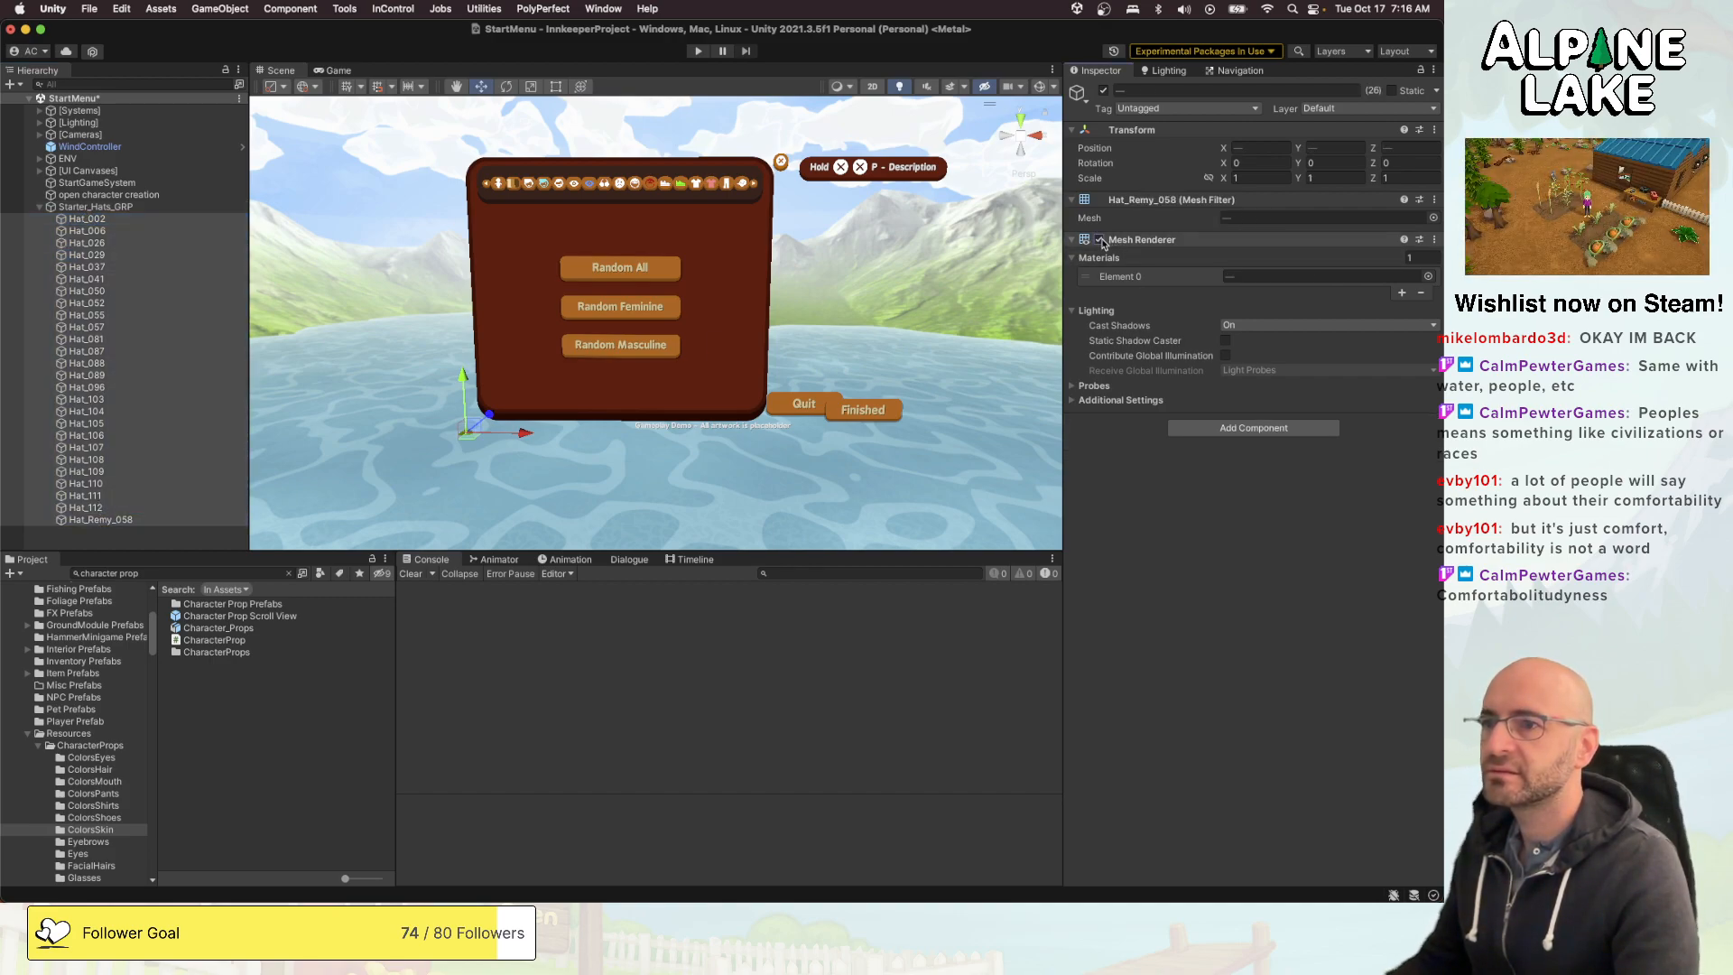
{"action": "left_click", "coordinate": [96, 206]}
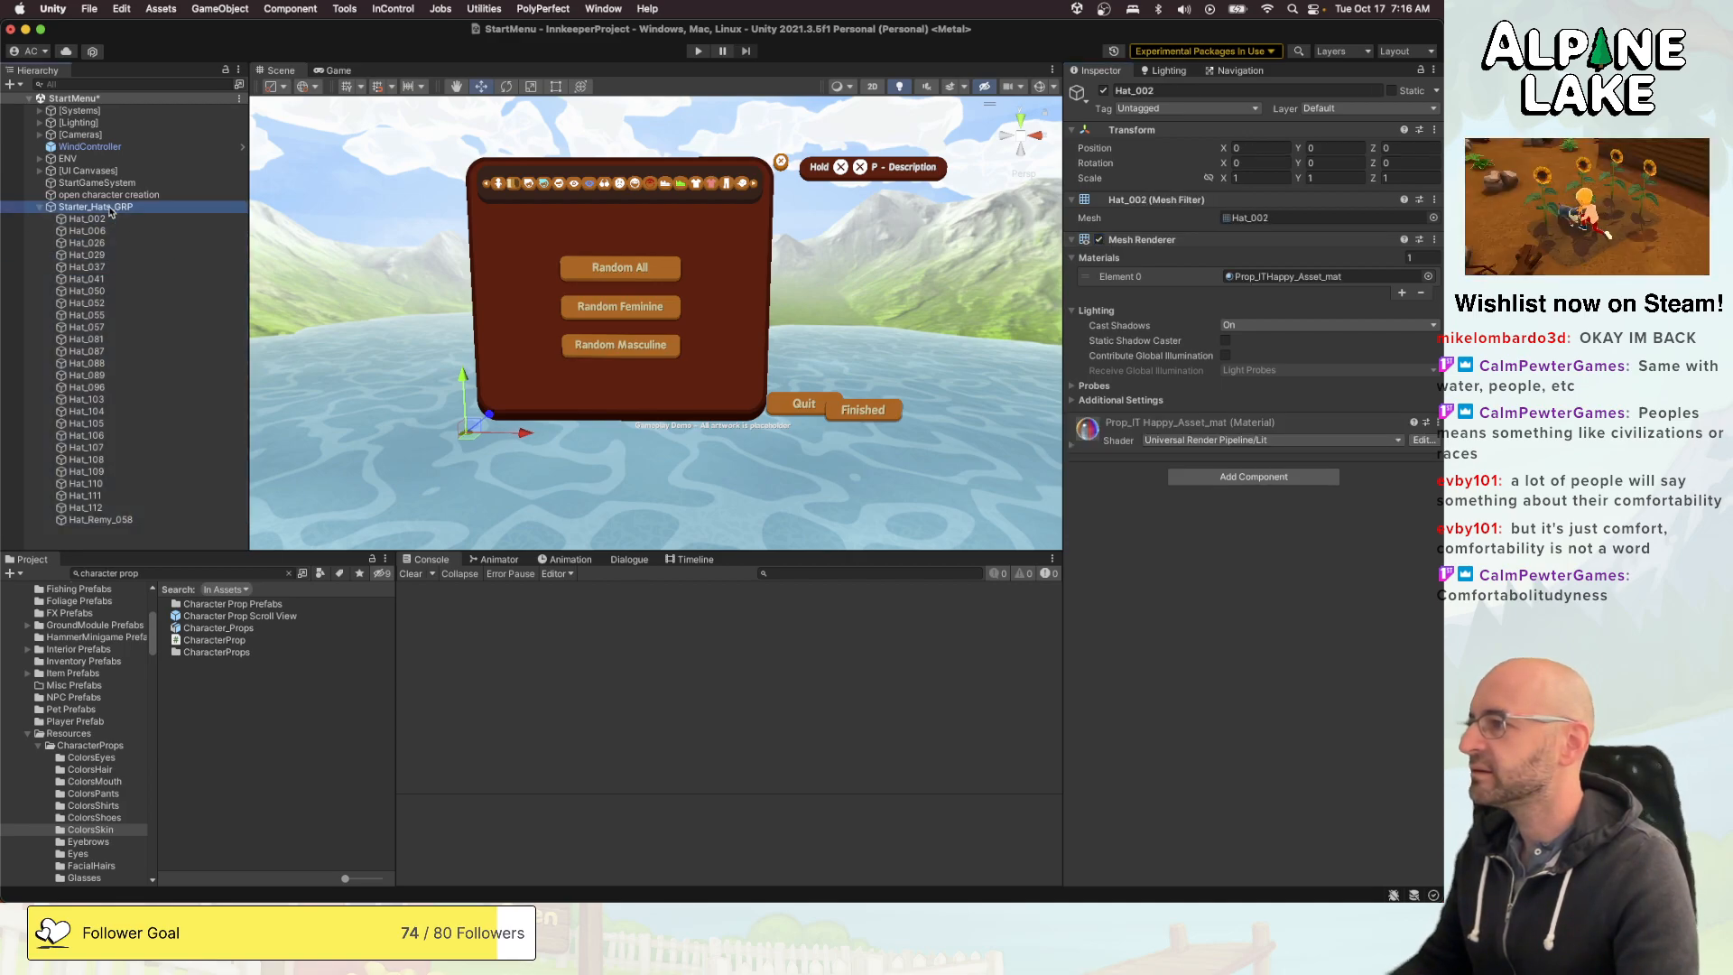
{"action": "key", "text": "f"}
{"action": "left_click_drag", "start_coordinate": [550, 298], "coordinate": [1001, 285], "text": "alt"}
{"action": "left_click", "coordinate": [86, 219]}
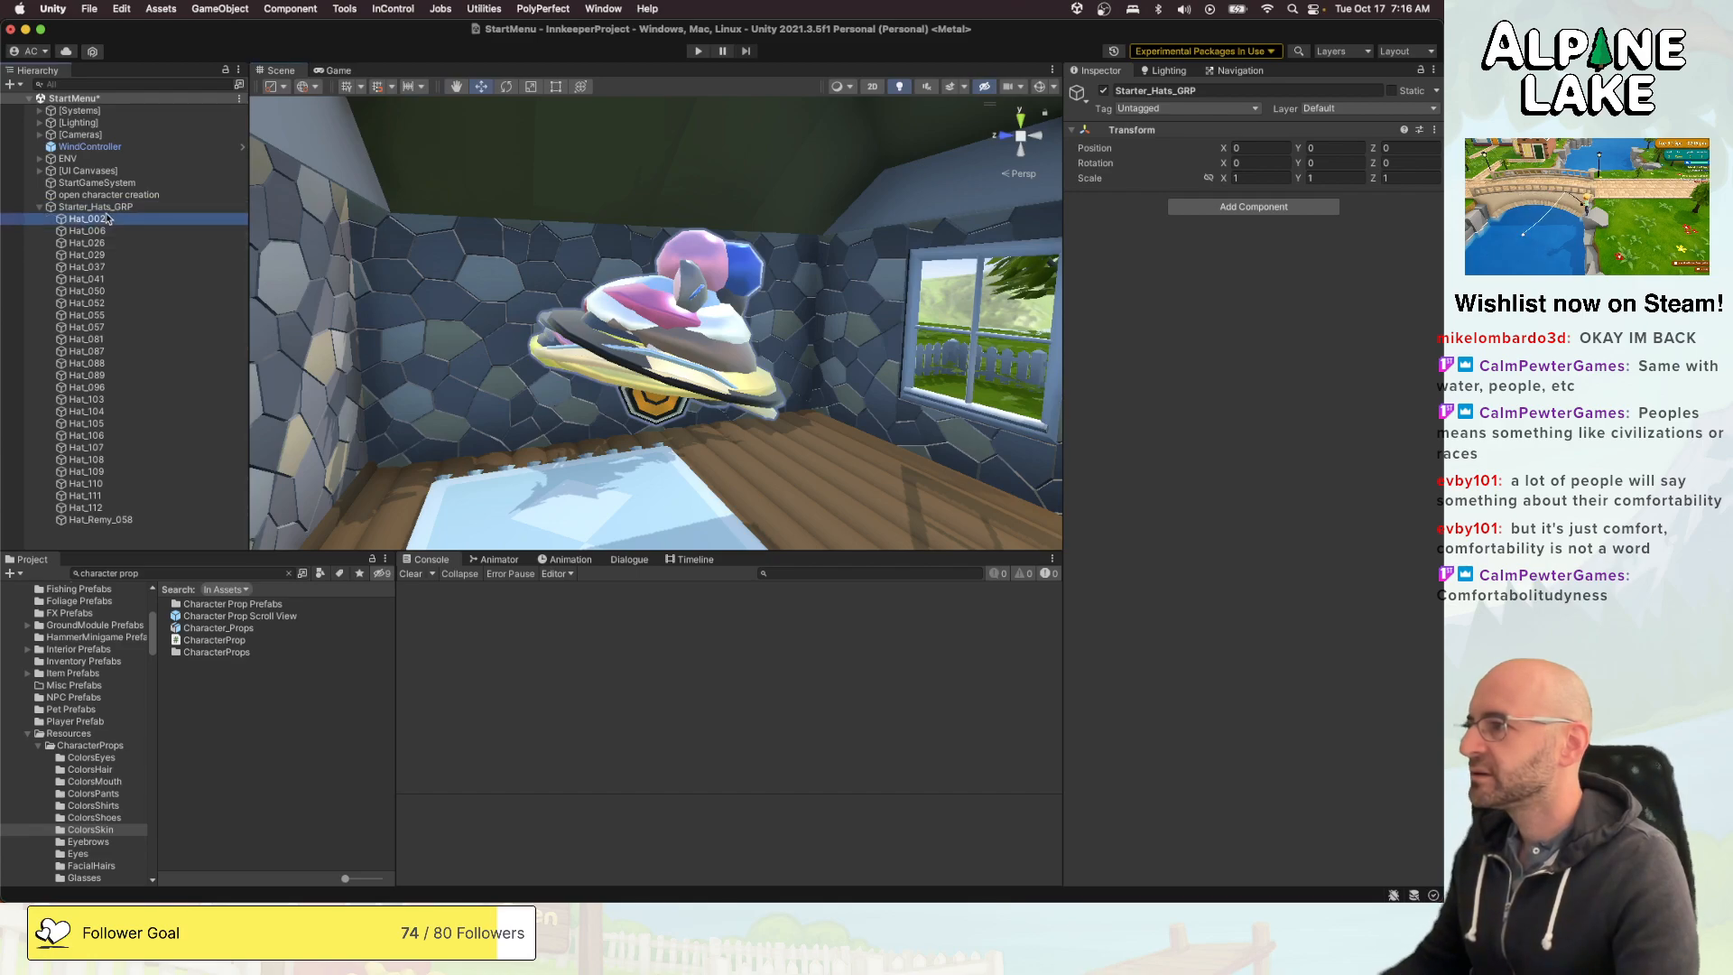
{"action": "left_click", "coordinate": [99, 519], "text": "shift"}
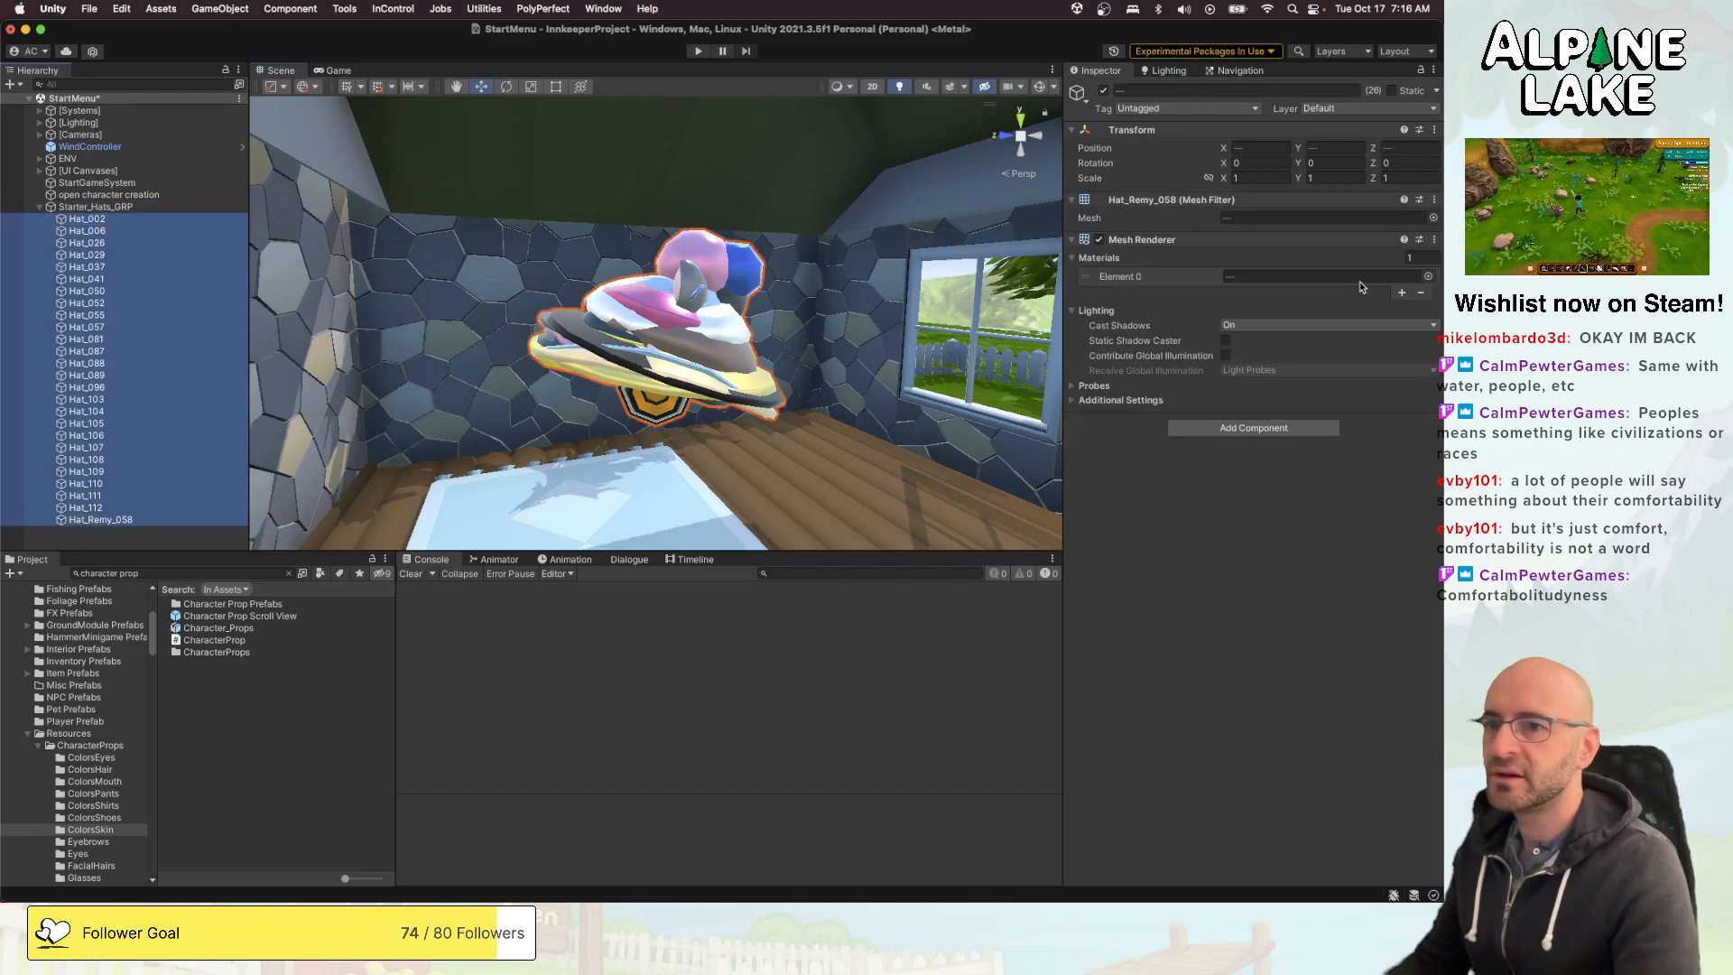
{"action": "left_click", "coordinate": [1430, 278]}
{"action": "type", "text": "ithappy"}
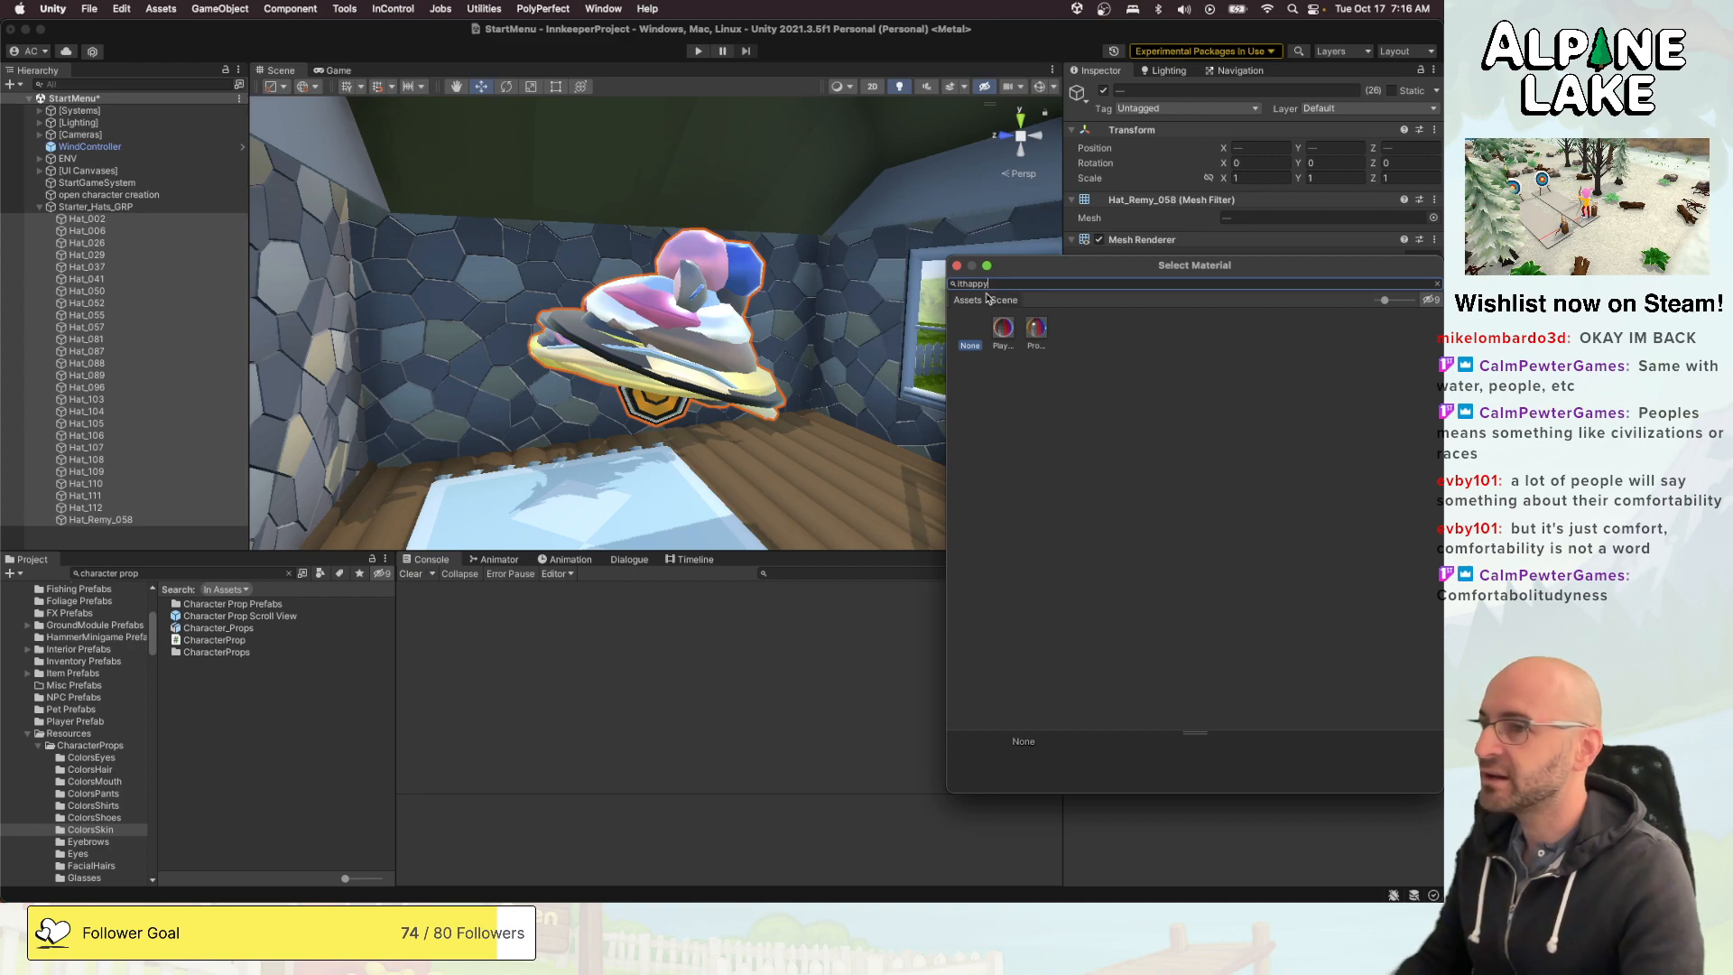
{"action": "left_click", "coordinate": [957, 266]}
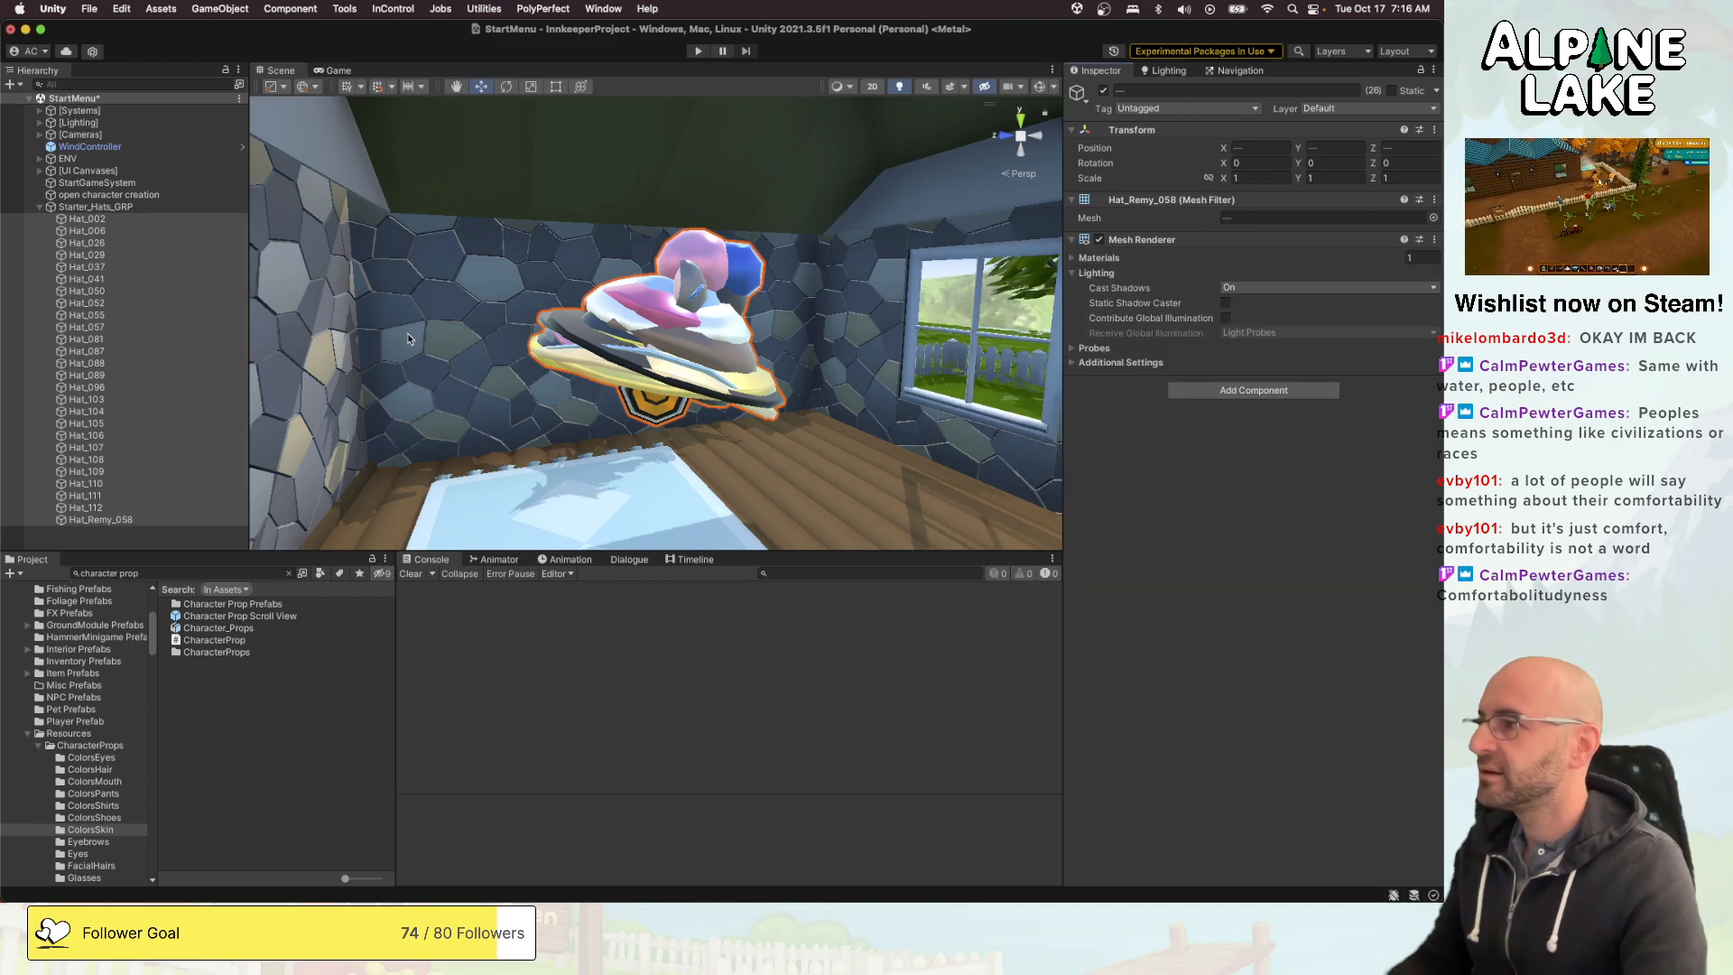
- Examine which material is assigned to the Mesh Renderer of each individual hat in Starter_Hats_GRP
{"action": "left_click", "coordinate": [215, 364]}
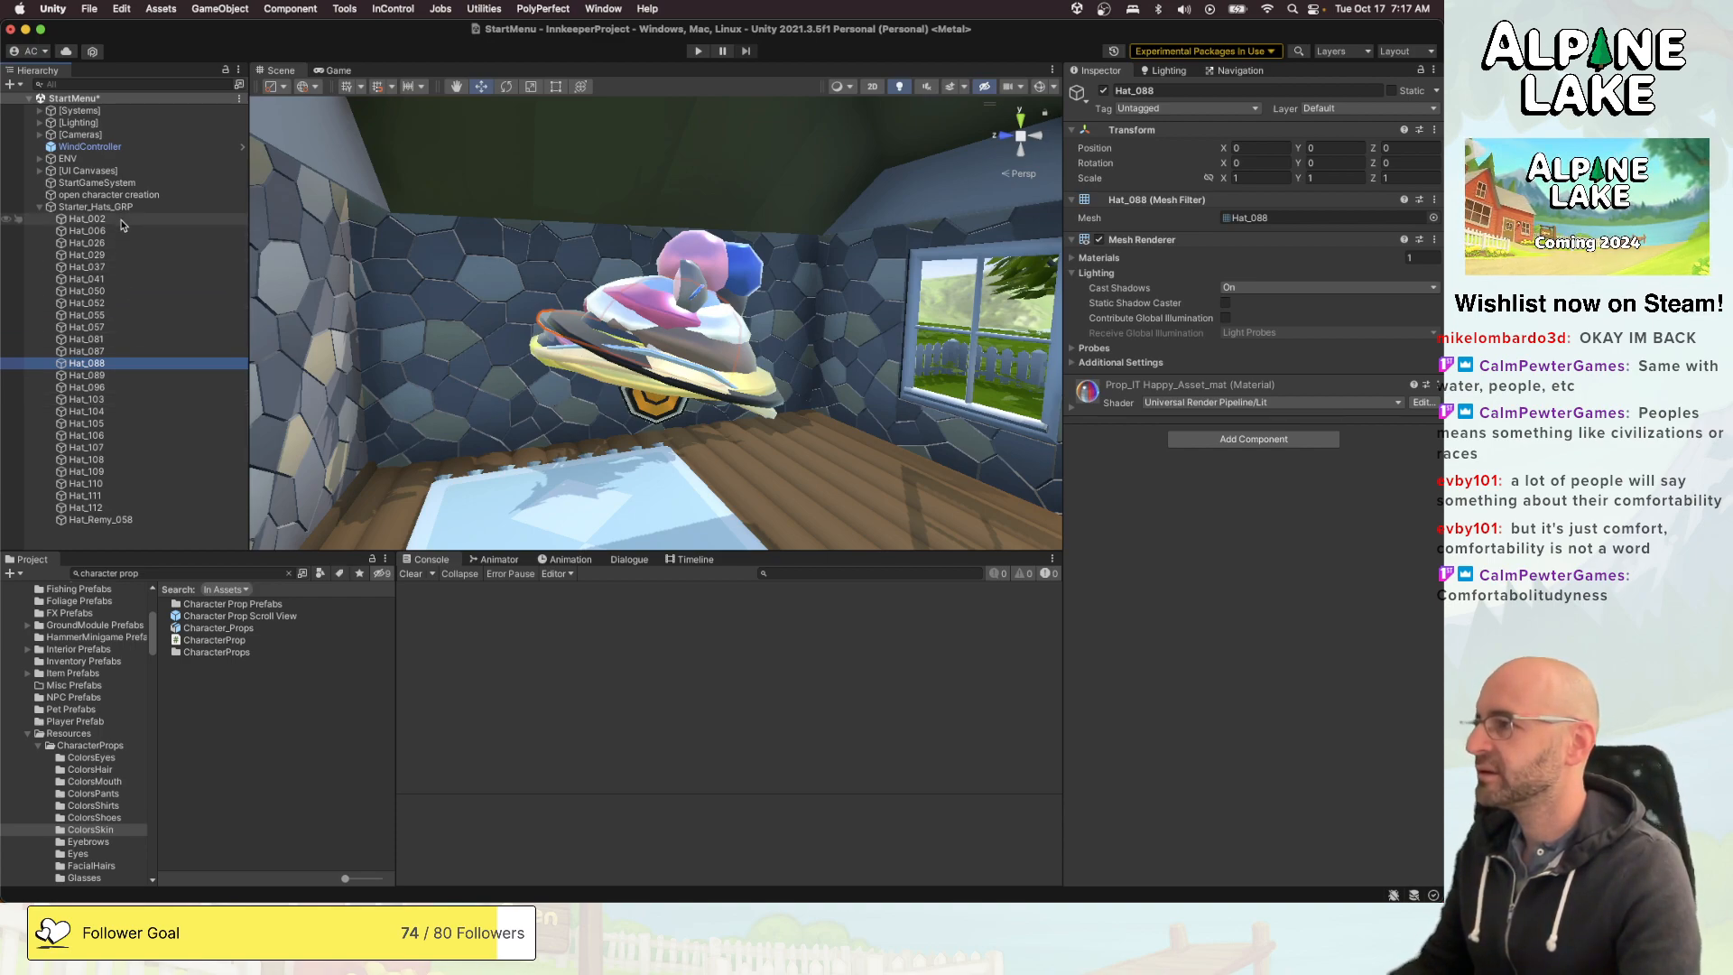
{"action": "left_click", "coordinate": [90, 220]}
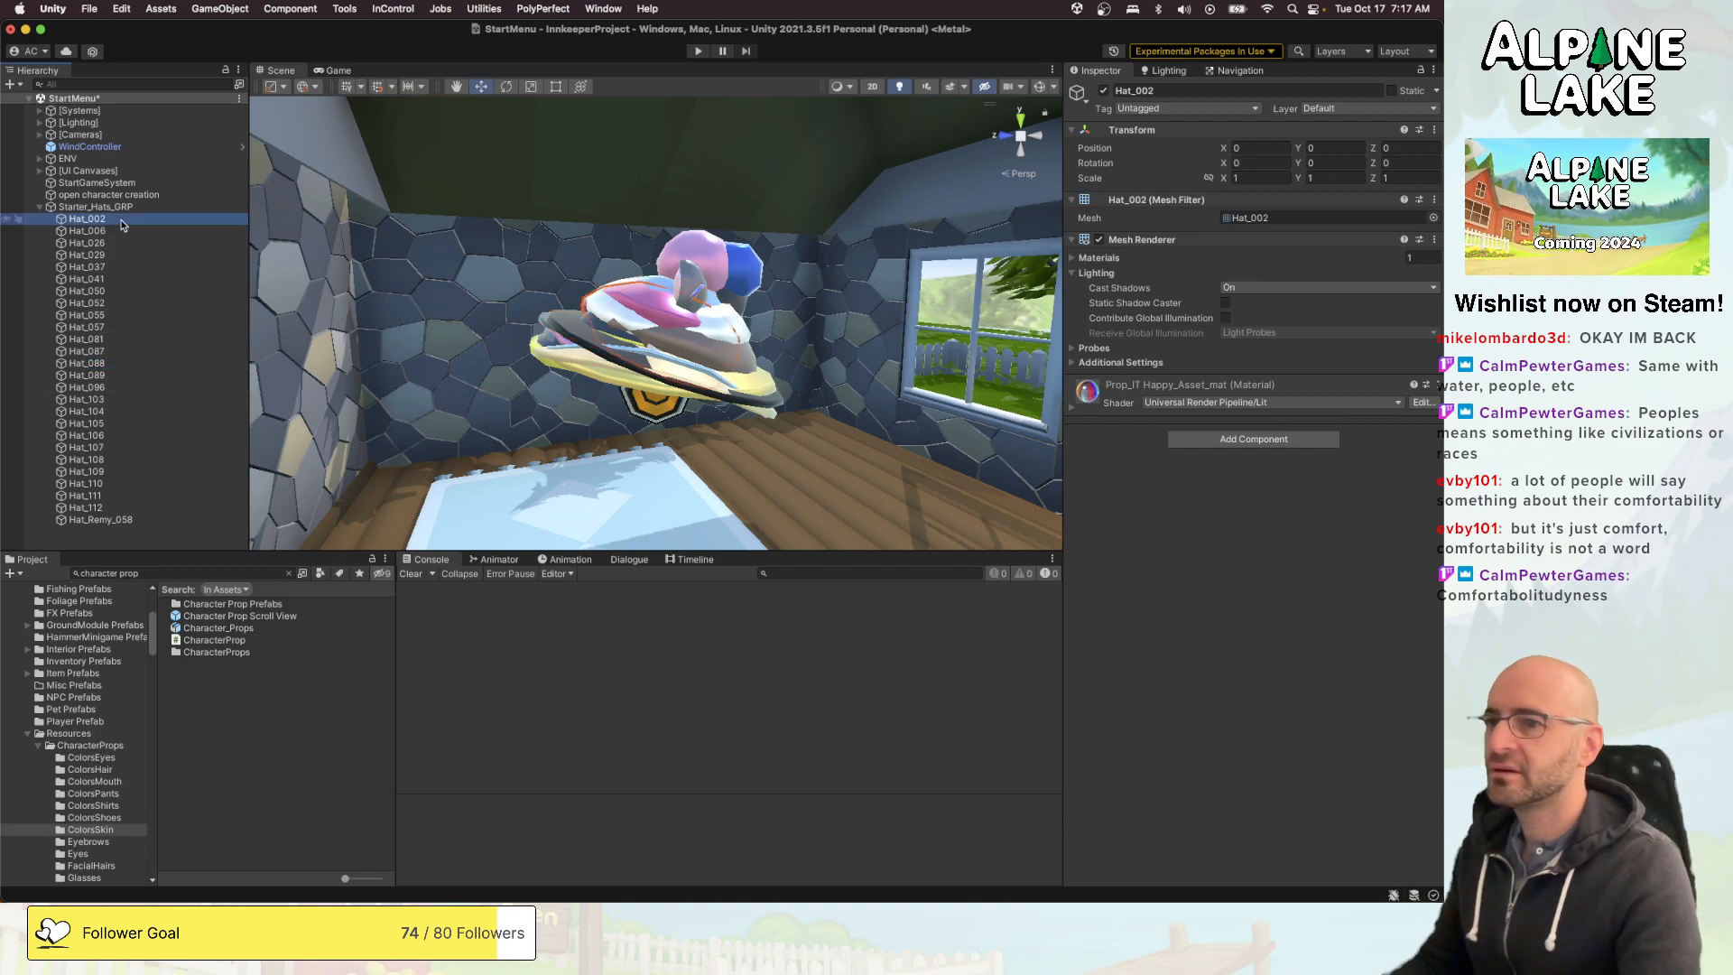
{"action": "left_click", "coordinate": [1096, 258]}
{"action": "key", "text": "Down"}
{"action": "key", "text": "Down"}
{"action": "key", "text": "Down"}
{"action": "key", "text": "Down"}
{"action": "key", "text": "Down"}
{"action": "key", "text": "Down"}
{"action": "key", "text": "Down"}
{"action": "key", "text": "Down"}
{"action": "key", "text": "Down"}
{"action": "key", "text": "Down"}
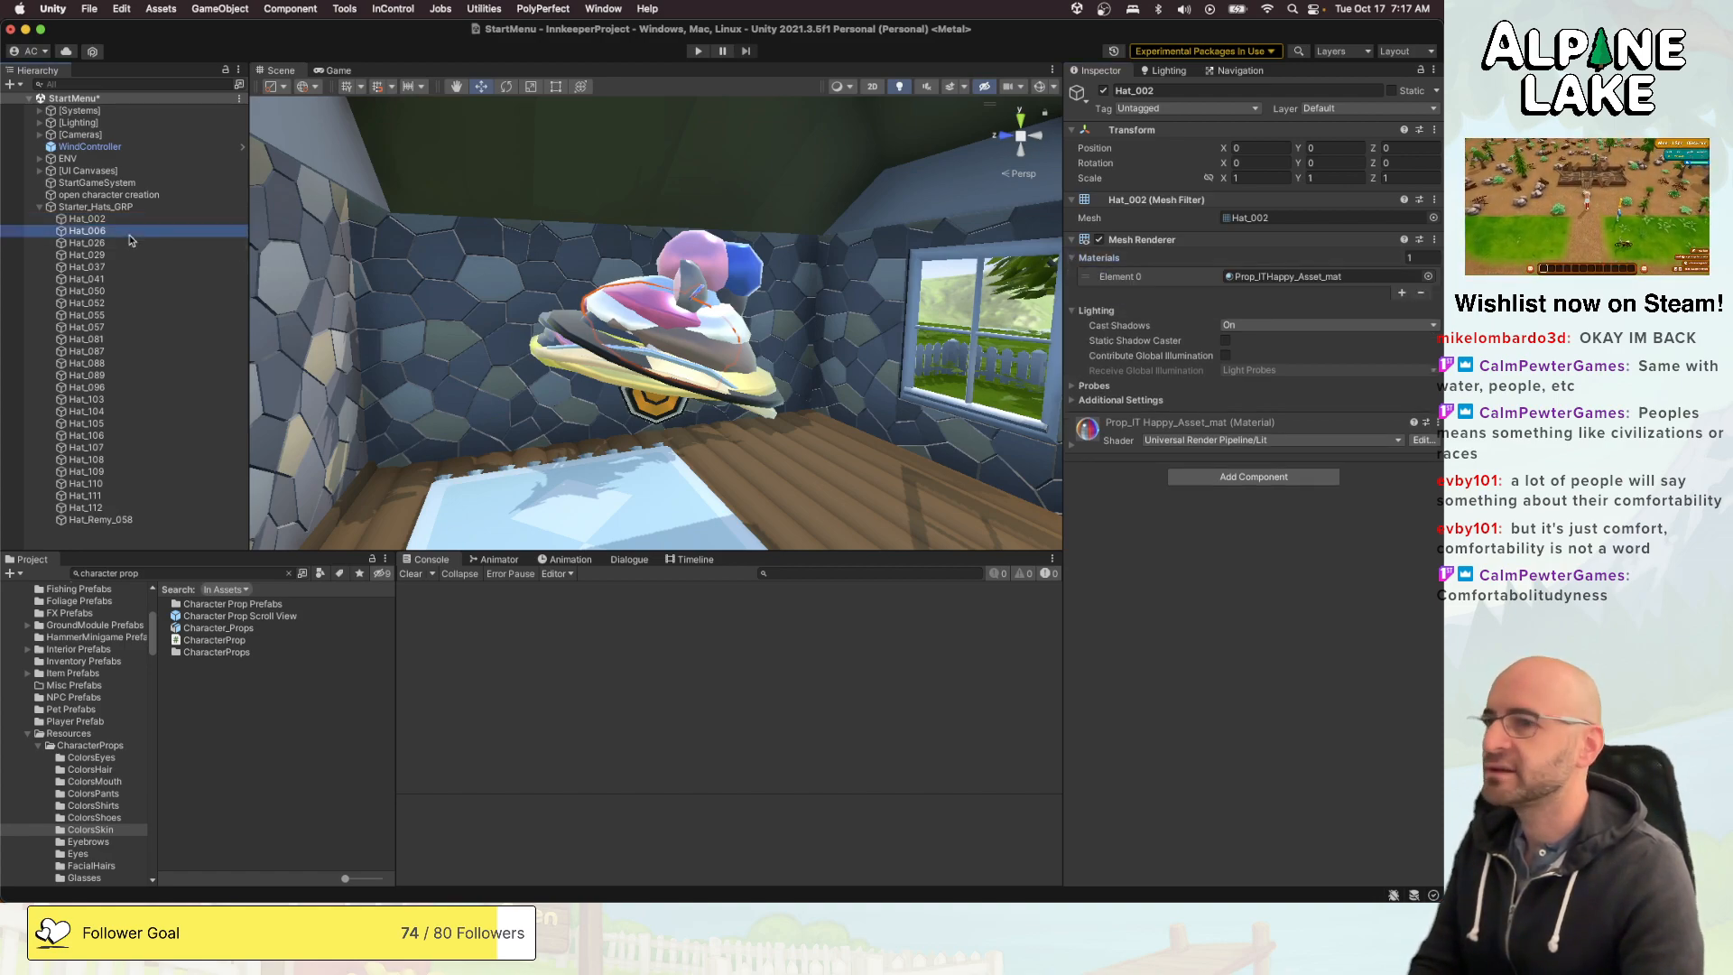
{"action": "key", "text": "Down"}
{"action": "key", "text": "Down"}
{"action": "key", "text": "Down"}
{"action": "key", "text": "Down"}
{"action": "key", "text": "Down"}
{"action": "key", "text": "Down"}
{"action": "key", "text": "Down"}
{"action": "key", "text": "Down"}
{"action": "key", "text": "Down"}
{"action": "key", "text": "Down"}
{"action": "key", "text": "Down"}
{"action": "key", "text": "Down"}
{"action": "key", "text": "Down"}
{"action": "key", "text": "Down"}
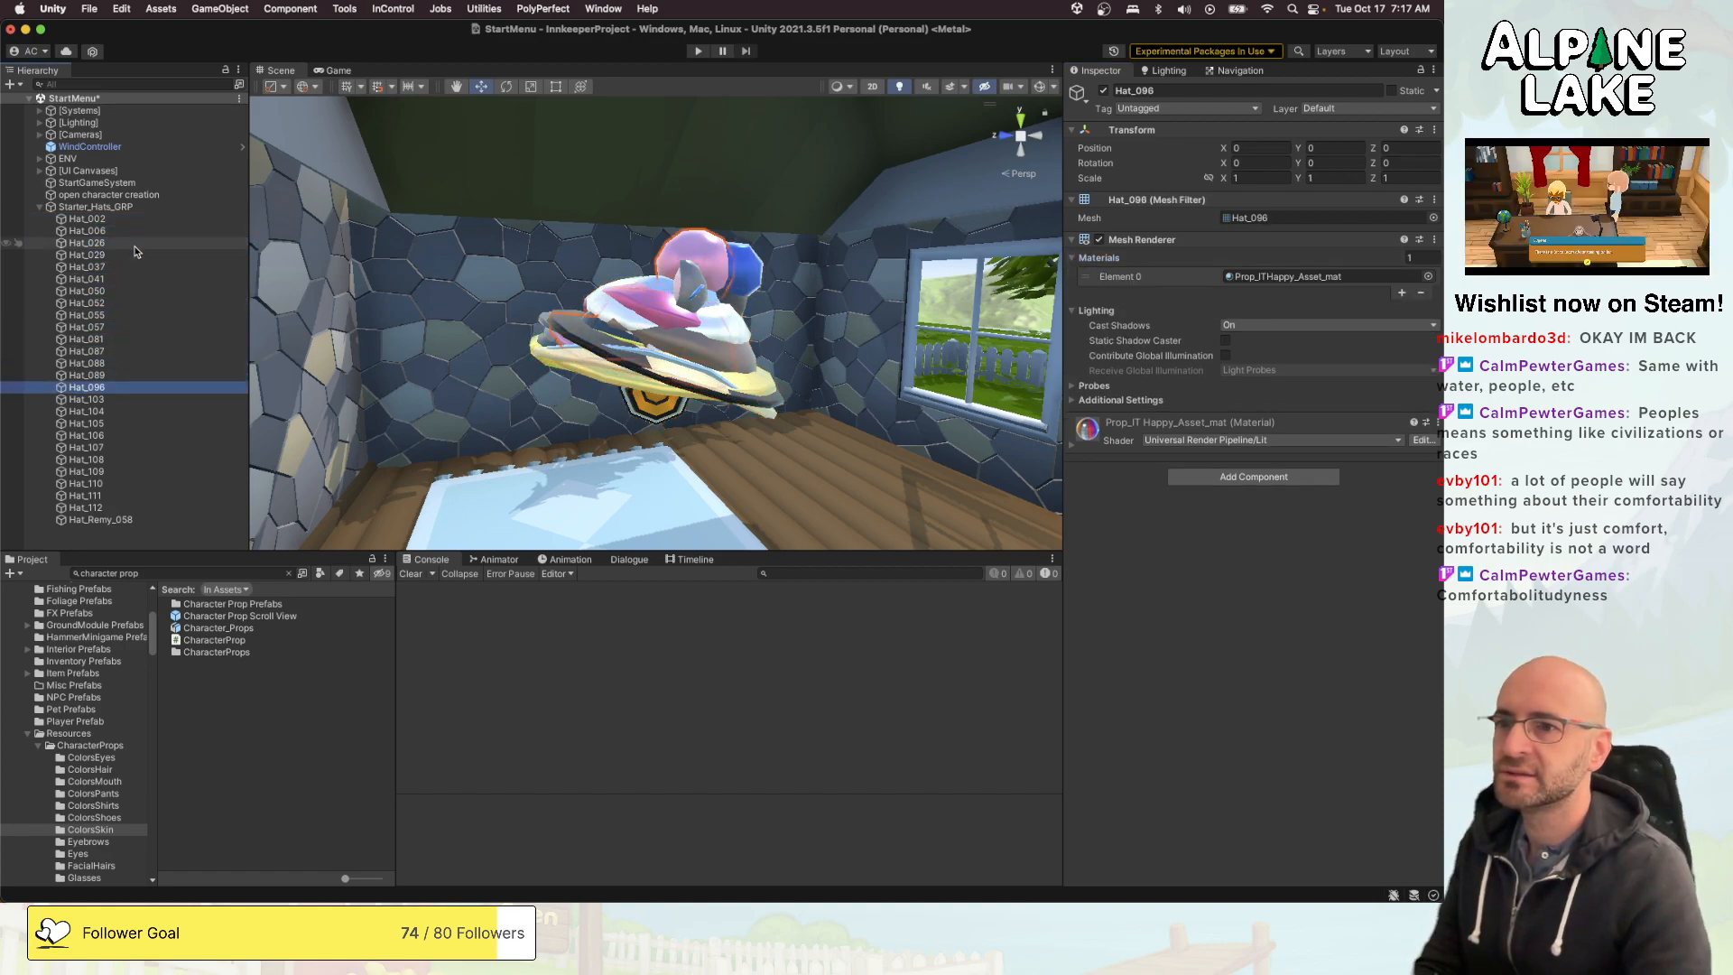
{"action": "key", "text": "Up"}
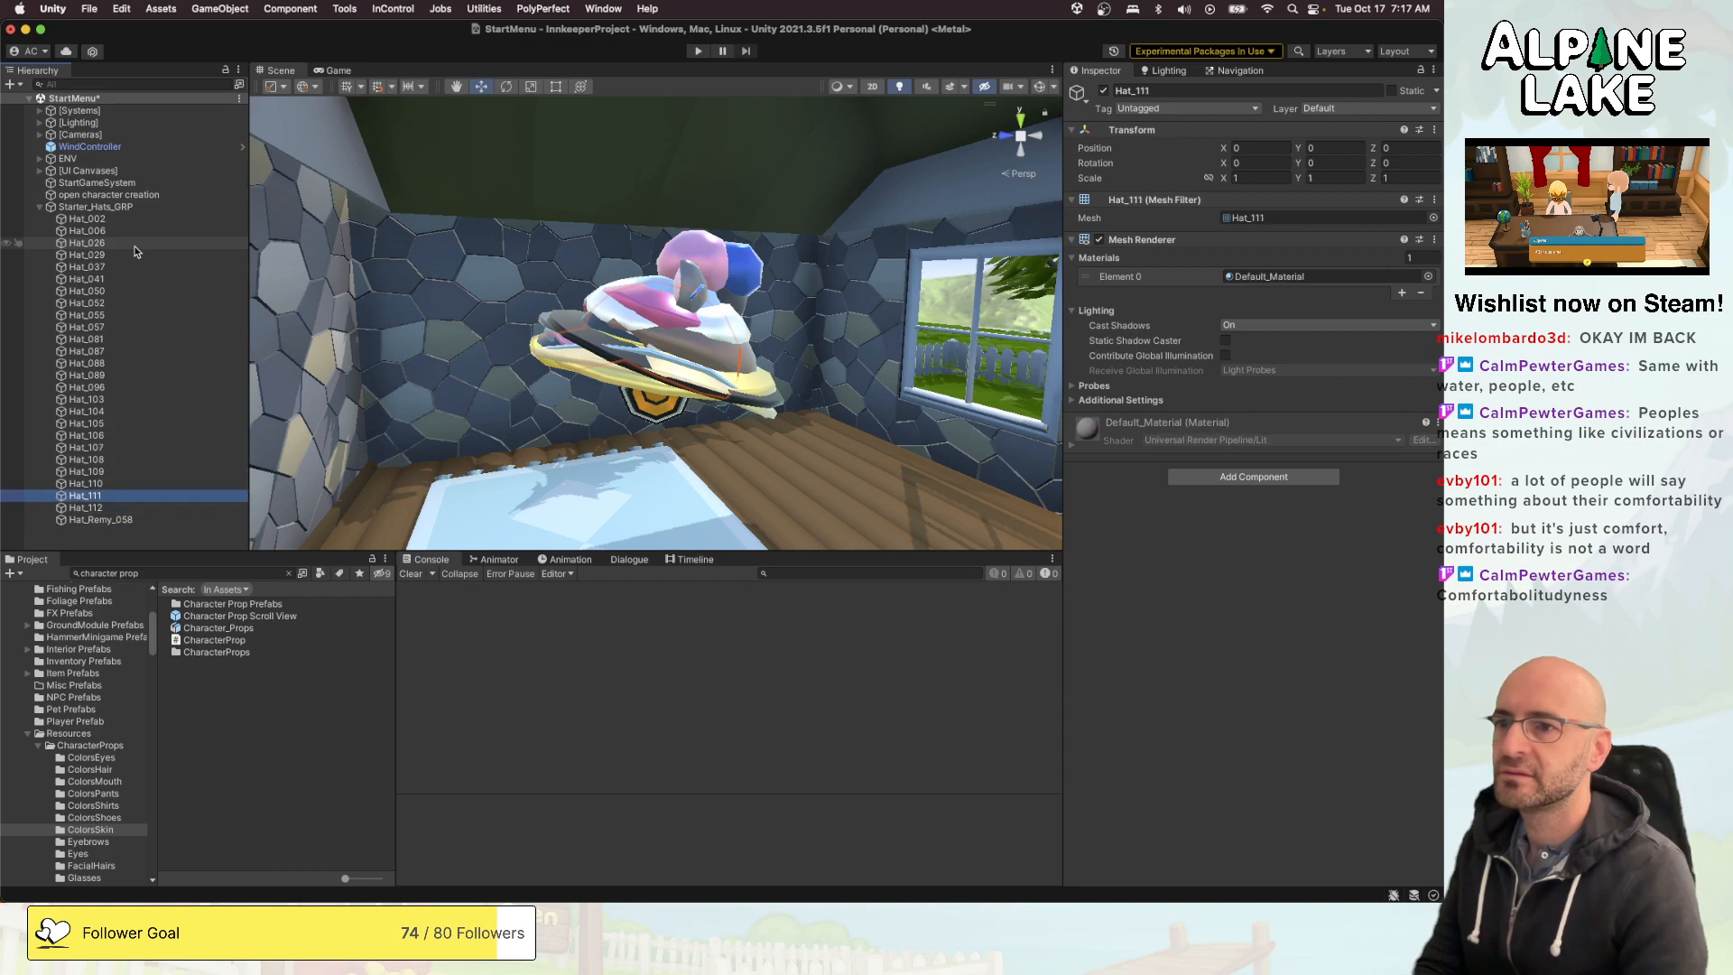
{"action": "key", "text": "Up"}
{"action": "key", "text": "Up"}
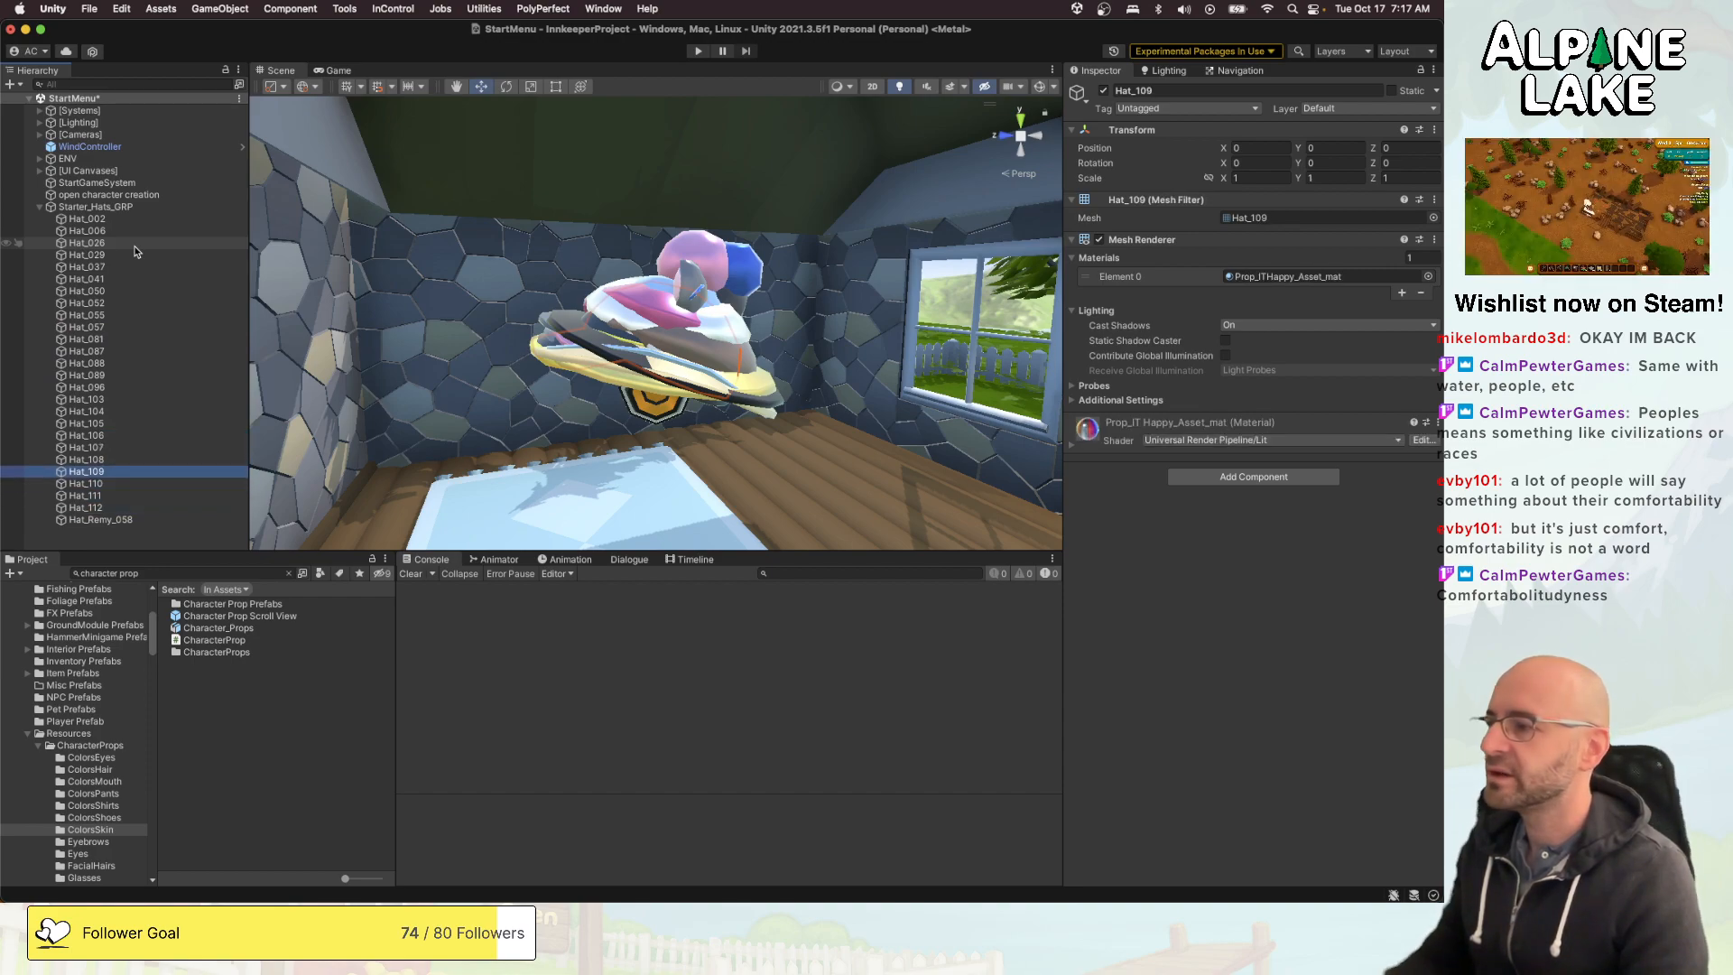
{"action": "key", "text": "Down"}
{"action": "key", "text": "Down"}
{"action": "key", "text": "Down"}
{"action": "key", "text": "Down"}
{"action": "key", "text": "Up"}
{"action": "key", "text": "Up"}
{"action": "key", "text": "Up"}
{"action": "key", "text": "Up"}
{"action": "key", "text": "Up"}
{"action": "key", "text": "Up"}
{"action": "key", "text": "Up"}
{"action": "key", "text": "Up"}
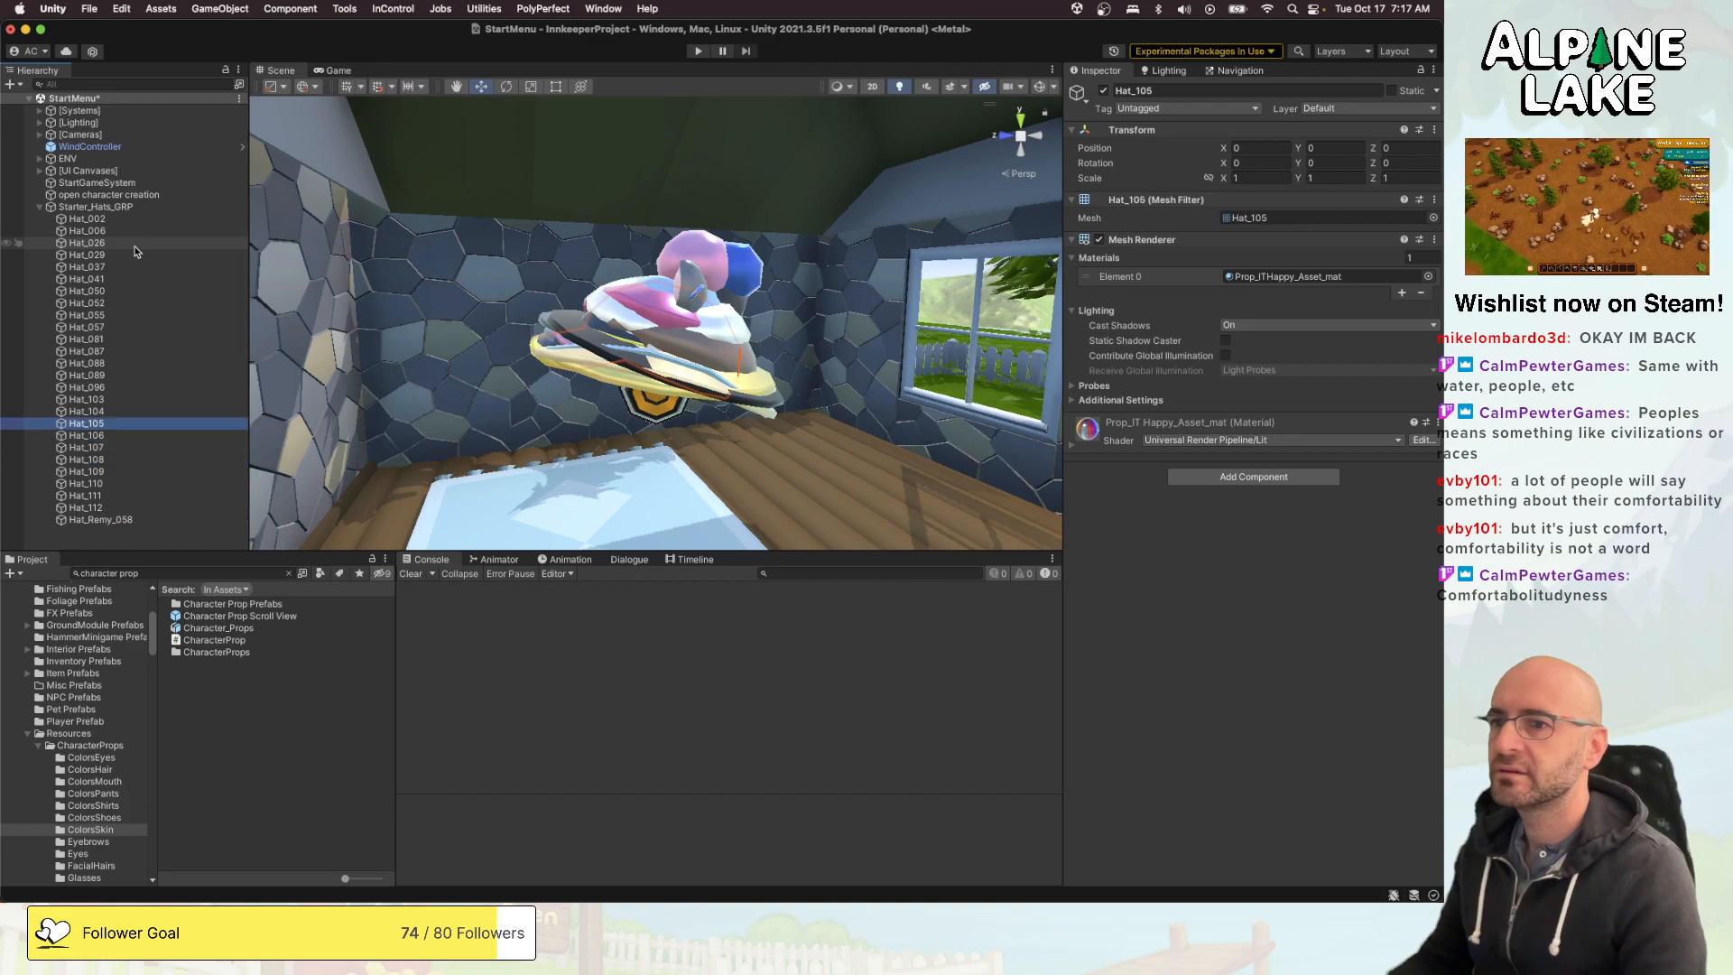
- Check the assigned material on further hats in Starter_Hats_GRP, from Hat_002 through Hat_104
{"action": "key", "text": "Up"}
{"action": "key", "text": "Up"}
{"action": "key", "text": "Up"}
{"action": "key", "text": "Up"}
{"action": "key", "text": "Up"}
{"action": "key", "text": "Up"}
{"action": "key", "text": "Up"}
{"action": "key", "text": "Up"}
{"action": "key", "text": "Up"}
{"action": "key", "text": "Up"}
{"action": "key", "text": "Up"}
{"action": "key", "text": "Up"}
{"action": "key", "text": "Up"}
{"action": "key", "text": "Up"}
{"action": "key", "text": "Up"}
{"action": "key", "text": "Up"}
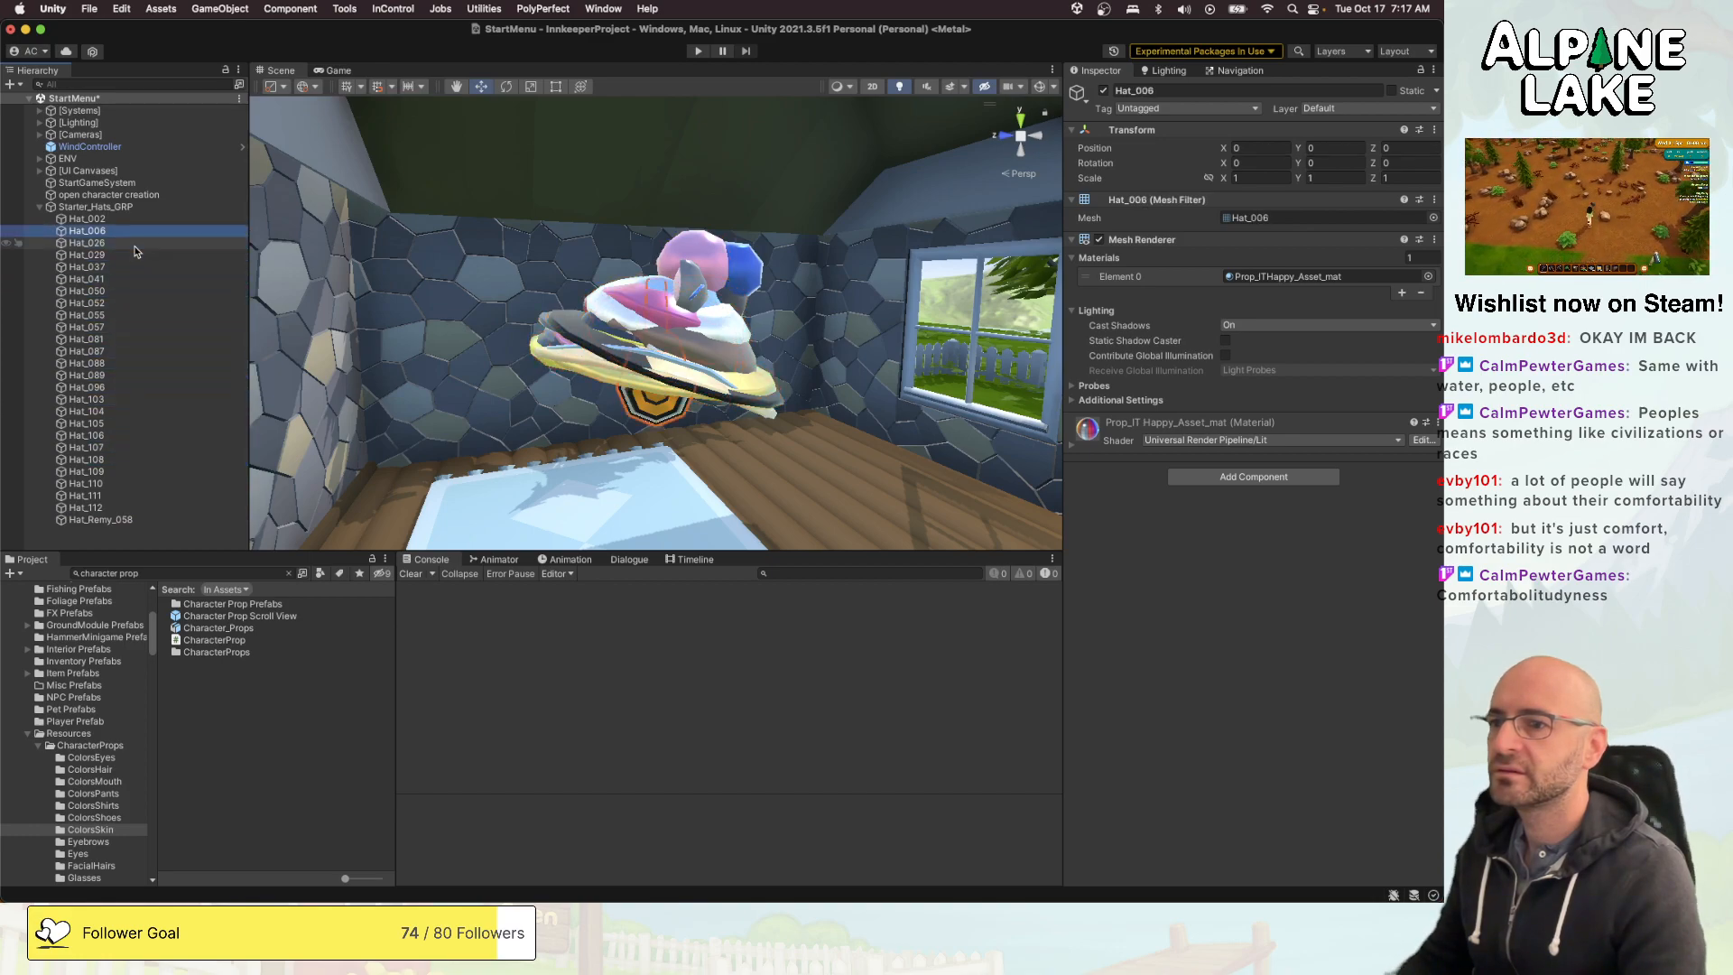
{"action": "key", "text": "Up"}
{"action": "key", "text": "Down"}
{"action": "key", "text": "Down"}
{"action": "key", "text": "Down"}
{"action": "key", "text": "Down"}
{"action": "key", "text": "Down"}
{"action": "key", "text": "Down"}
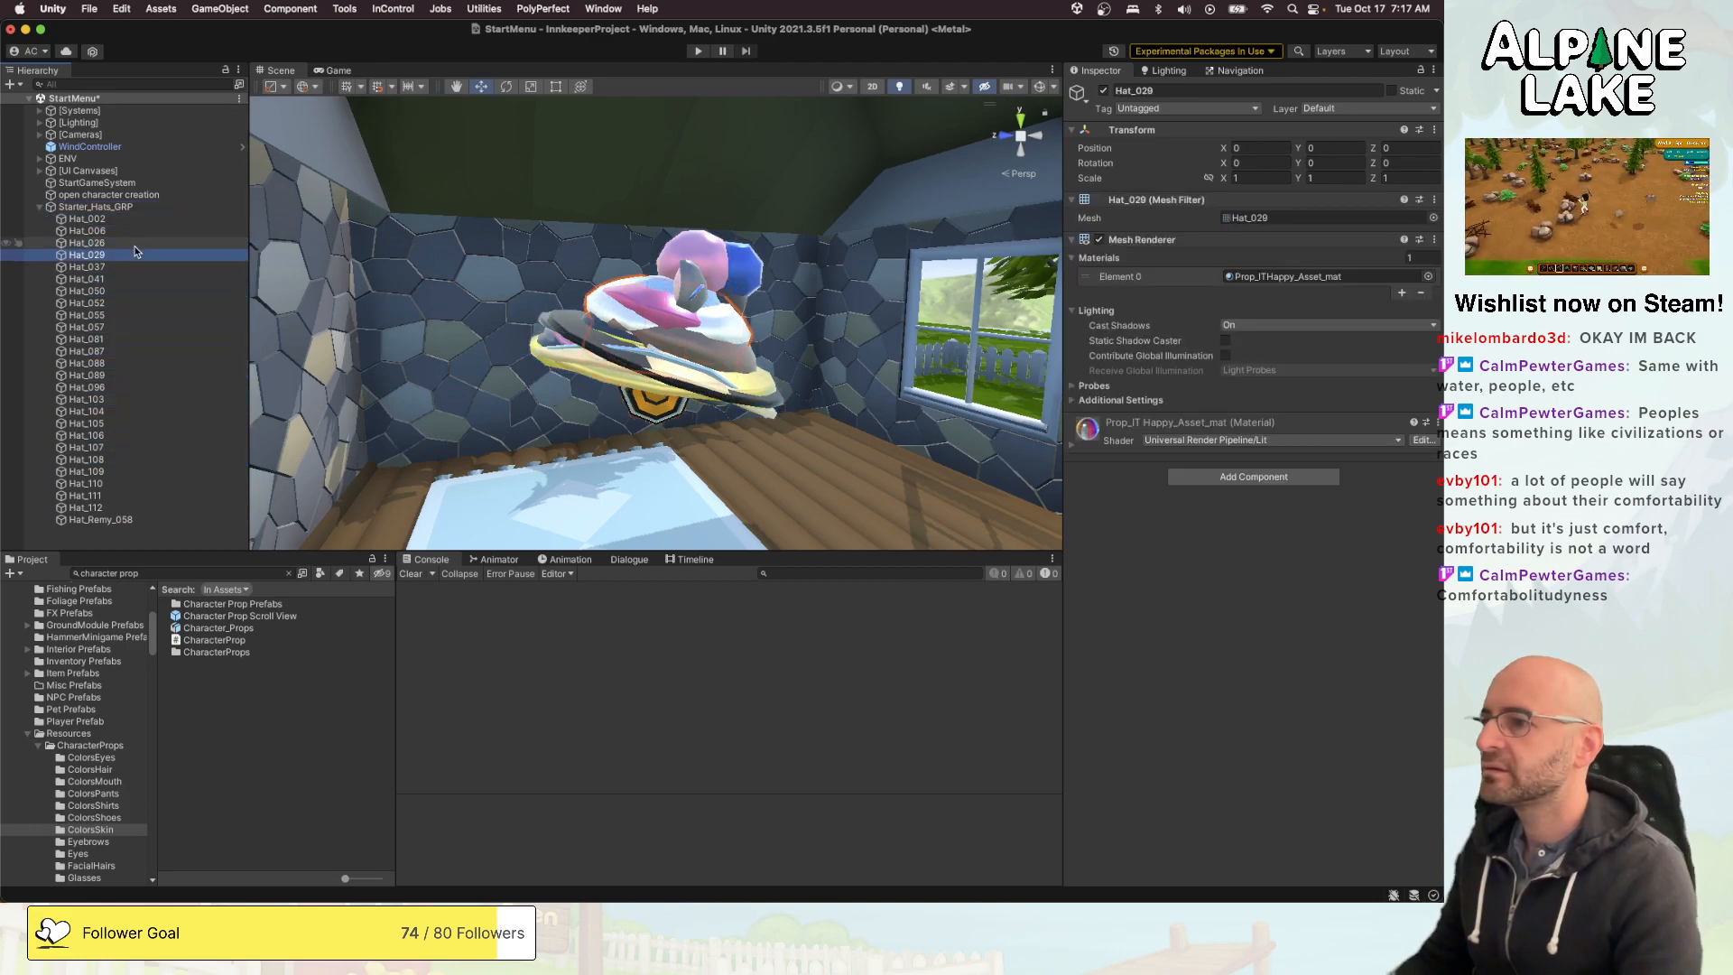
{"action": "key", "text": "Down"}
{"action": "key", "text": "Down"}
{"action": "key", "text": "Down"}
{"action": "key", "text": "Down"}
{"action": "key", "text": "Down"}
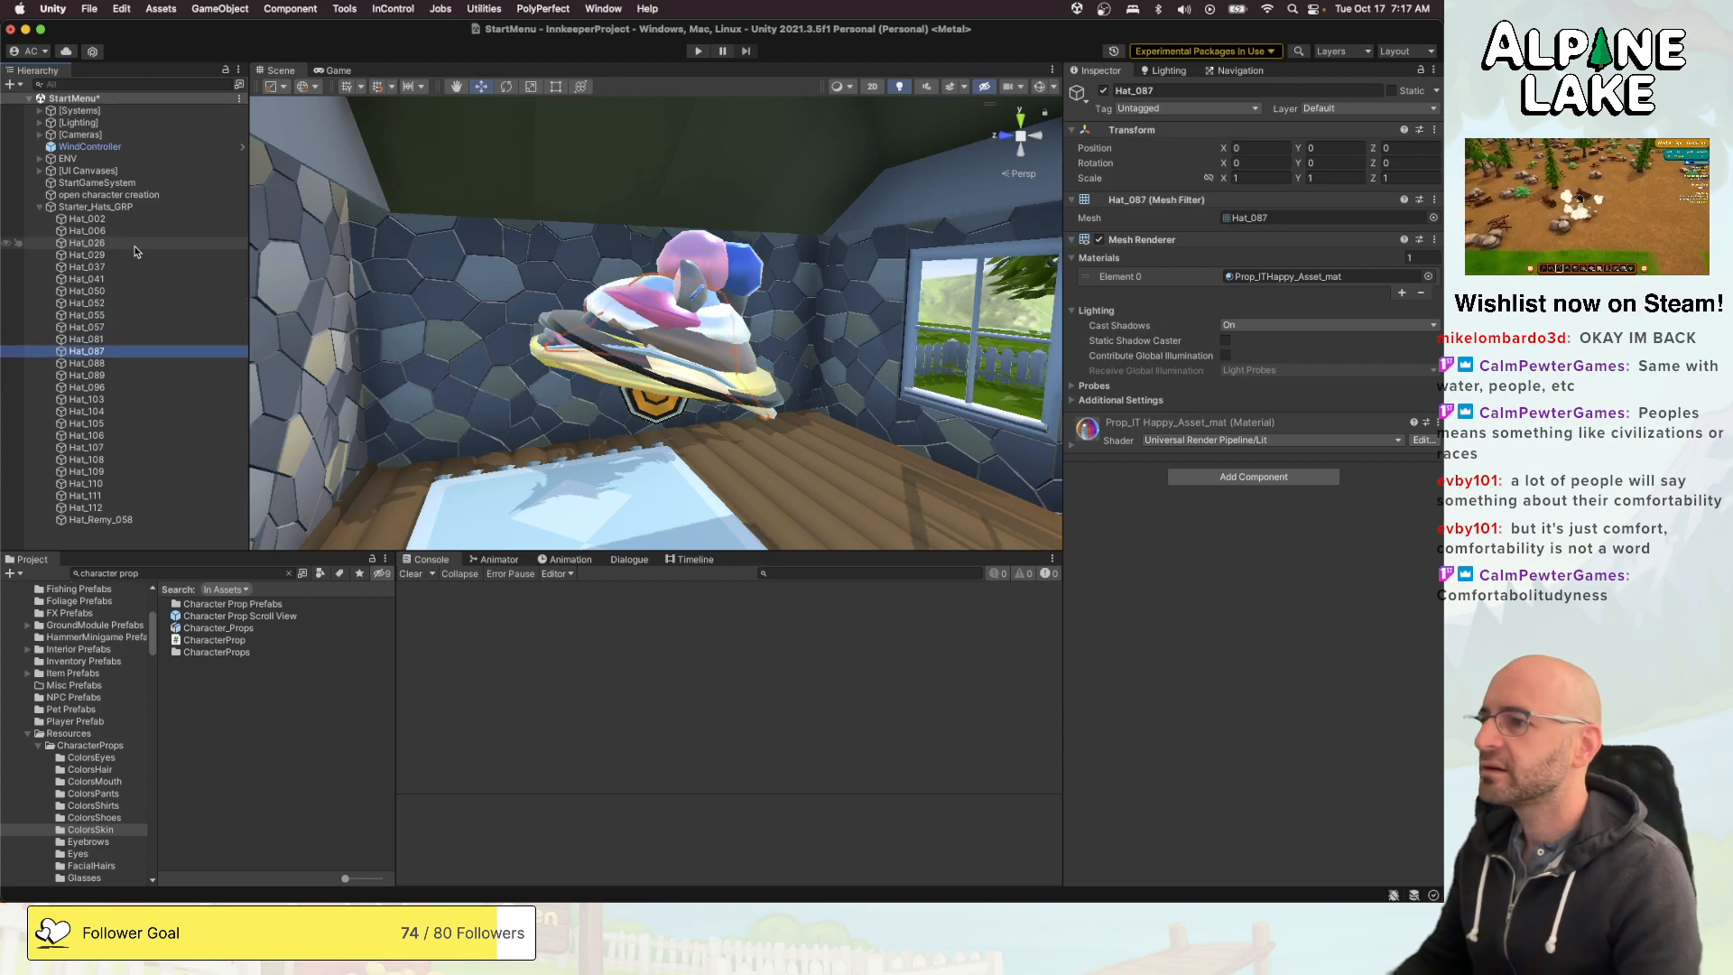
{"action": "key", "text": "Up"}
{"action": "key", "text": "Up"}
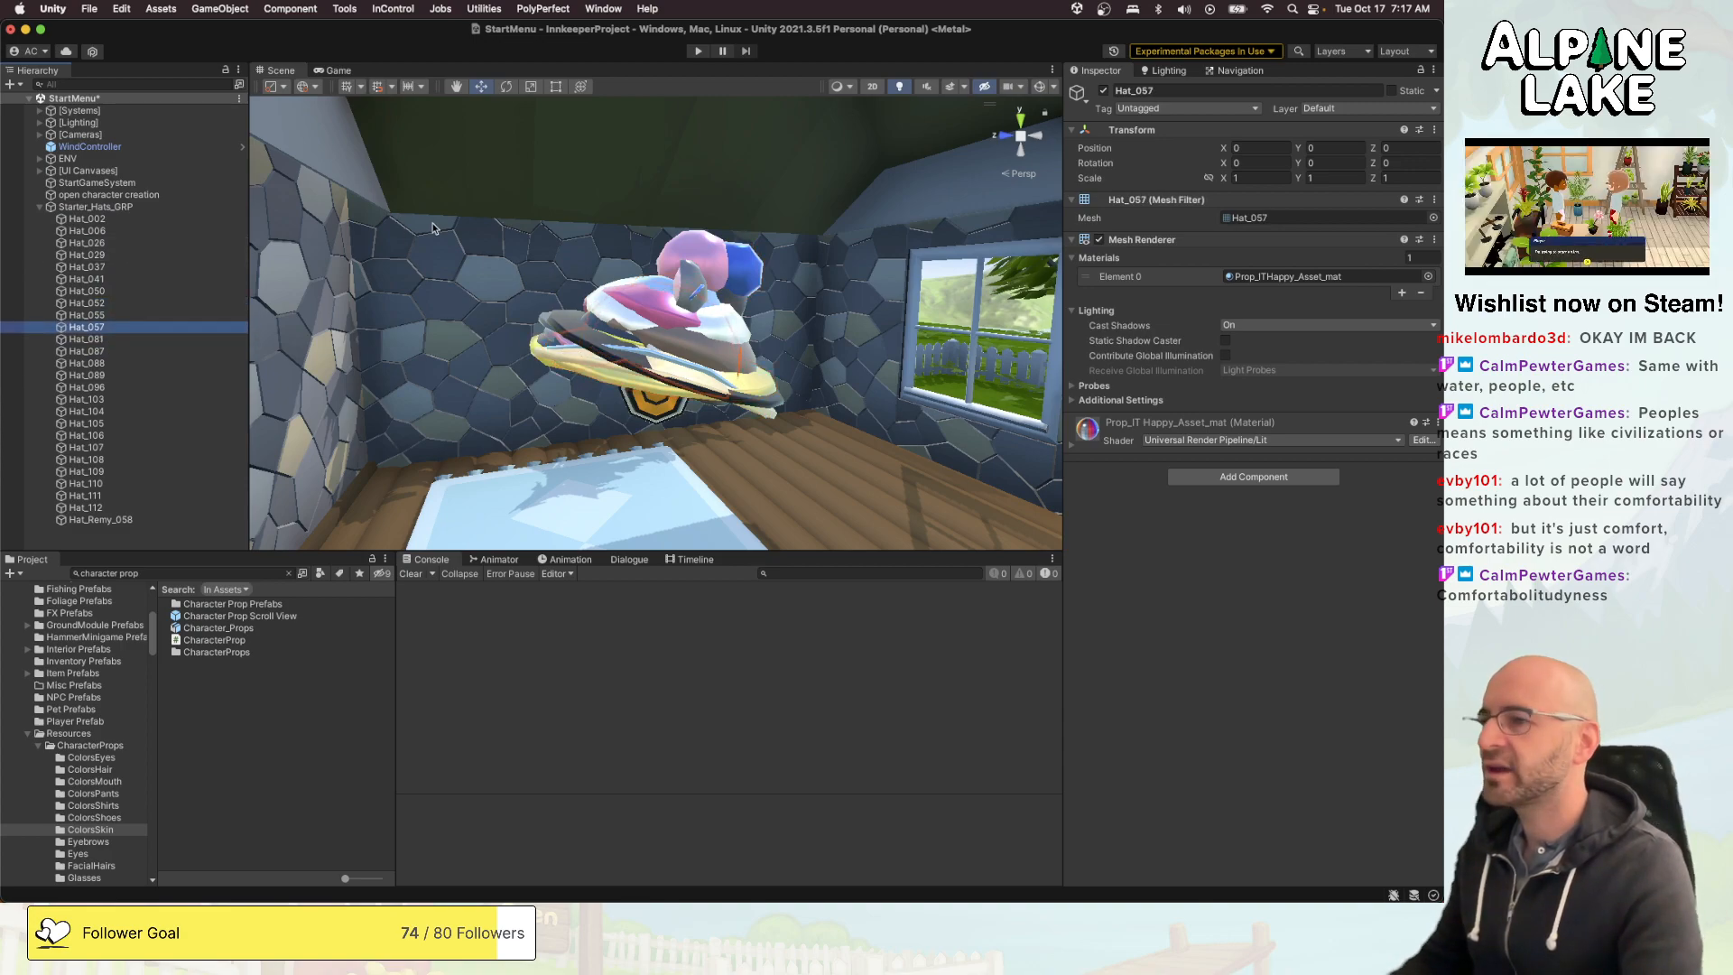
{"action": "left_click", "coordinate": [175, 402]}
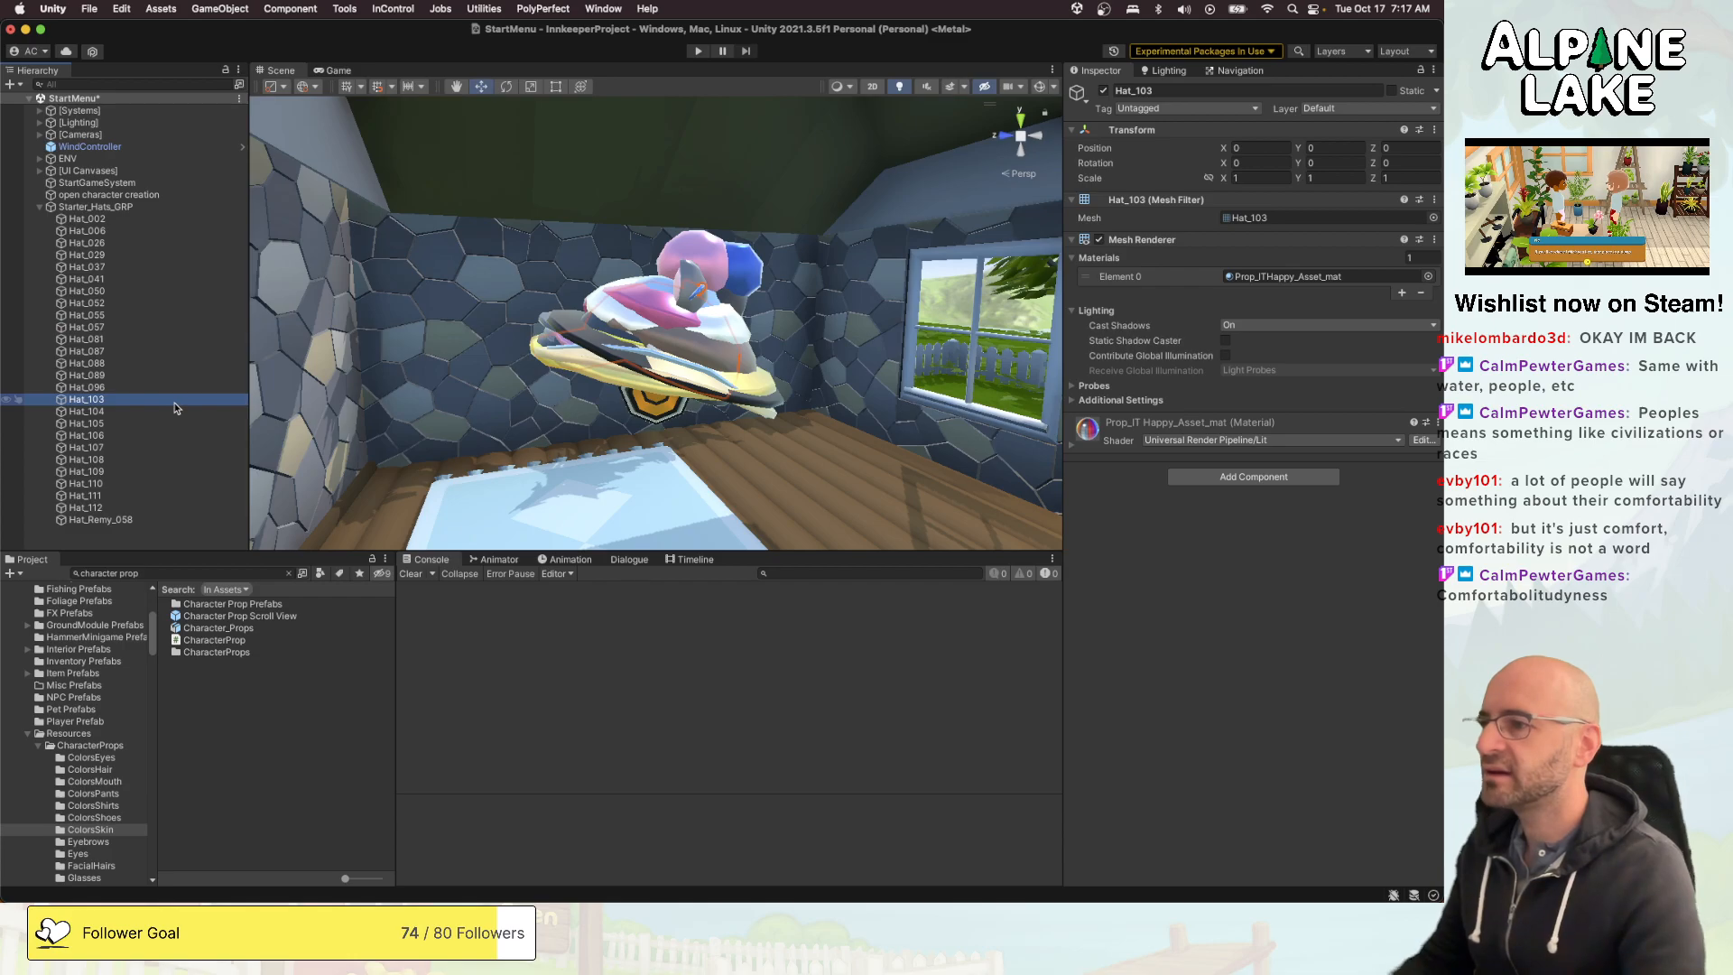
{"action": "key", "text": "Down"}
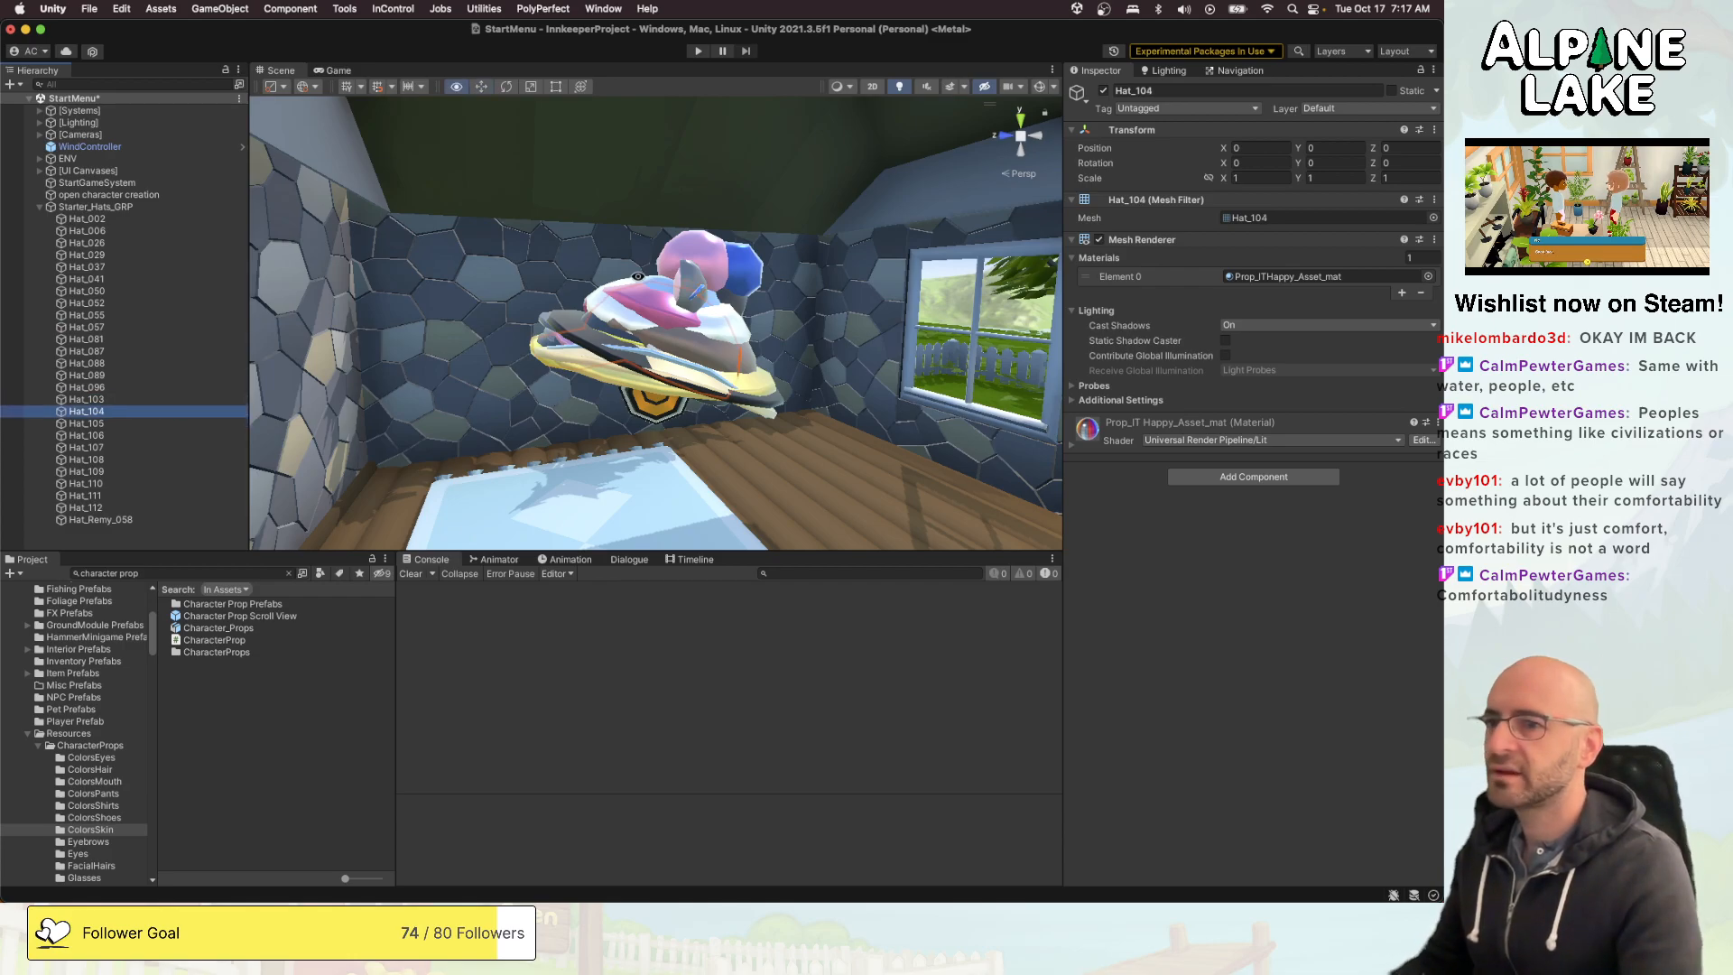
- Move Hat_104 out of the hat pile to X position 0.93 and expand the settings of its Prop_ITHappy_Asset_mat material
{"action": "left_click_drag", "start_coordinate": [639, 276], "coordinate": [798, 437], "text": "alt"}
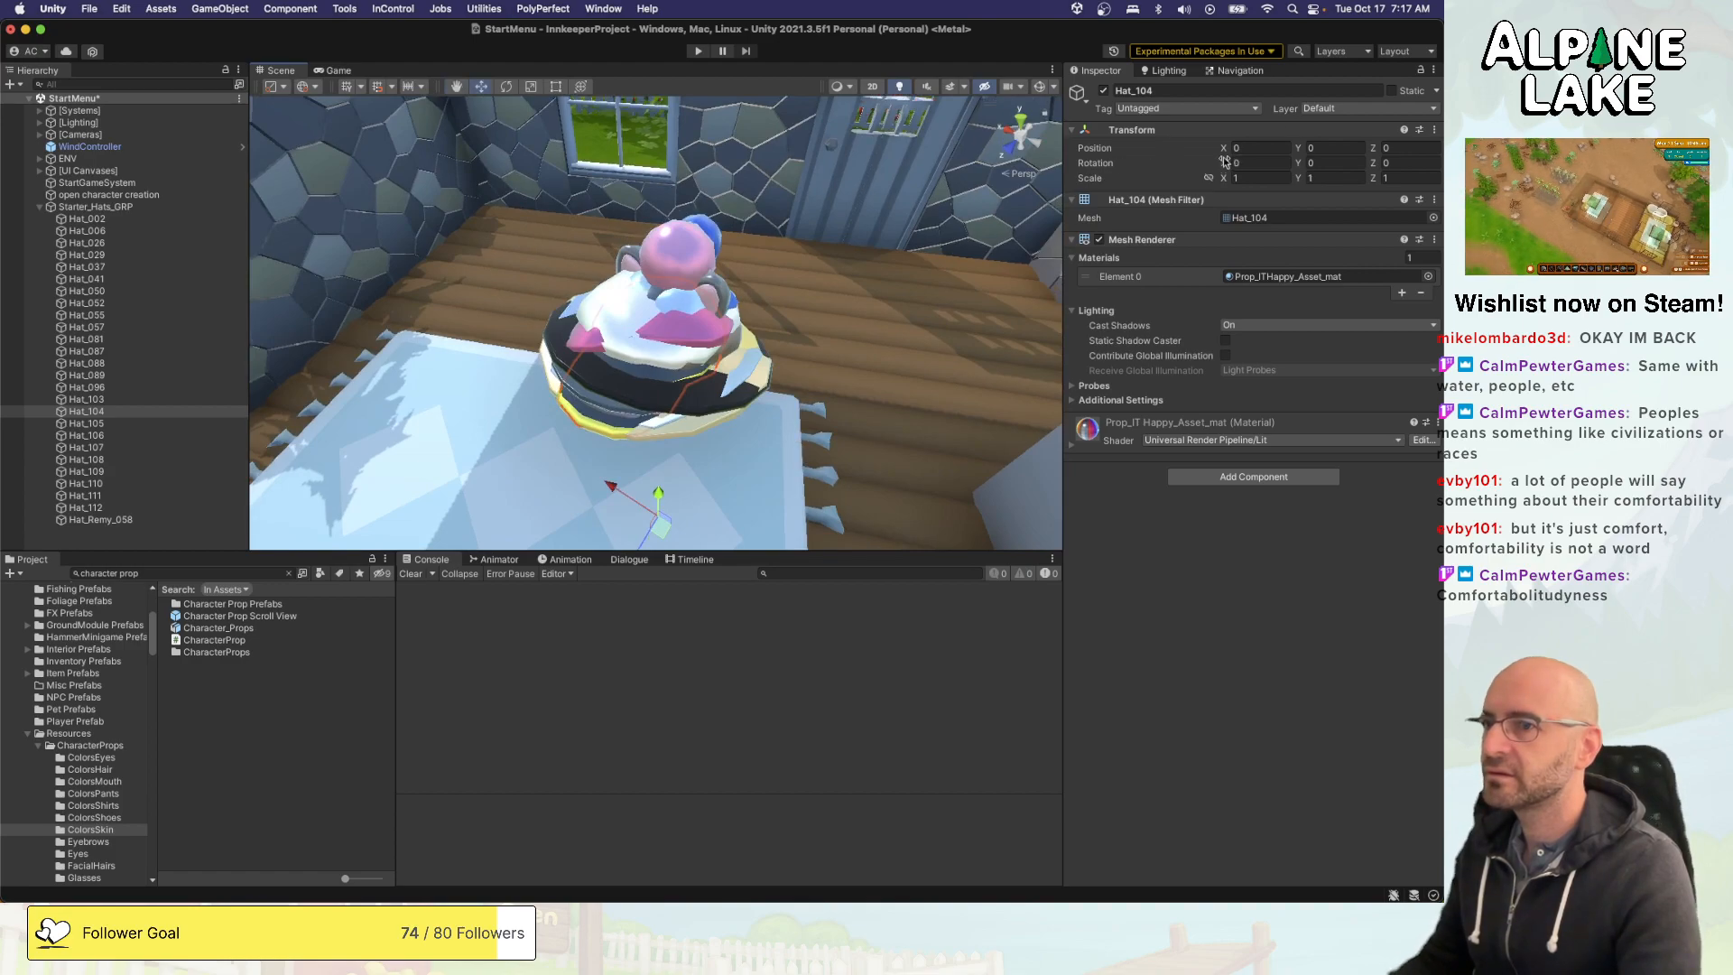
{"action": "left_click_drag", "start_coordinate": [1225, 161], "coordinate": [1206, 170]}
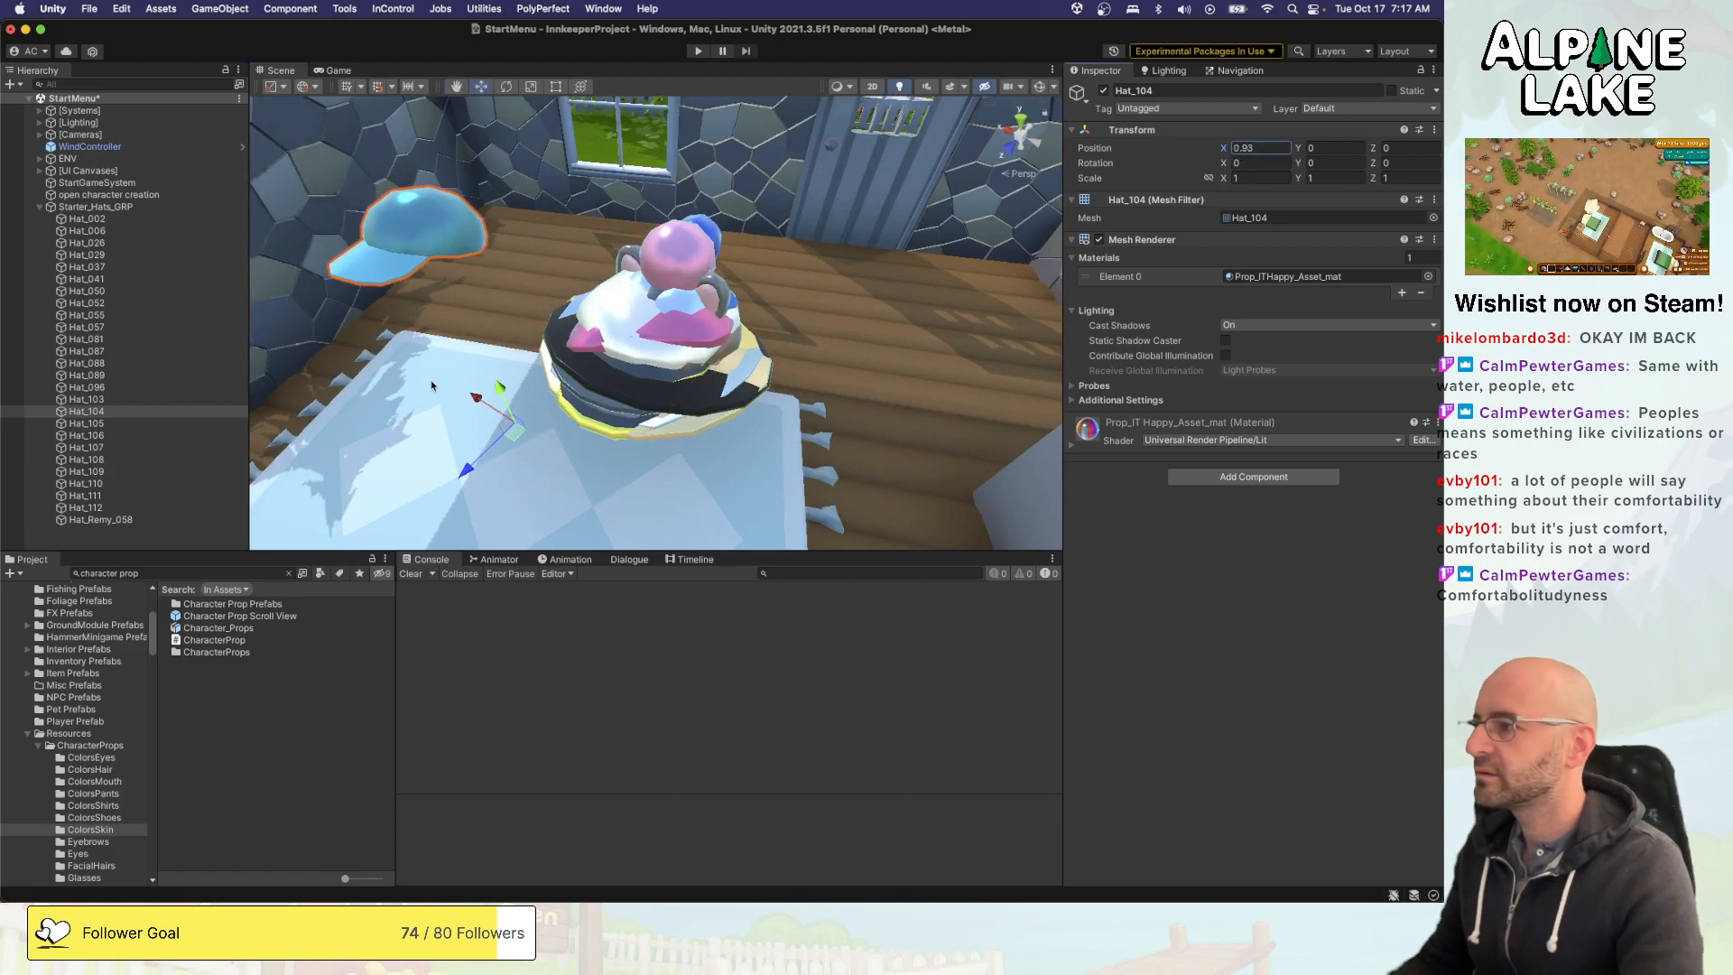
{"action": "left_click", "coordinate": [1075, 446]}
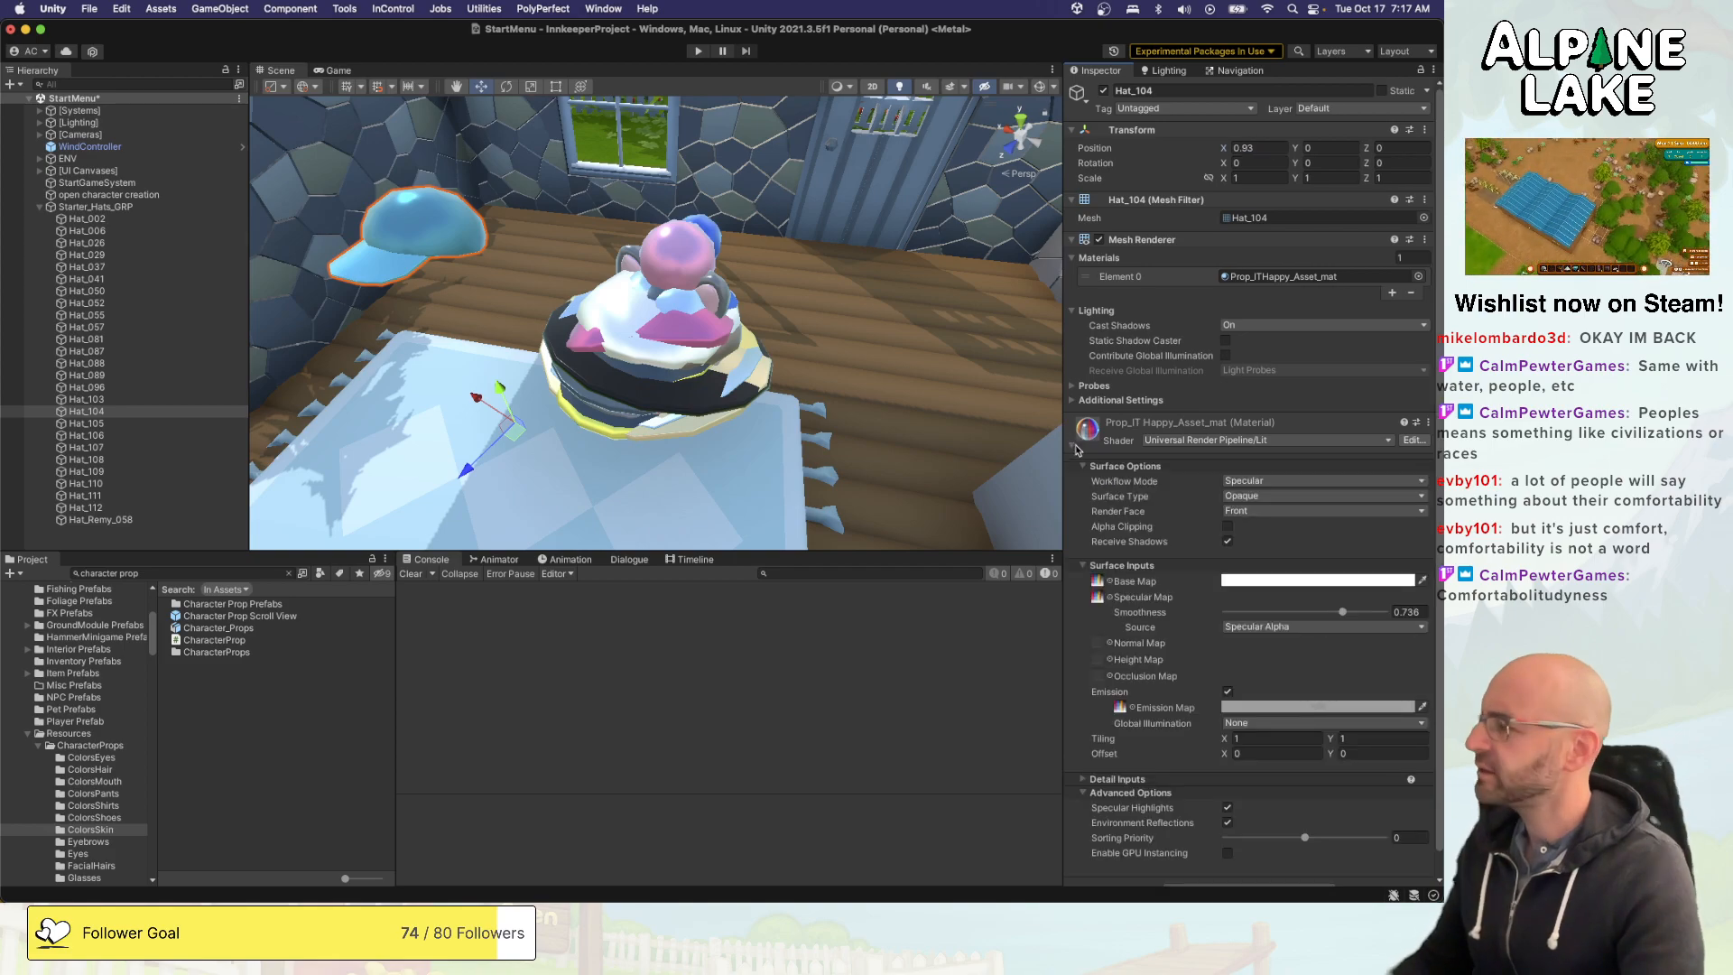
{"action": "key", "text": "super+Tab"}
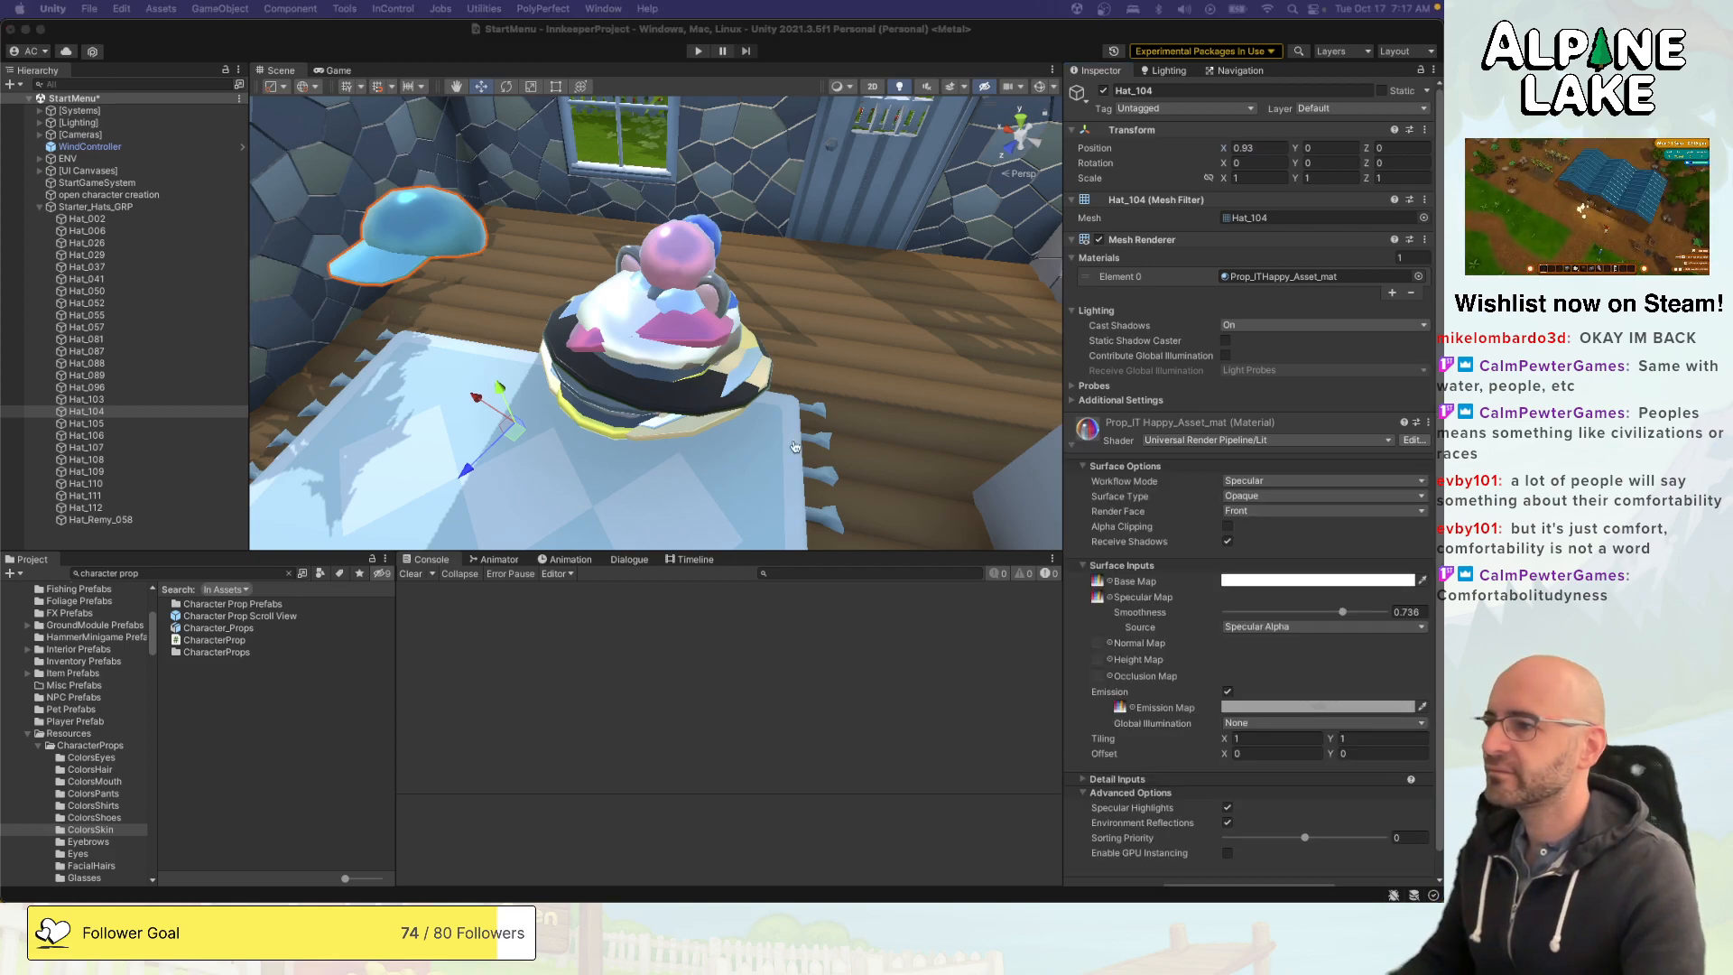
{"action": "key", "text": "super+Tab"}
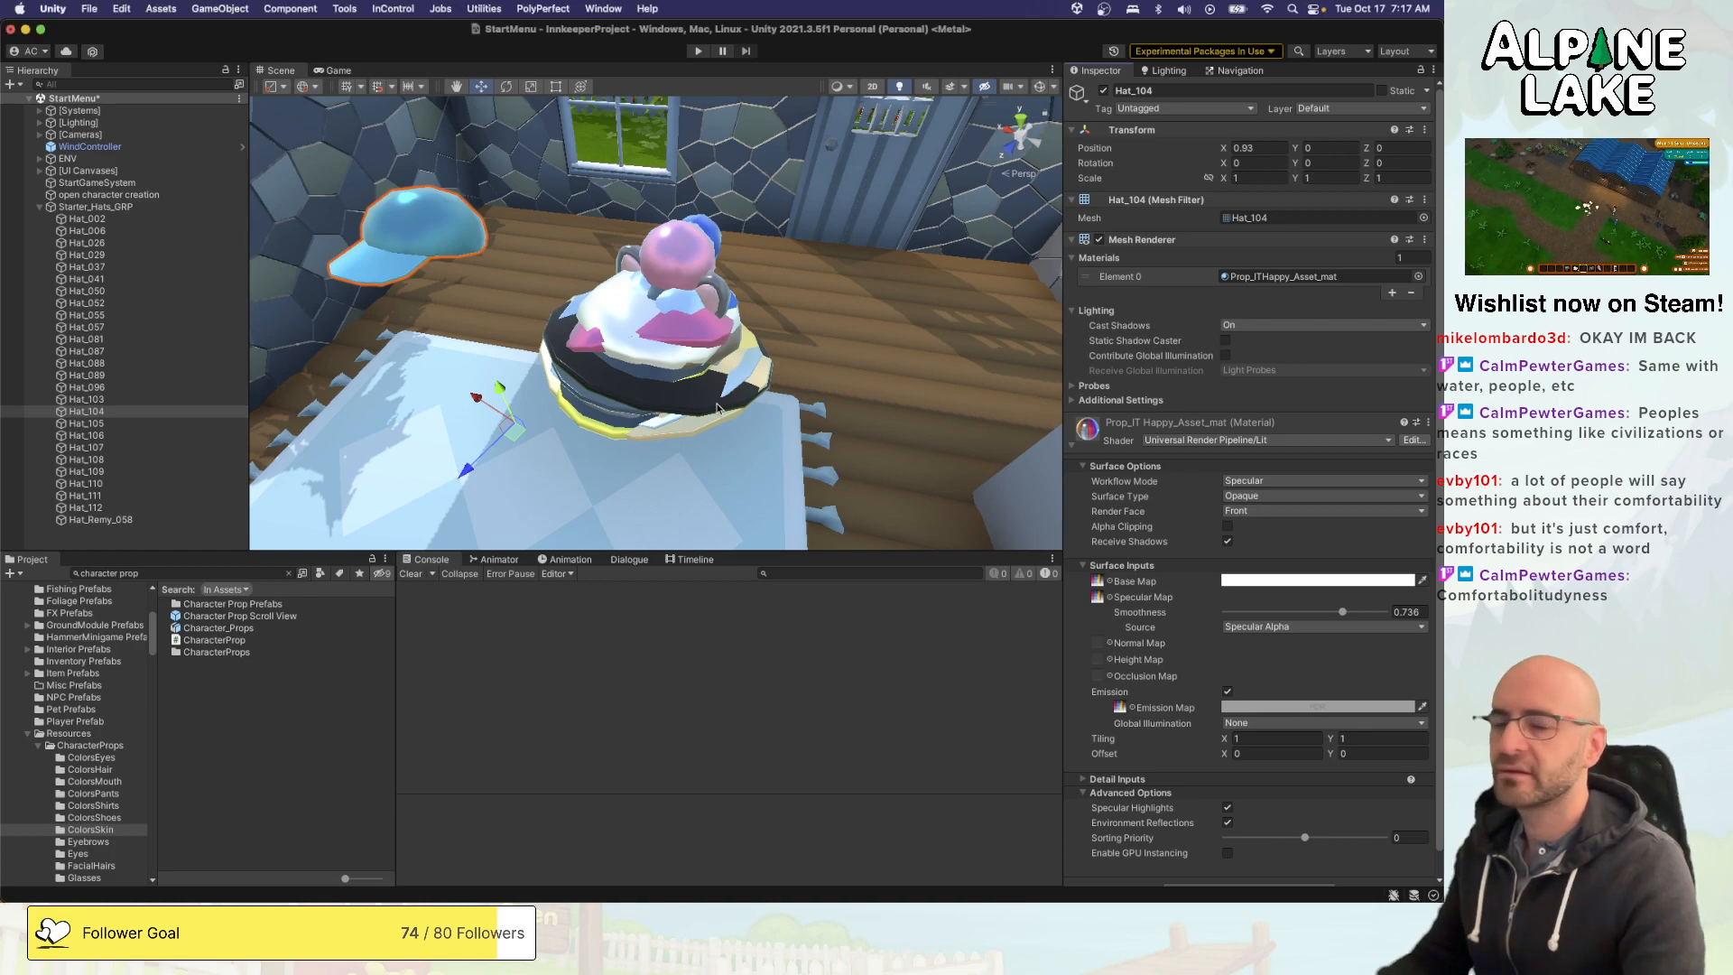
- Switch to Maya and expand Starter_Hats_GRP in the Outliner to locate Hat_104
{"action": "key", "text": "super+Tab"}
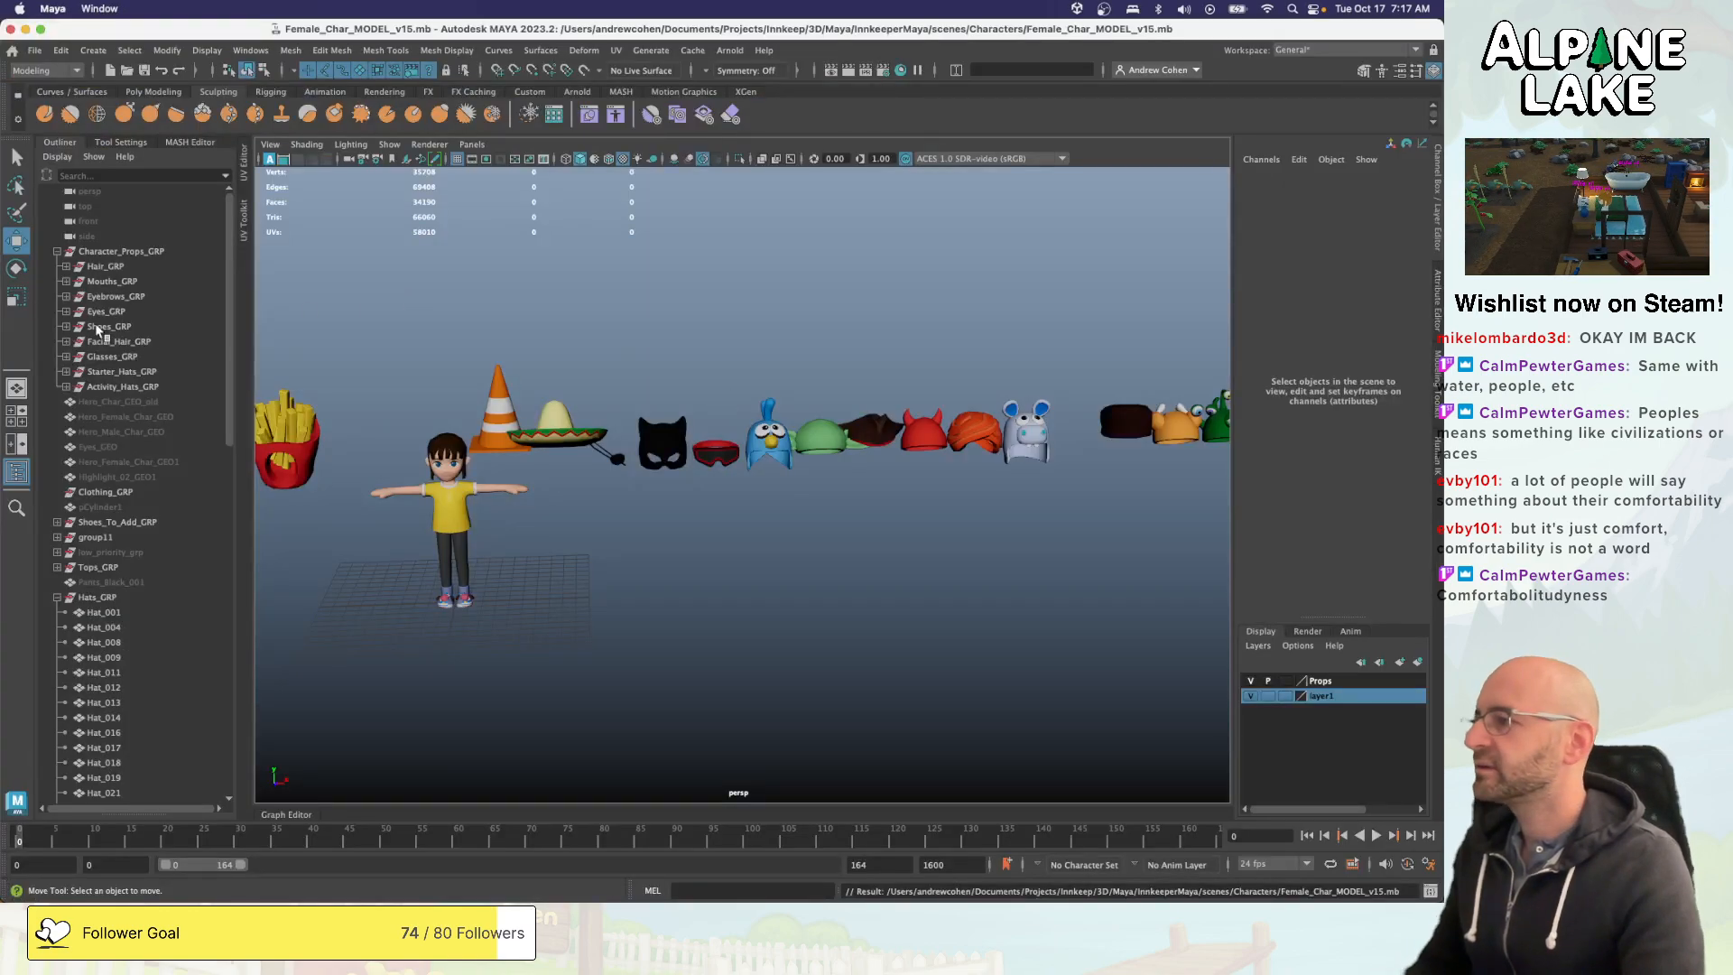
{"action": "left_click", "coordinate": [161, 371]}
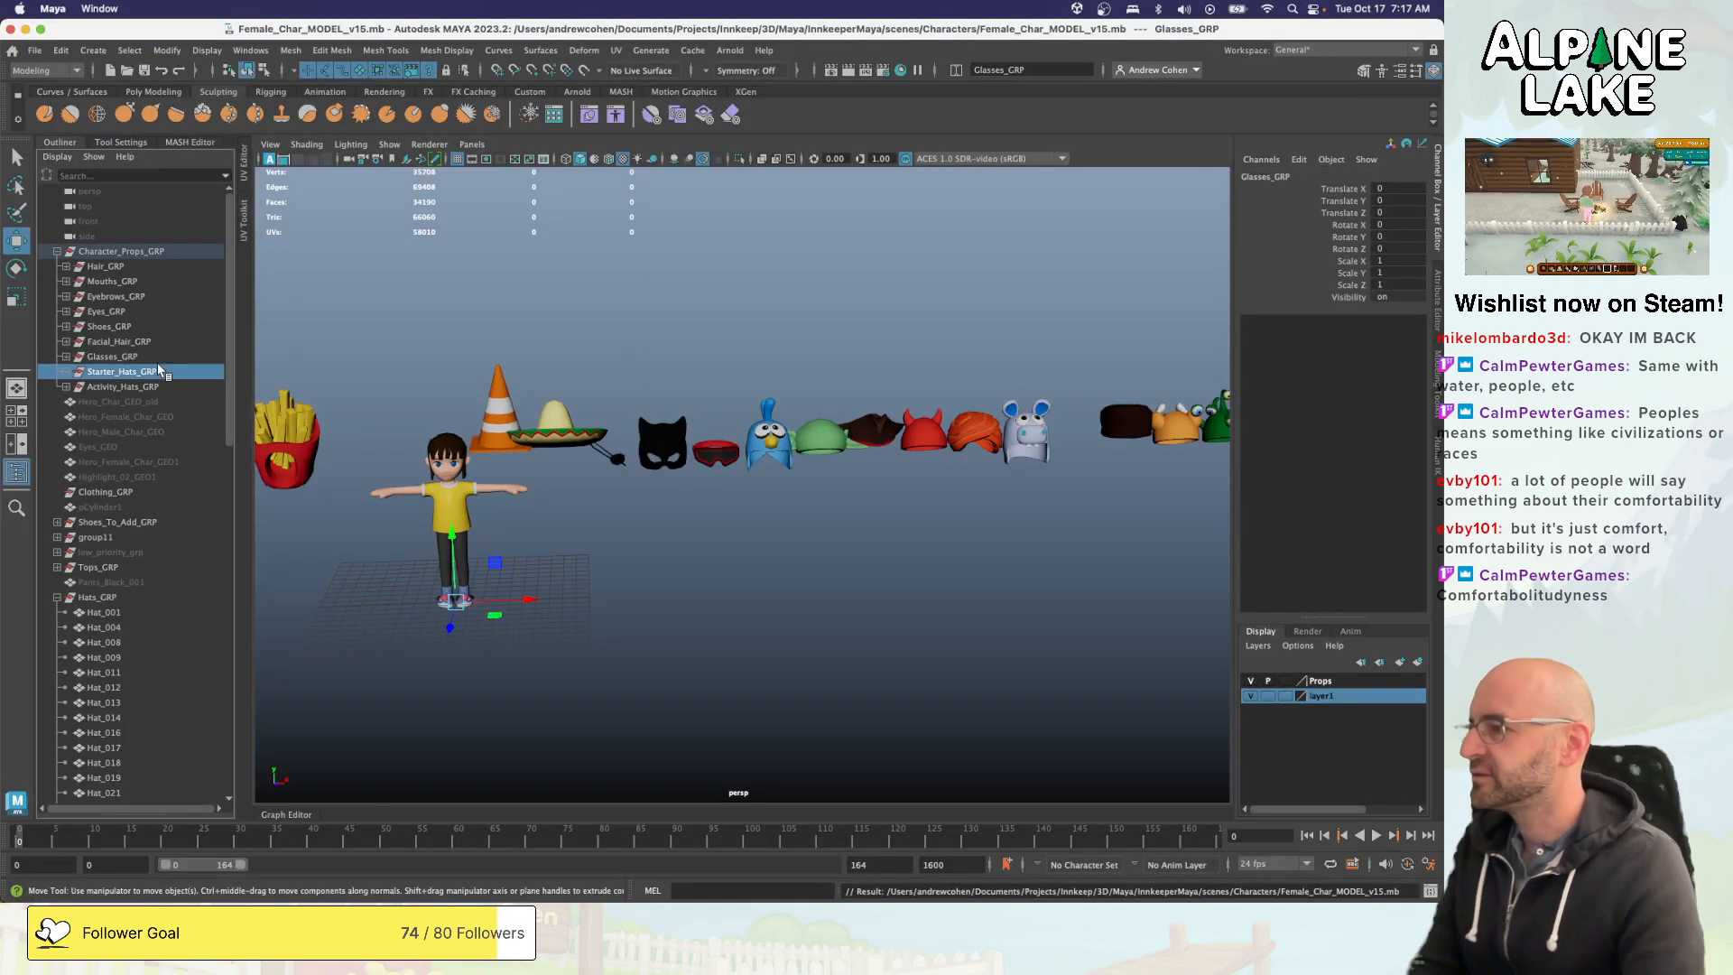
{"action": "left_click", "coordinate": [66, 371]}
{"action": "left_click", "coordinate": [134, 642]}
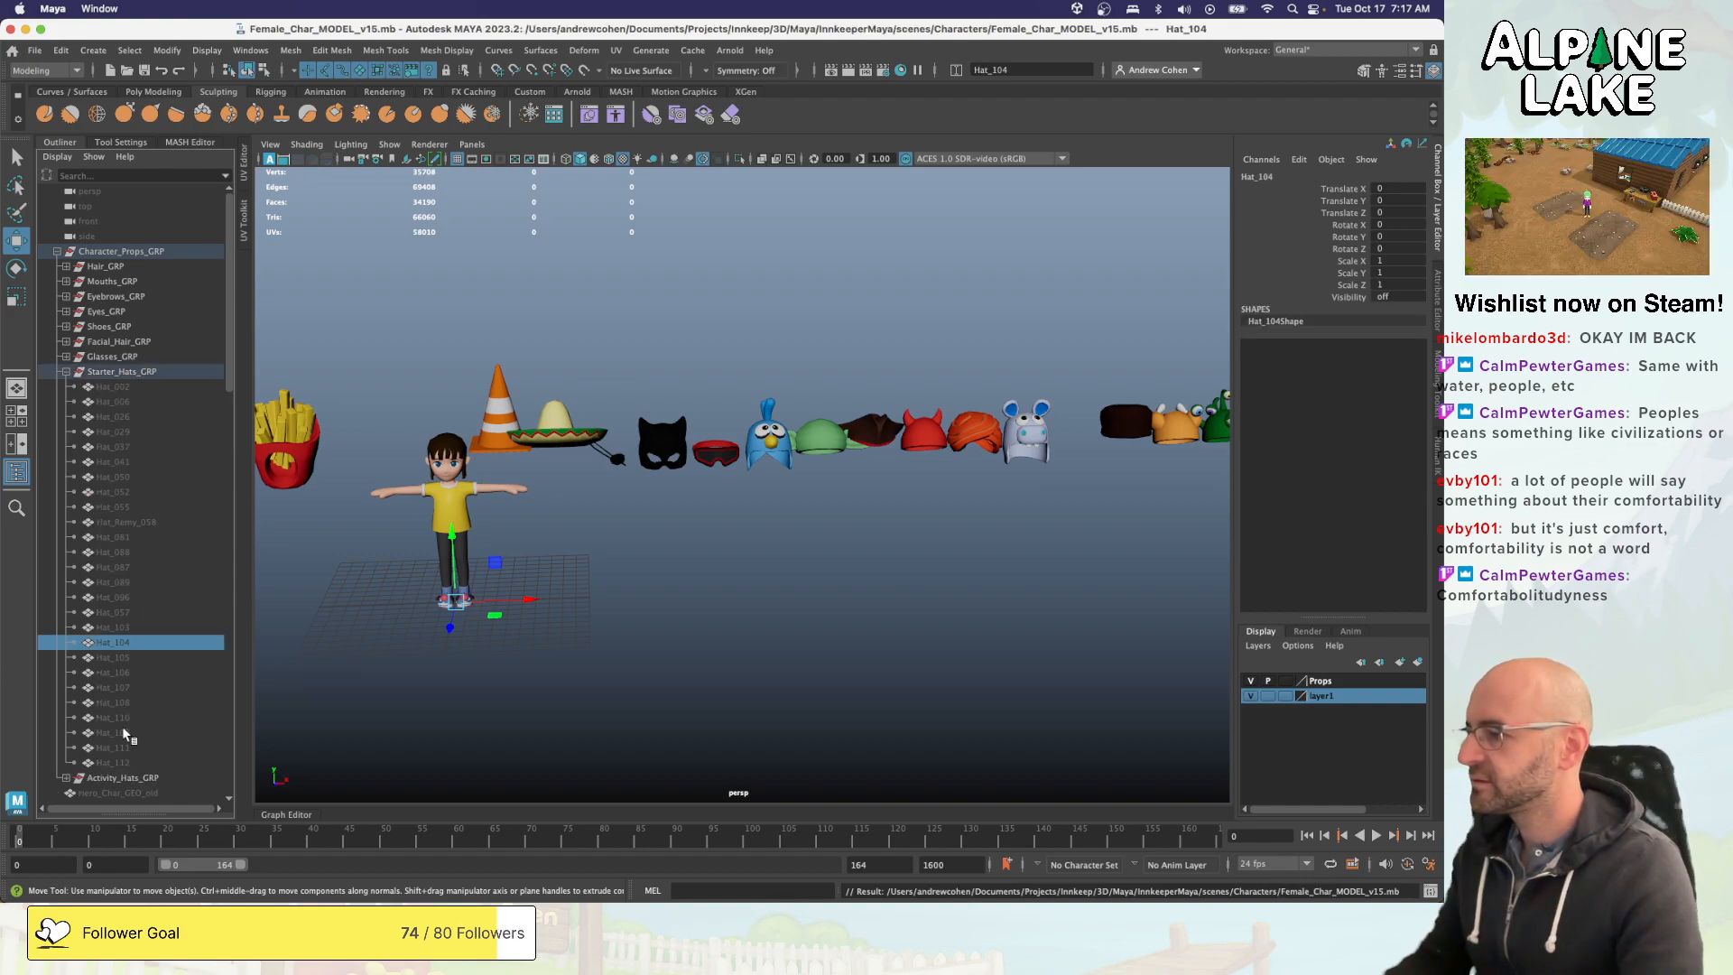
{"action": "key", "text": "Down"}
- Unhide the hats from Hat_105 to Hat_112 in Starter_Hats_GRP and frame them on the character's head
{"action": "left_click", "coordinate": [130, 761]}
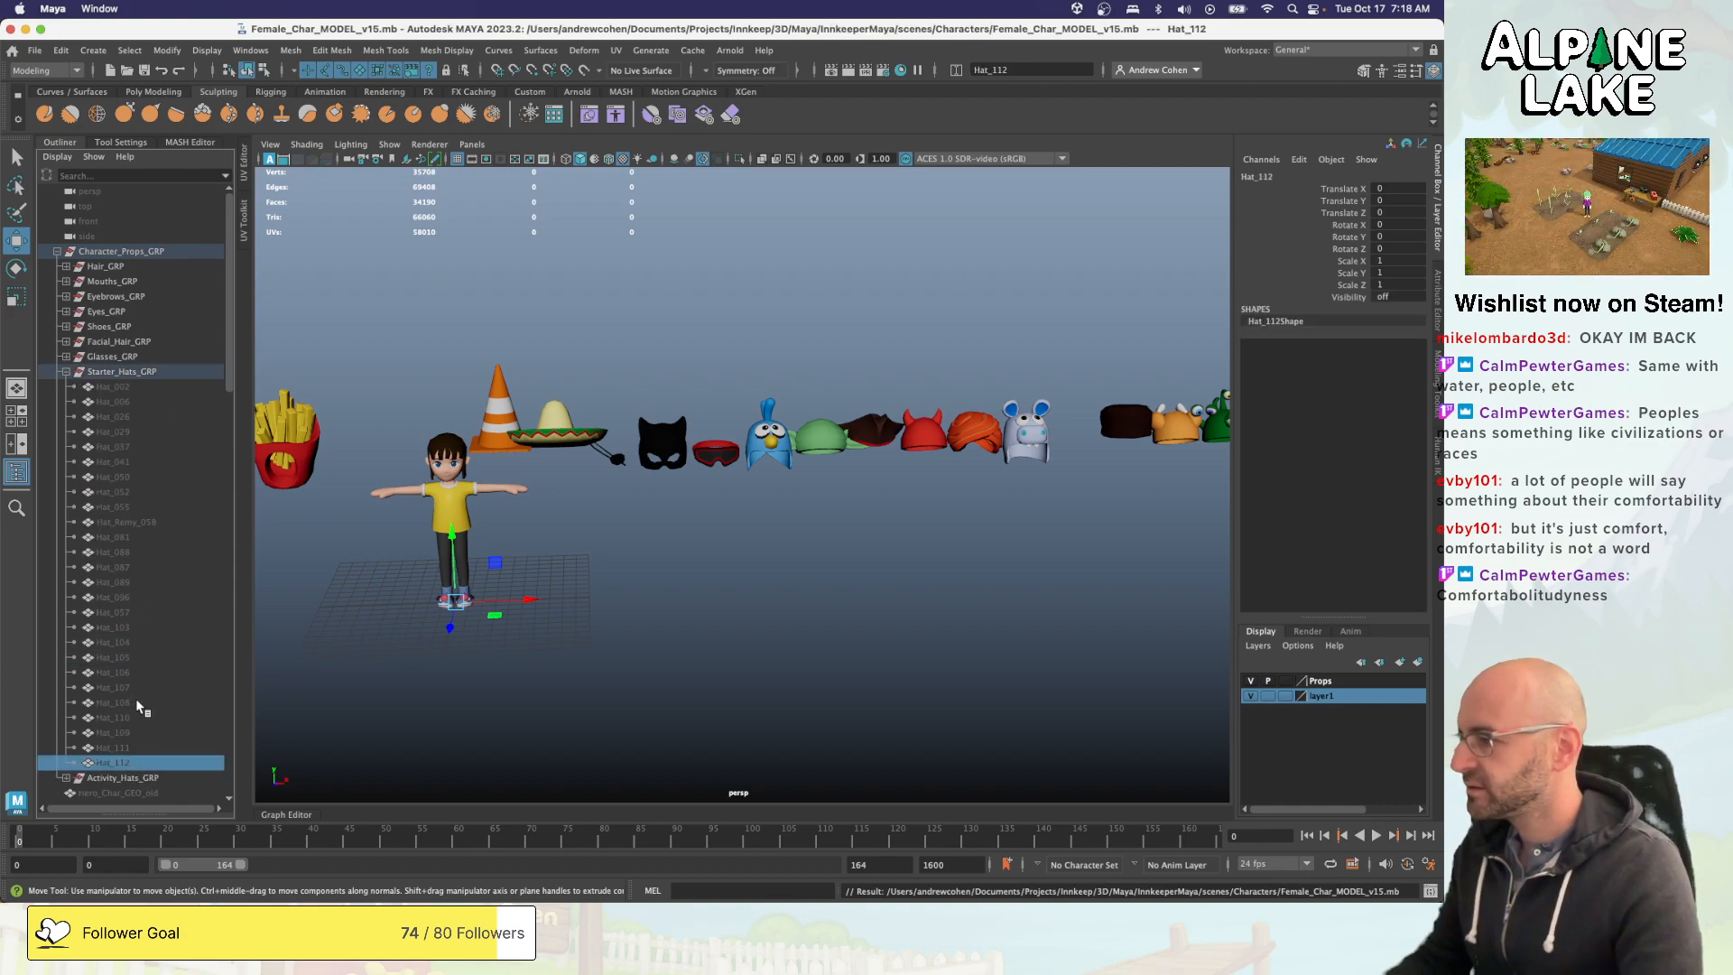
{"action": "left_click", "coordinate": [138, 674], "text": "shift"}
{"action": "left_click", "coordinate": [137, 658], "text": "shift"}
{"action": "key", "text": "shift+h"}
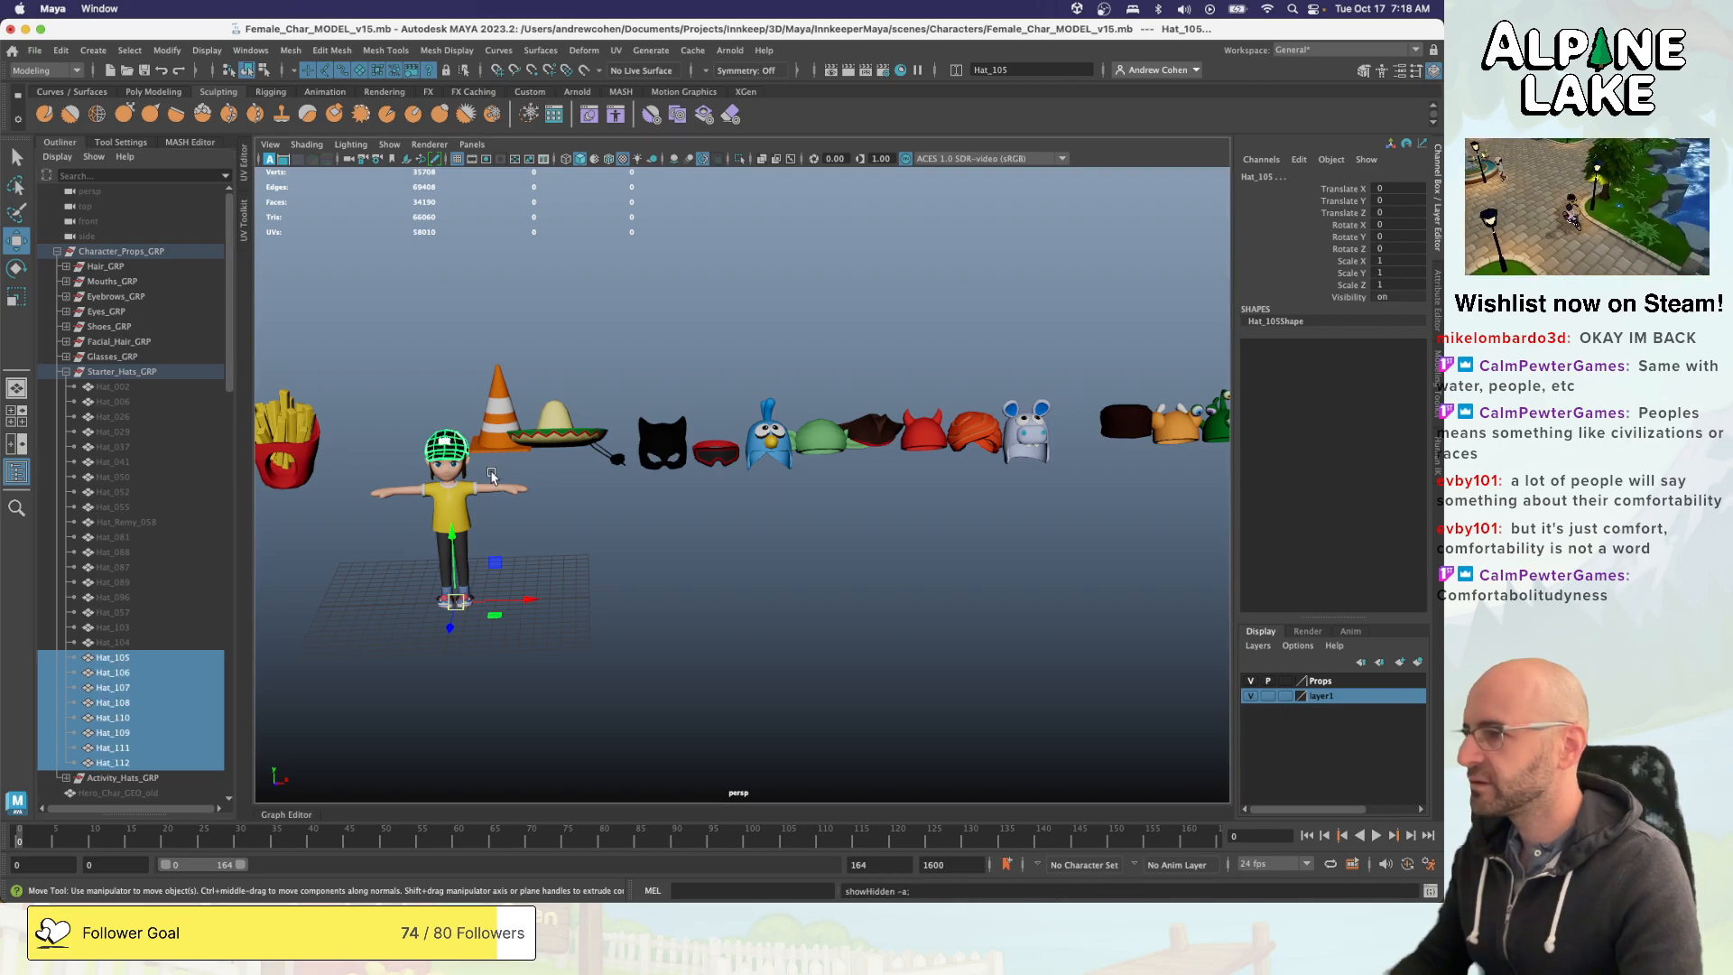
{"action": "key", "text": "f"}
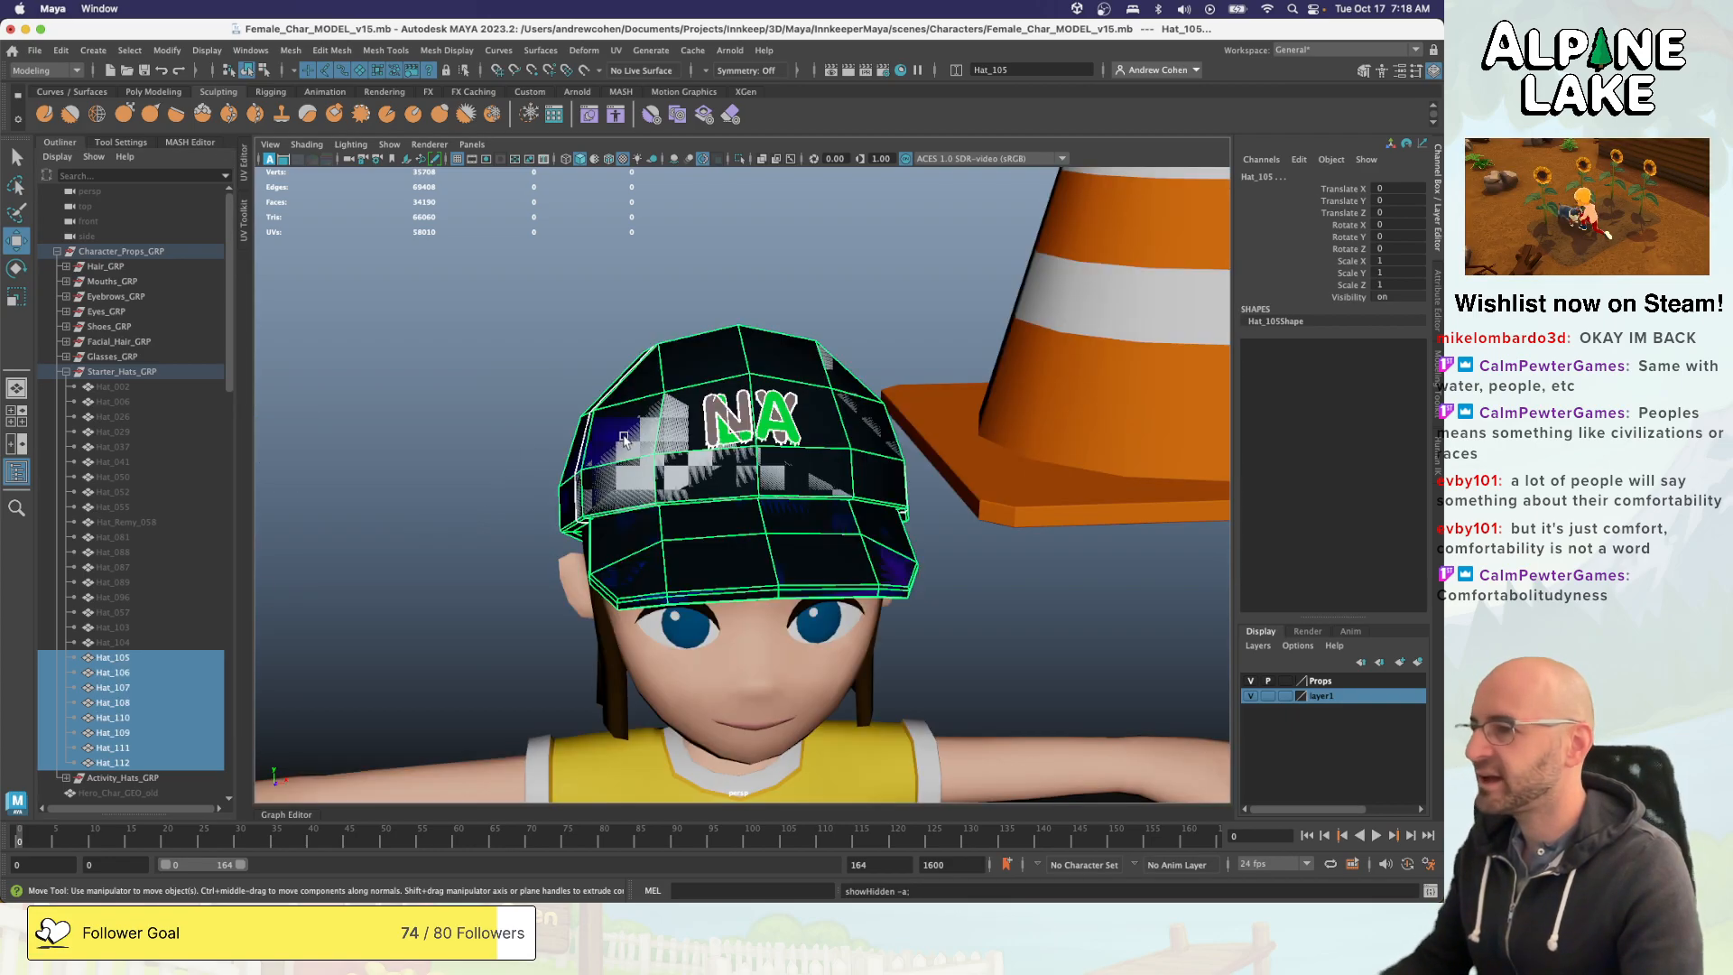
{"action": "left_click", "coordinate": [530, 370]}
{"action": "mouse_move", "coordinate": [531, 371]}
{"action": "left_mouse_down", "text": "alt"}
{"action": "mouse_move", "coordinate": [605, 374]}
{"action": "mouse_move", "coordinate": [542, 381]}
{"action": "left_mouse_up", "text": "alt"}
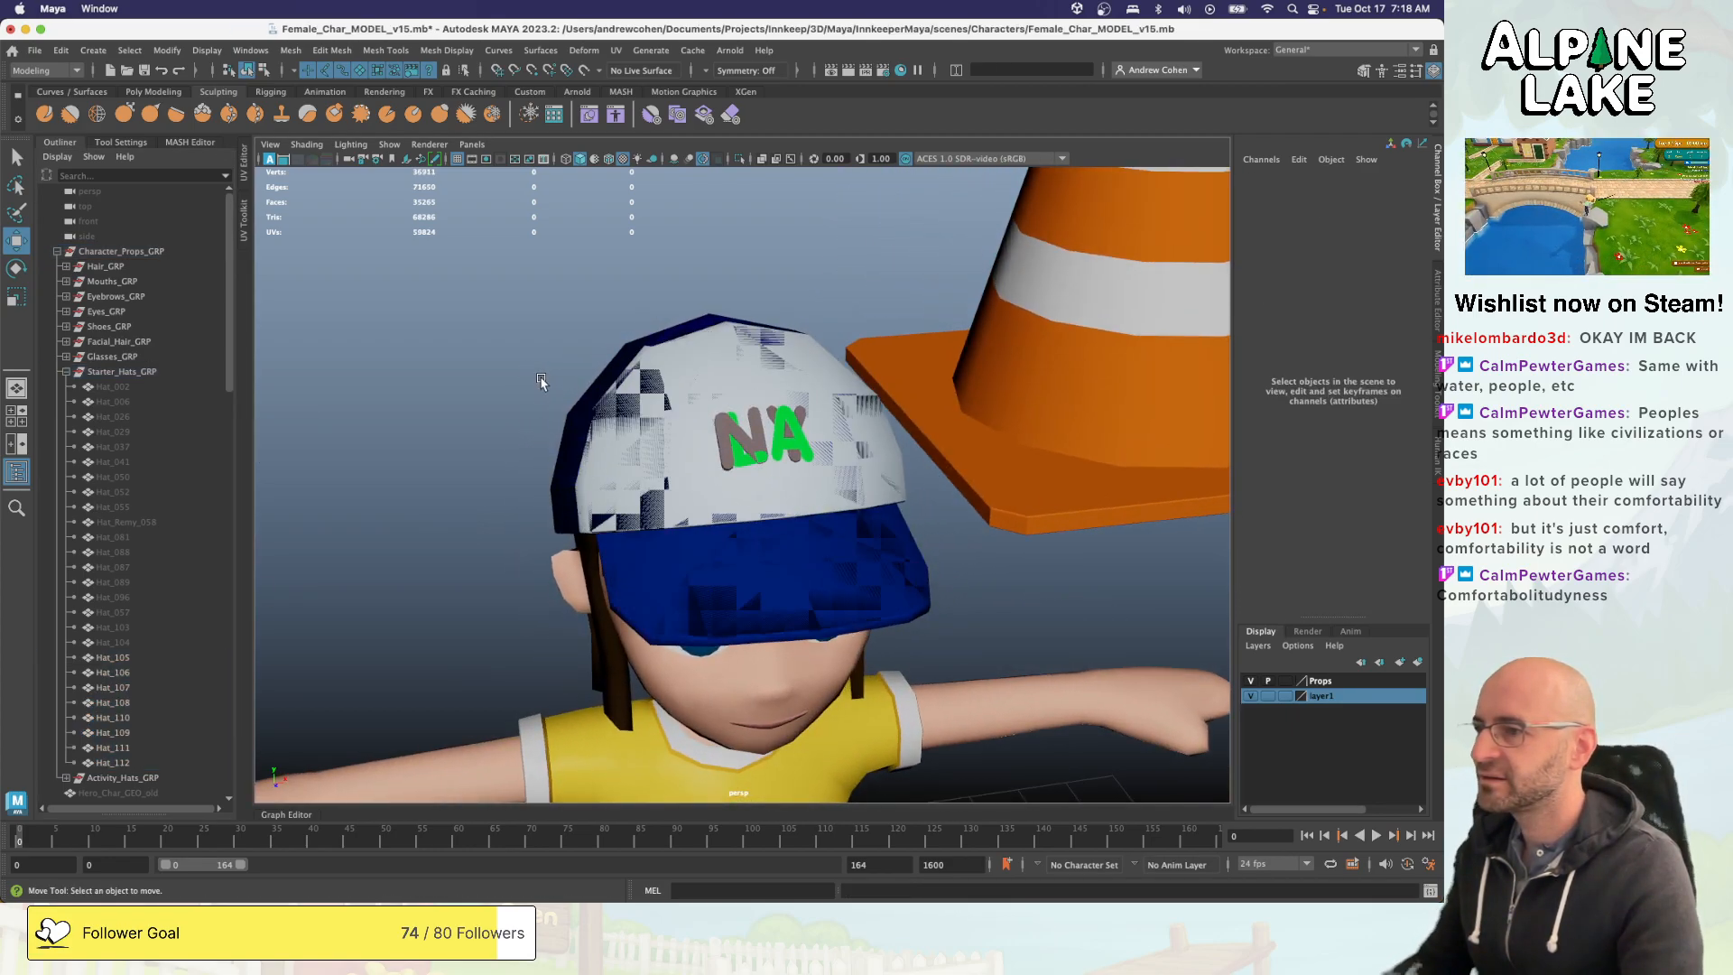
- Move the NY cap Hat_109 off the character's head to about -28.4 along the X axis
{"action": "left_click", "coordinate": [113, 748]}
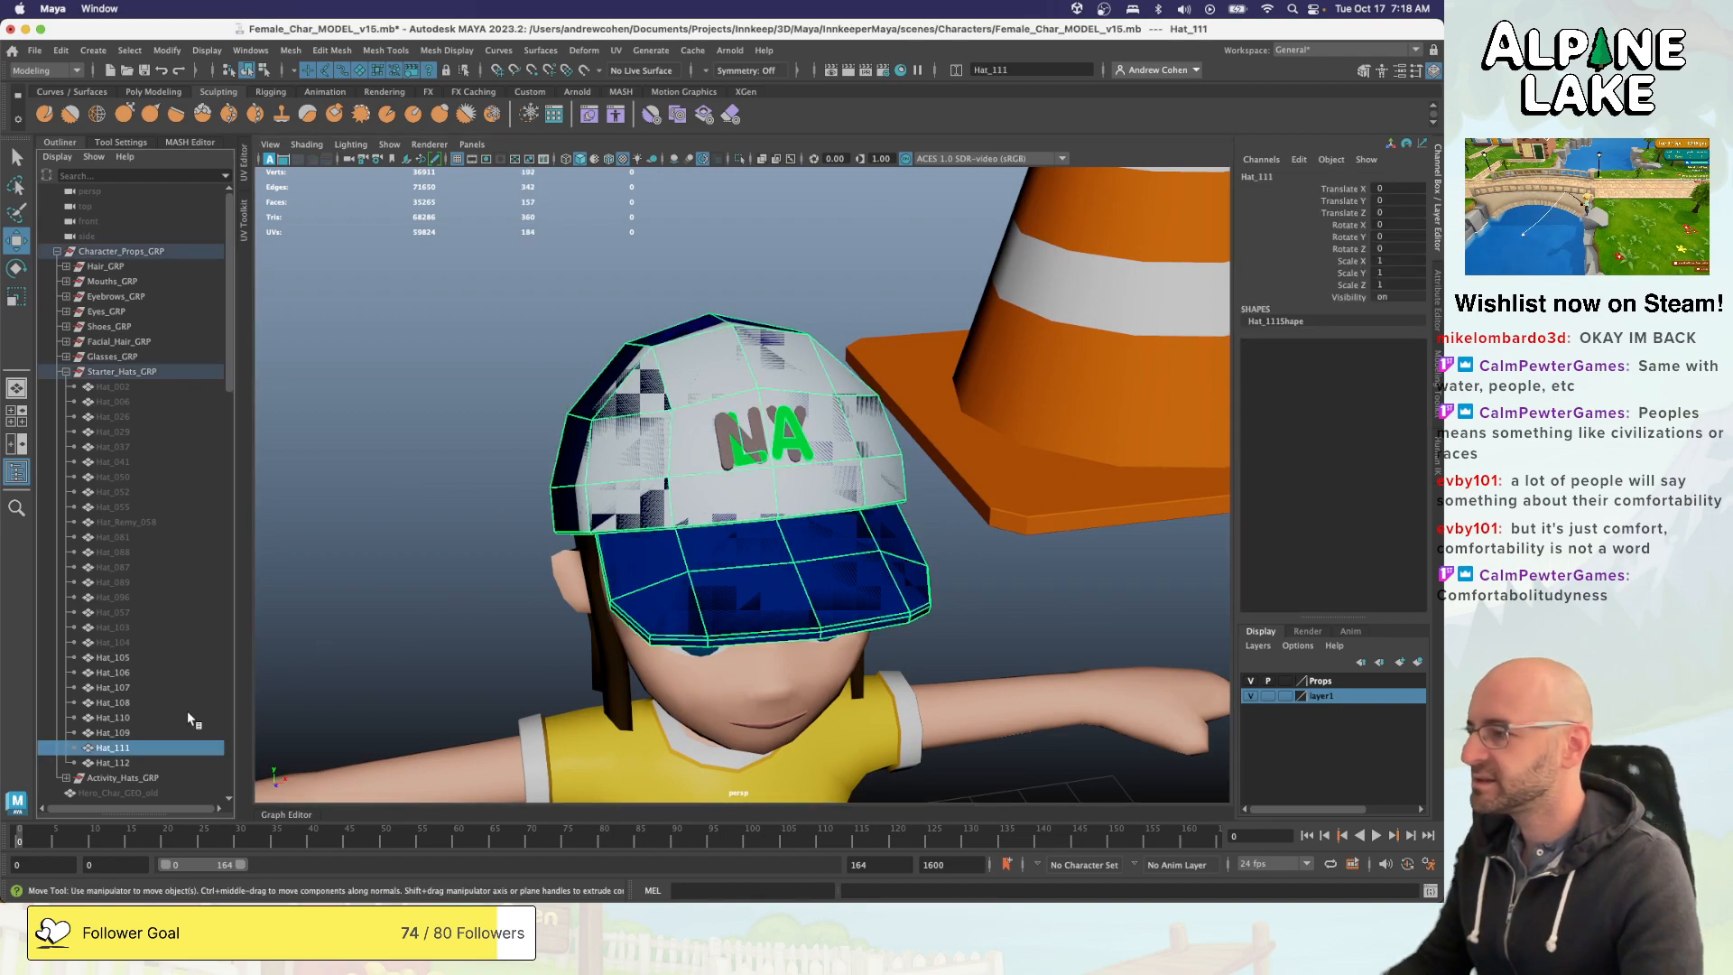
{"action": "left_click", "coordinate": [150, 733]}
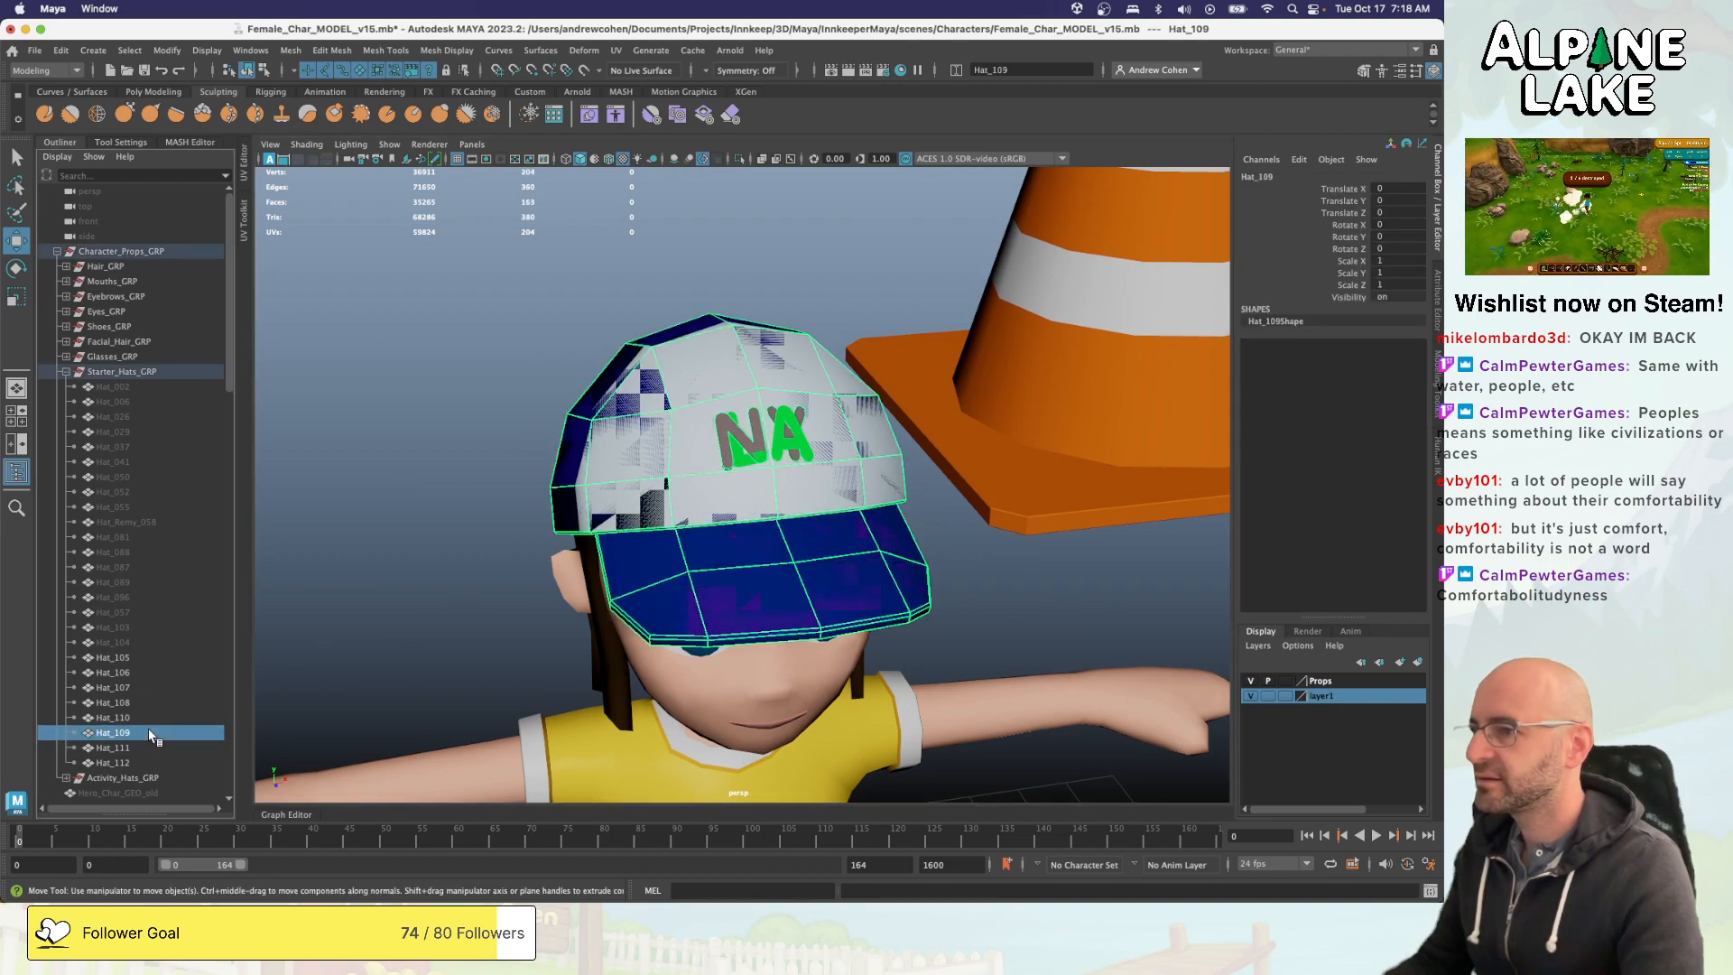
{"action": "middle_click_drag", "start_coordinate": [552, 564], "coordinate": [340, 612]}
{"action": "key", "text": "z"}
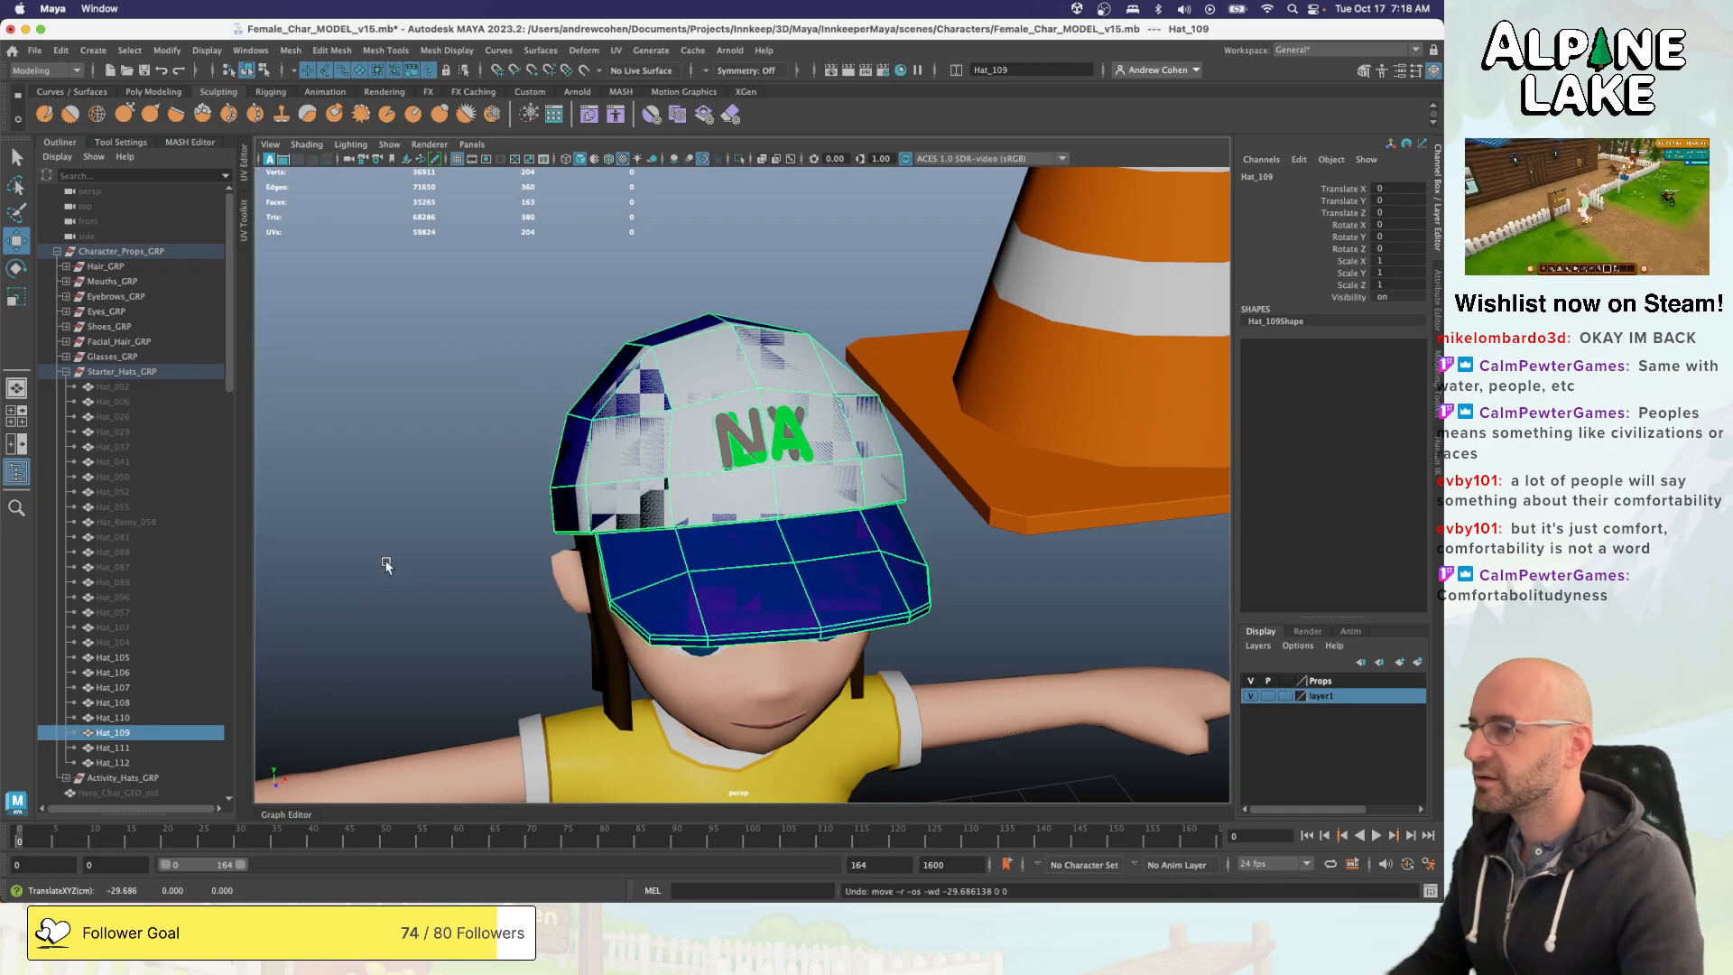
{"action": "left_click", "coordinate": [155, 747]}
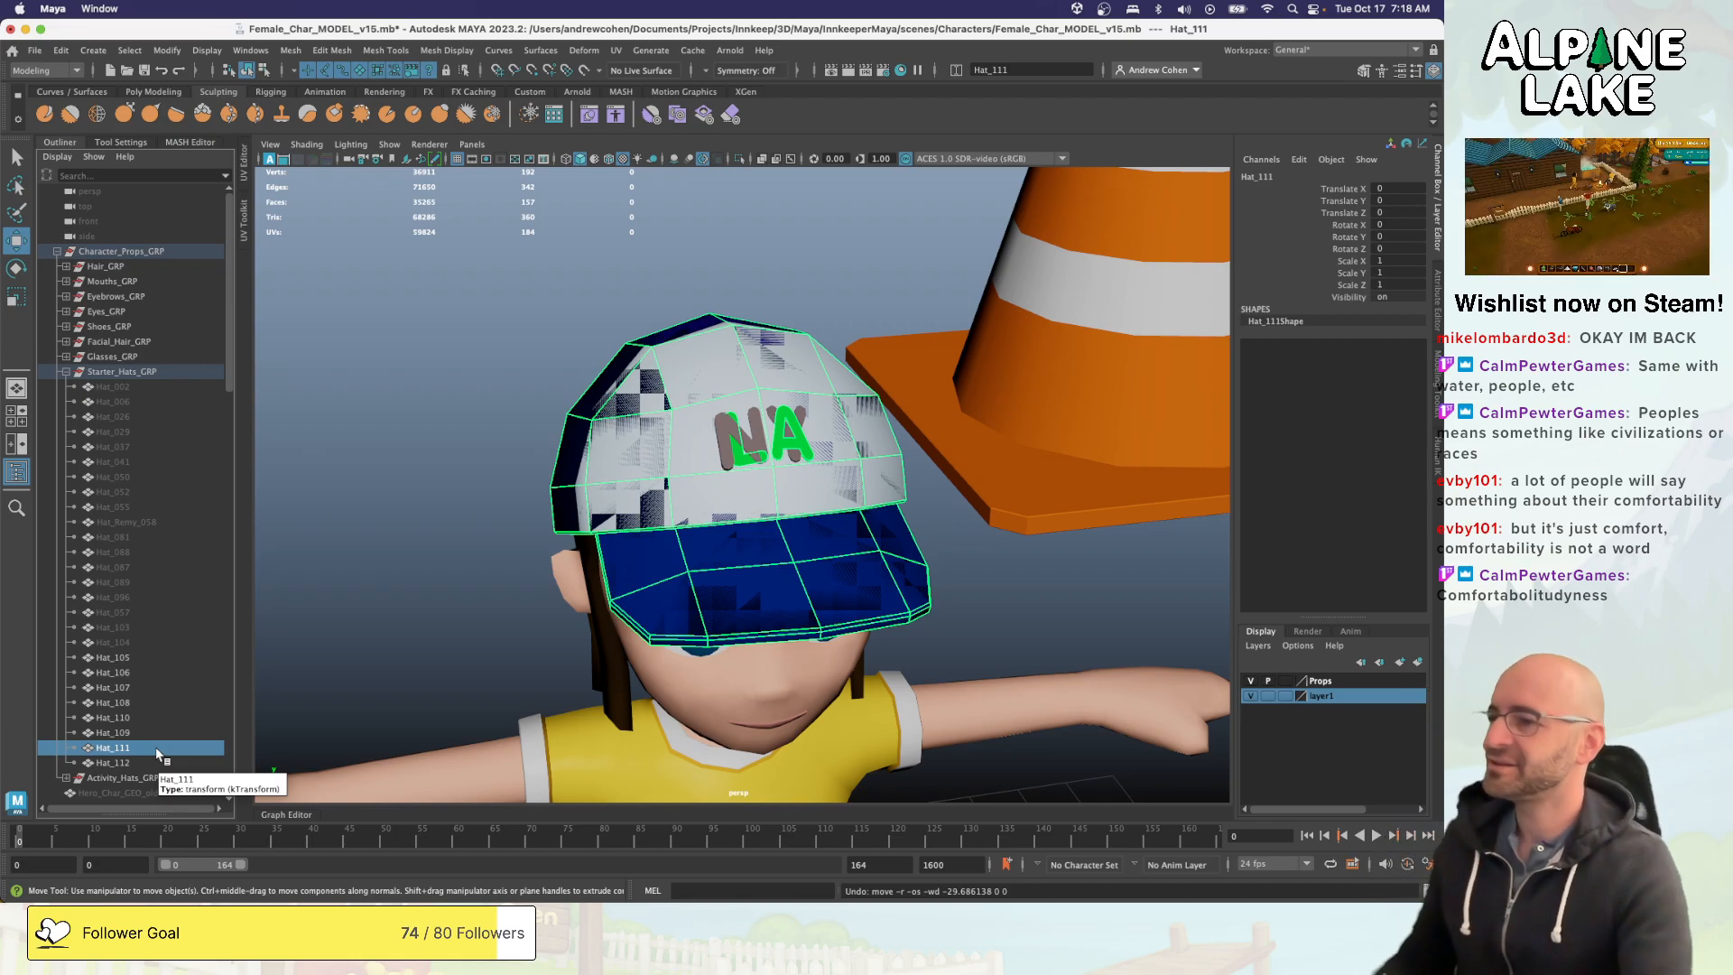
{"action": "left_click", "coordinate": [712, 431]}
{"action": "key", "text": "q"}
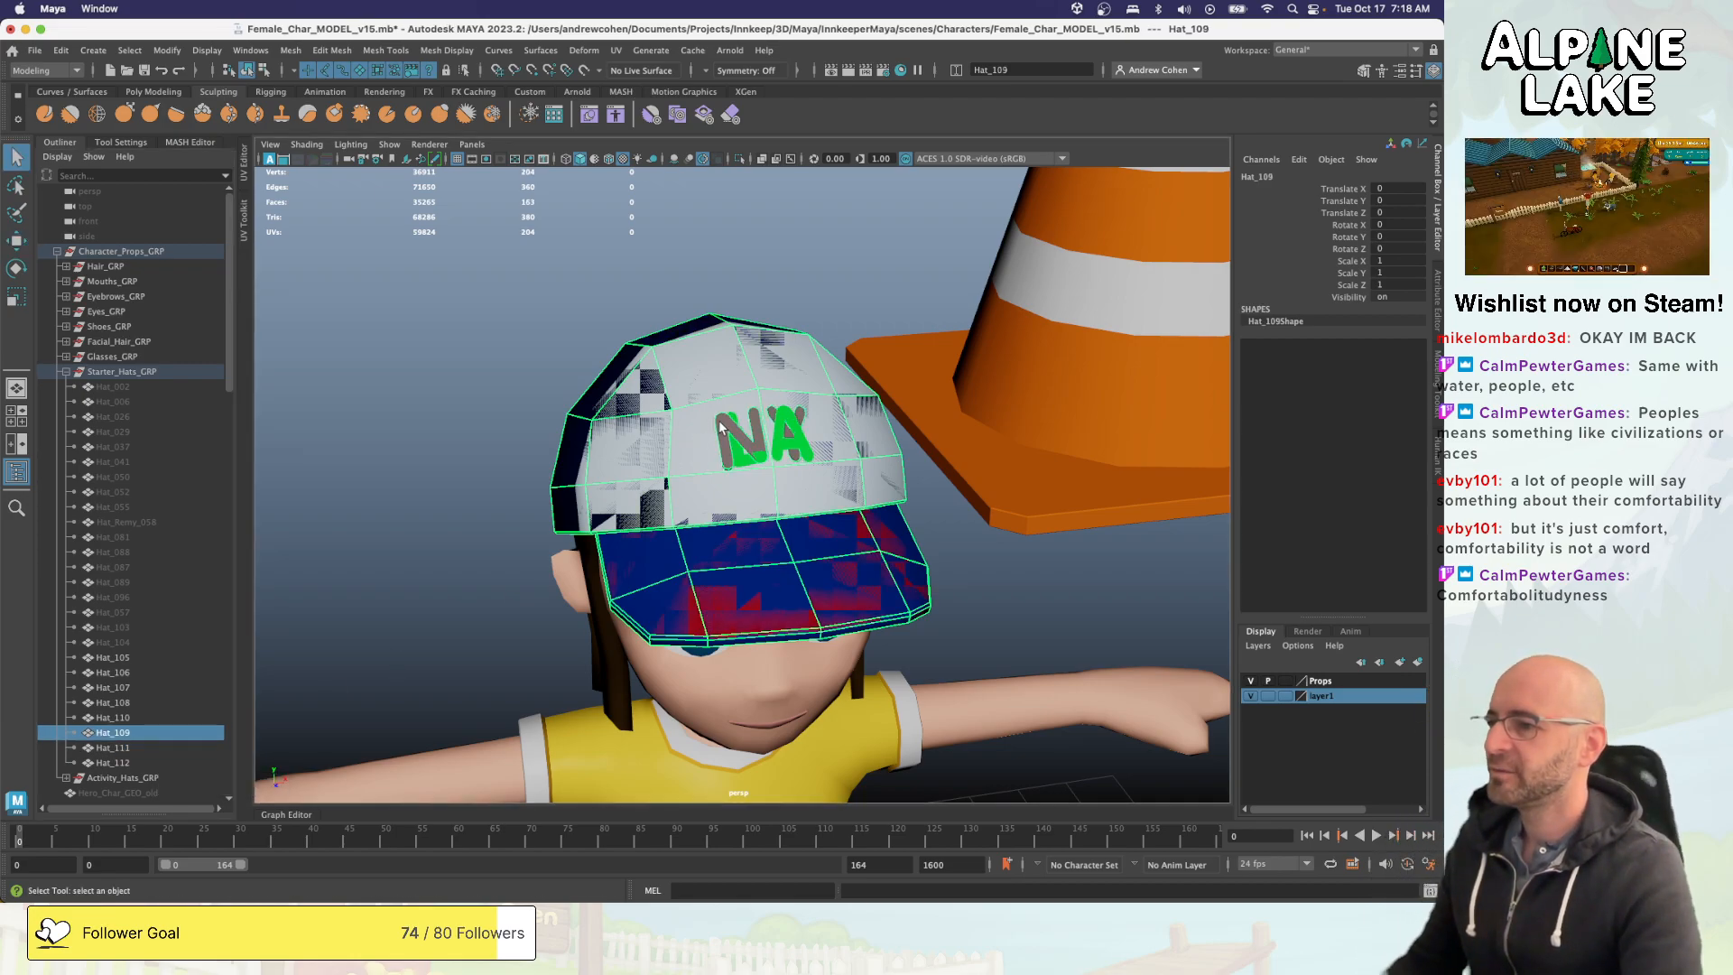
{"action": "left_click", "coordinate": [724, 428]}
{"action": "key", "text": "w"}
{"action": "left_click_drag", "start_coordinate": [748, 519], "coordinate": [503, 516]}
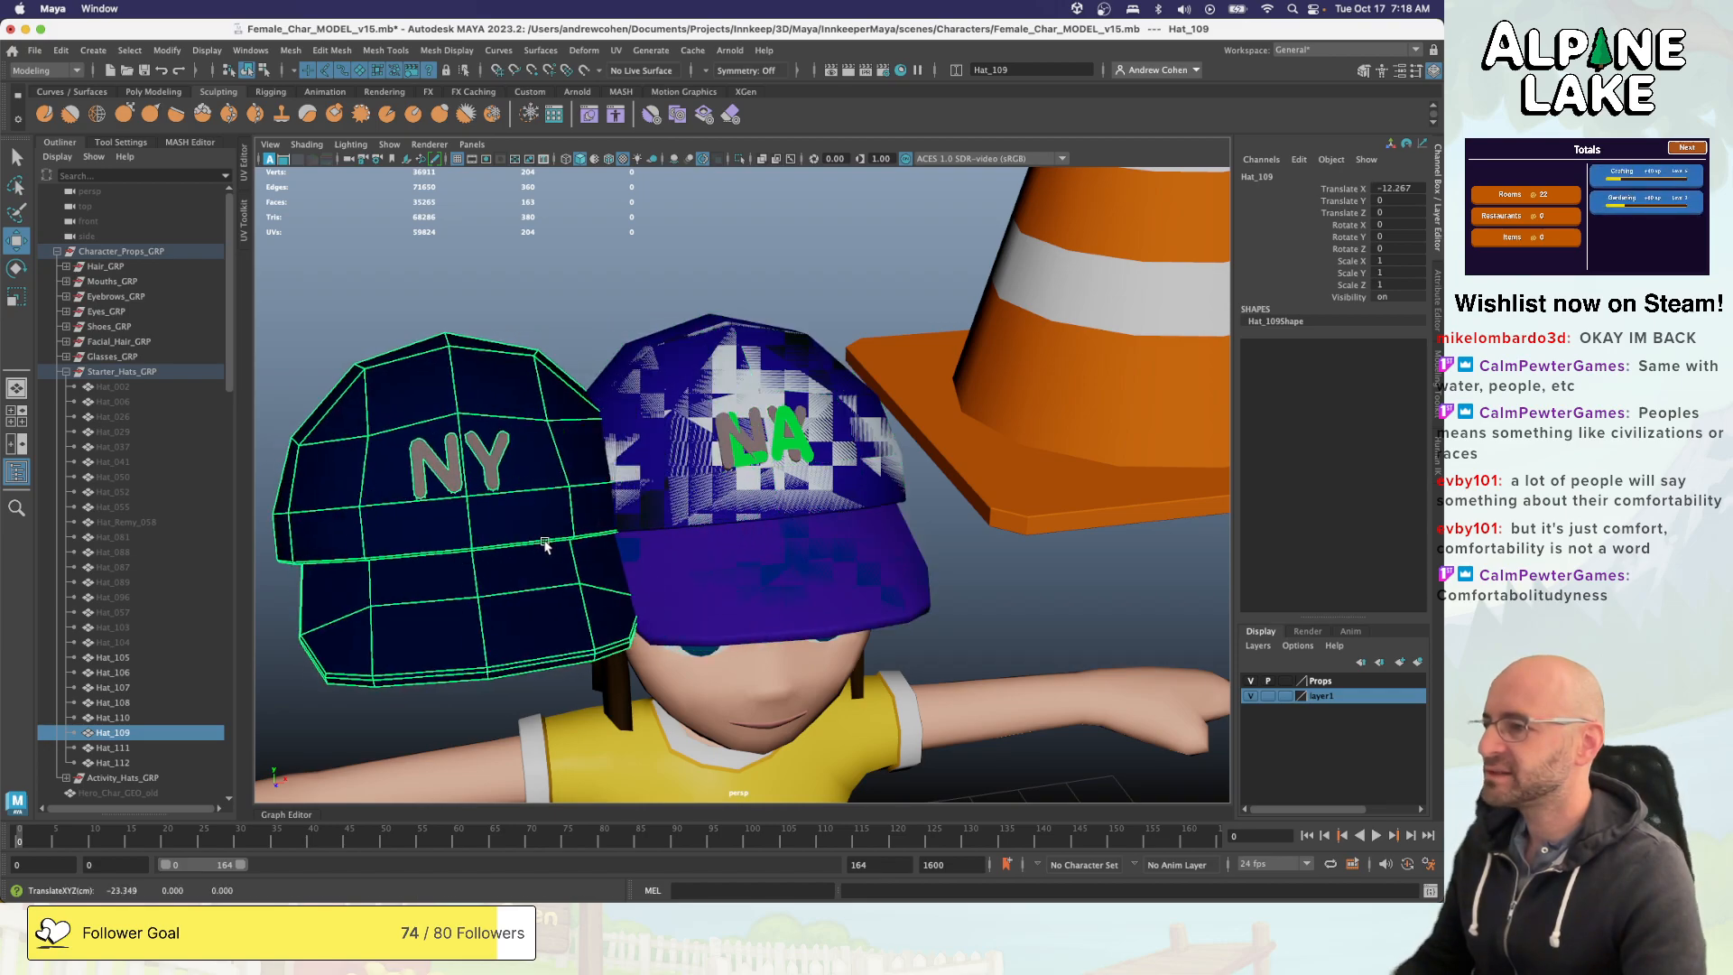
- Examine in the UV Editor how Hat_109's NY logo faces are laid out over the ITHappy_Char_7 colour palette texture
{"action": "left_click", "coordinate": [555, 366]}
{"action": "left_click_drag", "start_coordinate": [555, 365], "coordinate": [616, 417], "text": "alt"}
{"action": "left_click", "coordinate": [615, 422]}
{"action": "key", "text": "alt+u"}
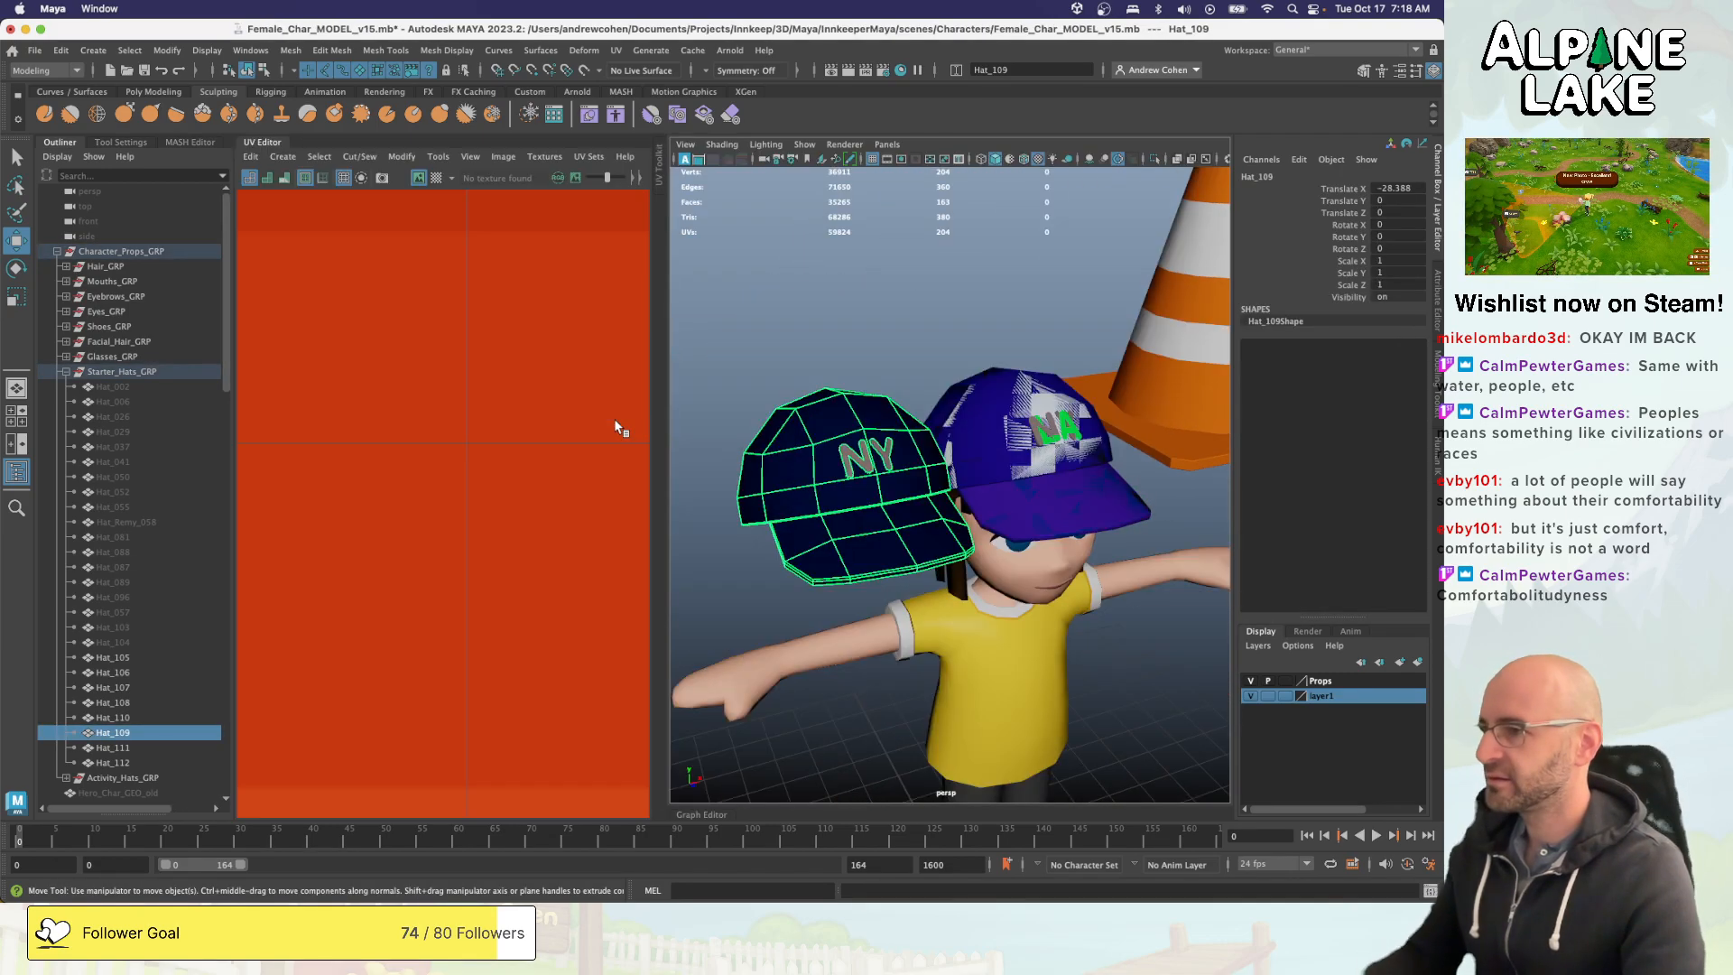
{"action": "key", "text": "f"}
{"action": "scroll", "coordinate": [464, 450], "scroll_direction": "down", "scroll_amount": 6}
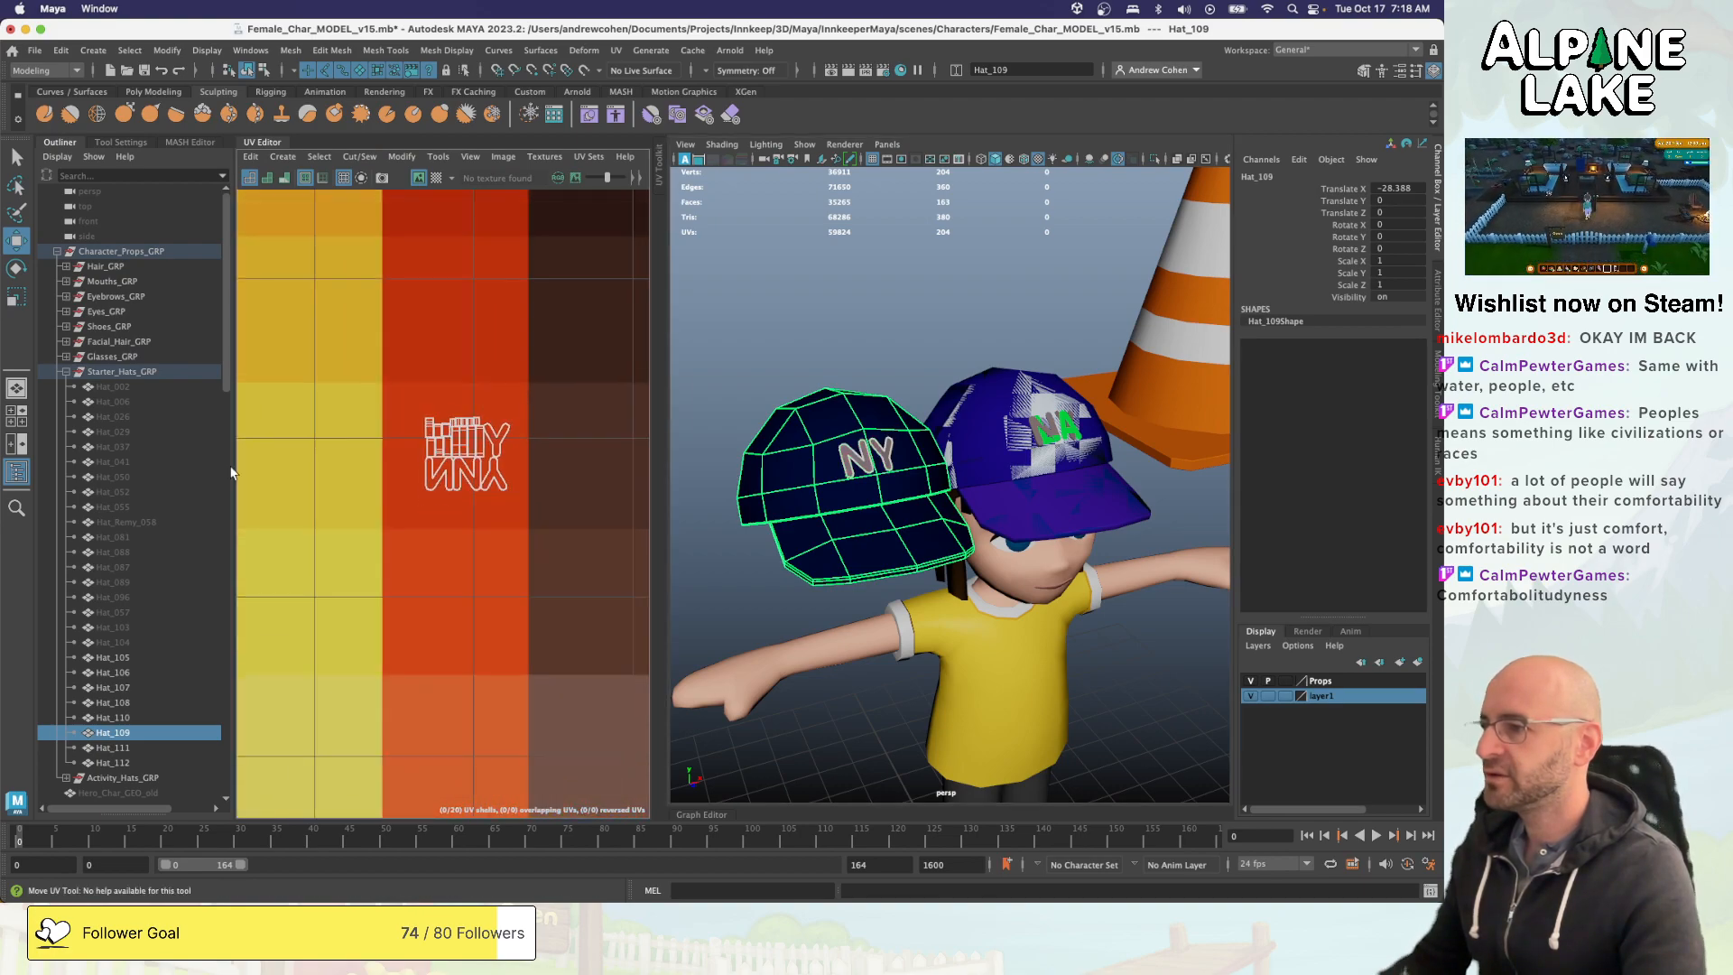
{"action": "right_click_drag", "start_coordinate": [410, 363], "coordinate": [384, 362]}
{"action": "left_click_drag", "start_coordinate": [412, 359], "coordinate": [526, 478]}
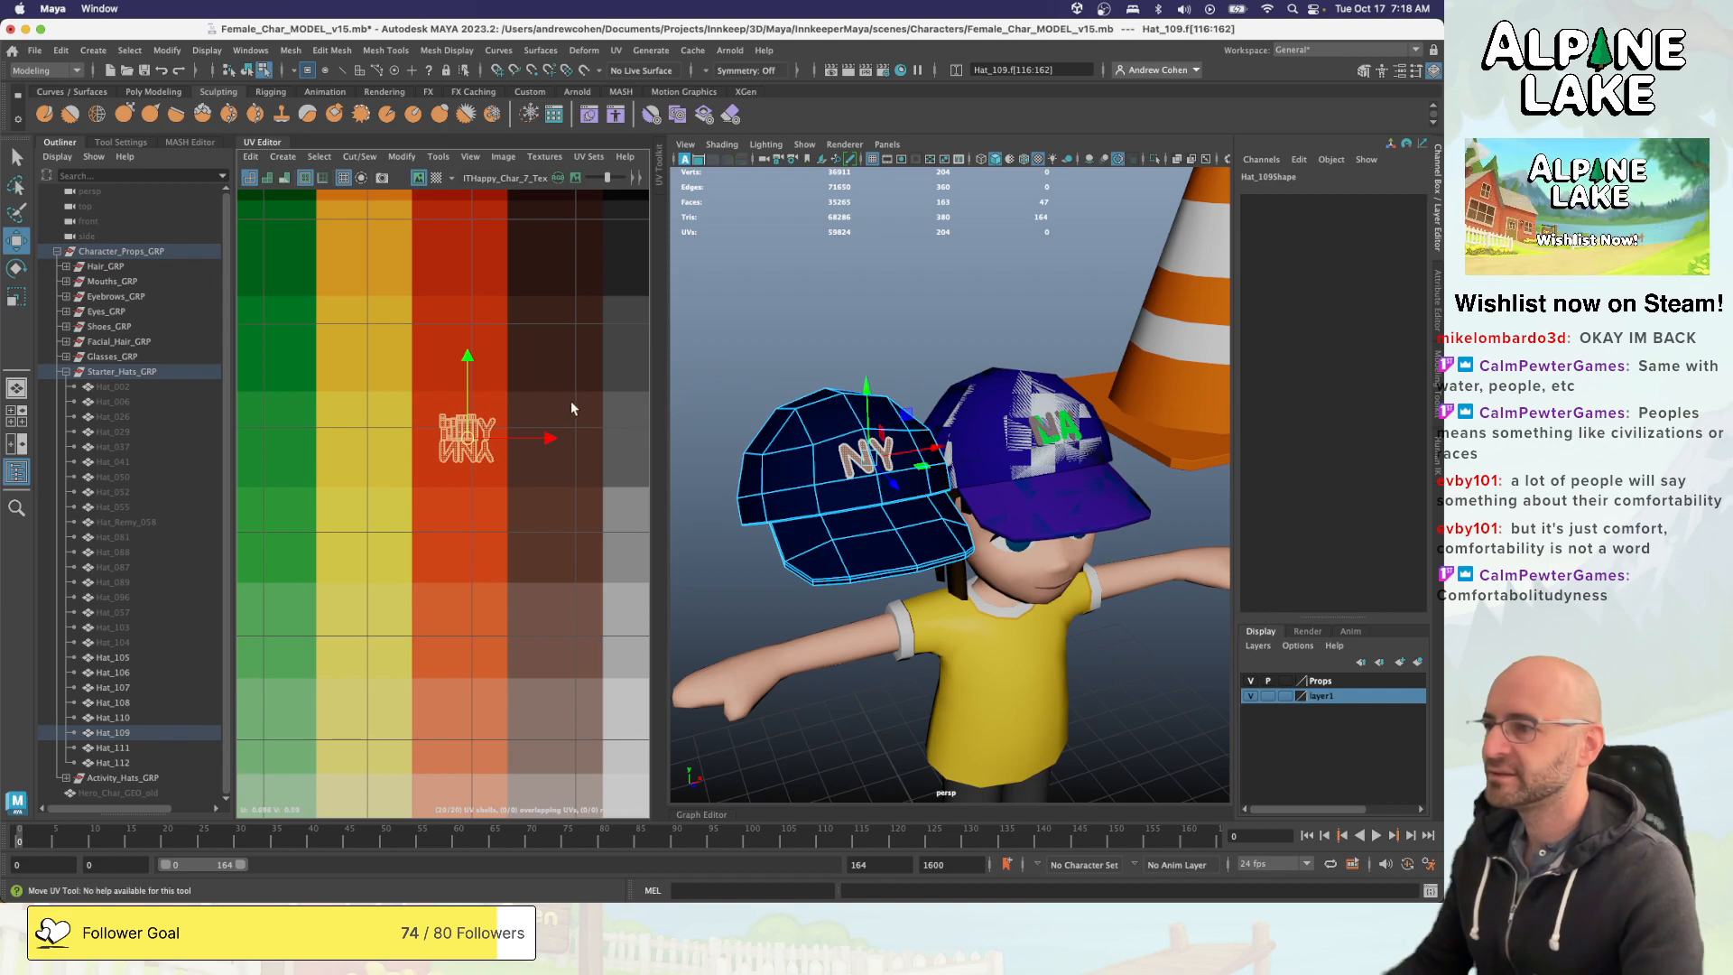
{"action": "scroll", "coordinate": [570, 399], "scroll_direction": "down", "scroll_amount": 5}
{"action": "left_click_drag", "start_coordinate": [528, 424], "coordinate": [415, 431]}
{"action": "middle_click_drag", "start_coordinate": [512, 494], "coordinate": [619, 392]}
{"action": "left_click", "coordinate": [761, 294]}
{"action": "scroll", "coordinate": [761, 293], "scroll_direction": "up", "scroll_amount": 5}
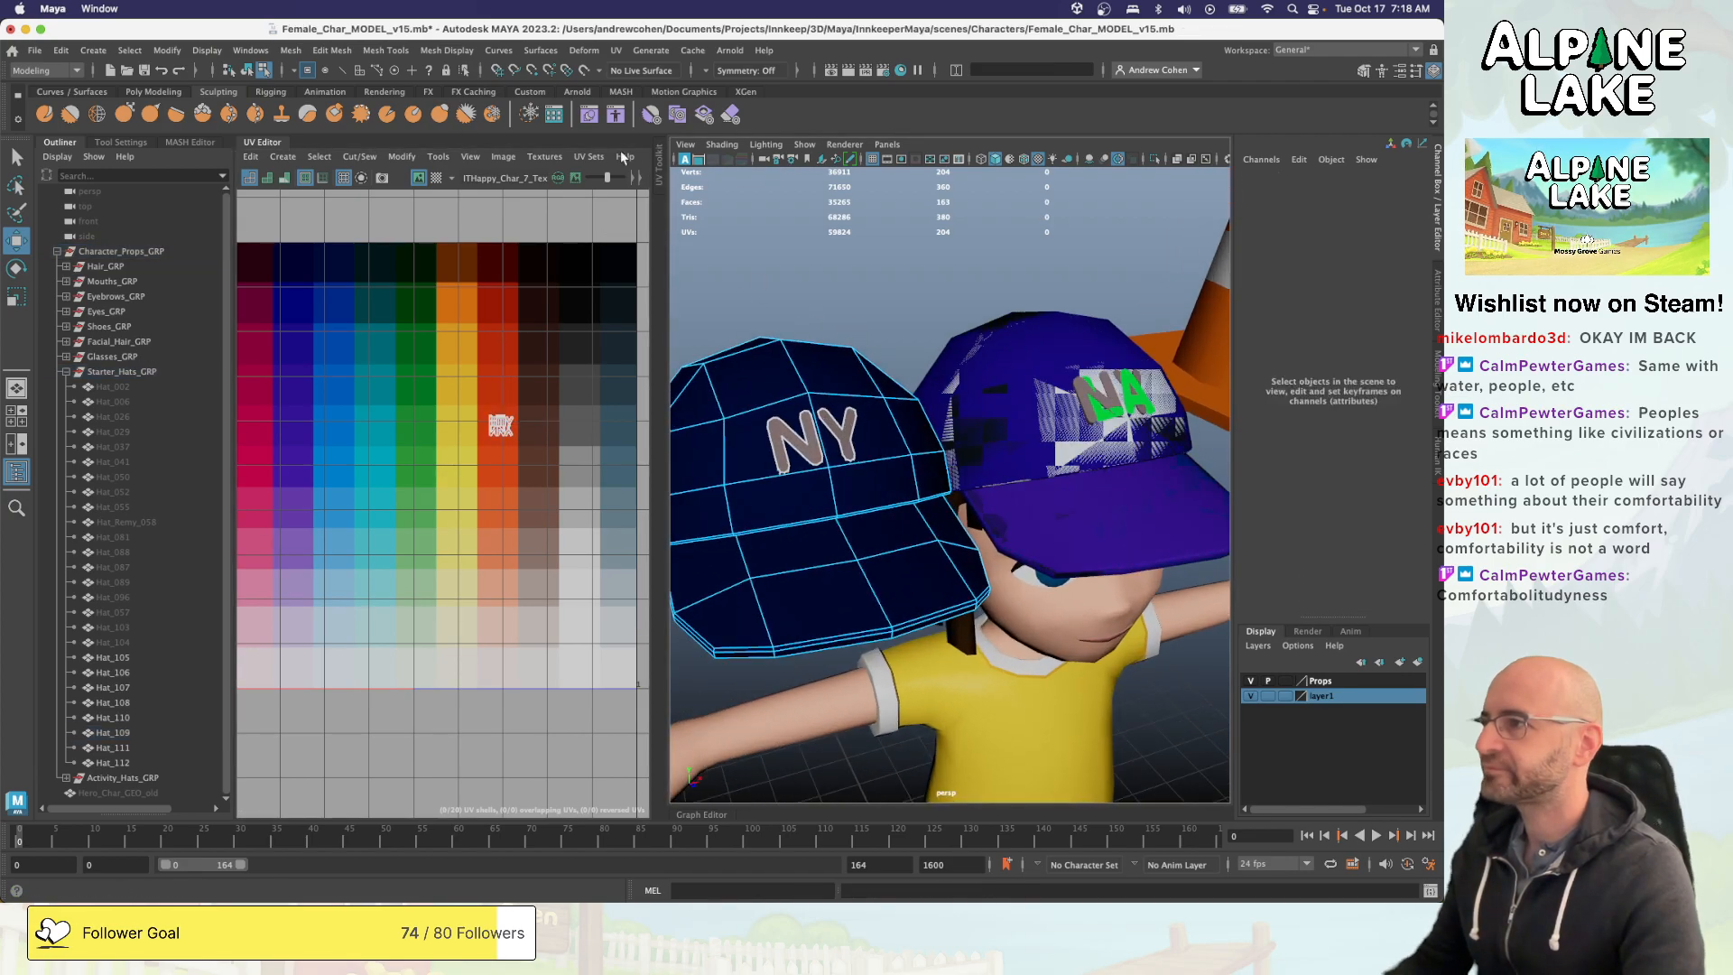
- Undo the face selection and the sideways move of Hat_109
{"action": "key", "text": "ctrl+z"}
{"action": "key", "text": "ctrl+z"}
{"action": "key", "text": "ctrl+z"}
{"action": "key", "text": "ctrl+z"}
{"action": "key", "text": "super+z"}
{"action": "key", "text": "super+z"}
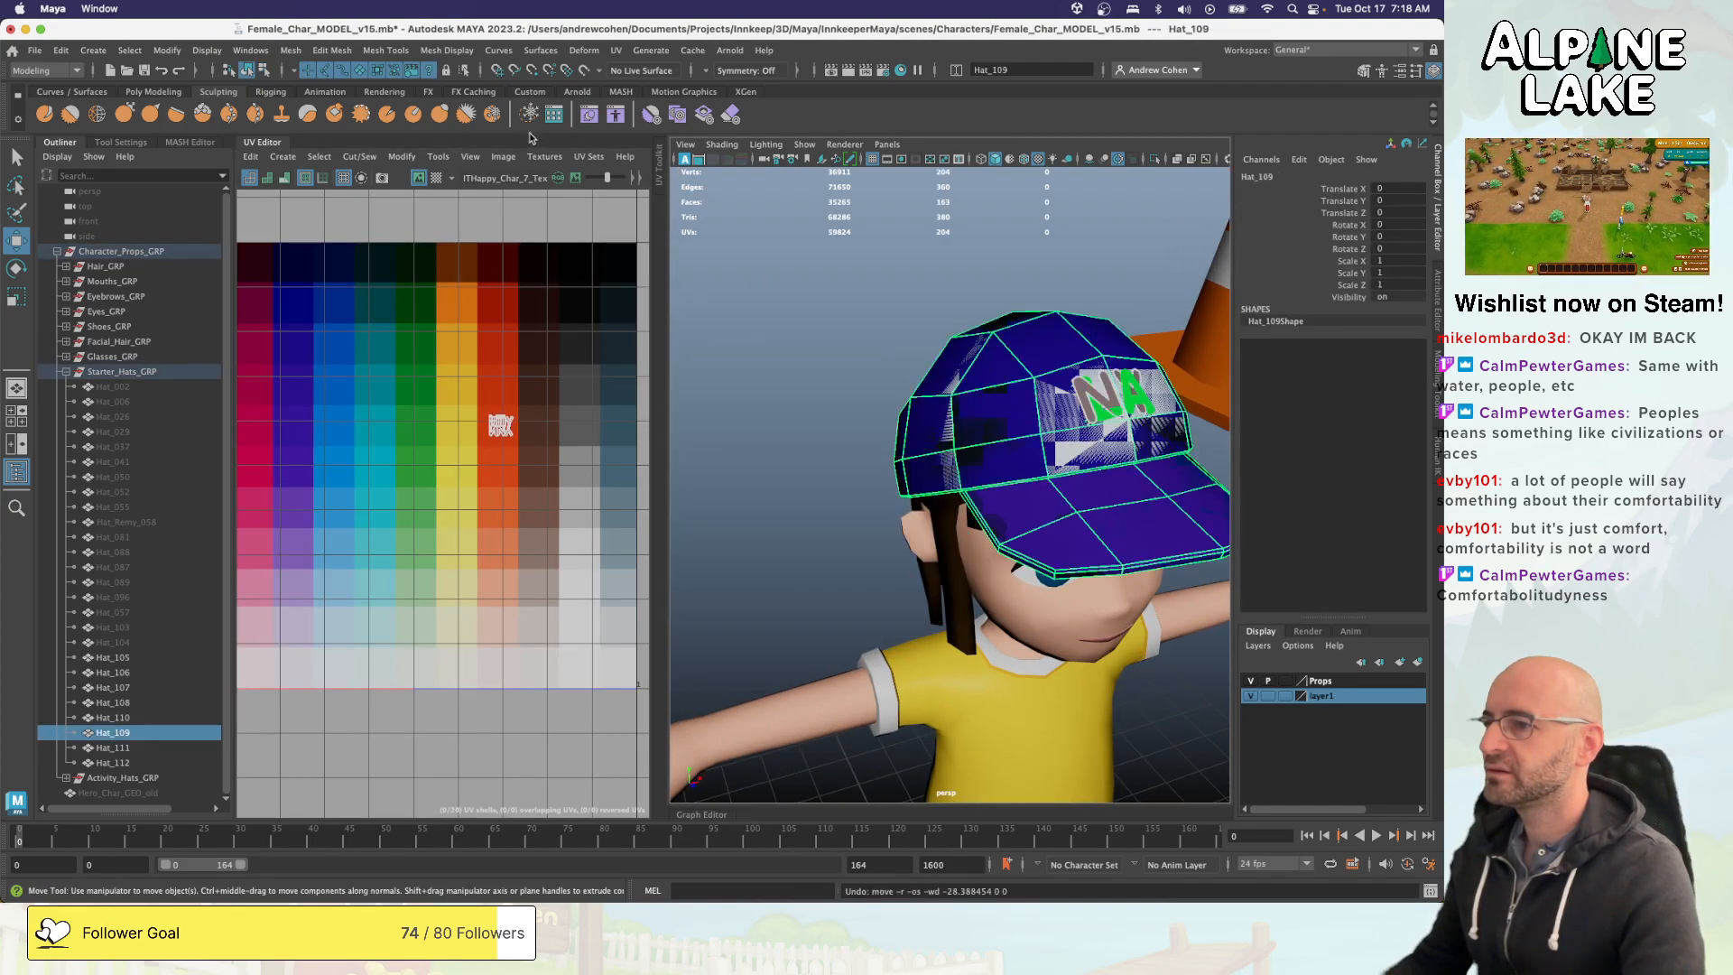
- Switch to Unity to check the material on Hat_112, and return to Maya
{"action": "key", "text": "super+Tab"}
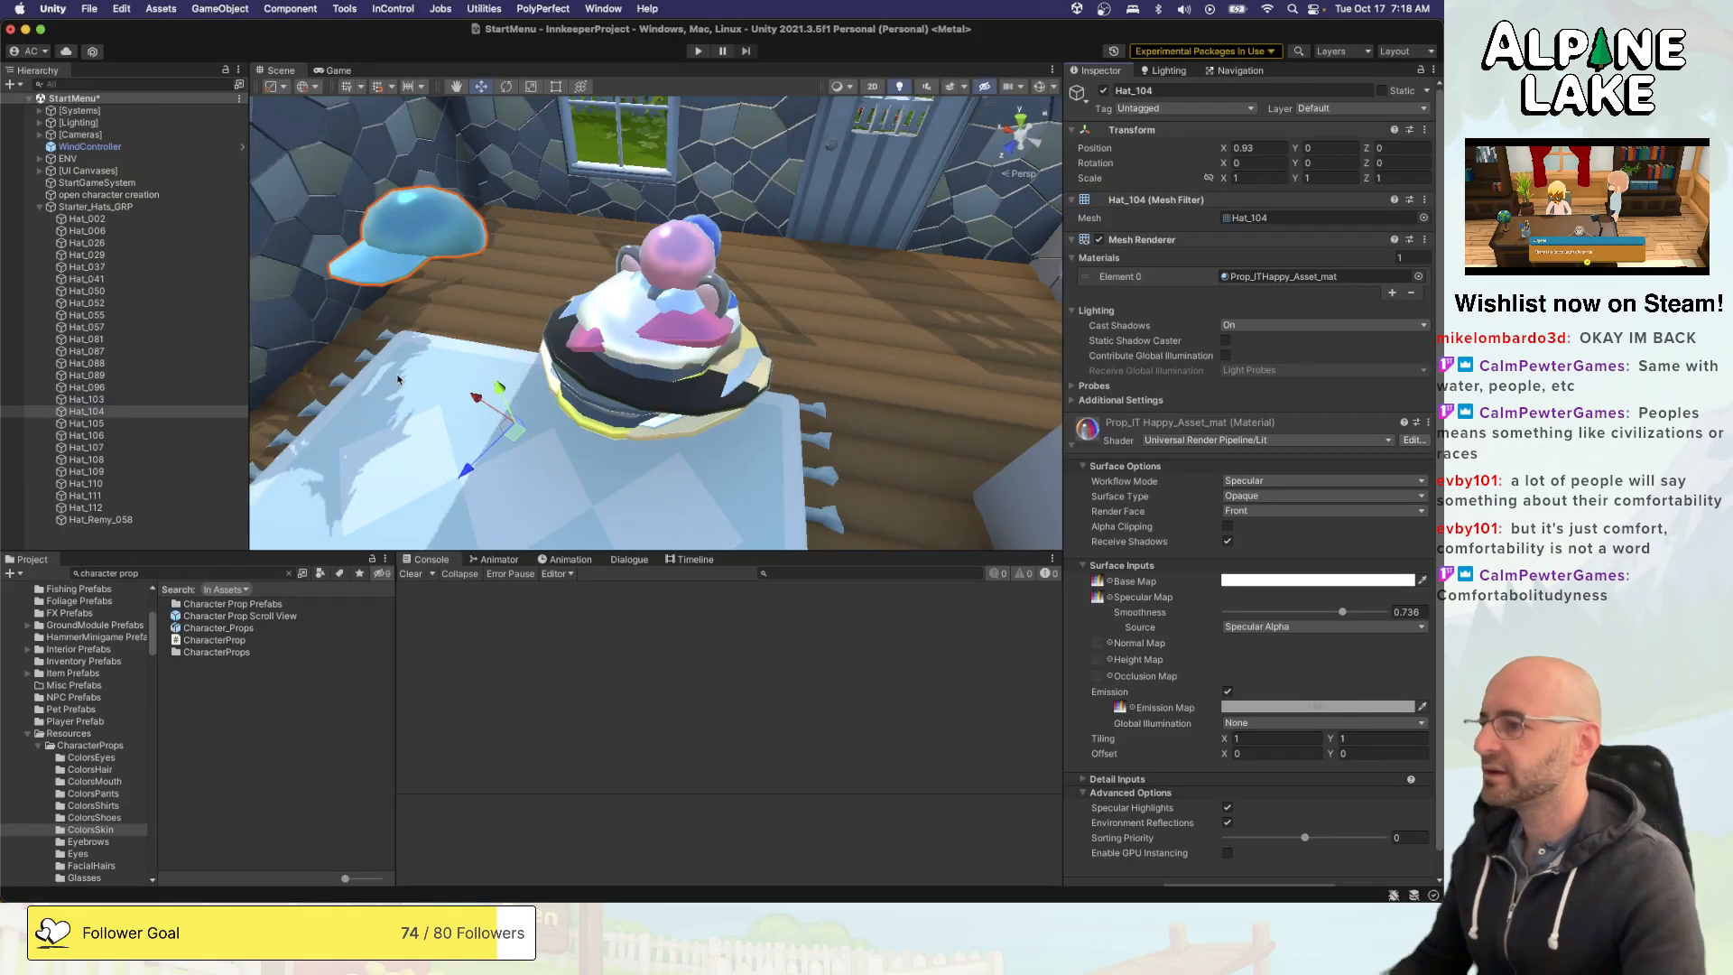
{"action": "left_click", "coordinate": [90, 507]}
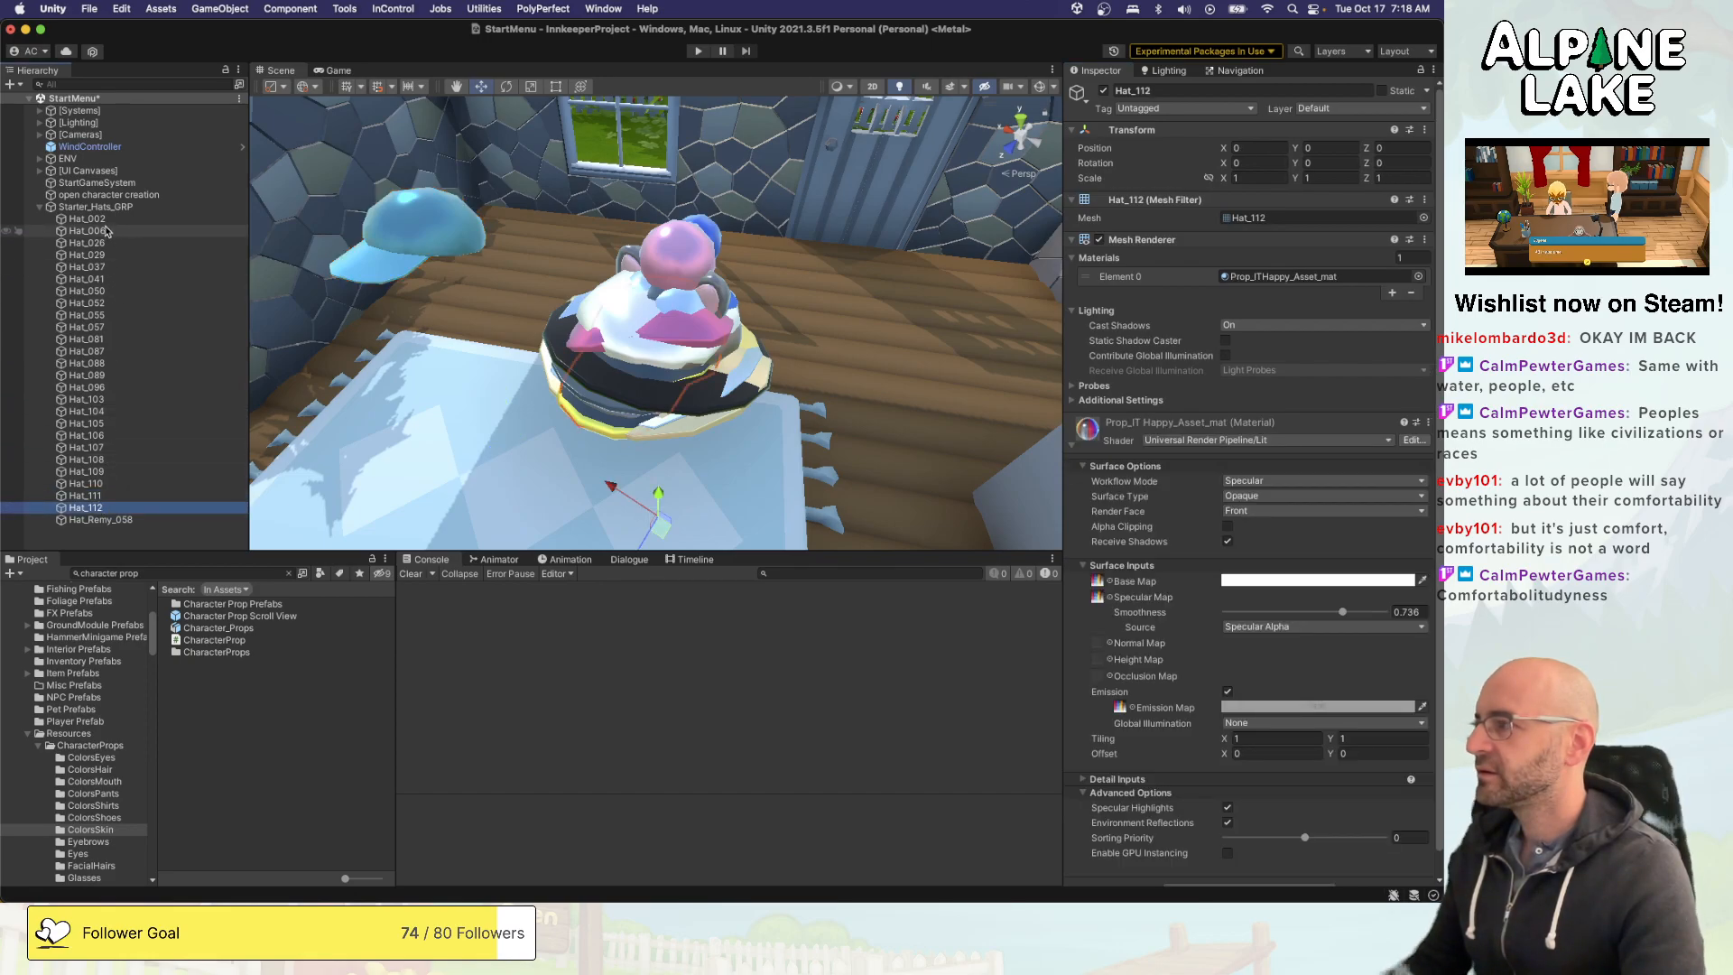
{"action": "key", "text": "super+Tab"}
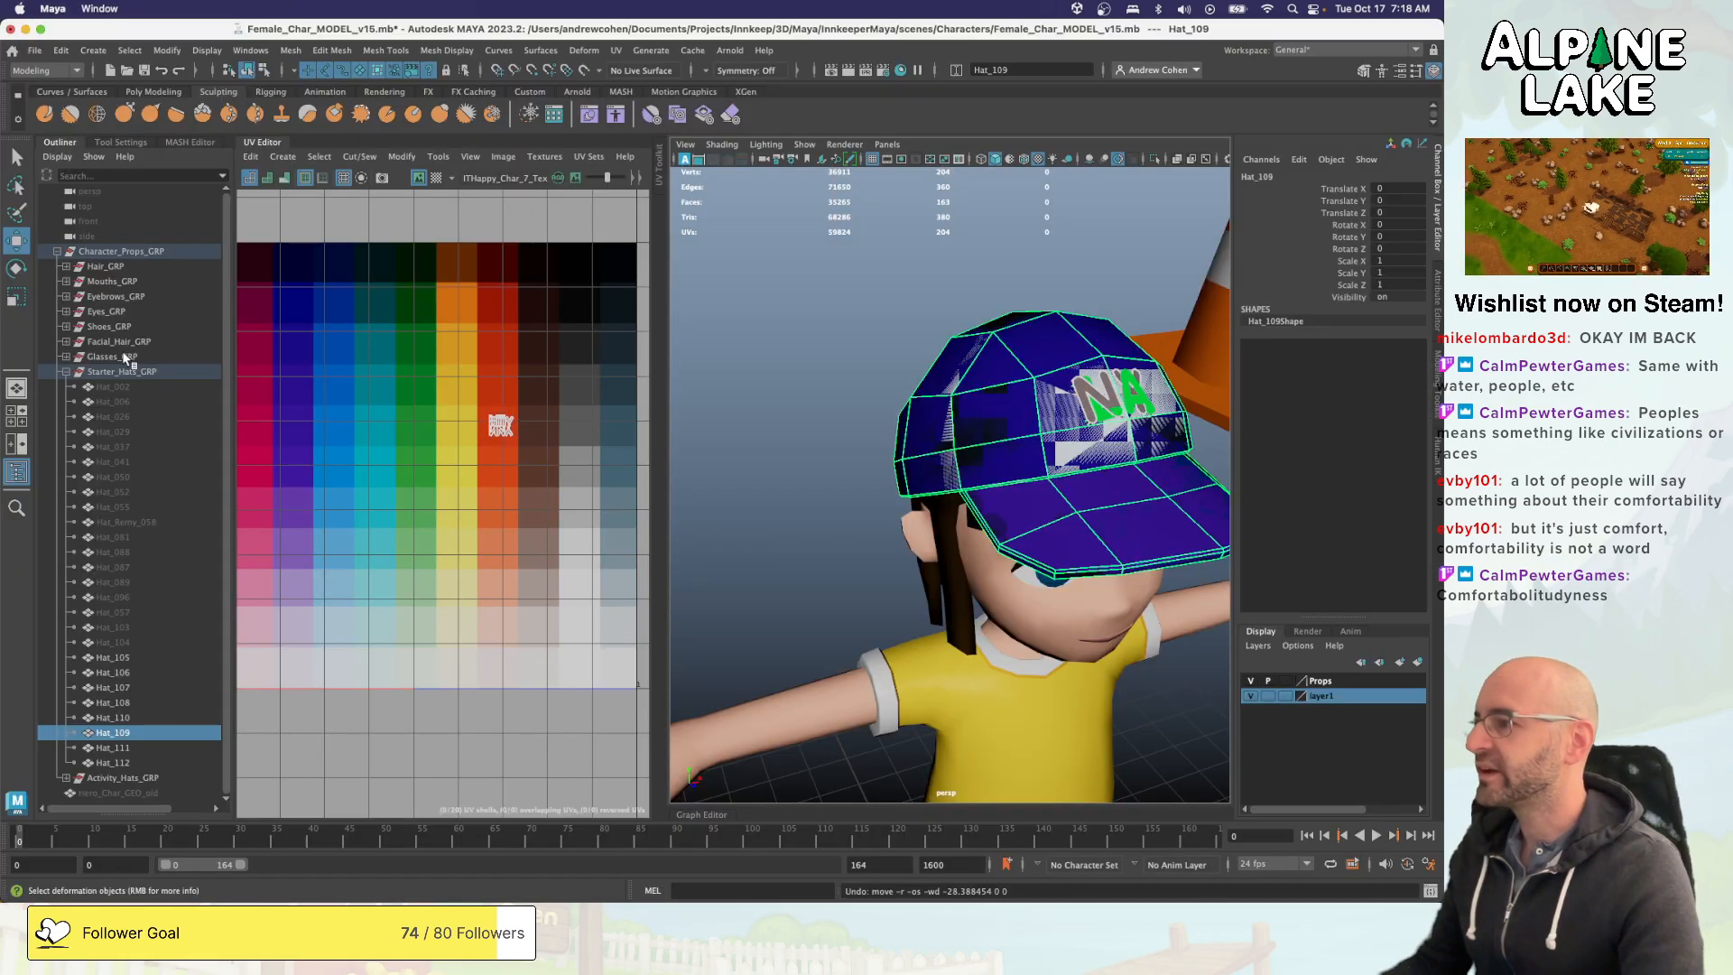
- Assign the ithappy_char7_mat material to the NY cap Hat_109 through Hypershade
{"action": "left_click", "coordinate": [113, 704]}
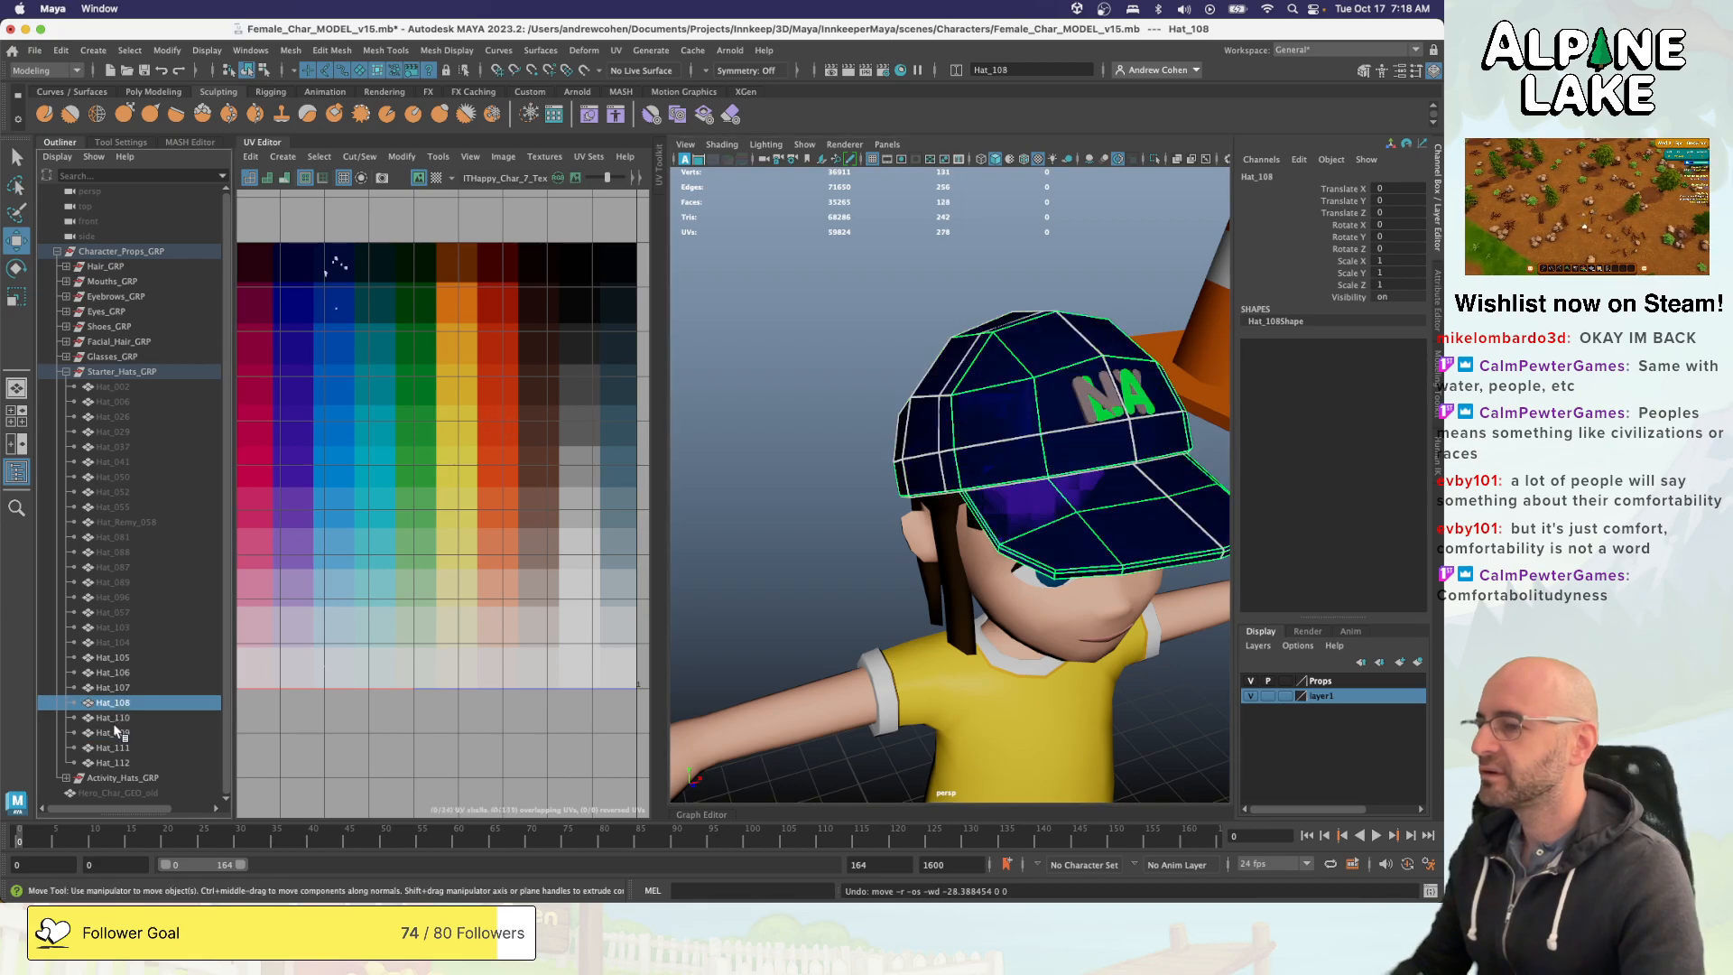
{"action": "left_click", "coordinate": [114, 730]}
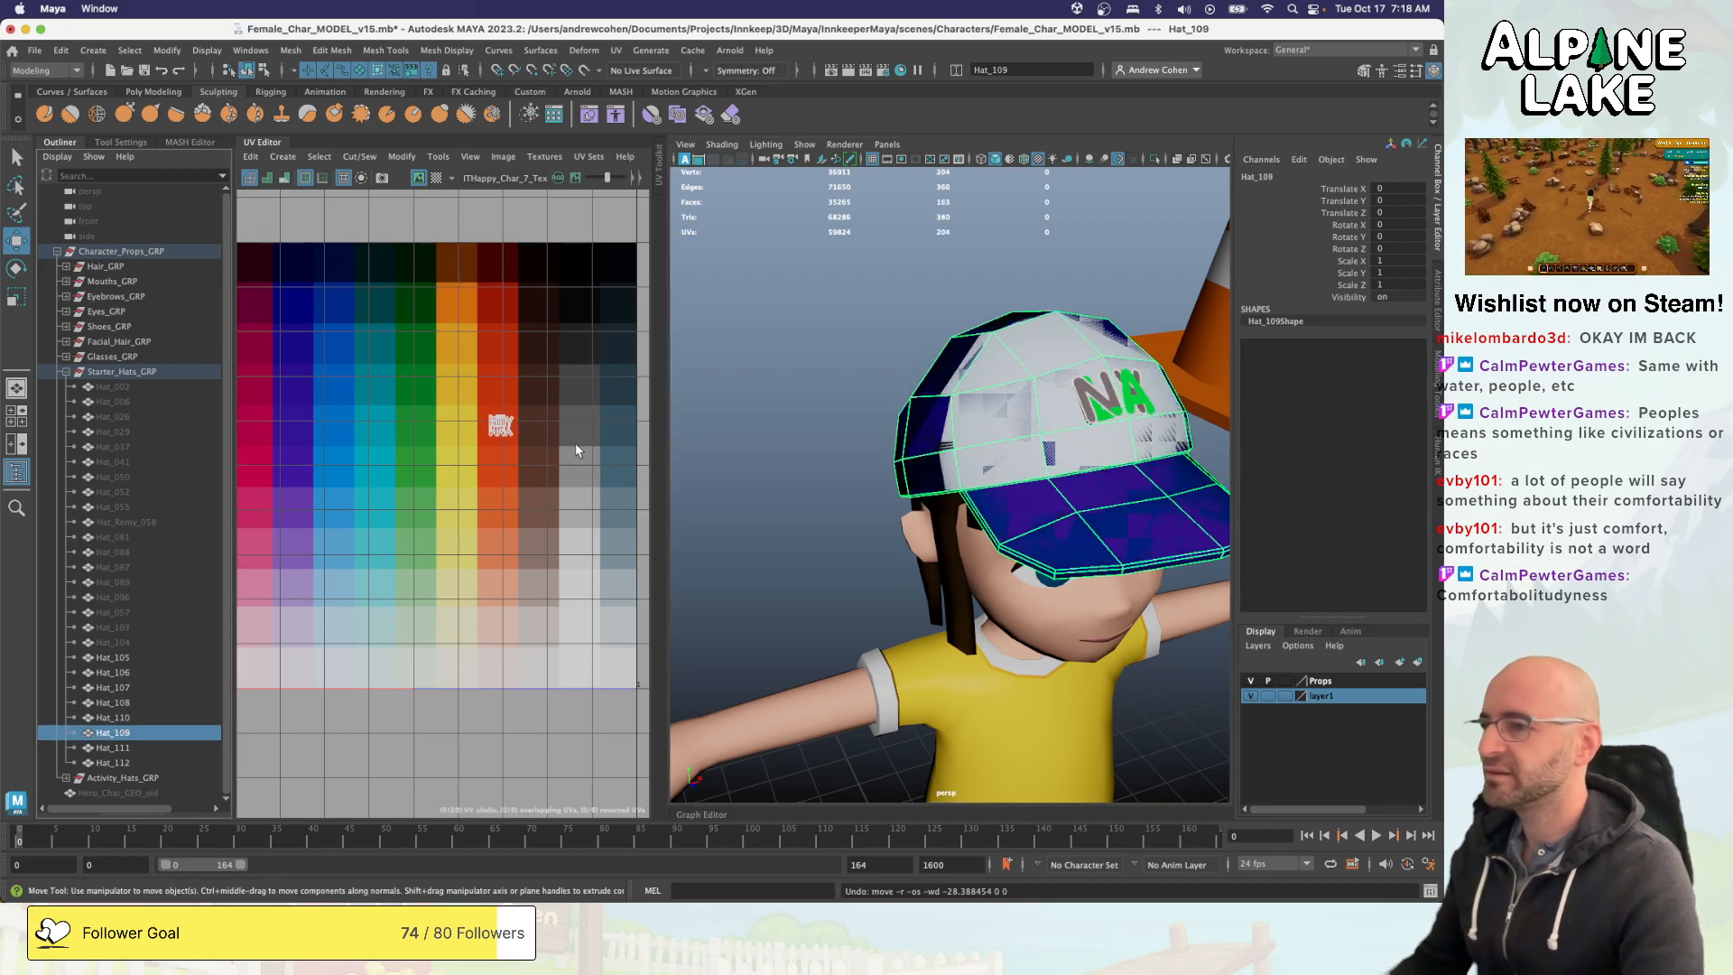
{"action": "key", "text": "shift+t"}
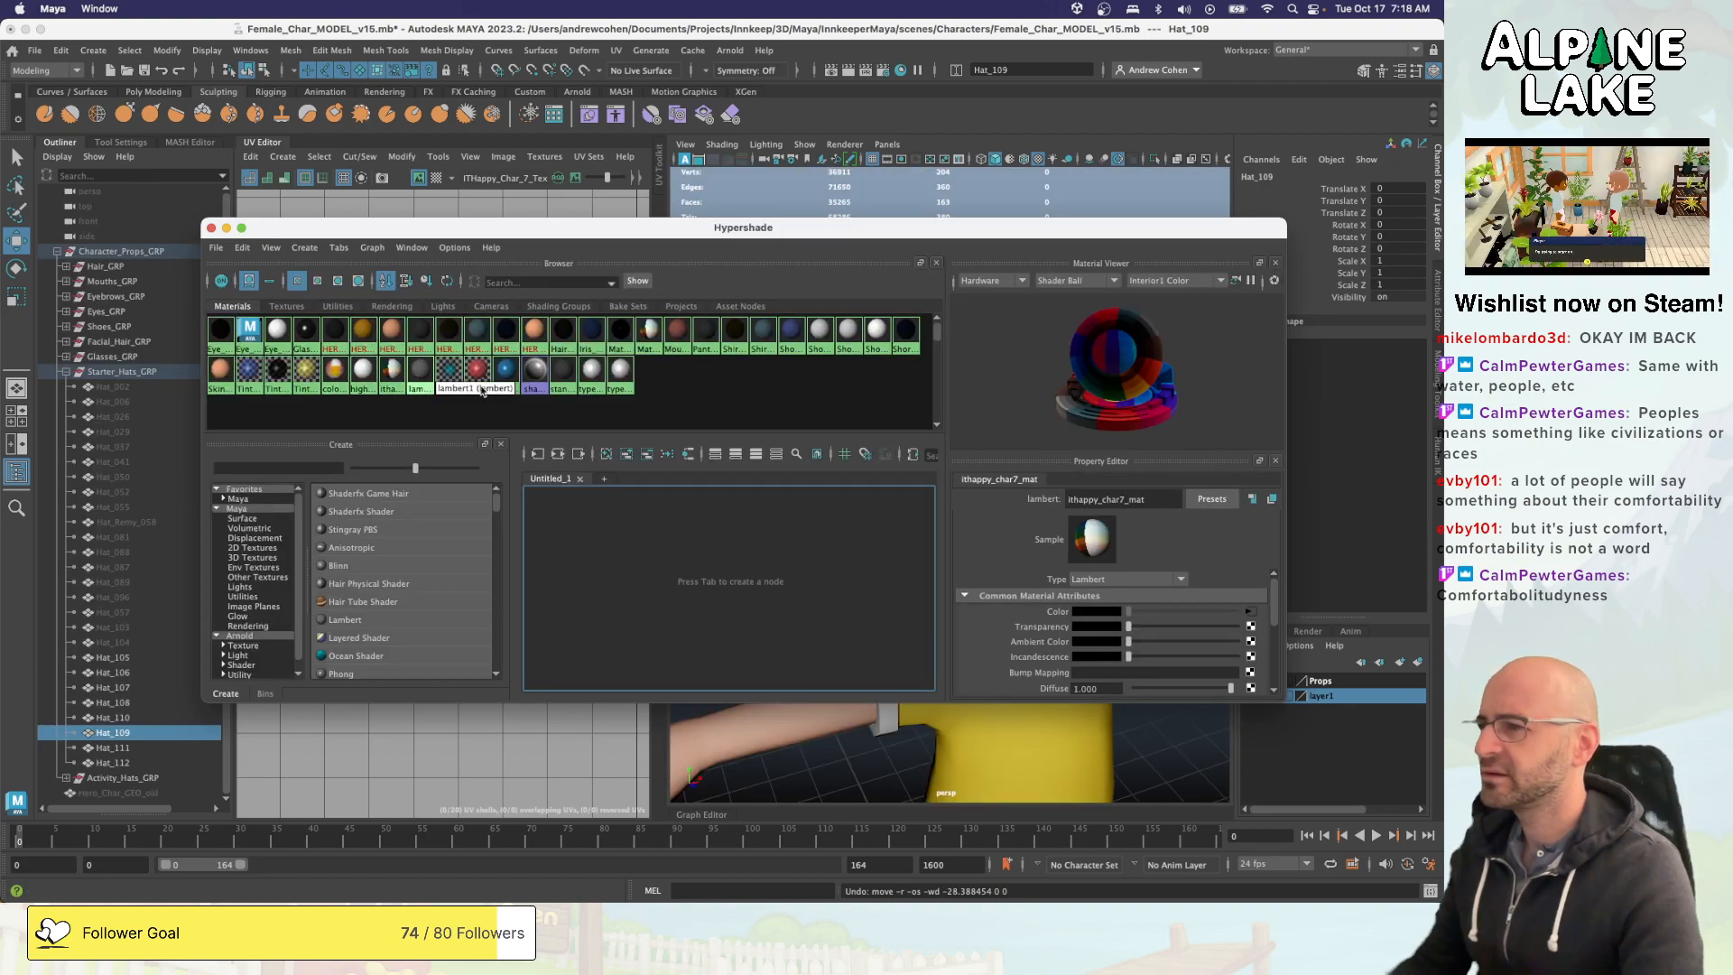
{"action": "right_click", "coordinate": [393, 368]}
{"action": "right_click_drag", "start_coordinate": [391, 351], "coordinate": [393, 333]}
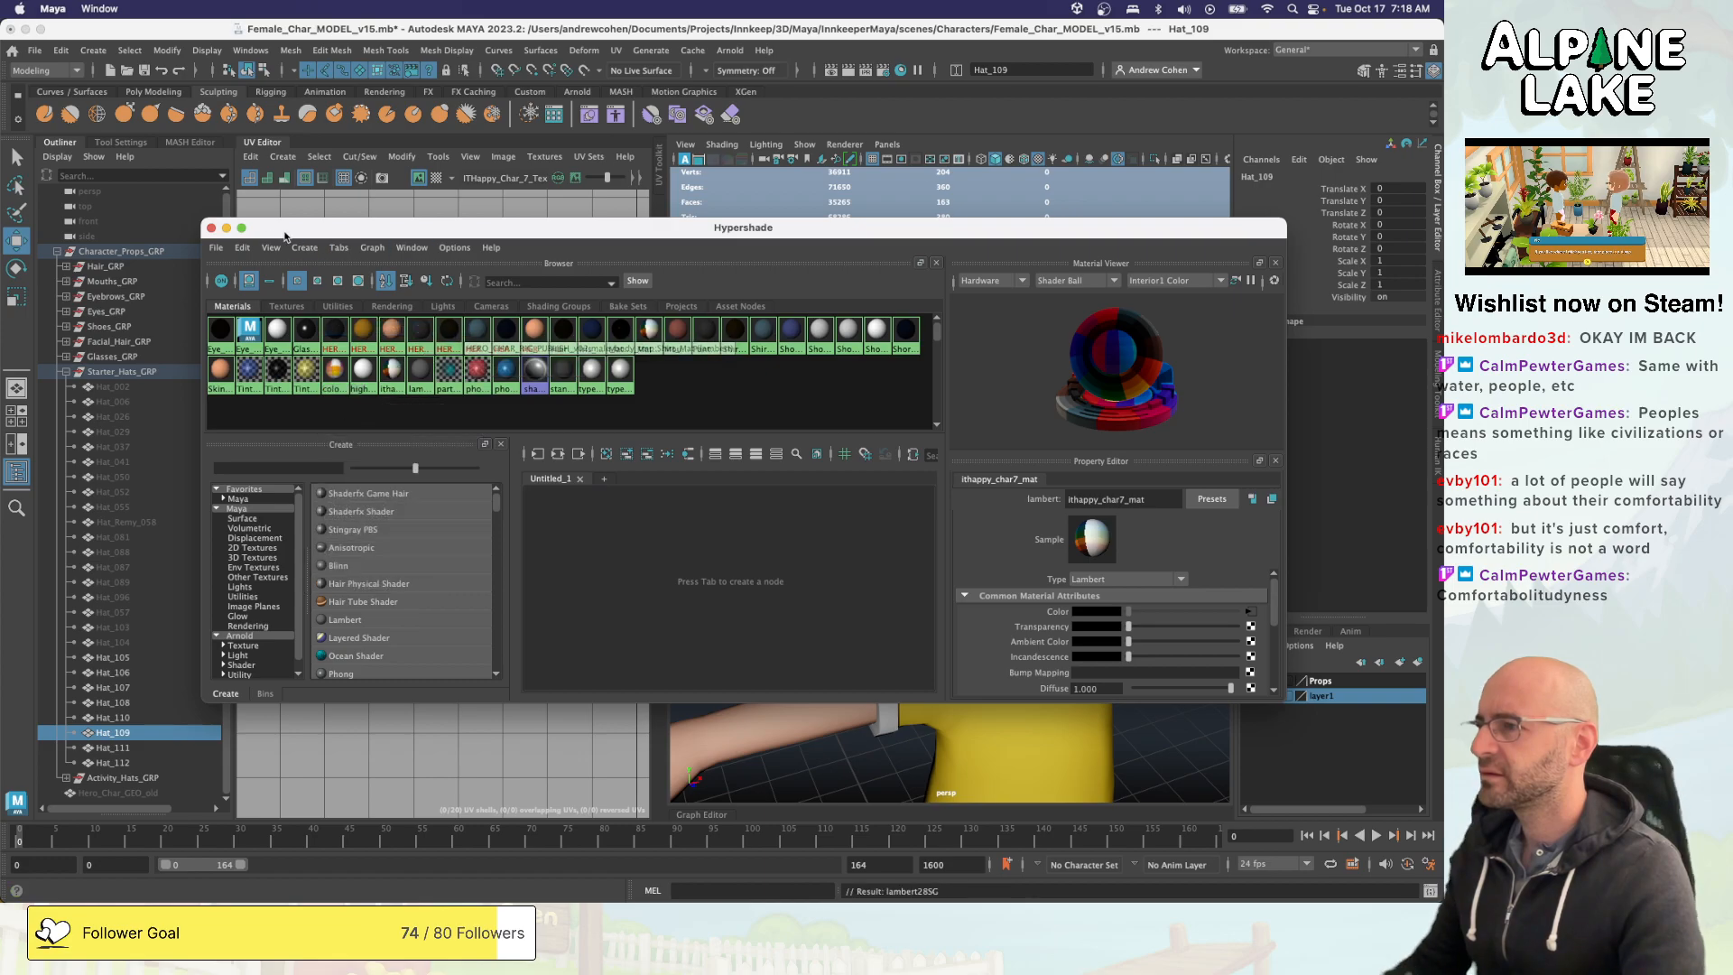
{"action": "left_click", "coordinate": [211, 228]}
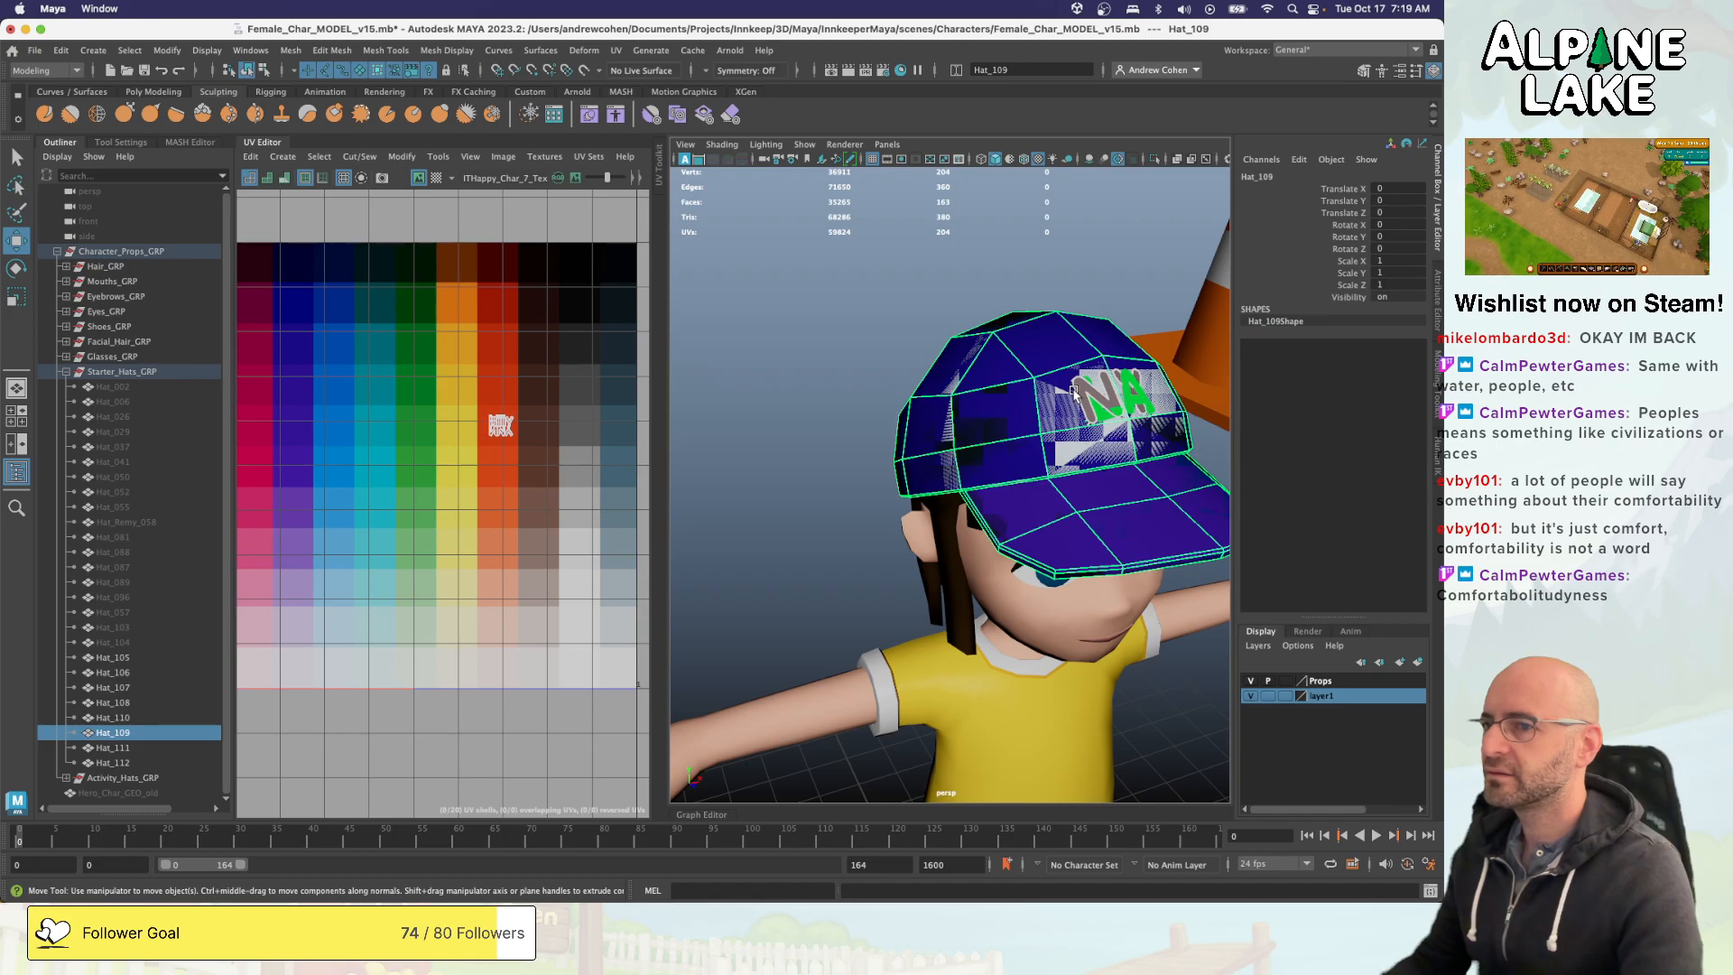
- Switch to Unity and assign the Prop_ITHappy_Asset_mat material to all hats from Hat_002 to Hat_Remy_058
{"action": "key", "text": "super+Tab"}
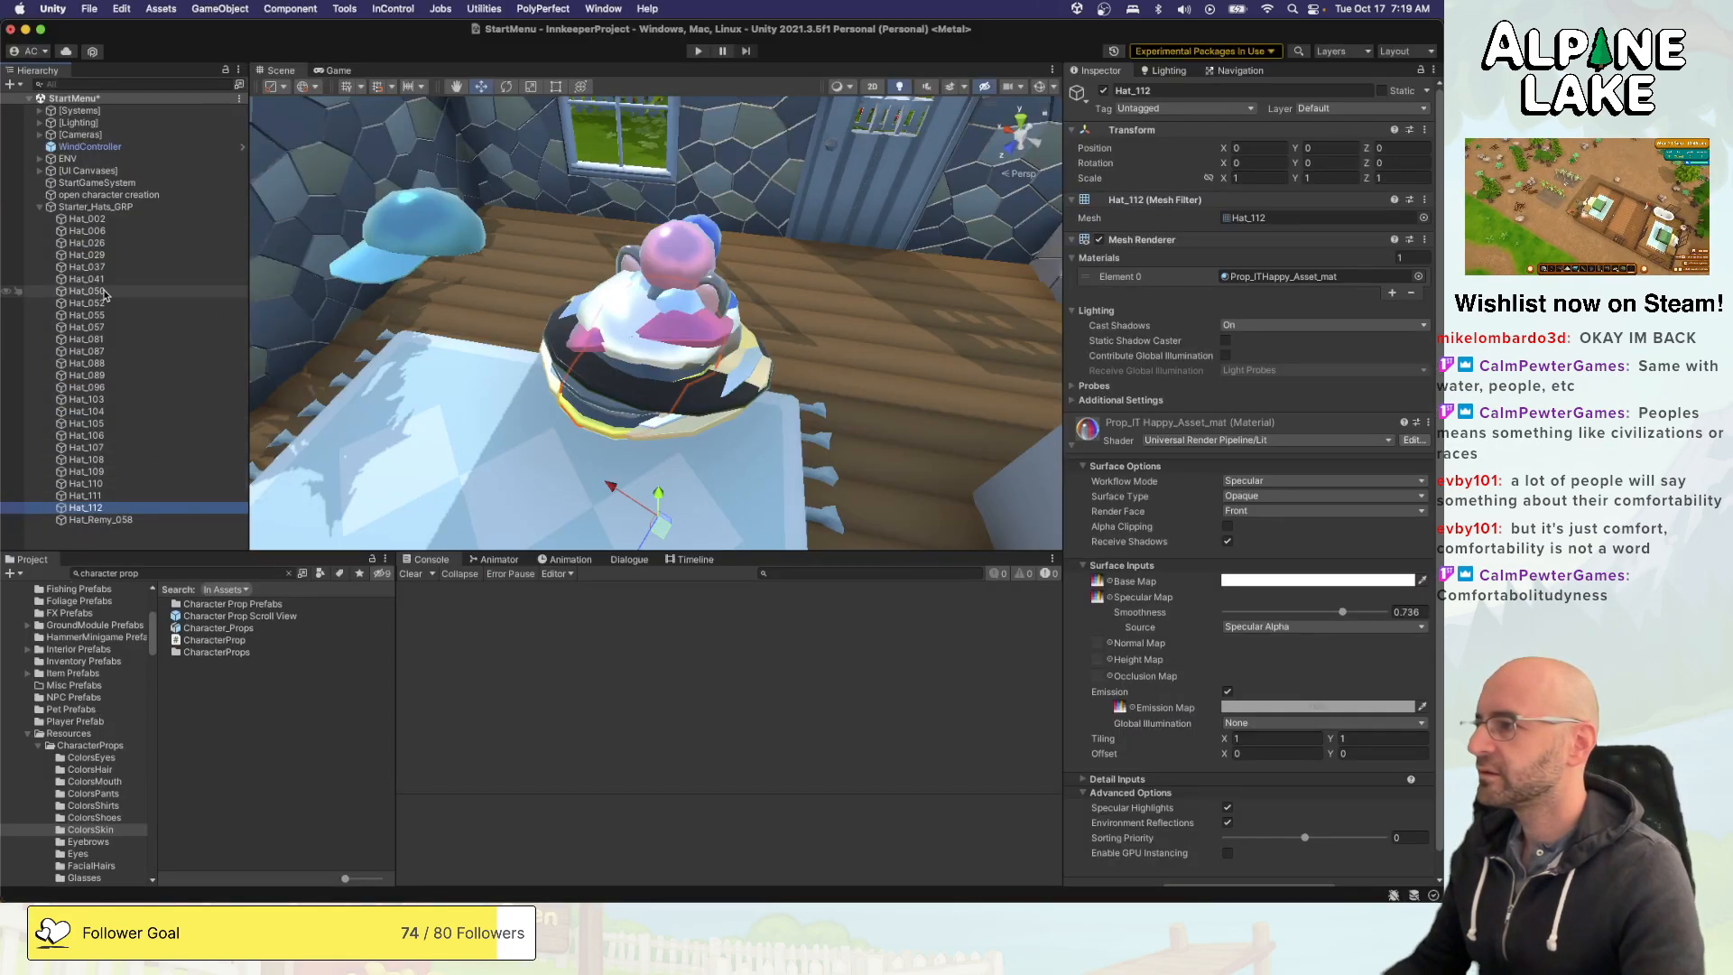
{"action": "left_click", "coordinate": [87, 219], "text": "shift"}
{"action": "left_click", "coordinate": [95, 520], "text": "shift"}
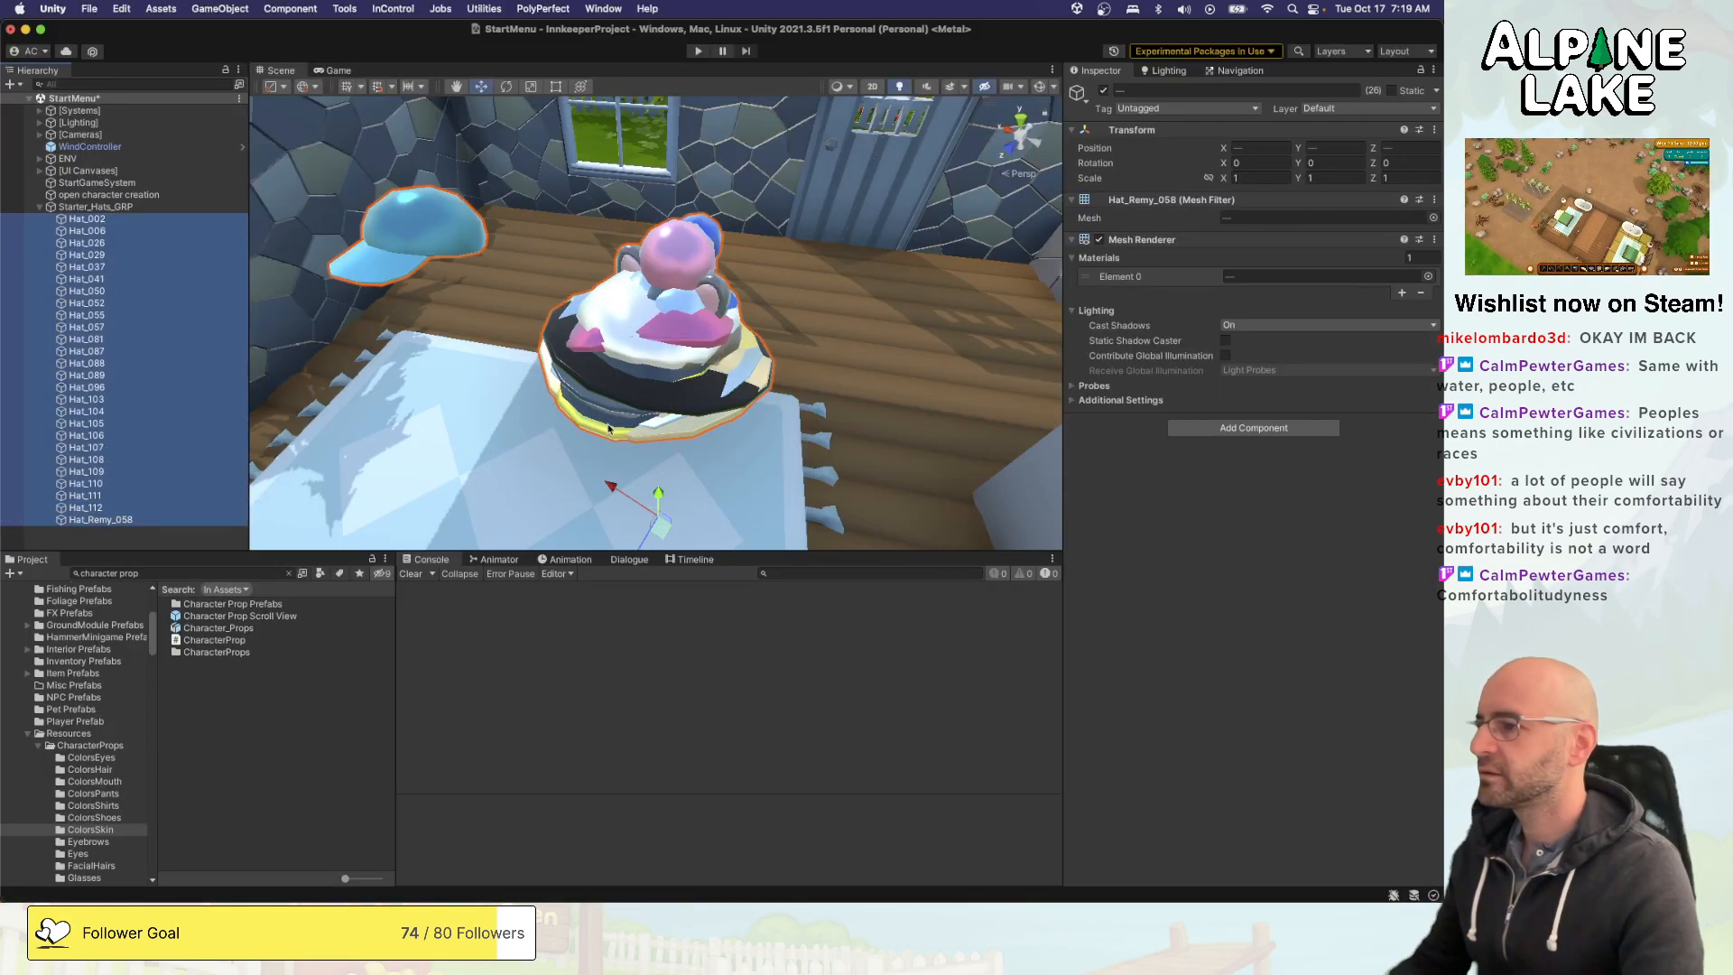
{"action": "left_click", "coordinate": [1426, 276]}
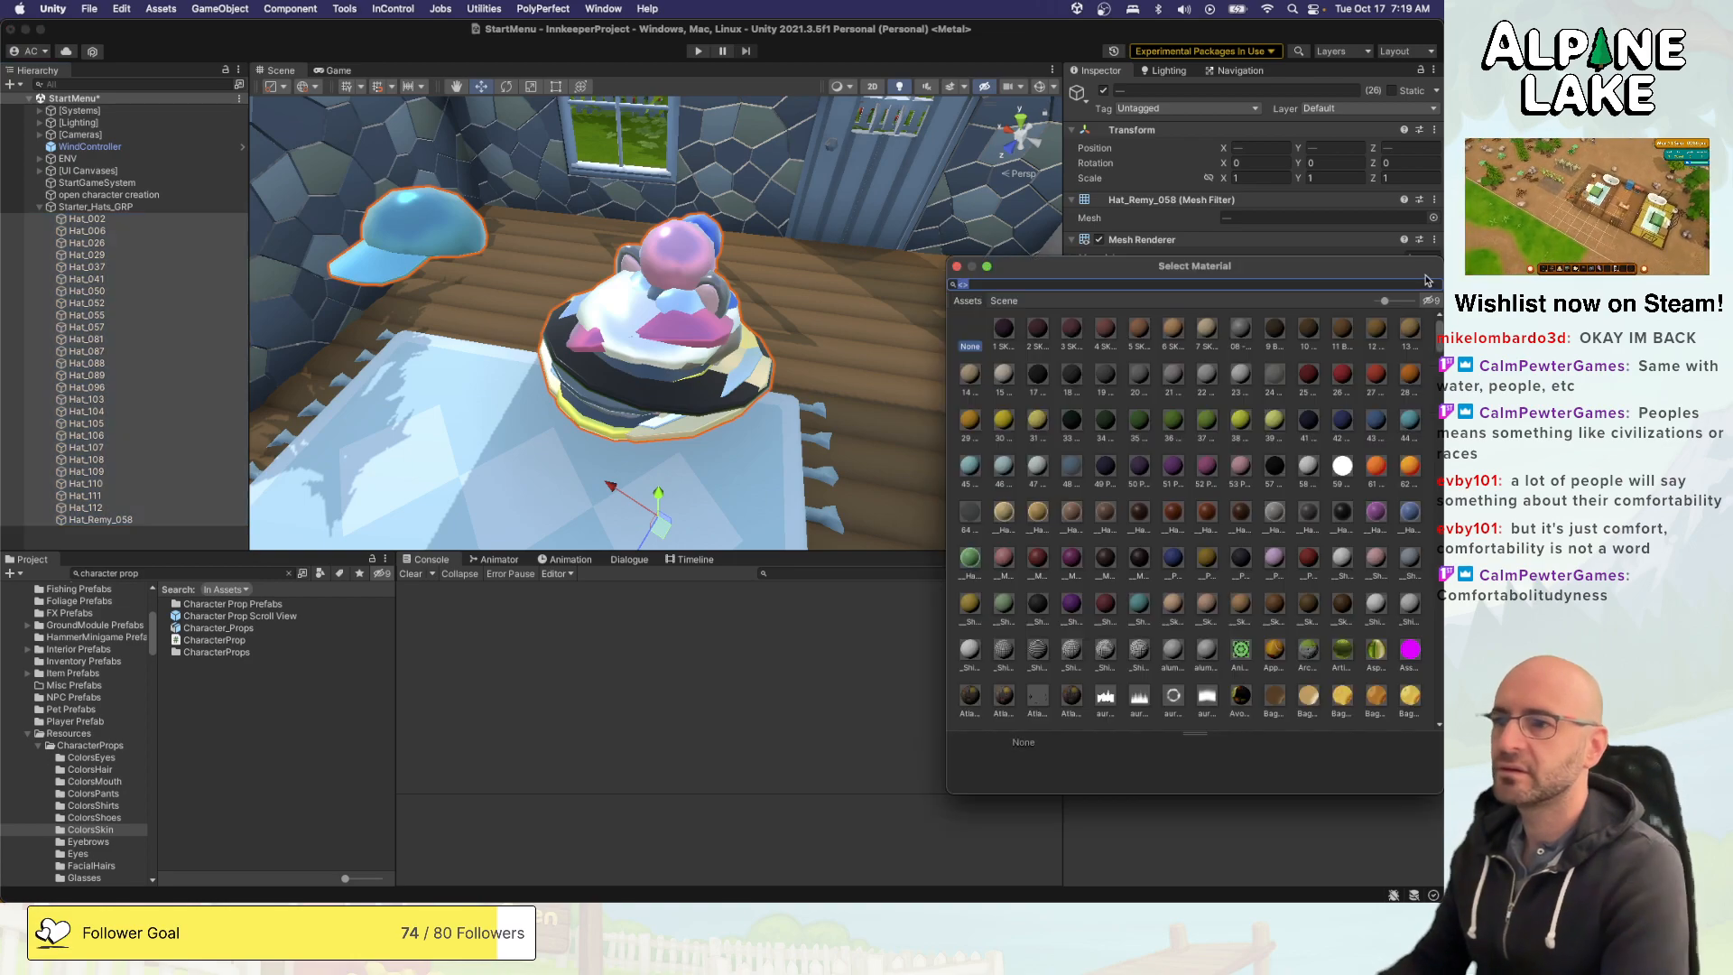
{"action": "type", "text": "ithappy"}
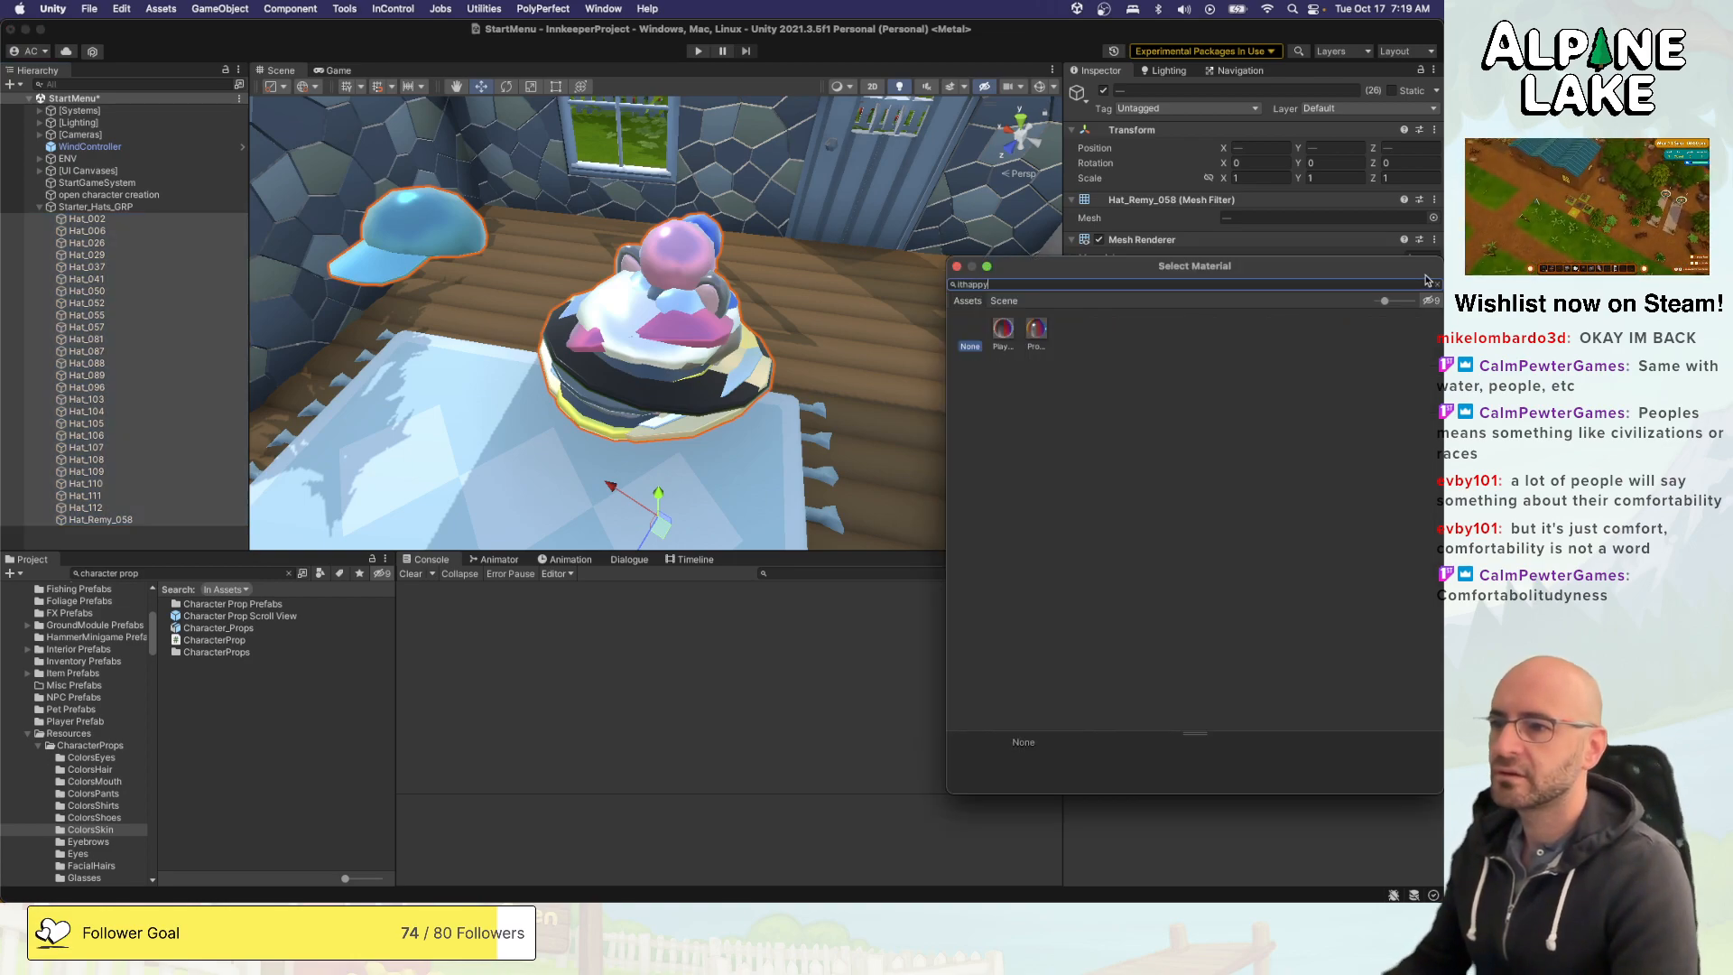
{"action": "left_click", "coordinate": [1000, 336]}
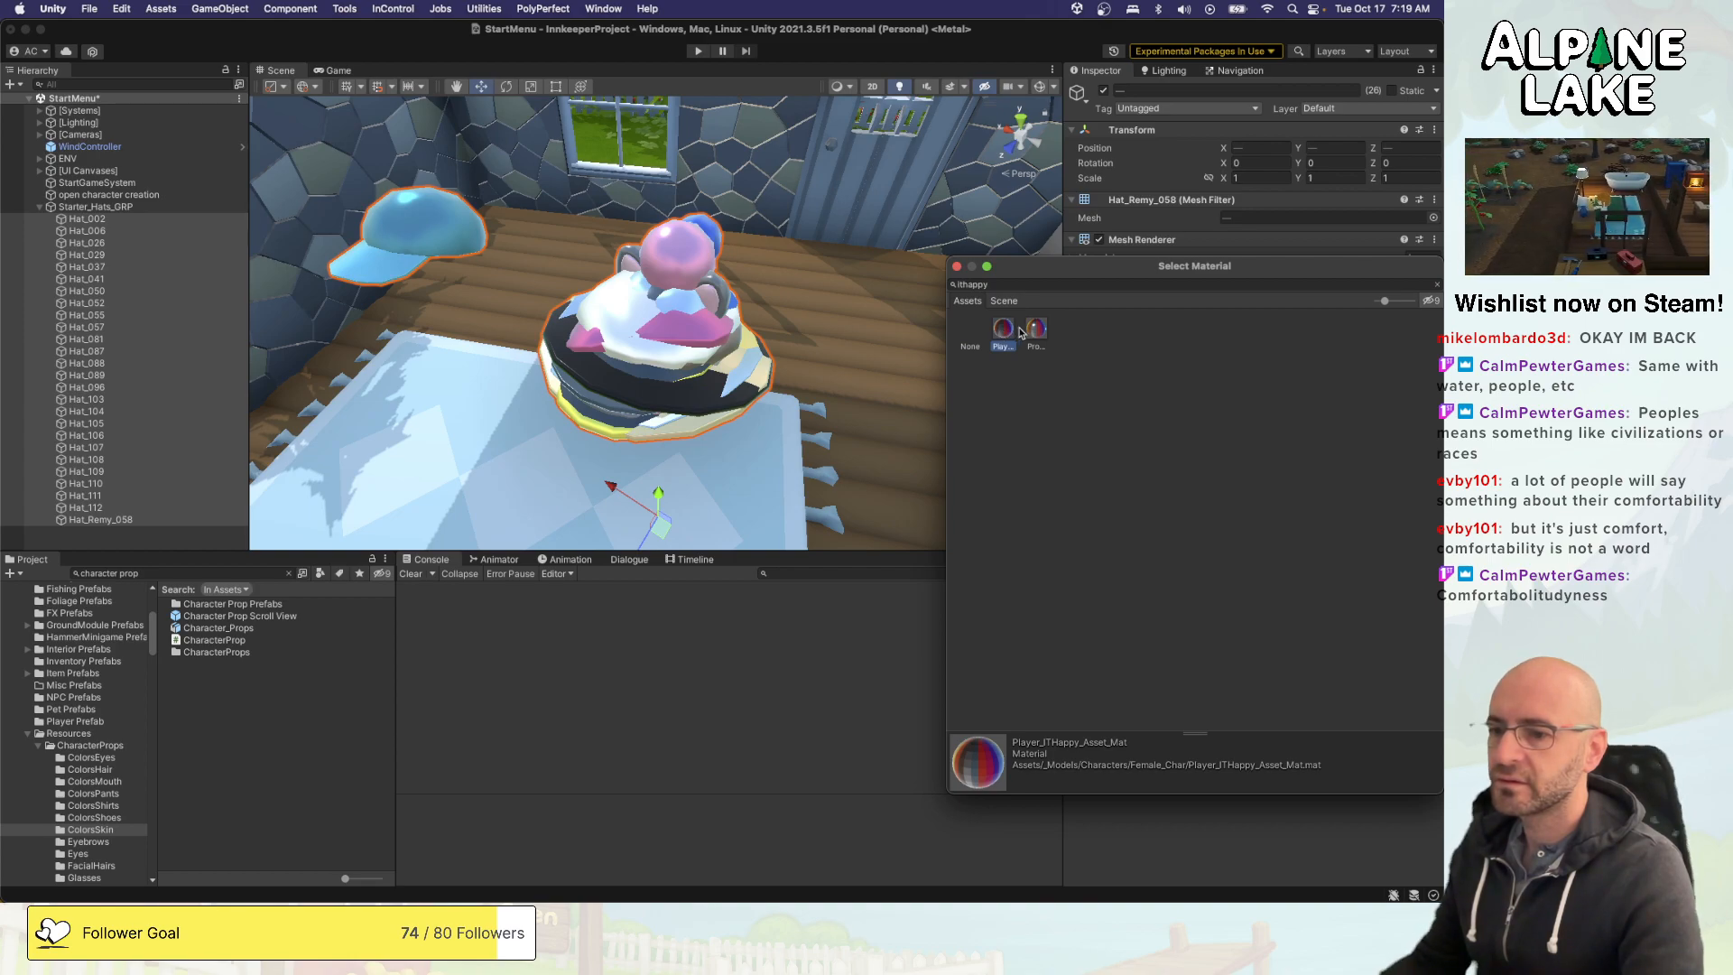
{"action": "left_click", "coordinate": [1034, 331]}
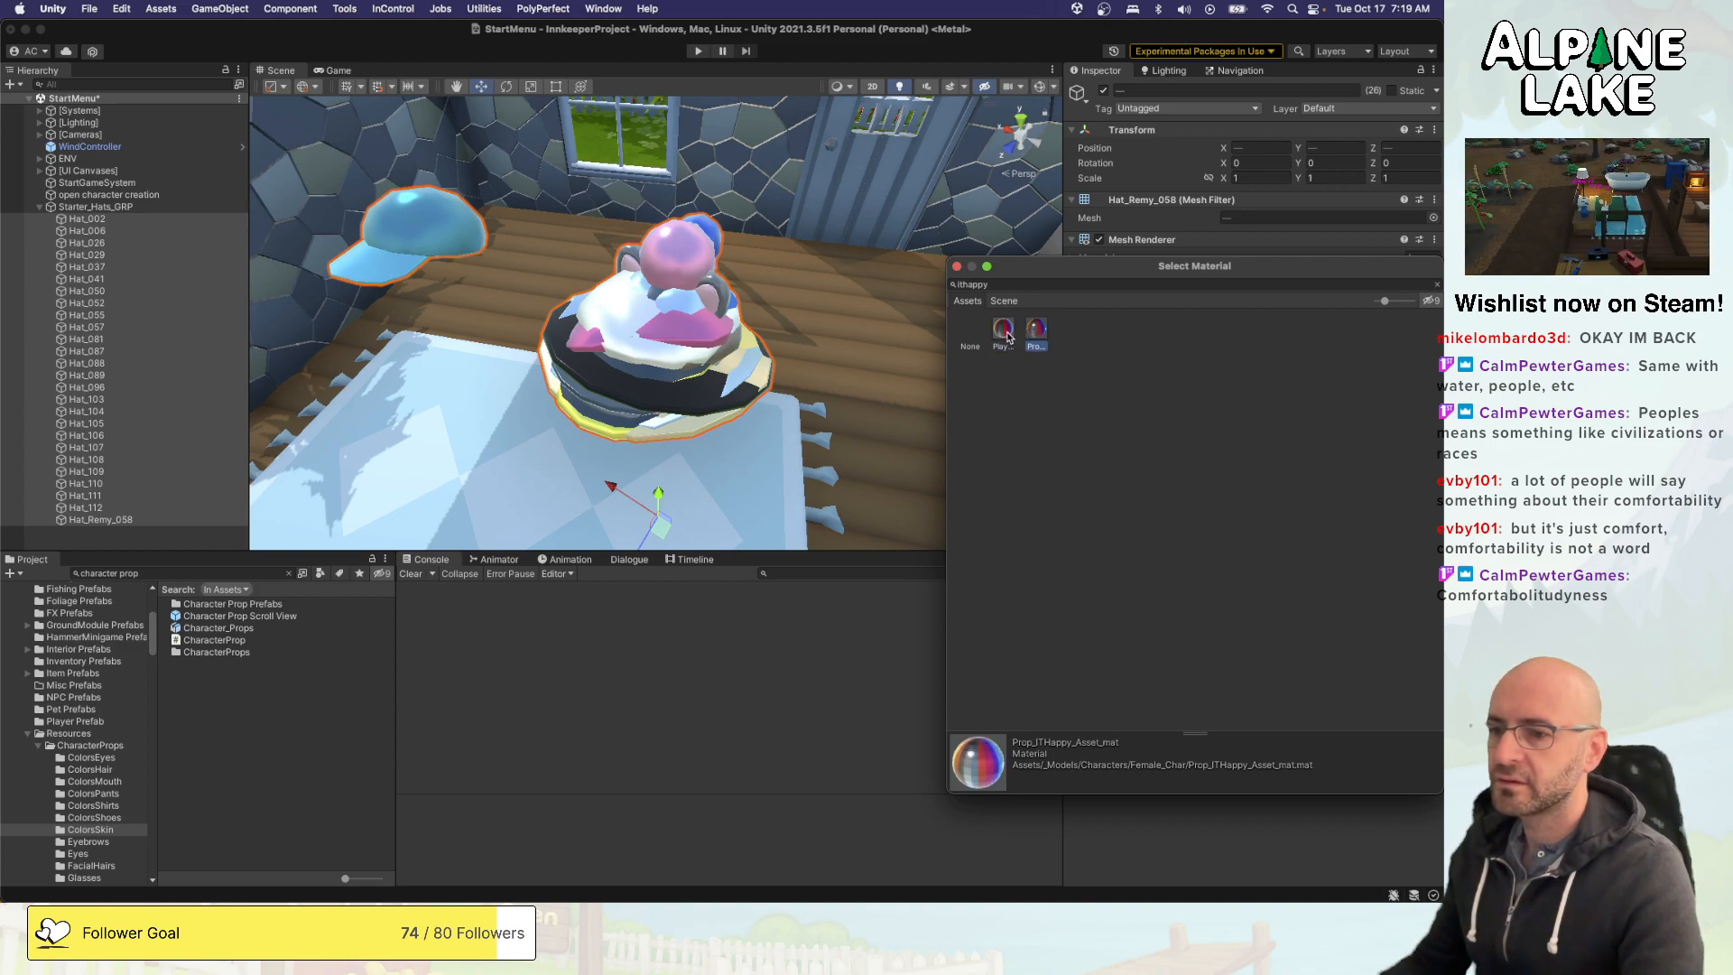
{"action": "left_click", "coordinate": [1008, 338]}
{"action": "left_click", "coordinate": [1035, 334]}
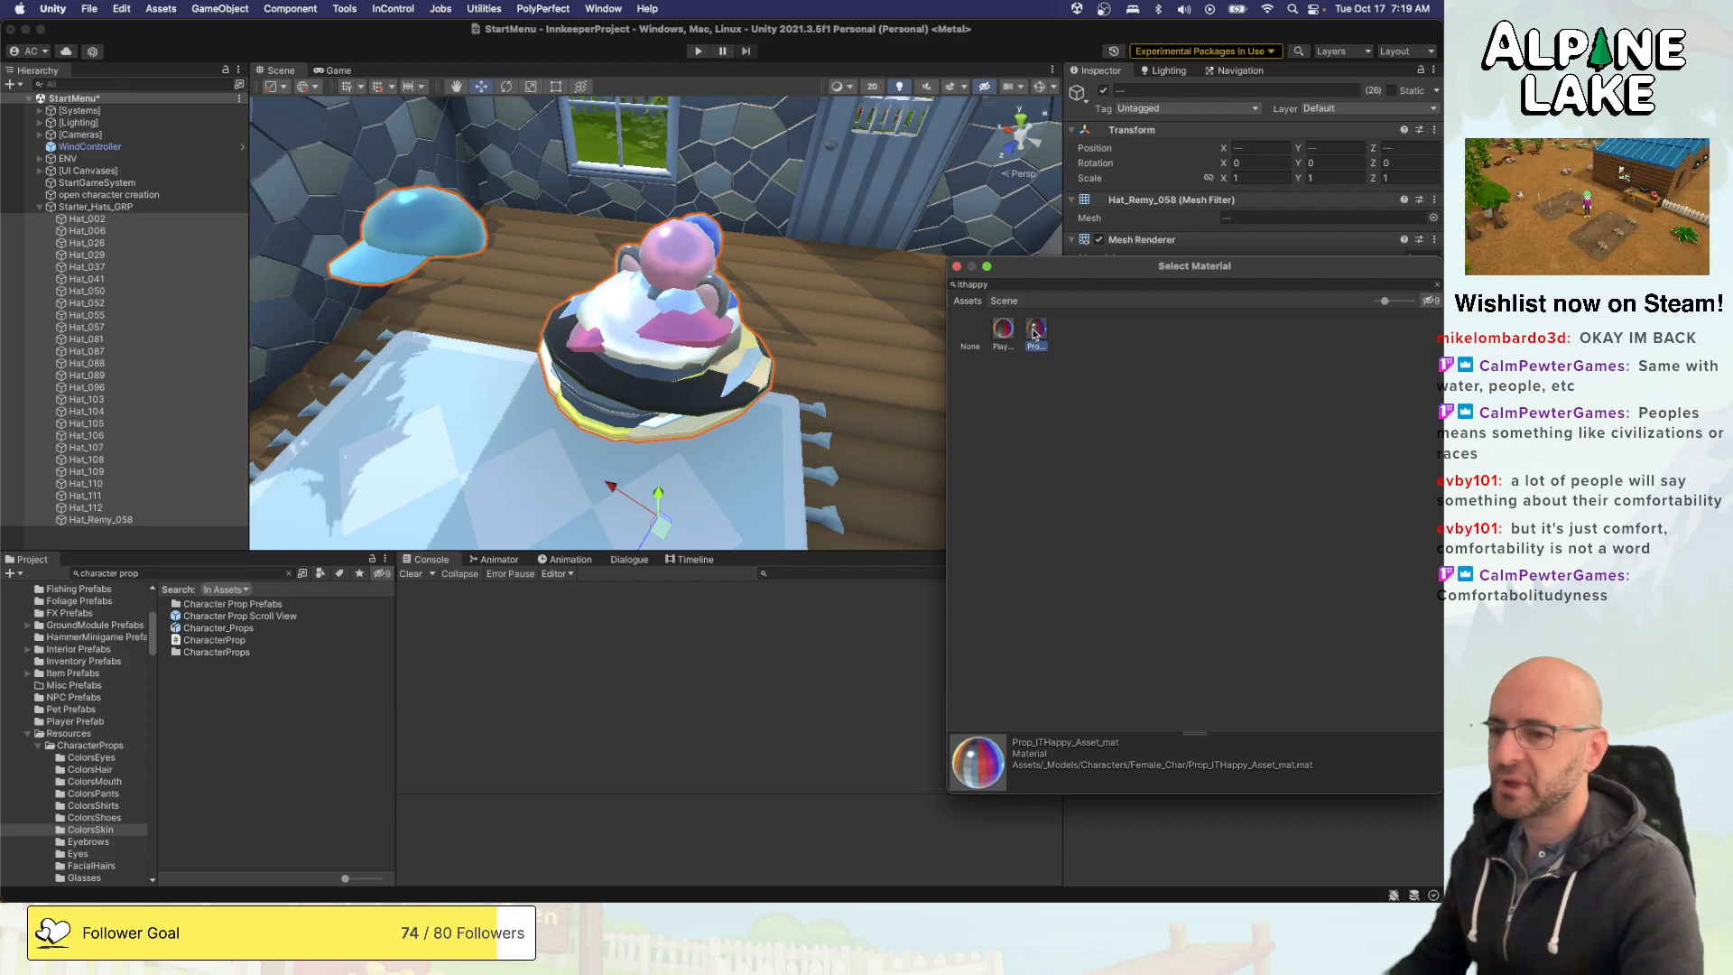
{"action": "left_click", "coordinate": [1012, 339]}
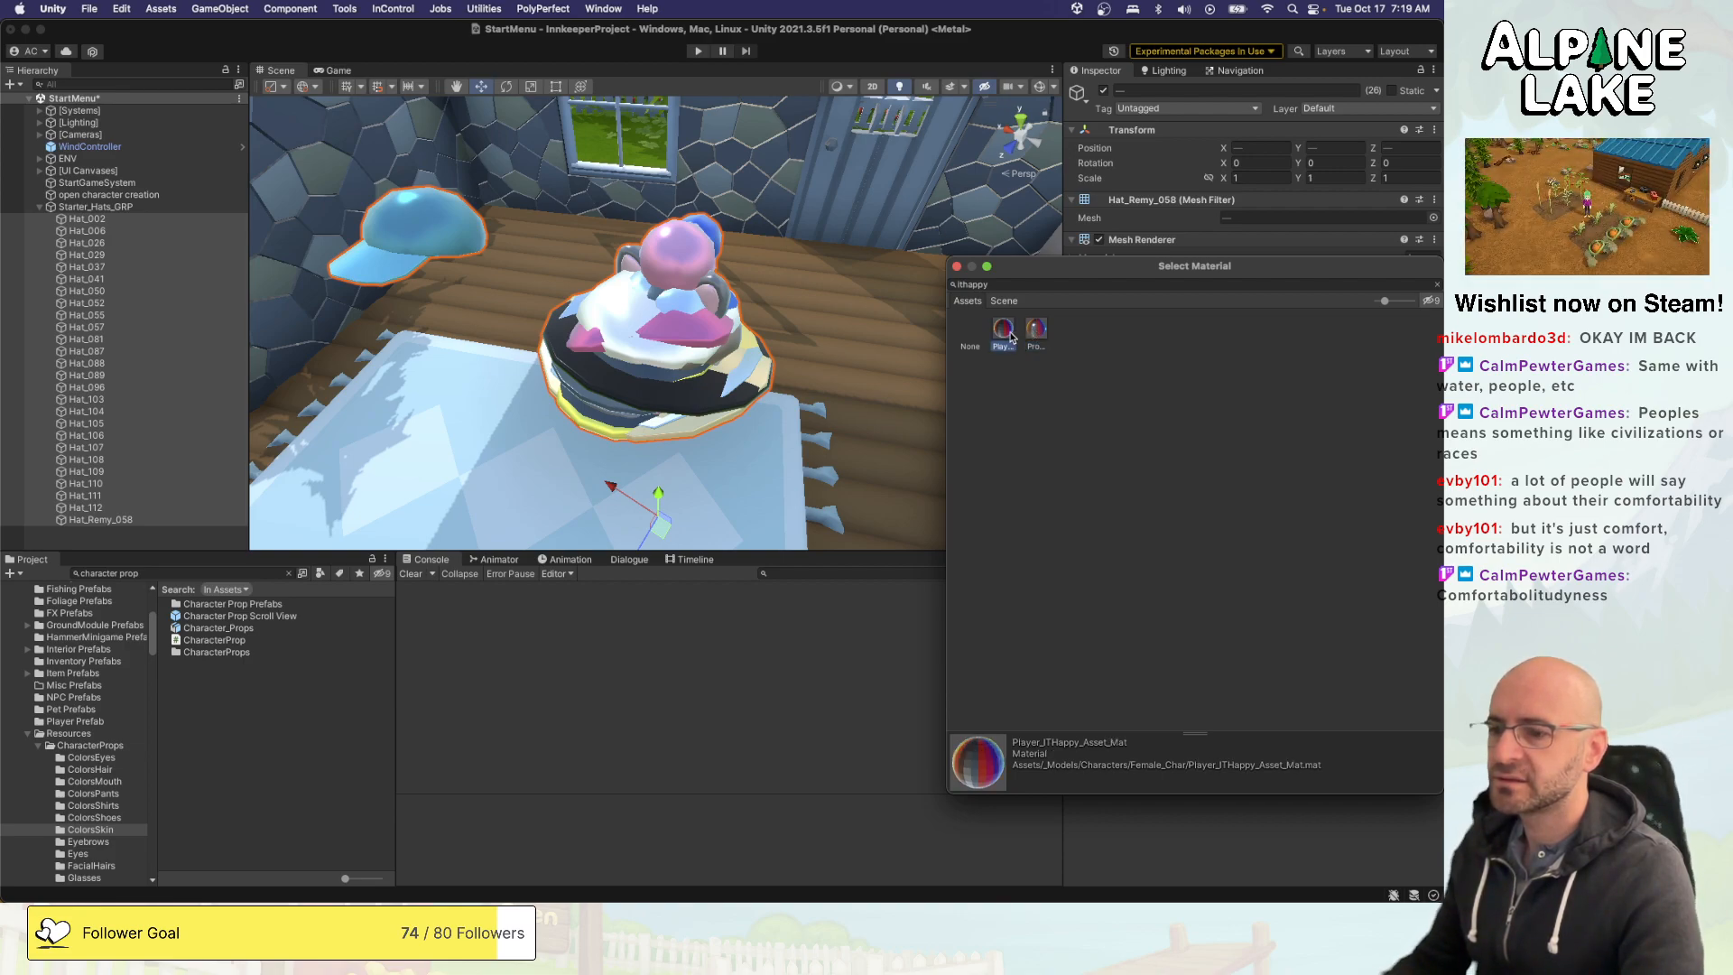
{"action": "double_click", "coordinate": [1035, 331]}
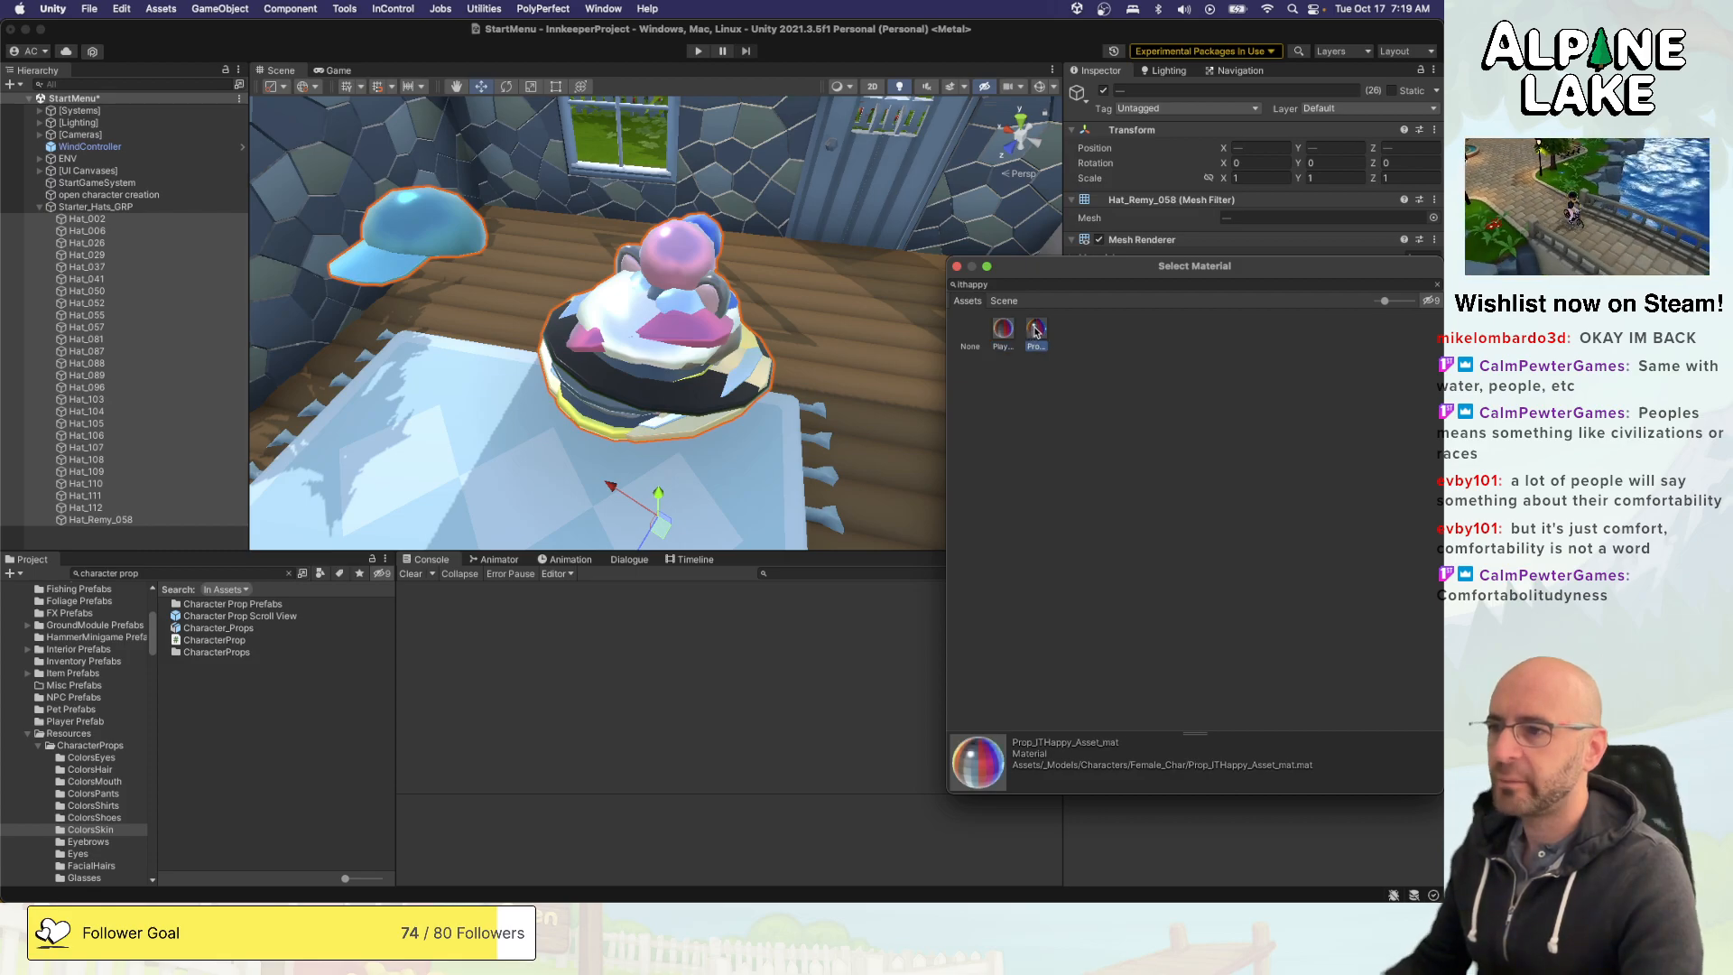
- Inspect the stacked hats in the scene and check the material on Hat_002
{"action": "left_click_drag", "start_coordinate": [1035, 331], "coordinate": [368, 305], "text": "alt"}
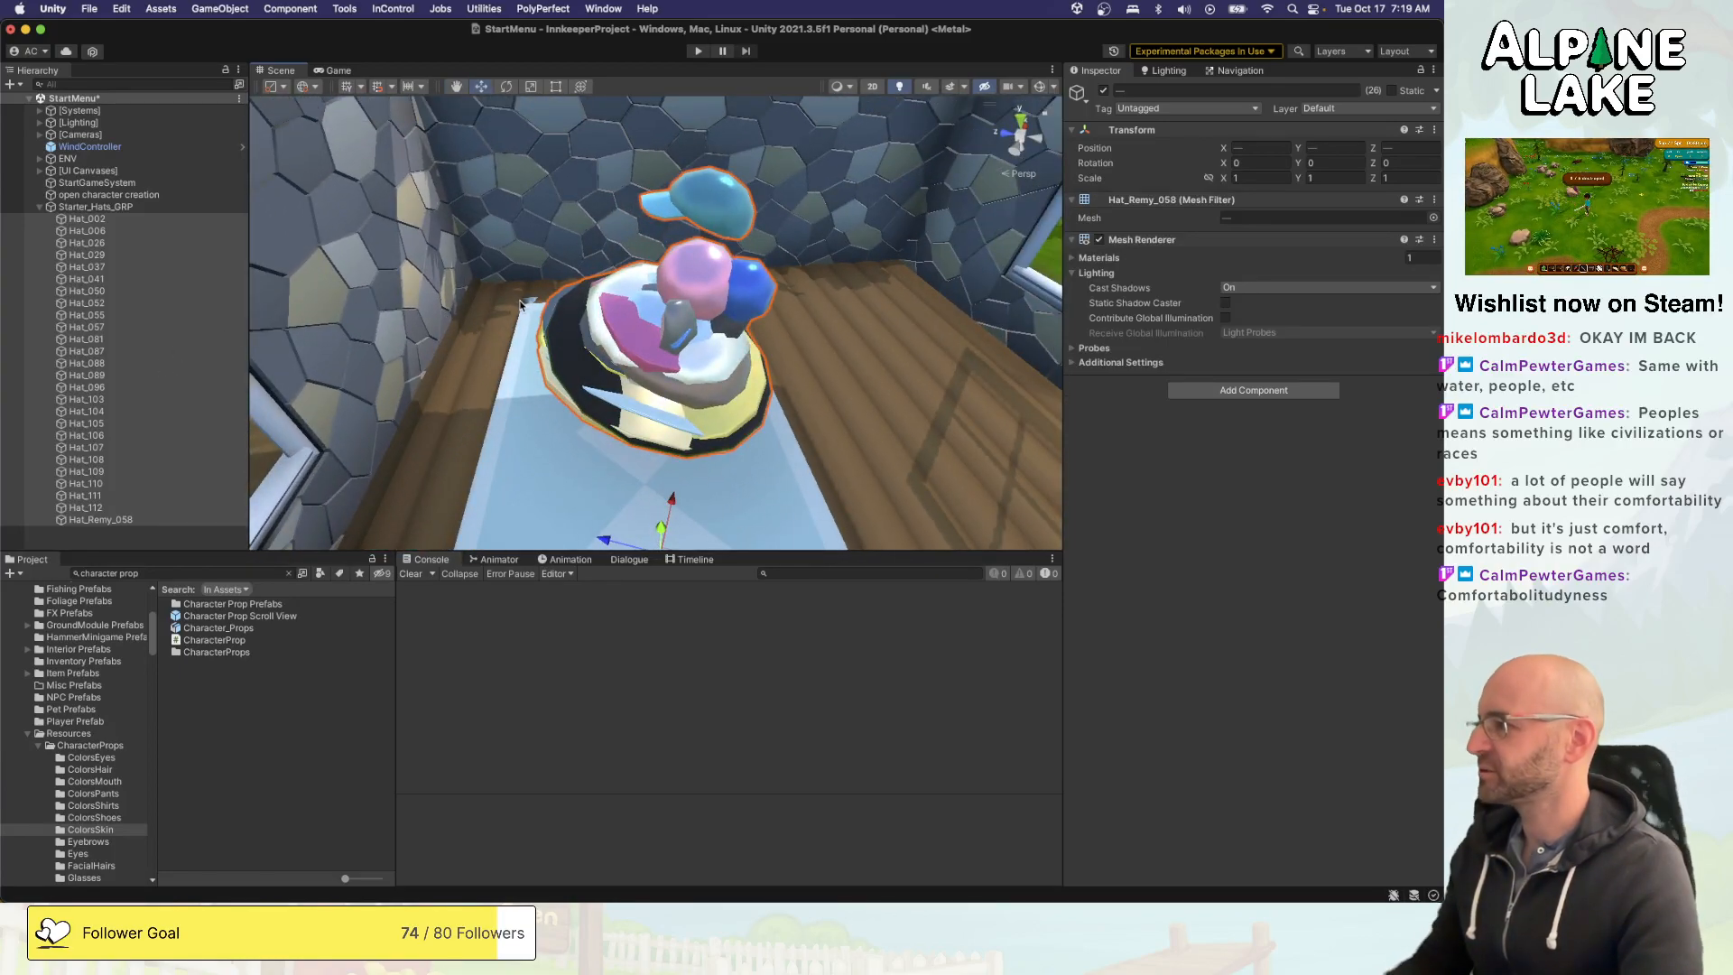
{"action": "left_click", "coordinate": [122, 220]}
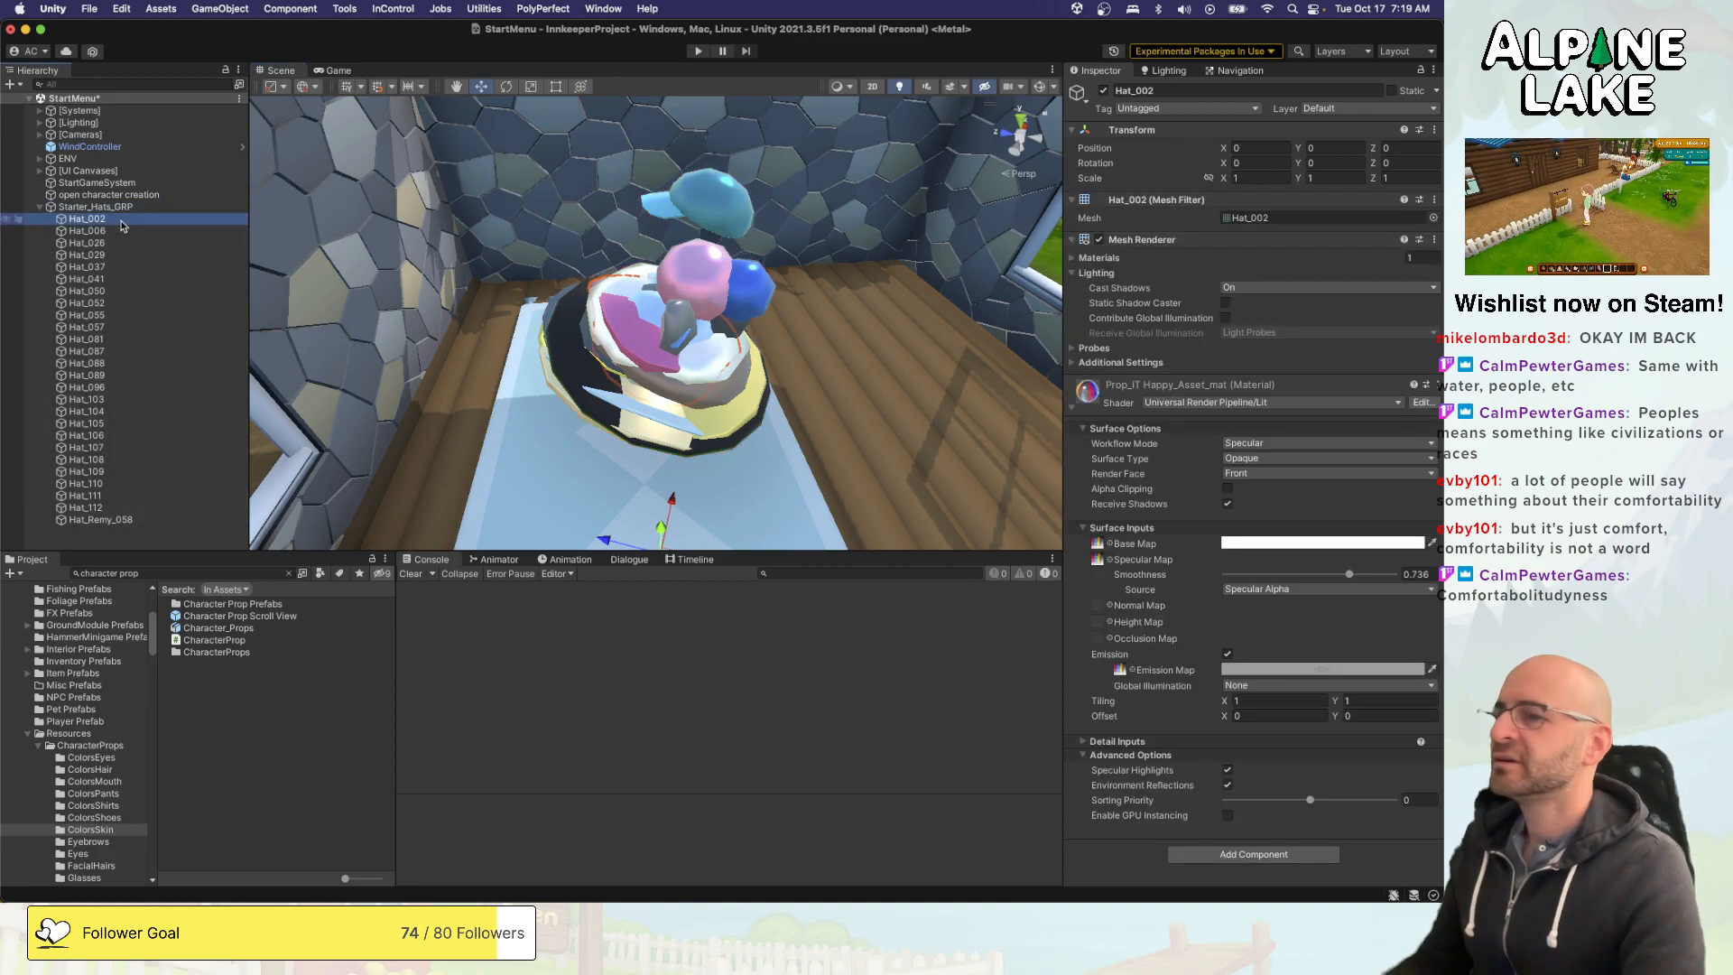
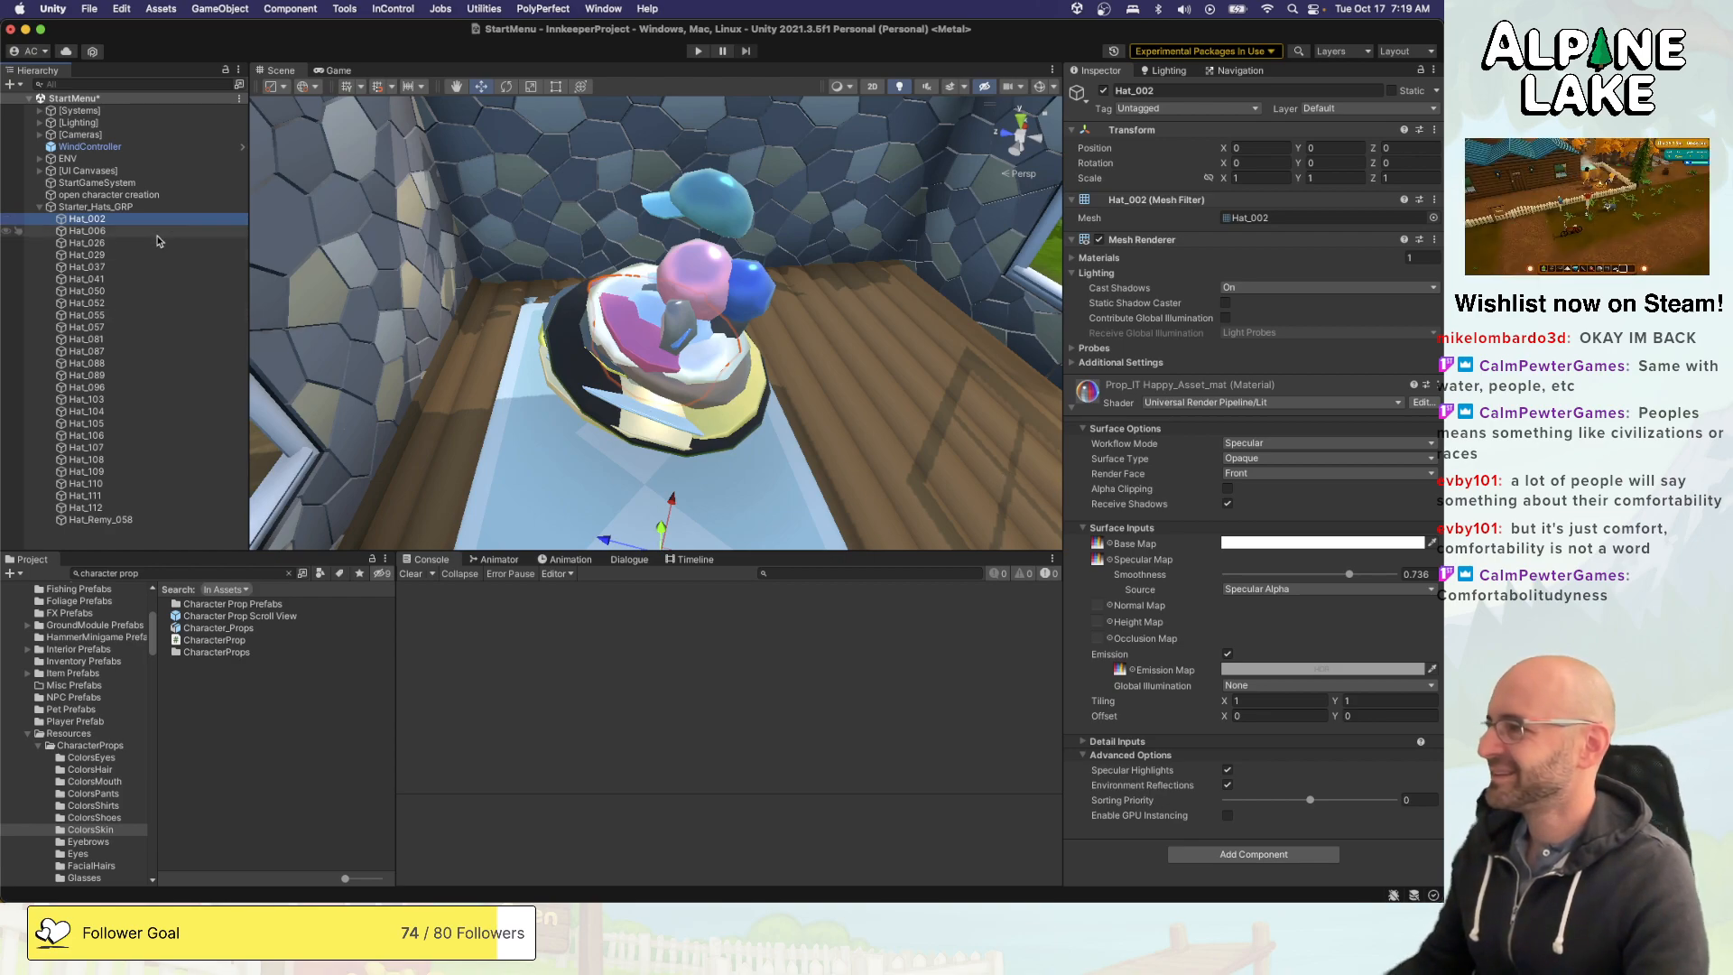
- Check the materials on Hat_041 and Hat_087 and view the stacked hats from another side
{"action": "left_click", "coordinate": [108, 279]}
{"action": "left_click", "coordinate": [109, 352]}
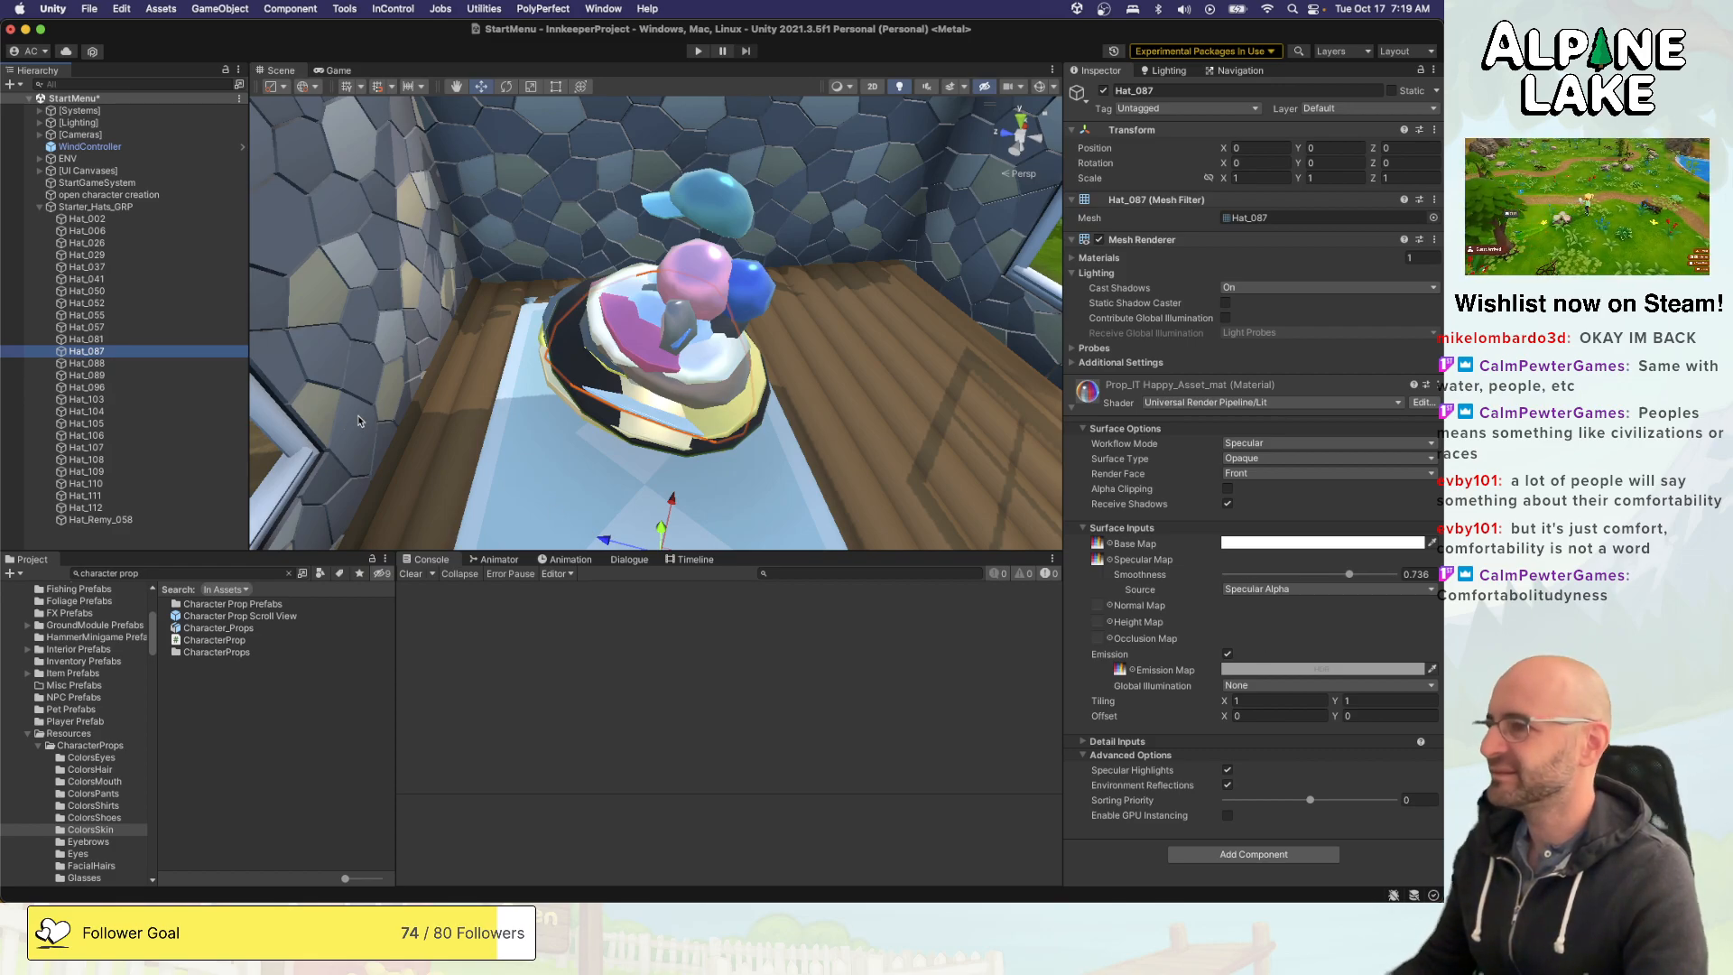
{"action": "left_click_drag", "start_coordinate": [359, 420], "coordinate": [939, 210], "text": "alt"}
- Create prefabs of all hats from Hat_002 to Hat_Remy_058 in the Resources > CharacterProps > Hats folder
{"action": "left_click", "coordinate": [114, 219]}
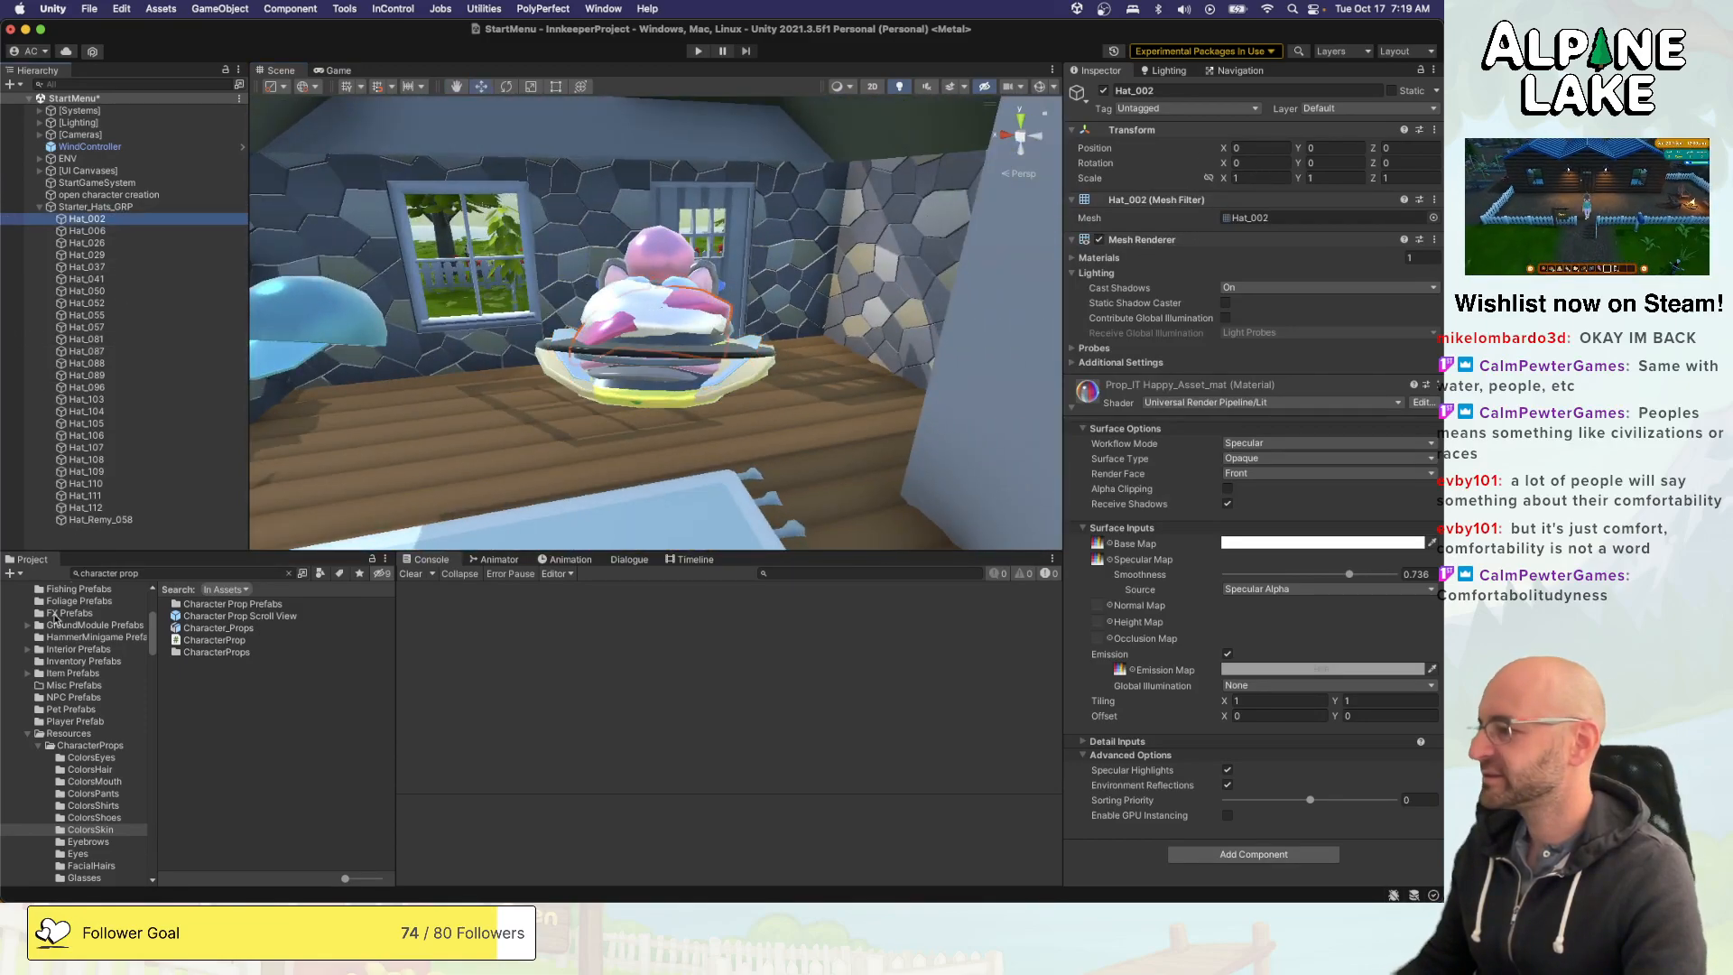
{"action": "scroll", "coordinate": [95, 812], "scroll_direction": "down", "scroll_amount": 3}
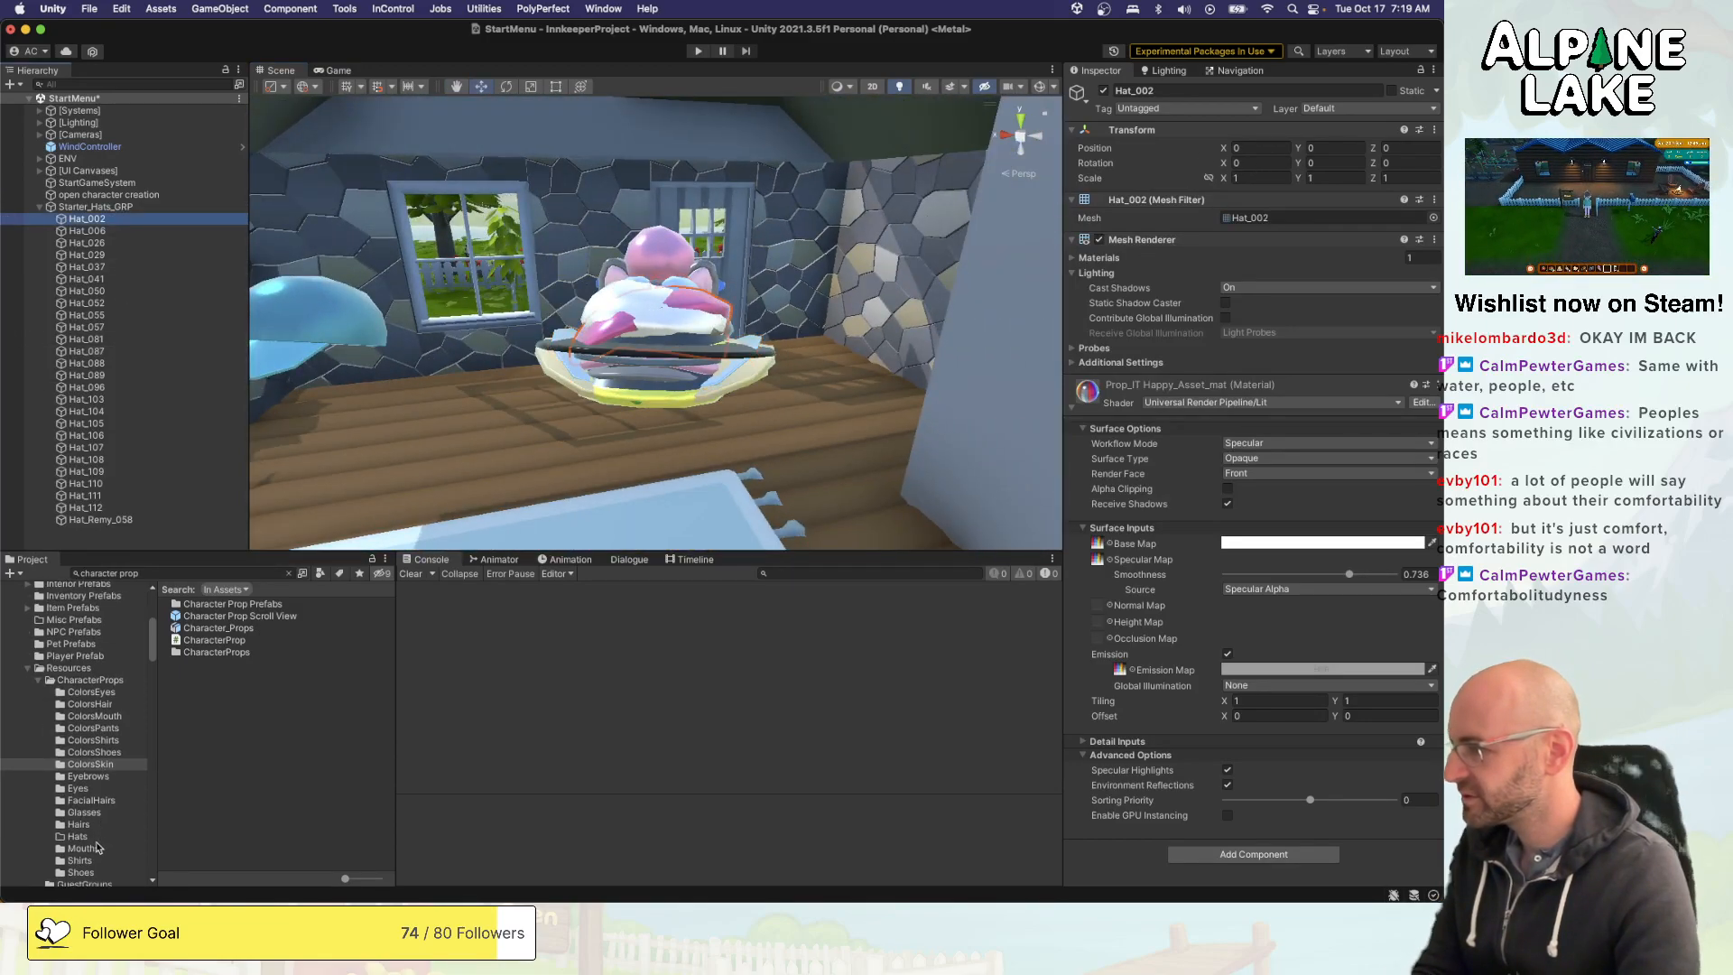
{"action": "left_click", "coordinate": [95, 837]}
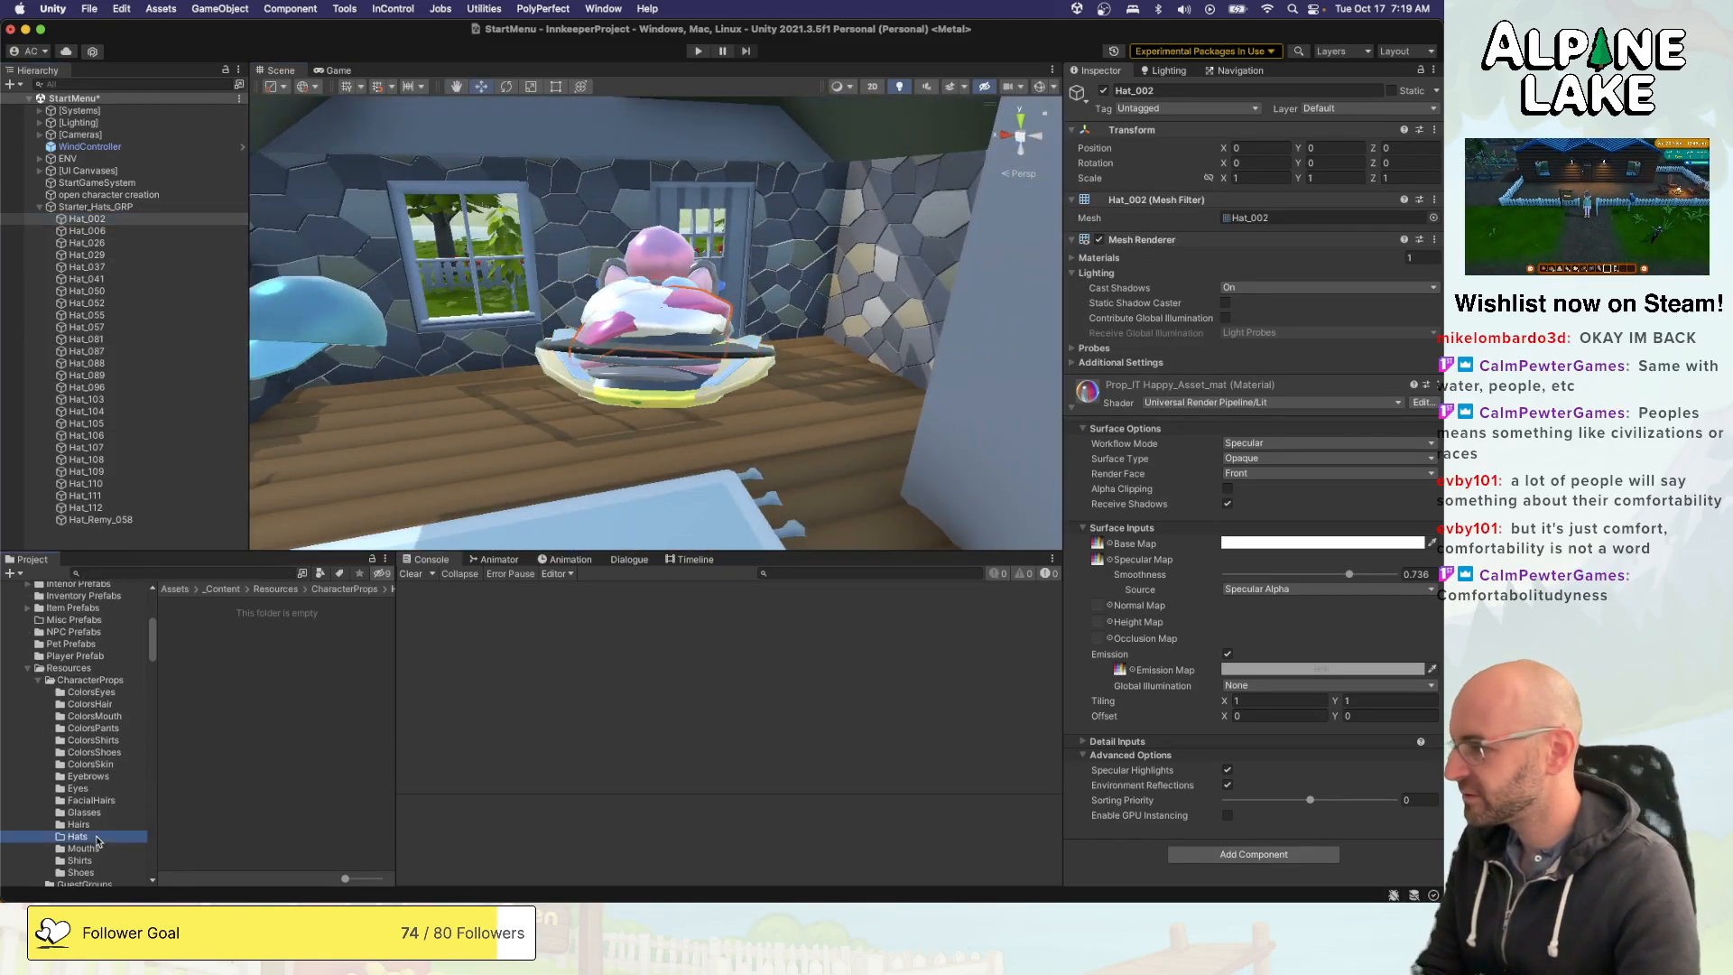
{"action": "left_click", "coordinate": [96, 521], "text": "shift"}
{"action": "left_click_drag", "start_coordinate": [90, 456], "coordinate": [192, 629]}
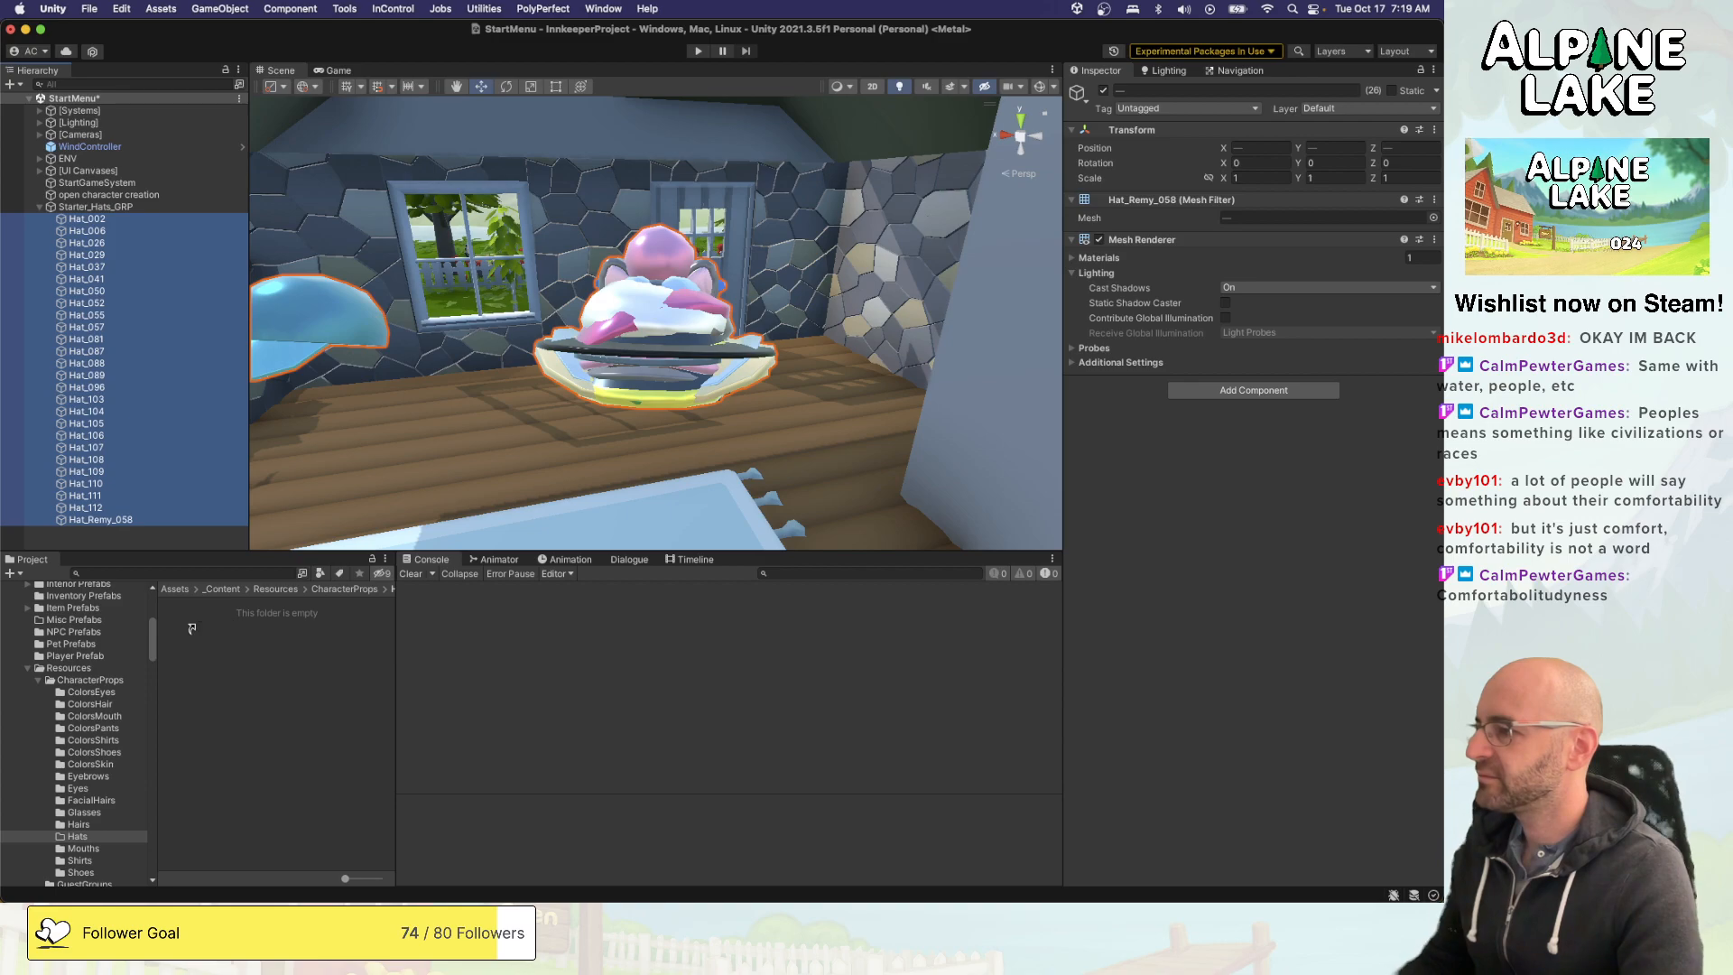
{"action": "scroll", "coordinate": [200, 630], "scroll_direction": "down", "scroll_amount": 2}
{"action": "scroll", "coordinate": [204, 633], "scroll_direction": "up", "scroll_amount": 2}
- Compare the hat prefabs in the Hats folder with the prop assets in the Hairs folder
{"action": "left_click", "coordinate": [204, 631]}
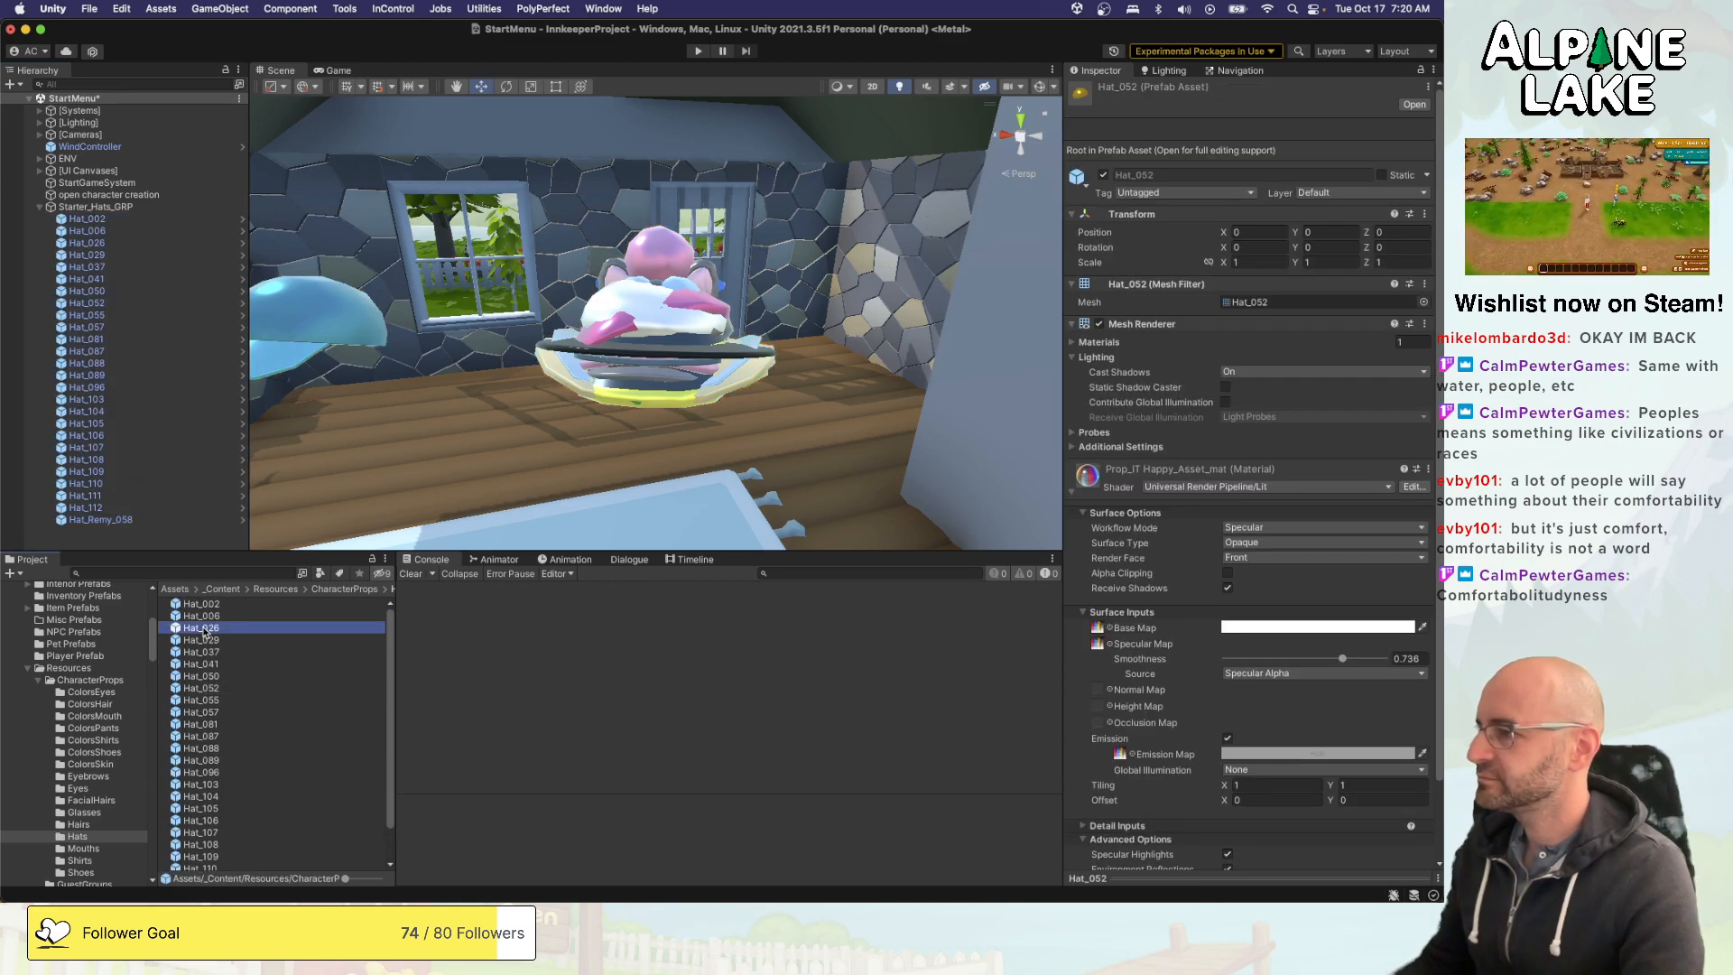
{"action": "left_click", "coordinate": [206, 606]}
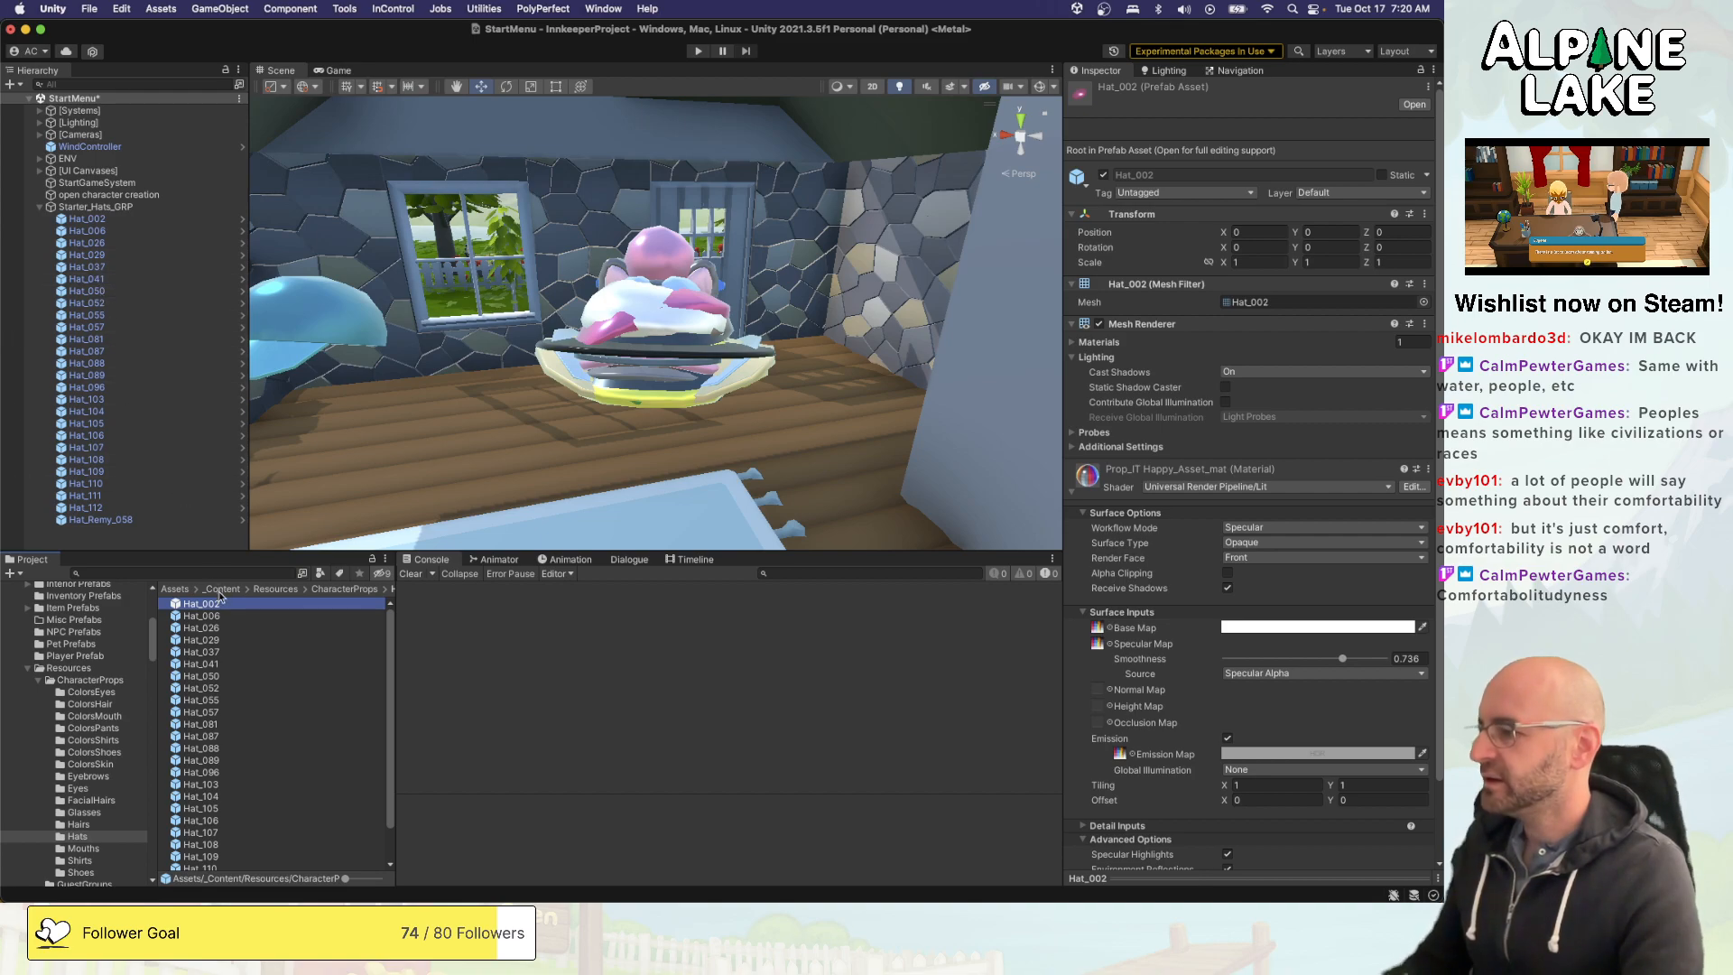
{"action": "left_click", "coordinate": [102, 824]}
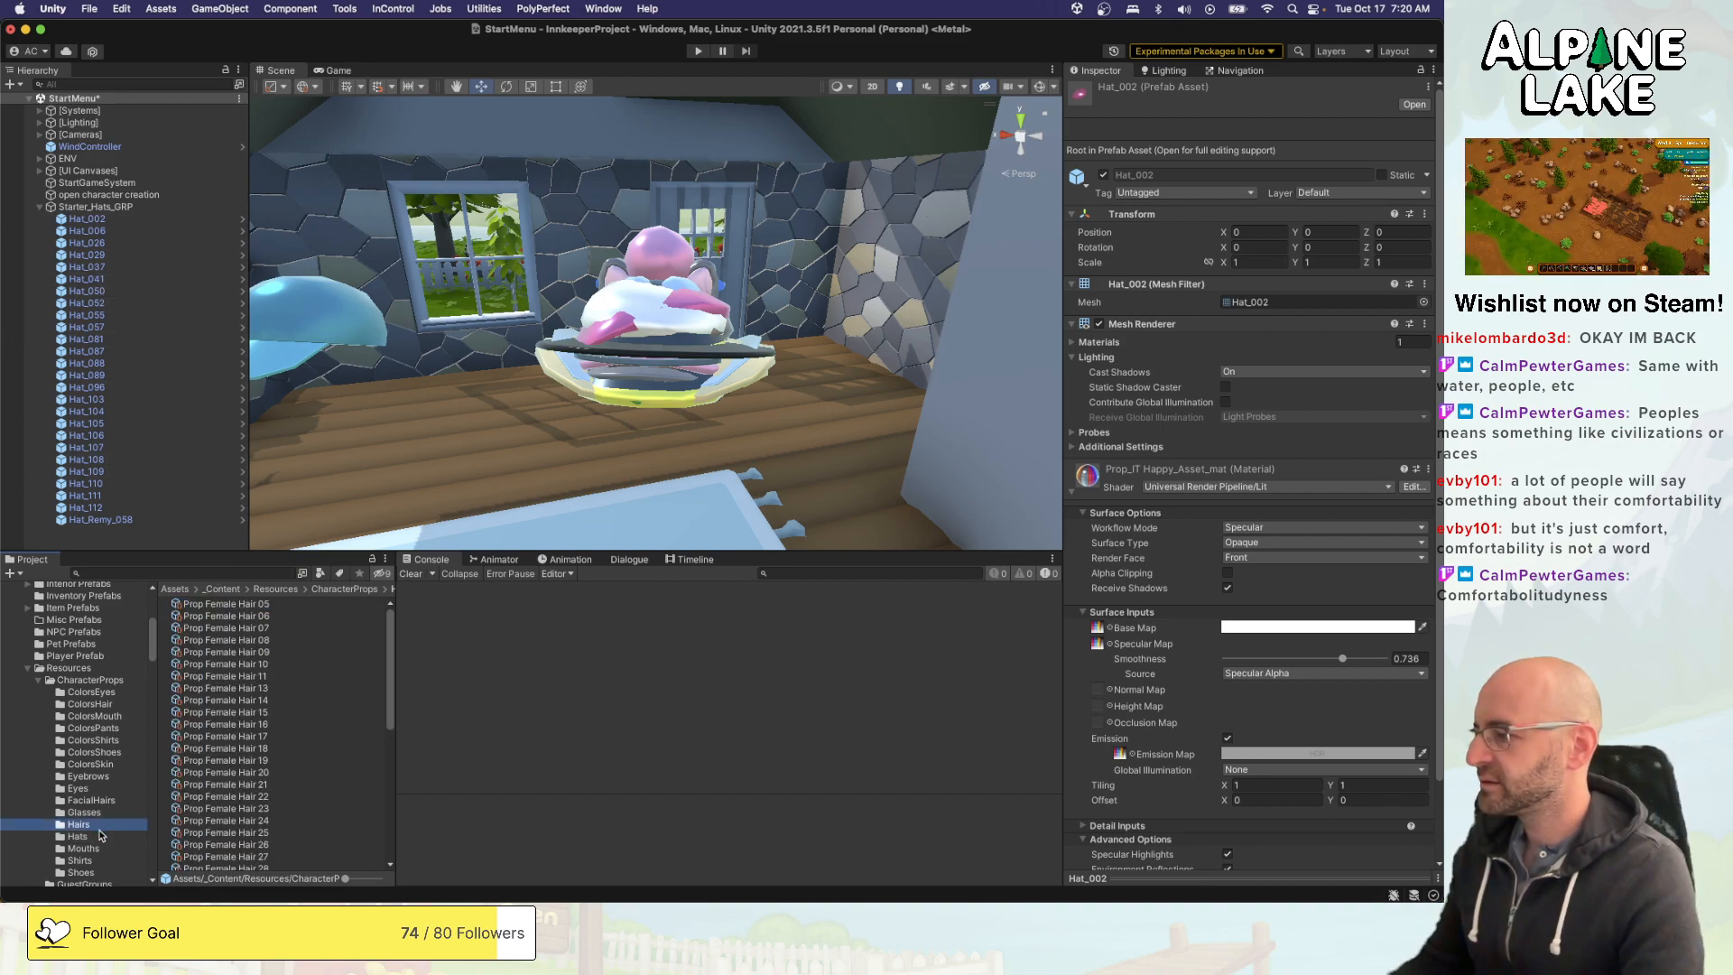
{"action": "left_click", "coordinate": [217, 712]}
{"action": "left_click", "coordinate": [88, 838]}
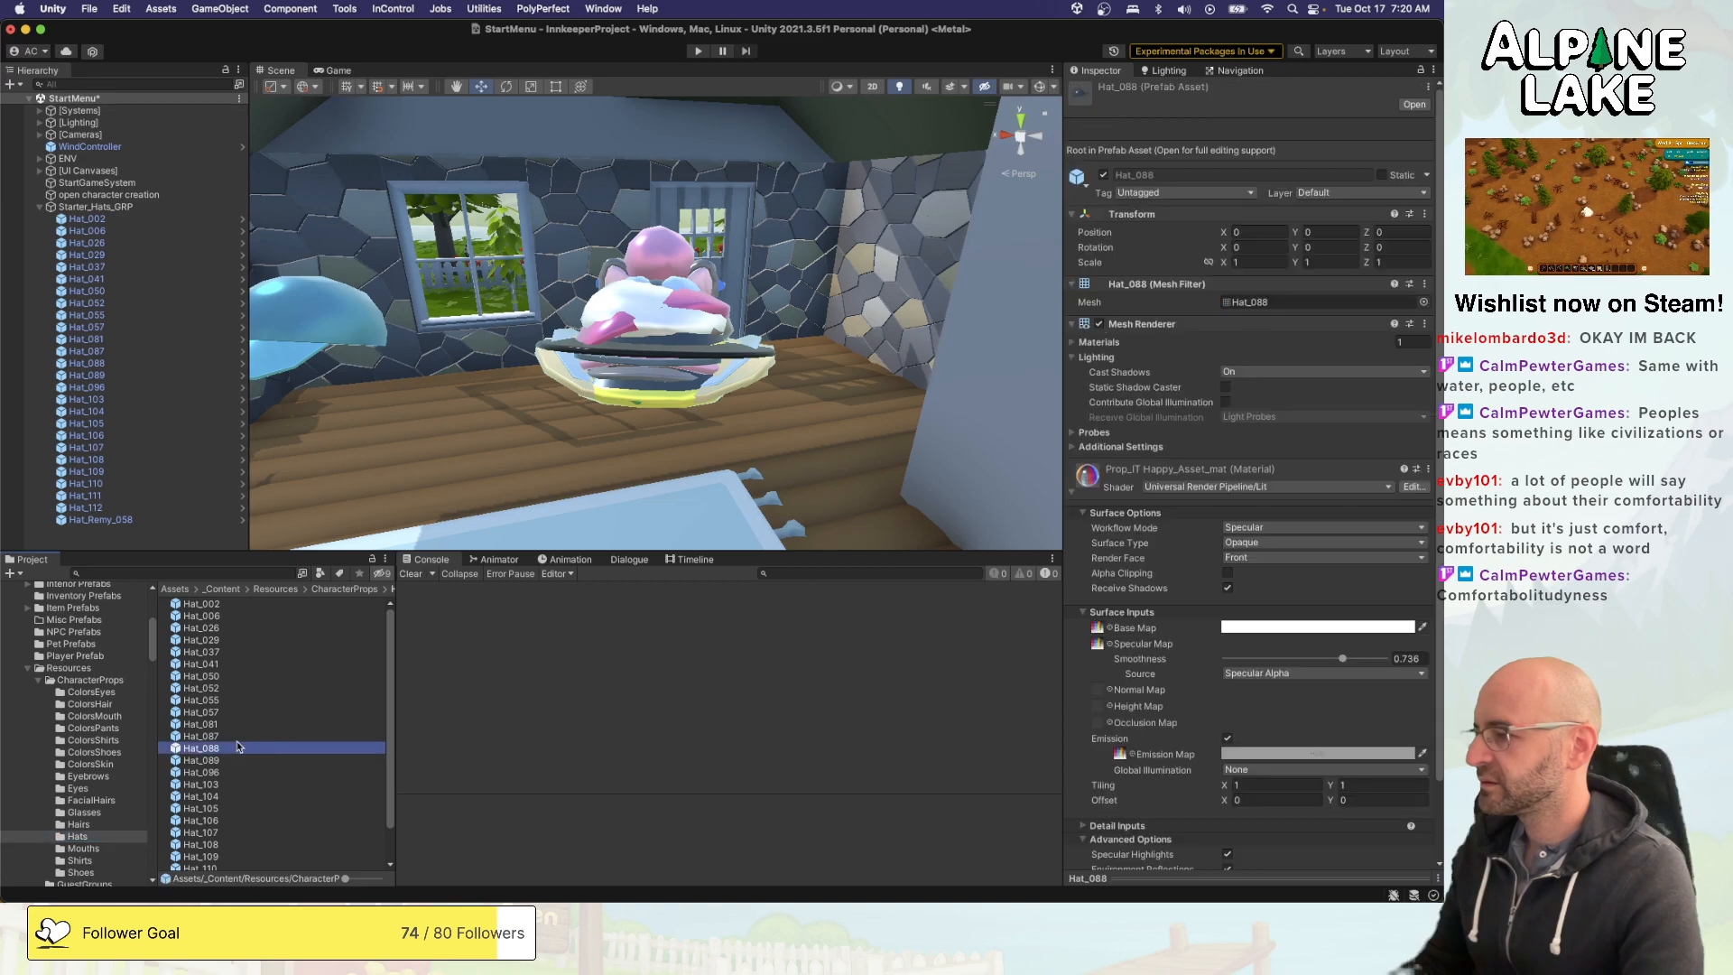
{"action": "left_click", "coordinate": [92, 826]}
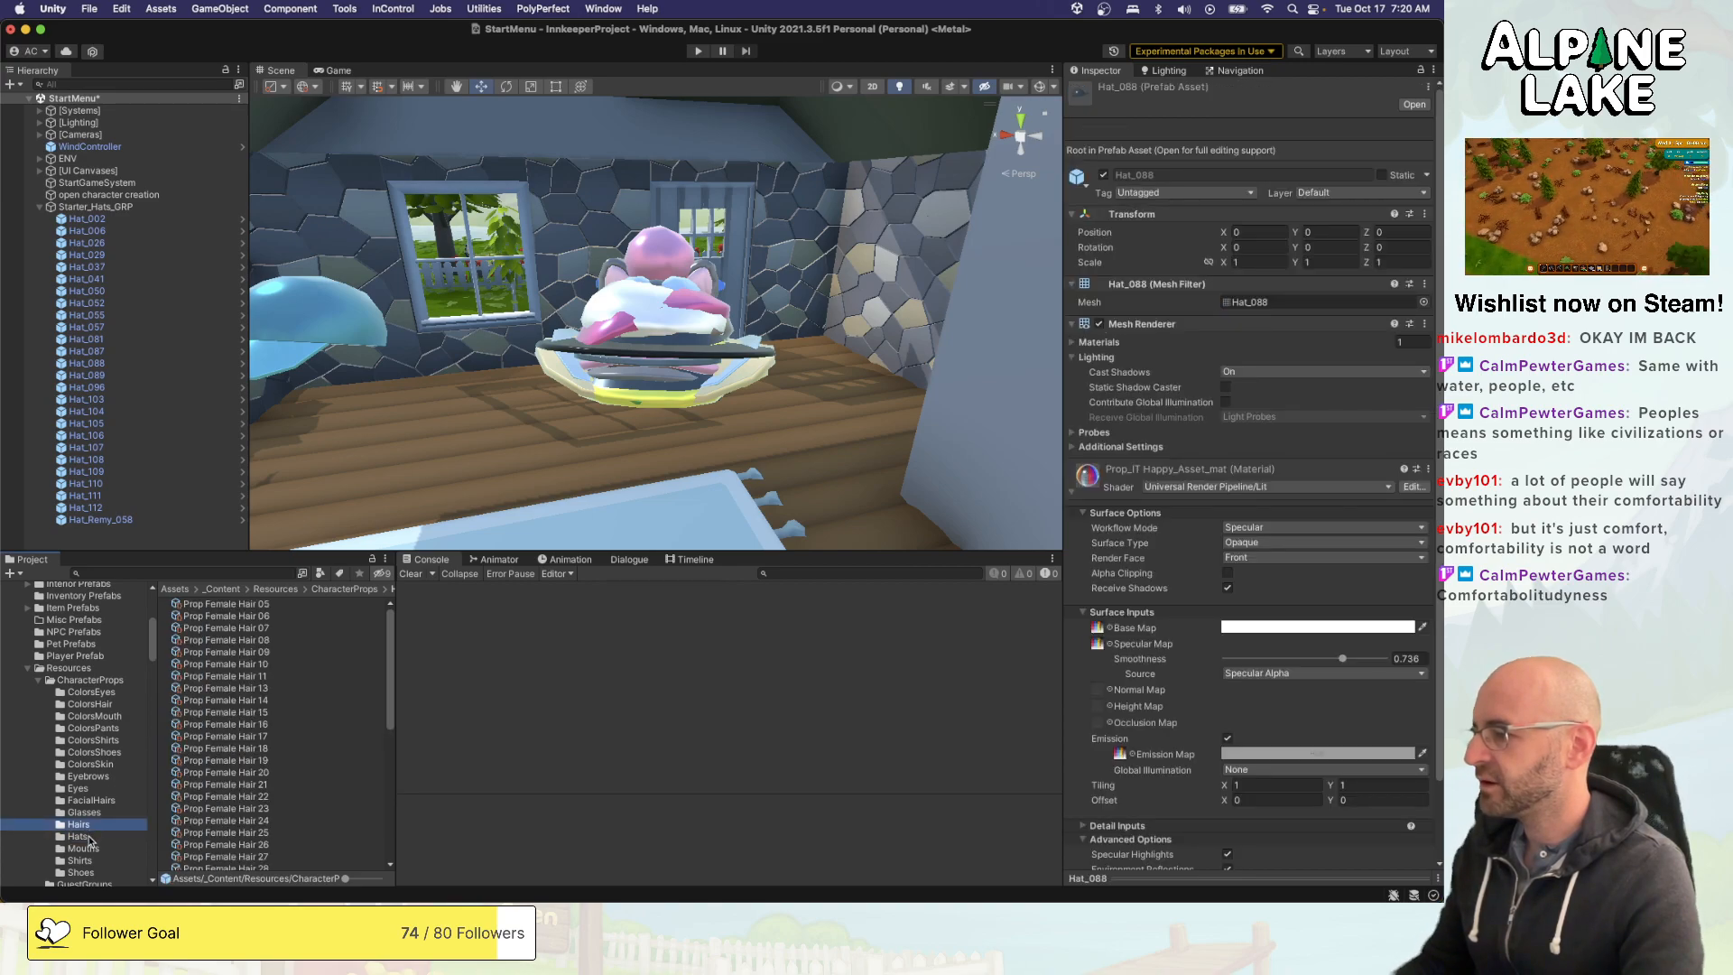
{"action": "left_click", "coordinate": [91, 835]}
- Create a folder named Hats inside Character Prop Prefabs
{"action": "scroll", "coordinate": [96, 817], "scroll_direction": "down", "scroll_amount": 5}
{"action": "scroll", "coordinate": [95, 815], "scroll_direction": "up", "scroll_amount": 5}
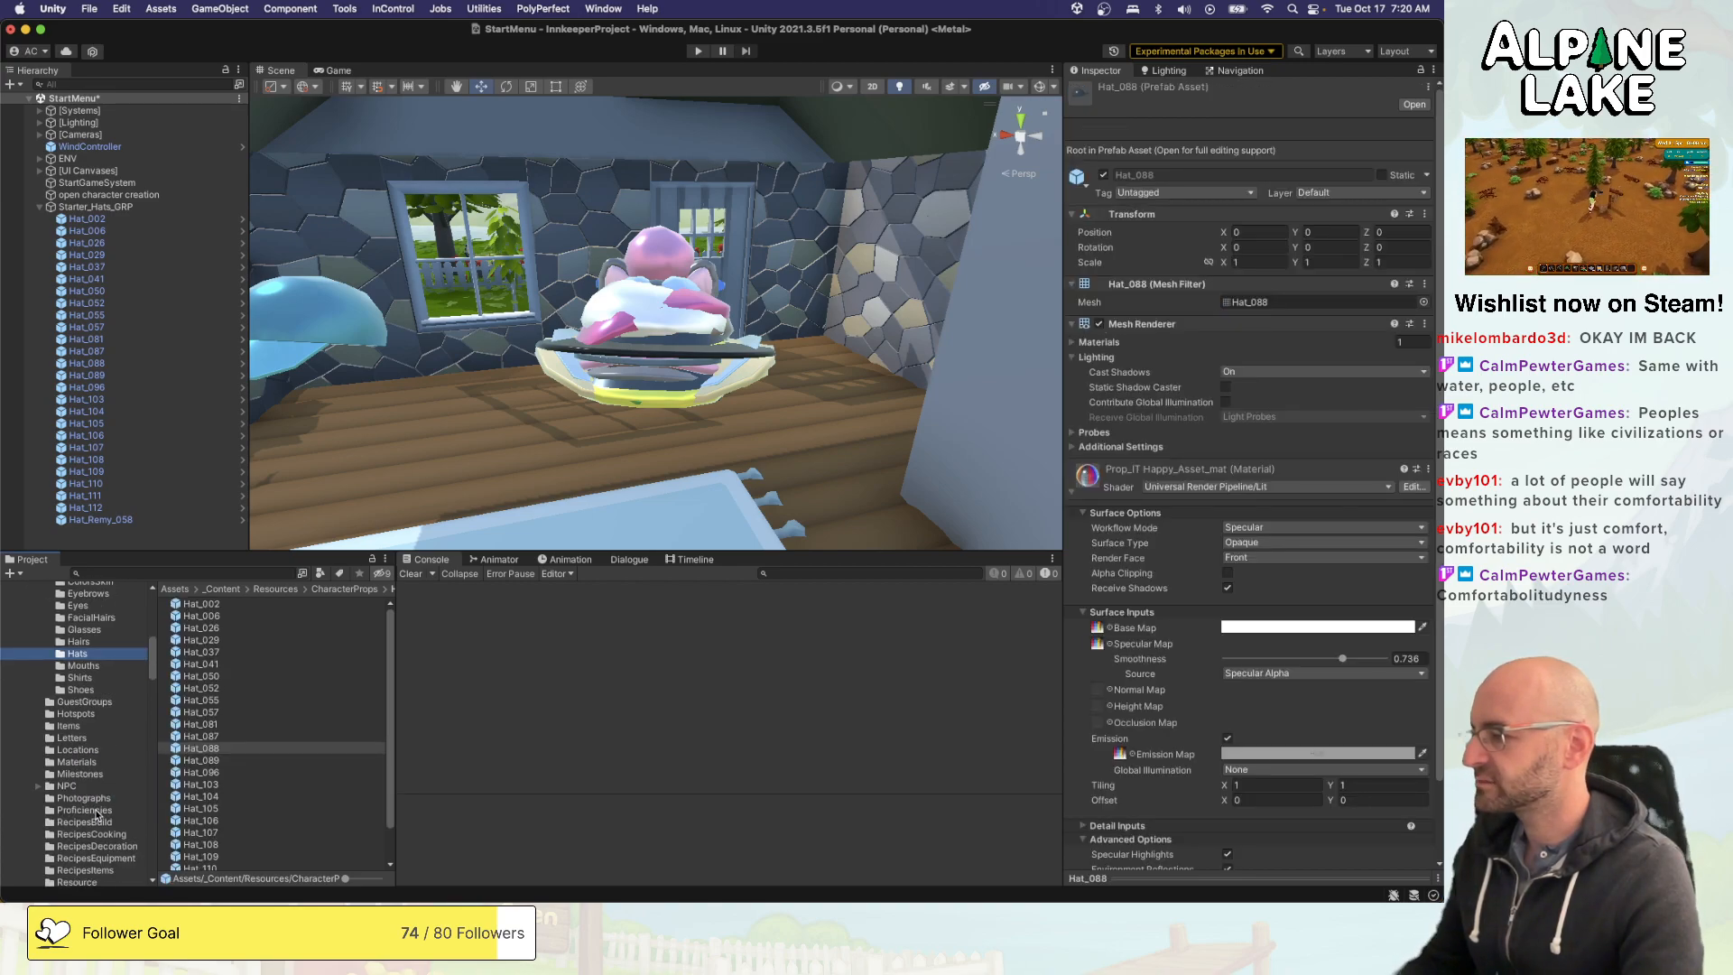
{"action": "scroll", "coordinate": [96, 813], "scroll_direction": "up", "scroll_amount": 5}
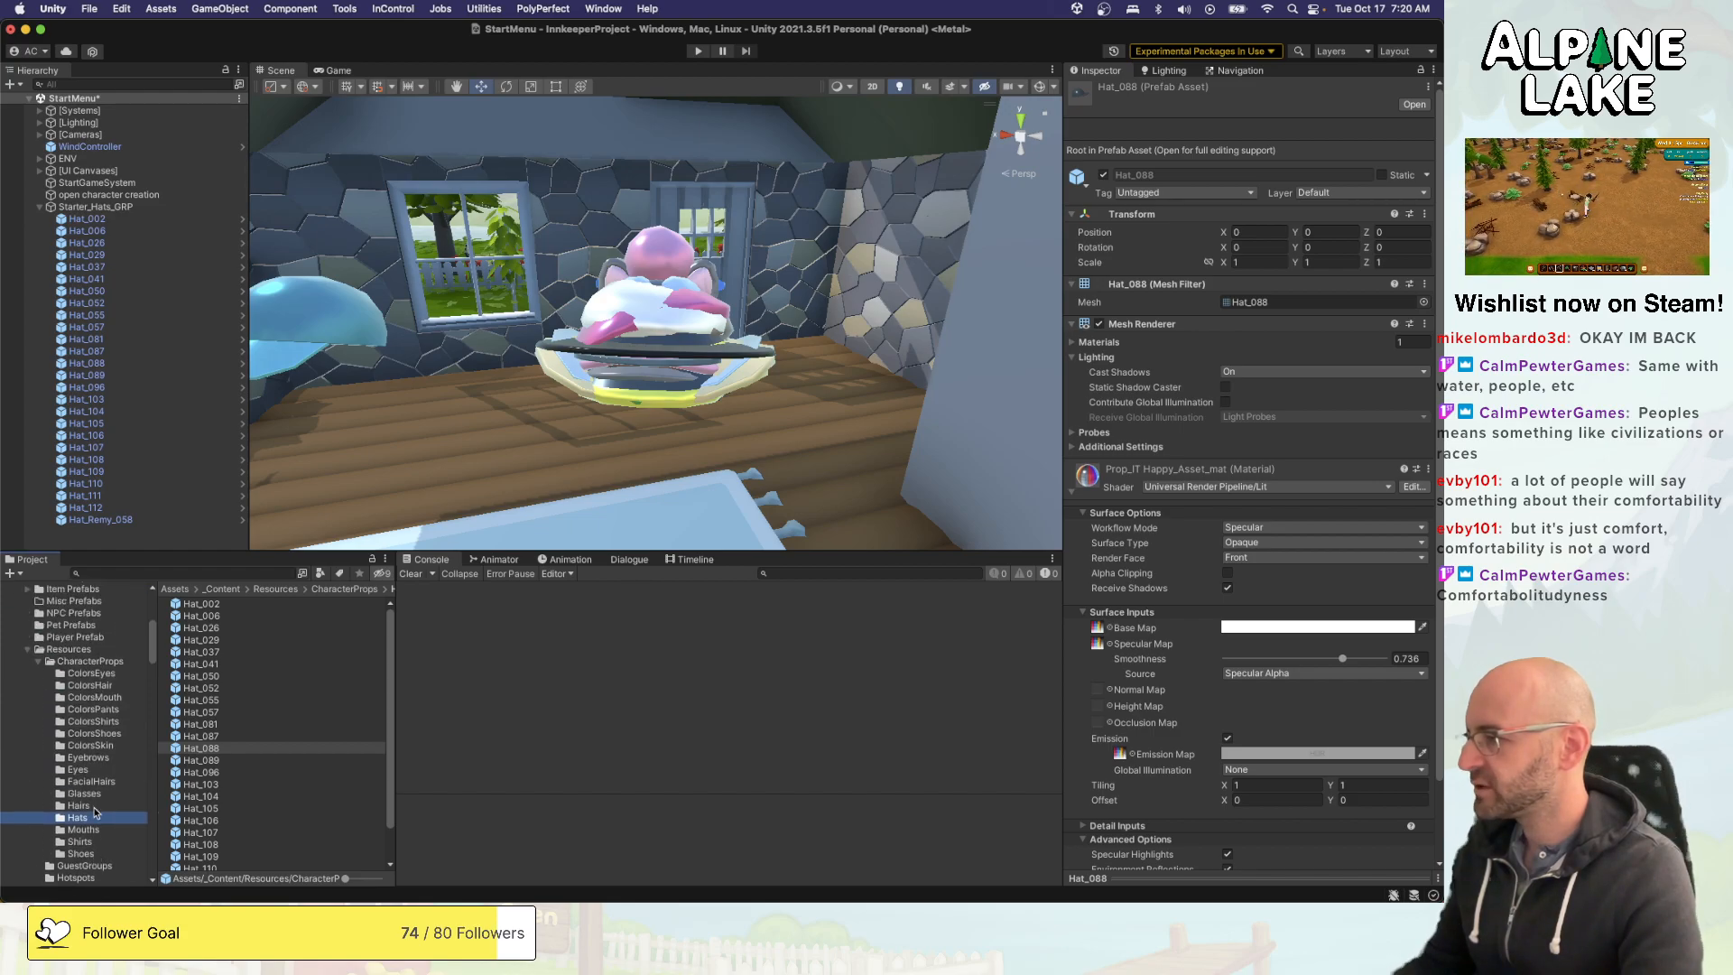
{"action": "scroll", "coordinate": [68, 621], "scroll_direction": "up", "scroll_amount": 3}
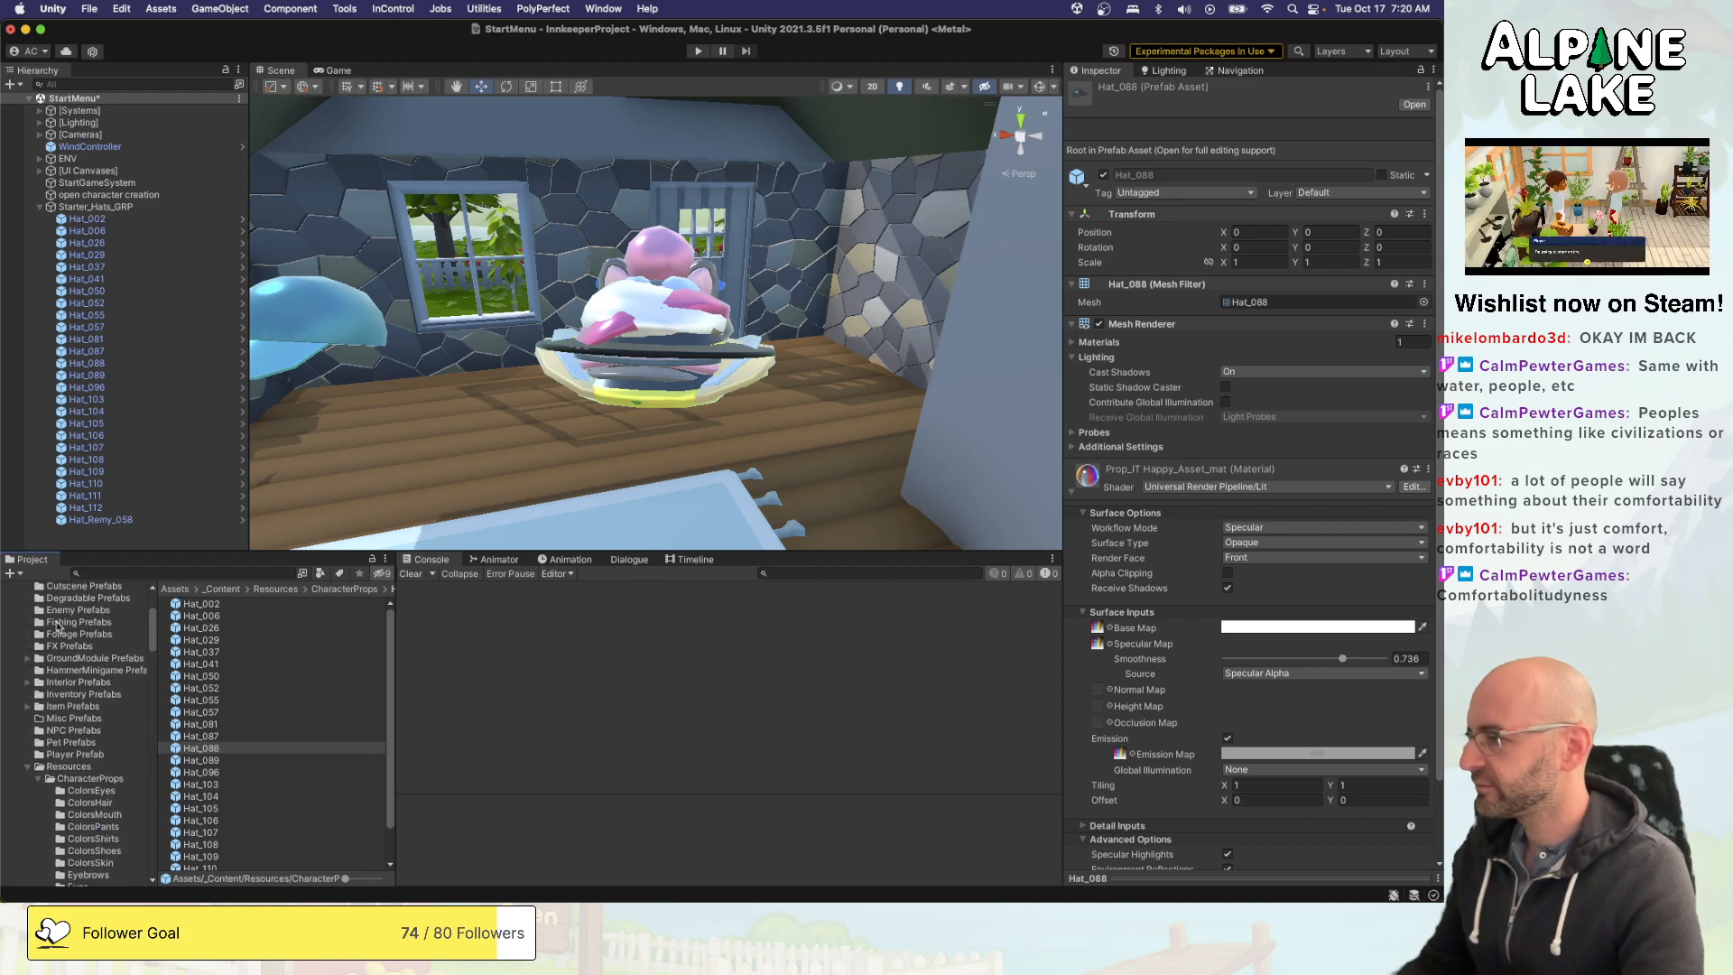
{"action": "scroll", "coordinate": [54, 624], "scroll_direction": "up", "scroll_amount": 1}
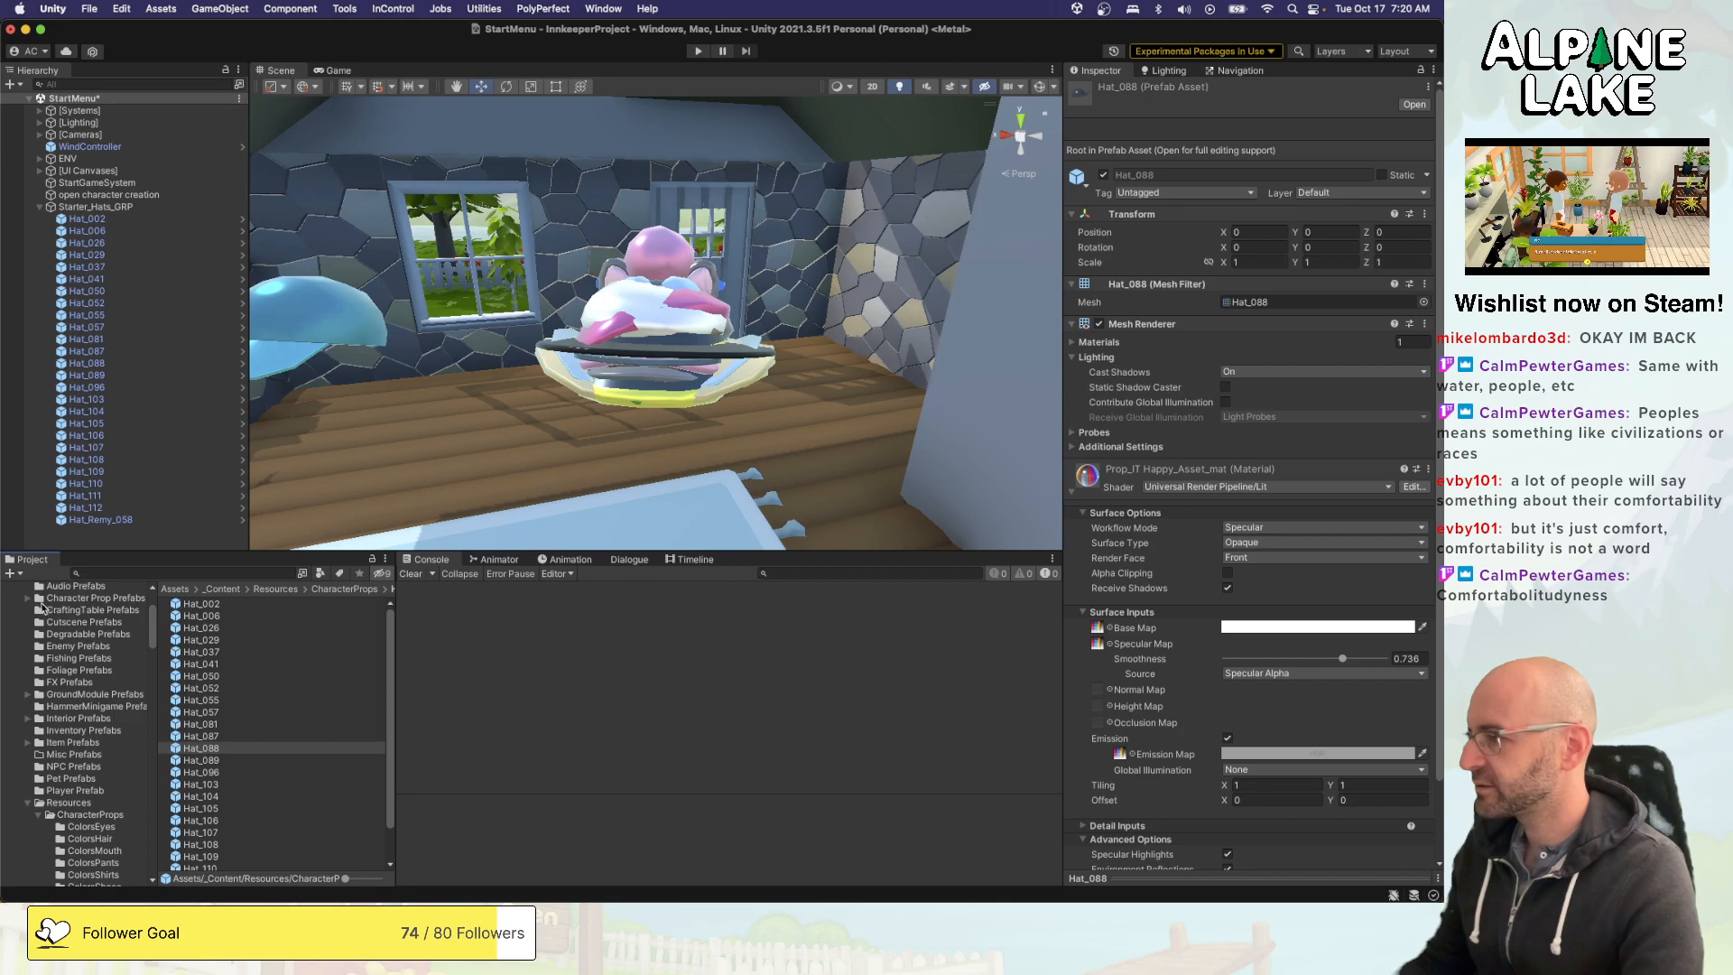
{"action": "left_click", "coordinate": [28, 598]}
{"action": "left_click", "coordinate": [76, 600]}
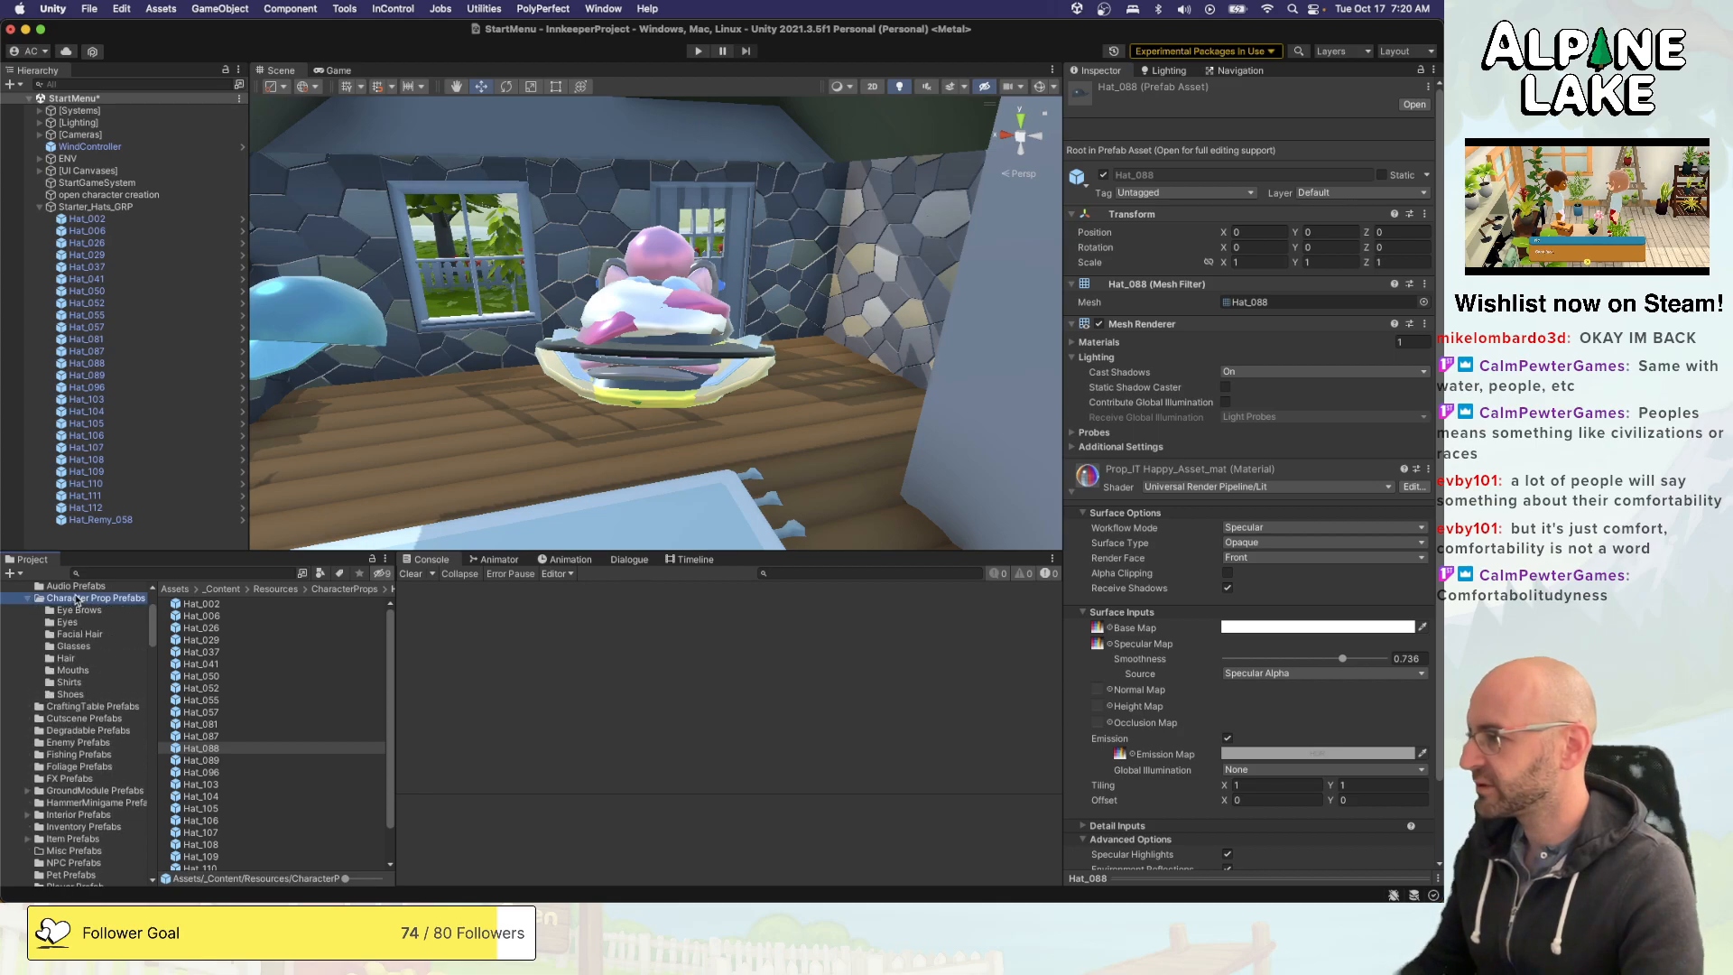
{"action": "right_click", "coordinate": [252, 772]}
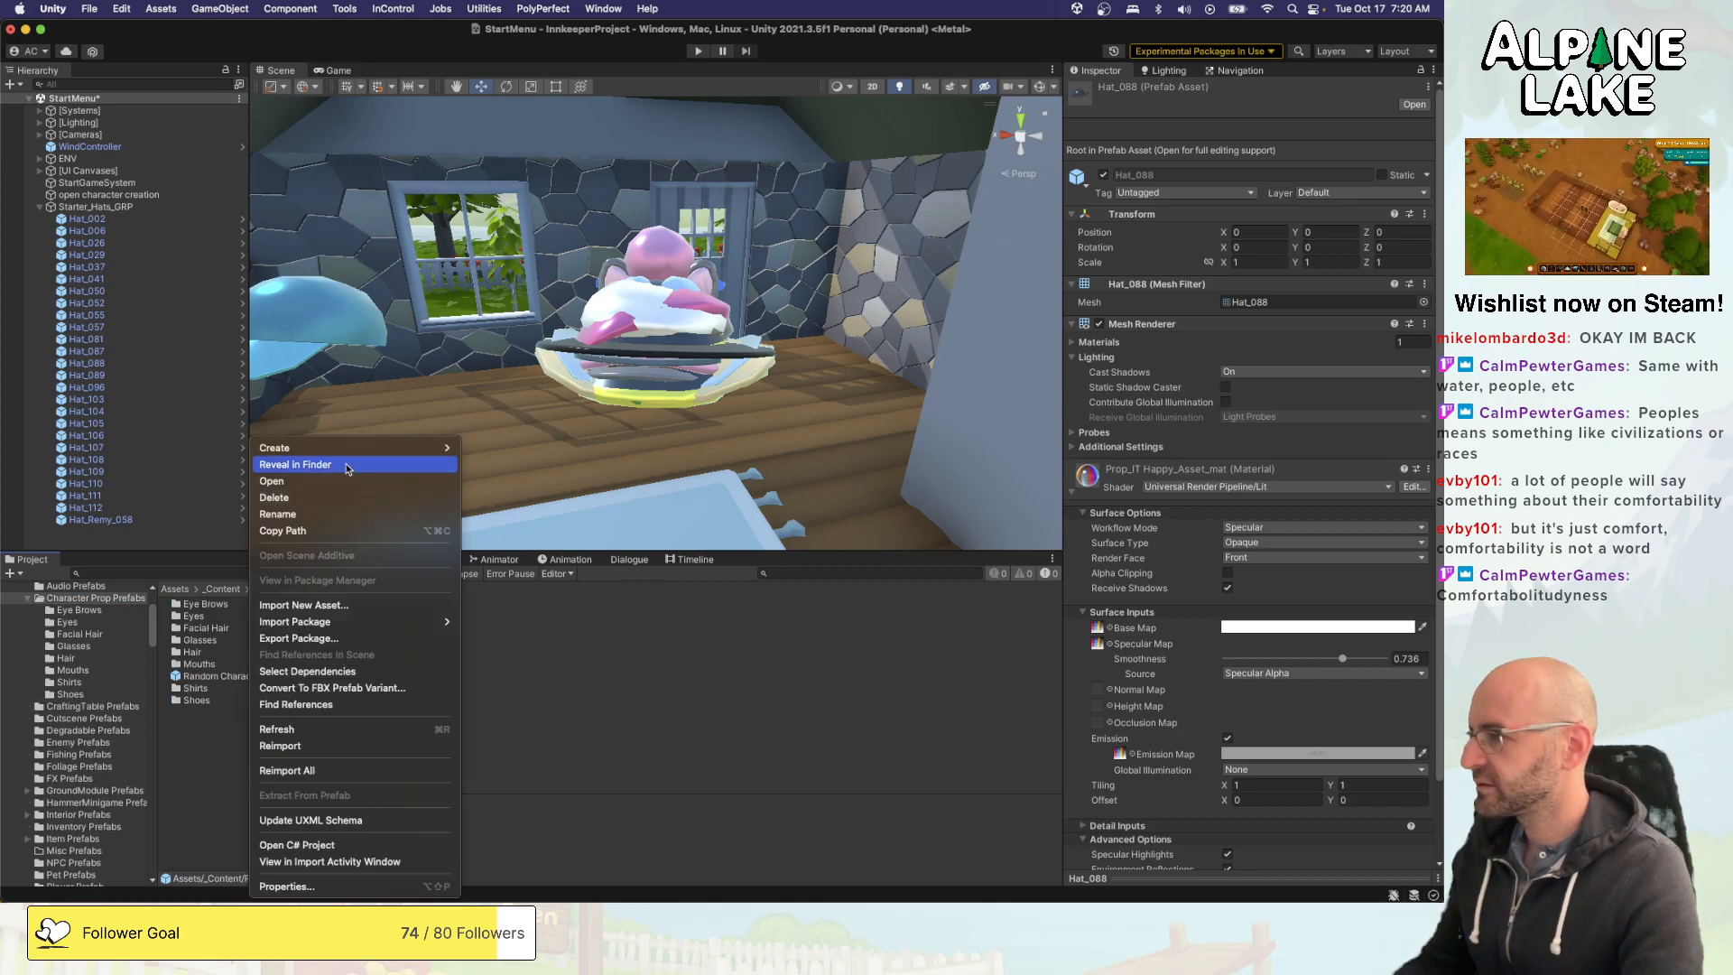
{"action": "mouse_move", "coordinate": [361, 448]}
{"action": "left_click", "coordinate": [537, 214]}
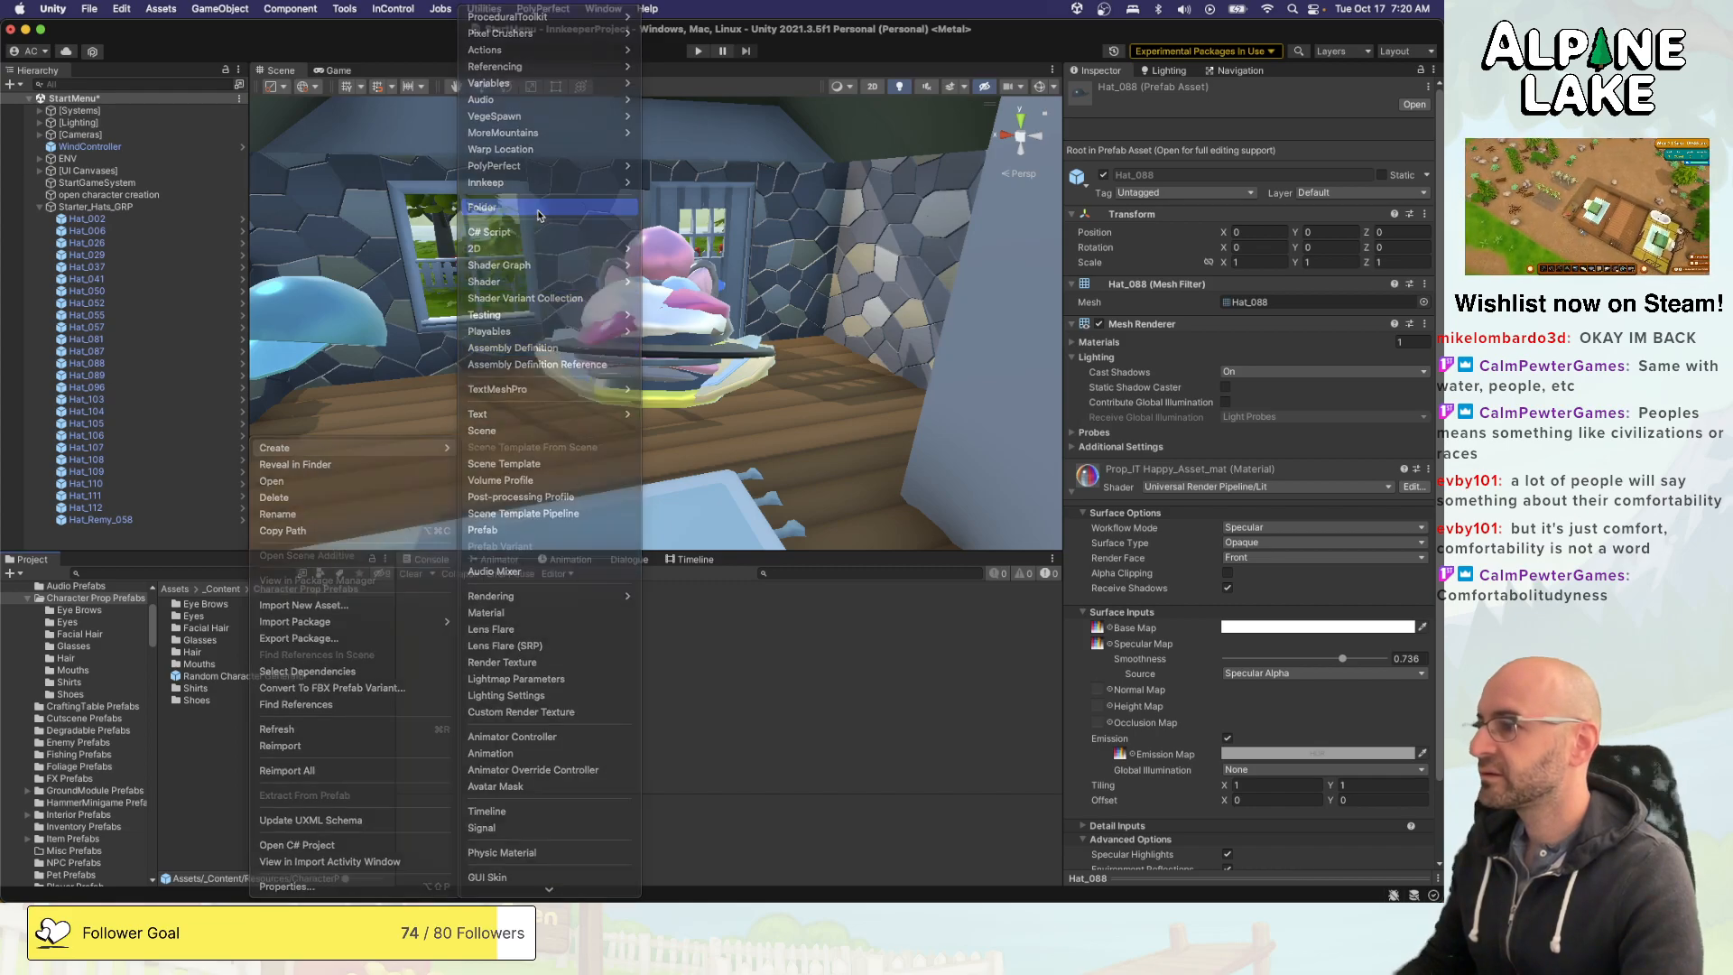
{"action": "type", "text": "Hats"}
{"action": "key", "text": "Return"}
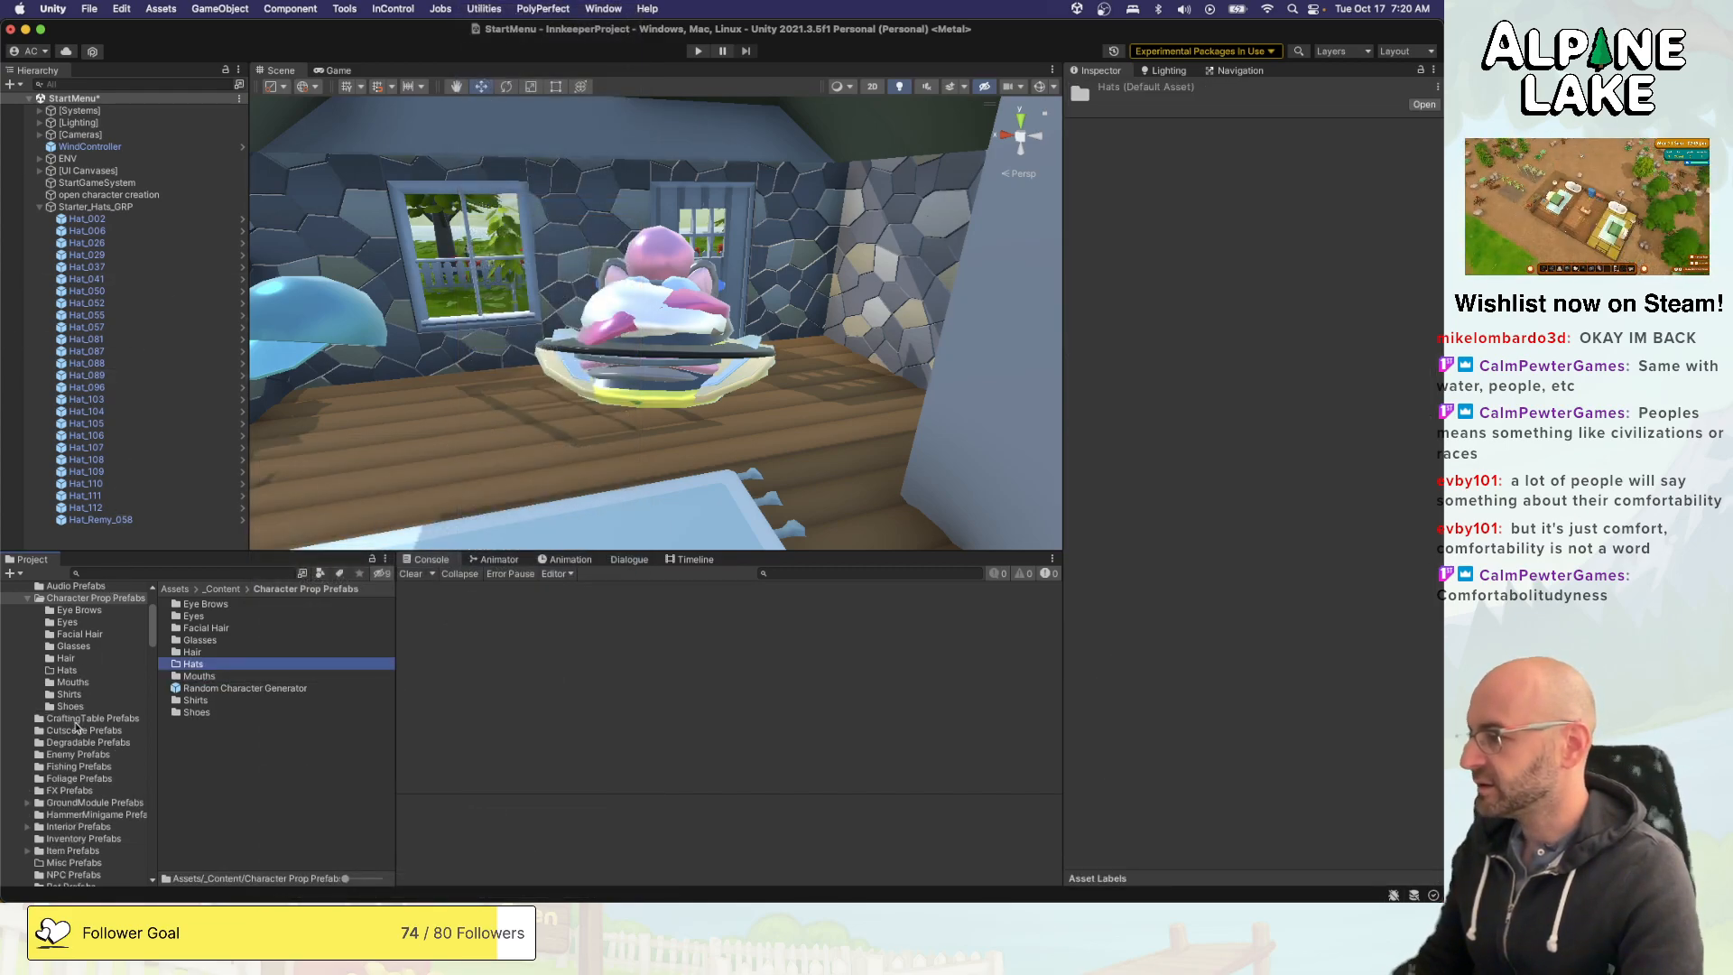
- Move all hat prefabs from the CharacterProps Hats folder into the Hats folder under Character Prop Prefabs
{"action": "scroll", "coordinate": [76, 725], "scroll_direction": "down", "scroll_amount": 6}
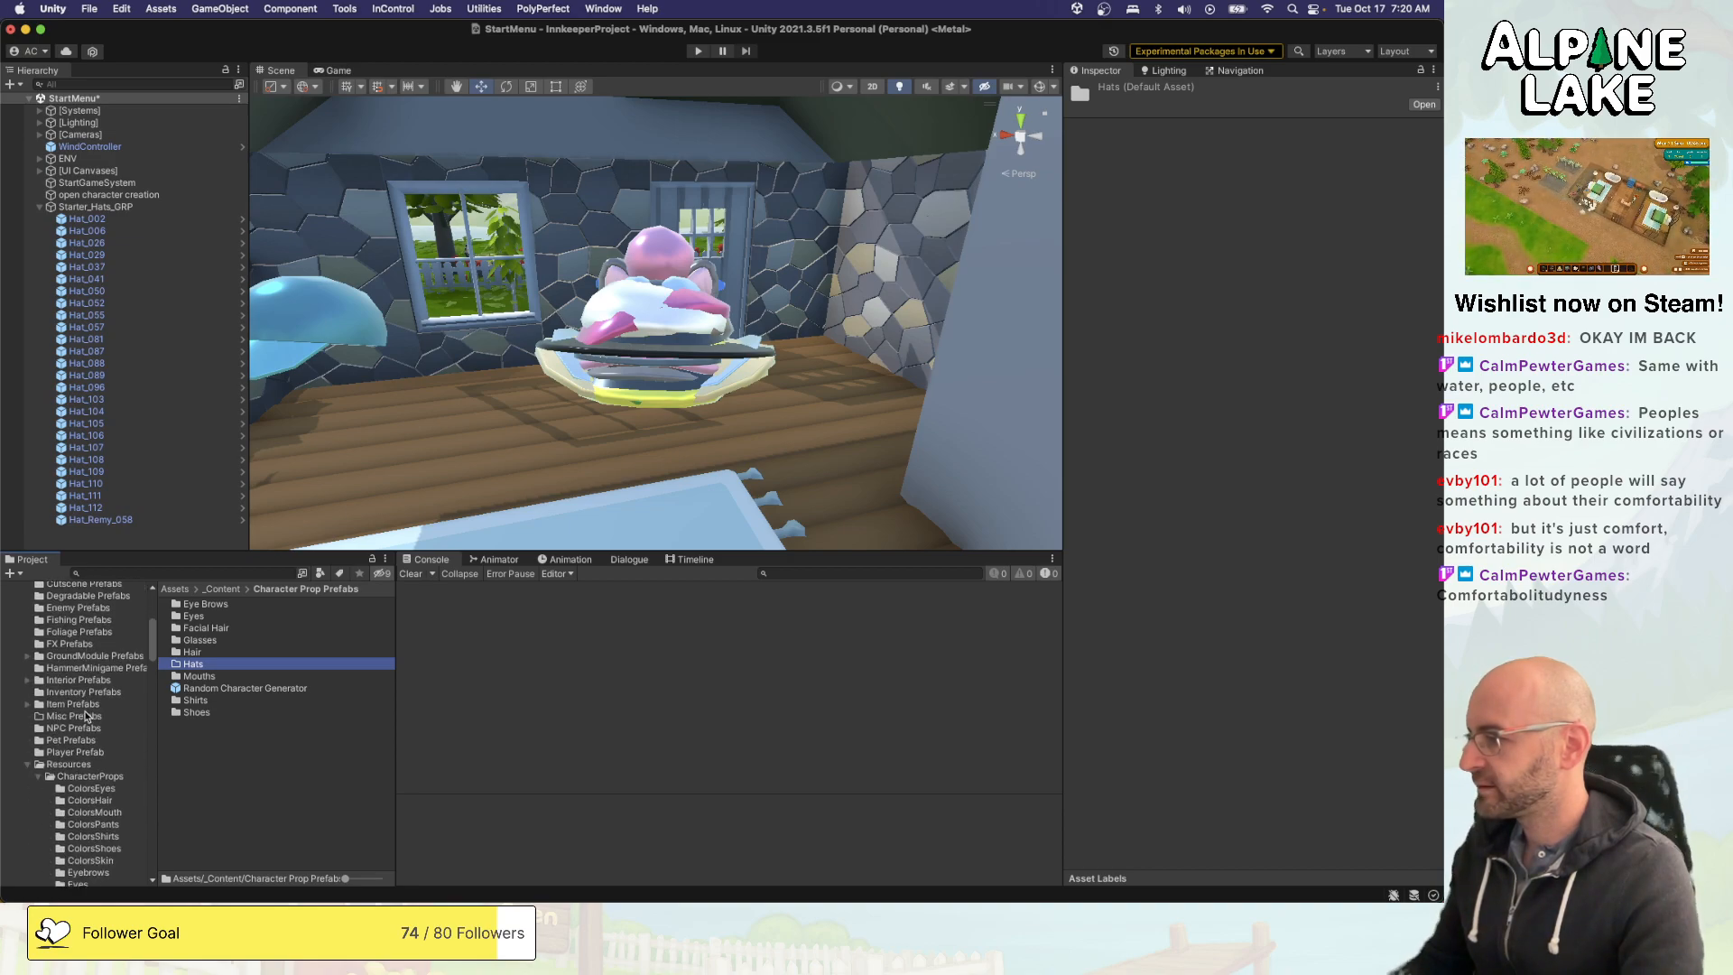
{"action": "scroll", "coordinate": [86, 740], "scroll_direction": "down", "scroll_amount": 3}
{"action": "left_click", "coordinate": [79, 864]}
{"action": "scroll", "coordinate": [94, 761], "scroll_direction": "up", "scroll_amount": 4}
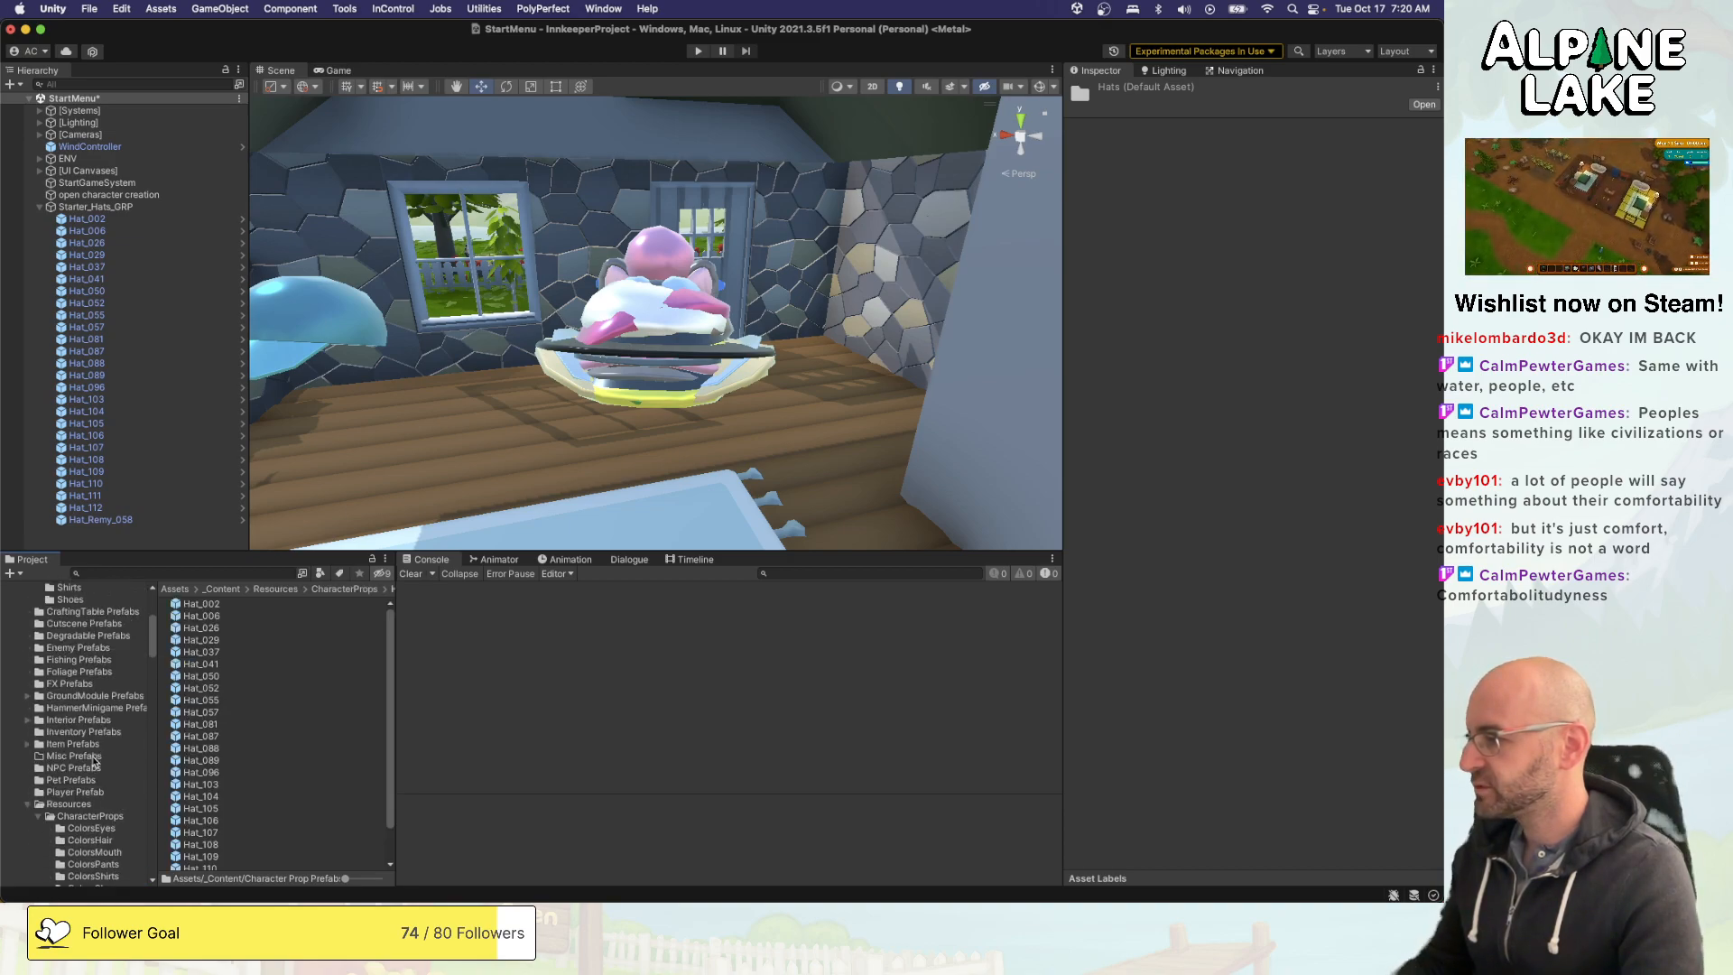
{"action": "scroll", "coordinate": [126, 712], "scroll_direction": "up", "scroll_amount": 6}
{"action": "left_click", "coordinate": [206, 604]}
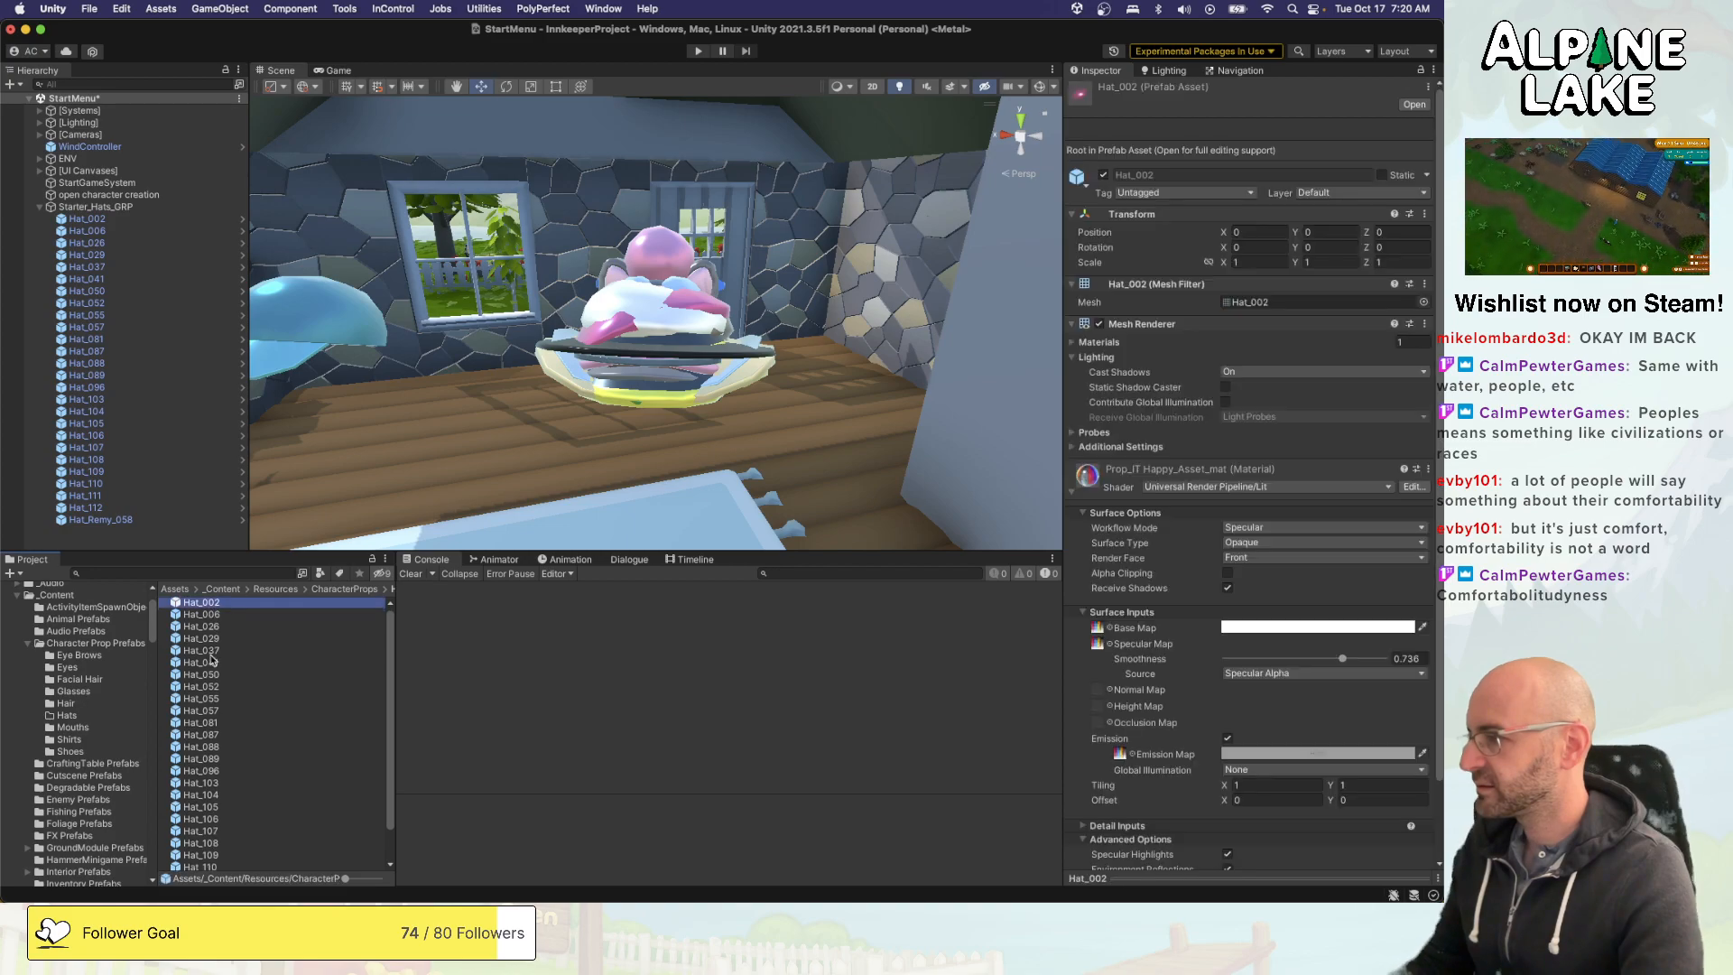
{"action": "scroll", "coordinate": [192, 855], "scroll_direction": "down", "scroll_amount": 2}
{"action": "left_click", "coordinate": [195, 865], "text": "shift"}
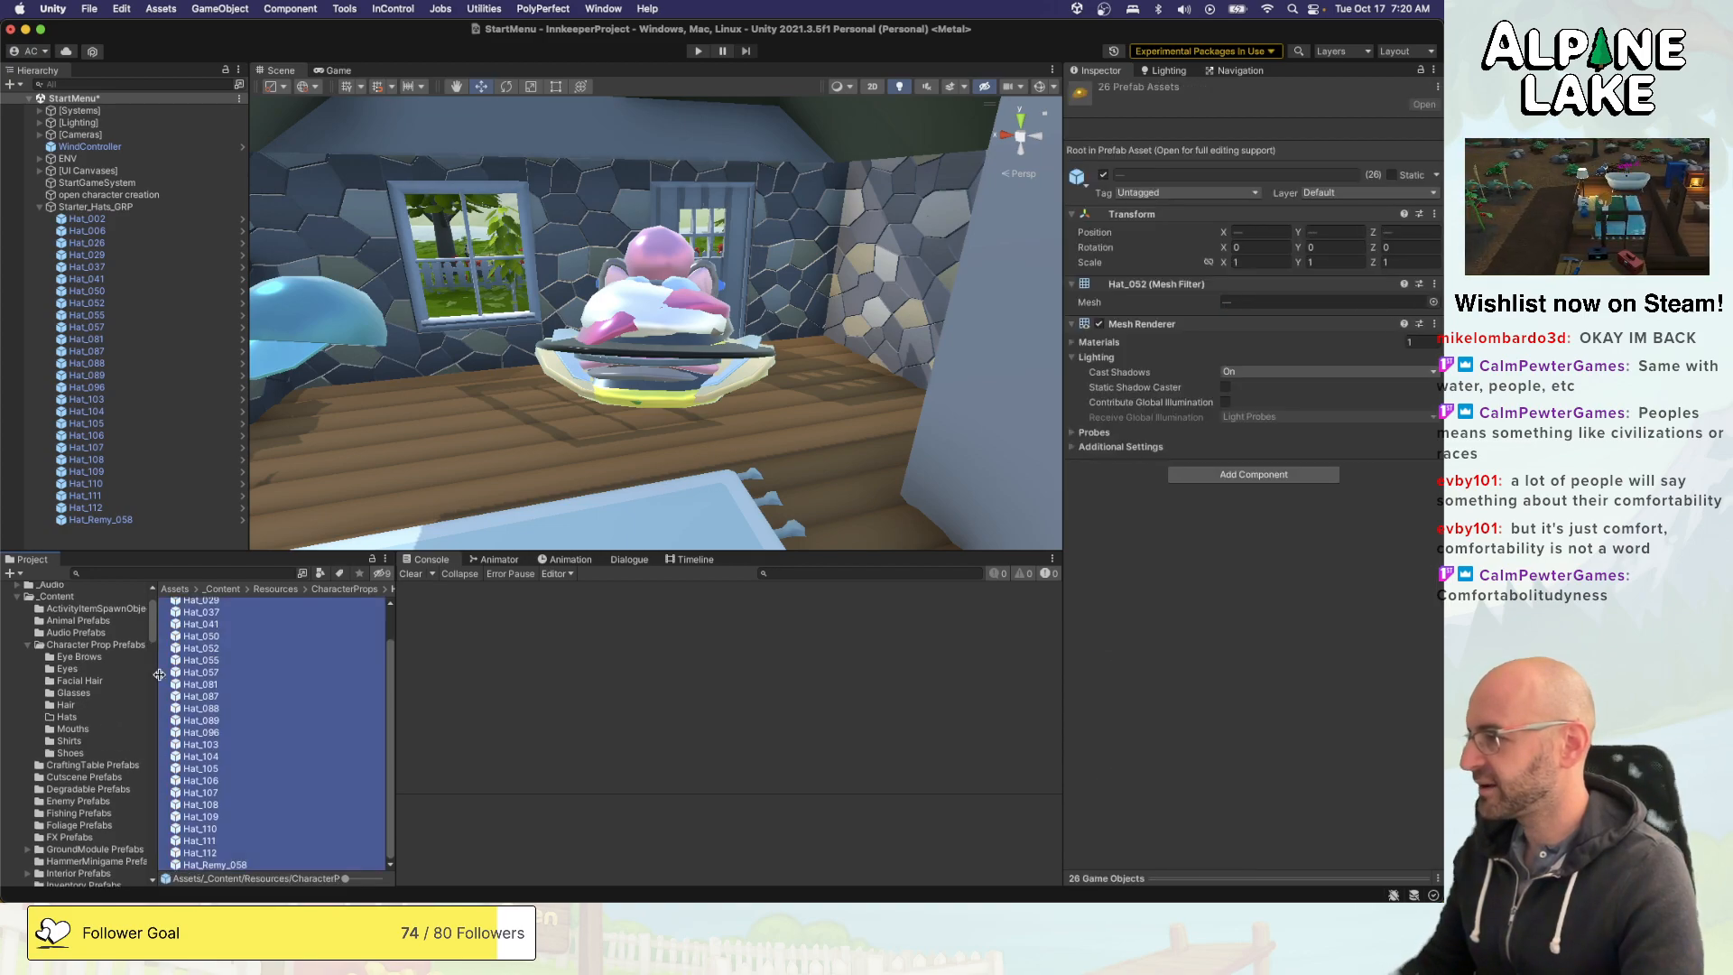
{"action": "left_click_drag", "start_coordinate": [195, 662], "coordinate": [73, 721]}
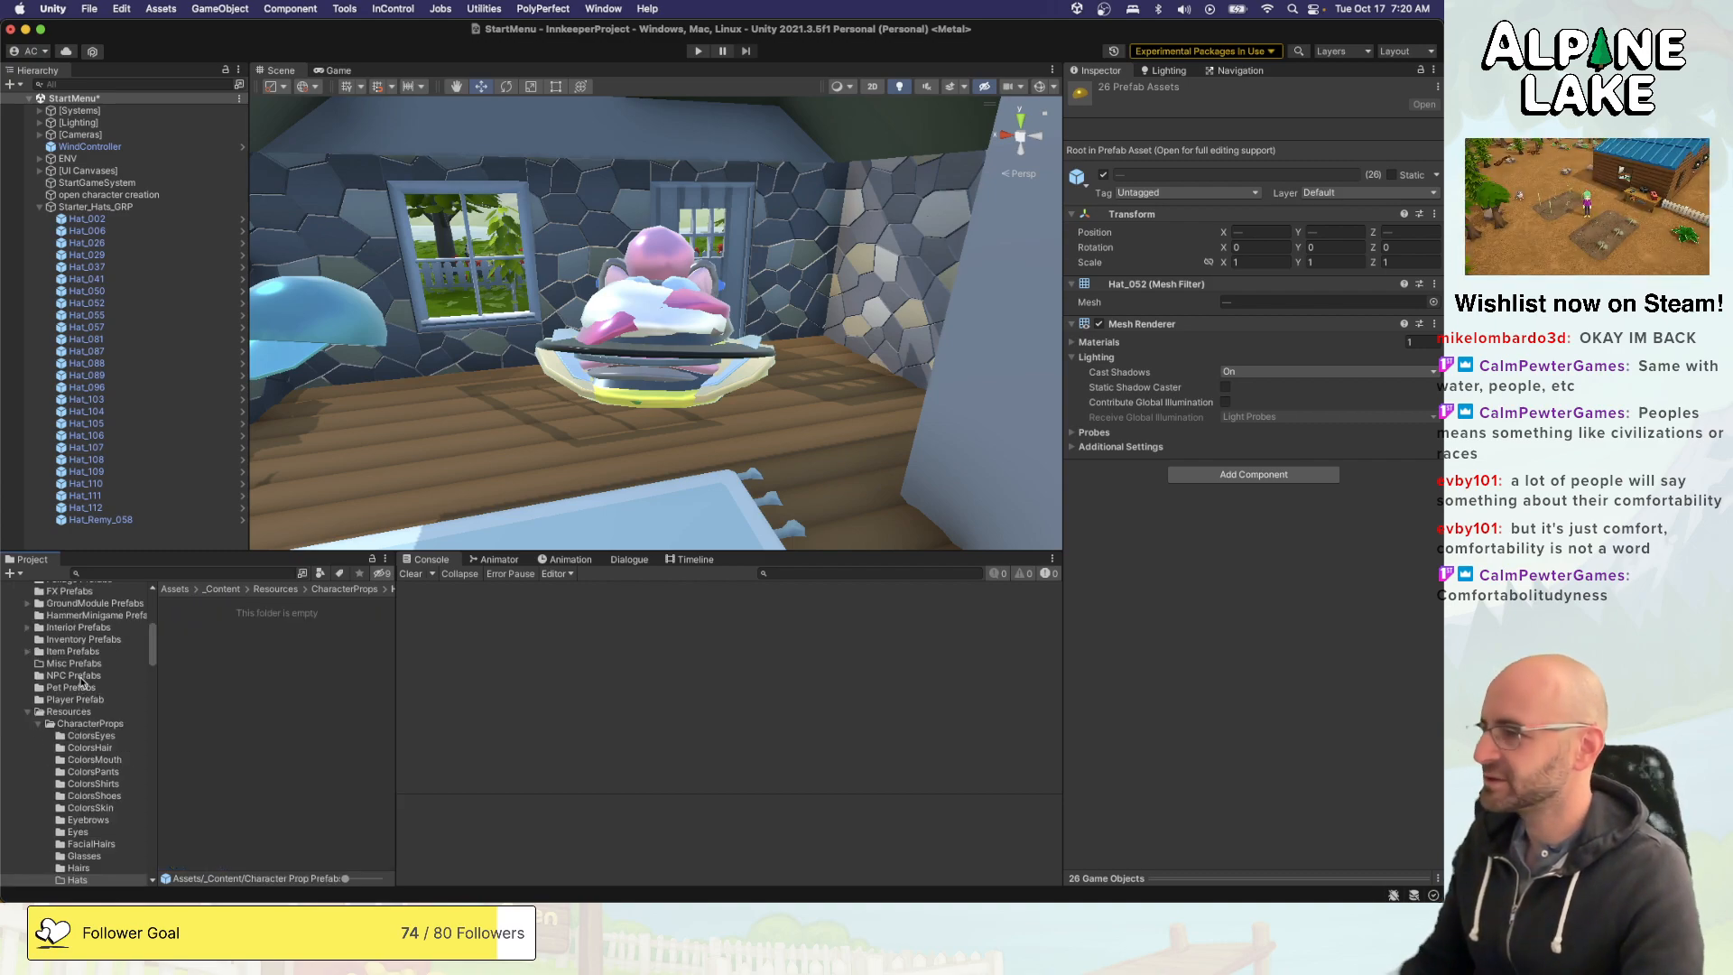
- Copy the Prop Female Hair 14 asset from the Hairs folder into the CharacterProps Hats folder
{"action": "scroll", "coordinate": [82, 681], "scroll_direction": "down", "scroll_amount": 5}
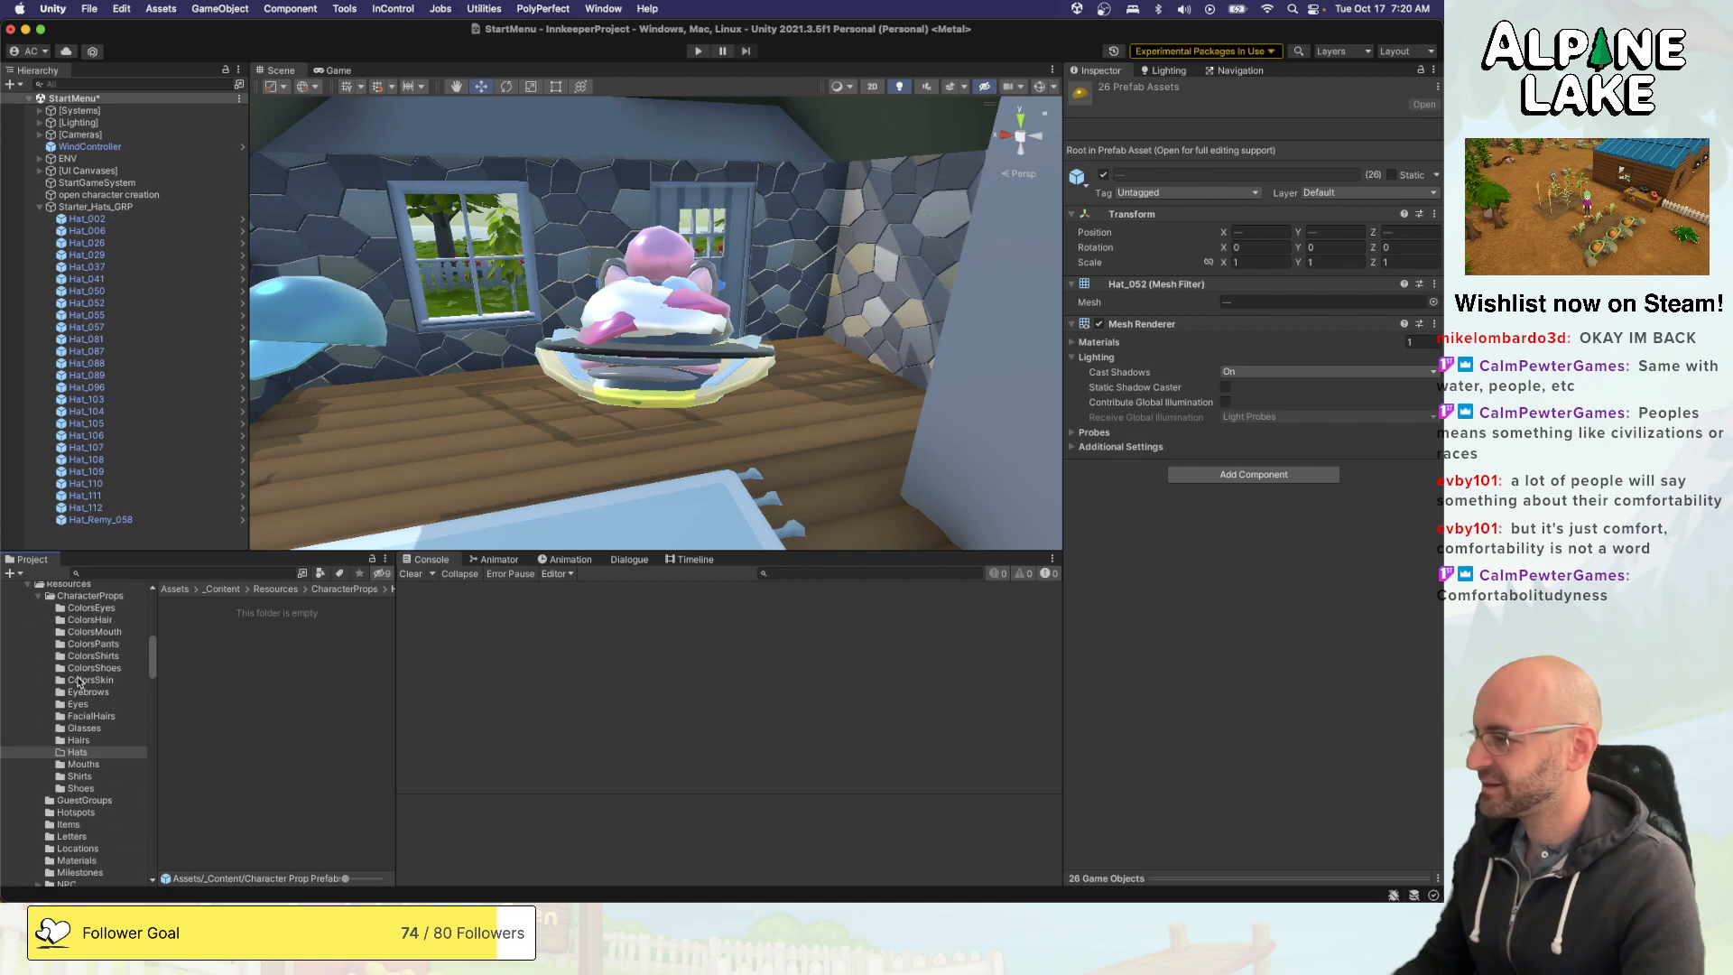
{"action": "left_click", "coordinate": [79, 741]}
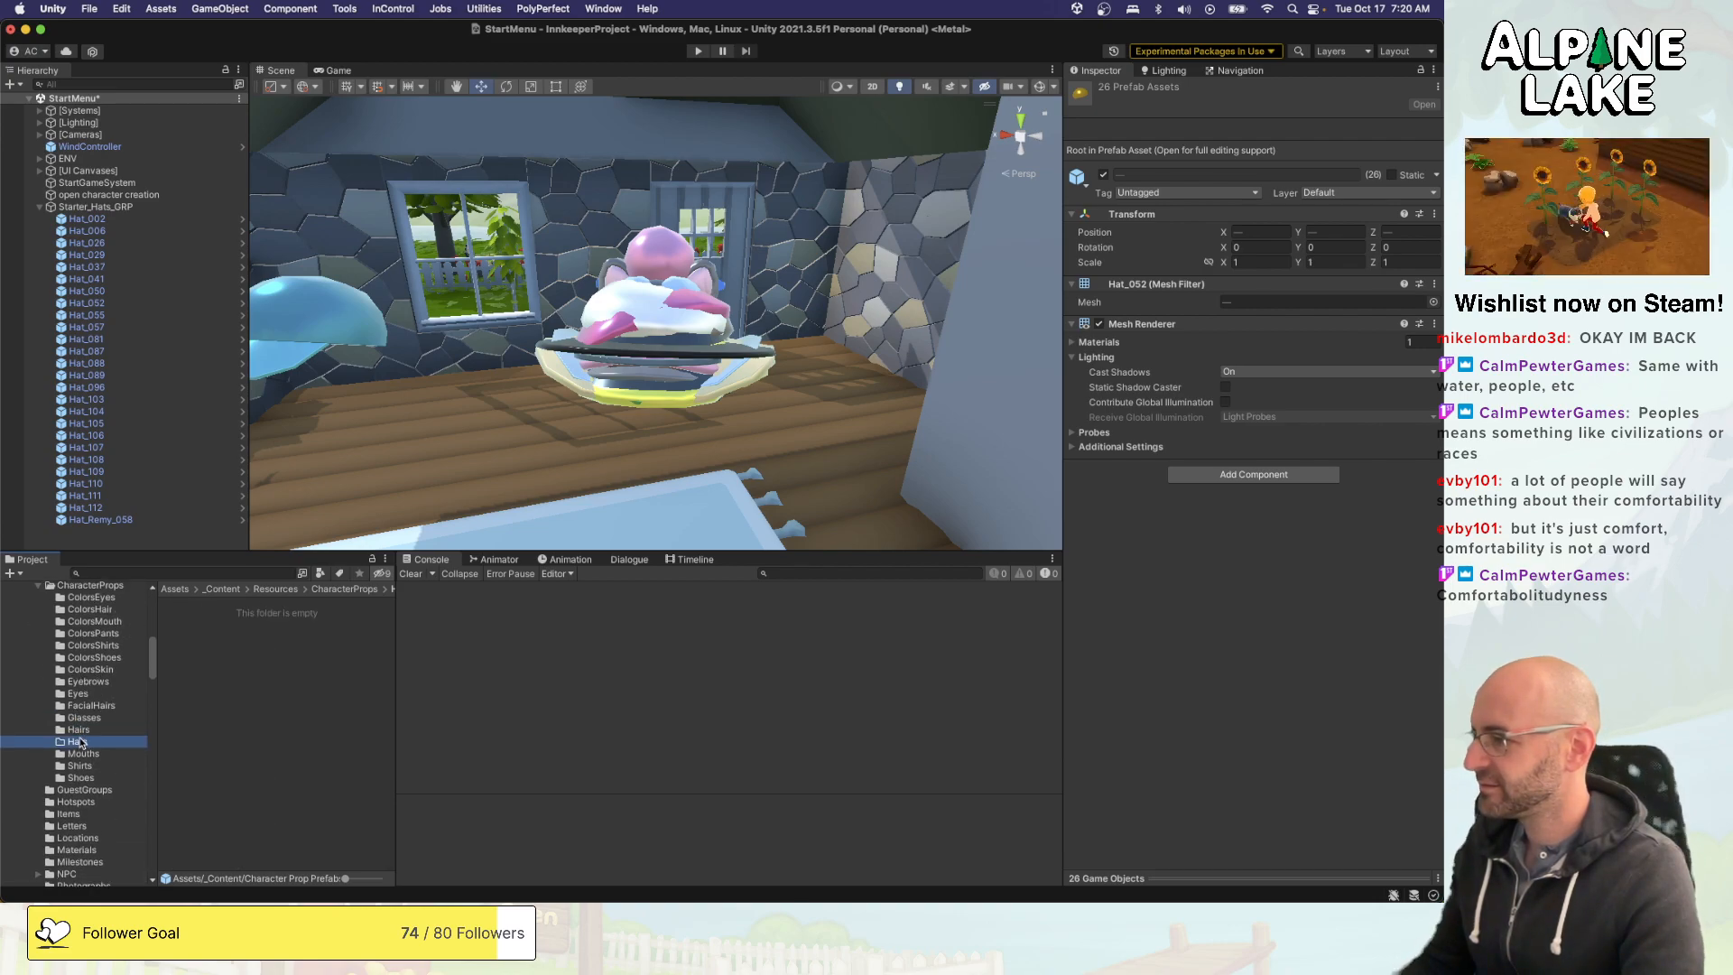
{"action": "left_click", "coordinate": [82, 732]}
{"action": "left_click", "coordinate": [200, 703]}
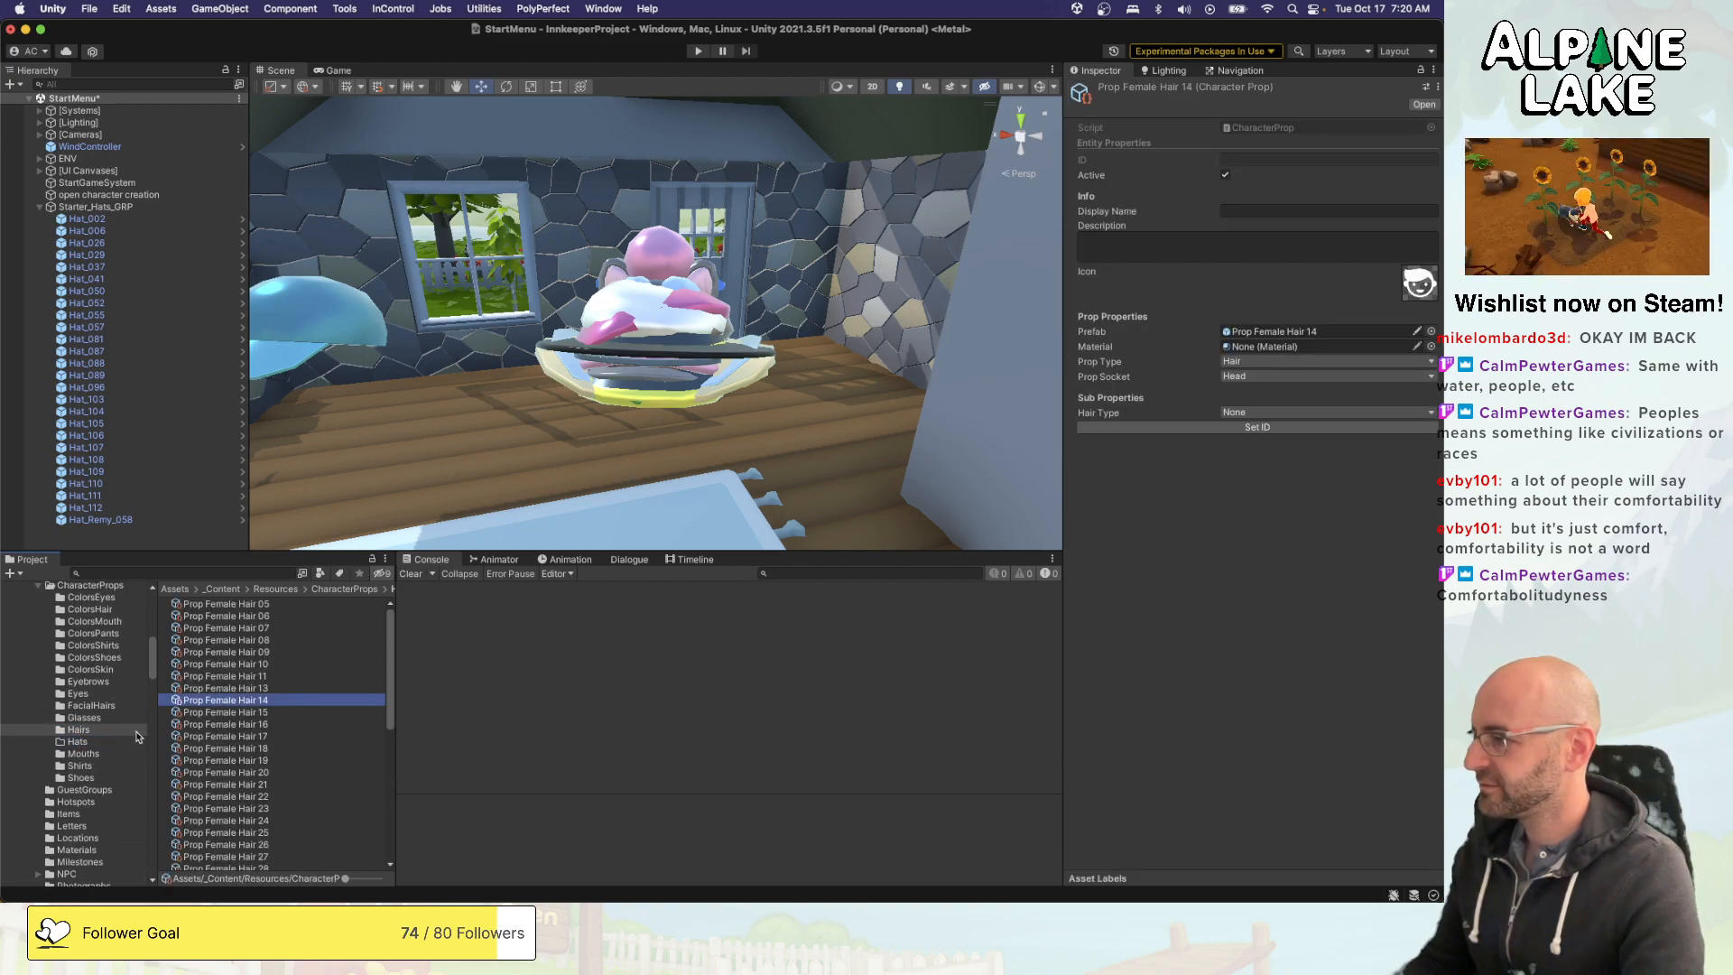
{"action": "left_click", "coordinate": [83, 743]}
{"action": "left_click", "coordinate": [240, 706]}
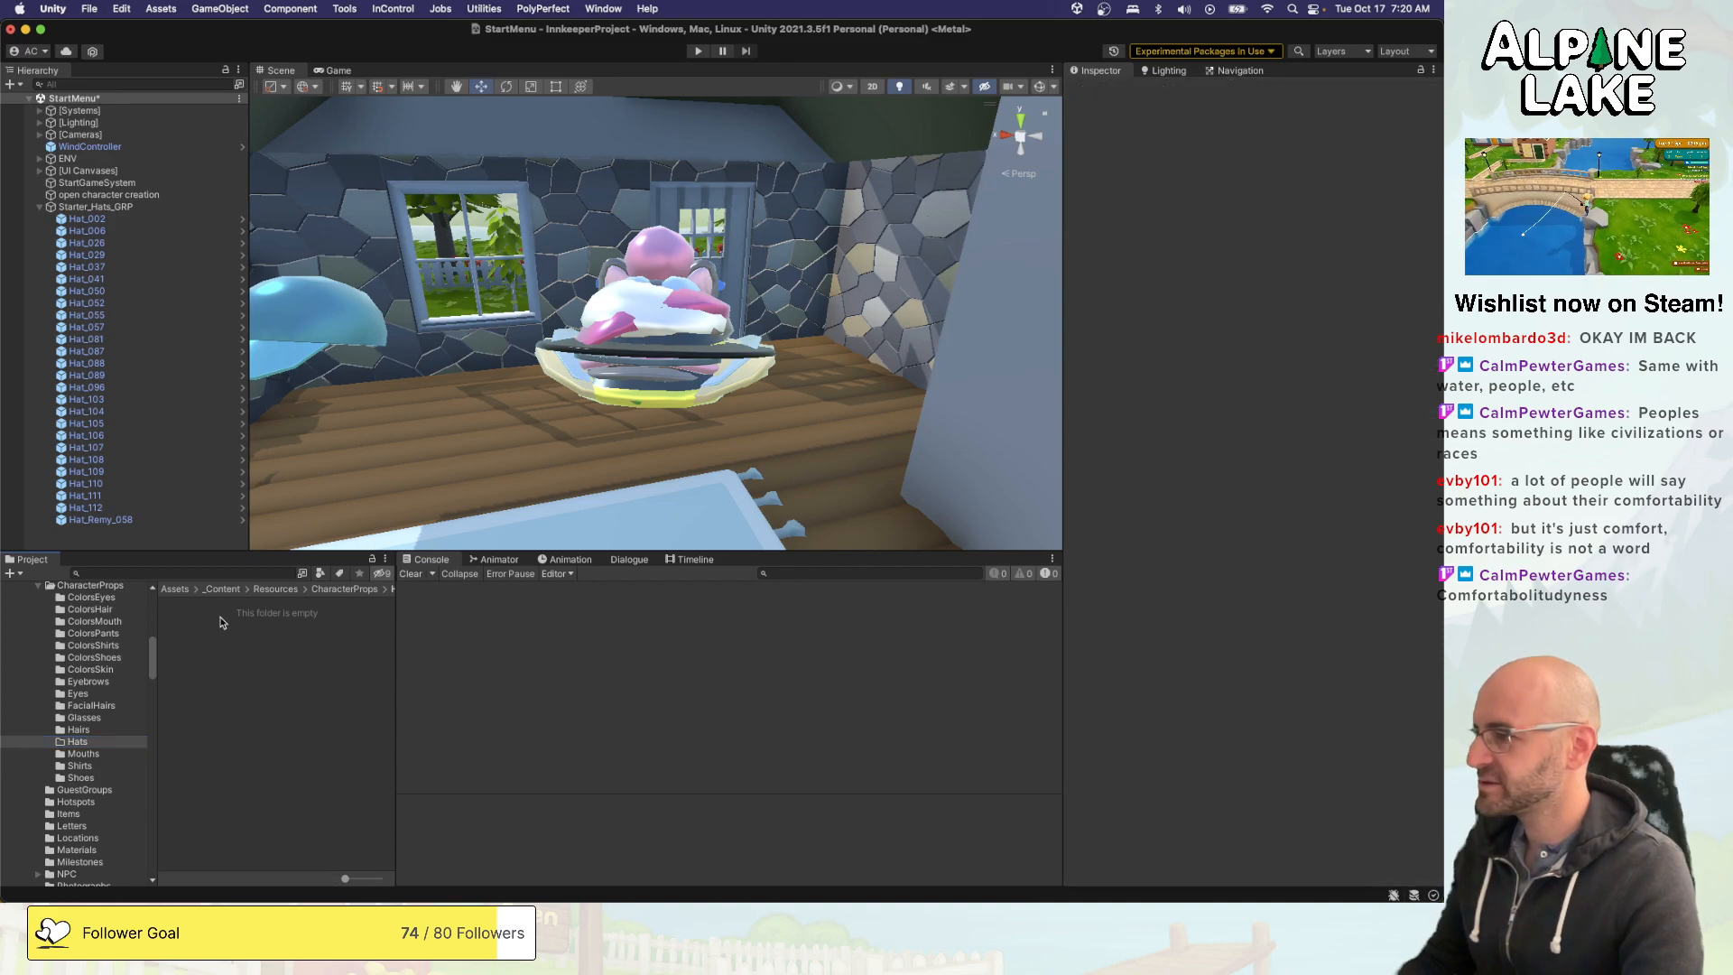
{"action": "key", "text": "super+v"}
- Rename the copied hair prop as Prop Hat 01
{"action": "key", "text": "Return"}
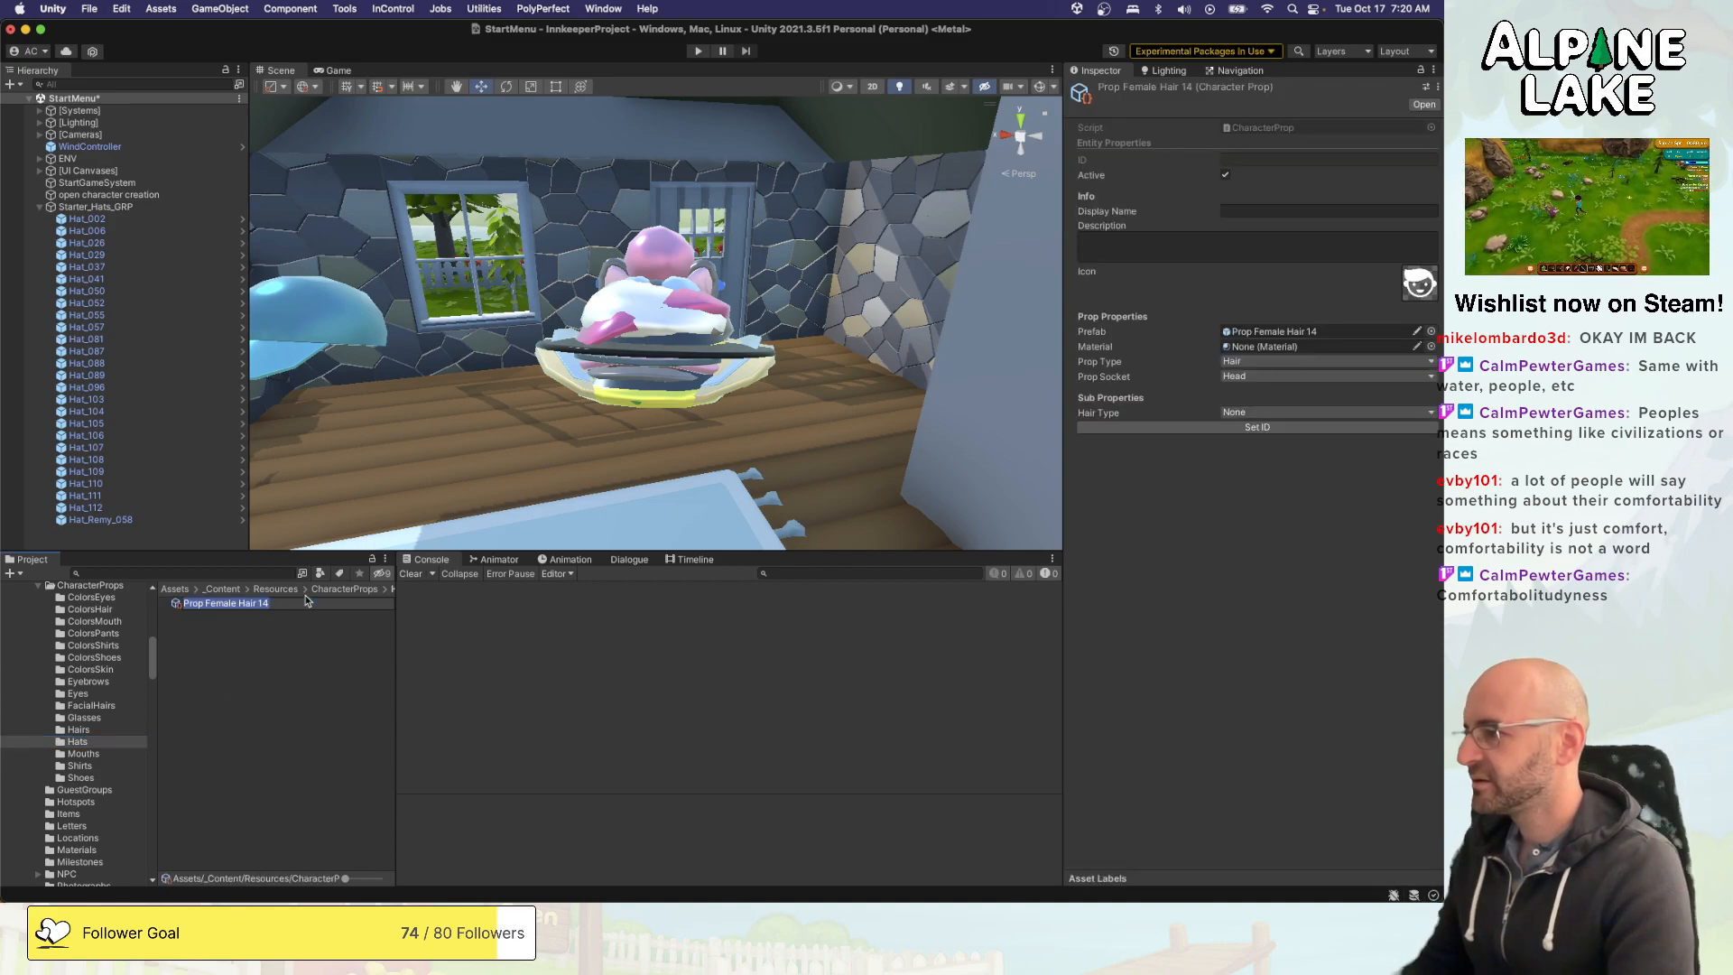
{"action": "key", "text": "Right"}
{"action": "key", "text": "alt+shift+Left"}
{"action": "key", "text": "alt+shift+Left"}
{"action": "key", "text": "alt+shift+Left"}
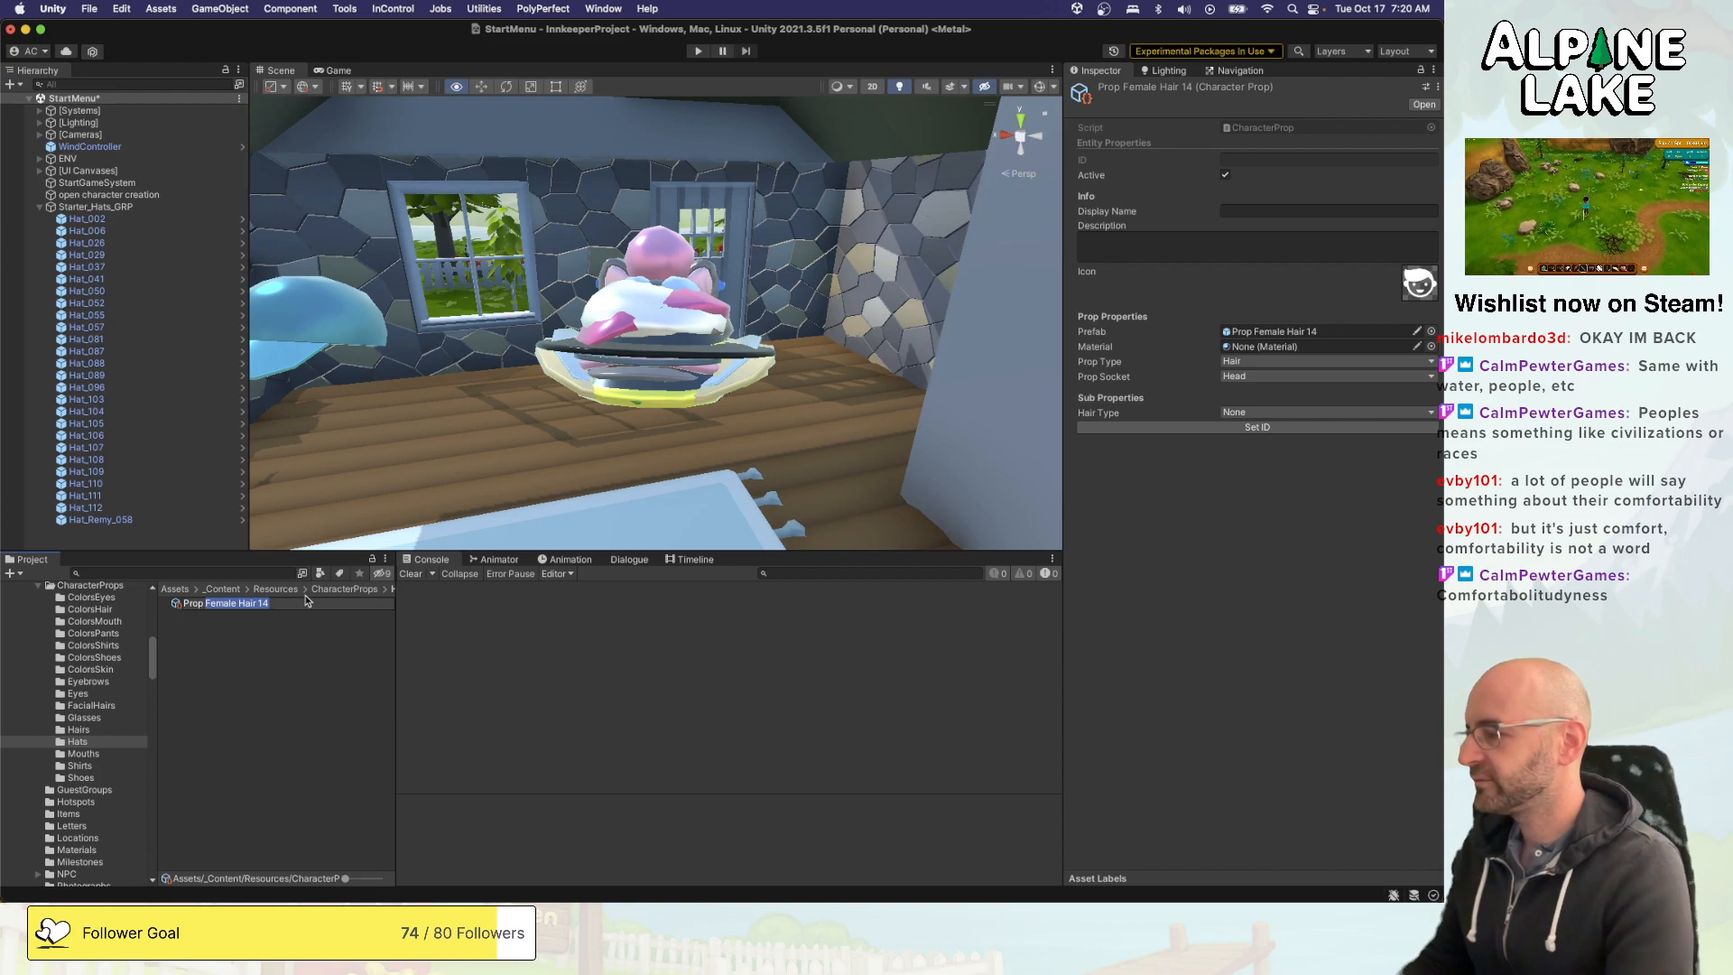
{"action": "type", "text": "Hat"}
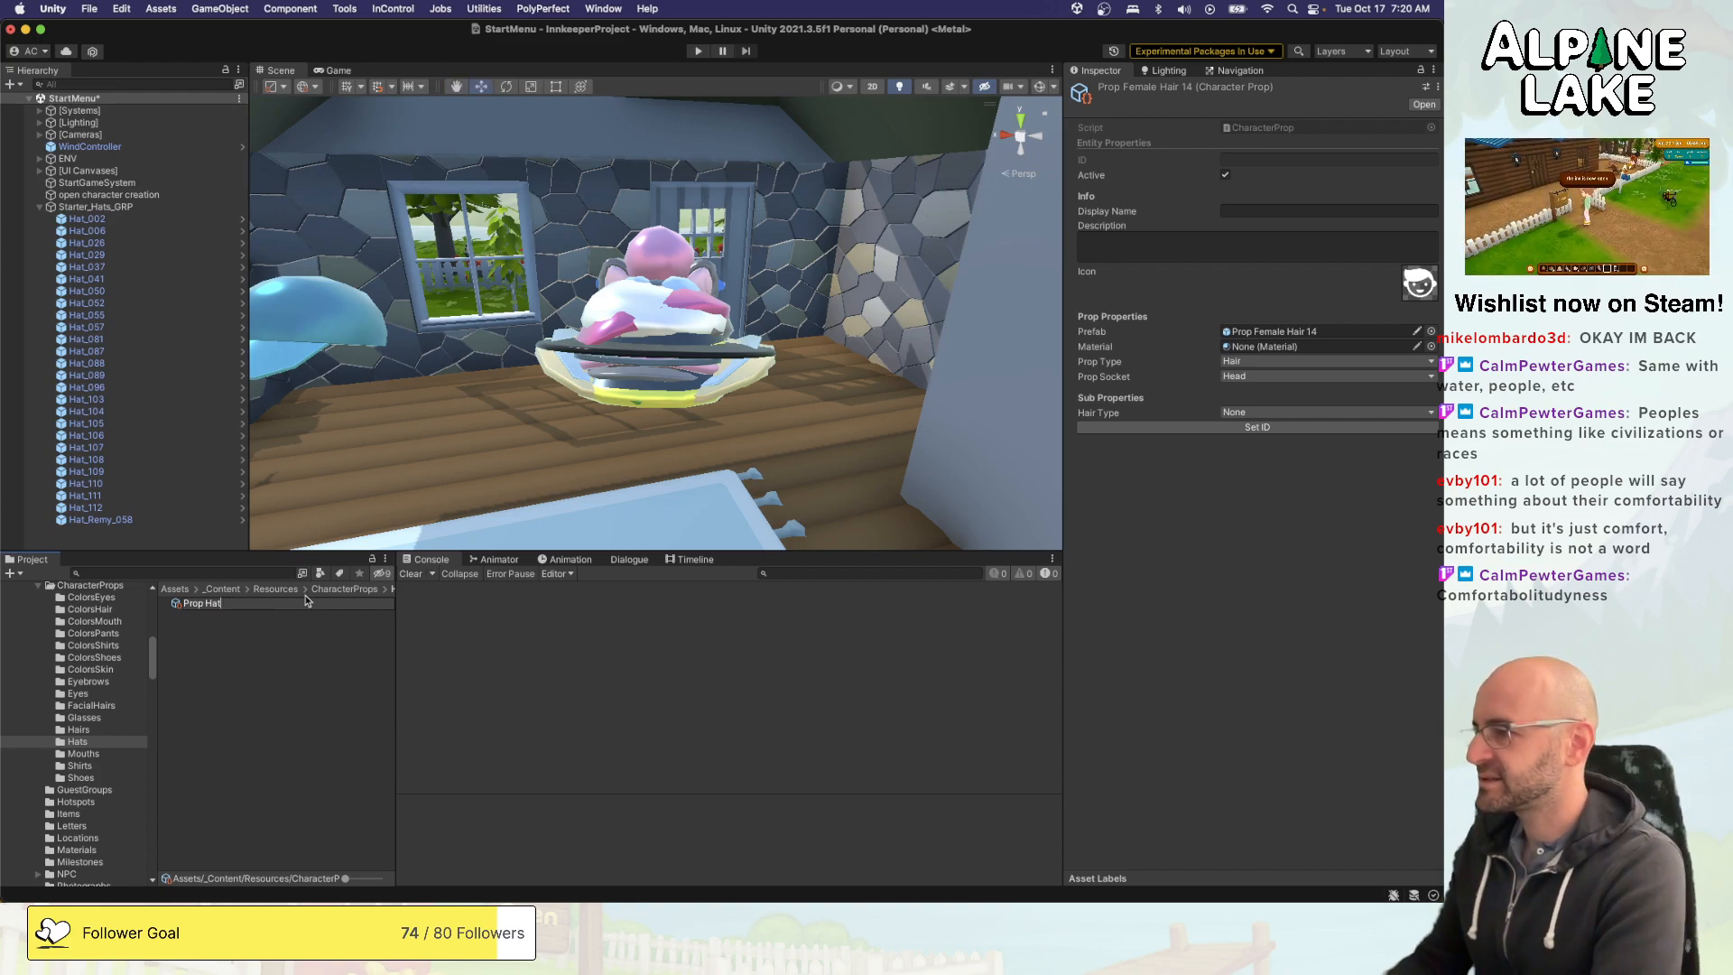
{"action": "type", "text": " 01"}
{"action": "key", "text": "Return"}
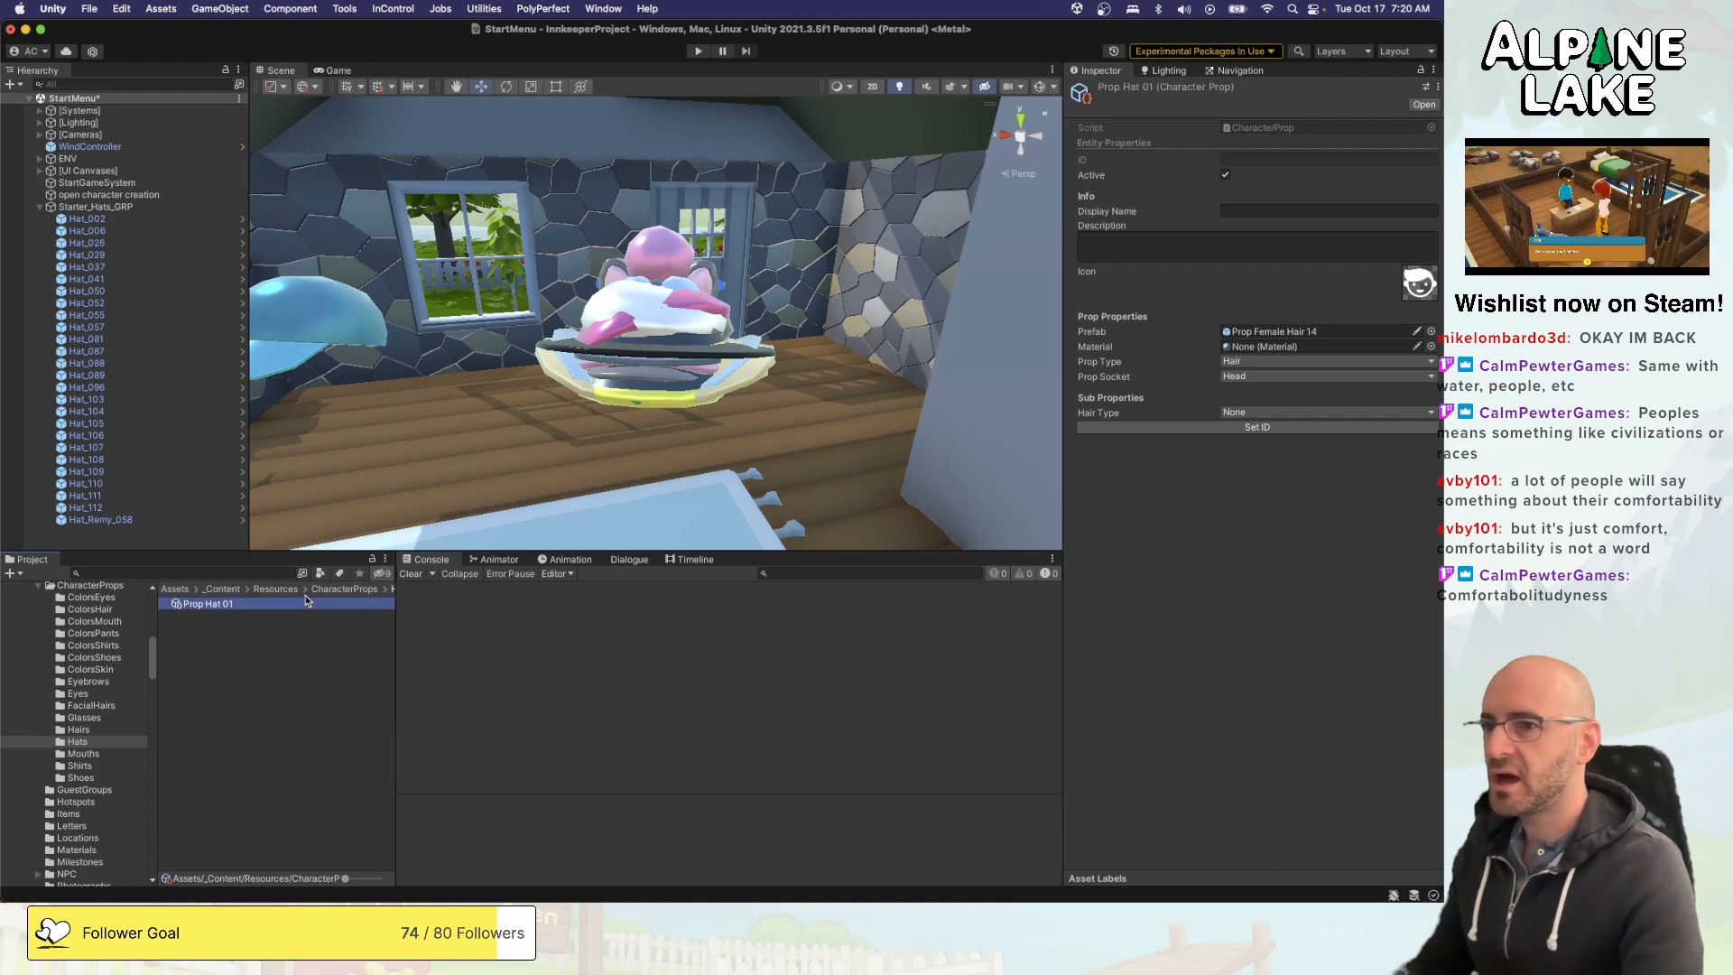
- Change the number in the copied prop's name so it reads Prop Hat 00
{"action": "left_click", "coordinate": [307, 600]}
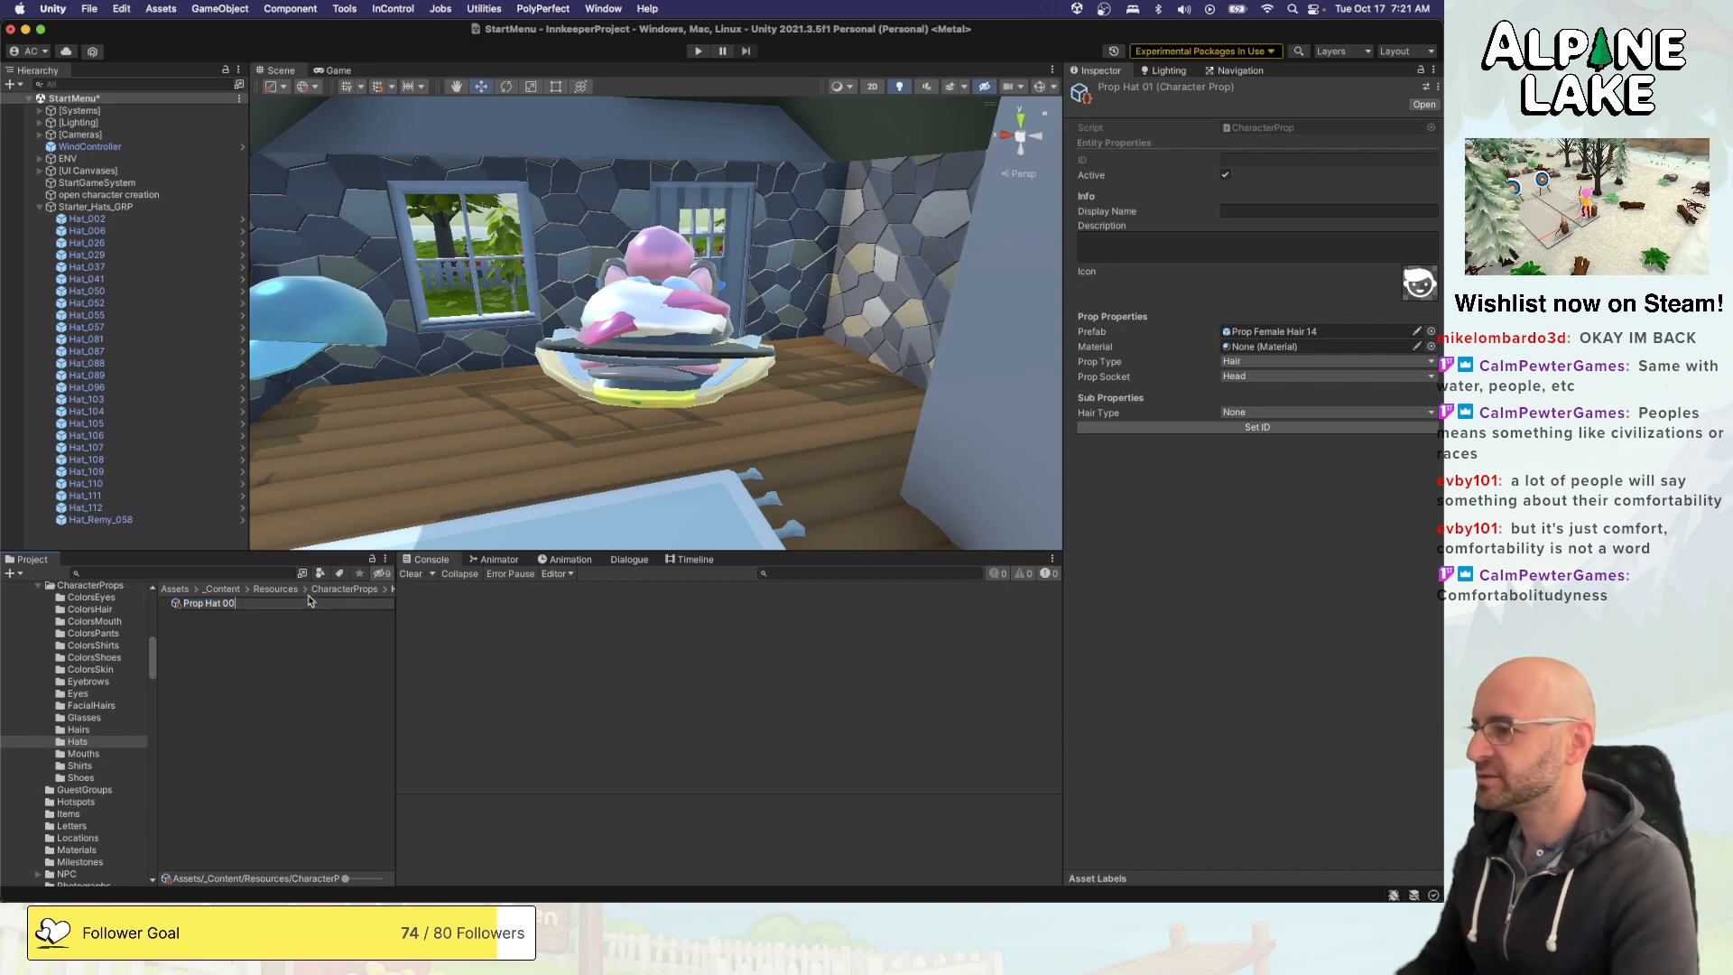
{"action": "key", "text": "Return"}
{"action": "left_click", "coordinate": [268, 687]}
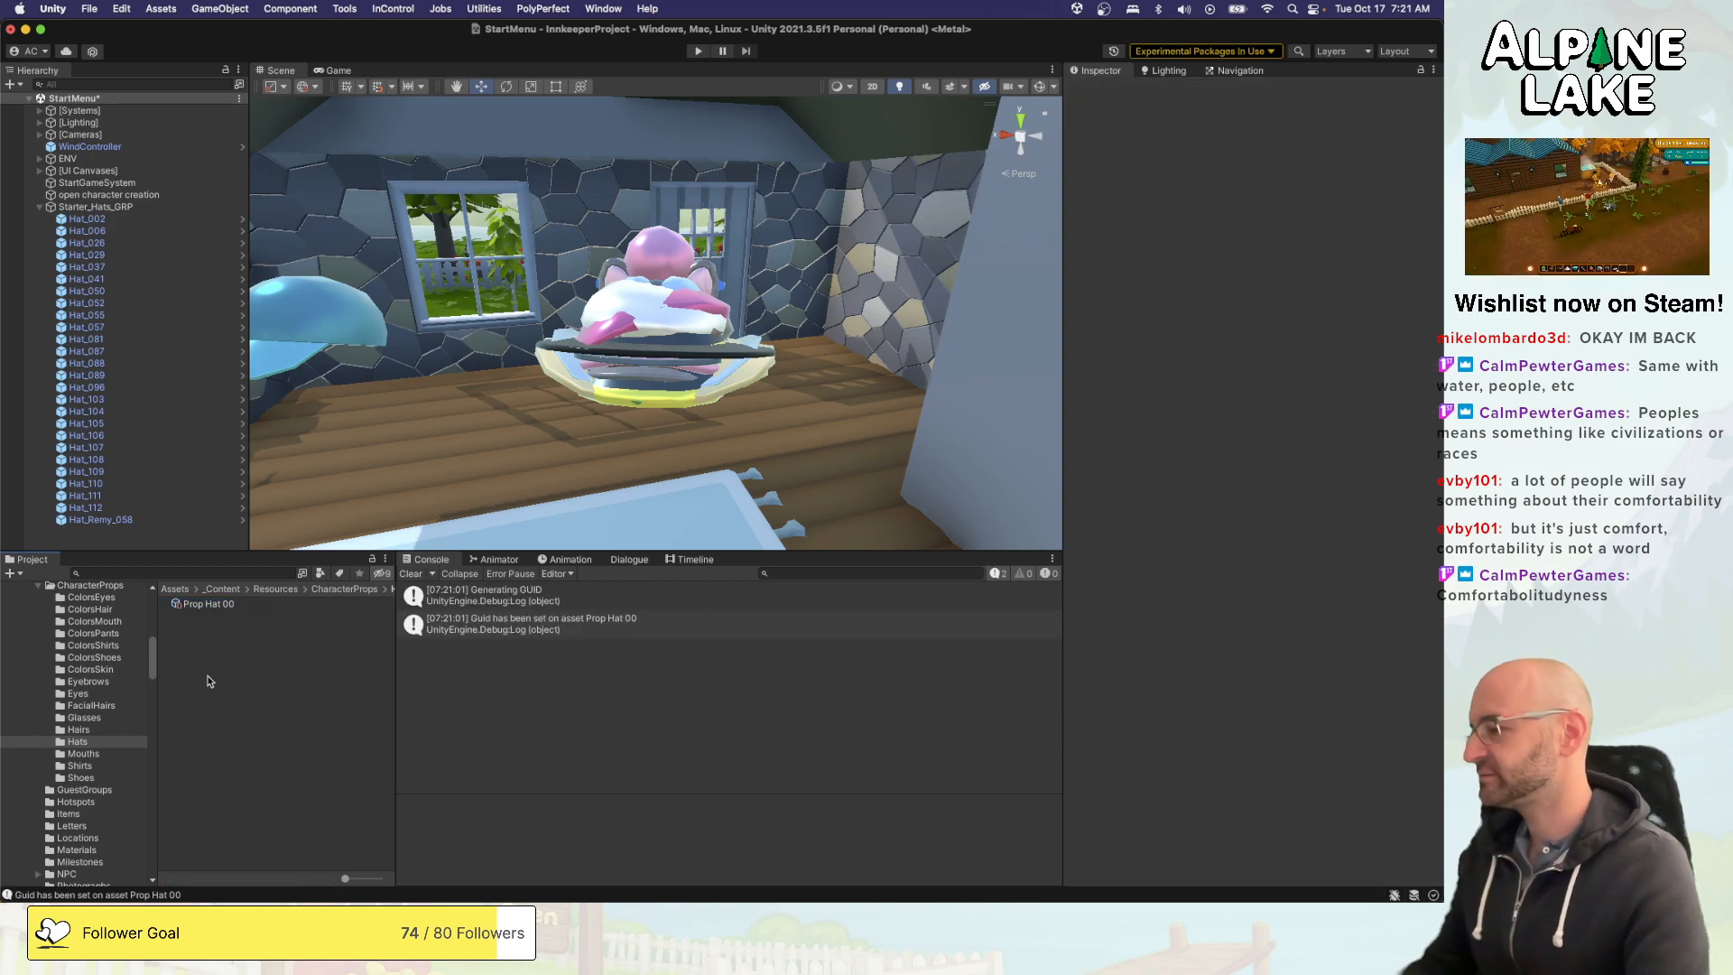
- Set the prop type of the Prop Hat 00 asset to Hat
{"action": "left_click", "coordinate": [217, 605]}
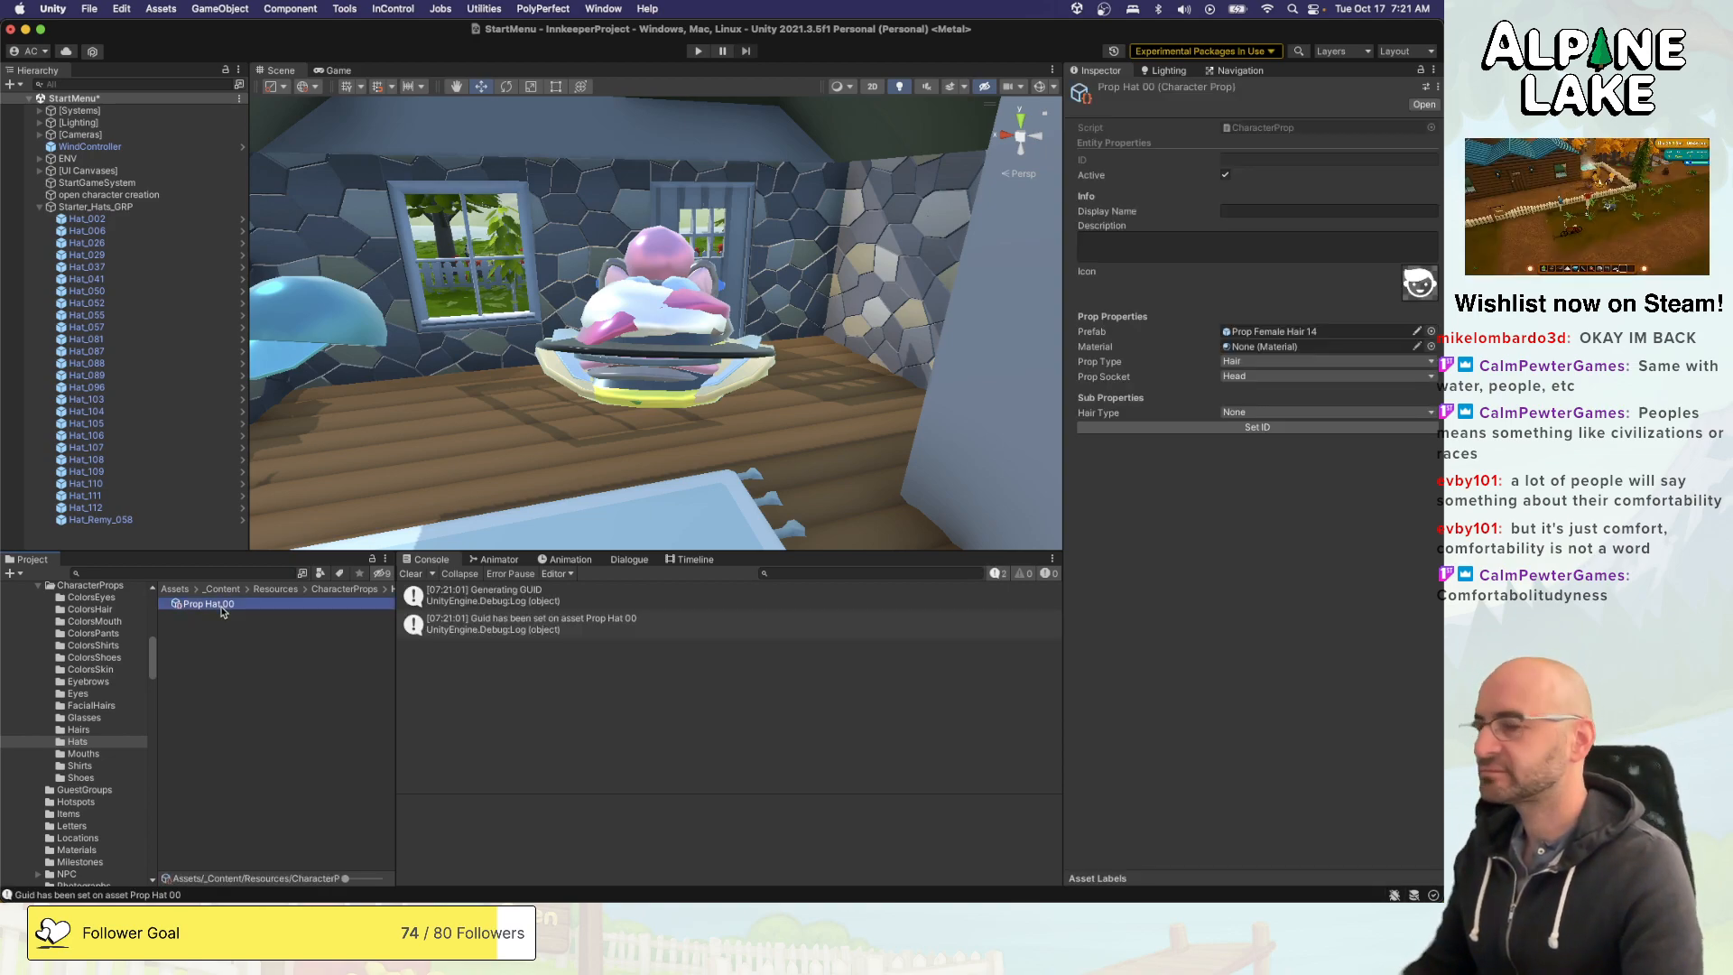
{"action": "left_click", "coordinate": [1281, 362]}
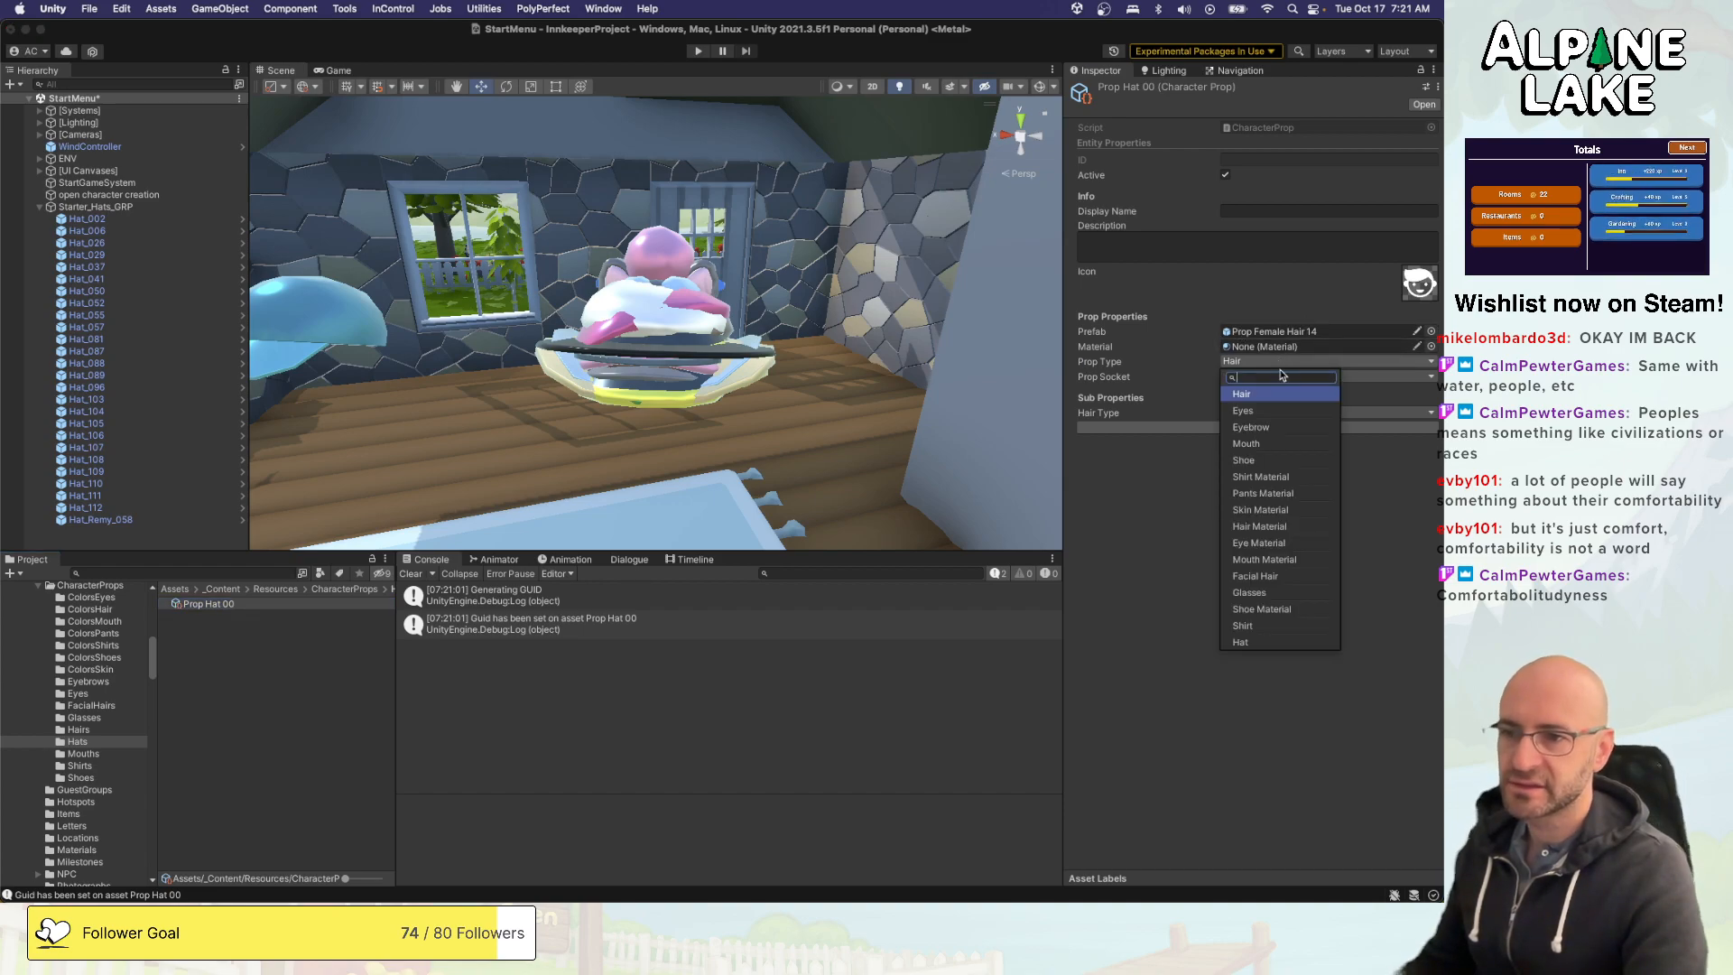
{"action": "left_click", "coordinate": [1261, 642]}
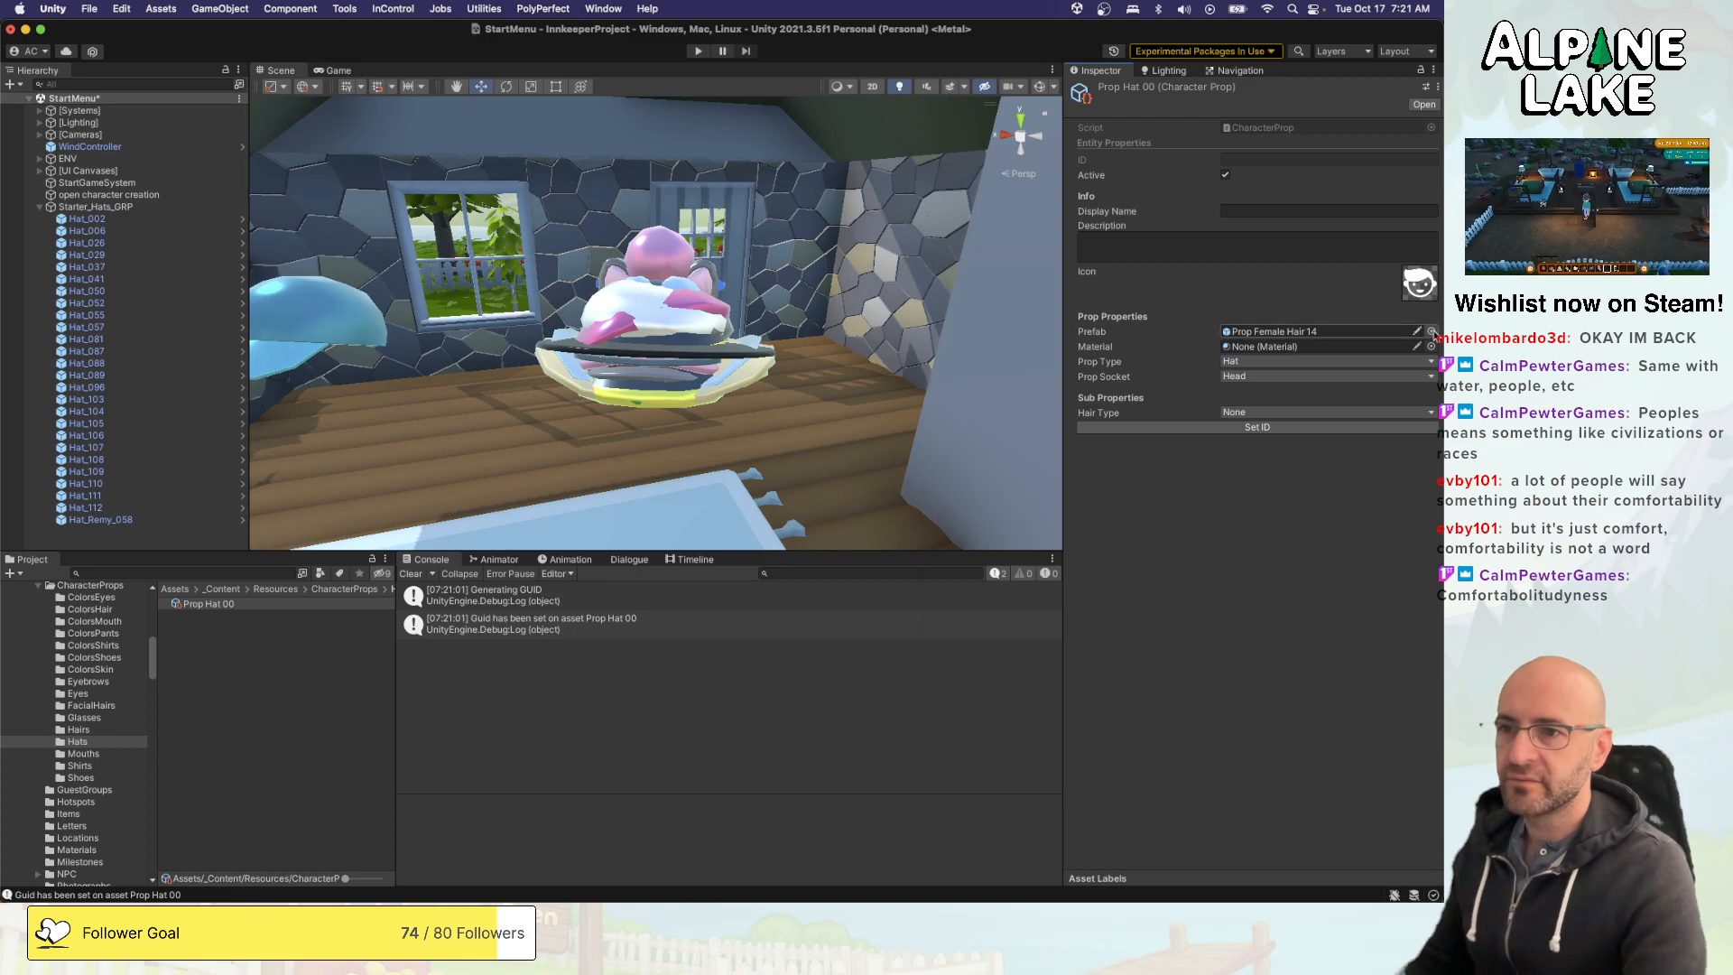
- Assign the Hat_002 prefab to Prop Hat 00 and set the prop's ID
{"action": "left_click", "coordinate": [1432, 332]}
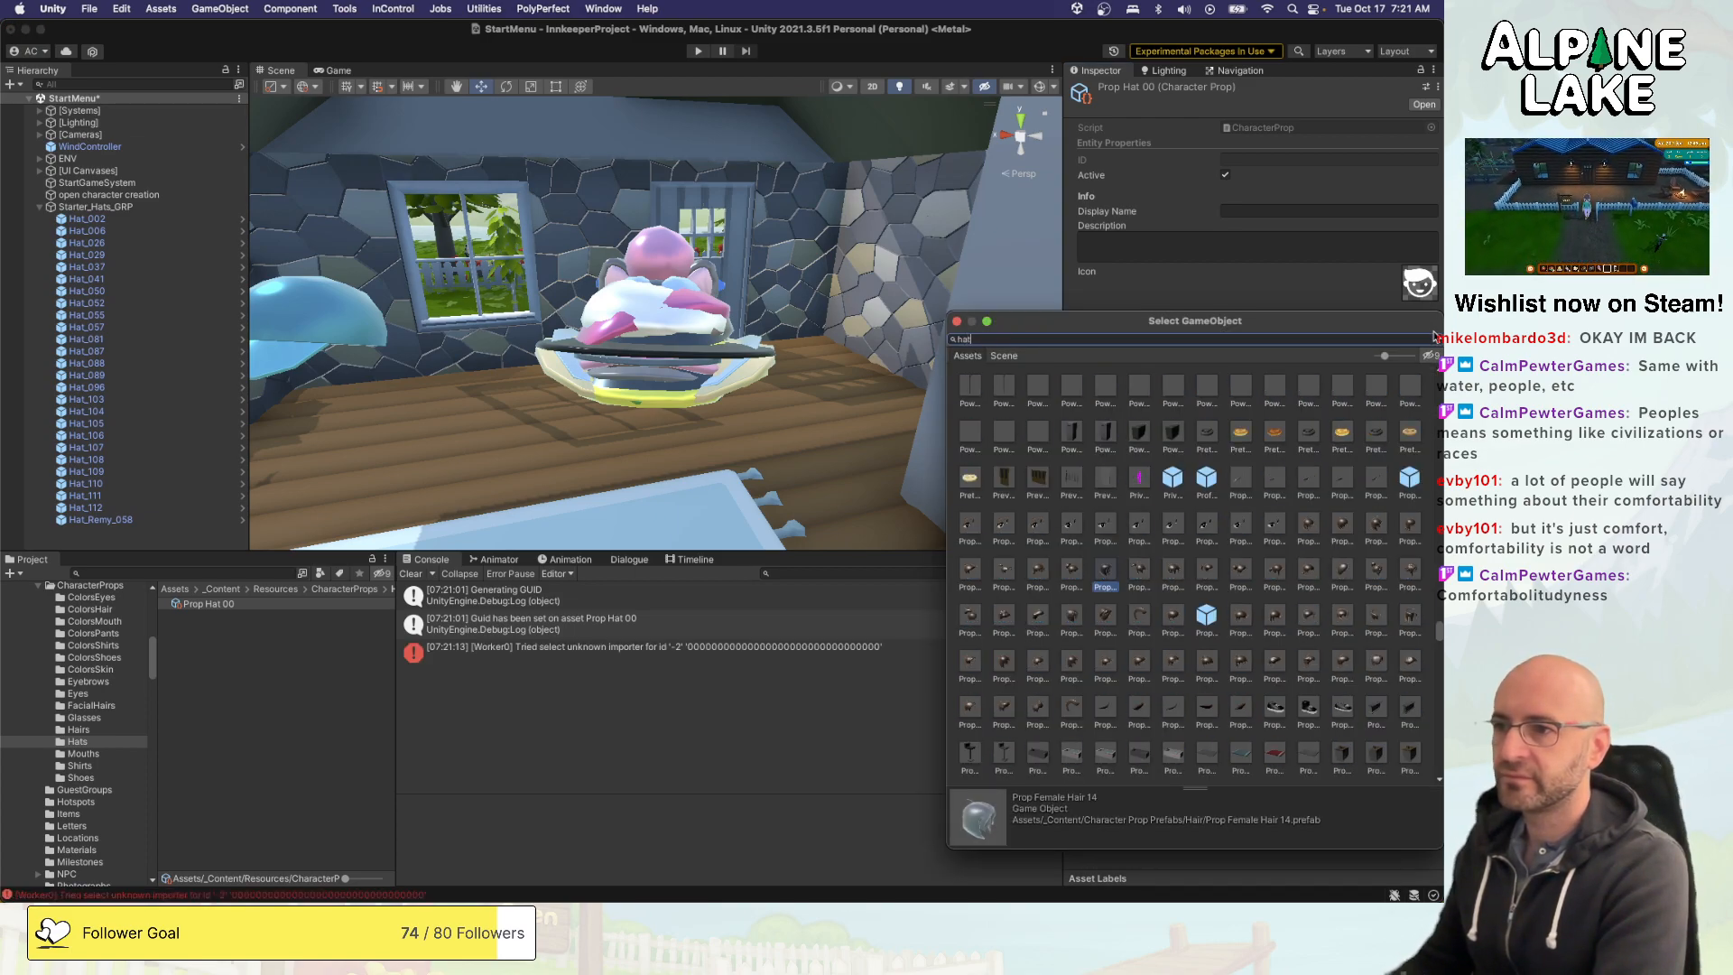
{"action": "type", "text": "hat_"}
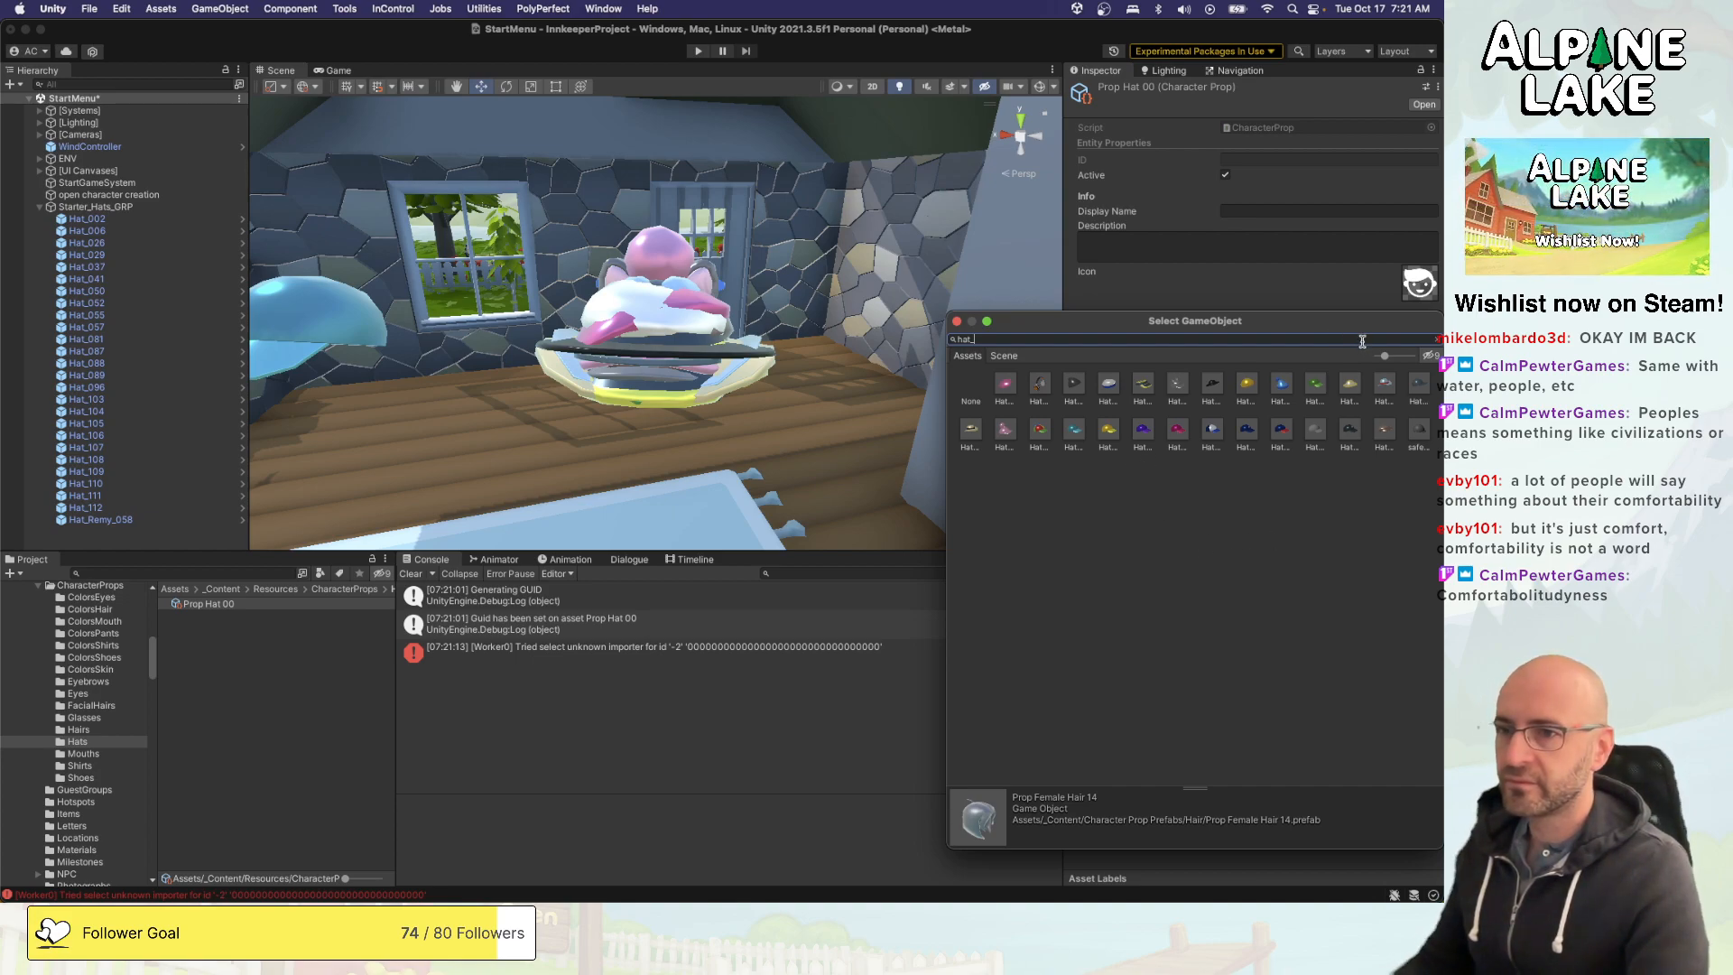
{"action": "left_click_drag", "start_coordinate": [1381, 359], "coordinate": [1376, 357]}
{"action": "left_click", "coordinate": [1008, 383]}
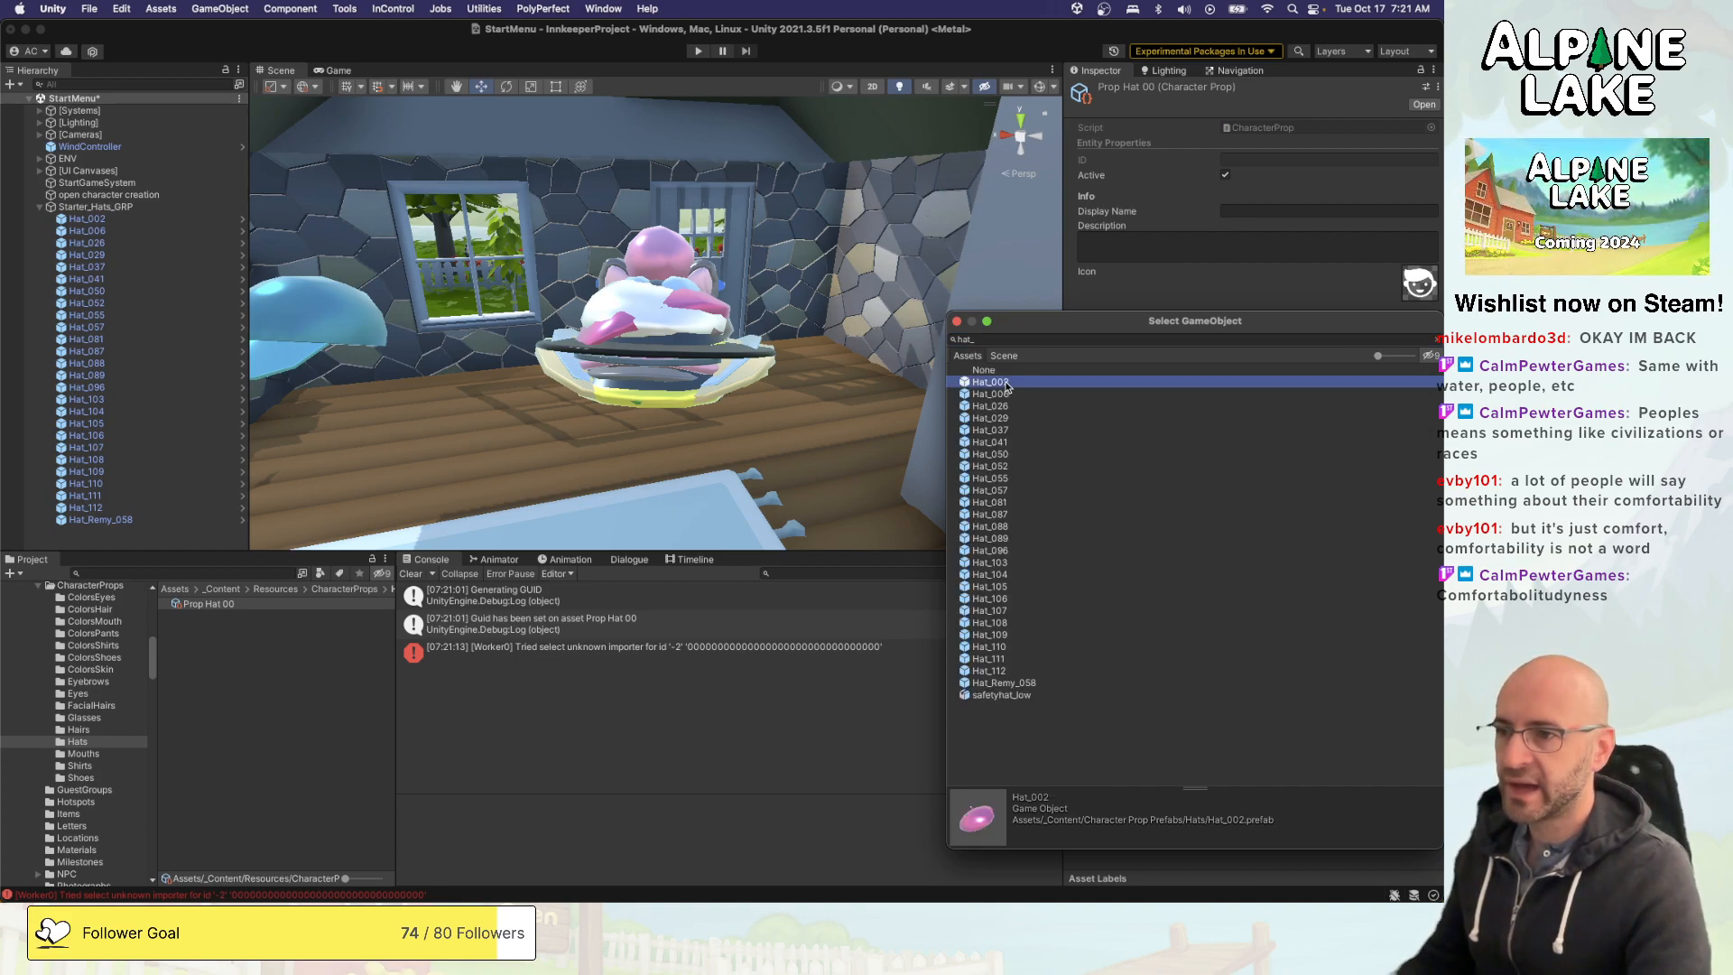
{"action": "double_click", "coordinate": [1008, 383]}
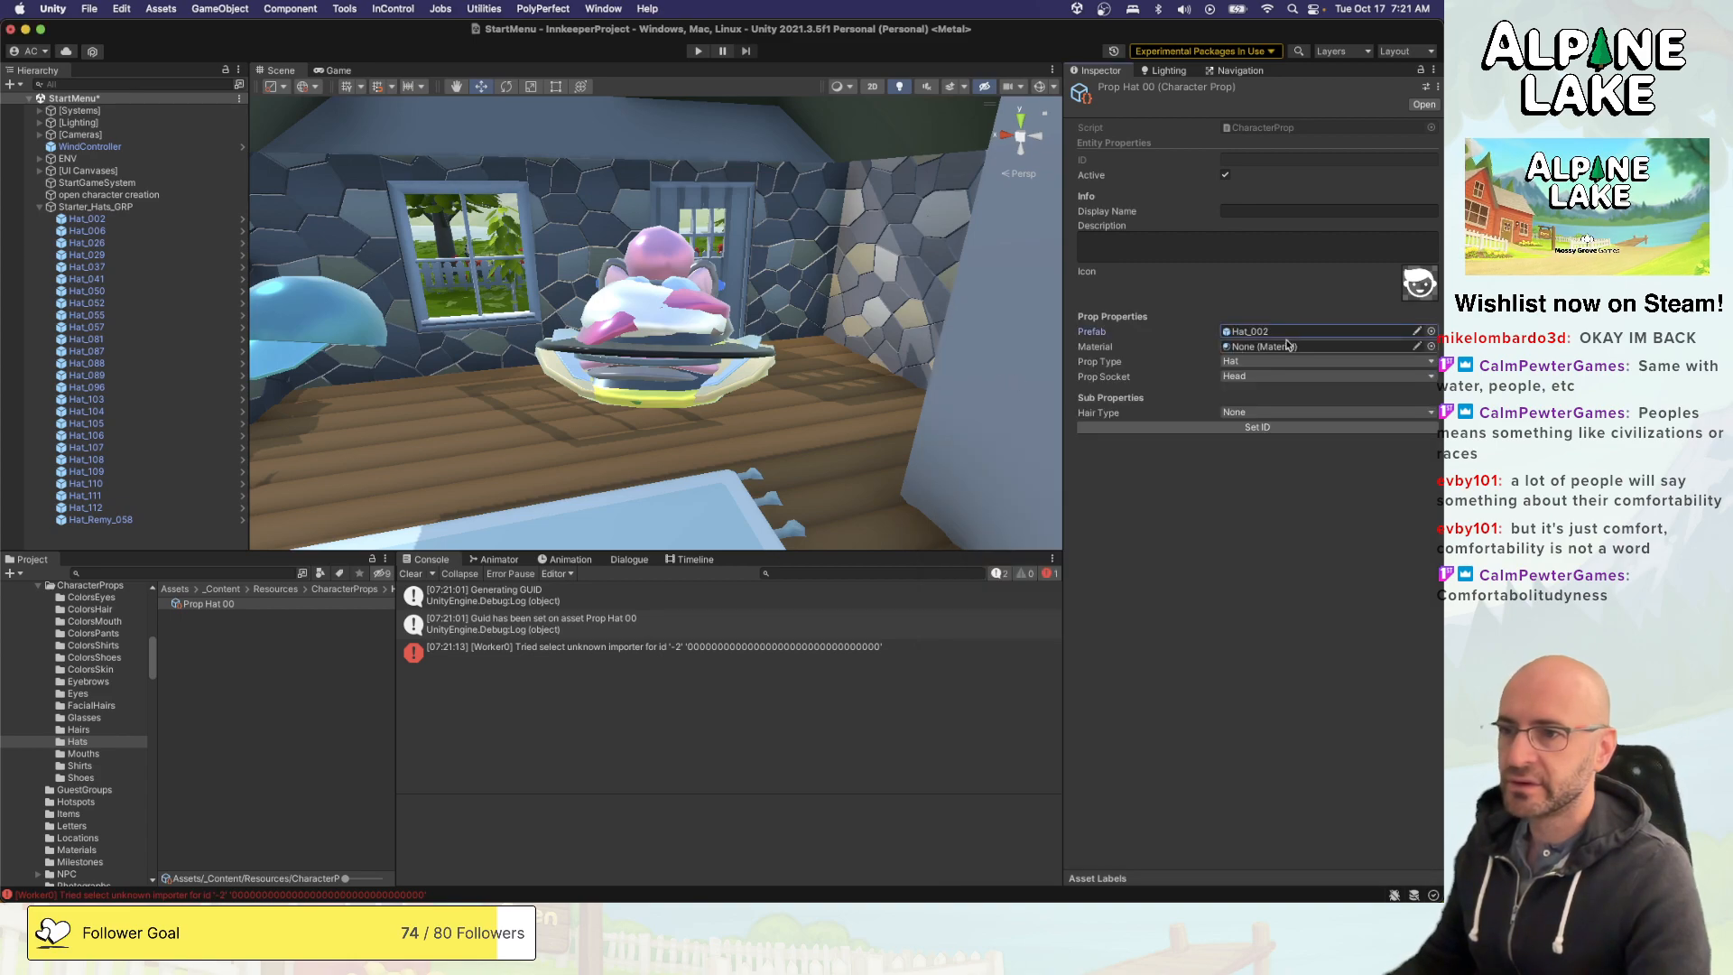
{"action": "left_click", "coordinate": [1215, 427]}
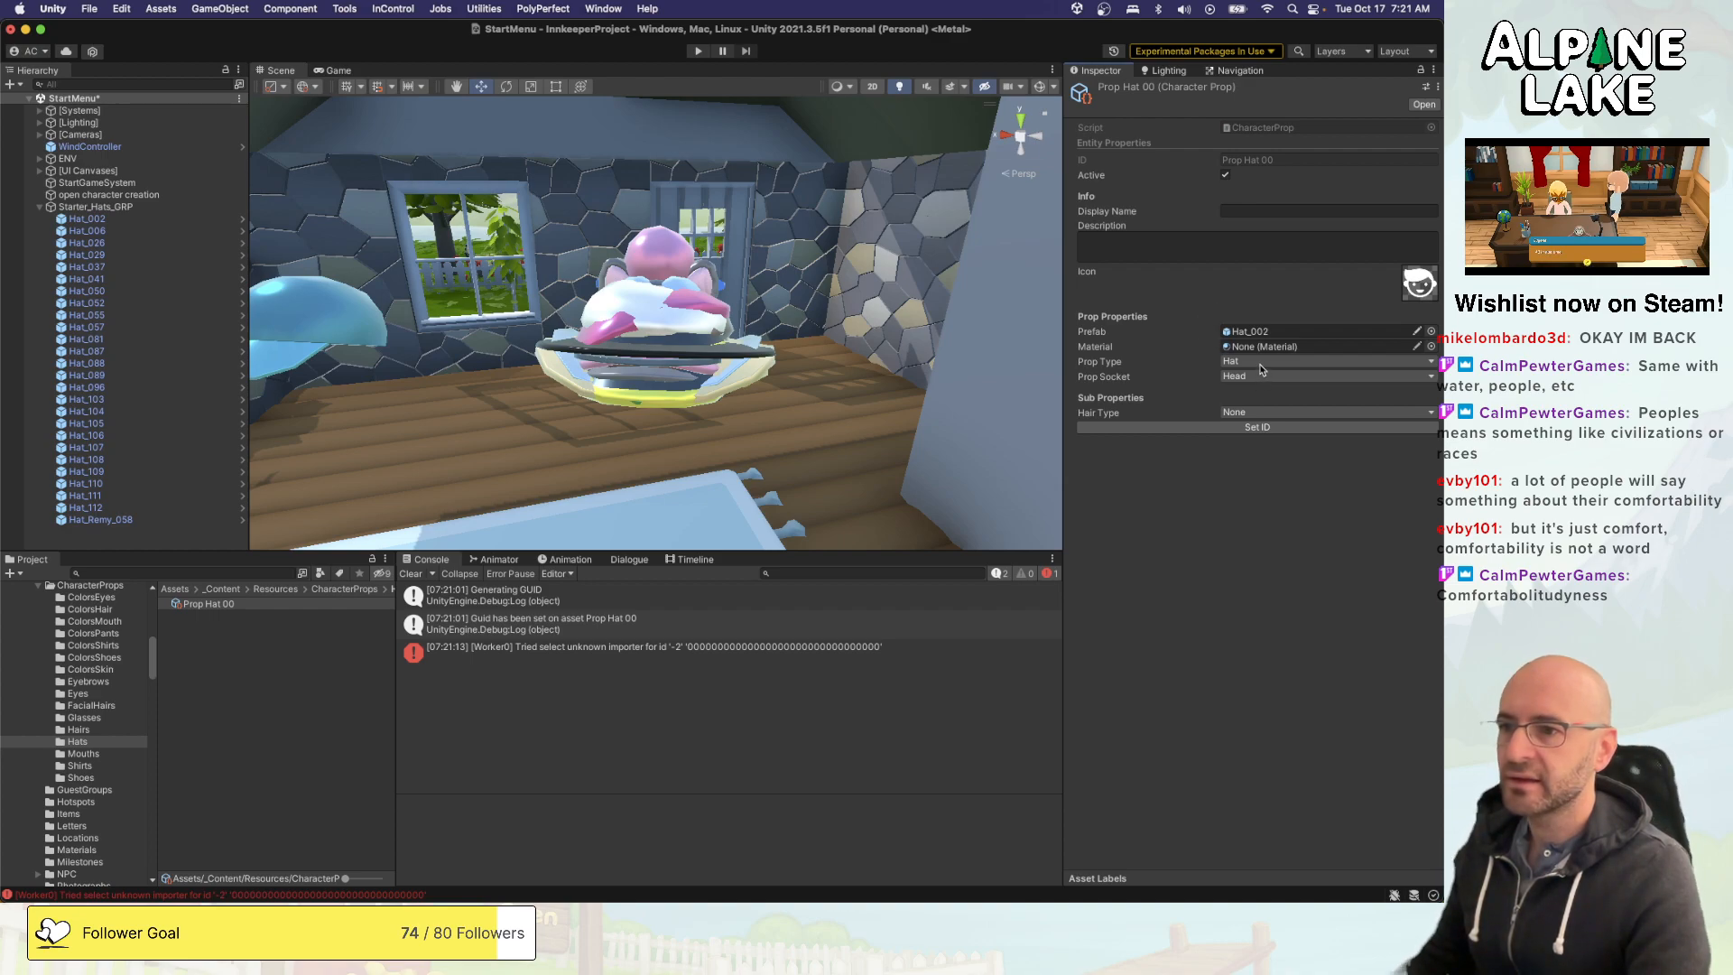
{"action": "left_click", "coordinate": [1242, 414]}
{"action": "left_click", "coordinate": [1212, 407]}
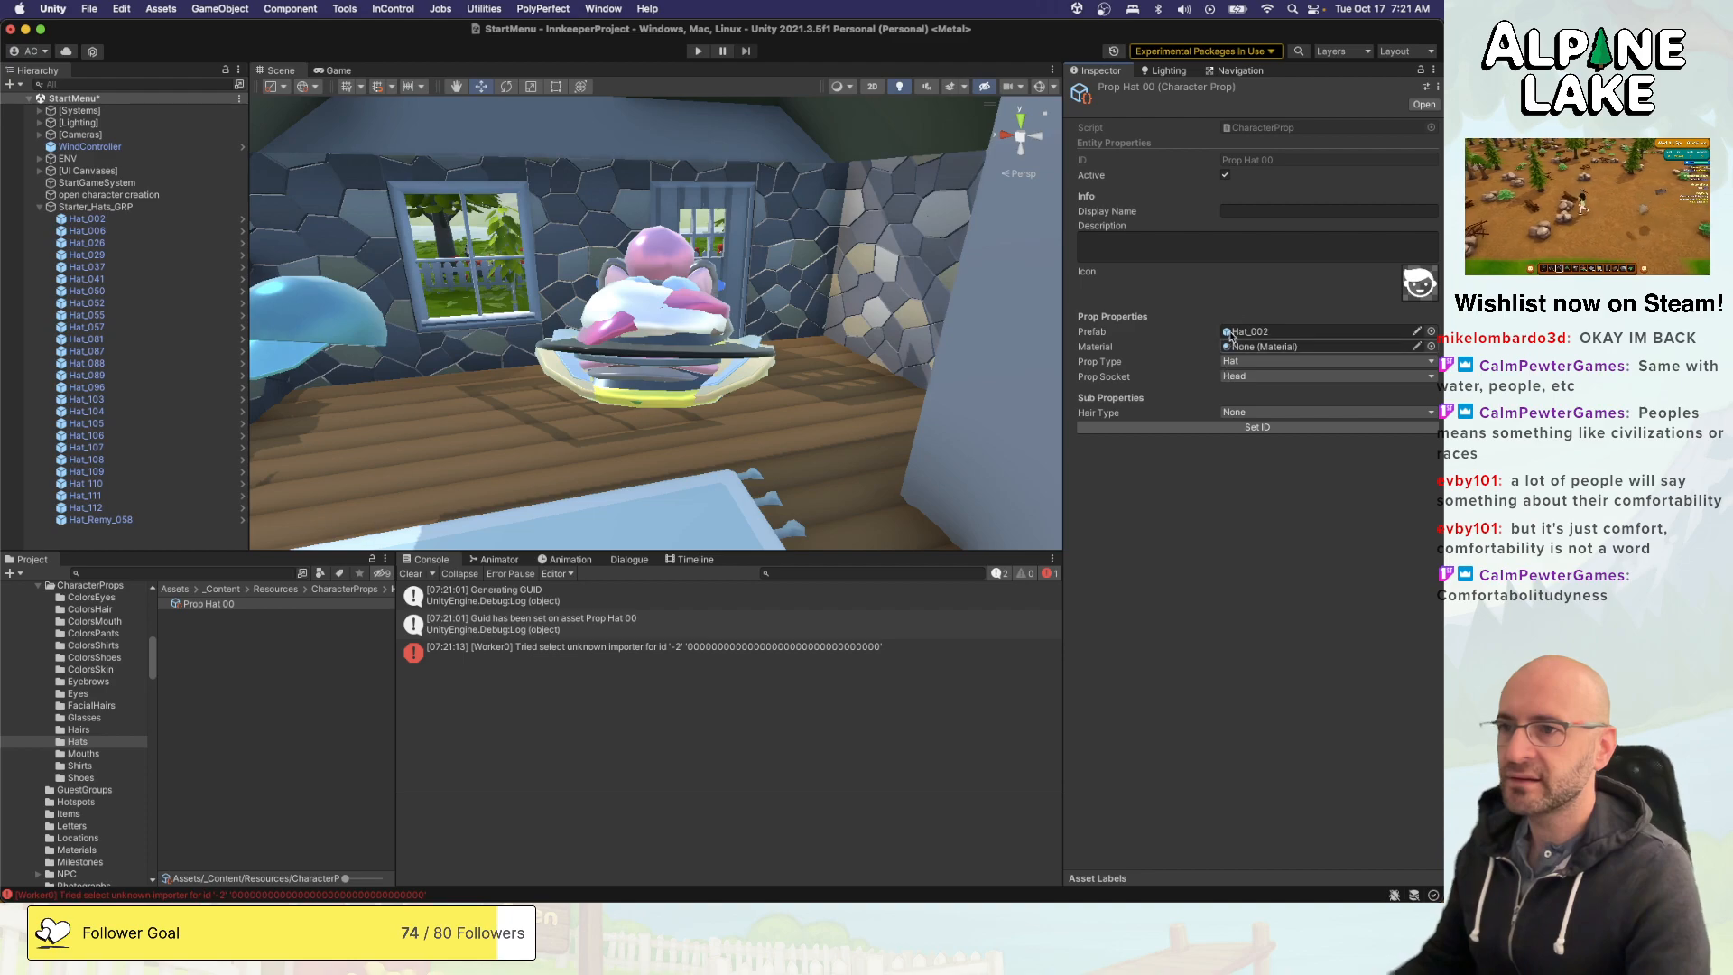
- Duplicate Prop Hat 00 and its copies repeatedly until the Hats folder holds Prop Hat 00 through Prop Hat 30
{"action": "left_click", "coordinate": [380, 672]}
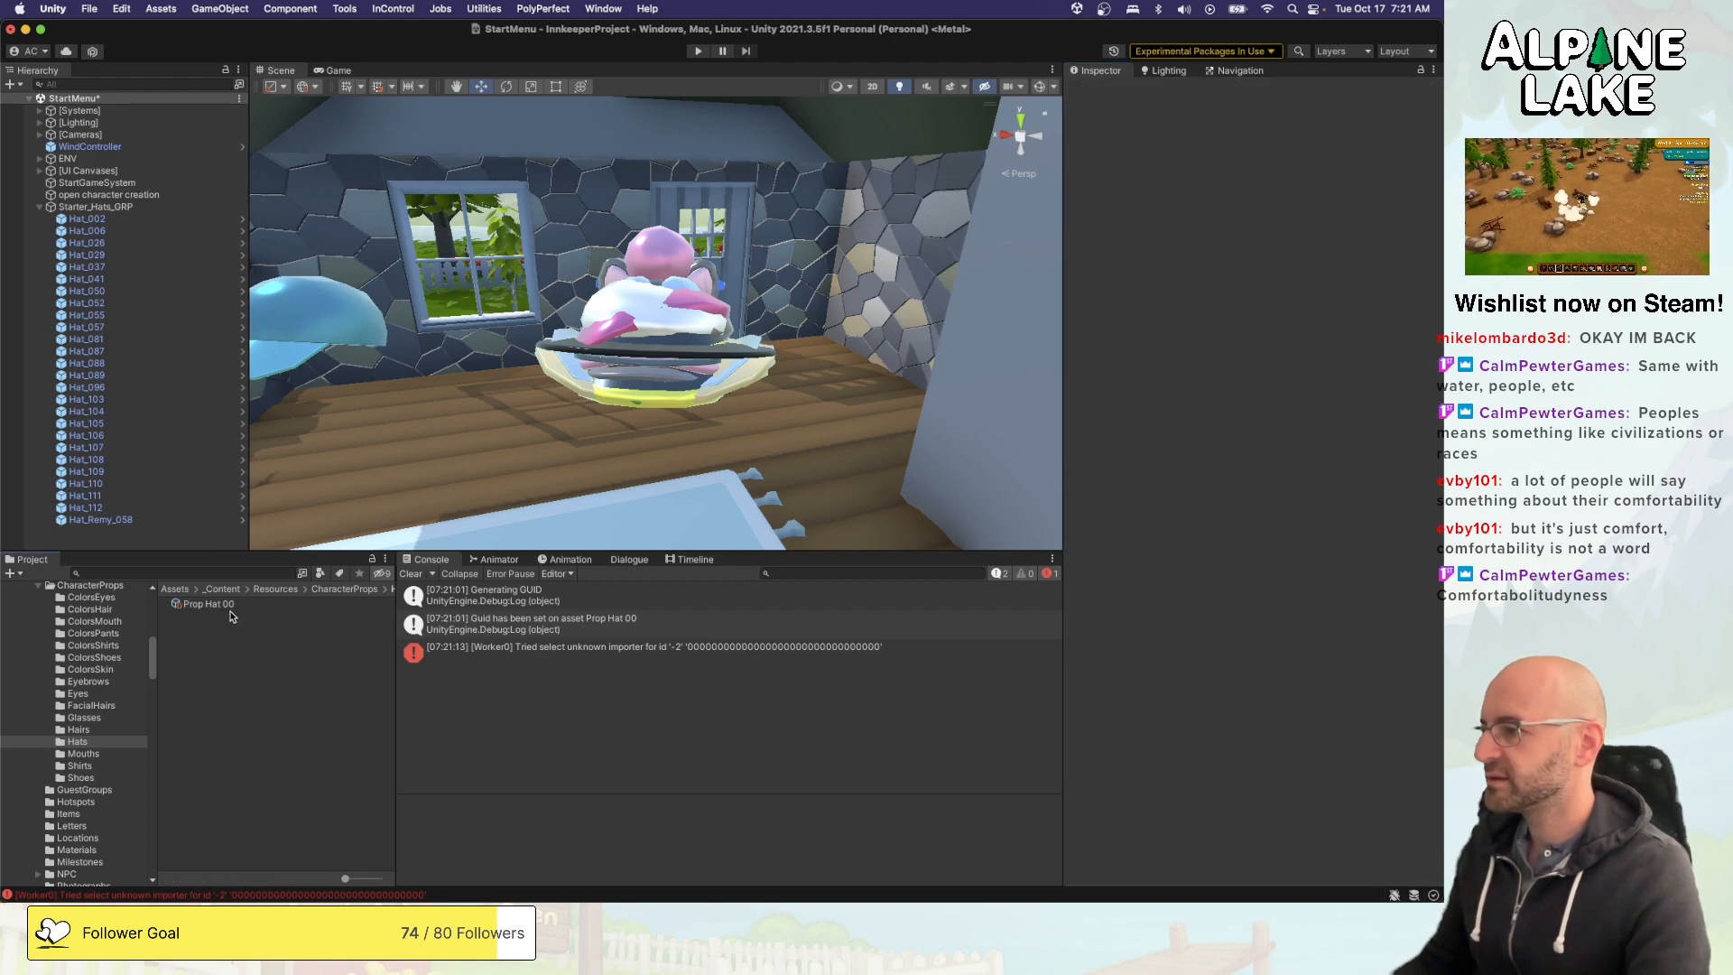
{"action": "left_click", "coordinate": [208, 604]}
{"action": "scroll", "coordinate": [115, 668], "scroll_direction": "up", "scroll_amount": 3}
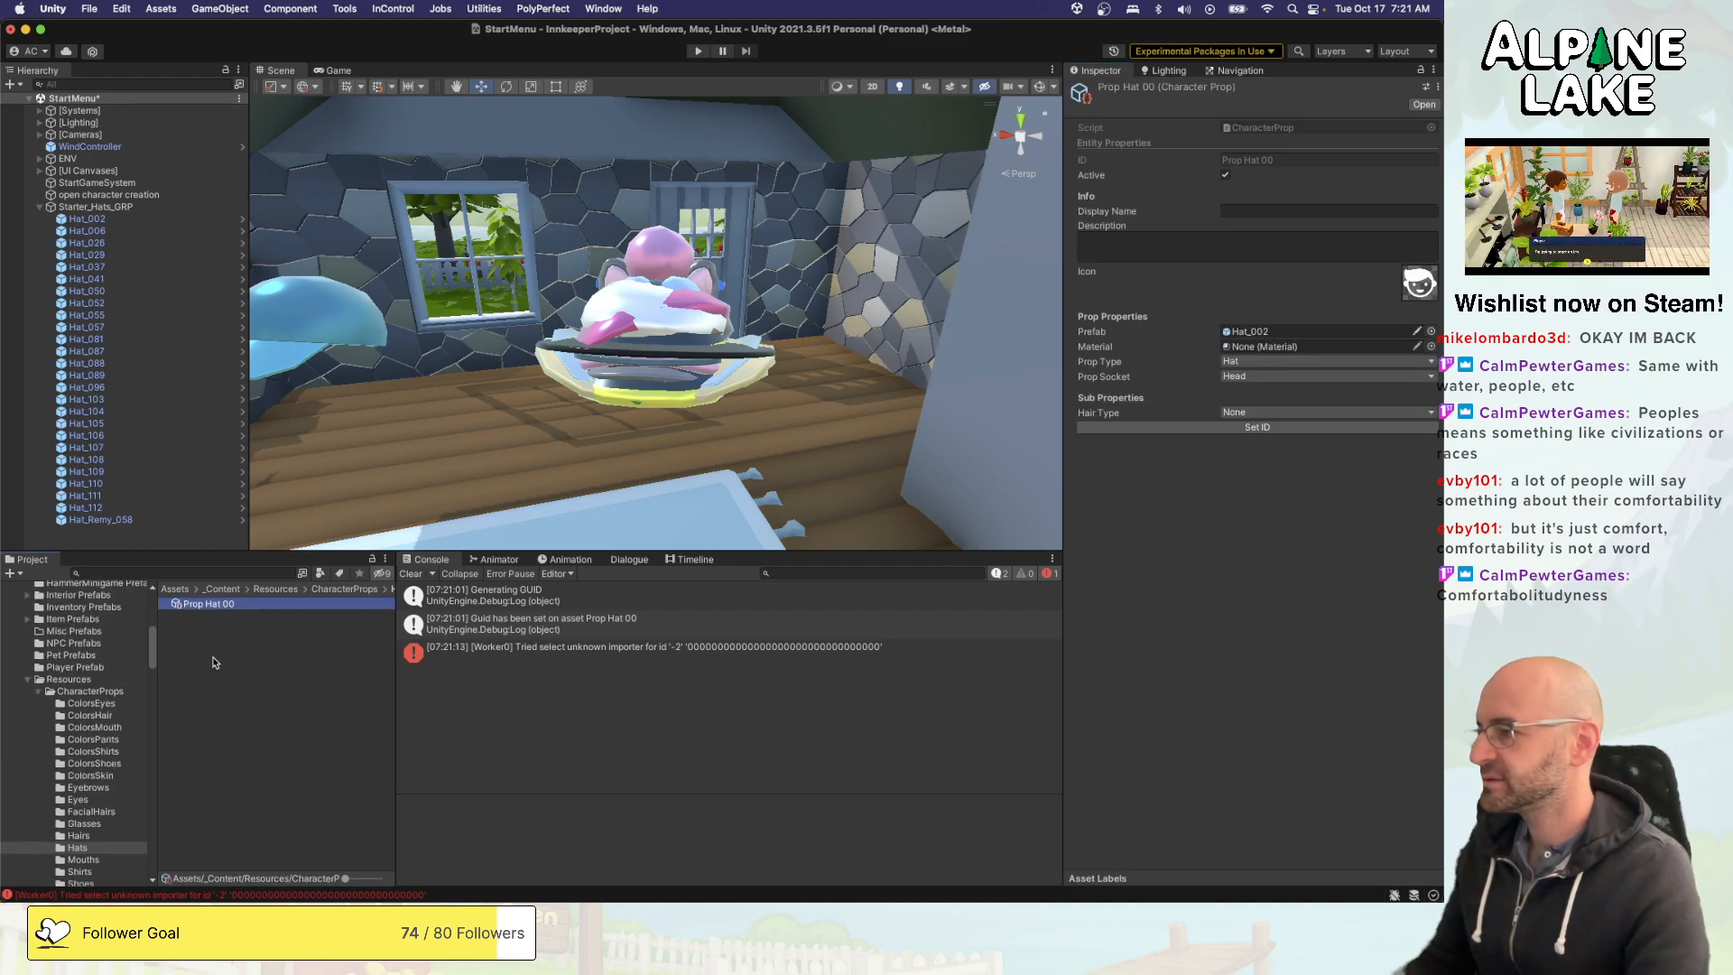
{"action": "key", "text": "super+d"}
{"action": "left_click", "coordinate": [227, 606], "text": "shift"}
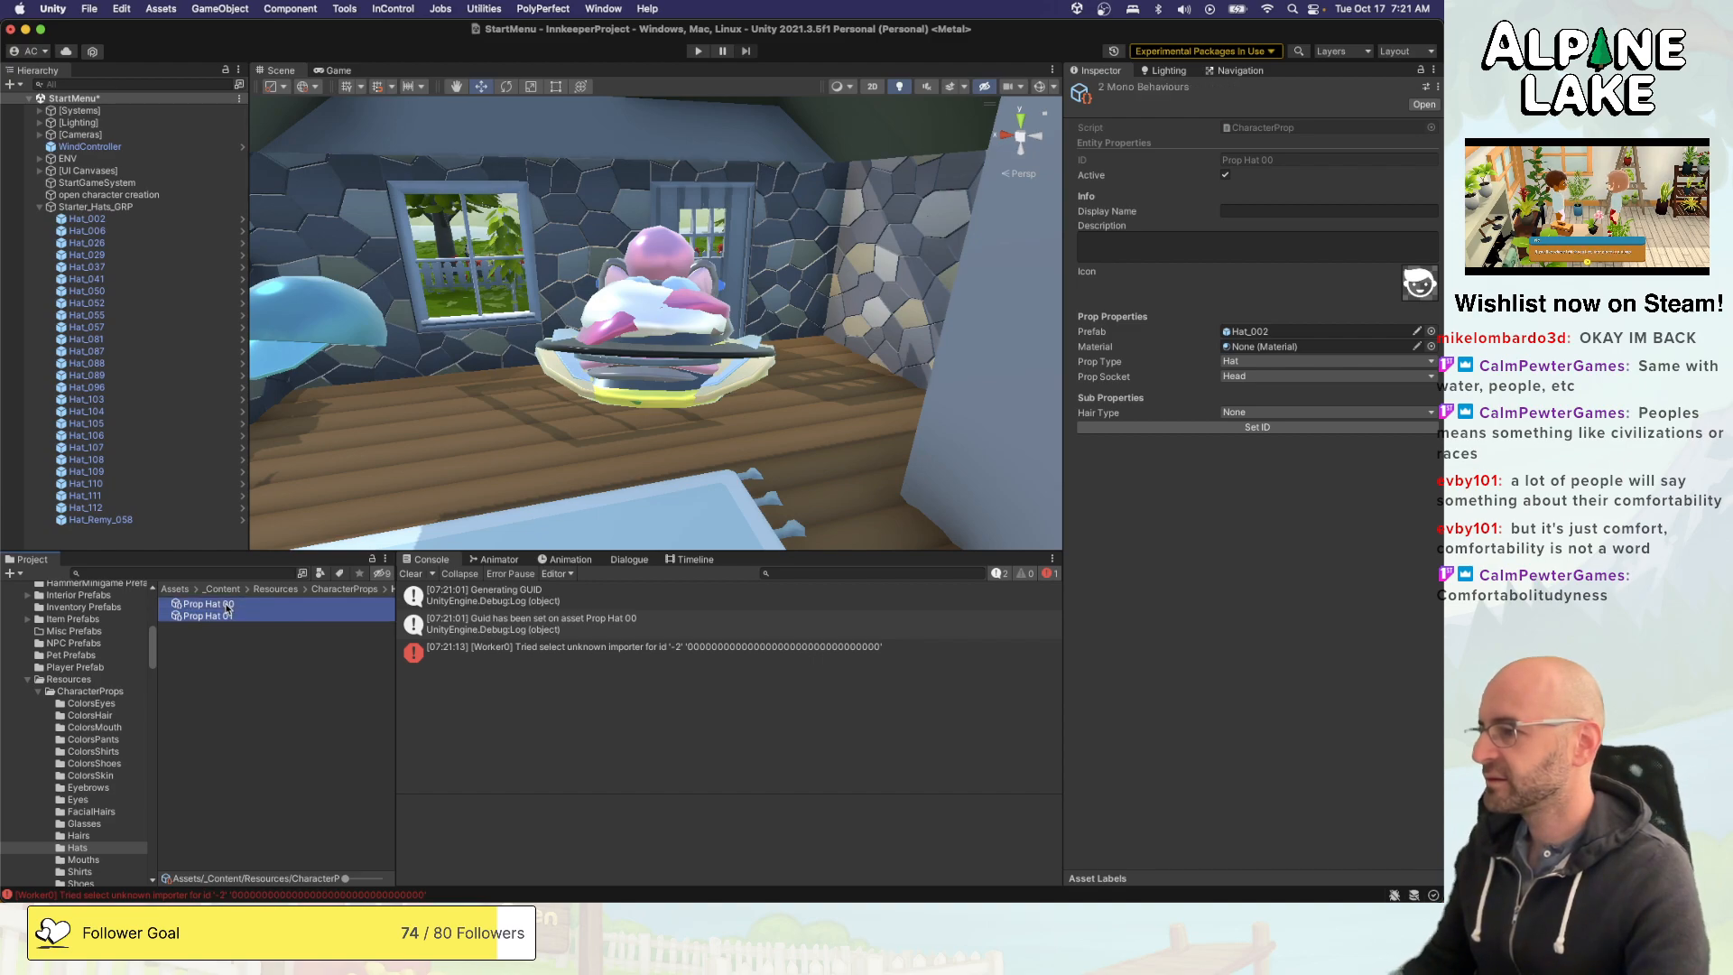
{"action": "key", "text": "super+d"}
{"action": "left_click", "coordinate": [231, 609], "text": "shift"}
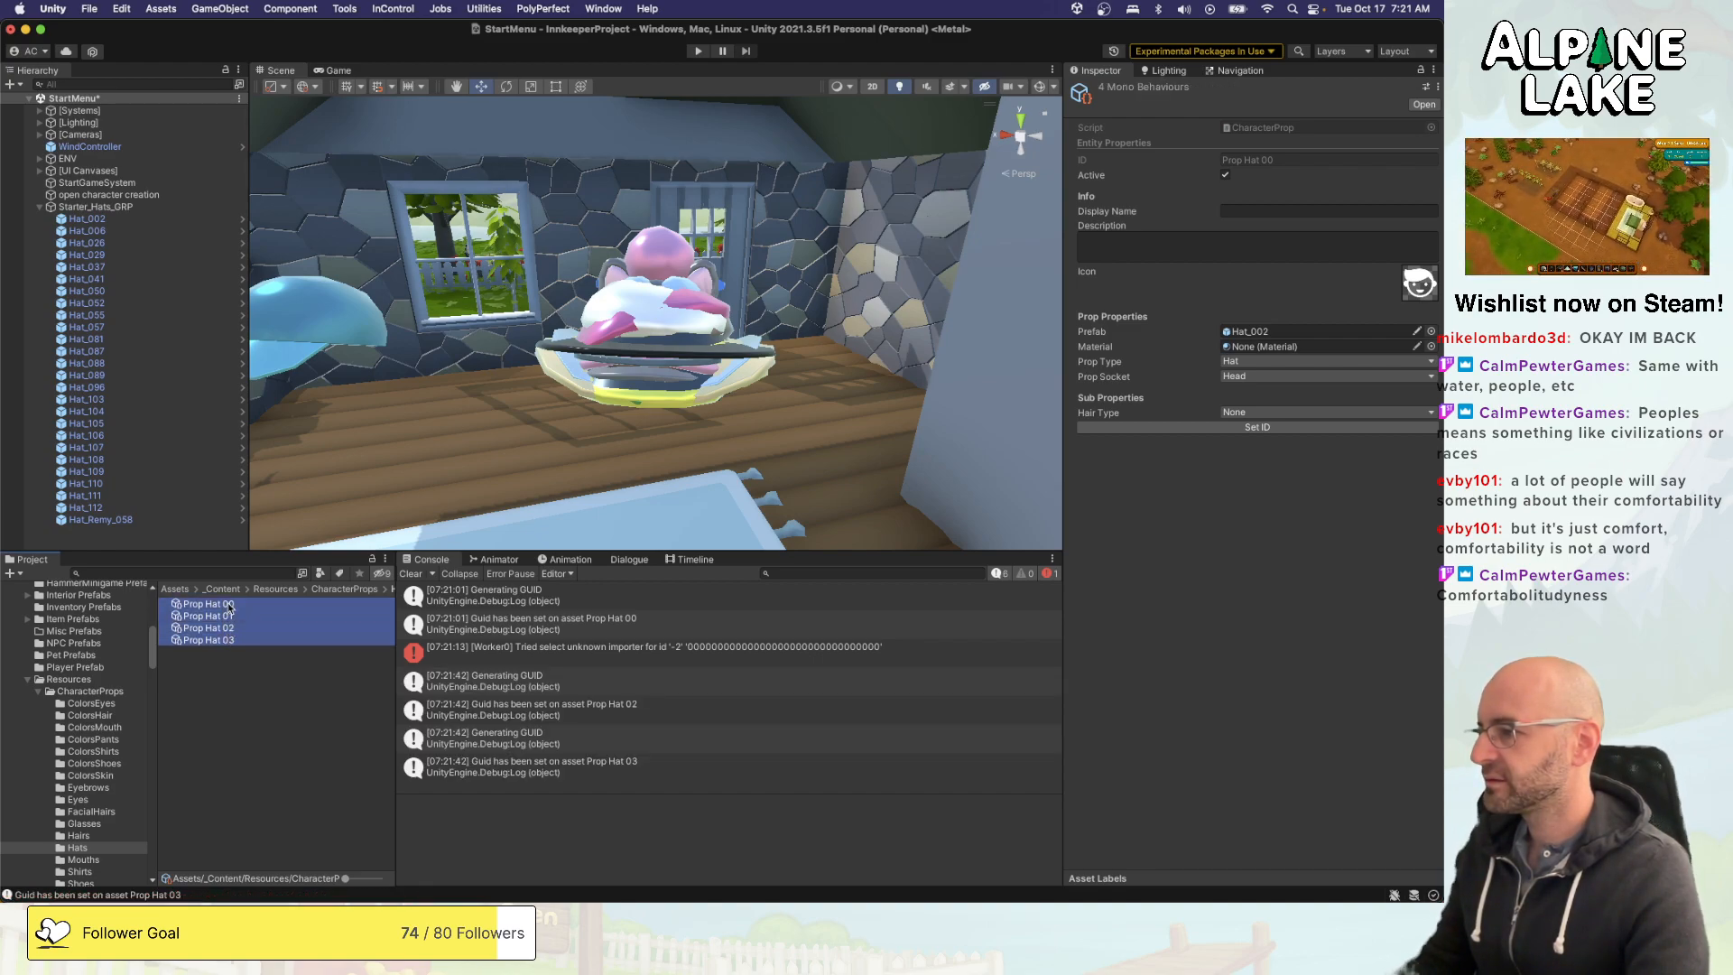
{"action": "key", "text": "super+d"}
{"action": "left_click", "coordinate": [229, 605], "text": "shift"}
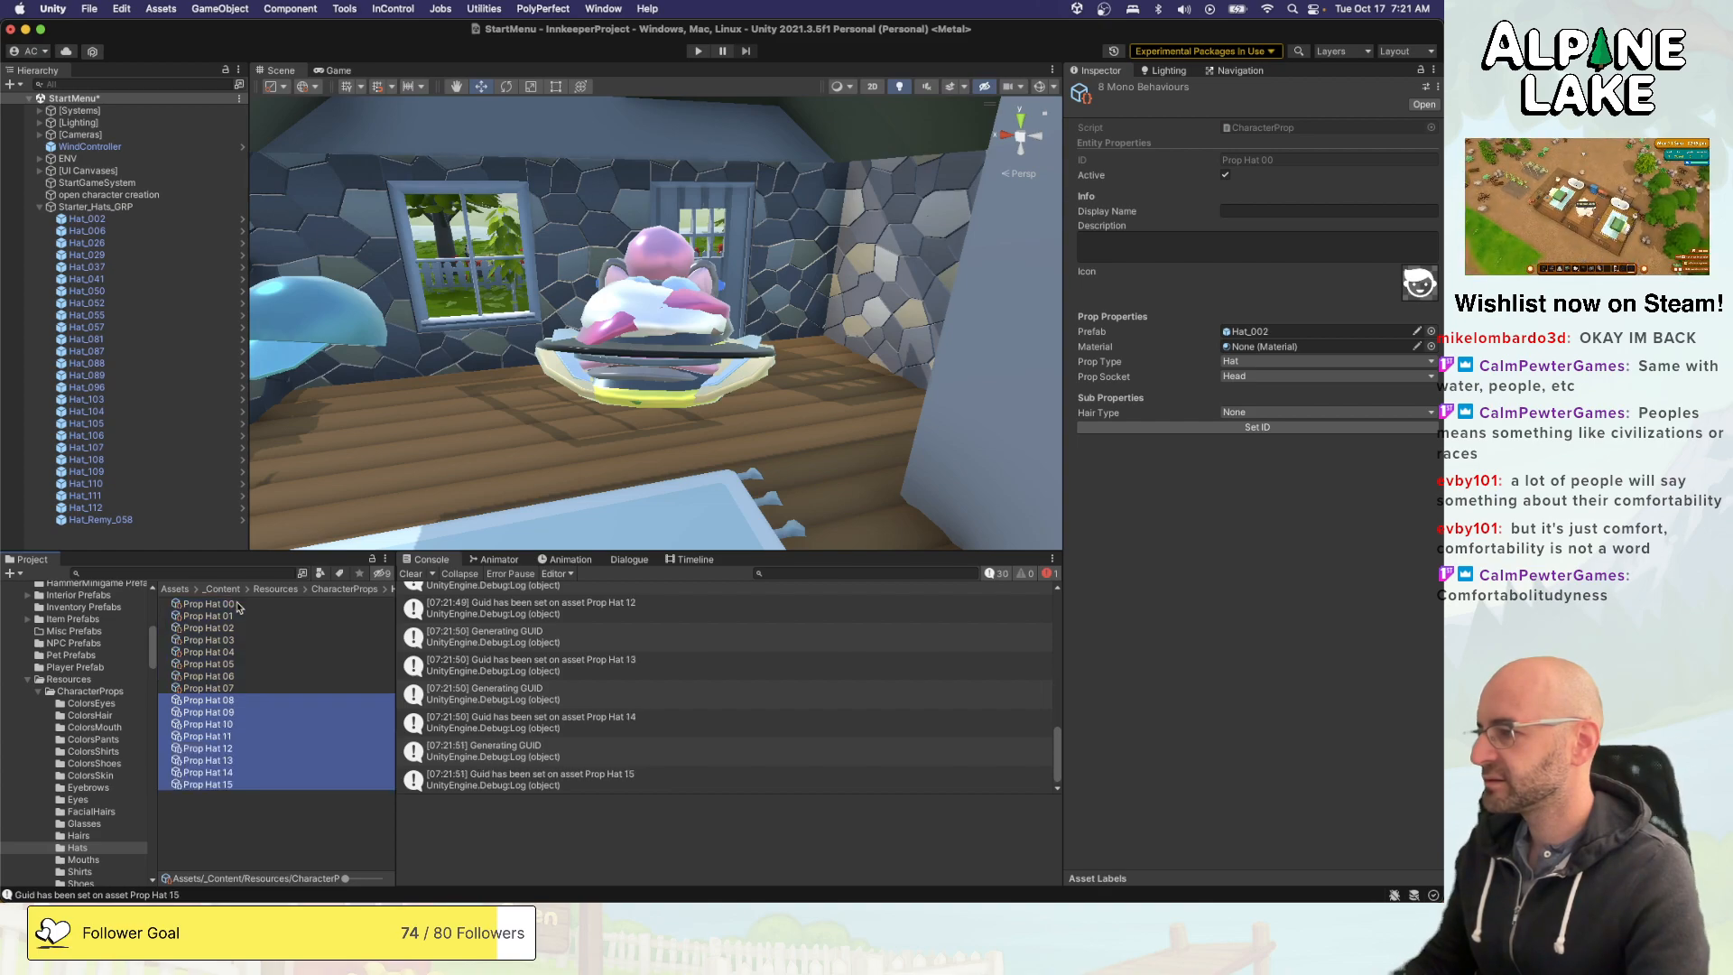
{"action": "left_click", "coordinate": [233, 617], "text": "shift"}
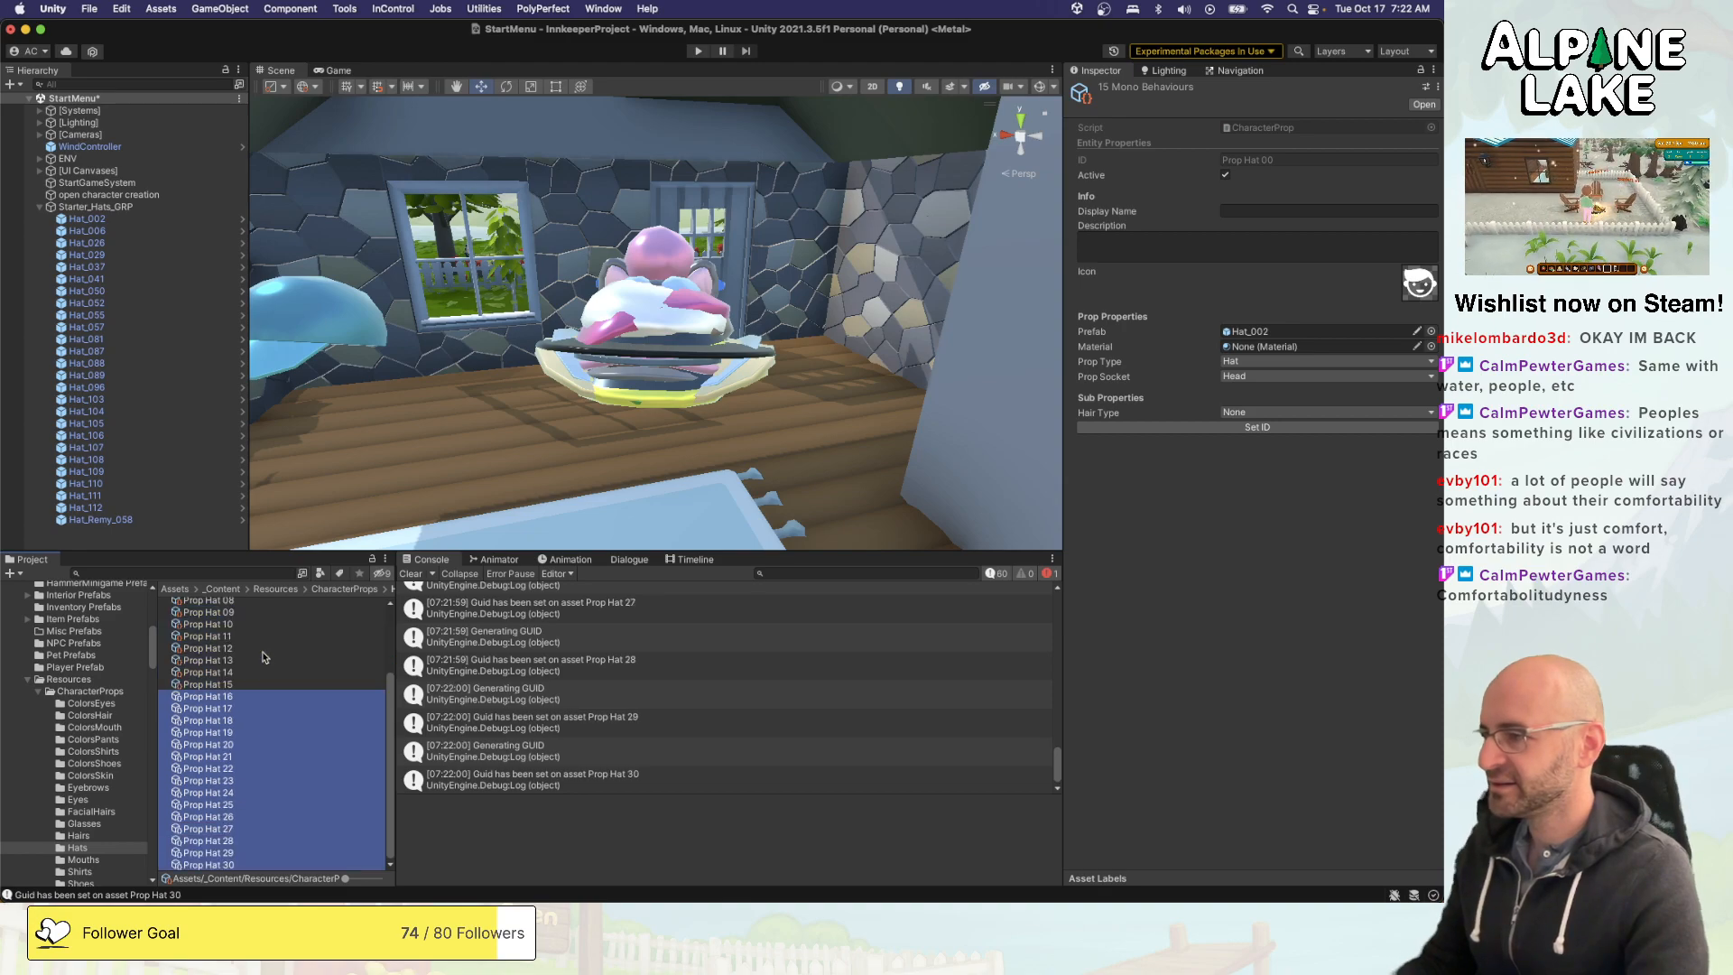
- Clear the prefab of Prop Hat 00 by setting it to None
{"action": "scroll", "coordinate": [264, 655], "scroll_direction": "up", "scroll_amount": 3}
{"action": "left_click", "coordinate": [261, 615]}
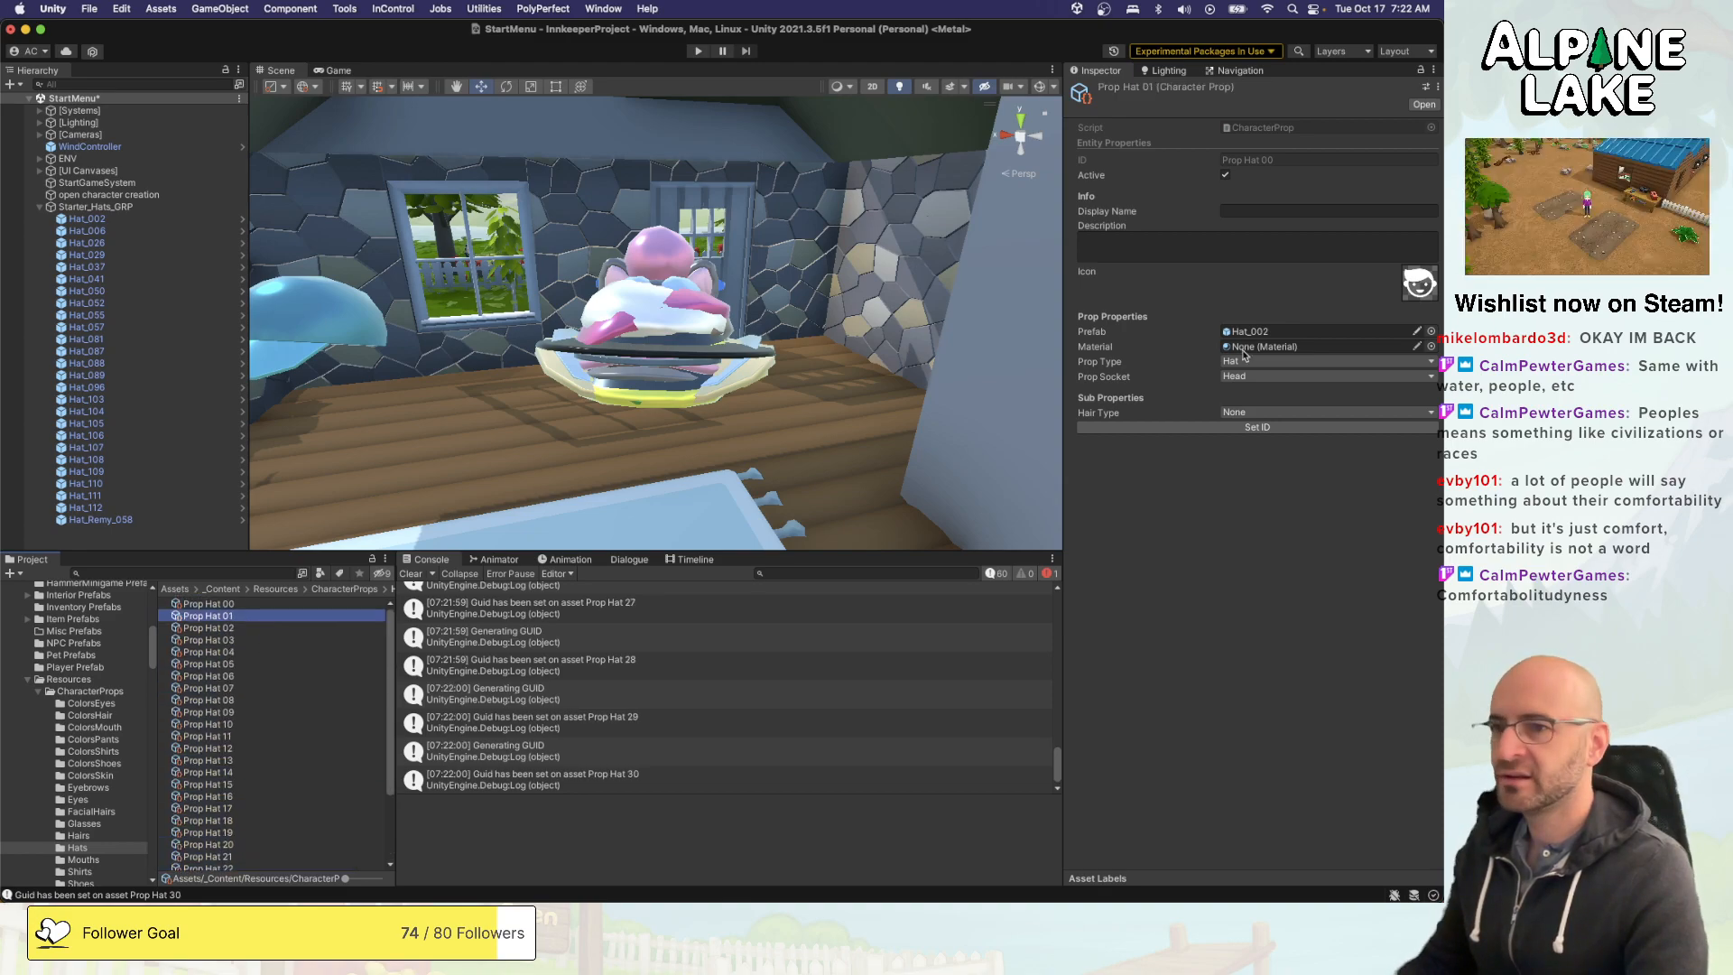
{"action": "key", "text": "Up"}
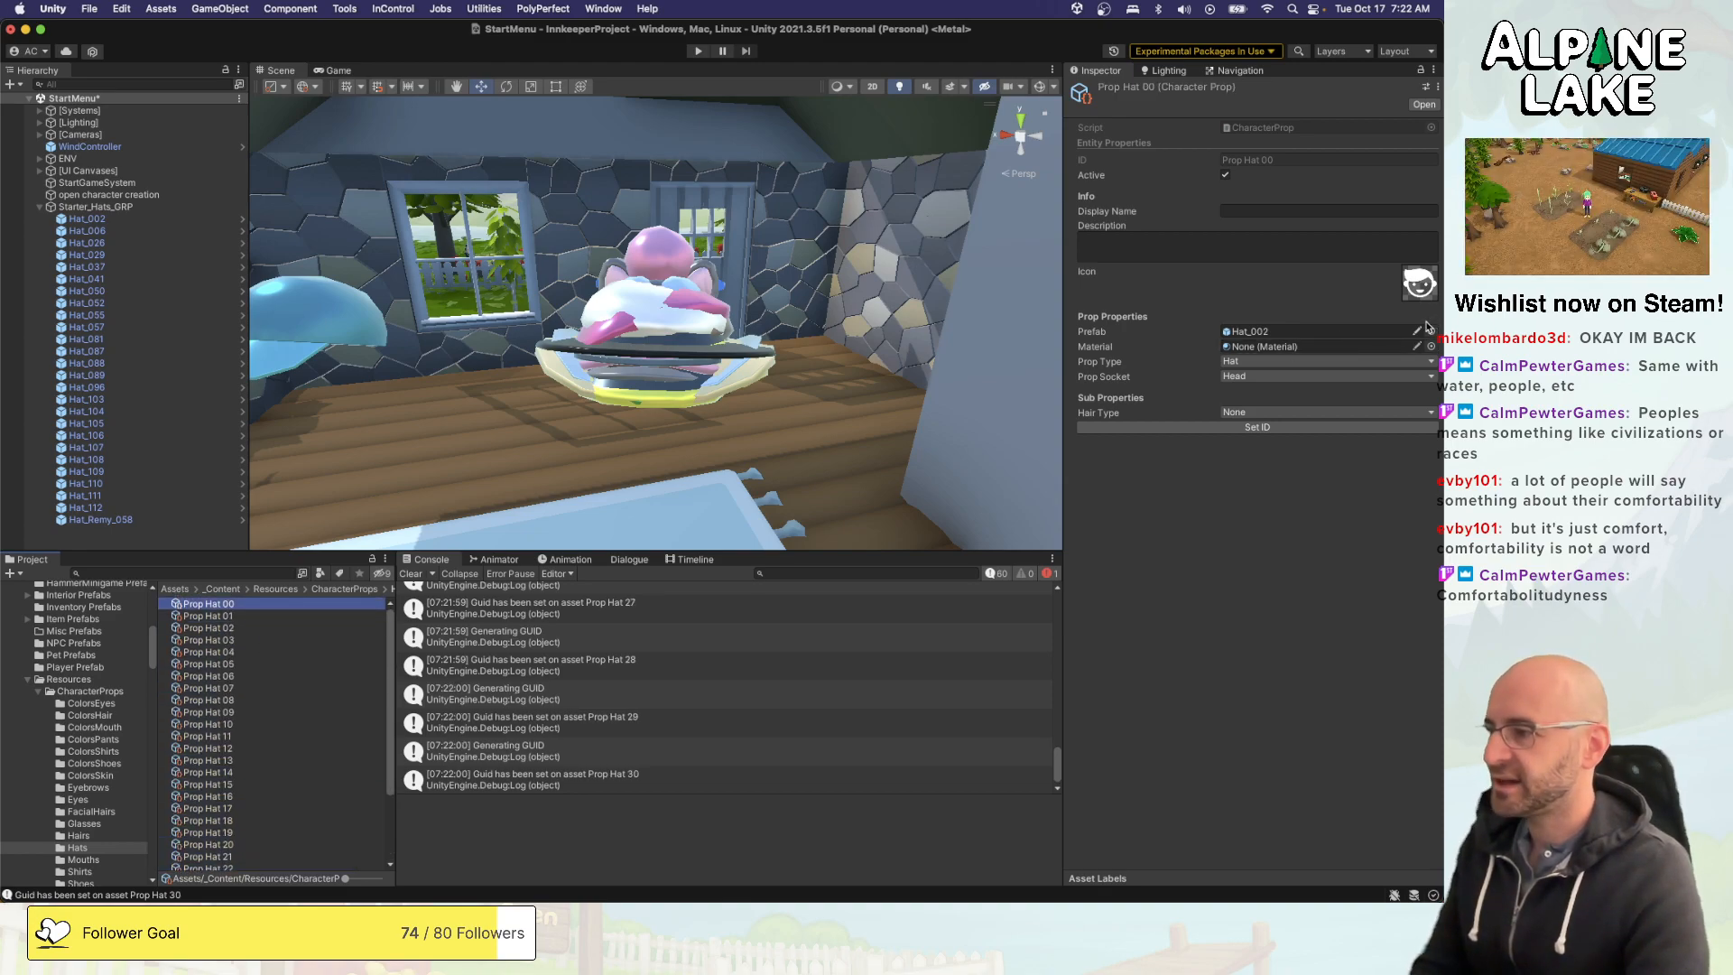
{"action": "left_click", "coordinate": [1432, 331]}
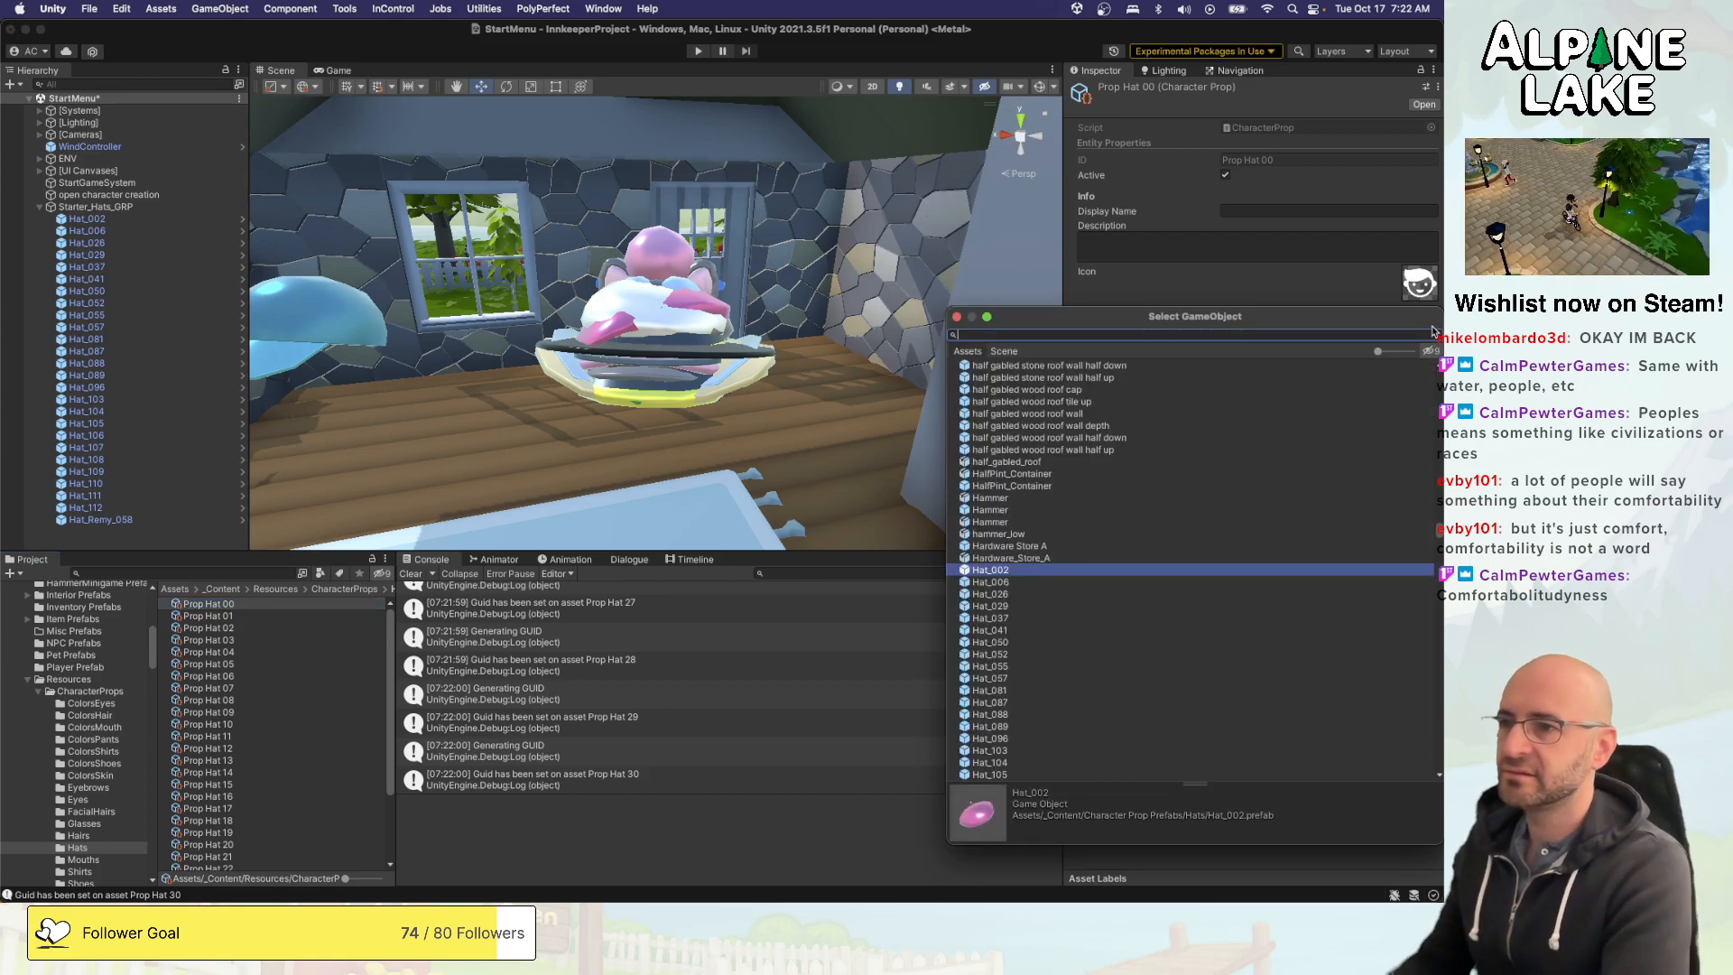
{"action": "type", "text": "none"}
{"action": "key", "text": "Down"}
{"action": "key", "text": "Return"}
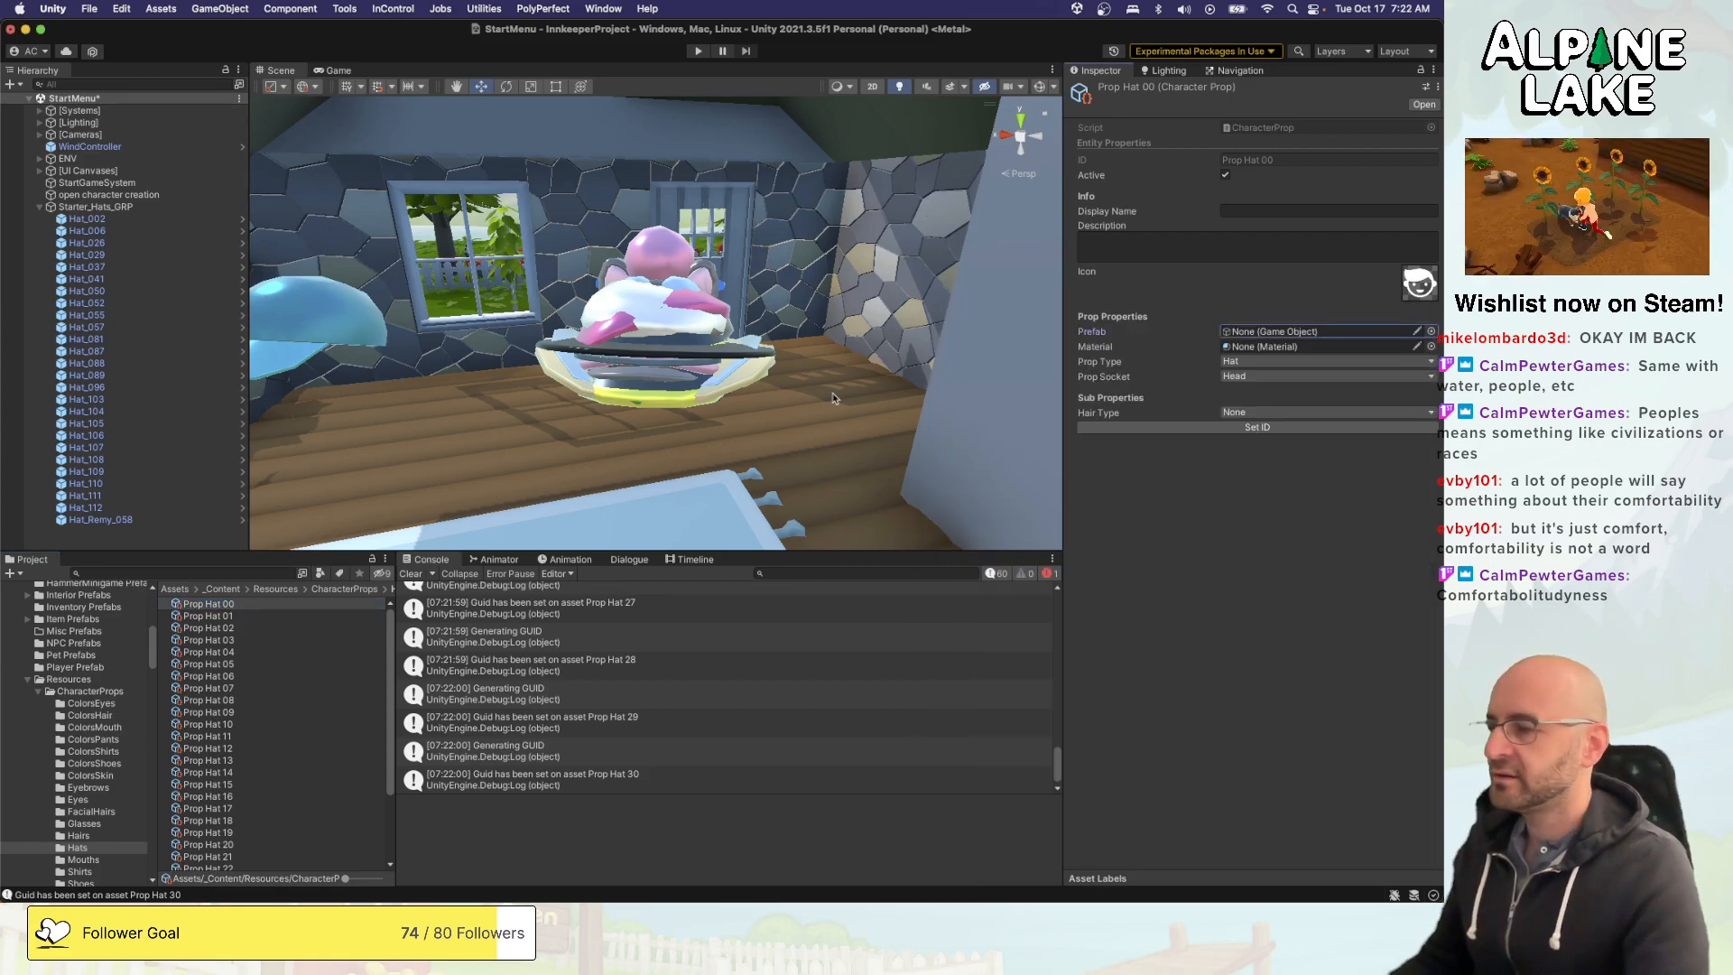
- Replace the prefab of Prop Hat 02 with the next hat in sequence, and assign Hat_026 to Prop Hat 03
{"action": "left_click", "coordinate": [330, 628]}
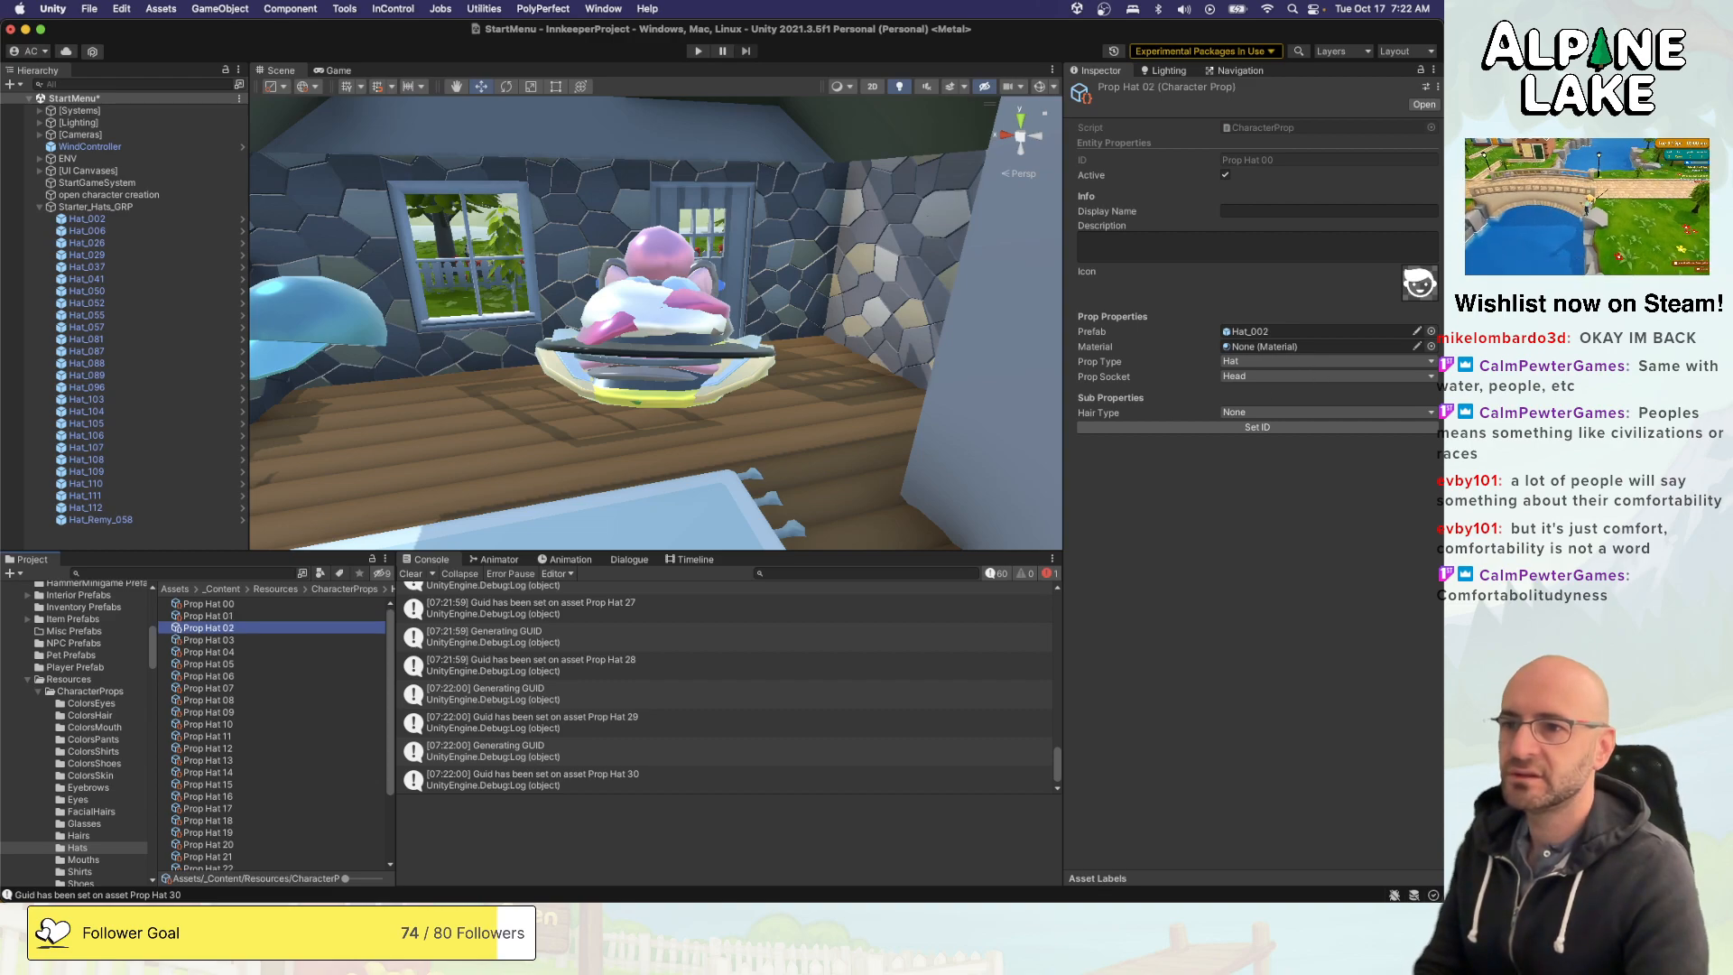
{"action": "left_click", "coordinate": [1431, 331]}
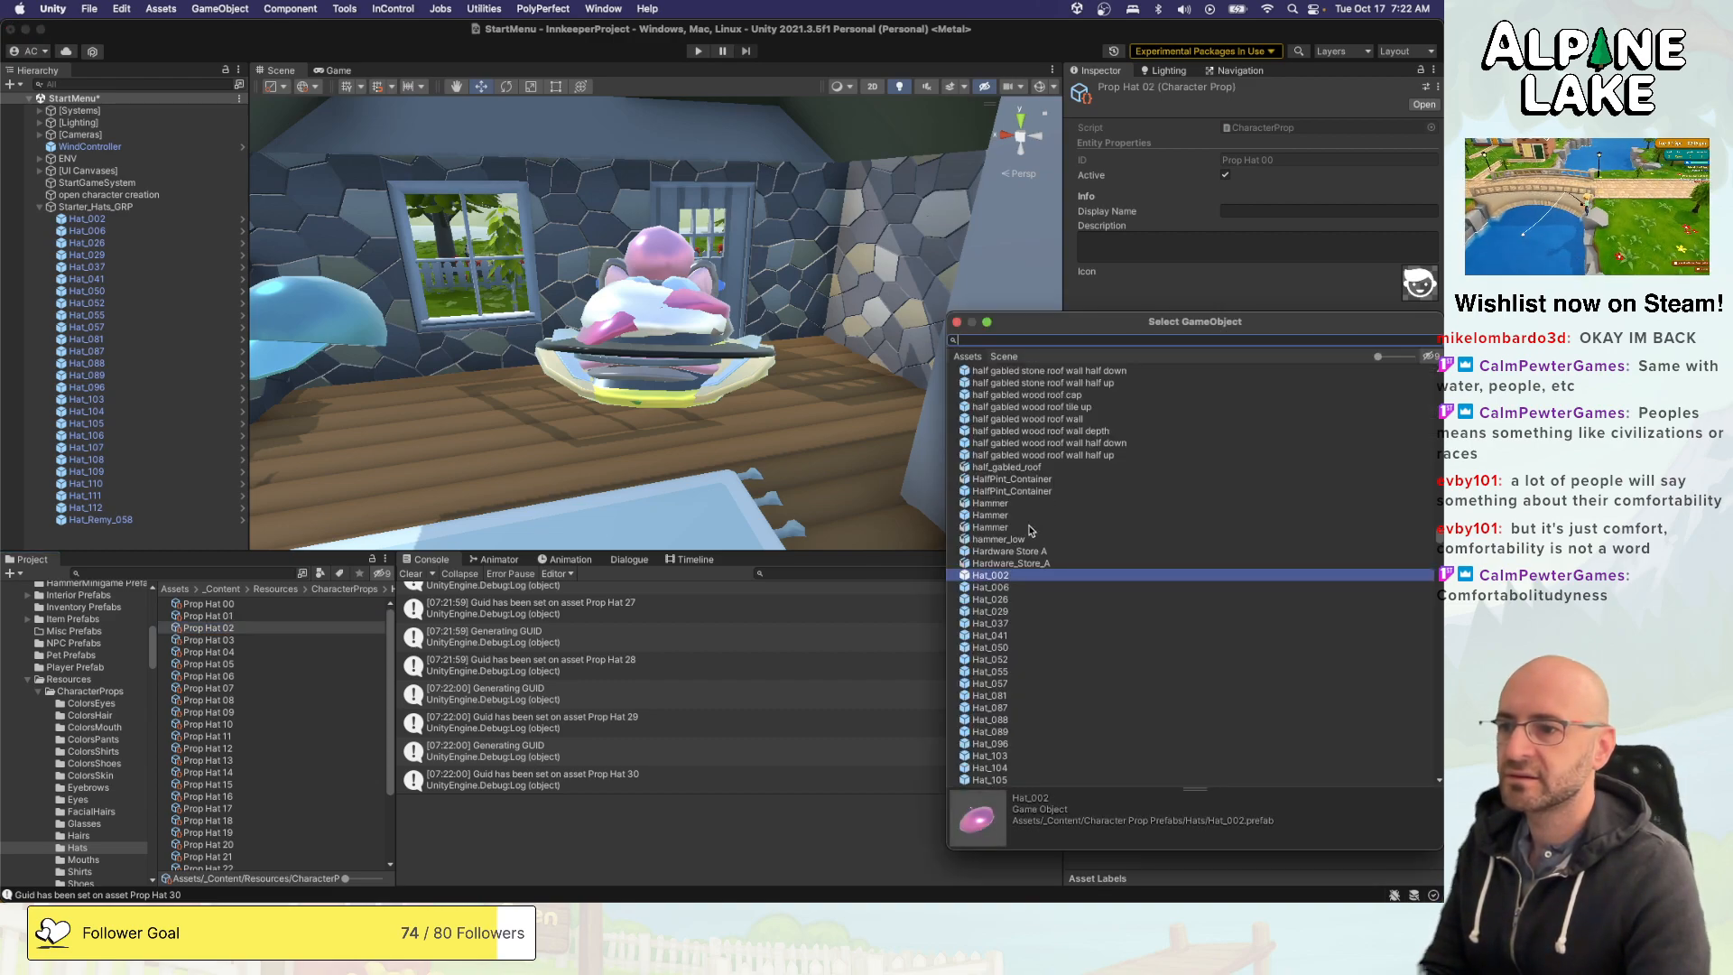
{"action": "double_click", "coordinate": [1004, 599]}
{"action": "left_click", "coordinate": [340, 639]}
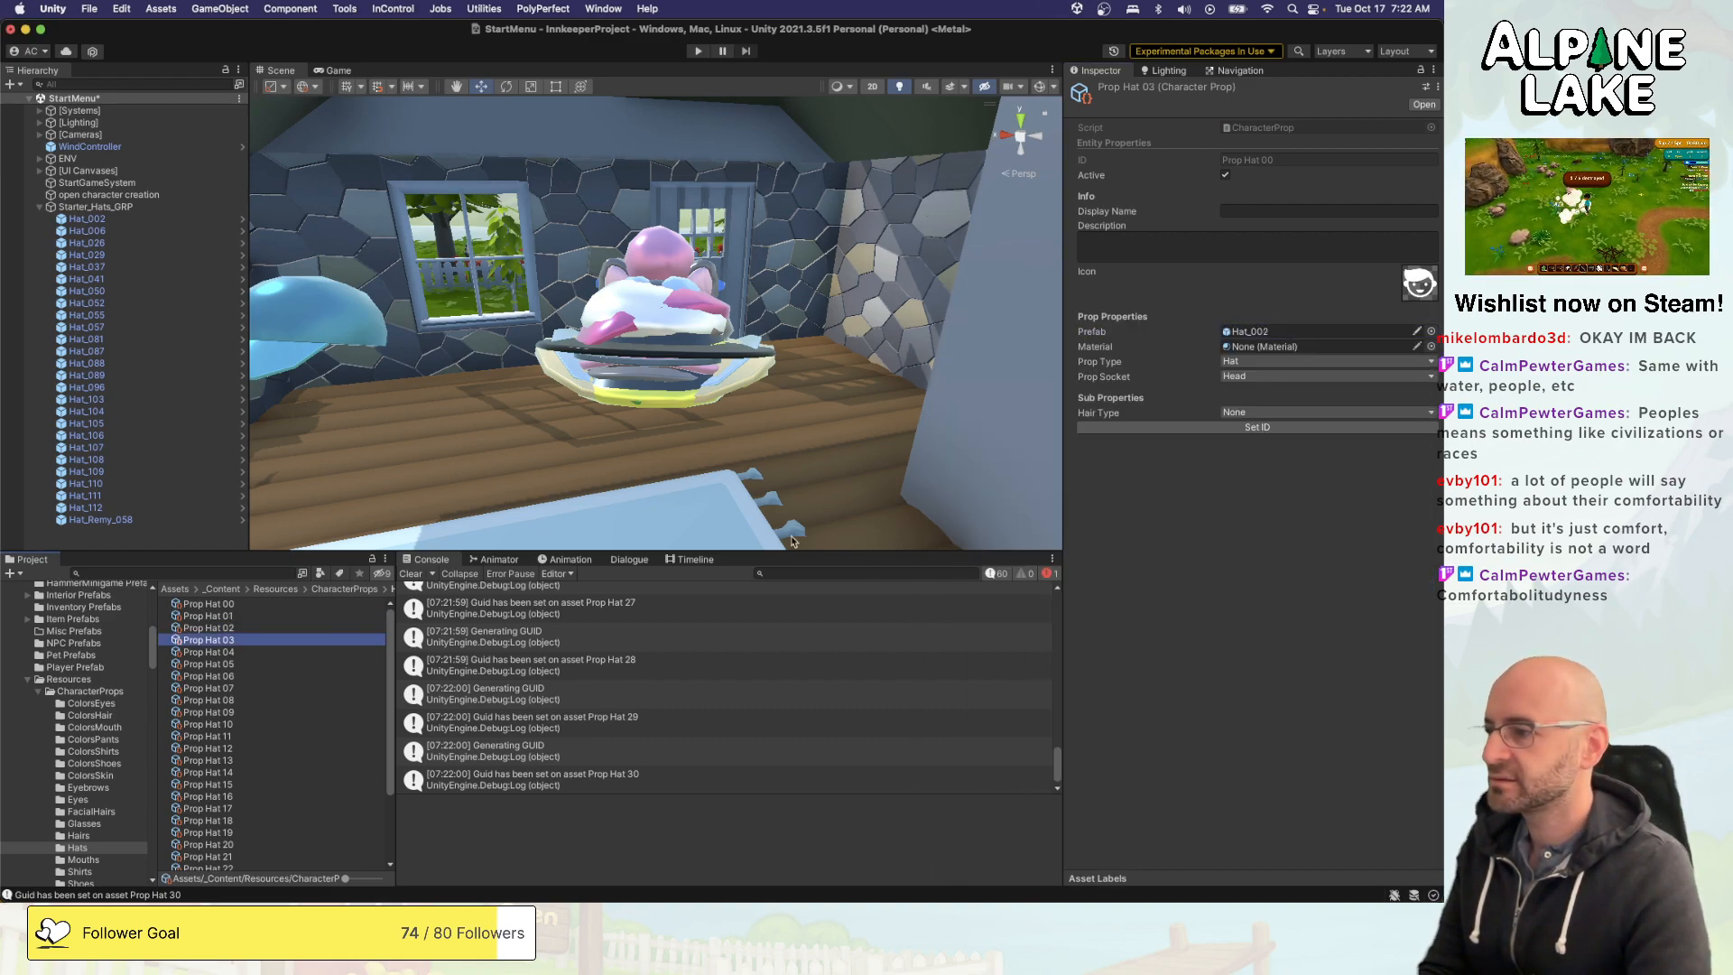
{"action": "left_click", "coordinate": [1432, 332]}
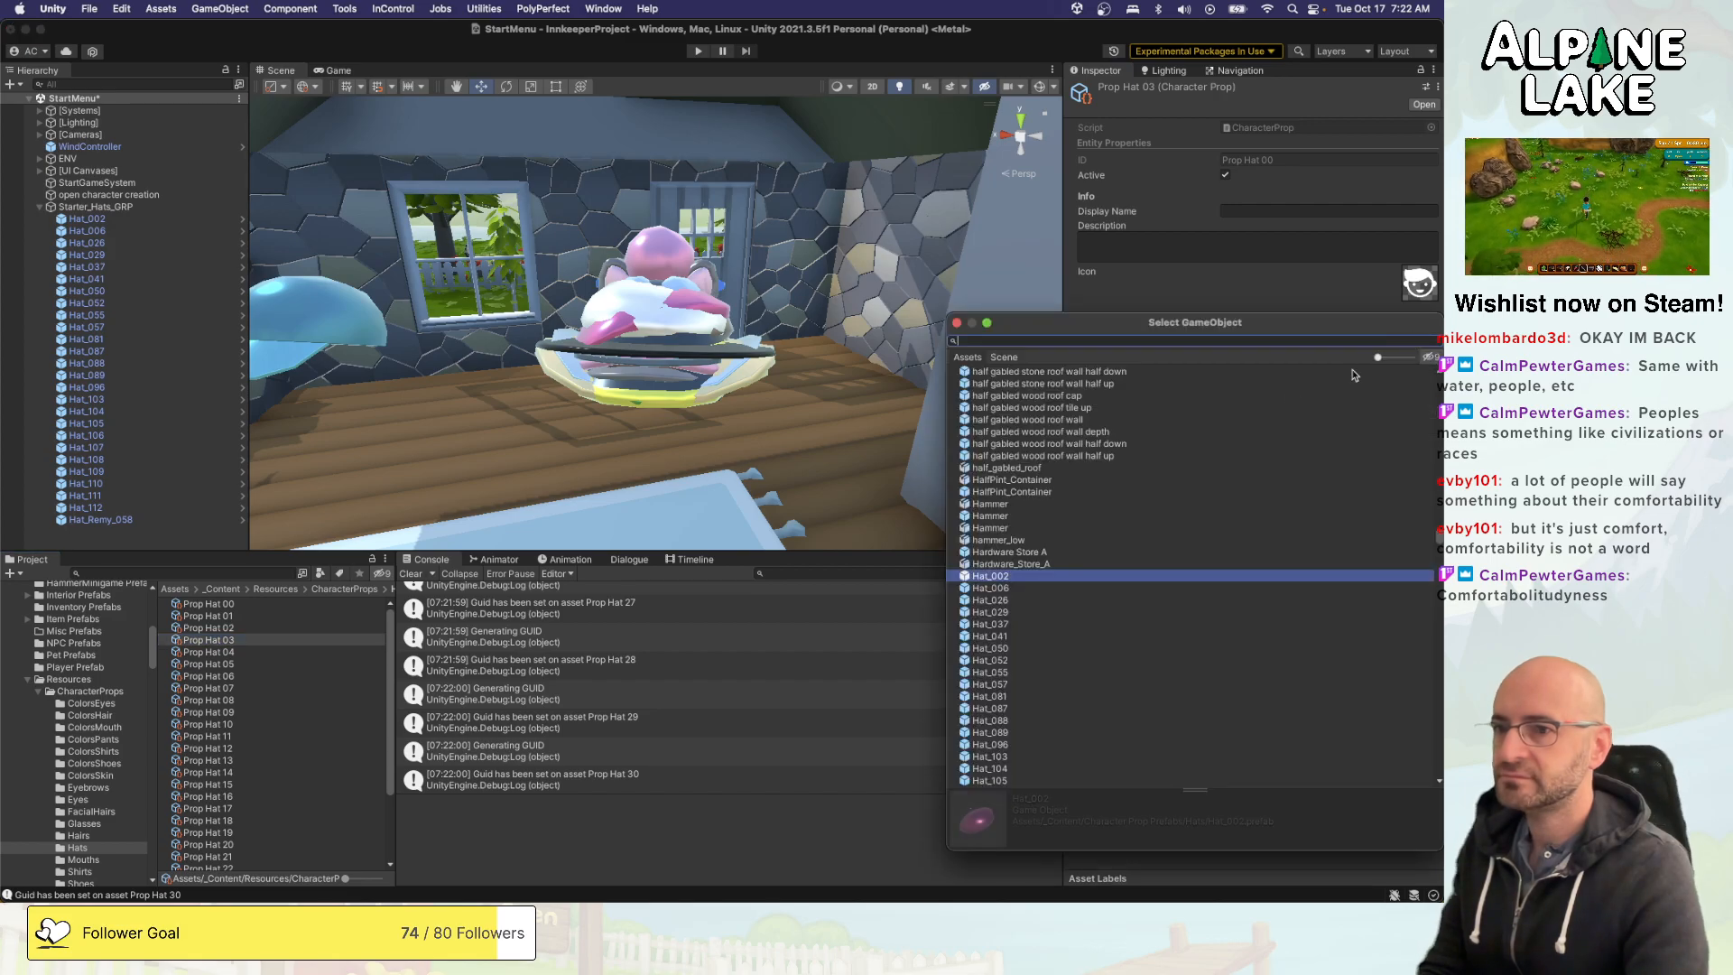
{"action": "double_click", "coordinate": [989, 602]}
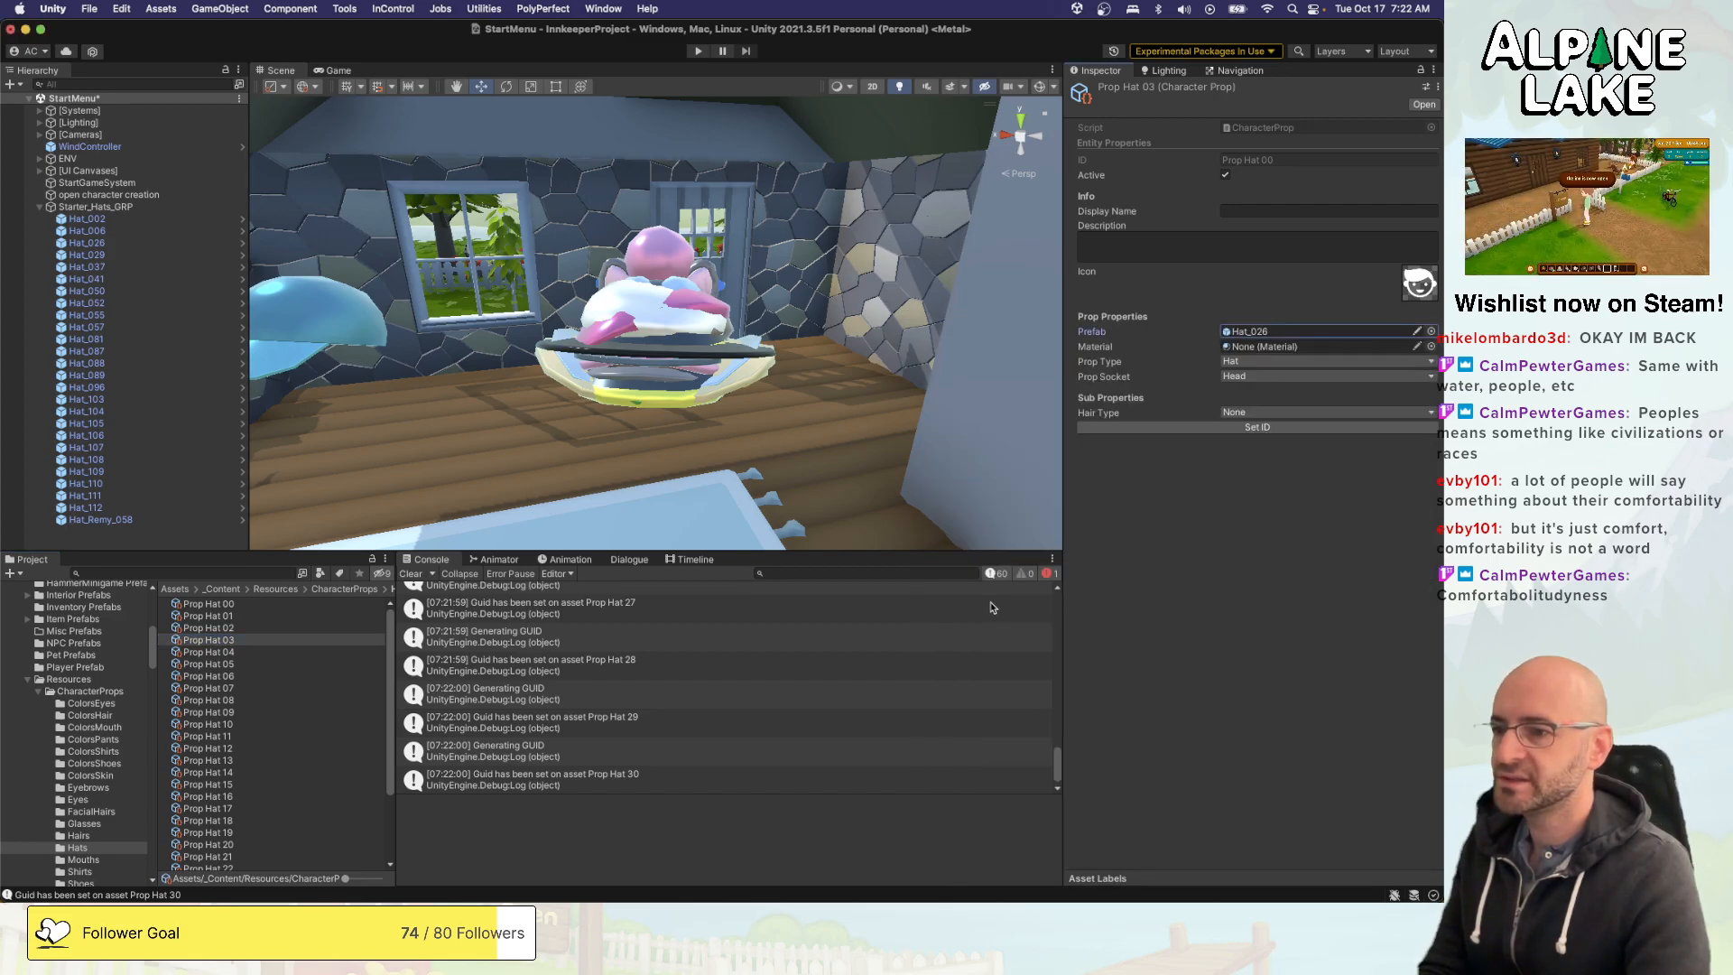
- Assign the Hat_029 prefab to Prop Hat 04 and Hat_037 to Prop Hat 05
{"action": "left_click", "coordinate": [290, 651]}
{"action": "left_click", "coordinate": [1432, 331]}
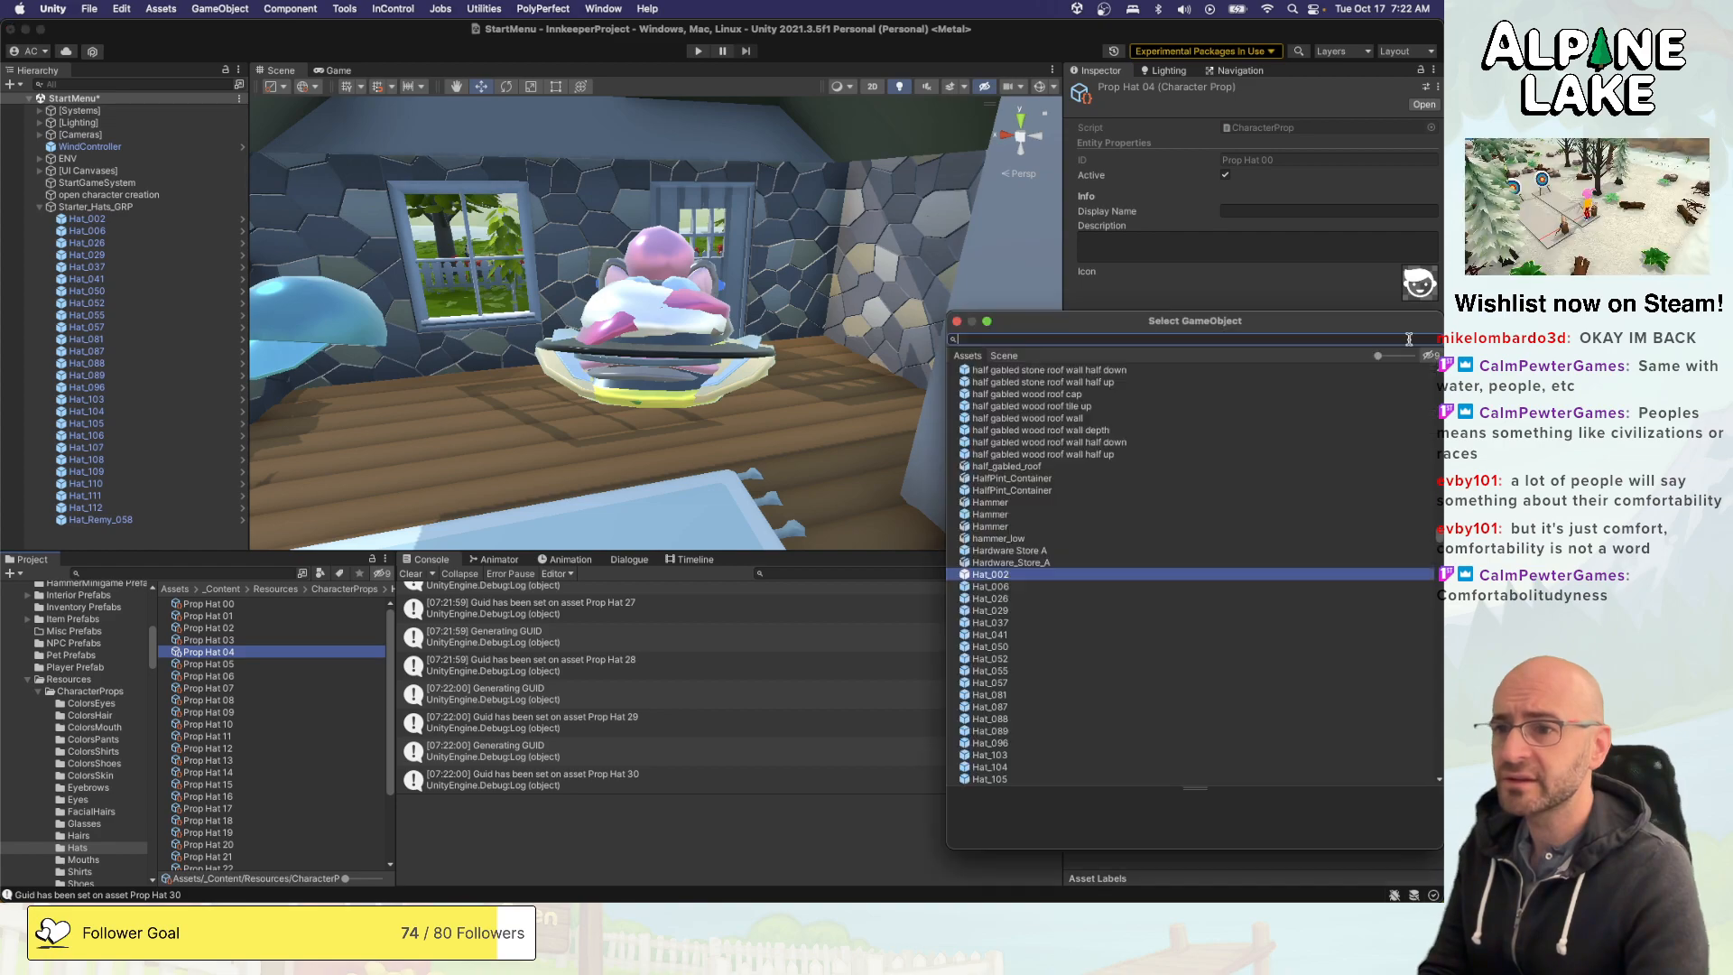
{"action": "left_click", "coordinate": [991, 611]}
{"action": "double_click", "coordinate": [1009, 611]}
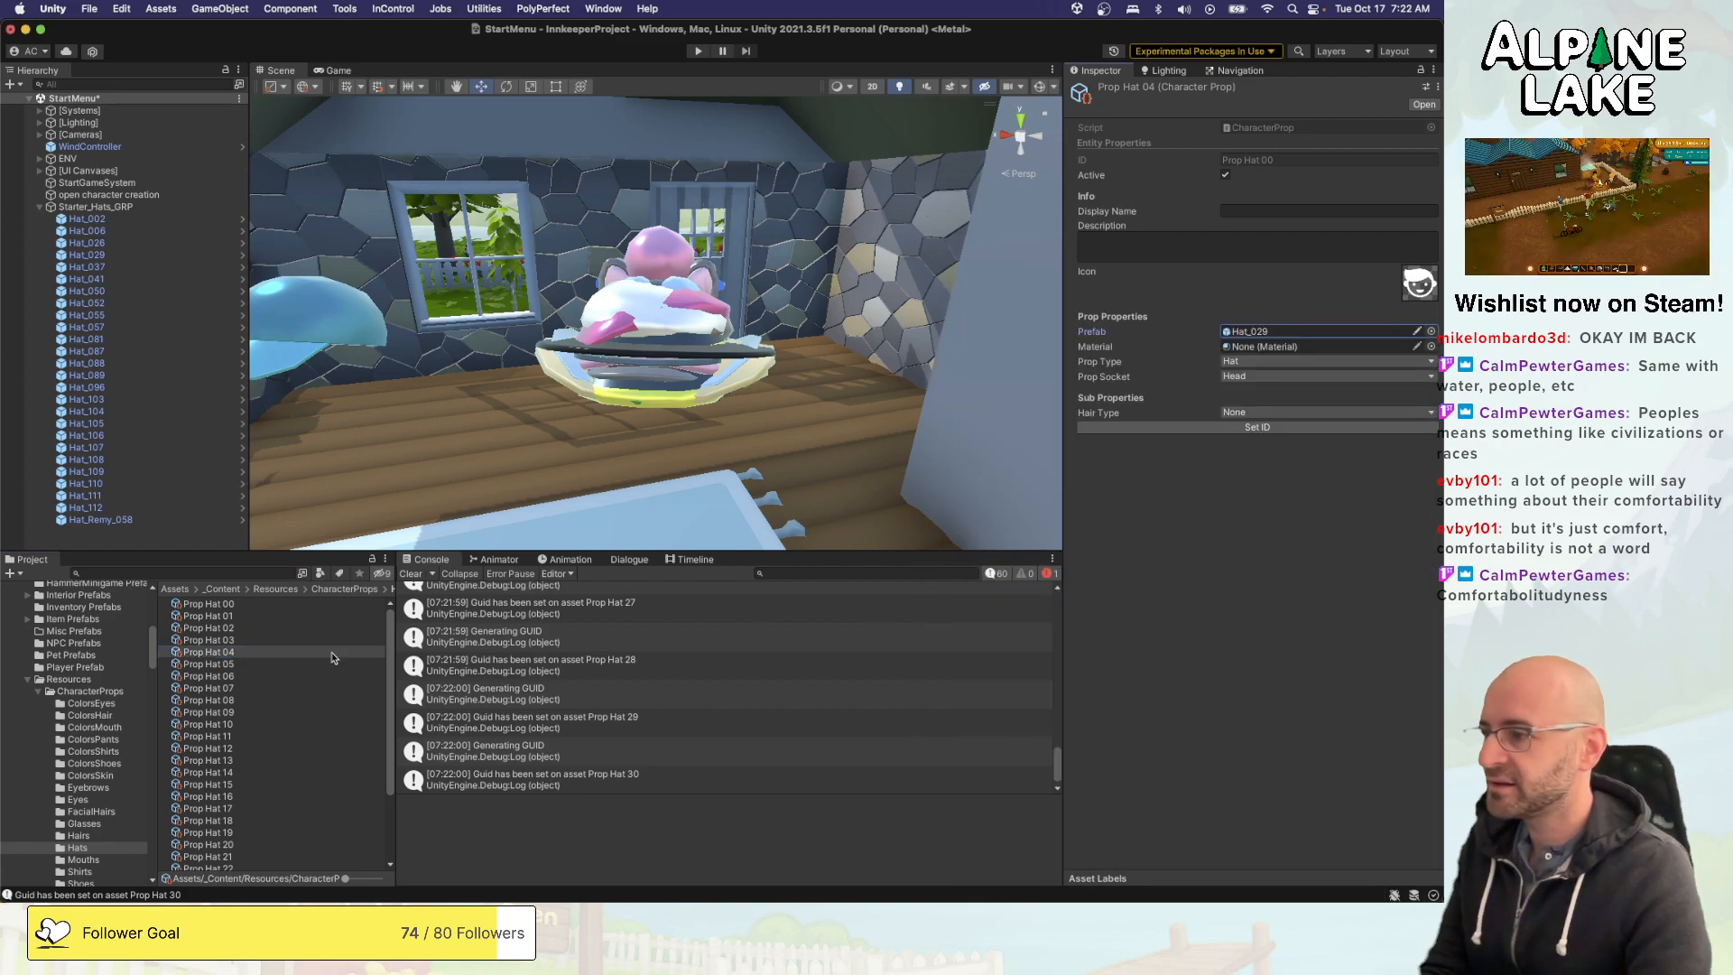
{"action": "left_click", "coordinate": [296, 665]}
{"action": "left_click", "coordinate": [1431, 331]}
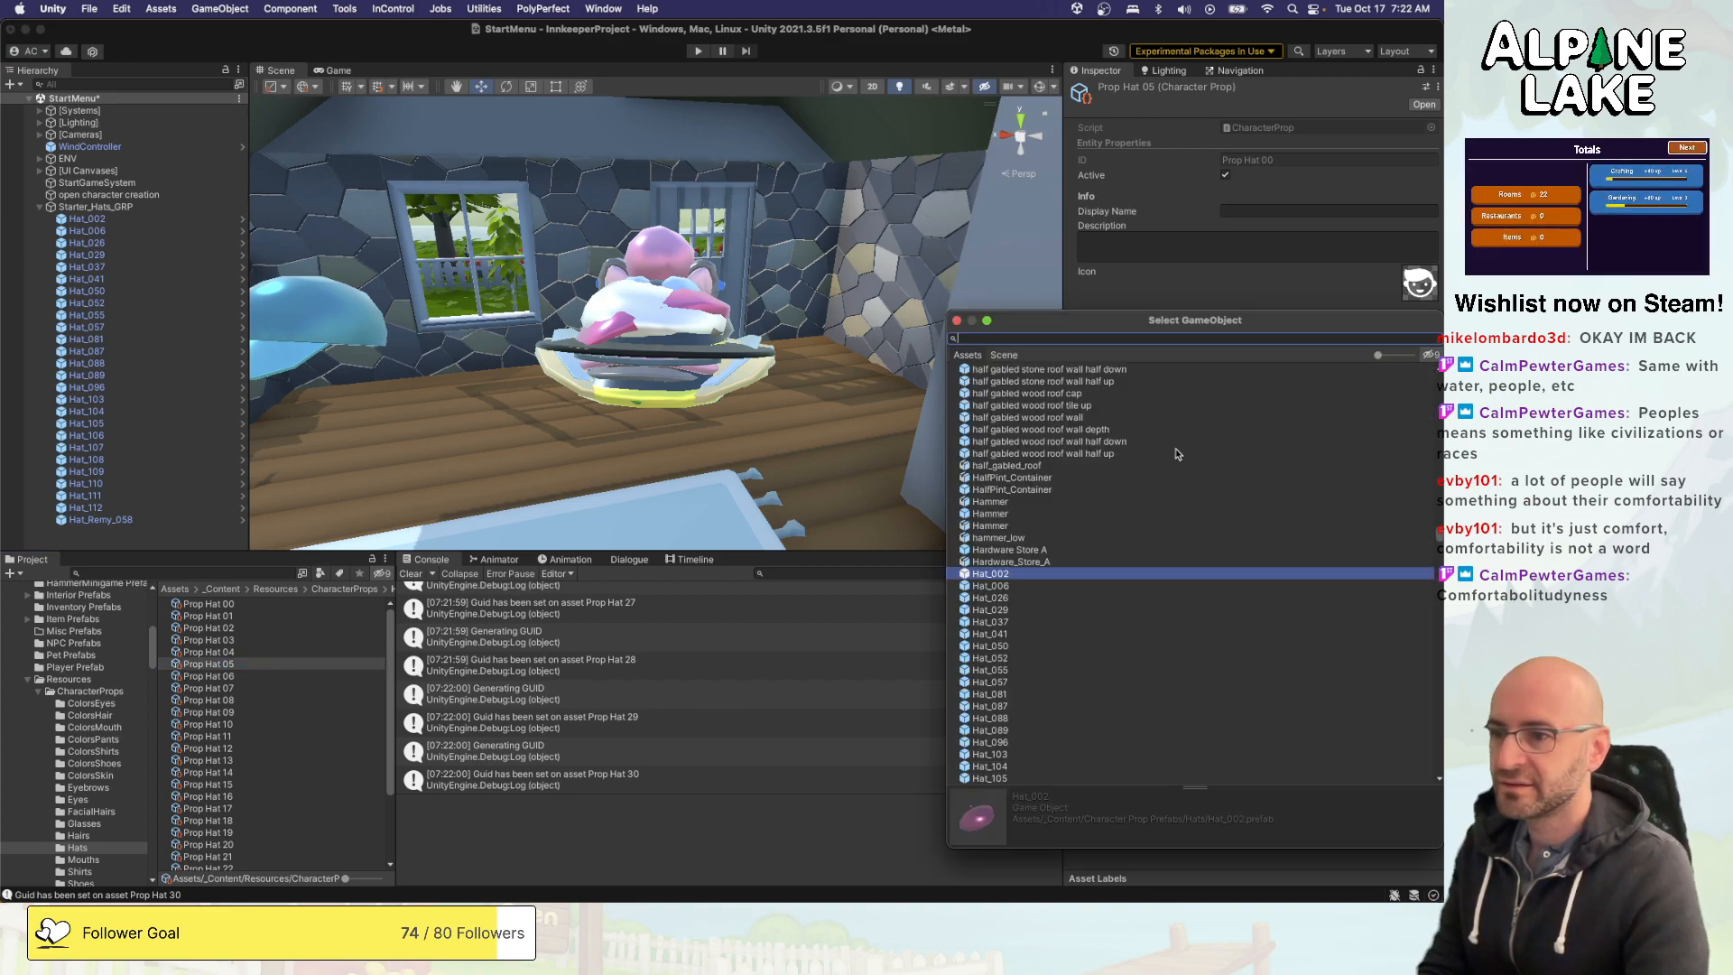
{"action": "double_click", "coordinate": [1006, 623]}
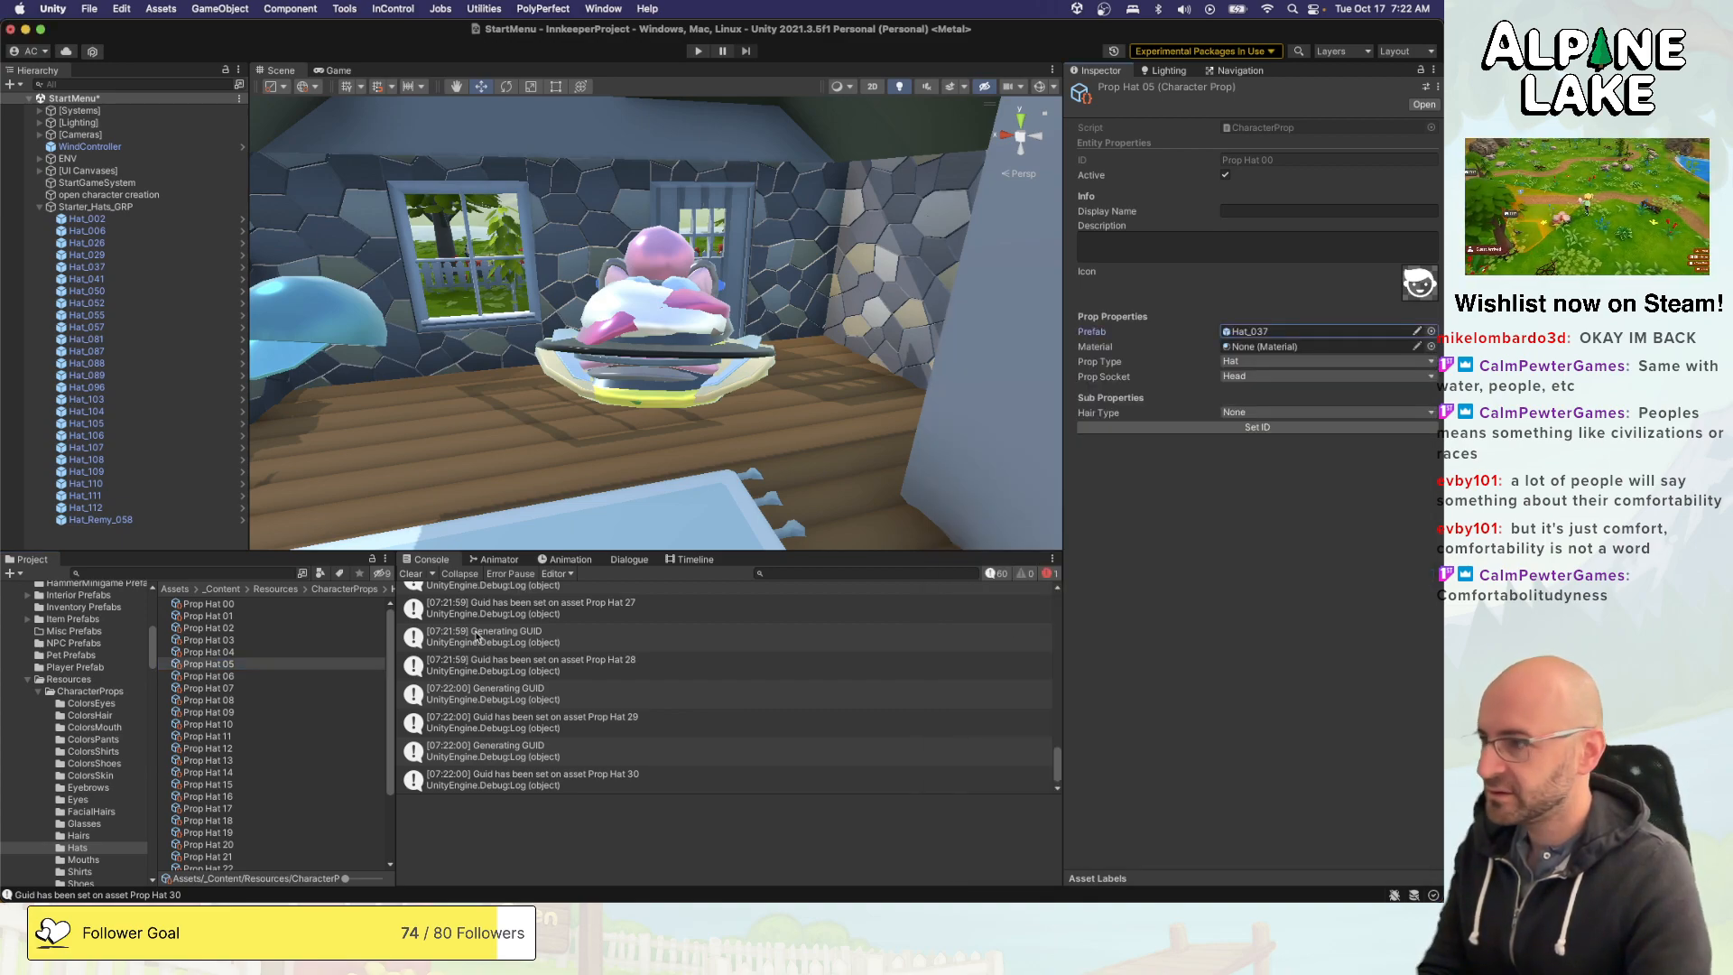
- Assign the Hat_041 prefab to Prop Hat 06 and Hat_050 to Prop Hat 07
{"action": "left_click", "coordinate": [308, 676]}
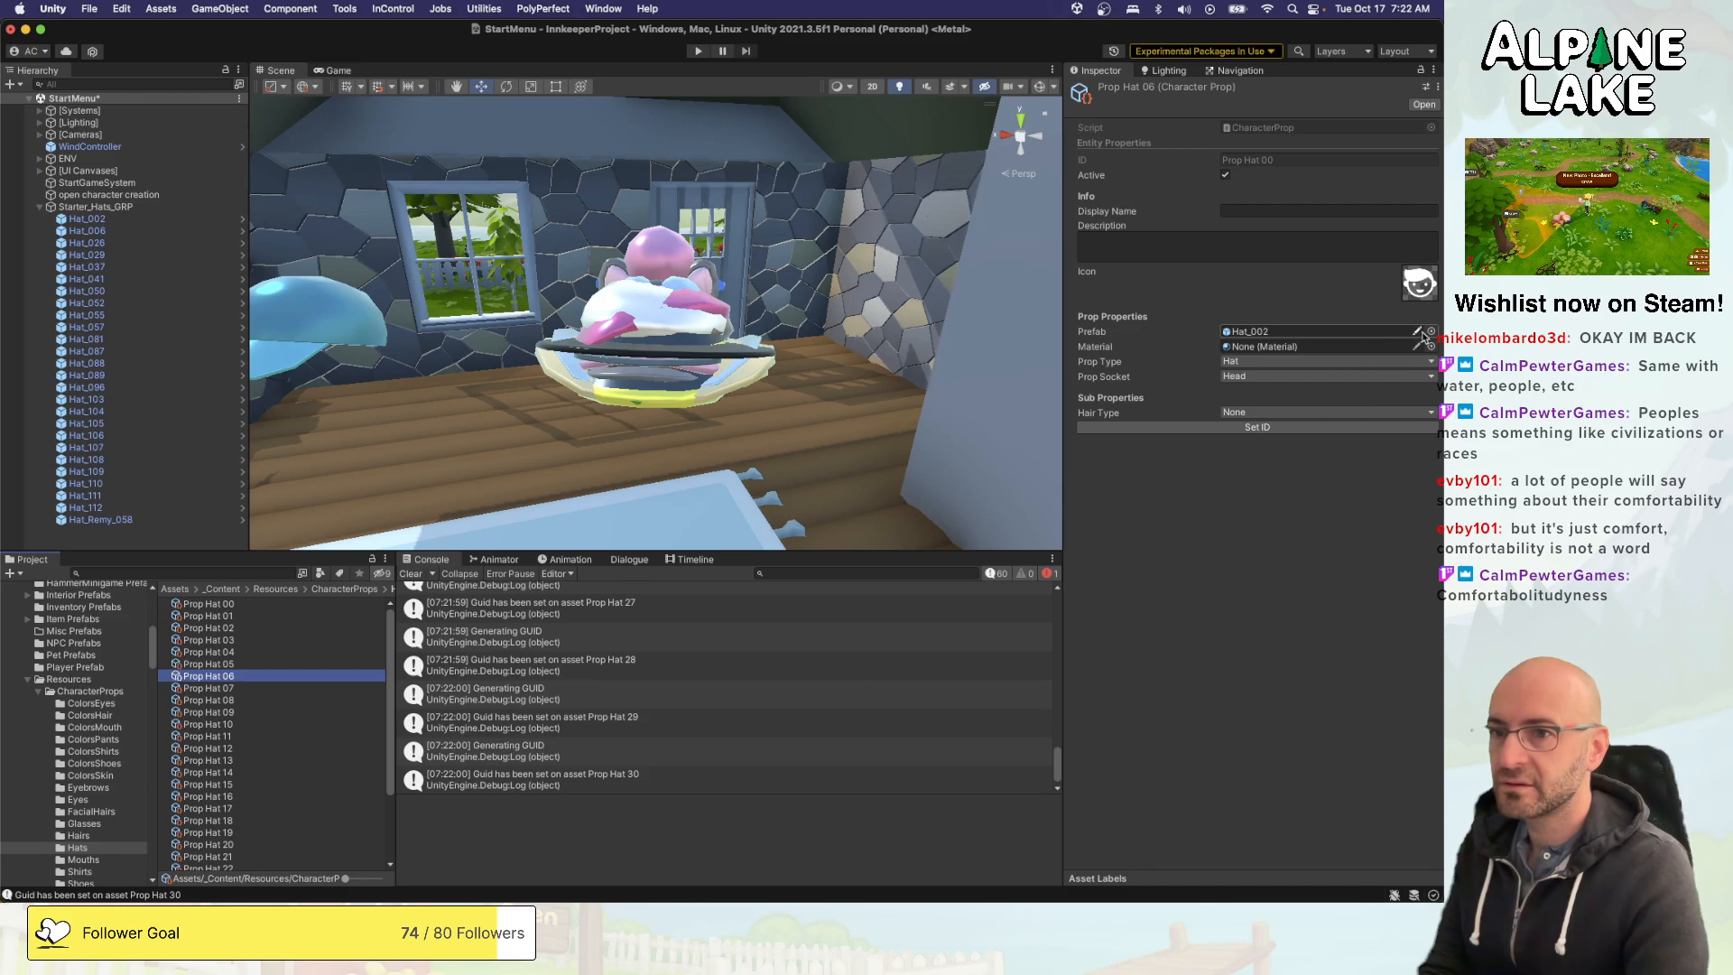
{"action": "left_click", "coordinate": [1430, 331]}
{"action": "double_click", "coordinate": [1006, 636]}
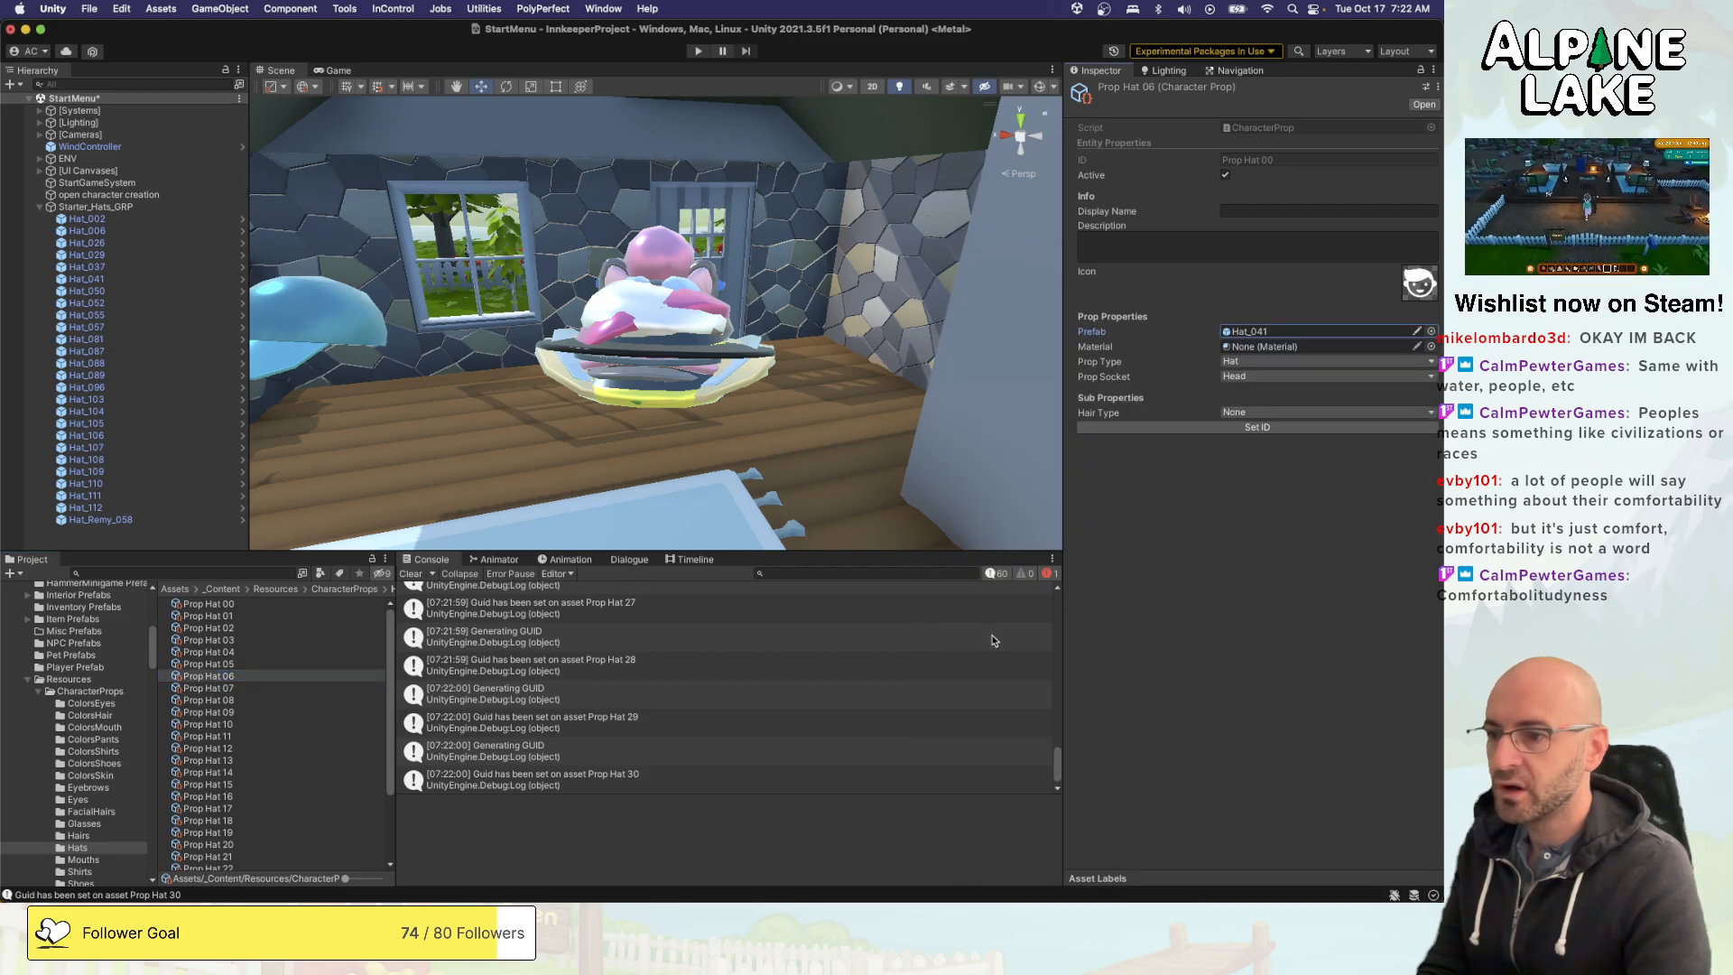
{"action": "left_click", "coordinate": [336, 689]}
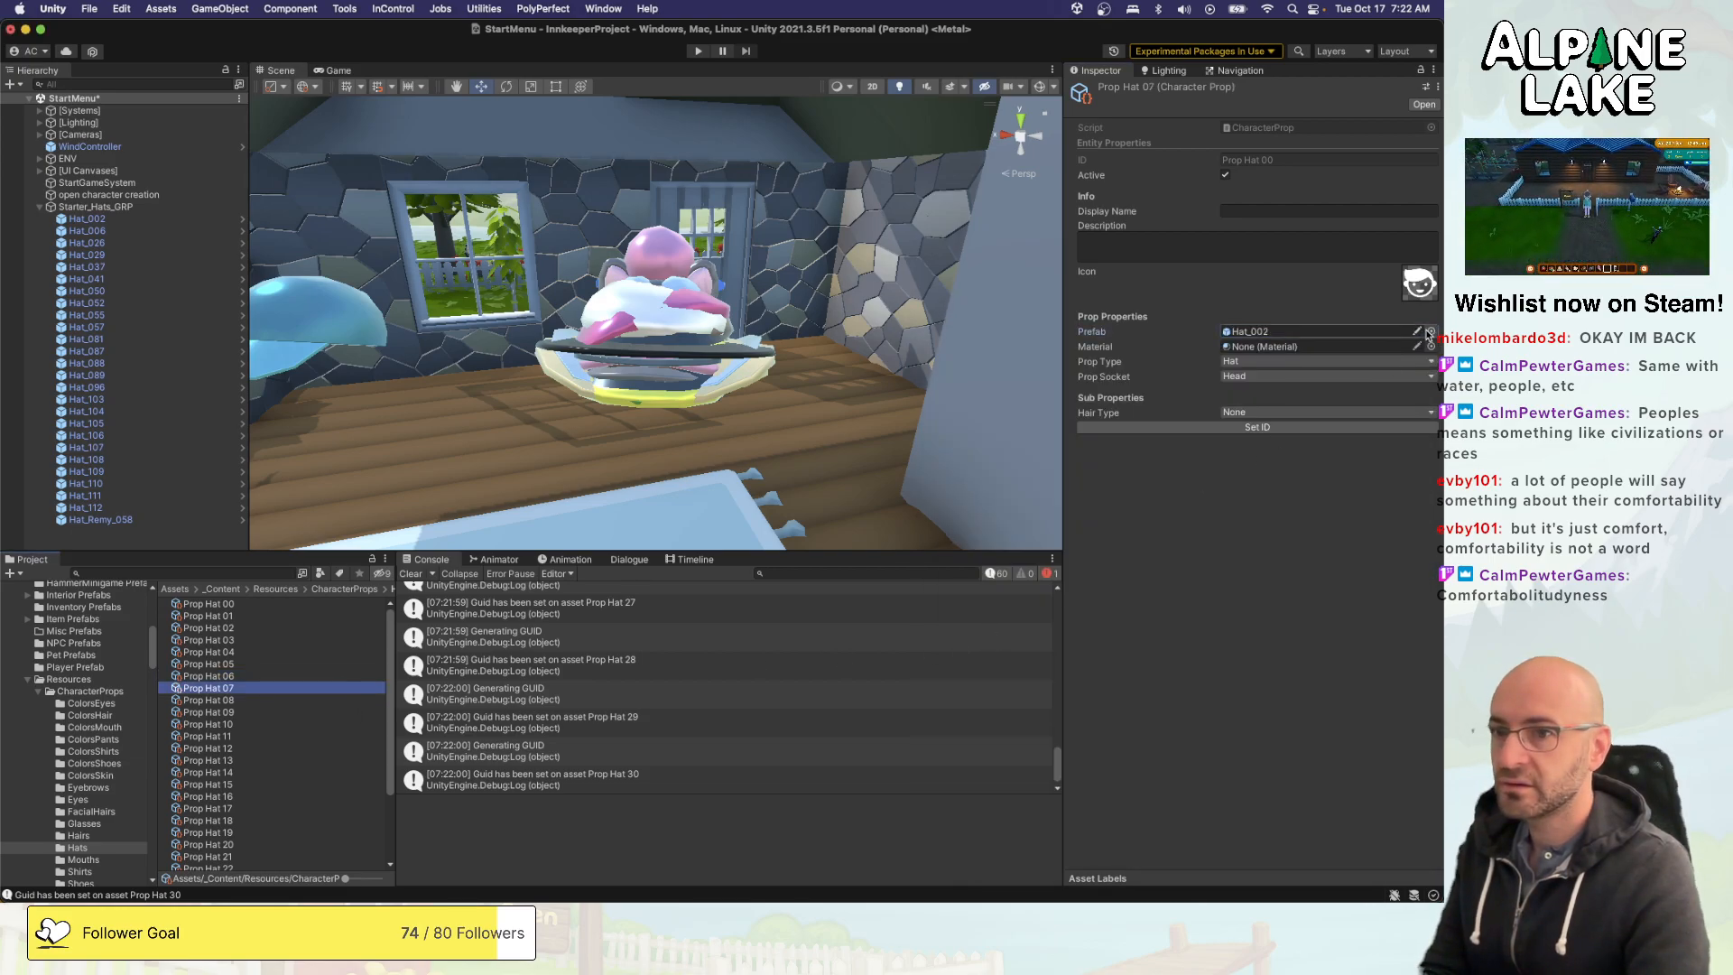
{"action": "left_click", "coordinate": [1430, 331]}
{"action": "double_click", "coordinate": [994, 644]}
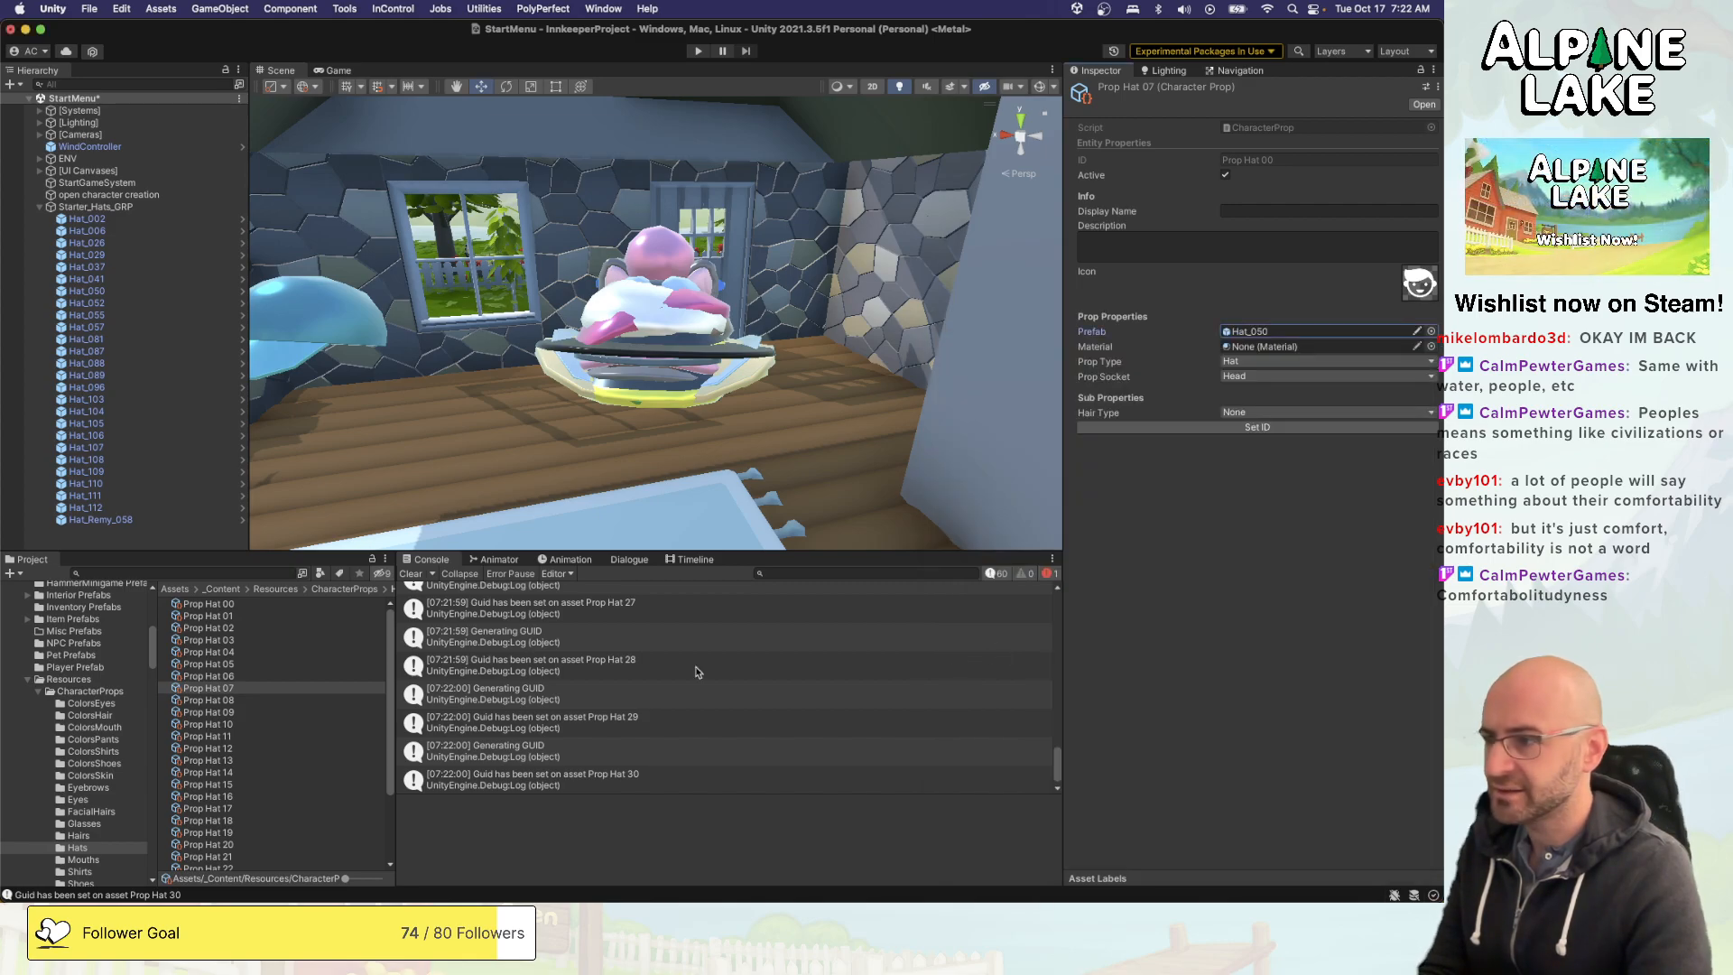
- Assign the Hat_052 prefab to Prop Hat 08, and check the prefab set on Prop Hat 07
{"action": "left_click", "coordinate": [346, 700]}
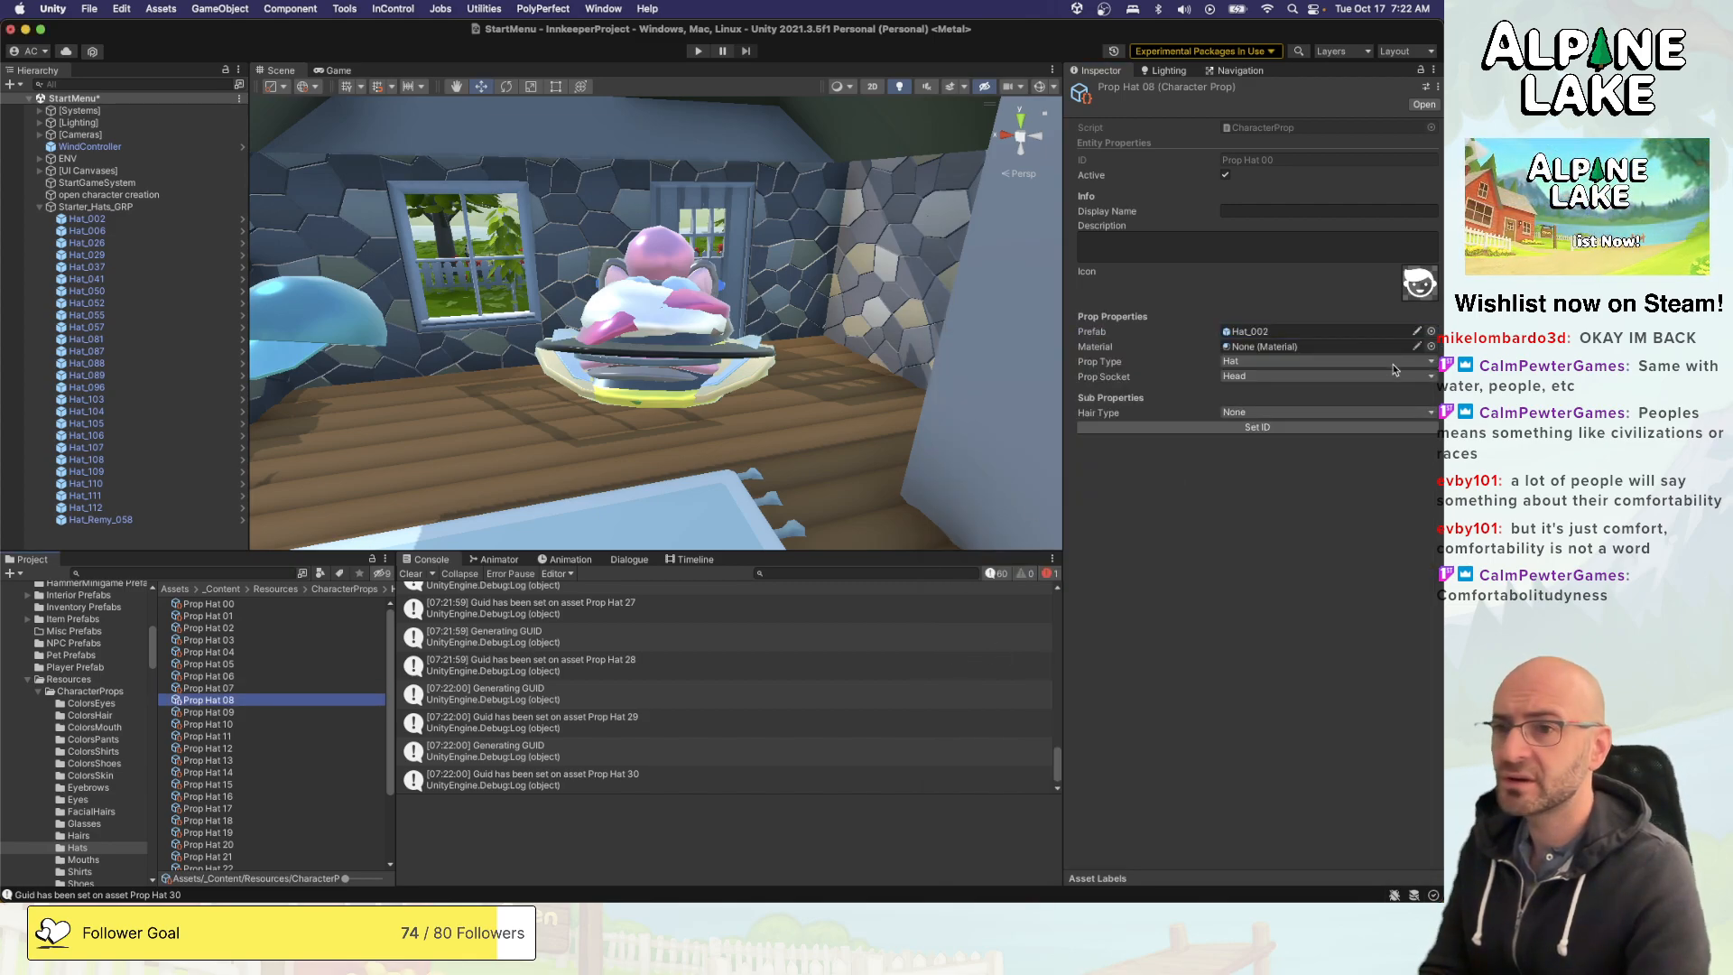
{"action": "left_click", "coordinate": [1431, 331]}
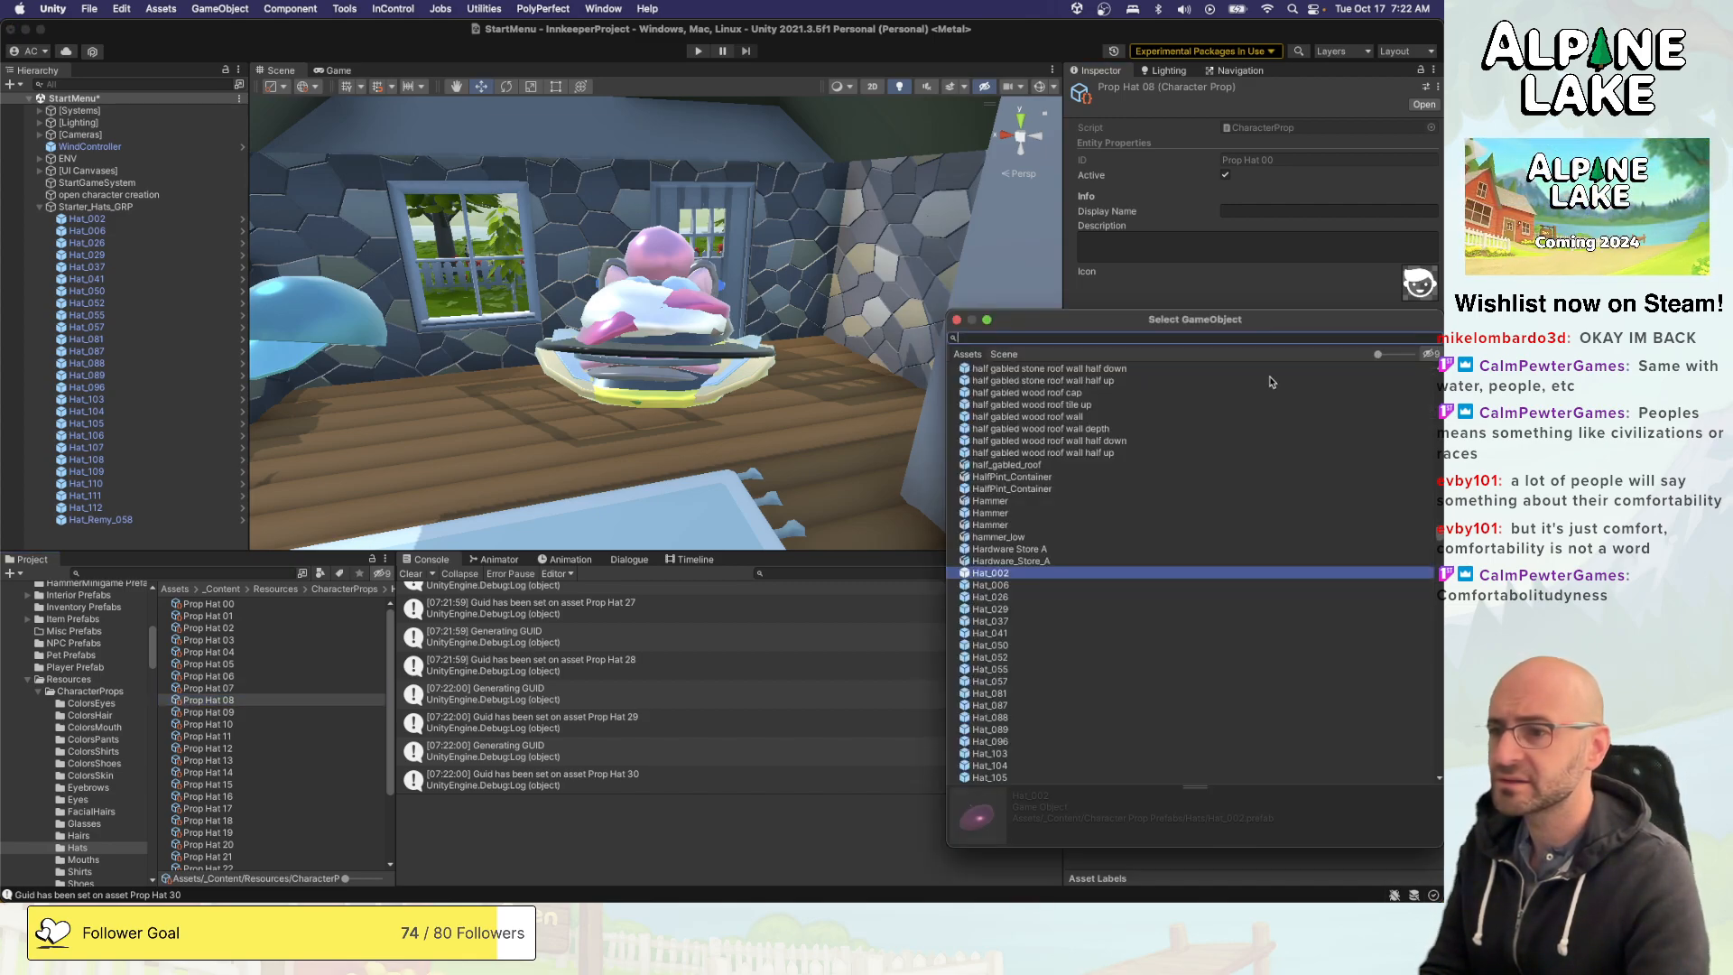
{"action": "double_click", "coordinate": [1021, 657]}
{"action": "left_click", "coordinate": [307, 689]}
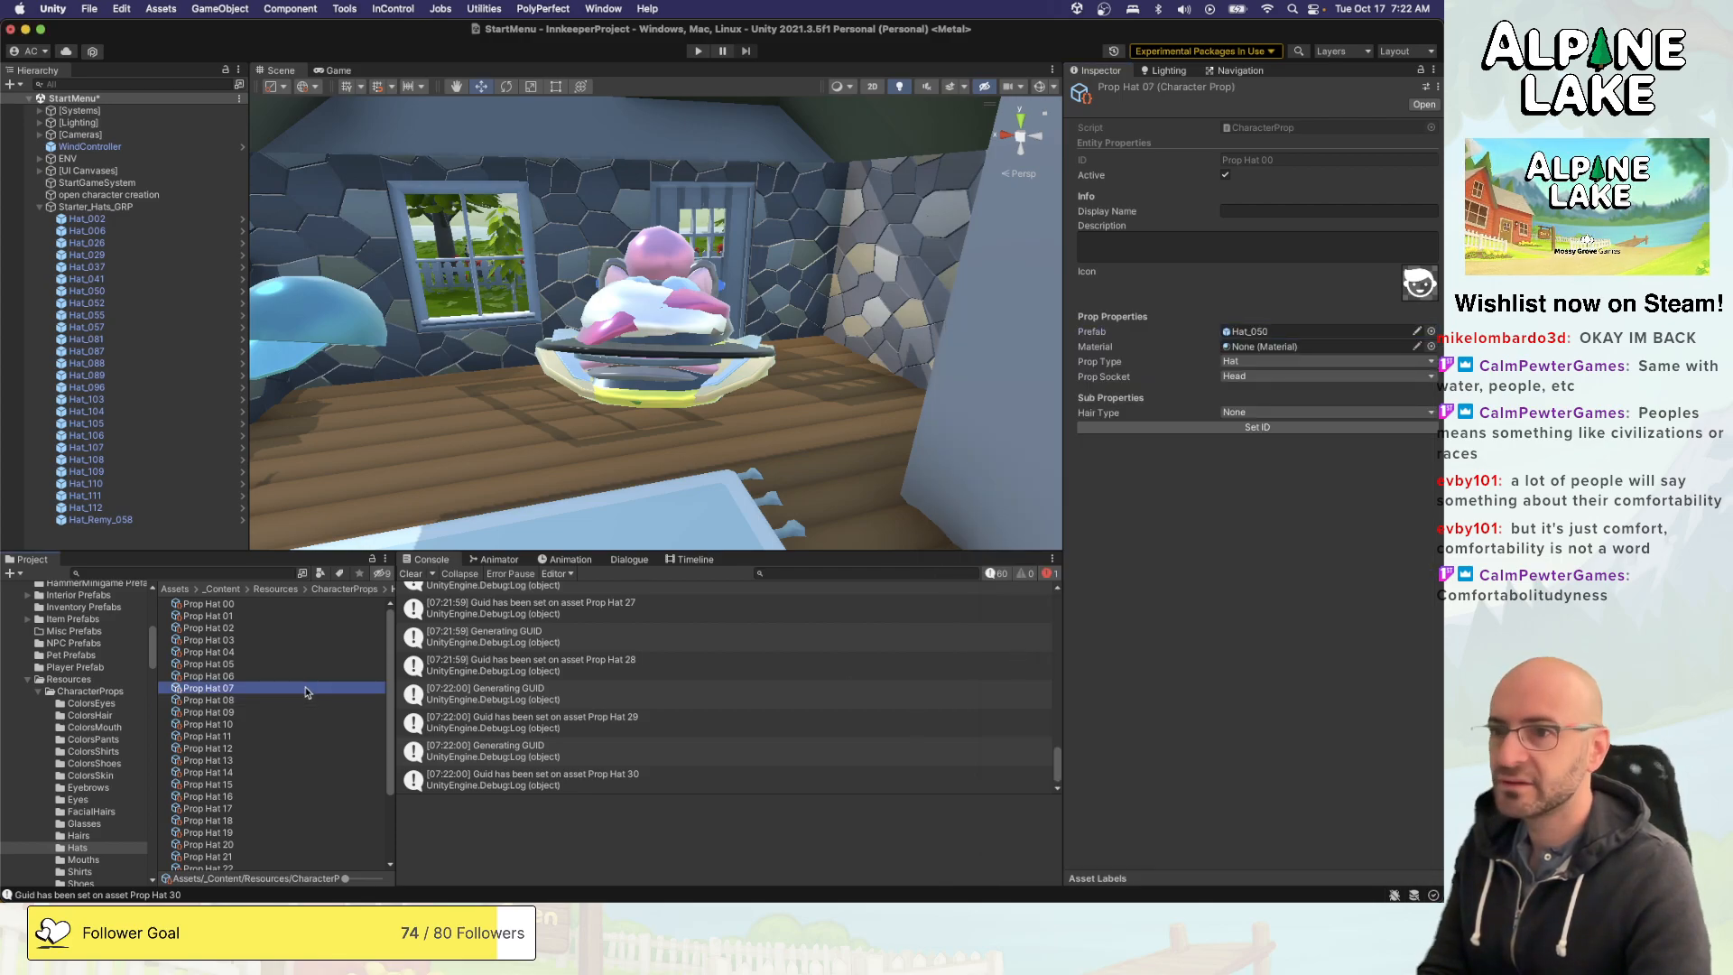
- Assign the Hat_055 prefab to Prop Hat 09 and Hat_057 to Prop Hat 10
{"action": "key", "text": "Down"}
{"action": "key", "text": "Down"}
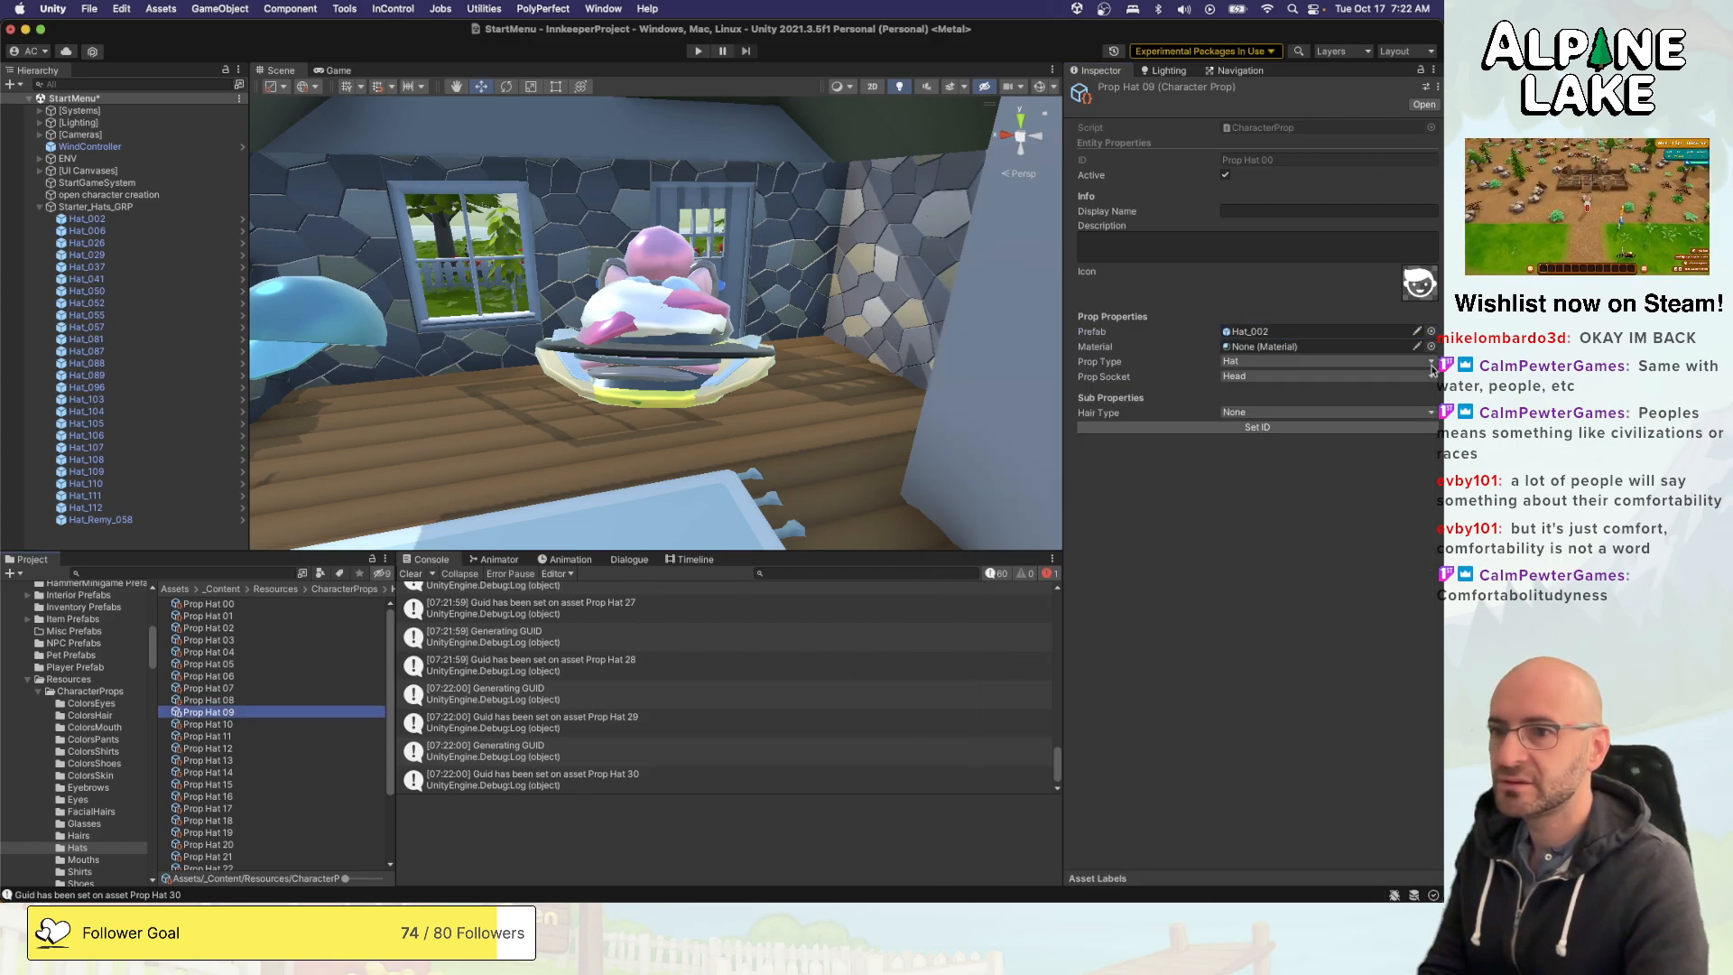
{"action": "left_click", "coordinate": [1431, 331]}
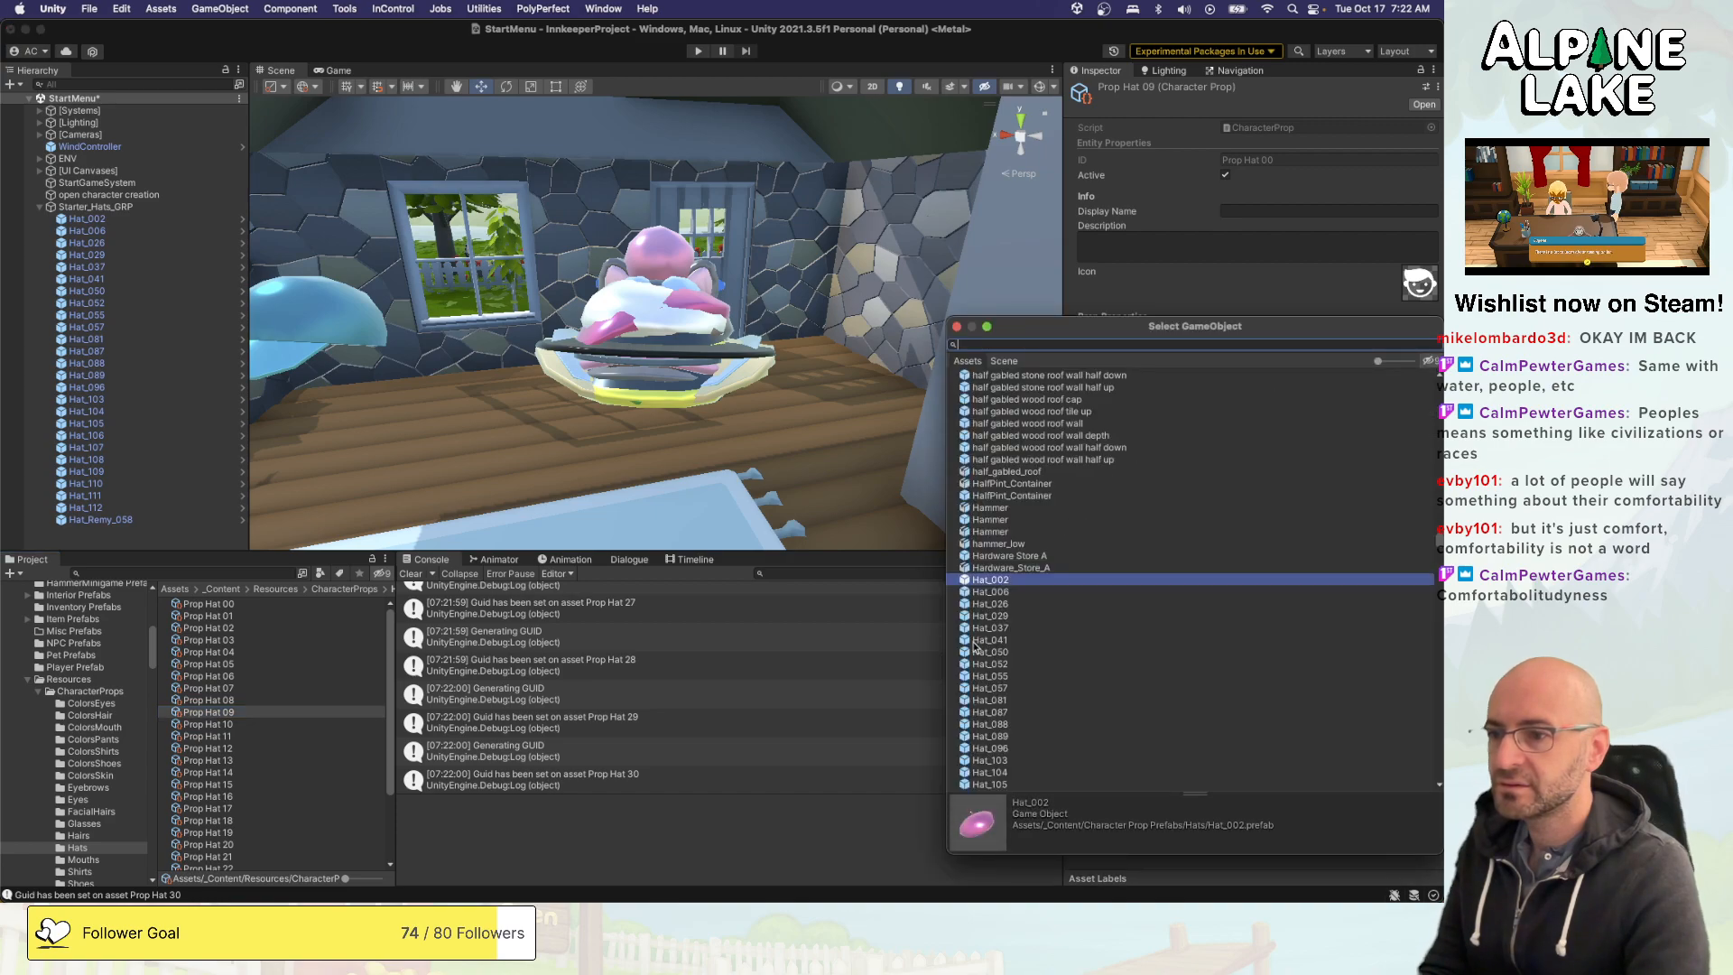
{"action": "double_click", "coordinate": [989, 675]}
{"action": "left_click", "coordinate": [366, 725]}
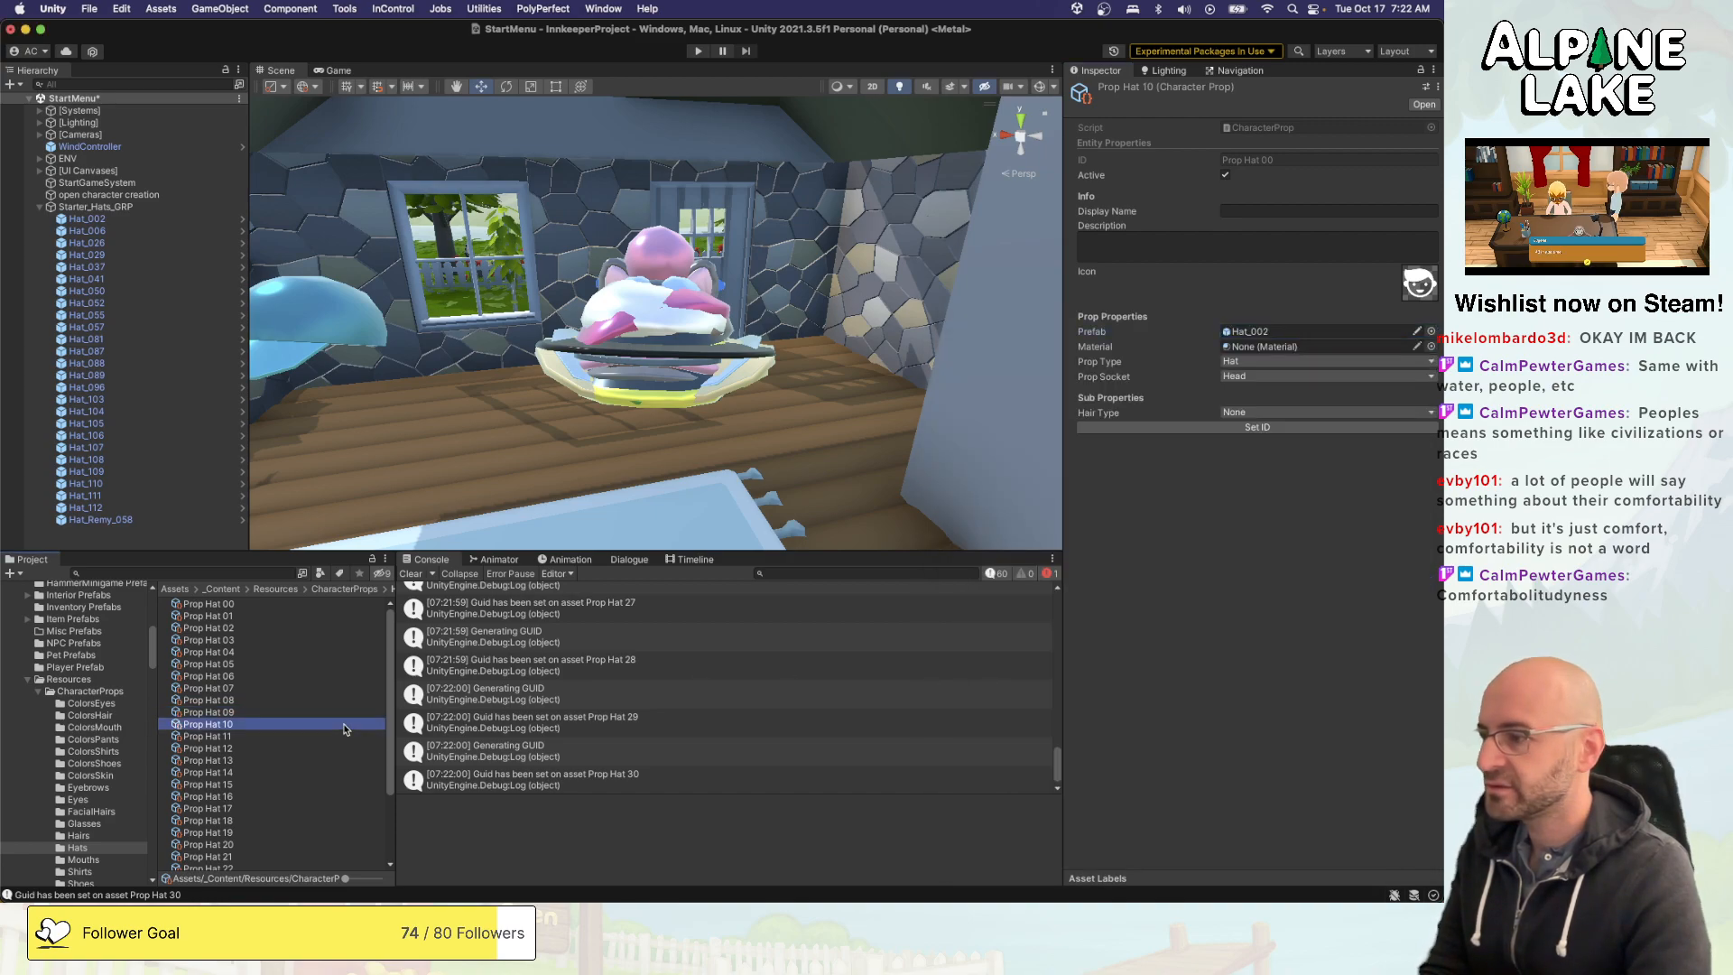
{"action": "left_click", "coordinate": [1430, 331]}
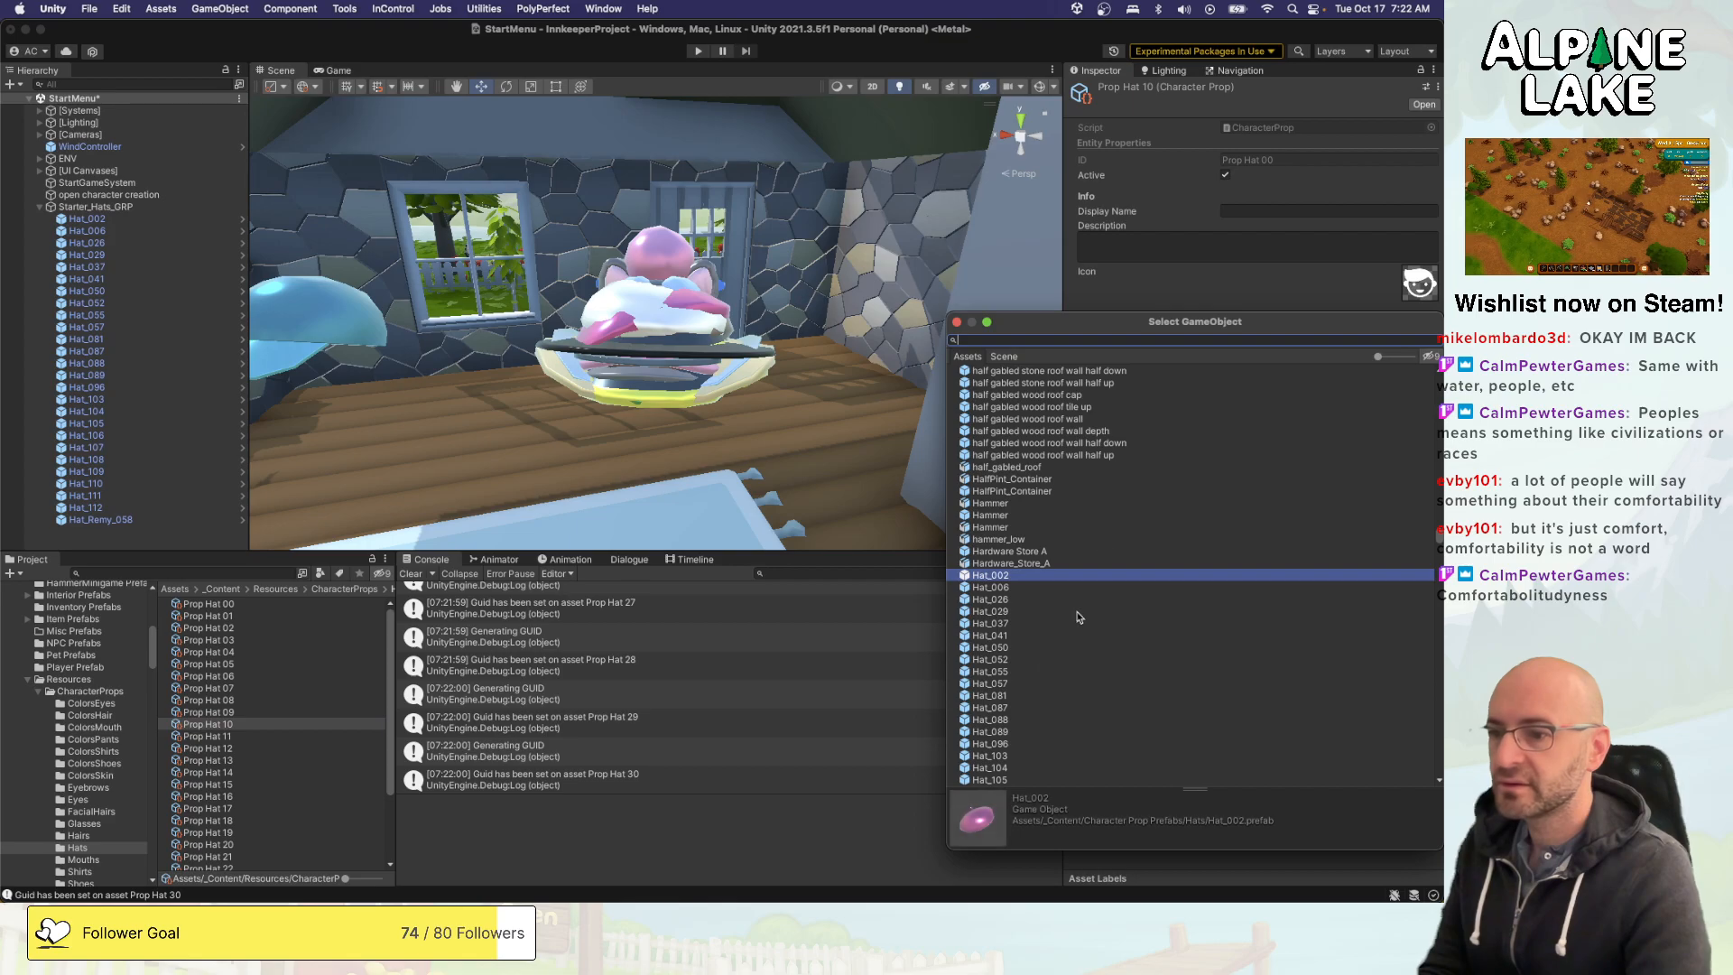
{"action": "double_click", "coordinate": [990, 684]}
- Assign the Hat_081 prefab to Prop Hat 11 and Hat_087 to Prop Hat 12
{"action": "left_click", "coordinate": [328, 737]}
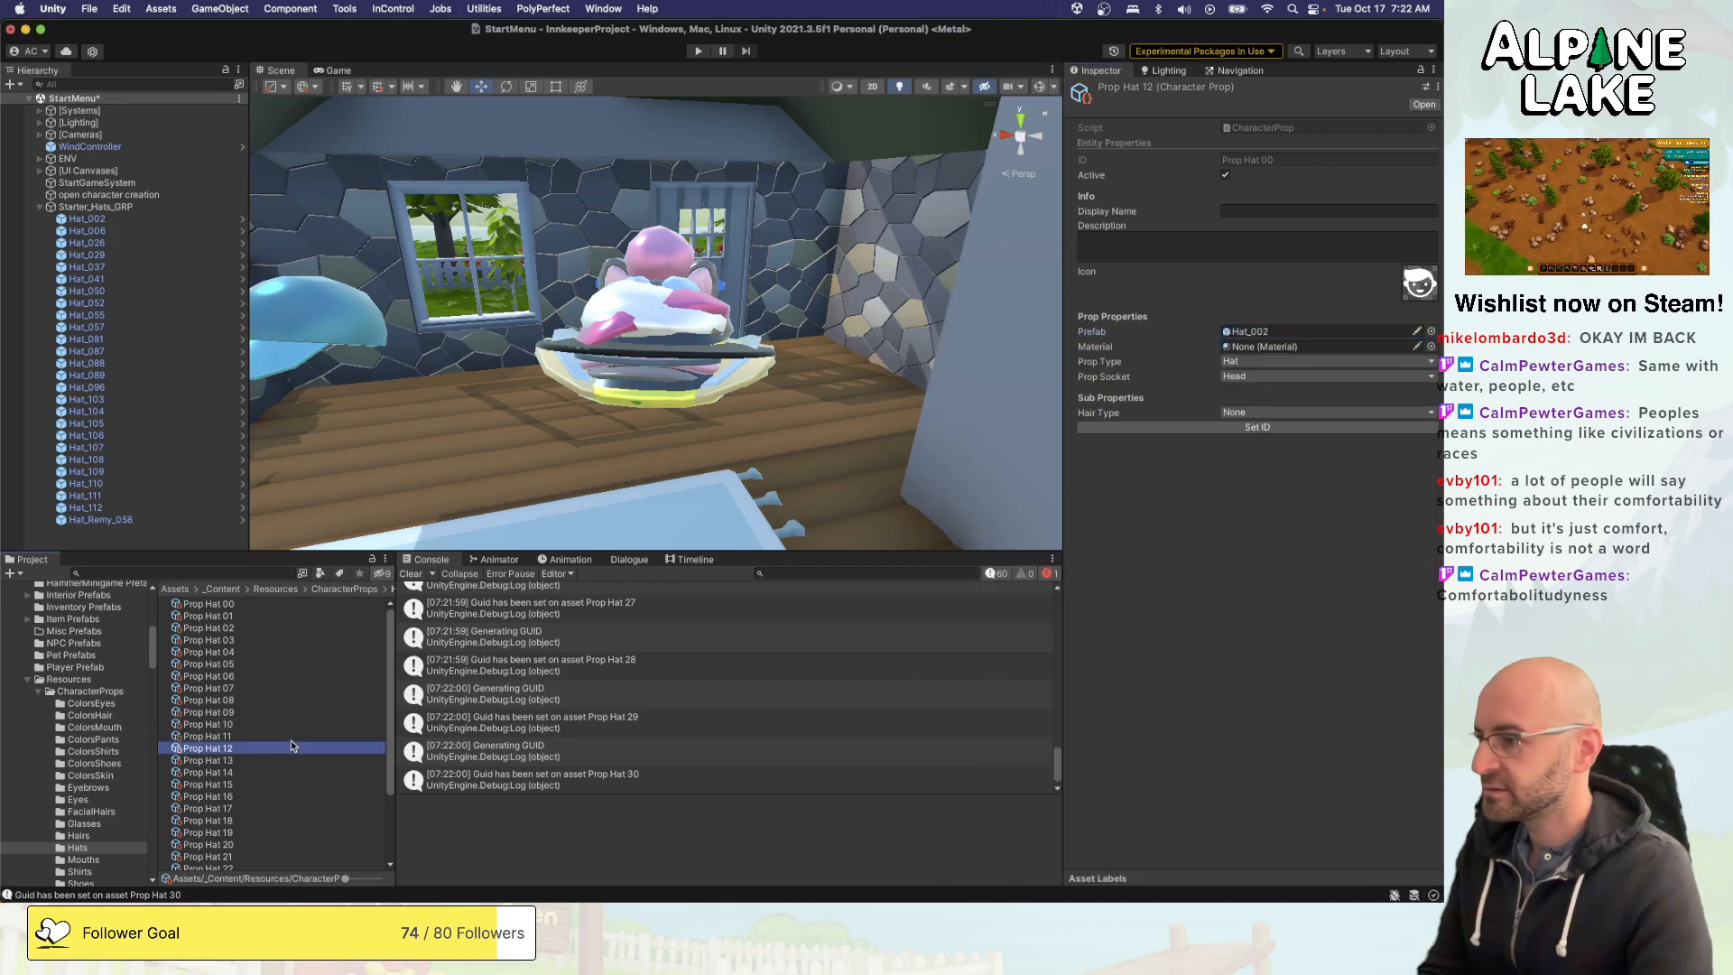
{"action": "left_click", "coordinate": [1430, 331]}
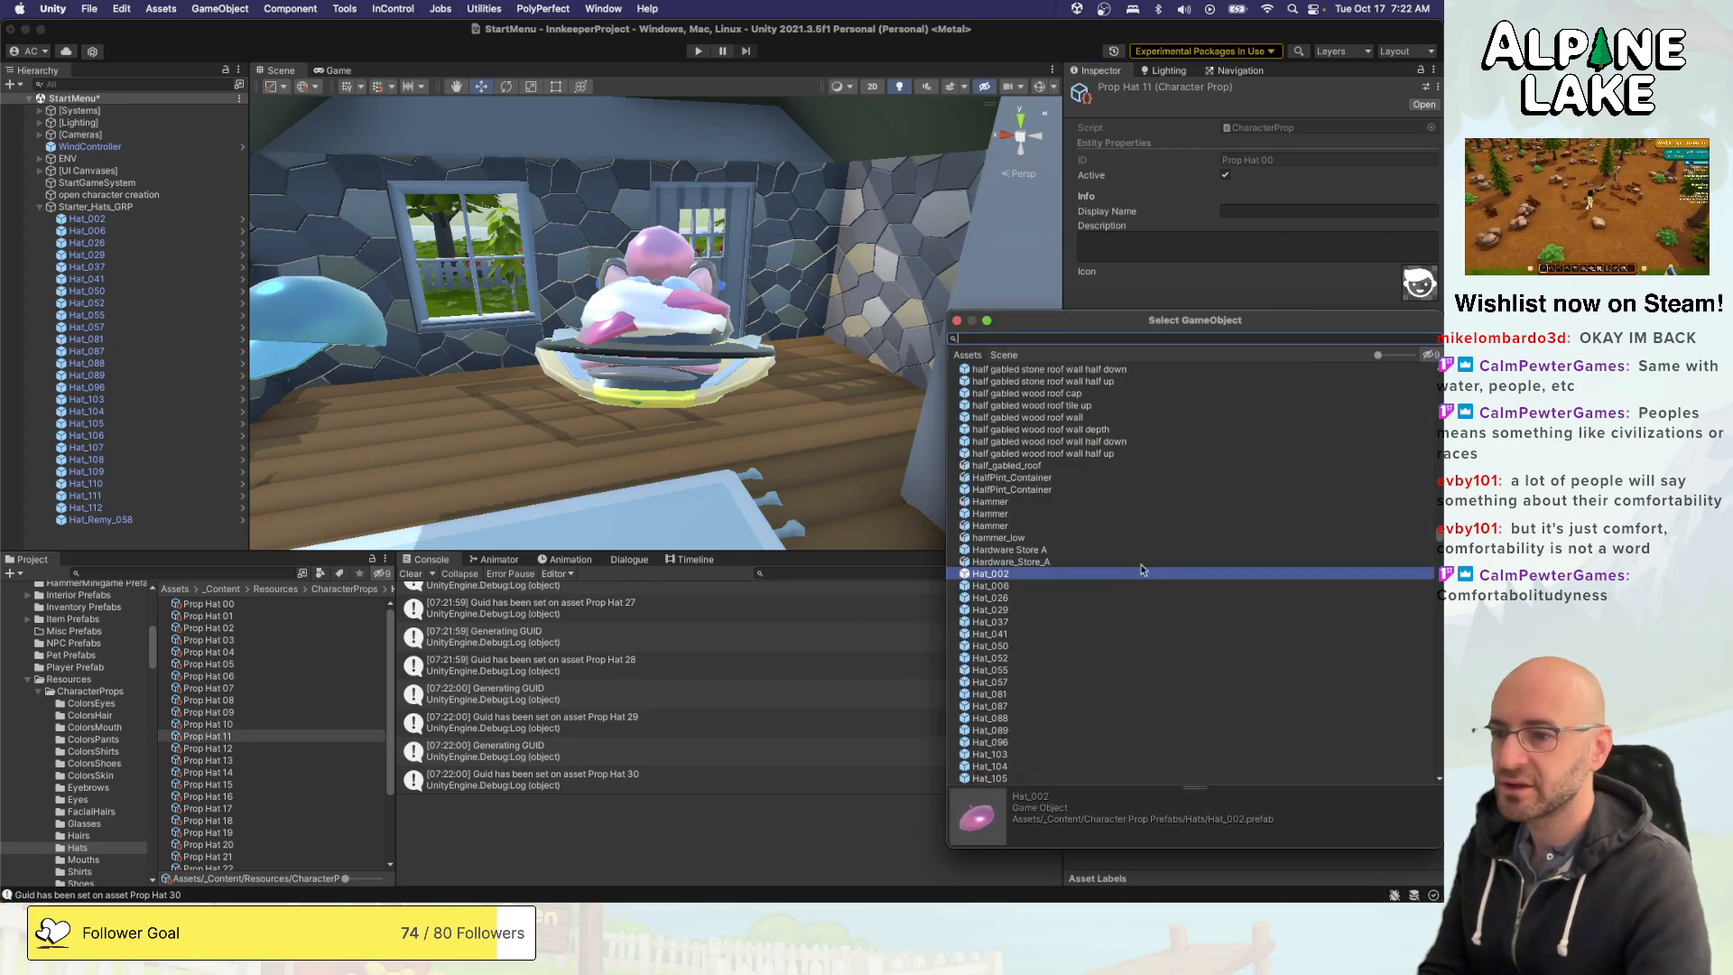
{"action": "double_click", "coordinate": [993, 694]}
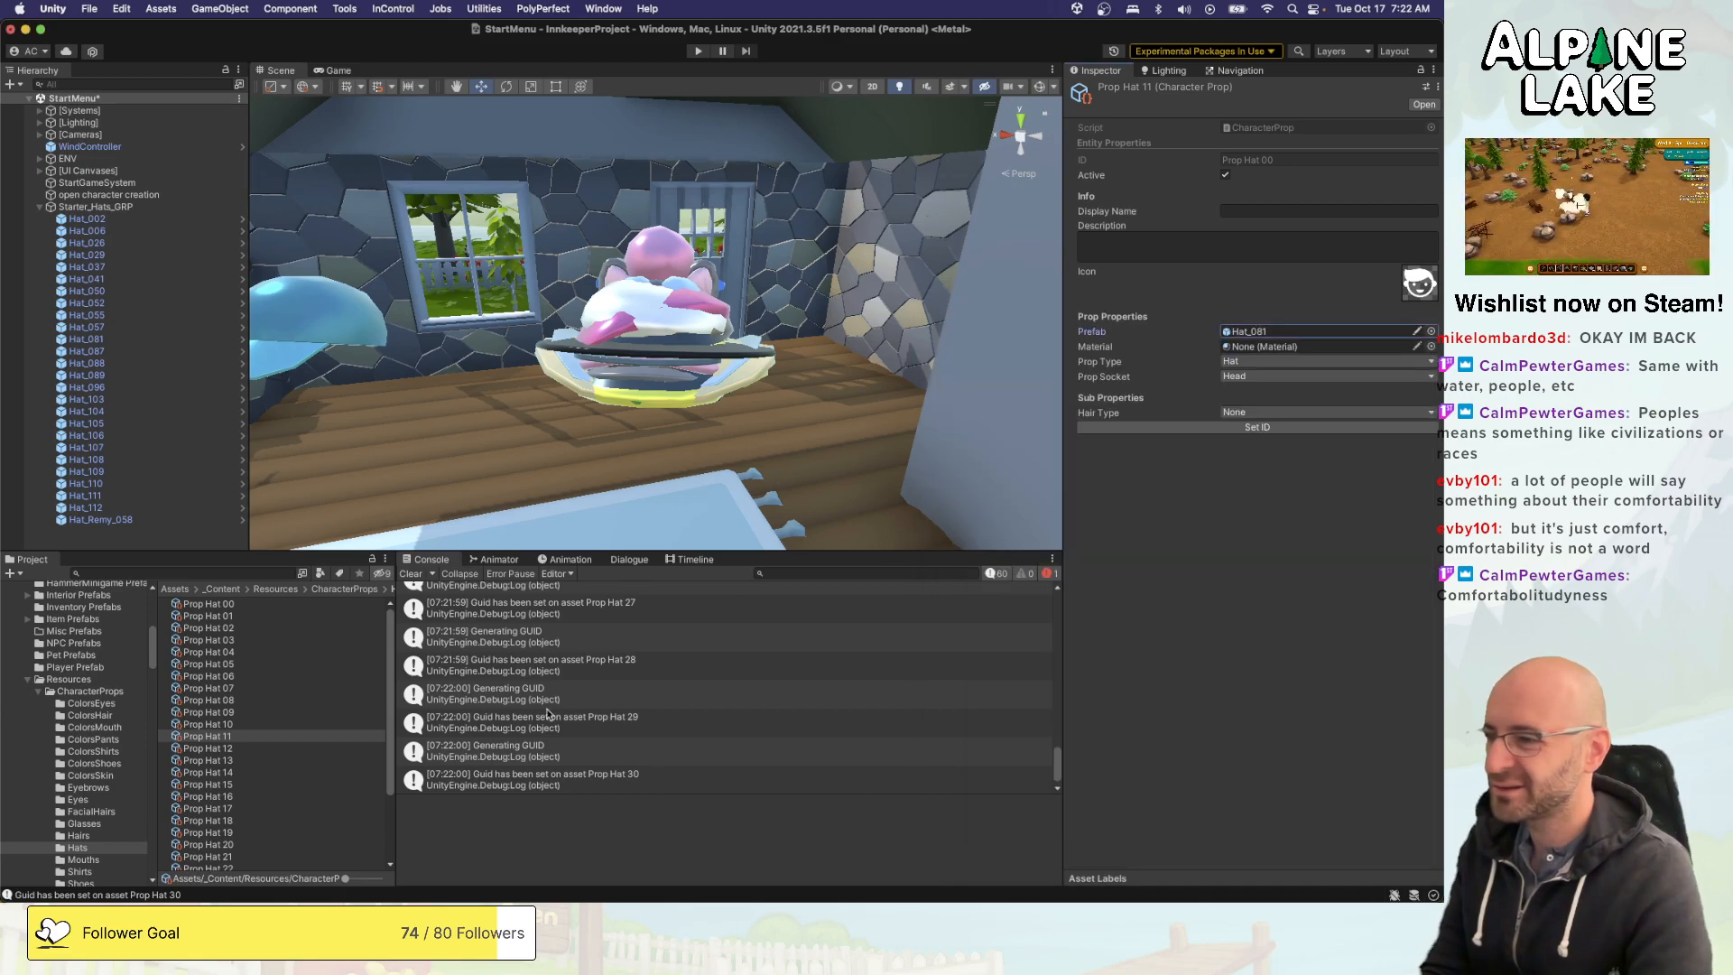
{"action": "left_click", "coordinate": [304, 749]}
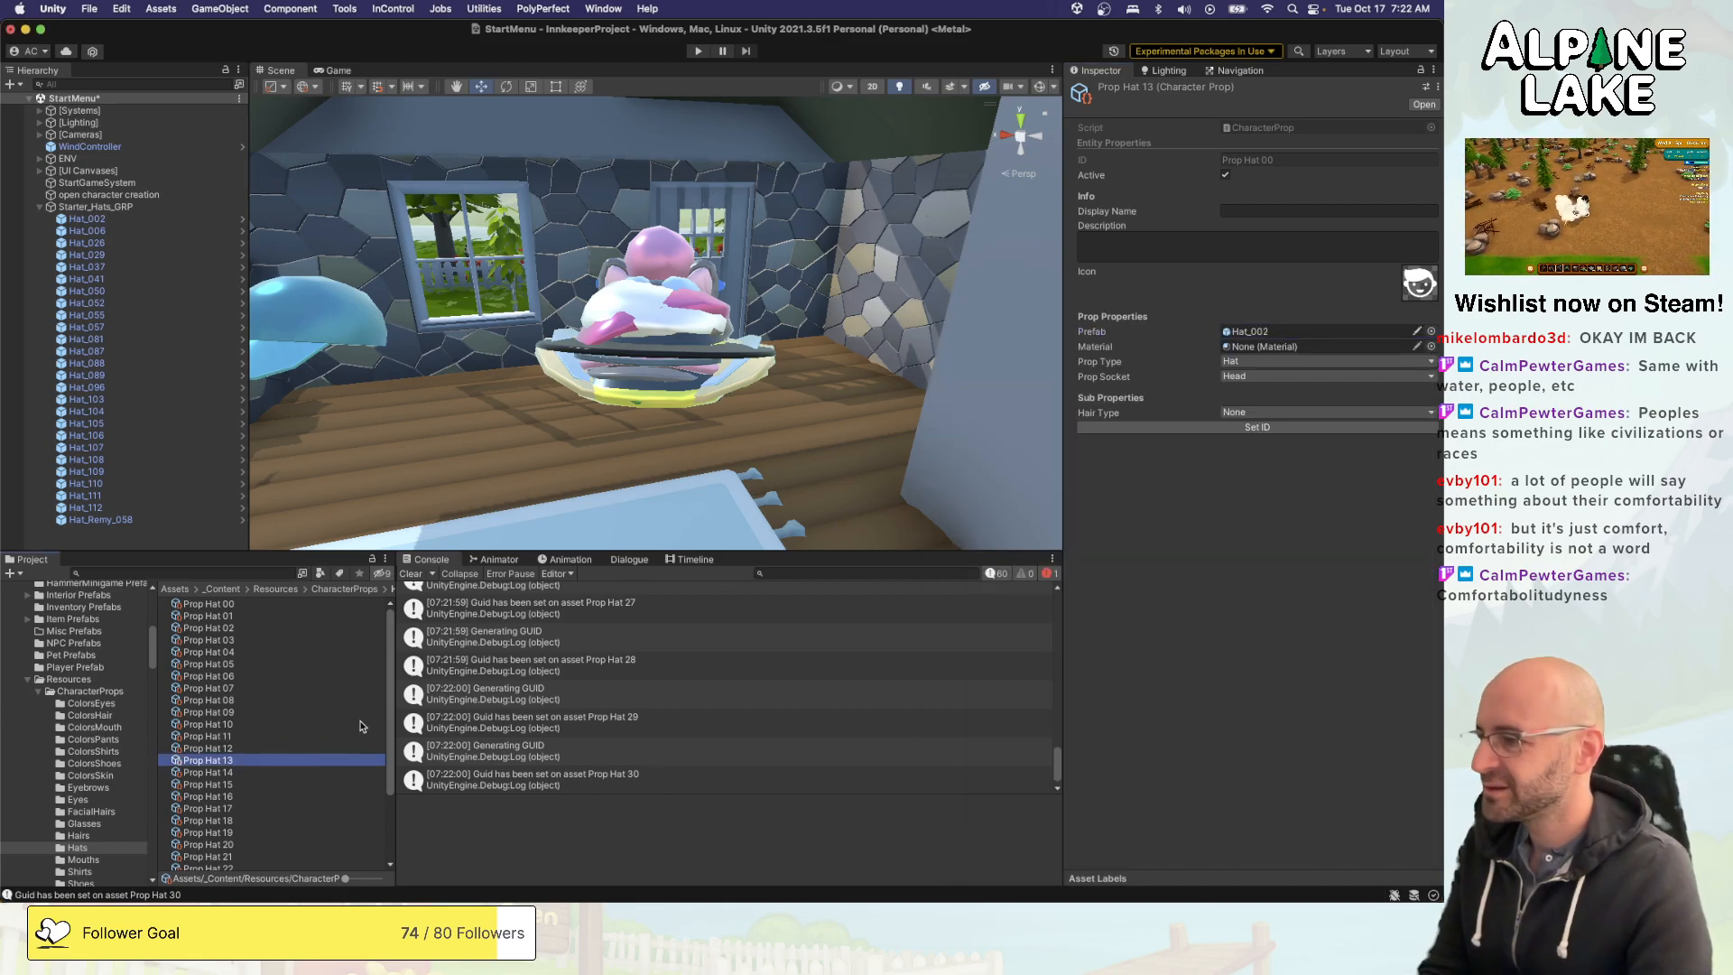
{"action": "left_click", "coordinate": [1431, 331]}
{"action": "double_click", "coordinate": [994, 705]}
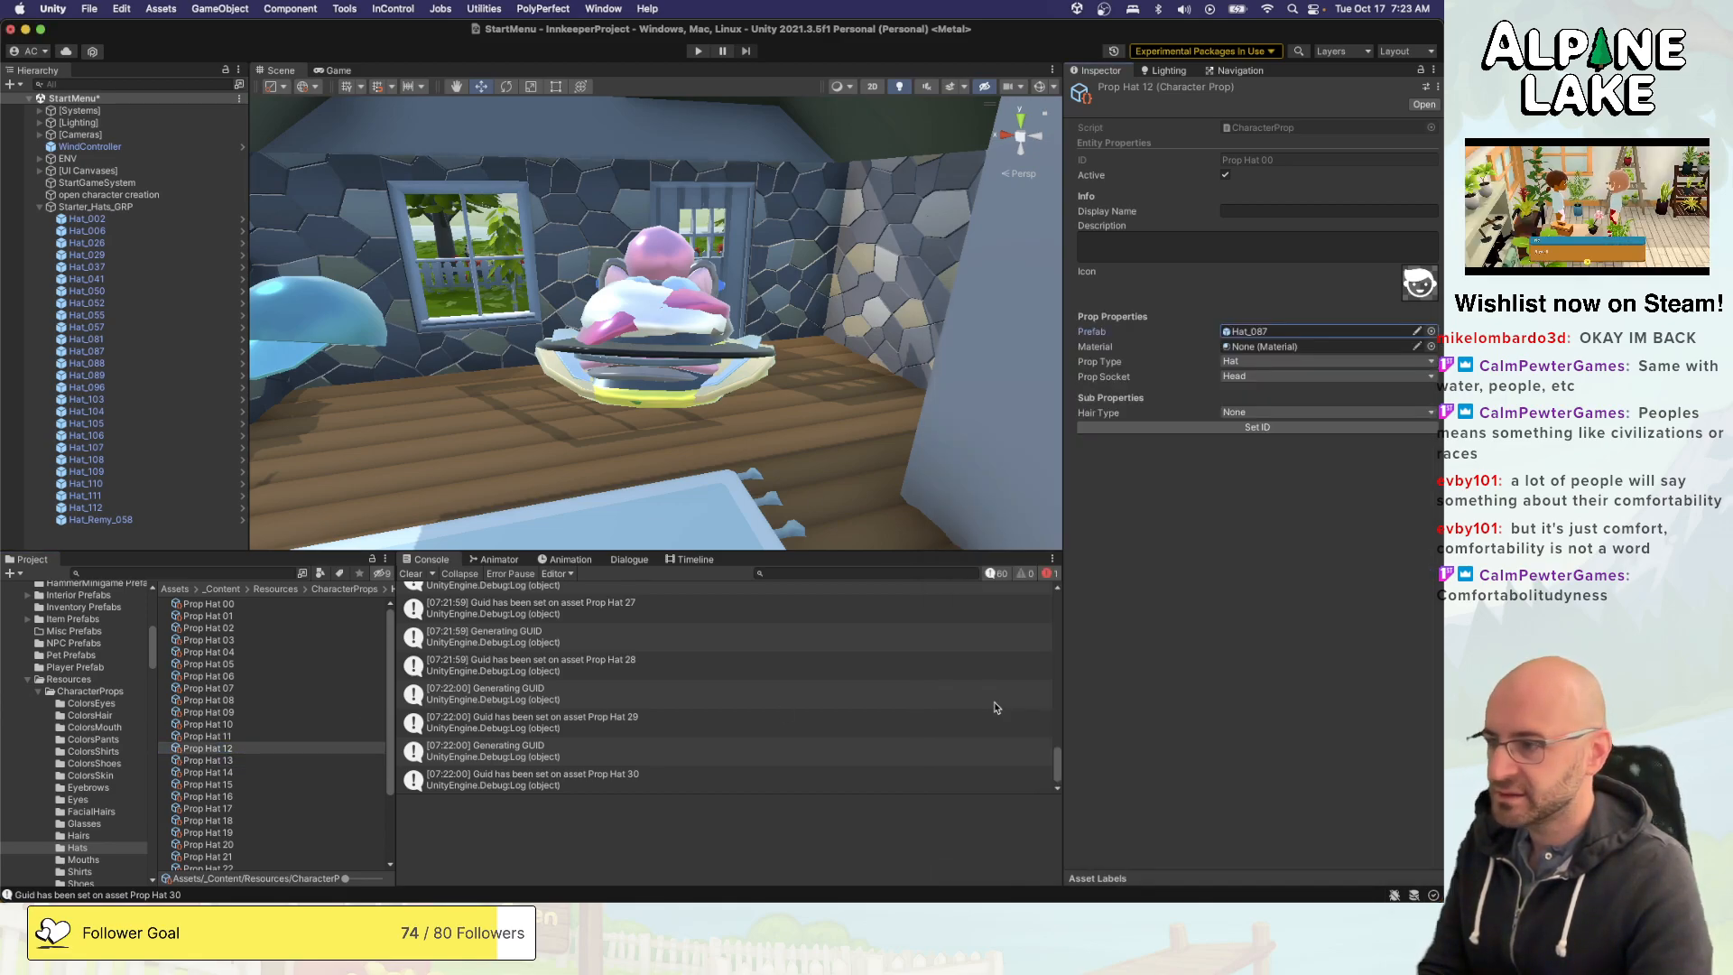
- Assign the Hat_088 prefab to Prop Hat 13 and Hat_089 to Prop Hat 14
{"action": "left_click", "coordinate": [301, 734]}
{"action": "key", "text": "Down"}
{"action": "key", "text": "Down"}
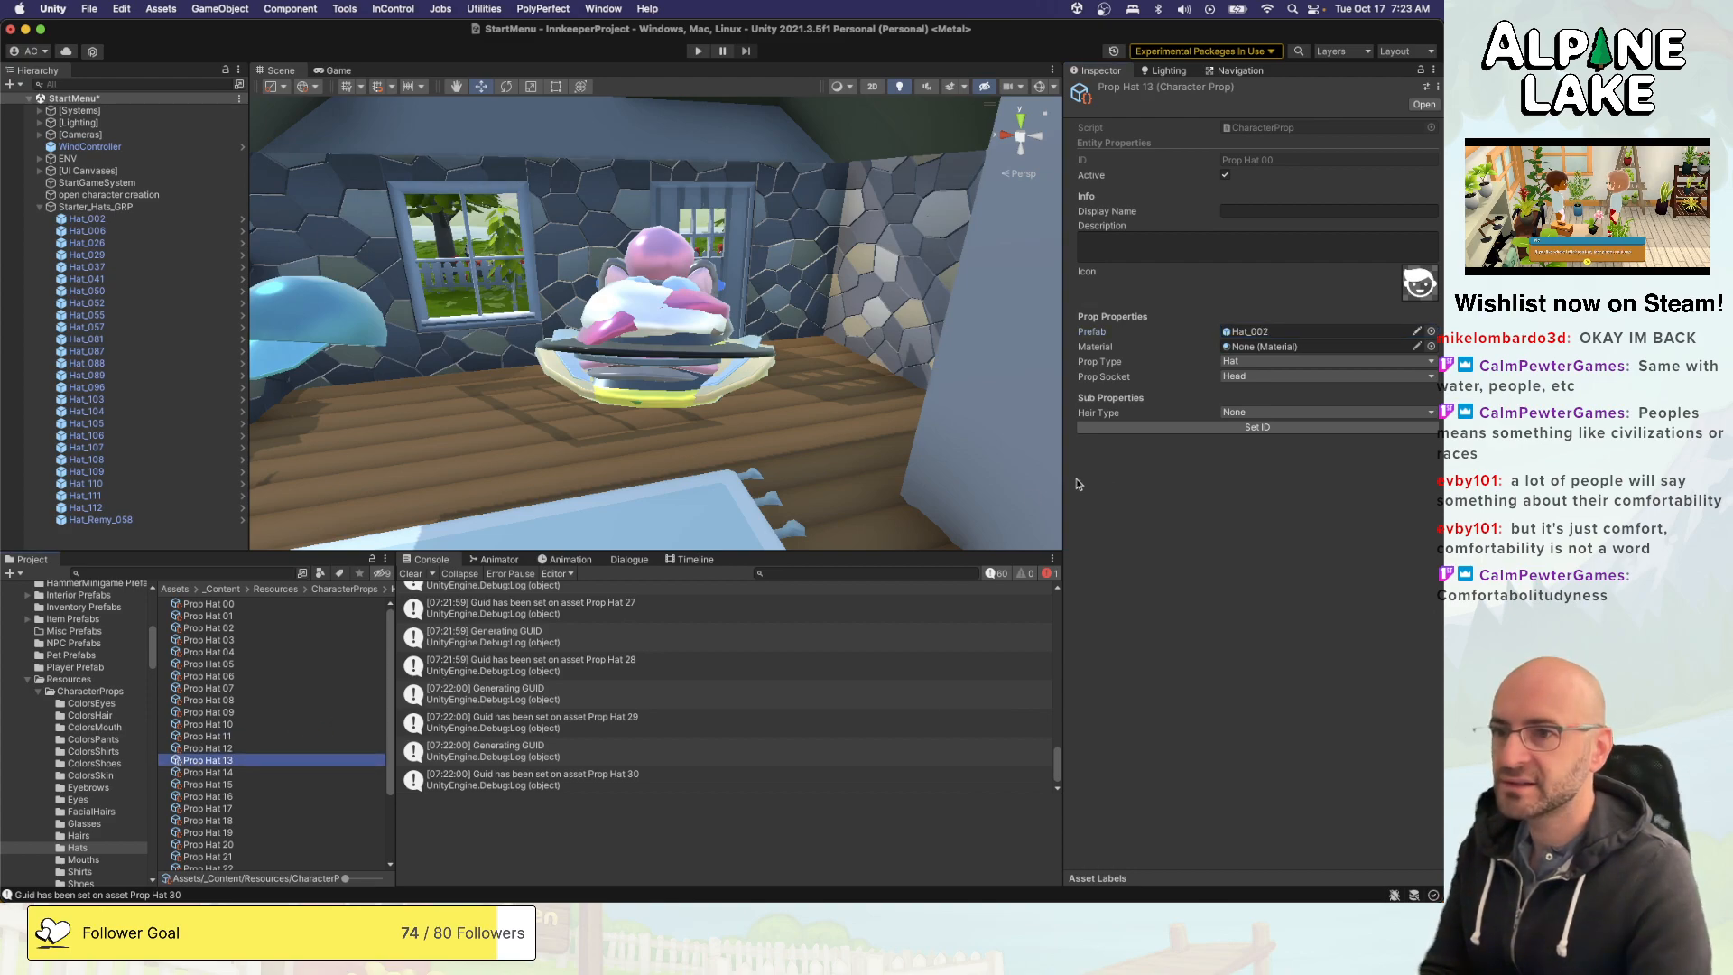
{"action": "left_click", "coordinate": [1432, 332]}
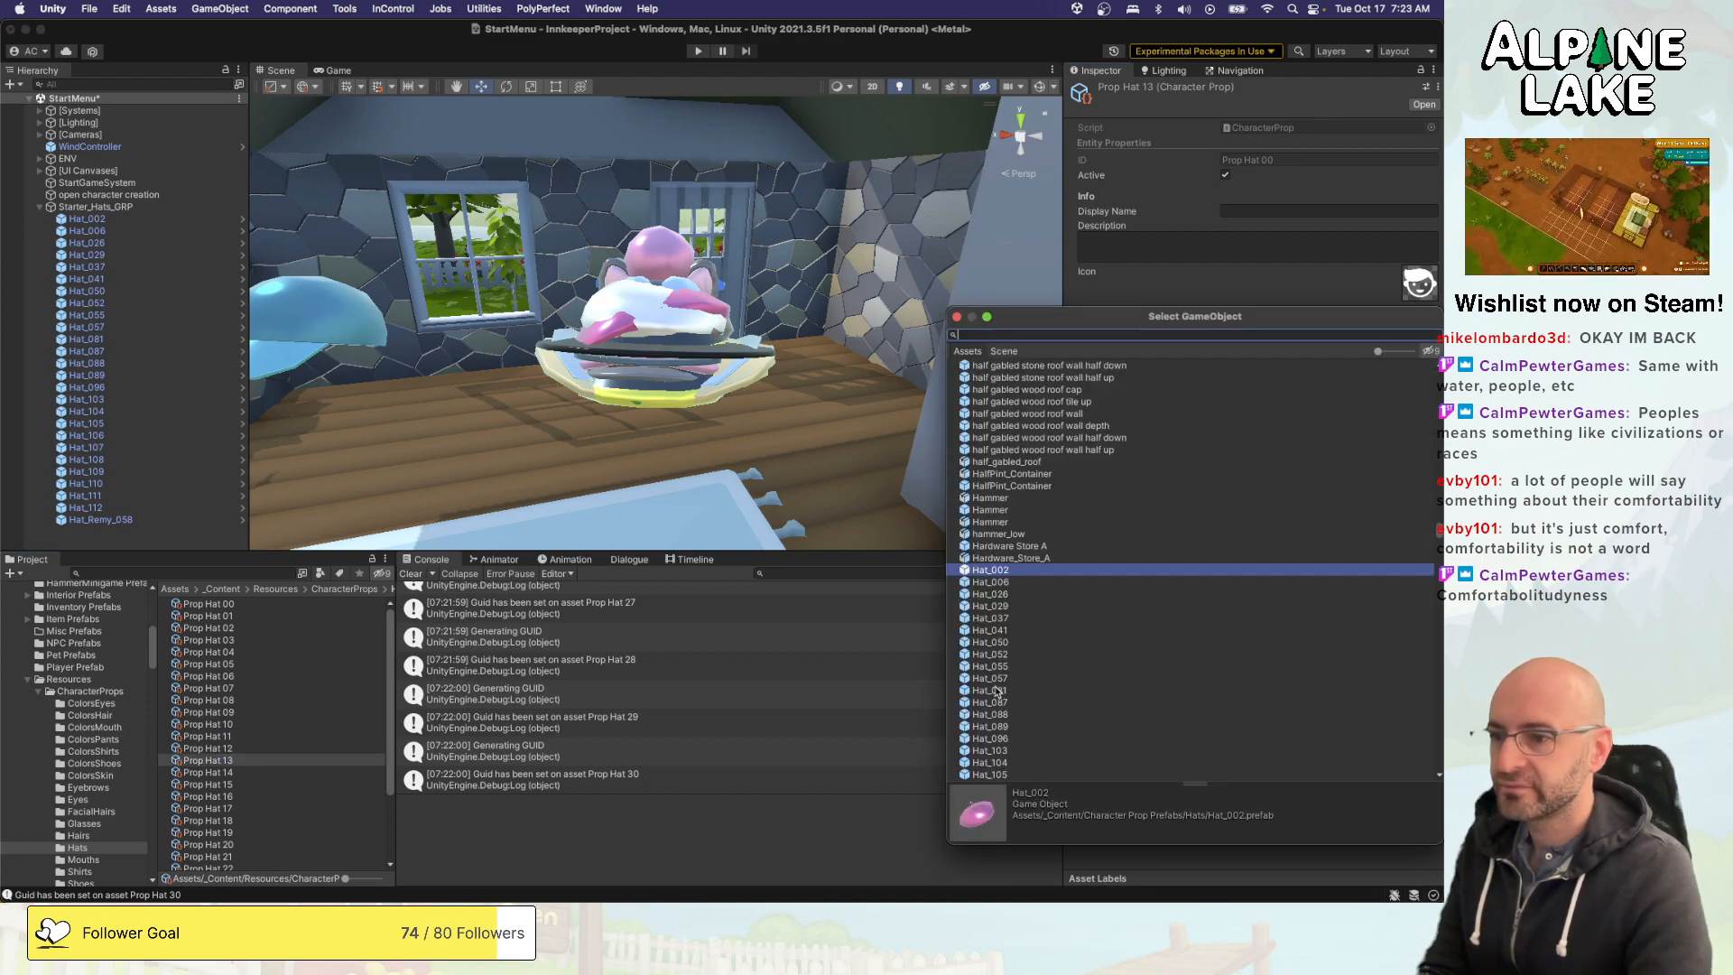
{"action": "double_click", "coordinate": [992, 714]}
{"action": "left_click", "coordinate": [309, 774]}
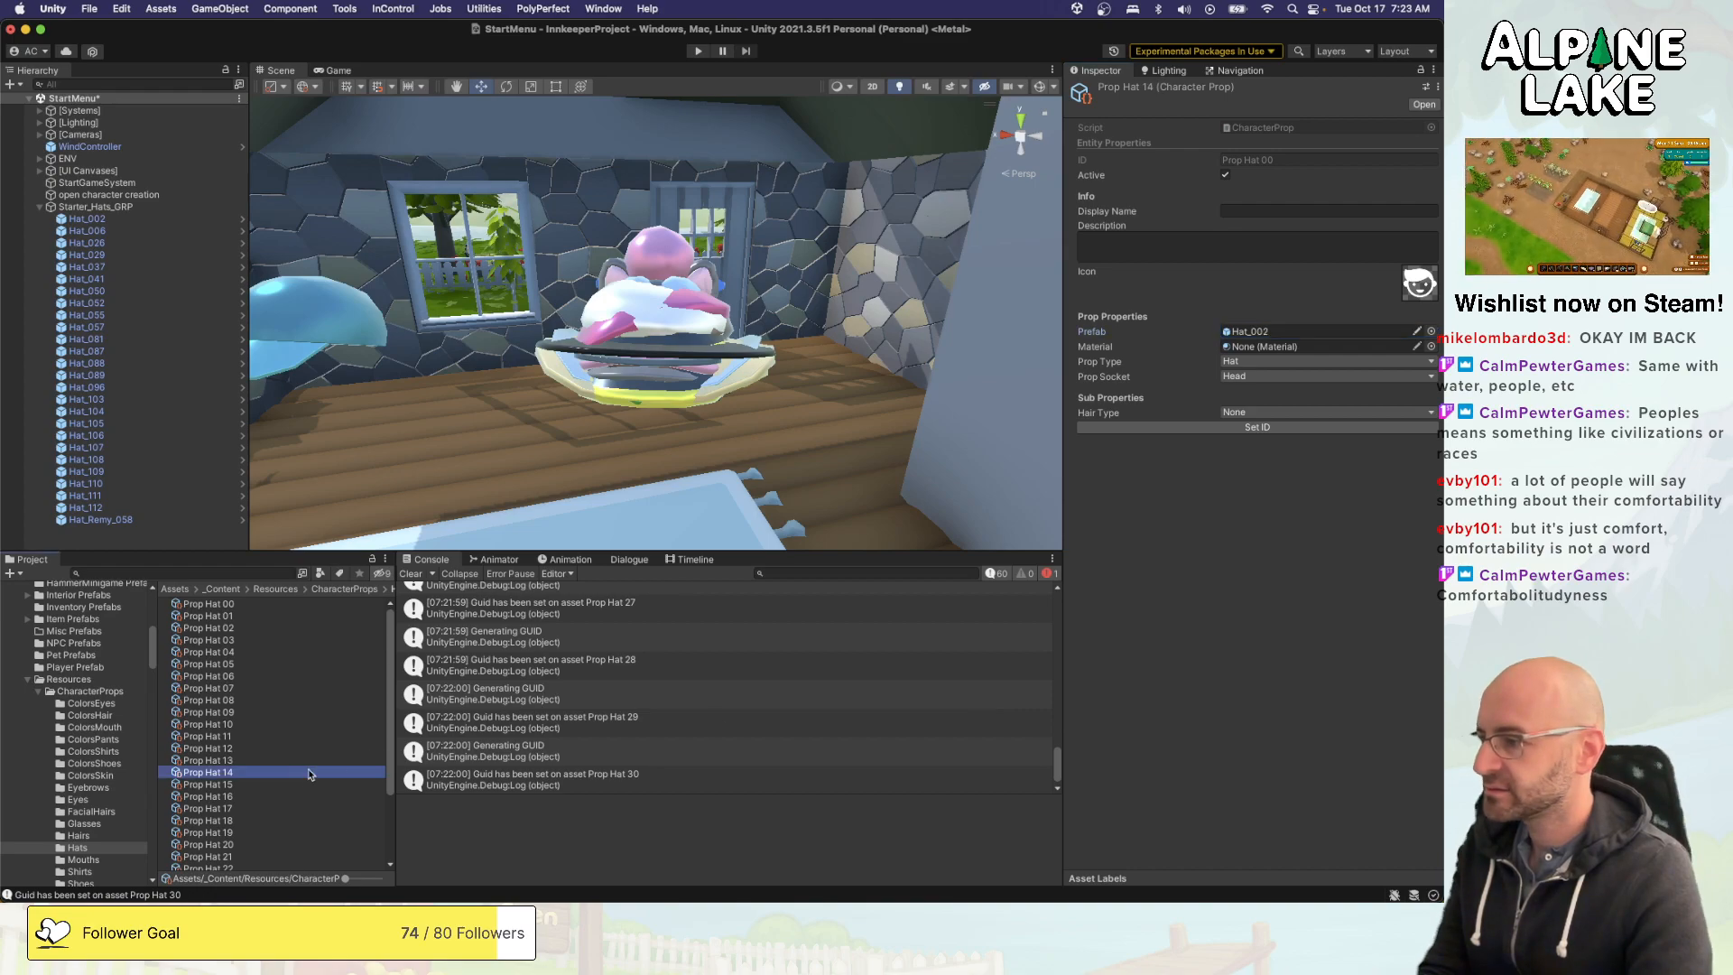
{"action": "left_click", "coordinate": [1431, 332]}
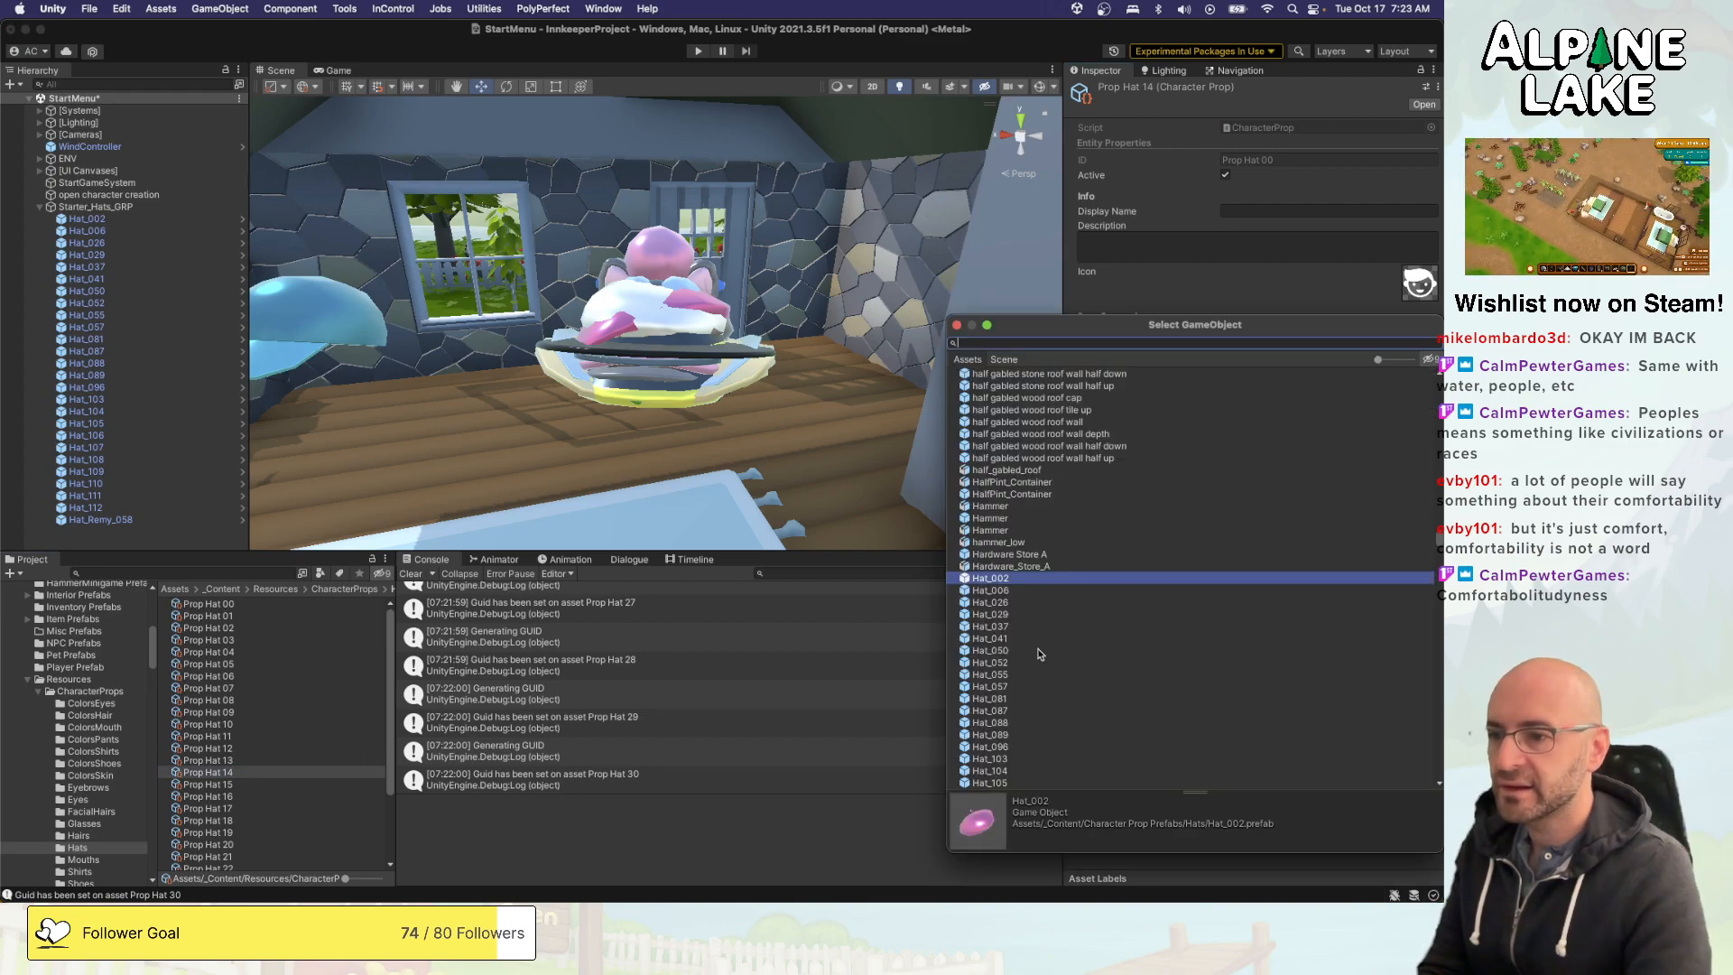
{"action": "double_click", "coordinate": [993, 734]}
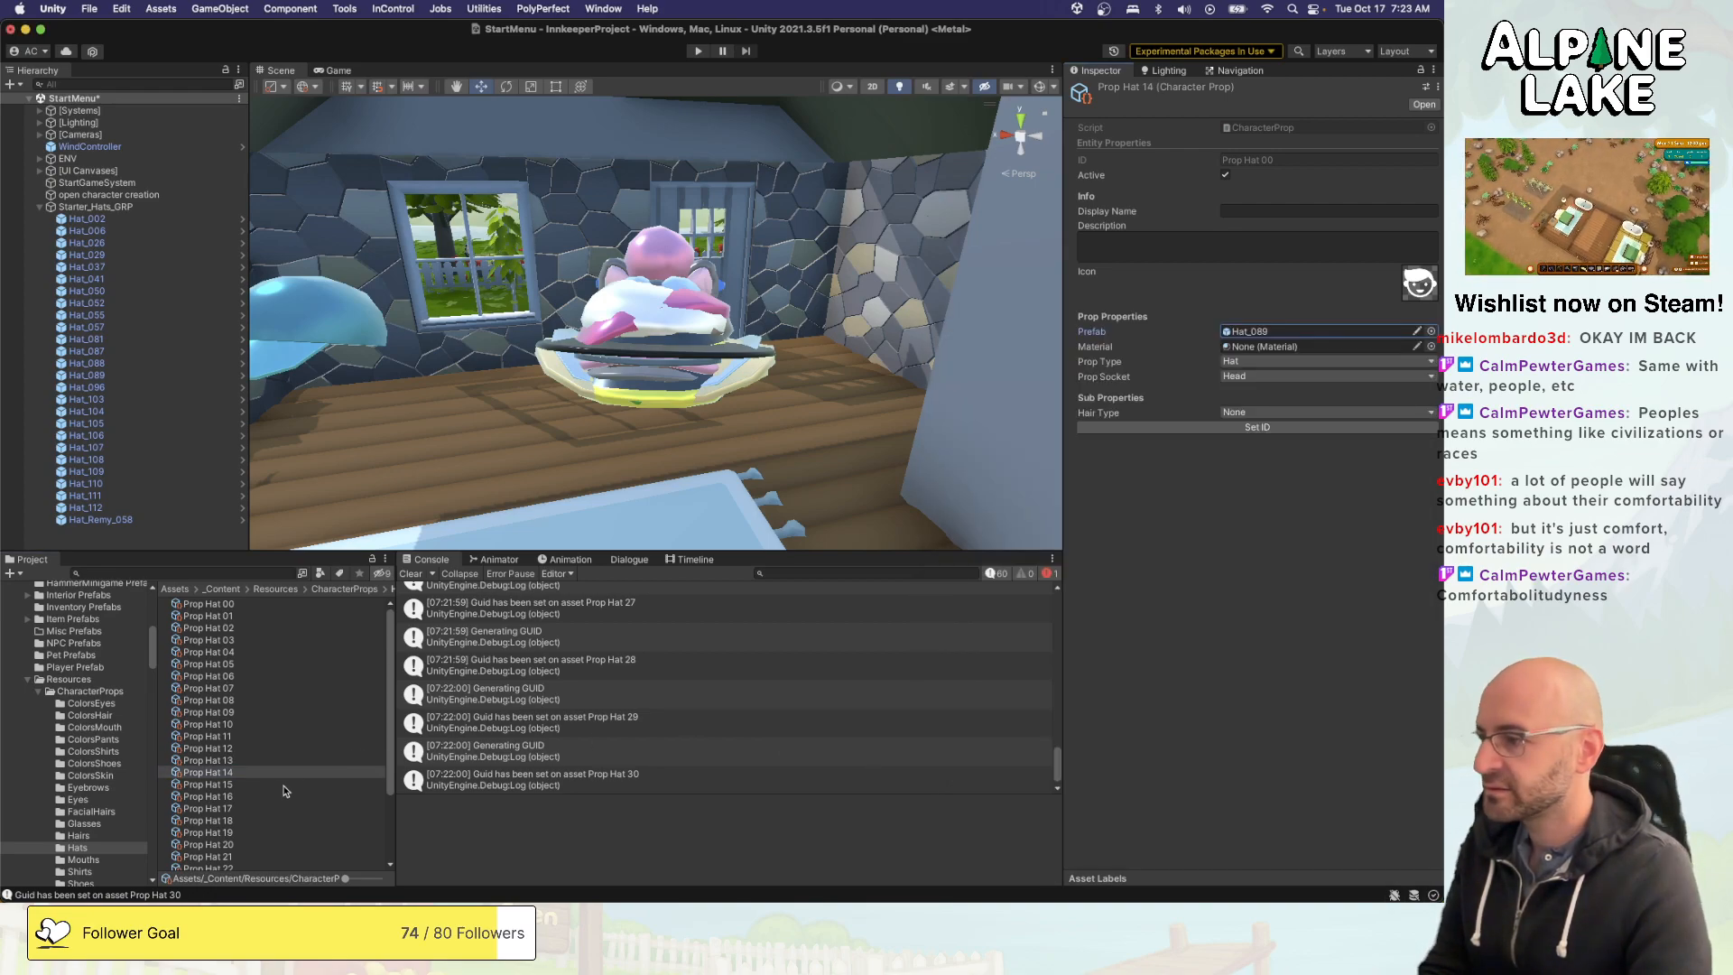
- Assign the Hat_096 prefab to Prop Hat 15 and Hat_103 to Prop Hat 16
{"action": "left_click", "coordinate": [283, 785]}
{"action": "left_click", "coordinate": [1432, 331]}
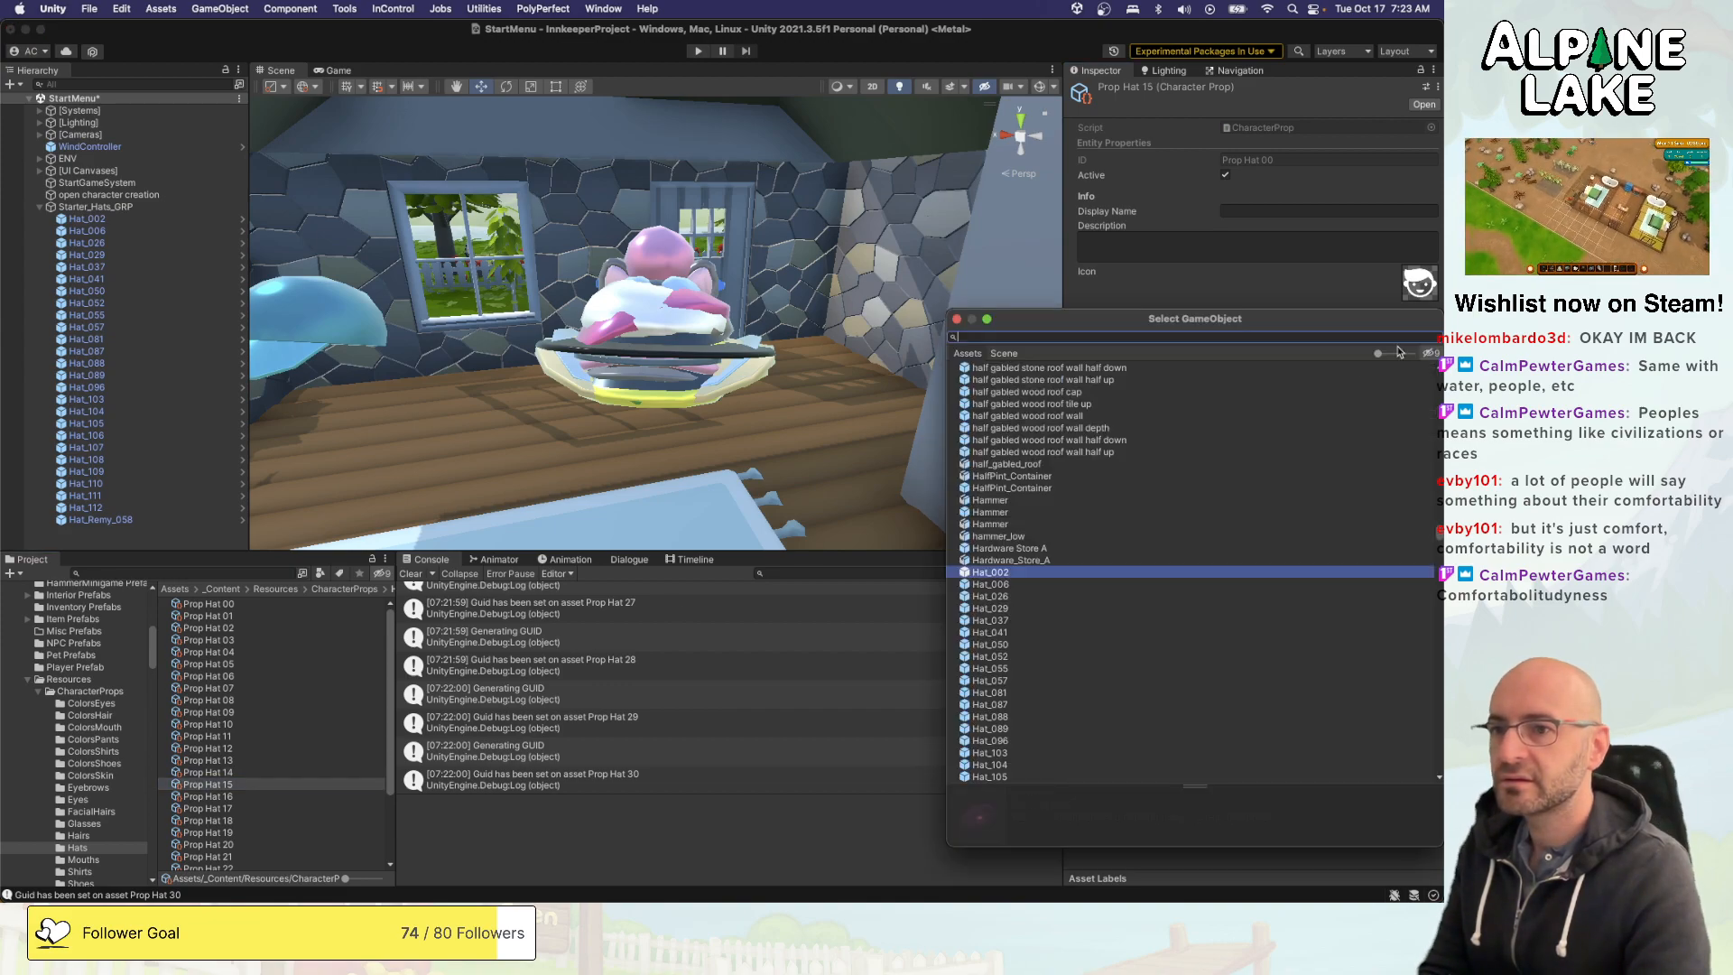
{"action": "double_click", "coordinate": [1013, 741]}
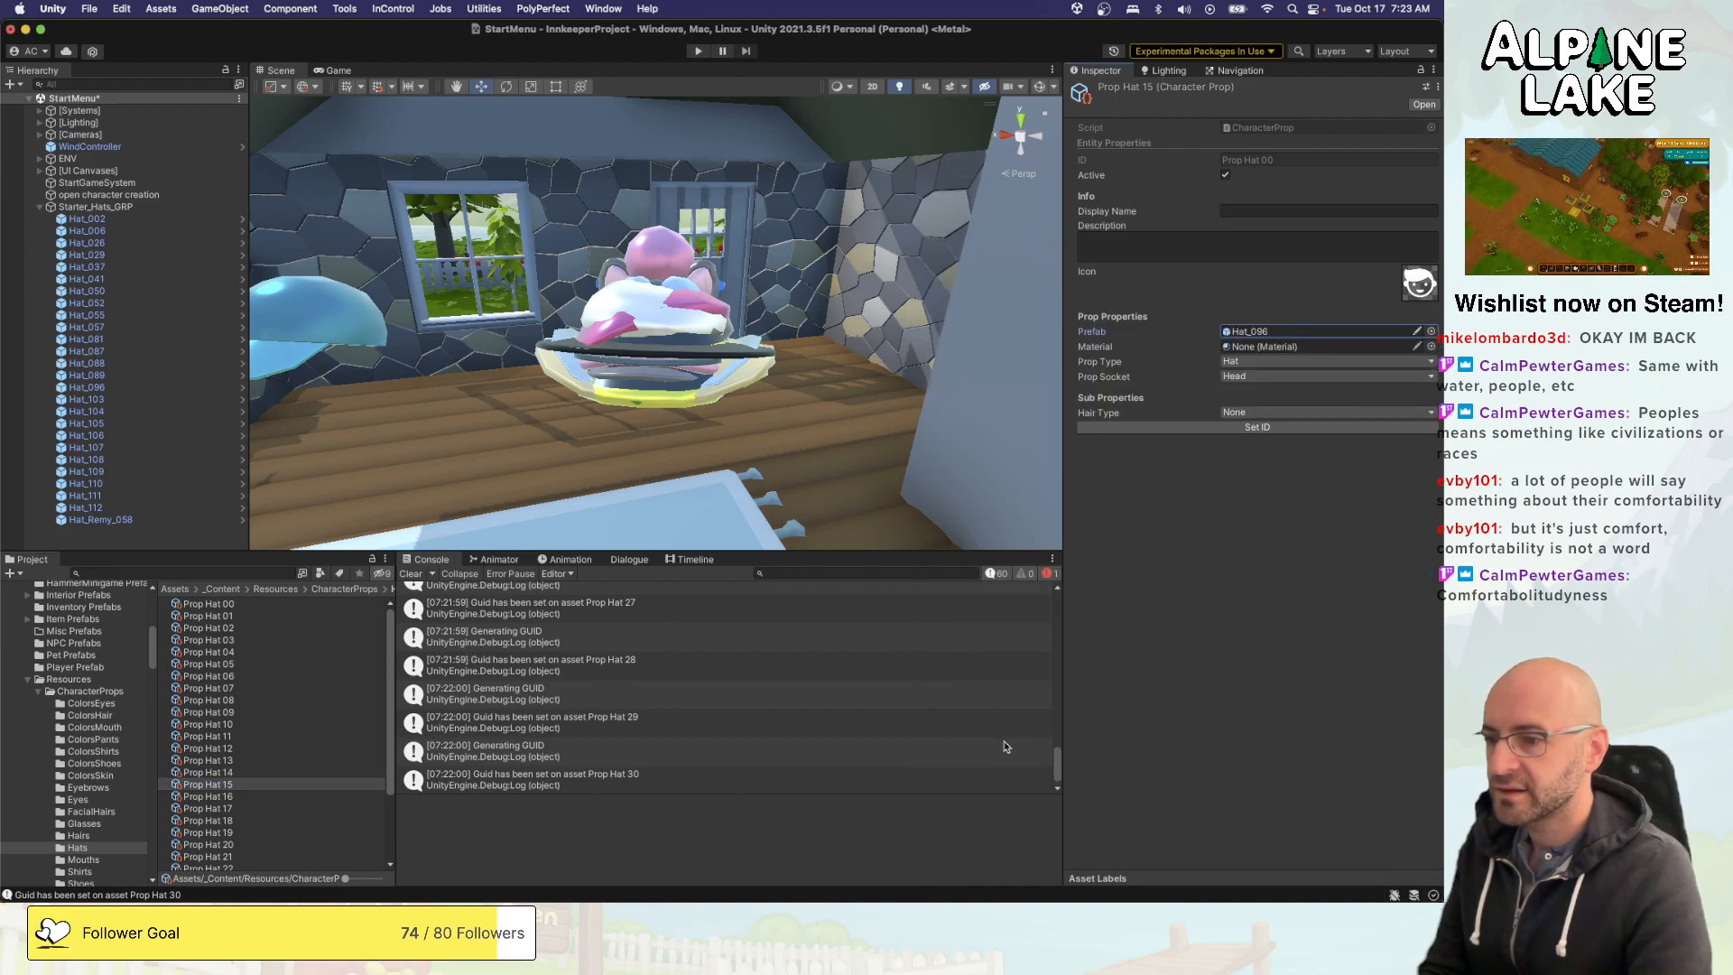
{"action": "left_click", "coordinate": [341, 809]}
{"action": "key", "text": "Up"}
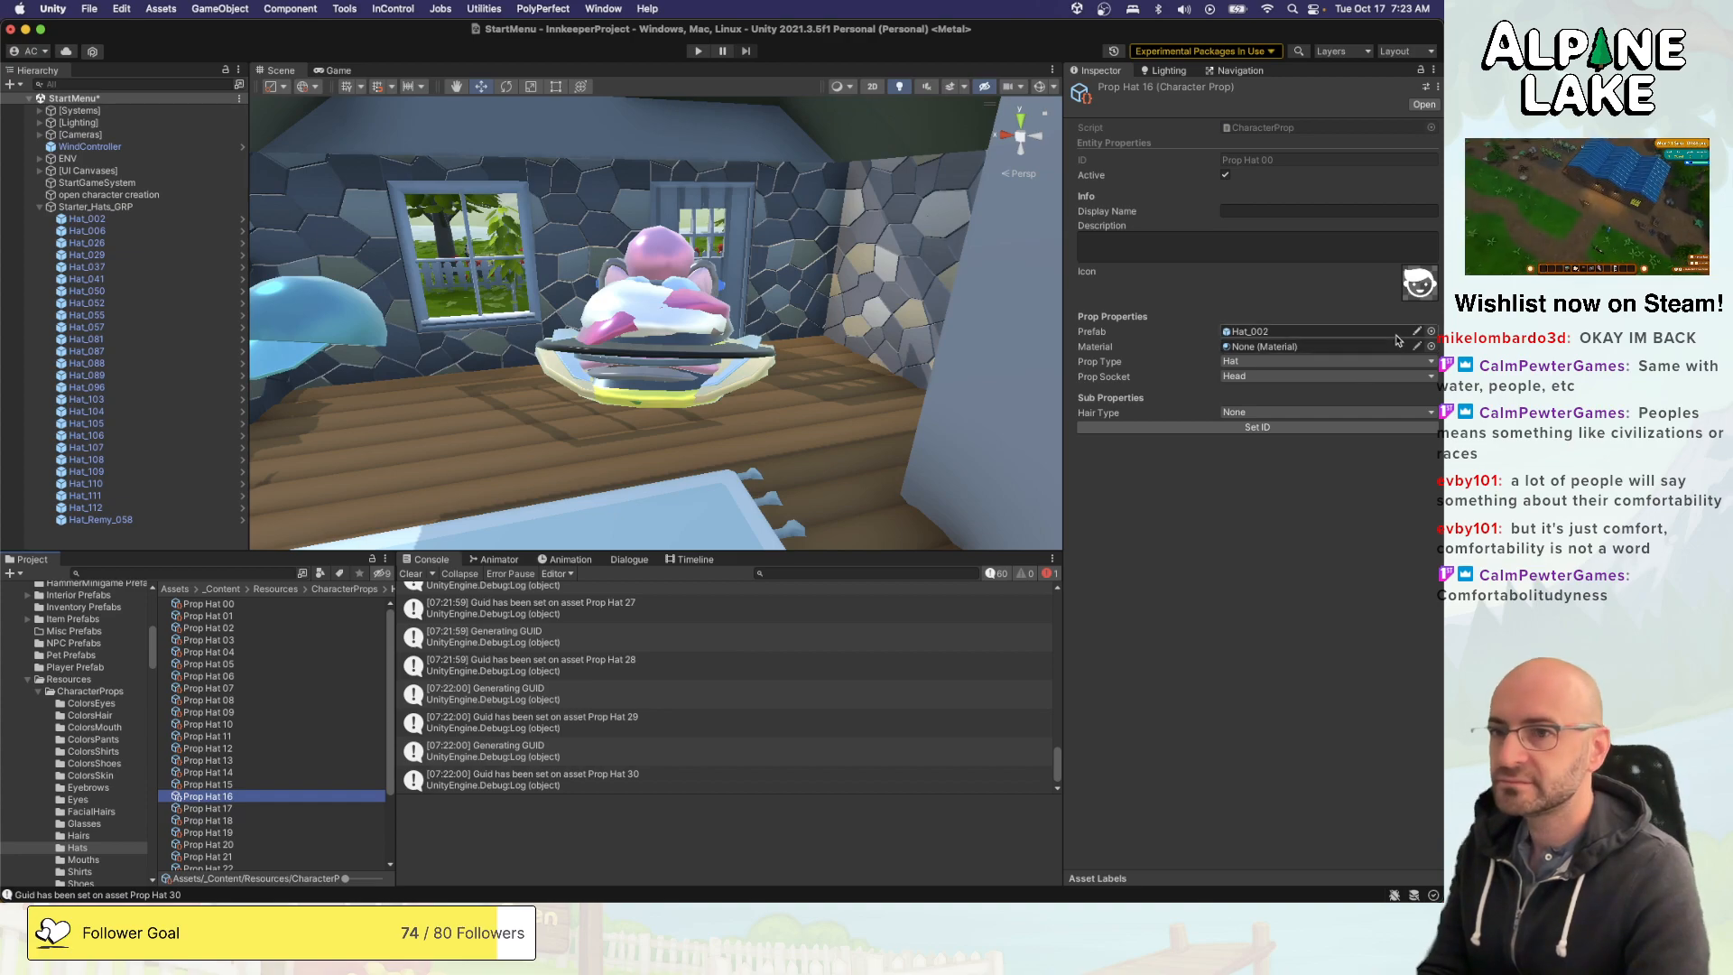
{"action": "left_click", "coordinate": [1430, 332]}
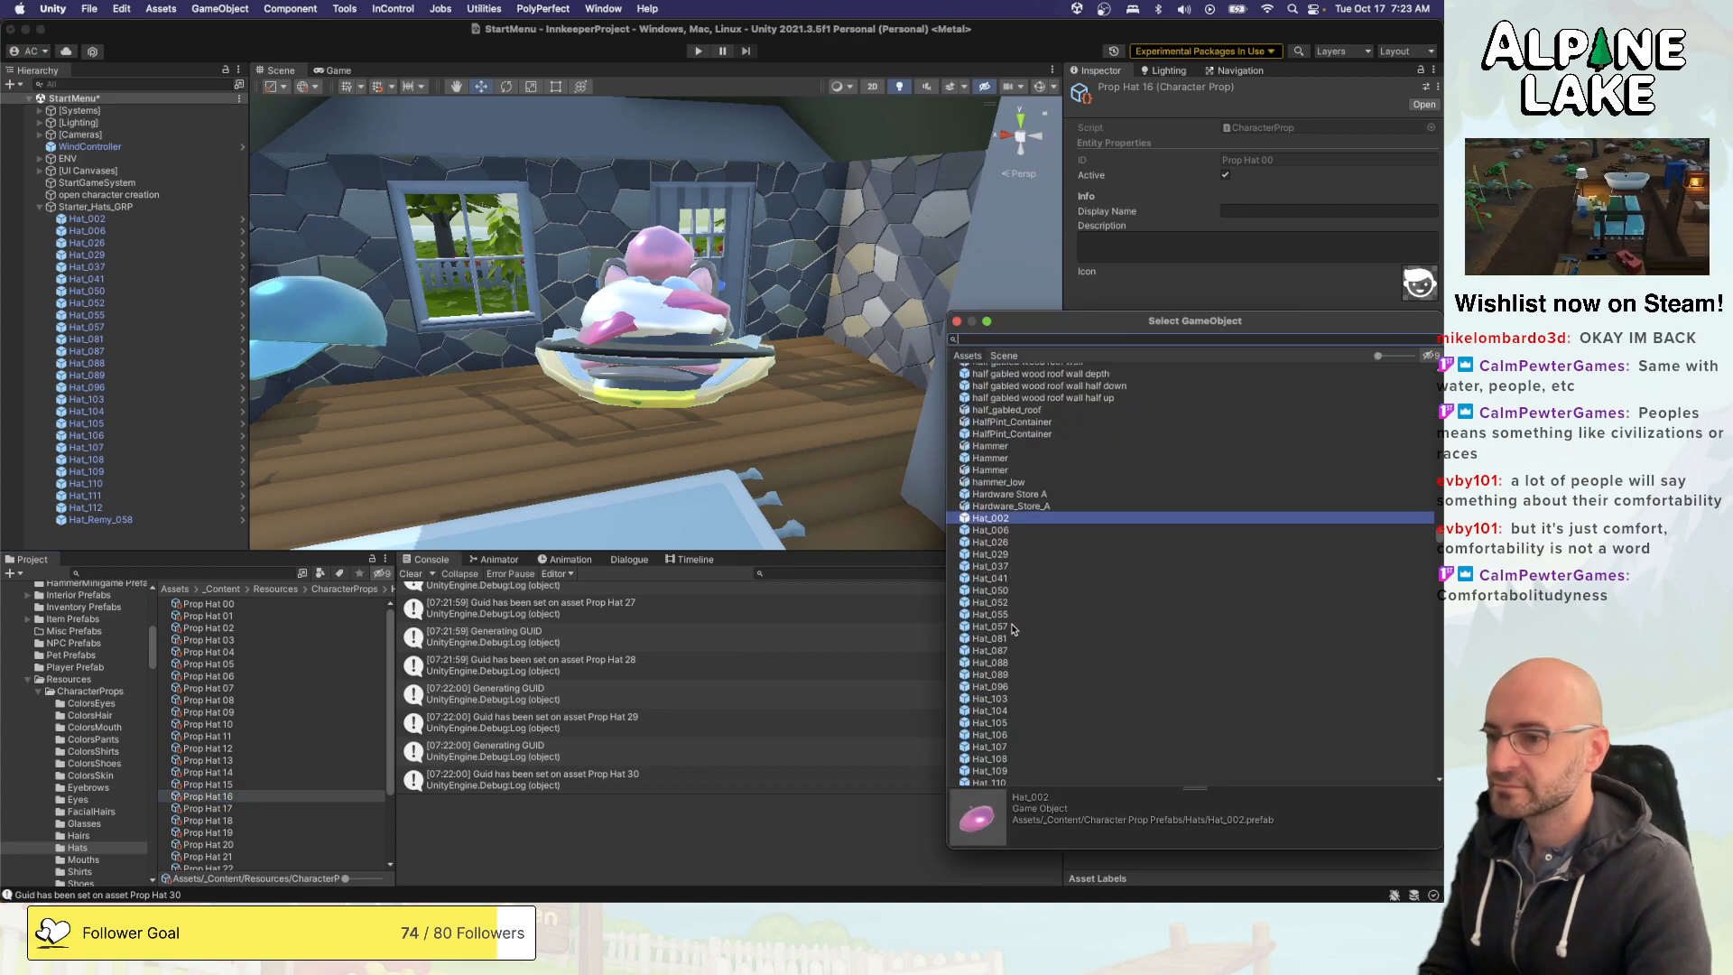
{"action": "double_click", "coordinate": [991, 699]}
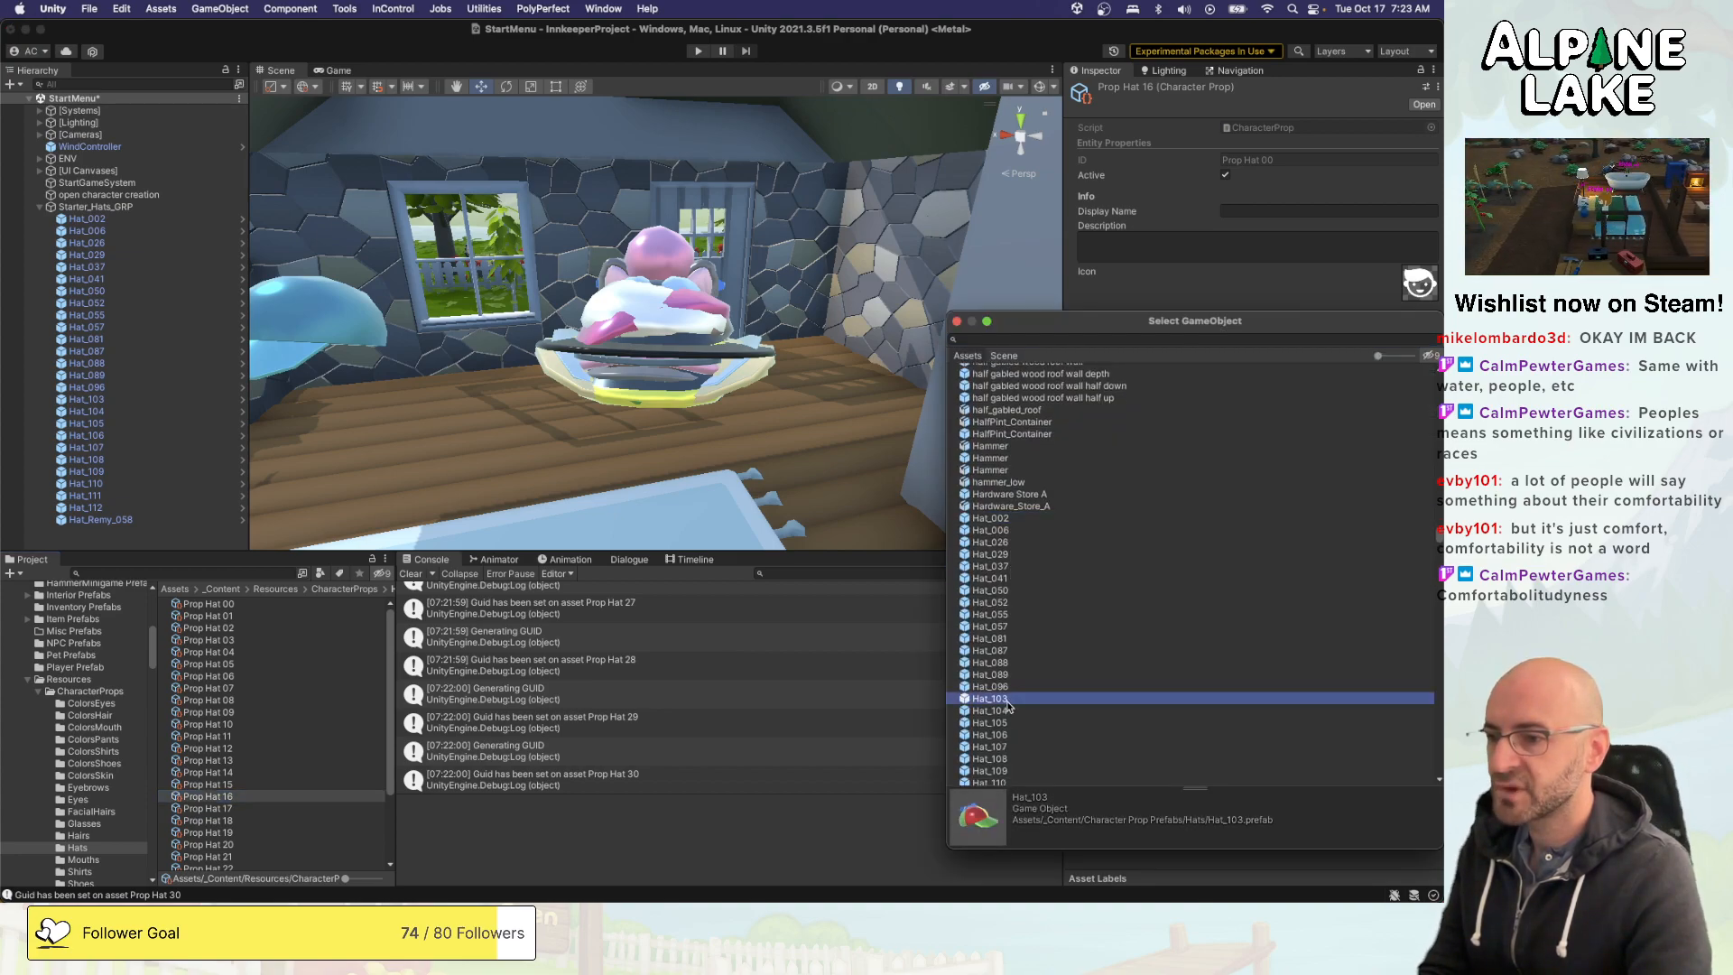
- Assign the Hat_104 prefab to Prop Hat 17 and Hat_105 to Prop Hat 18
{"action": "left_click", "coordinate": [287, 810]}
{"action": "left_click", "coordinate": [1431, 331]}
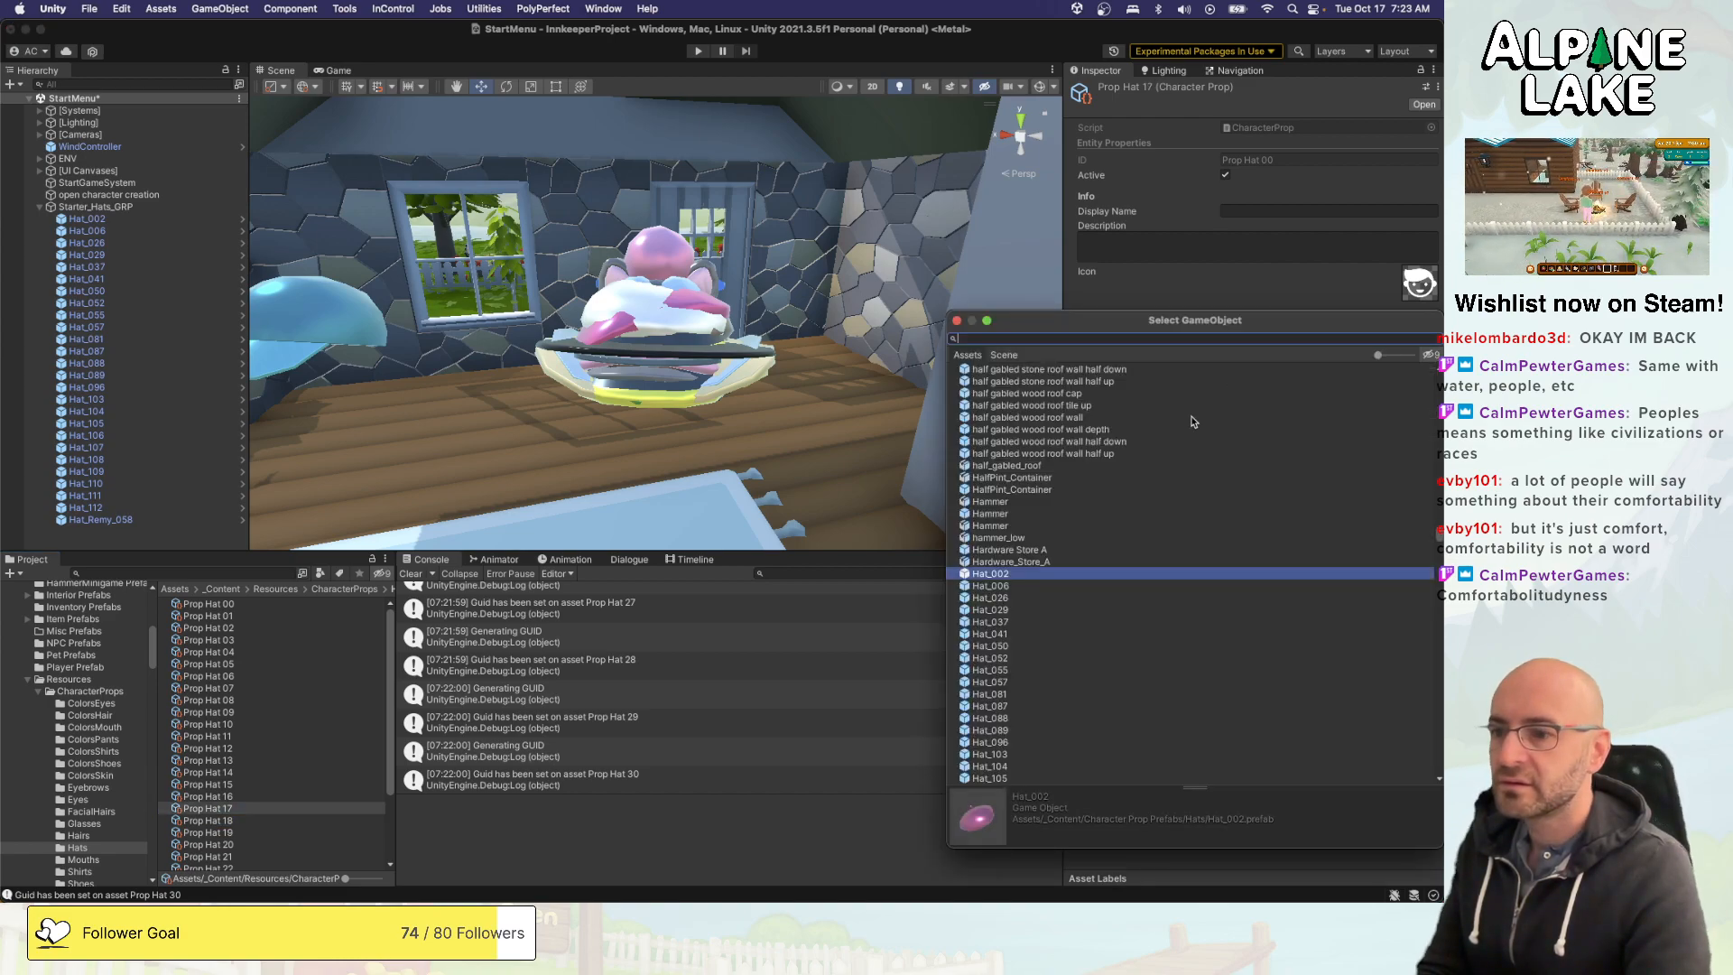
{"action": "double_click", "coordinate": [1000, 767]}
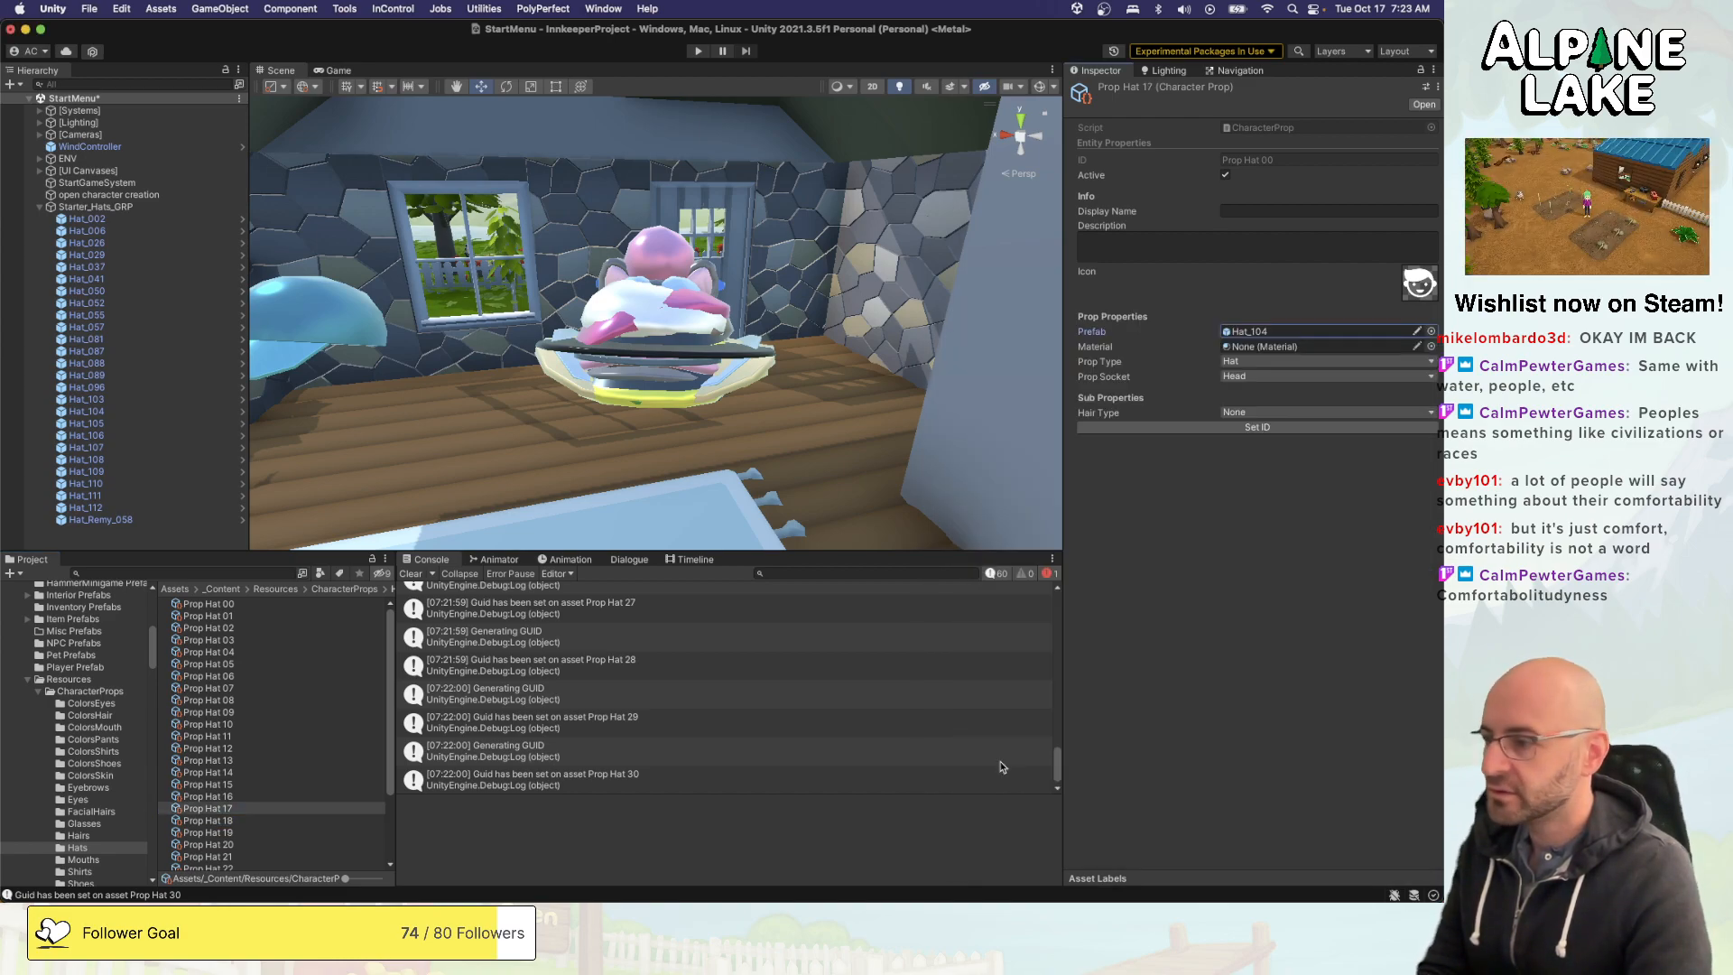
{"action": "left_click", "coordinate": [209, 820]}
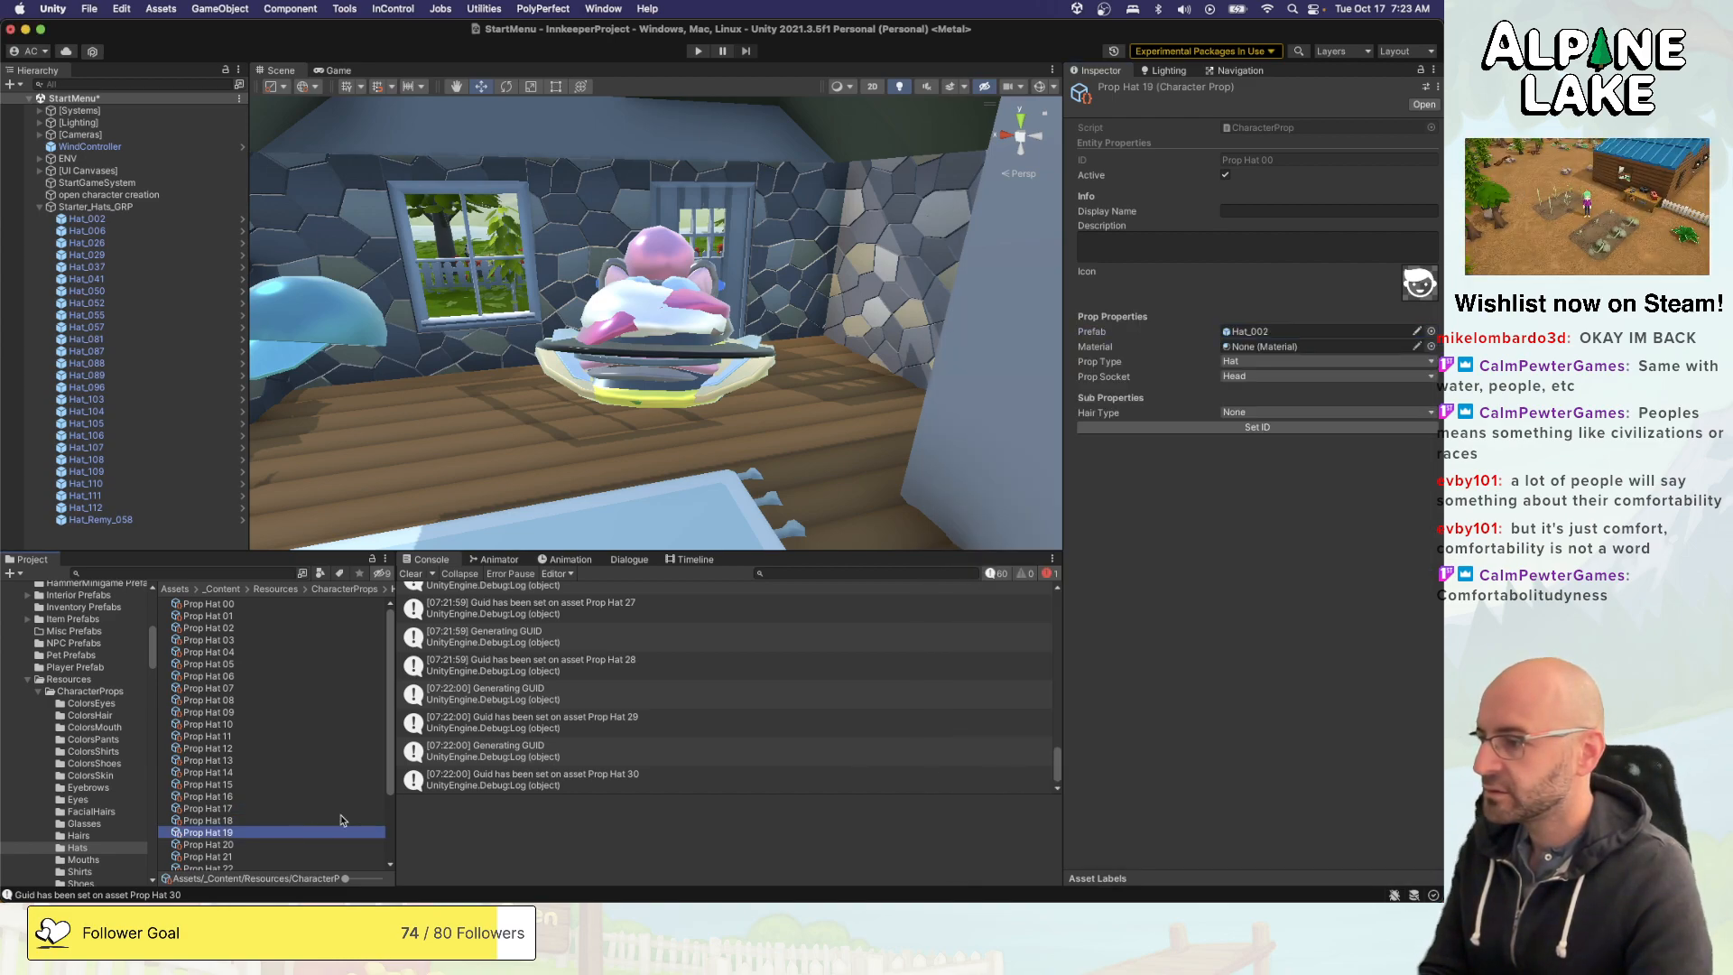
{"action": "left_click", "coordinate": [1431, 332]}
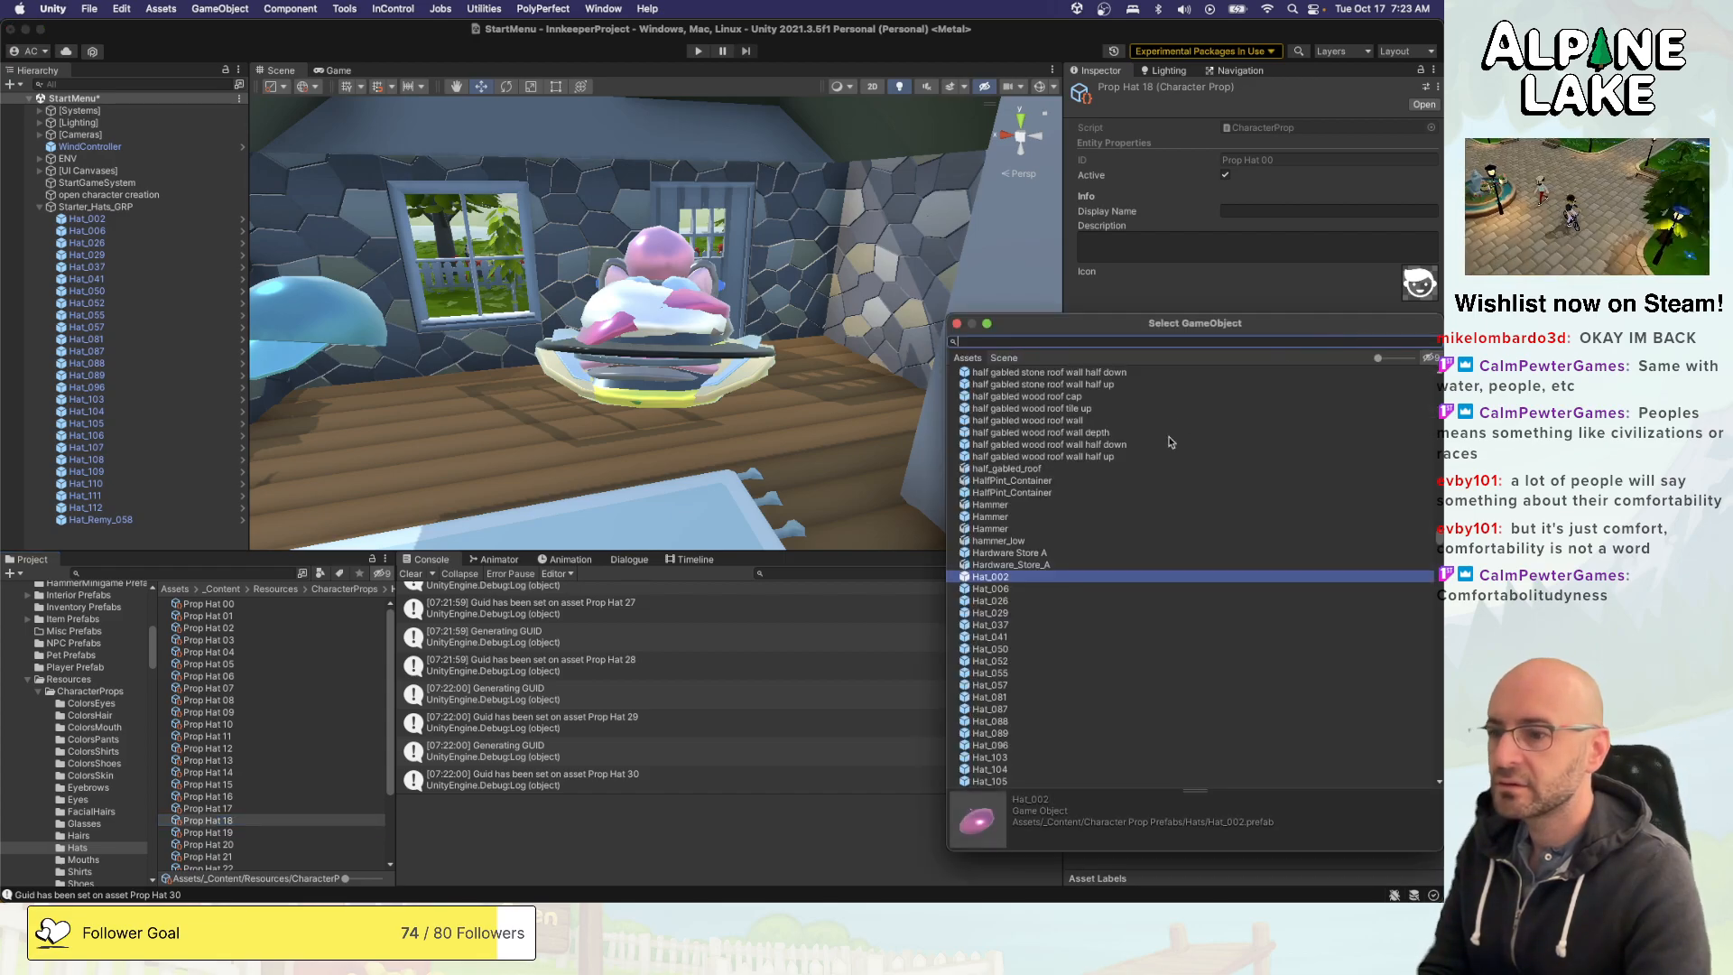
{"action": "left_click", "coordinate": [993, 773]}
{"action": "double_click", "coordinate": [998, 775]}
- Replace the prefab of the Prop Hat 19 asset with Hat_106
{"action": "left_click", "coordinate": [300, 832]}
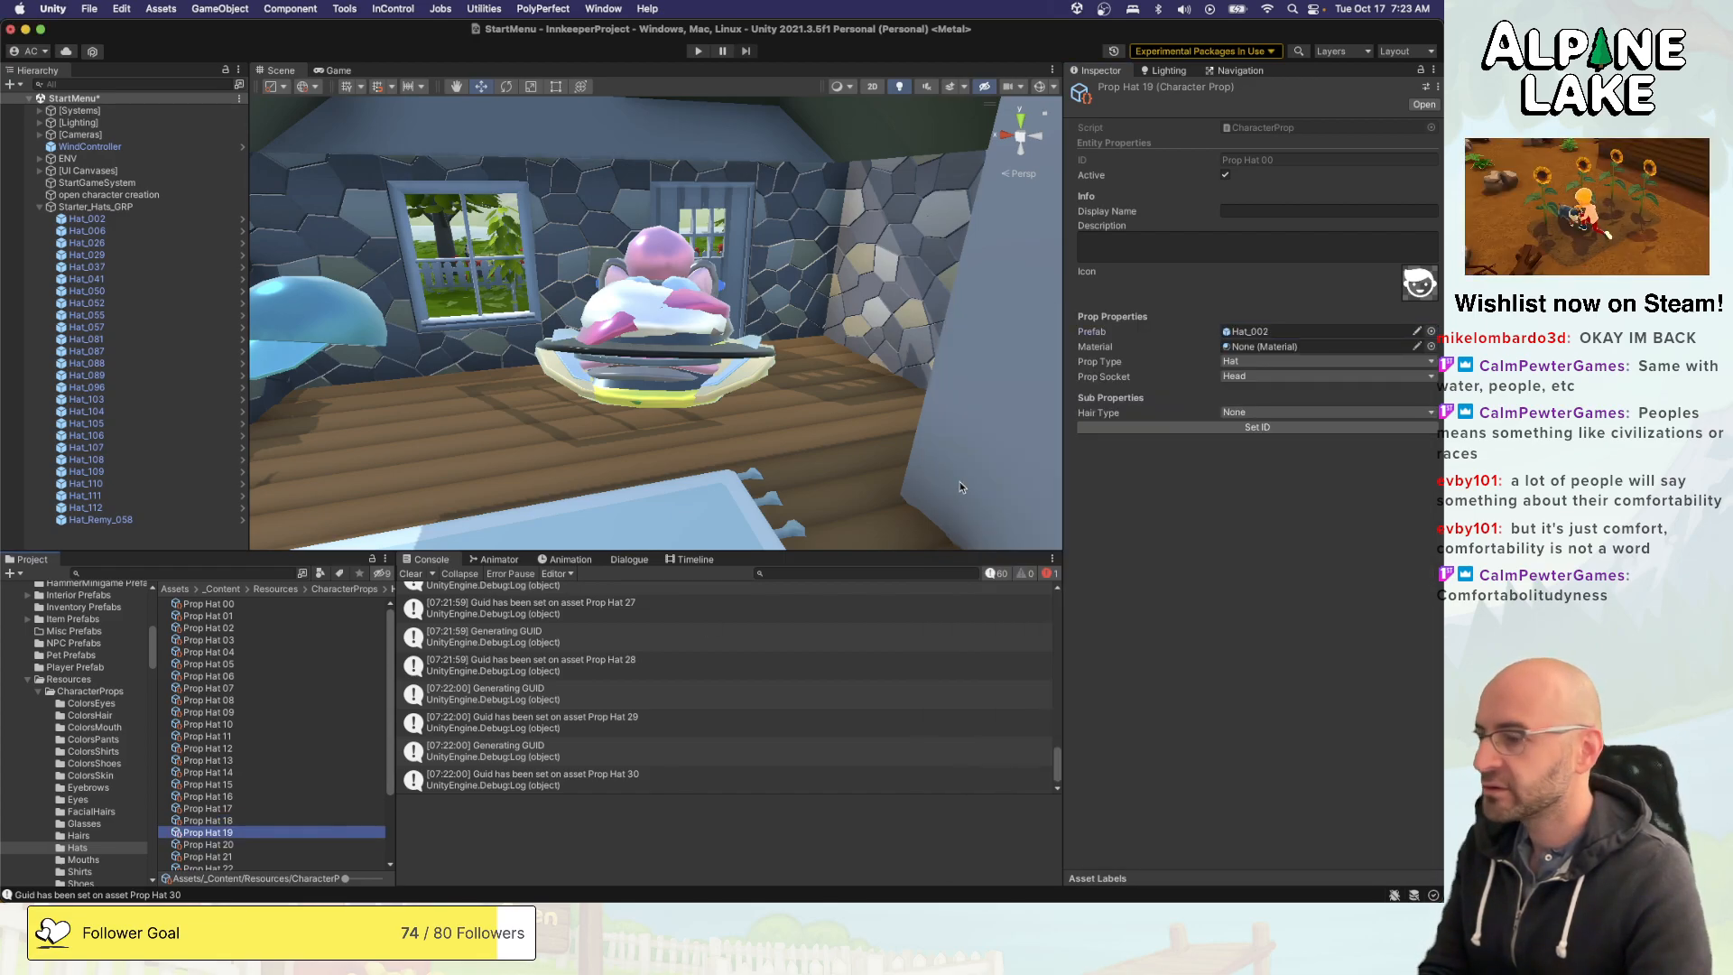
{"action": "left_click", "coordinate": [1431, 332]}
{"action": "scroll", "coordinate": [1128, 532], "scroll_direction": "down", "scroll_amount": 5}
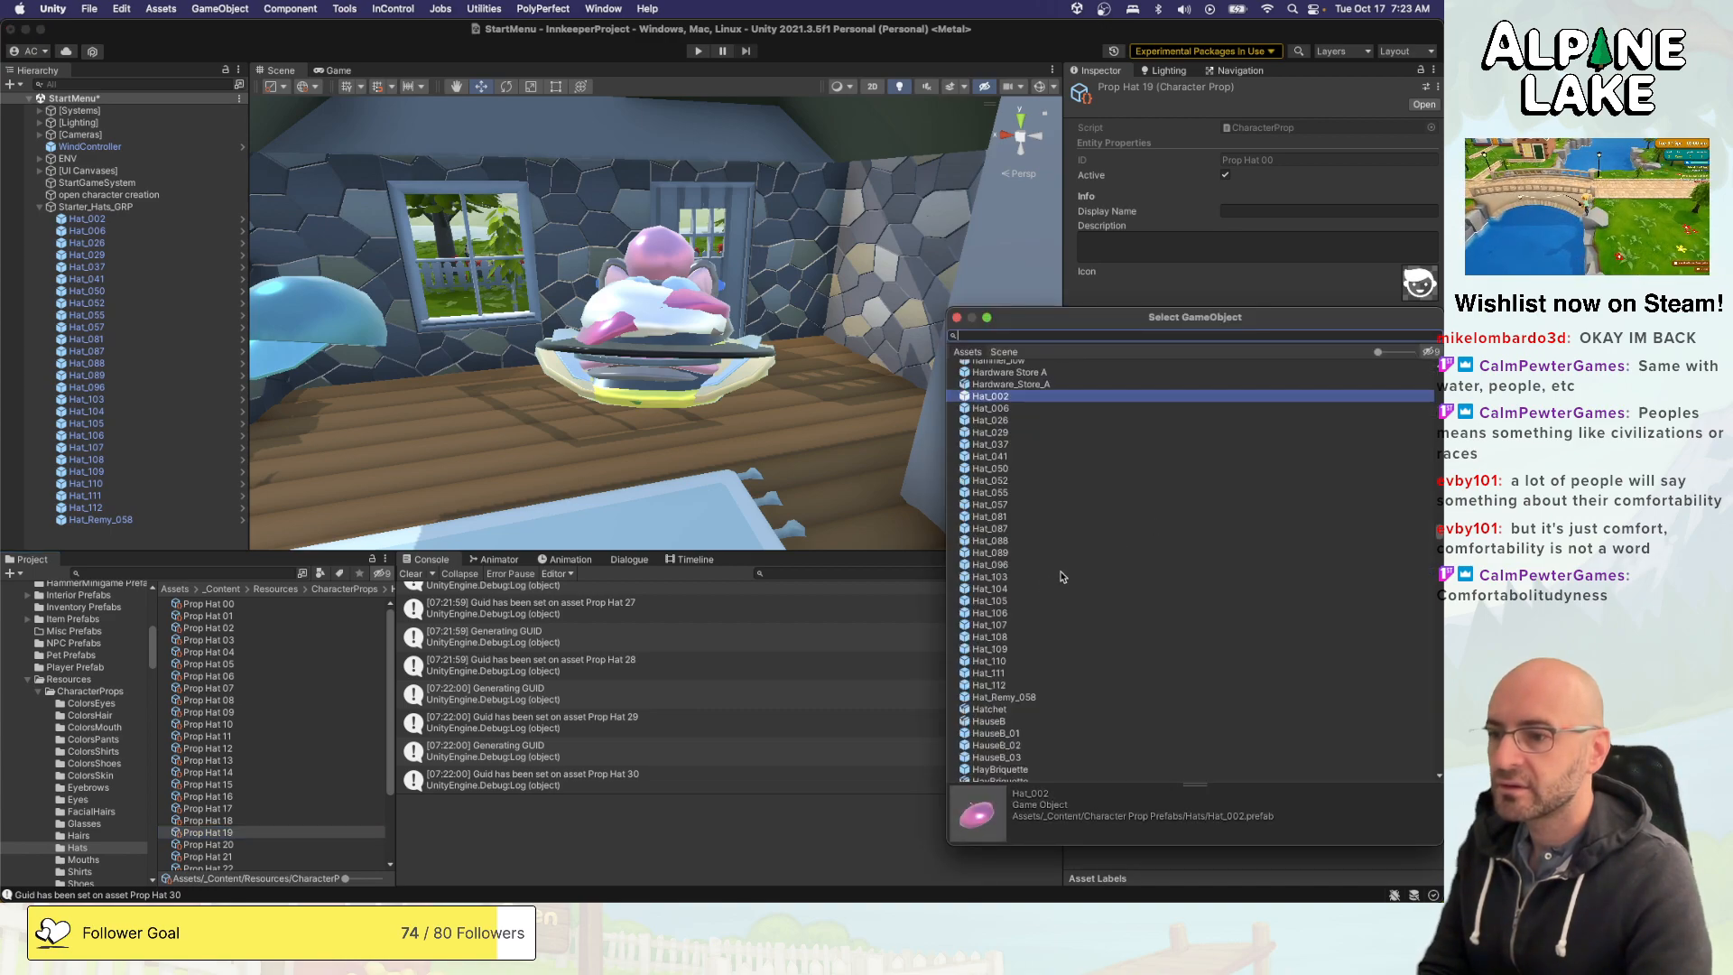
{"action": "double_click", "coordinate": [1007, 614]}
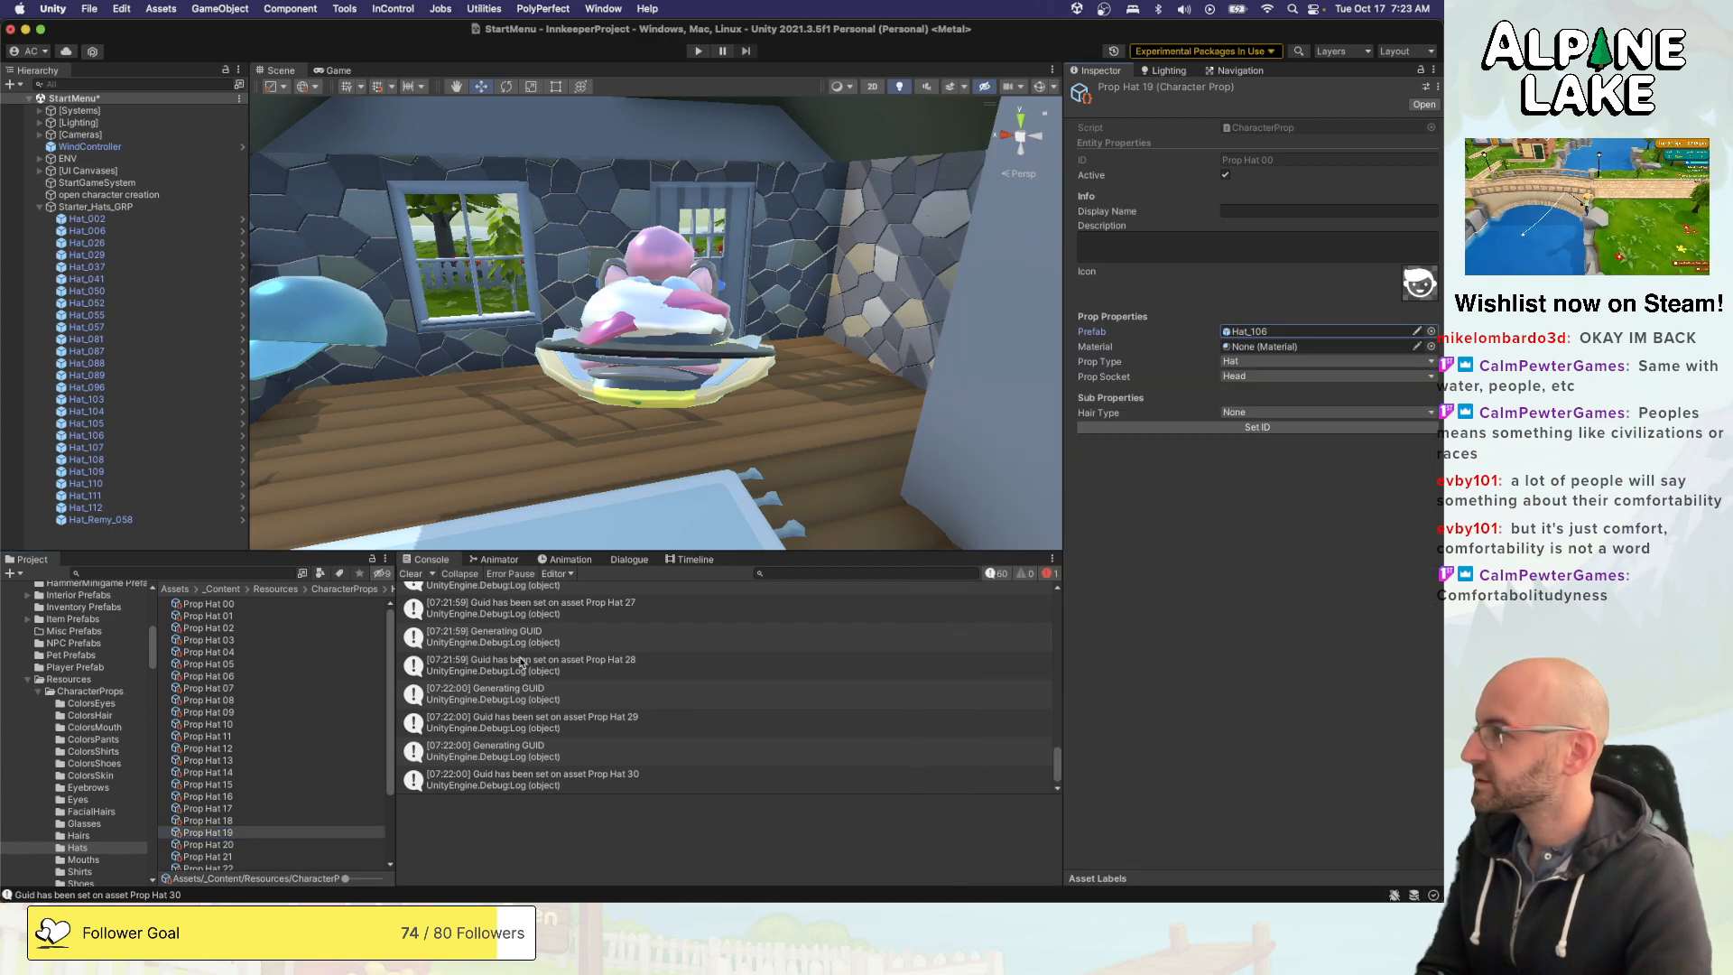
- Check the prefab set on Prop Hat 19, and assign the Hat_107 prefab to Prop Hat 20
{"action": "scroll", "coordinate": [259, 754], "scroll_direction": "down", "scroll_amount": 1}
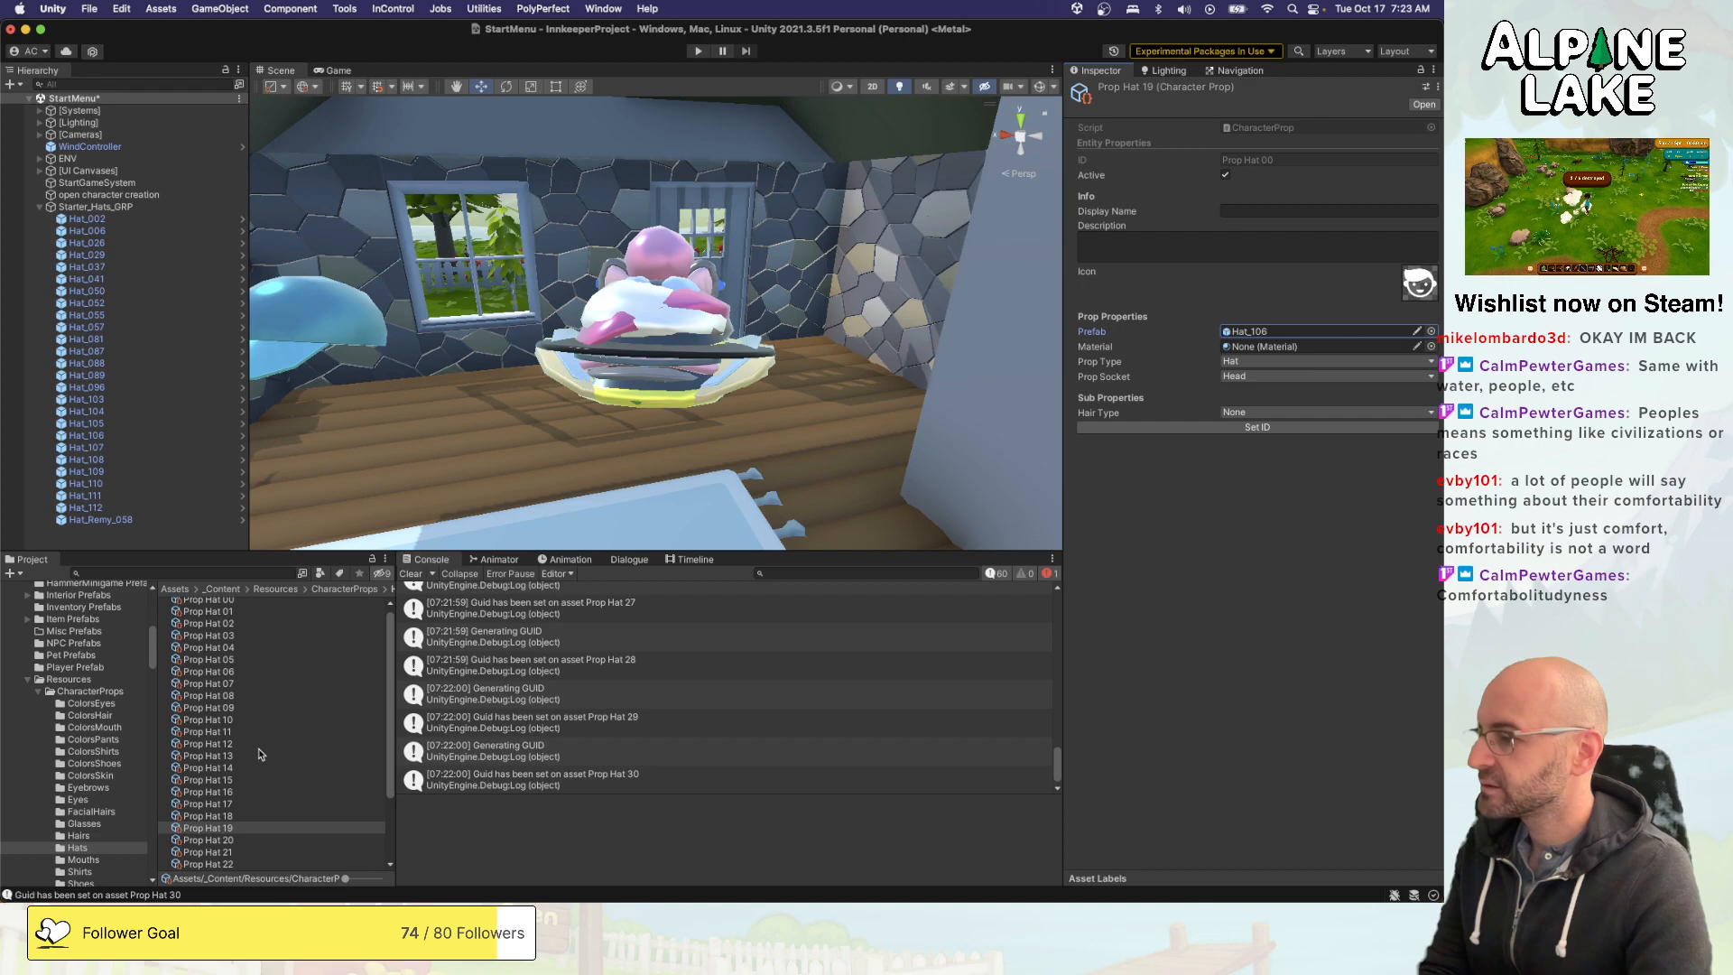
{"action": "left_click", "coordinate": [237, 839]}
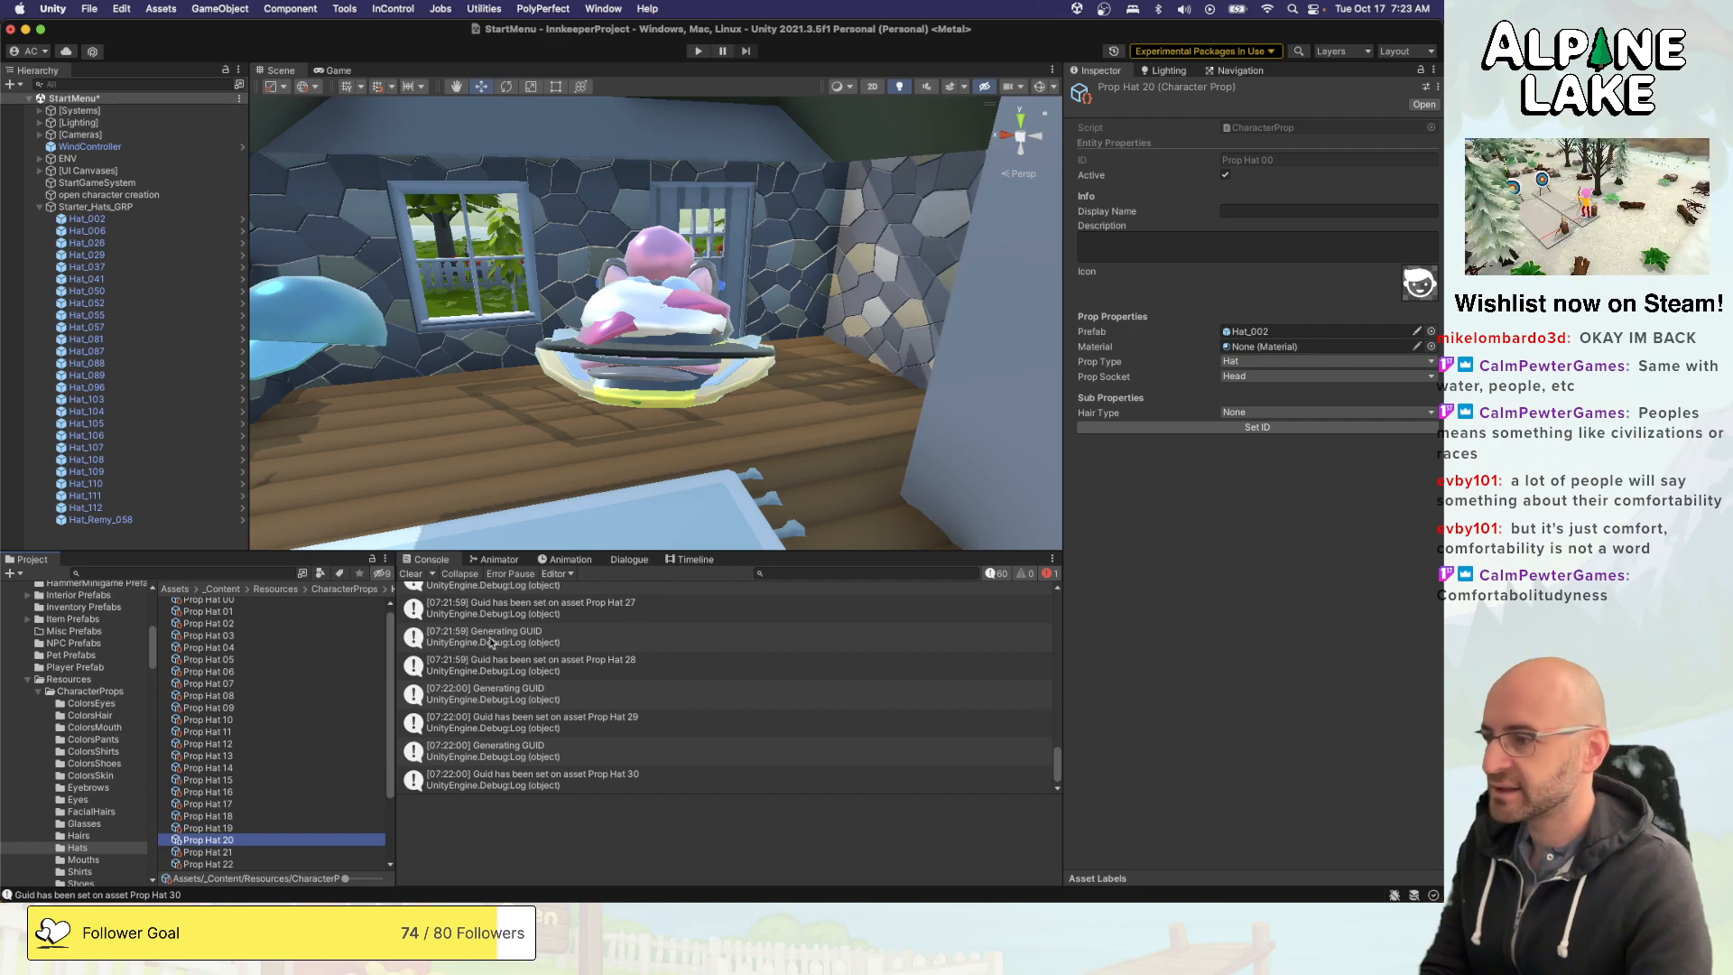
{"action": "left_click", "coordinate": [248, 828]}
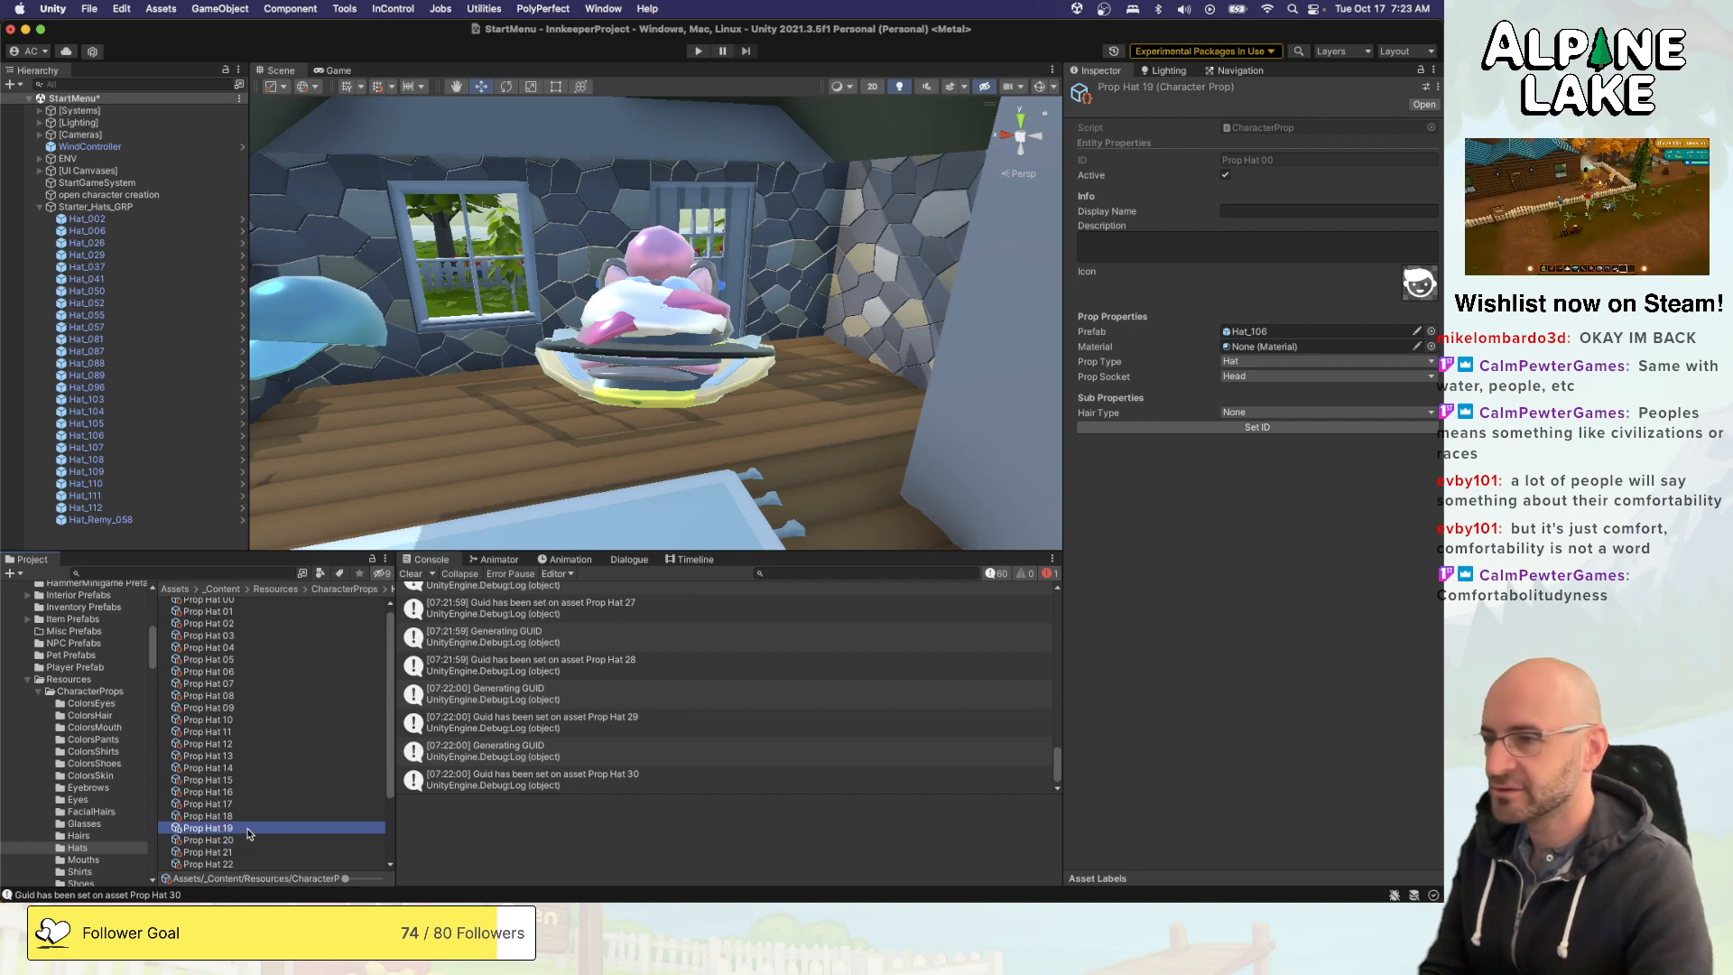
{"action": "key", "text": "Down"}
{"action": "left_click", "coordinate": [1431, 331]}
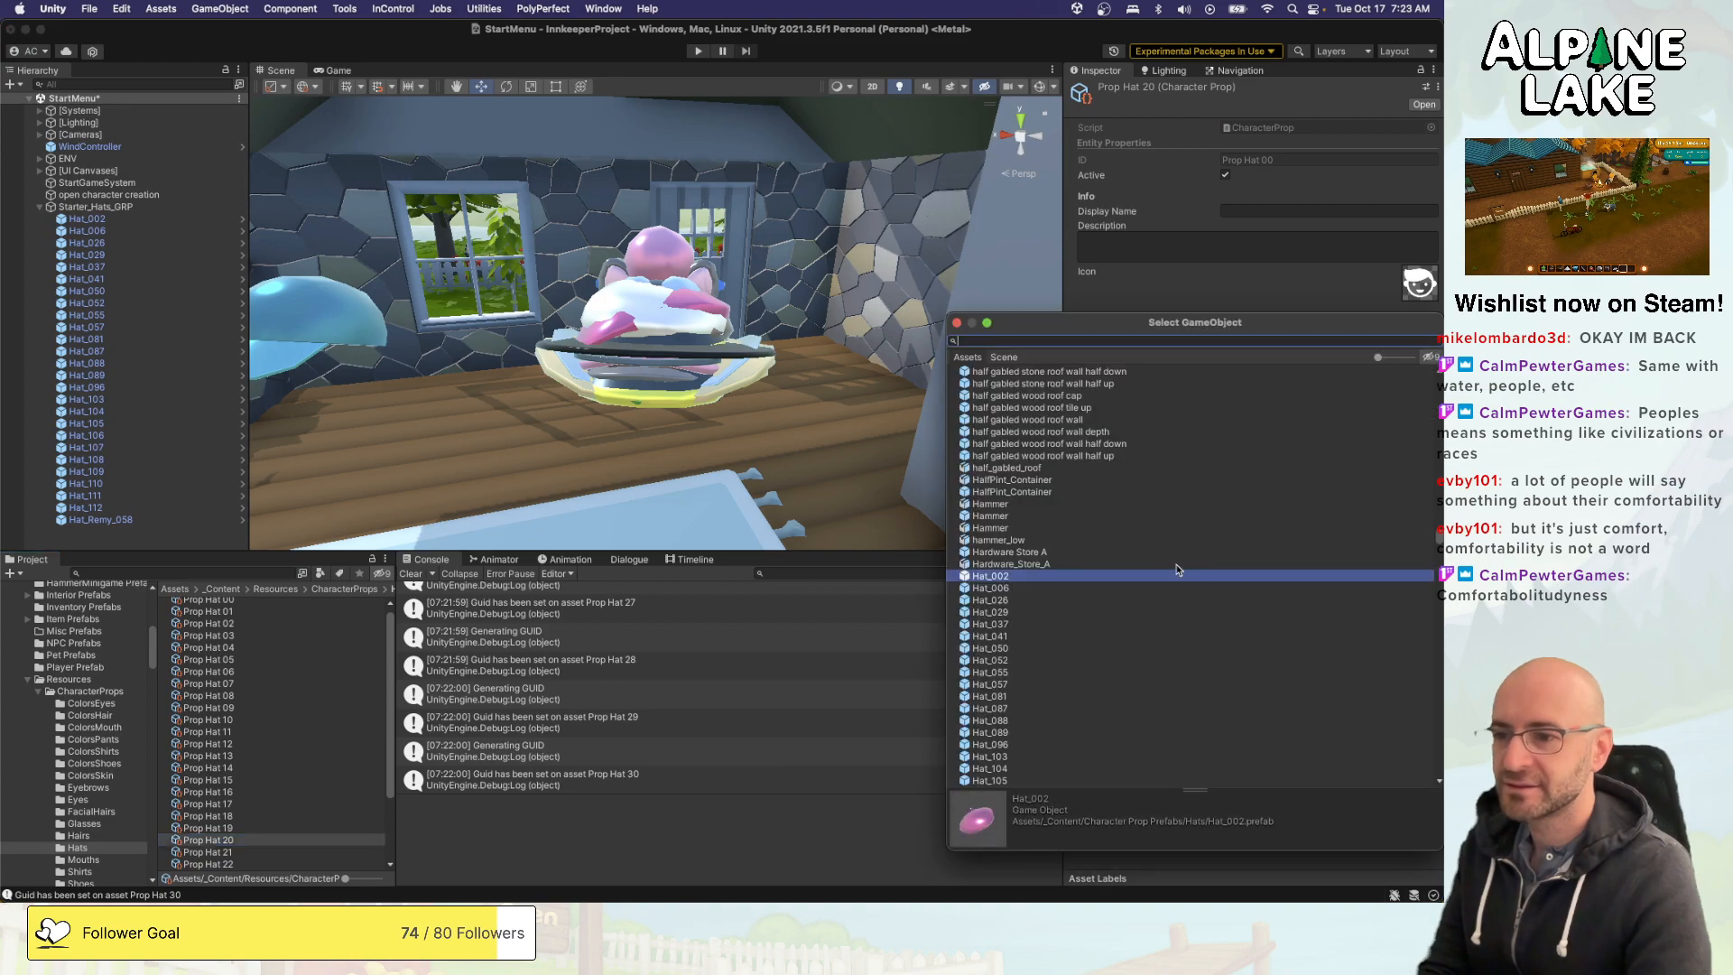
{"action": "double_click", "coordinate": [1004, 763]}
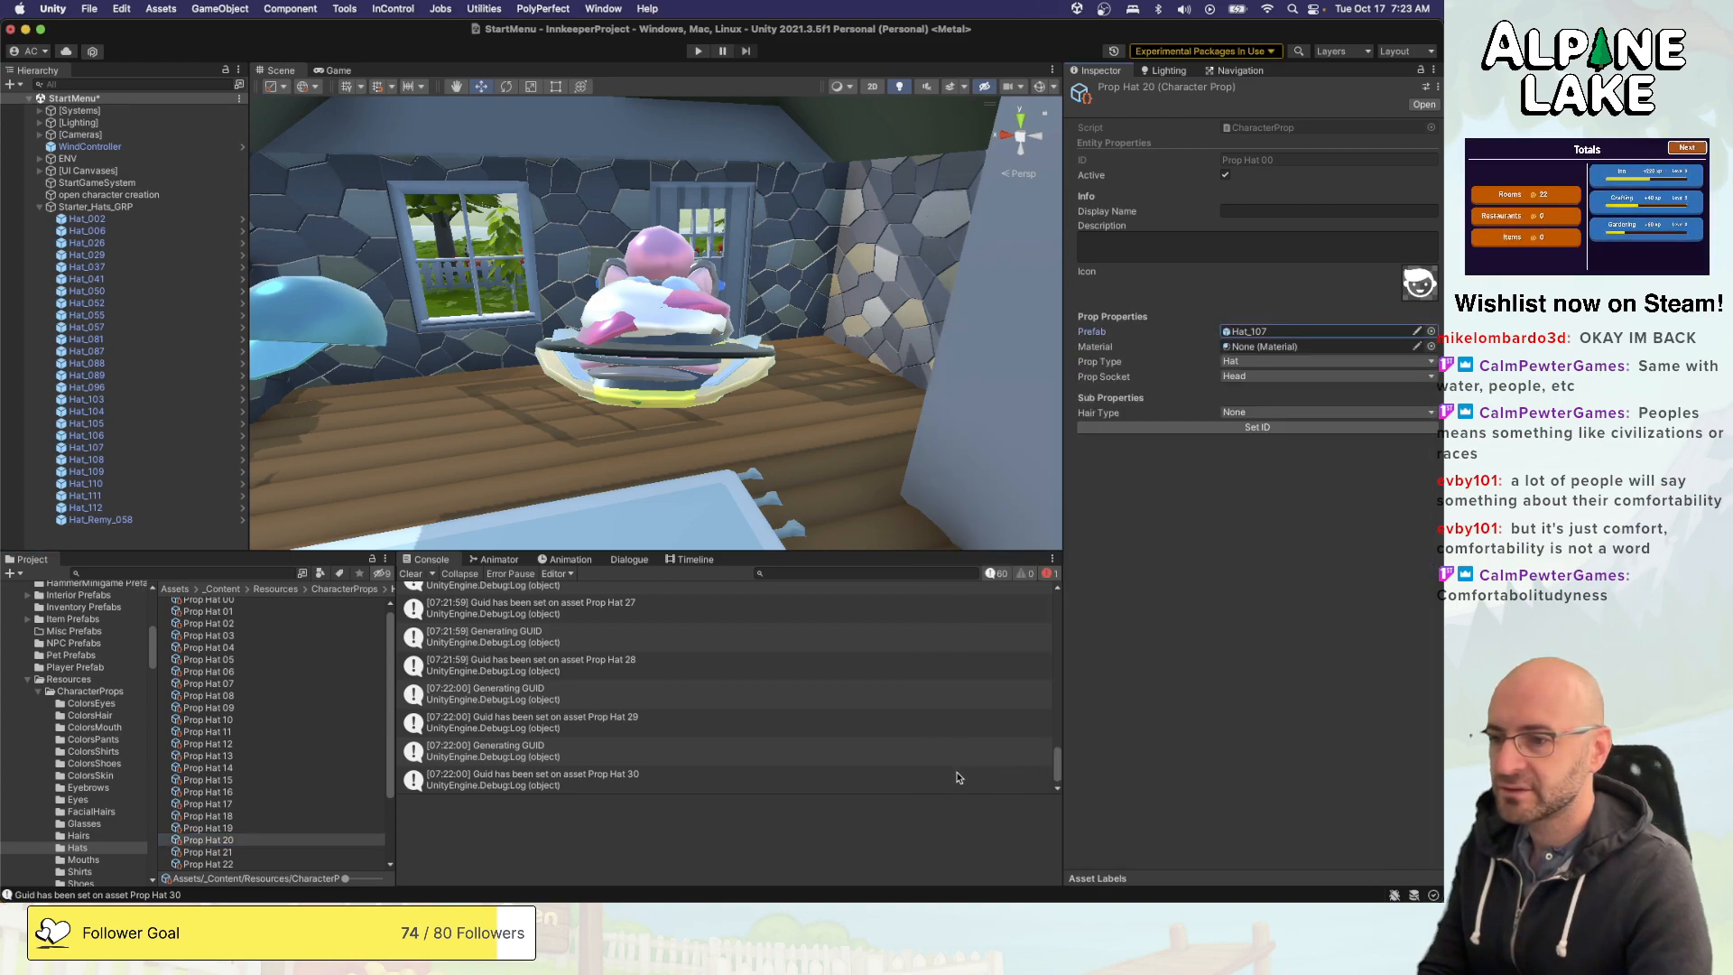
- Replace the prefab of the Prop Hat 21 asset with Hat_108
{"action": "scroll", "coordinate": [280, 864], "scroll_direction": "down", "scroll_amount": 1}
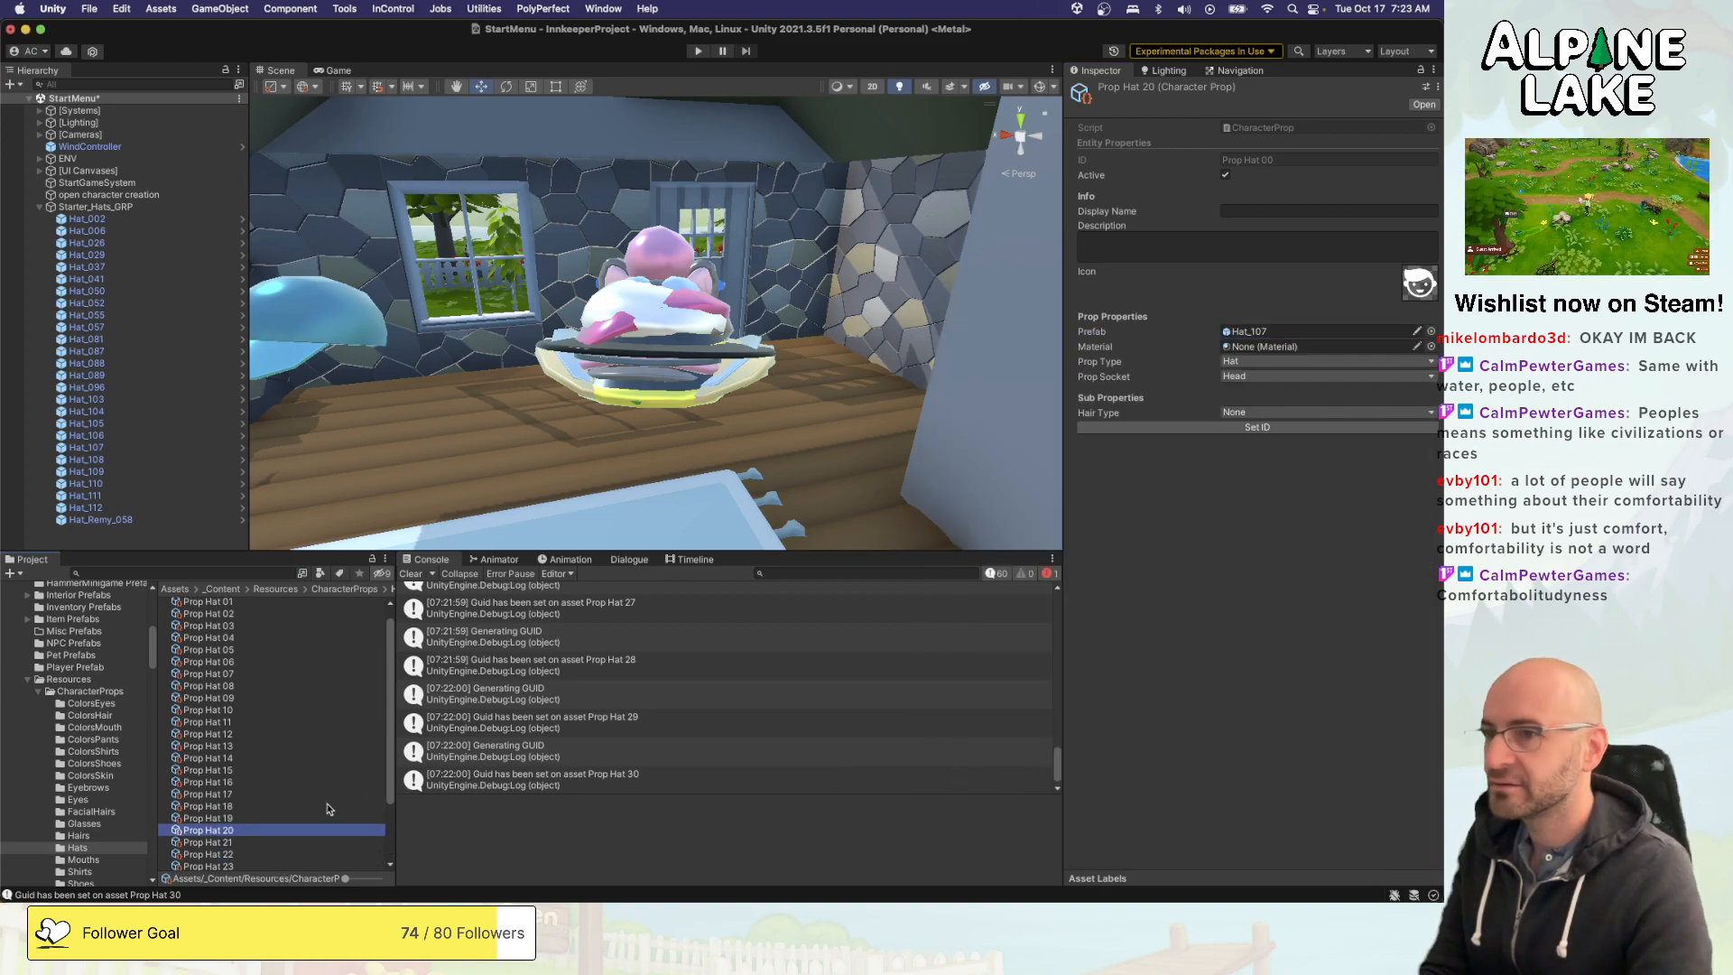
{"action": "key", "text": "Down"}
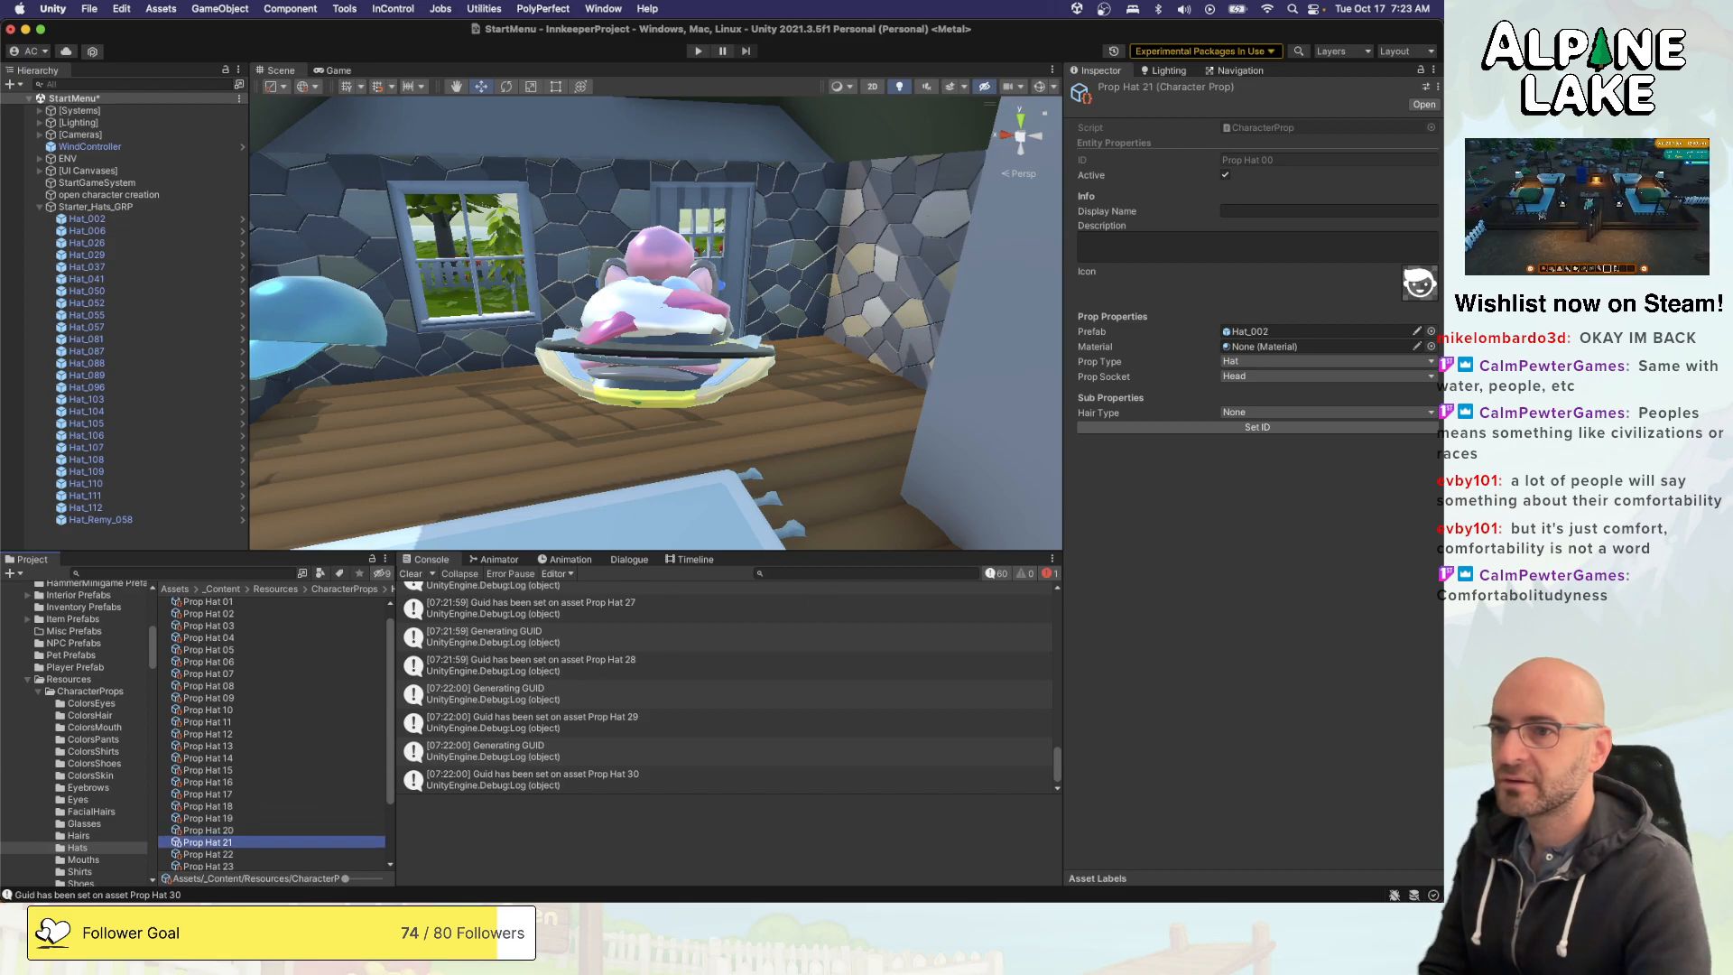
{"action": "left_click", "coordinate": [1431, 331]}
{"action": "scroll", "coordinate": [1011, 507], "scroll_direction": "down", "scroll_amount": 3}
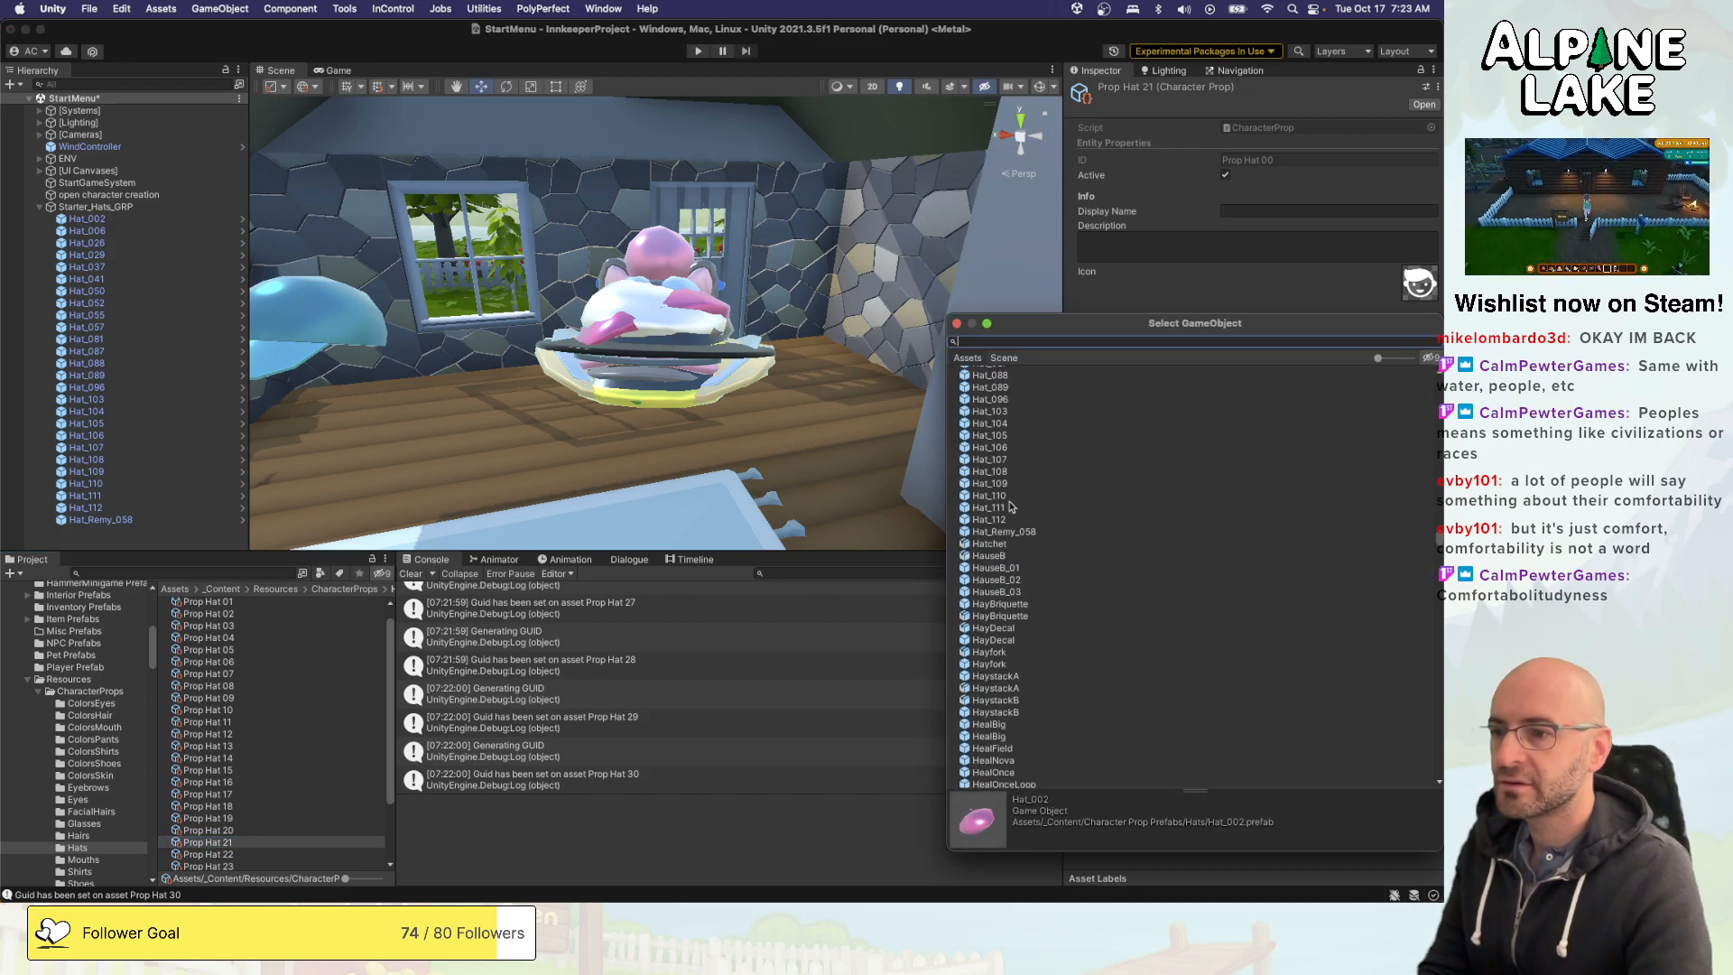
{"action": "double_click", "coordinate": [1010, 473]}
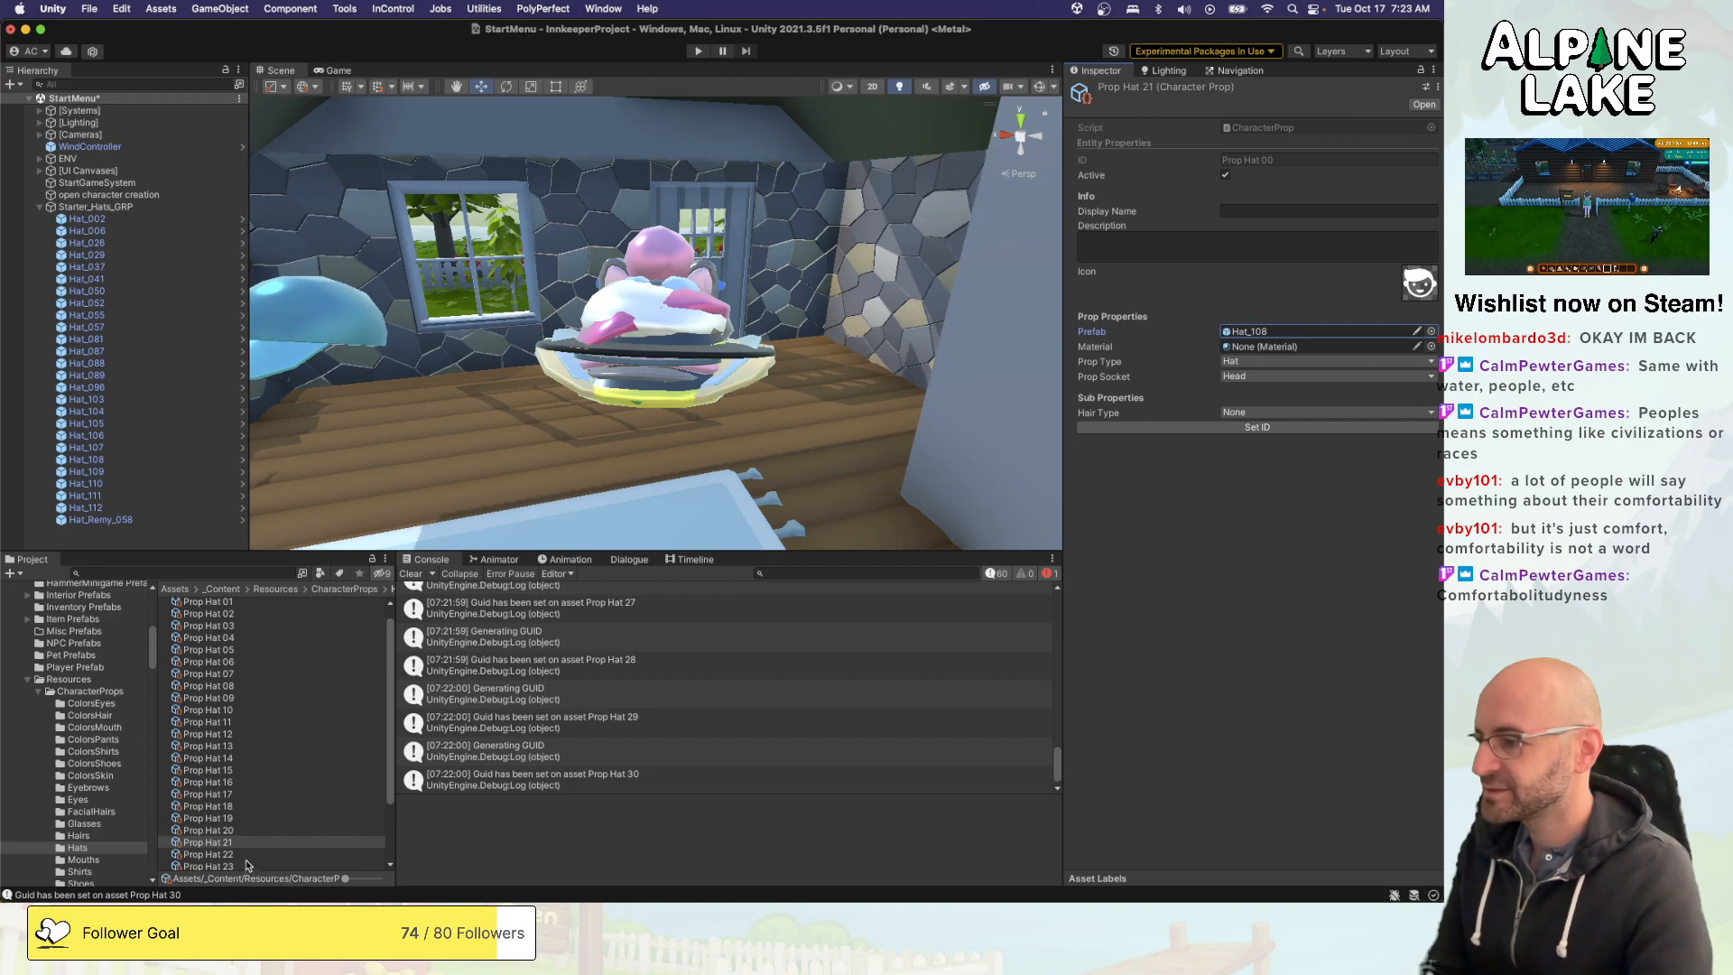
- Assign the Hat_109 prefab to Prop Hat 22 and the Hat_110 prefab to Prop Hat 23
{"action": "left_click", "coordinate": [246, 857]}
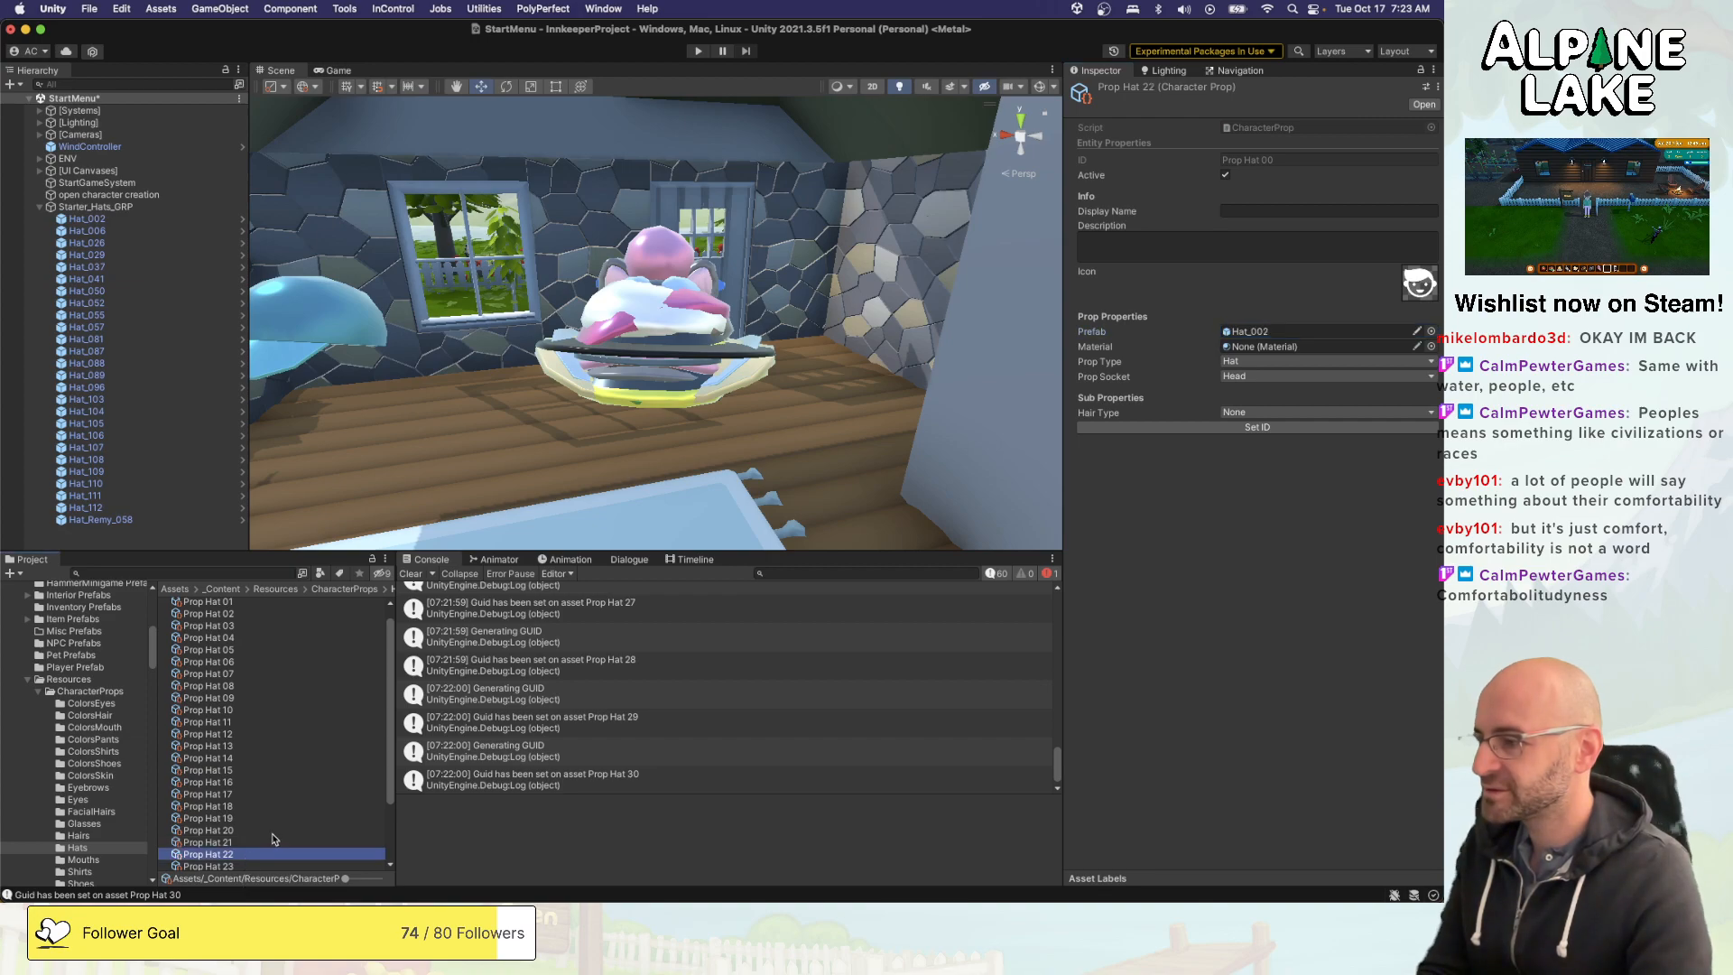
{"action": "left_click", "coordinate": [1430, 332]}
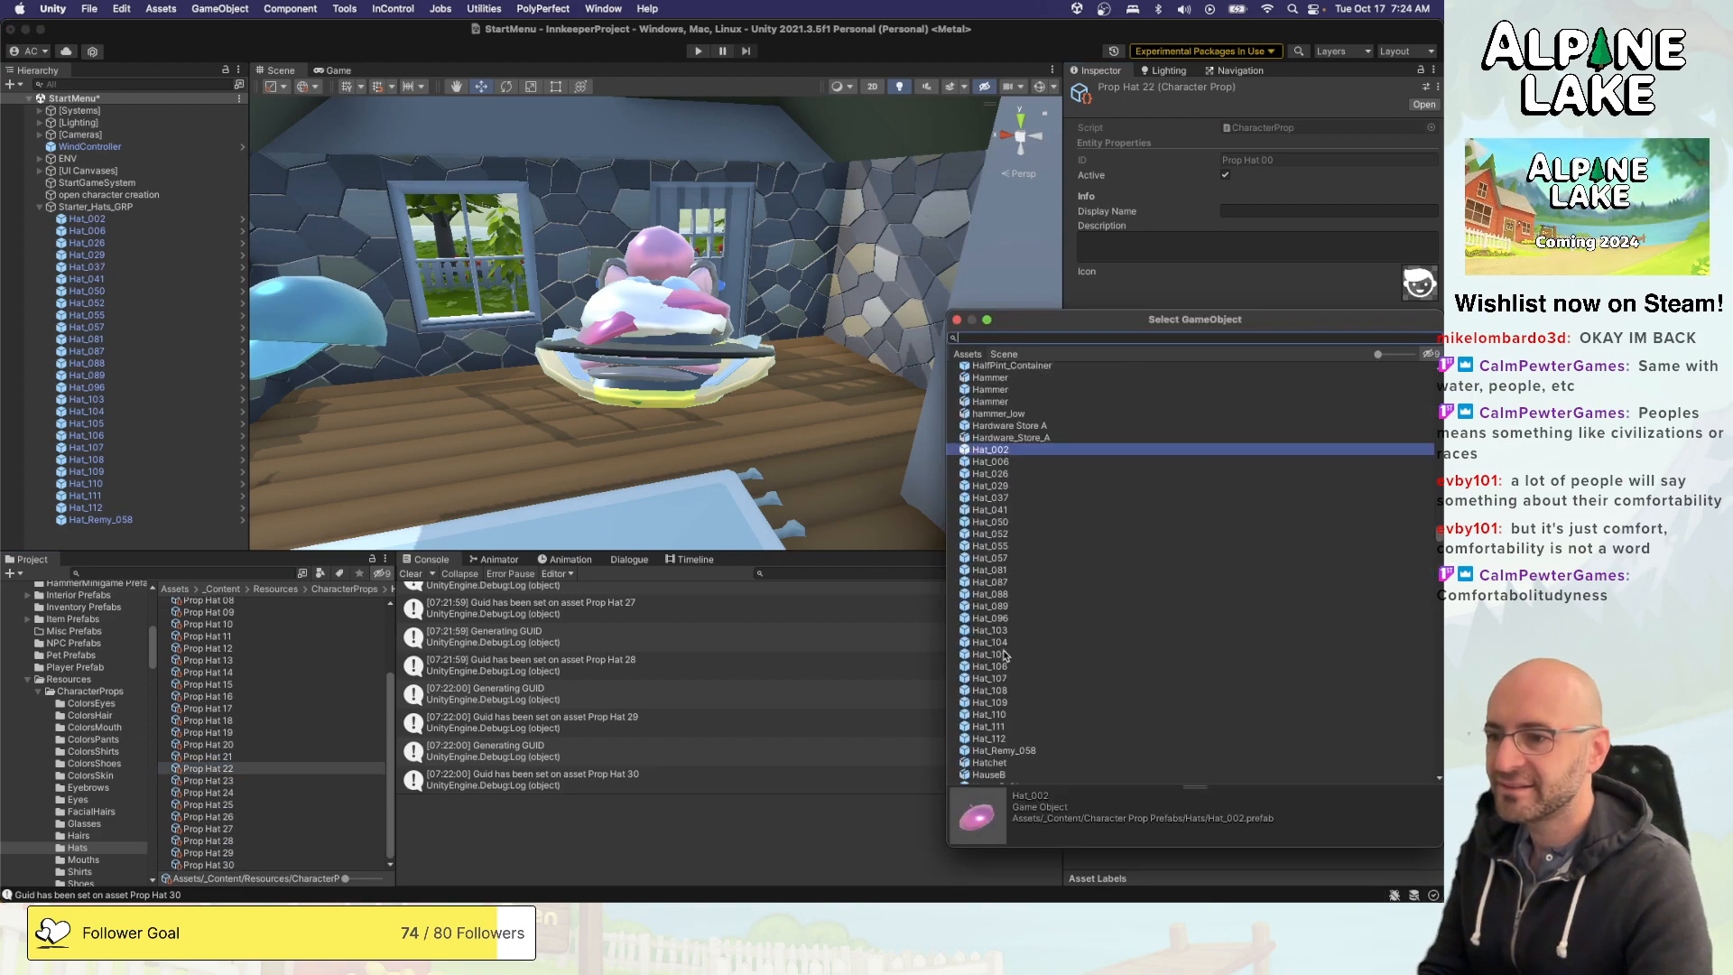
{"action": "double_click", "coordinate": [1005, 702]}
{"action": "left_click", "coordinate": [291, 780]}
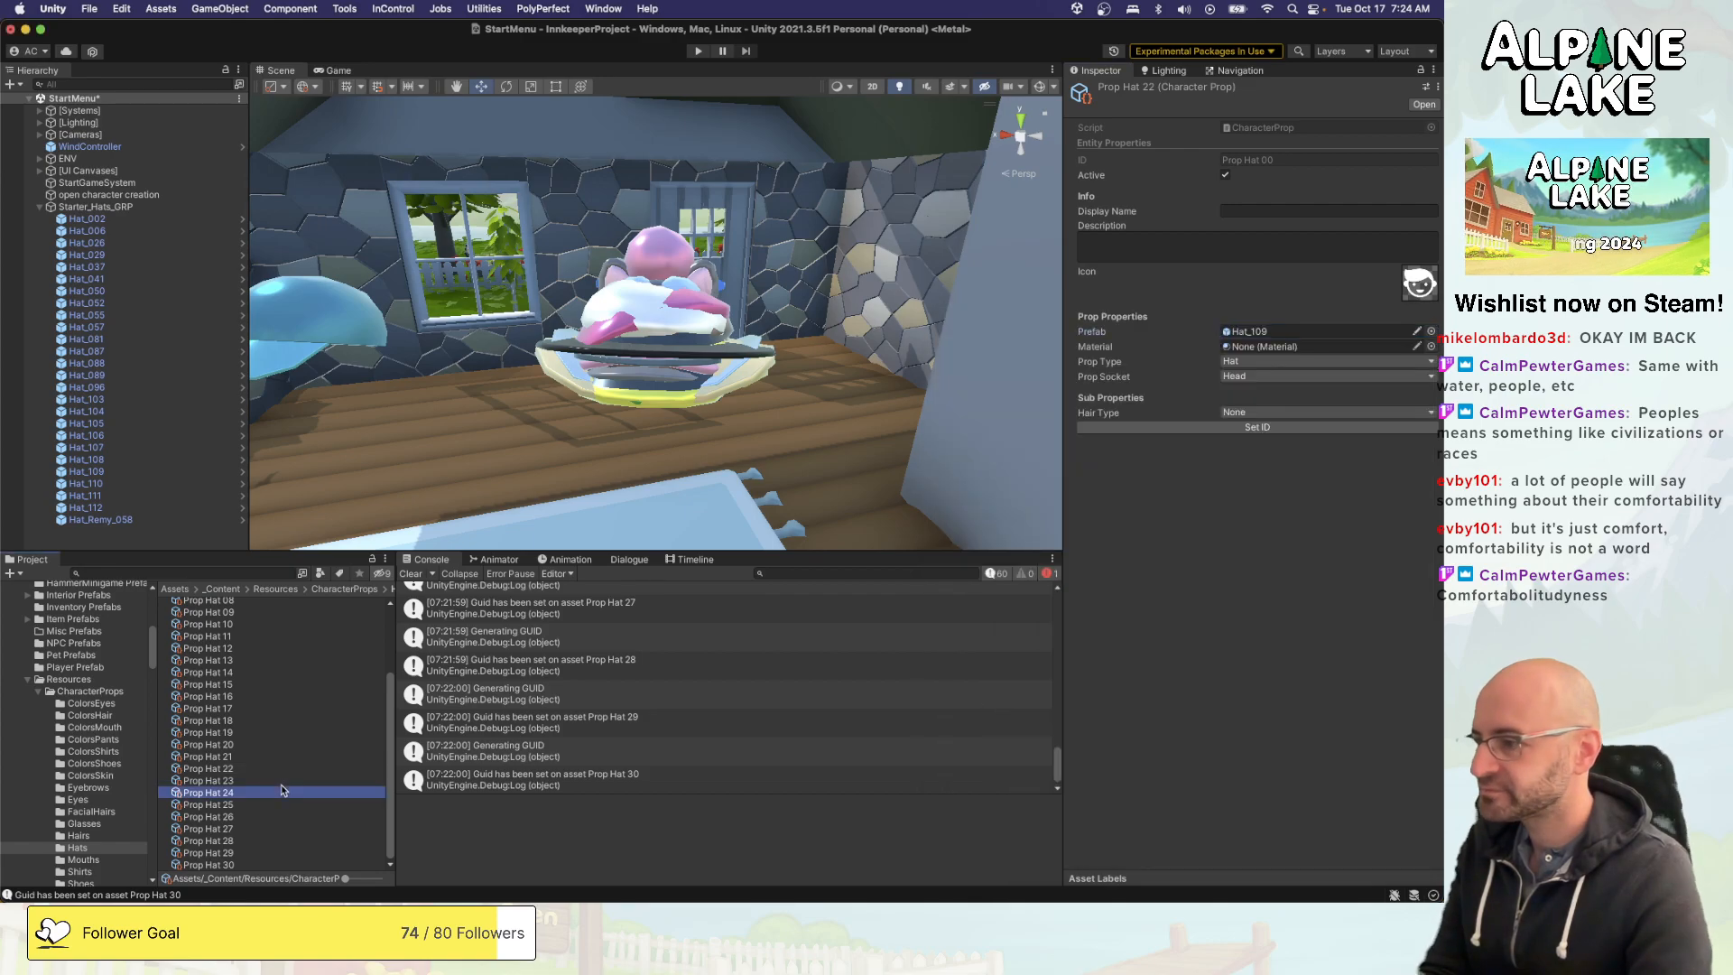
{"action": "left_click", "coordinate": [1430, 332]}
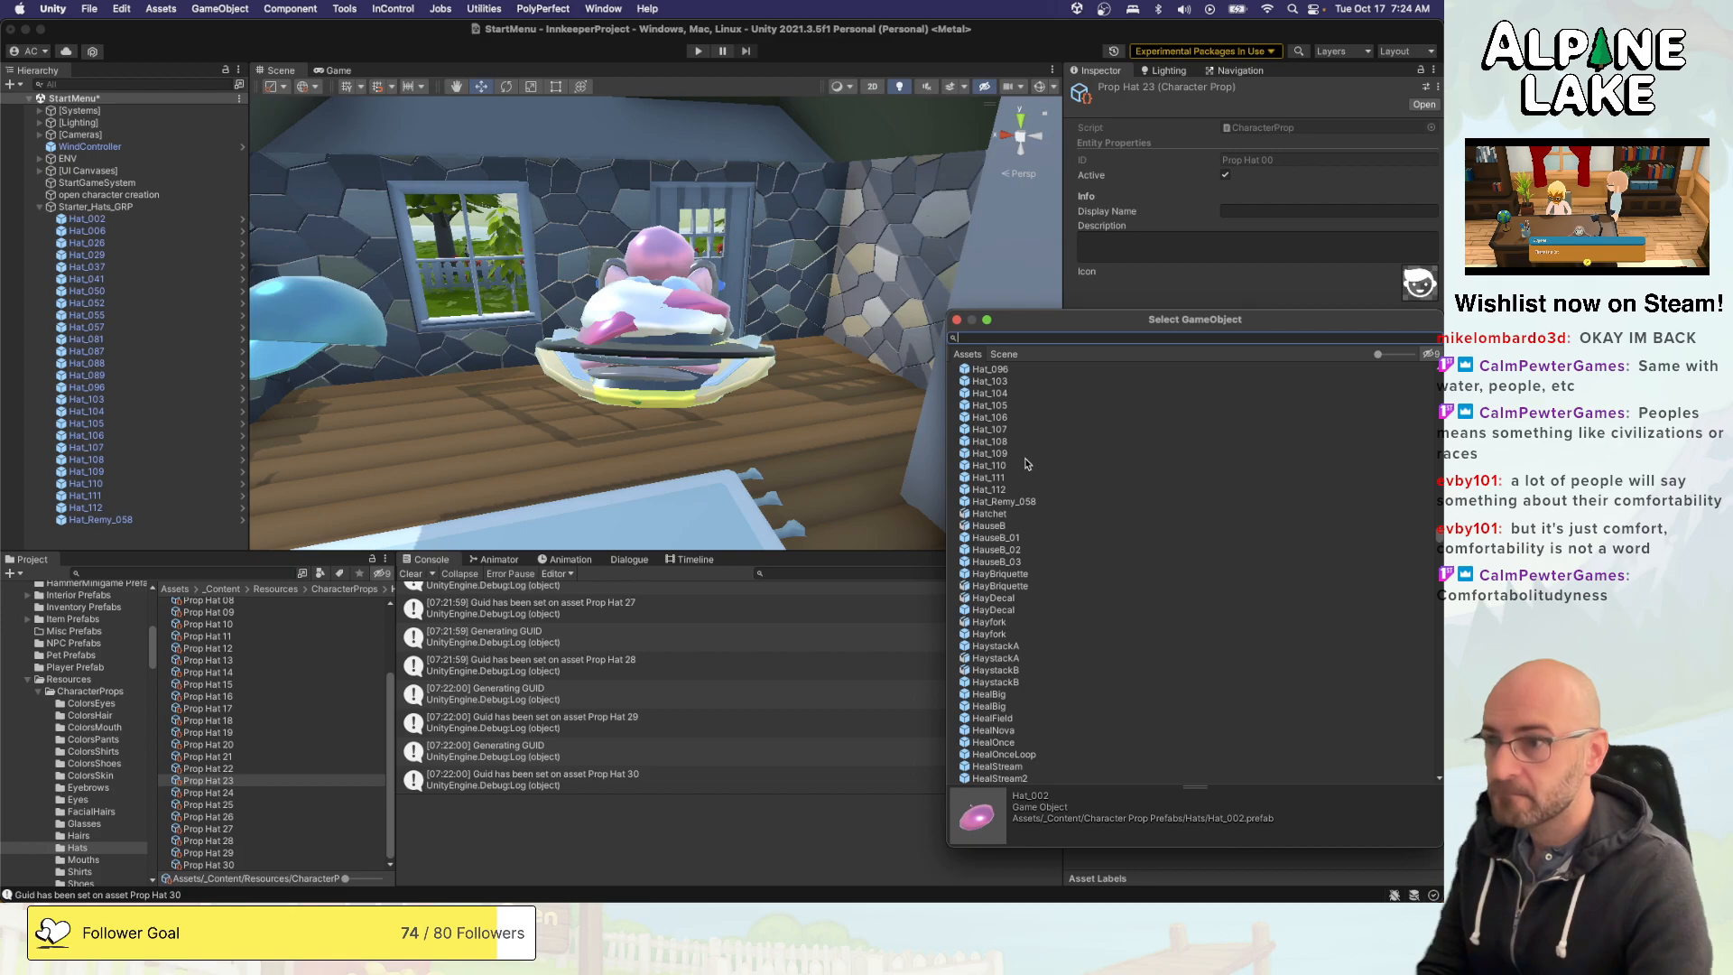
{"action": "double_click", "coordinate": [1012, 466]}
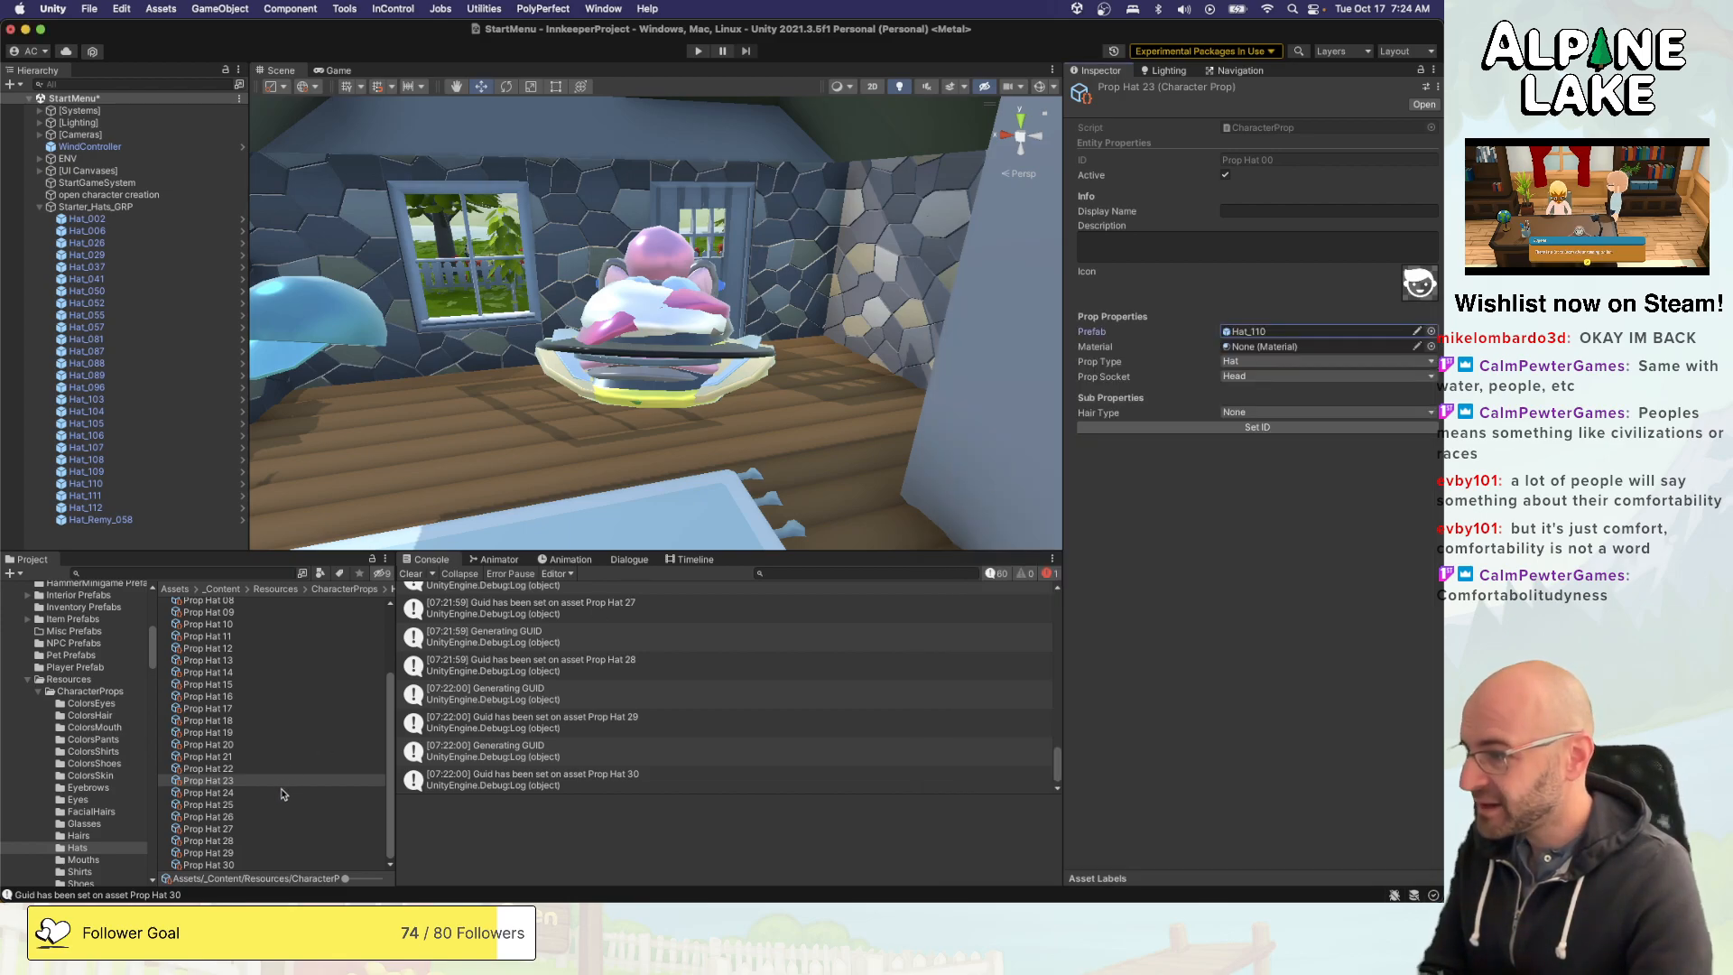
- Assign the Hat_111 prefab to Prop Hat 24 and the Hat_112 prefab to Prop Hat 25
{"action": "left_click", "coordinate": [283, 793]}
{"action": "left_click", "coordinate": [1431, 332]}
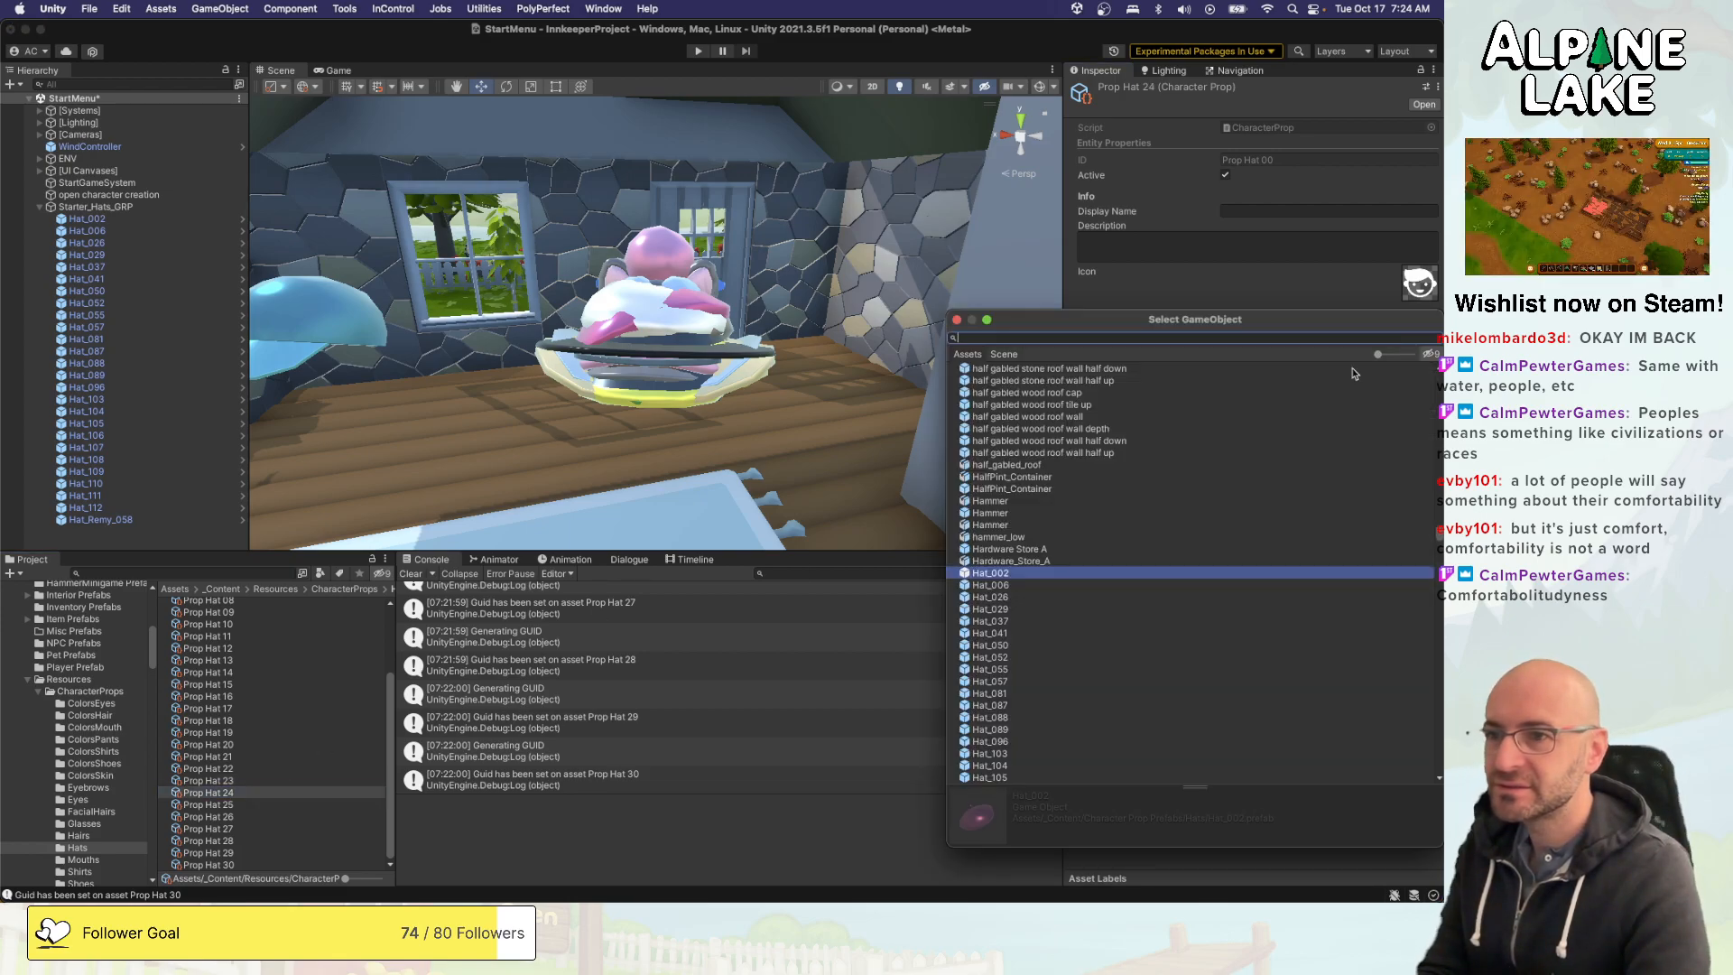
{"action": "double_click", "coordinate": [1012, 499]}
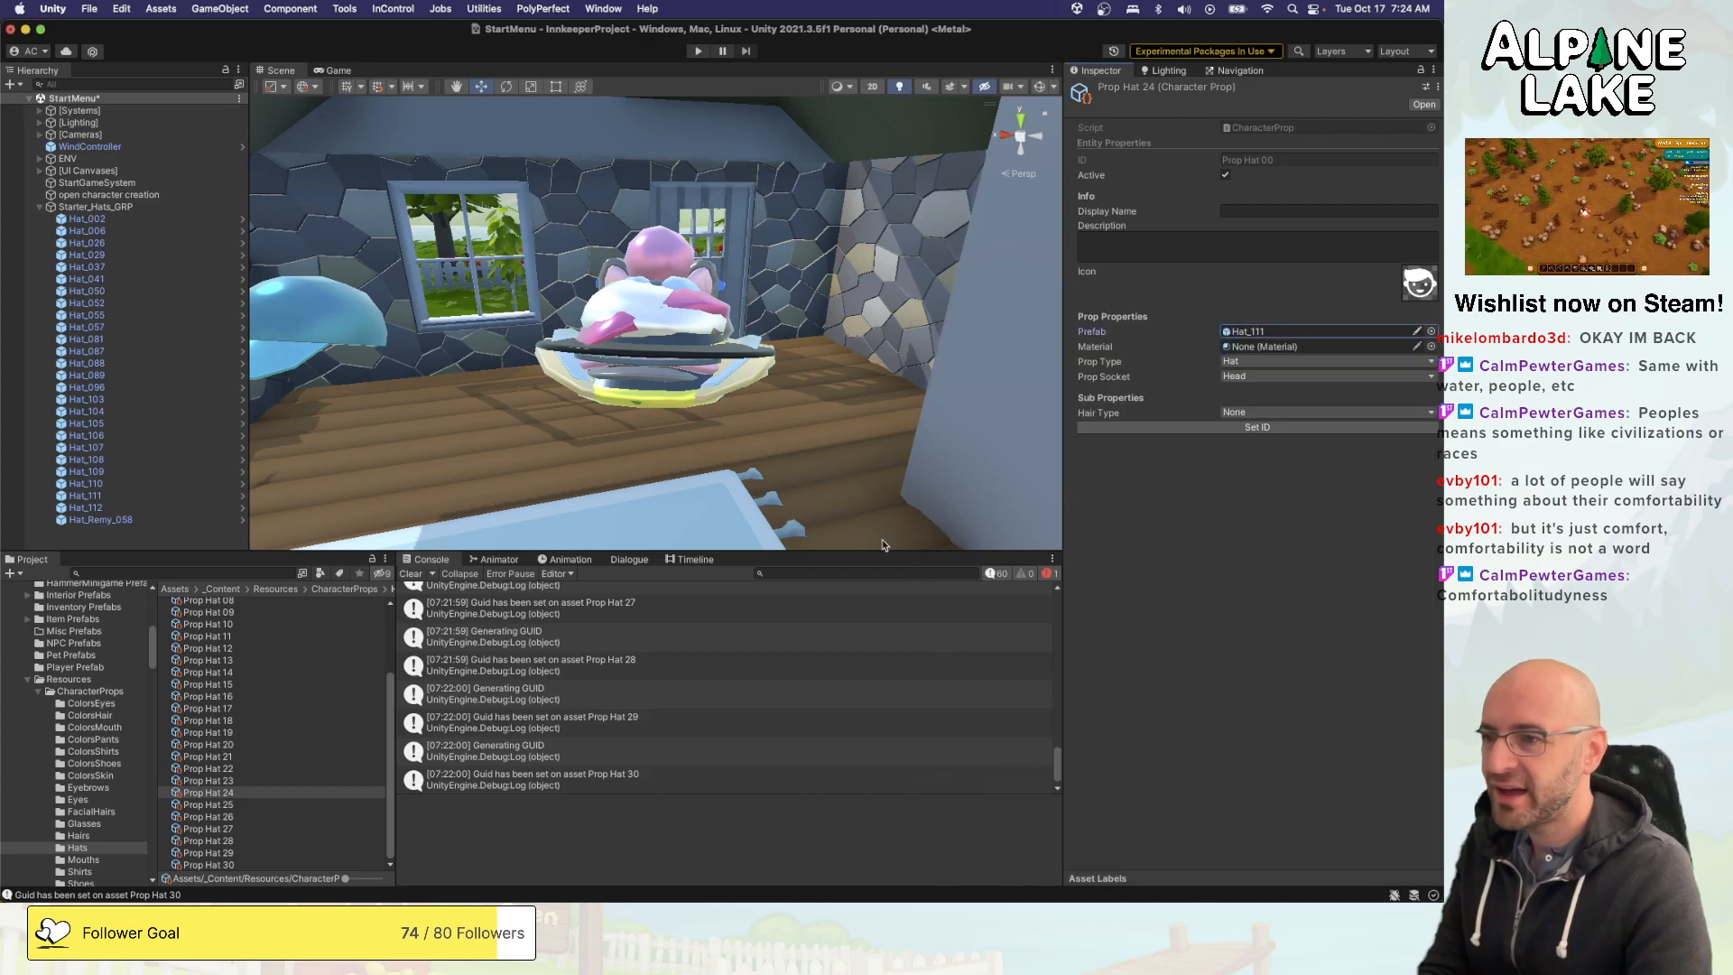
{"action": "left_click", "coordinate": [261, 804]}
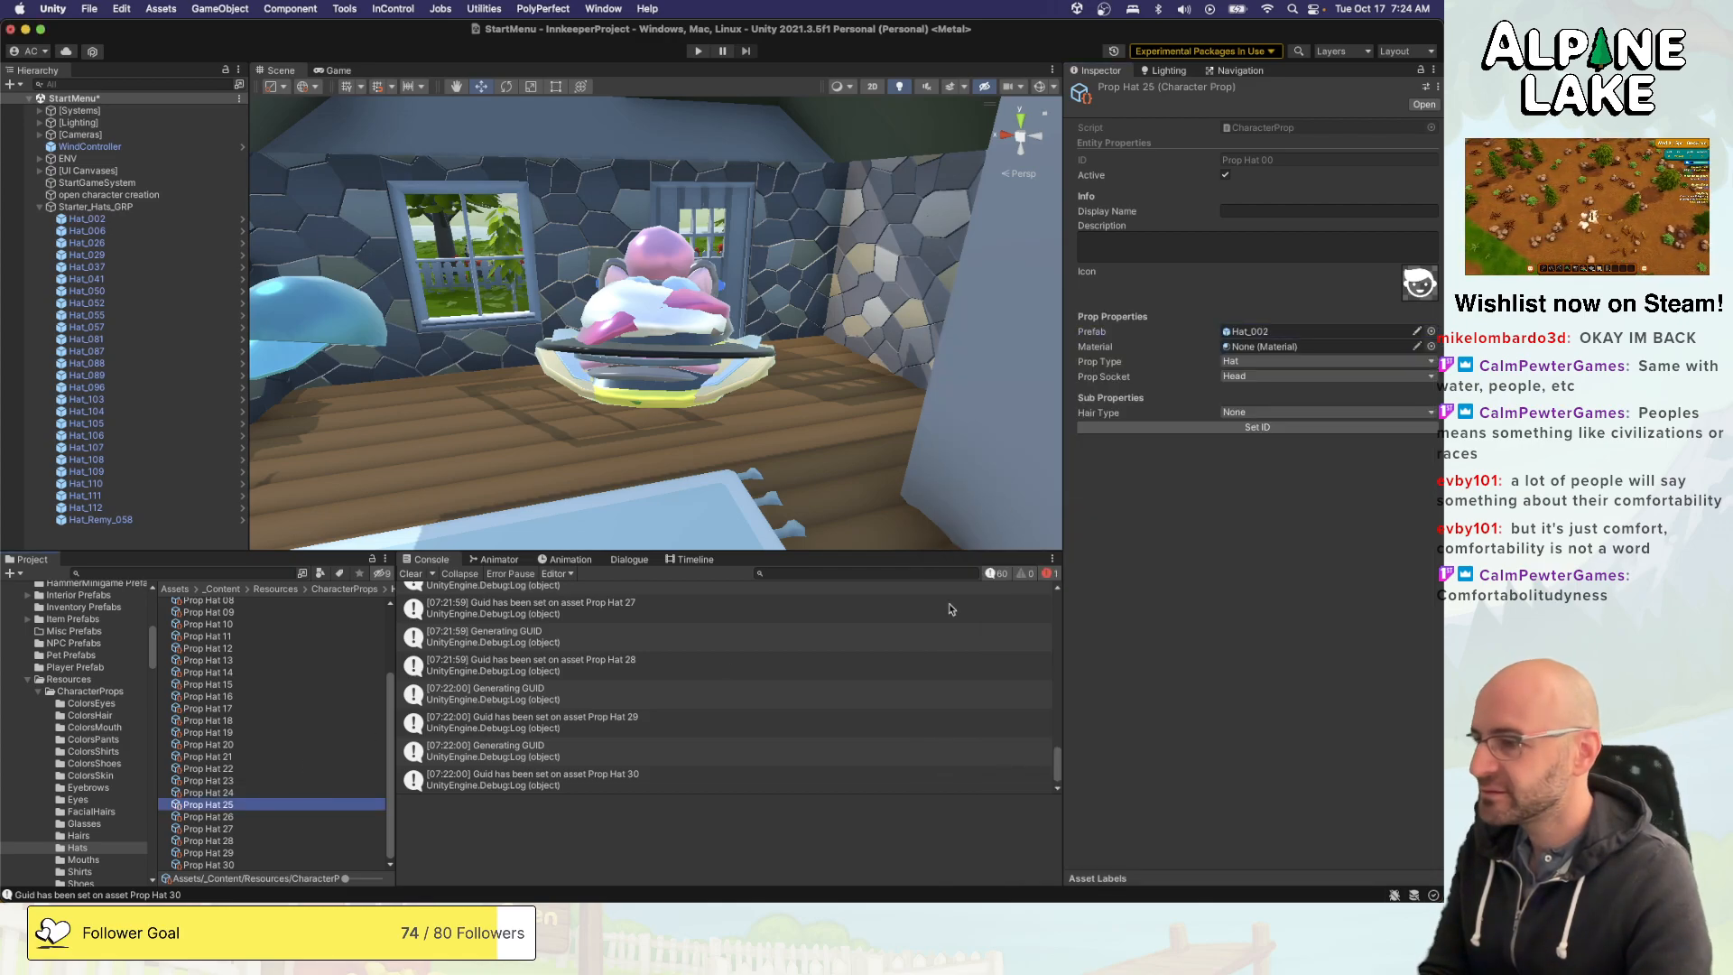
{"action": "left_click", "coordinate": [1431, 331]}
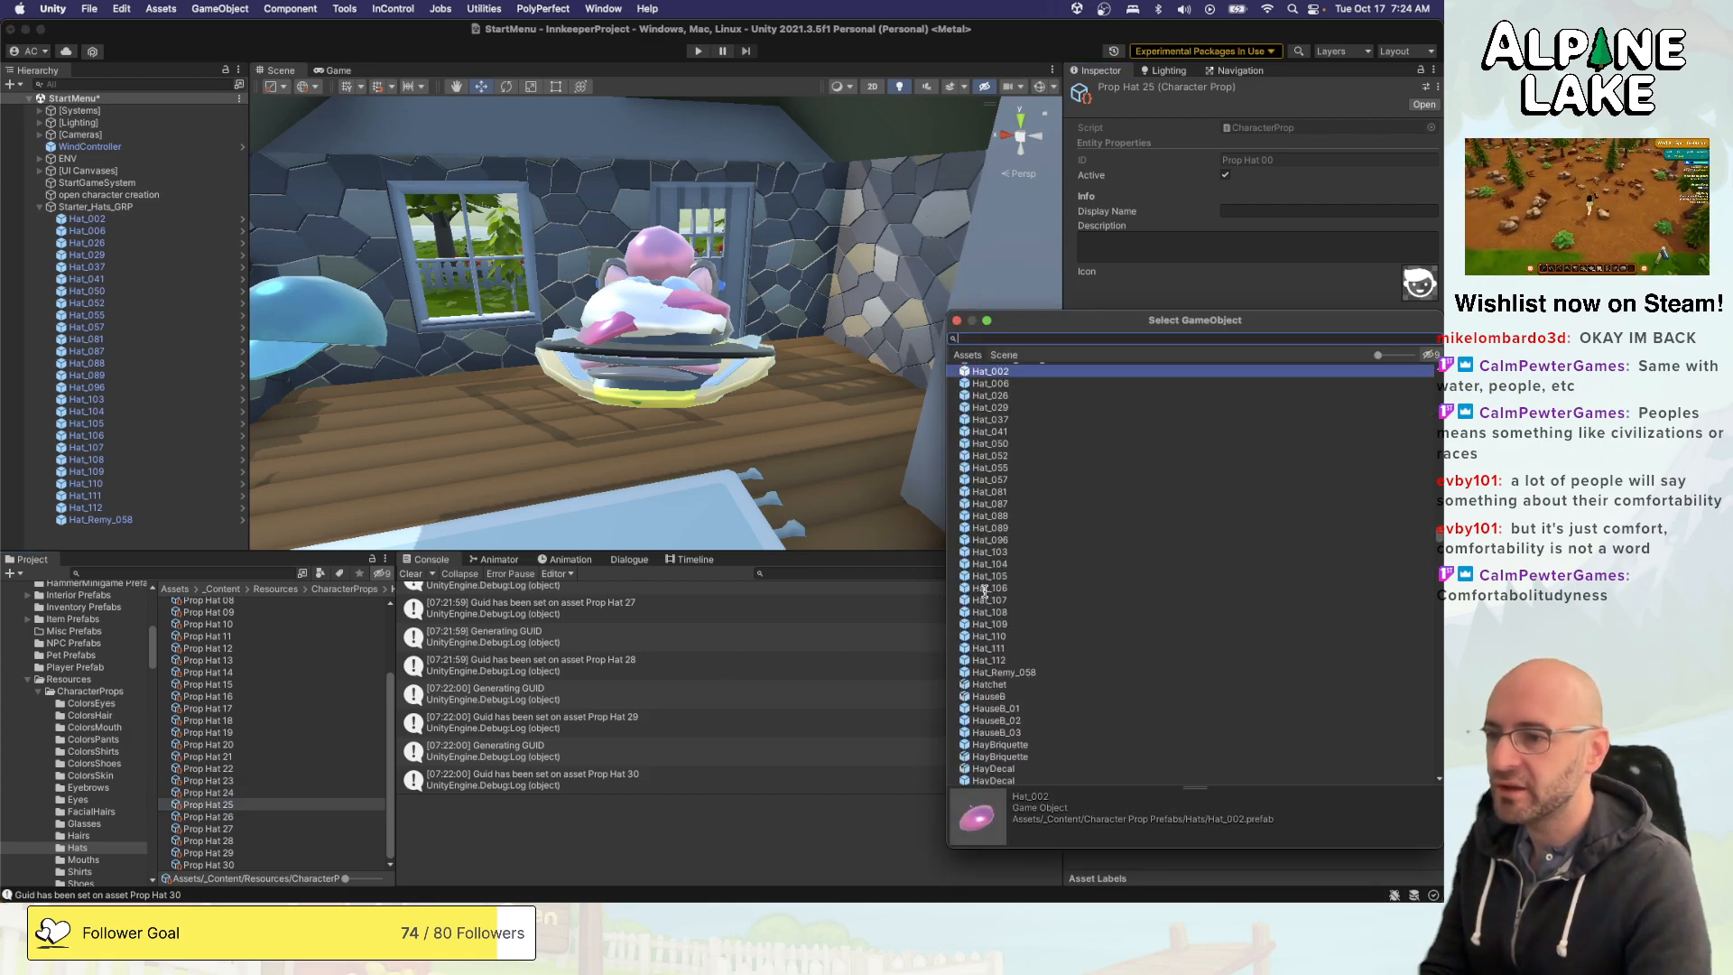
{"action": "double_click", "coordinate": [1003, 661]}
- Delete the surplus assets Prop Hat 26 through Prop Hat 30 from the Hats folder
{"action": "left_click", "coordinate": [228, 817]}
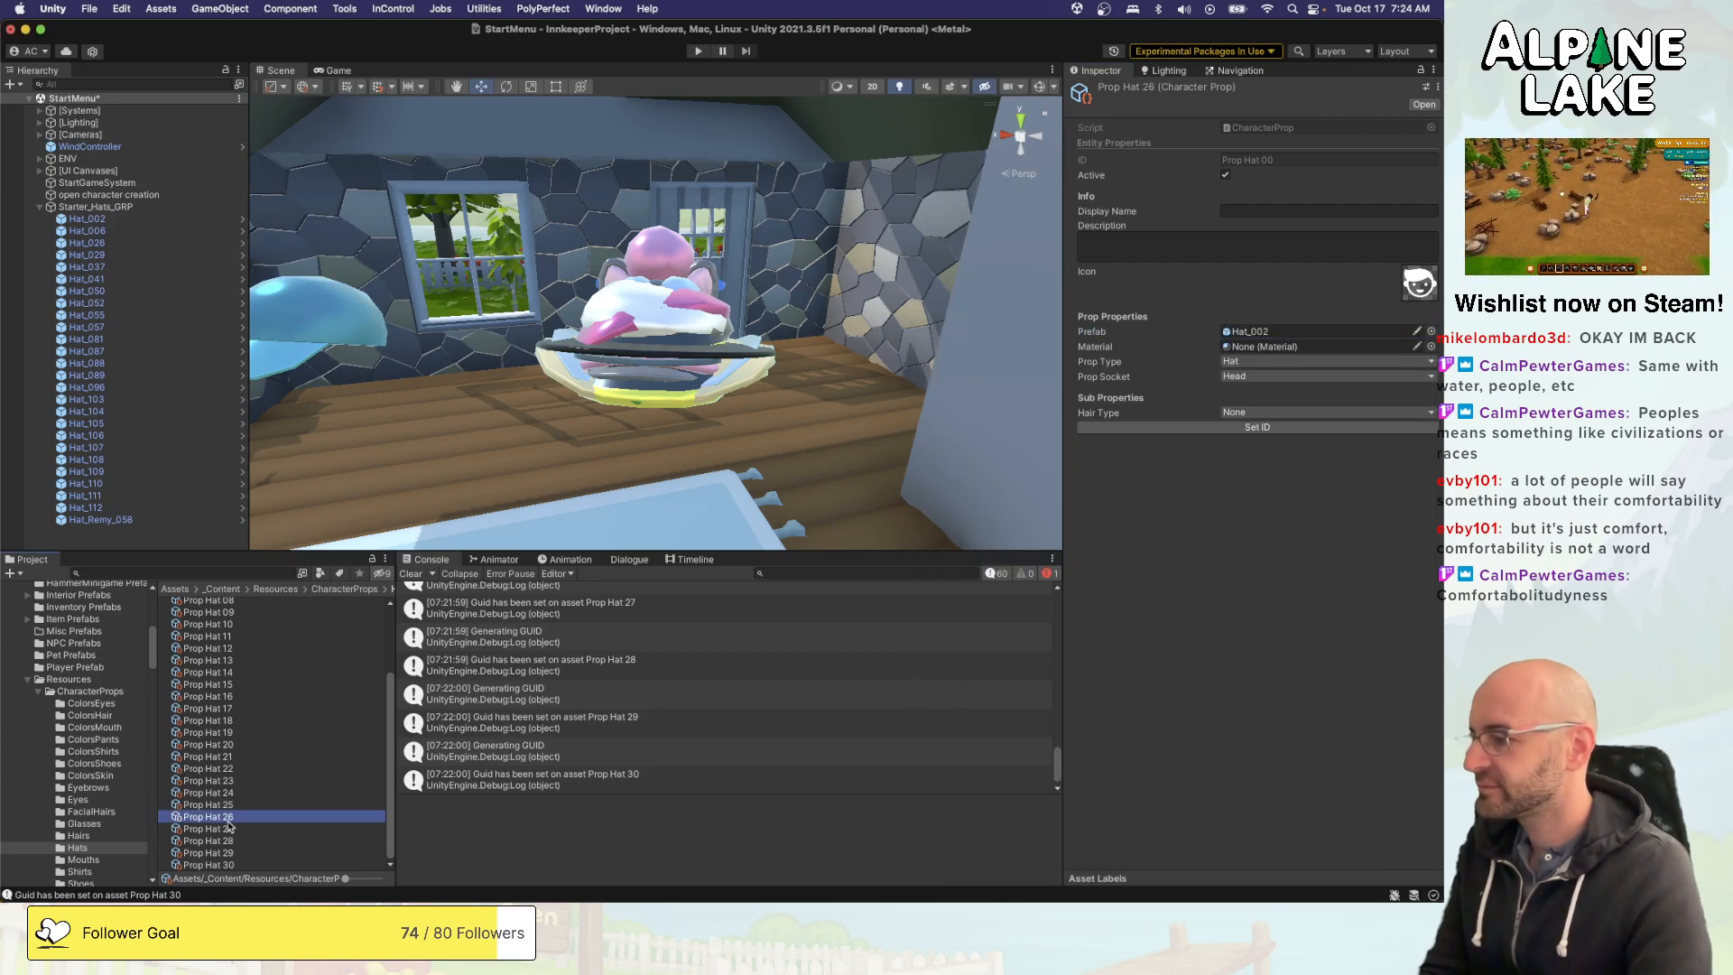
{"action": "left_click", "coordinate": [208, 864], "text": "shift"}
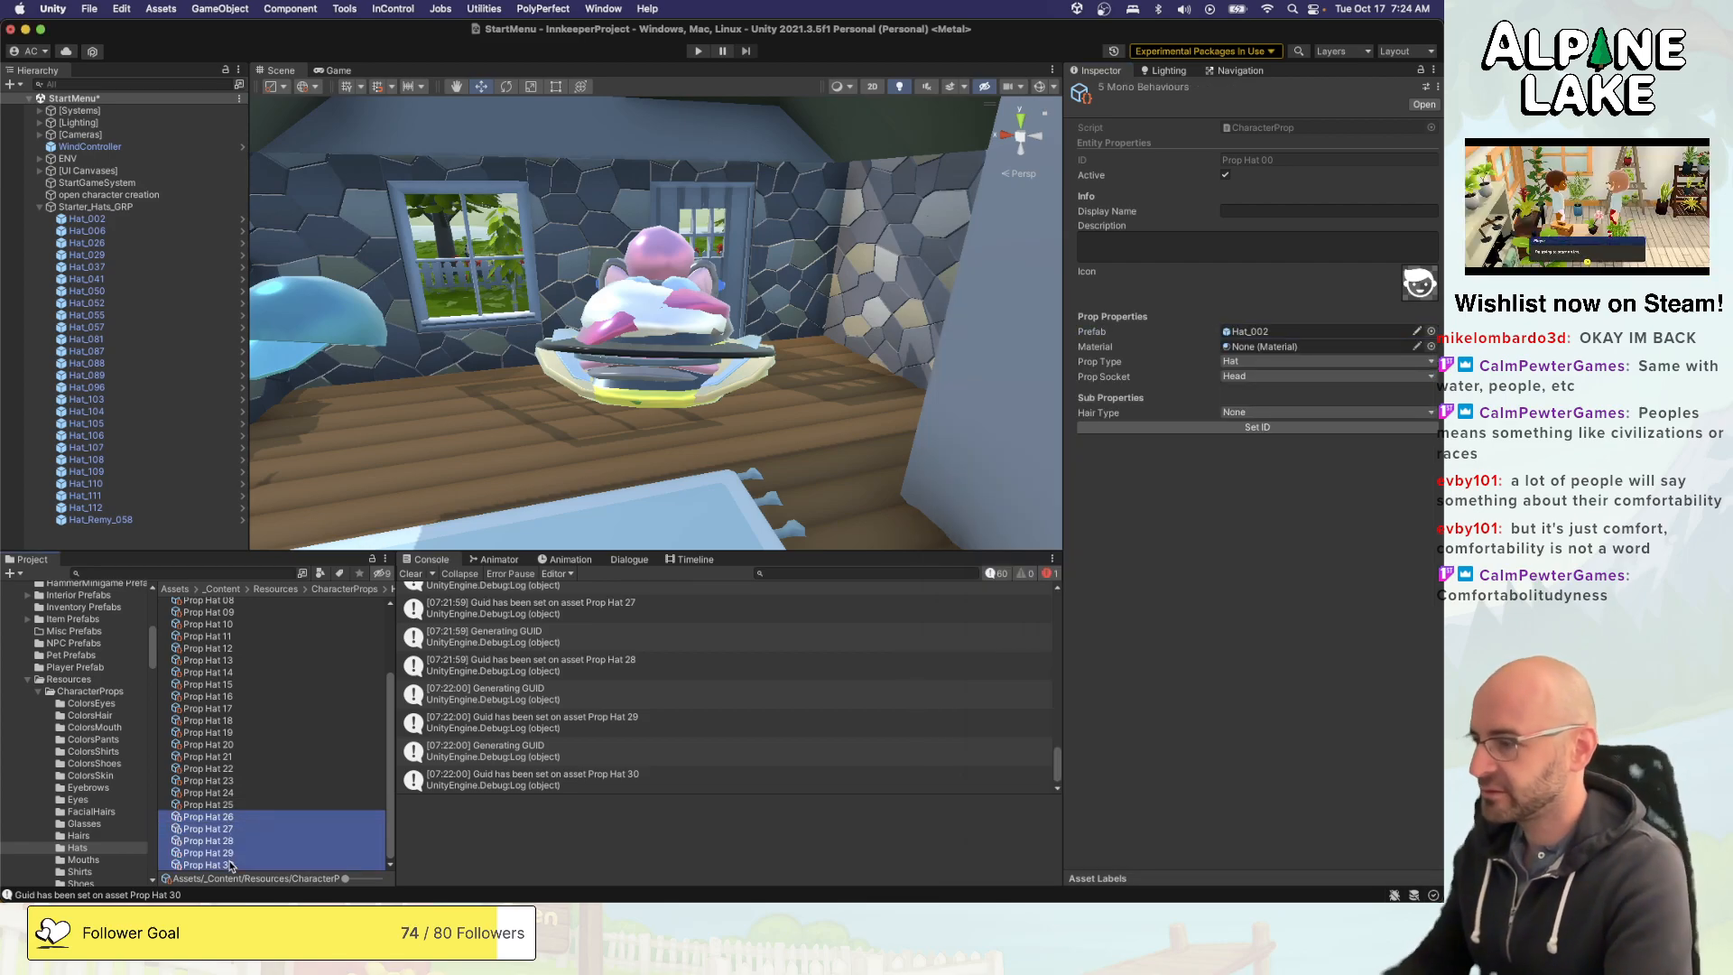
{"action": "key", "text": "super+BackSpace"}
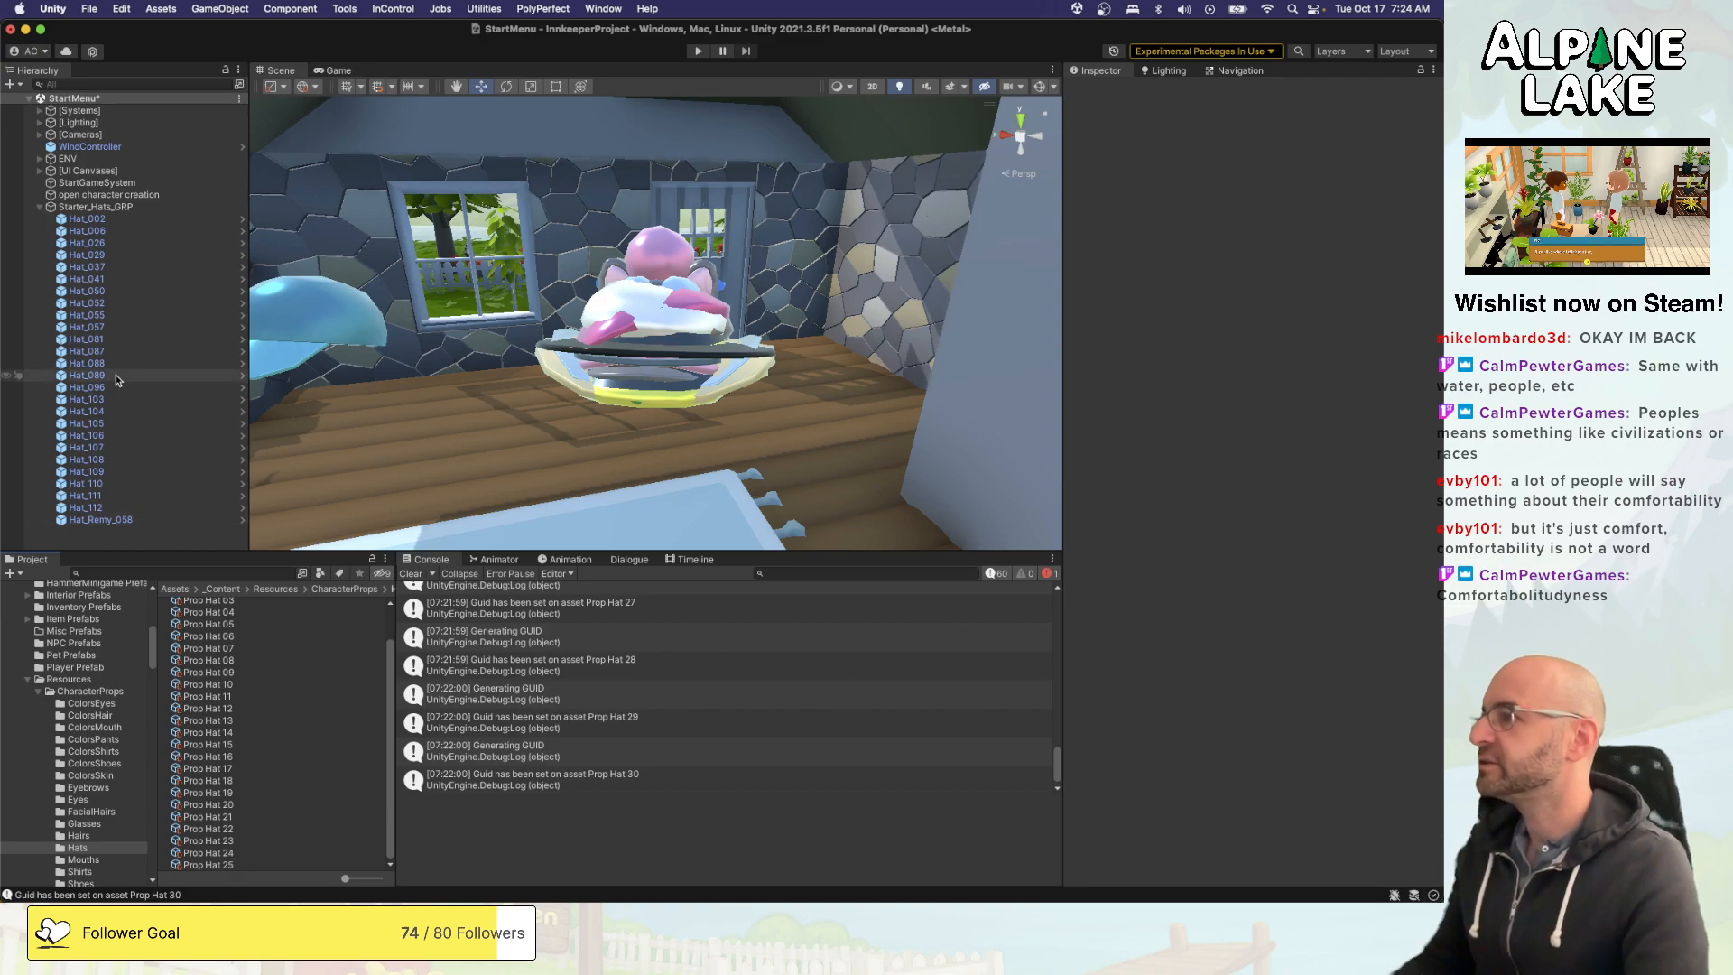
- Delete the Starter_Hats_GRP object with all its hats from the StartMenu scene and save the scene
{"action": "left_click", "coordinate": [87, 207]}
{"action": "key", "text": "super+BackSpace"}
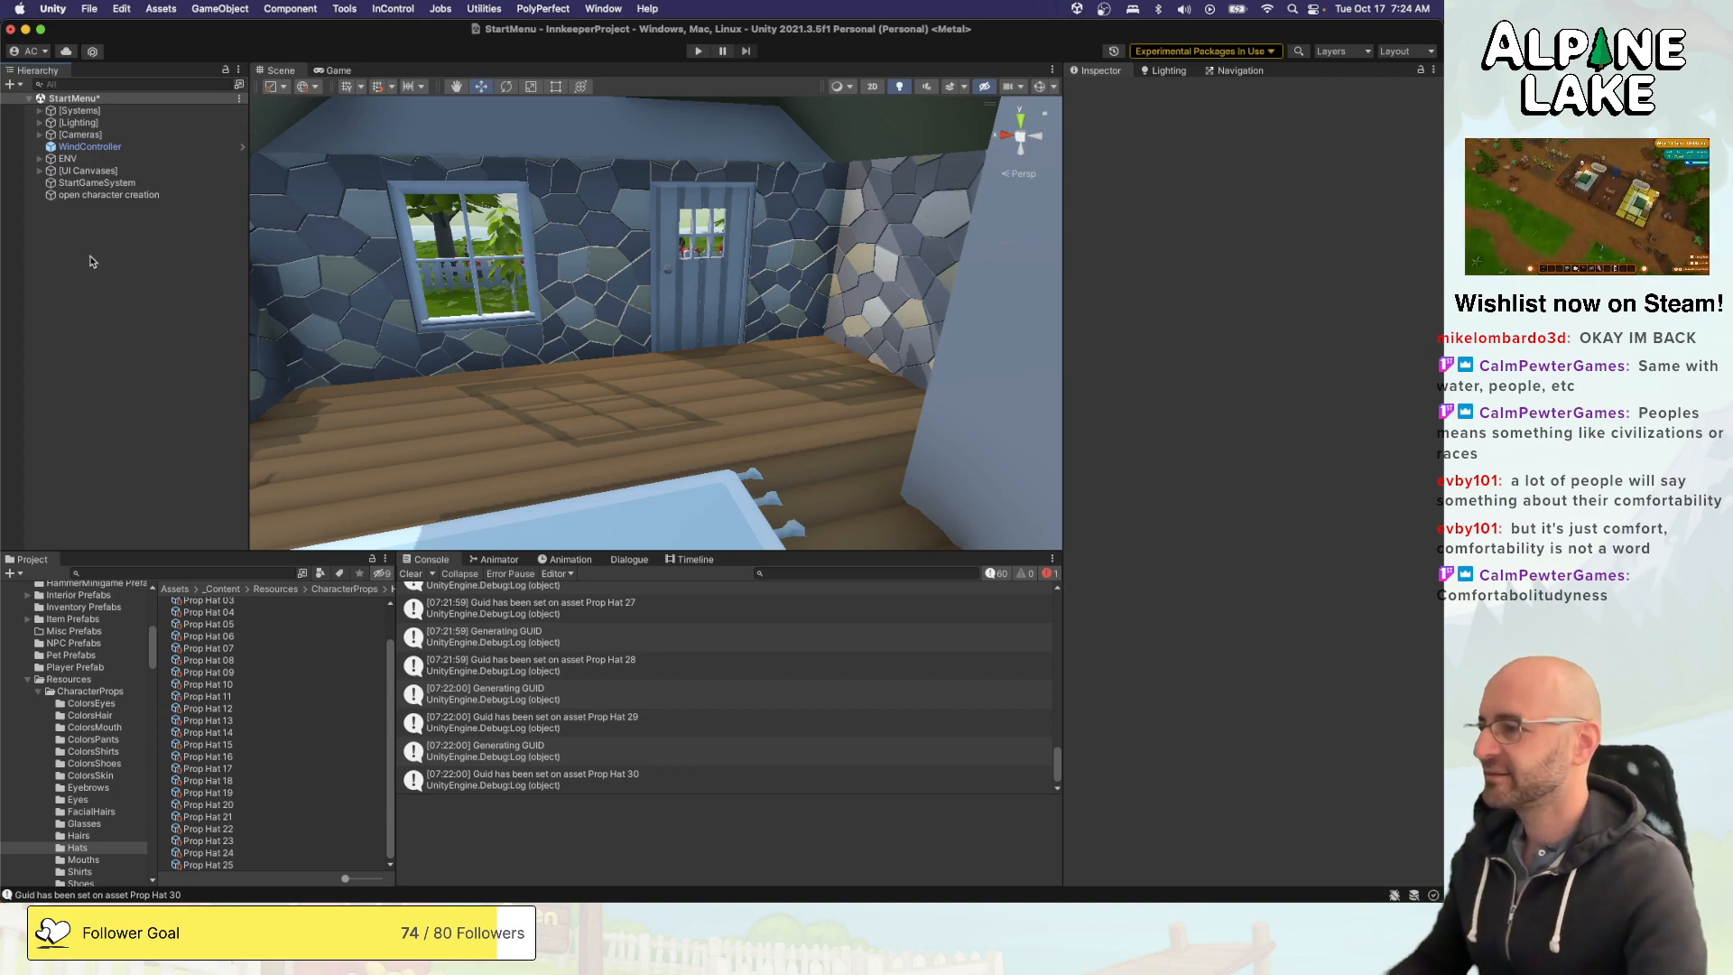
{"action": "key", "text": "super+s"}
- Search the project for "random", select the Random Character Generator prefab and open its CreateCharacter script in Visual Studio
{"action": "left_click", "coordinate": [155, 574]}
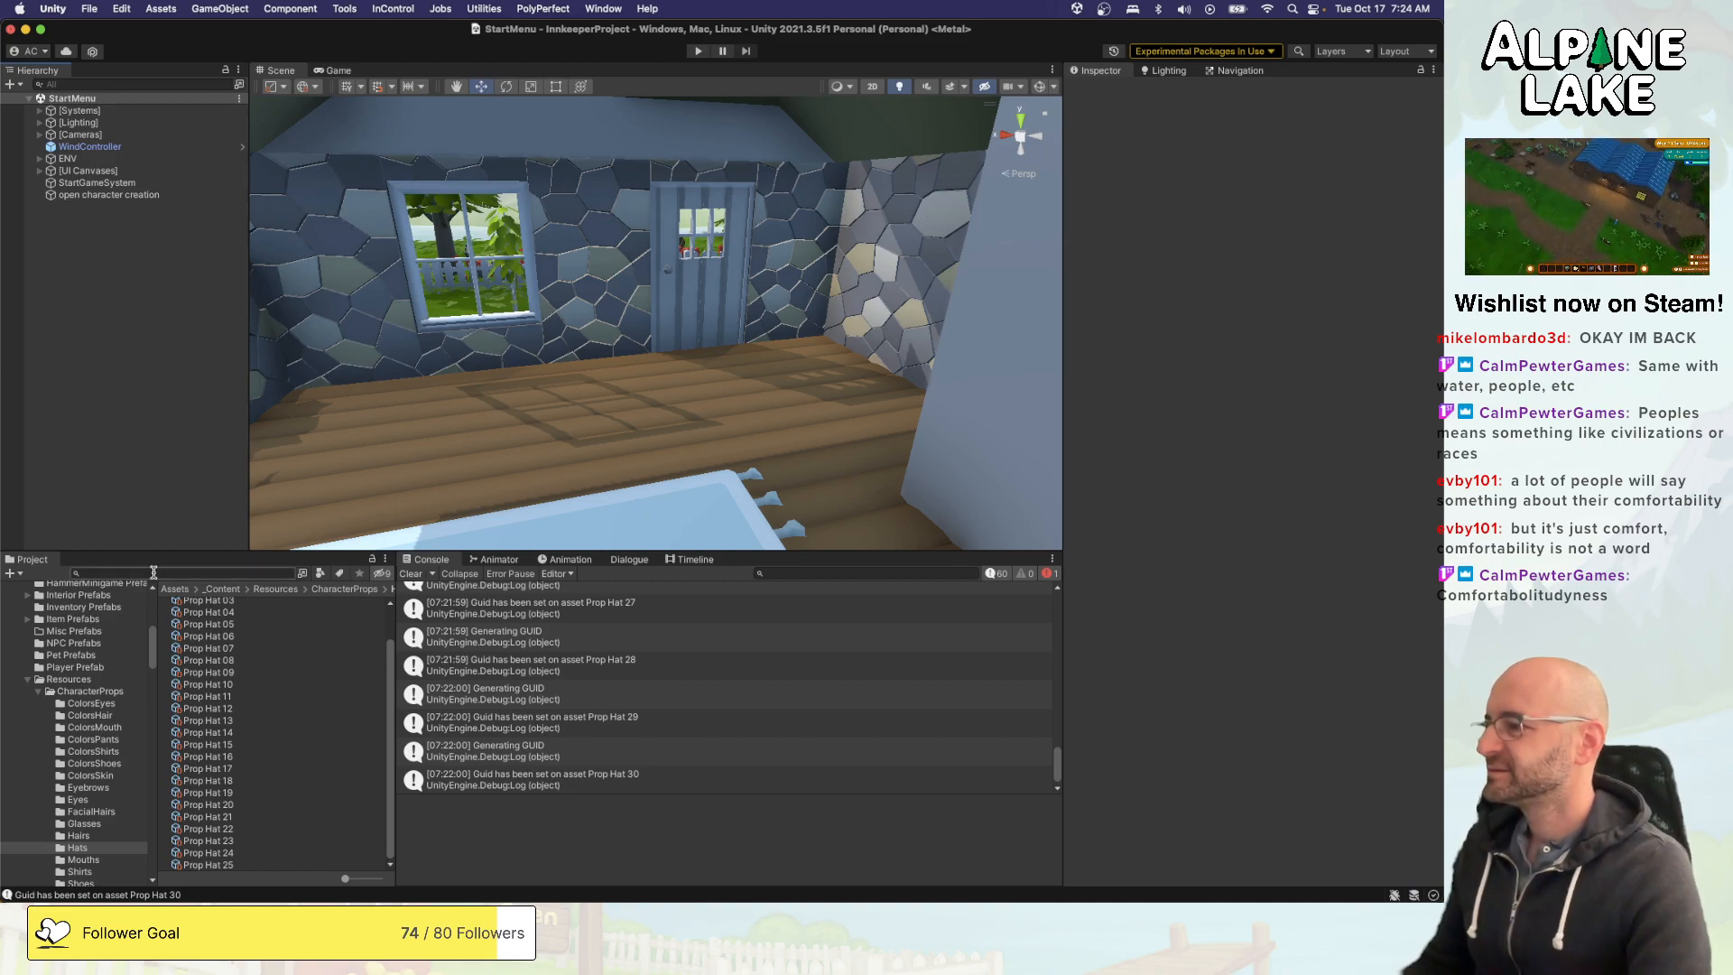
{"action": "type", "text": "random"}
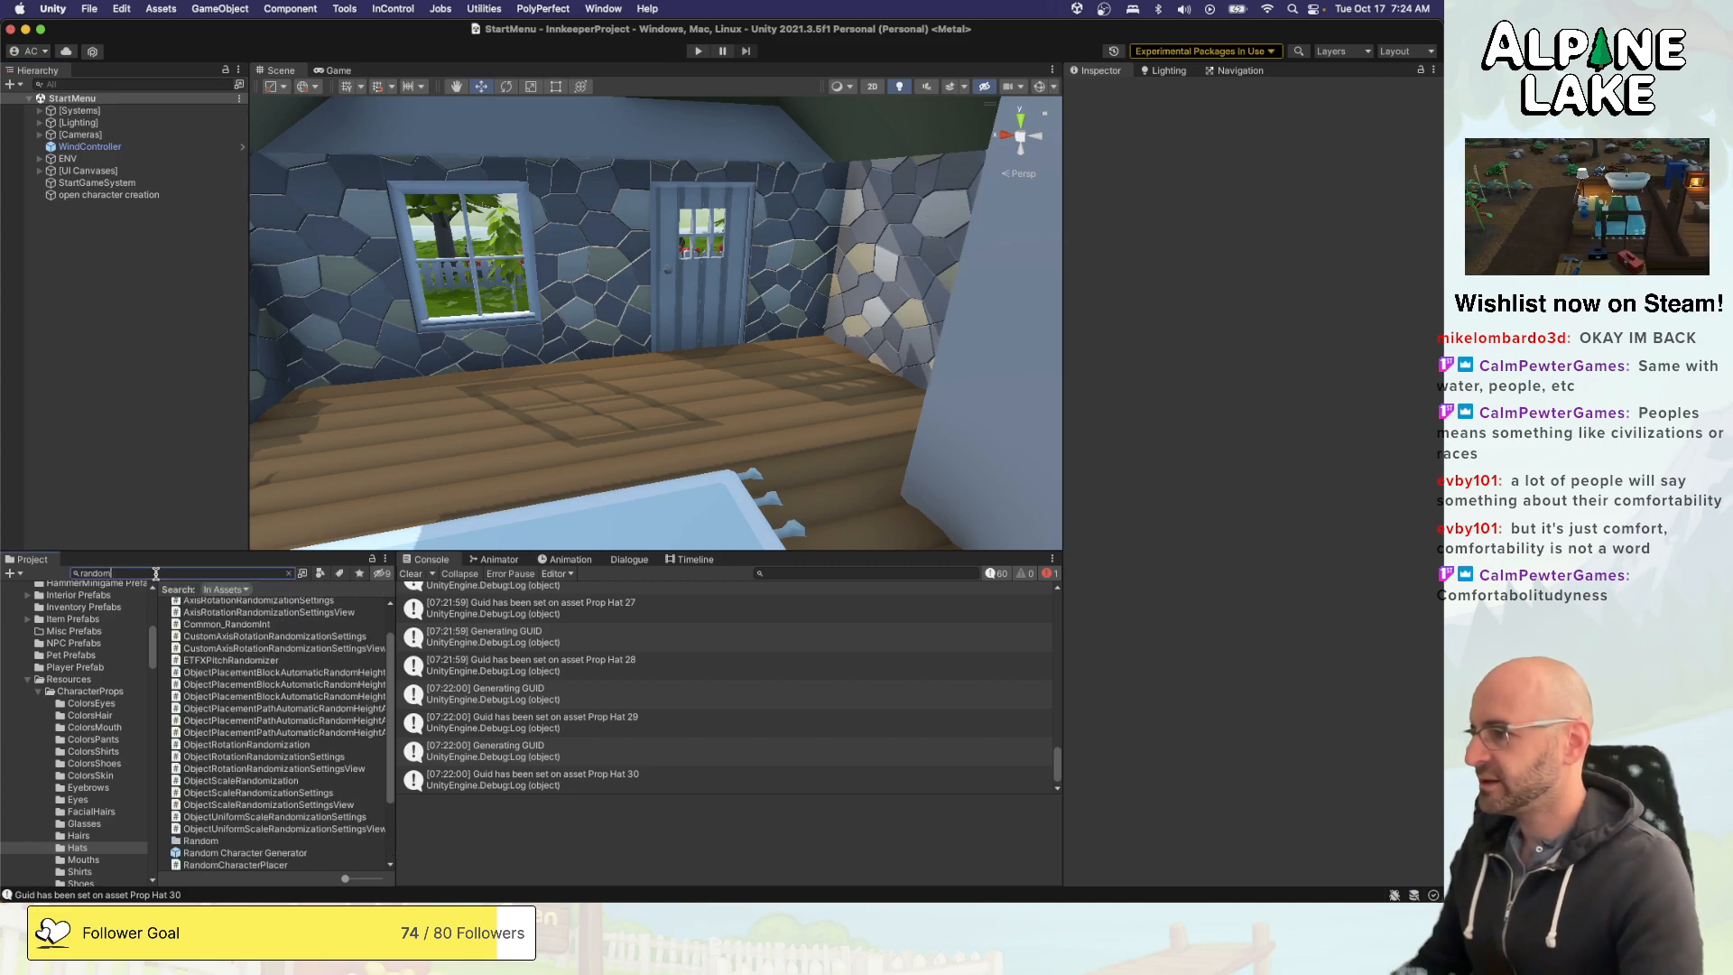
{"action": "left_click", "coordinate": [217, 844]}
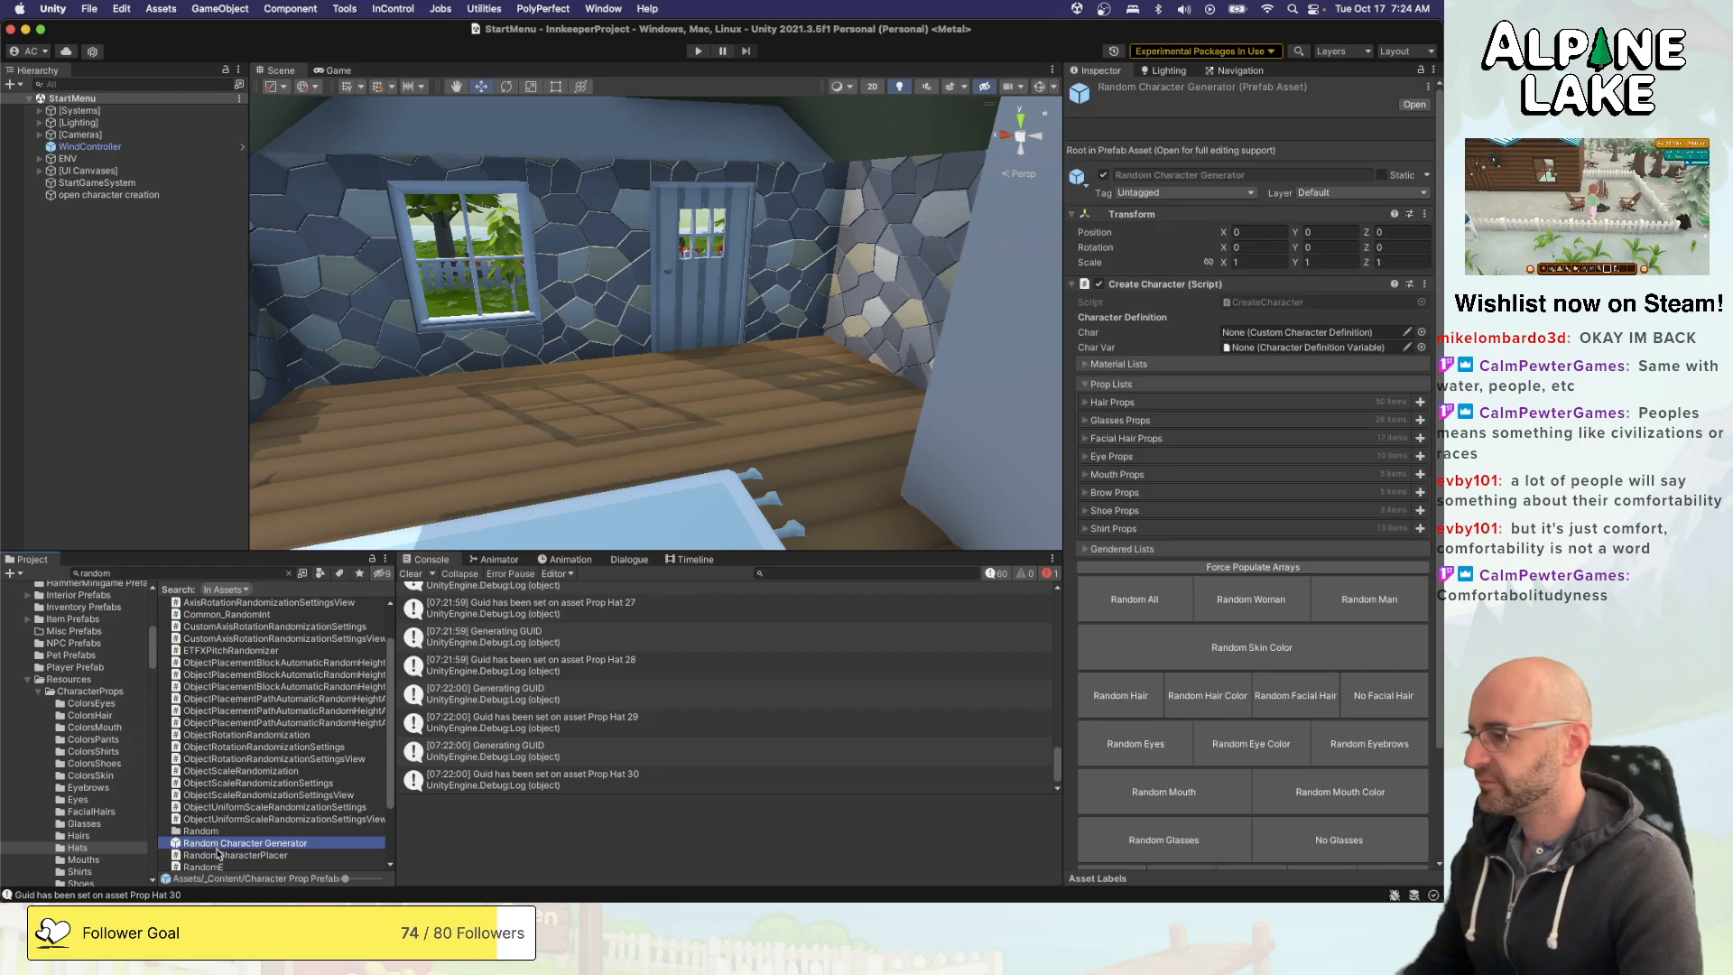
{"action": "double_click", "coordinate": [1266, 304]}
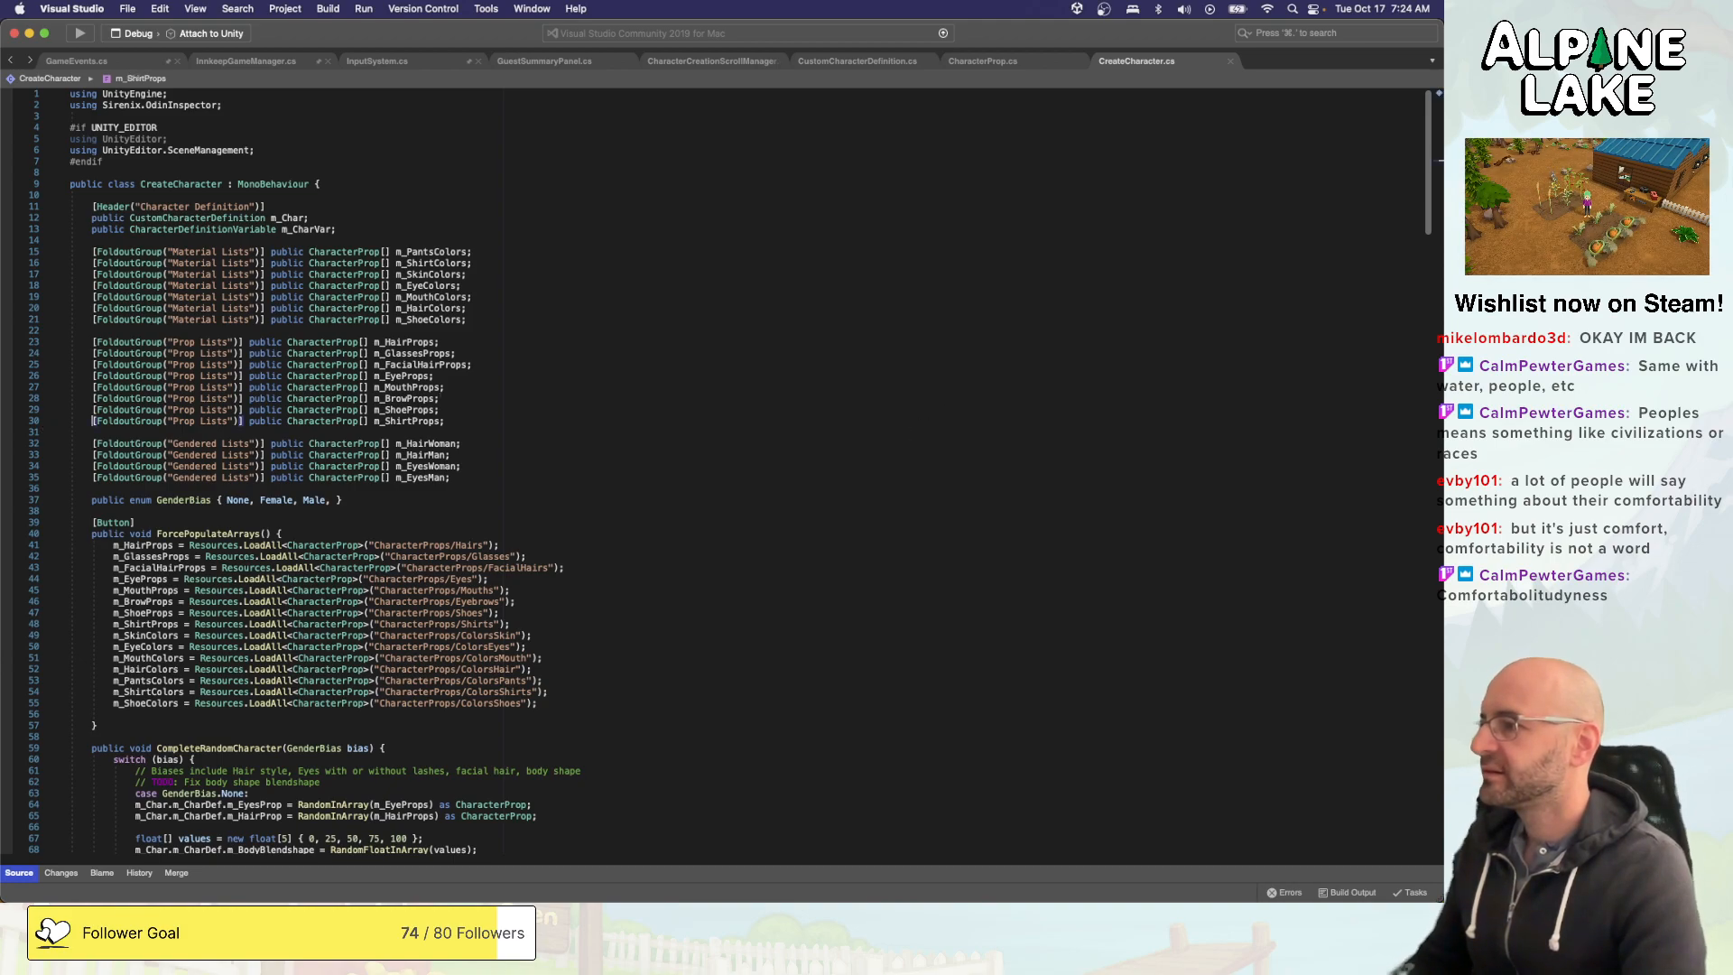
- Duplicate the m_ShirtProps declaration in the Prop Lists group and rename the copy m_HatProps
{"action": "left_click", "coordinate": [45, 420]}
{"action": "key", "text": "super+c"}
{"action": "key", "text": "Right"}
{"action": "key", "text": "super+v"}
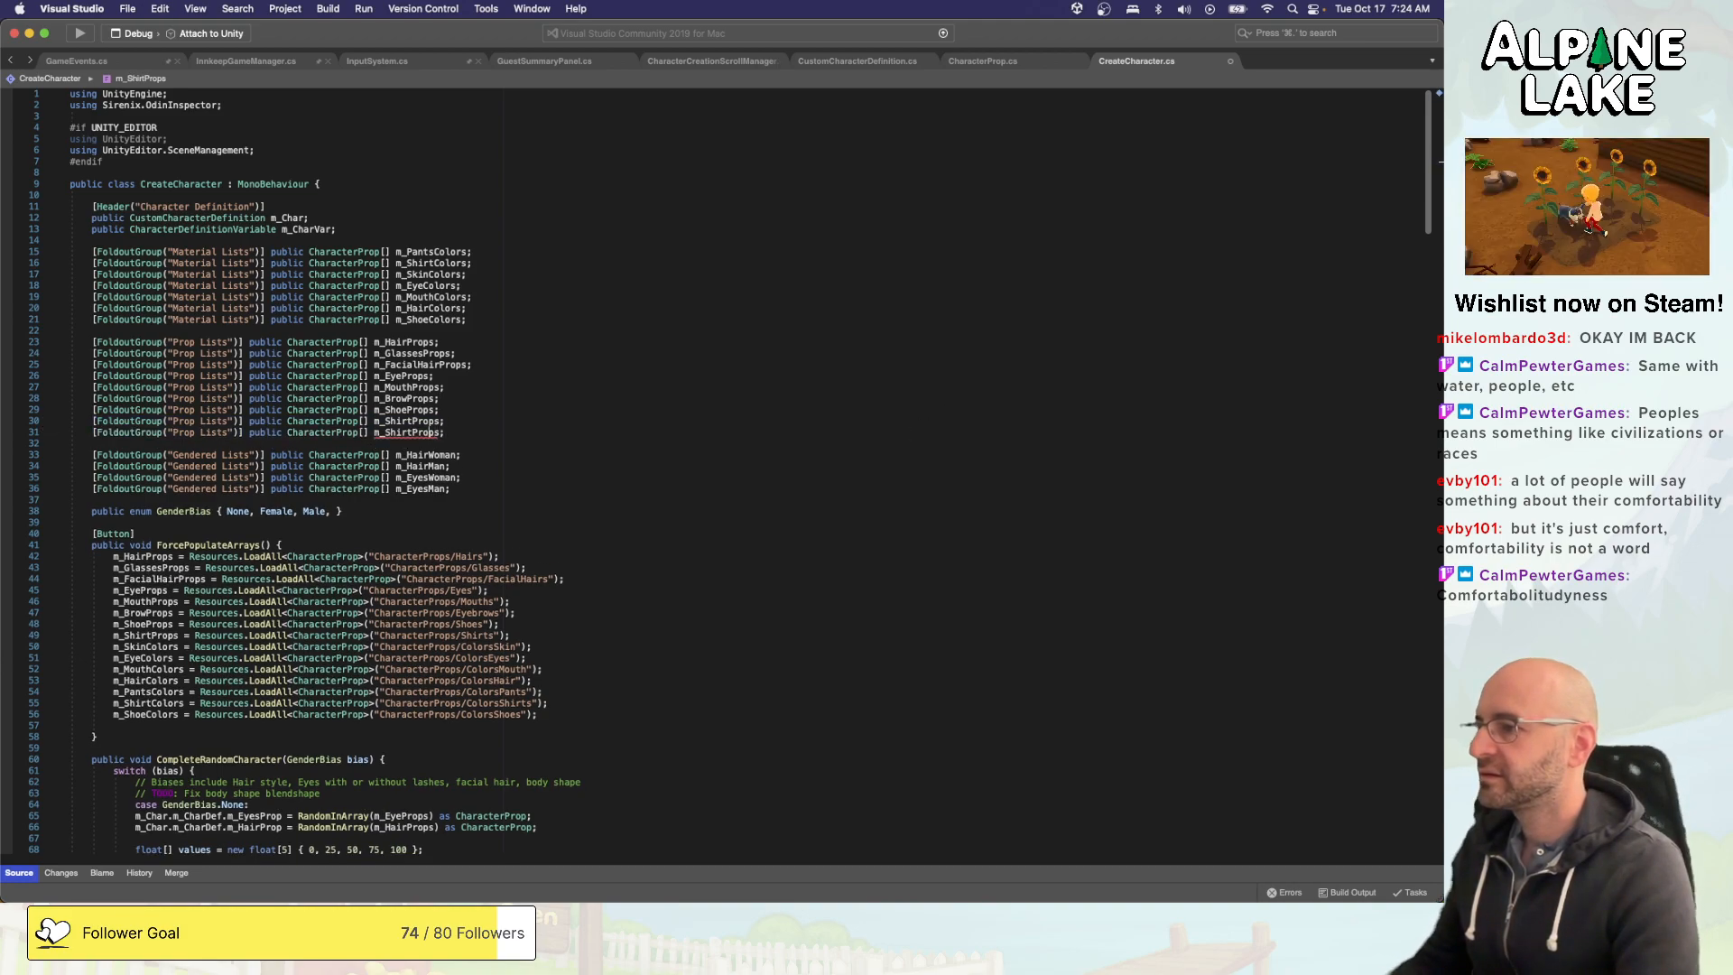
{"action": "key", "text": "BackSpace"}
{"action": "key", "text": "BackSpace"}
{"action": "key", "text": "BackSpace"}
{"action": "key", "text": "BackSpace"}
{"action": "key", "text": "BackSpace"}
{"action": "type", "text": "Hat"}
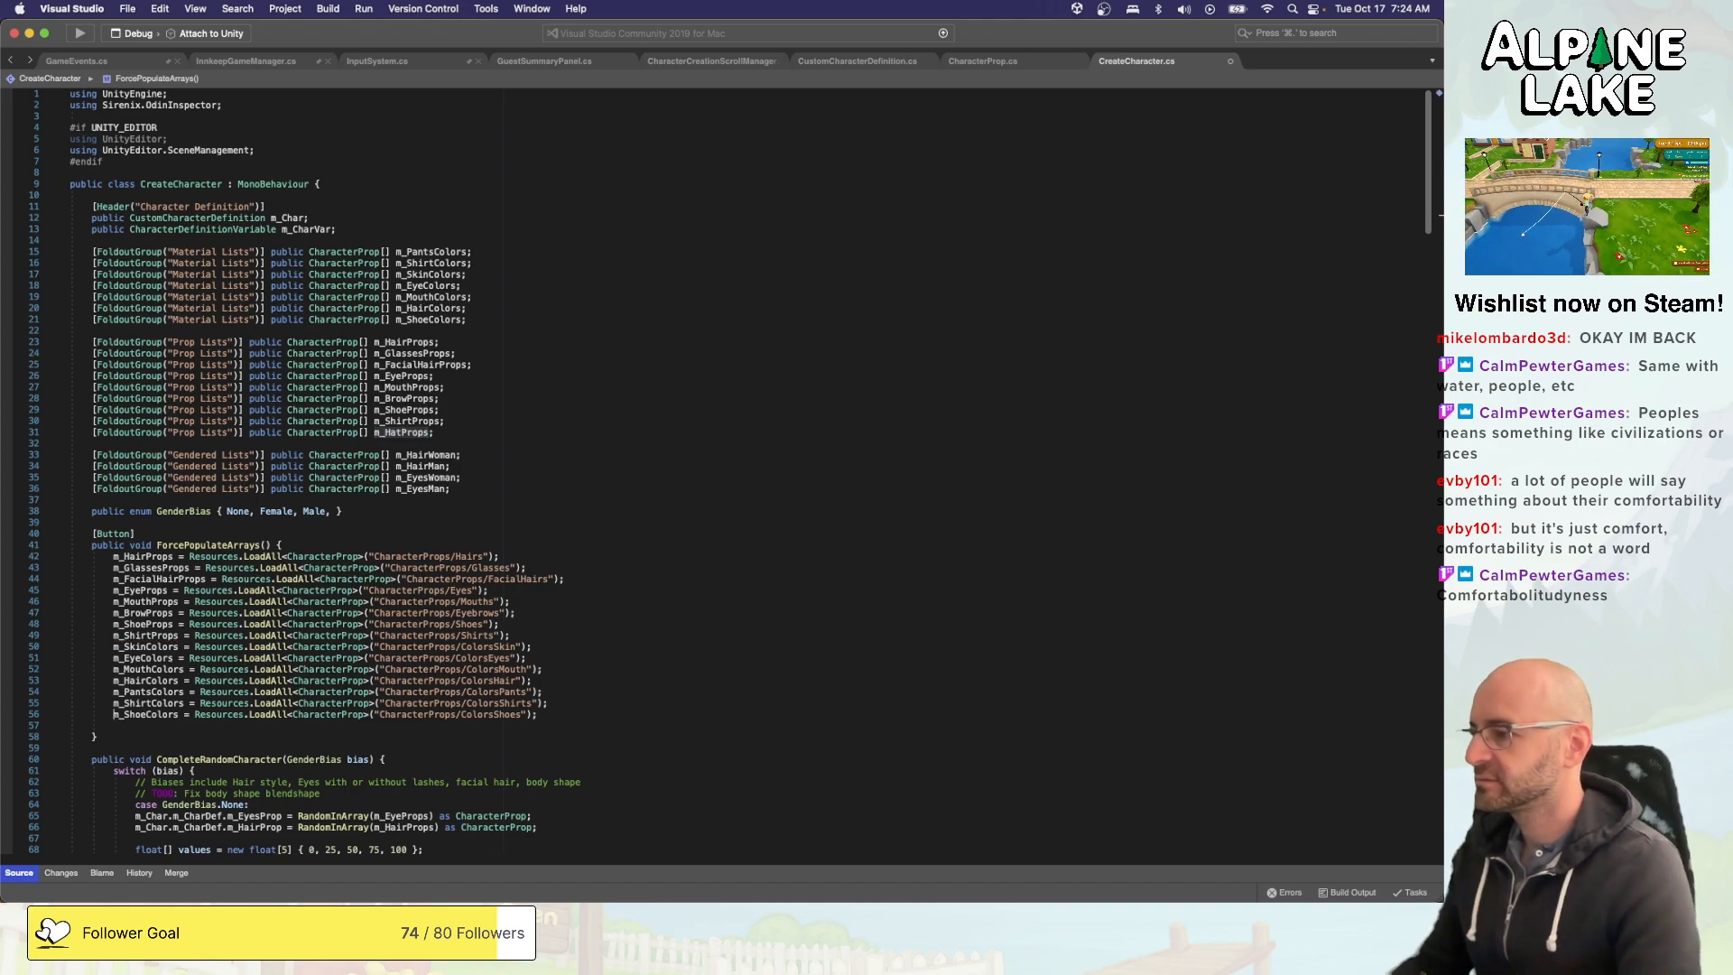
- Duplicate the m_ShirtProps loading line in ForcePopulateArrays and change the copy's resource path to "CharacterProps/Hats"
{"action": "left_click", "coordinate": [115, 702]}
{"action": "left_click", "coordinate": [113, 624]}
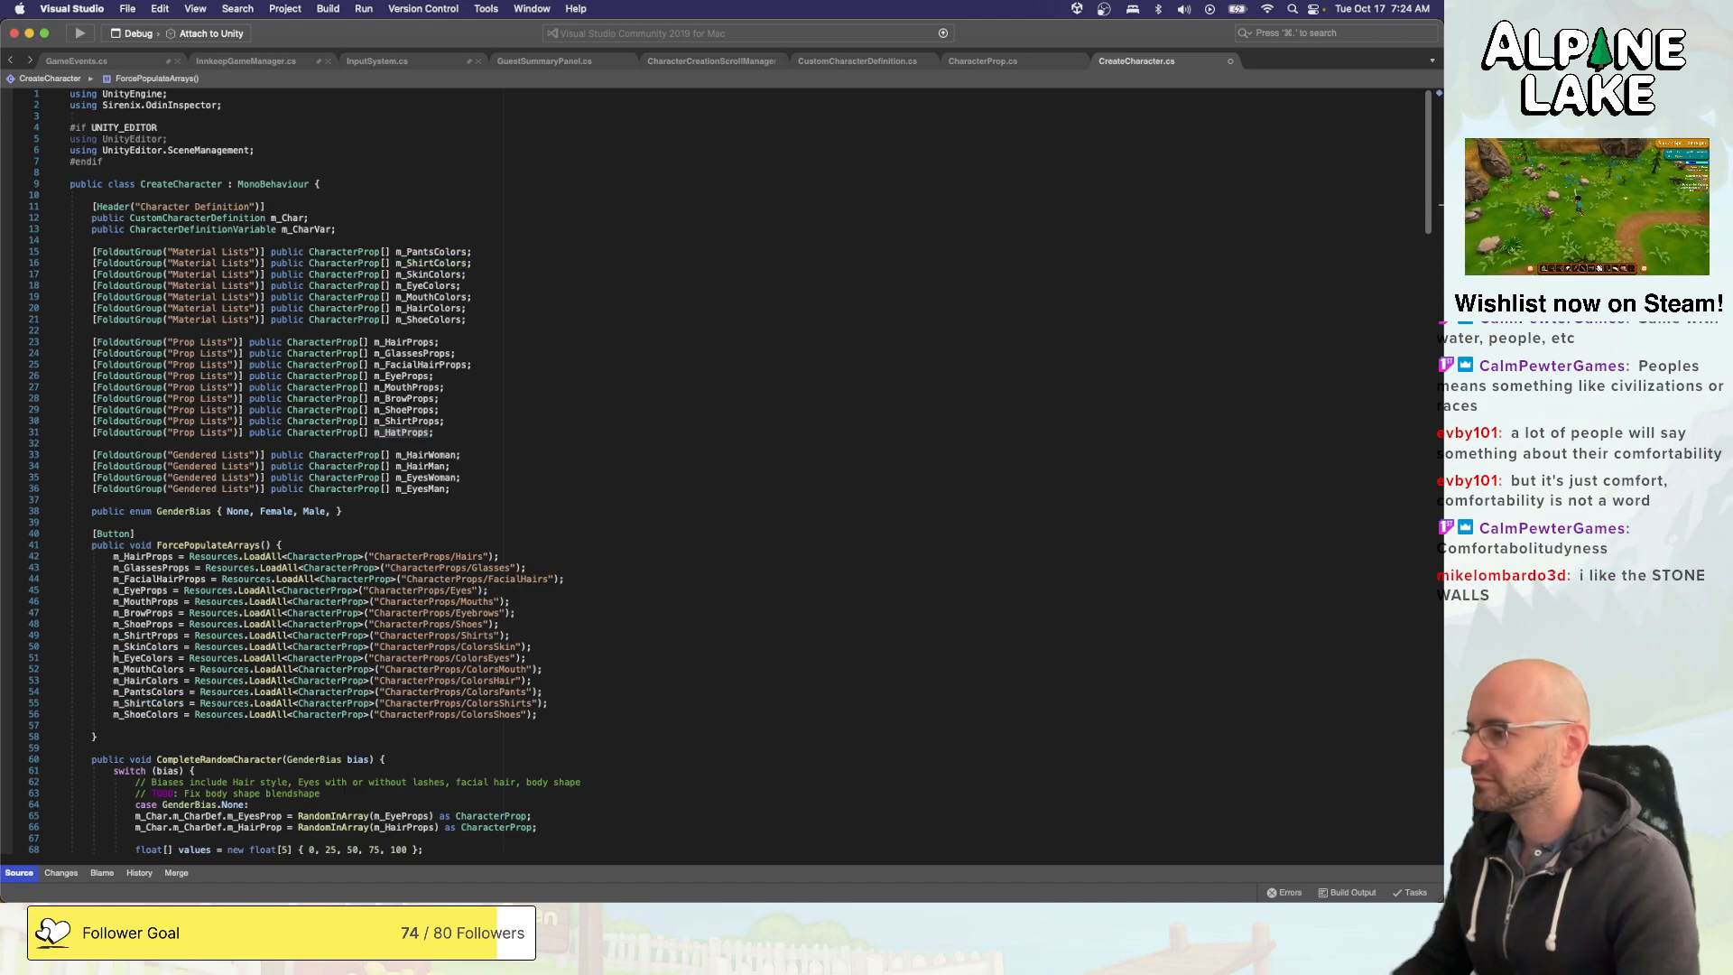
{"action": "key", "text": "Down"}
{"action": "key", "text": "shift+super+Right"}
{"action": "key", "text": "super+c"}
{"action": "key", "text": "Right"}
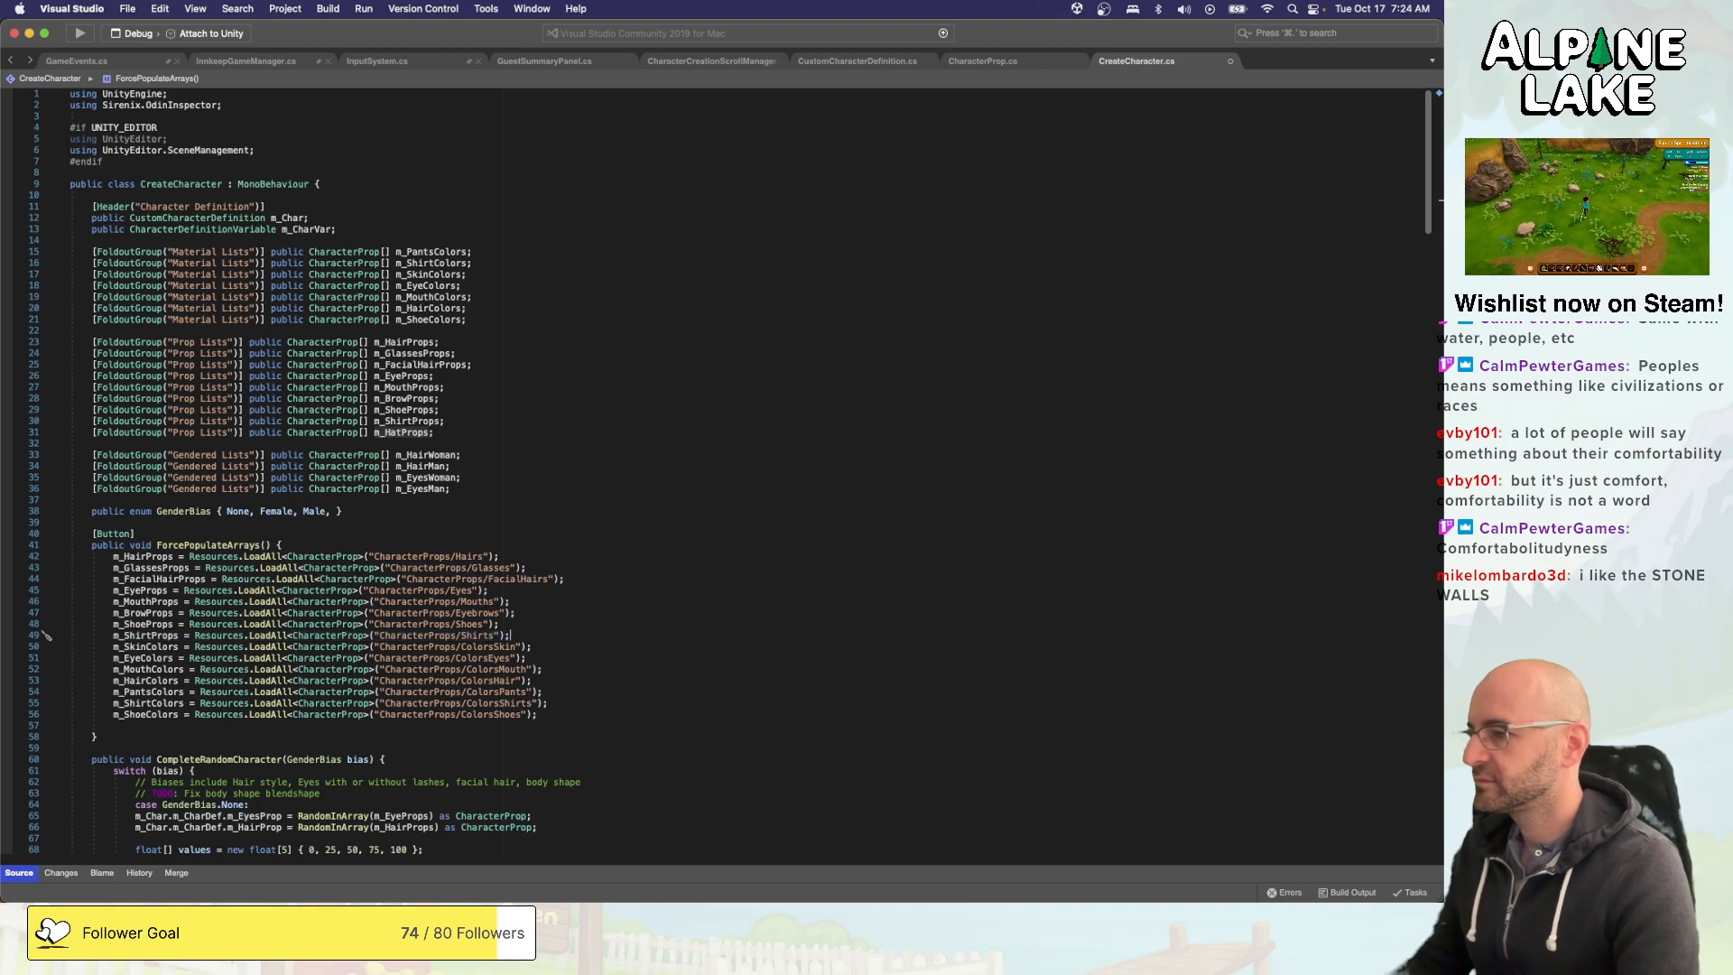
{"action": "key", "text": "Return"}
{"action": "key", "text": "super+v"}
{"action": "key", "text": "Left"}
{"action": "key", "text": "Left"}
{"action": "key", "text": "Left"}
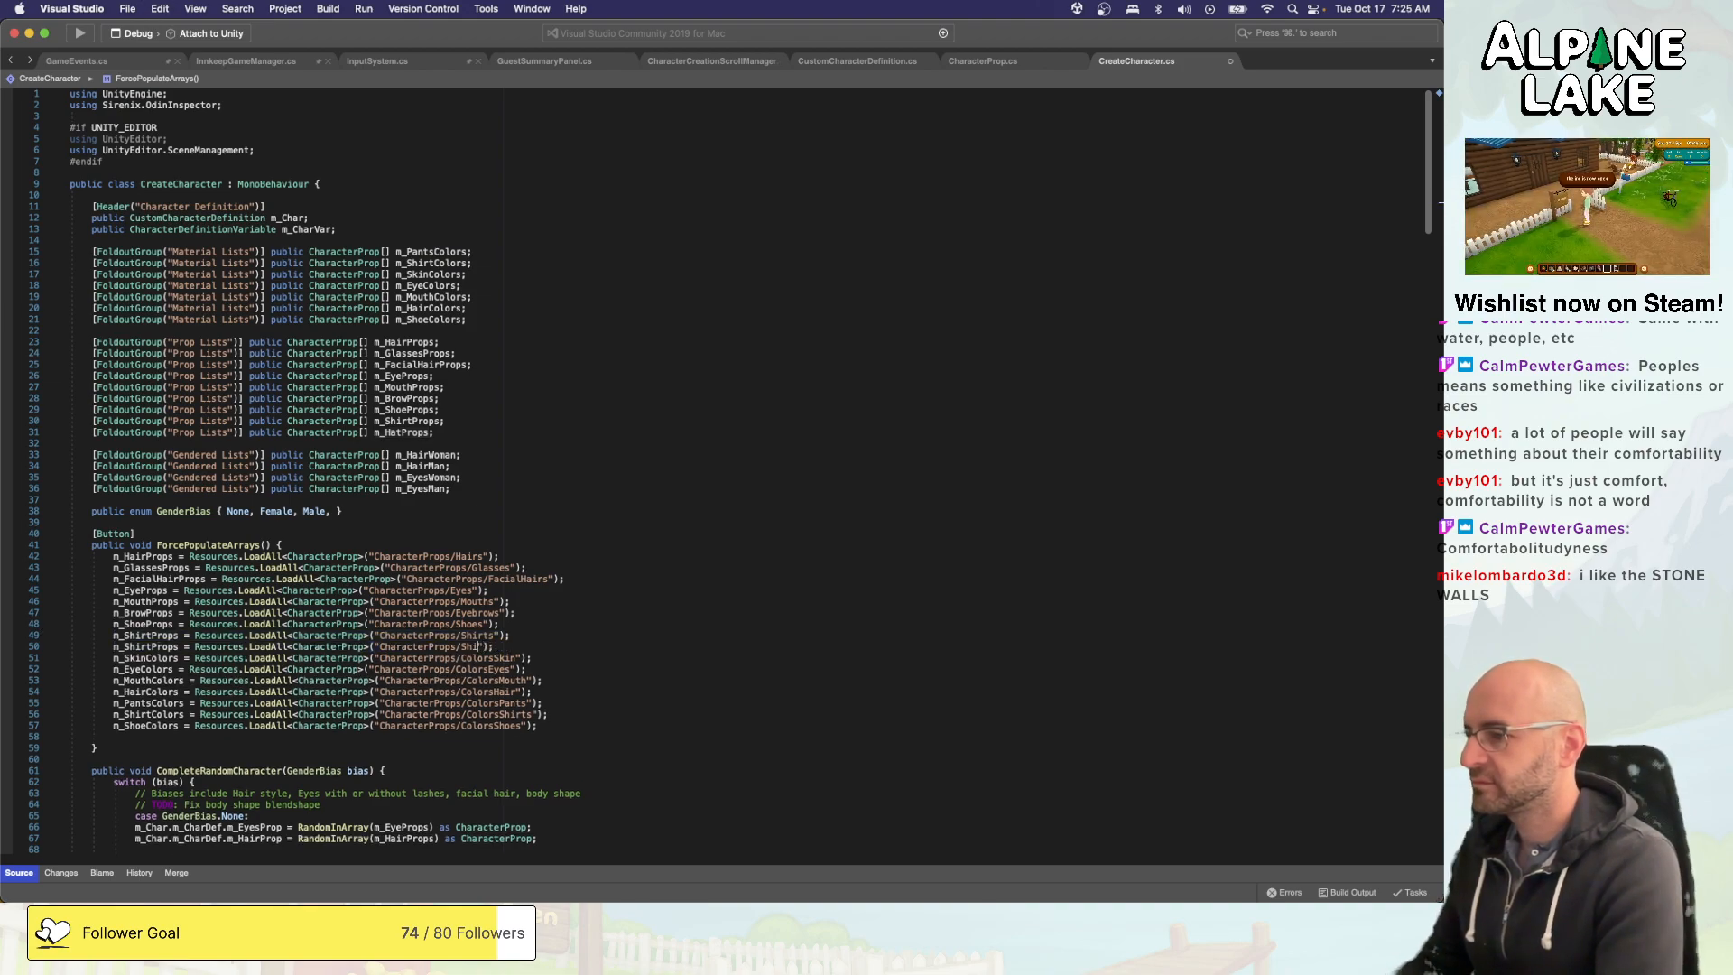
{"action": "type", "text": "Hats"}
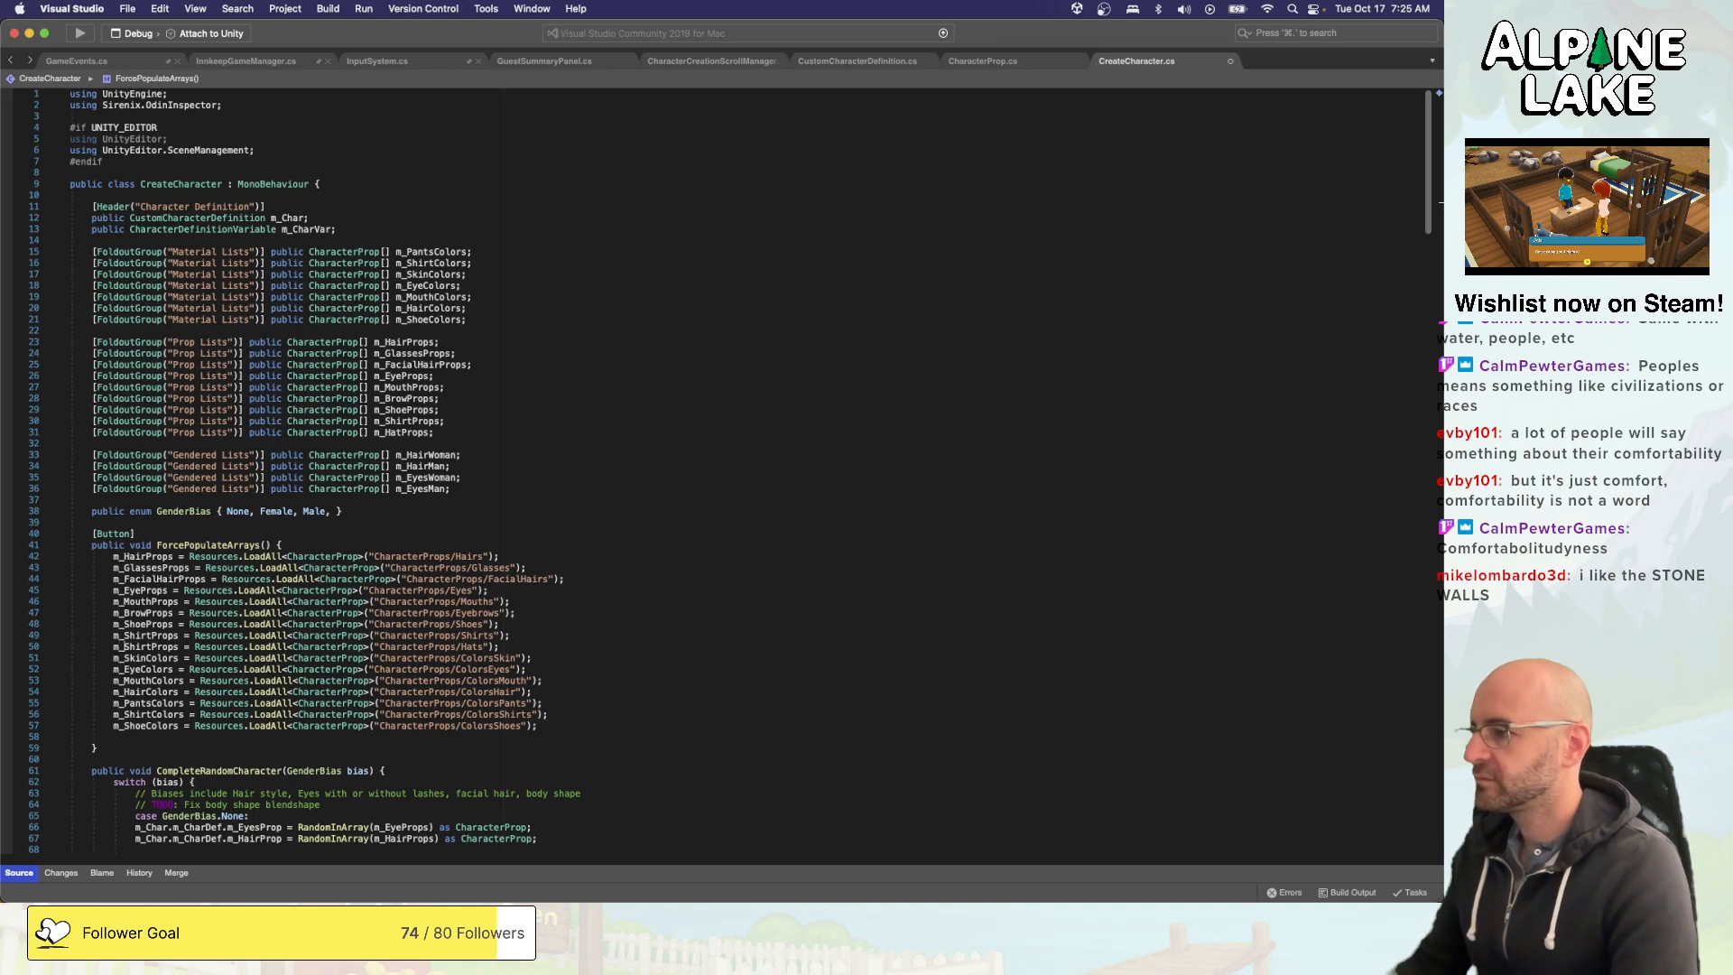
- Change the variable on the copied Hats loading line to m_HatProps and save the script
{"action": "double_click", "coordinate": [144, 647]}
{"action": "type", "text": "m_HatProps"}
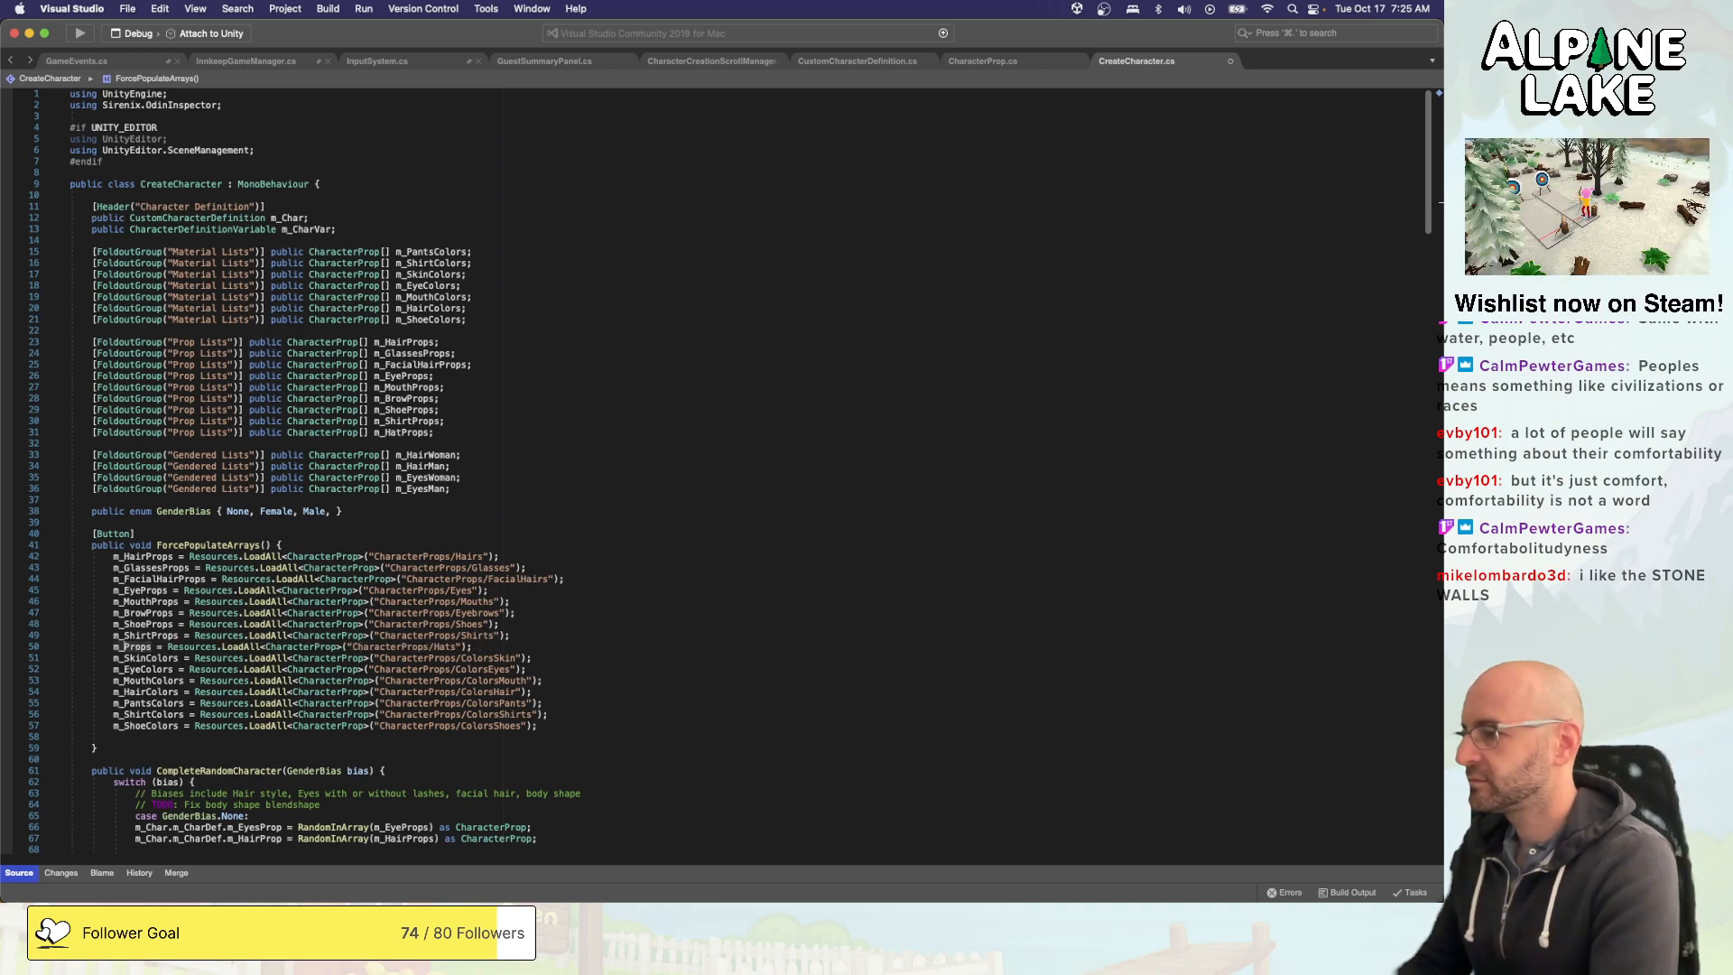
{"action": "left_click", "coordinate": [893, 653]}
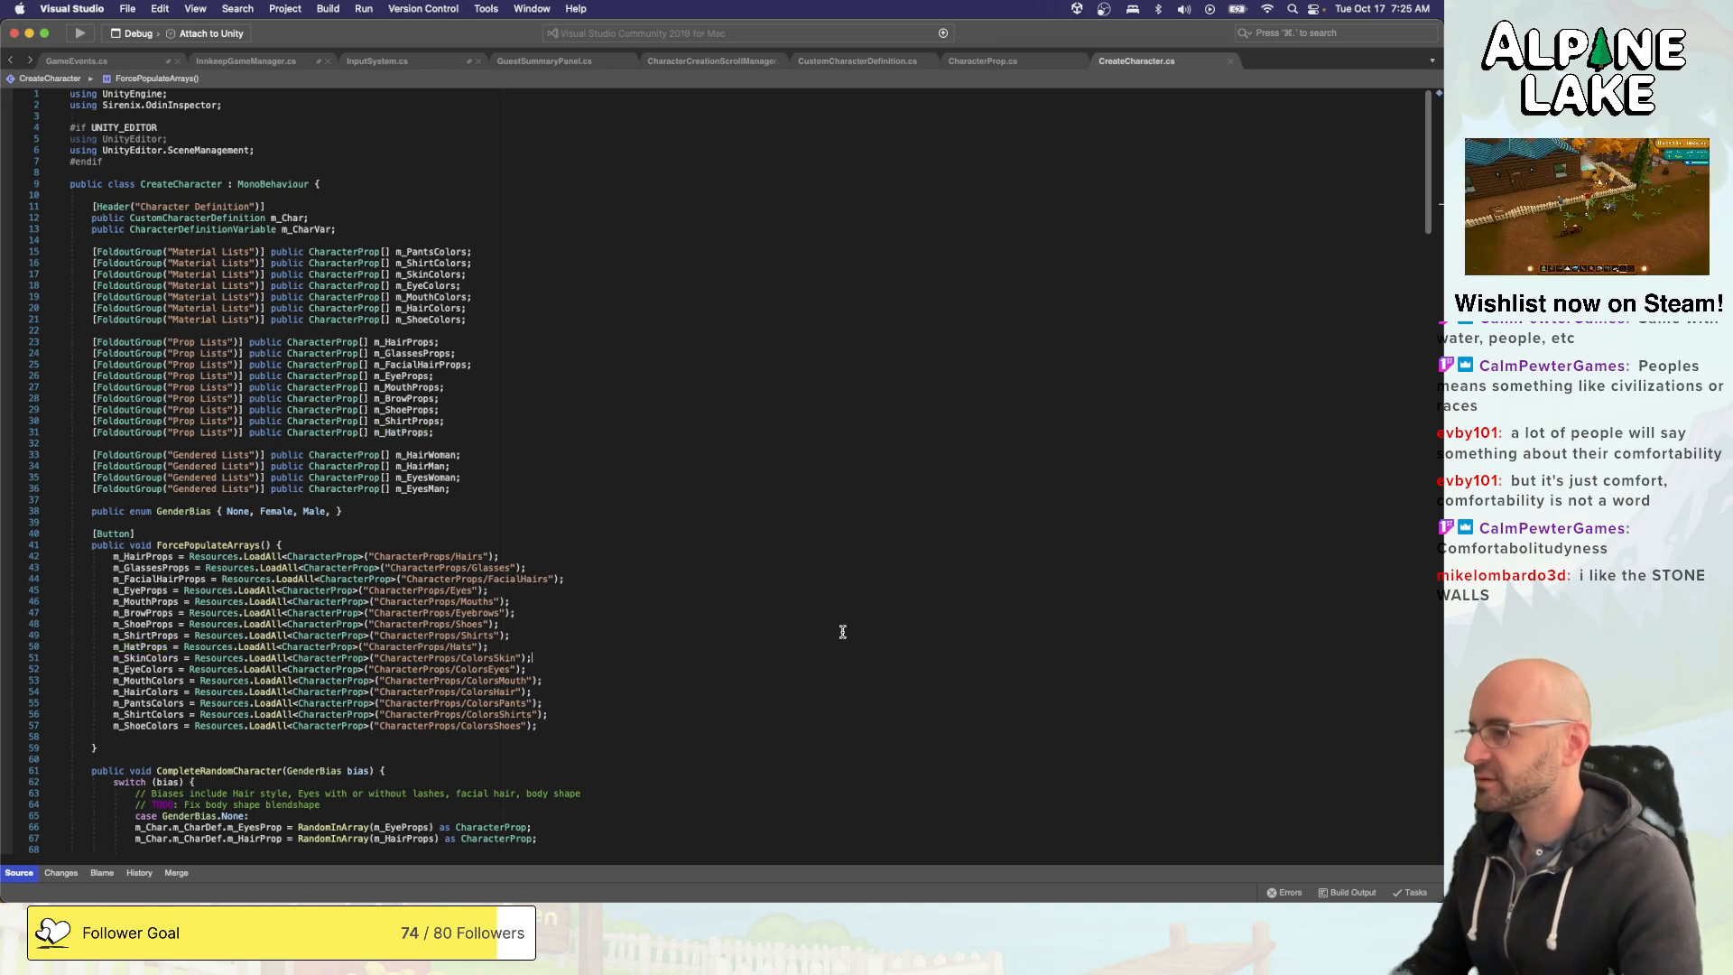
{"action": "key", "text": "super+s"}
- In CompleteRandomCharacter, start a new line below the m_MouthMaterialProp assignment with m_Char.m_CharDef.m_HatProp as its target
{"action": "scroll", "coordinate": [719, 613], "scroll_direction": "down", "scroll_amount": 6}
{"action": "scroll", "coordinate": [684, 641], "scroll_direction": "down", "scroll_amount": 5}
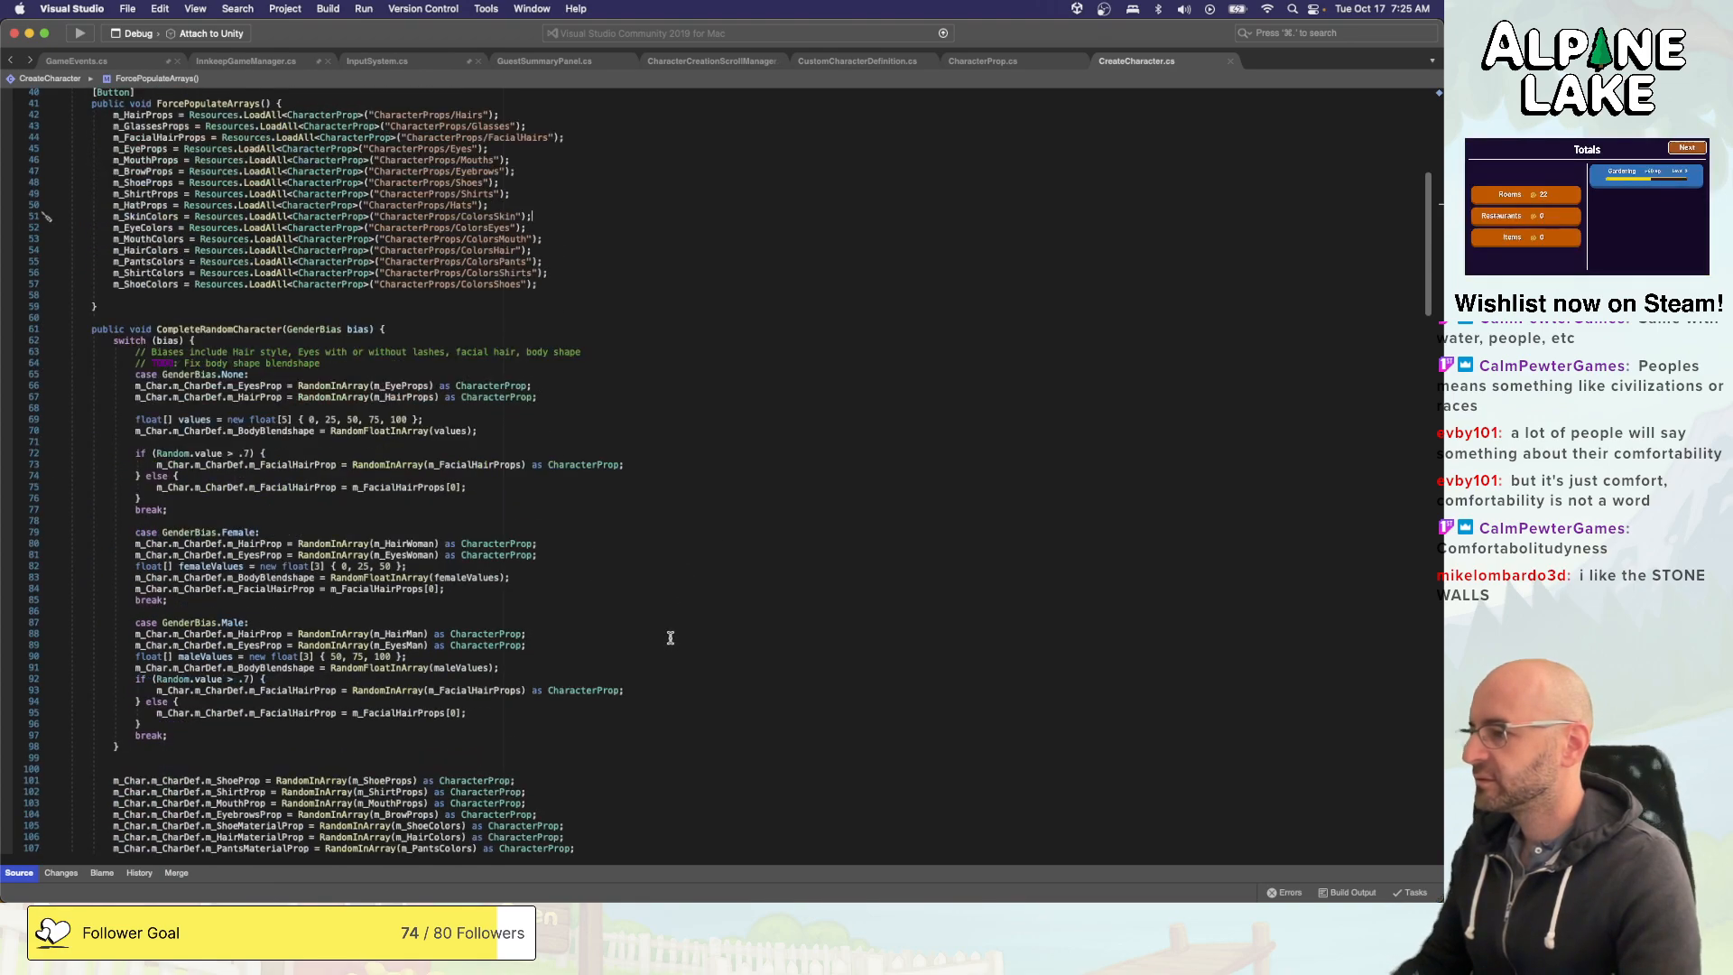
{"action": "left_click", "coordinate": [657, 632]}
{"action": "key", "text": "Up"}
{"action": "key", "text": "Up"}
{"action": "key", "text": "Up"}
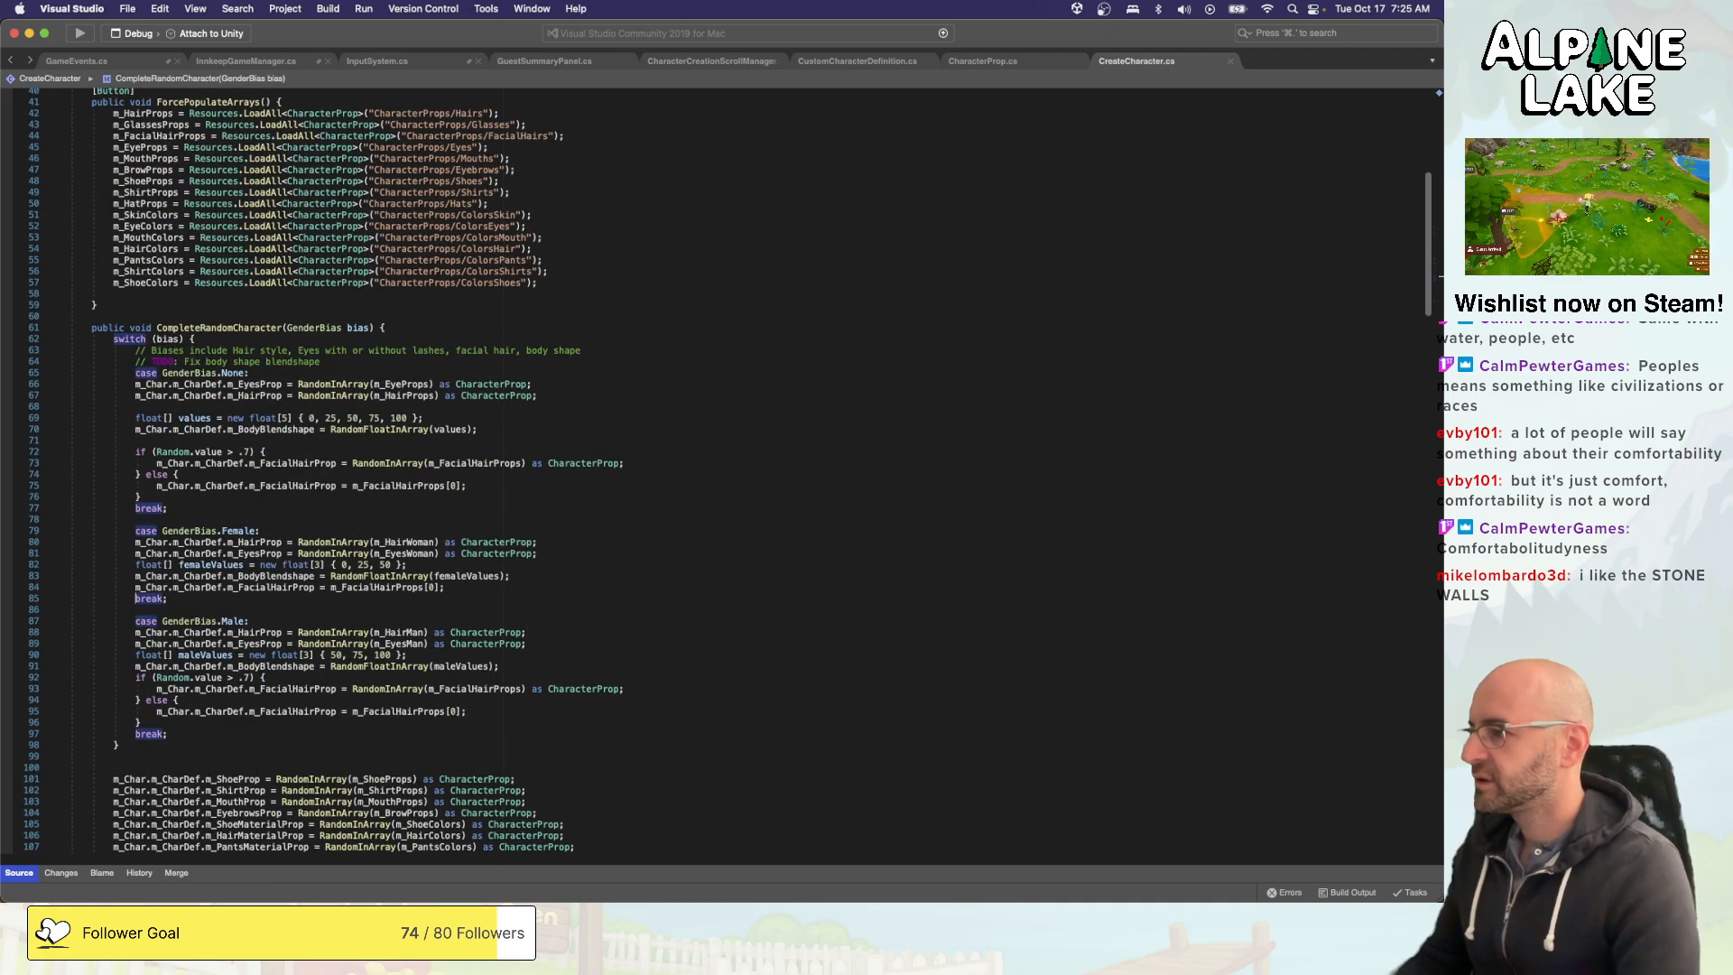
{"action": "scroll", "coordinate": [684, 600], "scroll_direction": "down", "scroll_amount": 1}
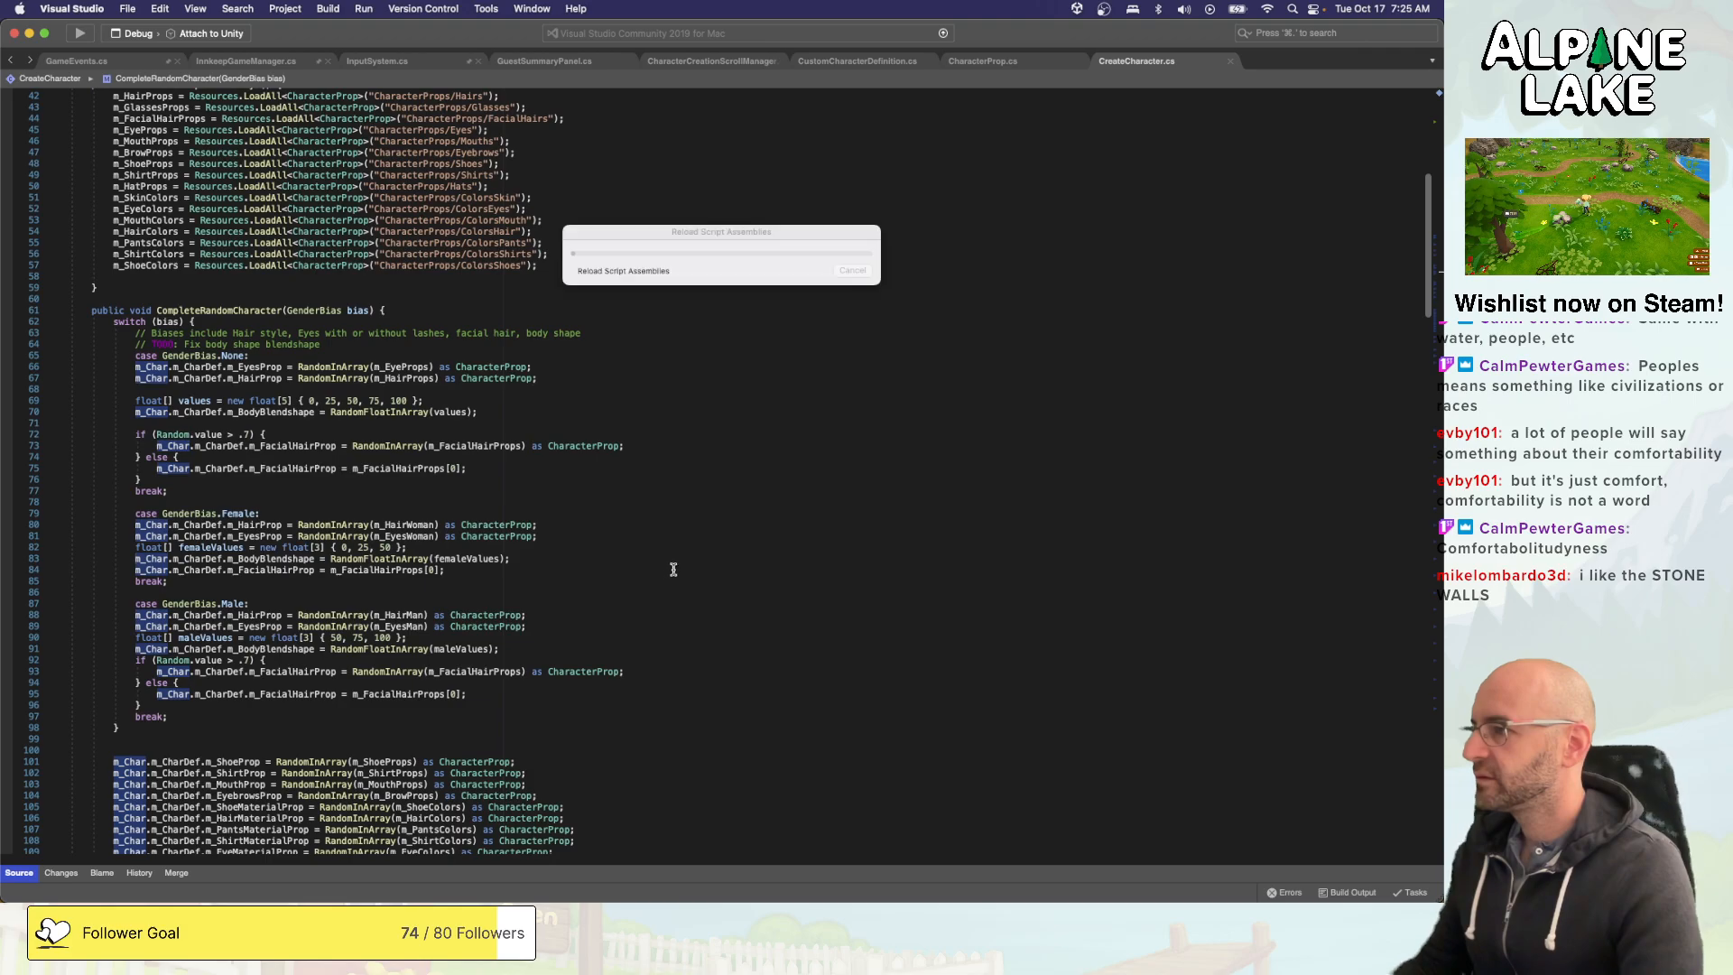
{"action": "scroll", "coordinate": [672, 578], "scroll_direction": "down", "scroll_amount": 6}
{"action": "left_click", "coordinate": [646, 679]}
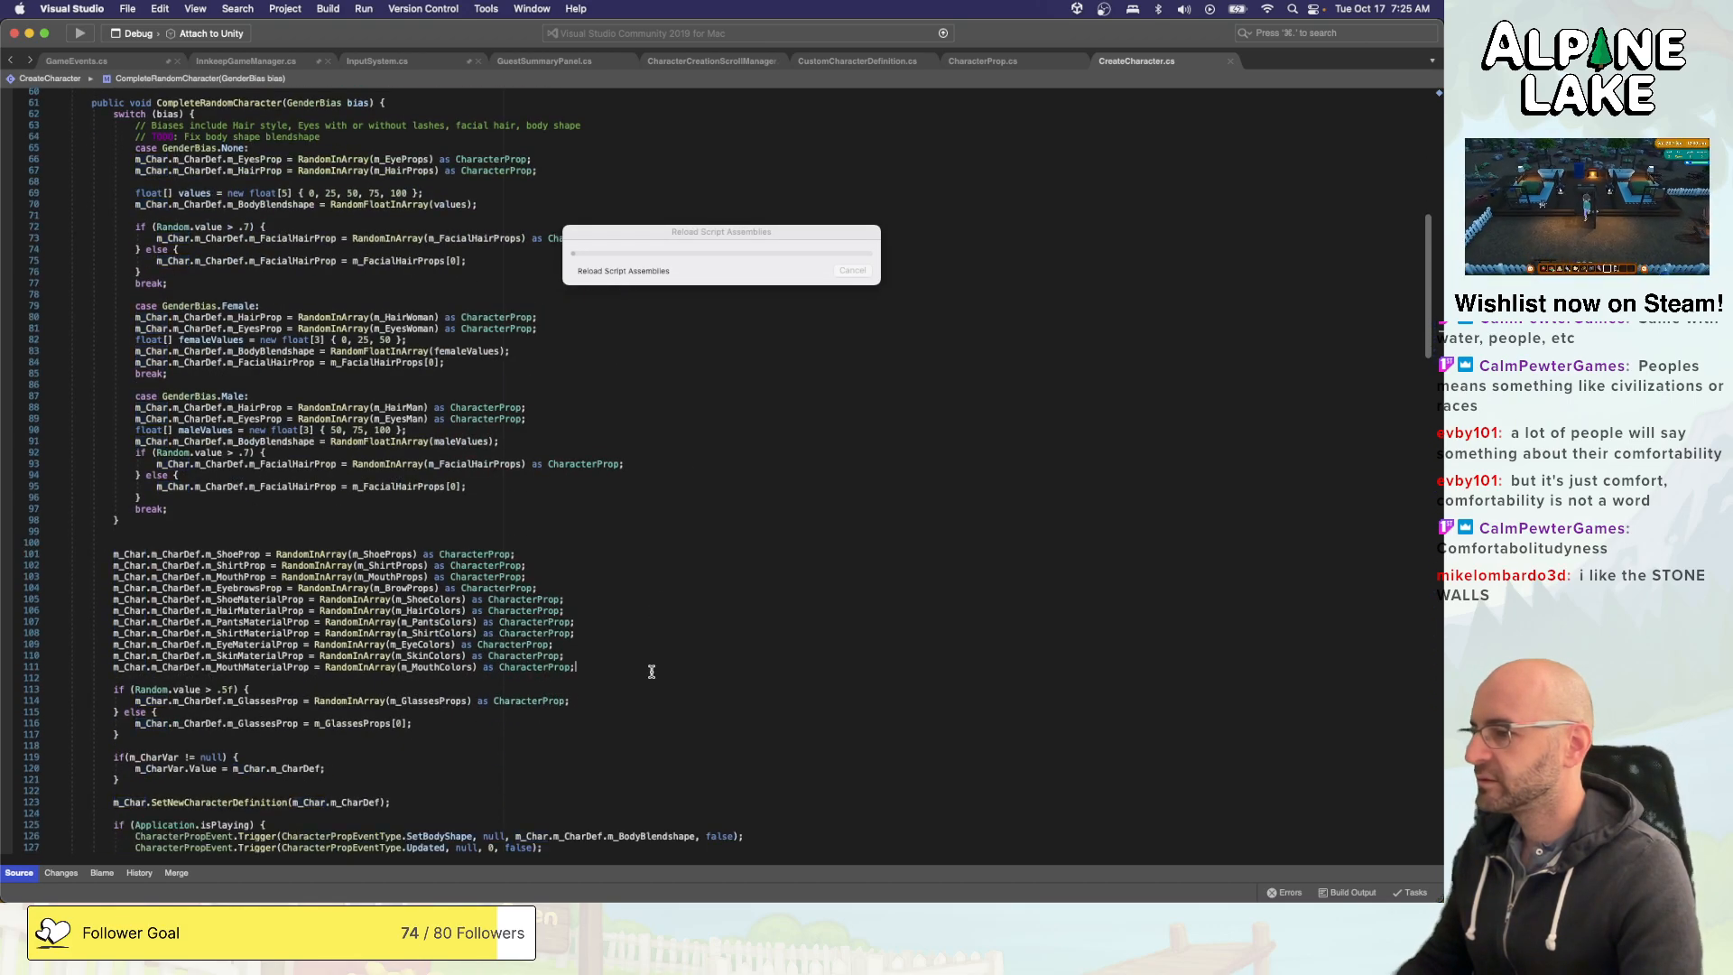
{"action": "key", "text": "Return"}
{"action": "type", "text": "m_Char"}
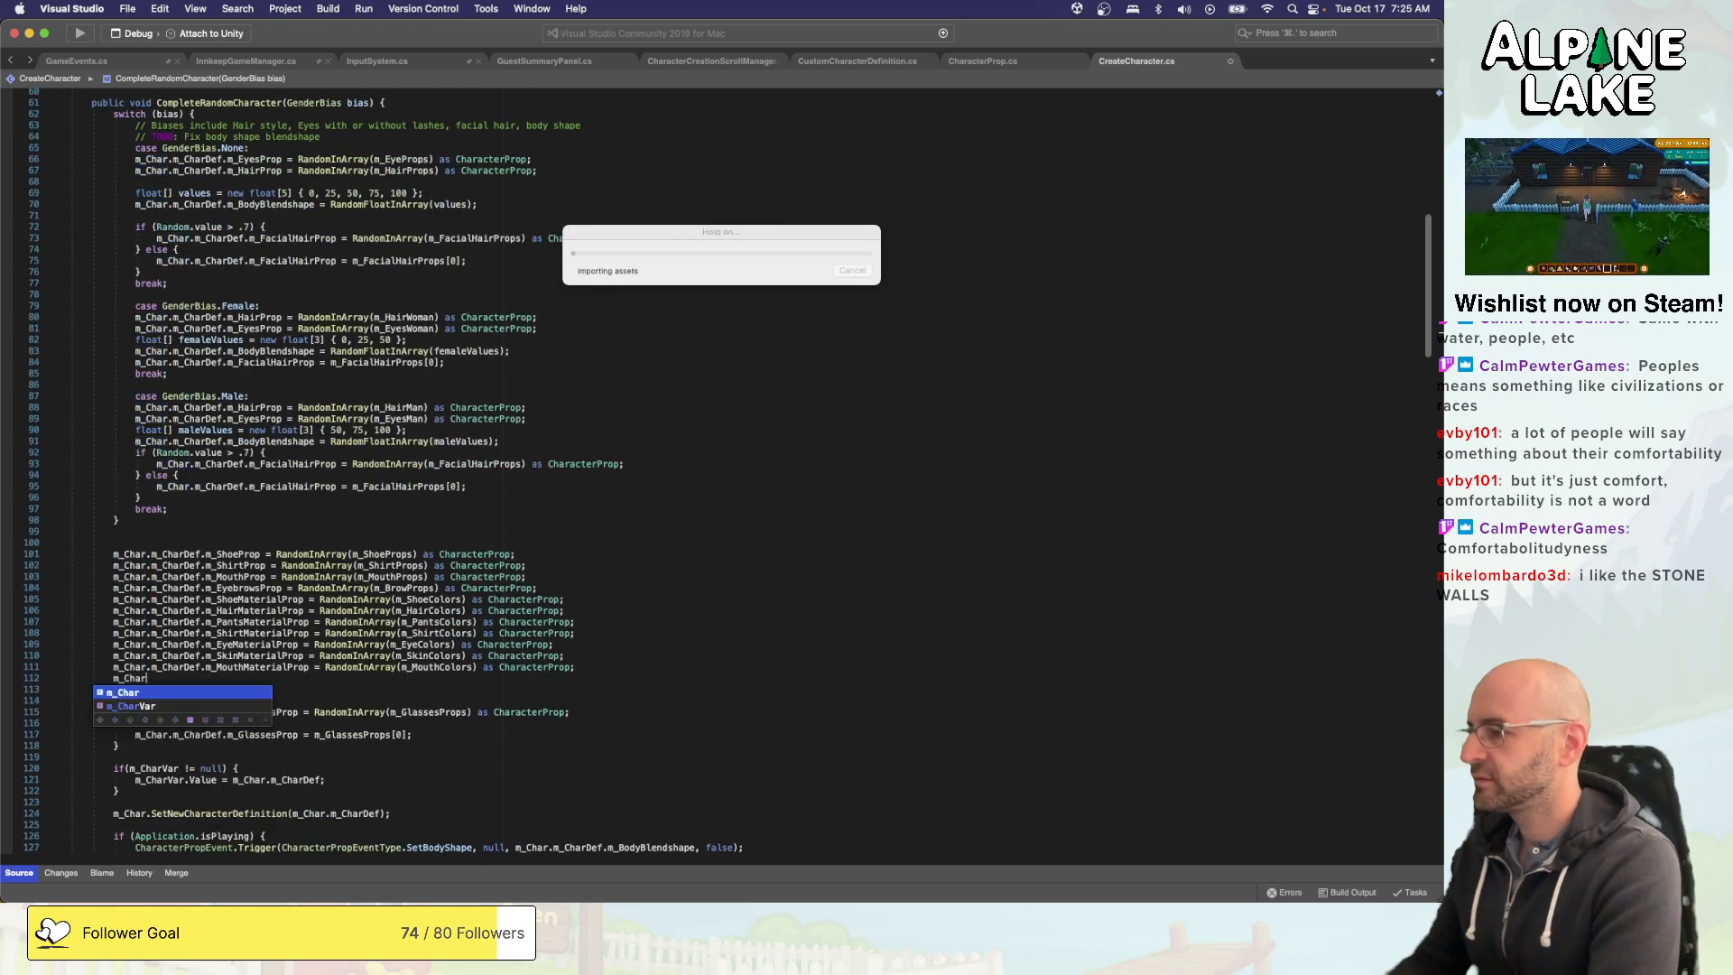
{"action": "type", "text": ".m_"}
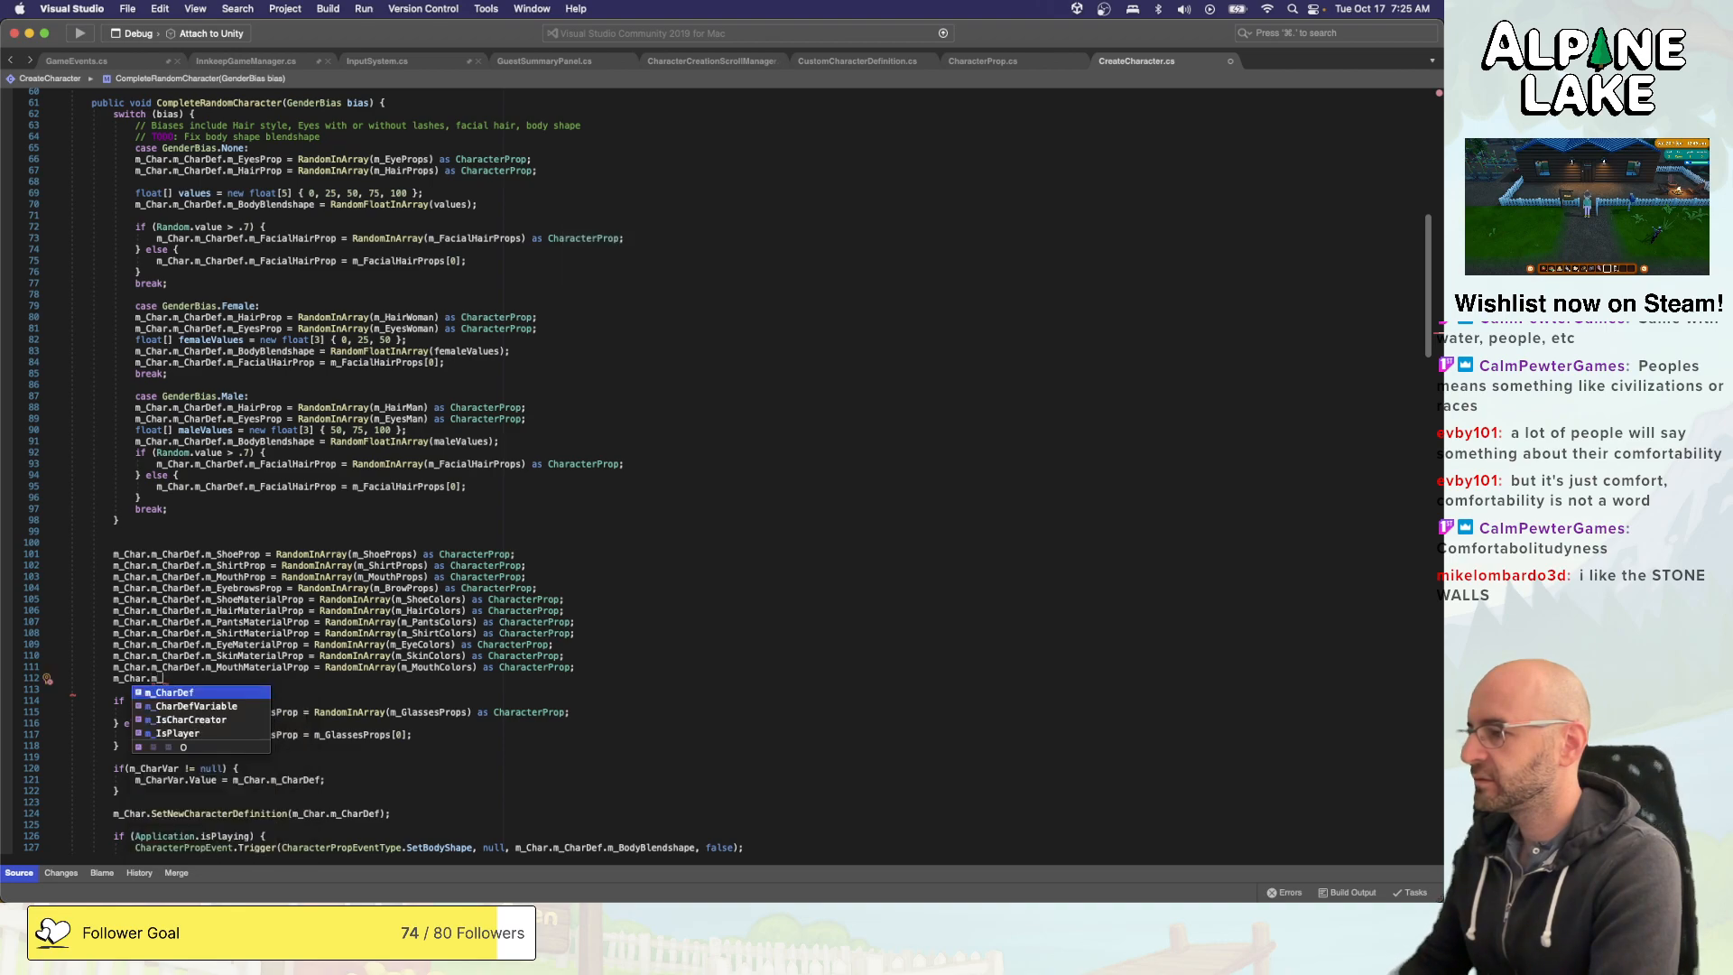
{"action": "type", "text": "CharDef.m_MouthMaterialProp"}
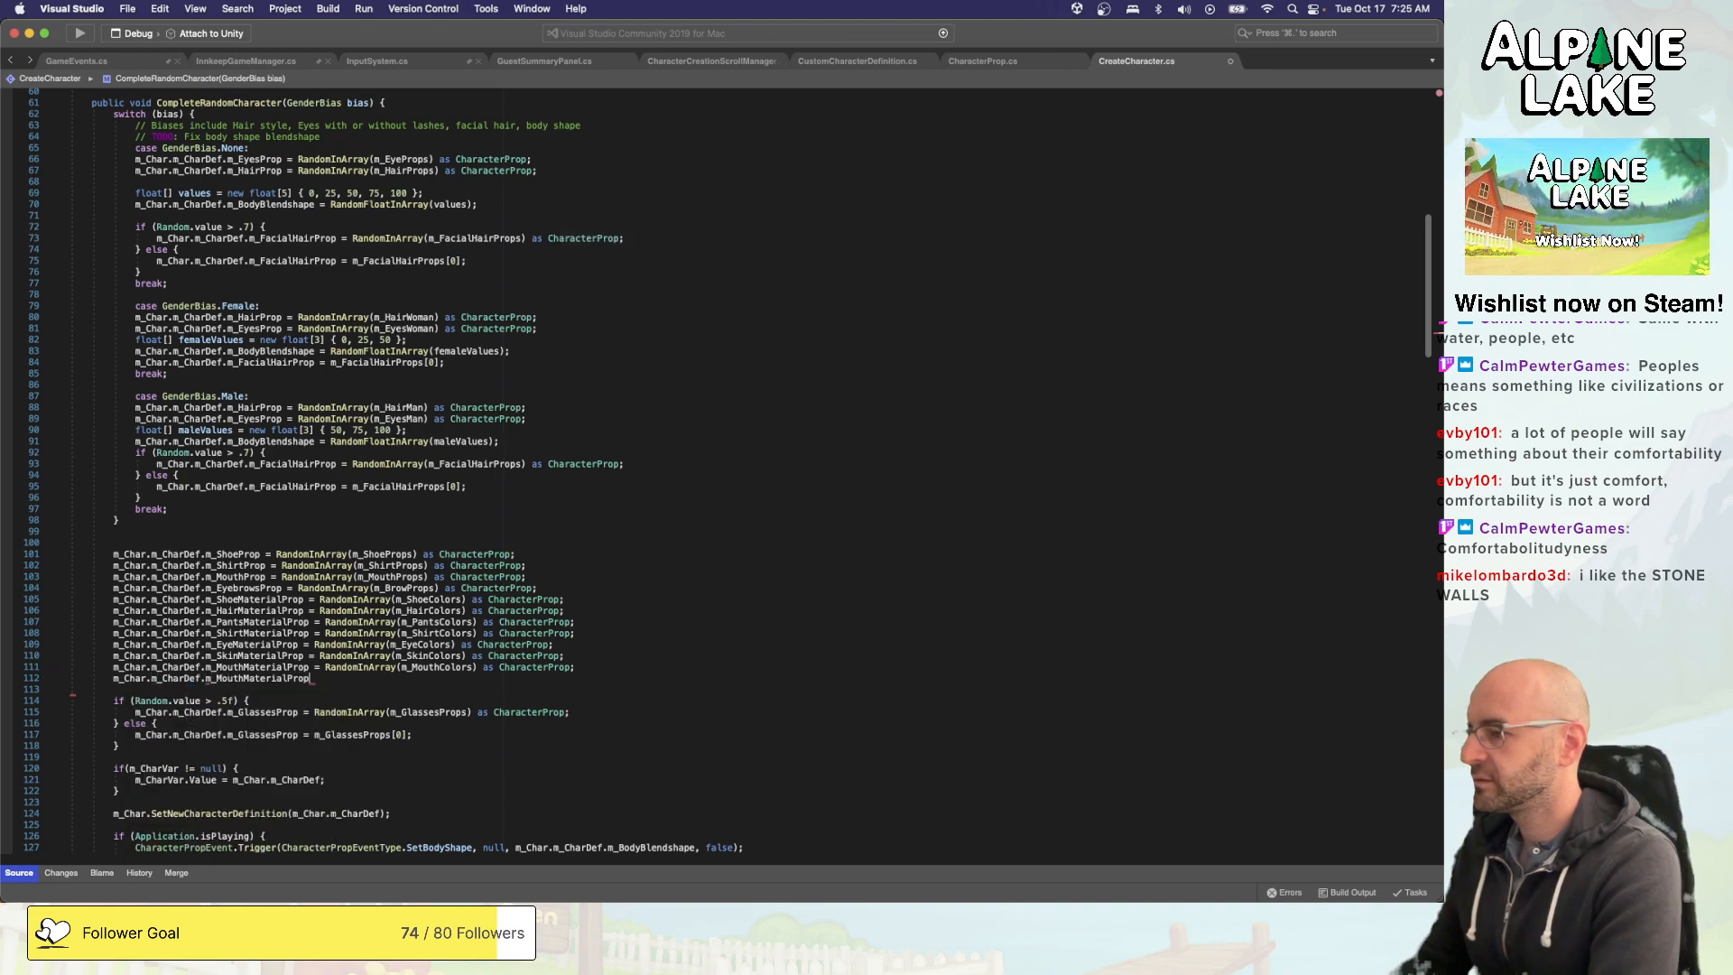
{"action": "key", "text": "alt+shift+Left"}
{"action": "type", "text": "m_Ha"}
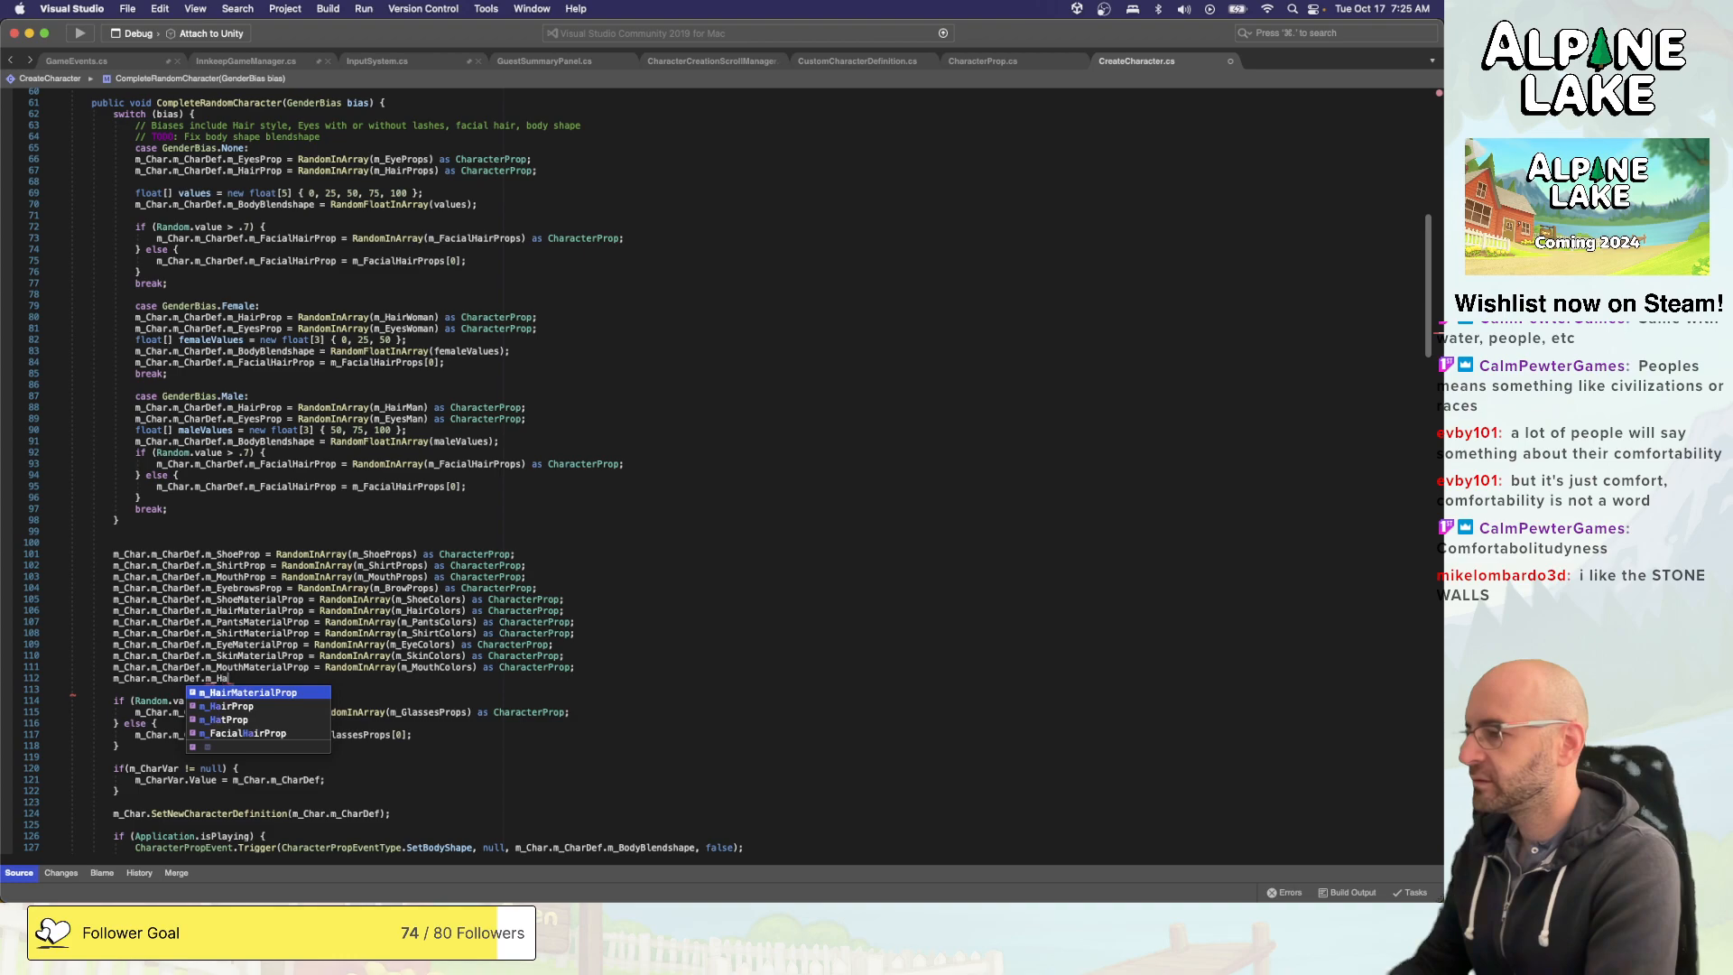
{"action": "type", "text": "tProp "}
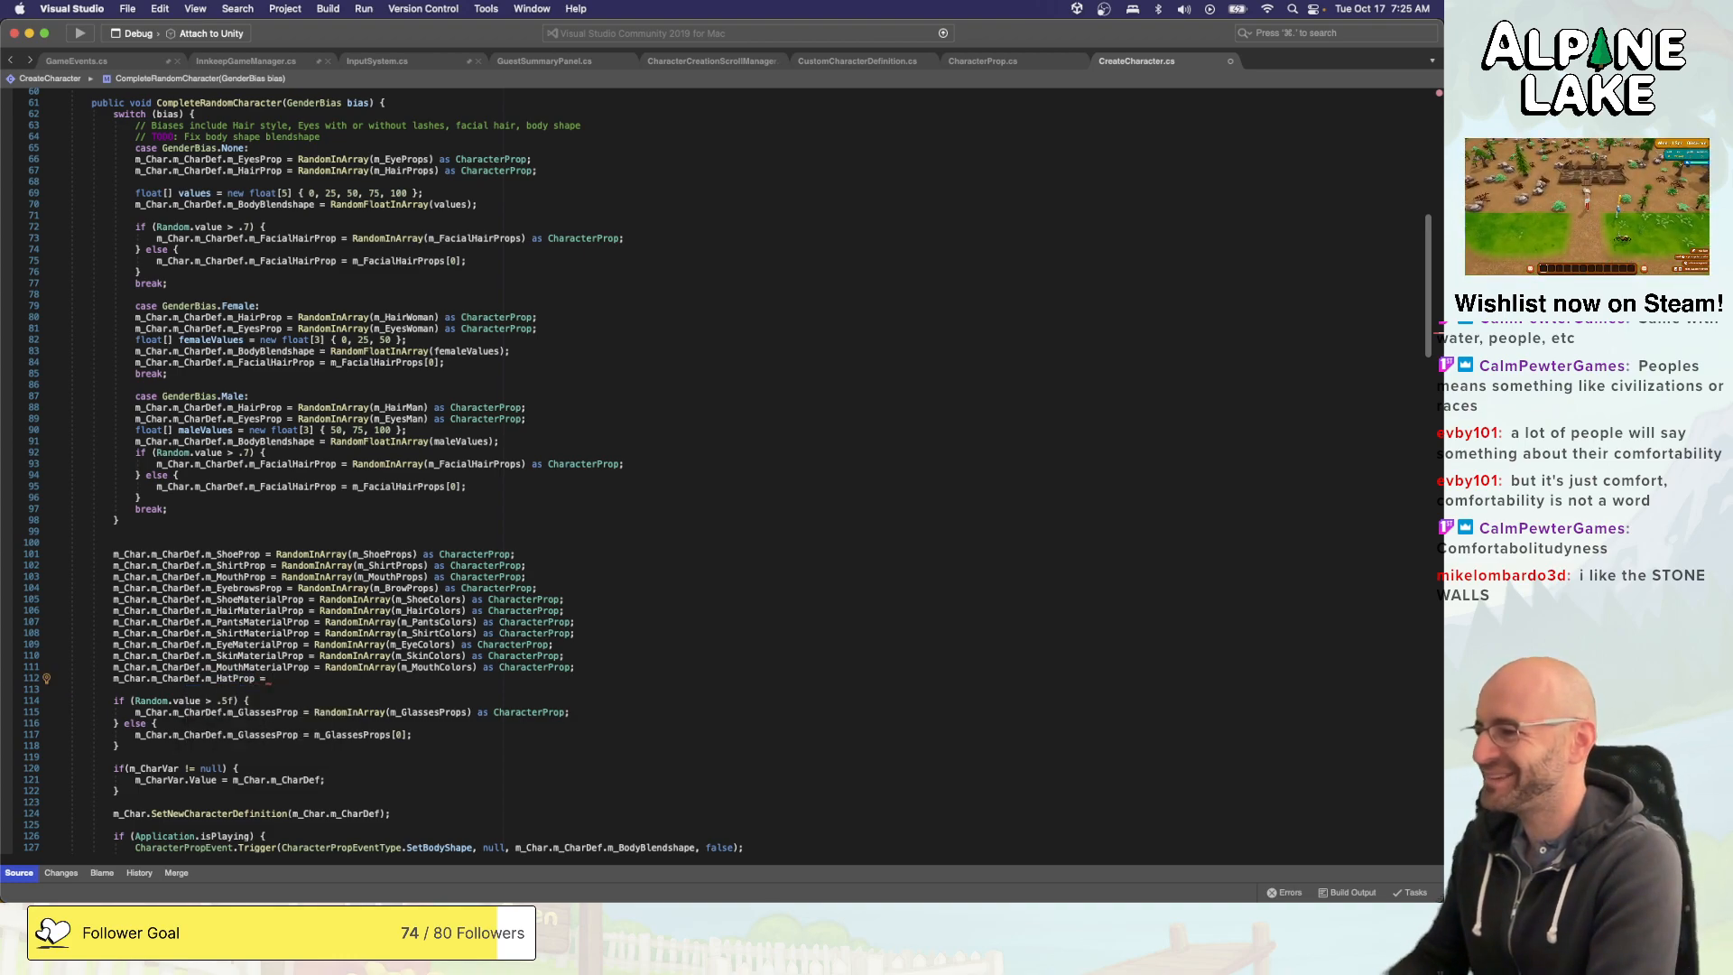
{"action": "type", "text": "= RandomIn"}
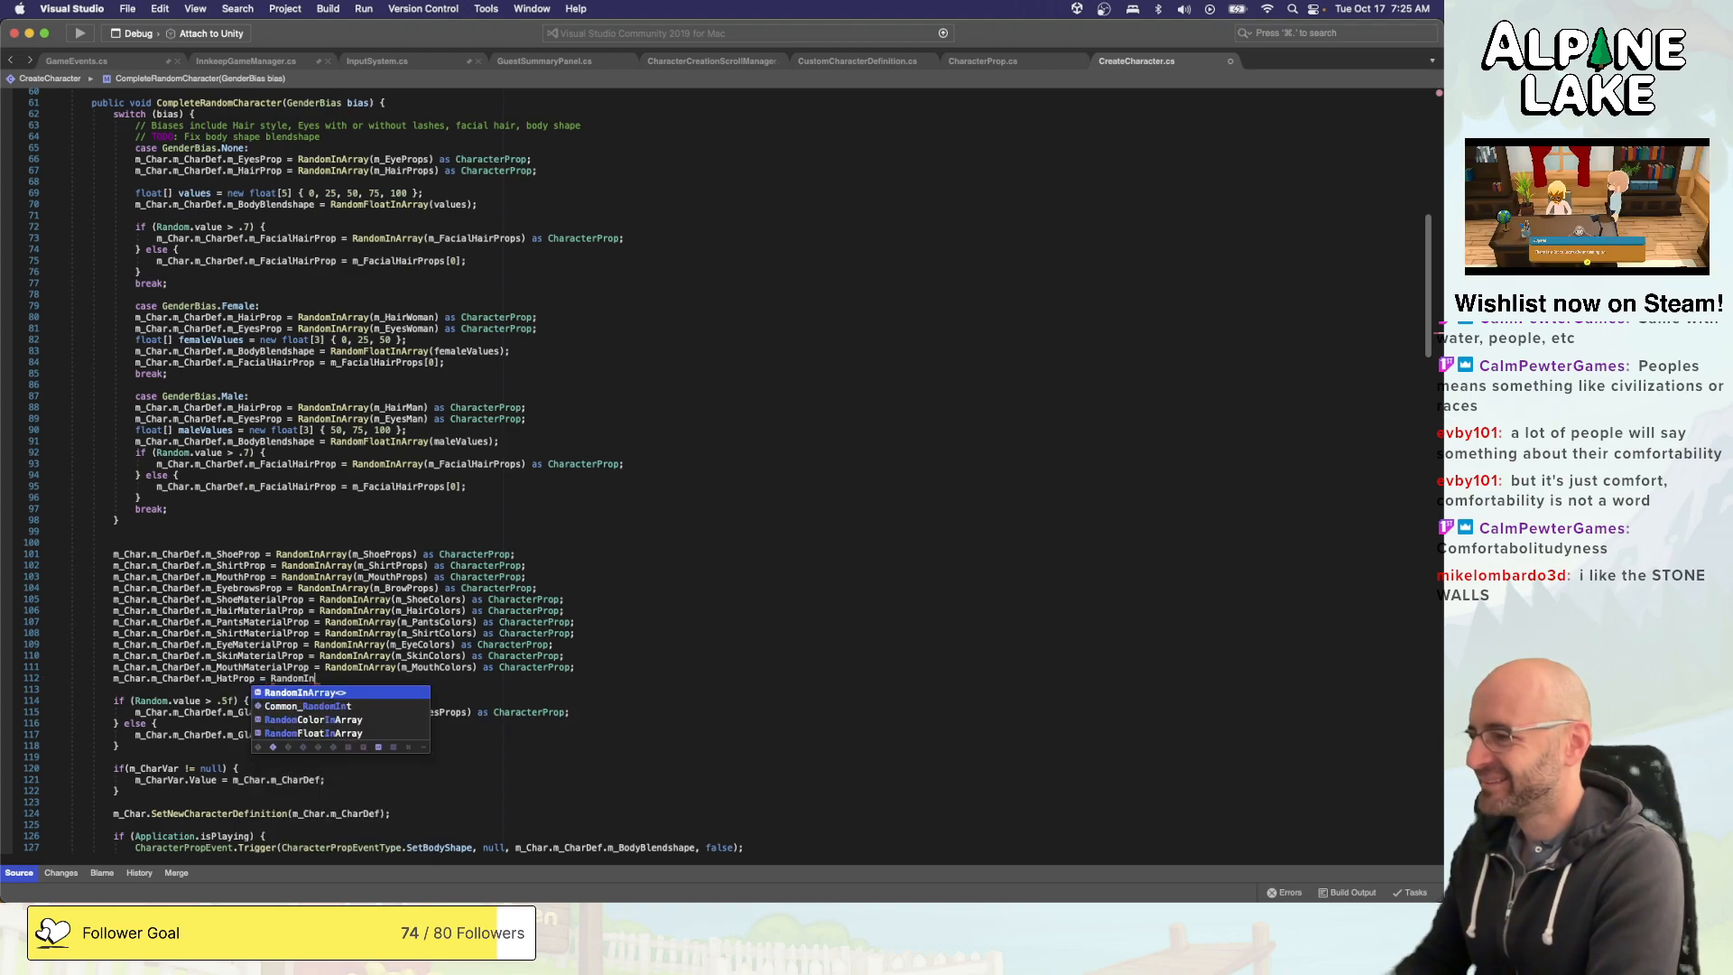
{"action": "type", "text": "Array(m_HatProps"}
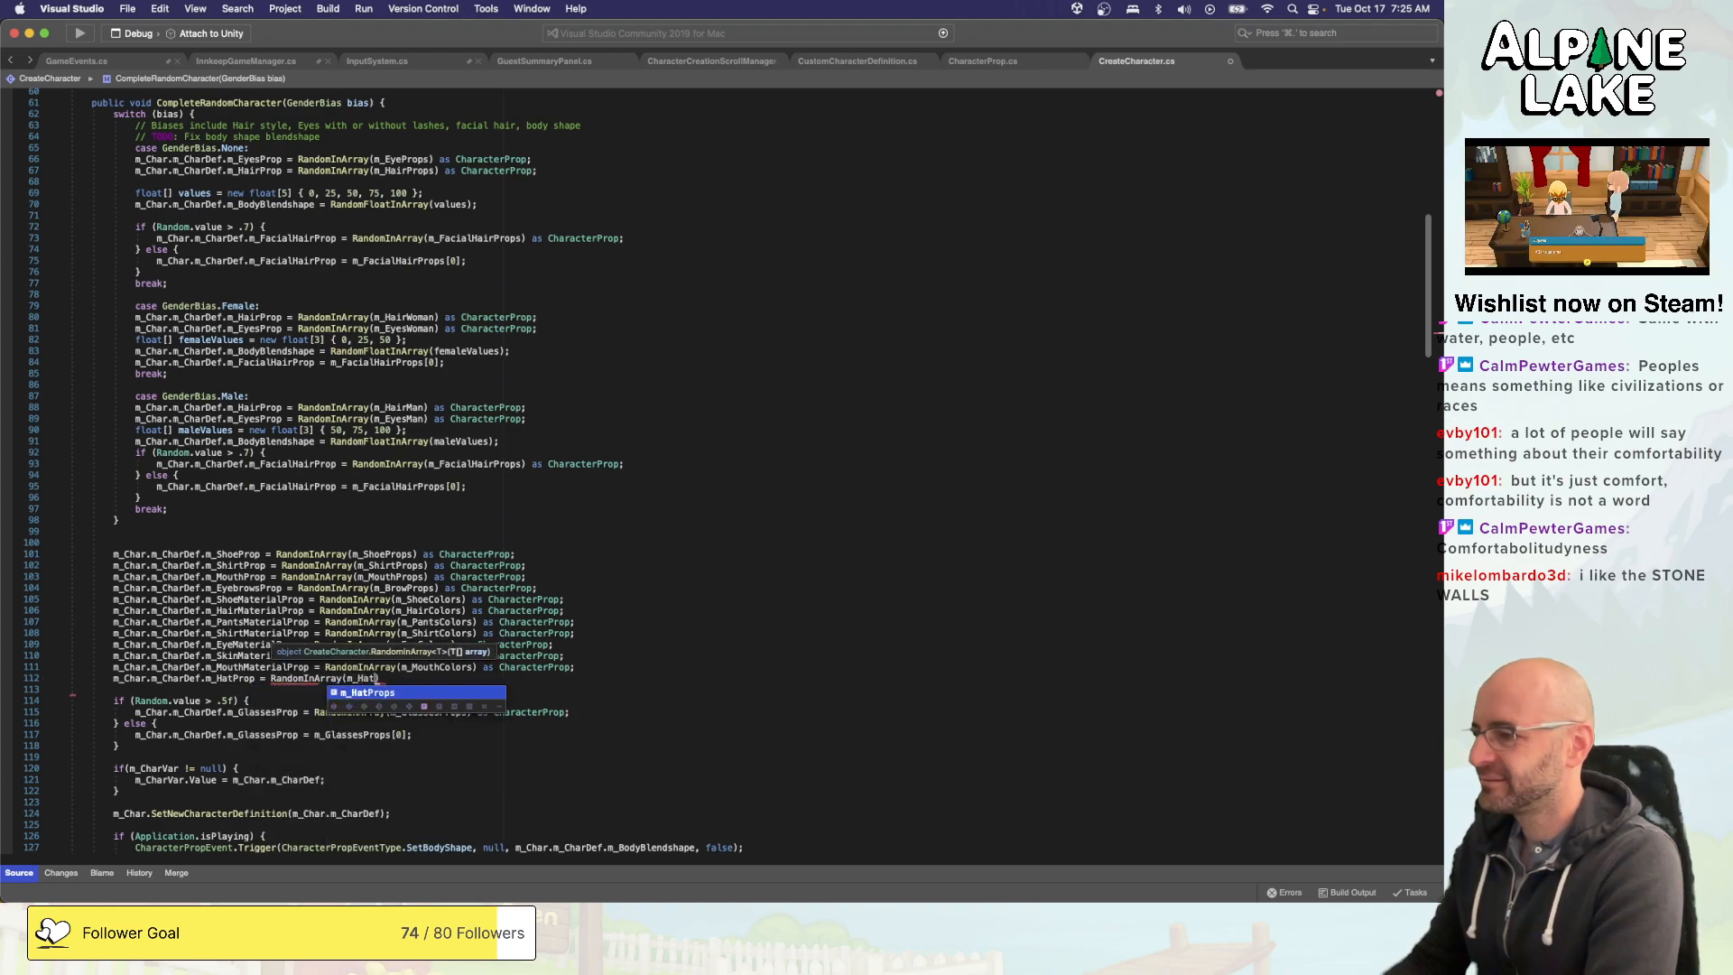
{"action": "type", "text": " as Charac"}
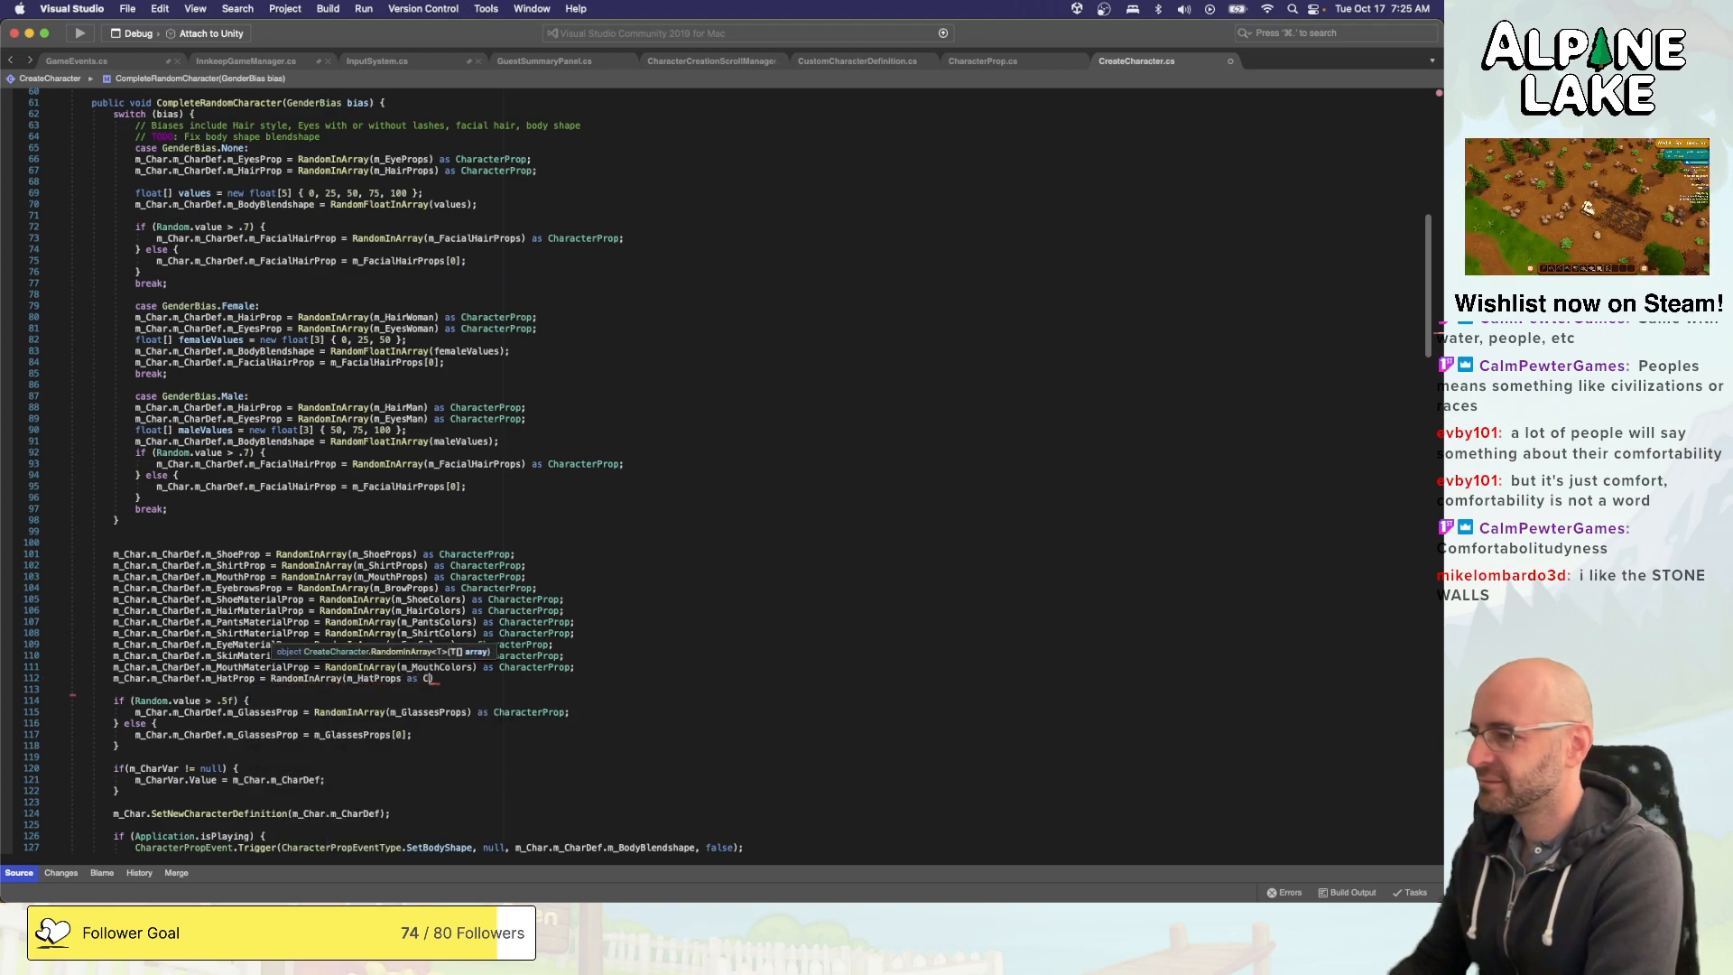
- Complete the hat line by assigning RandomInArray(m_HatProps) as CharacterProp, and save the script
{"action": "key", "text": "BackSpace"}
{"action": "key", "text": "BackSpace"}
{"action": "key", "text": "BackSpace"}
{"action": "key", "text": "BackSpace"}
{"action": "key", "text": "BackSpace"}
{"action": "key", "text": "BackSpace"}
{"action": "key", "text": "BackSpace"}
{"action": "key", "text": "BackSpace"}
{"action": "key", "text": "BackSpace"}
{"action": "key", "text": "BackSpace"}
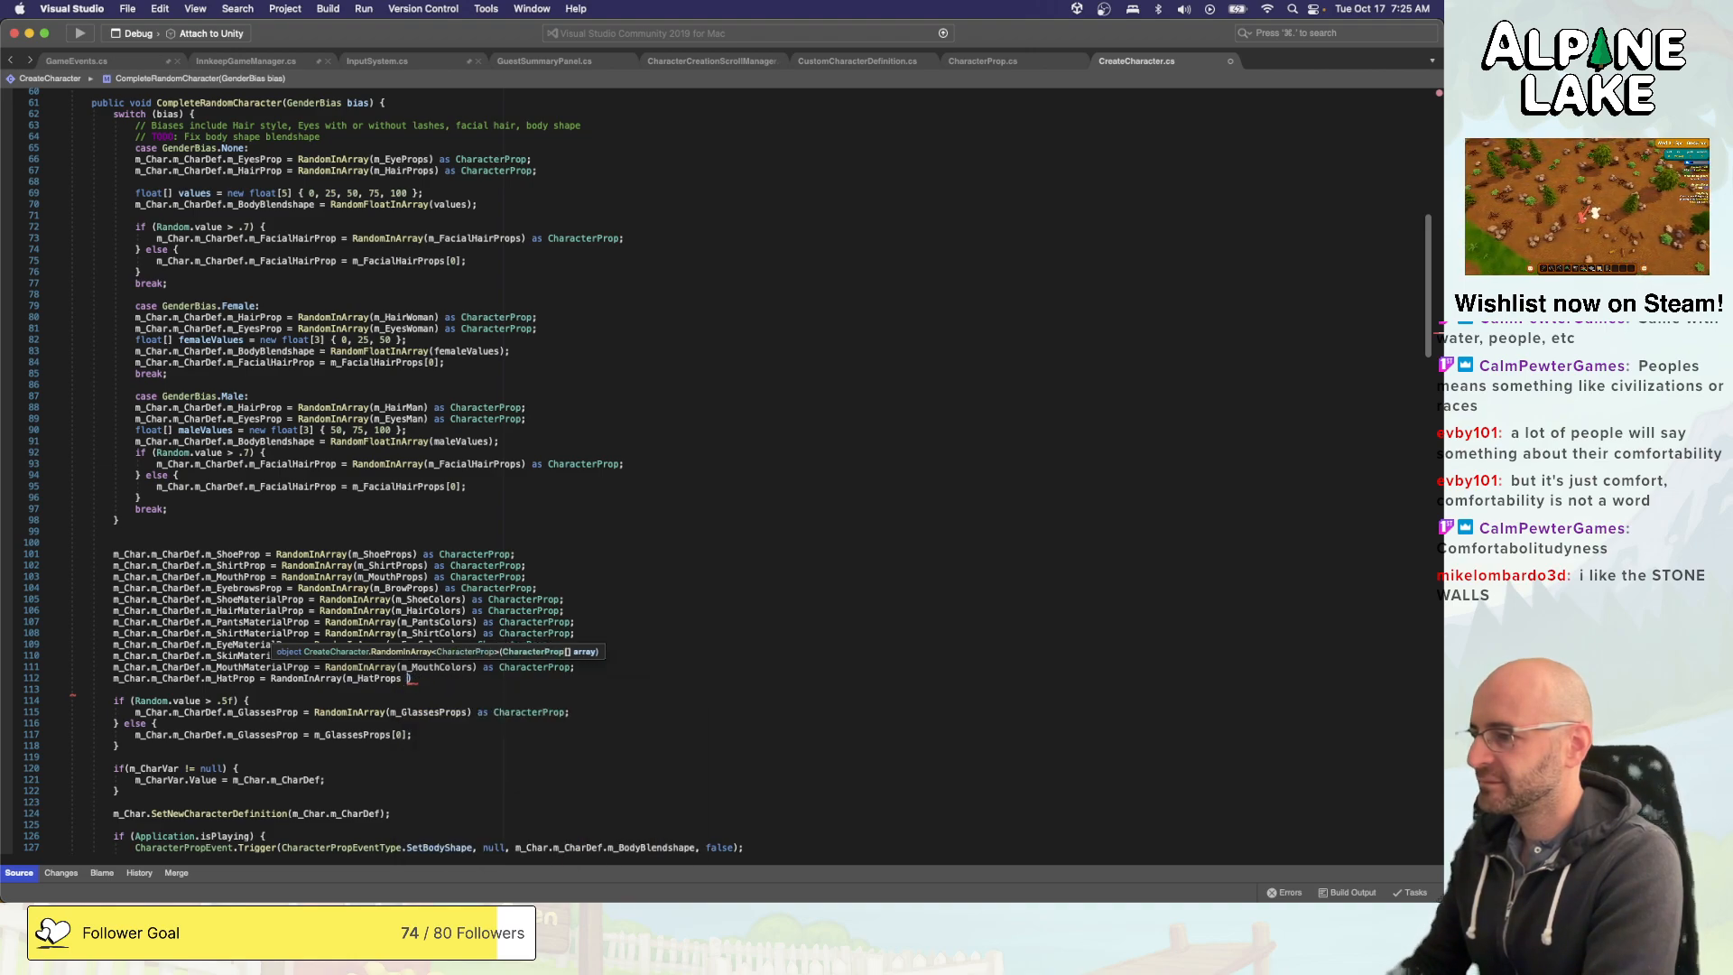
{"action": "type", "text": ")"}
{"action": "key", "text": "Down"}
{"action": "key", "text": "Up"}
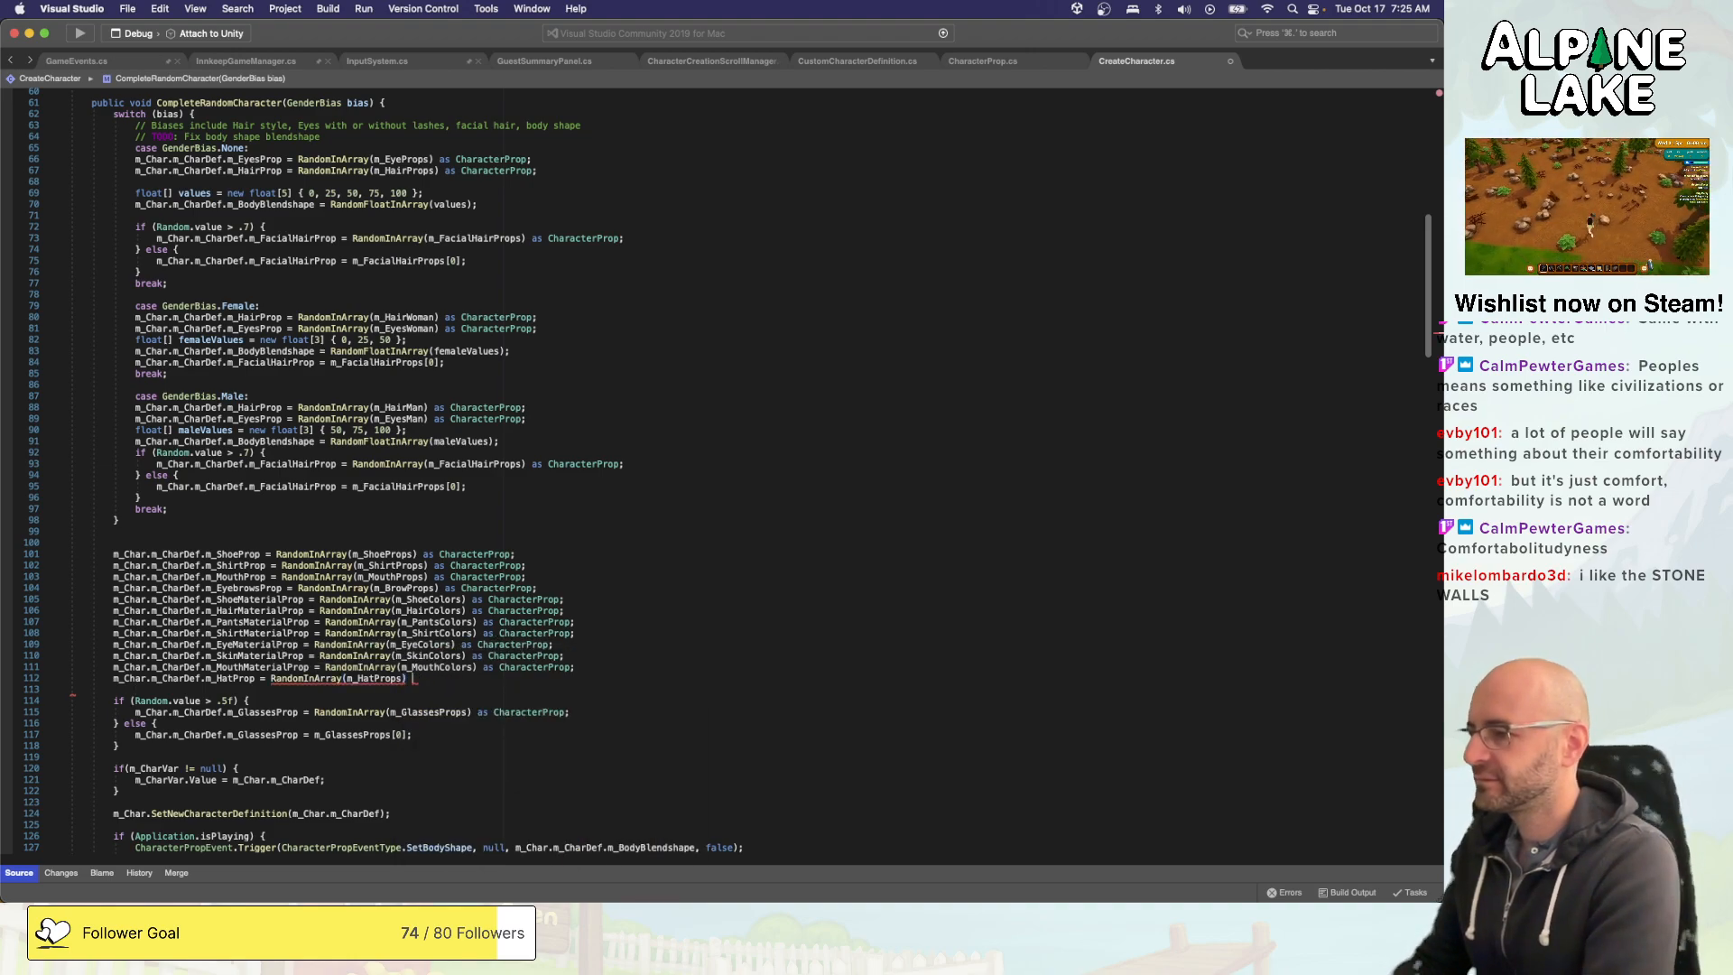
{"action": "type", "text": "as CharacterProp;"}
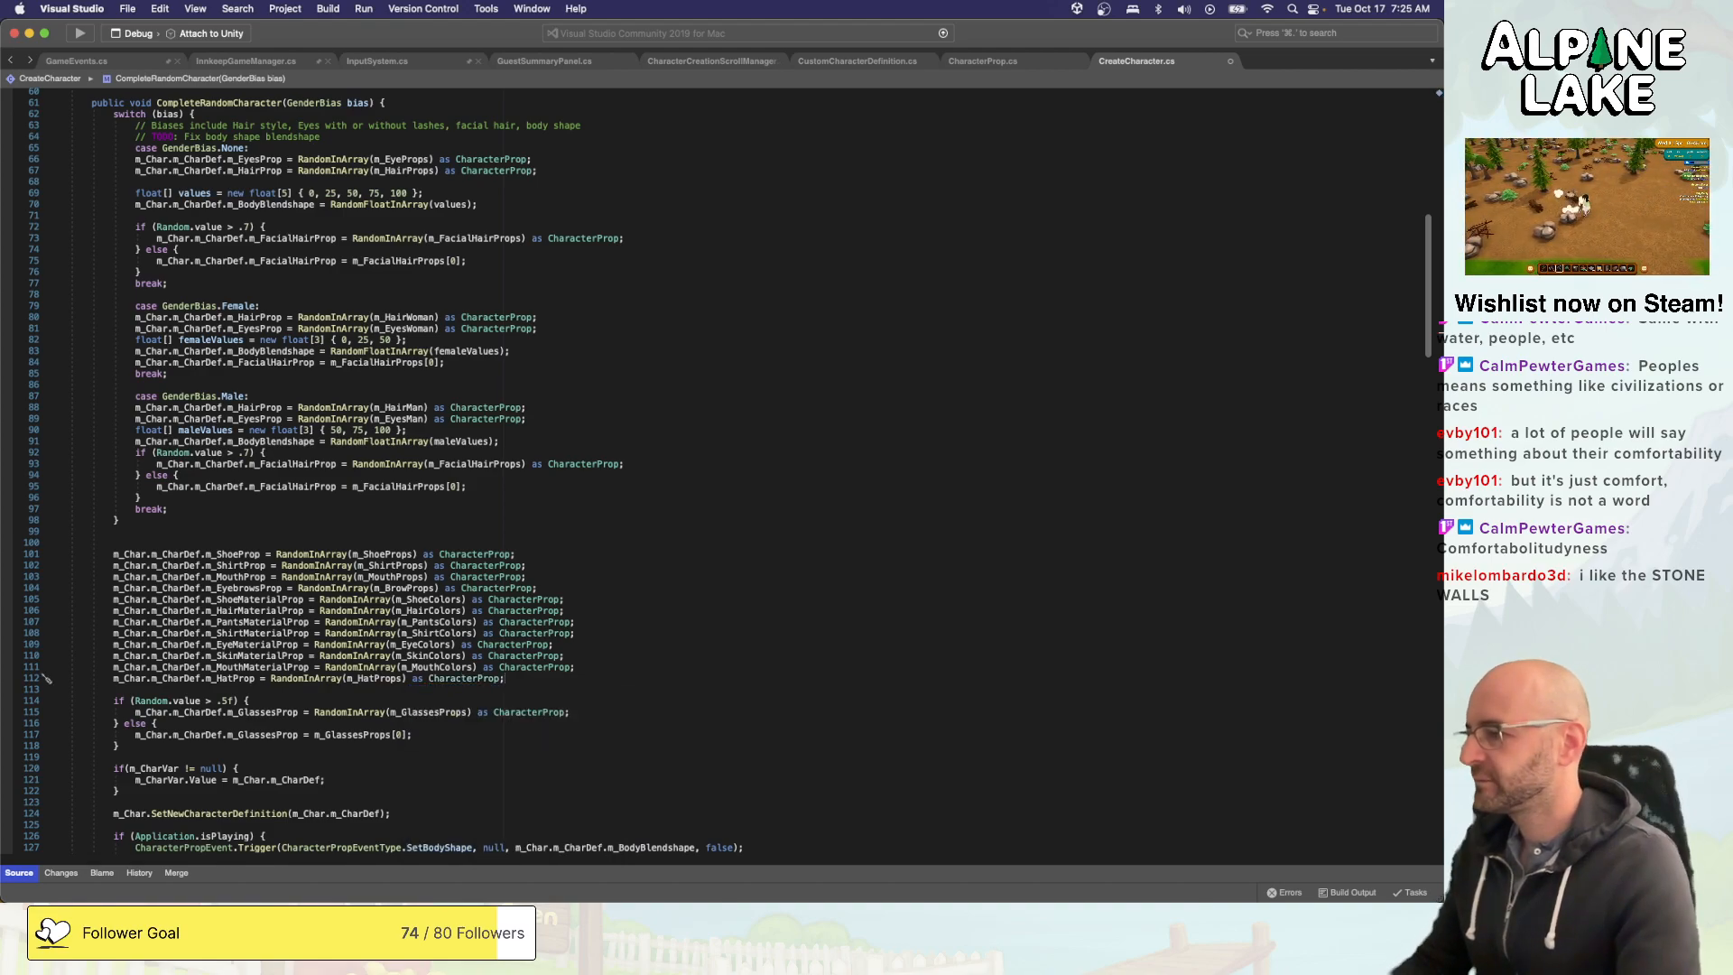
{"action": "key", "text": "super+s"}
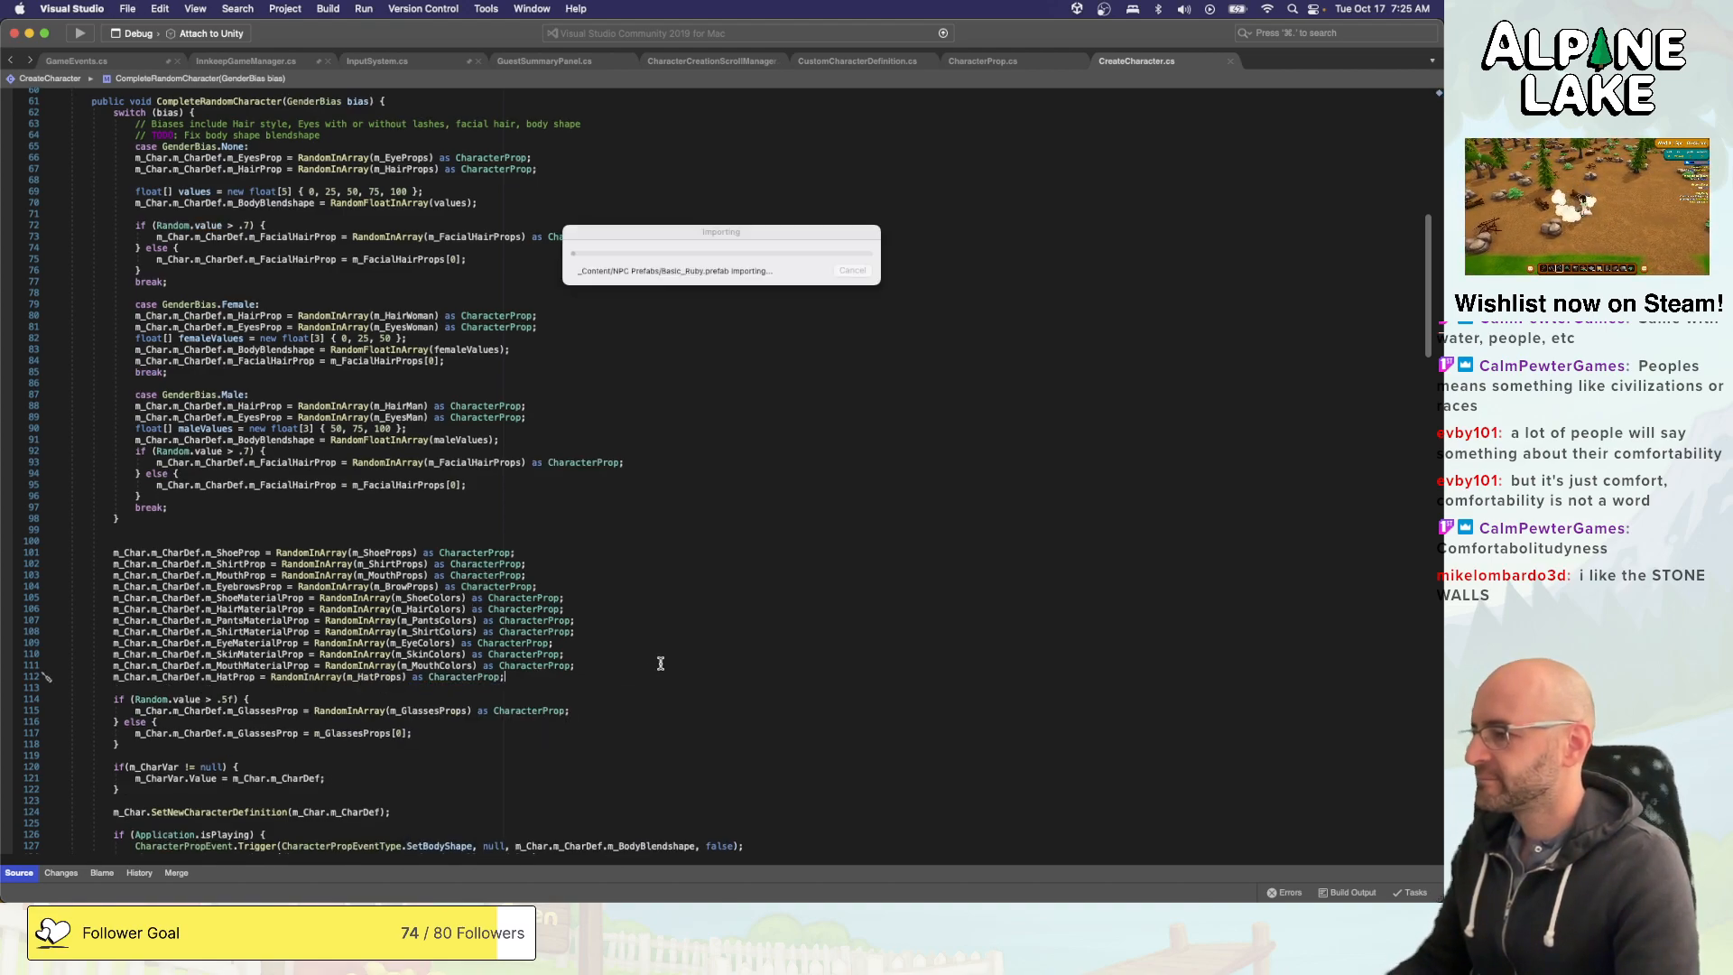
- Insert a blank line and an if block with the condition Random.value > .3 above the hat assignment
{"action": "scroll", "coordinate": [657, 665], "scroll_direction": "down", "scroll_amount": 2}
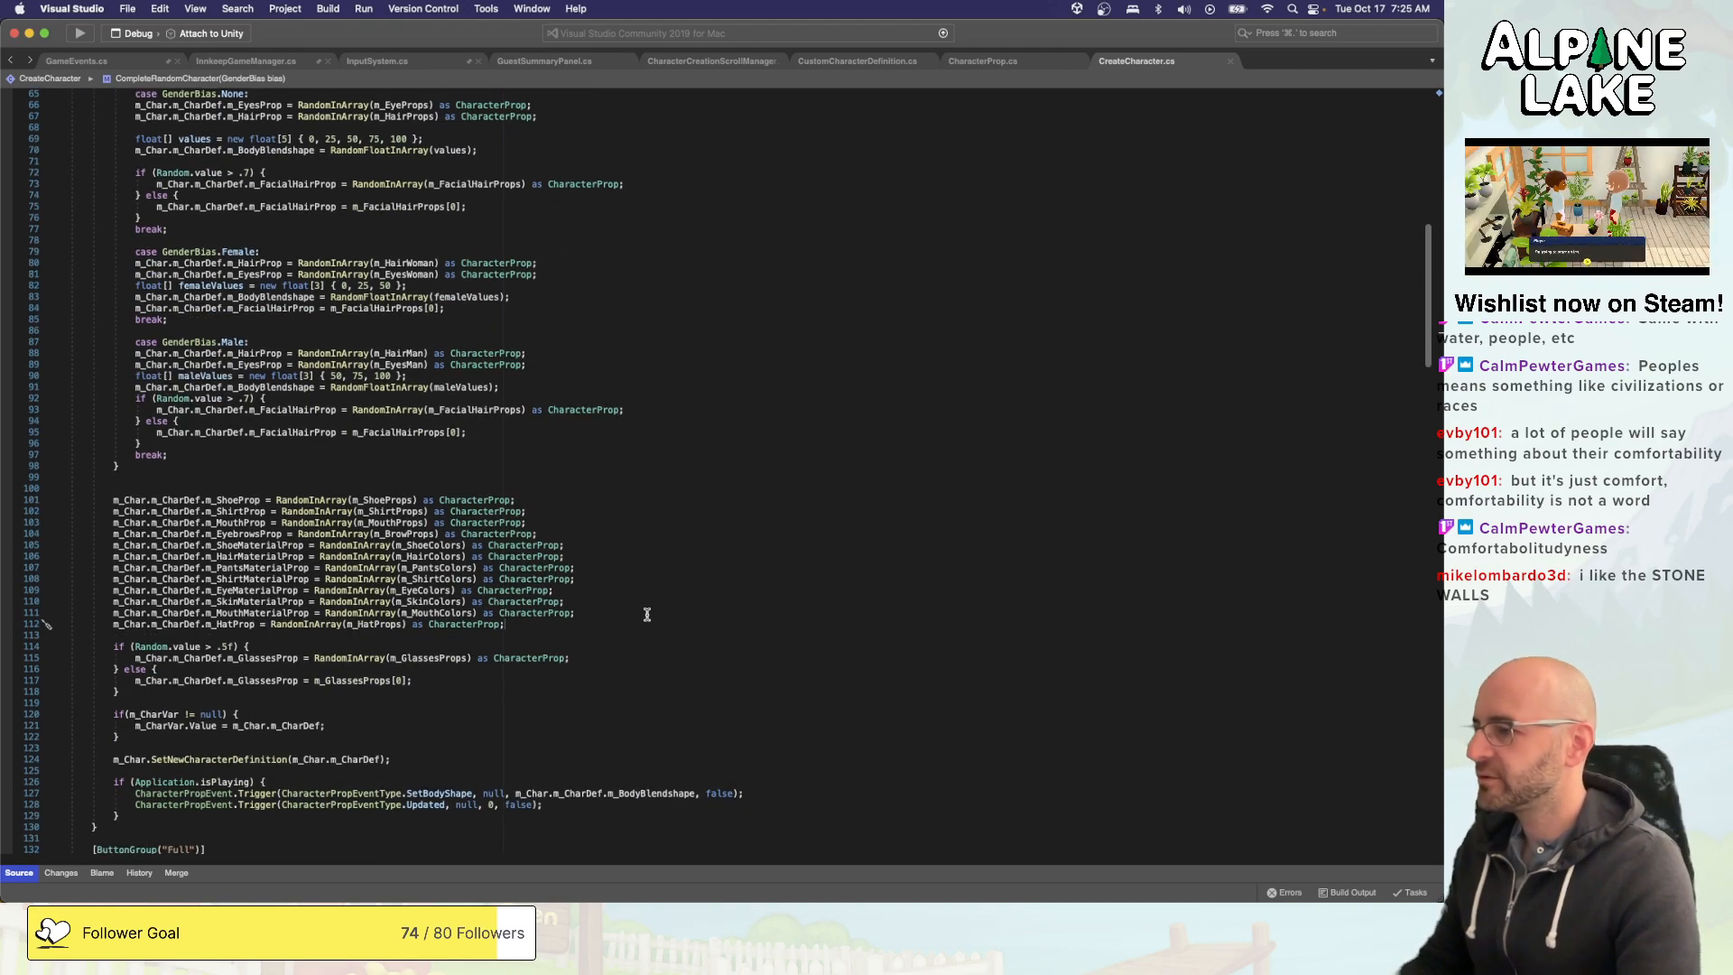
{"action": "key", "text": "super+Left"}
{"action": "key", "text": "Return"}
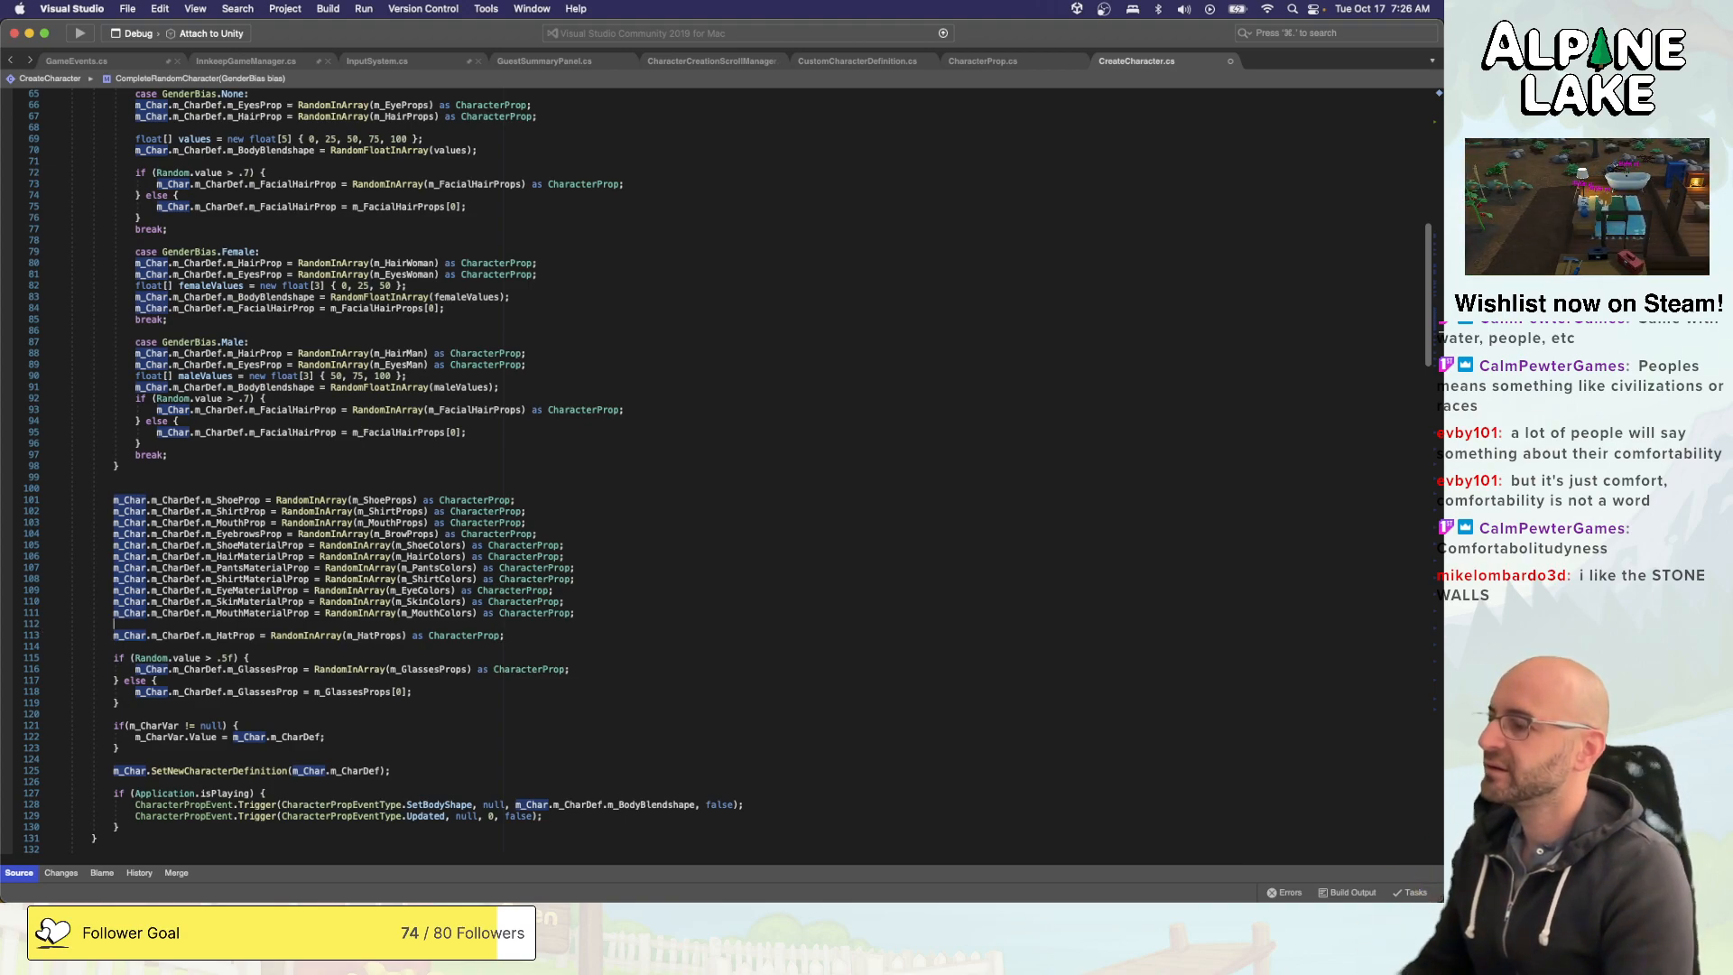
{"action": "key", "text": "Return"}
{"action": "type", "text": "if(Random.va"}
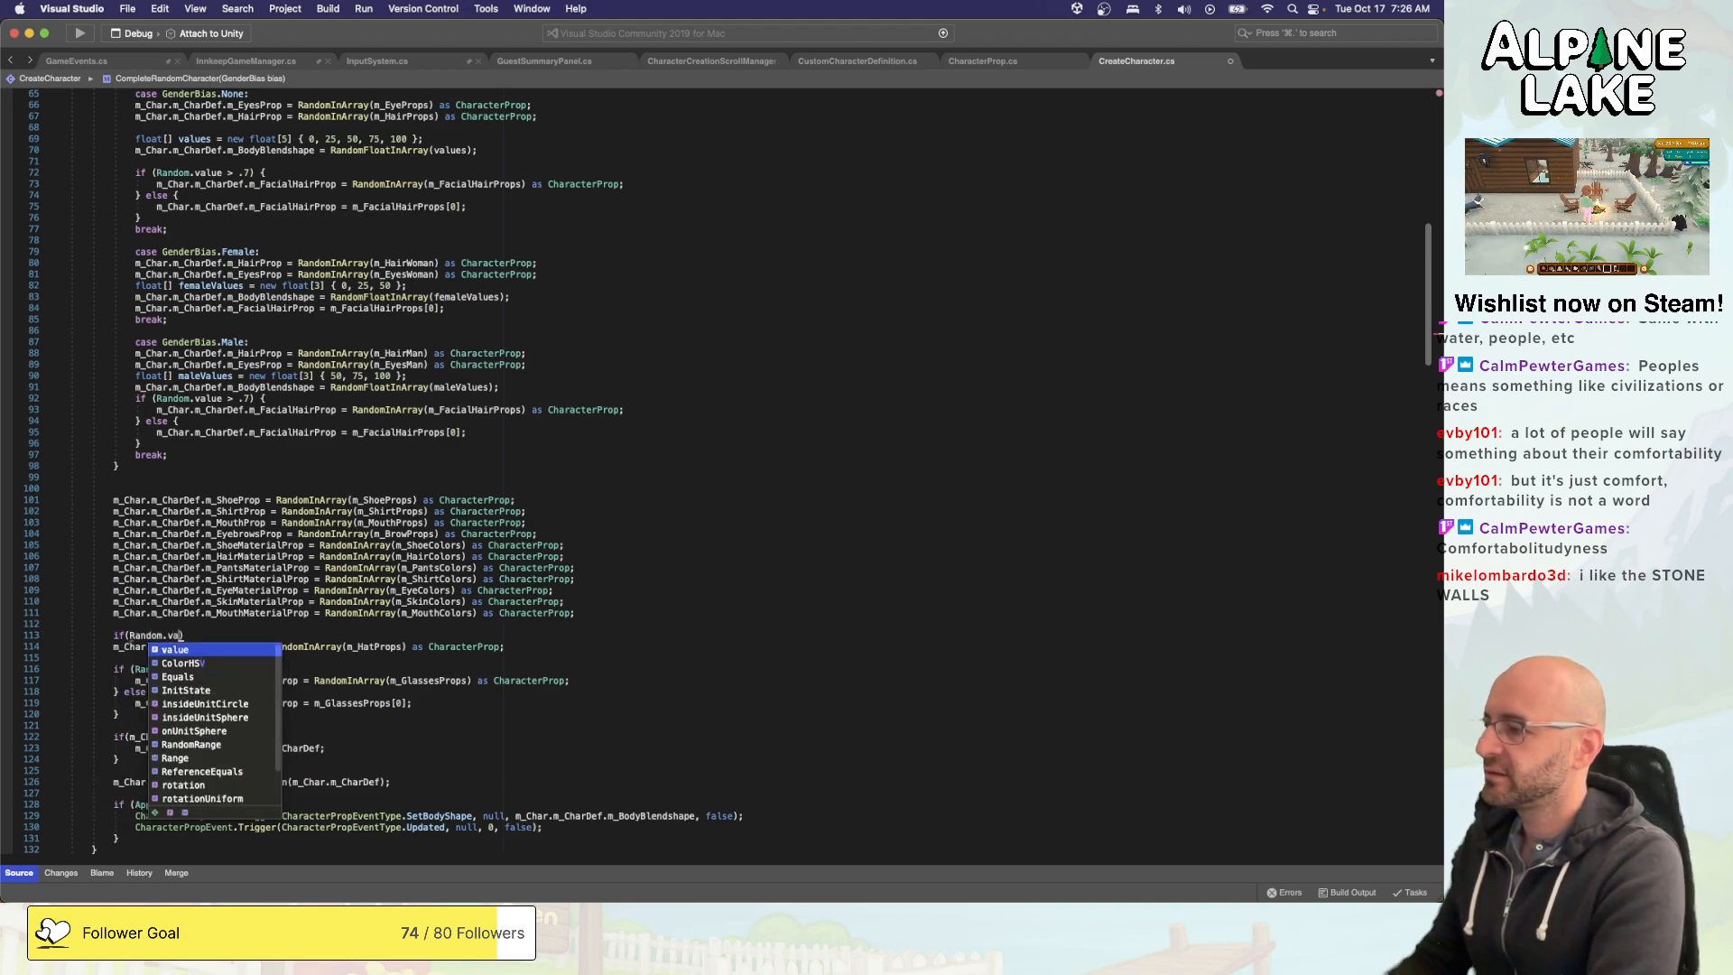
{"action": "key", "text": "Tab"}
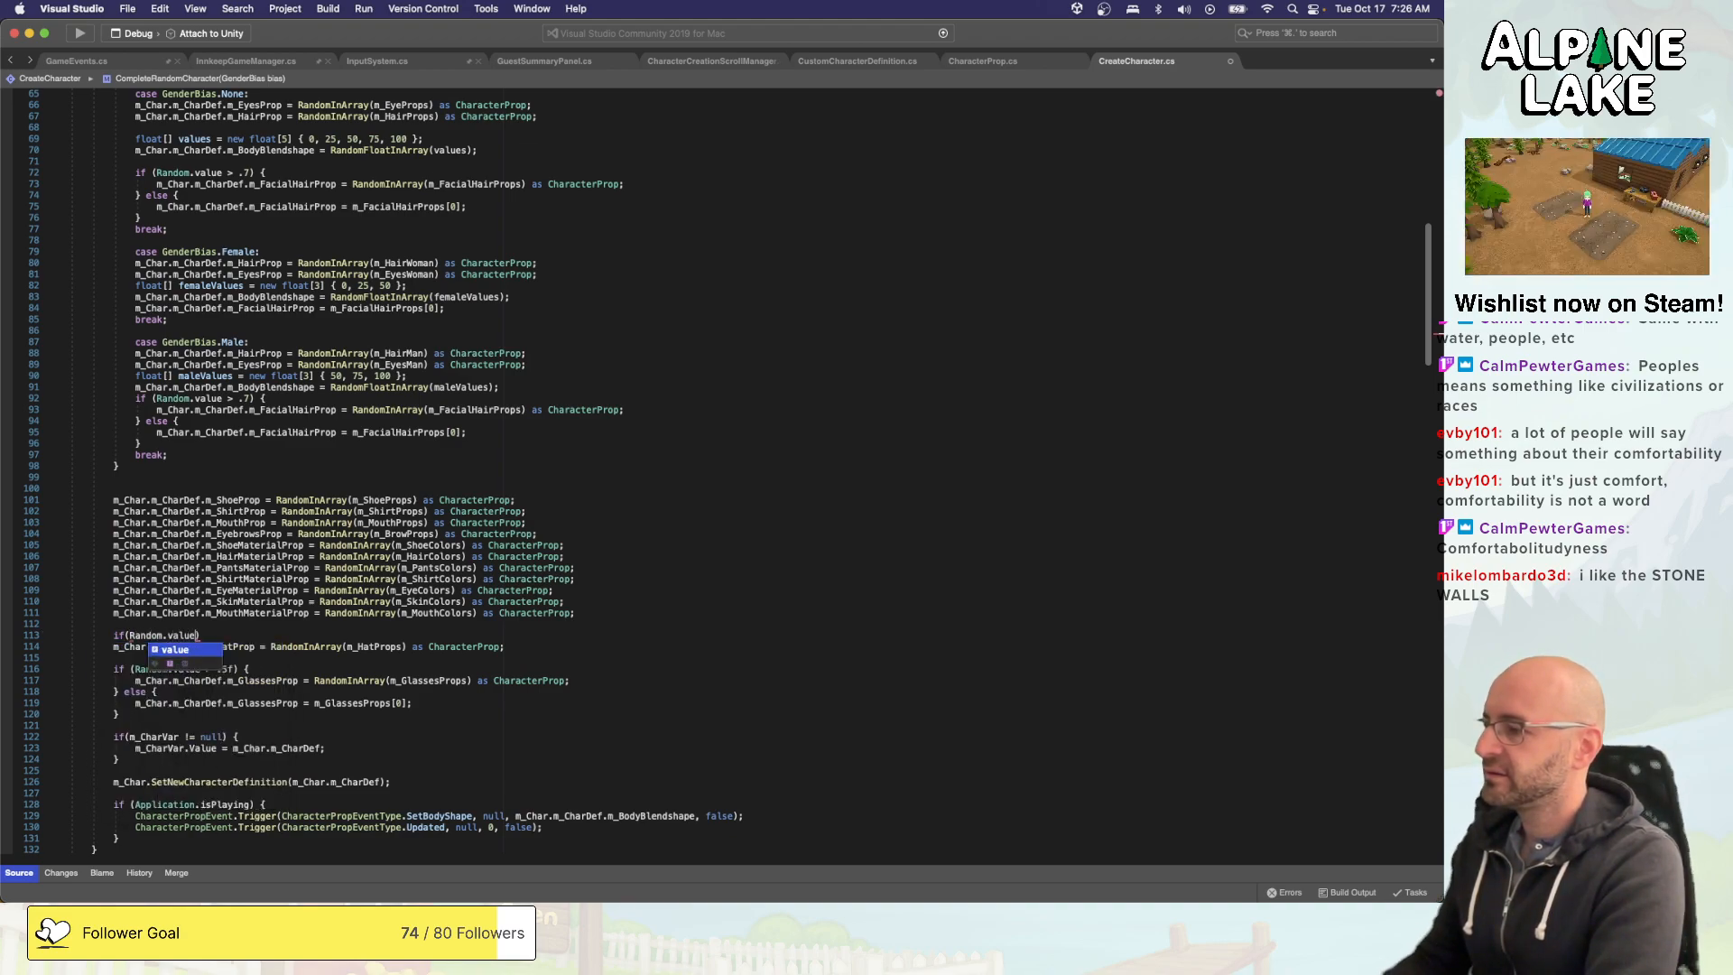
{"action": "type", "text": ">"}
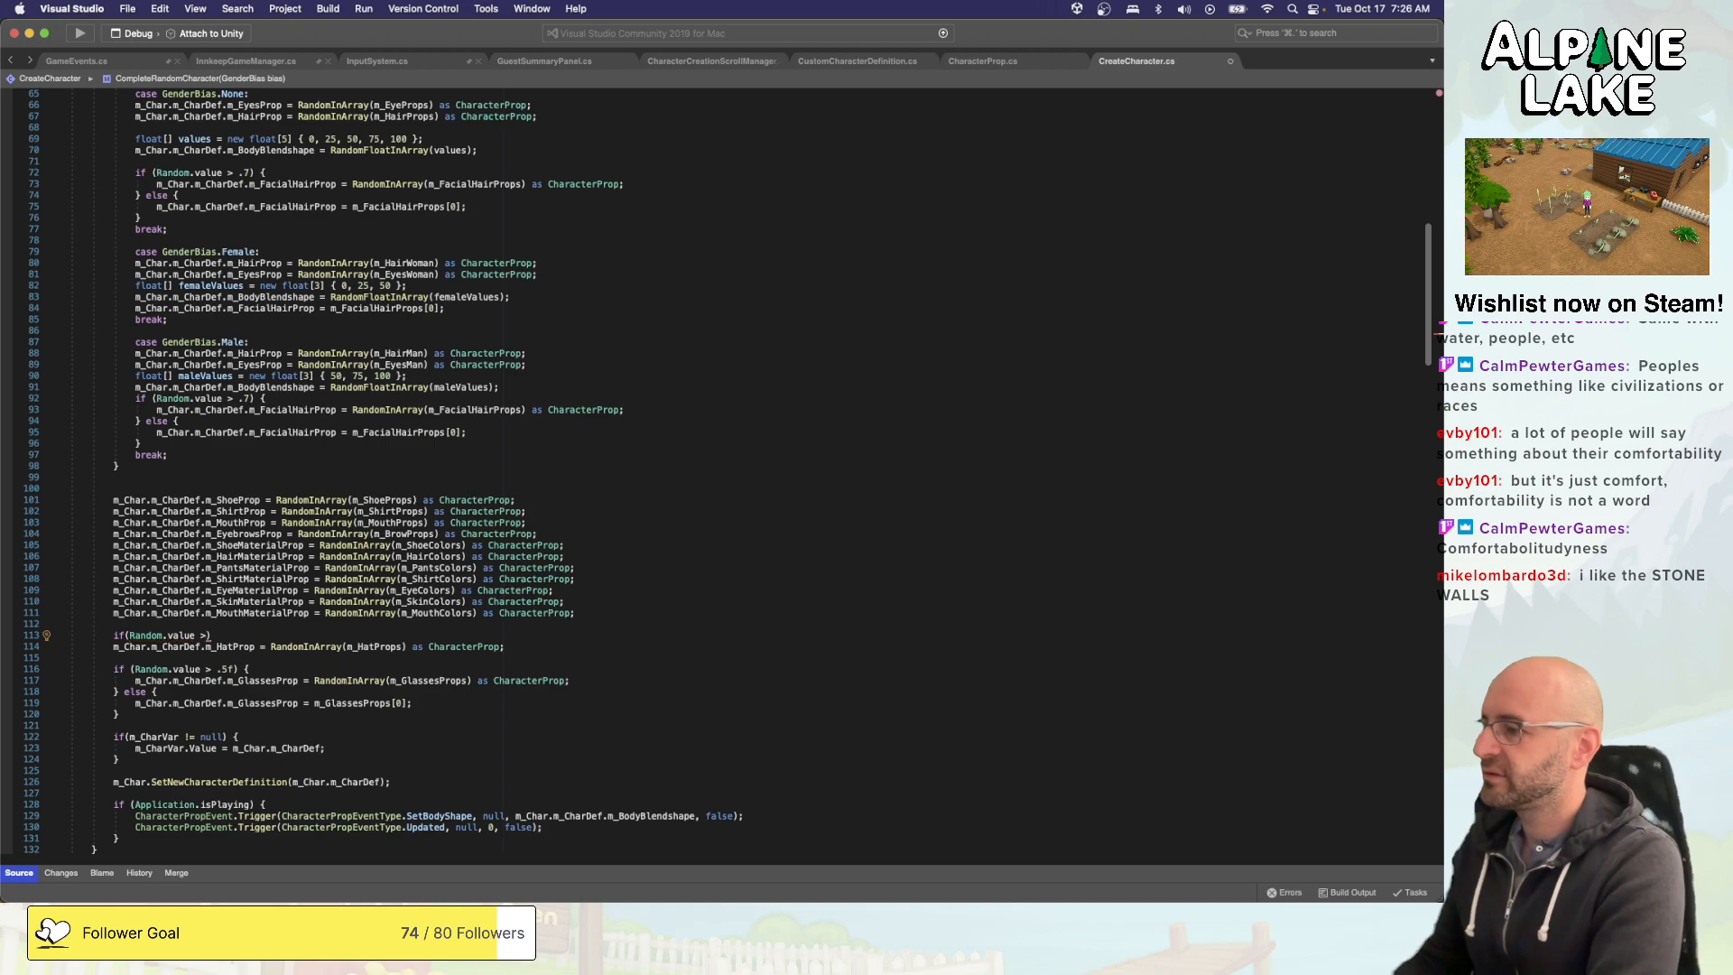
{"action": "type", "text": " ."}
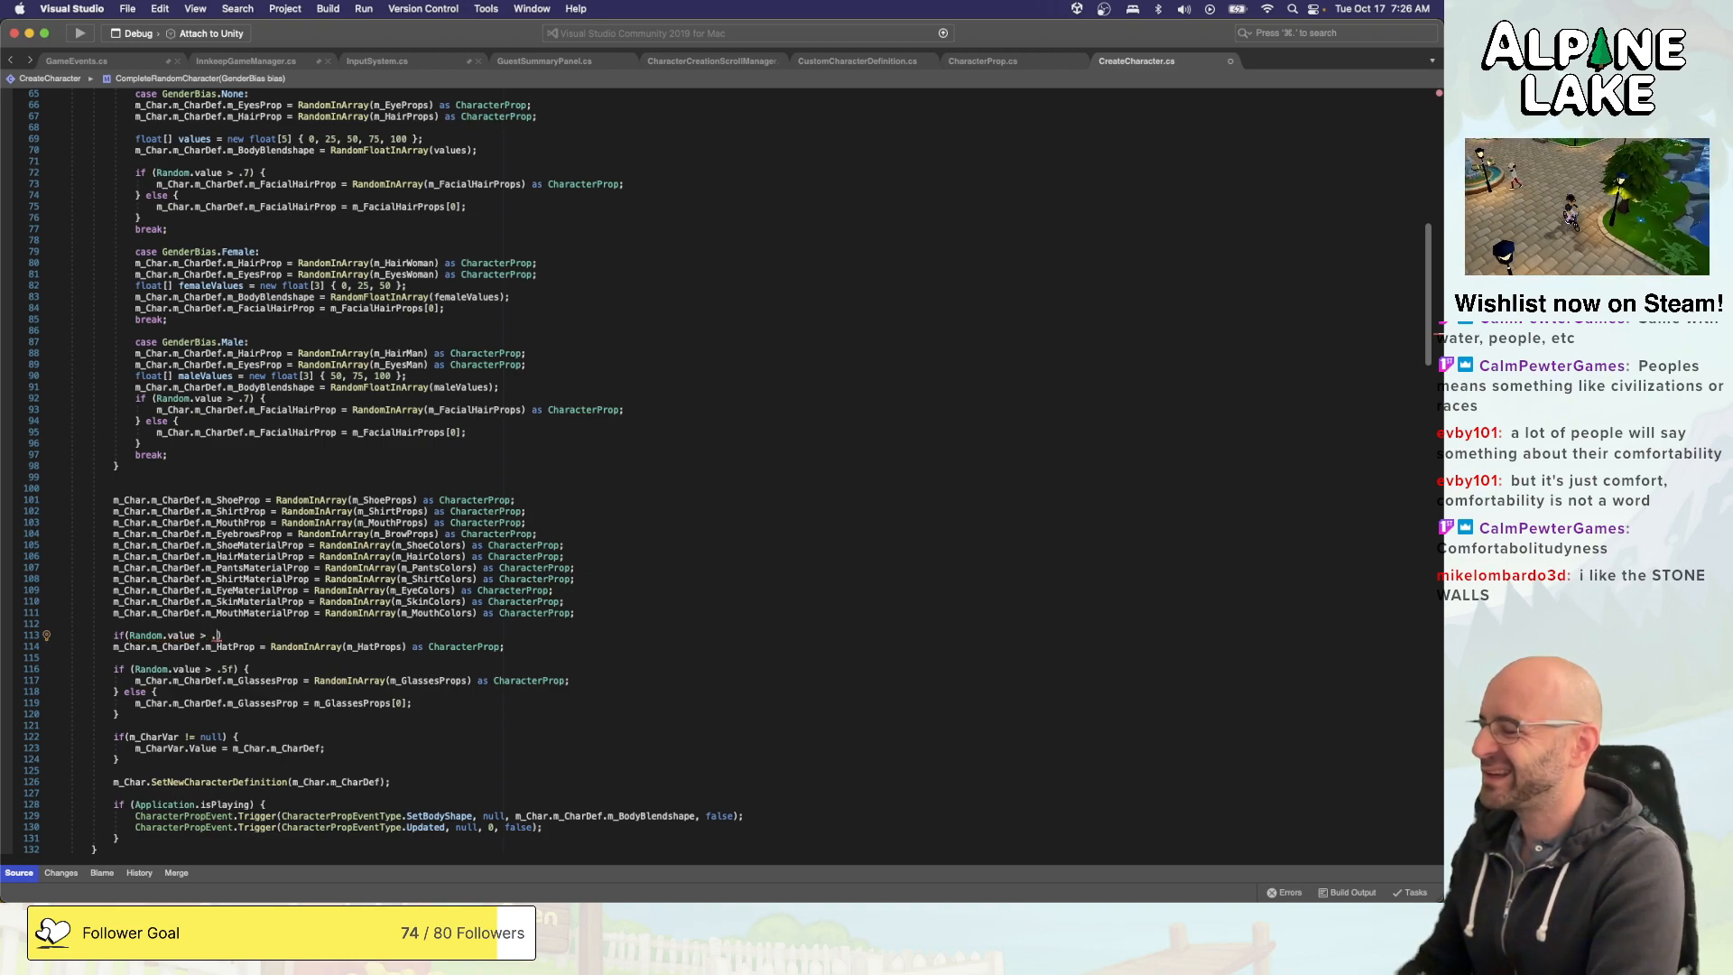
{"action": "type", "text": "3"}
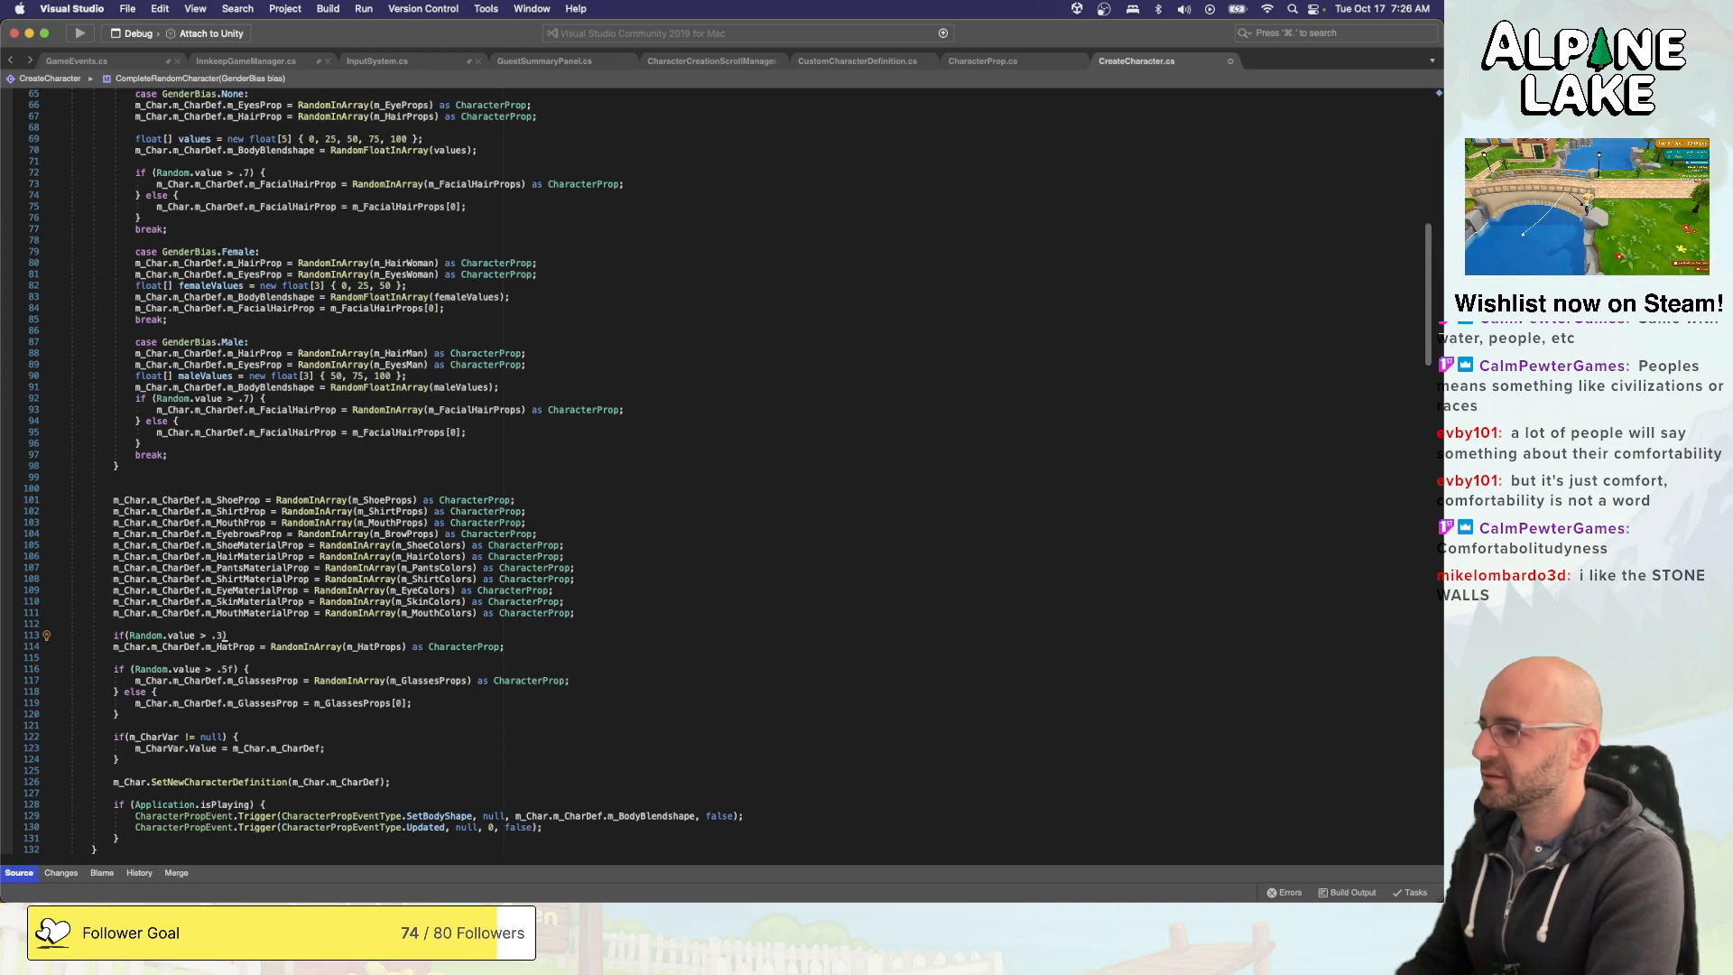
{"action": "type", "text": "{"}
{"action": "key", "text": "Return"}
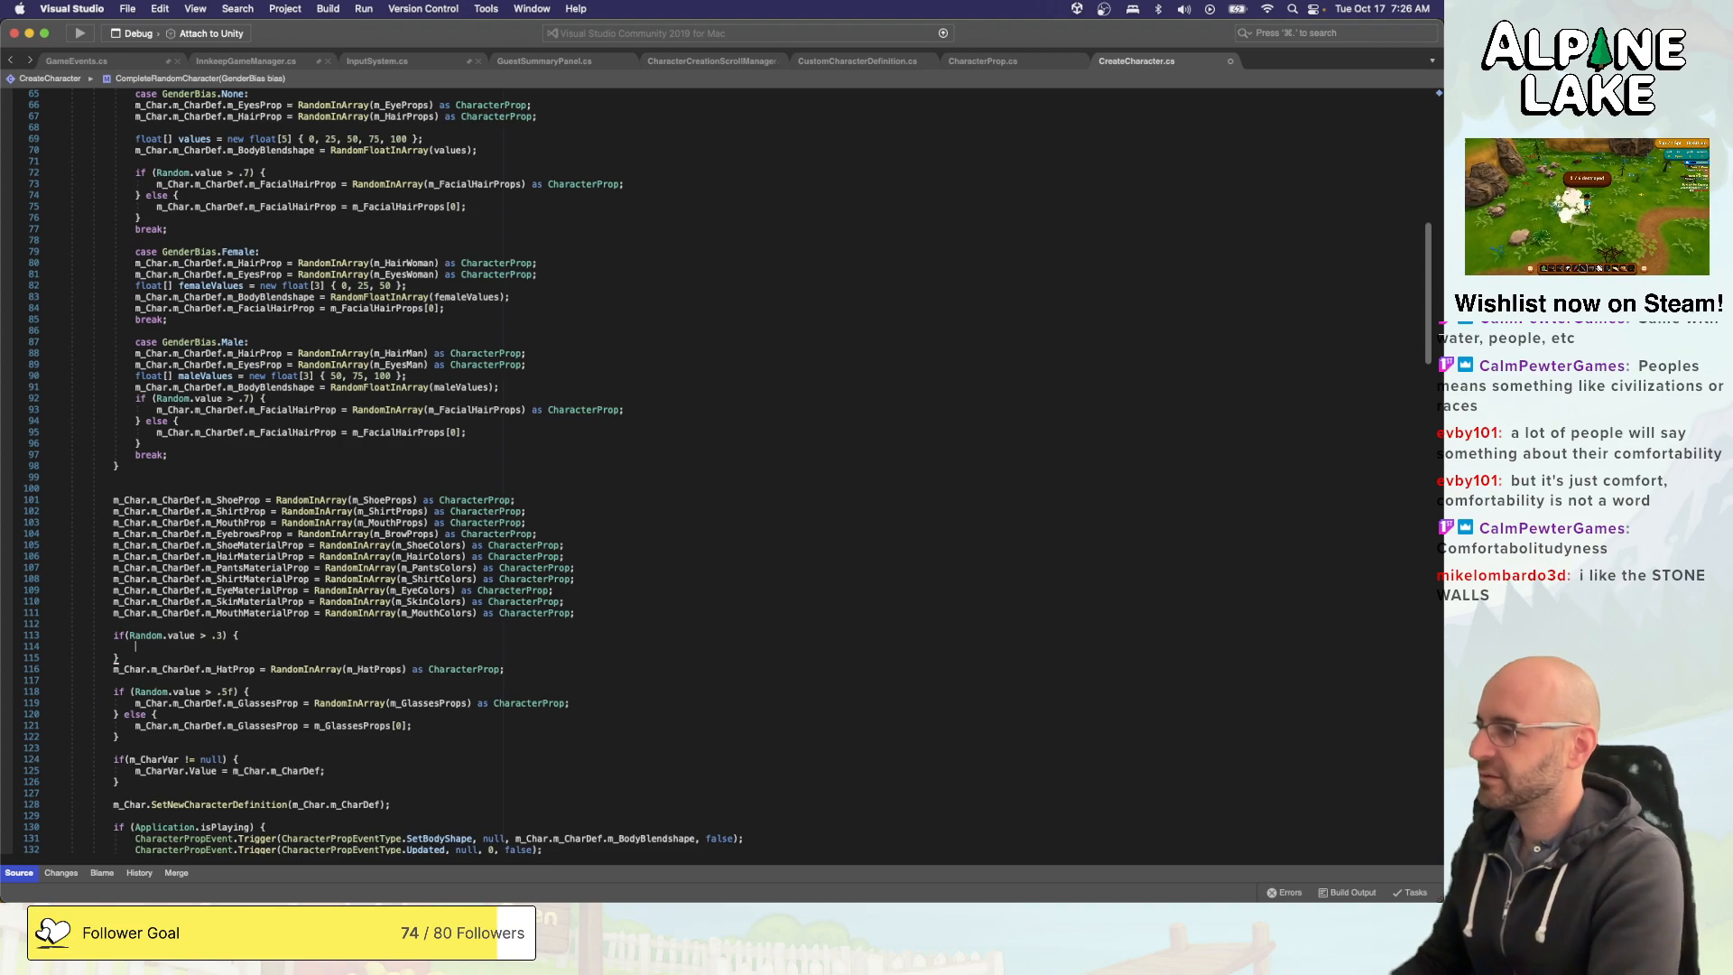
- Add an else branch to the hat condition and move the random hat assignment into it, indented and without an extra blank line
{"action": "type", "text": "else {"}
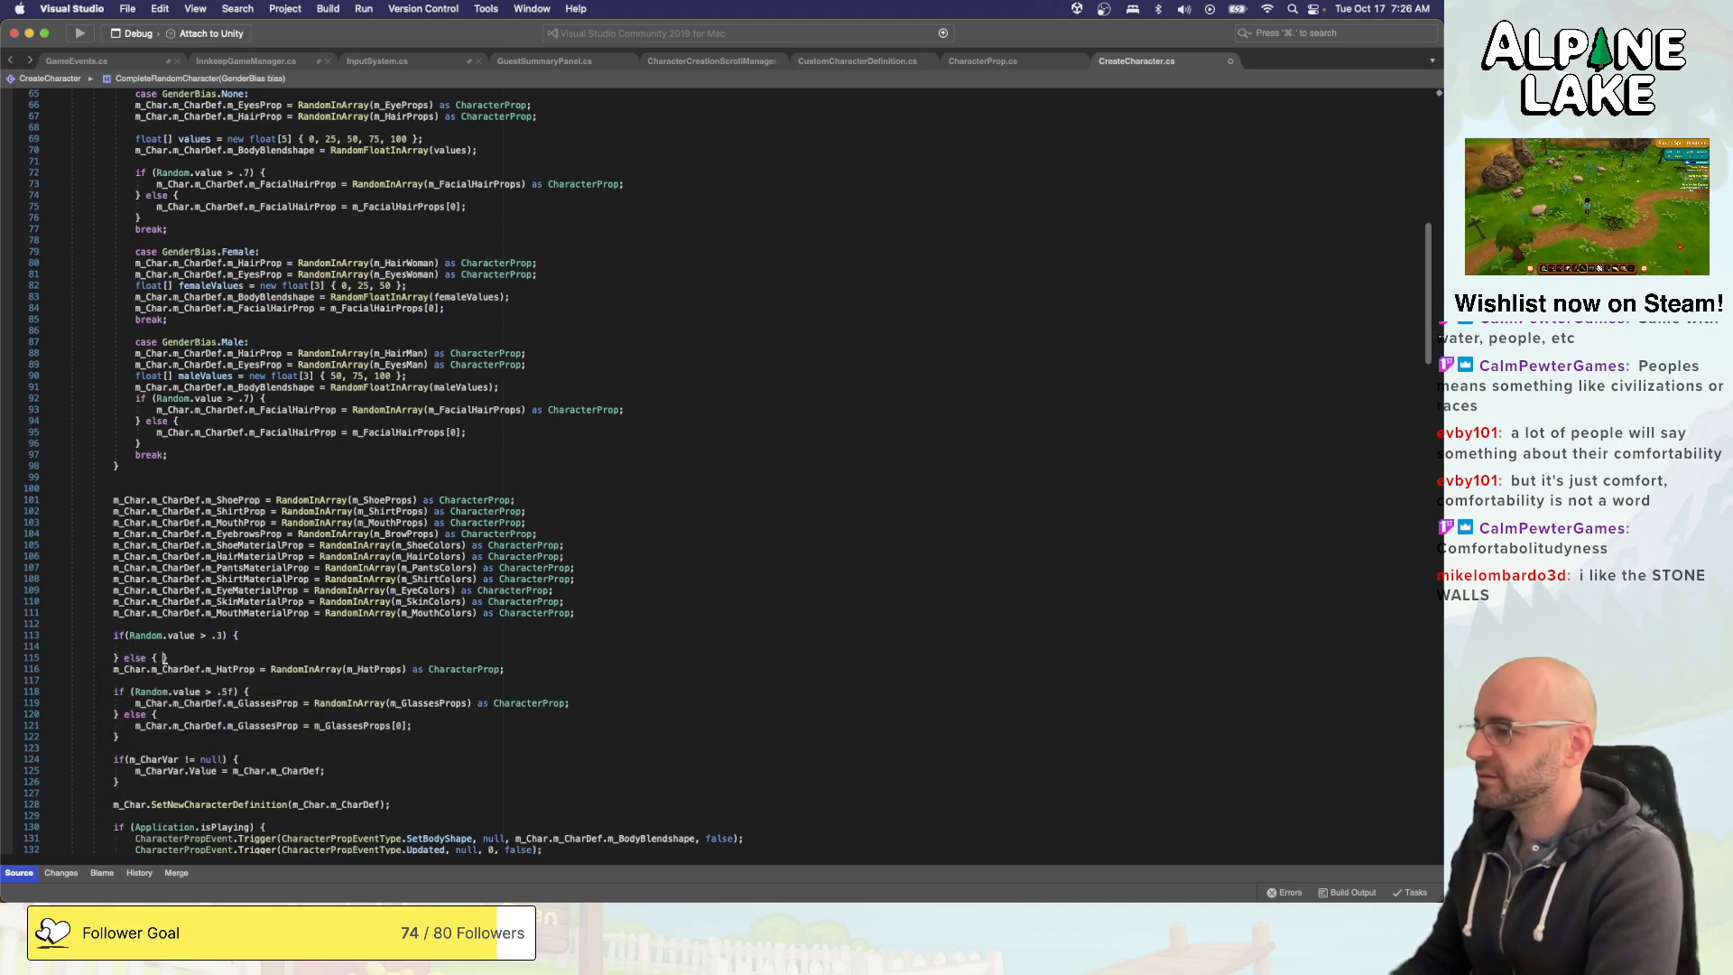
{"action": "key", "text": "Return"}
{"action": "key", "text": "Down"}
{"action": "key", "text": "Down"}
{"action": "key", "text": "alt+Up"}
{"action": "key", "text": "super+Left"}
{"action": "key", "text": "Tab"}
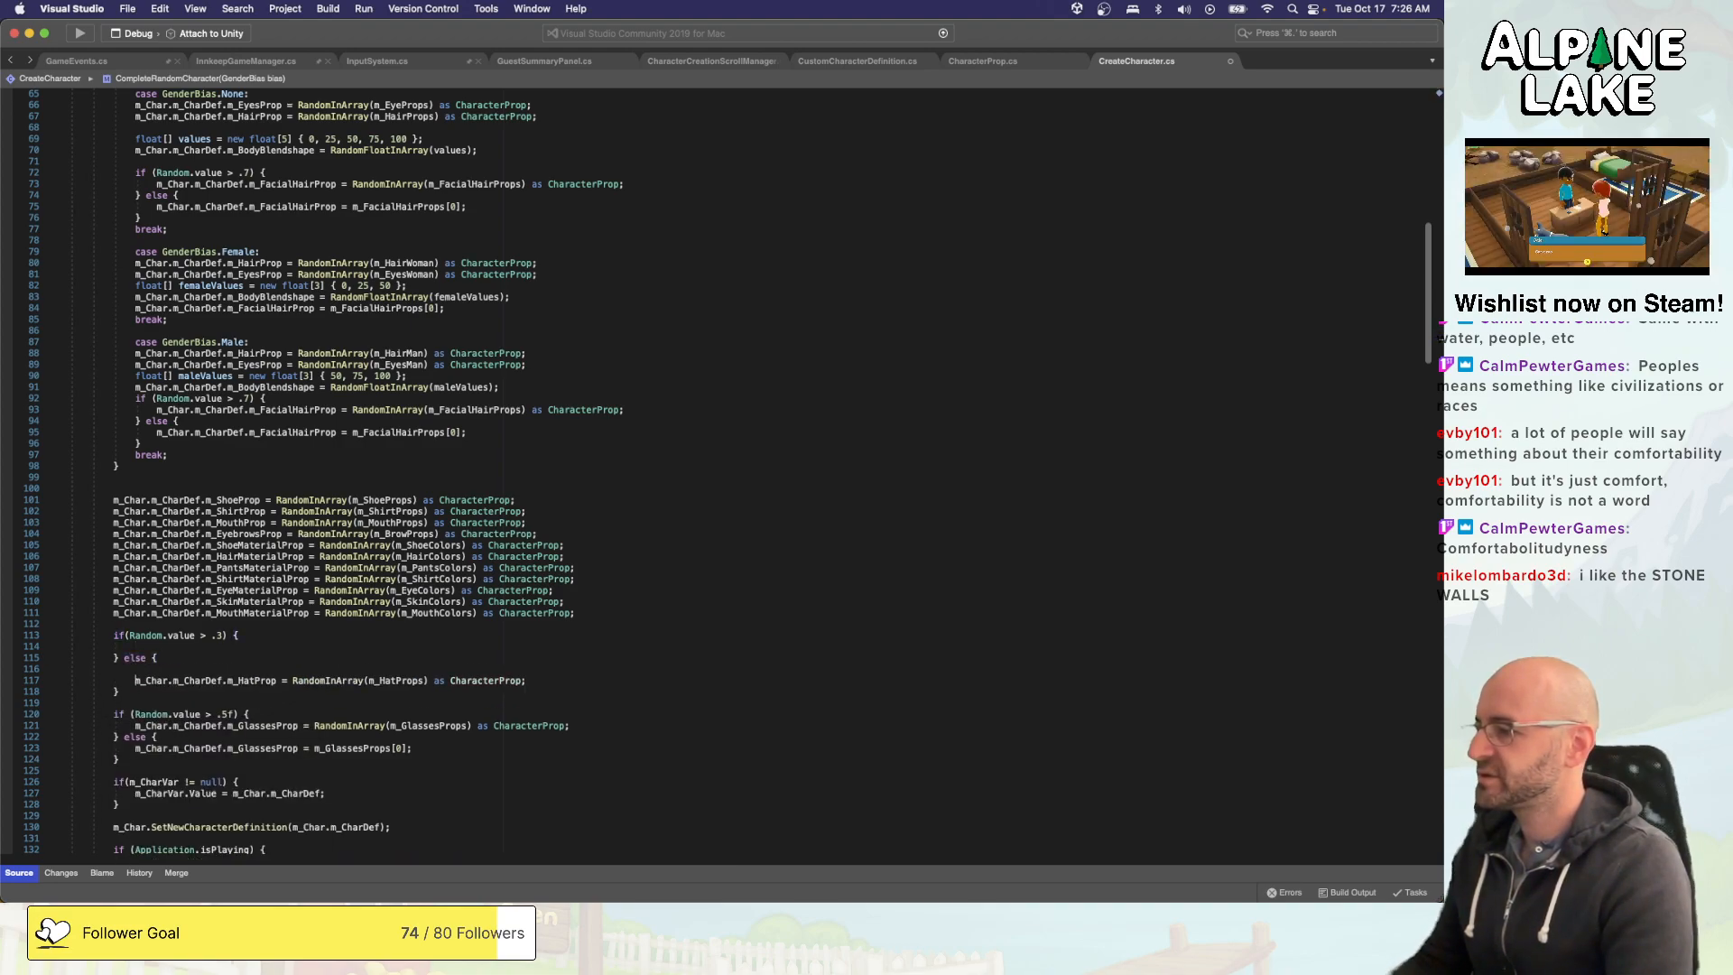
{"action": "key", "text": "Up"}
{"action": "key", "text": "shift+super+Left"}
{"action": "key", "text": "BackSpace"}
{"action": "key", "text": "BackSpace"}
- Copy the hat assignment into the if branch, change its value to m_HatProps[0], and save the script
{"action": "key", "text": "Down"}
{"action": "key", "text": "super+Left"}
{"action": "key", "text": "shift+super+Right"}
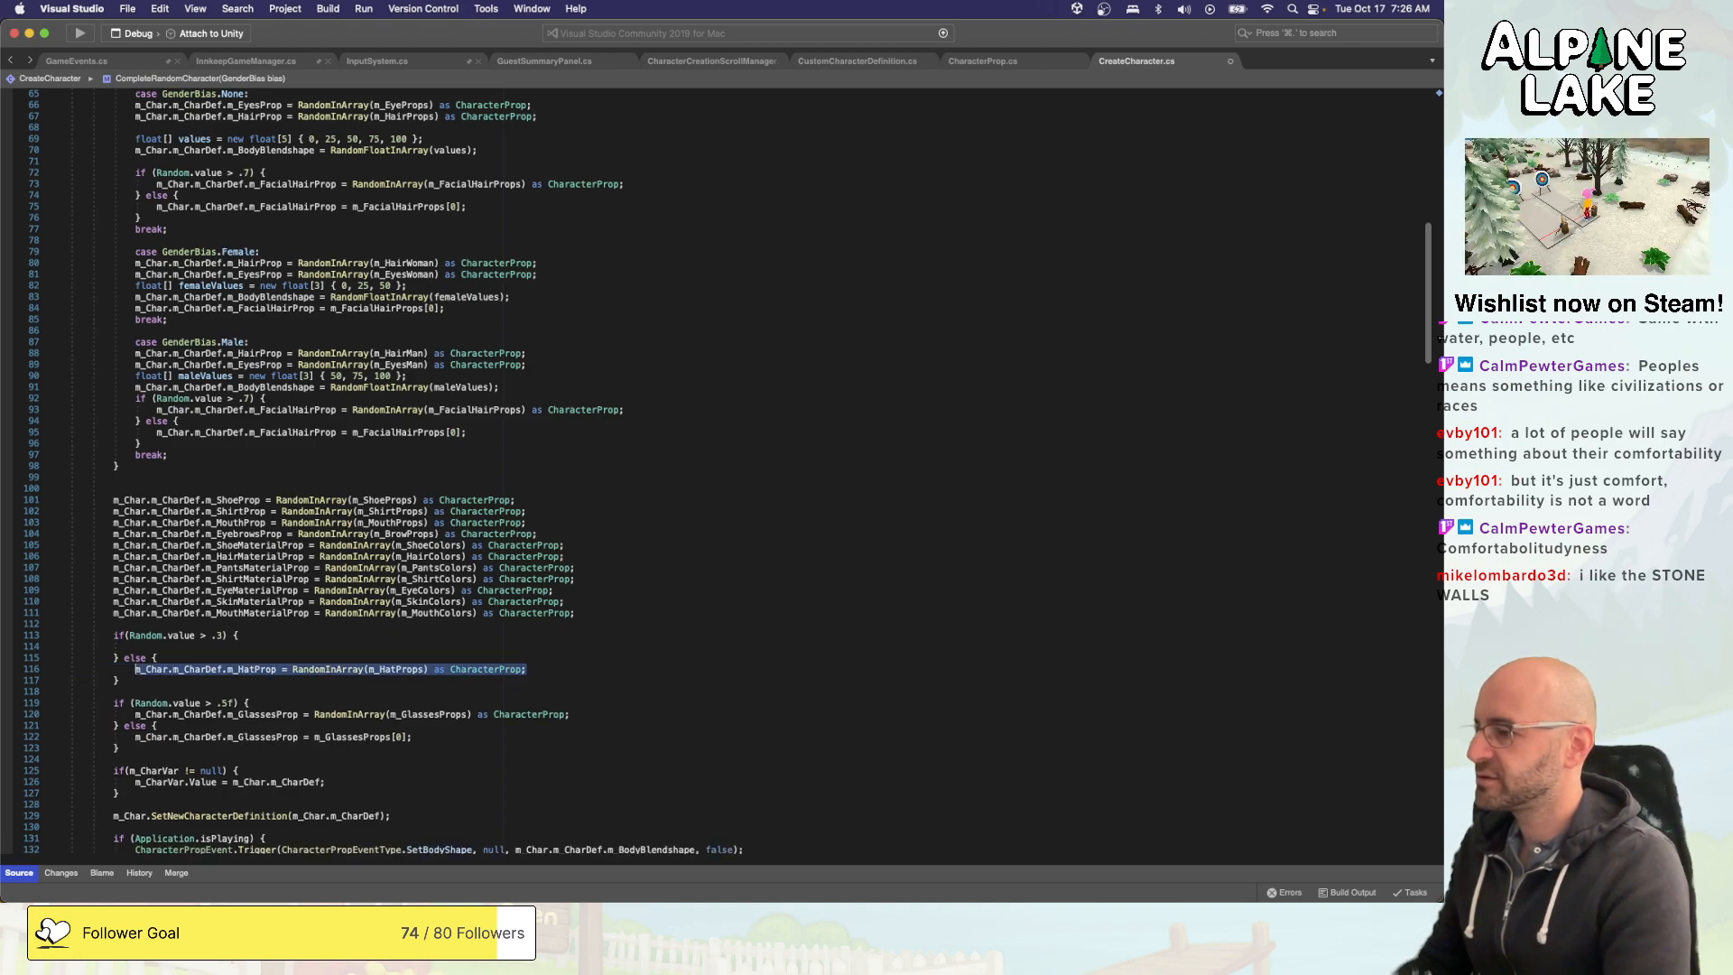
{"action": "key", "text": "super+c"}
{"action": "key", "text": "Up"}
{"action": "key", "text": "Up"}
{"action": "key", "text": "super+v"}
{"action": "key", "text": "alt+shift+Left"}
{"action": "key", "text": "alt+shift+Left"}
{"action": "key", "text": "alt+shift+Left"}
{"action": "key", "text": "alt+shift+Left"}
{"action": "key", "text": "alt+shift+Left"}
{"action": "key", "text": "alt+shift+Left"}
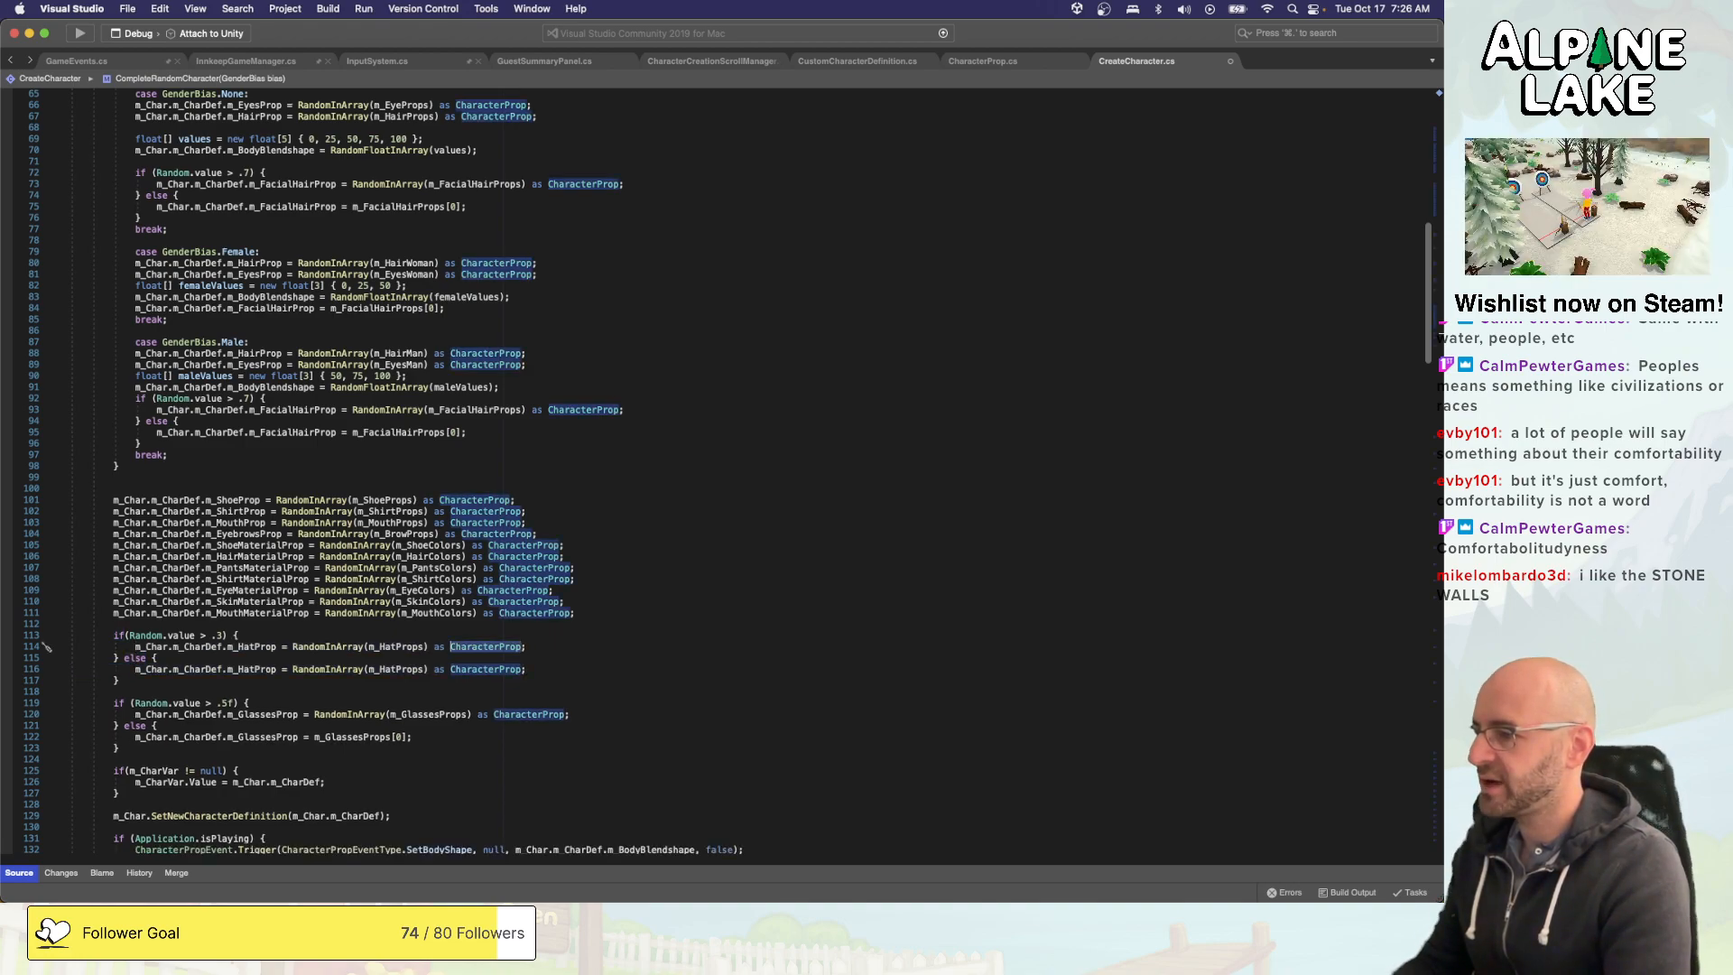
{"action": "key", "text": "alt+shift+Right"}
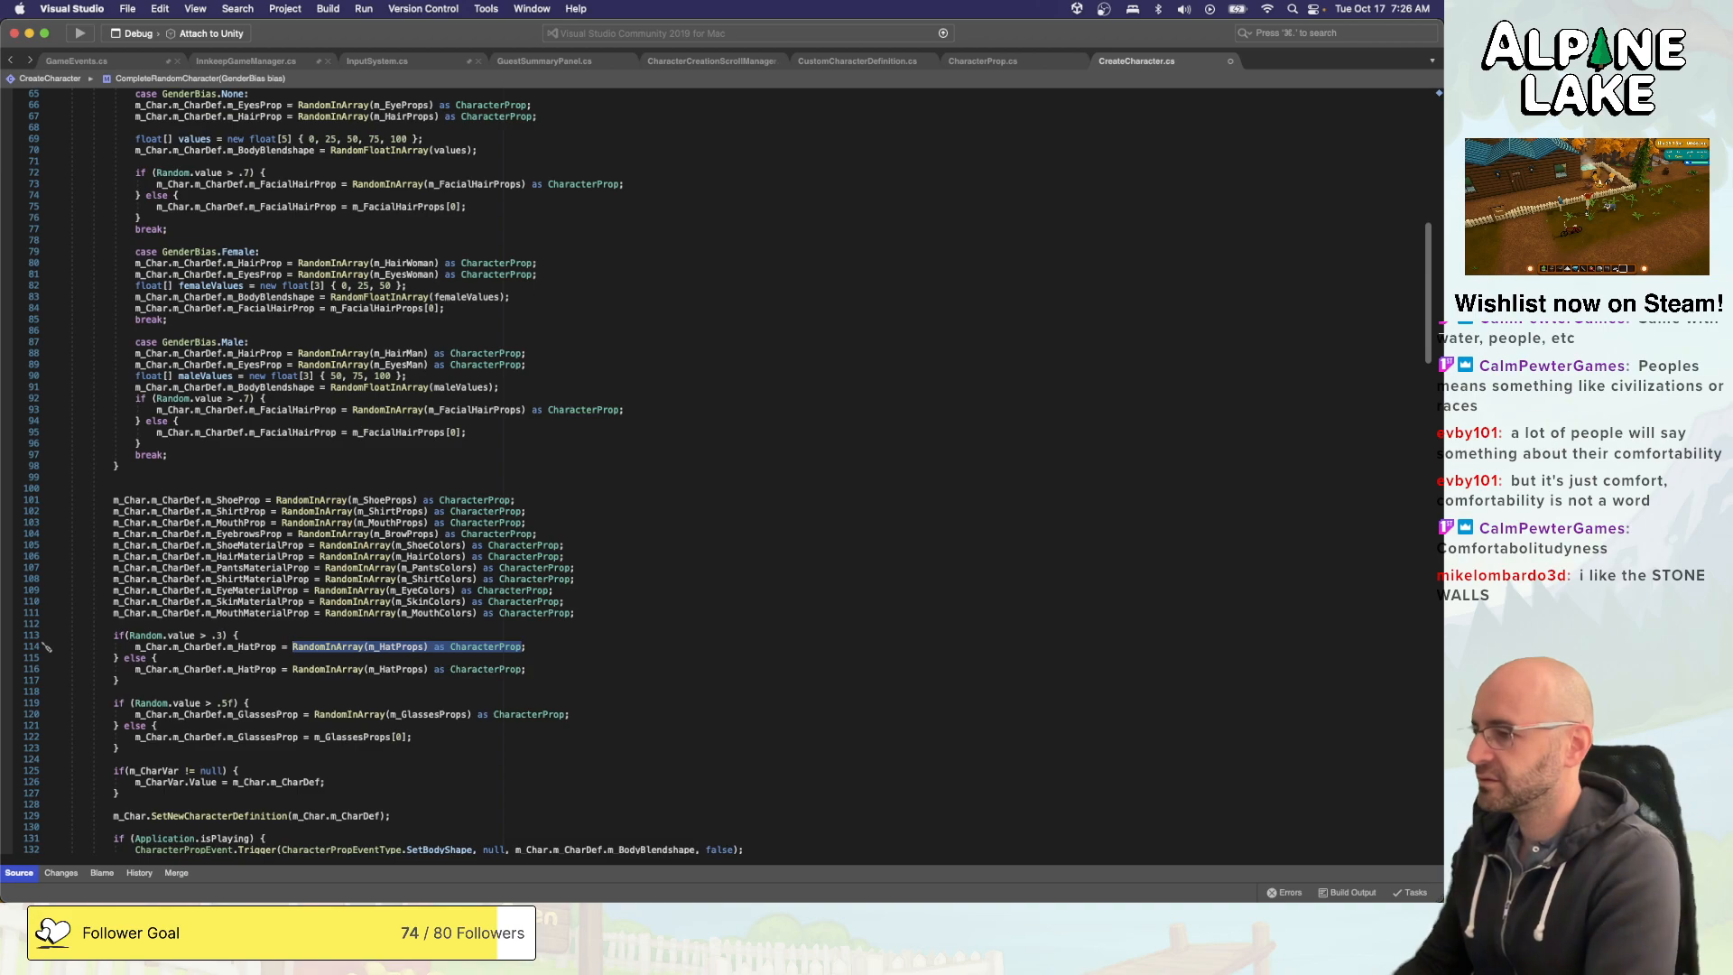
{"action": "type", "text": "m_Char.m_CharDef.m_HatProp = m_"}
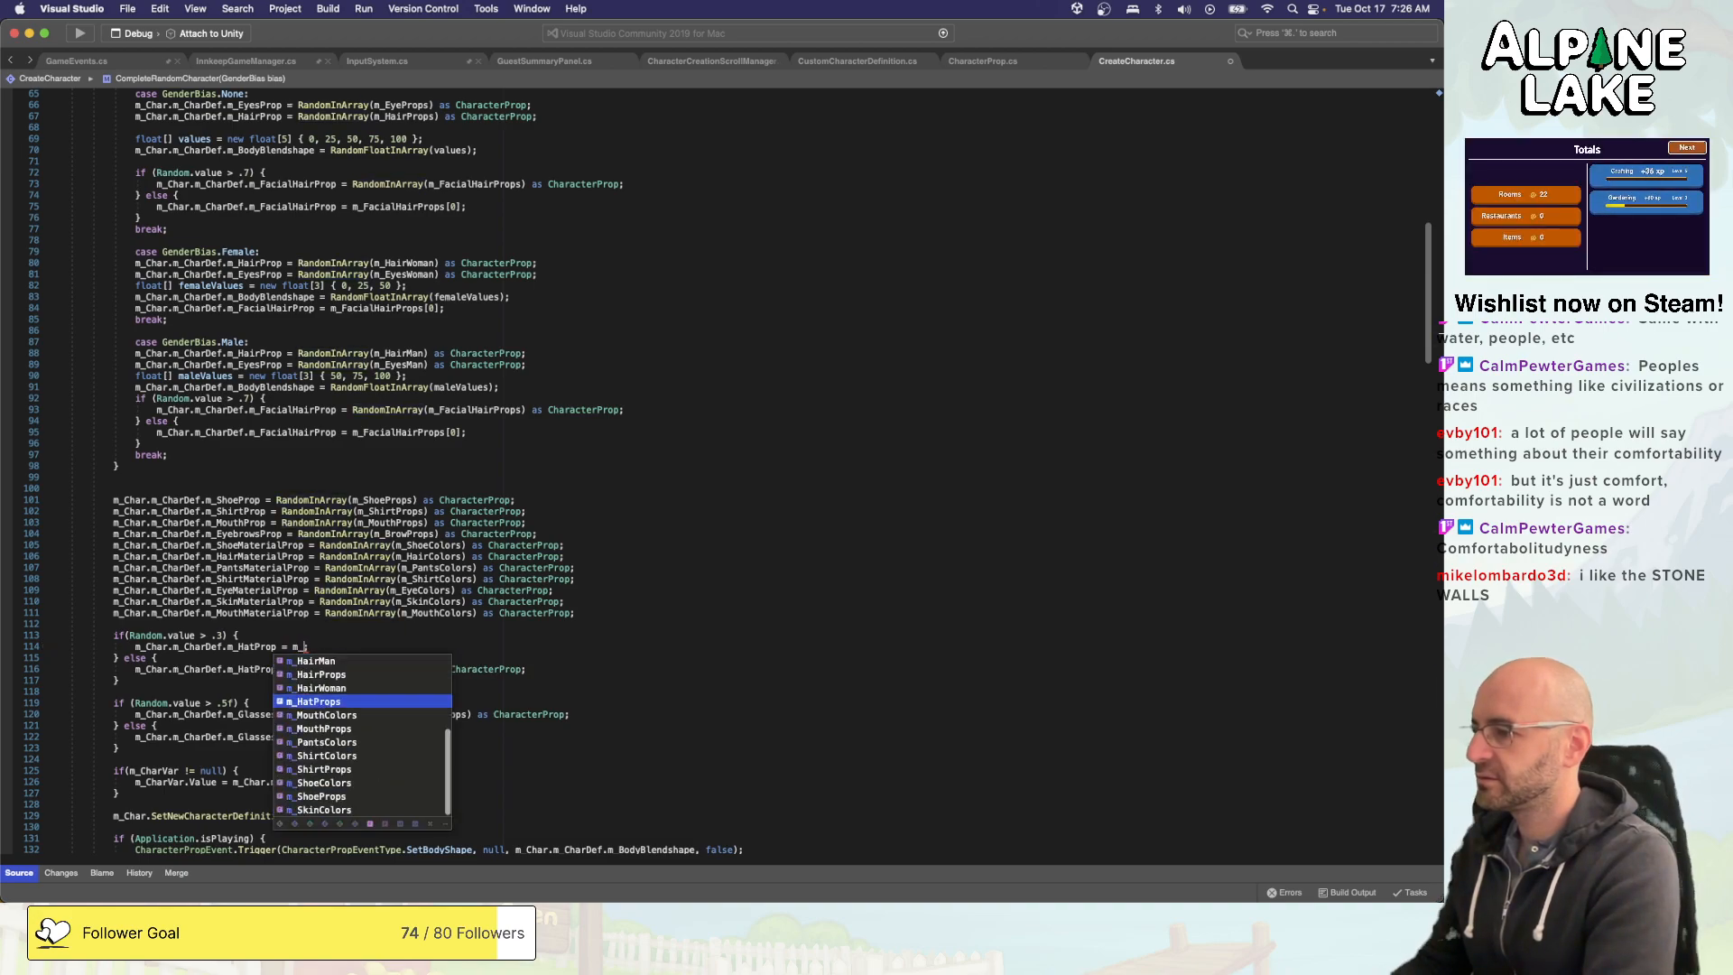
{"action": "type", "text": "HatProps[0];"}
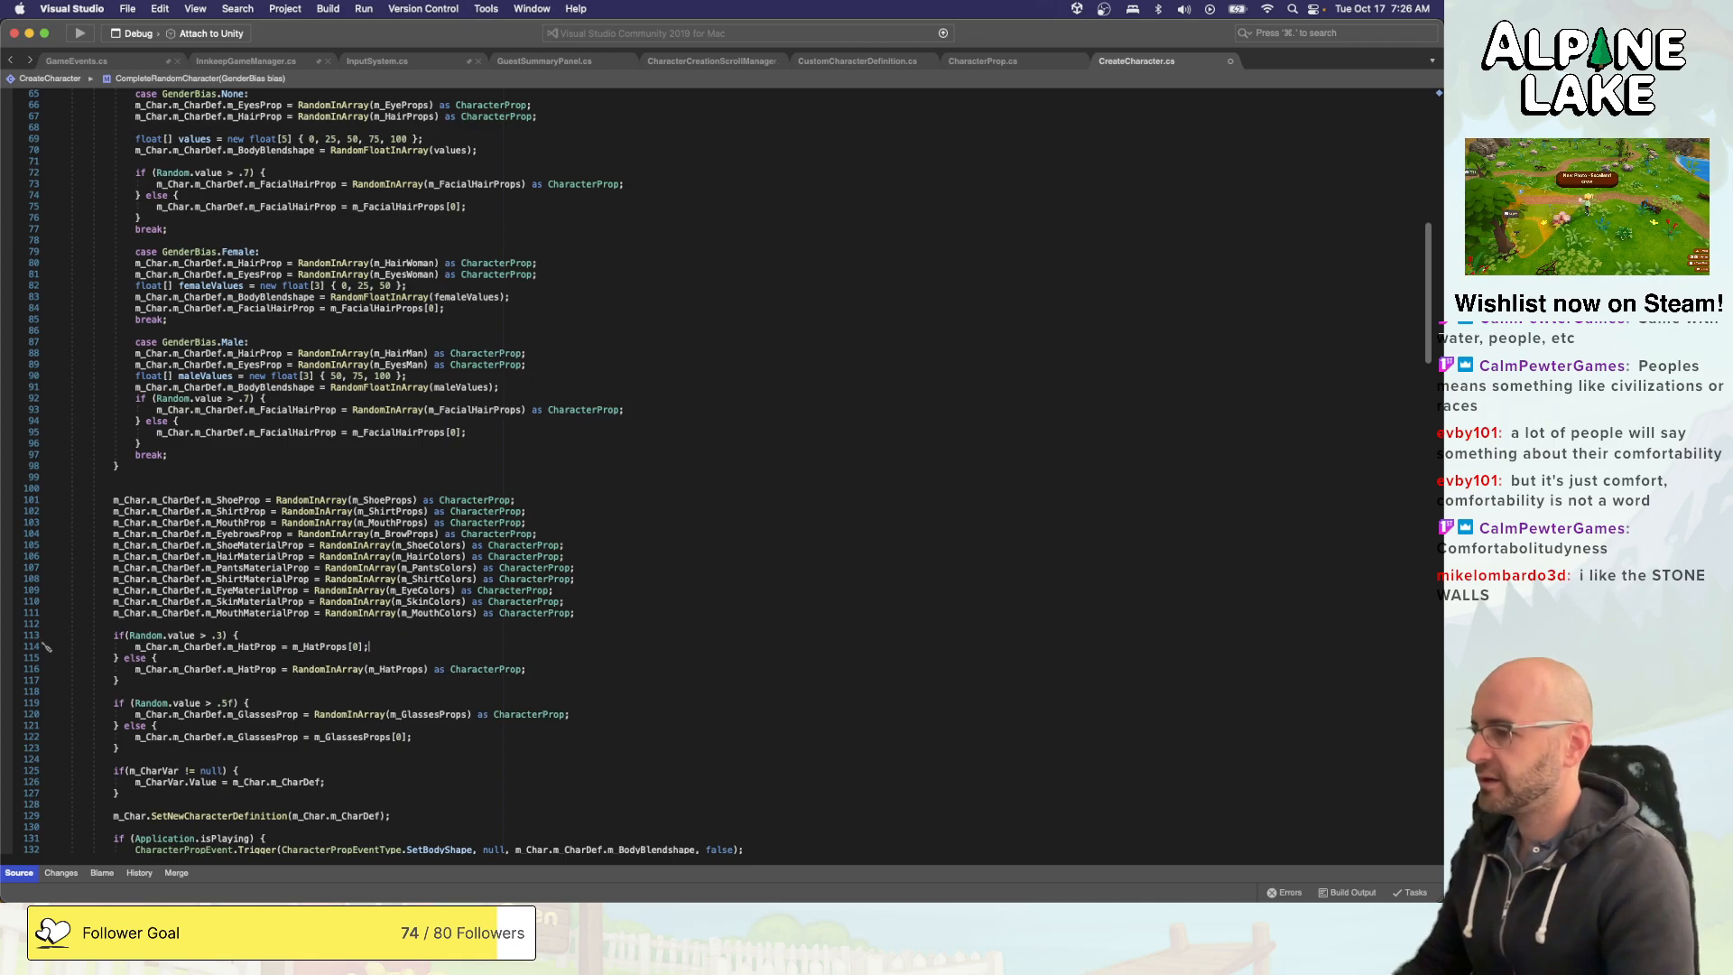
- Duplicate the RandomShoeColor method with its button attributes, placing the copy between the original and ApplyAndSave
{"action": "left_click", "coordinate": [671, 613]}
{"action": "scroll", "coordinate": [671, 613], "scroll_direction": "down", "scroll_amount": 5}
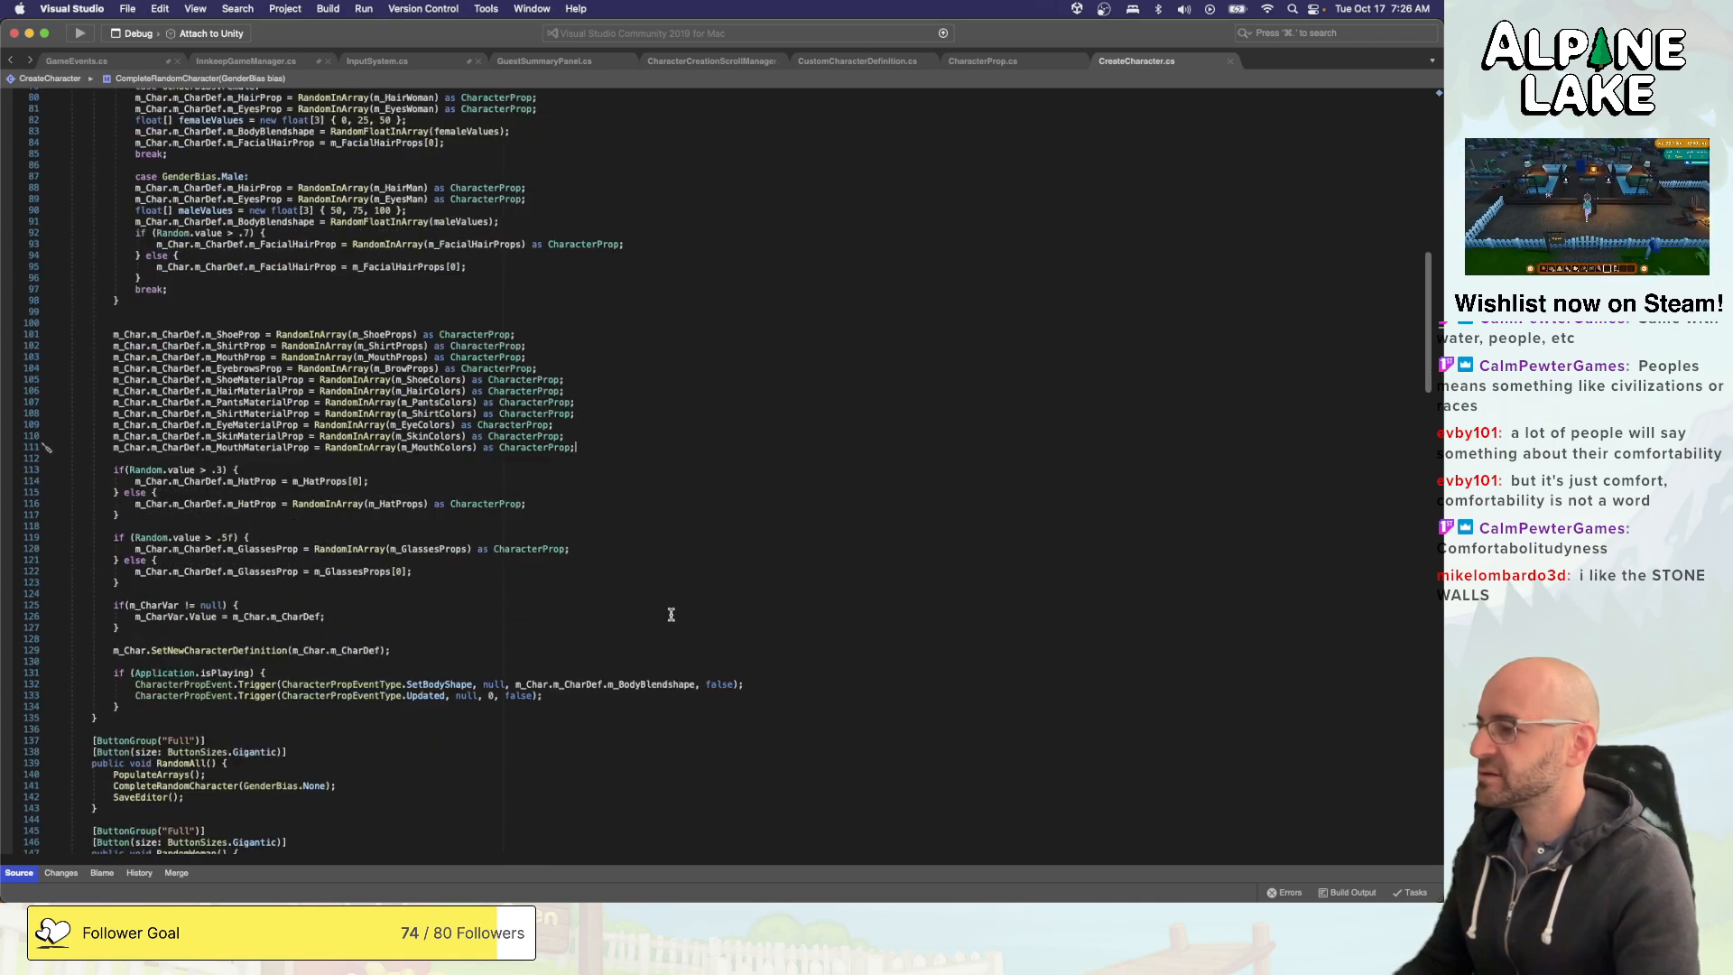
{"action": "scroll", "coordinate": [671, 614], "scroll_direction": "up", "scroll_amount": 7}
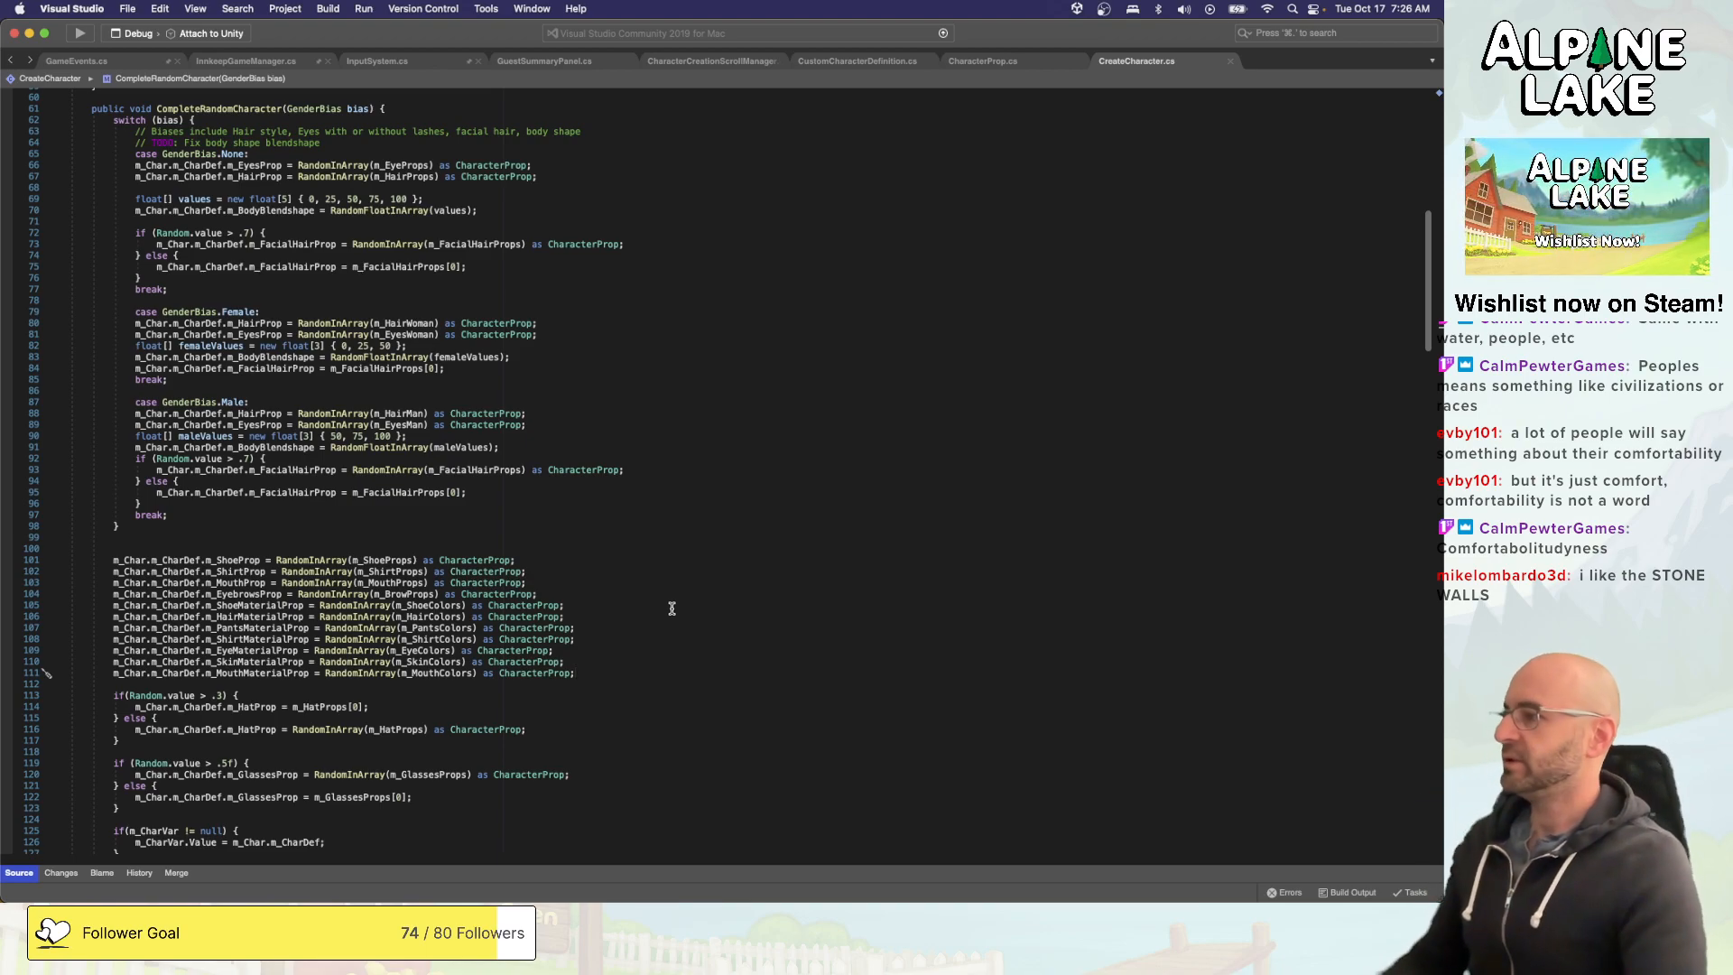
{"action": "scroll", "coordinate": [688, 537], "scroll_direction": "down", "scroll_amount": 20}
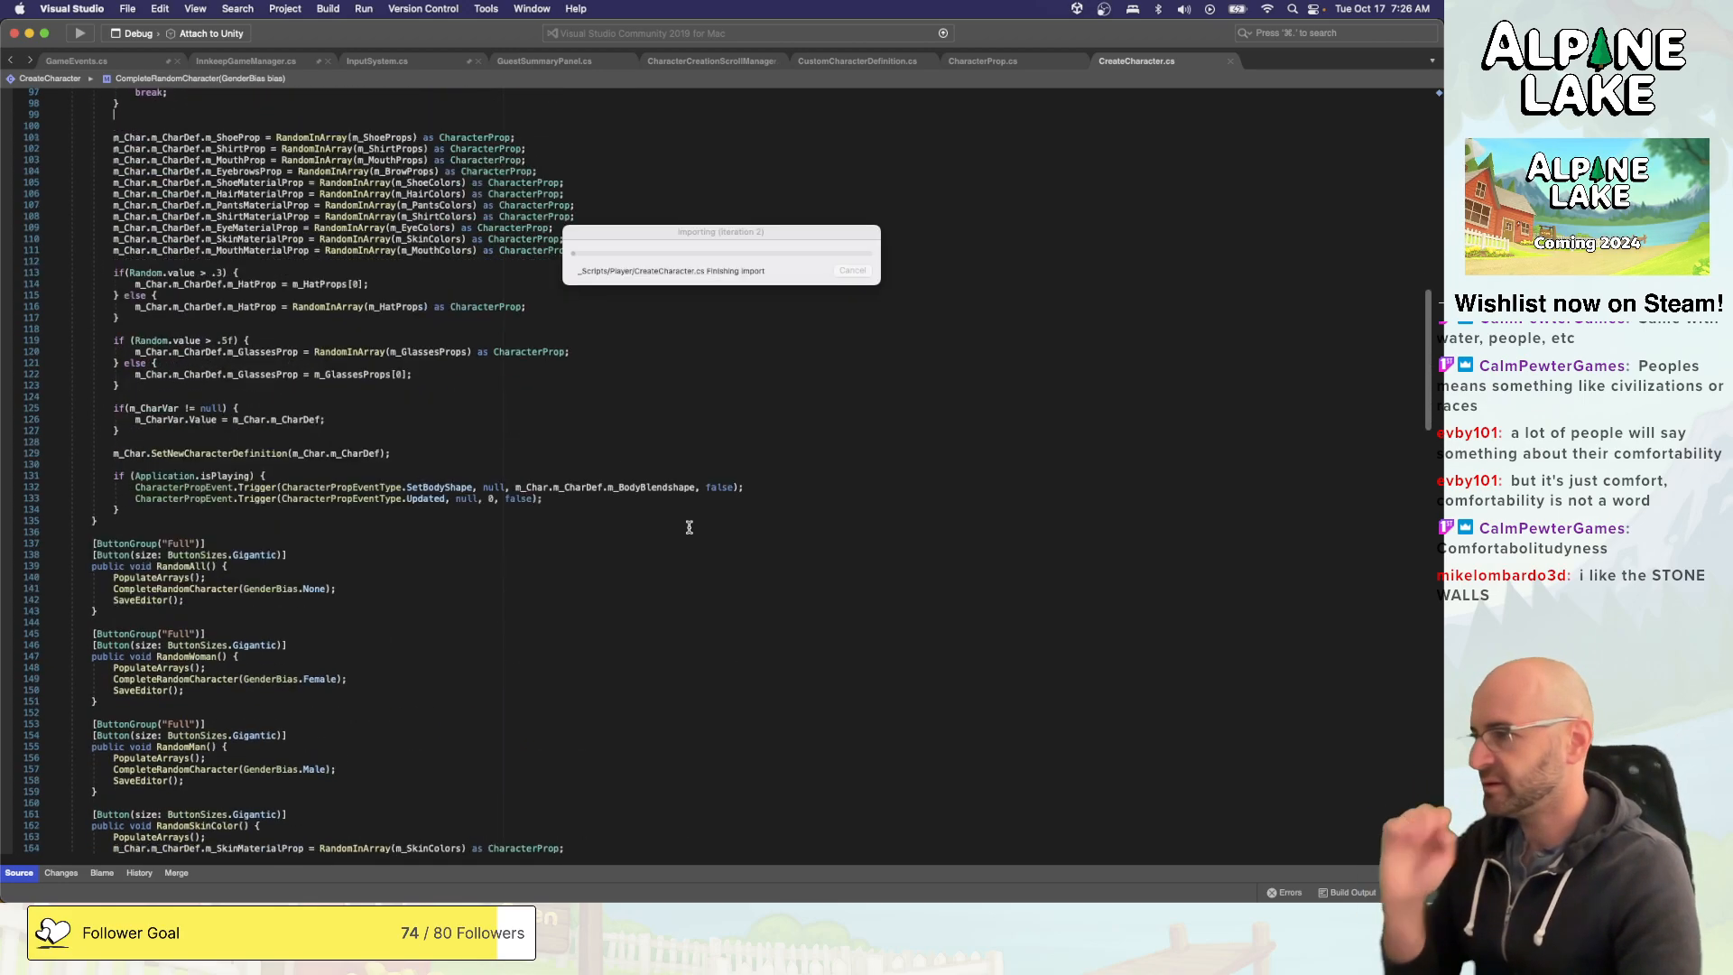
{"action": "scroll", "coordinate": [658, 544], "scroll_direction": "down", "scroll_amount": 20}
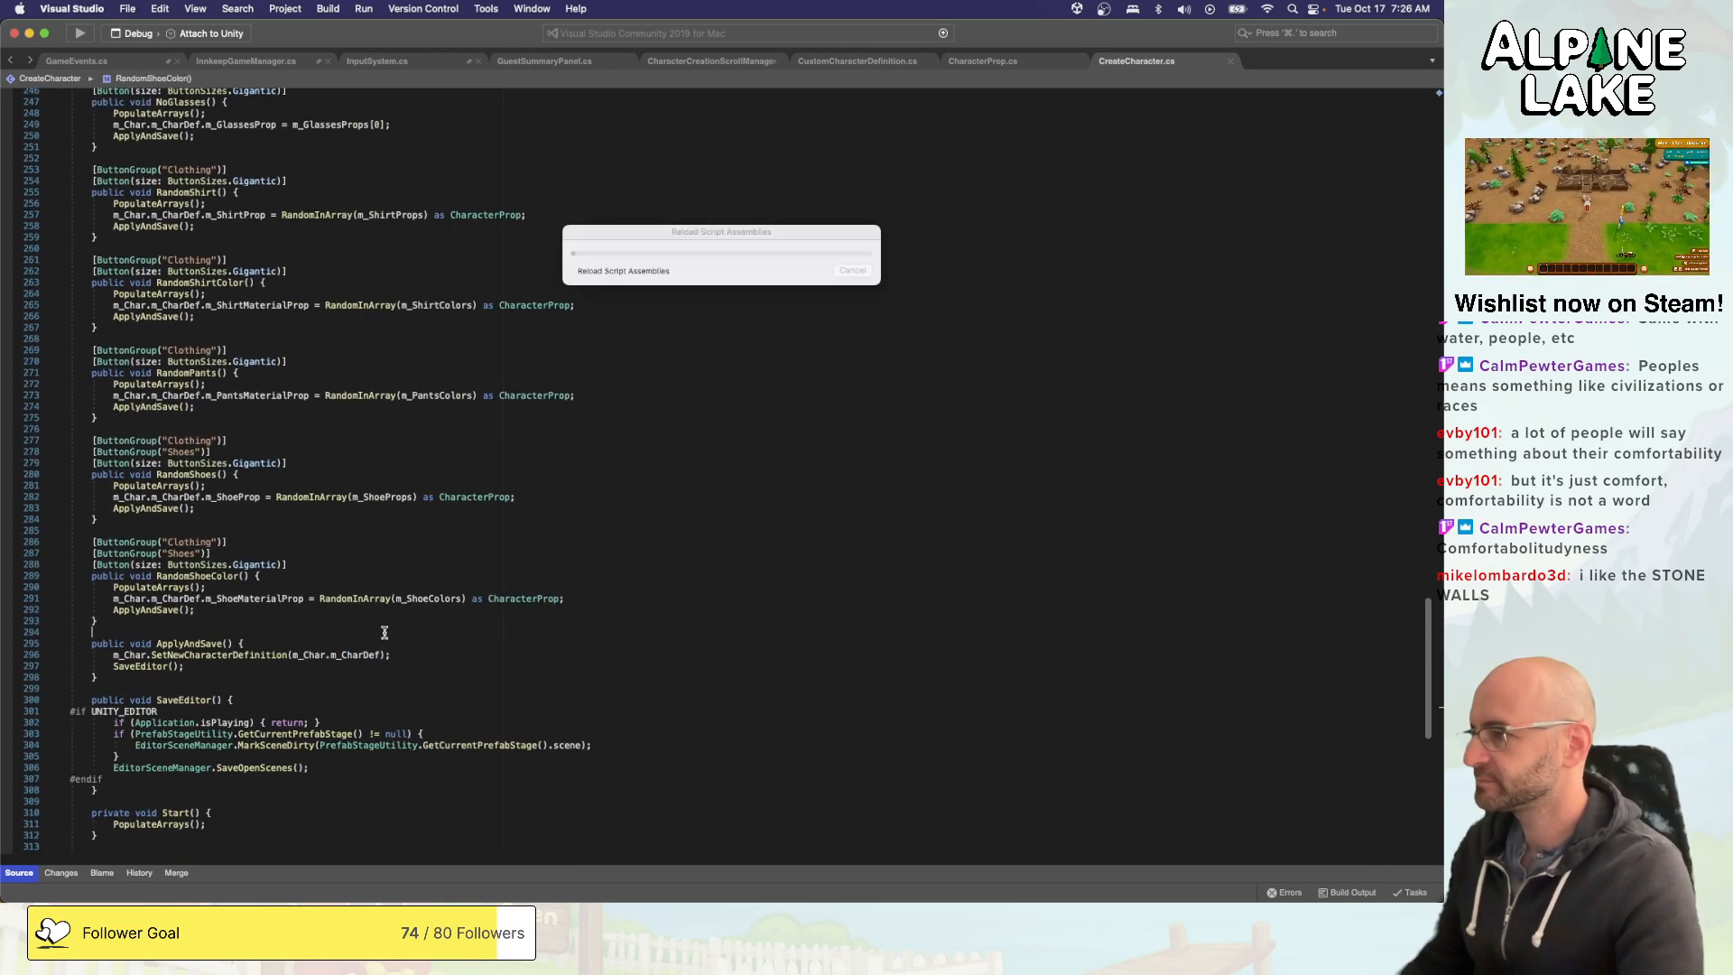
{"action": "left_click_drag", "start_coordinate": [91, 610], "coordinate": [96, 621]}
{"action": "key", "text": "shift+Up"}
{"action": "key", "text": "shift+Up"}
{"action": "key", "text": "shift+Up"}
{"action": "key", "text": "shift+Up"}
{"action": "key", "text": "shift+Up"}
{"action": "key", "text": "shift+Up"}
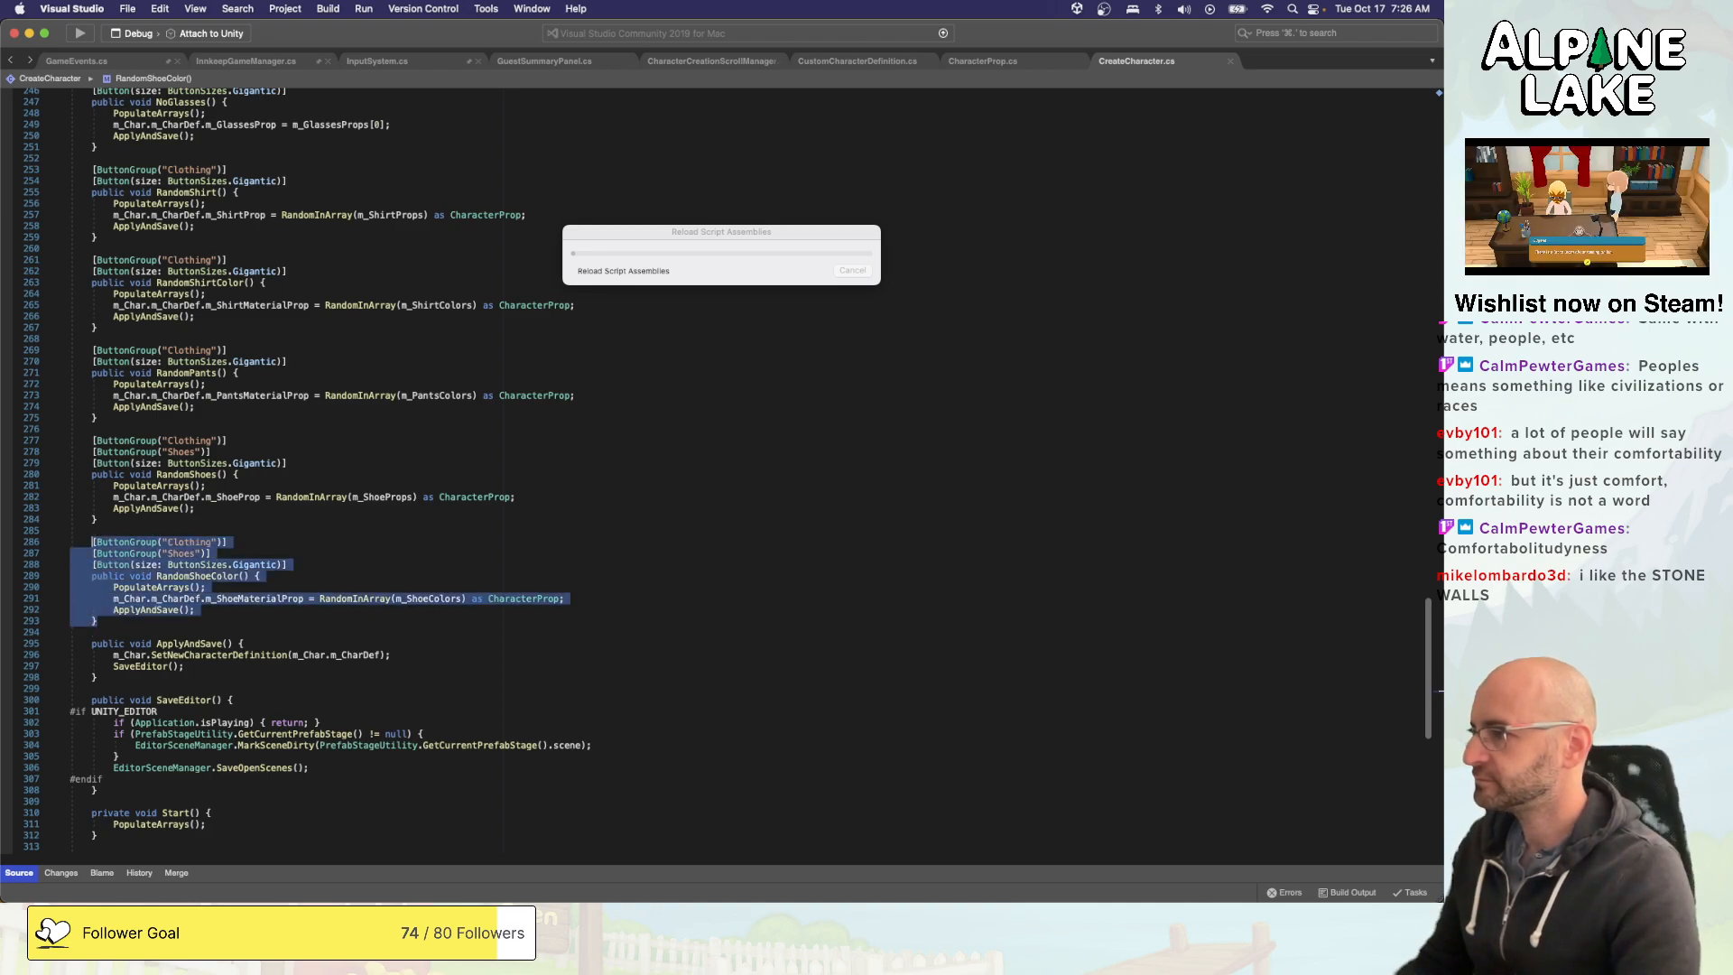
{"action": "key", "text": "super+c"}
{"action": "key", "text": "Down"}
{"action": "key", "text": "Return"}
{"action": "key", "text": "Return"}
{"action": "key", "text": "Up"}
{"action": "key", "text": "super+v"}
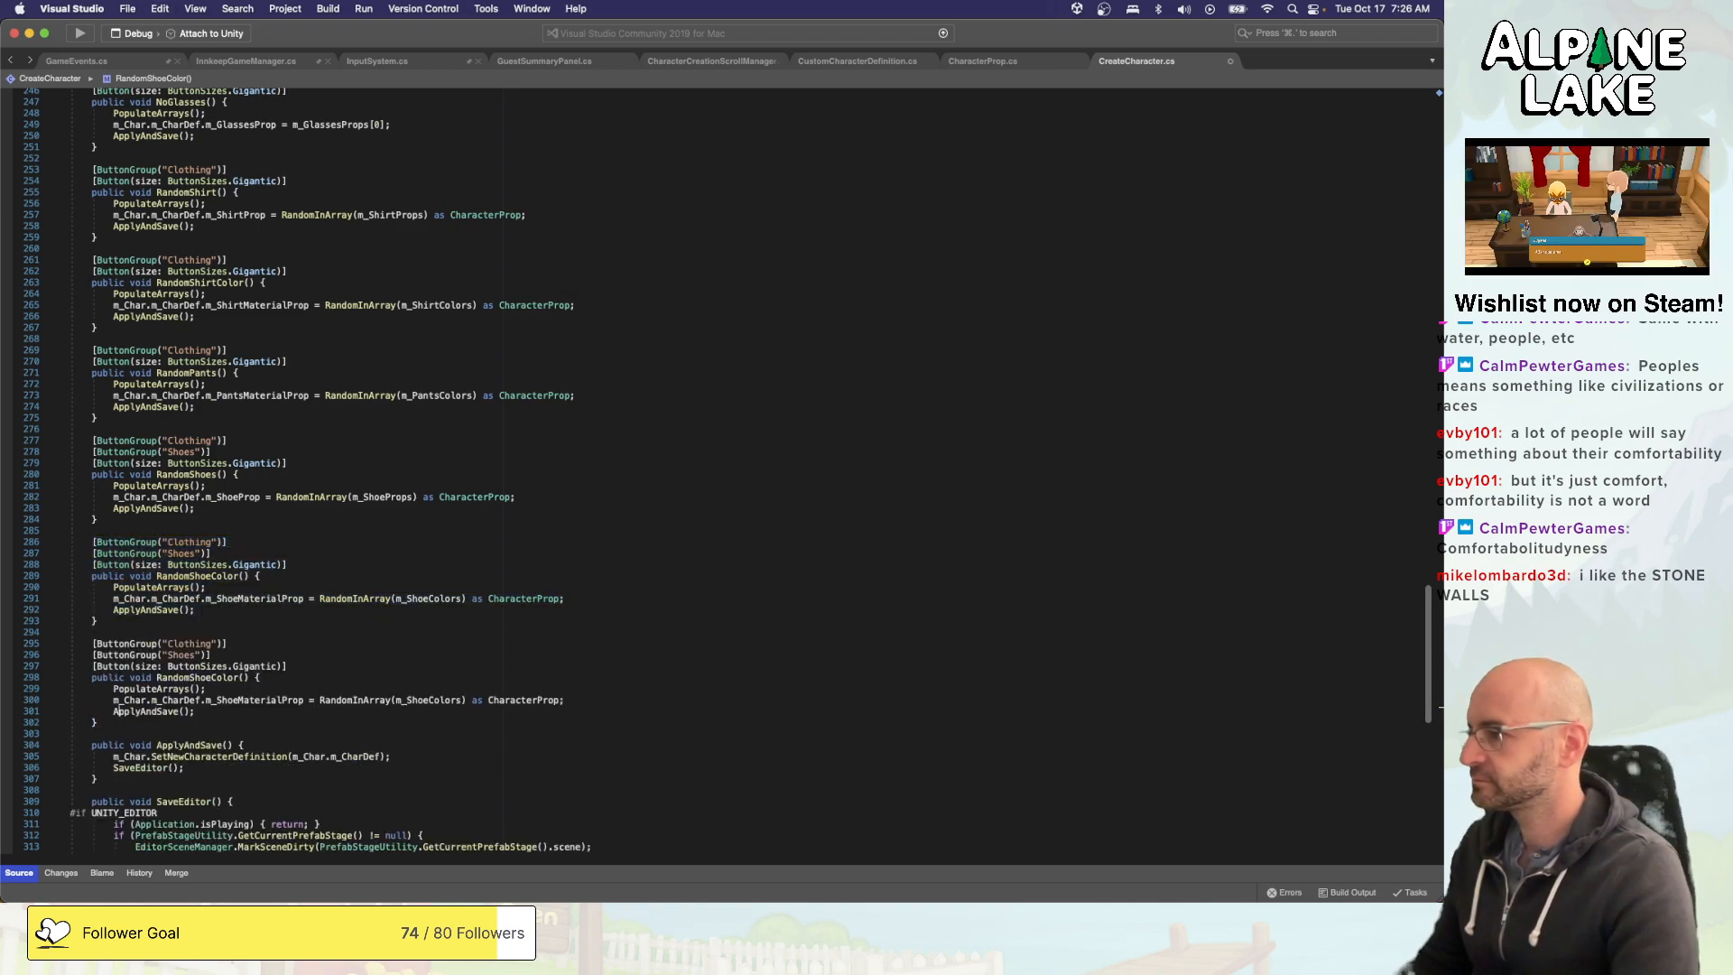
- Change the second ButtonGroup name on the copied shoe color method to "Hats"
{"action": "key", "text": "Up"}
{"action": "key", "text": "Up"}
{"action": "key", "text": "Up"}
{"action": "key", "text": "Up"}
{"action": "key", "text": "Up"}
{"action": "key", "text": "Up"}
{"action": "key", "text": "super+Right"}
{"action": "key", "text": "Left"}
{"action": "key", "text": "Left"}
{"action": "key", "text": "Left"}
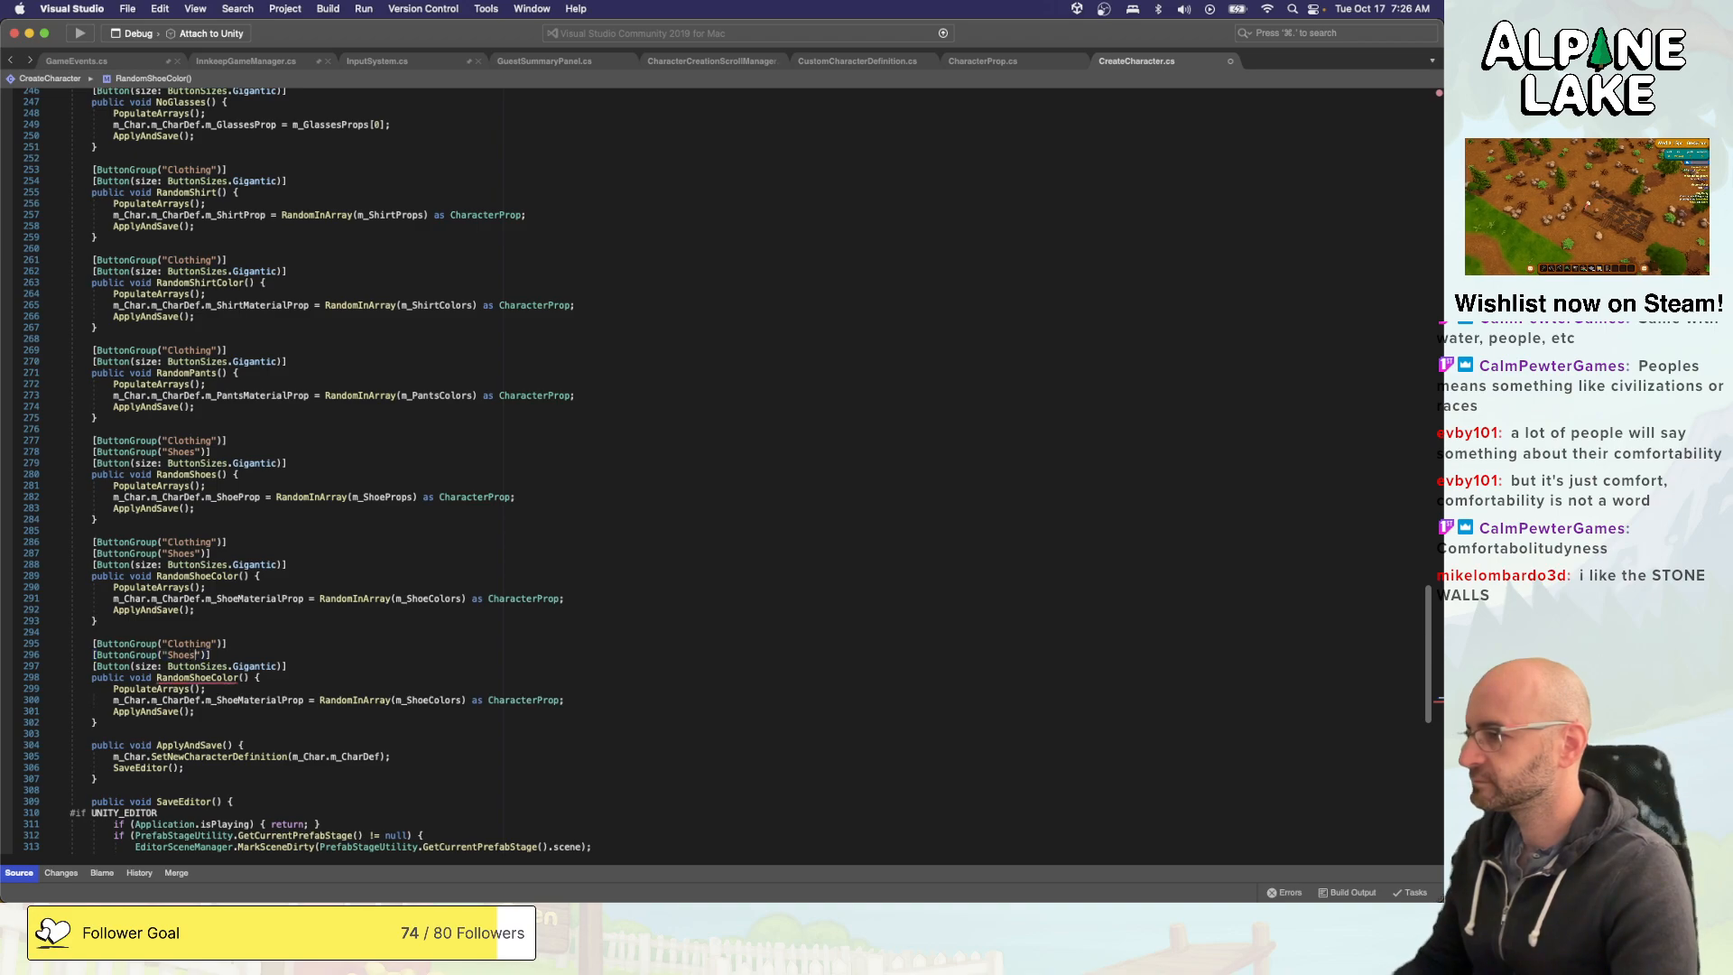
{"action": "key", "text": "alt+shift+Left"}
{"action": "type", "text": "Hats"}
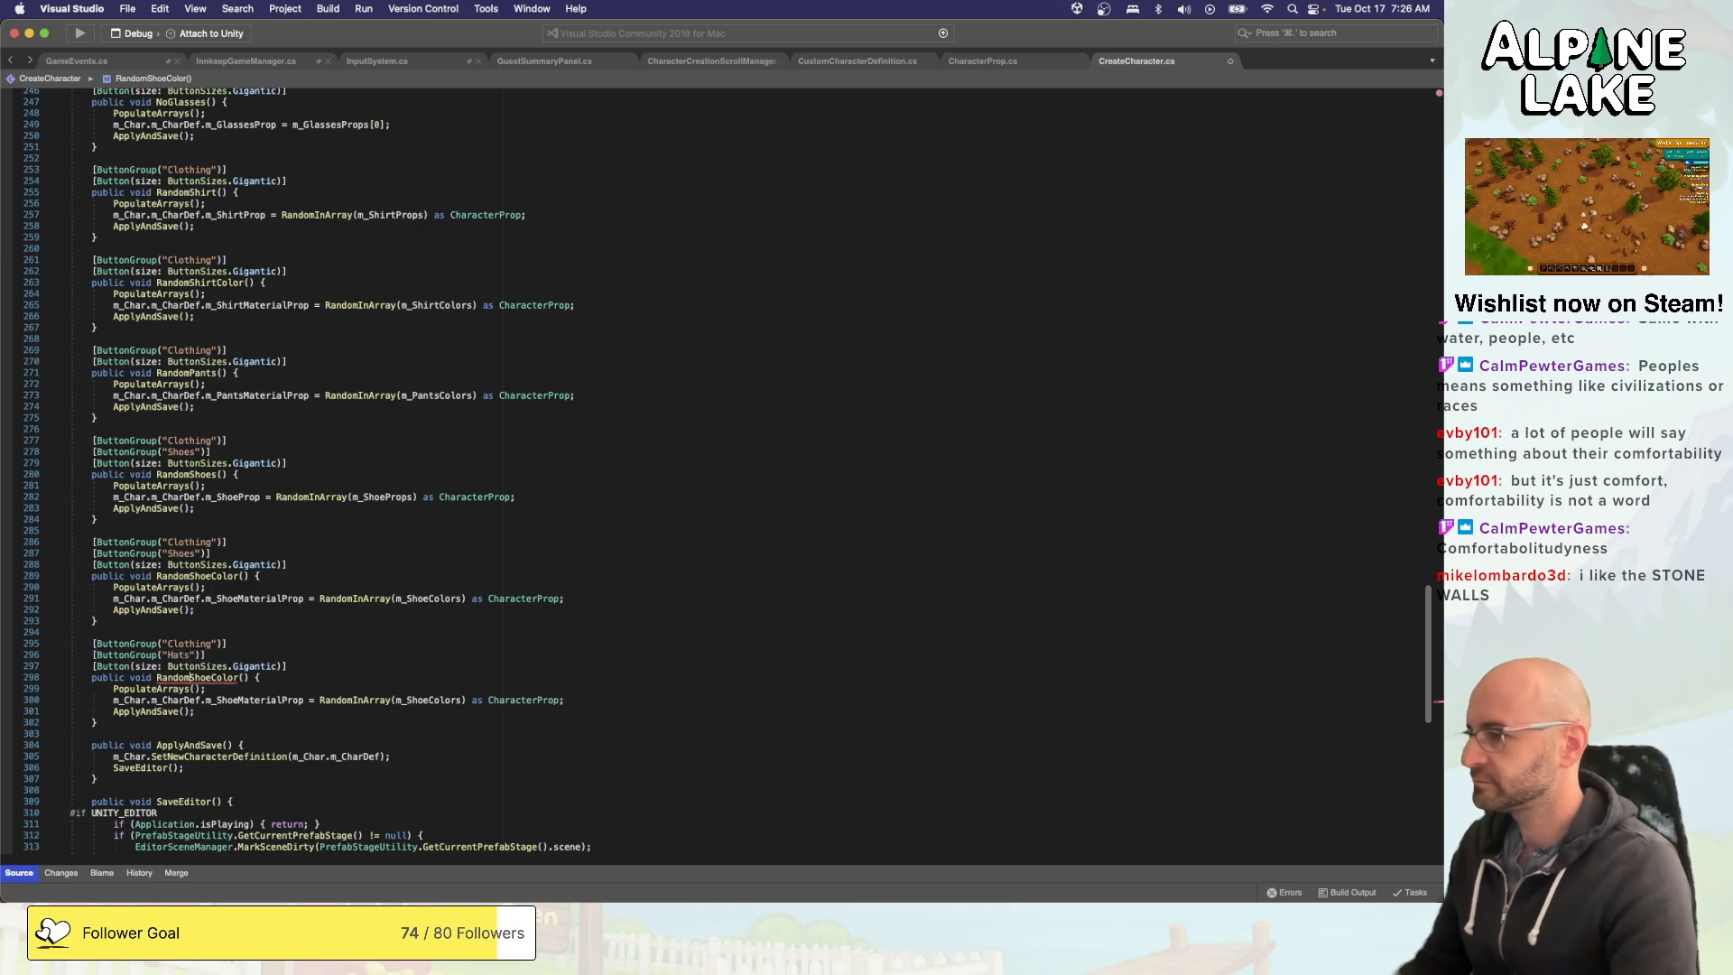
- Rename the copied RandomShoeColor method to RandomHat()
{"action": "key", "text": "shift+Right"}
{"action": "key", "text": "shift+Right"}
{"action": "key", "text": "shift+Right"}
{"action": "key", "text": "shift+Right"}
{"action": "key", "text": "shift+Right"}
{"action": "key", "text": "shift+Right"}
{"action": "key", "text": "shift+Right"}
{"action": "key", "text": "shift+Right"}
{"action": "key", "text": "shift+Right"}
{"action": "key", "text": "shift+Right"}
{"action": "key", "text": "shift+Right"}
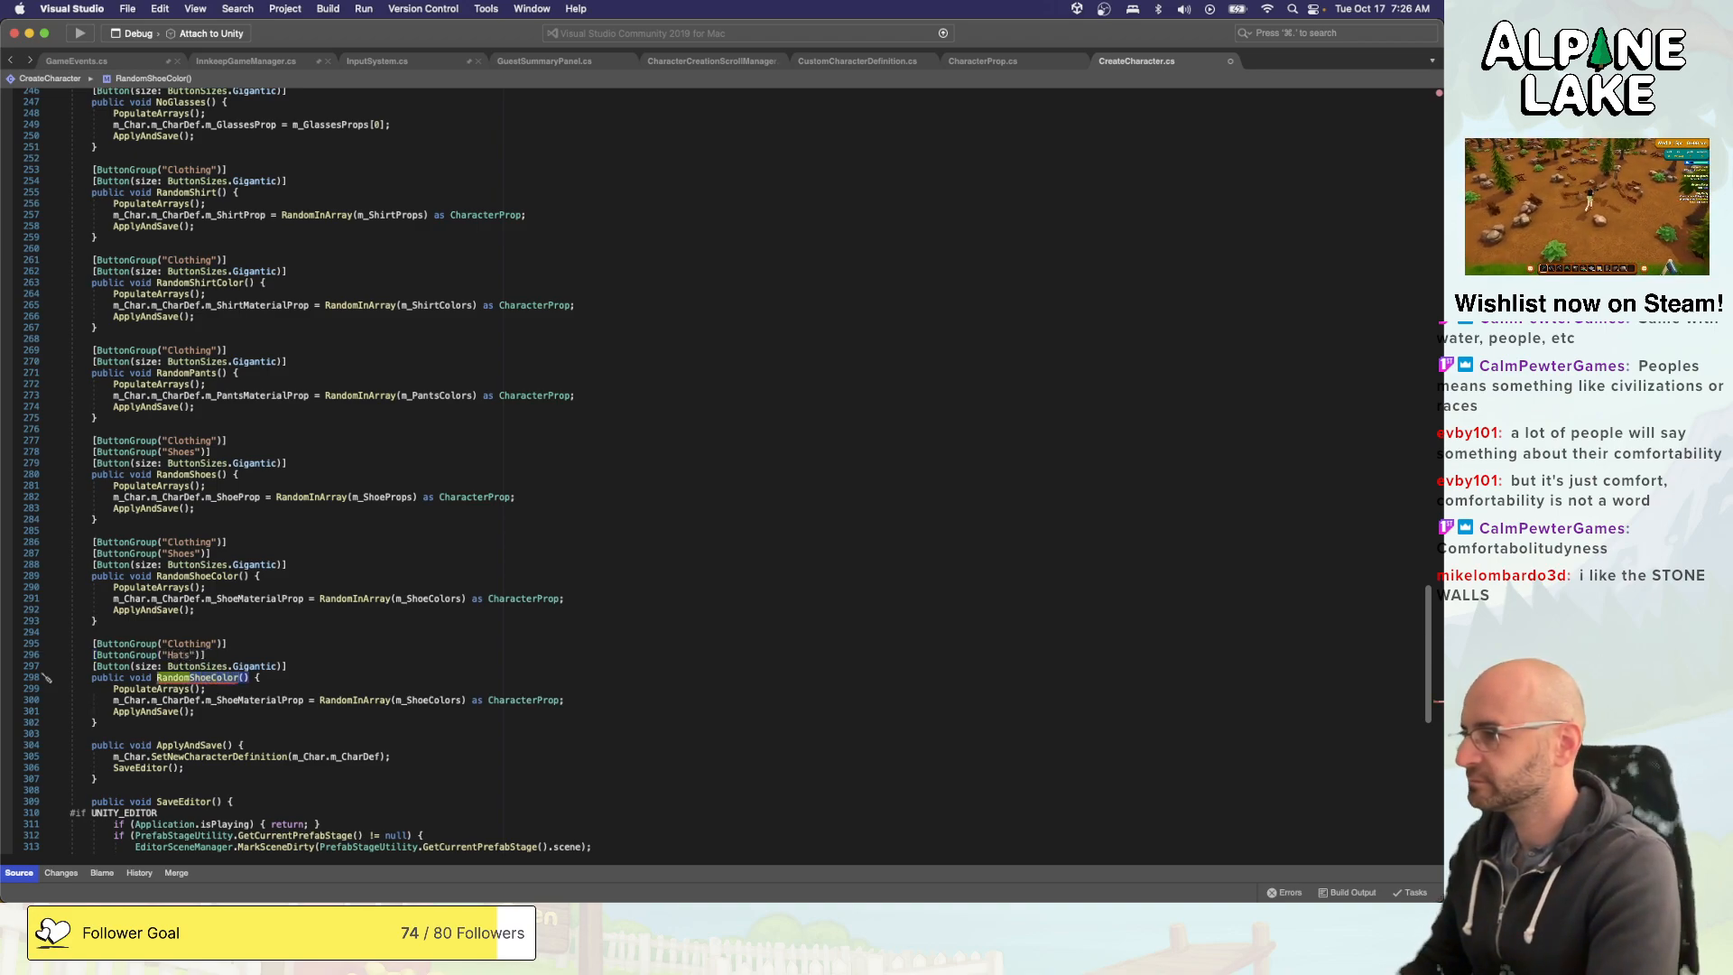
{"action": "type", "text": "Hat()"}
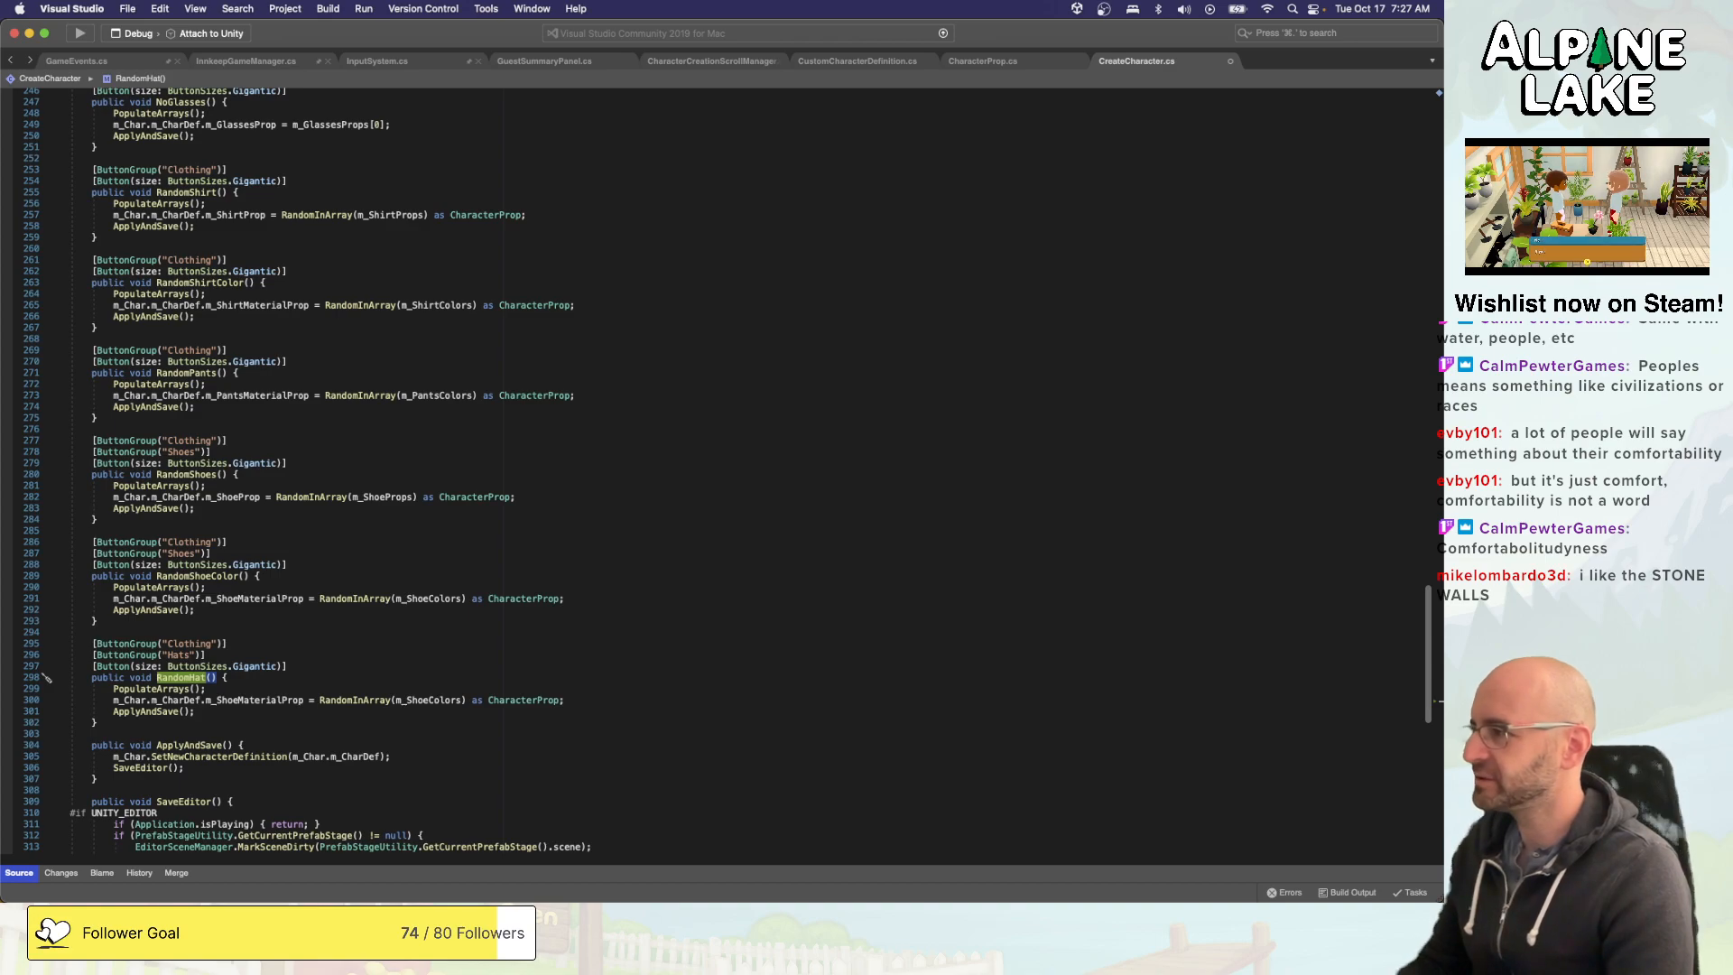
- Change the assignment target in RandomHat to m_HatProp
{"action": "key", "text": "Down"}
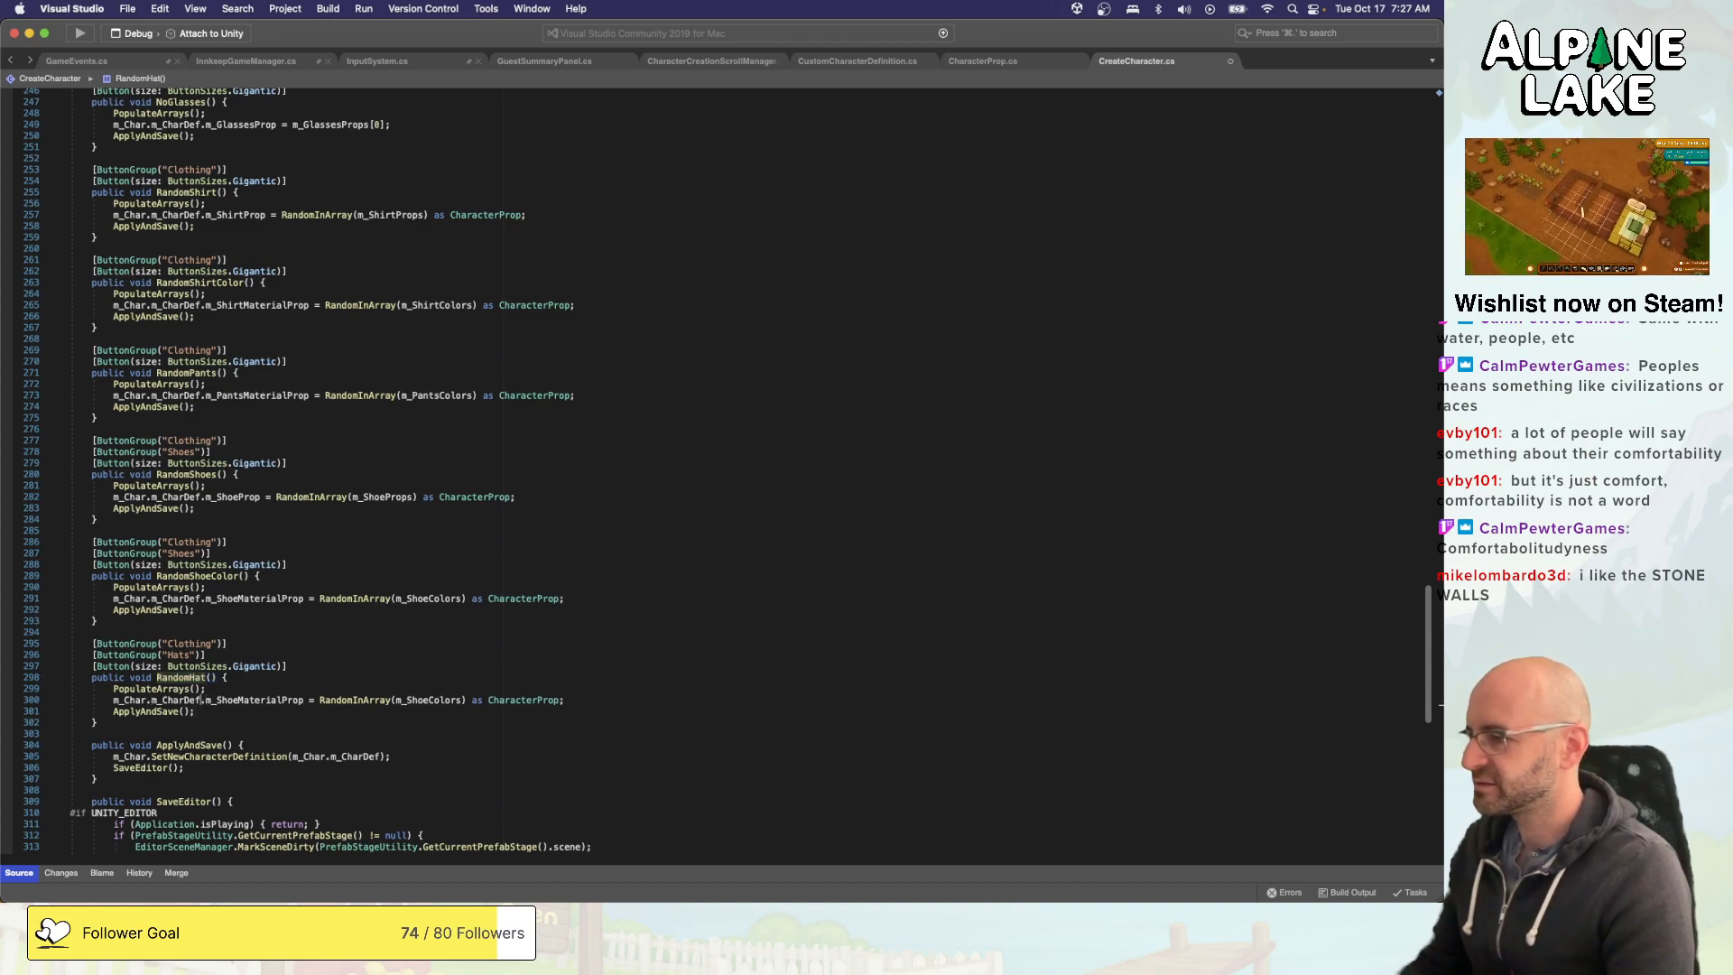
{"action": "key", "text": "alt+shift+Right"}
{"action": "type", "text": "Hat"}
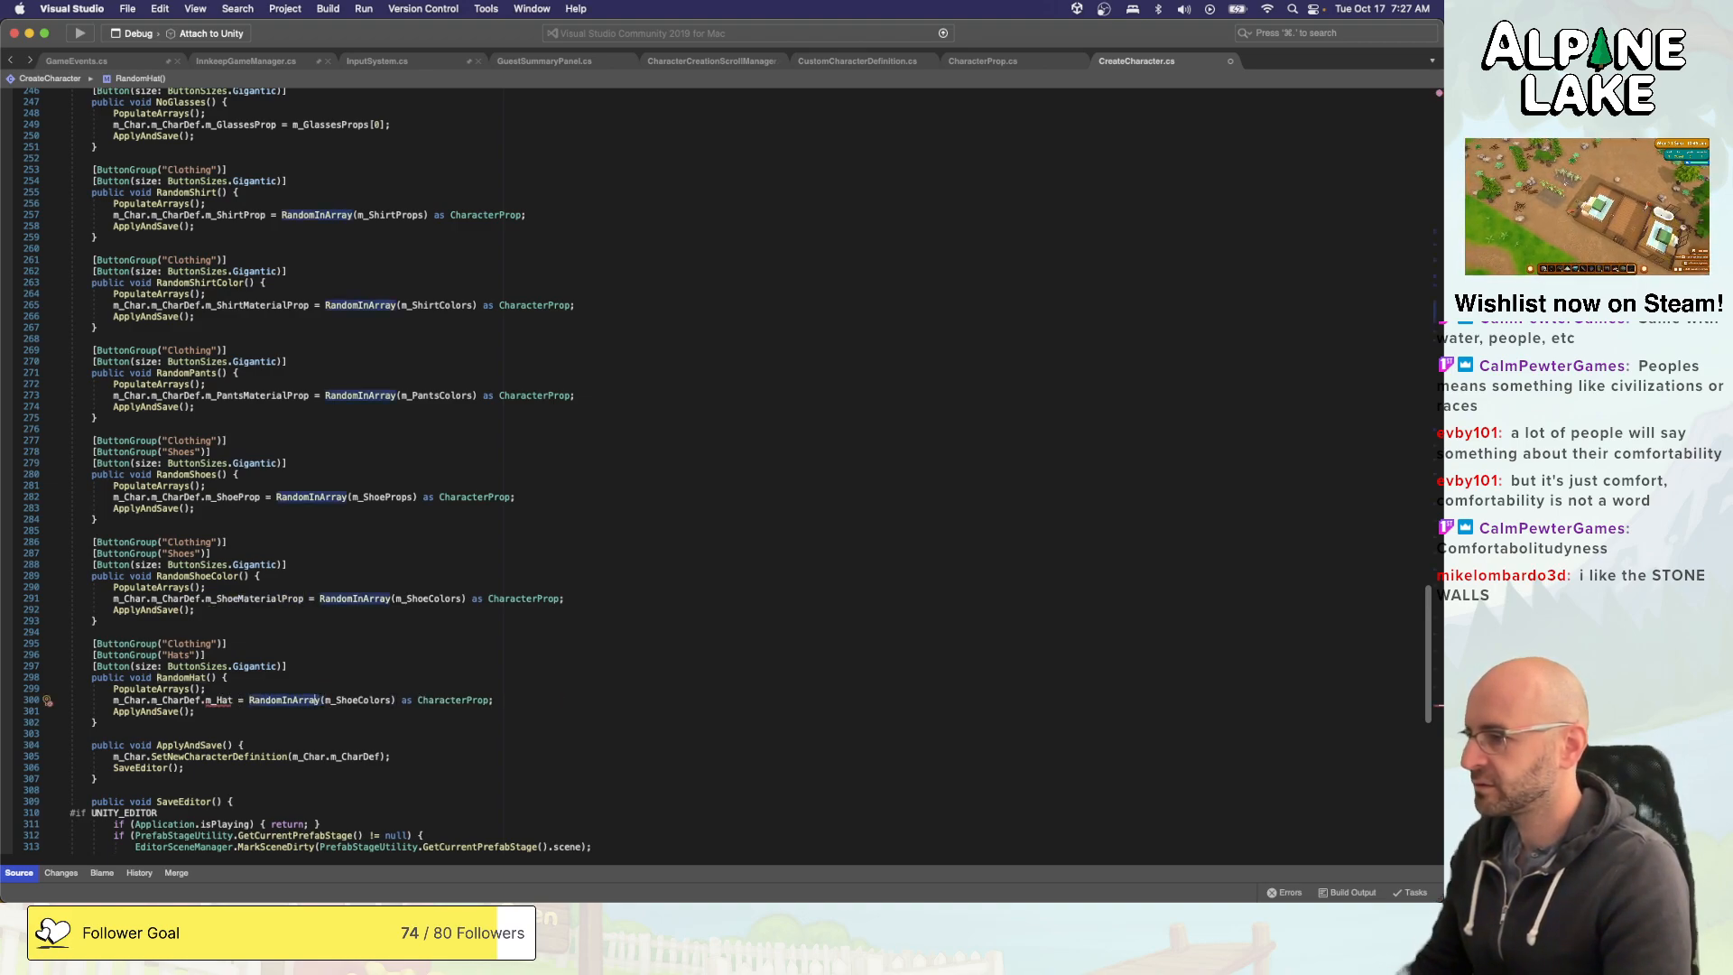
{"action": "key", "text": "Left"}
{"action": "key", "text": "Left"}
{"action": "key", "text": "Left"}
{"action": "type", "text": "Prop"}
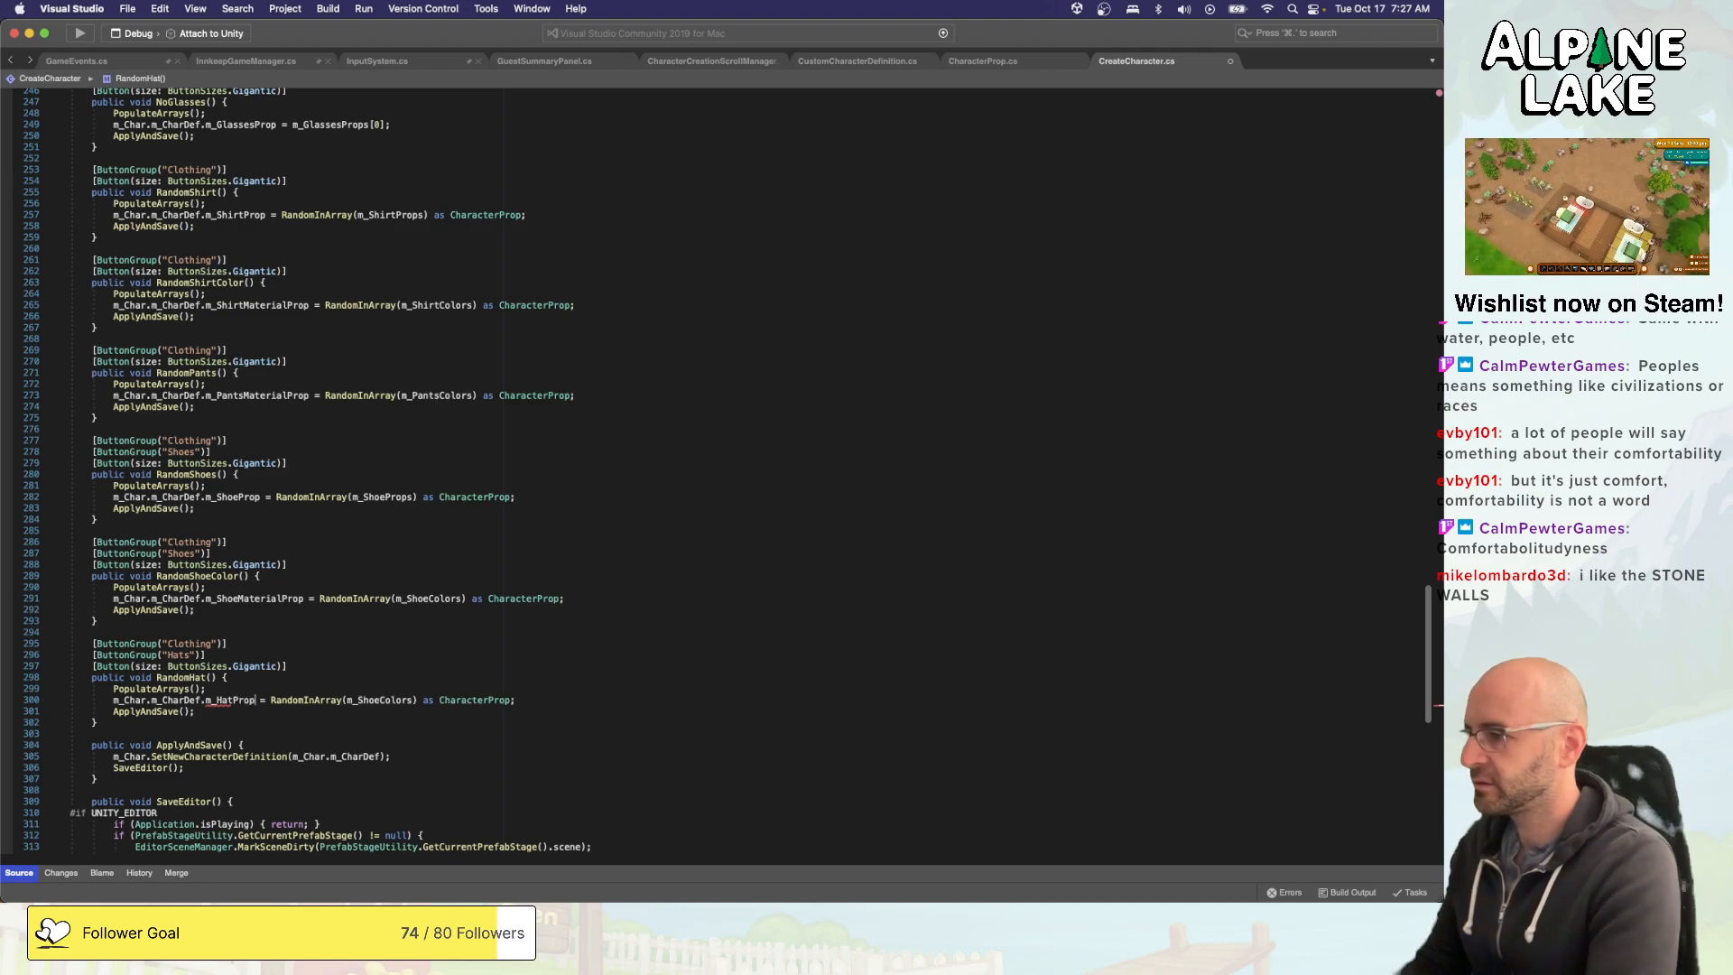
- Replace the RandomInArray argument in RandomHat with m_HatProps, leaving no extra blank line in the method
{"action": "double_click", "coordinate": [348, 700]}
{"action": "type", "text": "m_Hat"}
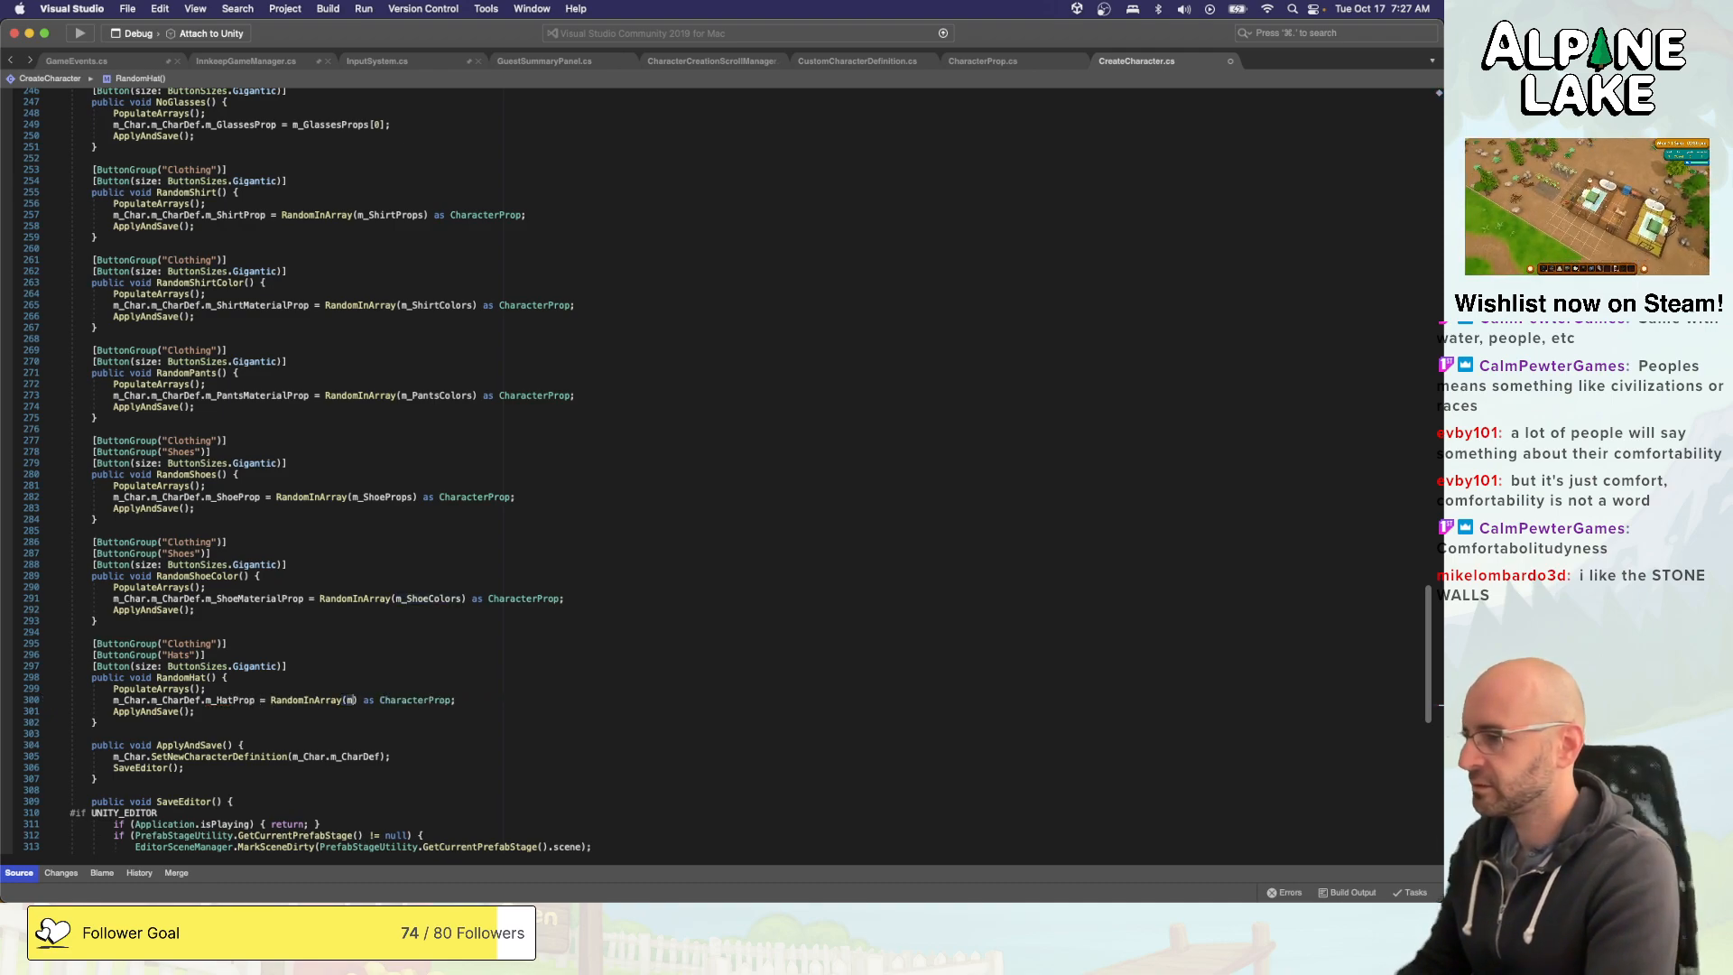
{"action": "key", "text": "Return"}
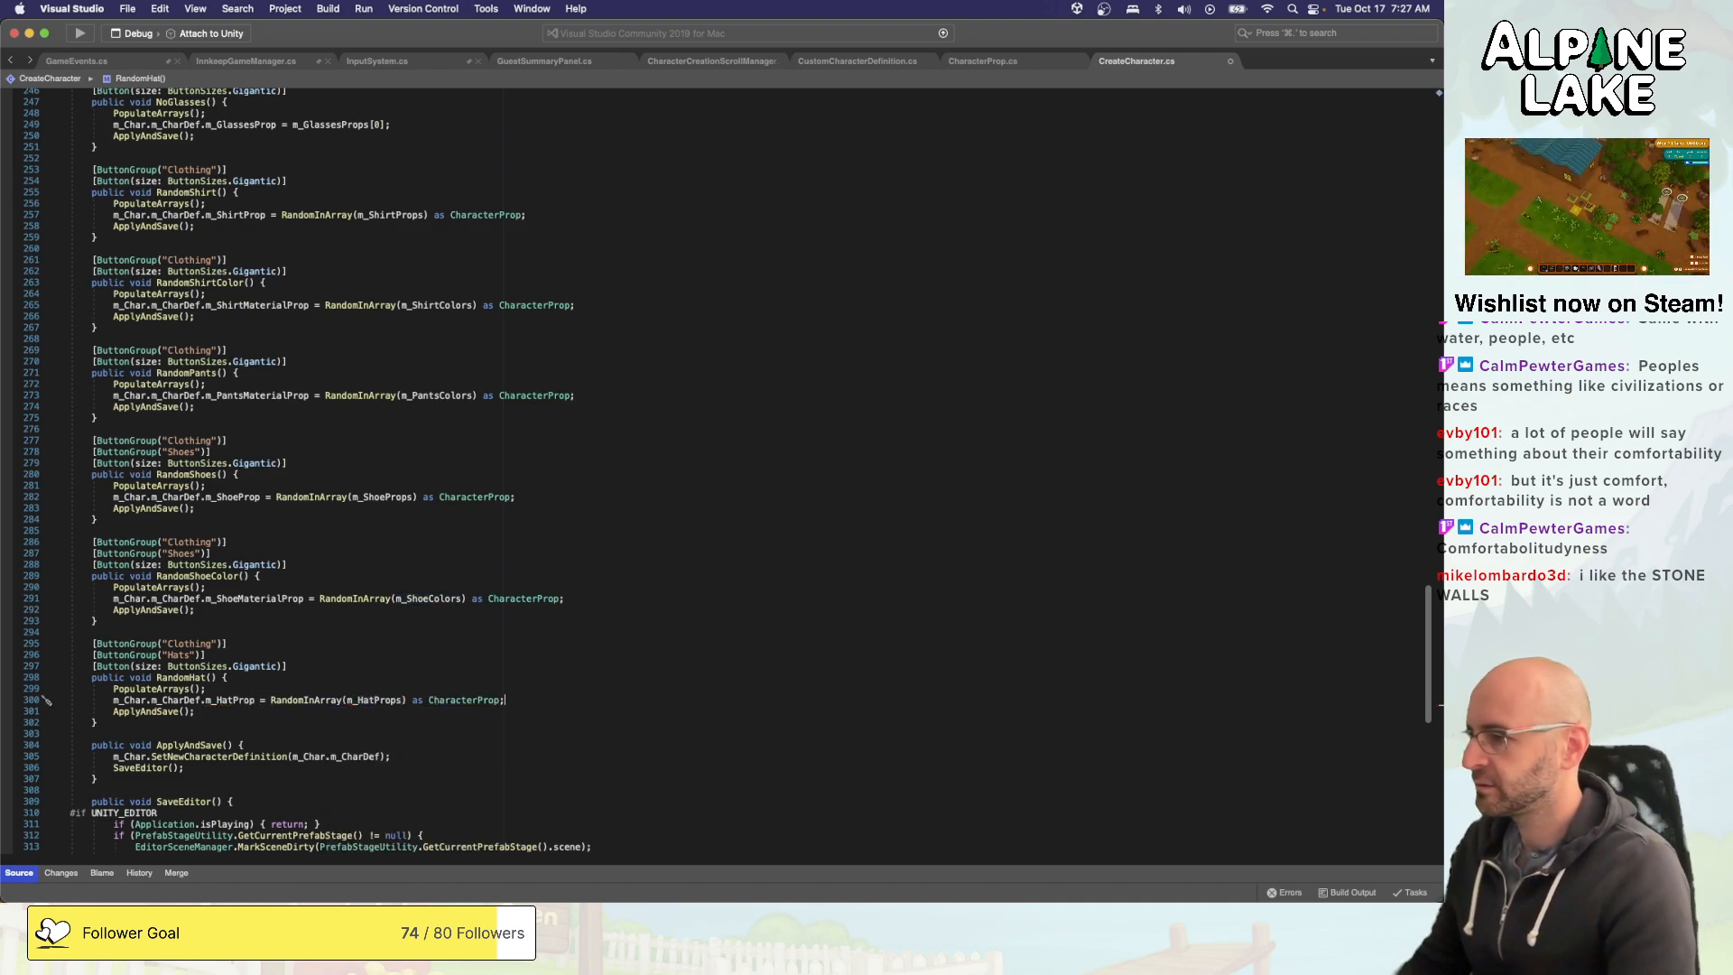
{"action": "key", "text": "Up"}
{"action": "key", "text": "Return"}
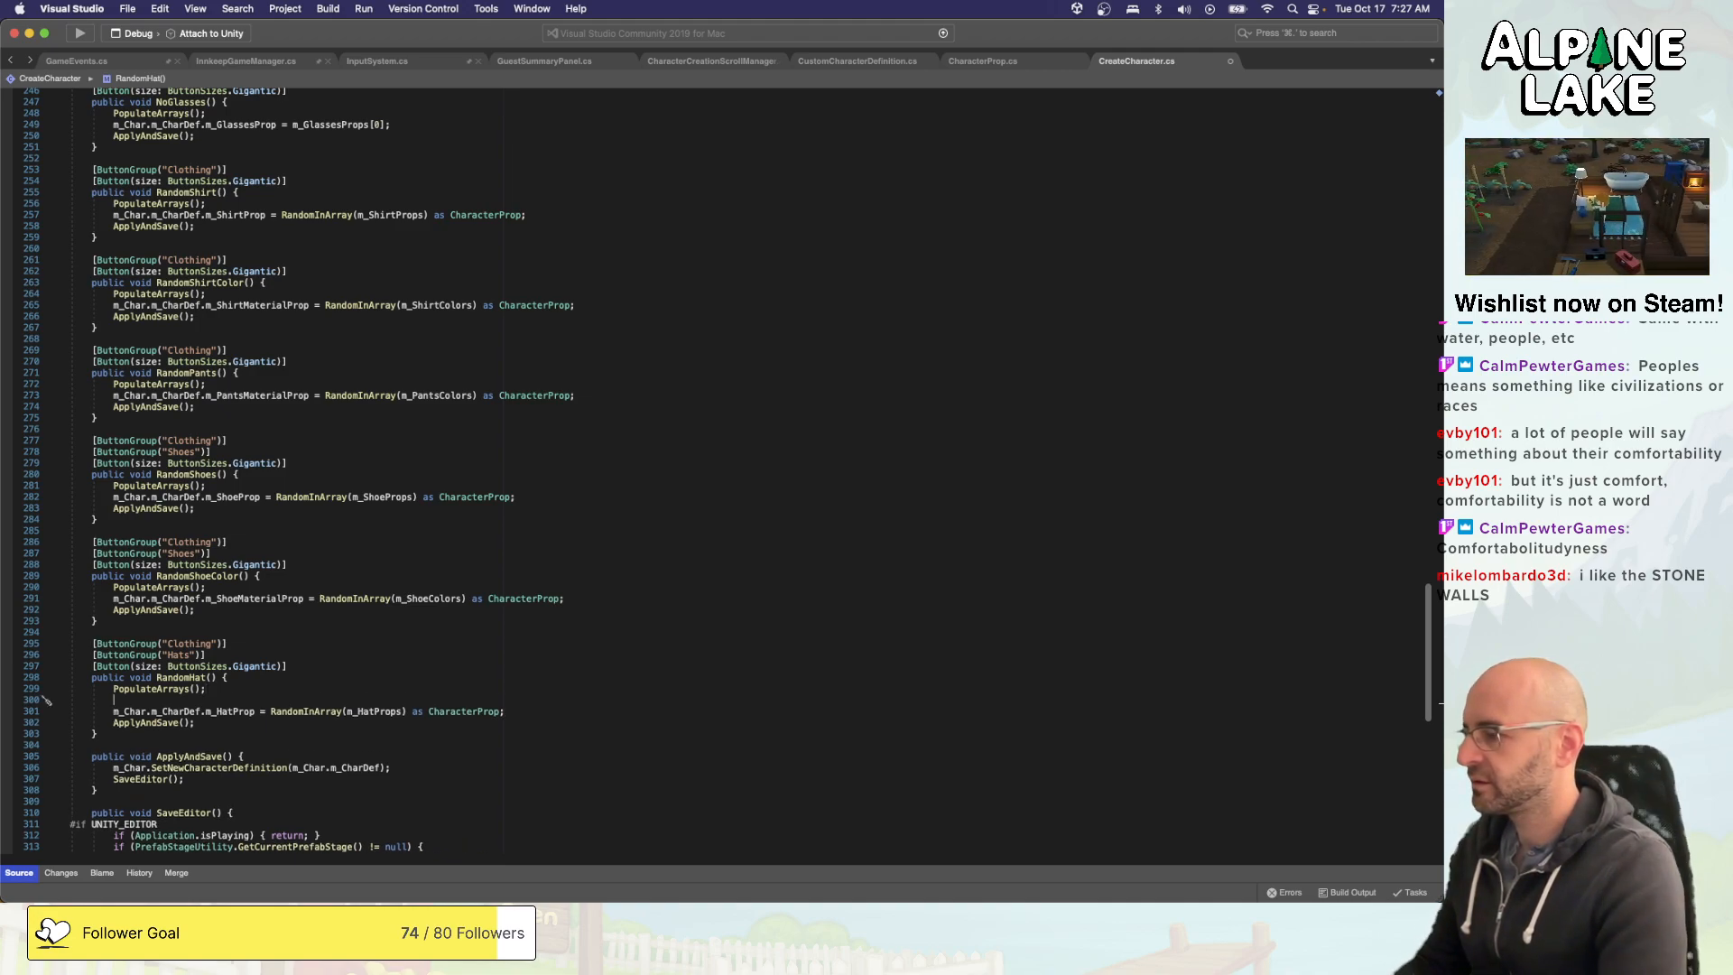
{"action": "key", "text": "BackSpace"}
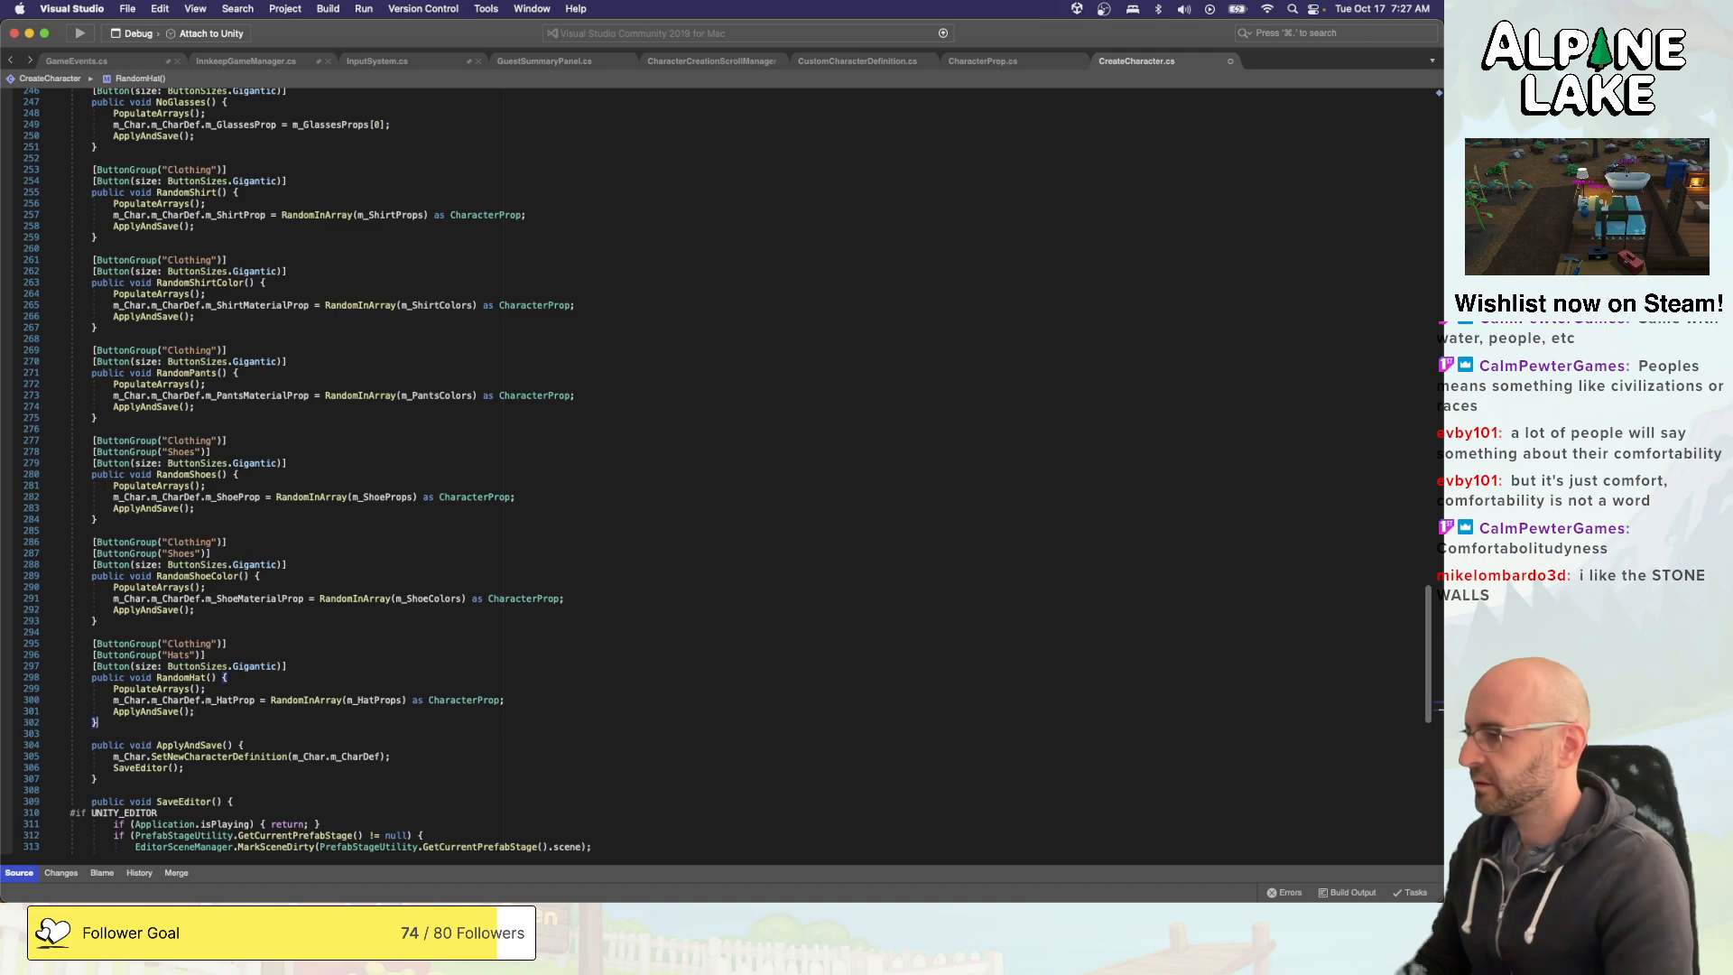
- Duplicate the RandomHat method with its button attributes directly below the original
{"action": "key", "text": "shift+Left"}
{"action": "key", "text": "shift+Up"}
{"action": "key", "text": "shift+Up"}
{"action": "key", "text": "shift+Up"}
{"action": "key", "text": "shift+Up"}
{"action": "key", "text": "shift+Up"}
{"action": "key", "text": "shift+Up"}
{"action": "key", "text": "shift+Up"}
{"action": "key", "text": "super+c"}
{"action": "key", "text": "Down"}
{"action": "key", "text": "Up"}
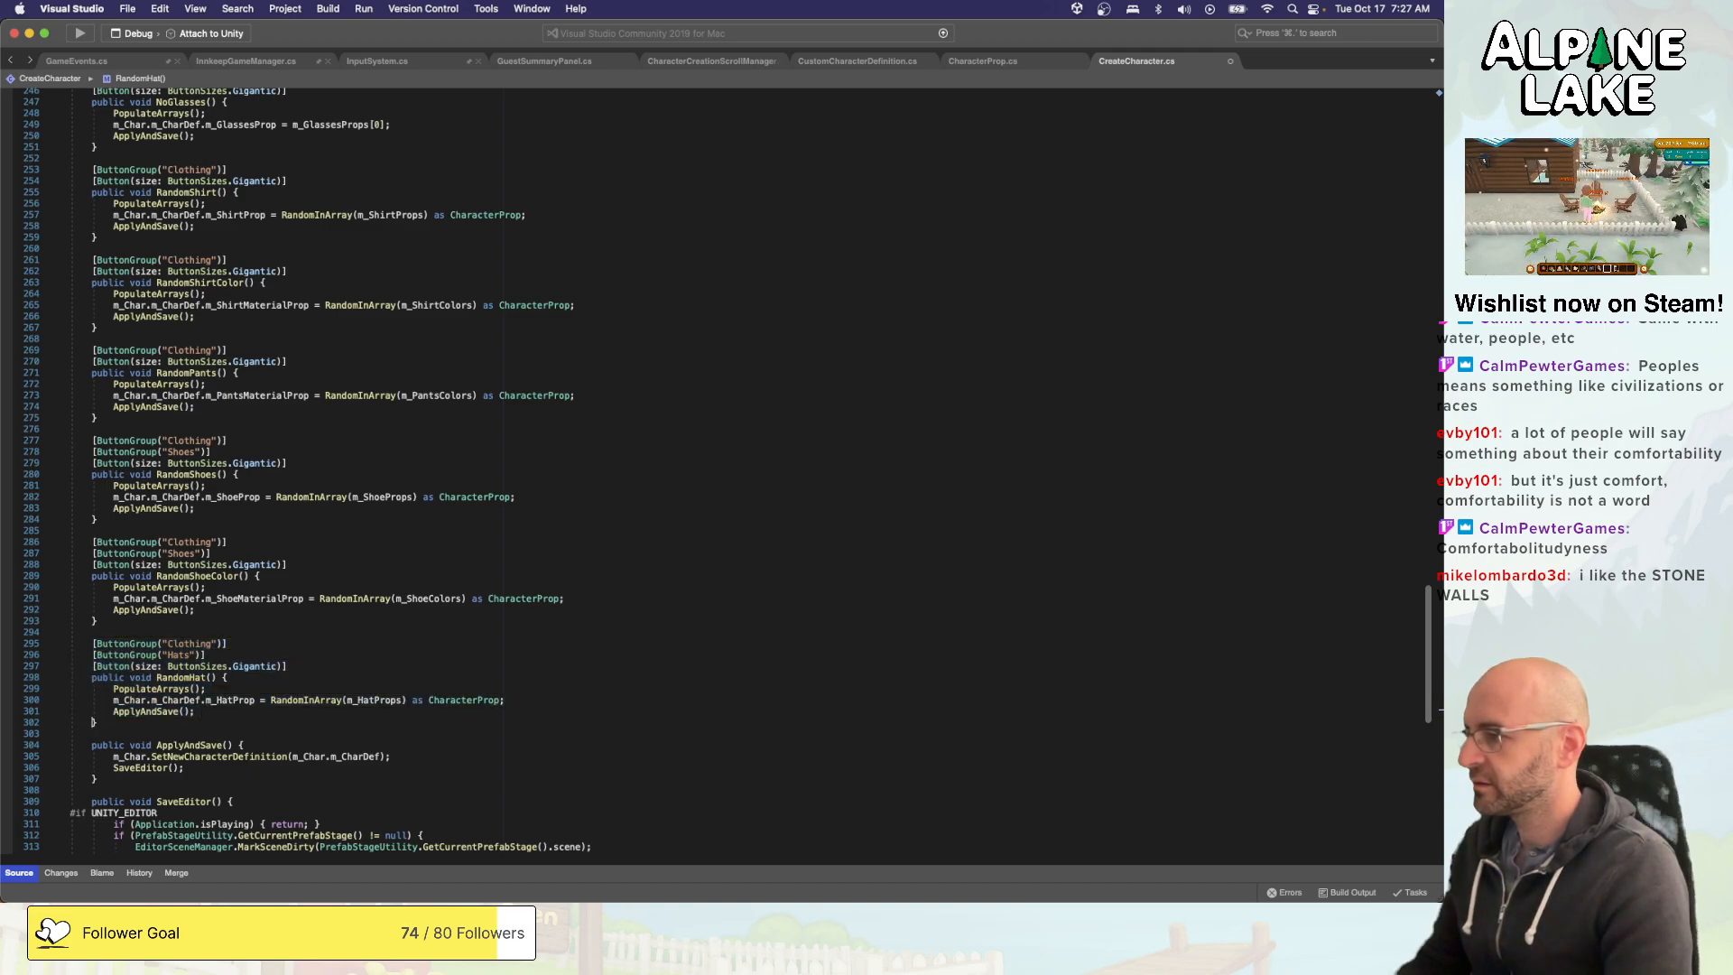
{"action": "key", "text": "Return"}
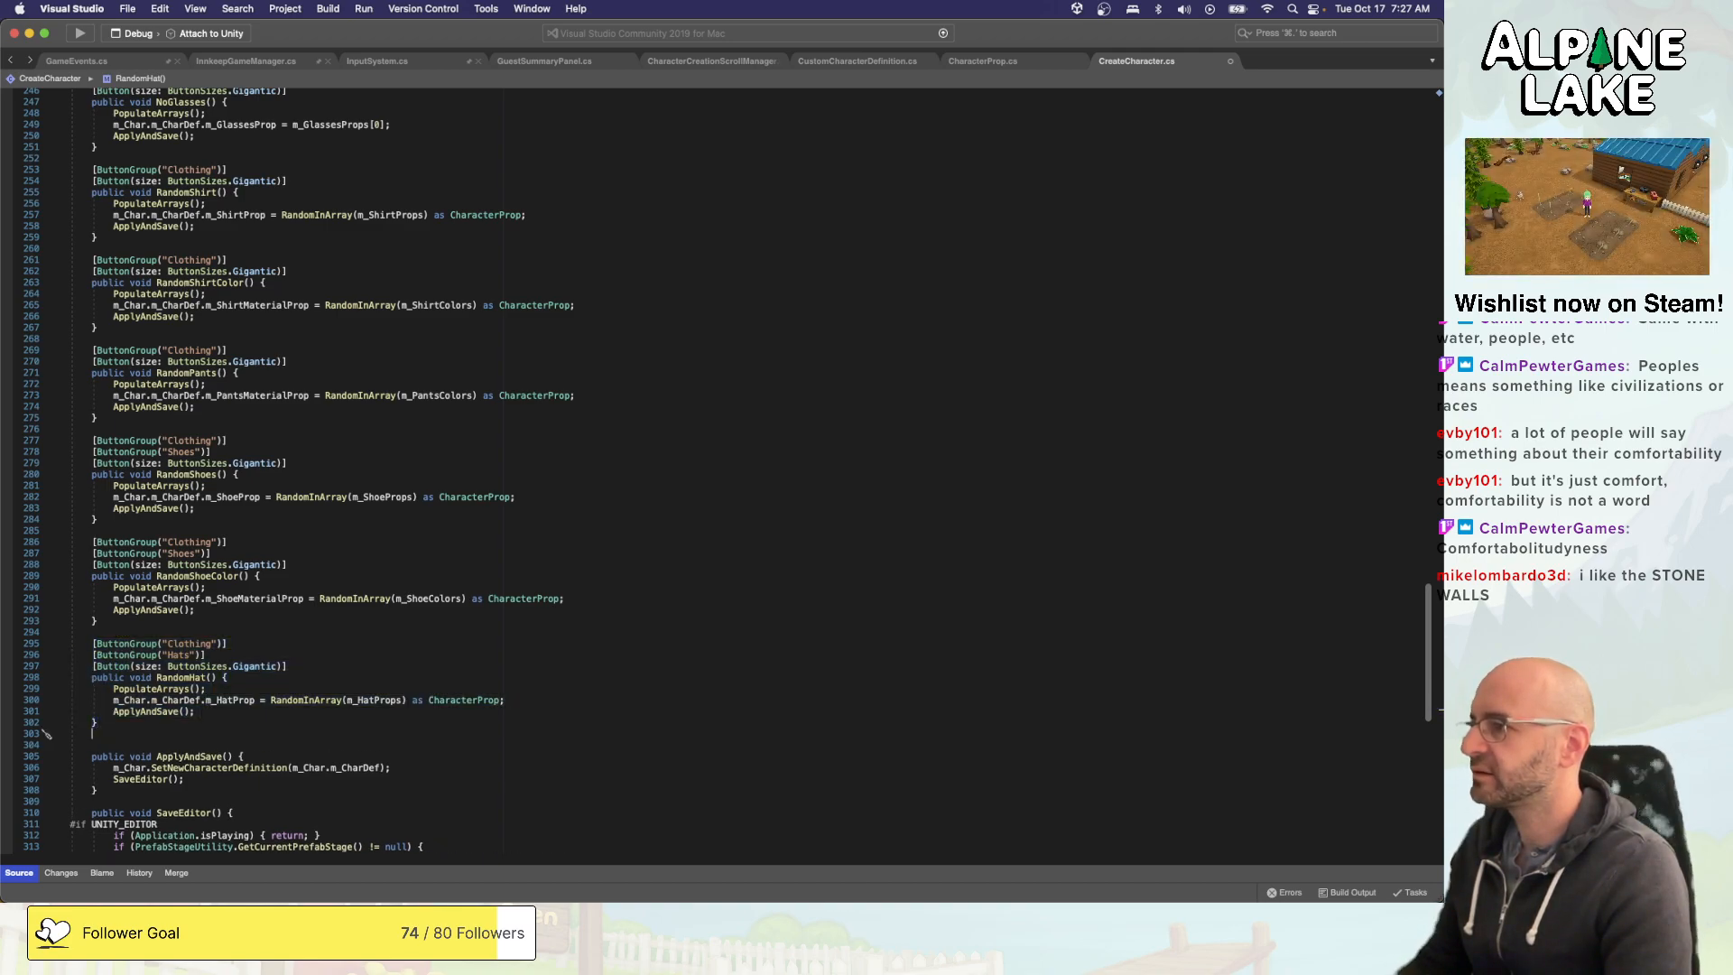
{"action": "key", "text": "super+v"}
- Change the second ButtonGroup name on the lower RandomHat copy to "Remove Hat"
{"action": "left_click", "coordinate": [167, 744]}
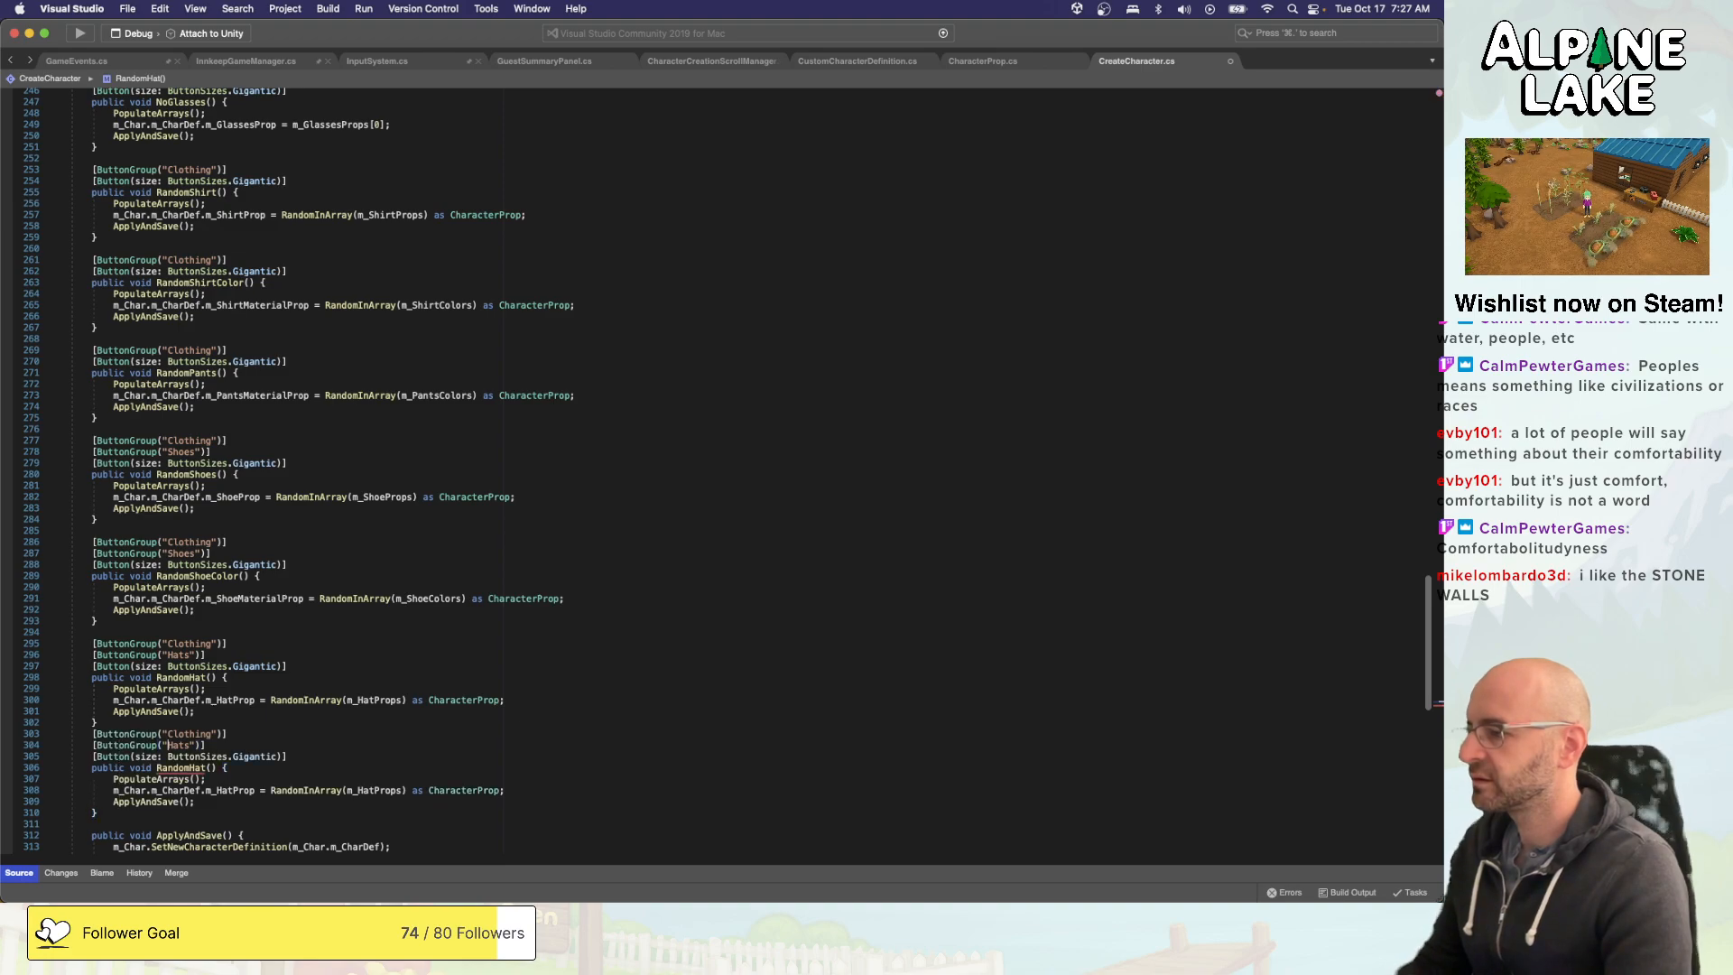
{"action": "type", "text": "Remove"}
{"action": "key", "text": "alt+Right"}
{"action": "key", "text": "BackSpace"}
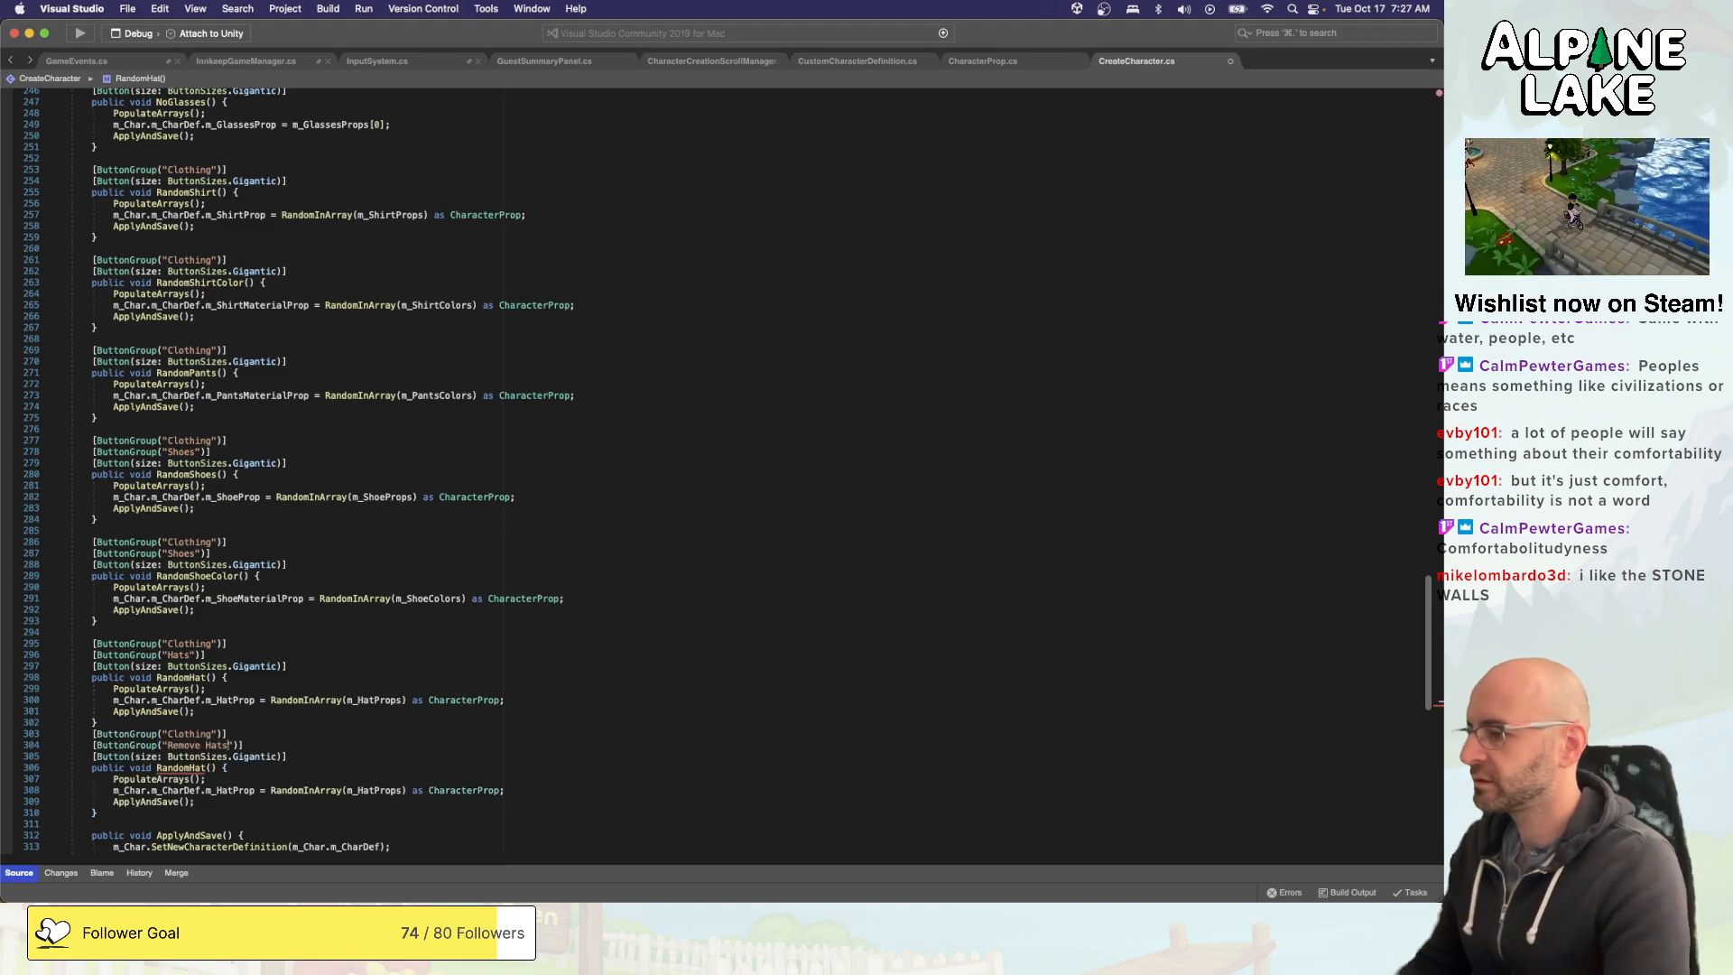
- Change the second ButtonGroup name on the original RandomHat method to "Random Hats"
{"action": "key", "text": "Up"}
{"action": "key", "text": "Up"}
{"action": "key", "text": "Up"}
{"action": "key", "text": "Up"}
{"action": "key", "text": "Up"}
{"action": "key", "text": "Up"}
{"action": "key", "text": "Up"}
{"action": "key", "text": "Up"}
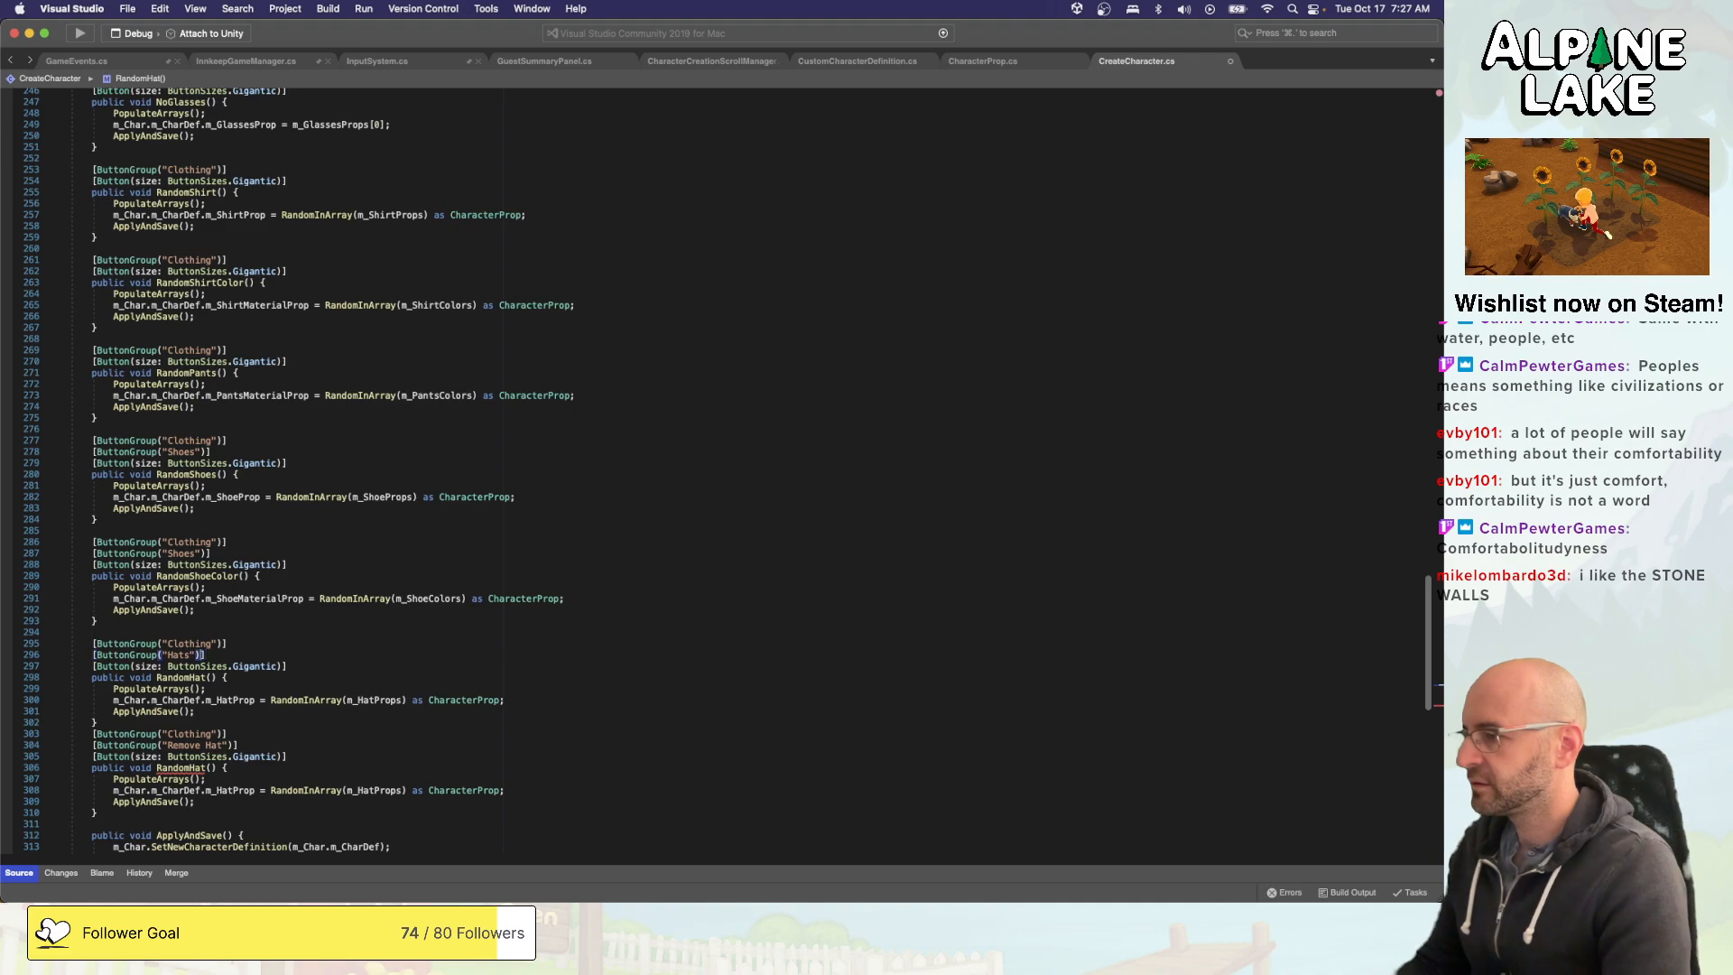
{"action": "key", "text": "alt+Left"}
{"action": "key", "text": "alt+Left"}
{"action": "key", "text": "alt+Left"}
{"action": "type", "text": "Rand"}
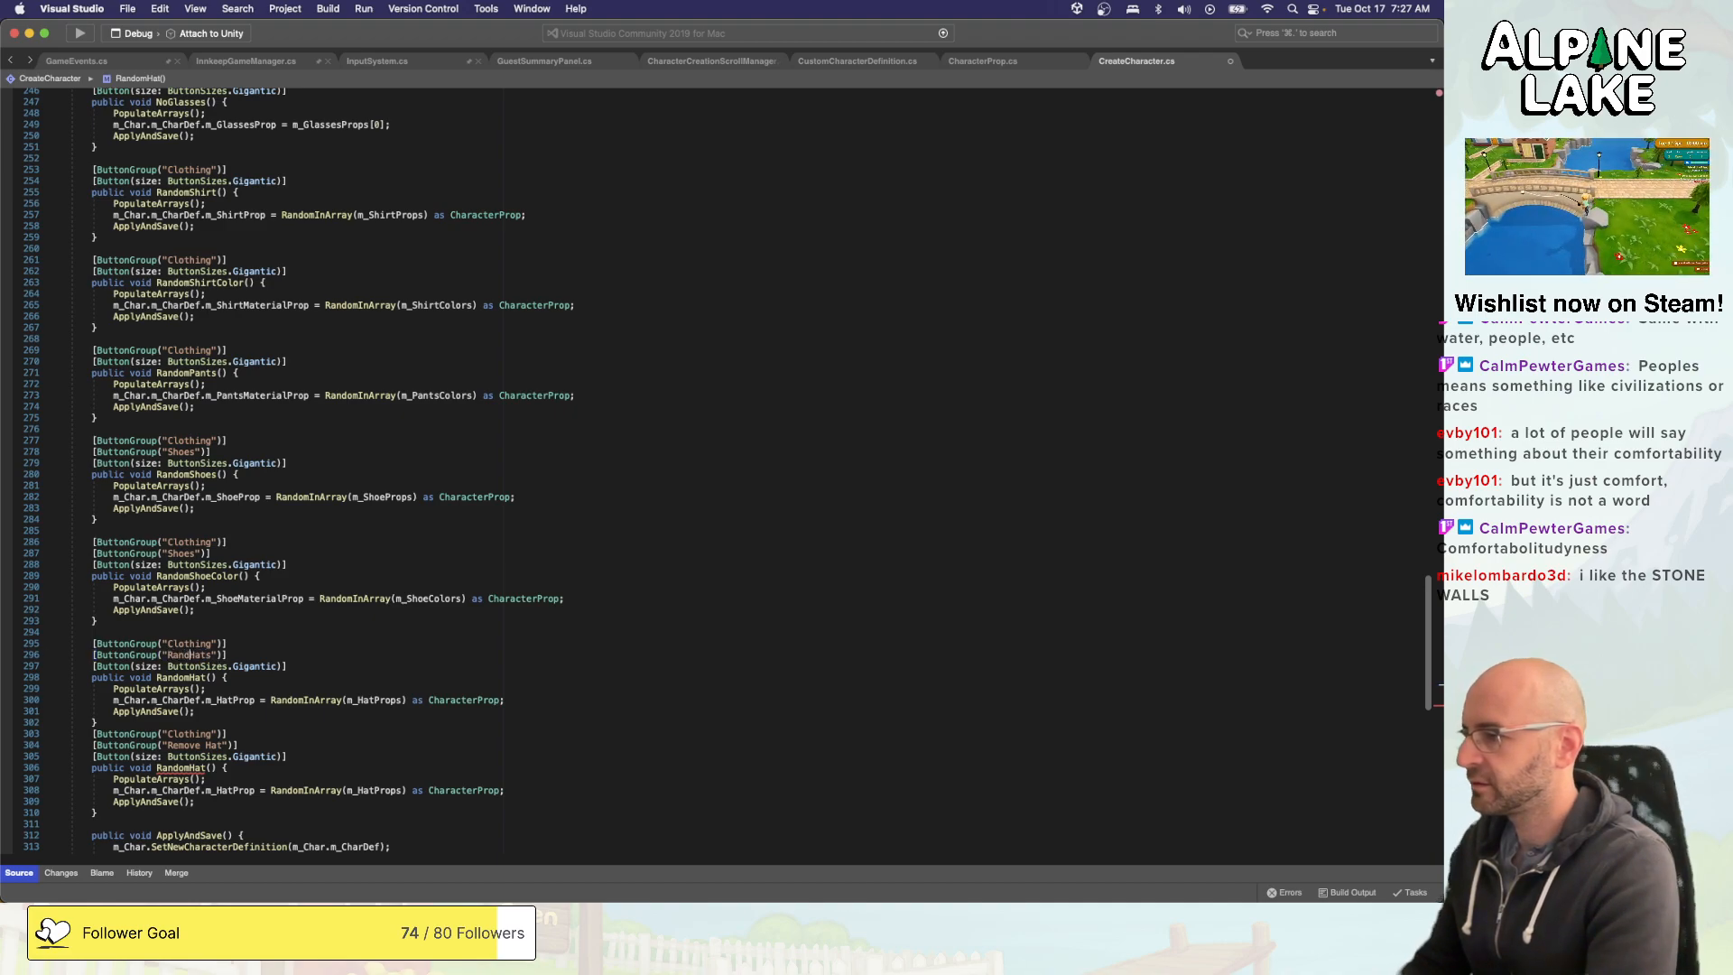
{"action": "type", "text": "om"}
- Replace the method name of the lower RandomHat copy with Remove Hat
{"action": "key", "text": "Down"}
{"action": "key", "text": "Down"}
{"action": "key", "text": "Down"}
{"action": "key", "text": "Down"}
{"action": "key", "text": "Down"}
{"action": "key", "text": "Down"}
{"action": "key", "text": "Down"}
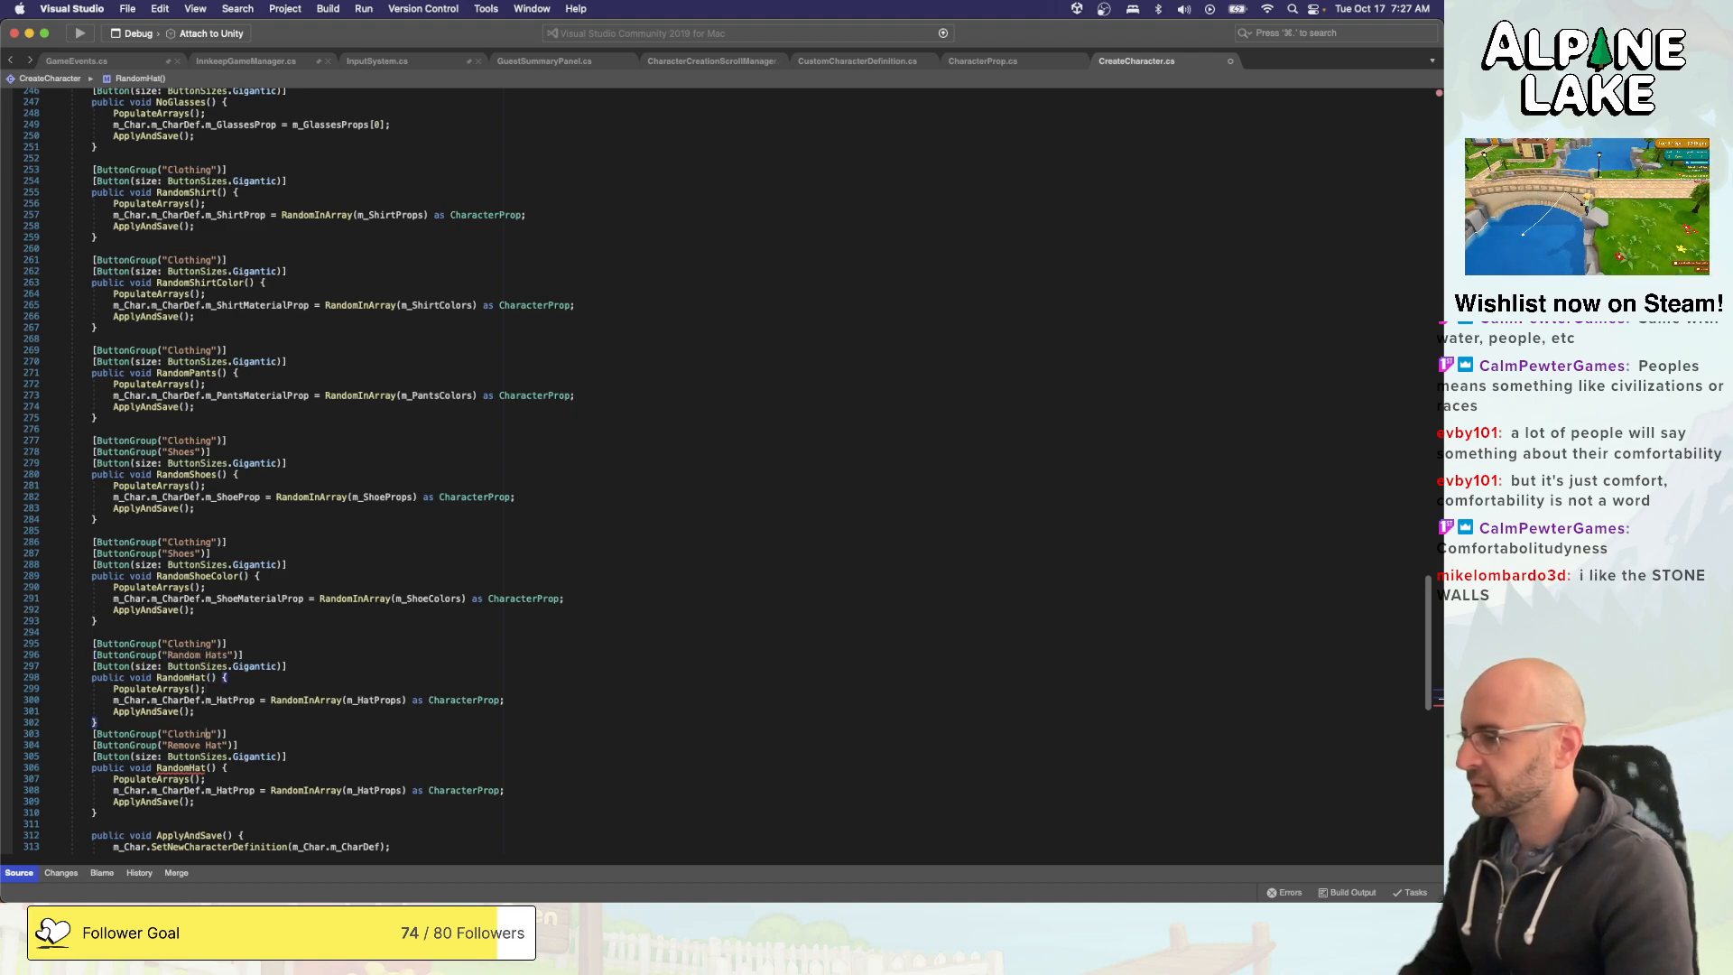
{"action": "key", "text": "Down"}
{"action": "key", "text": "Down"}
{"action": "key", "text": "Down"}
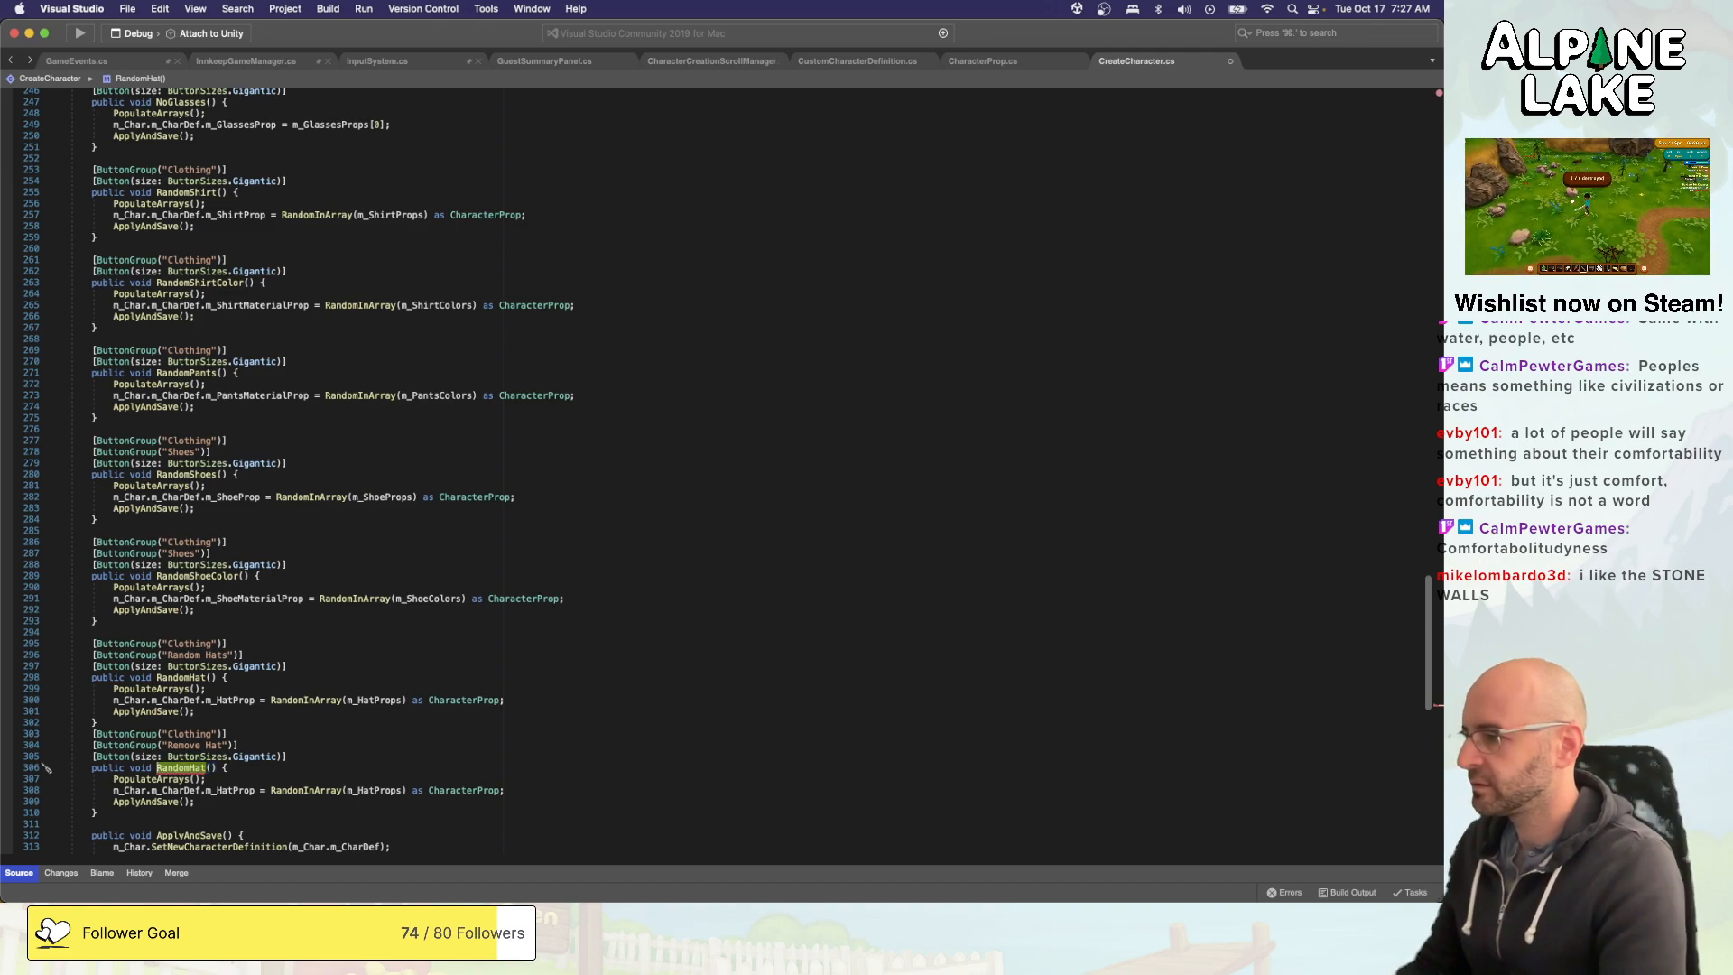
{"action": "key", "text": "alt+shift+Right"}
{"action": "type", "text": "Remove Hat"}
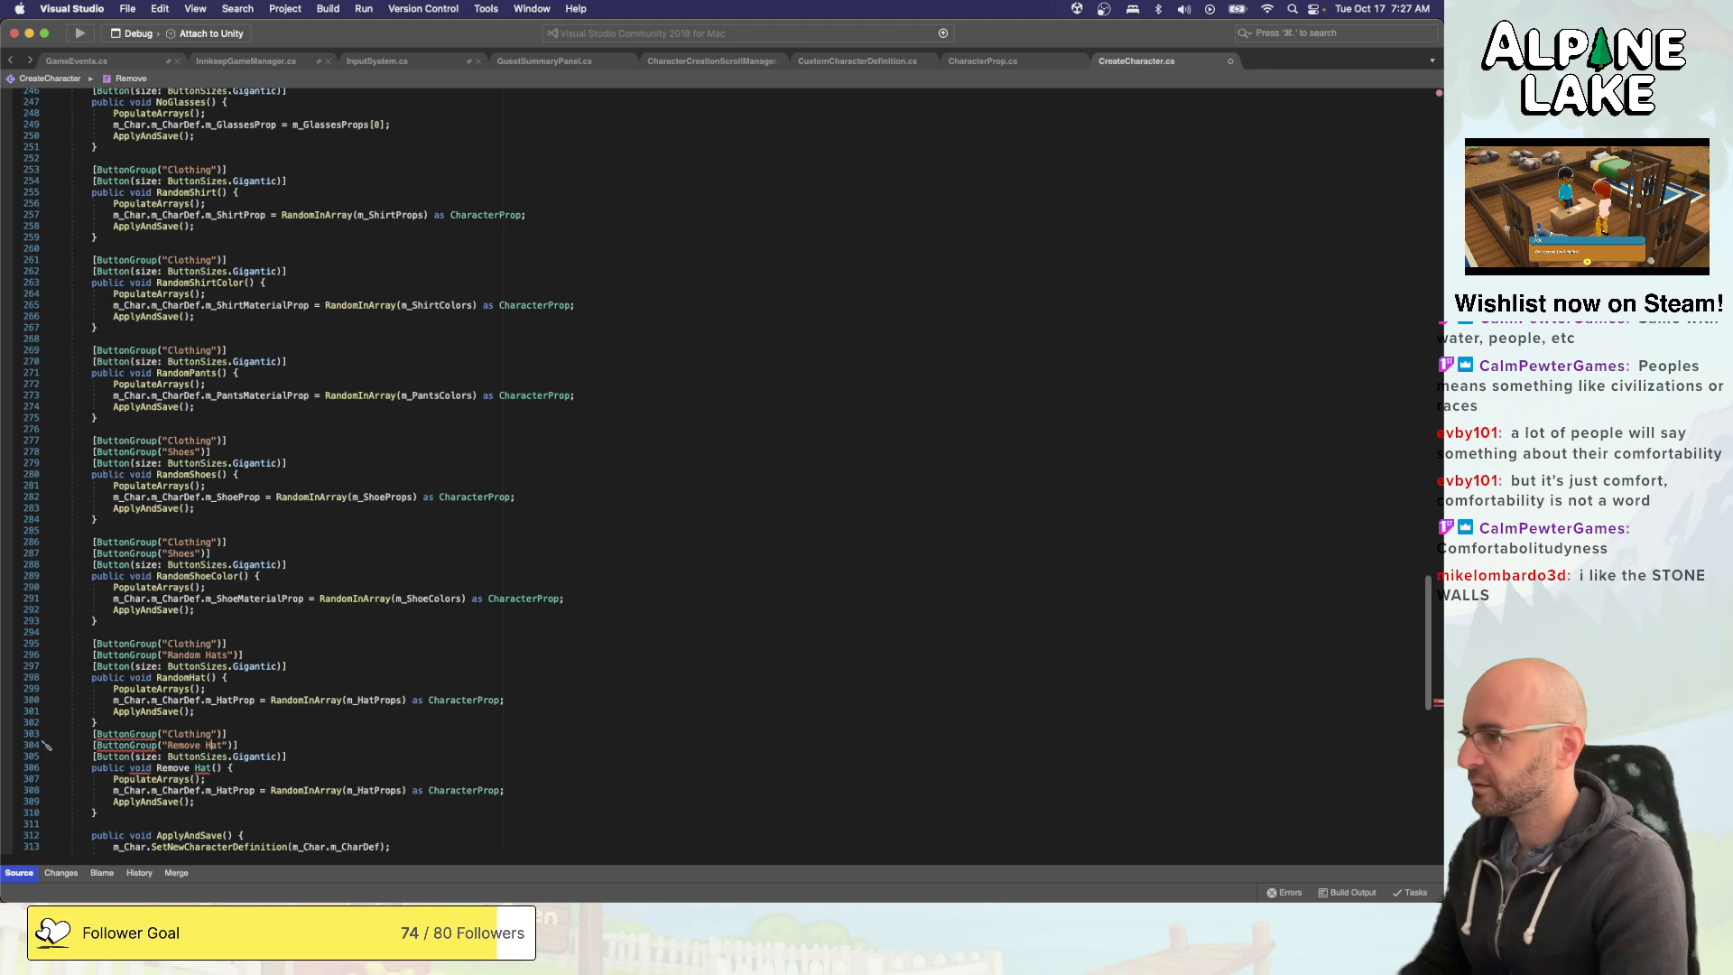
- Shorten the second ButtonGroup name to "Hat" on both the random and the remove hat methods
{"action": "key", "text": "Up"}
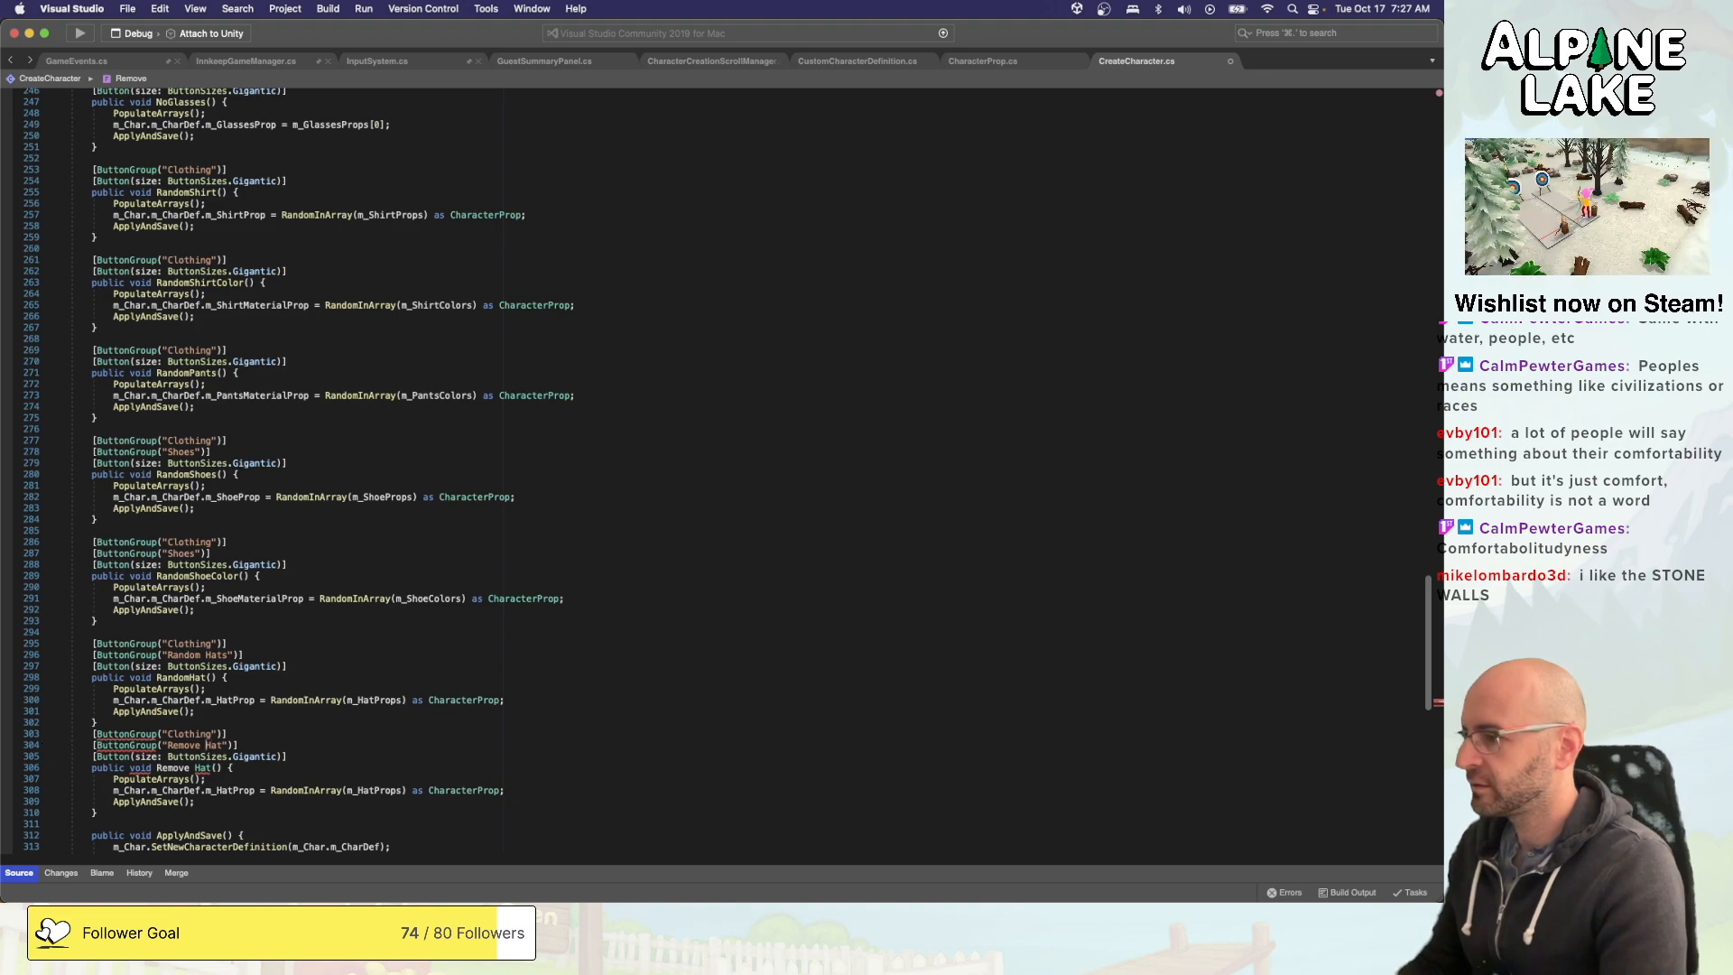
{"action": "key", "text": "alt+shift+Left"}
{"action": "key", "text": "BackSpace"}
{"action": "key", "text": "Up"}
{"action": "key", "text": "Up"}
{"action": "key", "text": "Up"}
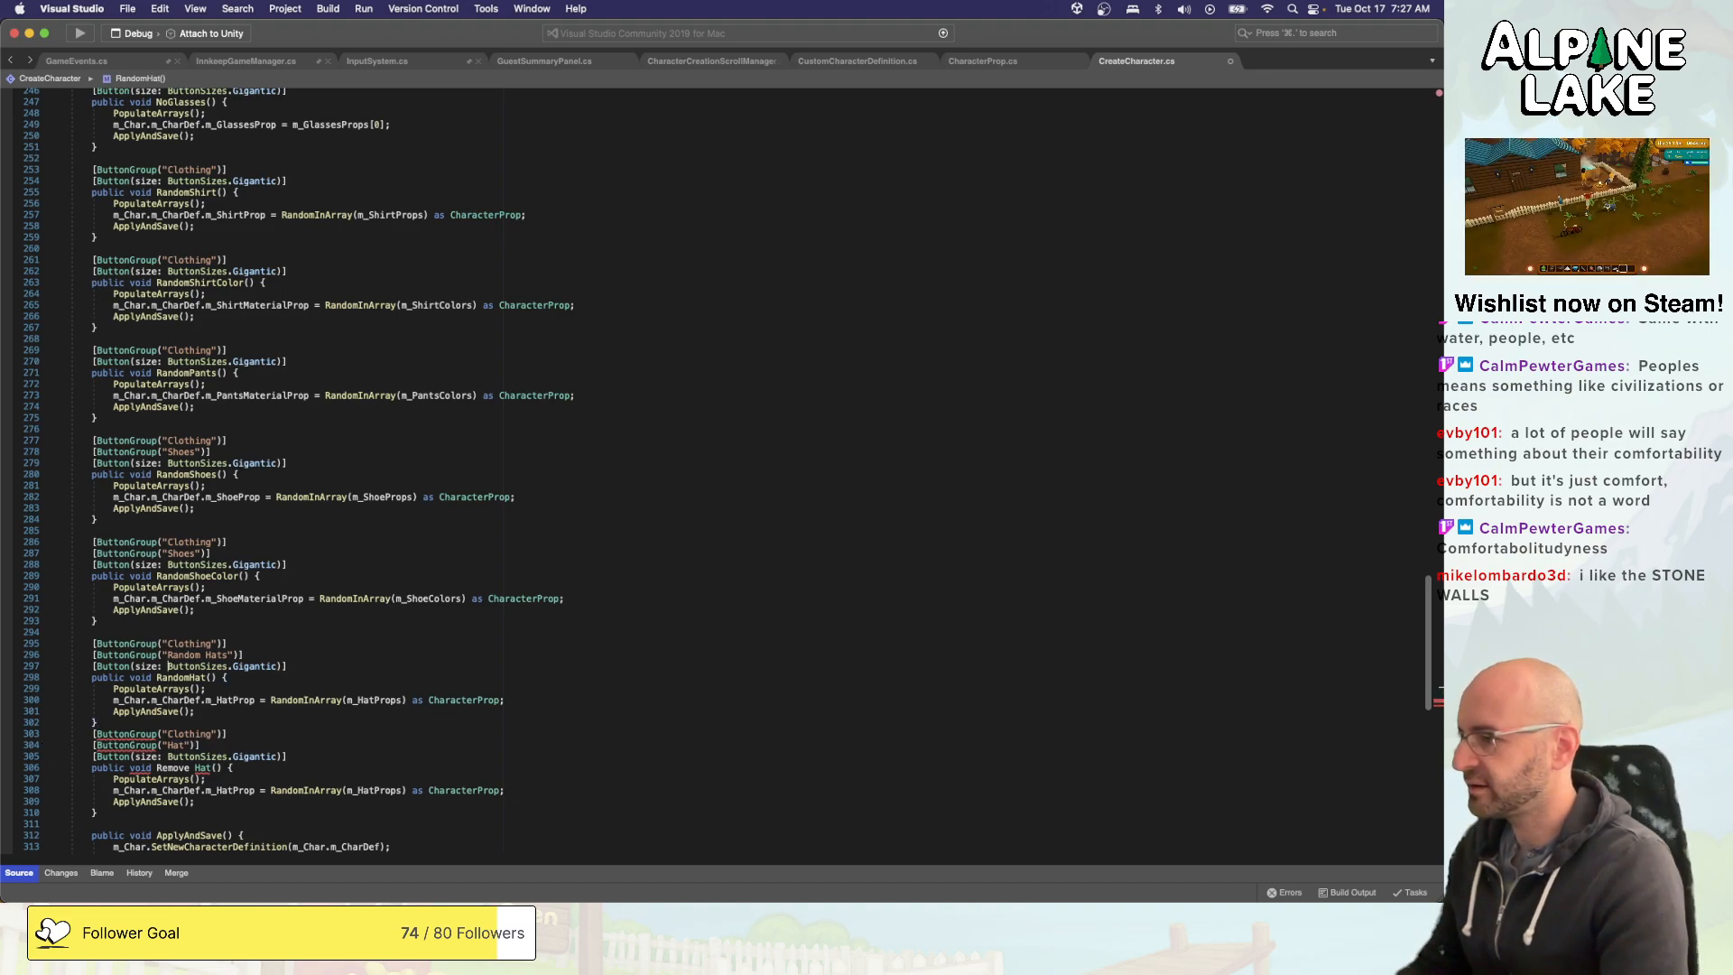
{"action": "key", "text": "Up"}
{"action": "key", "text": "alt+shift+Right"}
{"action": "key", "text": "BackSpace"}
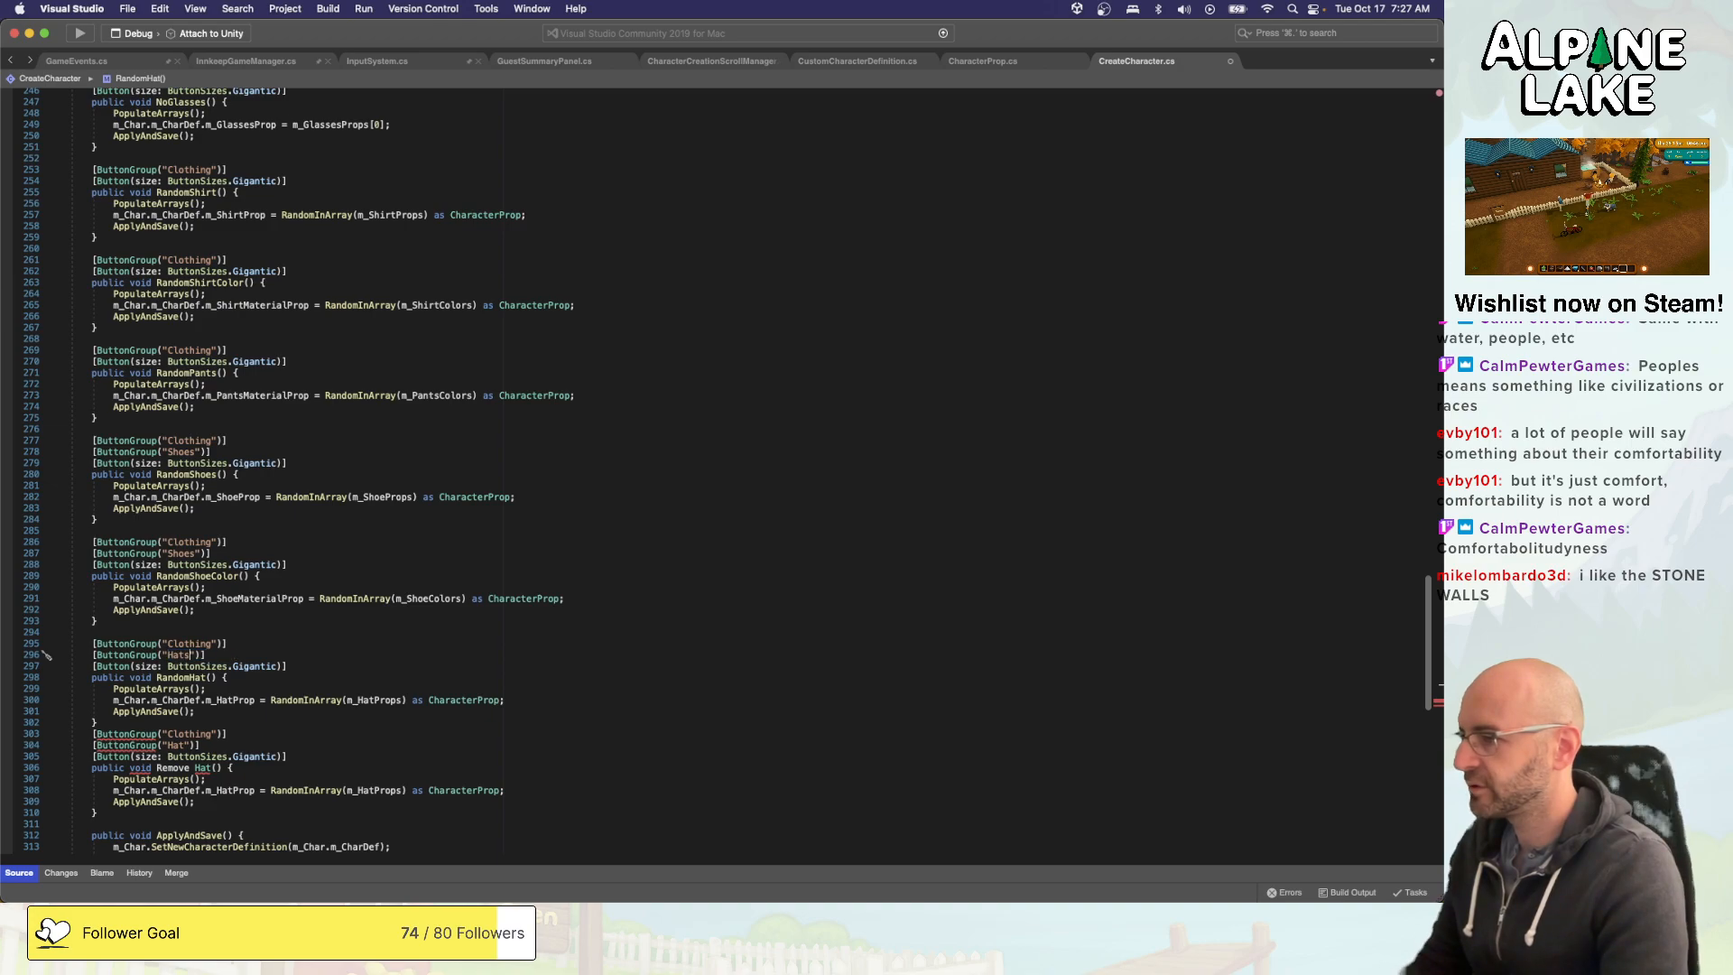
{"action": "key", "text": "BackSpace"}
- Delete the space in the lower hat method's name so it reads RemoveHat()
{"action": "key", "text": "Down"}
{"action": "key", "text": "Down"}
{"action": "key", "text": "Down"}
{"action": "key", "text": "Down"}
{"action": "key", "text": "Down"}
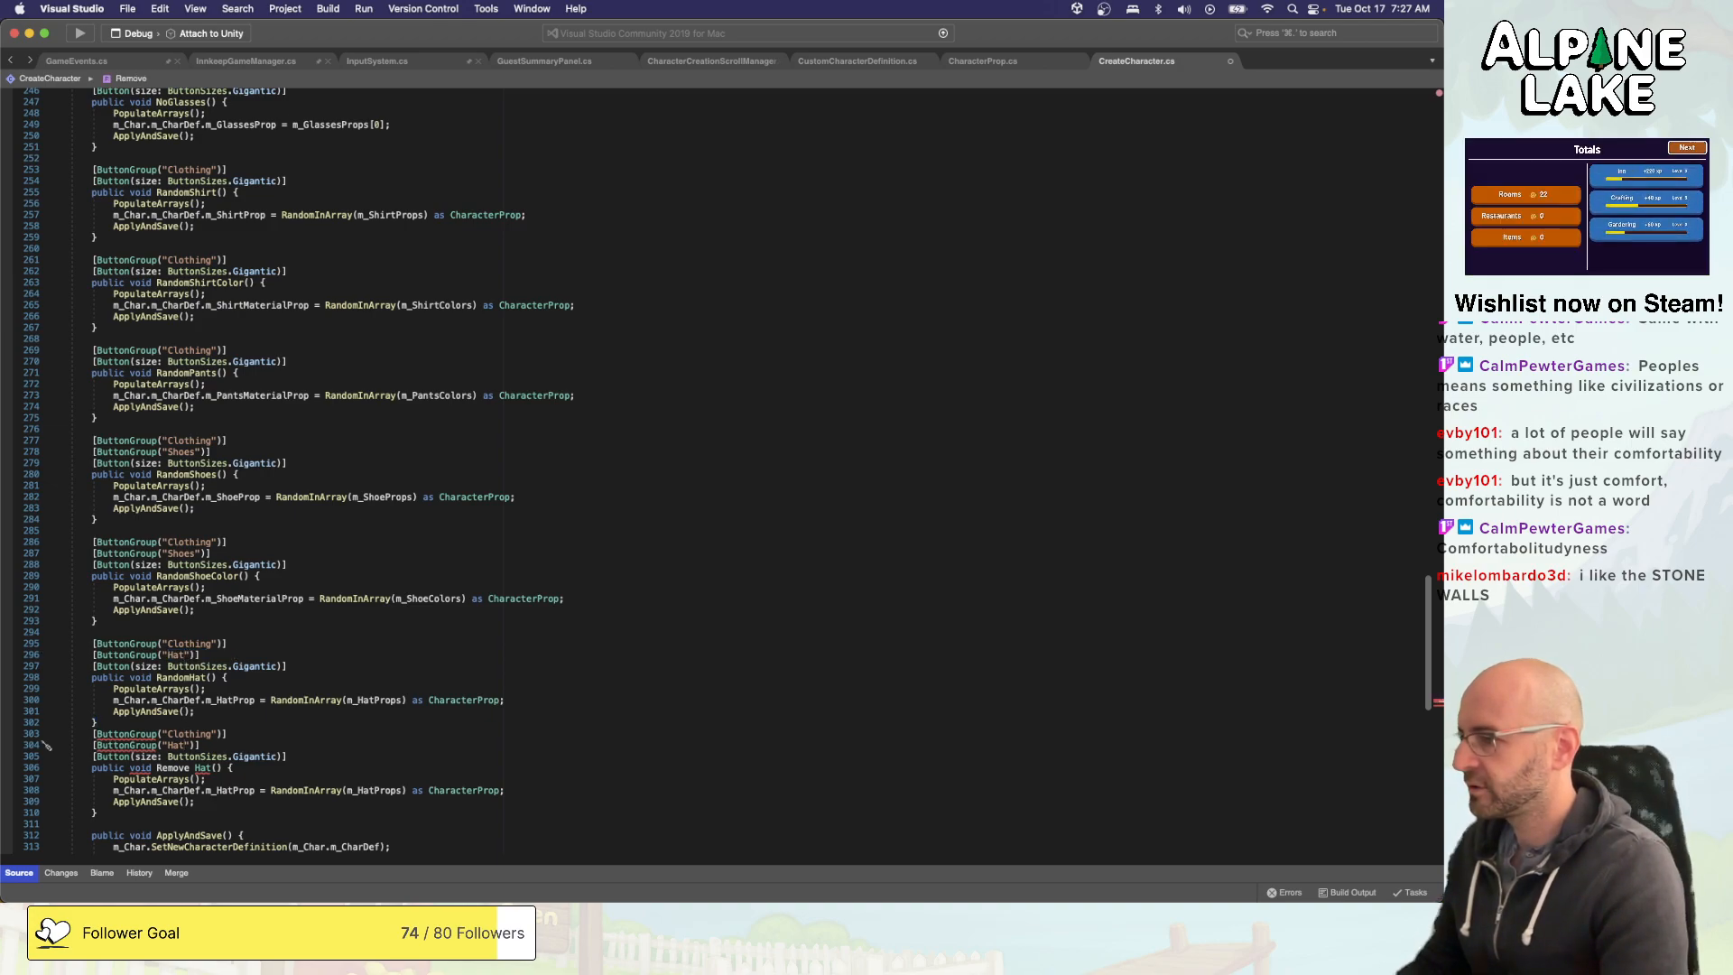
{"action": "key", "text": "Delete"}
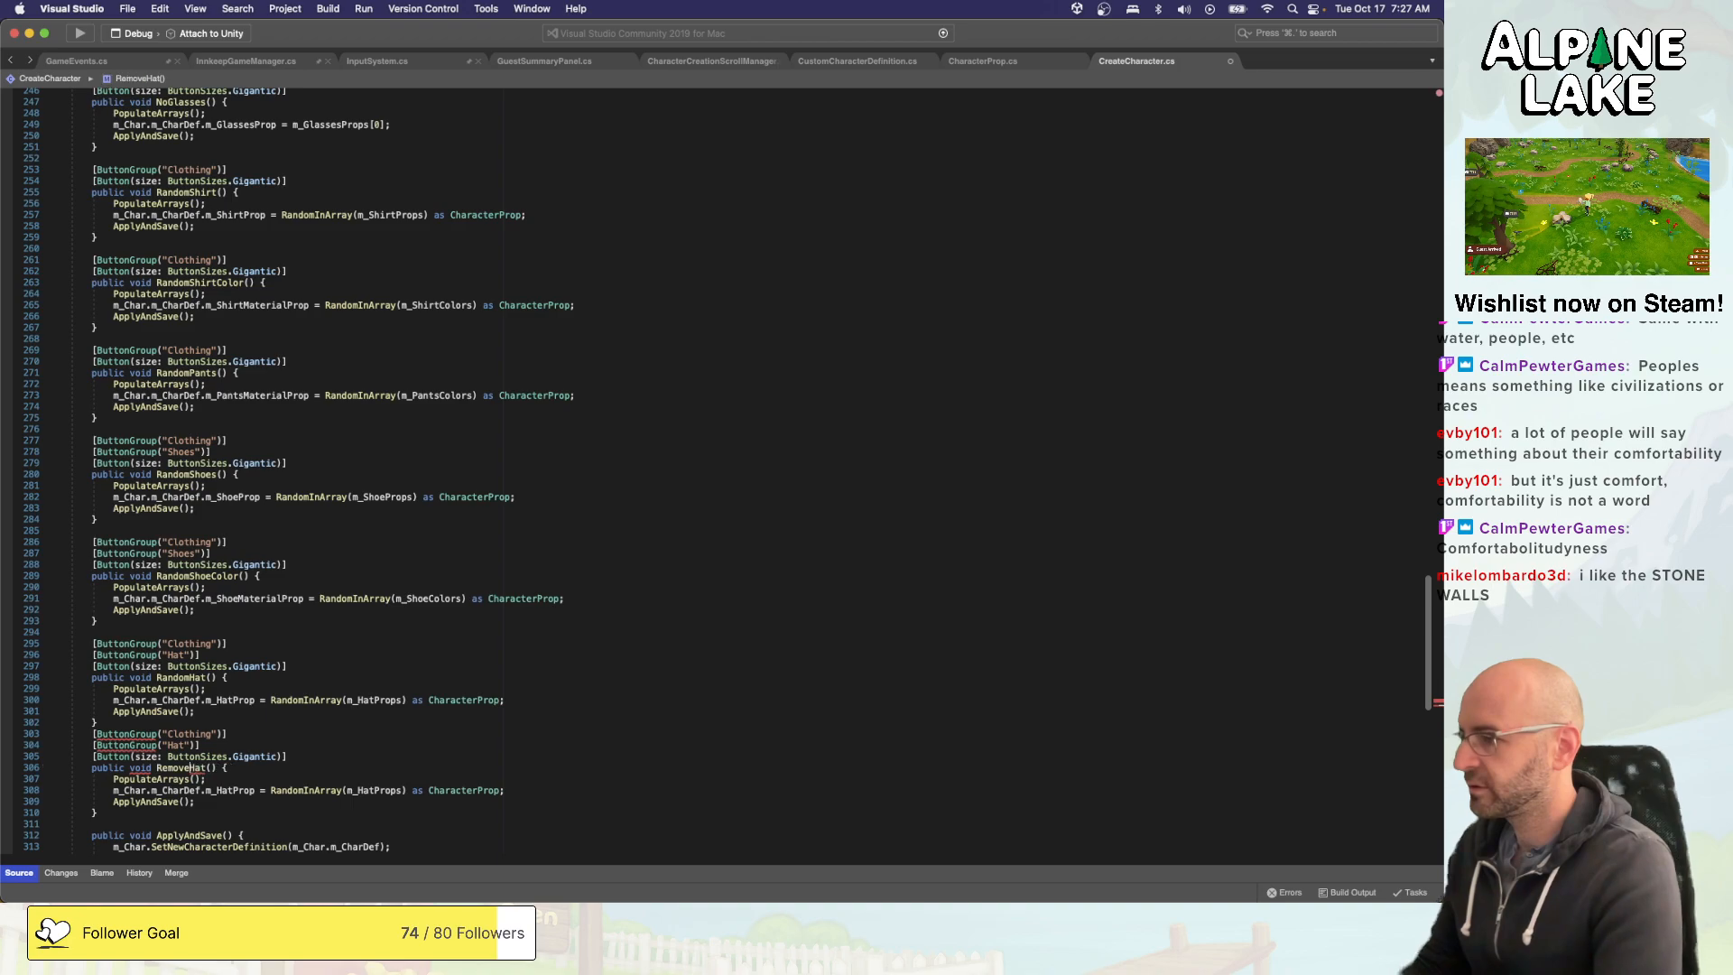
- Replace the random pick in RemoveHat's m_HatProp assignment with m_HatProps[0];, dropping the CharacterProp cast
{"action": "key", "text": "Down"}
{"action": "key", "text": "Down"}
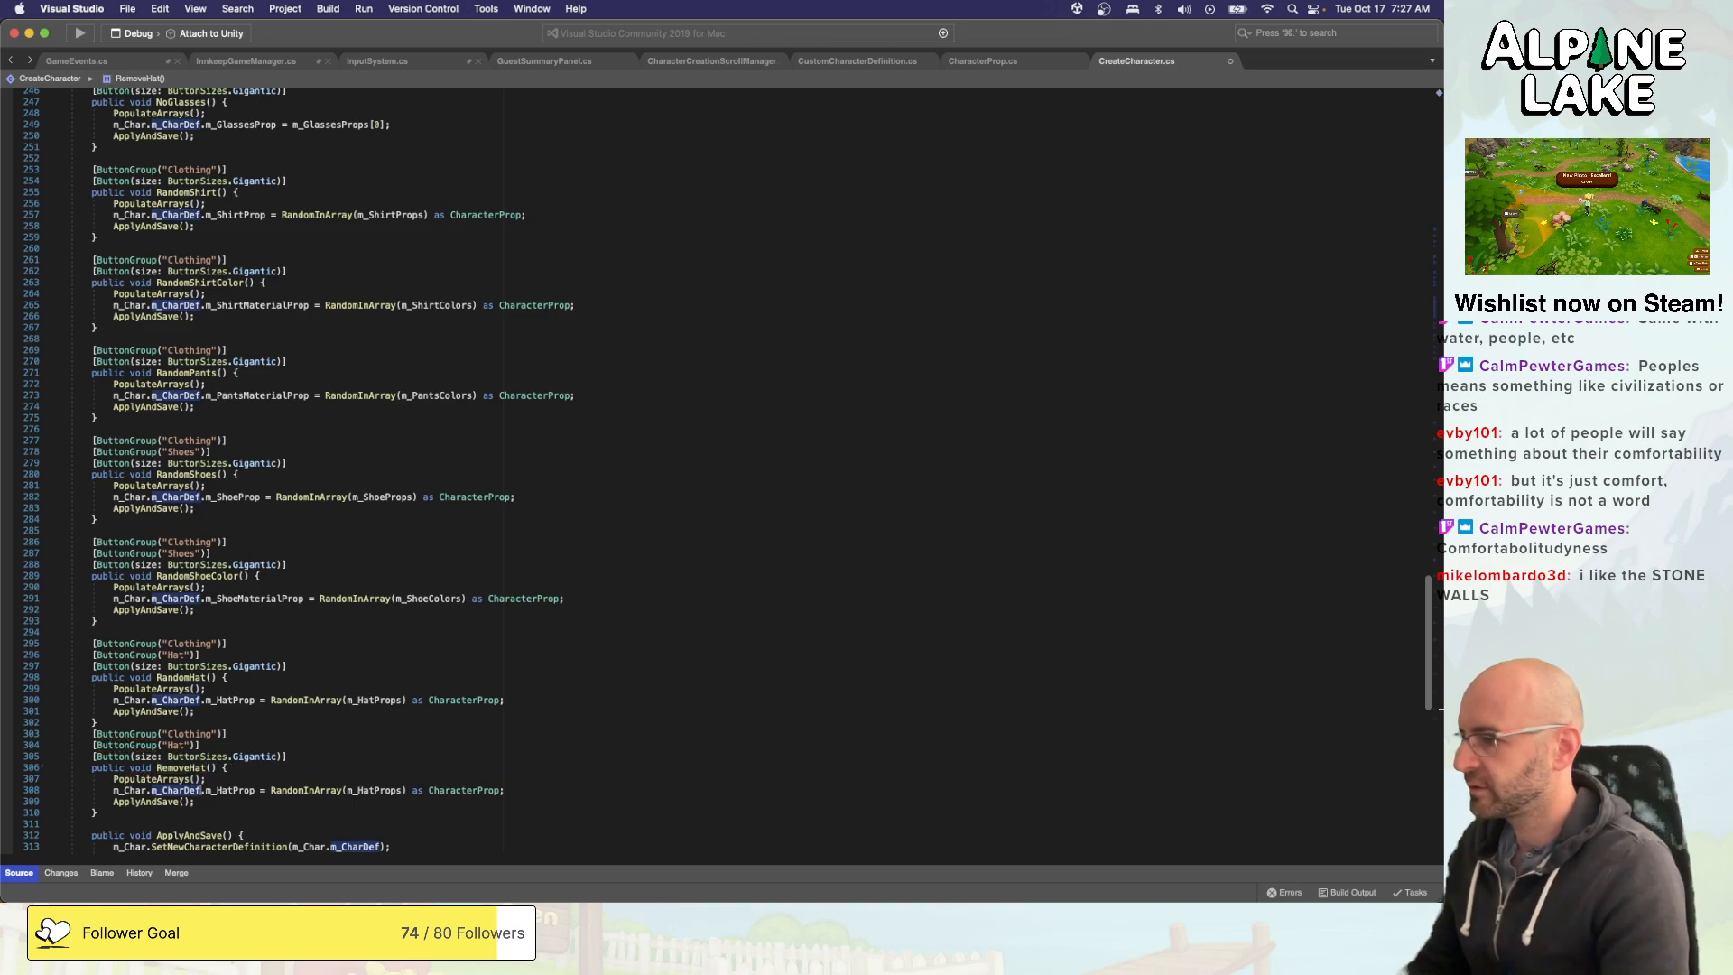
{"action": "key", "text": "Right"}
{"action": "key", "text": "Right"}
{"action": "key", "text": "Right"}
{"action": "key", "text": "Right"}
{"action": "key", "text": "Right"}
{"action": "key", "text": "Right"}
{"action": "key", "text": "Right"}
{"action": "key", "text": "Right"}
{"action": "key", "text": "Right"}
{"action": "key", "text": "Right"}
{"action": "key", "text": "Right"}
{"action": "key", "text": "Right"}
{"action": "key", "text": "Right"}
{"action": "key", "text": "Right"}
{"action": "key", "text": "Right"}
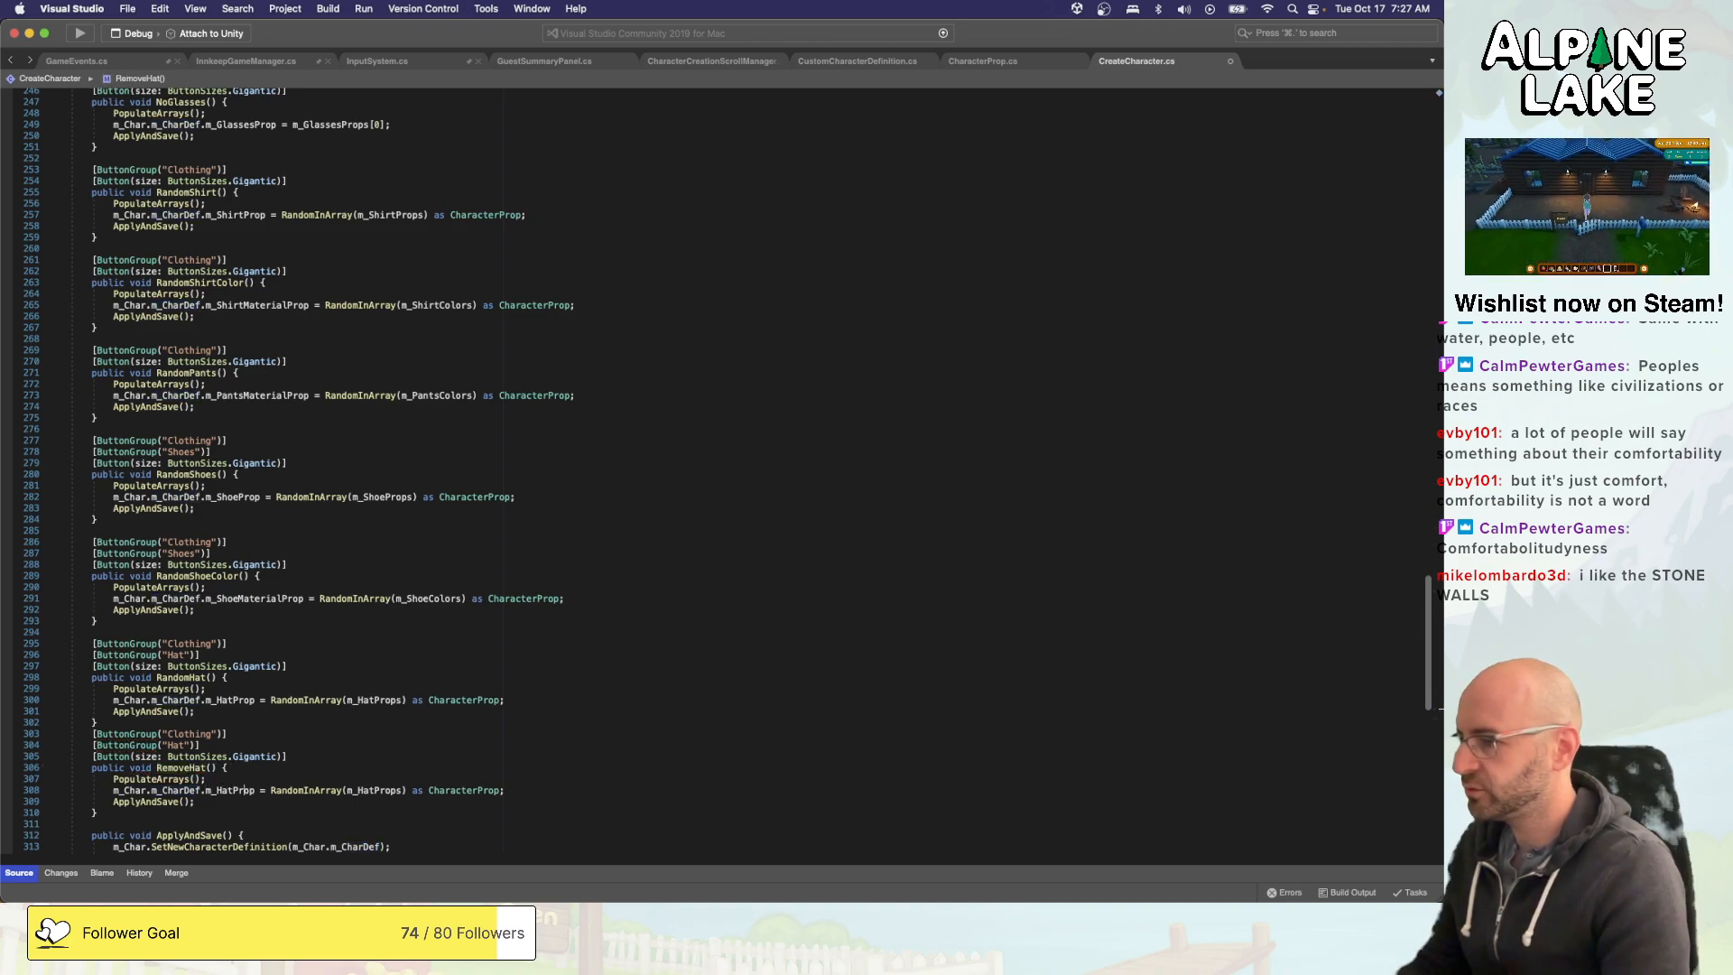
{"action": "key", "text": "alt+shift+Right"}
{"action": "key", "text": "alt+shift+Right"}
{"action": "key", "text": "BackSpace"}
{"action": "key", "text": "alt+Right"}
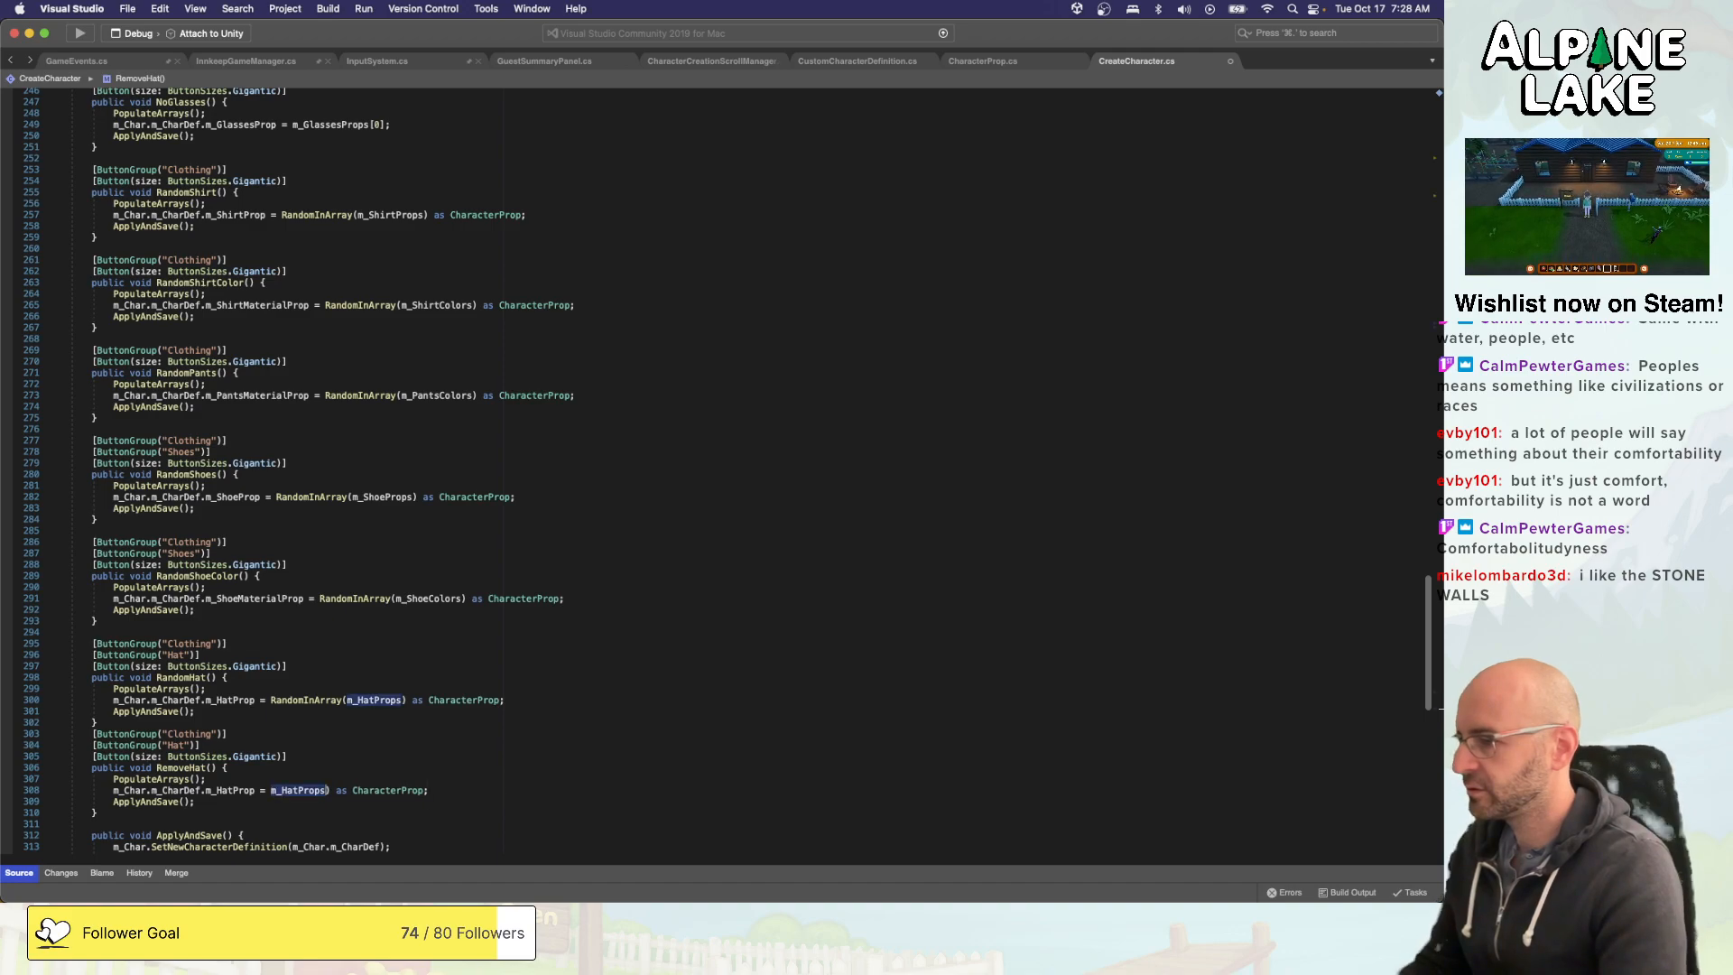
{"action": "key", "text": "super+shift+Right"}
{"action": "type", "text": "[0];"}
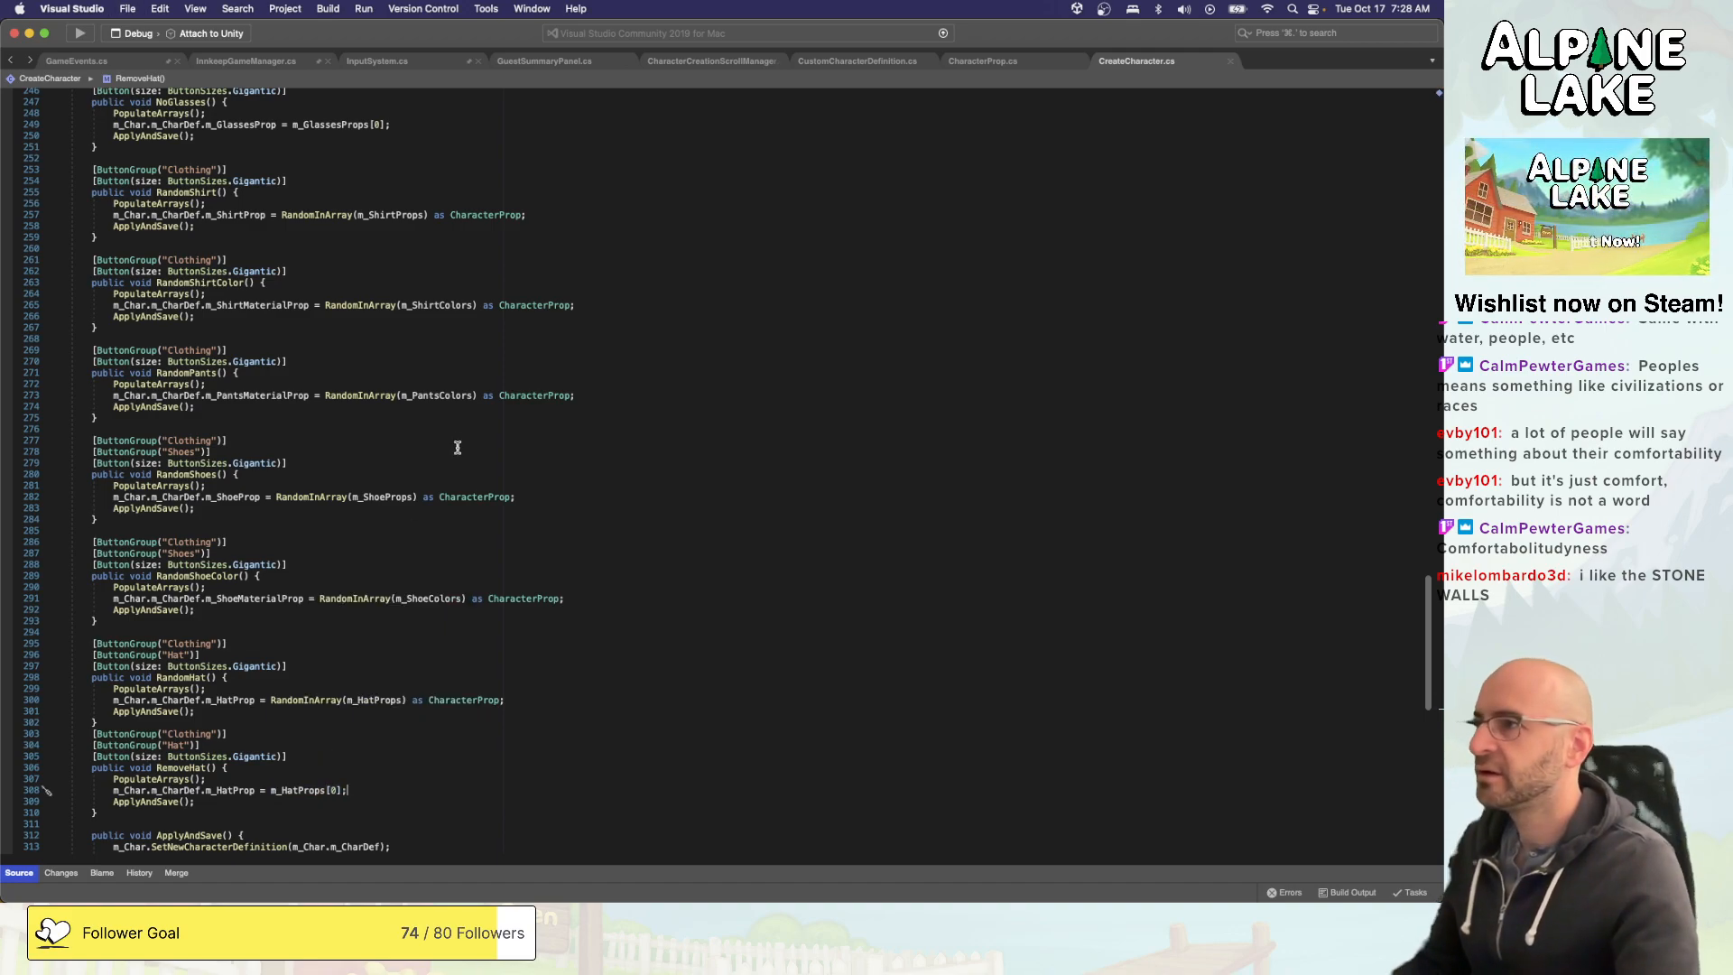
- Switch to Unity and look around the start menu scene from the cottage interior out to the garden fence
{"action": "left_click", "coordinate": [530, 410]}
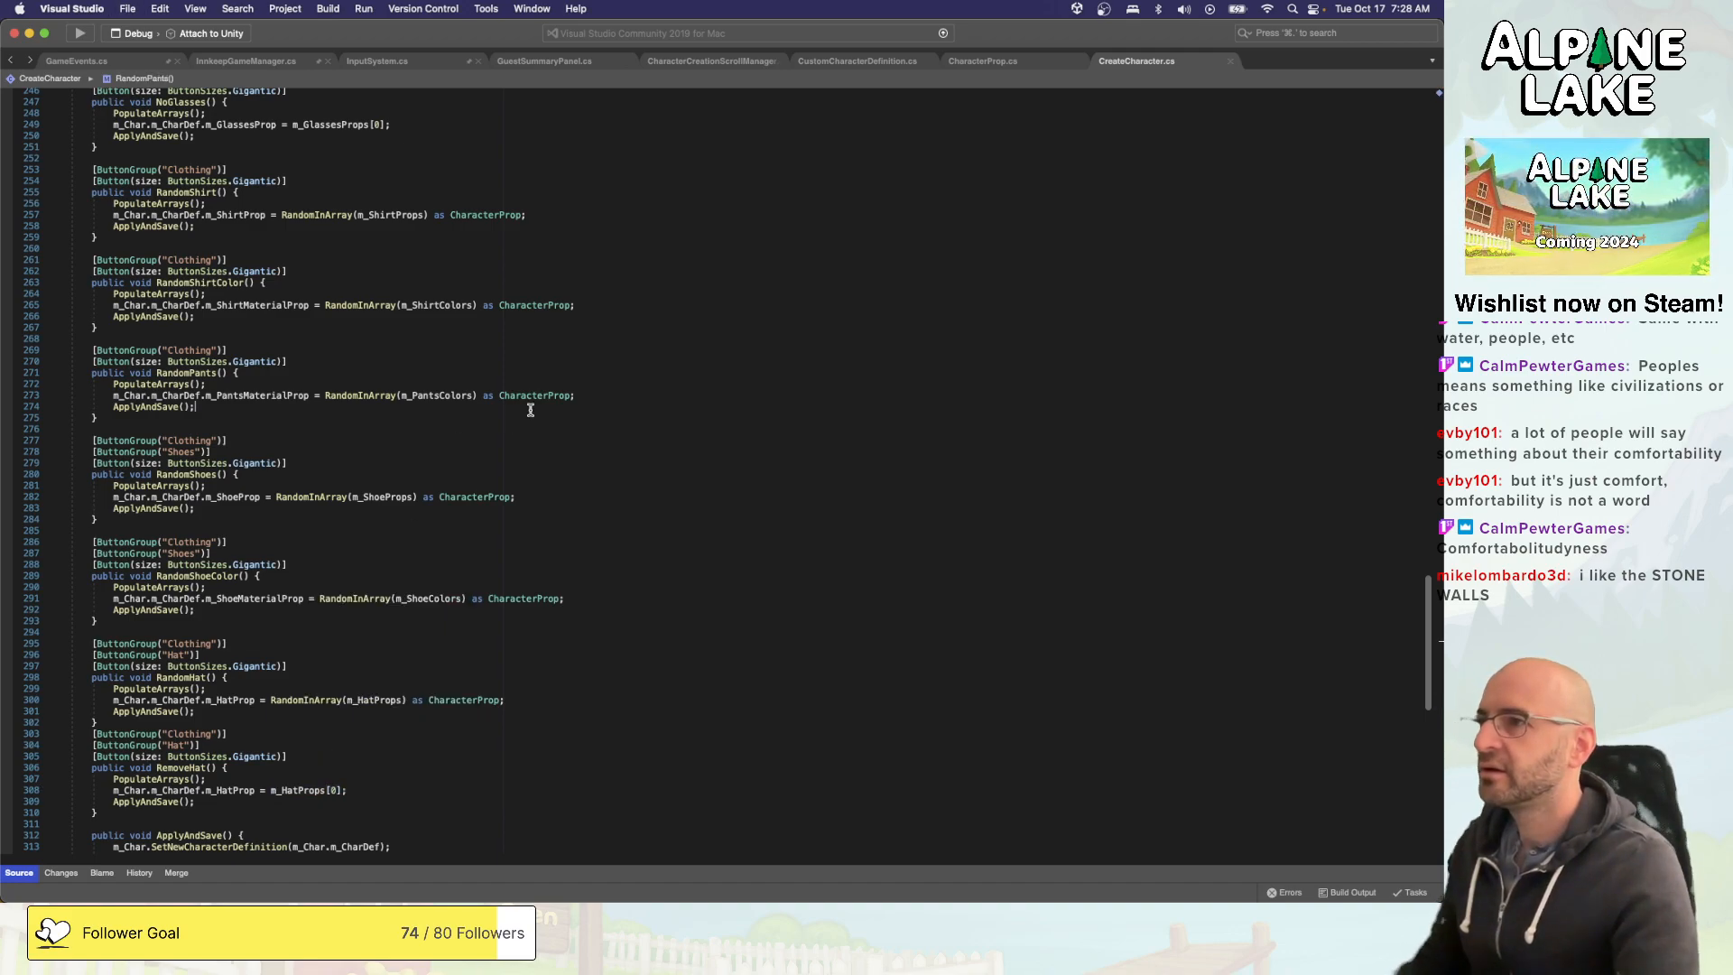
{"action": "key", "text": "super+Tab"}
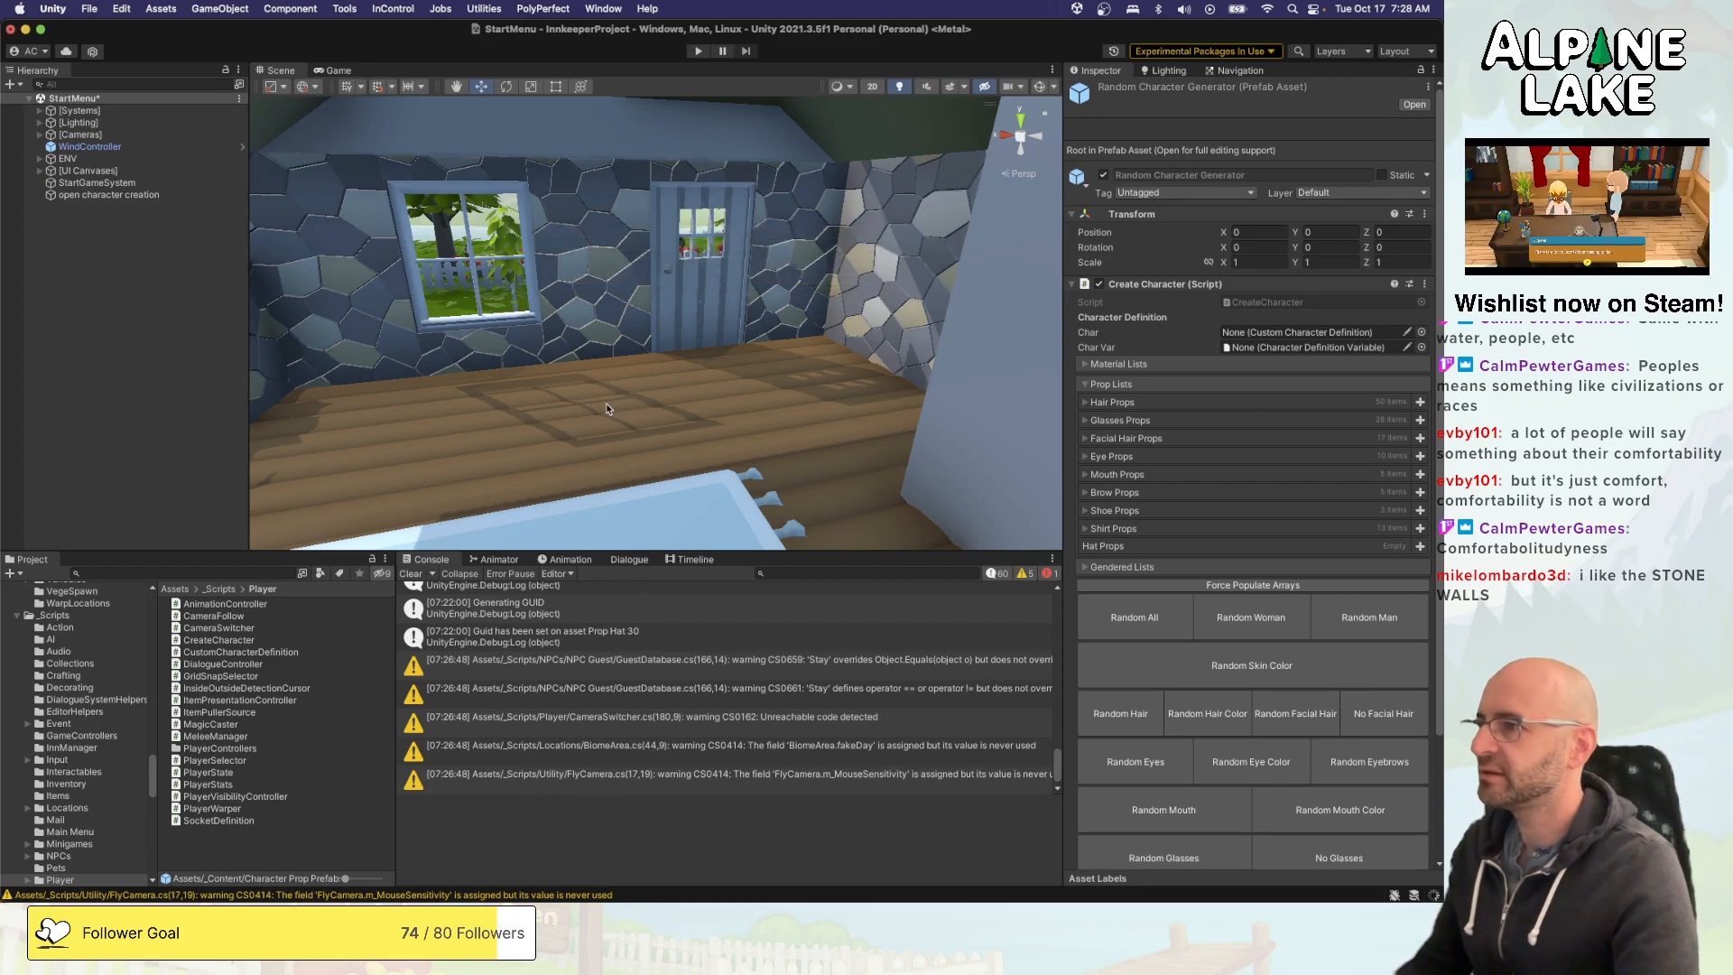
{"action": "right_click_drag", "start_coordinate": [610, 399], "coordinate": [957, 452]}
{"action": "right_click_drag", "start_coordinate": [620, 247], "coordinate": [750, 386]}
{"action": "right_click_drag", "start_coordinate": [749, 359], "coordinate": [599, 413]}
{"action": "key", "text": "a"}
{"action": "key", "text": "d"}
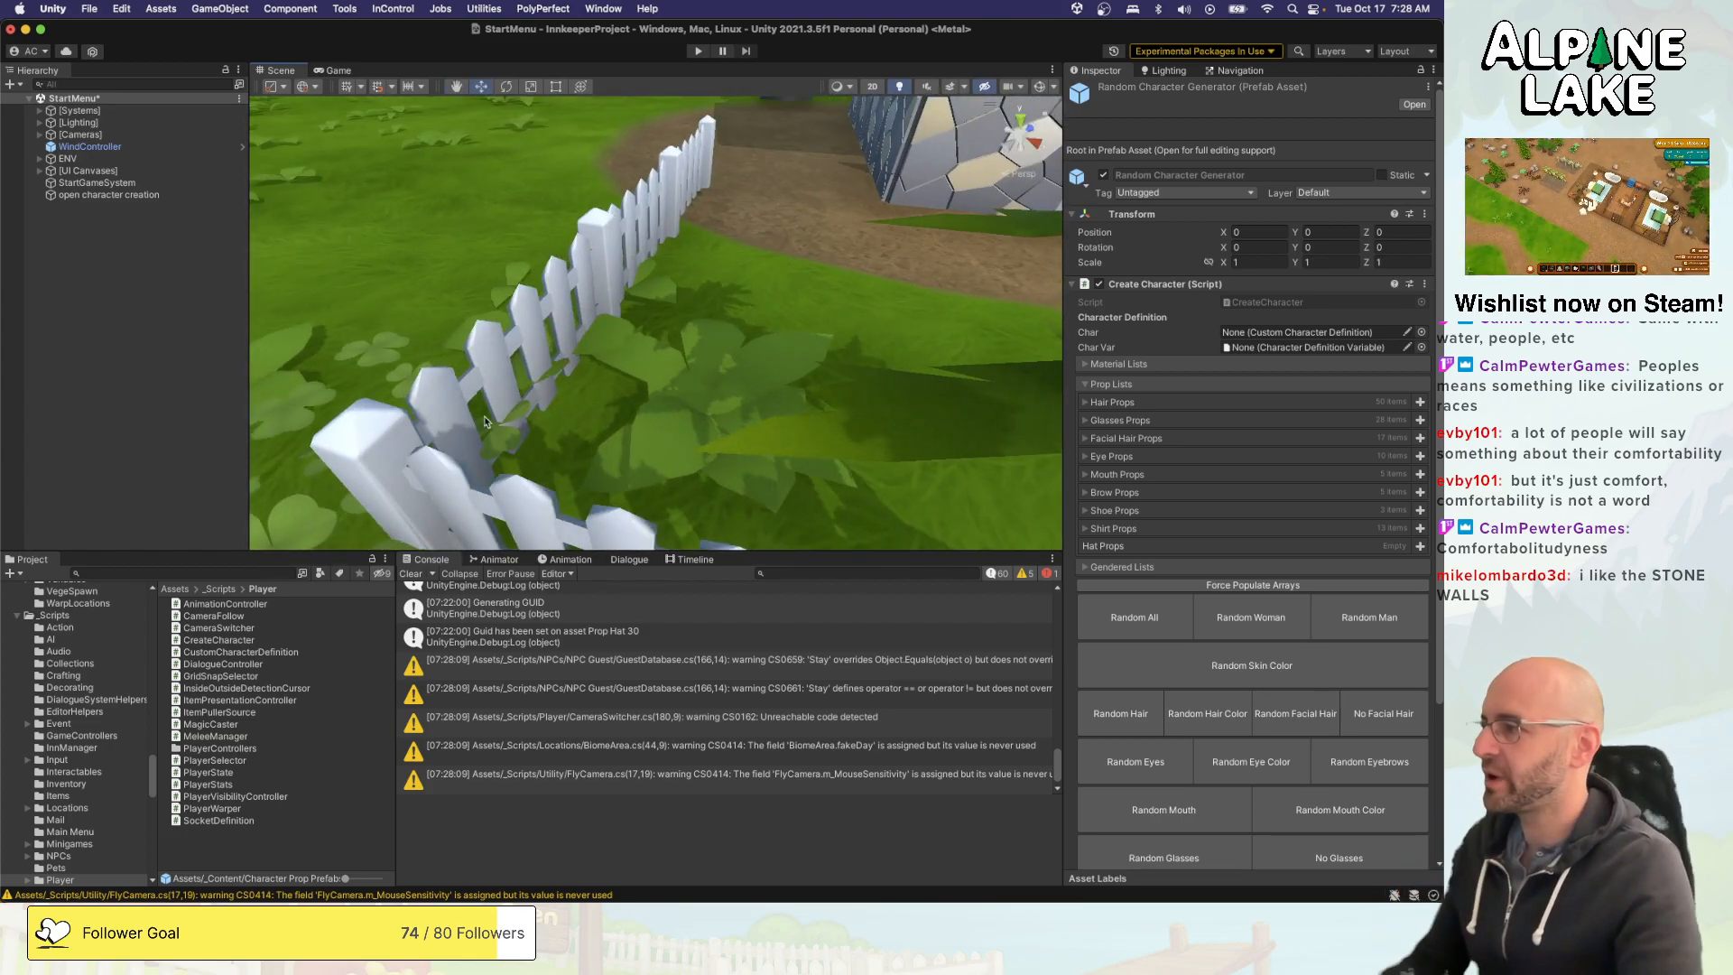
- Examine the cottage's stone walls, gable, roof and front facade from several sides and up close
{"action": "right_click_drag", "start_coordinate": [504, 431], "coordinate": [846, 352]}
{"action": "key", "text": "w"}
{"action": "right_click_drag", "start_coordinate": [705, 395], "coordinate": [363, 303]}
{"action": "key", "text": "w"}
{"action": "key", "text": "s"}
{"action": "key", "text": "s"}
{"action": "key", "text": "a"}
{"action": "right_click_drag", "start_coordinate": [556, 301], "coordinate": [741, 285]}
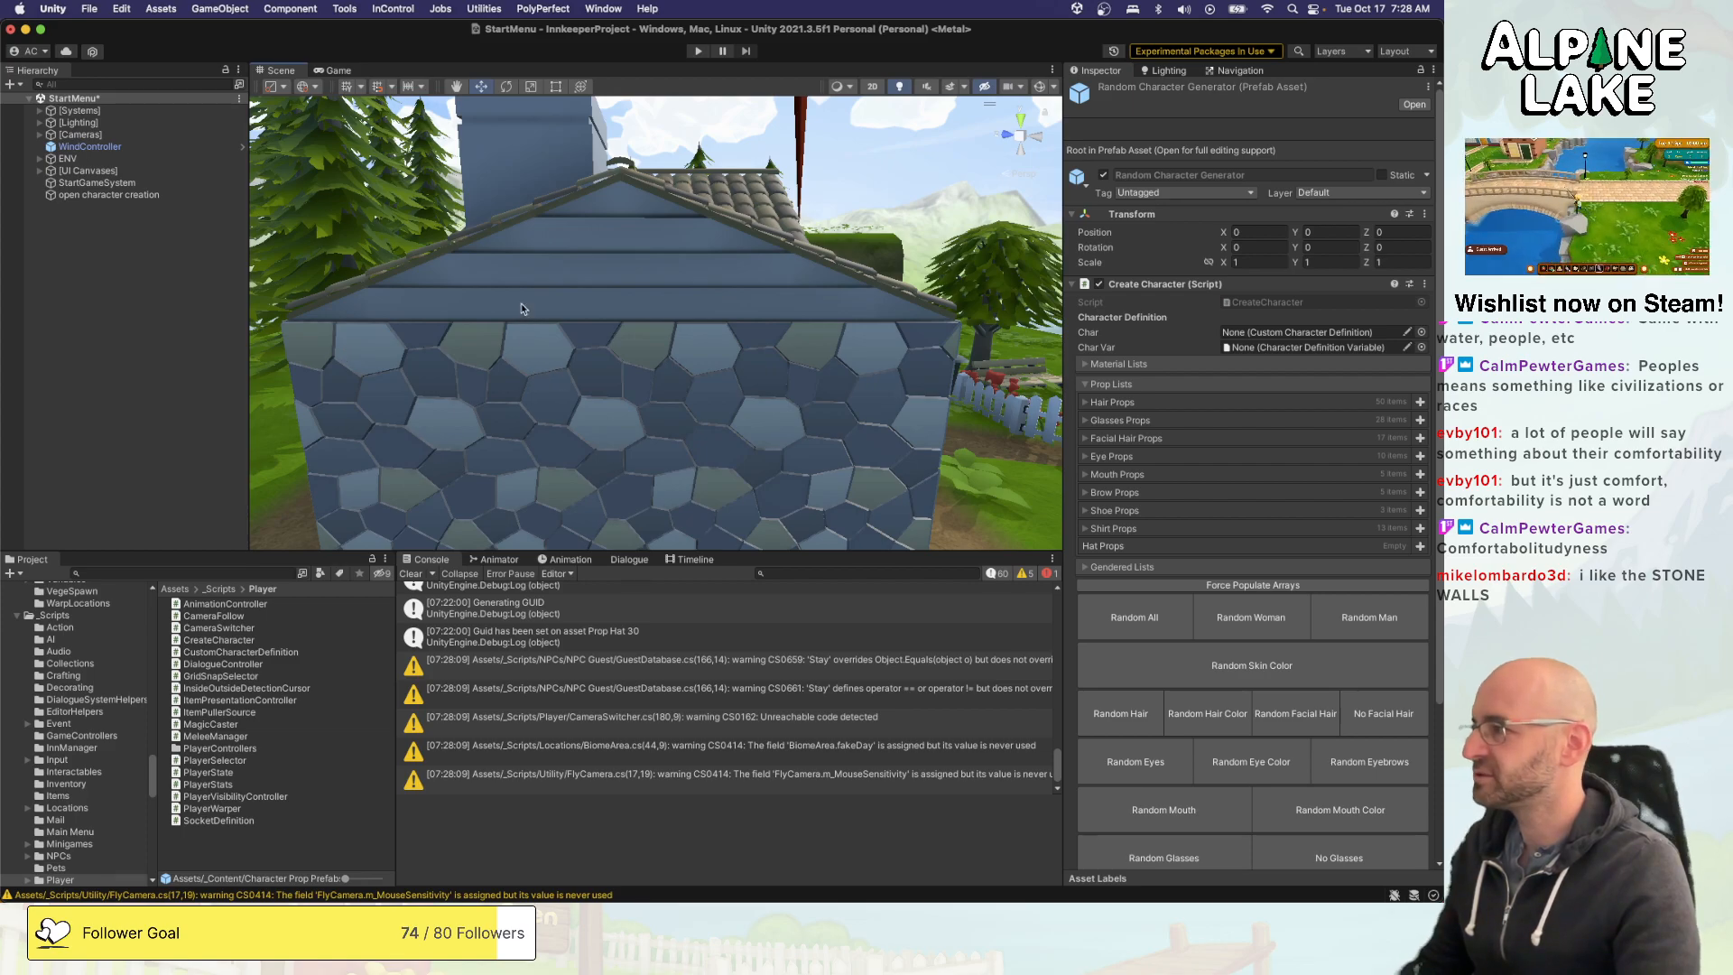
{"action": "left_click_drag", "start_coordinate": [525, 308], "coordinate": [713, 365], "text": "alt"}
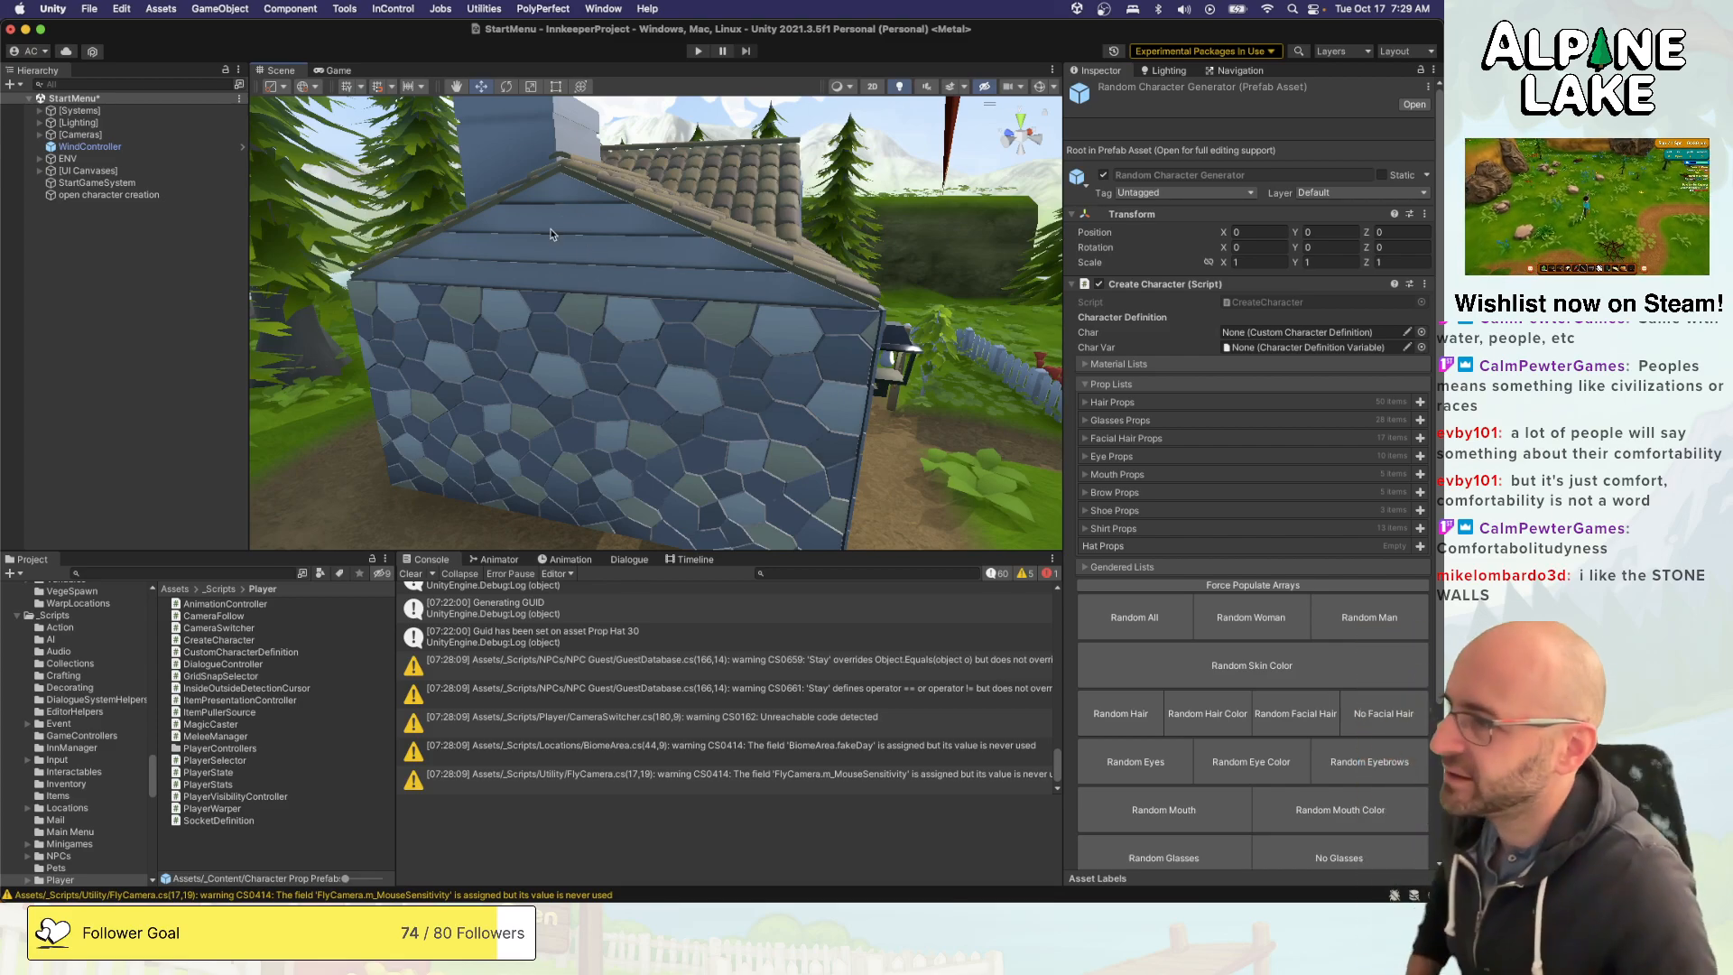
{"action": "scroll", "coordinate": [598, 262], "scroll_direction": "down", "scroll_amount": 5}
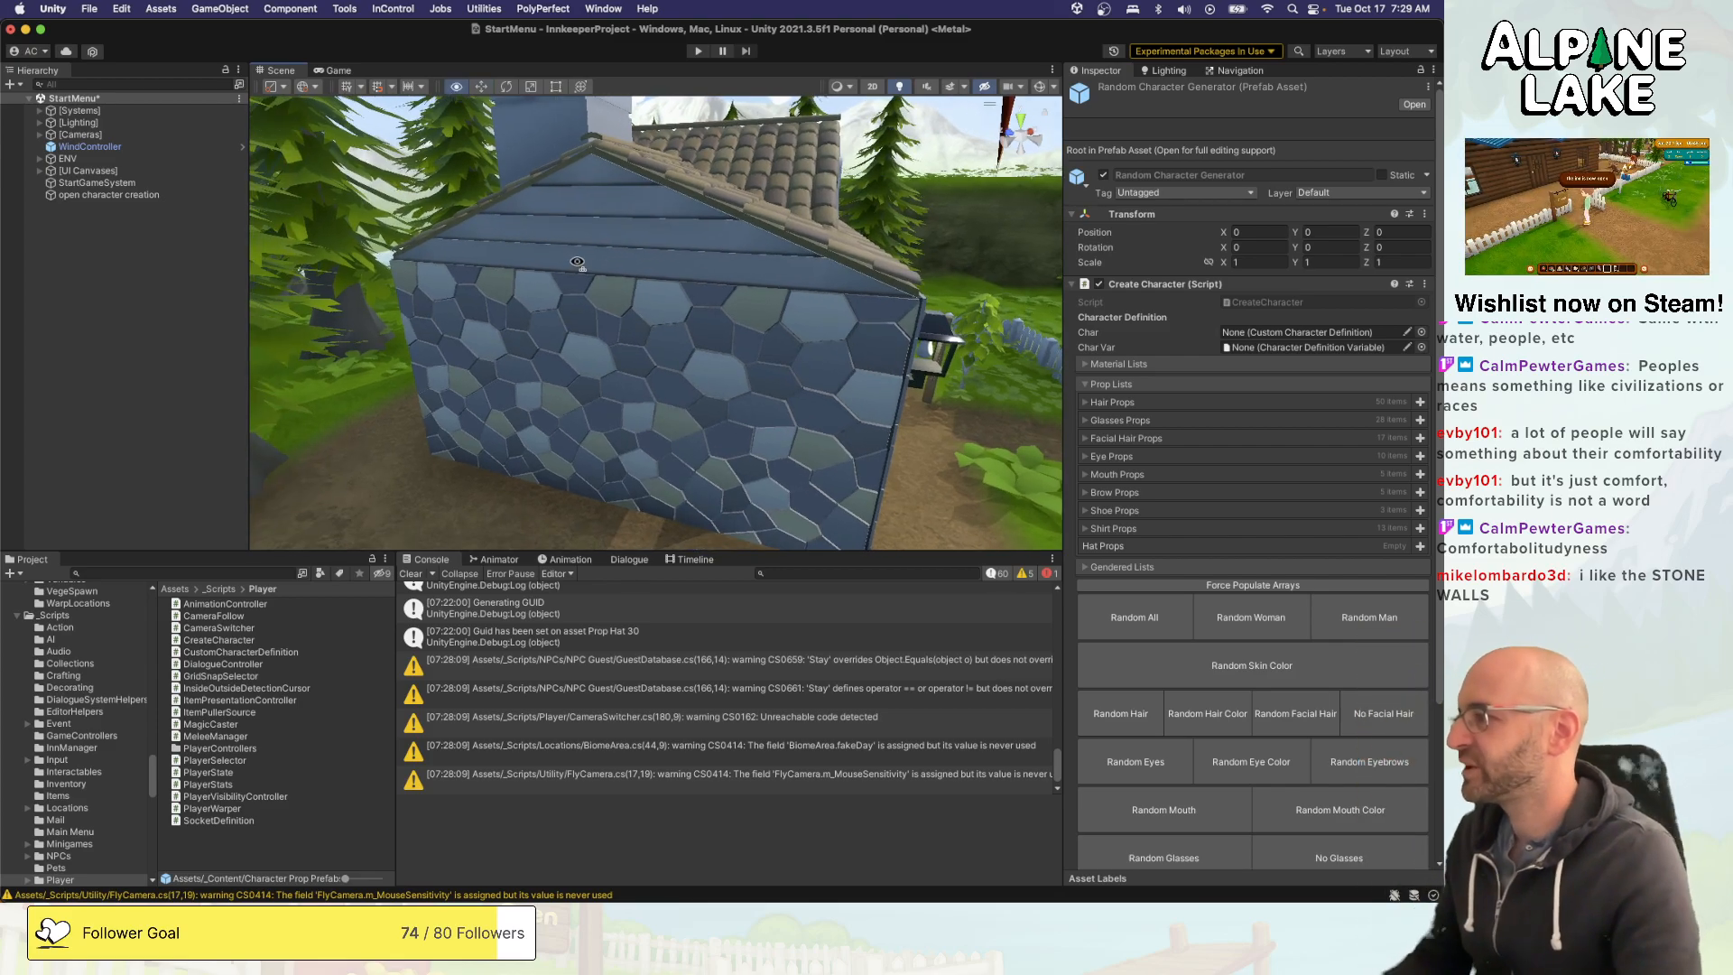
{"action": "left_click_drag", "start_coordinate": [602, 297], "coordinate": [481, 256], "text": "alt"}
{"action": "middle_click_drag", "start_coordinate": [662, 263], "coordinate": [727, 231]}
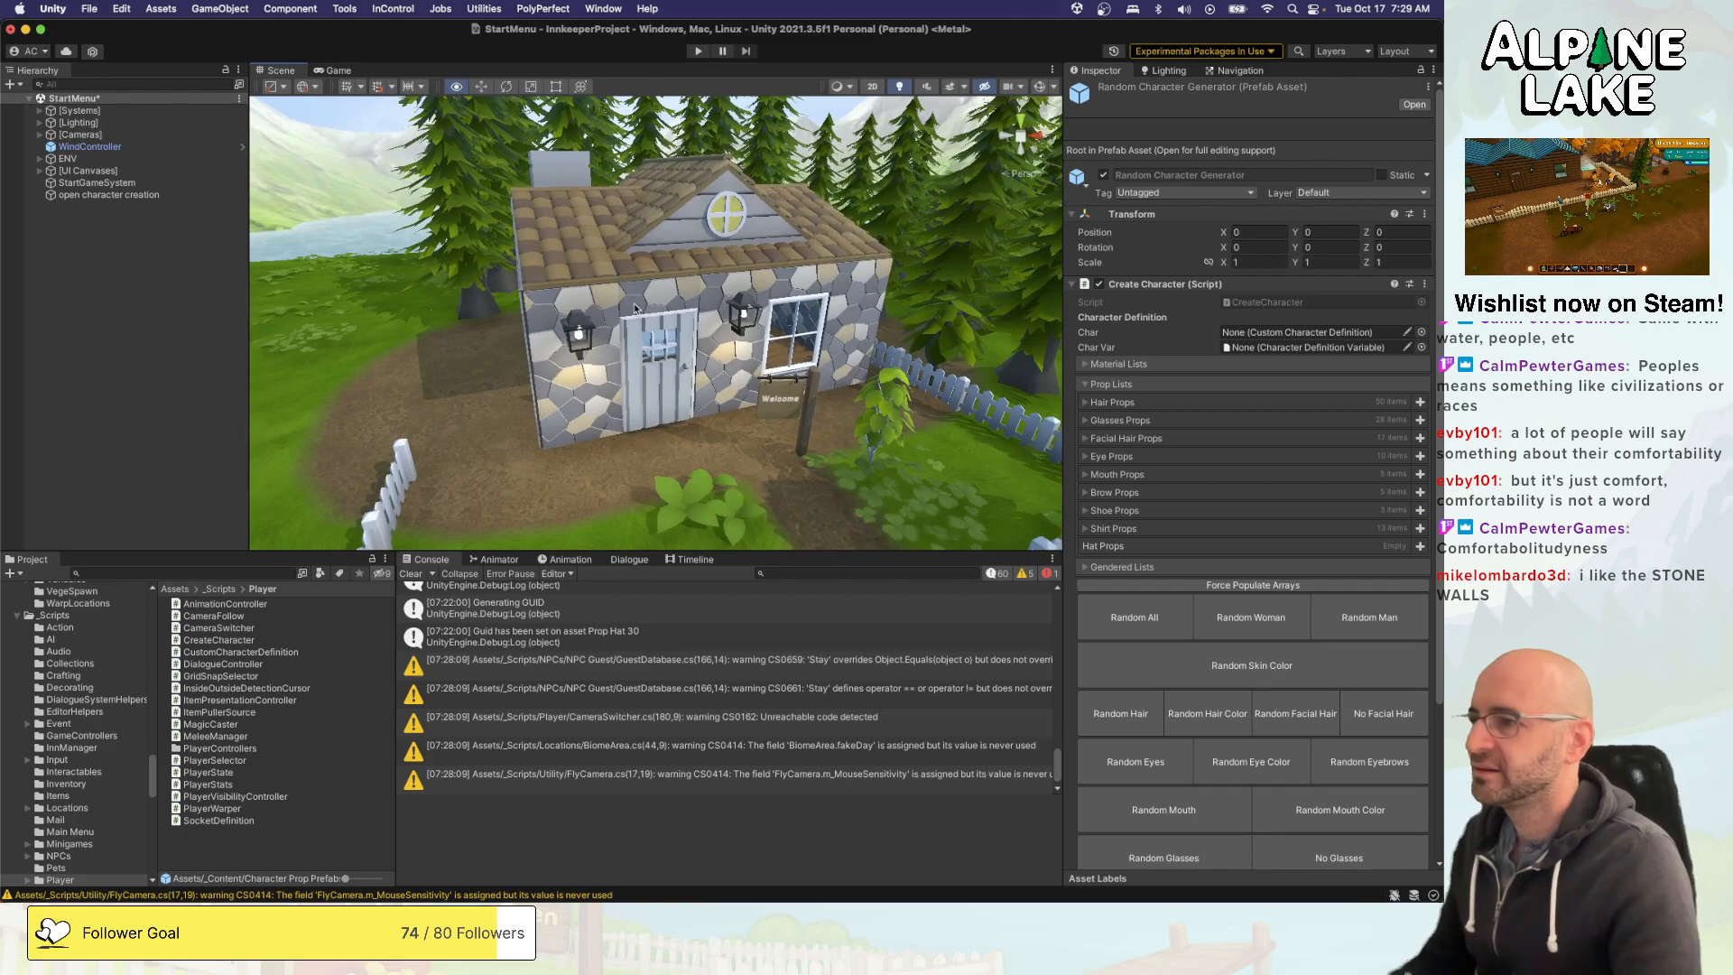
{"action": "scroll", "coordinate": [663, 289], "scroll_direction": "up", "scroll_amount": 8}
{"action": "left_click_drag", "start_coordinate": [632, 289], "coordinate": [1145, 269], "text": "alt"}
{"action": "scroll", "coordinate": [543, 283], "scroll_direction": "up", "scroll_amount": 5}
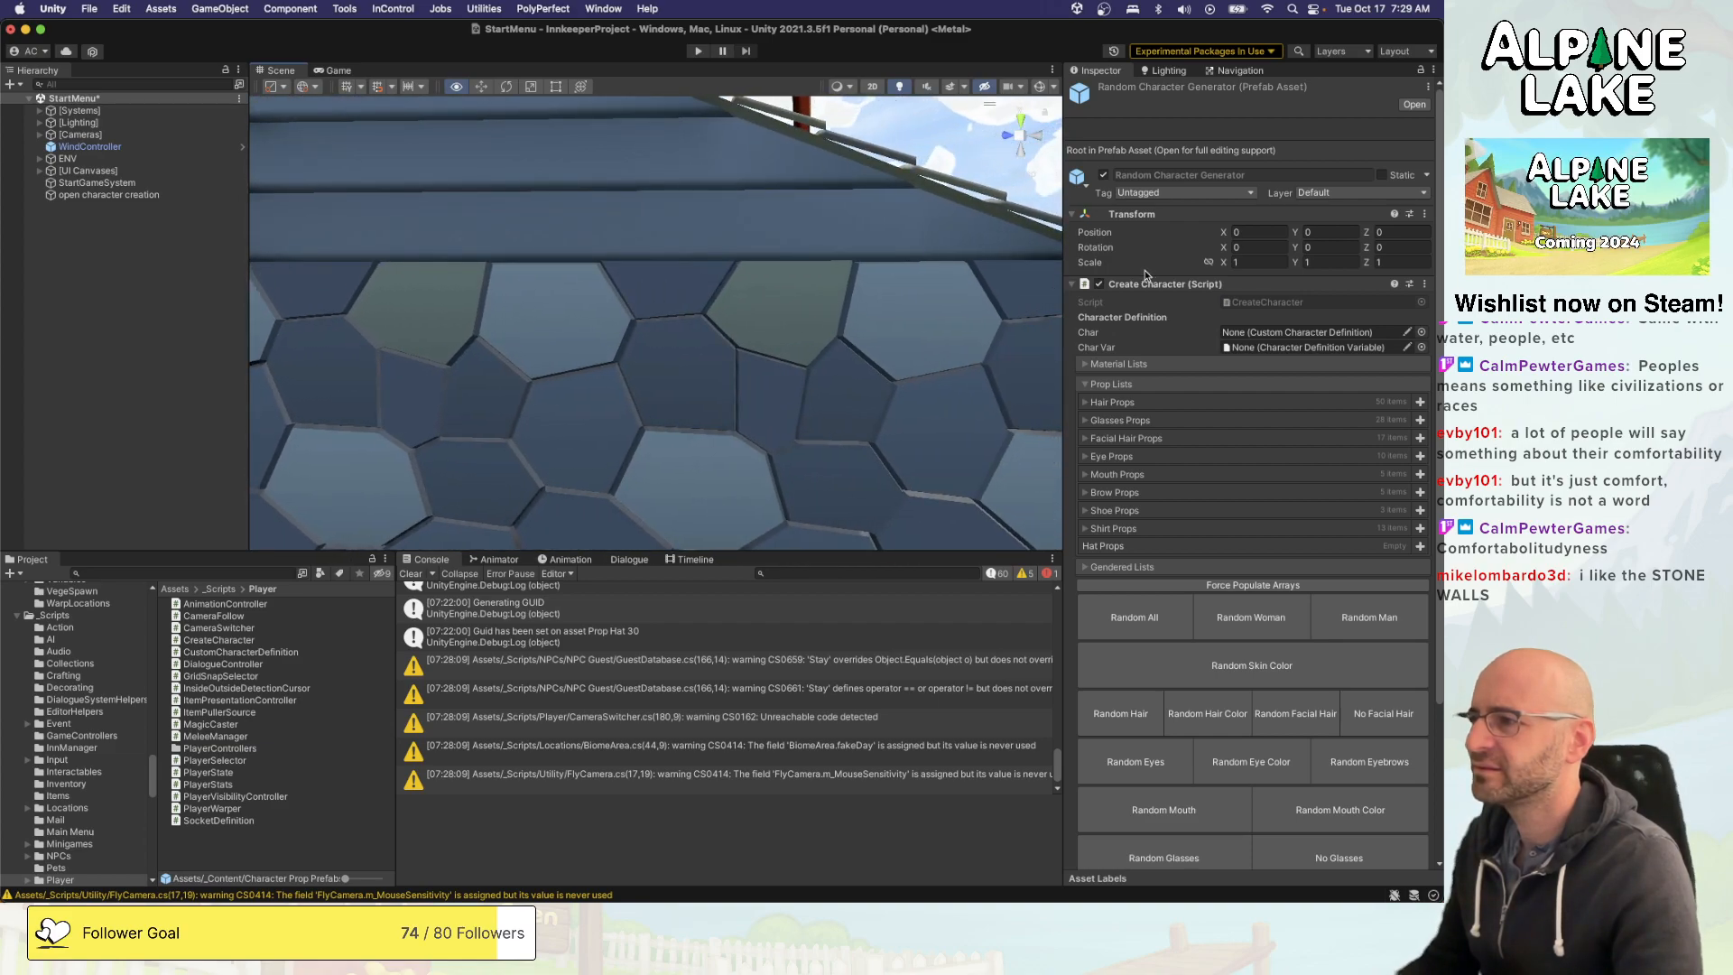
{"action": "left_click_drag", "start_coordinate": [741, 290], "coordinate": [912, 277], "text": "alt"}
{"action": "left_click_drag", "start_coordinate": [549, 247], "coordinate": [1051, 133], "text": "alt"}
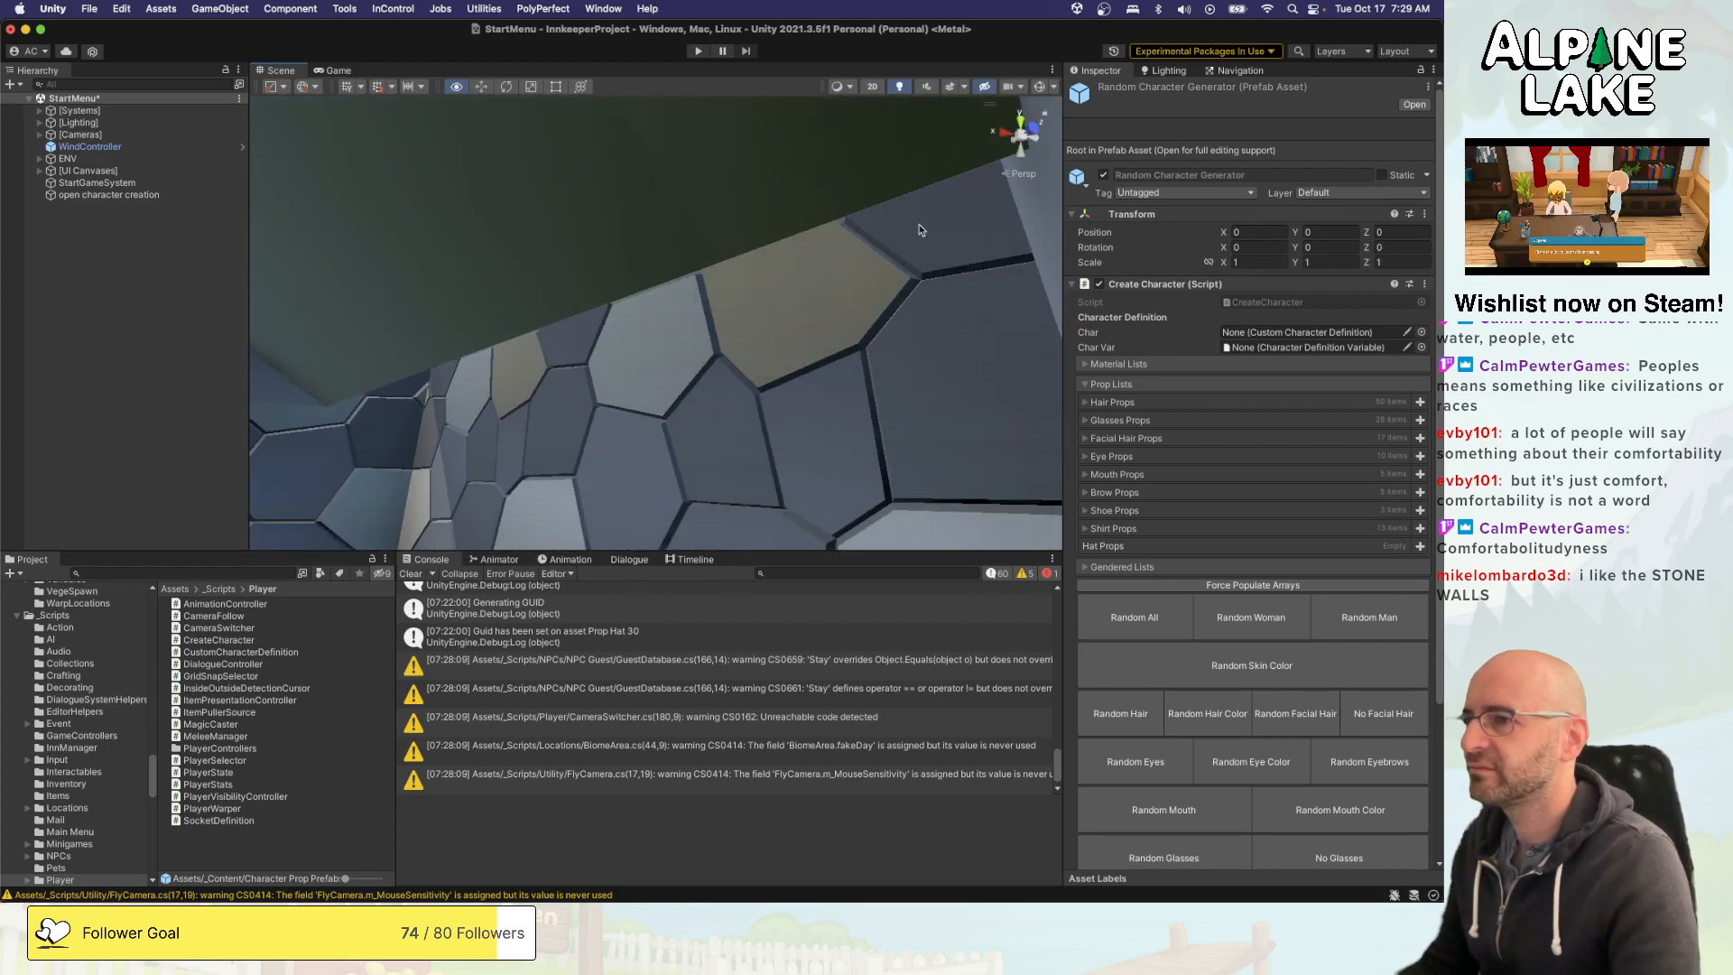
{"action": "left_click_drag", "start_coordinate": [920, 230], "coordinate": [576, 265], "text": "alt"}
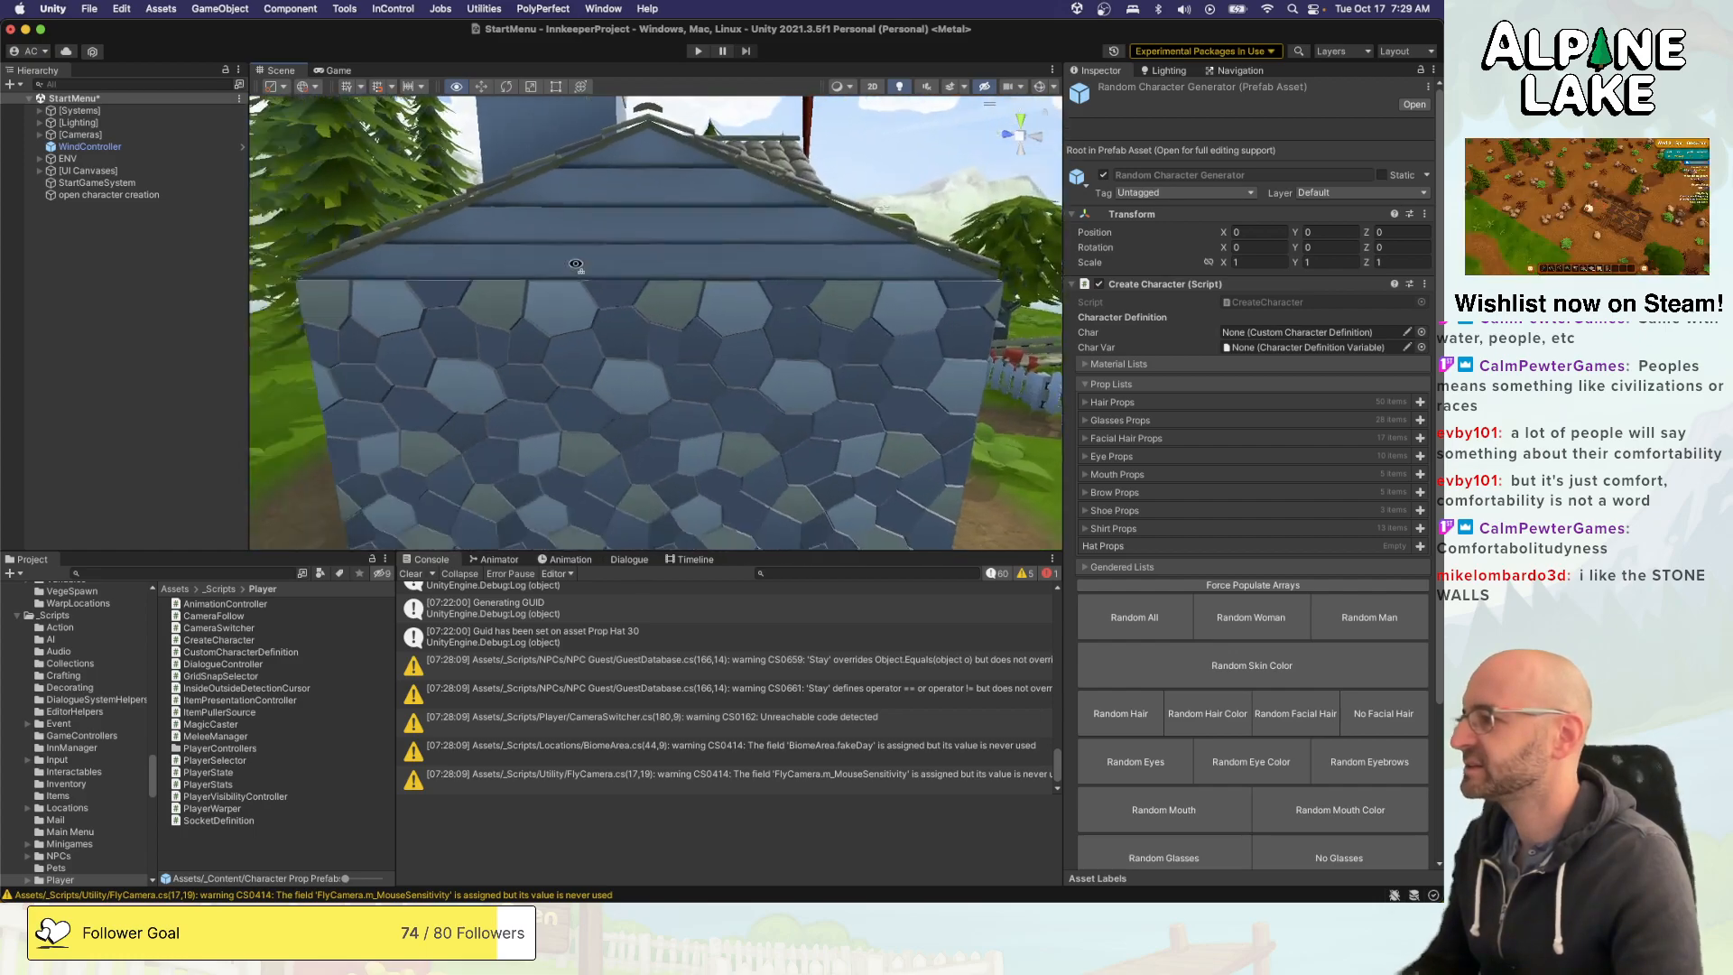
- Save the StartMenu scene and clear the selection of the Random Character Generator prefab
{"action": "right_click_drag", "start_coordinate": [576, 266], "coordinate": [446, 279]}
{"action": "key", "text": "super+s"}
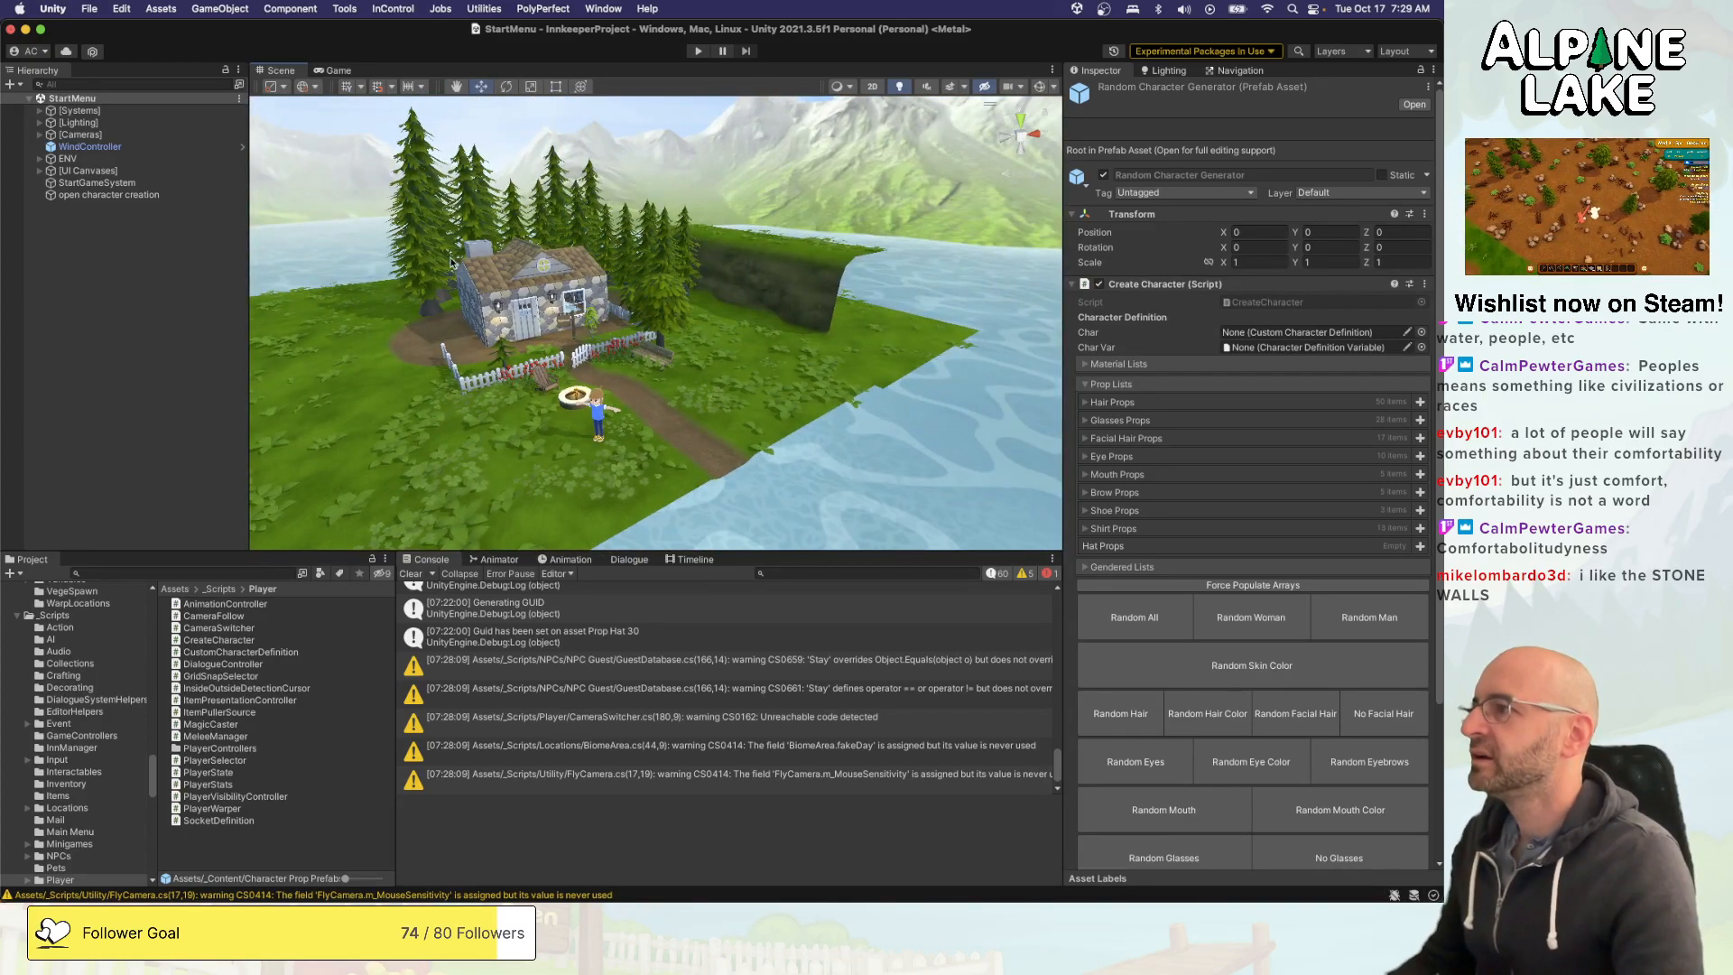
{"action": "left_click", "coordinate": [144, 475]}
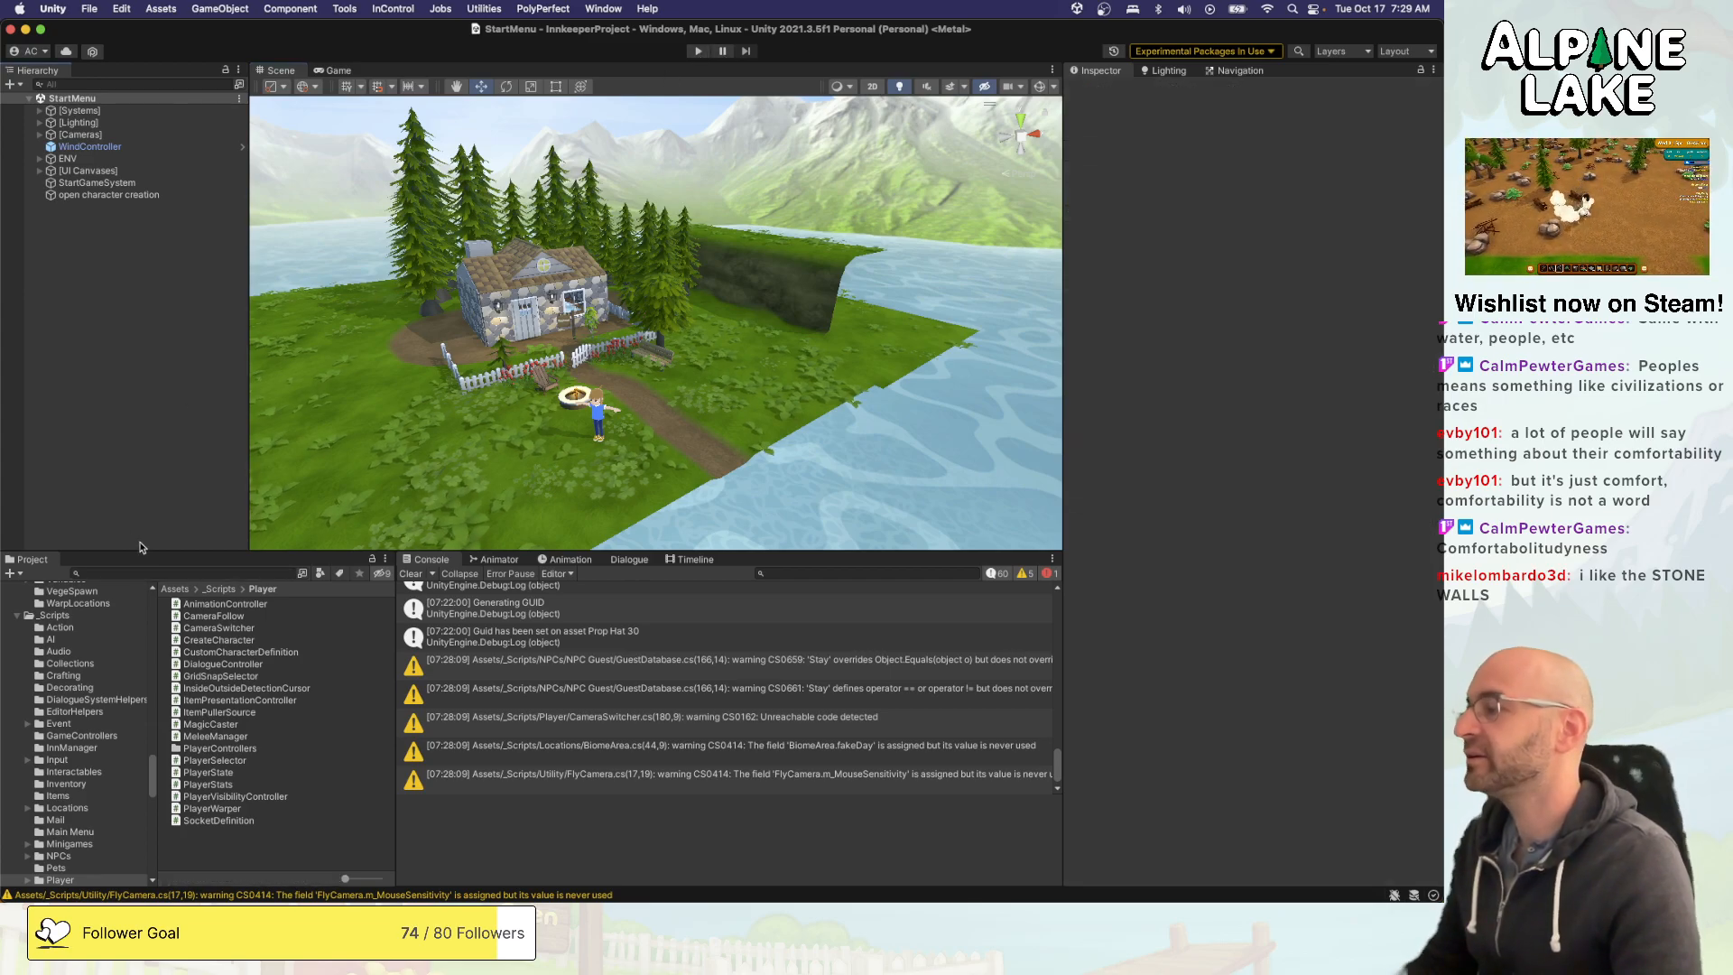
- Switch to Visual Studio and place the cursor at the m_Hat field declaration in CustomCharacterDefinition.cs
{"action": "key", "text": "super+Tab"}
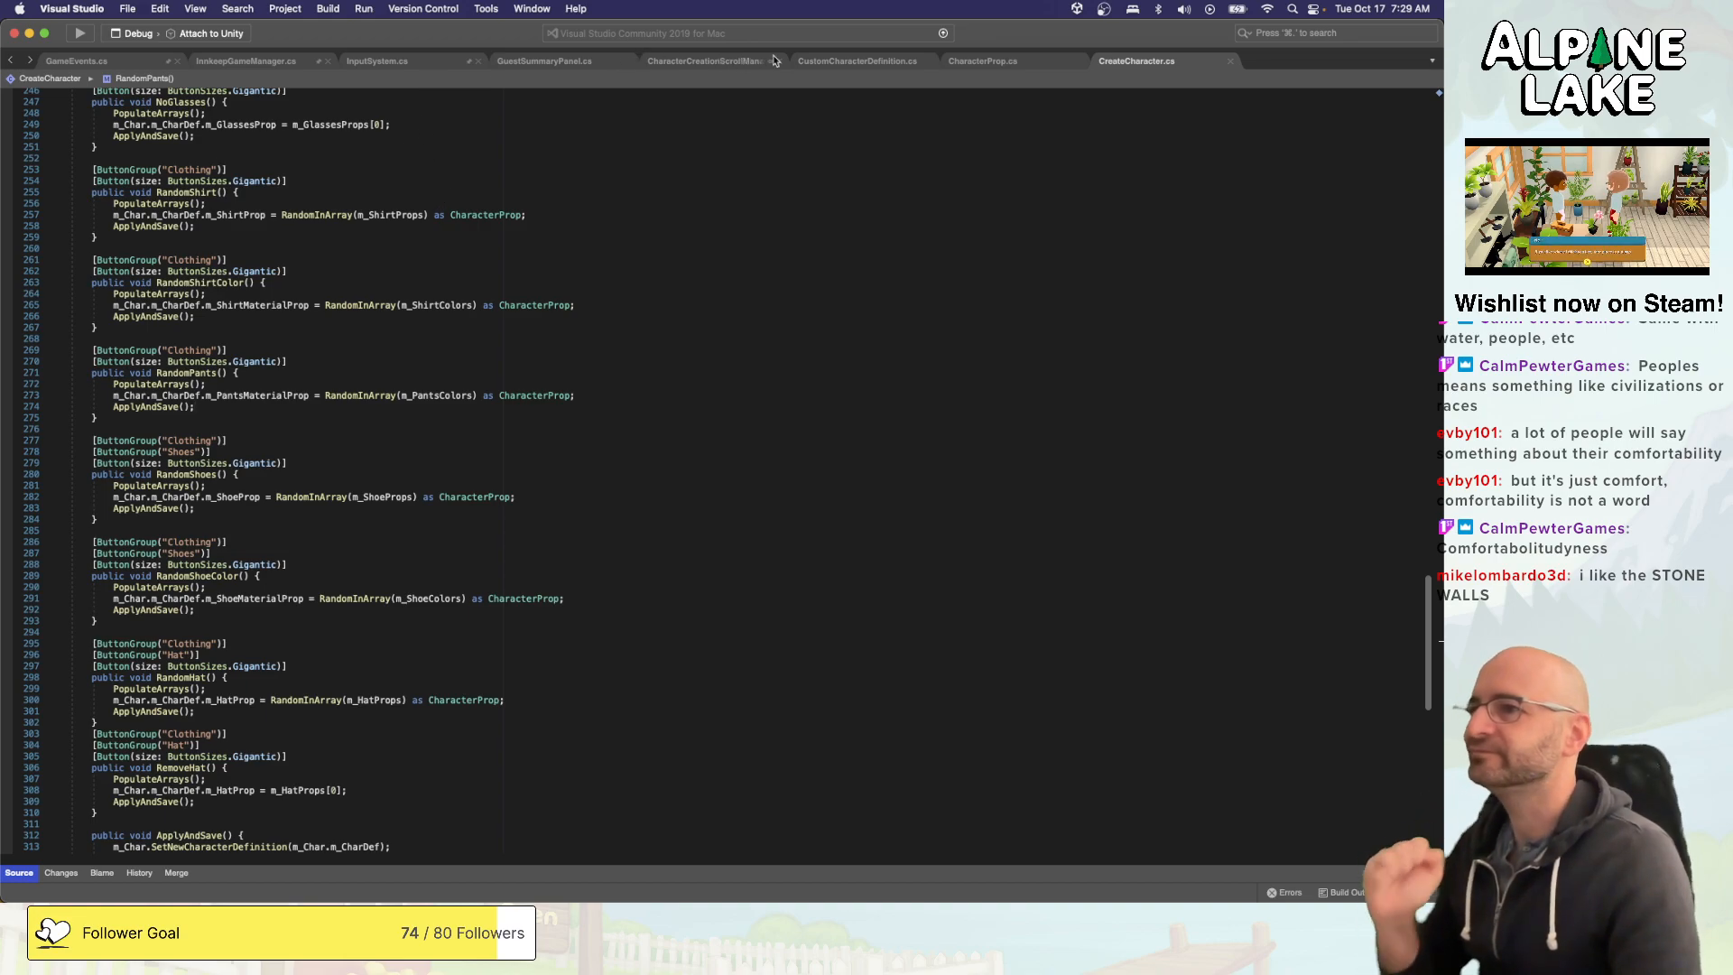
{"action": "left_click", "coordinate": [834, 61]}
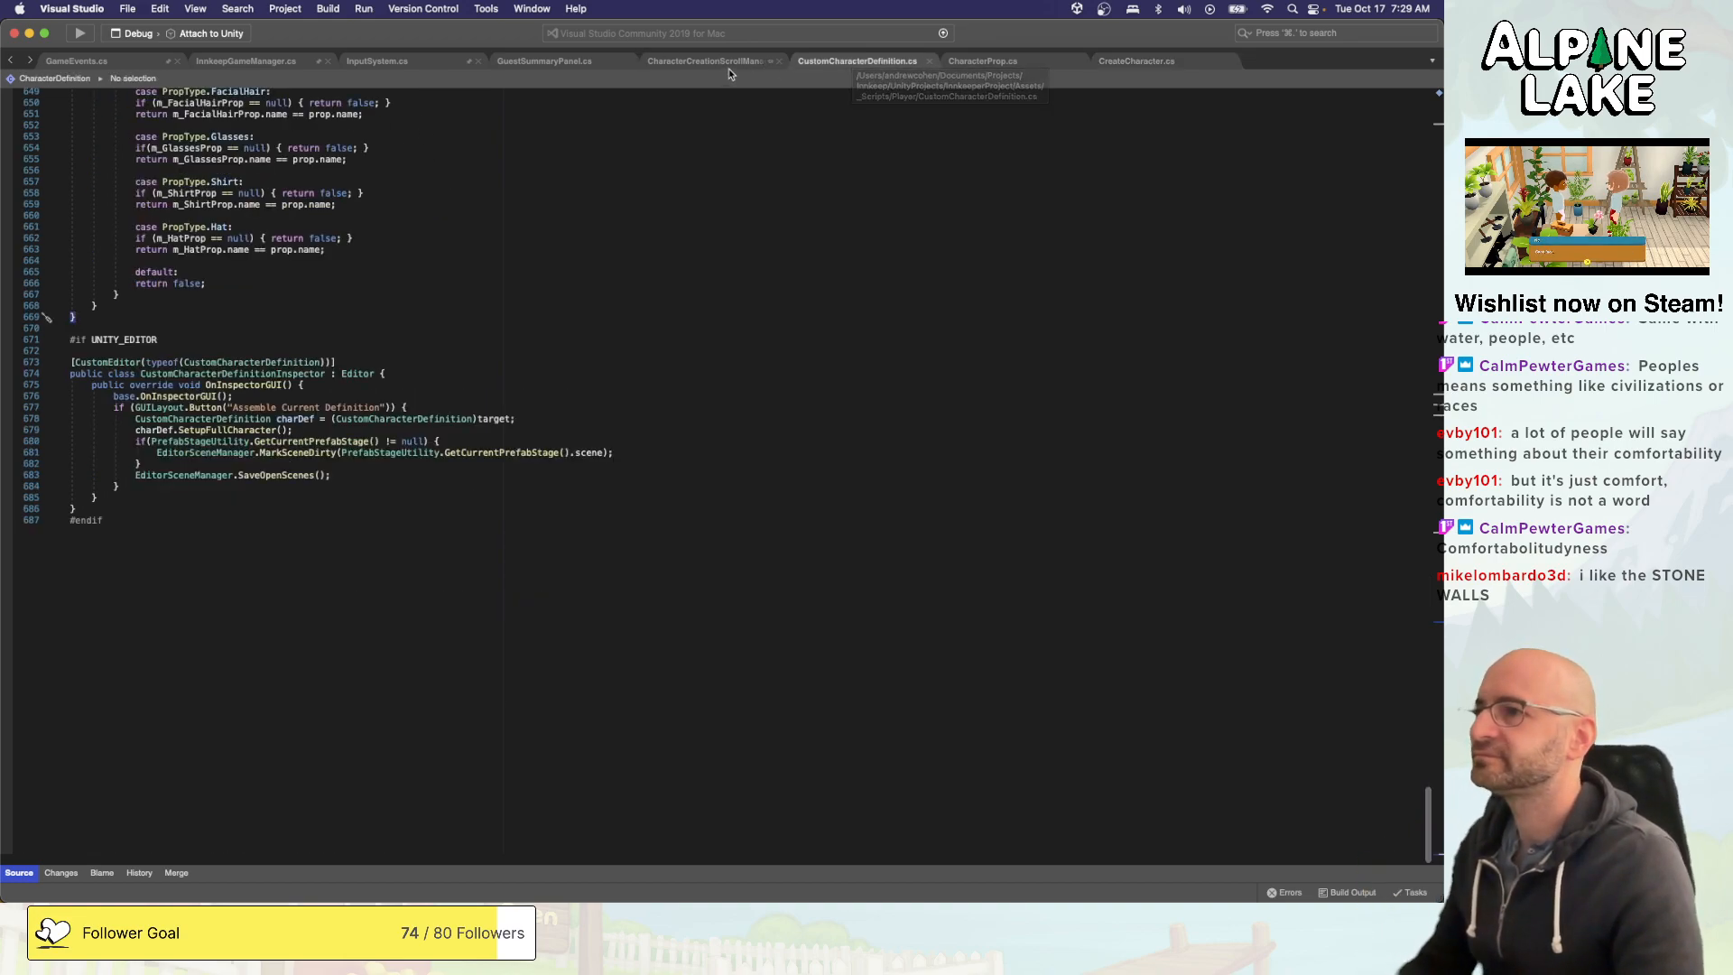
{"action": "scroll", "coordinate": [835, 127], "scroll_direction": "up", "scroll_amount": 10}
{"action": "scroll", "coordinate": [820, 138], "scroll_direction": "up", "scroll_amount": 20}
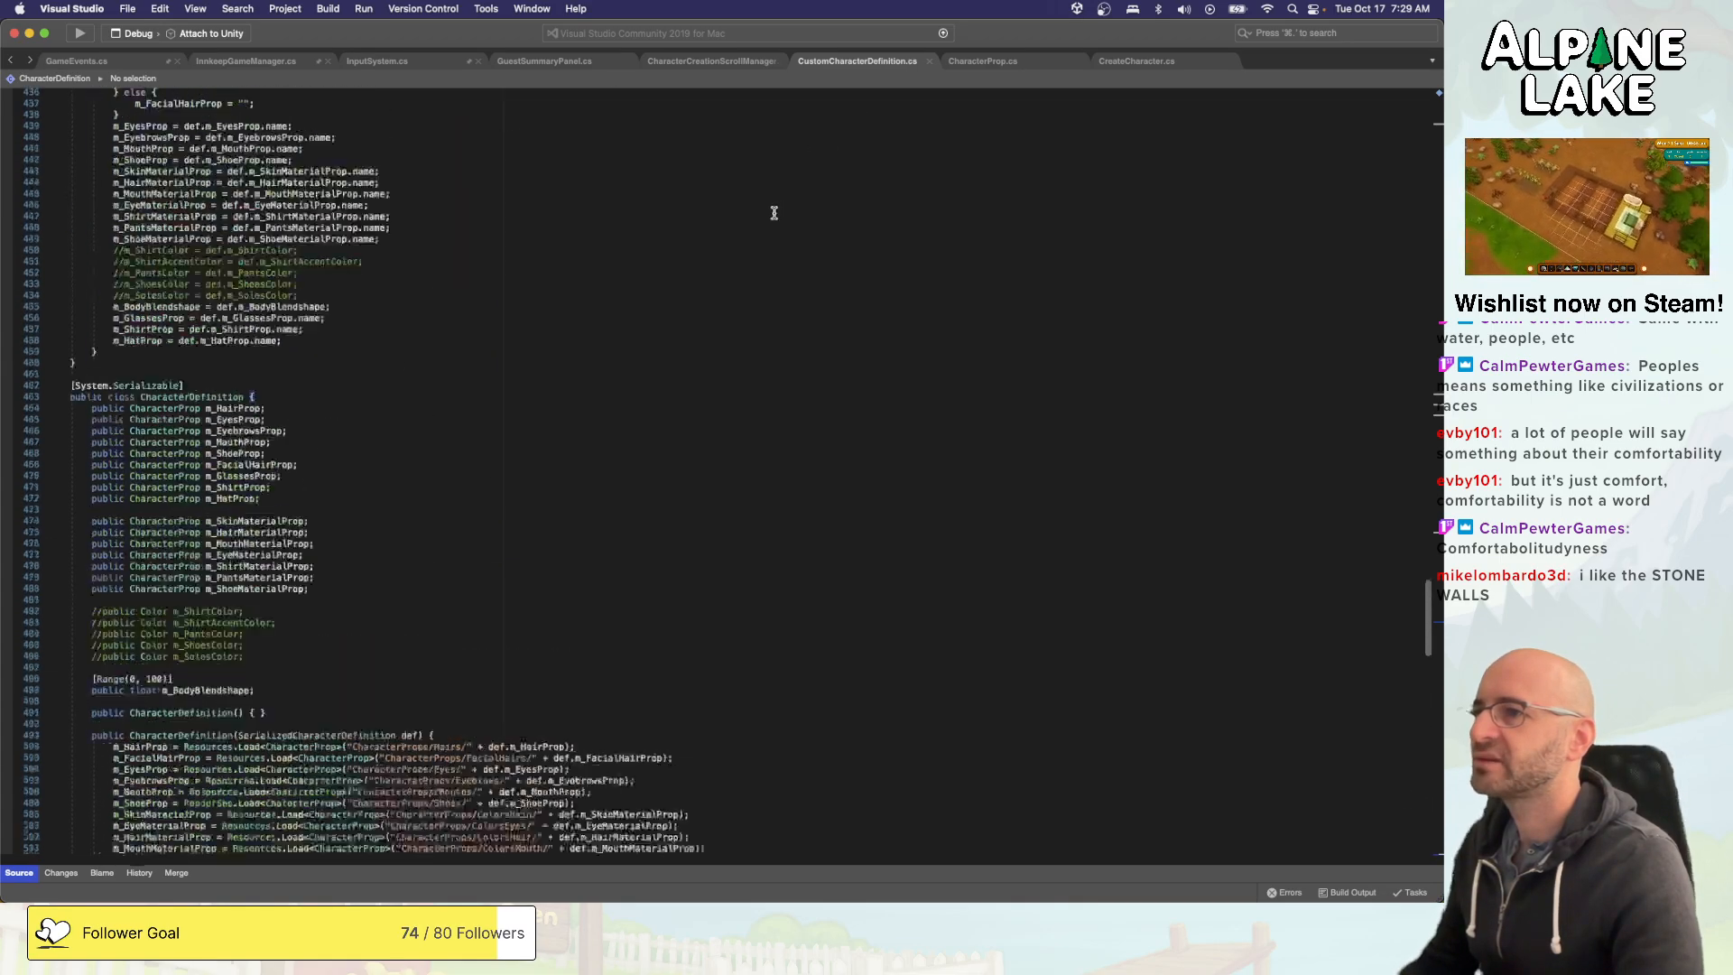
{"action": "scroll", "coordinate": [772, 212], "scroll_direction": "up", "scroll_amount": 20}
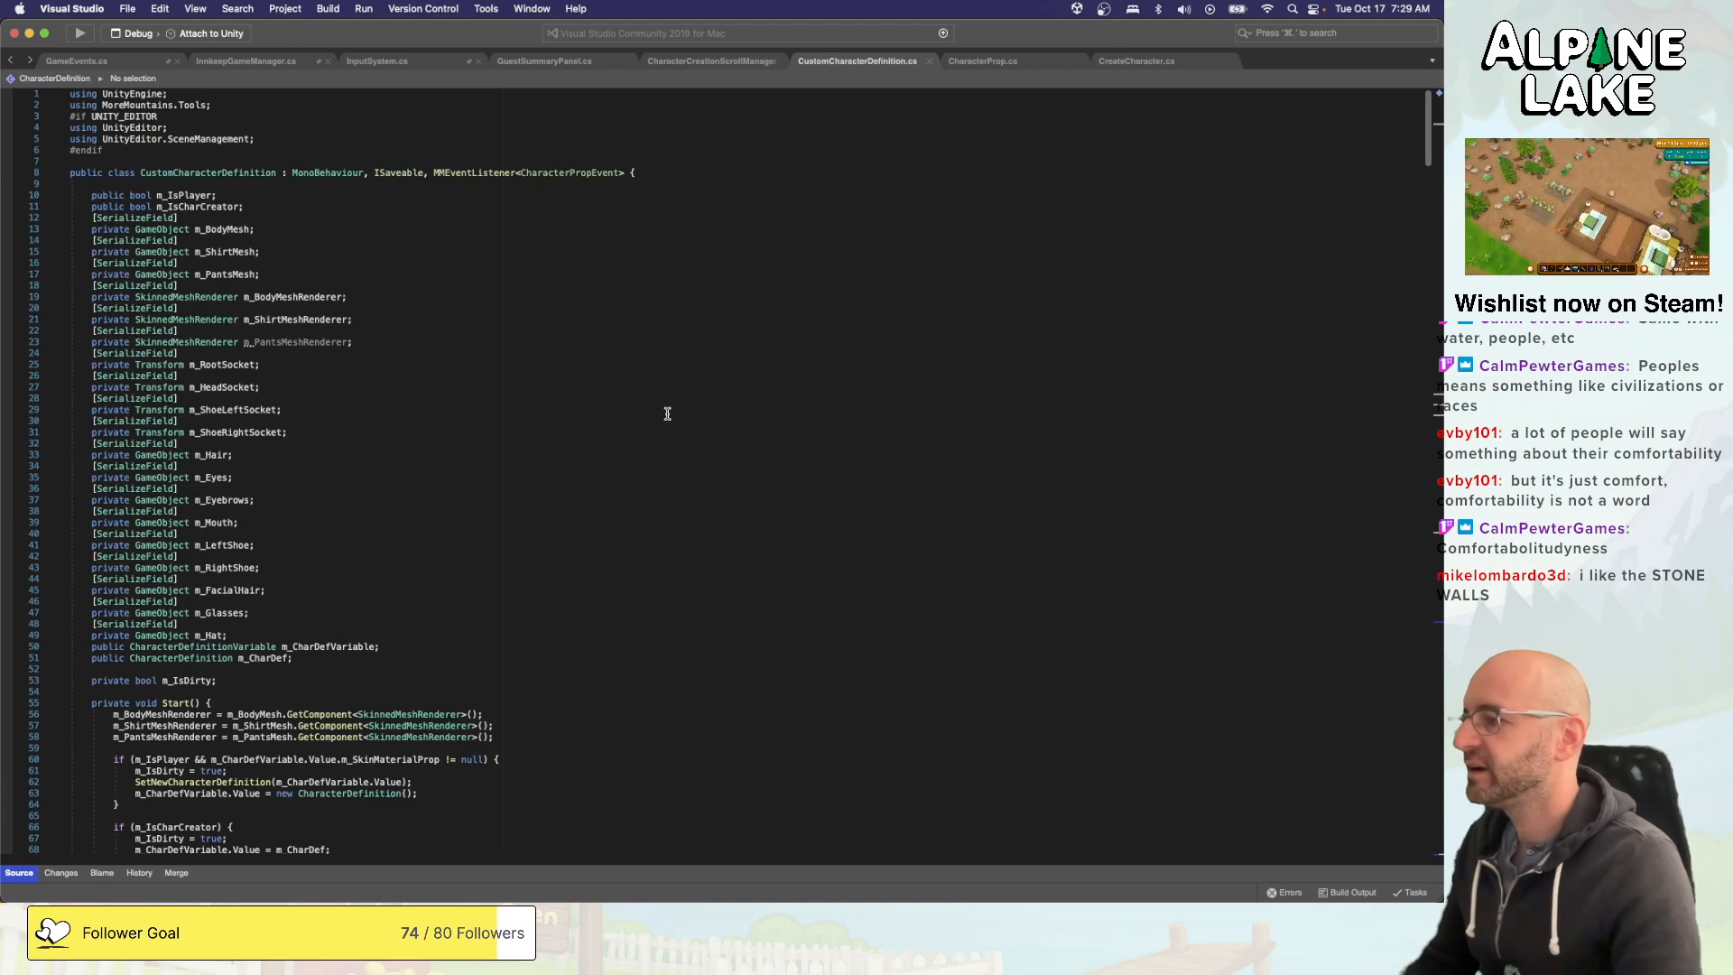
{"action": "left_click", "coordinate": [491, 621]}
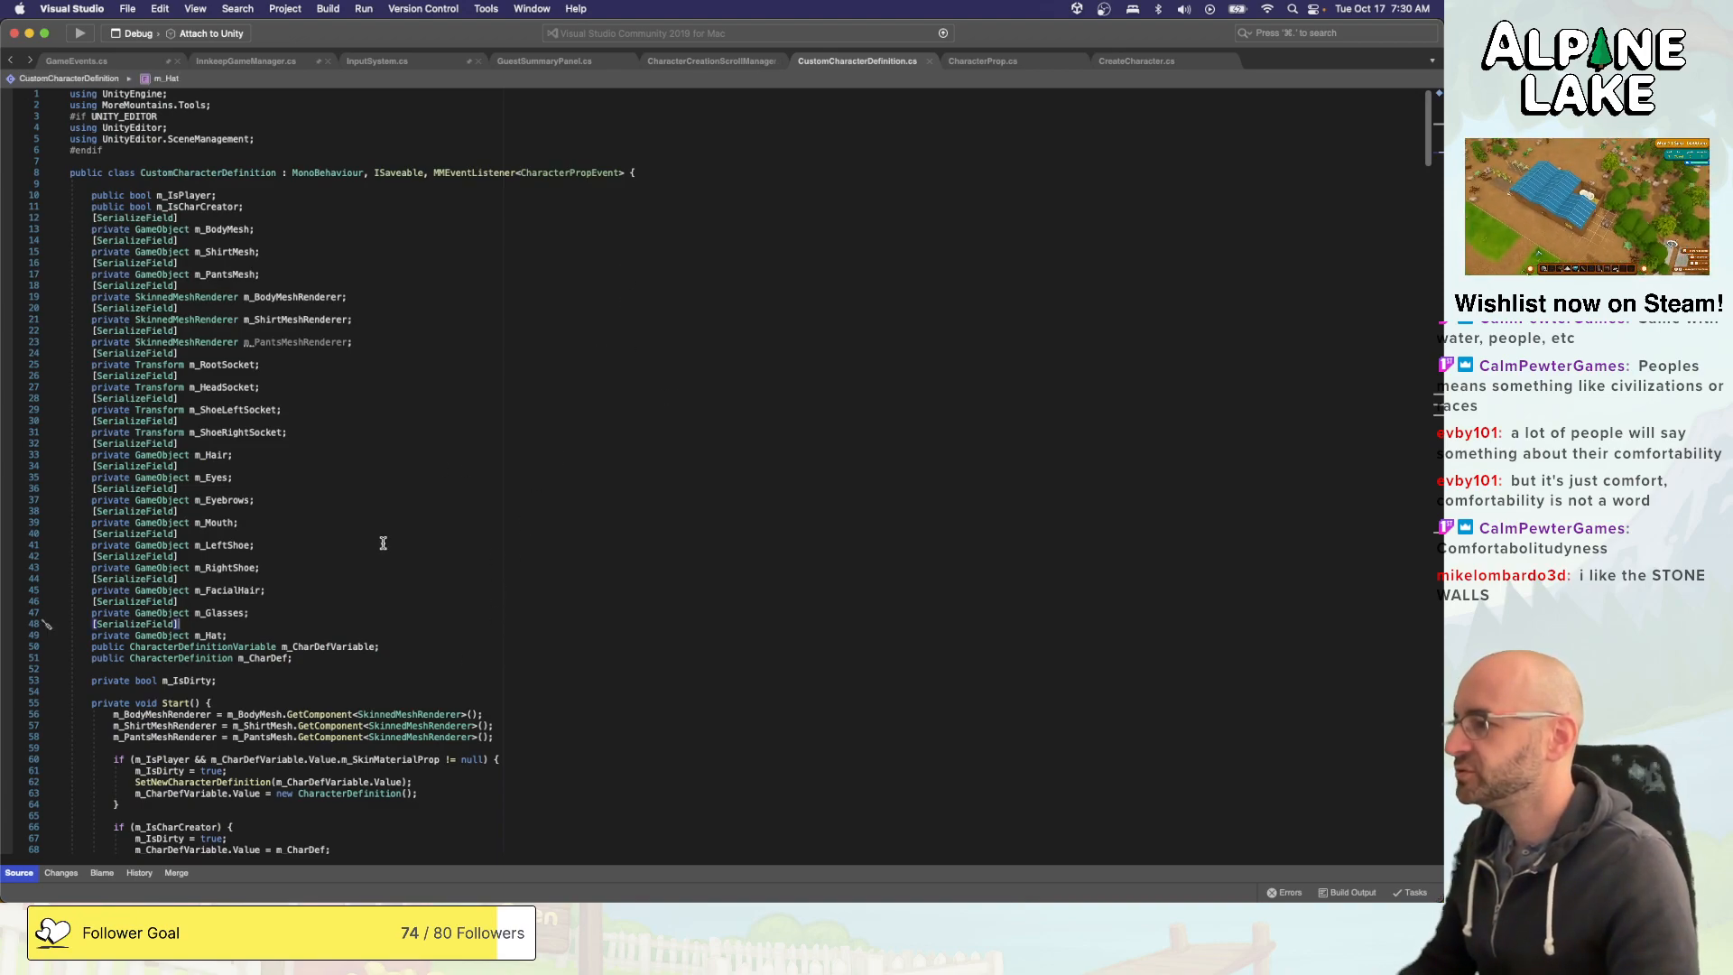
{"action": "key", "text": "Down"}
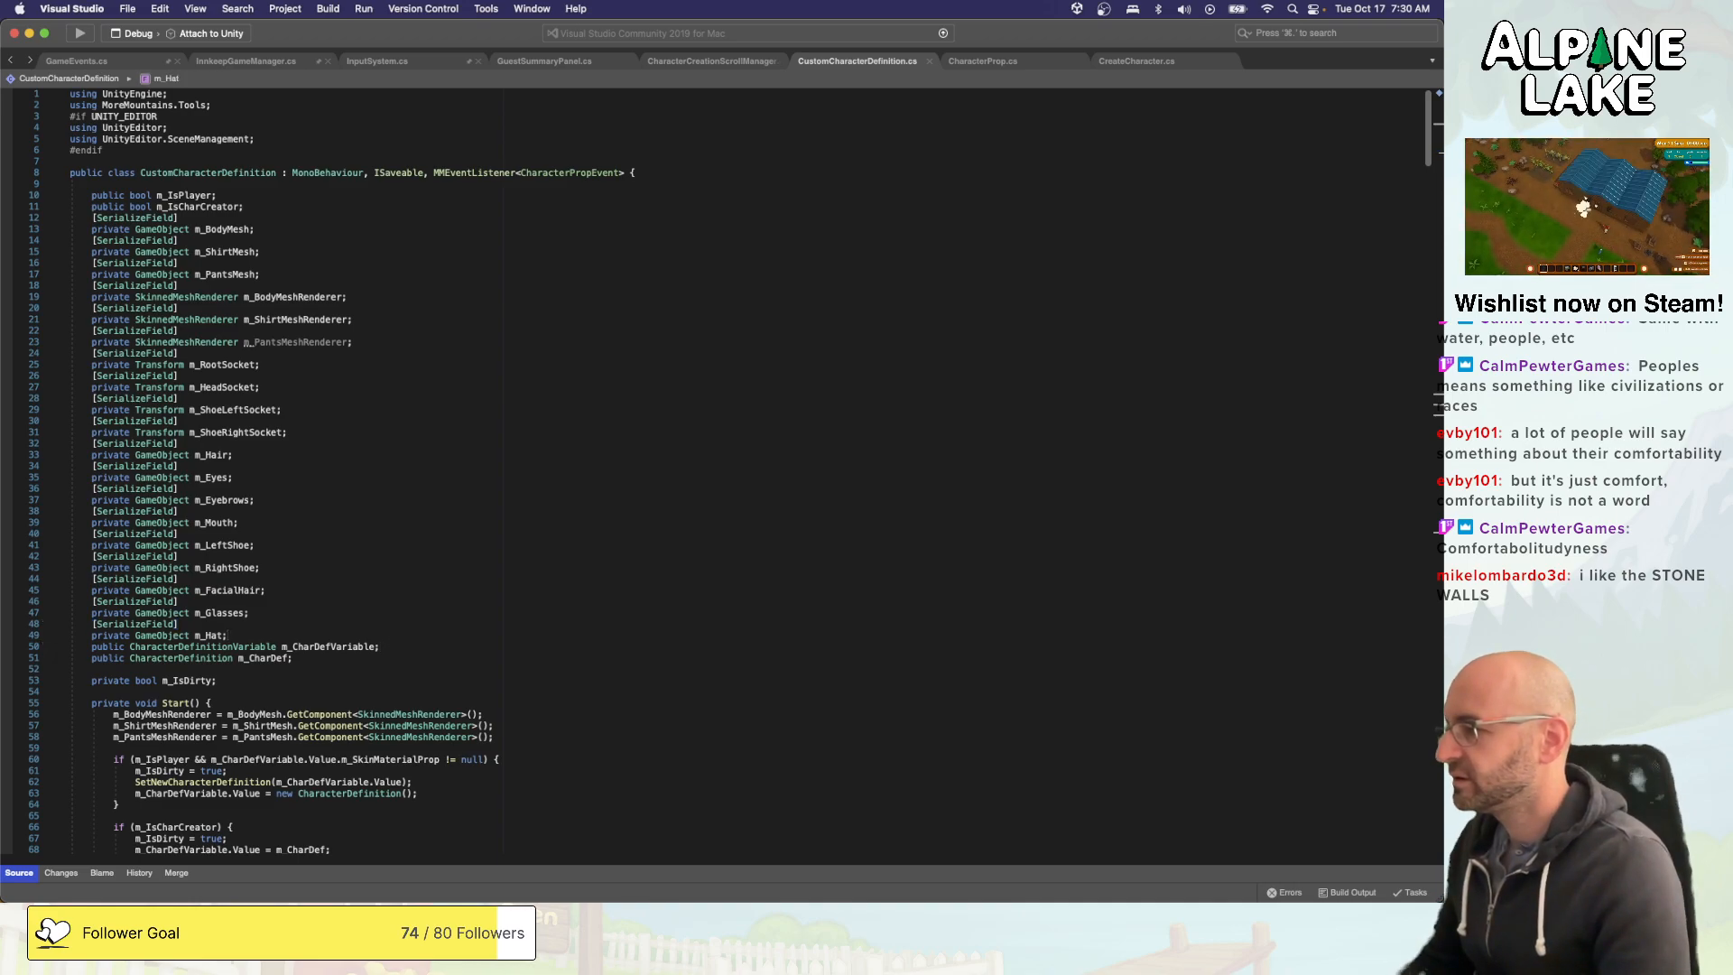
- Copy the serialized m_Hat GameObject field and paste it below the original, set apart by blank lines
{"action": "key", "text": "Return"}
{"action": "key", "text": "shift+Home"}
{"action": "key", "text": "shift+Up"}
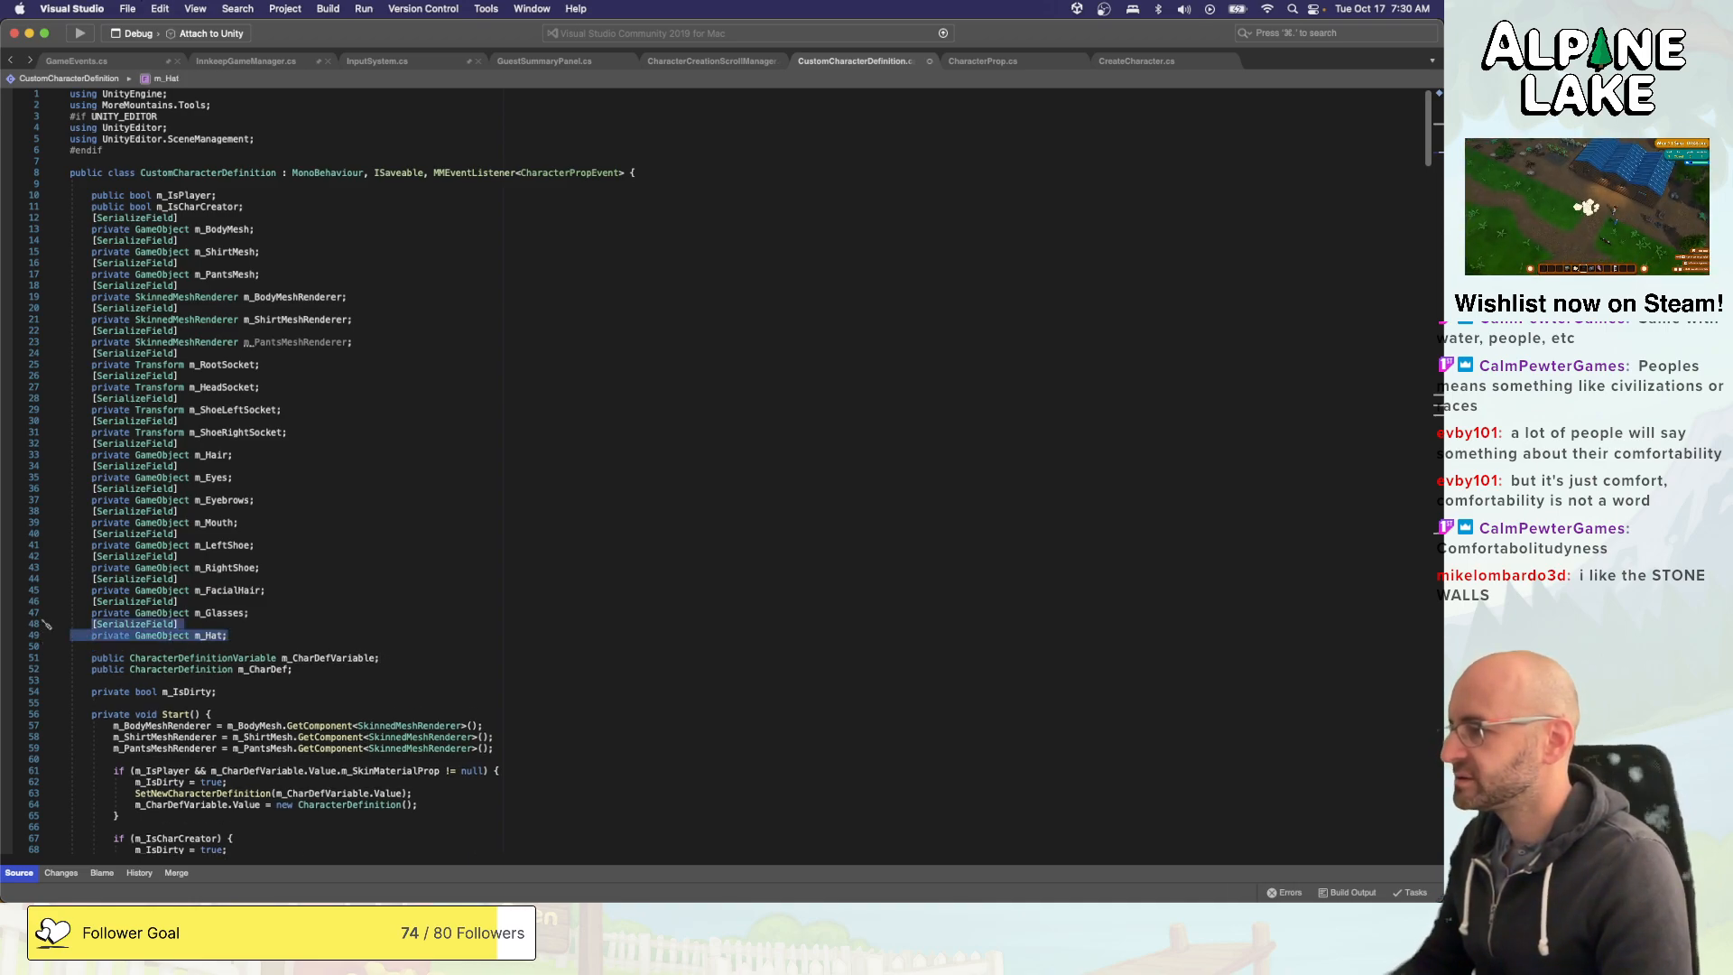
{"action": "key", "text": "super+c"}
{"action": "key", "text": "Down"}
{"action": "key", "text": "Return"}
{"action": "key", "text": "Return"}
{"action": "key", "text": "Up"}
{"action": "key", "text": "super+v"}
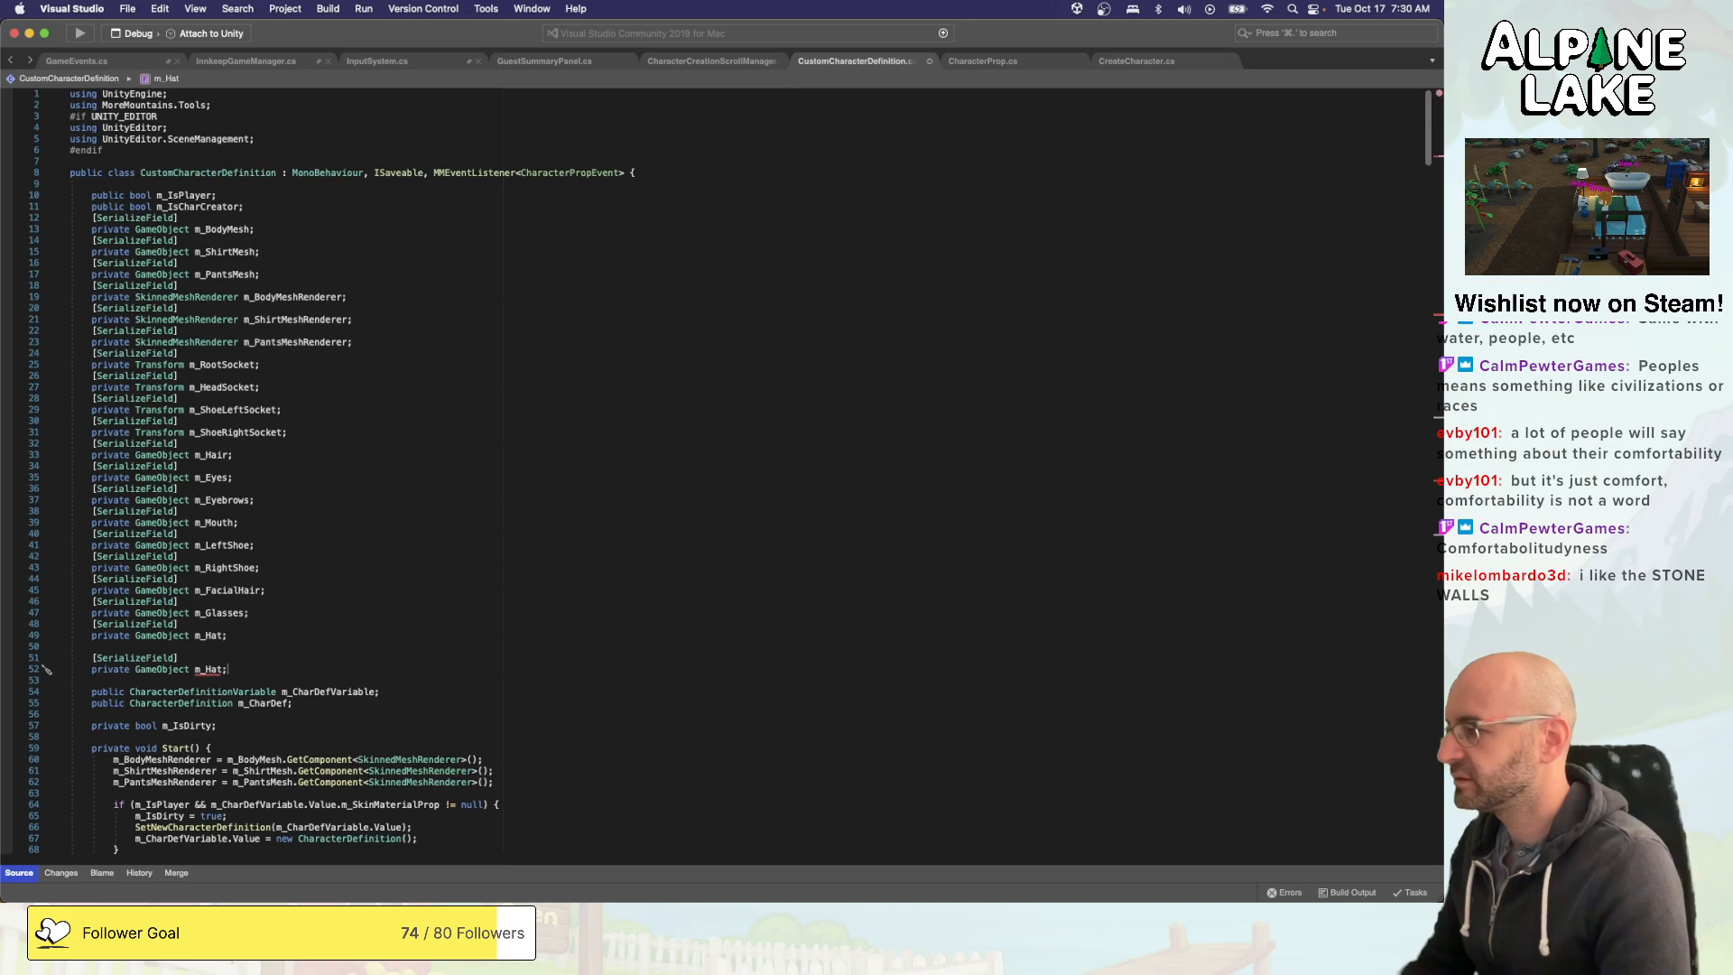
- Rename the pasted hat field m_HatHairLong
{"action": "type", "text": "m_"}
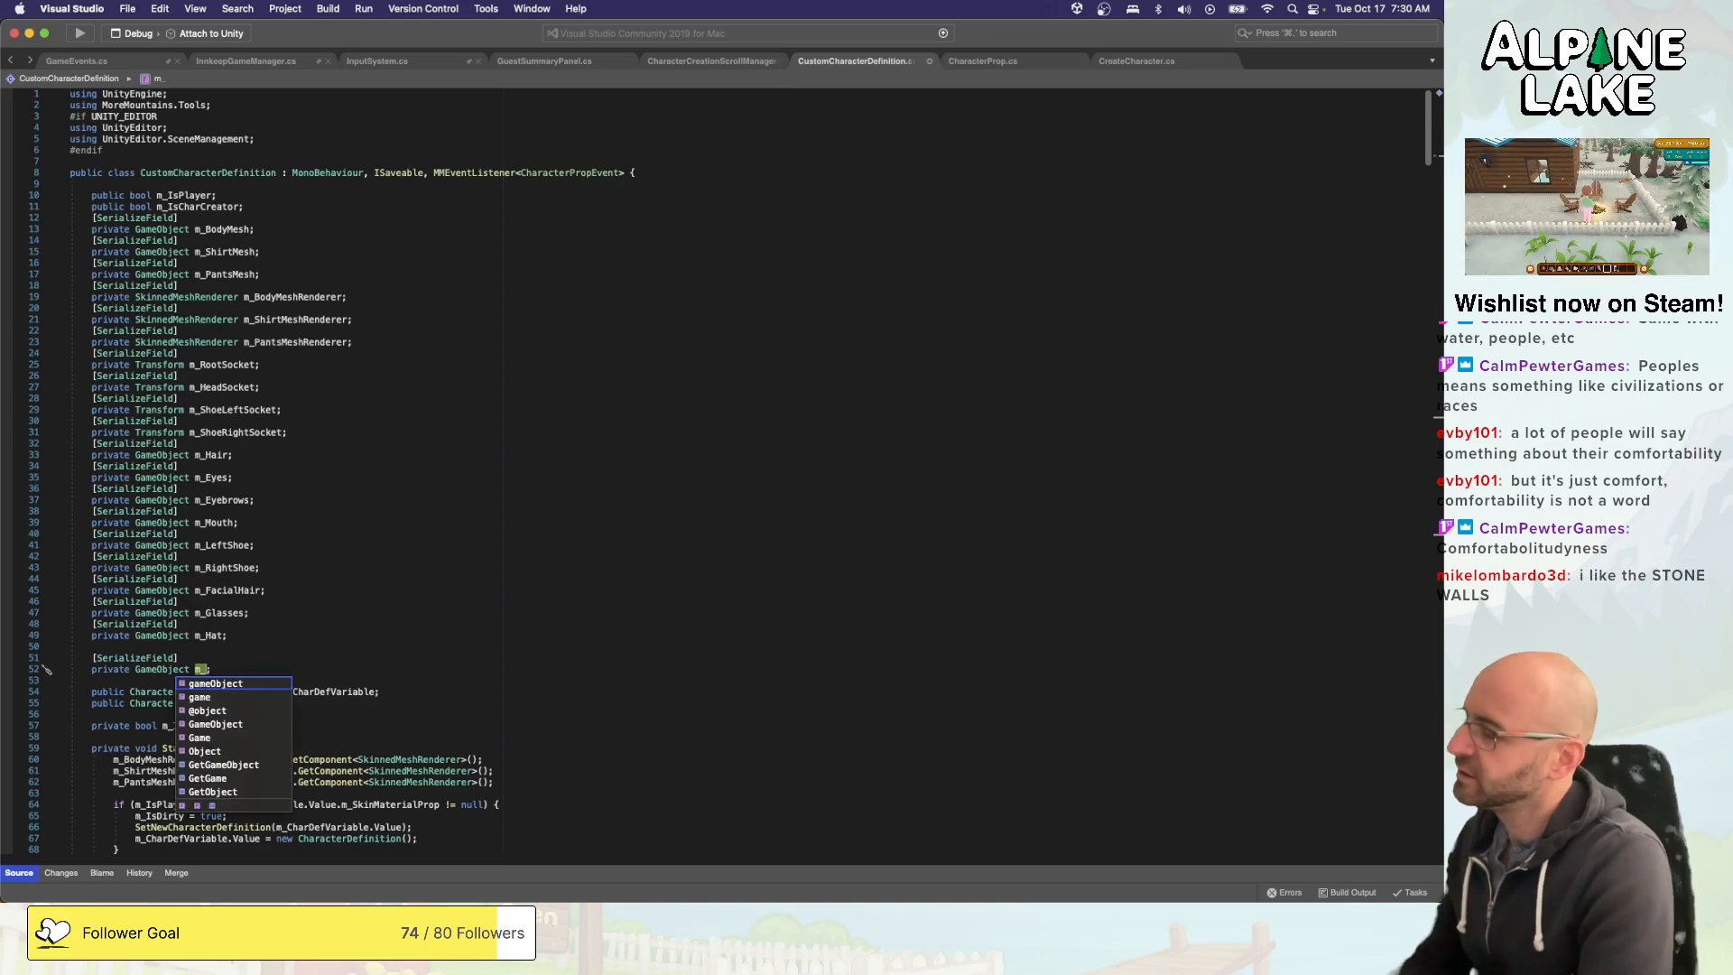
{"action": "type", "text": "HatHair"}
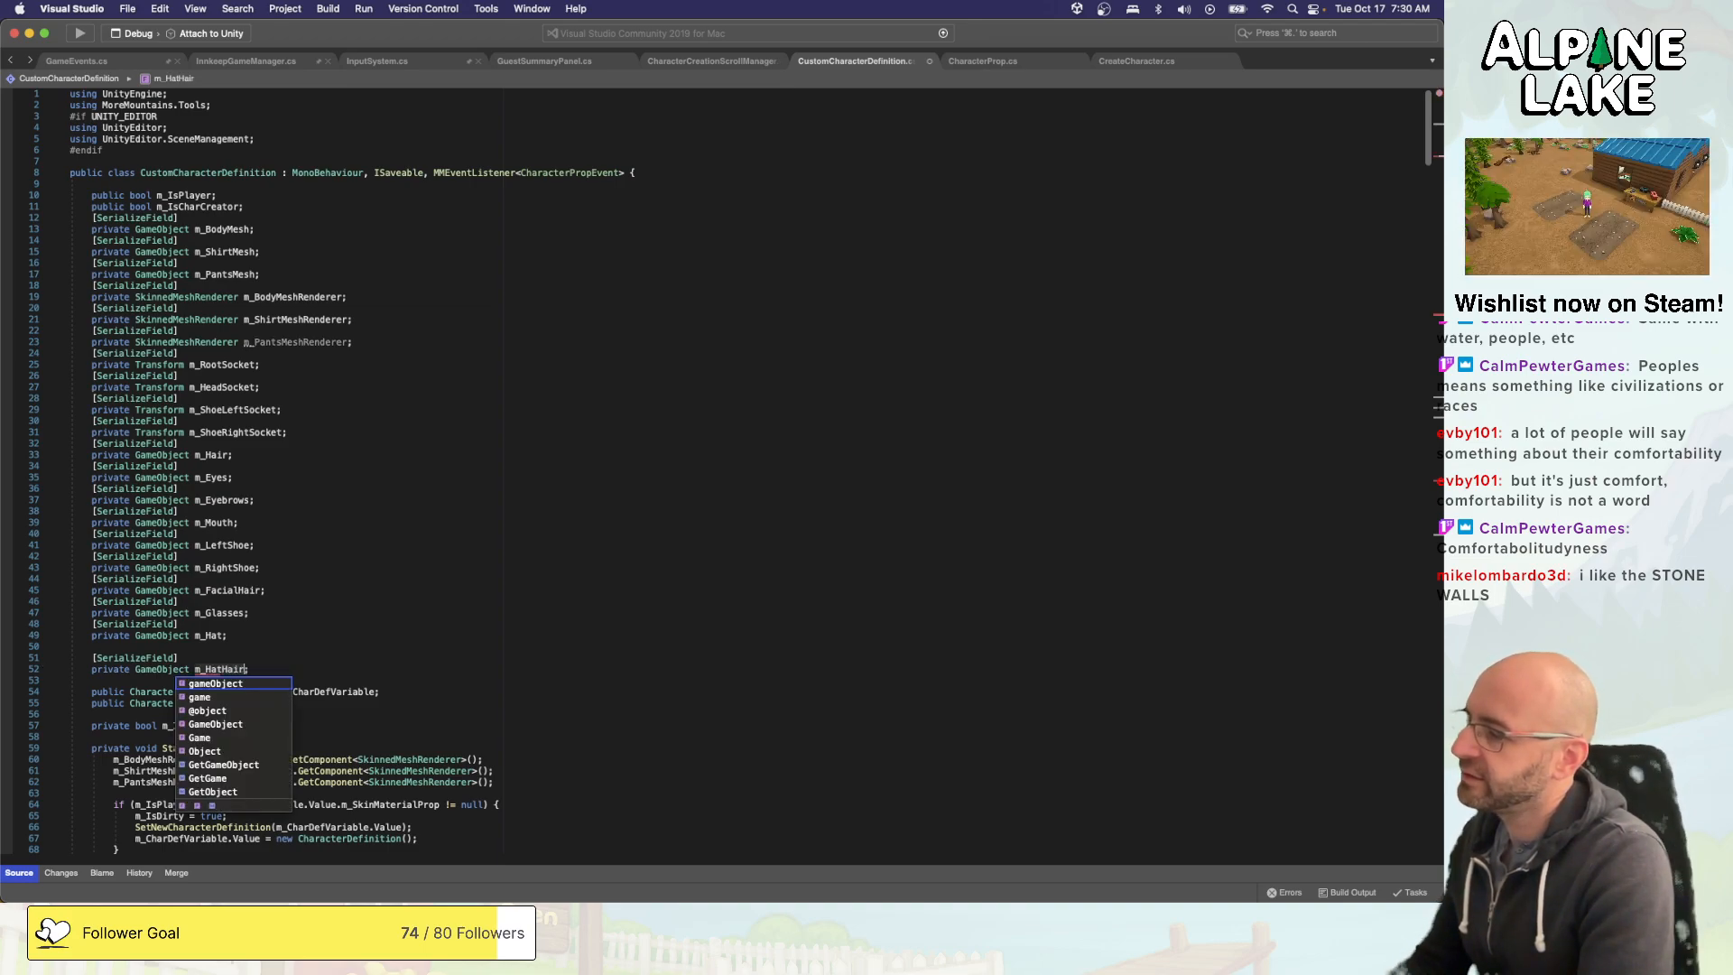
{"action": "type", "text": "Long"}
- Duplicate the serialized m_HatHairLong field directly beneath itself, followed by a blank line
{"action": "key", "text": "End"}
{"action": "key", "text": "shift+Up"}
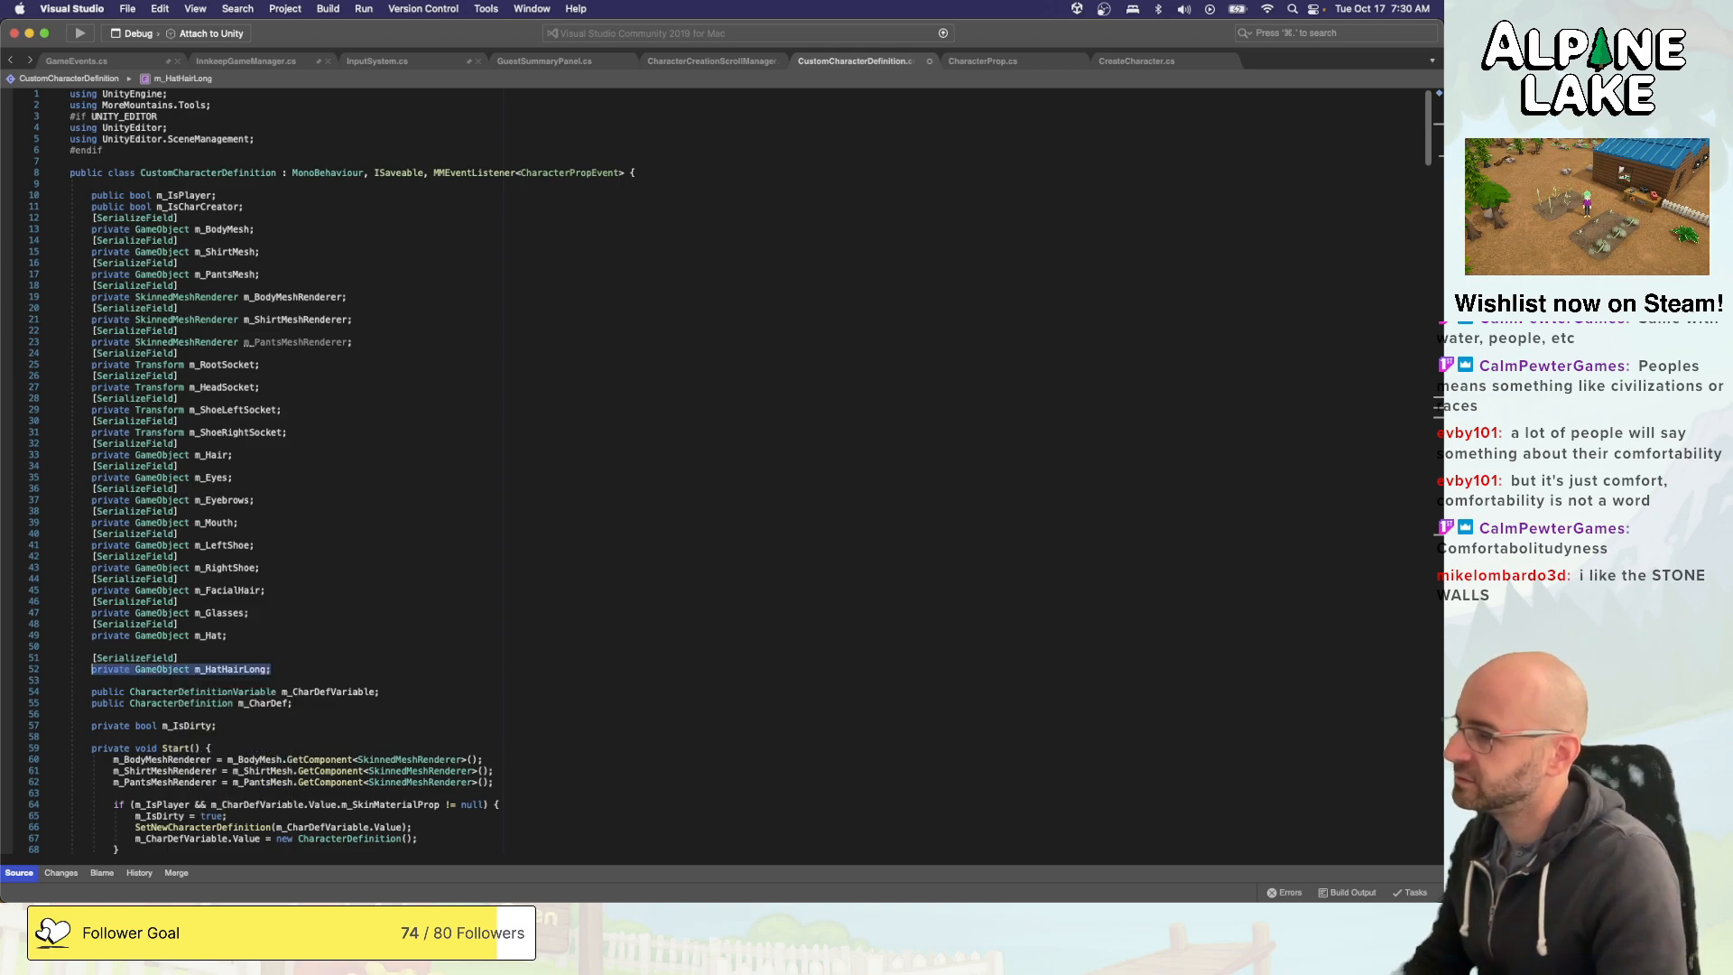
{"action": "key", "text": "shift+Home"}
{"action": "key", "text": "super+c"}
{"action": "key", "text": "Down"}
{"action": "key", "text": "Down"}
{"action": "key", "text": "super+v"}
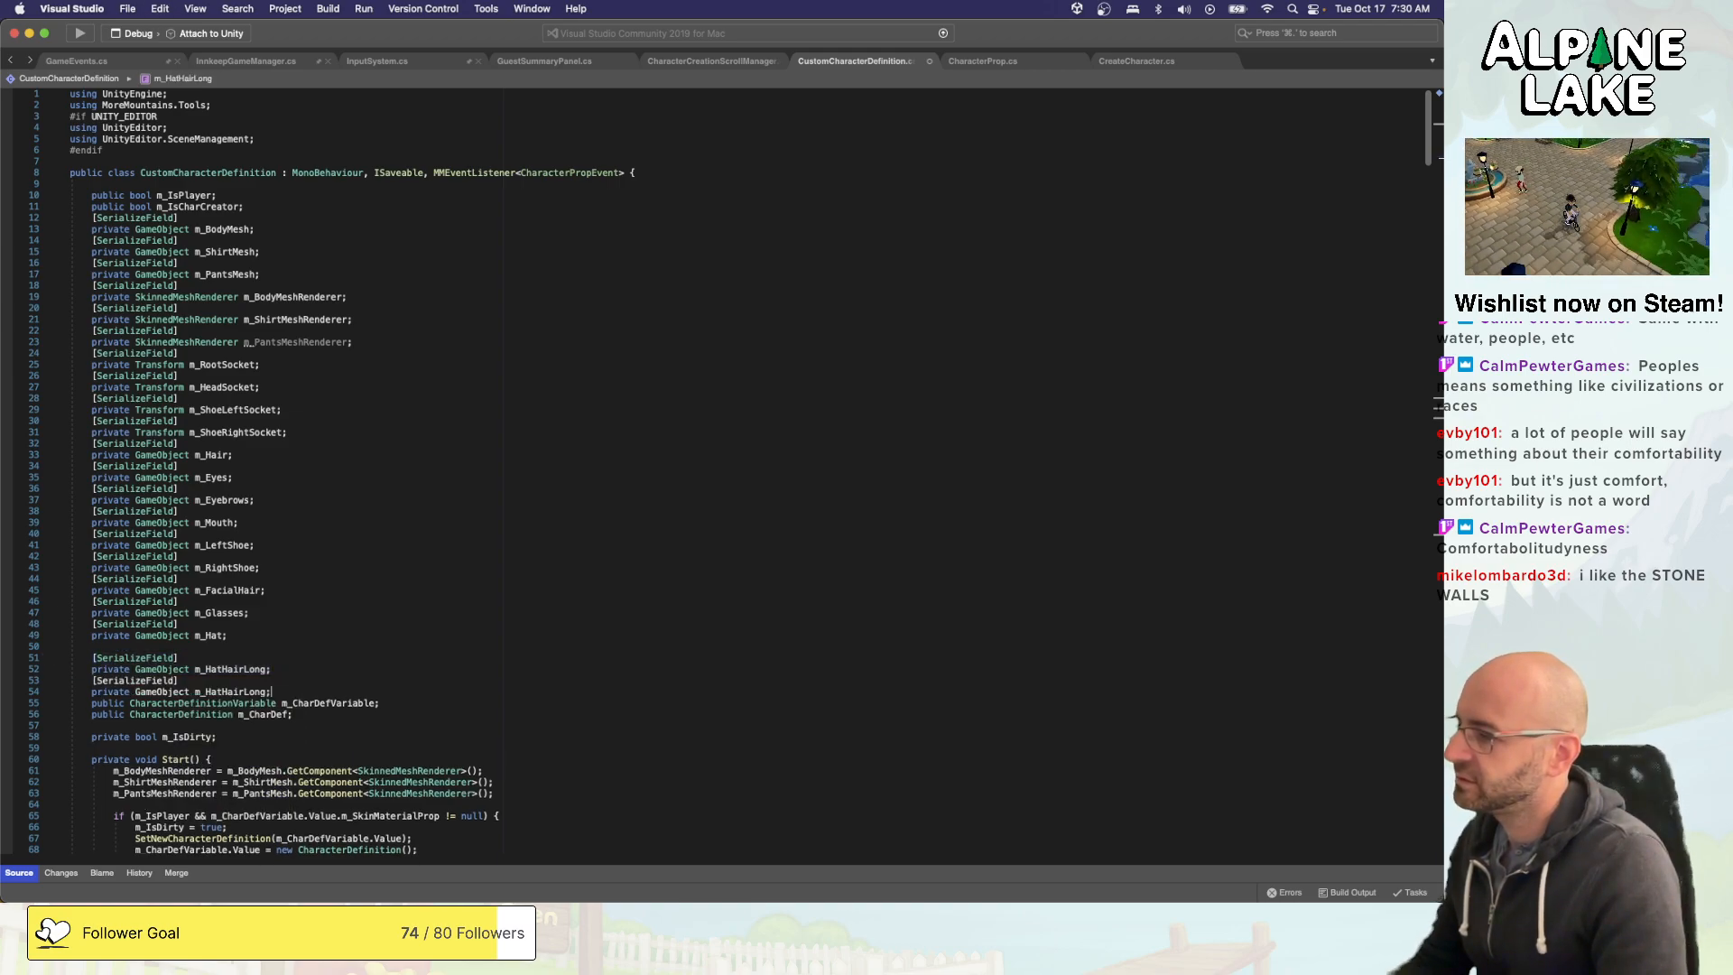
{"action": "key", "text": "Return"}
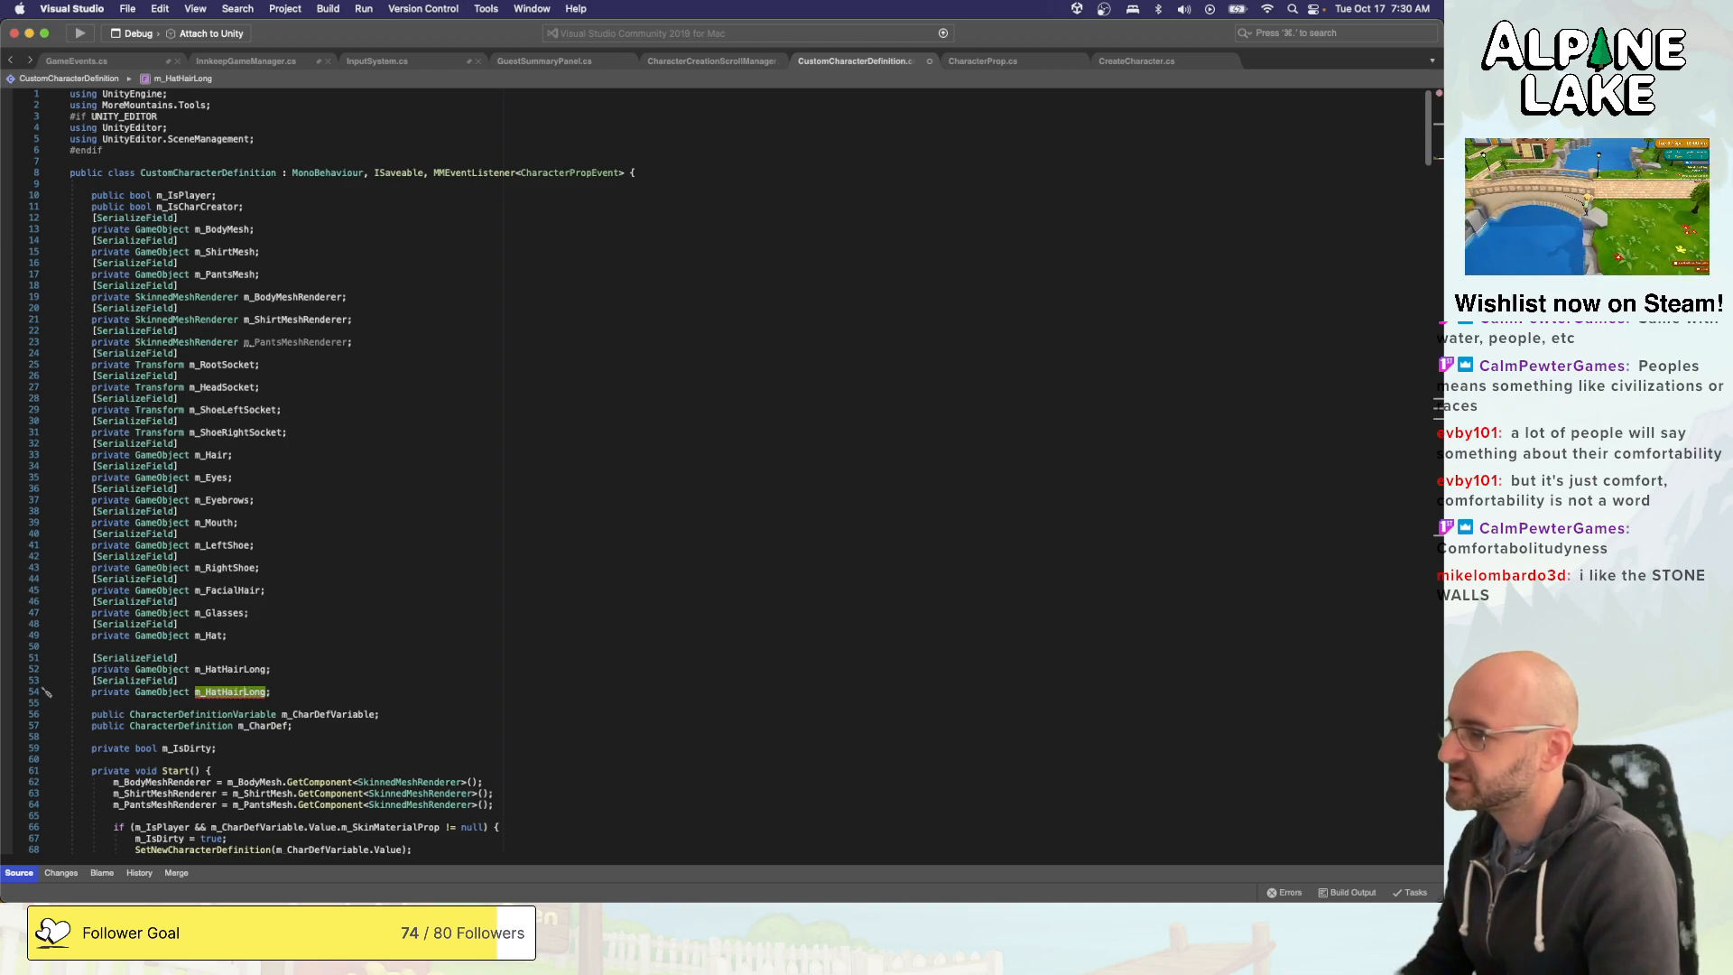
- Rename the second hat hair field m_HatHairShort and save the script
{"action": "type", "text": "Short"}
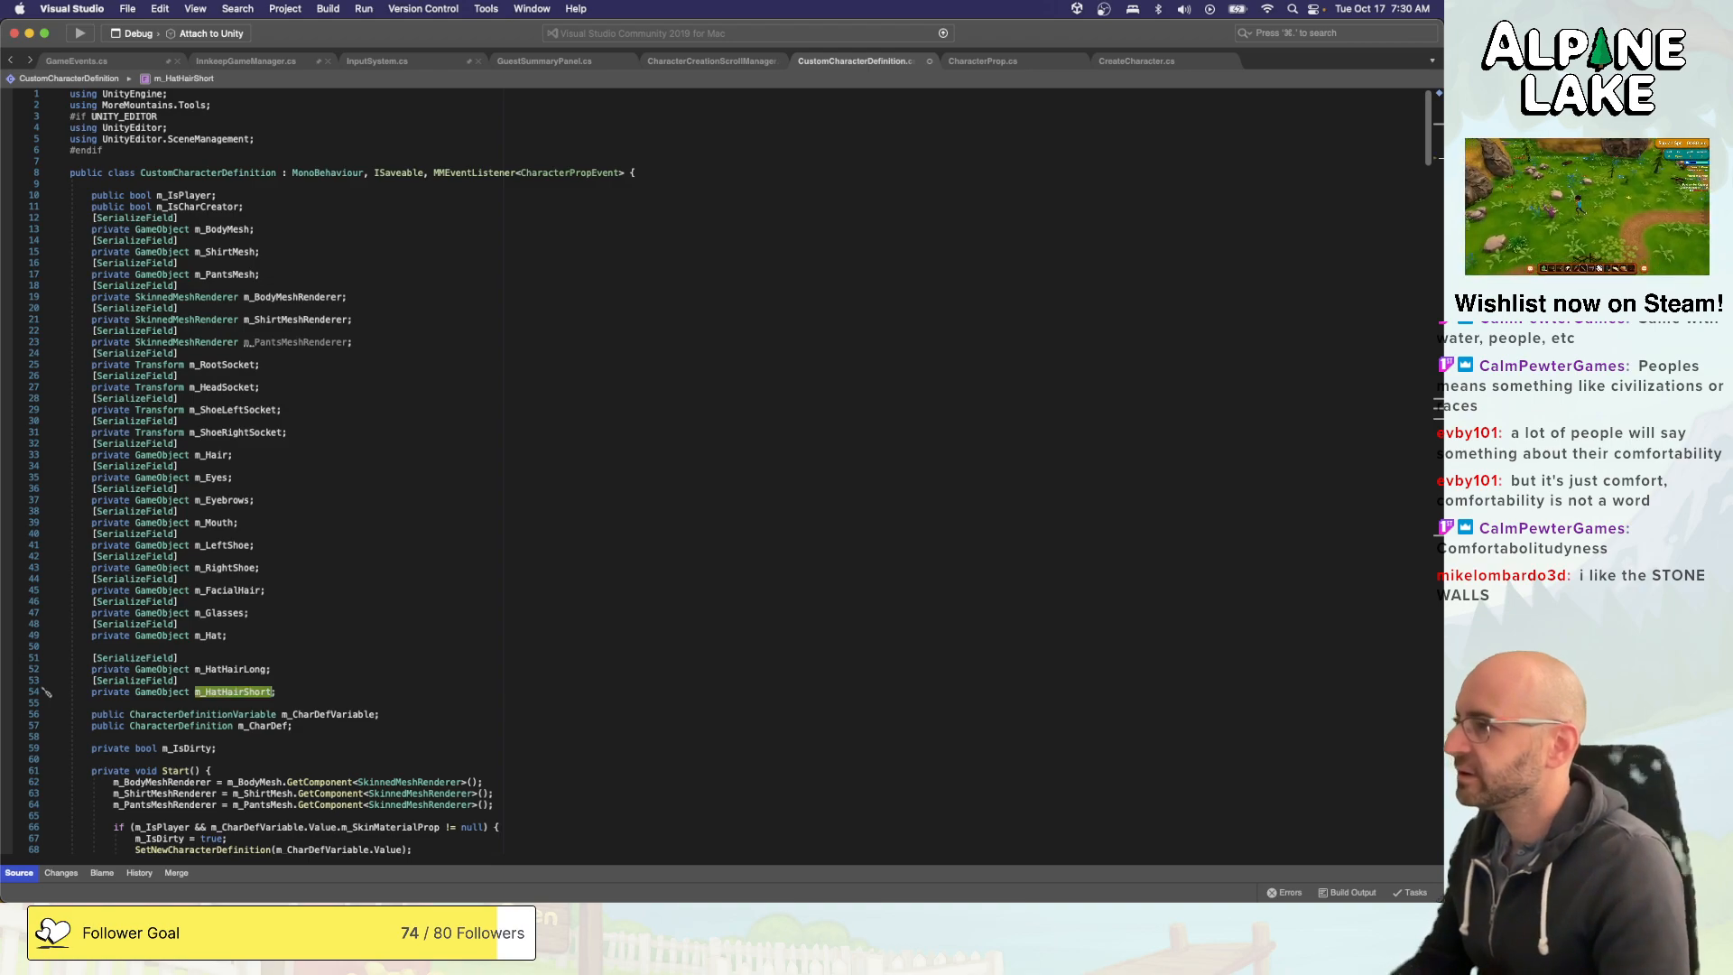
{"action": "key", "text": "Return"}
{"action": "key", "text": "super+s"}
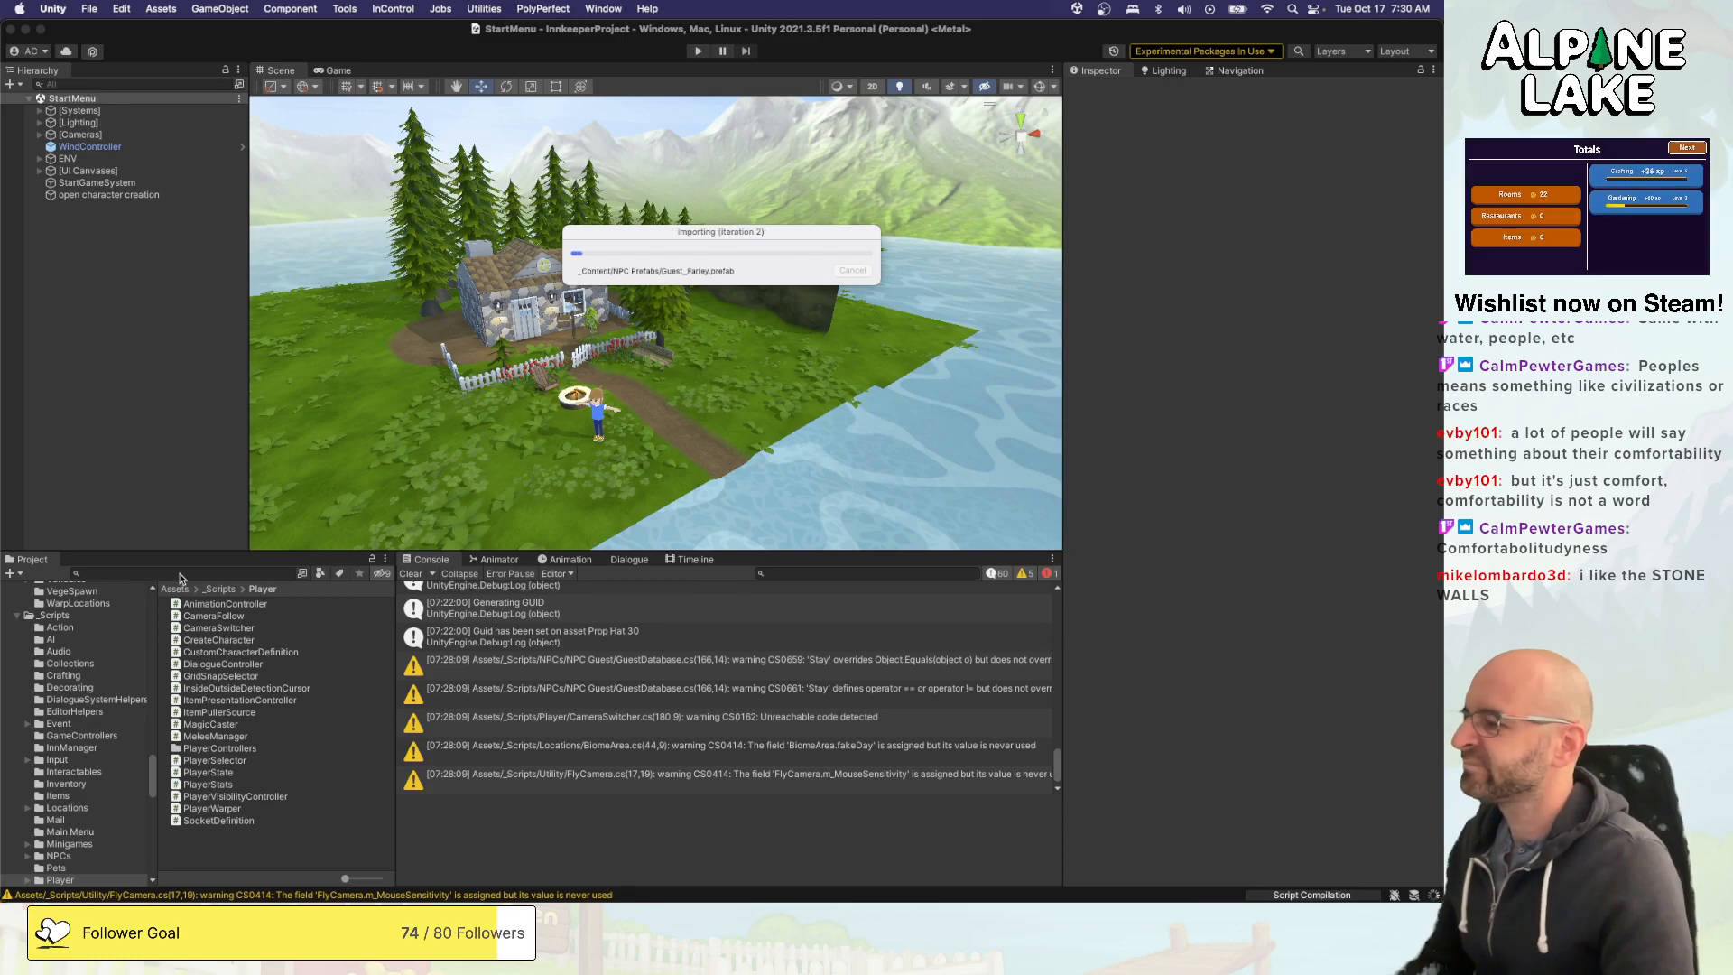
- Switch to Unity, select the Prop Female Hair 05 through 30 assets in the CharacterProps Hairs folder, and open their Hair Type choices
{"action": "scroll", "coordinate": [138, 644], "scroll_direction": "up", "scroll_amount": 10}
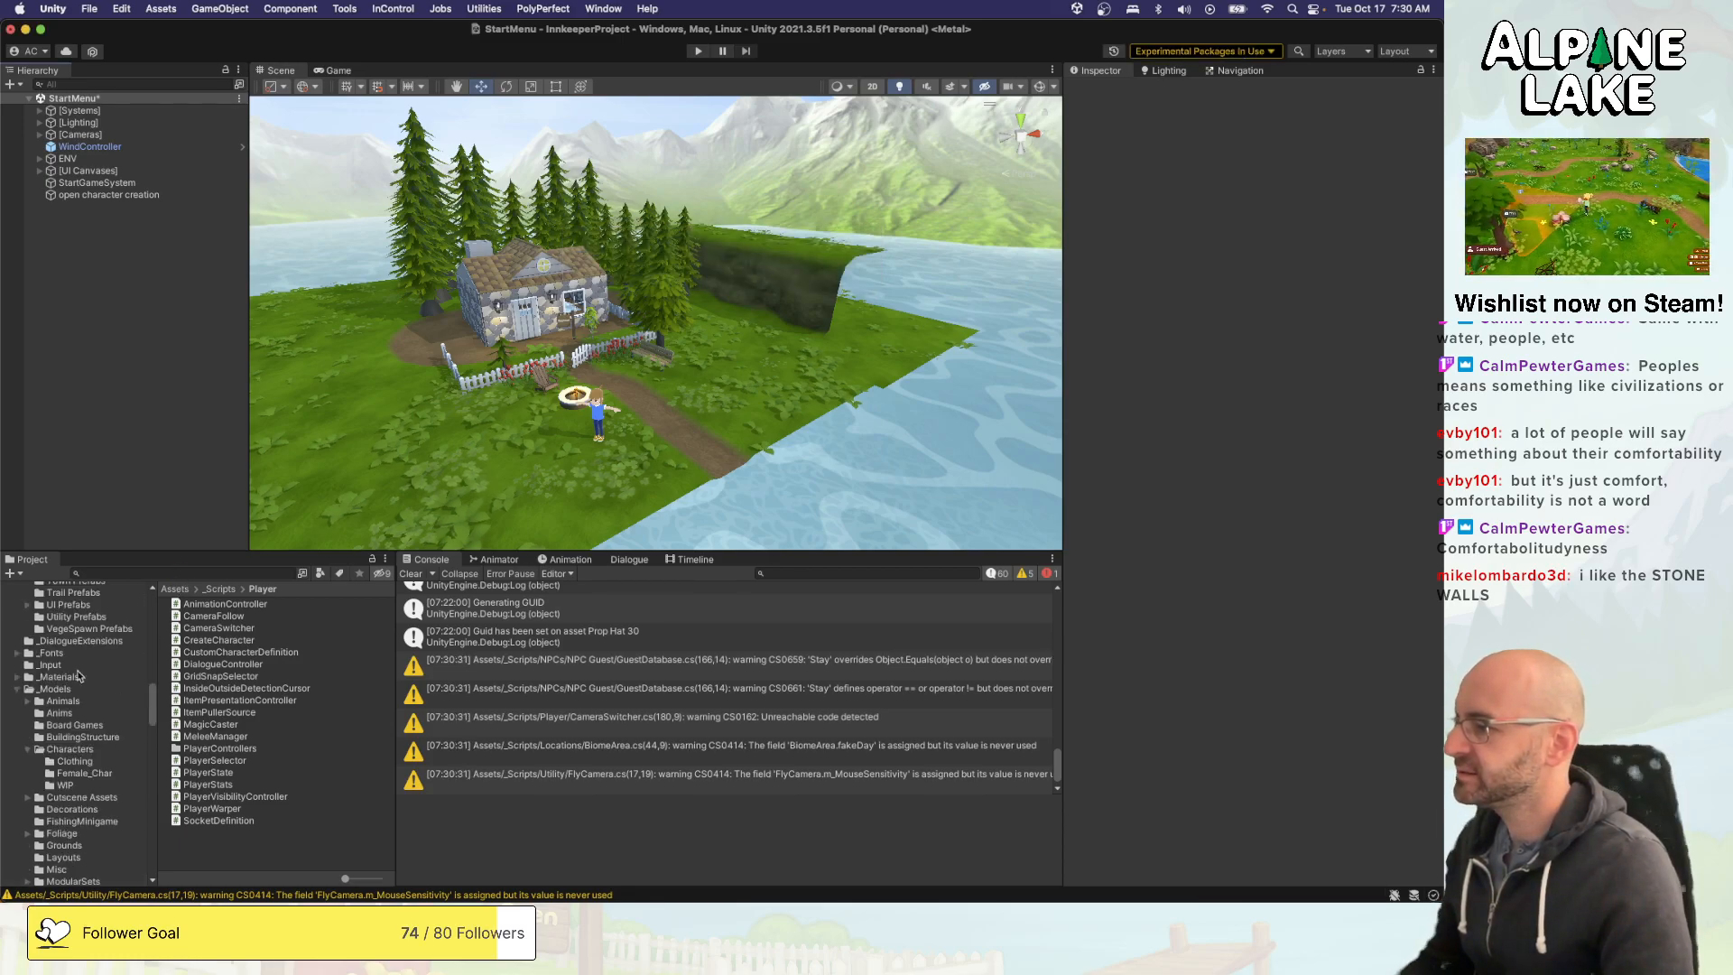
{"action": "scroll", "coordinate": [79, 676], "scroll_direction": "down", "scroll_amount": 10}
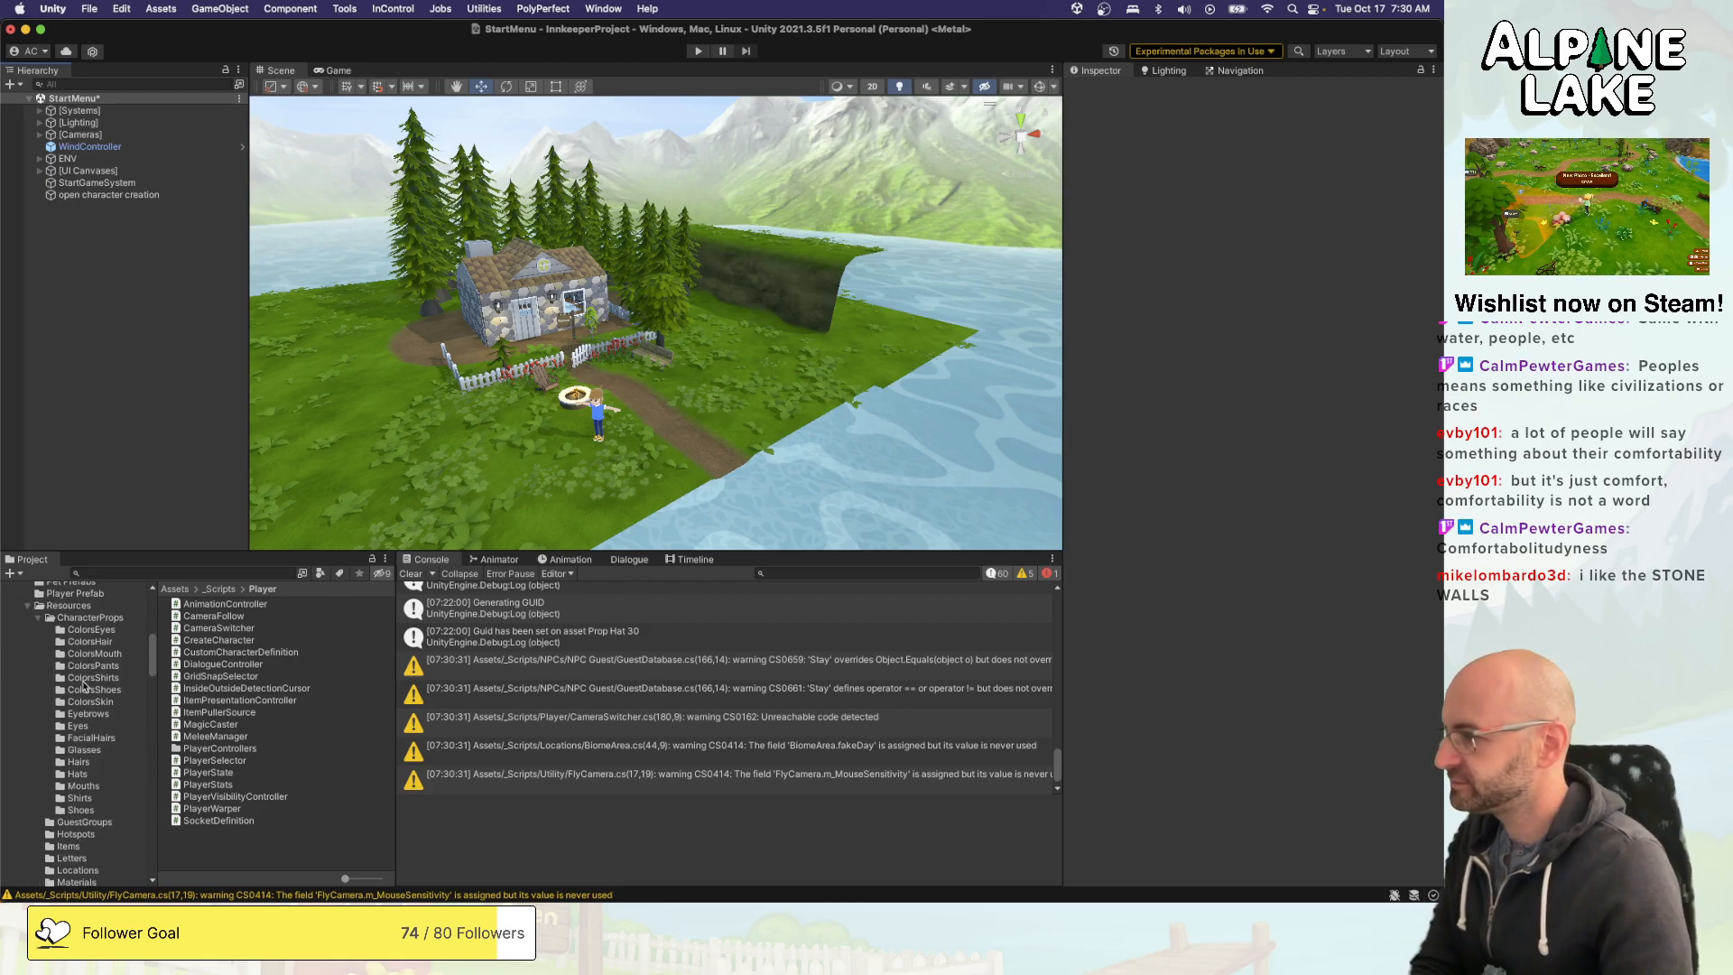
{"action": "left_click", "coordinate": [85, 762]}
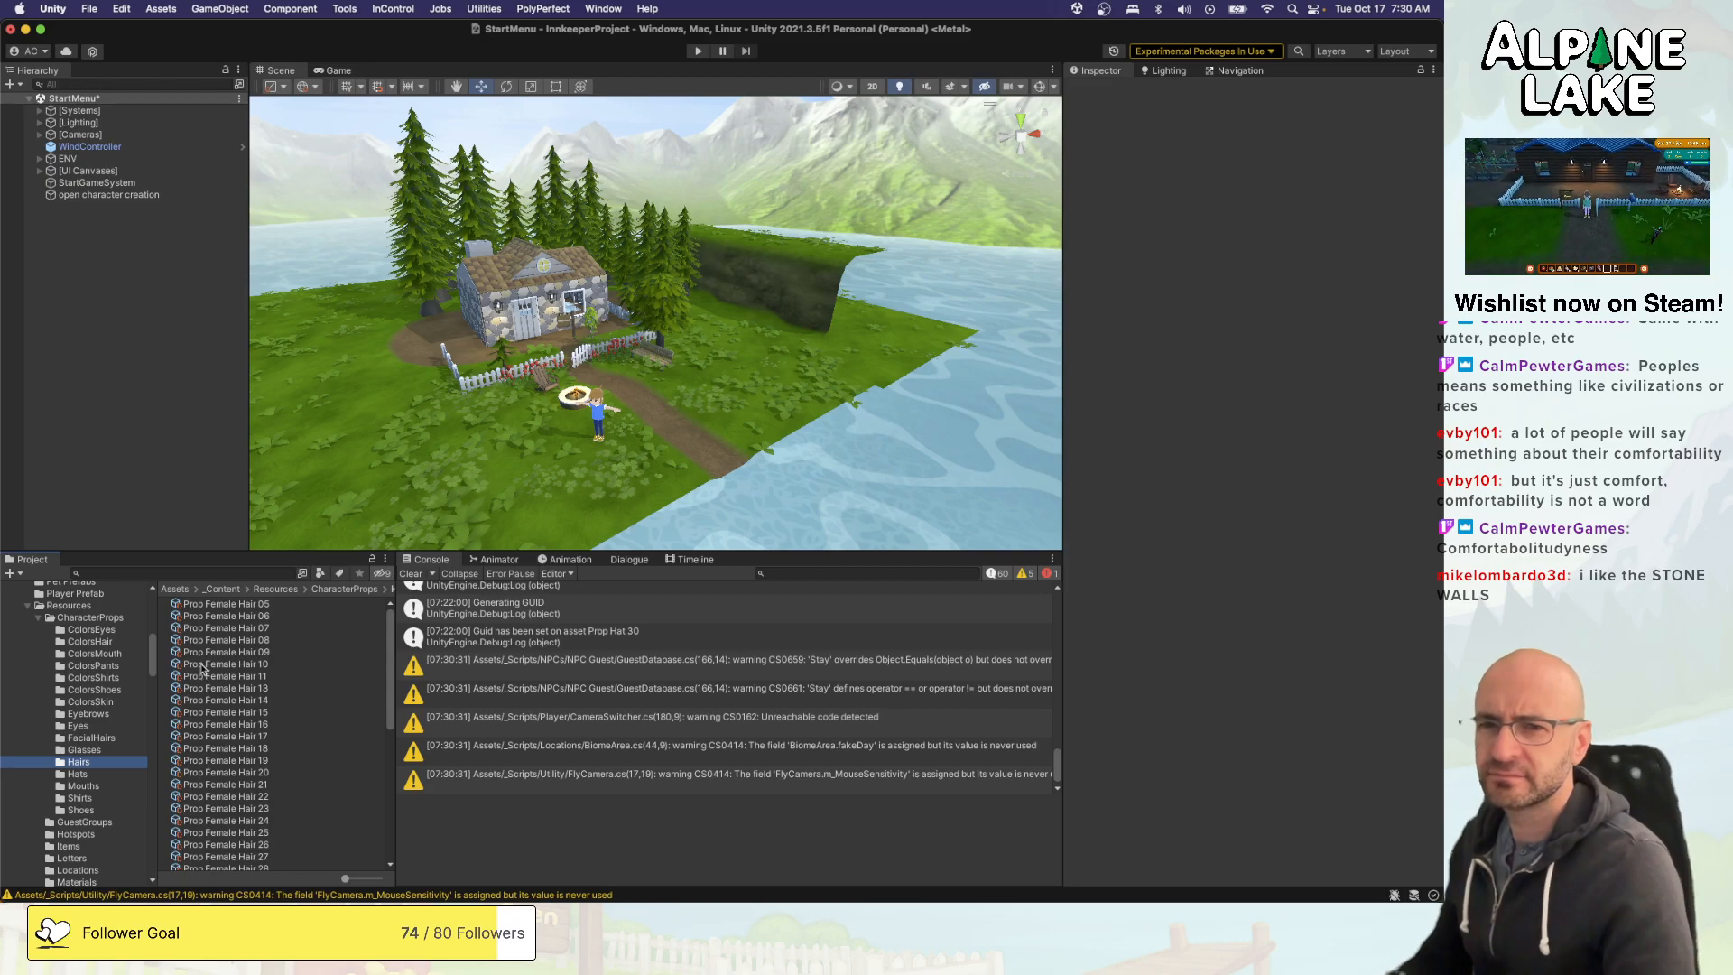
{"action": "left_click", "coordinate": [226, 607]}
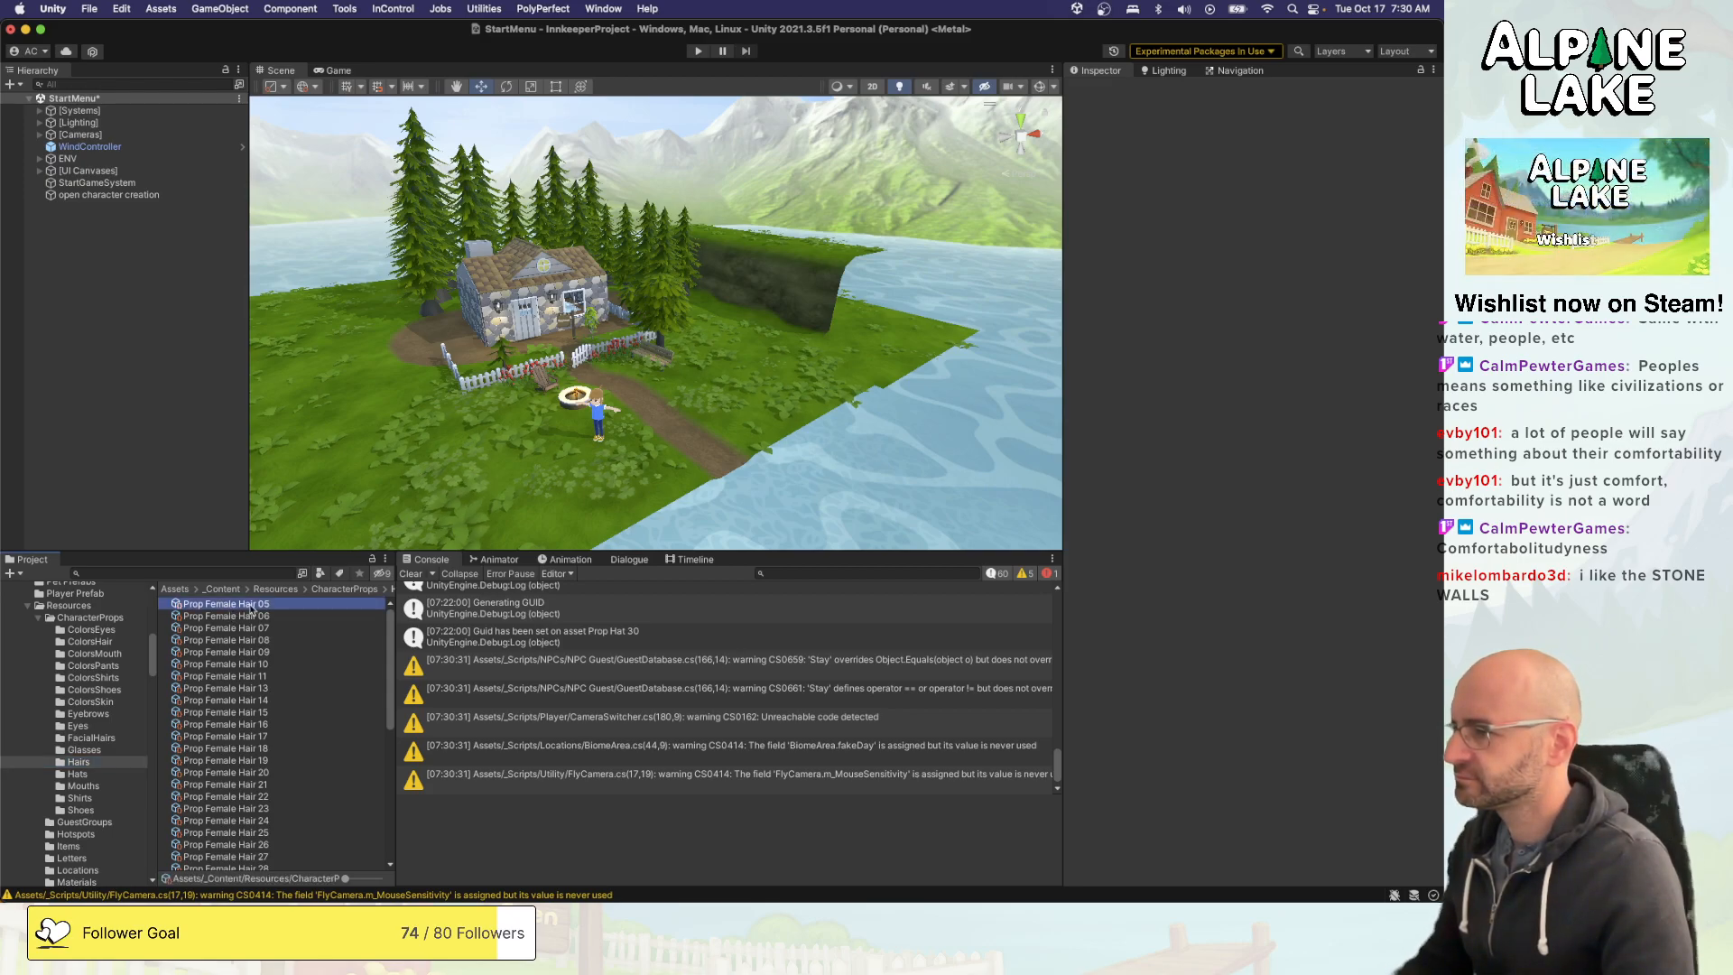
{"action": "scroll", "coordinate": [244, 636], "scroll_direction": "down", "scroll_amount": 5}
{"action": "left_click", "coordinate": [254, 720], "text": "shift"}
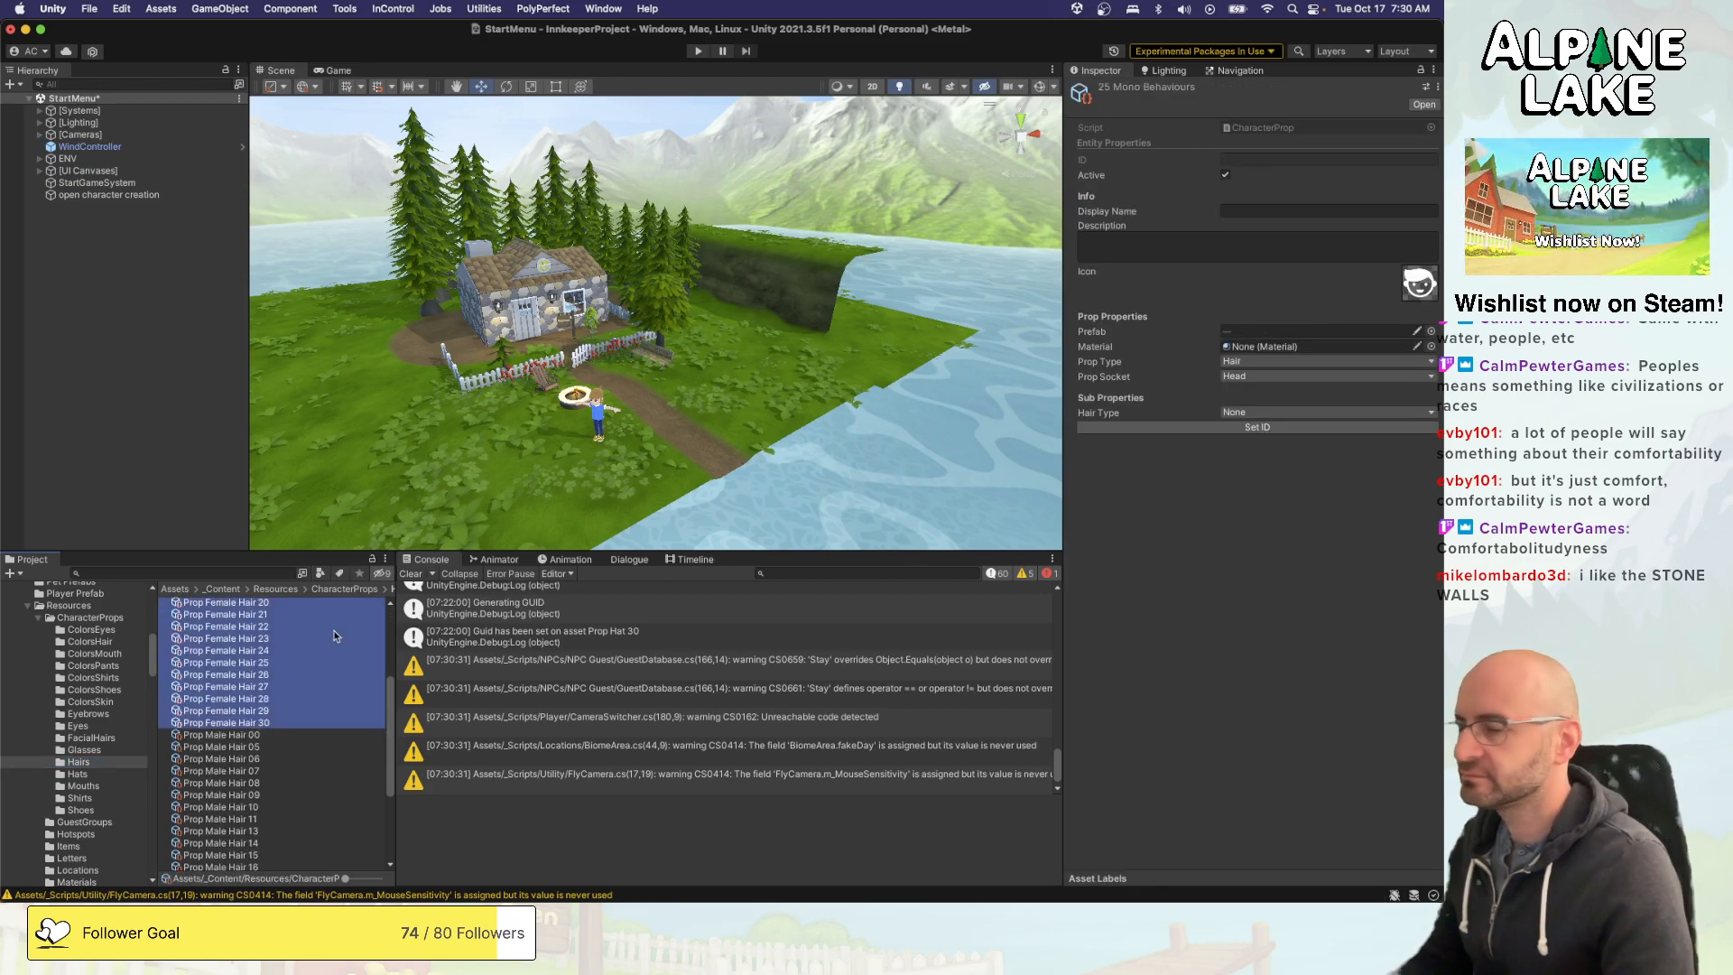
{"action": "left_click", "coordinate": [1271, 413]}
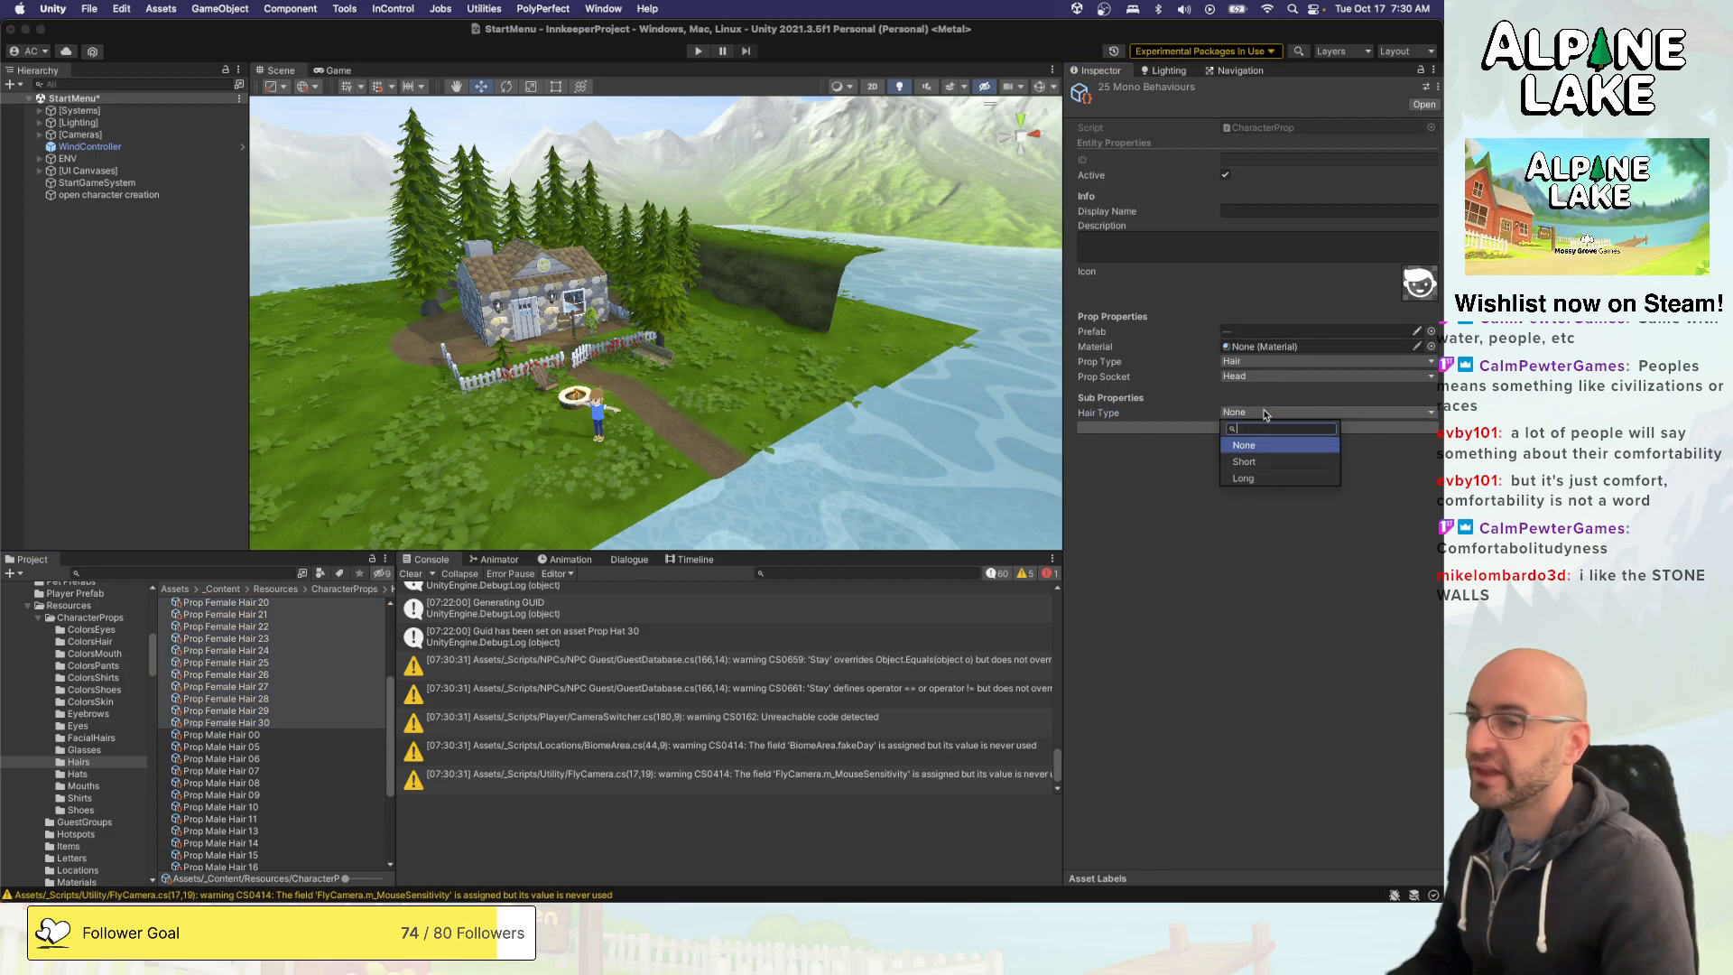
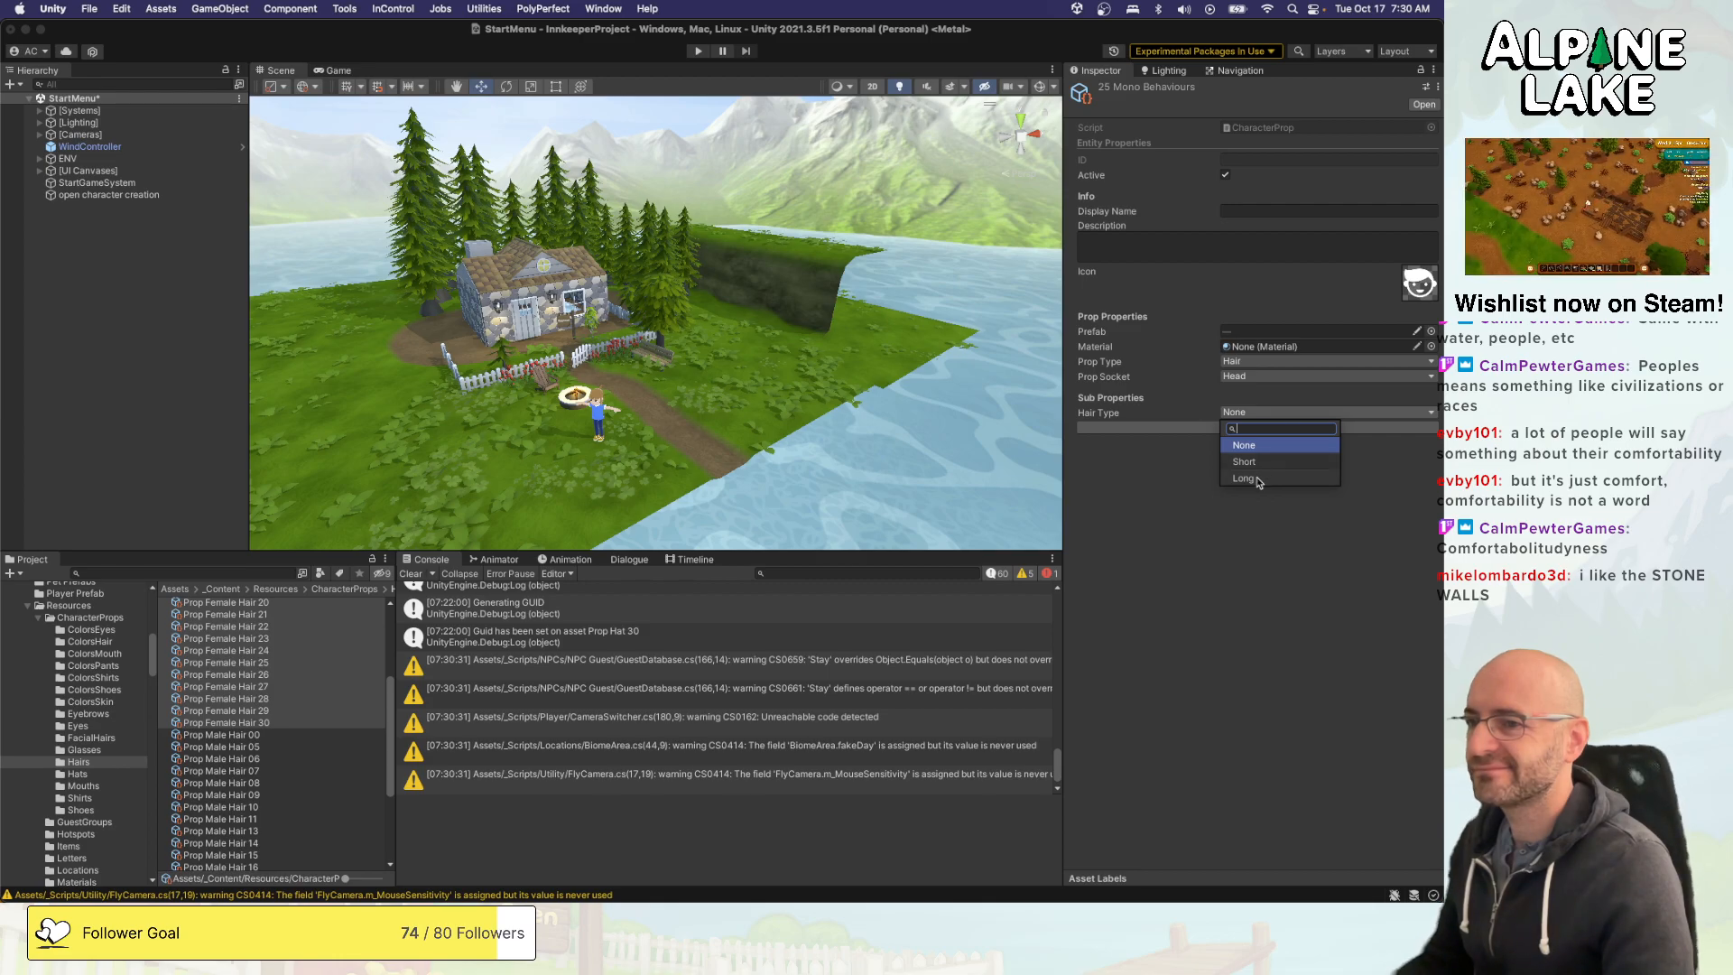
- Set Hair Type to Long for the selected female hair props and to Short for Prop Male Hair 00 through 29
{"action": "left_click", "coordinate": [1245, 478]}
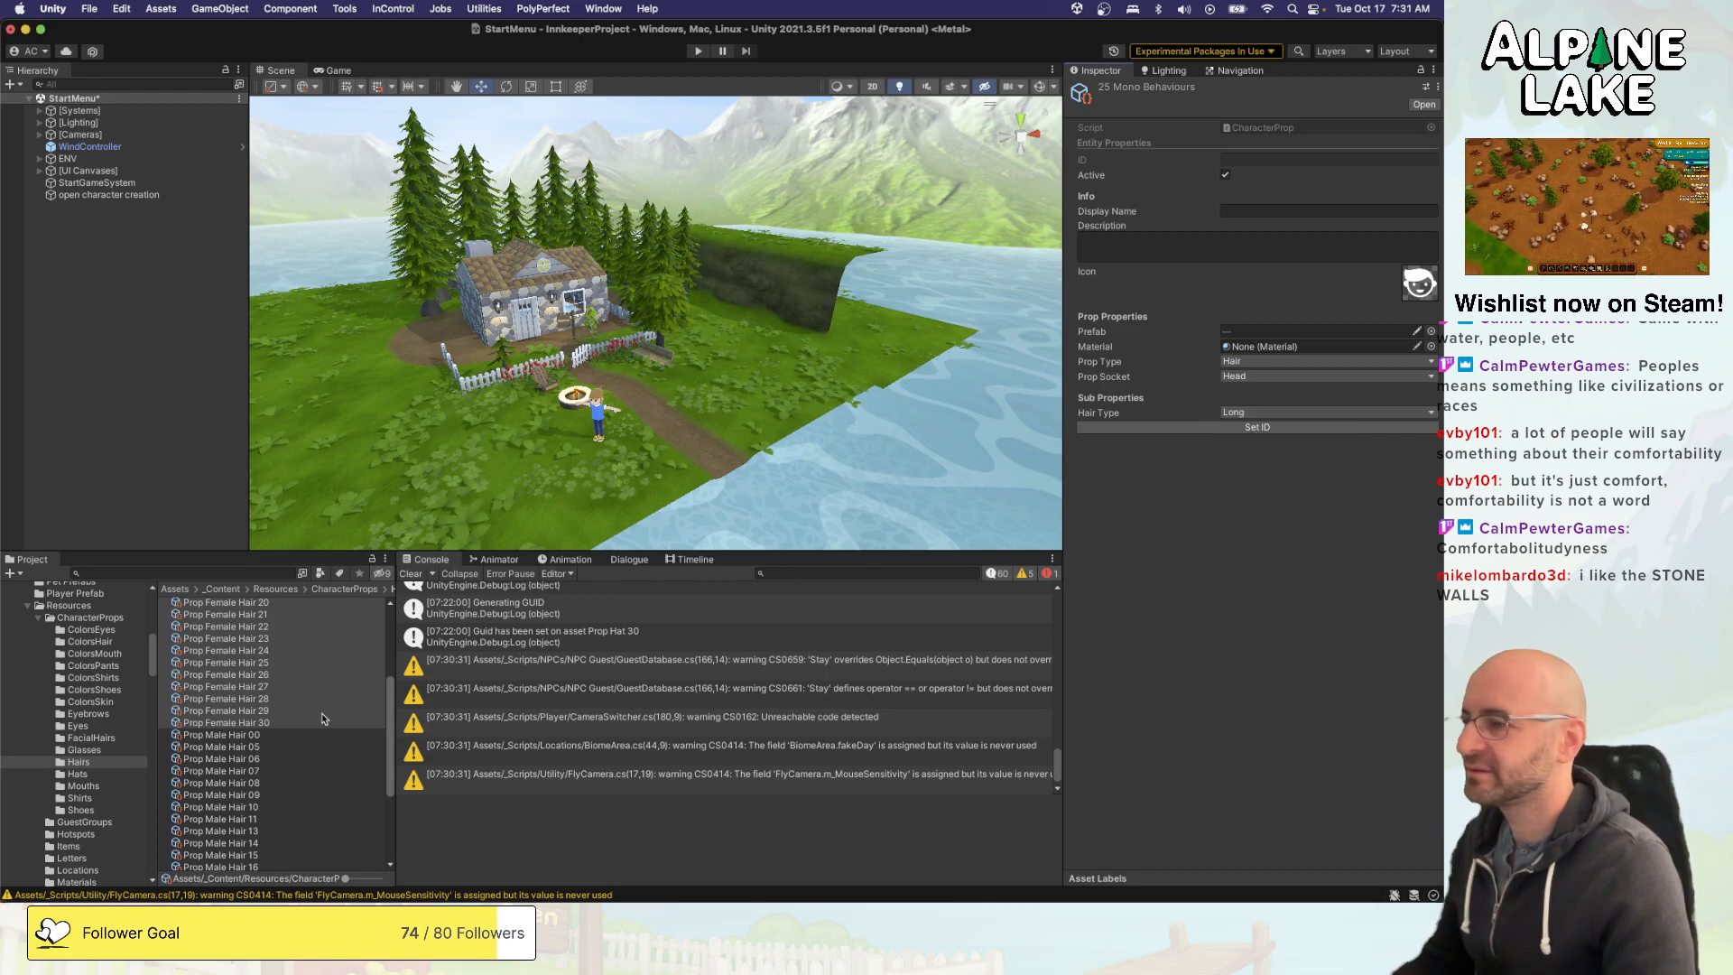
{"action": "left_click", "coordinate": [268, 735]}
{"action": "scroll", "coordinate": [264, 794], "scroll_direction": "down", "scroll_amount": 5}
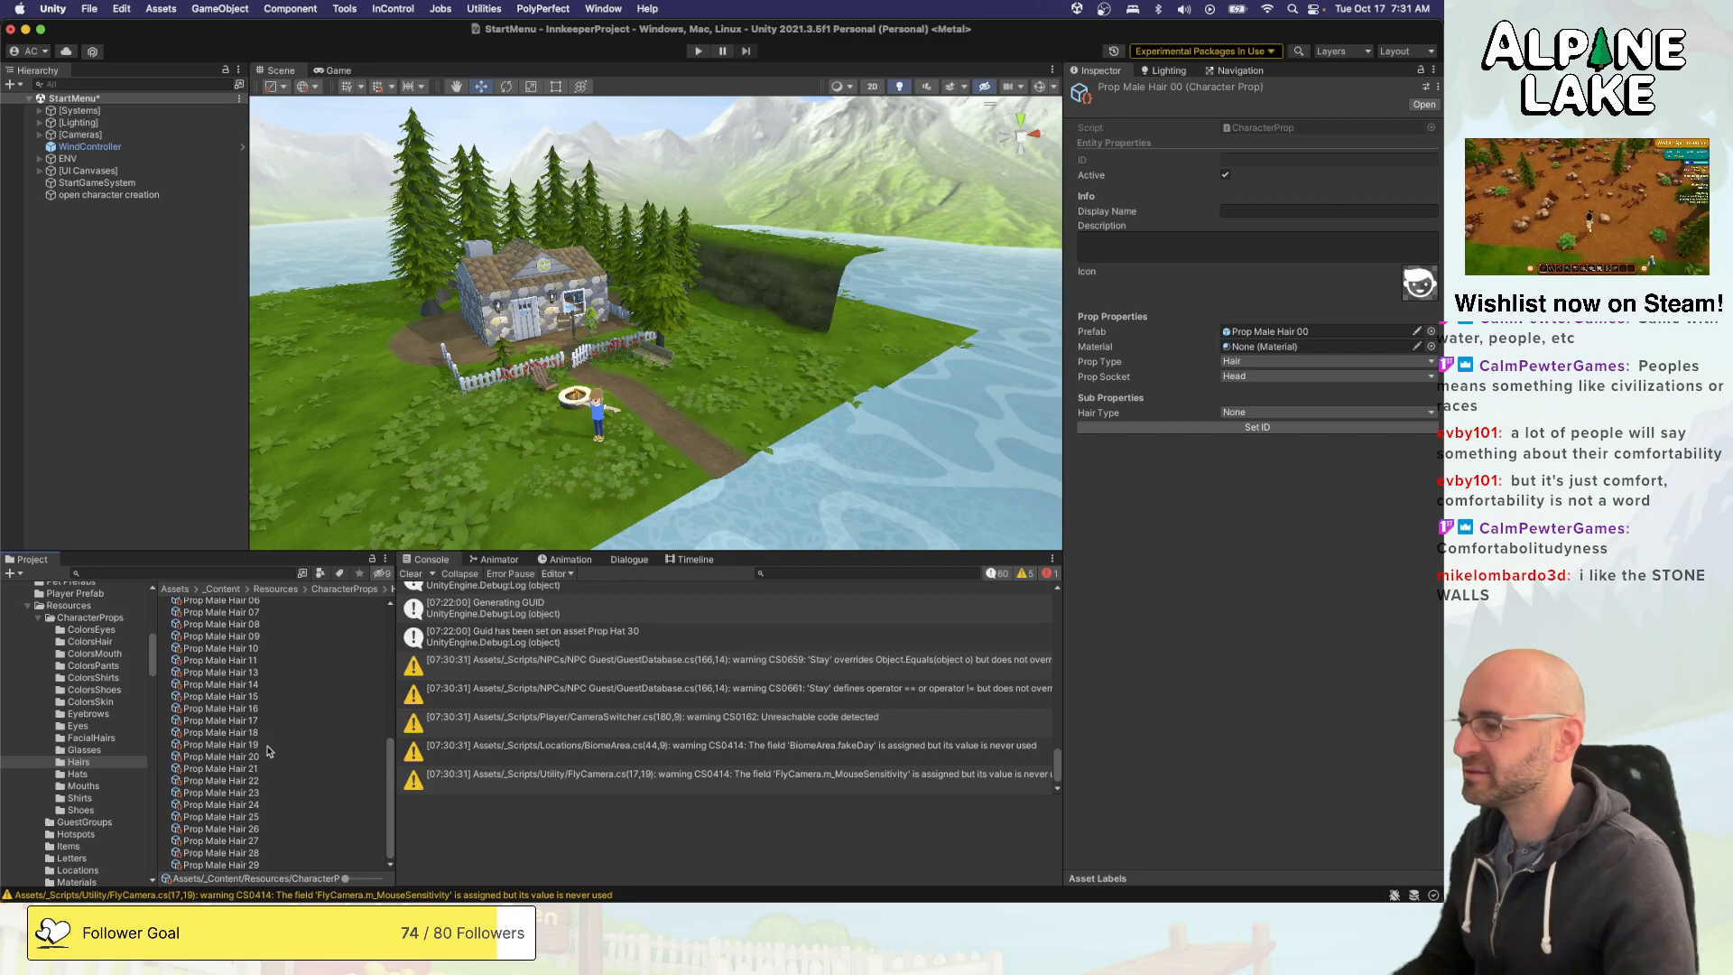
{"action": "left_click", "coordinate": [256, 864], "text": "shift"}
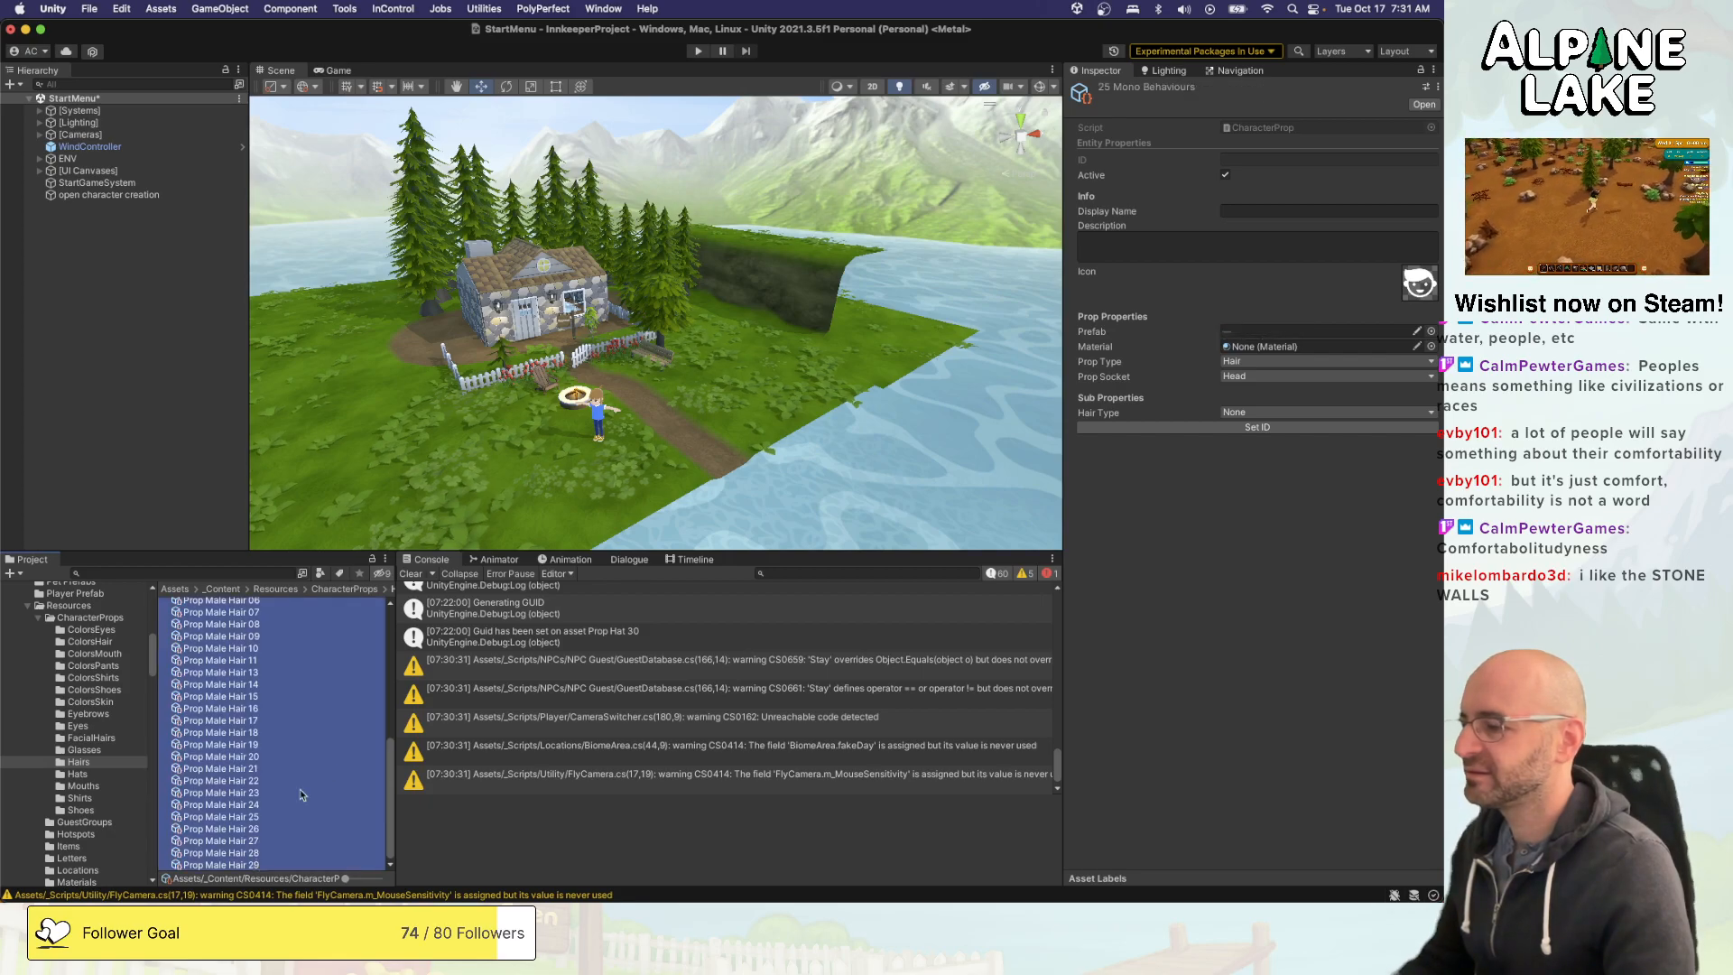
{"action": "left_click", "coordinate": [1268, 412]}
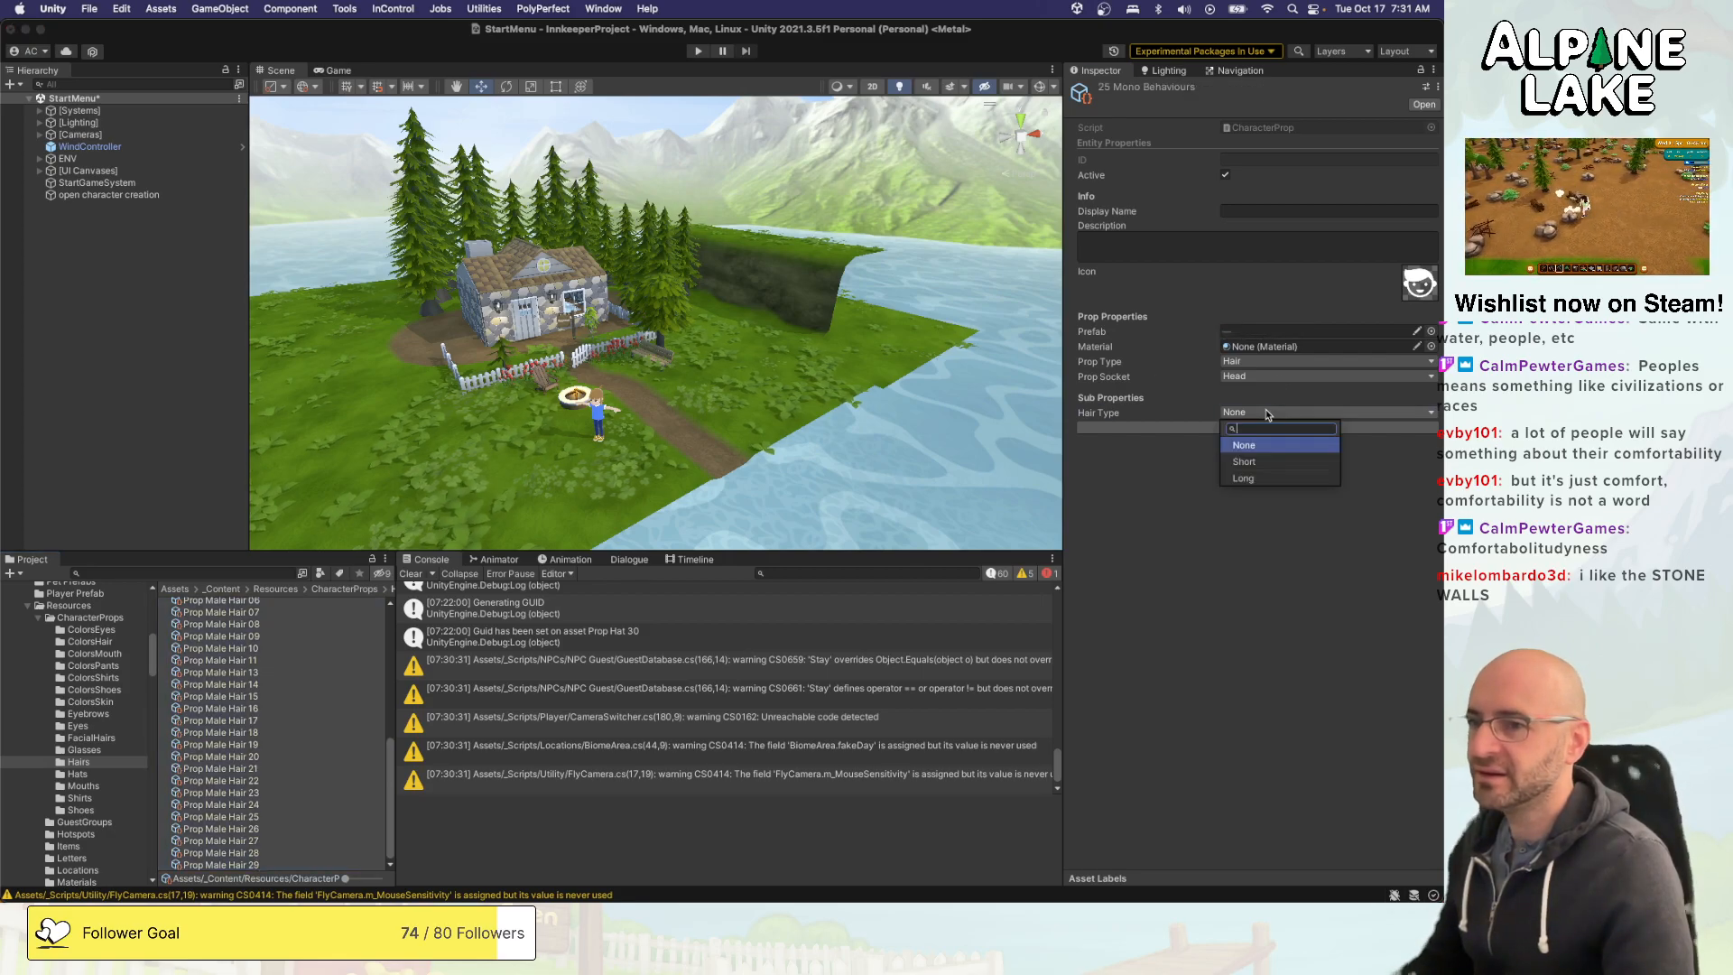
{"action": "left_click", "coordinate": [1236, 463]}
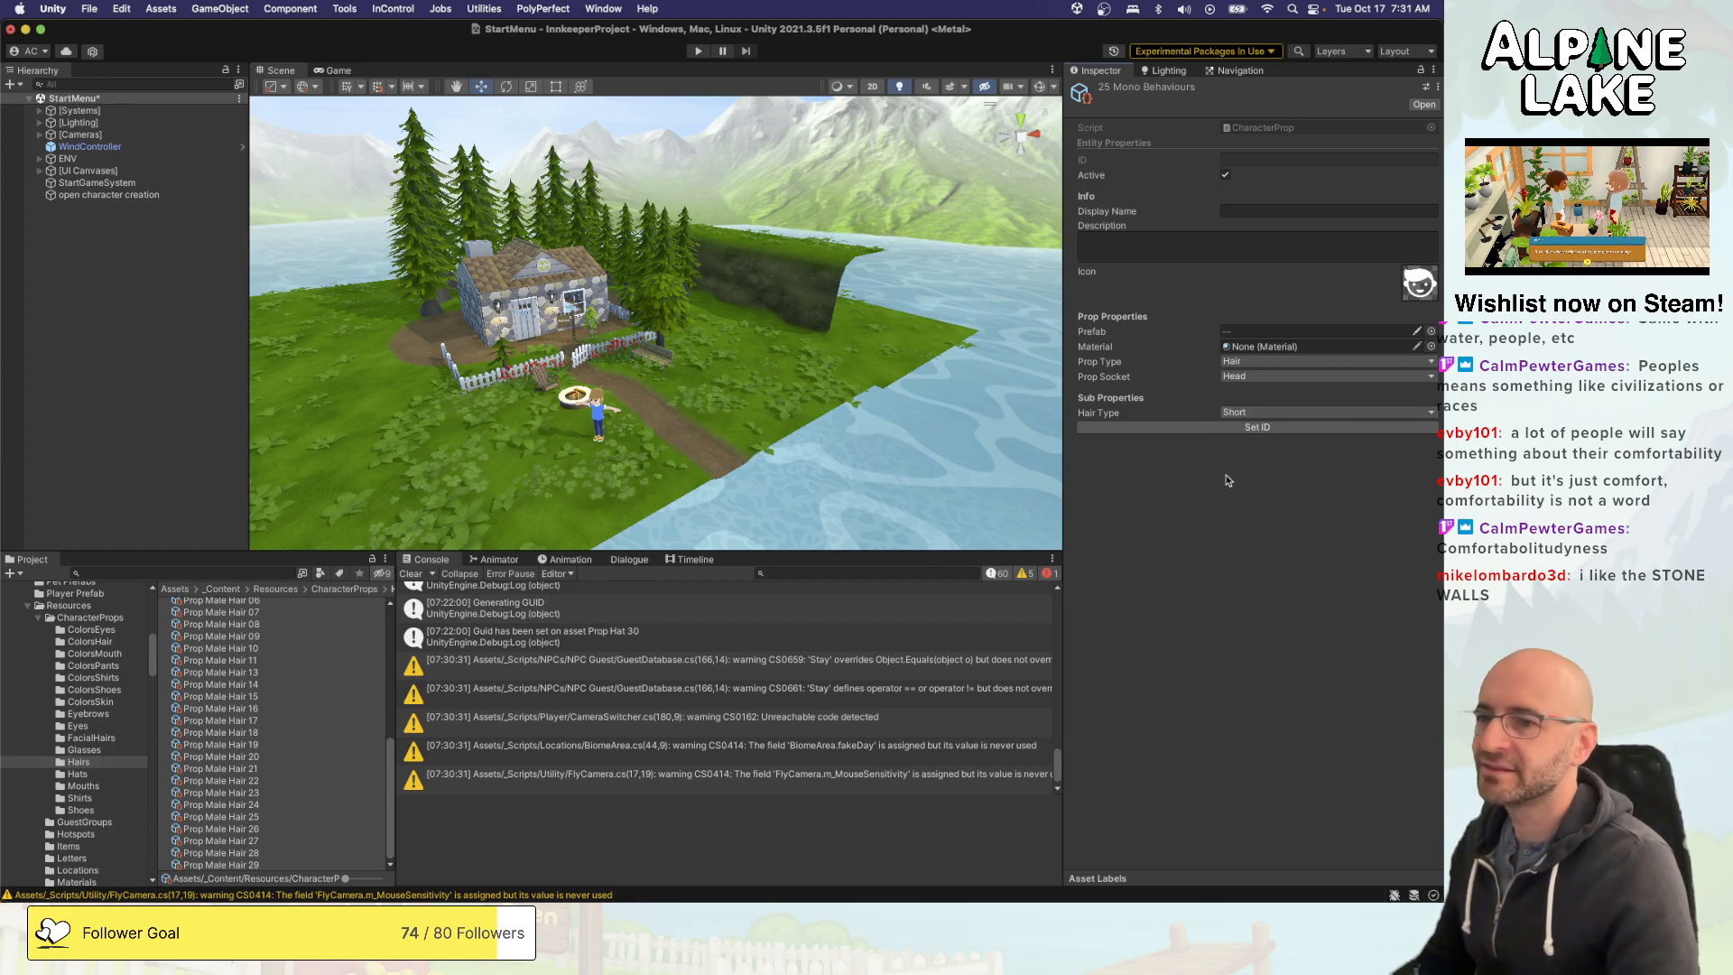
- Check the Hair Type on Prop Male Hair 16, save the StartMenu scene and clear the console
{"action": "left_click", "coordinate": [249, 709]}
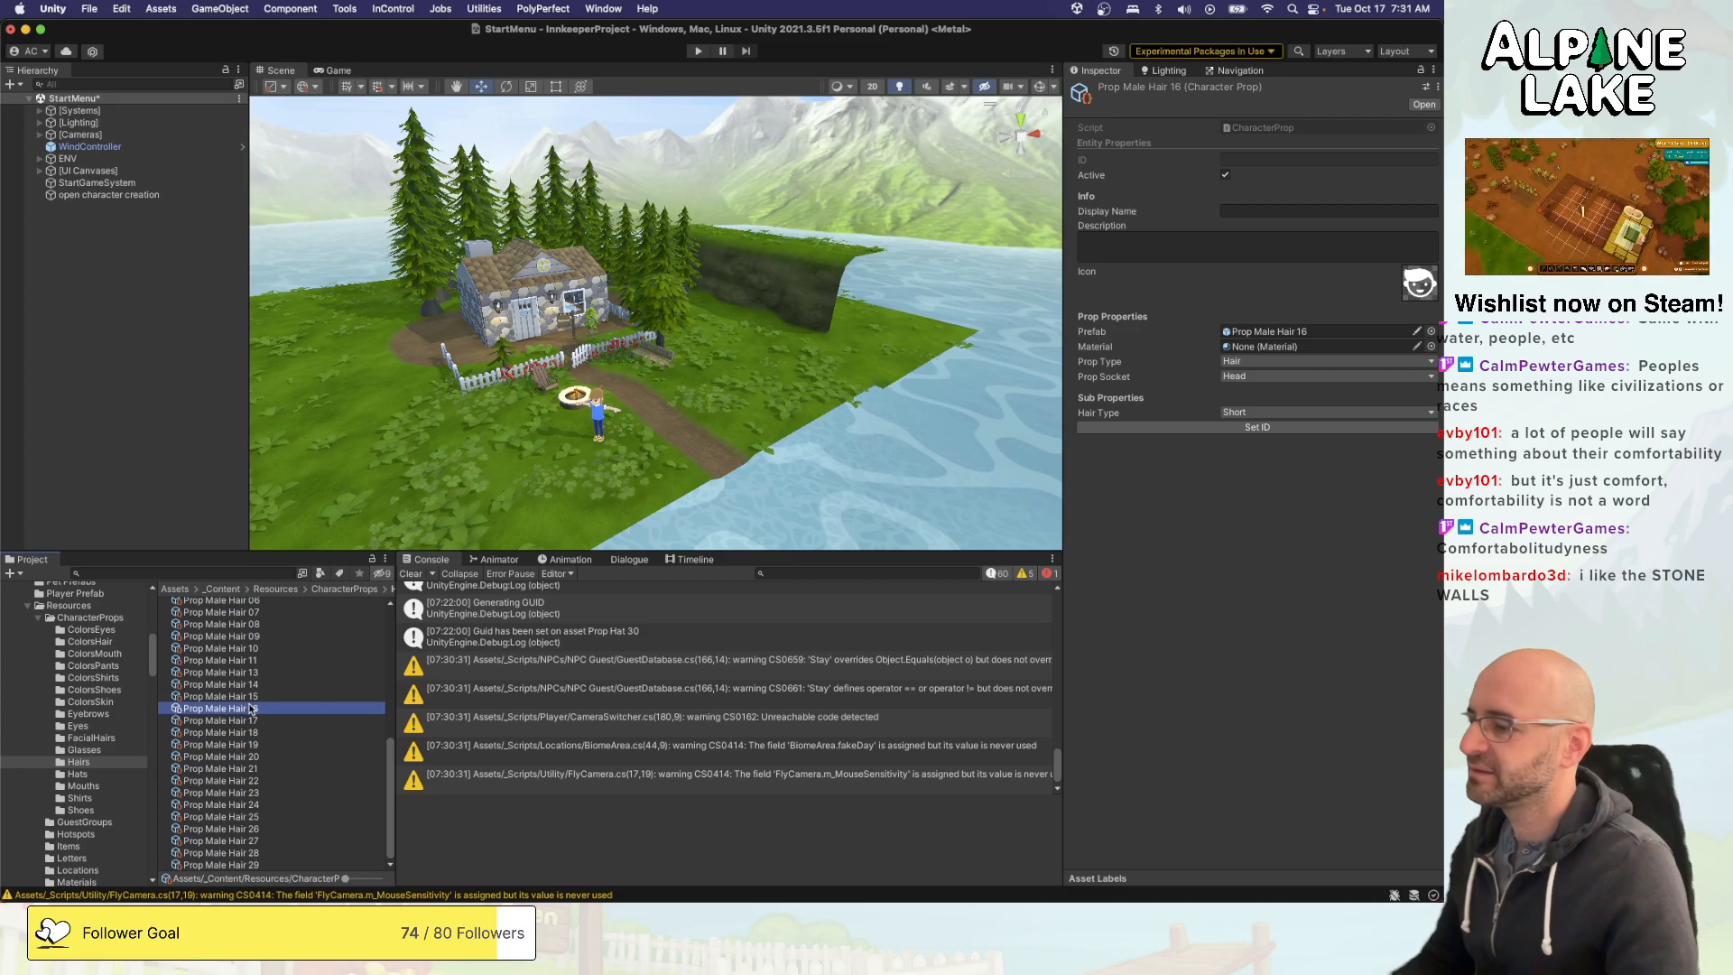
{"action": "scroll", "coordinate": [249, 709], "scroll_direction": "up", "scroll_amount": 10}
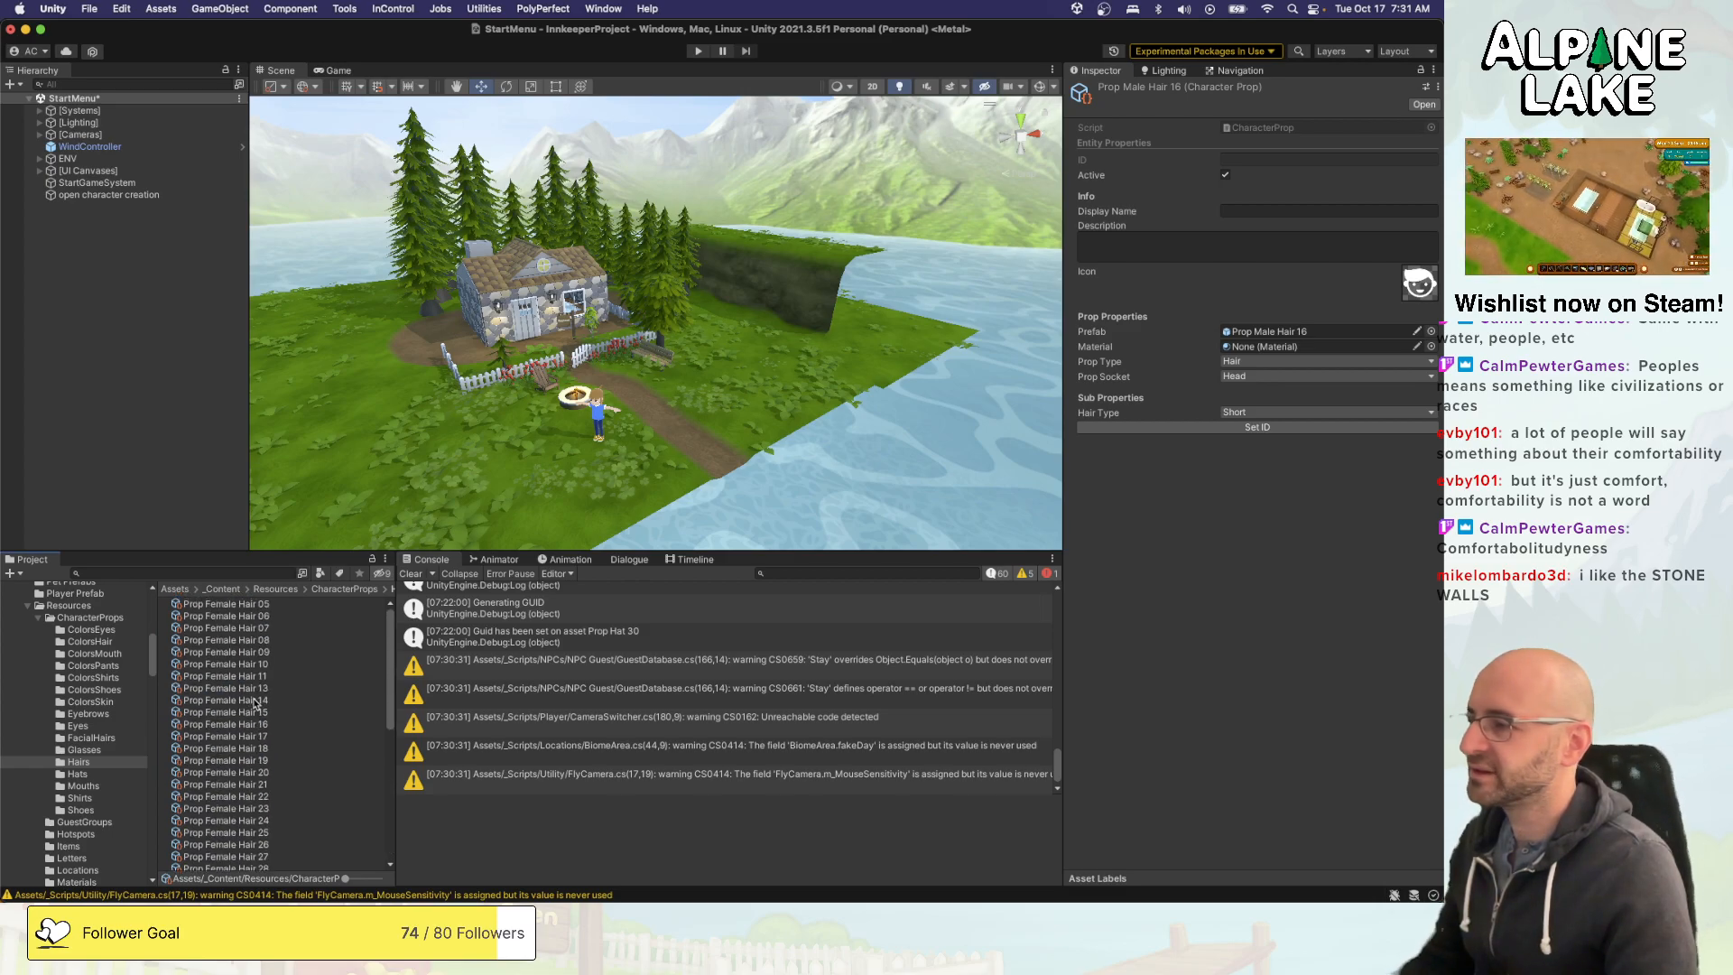
{"action": "left_click", "coordinate": [175, 431]}
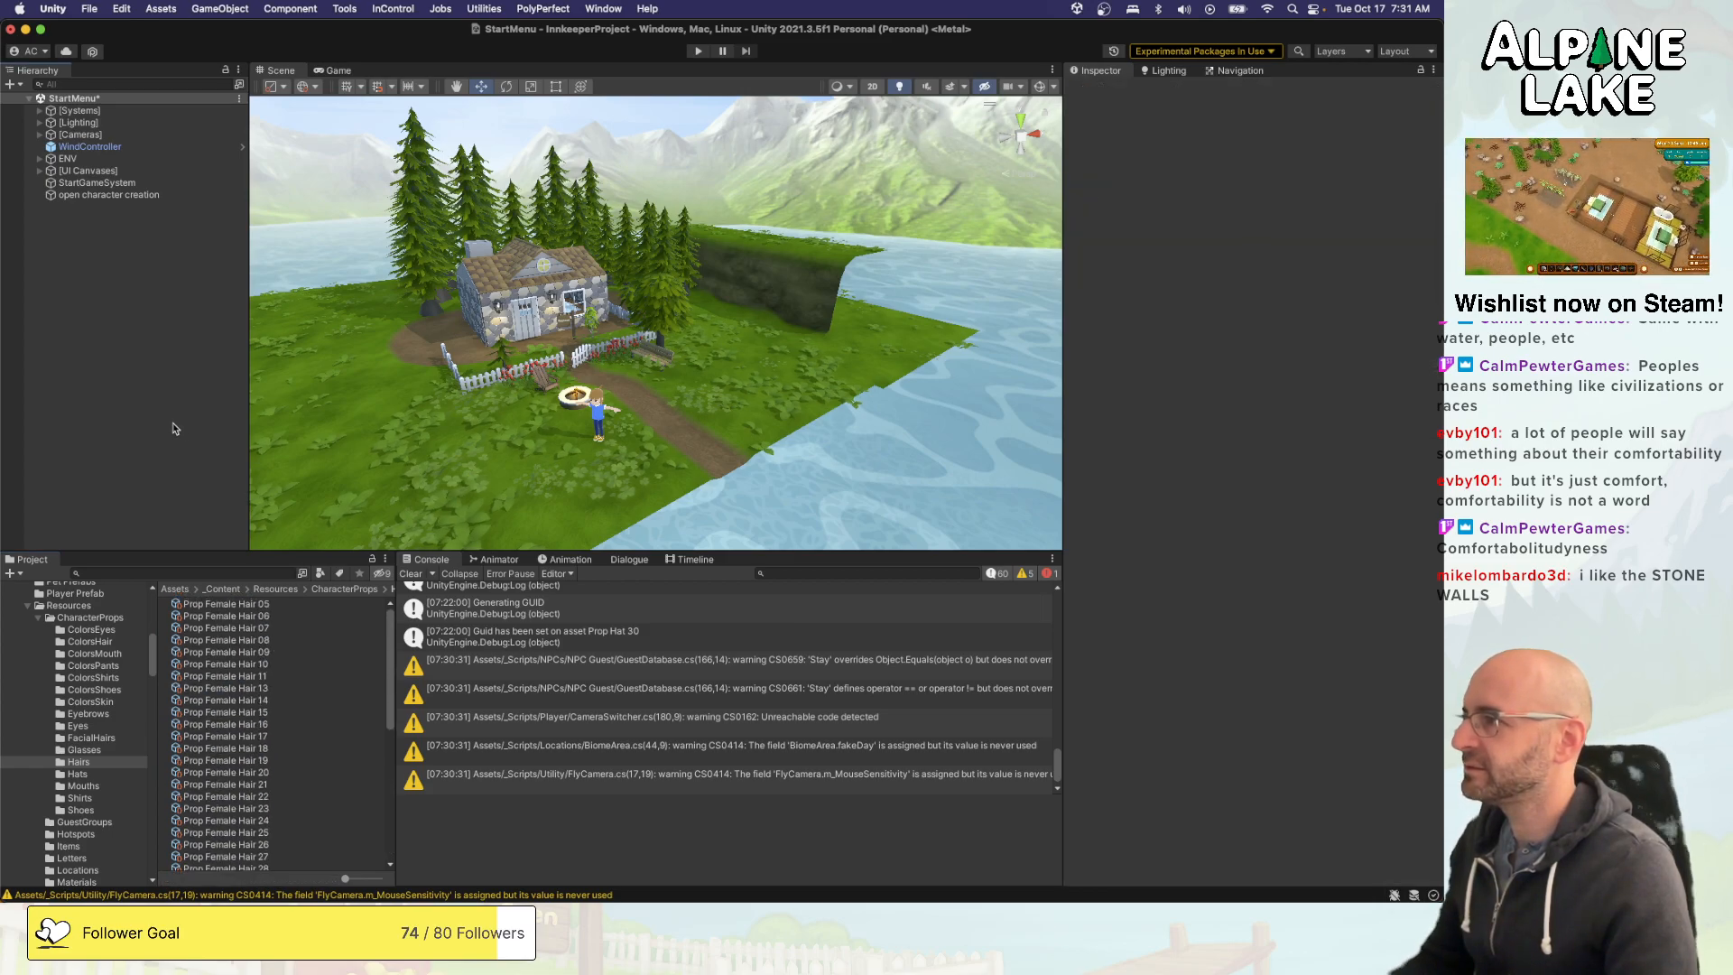
{"action": "key", "text": "super+s"}
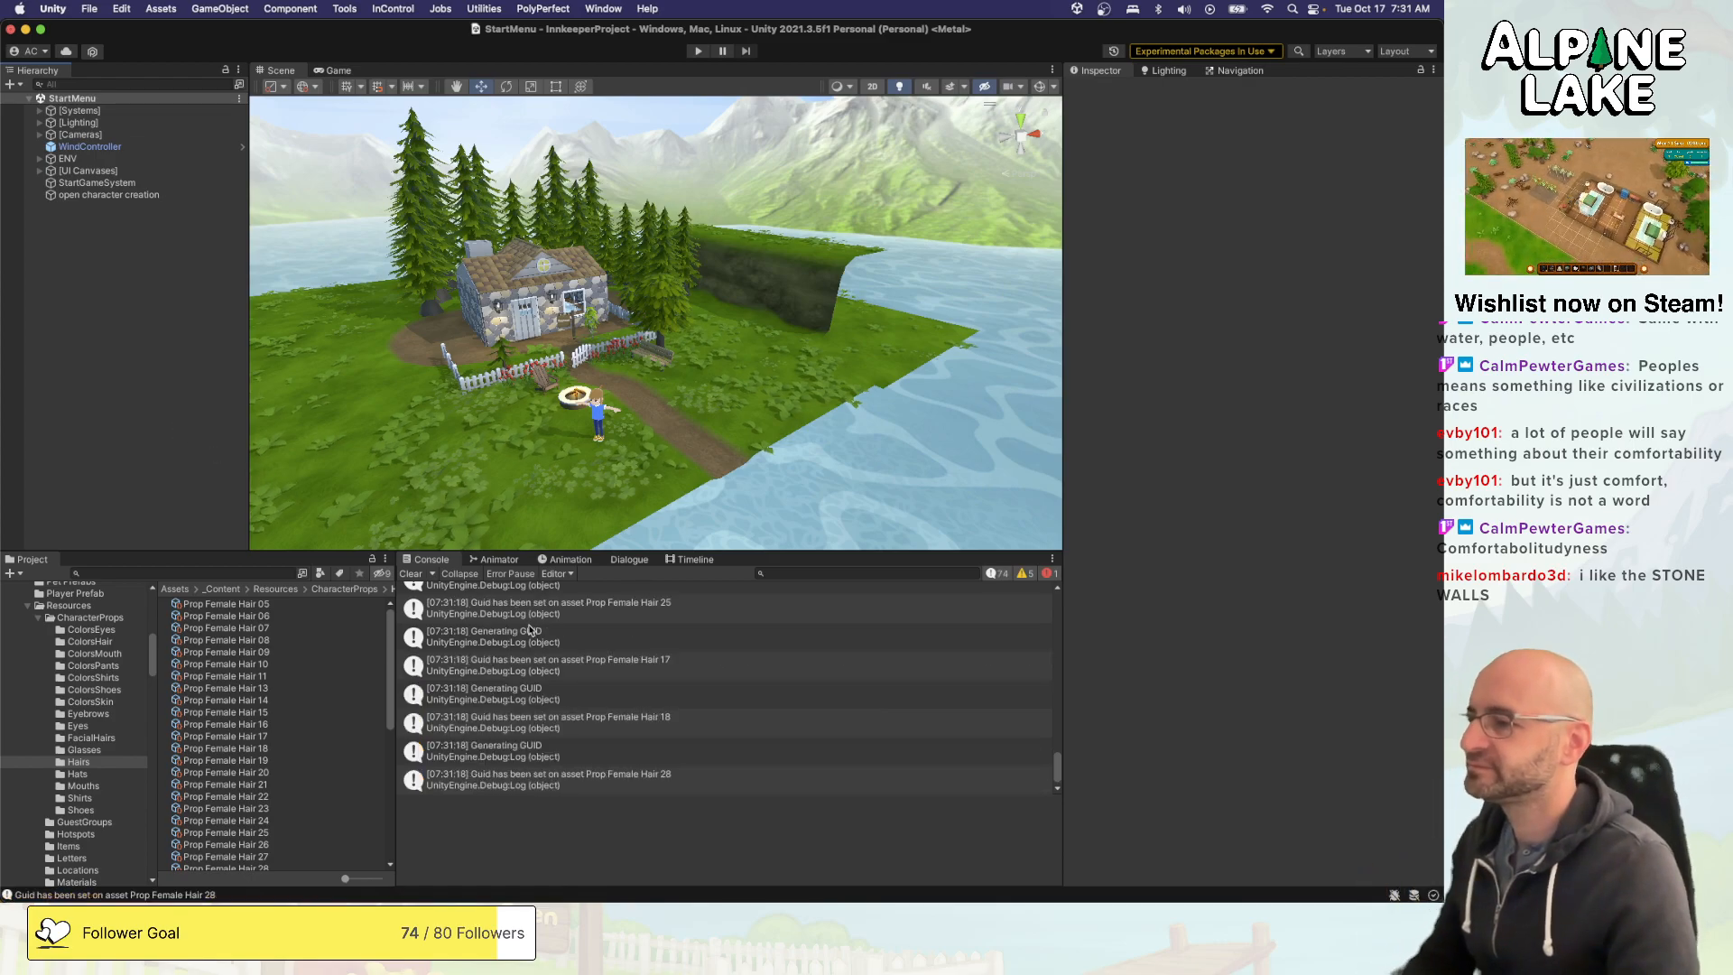
{"action": "scroll", "coordinate": [539, 666], "scroll_direction": "up", "scroll_amount": 10}
{"action": "scroll", "coordinate": [539, 664], "scroll_direction": "down", "scroll_amount": 10}
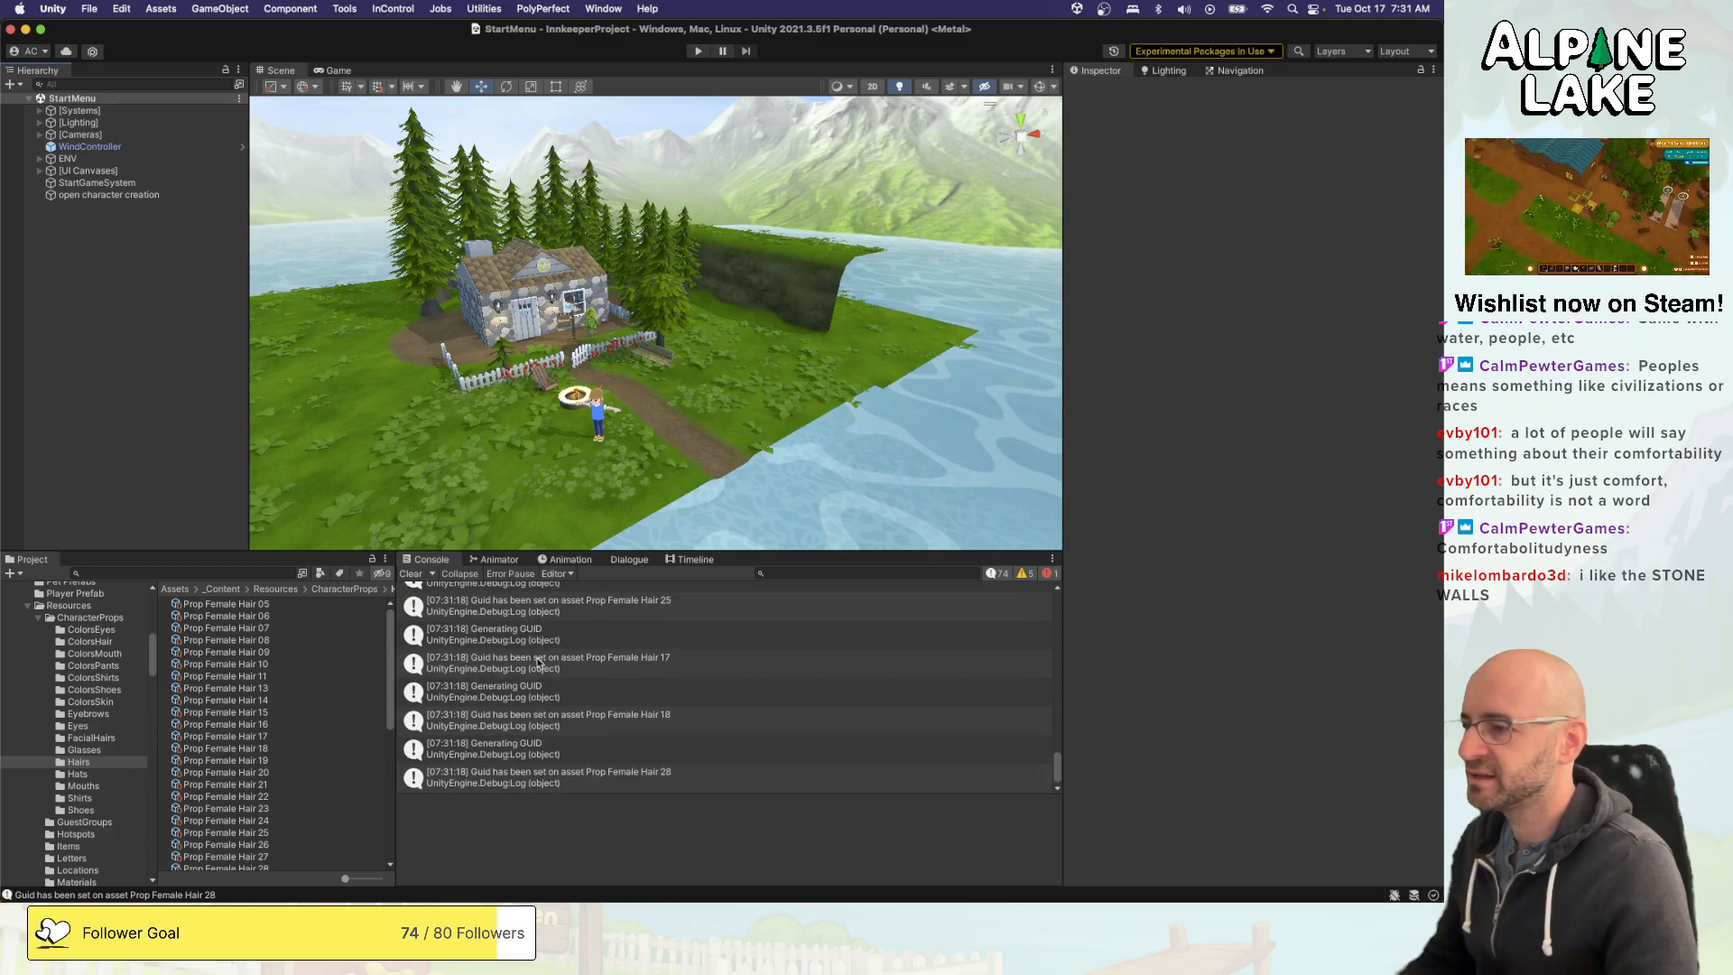
{"action": "left_click", "coordinate": [411, 574]}
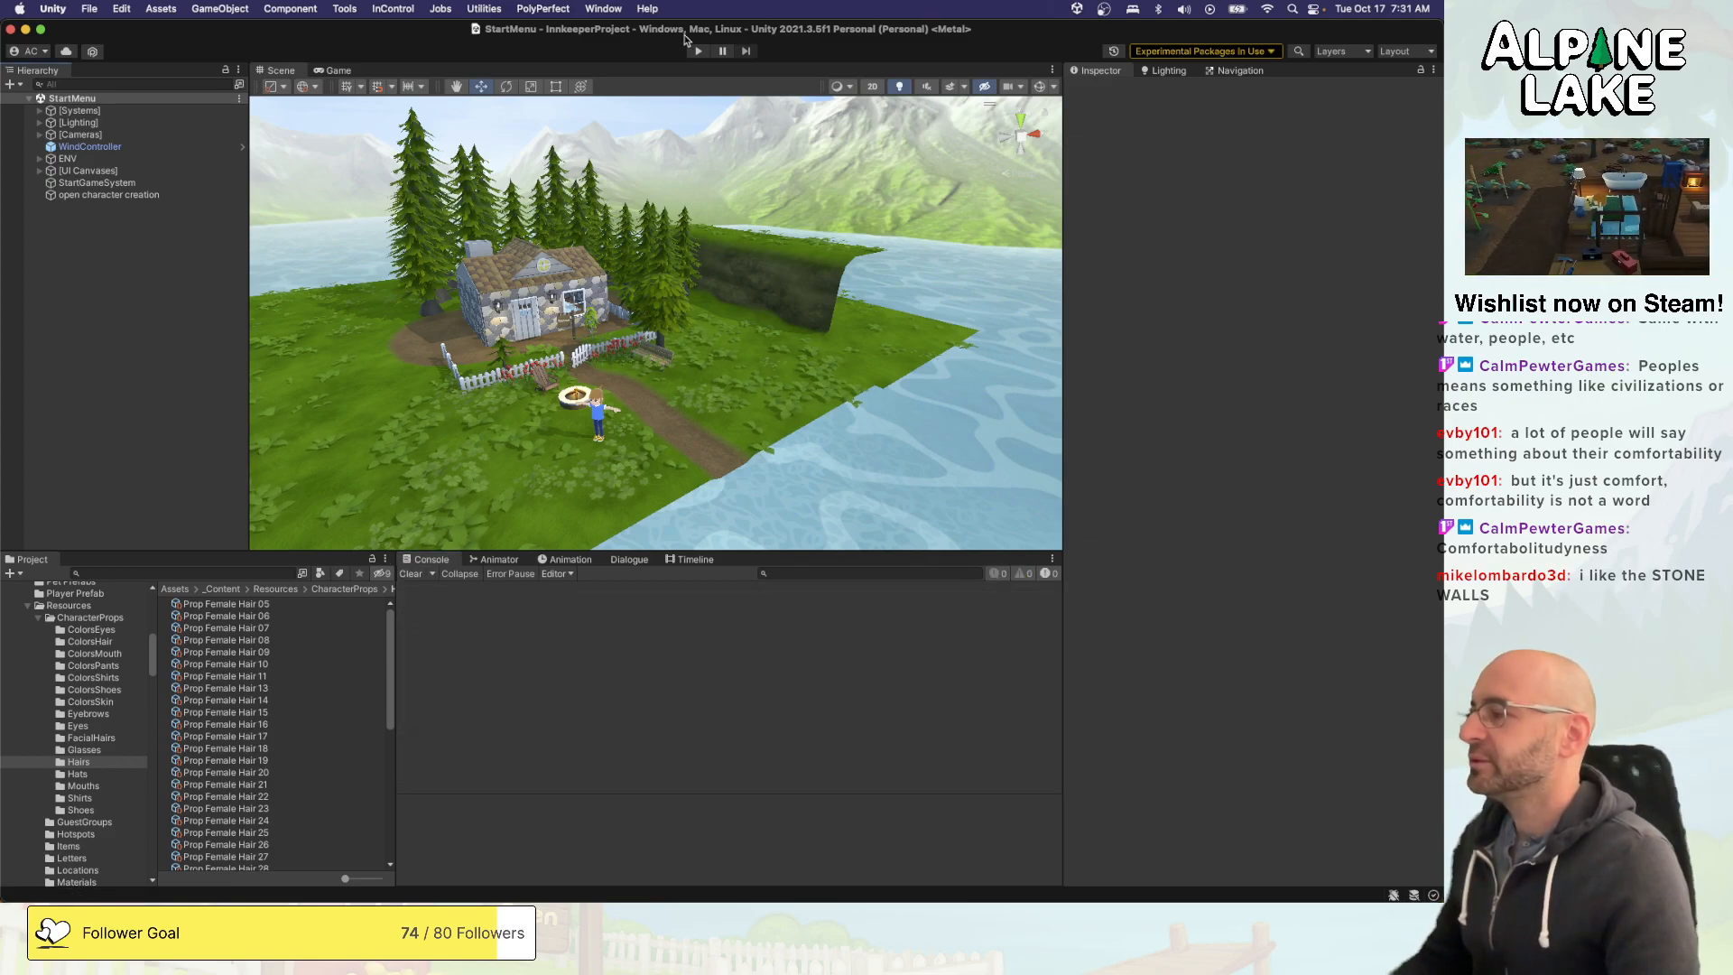
- Run the game, start a new game and show the hat category in the character creator
{"action": "key", "text": "super+Tab"}
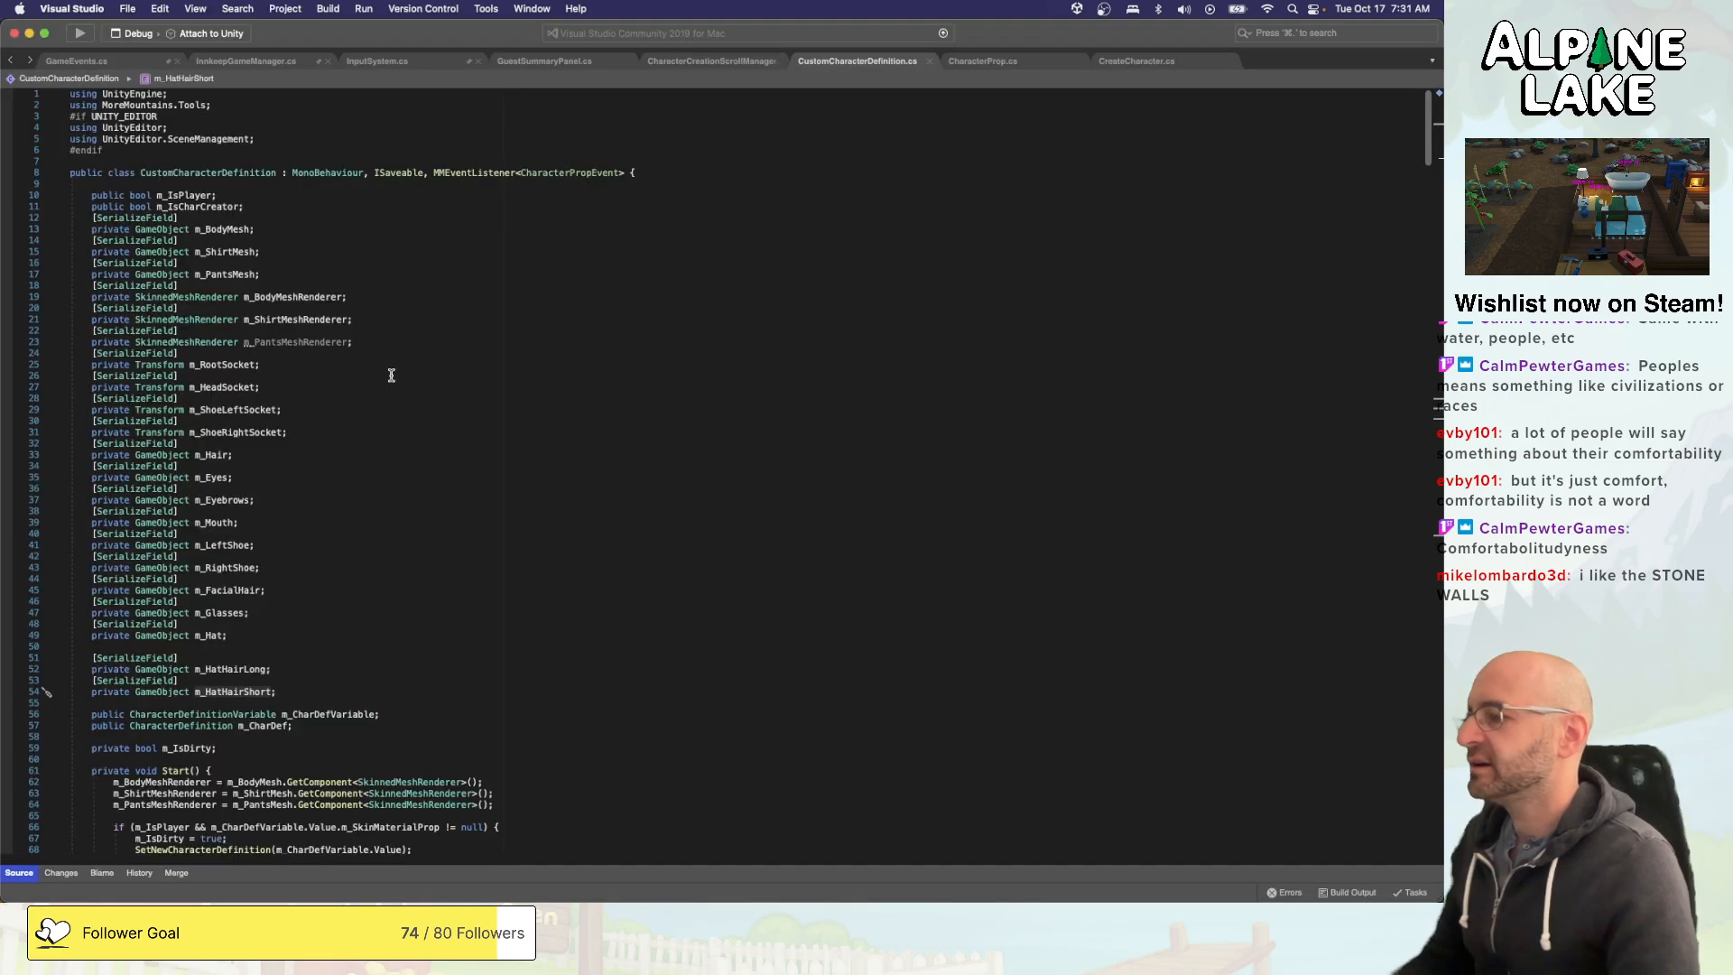
{"action": "key", "text": "super+Tab"}
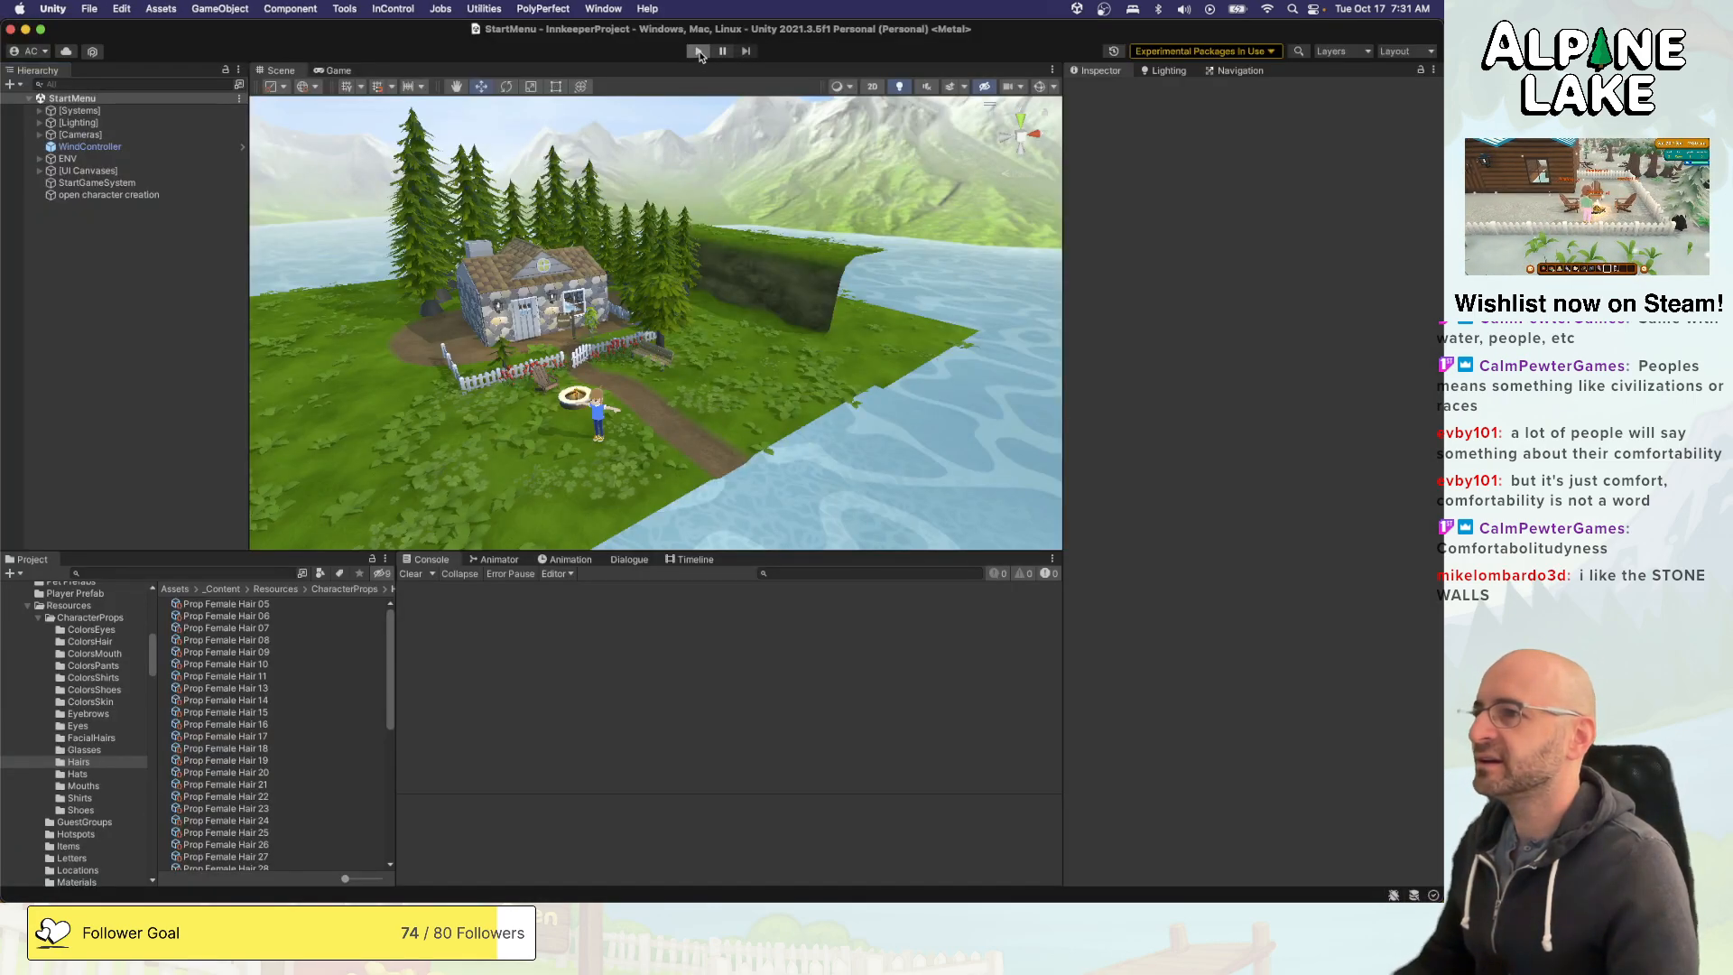
{"action": "left_click", "coordinate": [699, 52]}
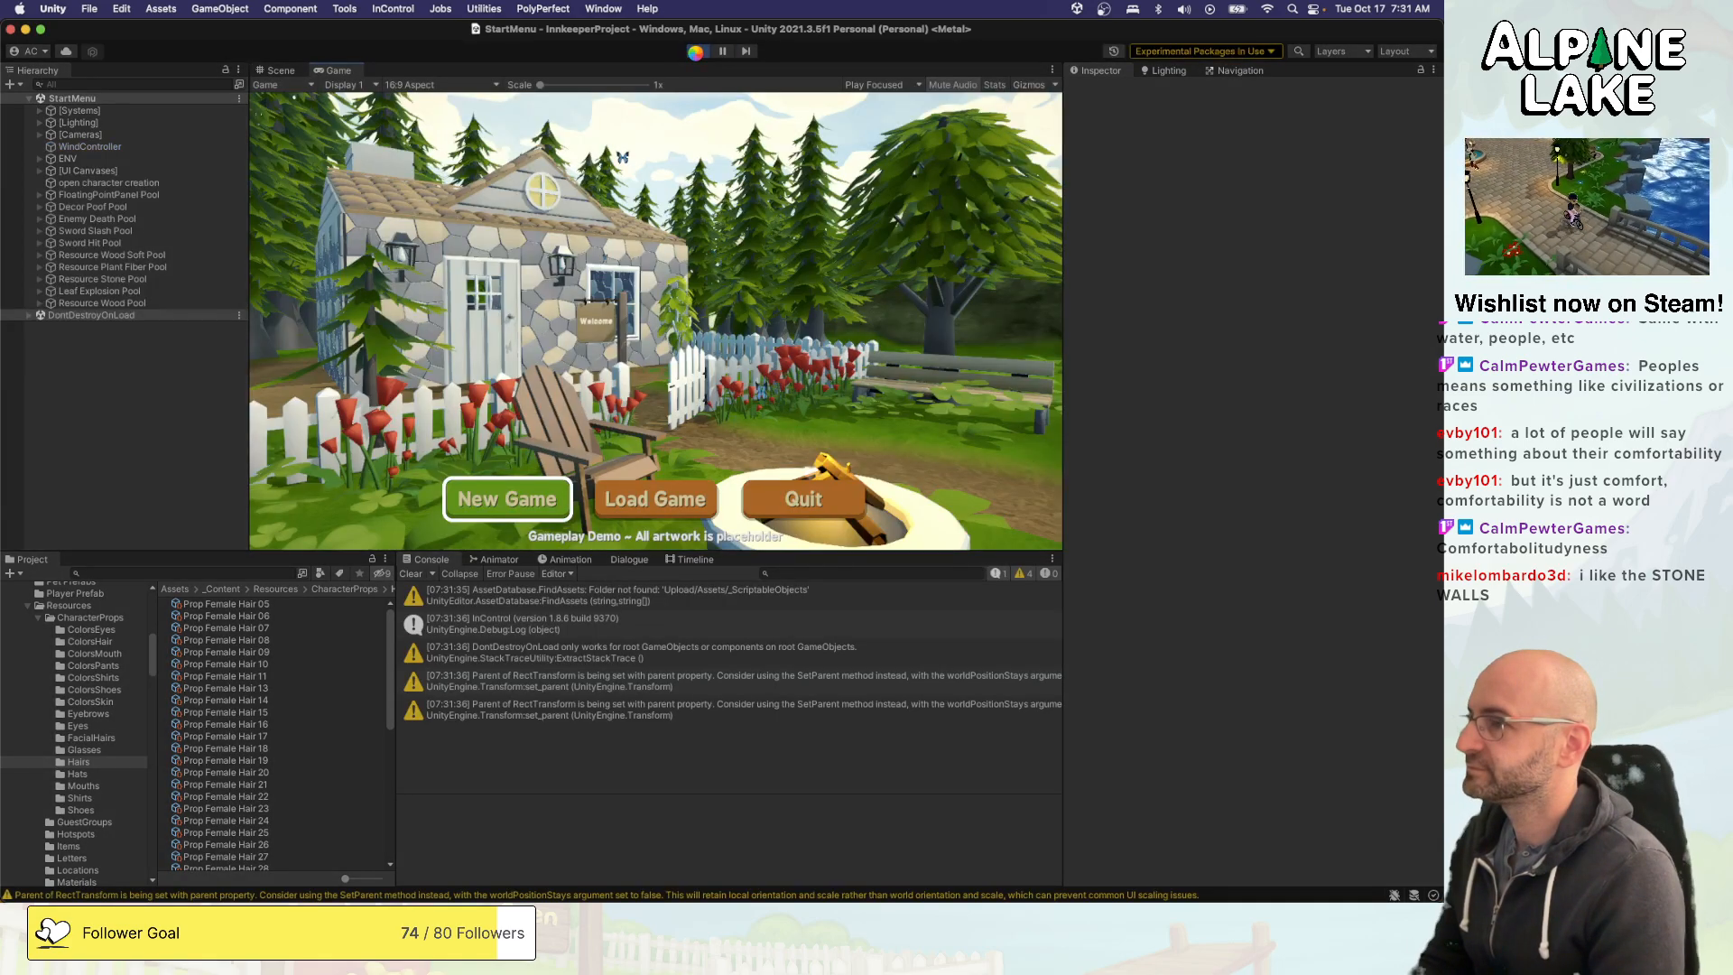
{"action": "key", "text": "Return"}
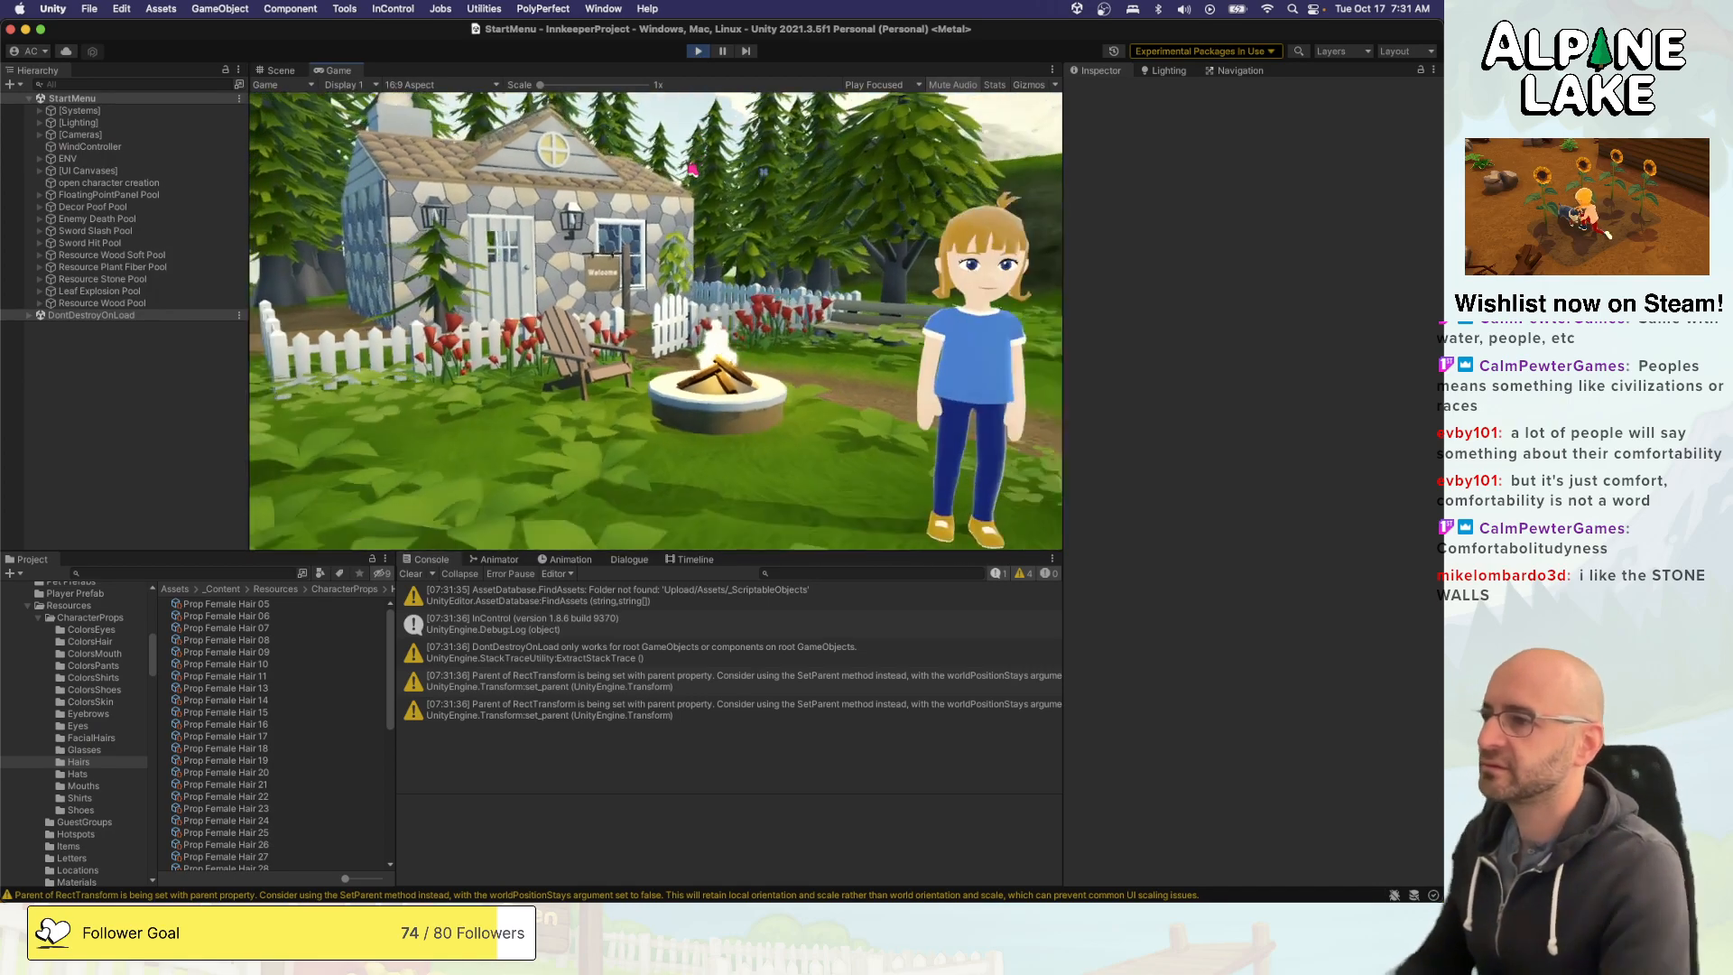
{"action": "left_click", "coordinate": [689, 157]}
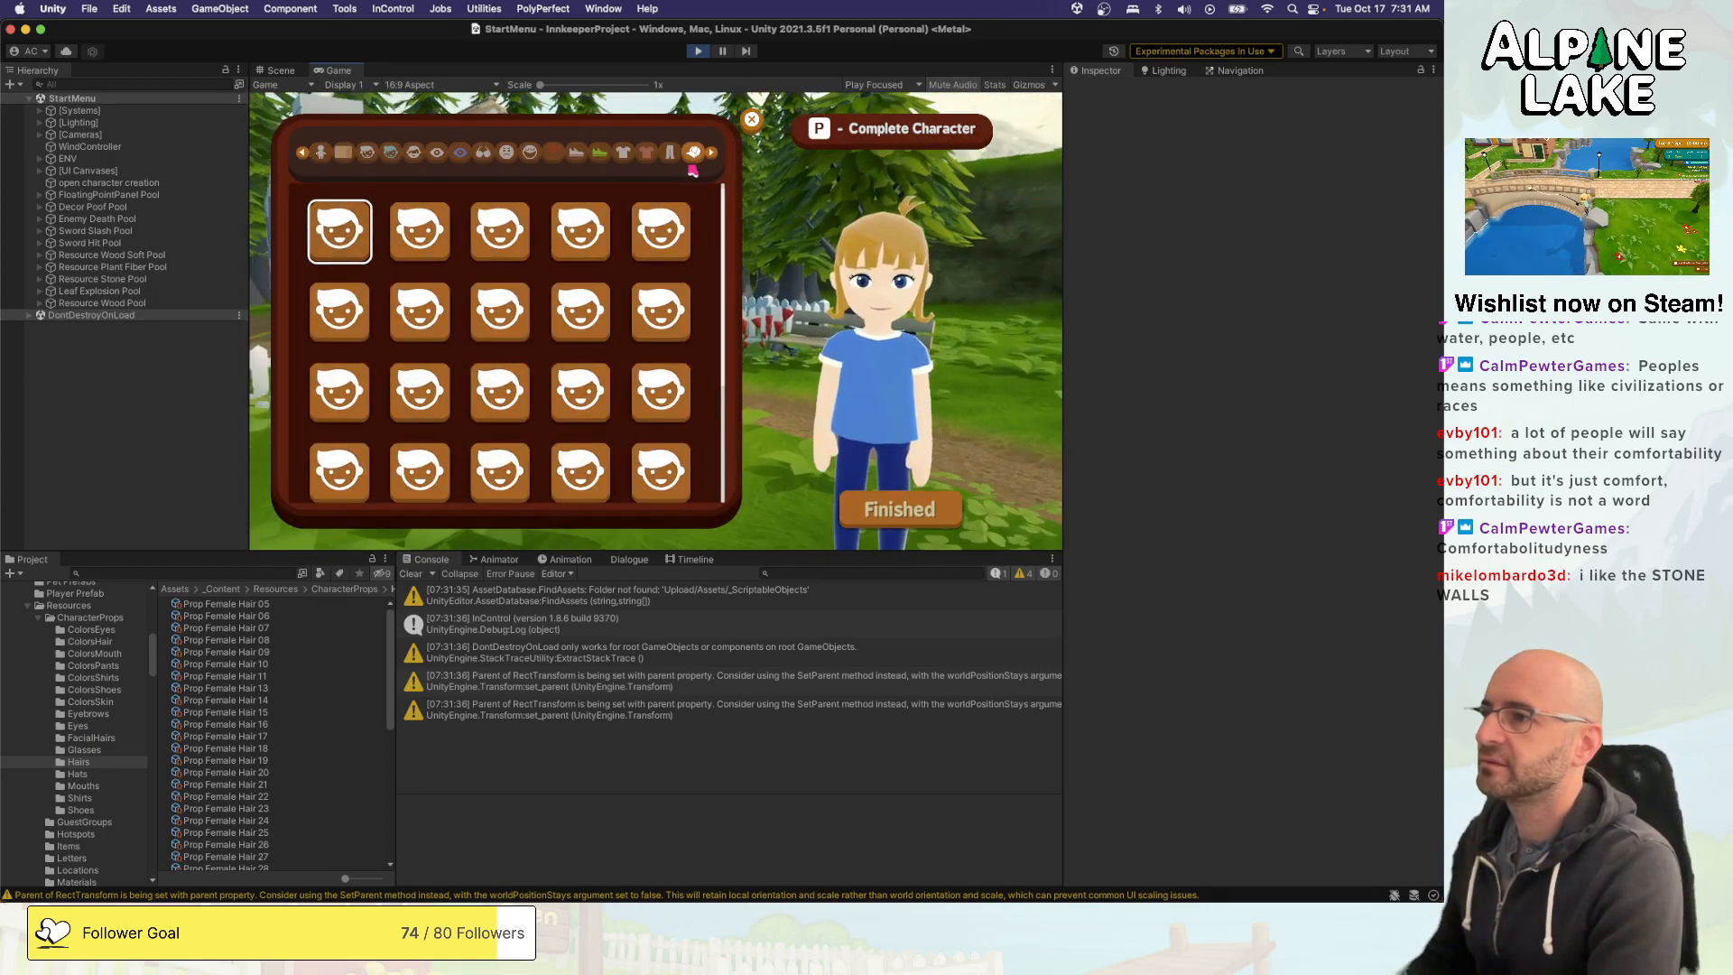
- Preview various hats on the character, working down the grid to the last hat
{"action": "key", "text": "Right"}
{"action": "key", "text": "Down"}
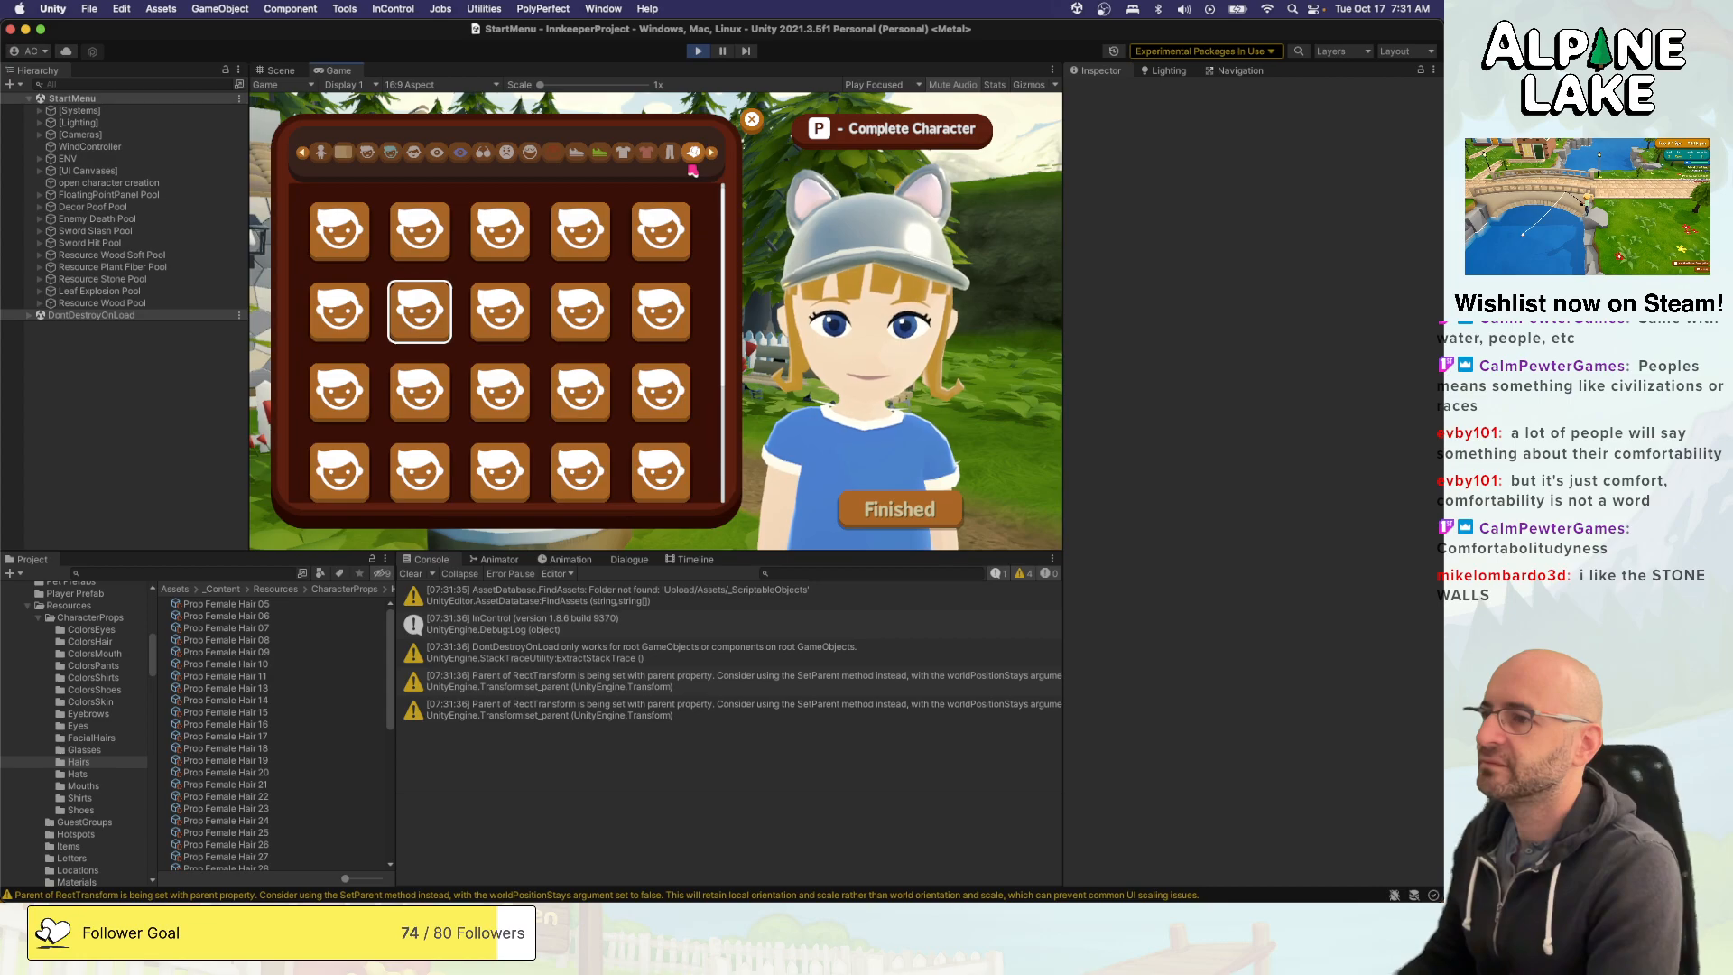
{"action": "key", "text": "Right"}
{"action": "key", "text": "Down"}
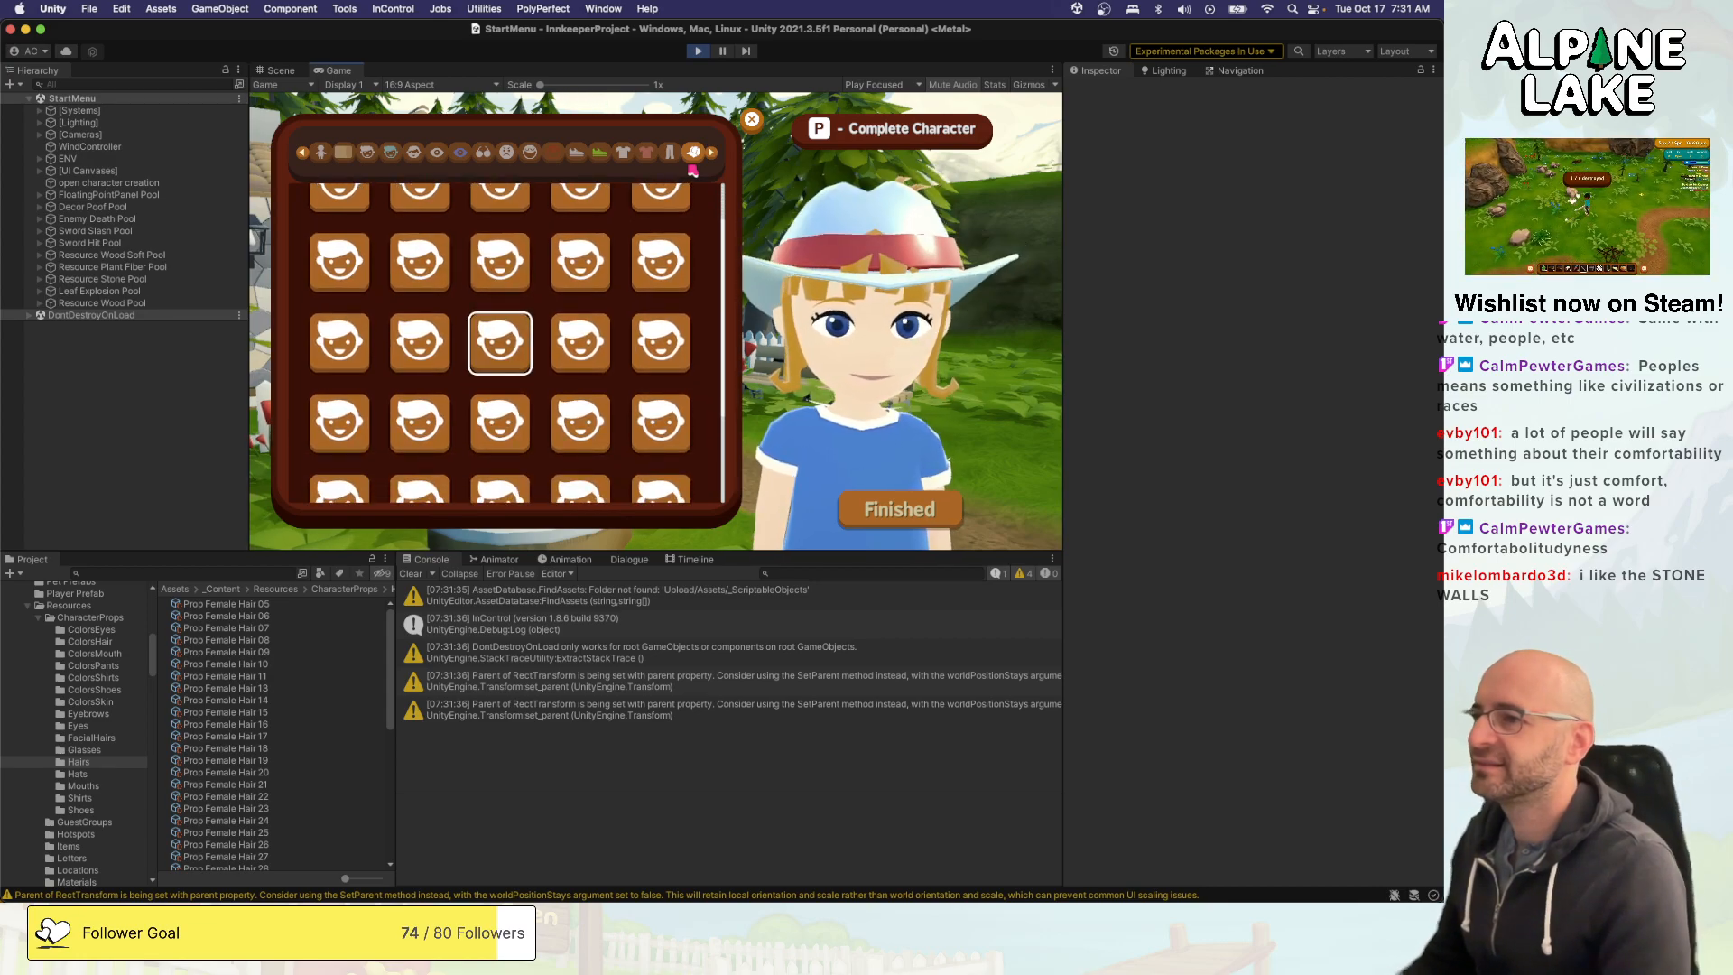
{"action": "key", "text": "Down"}
{"action": "key", "text": "Up"}
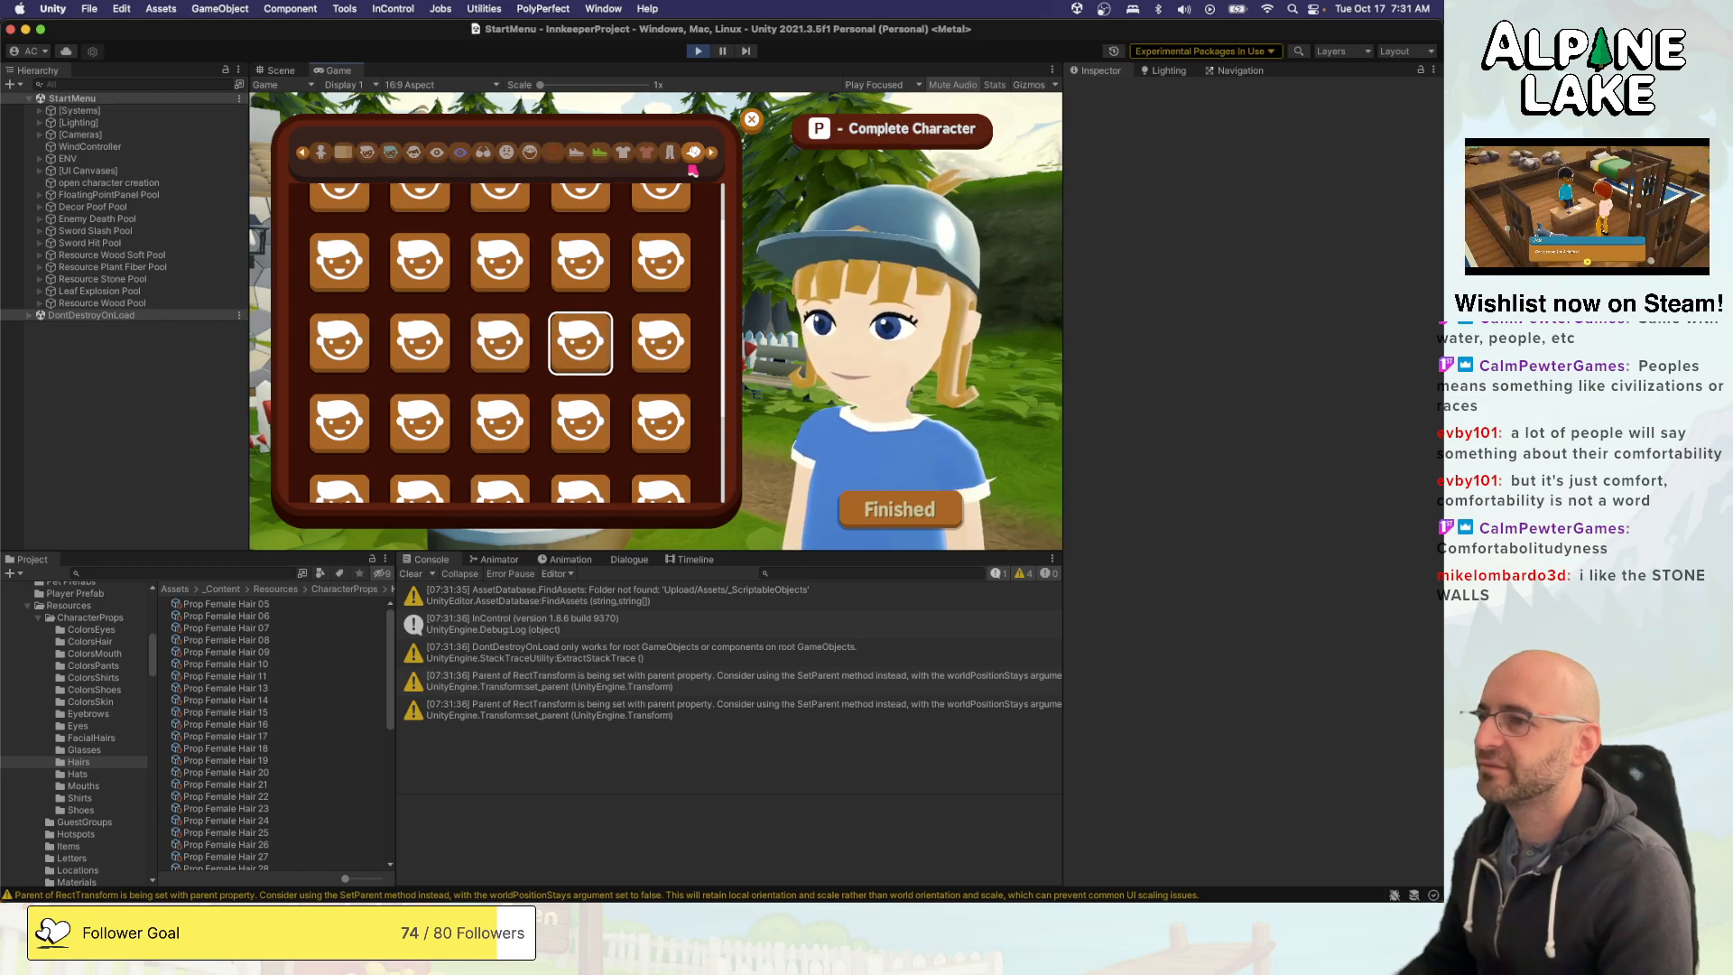
{"action": "key", "text": "Right"}
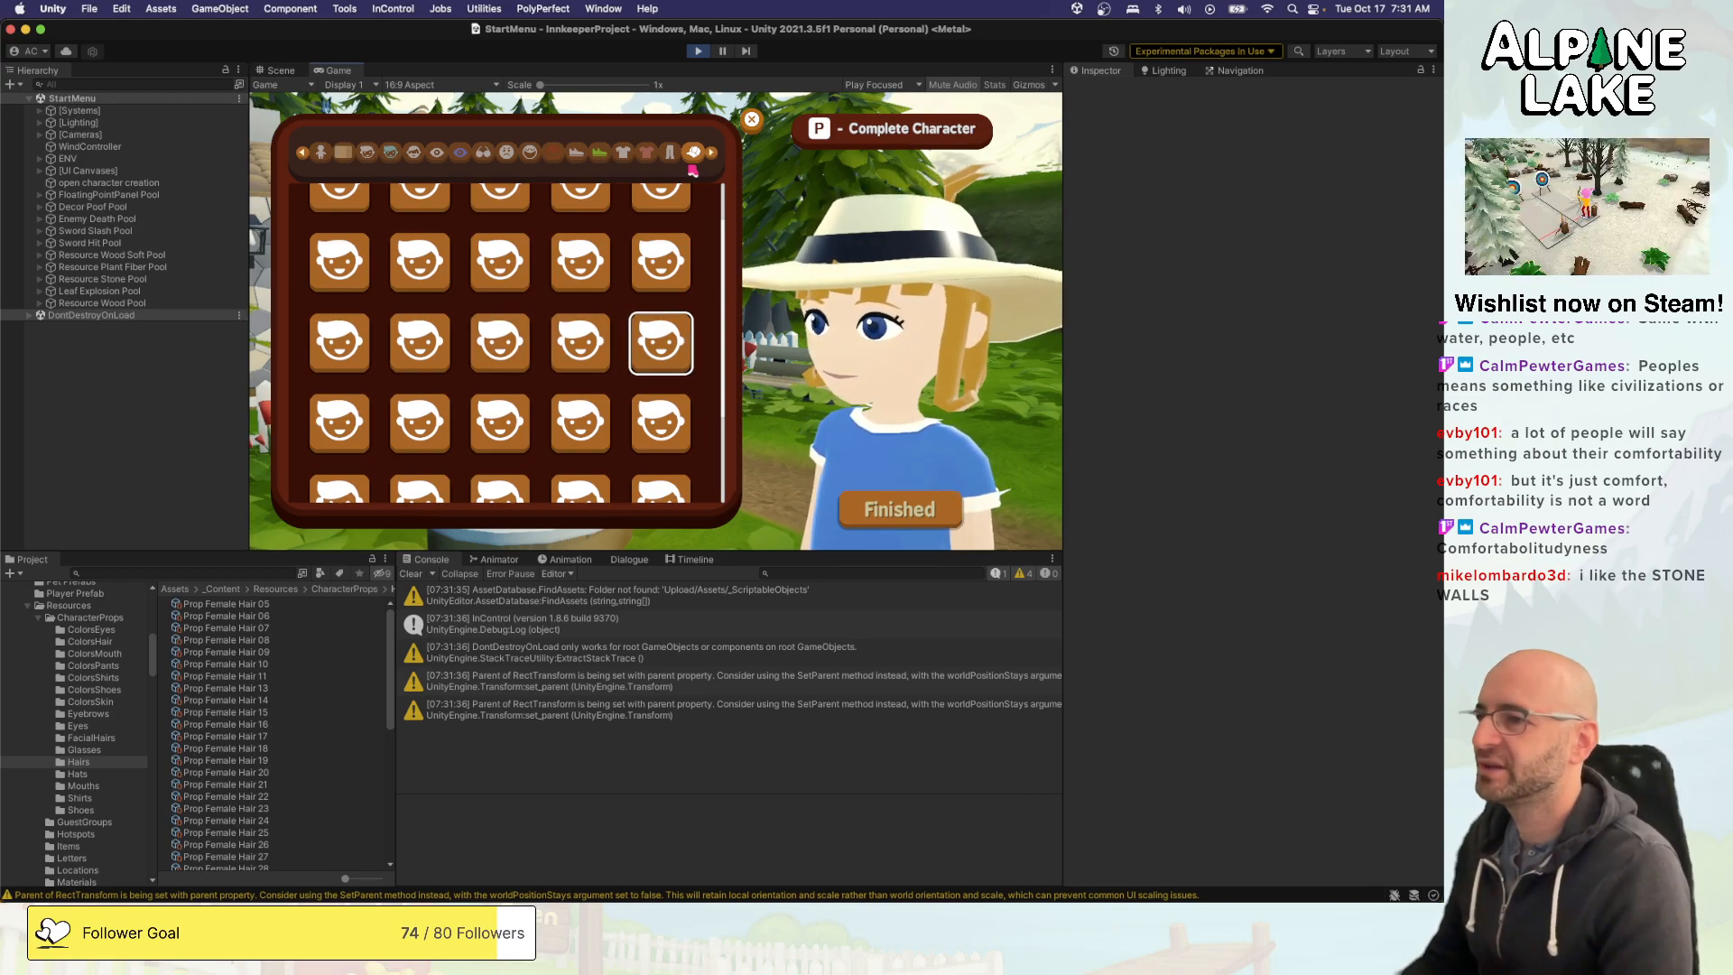
{"action": "key", "text": "Down"}
{"action": "key", "text": "Left"}
{"action": "key", "text": "Left"}
{"action": "key", "text": "Left"}
{"action": "key", "text": "Left"}
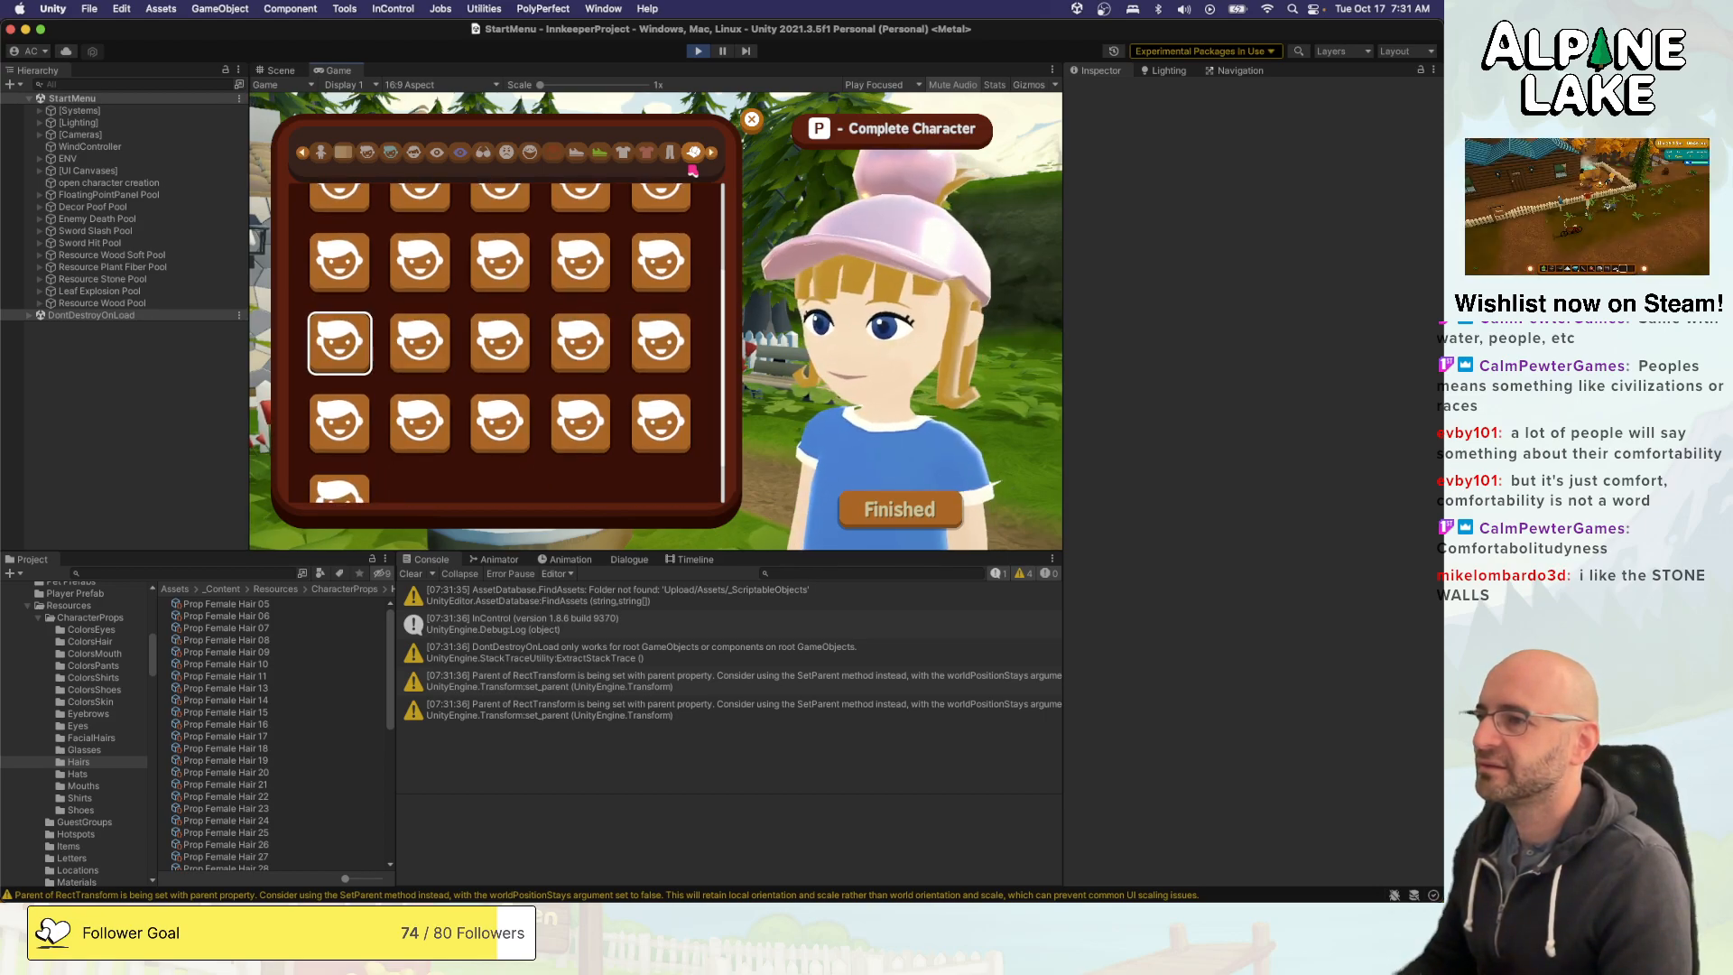
{"action": "key", "text": "Down"}
{"action": "key", "text": "Down"}
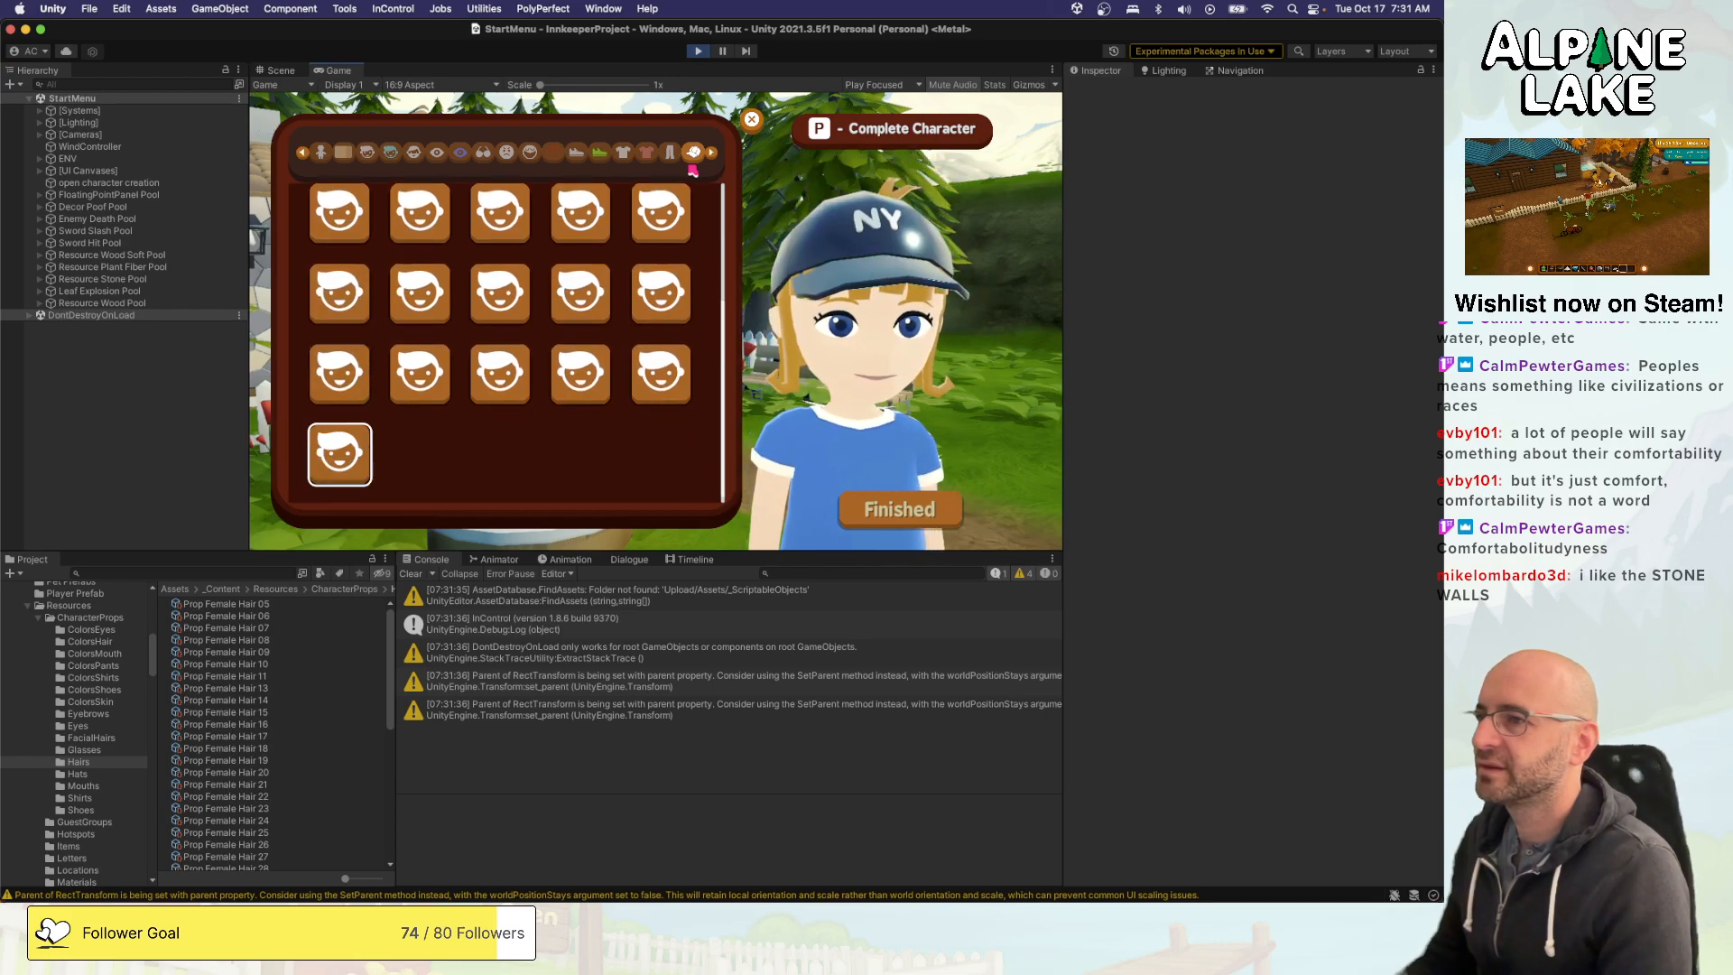
- Compare the baseball caps in the last full row of hats on the character, examining their shininess
{"action": "key", "text": "Up"}
{"action": "key", "text": "Right"}
{"action": "key", "text": "Right"}
{"action": "key", "text": "Right"}
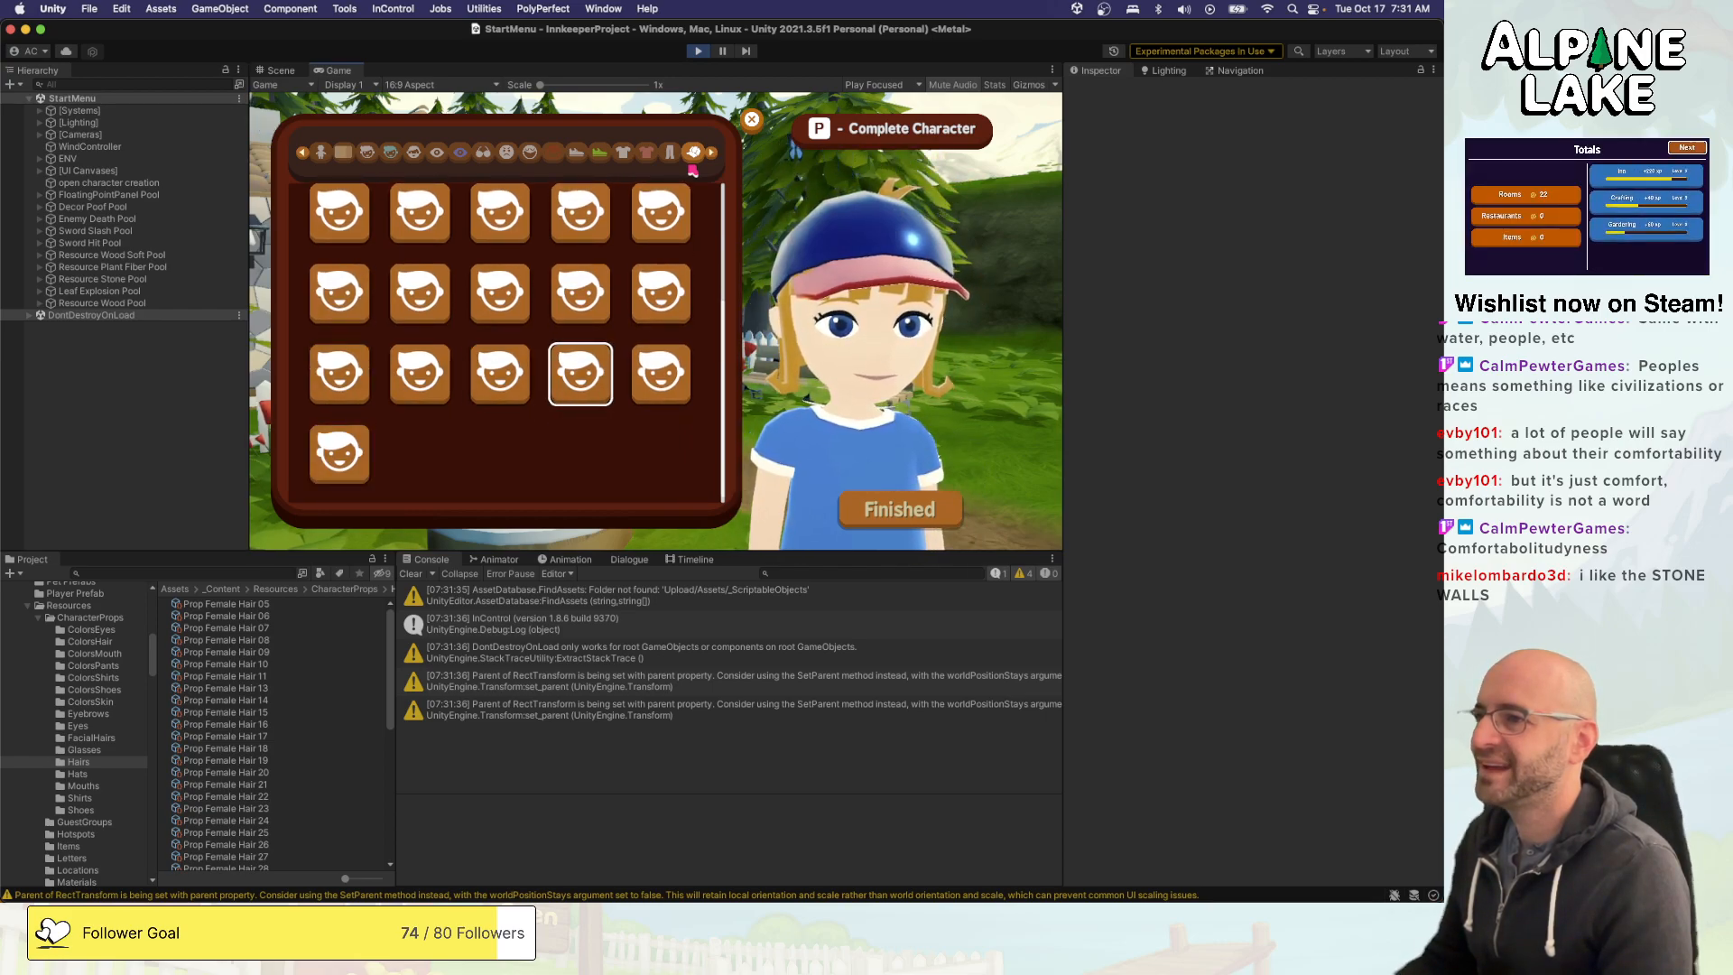
{"action": "key", "text": "Right"}
{"action": "key", "text": "Left"}
{"action": "key", "text": "Right"}
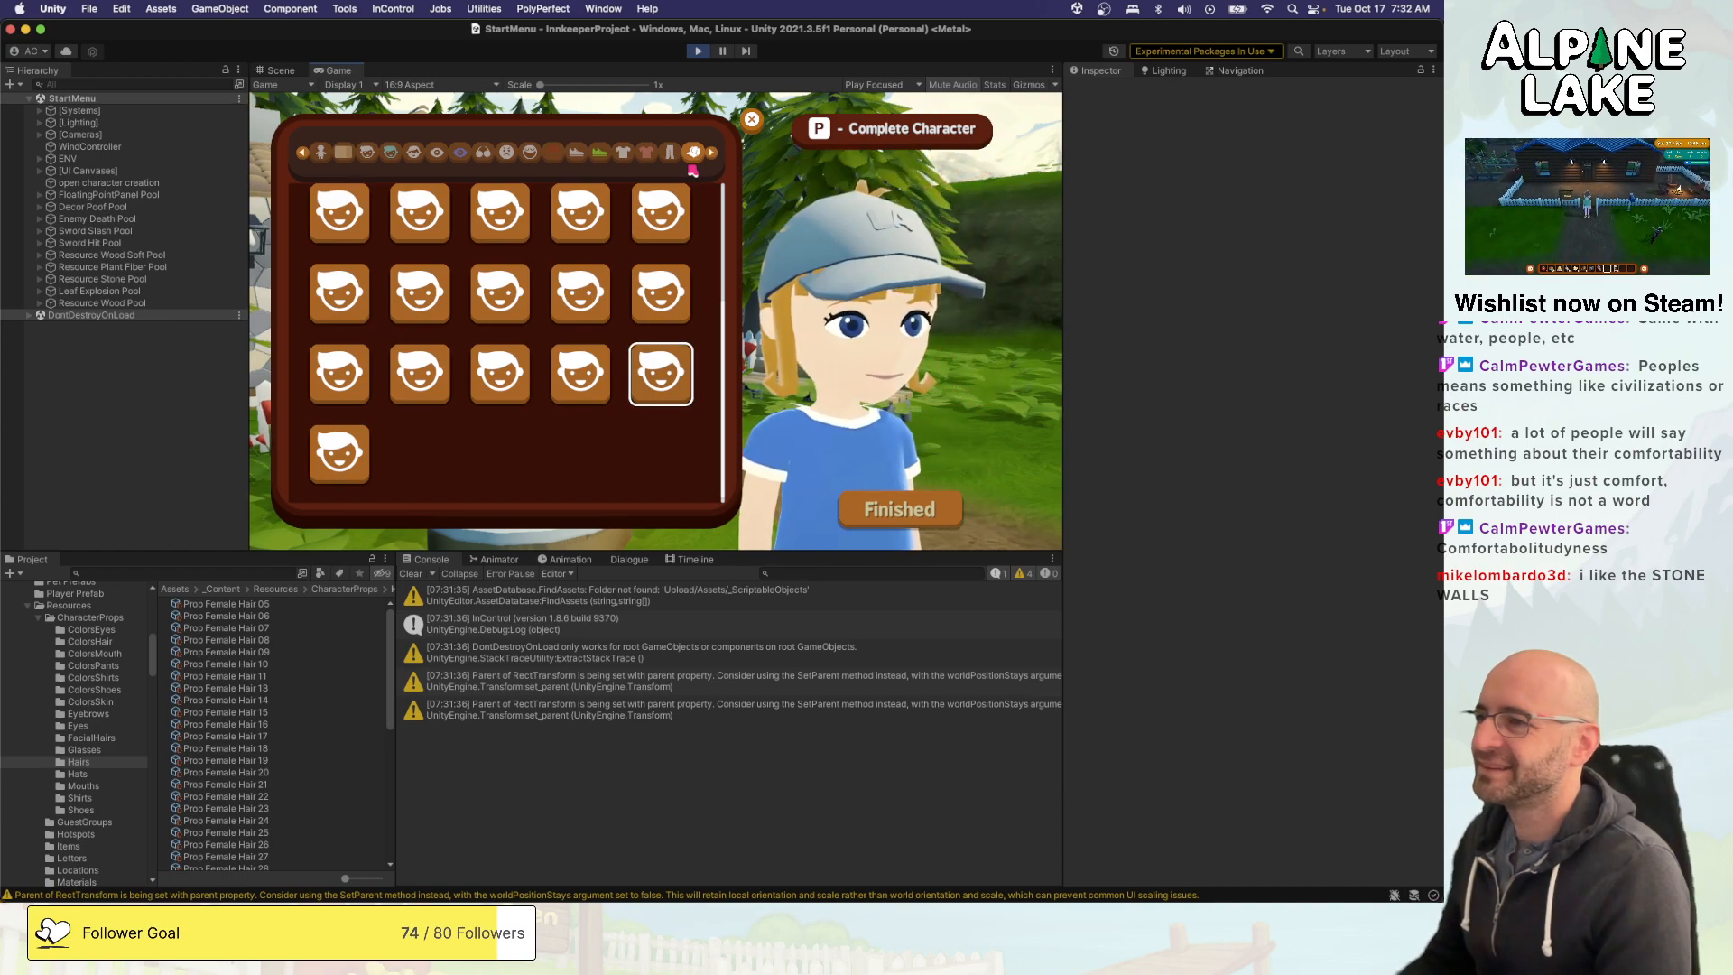
{"action": "key", "text": "Left"}
{"action": "key", "text": "Left"}
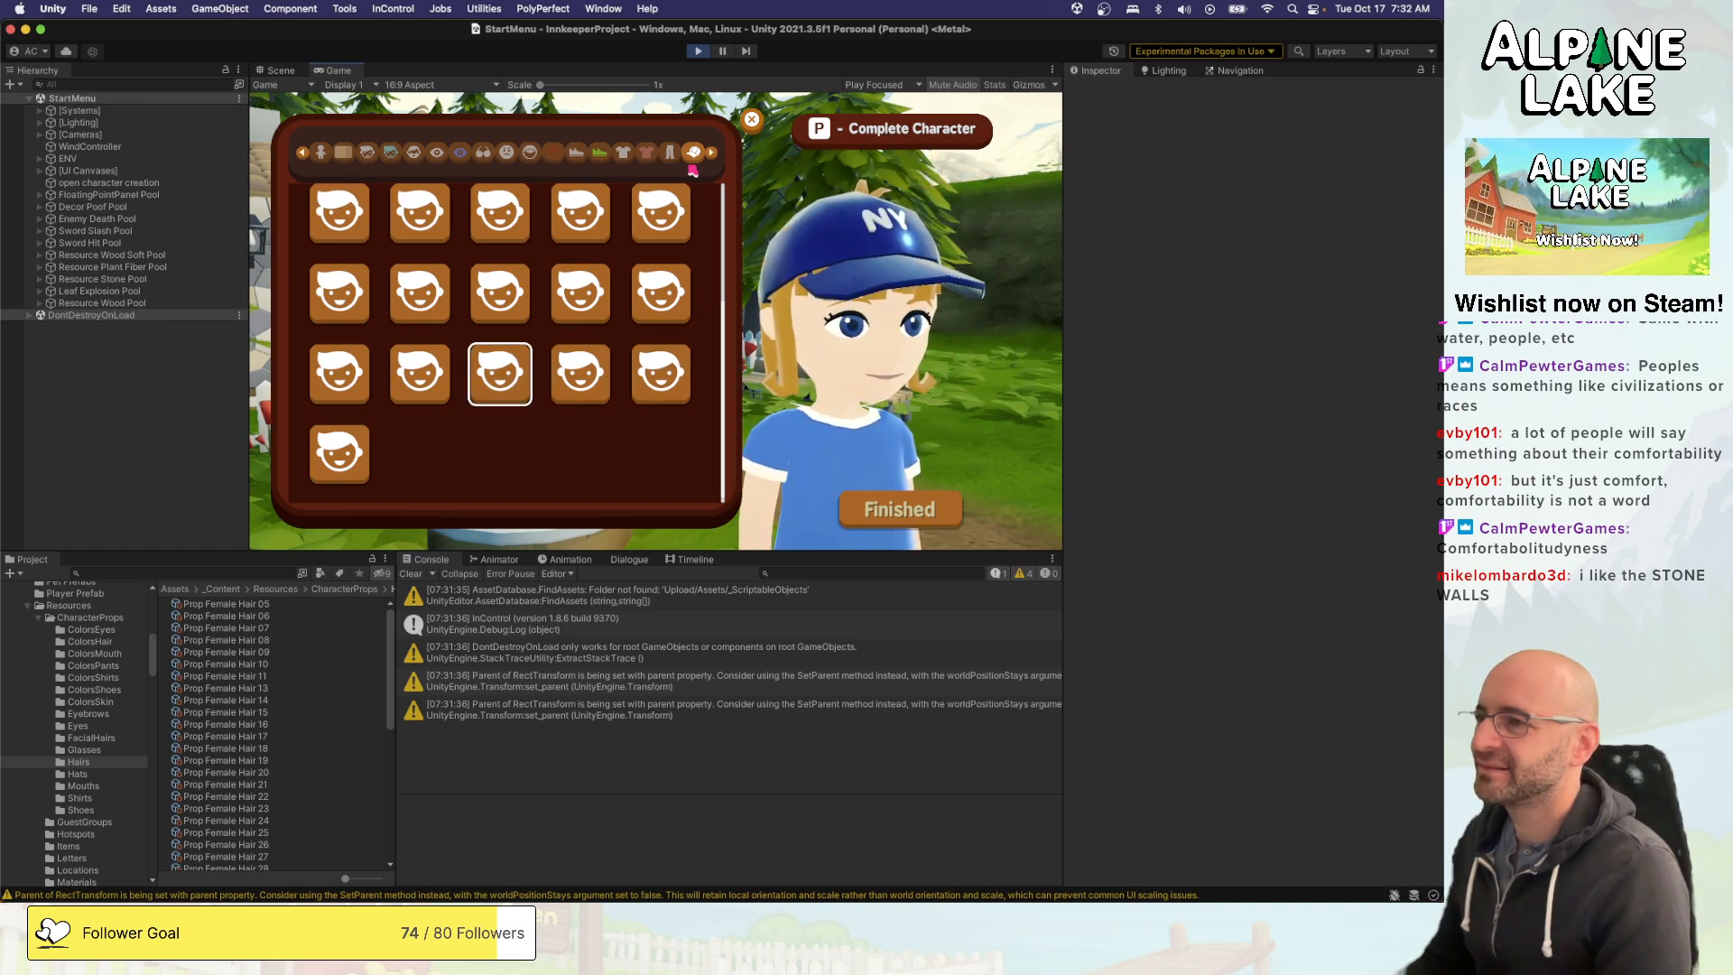
{"action": "key", "text": "Right"}
{"action": "key", "text": "Left"}
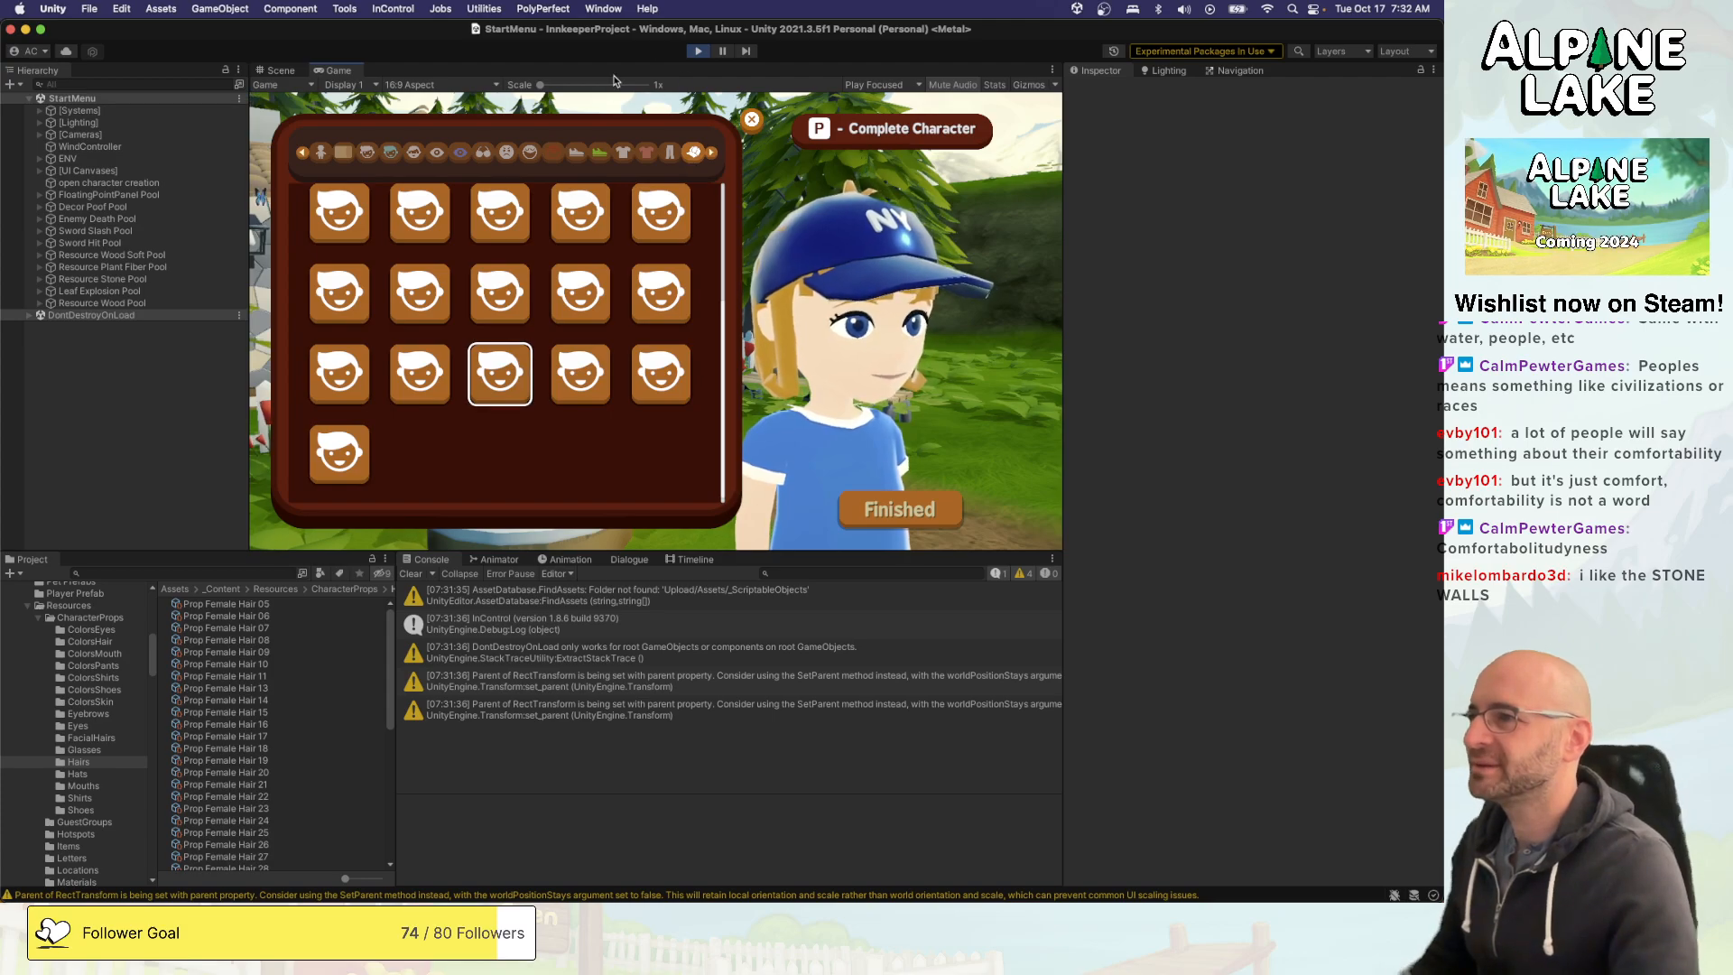
- Stop the game, search the project for "ithap" and locate the Prop_ITHappy_Asset_mat material in the Female_Char folder
{"action": "left_click", "coordinate": [695, 50]}
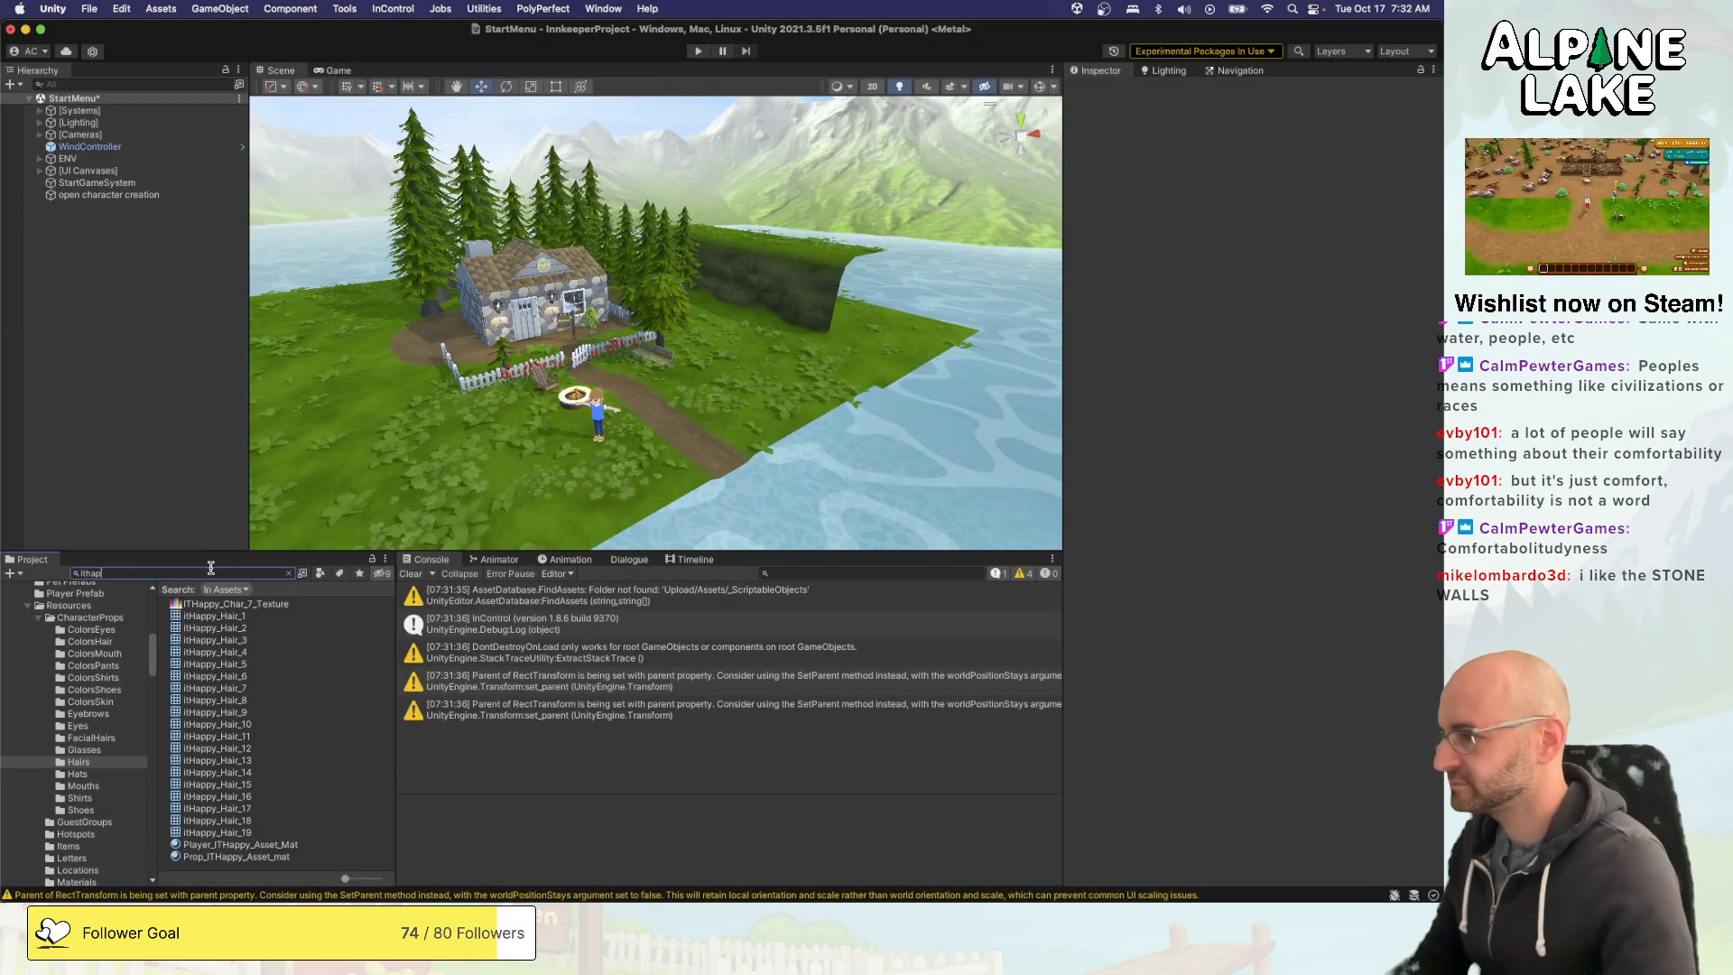
{"action": "left_click", "coordinate": [216, 606]}
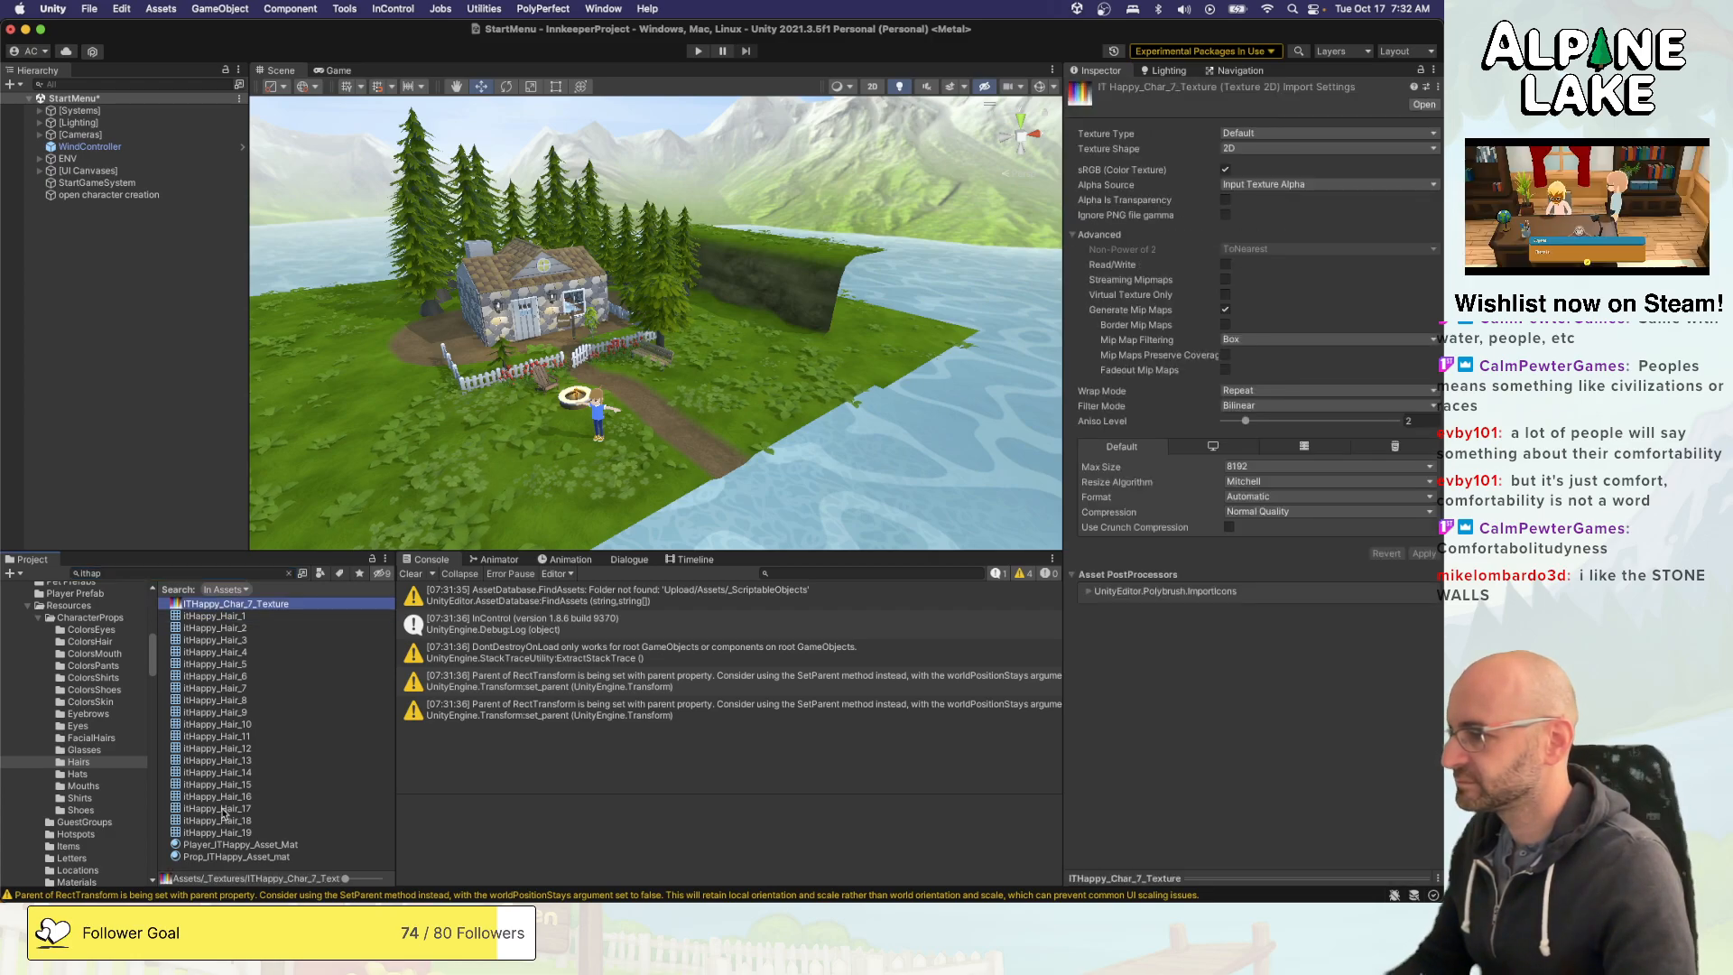
{"action": "left_click", "coordinate": [224, 856]}
{"action": "left_click", "coordinate": [289, 573]}
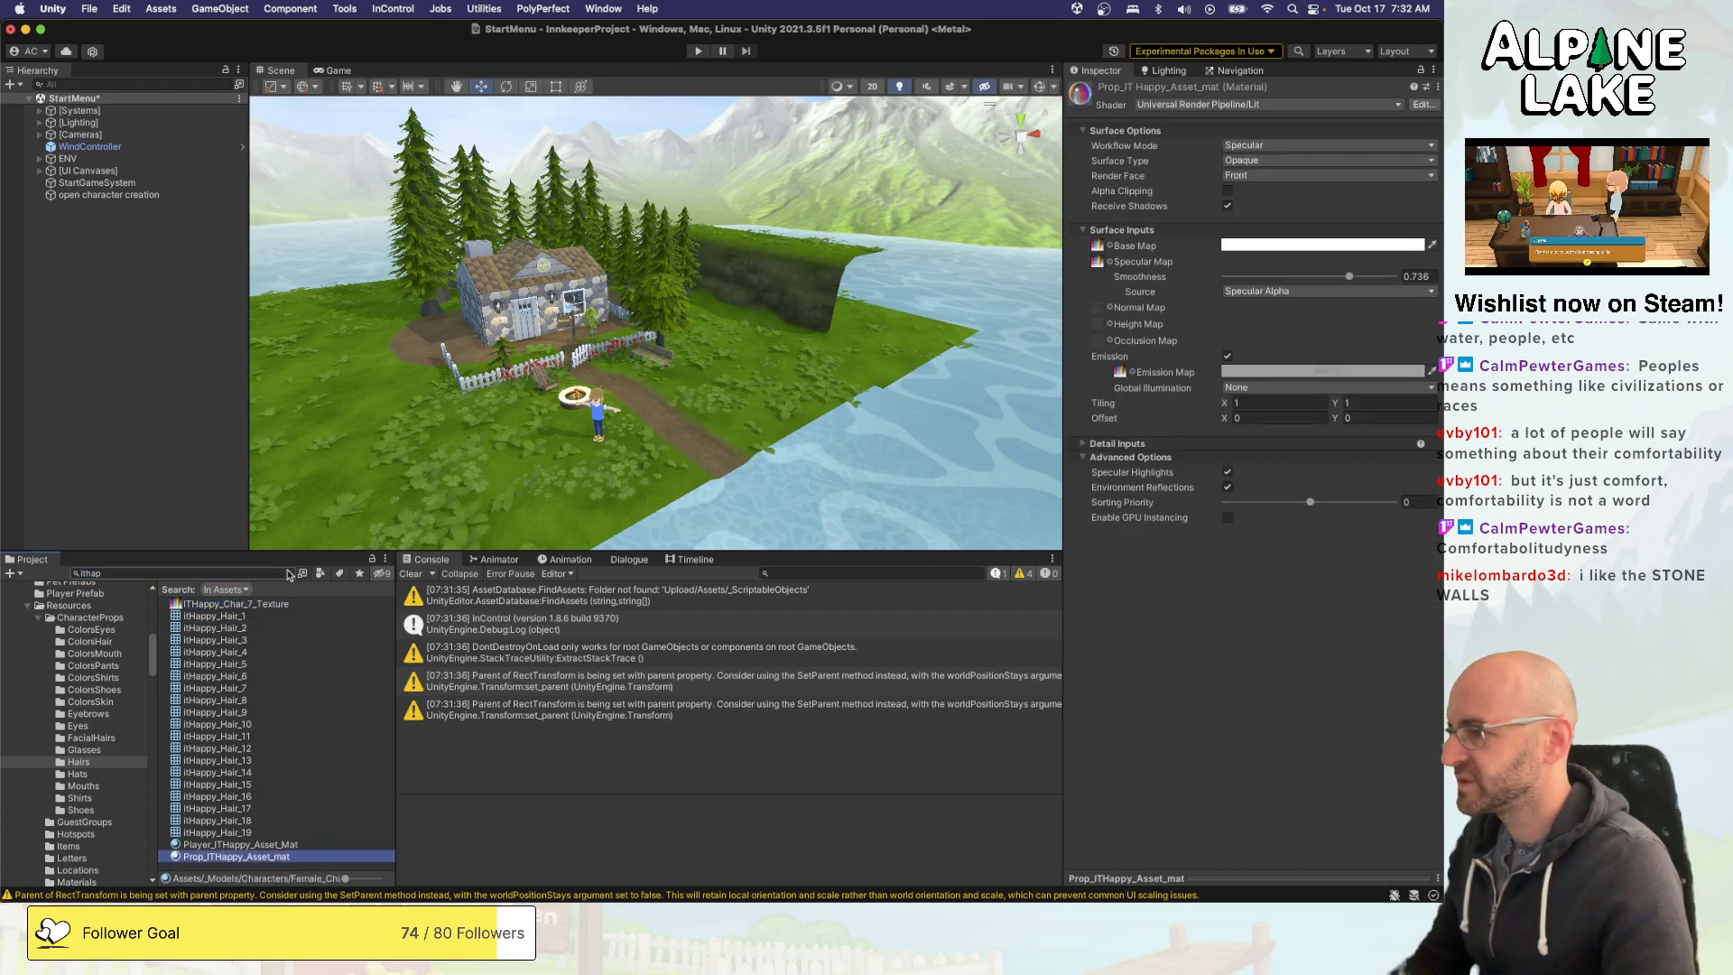
{"action": "left_click", "coordinate": [241, 805]}
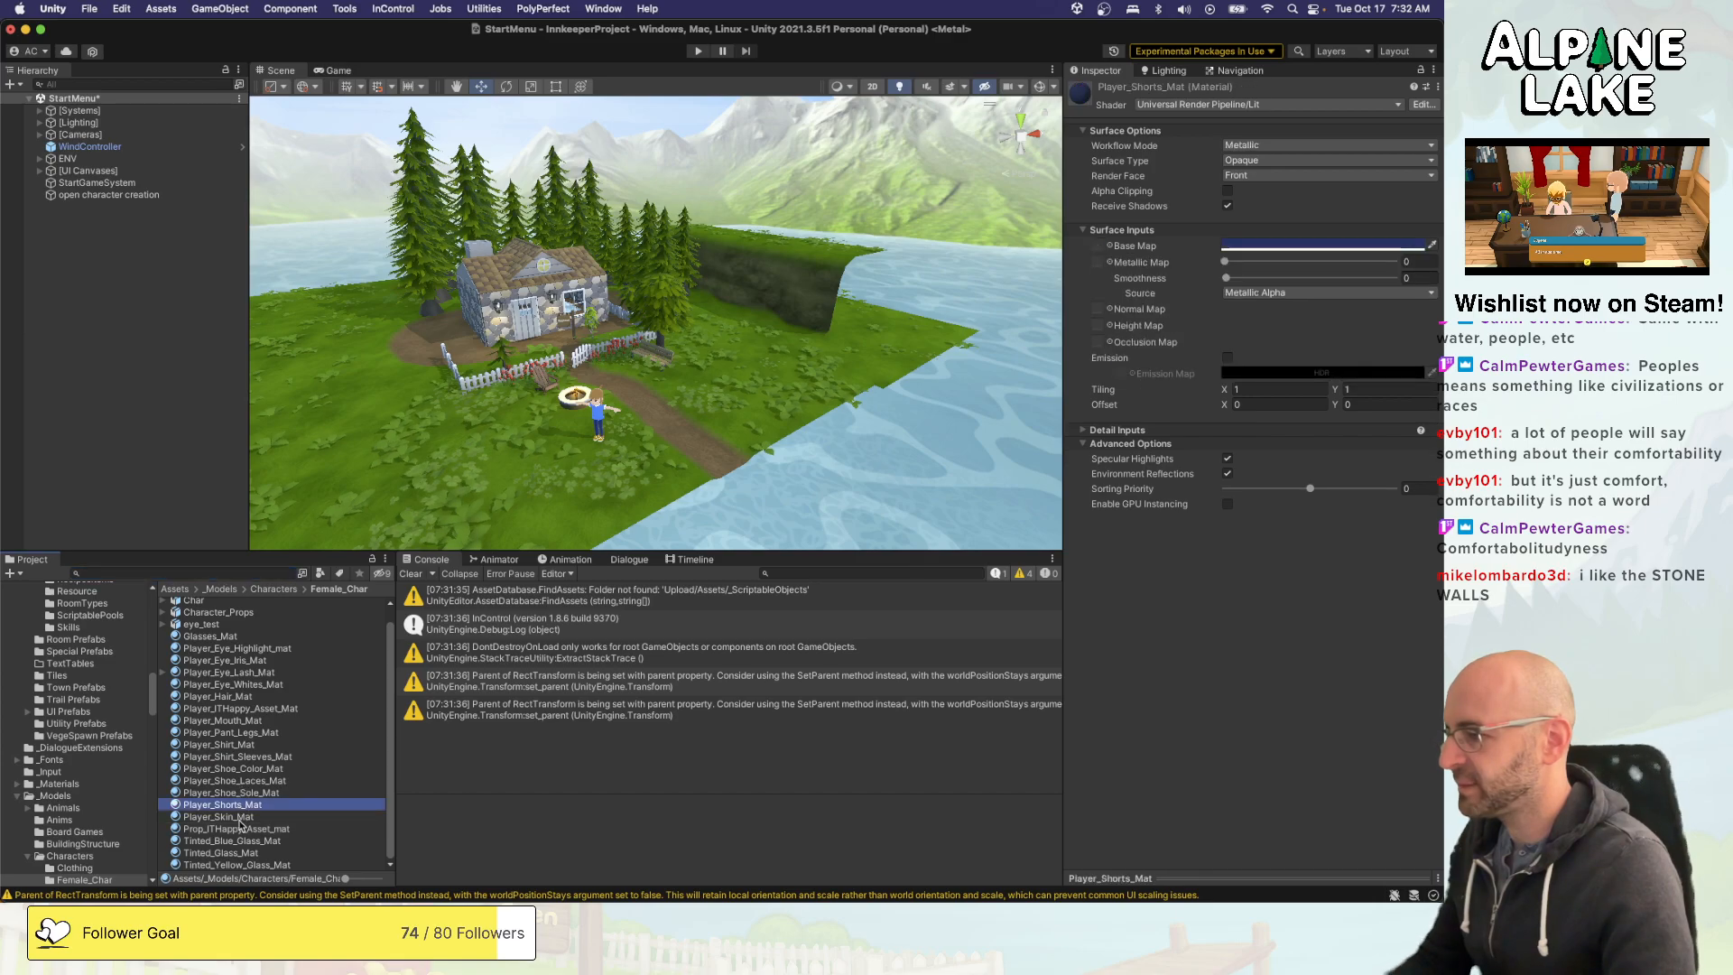
- Duplicate the Prop_ITHappy_Asset_mat material and rename the copy Prop_ITHappy_Asset_Matte_mat
{"action": "left_click", "coordinate": [240, 829]}
{"action": "key", "text": "super+d"}
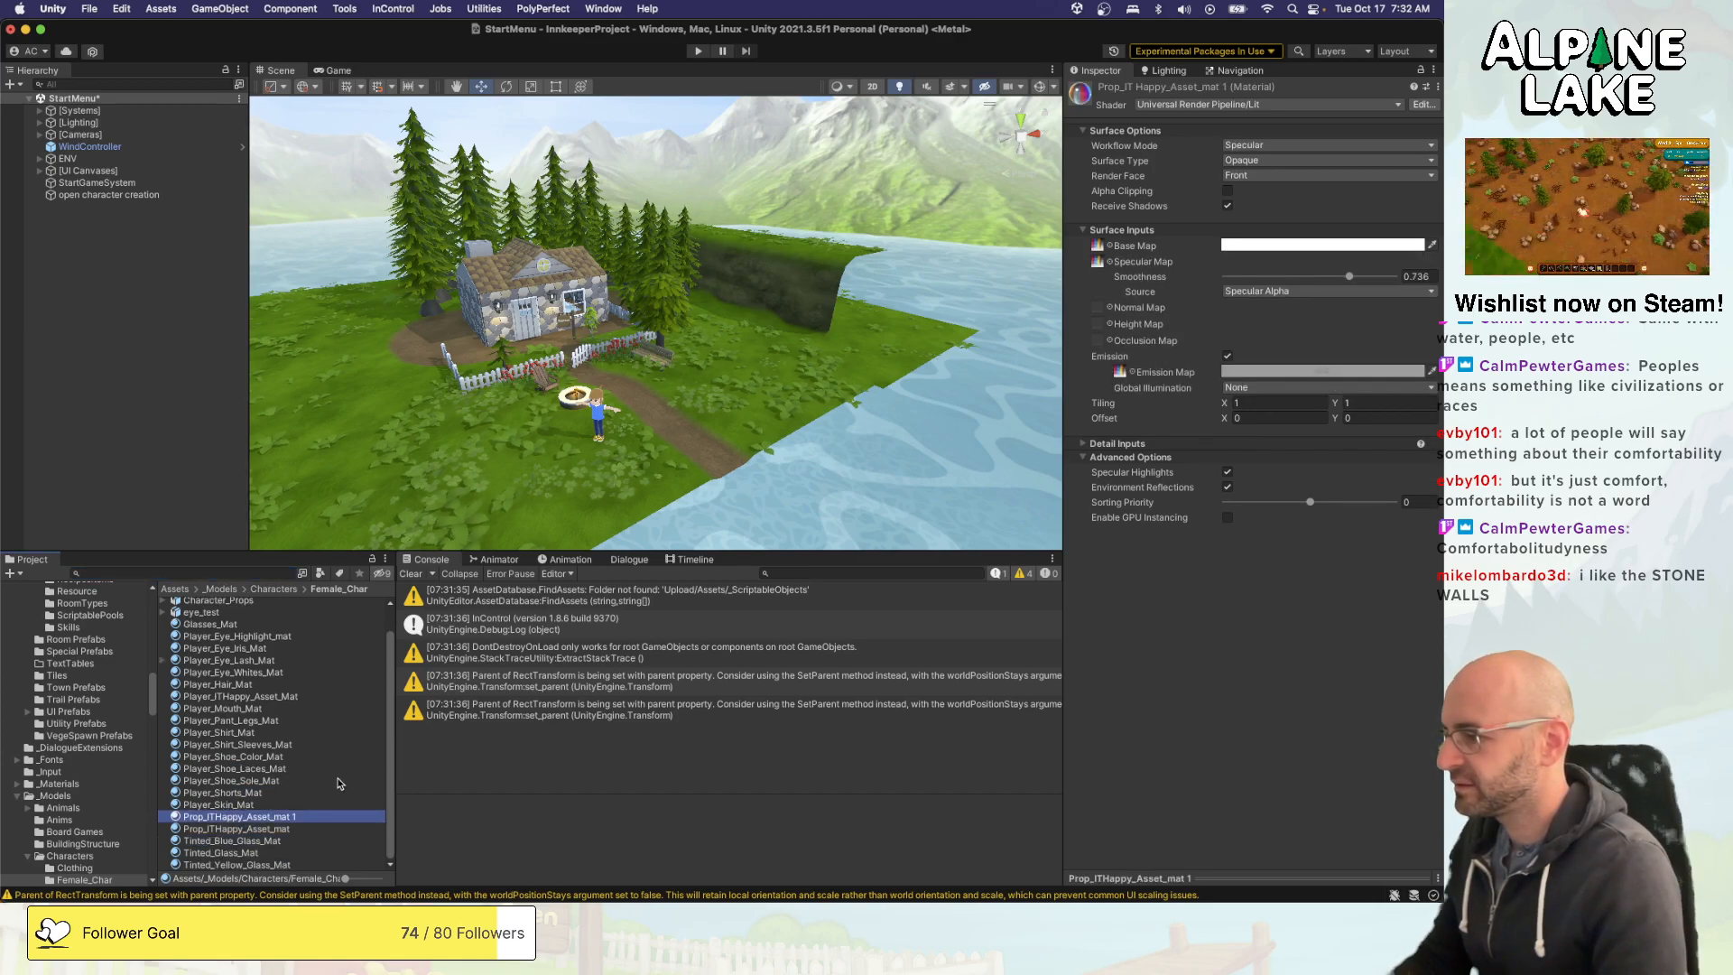
{"action": "key", "text": "Return"}
{"action": "key", "text": "Right"}
{"action": "key", "text": "BackSpace"}
{"action": "key", "text": "BackSpace"}
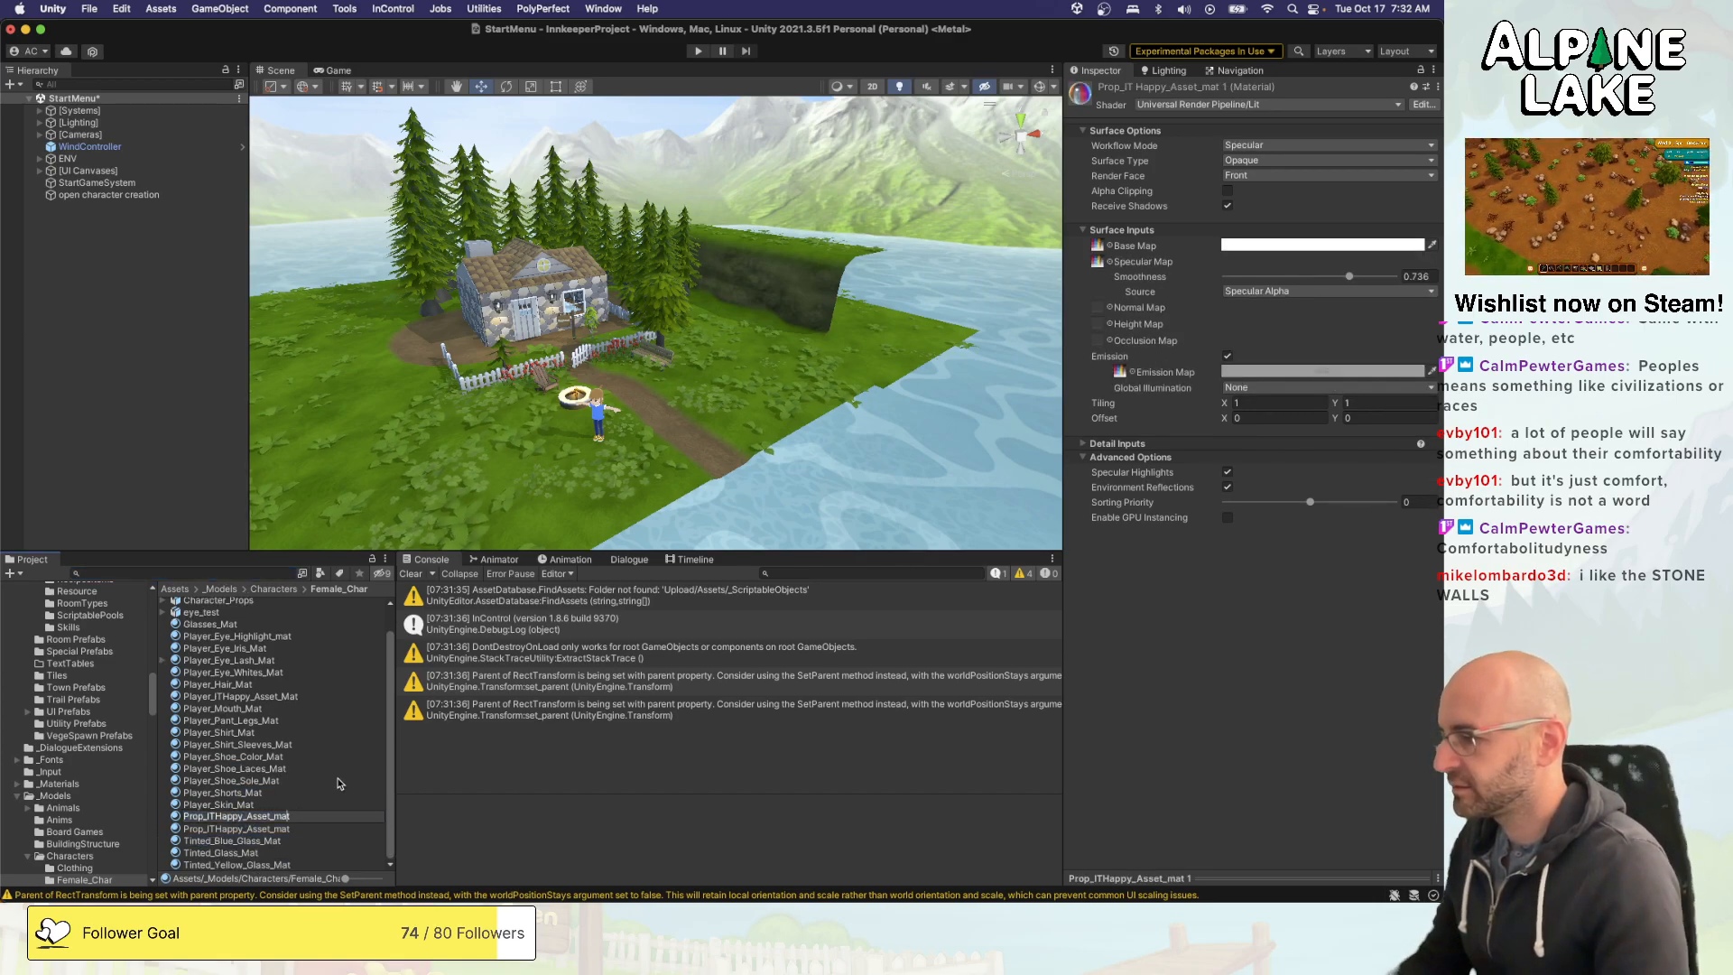
{"action": "key", "text": "Left"}
{"action": "key", "text": "Left"}
{"action": "type", "text": "Mat"}
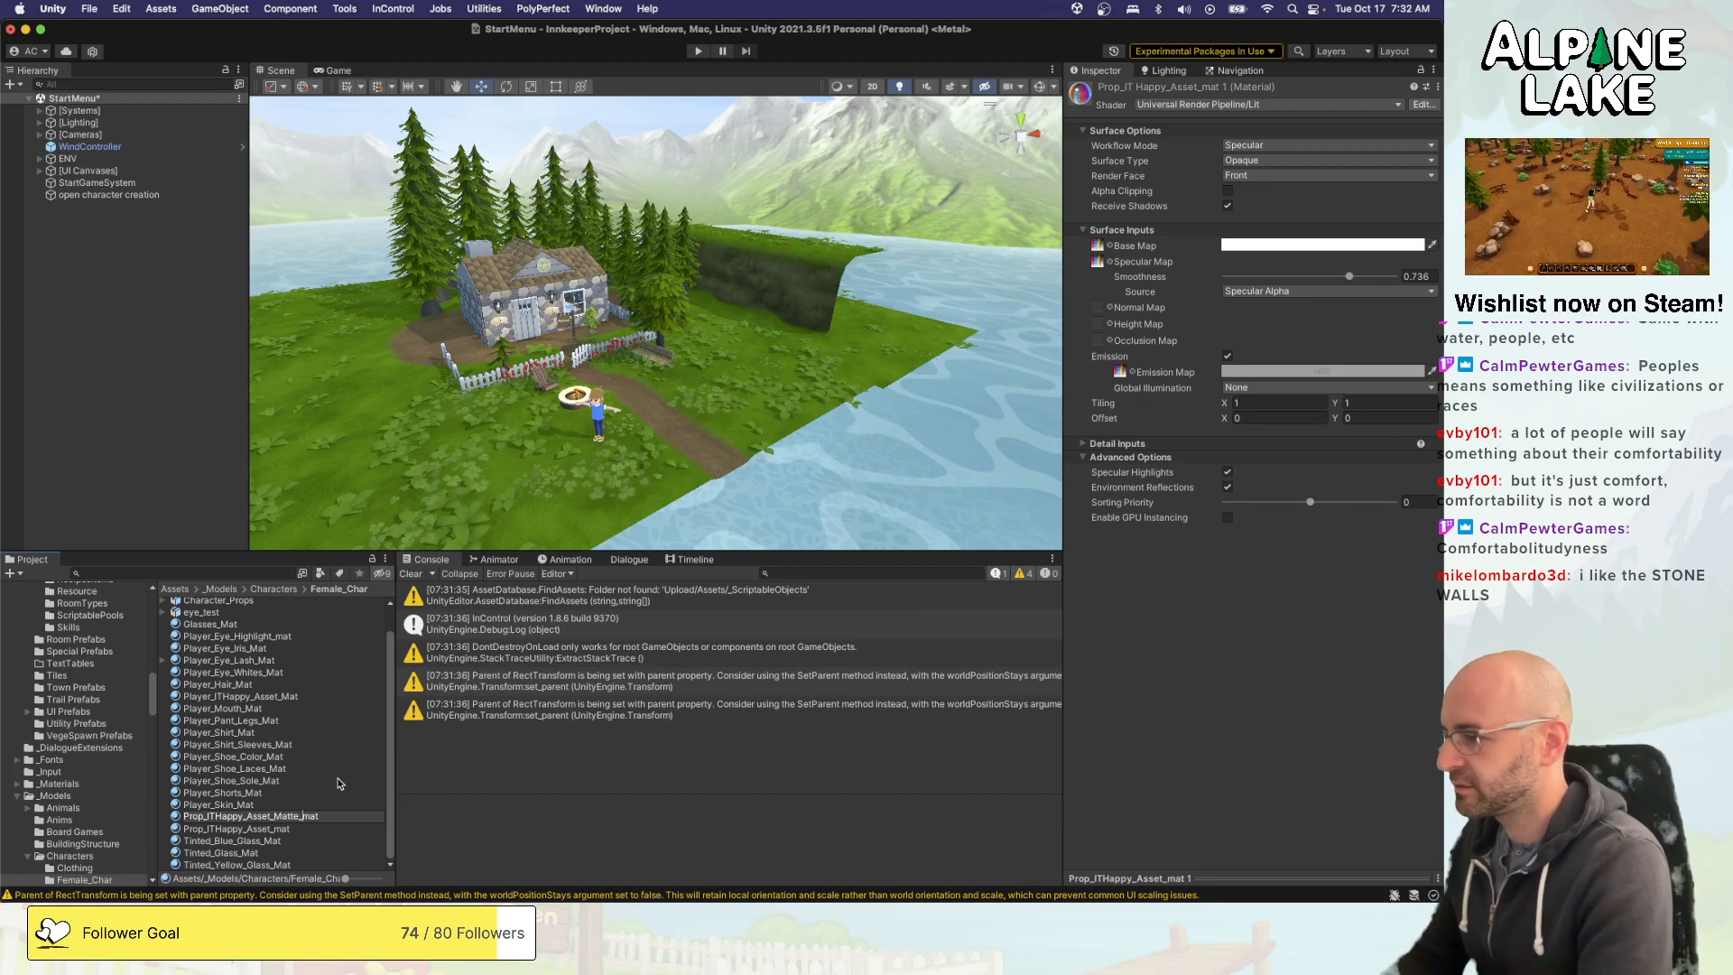
{"action": "type", "text": "te_"}
{"action": "key", "text": "Return"}
- Rename the original Prop_ITHappy_Asset_mat material Prop_ITHappy_Asset_Shiny_mat
{"action": "key", "text": "Up"}
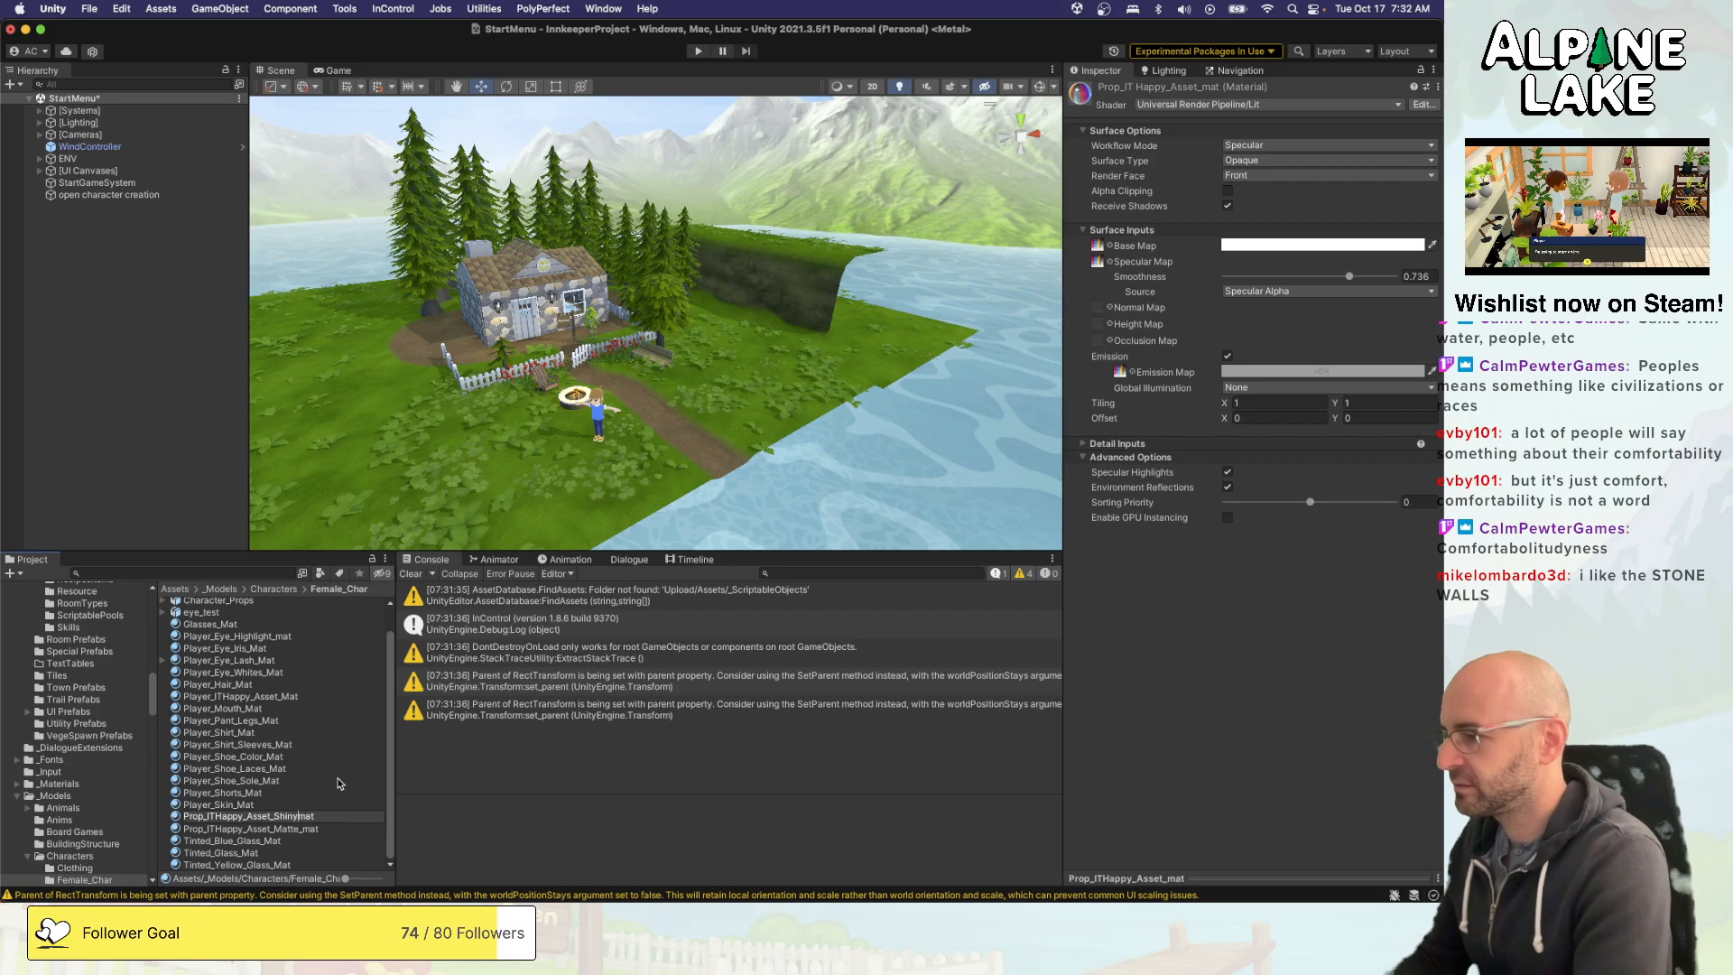
{"action": "key", "text": "Return"}
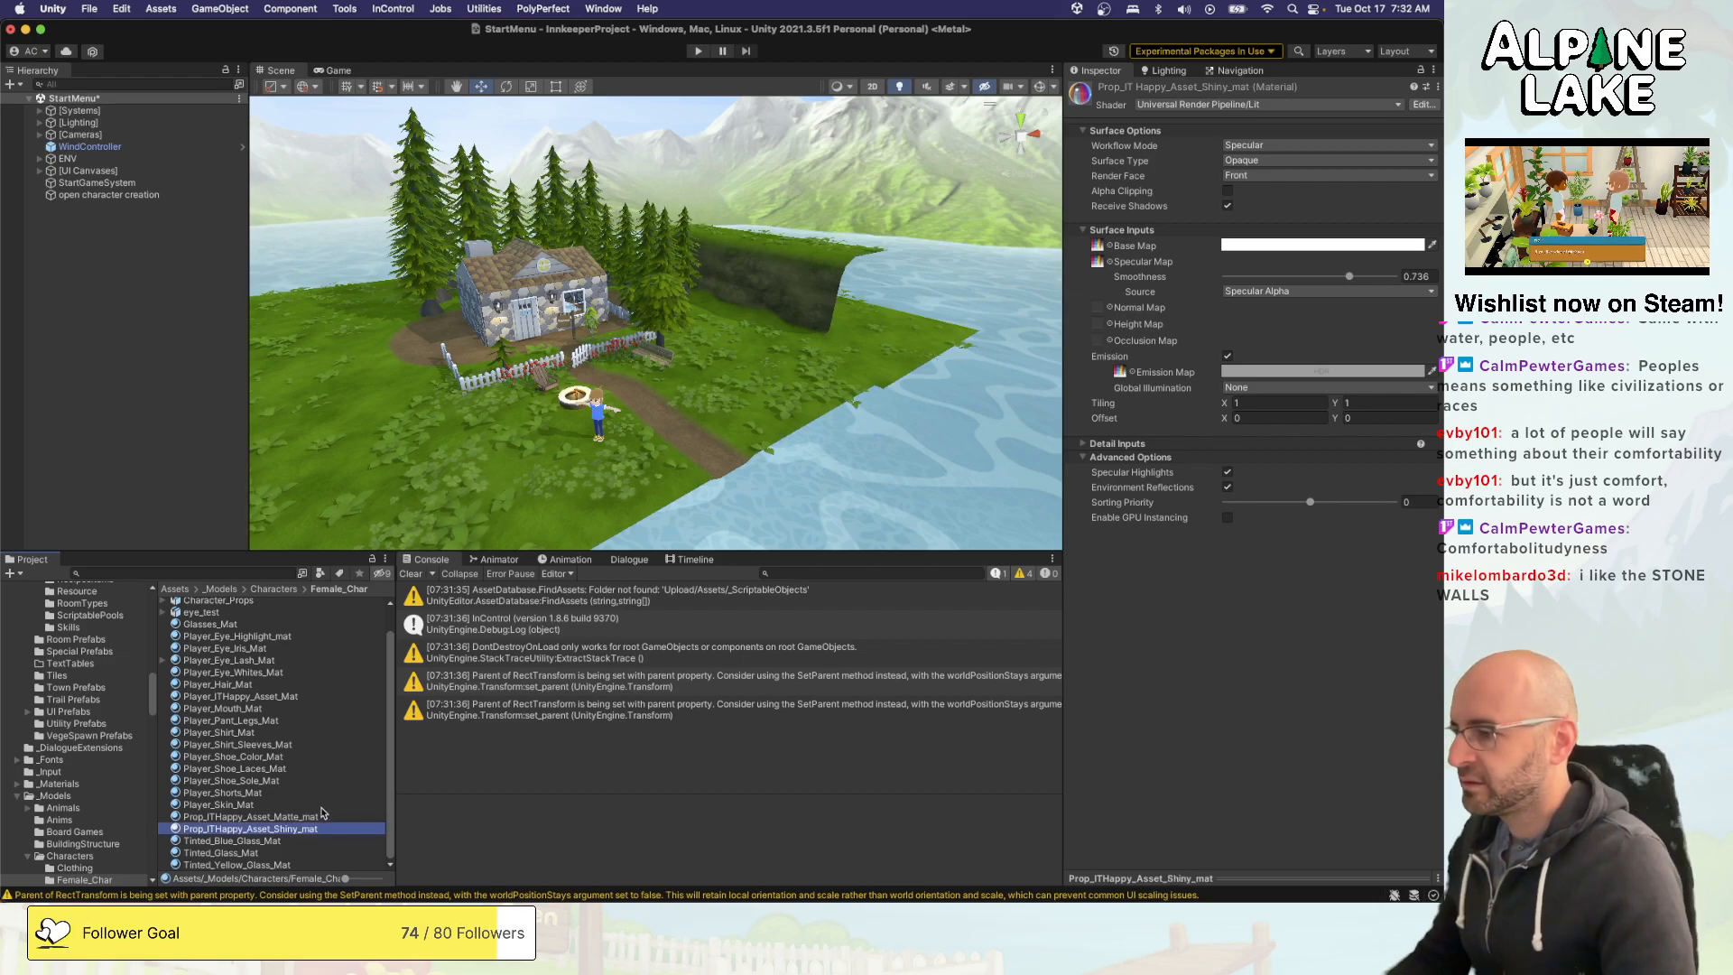
- Turn off emission on the Prop_ITHappy_Asset_Matte_mat material and set its smoothness to about 0.919
{"action": "left_click", "coordinate": [322, 816]}
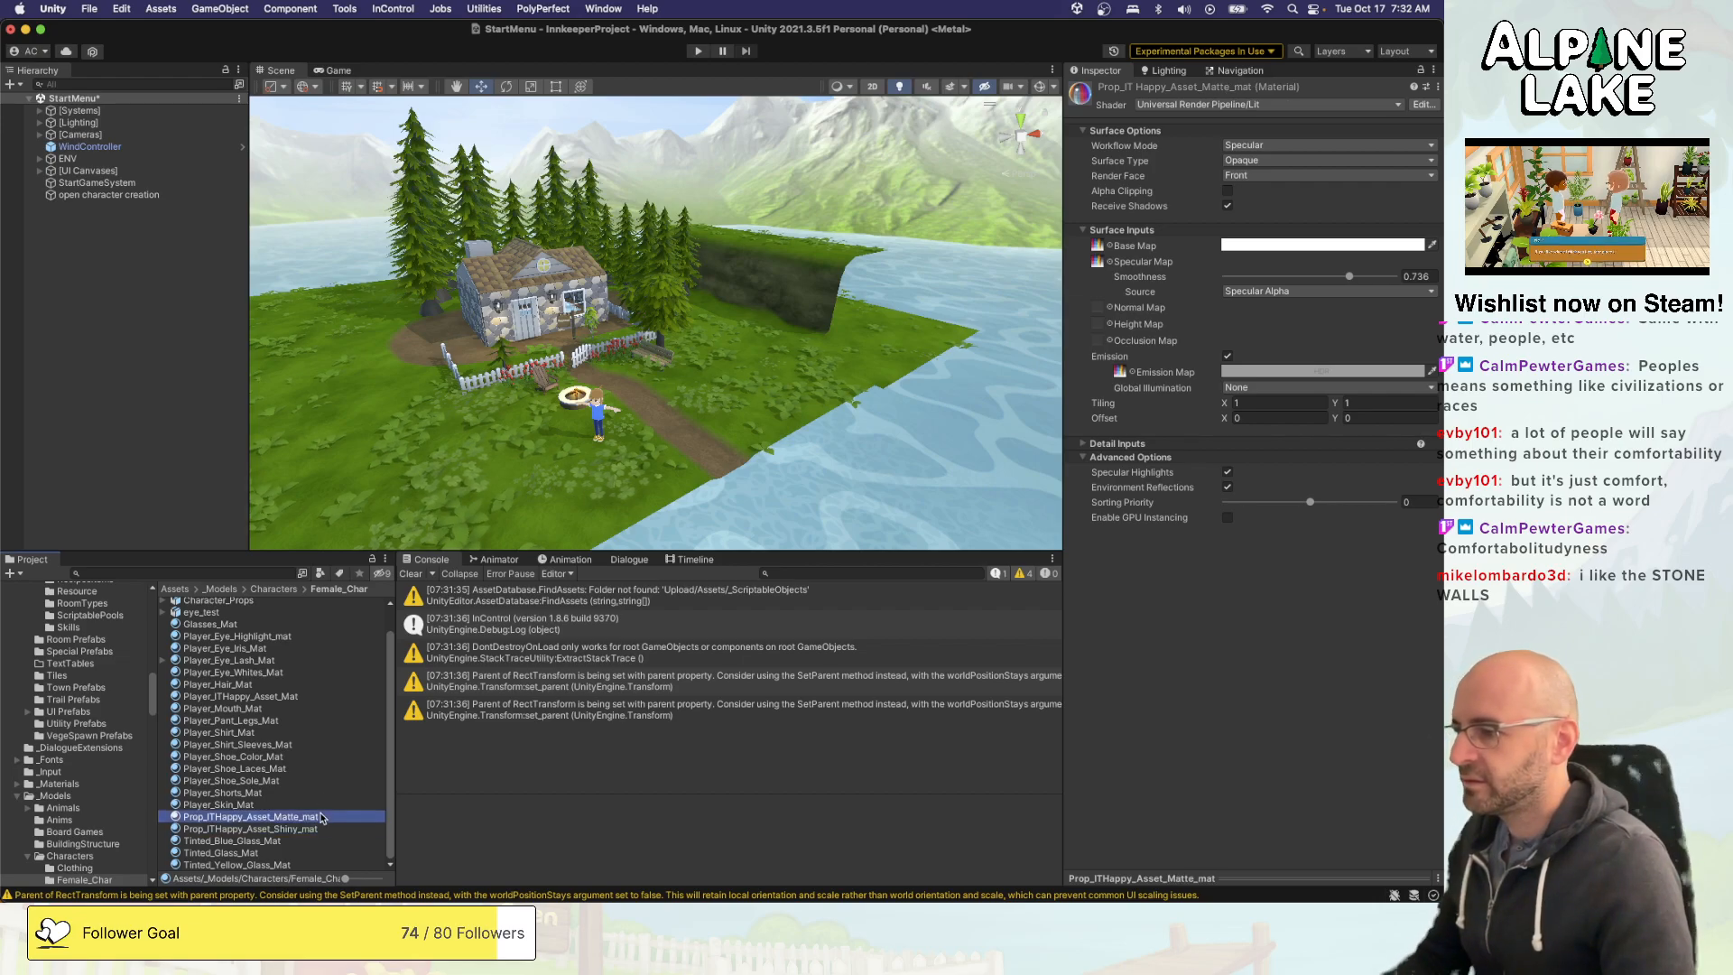
{"action": "left_click", "coordinate": [1228, 357]}
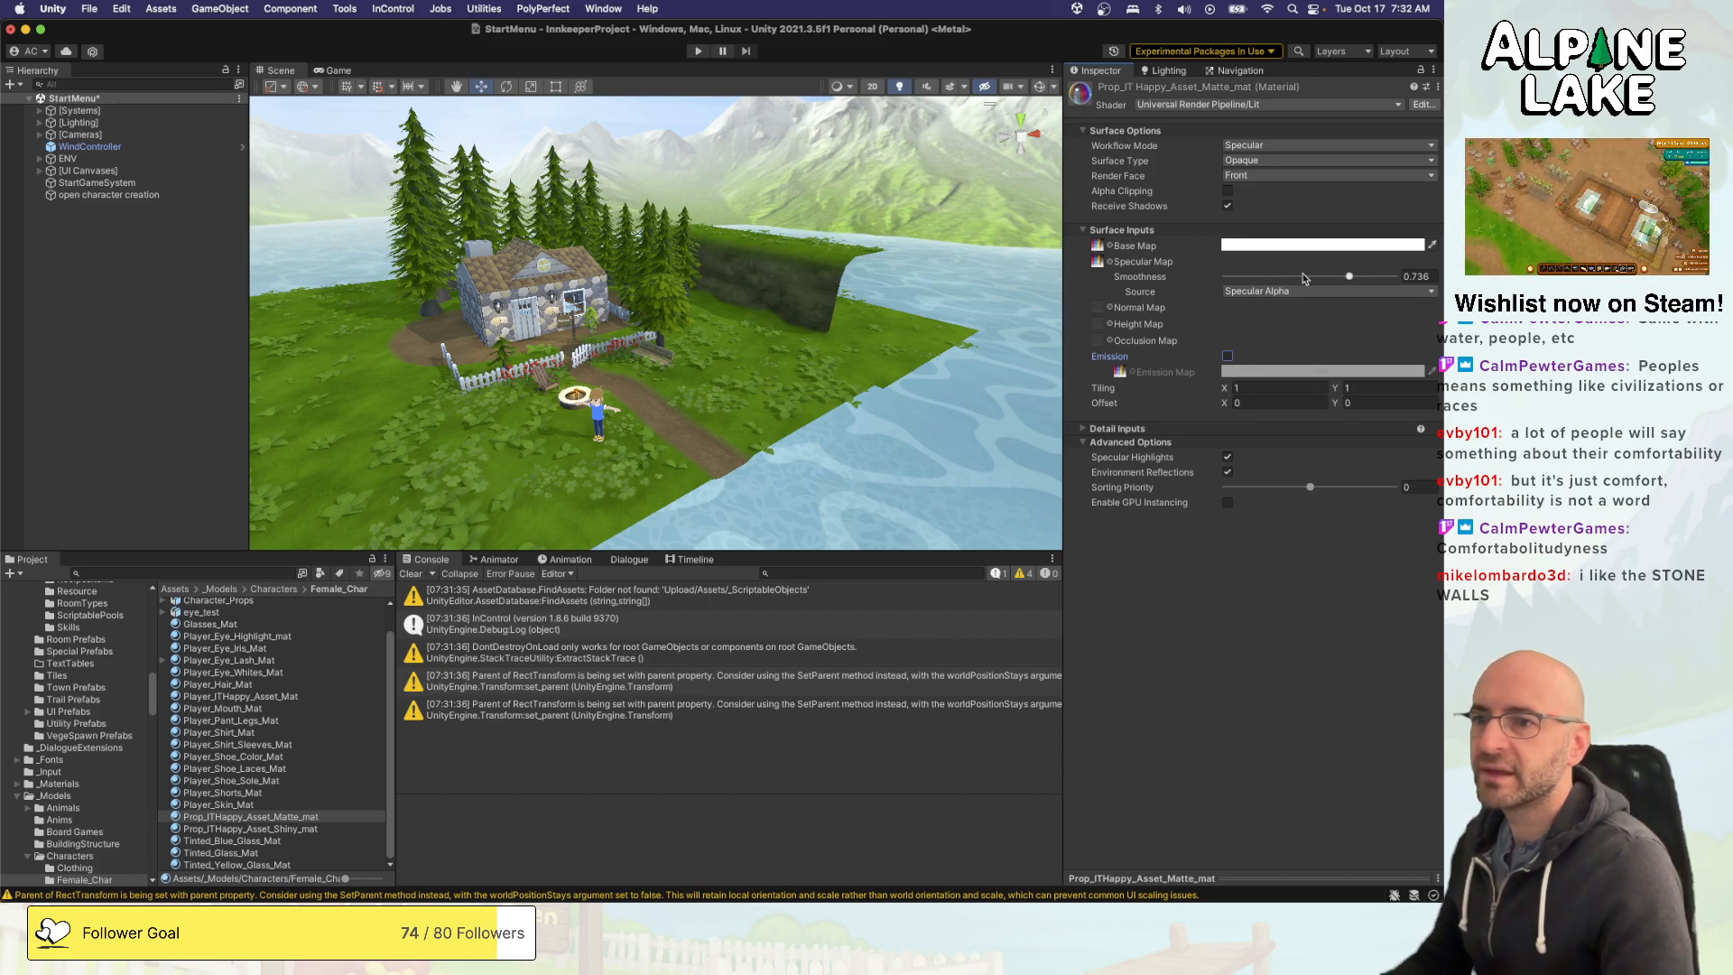
{"action": "left_click_drag", "start_coordinate": [1303, 278], "coordinate": [1282, 280]}
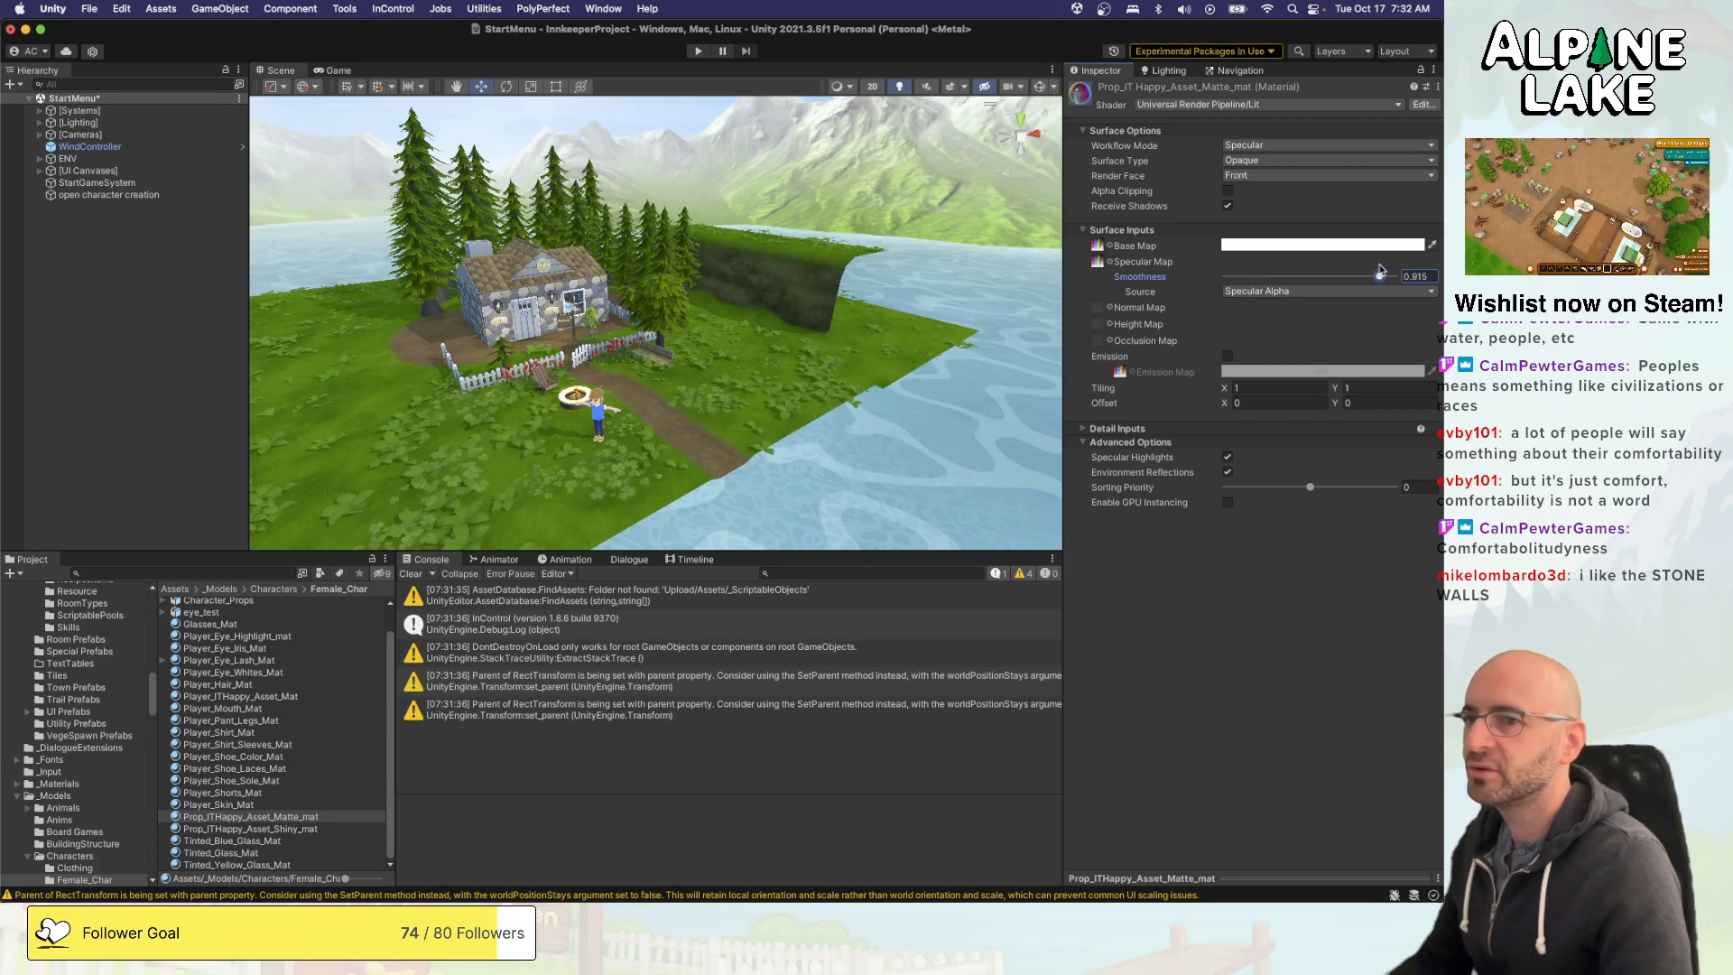
{"action": "key", "text": "w"}
{"action": "right_click_drag", "start_coordinate": [808, 310], "coordinate": [222, 517]}
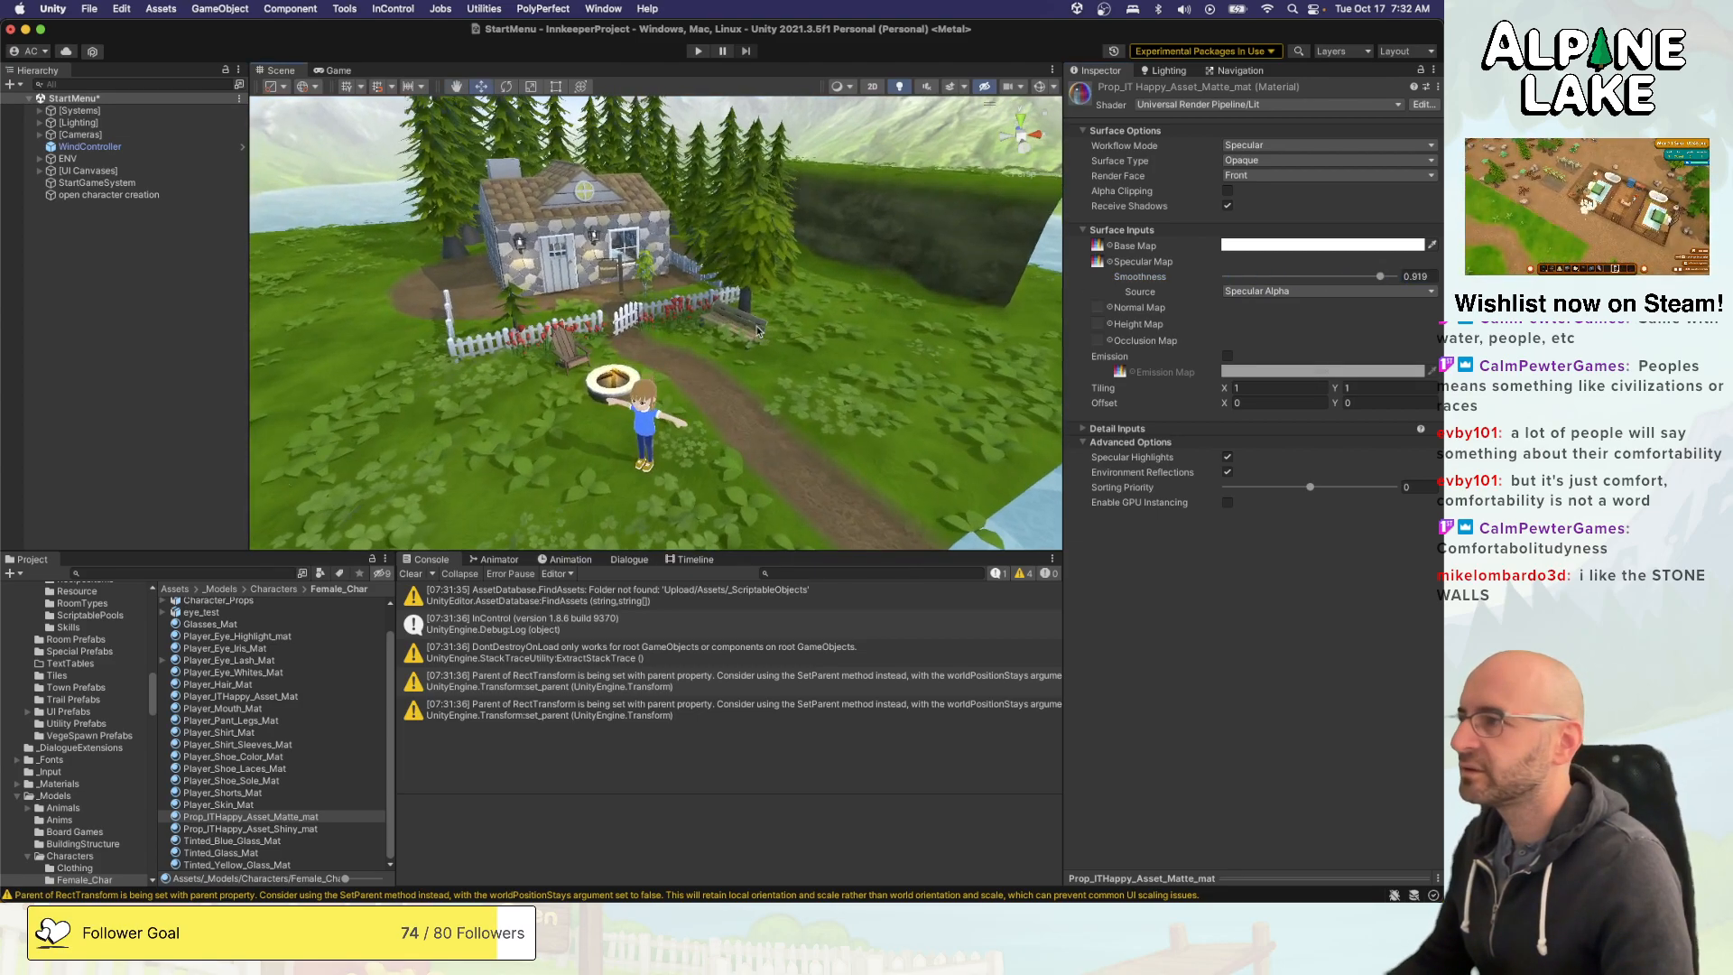
- Open the Hats folder under Character Prop Prefabs and select all of its hat prefabs
{"action": "scroll", "coordinate": [113, 626], "scroll_direction": "up", "scroll_amount": 8}
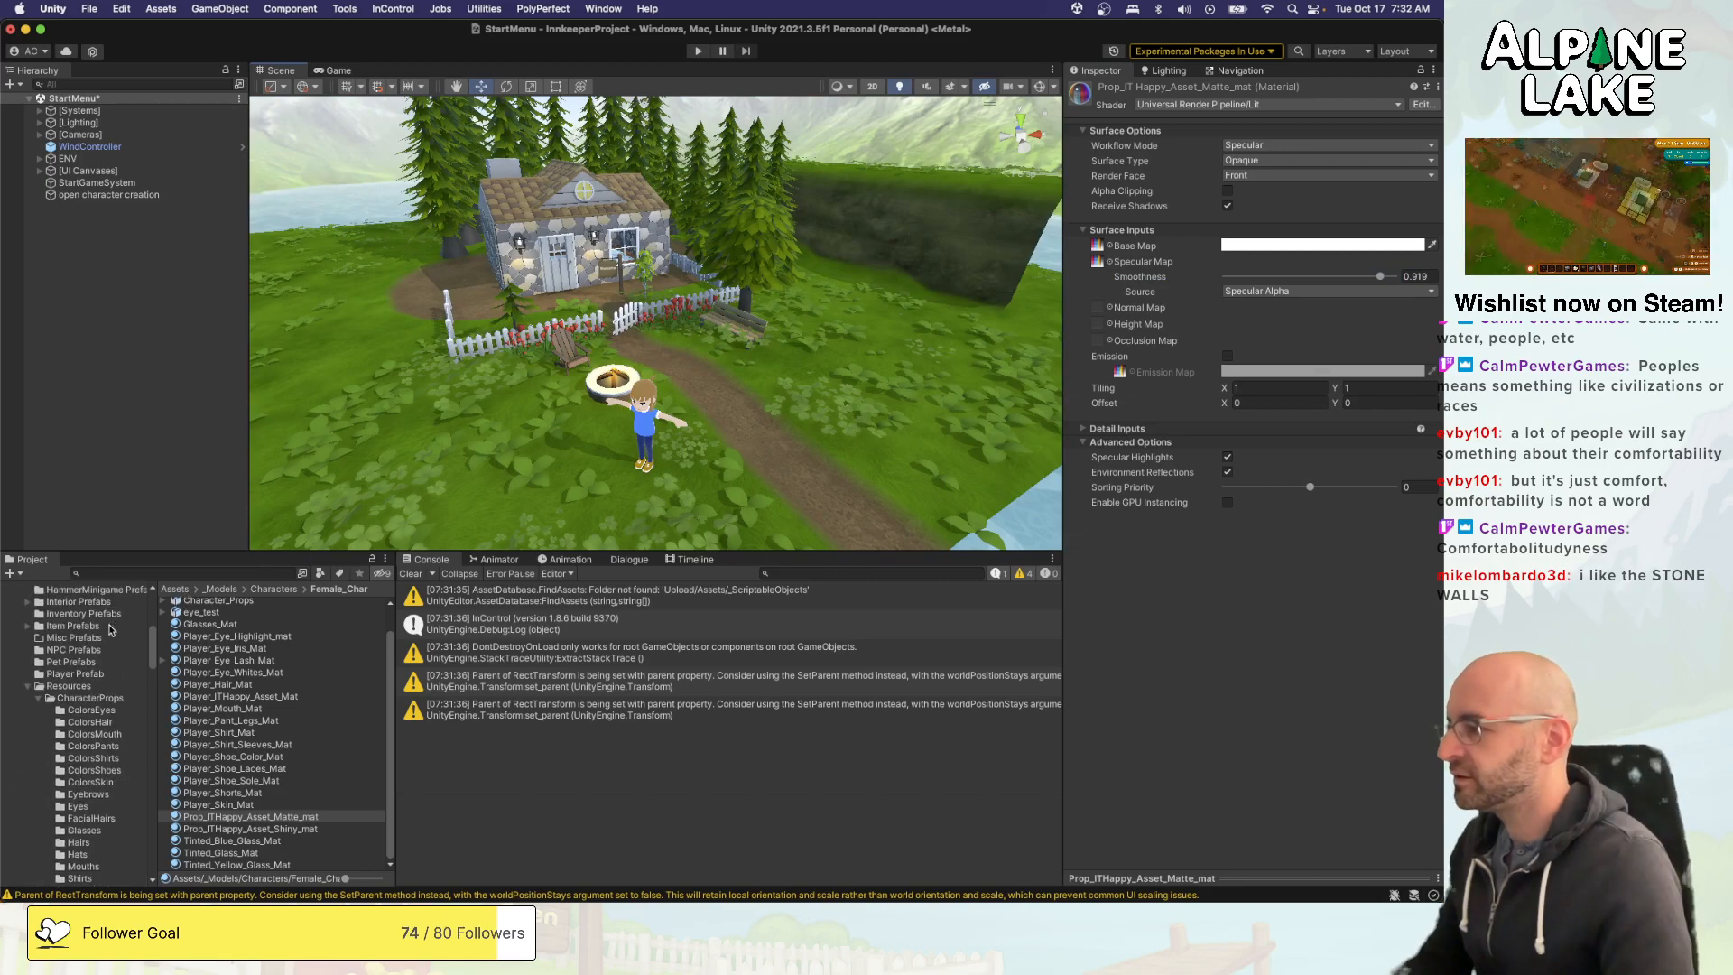
{"action": "scroll", "coordinate": [99, 735], "scroll_direction": "up", "scroll_amount": 5}
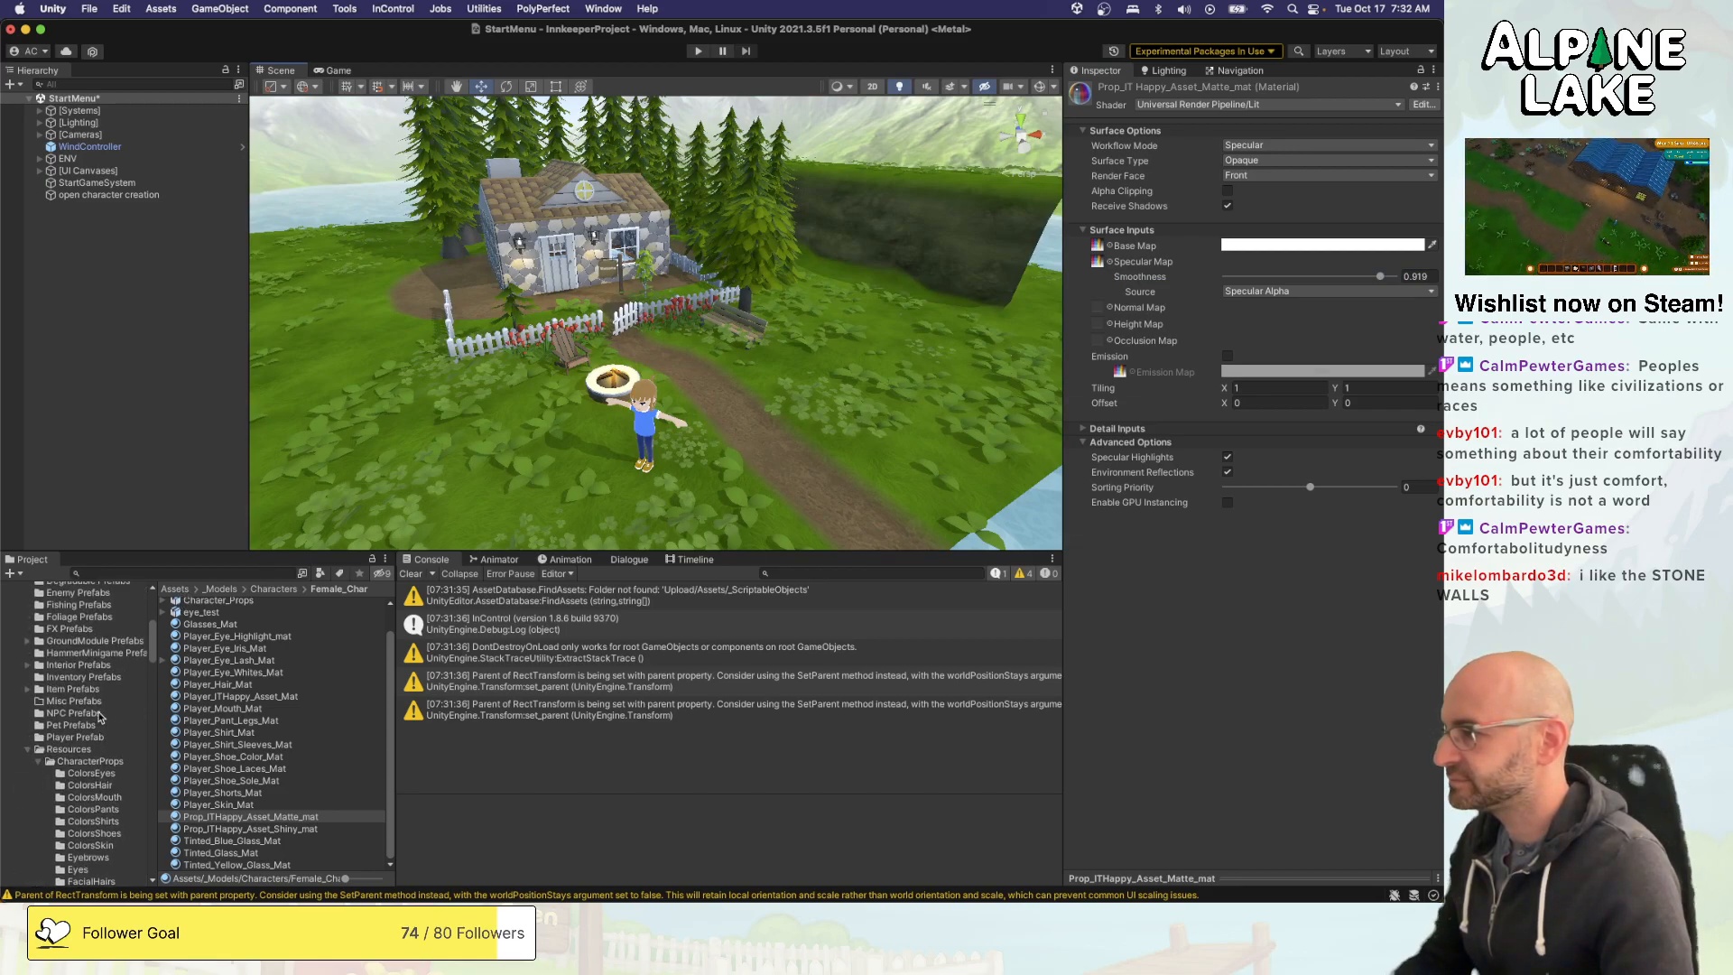
{"action": "left_click", "coordinate": [88, 606]}
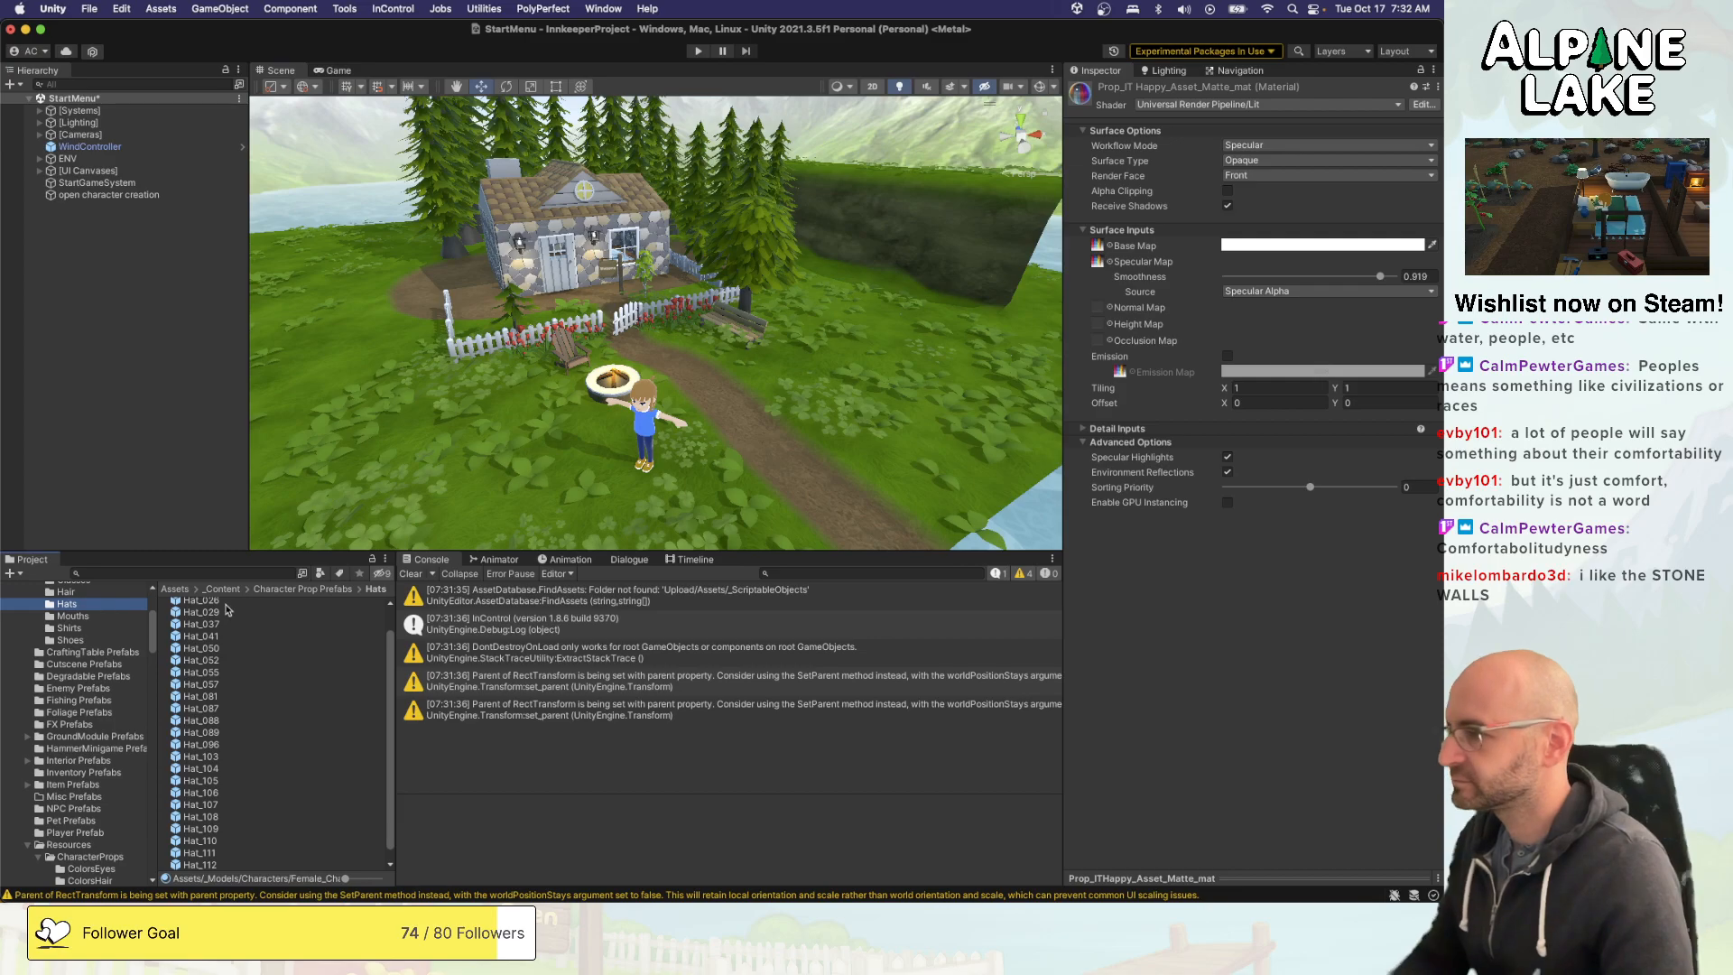
{"action": "left_click", "coordinate": [209, 617]}
{"action": "key", "text": "super+a"}
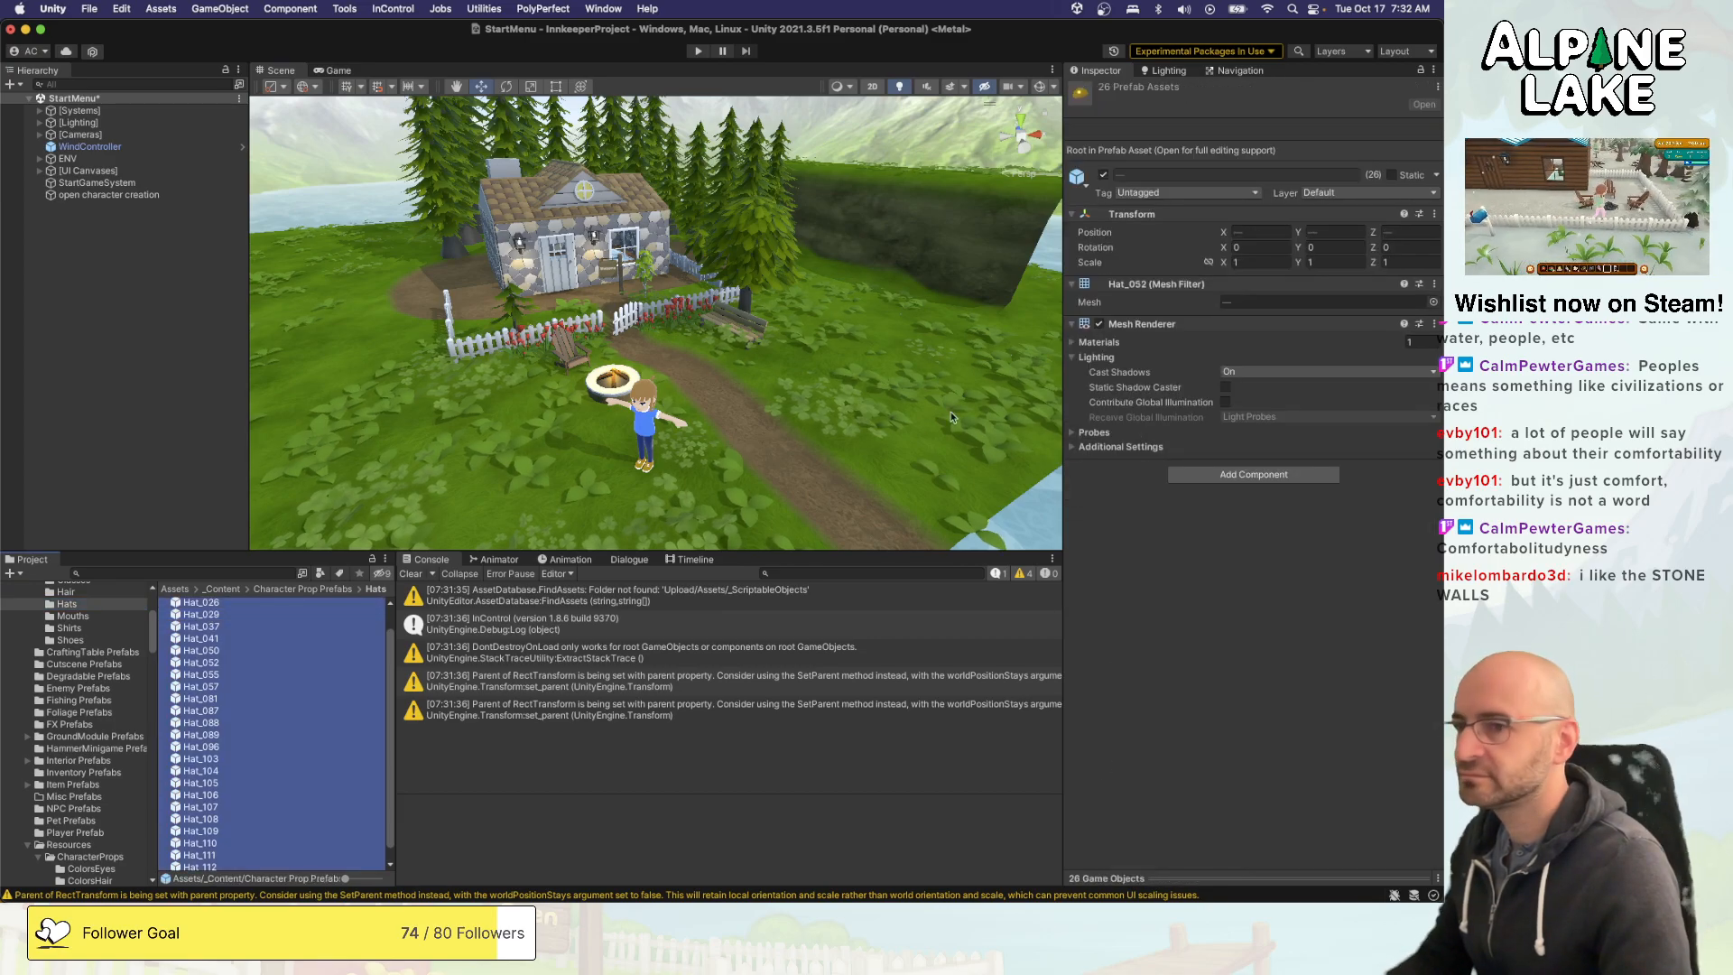
{"action": "left_click", "coordinate": [1434, 302]}
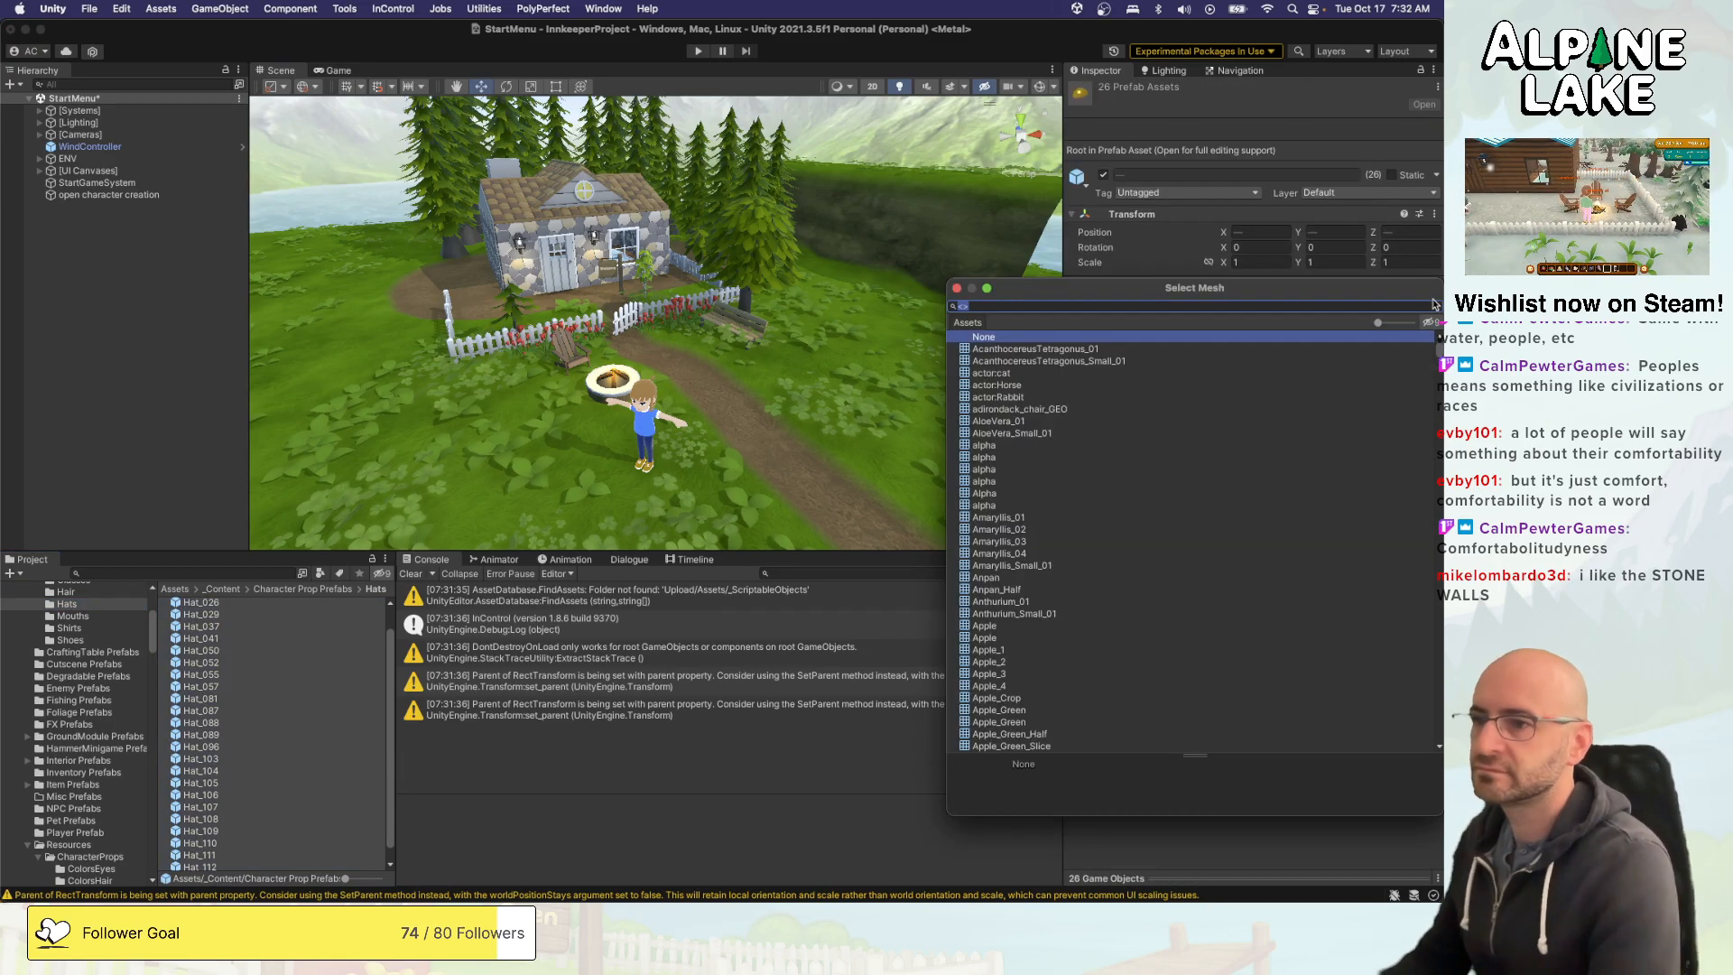
{"action": "key", "text": "Down"}
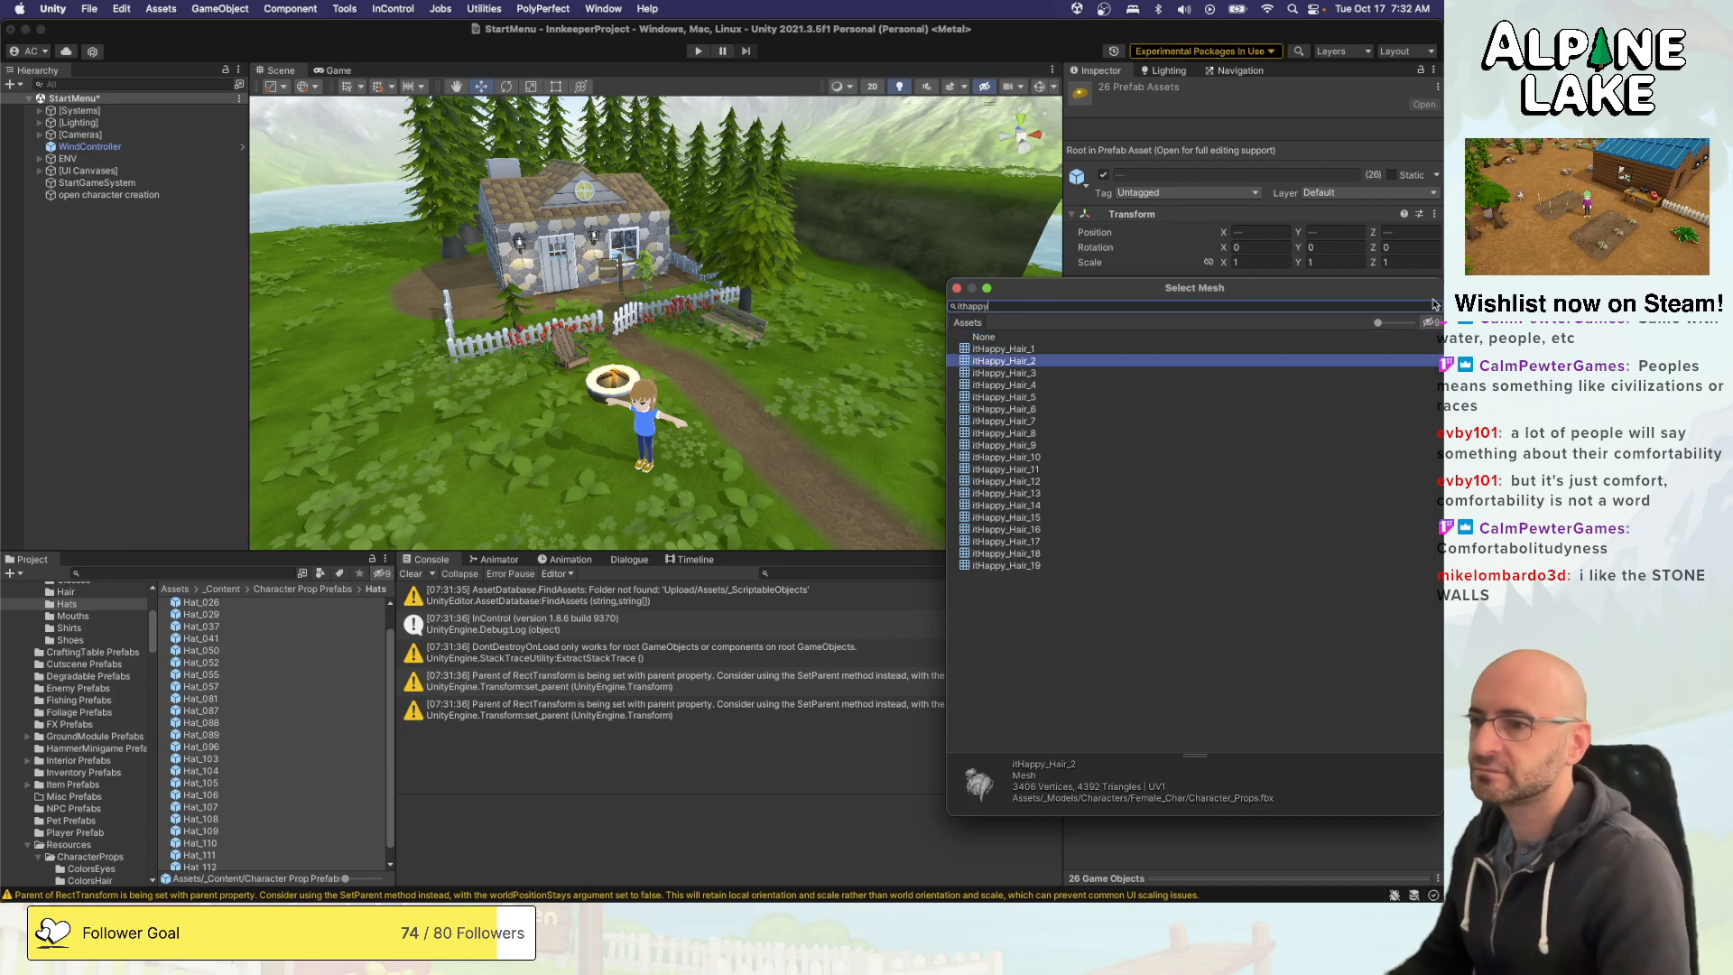
{"action": "left_click", "coordinate": [1435, 305]}
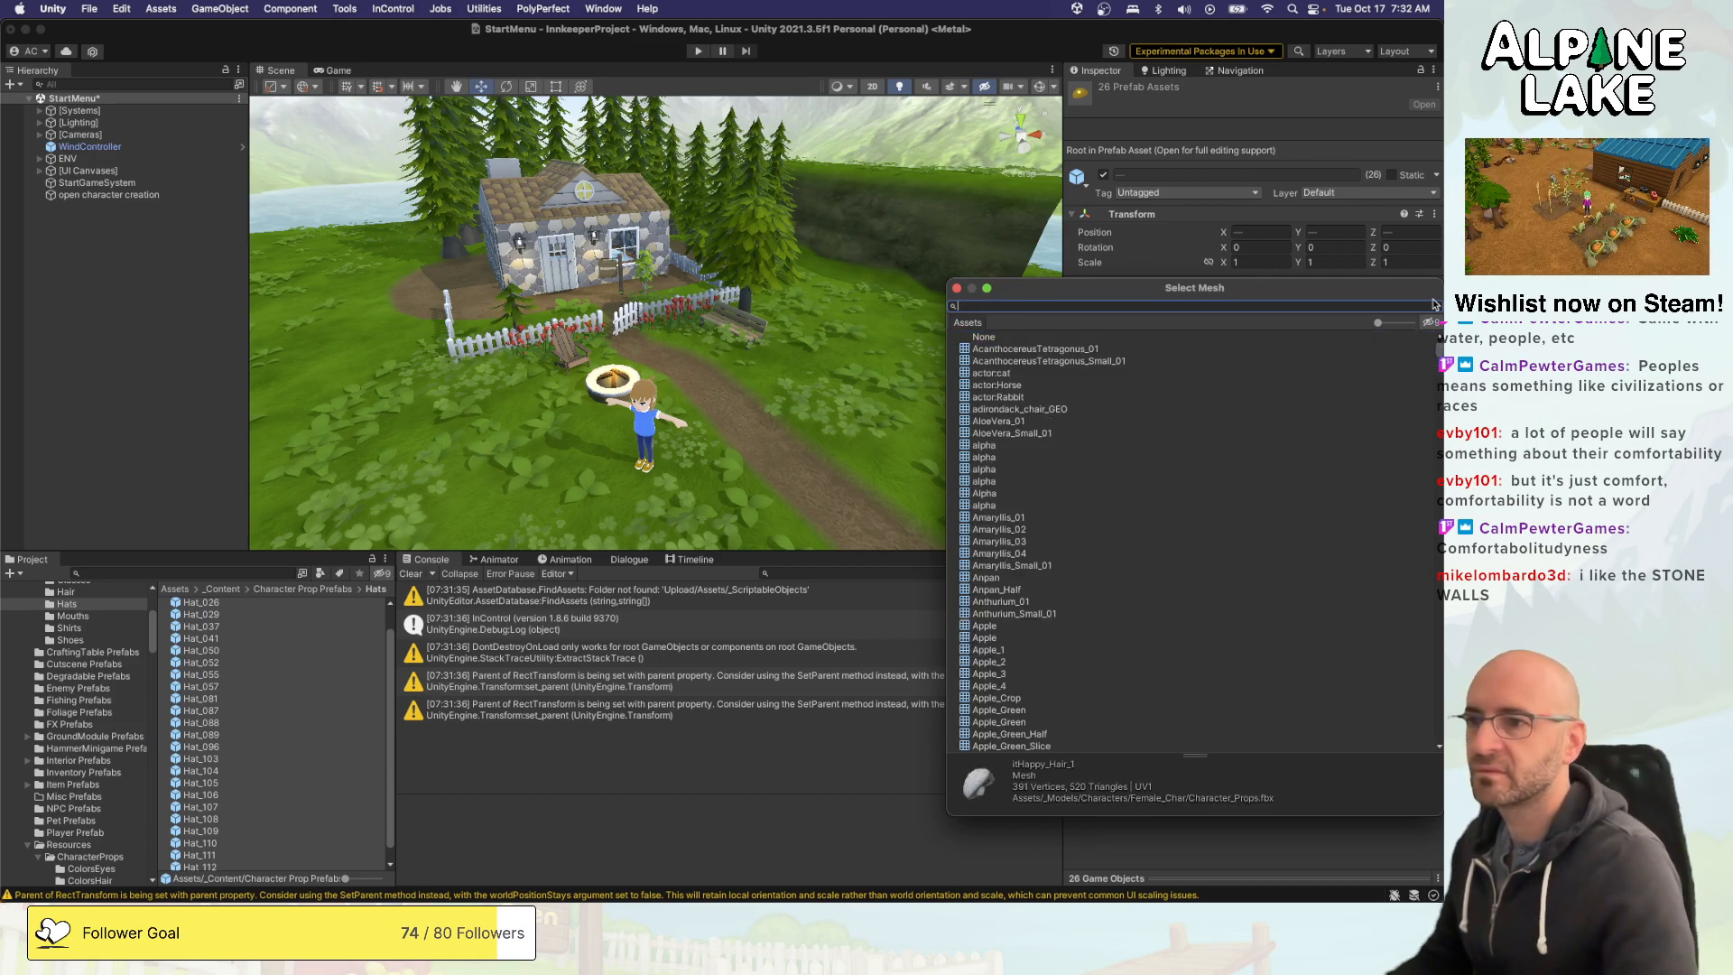
{"action": "key", "text": "Escape"}
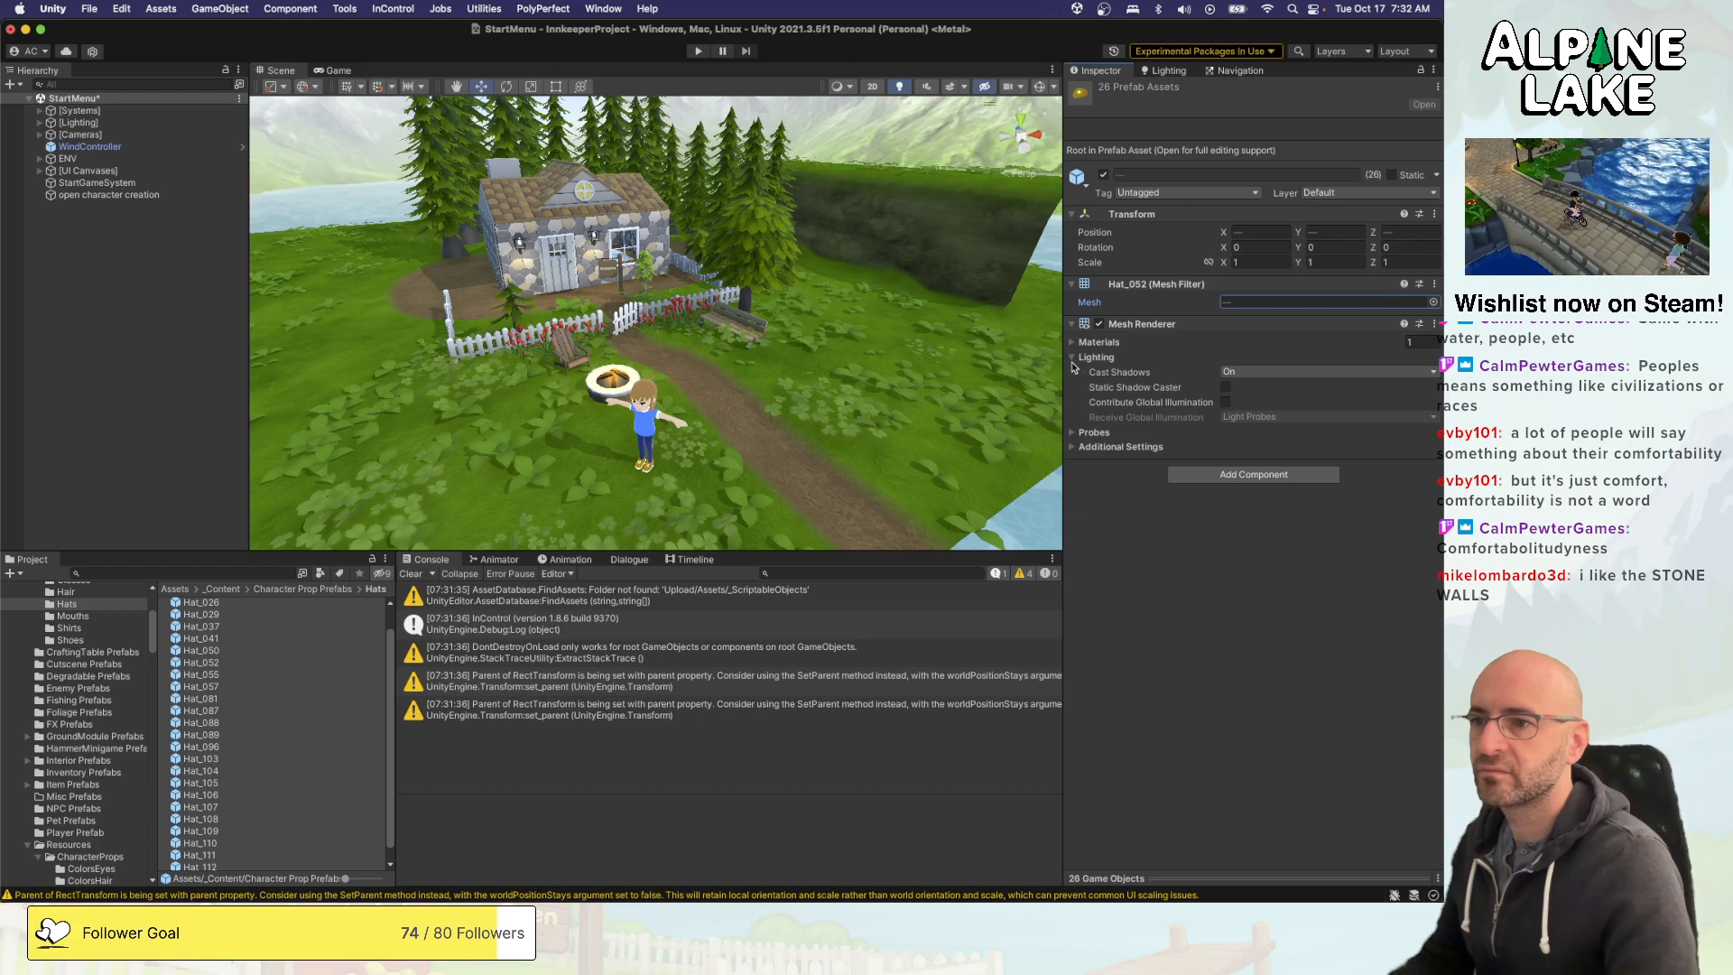
- Try to assign a prop material found by searching "ithappy" to all the selected hat prefabs
{"action": "left_click", "coordinate": [1229, 346]}
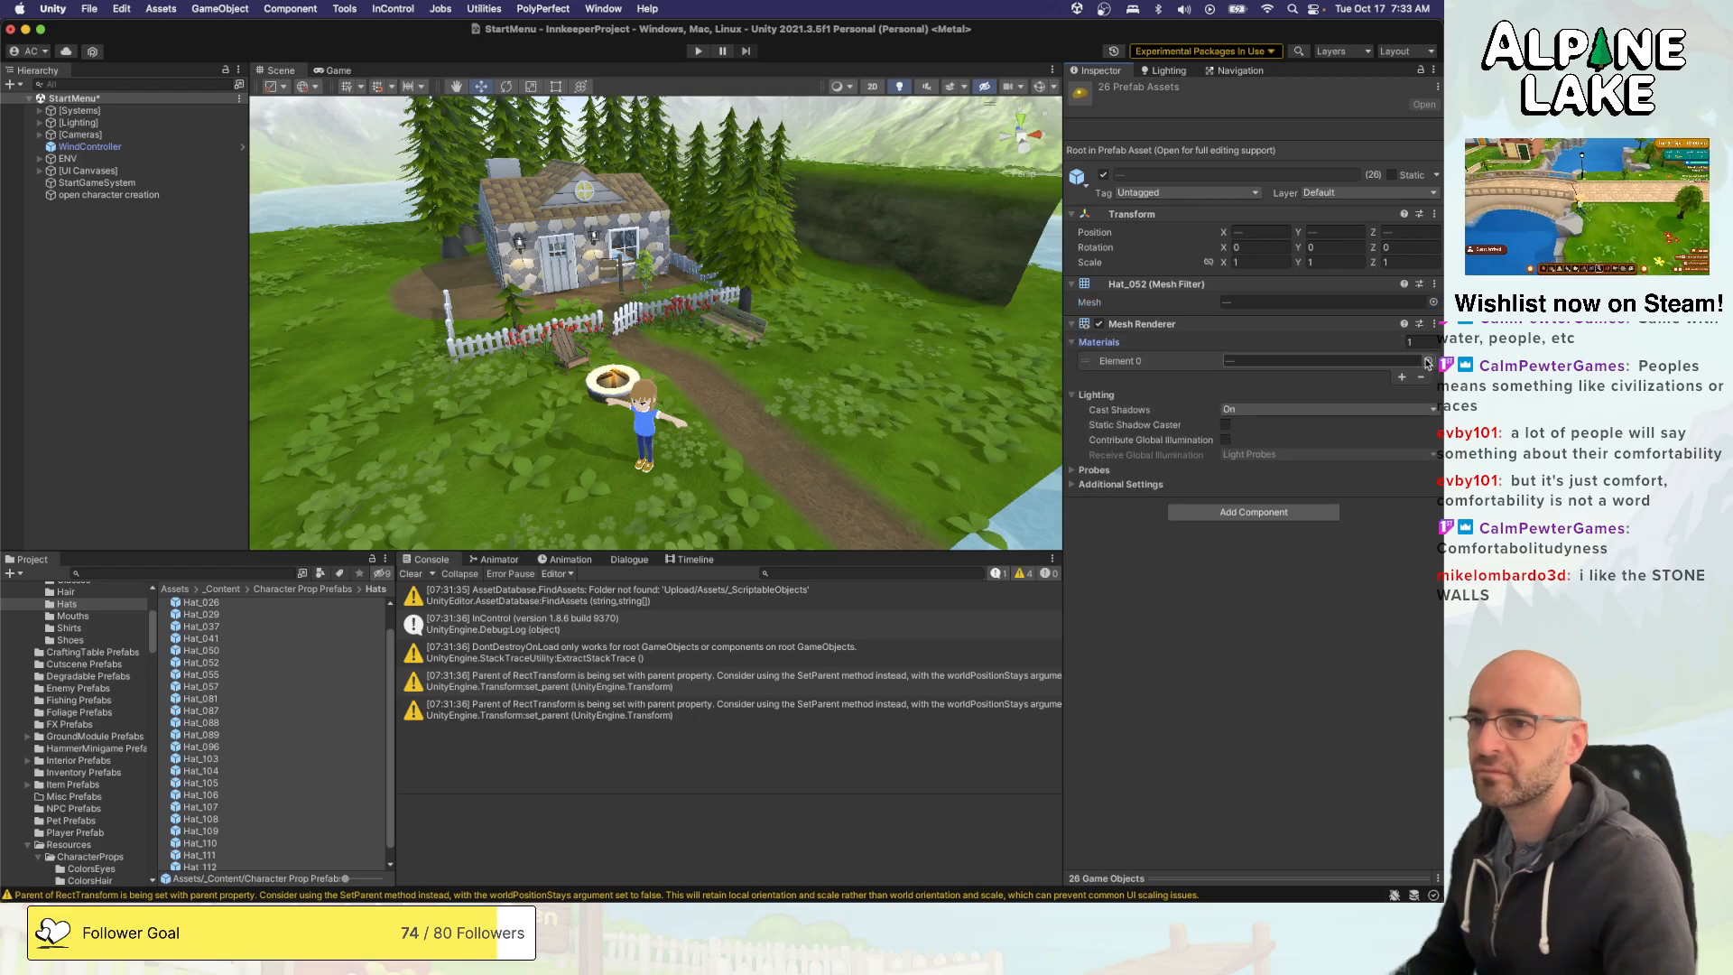
{"action": "left_click", "coordinate": [1428, 360]}
{"action": "type", "text": "ithappy"}
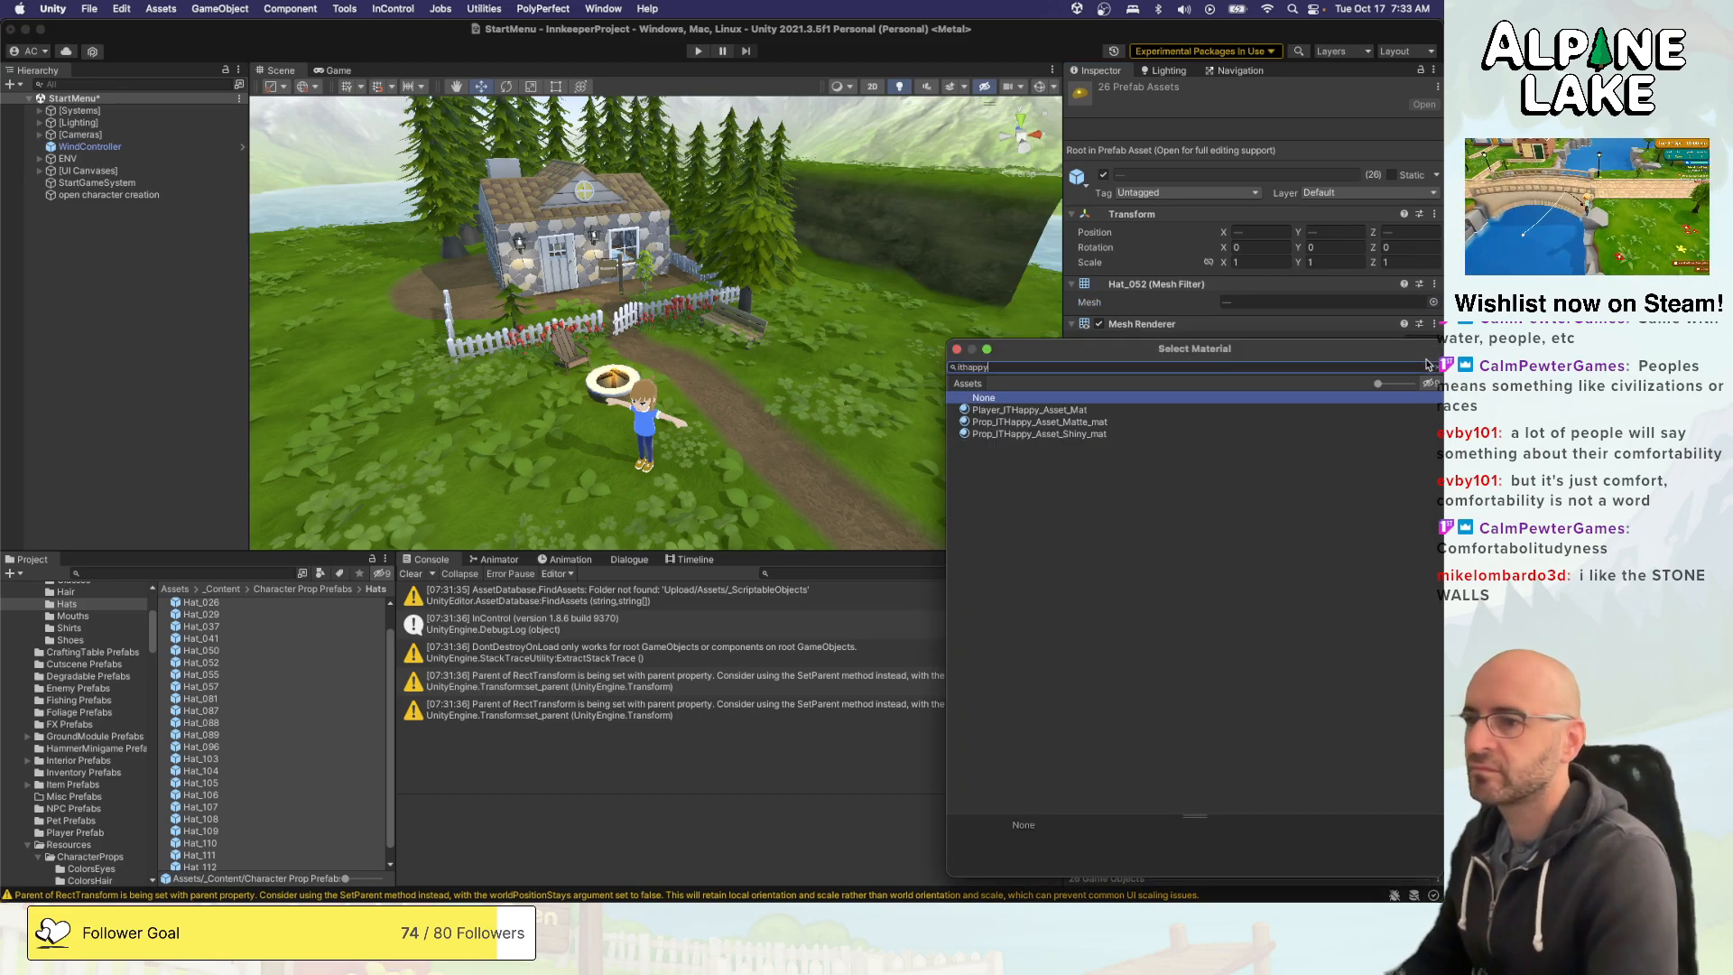
{"action": "key", "text": "Return"}
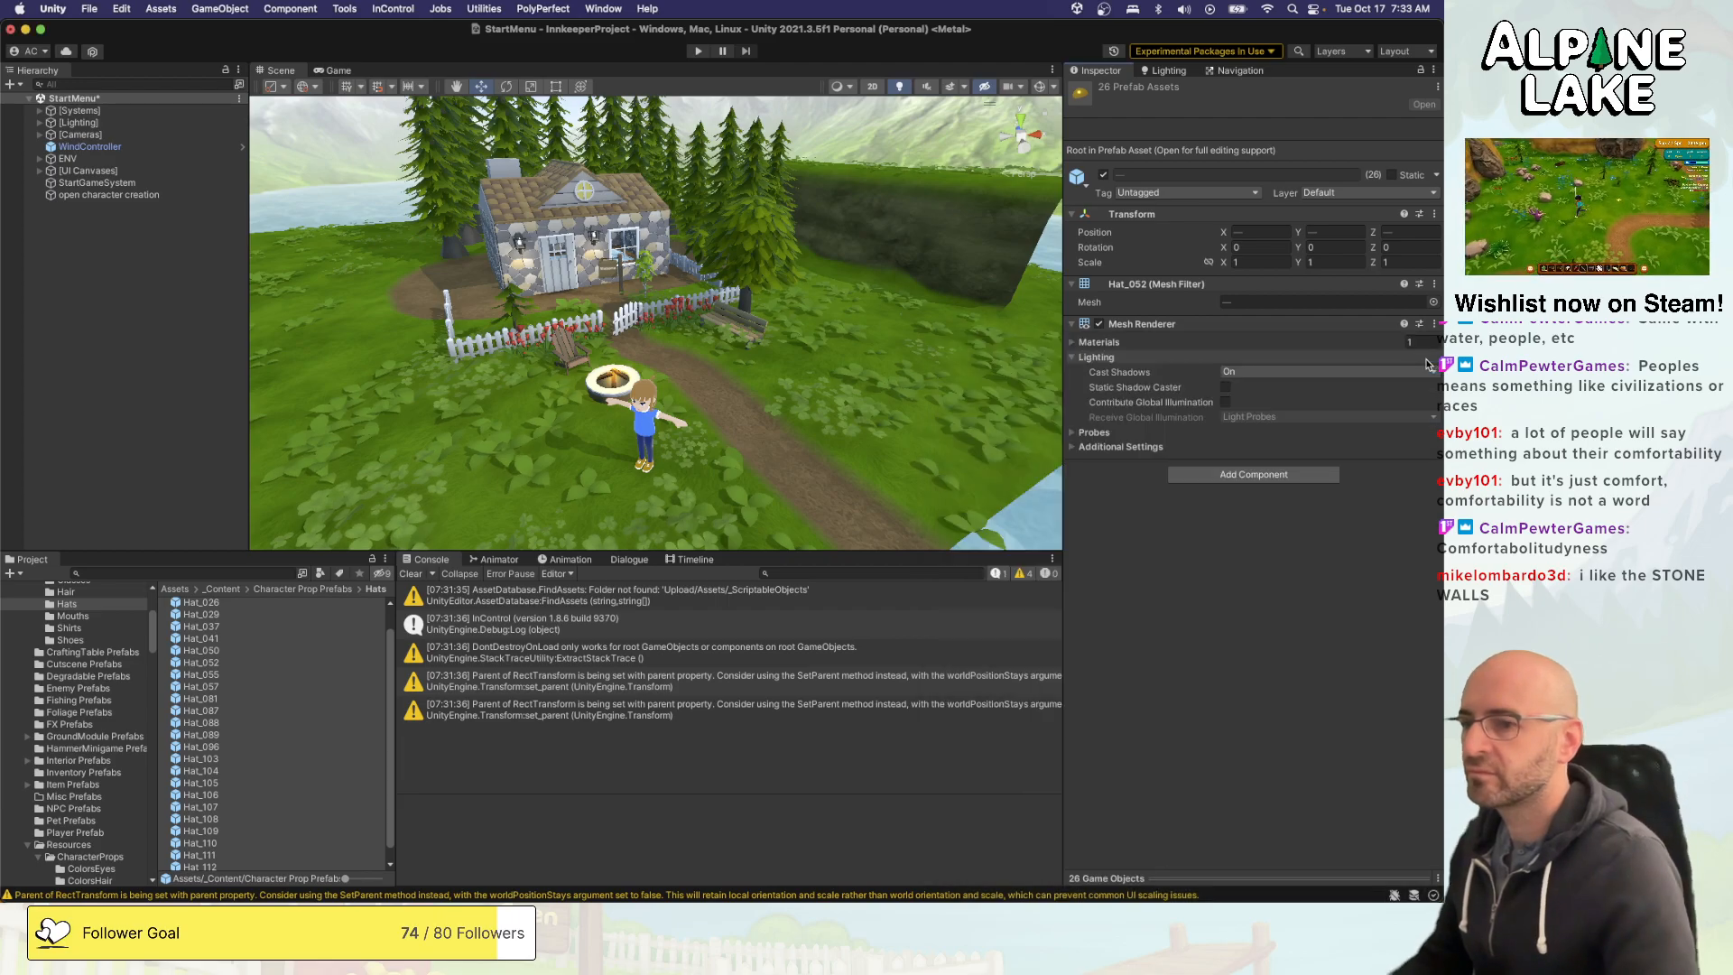
{"action": "left_click", "coordinate": [1071, 342]}
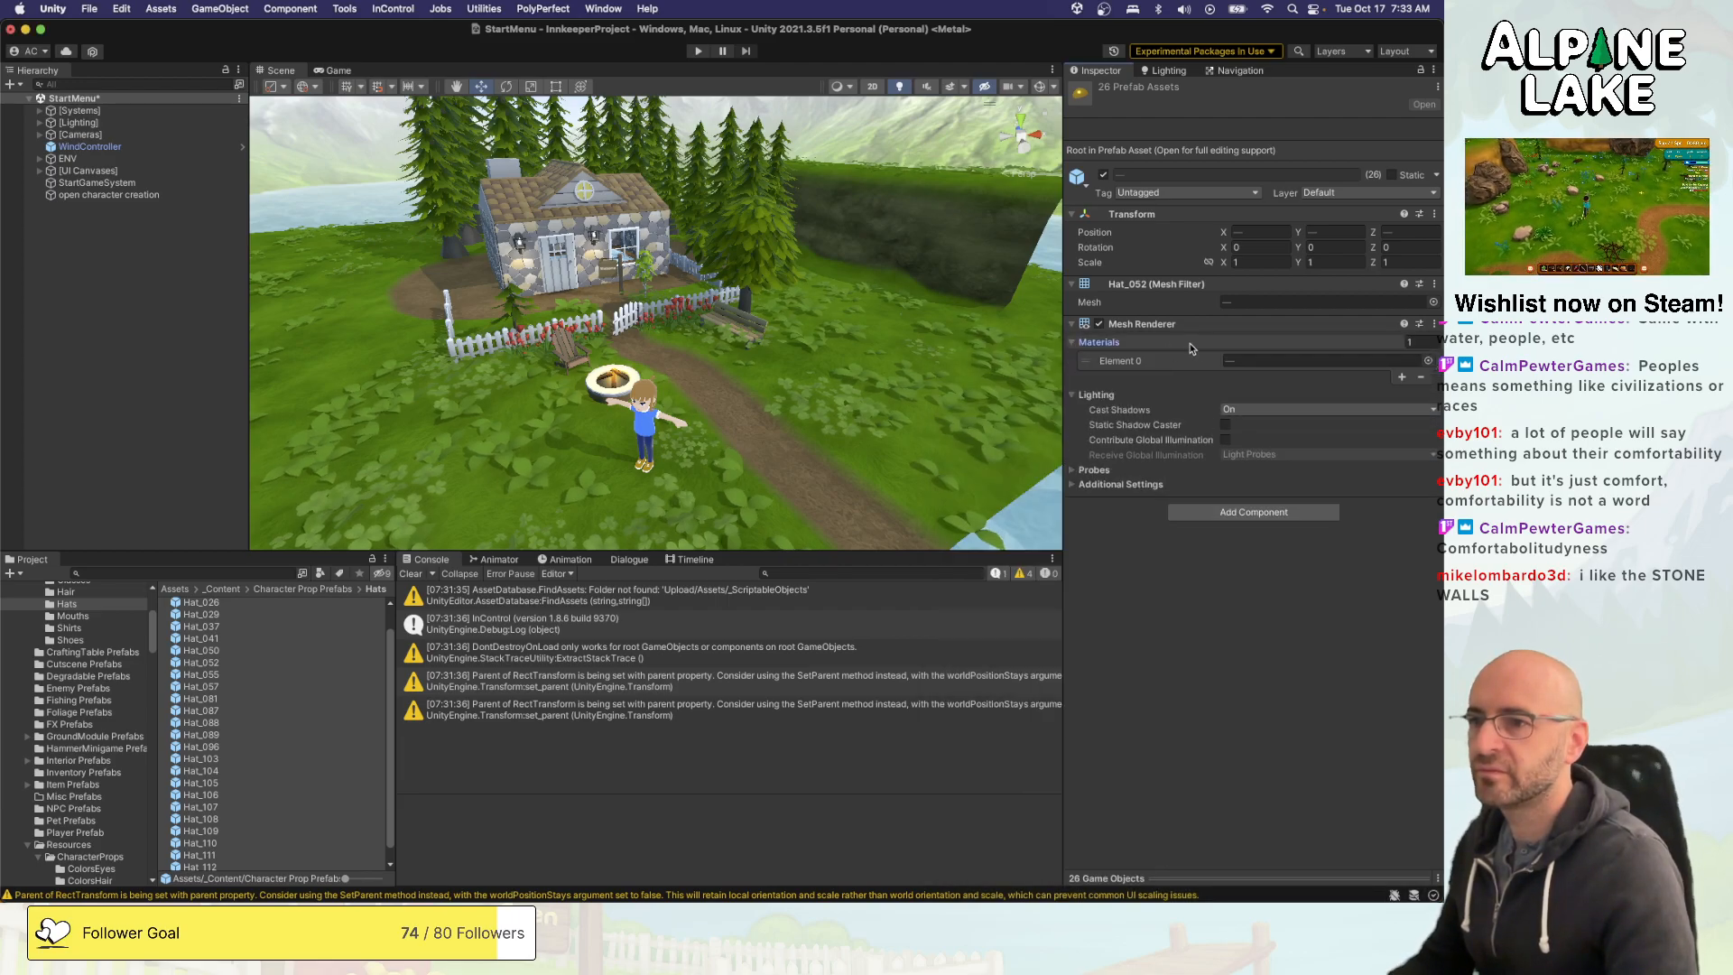
- Go through the hat prefabs between Hat_002 and Hat_111 one by one, checking which material each mesh renderer uses
{"action": "left_click", "coordinate": [327, 664]}
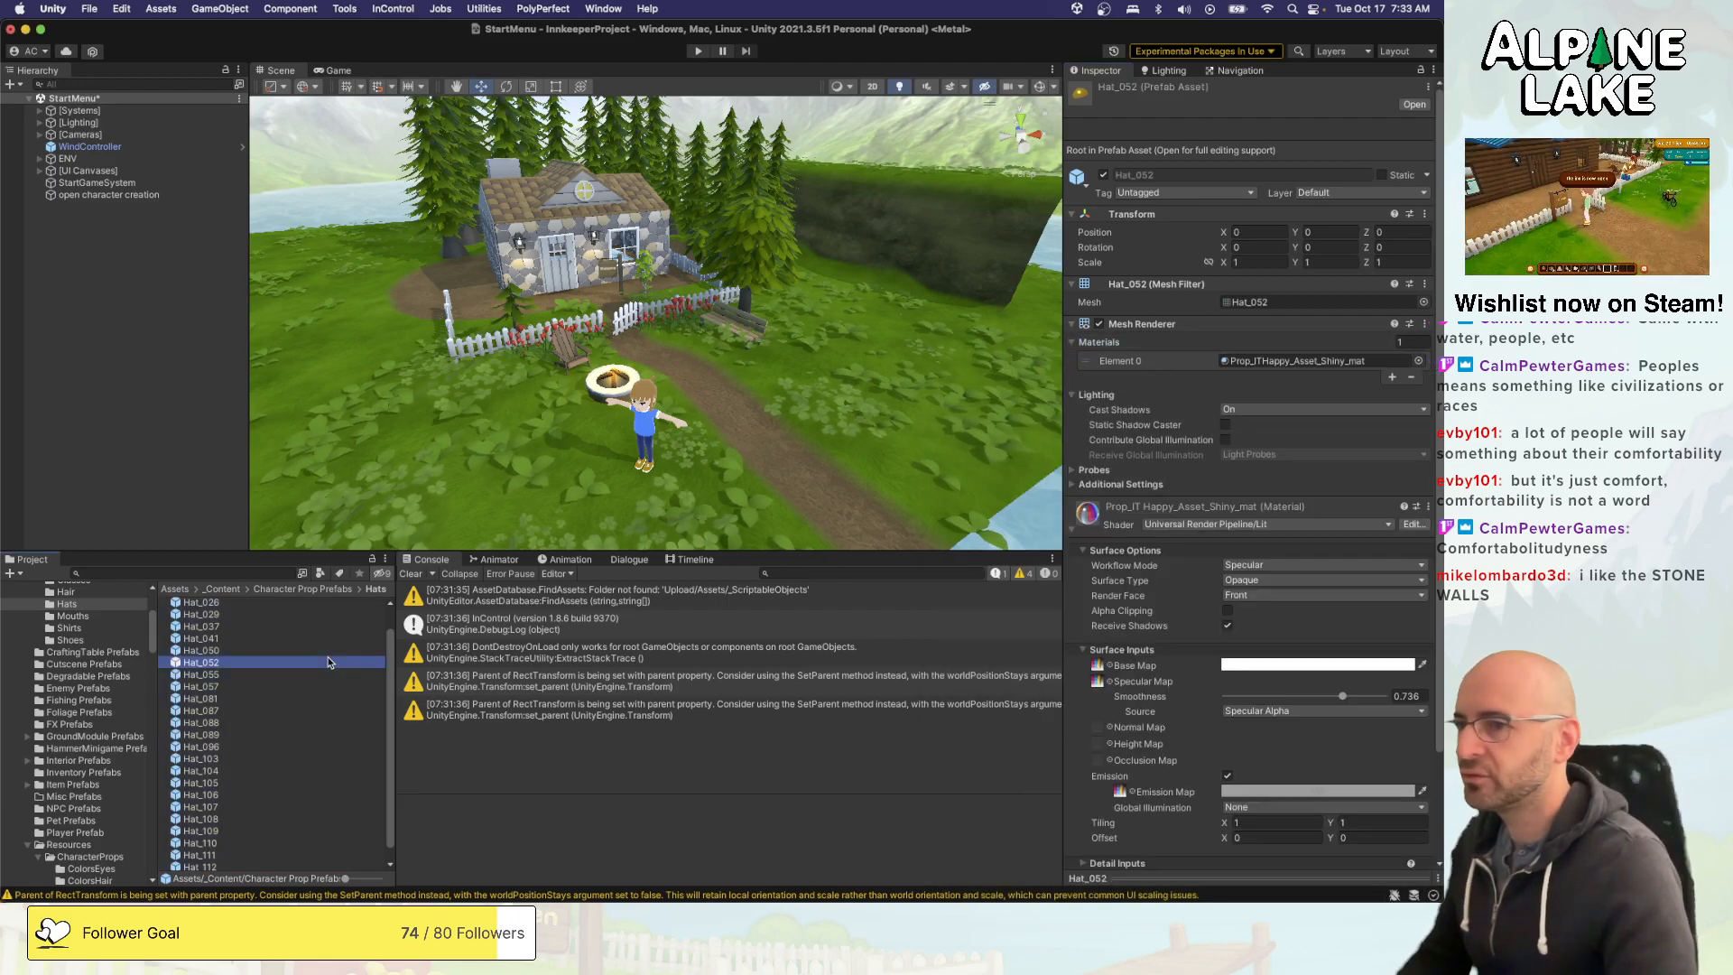
{"action": "key", "text": "Up"}
{"action": "key", "text": "Up"}
{"action": "key", "text": "Up"}
{"action": "key", "text": "Up"}
{"action": "key", "text": "Up"}
{"action": "key", "text": "Up"}
{"action": "key", "text": "Up"}
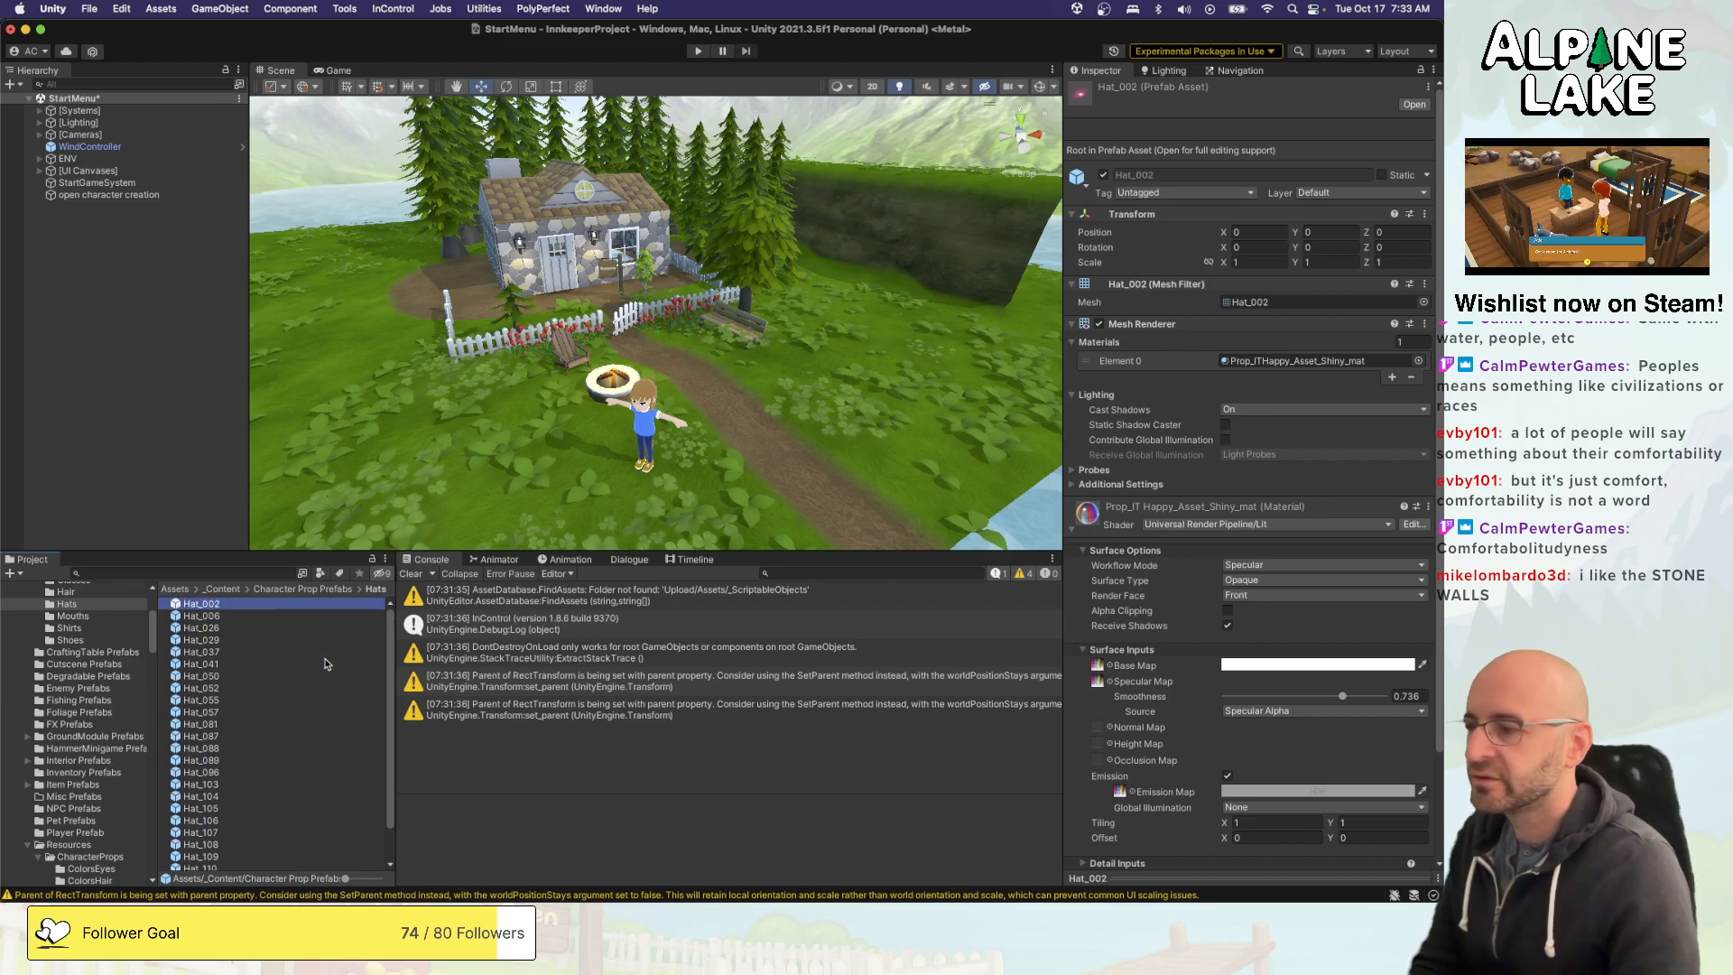
{"action": "key", "text": "Down"}
{"action": "key", "text": "Down"}
{"action": "key", "text": "Down"}
{"action": "key", "text": "Down"}
{"action": "key", "text": "Down"}
{"action": "key", "text": "Down"}
{"action": "key", "text": "Down"}
{"action": "key", "text": "Down"}
{"action": "key", "text": "Down"}
{"action": "key", "text": "Down"}
{"action": "key", "text": "Down"}
{"action": "key", "text": "Down"}
{"action": "key", "text": "Down"}
{"action": "key", "text": "Down"}
{"action": "key", "text": "Down"}
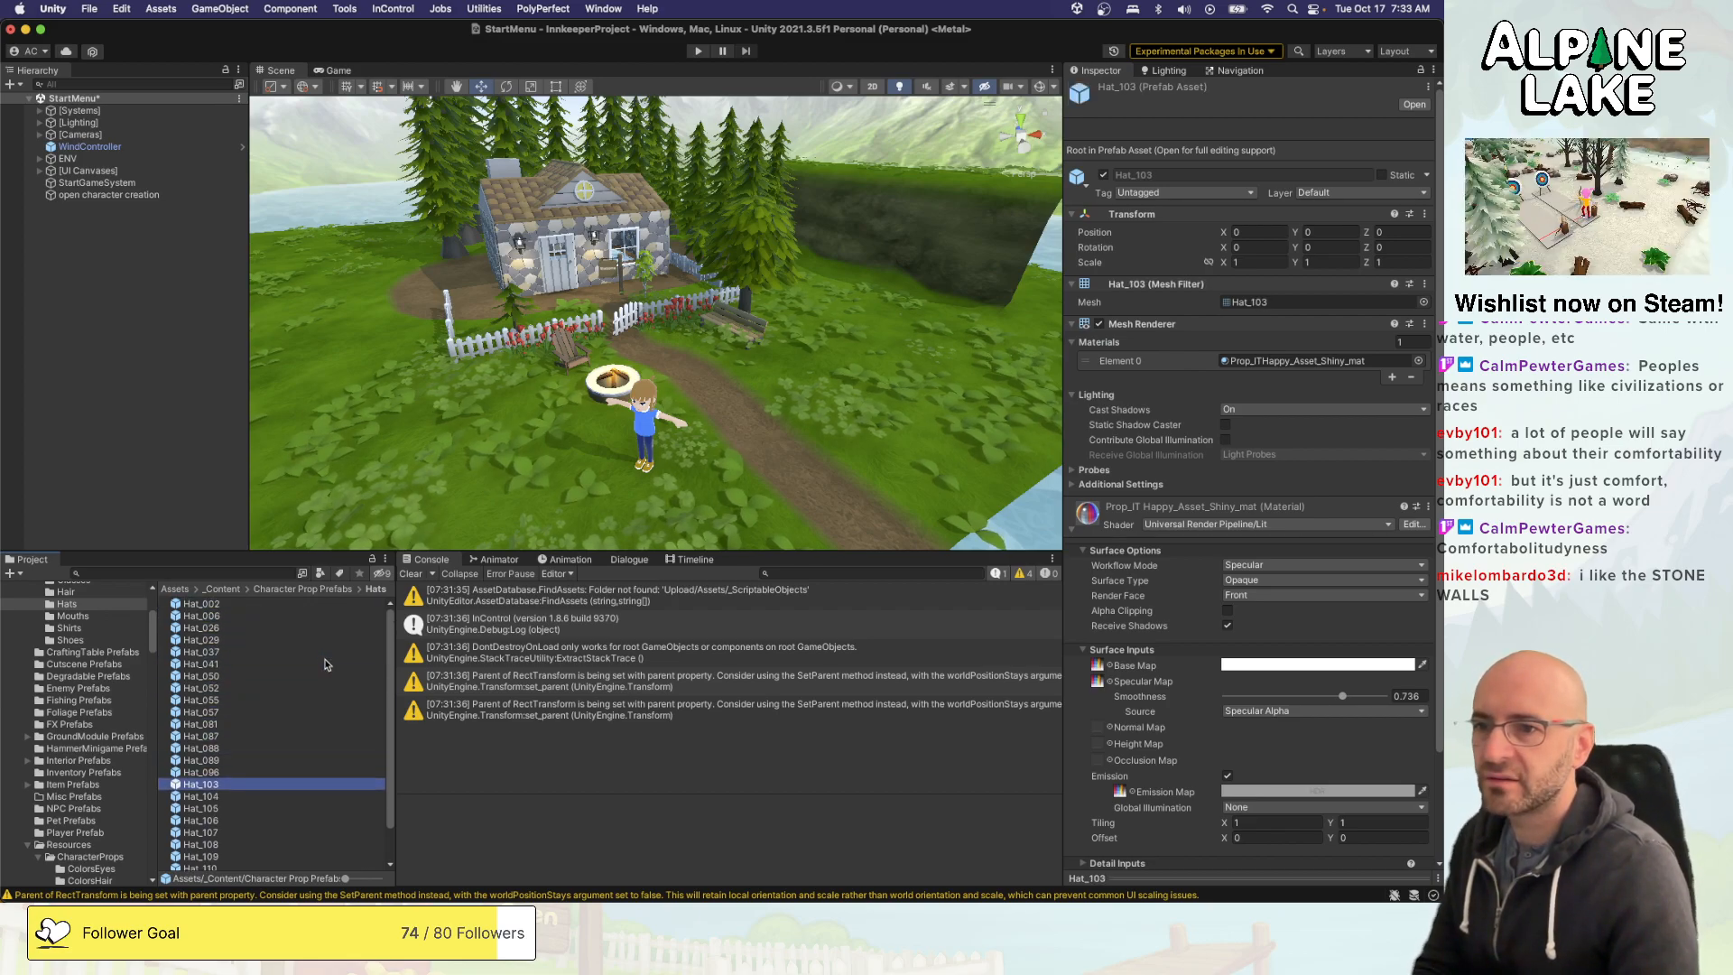
{"action": "key", "text": "Down"}
{"action": "key", "text": "Down"}
{"action": "key", "text": "Down"}
{"action": "key", "text": "Down"}
{"action": "key", "text": "Down"}
{"action": "key", "text": "Down"}
{"action": "key", "text": "Down"}
{"action": "key", "text": "Down"}
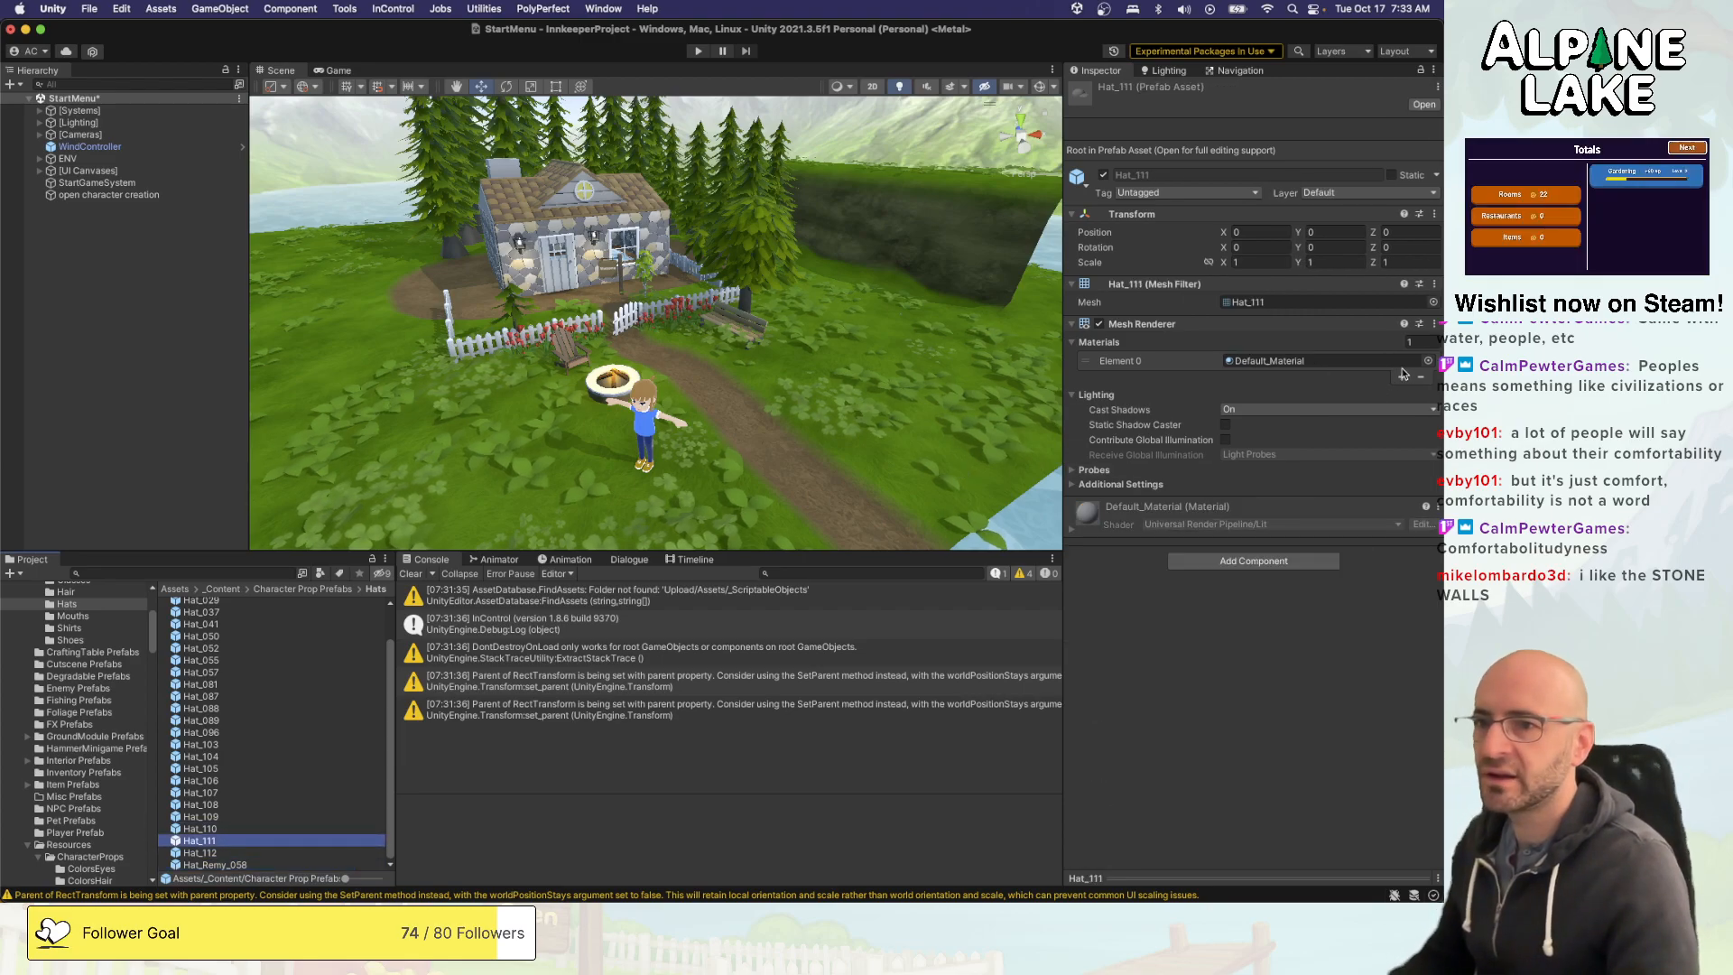
- Assign the Prop_ITHappy_Asset_Matte_mat material to the Hat_111 prefab
{"action": "left_click", "coordinate": [1429, 360]}
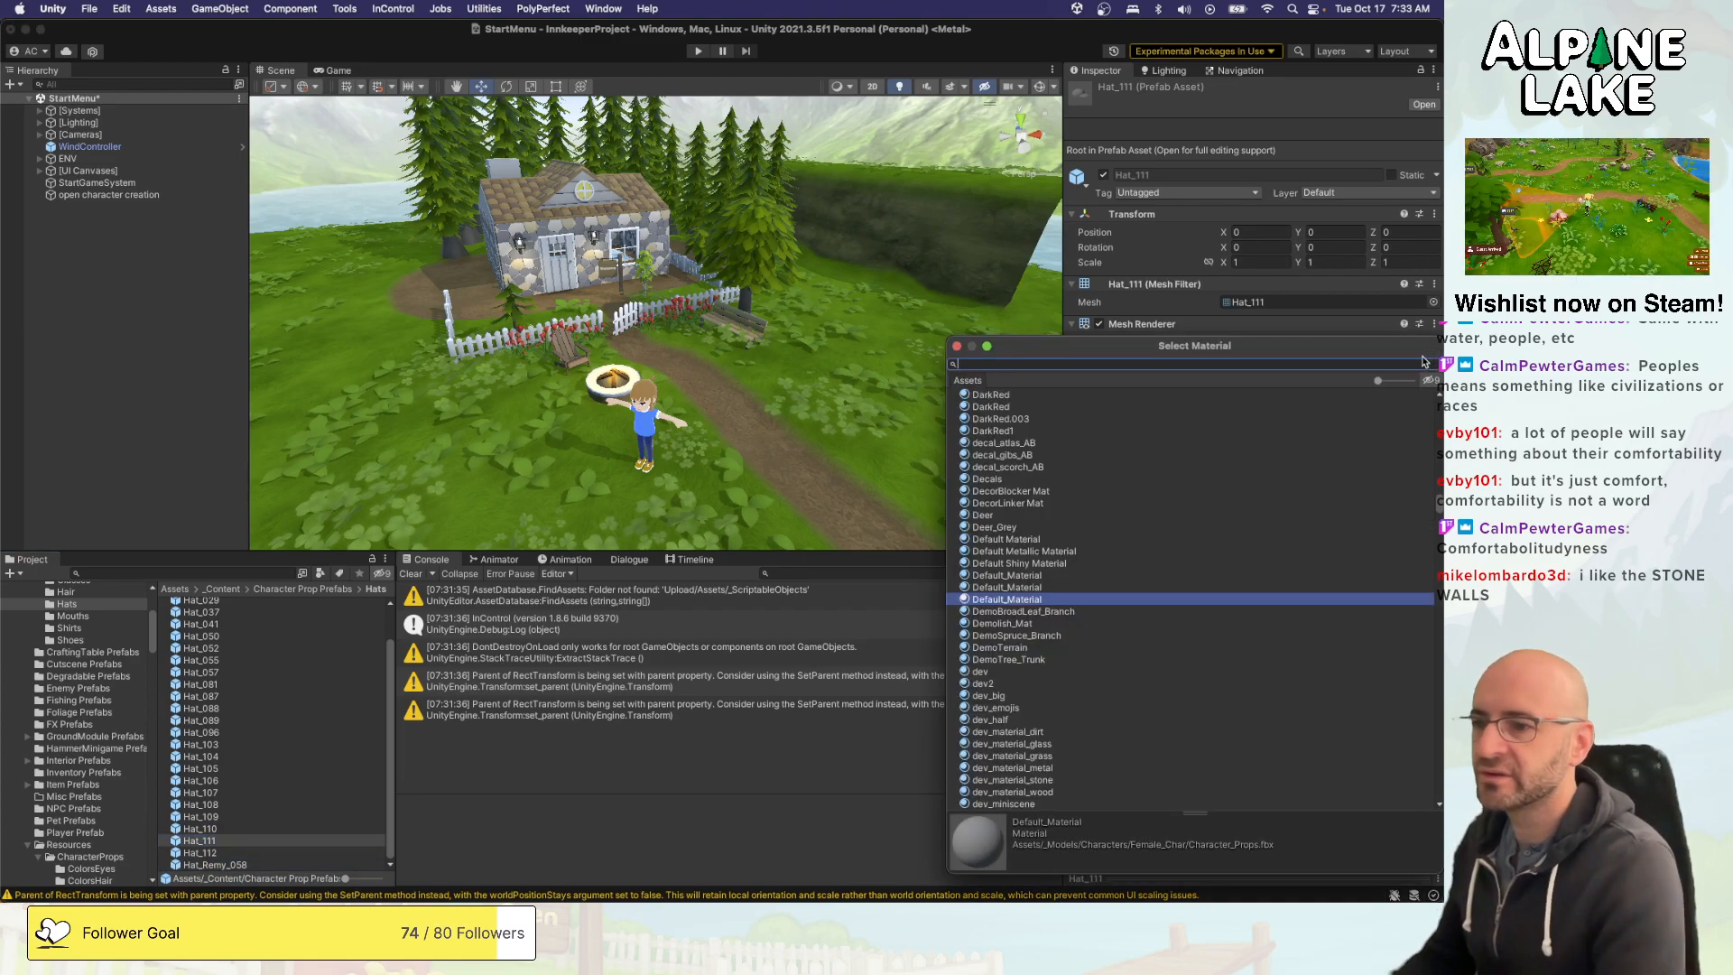
{"action": "type", "text": "ithappy"}
{"action": "key", "text": "Down"}
{"action": "key", "text": "Down"}
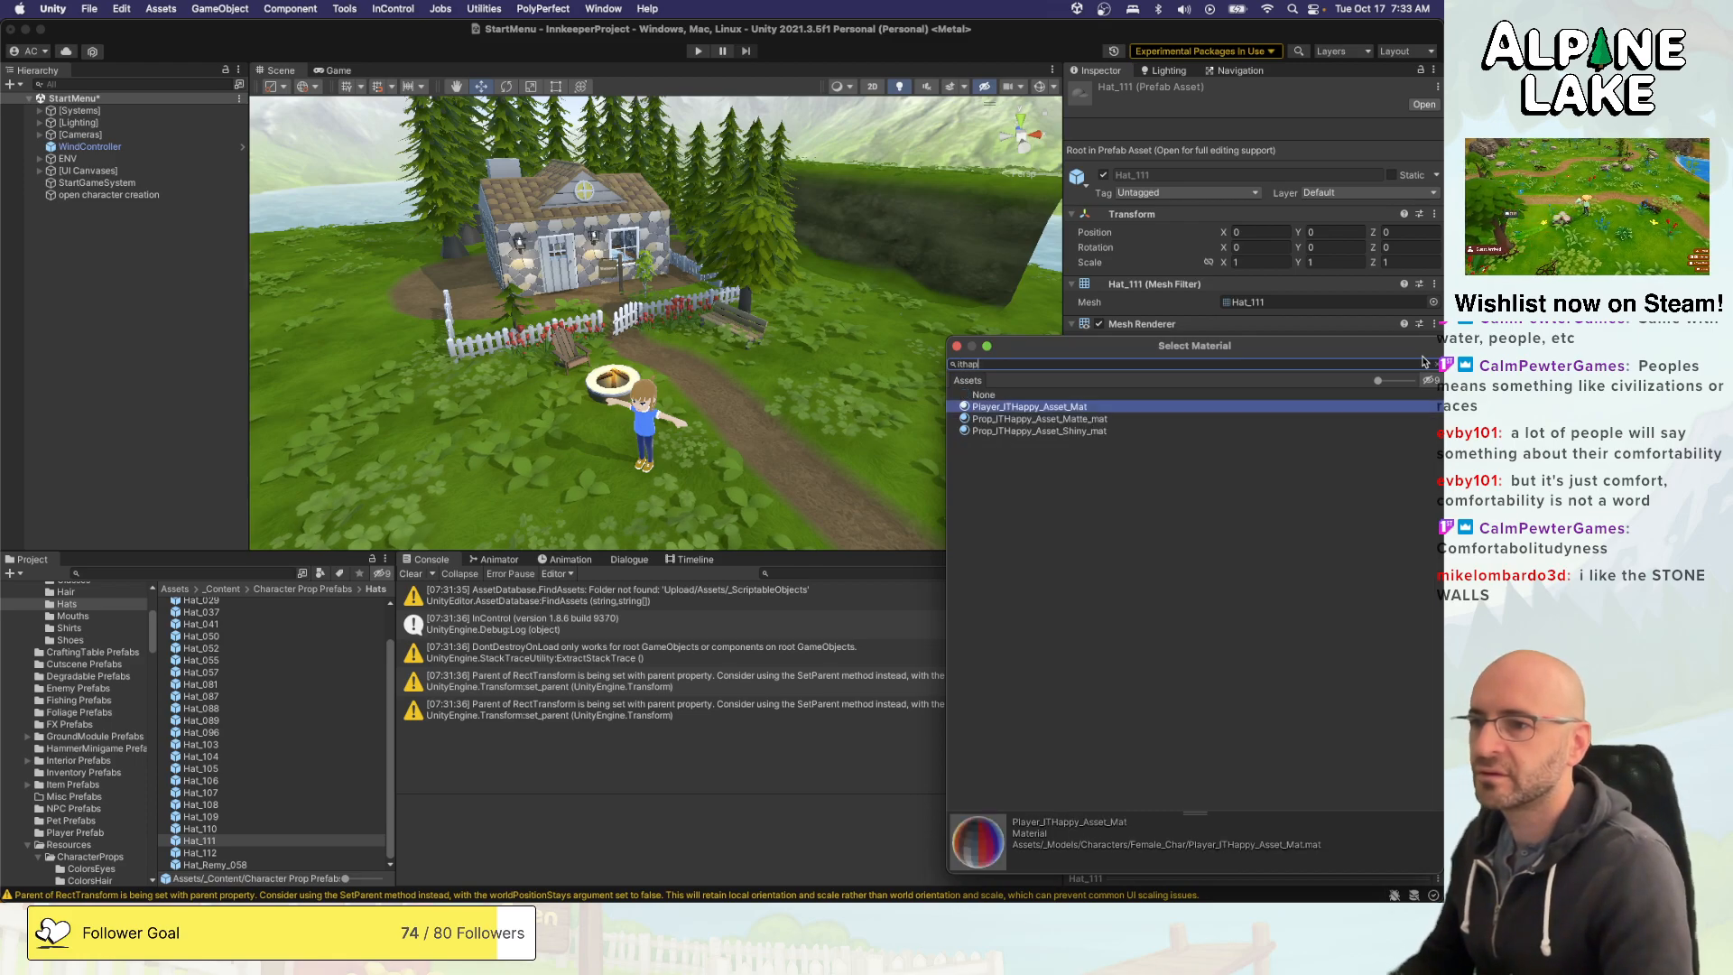
{"action": "key", "text": "Return"}
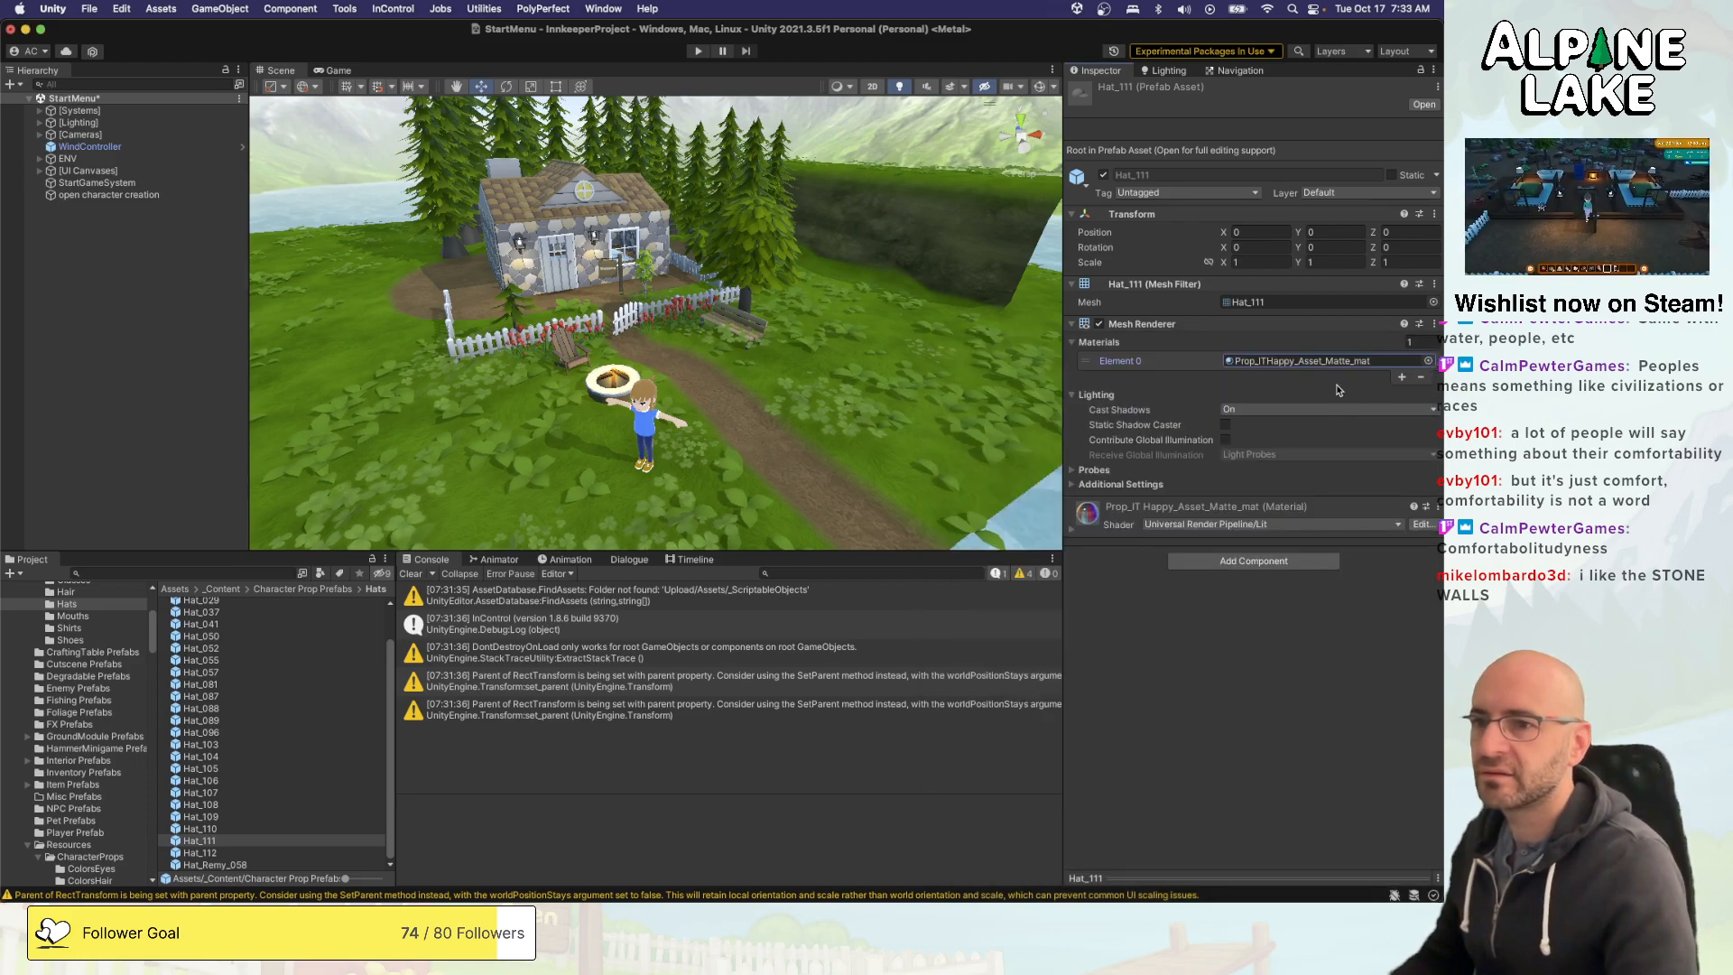
- Locate the material assigned to Hat_111 in the project and set its smoothness to 0.209
{"action": "left_click", "coordinate": [1318, 360]}
{"action": "left_click", "coordinate": [1074, 532]}
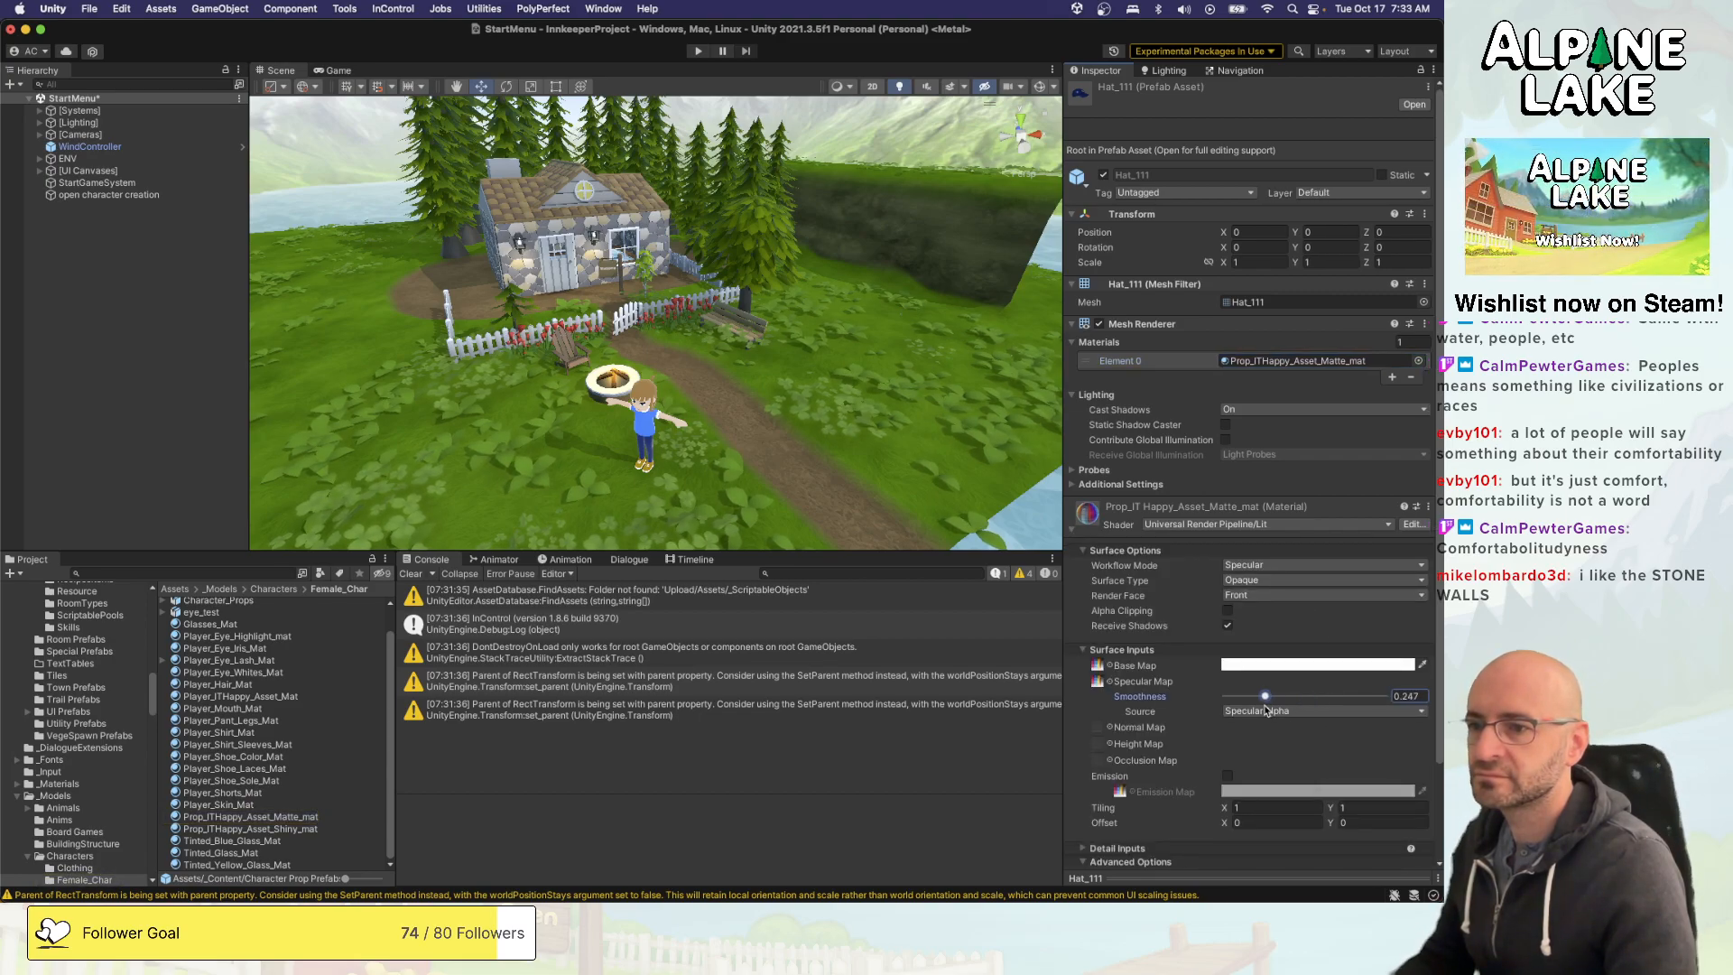
{"action": "scroll", "coordinate": [671, 307], "scroll_direction": "up", "scroll_amount": 6}
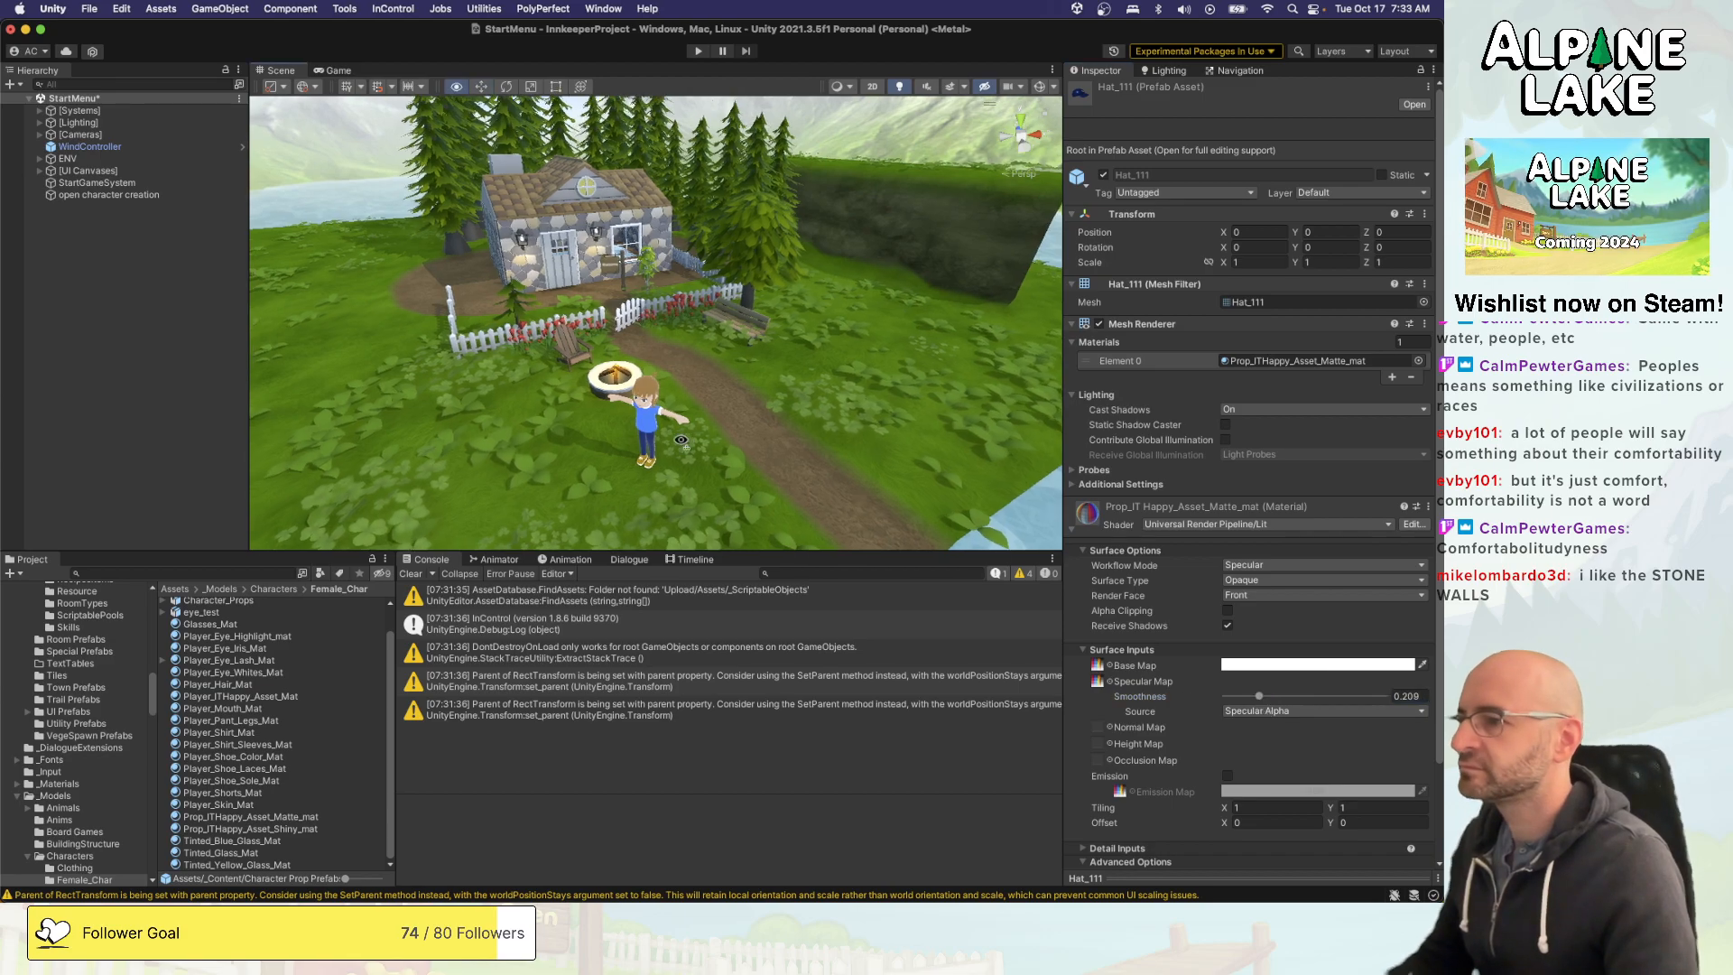
- Run the game and try on hats down to the last full row, comparing how shiny they look on the character
{"action": "left_click", "coordinate": [697, 51]}
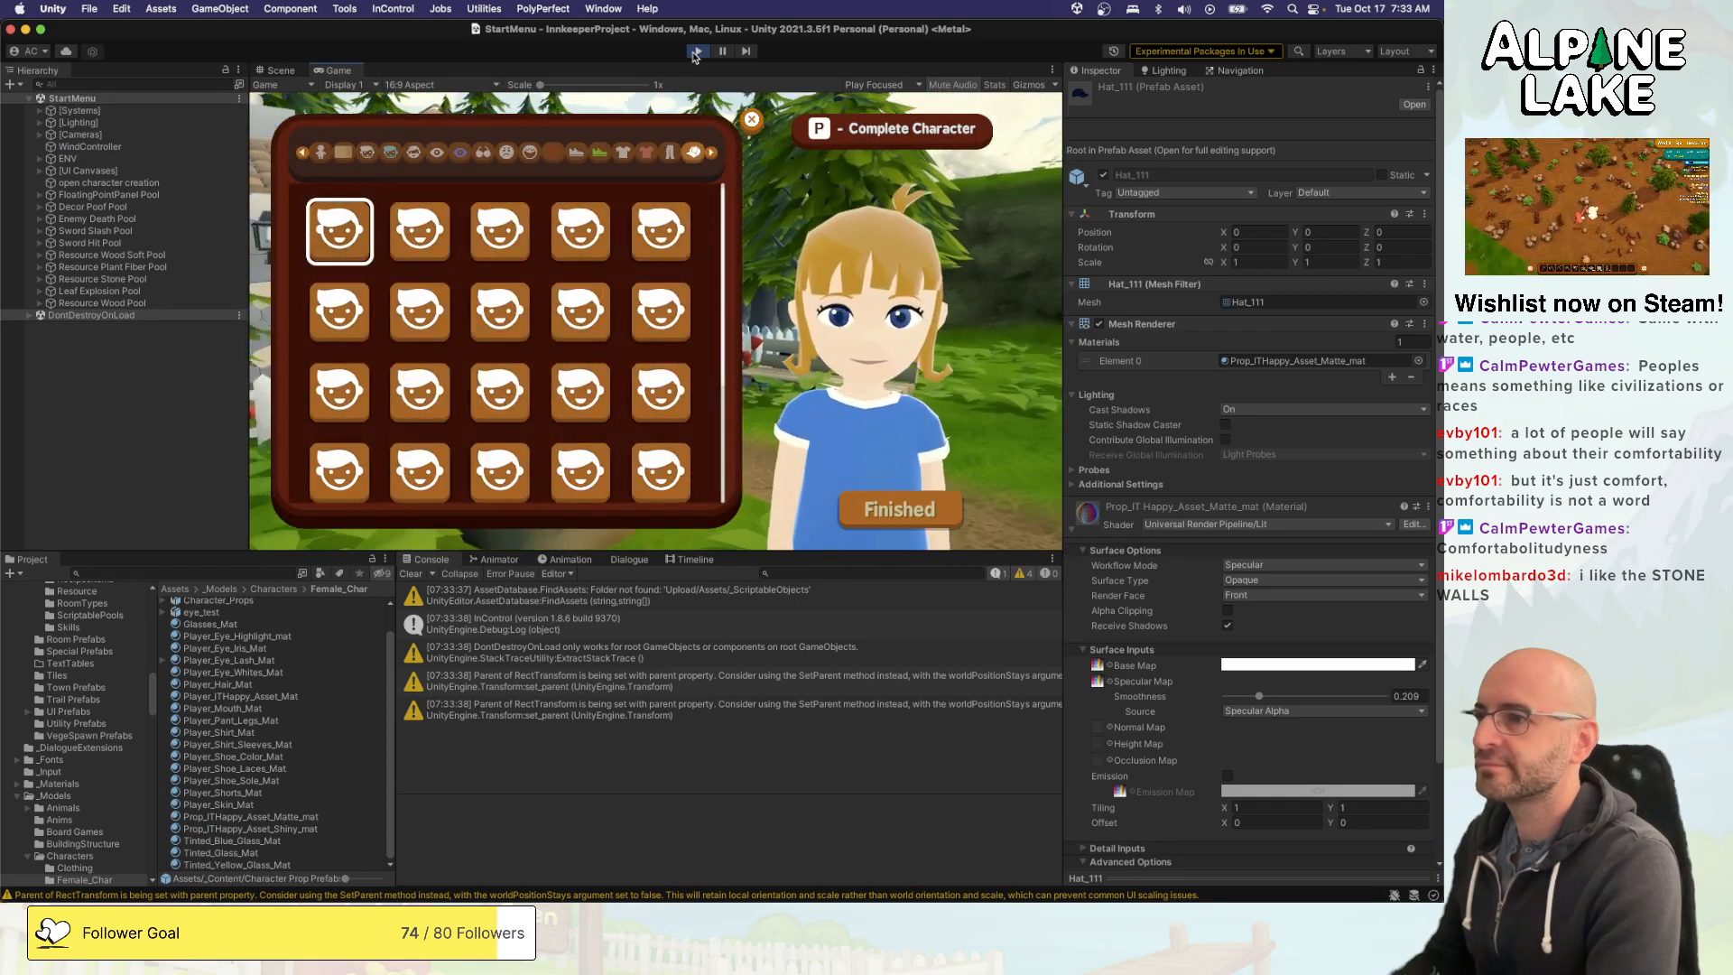
{"action": "key", "text": "Right"}
{"action": "key", "text": "Down"}
{"action": "key", "text": "Down"}
{"action": "key", "text": "Down"}
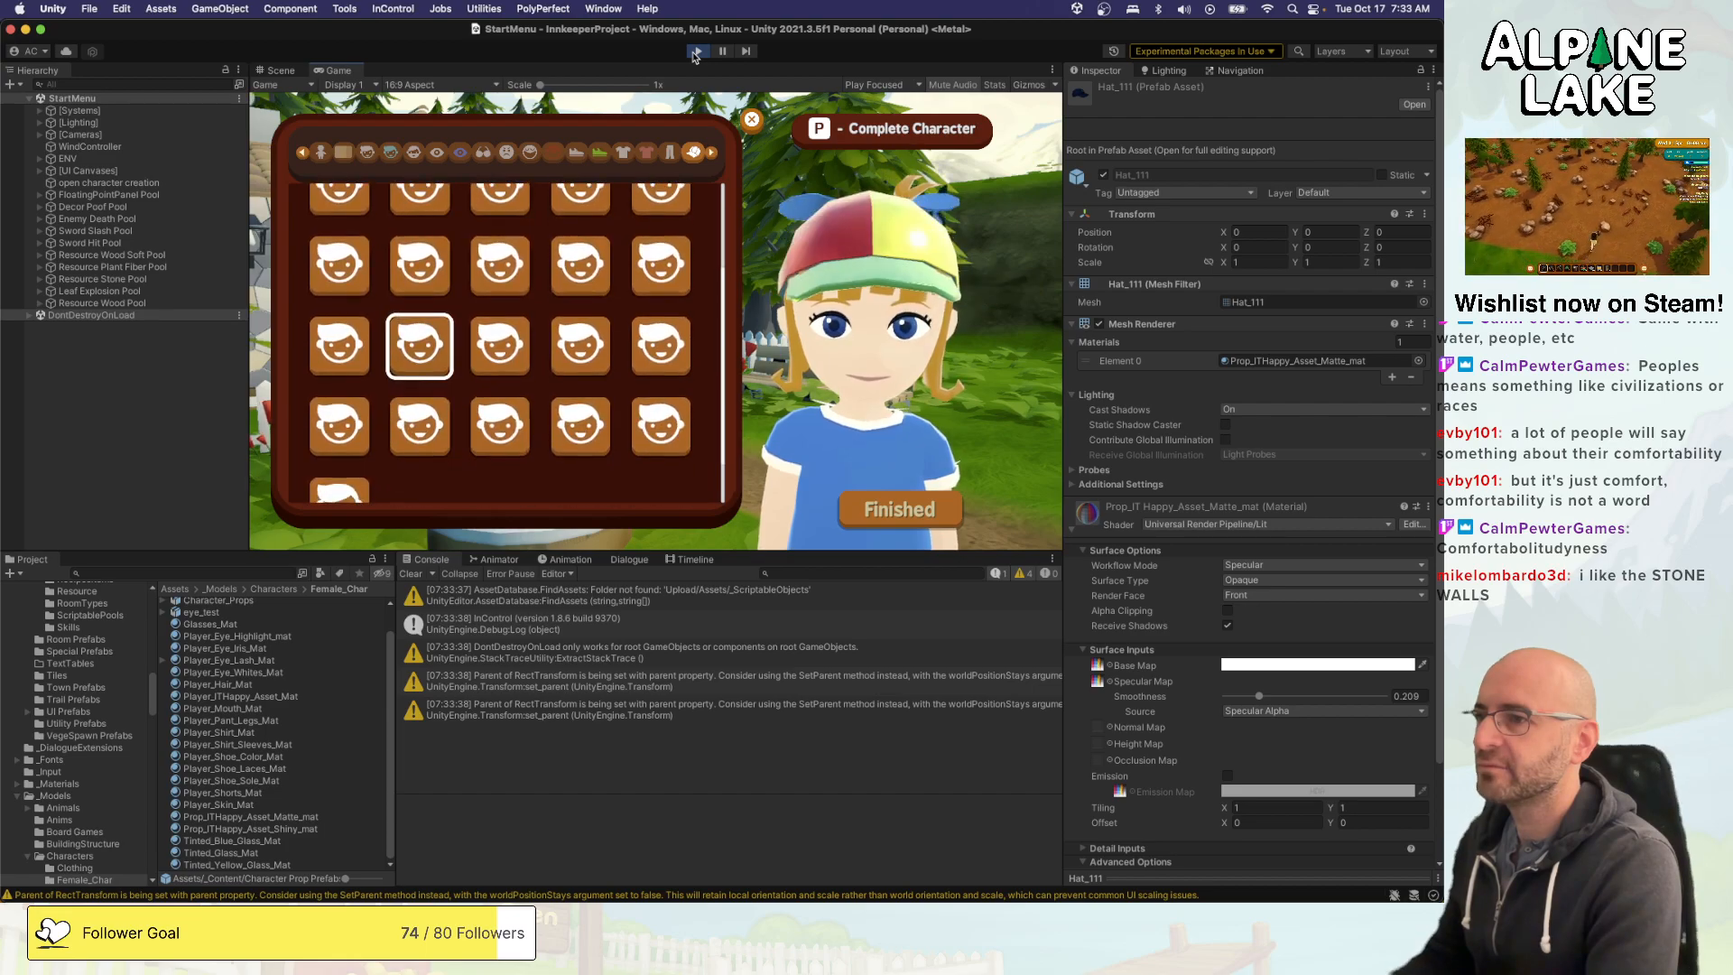
{"action": "key", "text": "Right"}
{"action": "key", "text": "Right"}
{"action": "key", "text": "Right"}
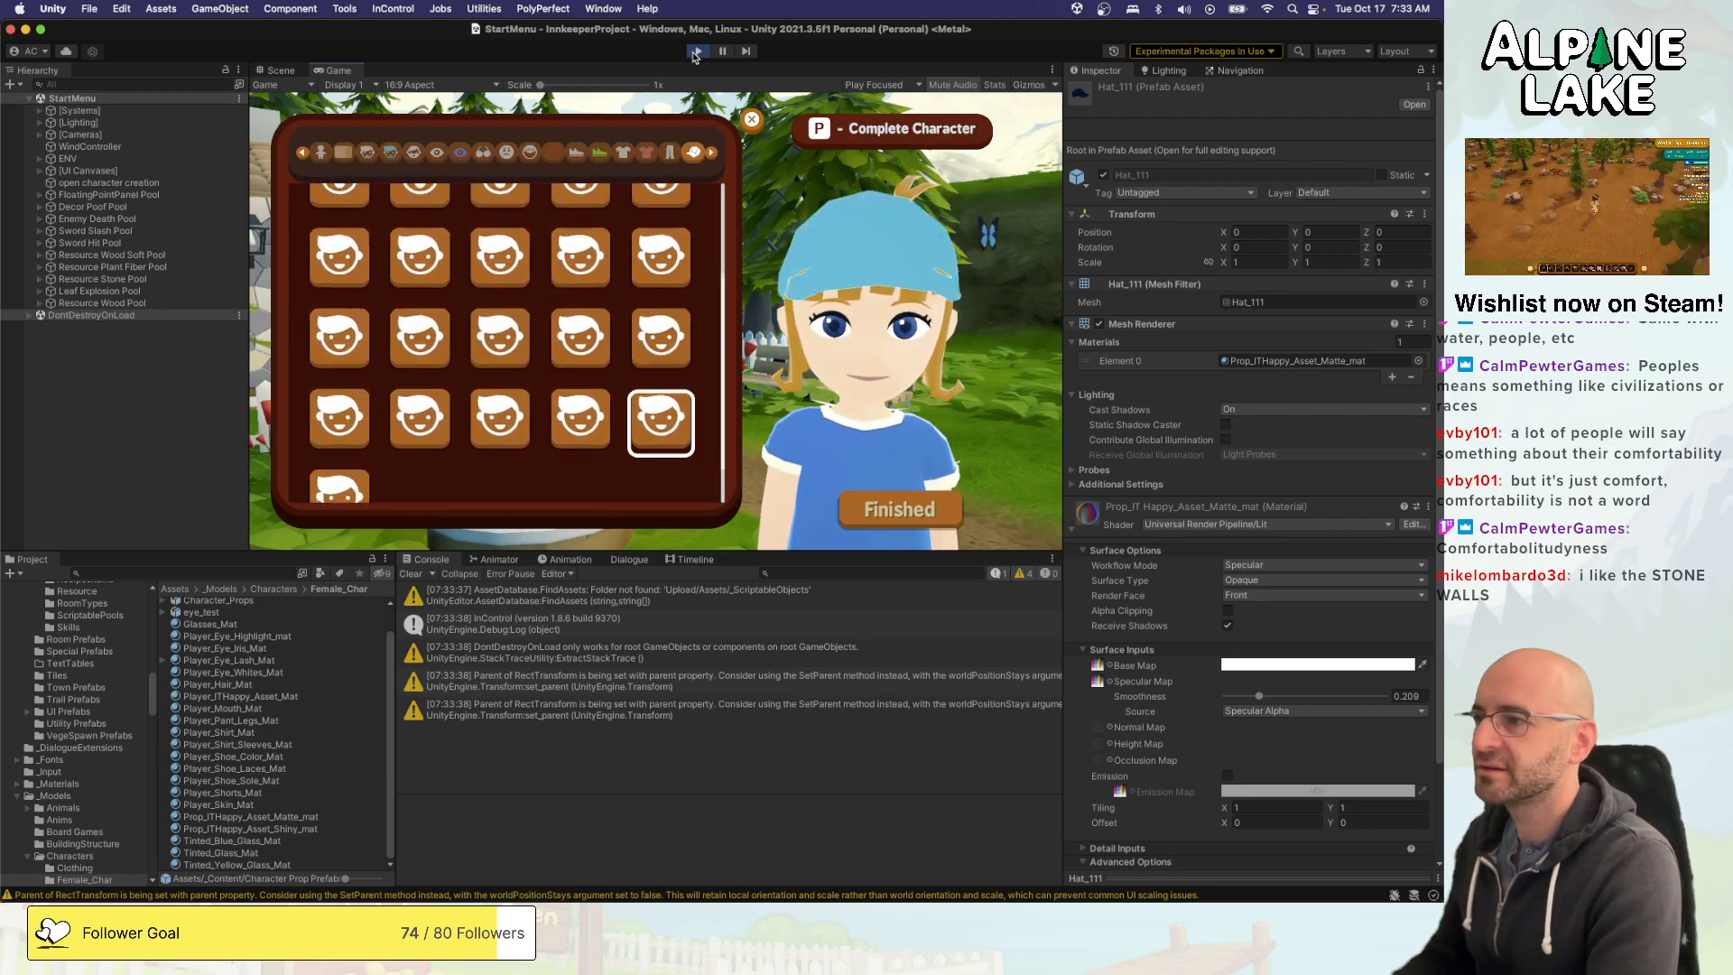
{"action": "key", "text": "Left"}
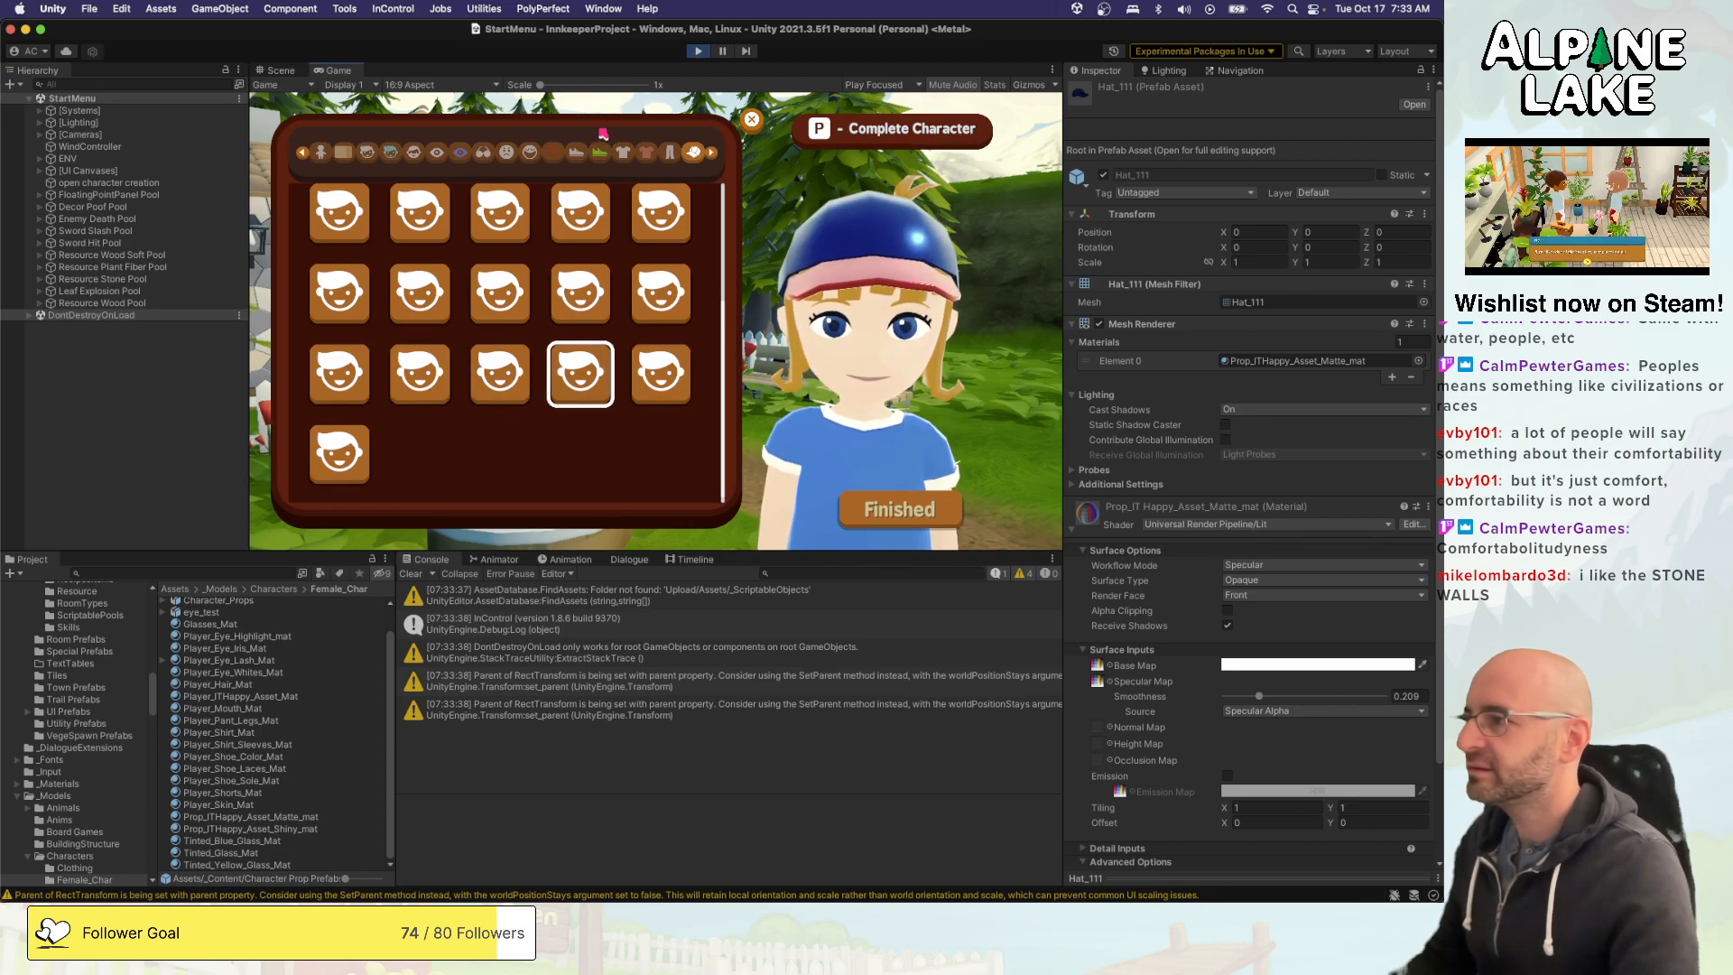
- Open the Hats folder of the Character Prop Prefabs in the project
{"action": "left_click", "coordinate": [204, 570]}
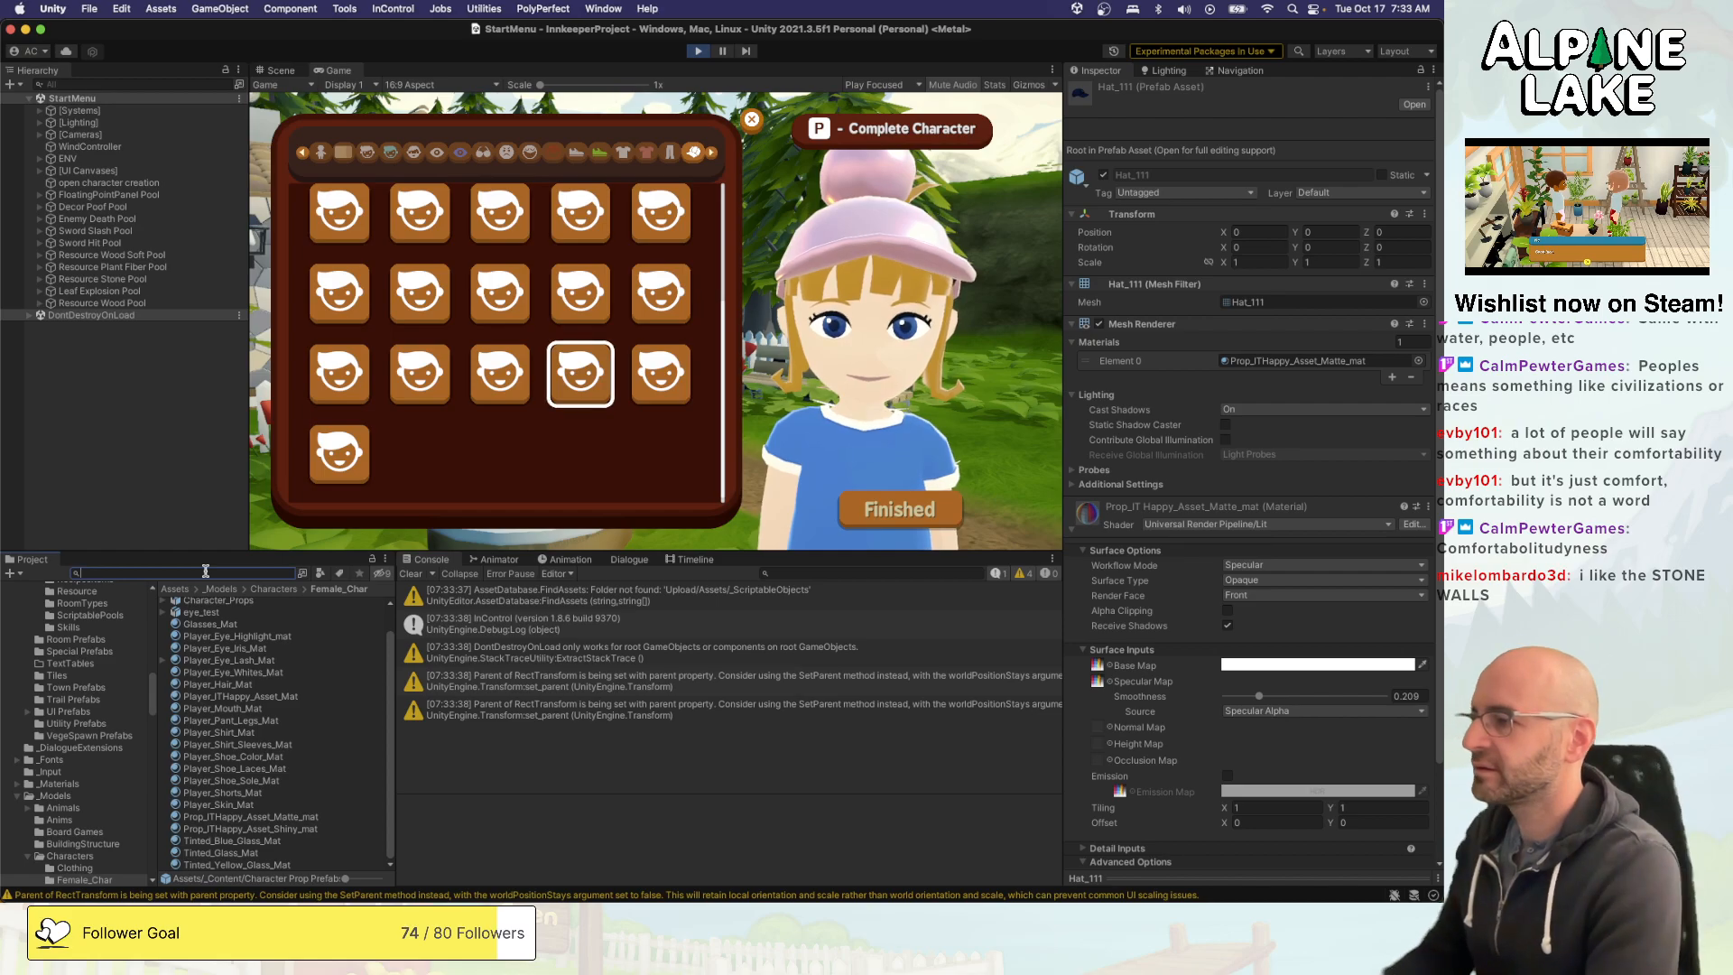
{"action": "scroll", "coordinate": [74, 666], "scroll_direction": "up", "scroll_amount": 10}
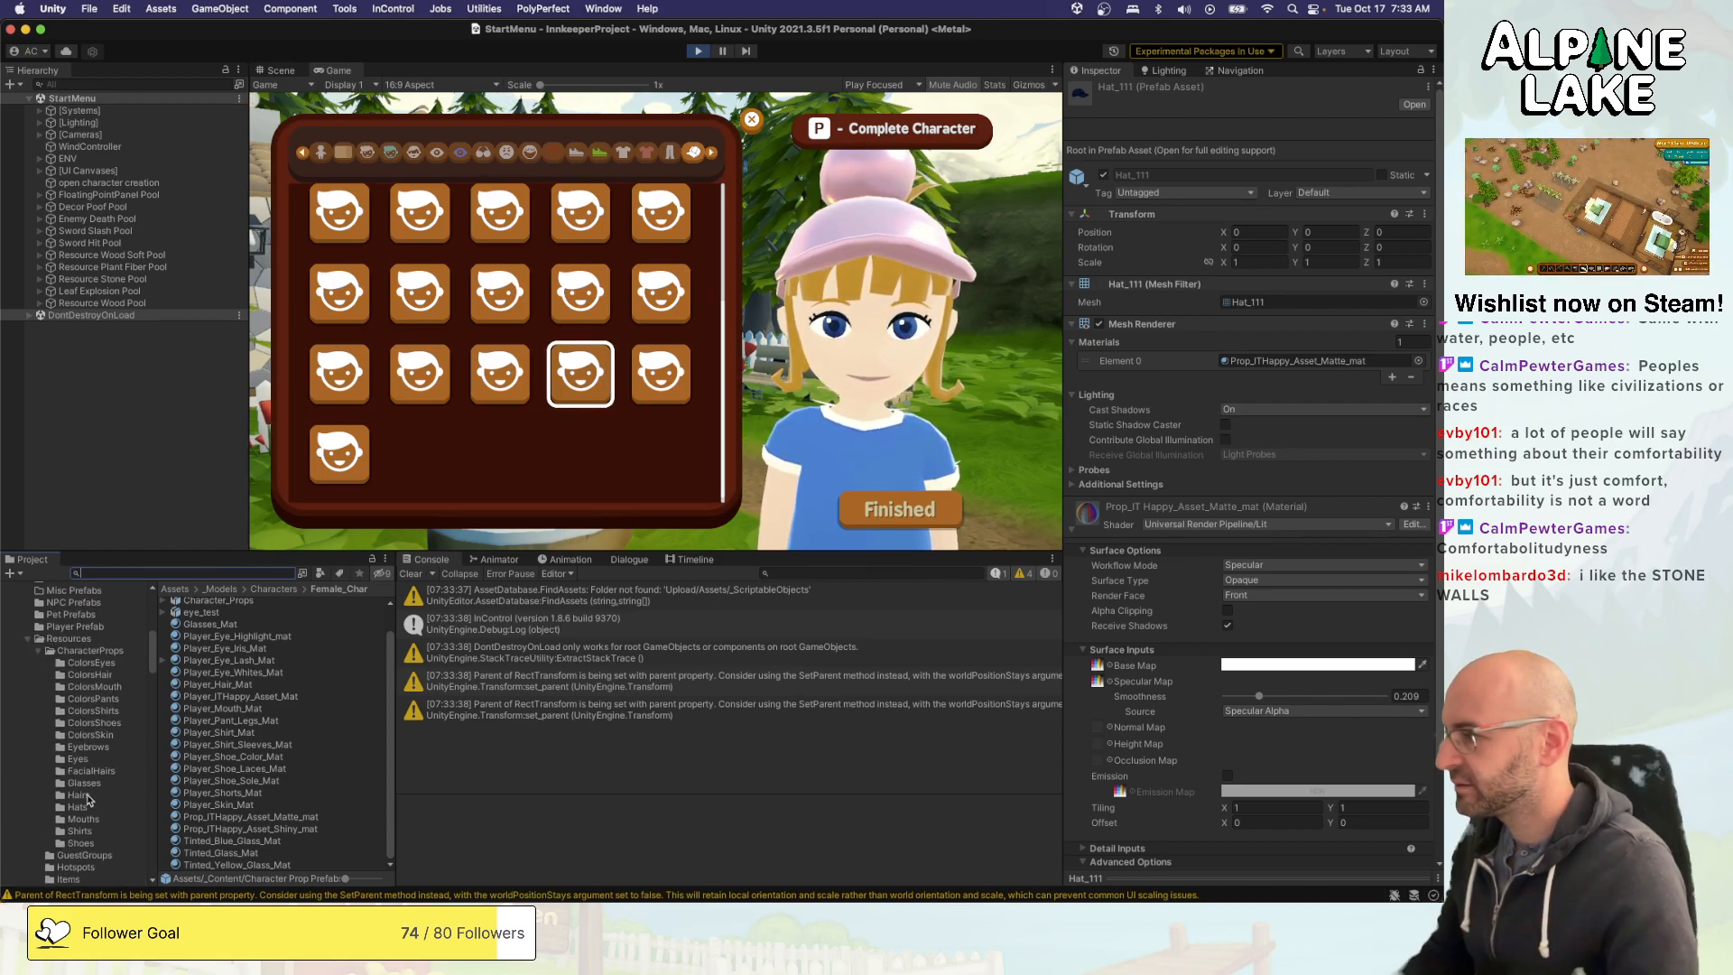
{"action": "scroll", "coordinate": [89, 798], "scroll_direction": "up", "scroll_amount": 8}
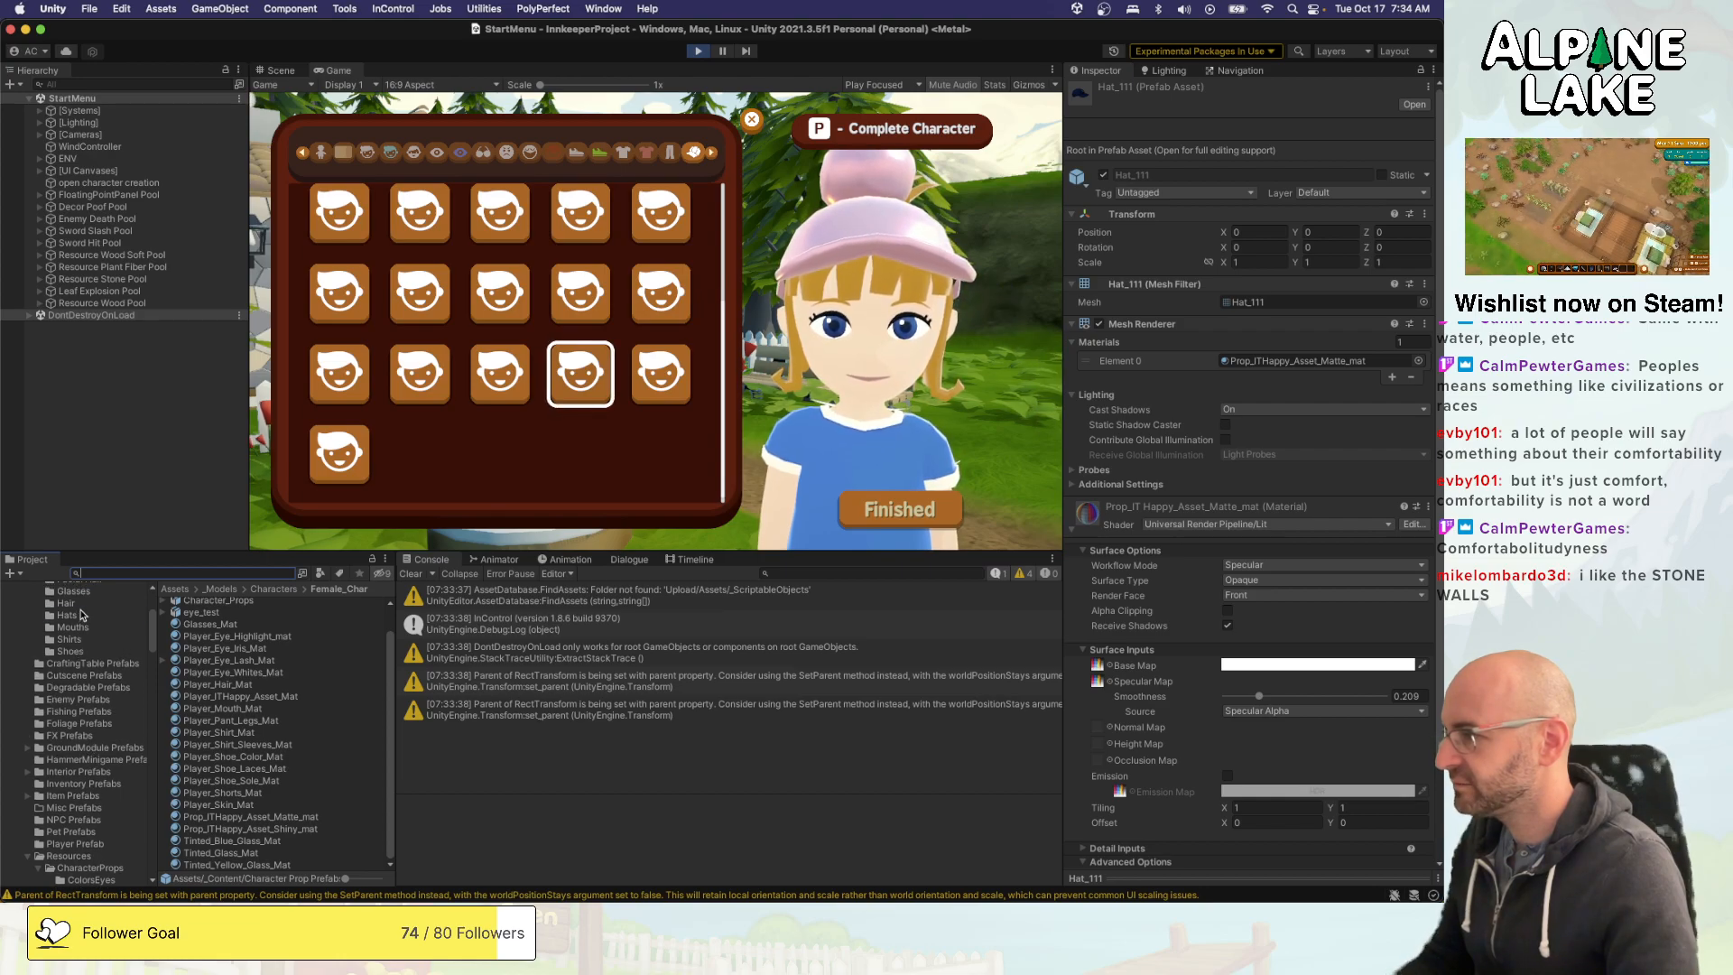
{"action": "left_click", "coordinate": [81, 615]}
{"action": "left_click", "coordinate": [66, 603]}
{"action": "scroll", "coordinate": [88, 636], "scroll_direction": "up", "scroll_amount": 1}
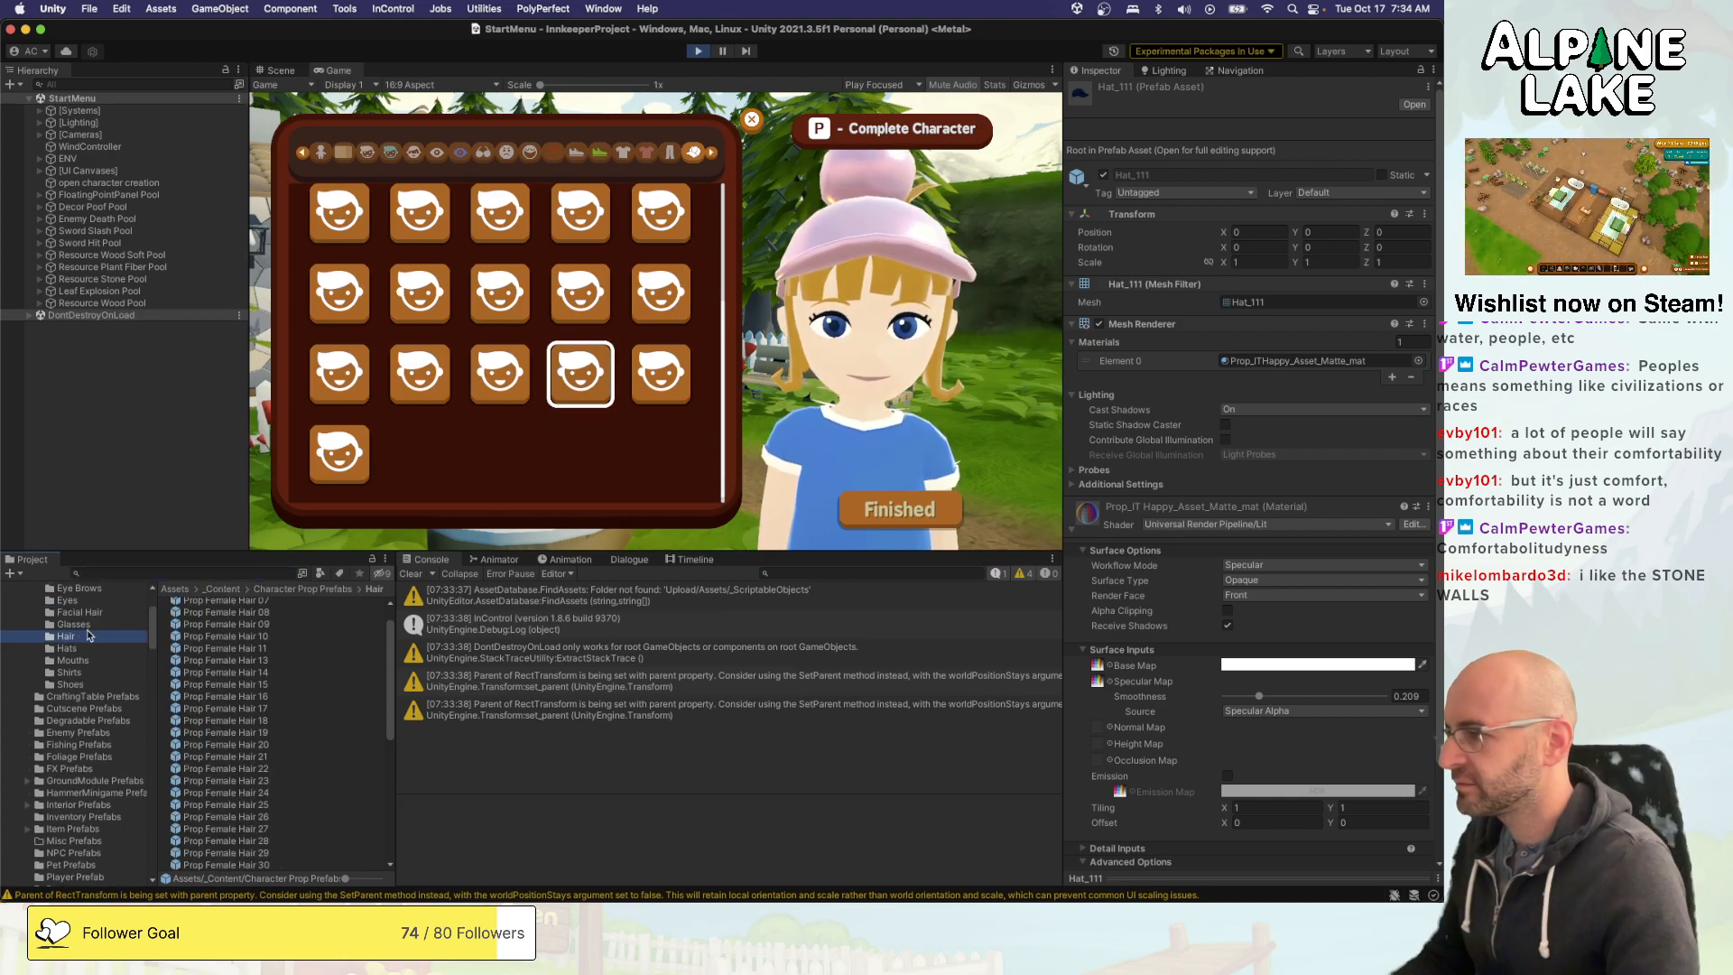
{"action": "left_click", "coordinate": [84, 649]}
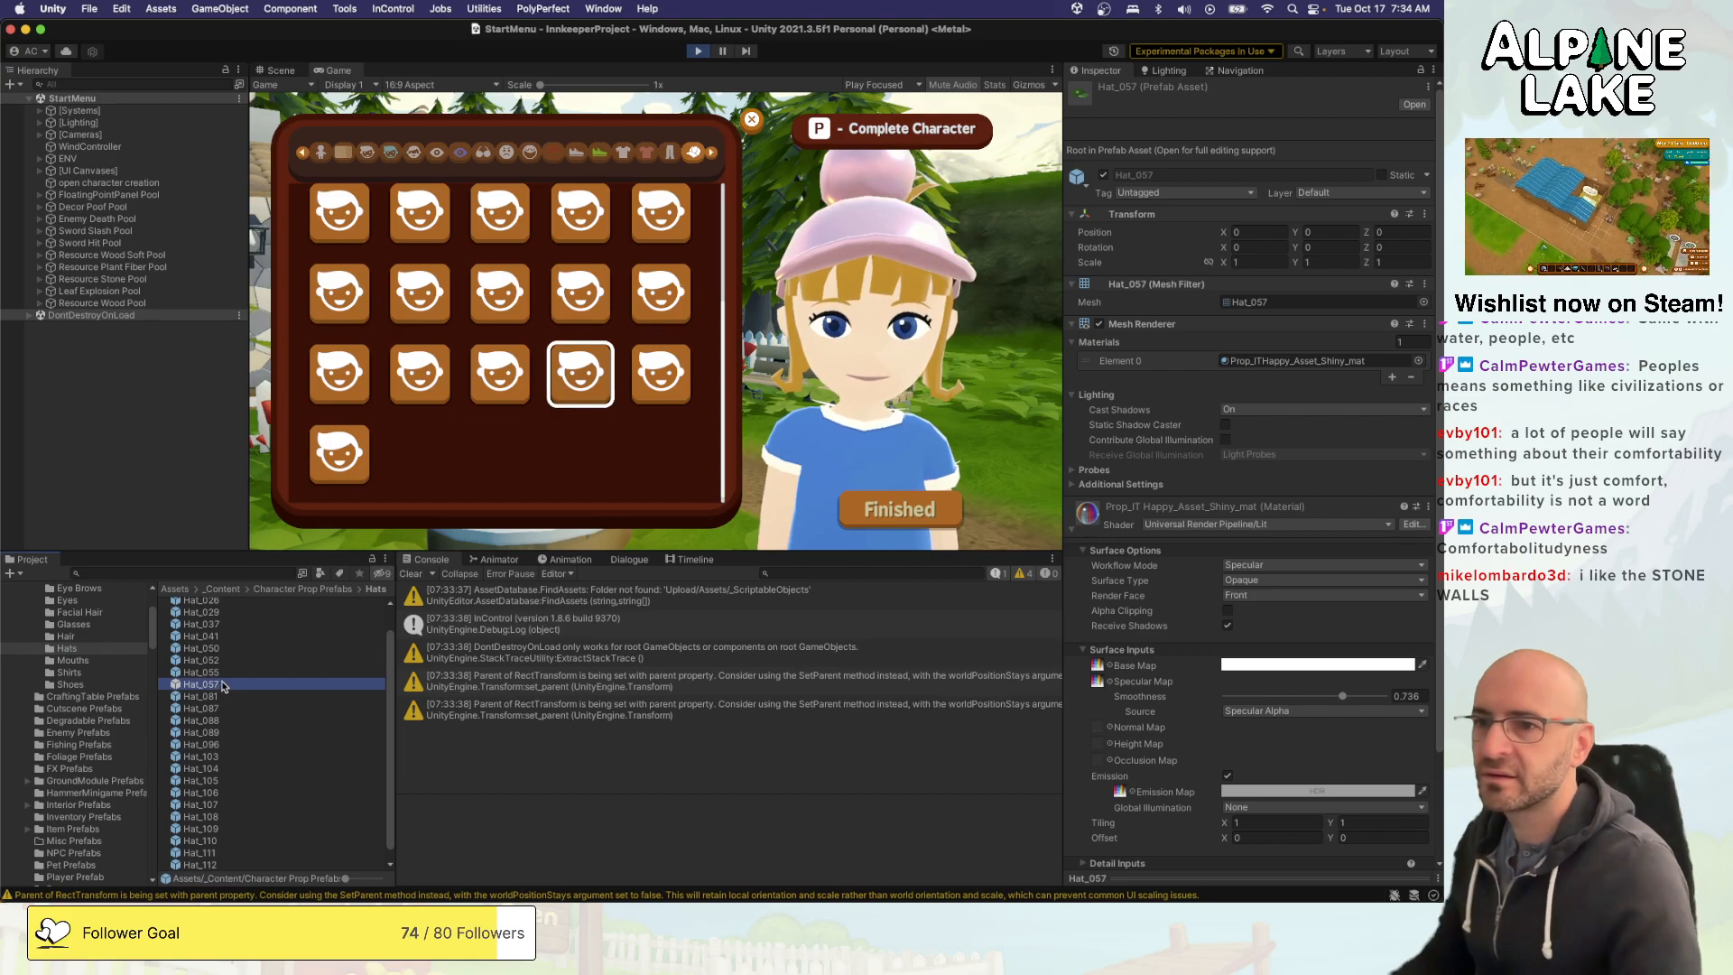
- Try to assign Prop_ITHappy_Asset_Matte_mat to all hat prefabs at once while the game is running
{"action": "key", "text": "super+a"}
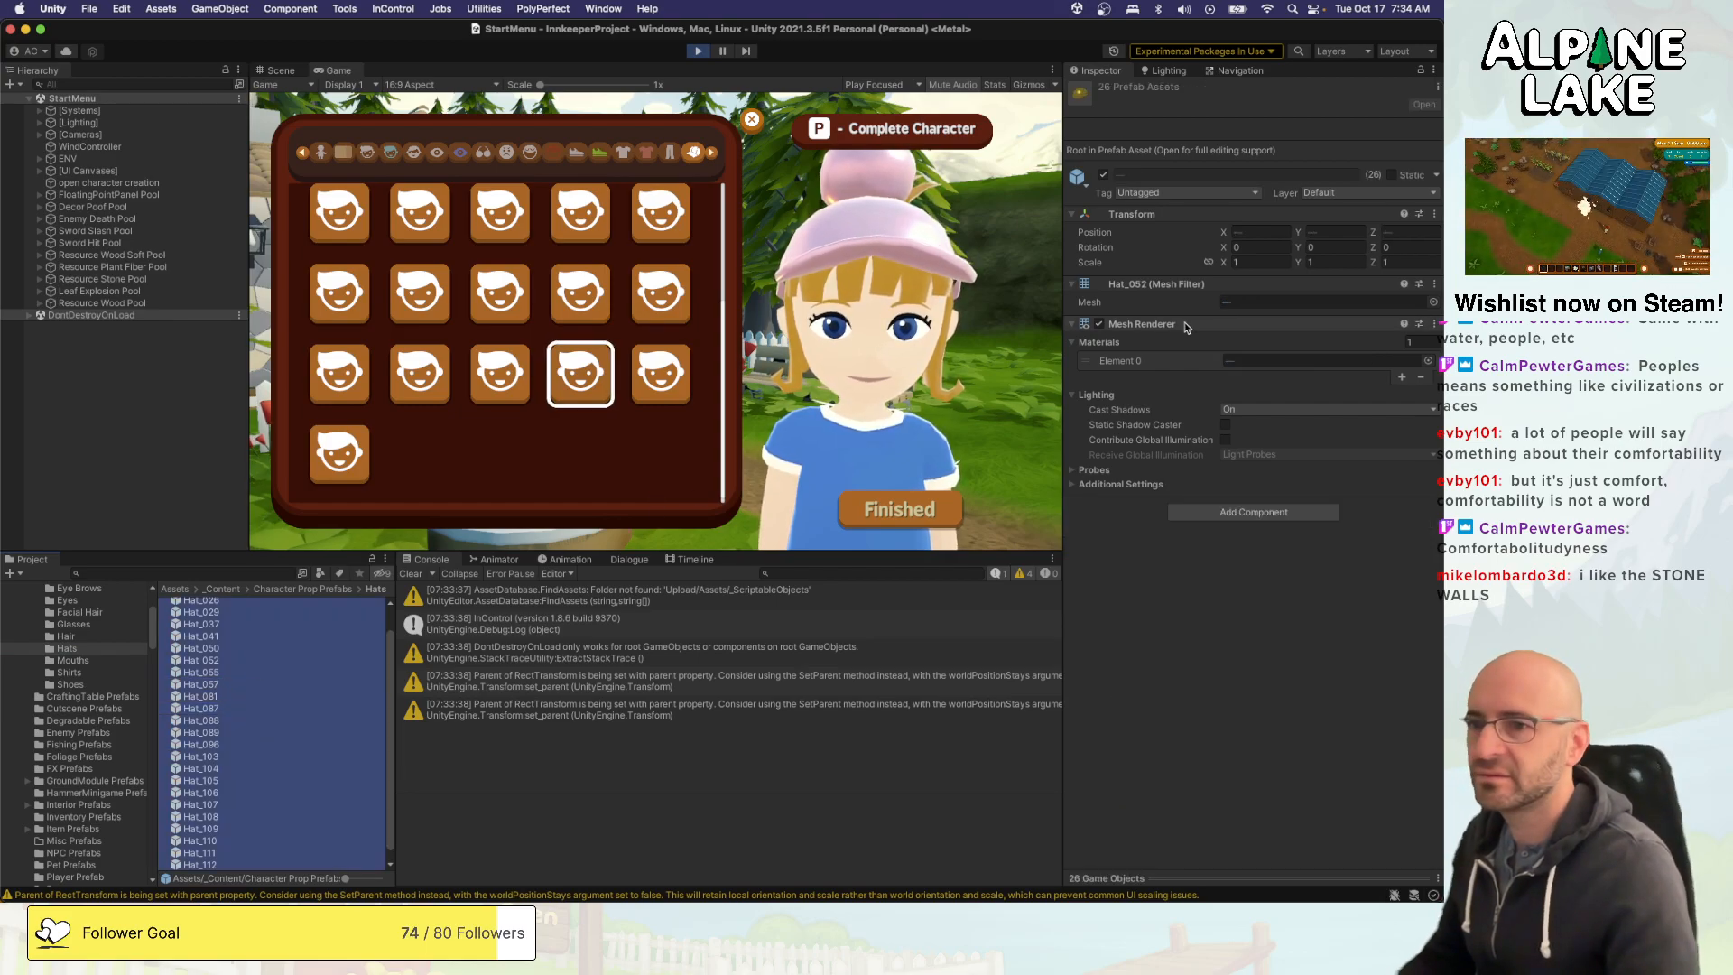
{"action": "left_click", "coordinate": [1427, 361]}
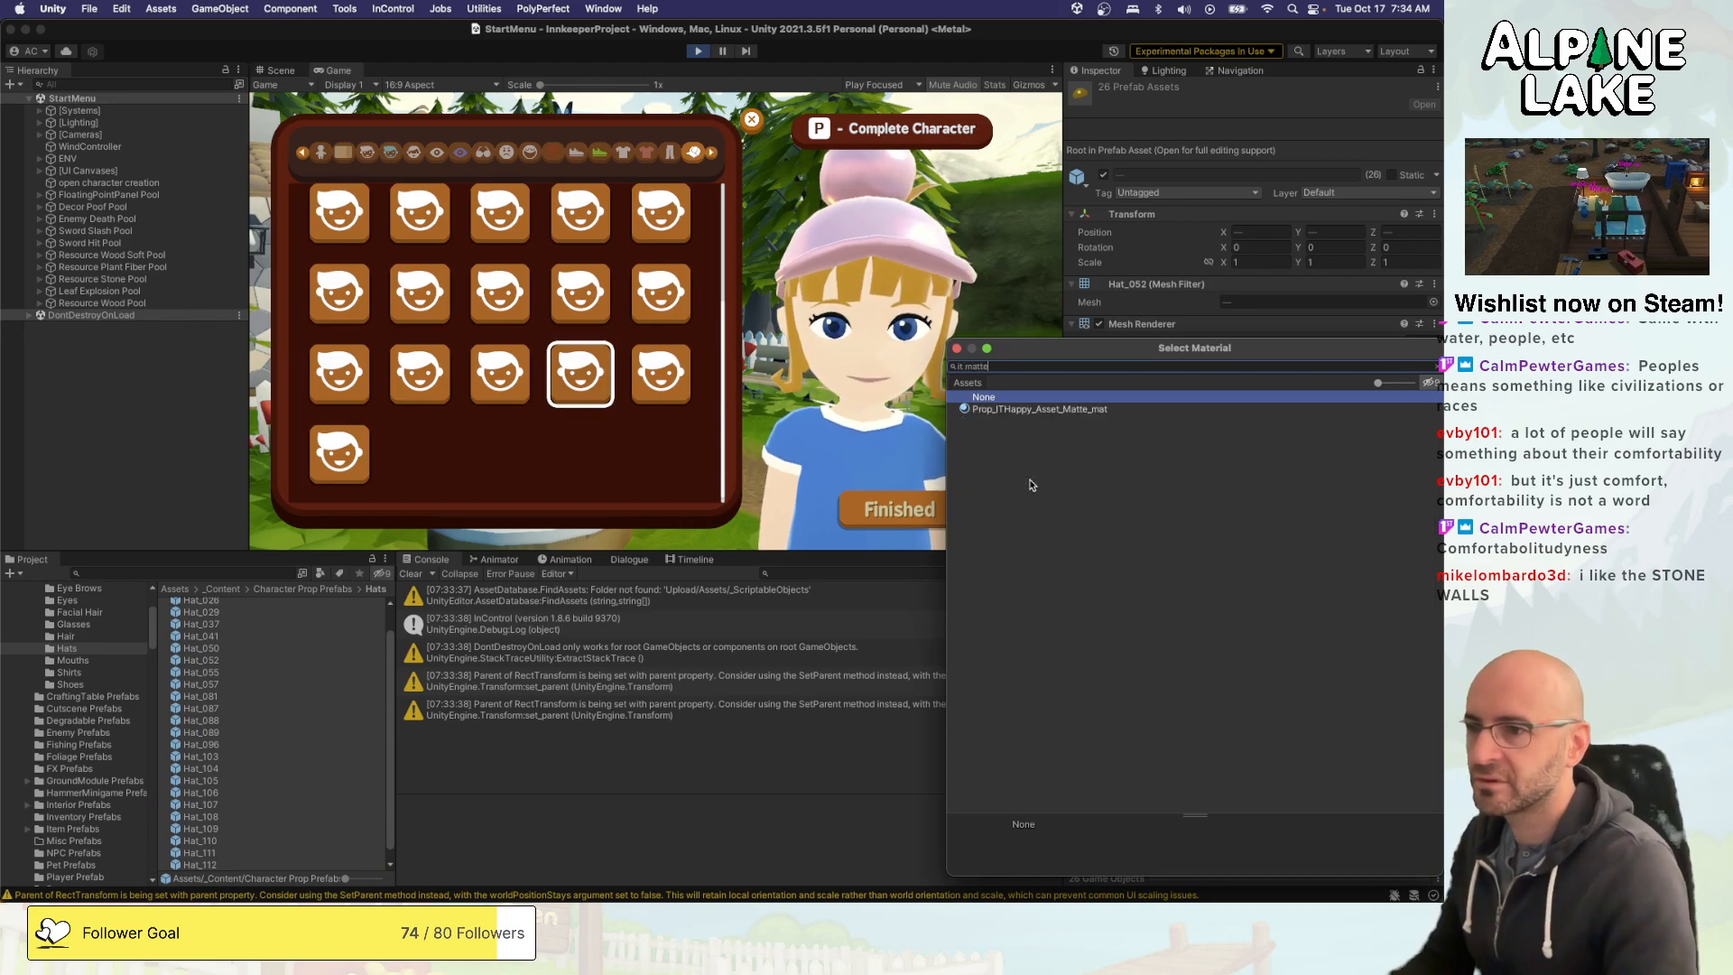
{"action": "key", "text": "Down"}
{"action": "key", "text": "Return"}
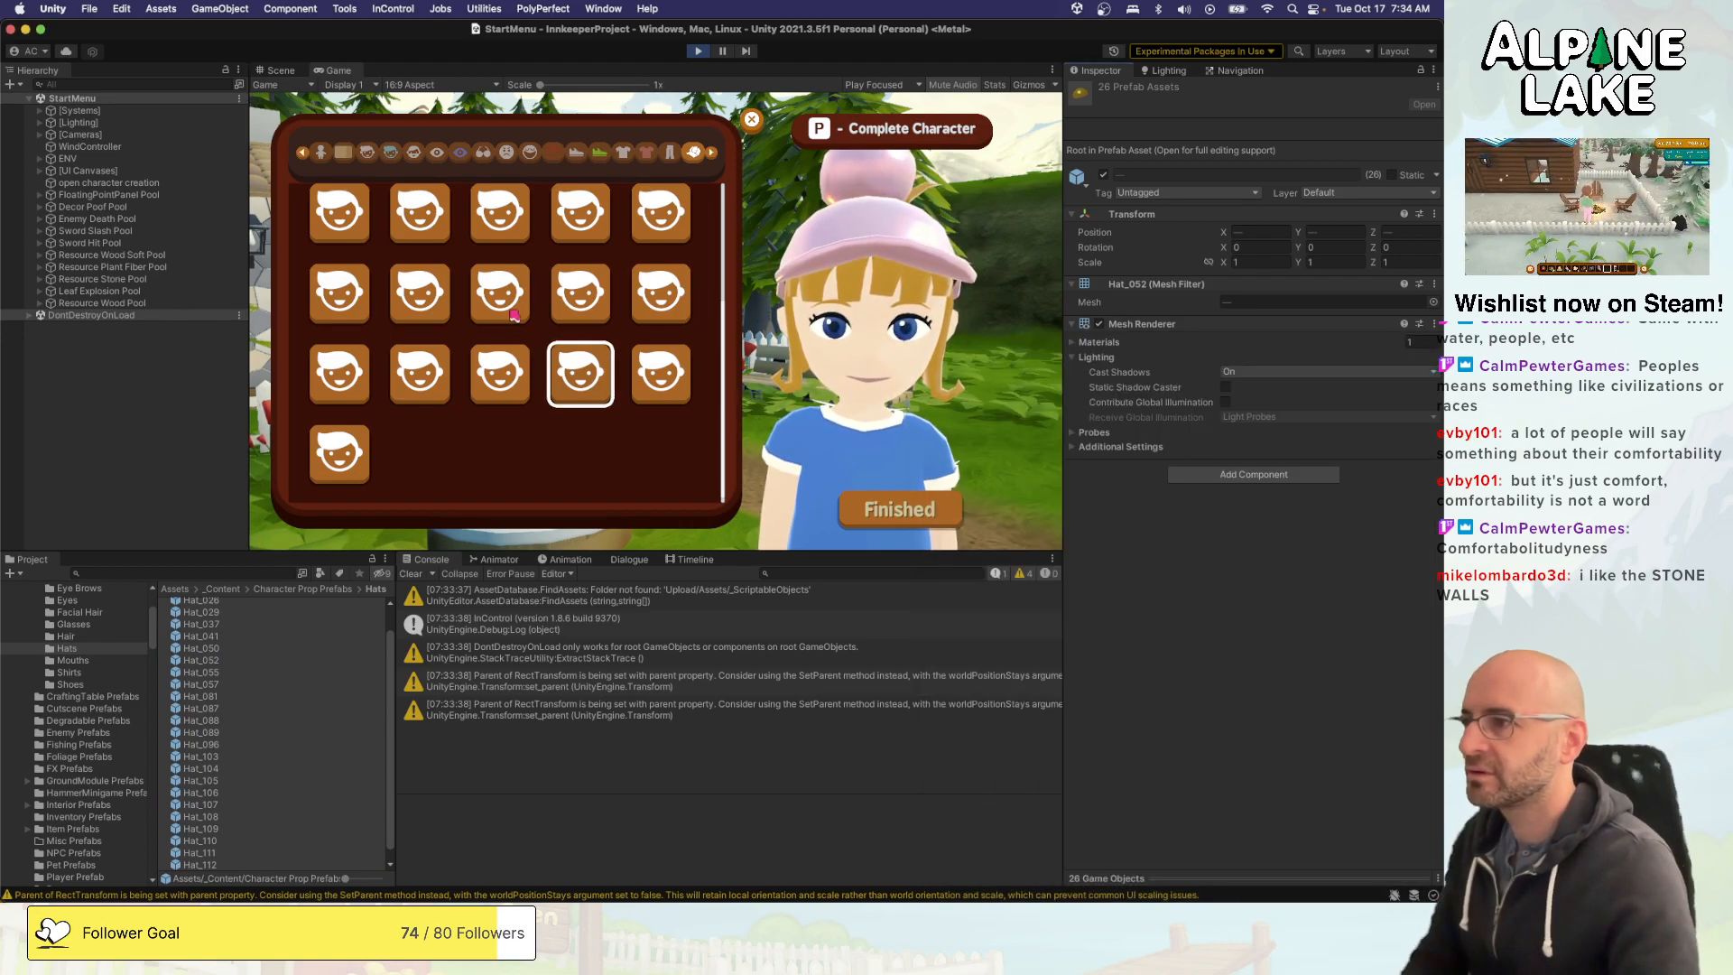
- Try on hats in several rows of the character creator, checking how shiny they look on the character
{"action": "key", "text": "Up"}
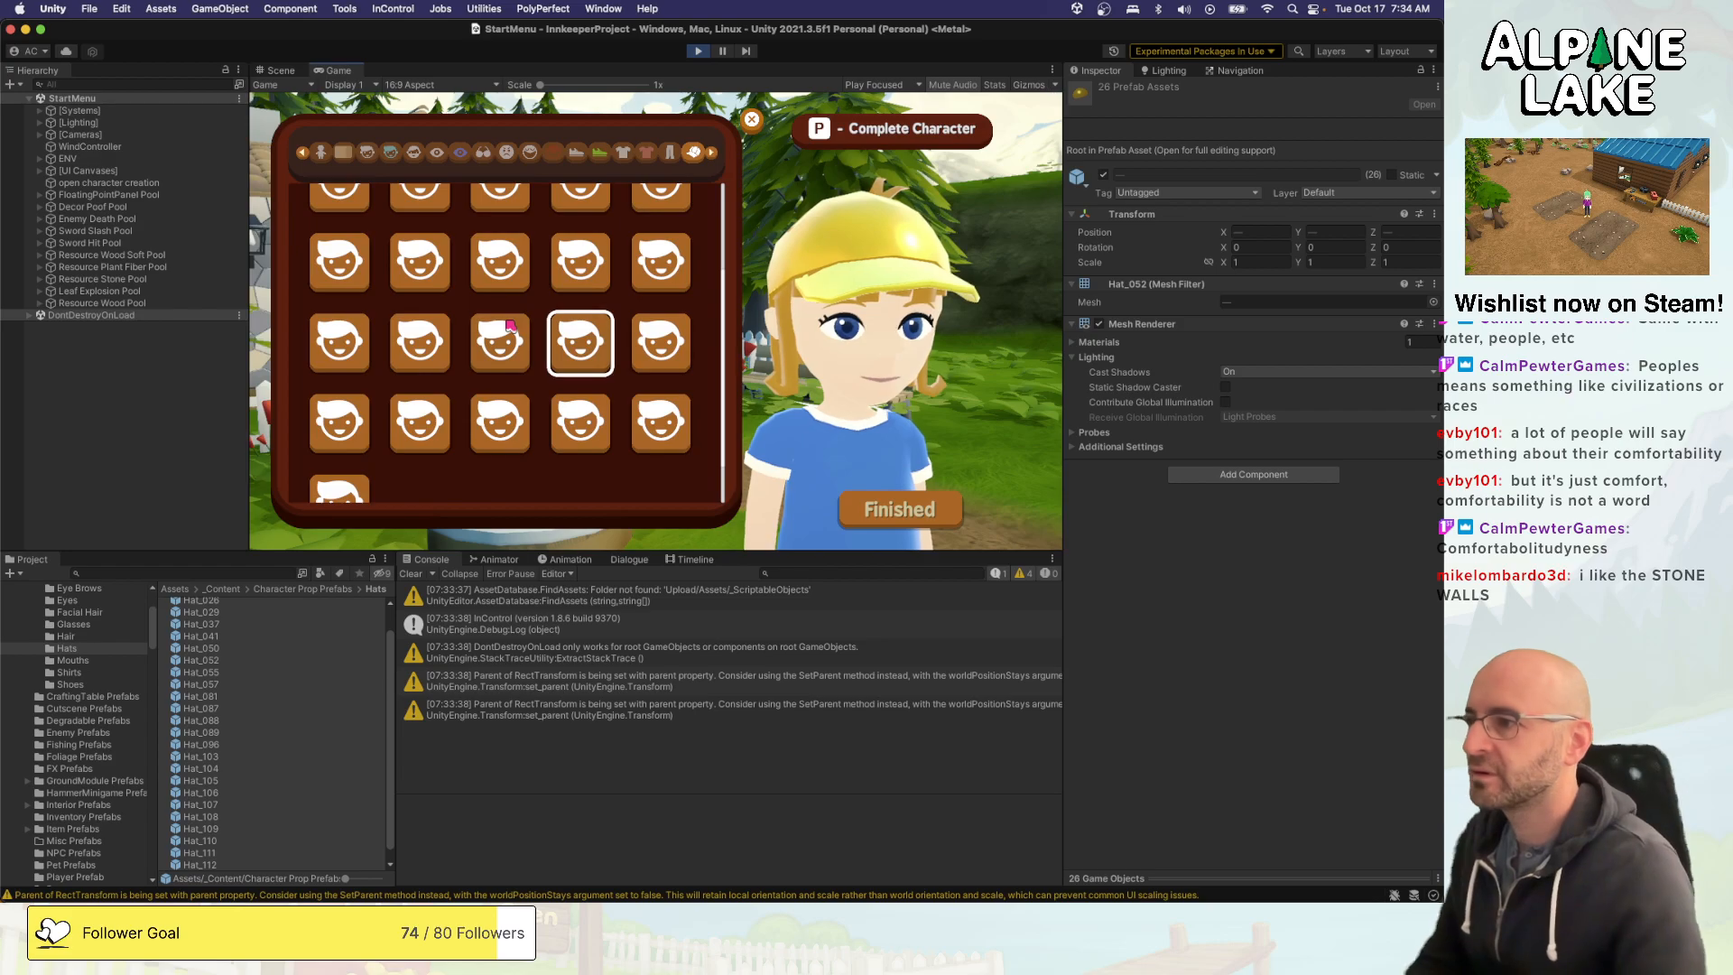
{"action": "key", "text": "Up"}
{"action": "key", "text": "Up"}
{"action": "left_click", "coordinate": [511, 305]}
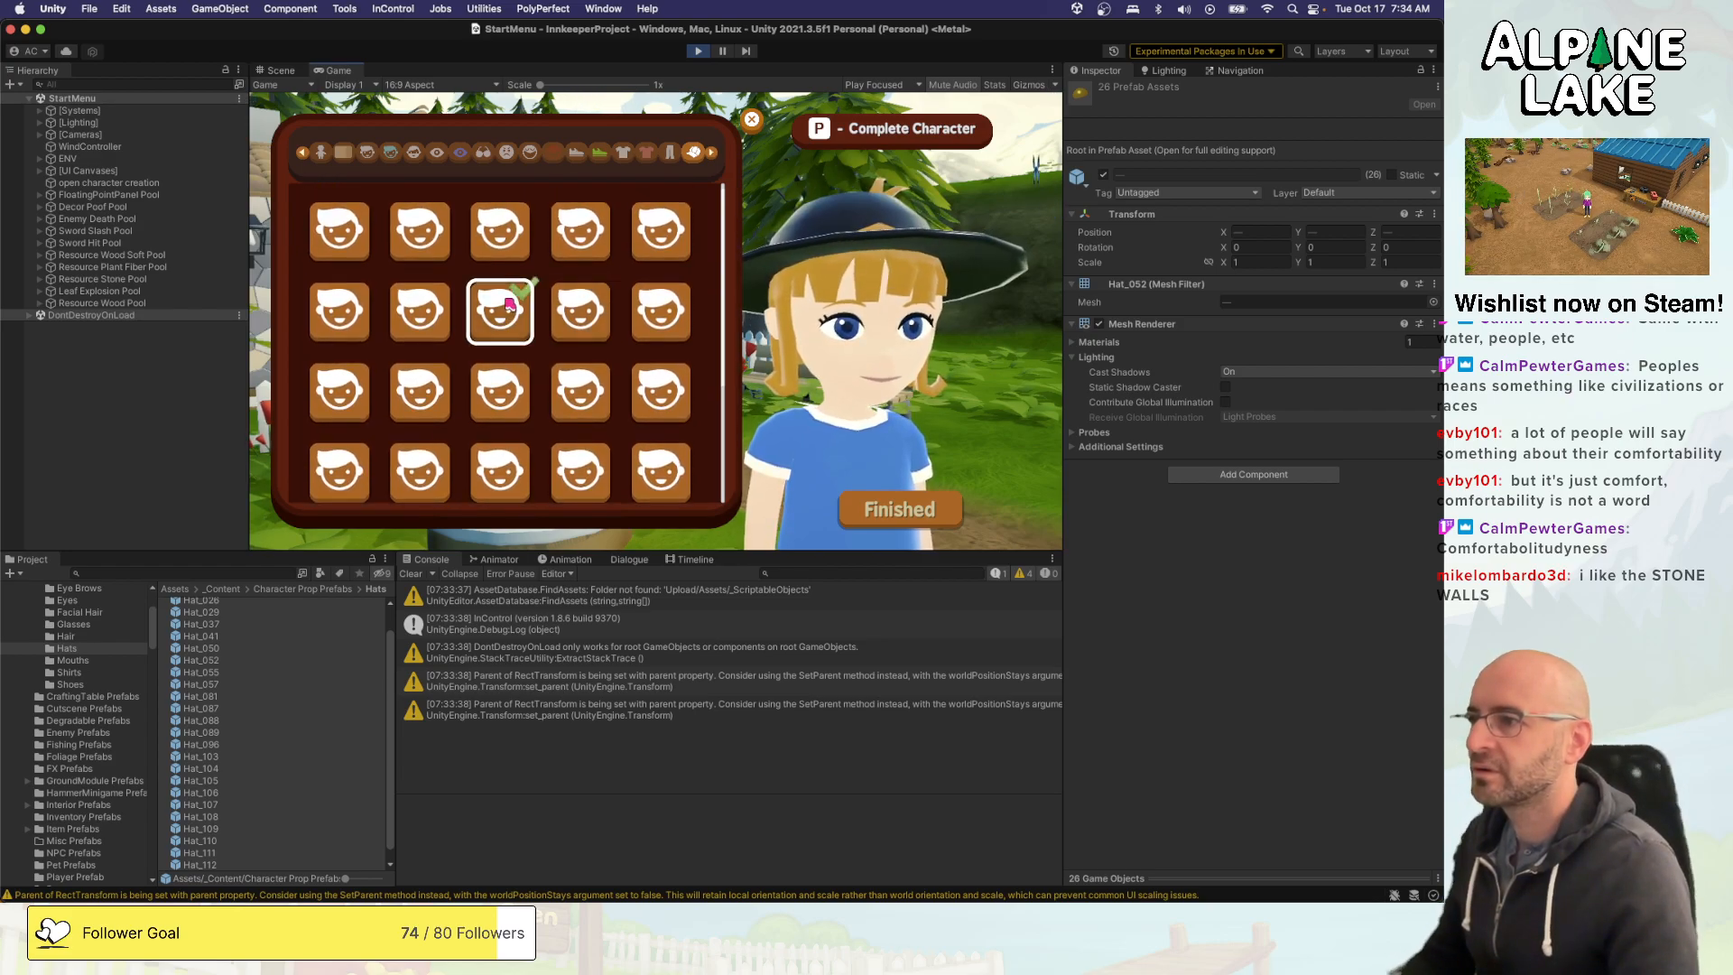
{"action": "key", "text": "Left"}
{"action": "key", "text": "Left"}
{"action": "key", "text": "Up"}
{"action": "key", "text": "Right"}
{"action": "key", "text": "Right"}
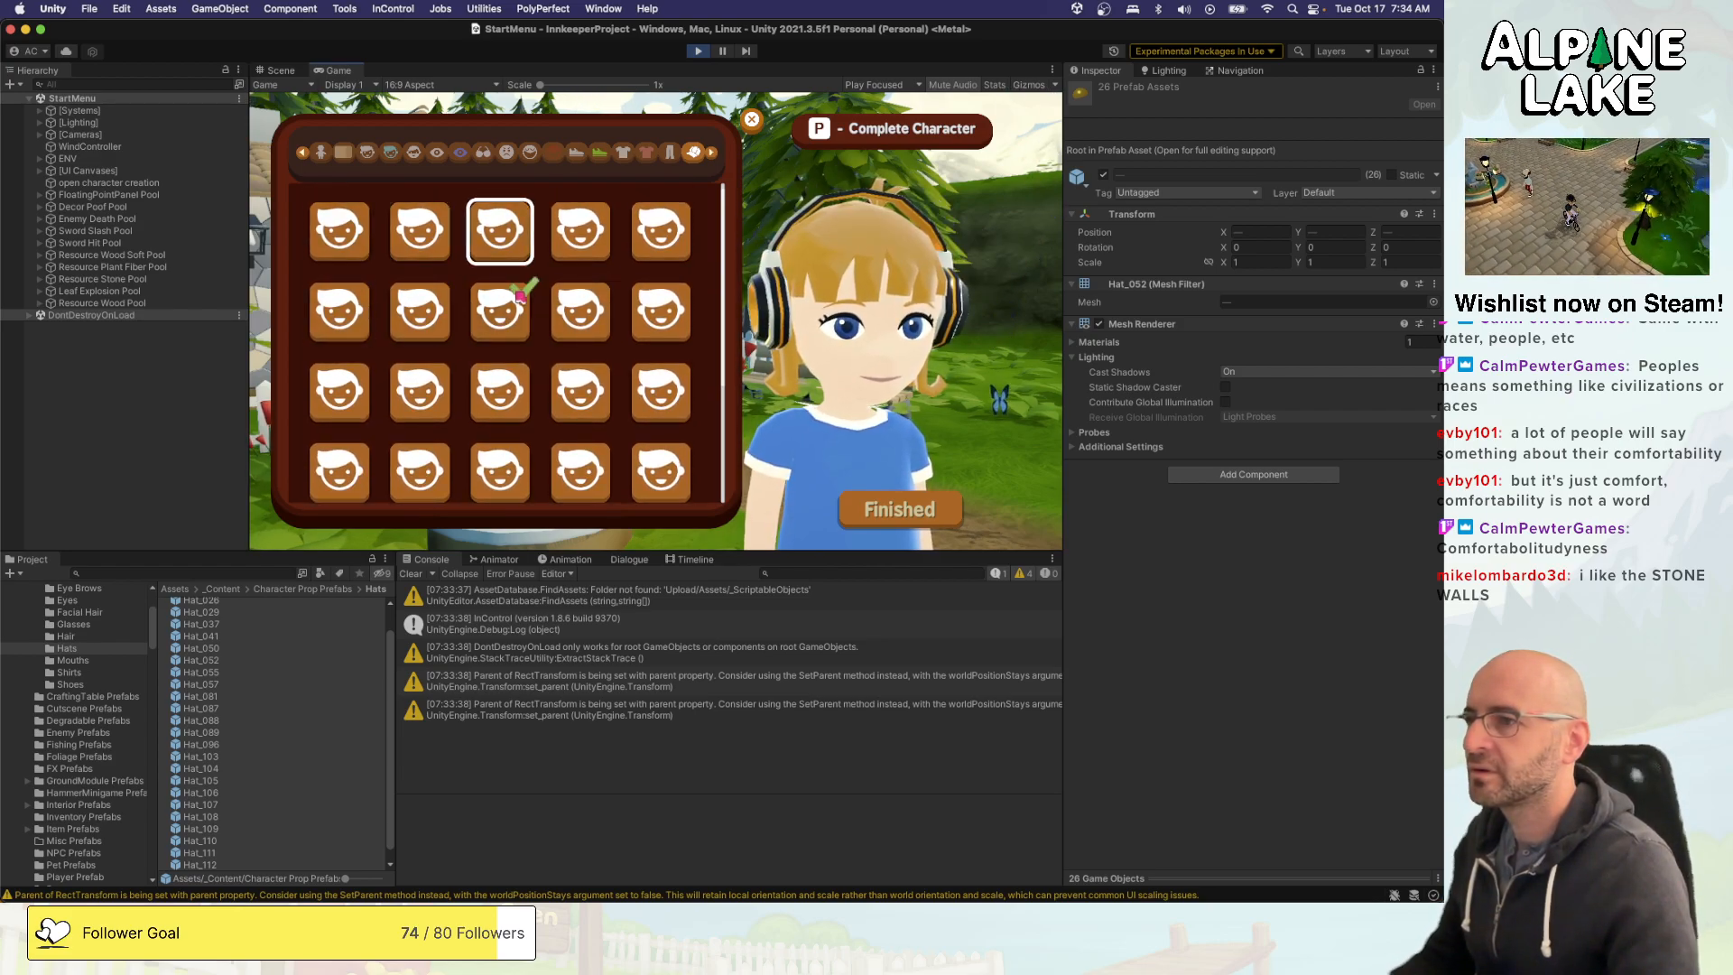
{"action": "key", "text": "Right"}
{"action": "key", "text": "Down"}
{"action": "key", "text": "Left"}
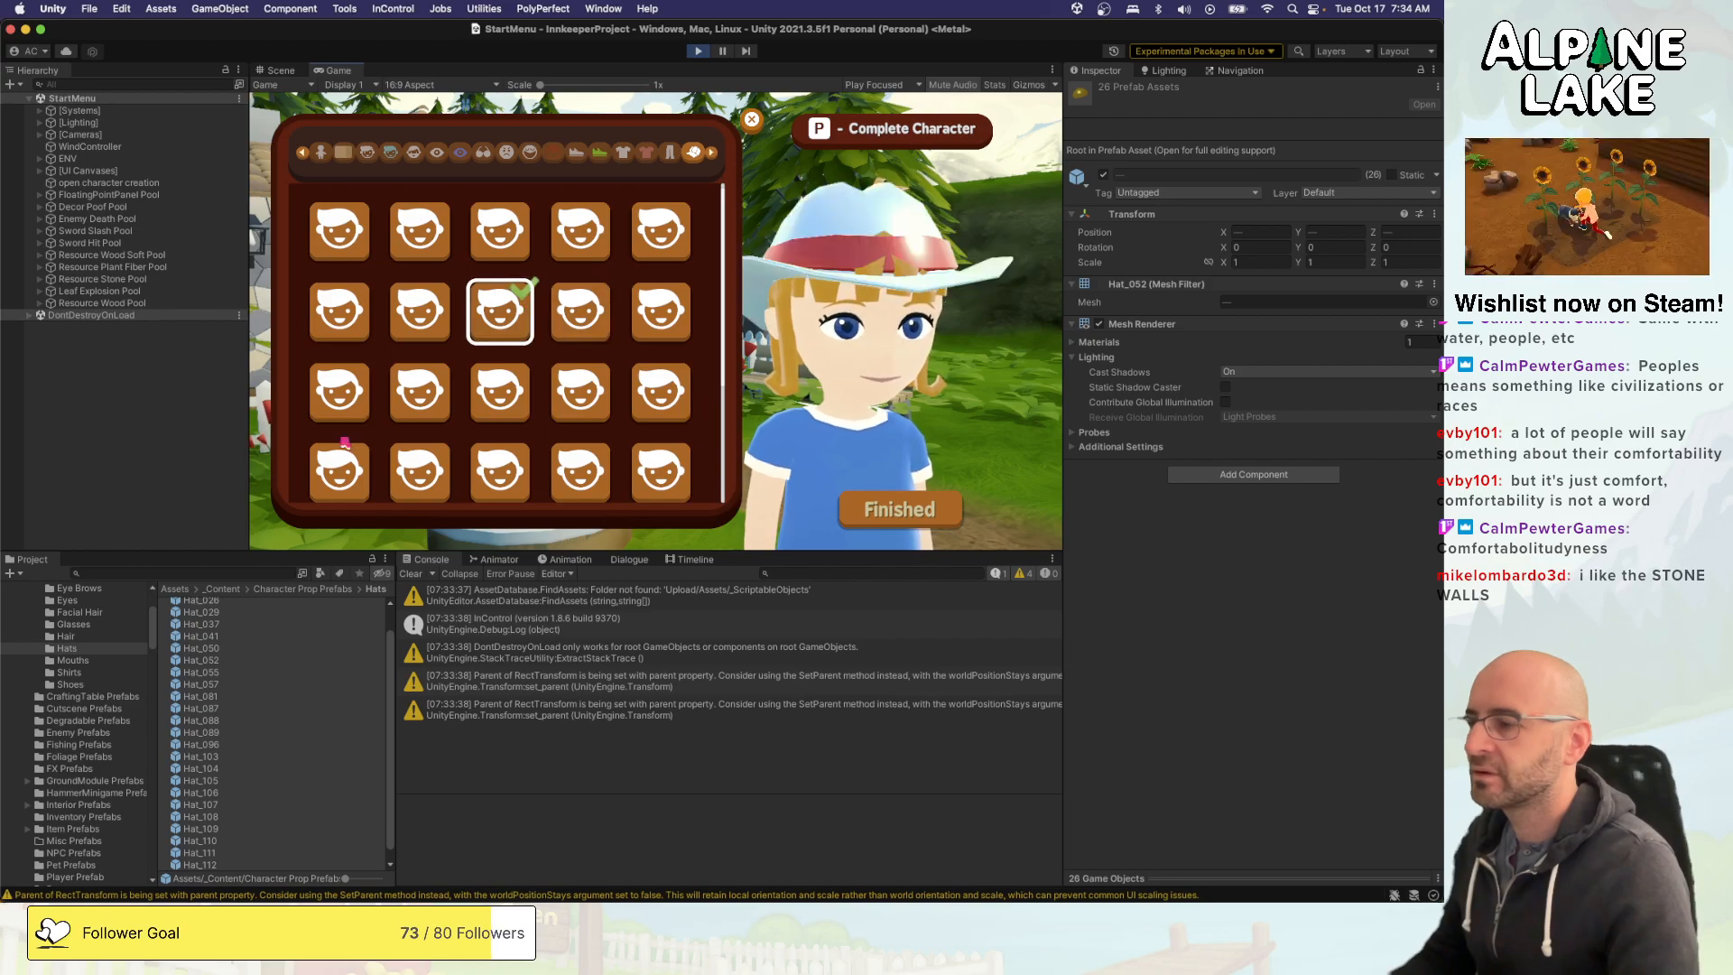
- Inspect the Hat_052 and Hat_057 prefabs to check which material their mesh renderers use
{"action": "left_click", "coordinate": [210, 659]}
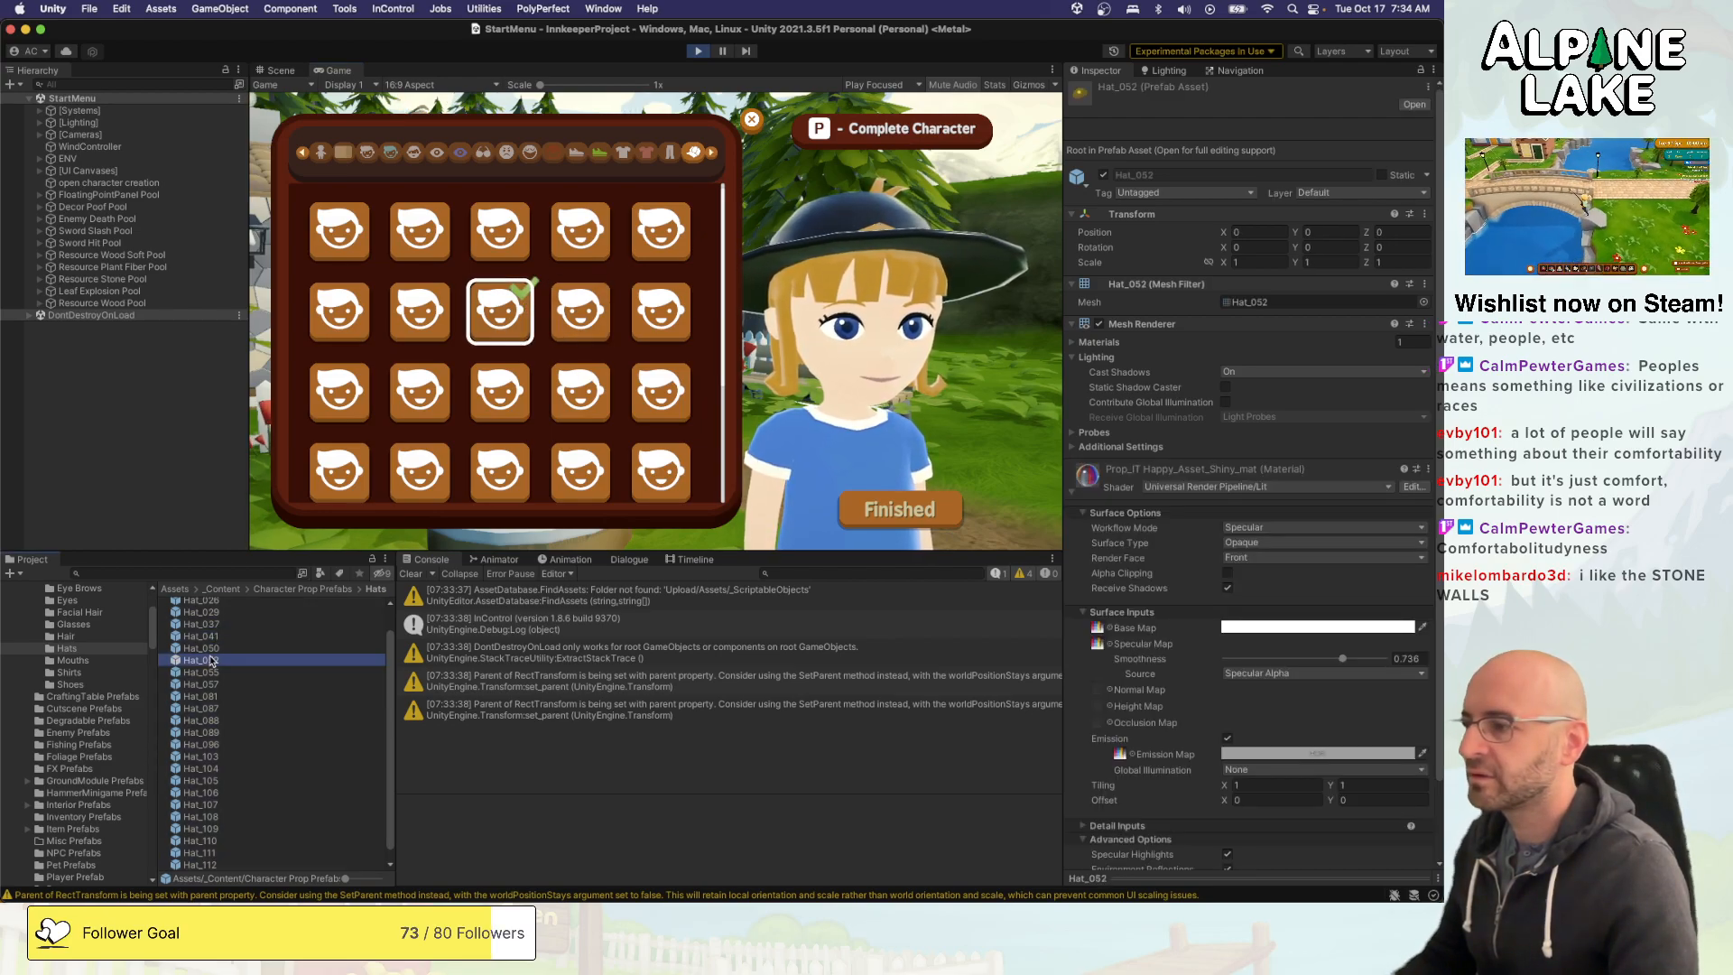
{"action": "left_click", "coordinate": [213, 684]}
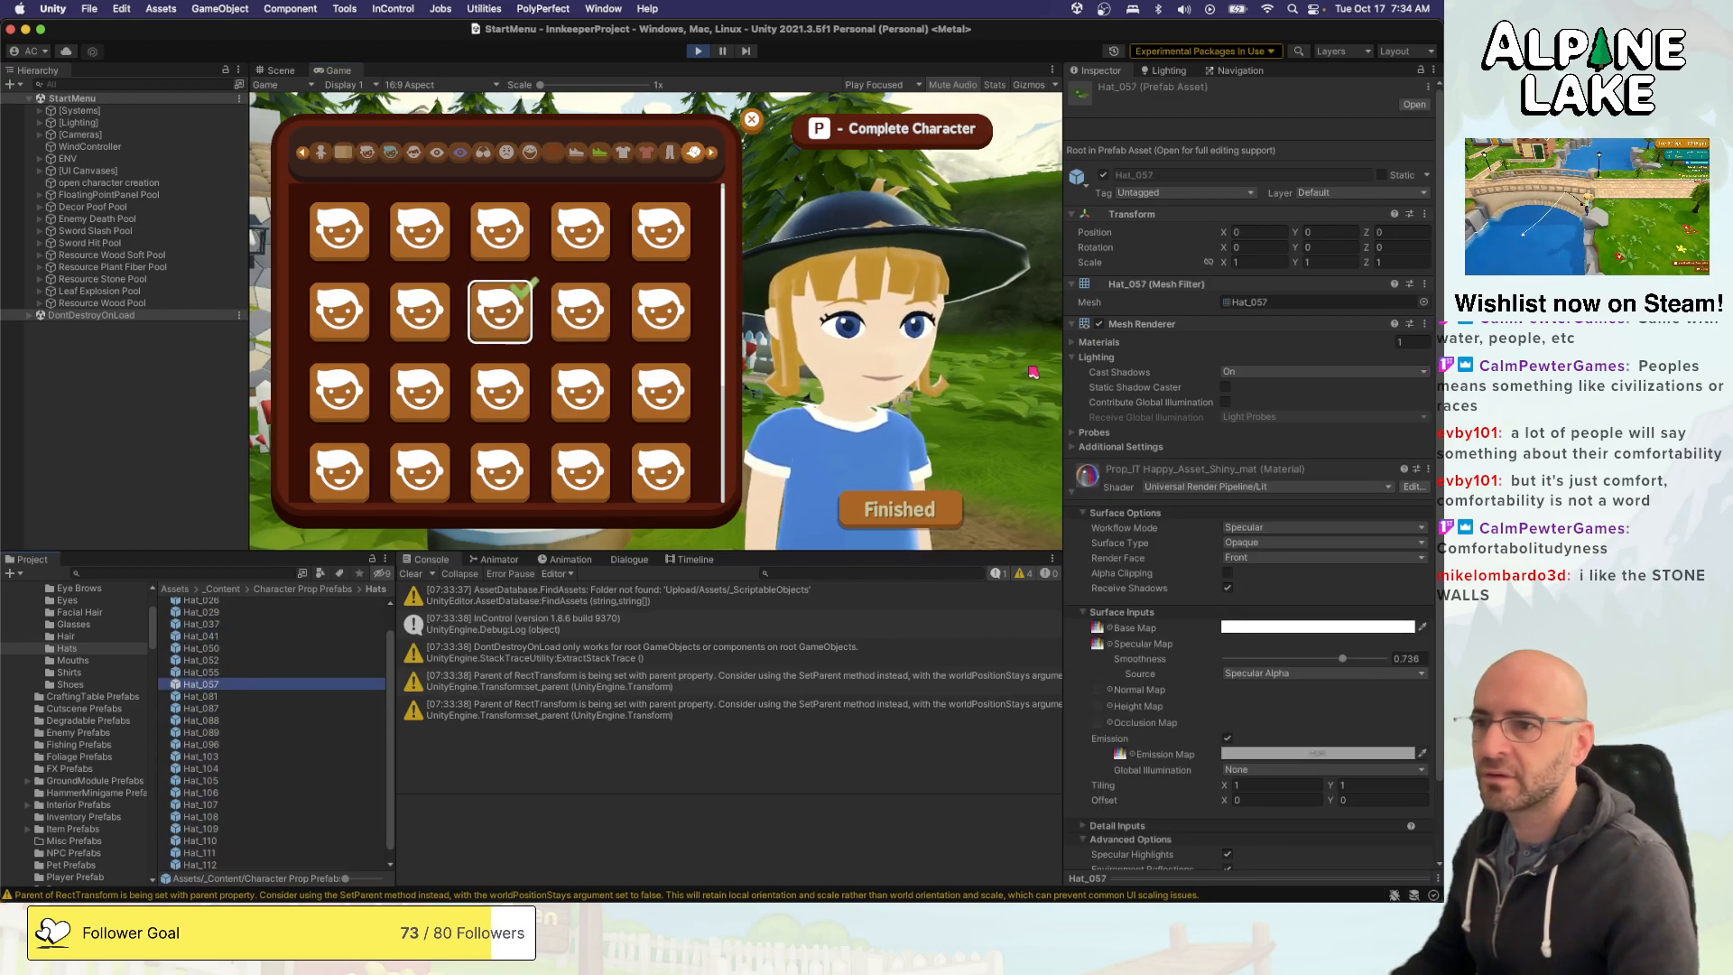
{"action": "left_click", "coordinate": [1074, 343]}
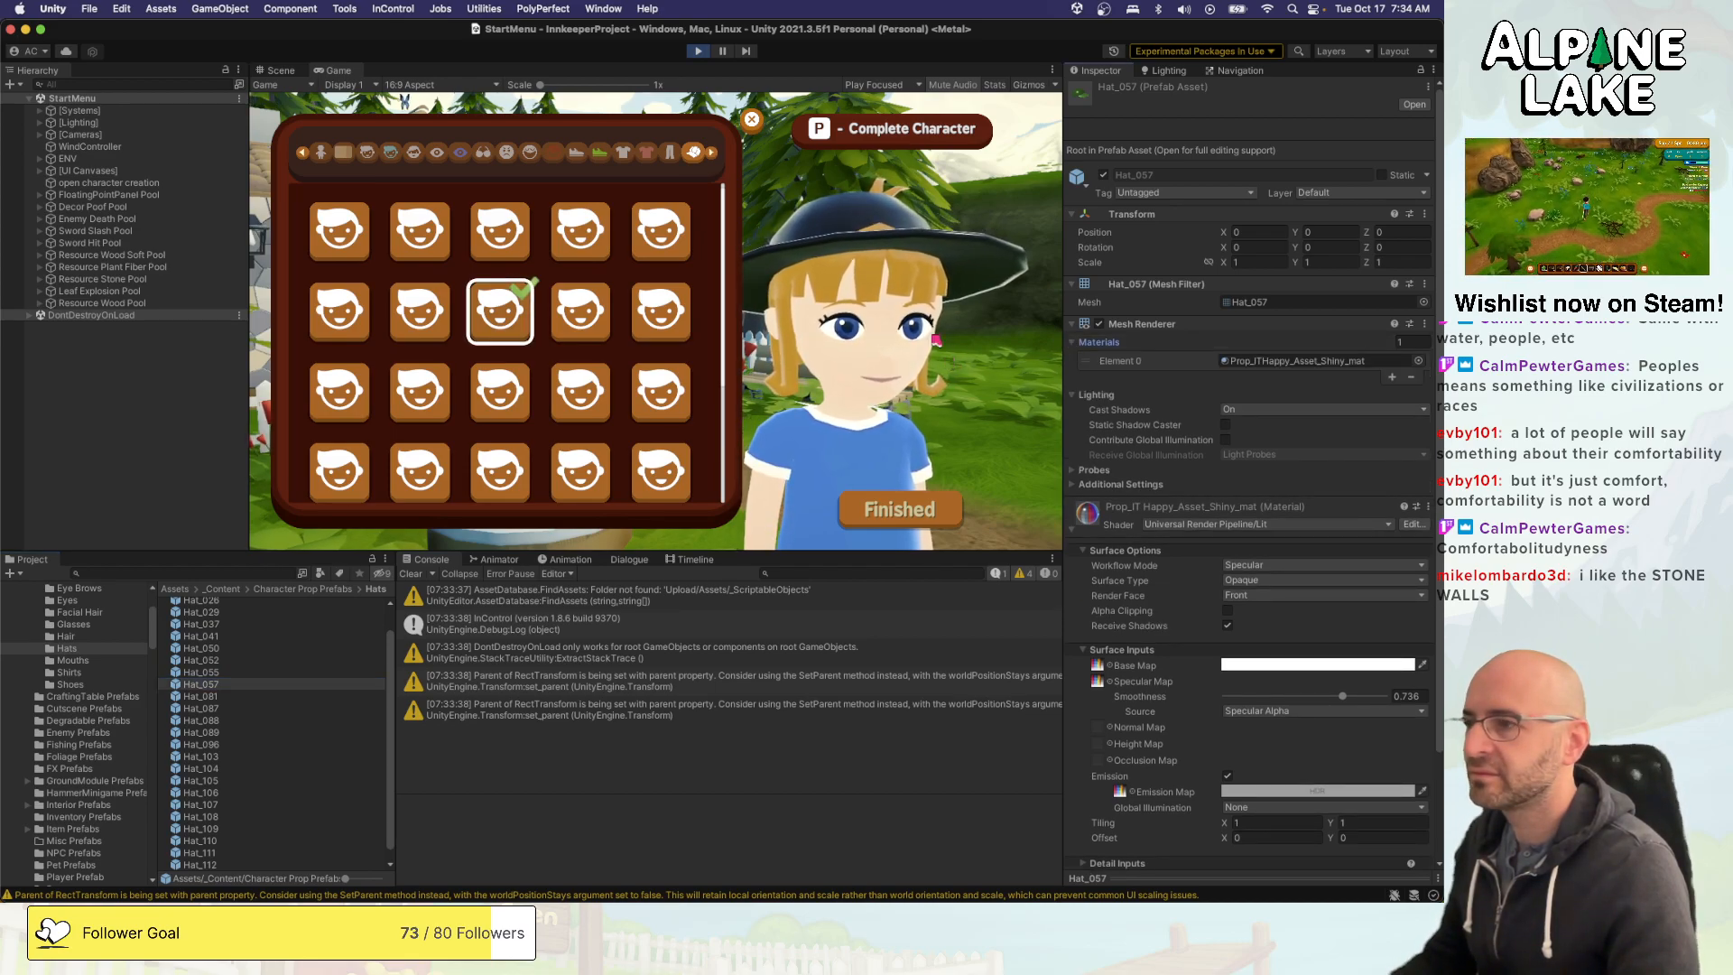
- Stop the game and assign Prop_ITHappy_Asset_Matte_mat to the Hat_055 prefab
{"action": "left_click", "coordinate": [698, 50]}
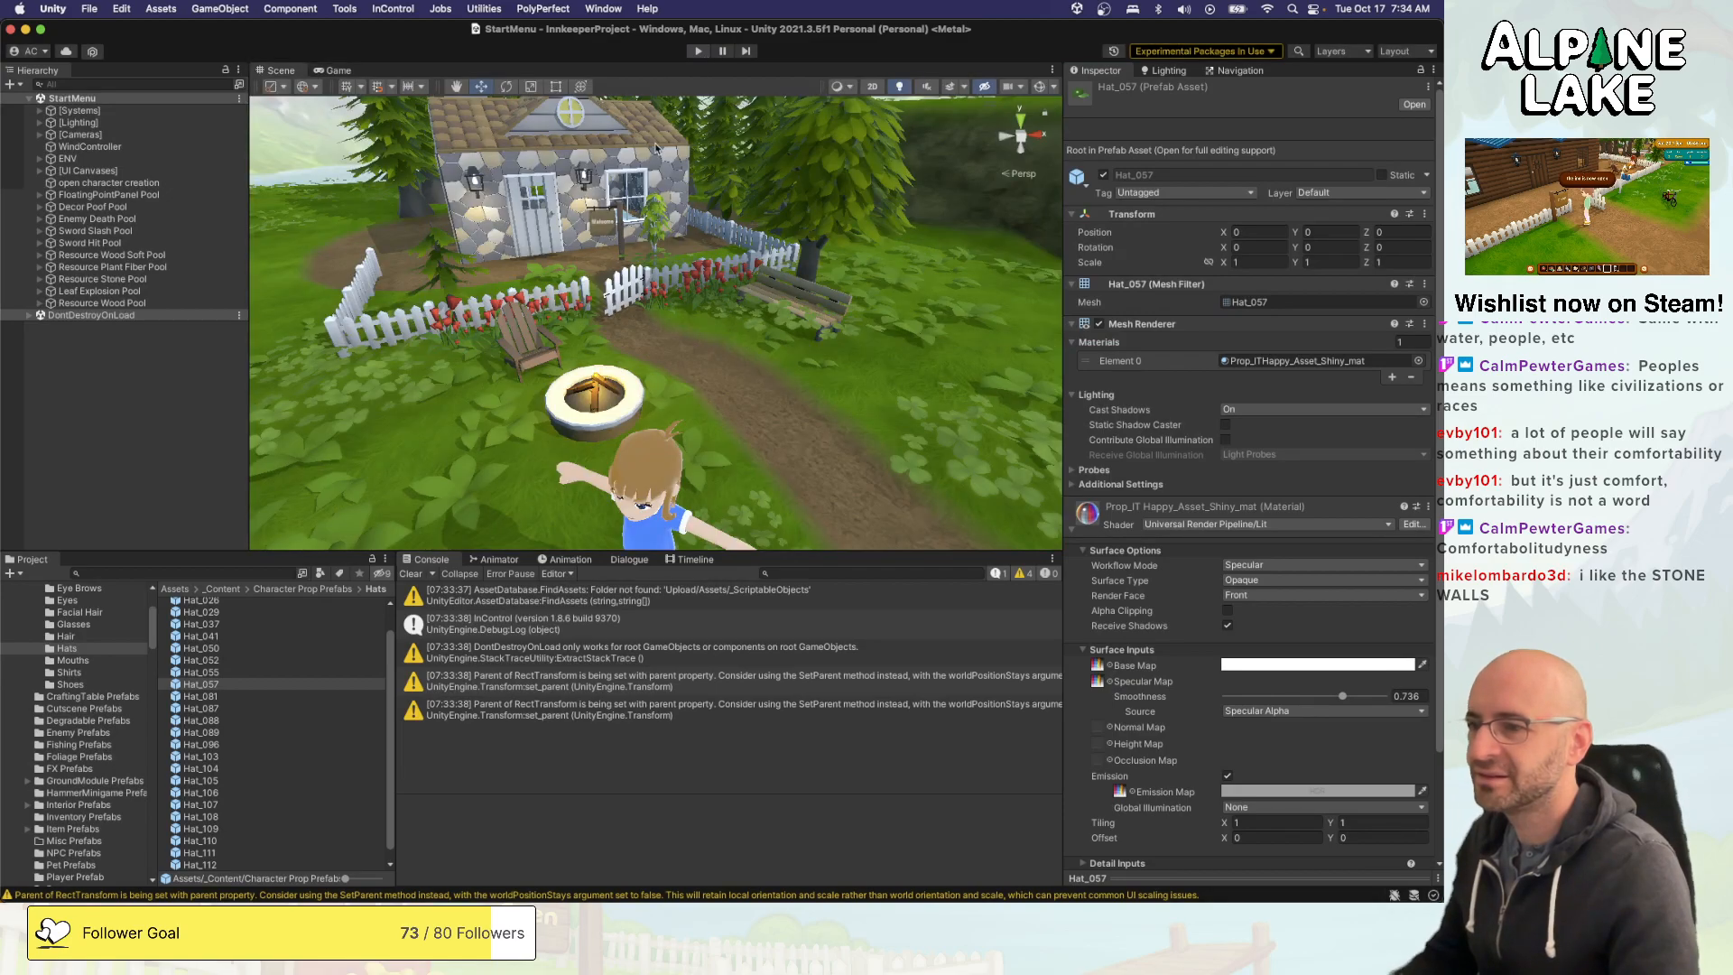
{"action": "left_click", "coordinate": [215, 648]}
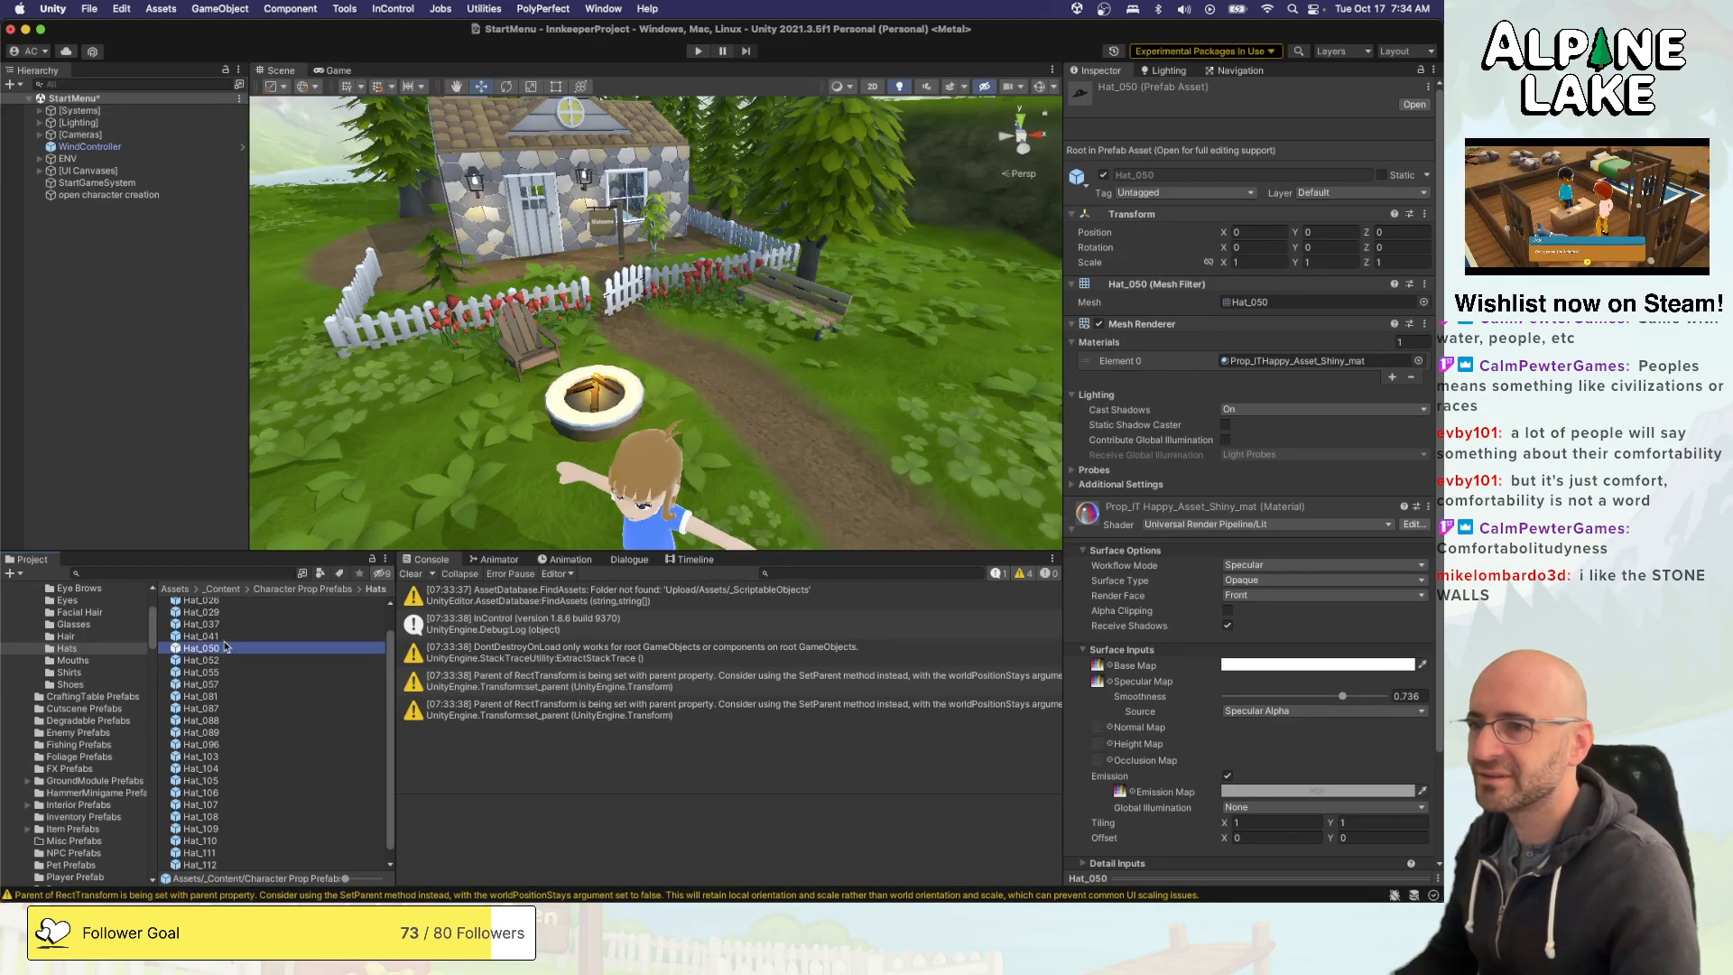
{"action": "left_click", "coordinate": [238, 636]}
{"action": "left_click", "coordinate": [224, 673]}
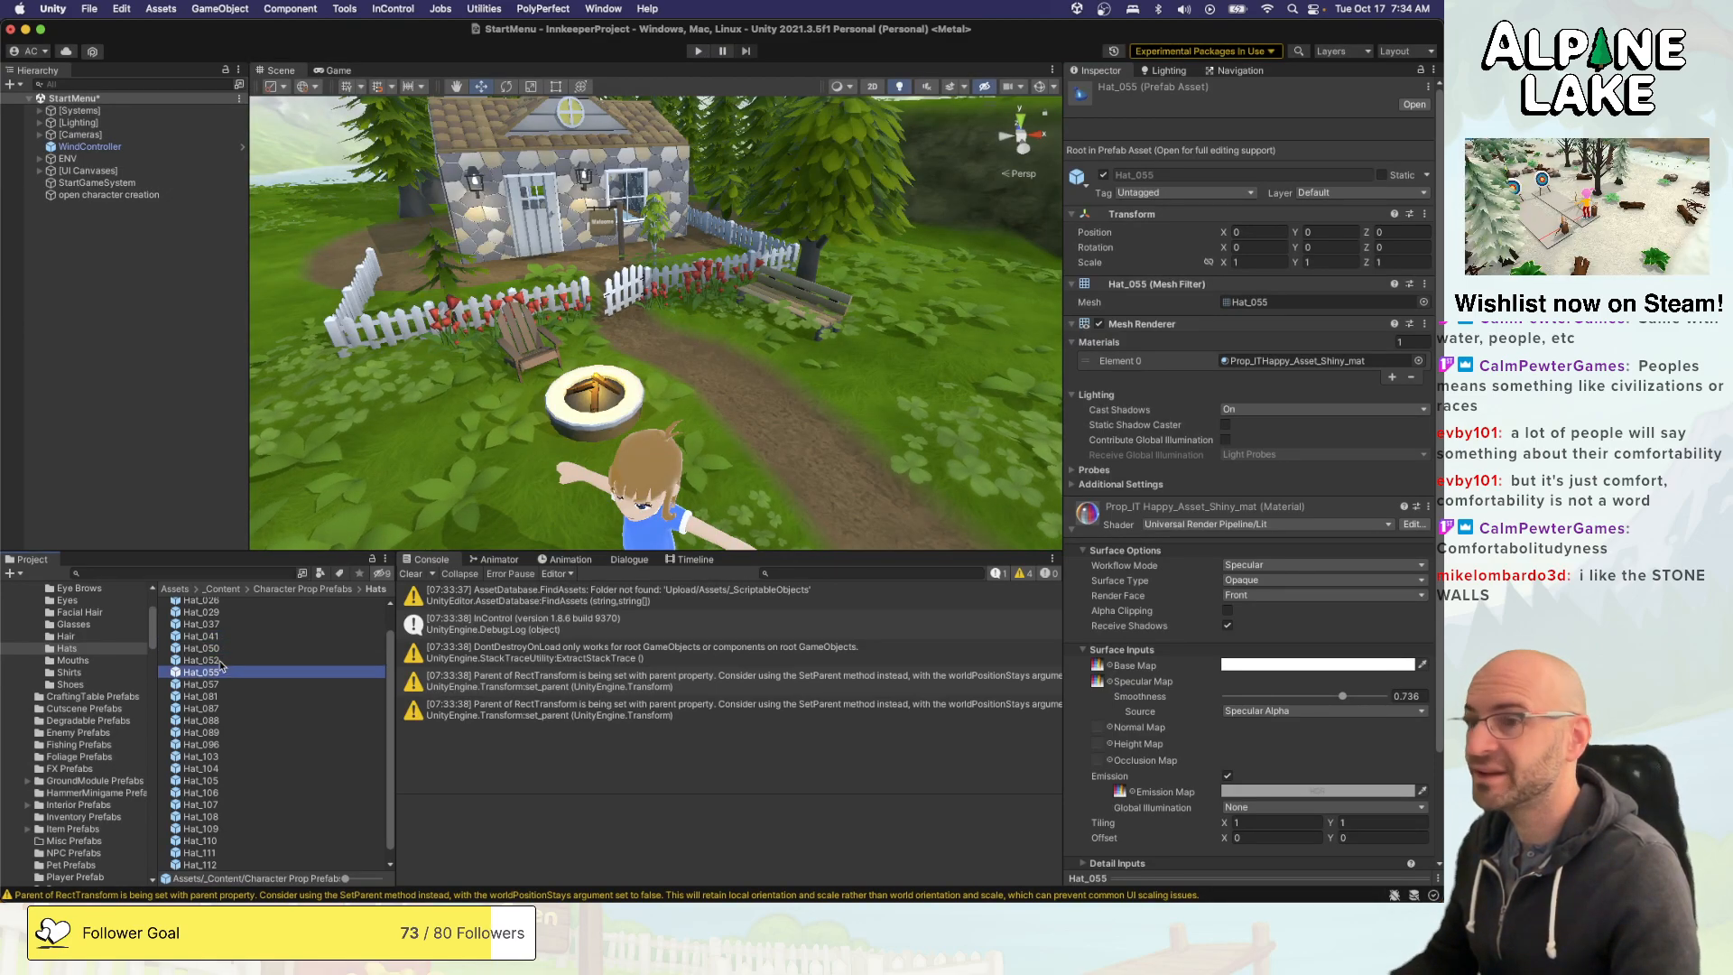
{"action": "left_click", "coordinate": [1418, 360]}
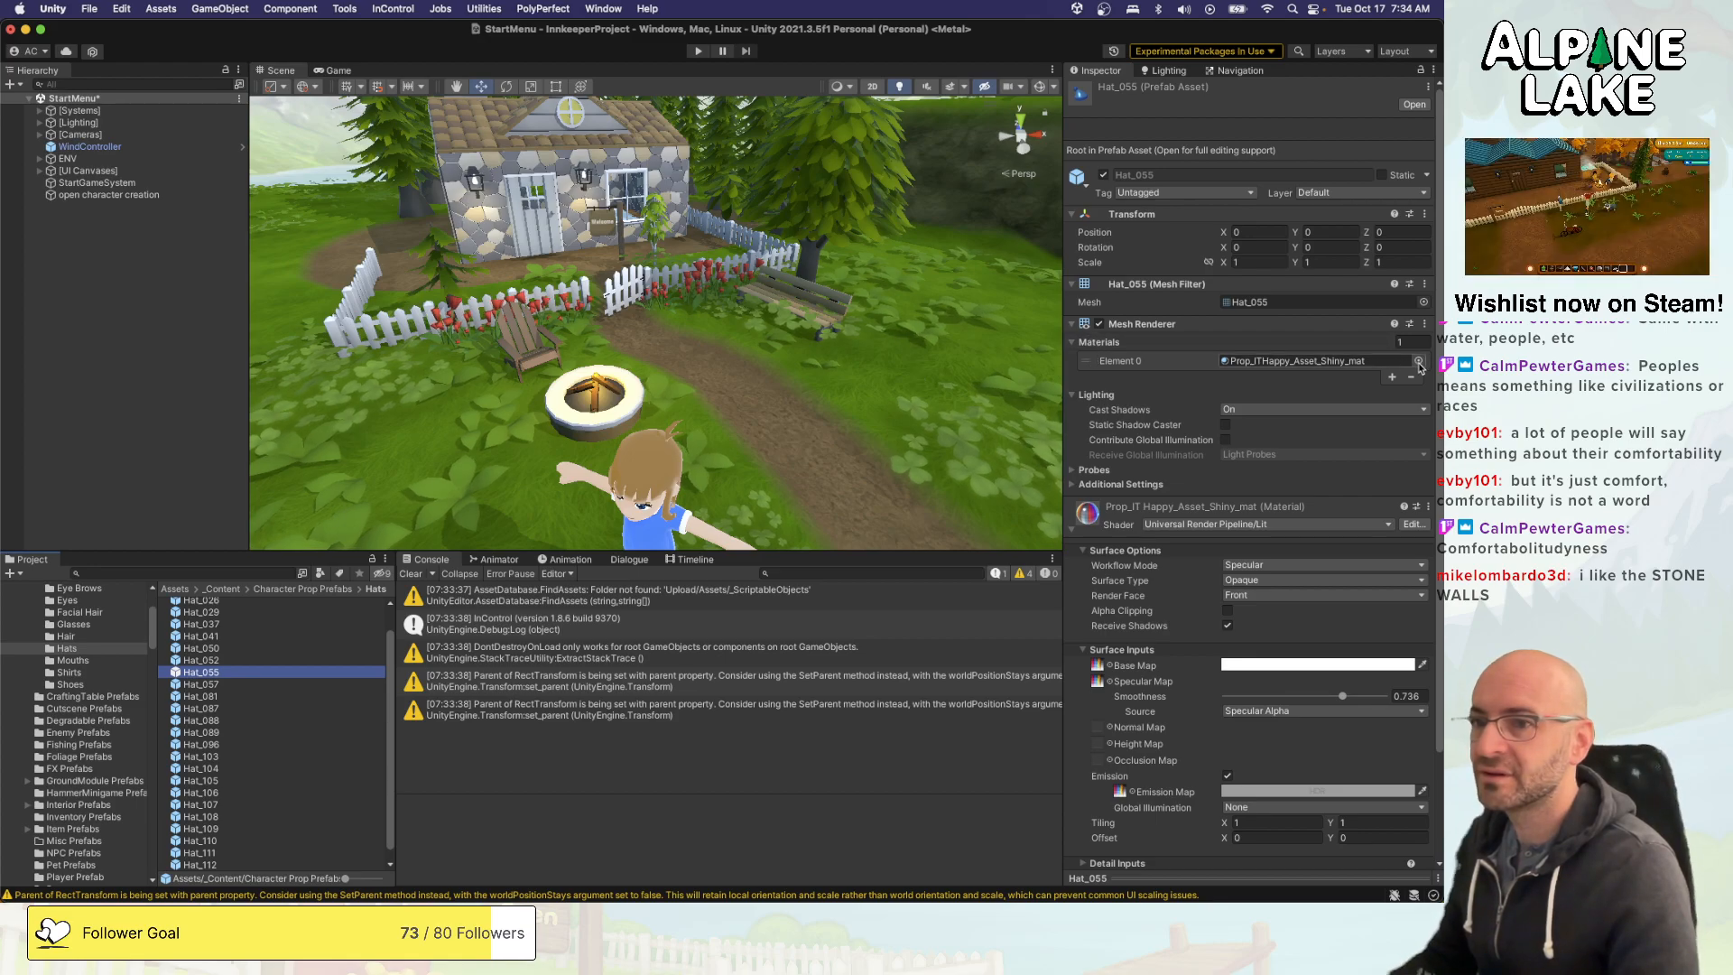
{"action": "double_click", "coordinate": [1036, 594]}
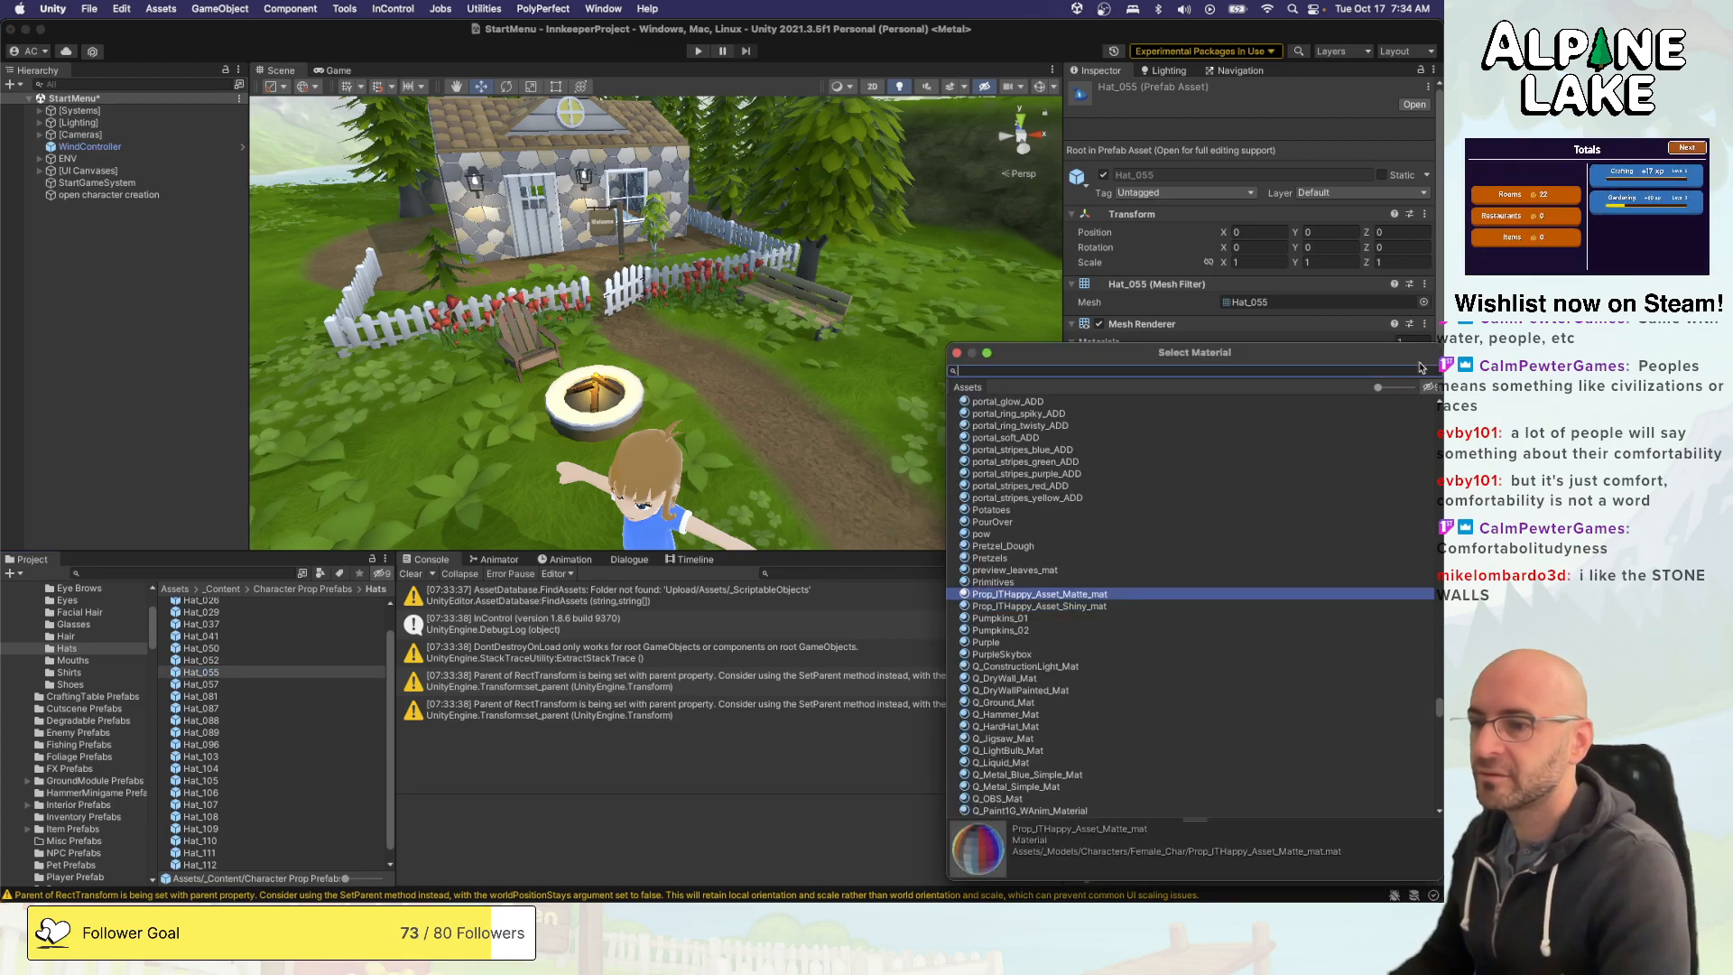
- Go through the hat prefabs, from Hat_055 up to Hat_037 and from Hat_Remy_058 upward, checking each one's assigned material
{"action": "left_click", "coordinate": [258, 672]}
{"action": "key", "text": "Up"}
{"action": "key", "text": "Up"}
{"action": "key", "text": "Up"}
{"action": "key", "text": "Up"}
{"action": "scroll", "coordinate": [260, 669], "scroll_direction": "up", "scroll_amount": 1}
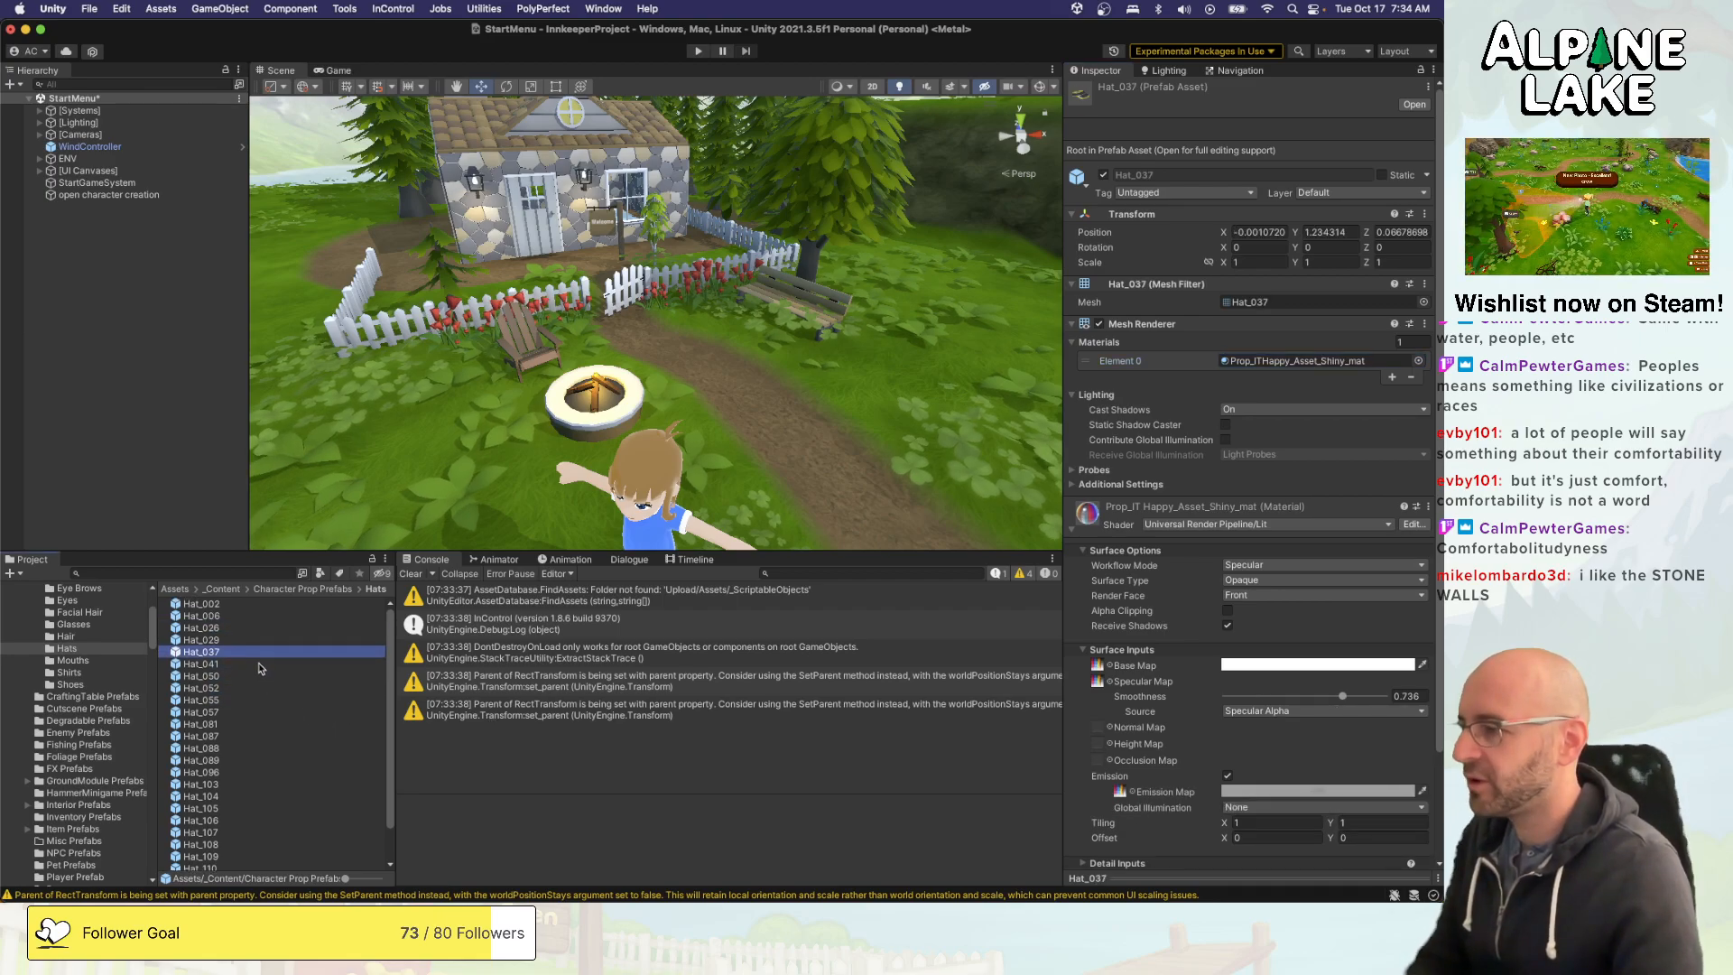
{"action": "scroll", "coordinate": [260, 668], "scroll_direction": "down", "scroll_amount": 2}
{"action": "left_click", "coordinate": [231, 864]}
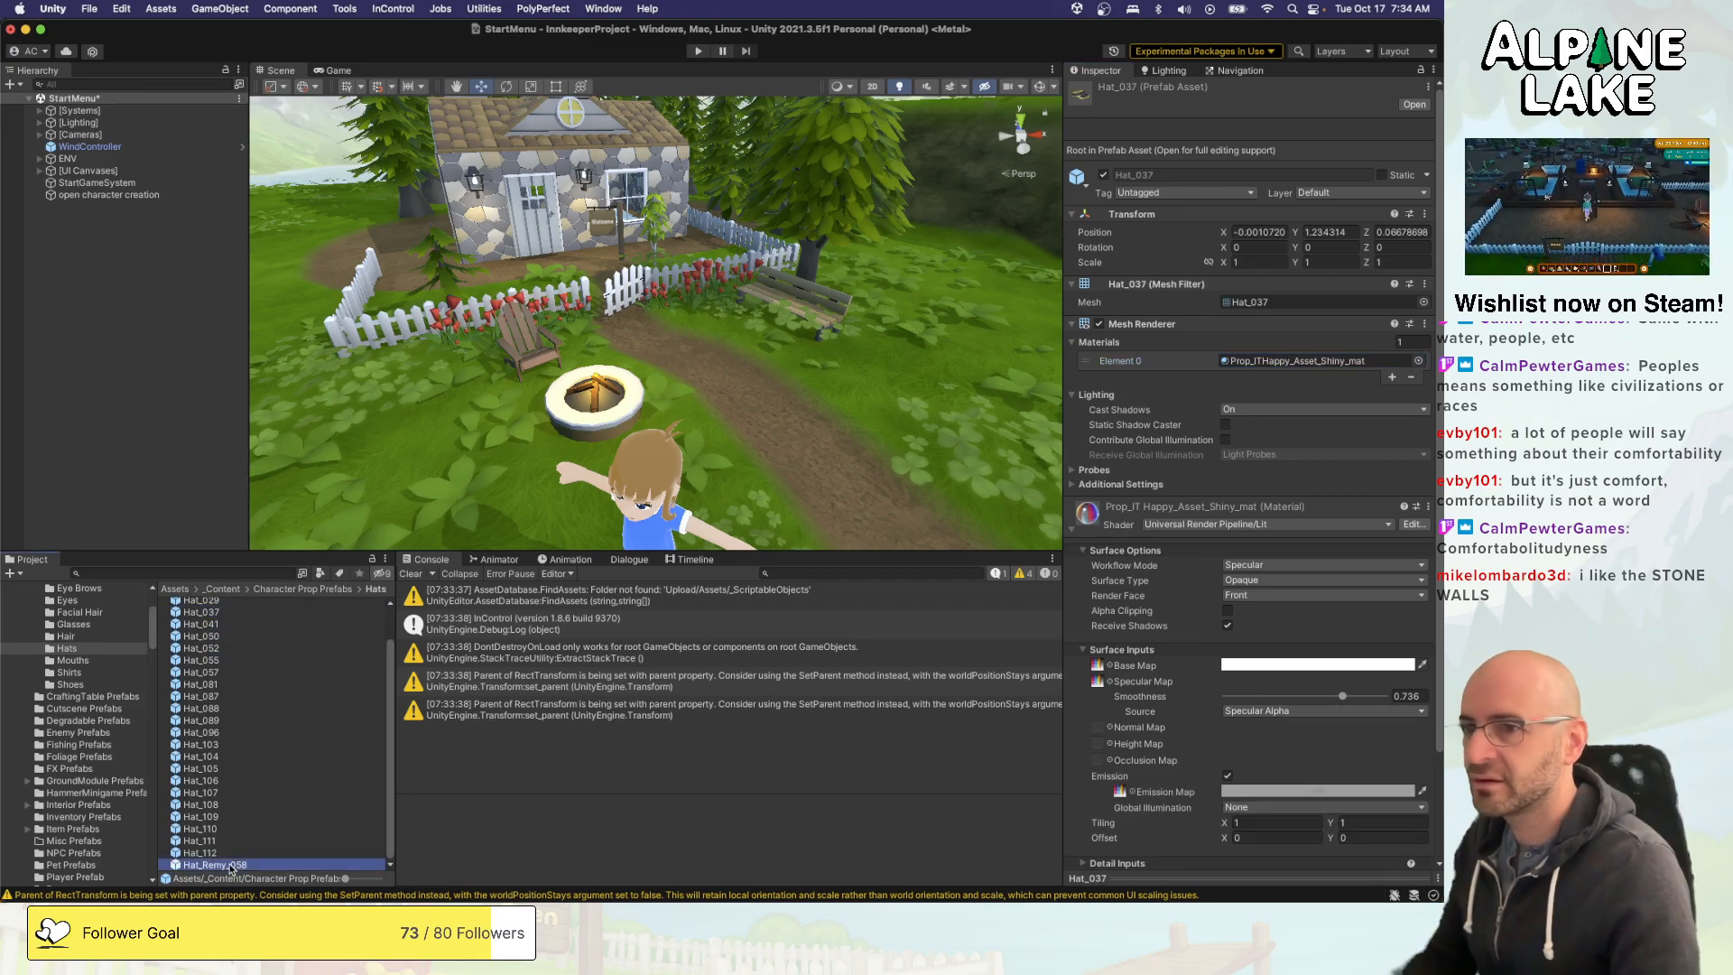
{"action": "key", "text": "Up"}
{"action": "key", "text": "Up"}
{"action": "key", "text": "Up"}
{"action": "key", "text": "Up"}
{"action": "key", "text": "Up"}
{"action": "key", "text": "Up"}
{"action": "key", "text": "Up"}
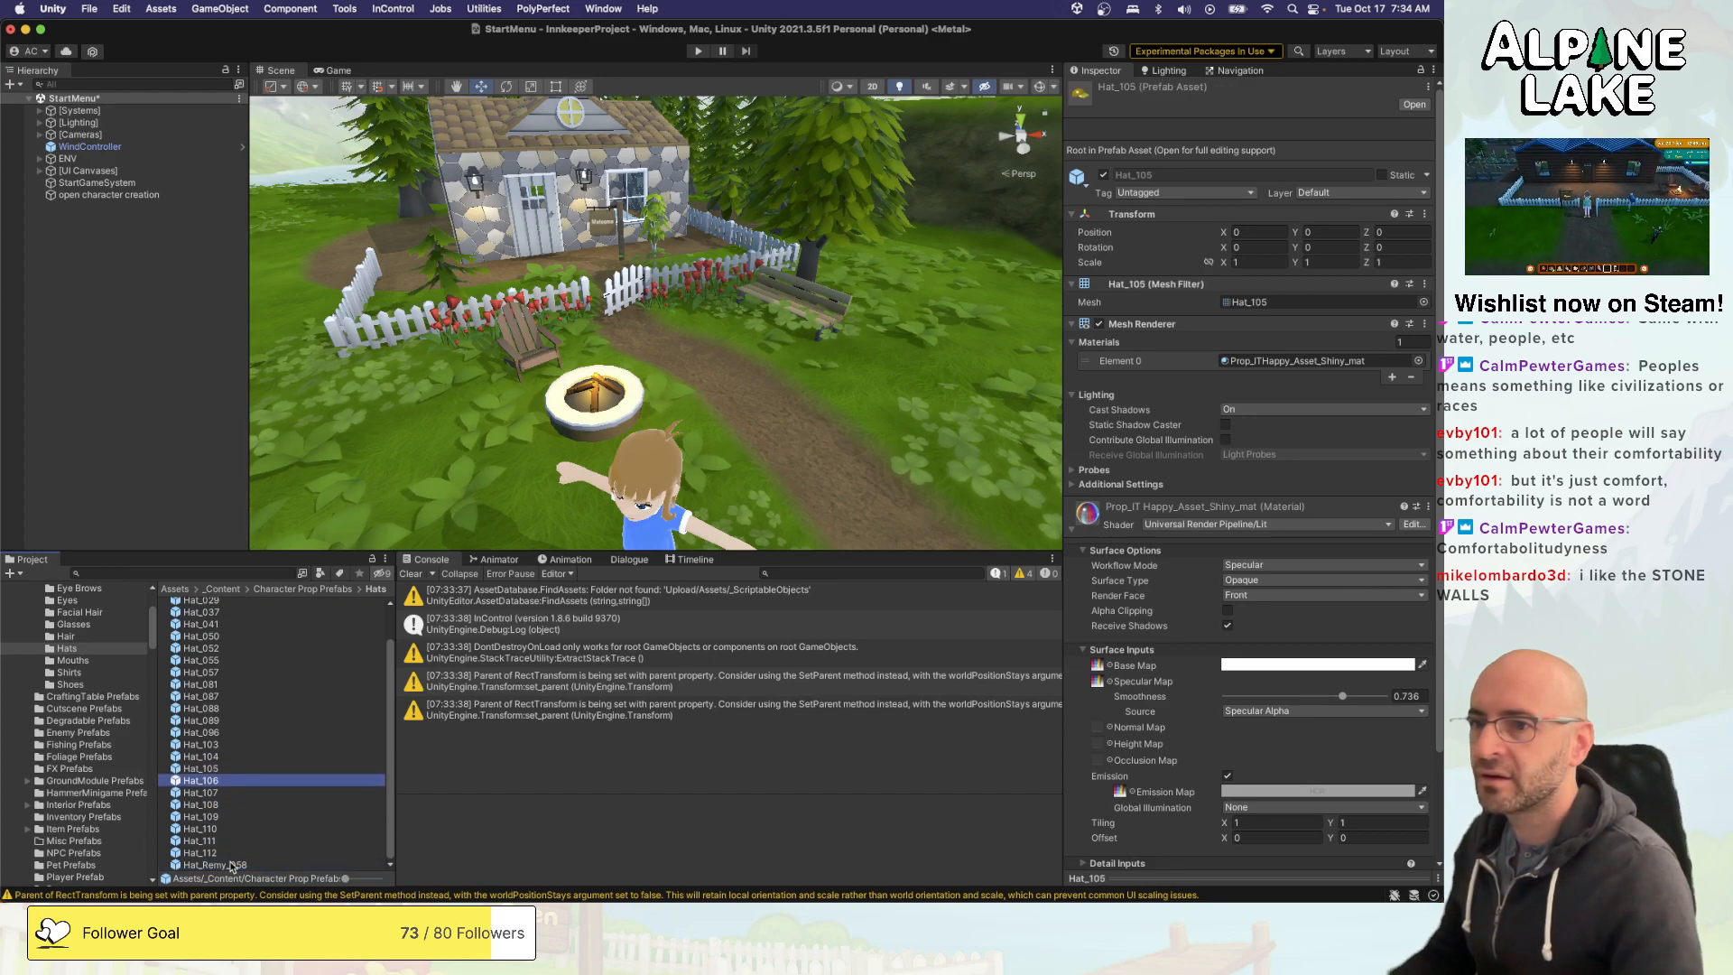
{"action": "key", "text": "Down"}
{"action": "key", "text": "Down"}
{"action": "key", "text": "Down"}
{"action": "key", "text": "Down"}
{"action": "key", "text": "Down"}
{"action": "key", "text": "Down"}
{"action": "key", "text": "Up"}
{"action": "key", "text": "Up"}
{"action": "key", "text": "Up"}
{"action": "key", "text": "Up"}
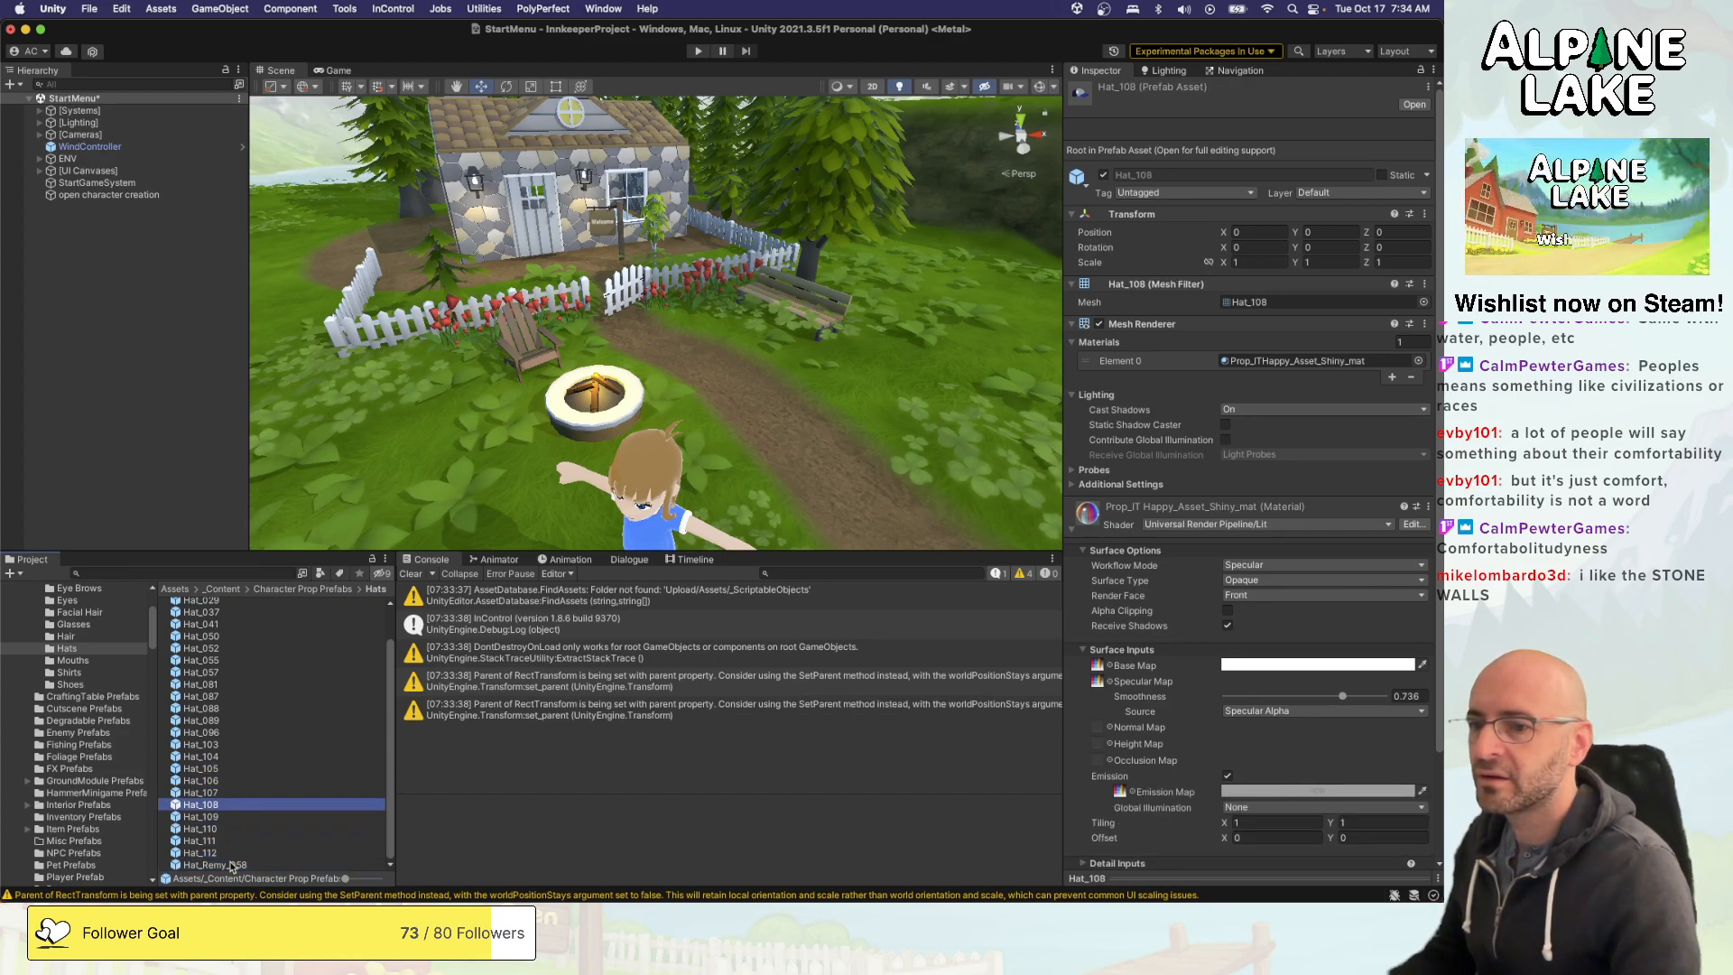
{"action": "key", "text": "Up"}
{"action": "key", "text": "Up"}
- Clear the material assignment on all hat prefabs by setting their materials list size to 0 and back to 1
{"action": "key", "text": "super+a"}
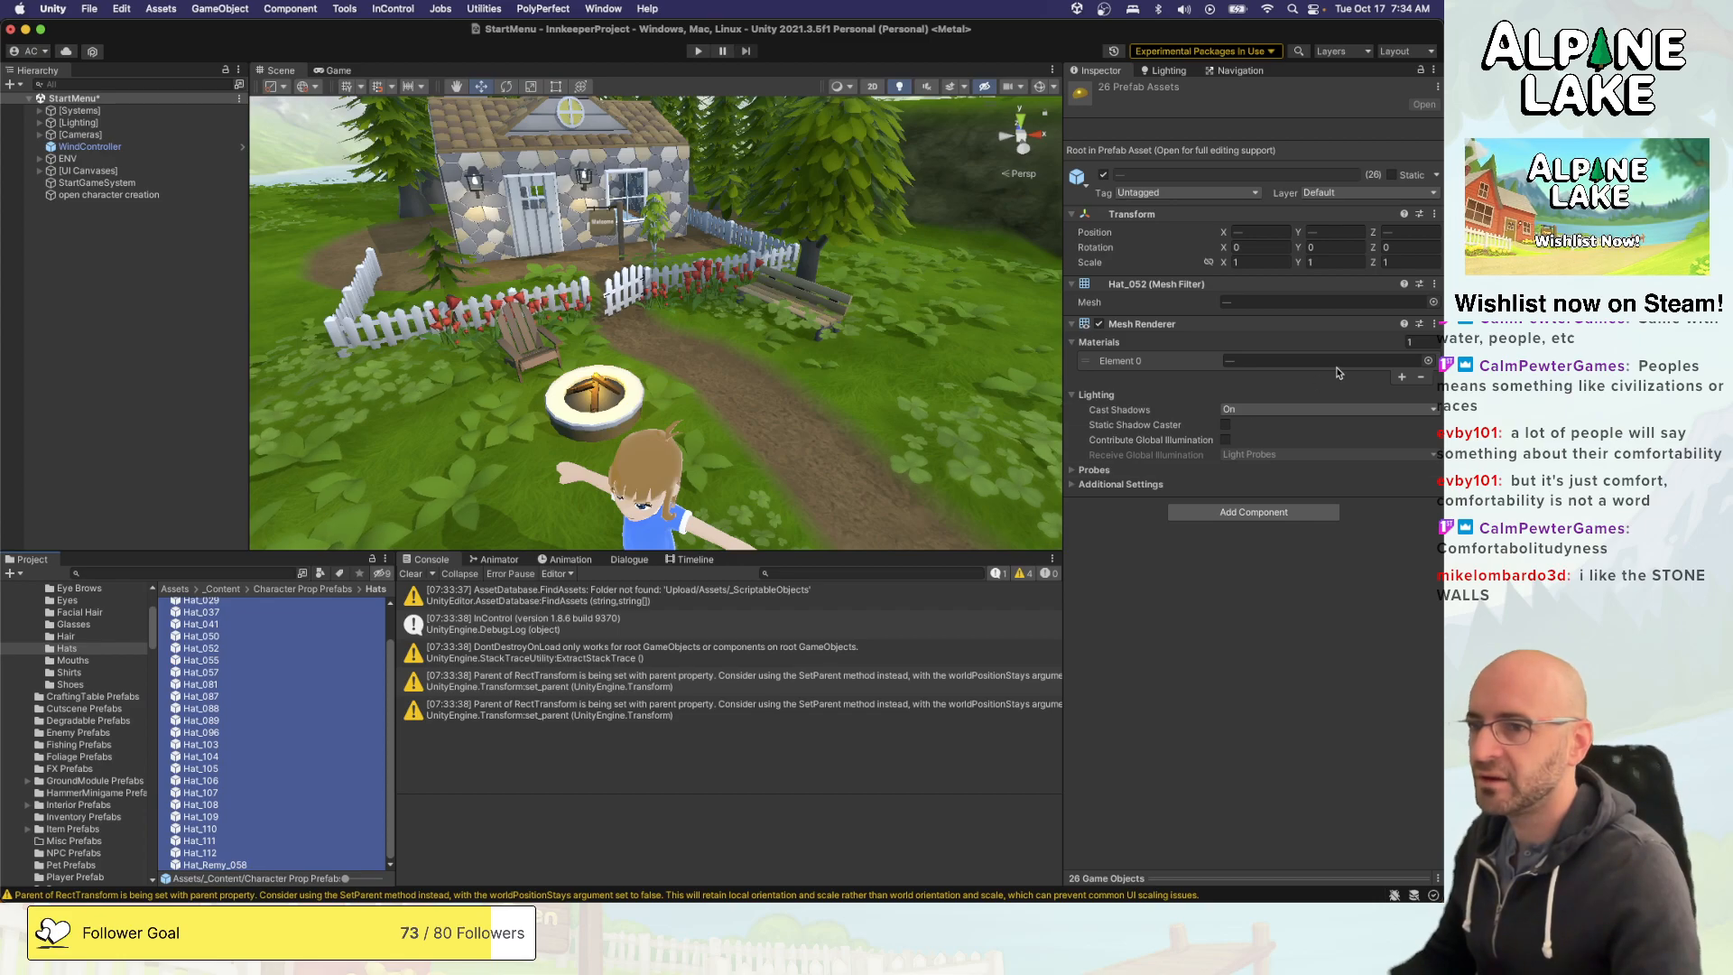
{"action": "left_click", "coordinate": [1428, 344]}
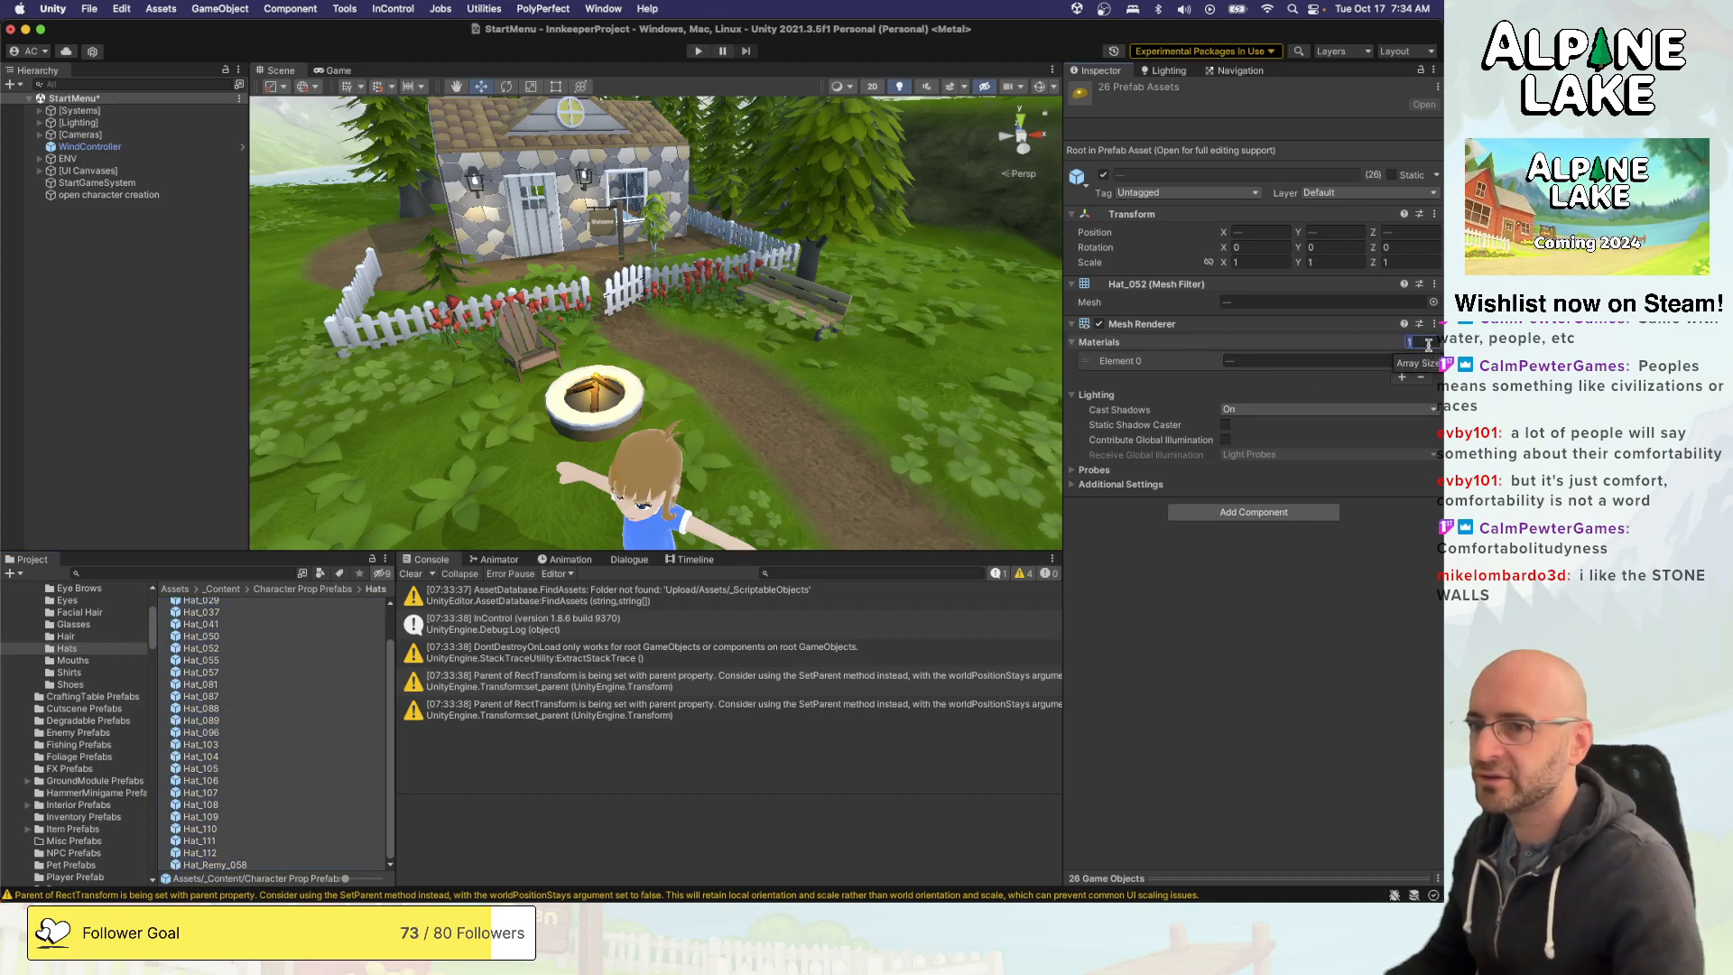
{"action": "type", "text": "0"}
{"action": "key", "text": "Return"}
{"action": "type", "text": "1"}
{"action": "key", "text": "Return"}
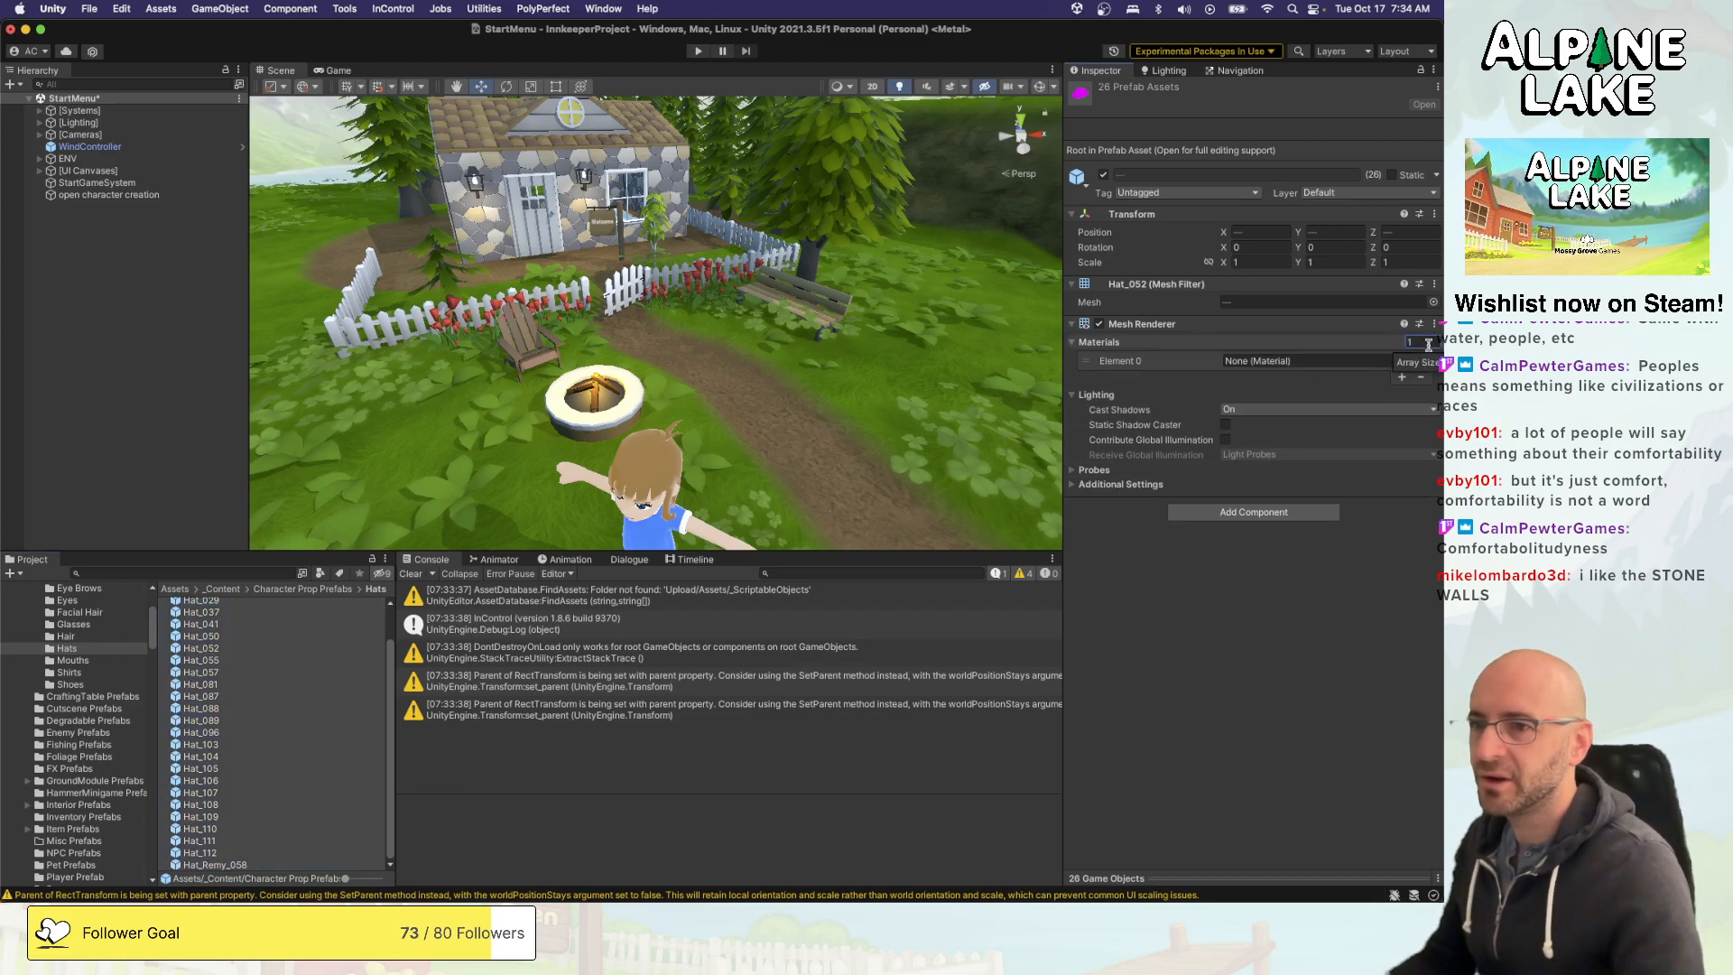
- Assign Prop_ITHappy_Asset_Matte_mat as the Element 0 material of all selected hat prefabs
{"action": "left_click", "coordinate": [1430, 361]}
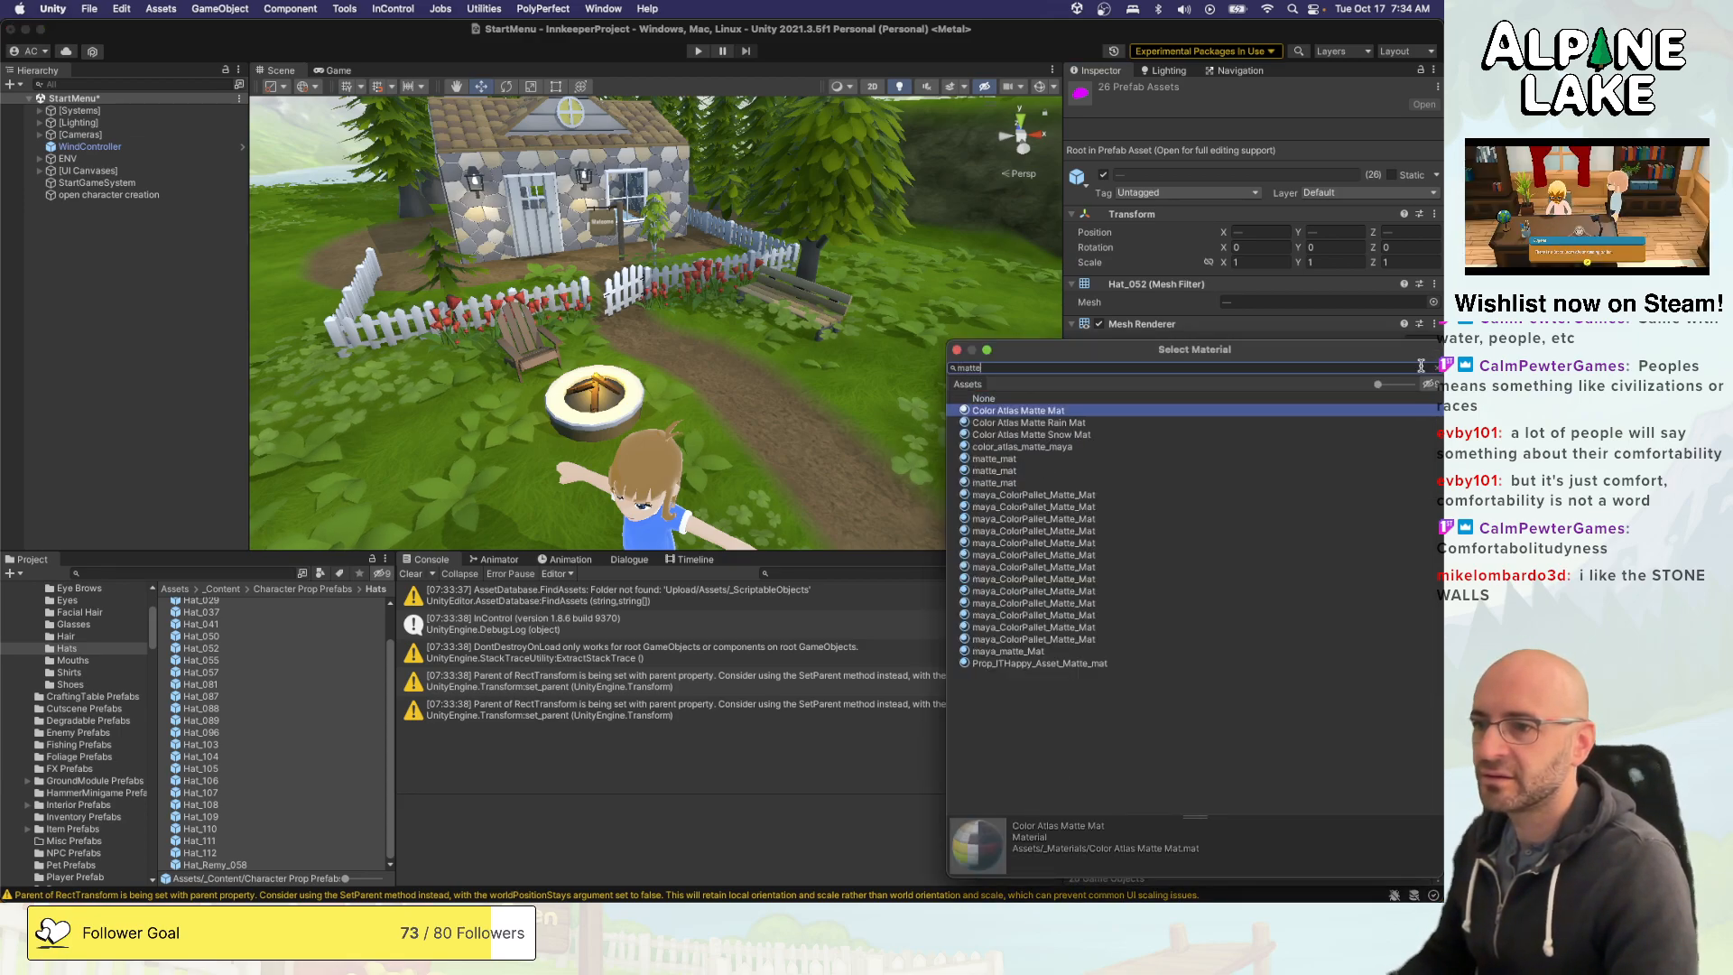
{"action": "key", "text": "Down"}
{"action": "key", "text": "Down"}
{"action": "key", "text": "Down"}
{"action": "key", "text": "Down"}
{"action": "key", "text": "Down"}
{"action": "key", "text": "Down"}
{"action": "key", "text": "Down"}
{"action": "key", "text": "Down"}
{"action": "key", "text": "Down"}
{"action": "key", "text": "Down"}
{"action": "key", "text": "Down"}
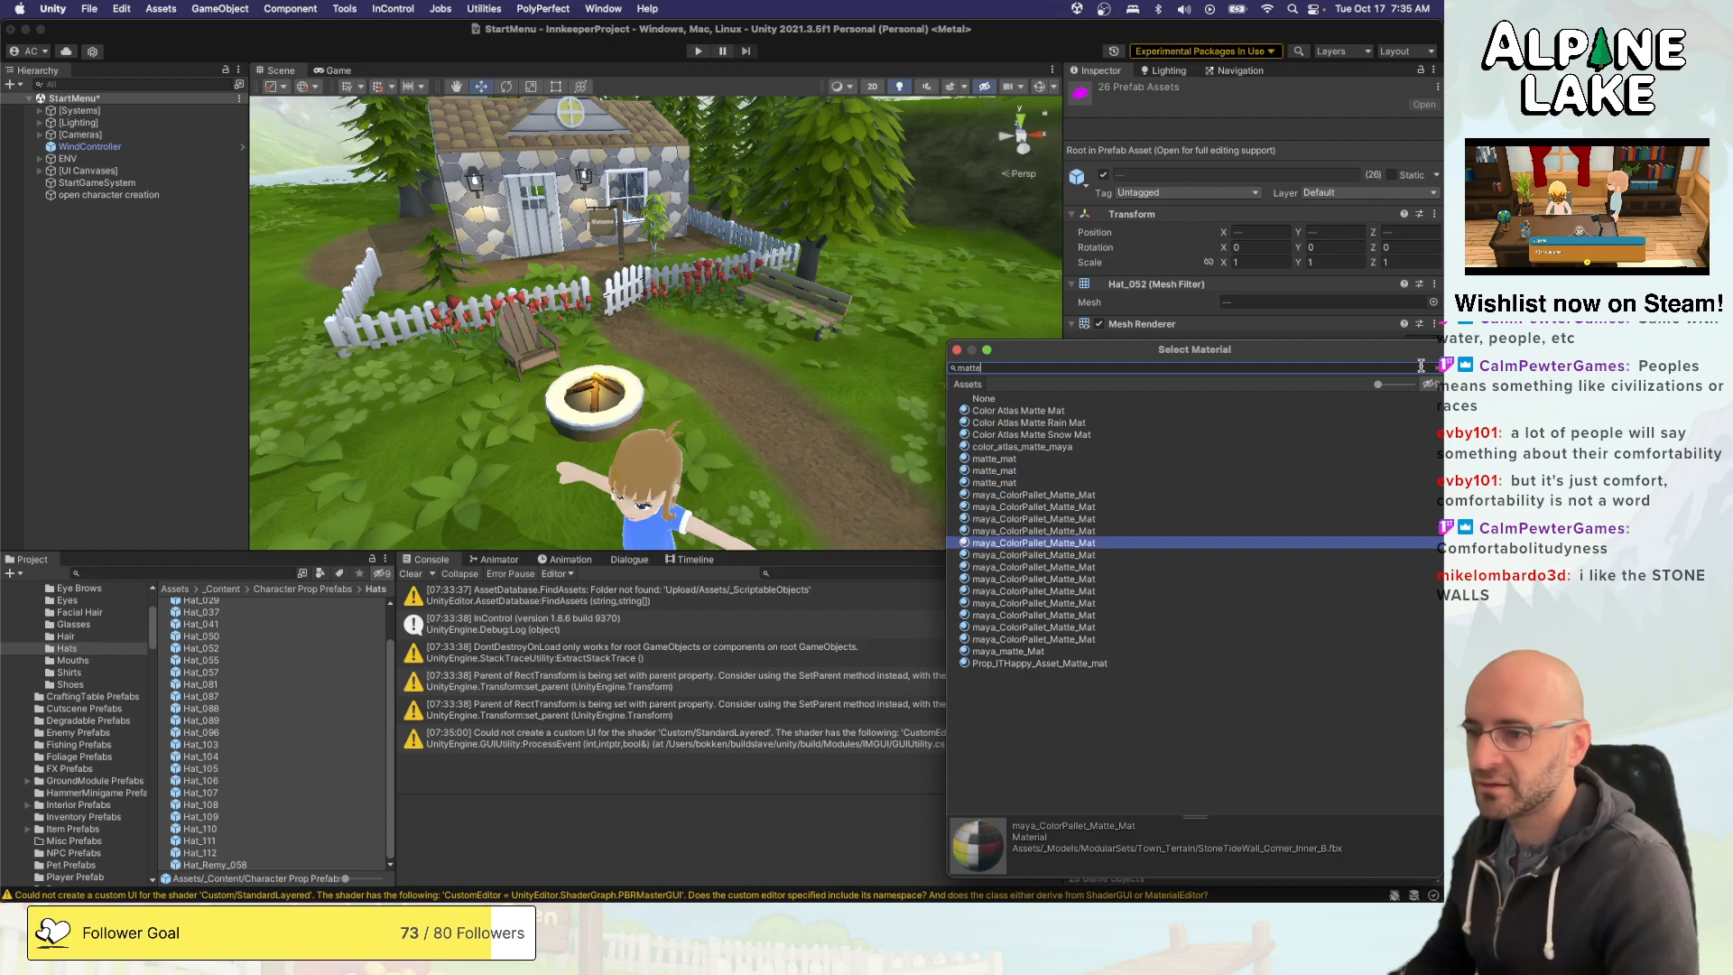
{"action": "key", "text": "Down"}
{"action": "key", "text": "Down"}
{"action": "key", "text": "Down"}
{"action": "key", "text": "Down"}
{"action": "key", "text": "Down"}
{"action": "key", "text": "Down"}
{"action": "key", "text": "Down"}
{"action": "key", "text": "Down"}
{"action": "key", "text": "Down"}
{"action": "key", "text": "Down"}
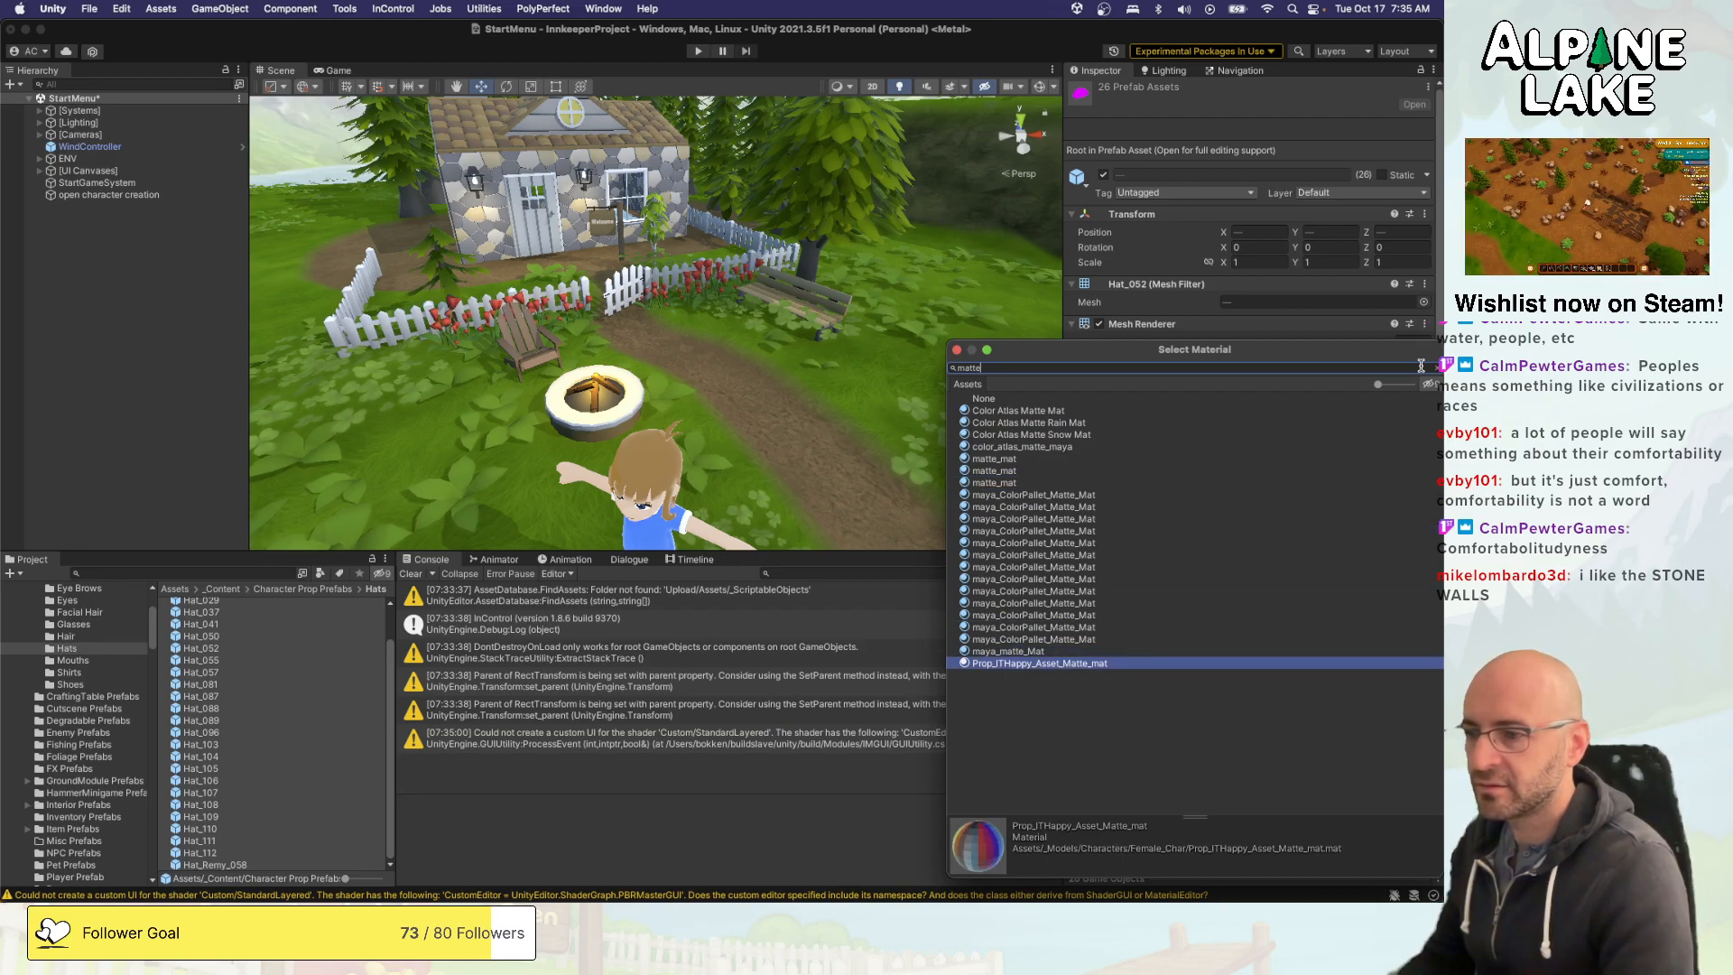
{"action": "key", "text": "Return"}
- Go through the hat prefabs from Hat_041 to Hat_105, verifying the material on each mesh renderer
{"action": "left_click", "coordinate": [267, 625]}
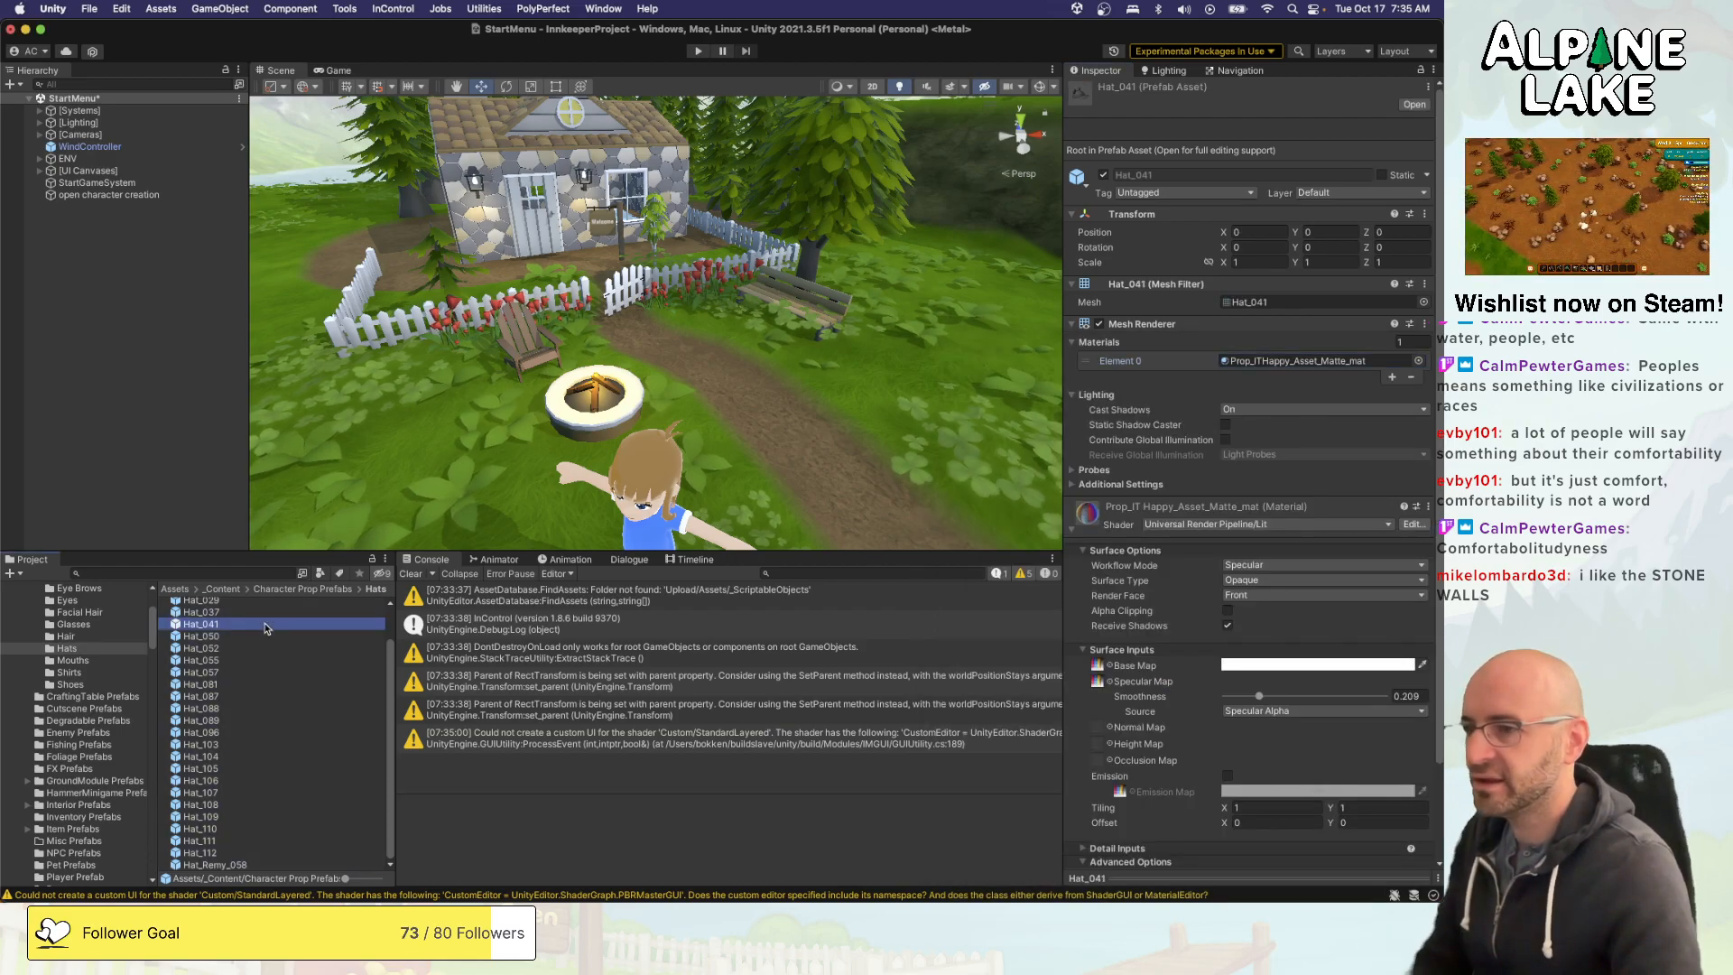
{"action": "scroll", "coordinate": [267, 627], "scroll_direction": "up", "scroll_amount": 3}
{"action": "key", "text": "Down"}
{"action": "key", "text": "Down"}
{"action": "key", "text": "Down"}
{"action": "key", "text": "Down"}
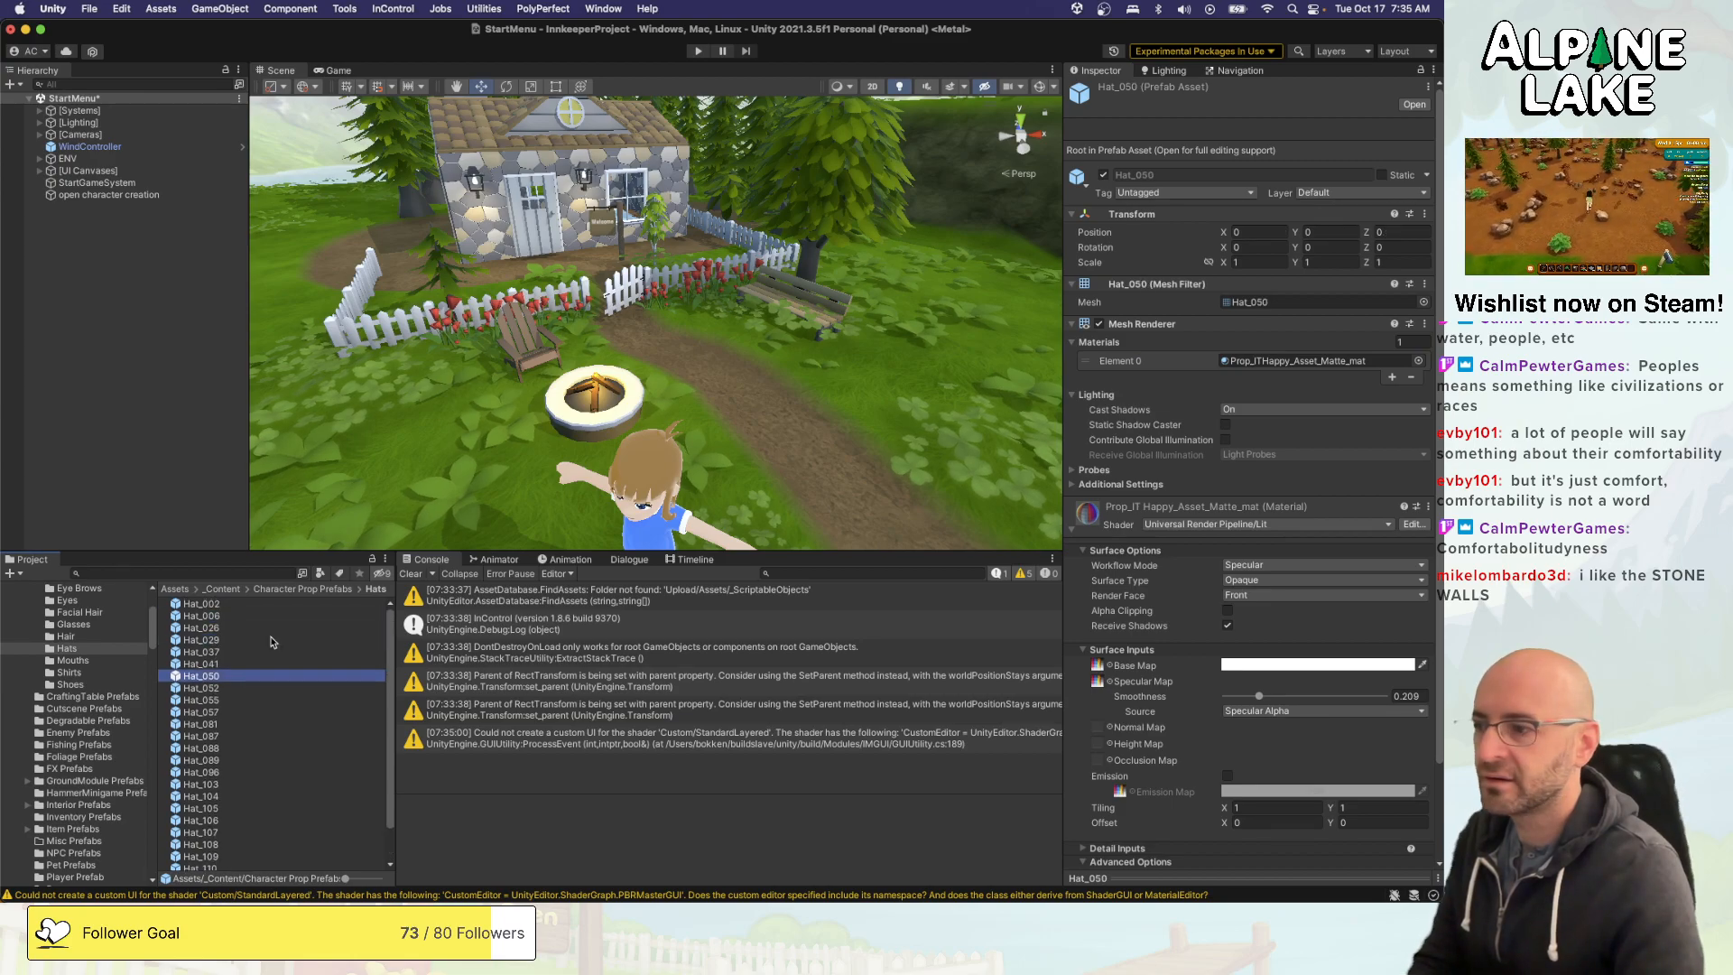
{"action": "key", "text": "Down"}
{"action": "key", "text": "Down"}
{"action": "key", "text": "Down"}
{"action": "key", "text": "Down"}
{"action": "key", "text": "Down"}
{"action": "key", "text": "Down"}
{"action": "key", "text": "Down"}
{"action": "key", "text": "Down"}
{"action": "key", "text": "Down"}
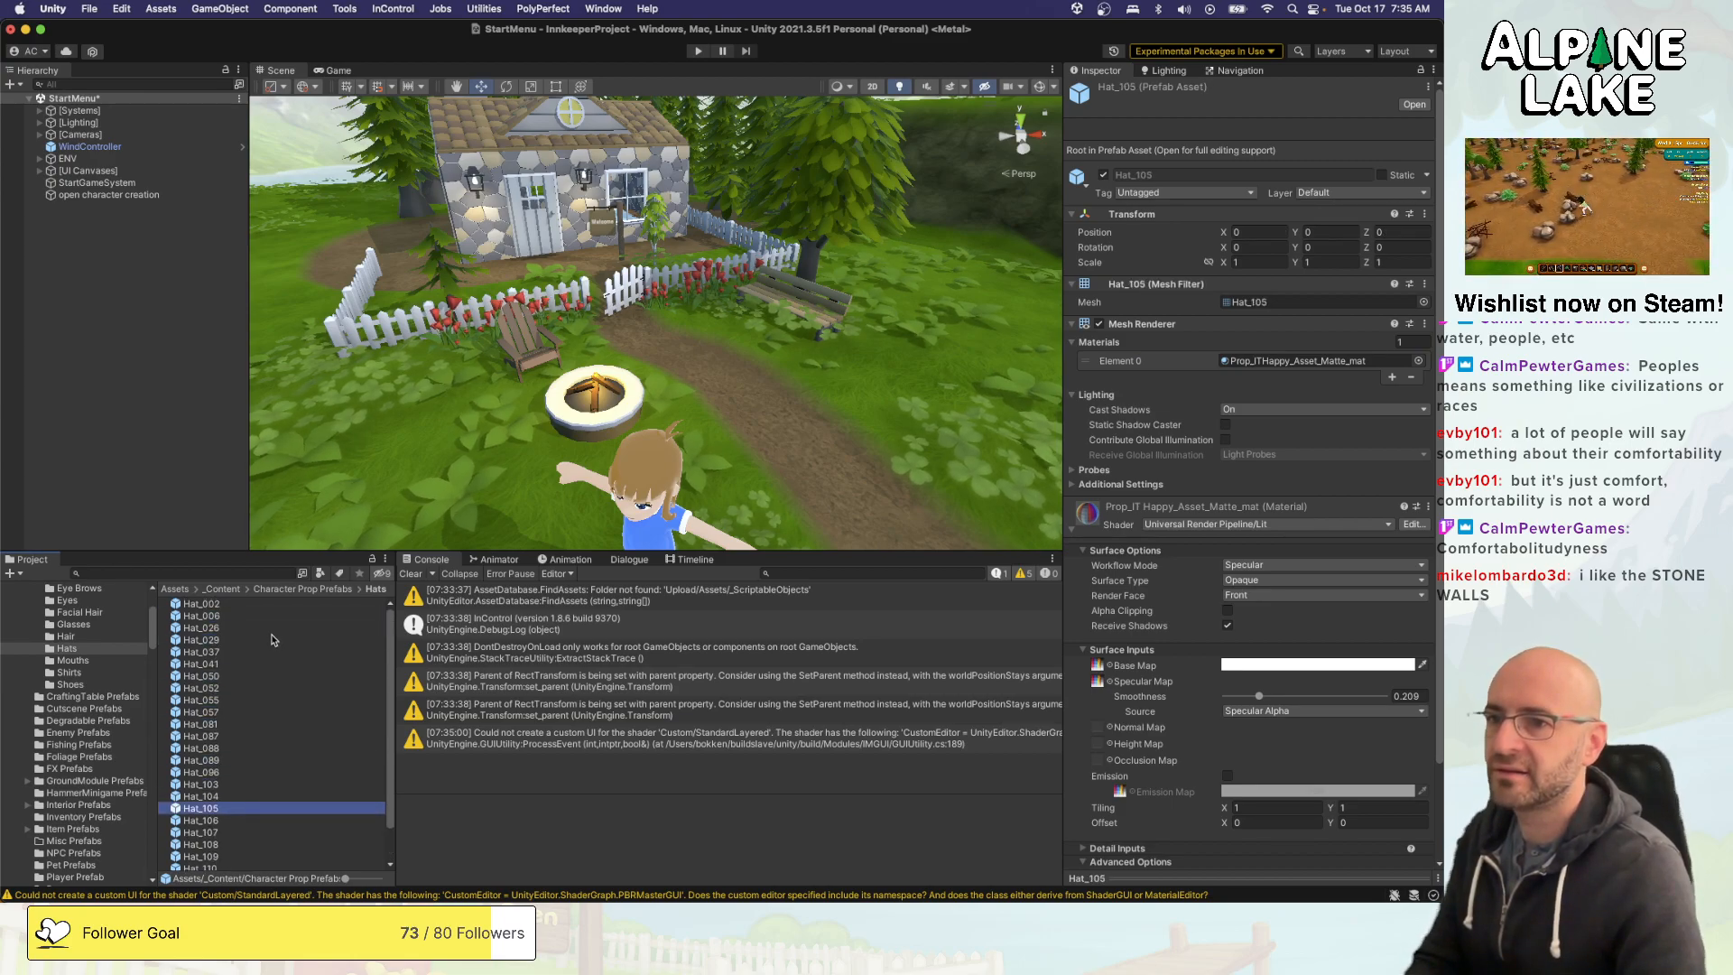
- Switch to Maya with the Female_Char_MODEL_v15 scene
{"action": "key", "text": "super+Tab"}
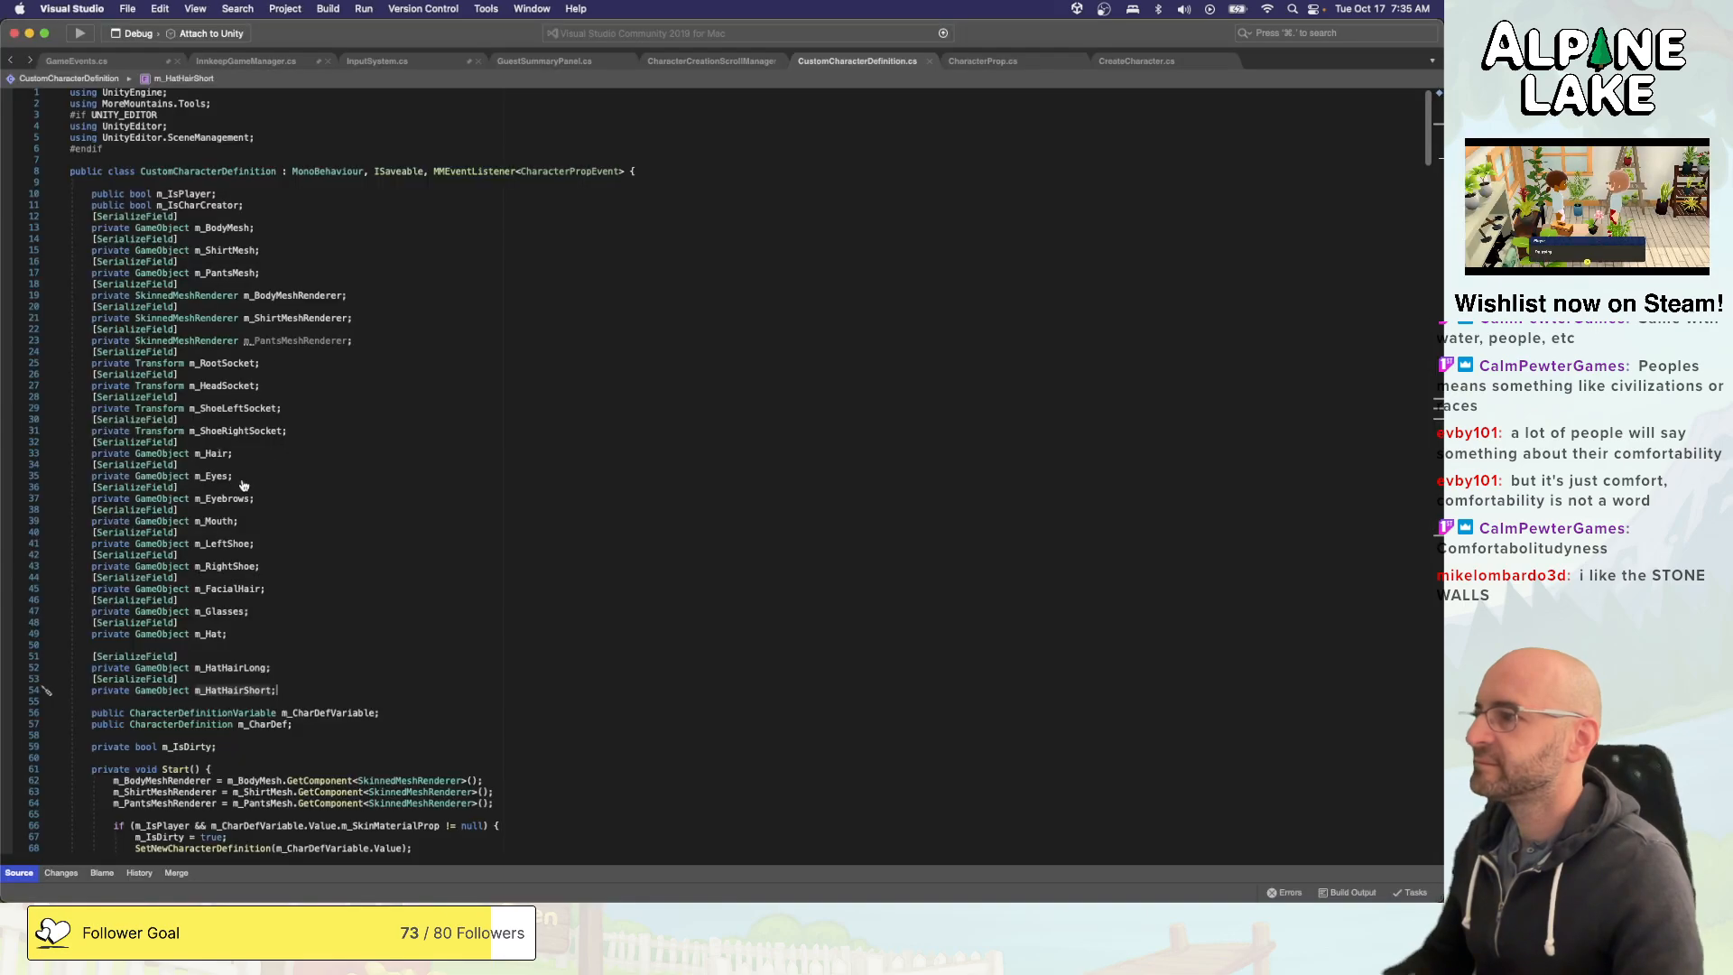
{"action": "key", "text": "super+Tab"}
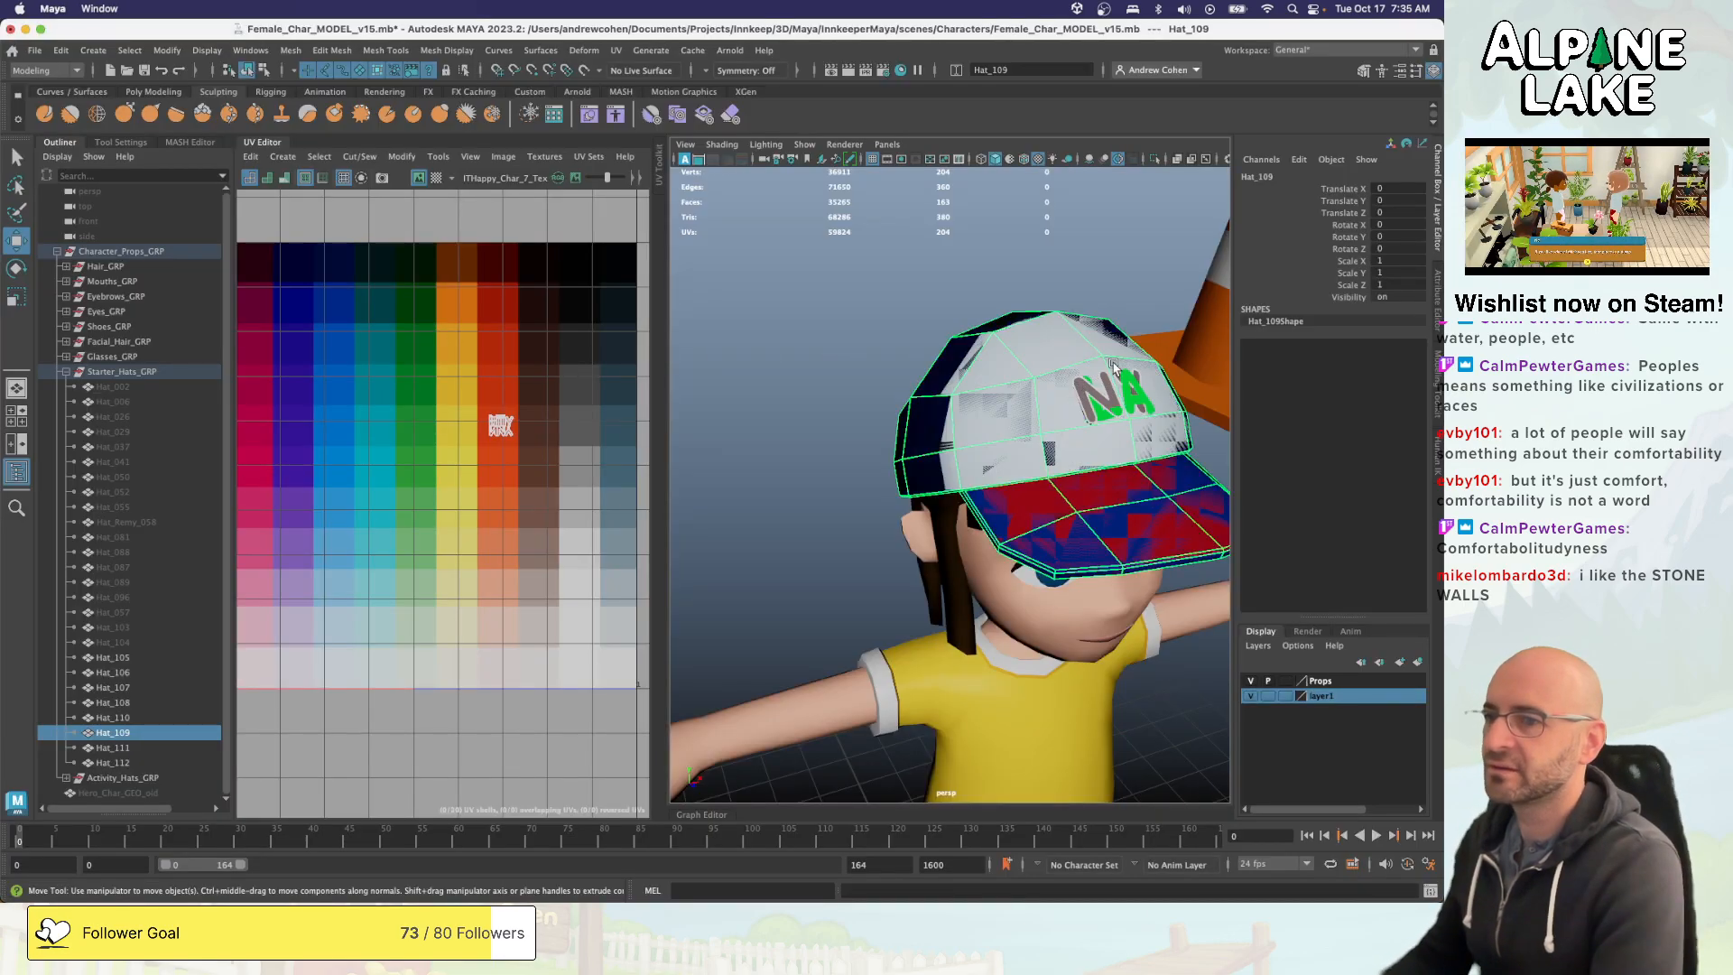
- Isolate and frame the Hat_109 cap and make UVMap its current UV set
{"action": "key", "text": "ctrl+1"}
{"action": "key", "text": "f"}
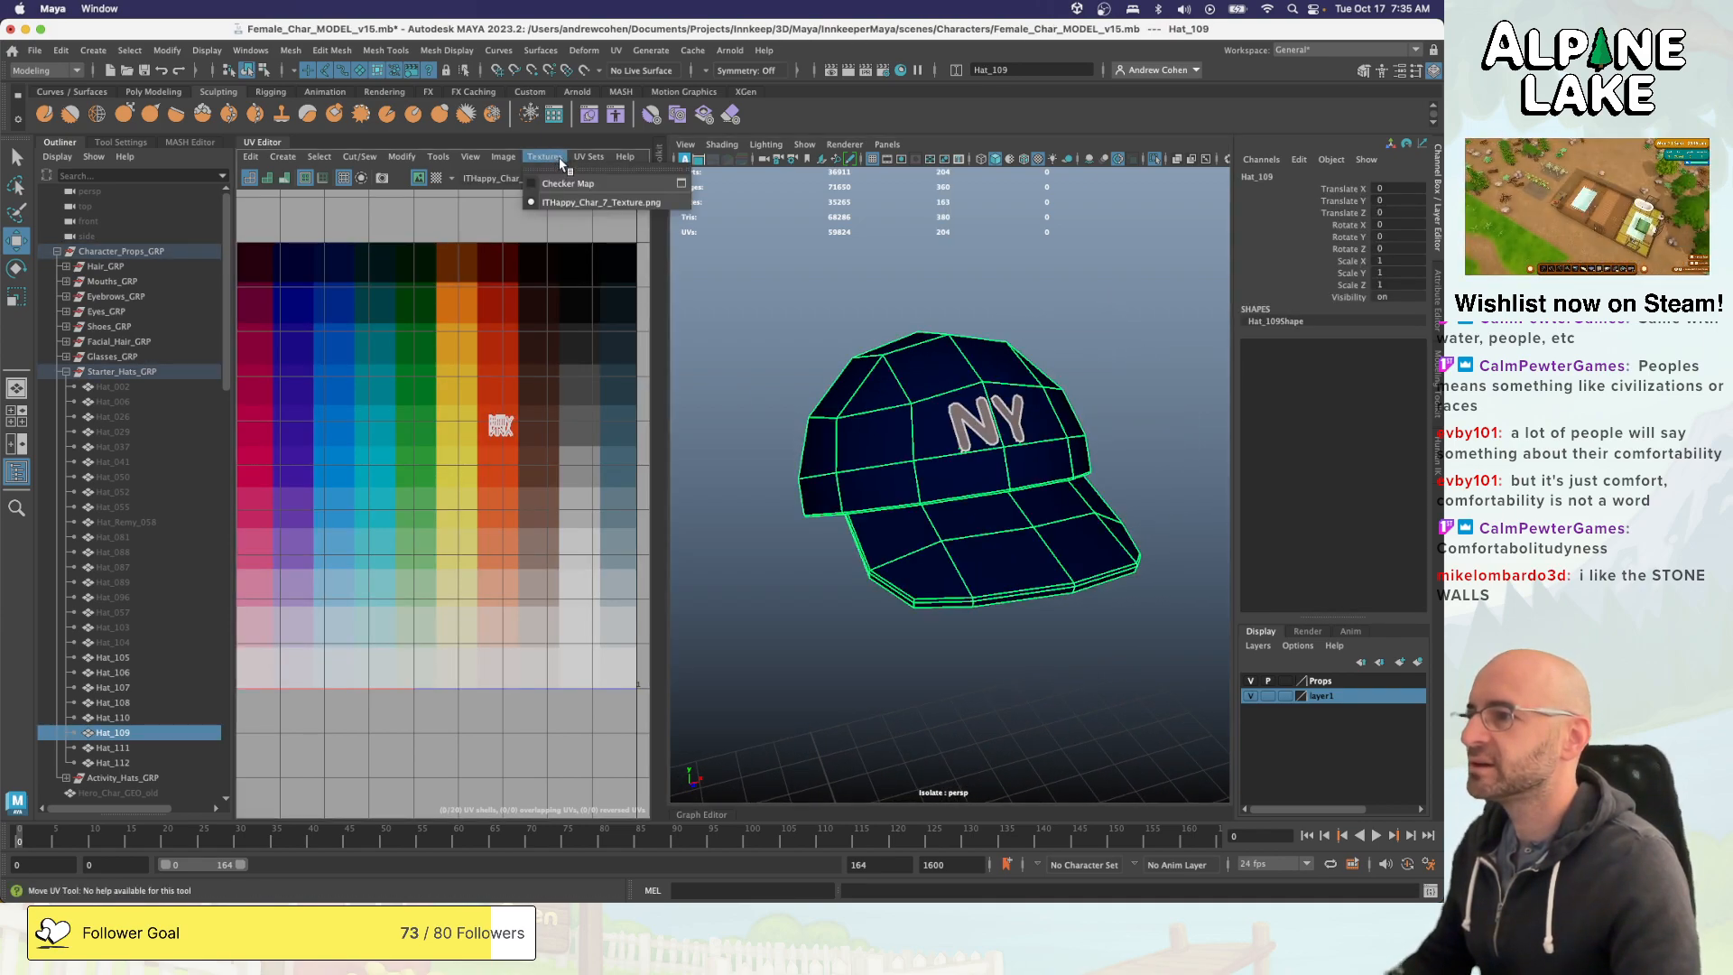
{"action": "left_click", "coordinate": [588, 156]}
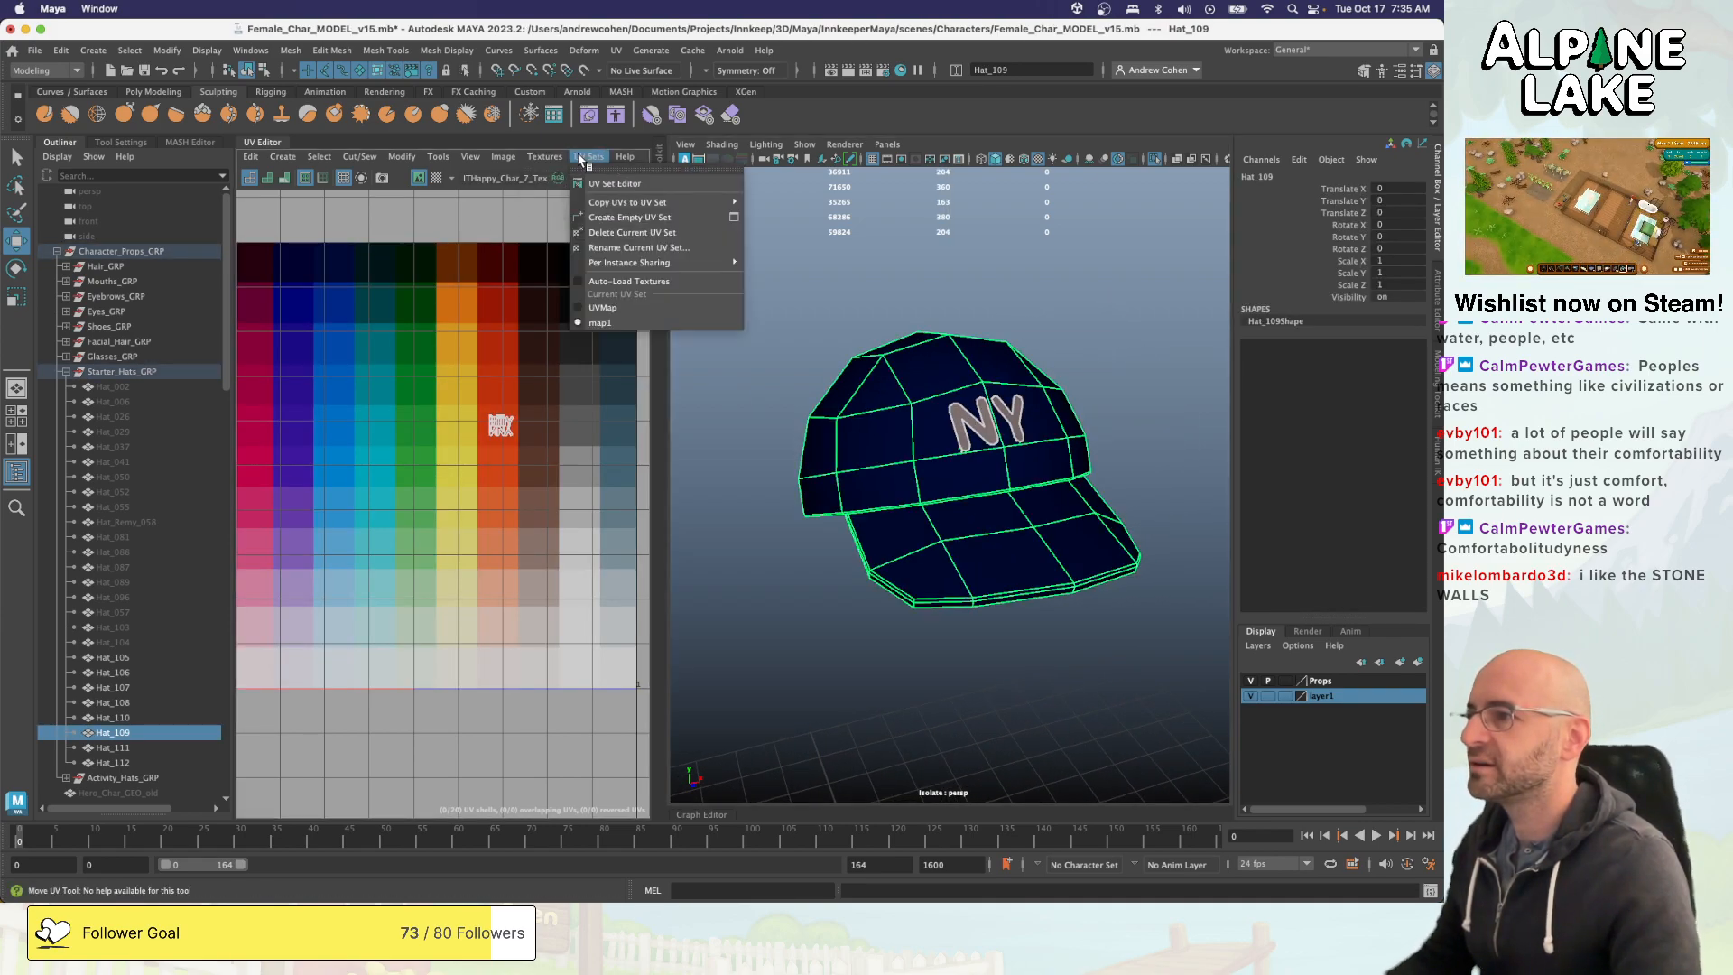
{"action": "left_click", "coordinate": [600, 307]}
{"action": "right_click_drag", "start_coordinate": [406, 256], "coordinate": [396, 246]}
{"action": "mouse_move", "coordinate": [514, 300]}
{"action": "right_mouse_down", "text": "ctrl"}
{"action": "mouse_move", "coordinate": [392, 322]}
{"action": "mouse_move", "coordinate": [512, 305]}
{"action": "right_mouse_up", "text": "ctrl"}
{"action": "right_click_drag", "start_coordinate": [512, 305], "coordinate": [407, 326], "text": "alt"}
{"action": "middle_click_drag", "start_coordinate": [407, 326], "coordinate": [429, 313], "text": "alt"}
- Select all the faces of the N and Y letters on the front of the Hat_109 cap
{"action": "key", "text": "q"}
{"action": "left_click", "coordinate": [980, 420]}
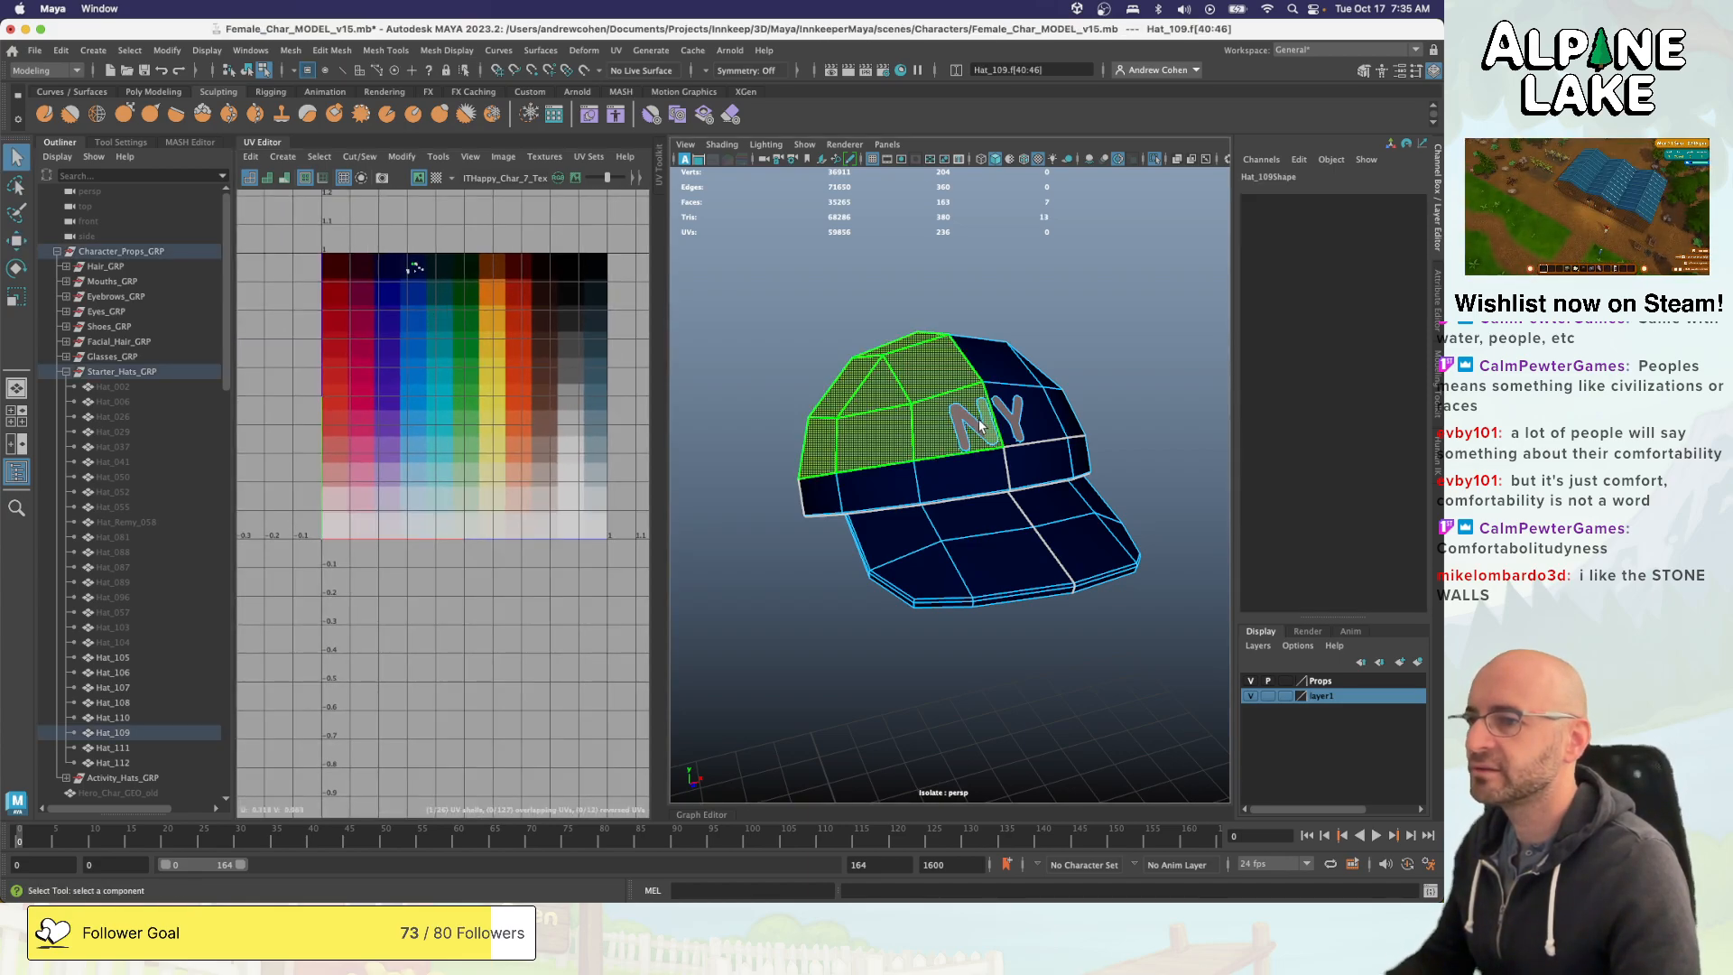
{"action": "right_click", "coordinate": [993, 432]}
{"action": "mouse_move", "coordinate": [994, 431]}
{"action": "right_mouse_down"}
{"action": "mouse_move", "coordinate": [977, 420]}
{"action": "mouse_move", "coordinate": [999, 462]}
{"action": "right_mouse_up"}
{"action": "double_click", "coordinate": [992, 428]}
{"action": "double_click", "coordinate": [1018, 420], "text": "shift"}
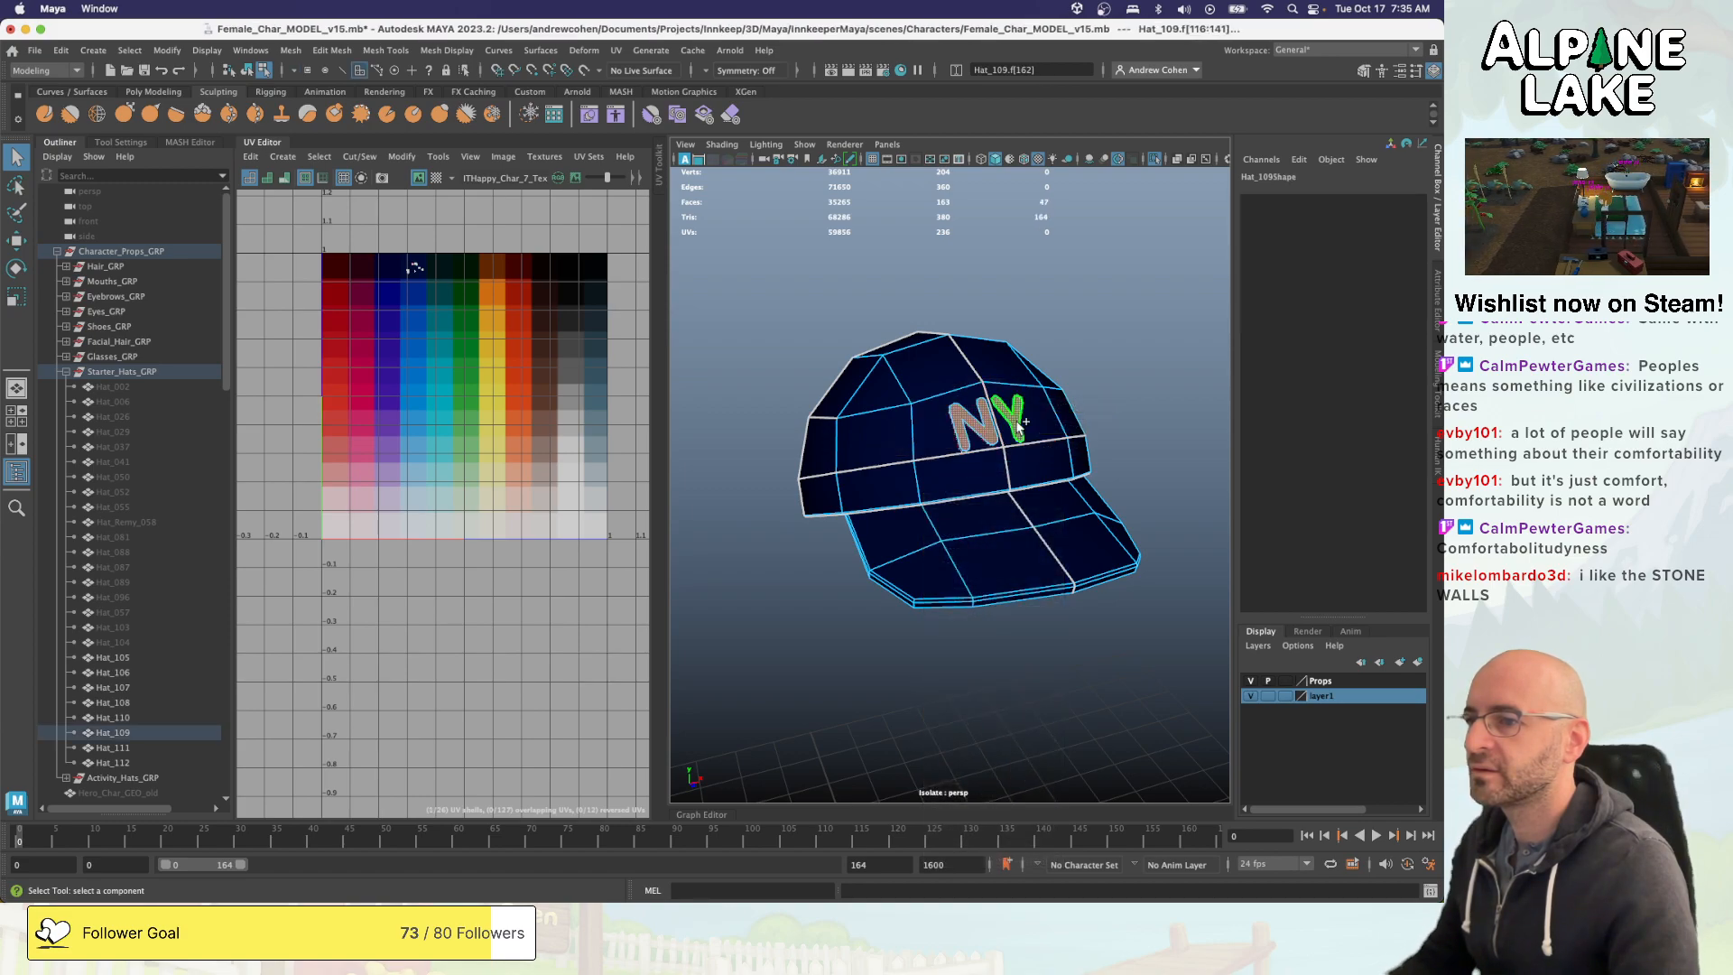
- Try an automatic UV projection on the NY letter faces, and undo it
{"action": "left_click", "coordinate": [282, 157]}
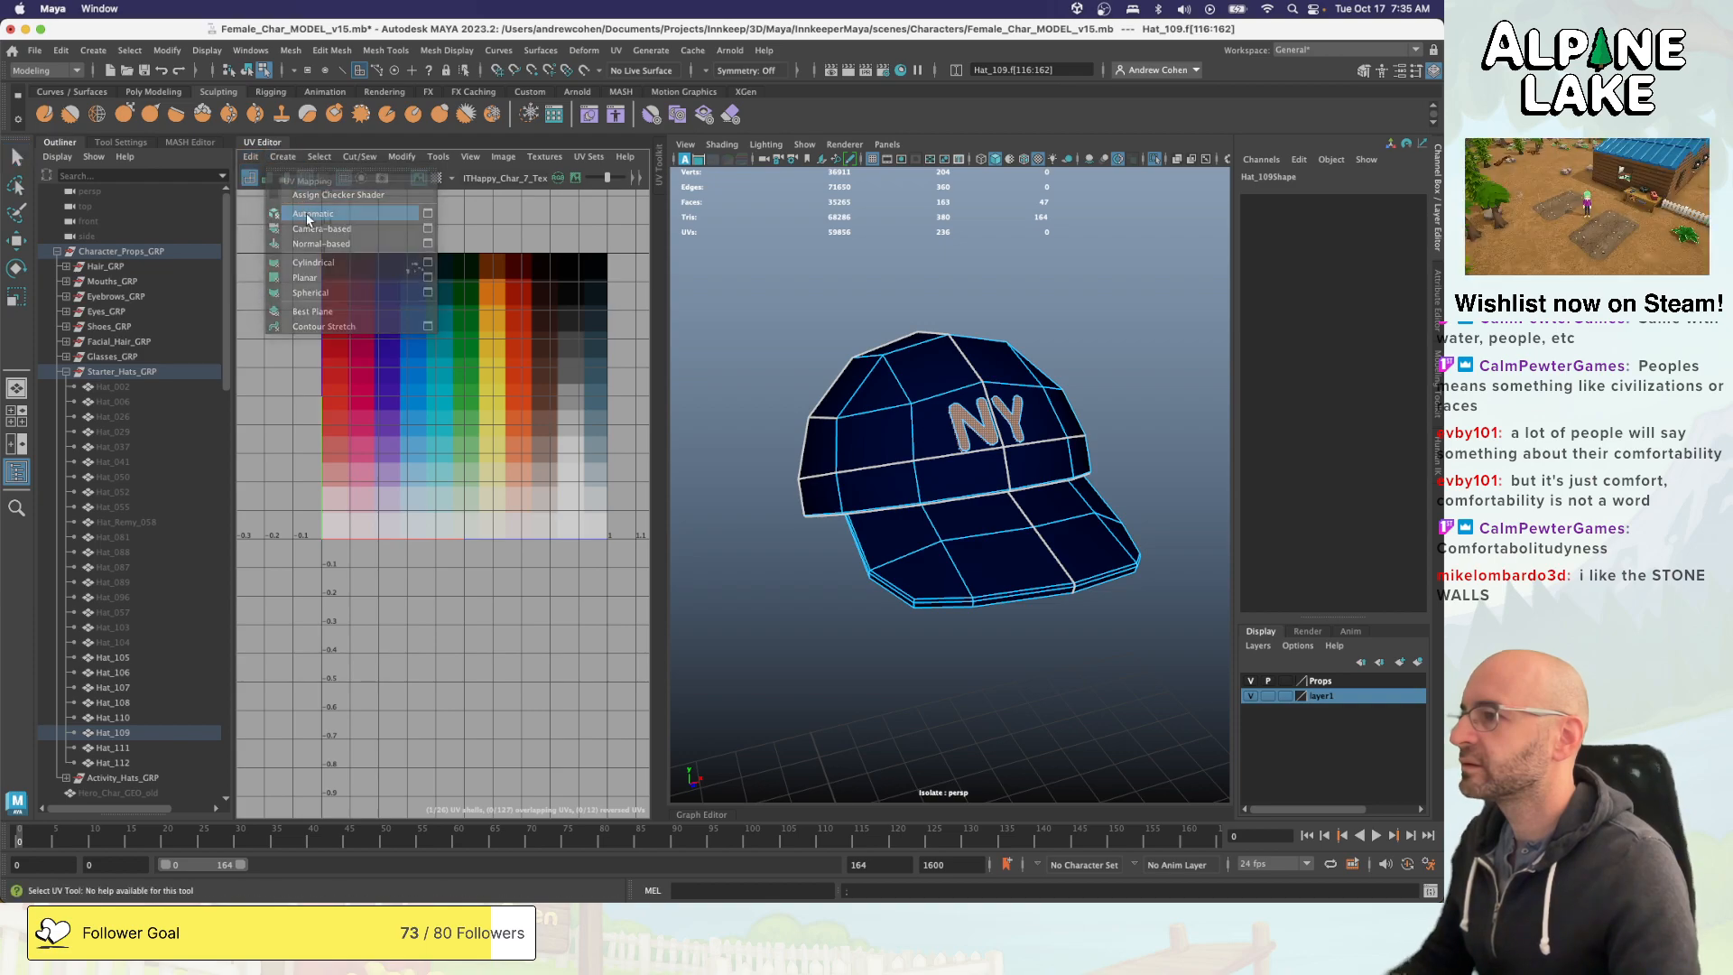
{"action": "left_click", "coordinate": [312, 213]}
{"action": "right_click_drag", "start_coordinate": [386, 281], "coordinate": [356, 263]}
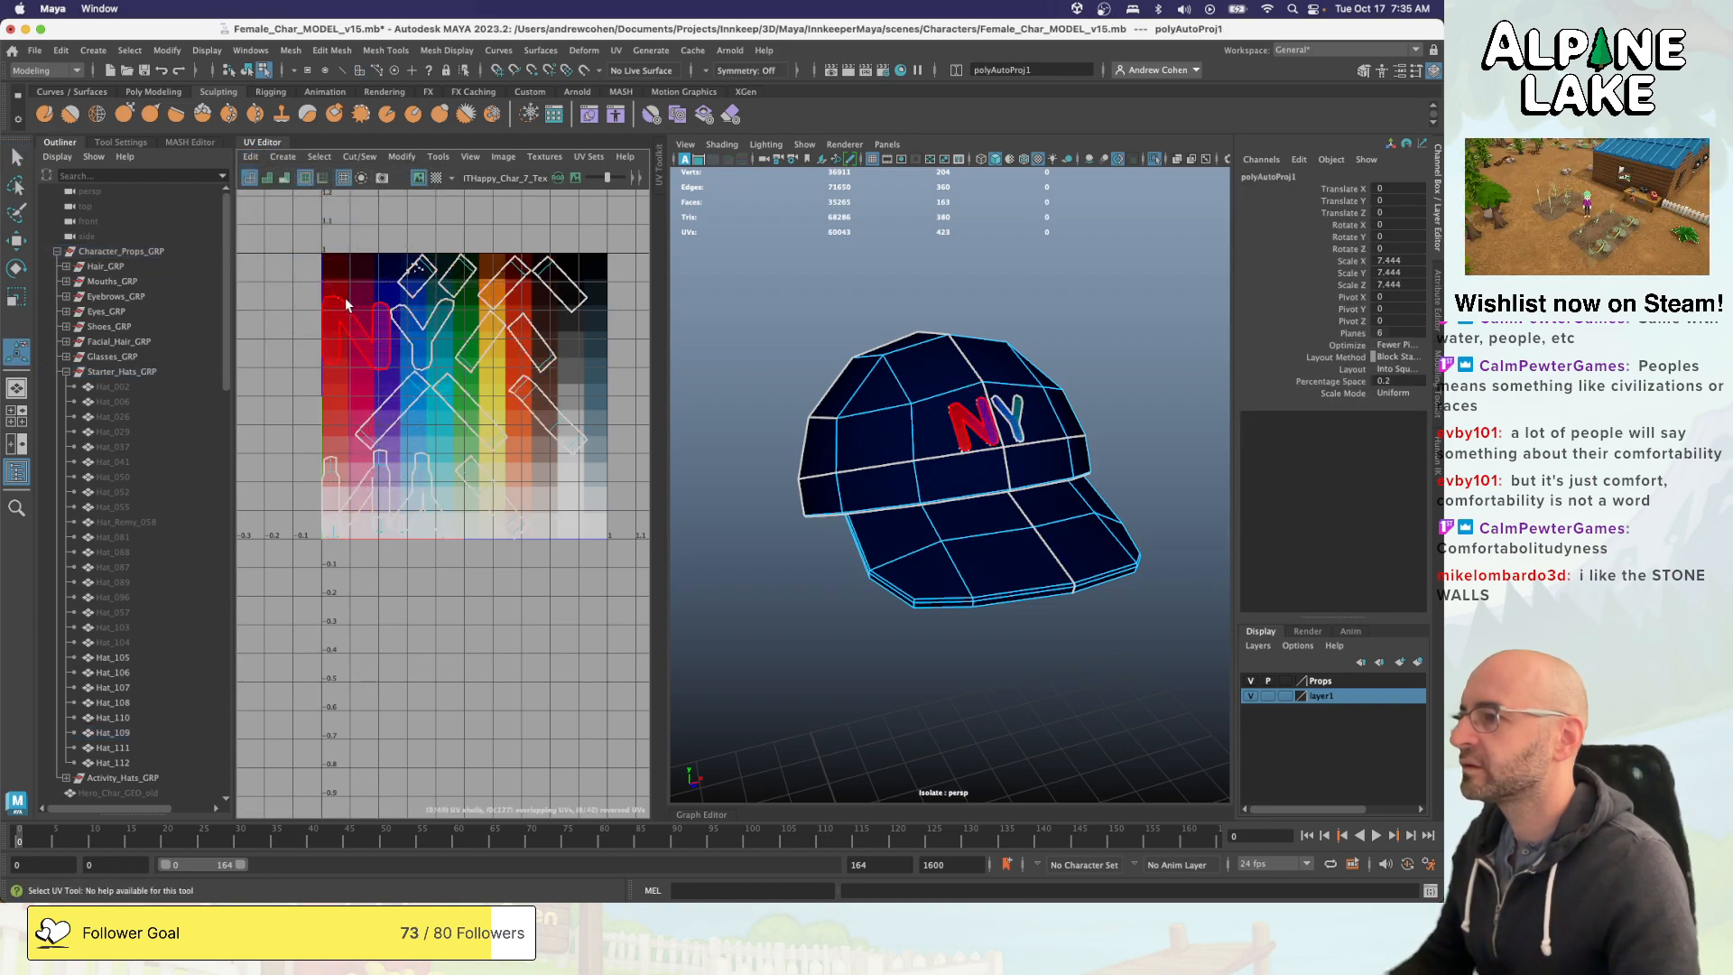
{"action": "key", "text": "super+z"}
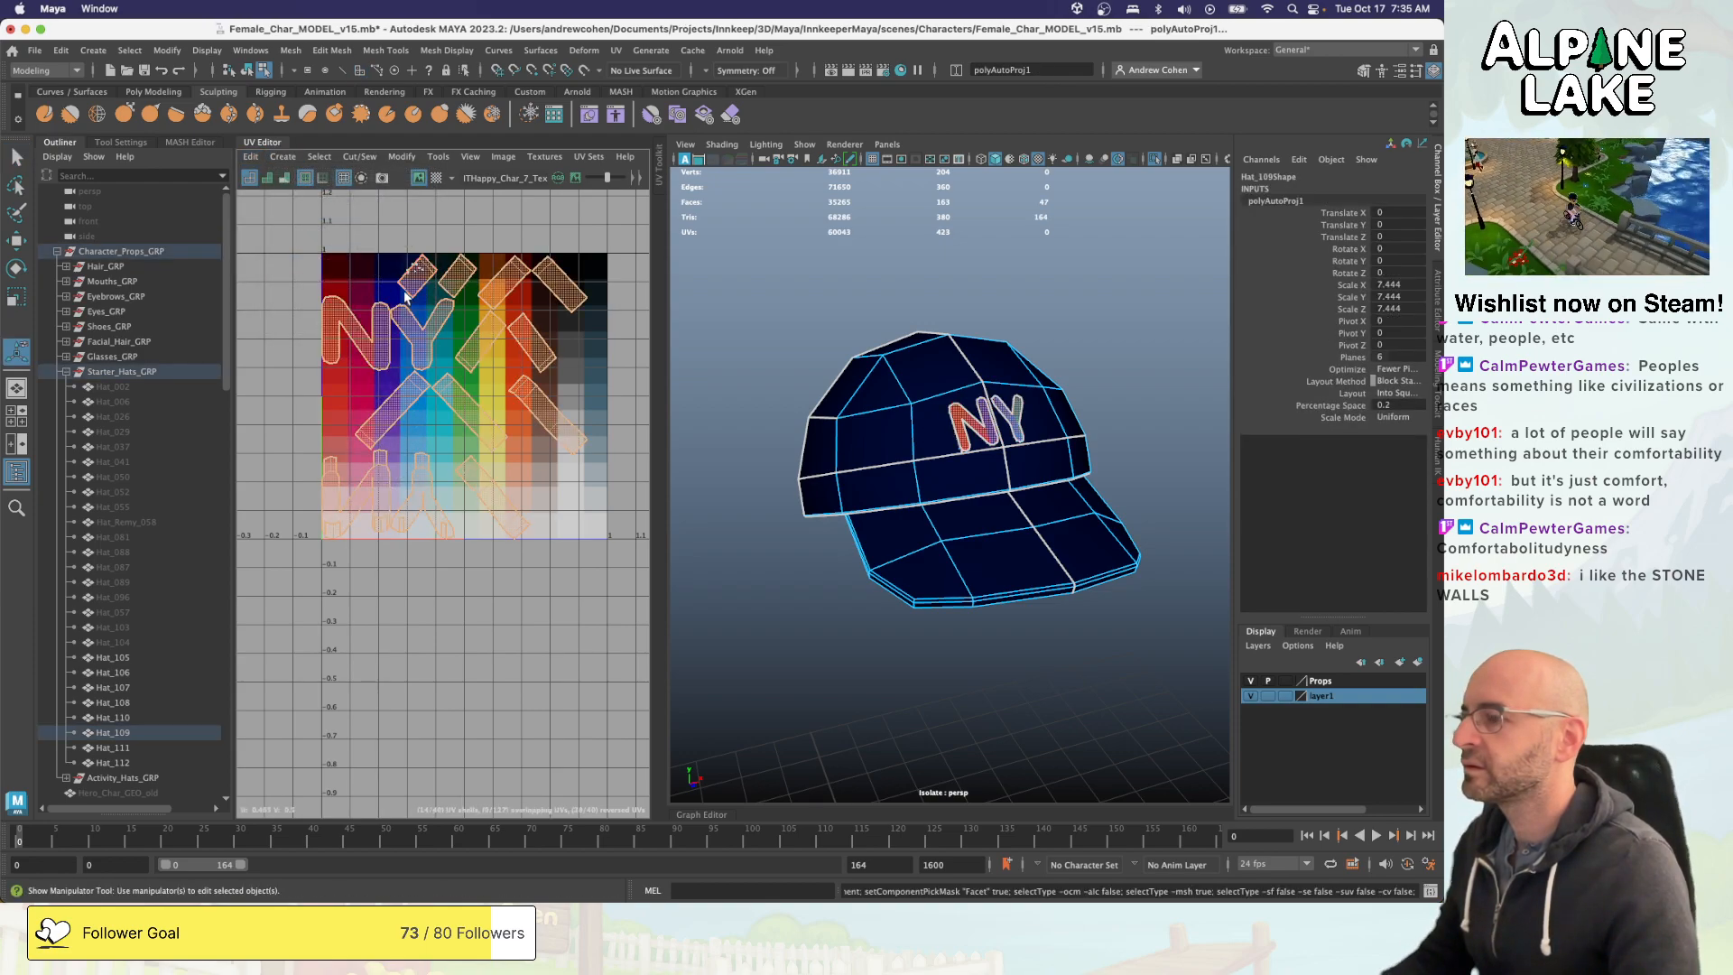
{"action": "key", "text": "super+z"}
- Apply a planar UV projection to the NY letter faces, shrinking and moving their UVs onto the orange-red swatch of the palette texture
{"action": "left_click", "coordinate": [283, 156]}
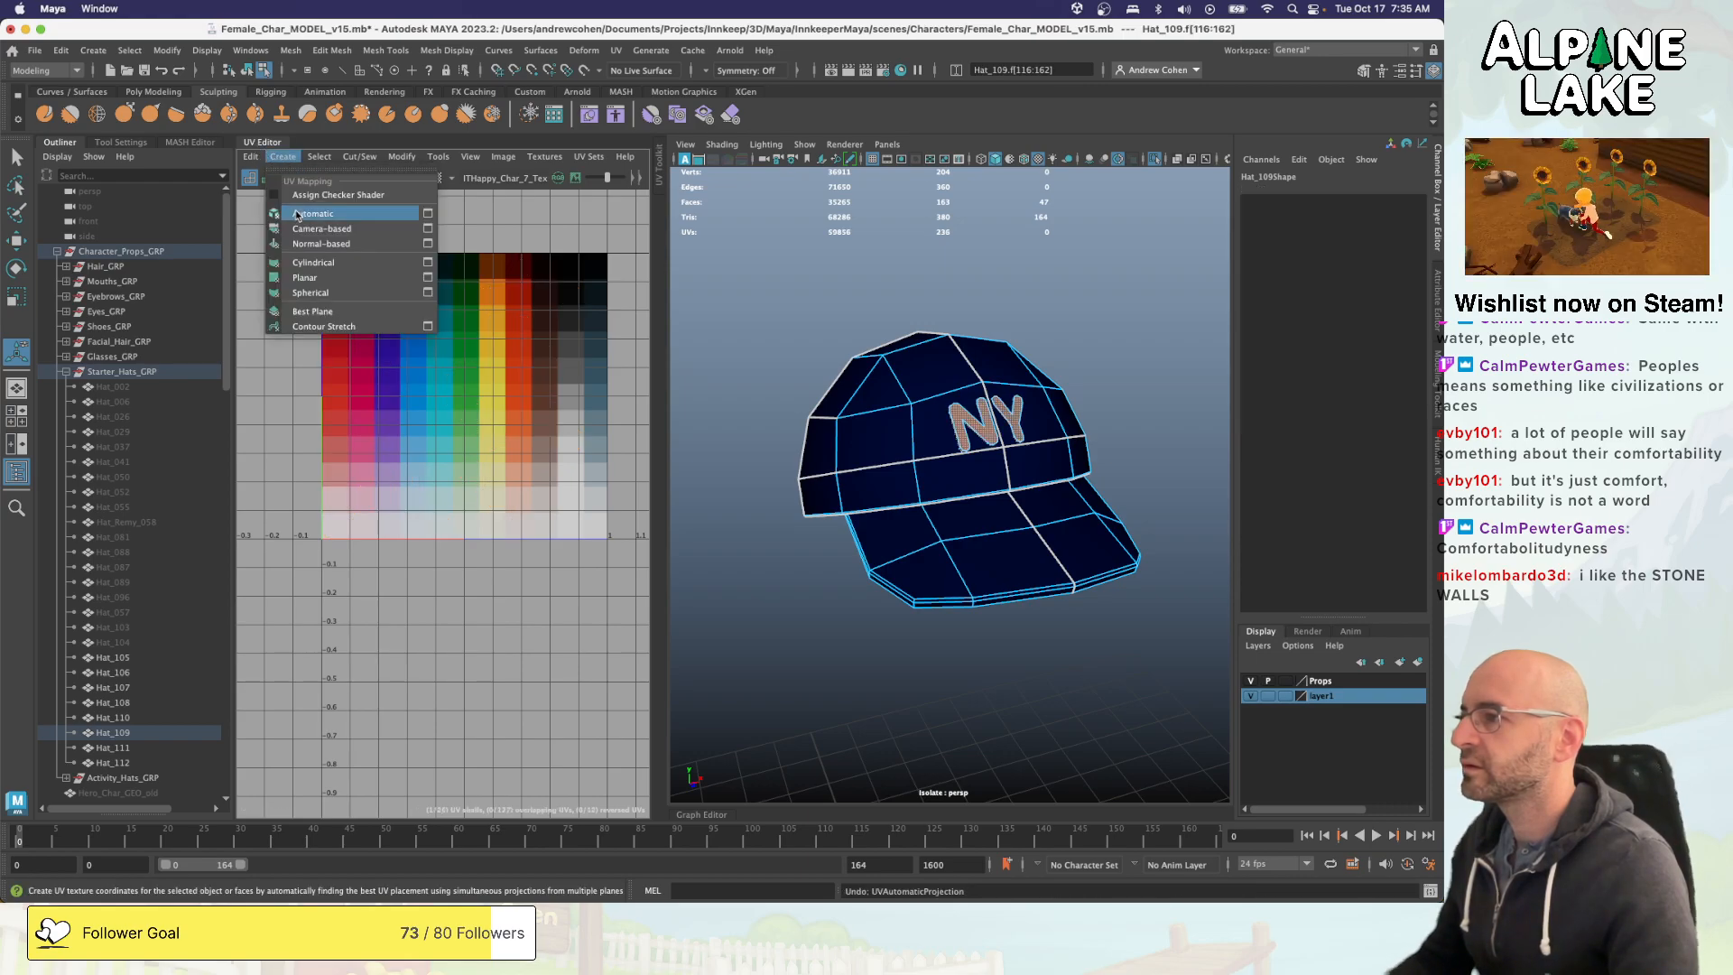
{"action": "left_click", "coordinate": [305, 277]}
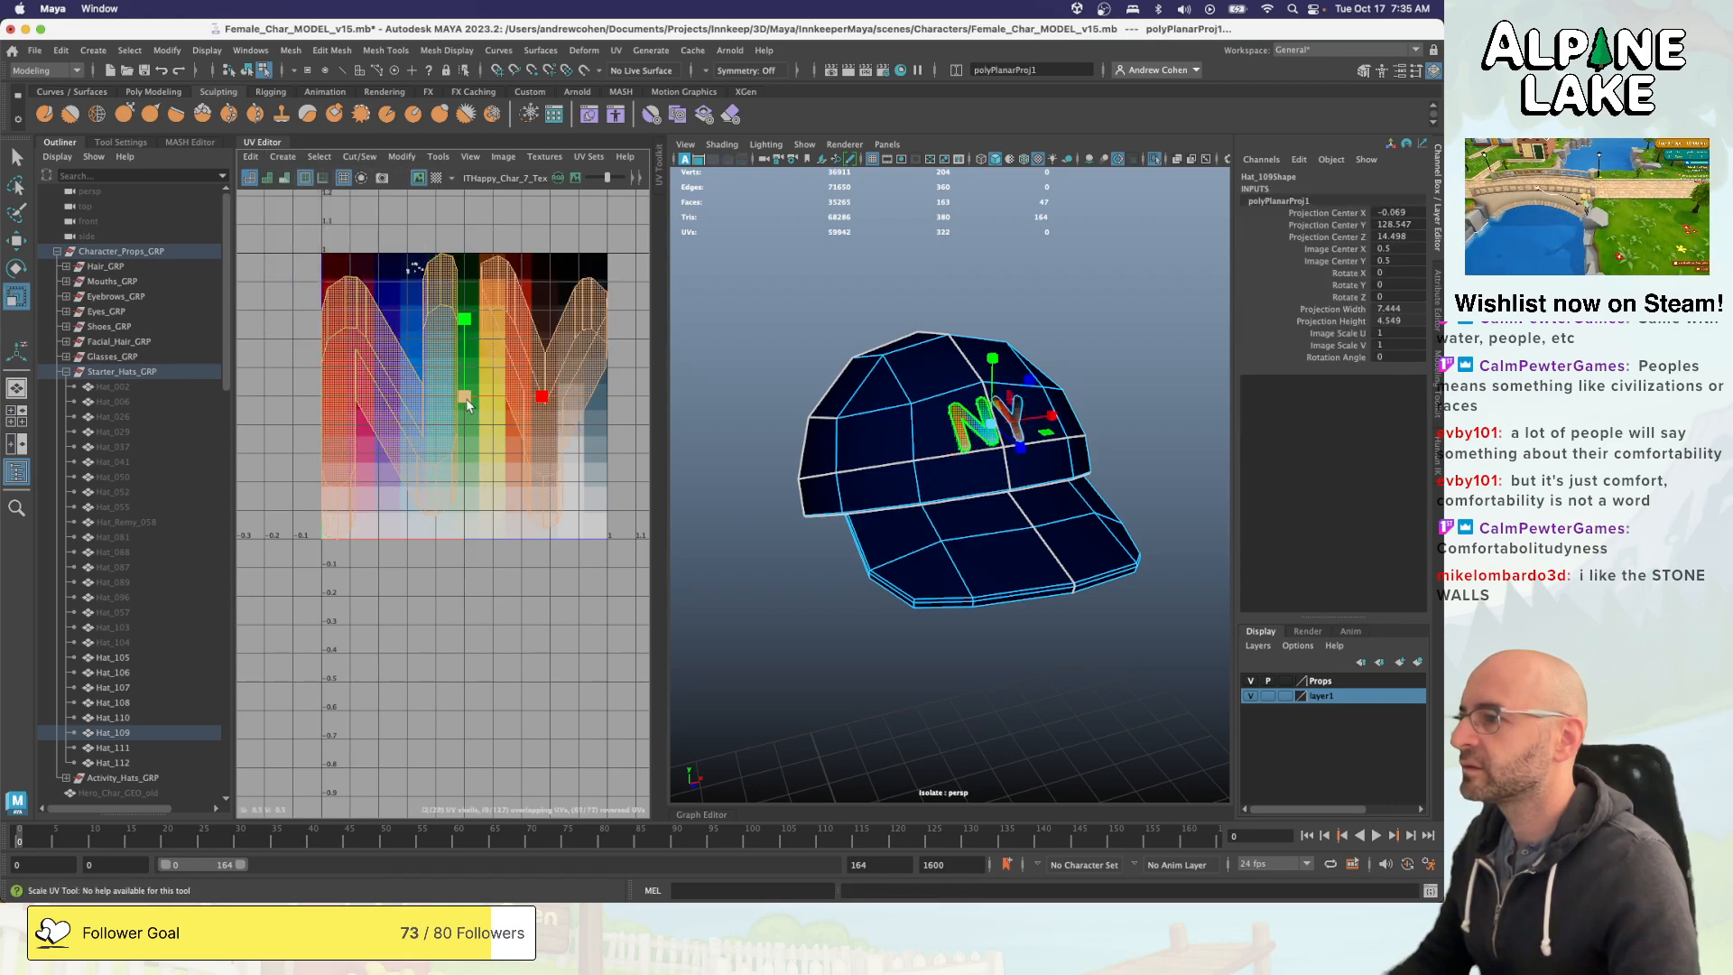
{"action": "left_click_drag", "start_coordinate": [447, 406], "coordinate": [519, 372]}
{"action": "key", "text": "w"}
{"action": "key", "text": "r"}
{"action": "key", "text": "w"}
{"action": "key", "text": "r"}
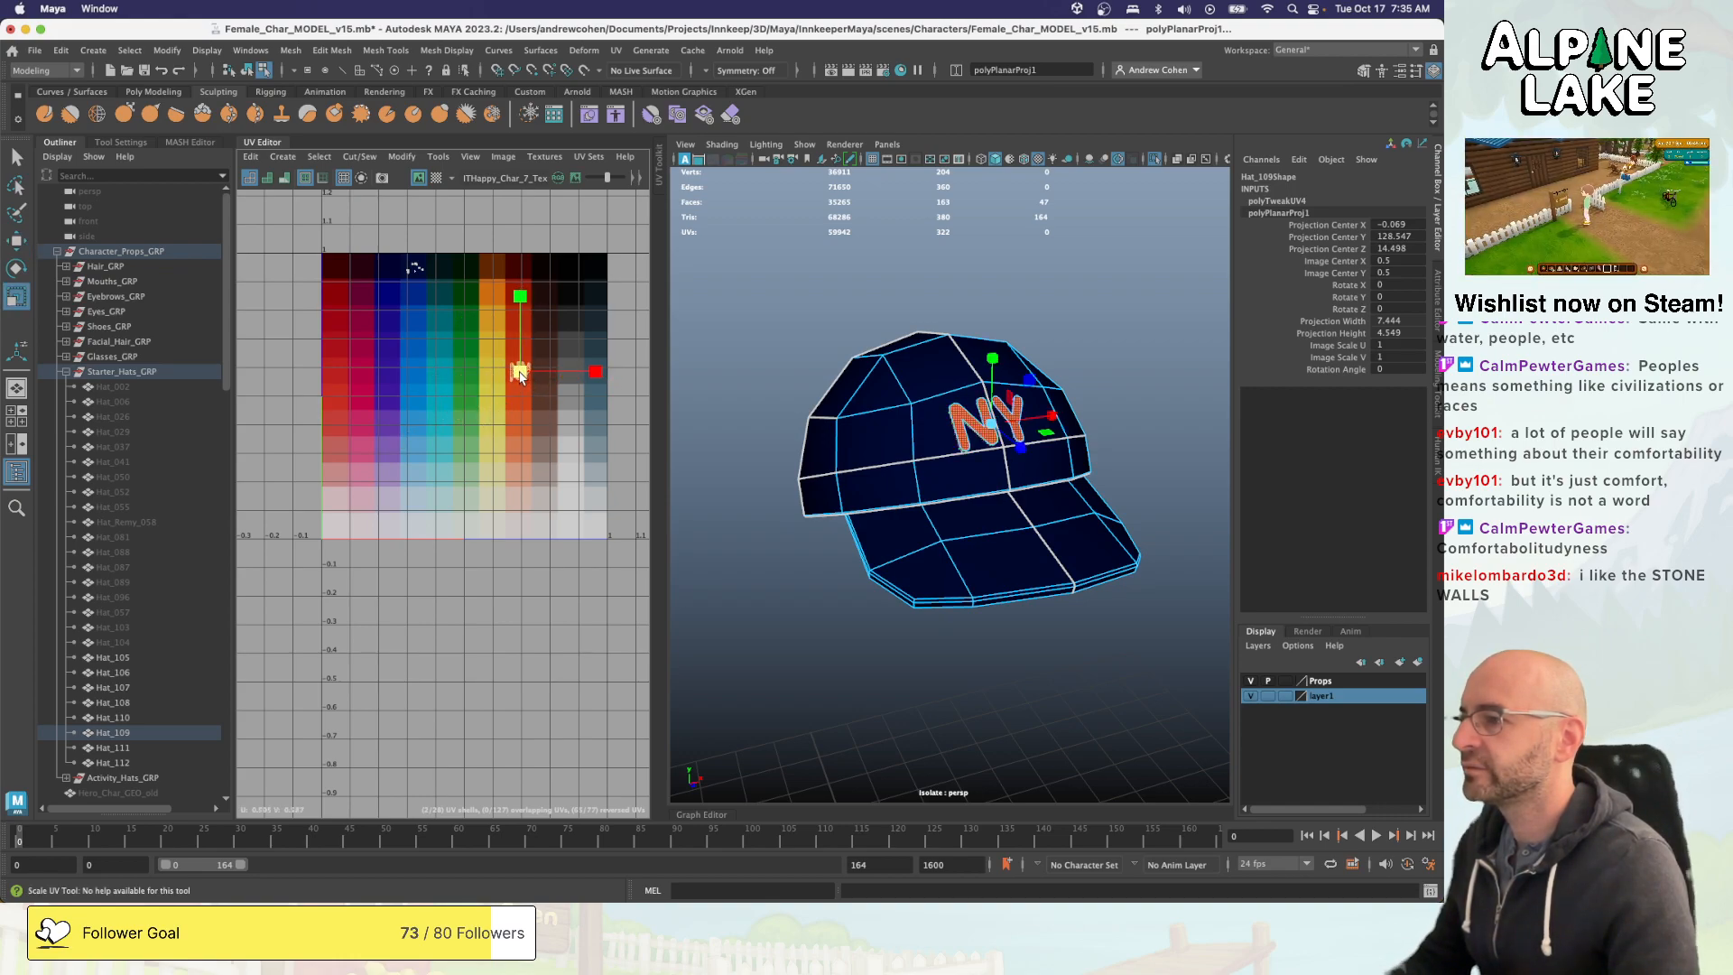
- Copy the UVs of the letter faces from the UVMap set into the map1 set
{"action": "left_click", "coordinate": [589, 156]}
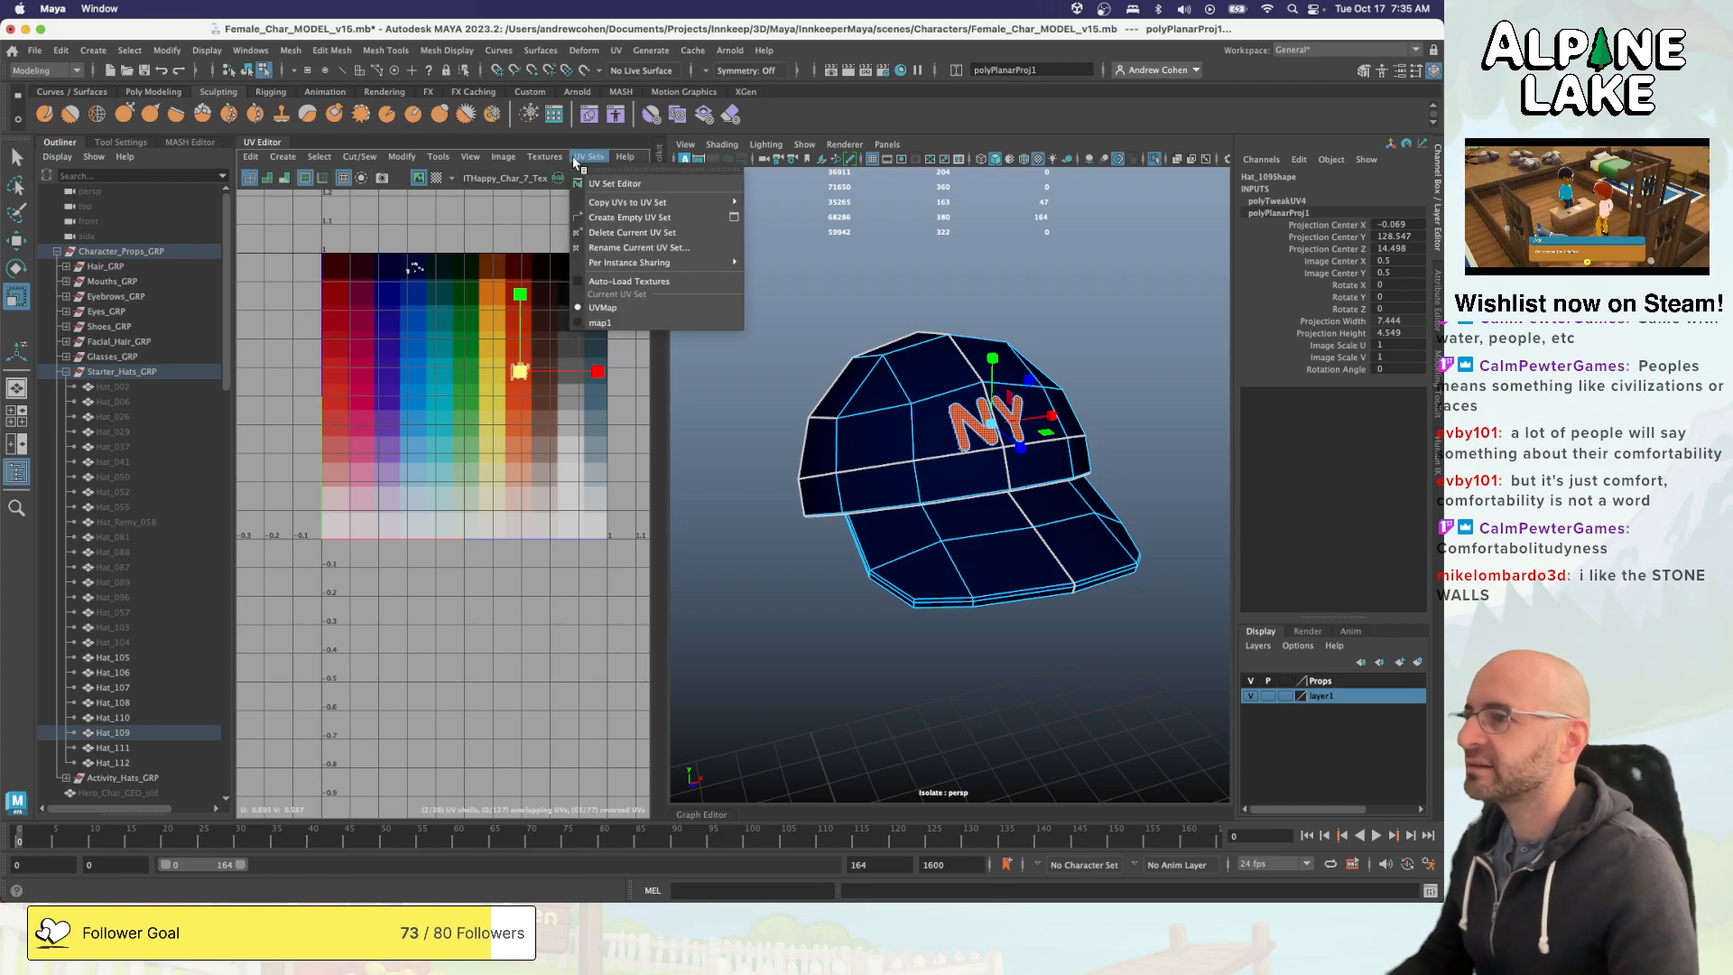
{"action": "left_click", "coordinate": [605, 318]}
{"action": "left_click", "coordinate": [589, 156]}
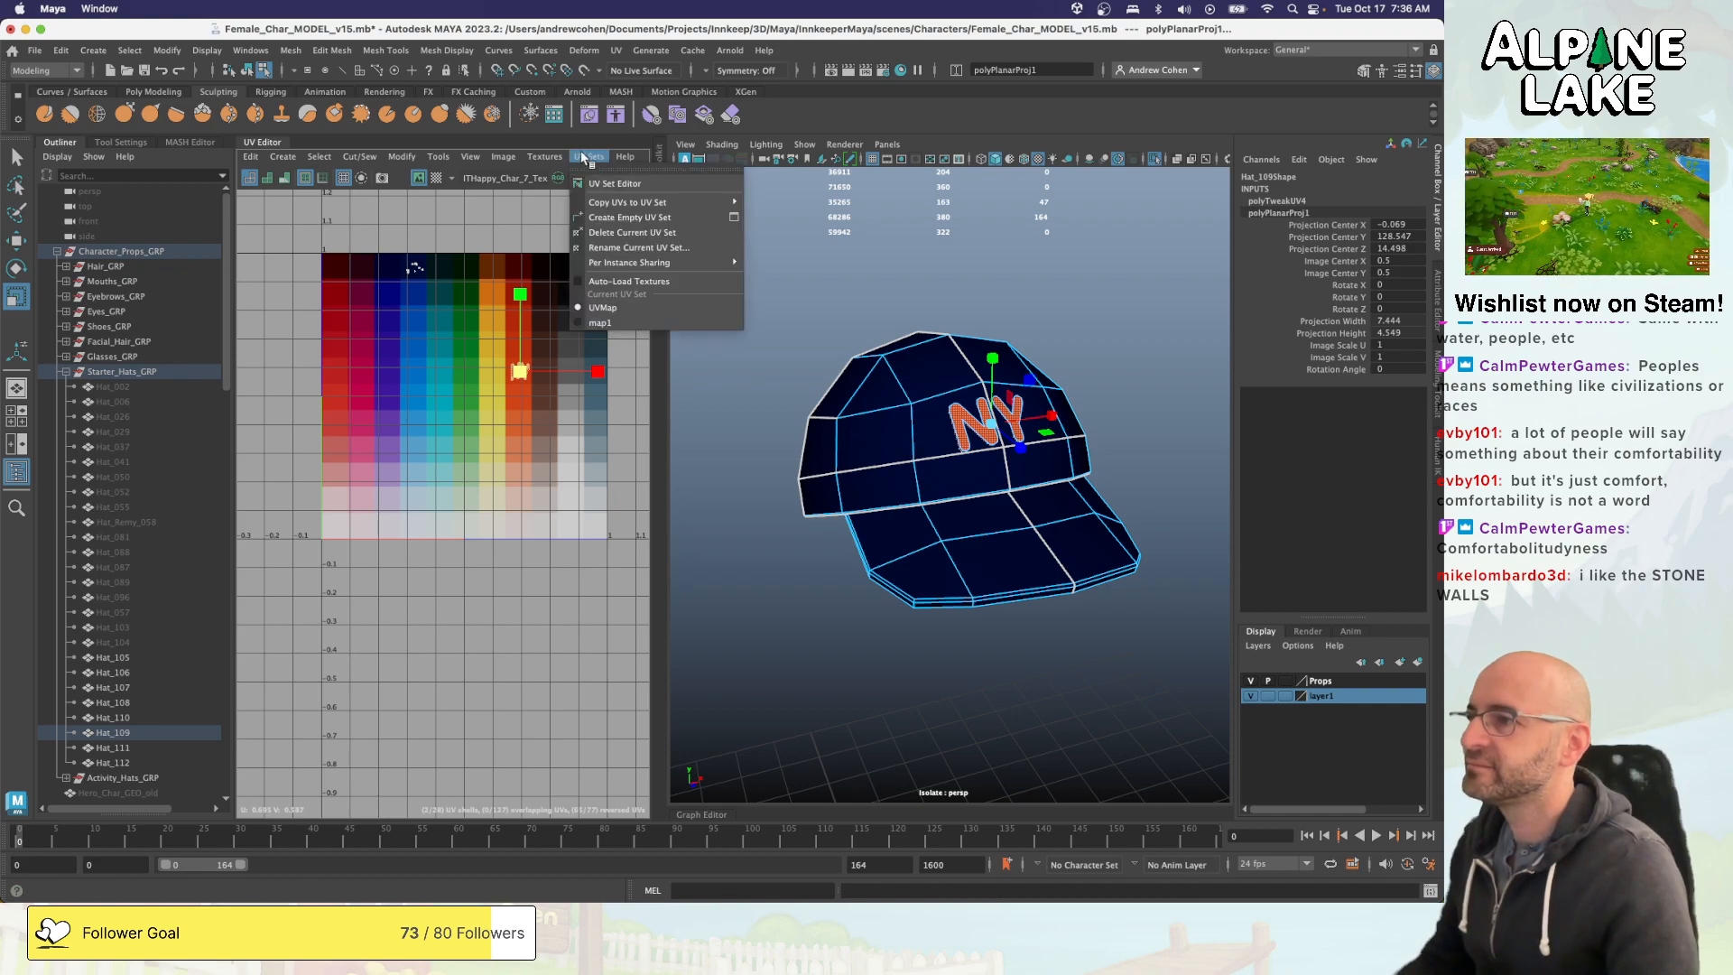
{"action": "mouse_move", "coordinate": [658, 204]}
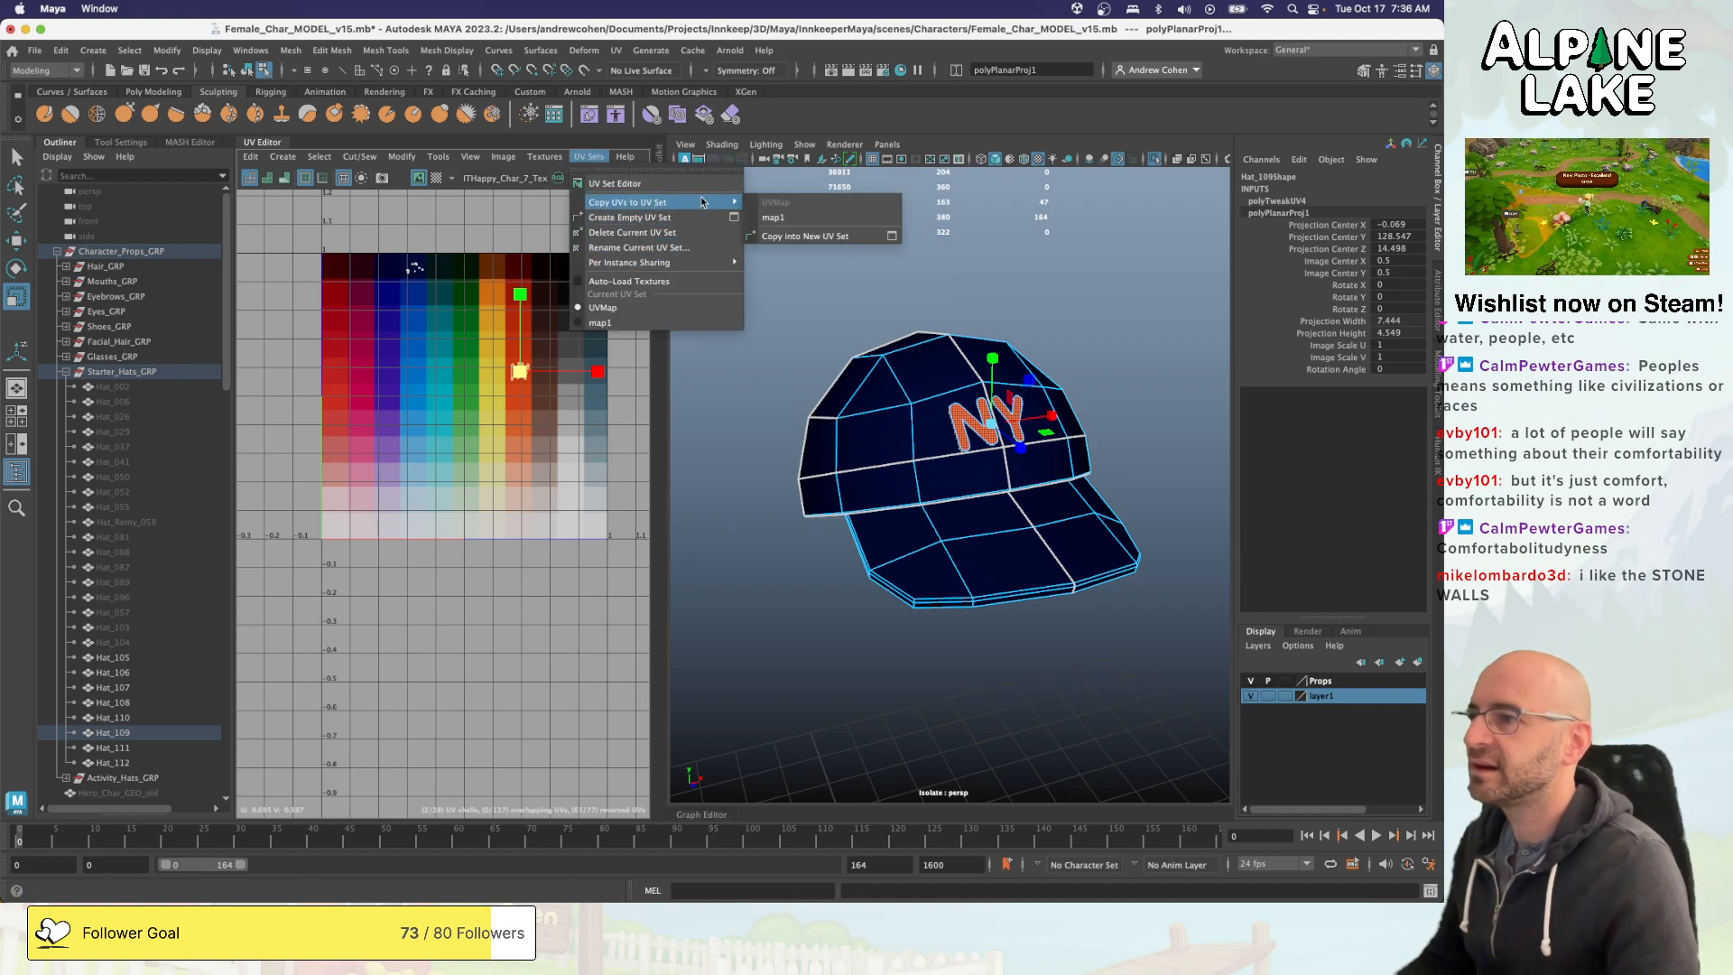
{"action": "left_click", "coordinate": [773, 217]}
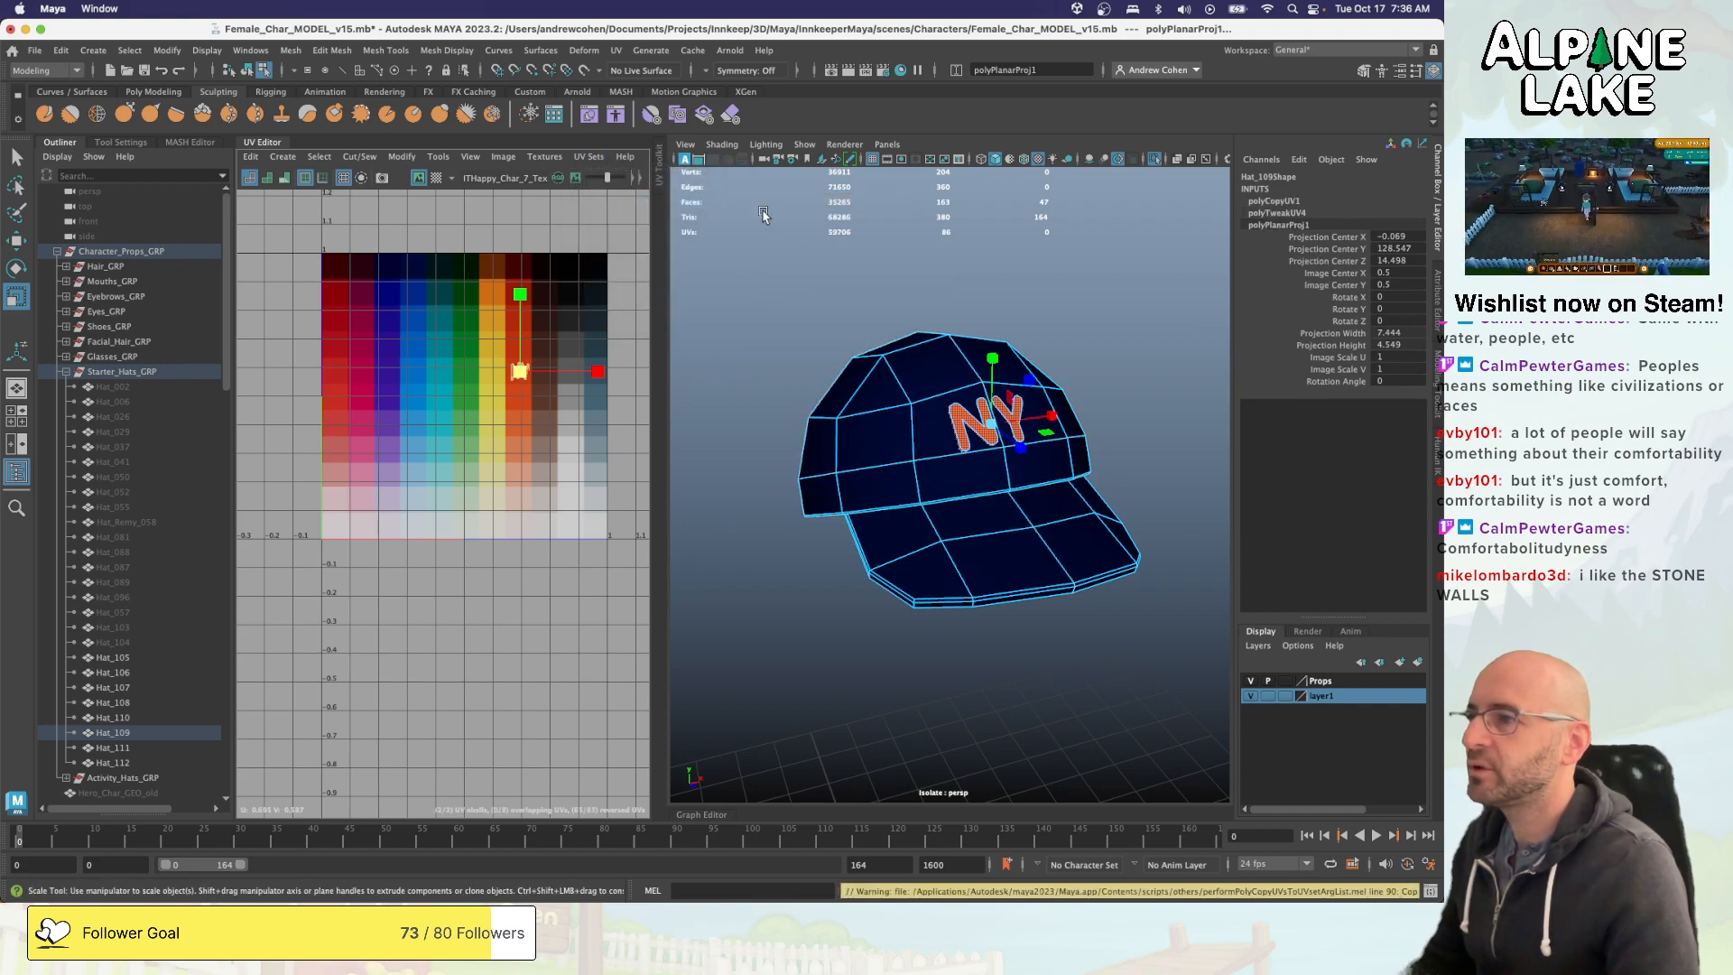
- Compare the cap in the map1 and UVMap sets, and try copying the UVMap UVs into map1 again
{"action": "left_click", "coordinate": [593, 156]}
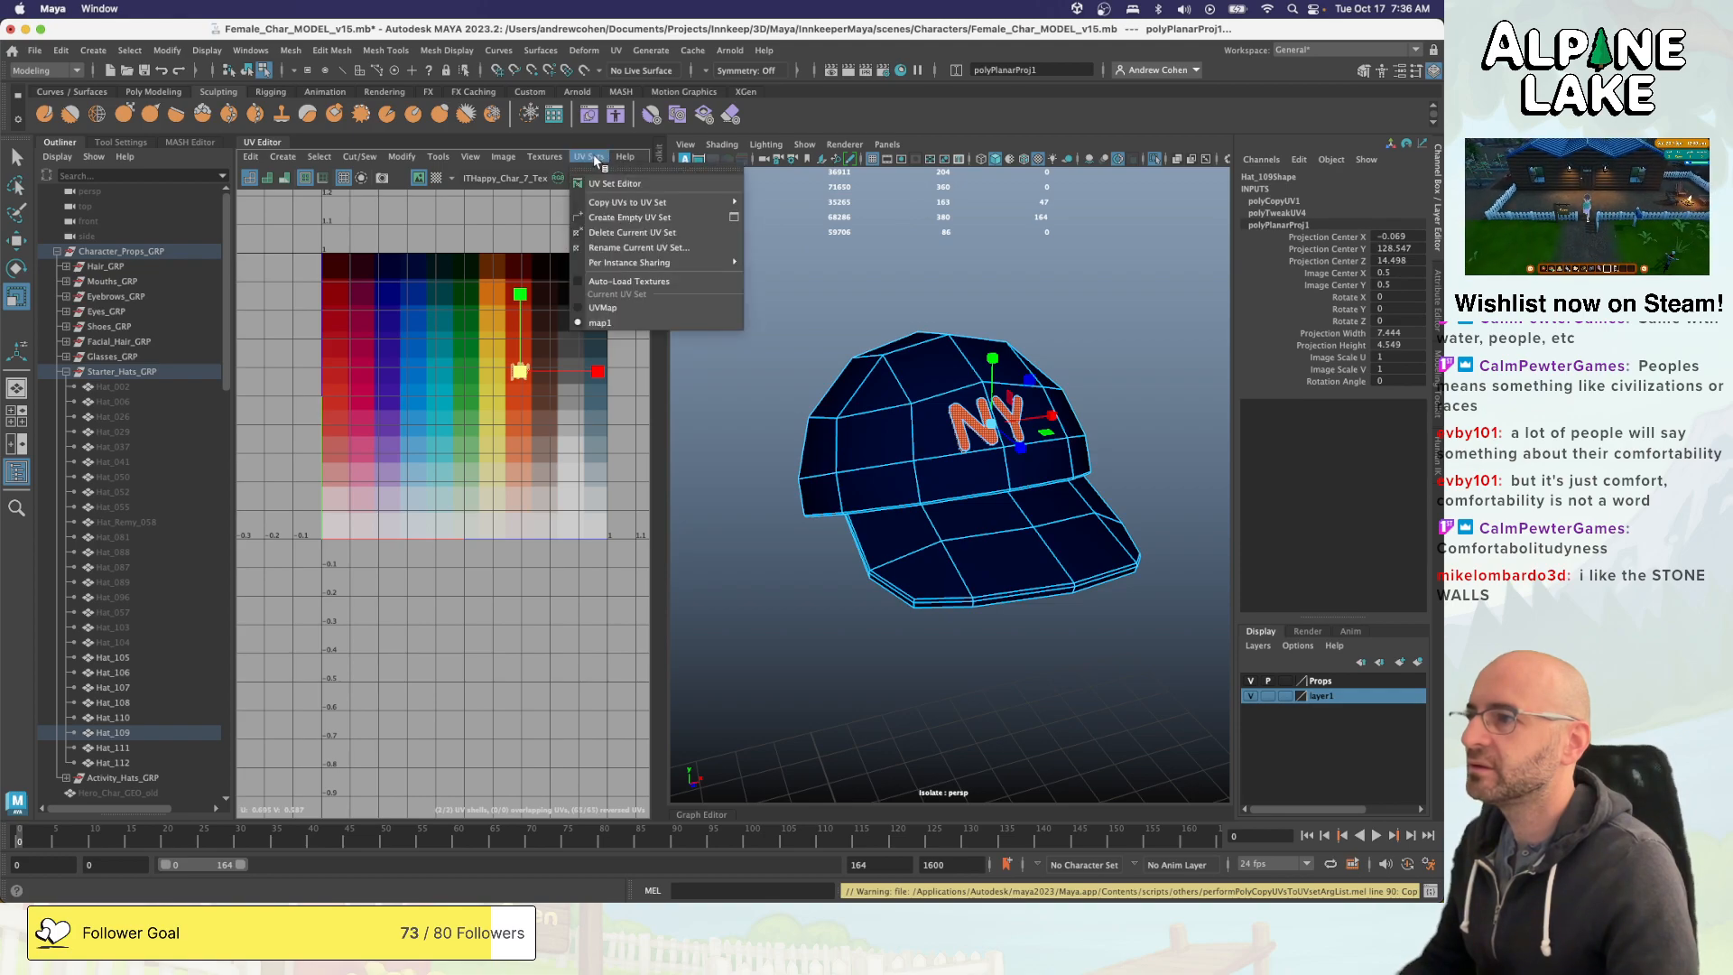
{"action": "left_click", "coordinate": [607, 323]}
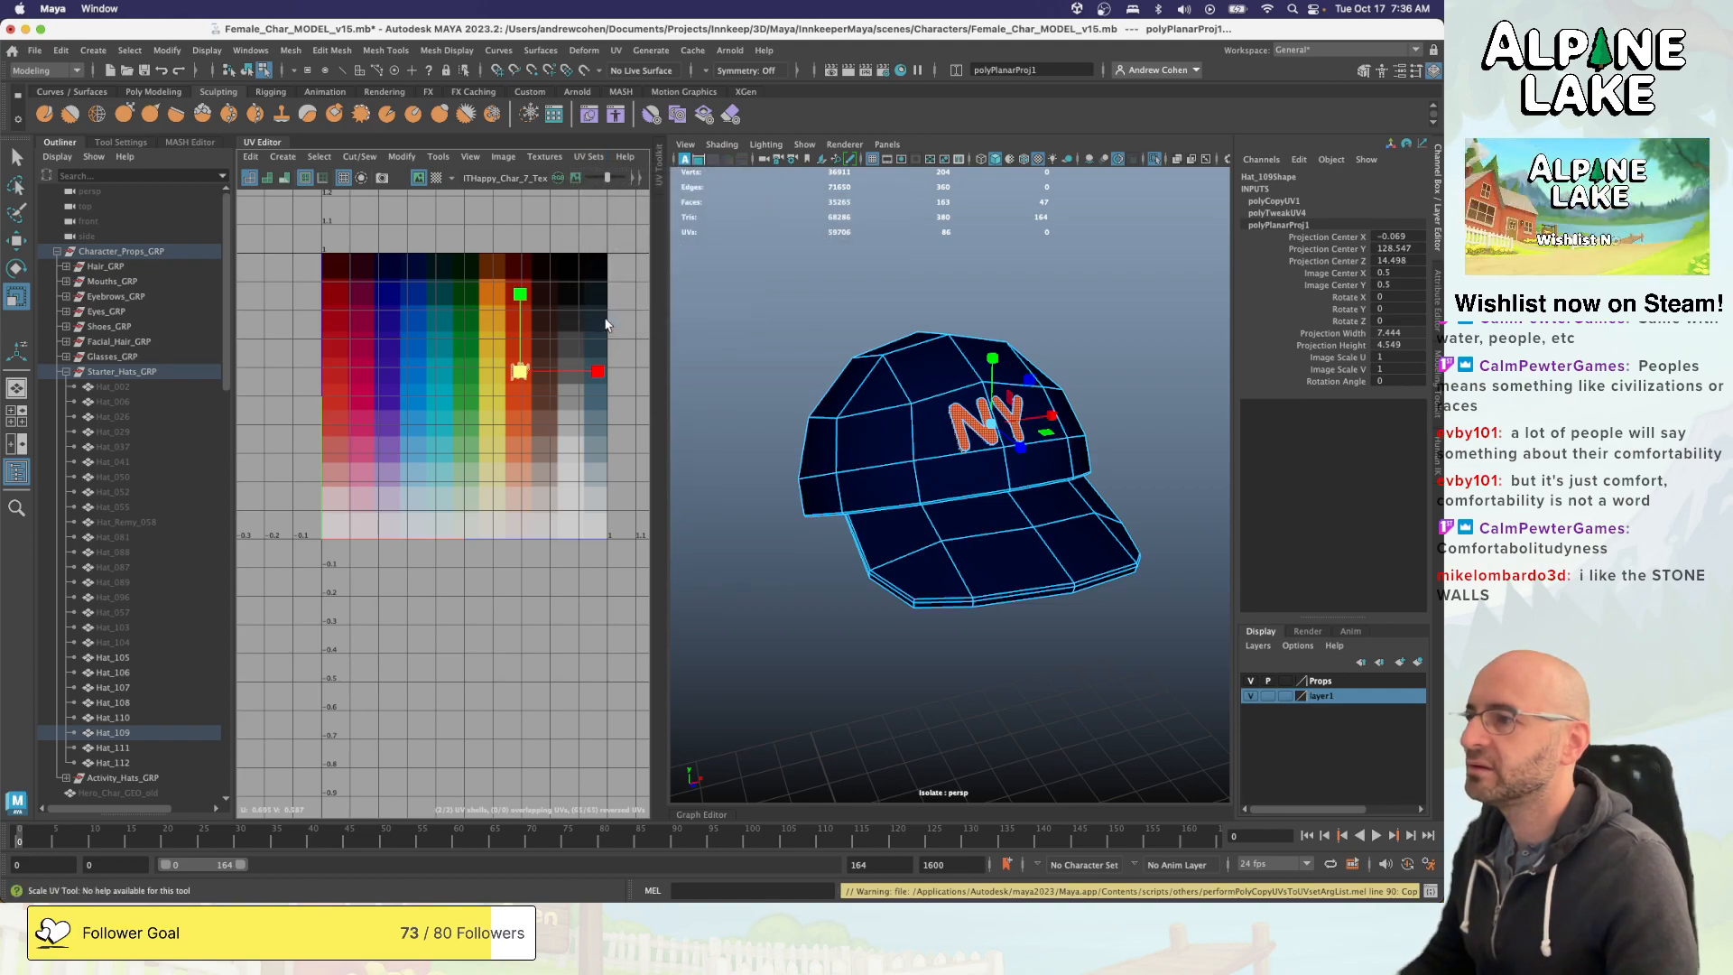
{"action": "left_click", "coordinate": [585, 158]}
{"action": "left_click", "coordinate": [603, 307]}
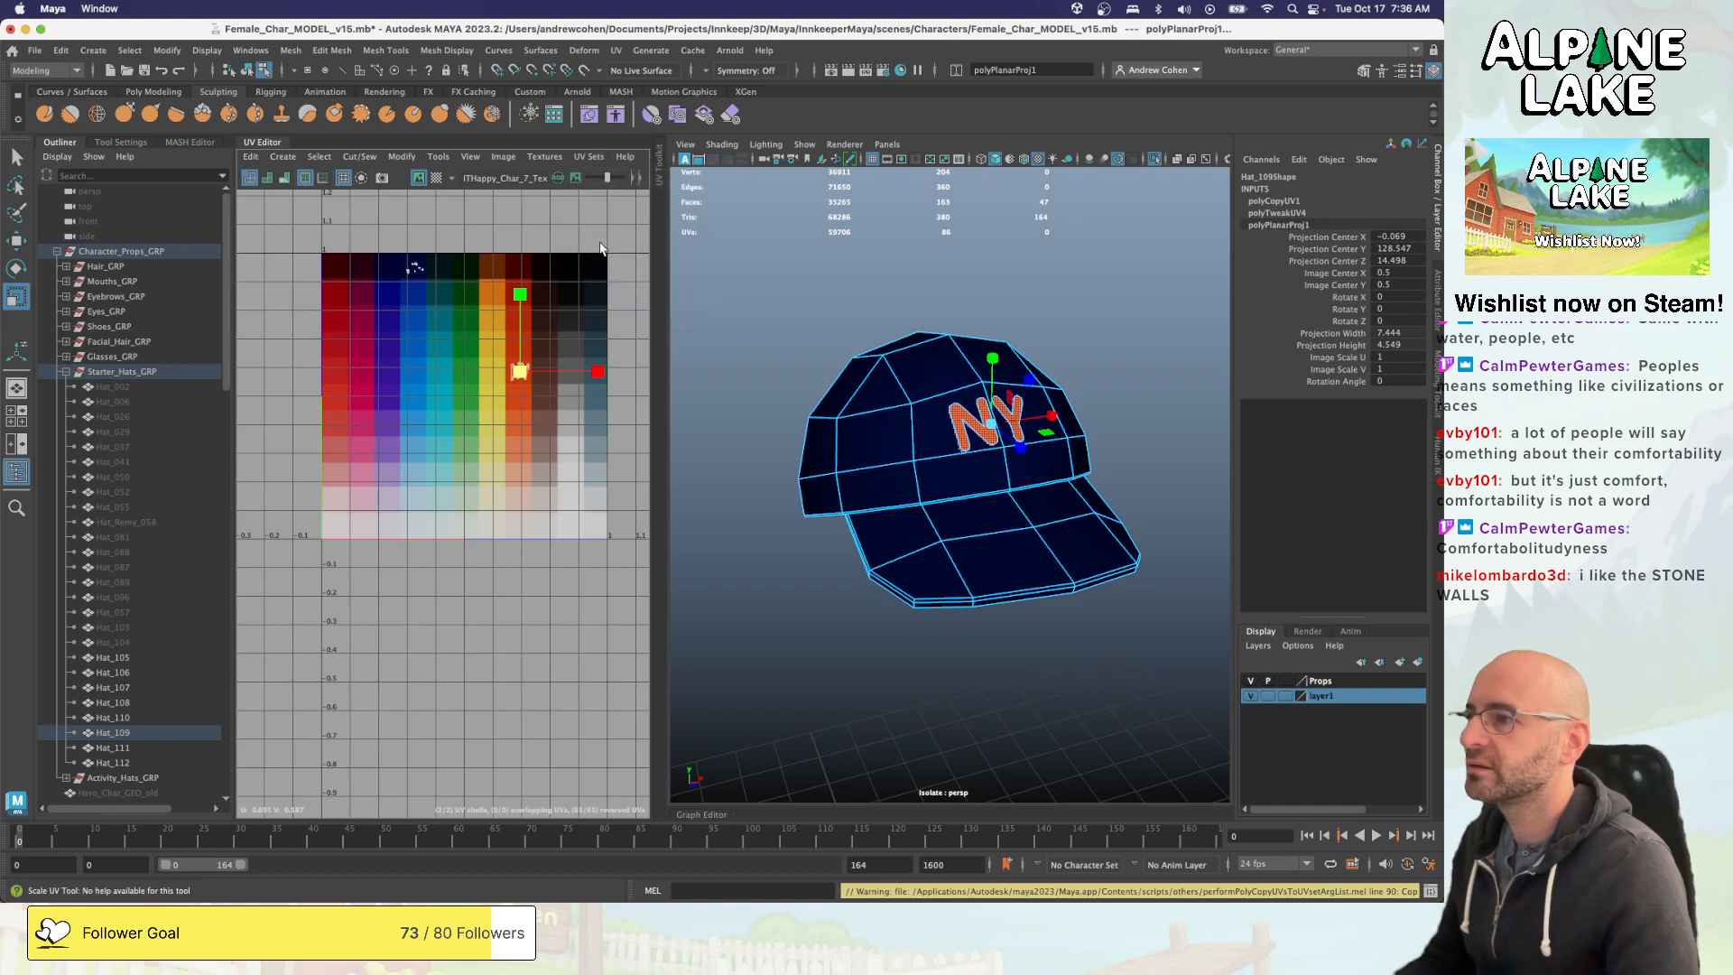
{"action": "left_click", "coordinate": [583, 158]}
{"action": "mouse_move", "coordinate": [704, 202]}
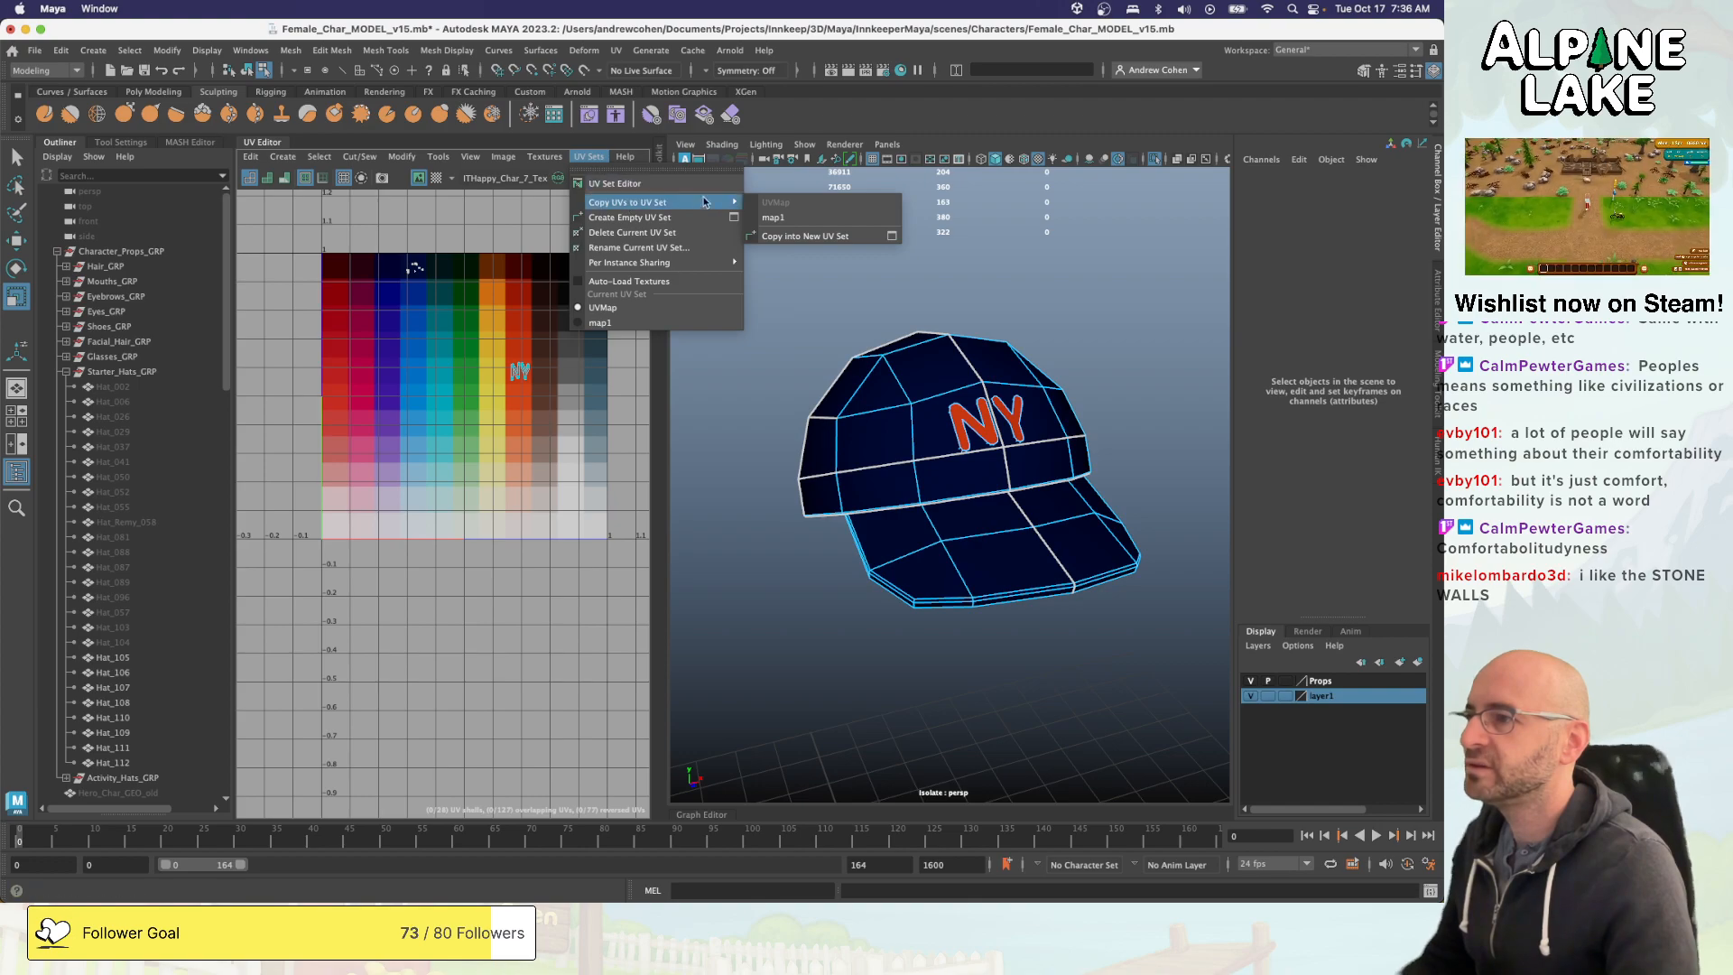
{"action": "left_click", "coordinate": [774, 217]}
{"action": "left_click", "coordinate": [588, 156]}
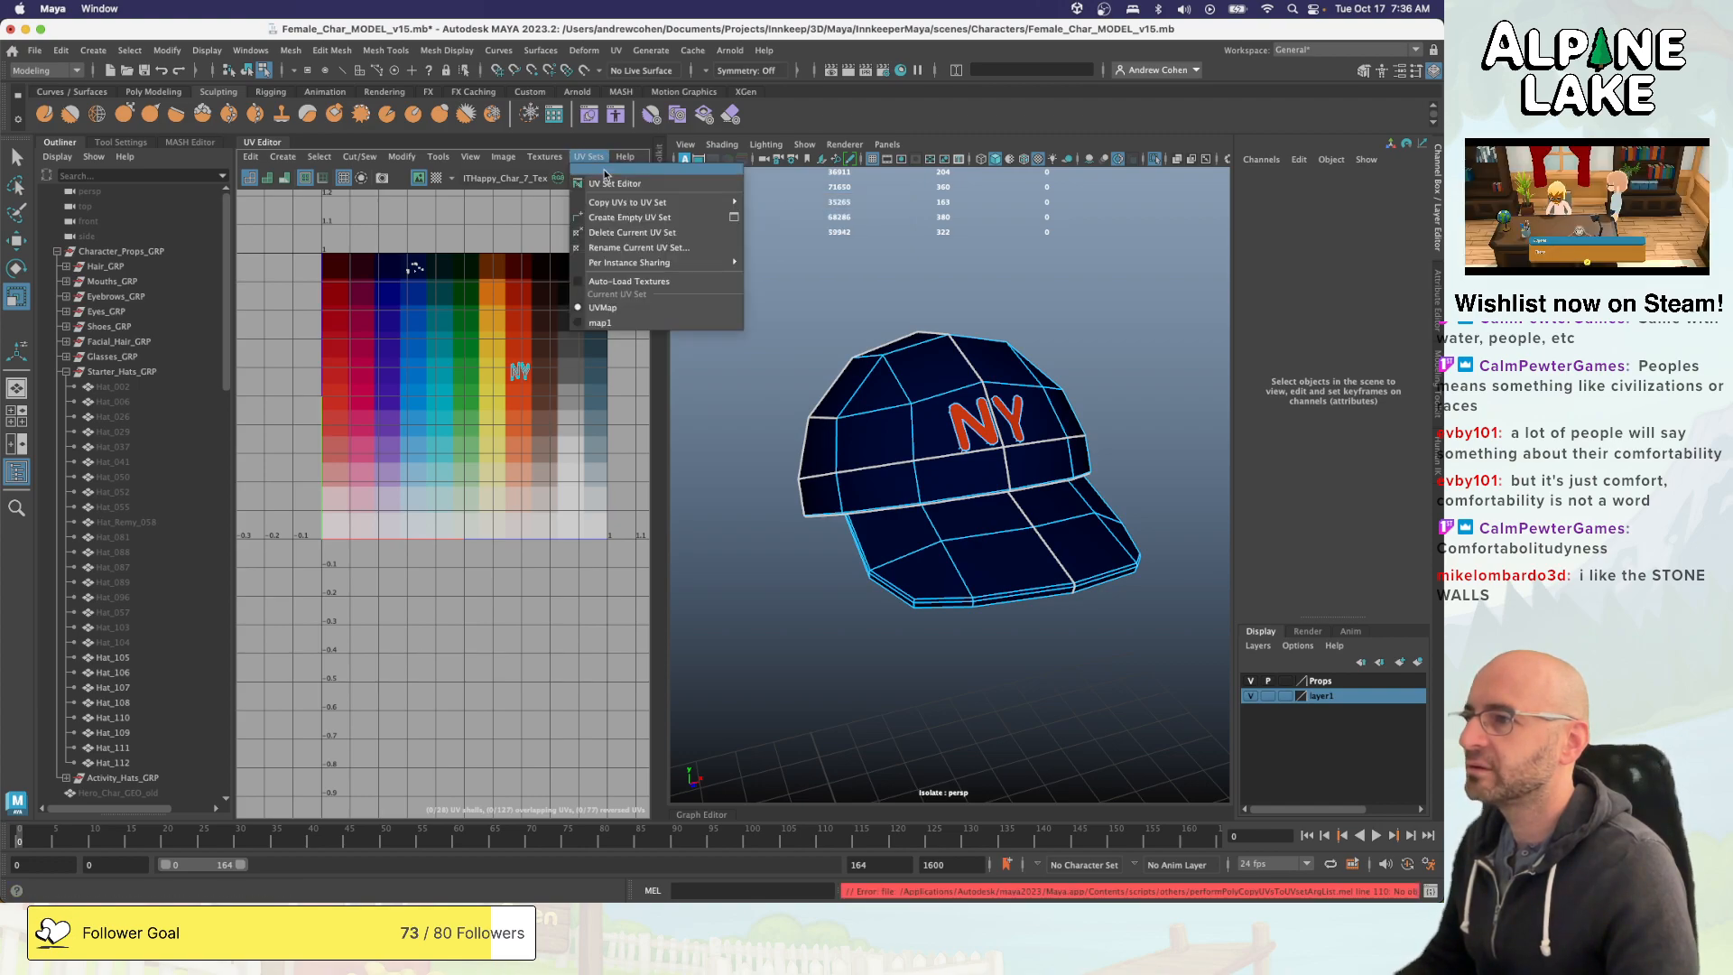
{"action": "left_click", "coordinate": [610, 322]}
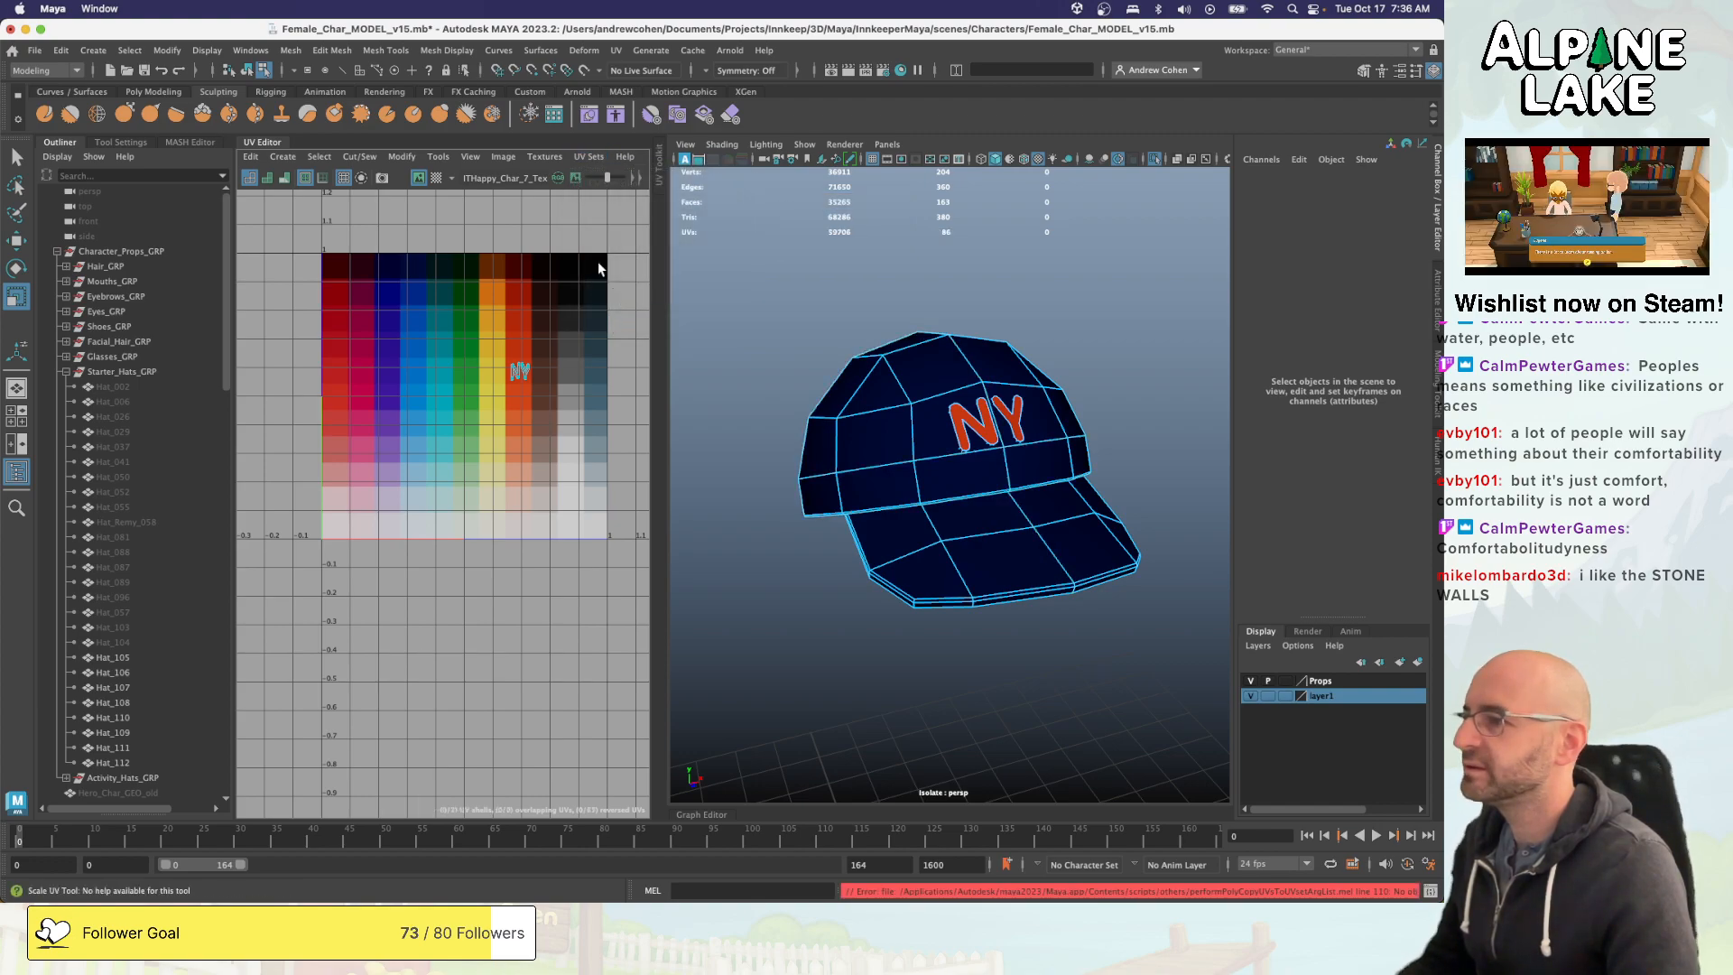
- Try to delete the map1 UV set and the UVMap UV set without an object selection
{"action": "left_click", "coordinate": [586, 158]}
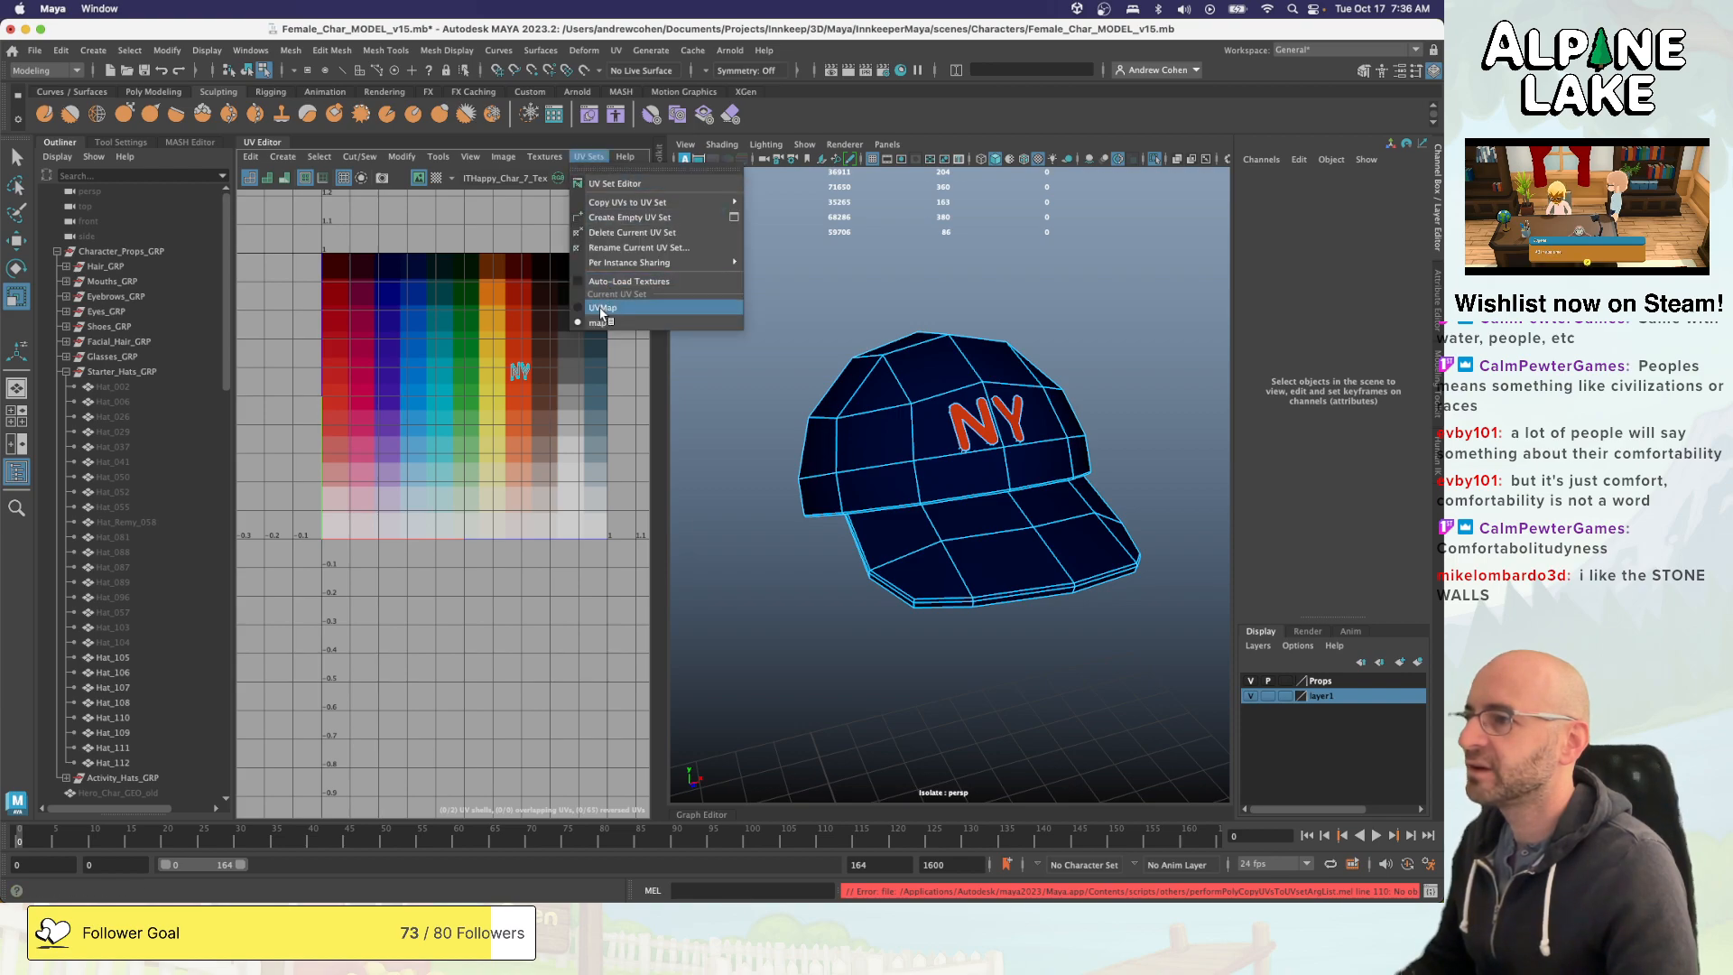
{"action": "left_click", "coordinate": [629, 234]}
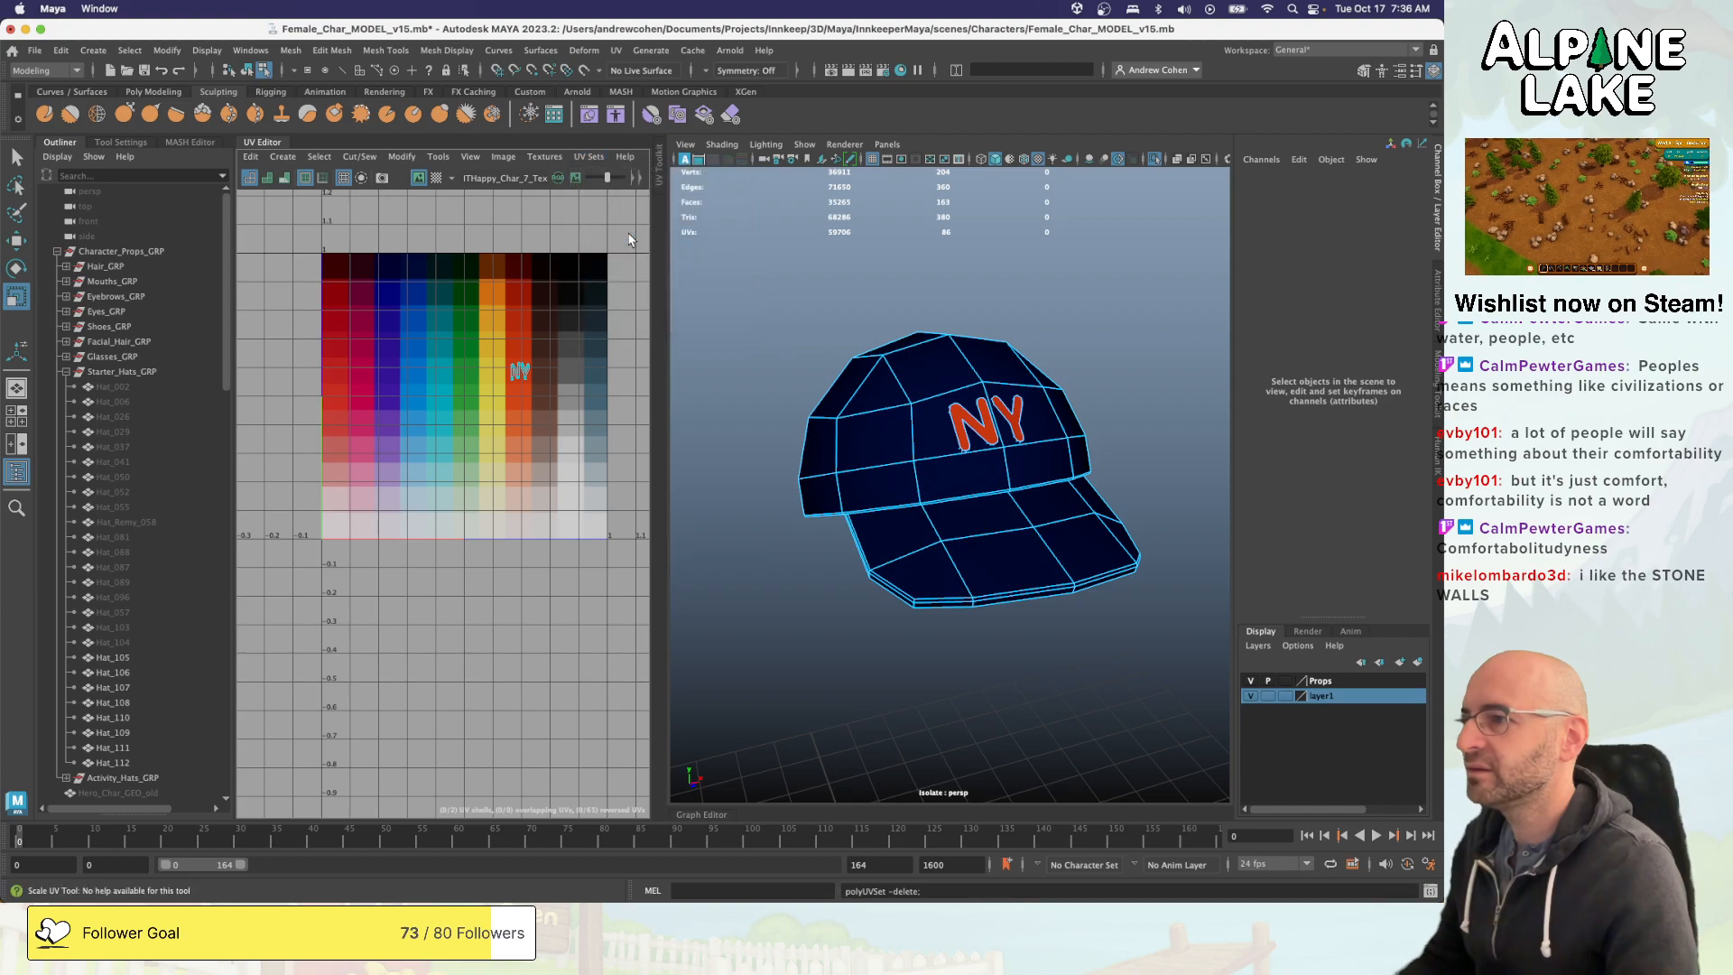
{"action": "left_click", "coordinate": [585, 158]}
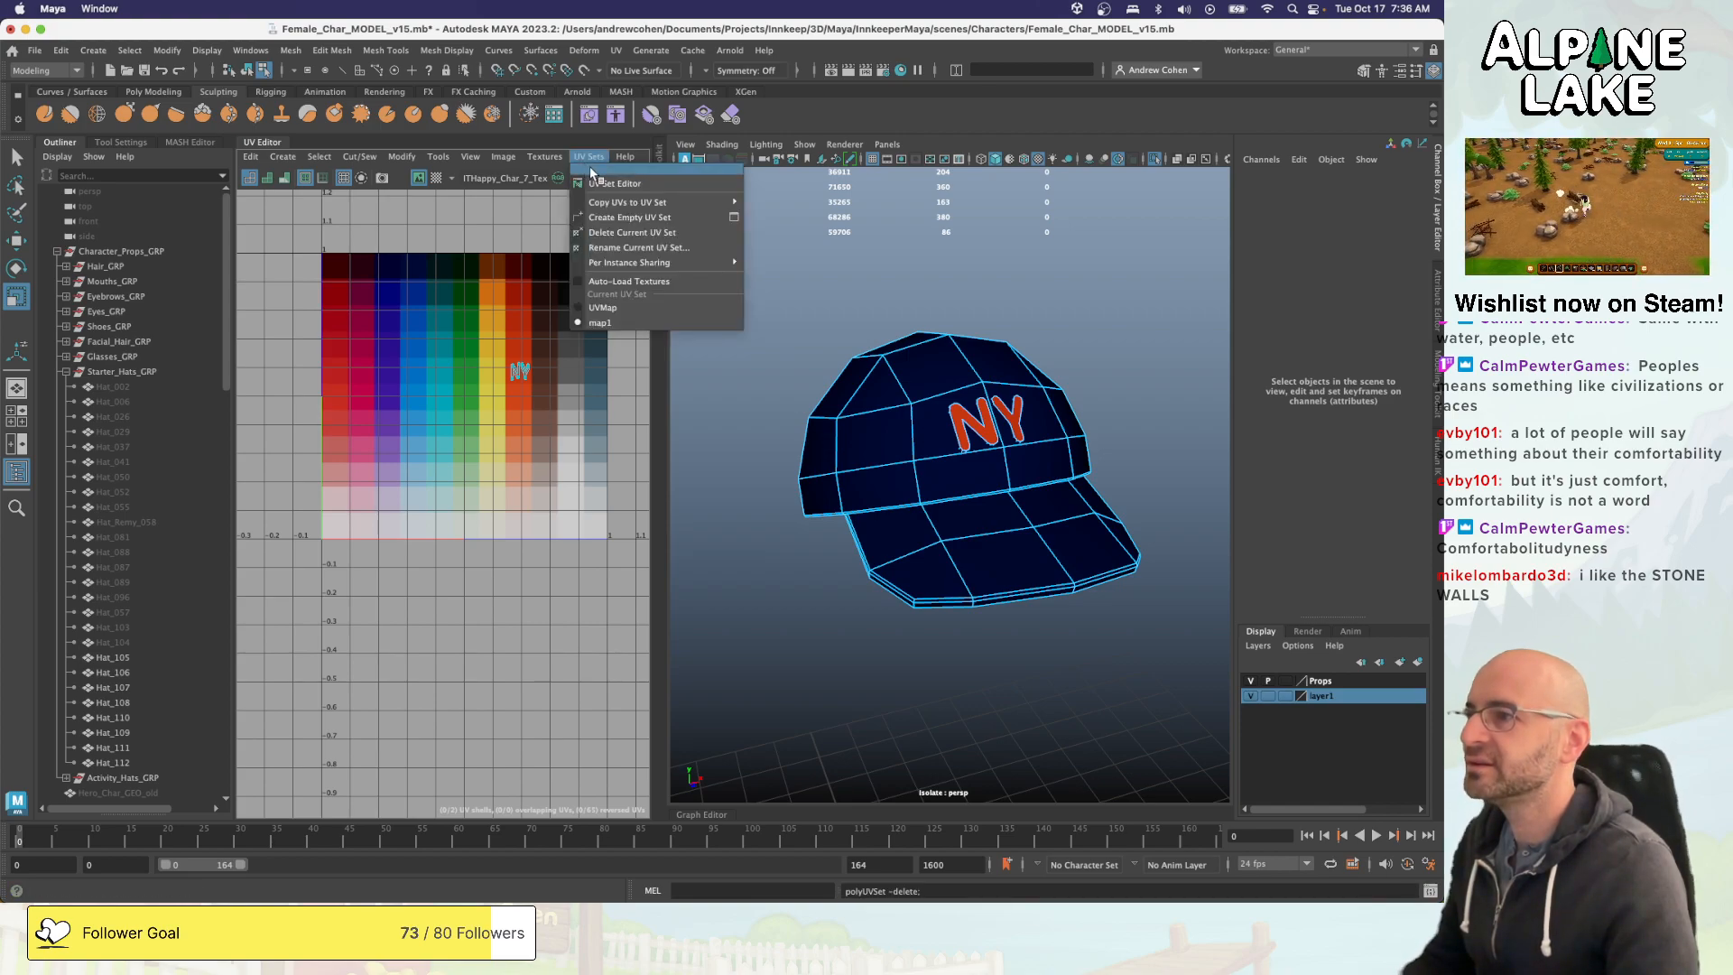
{"action": "left_click", "coordinate": [601, 309]}
{"action": "left_click", "coordinate": [591, 158]}
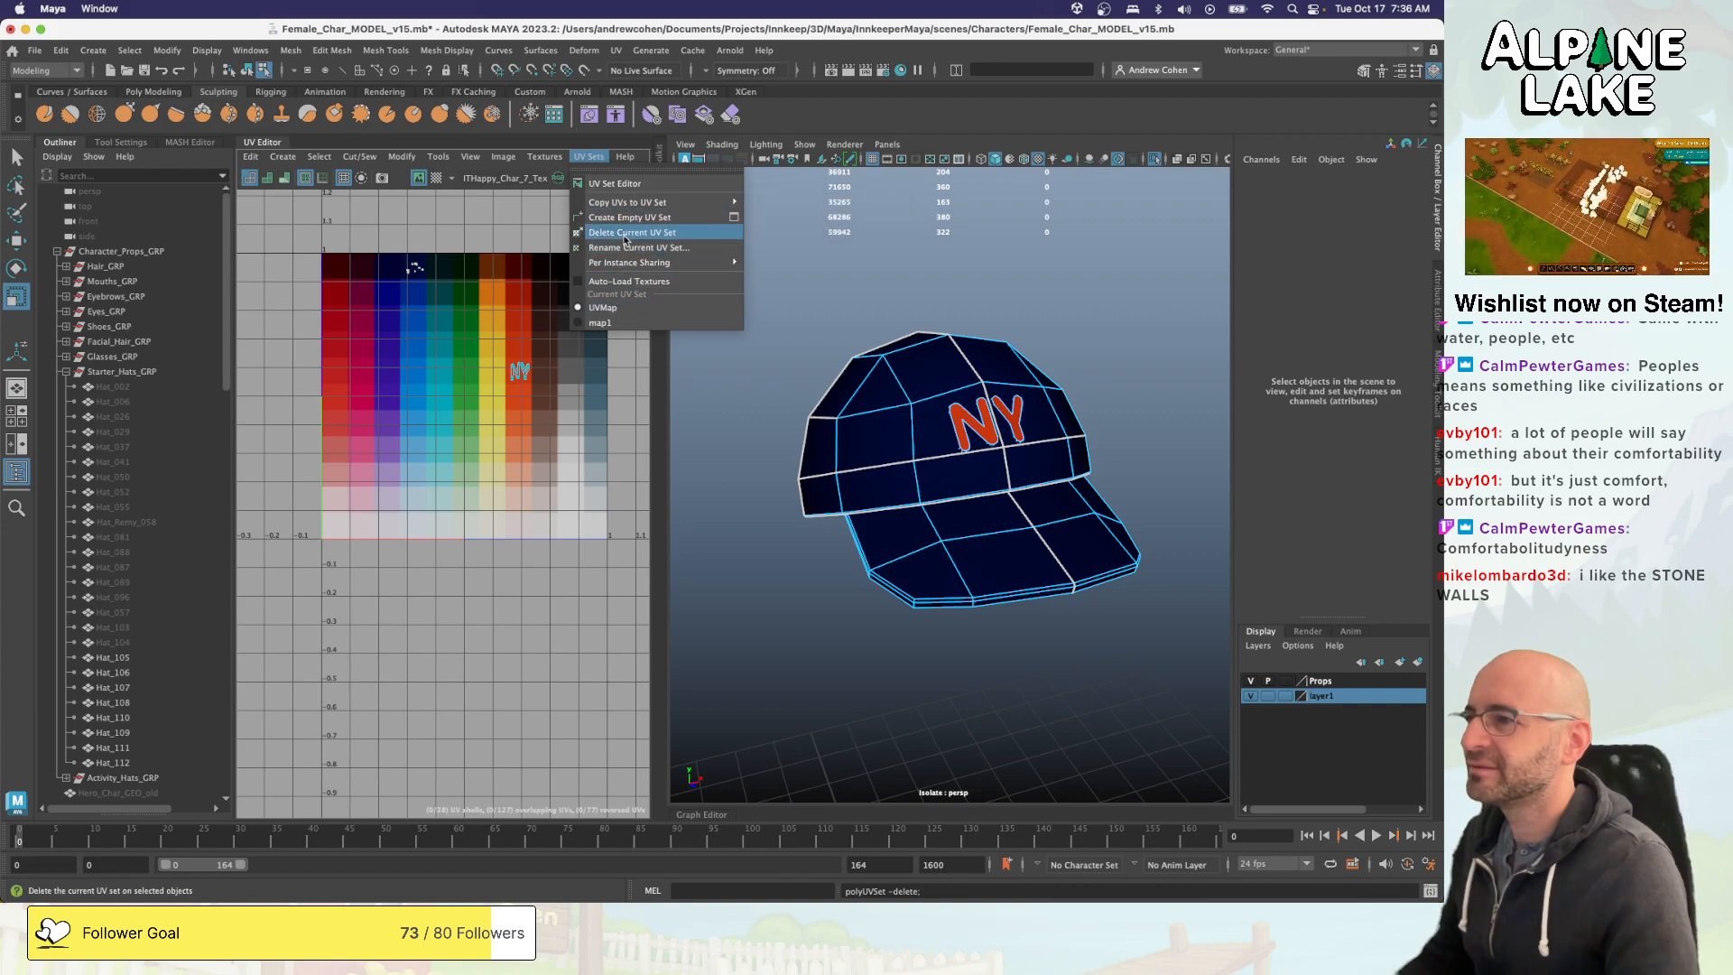
{"action": "left_click", "coordinate": [625, 233]}
- Return to object selection mode with Hat_109 selected as a whole object
{"action": "left_click", "coordinate": [589, 157]}
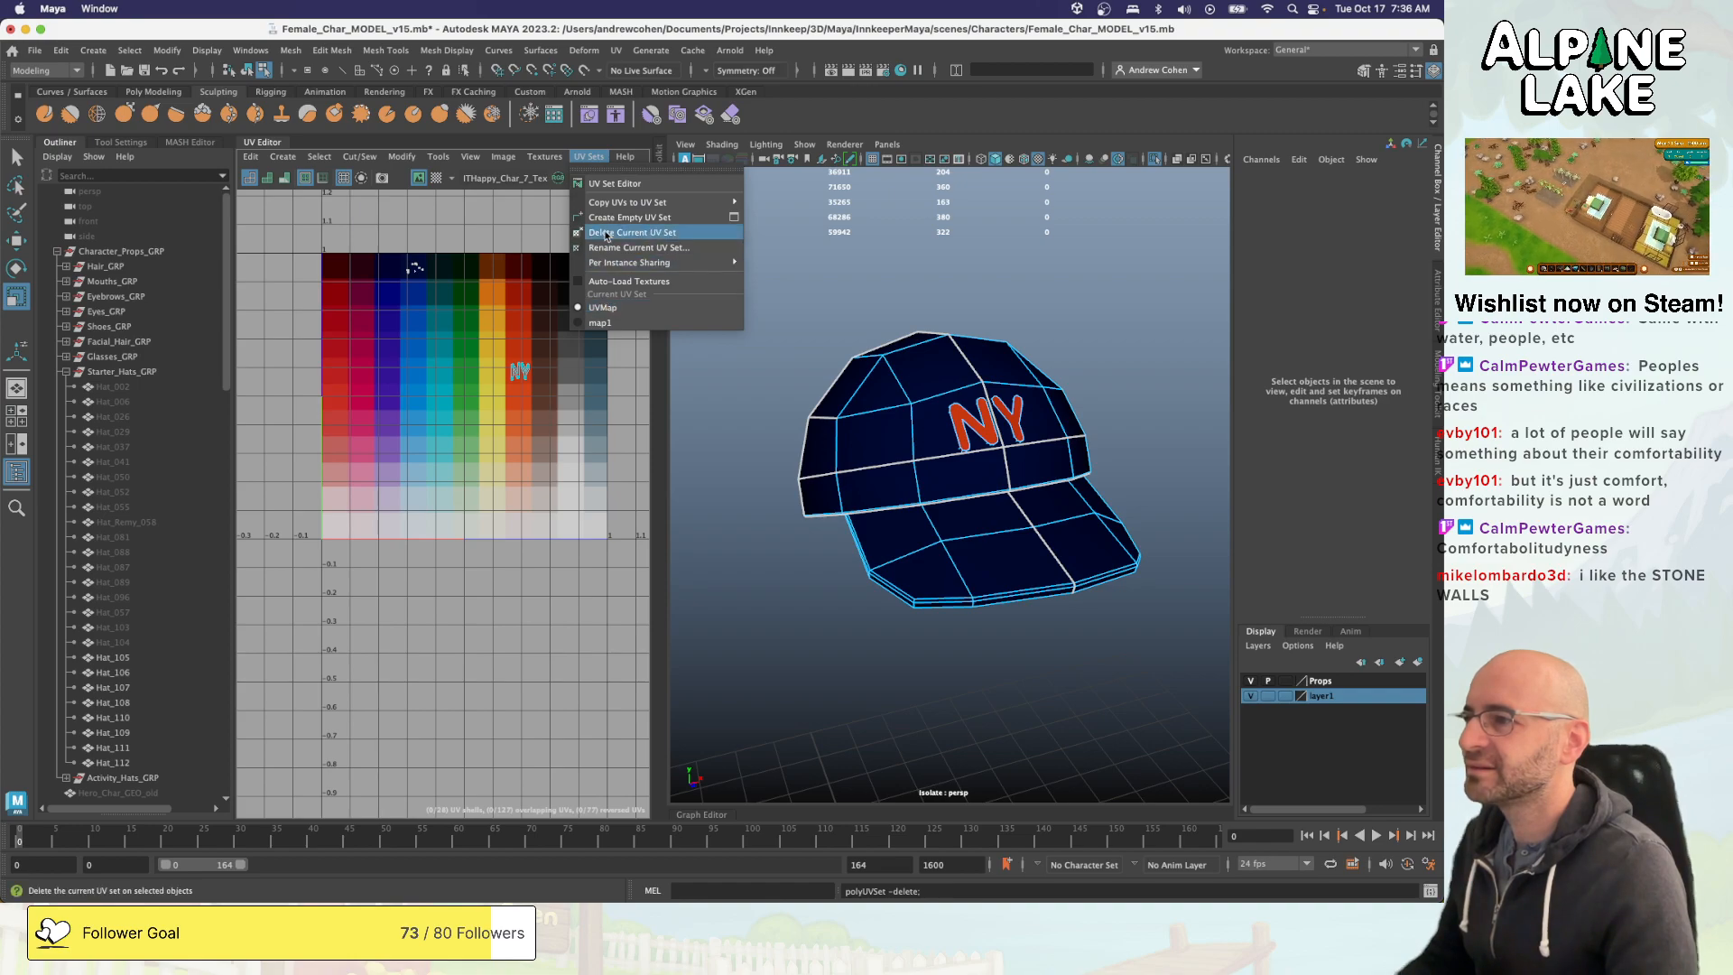
{"action": "left_click", "coordinate": [252, 73]}
{"action": "left_click", "coordinate": [250, 71]}
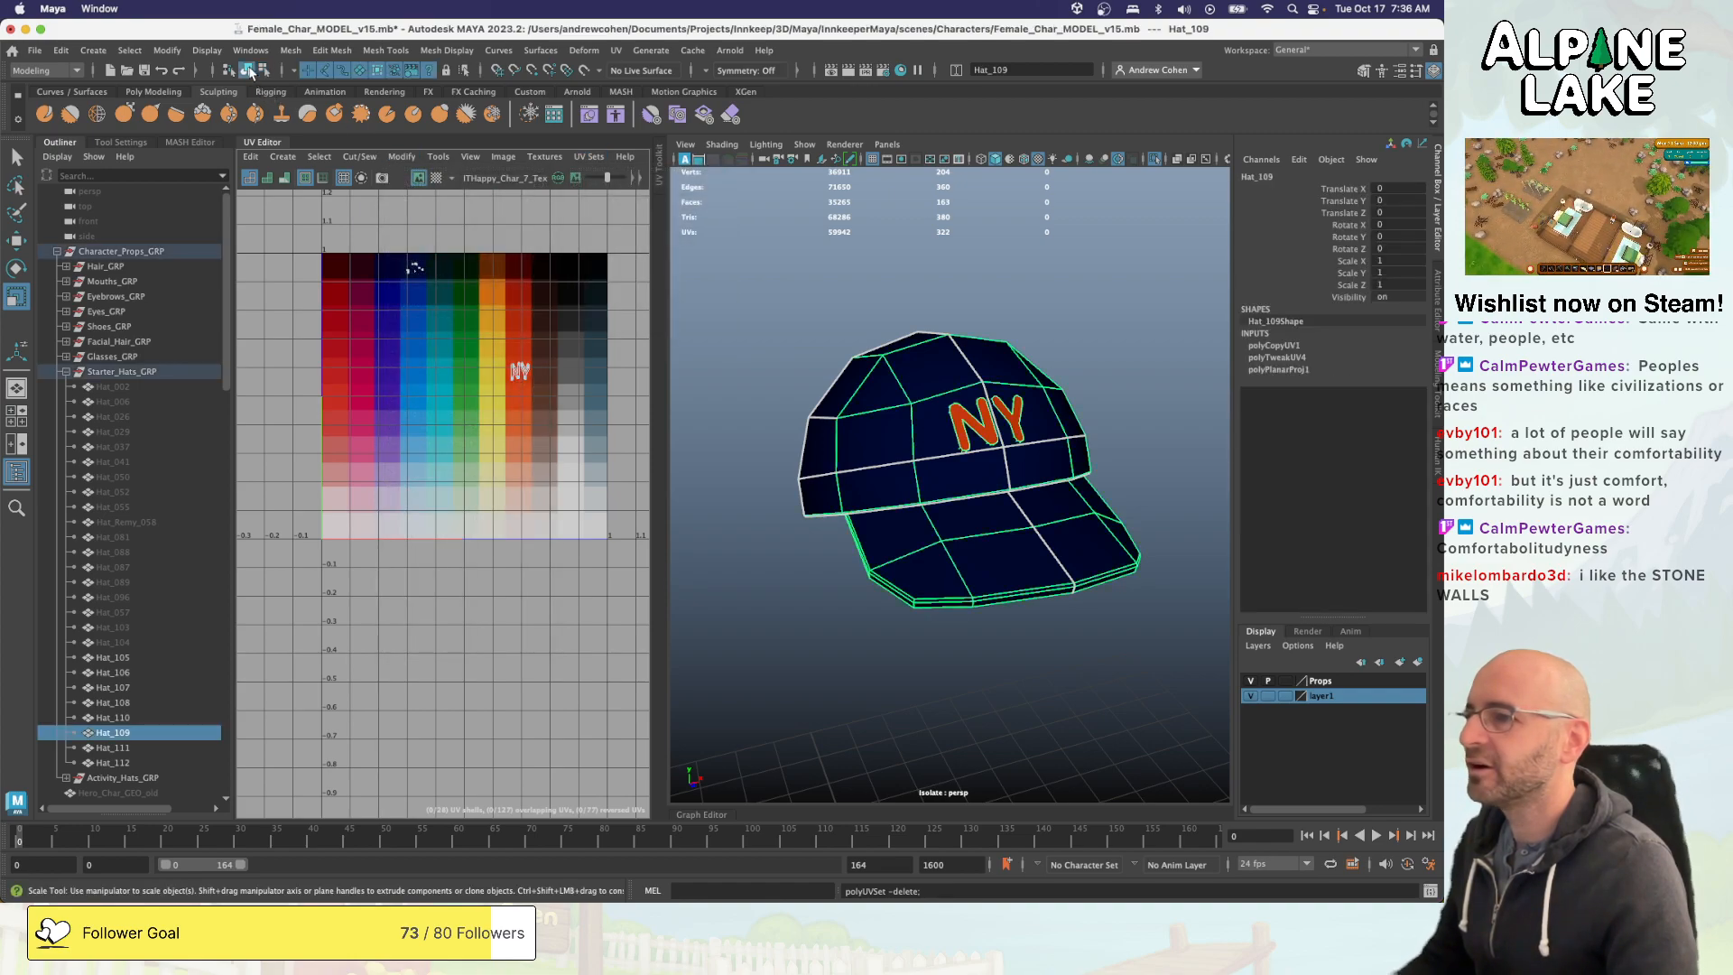
- Try to delete the UVMap set from the selected Hat_109
{"action": "left_click", "coordinate": [544, 157]}
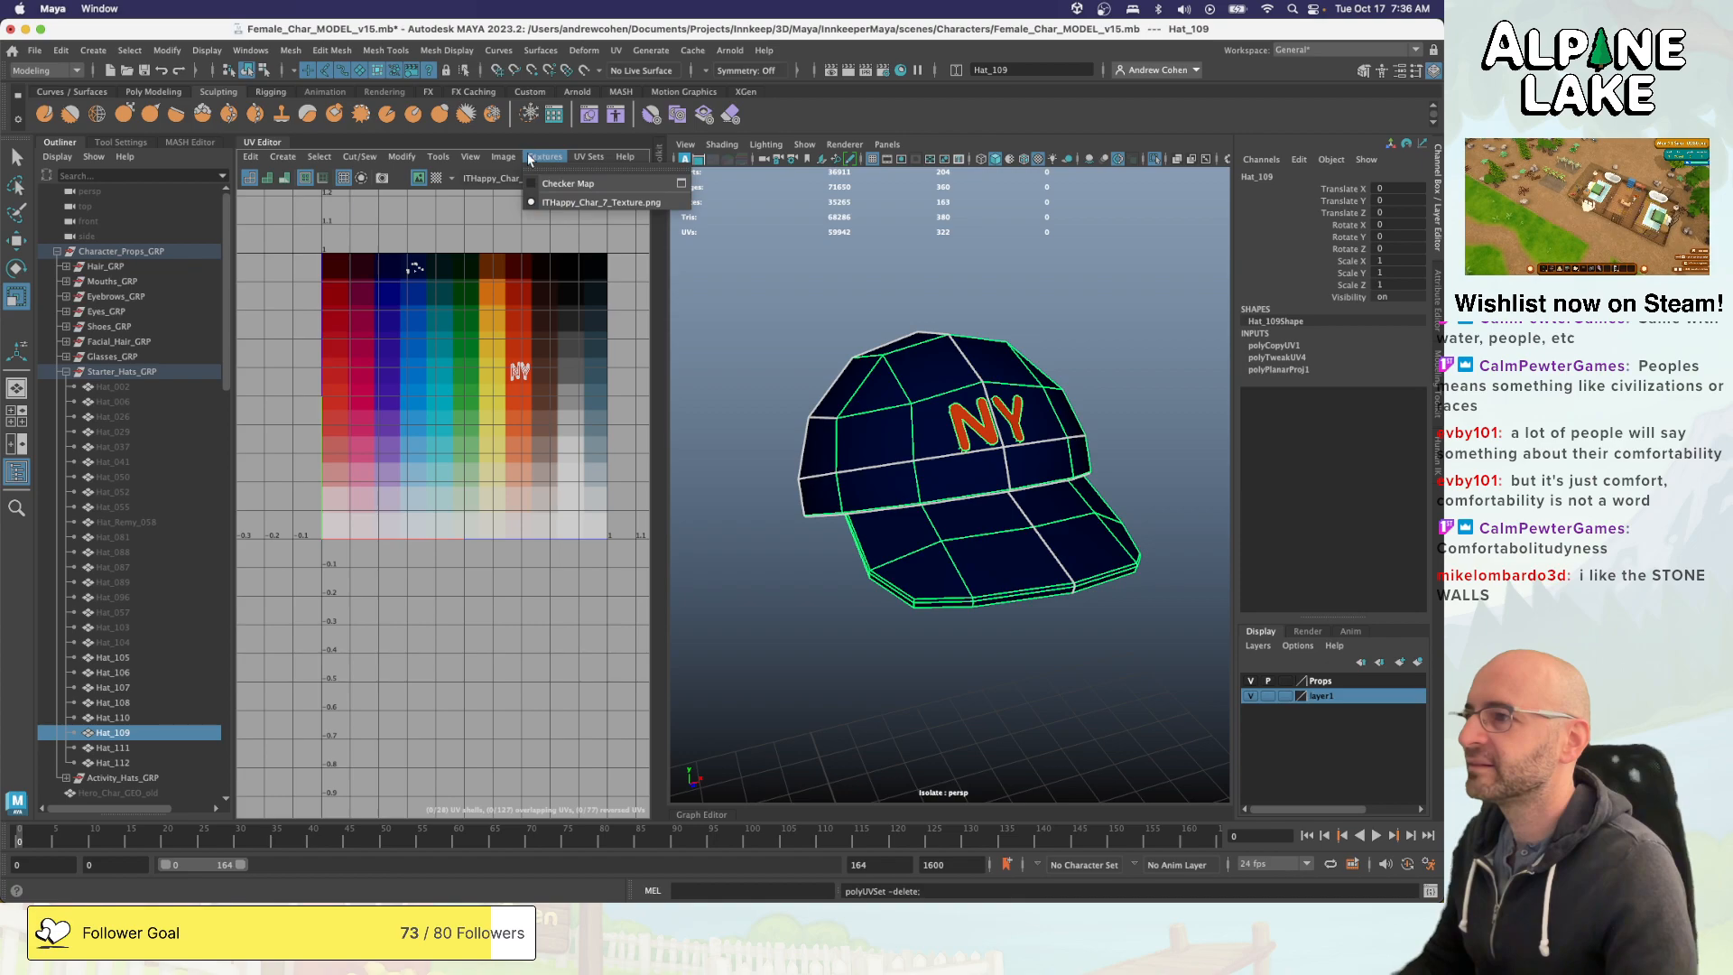
{"action": "mouse_move", "coordinate": [596, 155]}
{"action": "mouse_move", "coordinate": [614, 211]}
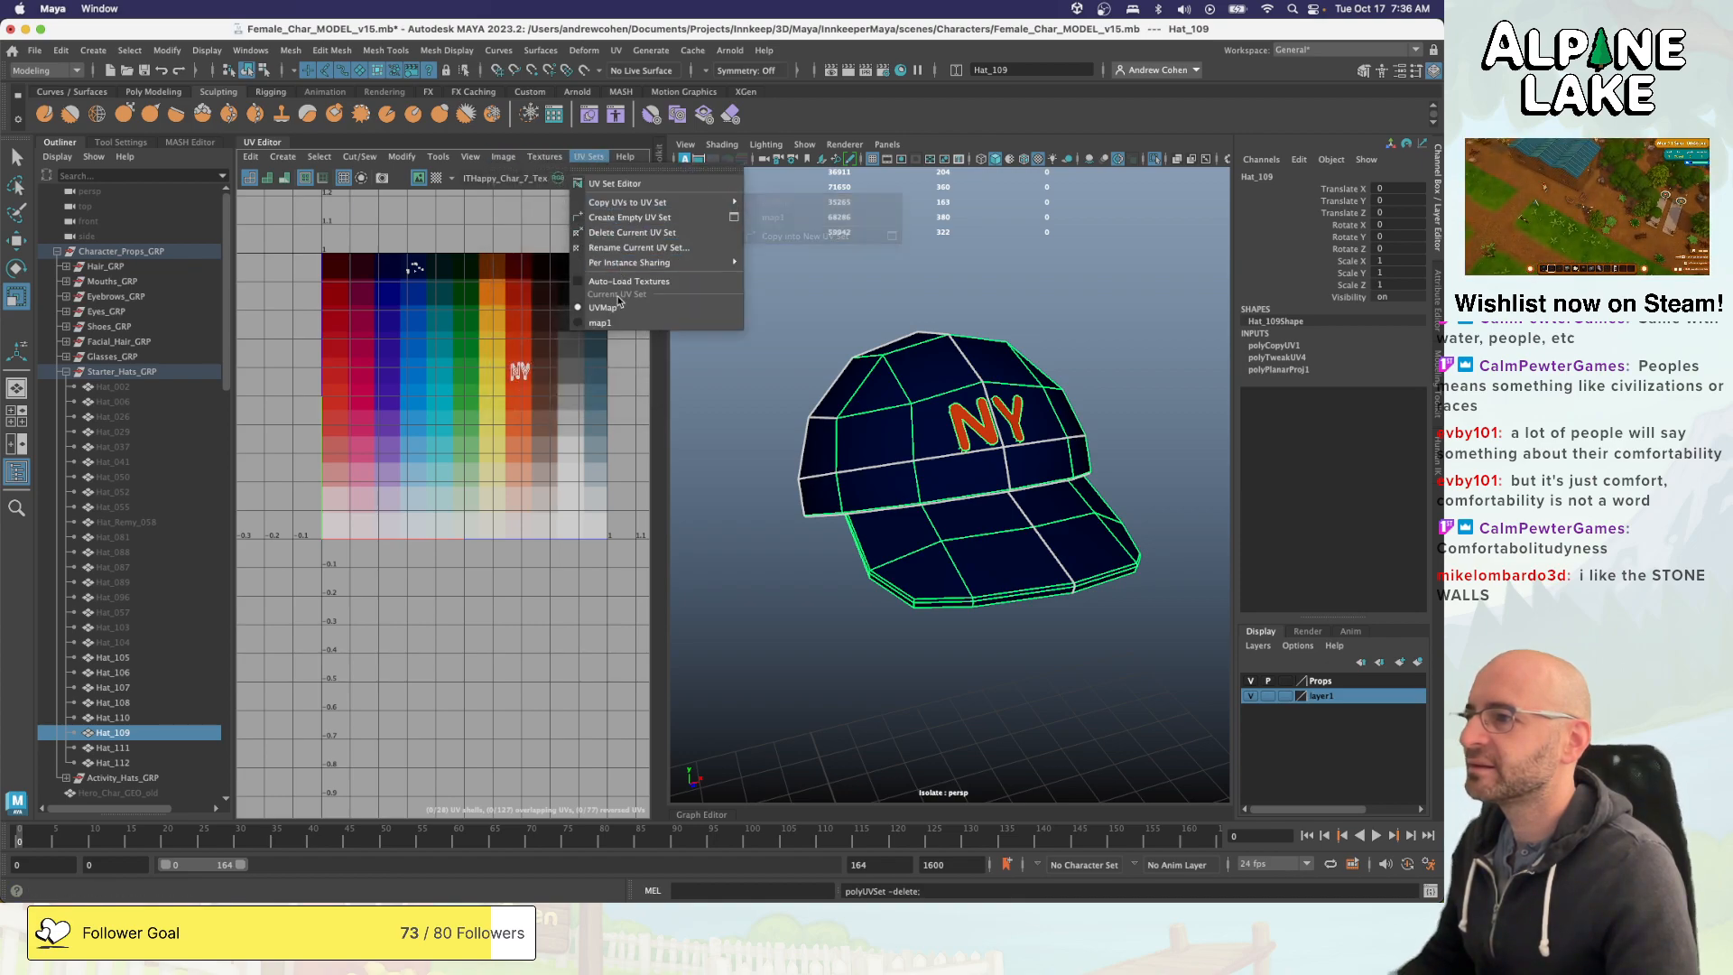
{"action": "left_click", "coordinate": [627, 234]}
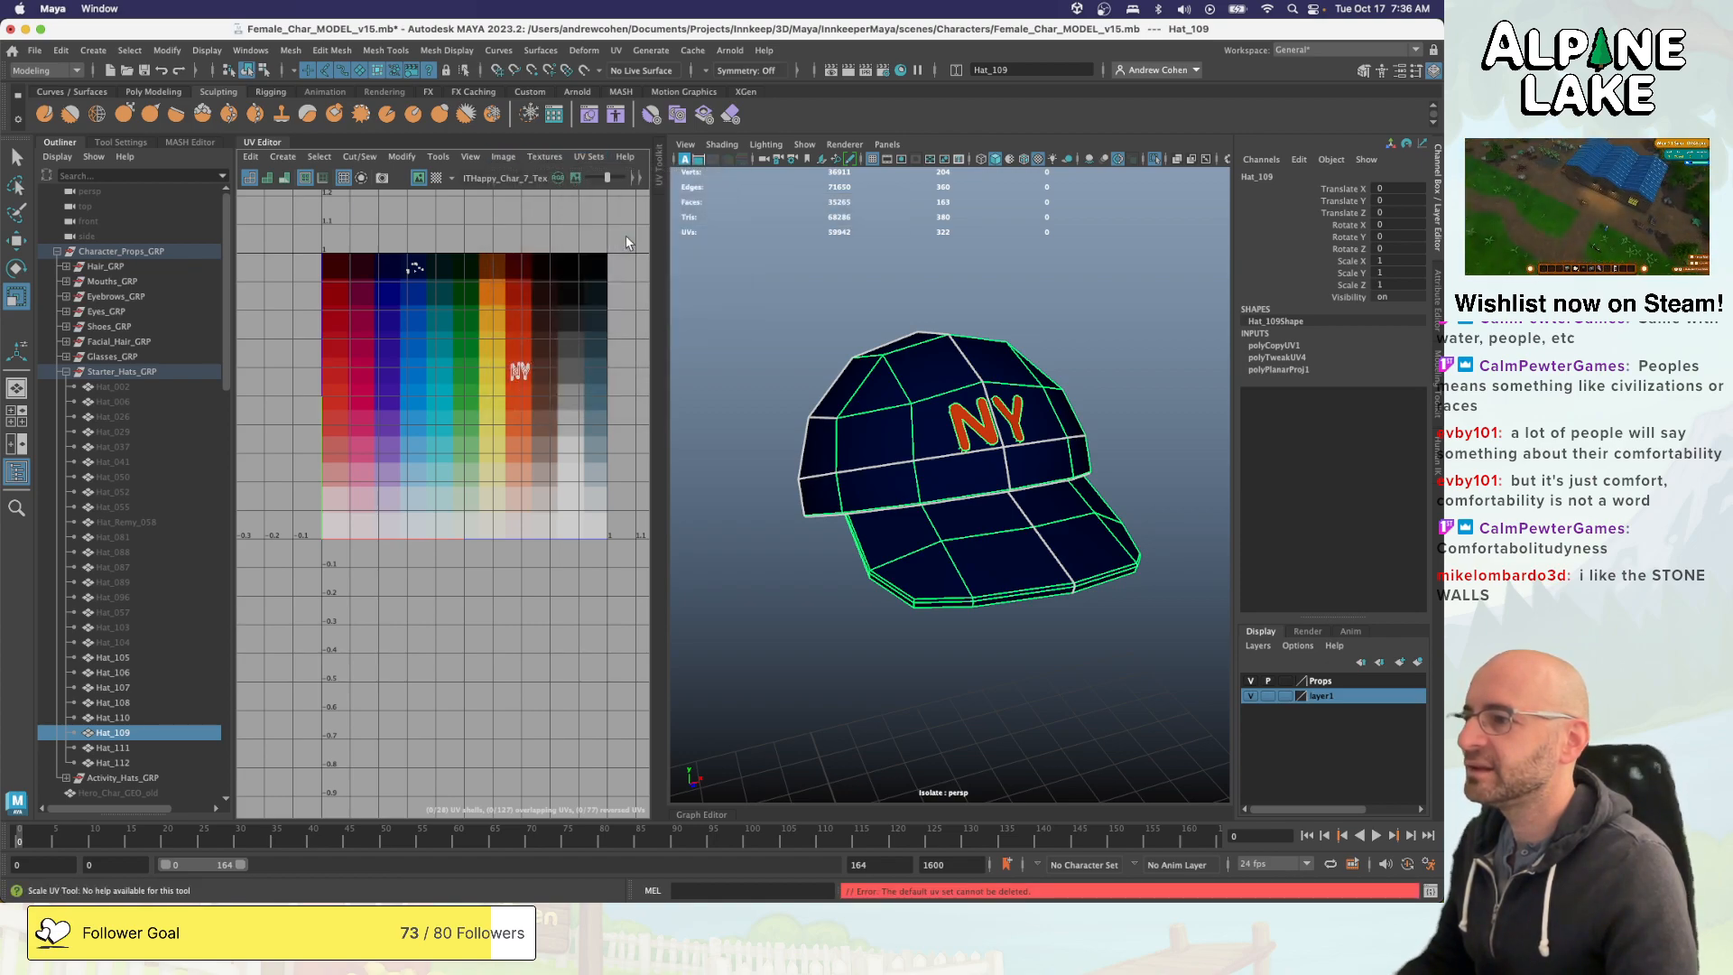
- Make map1 the current UV set of Hat_109, delete it, and check the remaining UV sets
{"action": "left_click", "coordinate": [584, 158]}
{"action": "left_click", "coordinate": [605, 322]}
{"action": "left_click", "coordinate": [586, 164]}
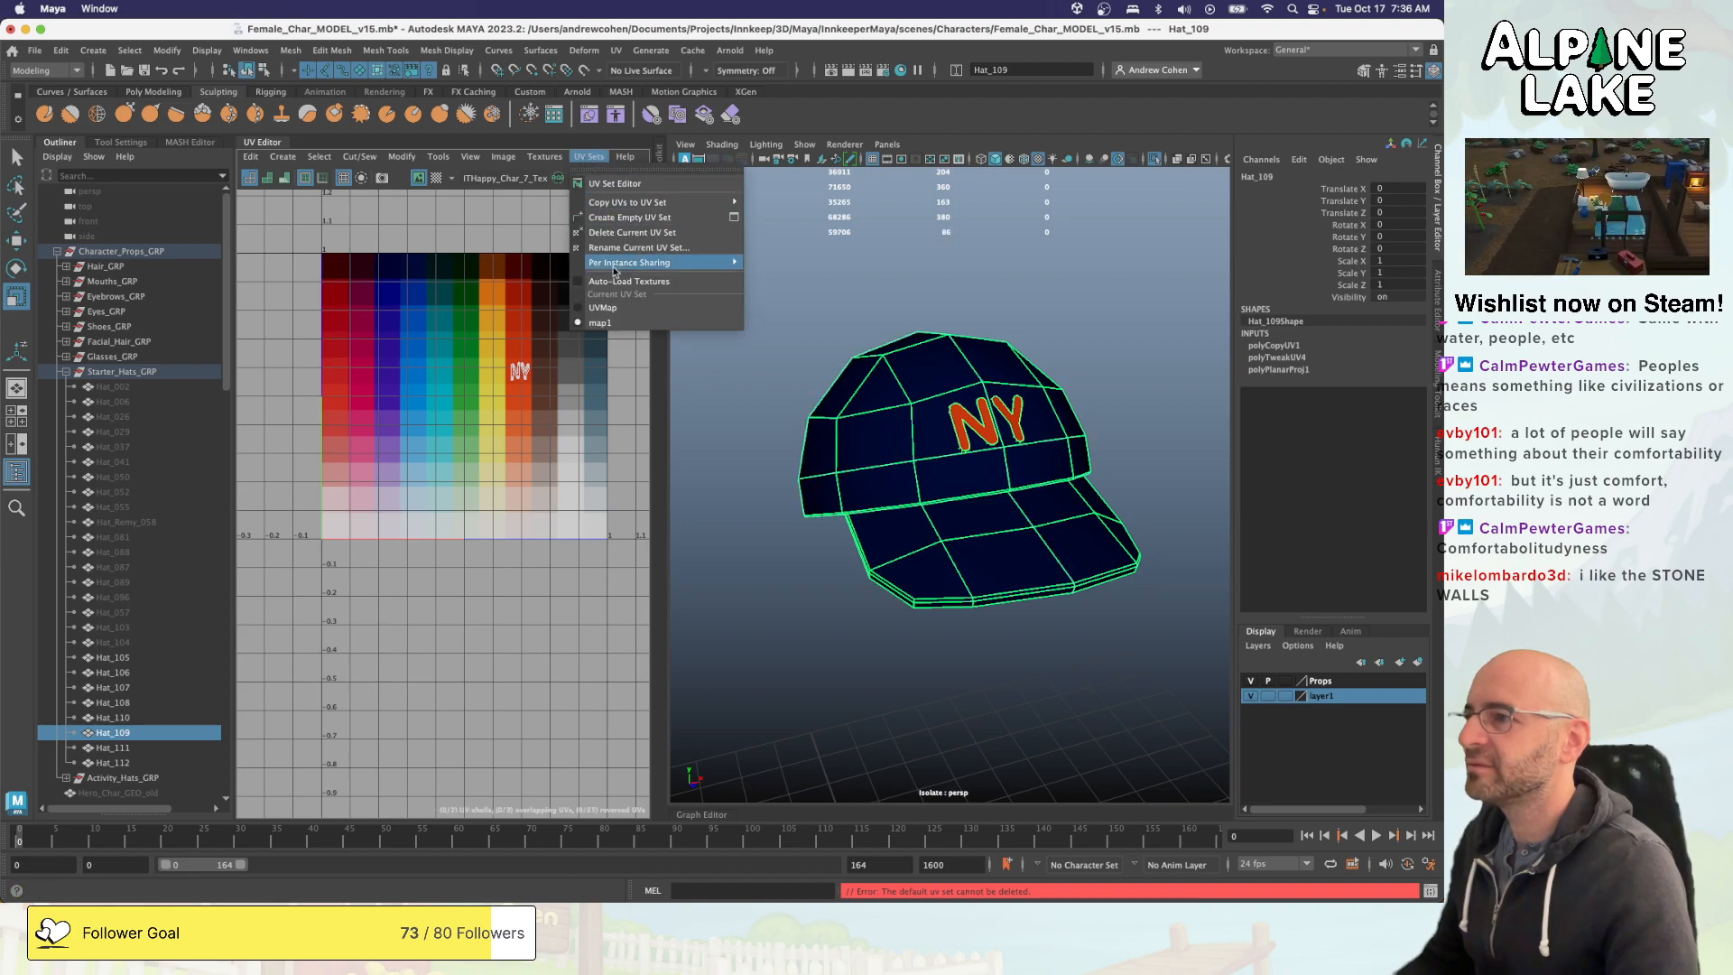
{"action": "left_click", "coordinate": [609, 240]}
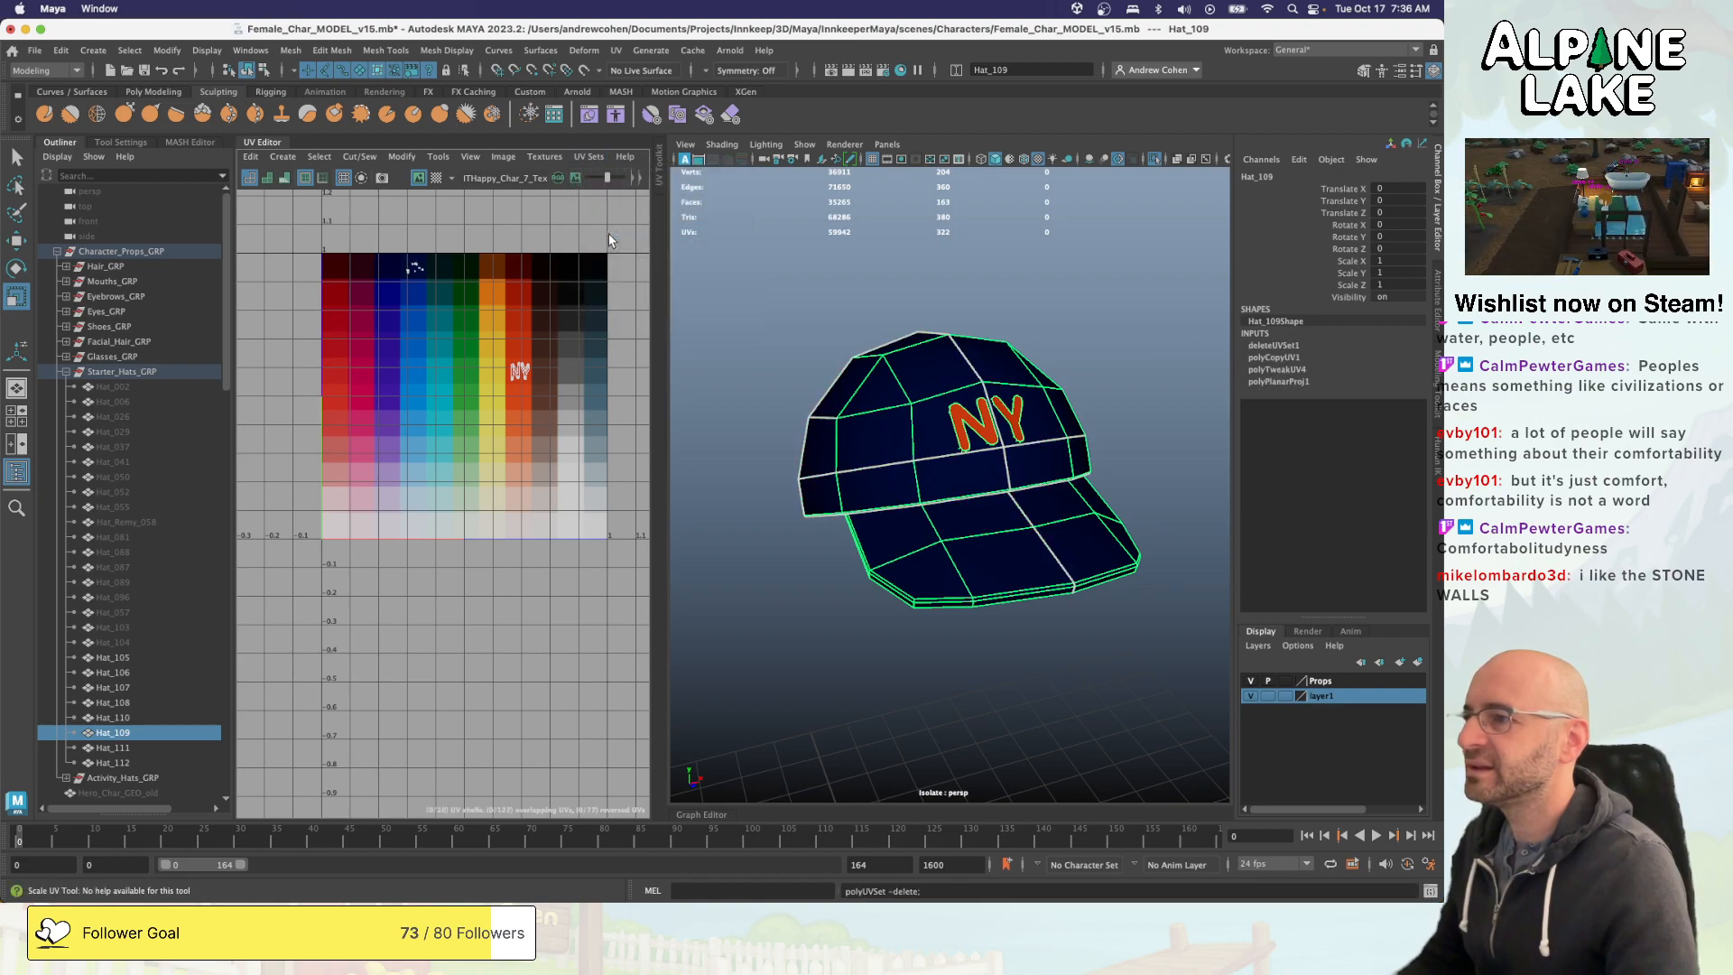
{"action": "left_click", "coordinate": [584, 158]}
{"action": "left_click", "coordinate": [582, 159]}
{"action": "left_click", "coordinate": [580, 159]}
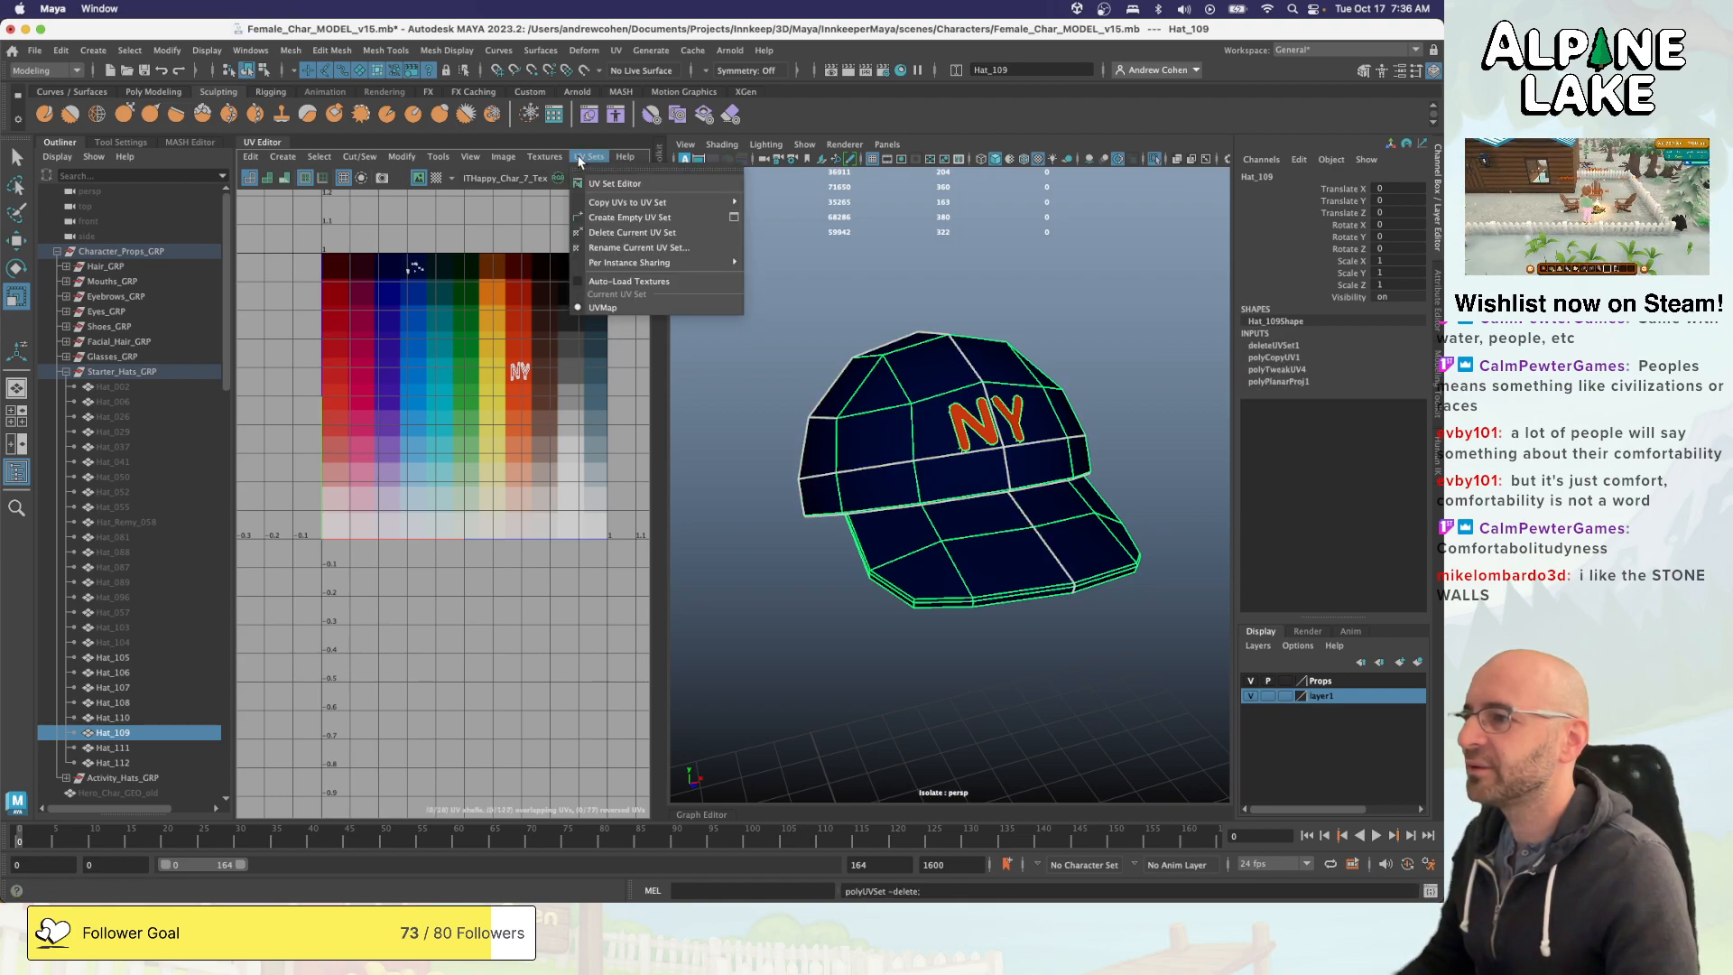
{"action": "left_click", "coordinate": [545, 222]}
- Select Hat_107 and check which UV sets it has
{"action": "left_click", "coordinate": [144, 690]}
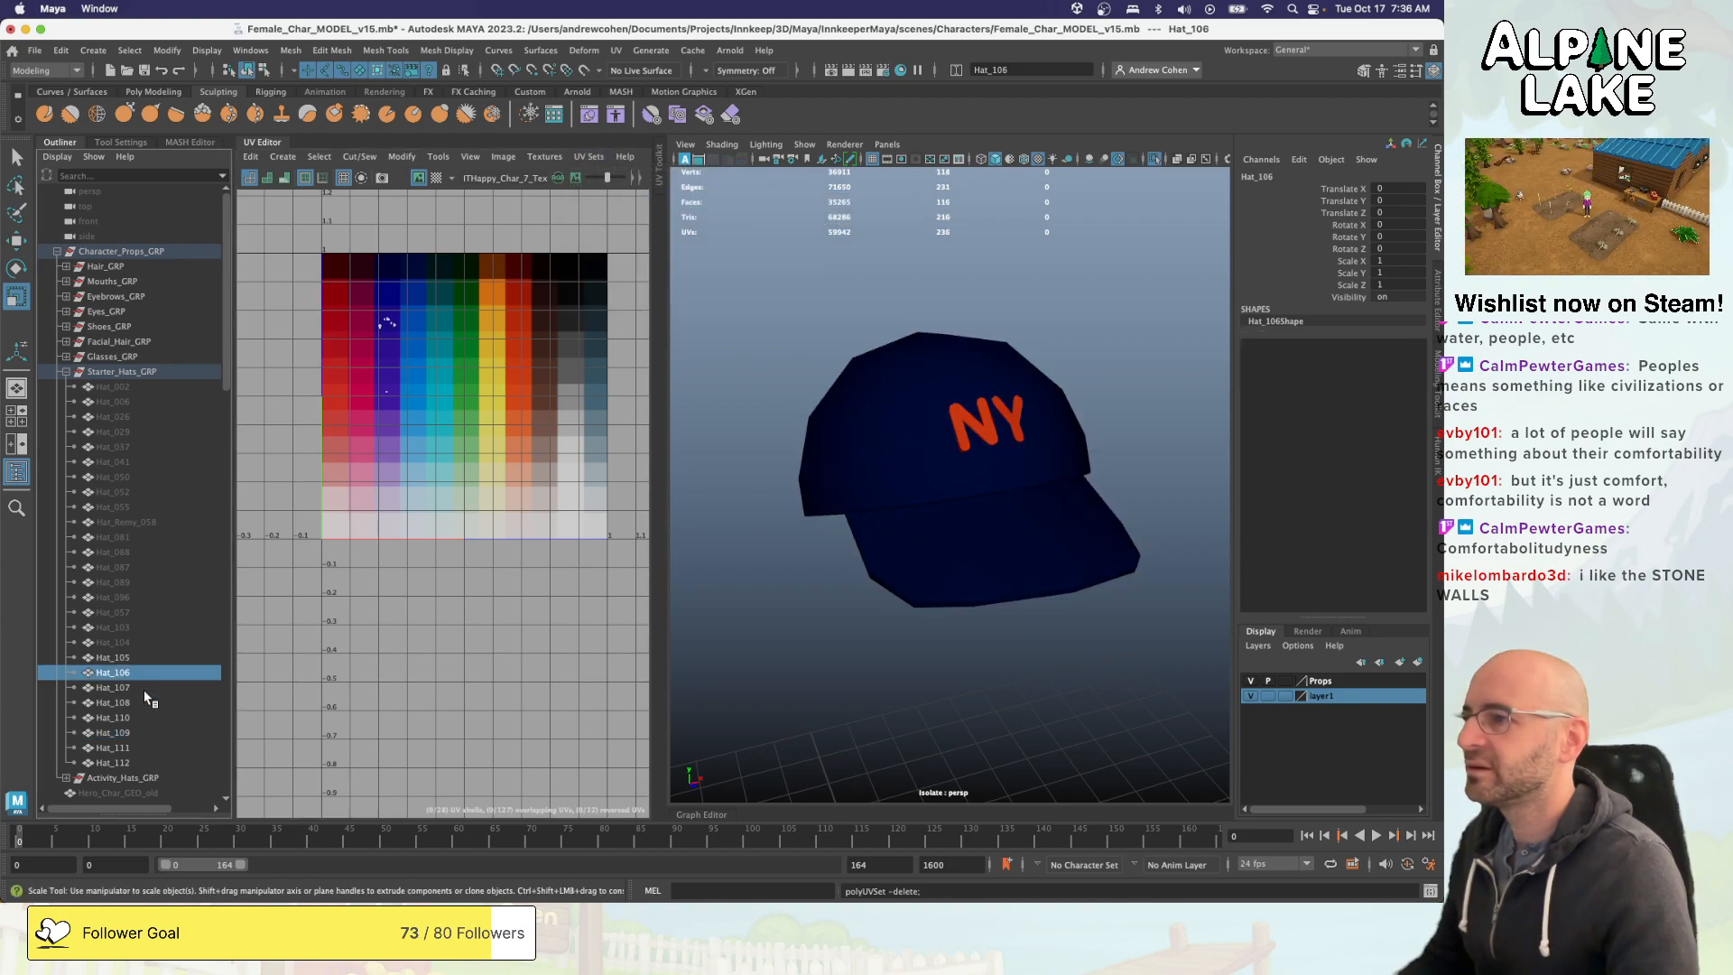
{"action": "left_click", "coordinate": [587, 157]}
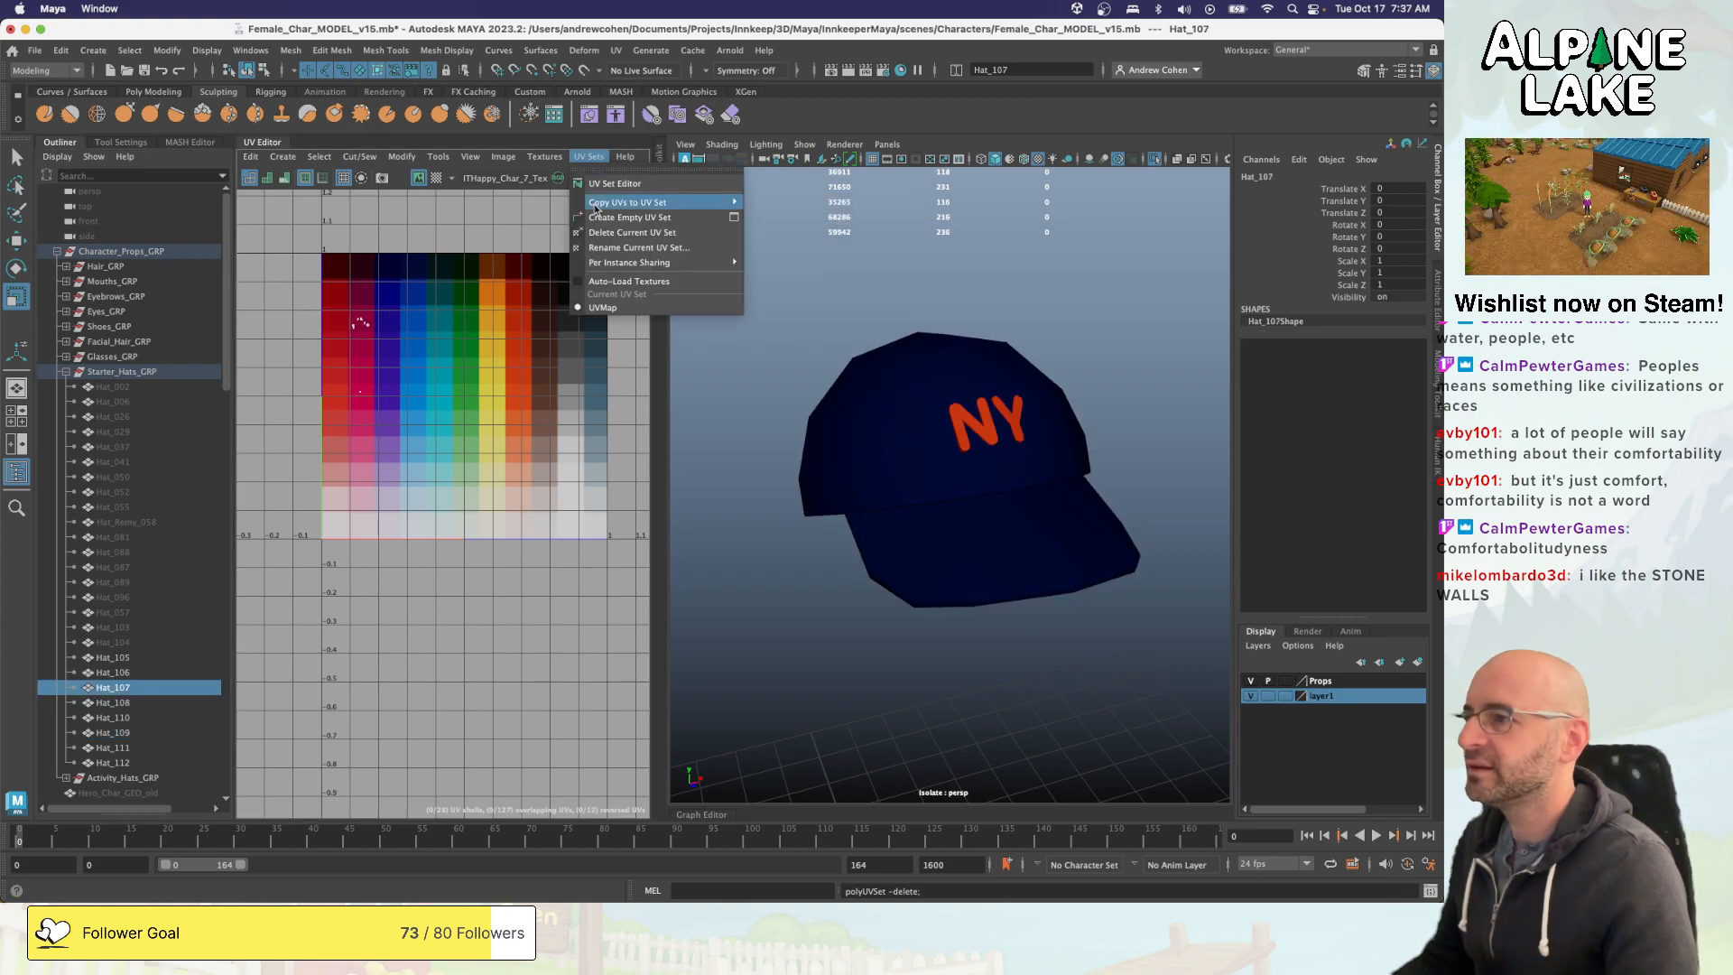
{"action": "left_click", "coordinate": [502, 255]}
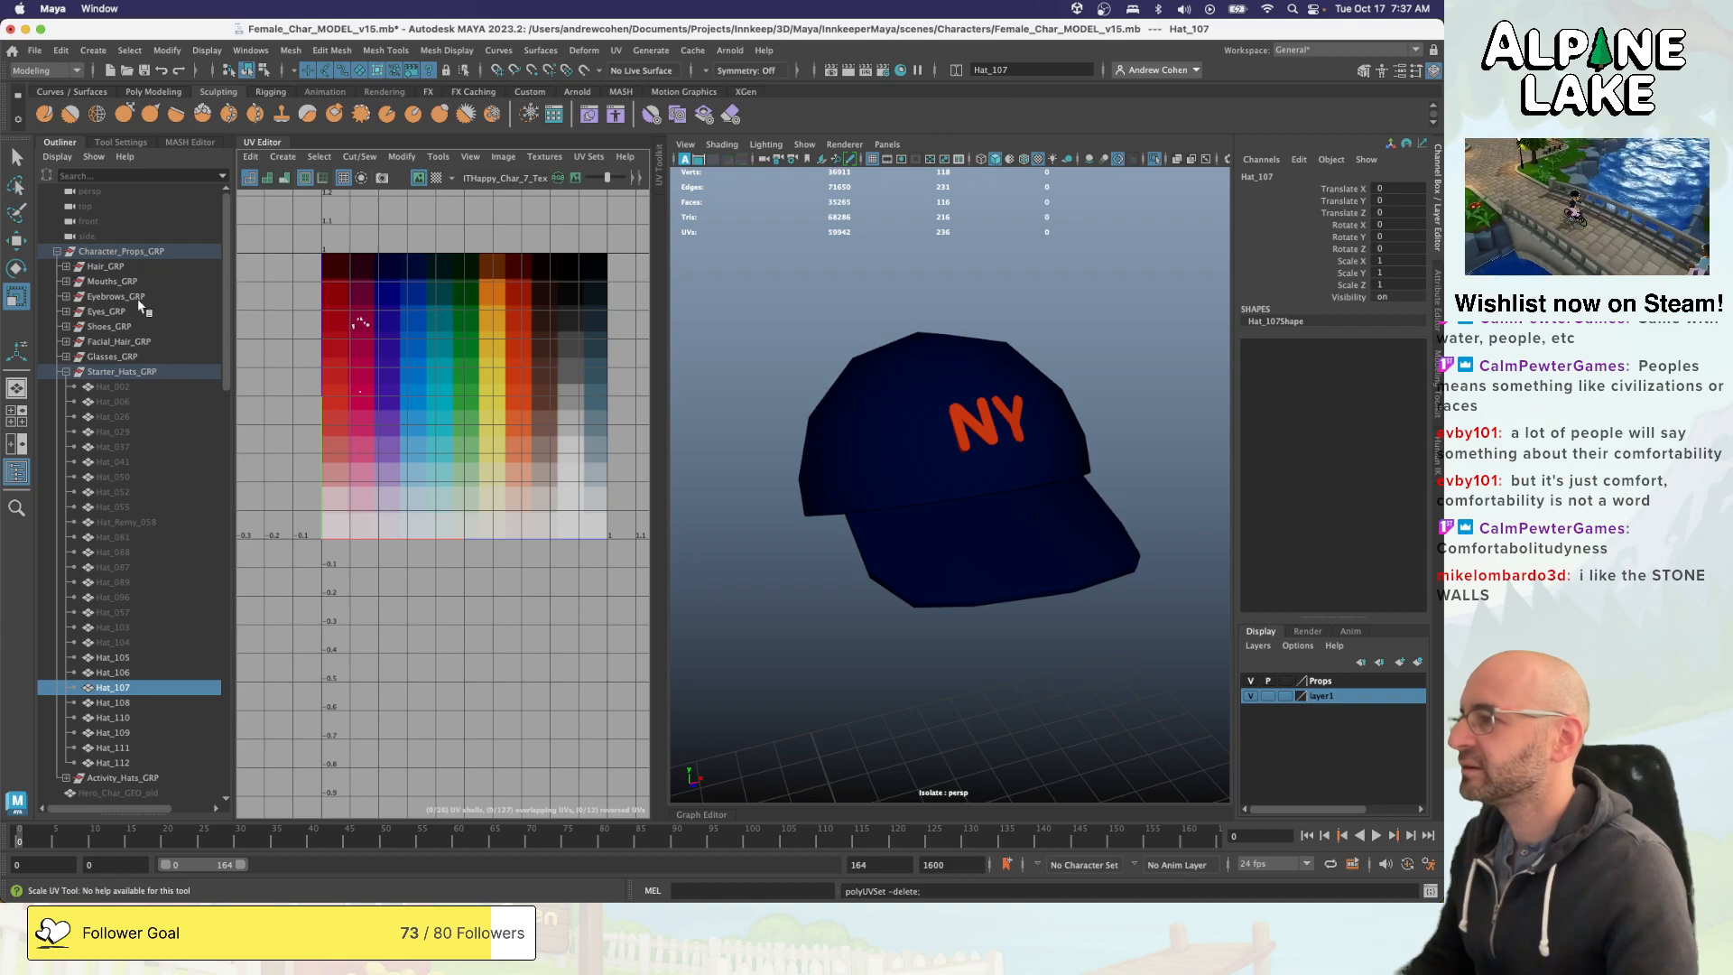
- Send the whole Character_Props_GRP to Unity, overwriting the existing Character_Props.fbx in the Female_Char folder
{"action": "left_click", "coordinate": [134, 252]}
{"action": "left_click", "coordinate": [34, 51]}
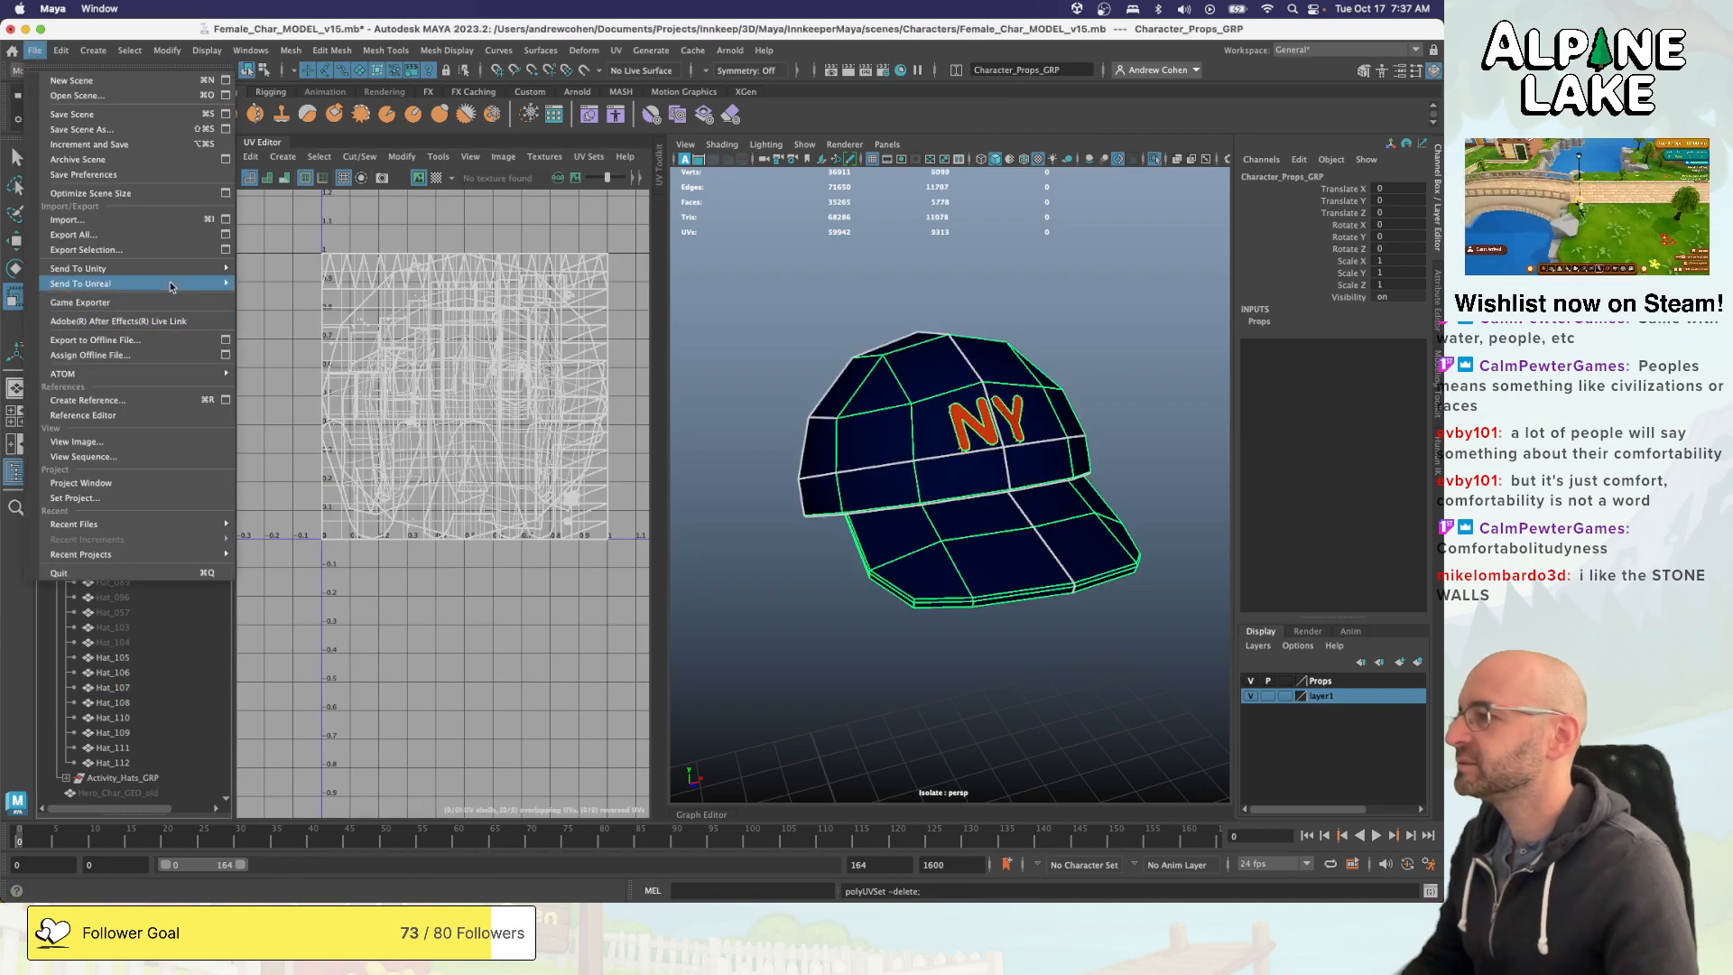
{"action": "mouse_move", "coordinate": [181, 269]}
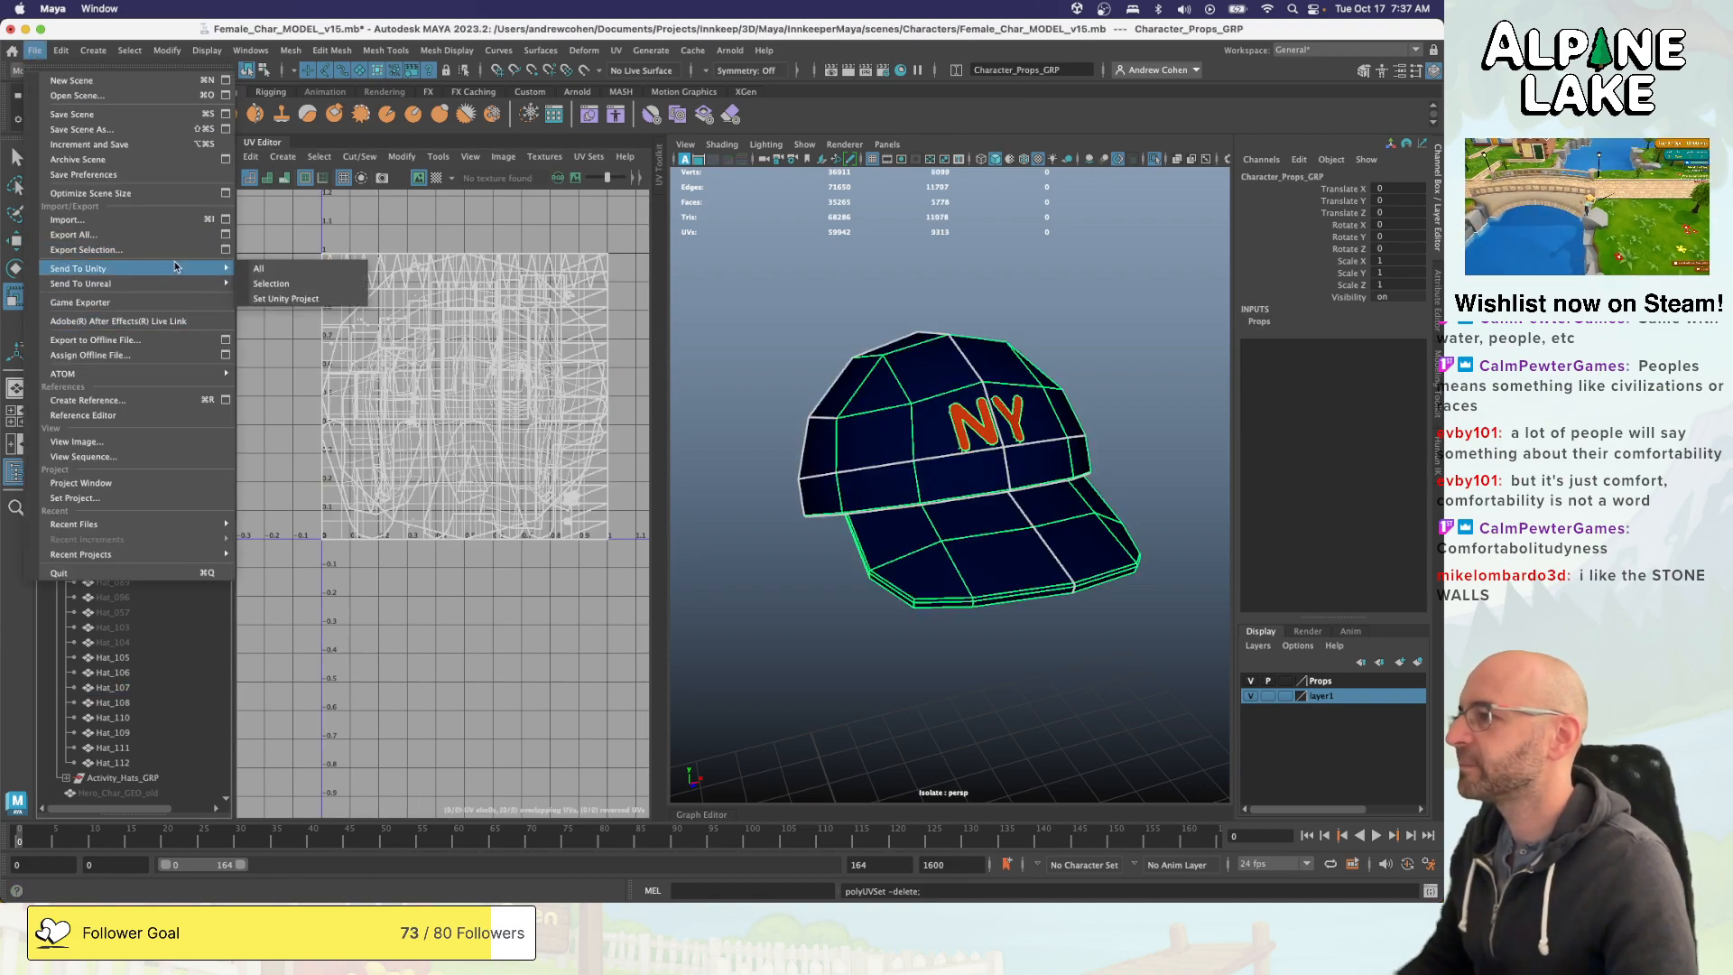
{"action": "left_click", "coordinate": [290, 267]}
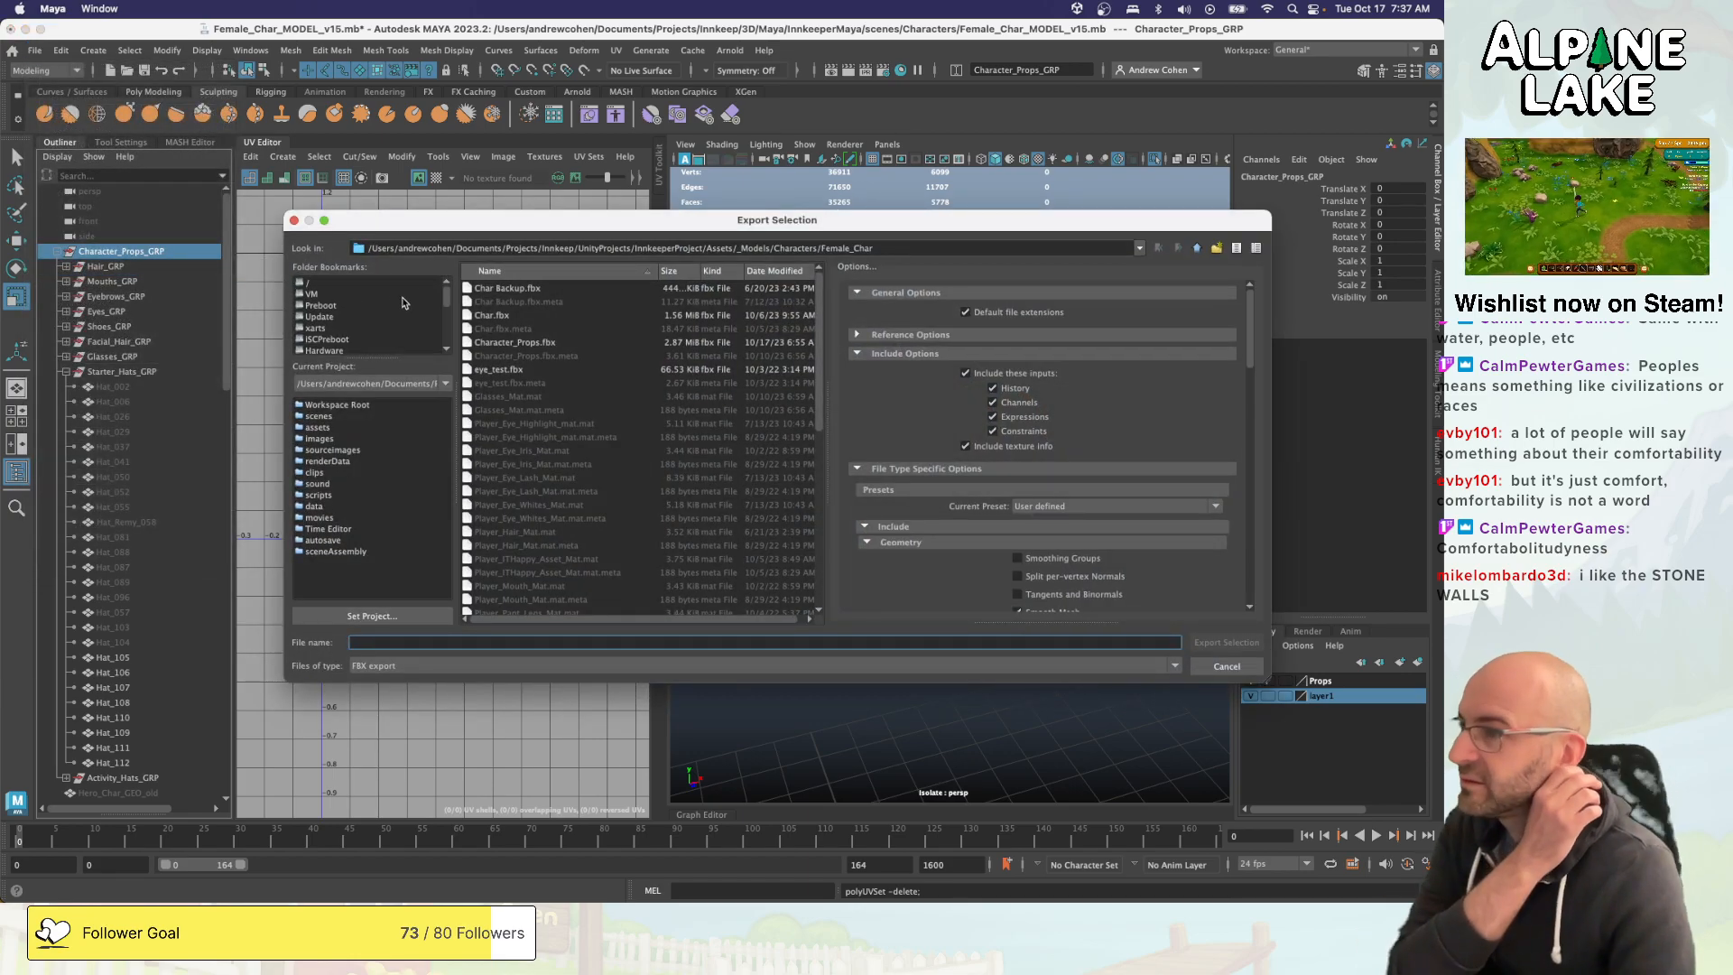
{"action": "left_click", "coordinate": [514, 343]}
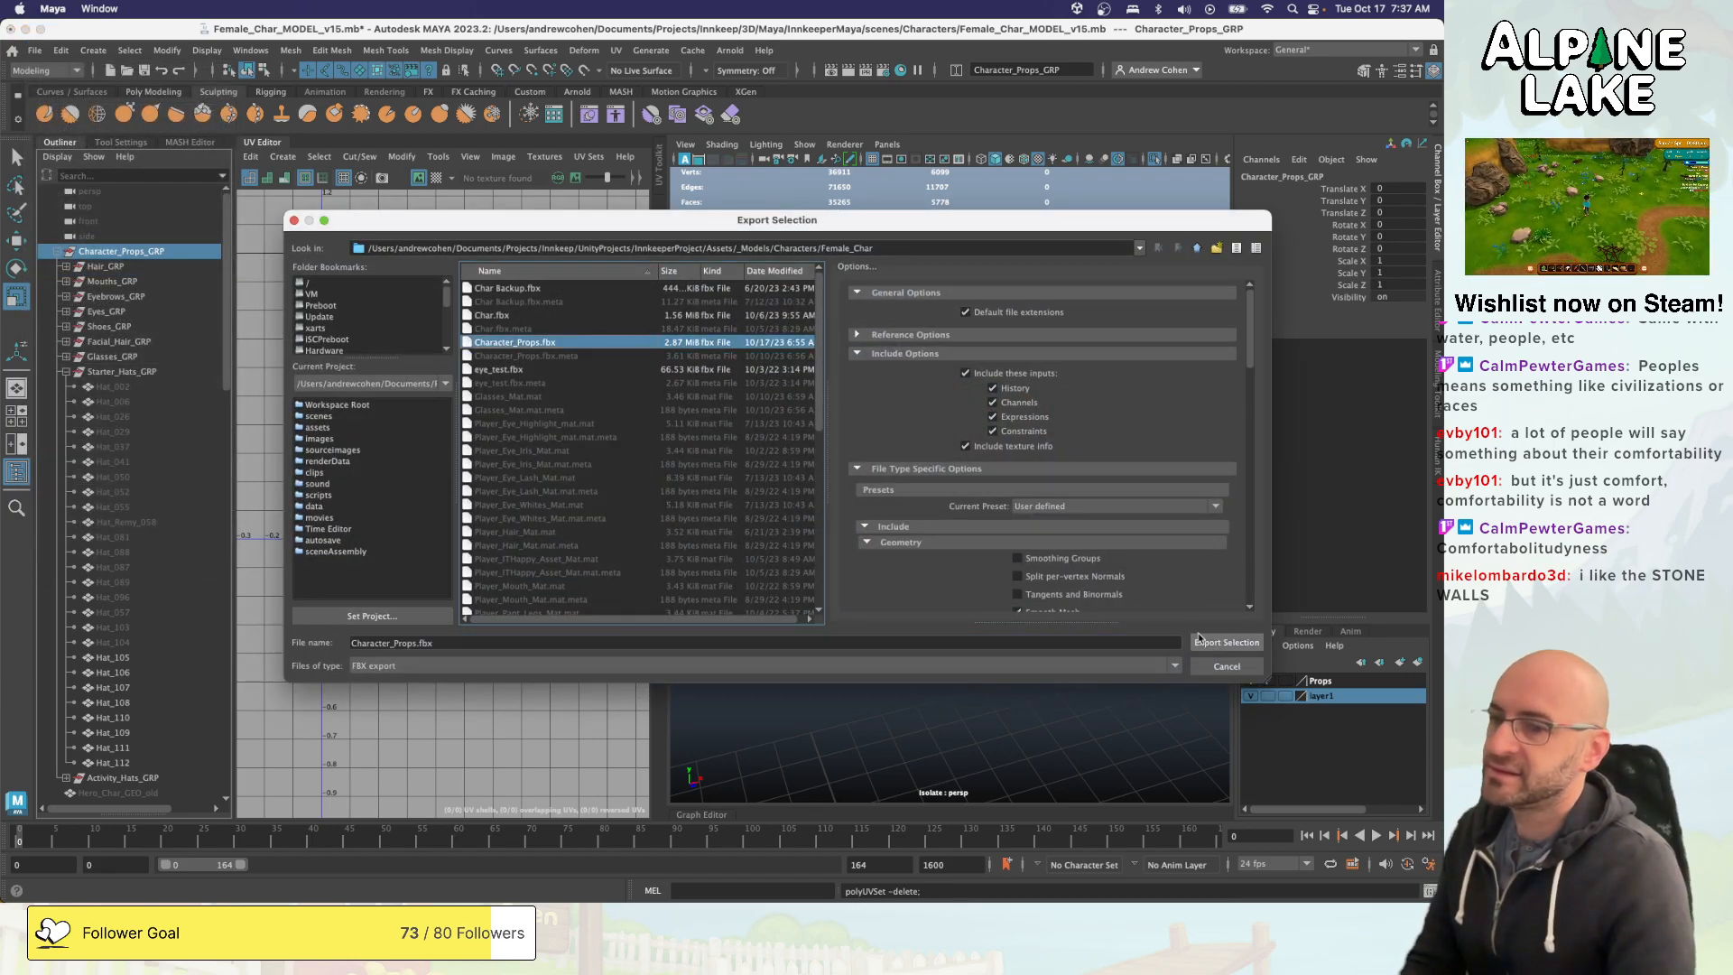
{"action": "left_click", "coordinate": [1226, 642]}
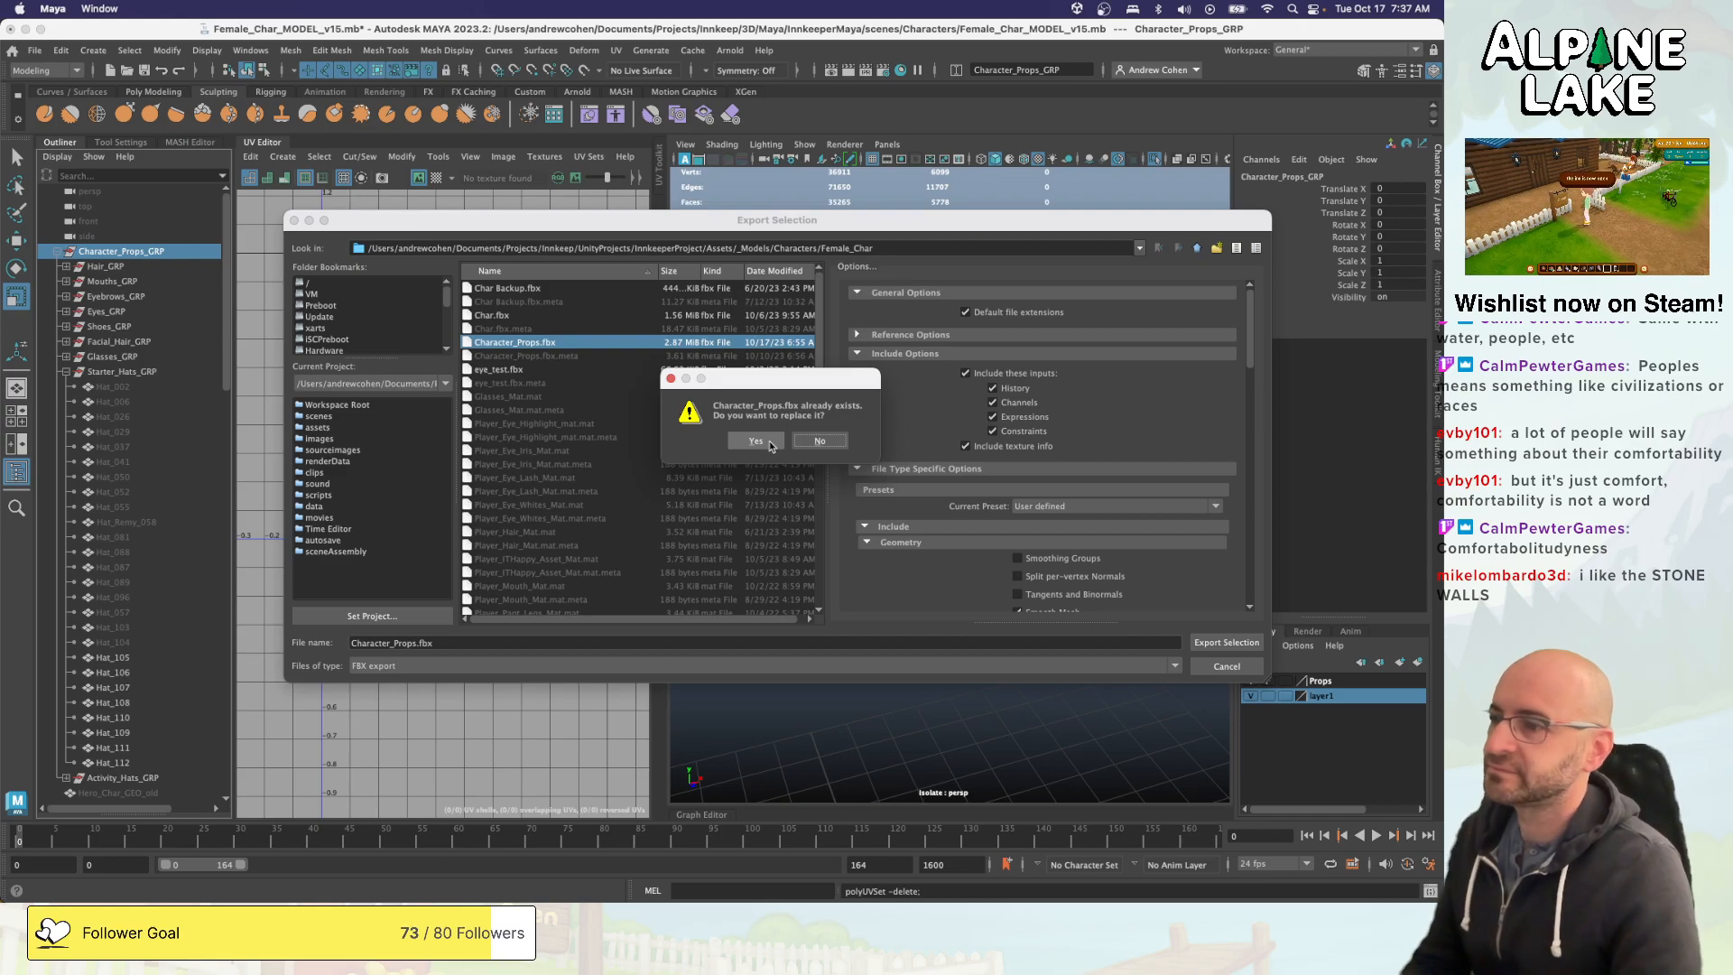
{"action": "left_click", "coordinate": [770, 442]}
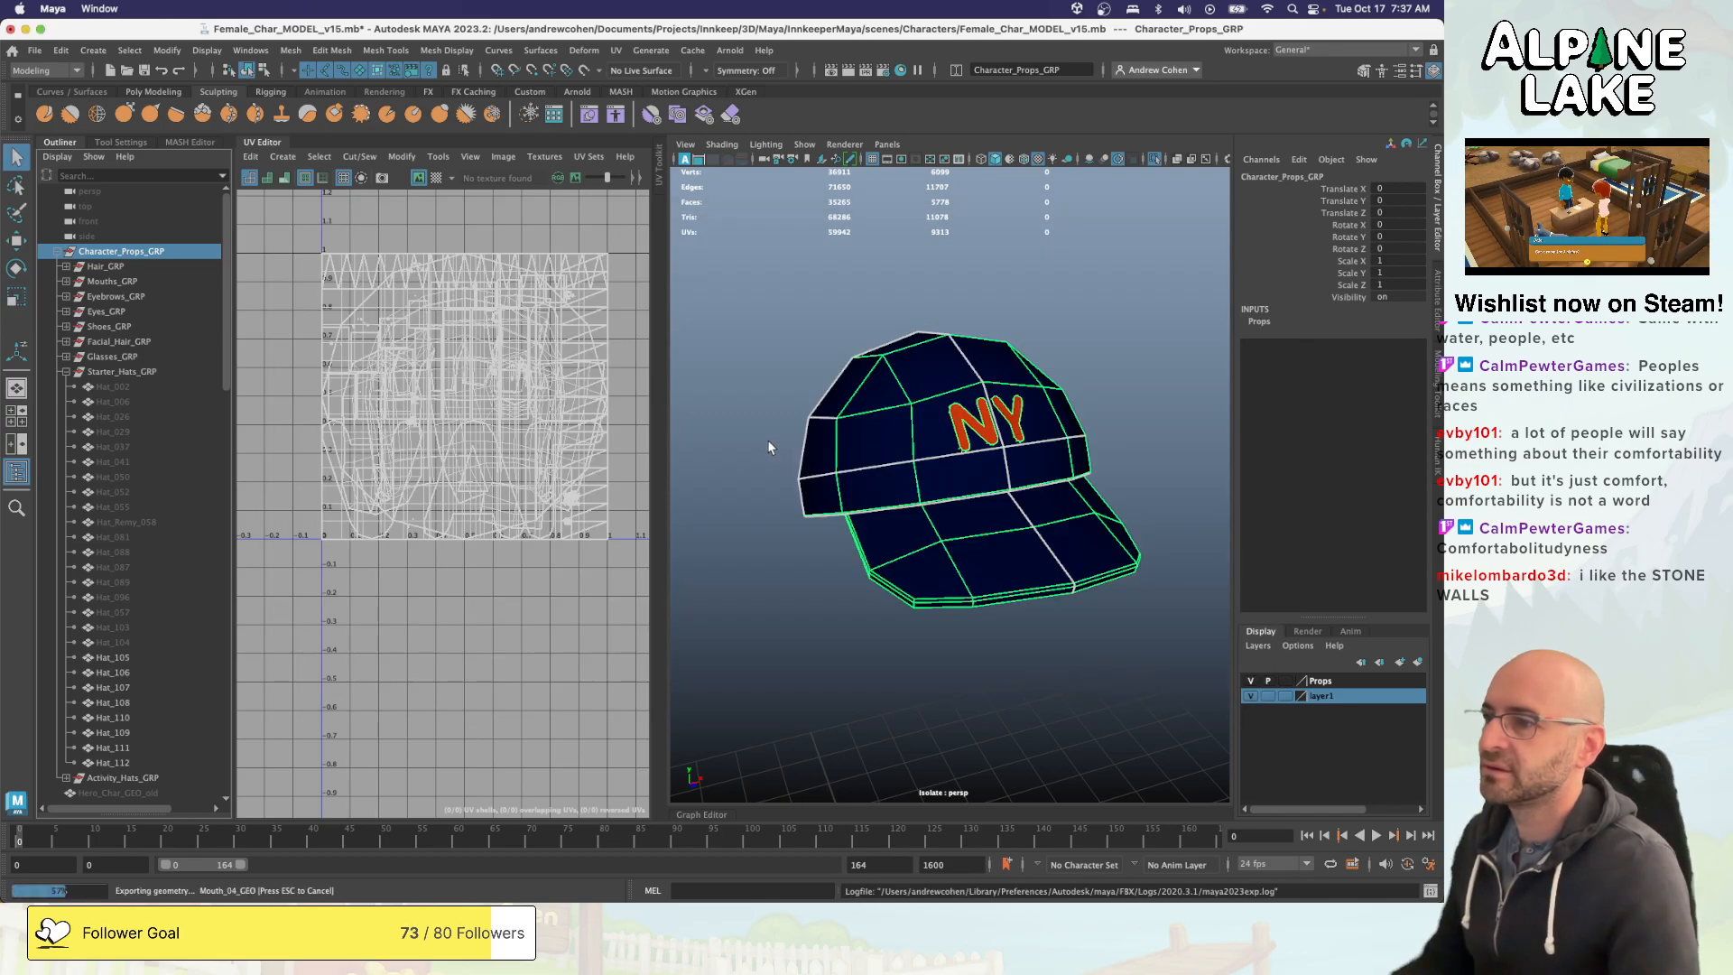
- Switch to Unity, run the StartMenu scene, and start a new game to reach the character creator's hat choices
{"action": "key", "text": "super+Tab"}
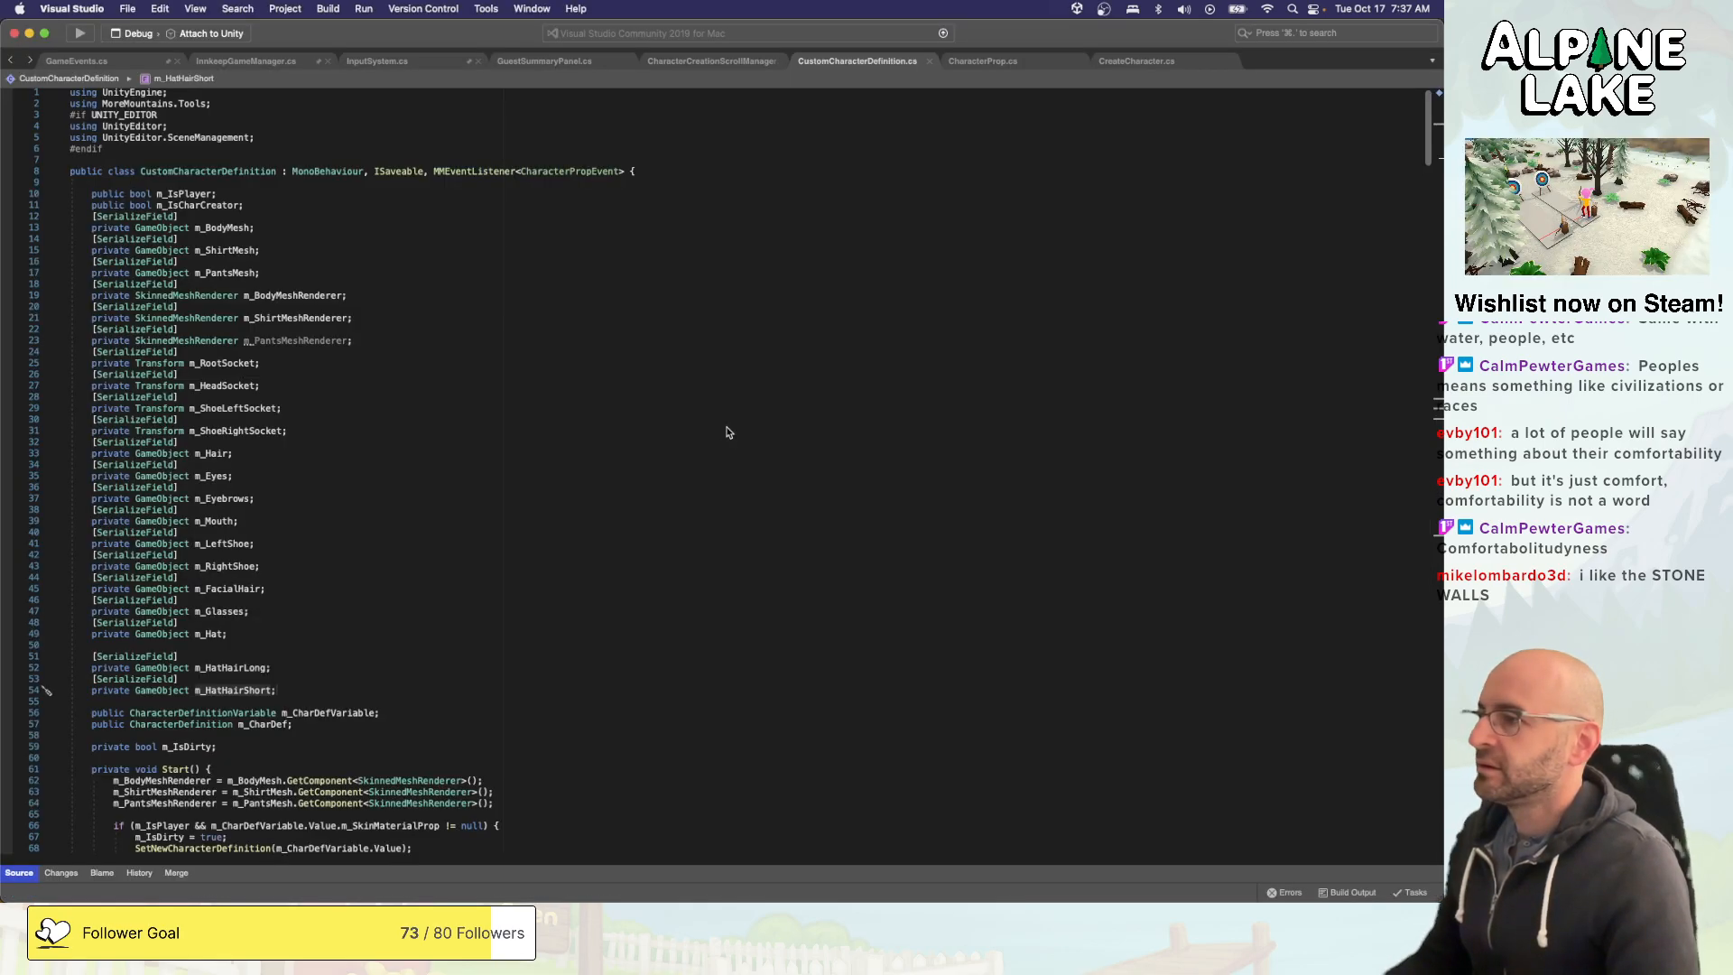
{"action": "key", "text": "super+Tab"}
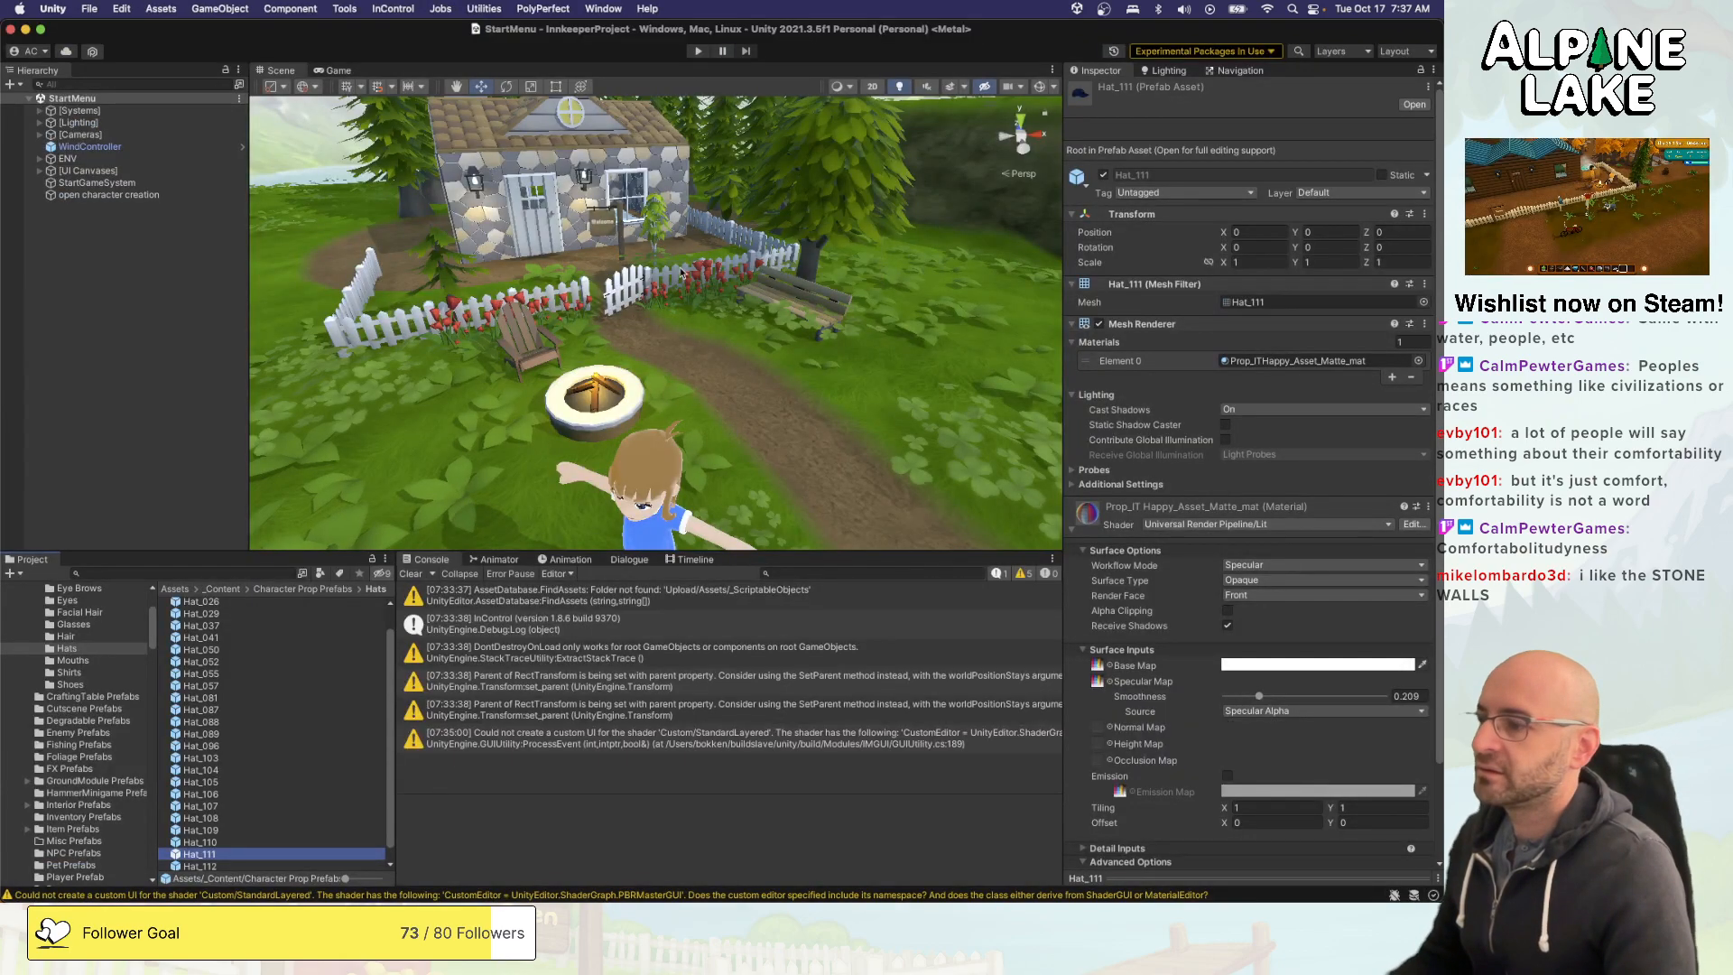
{"action": "left_click", "coordinate": [705, 56]}
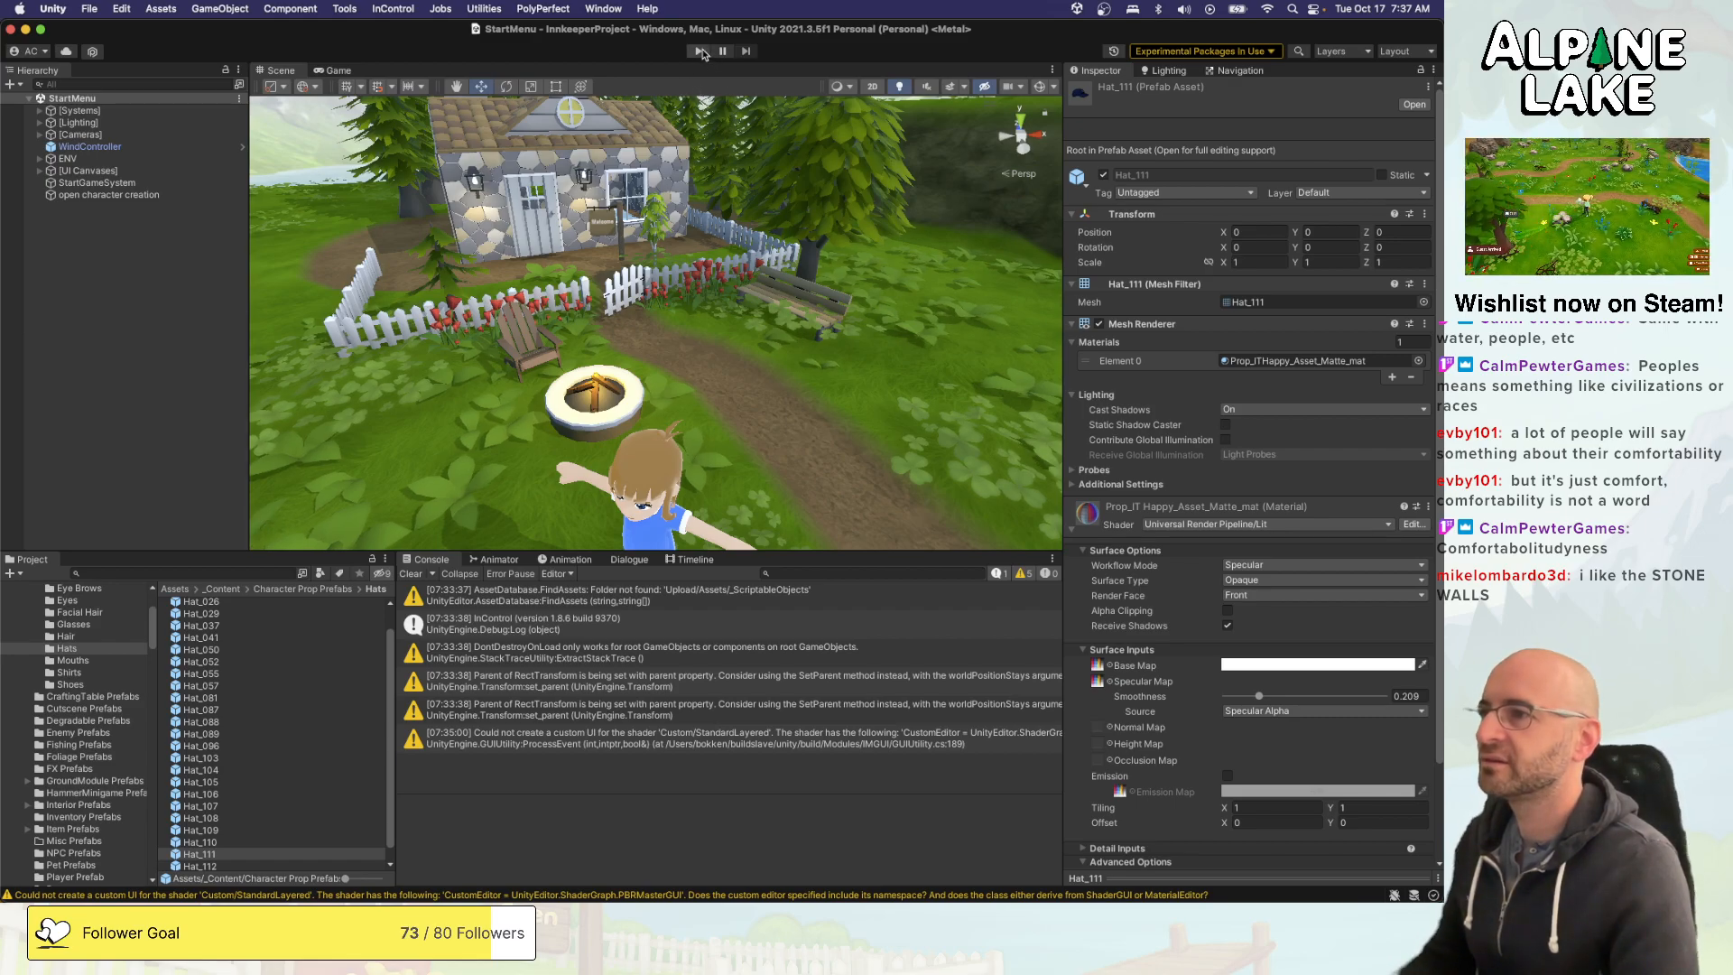
{"action": "left_click", "coordinate": [701, 51]}
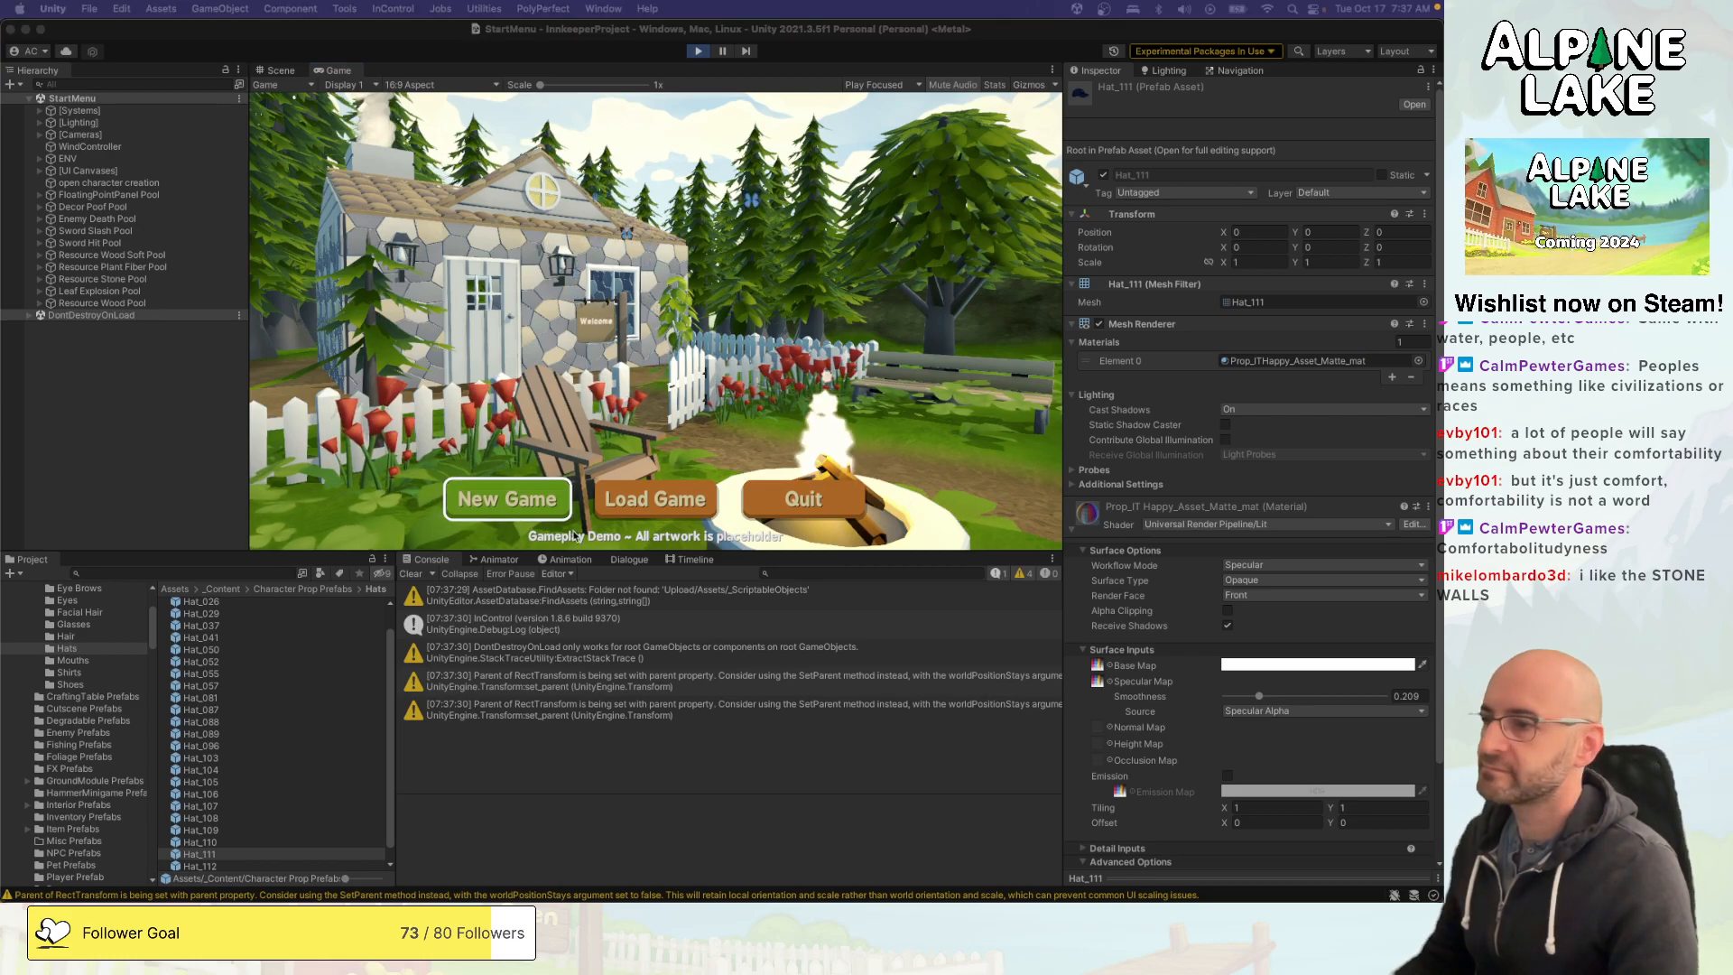
{"action": "left_click", "coordinate": [489, 497]}
{"action": "left_click", "coordinate": [488, 497]}
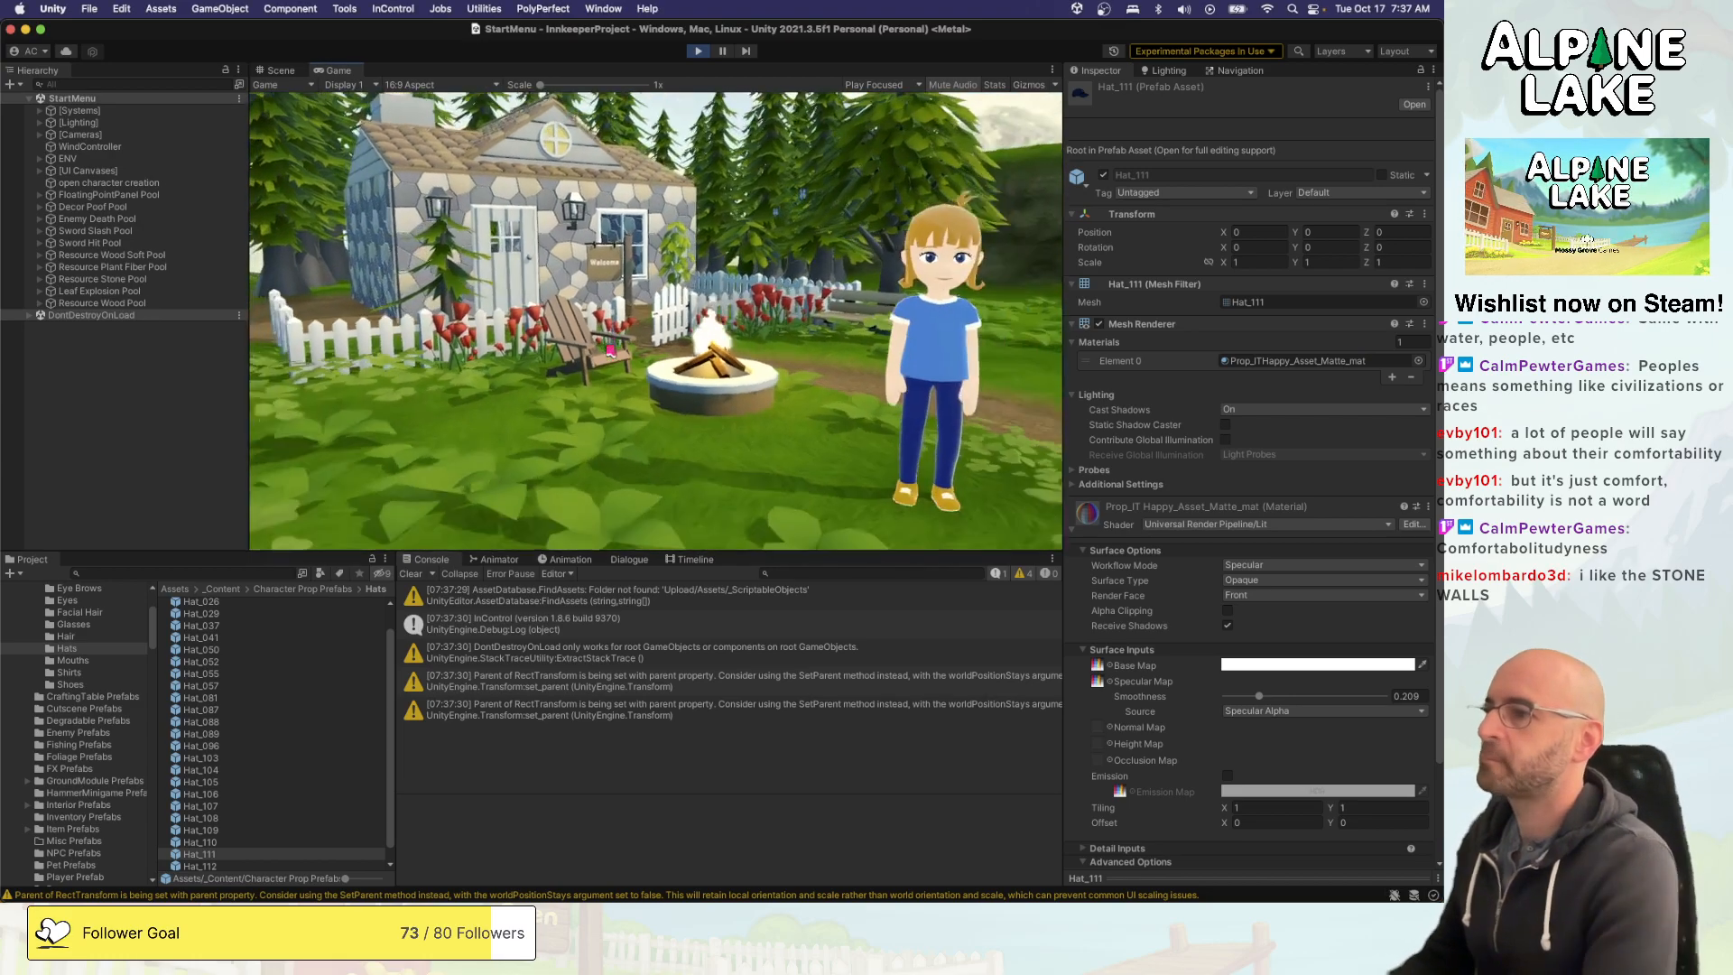
{"action": "key", "text": "q"}
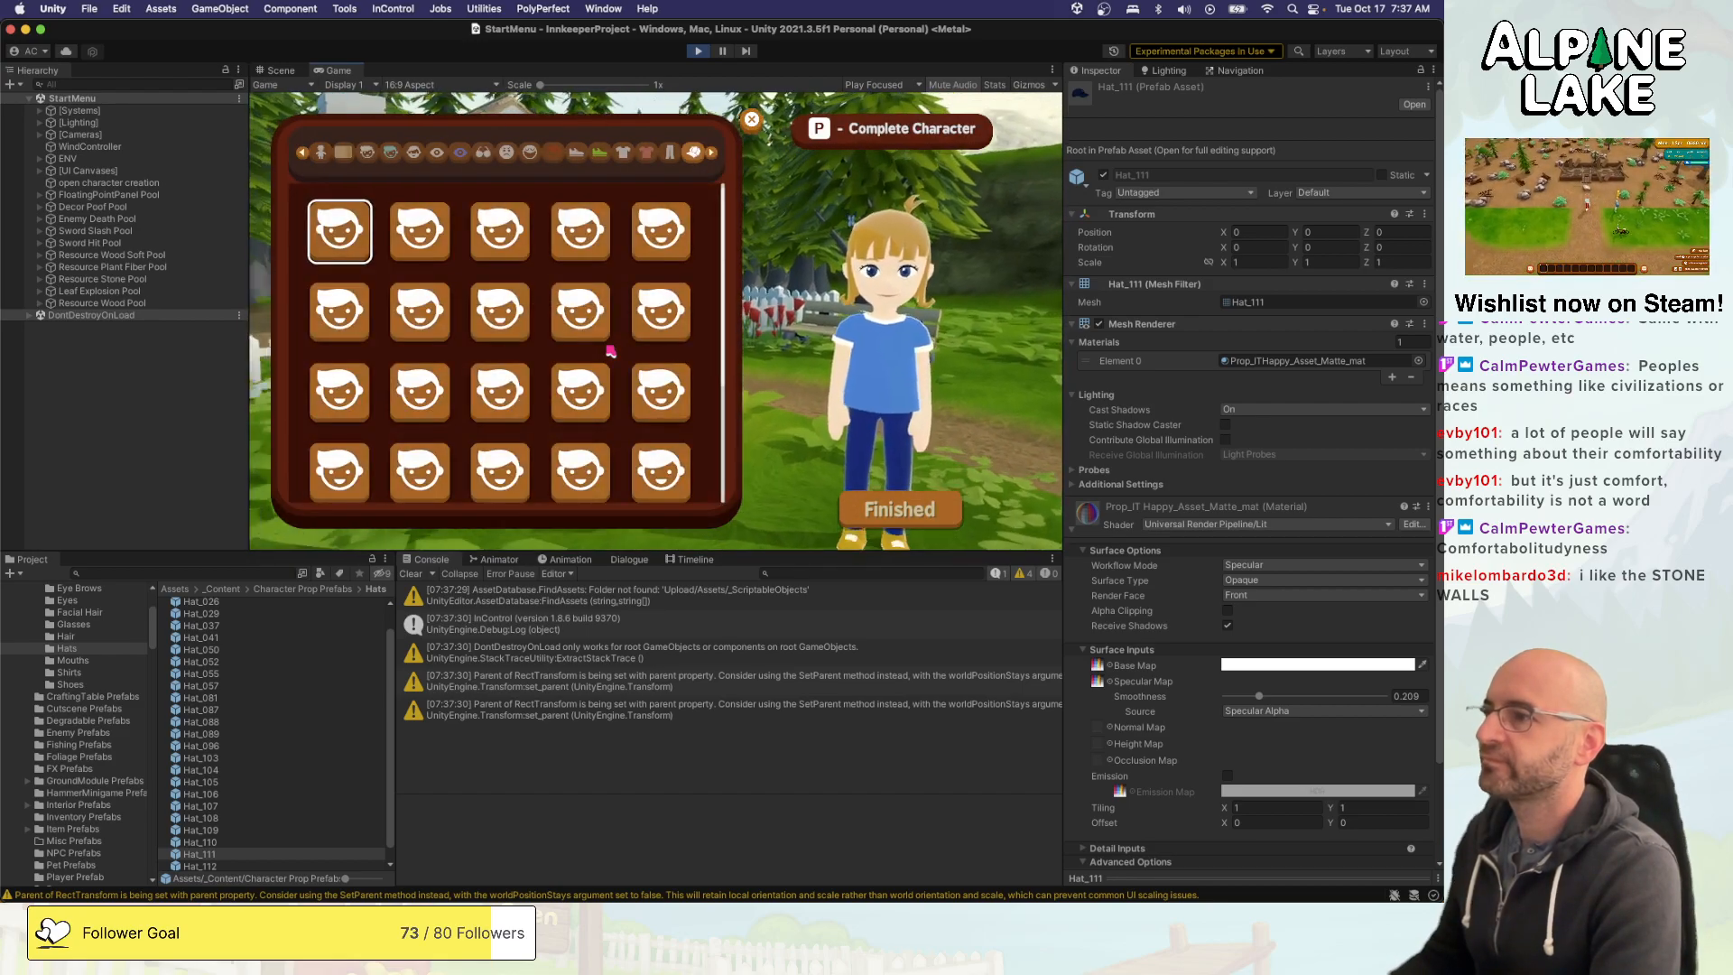
- Preview various hats on the character in the creator grid to check their shapes and colours
{"action": "key", "text": "Right"}
{"action": "key", "text": "Down"}
{"action": "key", "text": "Right"}
{"action": "key", "text": "Right"}
{"action": "key", "text": "Down"}
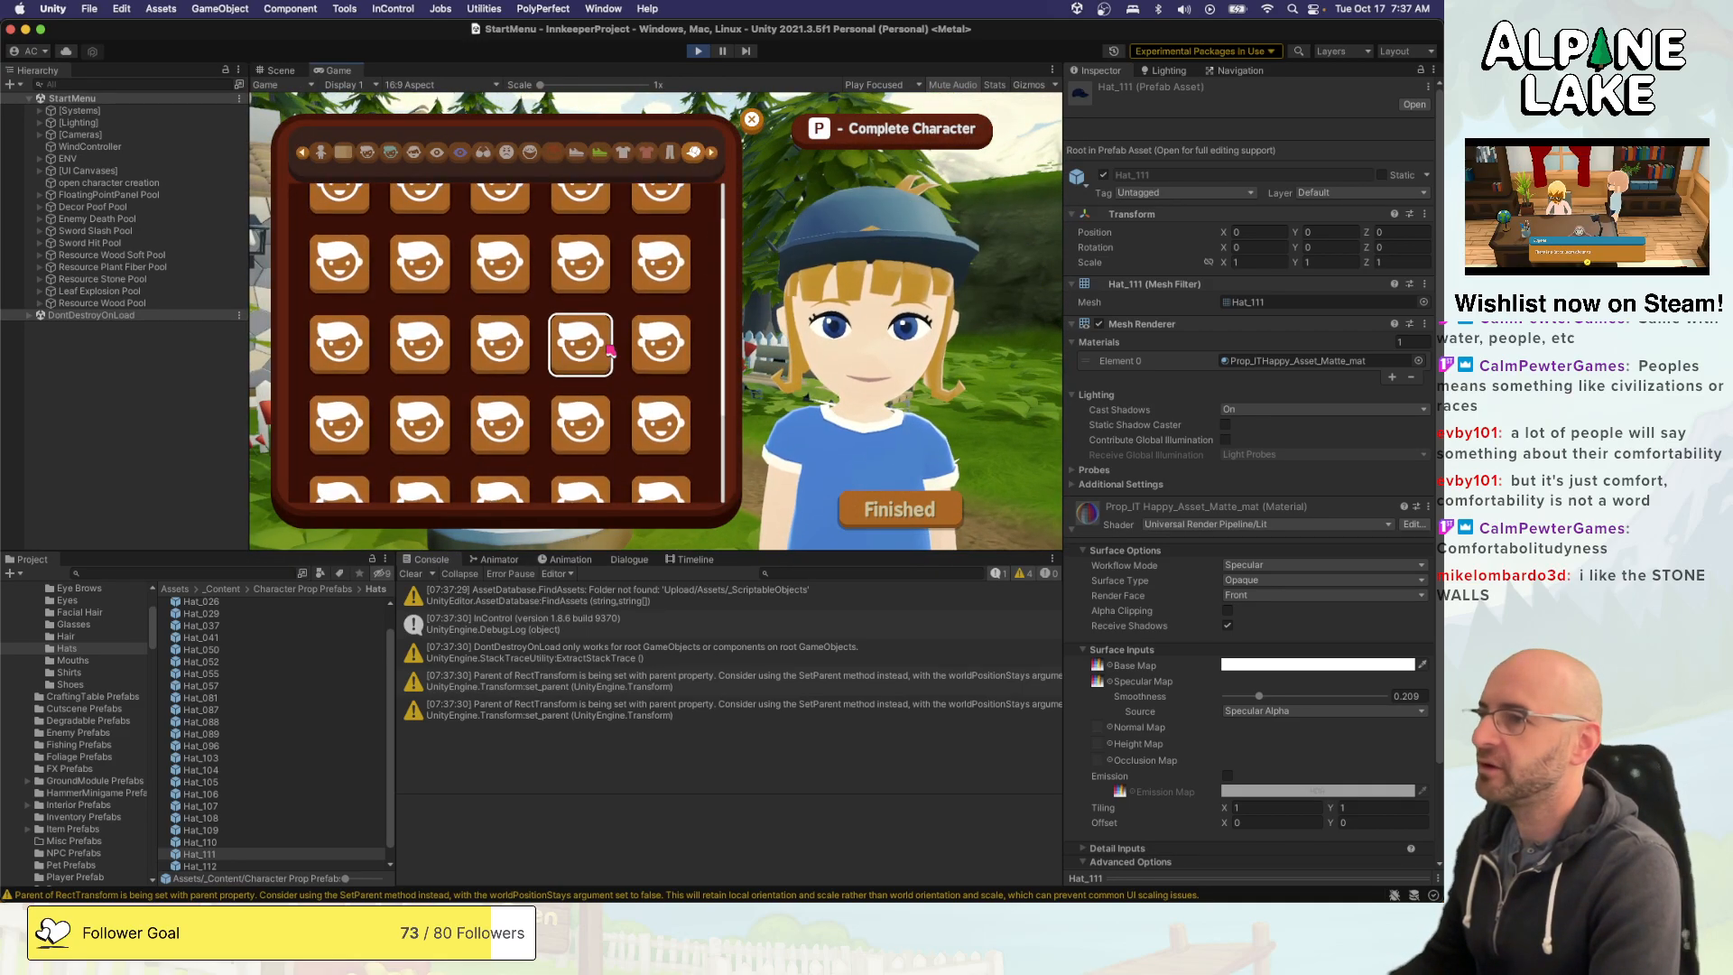
{"action": "key", "text": "Left"}
{"action": "key", "text": "Down"}
{"action": "key", "text": "Down"}
{"action": "key", "text": "Right"}
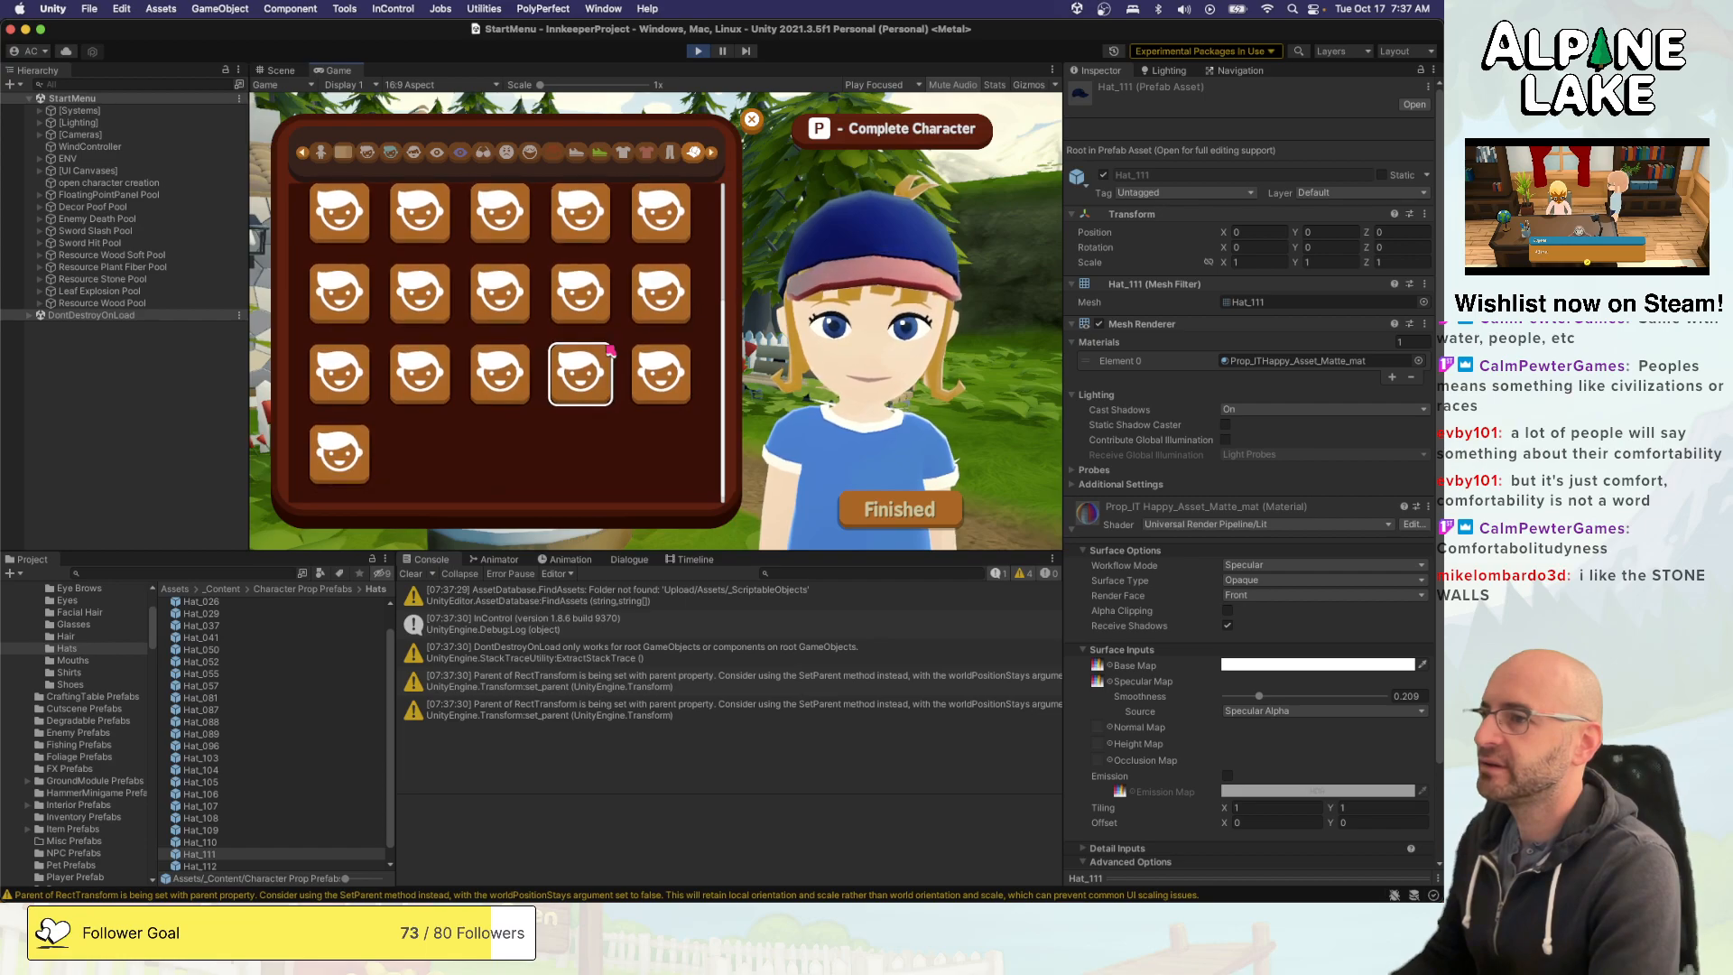
{"action": "key", "text": "Up"}
{"action": "key", "text": "Left"}
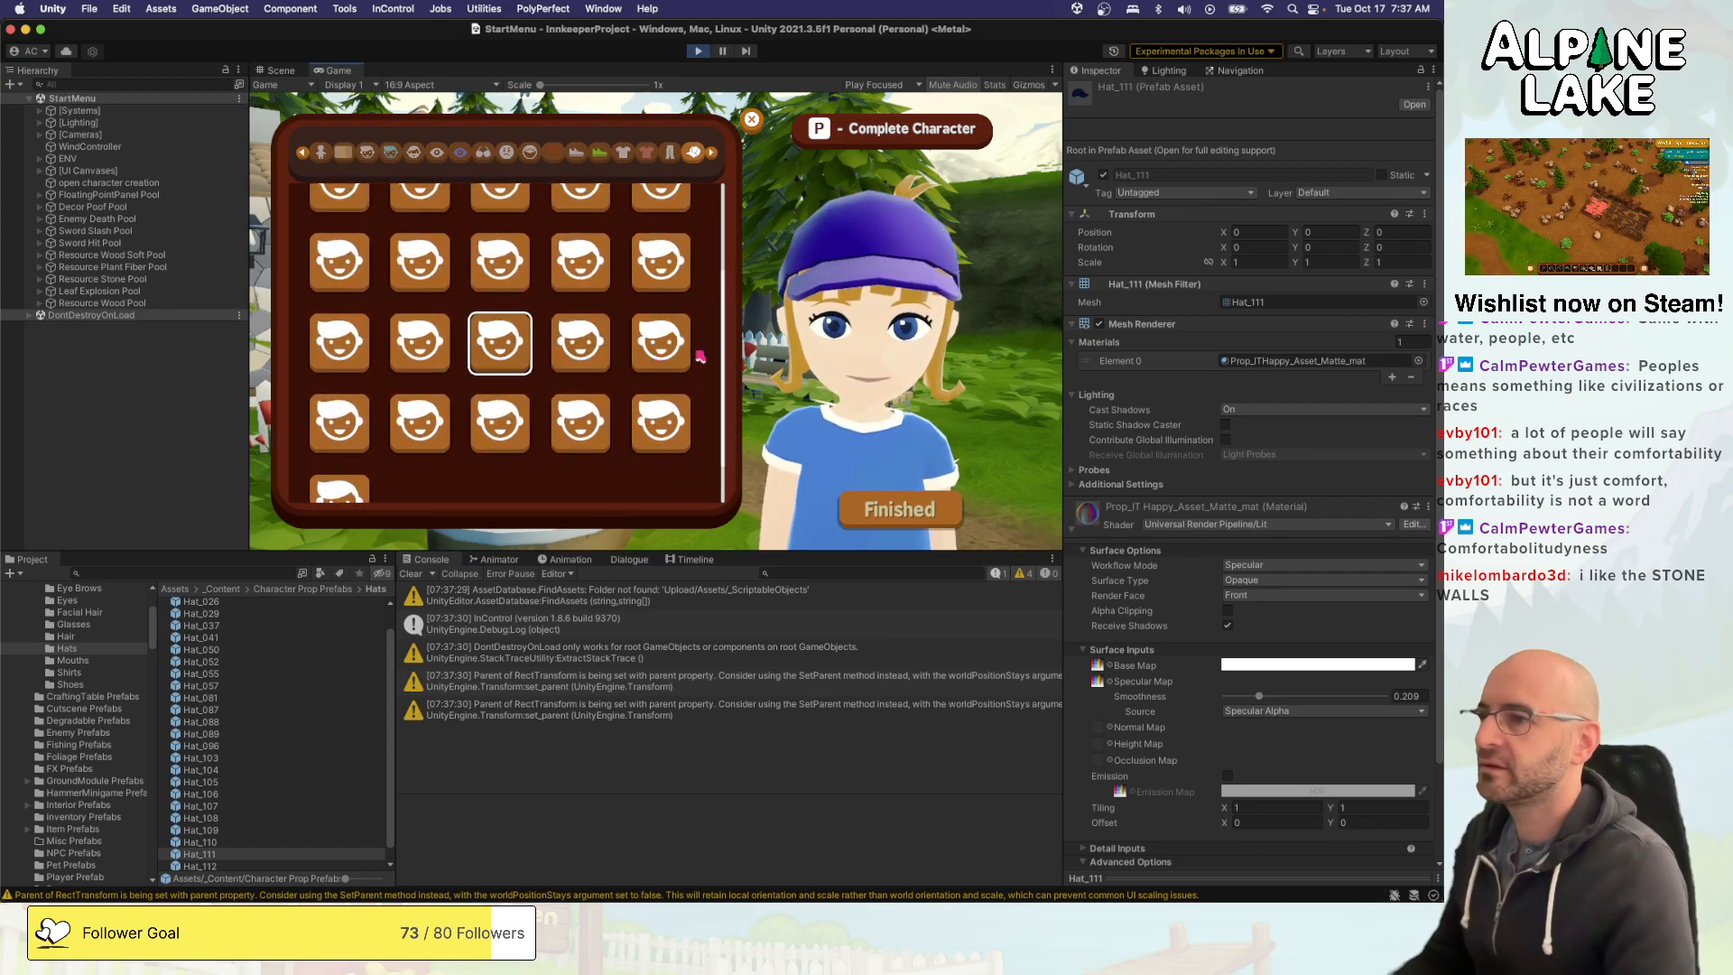
{"action": "key", "text": "Right"}
{"action": "key", "text": "Right"}
{"action": "key", "text": "Down"}
{"action": "key", "text": "Left"}
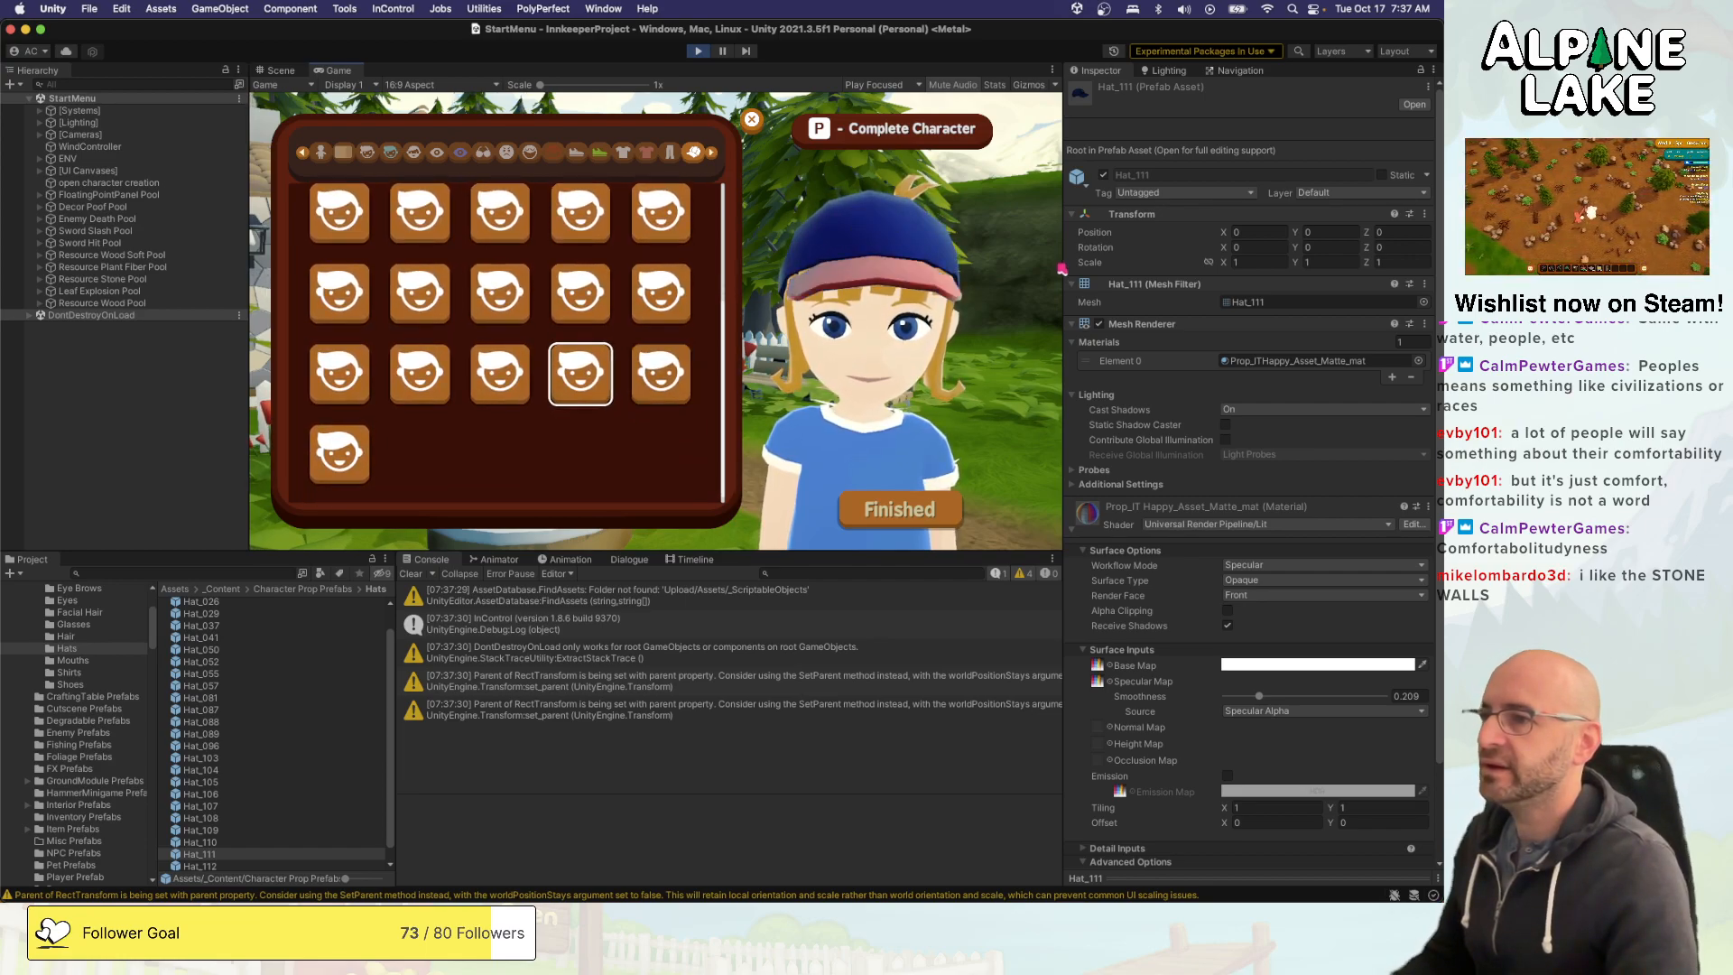
- Compare the NY cap with its neighbouring hats and put the NY cap on the character
{"action": "key", "text": "Left"}
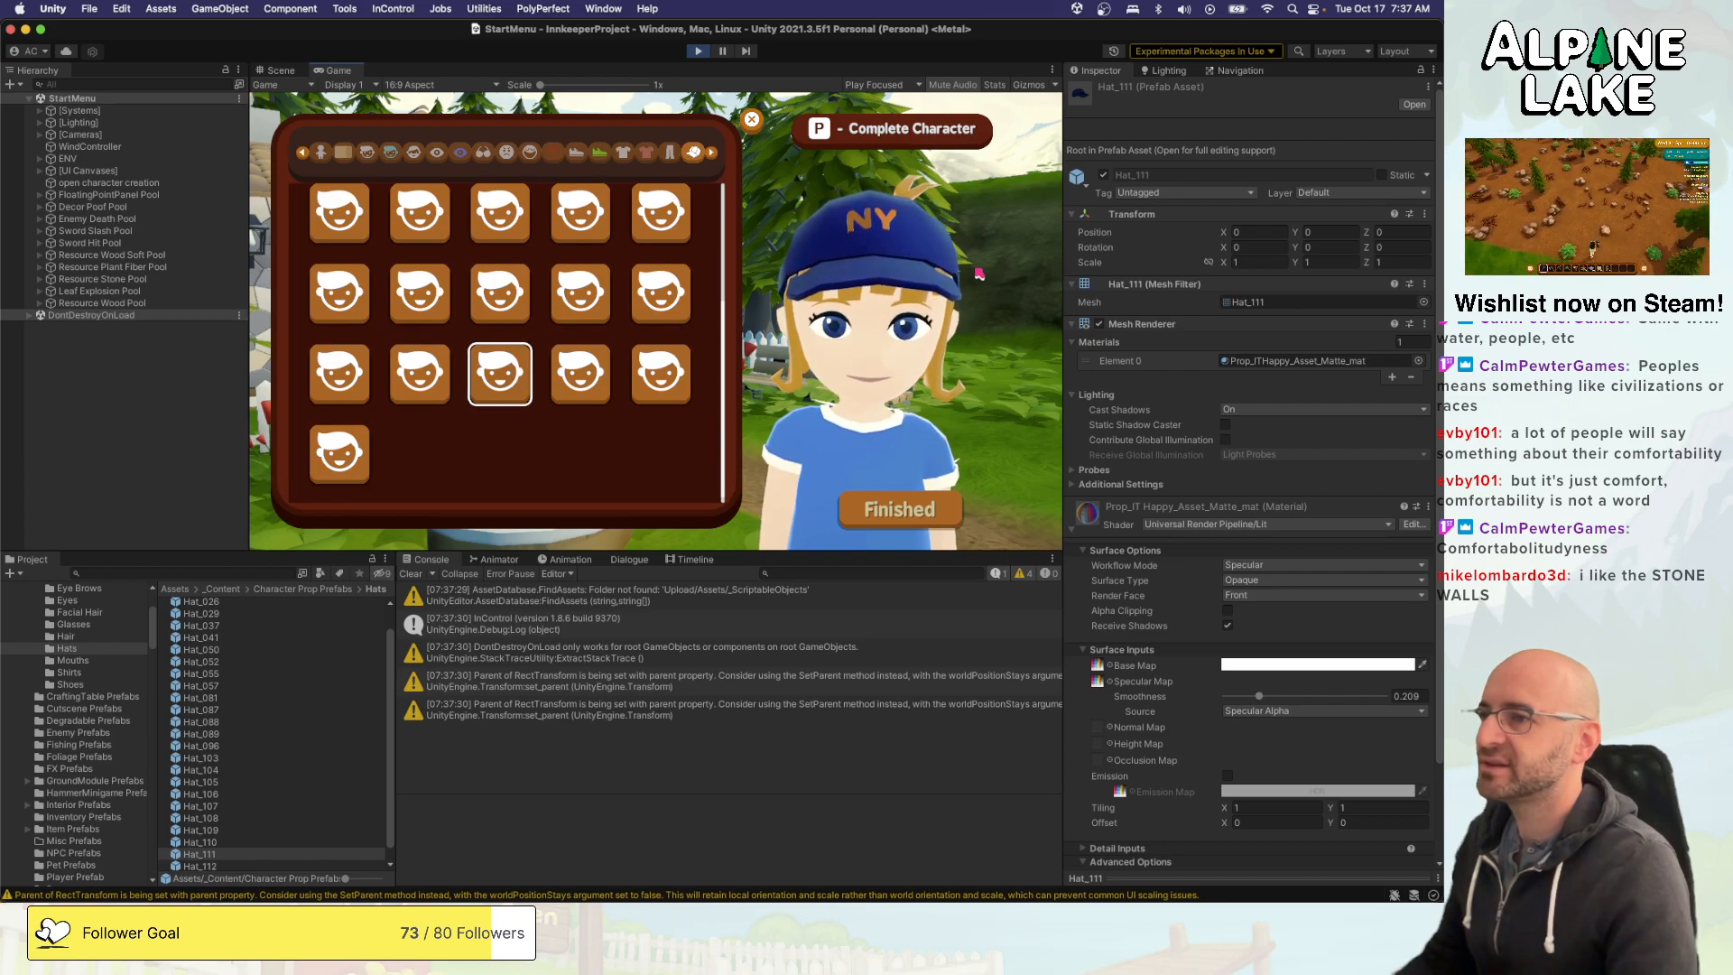
{"action": "key", "text": "Left"}
{"action": "key", "text": "Left"}
{"action": "key", "text": "Right"}
{"action": "key", "text": "Right"}
{"action": "key", "text": "Right"}
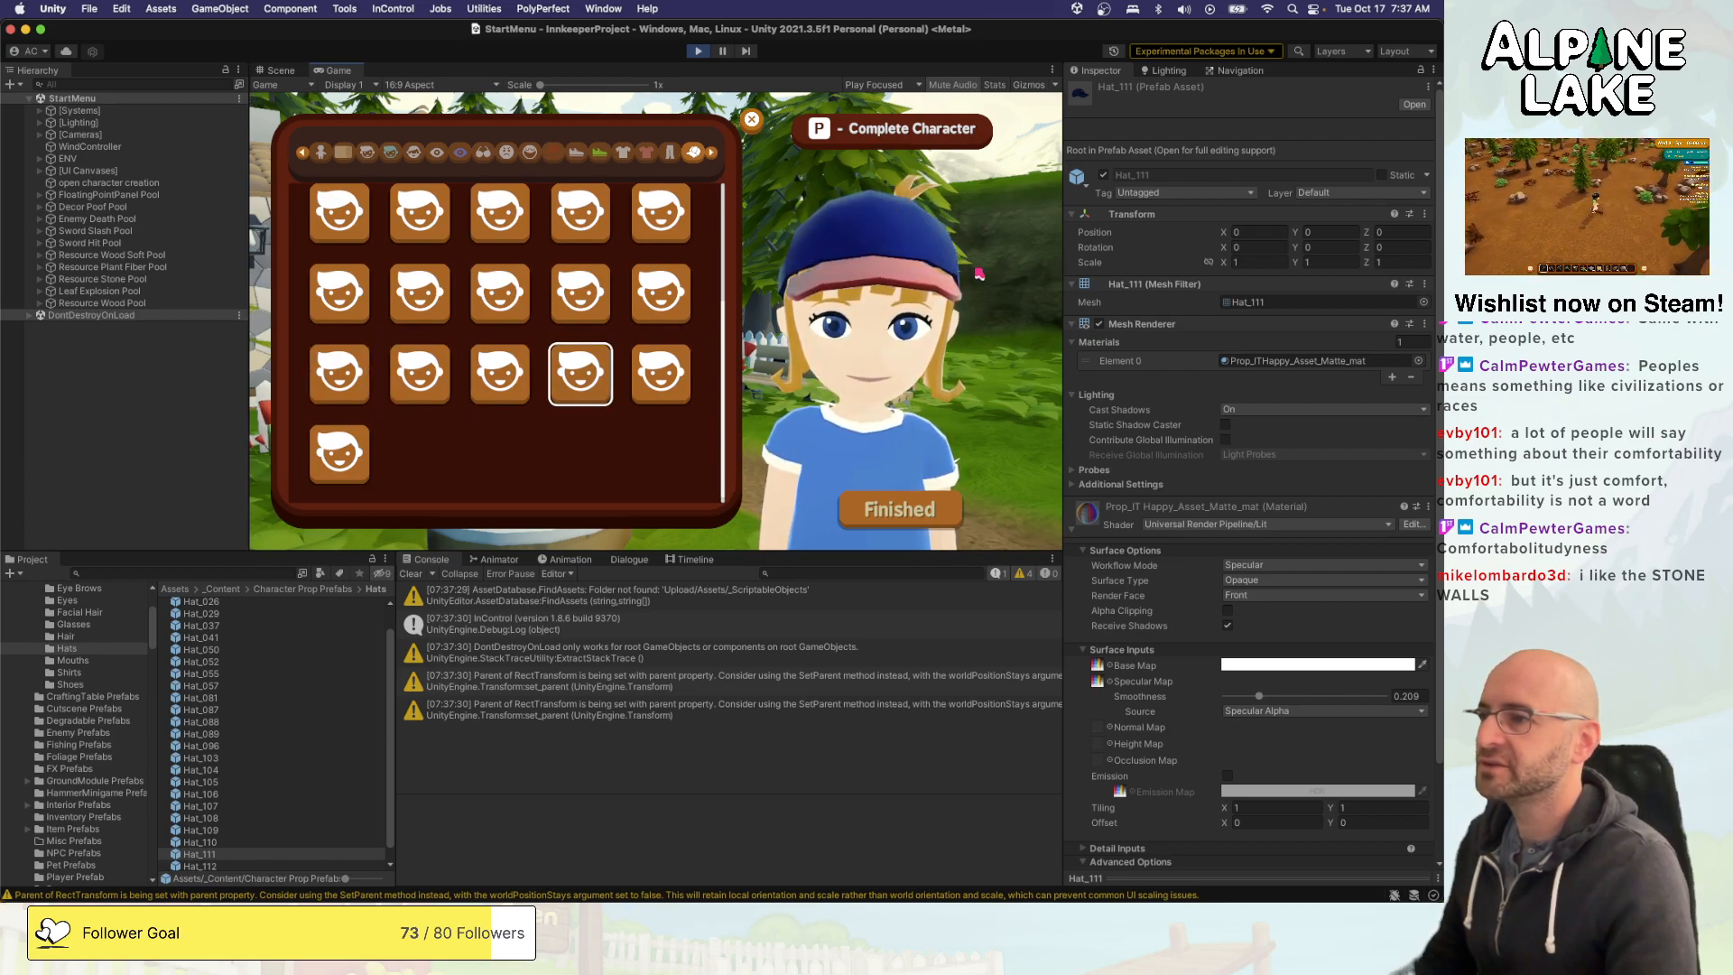
{"action": "key", "text": "Right"}
{"action": "key", "text": "Left"}
{"action": "key", "text": "Left"}
{"action": "key", "text": "Left"}
{"action": "key", "text": "Down"}
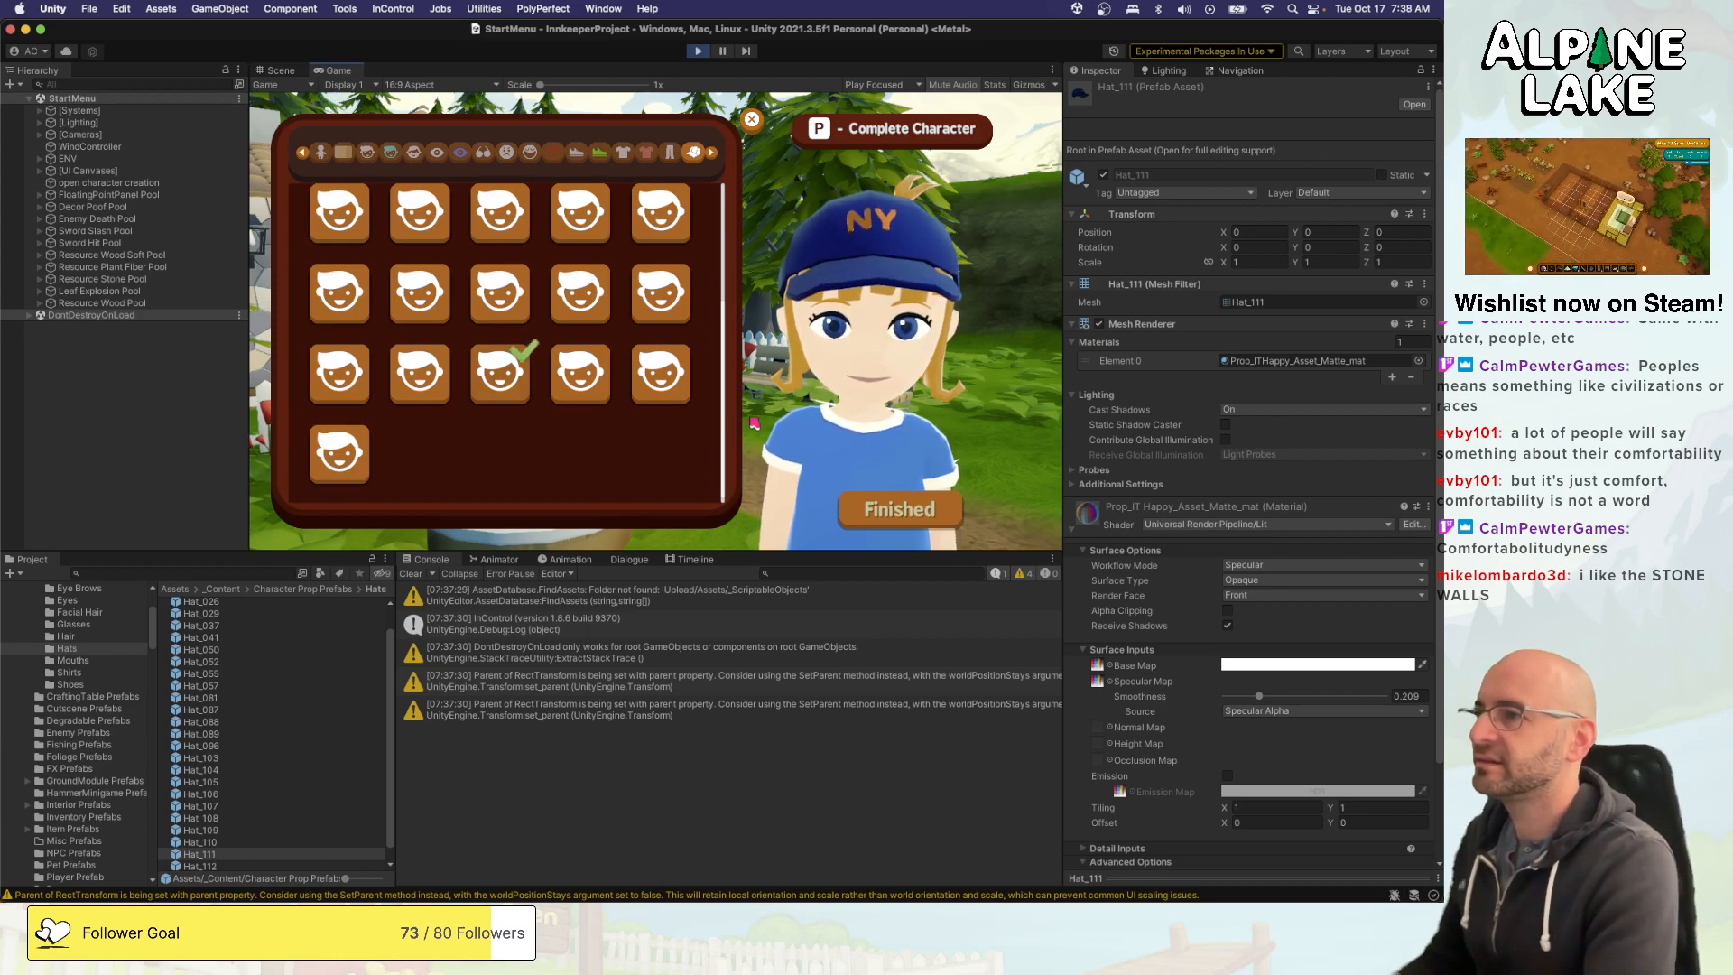
- Leave the hat choices and the character creator, and stop the running game
{"action": "key", "text": "e"}
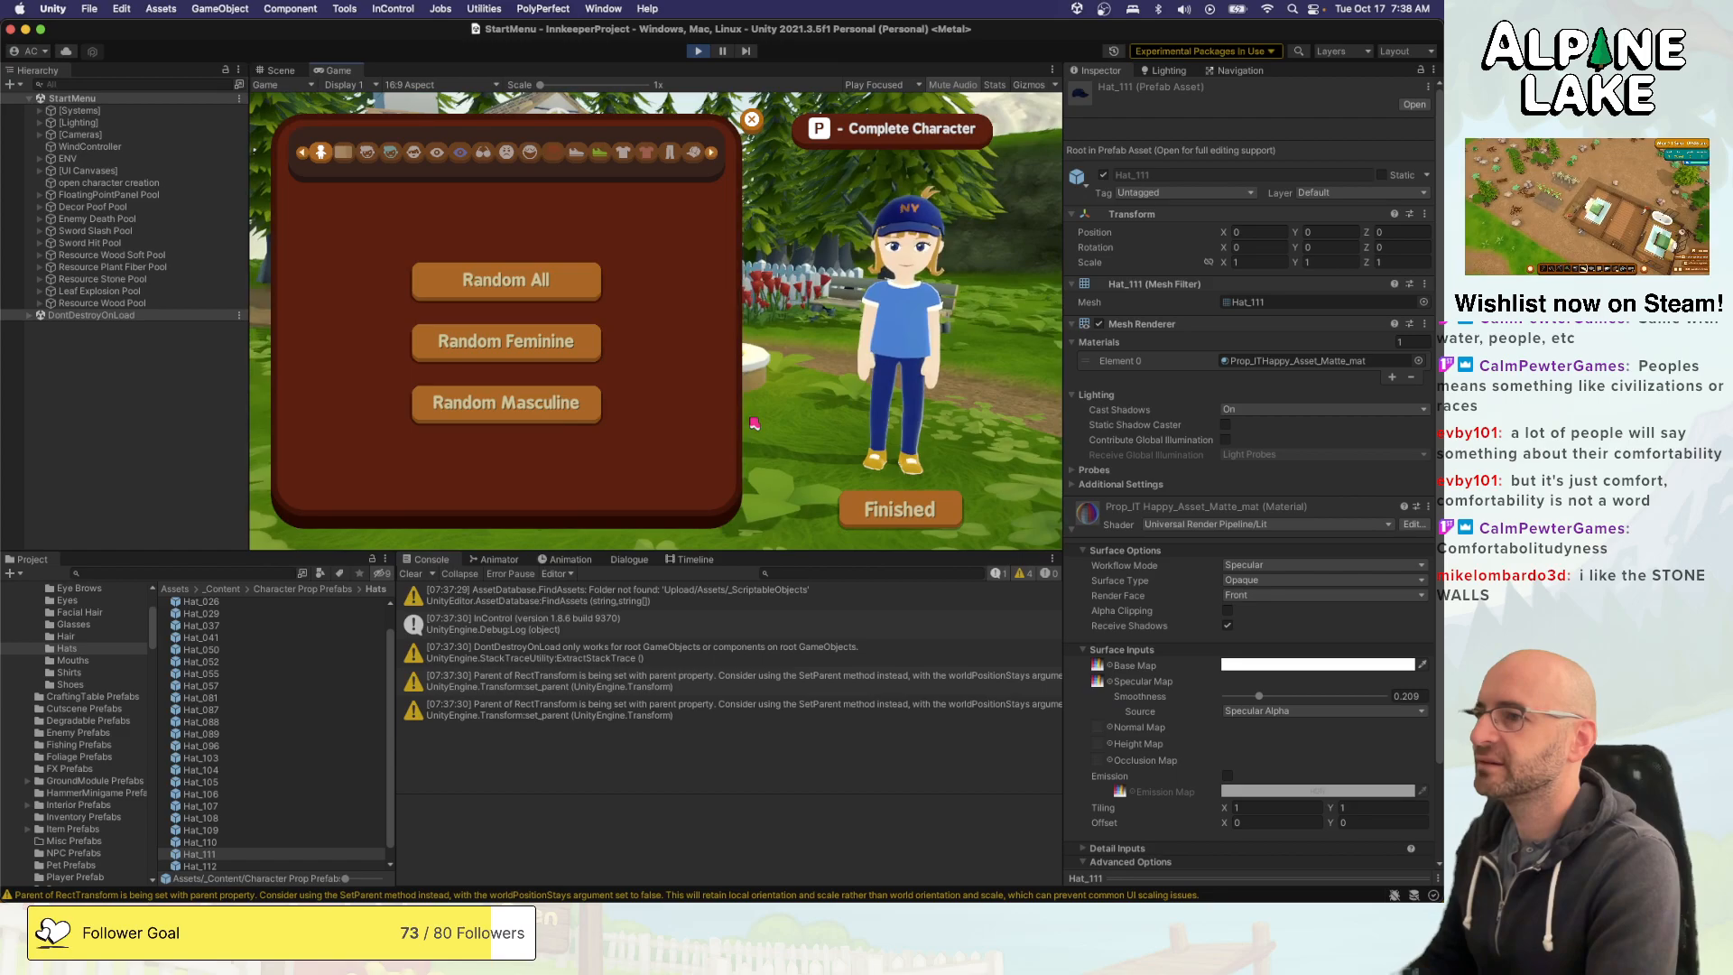
{"action": "key", "text": "Escape"}
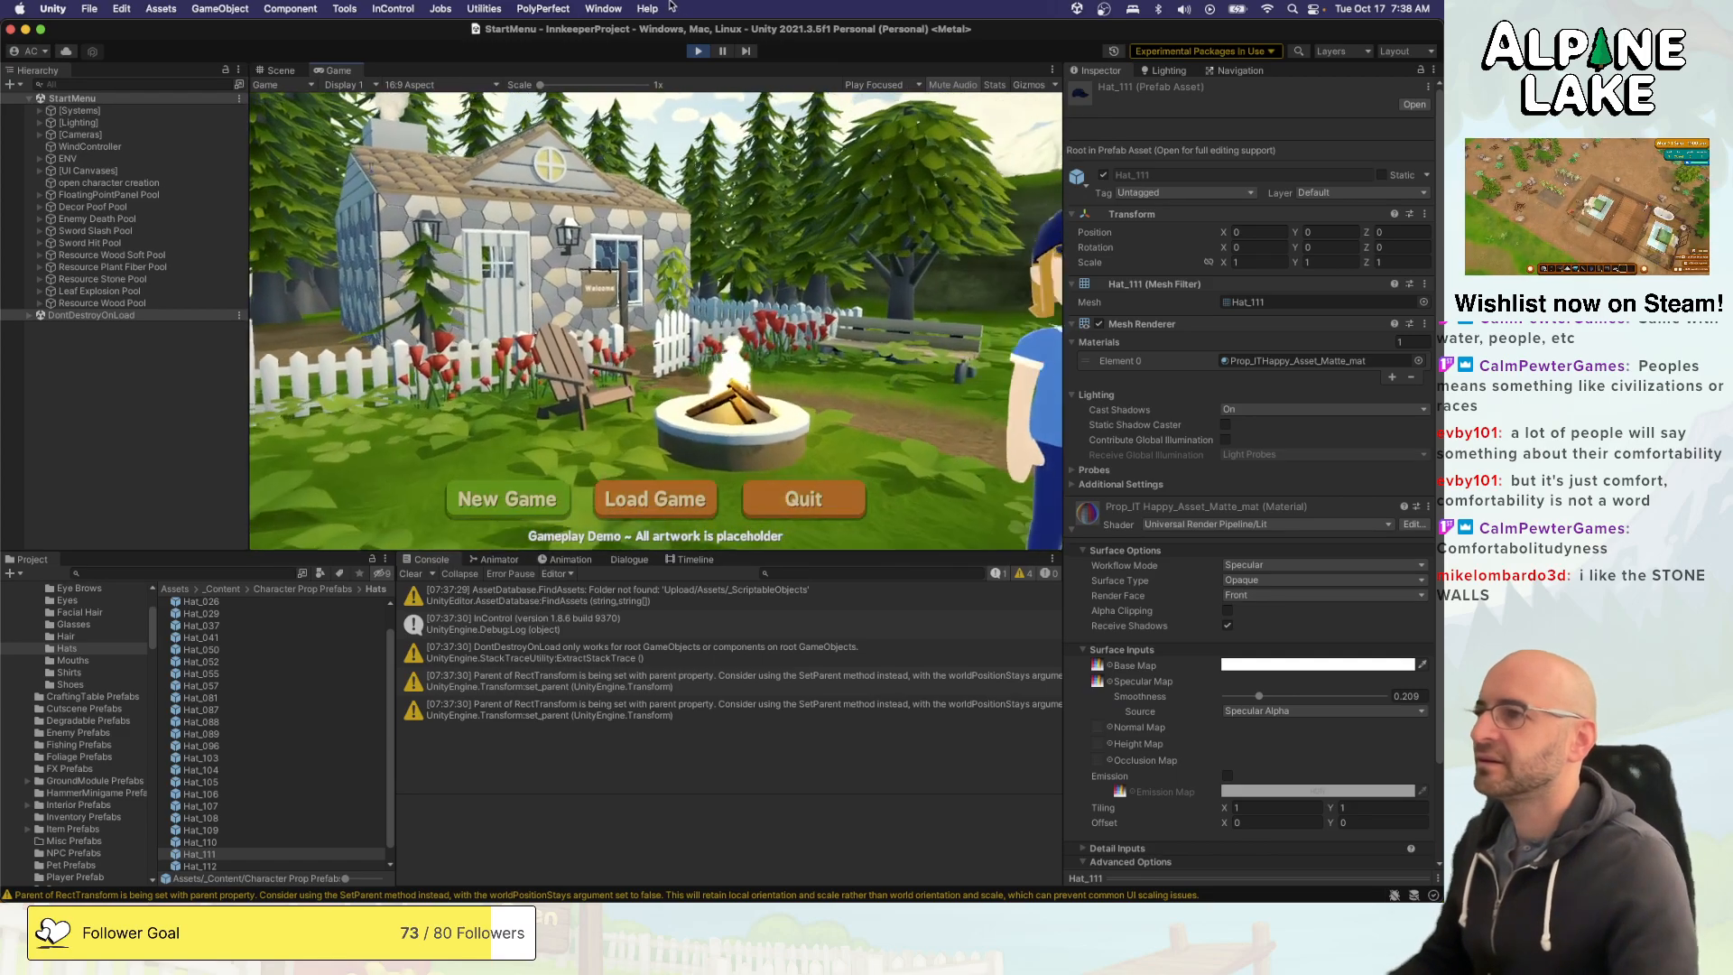
{"action": "left_click", "coordinate": [699, 51]}
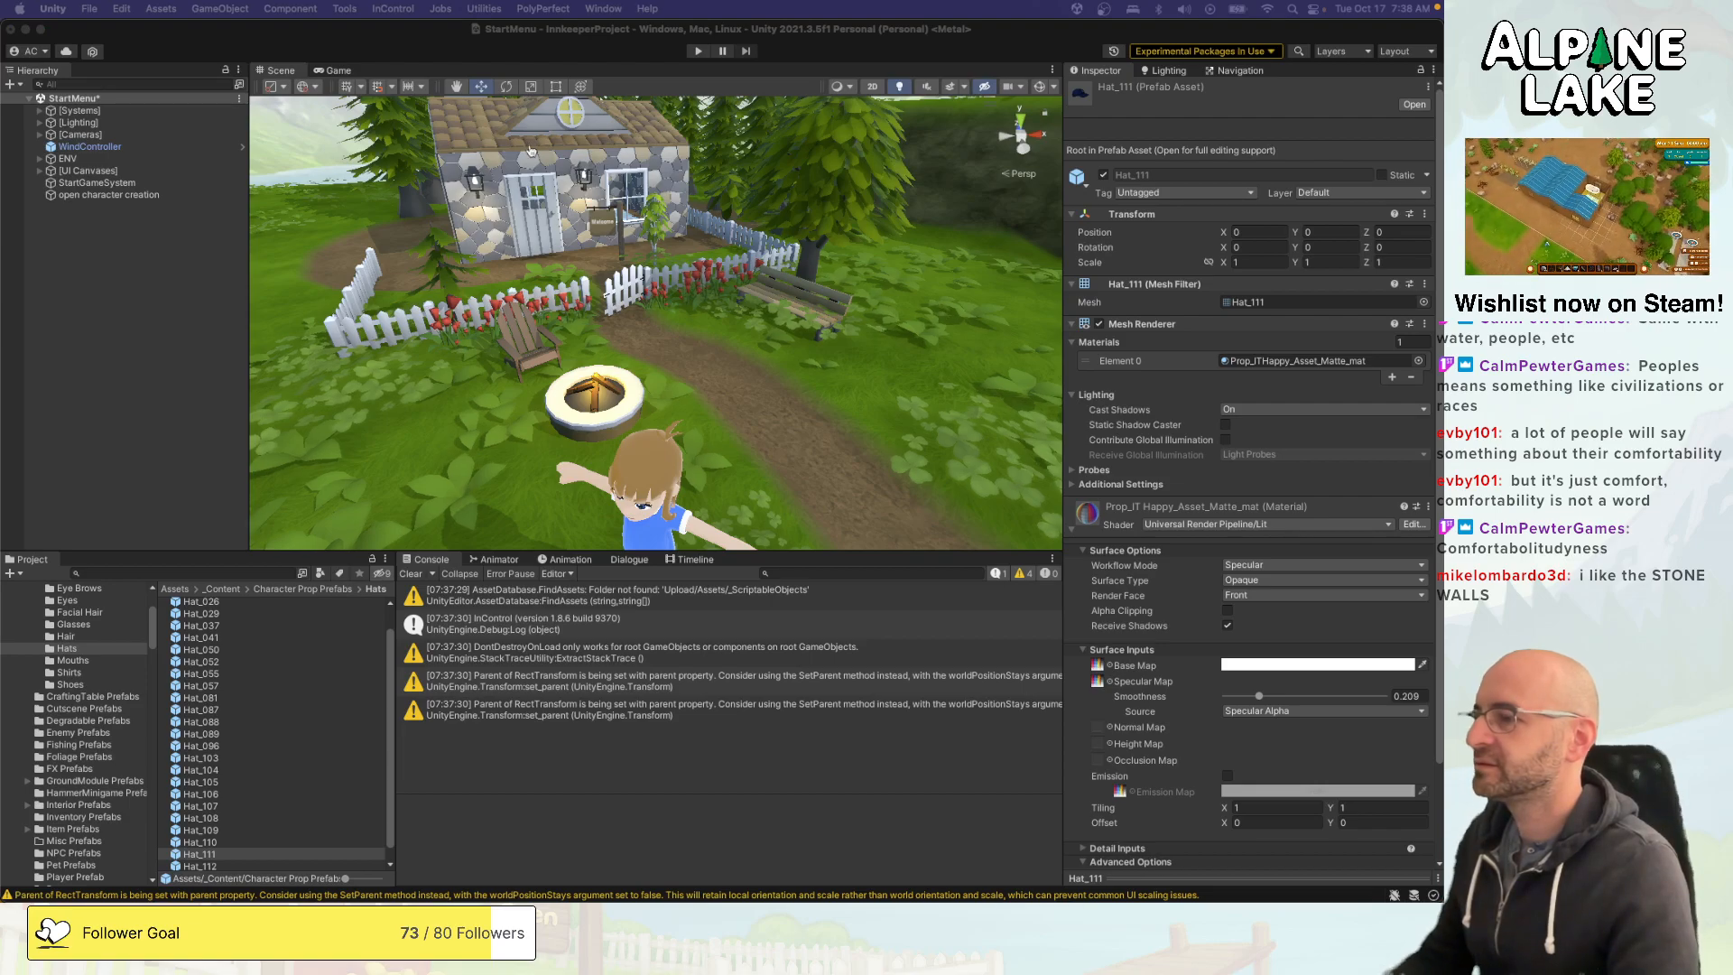
- Switch to Visual Studio and review the CustomCharacterDefinition fields and the m_HairType sub property in CharacterProp.cs
{"action": "key", "text": "super+Tab"}
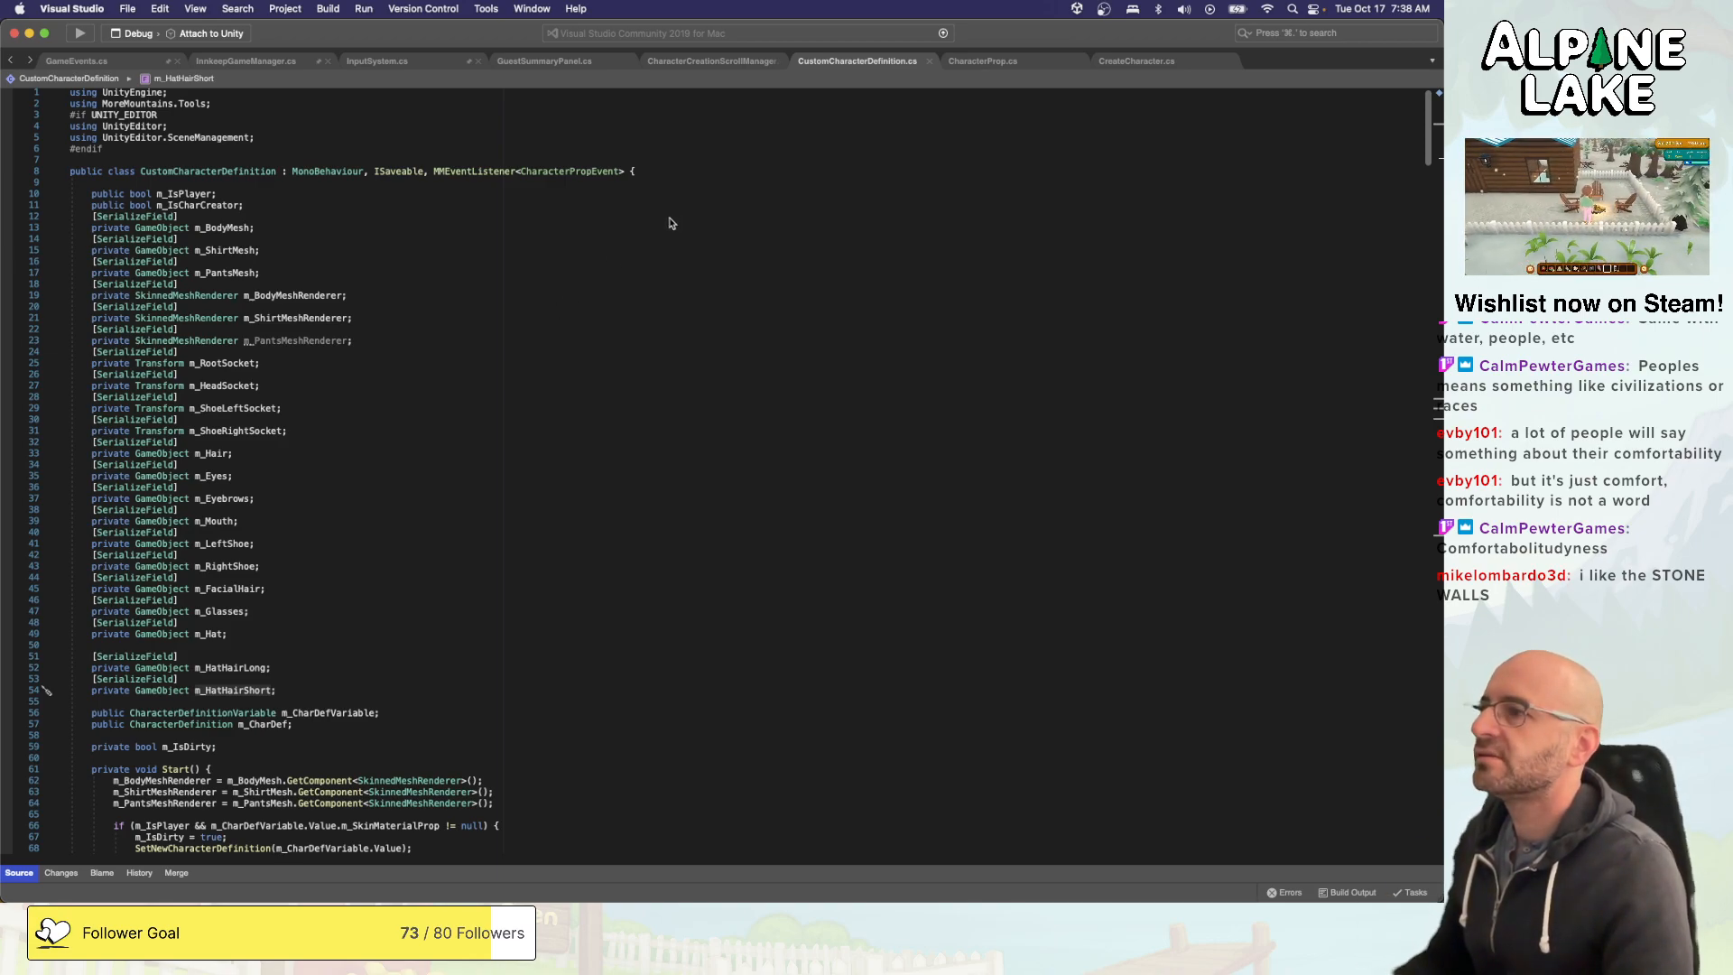
{"action": "scroll", "coordinate": [658, 260], "scroll_direction": "down", "scroll_amount": 5}
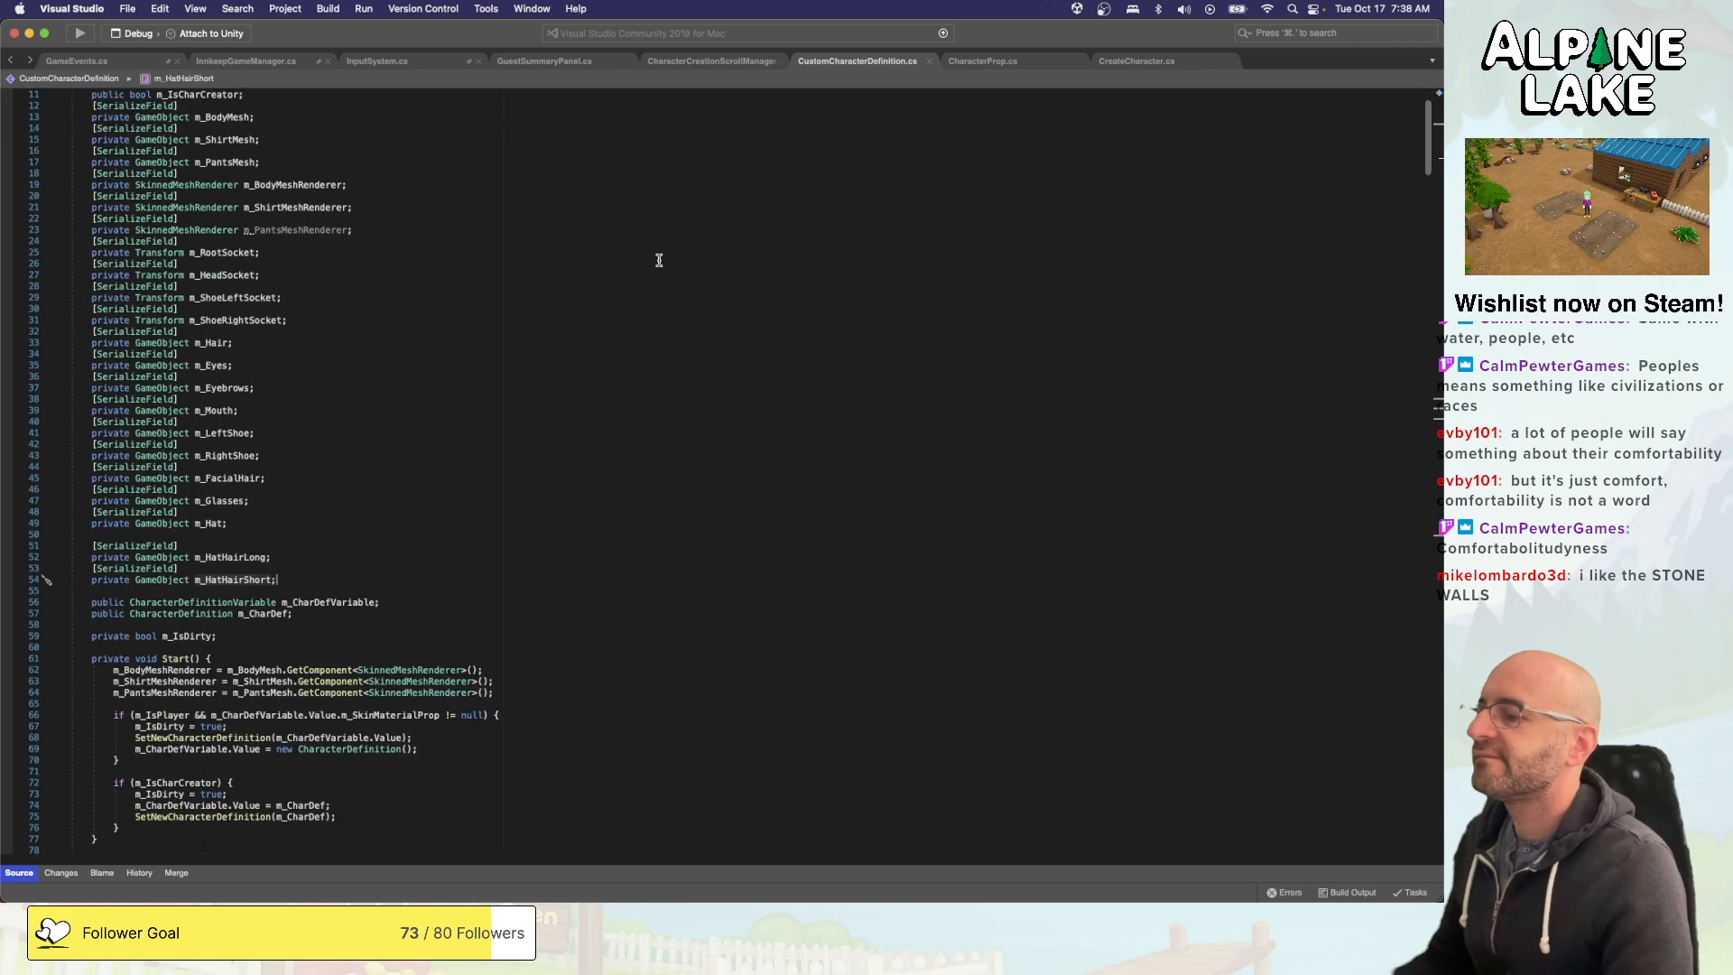
{"action": "scroll", "coordinate": [658, 260], "scroll_direction": "down", "scroll_amount": 3}
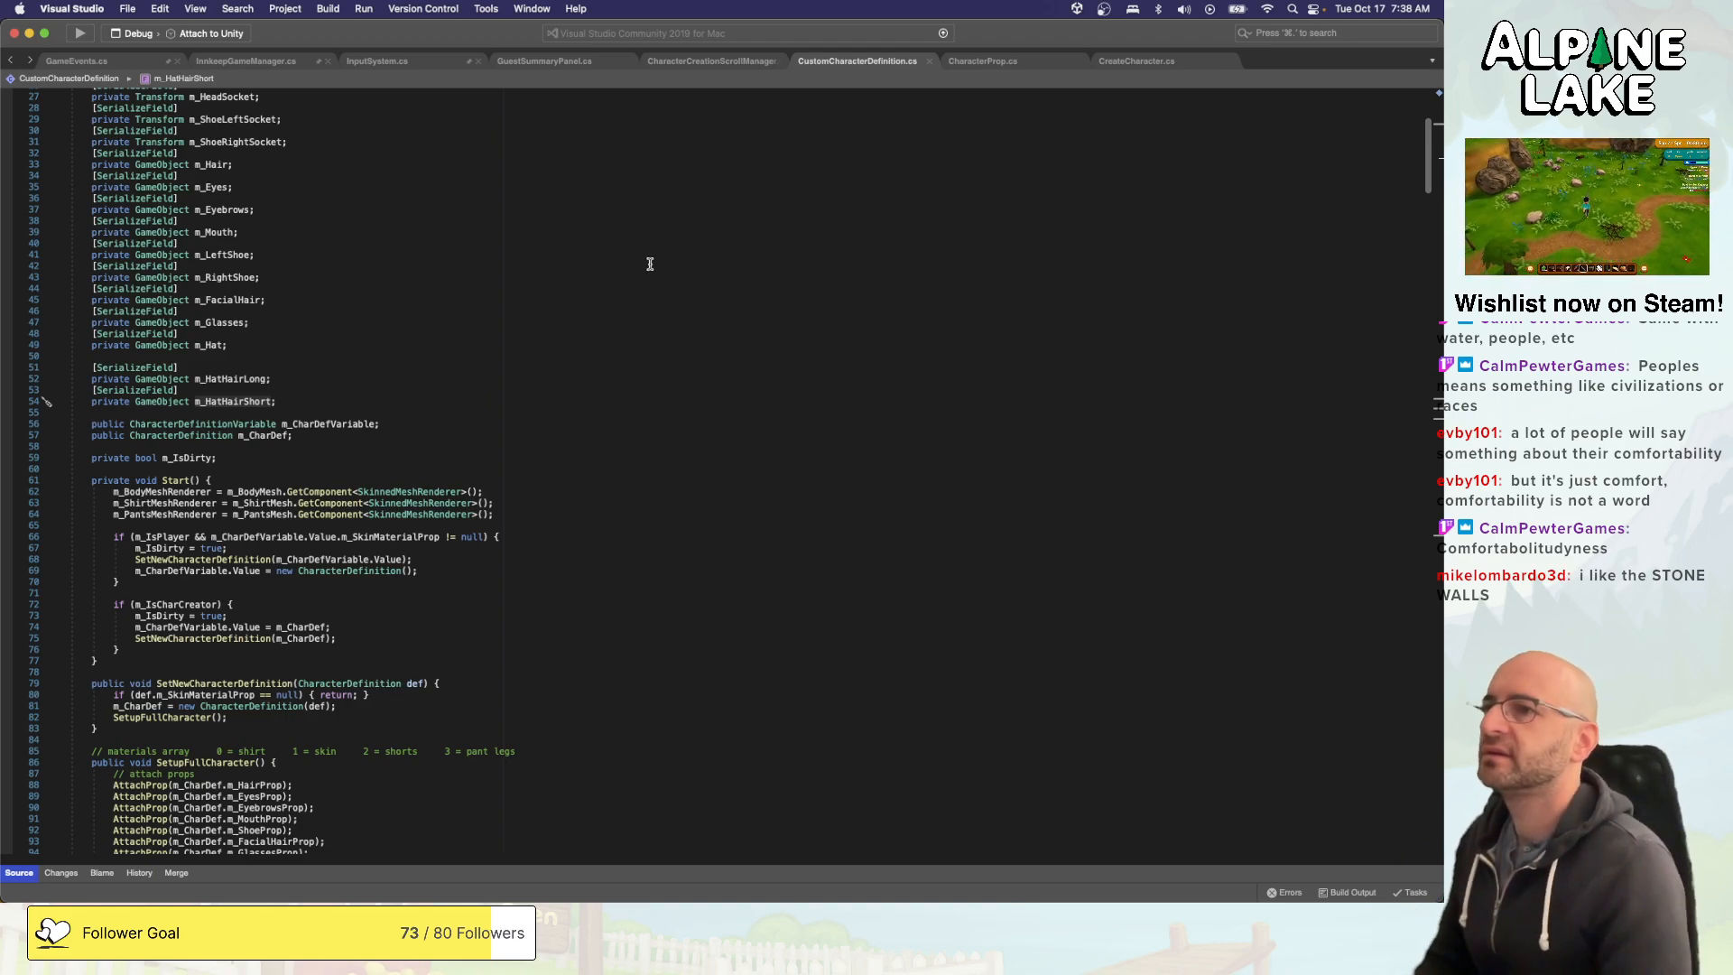
{"action": "left_click", "coordinate": [985, 60]}
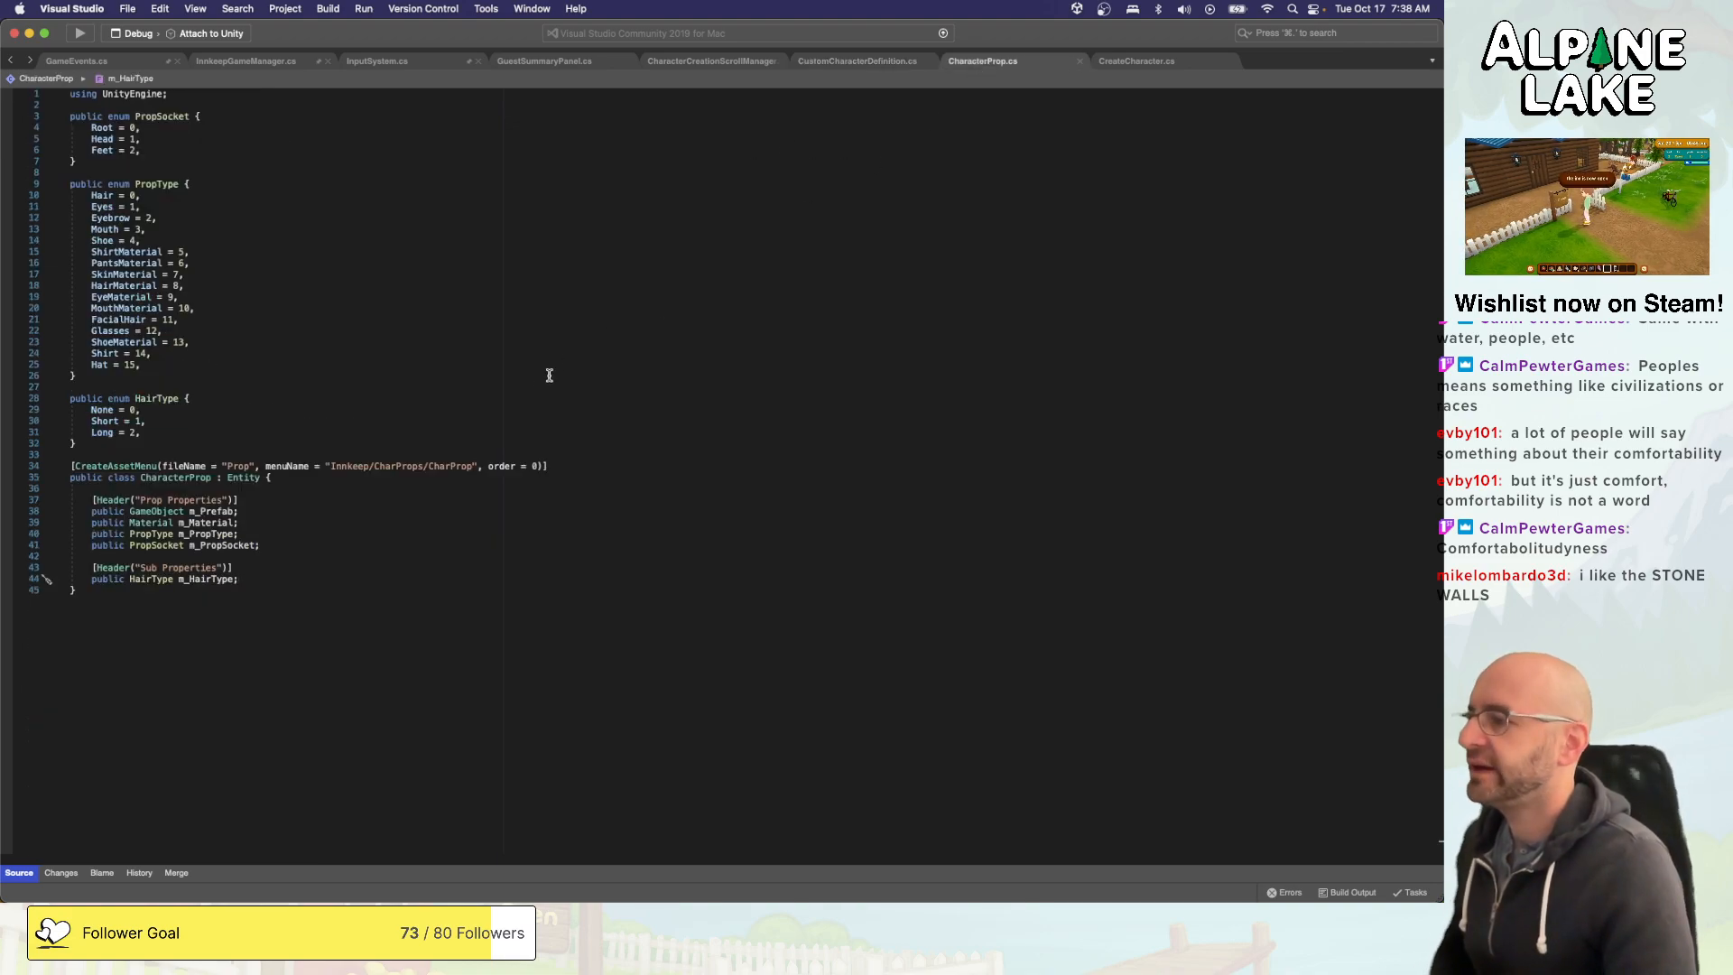
{"action": "left_click", "coordinate": [371, 535]}
{"action": "left_click", "coordinate": [365, 578]}
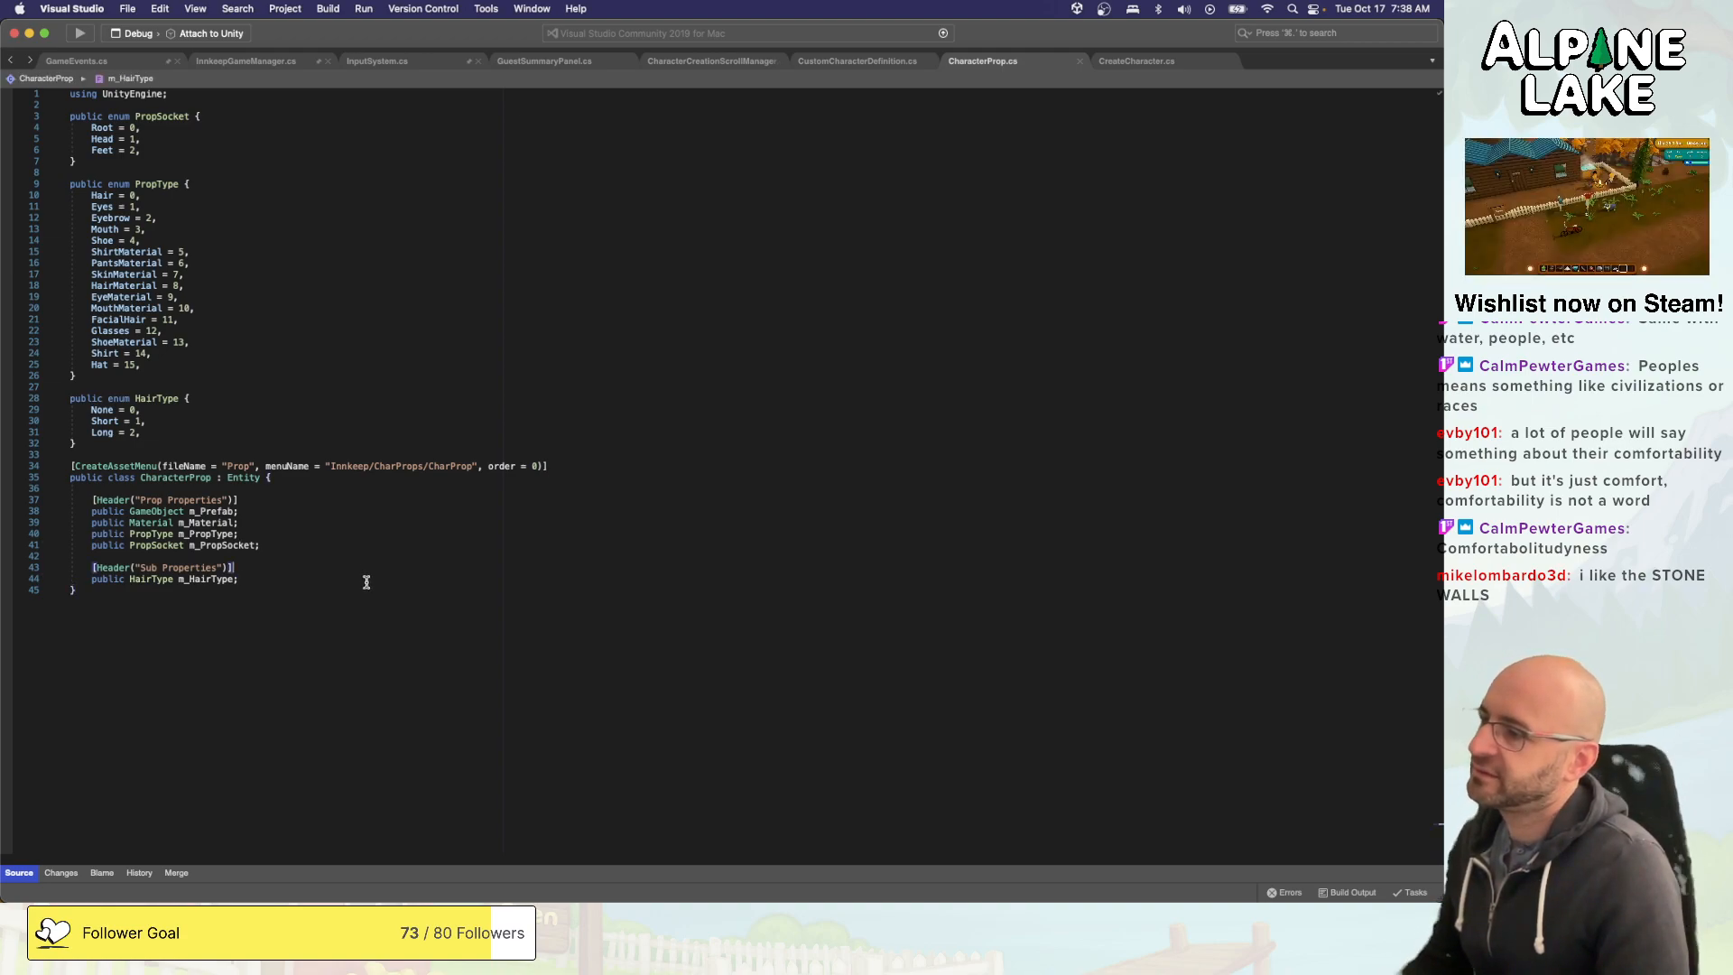
{"action": "double_click", "coordinate": [190, 580]}
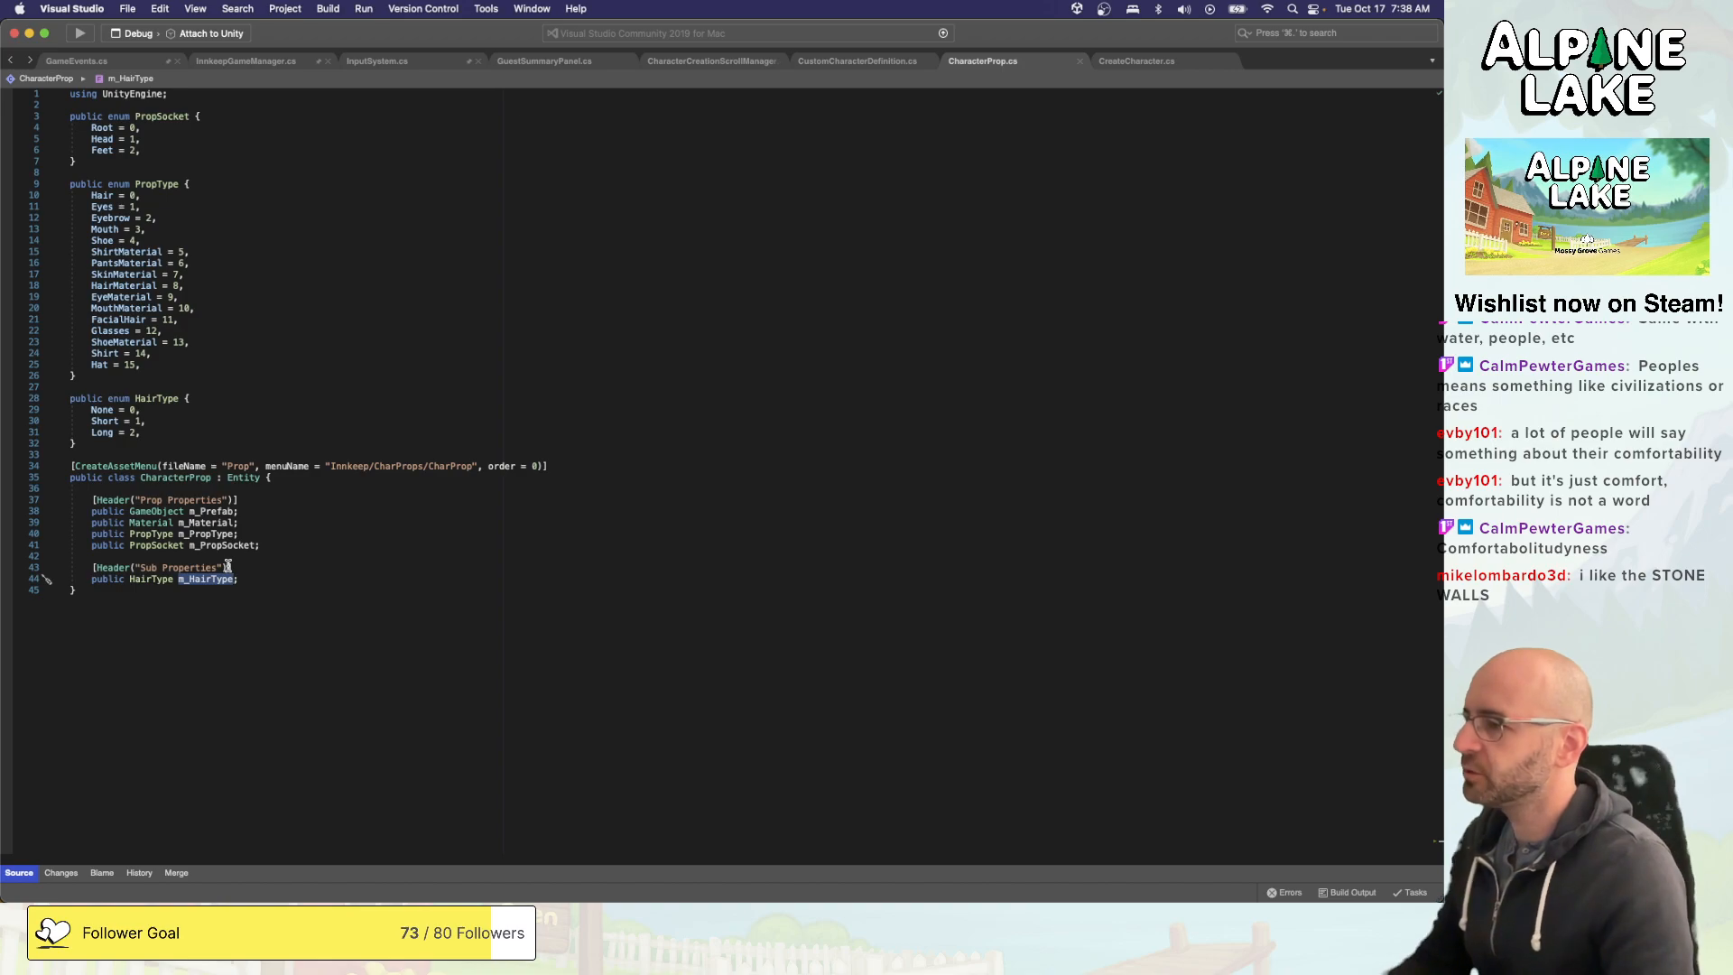
{"action": "left_click", "coordinate": [263, 579]}
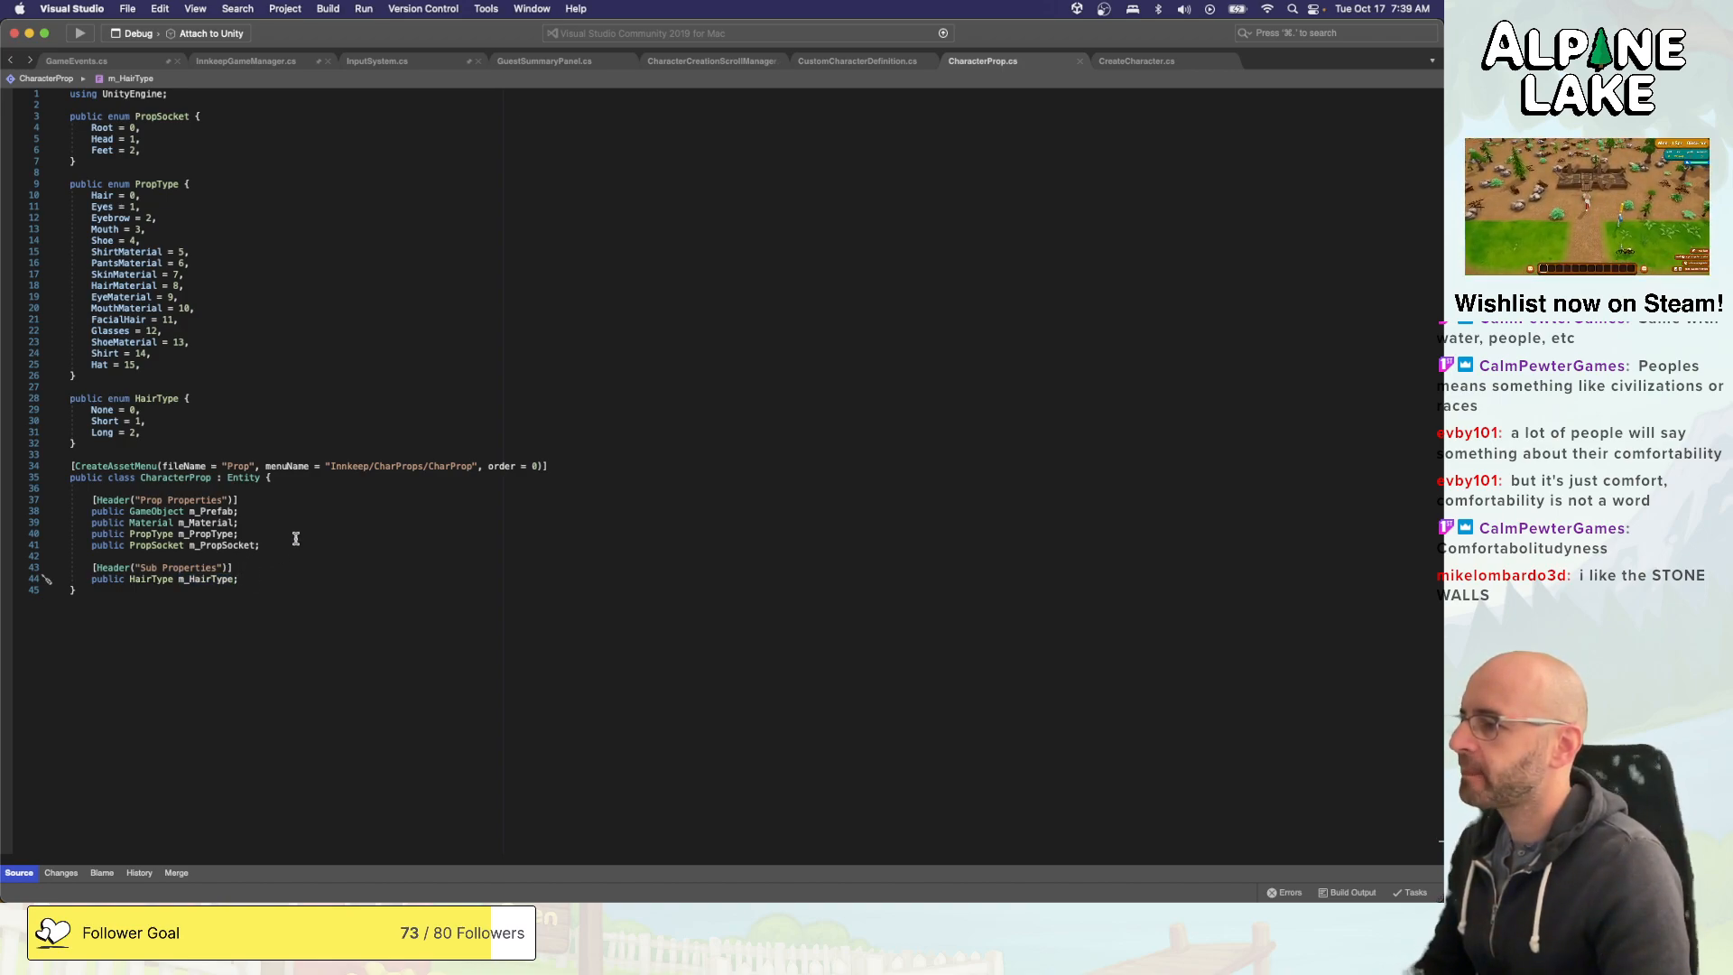
- Delete the HairType enum, including its None, Short and Long values, from CharacterProp.cs
{"action": "left_click", "coordinate": [222, 453]}
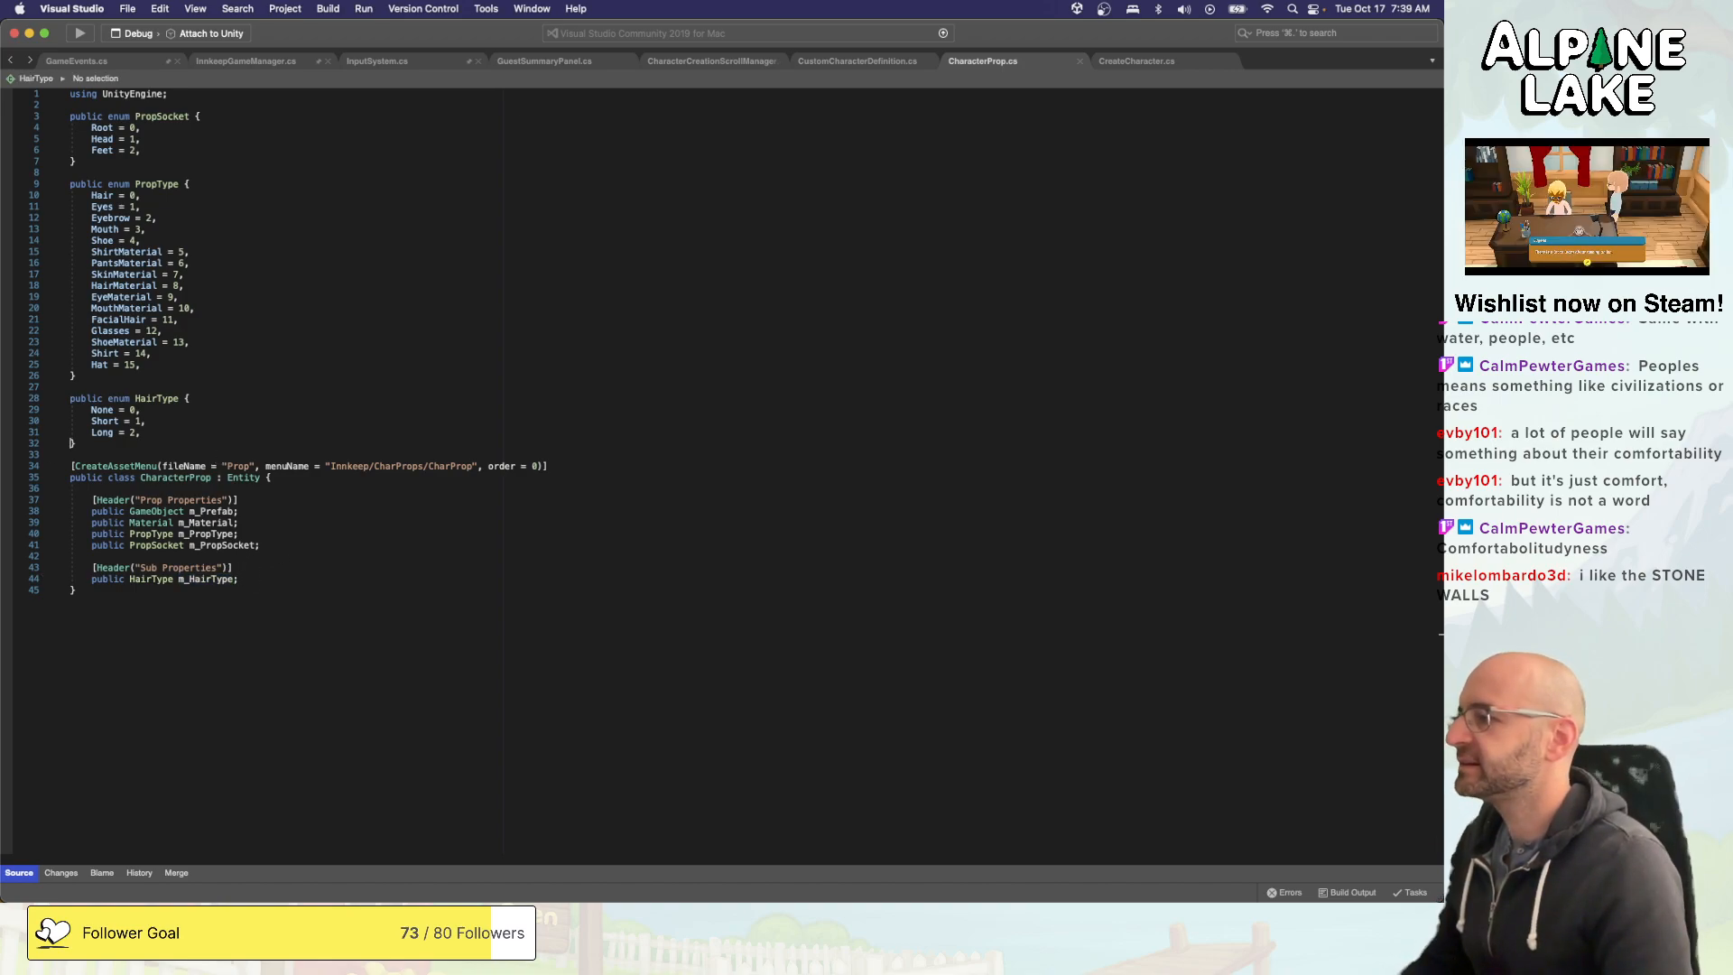
{"action": "key", "text": "shift+Up"}
{"action": "key", "text": "shift+Up"}
{"action": "key", "text": "shift+Up"}
{"action": "key", "text": "shift+Up"}
{"action": "key", "text": "shift+Up"}
{"action": "key", "text": "shift+Up"}
{"action": "key", "text": "BackSpace"}
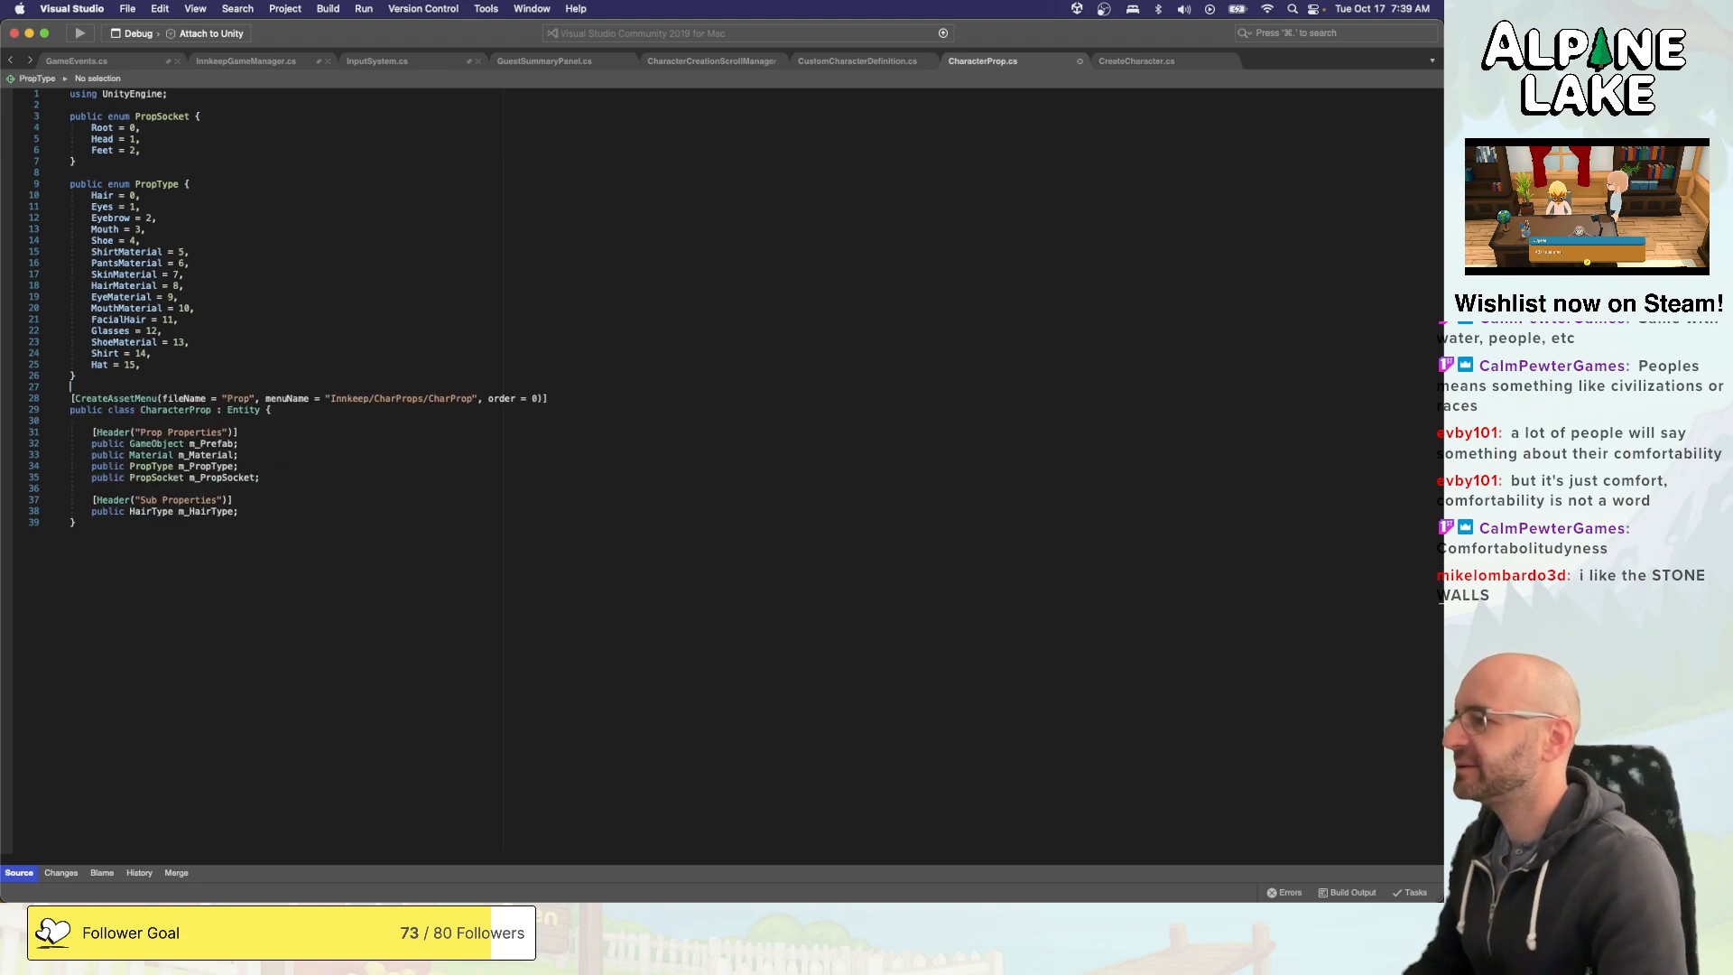
- Change the type of the m_HairType field under Sub Properties to PropType
{"action": "key", "text": "Down"}
{"action": "key", "text": "Down"}
{"action": "key", "text": "Down"}
{"action": "key", "text": "Down"}
{"action": "key", "text": "Down"}
{"action": "key", "text": "Down"}
{"action": "key", "text": "Down"}
{"action": "key", "text": "Down"}
{"action": "key", "text": "Down"}
{"action": "key", "text": "Down"}
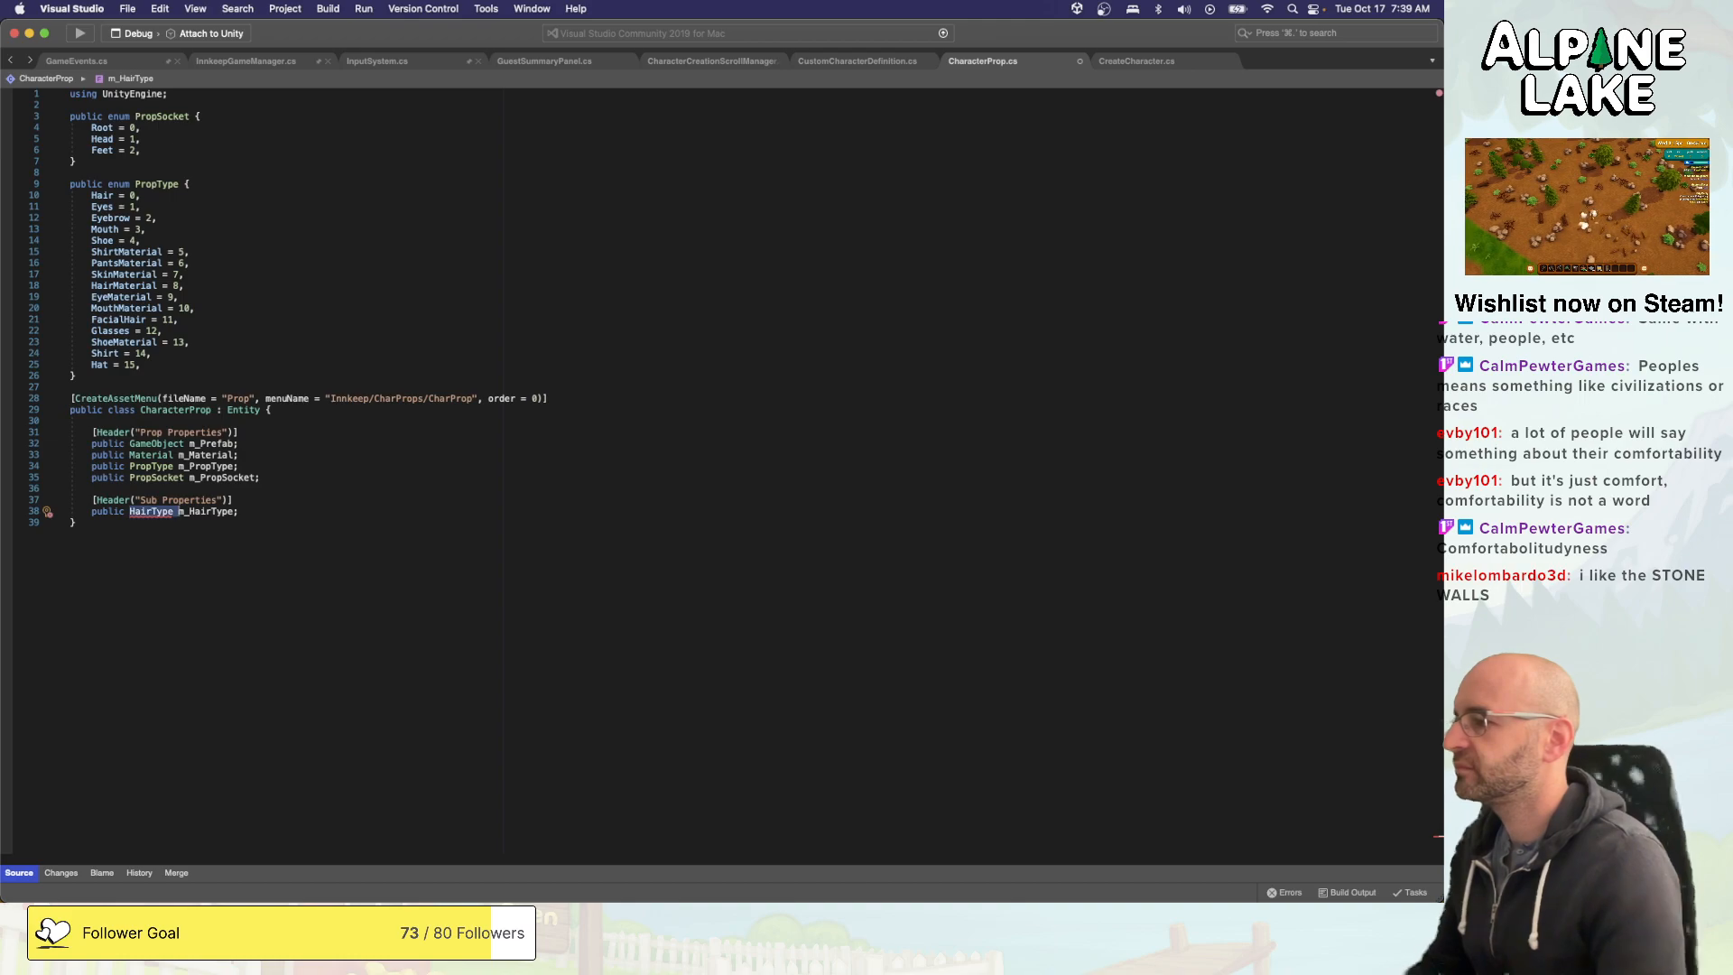
{"action": "type", "text": "PropType"}
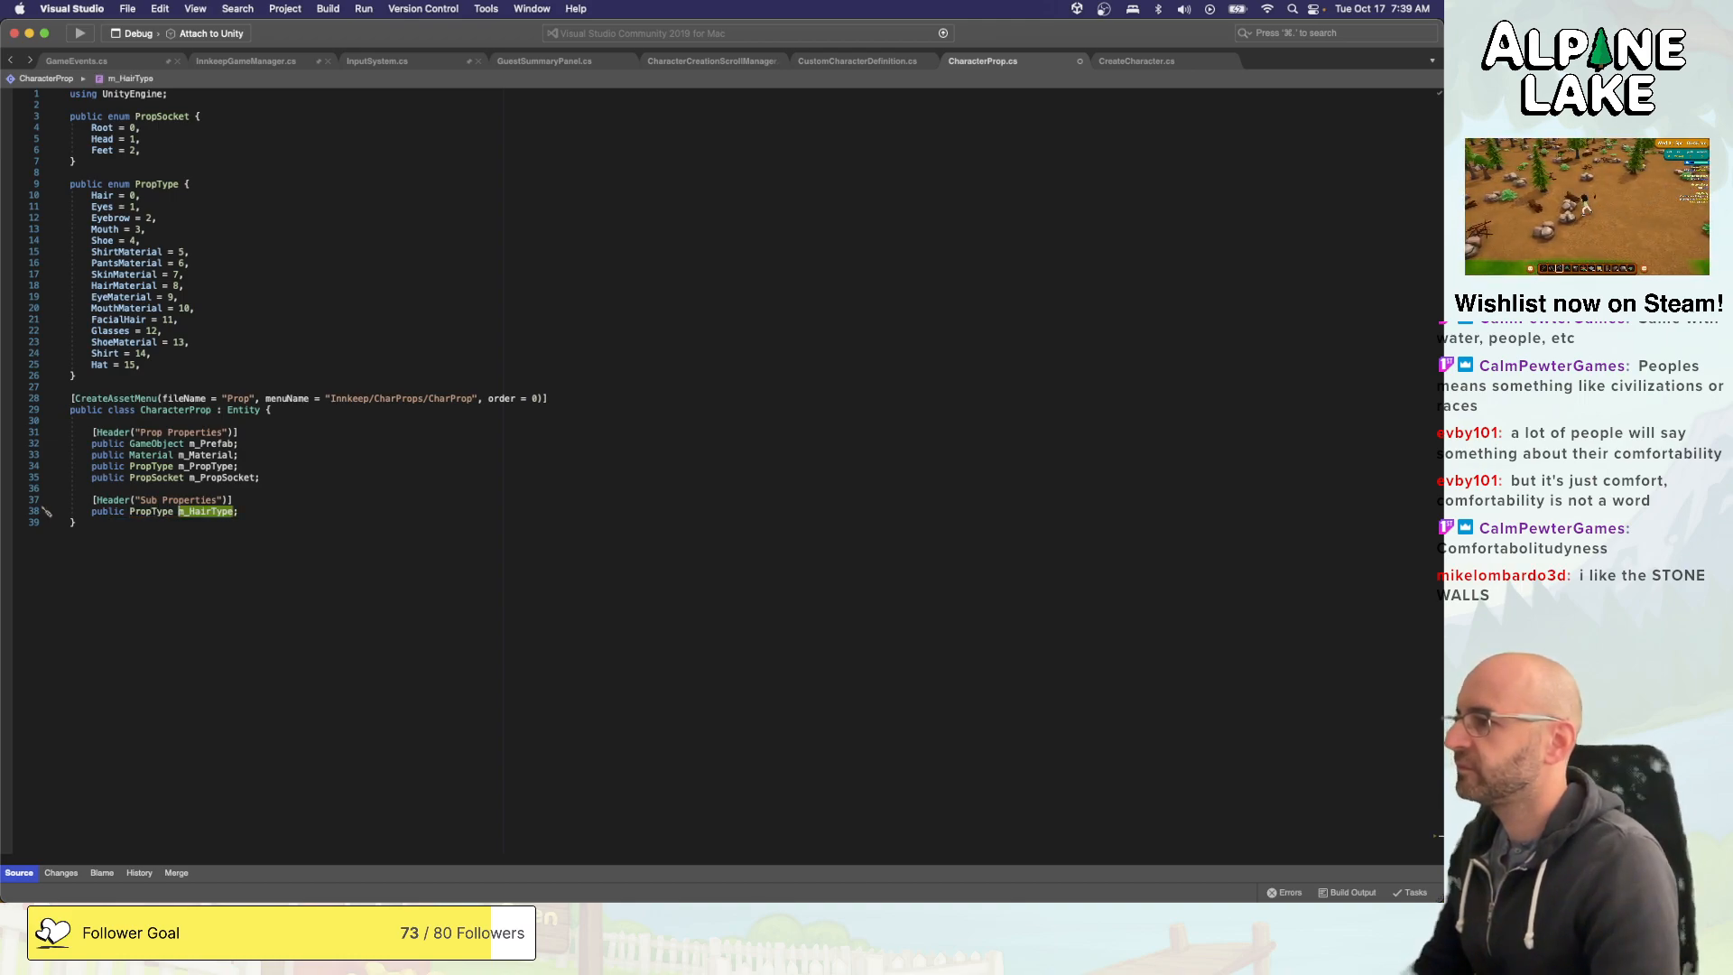
- Replace the m_HairType field's type with CharacterProp
{"action": "key", "text": "Left"}
{"action": "key", "text": "alt+shift+Left"}
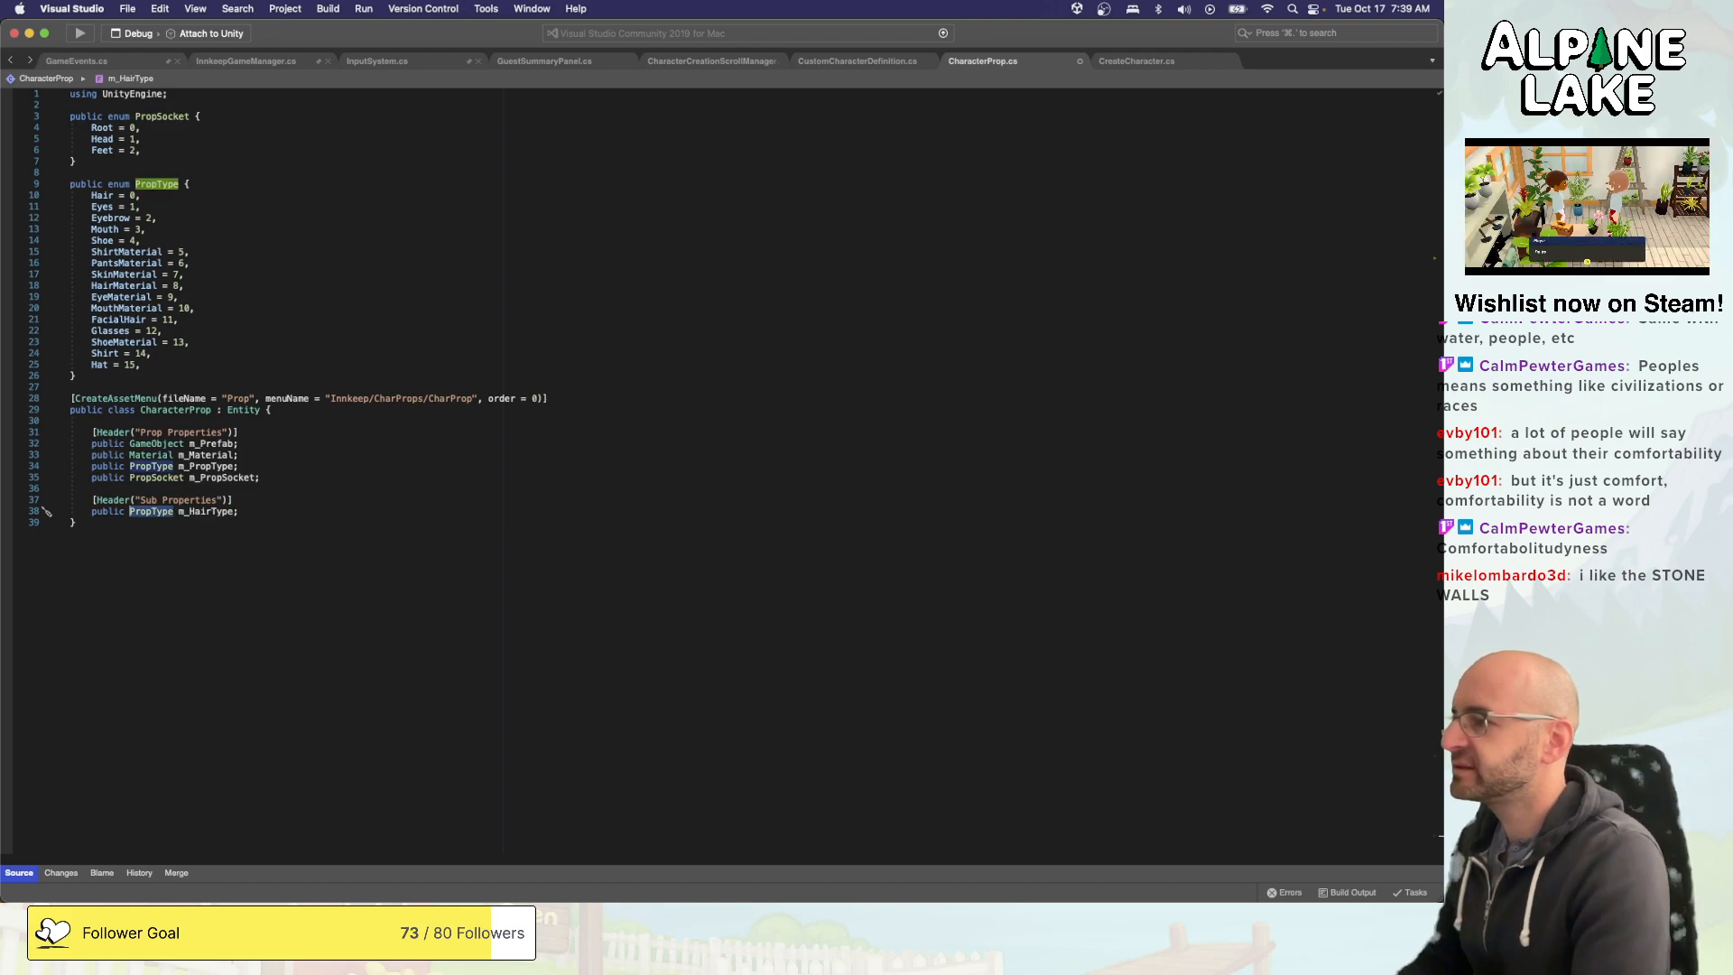
{"action": "type", "text": "CharacterProp"}
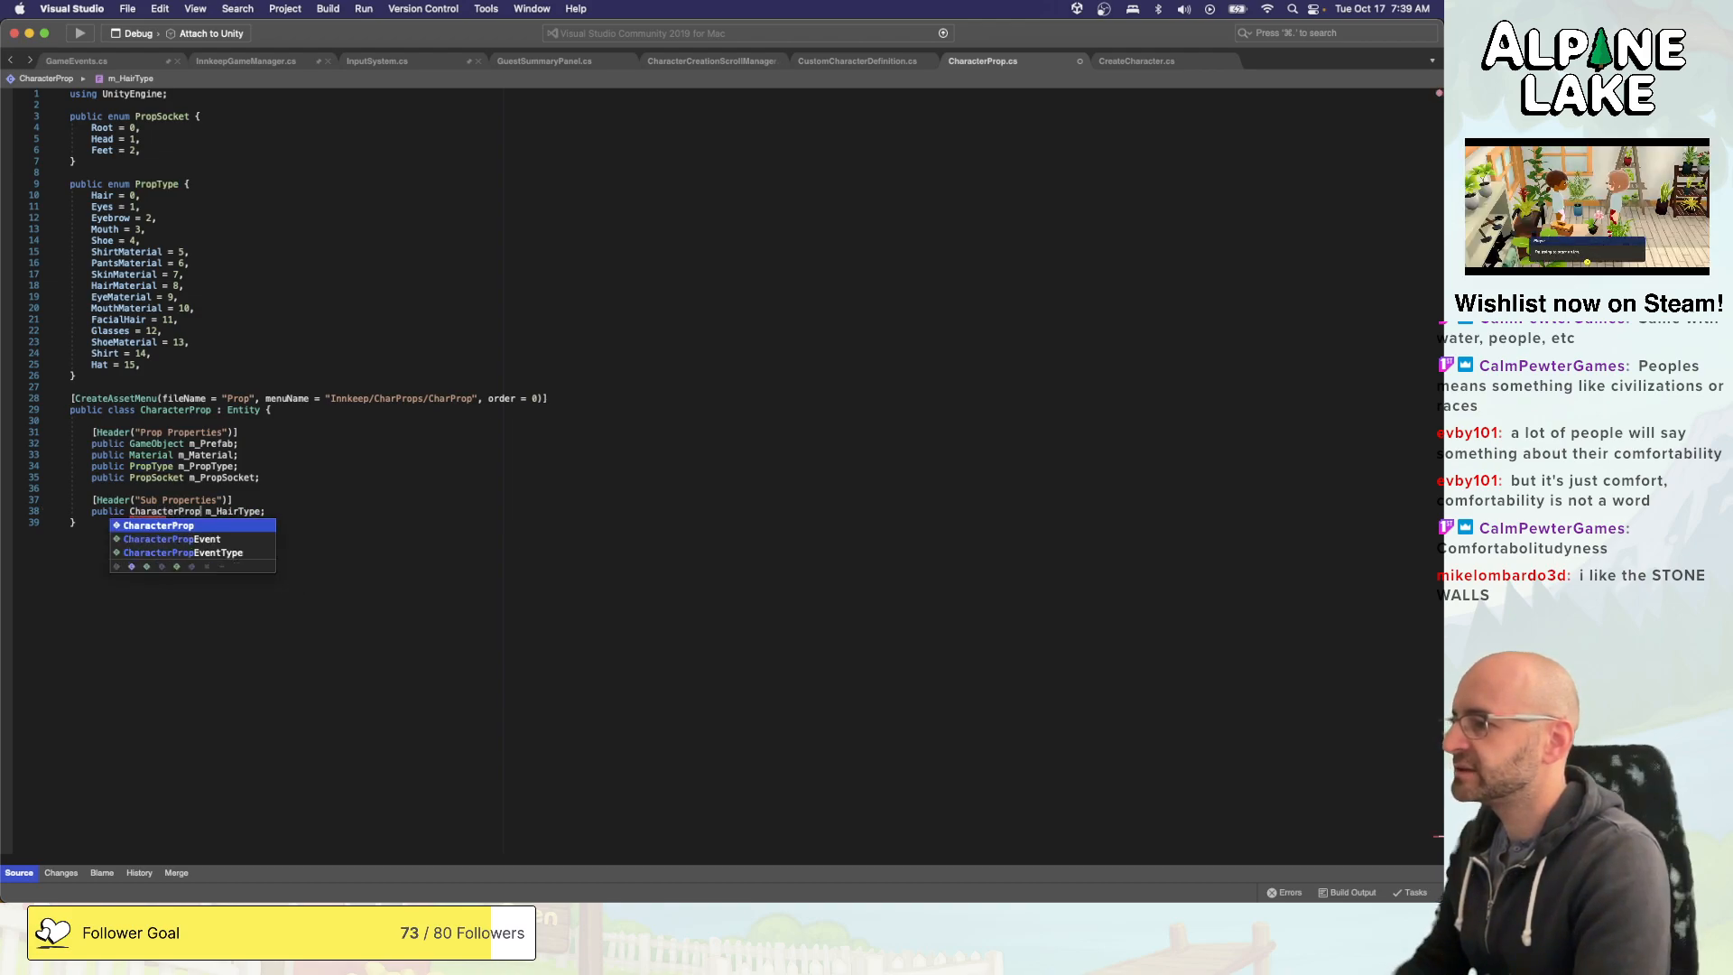
- Rename the CharacterProp field under Sub Properties in CharacterProp.cs from m_HairType to m_HatHair
{"action": "key", "text": "Return"}
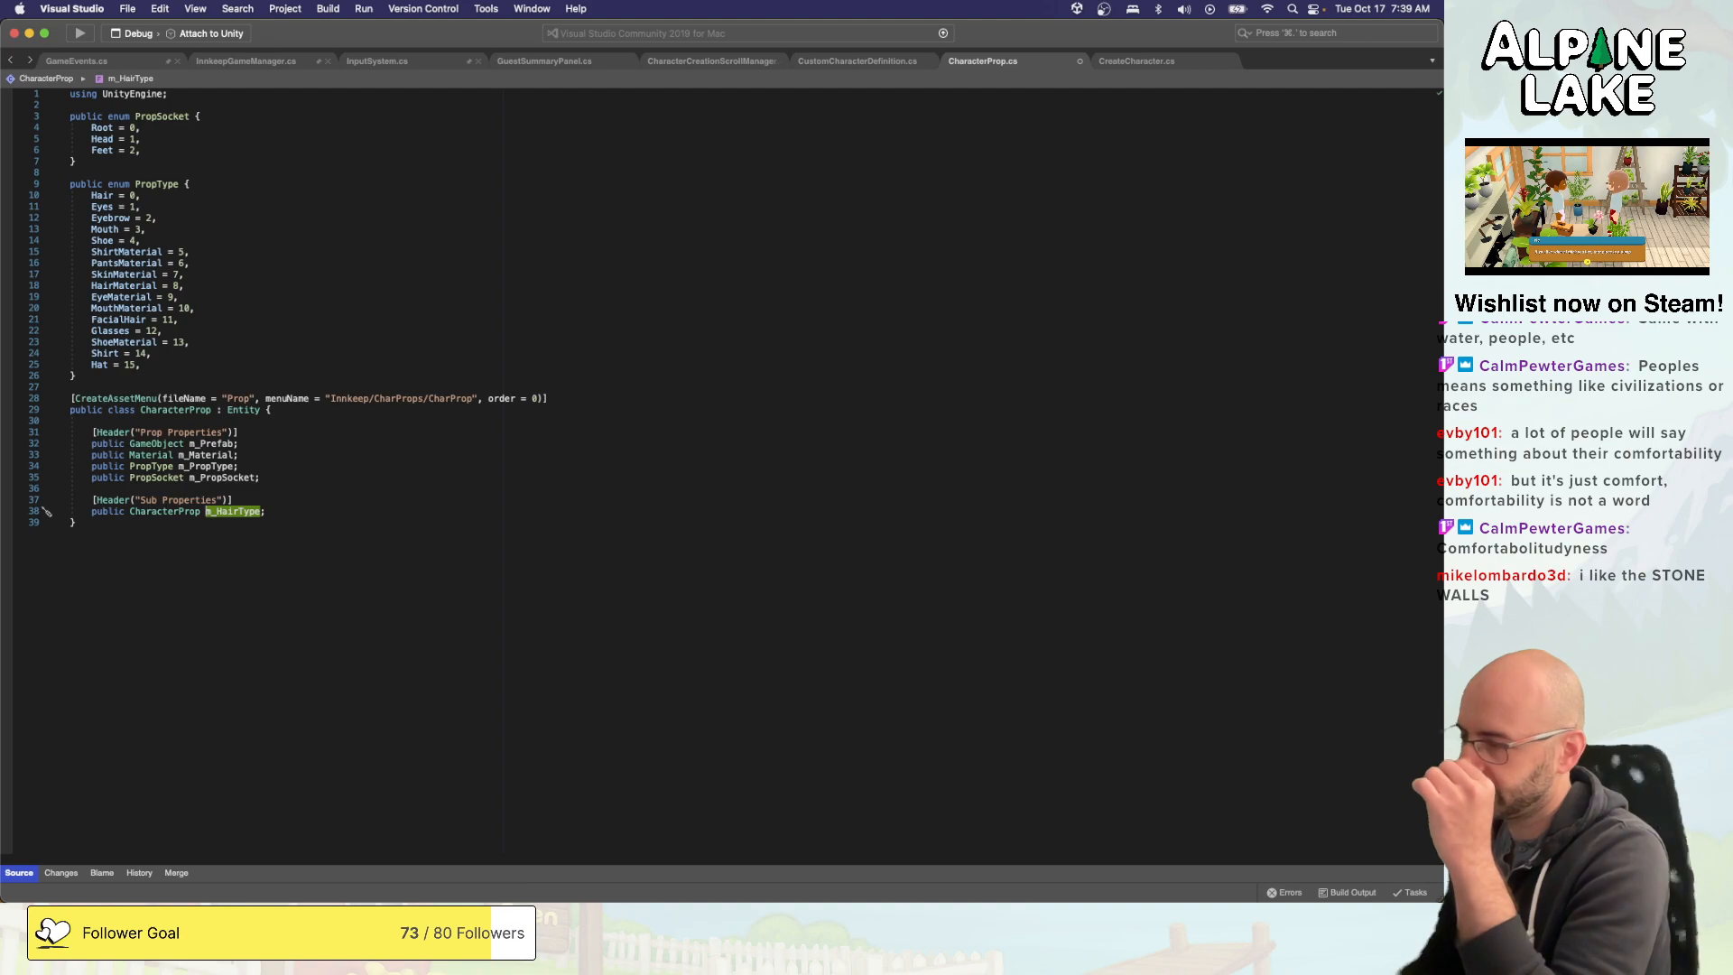
{"action": "key", "text": "alt+shift+Left"}
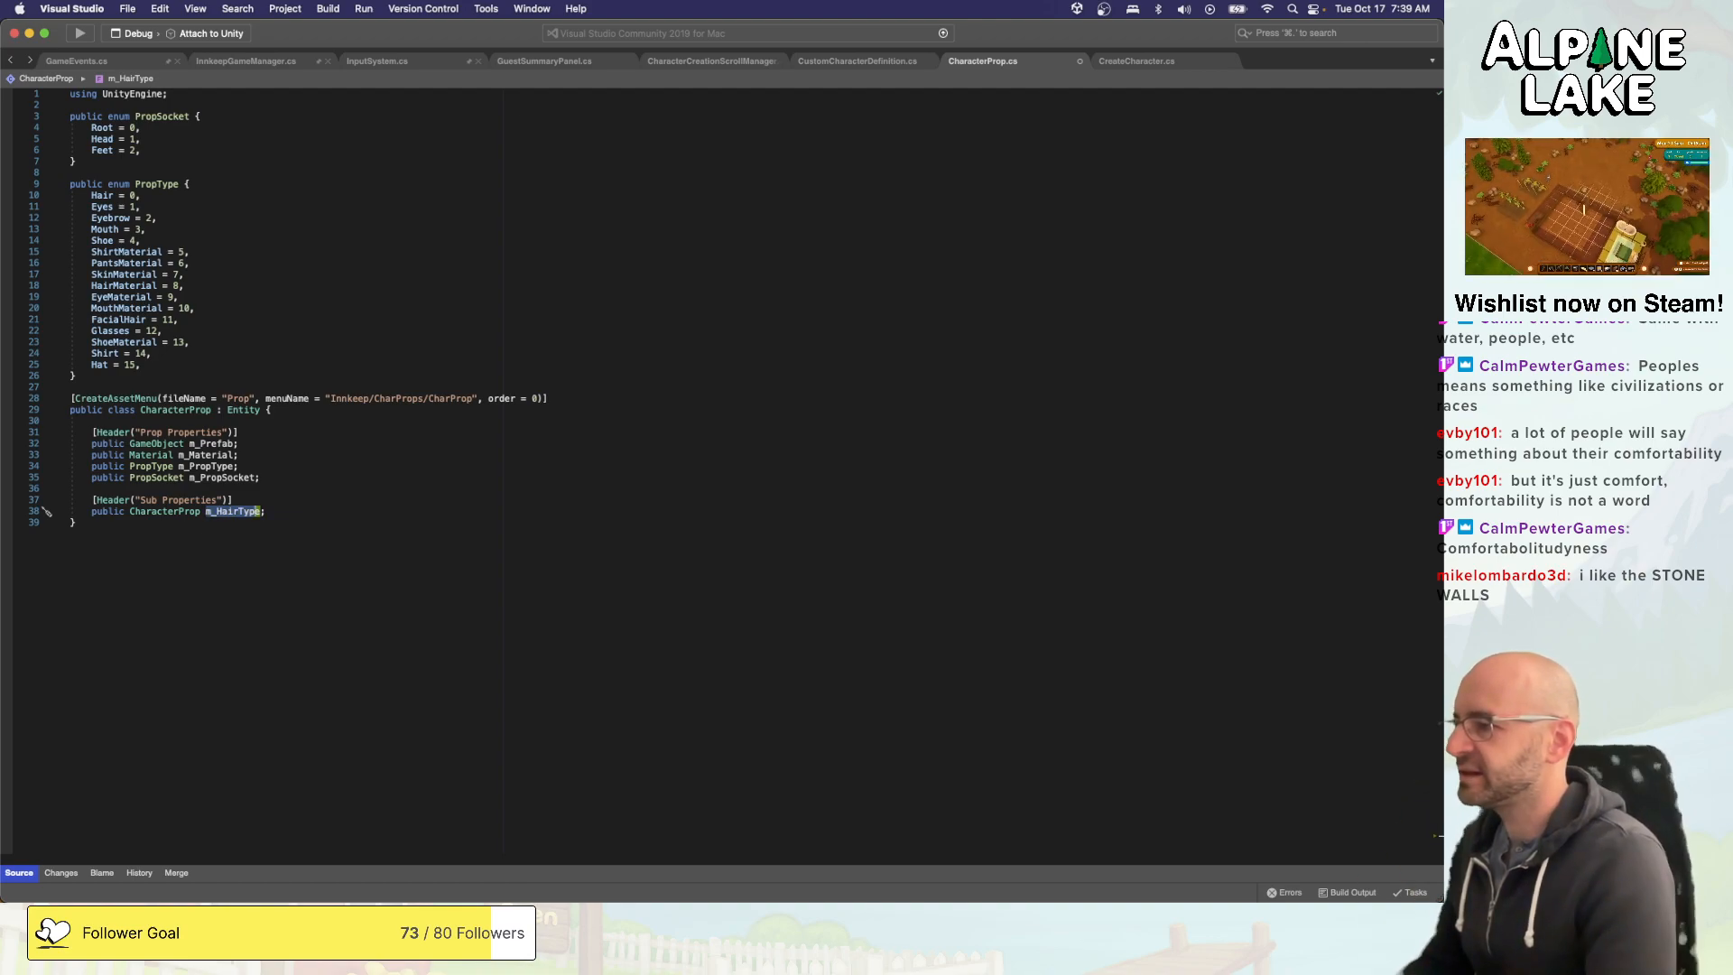
{"action": "type", "text": "m_Alt"}
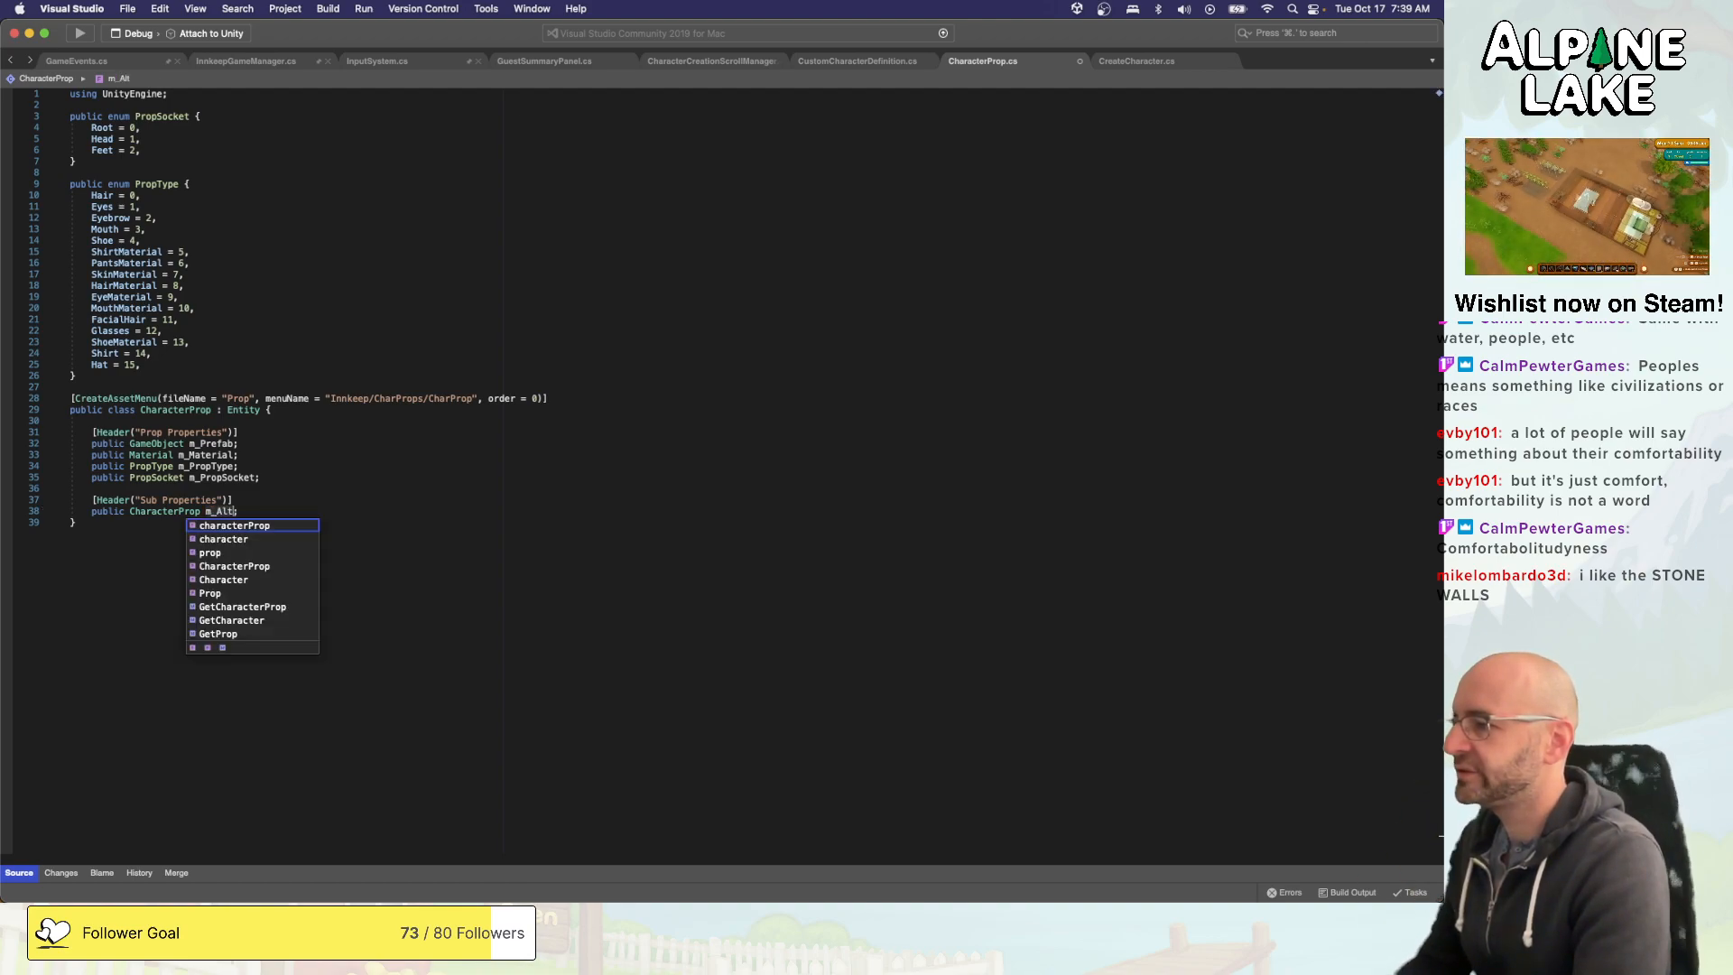
{"action": "type", "text": "atHair"}
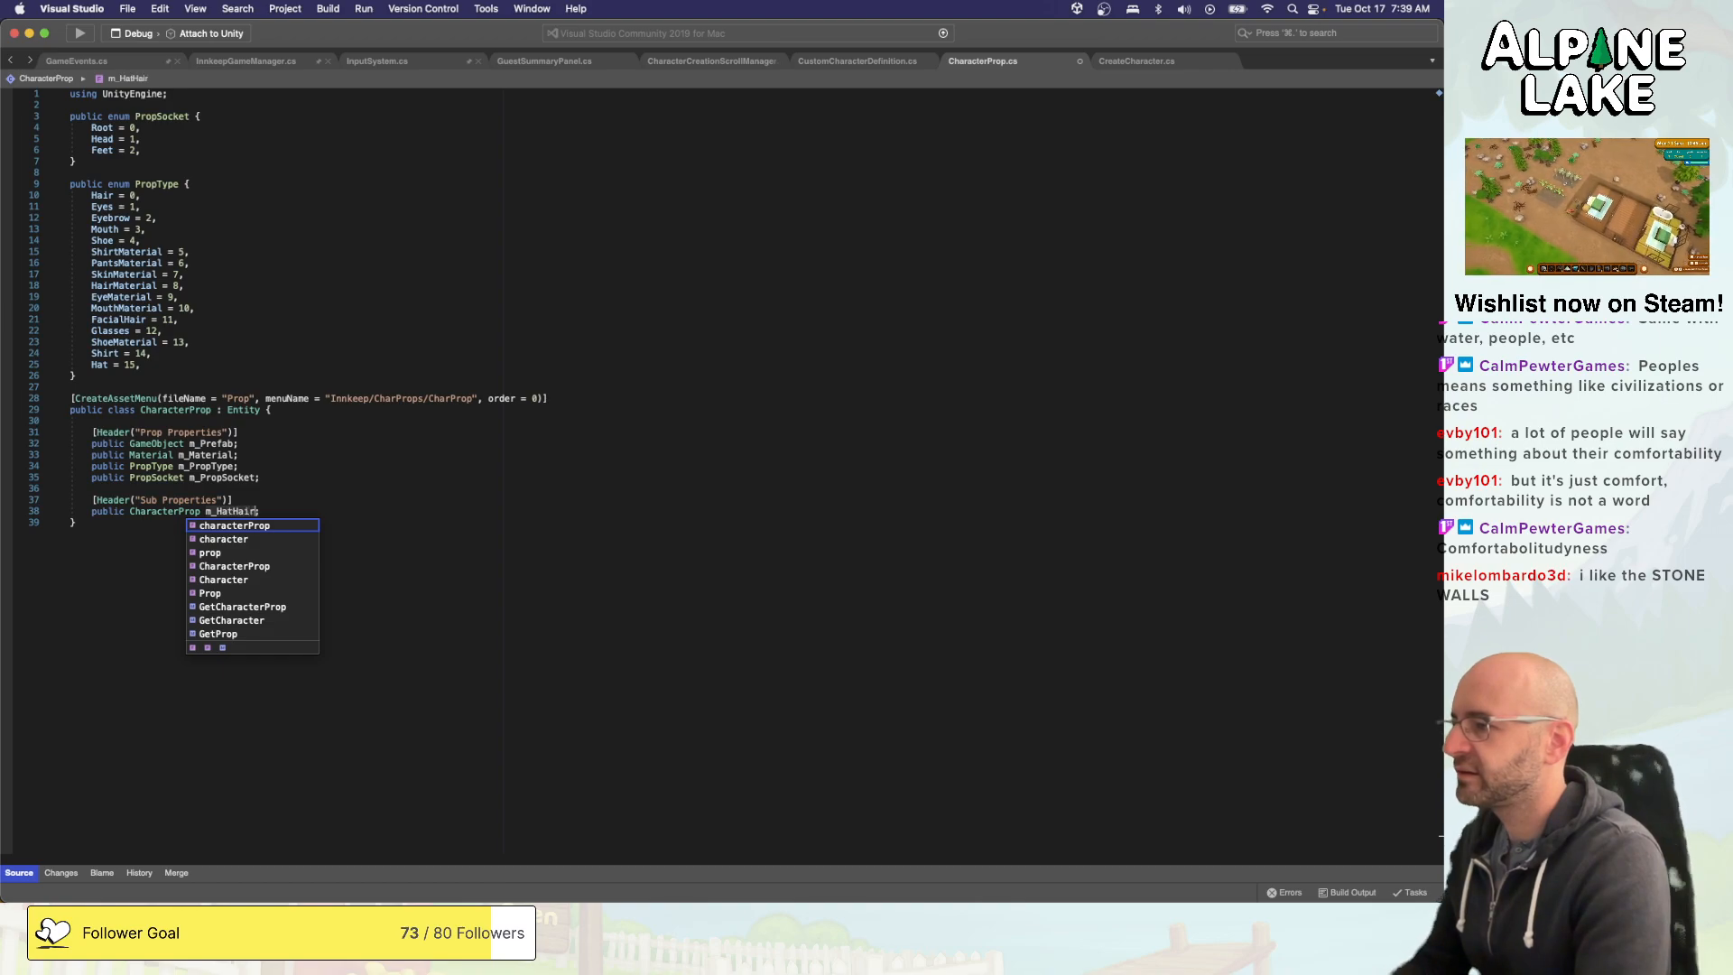
{"action": "type", "text": ";"}
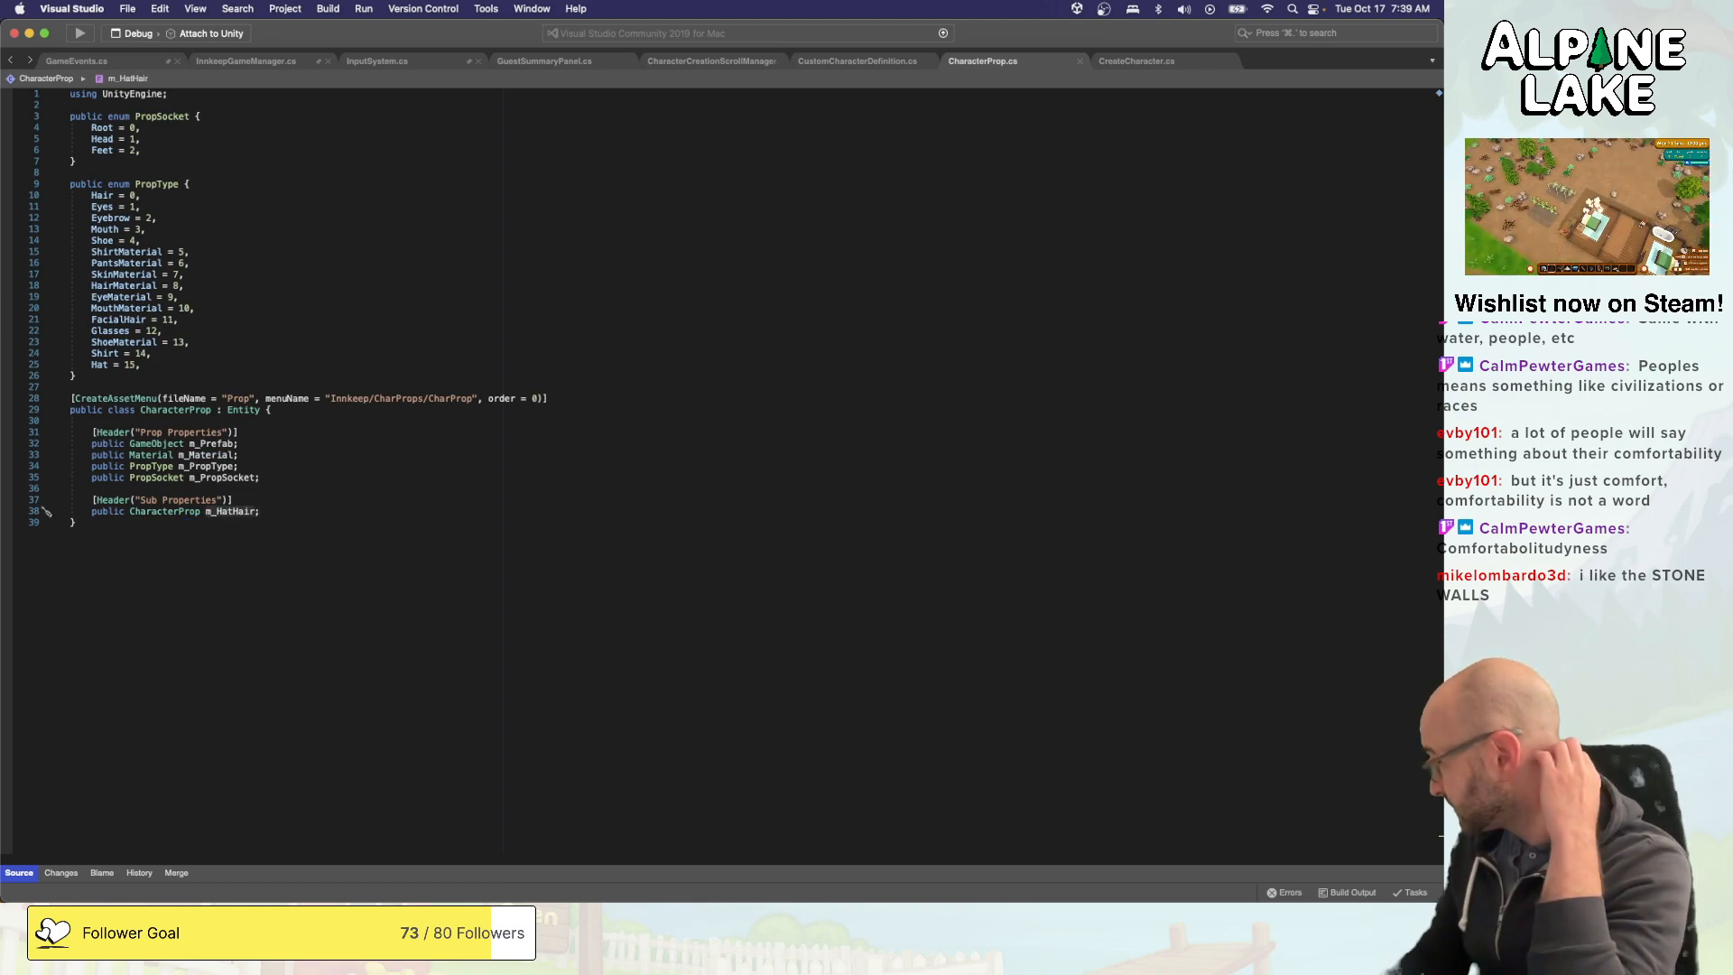
- Switch to Unity and save the StartMenu scene
{"action": "left_click", "coordinate": [257, 498]}
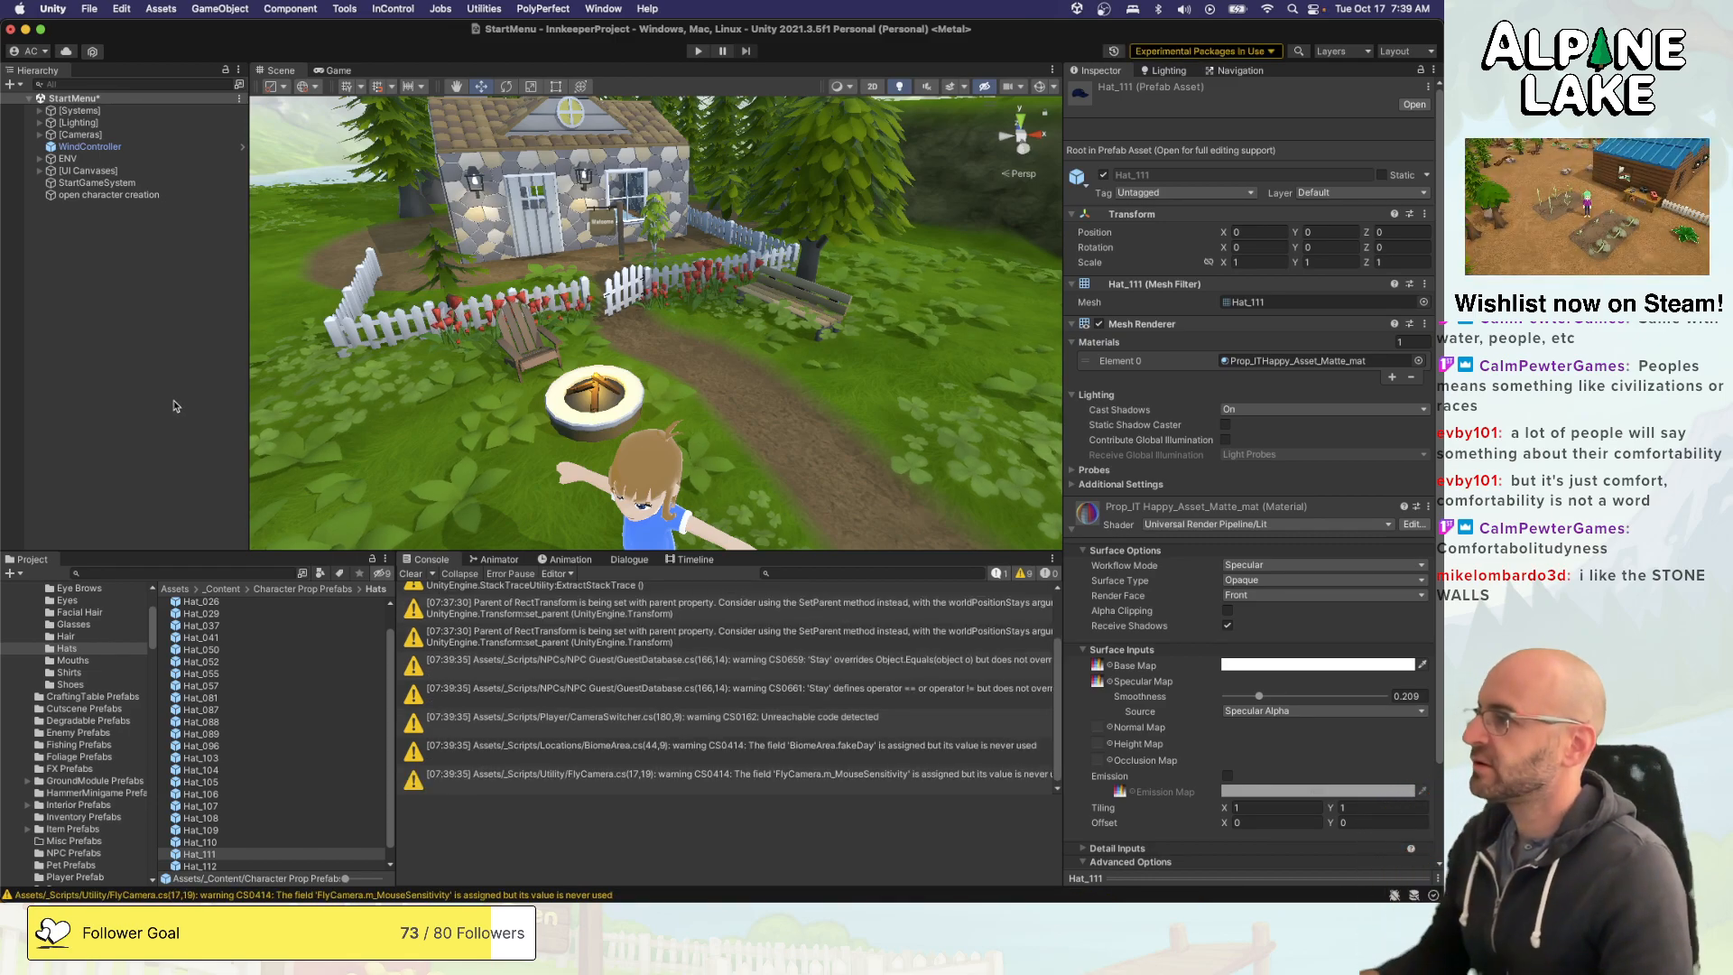
{"action": "left_click", "coordinate": [176, 402]}
{"action": "key", "text": "super+s"}
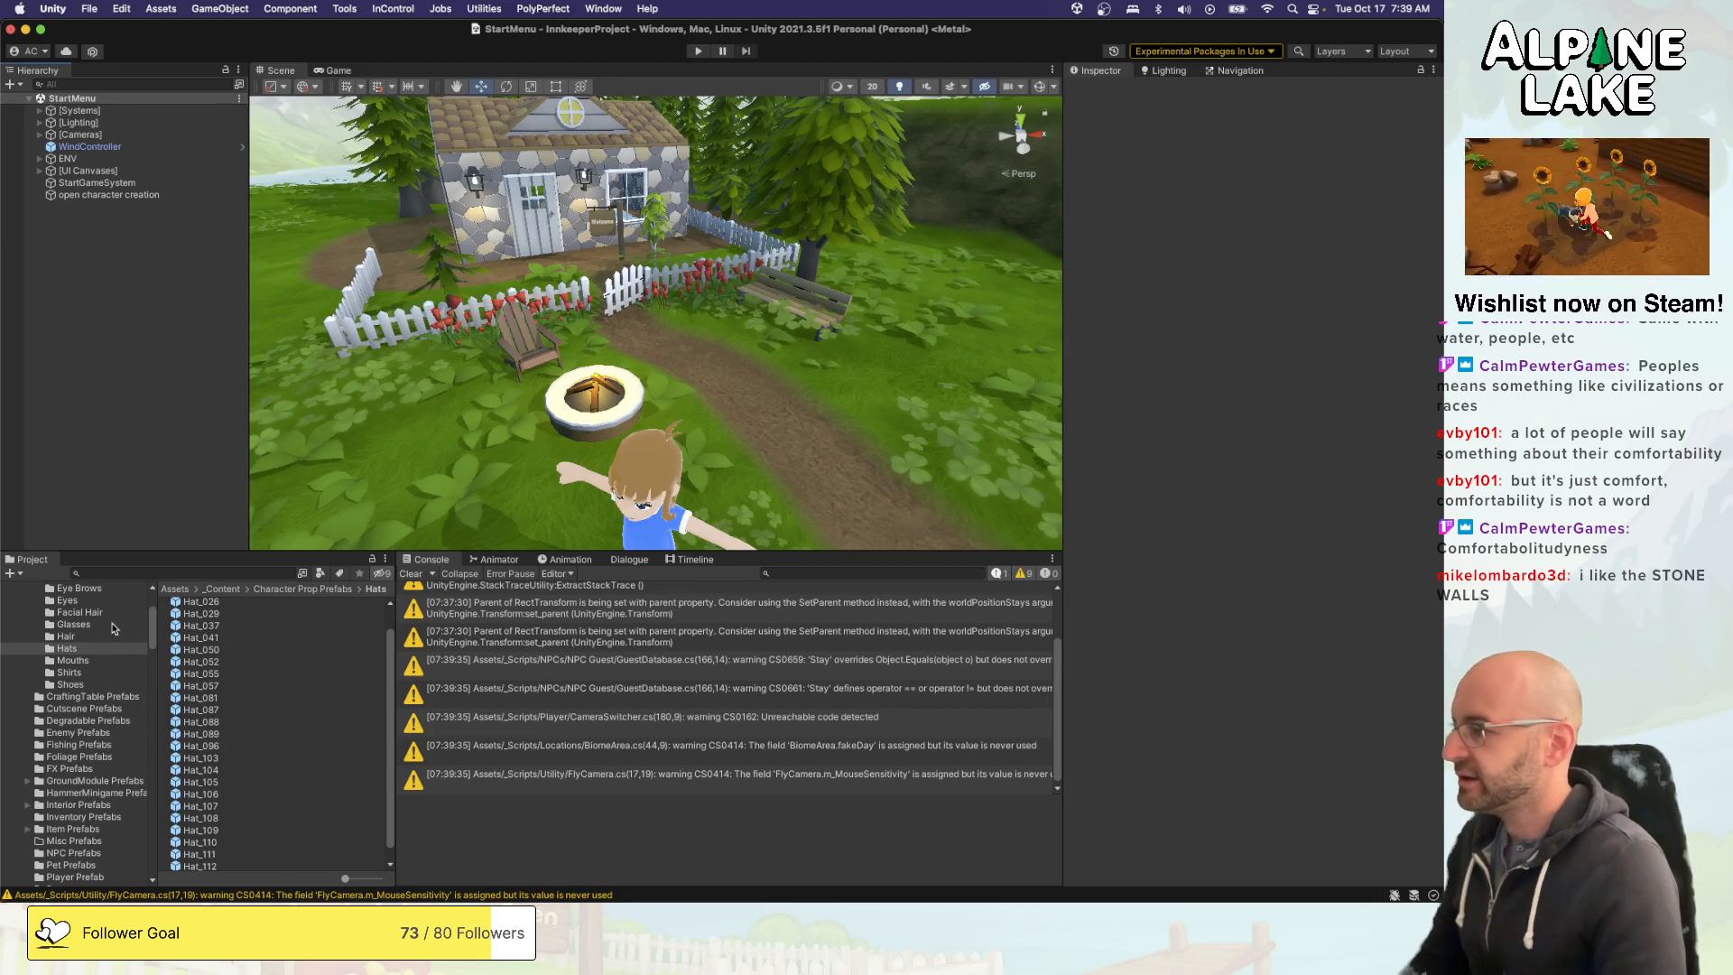
- Open the Hairs folder under Resources/CharacterProps and inspect the Hat Hair sub property of Prop Female Hair 05
{"action": "scroll", "coordinate": [113, 632], "scroll_direction": "up", "scroll_amount": 2}
{"action": "scroll", "coordinate": [110, 627], "scroll_direction": "up", "scroll_amount": 5}
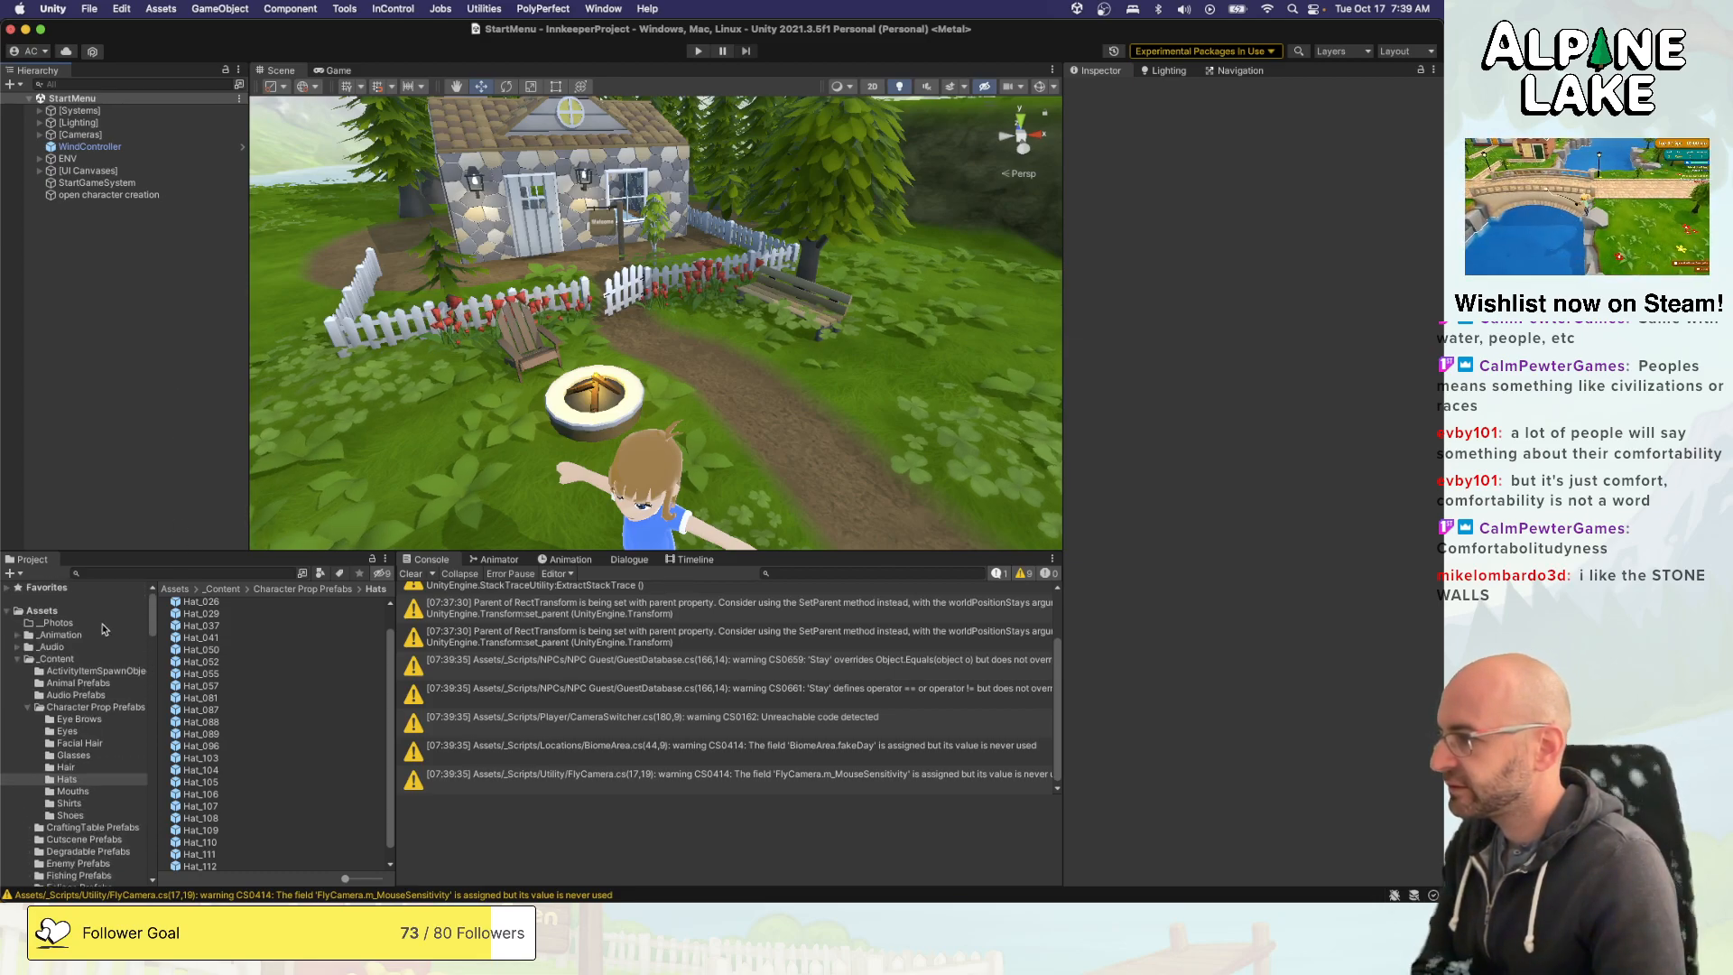
{"action": "scroll", "coordinate": [91, 743], "scroll_direction": "down", "scroll_amount": 10}
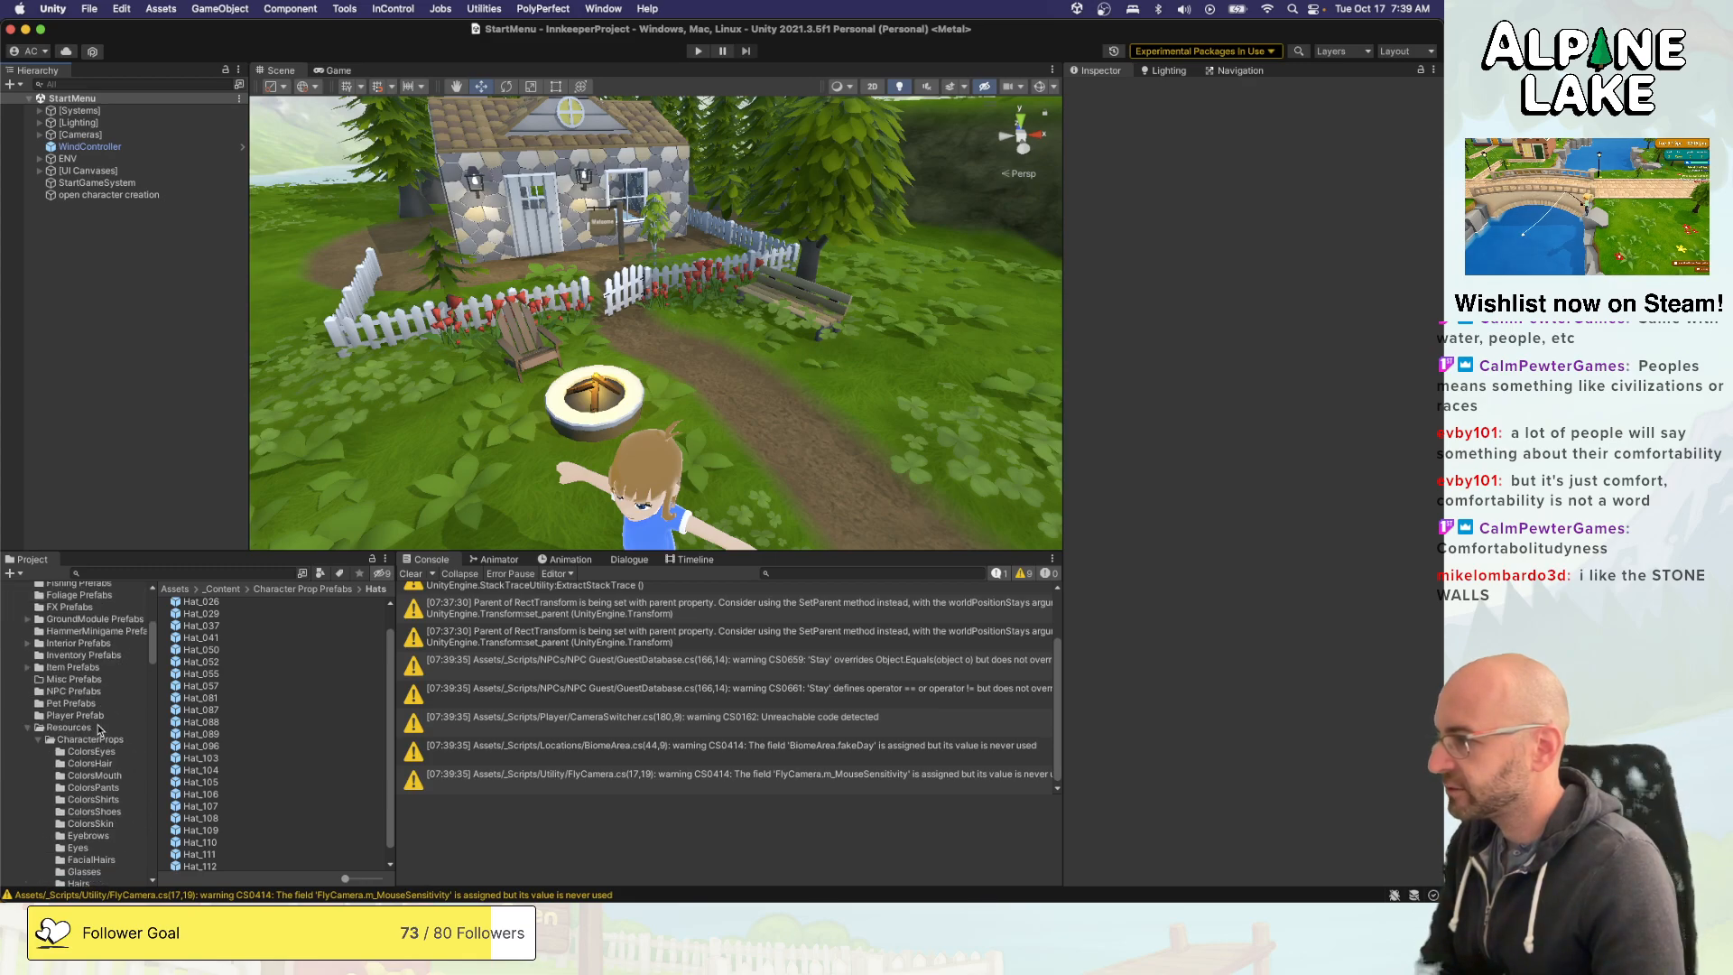
{"action": "left_click", "coordinate": [98, 797]}
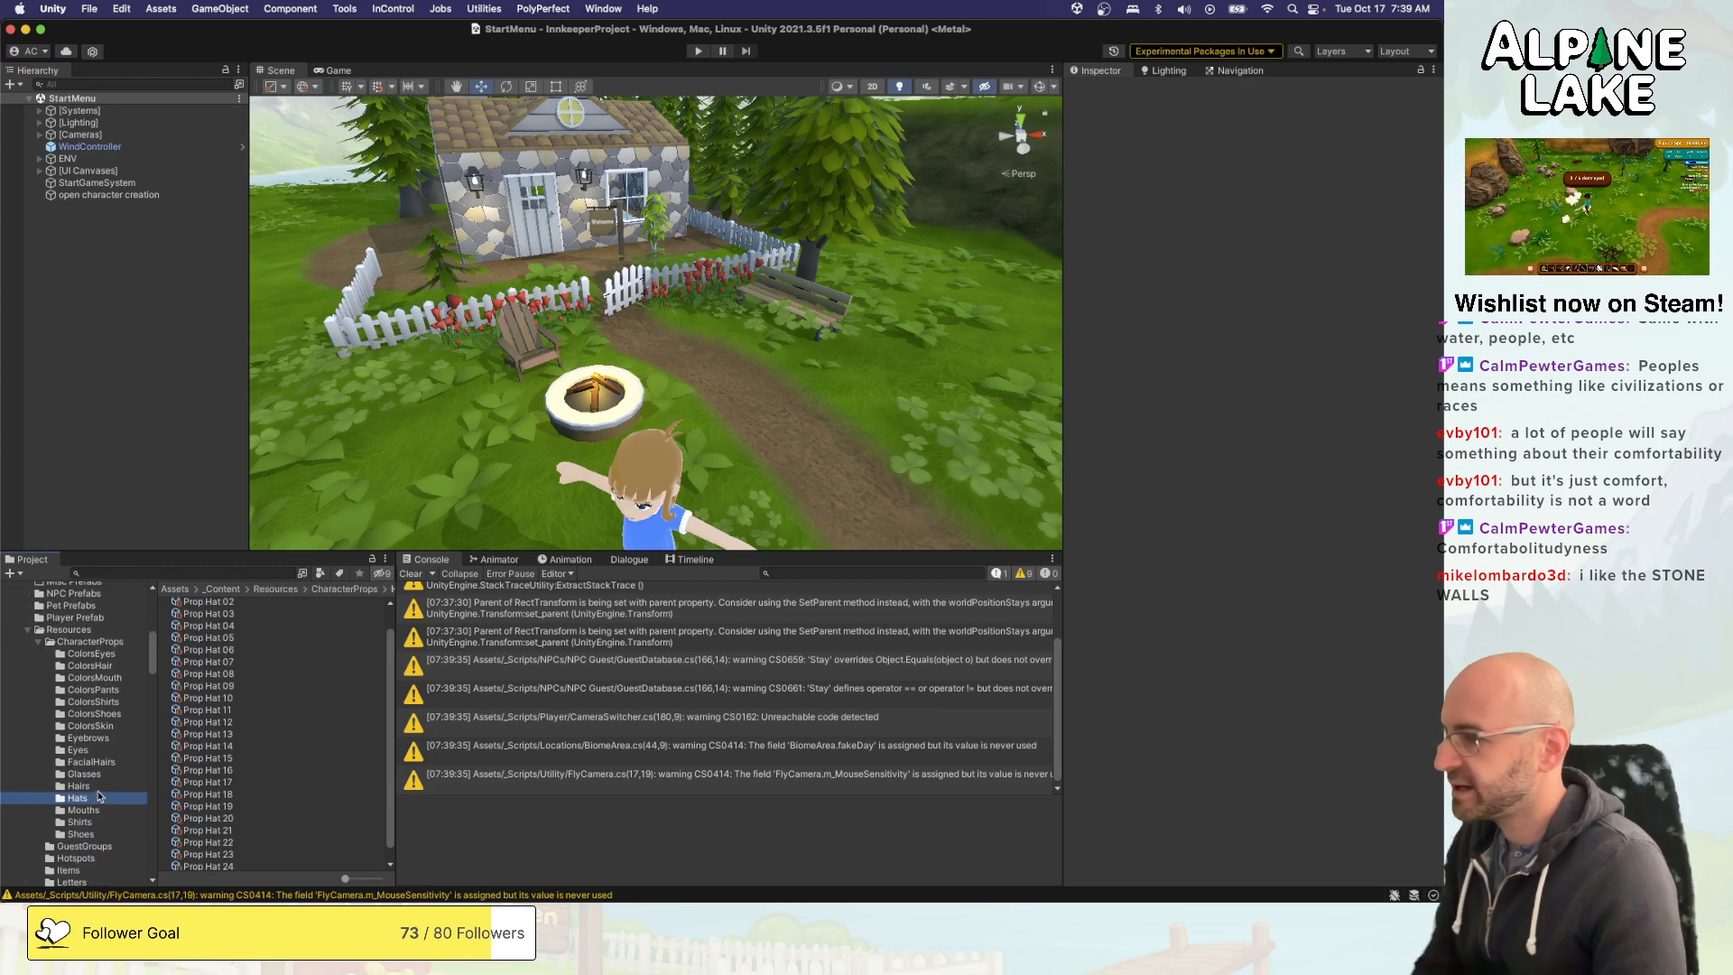
{"action": "left_click", "coordinate": [99, 787]}
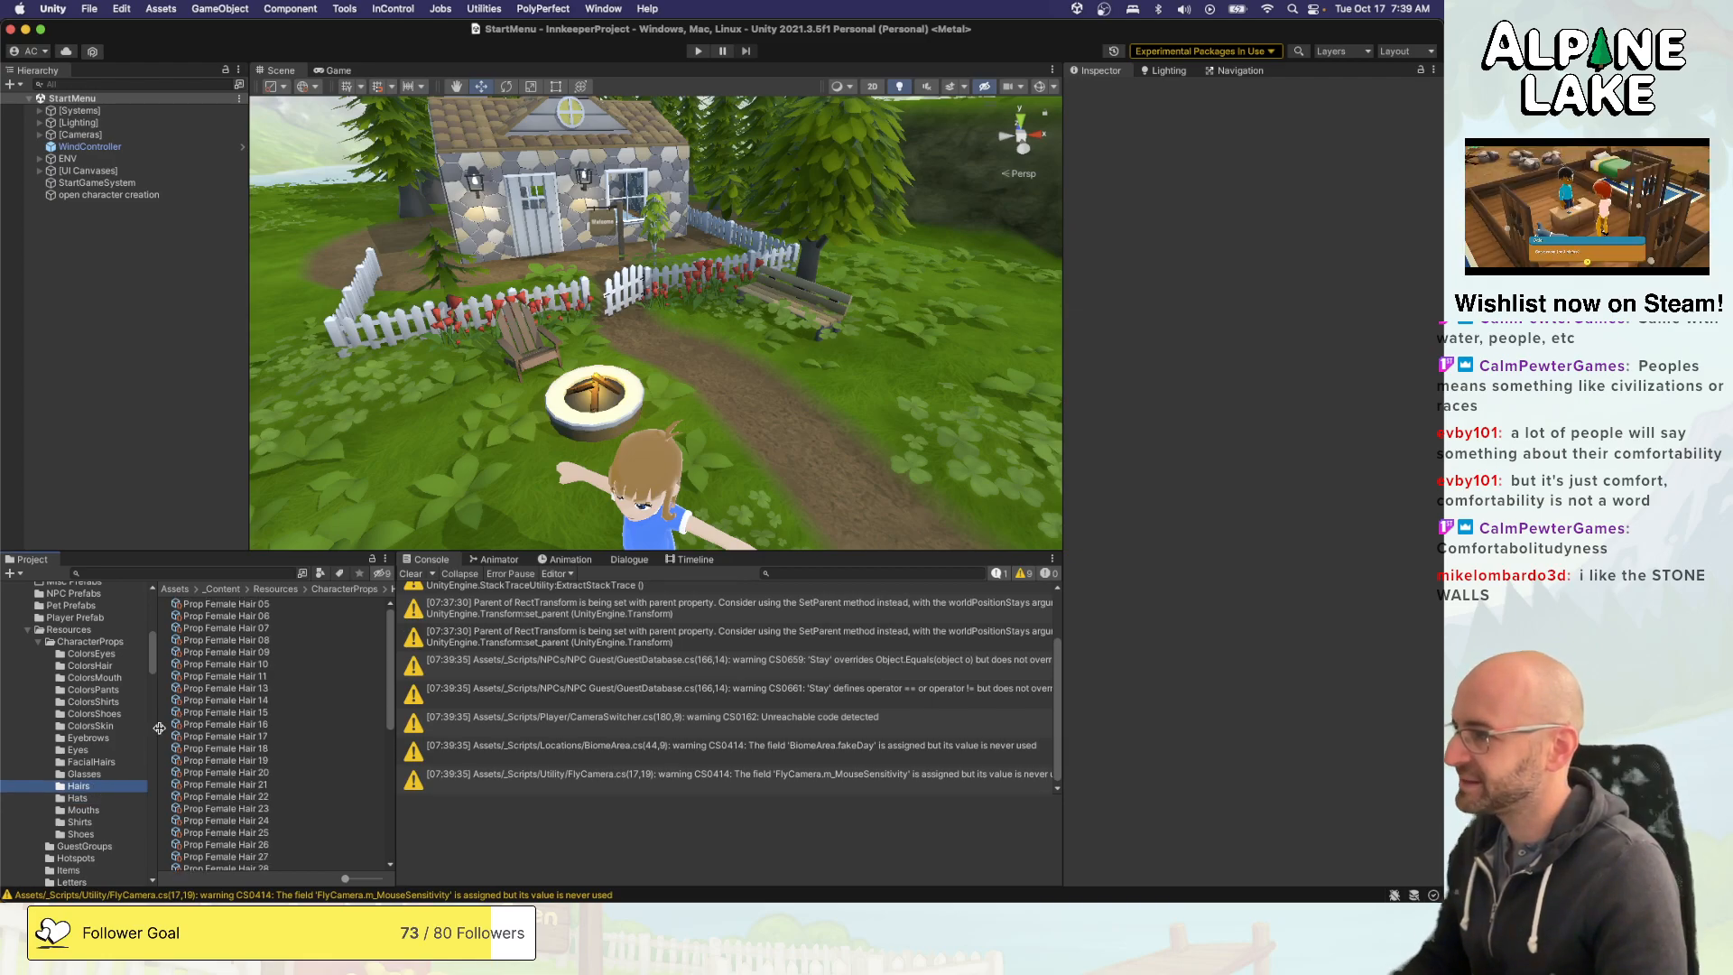
{"action": "left_click", "coordinate": [256, 603]}
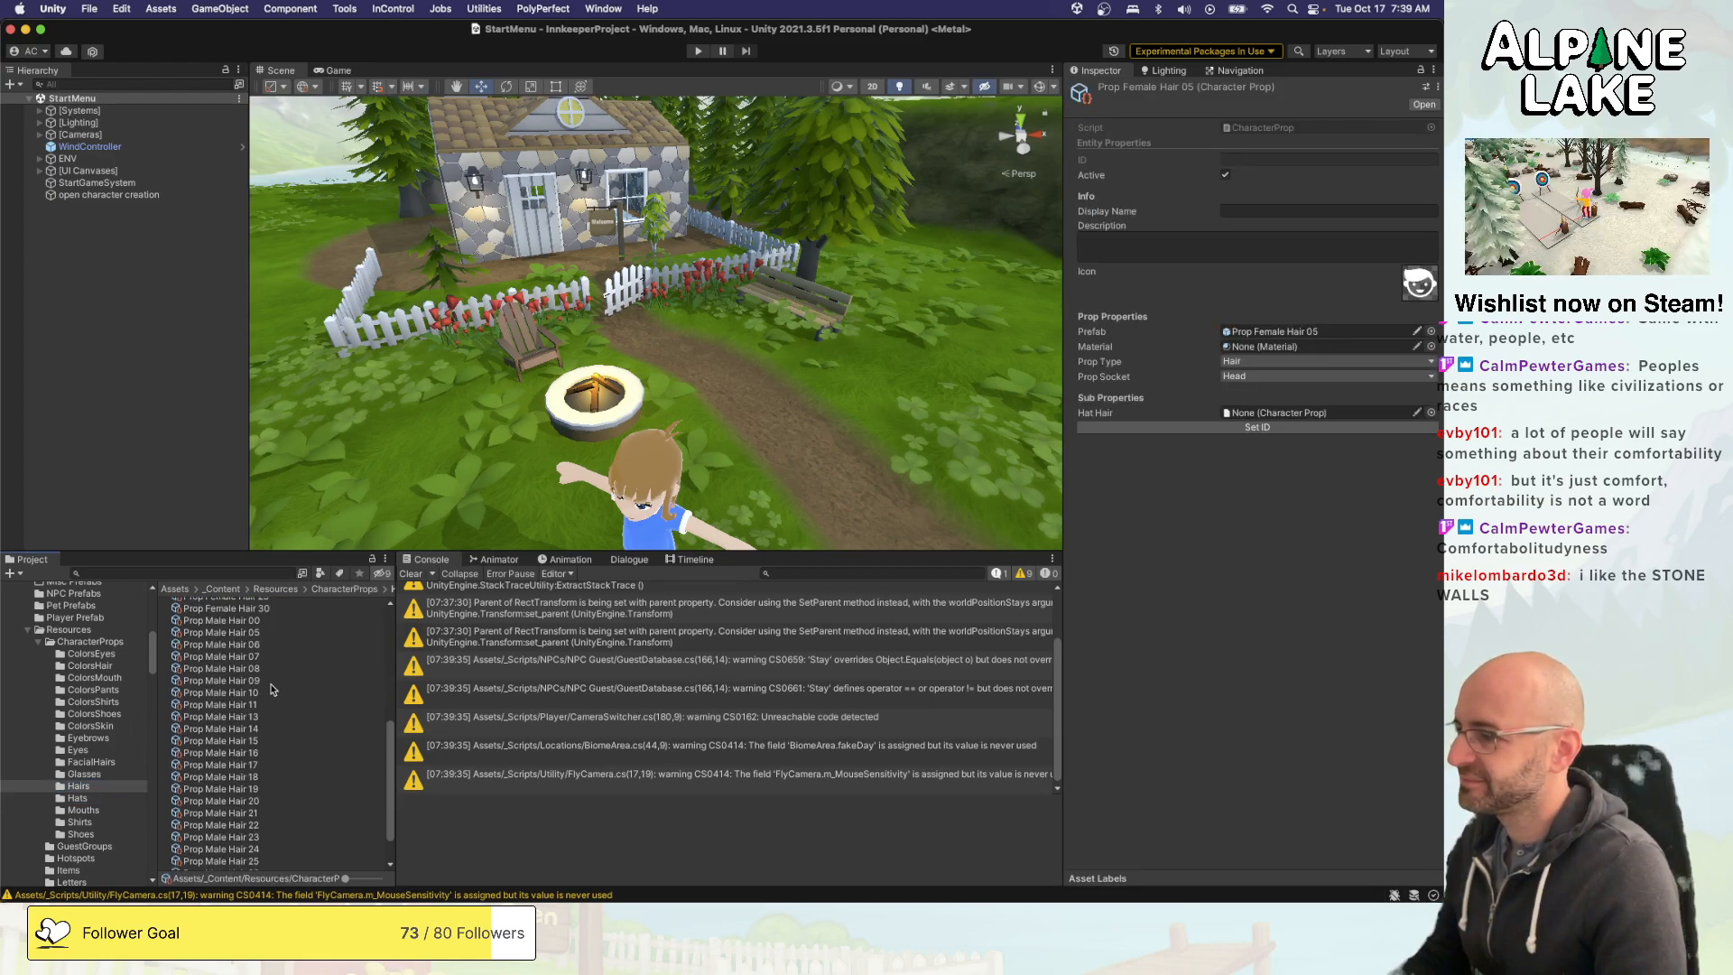
{"action": "scroll", "coordinate": [256, 623], "scroll_direction": "down", "scroll_amount": 5}
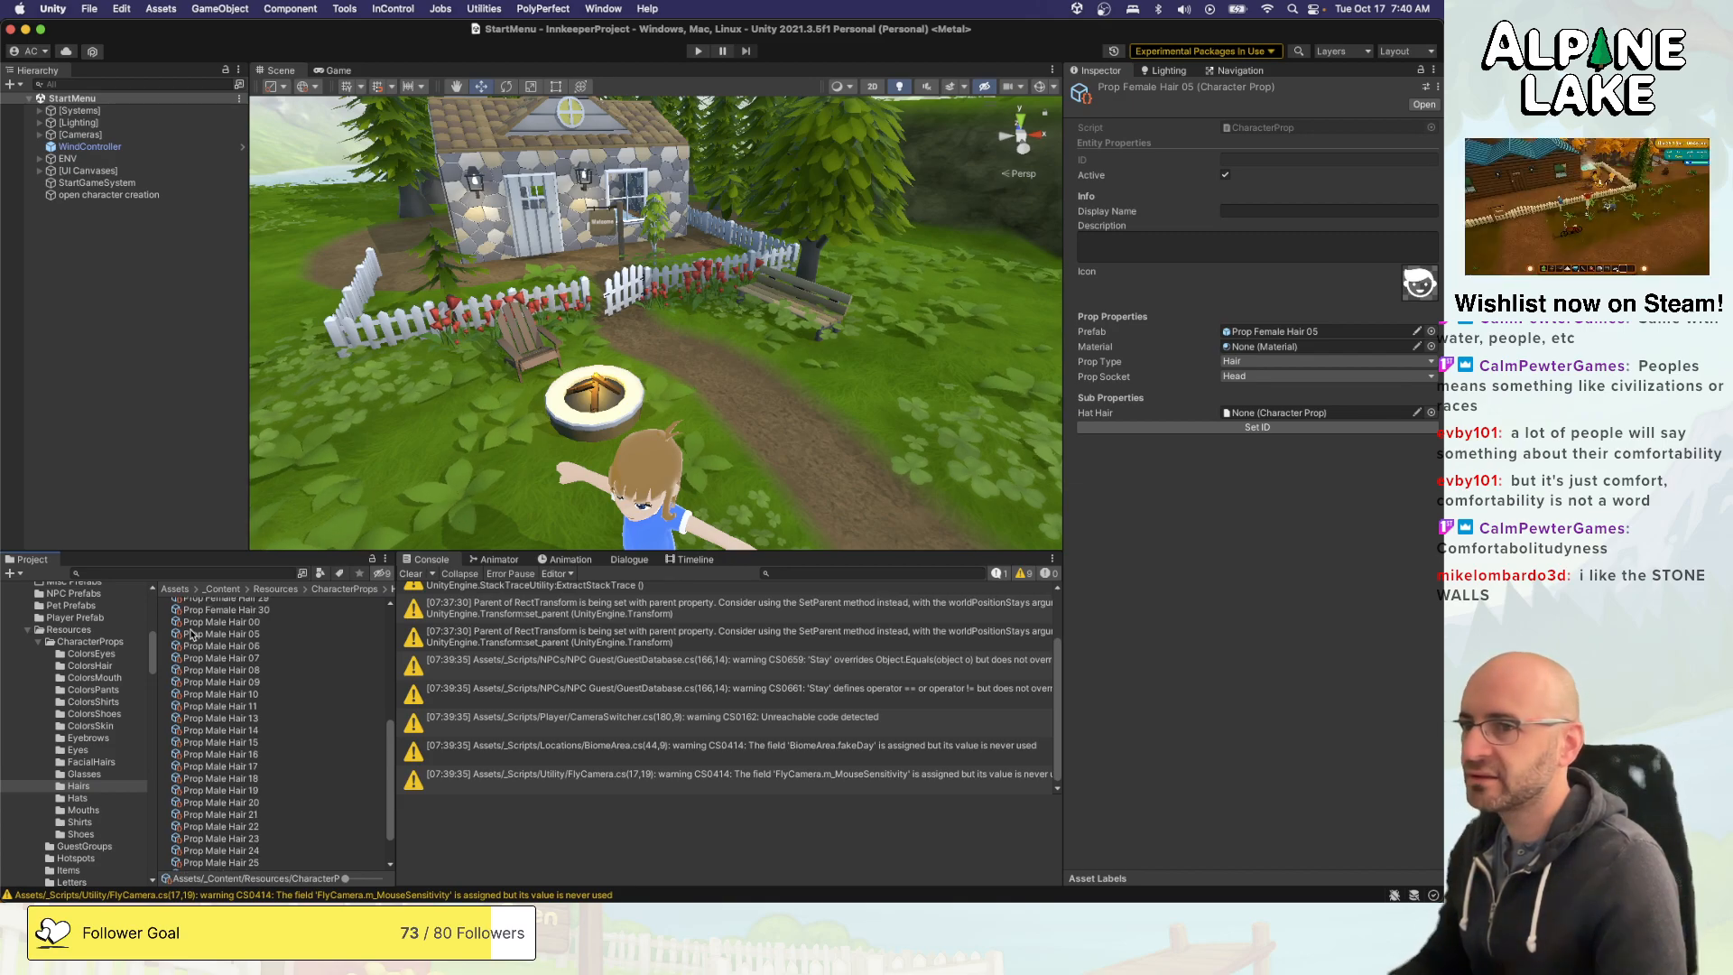
- Add the Prop Male Hair 29 and Prop Female Hair 28 prefabs from the Character Prop Prefabs Hair folder to the scene
{"action": "scroll", "coordinate": [108, 659], "scroll_direction": "up", "scroll_amount": 5}
{"action": "scroll", "coordinate": [111, 662], "scroll_direction": "up", "scroll_amount": 5}
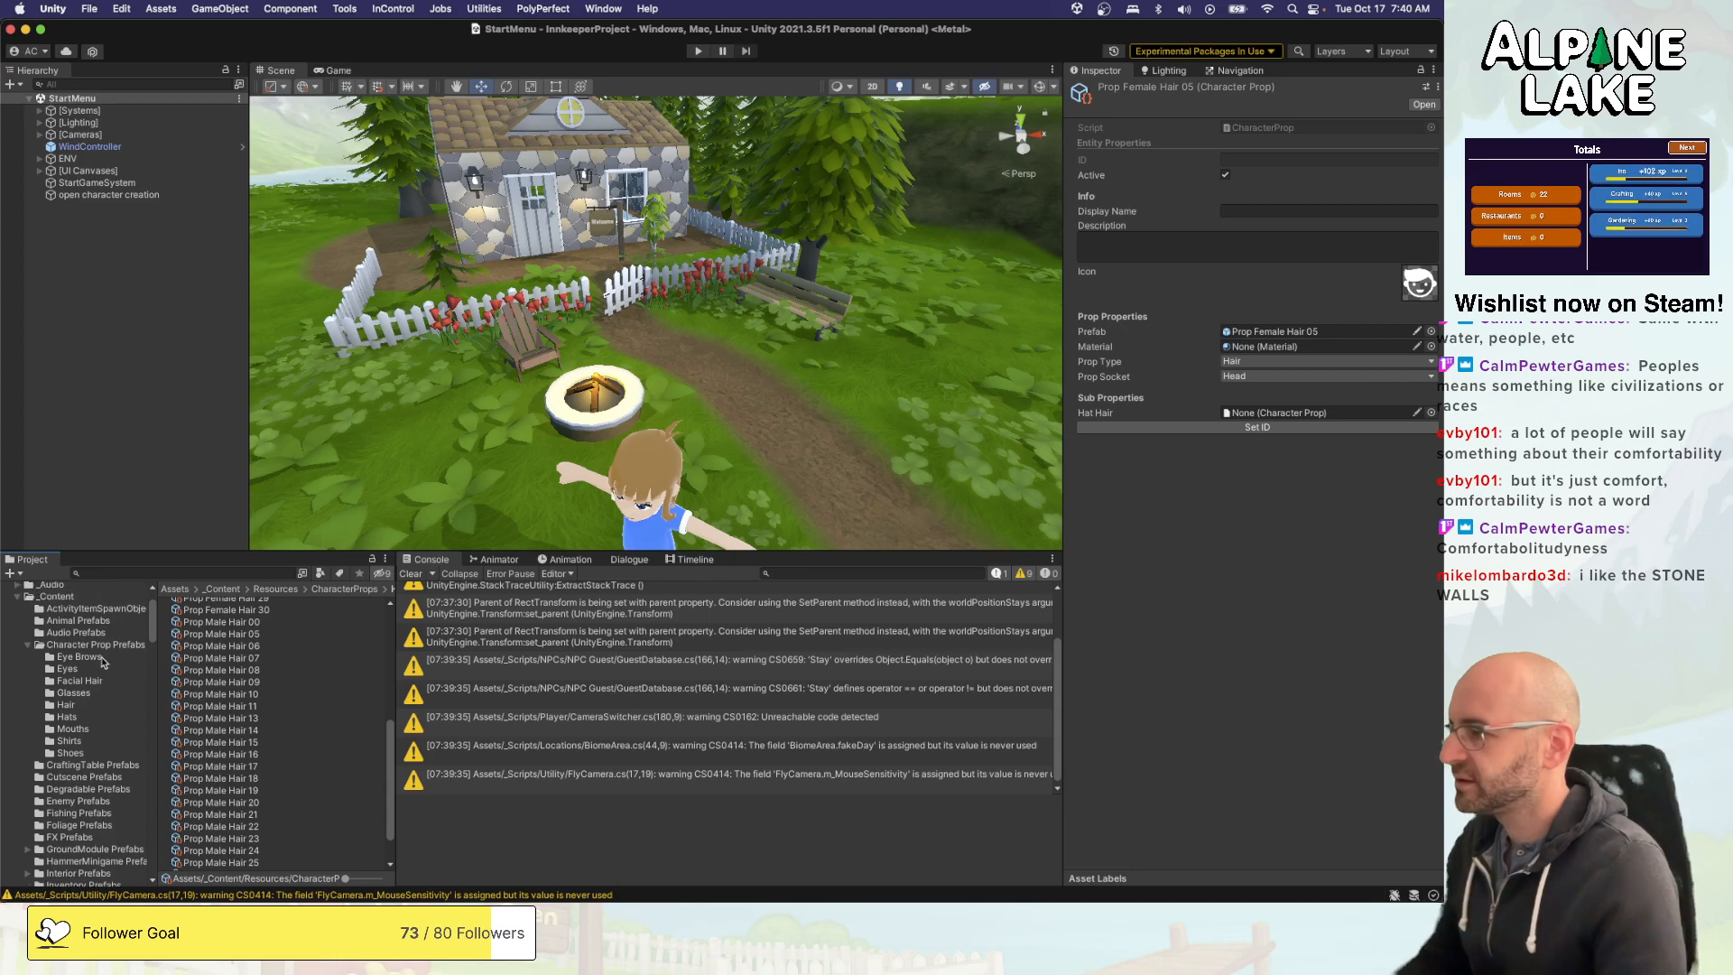
{"action": "left_click", "coordinate": [72, 705]}
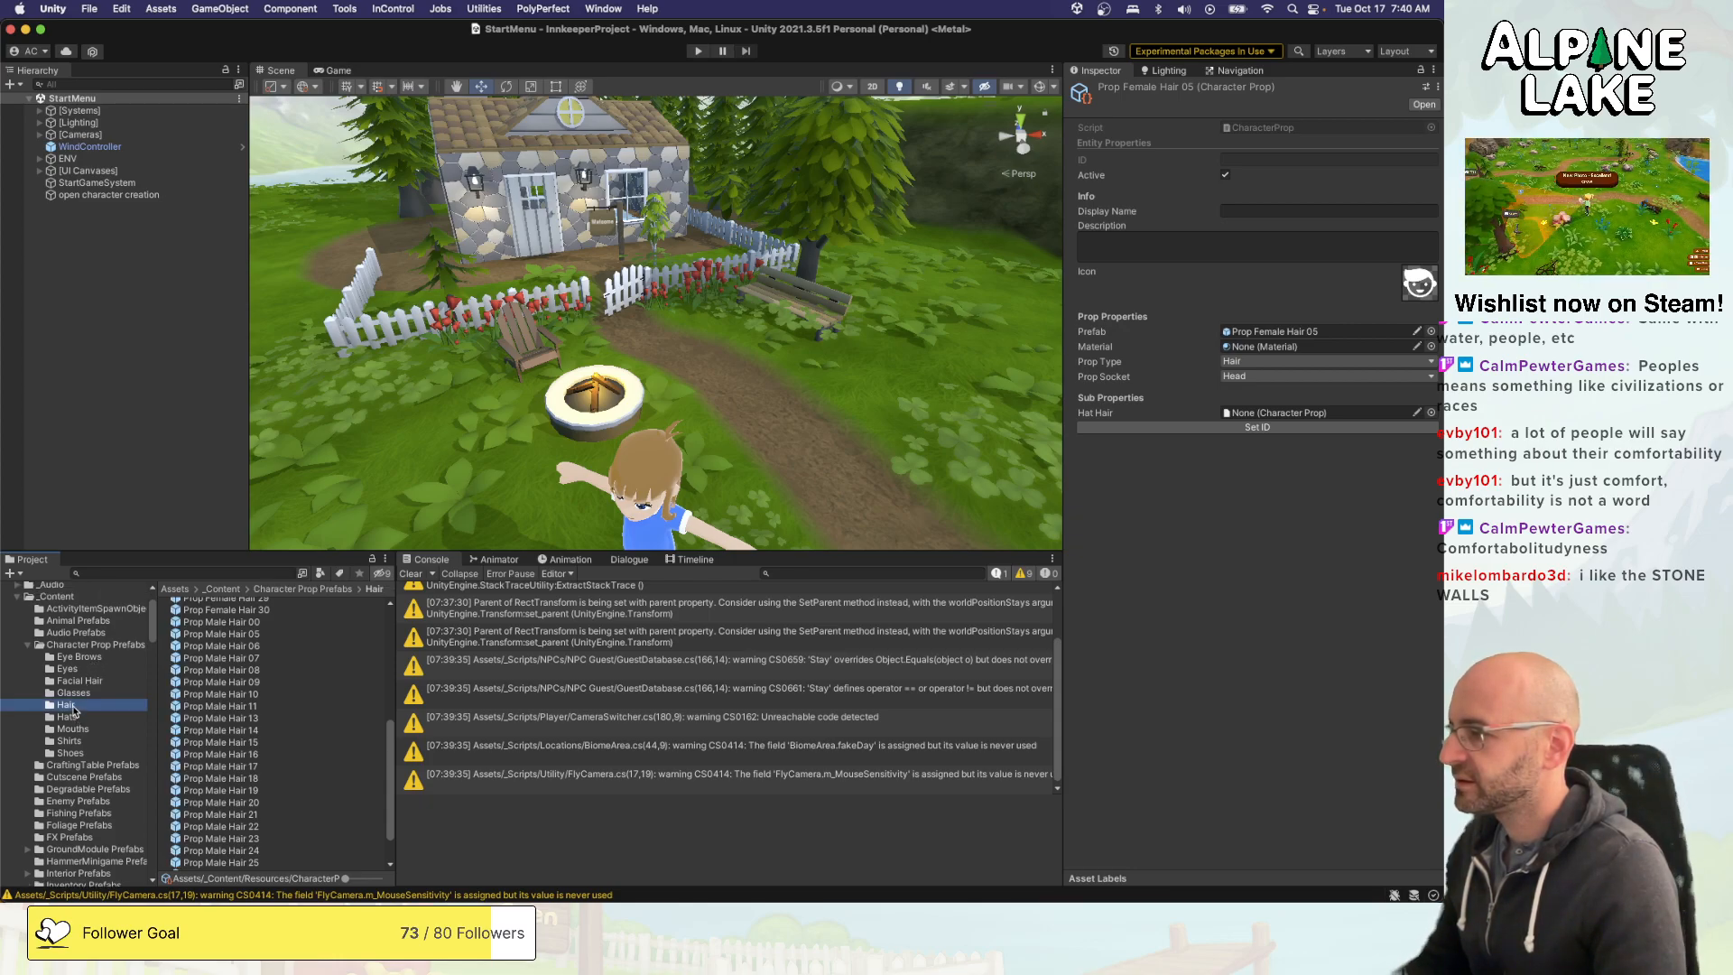
{"action": "scroll", "coordinate": [213, 650], "scroll_direction": "down", "scroll_amount": 2}
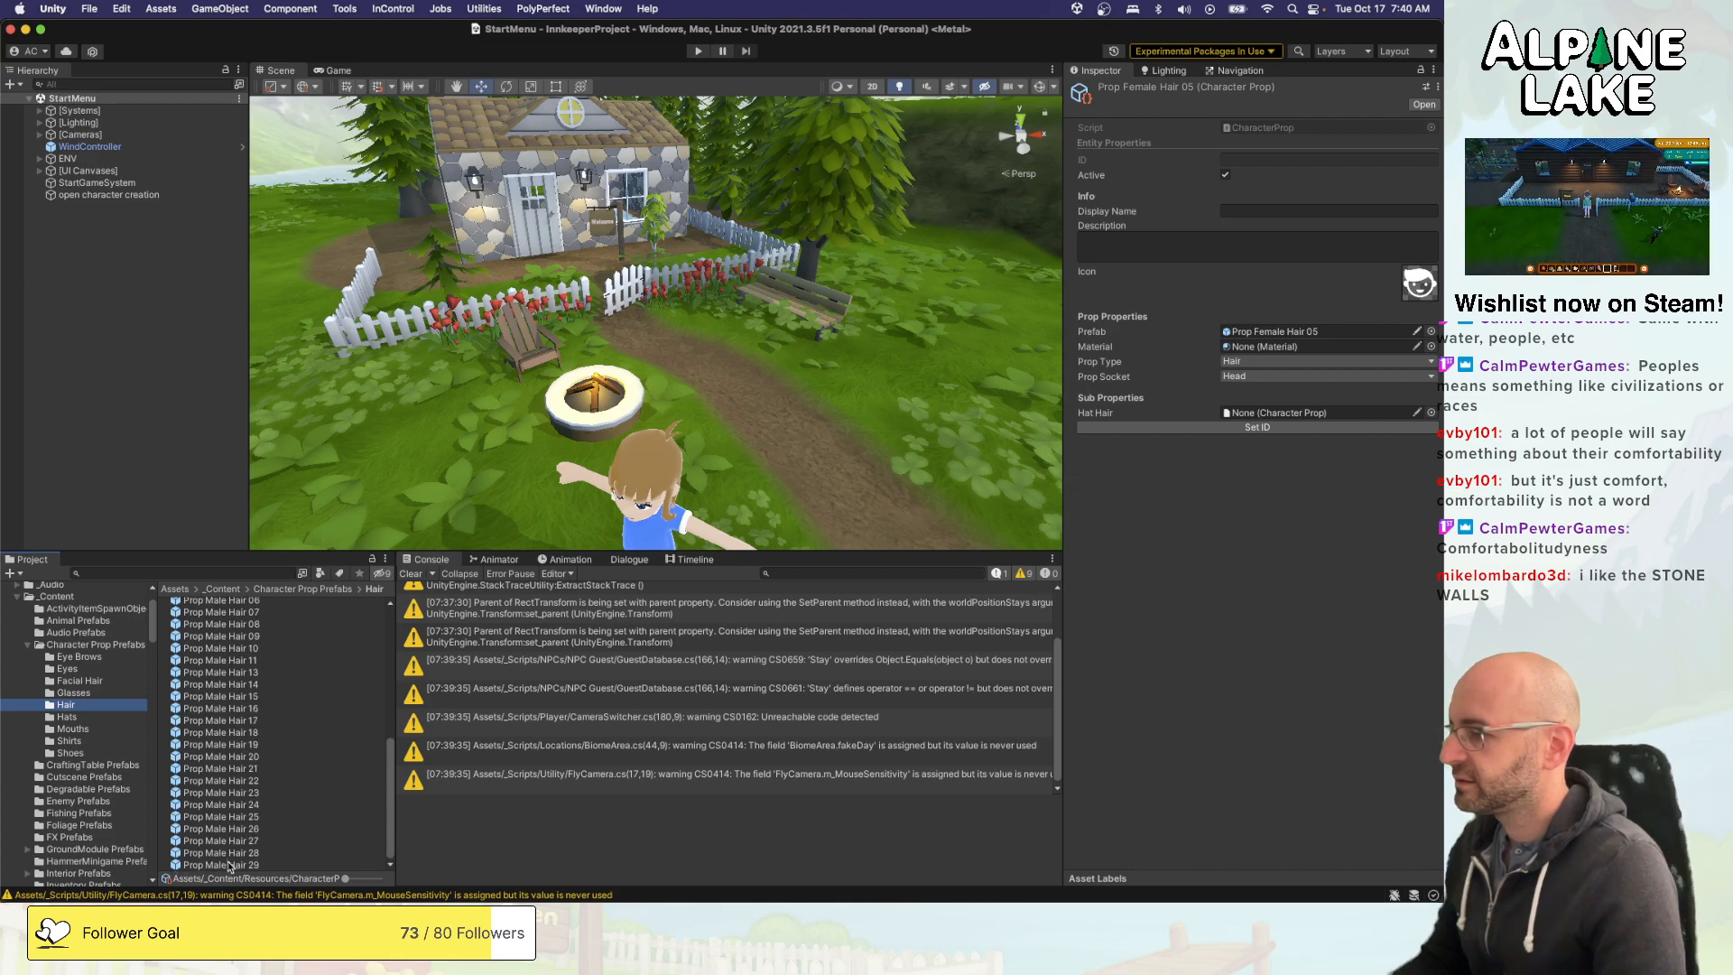
{"action": "left_click_drag", "start_coordinate": [230, 867], "coordinate": [136, 424]}
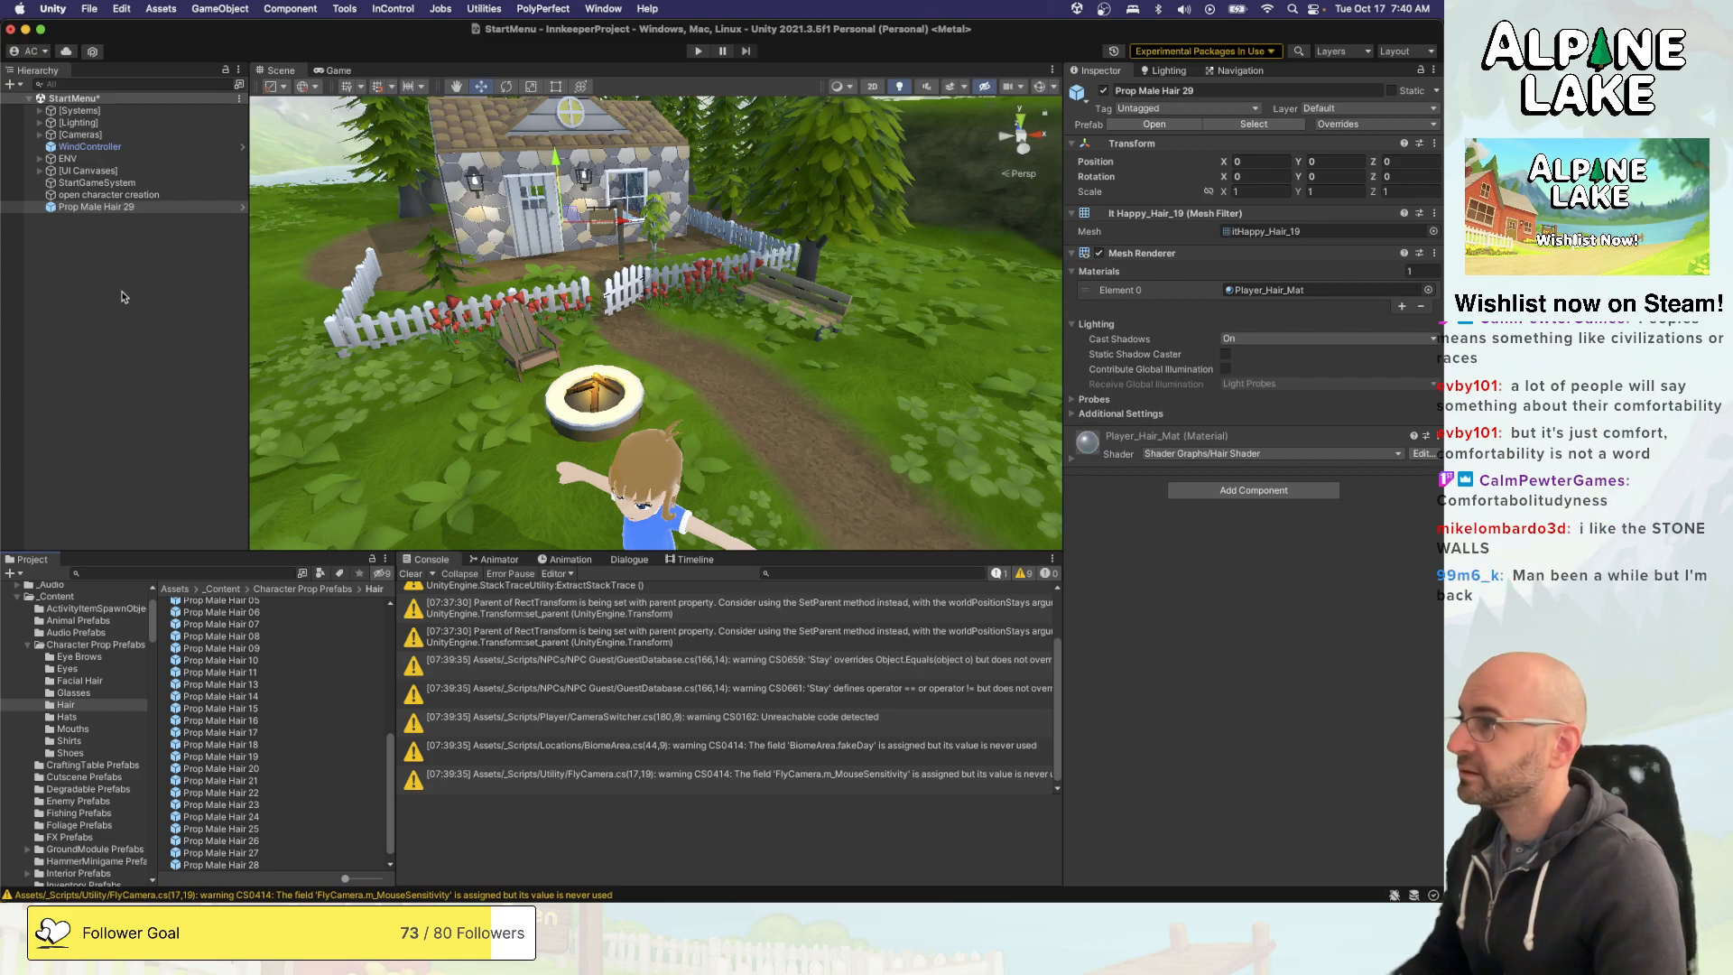
{"action": "scroll", "coordinate": [214, 642], "scroll_direction": "up", "scroll_amount": 6}
{"action": "left_click", "coordinate": [226, 755]}
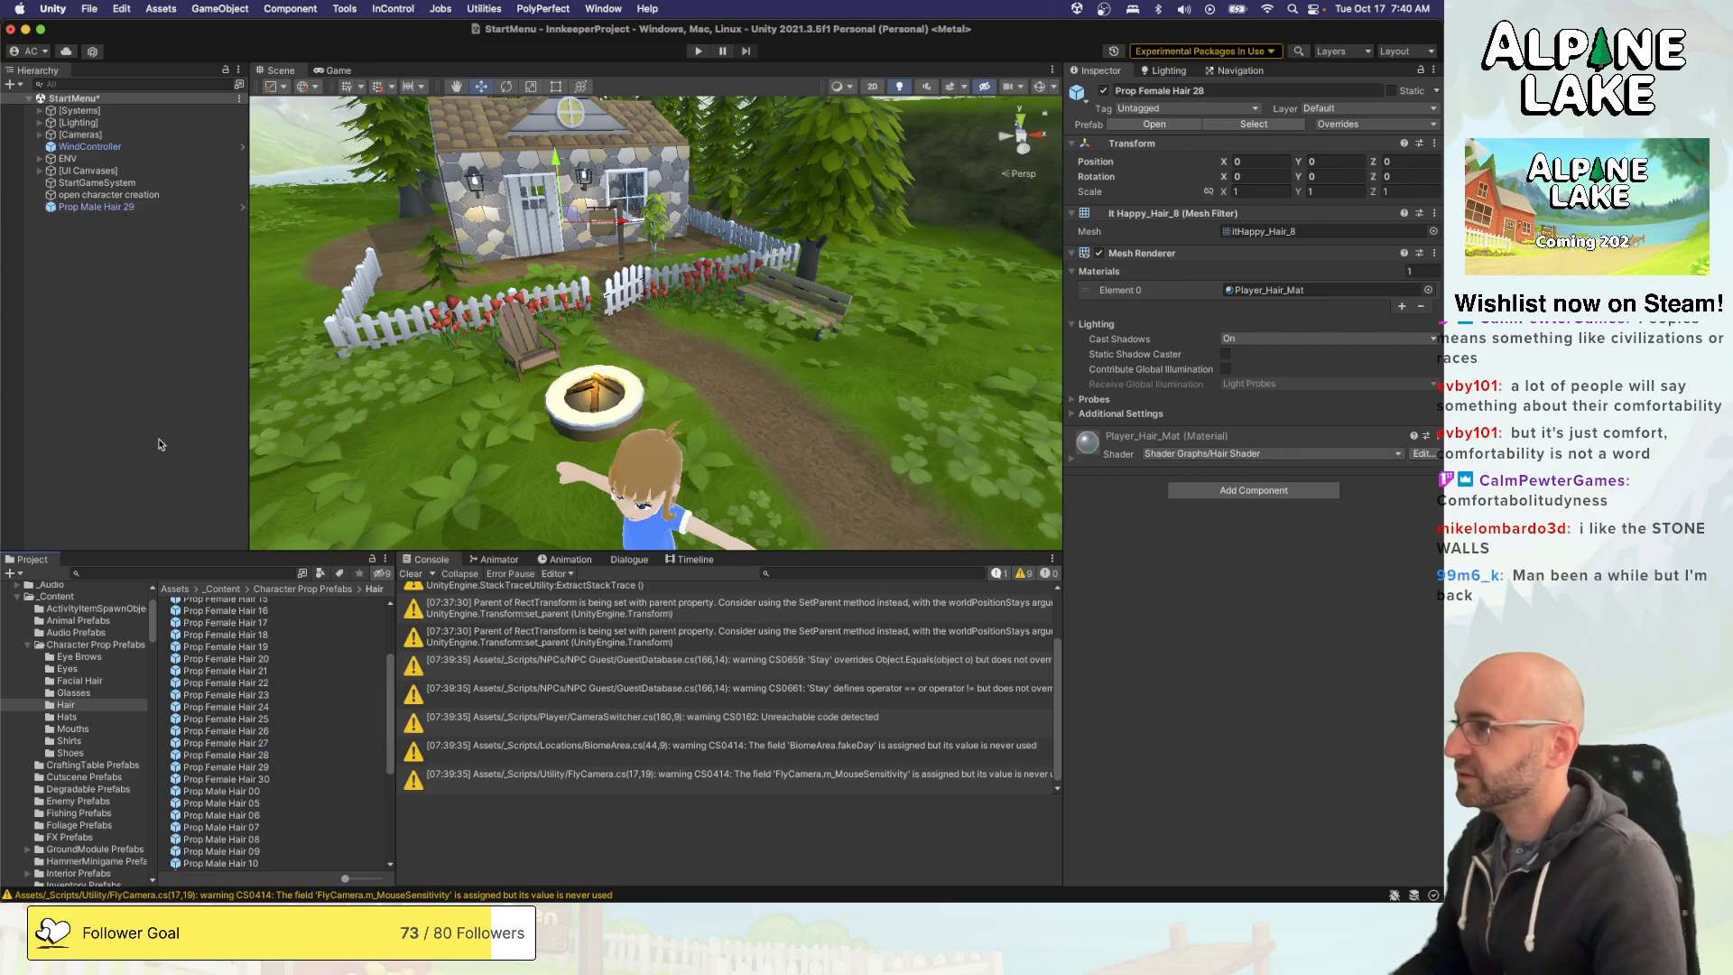
{"action": "left_click_drag", "start_coordinate": [160, 444], "coordinate": [127, 253]}
- Unpack the Prop Male Hair 29 and Prop Female Hair 28 prefab instances in the scene
{"action": "left_click", "coordinate": [126, 207], "text": "shift"}
{"action": "right_click", "coordinate": [123, 211]}
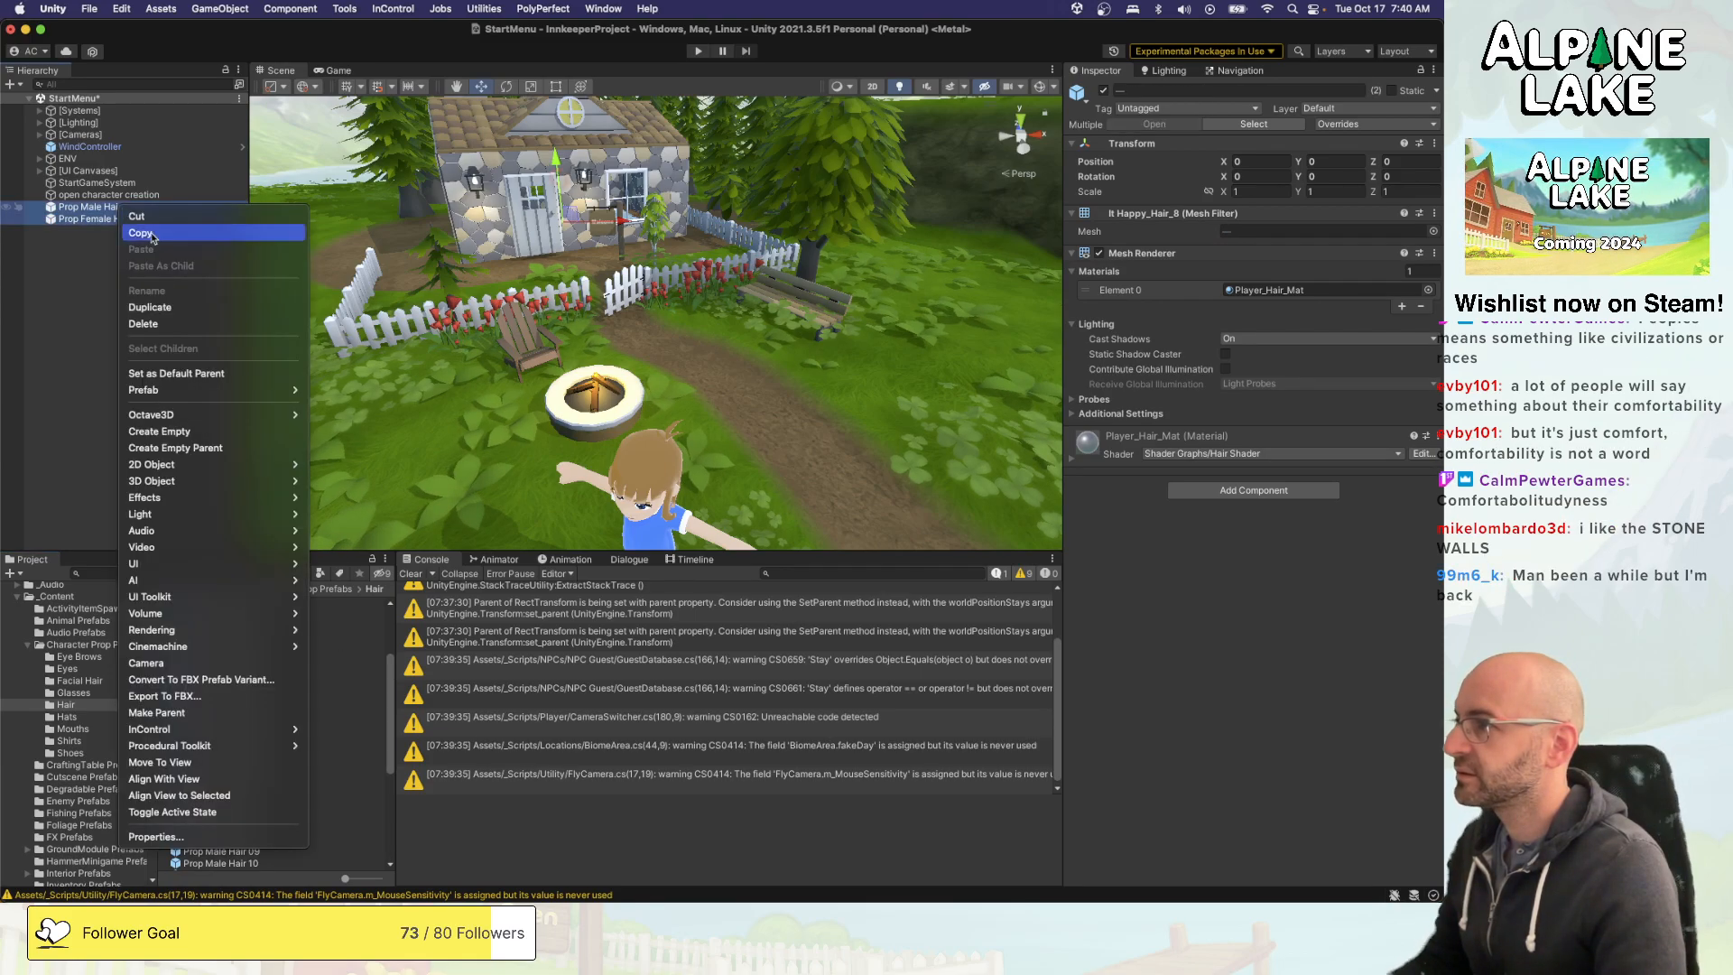
{"action": "mouse_move", "coordinate": [185, 390]}
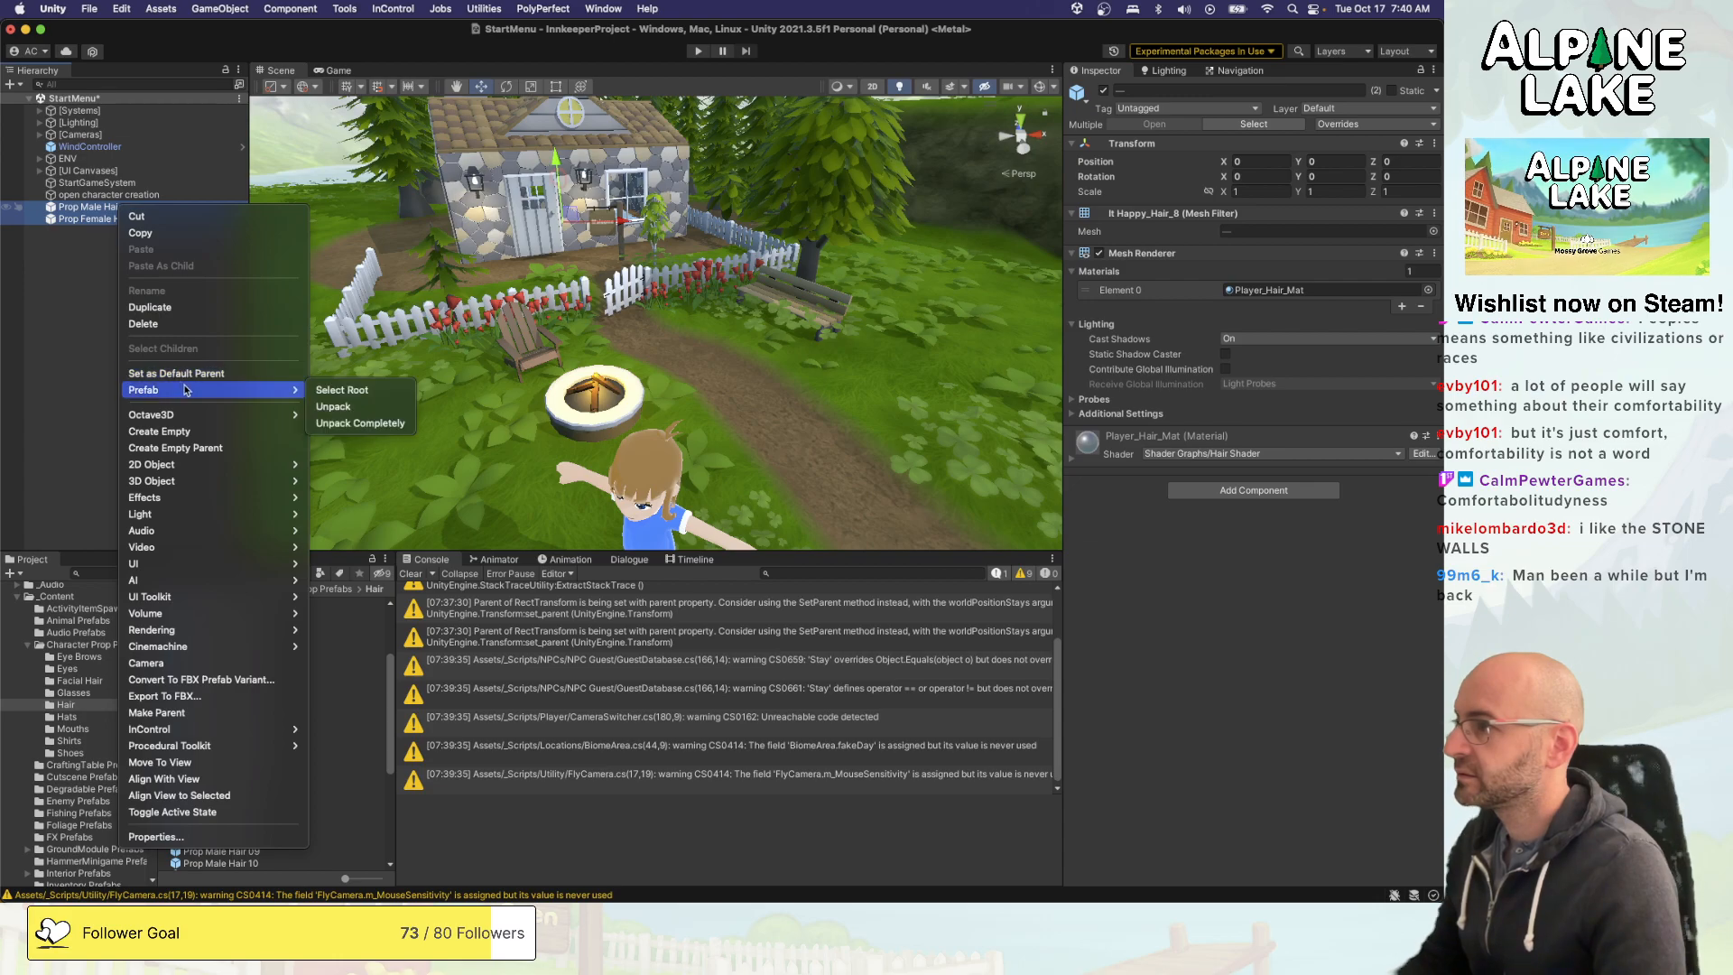
{"action": "left_click", "coordinate": [327, 406]}
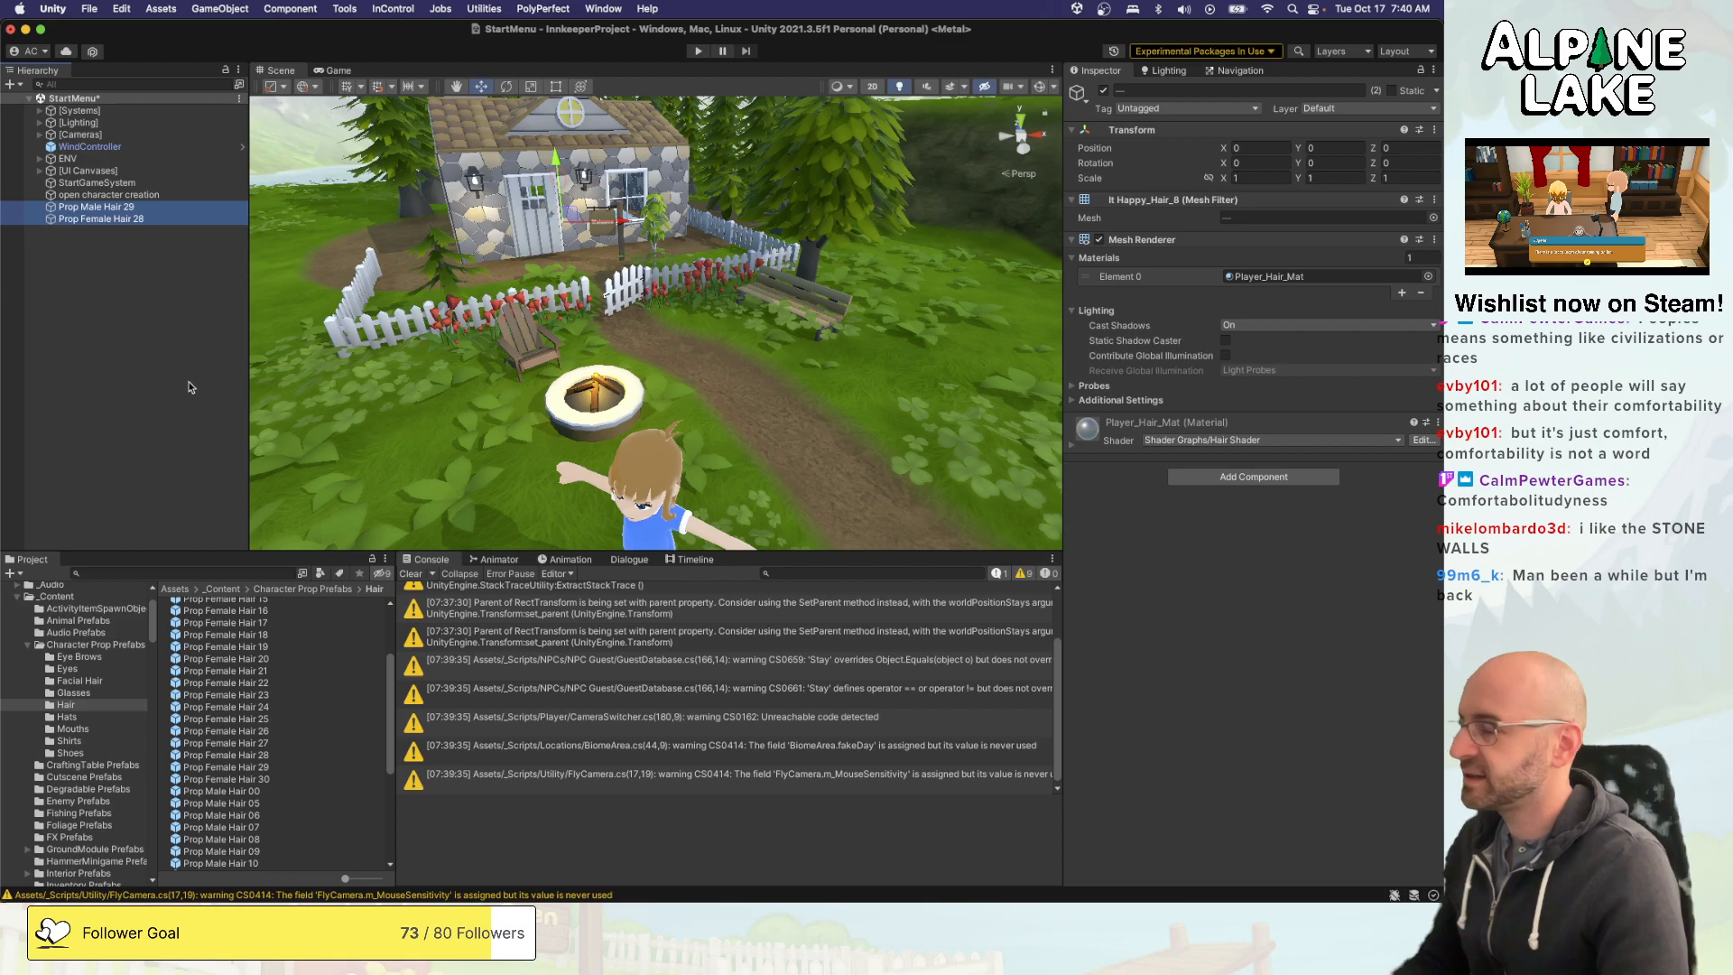
- Set the mesh of Prop Male Hair 29 to Short_Hat_Hair
{"action": "left_click", "coordinate": [158, 207]}
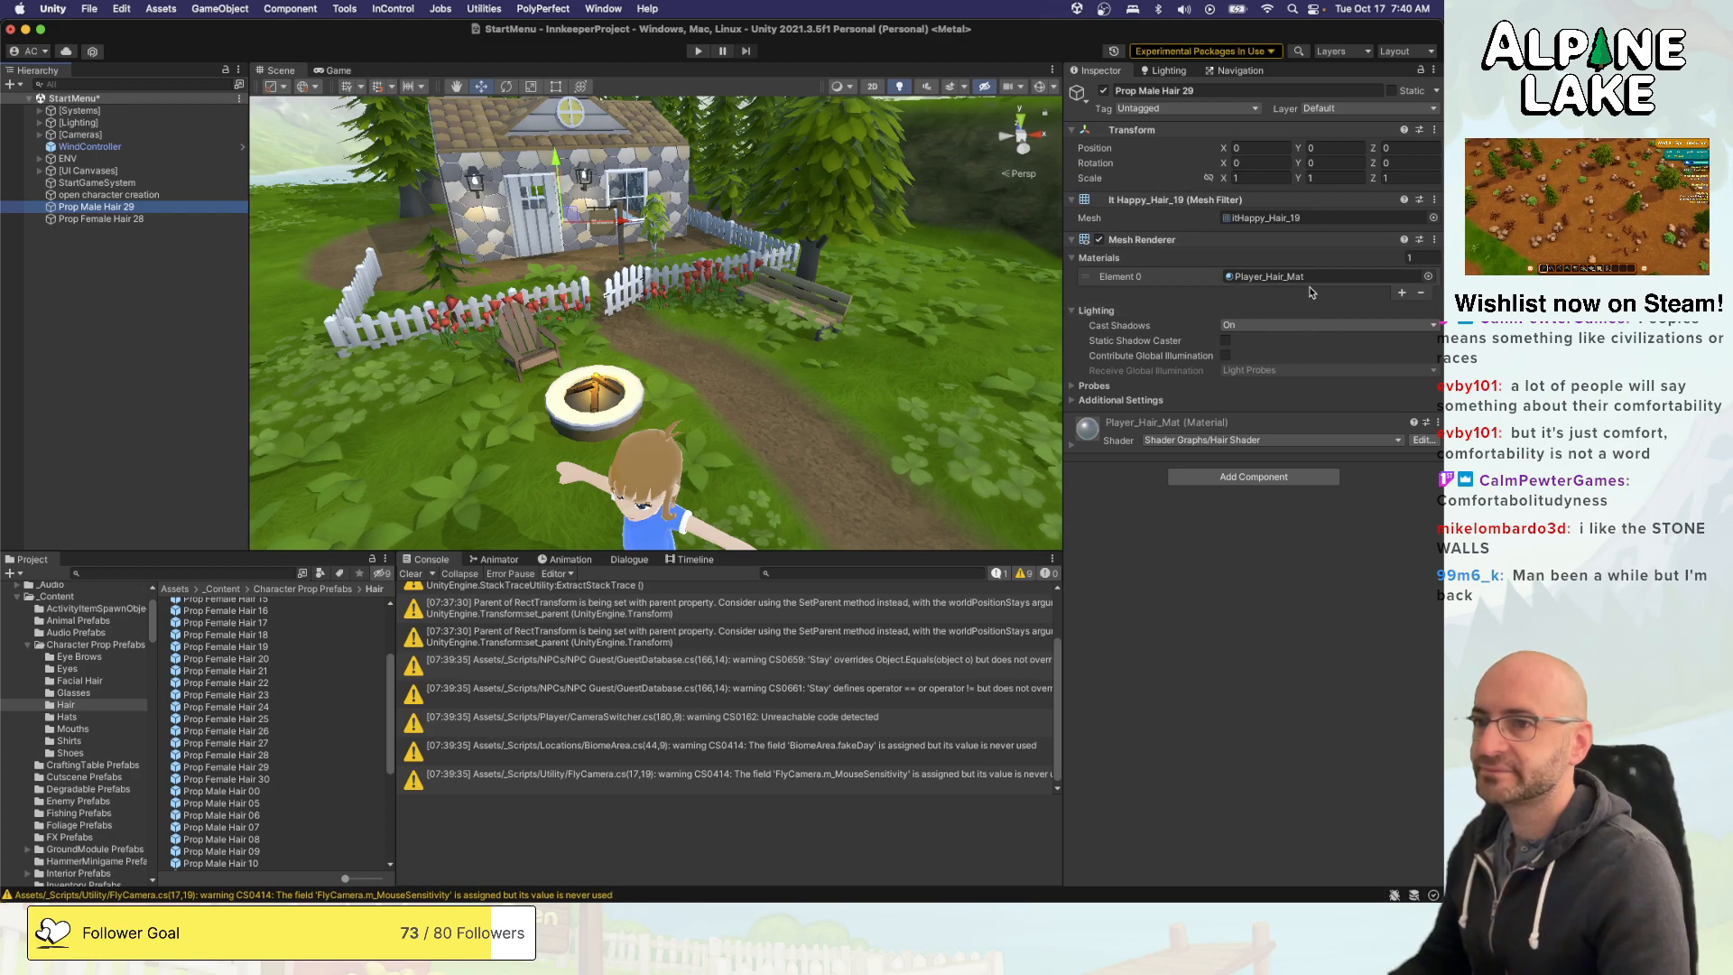
{"action": "left_click", "coordinate": [1080, 312]}
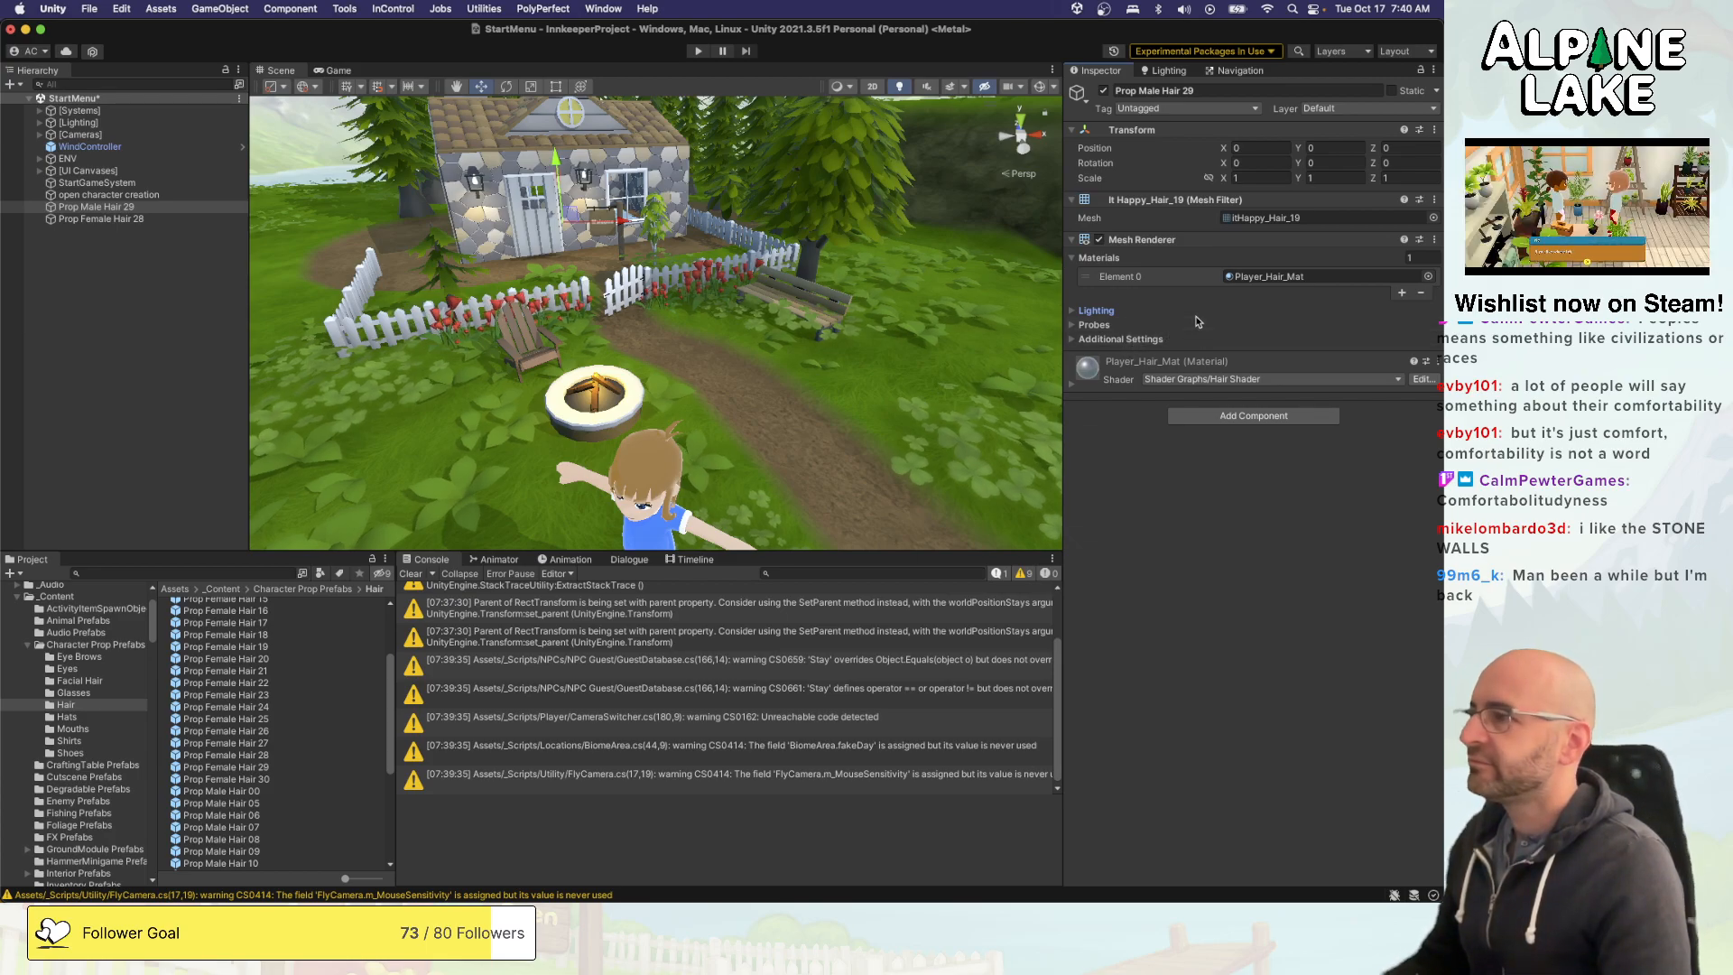
{"action": "left_click", "coordinate": [1432, 218]}
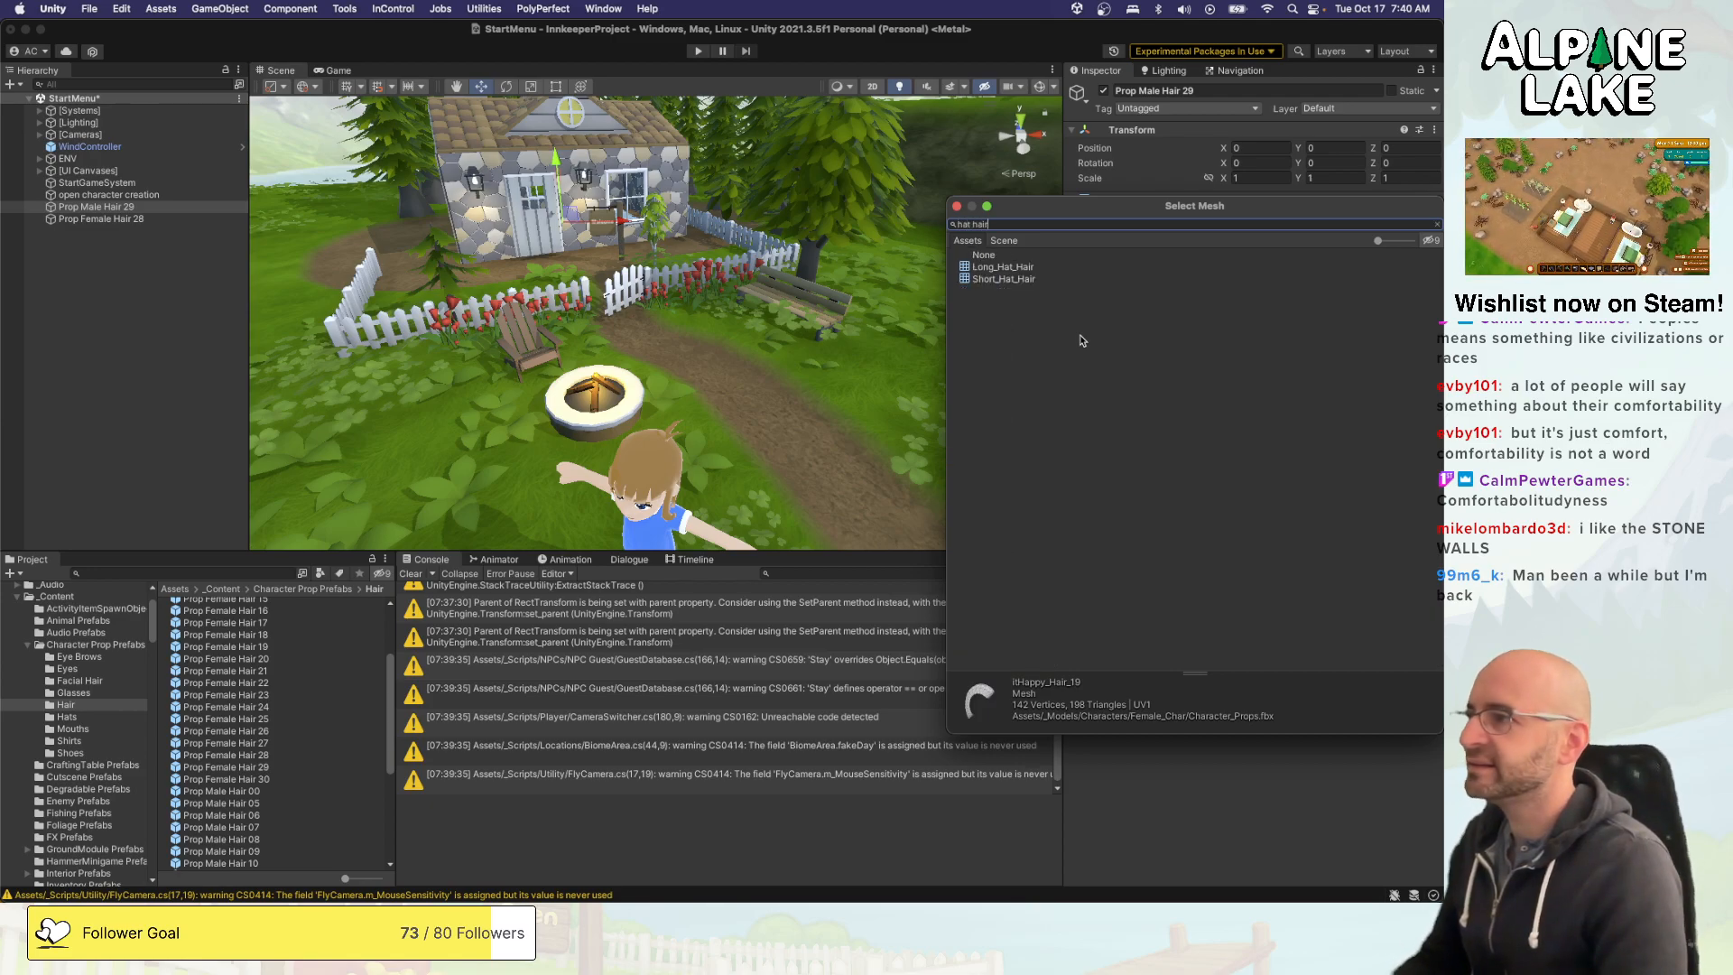
{"action": "key", "text": "Down"}
{"action": "key", "text": "Down"}
{"action": "key", "text": "Return"}
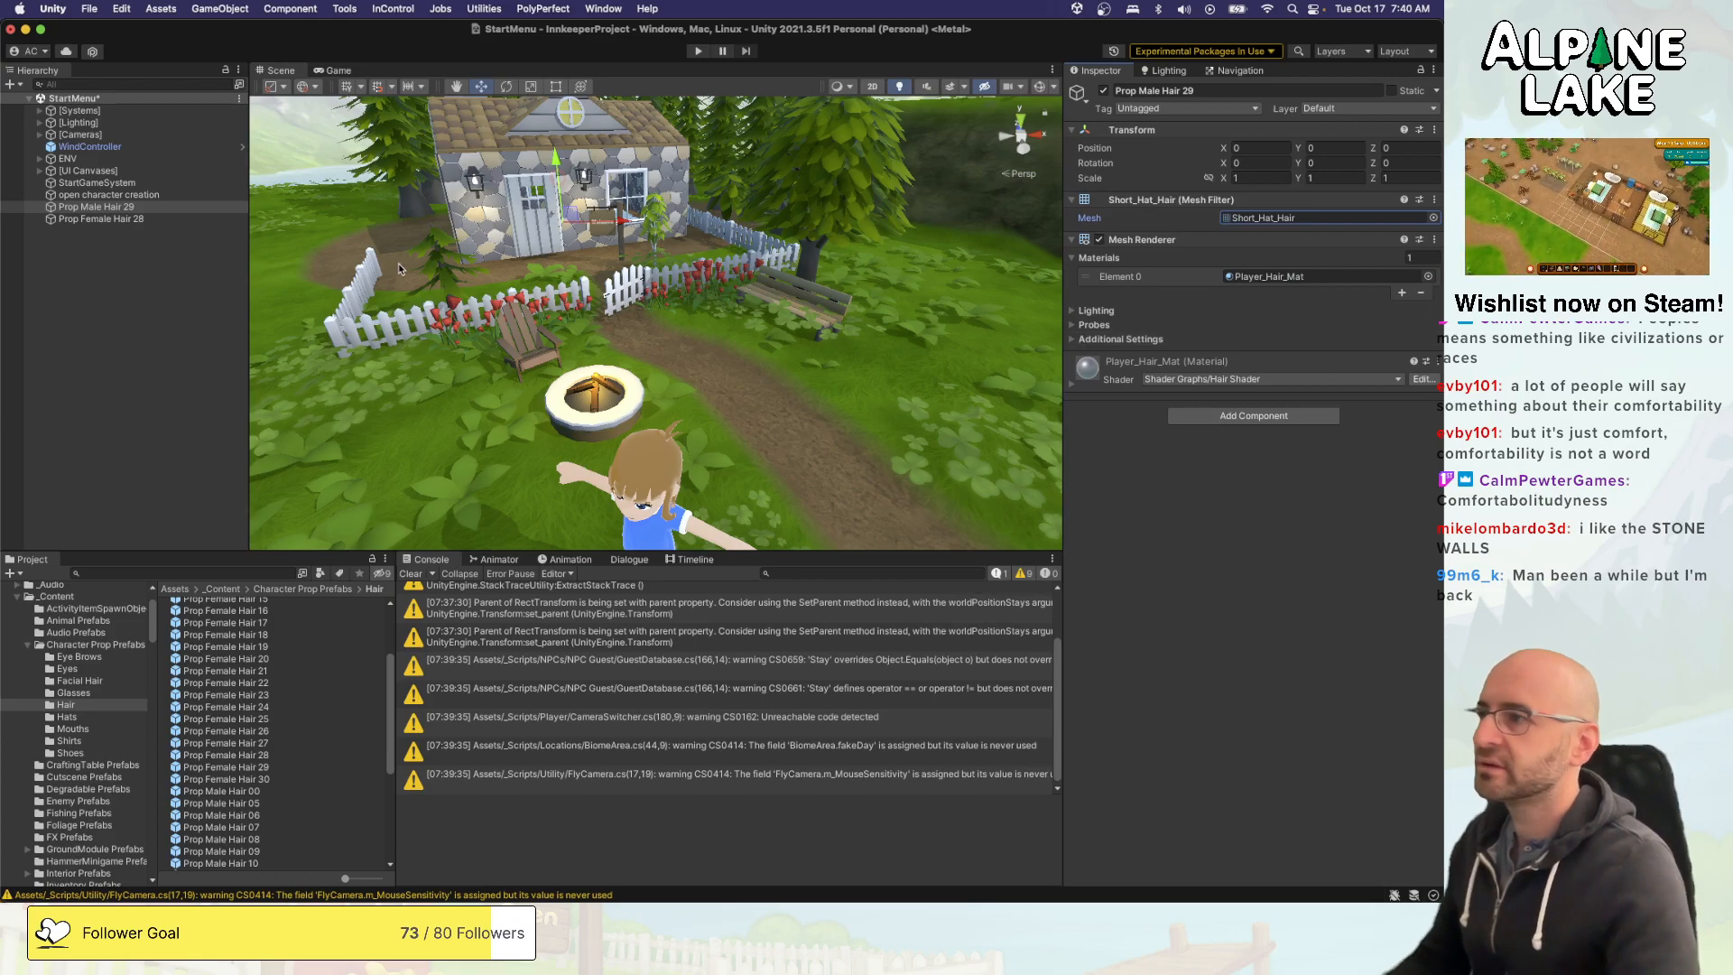
- Set the mesh of Prop Female Hair 28 to Long_Hat_Hair
{"action": "left_click", "coordinate": [99, 219]}
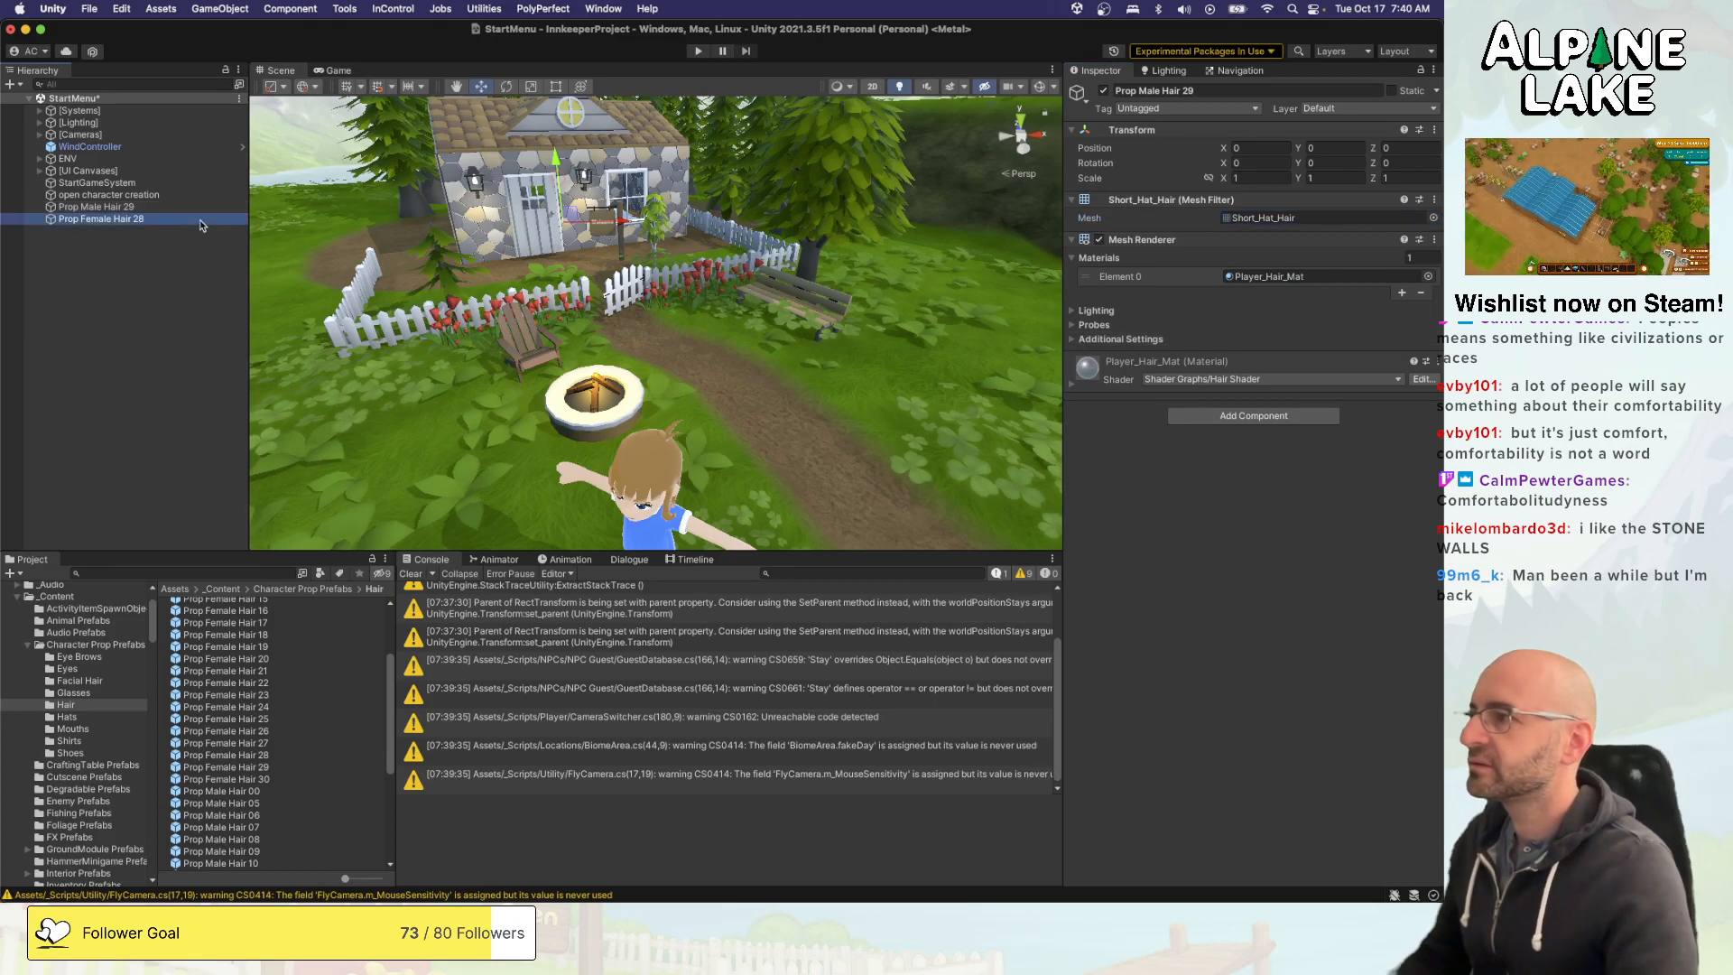
{"action": "left_click", "coordinate": [1433, 218]}
{"action": "type", "text": "hat hair"}
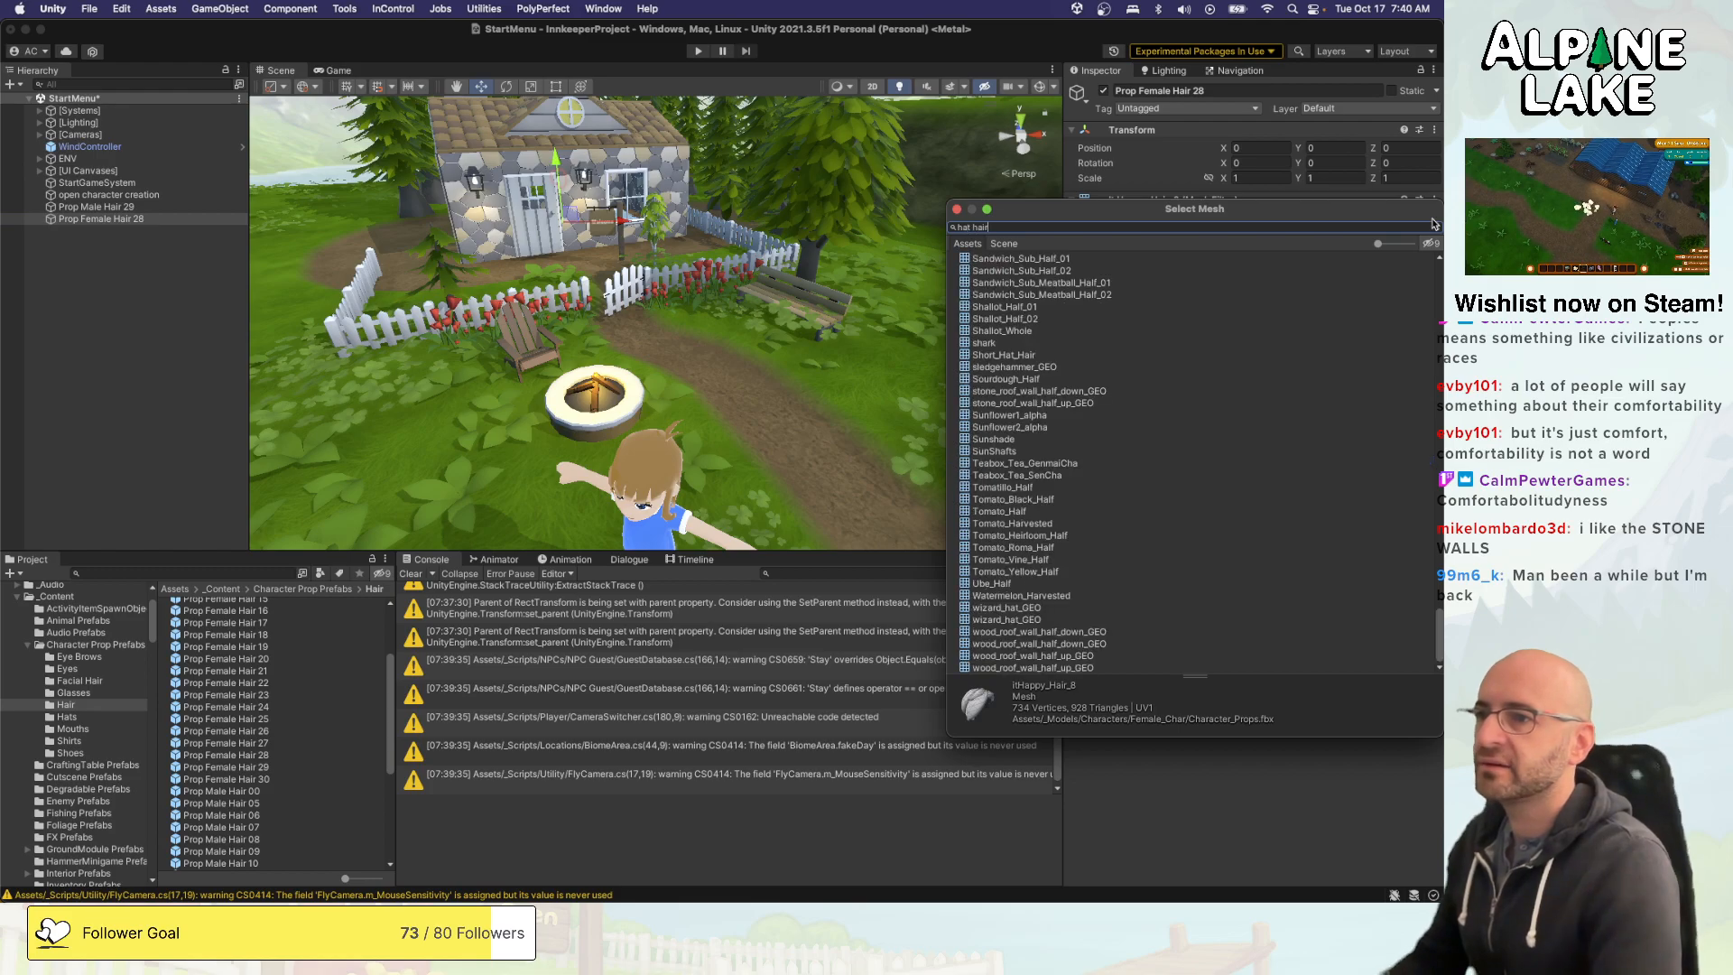
{"action": "key", "text": "Down"}
{"action": "key", "text": "Return"}
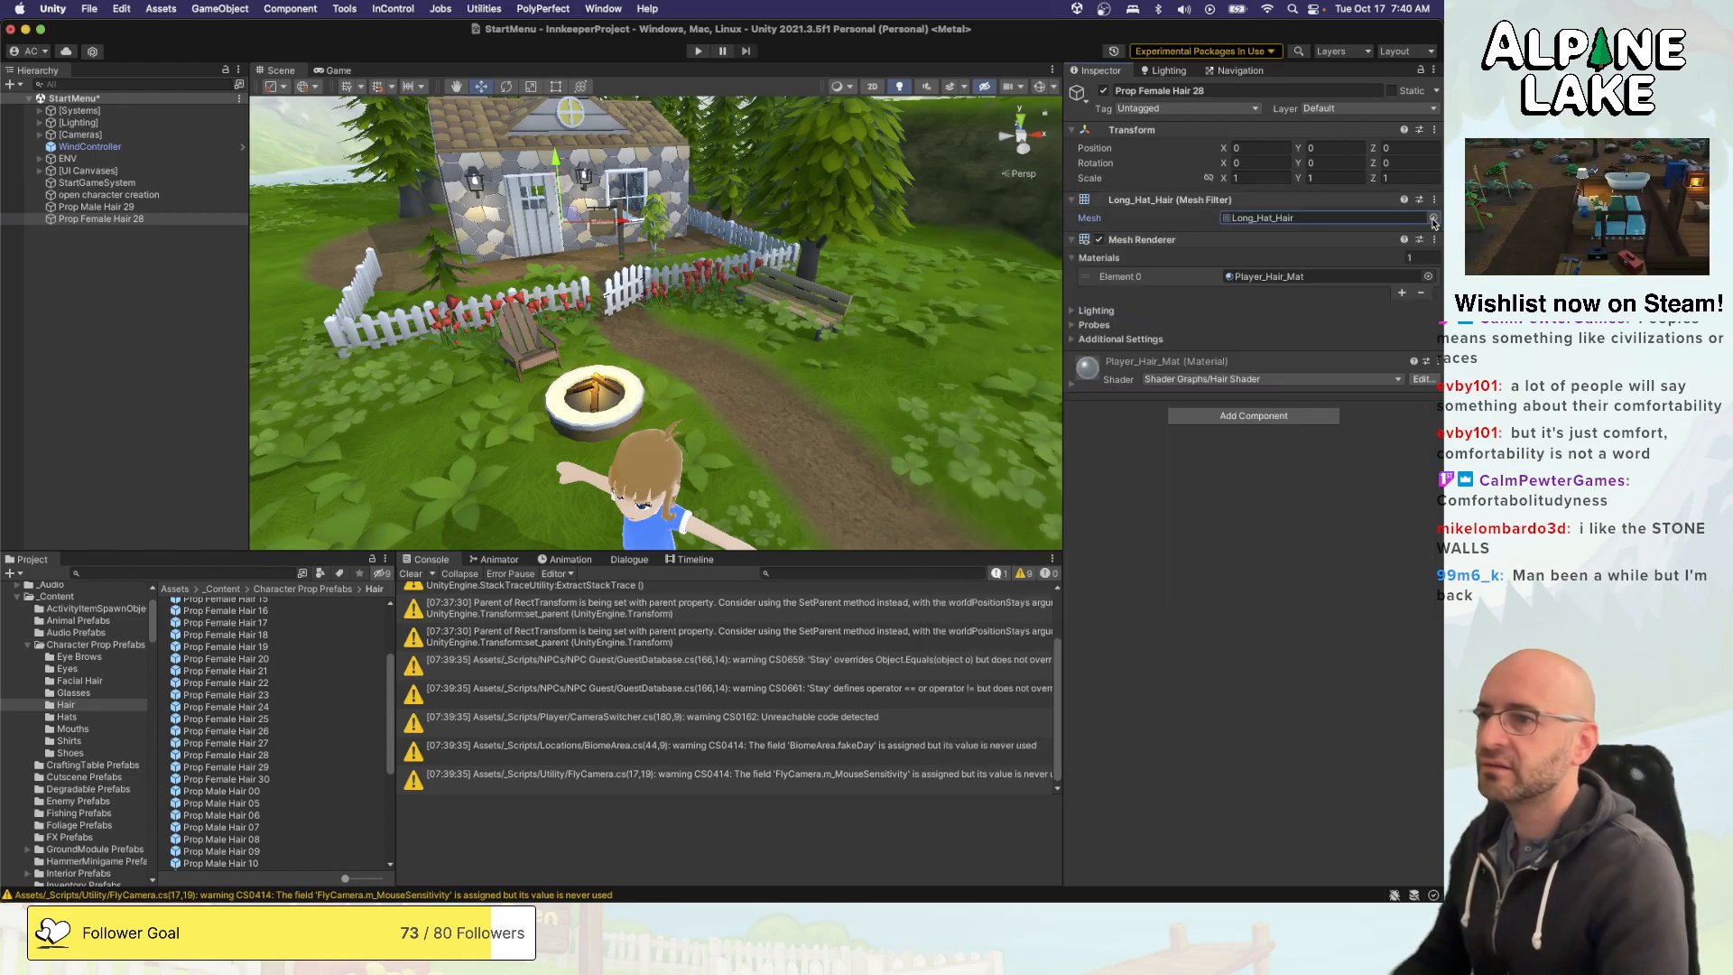
- Rename the Prop Female Hair 28 object as Prop Hat Hair Long 01
{"action": "left_click", "coordinate": [86, 222]}
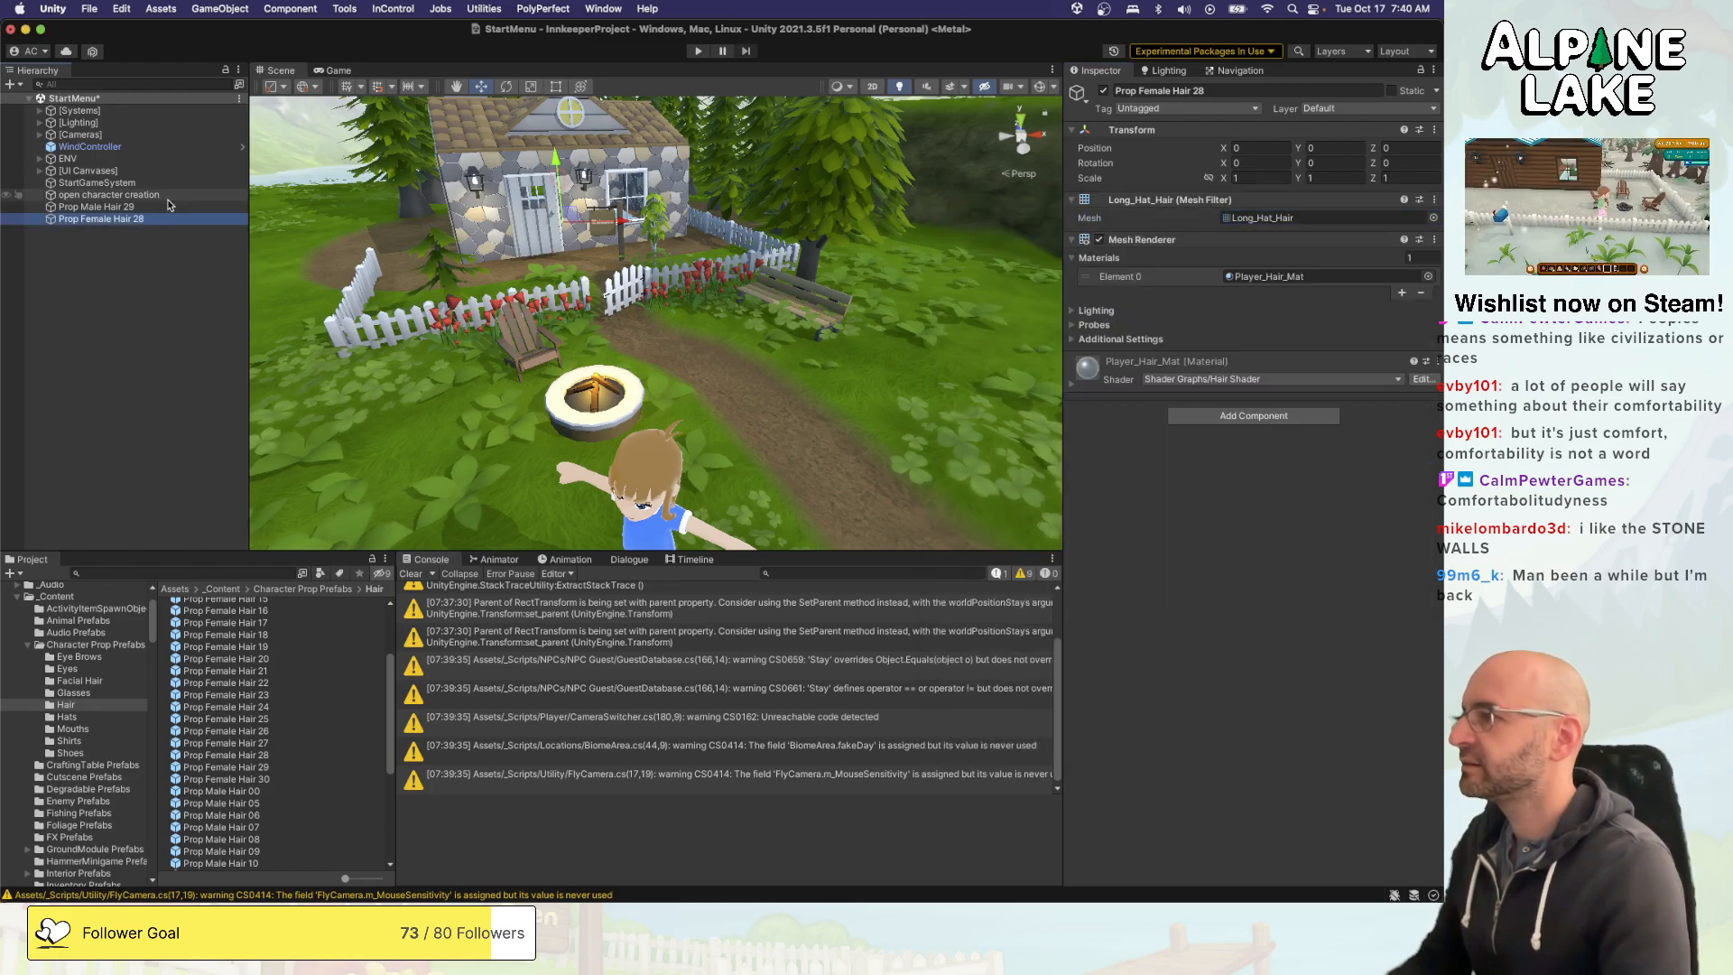
{"action": "key", "text": "Return"}
{"action": "key", "text": "Right"}
{"action": "key", "text": "alt+shift+Left"}
{"action": "key", "text": "alt+shift+Left"}
{"action": "key", "text": "alt+shift+Left"}
{"action": "type", "text": "H"}
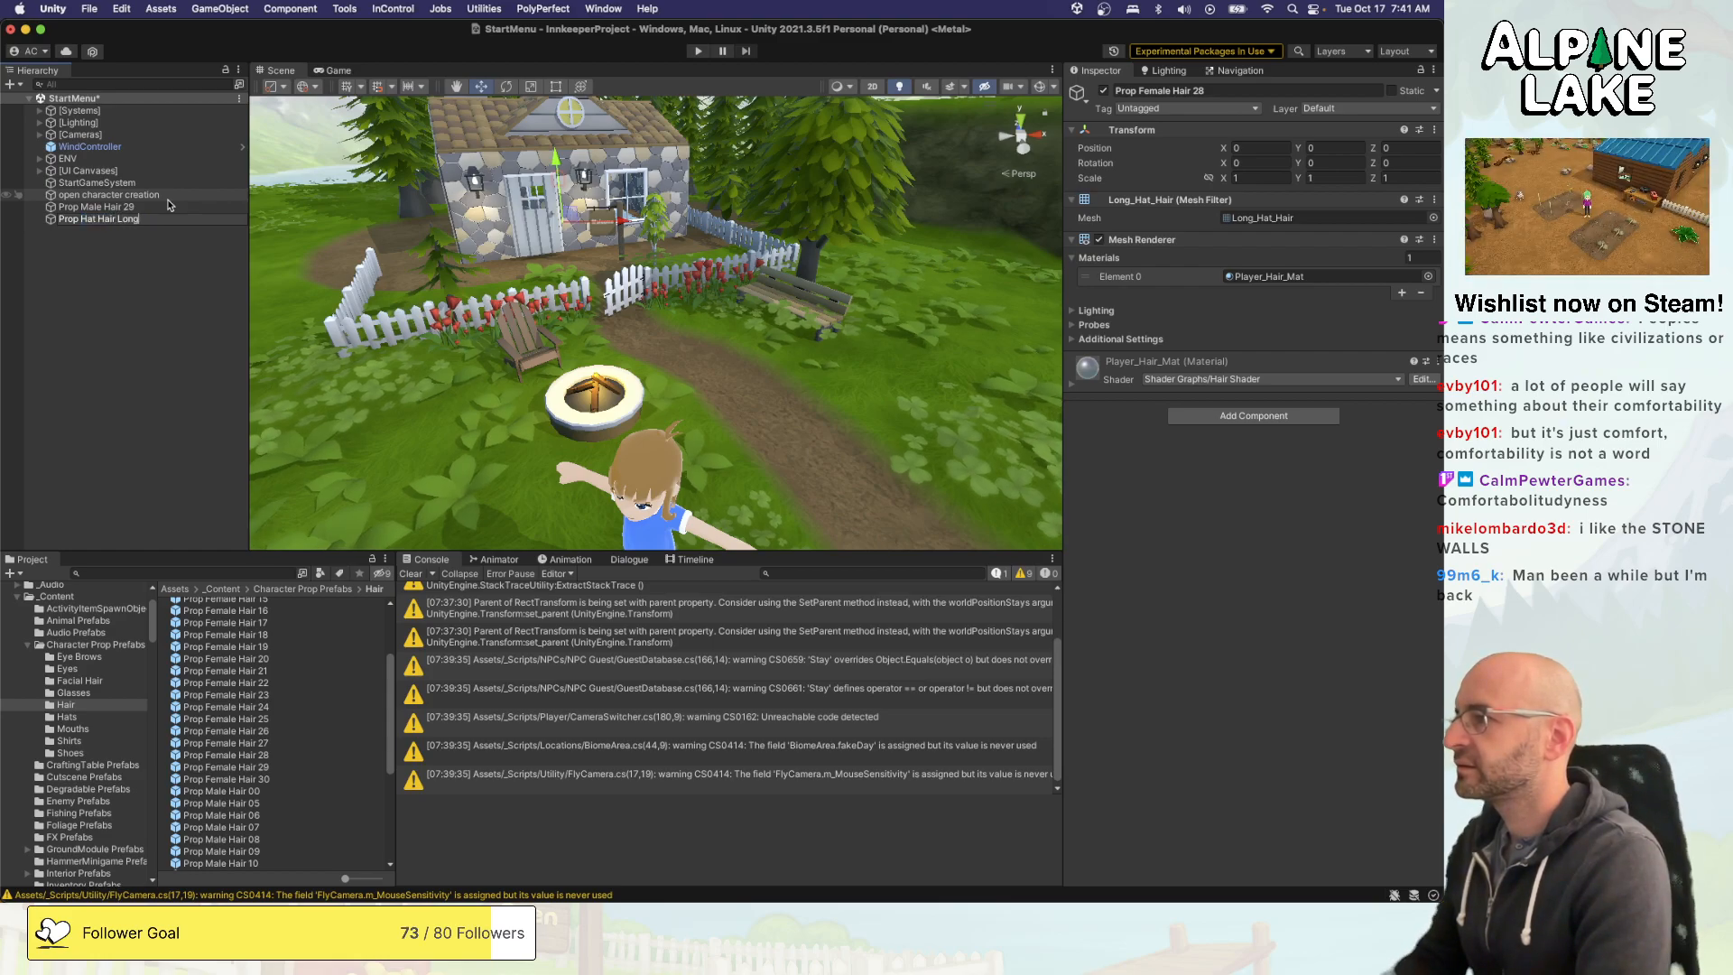
{"action": "type", "text": "at Hair Long 01"}
{"action": "key", "text": "Return"}
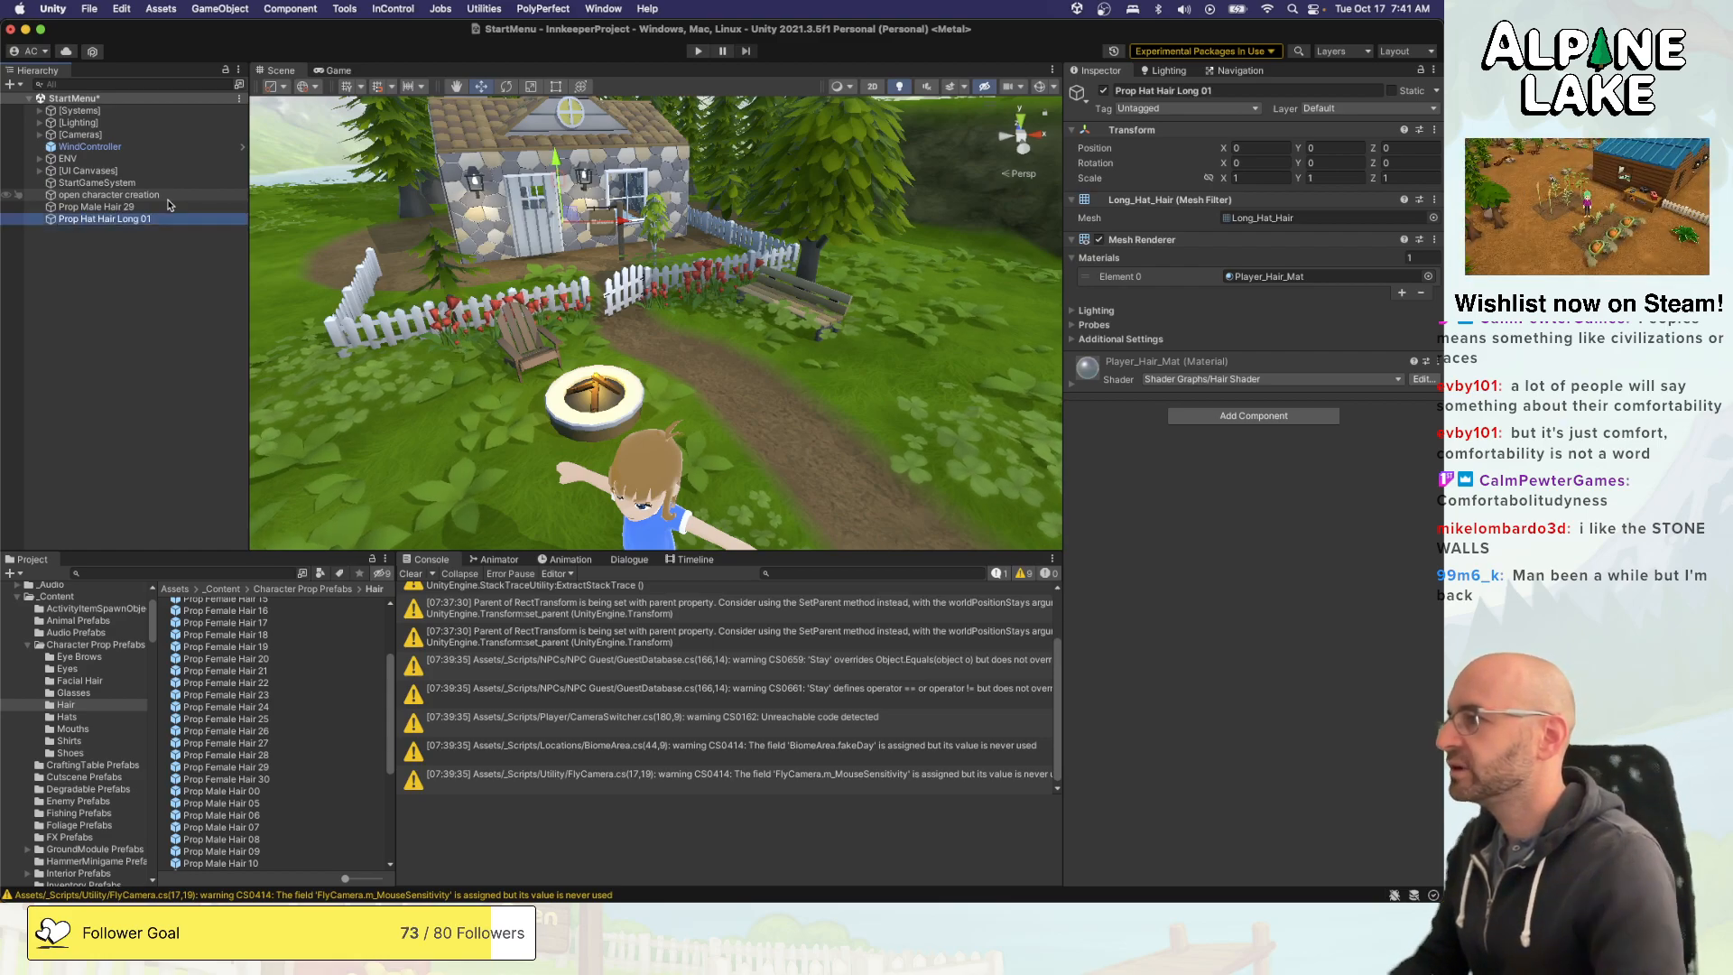
- Rename the Prop Male Hair 29 object as Prop Hat Hair Short 01
{"action": "left_click", "coordinate": [169, 206]}
{"action": "key", "text": "Return"}
{"action": "key", "text": "Right"}
{"action": "key", "text": "alt+shift+Left"}
{"action": "key", "text": "alt+shift+Left"}
{"action": "key", "text": "alt+shift+Left"}
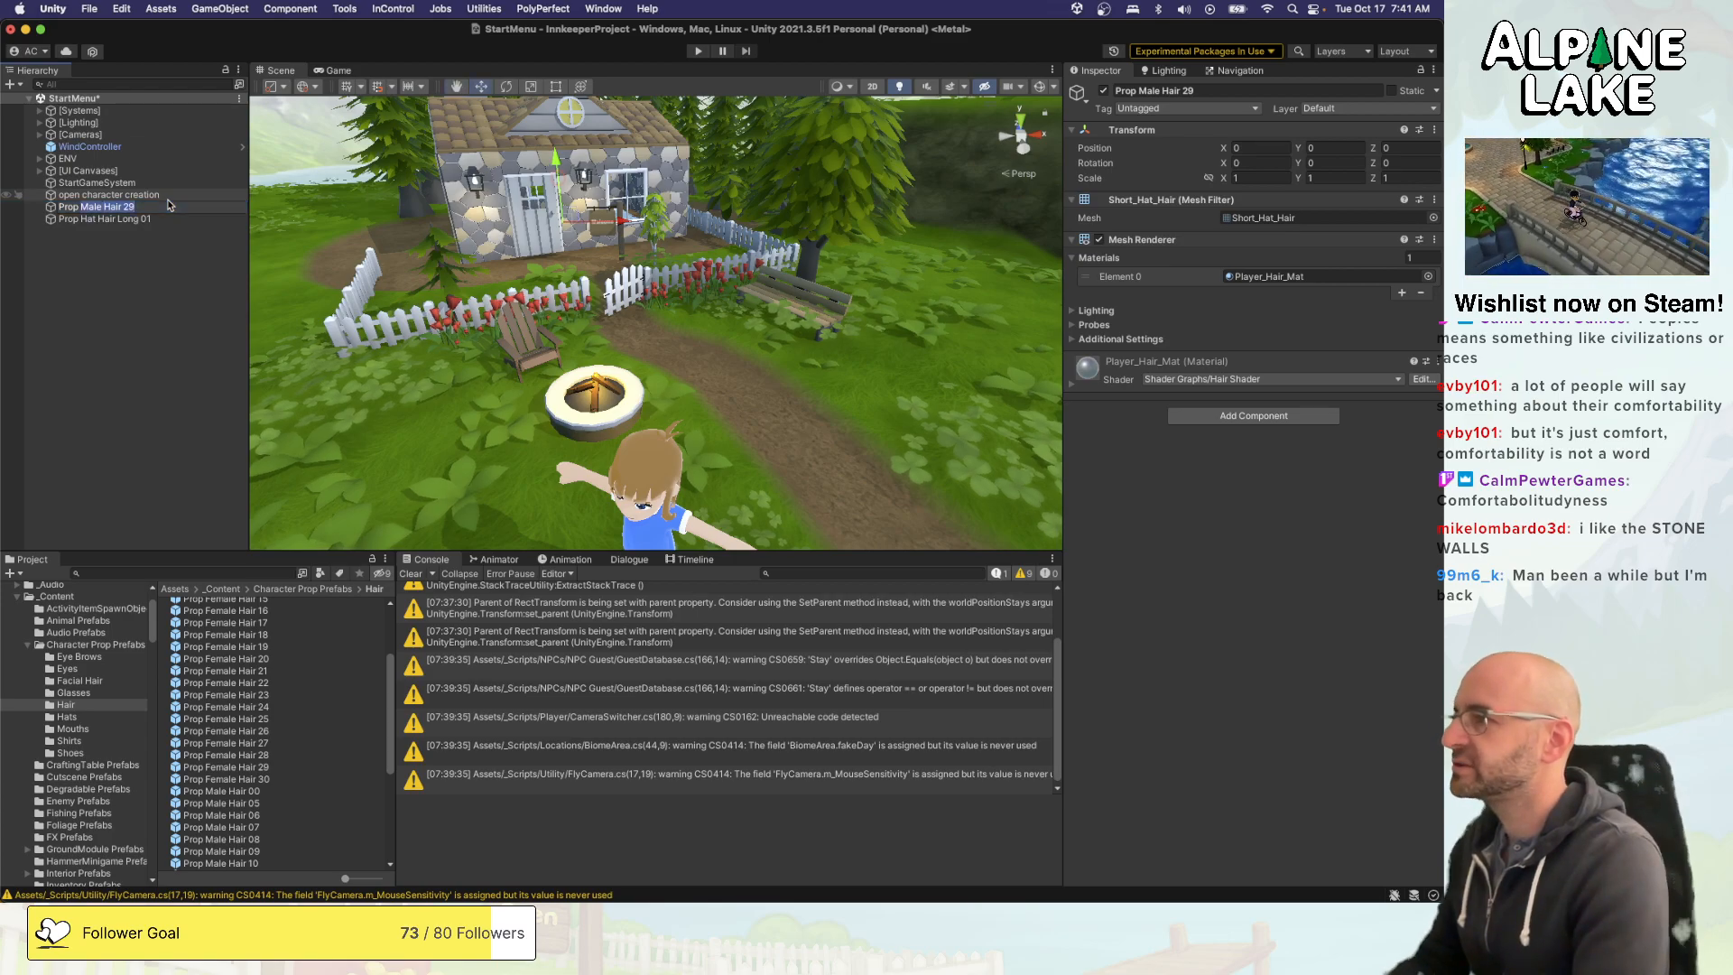
{"action": "type", "text": "Hat Hair Short"}
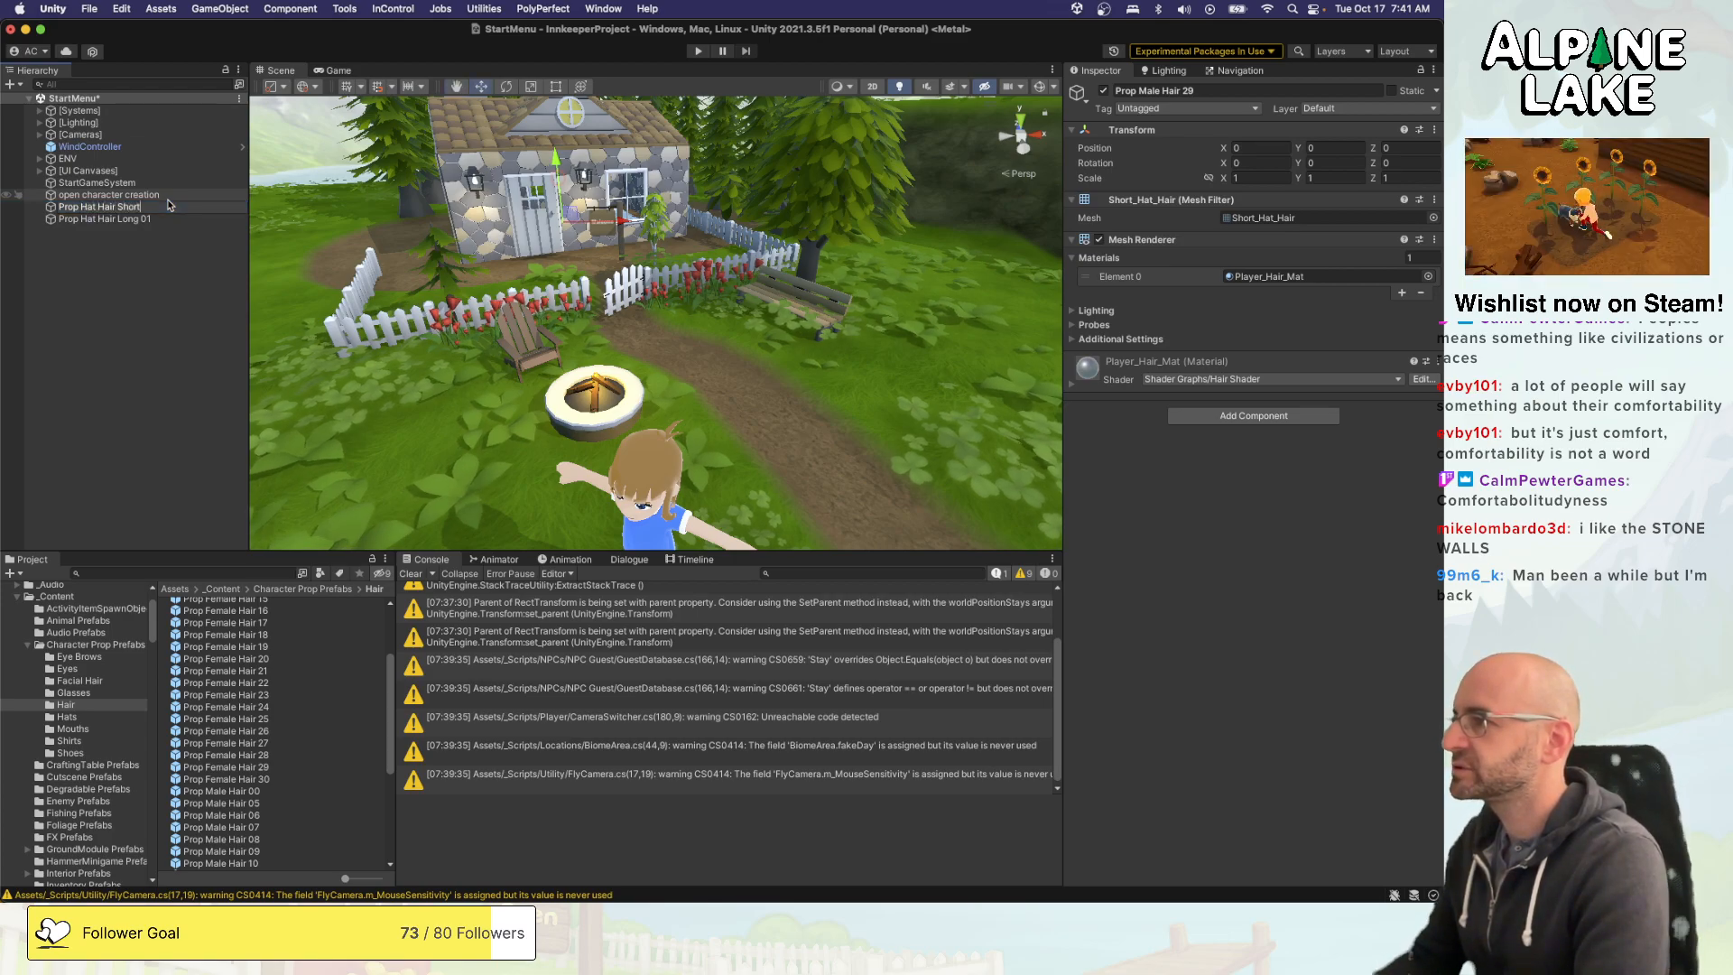
{"action": "type", "text": " 01"}
{"action": "key", "text": "Return"}
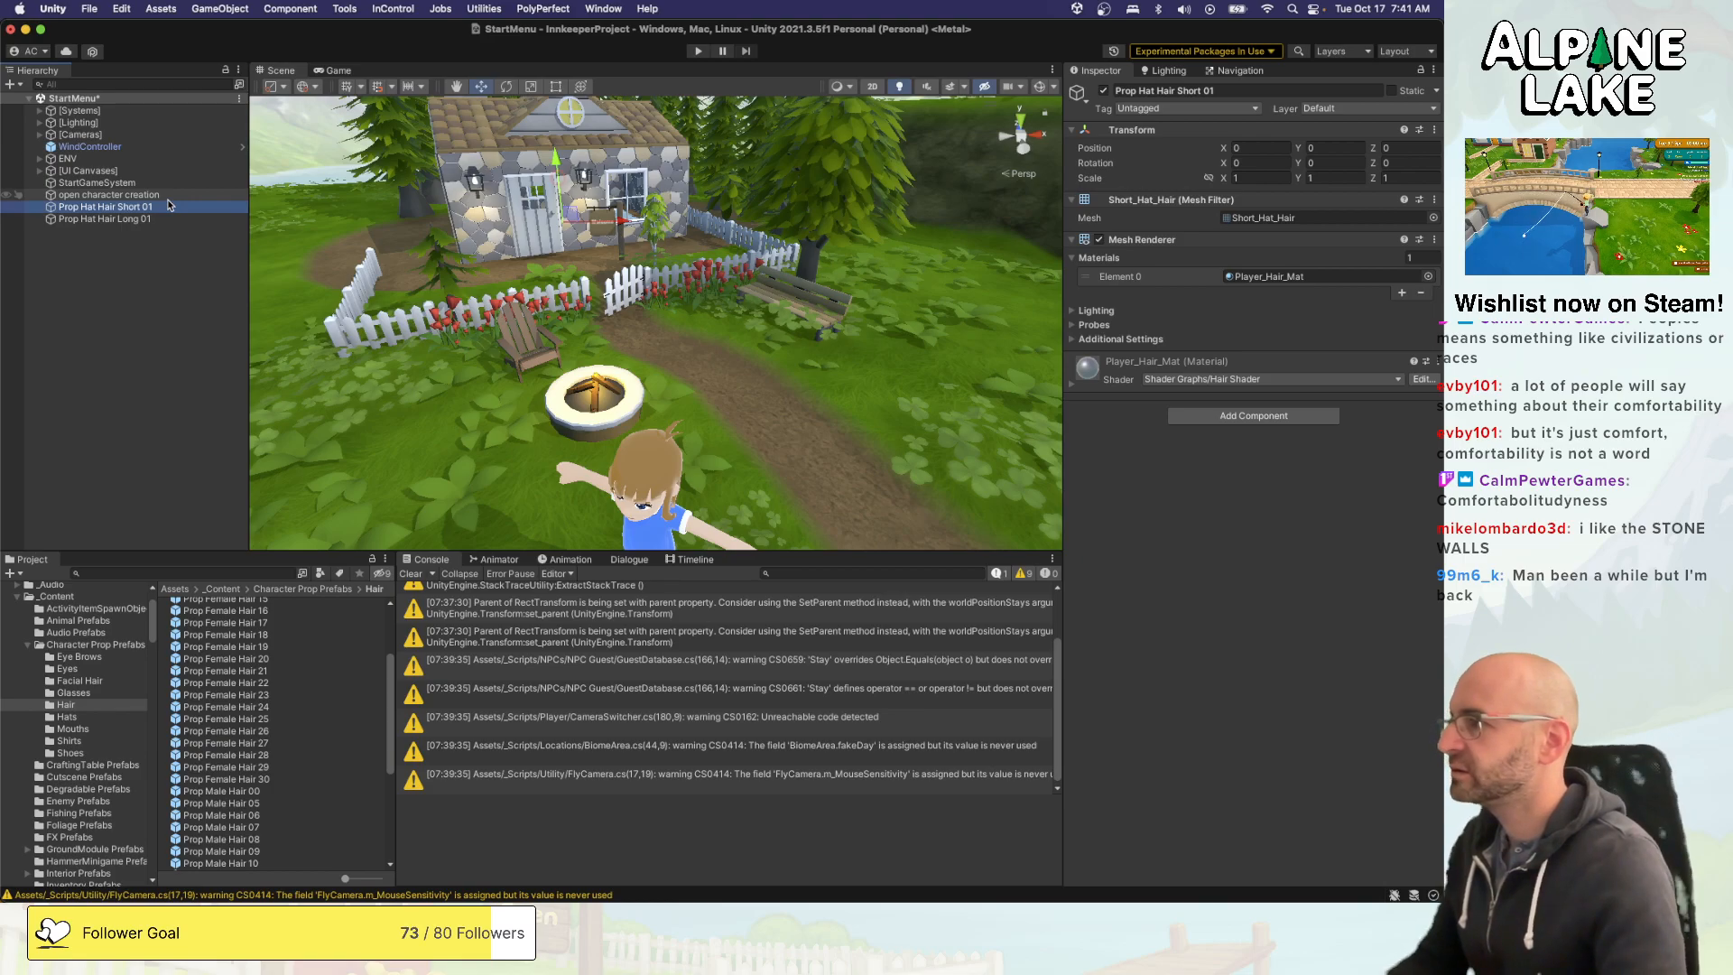
- Save the Prop Hat Hair Short 01 and Prop Hat Hair Long 01 scene objects as prefabs in the Character Prop Prefabs Hair folder
{"action": "left_click", "coordinate": [164, 218], "text": "shift"}
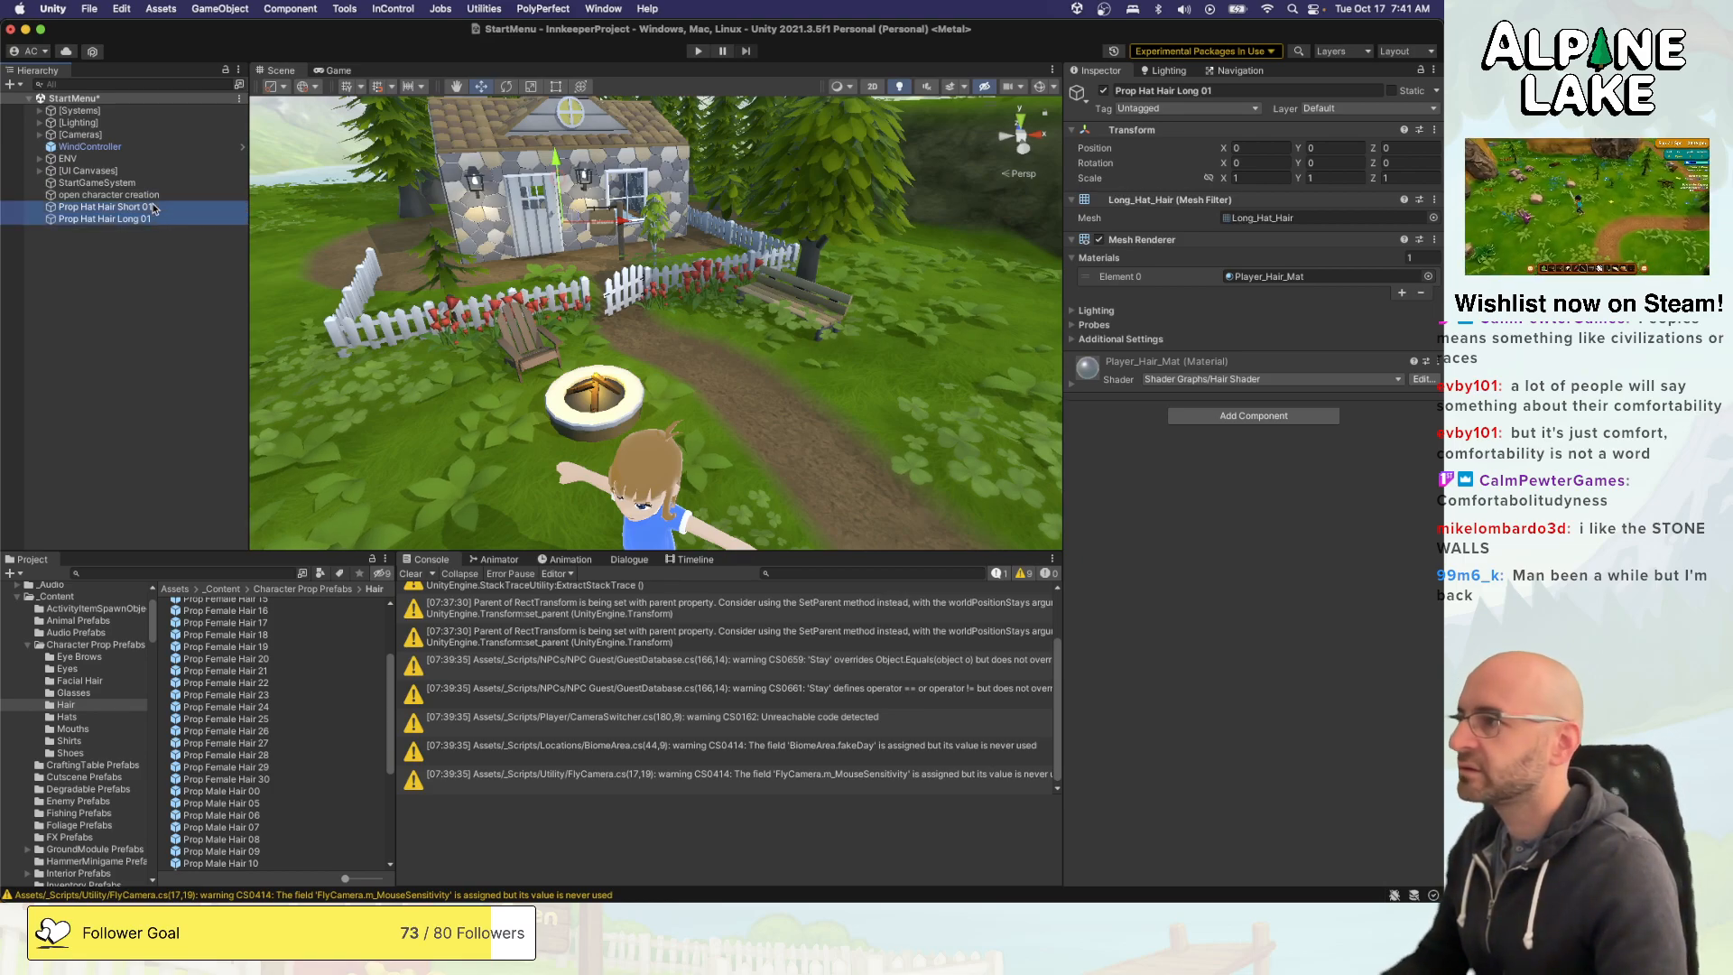
{"action": "scroll", "coordinate": [232, 625], "scroll_direction": "down", "scroll_amount": 5}
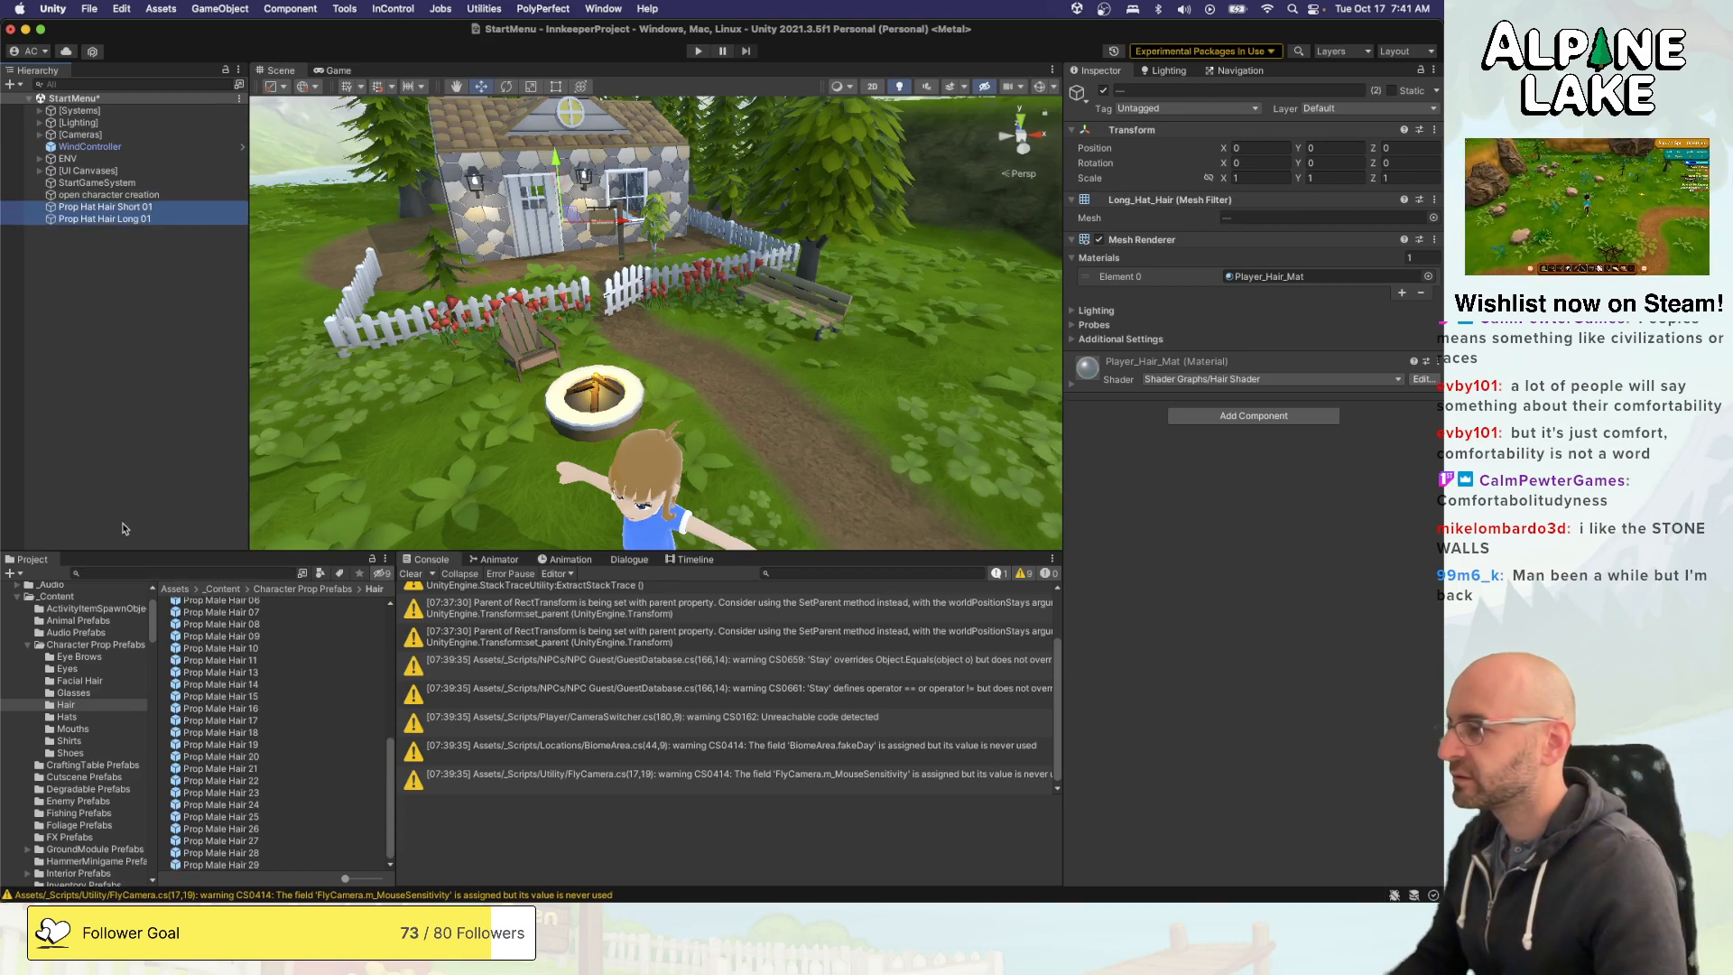
{"action": "left_click_drag", "start_coordinate": [67, 577], "coordinate": [72, 717]}
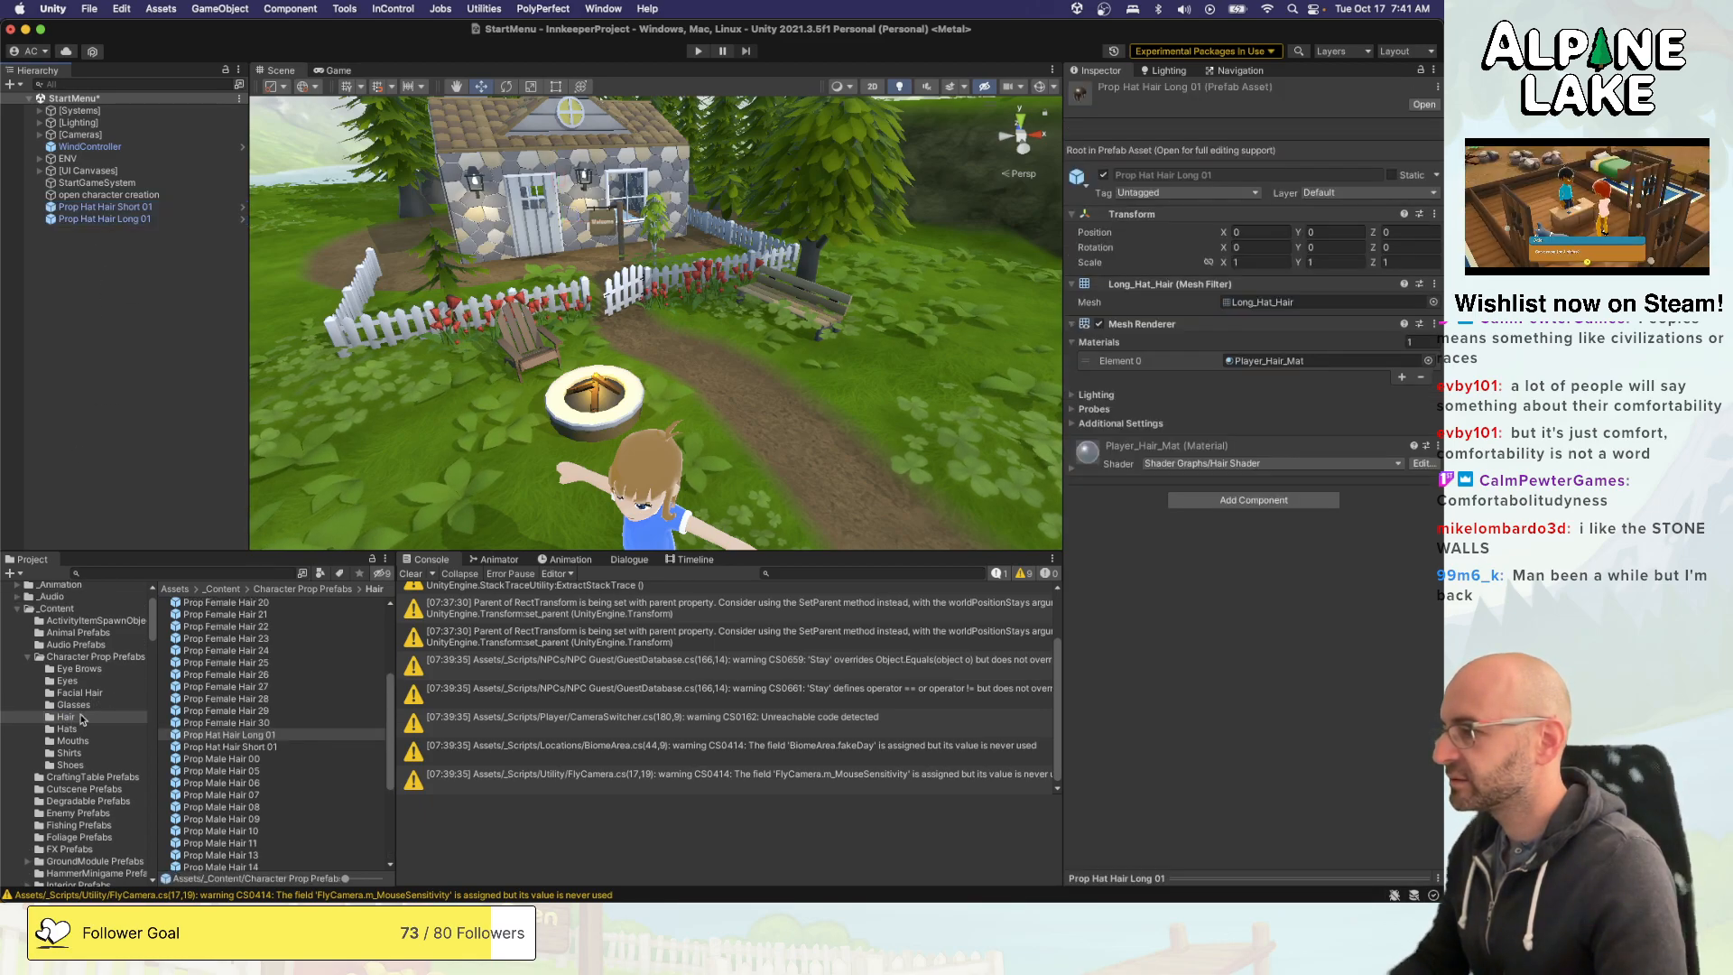
- Duplicate the Prop Male Hair 28 and Prop Male Hair 29 assets in the Hairs folder of the CharacterProps resources
{"action": "scroll", "coordinate": [105, 713], "scroll_direction": "down", "scroll_amount": 5}
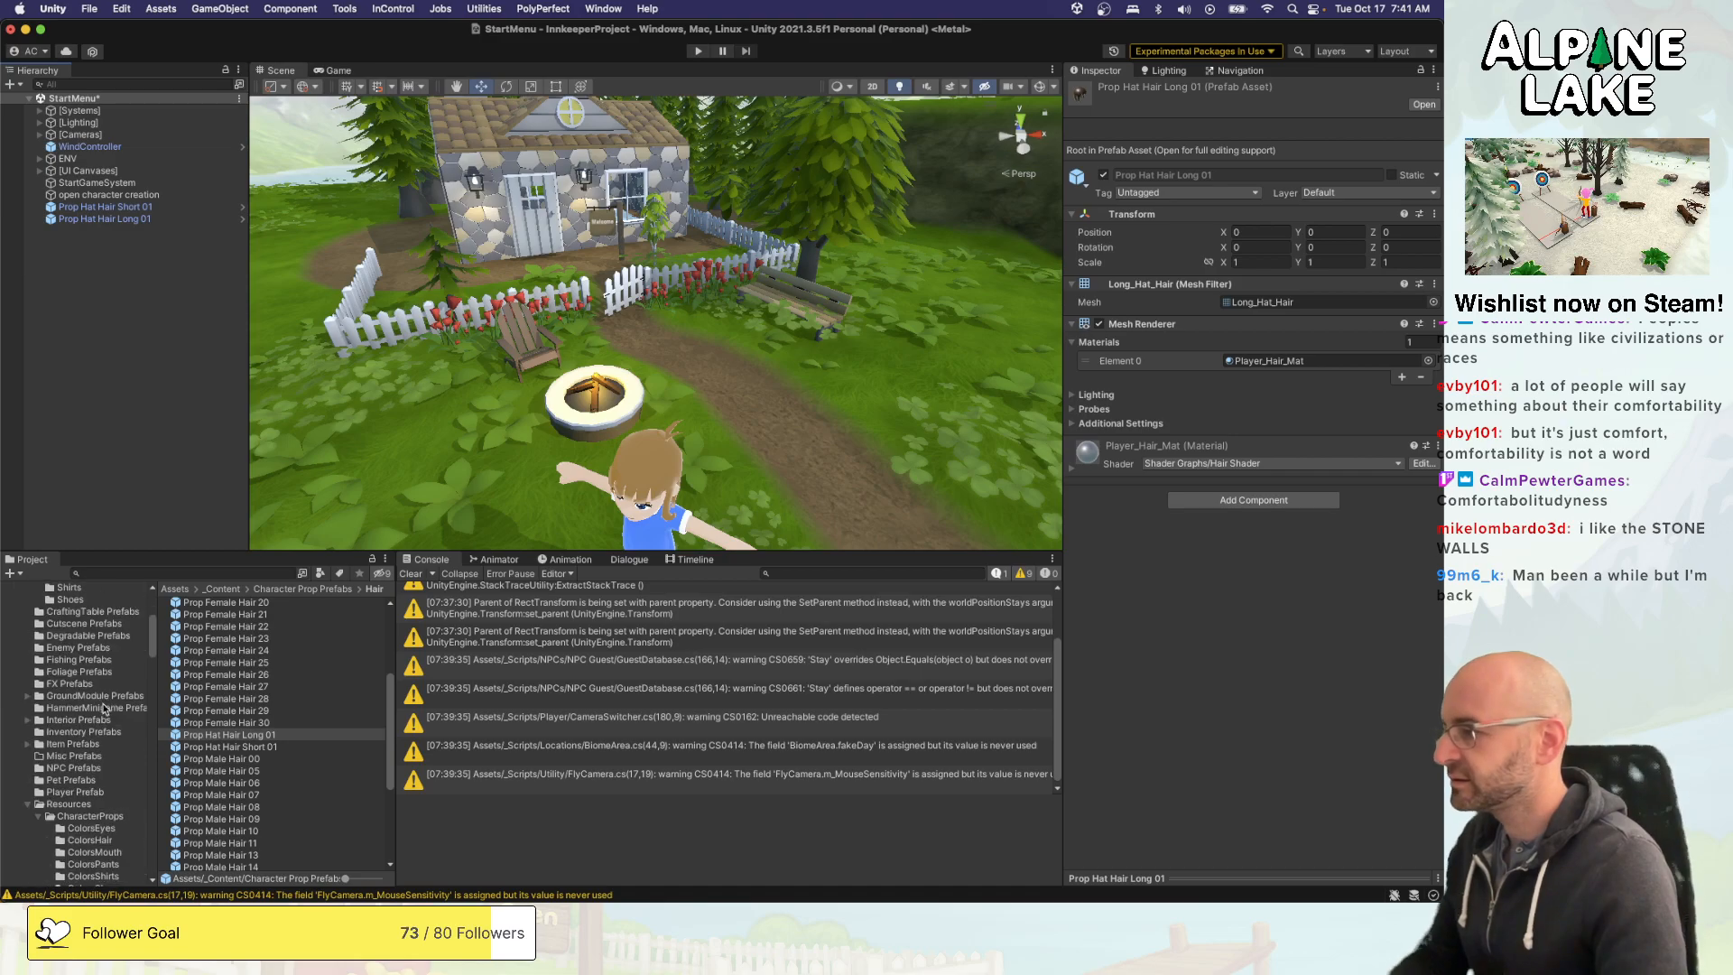
{"action": "scroll", "coordinate": [102, 736], "scroll_direction": "down", "scroll_amount": 6}
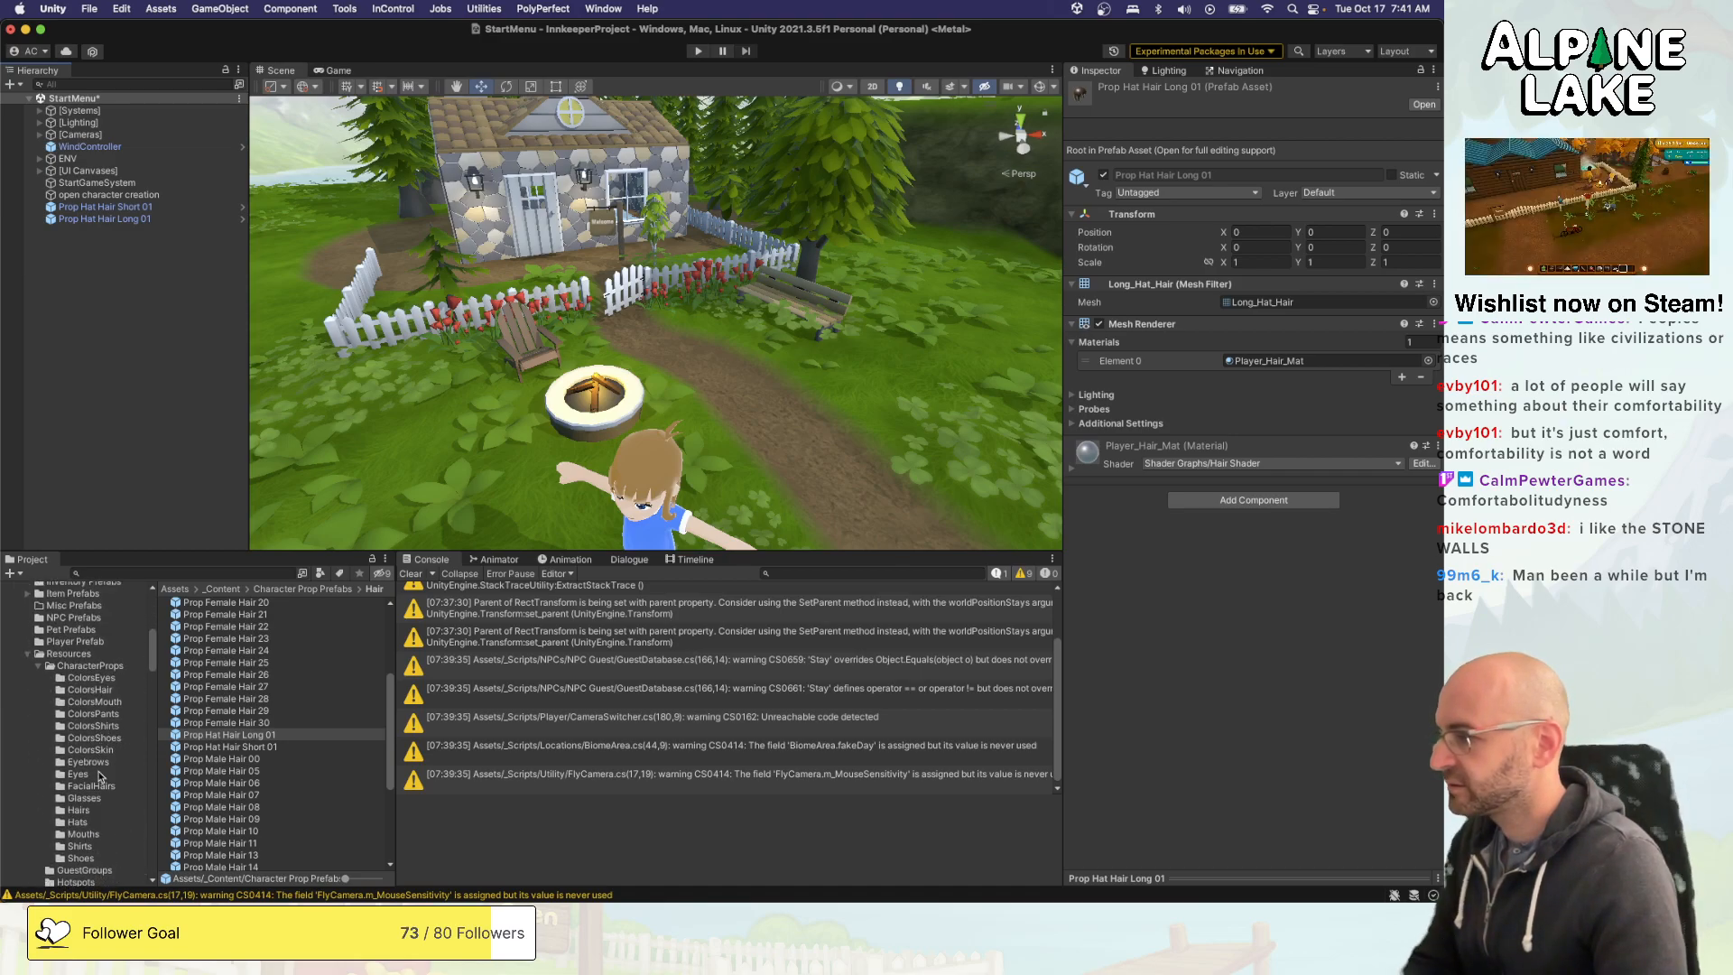
{"action": "left_click", "coordinate": [85, 812]}
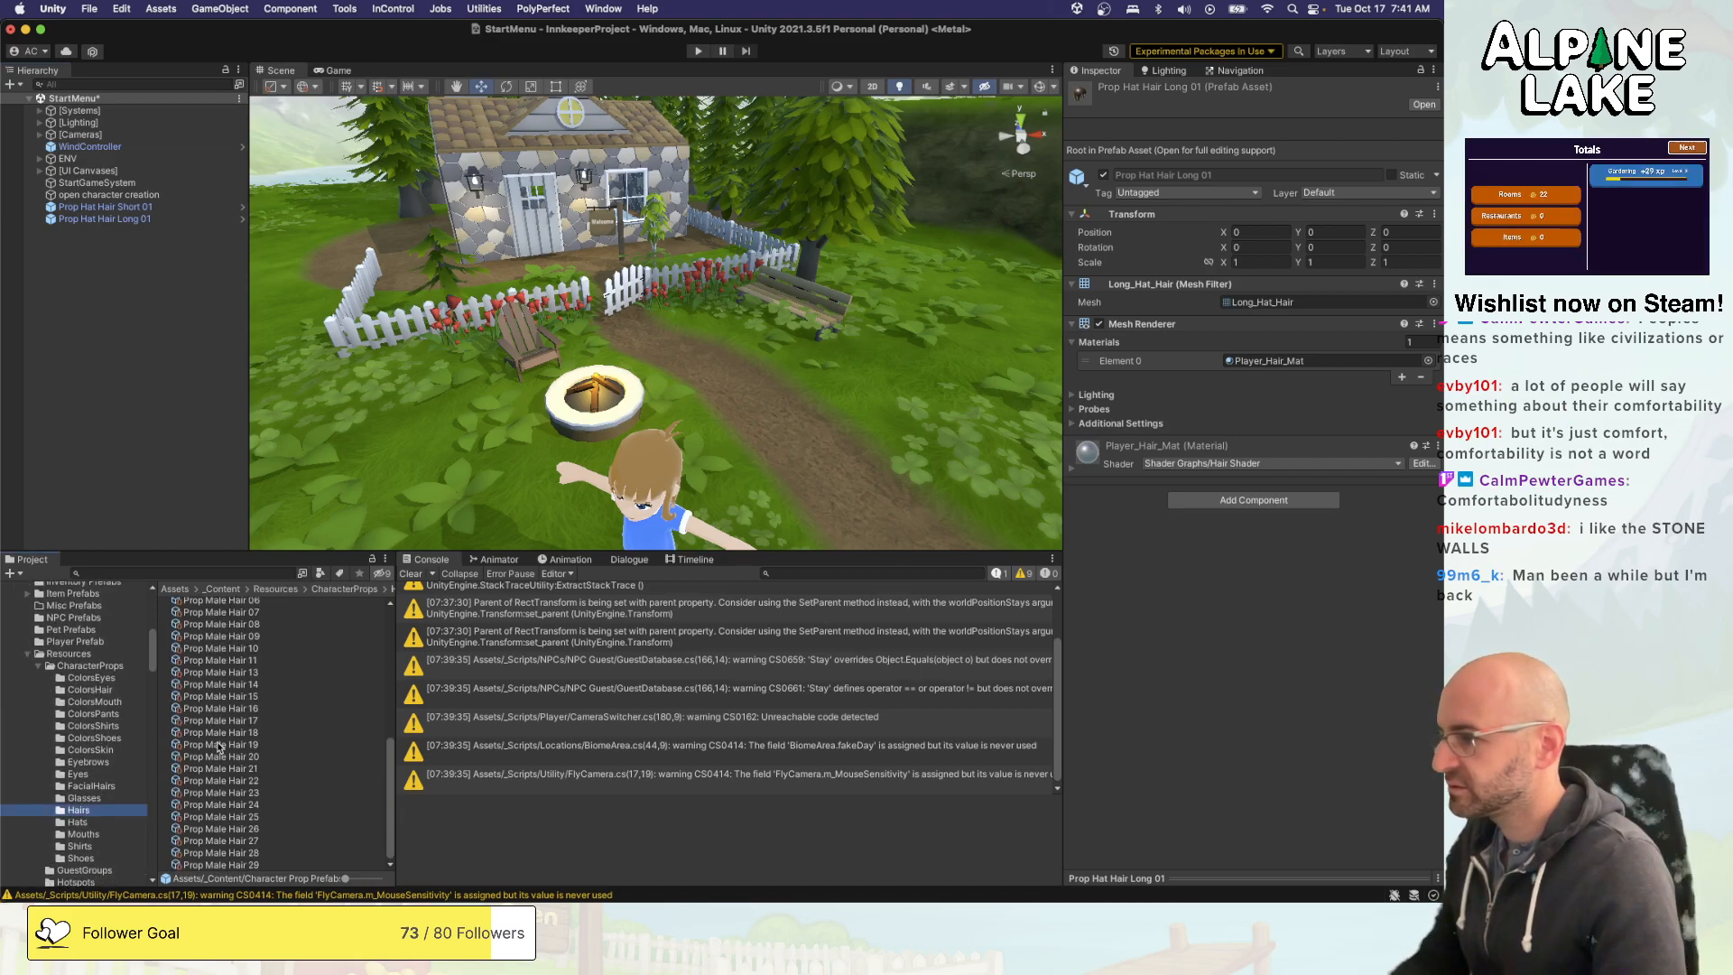
{"action": "left_click", "coordinate": [251, 855]}
{"action": "left_click", "coordinate": [254, 865], "text": "shift"}
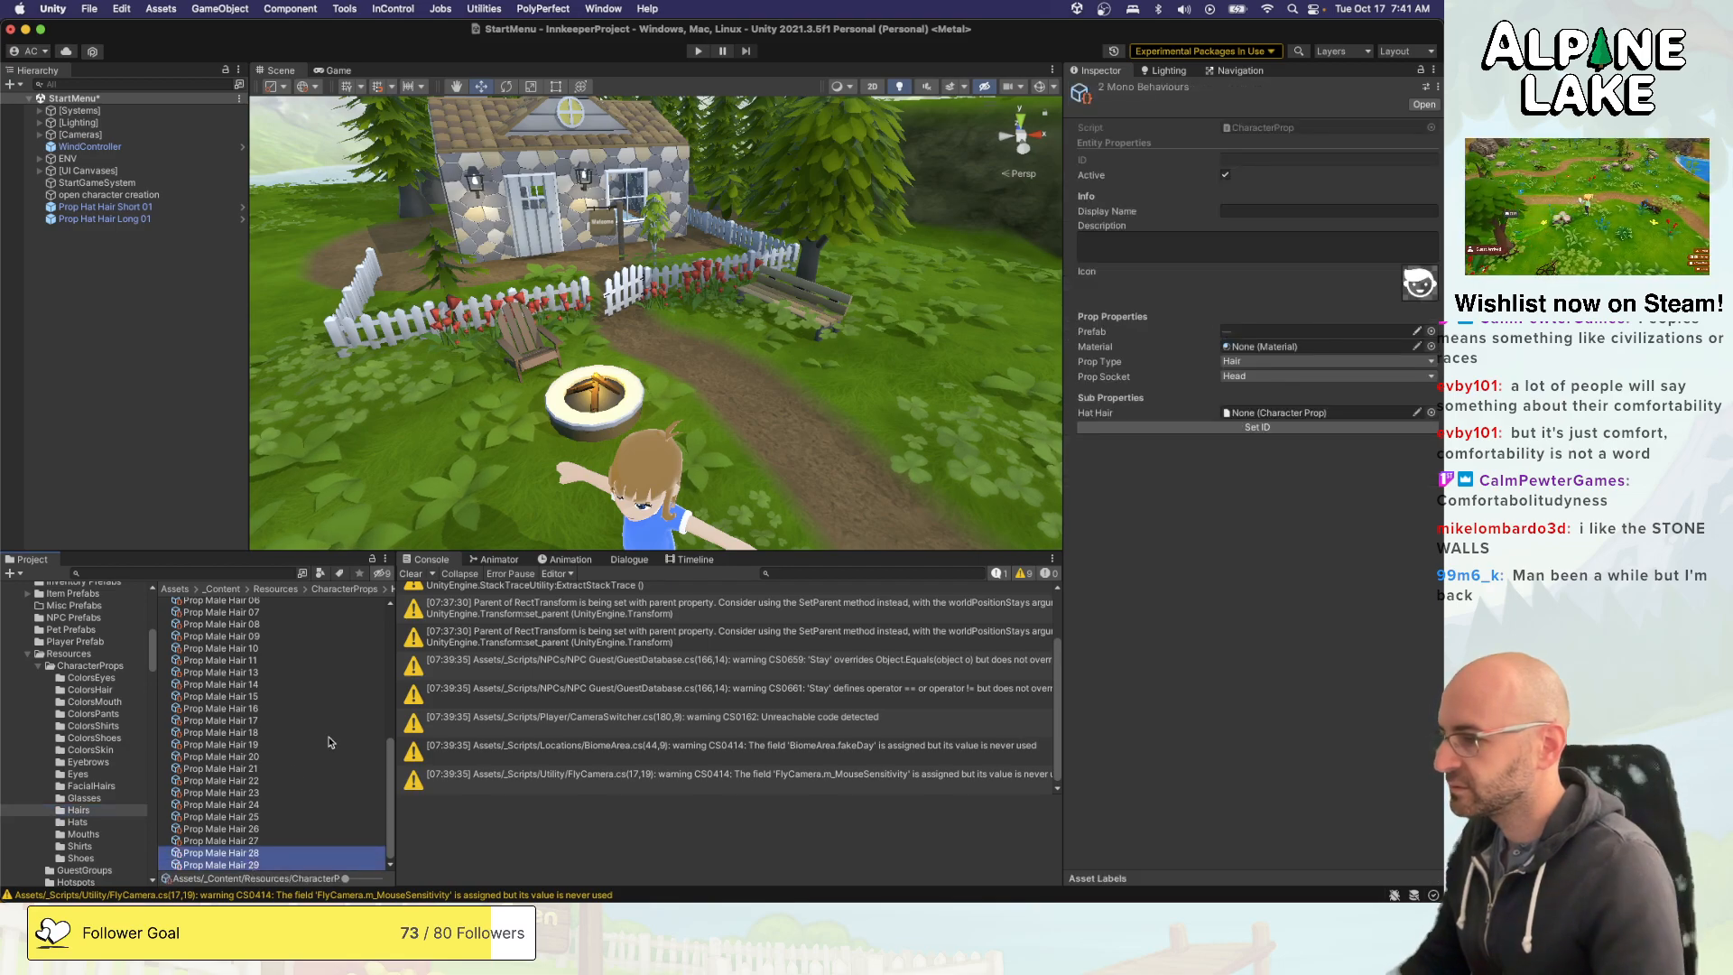
{"action": "key", "text": "super+d"}
{"action": "left_click", "coordinate": [278, 864]}
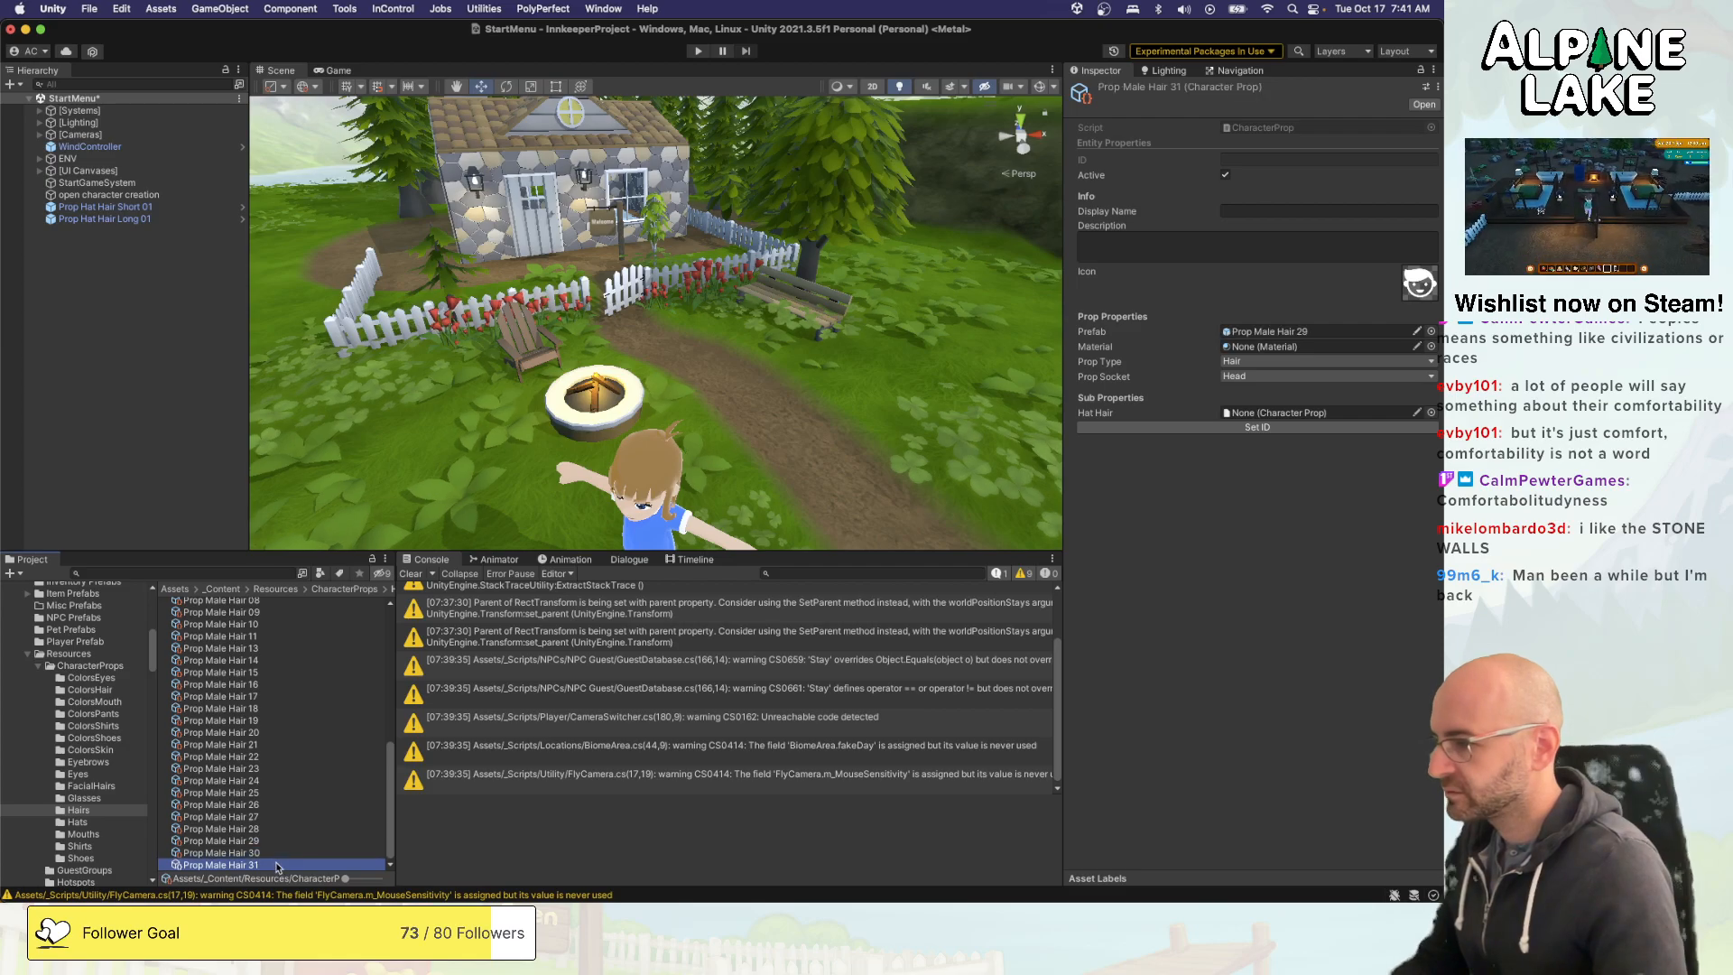
- Rename the duplicated Prop Male Hair 30 asset as Prop Hat Hair Short 01
{"action": "left_click", "coordinate": [278, 853]}
{"action": "key", "text": "Return"}
{"action": "key", "text": "Right"}
{"action": "key", "text": "alt+shift+Left"}
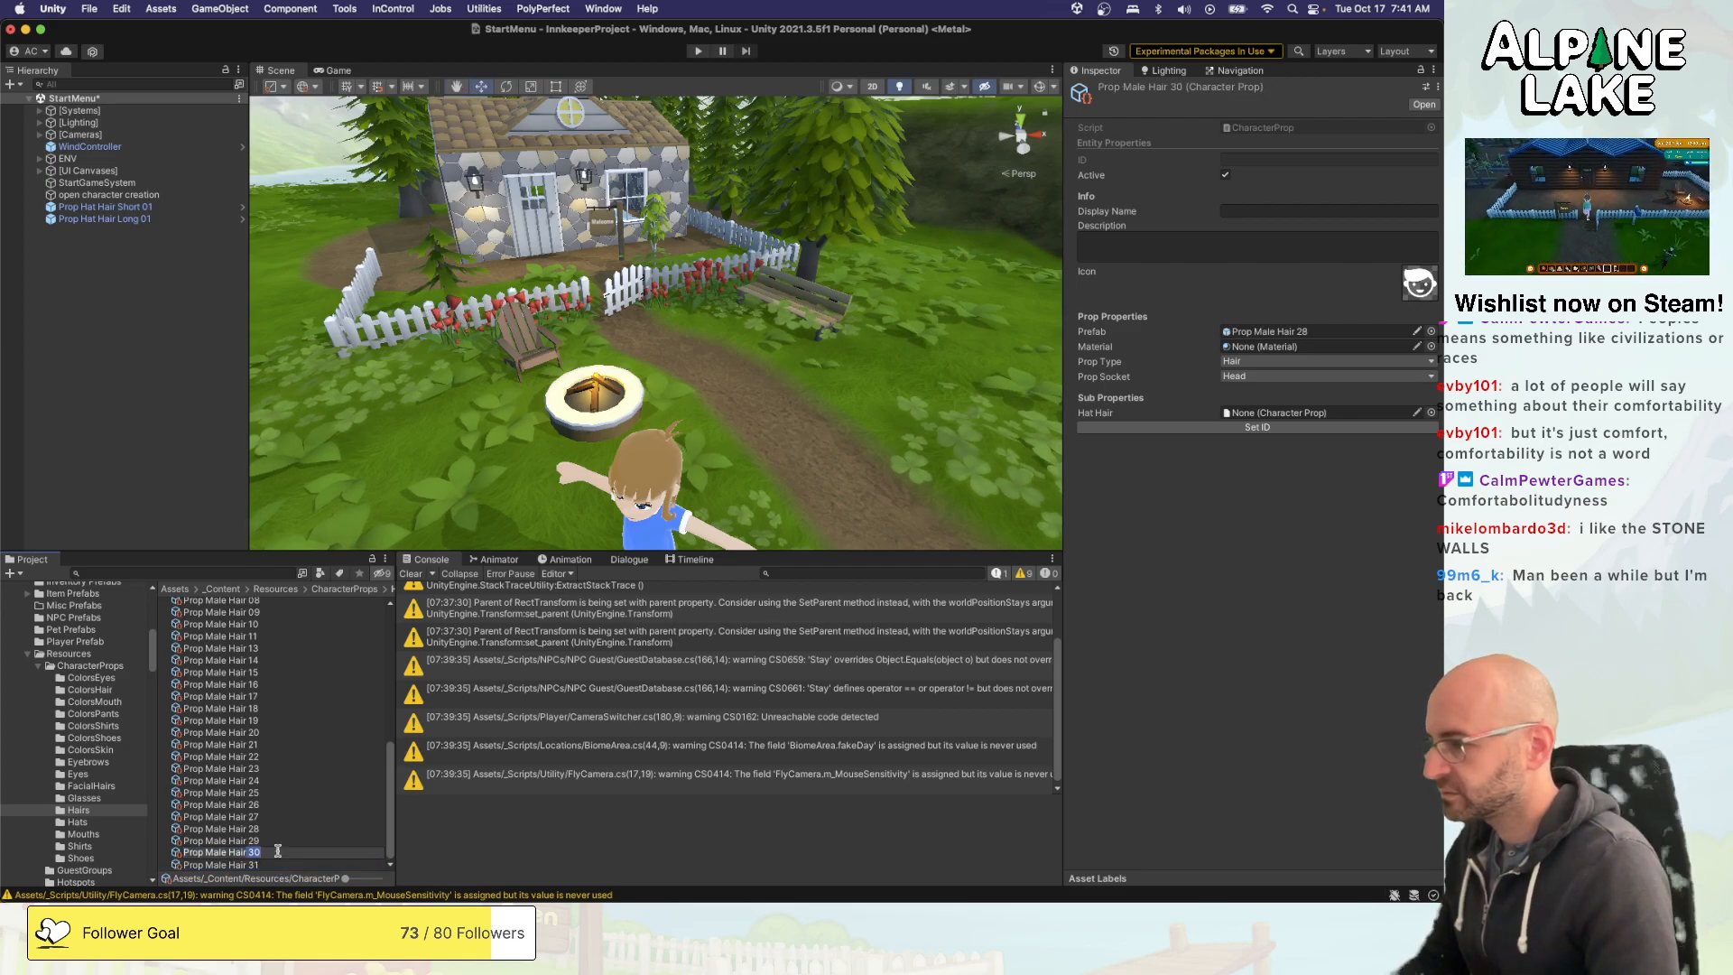
{"action": "key", "text": "alt+shift+Left"}
{"action": "key", "text": "alt+shift+Left"}
{"action": "type", "text": "Hat Hai"}
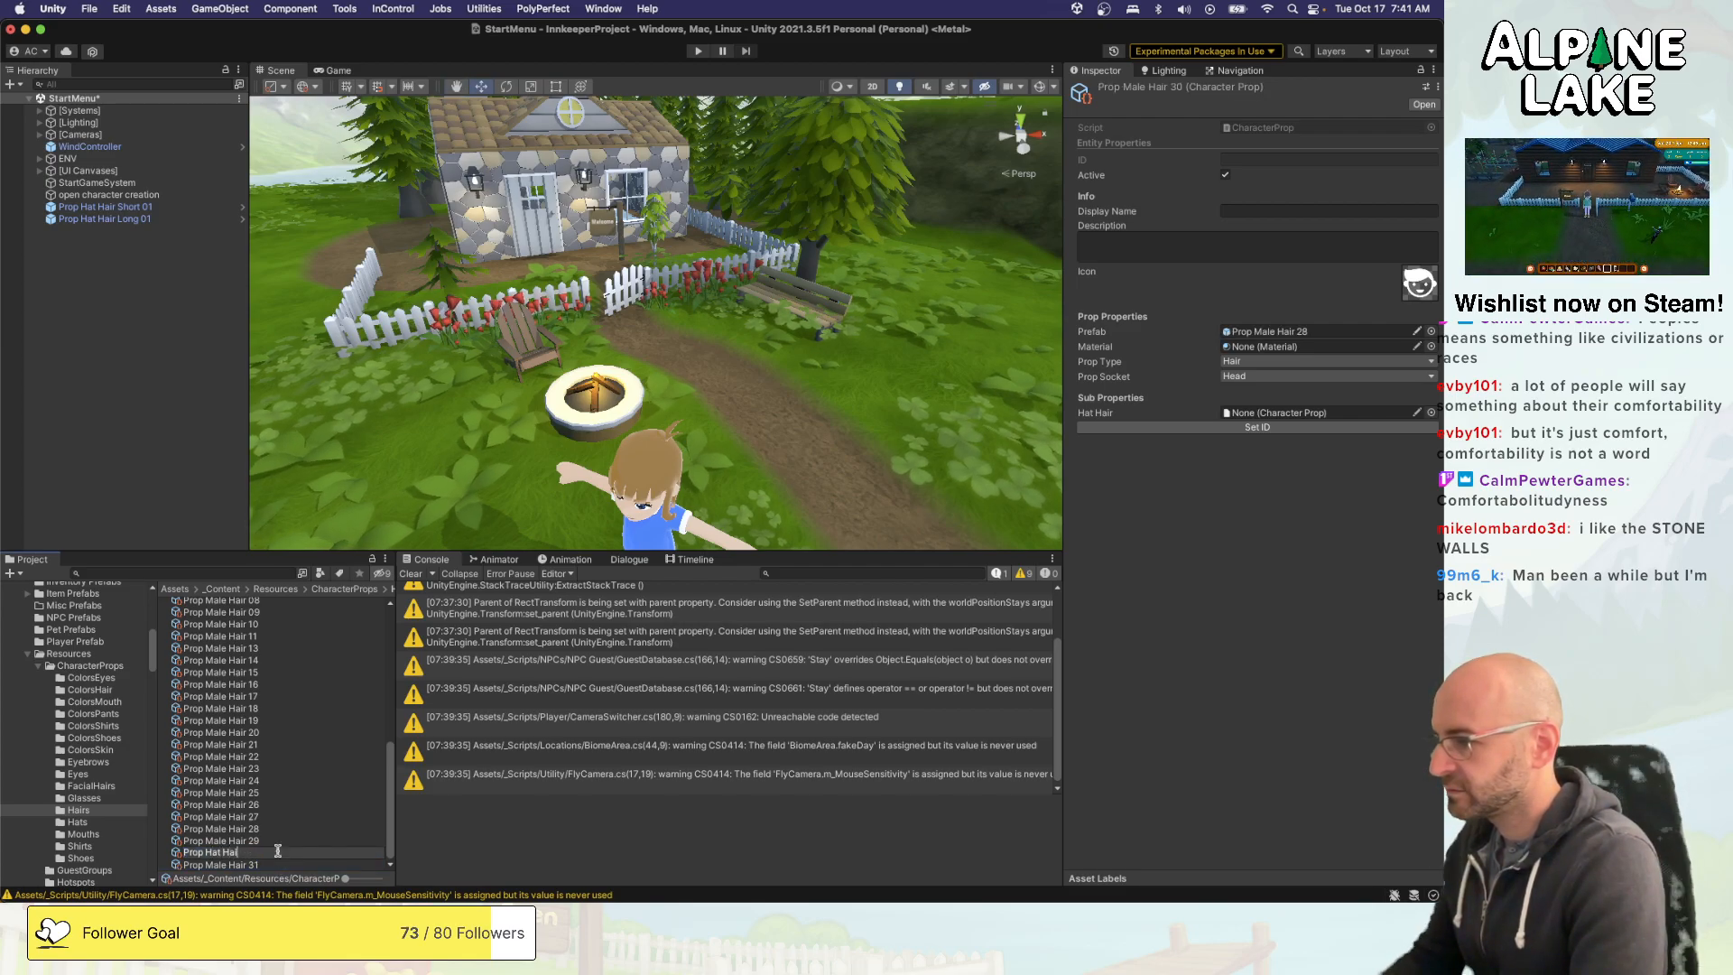
{"action": "type", "text": "r S"}
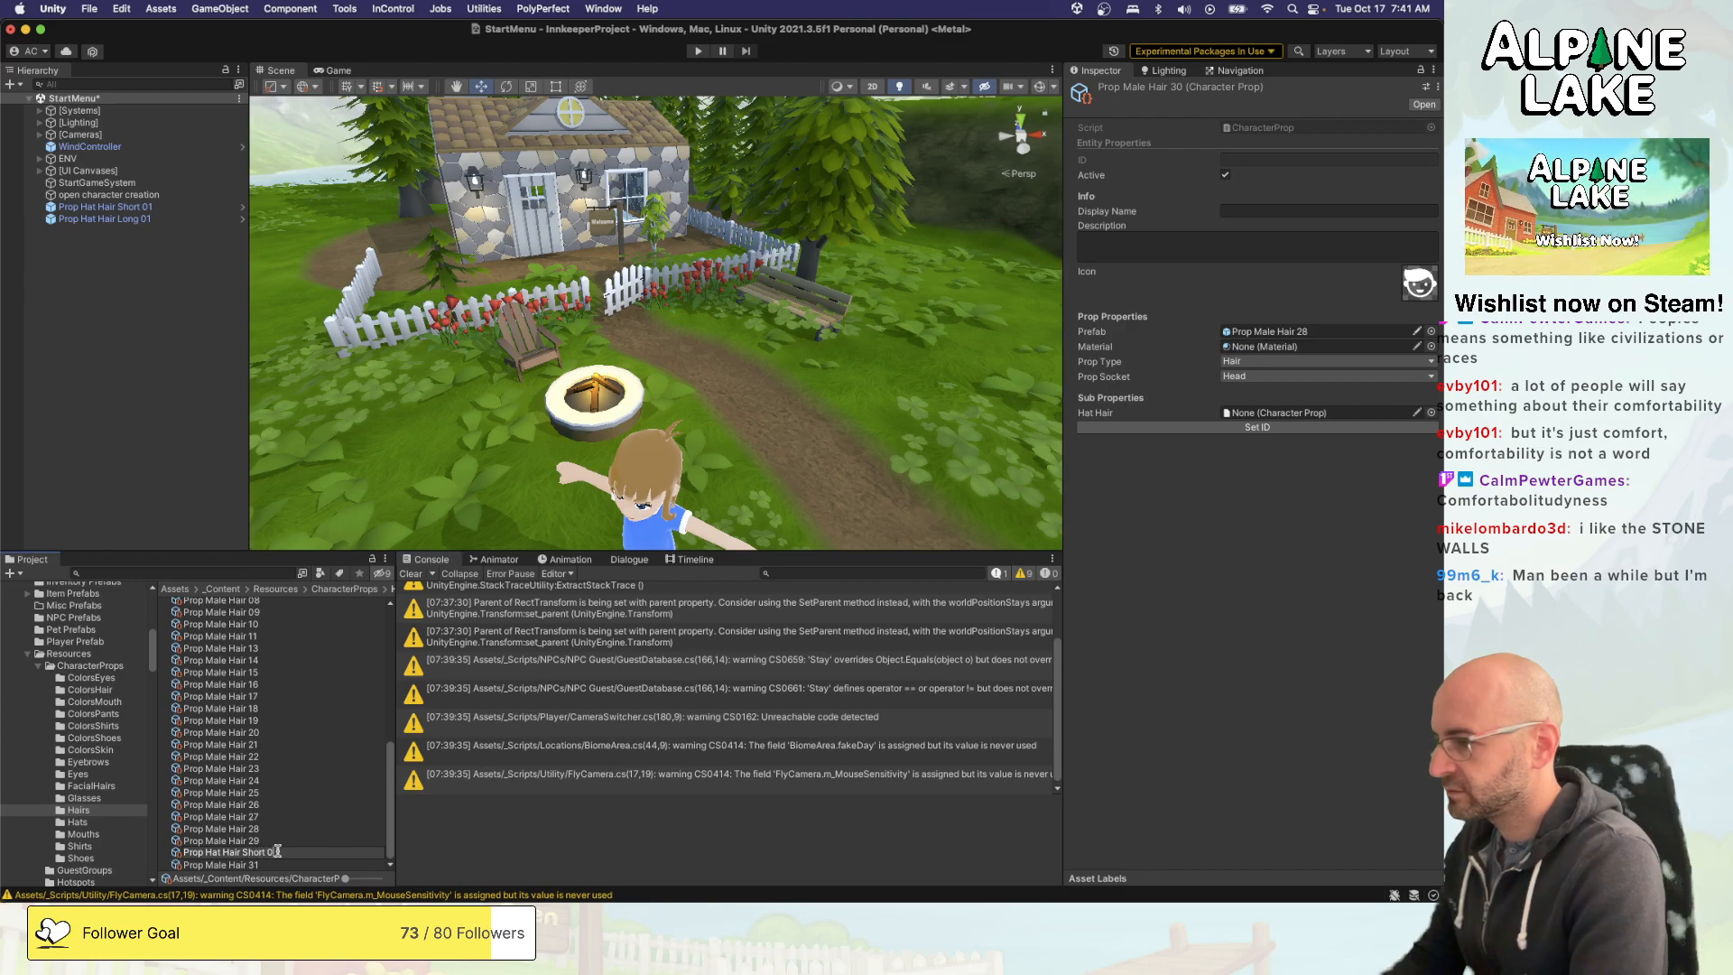
{"action": "type", "text": "hort 01"}
{"action": "key", "text": "super+a"}
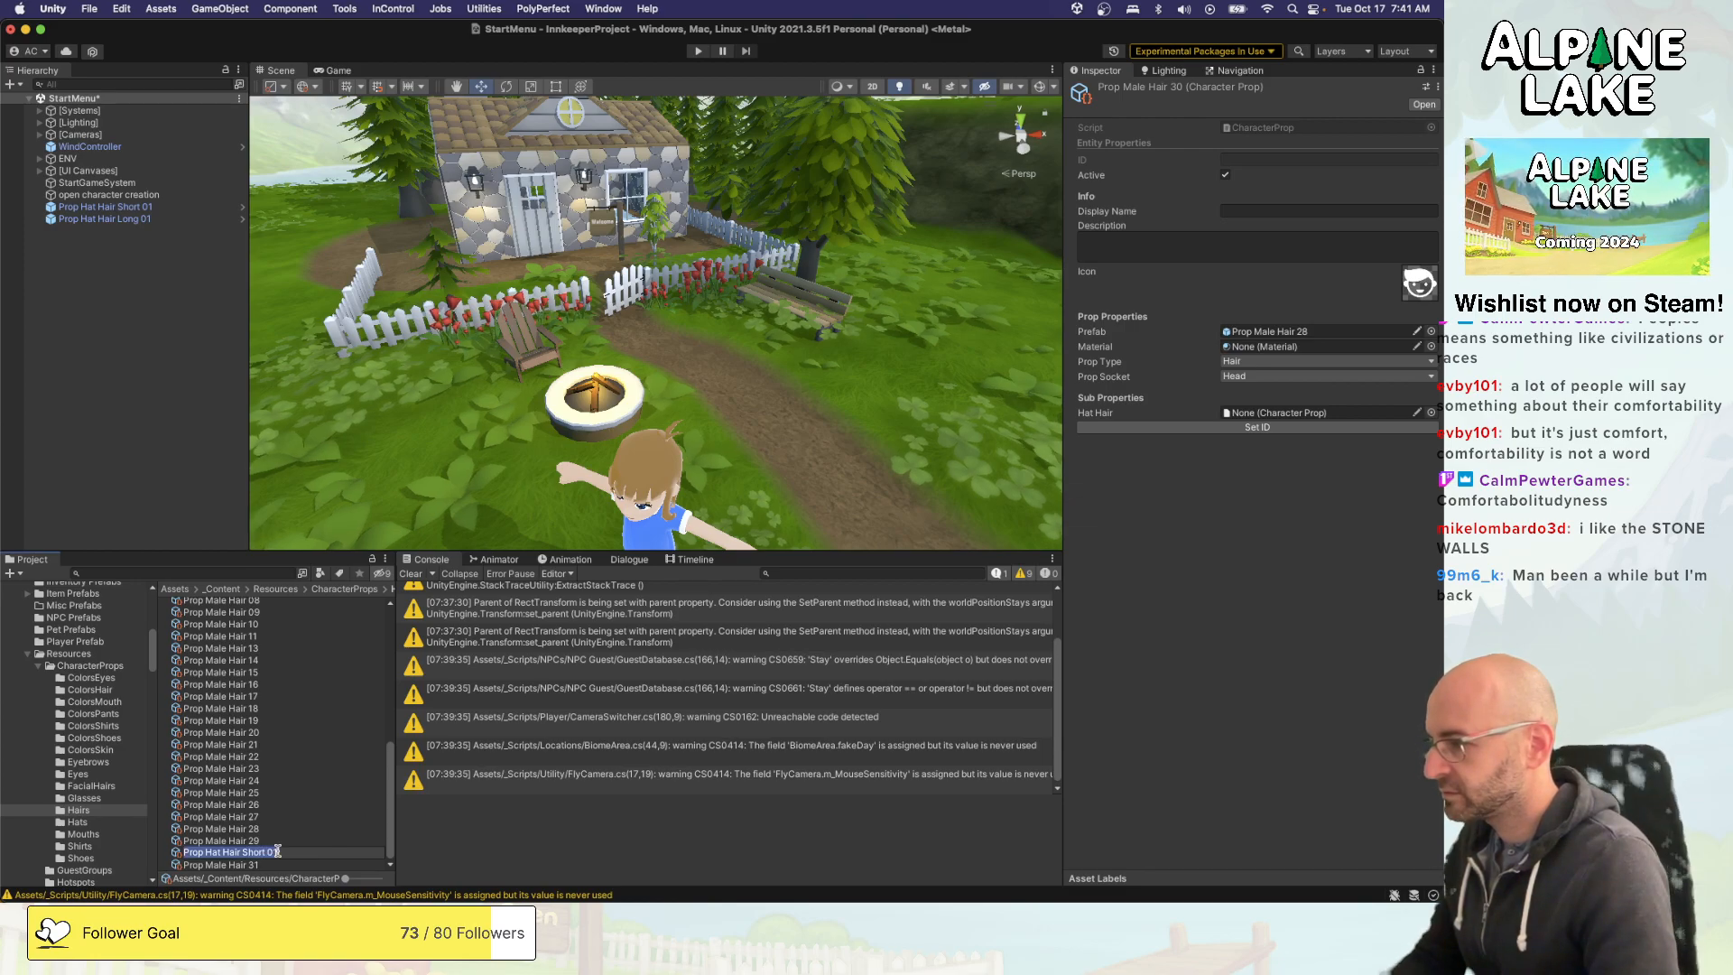
{"action": "key", "text": "Return"}
- Rename the duplicated Prop Male Hair 31 asset as Prop Hat Hair Long 01
{"action": "left_click", "coordinate": [267, 865]}
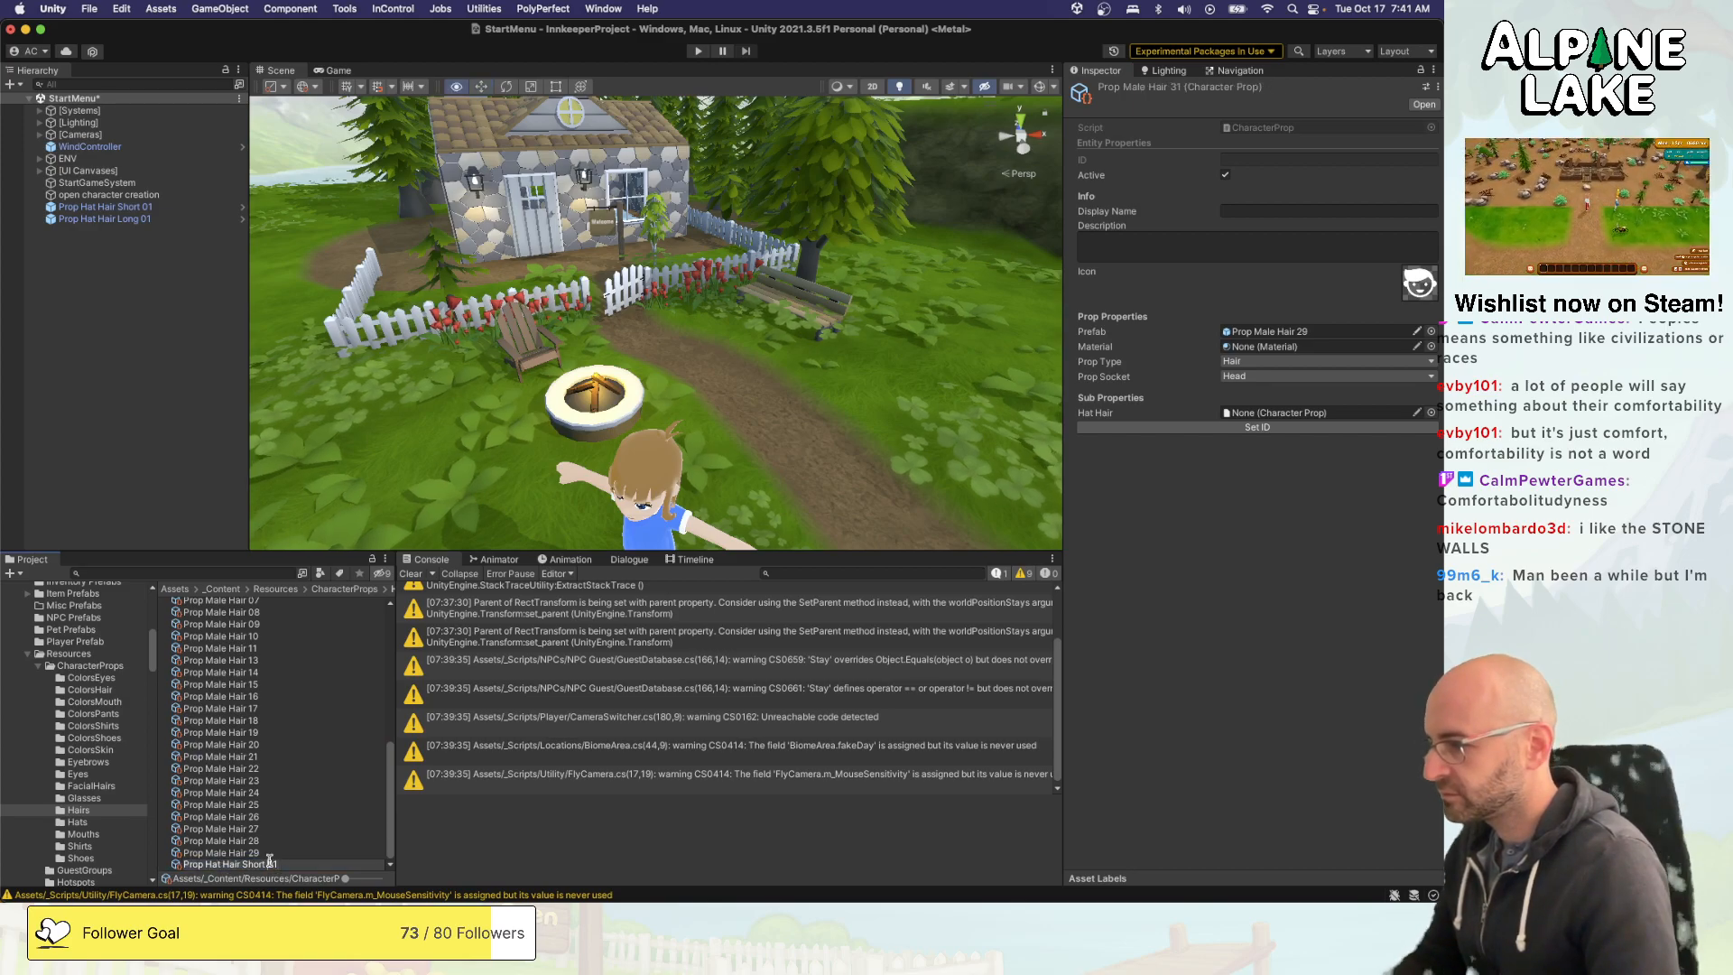
{"action": "key", "text": "Left"}
{"action": "key", "text": "Left"}
{"action": "key", "text": "Left"}
{"action": "key", "text": "alt+shift+Left"}
{"action": "type", "text": "Long"}
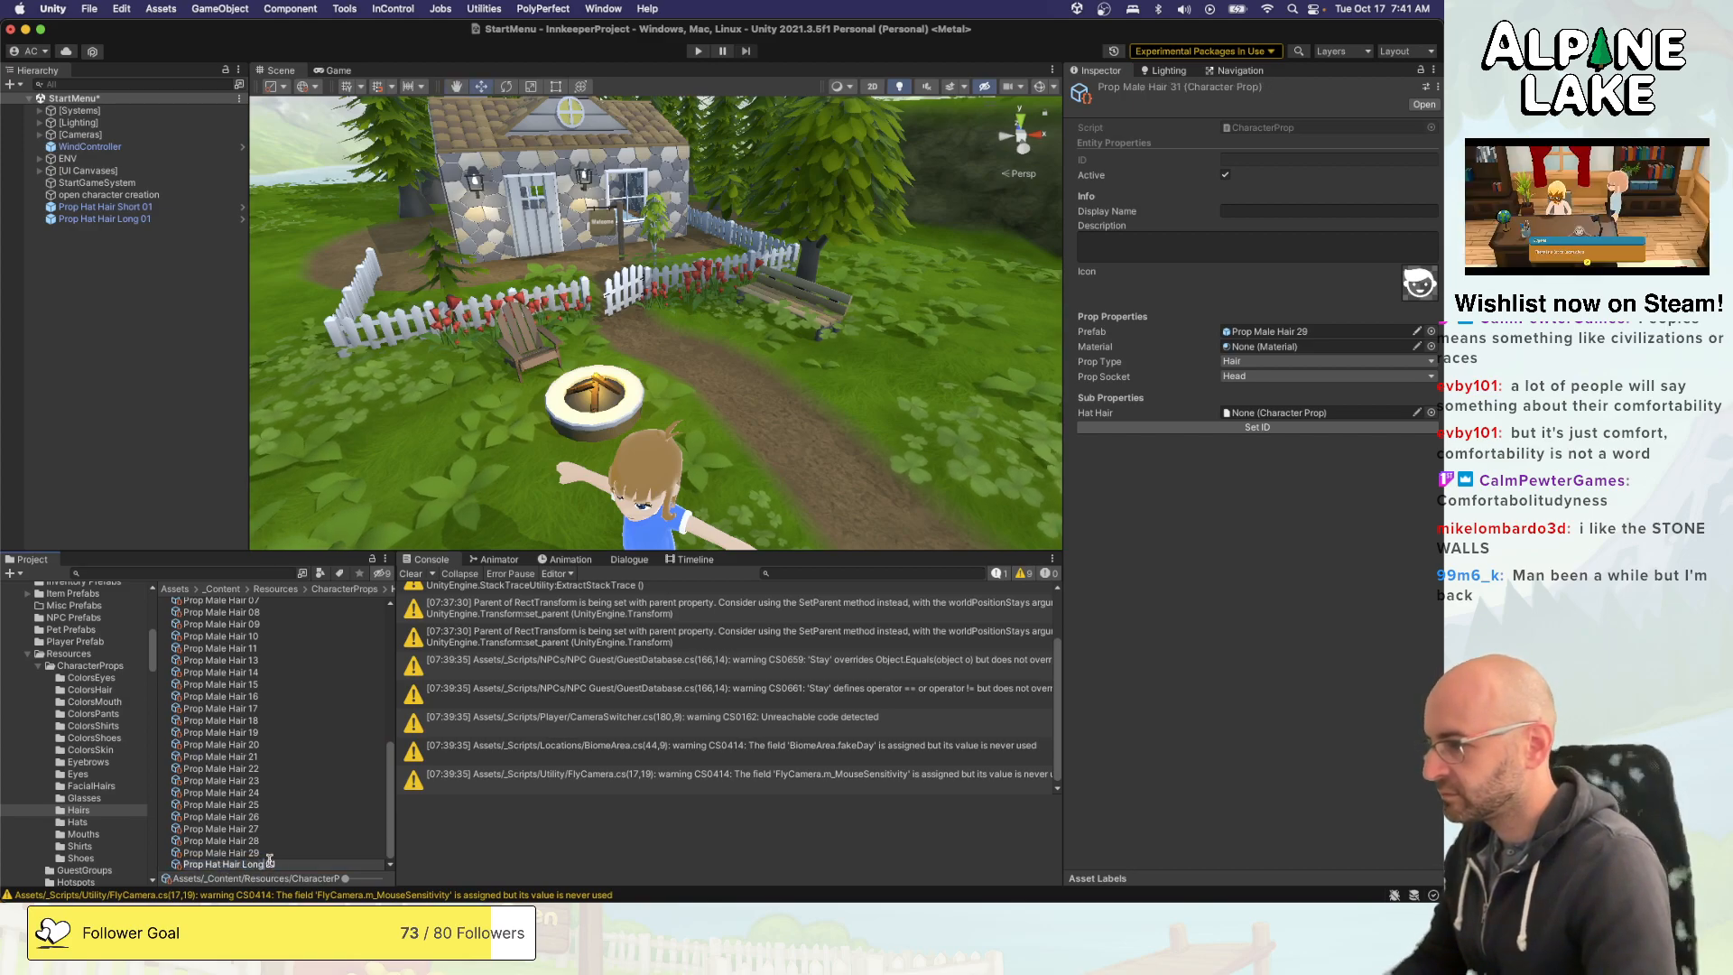
{"action": "key", "text": "Return"}
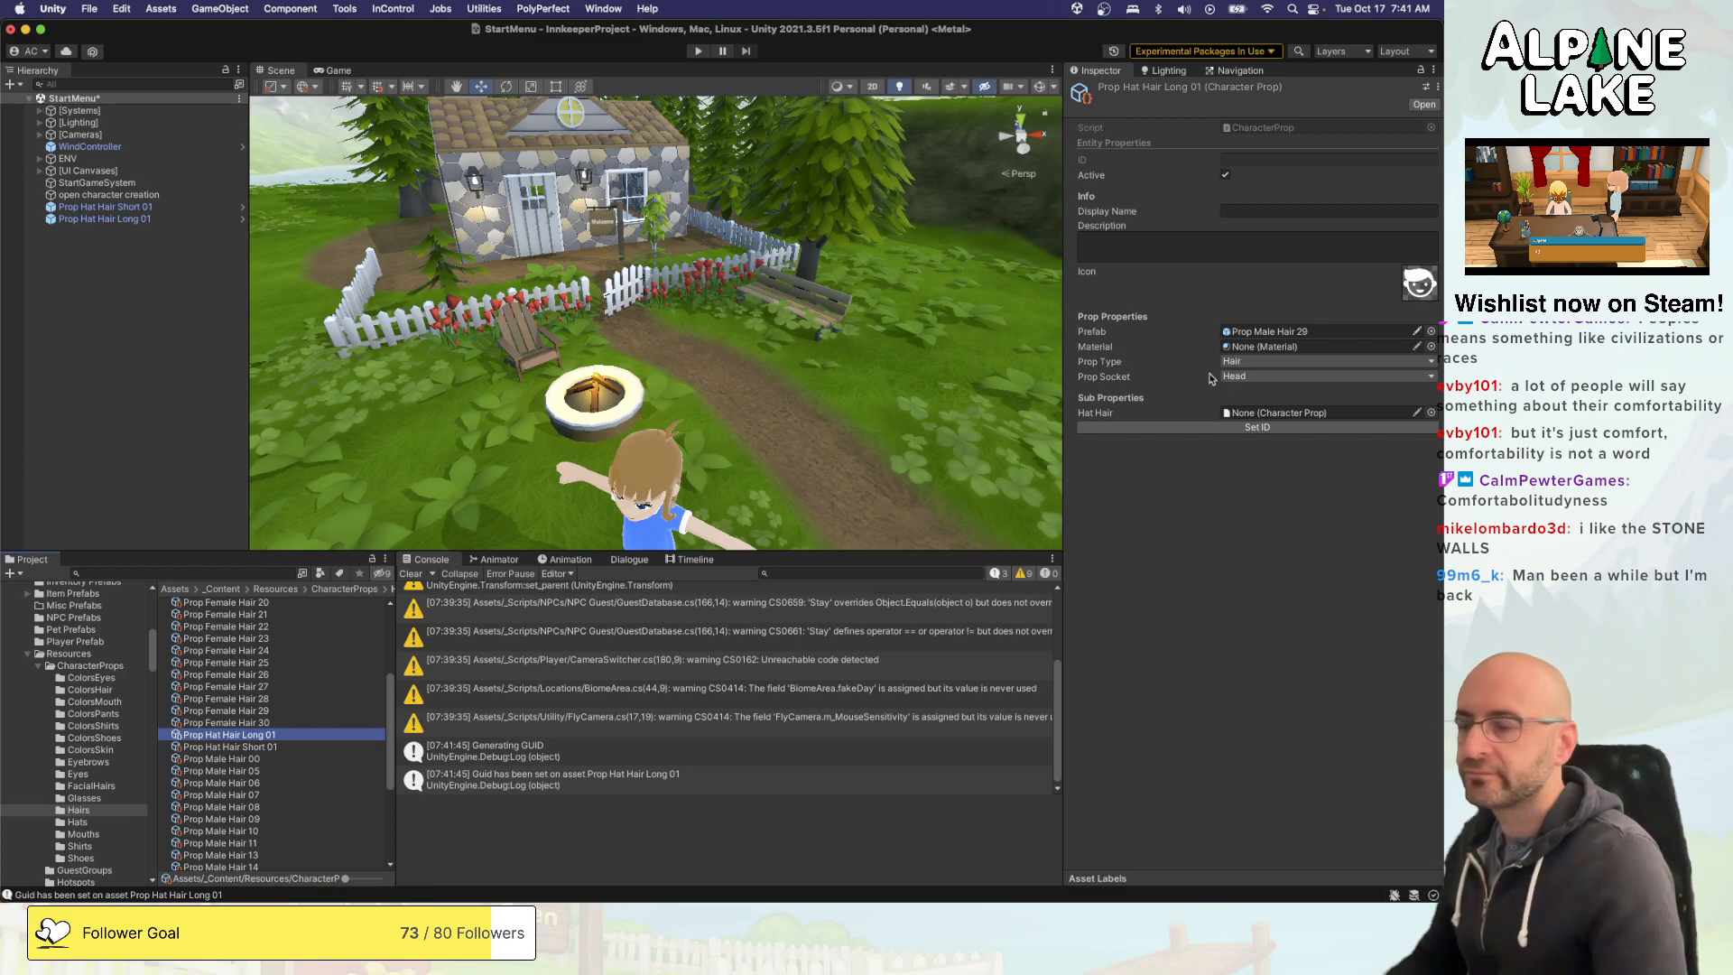
- Set the prefab of the Prop Hat Hair Long 01 character prop to the Prop Hat Hair Long 01 prefab
{"action": "left_click", "coordinate": [1432, 332]}
{"action": "type", "text": "hat hair"}
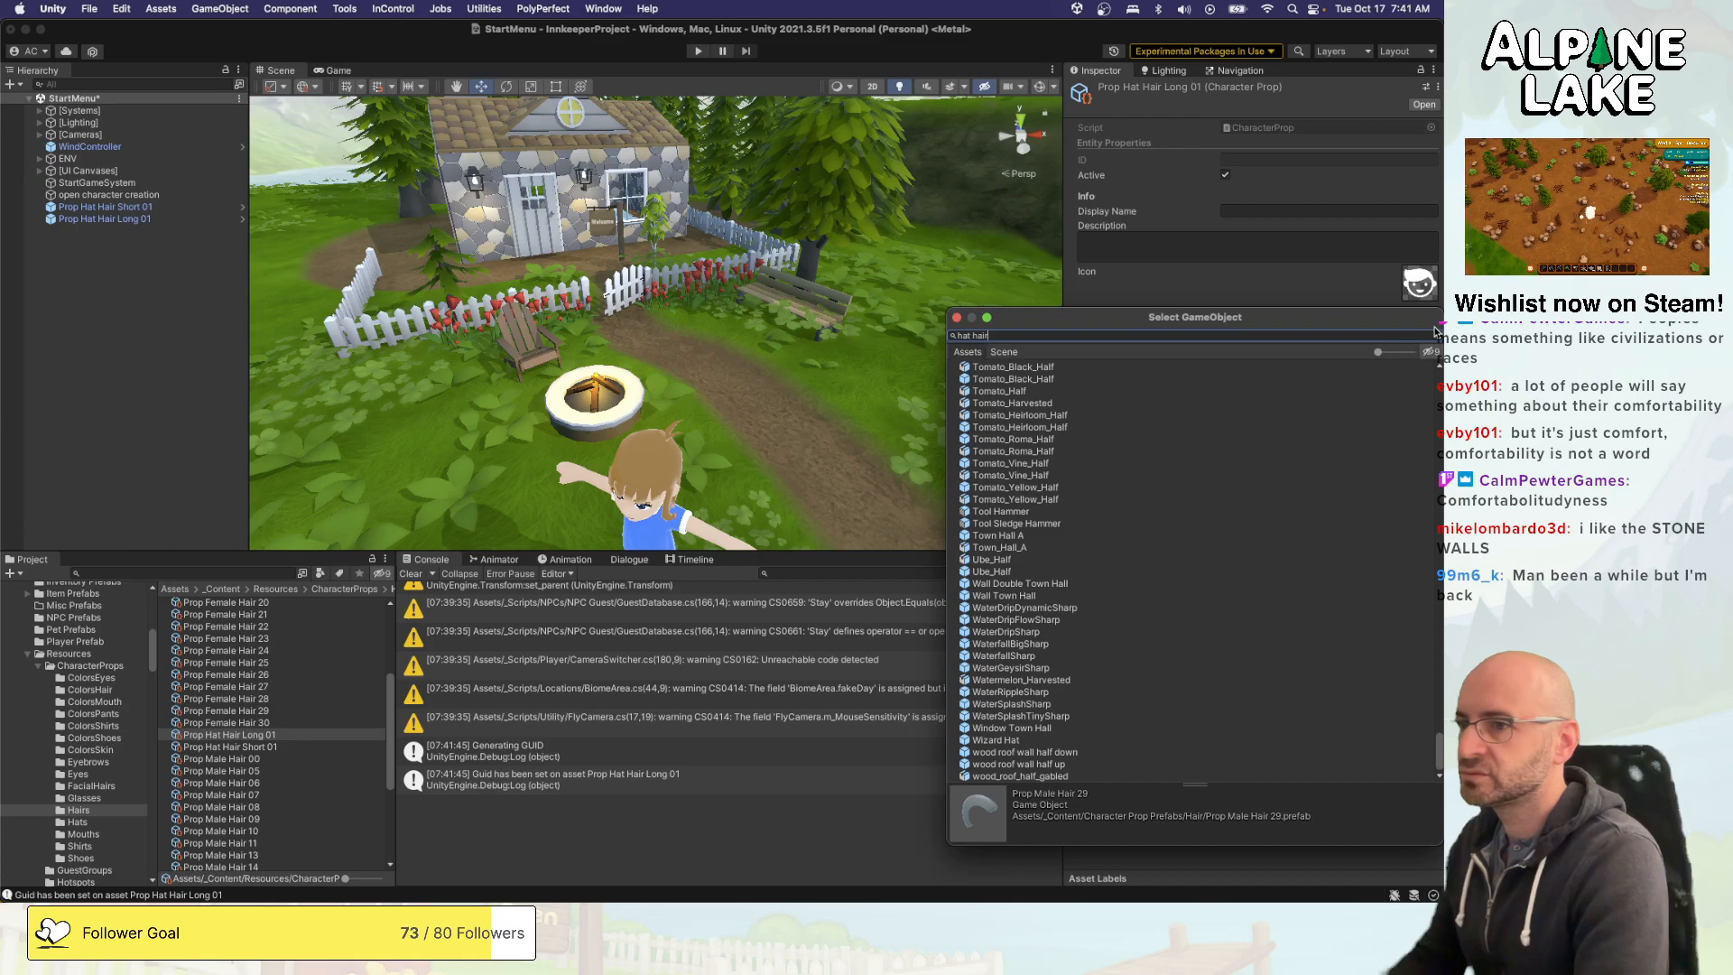
{"action": "type", "text": " long"}
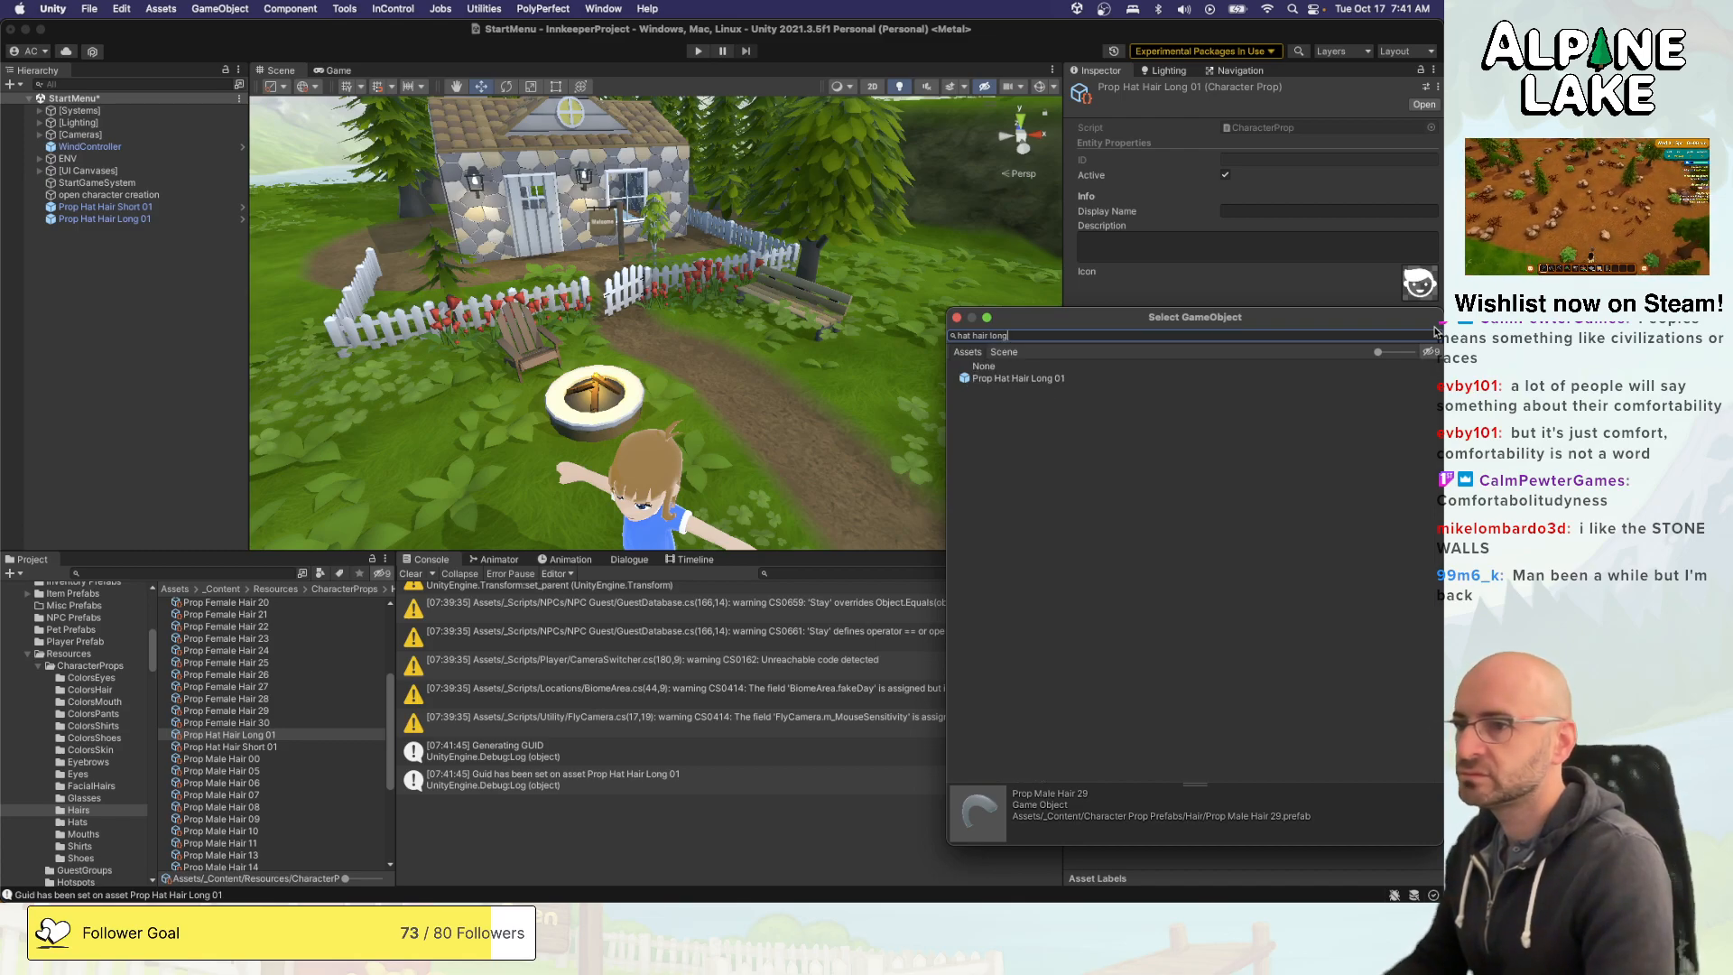
{"action": "key", "text": "Down"}
{"action": "key", "text": "Return"}
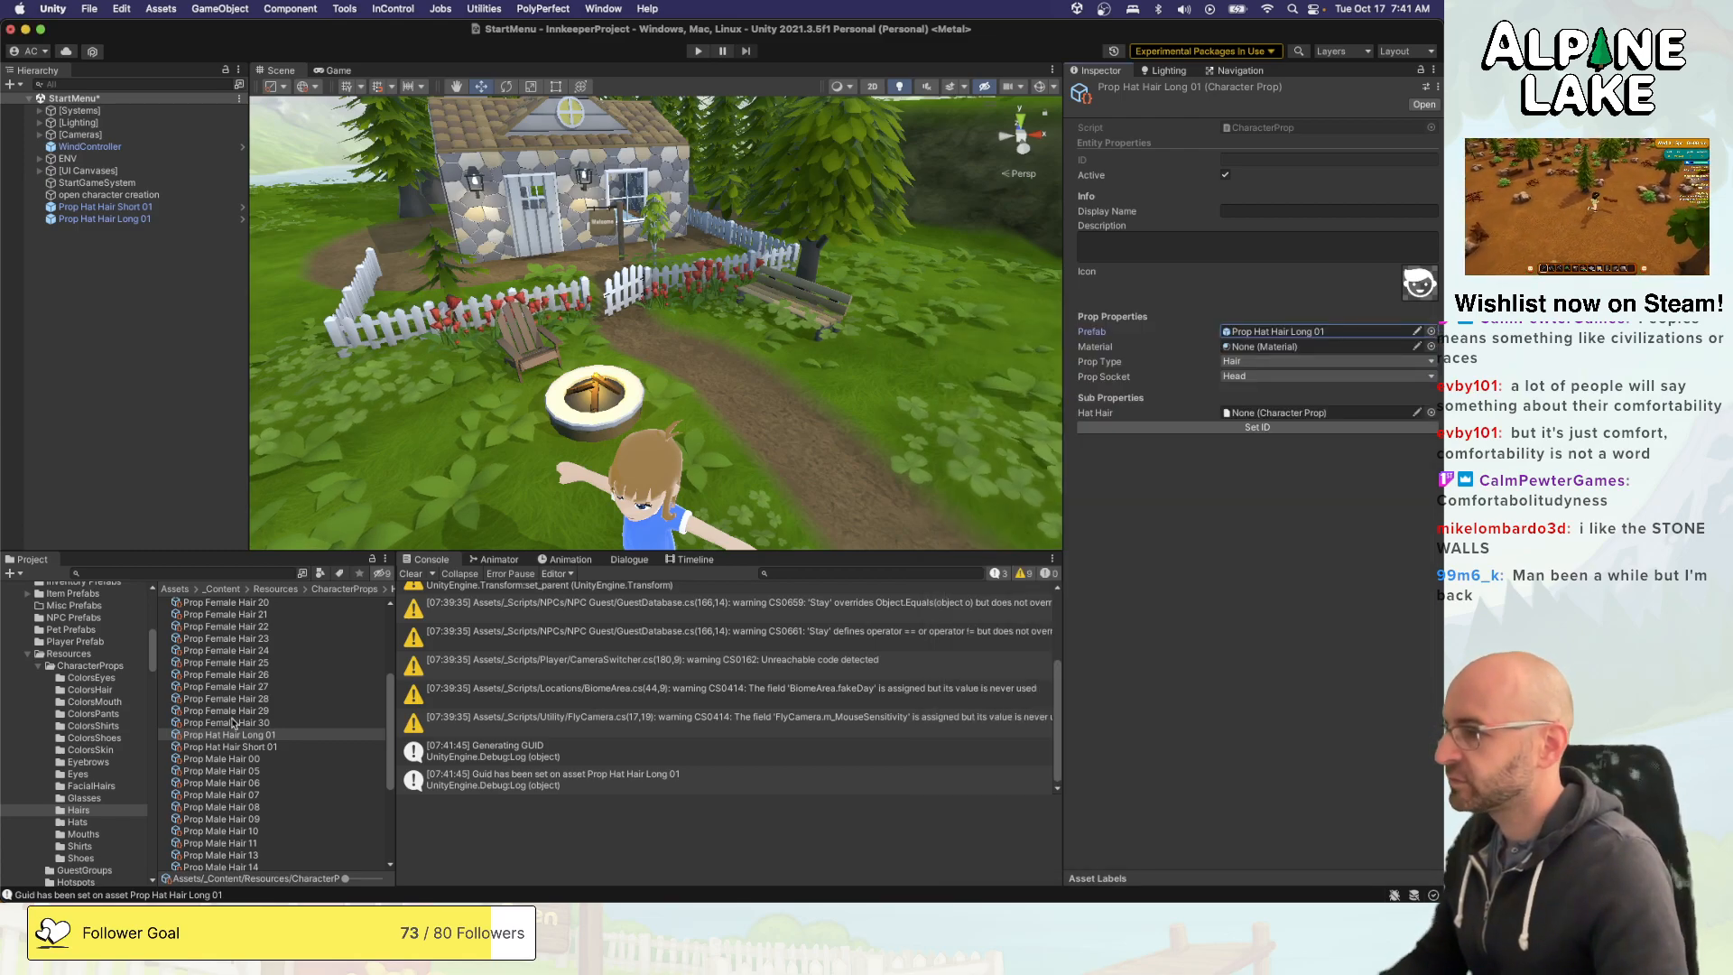
- Set the prefab of the Prop Hat Hair Short 01 character prop to the Prop Hat Hair Short 01 prefab
{"action": "left_click", "coordinate": [243, 747]}
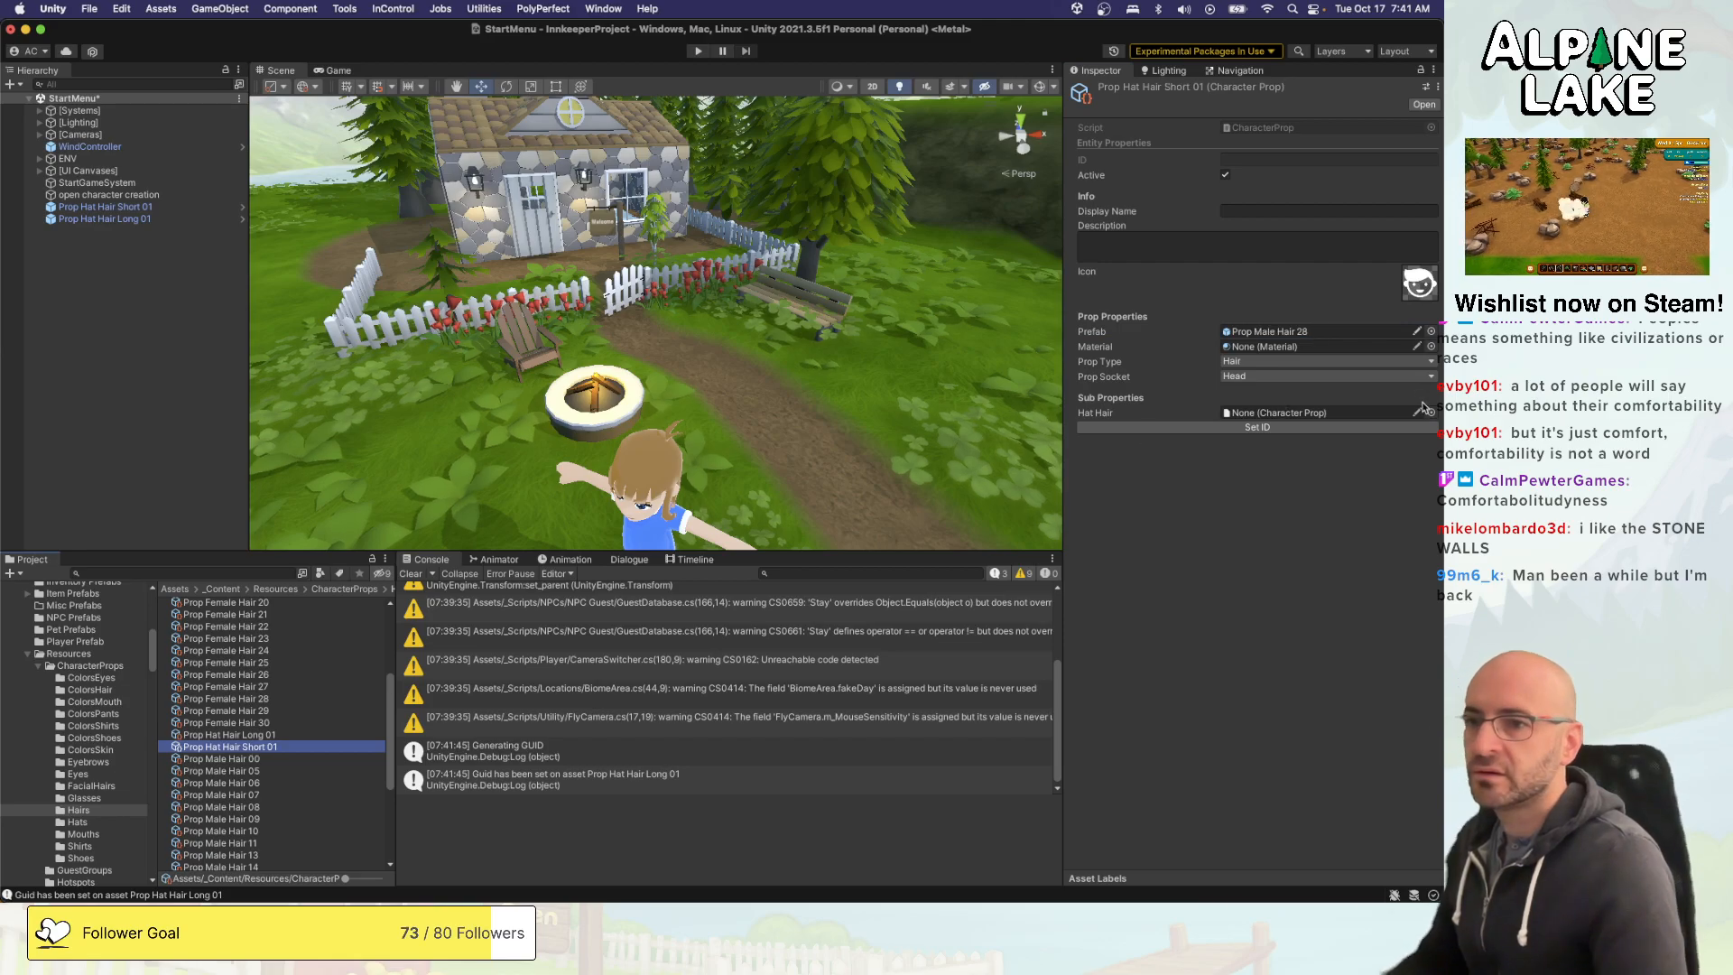
{"action": "left_click", "coordinate": [1430, 331]}
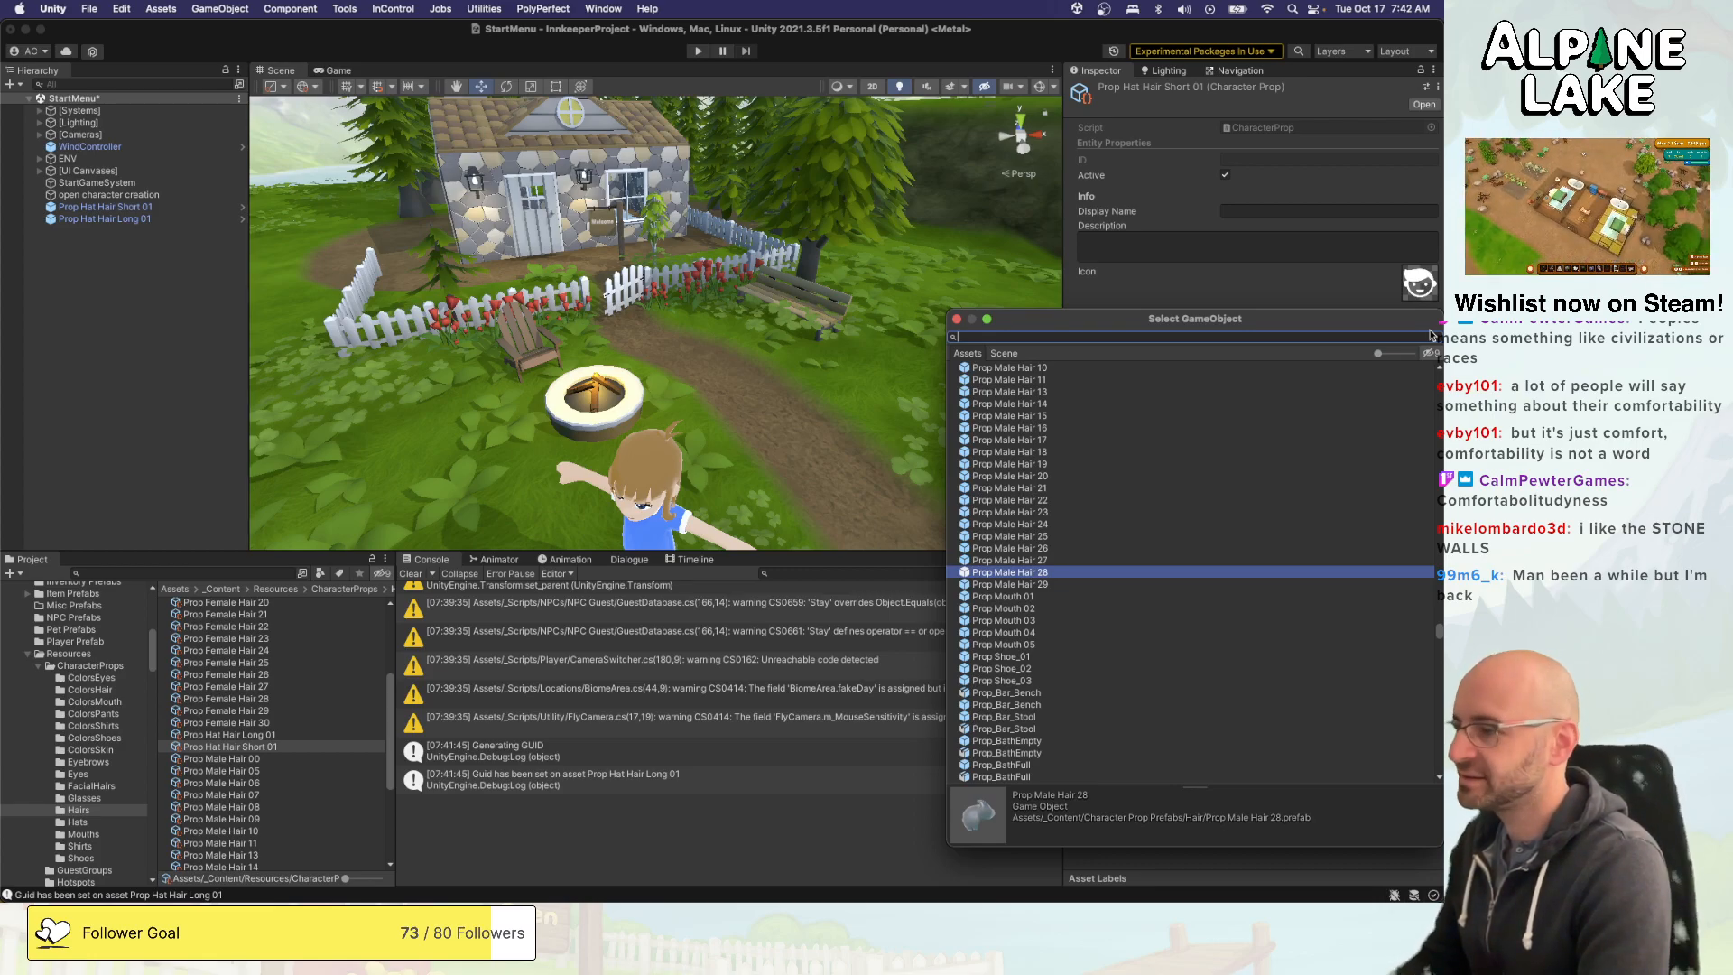
{"action": "type", "text": "short"}
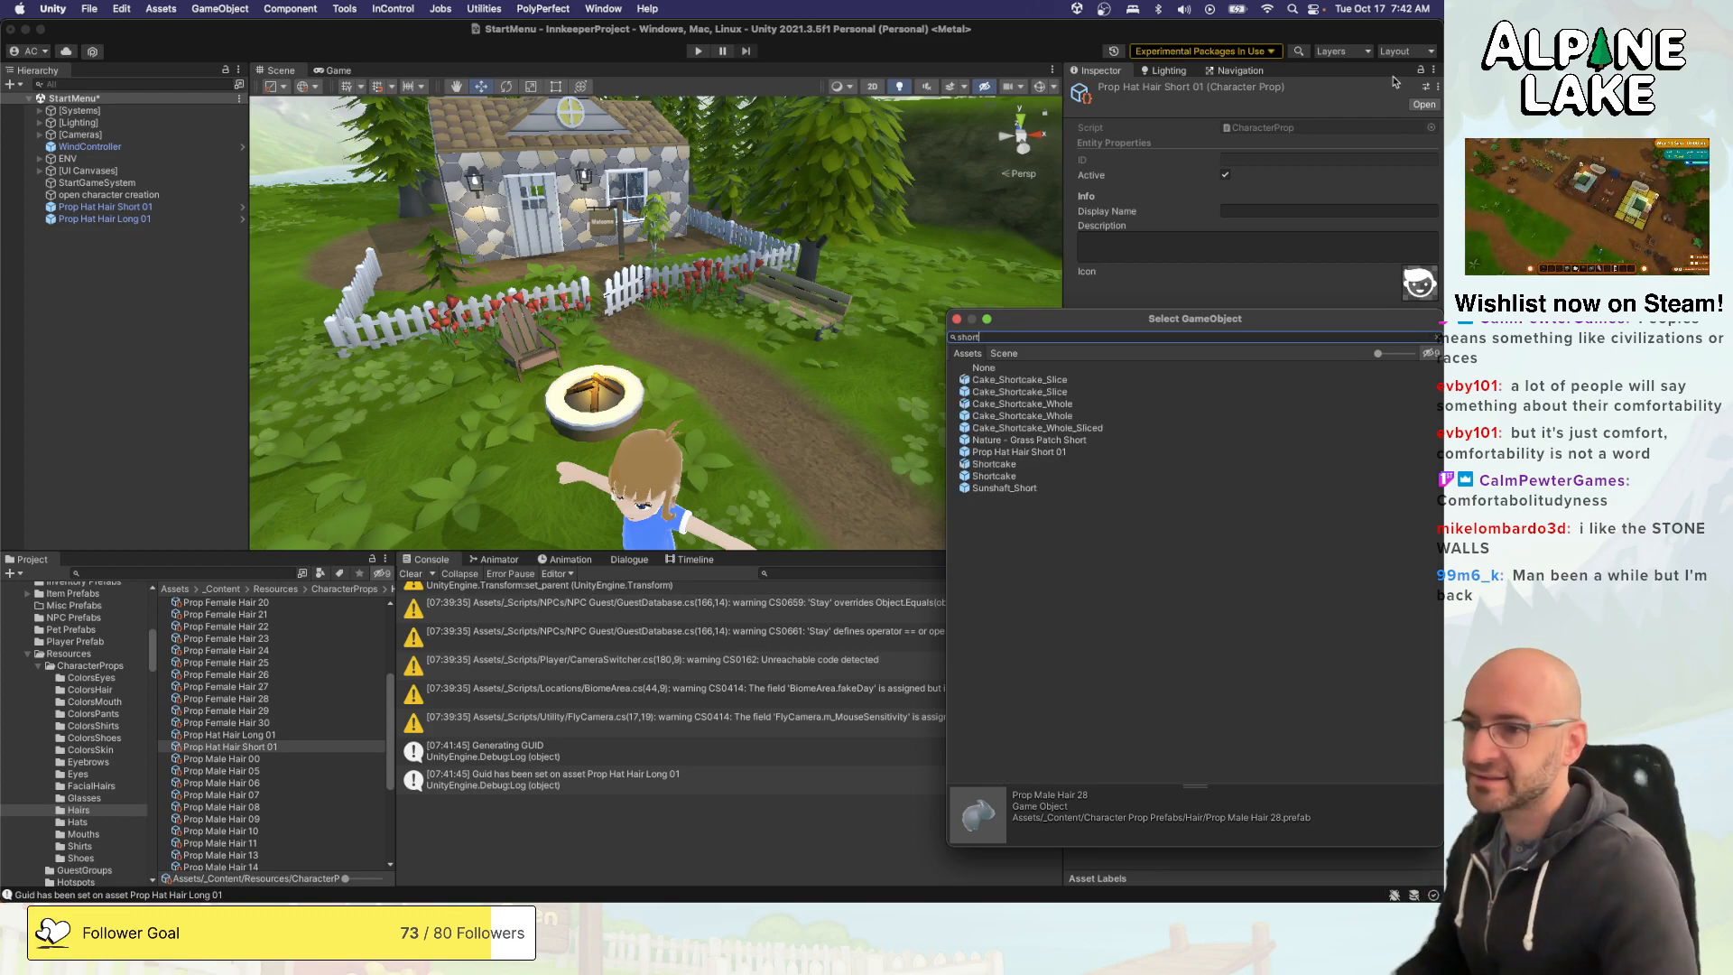
{"action": "left_click", "coordinate": [1053, 452]}
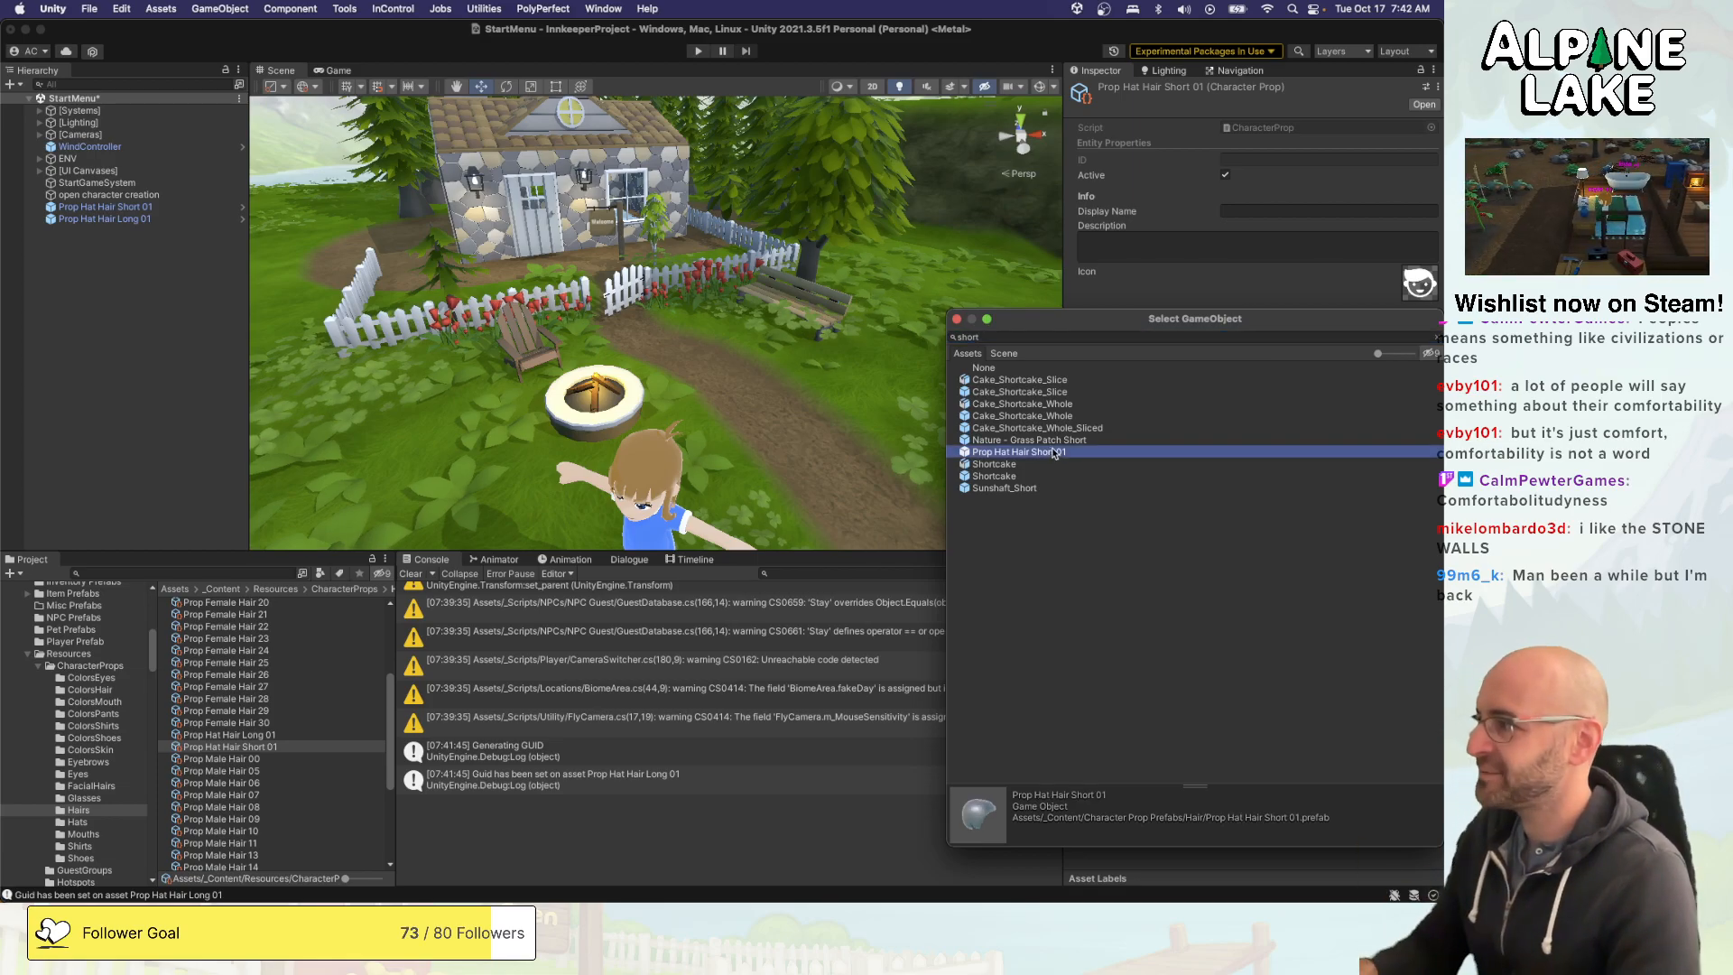
{"action": "double_click", "coordinate": [1052, 452]}
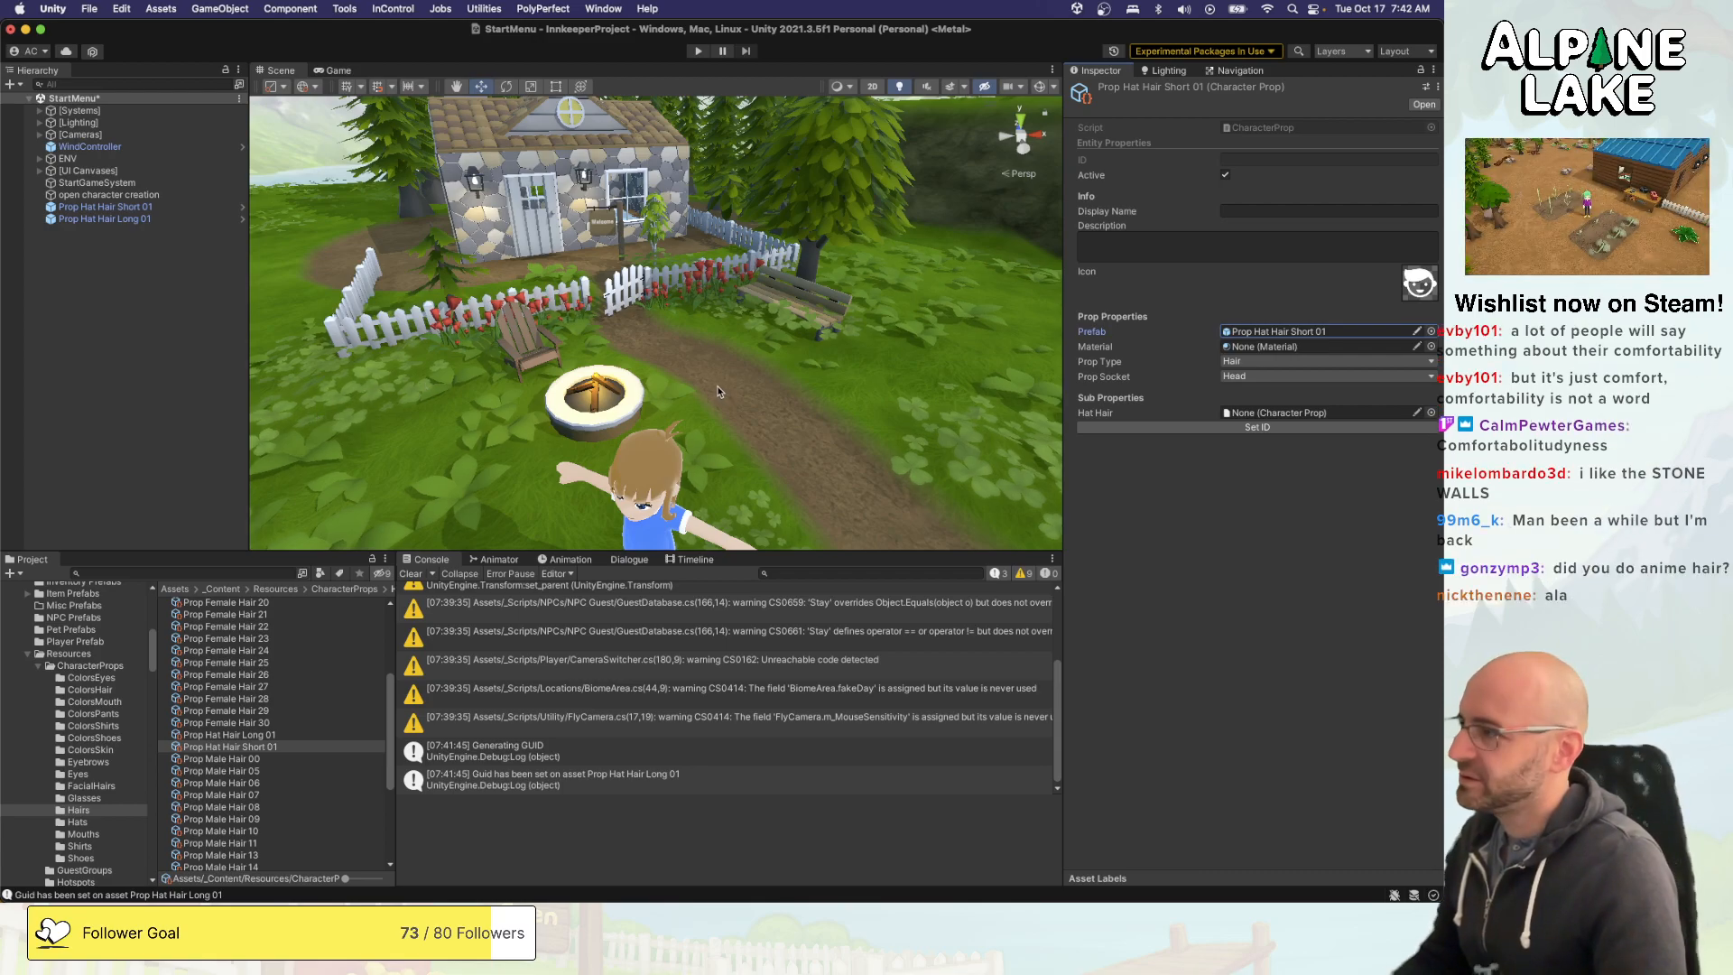
{"action": "mouse_move", "coordinate": [712, 387]}
{"action": "right_mouse_down"}
{"action": "mouse_move", "coordinate": [728, 355]}
{"action": "mouse_move", "coordinate": [712, 355]}
{"action": "right_mouse_up"}
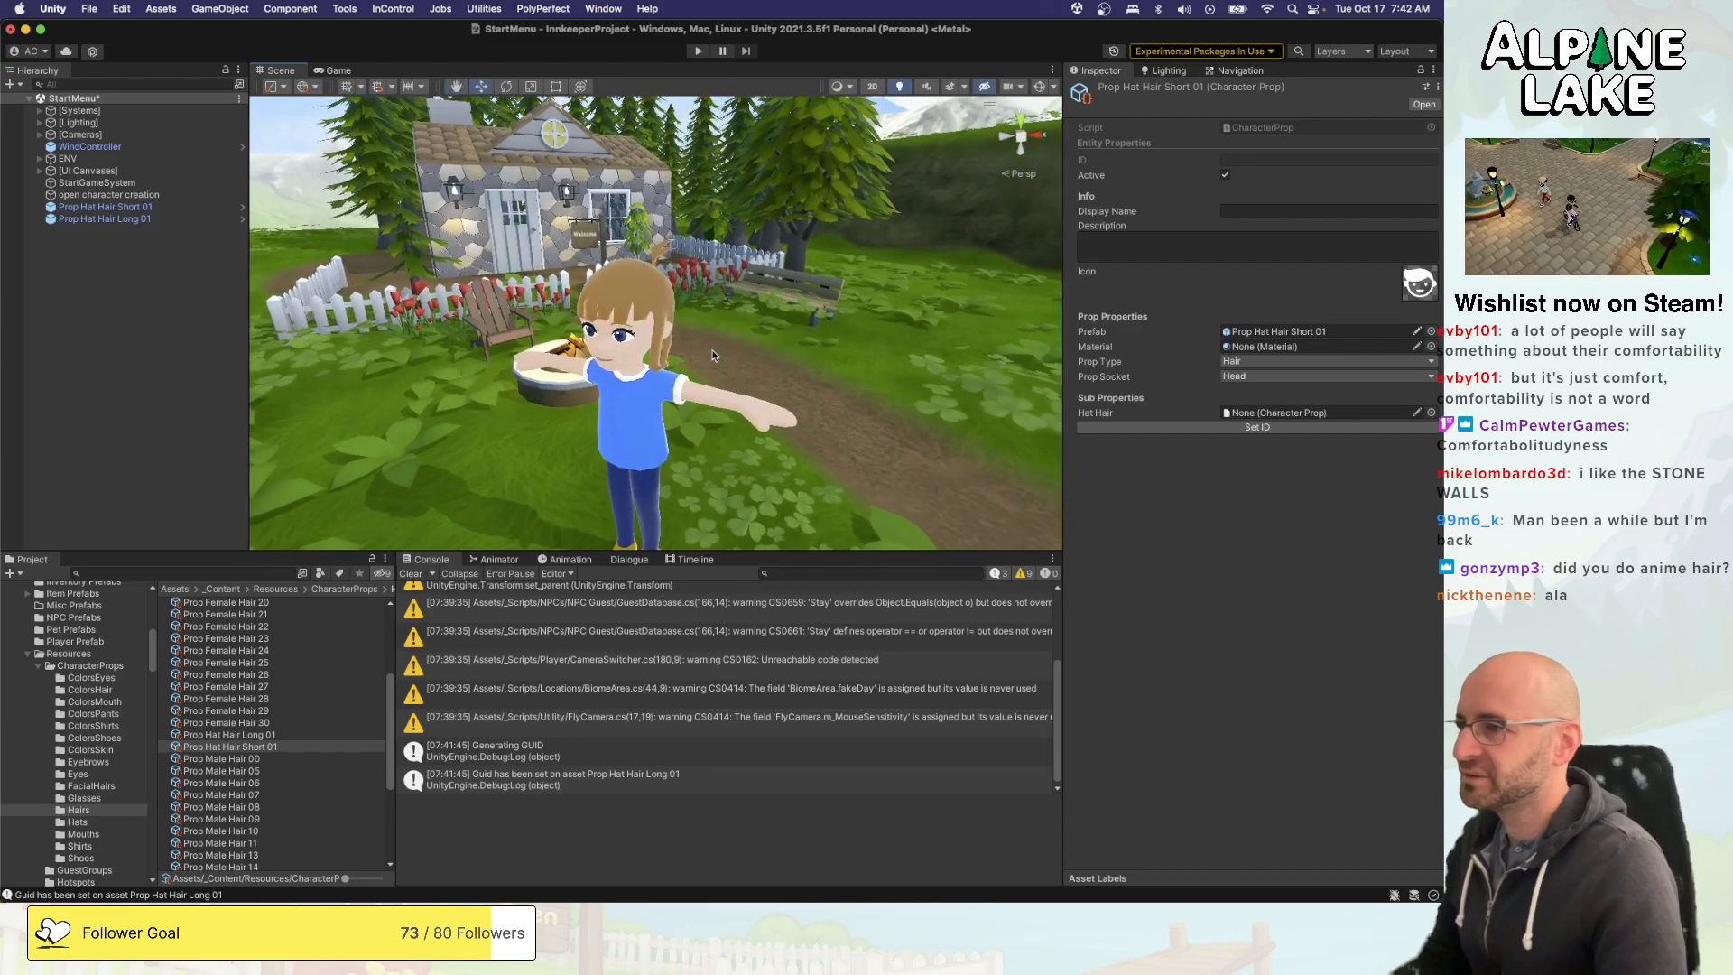
{"action": "scroll", "coordinate": [297, 711], "scroll_direction": "up", "scroll_amount": 1}
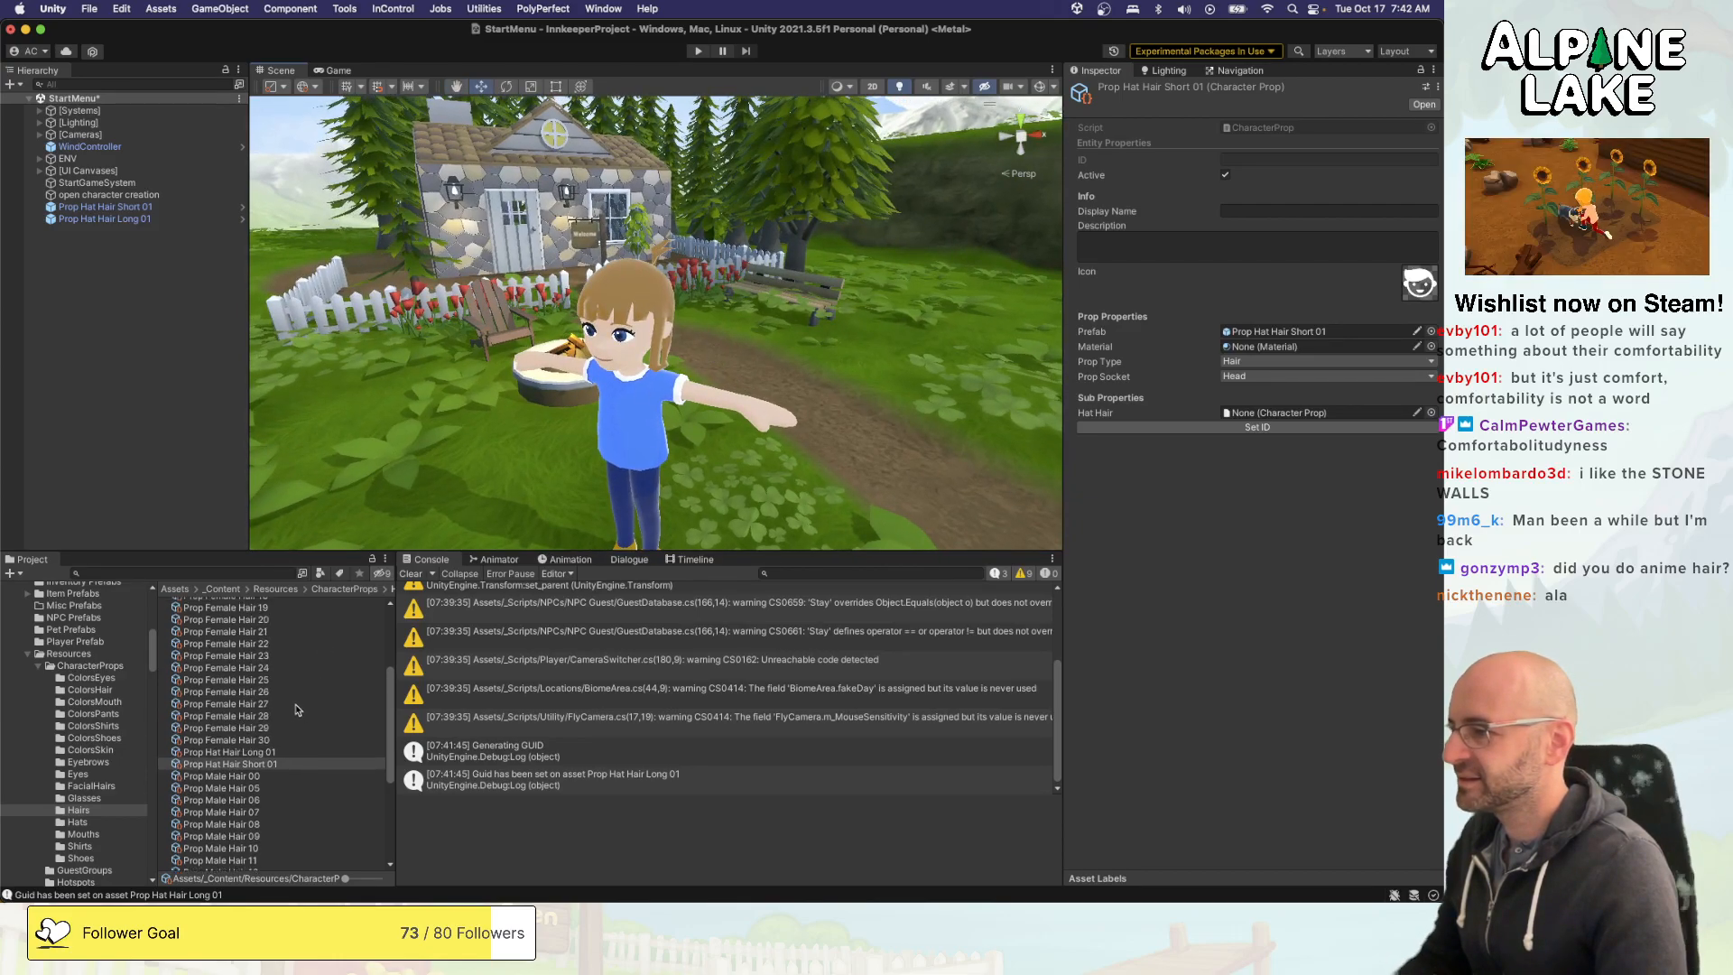
{"action": "scroll", "coordinate": [297, 710], "scroll_direction": "down", "scroll_amount": 6}
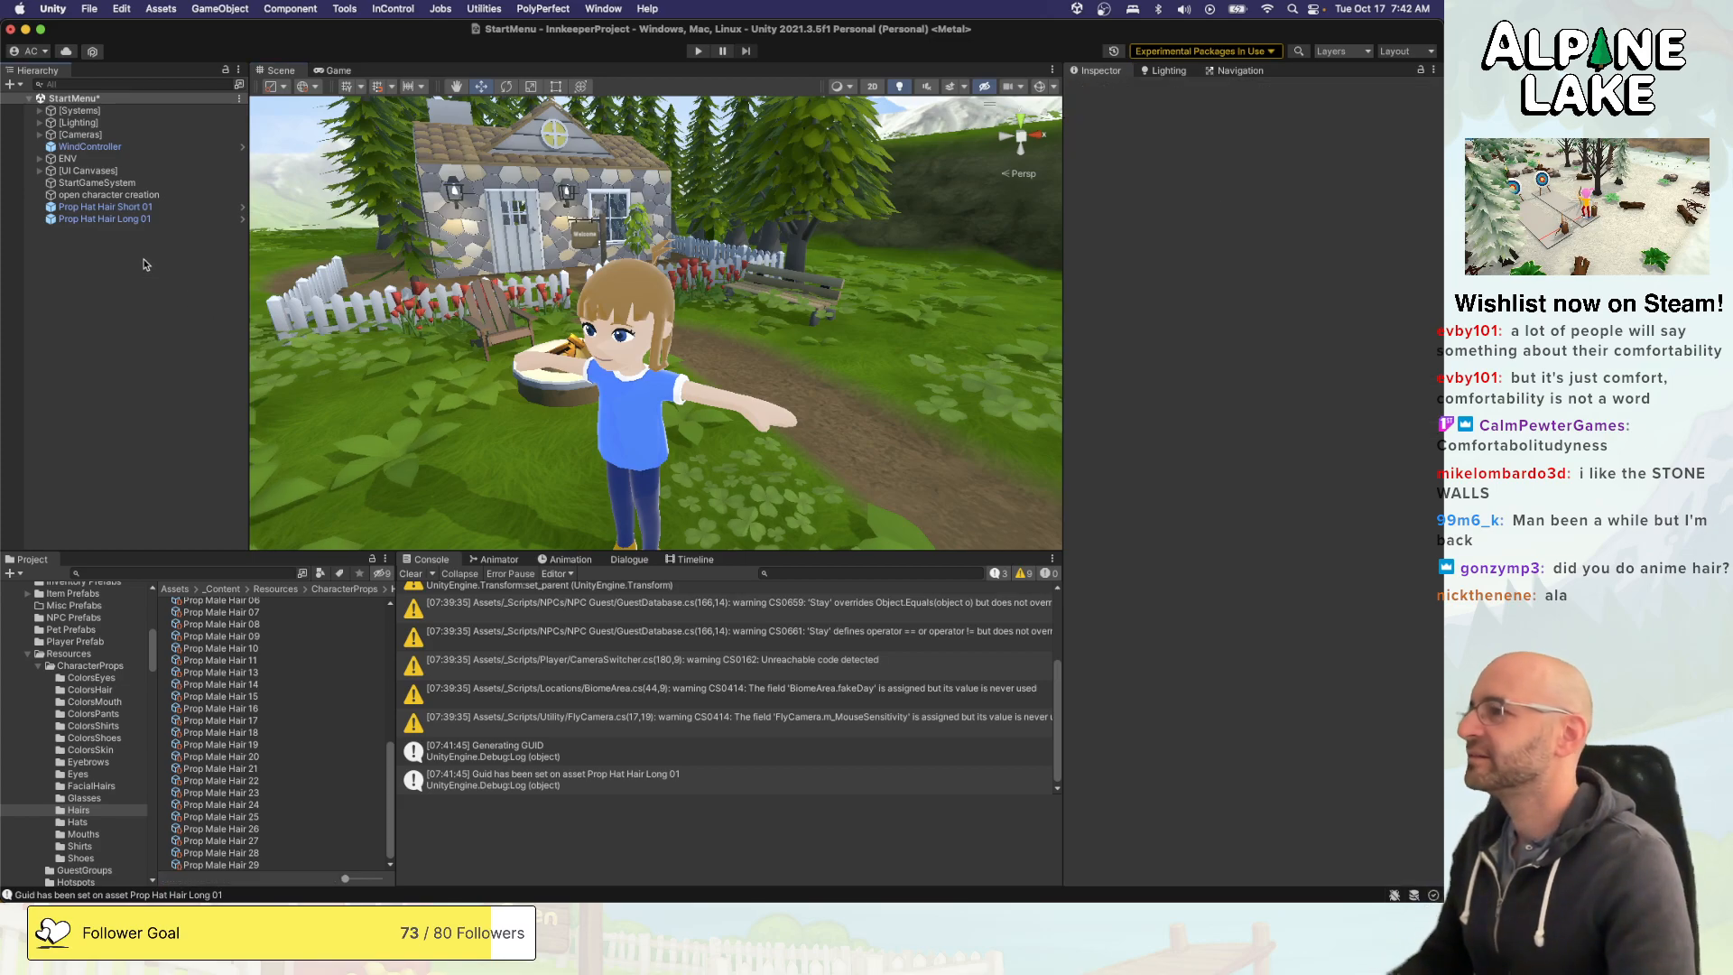
- Delete the Prop Hat Hair Short 01 and Prop Hat Hair Long 01 objects from the StartMenu scene
{"action": "left_click", "coordinate": [143, 219]}
{"action": "left_click", "coordinate": [140, 208], "text": "shift"}
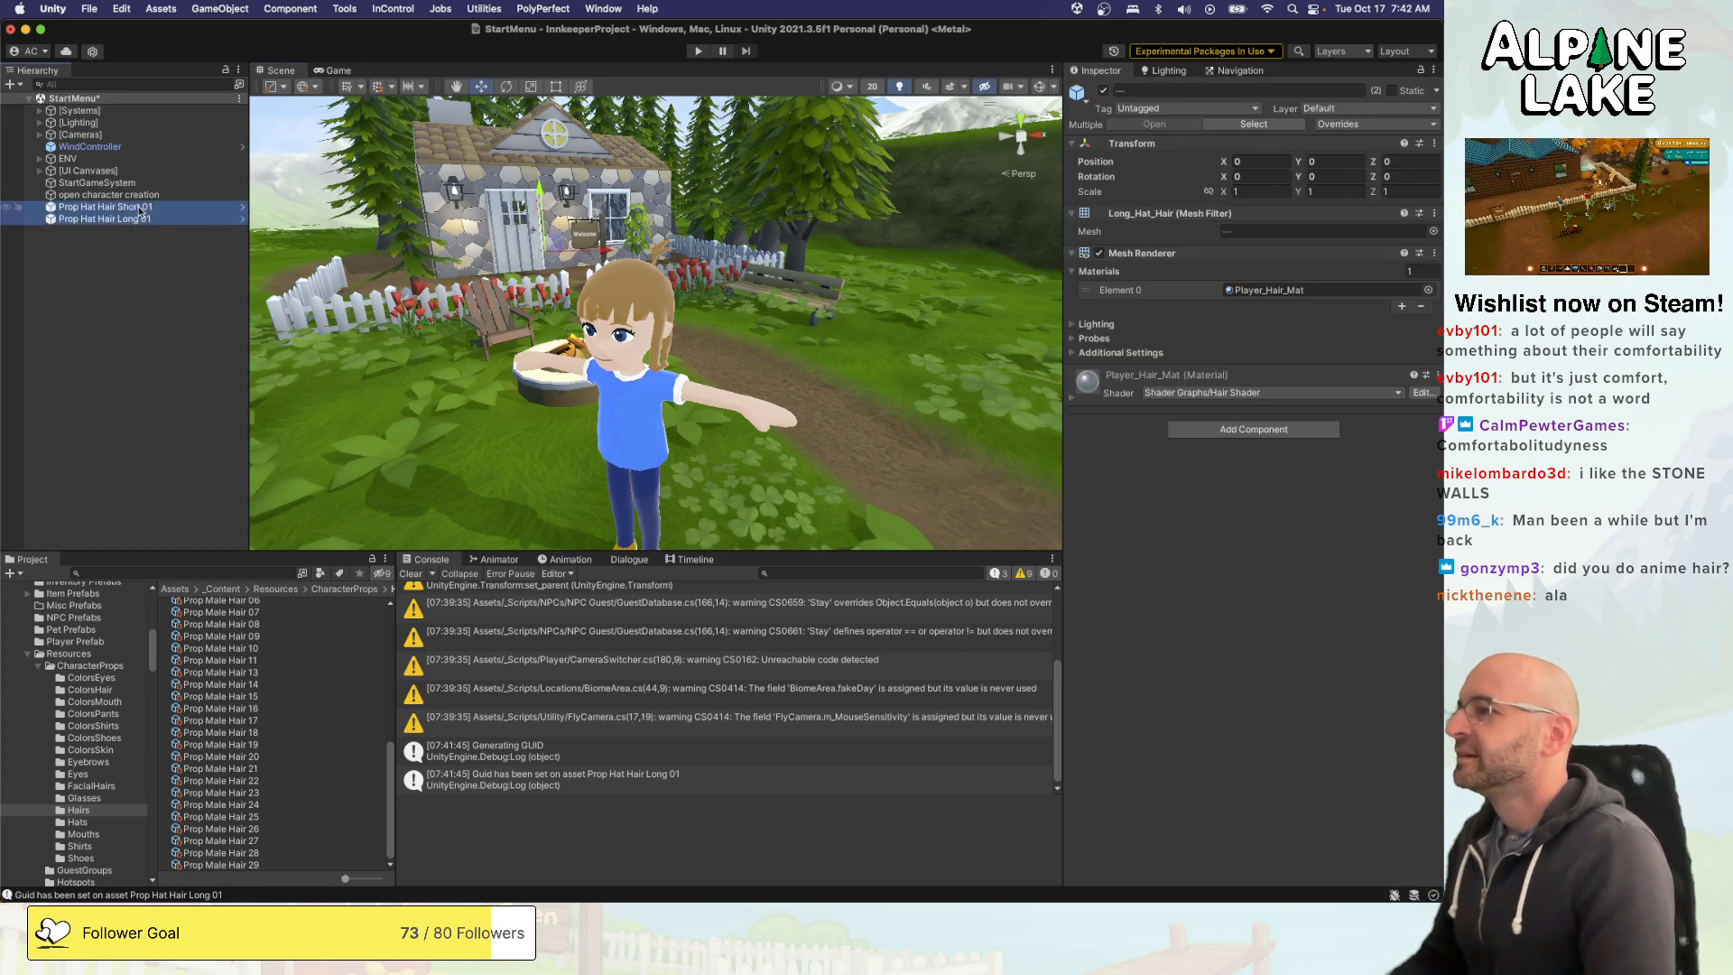
{"action": "key", "text": "super+BackSpace"}
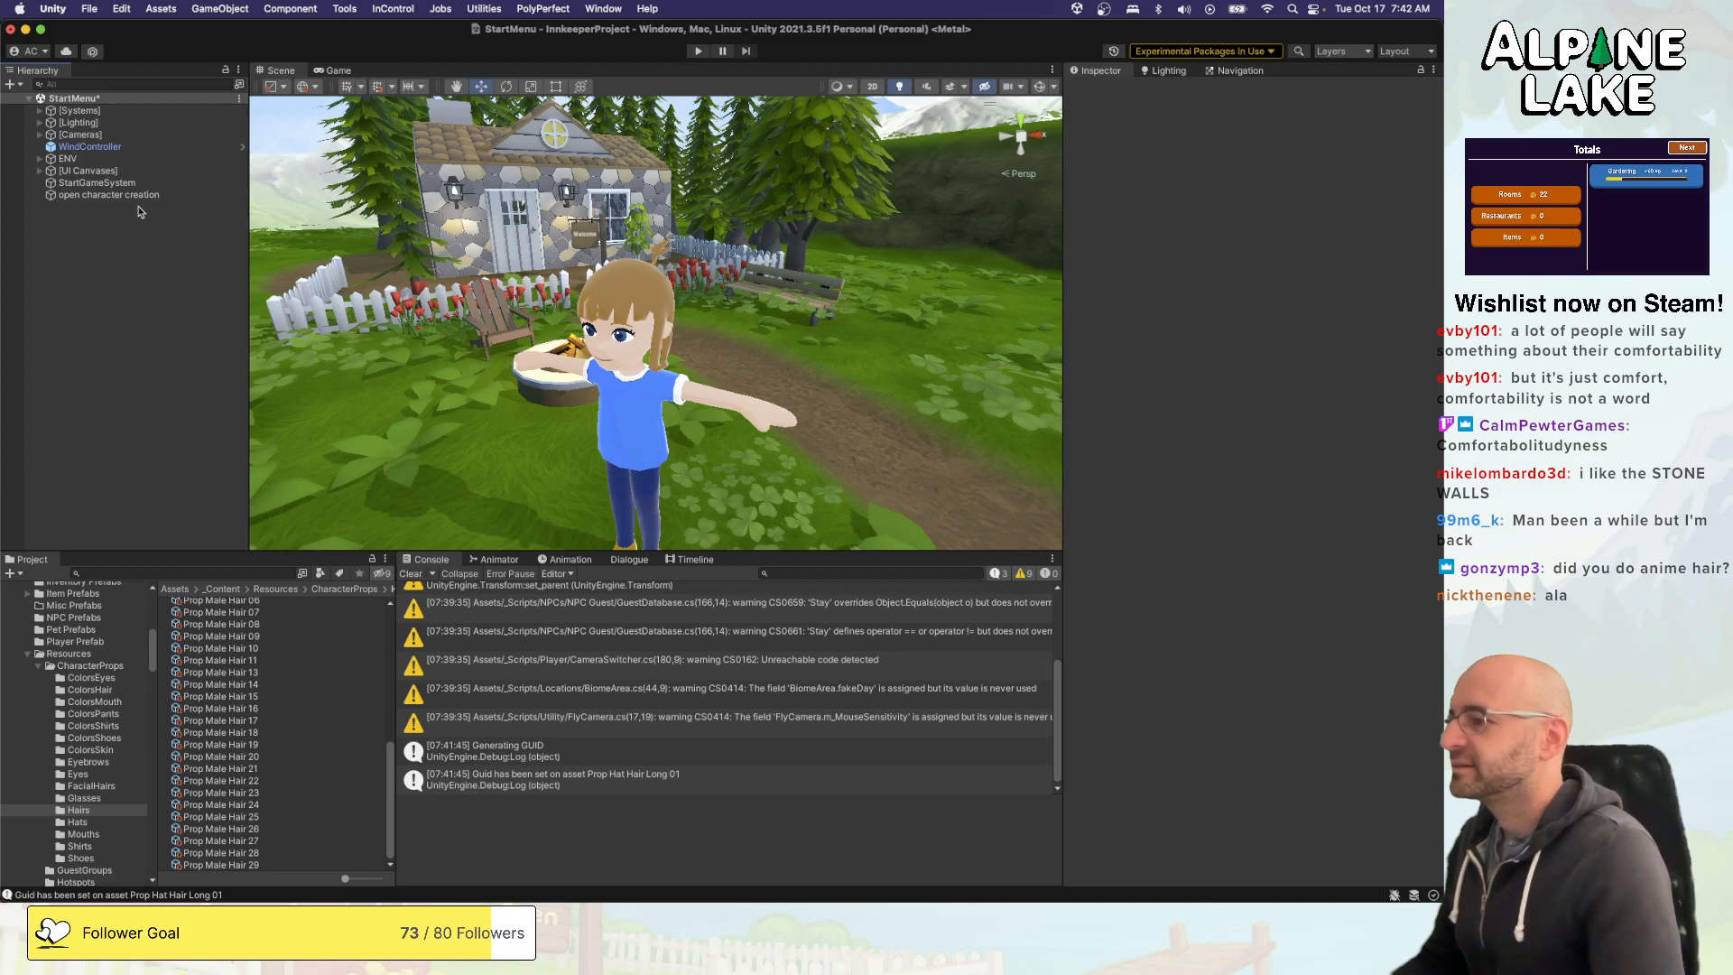
- Assign Prop Hat Hair Long 01 as the hat hair of the female hair props from Prop Female Hair 05 through 30
{"action": "scroll", "coordinate": [258, 703], "scroll_direction": "up", "scroll_amount": 5}
{"action": "left_click", "coordinate": [259, 673]}
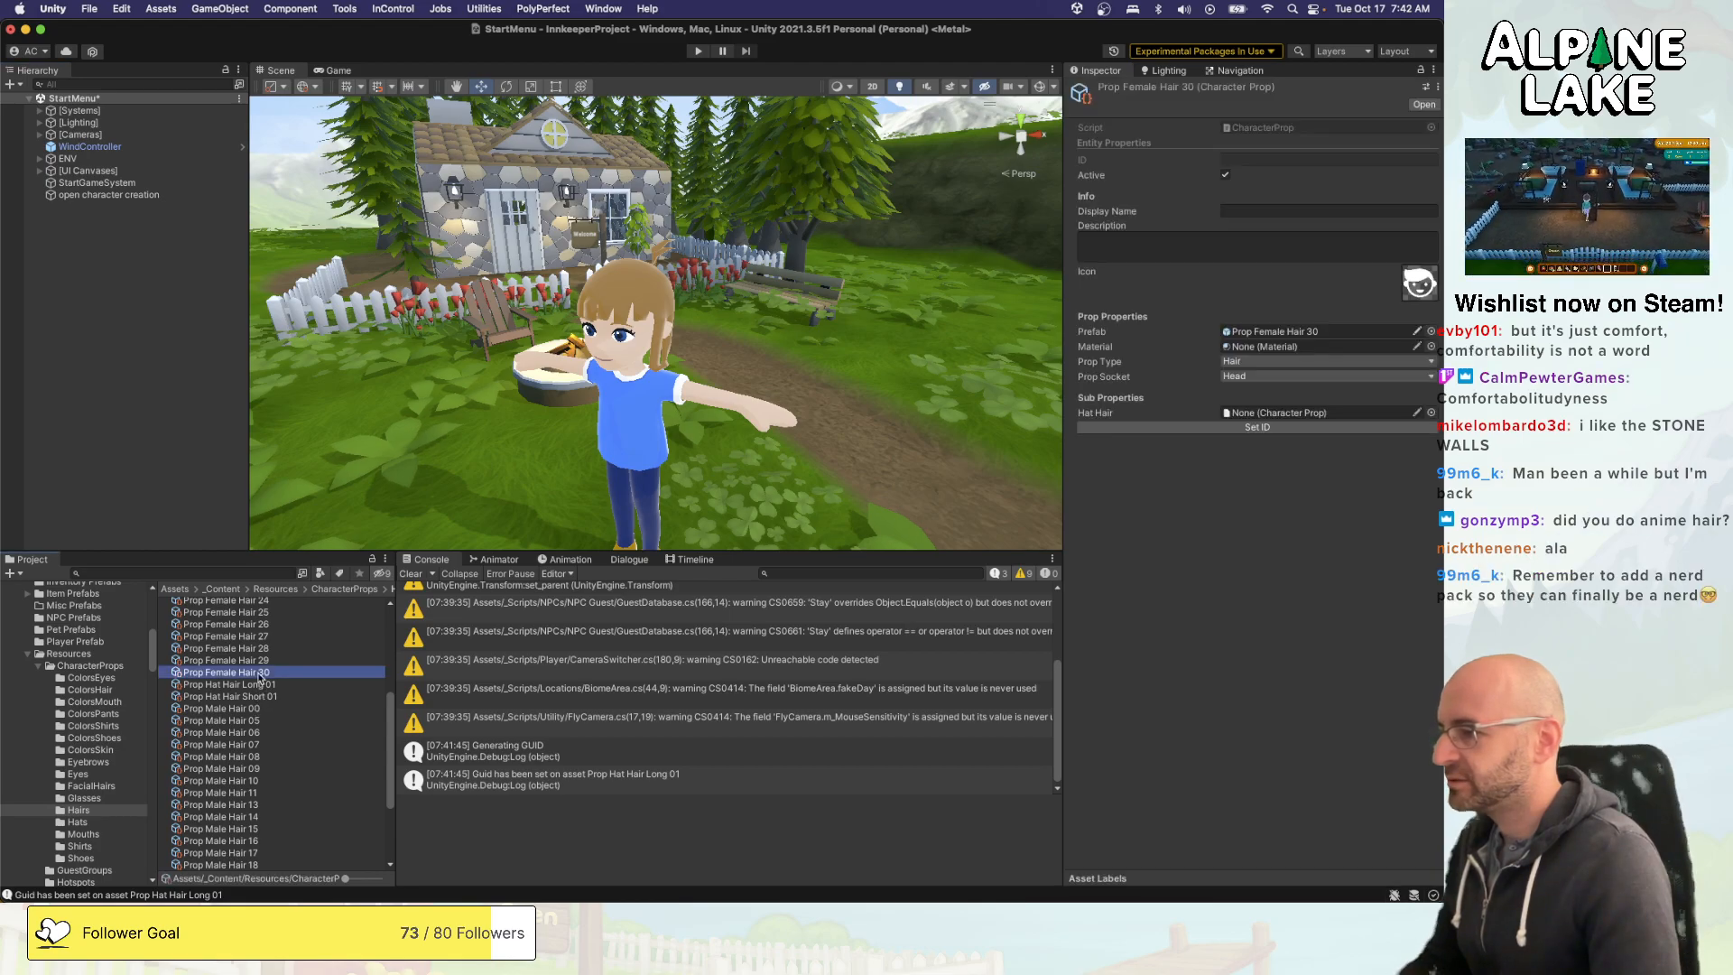
{"action": "scroll", "coordinate": [259, 679], "scroll_direction": "up", "scroll_amount": 8}
{"action": "left_click", "coordinate": [226, 604], "text": "shift"}
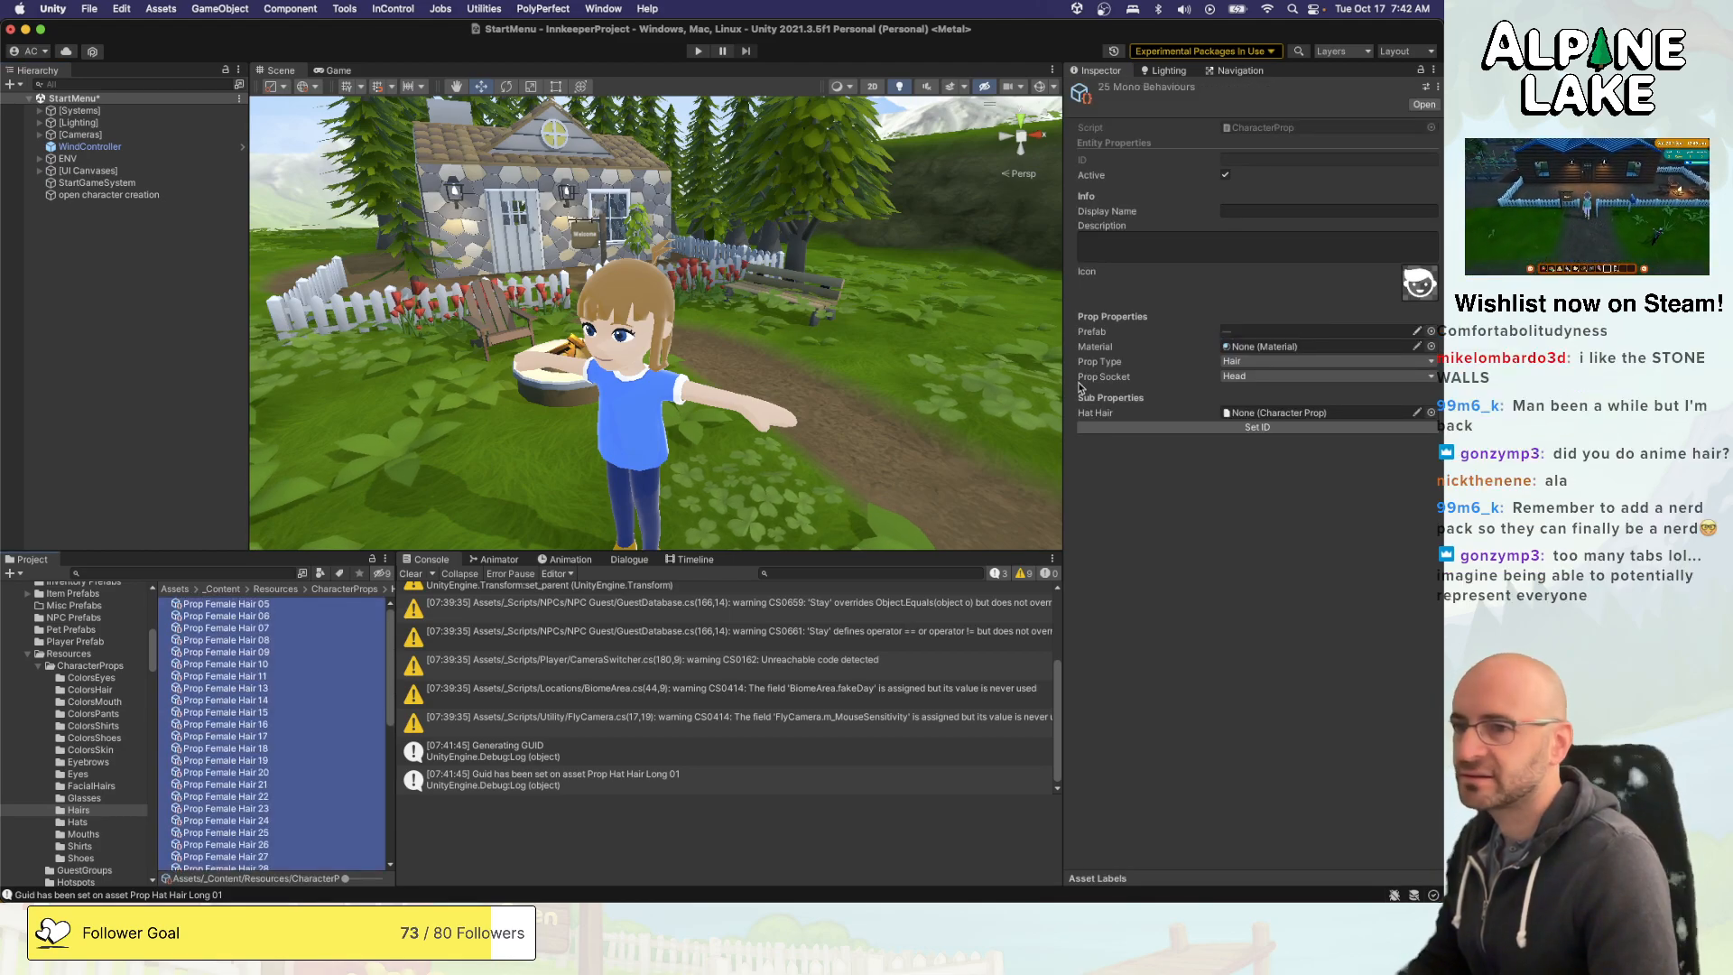
{"action": "left_click", "coordinate": [1432, 411]}
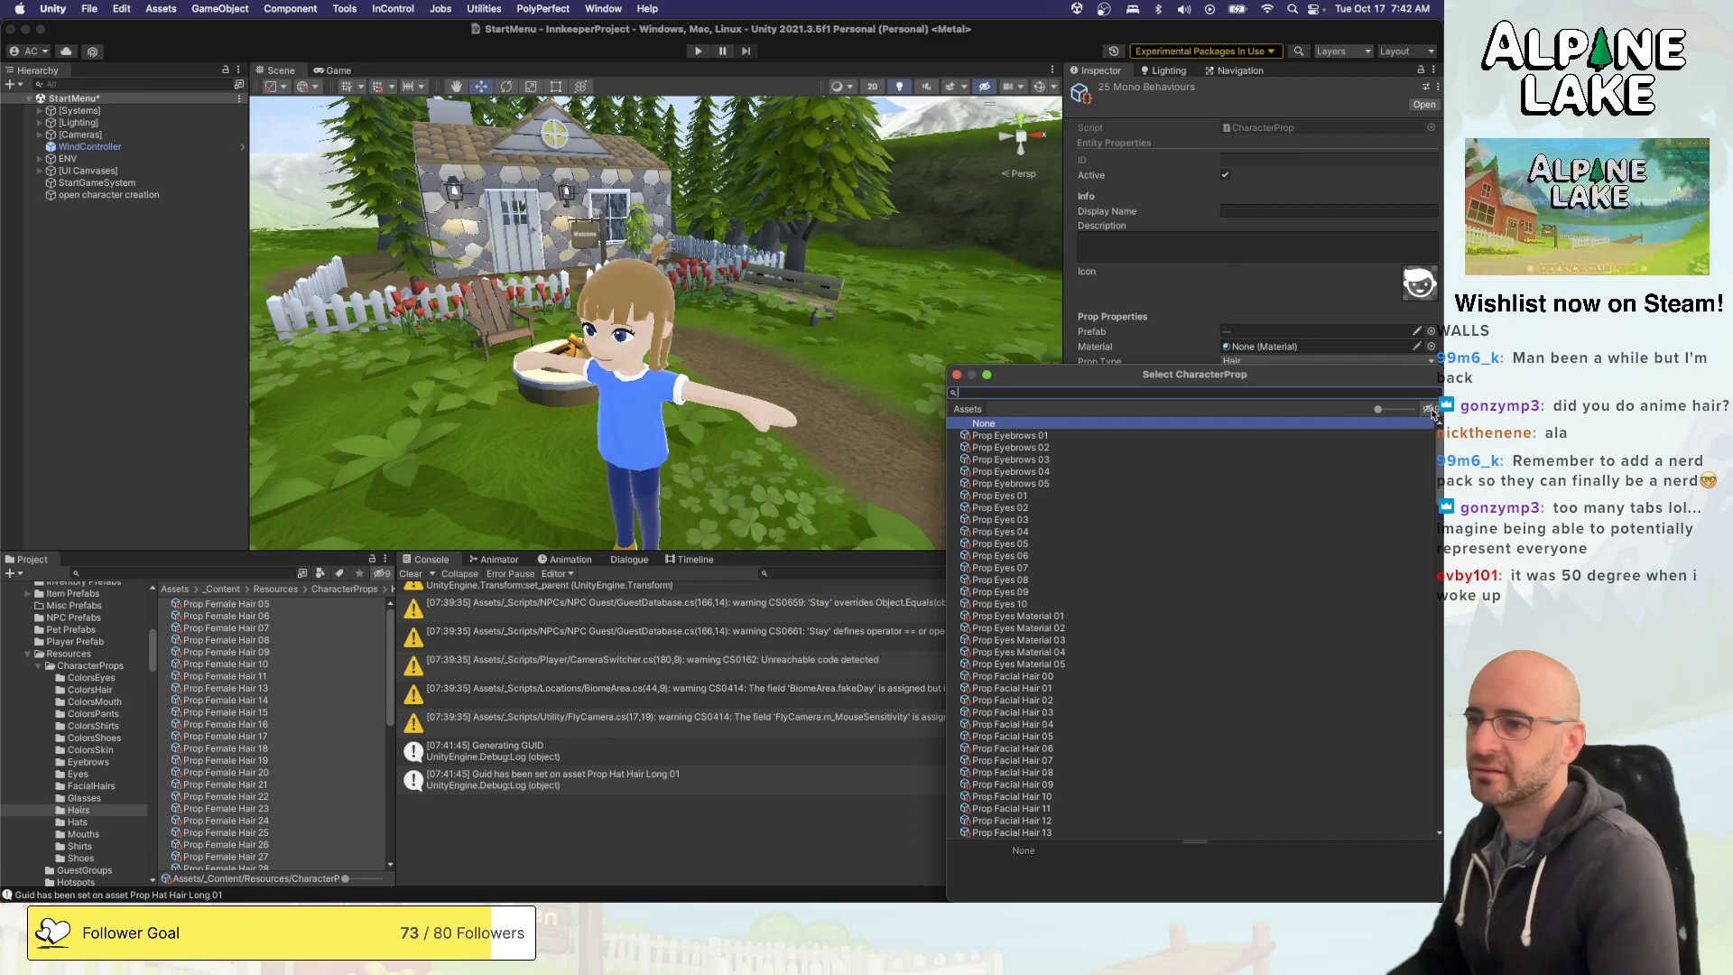
{"action": "type", "text": "long hat"}
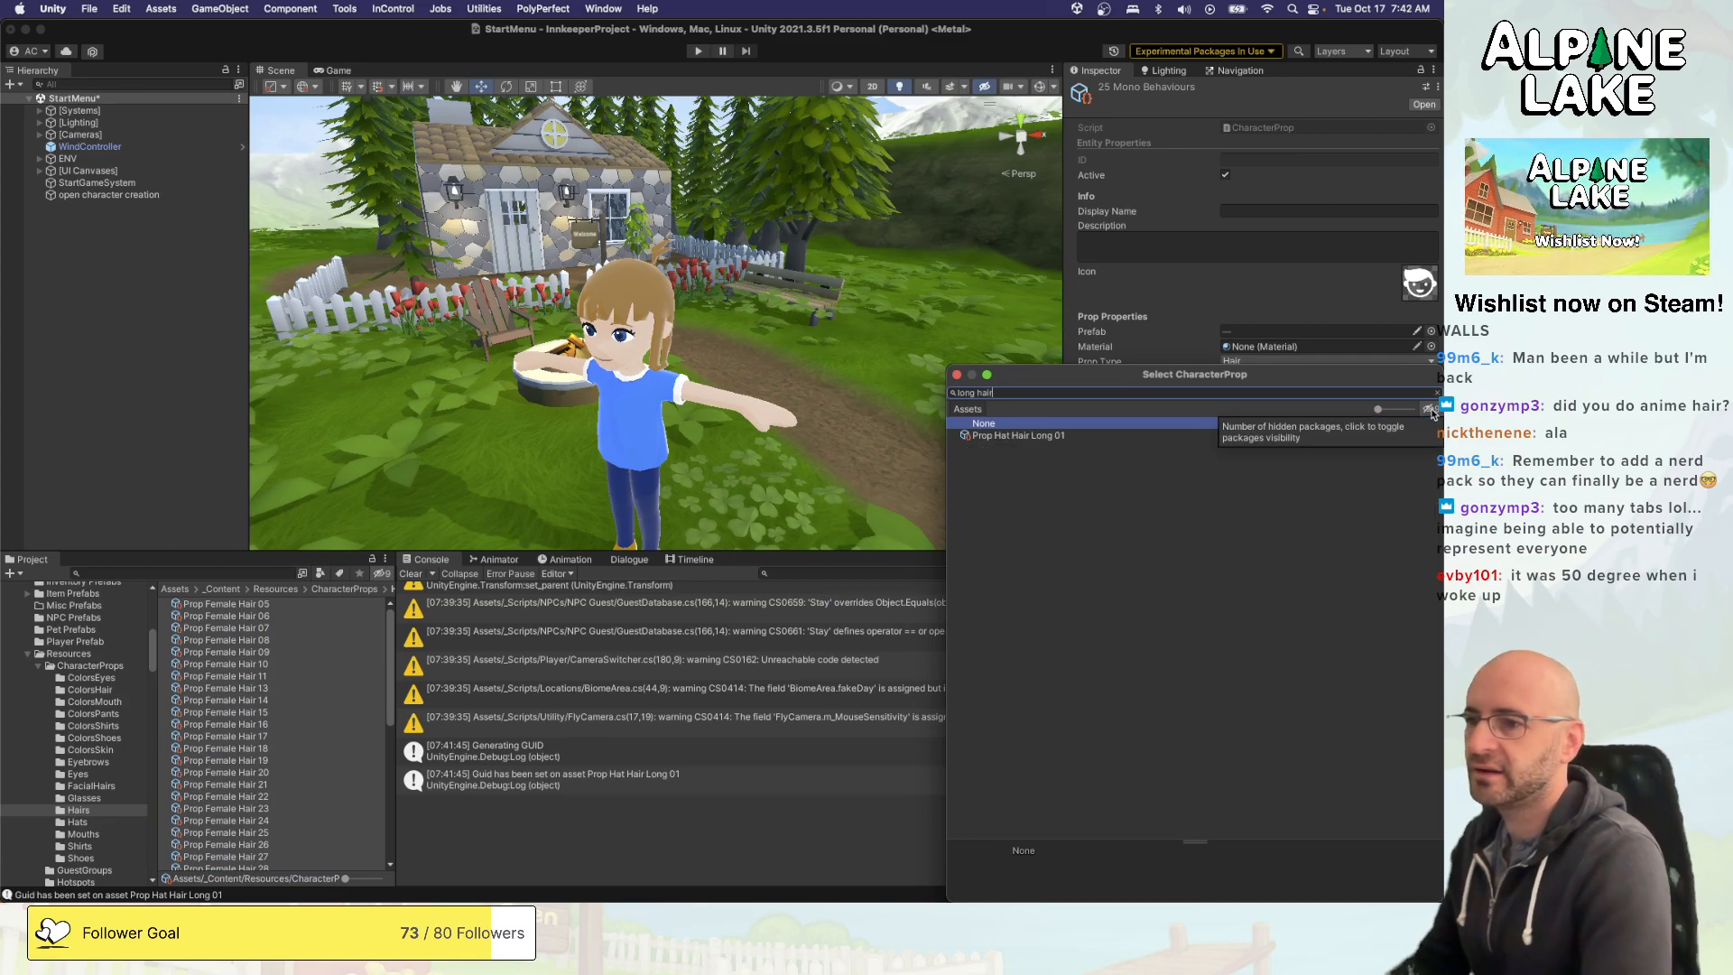
{"action": "key", "text": "Down"}
{"action": "key", "text": "Return"}
- Assign Prop Hat Hair Short 01 as the hat hair of Prop Male Hair 00 through 29, and check one male and one female hair prop
{"action": "scroll", "coordinate": [289, 754], "scroll_direction": "down", "scroll_amount": 4}
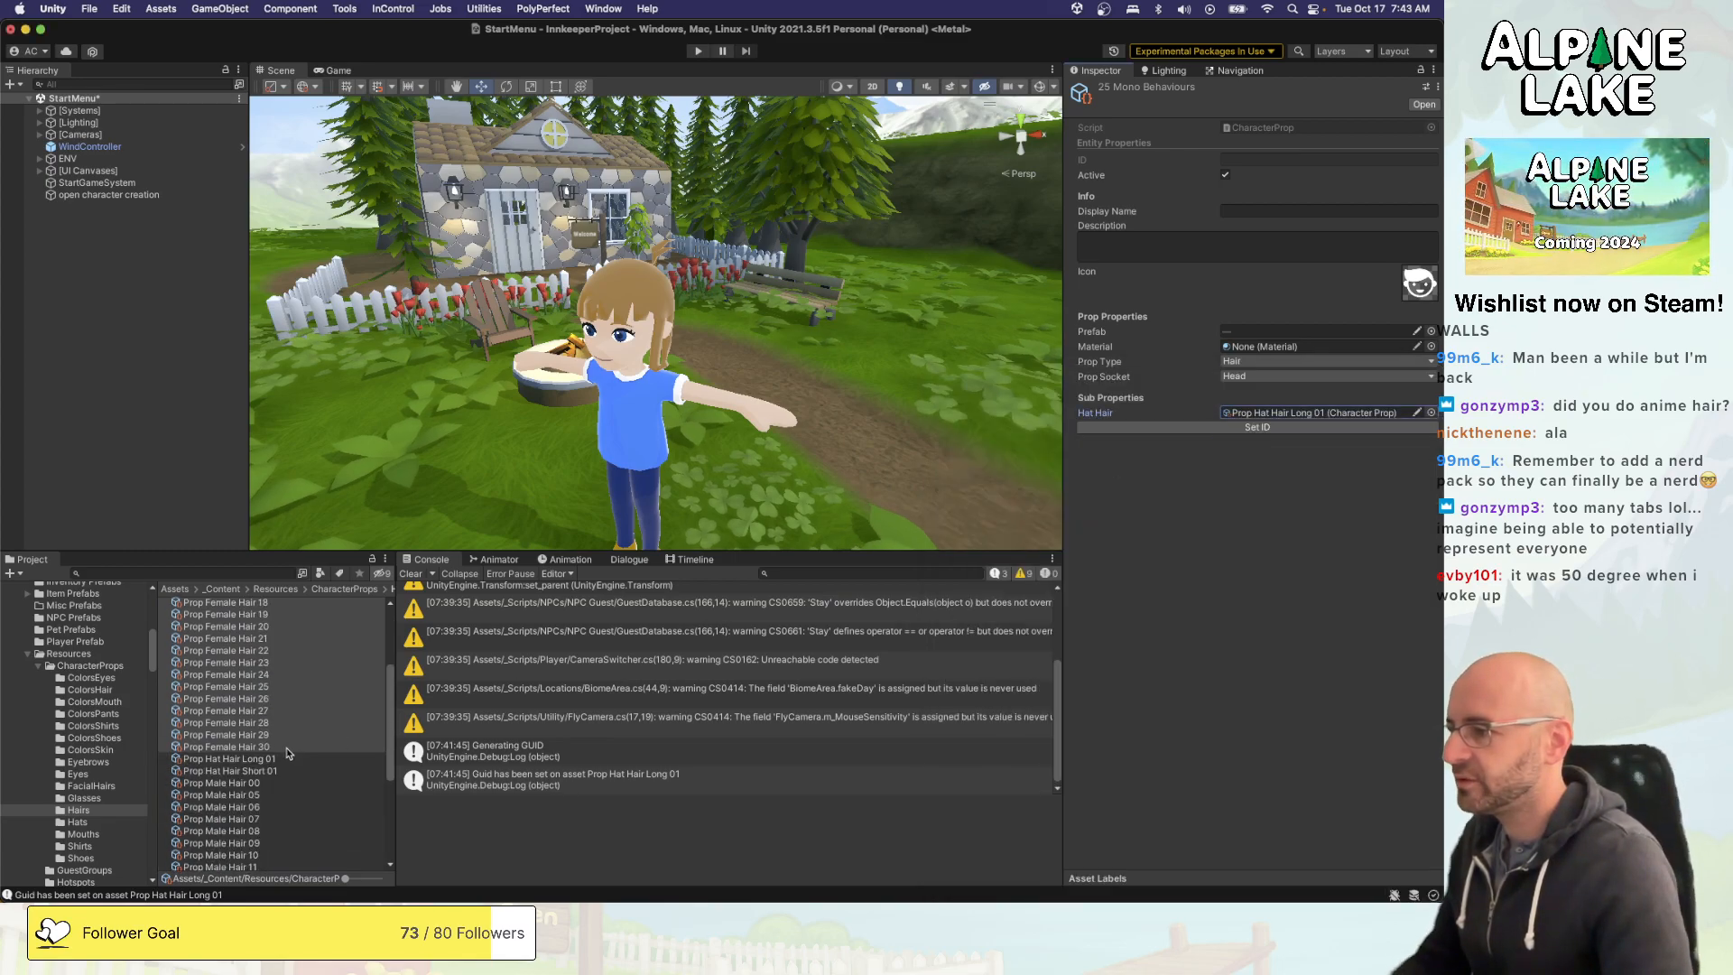
{"action": "left_click", "coordinate": [266, 783]}
{"action": "scroll", "coordinate": [265, 784], "scroll_direction": "down", "scroll_amount": 5}
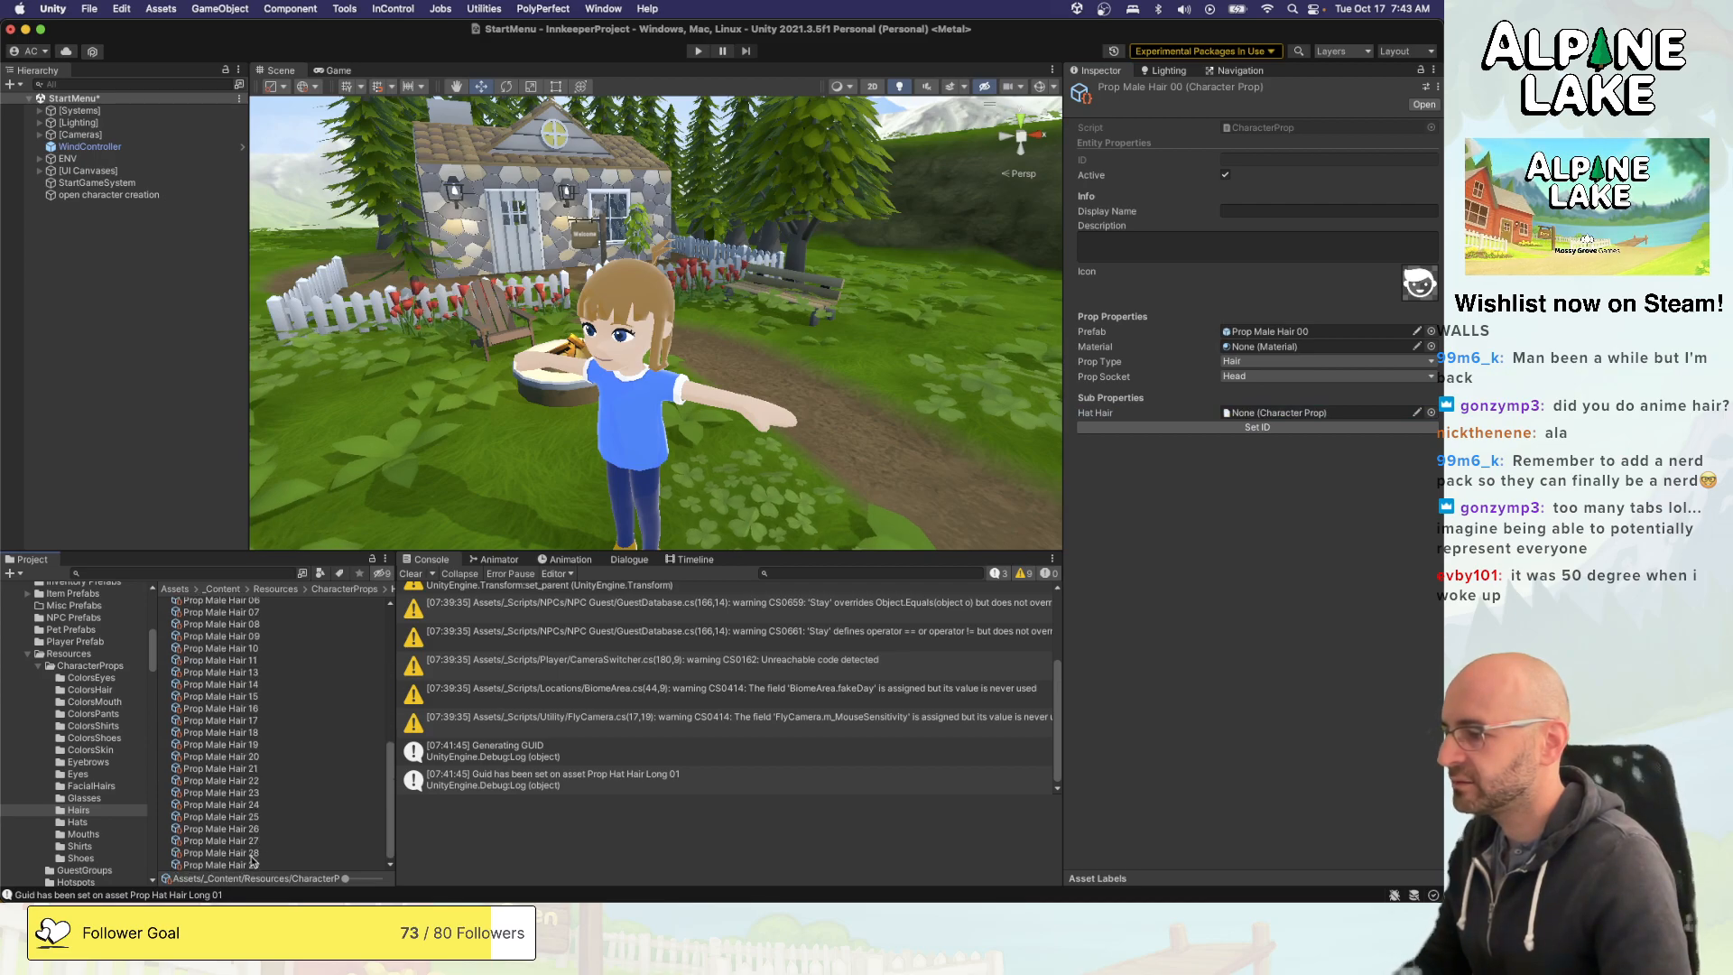
{"action": "left_click", "coordinate": [258, 863], "text": "shift"}
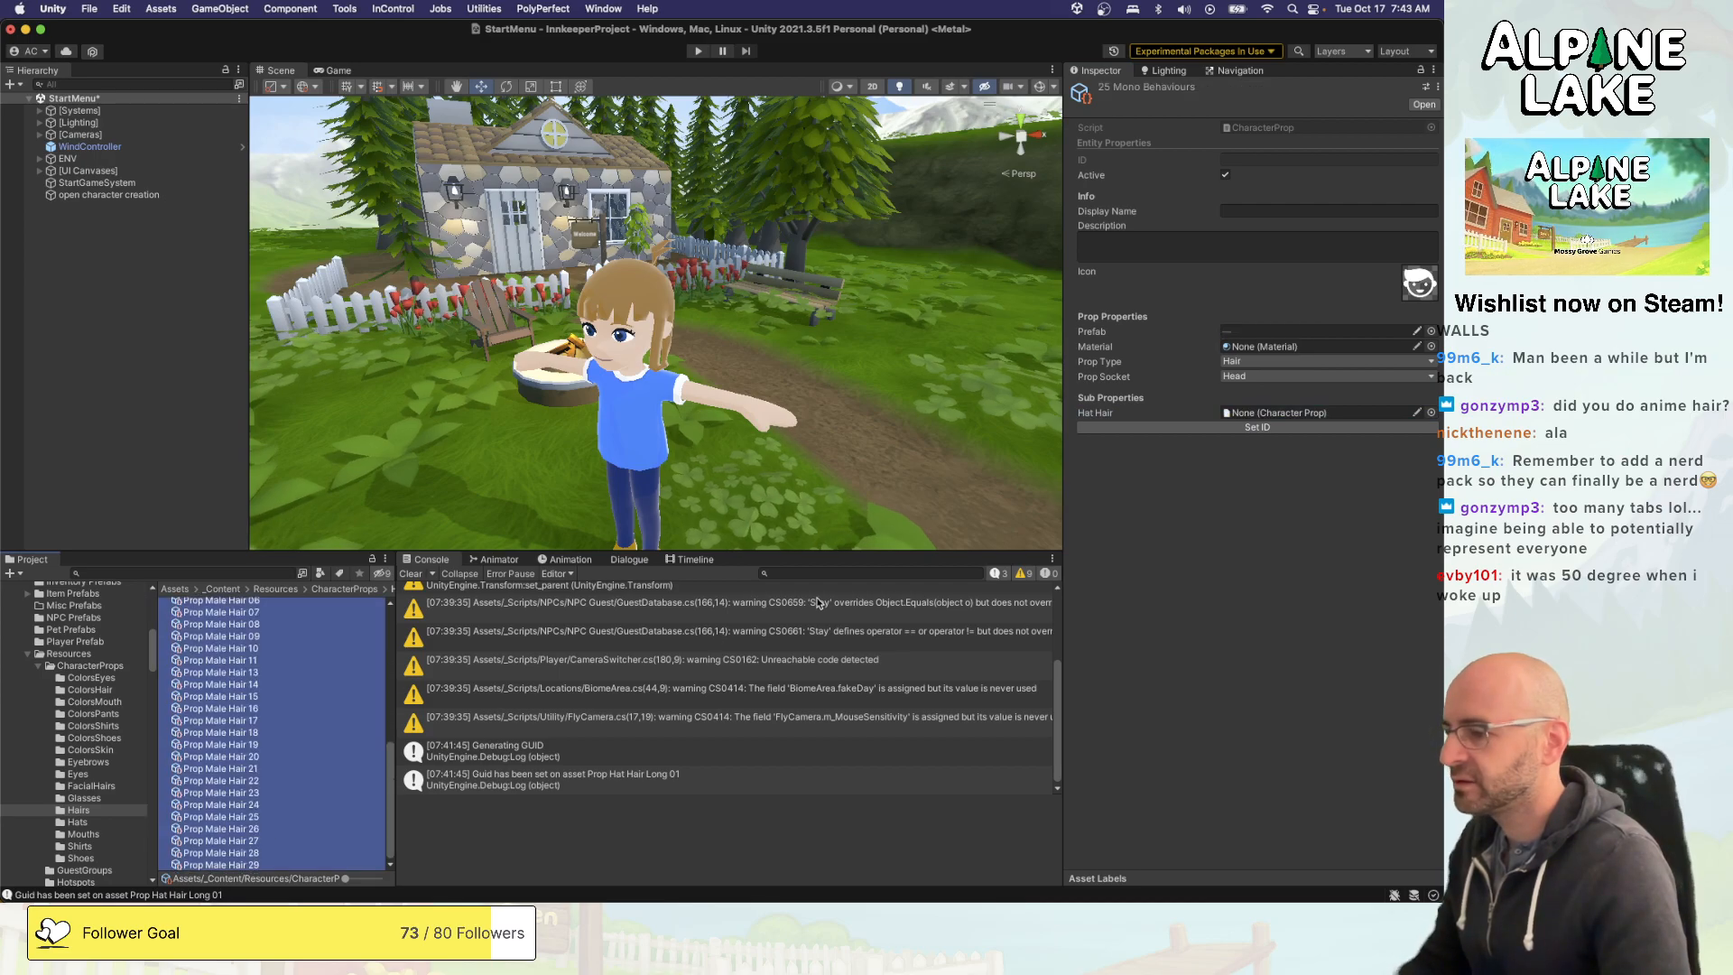
{"action": "left_click", "coordinate": [1430, 332]}
{"action": "key", "text": "Escape"}
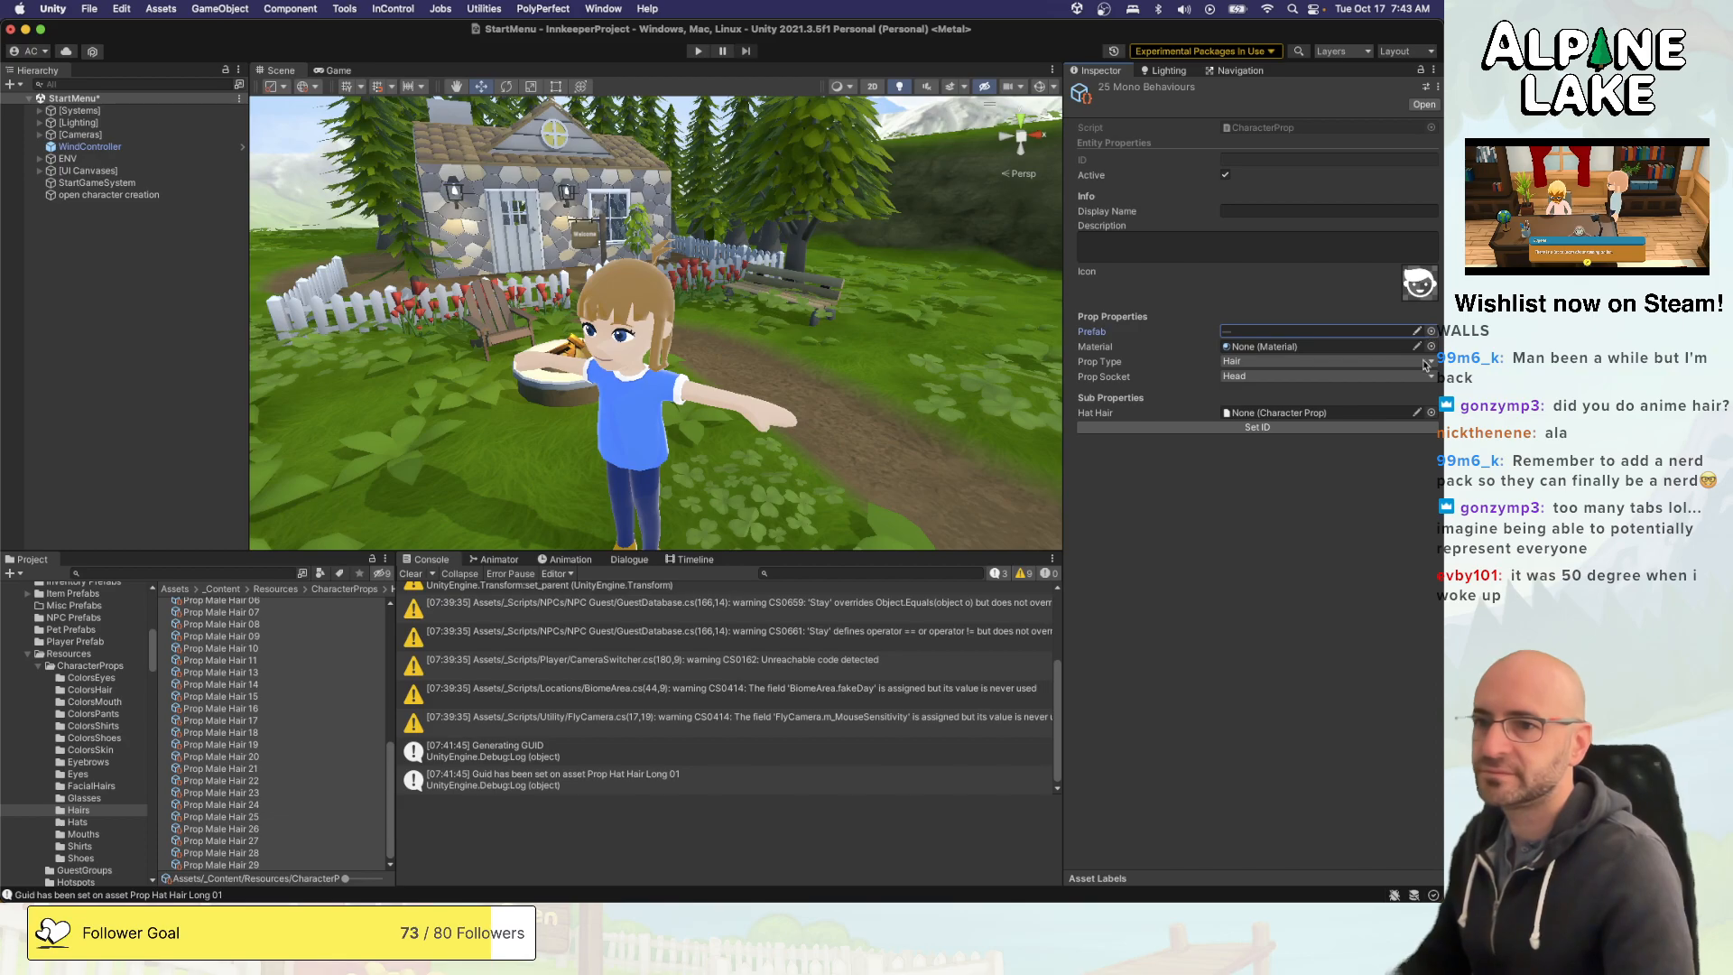
{"action": "left_click", "coordinate": [1428, 415]}
{"action": "type", "text": "sh"}
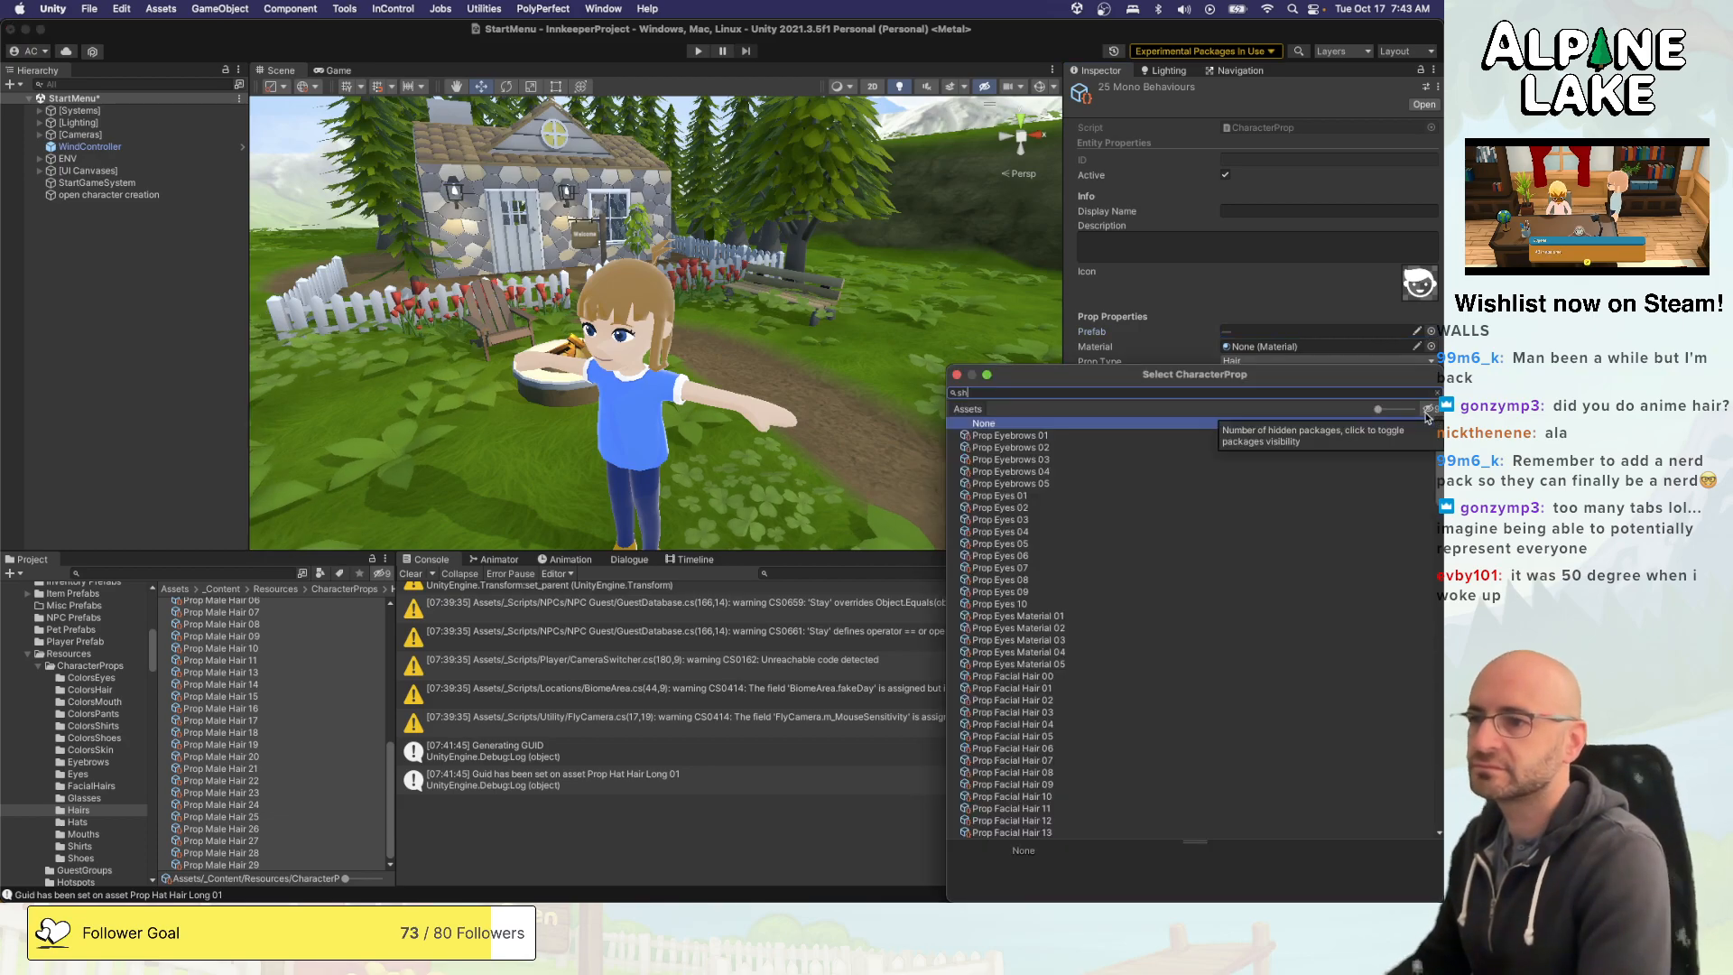
{"action": "type", "text": "ort hair"}
{"action": "key", "text": "Down"}
{"action": "key", "text": "Return"}
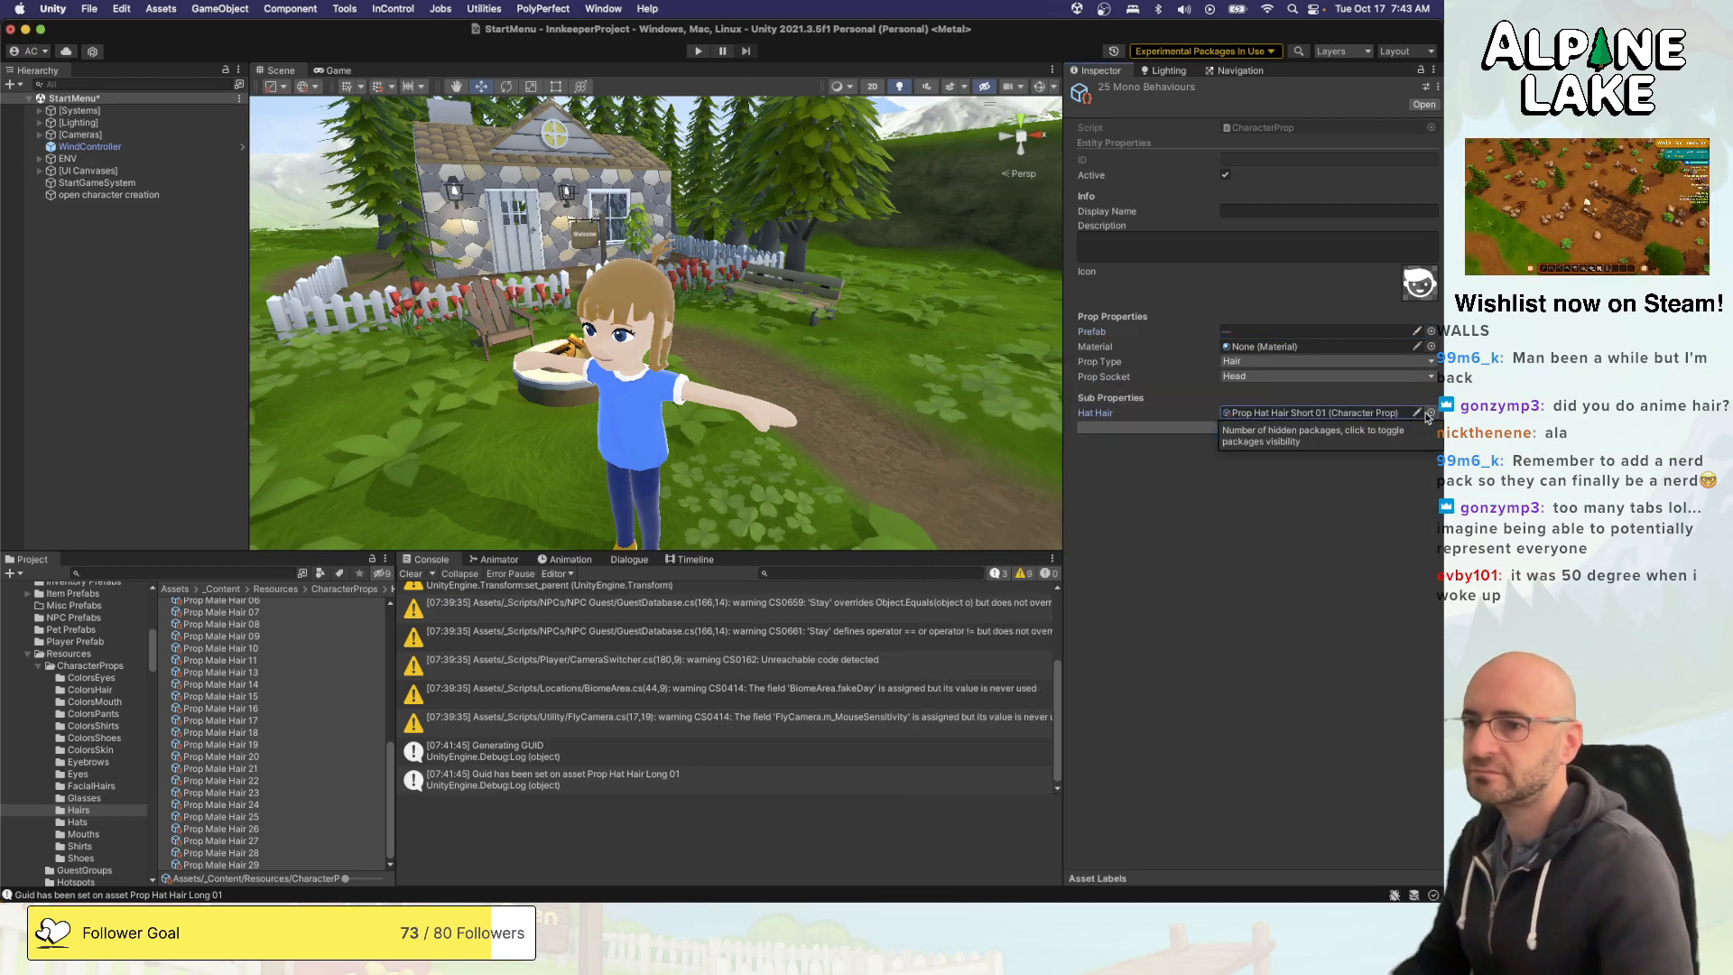
{"action": "left_click", "coordinate": [309, 720]}
{"action": "scroll", "coordinate": [310, 726], "scroll_direction": "up", "scroll_amount": 3}
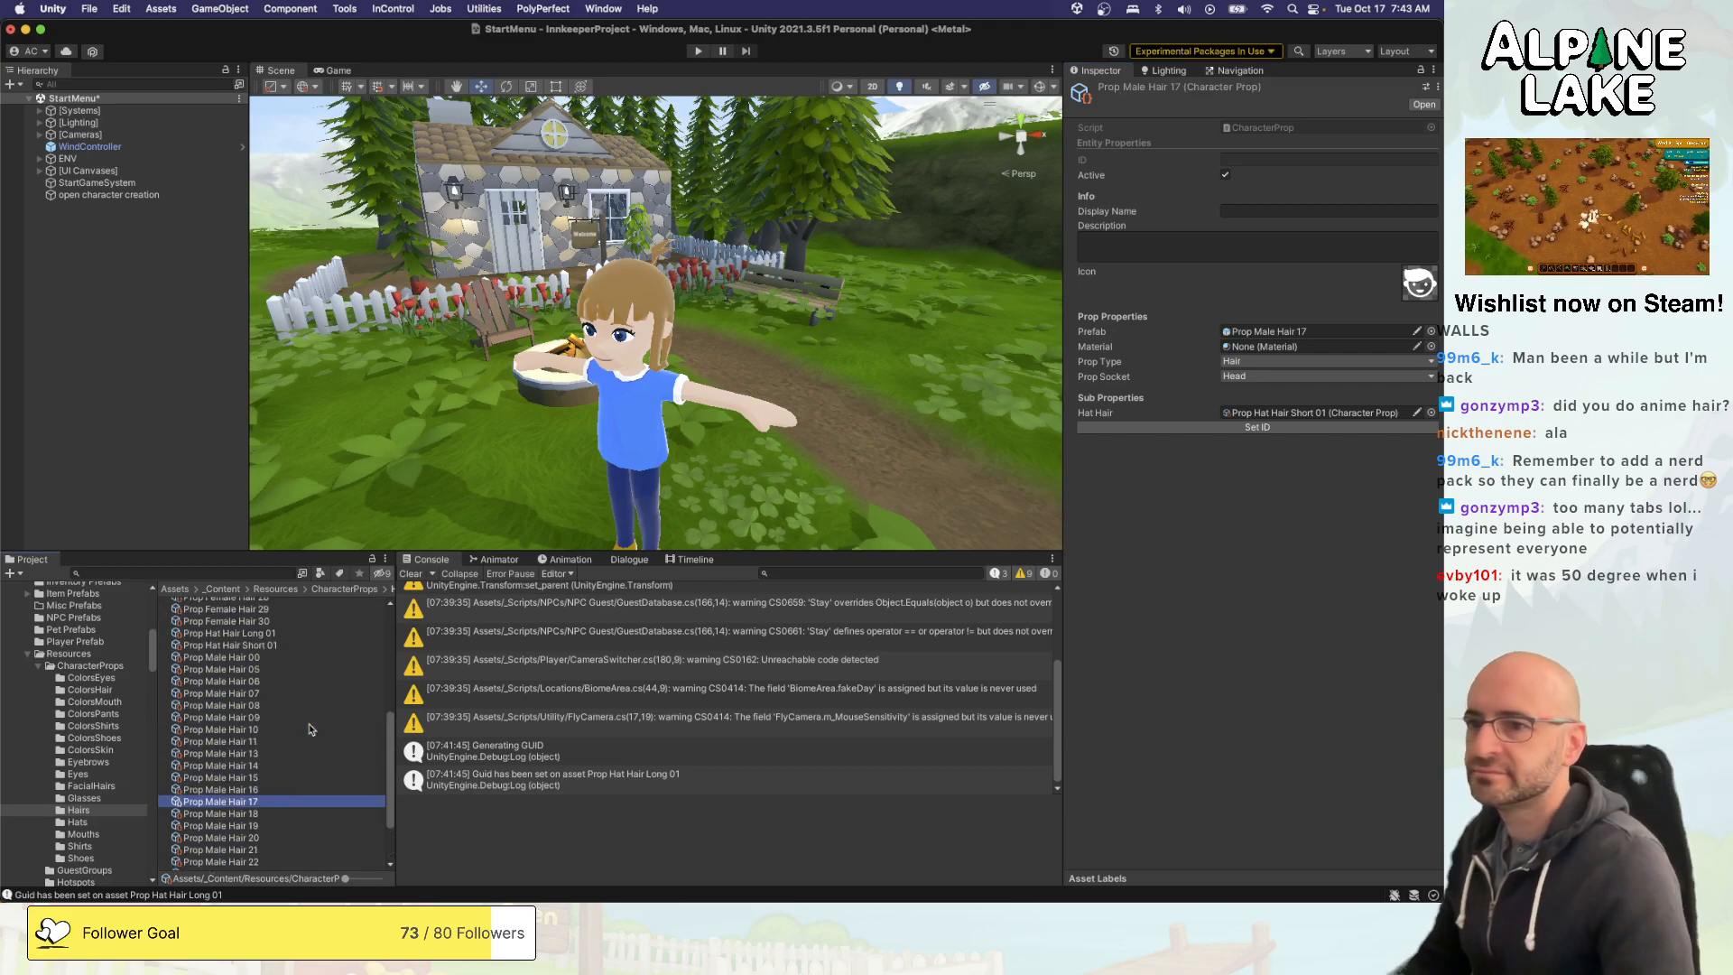
{"action": "scroll", "coordinate": [310, 729], "scroll_direction": "up", "scroll_amount": 10}
{"action": "left_click", "coordinate": [281, 676]}
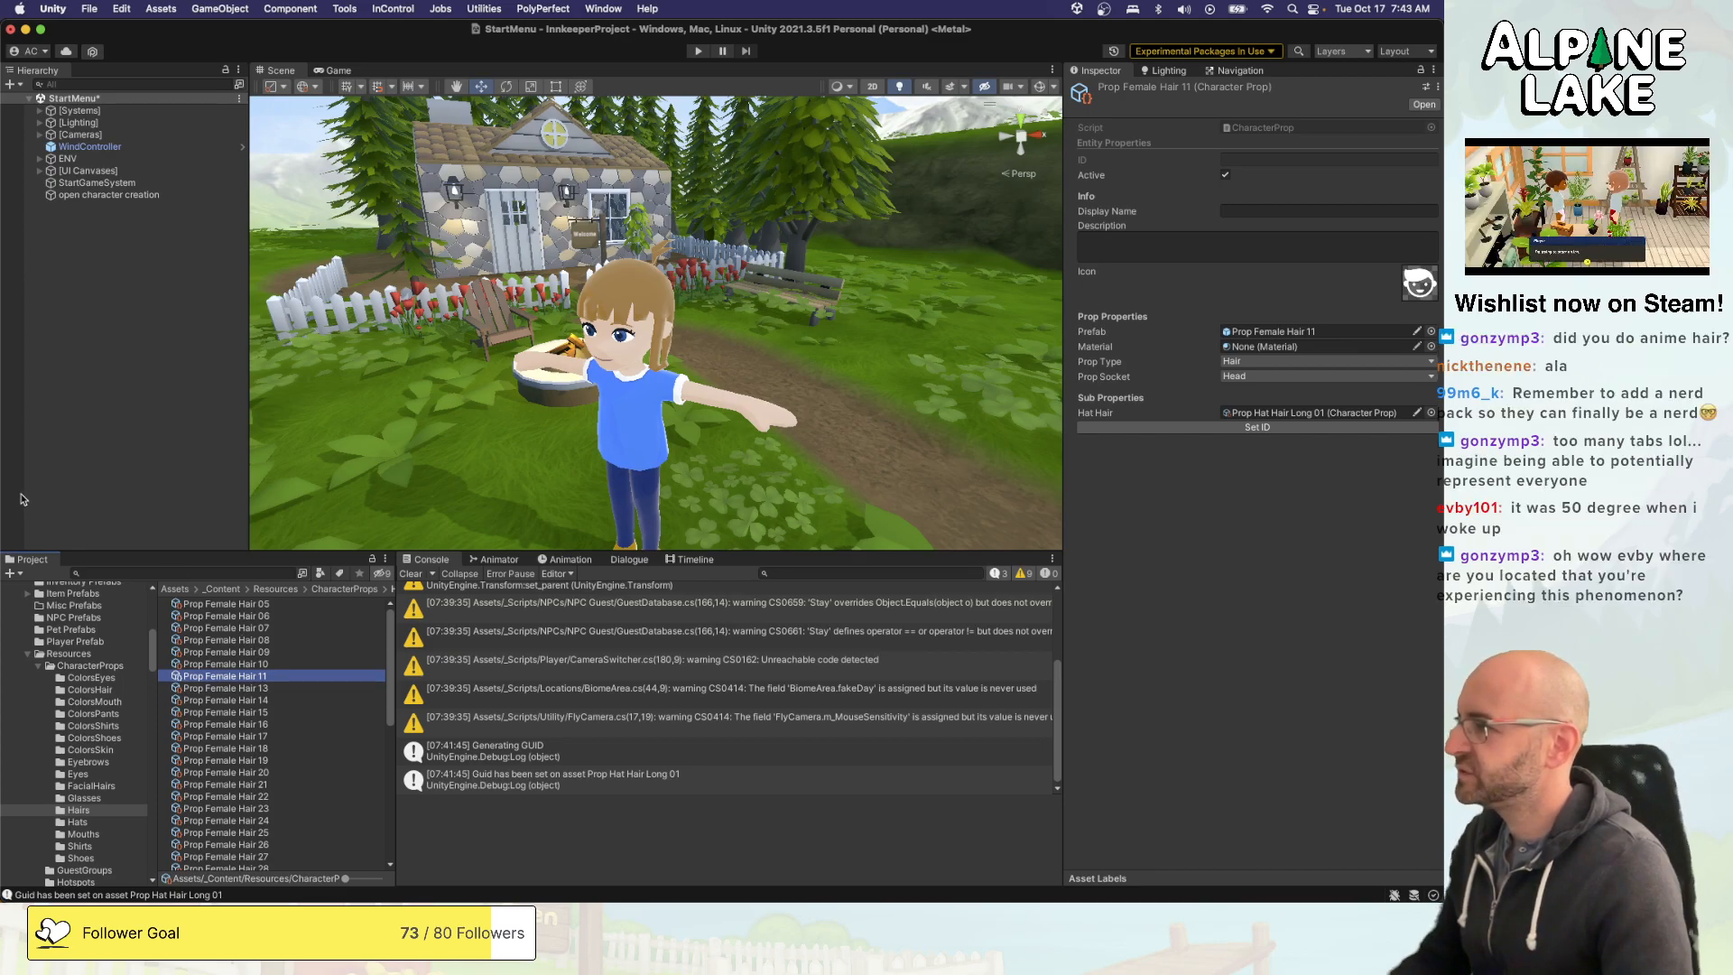
- Save the StartMenu scene and start running the game in Play mode
{"action": "left_click", "coordinate": [109, 435]}
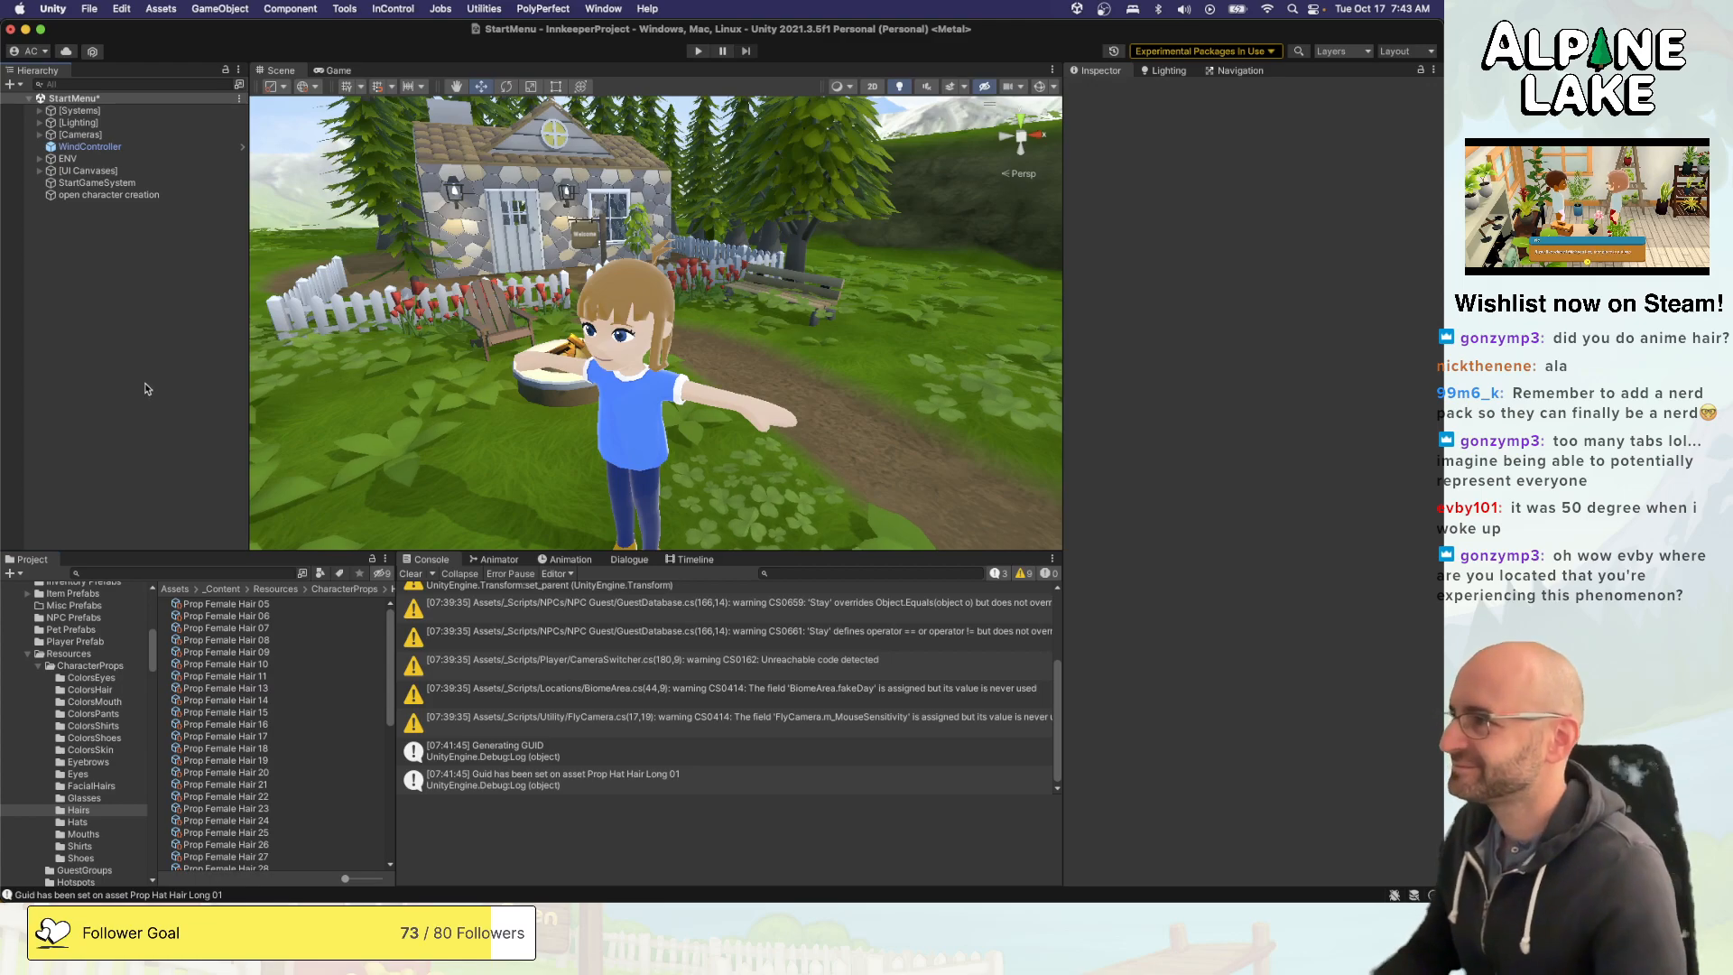
{"action": "key", "text": "super+s"}
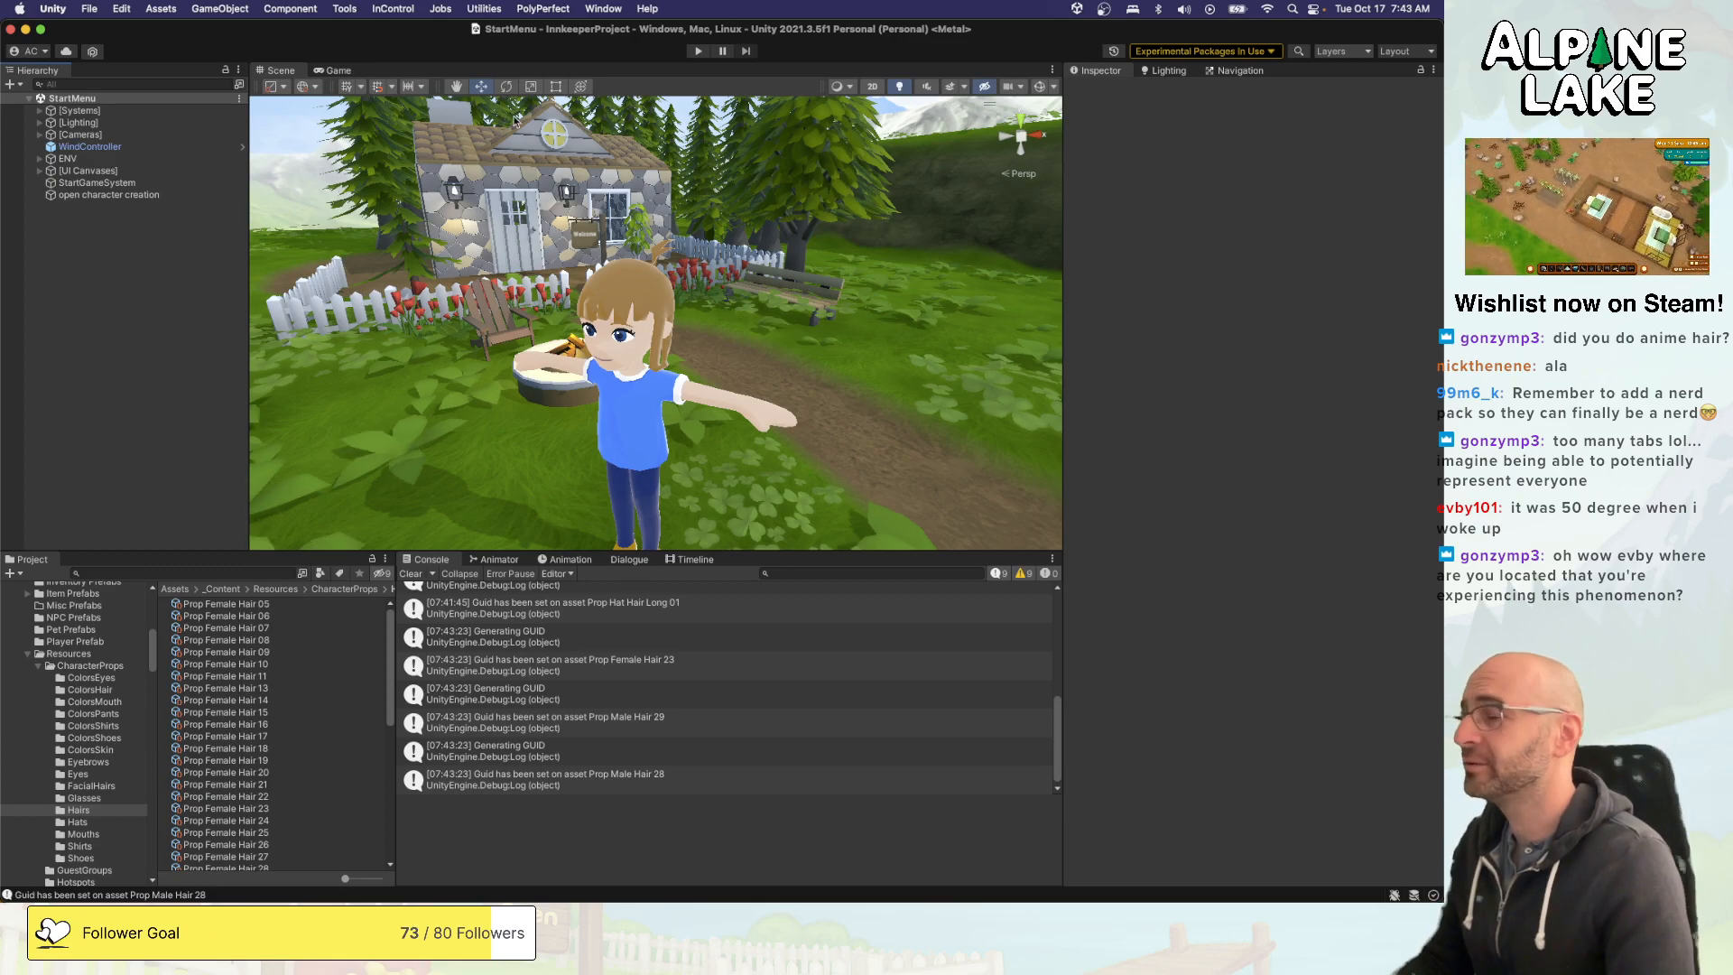
{"action": "left_click", "coordinate": [694, 55]}
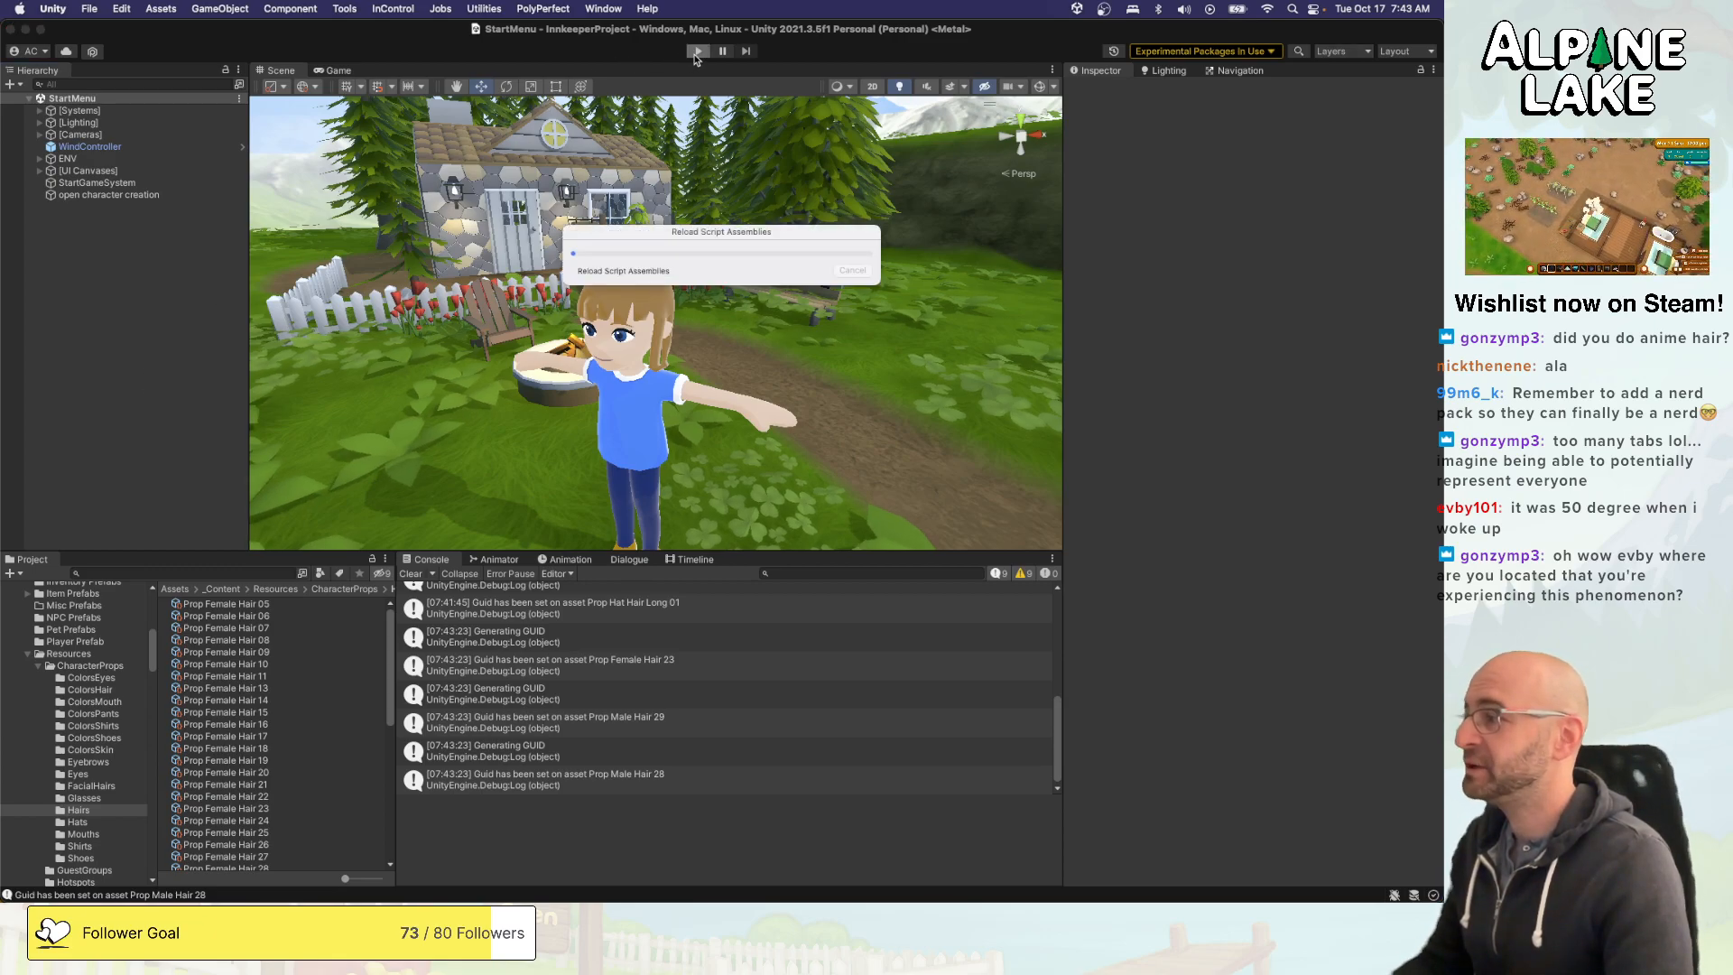
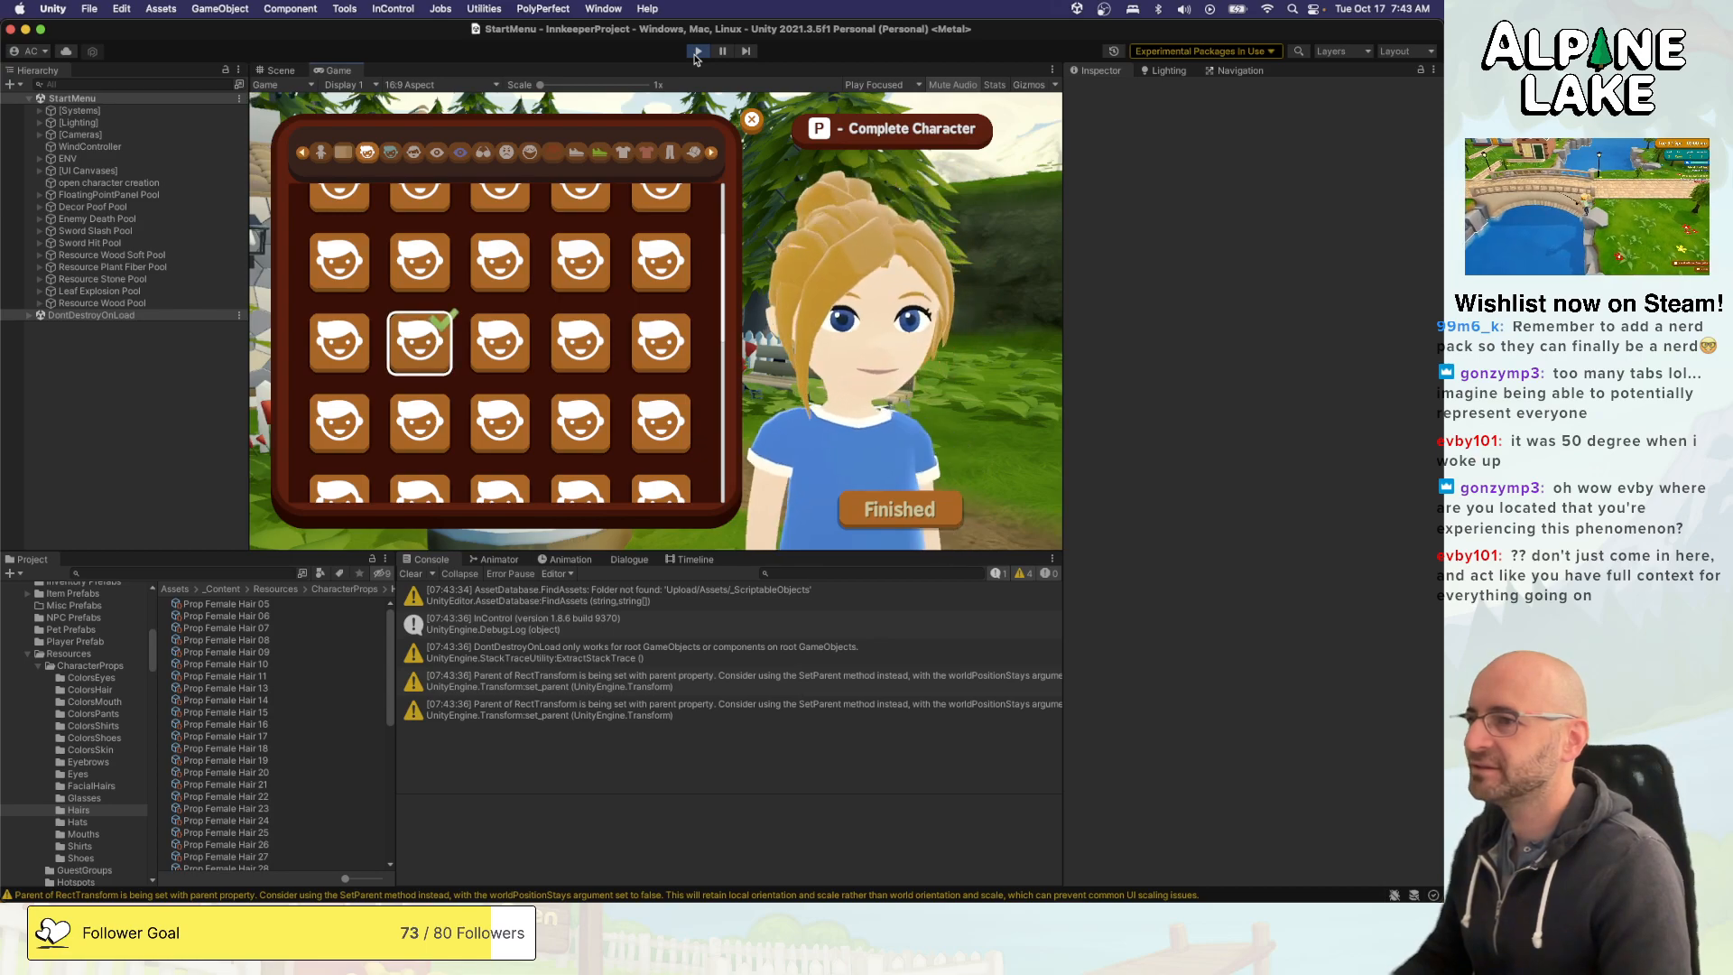
- Set the character's hair colour to the reddish dark brown, fourth swatch in the second row
{"action": "key", "text": "e"}
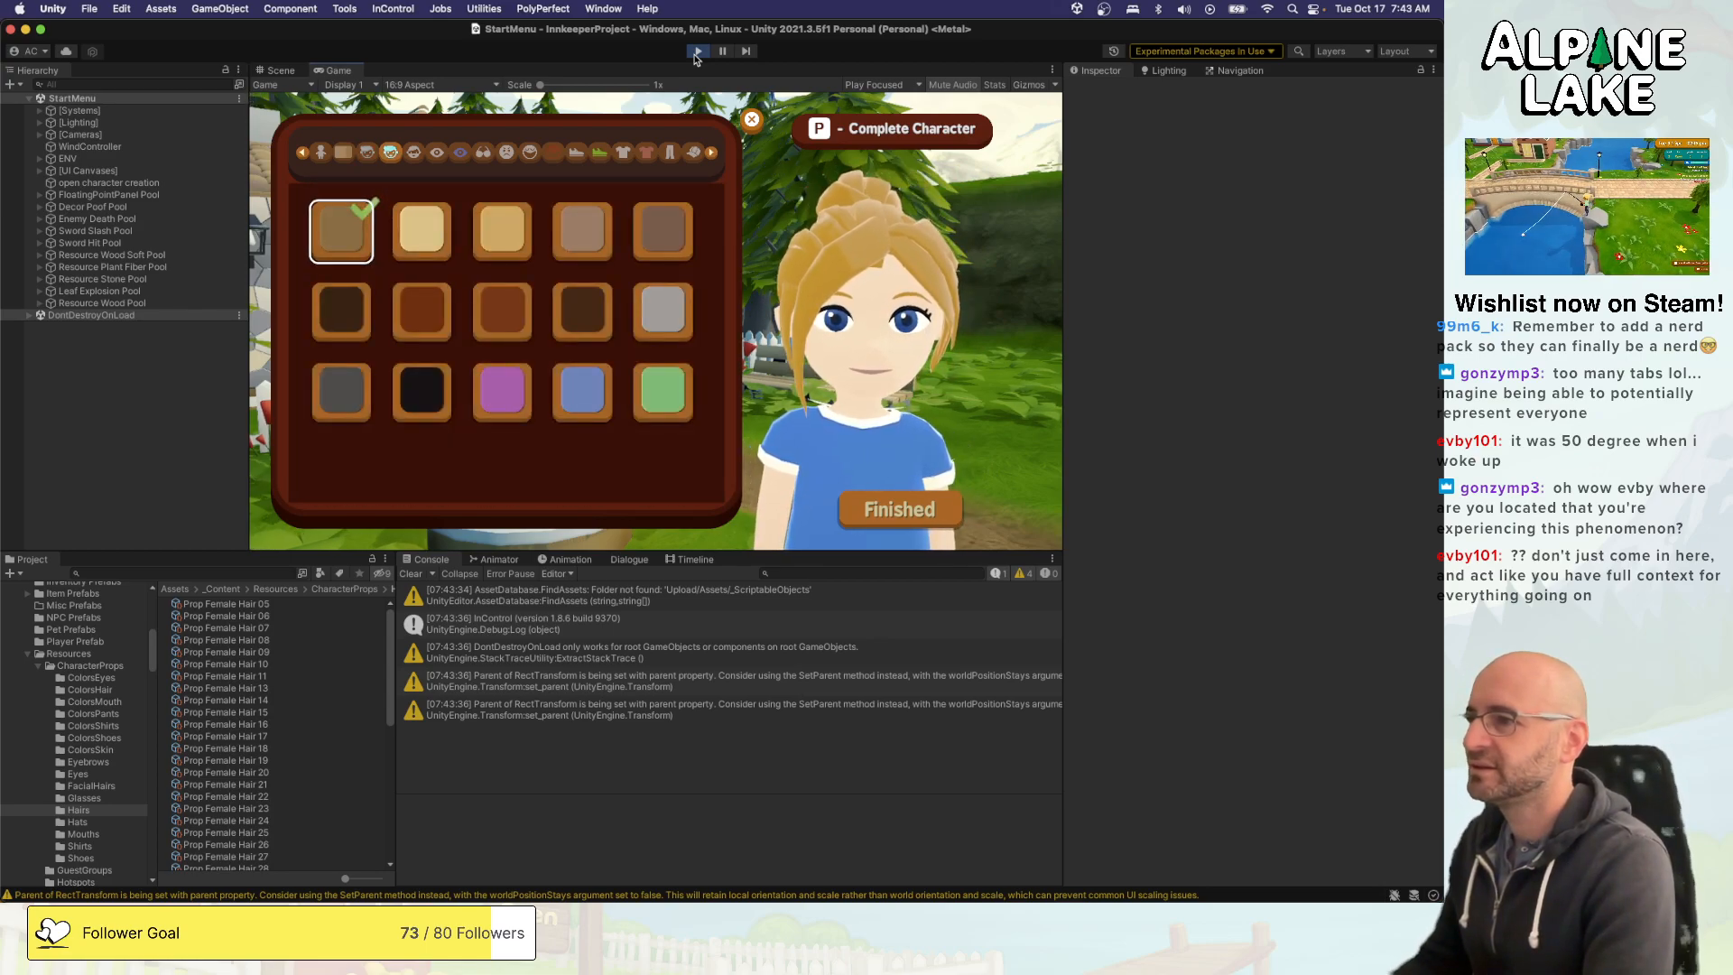
{"action": "key", "text": "Right"}
{"action": "key", "text": "Right"}
{"action": "key", "text": "Down"}
{"action": "key", "text": "Right"}
{"action": "key", "text": "Down"}
{"action": "key", "text": "Up"}
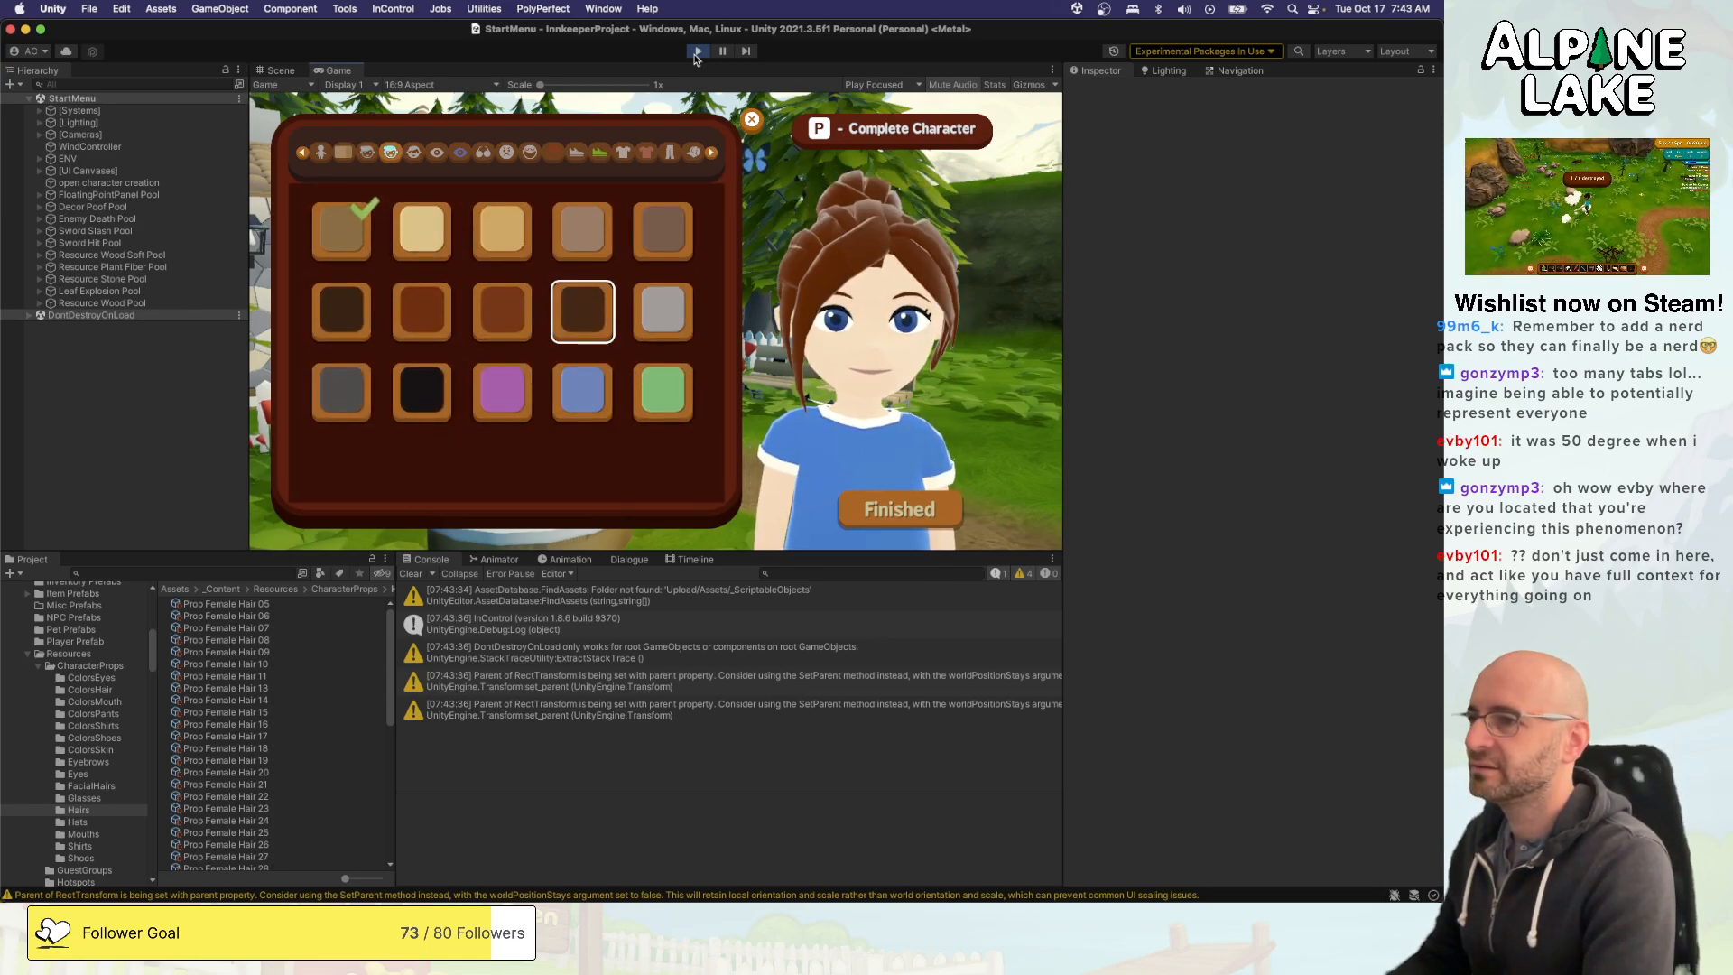
{"action": "key", "text": "Right"}
{"action": "key", "text": "Left"}
{"action": "key", "text": "Return"}
- Preview alternatives in the face-feature category after hair colour and in the eye category, ending on the first option of each
{"action": "key", "text": "e"}
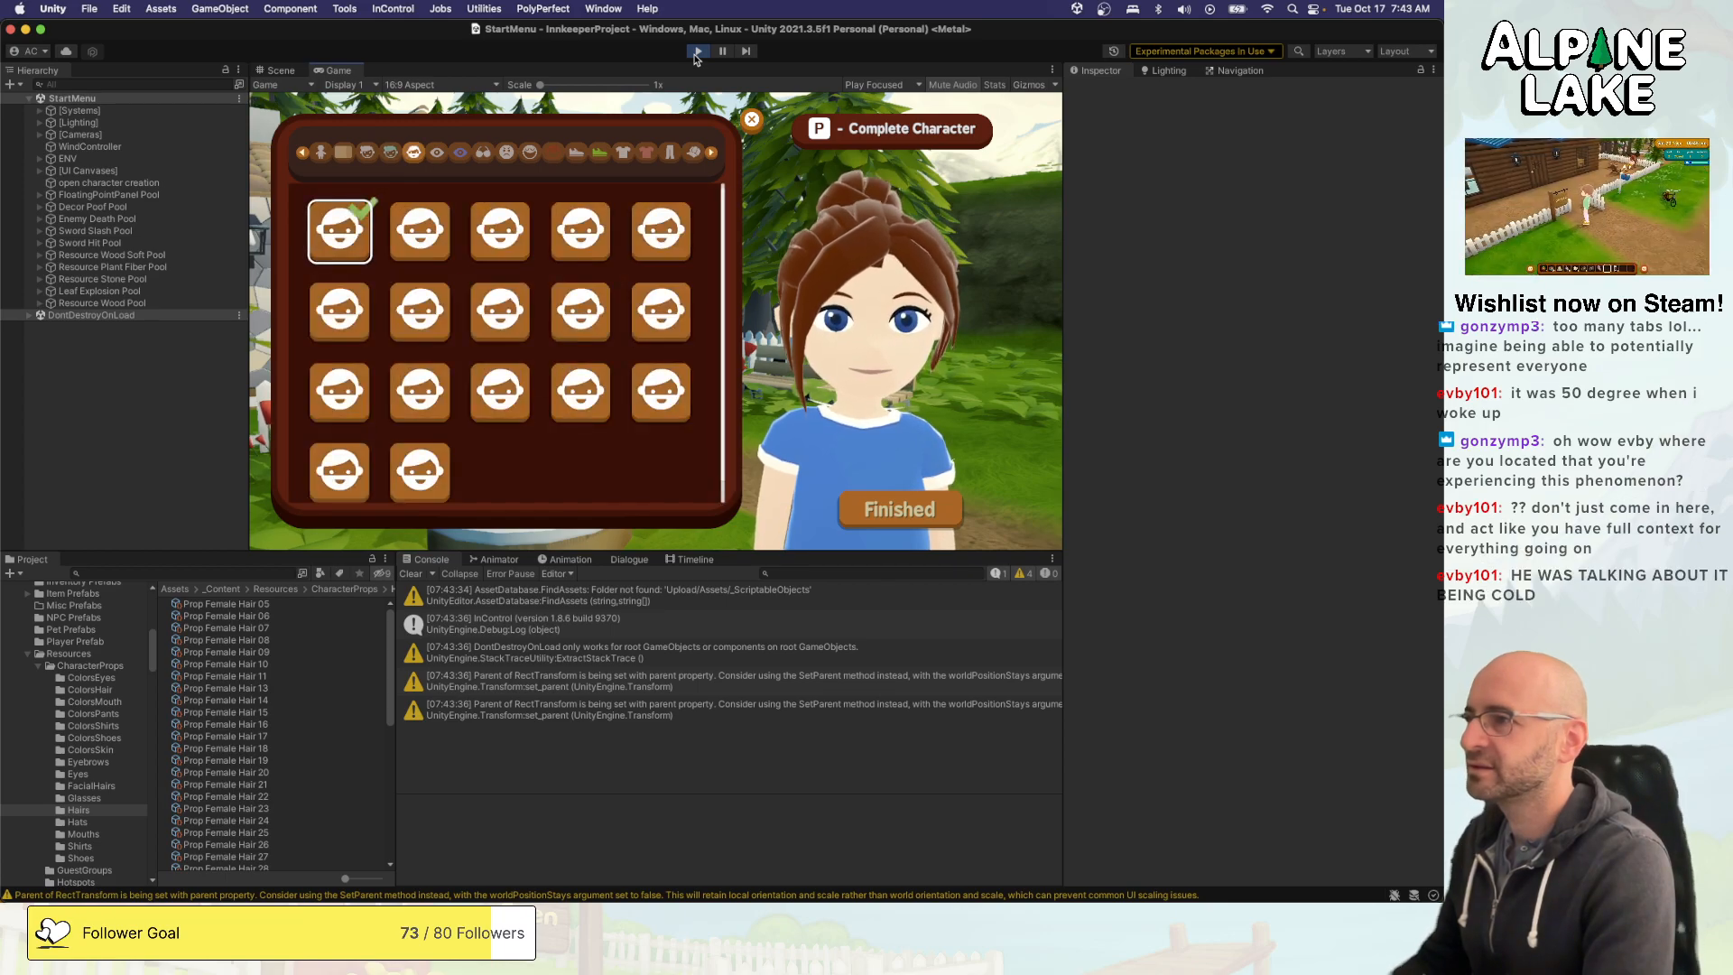
{"action": "key", "text": "Right"}
{"action": "key", "text": "Right"}
{"action": "key", "text": "Left"}
{"action": "key", "text": "Left"}
{"action": "key", "text": "e"}
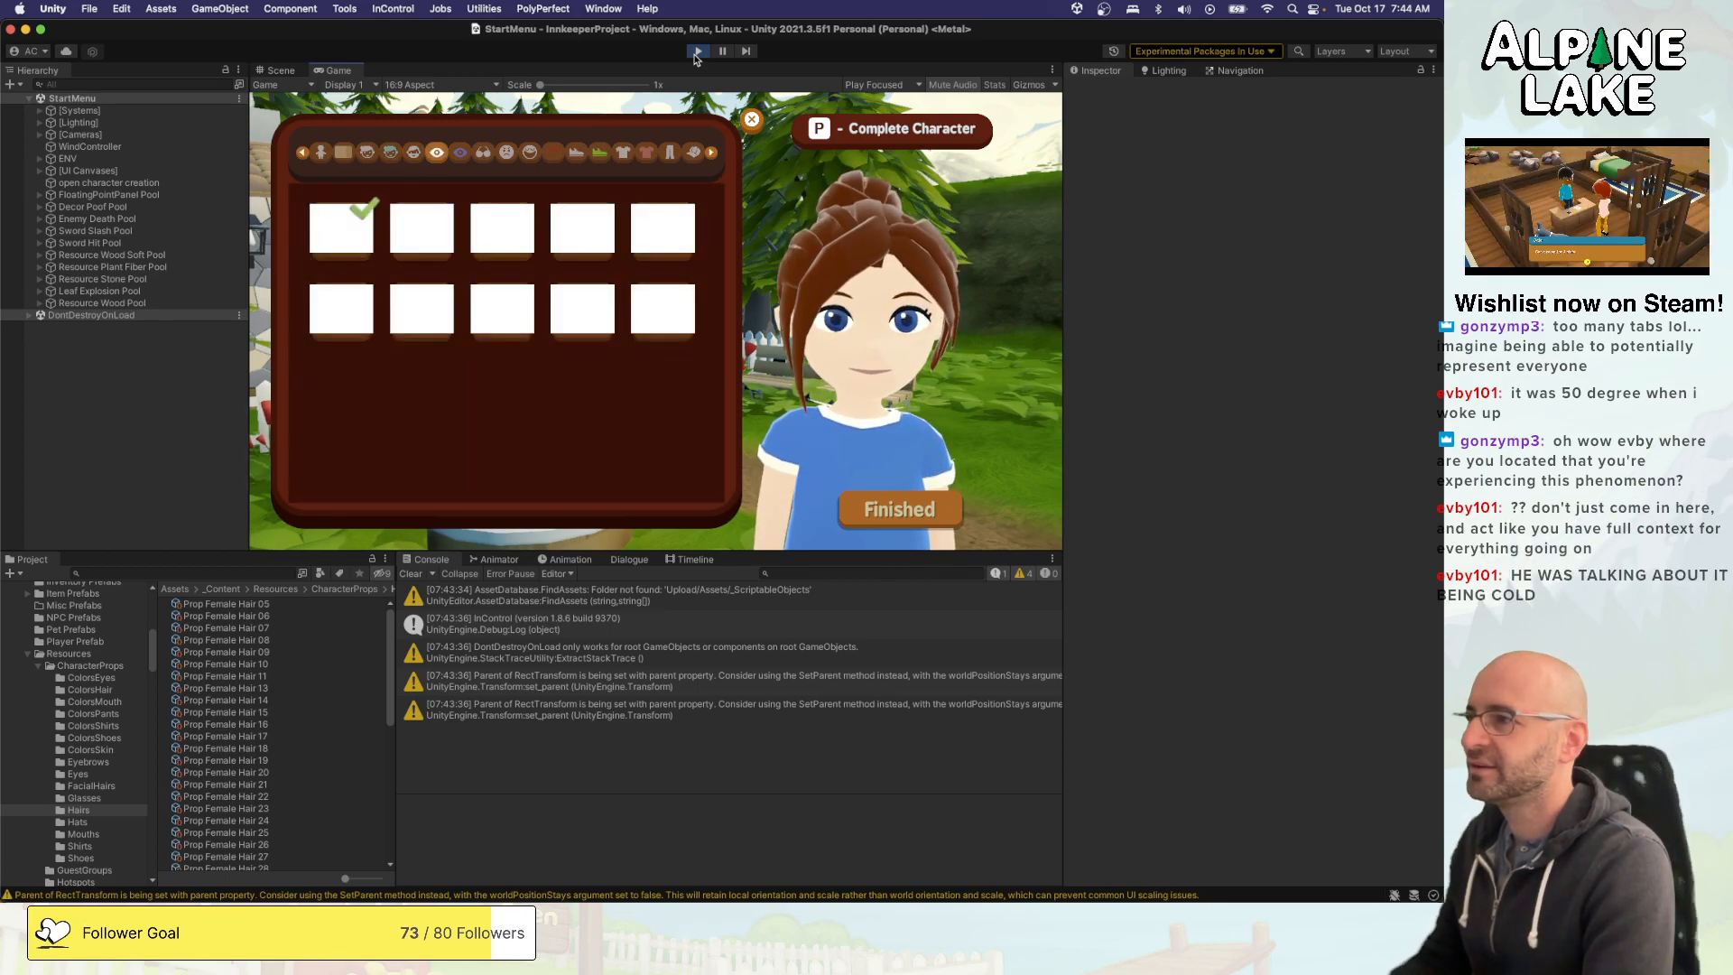
{"action": "key", "text": "Right"}
- Preview eyeglass and sunglass styles on the character, working through the rows of the glasses category
{"action": "key", "text": "Right"}
{"action": "key", "text": "Left"}
{"action": "key", "text": "Left"}
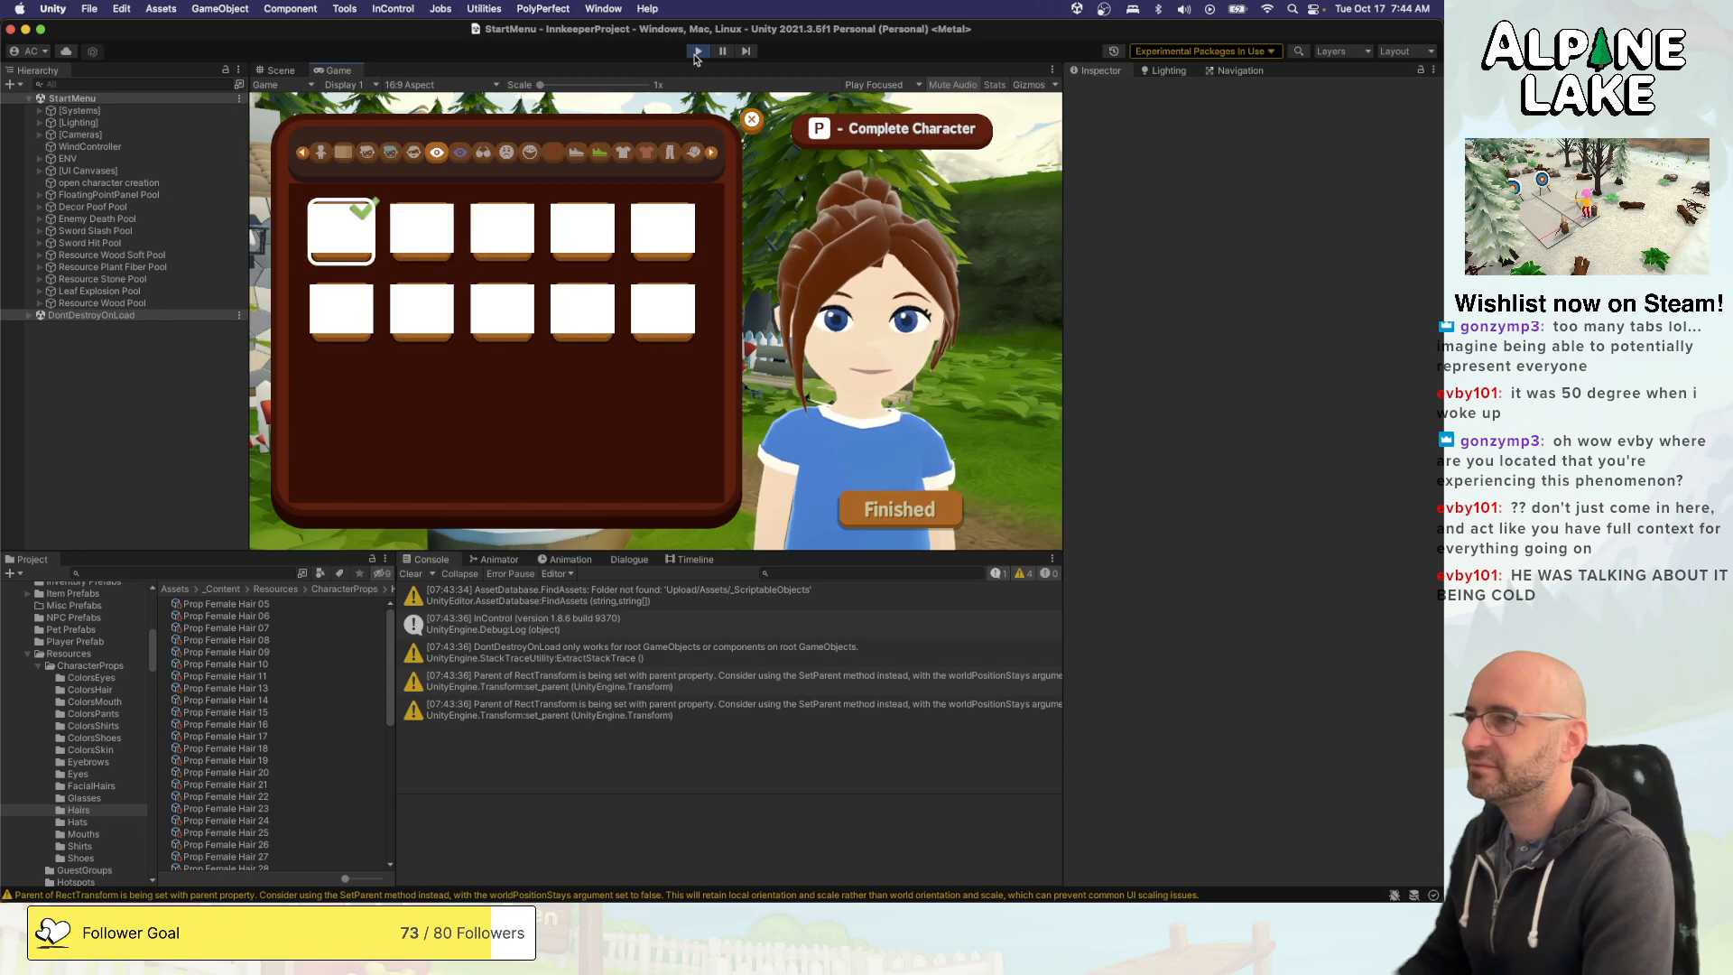
{"action": "key", "text": "e"}
{"action": "key", "text": "e"}
{"action": "key", "text": "Right"}
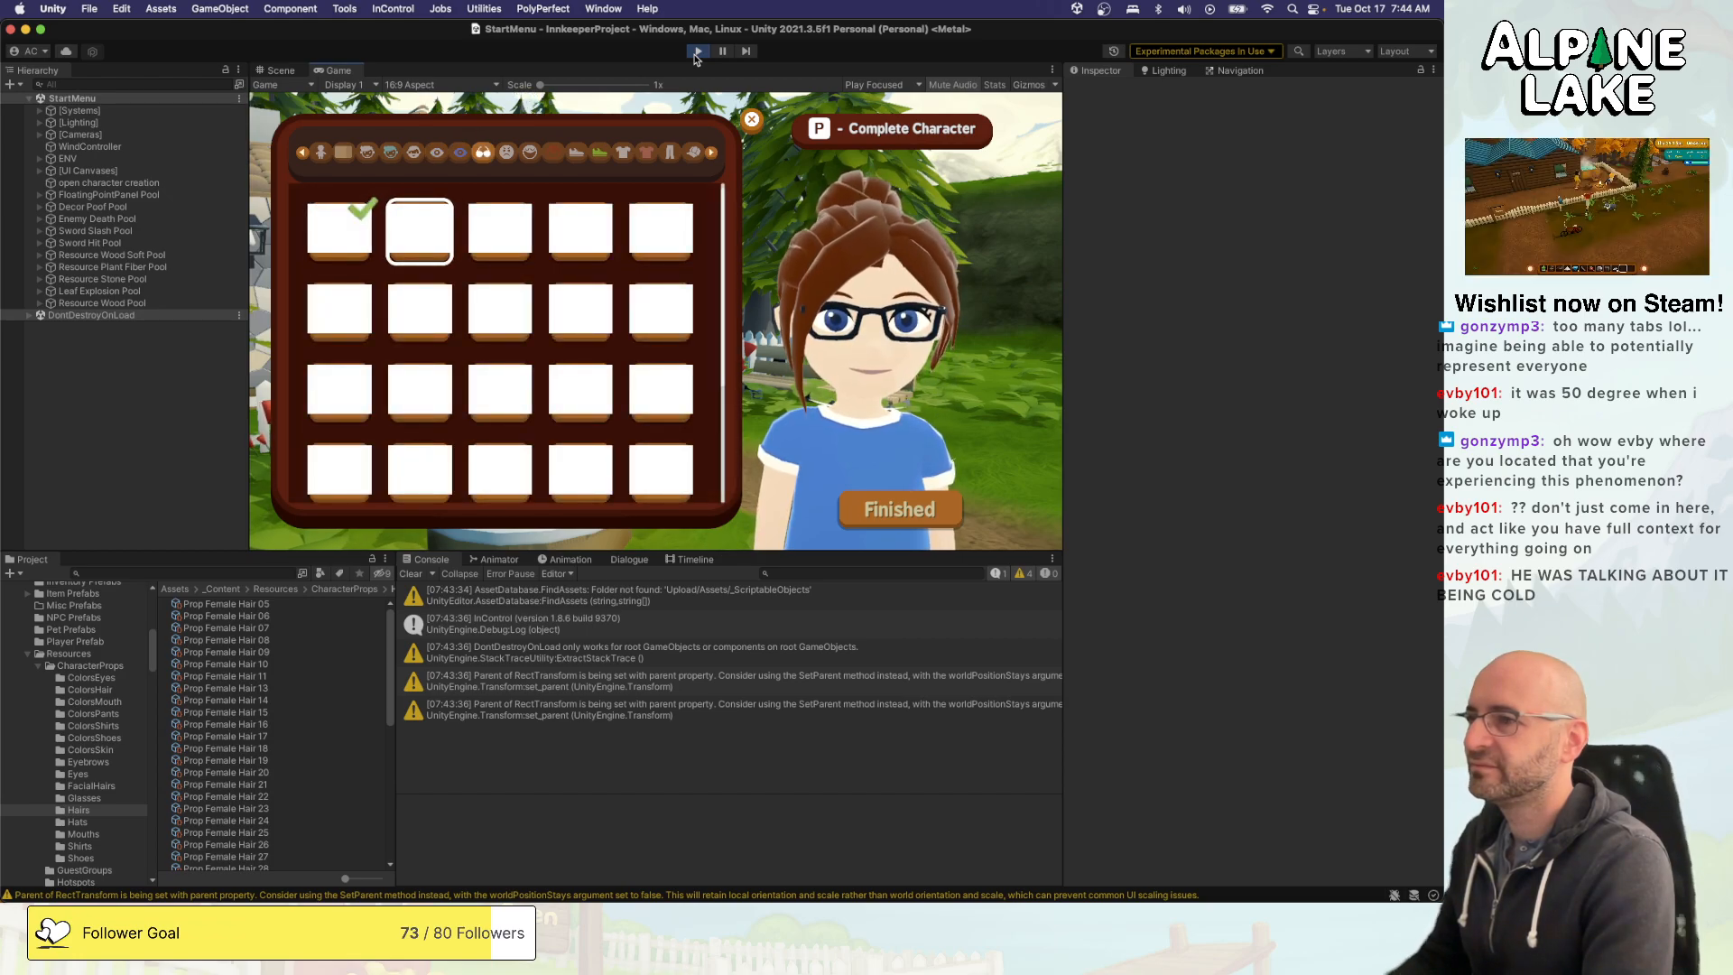
{"action": "key", "text": "Right"}
{"action": "key", "text": "Right"}
{"action": "key", "text": "Down"}
{"action": "key", "text": "Down"}
{"action": "key", "text": "Left"}
{"action": "key", "text": "Left"}
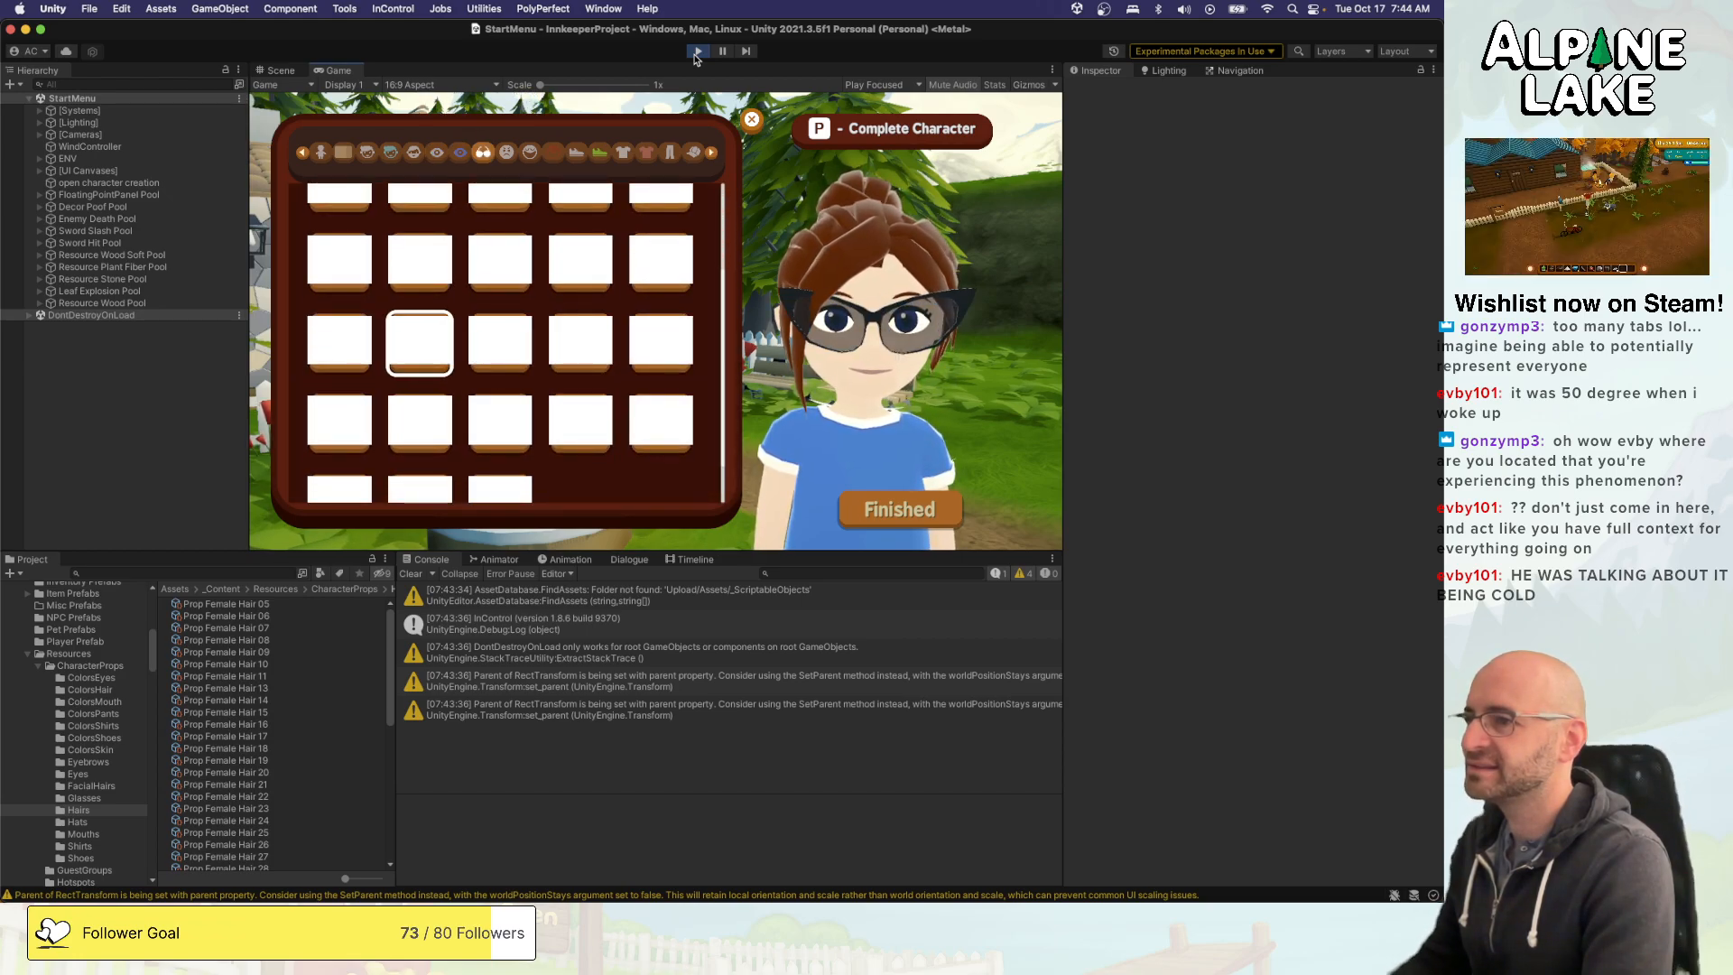
{"action": "key", "text": "Left"}
{"action": "key", "text": "Down"}
{"action": "key", "text": "Up"}
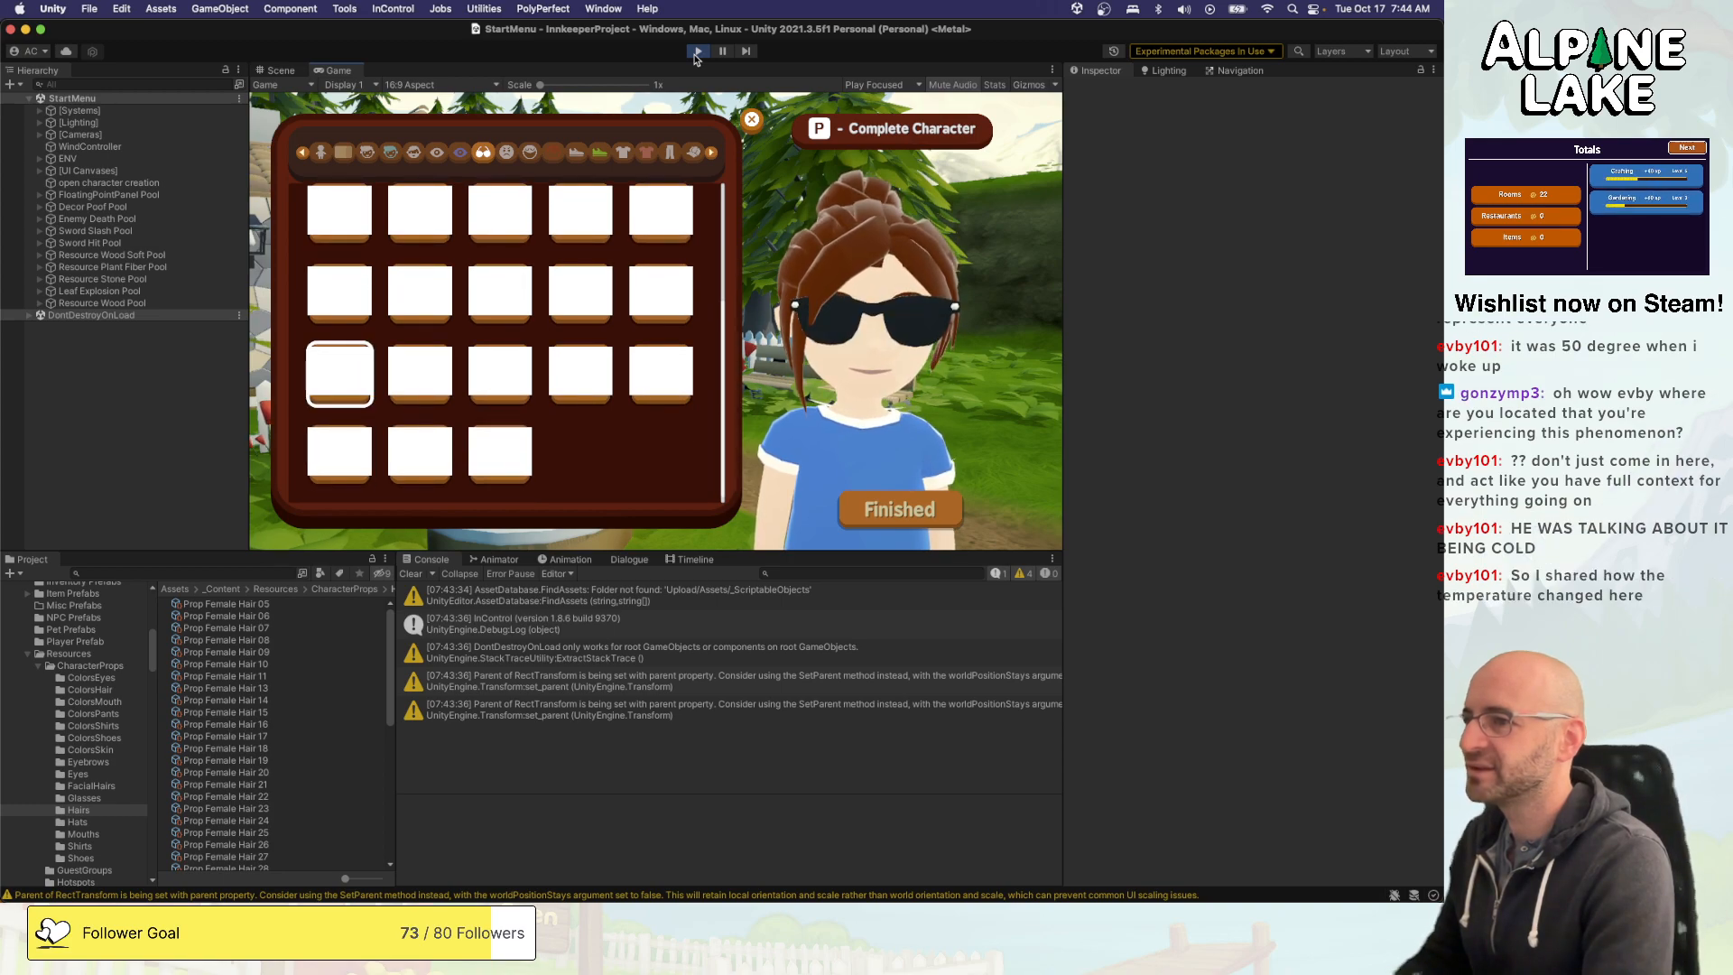
- Give the character the black-framed eyeglasses, third option in the second-to-last row of glasses
{"action": "key", "text": "Right"}
{"action": "key", "text": "Right"}
{"action": "key", "text": "Right"}
{"action": "key", "text": "Up"}
{"action": "key", "text": "Down"}
{"action": "key", "text": "Left"}
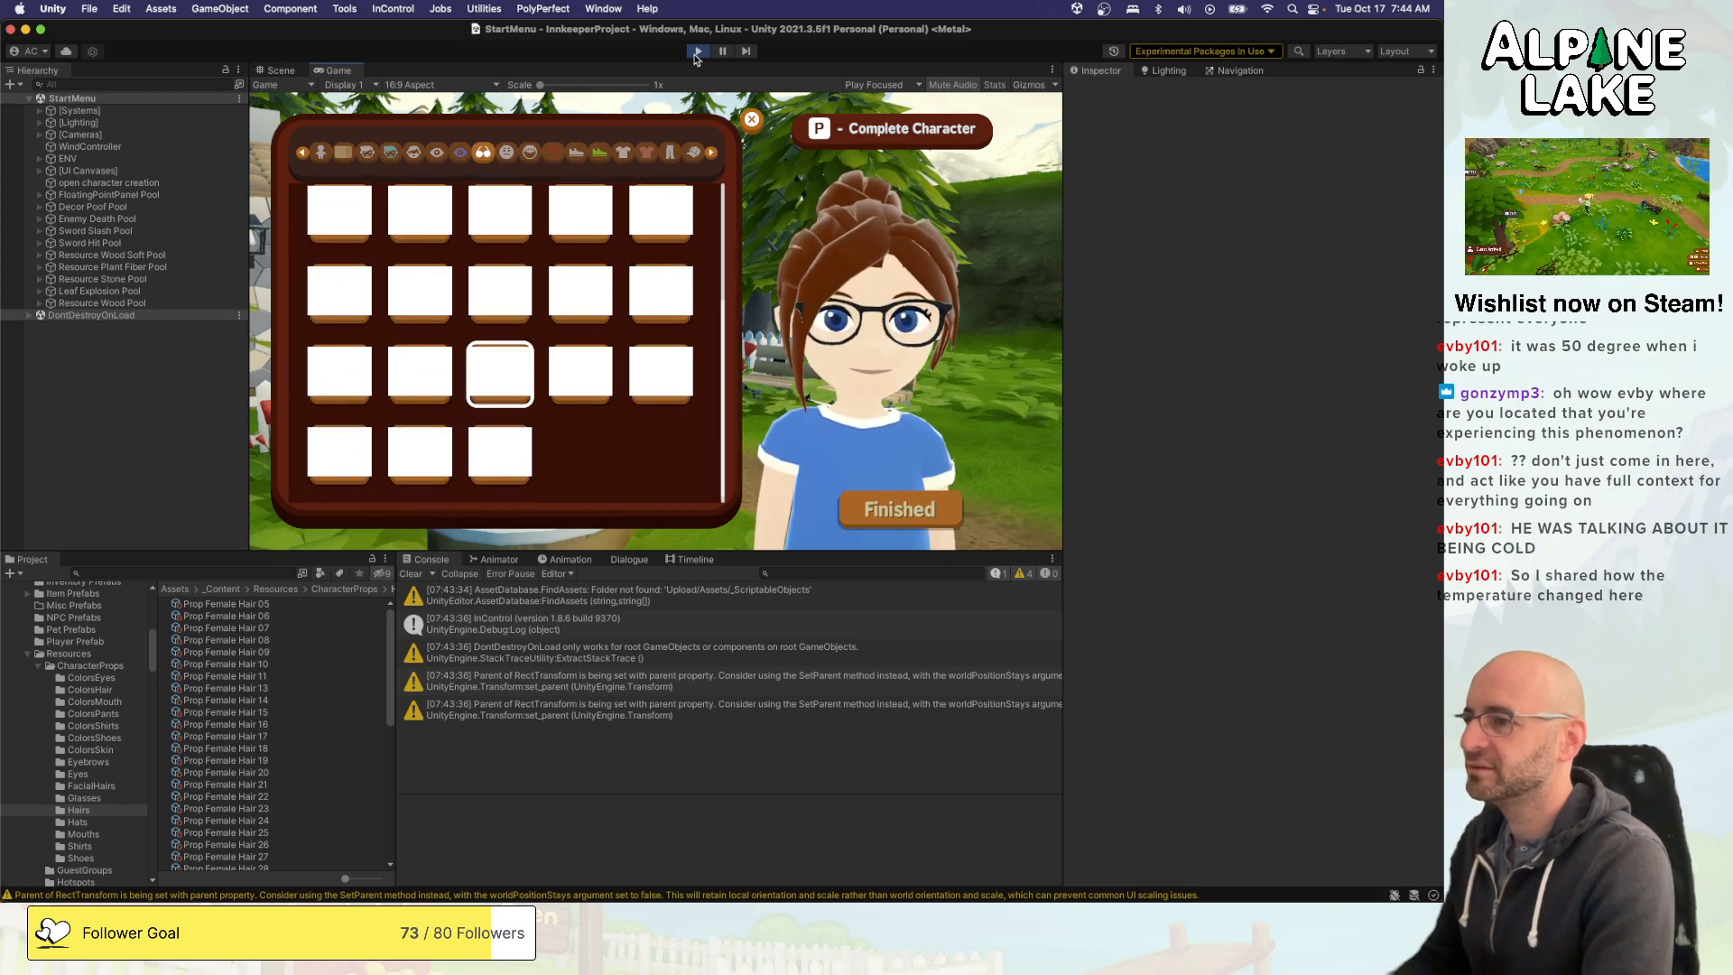
{"action": "key", "text": "Down"}
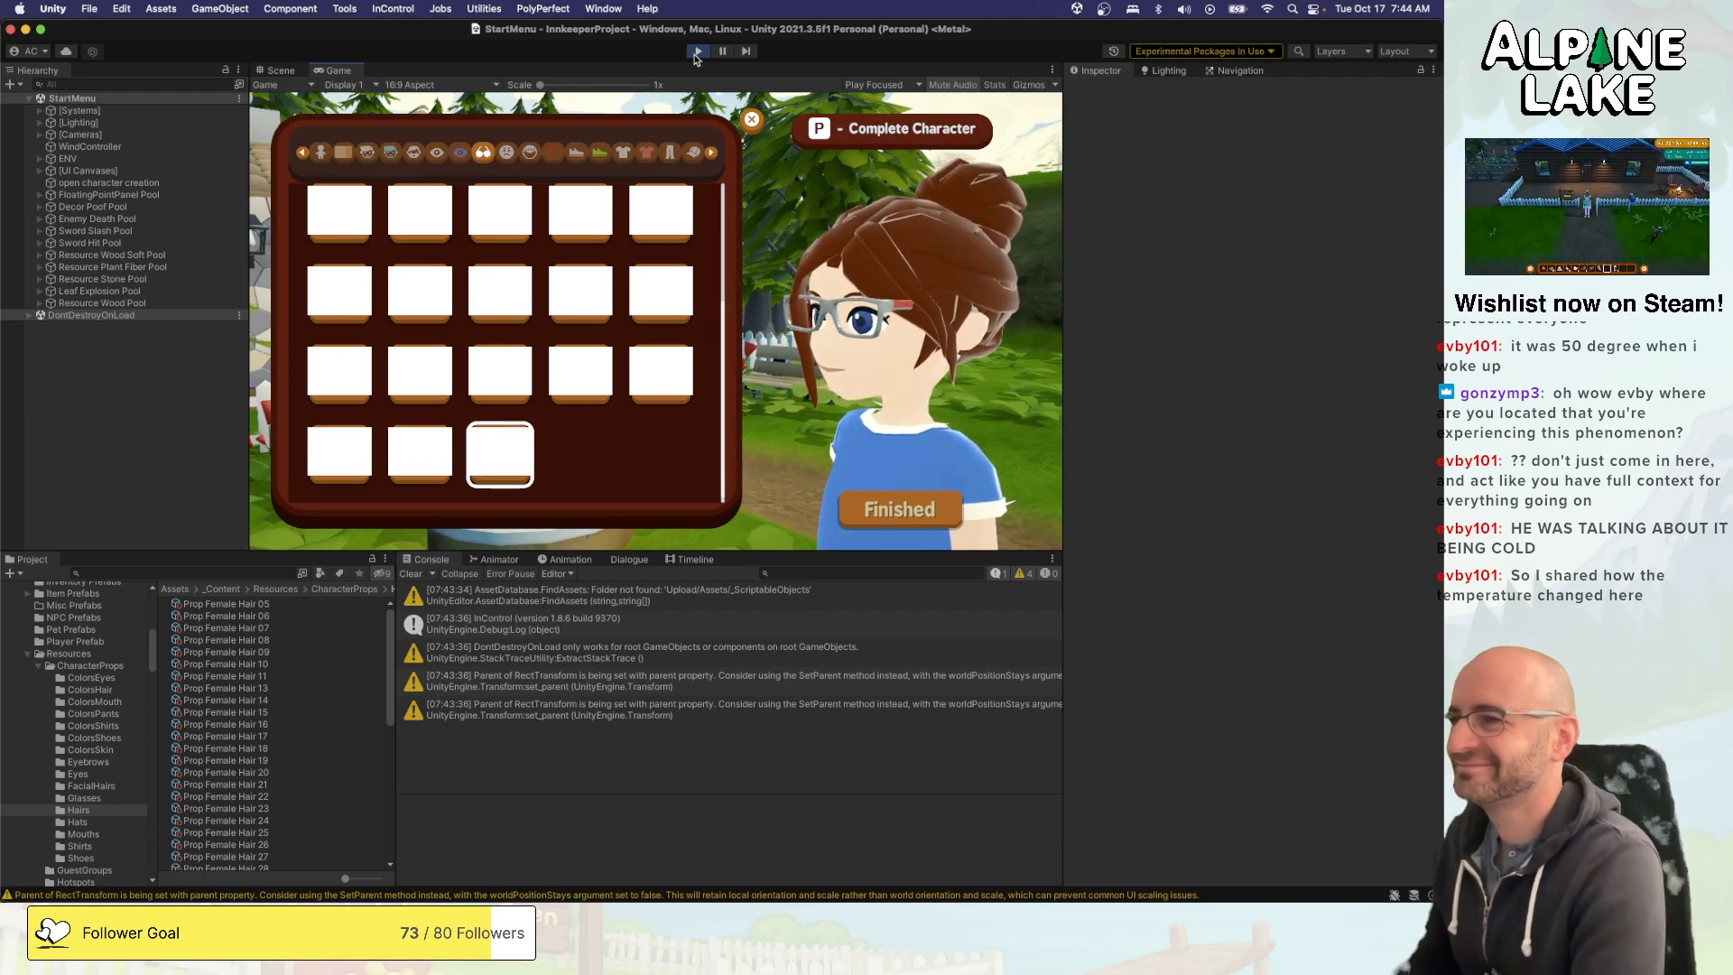
{"action": "key", "text": "Up"}
{"action": "key", "text": "Down"}
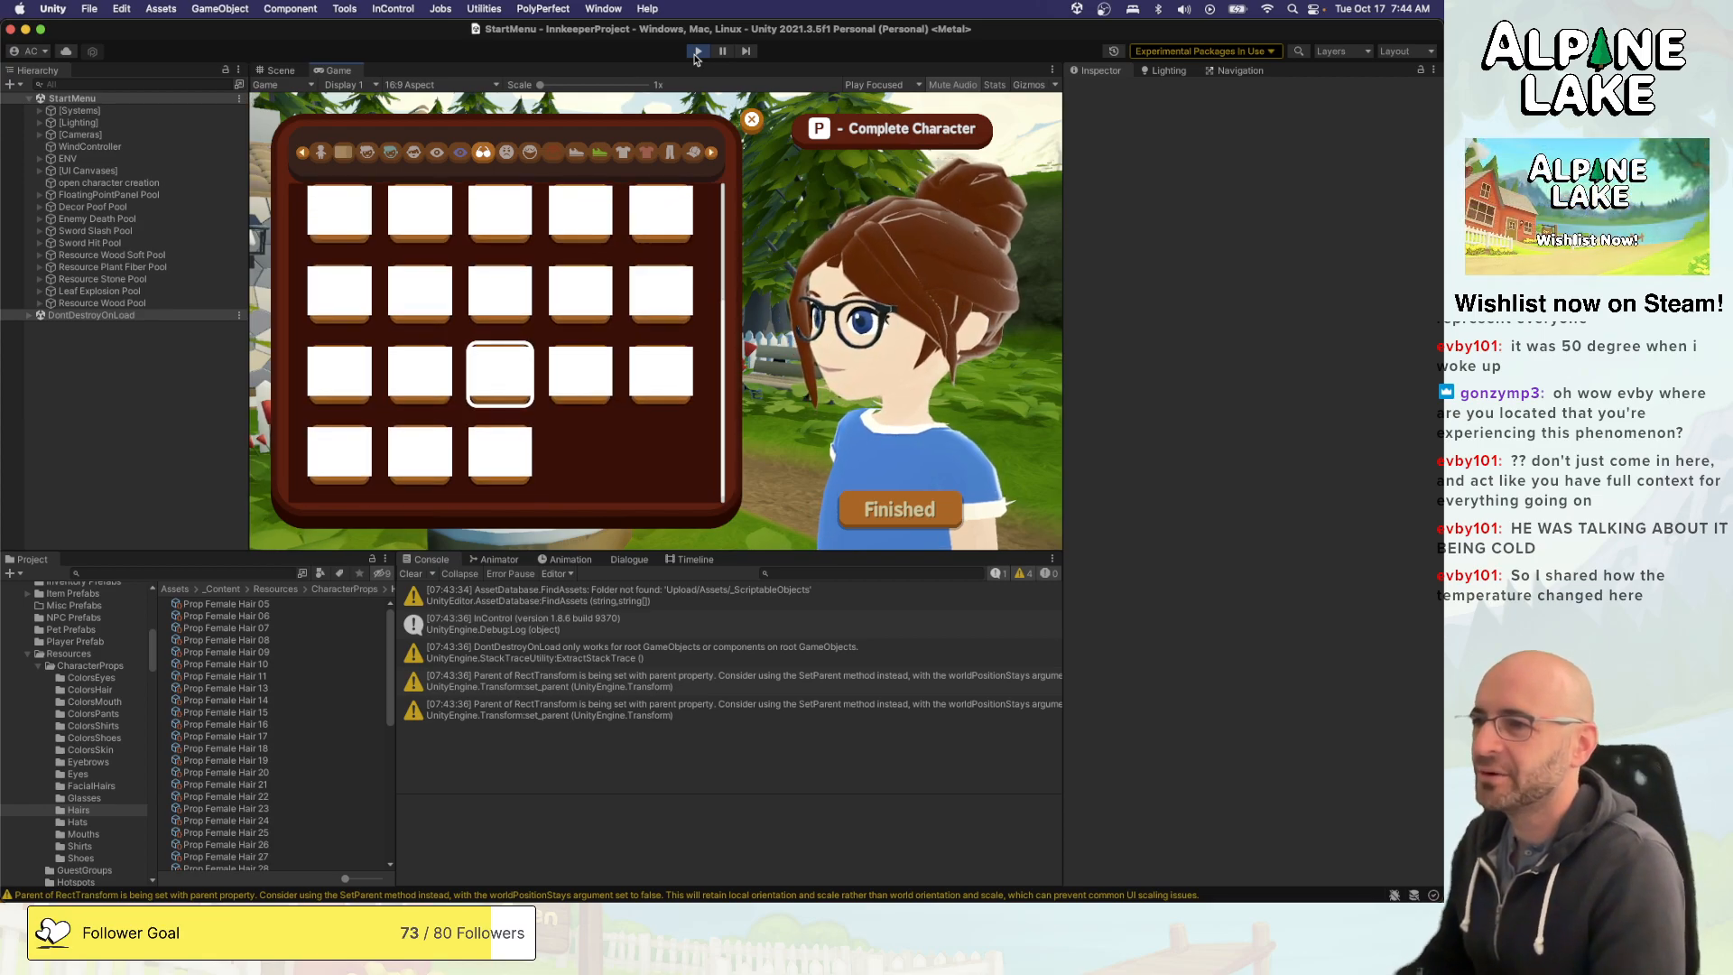
{"action": "key", "text": "Return"}
- Preview options in the two face-feature categories between glasses and lip colour
{"action": "key", "text": "e"}
{"action": "key", "text": "Right"}
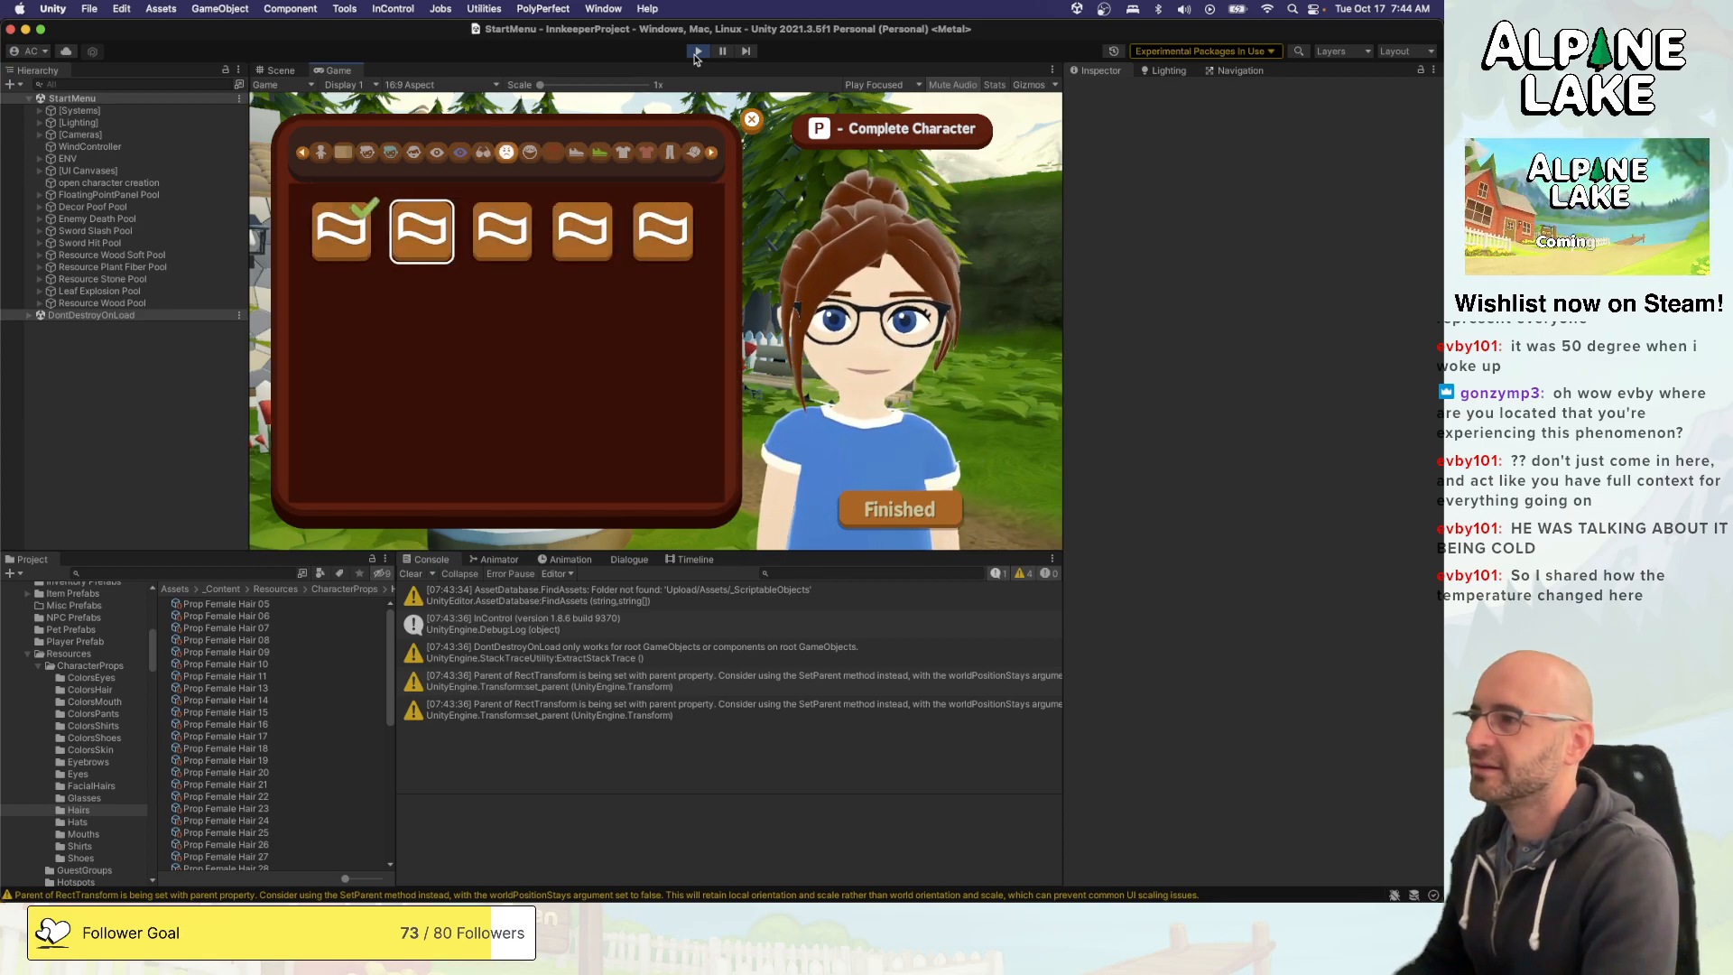
{"action": "key", "text": "Right"}
{"action": "key", "text": "e"}
{"action": "key", "text": "Left"}
{"action": "key", "text": "Left"}
{"action": "key", "text": "q"}
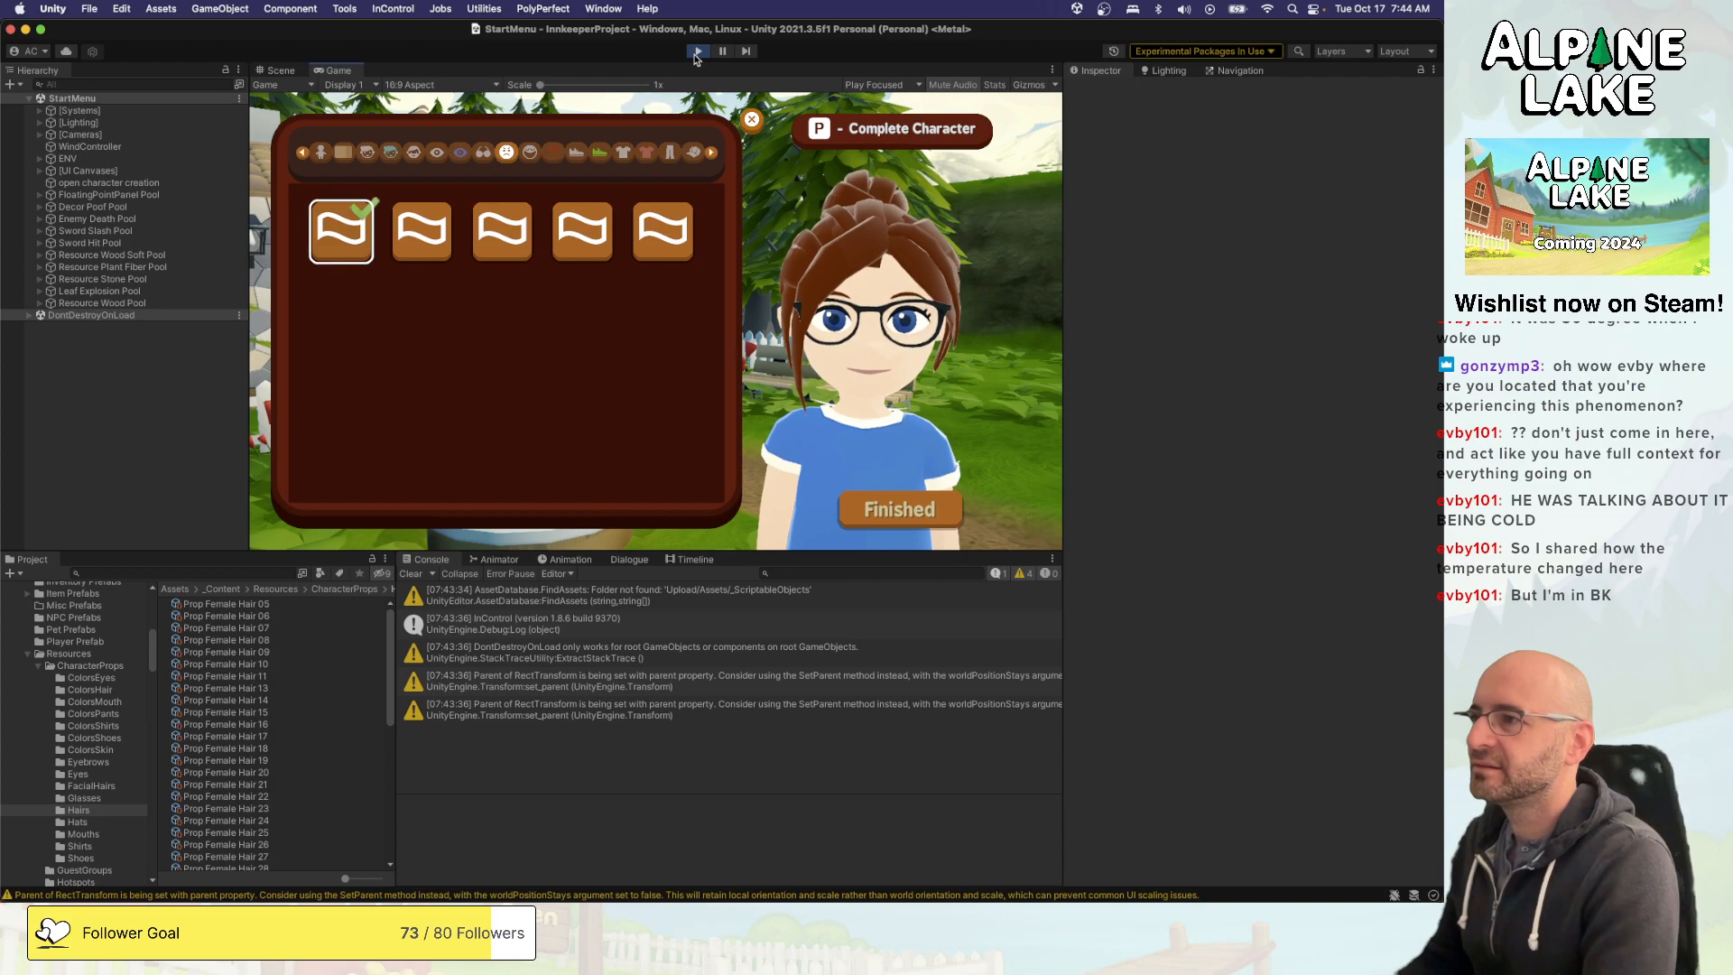
{"action": "key", "text": "e"}
{"action": "key", "text": "Right"}
{"action": "key", "text": "Right"}
{"action": "key", "text": "Right"}
- Look over the available lip colours, shoe styles and shoe colours
{"action": "key", "text": "e"}
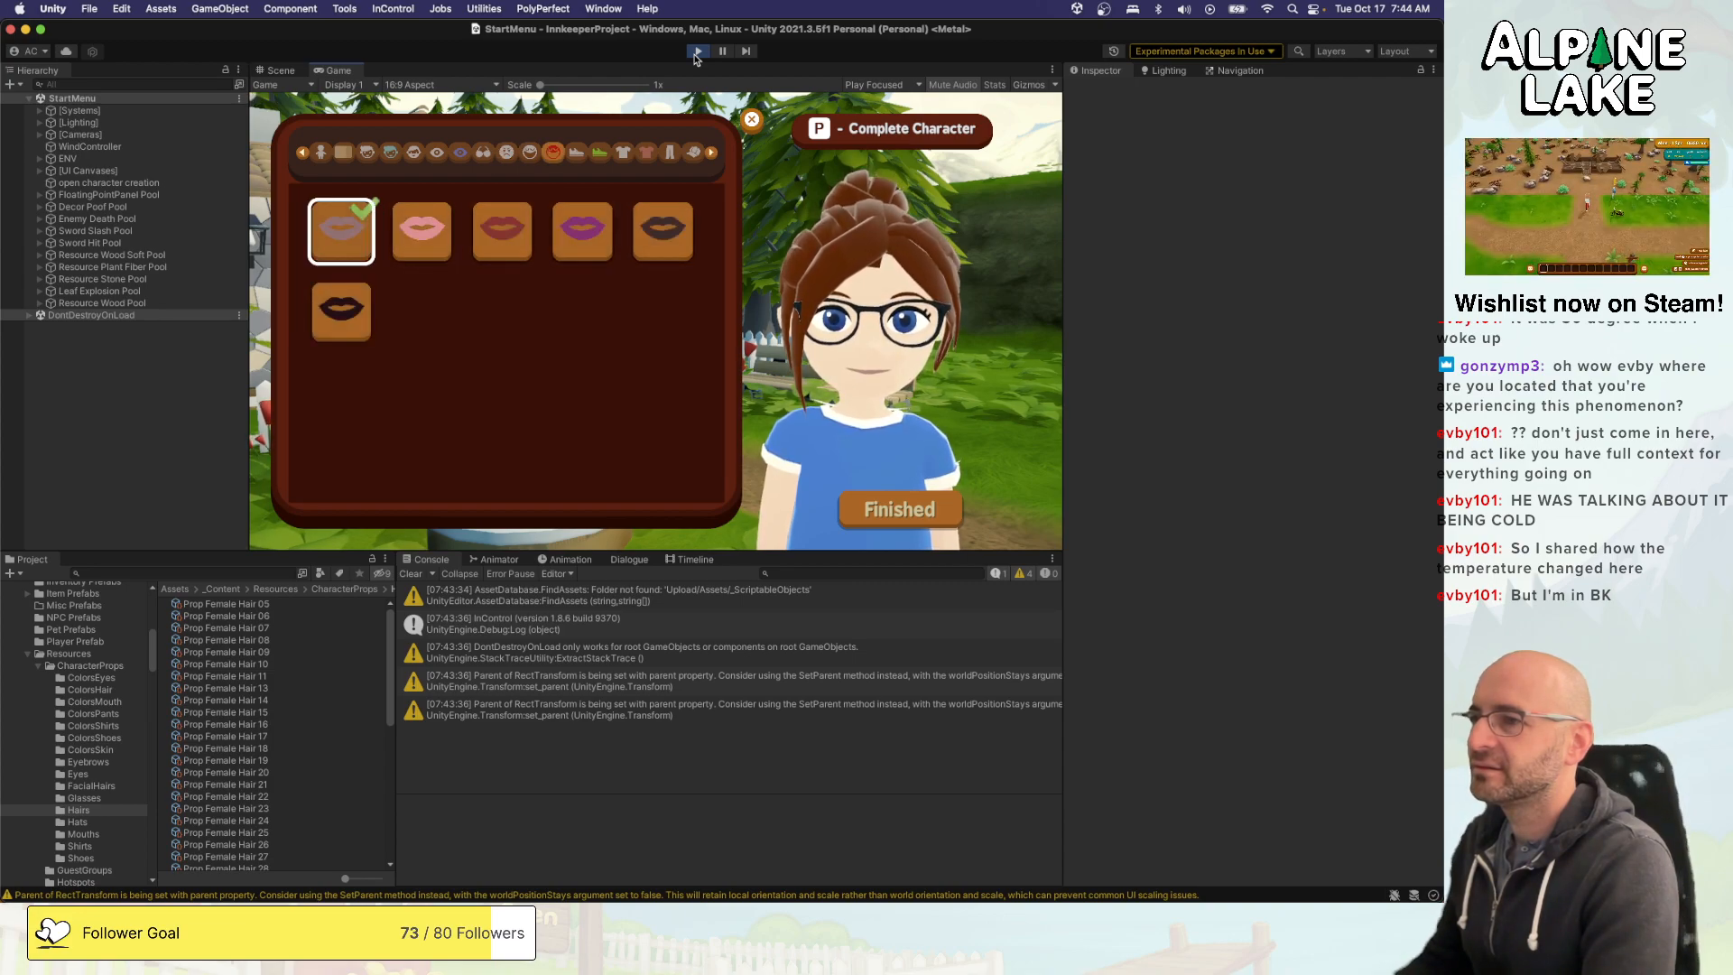
{"action": "key", "text": "e"}
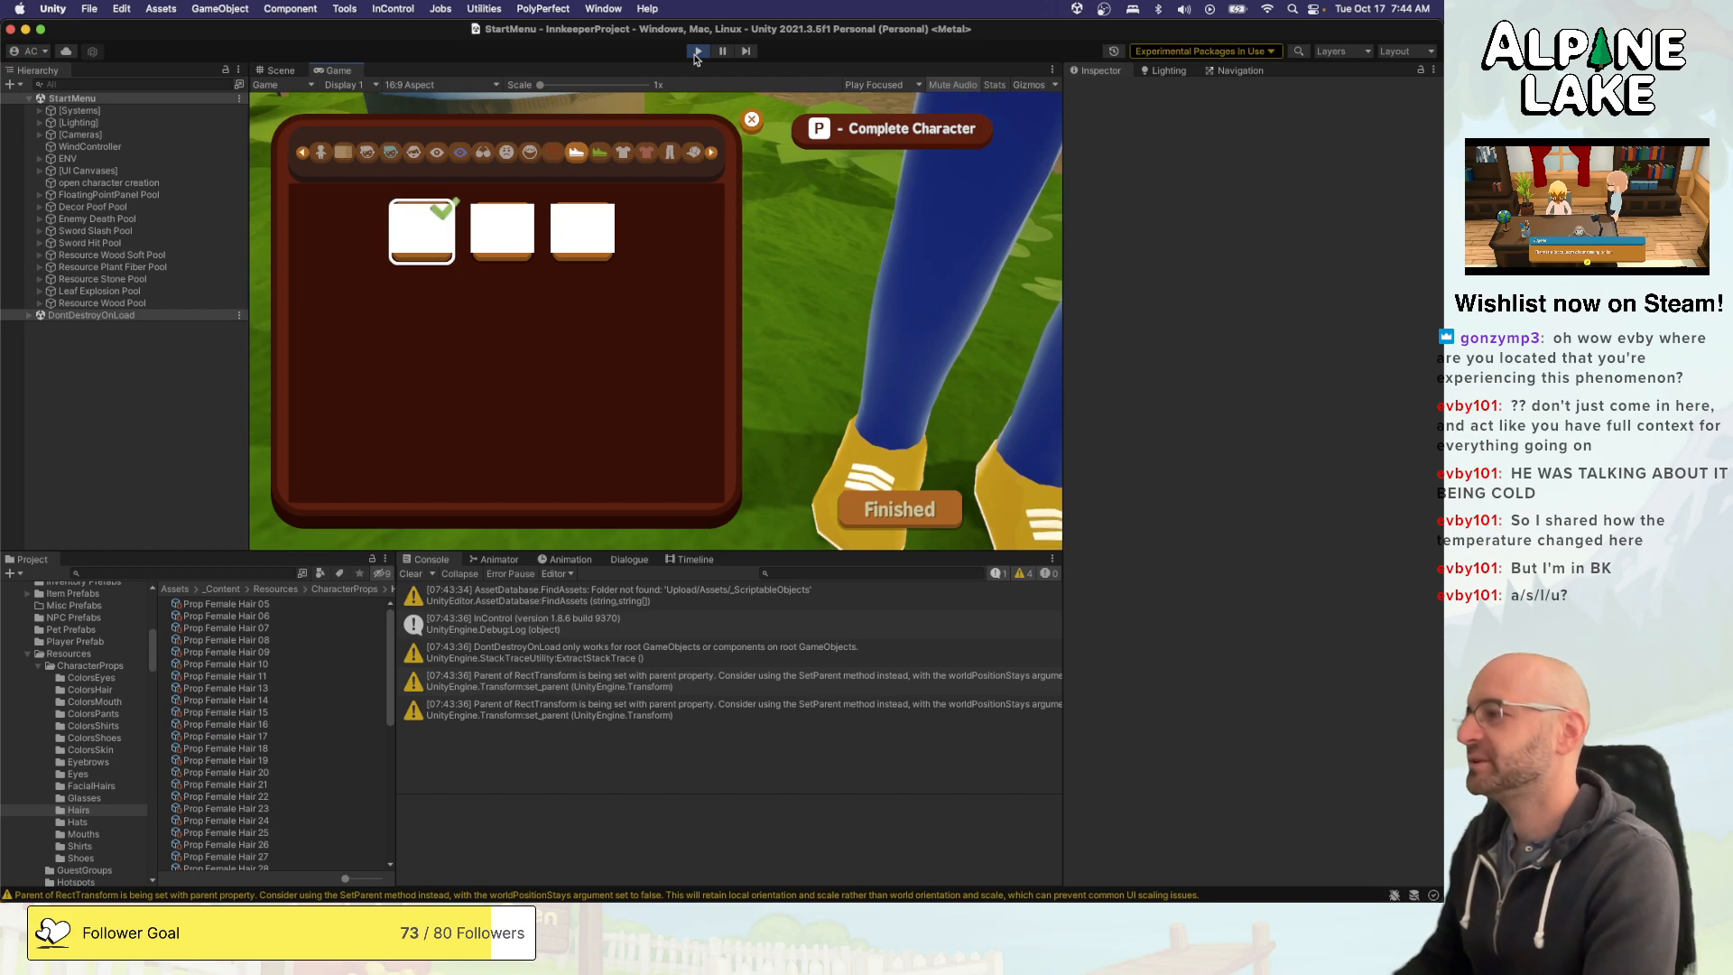
{"action": "key", "text": "e"}
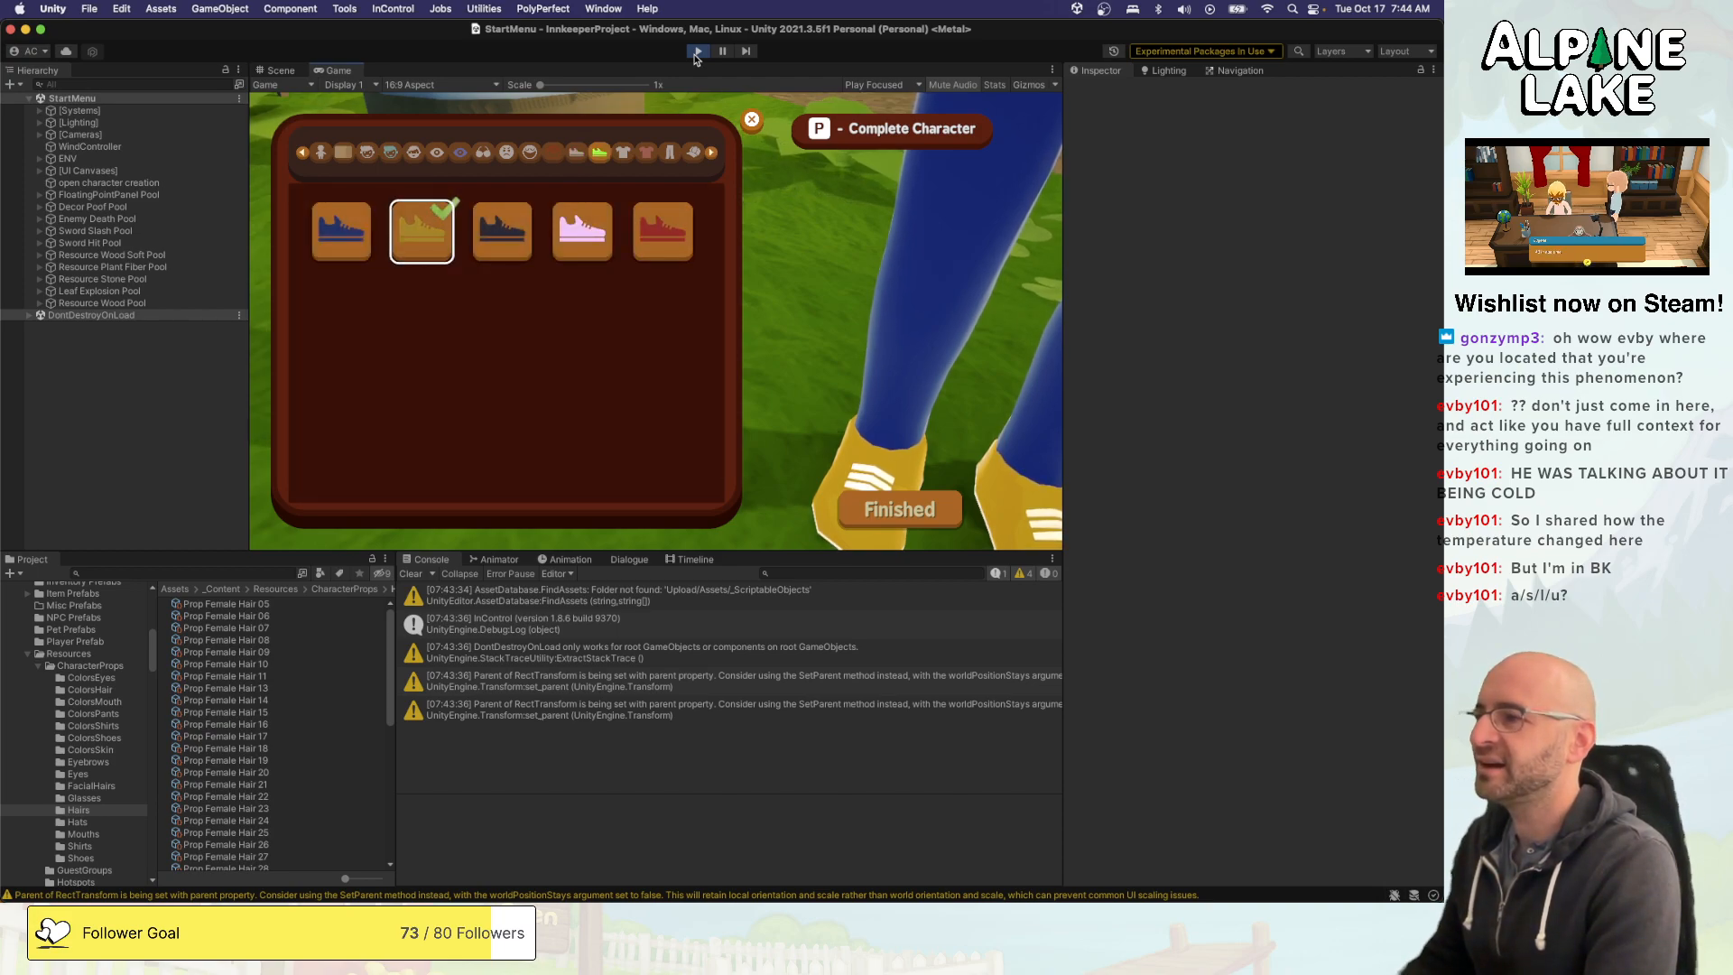
{"action": "key", "text": "e"}
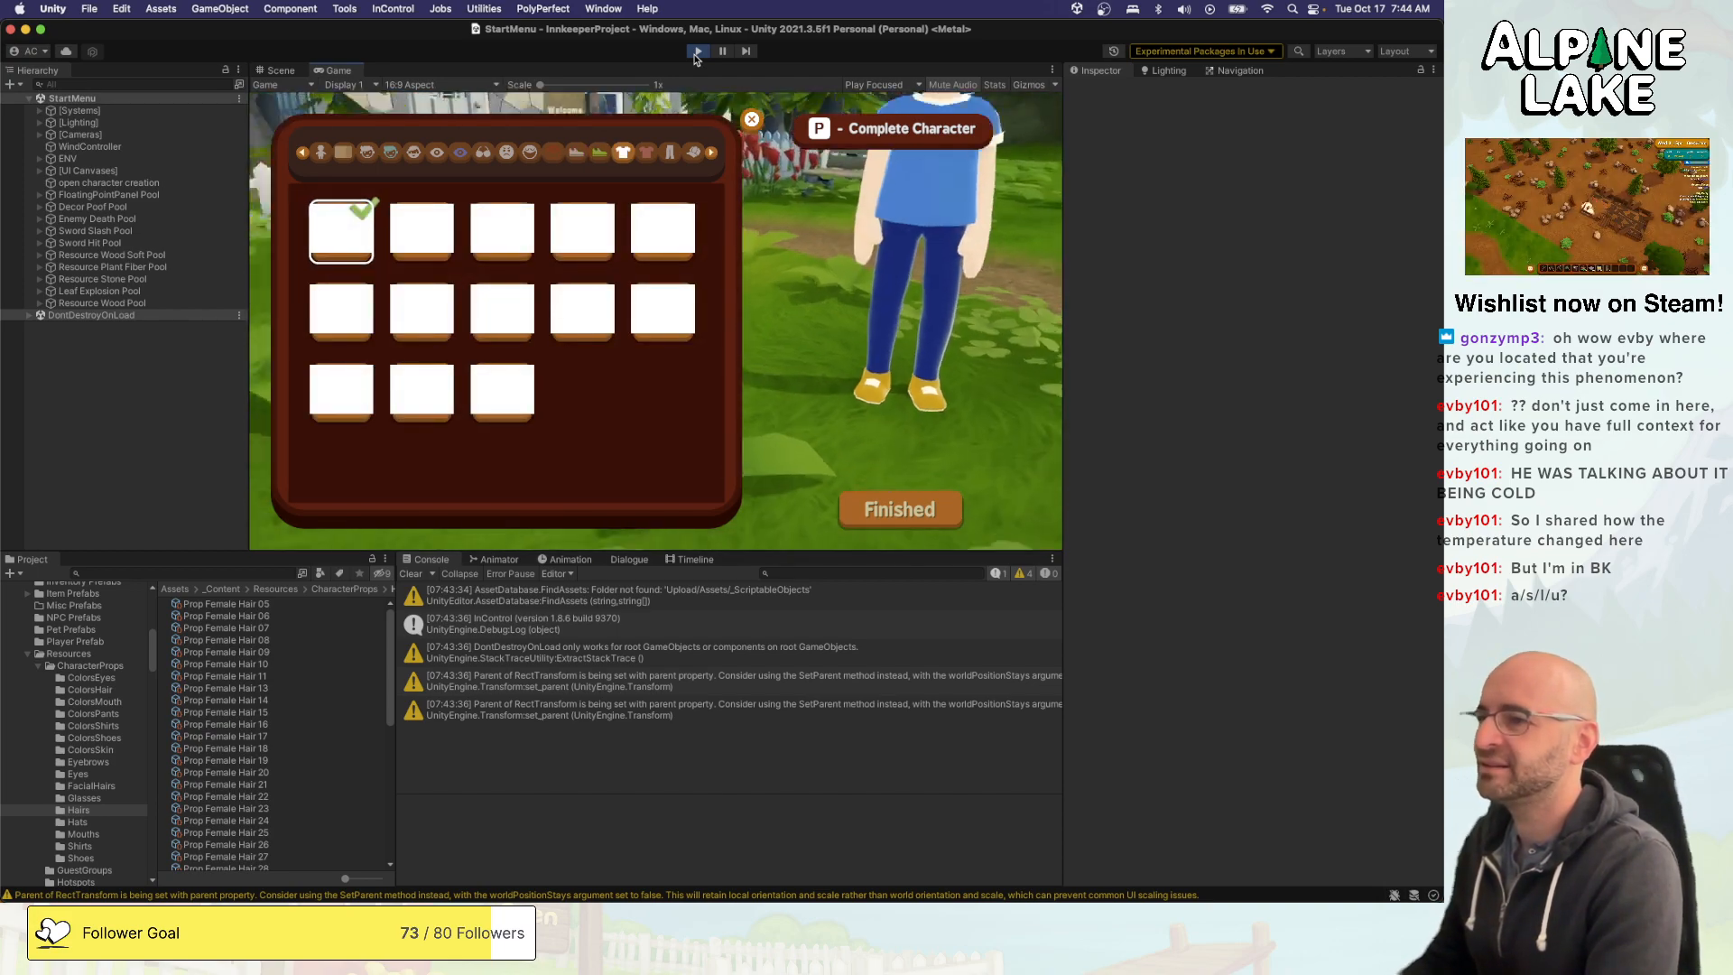
{"action": "key", "text": "q"}
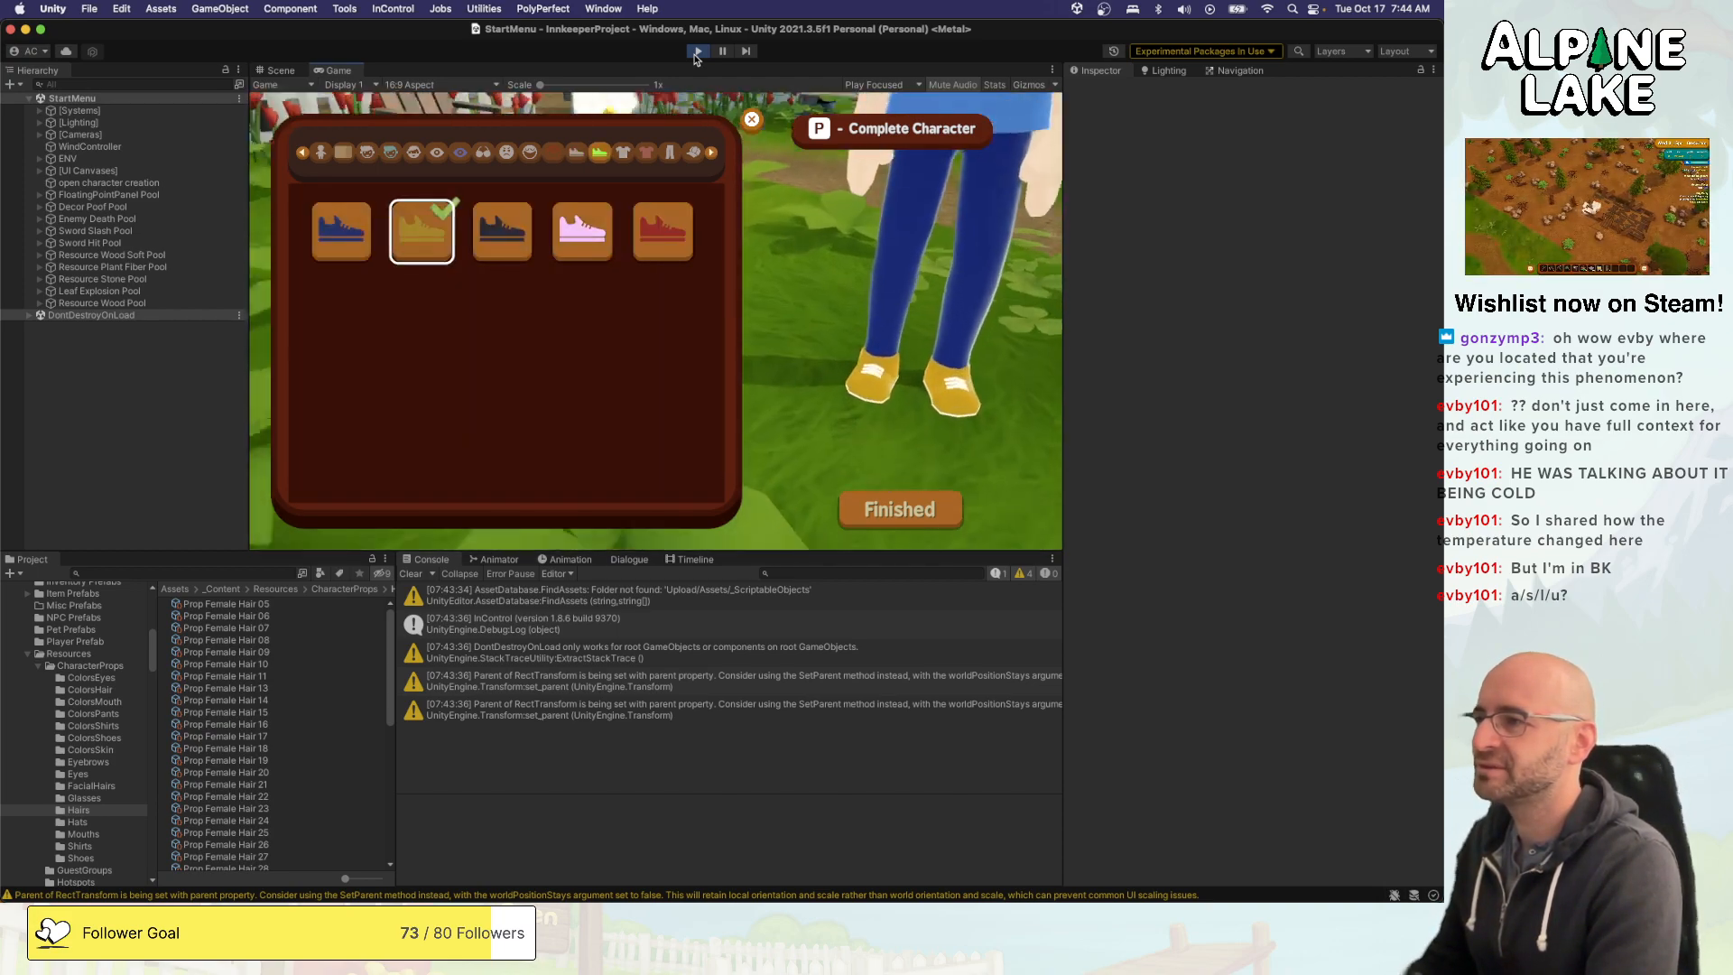
- Preview several shirt styles on the character across the three rows of shirts
{"action": "key", "text": "e"}
{"action": "key", "text": "d"}
{"action": "key", "text": "d"}
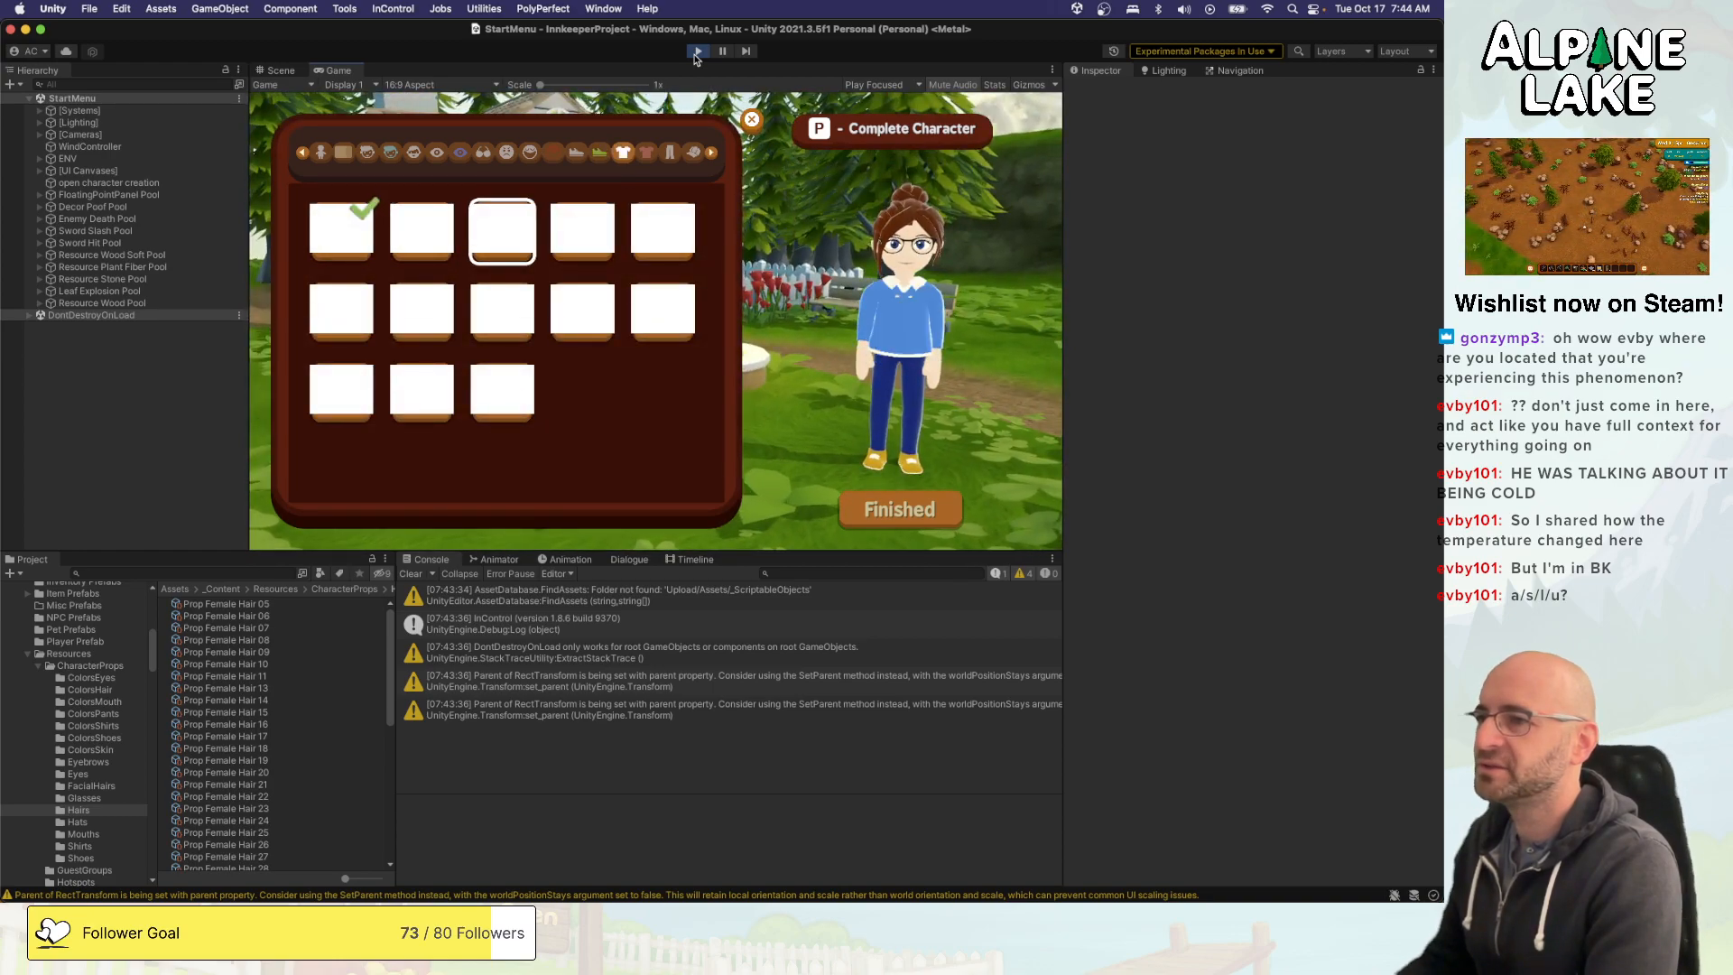
{"action": "key", "text": "a"}
{"action": "key", "text": "s"}
{"action": "key", "text": "s"}
{"action": "key", "text": "a"}
{"action": "key", "text": "w"}
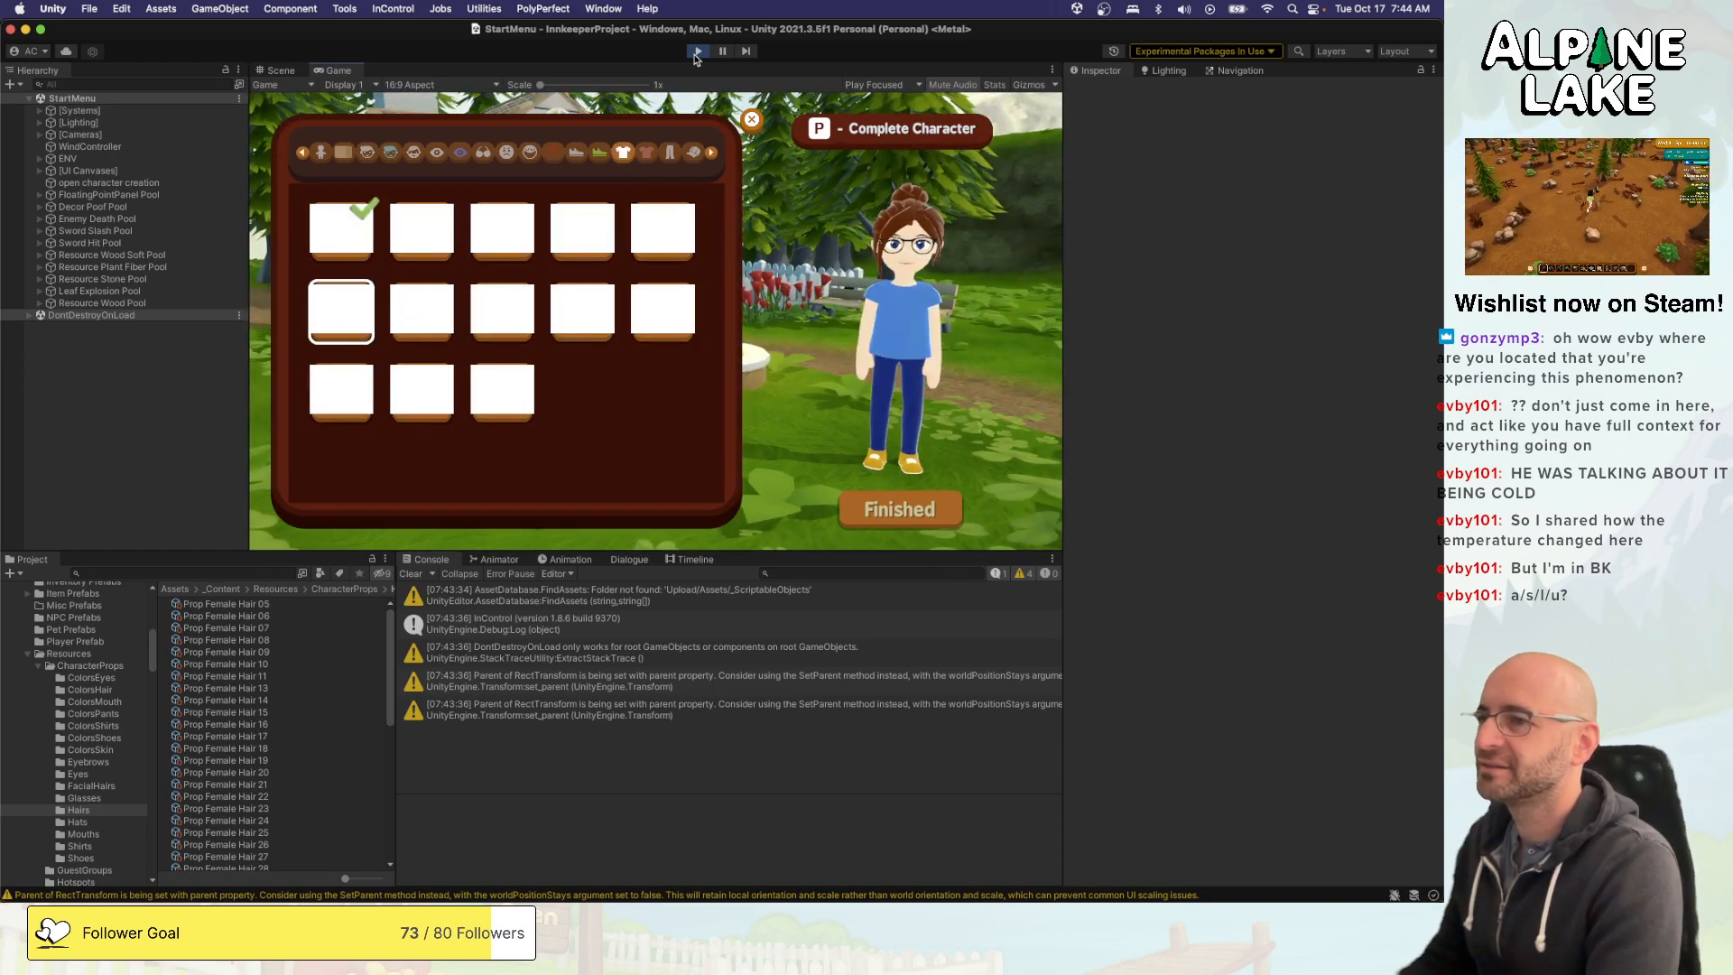
- Dress the character in the hoodie, second option in the first row of shirts
{"action": "key", "text": "d"}
{"action": "key", "text": "d"}
{"action": "key", "text": "d"}
{"action": "key", "text": "a"}
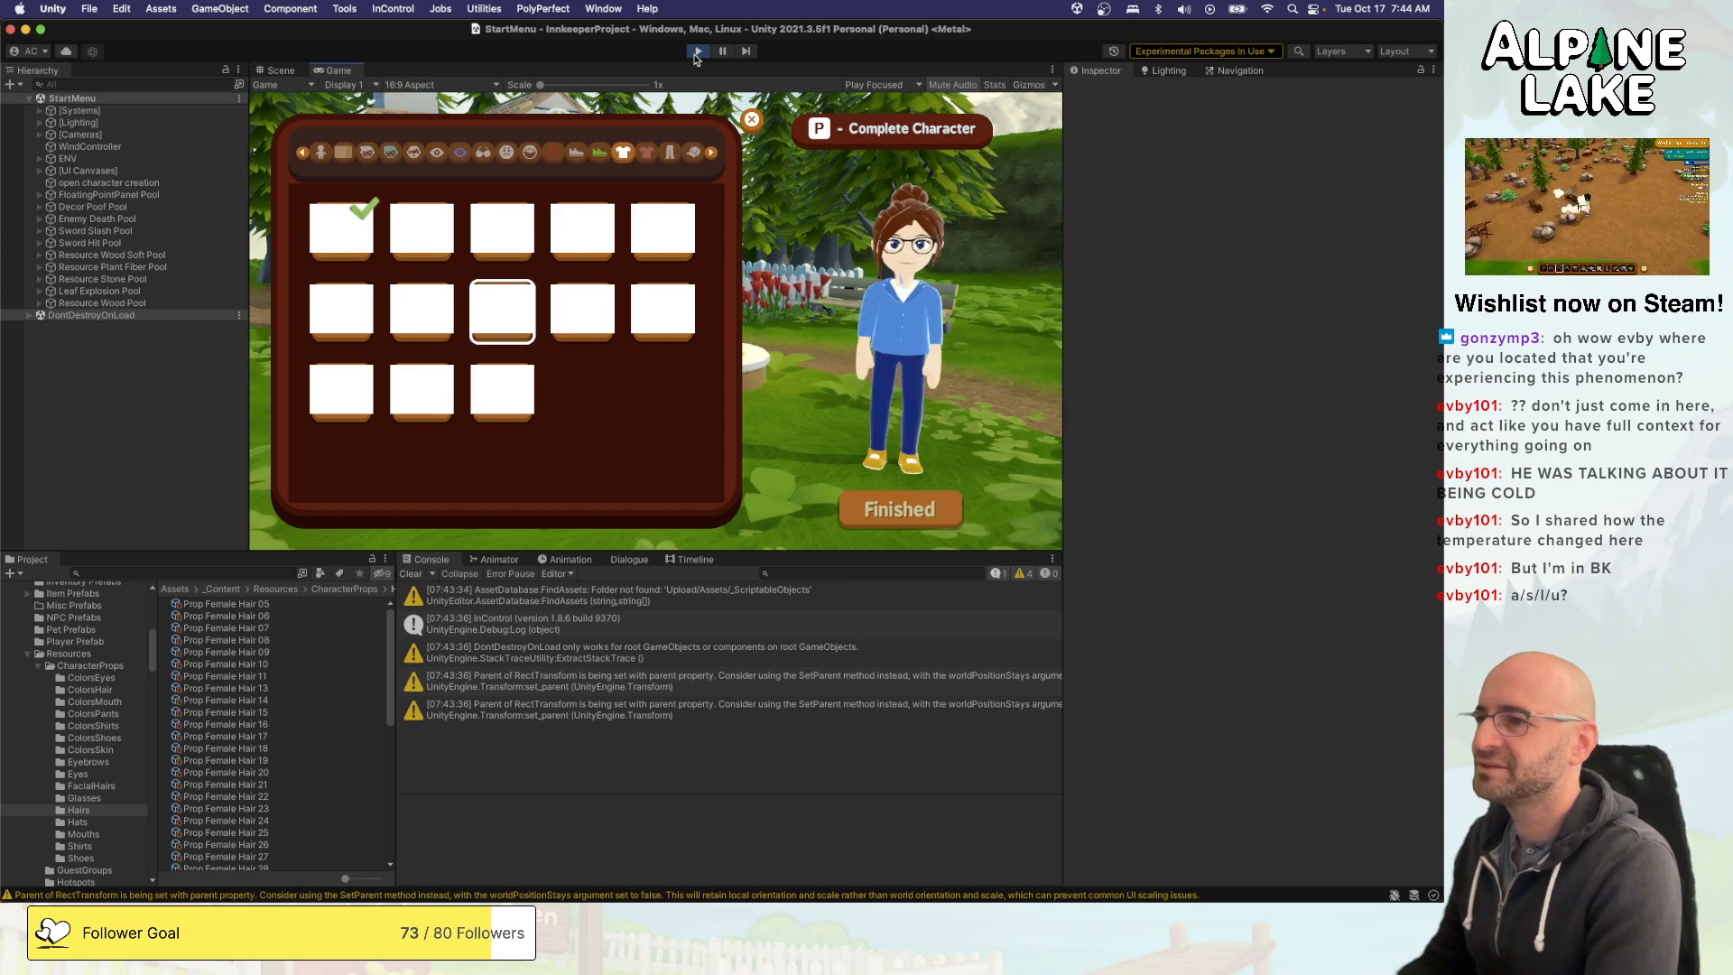
{"action": "key", "text": "w"}
{"action": "key", "text": "d"}
{"action": "key", "text": "a"}
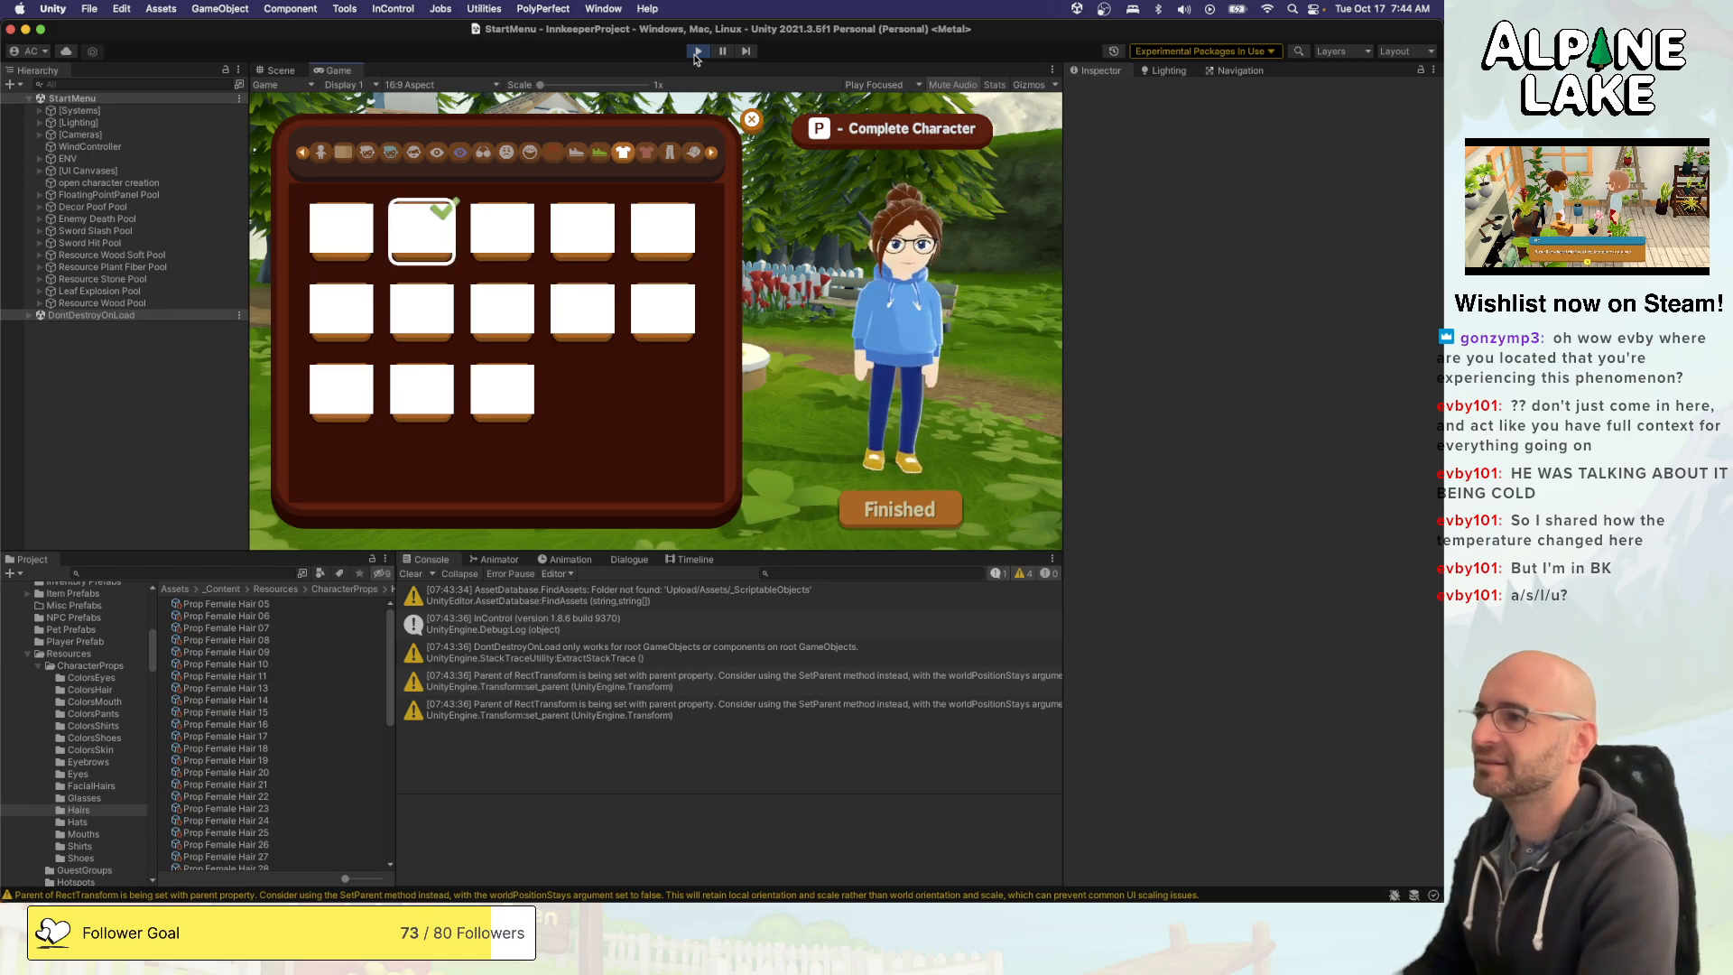
- Set the hoodie's colour to red, fourth option in the second row of shirt colours
{"action": "key", "text": "e"}
{"action": "key", "text": "d"}
{"action": "key", "text": "d"}
{"action": "key", "text": "s"}
{"action": "key", "text": "d"}
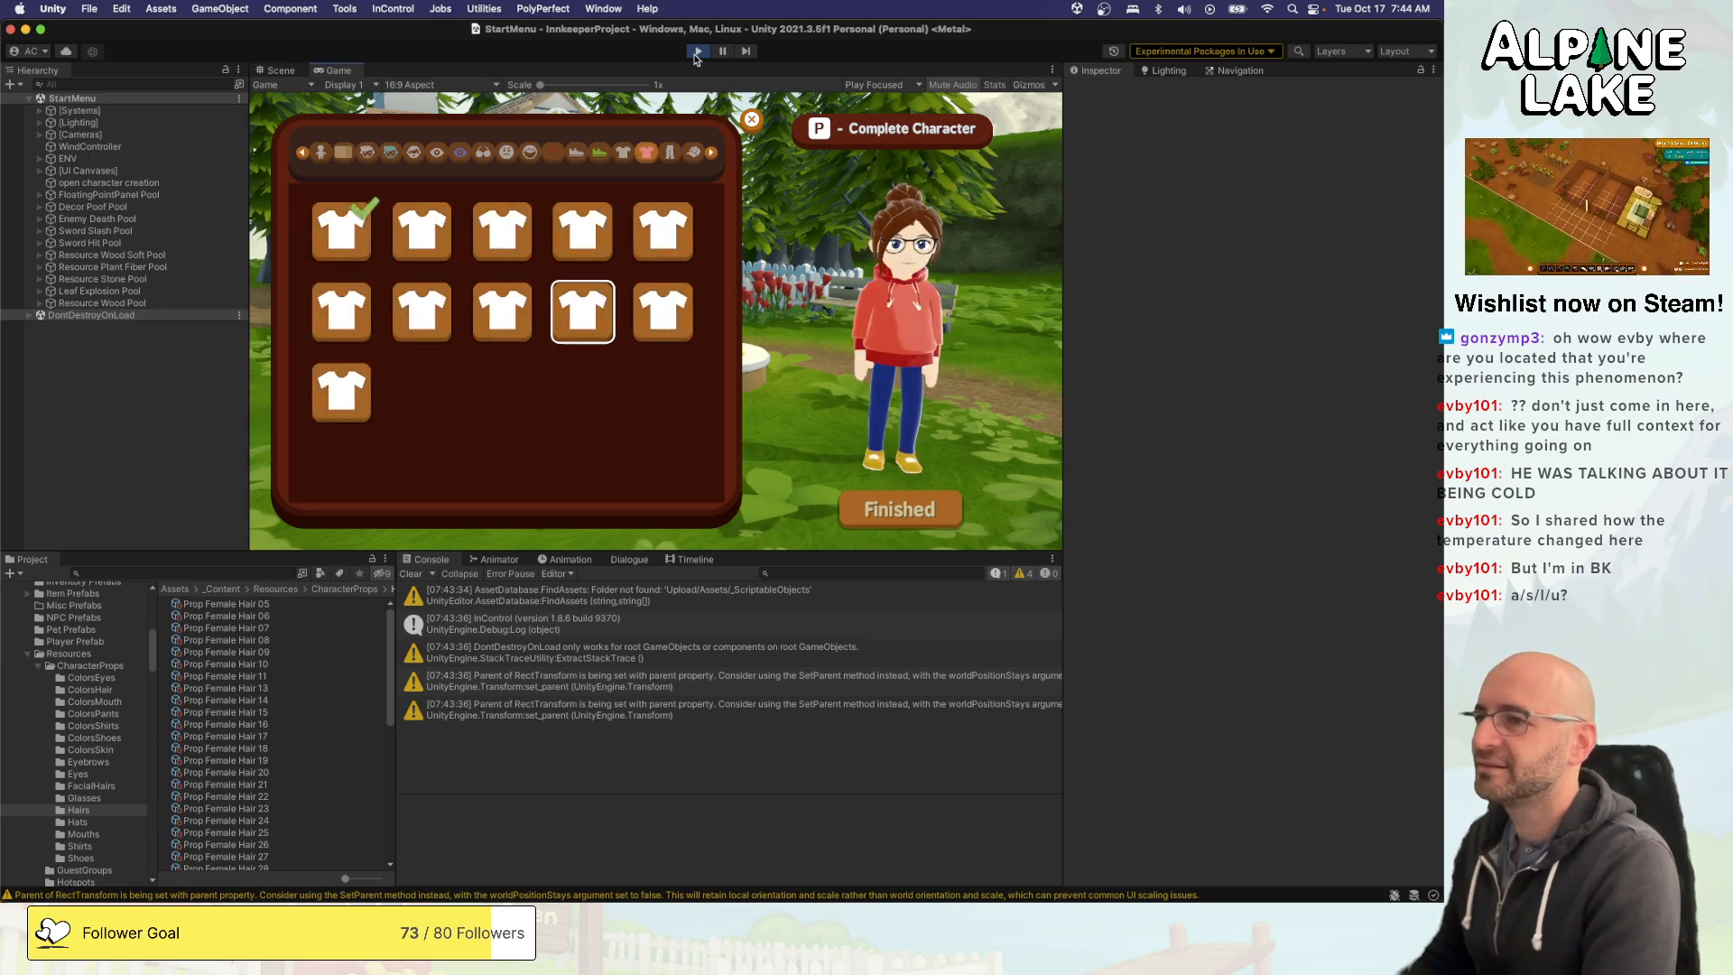
{"action": "key", "text": "space"}
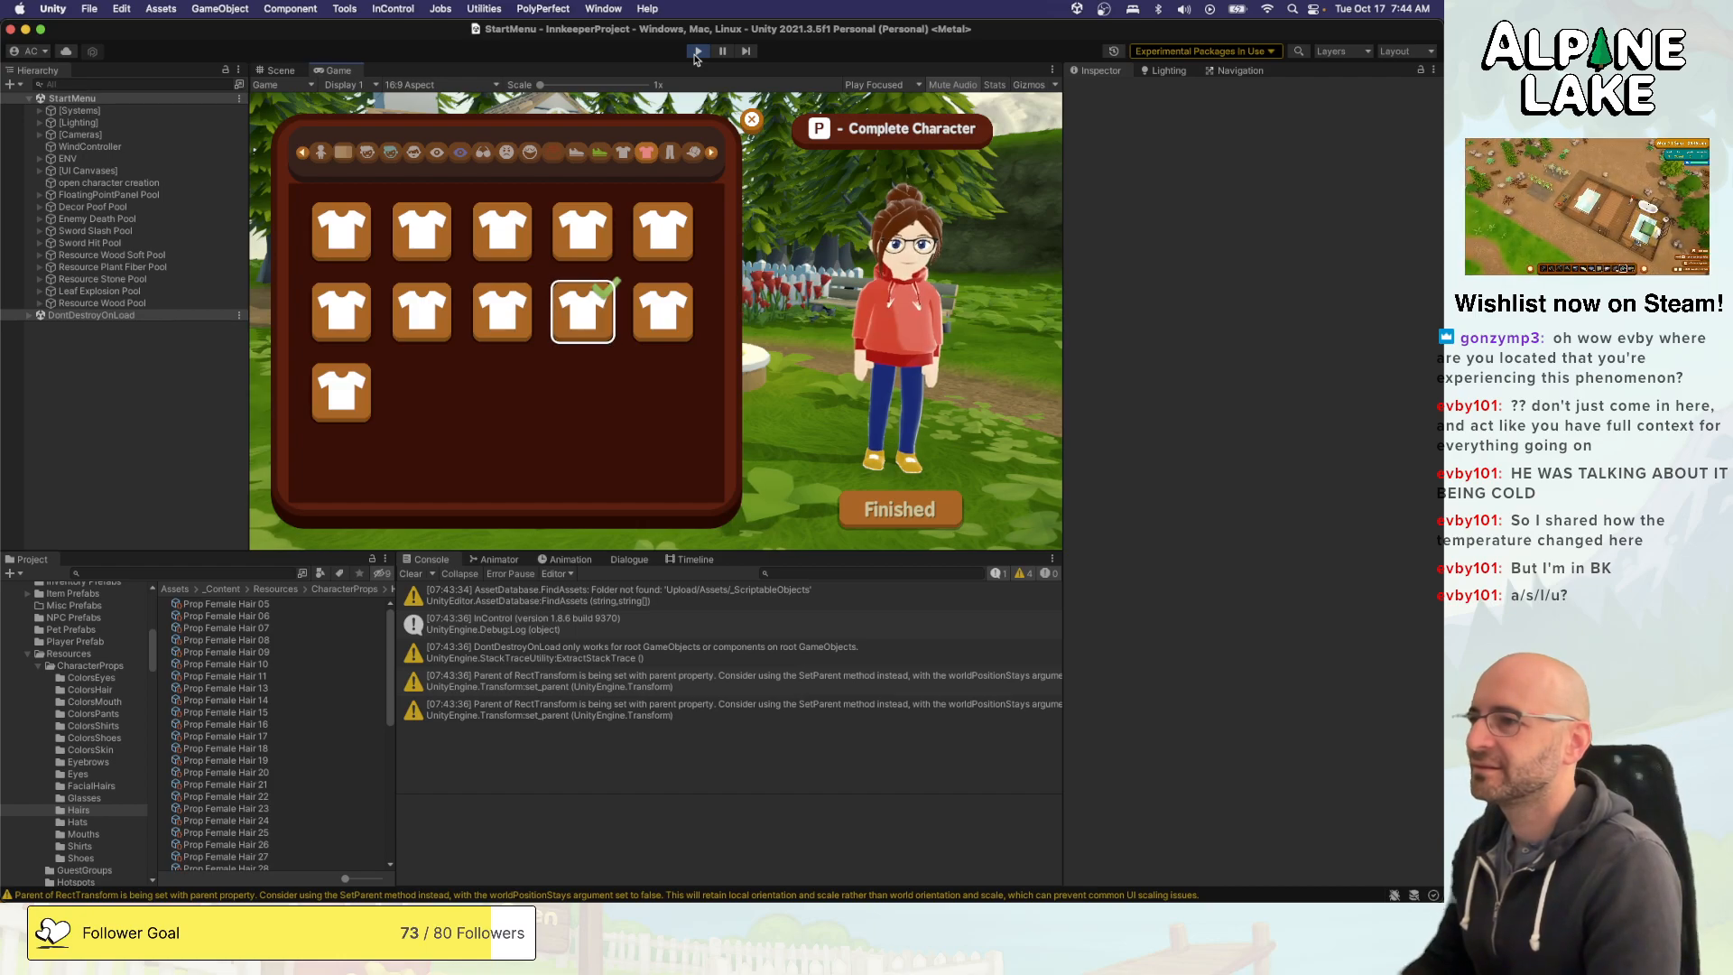
{"action": "key", "text": "d"}
{"action": "key", "text": "a"}
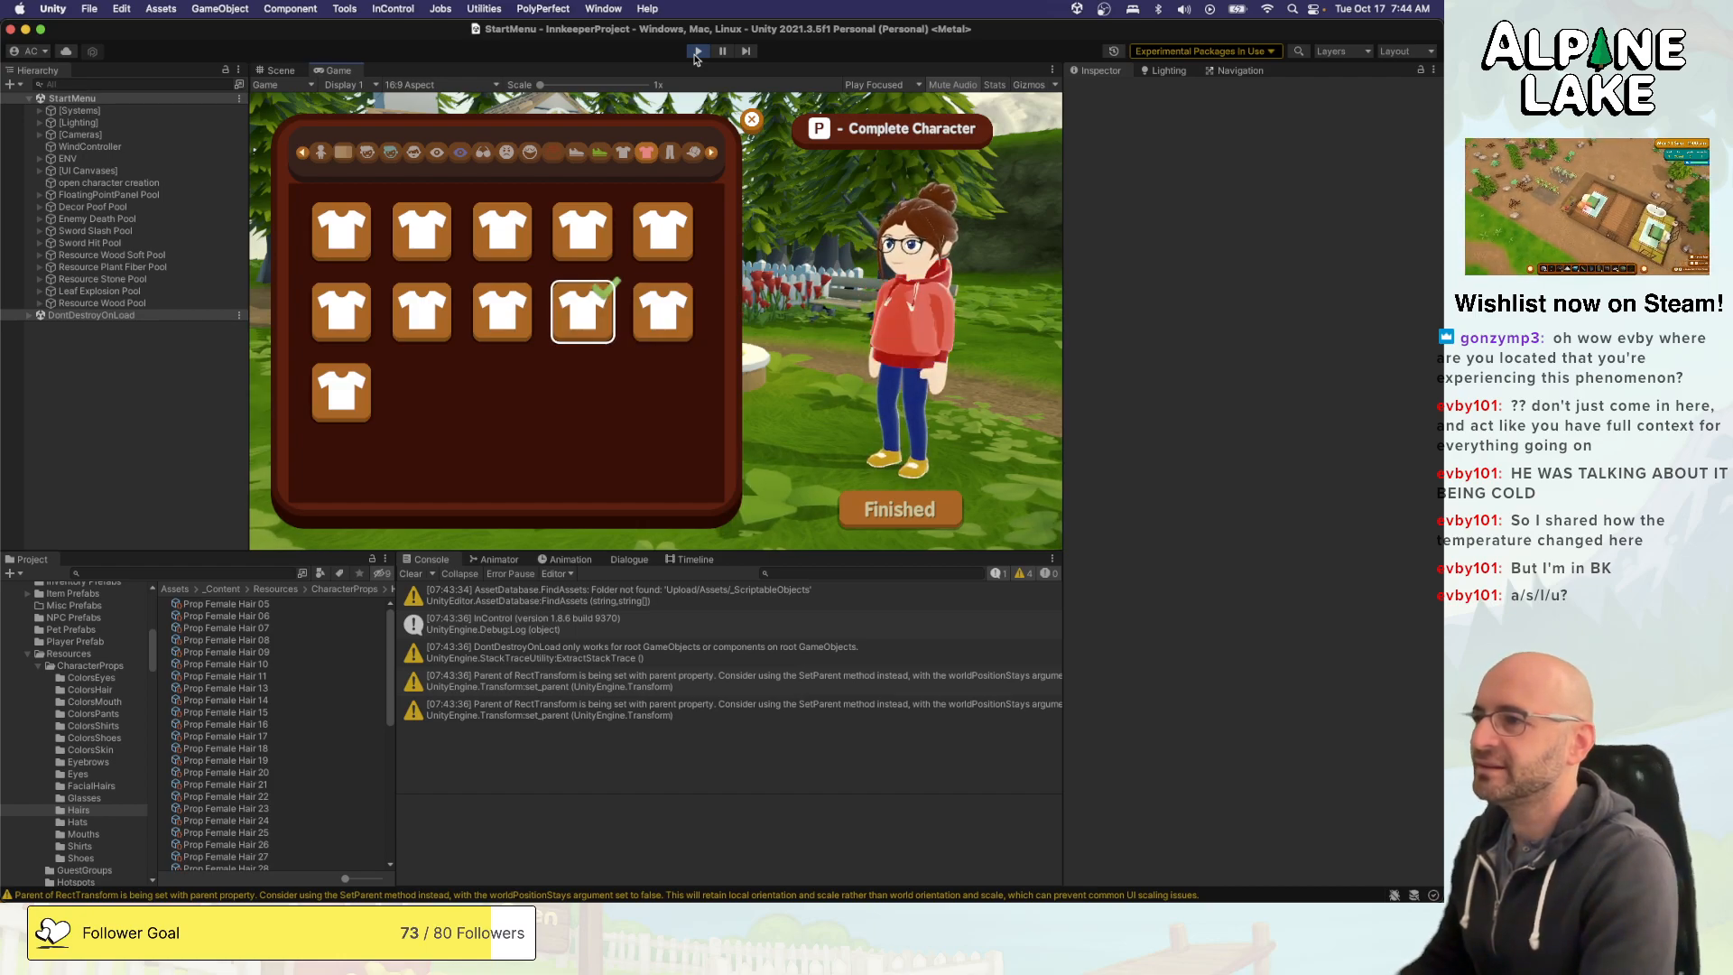
- Preview another pants colour and the wide-brimmed hats in the third row of hats
{"action": "key", "text": "e"}
{"action": "key", "text": "d"}
{"action": "key", "text": "a"}
{"action": "key", "text": "e"}
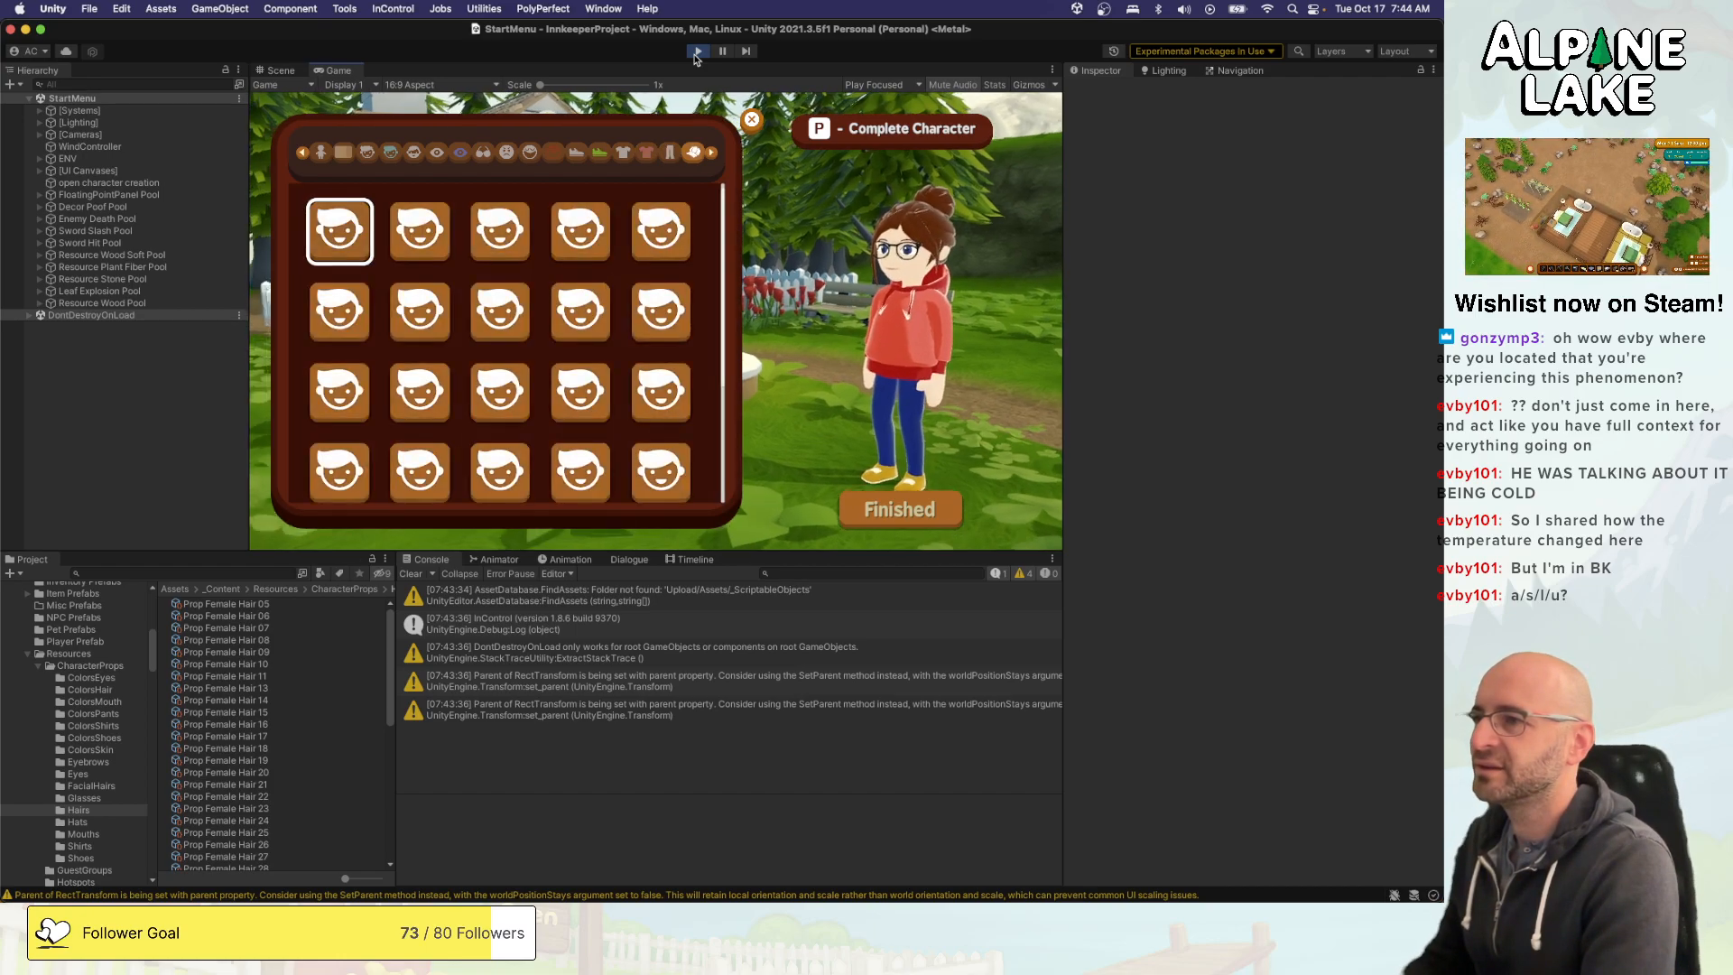
{"action": "key", "text": "d"}
{"action": "key", "text": "s"}
{"action": "key", "text": "s"}
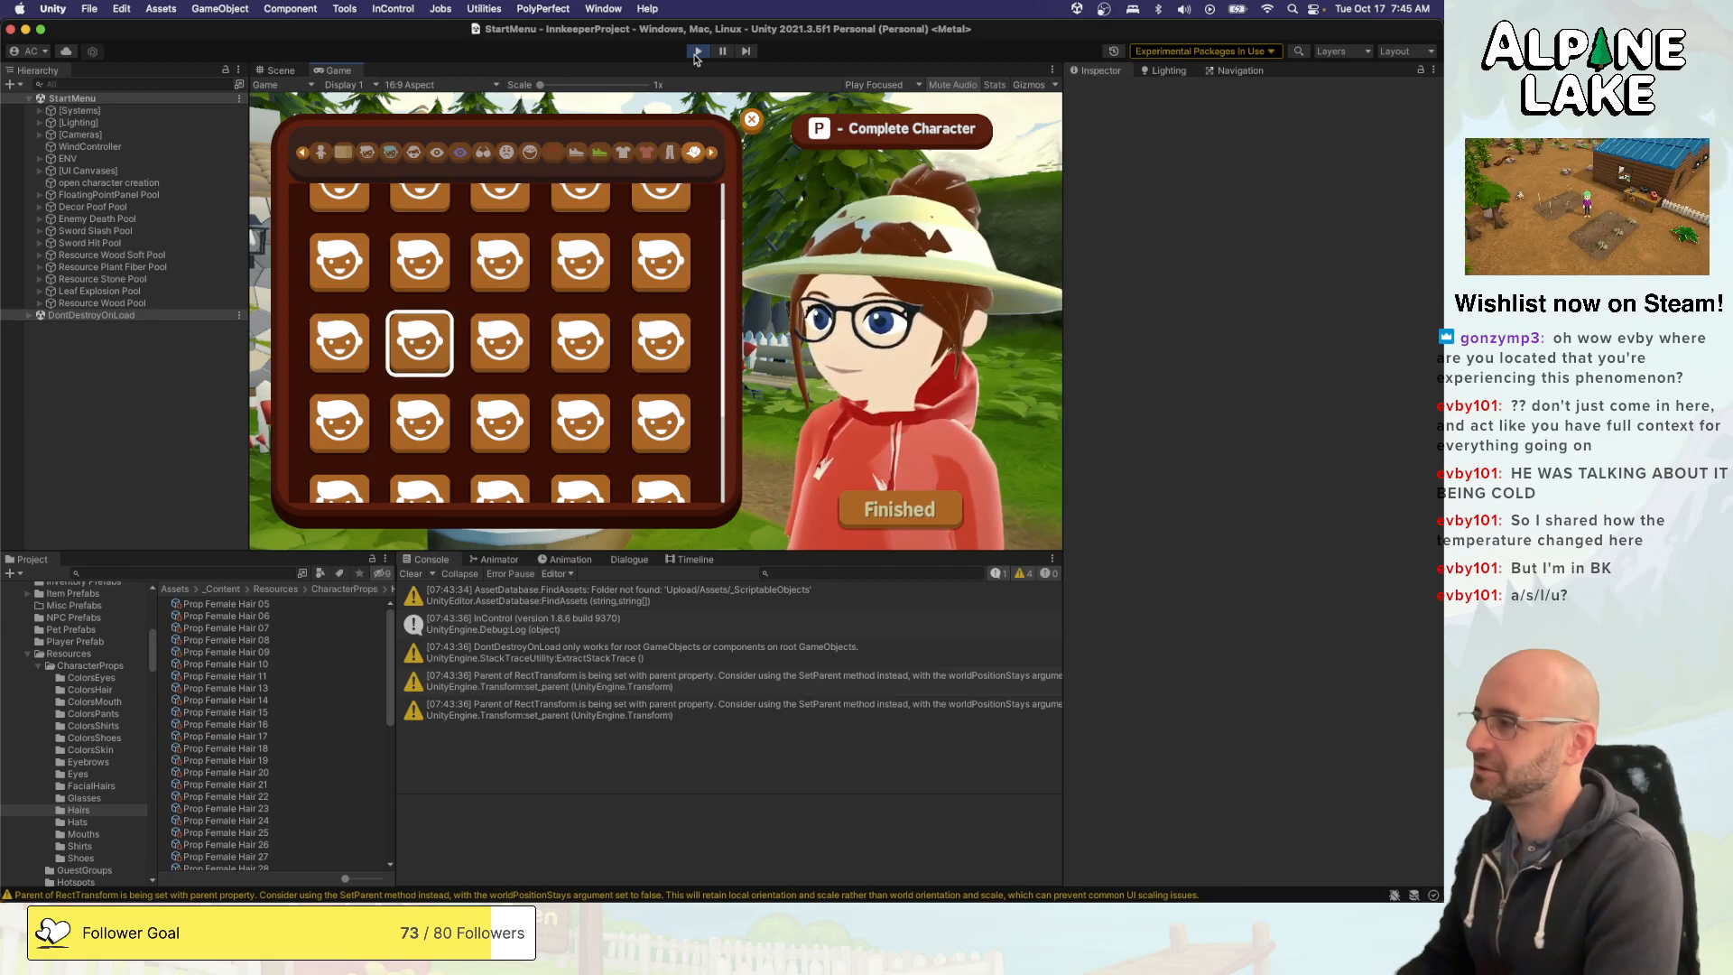
{"action": "key", "text": "Right"}
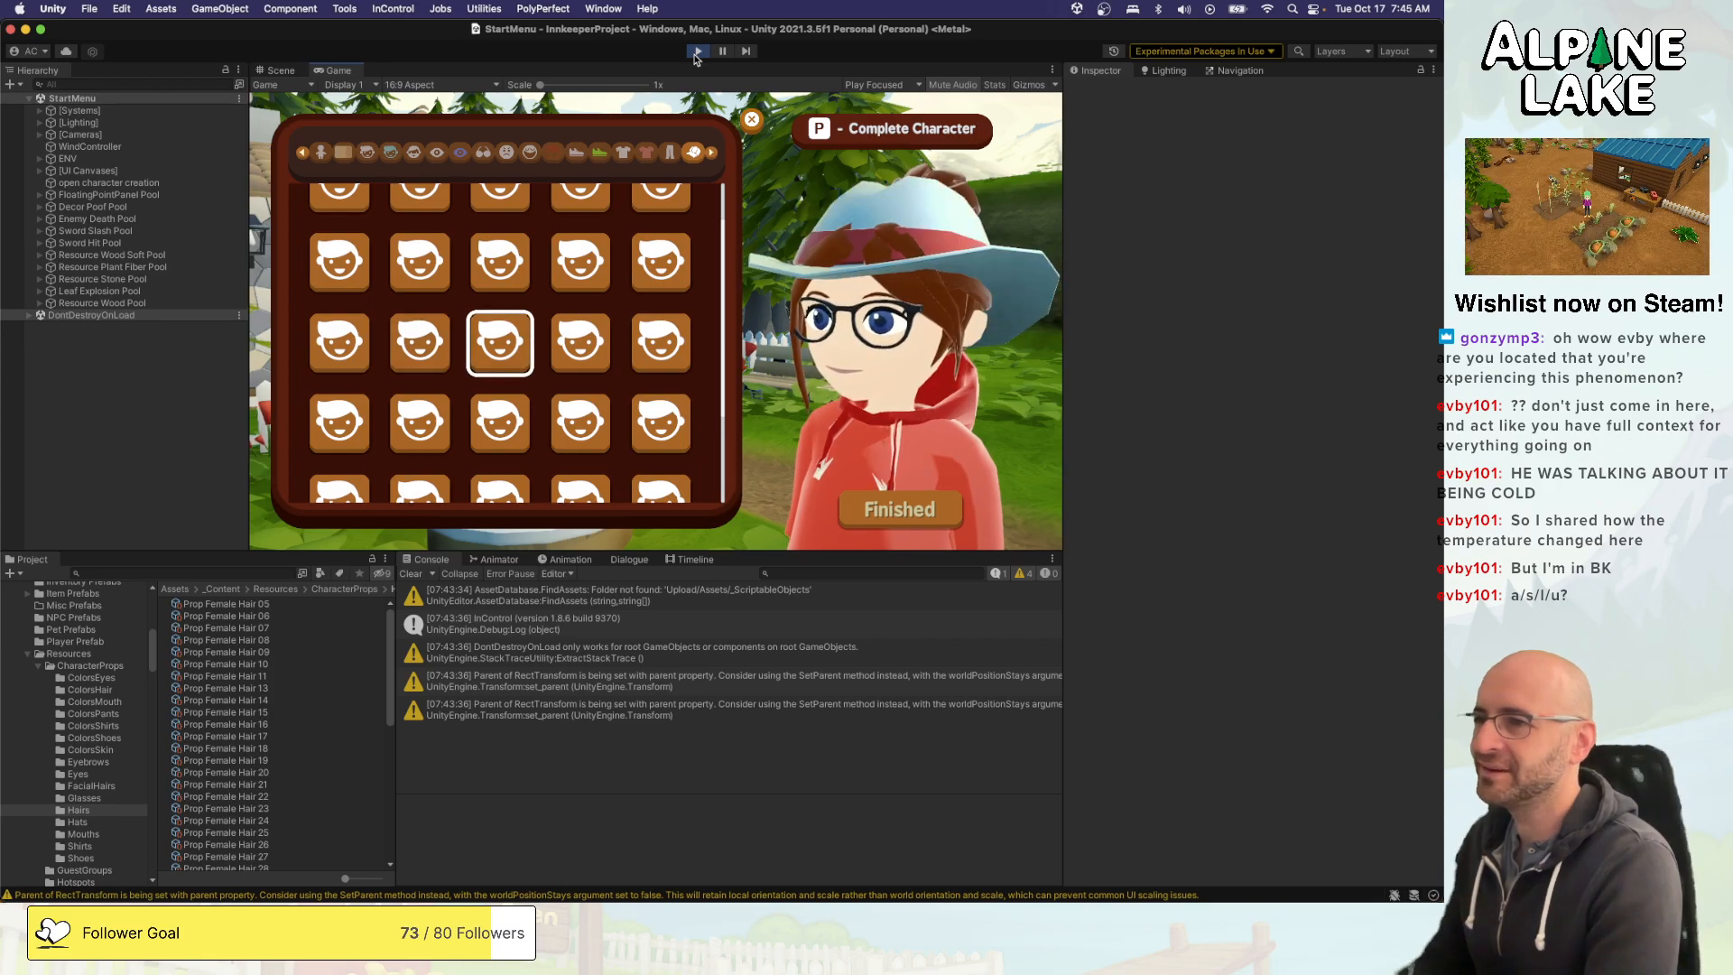
- Try the navy NY and LA caps, and put the white cap with the blue brim on the character
{"action": "key", "text": "Down"}
{"action": "key", "text": "Down"}
{"action": "key", "text": "Left"}
{"action": "key", "text": "Right"}
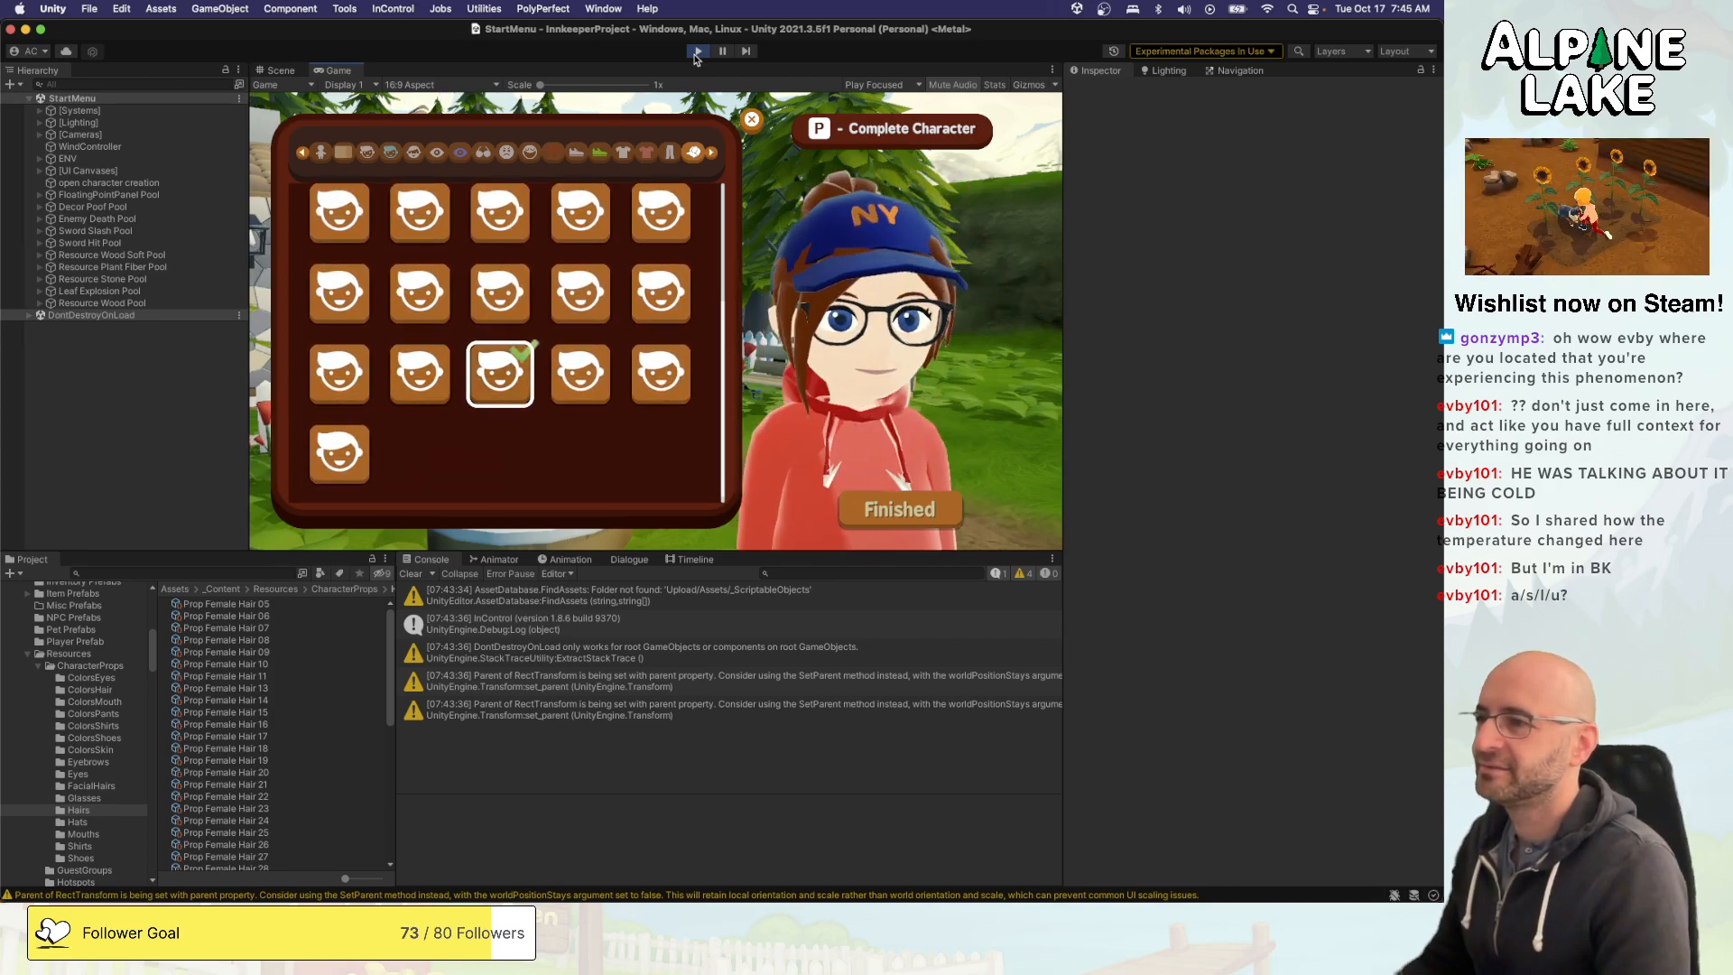
{"action": "key", "text": "Right"}
{"action": "key", "text": "Right"}
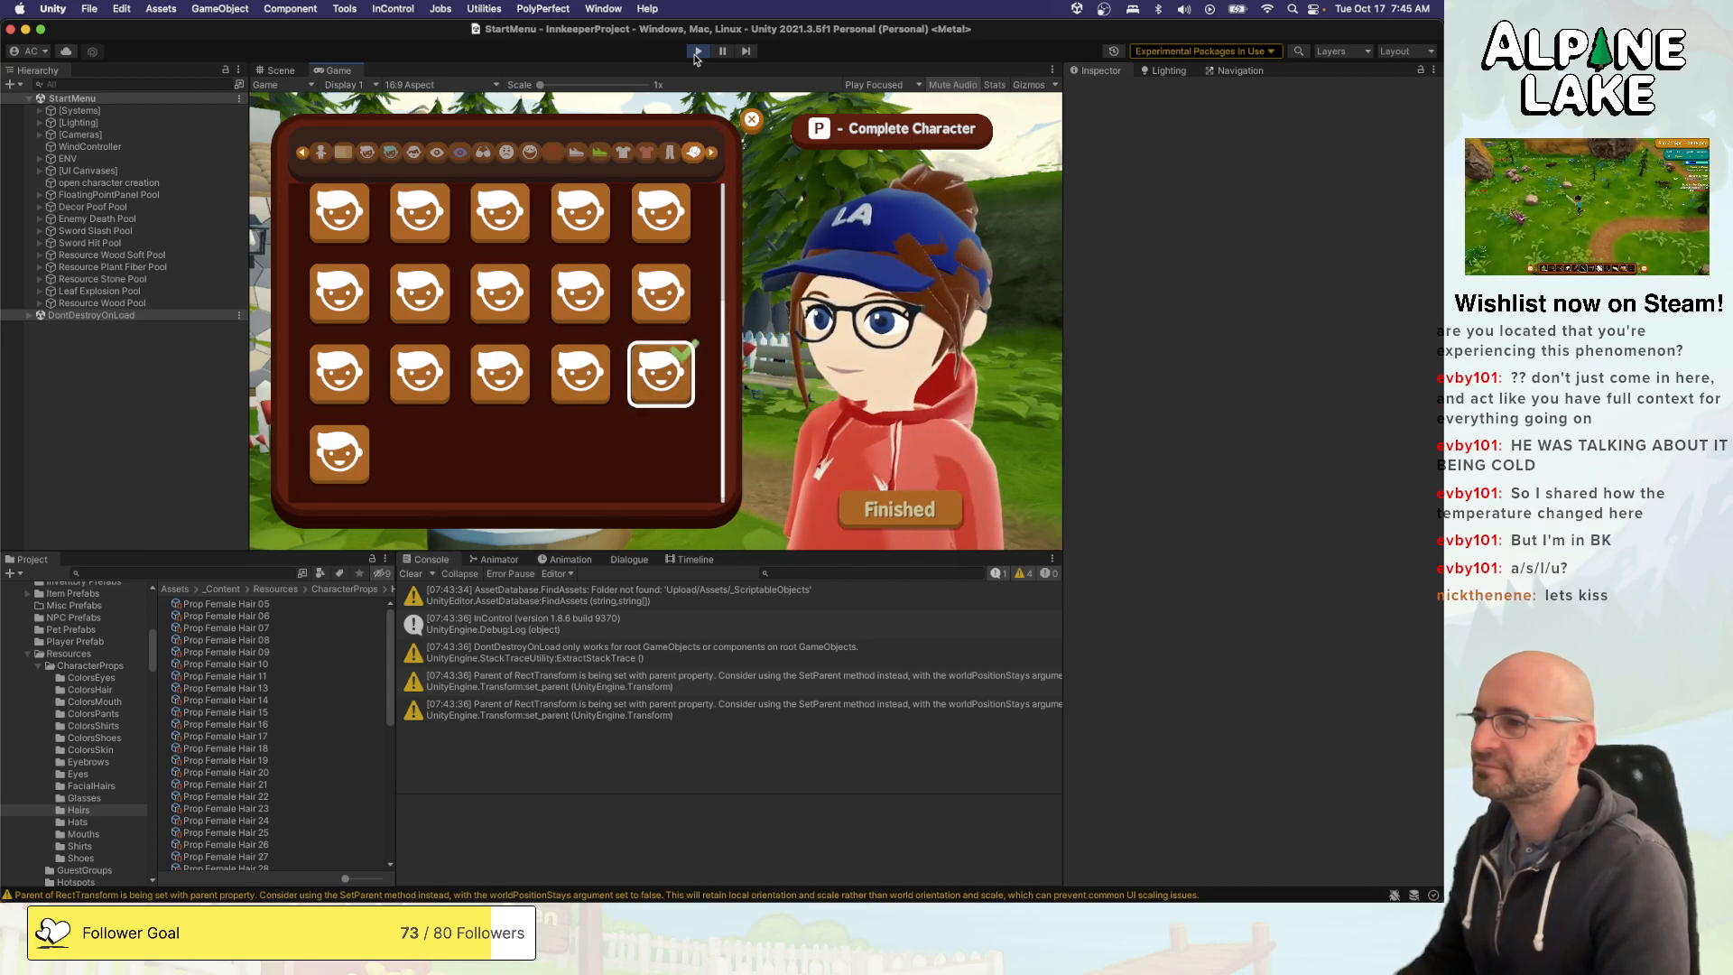
{"action": "key", "text": "Left"}
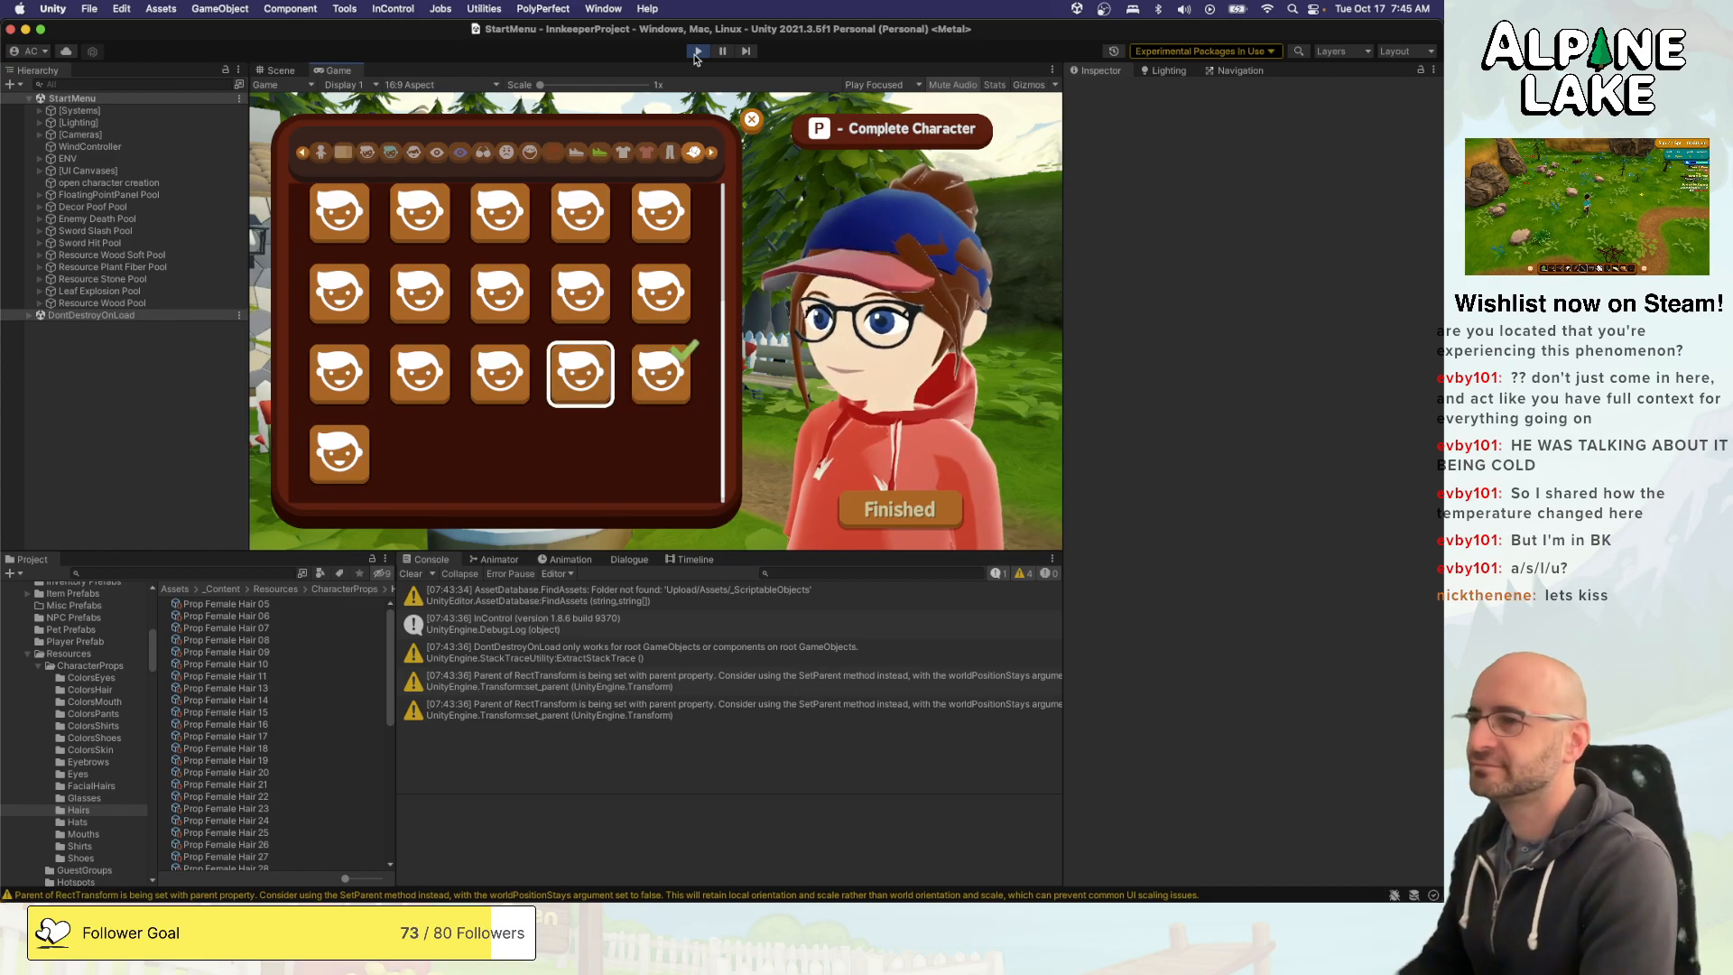
{"action": "key", "text": "Left"}
{"action": "key", "text": "Left"}
{"action": "key", "text": "Left"}
{"action": "key", "text": "Right"}
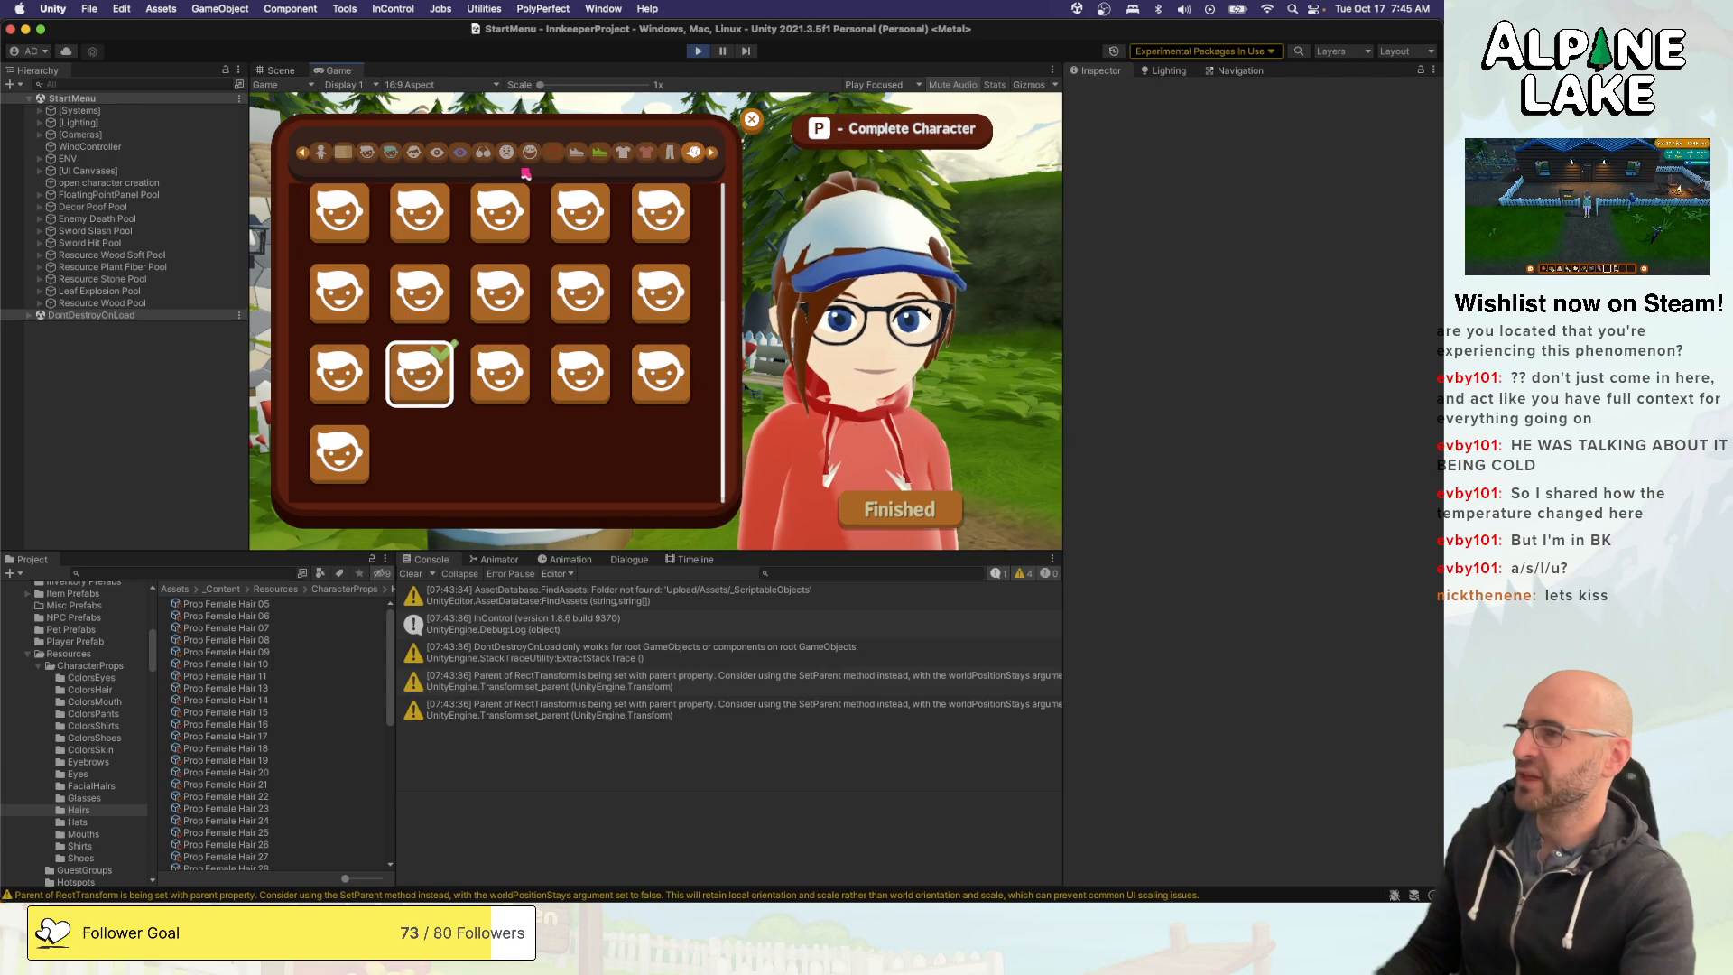
- Change the hairstyle to the long one with bangs just before the bun style, and preview the bun style under the cap
{"action": "left_click", "coordinate": [368, 155]}
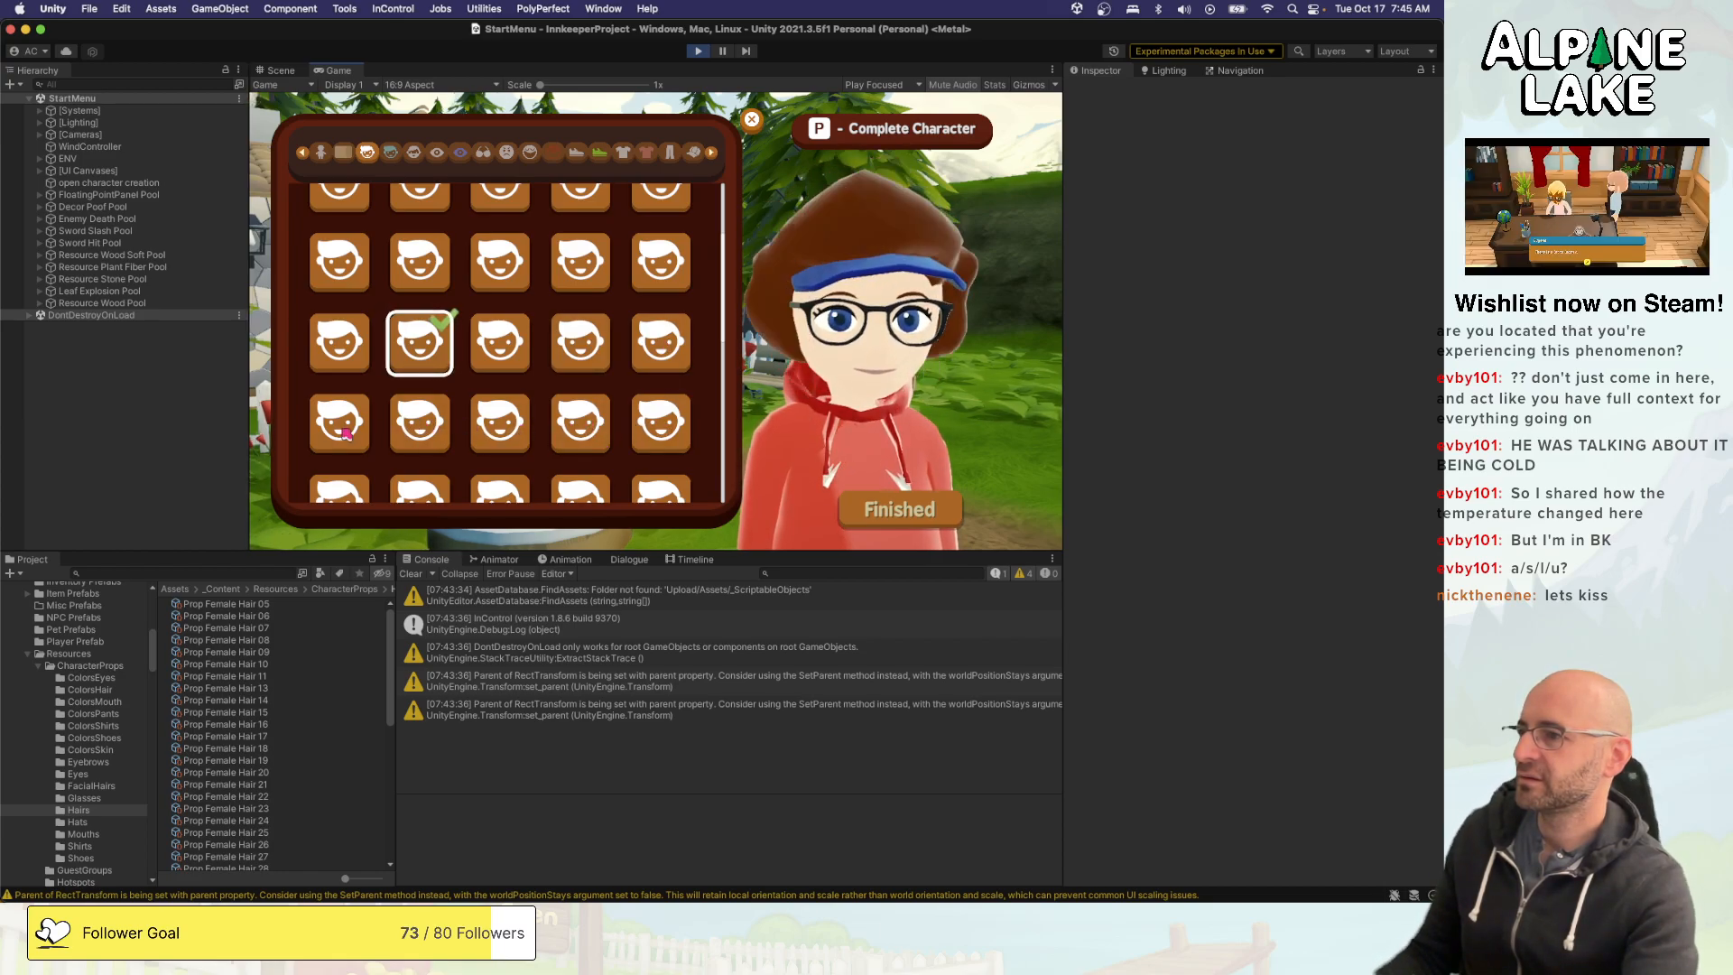
{"action": "left_click", "coordinate": [355, 494]}
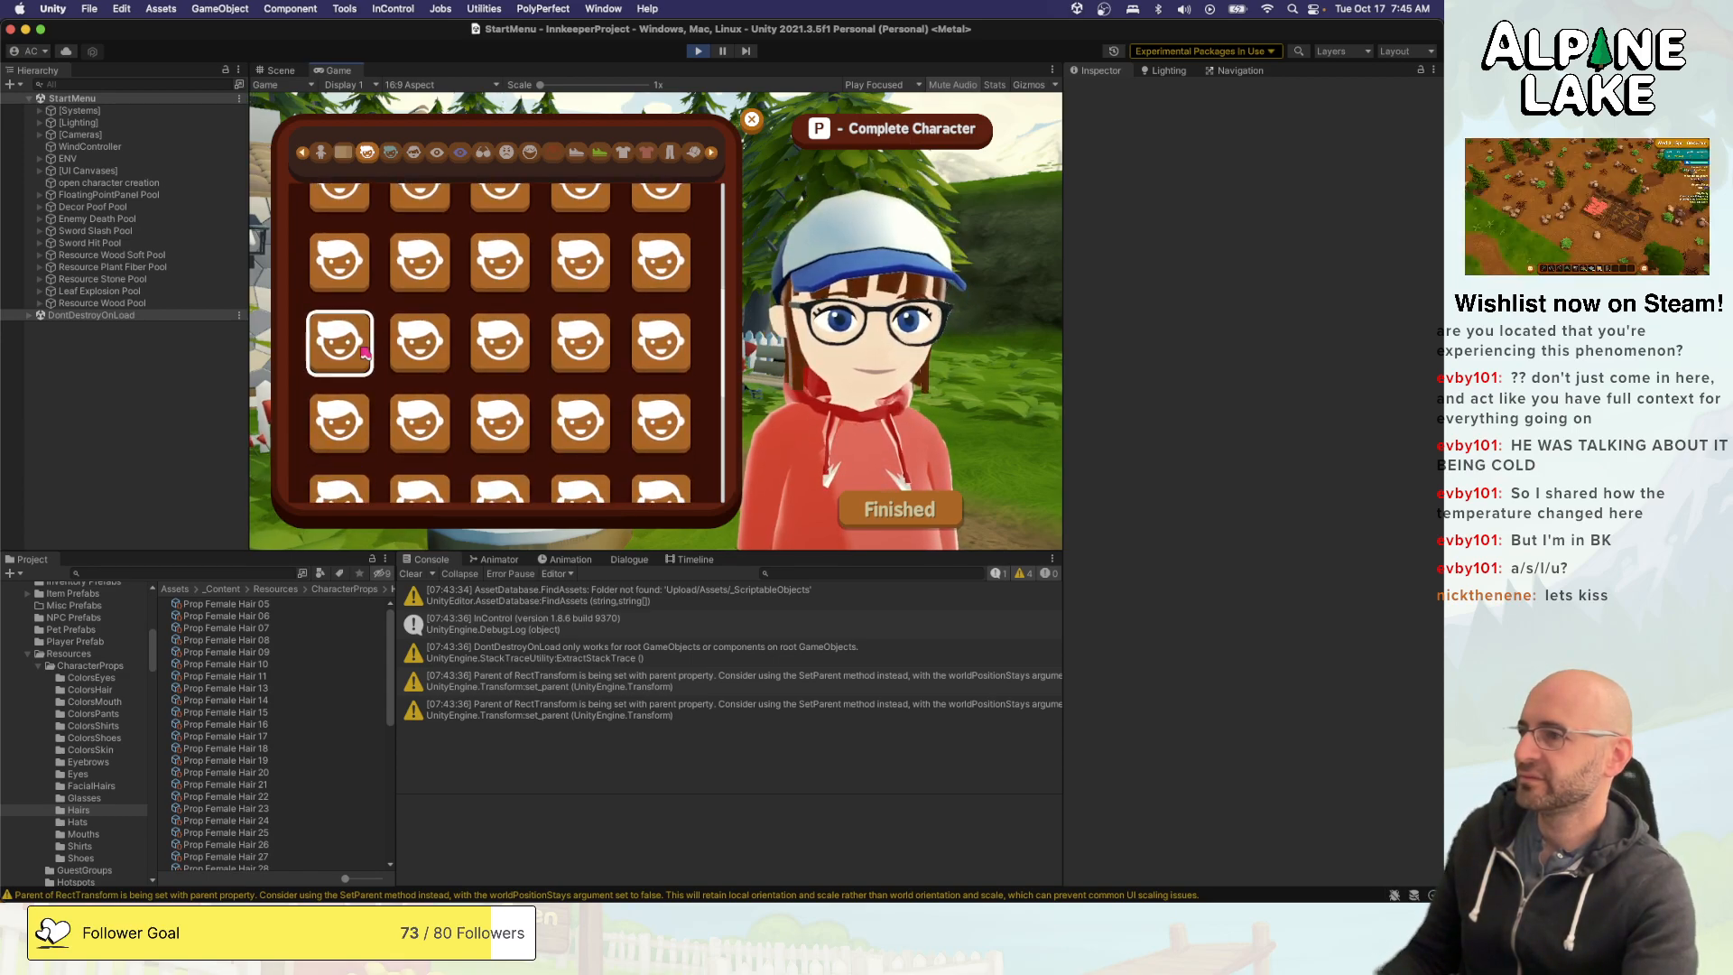
{"action": "left_click", "coordinate": [343, 345]}
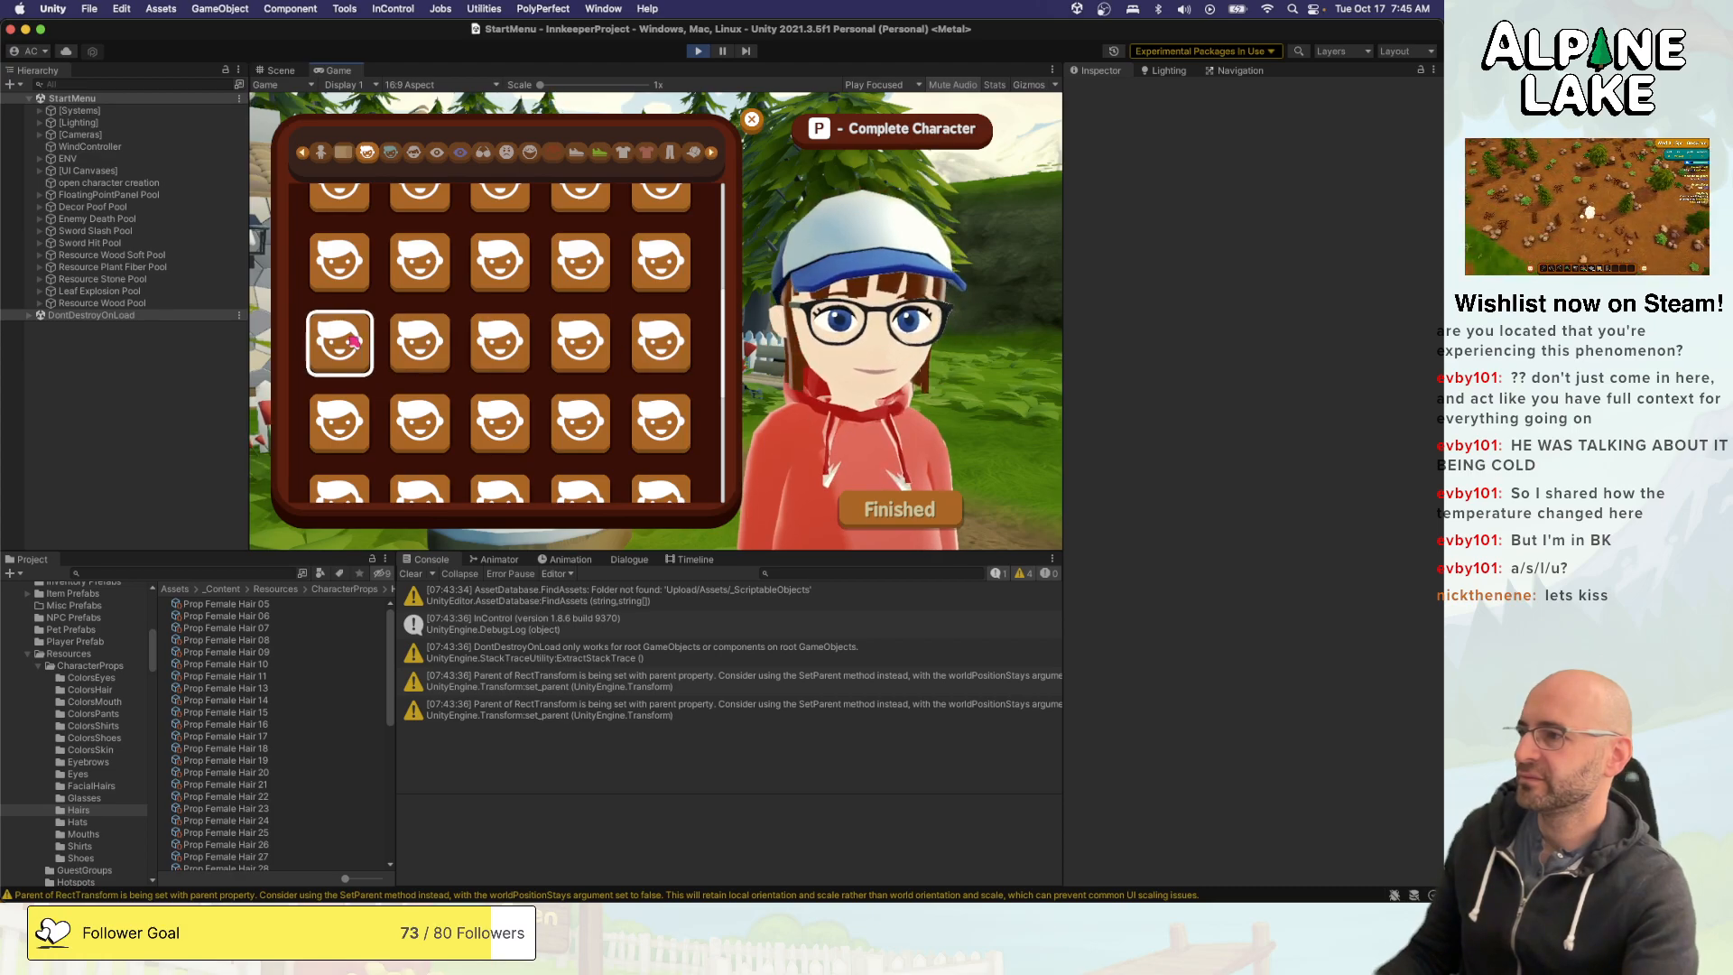
{"action": "key", "text": "Right"}
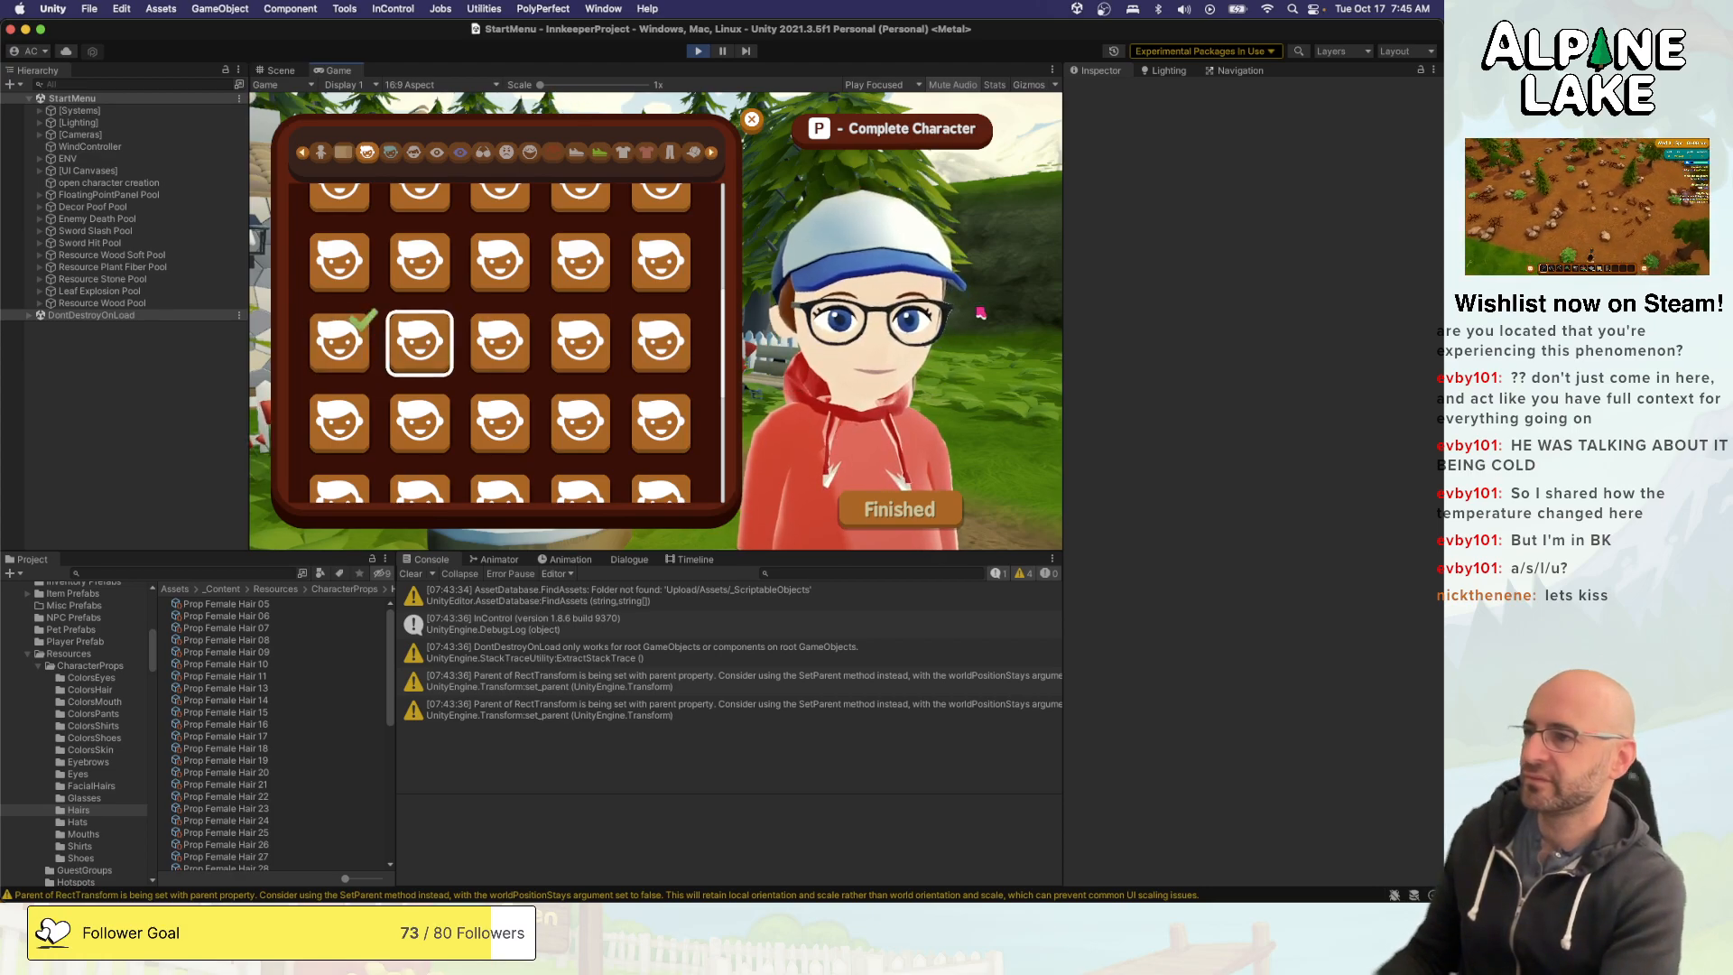
- Put the long hairstyle with bangs back on the character under the cap and turn the character to inspect it from several angles
{"action": "key", "text": "Left"}
{"action": "key", "text": "e"}
{"action": "key", "text": "q"}
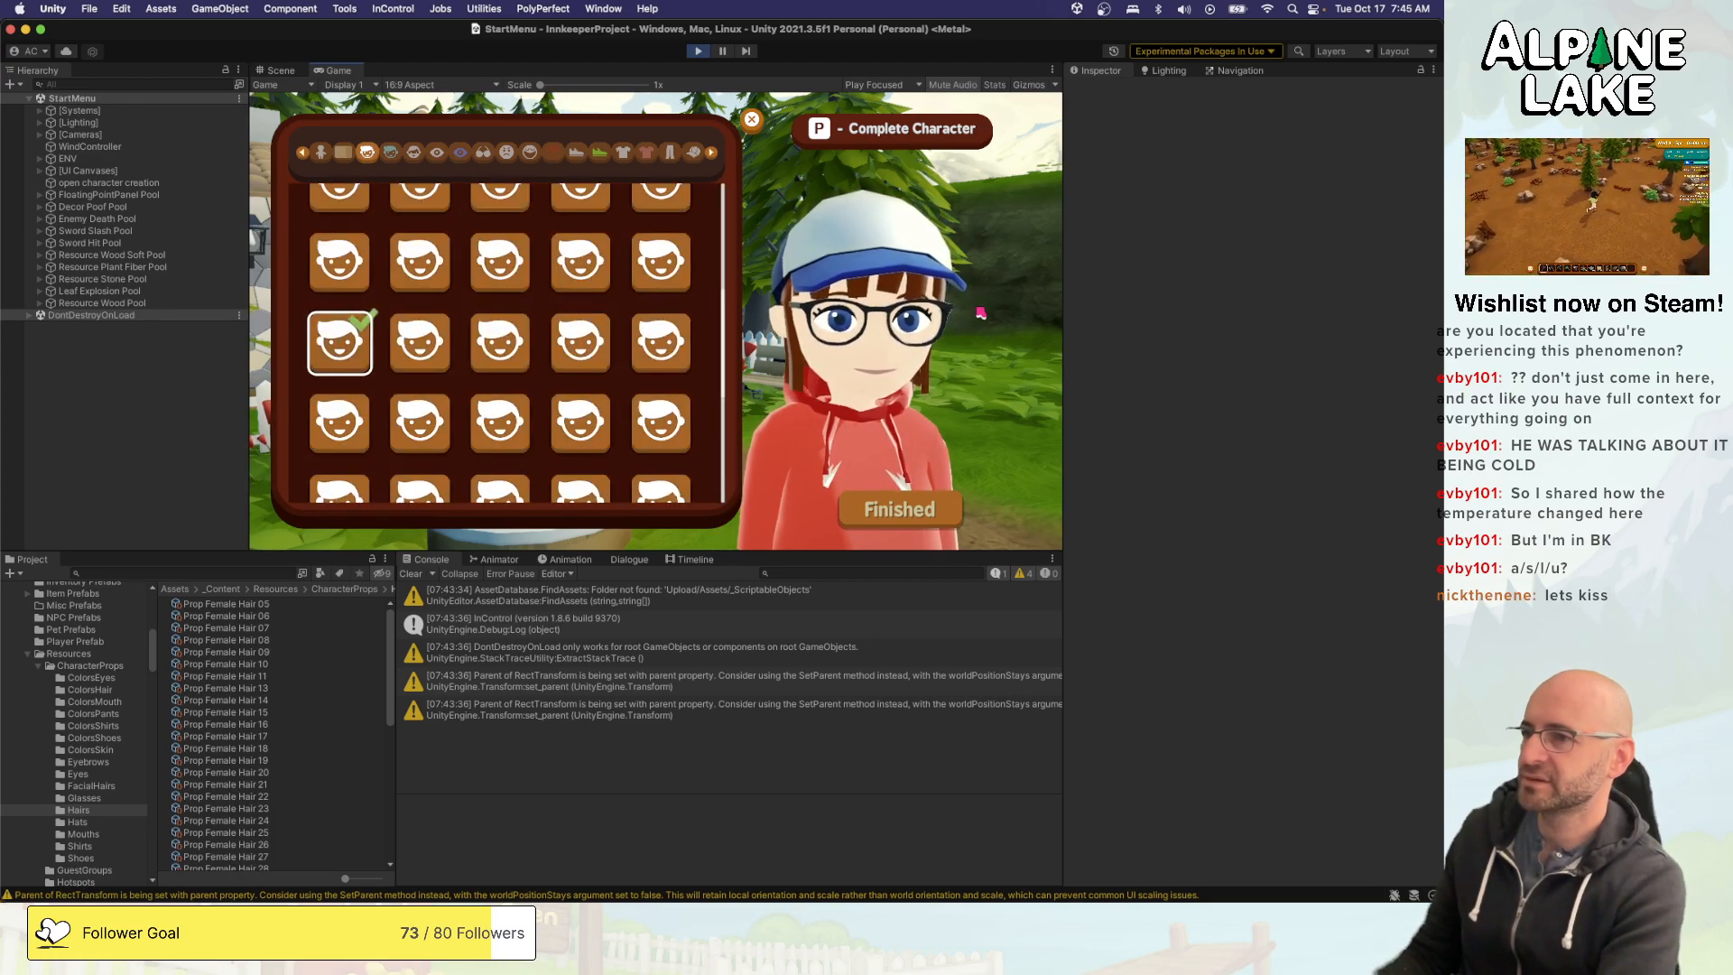
{"action": "key", "text": "e"}
{"action": "key", "text": "q"}
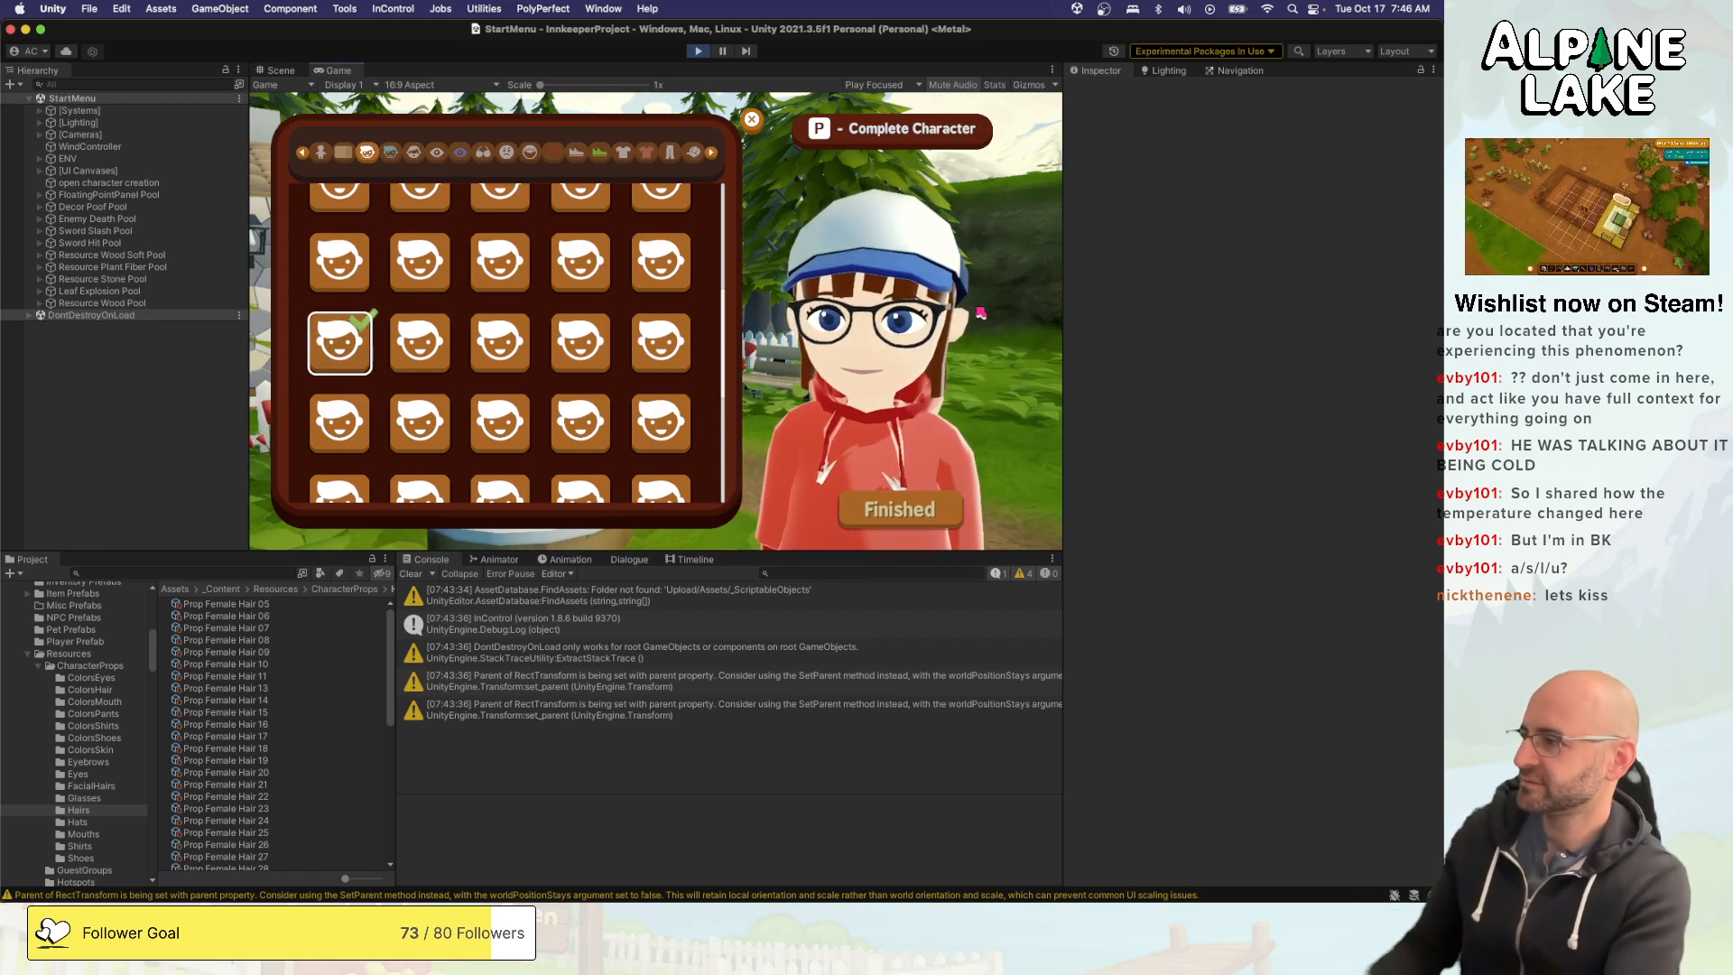
- Complete the character and stop play mode
{"action": "key", "text": "p"}
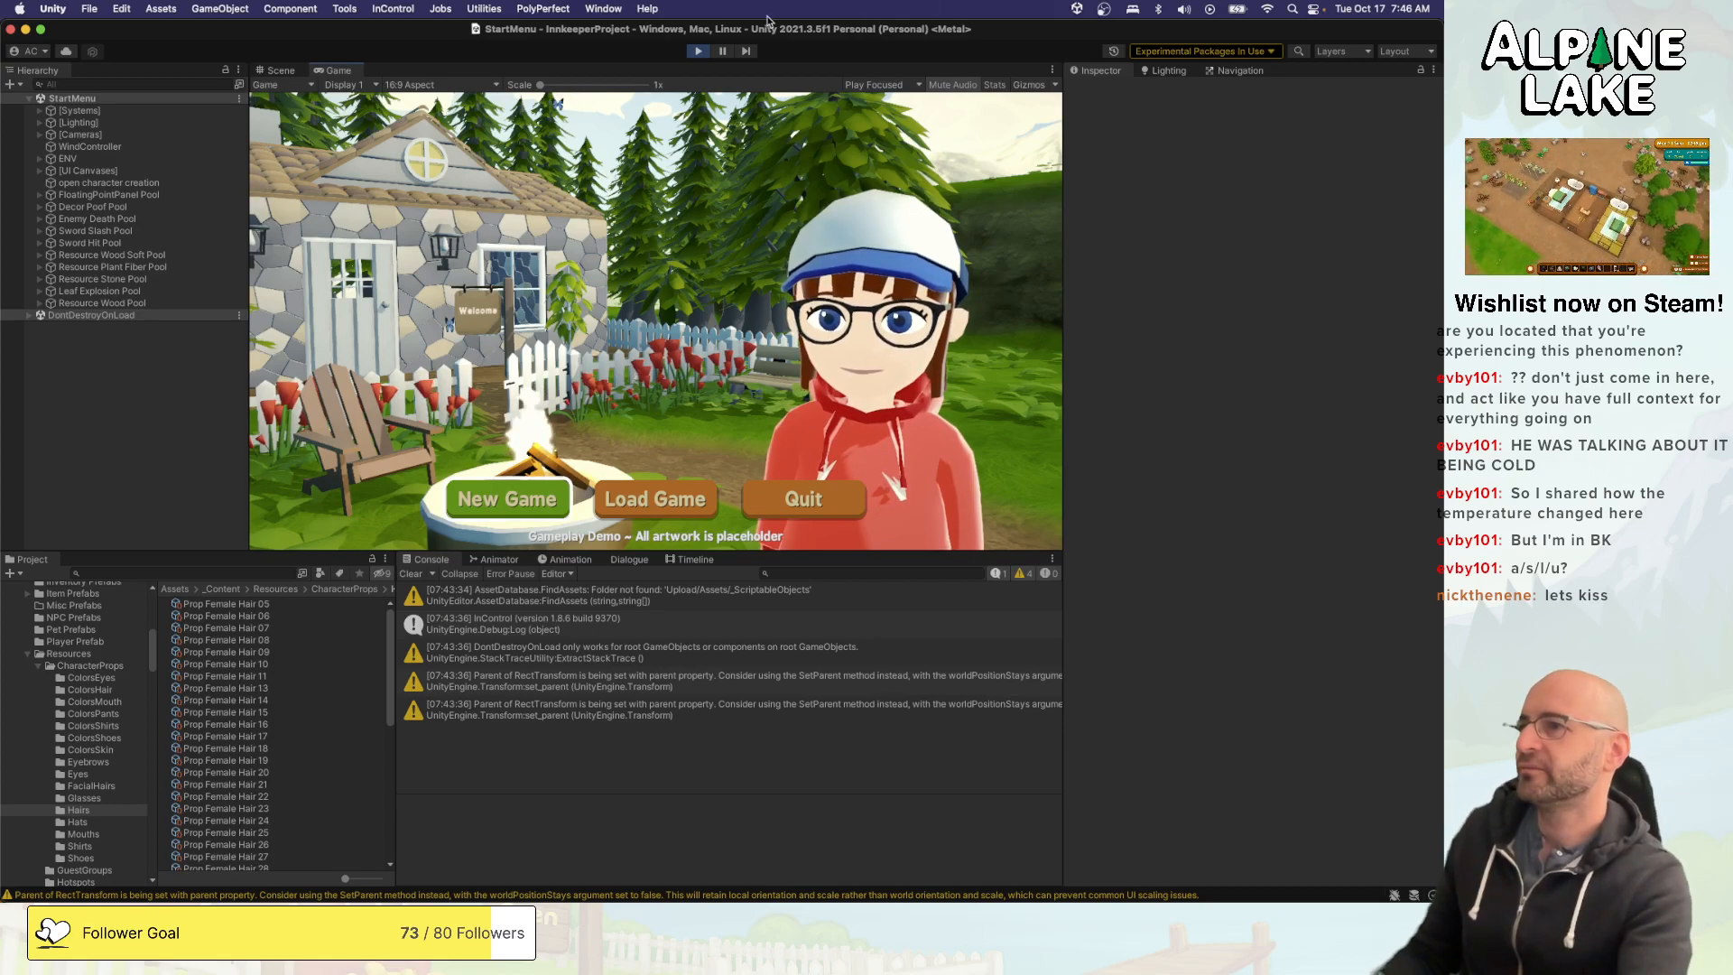
{"action": "key", "text": "super+p"}
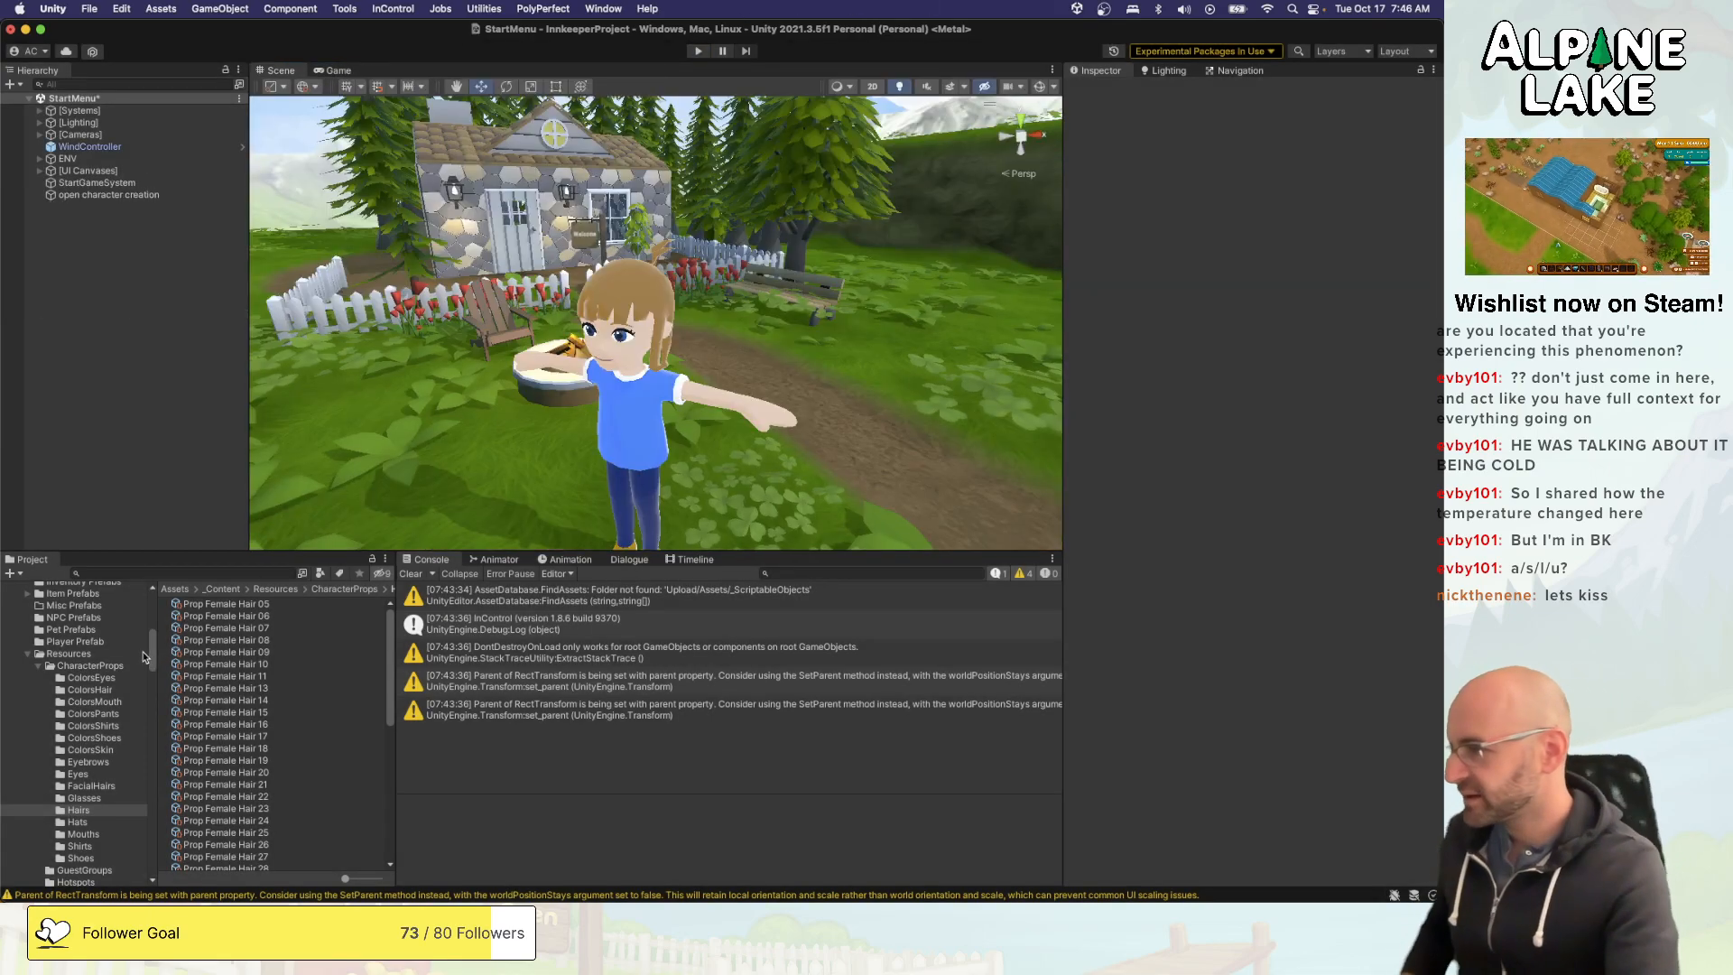
- Create a new folder called HatHairs inside Resources/CharacterProps
{"action": "left_click", "coordinate": [112, 666]}
{"action": "right_click", "coordinate": [222, 853]}
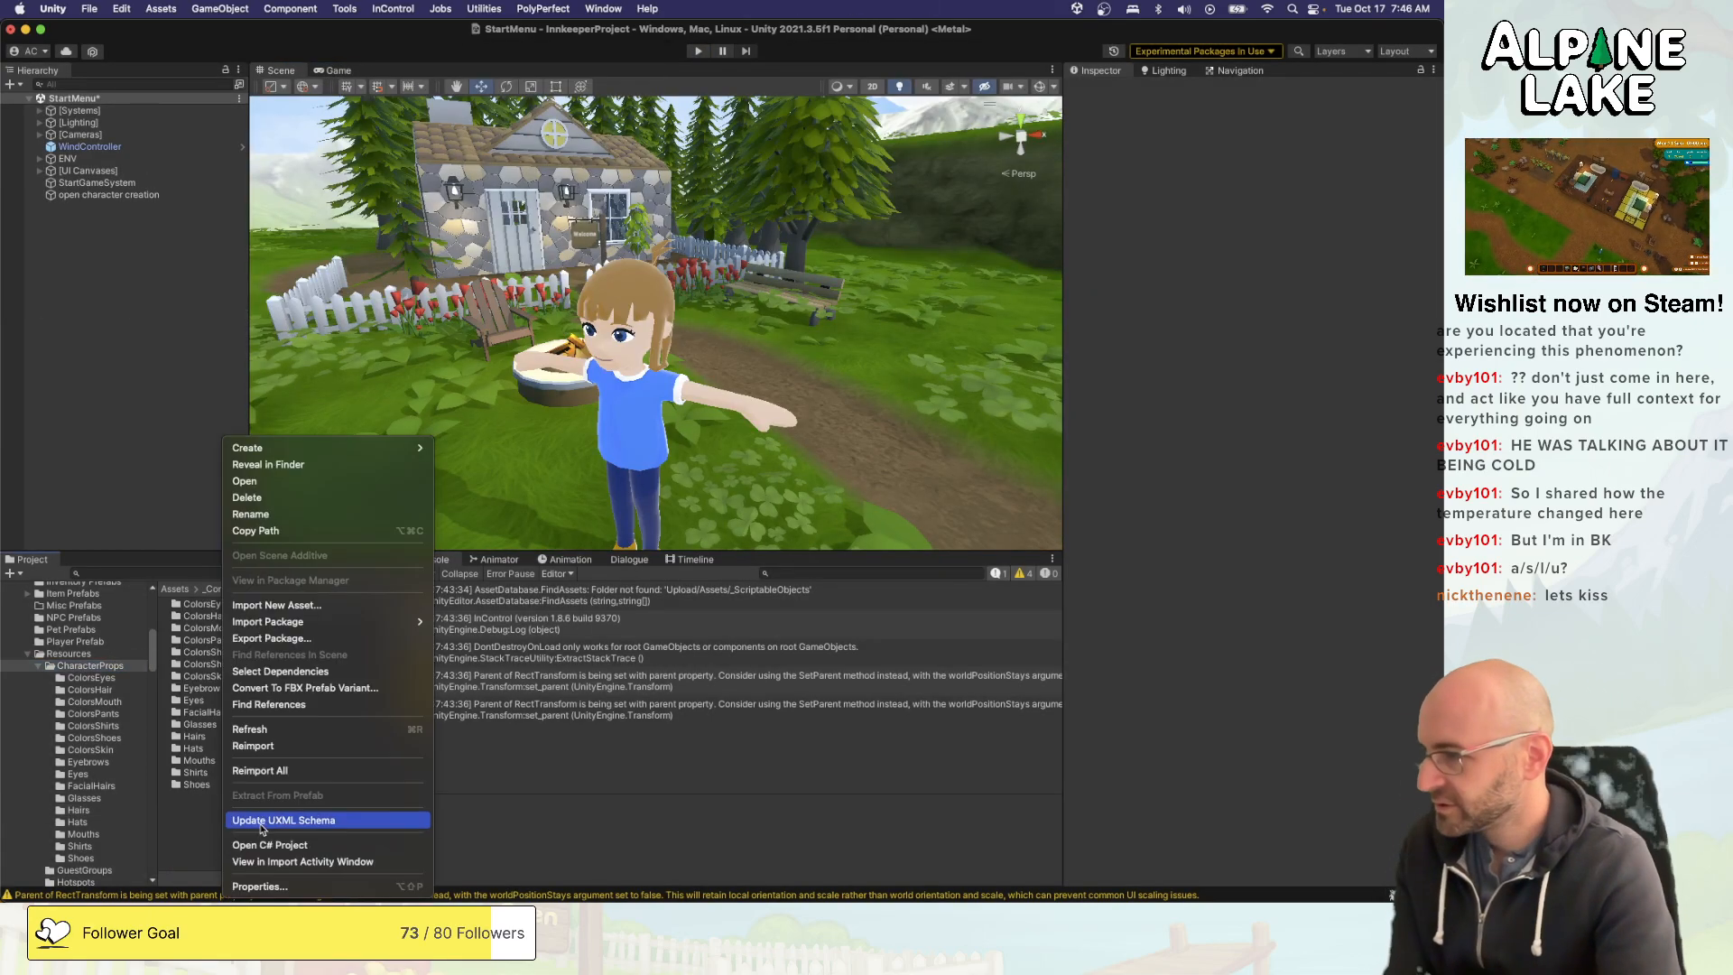
{"action": "mouse_move", "coordinate": [379, 448]}
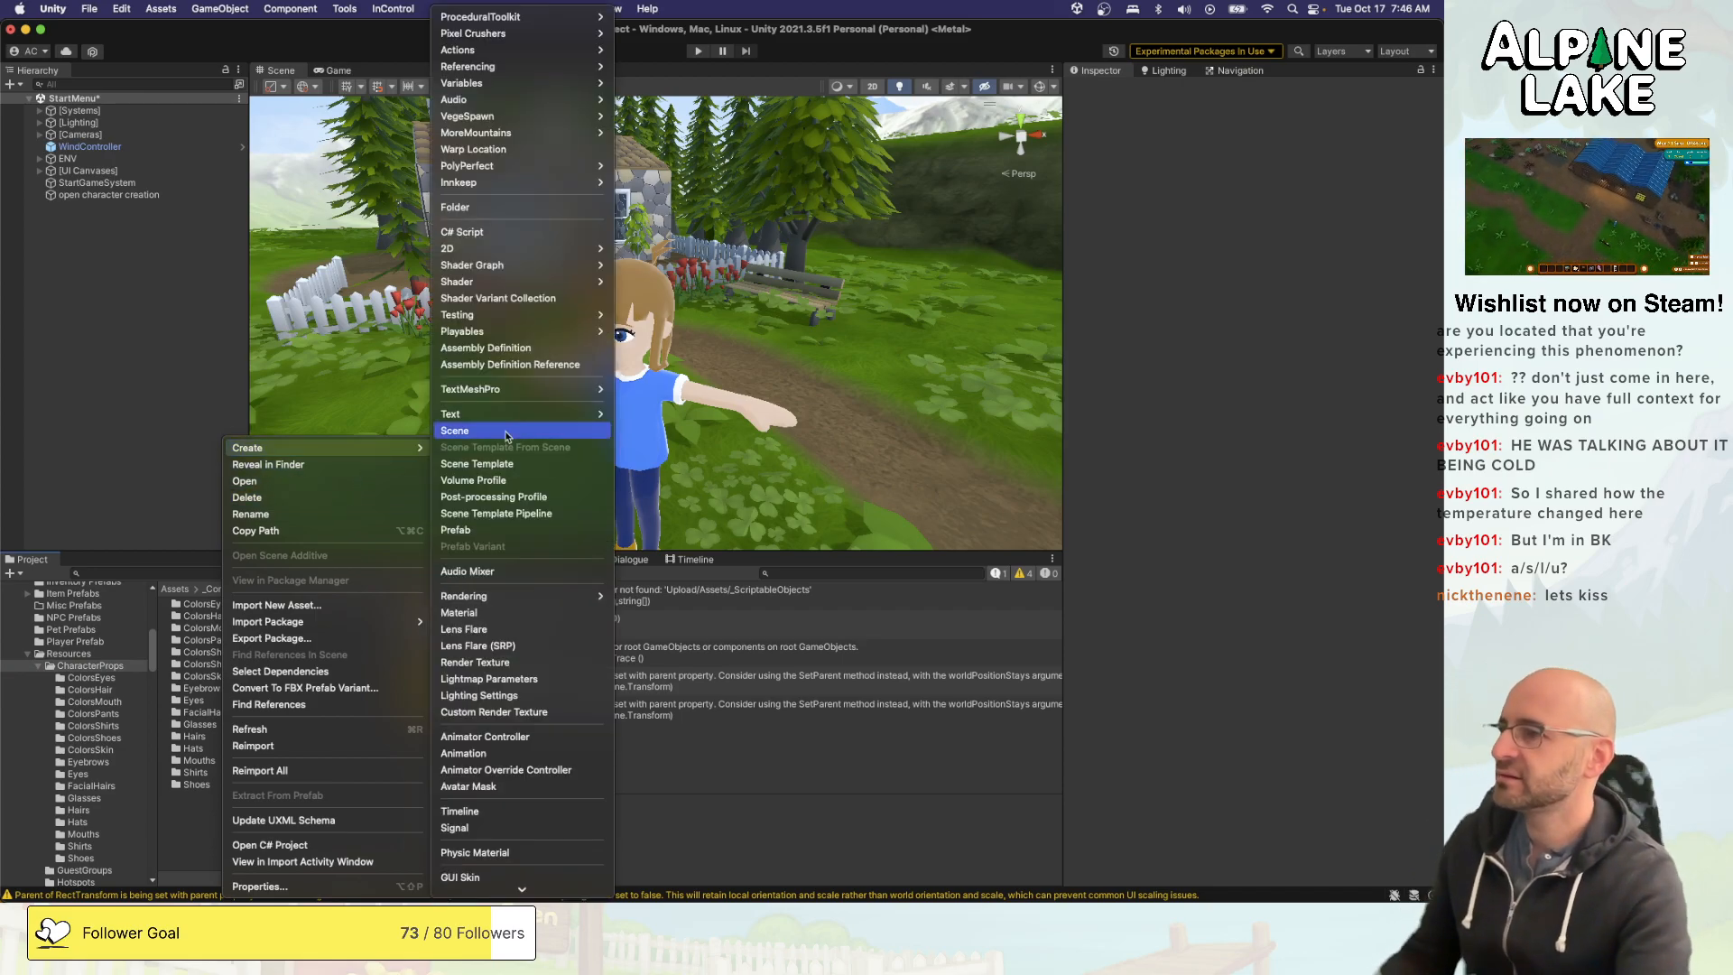
{"action": "left_click", "coordinate": [563, 210]}
{"action": "type", "text": "Hair"}
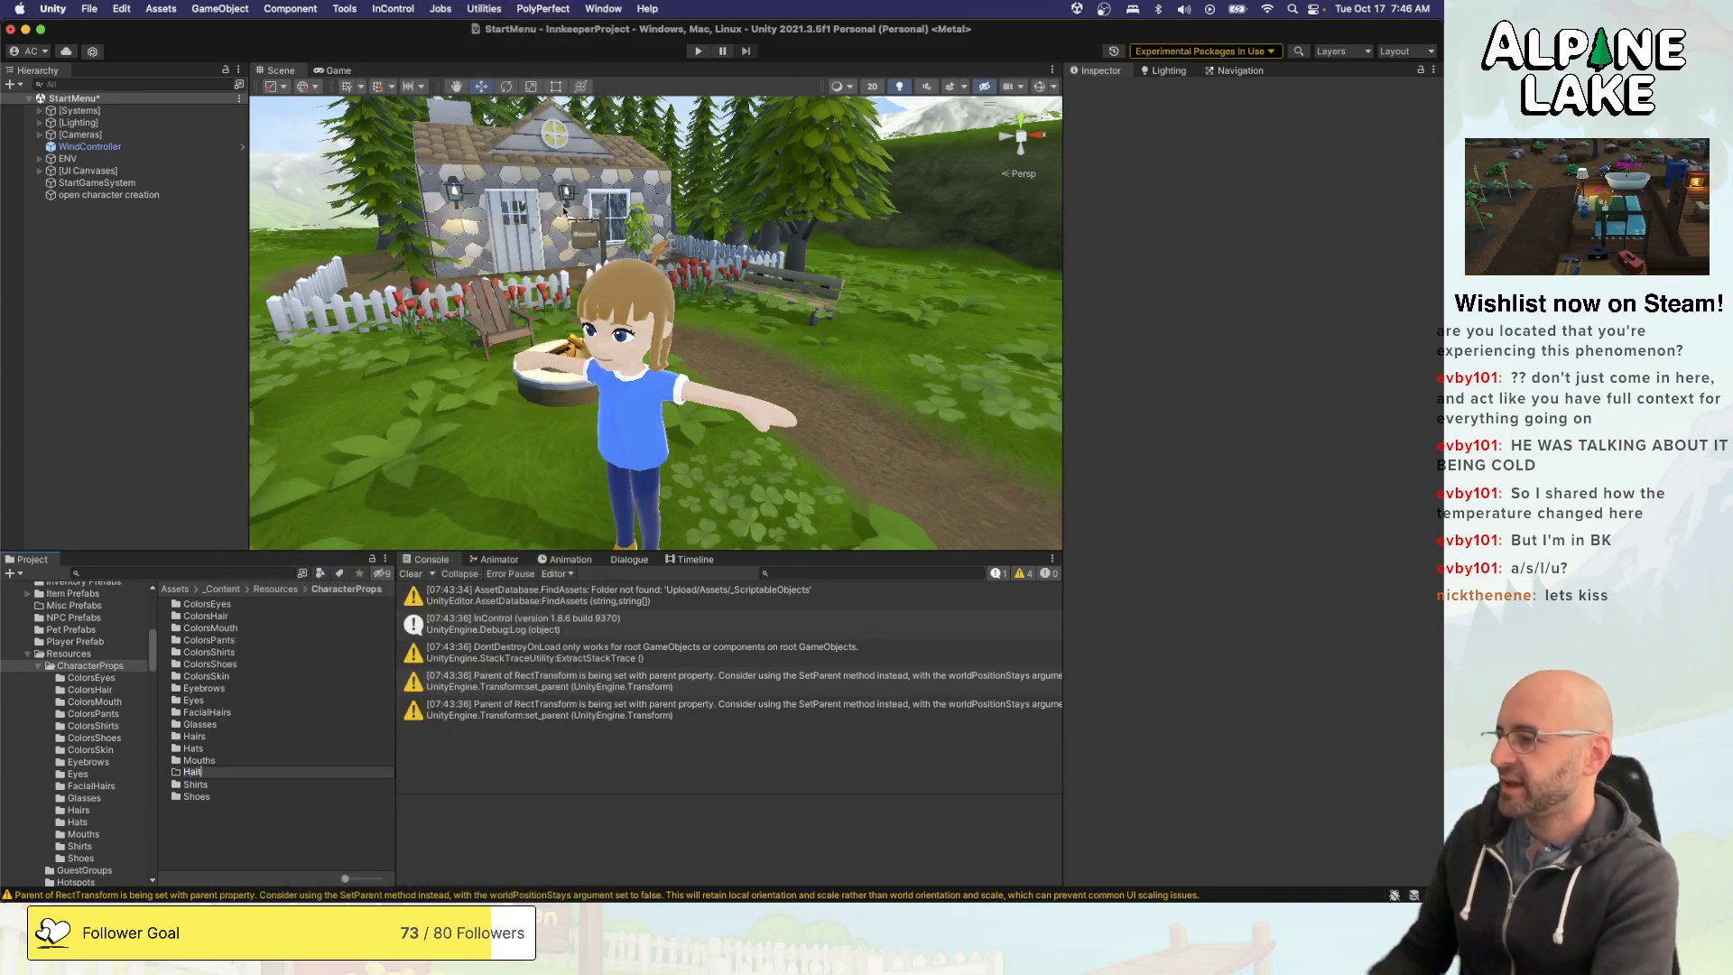
{"action": "type", "text": "H"}
{"action": "key", "text": "BackSpace"}
{"action": "key", "text": "BackSpace"}
{"action": "type", "text": "t"}
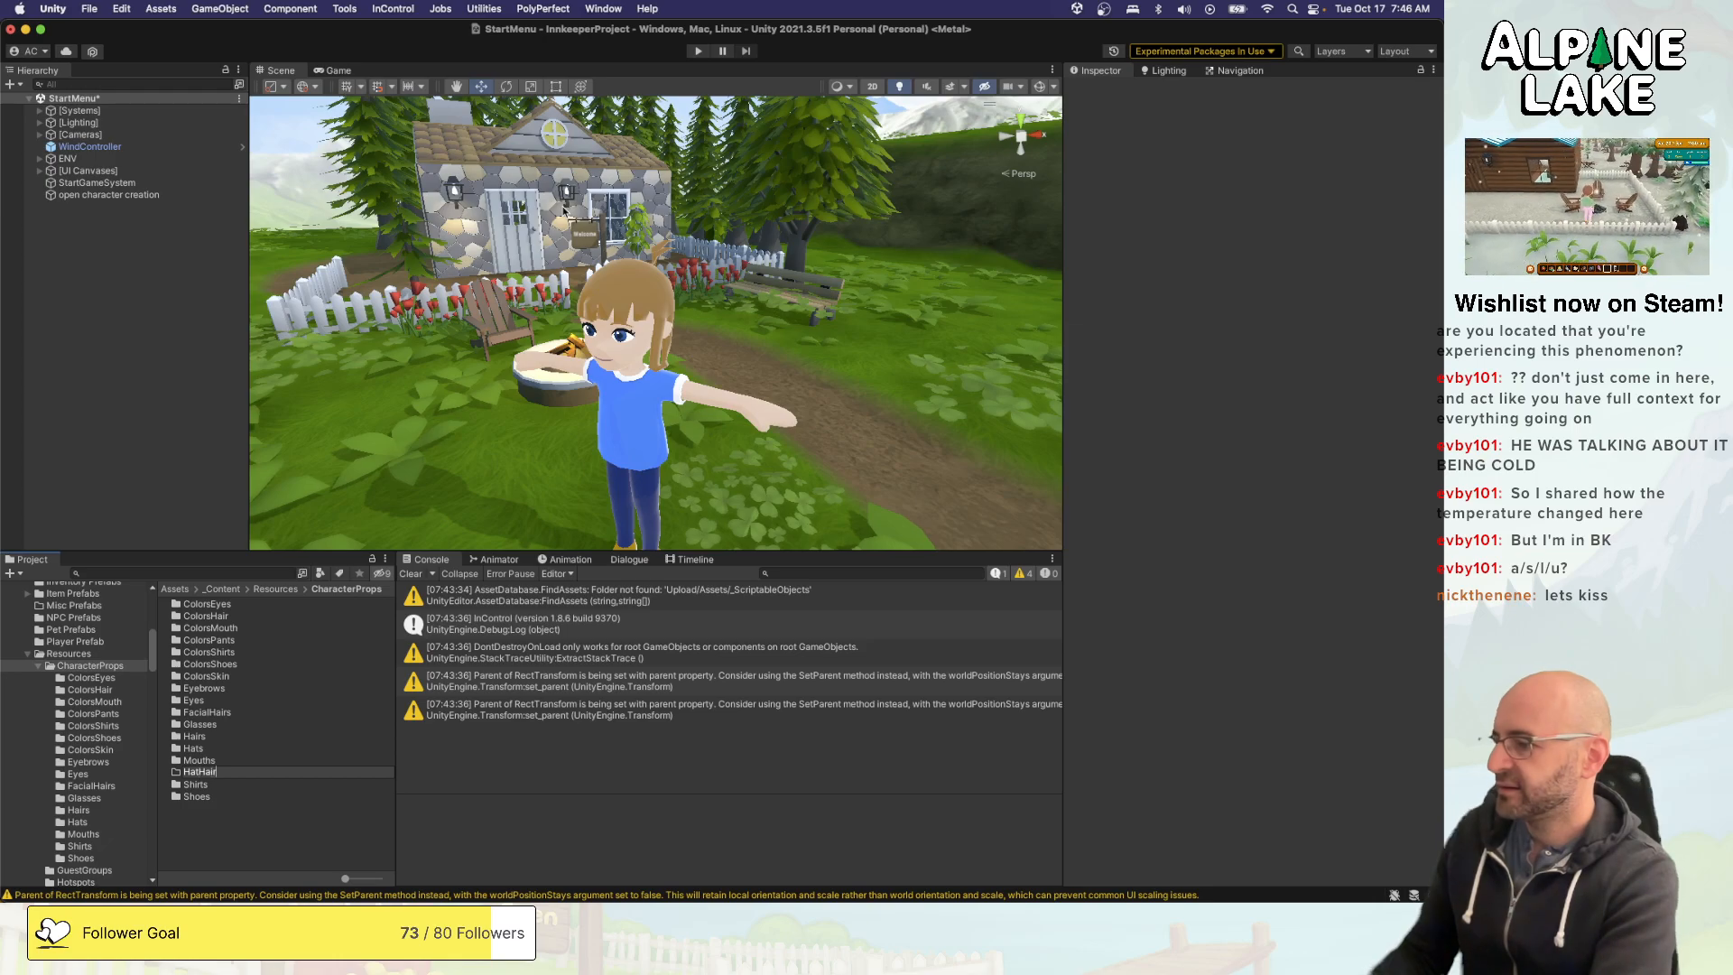
{"action": "key", "text": "Return"}
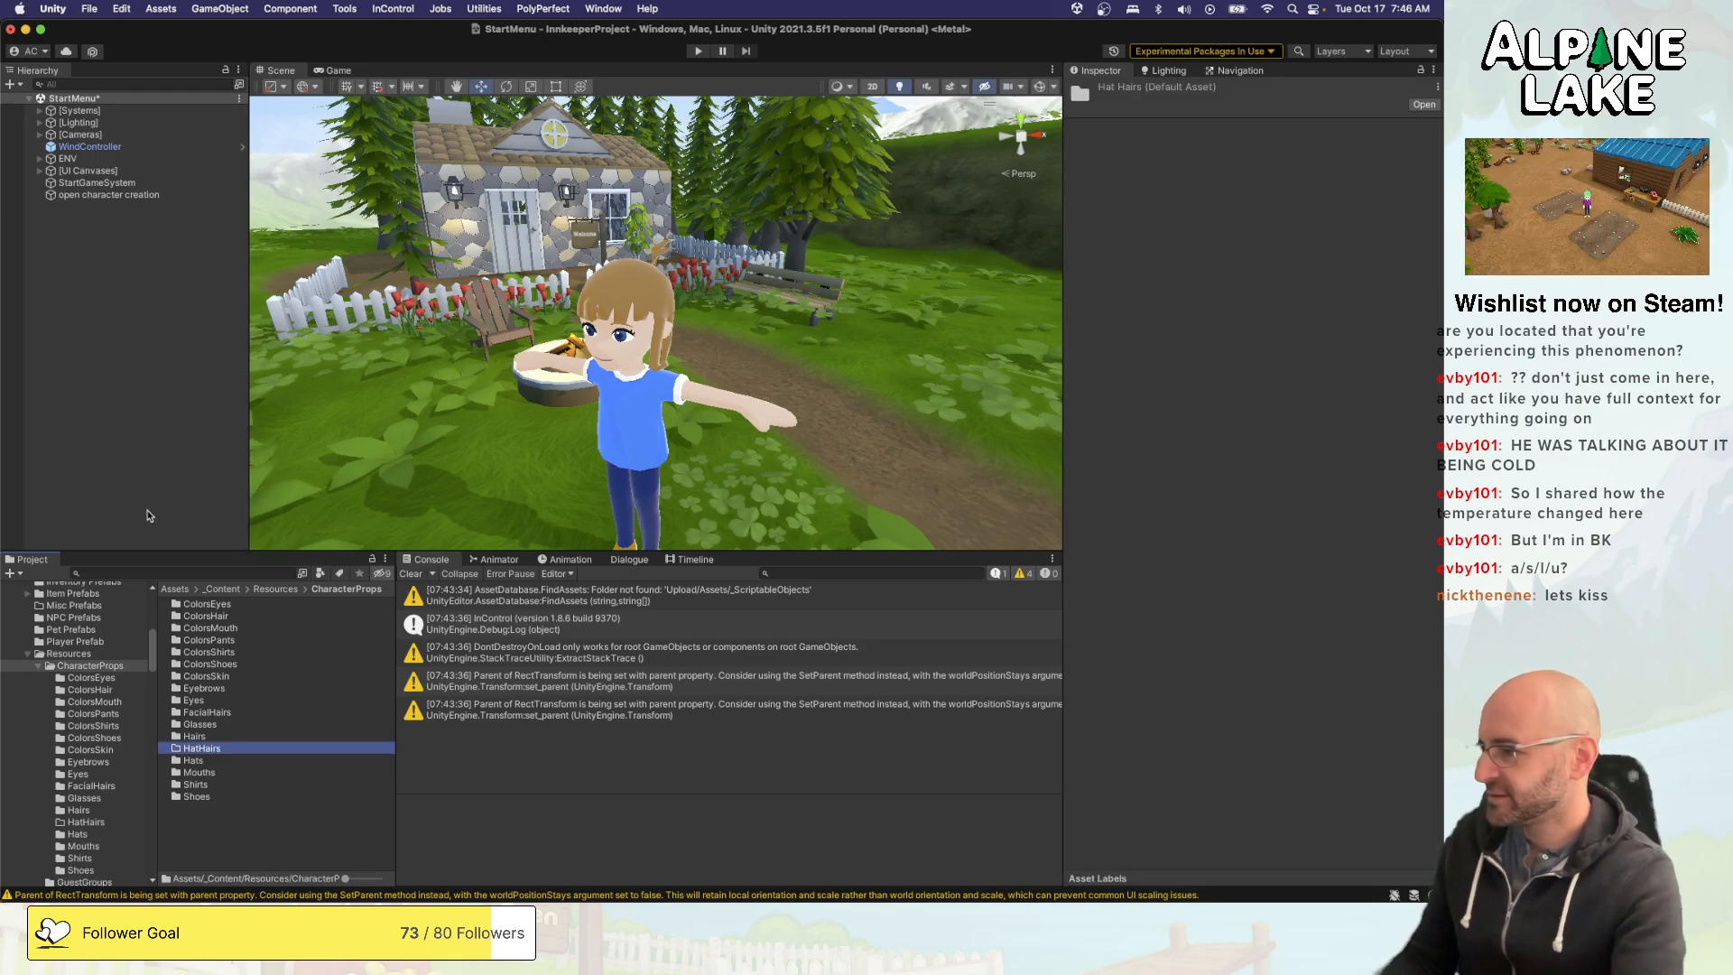
- Move the Prop Hat Hair Long 01 and Prop Hat Hair Short 01 assets from the Hairs folder into HatHairs
{"action": "double_click", "coordinate": [195, 735]}
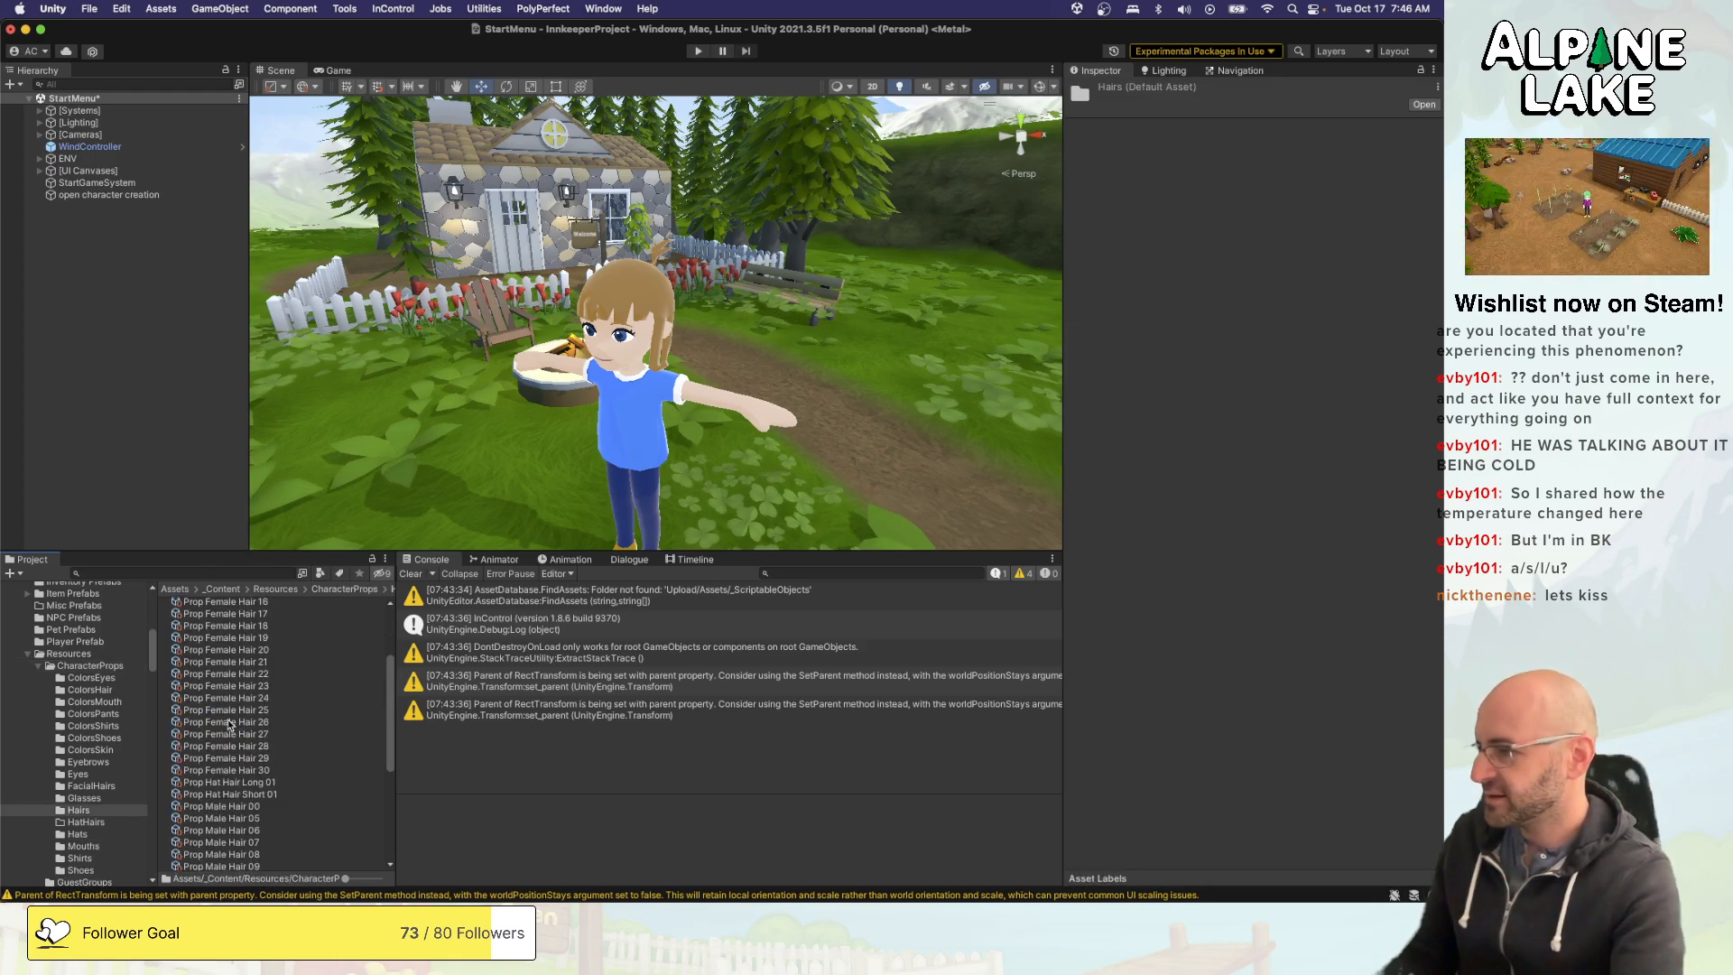
{"action": "left_click", "coordinate": [230, 782]}
{"action": "left_click", "coordinate": [242, 795], "text": "shift"}
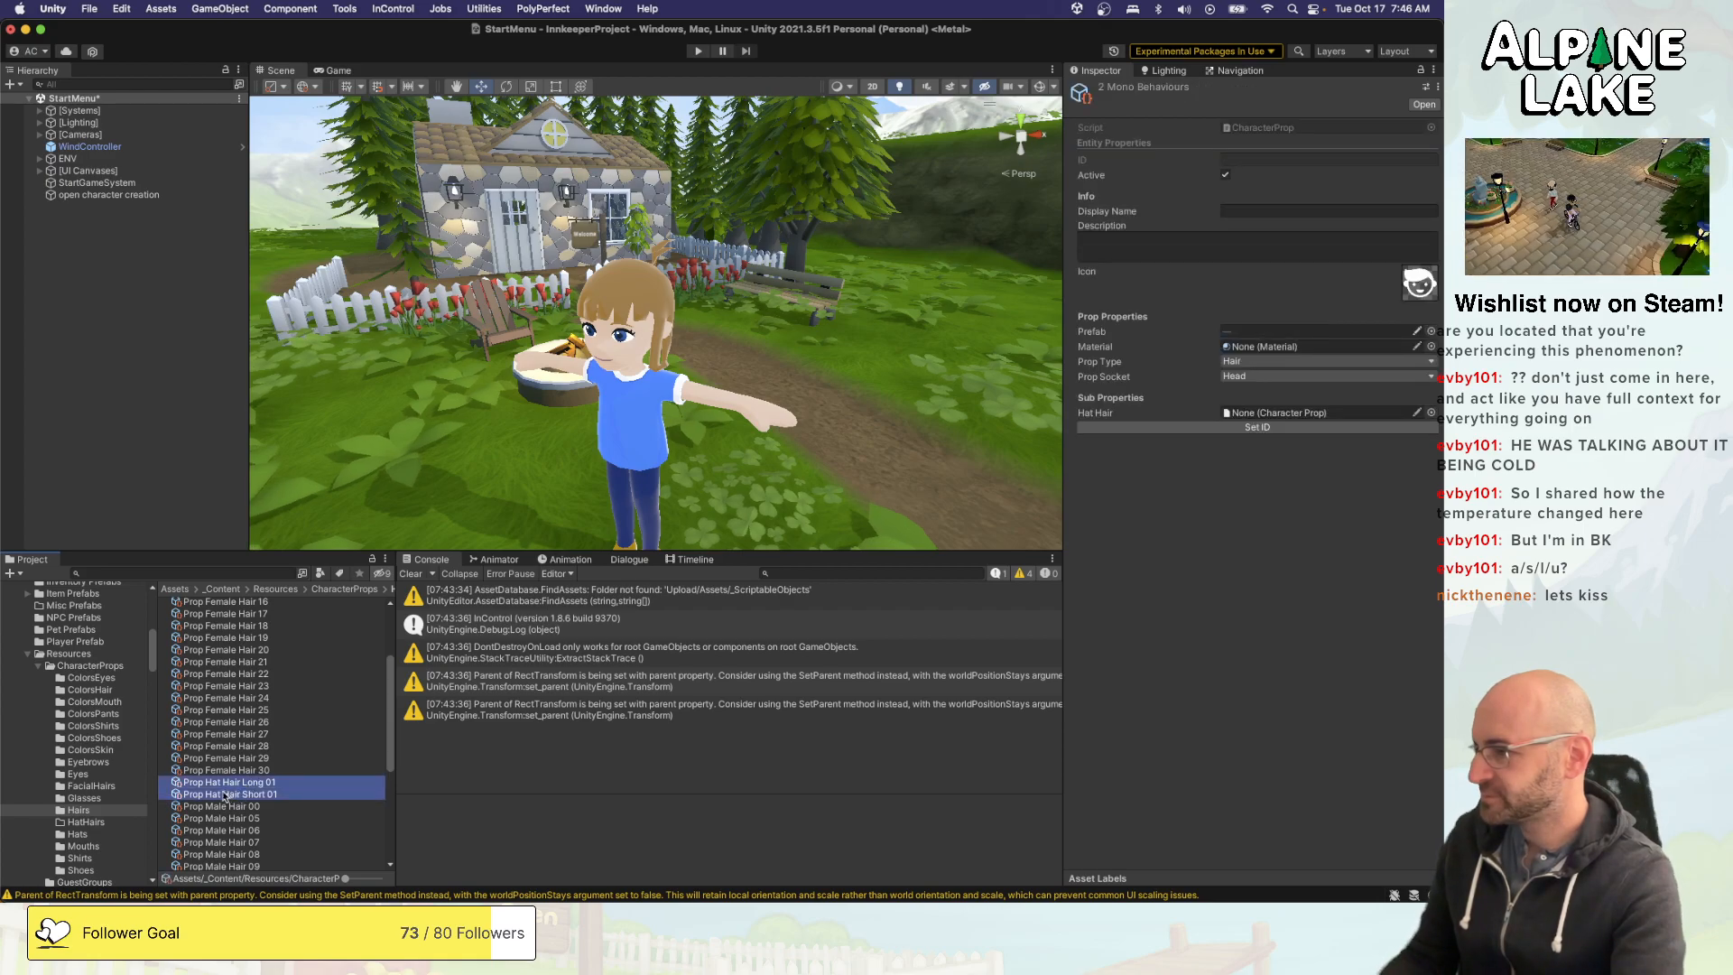
{"action": "left_click_drag", "start_coordinate": [115, 812], "coordinate": [100, 825]}
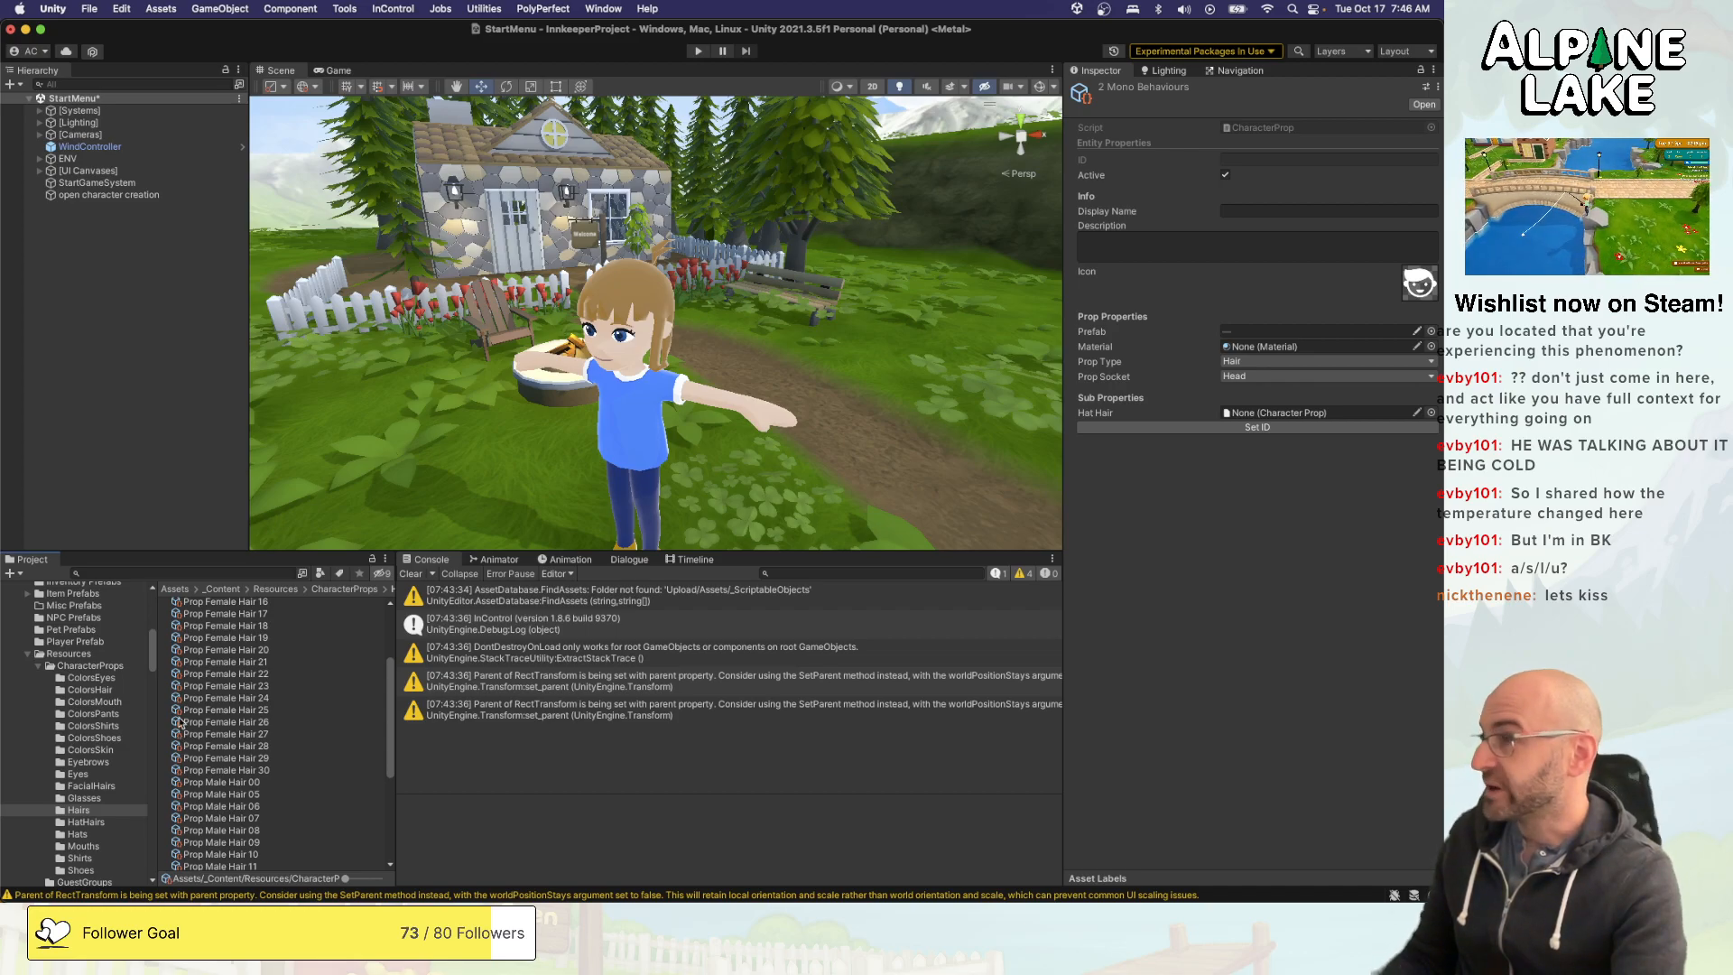
{"action": "left_click", "coordinate": [103, 335]}
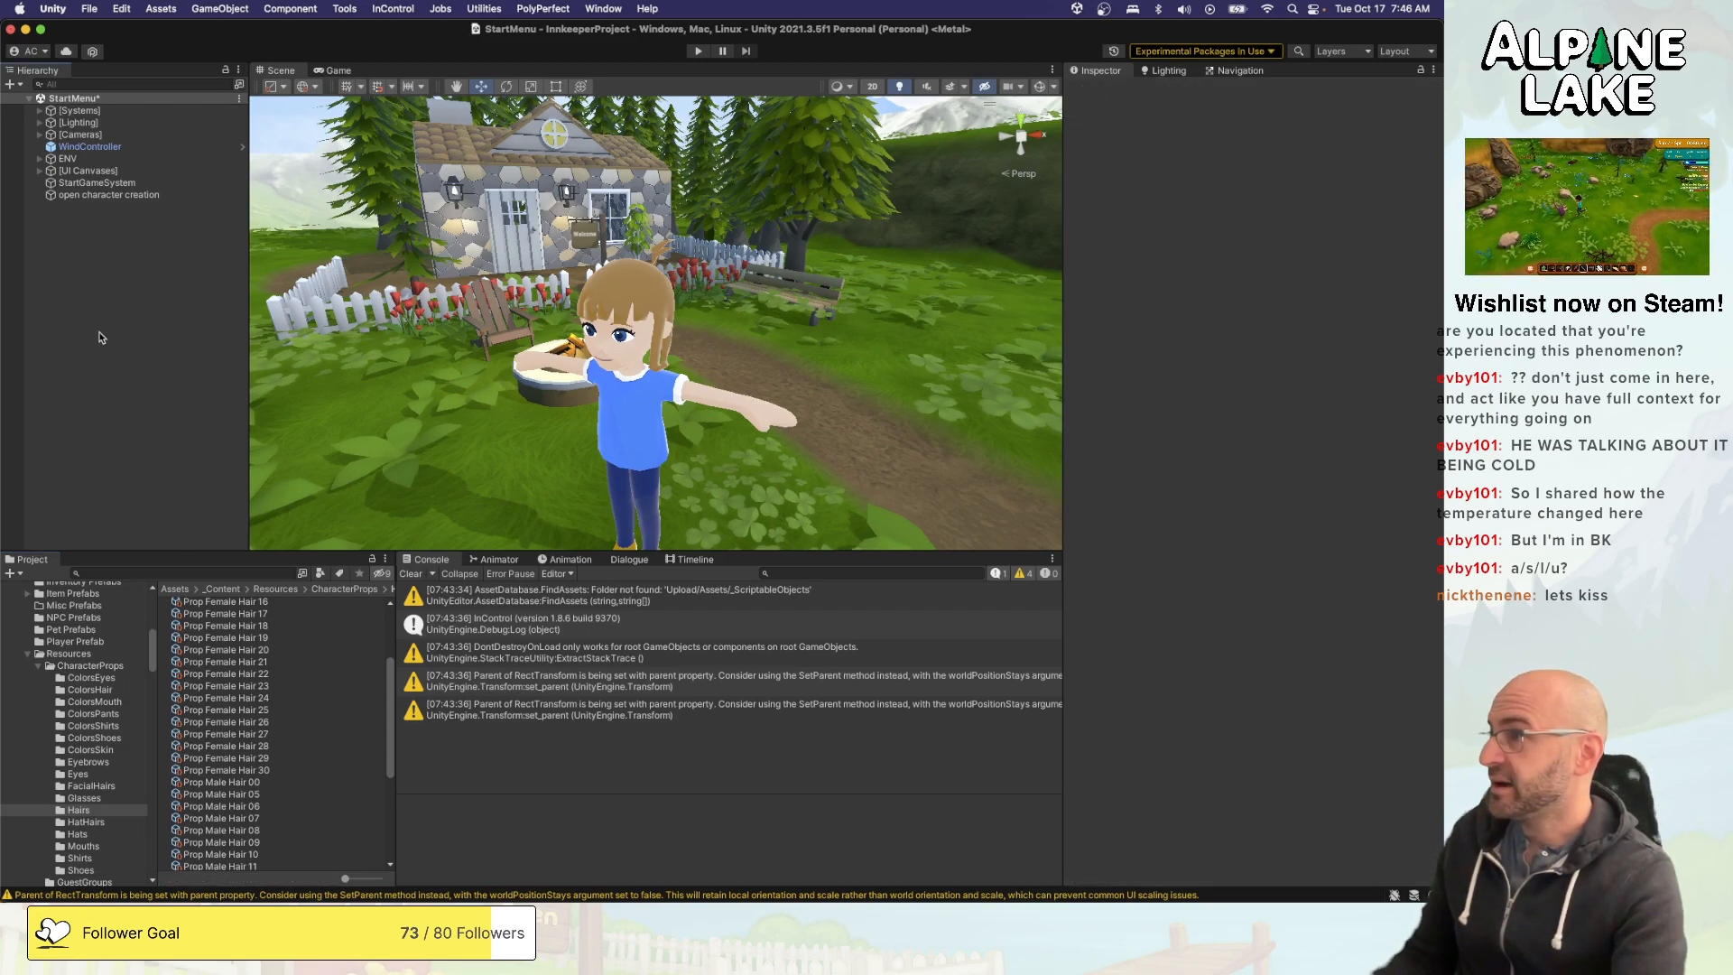
- Switch to Visual Studio and review CustomCharacterDefinition.cs from its fields down to the PropType.Hat case in AttachPrefabProp
{"action": "key", "text": "super+Tab"}
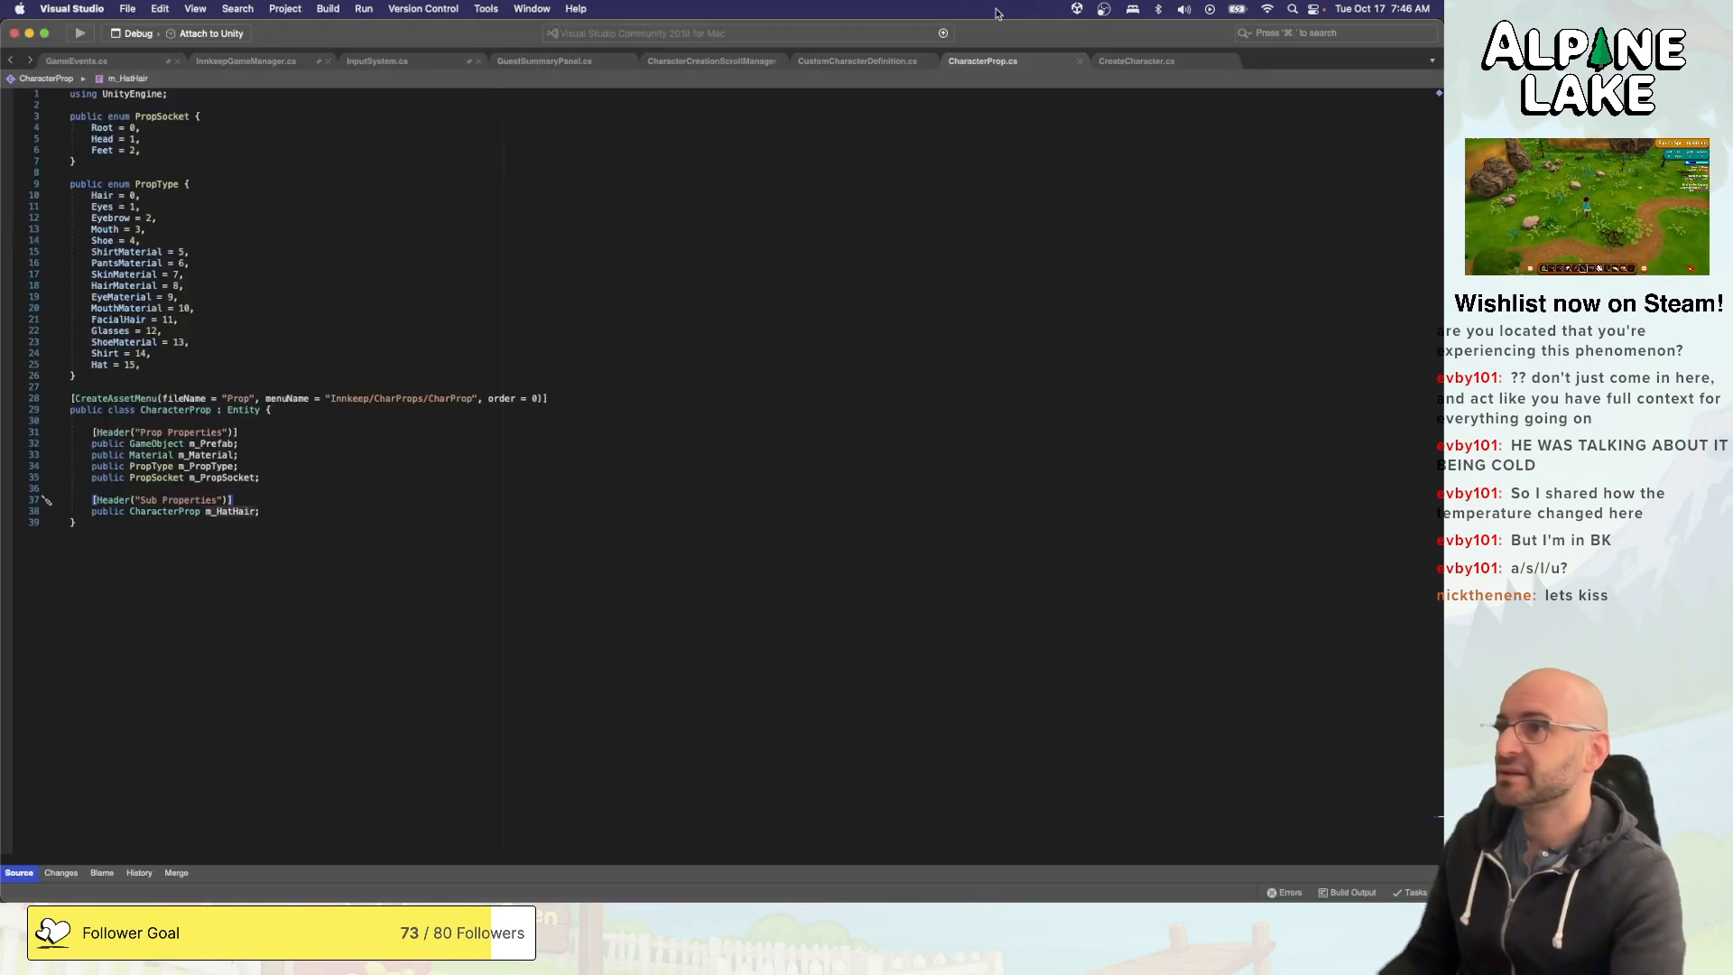
{"action": "left_click", "coordinate": [860, 65]}
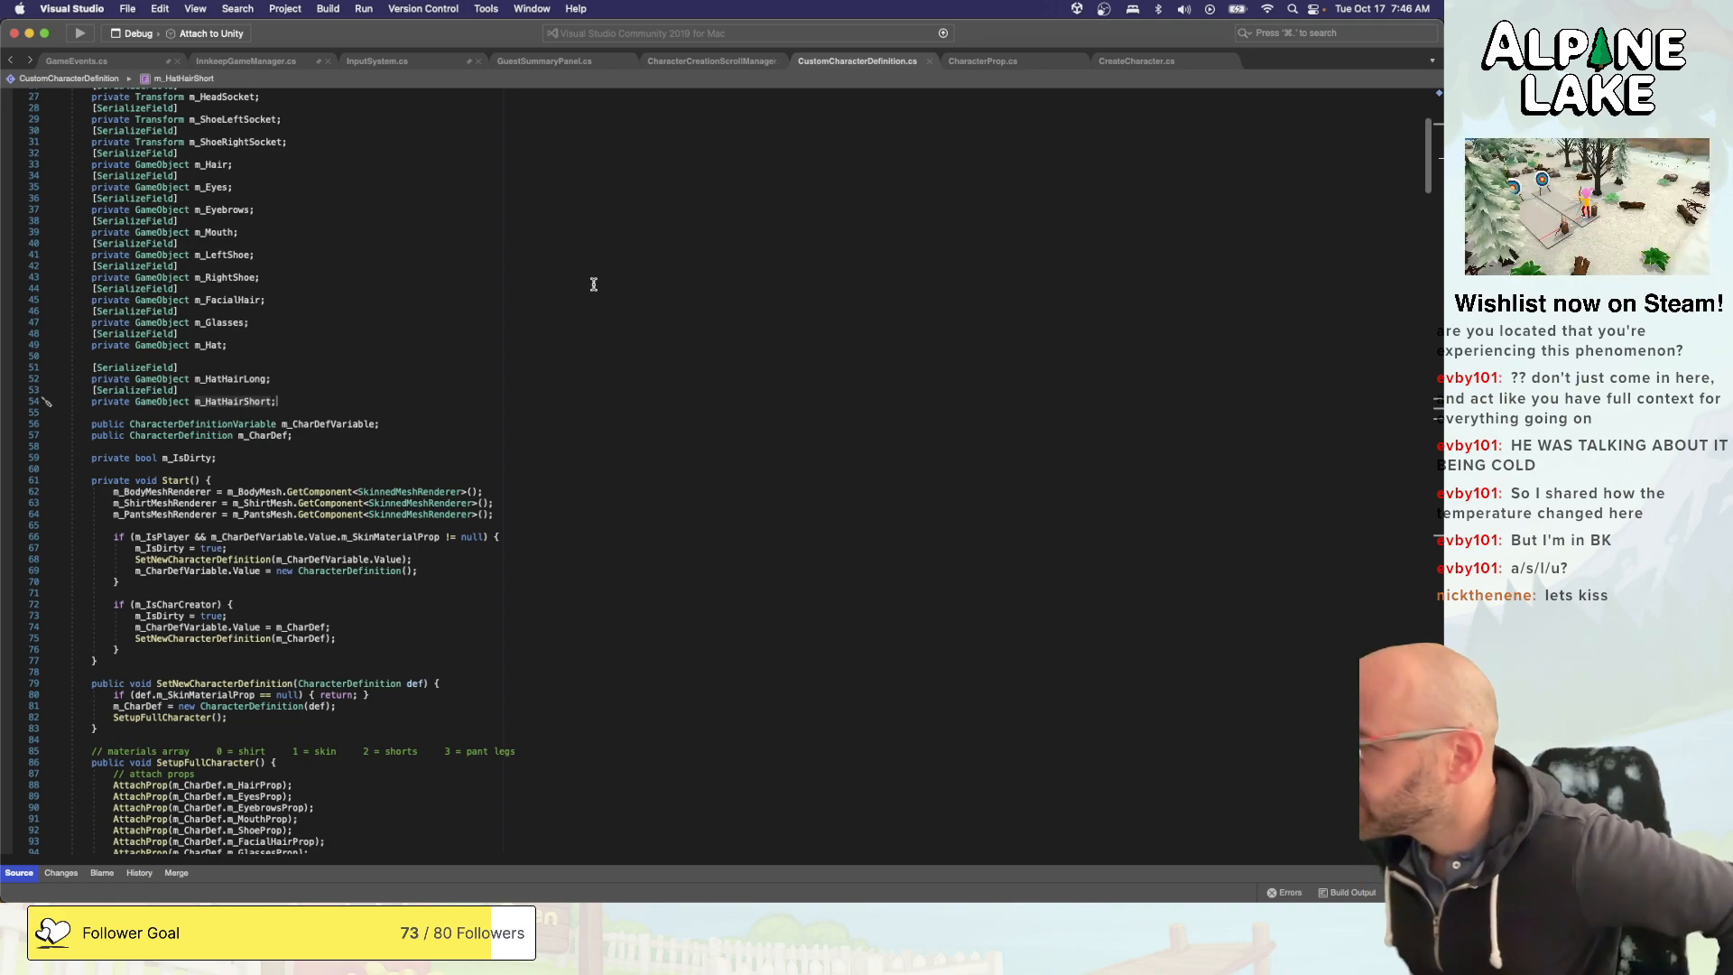
{"action": "scroll", "coordinate": [595, 284], "scroll_direction": "down", "scroll_amount": 10}
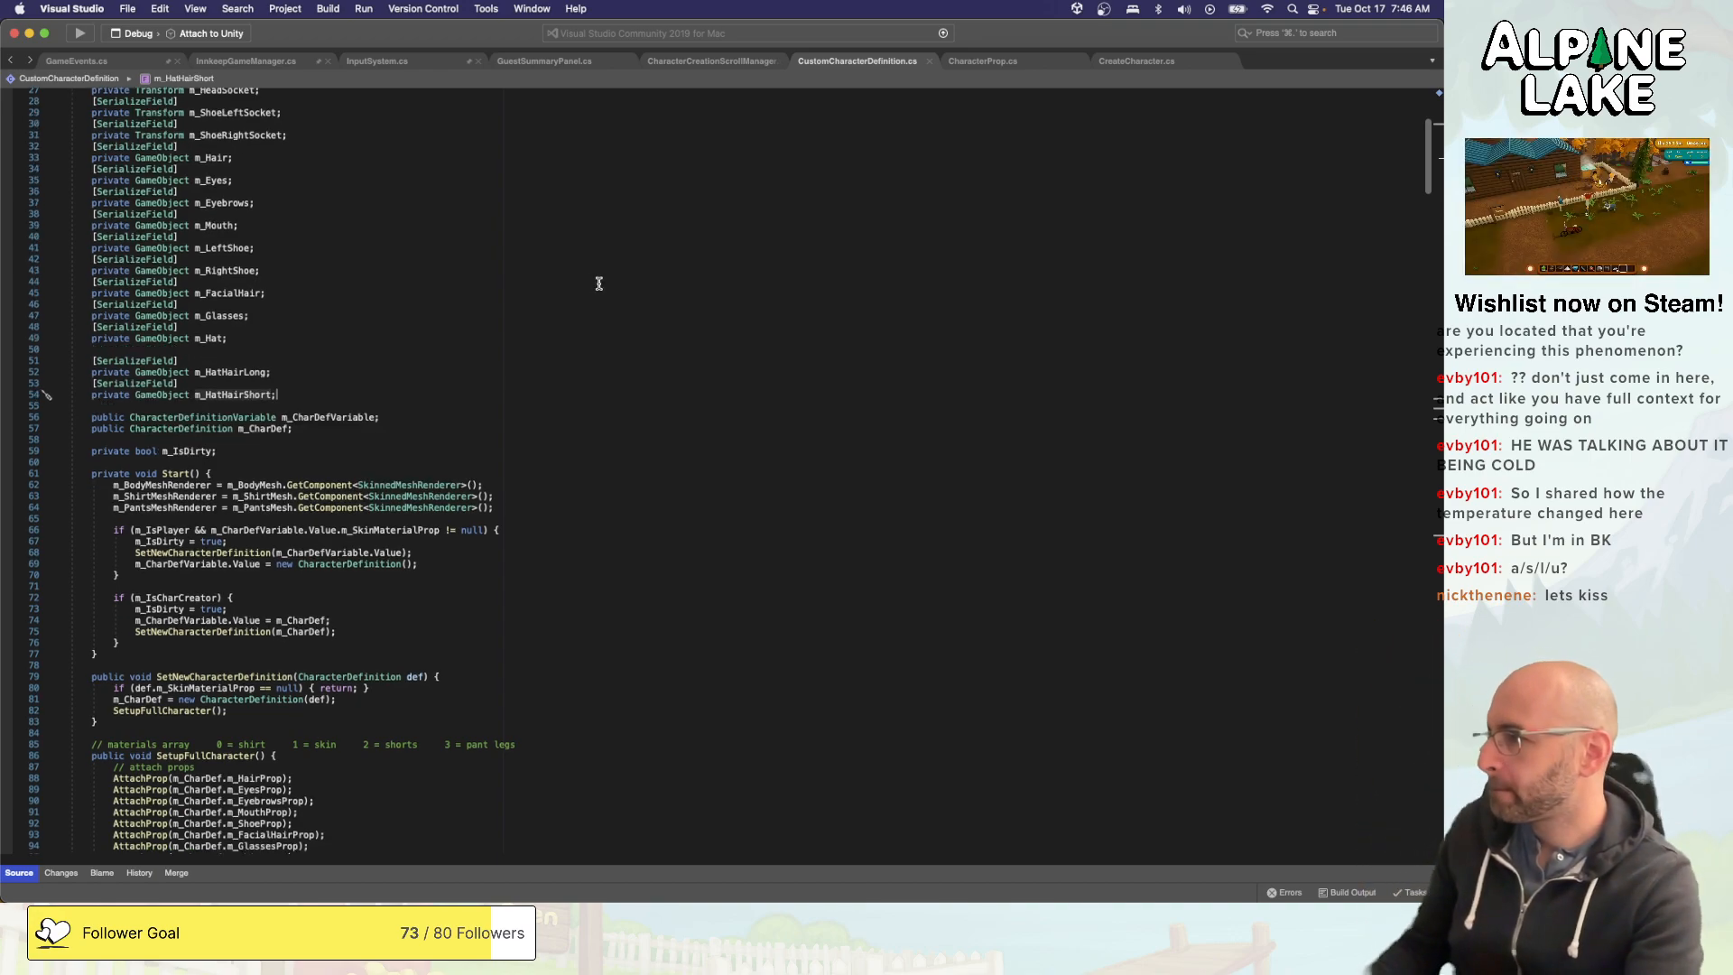
{"action": "scroll", "coordinate": [605, 279], "scroll_direction": "down", "scroll_amount": 2}
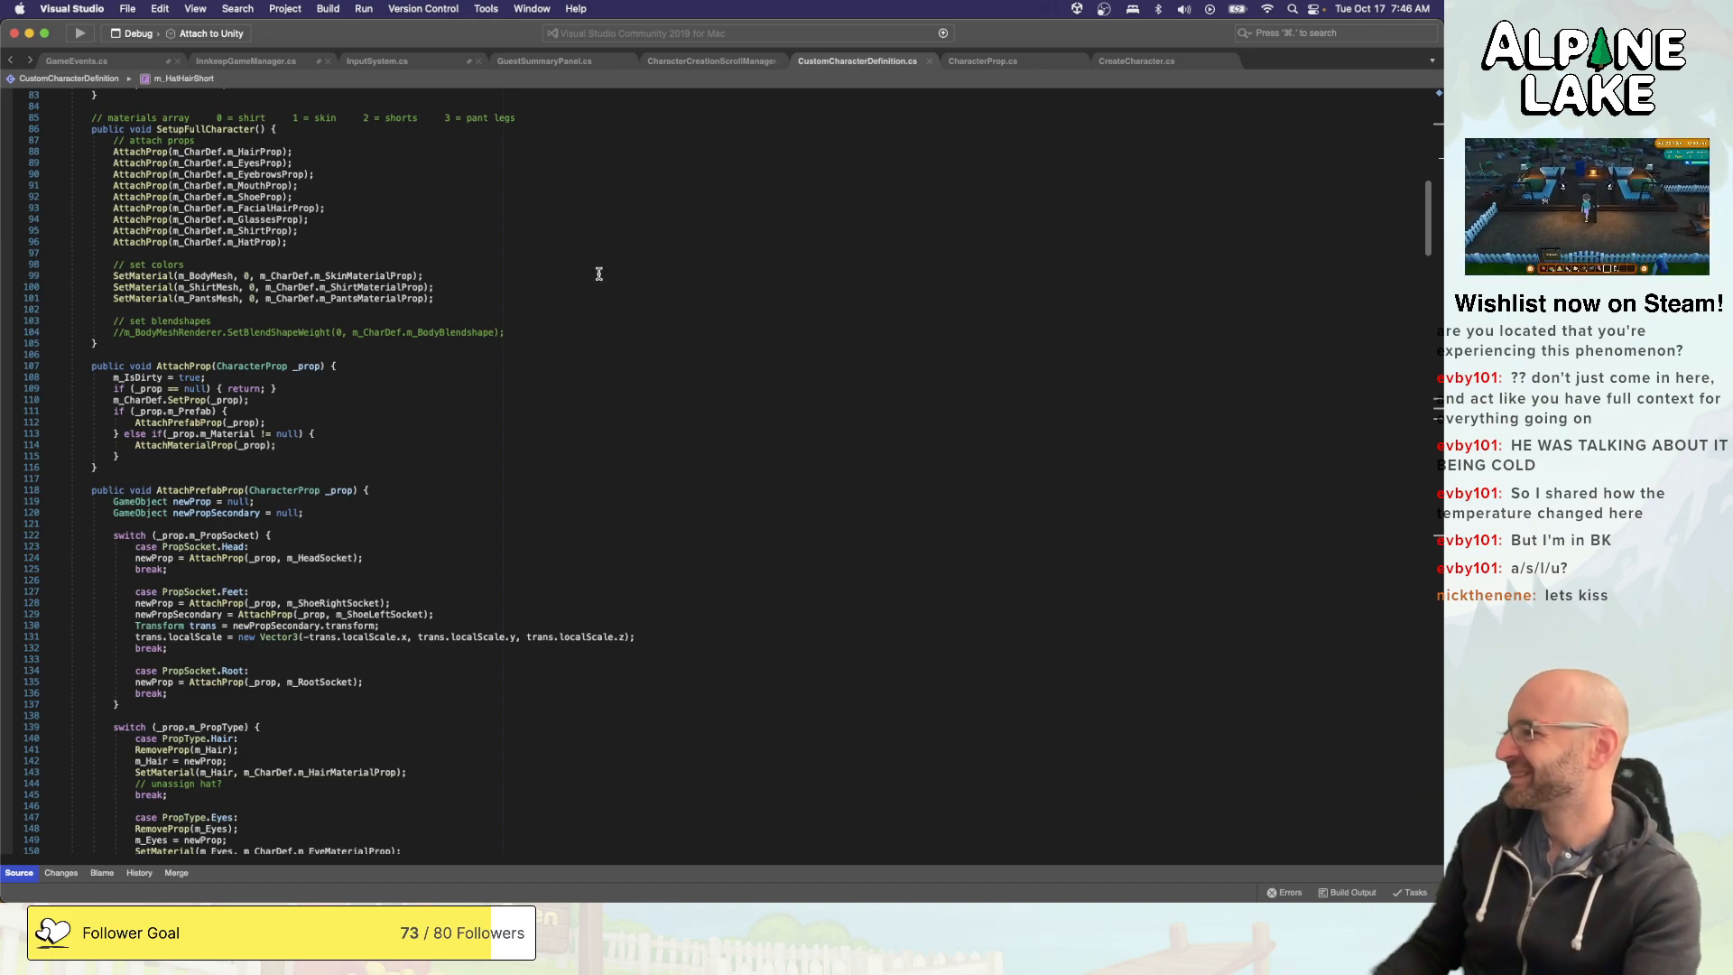
{"action": "scroll", "coordinate": [597, 272], "scroll_direction": "down", "scroll_amount": 1}
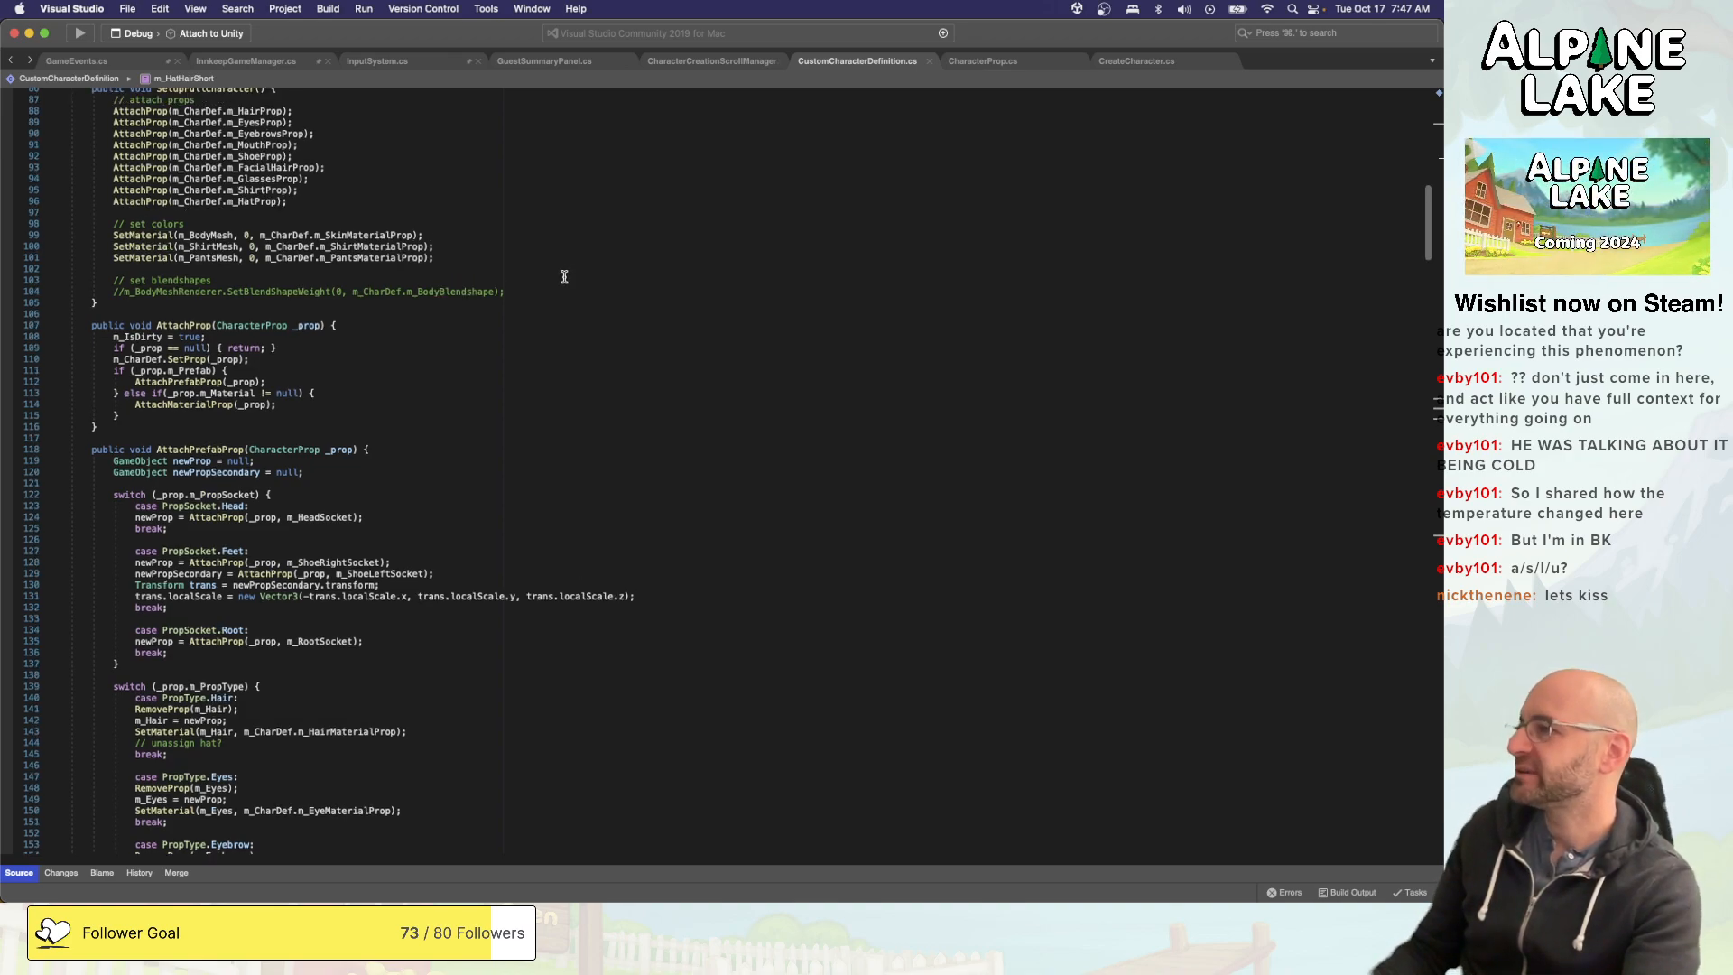
{"action": "scroll", "coordinate": [500, 280], "scroll_direction": "down", "scroll_amount": 4}
{"action": "scroll", "coordinate": [499, 275], "scroll_direction": "down", "scroll_amount": 10}
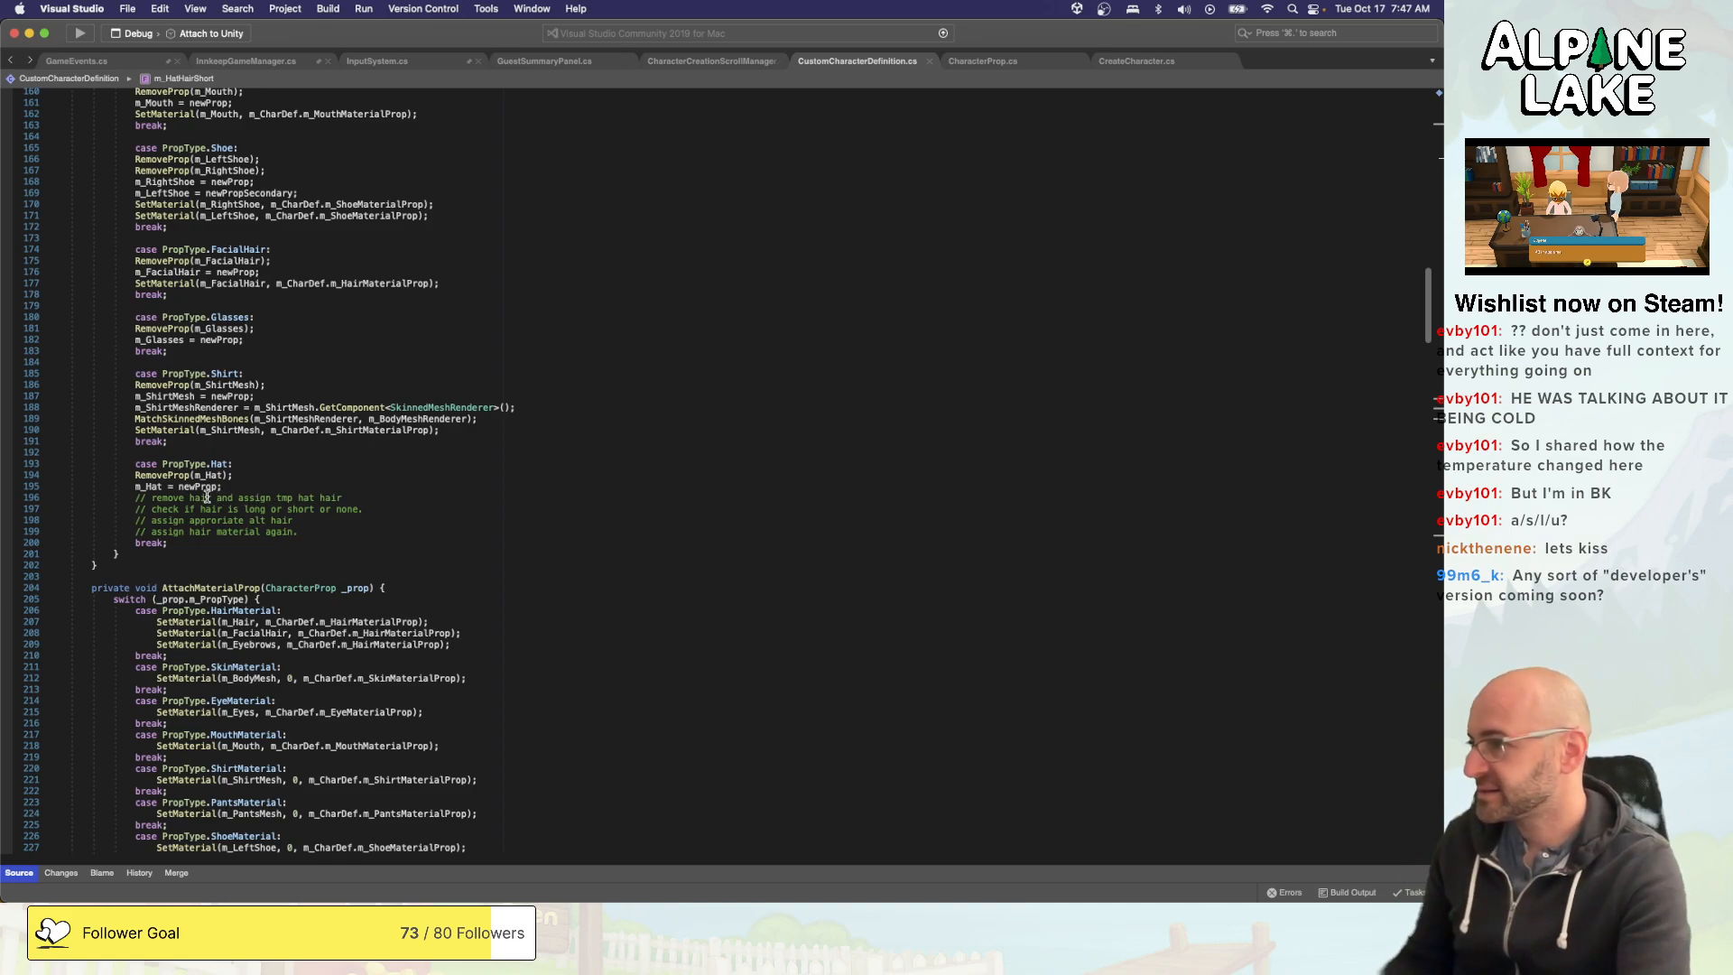
- Begin an if statement below the hat hair comments in the PropType.Hat case, before its break
{"action": "left_click", "coordinate": [364, 493]}
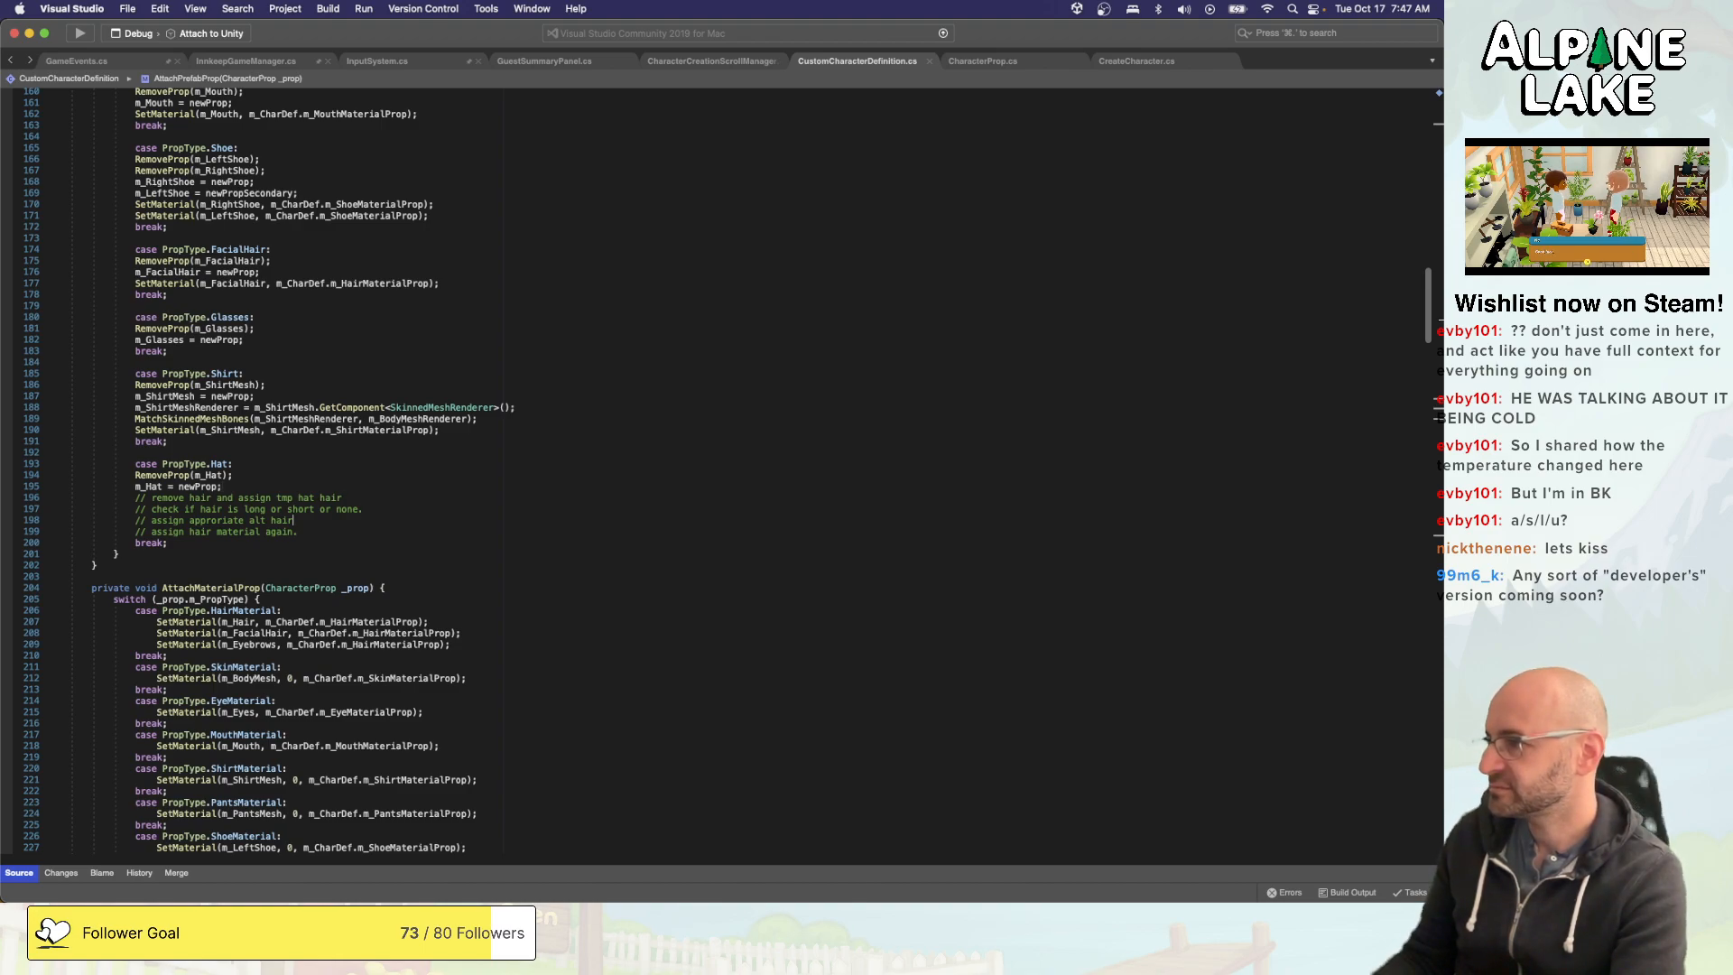
{"action": "key", "text": "Return"}
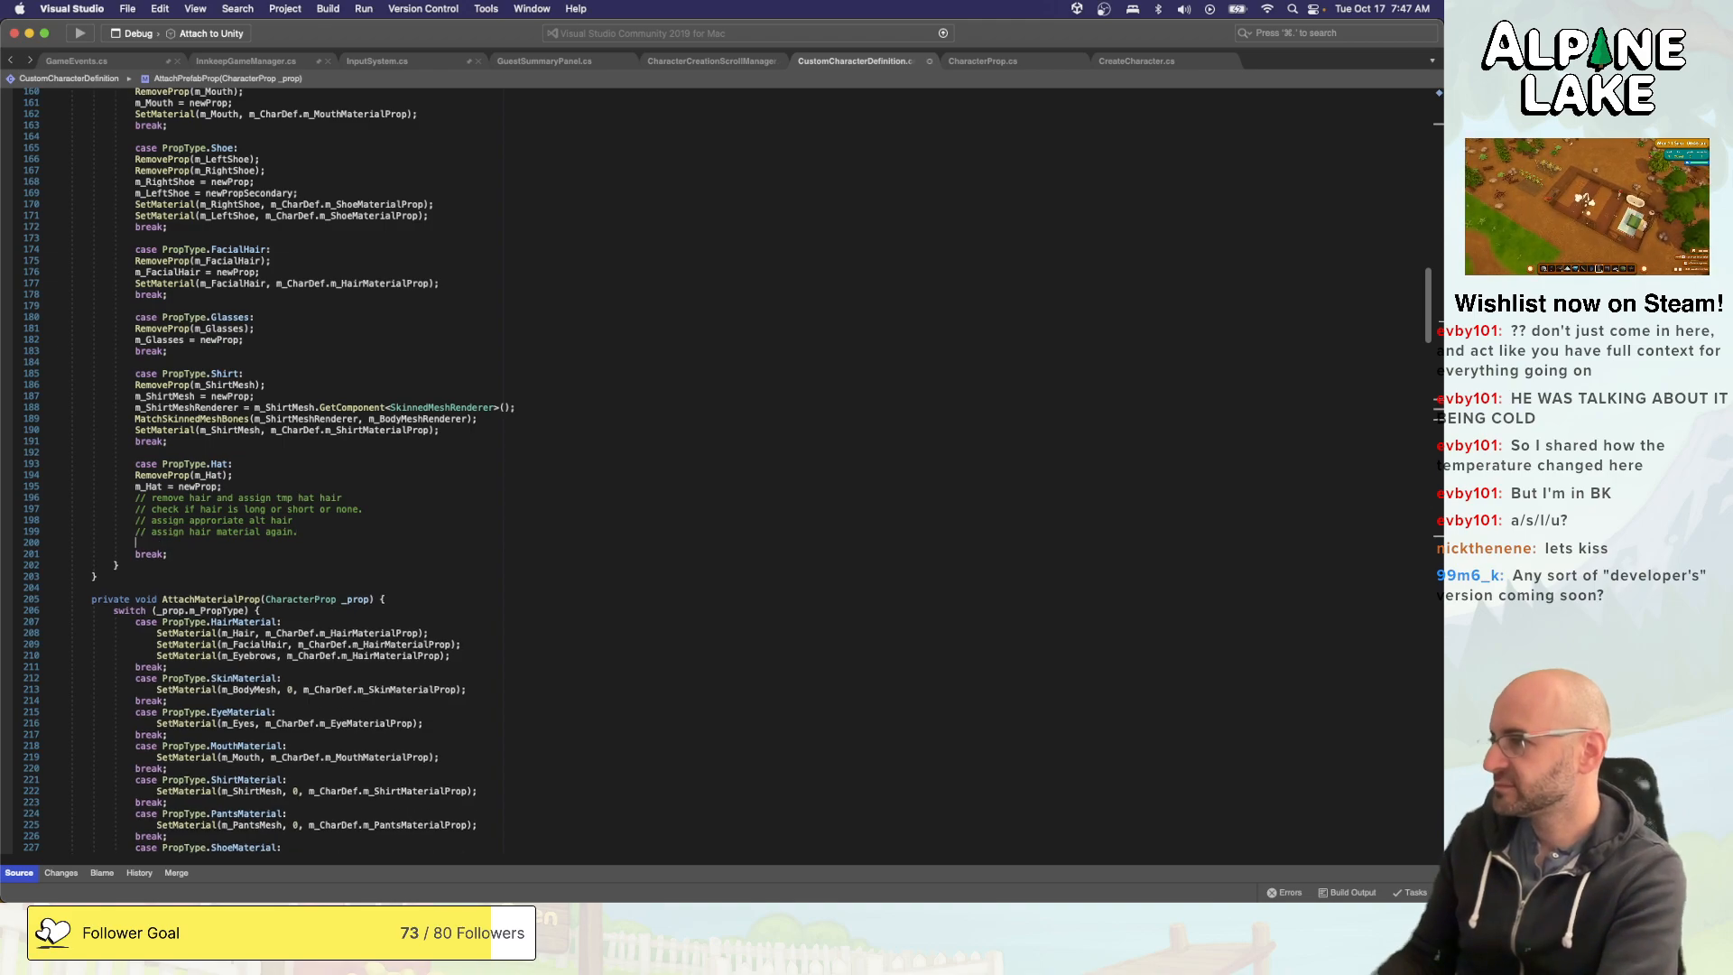
{"action": "type", "text": "if("}
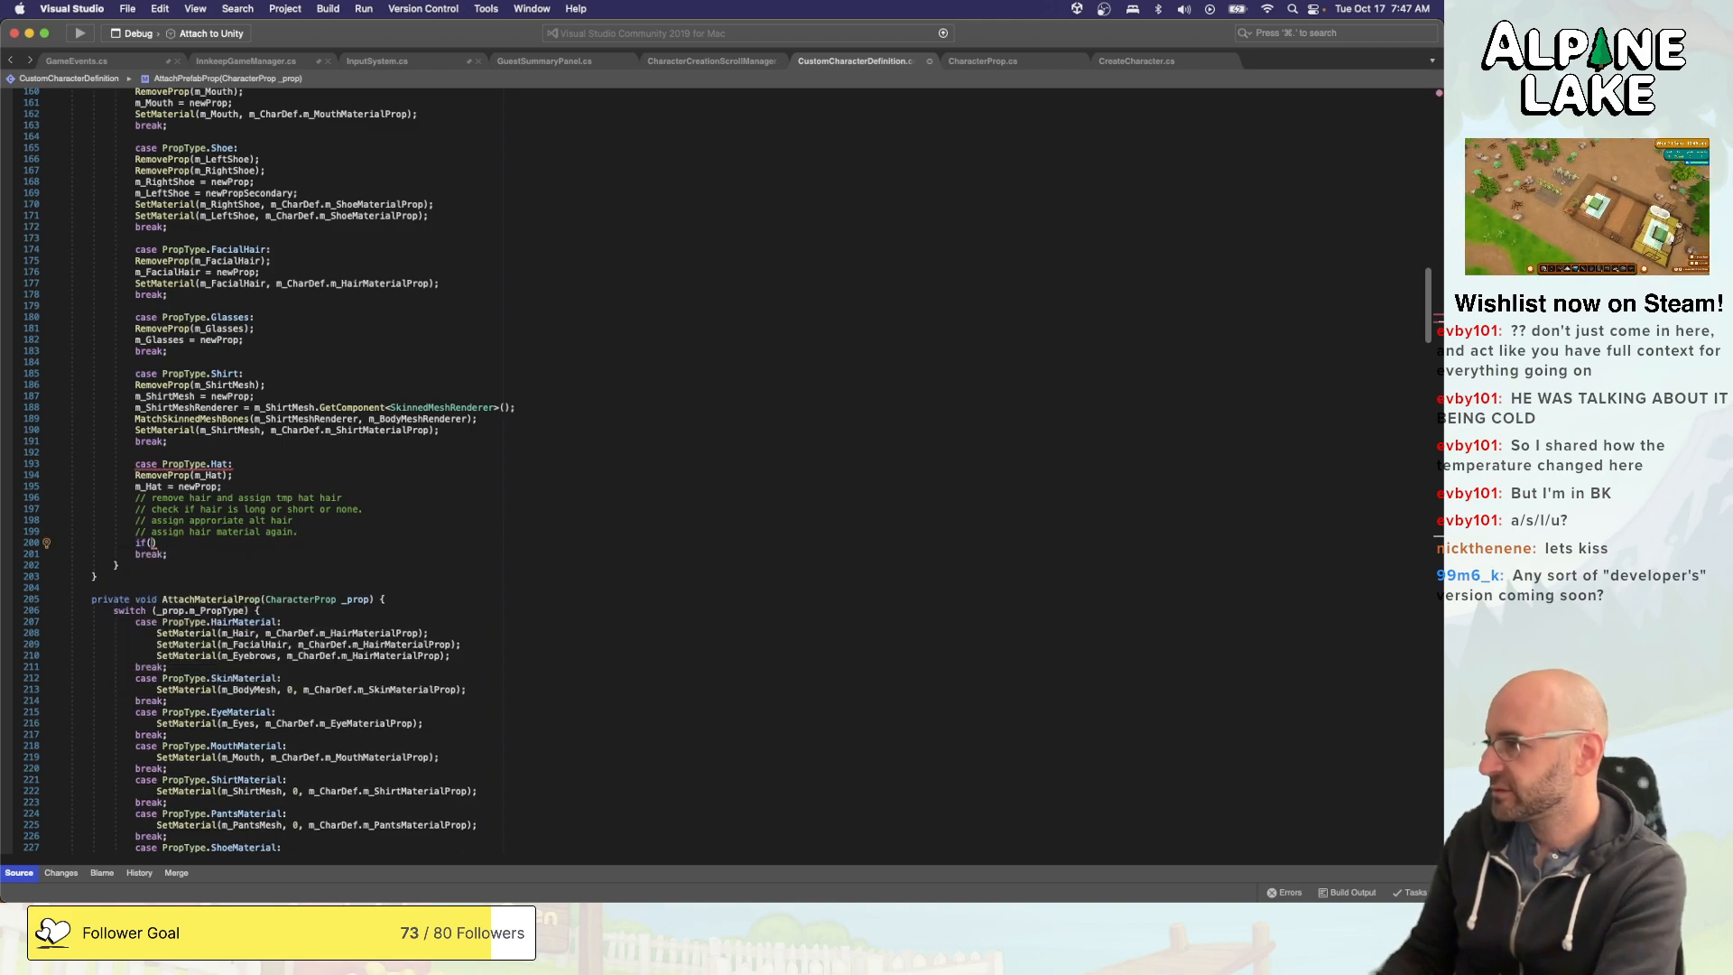
{"action": "type", "text": "m_Hair"}
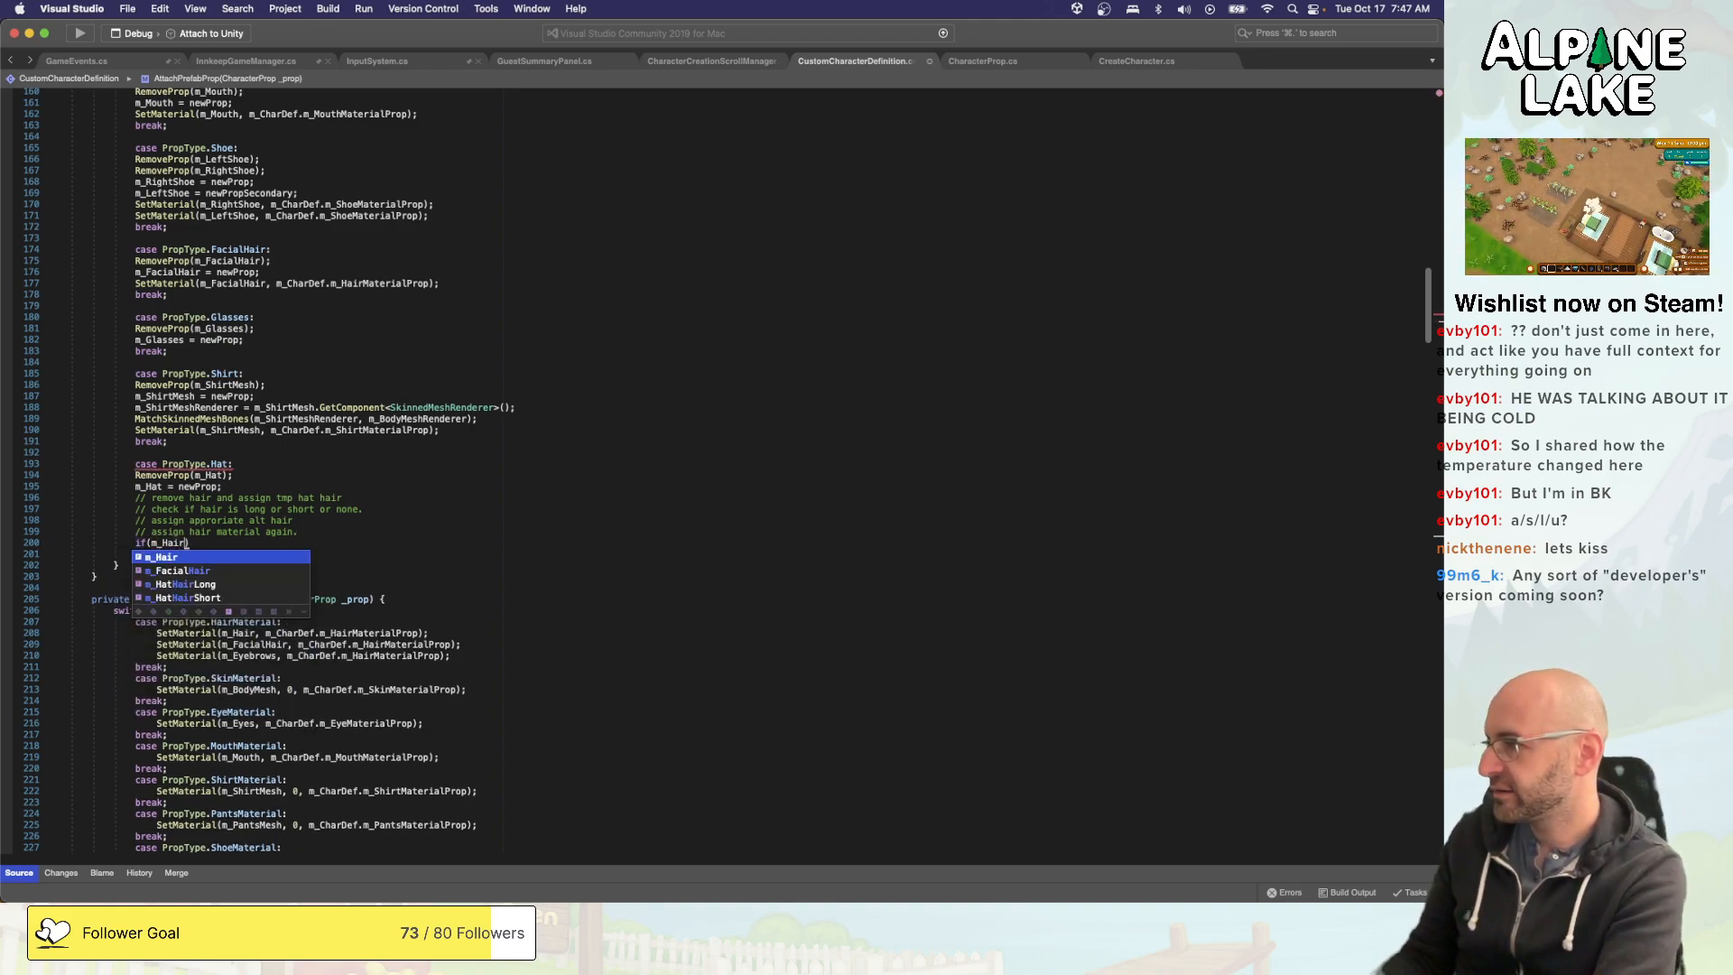
{"action": "type", "text": ".hatha"}
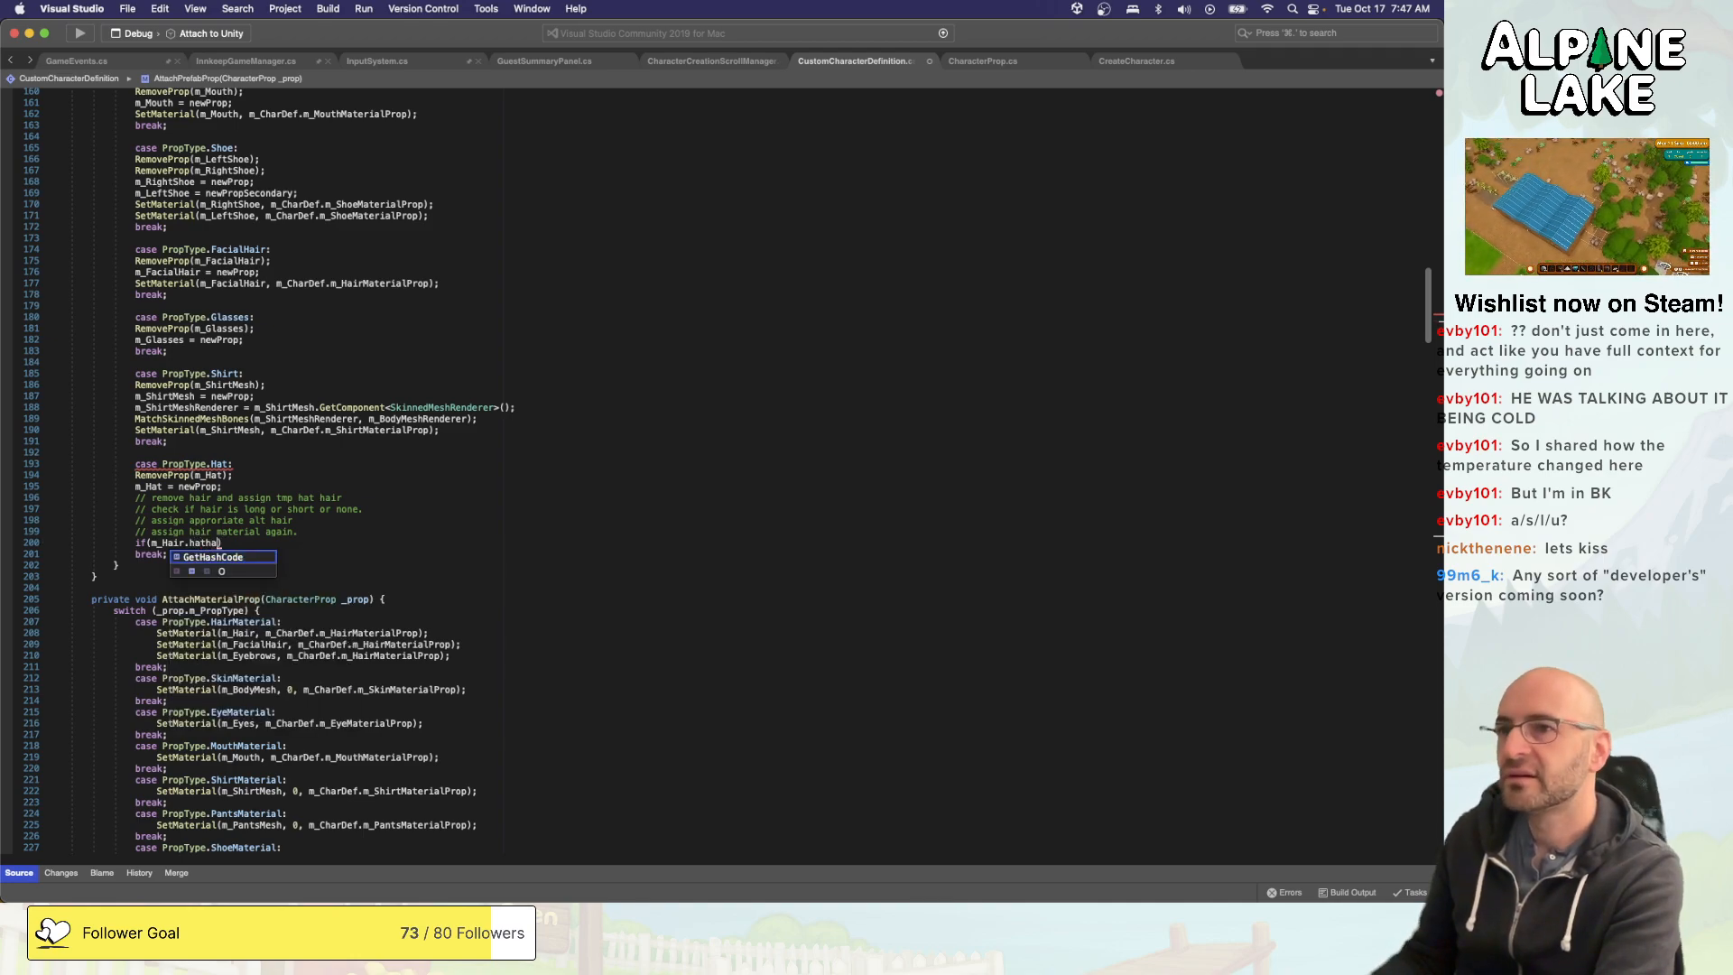
{"action": "key", "text": "BackSpace"}
{"action": "key", "text": "BackSpace"}
{"action": "key", "text": "BackSpace"}
{"action": "key", "text": "BackSpace"}
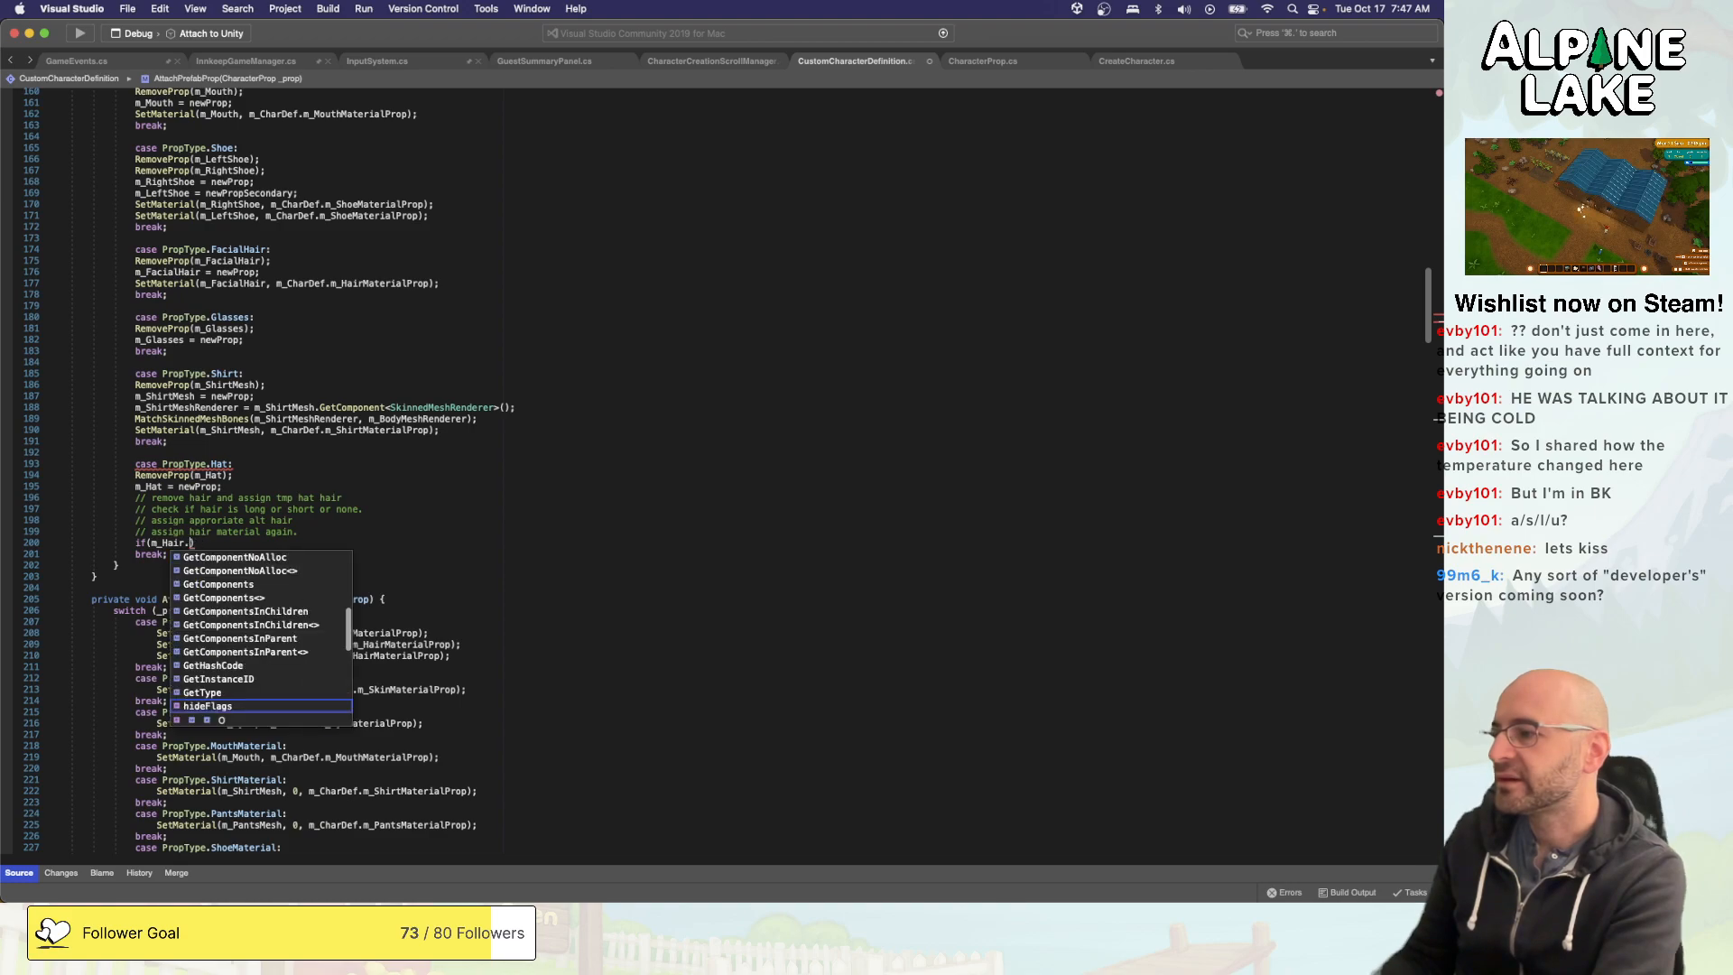
{"action": "type", "text": "p"}
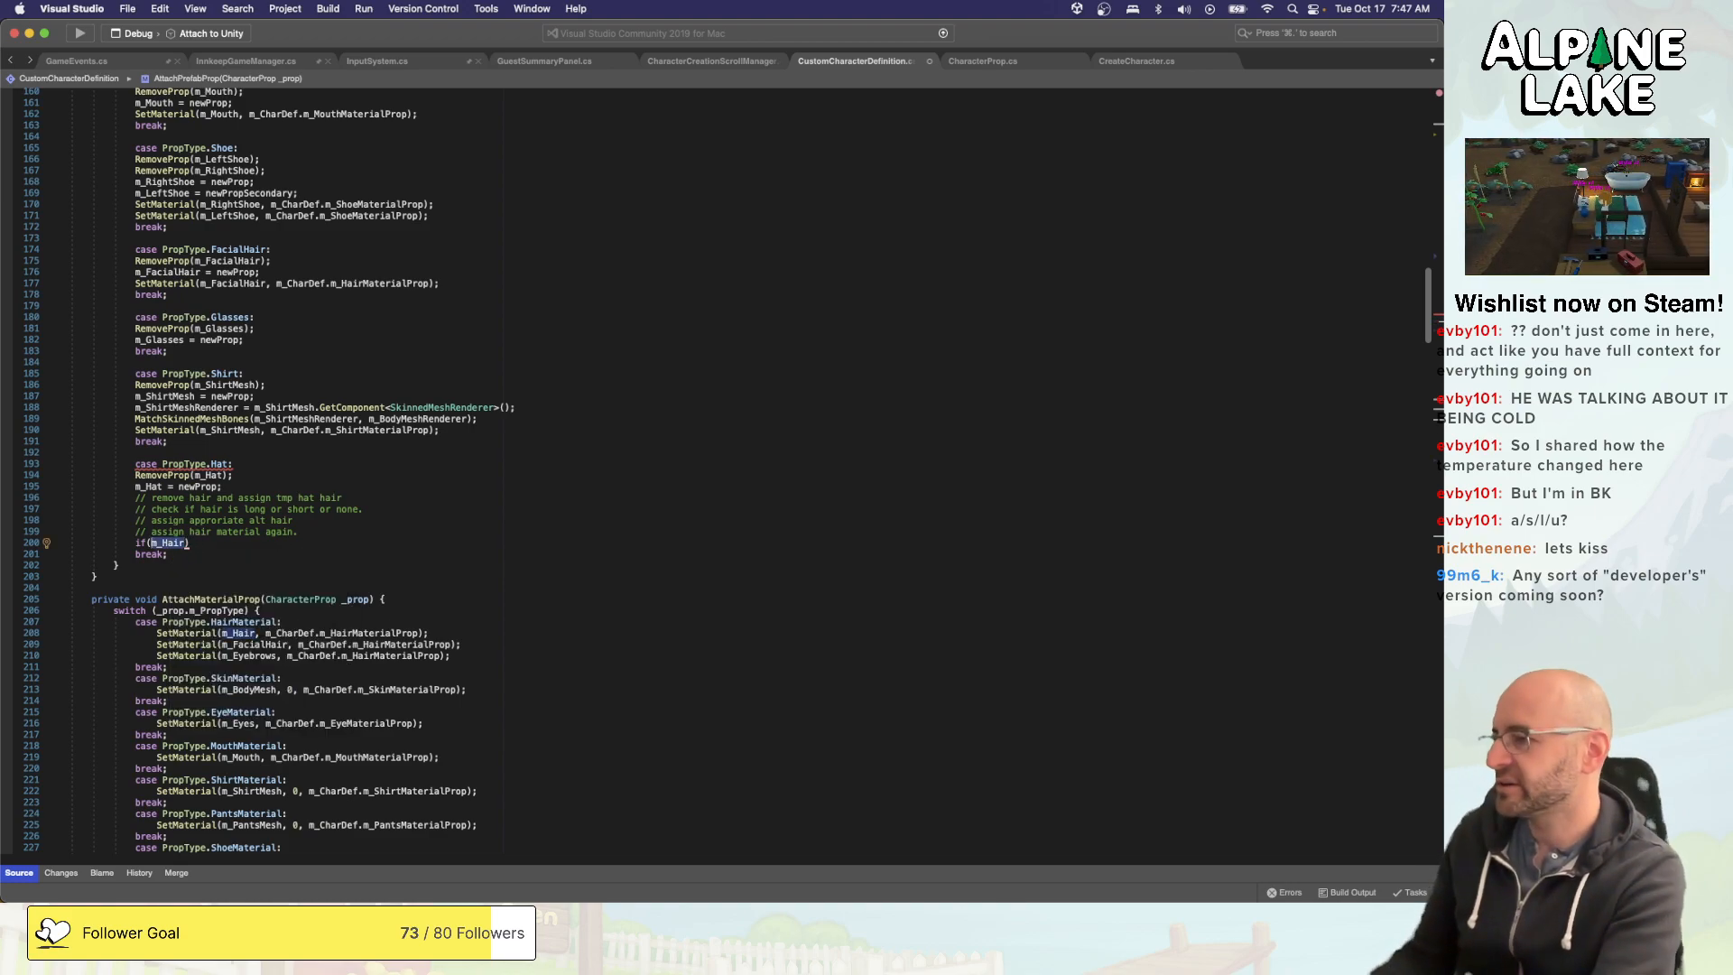
{"action": "key", "text": "BackSpace"}
{"action": "key", "text": "BackSpace"}
{"action": "key", "text": "BackSpace"}
{"action": "key", "text": "BackSpace"}
- Make the if condition m_CharDef.m_HairProp.m_HatHair != null and open its braced block
{"action": "type", "text": "Char"}
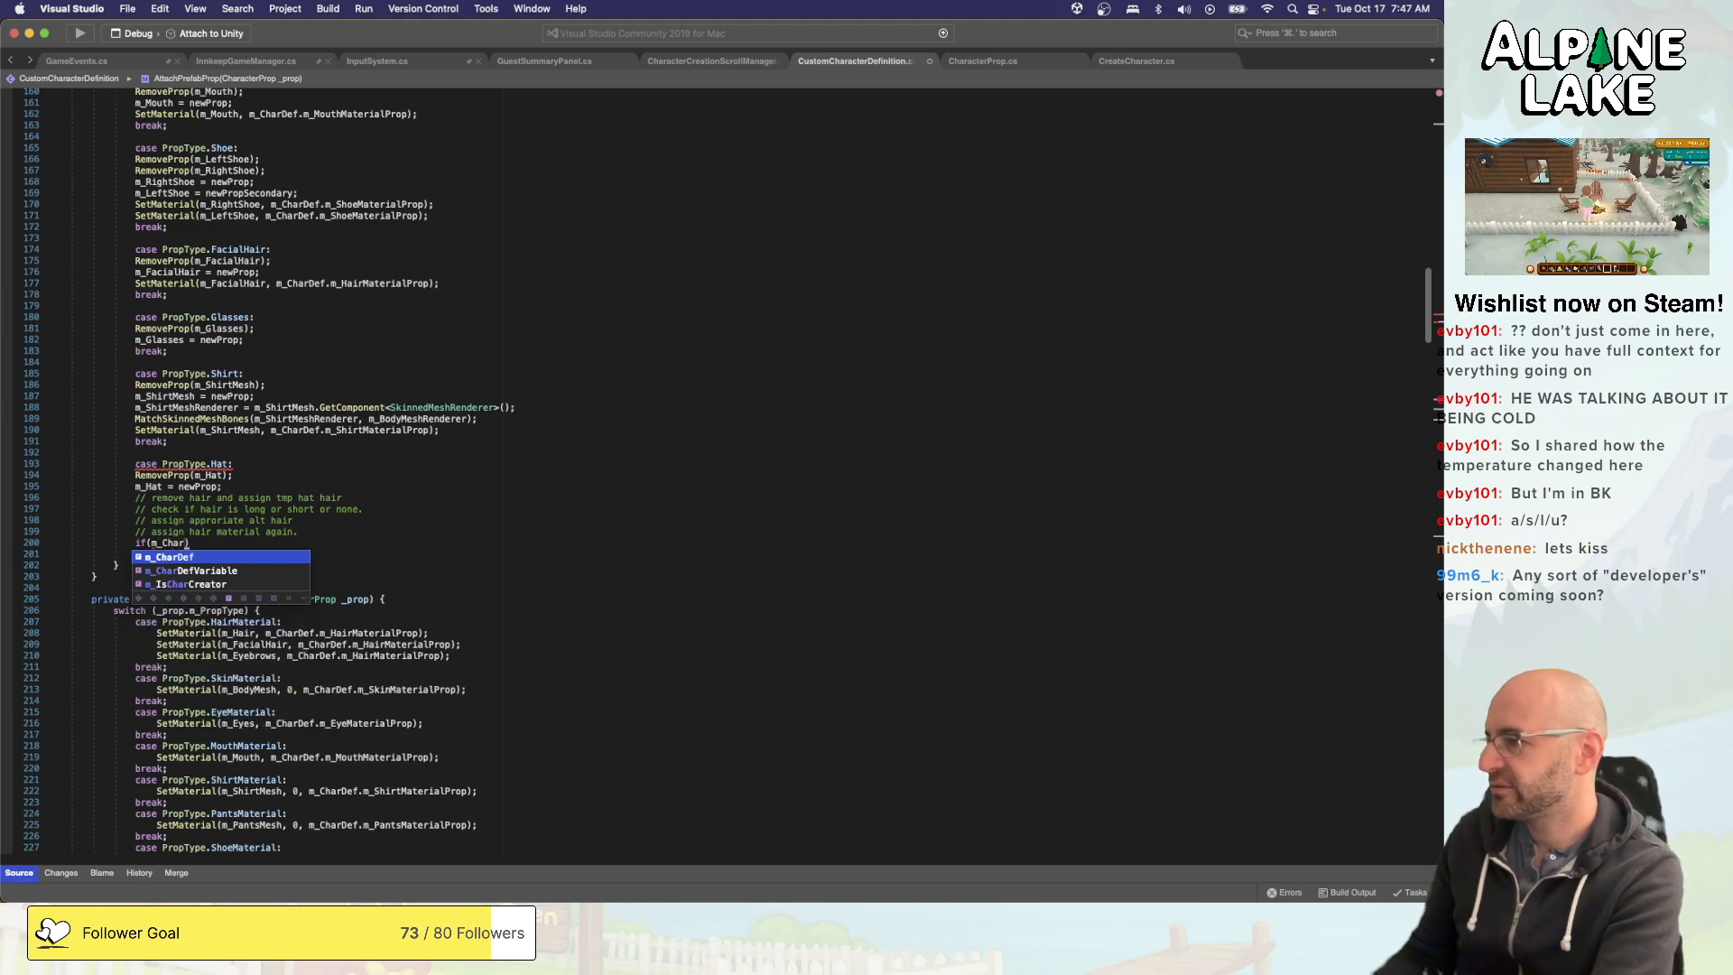
{"action": "type", "text": "Def.hat"}
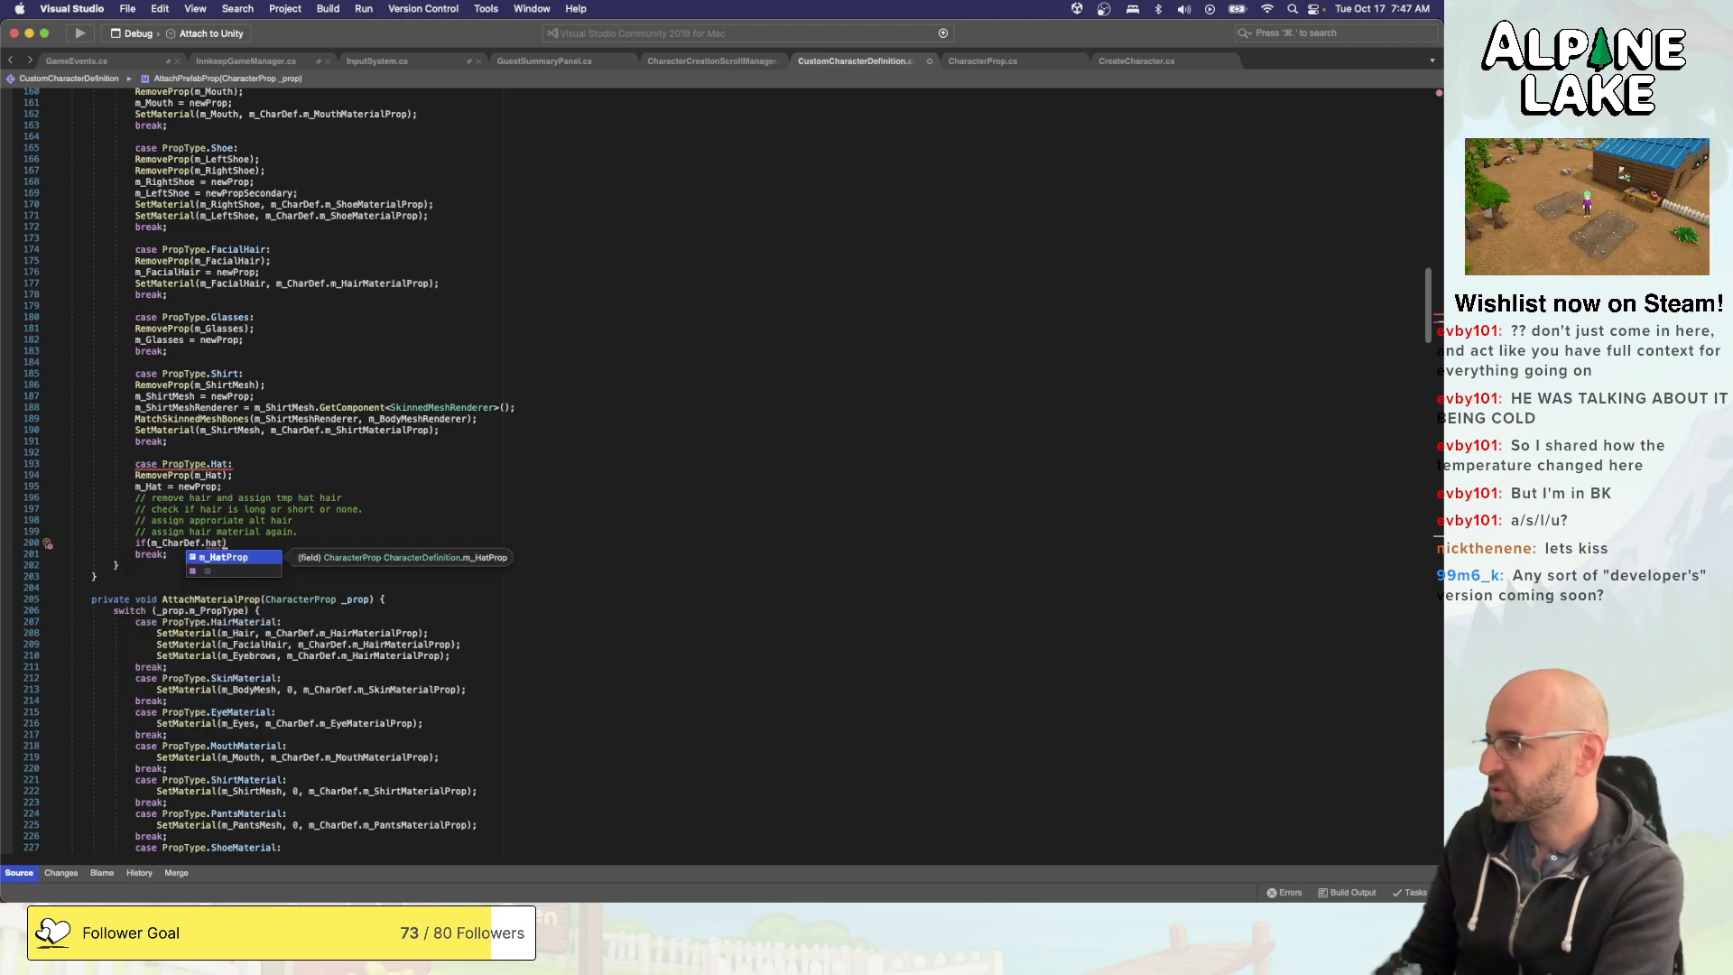
{"action": "key", "text": "Return"}
{"action": "type", "text": ".hath"}
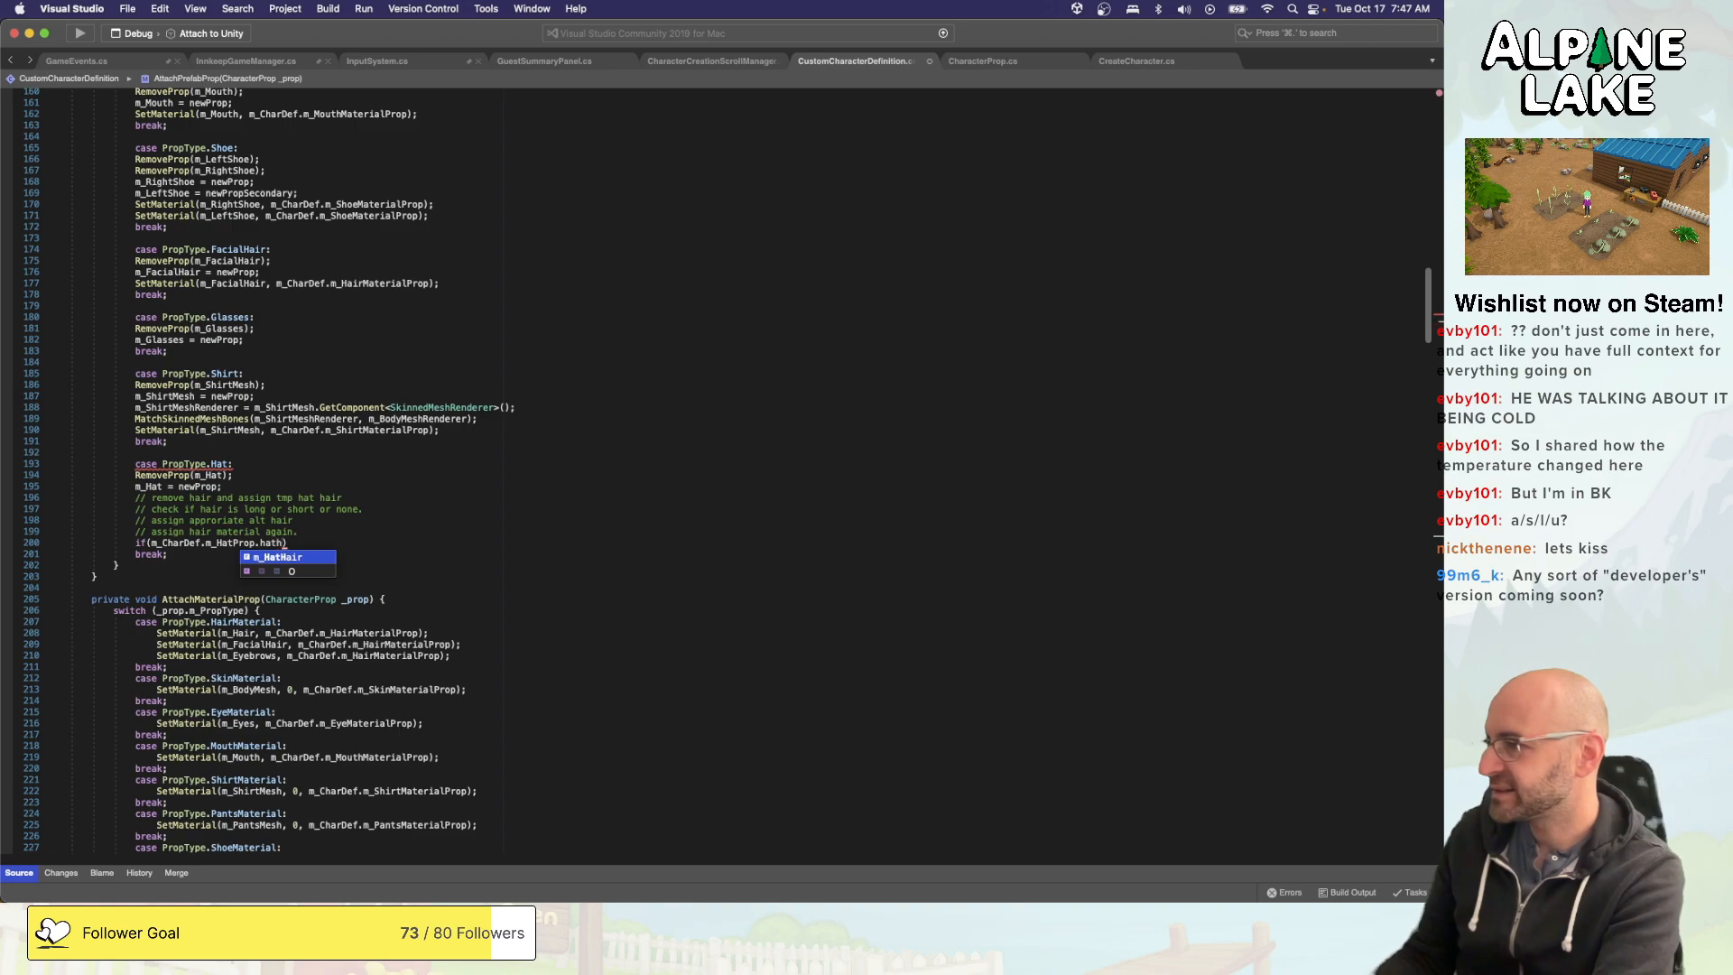
{"action": "key", "text": "alt+shift+Left"}
{"action": "key", "text": "alt+shift+Left"}
{"action": "key", "text": "alt+shift+Left"}
{"action": "type", "text": "m"}
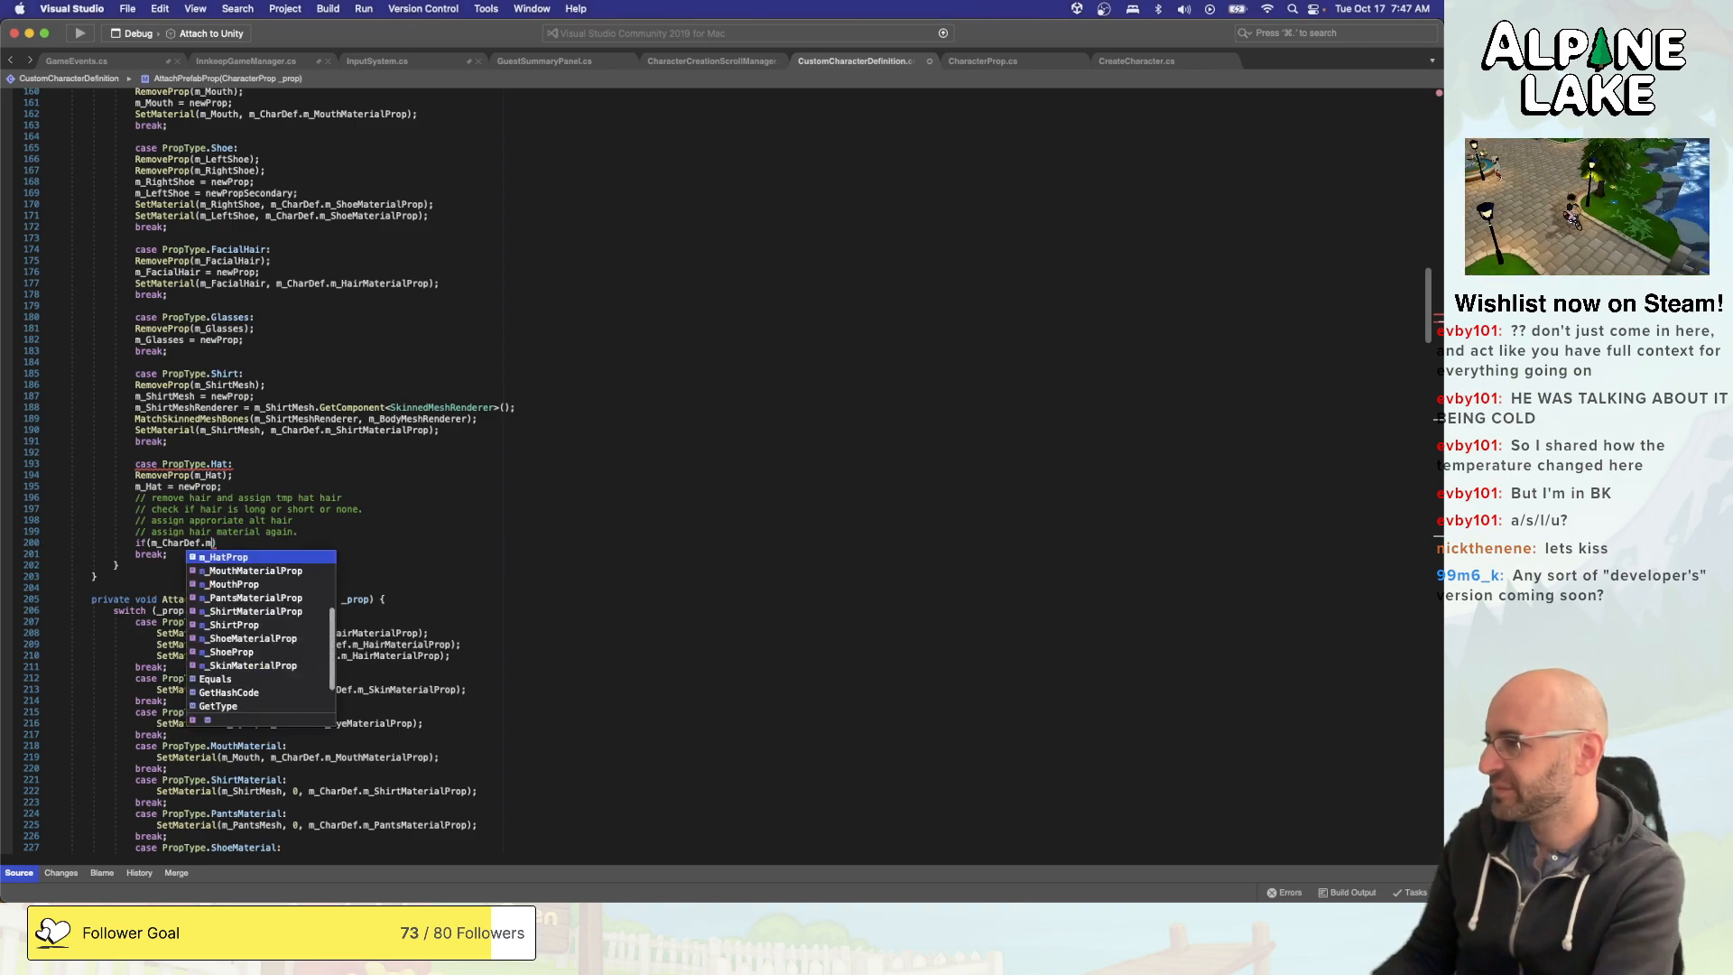
{"action": "type", "text": "_HairProp."}
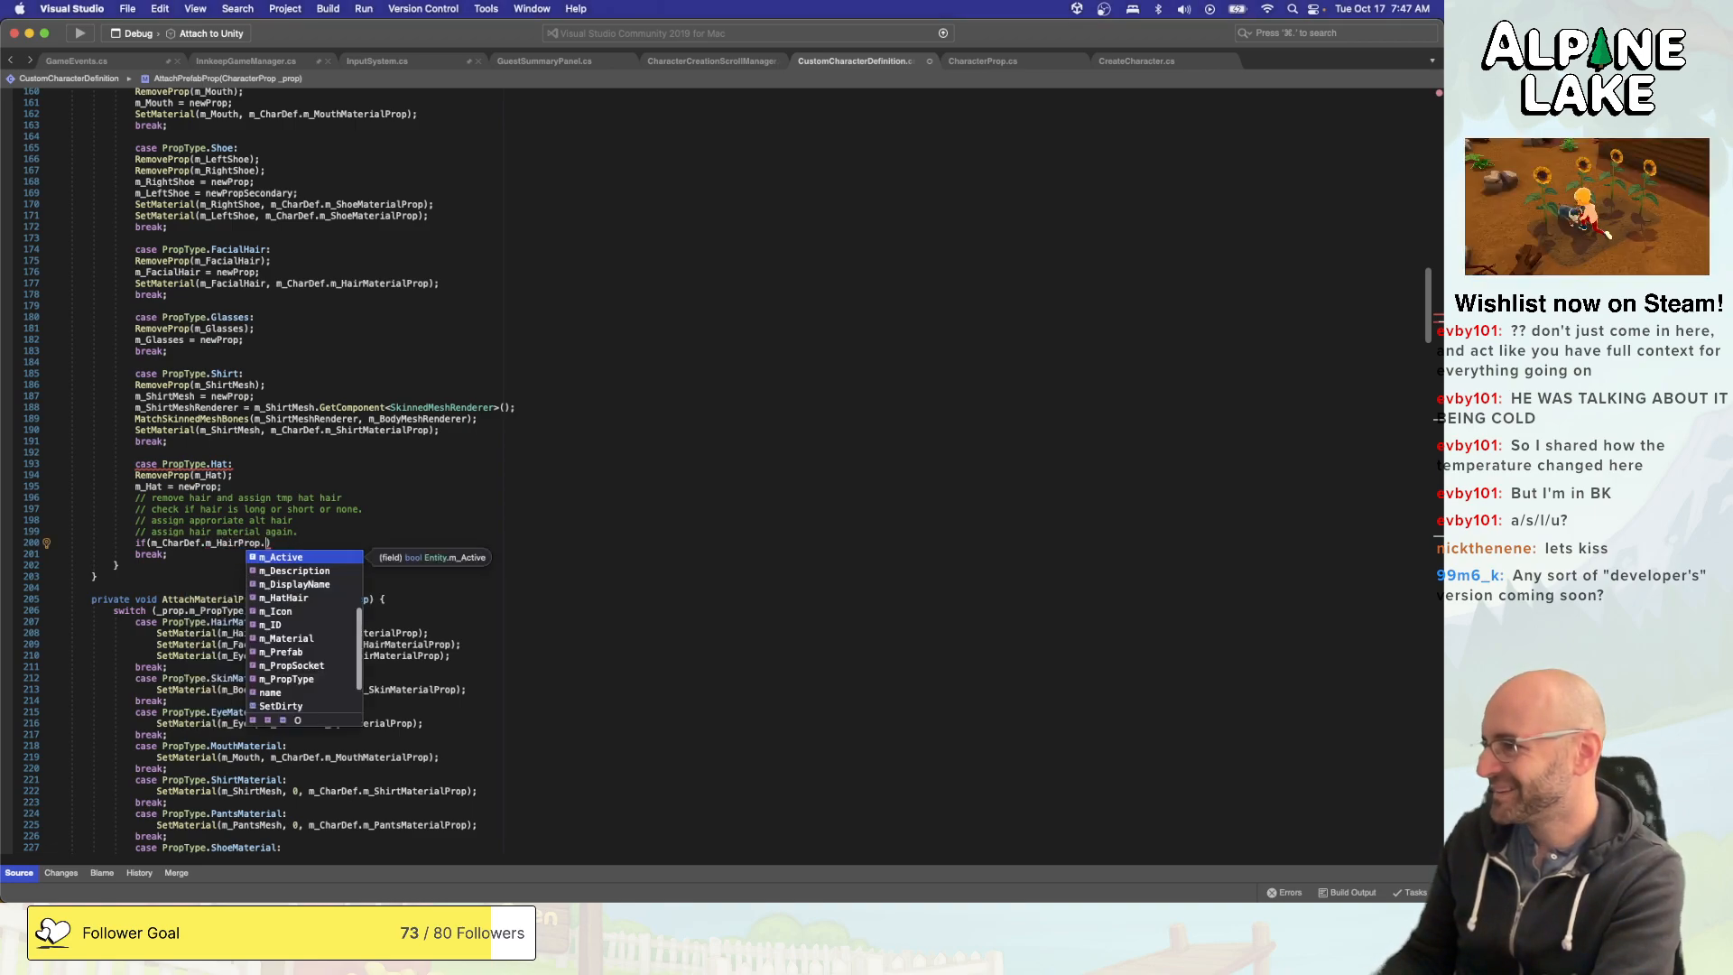
{"action": "type", "text": "hathair"}
{"action": "key", "text": "Return"}
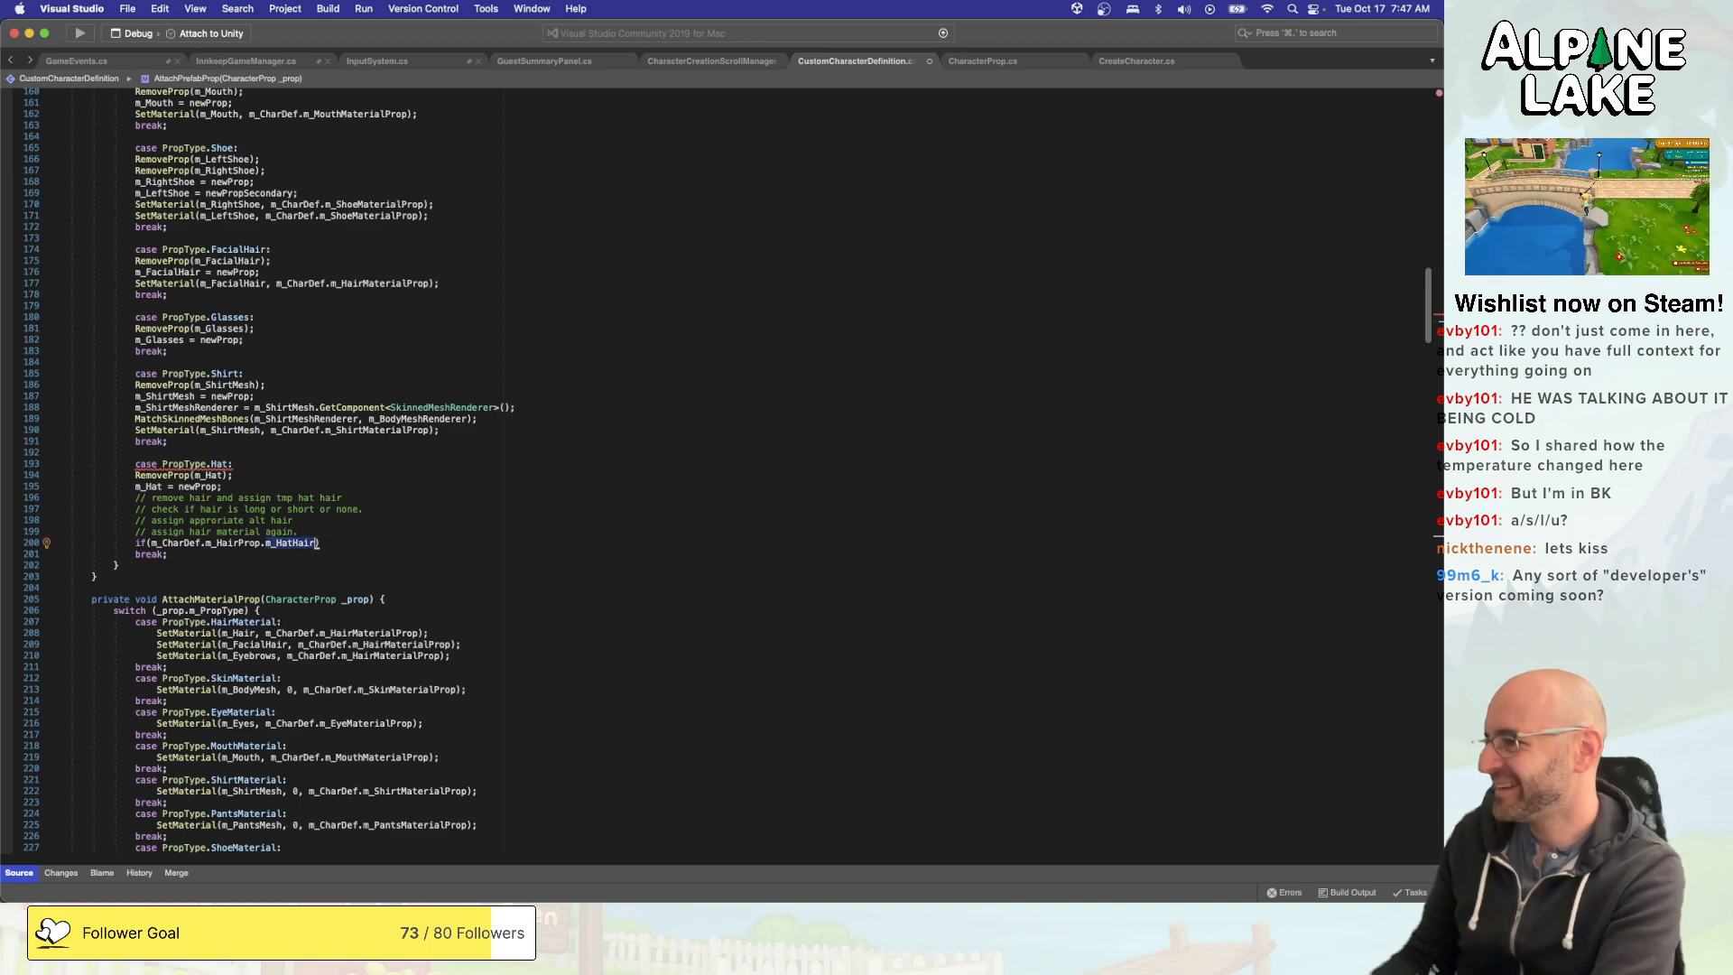
{"action": "type", "text": "!= null) {"}
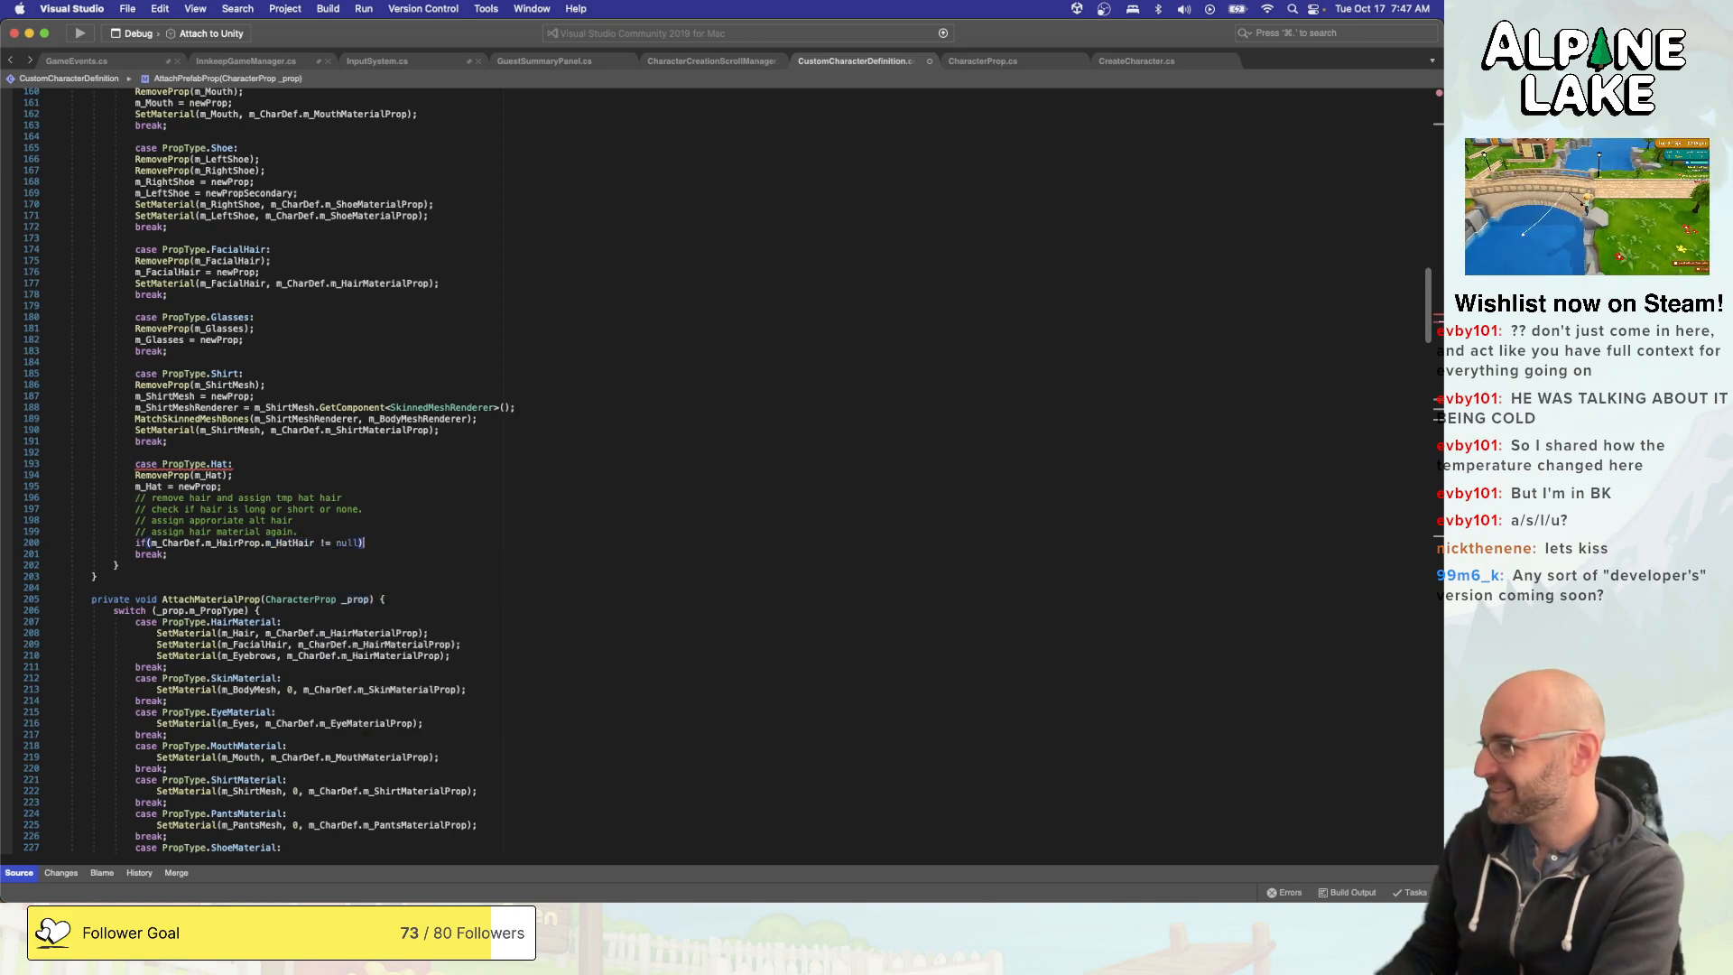
{"action": "key", "text": "Return"}
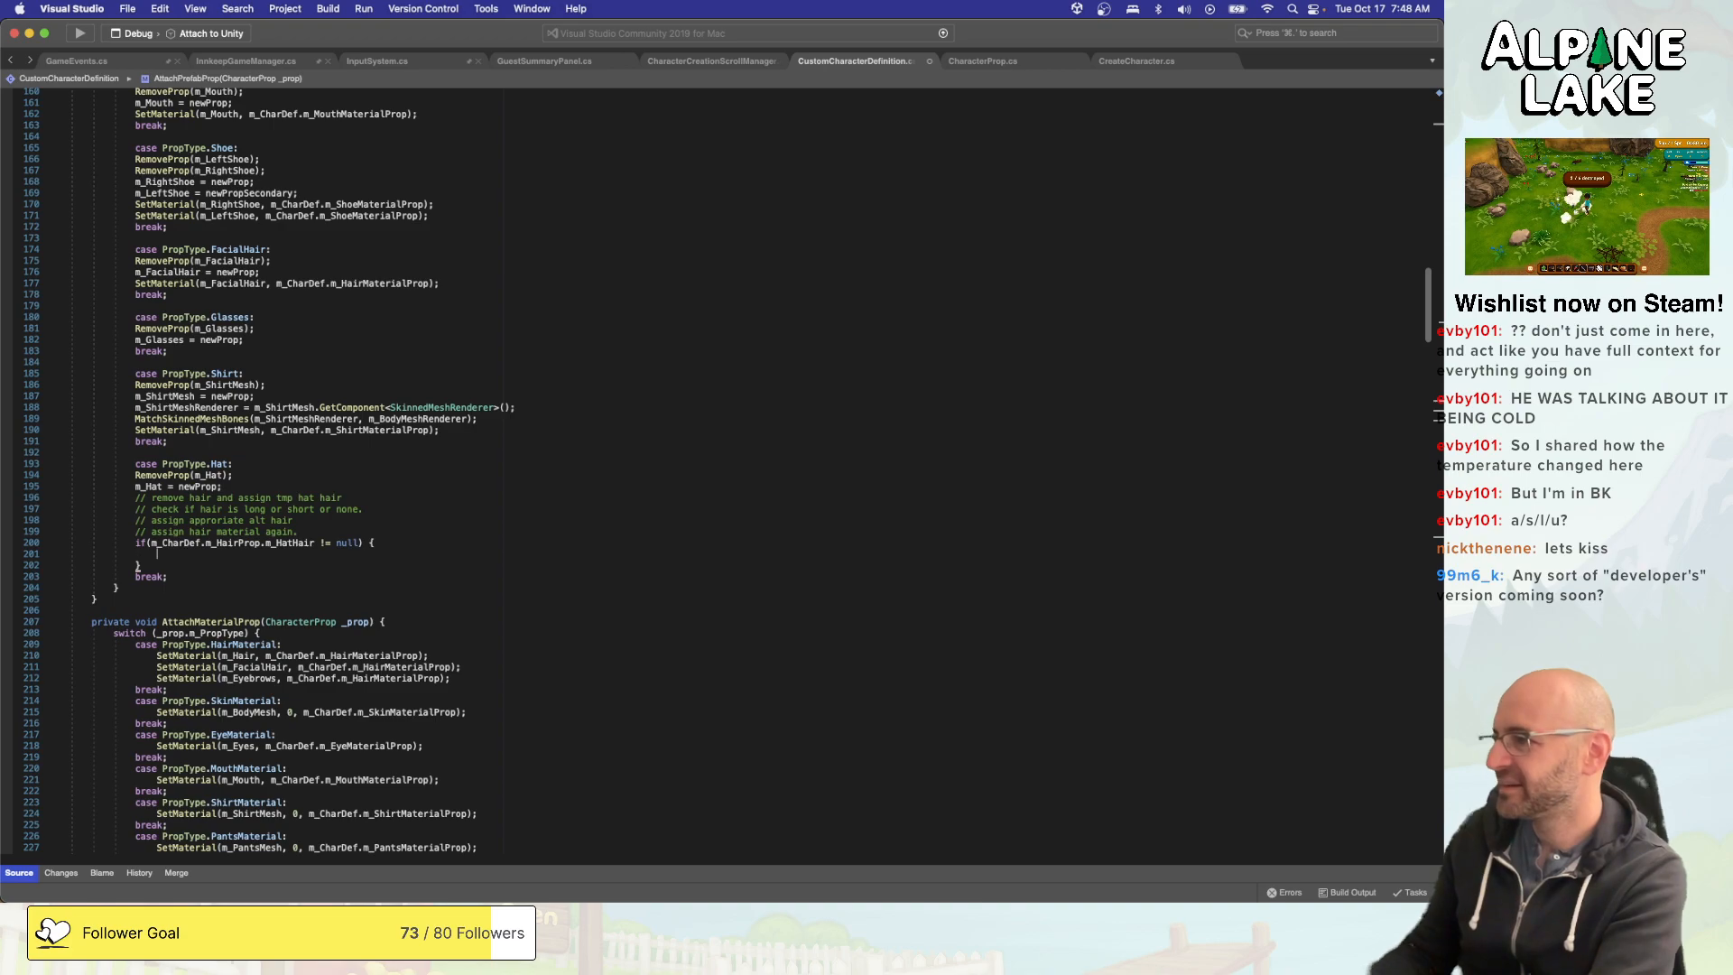
- Inside the new if block of the PropType.Hat case, call AttachProp(m_CharDef.m_HairProp.m_HatHair);
{"action": "type", "text": "Attac"}
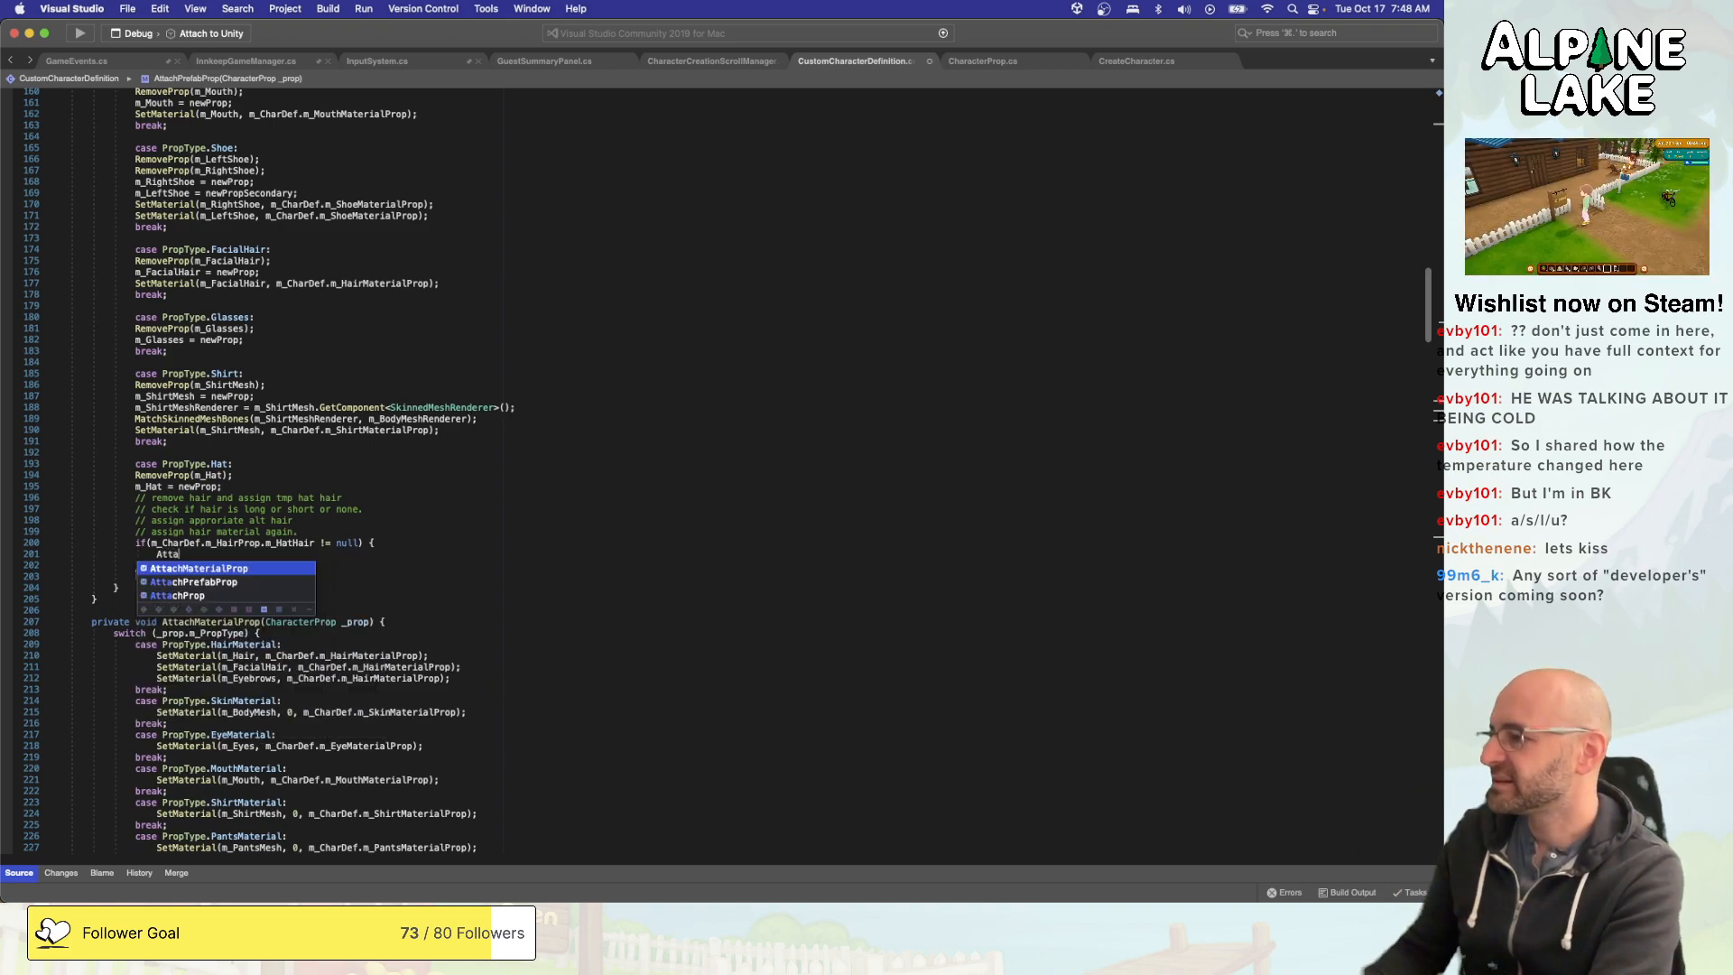
{"action": "key", "text": "Down"}
{"action": "key", "text": "Down"}
{"action": "key", "text": "Return"}
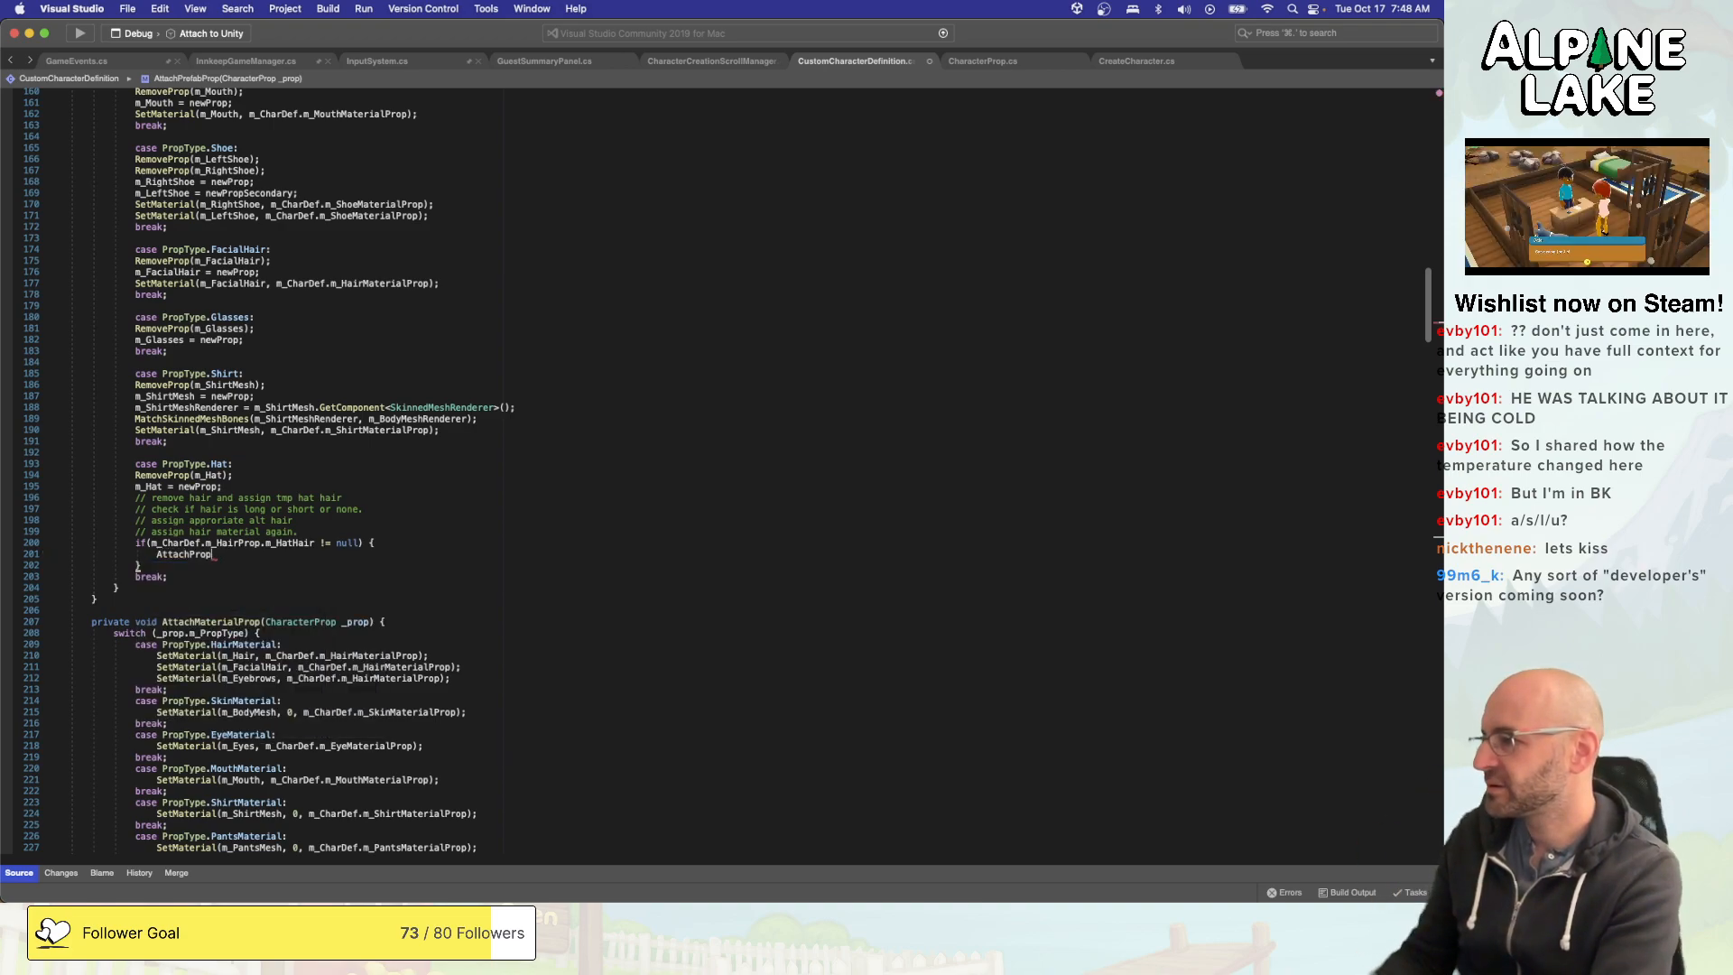
{"action": "type", "text": "("}
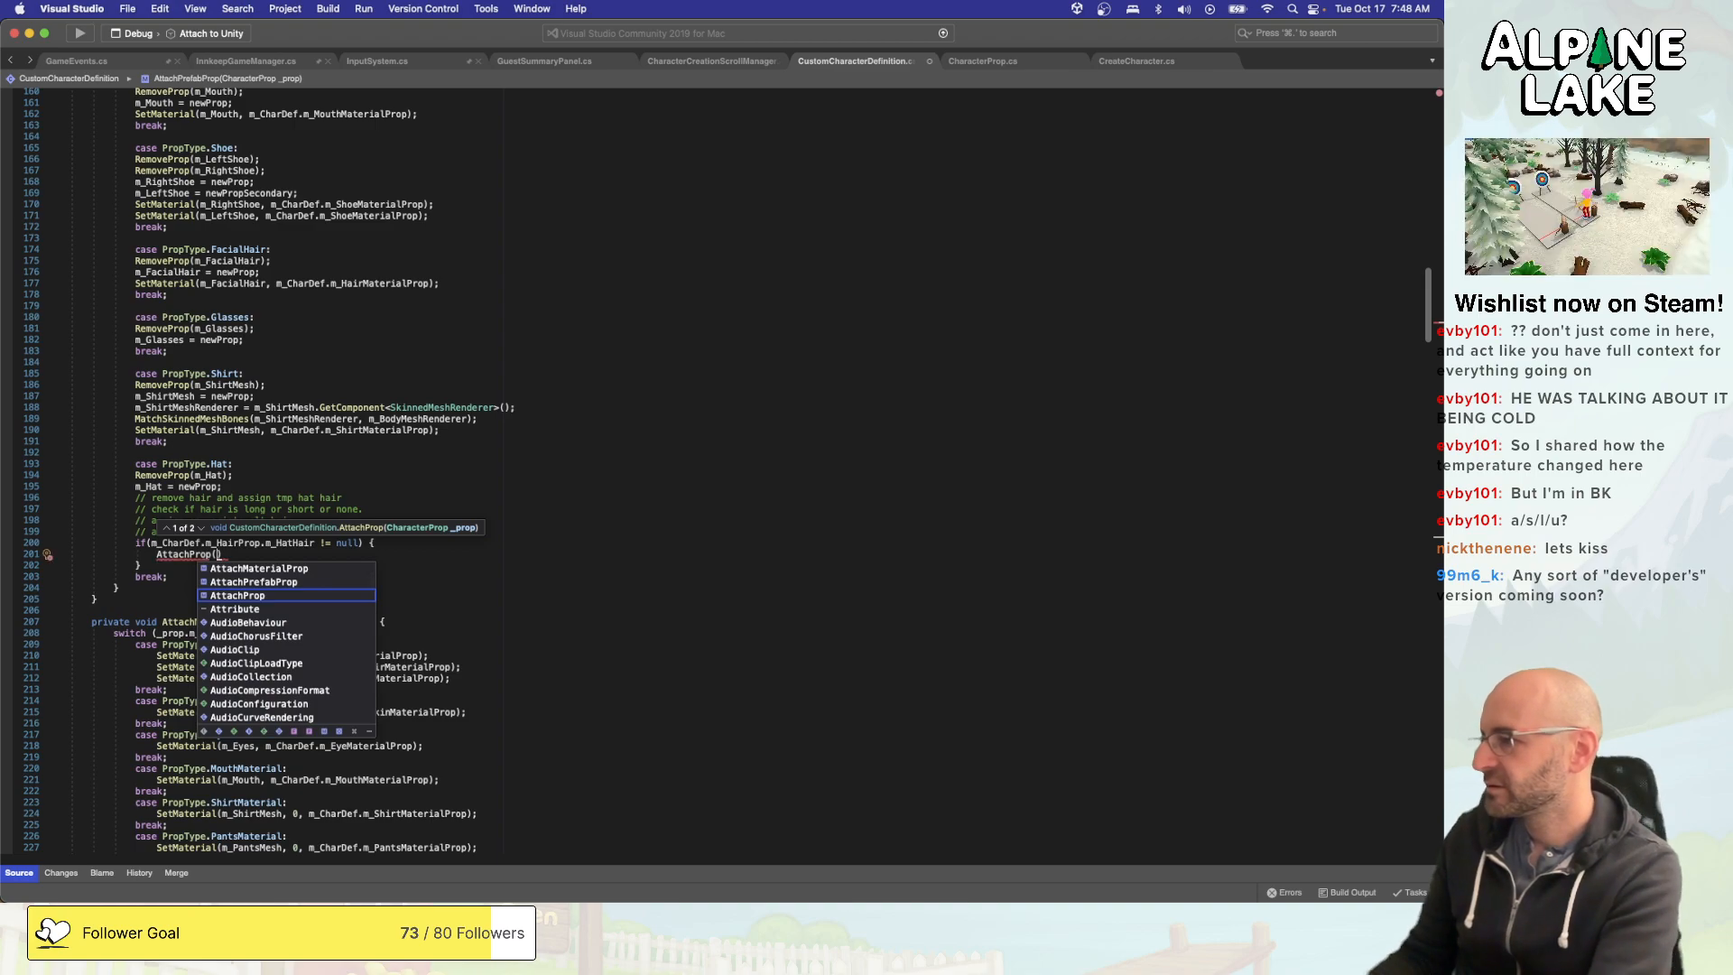
{"action": "type", "text": "m_CharDef.ma"}
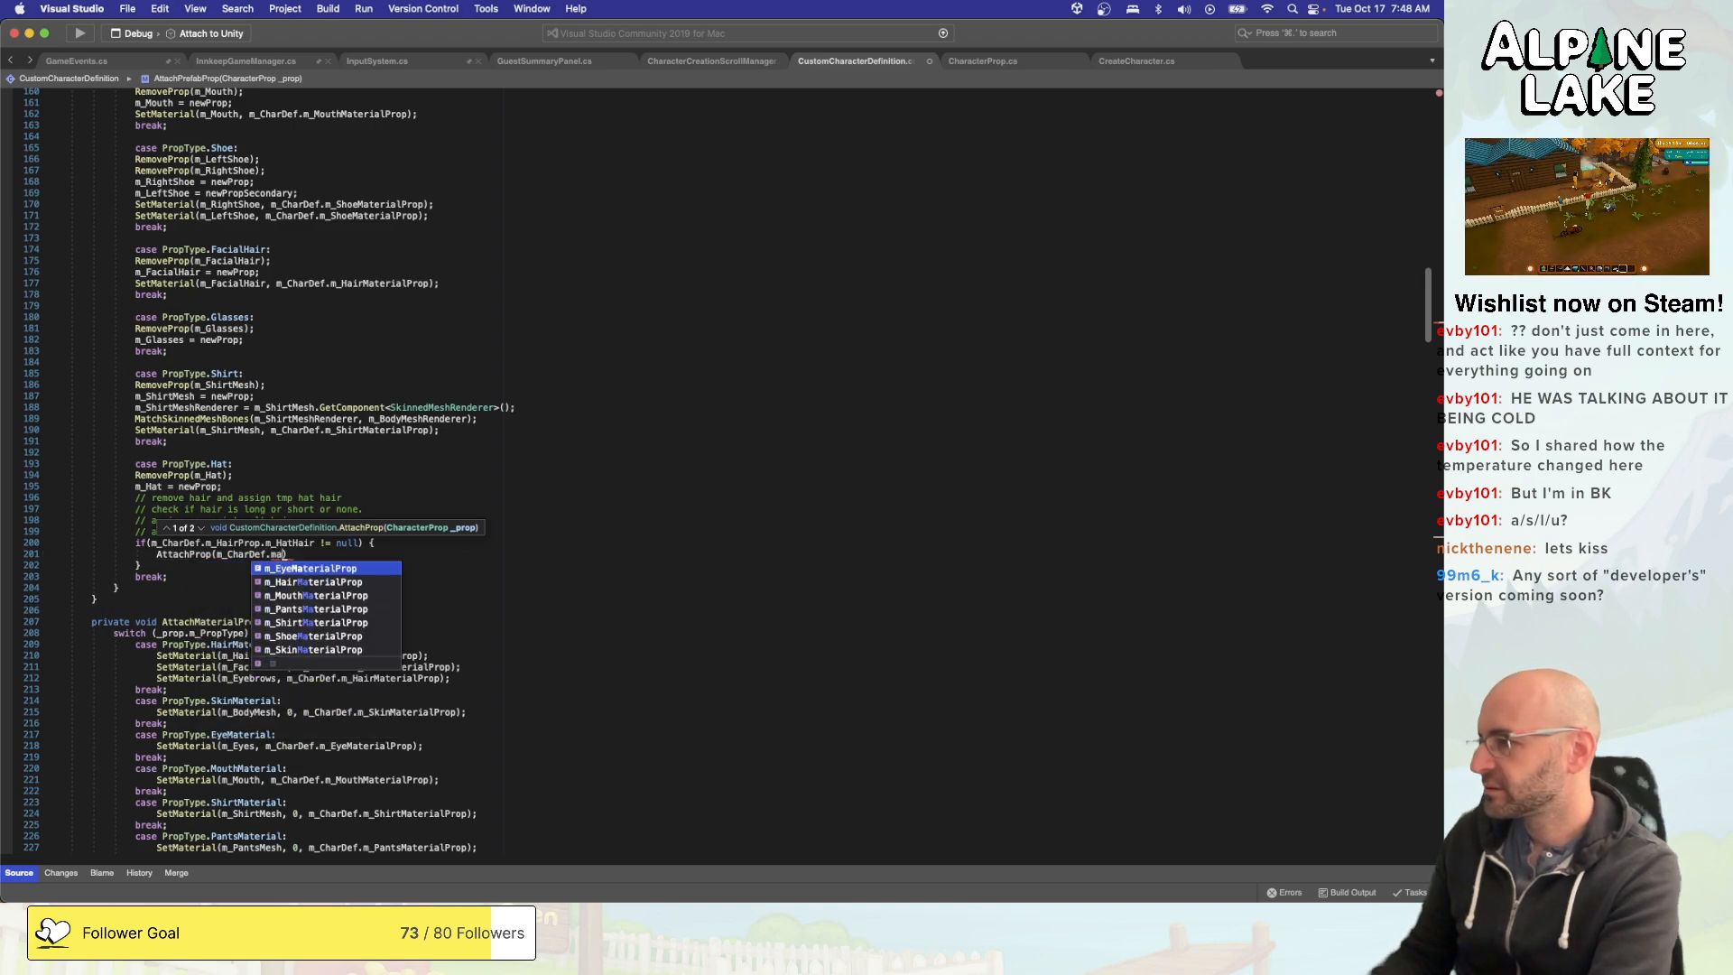
{"action": "key", "text": "BackSpace"}
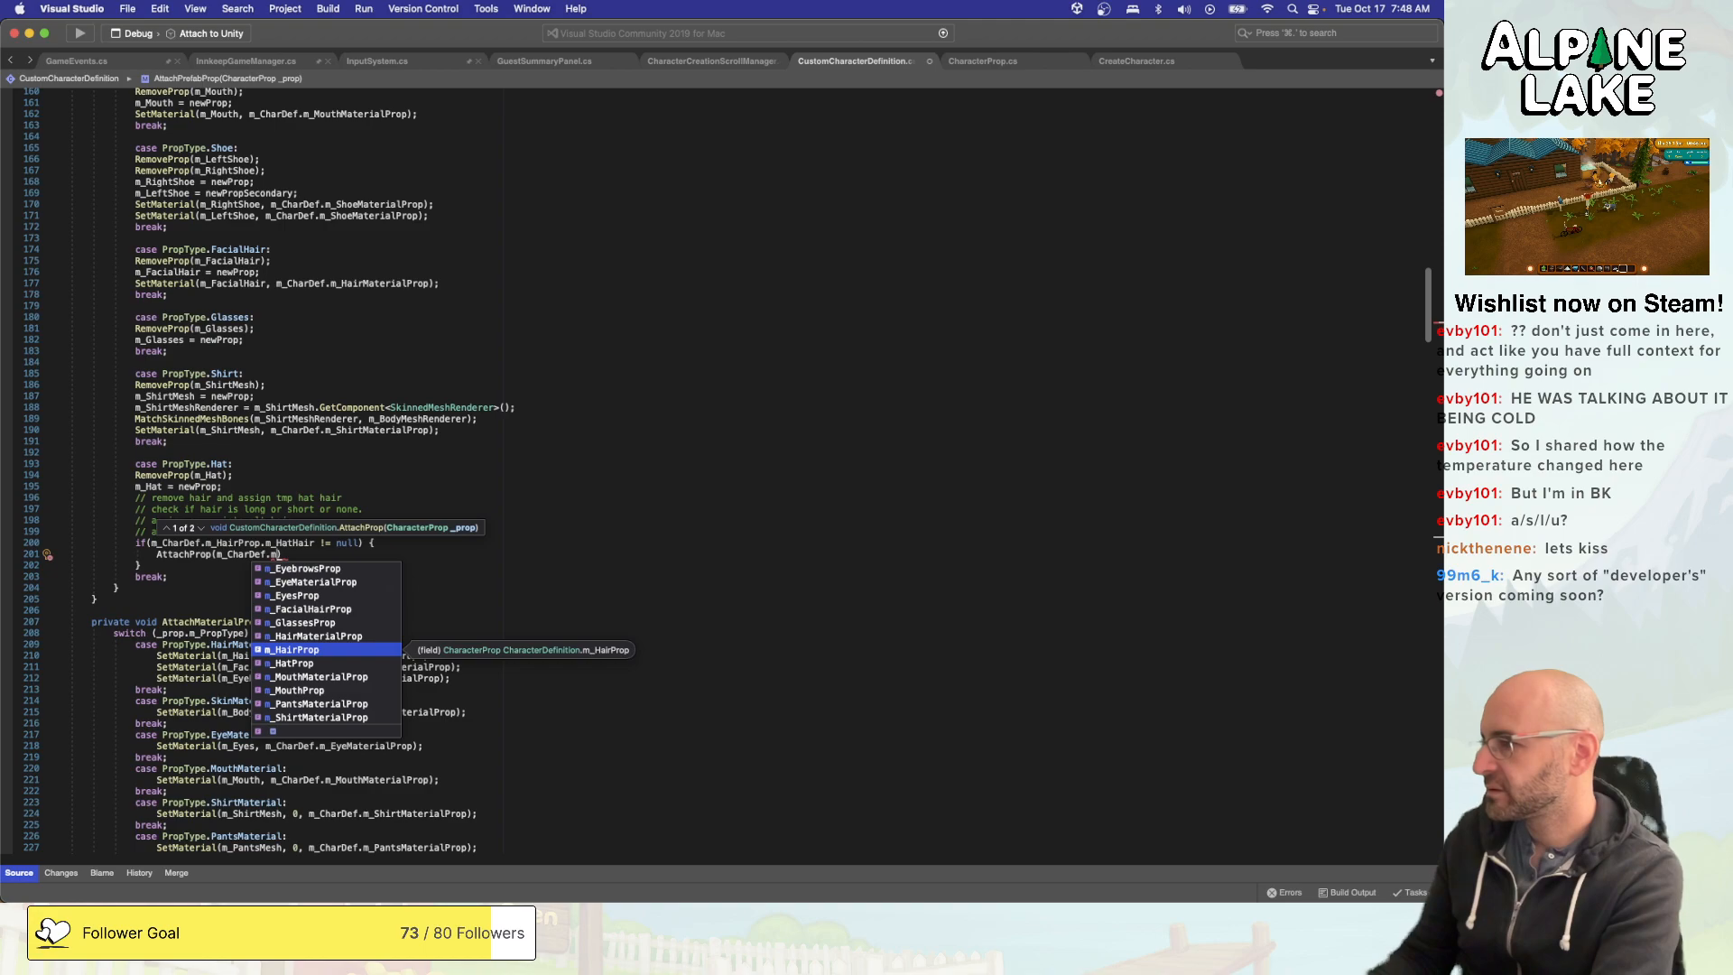
{"action": "type", "text": "_hairpr"}
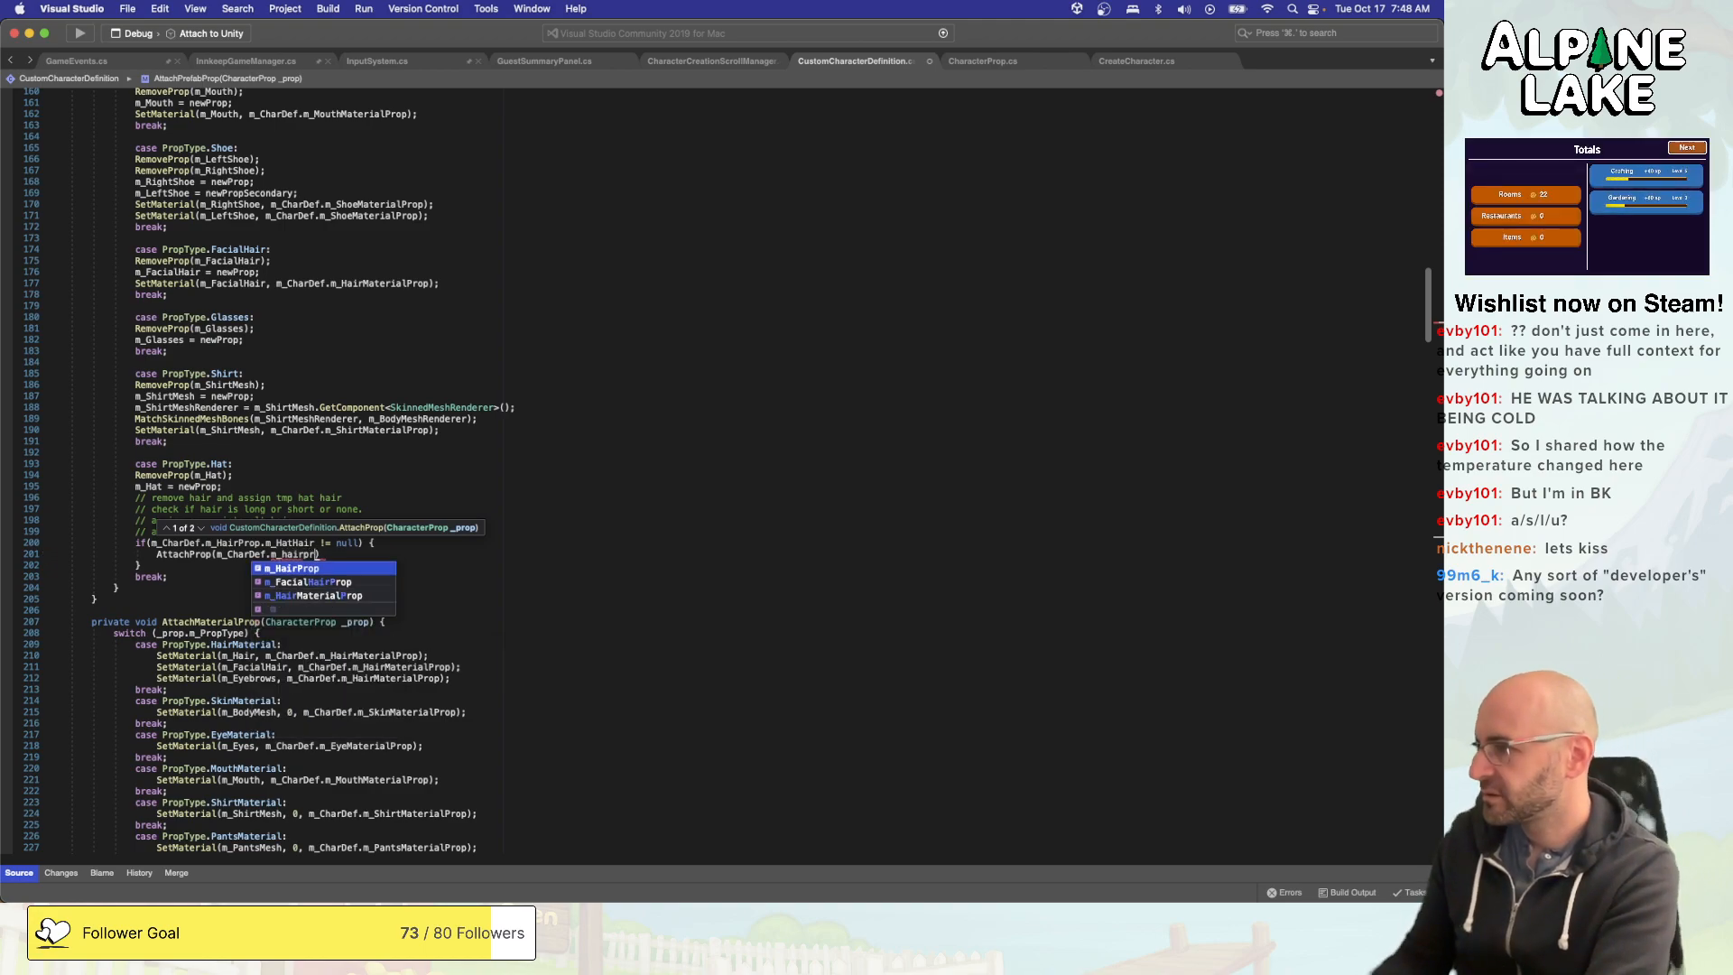
{"action": "type", "text": ".m_H"}
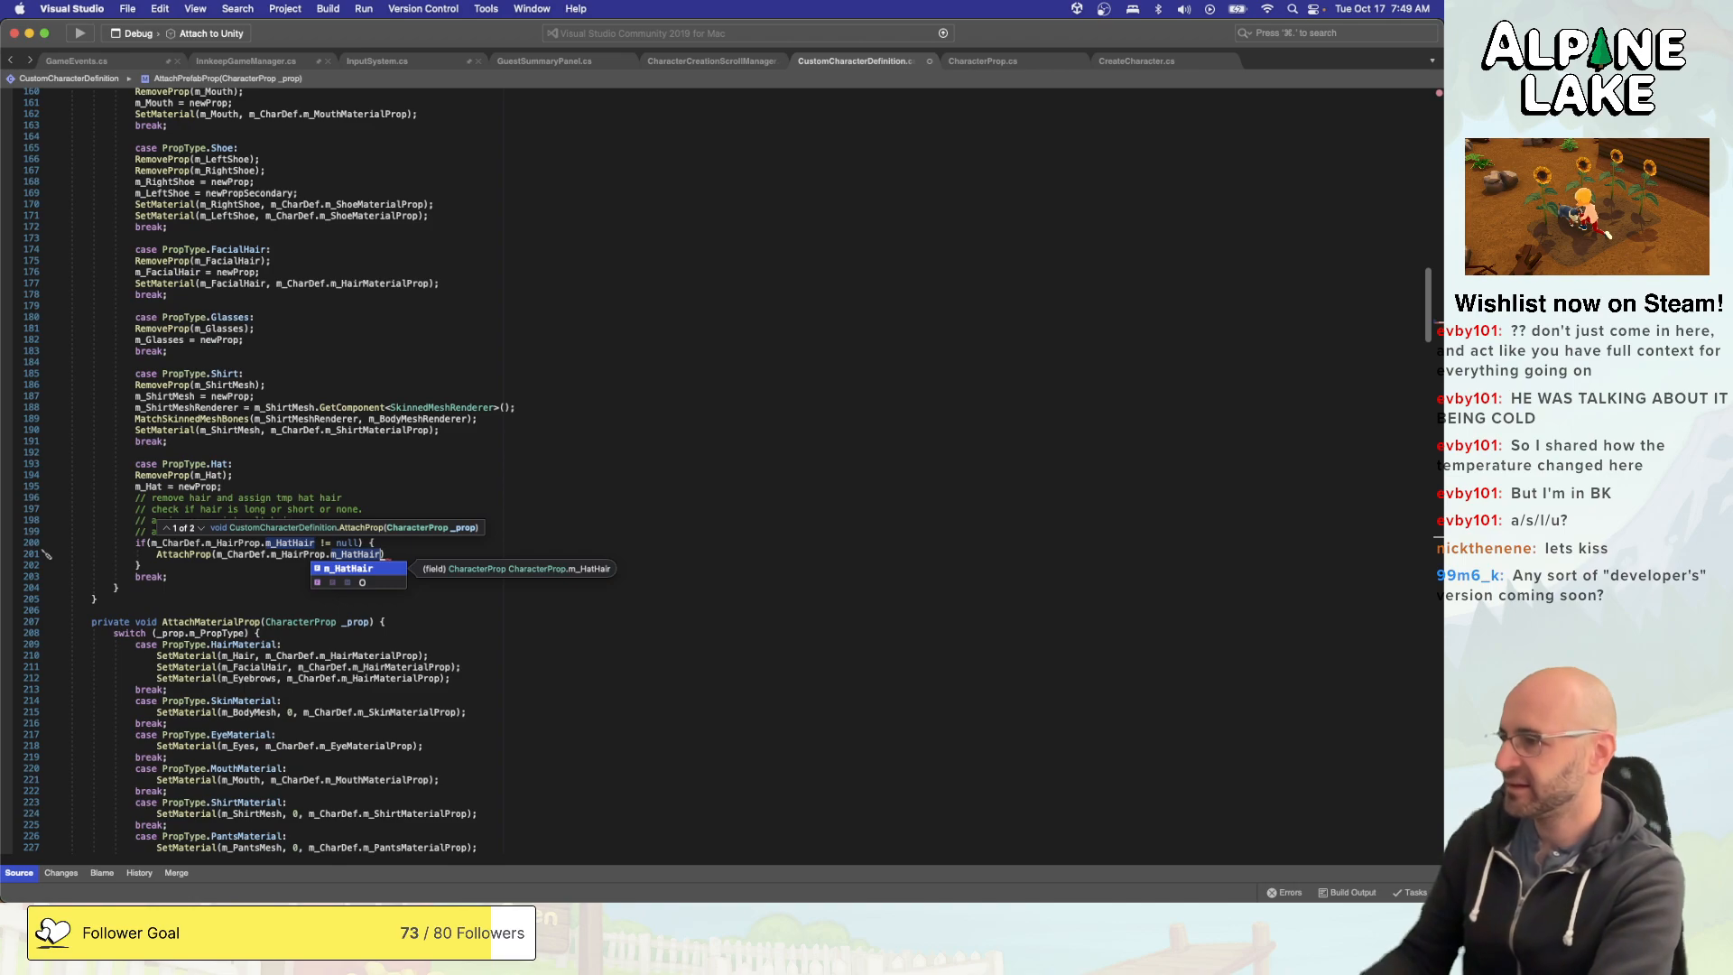
{"action": "type", "text": ");"}
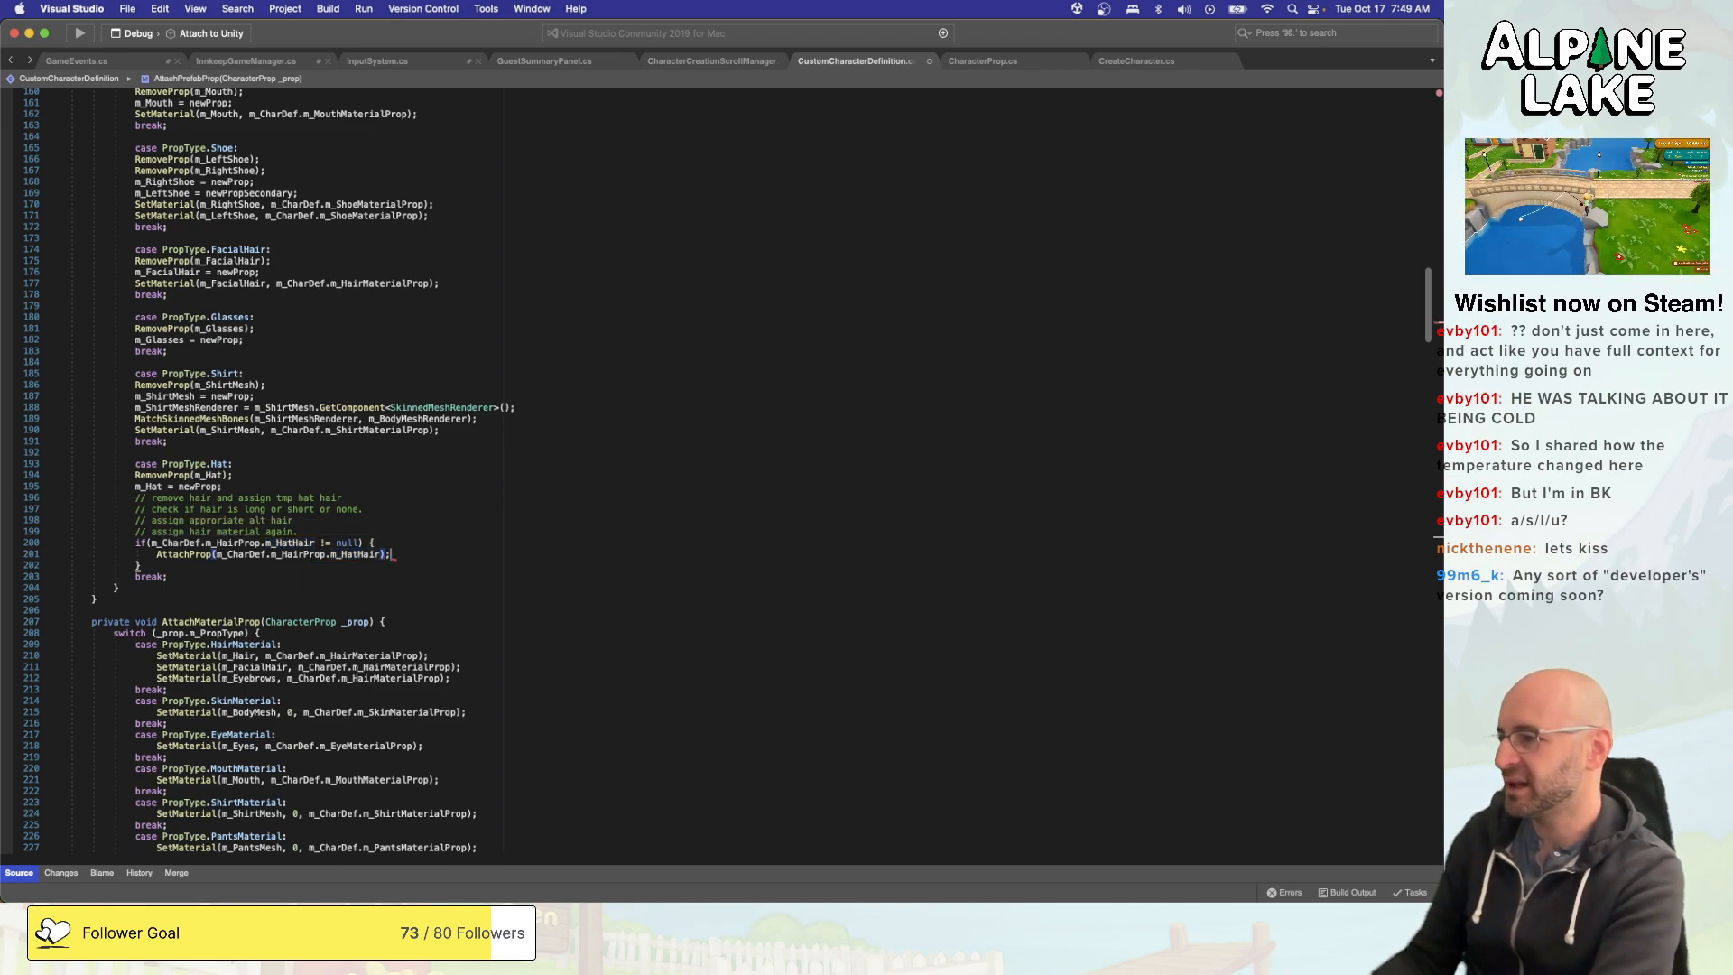
{"action": "key", "text": "Down"}
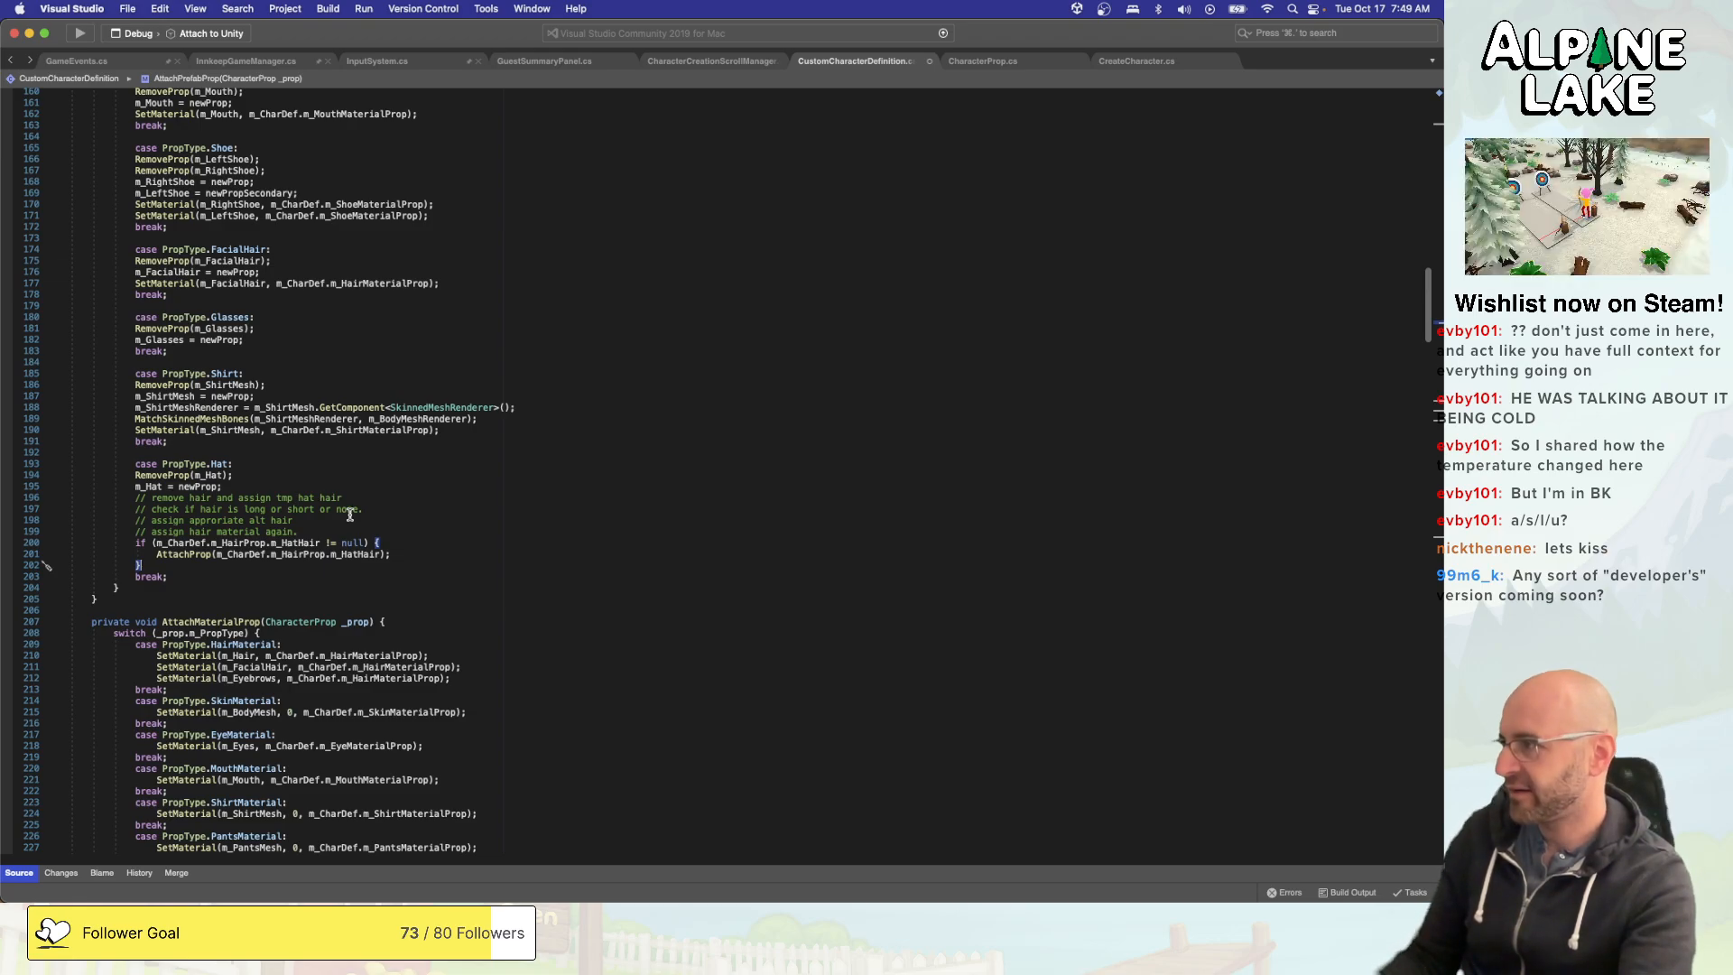
- Review CustomCharacterDefinition.cs from the fields through AttachProp, RemoveProp and IsSet, ending at the CharacterDefinition copy constructor and SetProp
{"action": "scroll", "coordinate": [350, 515], "scroll_direction": "up", "scroll_amount": 20}
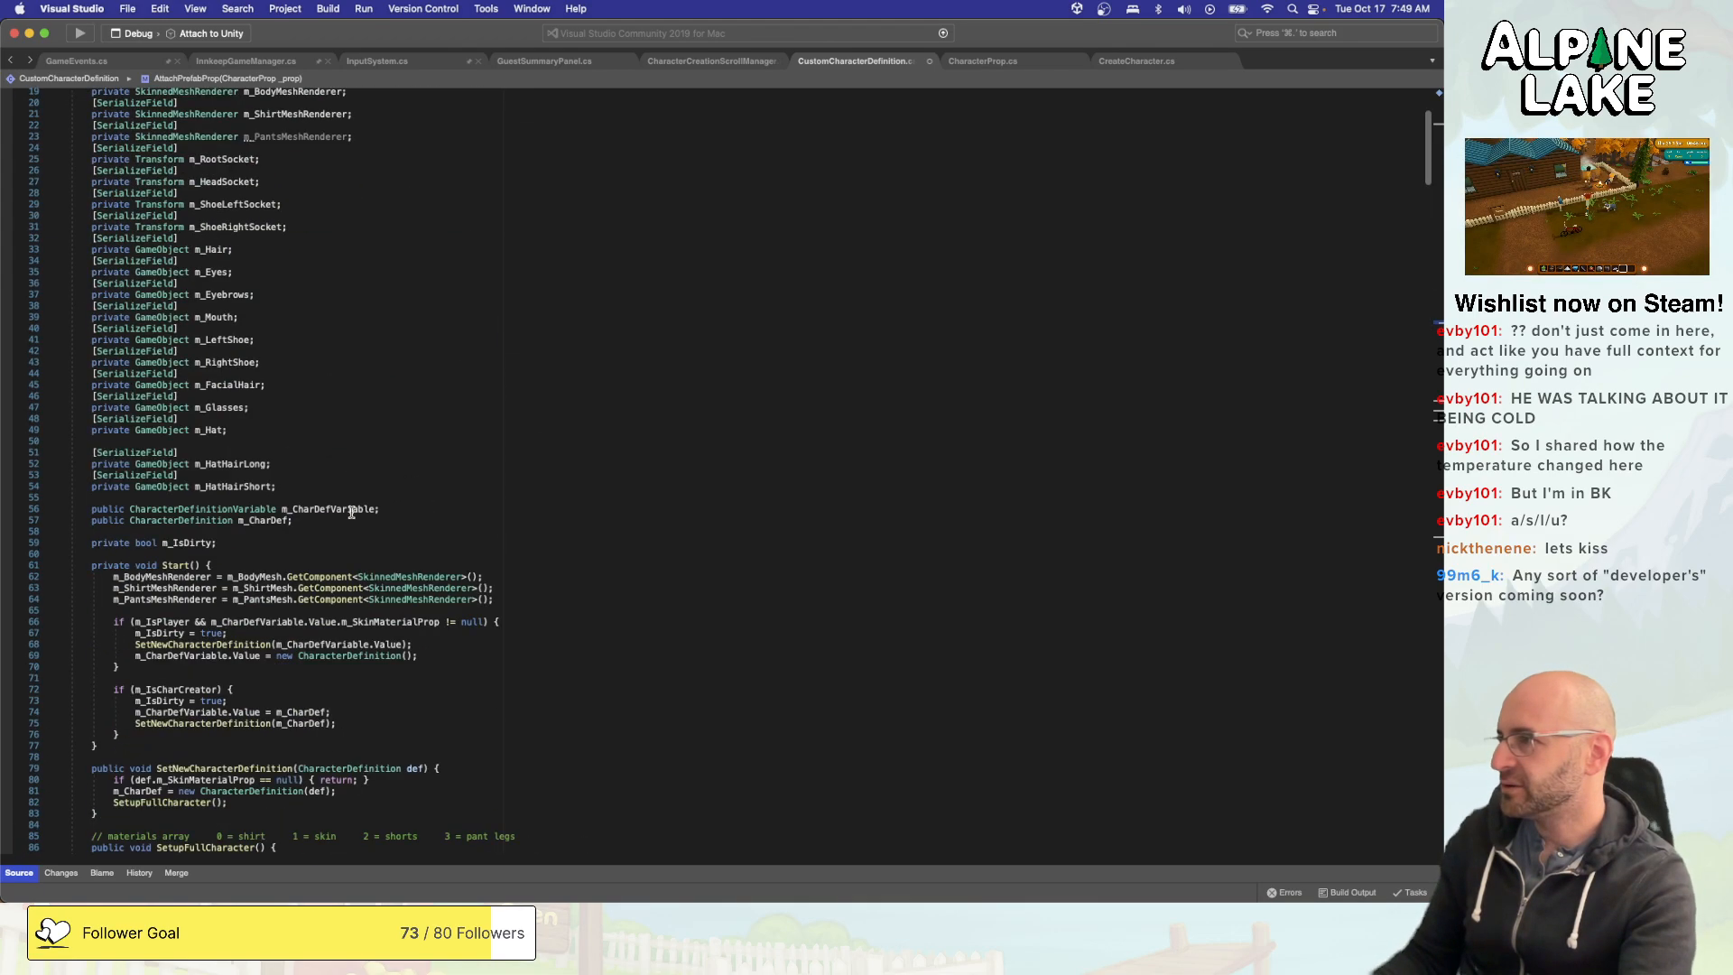
{"action": "scroll", "coordinate": [351, 513], "scroll_direction": "up", "scroll_amount": 6}
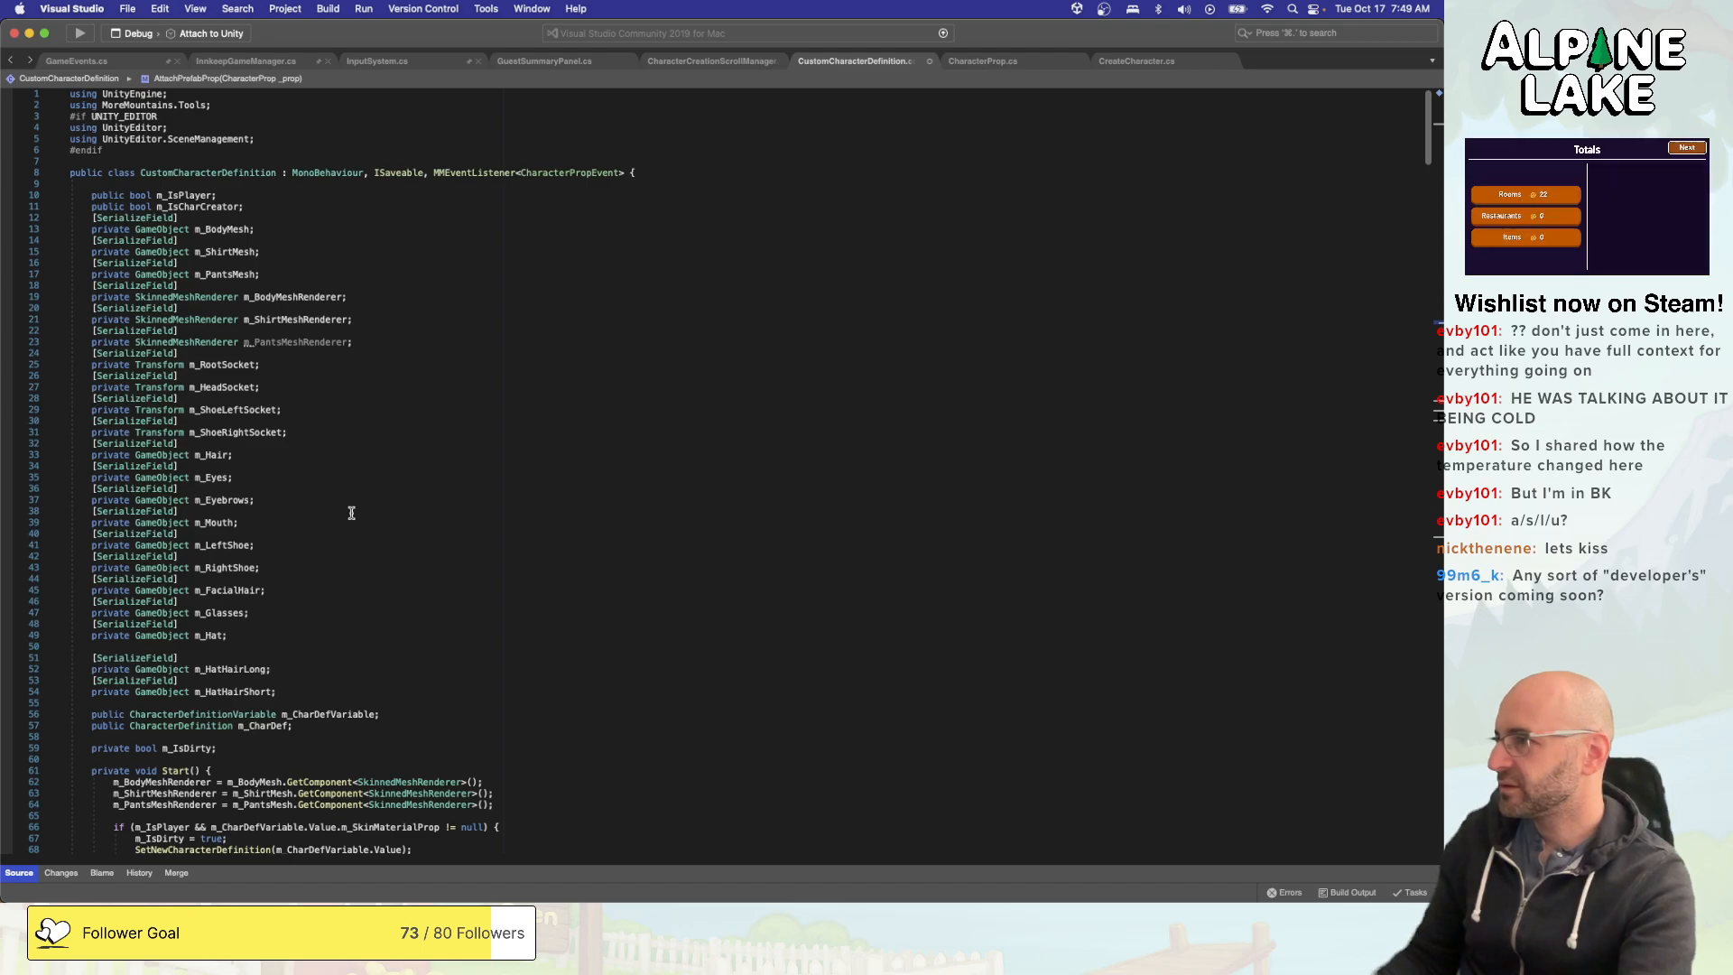
{"action": "scroll", "coordinate": [352, 512], "scroll_direction": "down", "scroll_amount": 20}
{"action": "scroll", "coordinate": [352, 512], "scroll_direction": "down", "scroll_amount": 20}
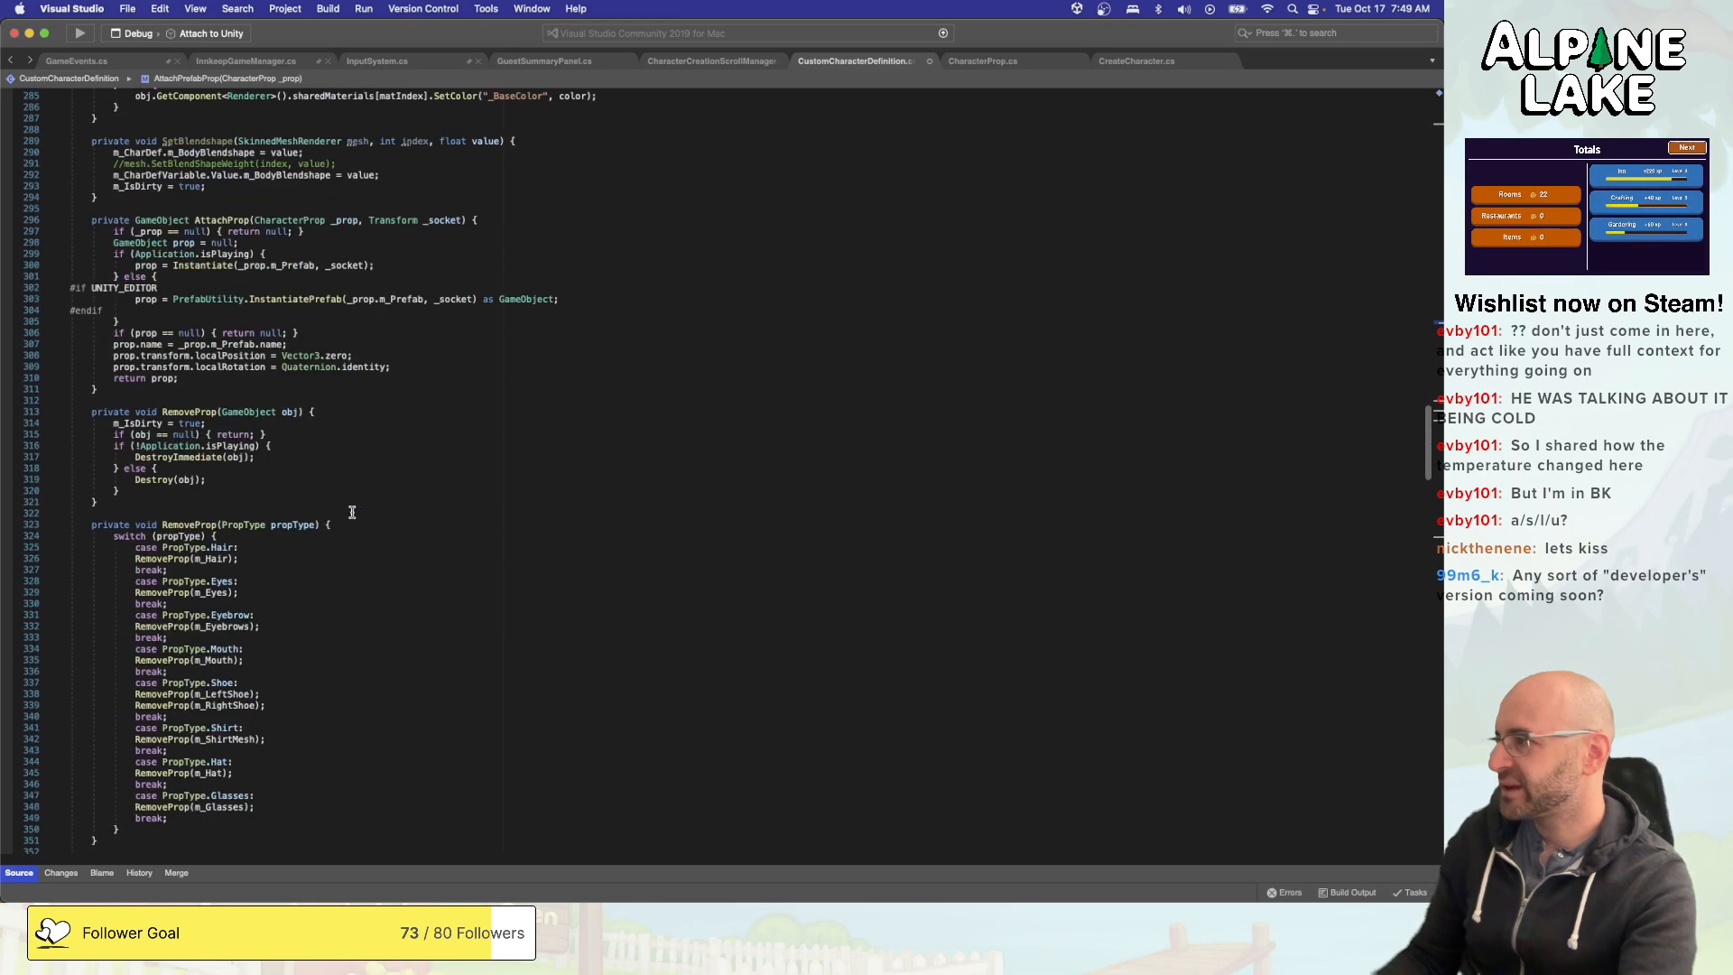
{"action": "scroll", "coordinate": [352, 511], "scroll_direction": "down", "scroll_amount": 20}
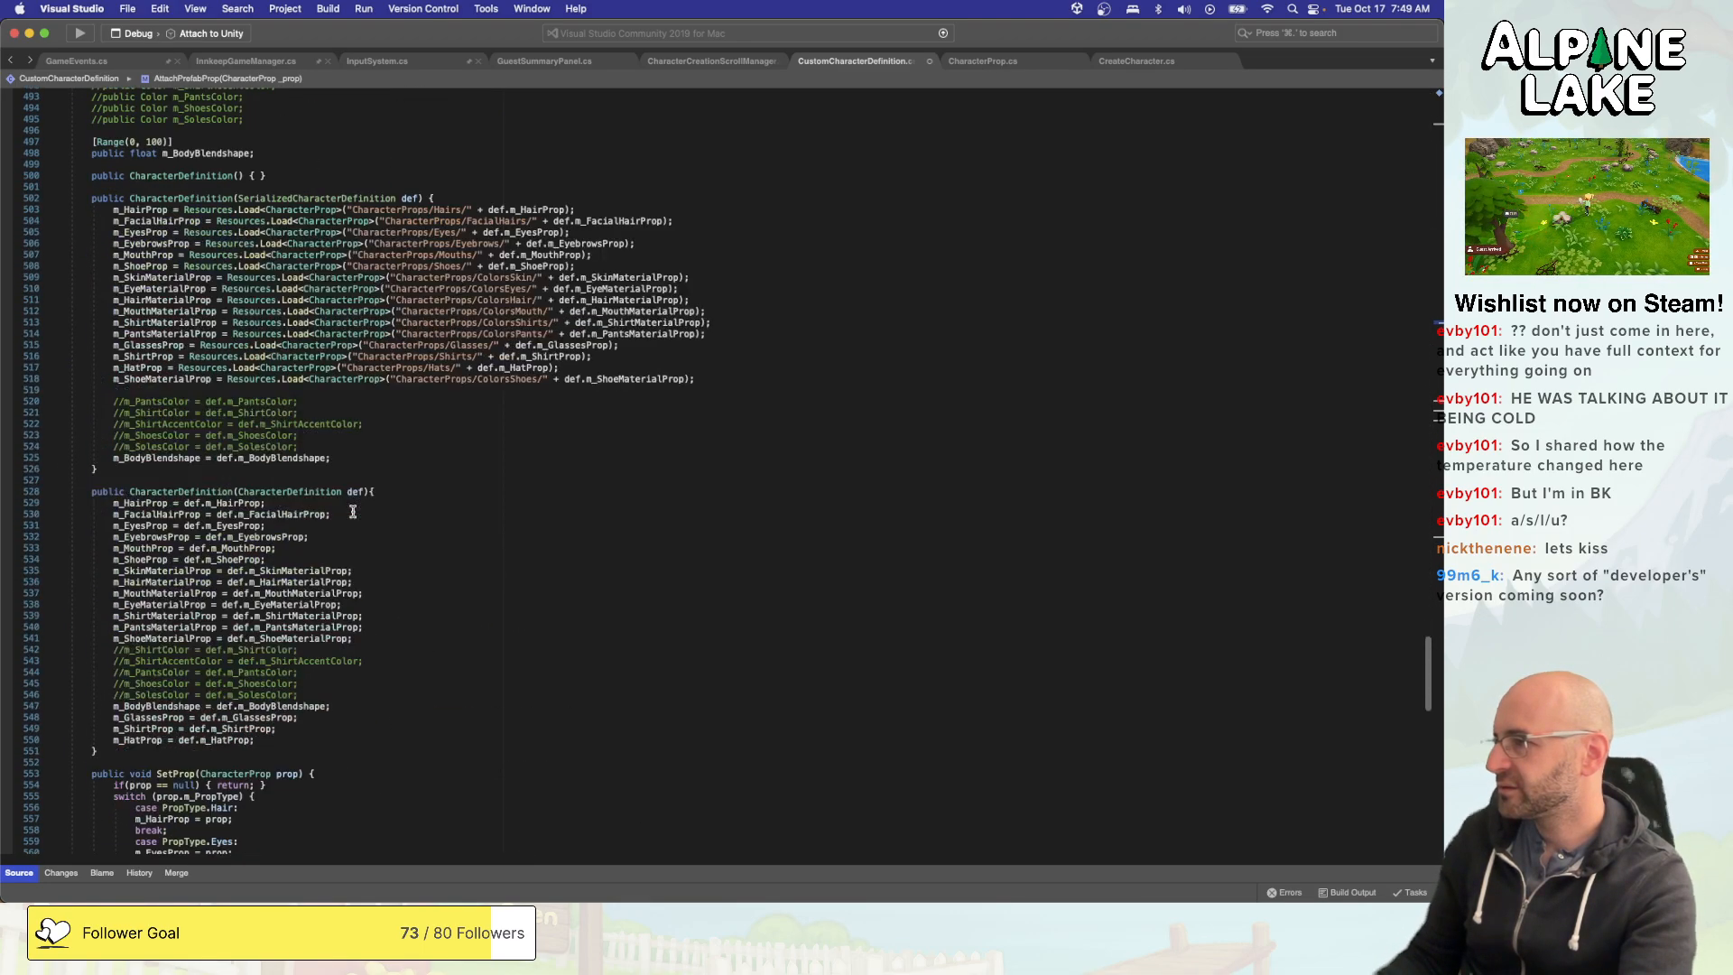
{"action": "scroll", "coordinate": [353, 512], "scroll_direction": "down", "scroll_amount": 20}
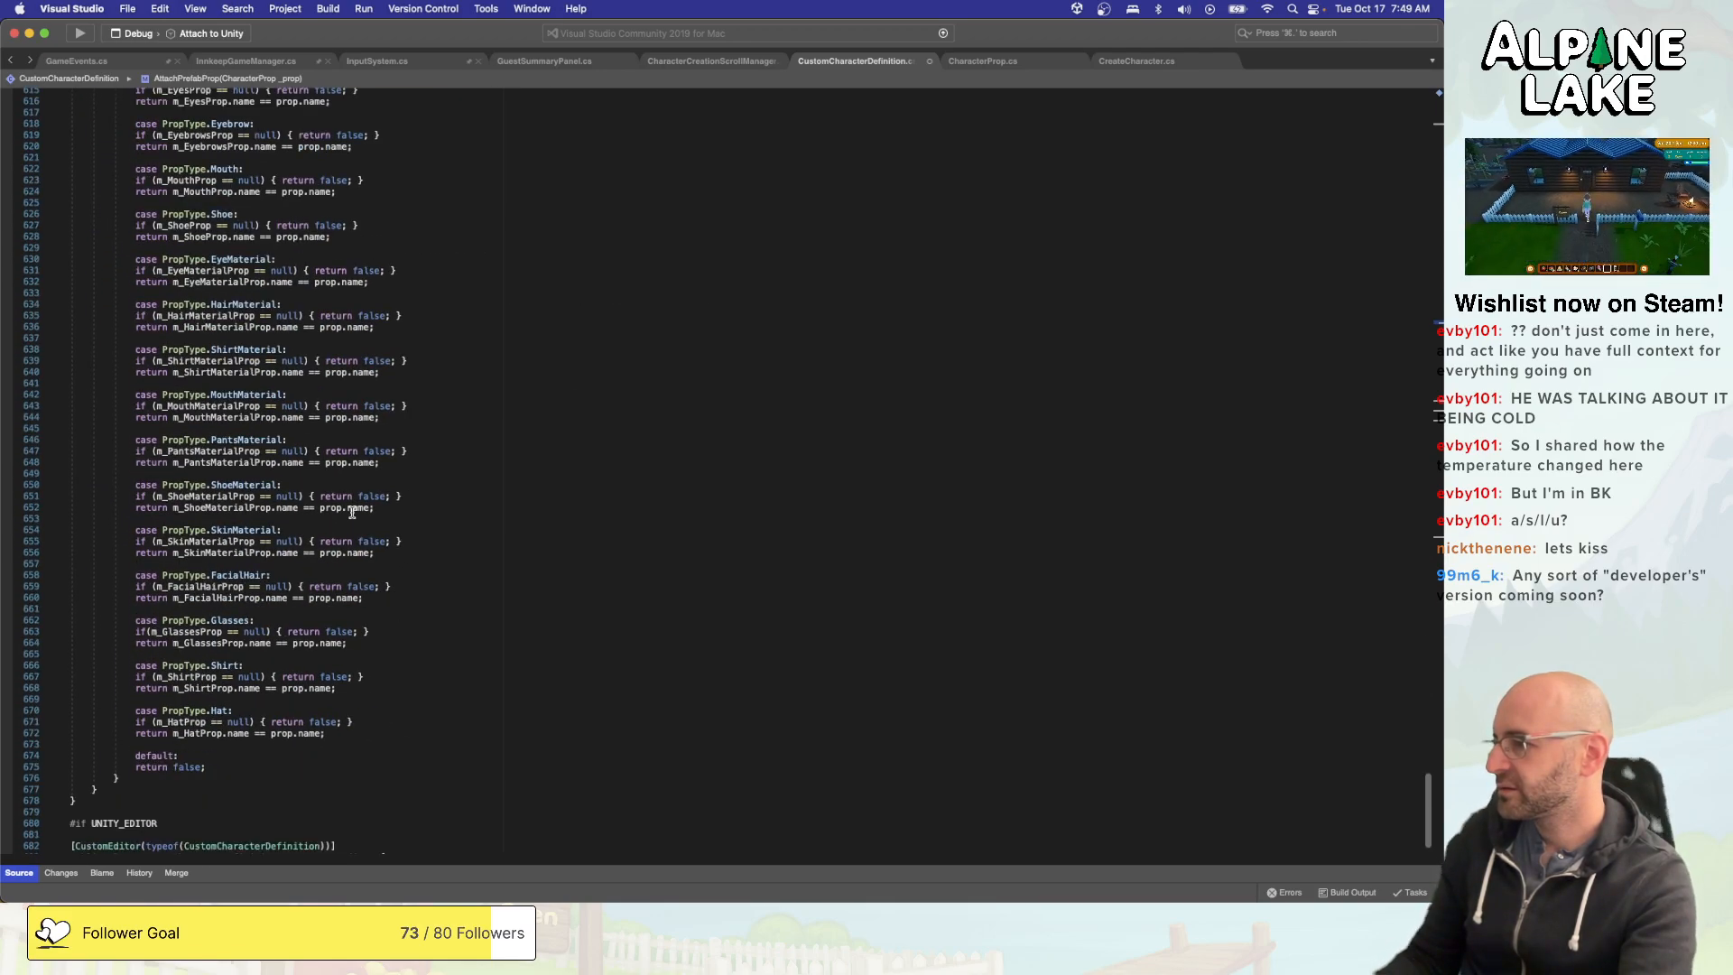
{"action": "scroll", "coordinate": [352, 512], "scroll_direction": "down", "scroll_amount": 2}
{"action": "scroll", "coordinate": [352, 512], "scroll_direction": "down", "scroll_amount": 11}
{"action": "scroll", "coordinate": [352, 512], "scroll_direction": "up", "scroll_amount": 20}
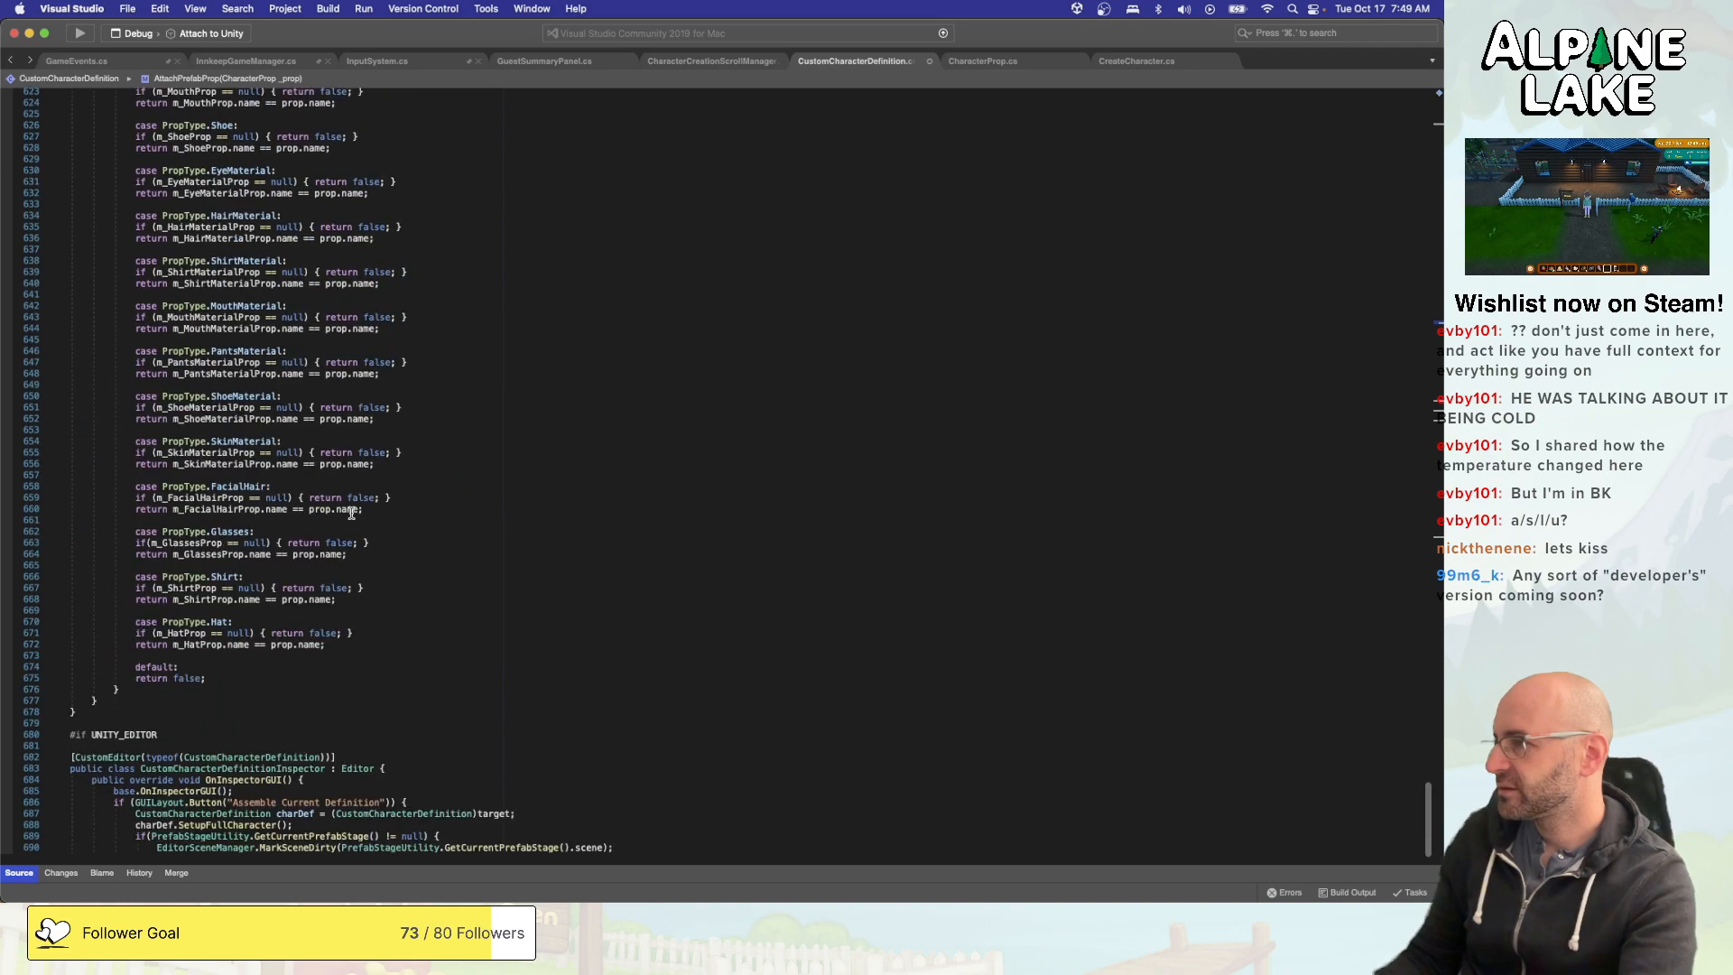
{"action": "scroll", "coordinate": [352, 512], "scroll_direction": "up", "scroll_amount": 16}
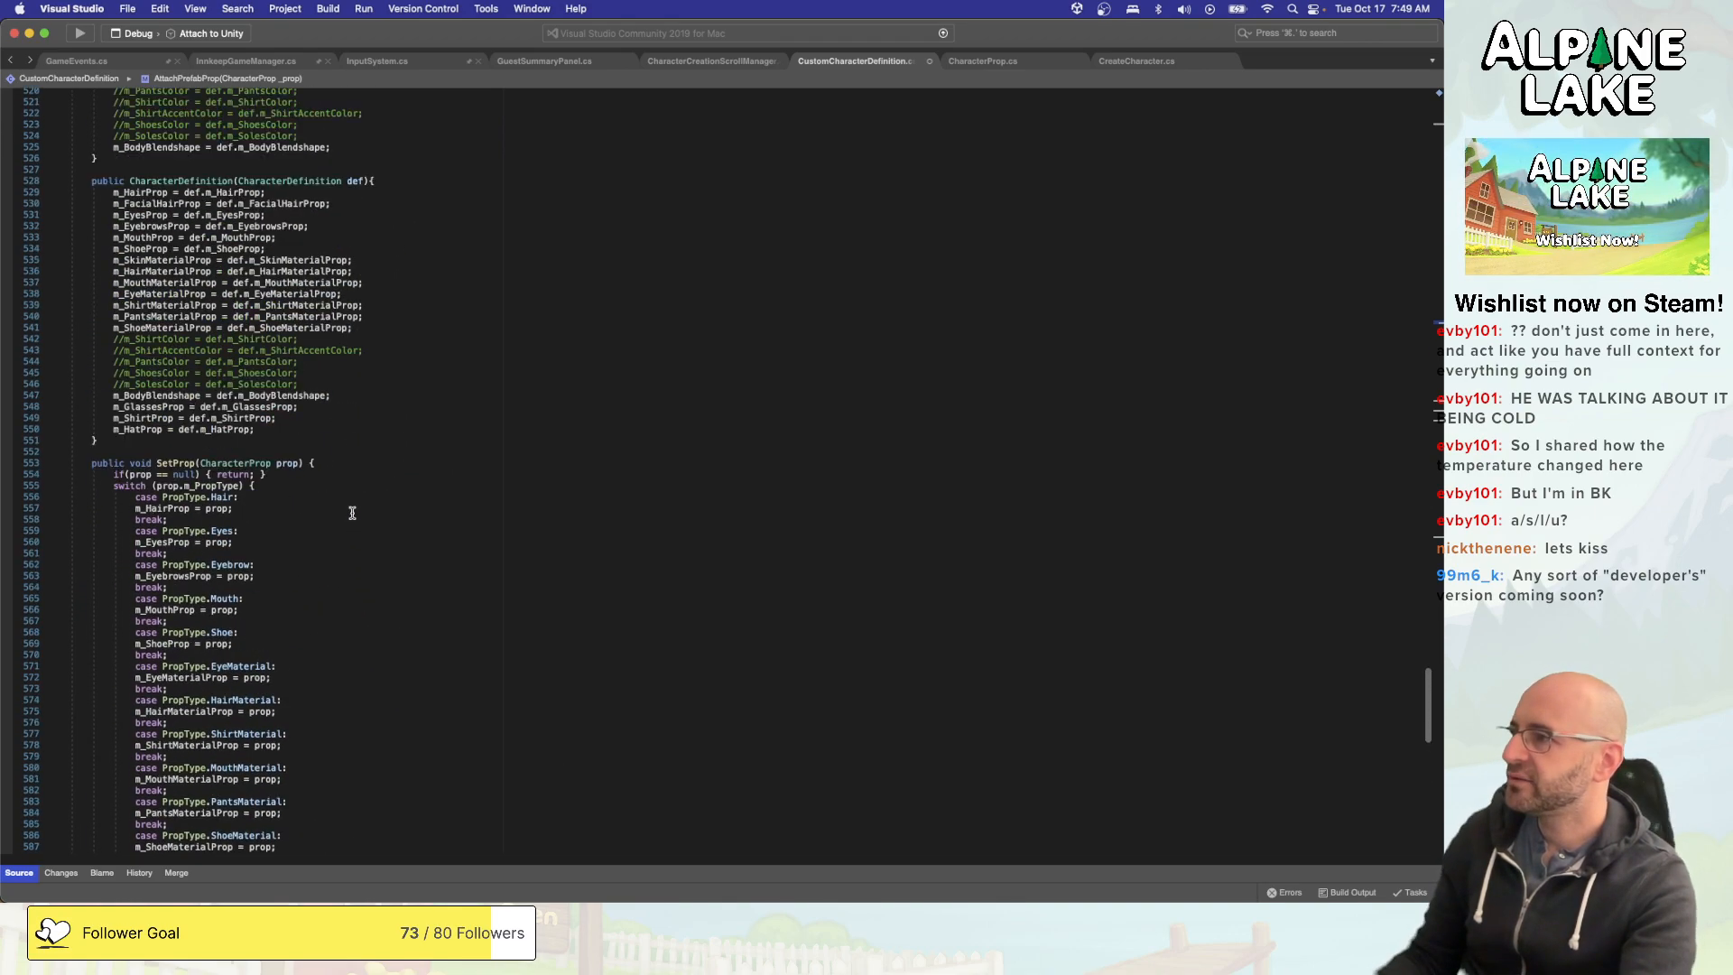
- Add the line m_HatHairProp = def.m_HatHairProp; after the m_HatProp assignment in the CharacterDefinition copy constructor
{"action": "left_click", "coordinate": [368, 331]}
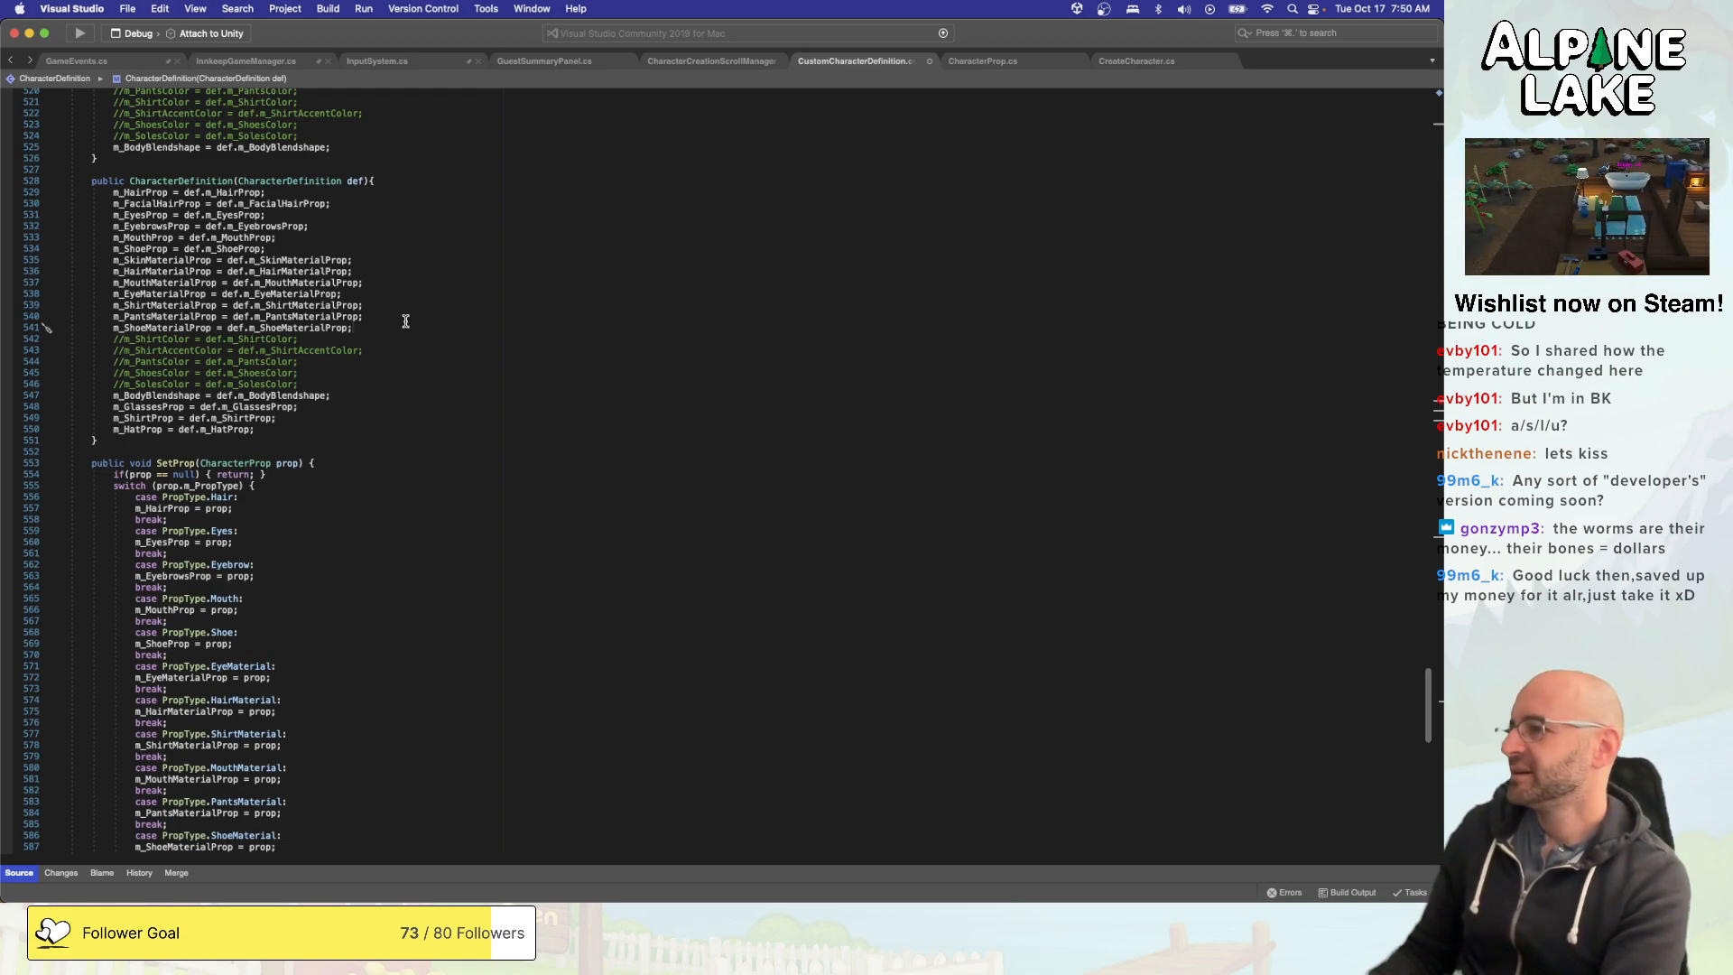
{"action": "left_click", "coordinate": [344, 430]}
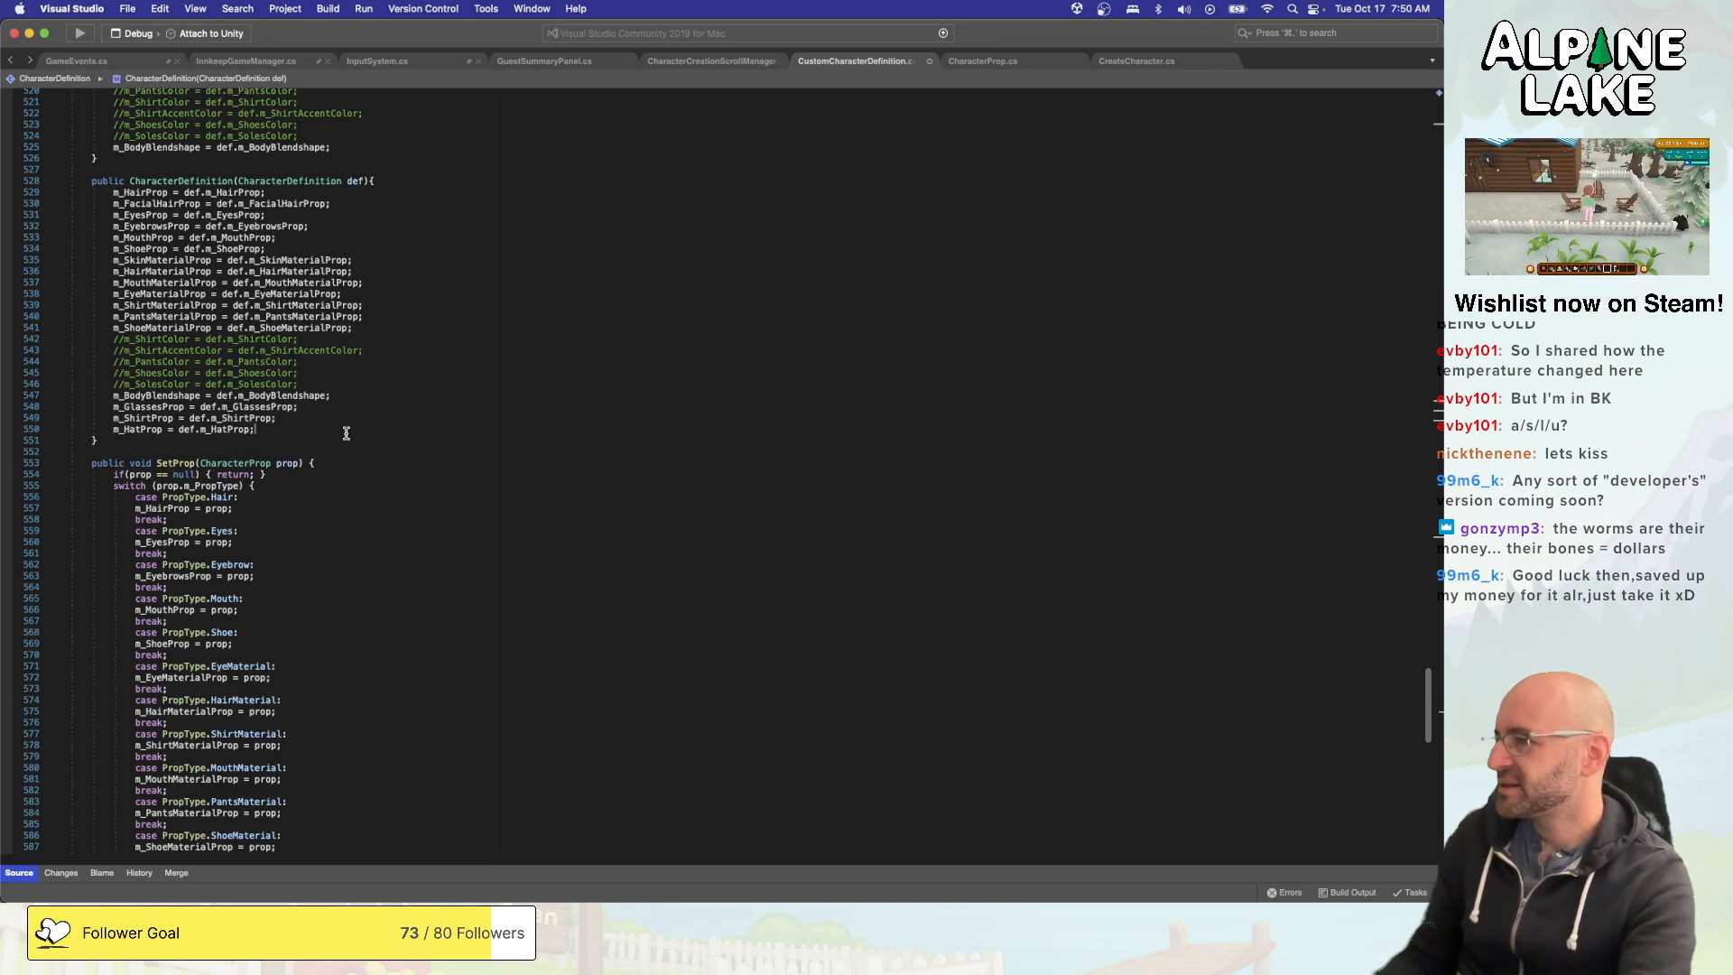
{"action": "key", "text": "Return"}
{"action": "type", "text": "m_"}
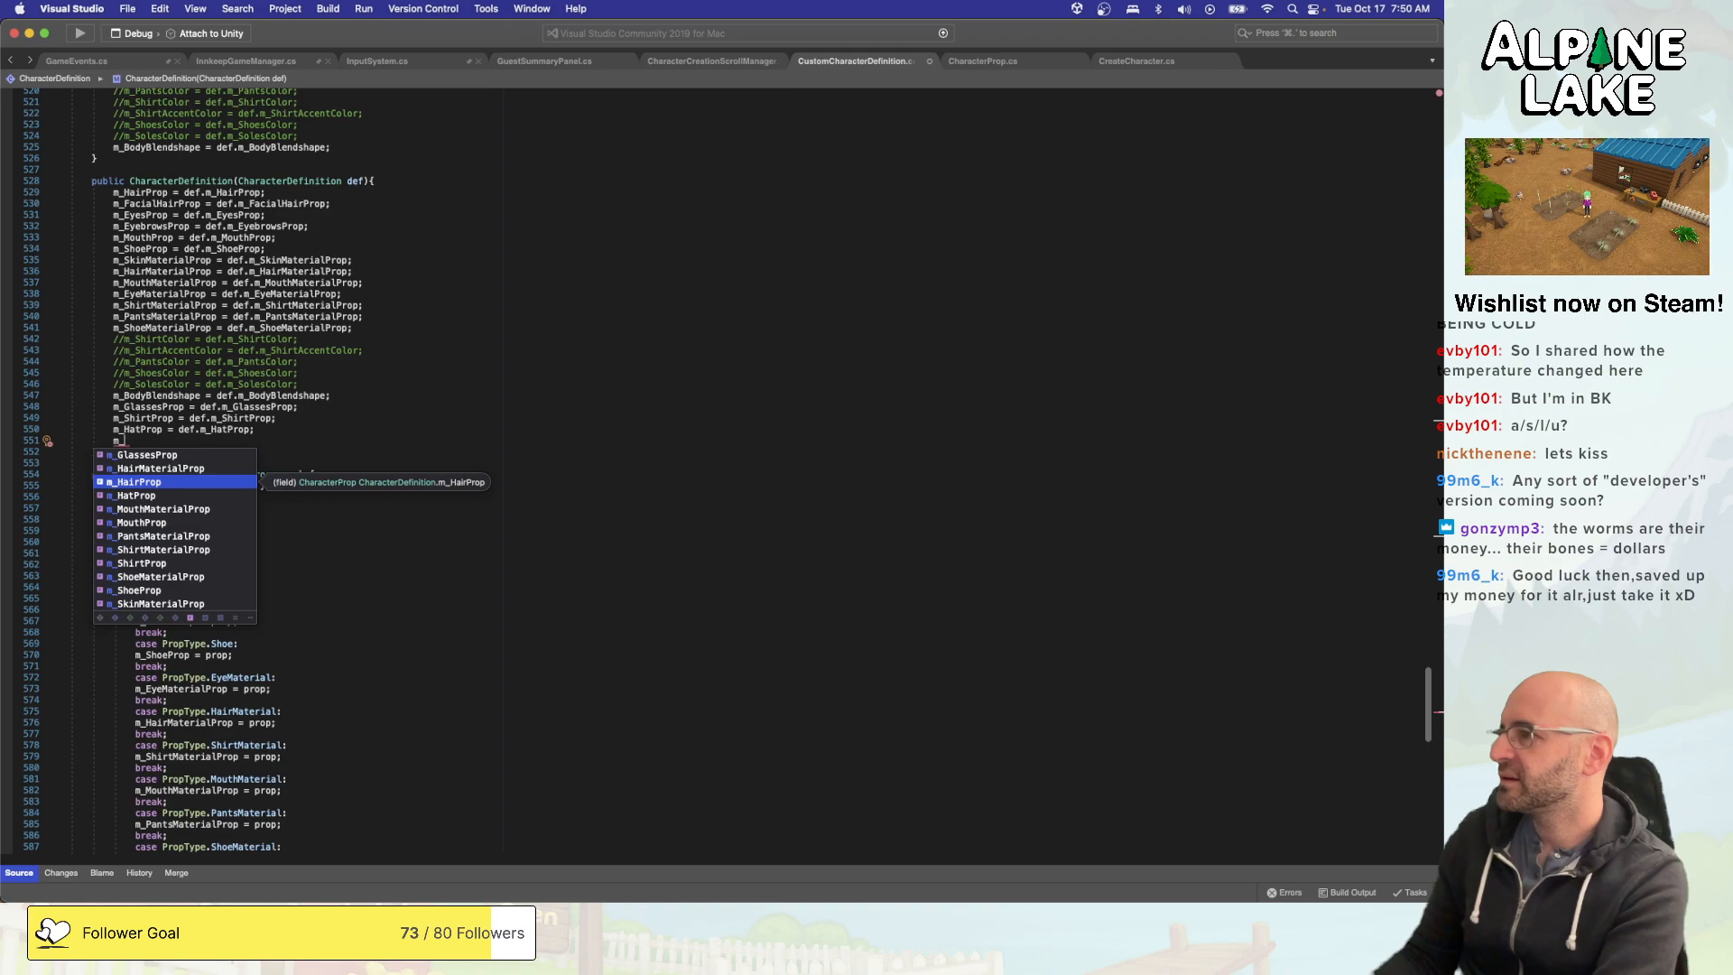
{"action": "type", "text": "HatHai"}
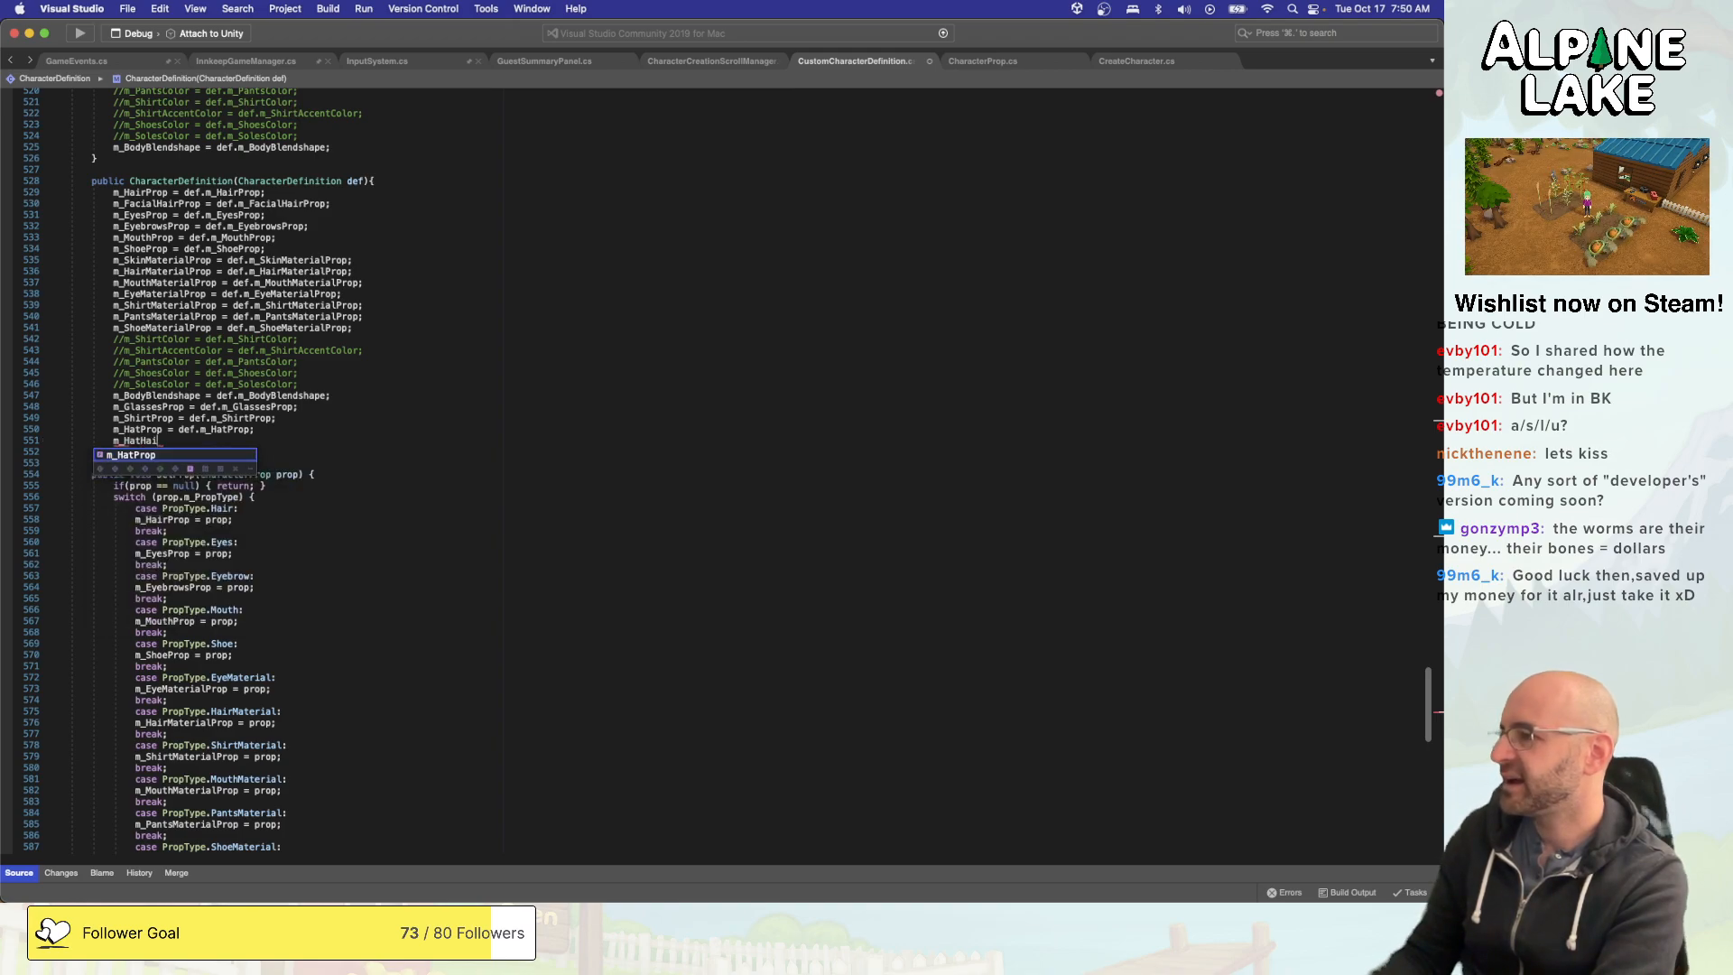
{"action": "type", "text": "rProp = def.m_"}
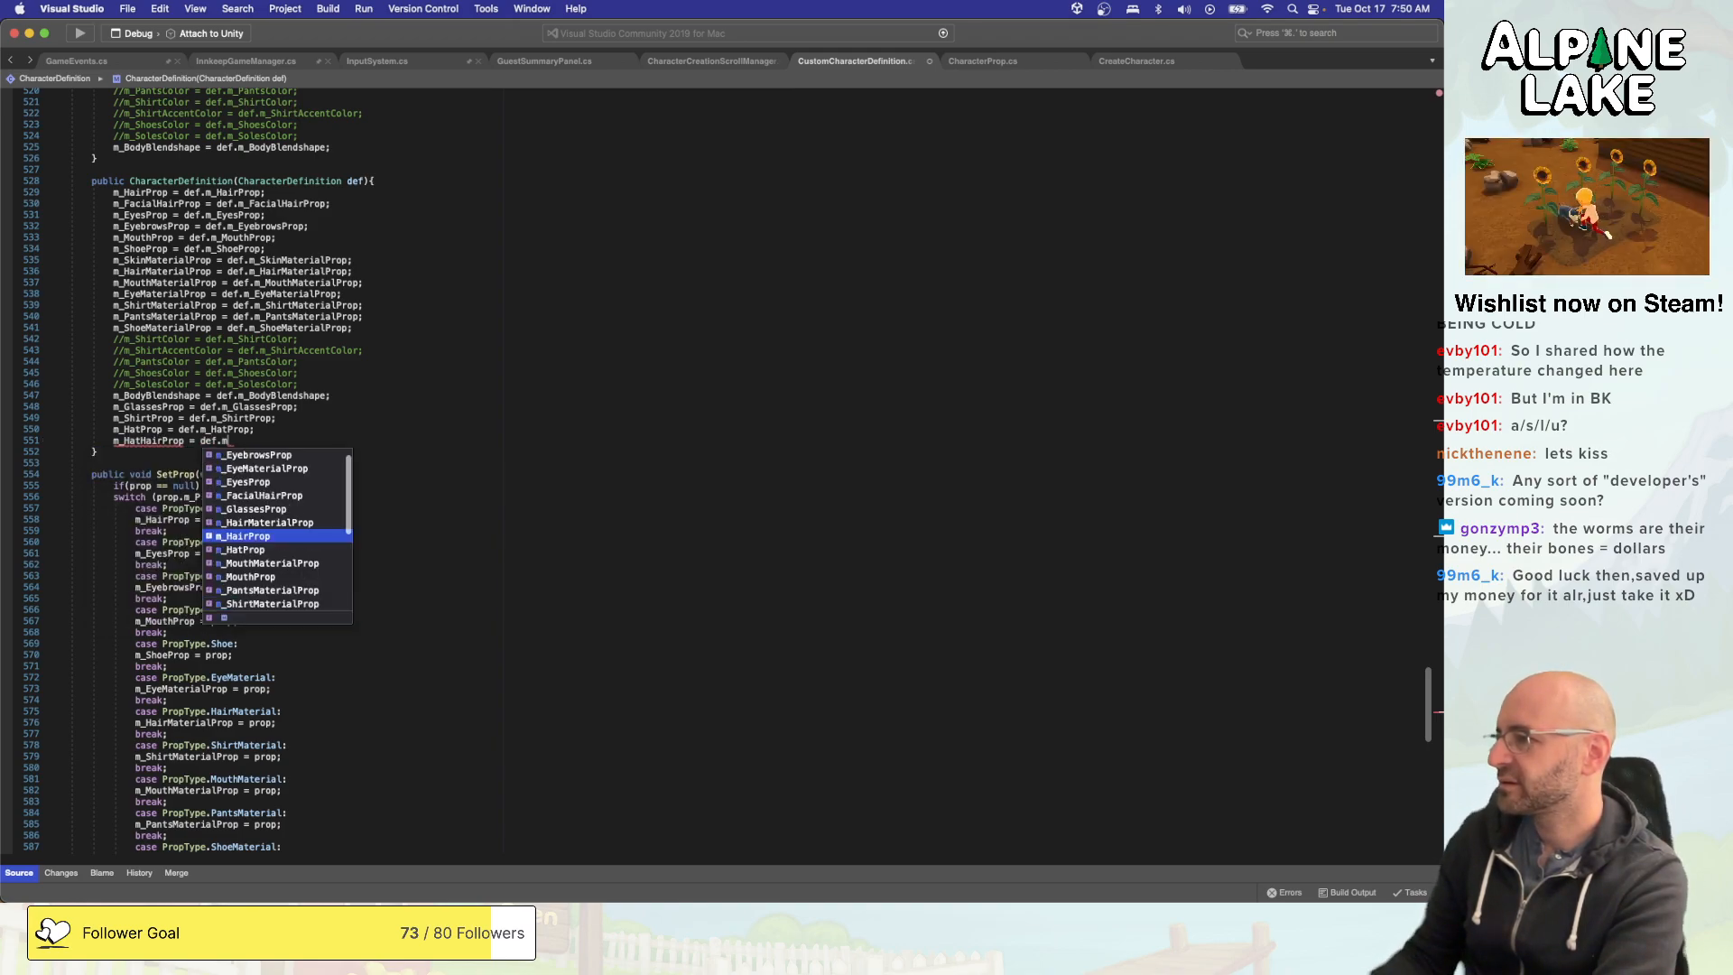
{"action": "type", "text": "HatHairProp"}
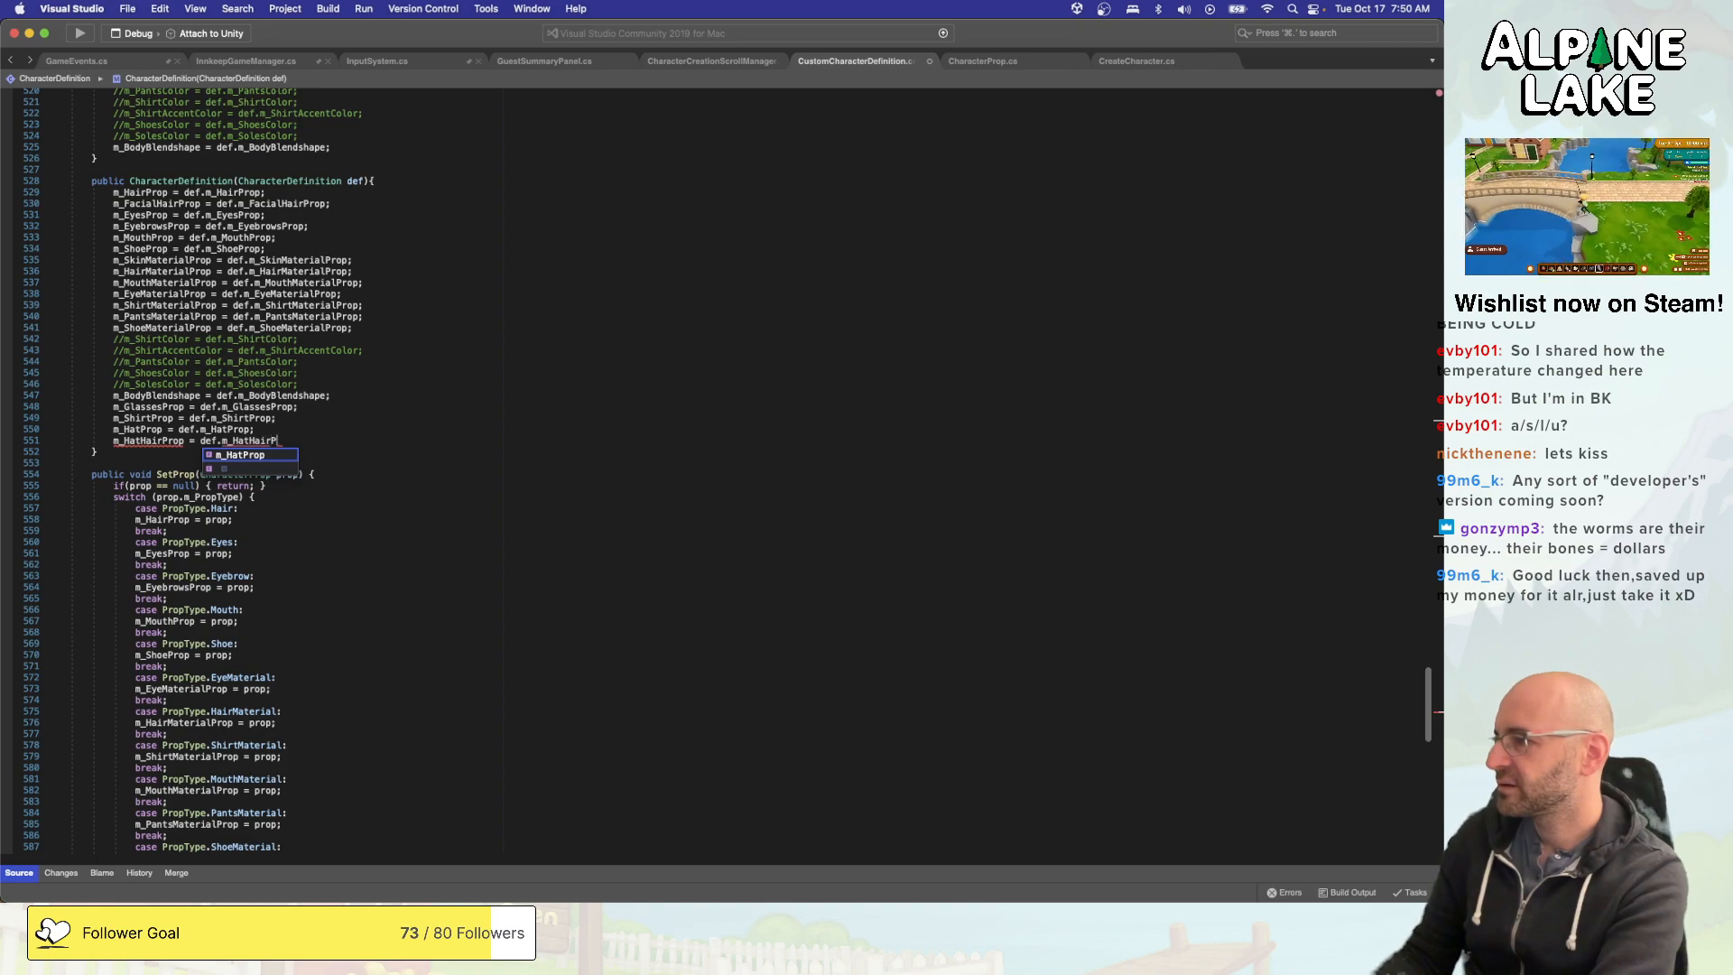
{"action": "type", "text": ";"}
- Move the m_HatHairProp assignment directly below the m_HairProp assignment in the copy constructor
{"action": "key", "text": "shift+super+Left"}
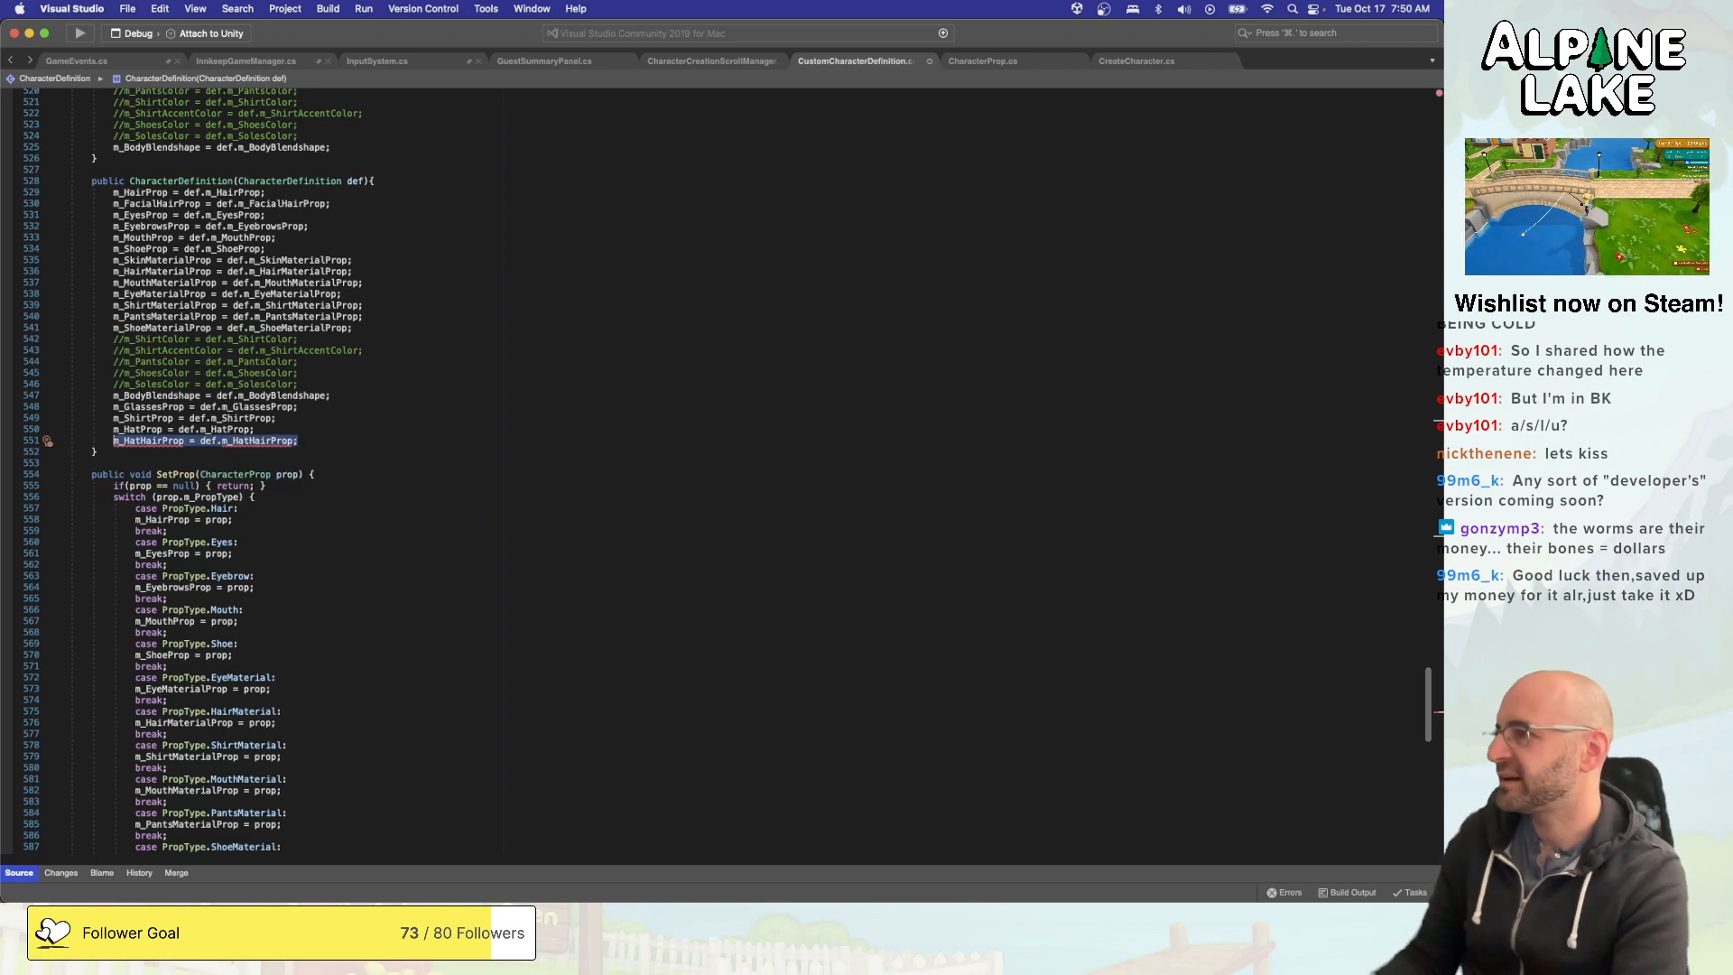
{"action": "key", "text": "super+x"}
{"action": "left_click", "coordinate": [330, 191]}
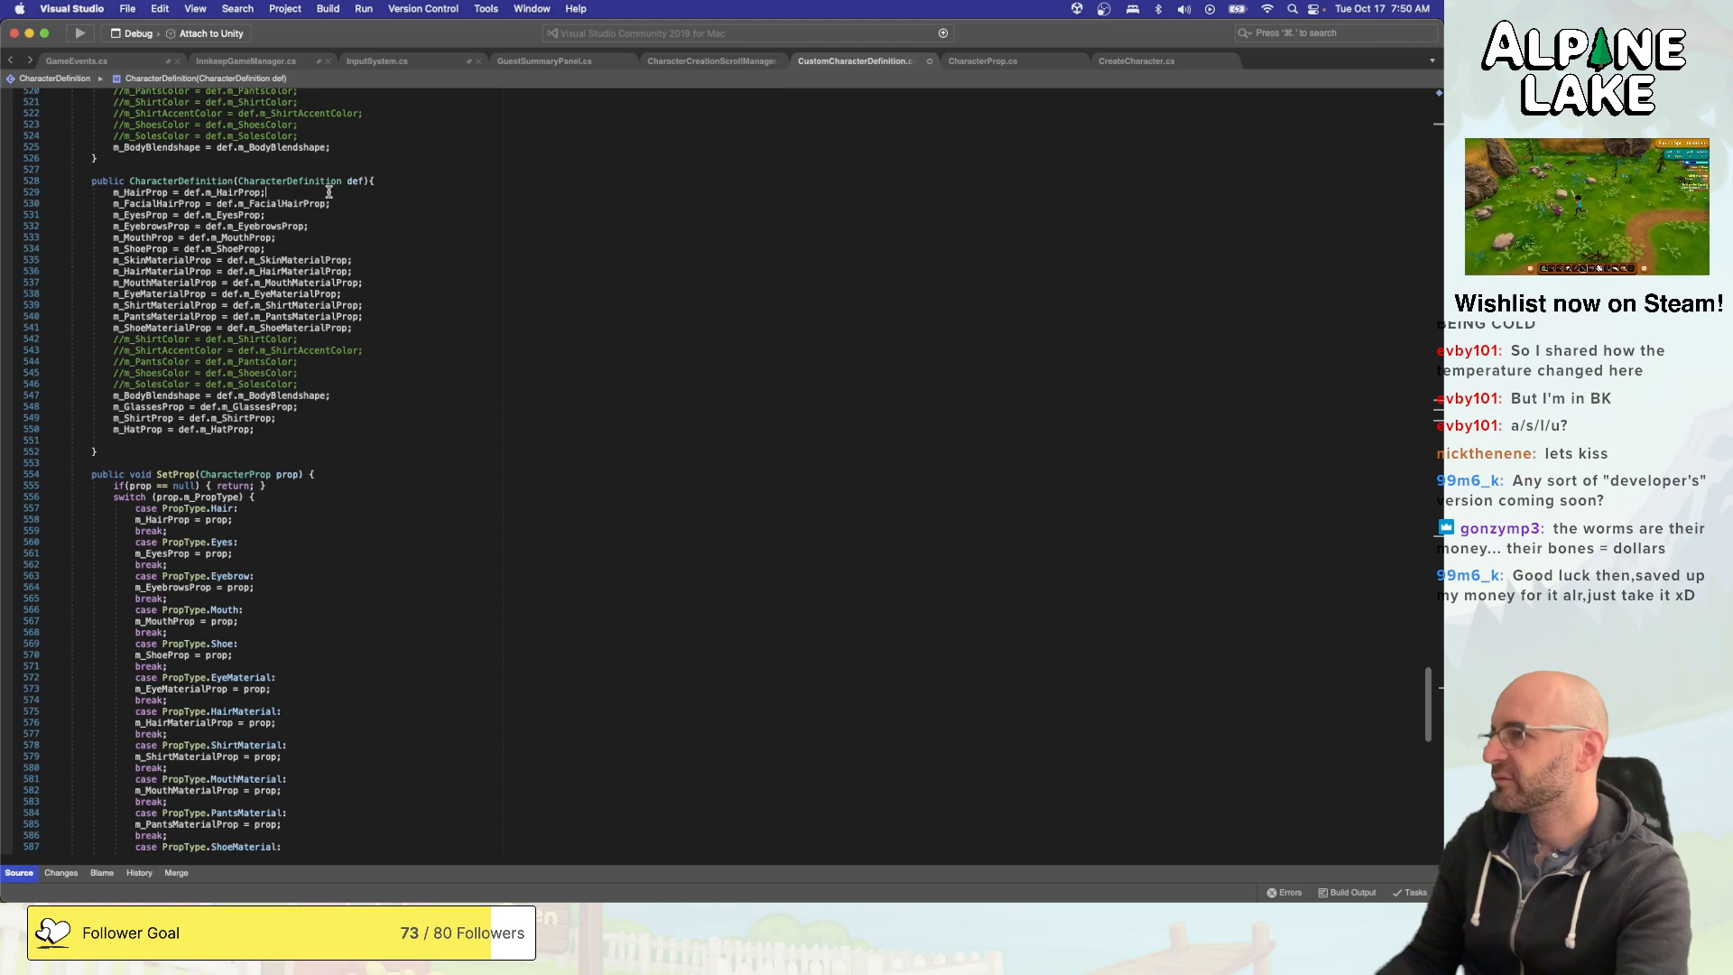
{"action": "key", "text": "Return"}
{"action": "key", "text": "super+v"}
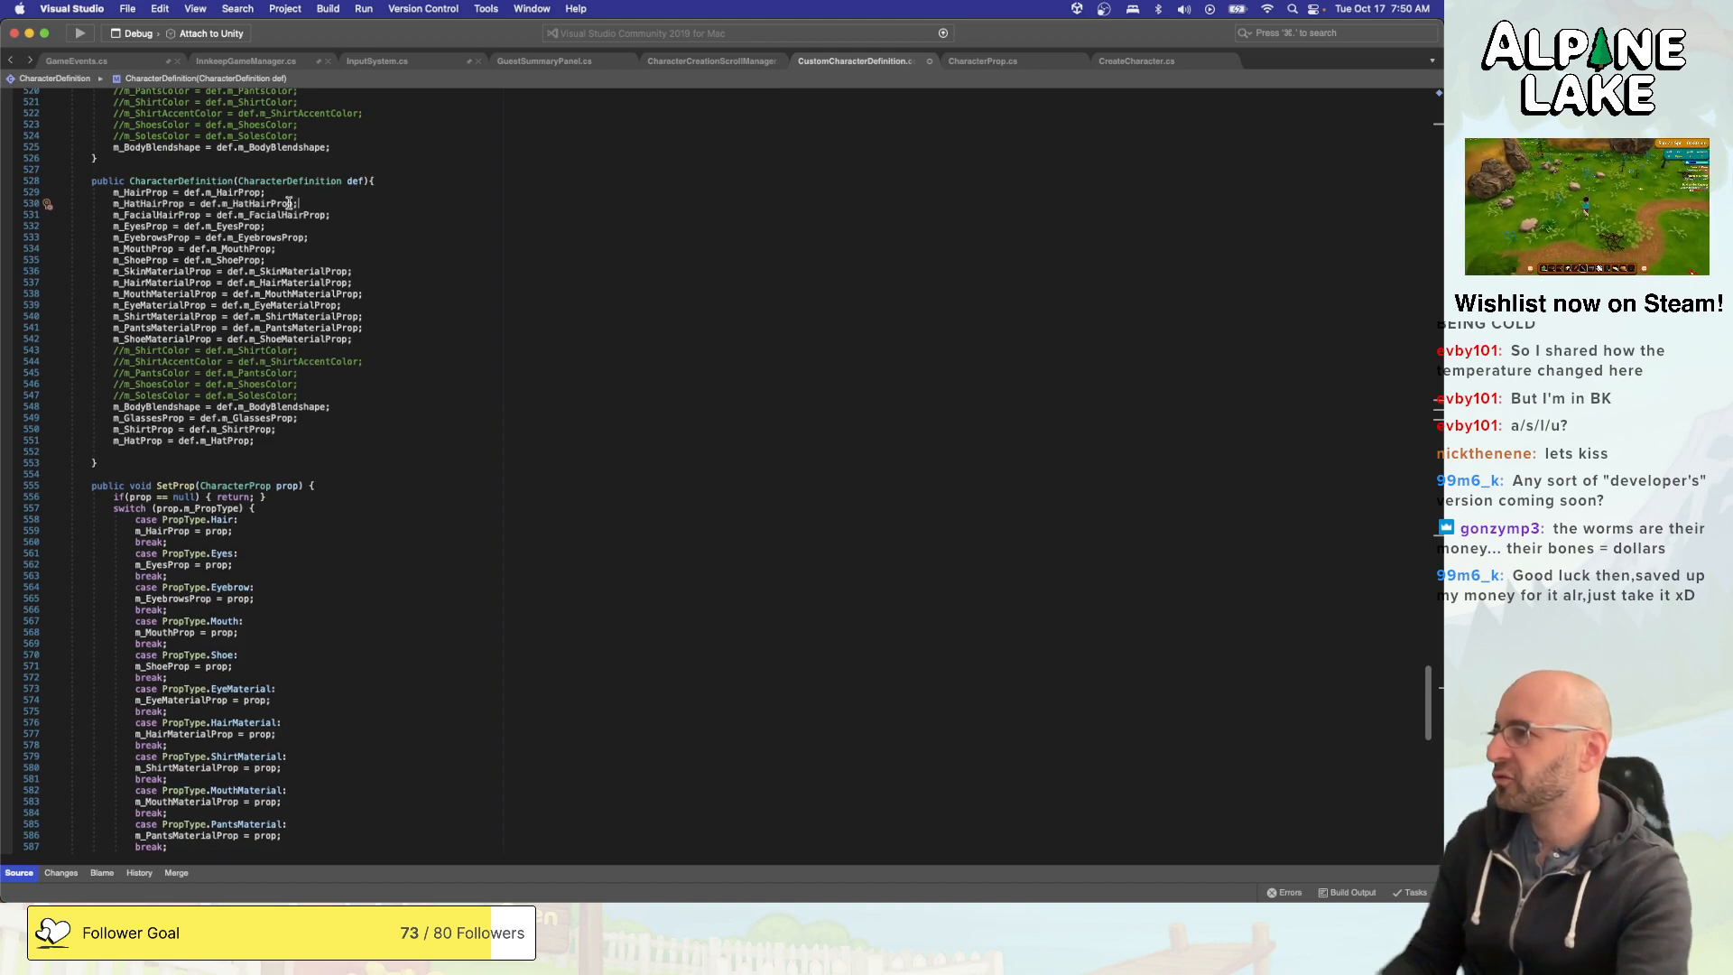
{"action": "mouse_move", "coordinate": [161, 205]}
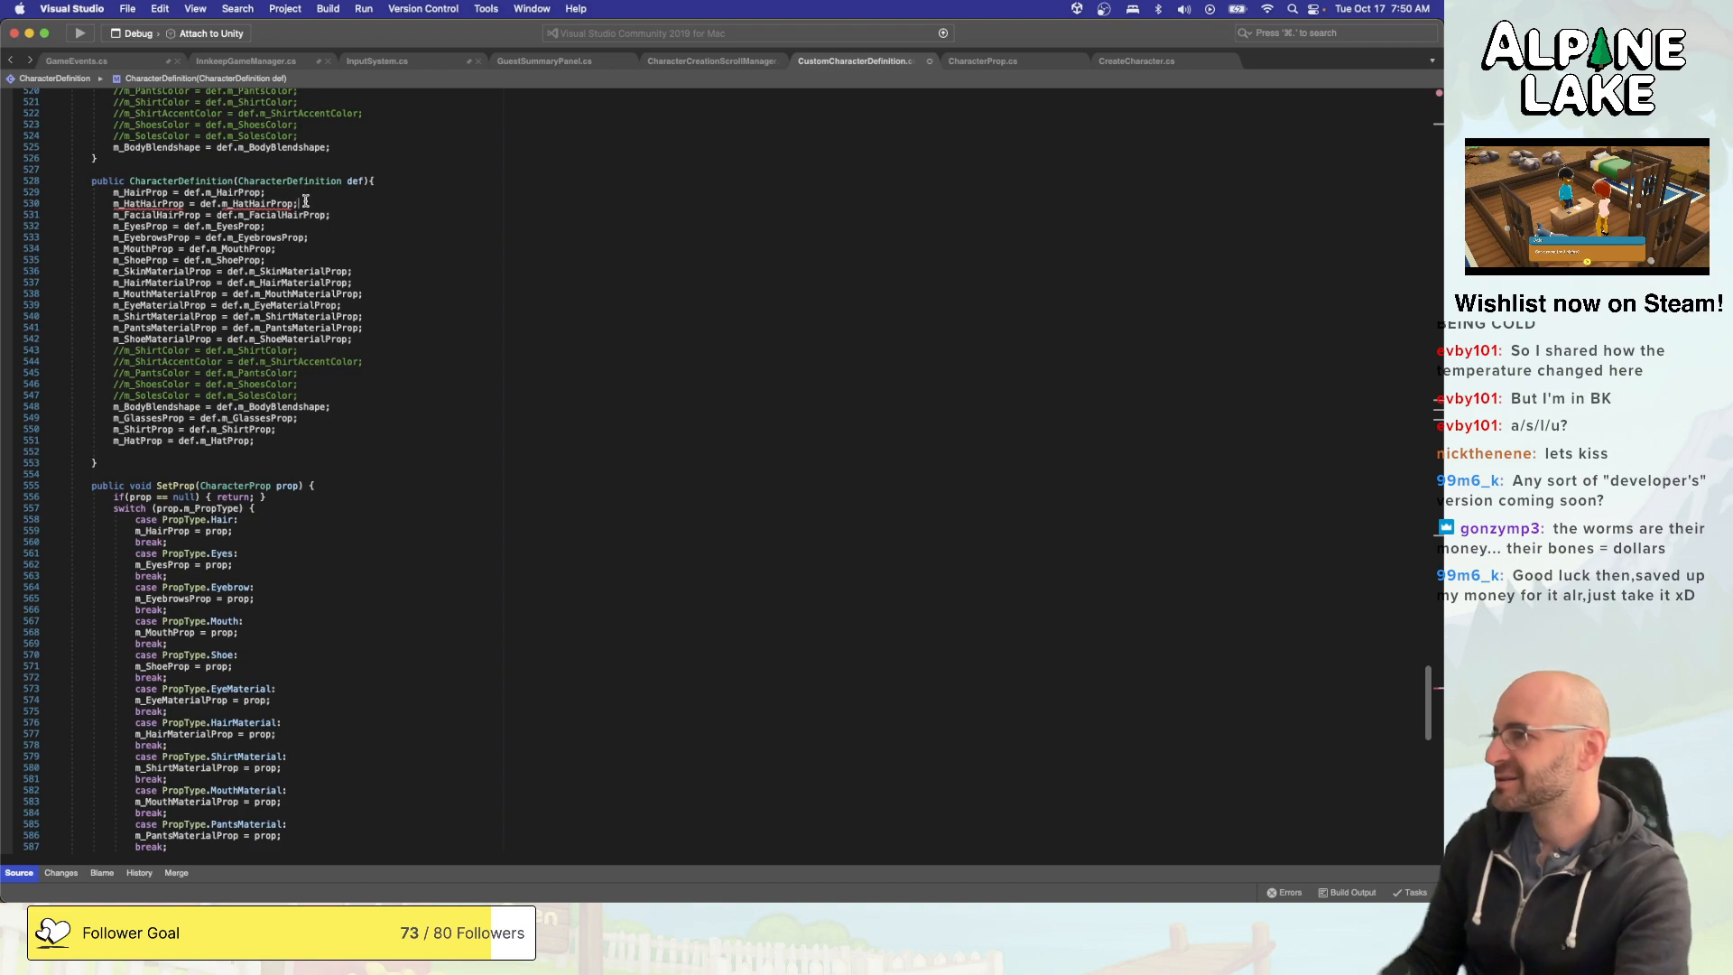
- Duplicate the PropType.Hair case in SetProp, placing the copy before the PropType.Eyes case
{"action": "scroll", "coordinate": [326, 449], "scroll_direction": "down", "scroll_amount": 7}
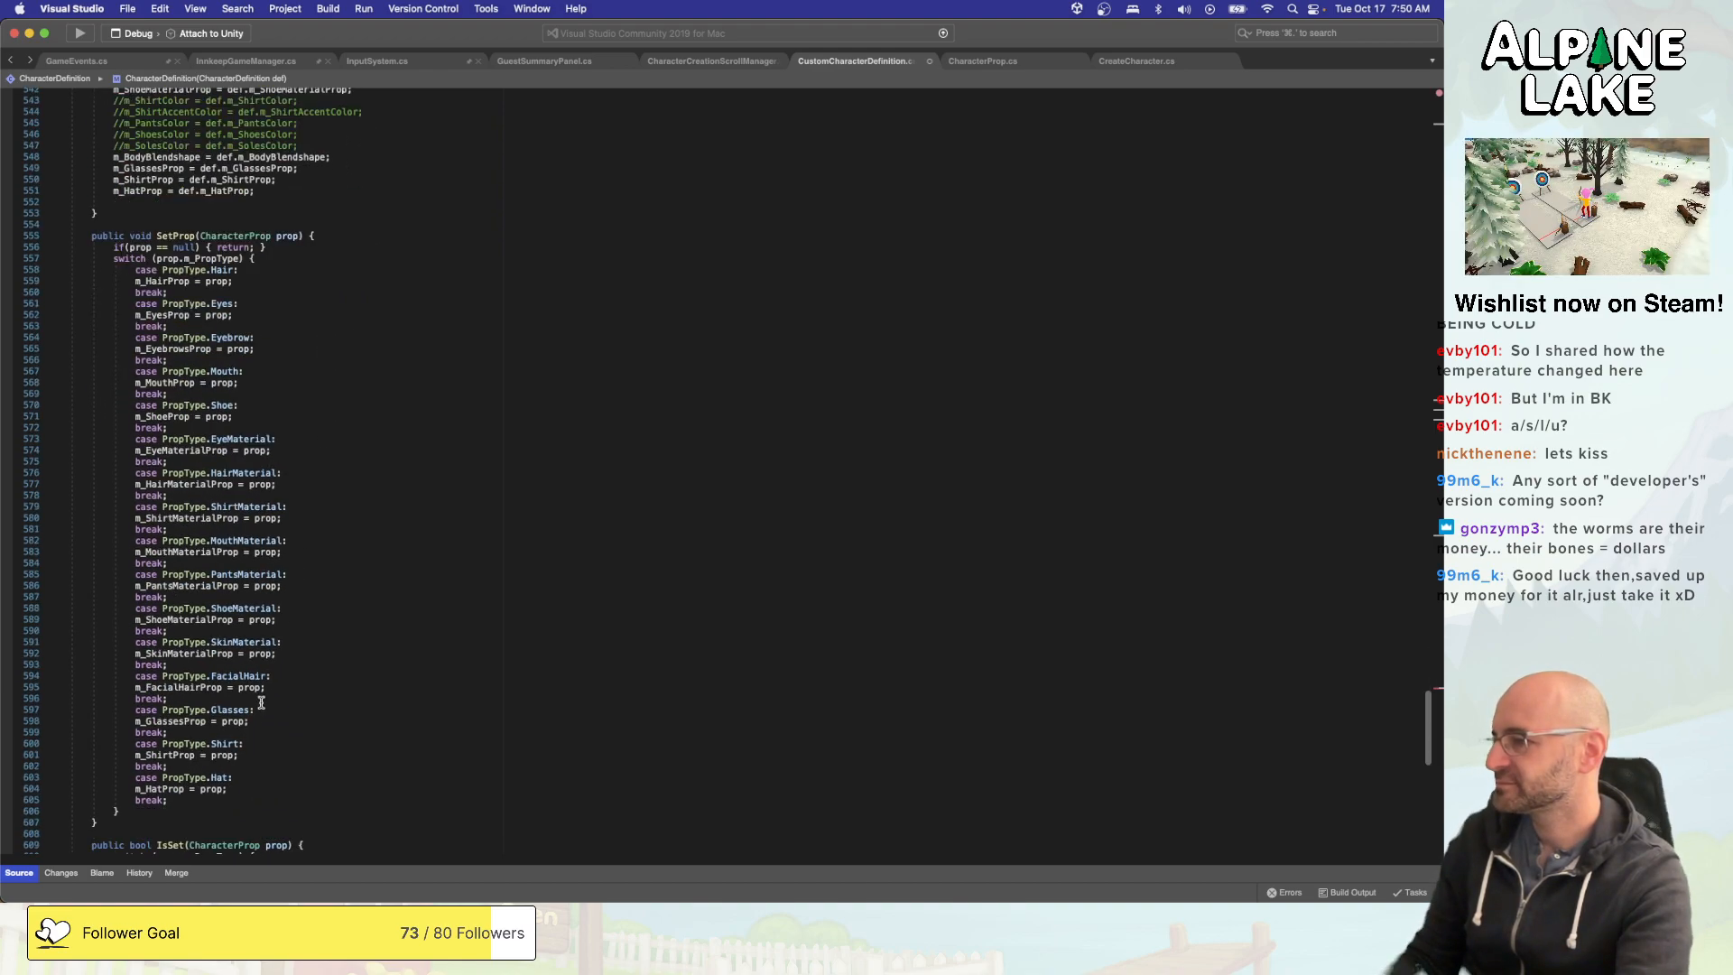
{"action": "left_click", "coordinate": [257, 789]}
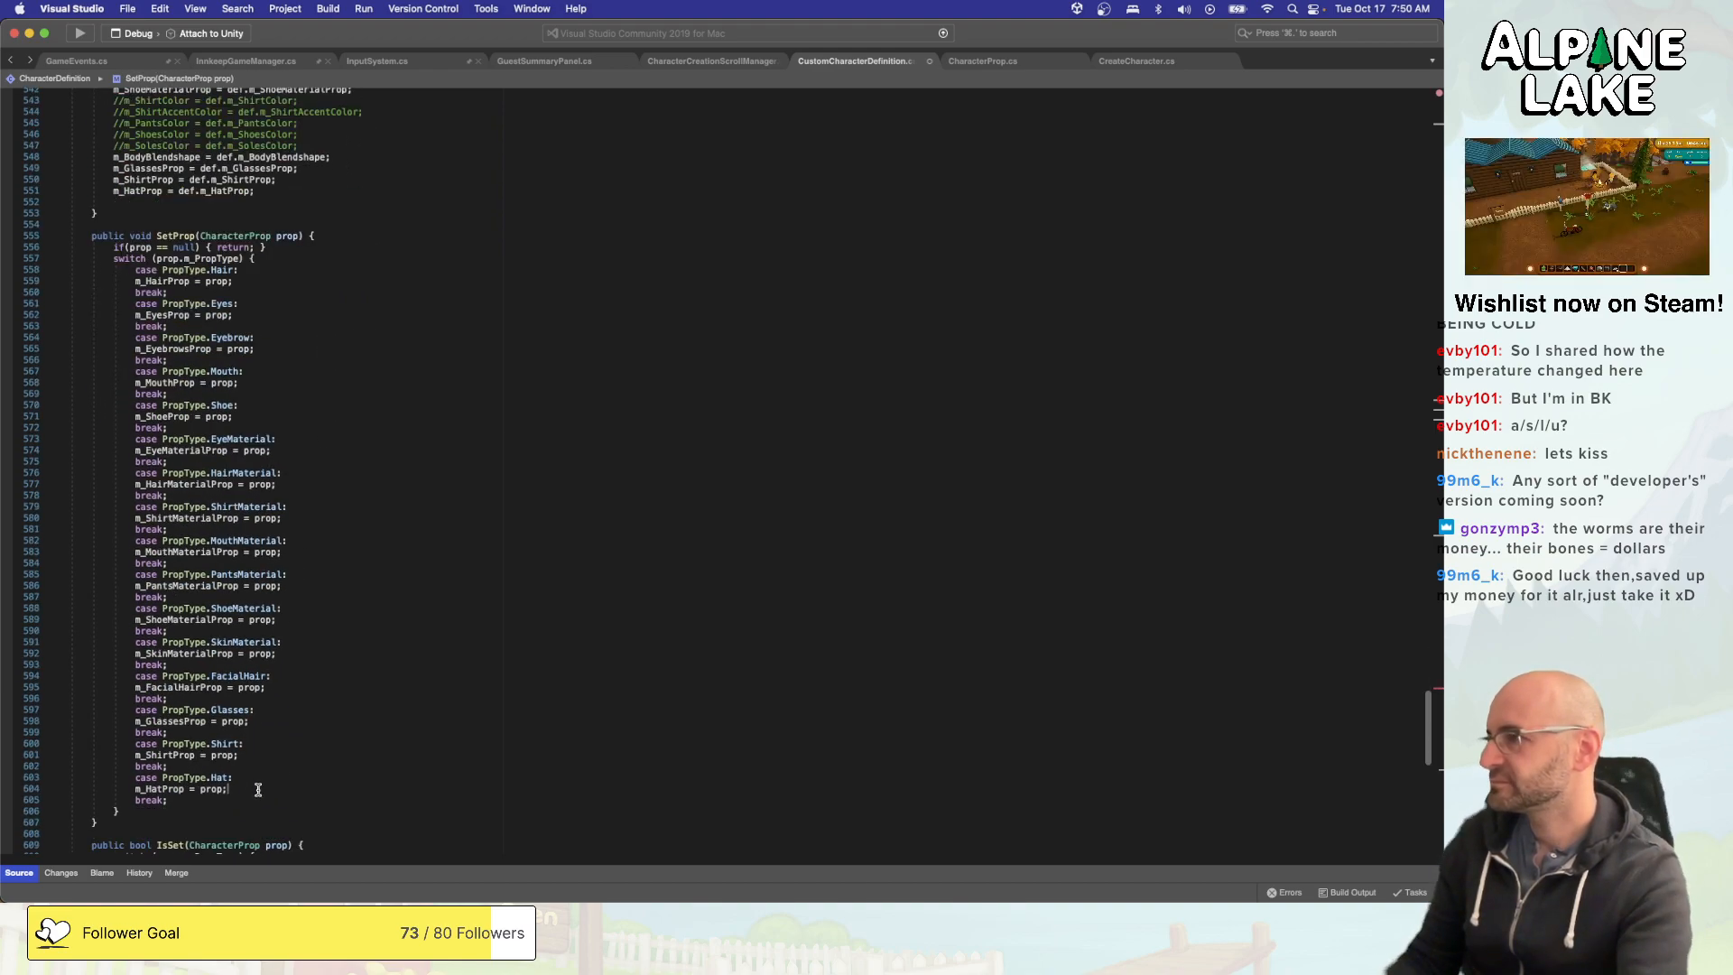
{"action": "left_click", "coordinate": [262, 289]}
{"action": "key", "text": "shift+Up"}
{"action": "key", "text": "shift+Up"}
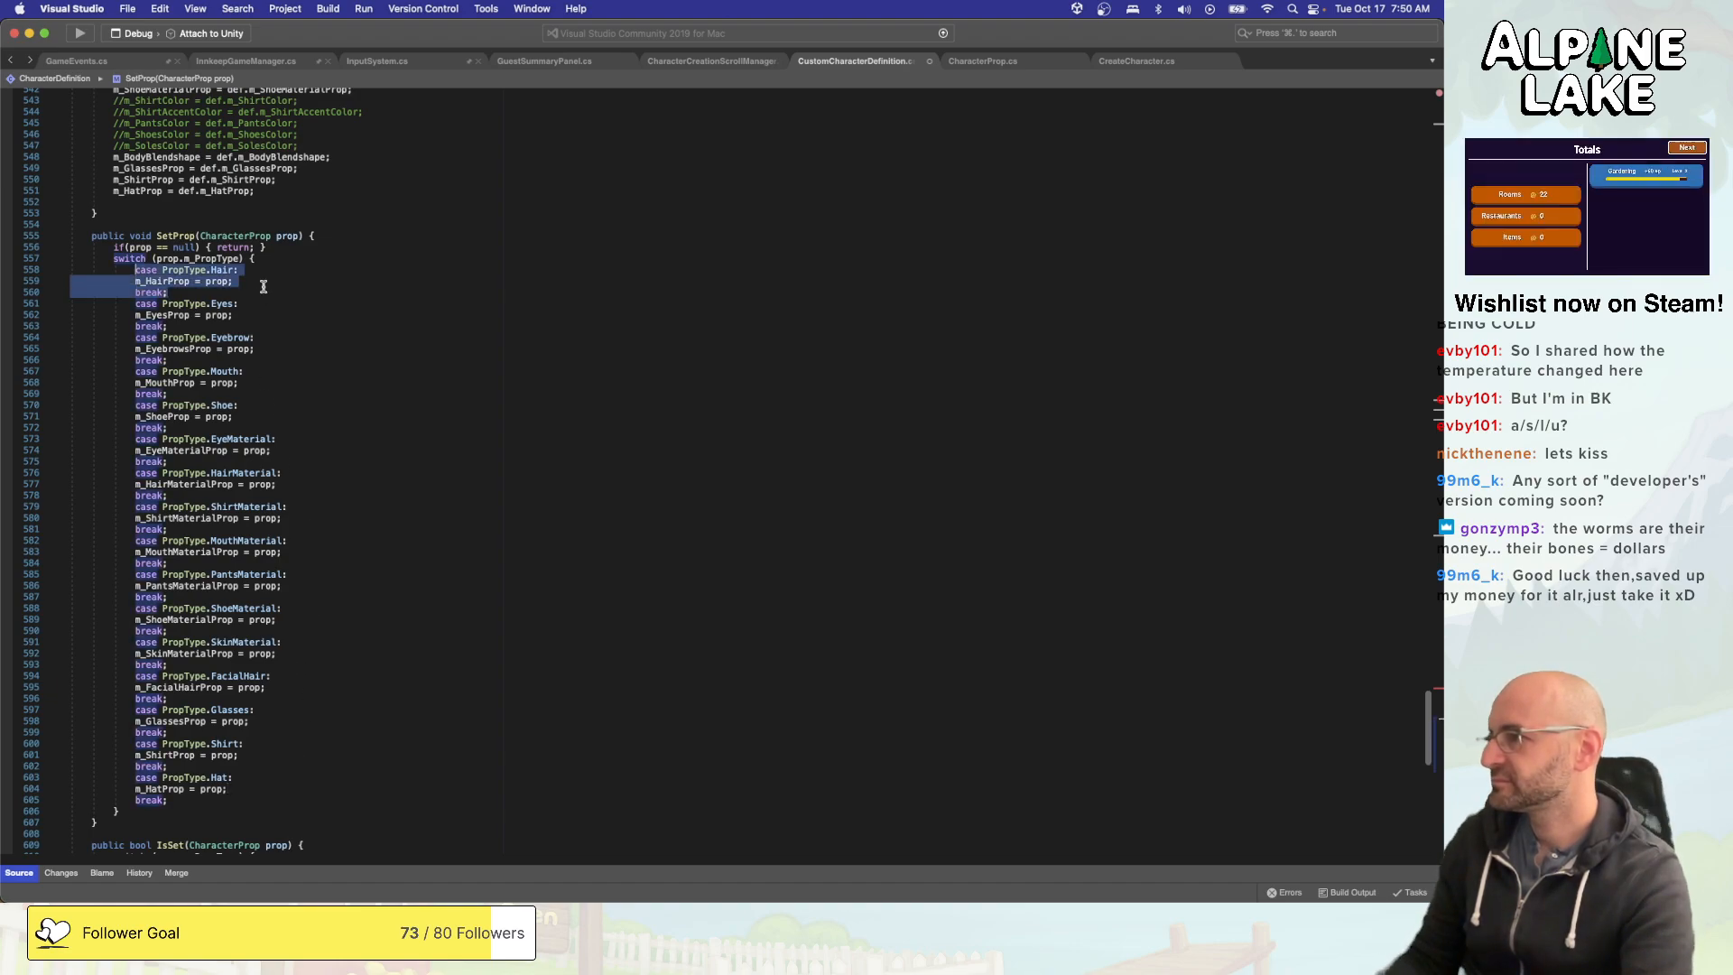
{"action": "key", "text": "super+c"}
{"action": "key", "text": "Down"}
{"action": "key", "text": "Down"}
{"action": "key", "text": "Down"}
{"action": "key", "text": "super+v"}
{"action": "key", "text": "Return"}
{"action": "key", "text": "Up"}
{"action": "key", "text": "Up"}
{"action": "key", "text": "super+Right"}
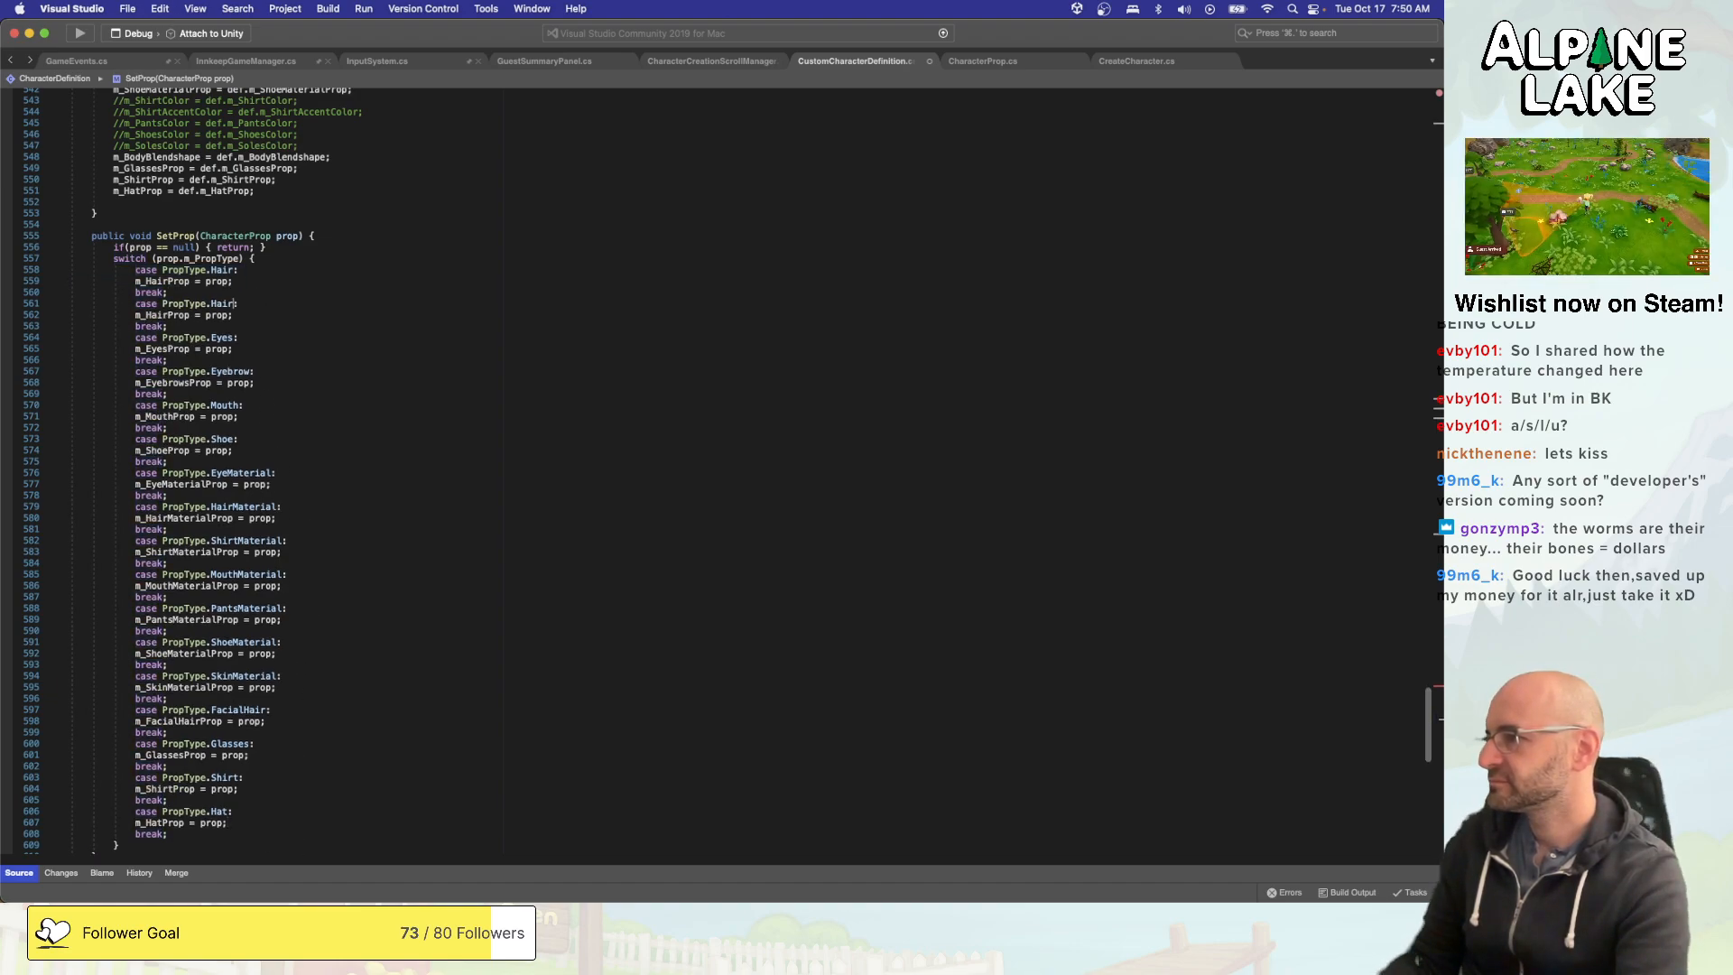
- Change the duplicated SetProp case to PropType.HatHair and make it assign prop to m_HatHairProp
{"action": "left_click", "coordinate": [217, 303]}
{"action": "type", "text": "Ha"}
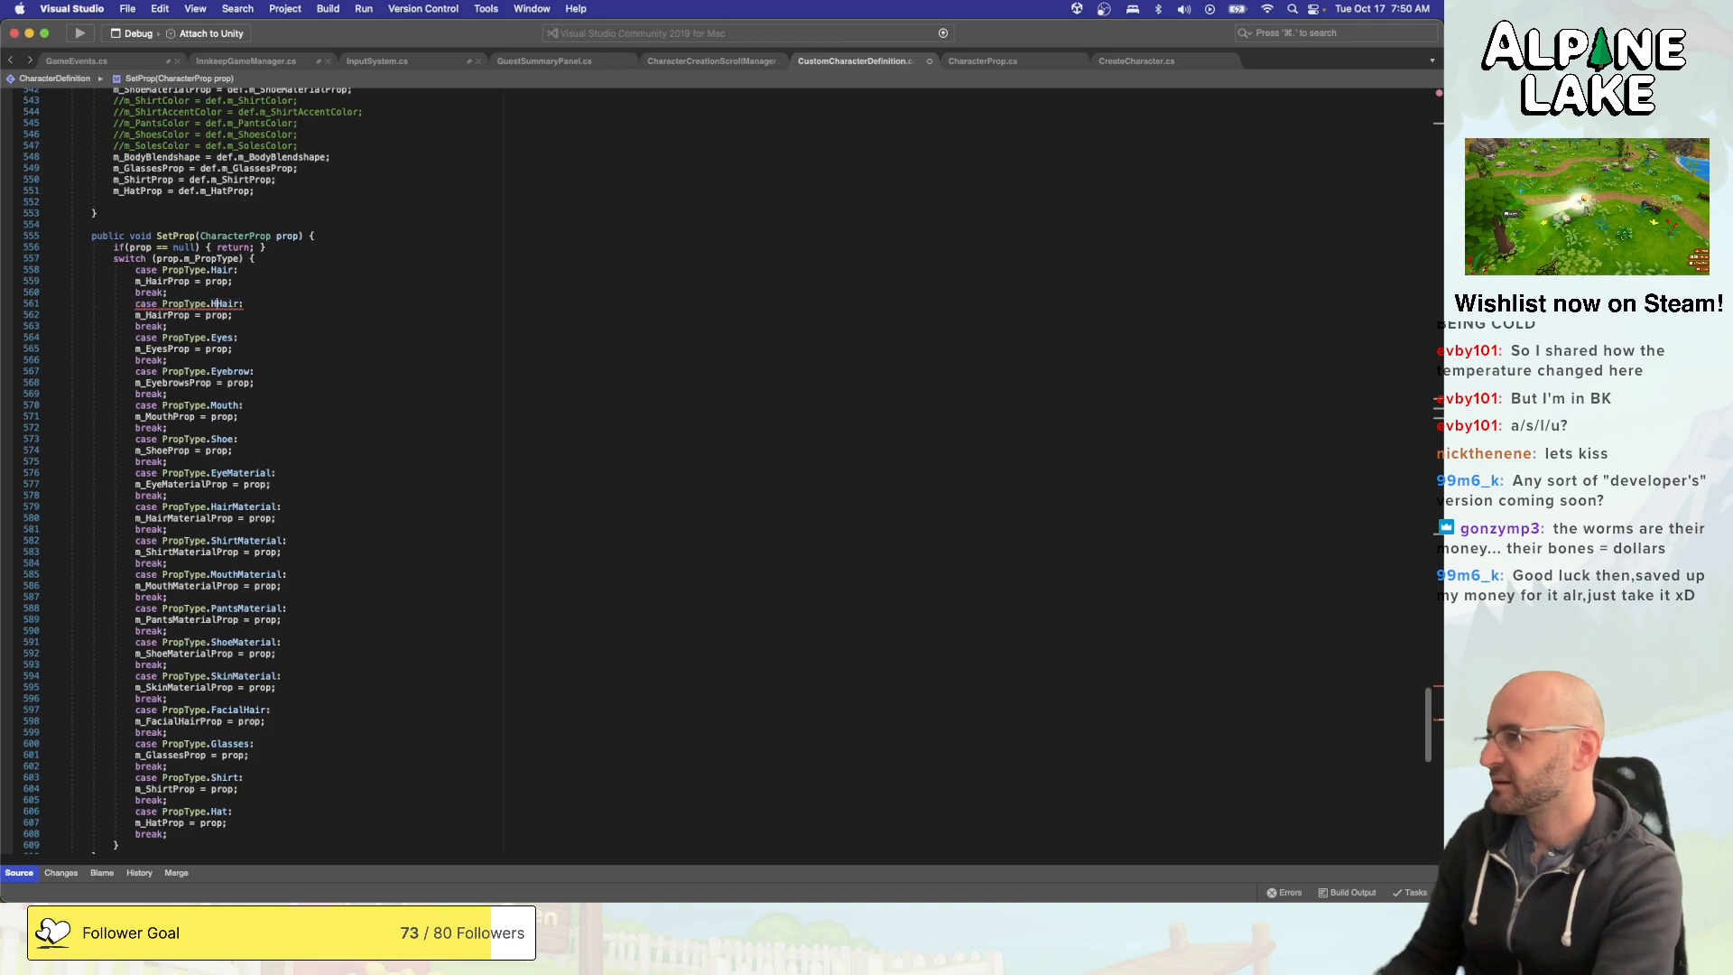
{"action": "type", "text": "t"}
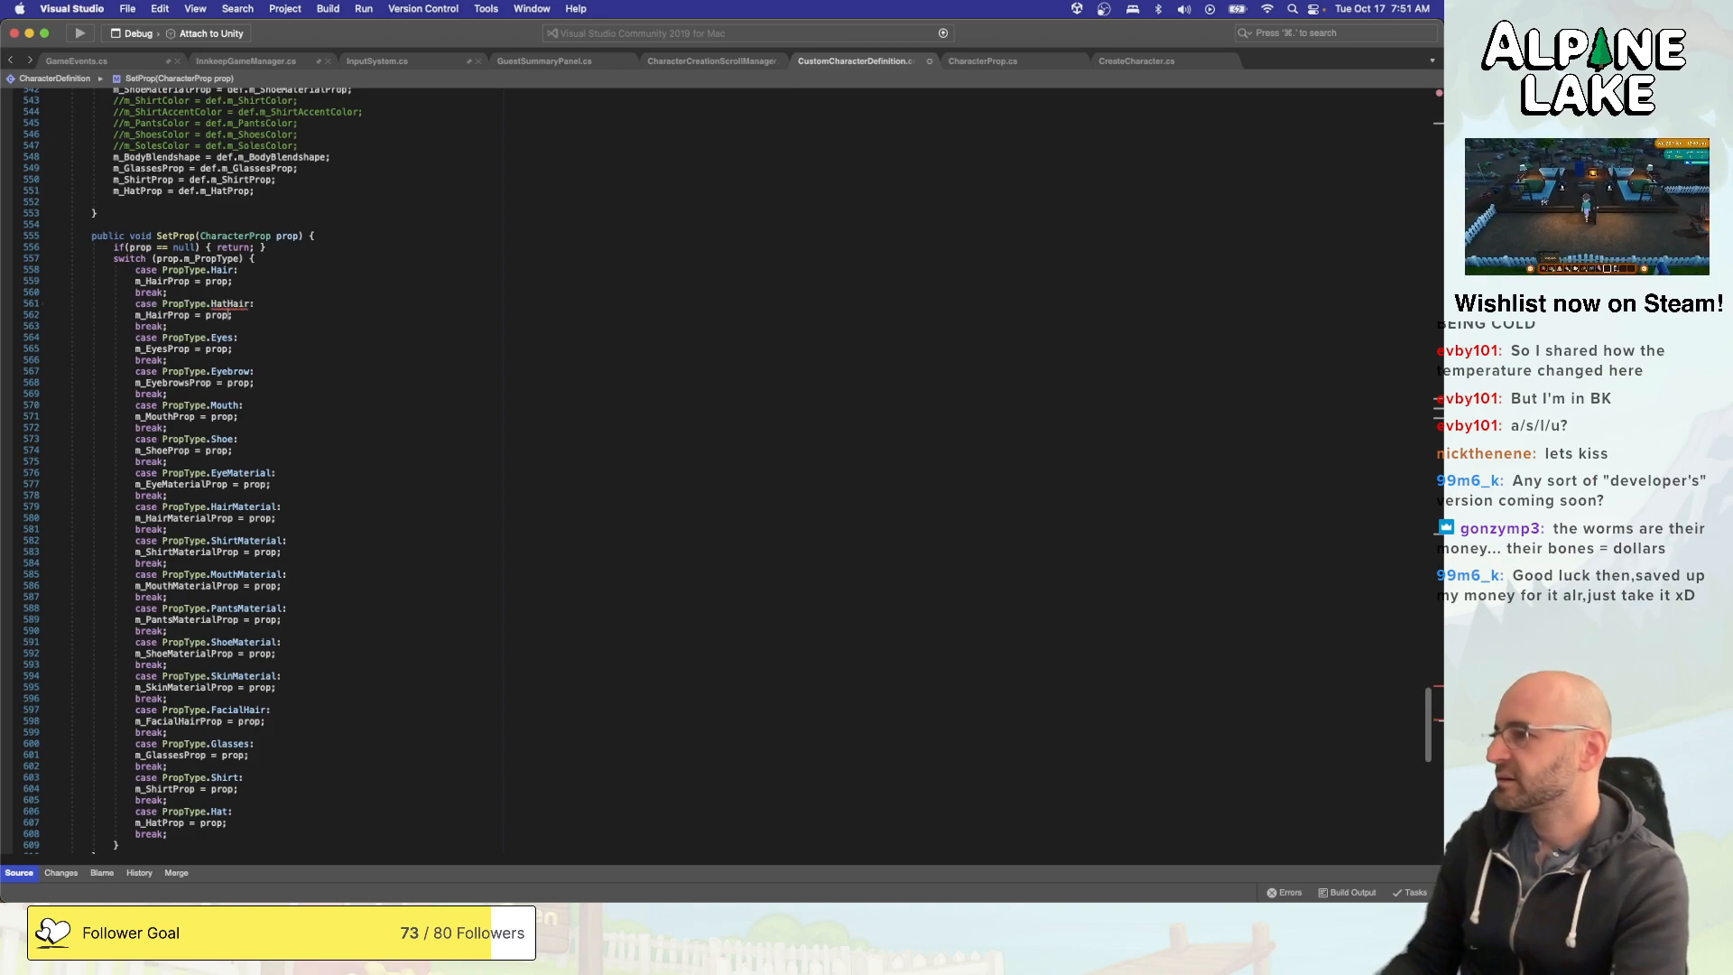
{"action": "left_click", "coordinate": [145, 315]}
{"action": "type", "text": "Hat"}
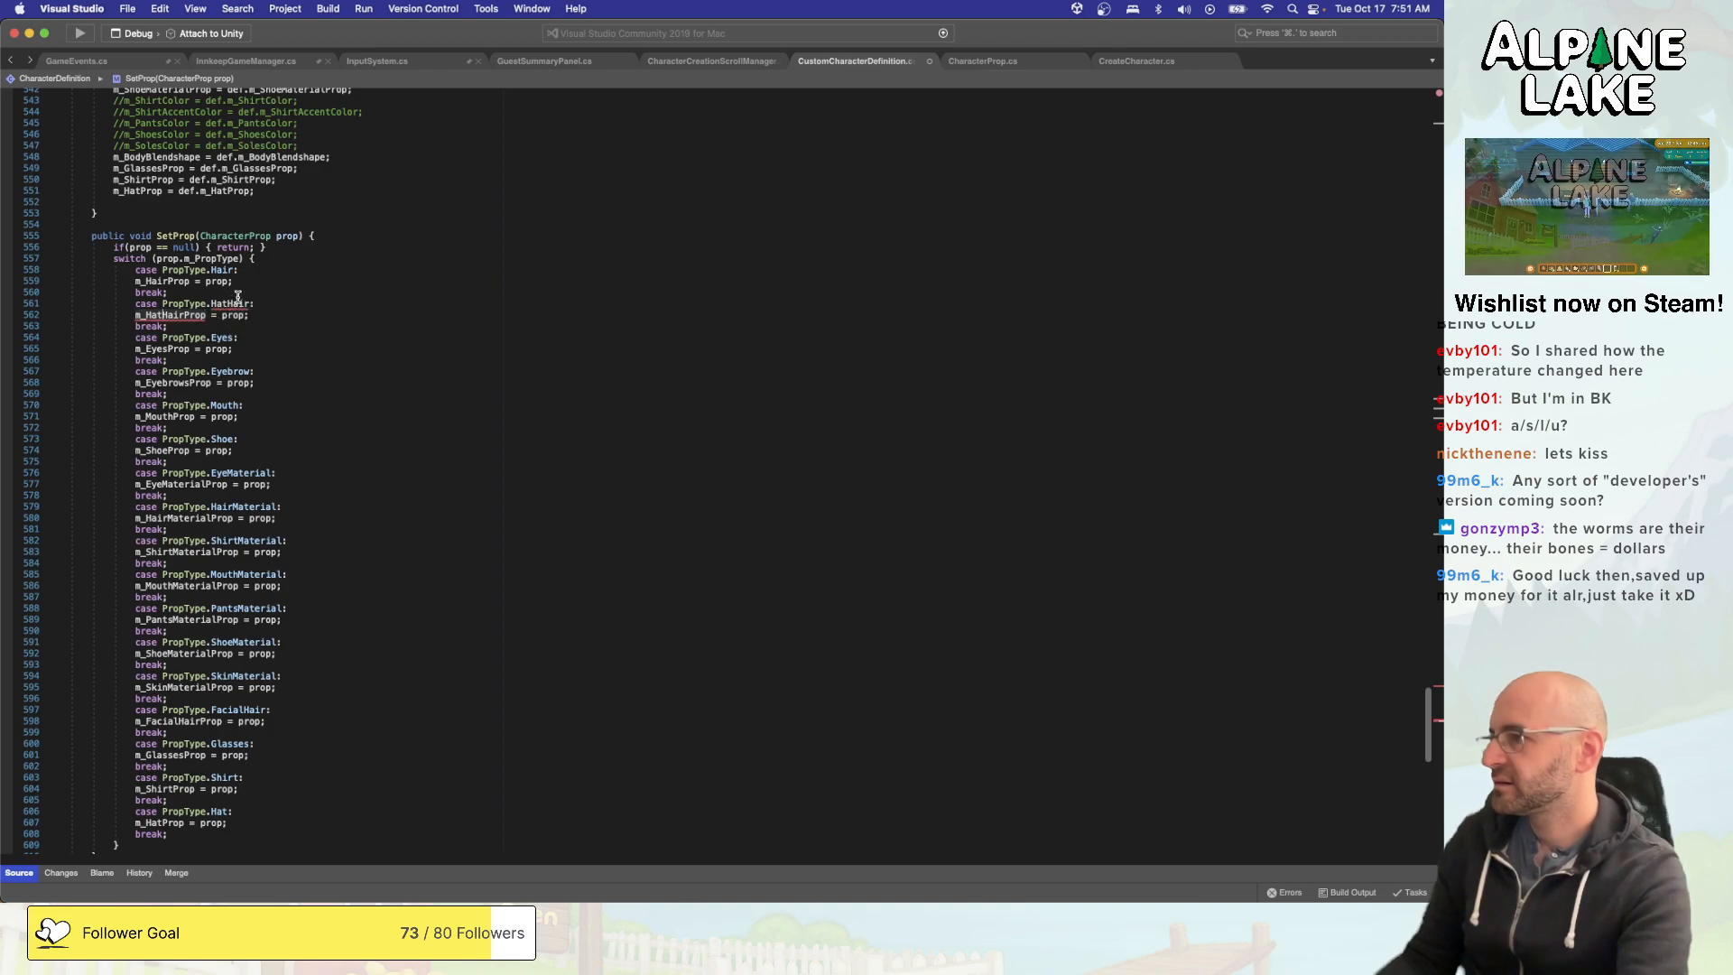
- Start an m_HatHairProp assignment below the m_HairProp line in the CharacterDefinition constructor that takes a SerializedCharacterDefinition
{"action": "scroll", "coordinate": [250, 304], "scroll_direction": "up", "scroll_amount": 4}
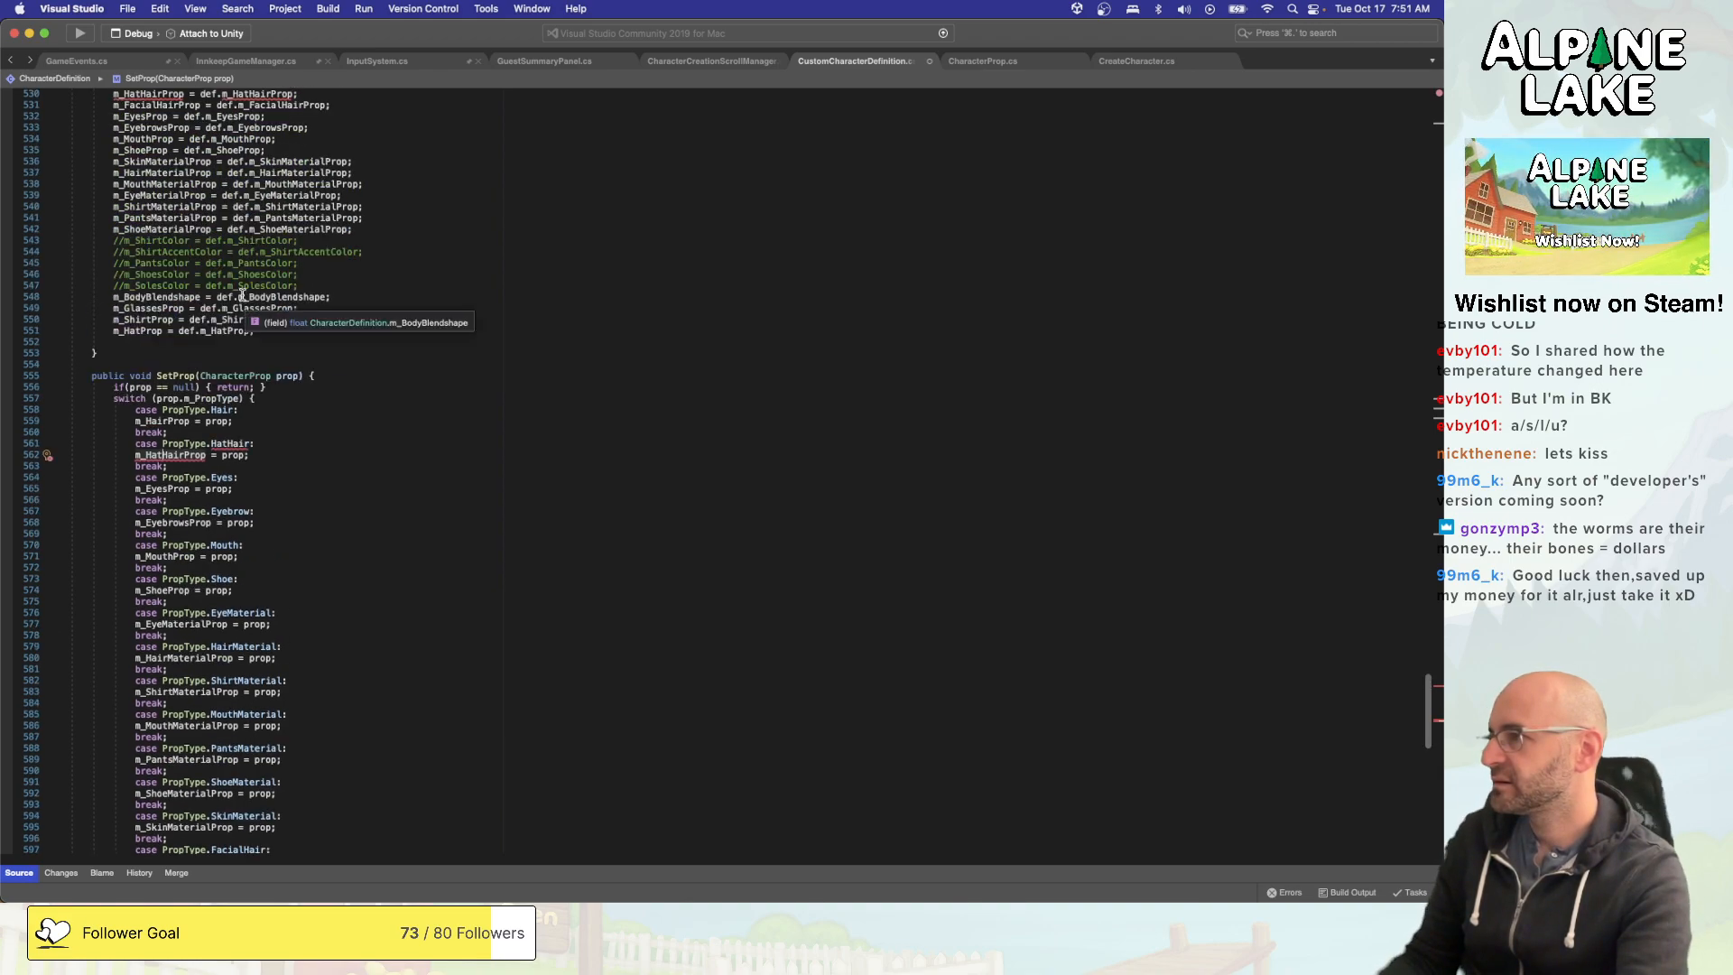
{"action": "scroll", "coordinate": [231, 361], "scroll_direction": "up", "scroll_amount": 2}
{"action": "scroll", "coordinate": [231, 361], "scroll_direction": "up", "scroll_amount": 10}
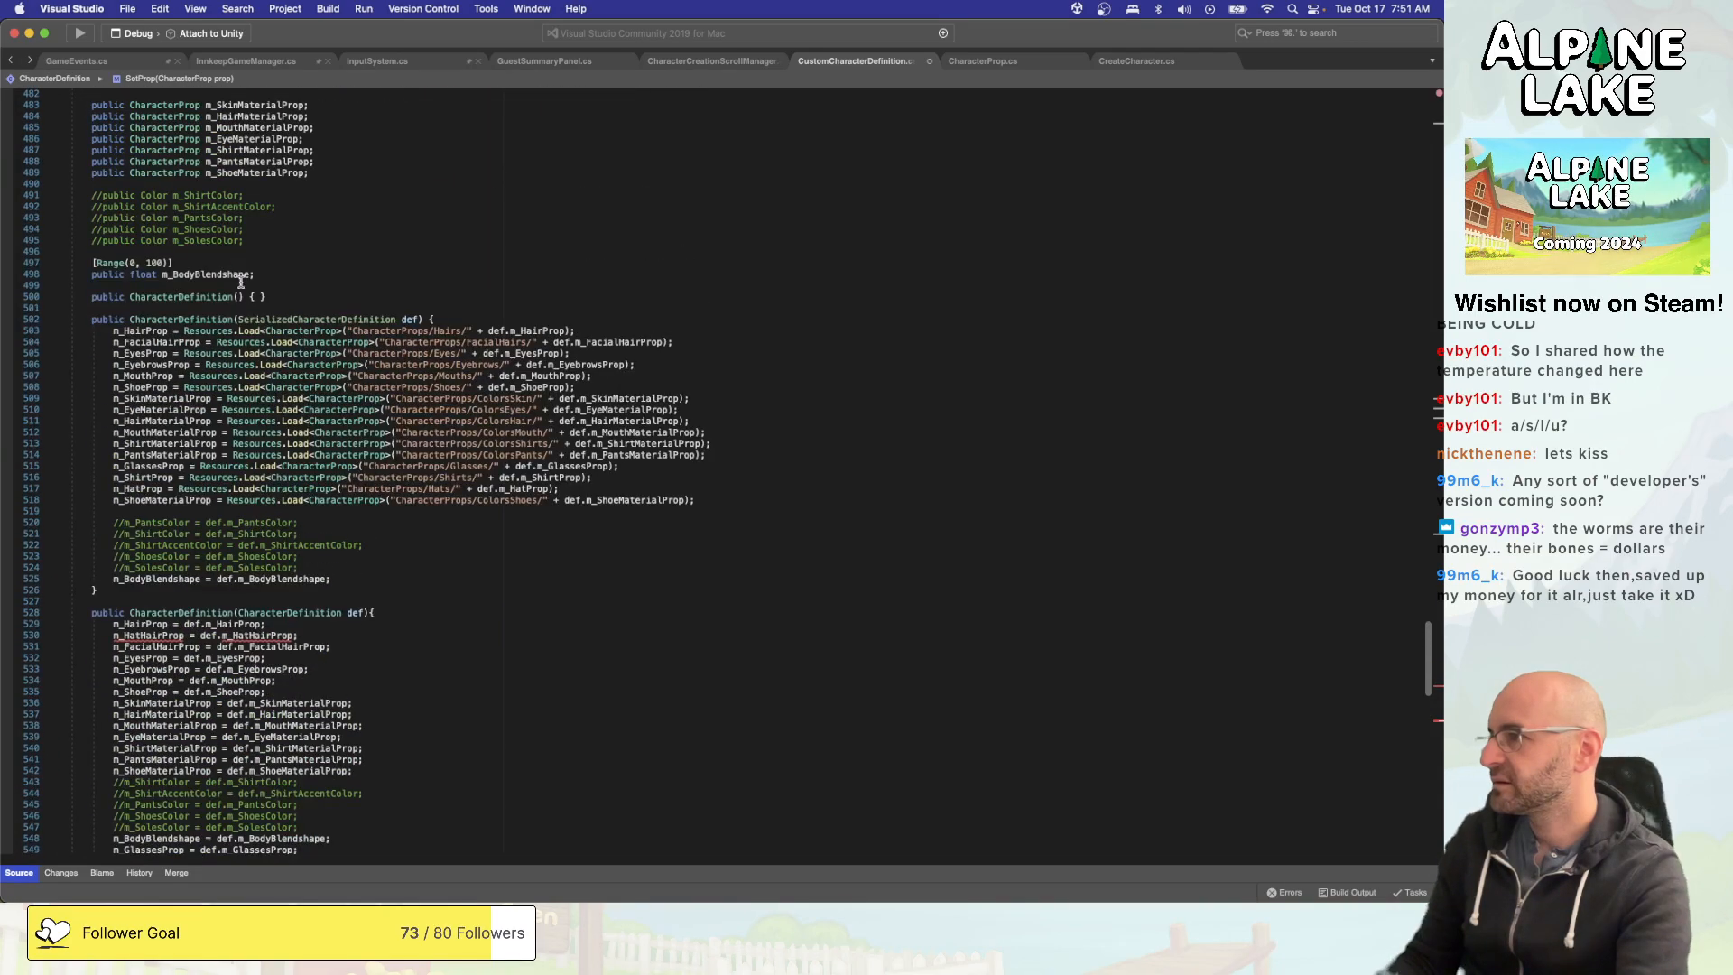
{"action": "left_click", "coordinate": [246, 332]}
{"action": "key", "text": "super+Right"}
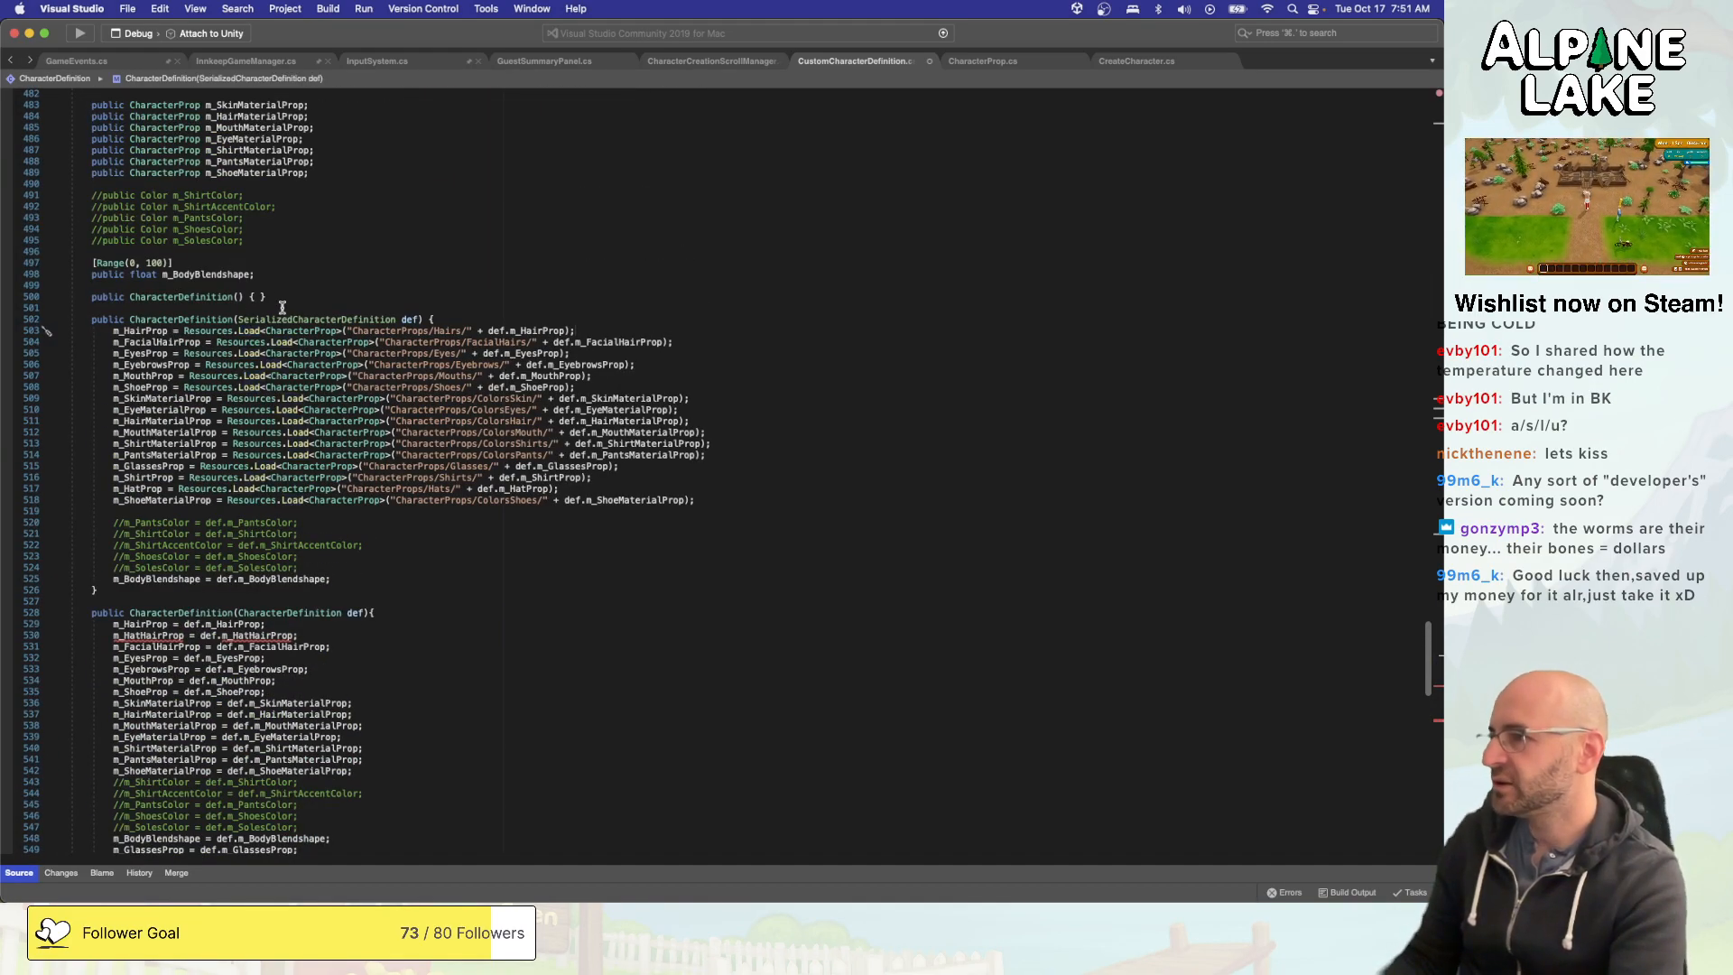
{"action": "key", "text": "Return"}
{"action": "type", "text": "m_"}
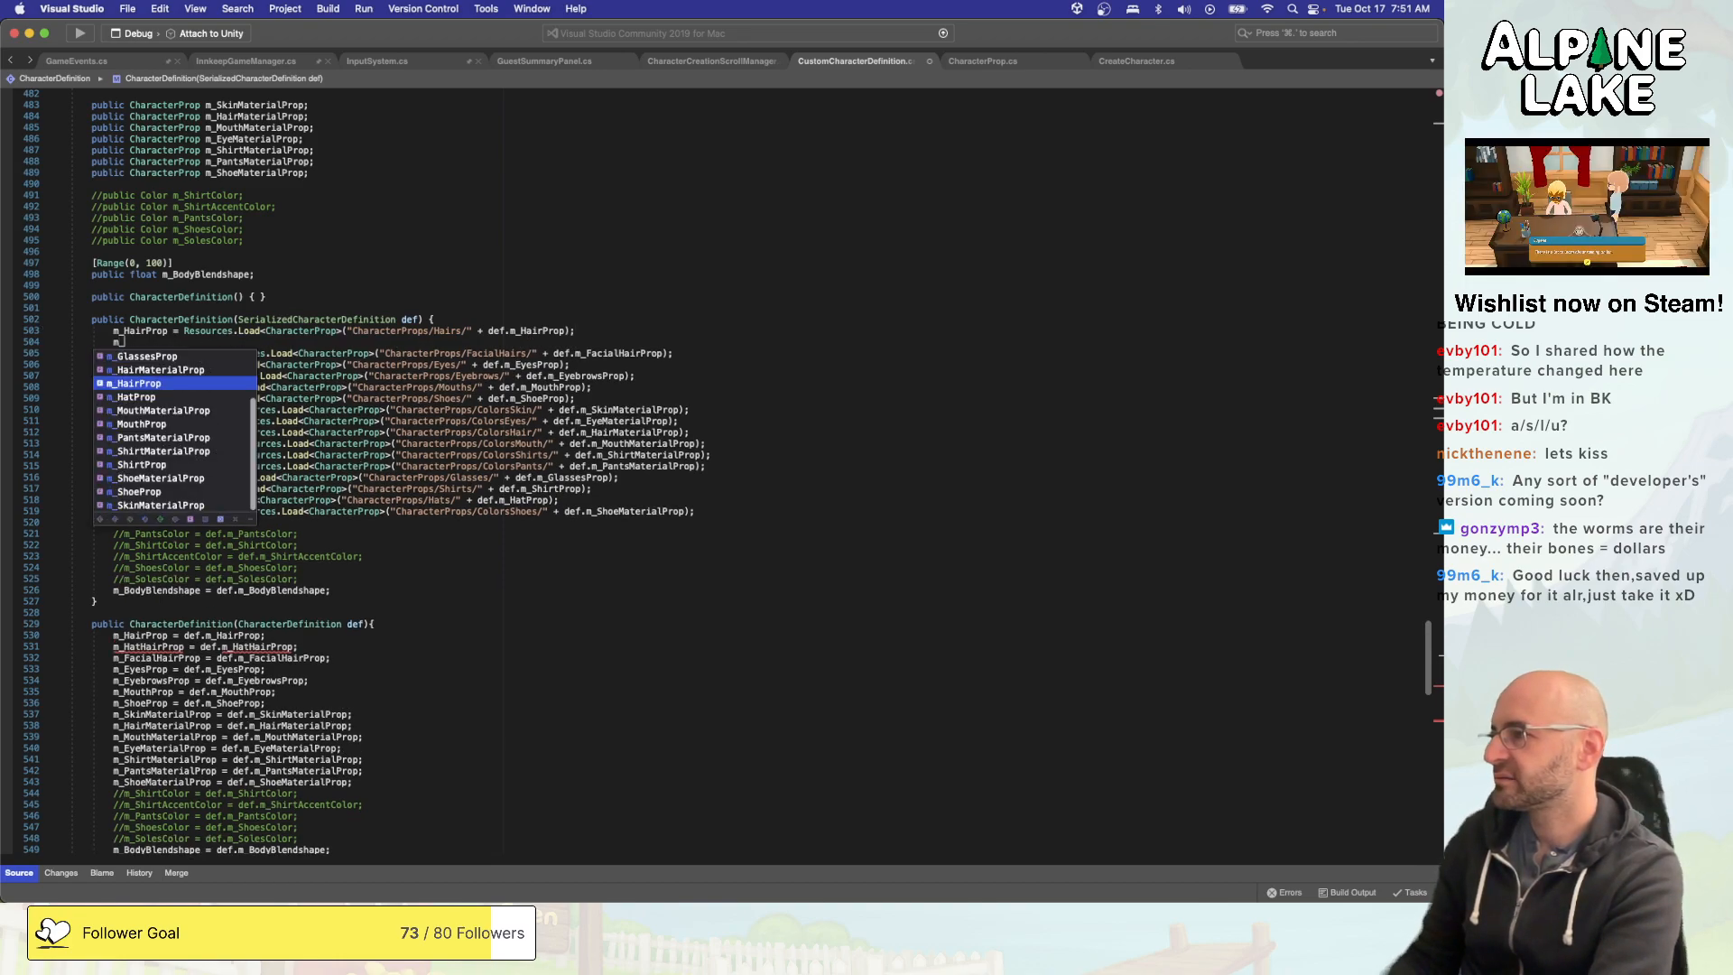
{"action": "type", "text": "HatHairProp ="}
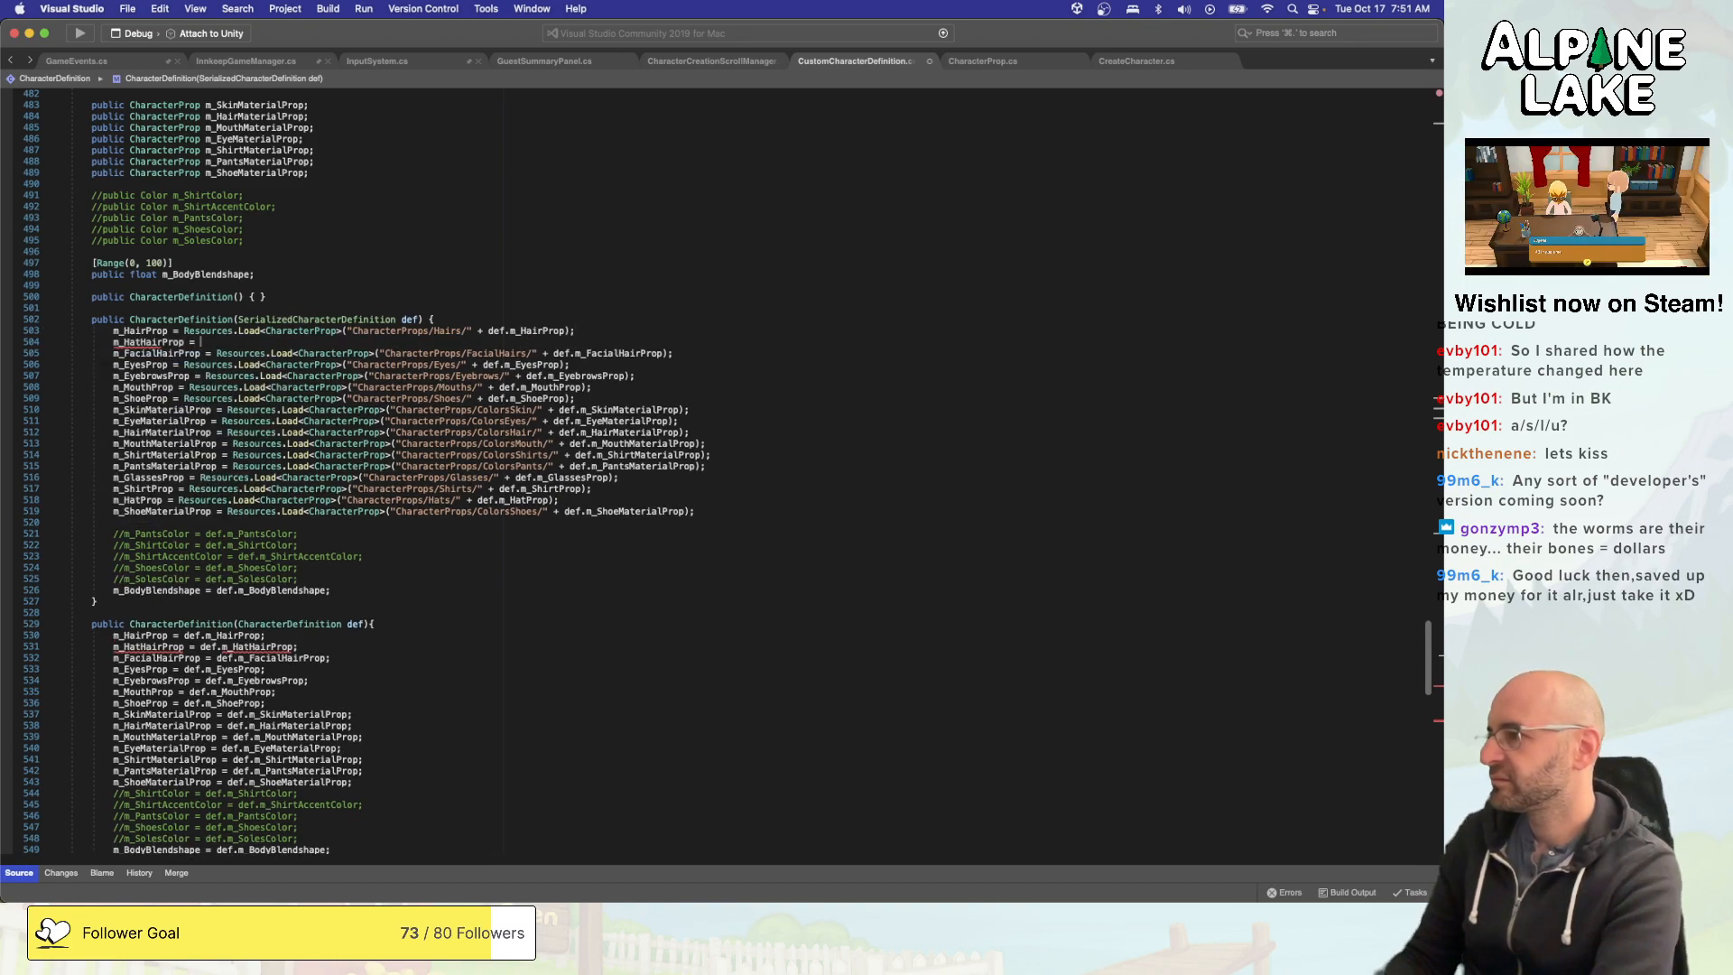
- Copy the Resources.Load expression from the m_HairProp line into the new m_HatHairProp assignment
{"action": "key", "text": "Up"}
{"action": "key", "text": "Left"}
{"action": "key", "text": "Left"}
{"action": "key", "text": "Left"}
{"action": "key", "text": "shift+super+Right"}
{"action": "key", "text": "super+c"}
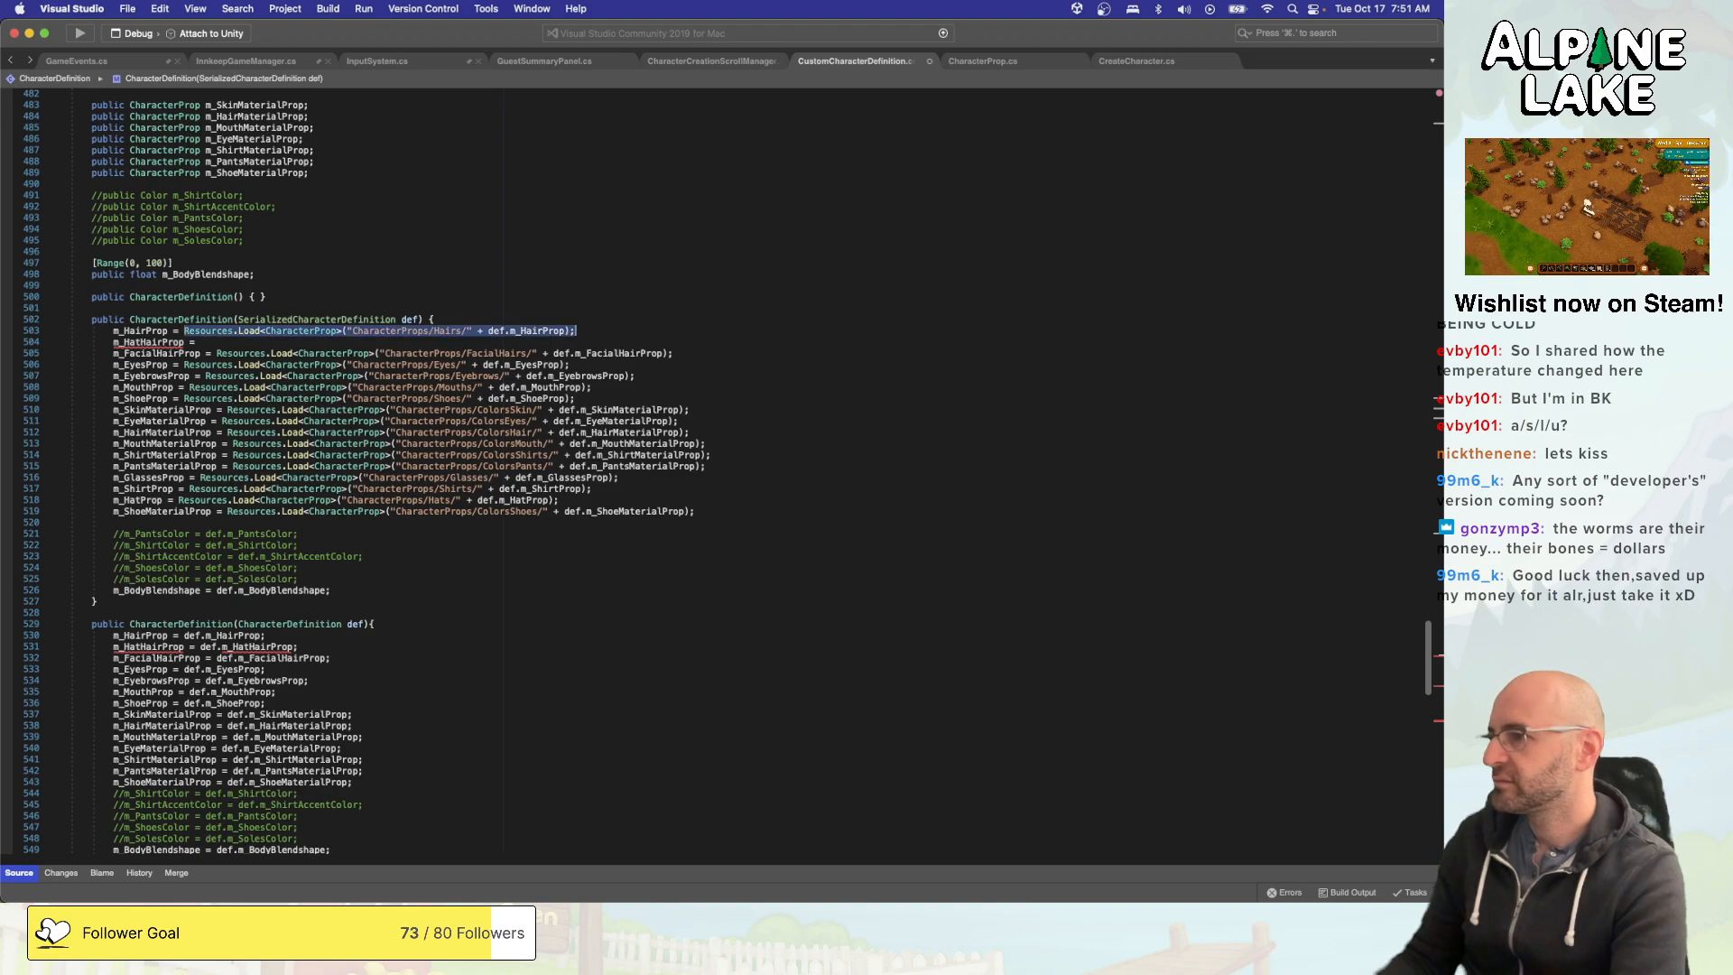
{"action": "key", "text": "Down"}
{"action": "key", "text": "super+v"}
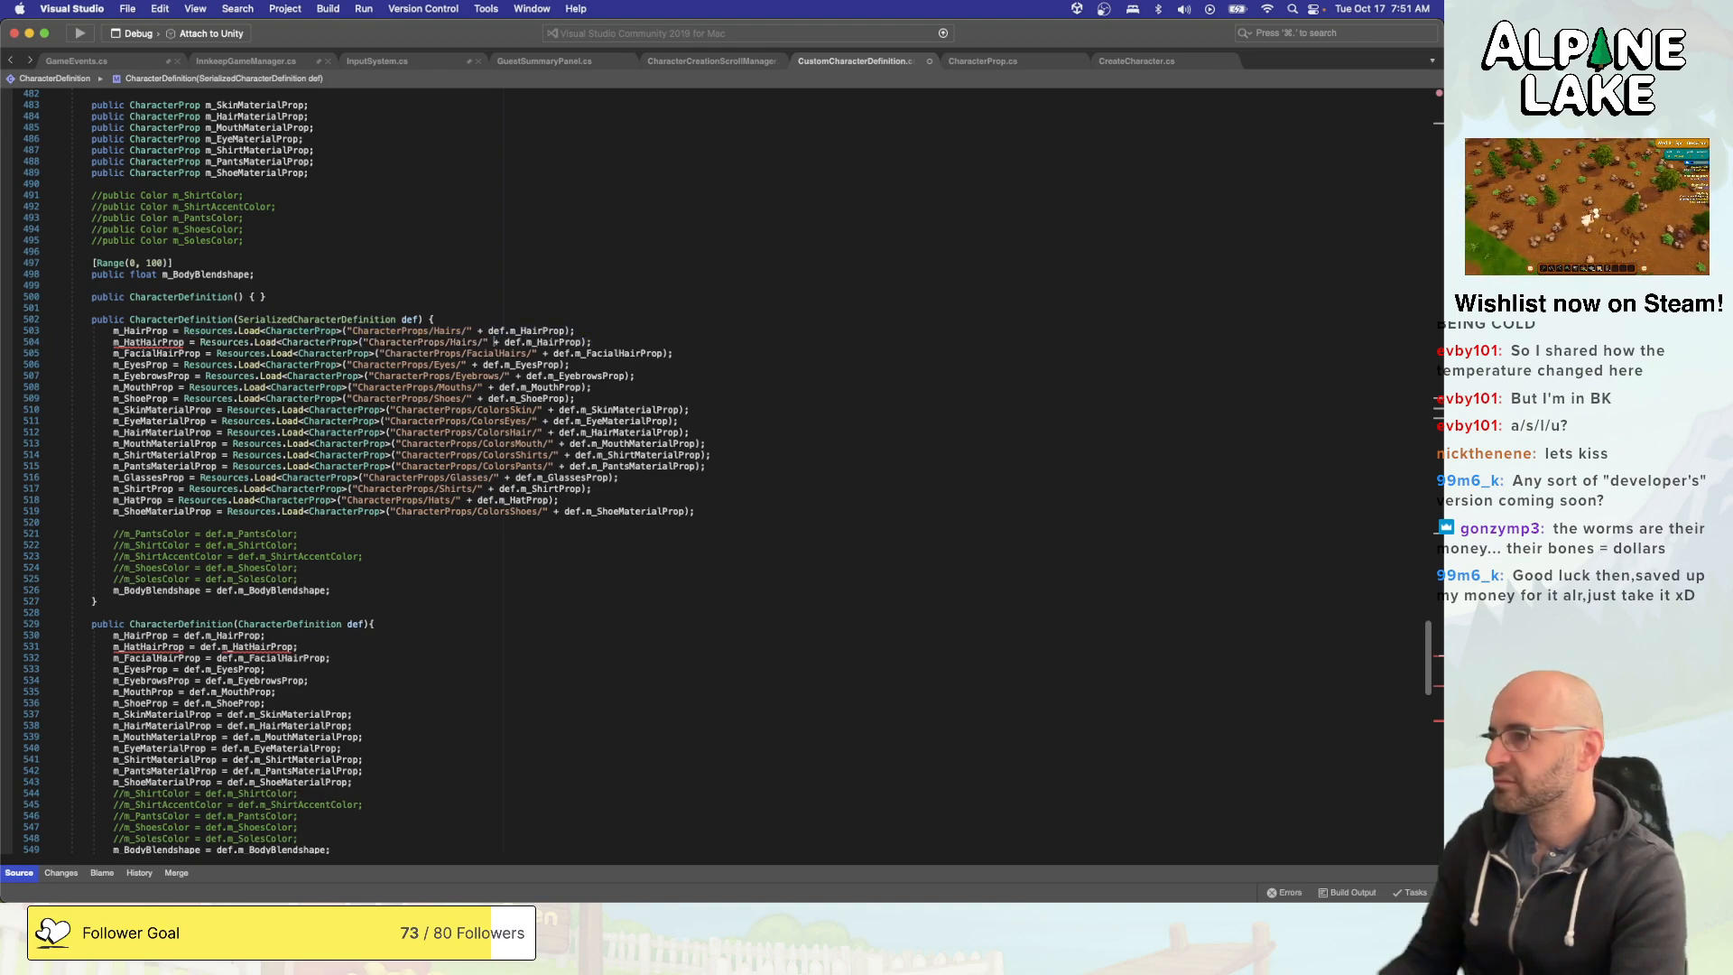
- Change the copied Resources.Load expression to use the path "CharacterProps/HatHairs/" and def.m_HatHairProp
{"action": "key", "text": "alt+Left"}
{"action": "key", "text": "alt+Left"}
{"action": "type", "text": "Hat"}
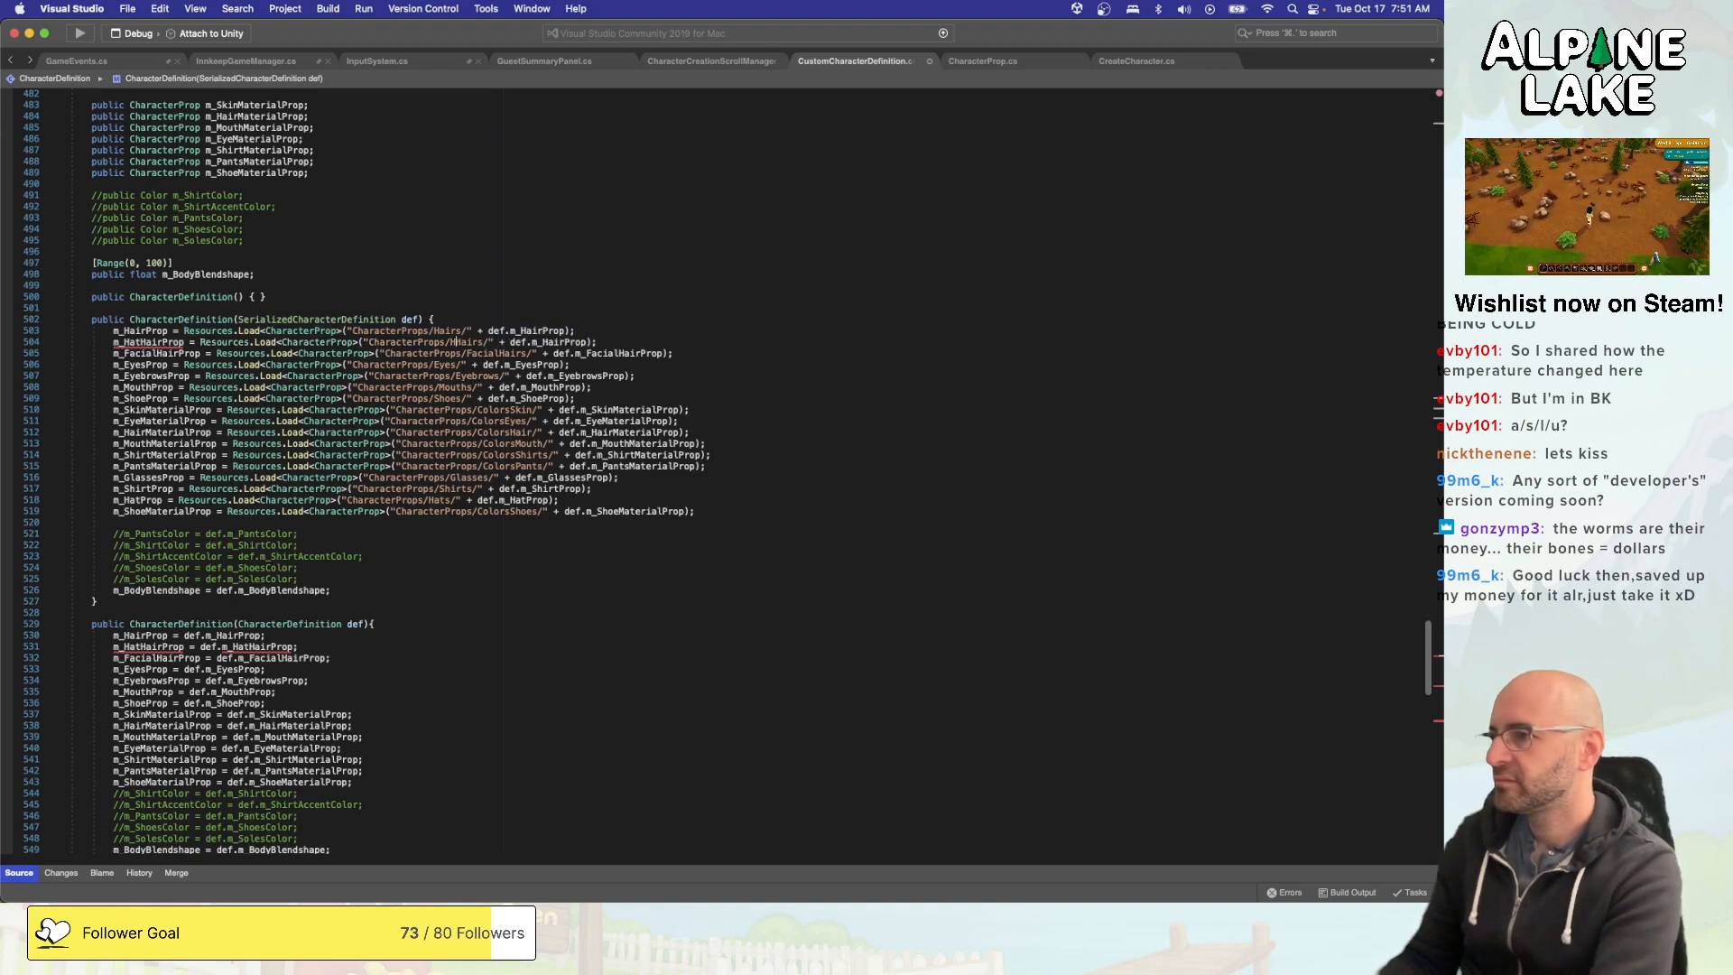
{"action": "key", "text": "Right"}
{"action": "key", "text": "Right"}
{"action": "key", "text": "Right"}
{"action": "key", "text": "Right"}
{"action": "key", "text": "Right"}
{"action": "key", "text": "Right"}
{"action": "key", "text": "Right"}
{"action": "key", "text": "Right"}
{"action": "key", "text": "Right"}
{"action": "key", "text": "Right"}
{"action": "key", "text": "Right"}
{"action": "key", "text": "Right"}
{"action": "key", "text": "Right"}
{"action": "key", "text": "Right"}
{"action": "key", "text": "Right"}
{"action": "key", "text": "Right"}
{"action": "key", "text": "Right"}
{"action": "key", "text": "Right"}
{"action": "key", "text": "Right"}
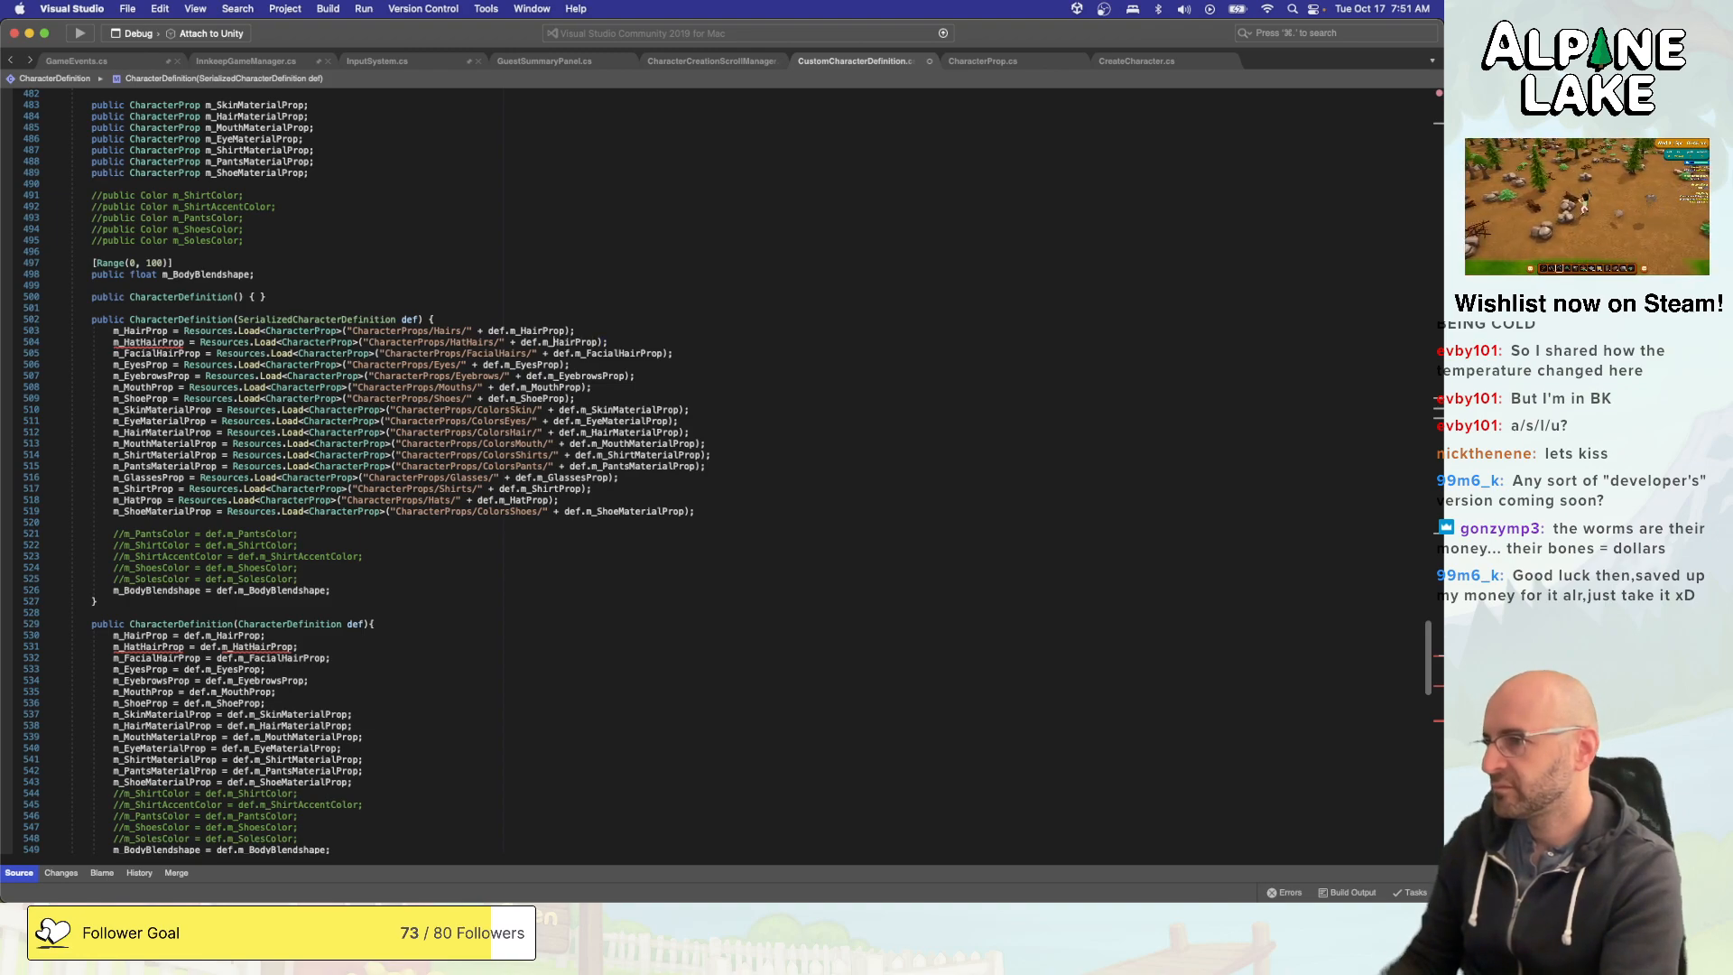
{"action": "type", "text": "Hat"}
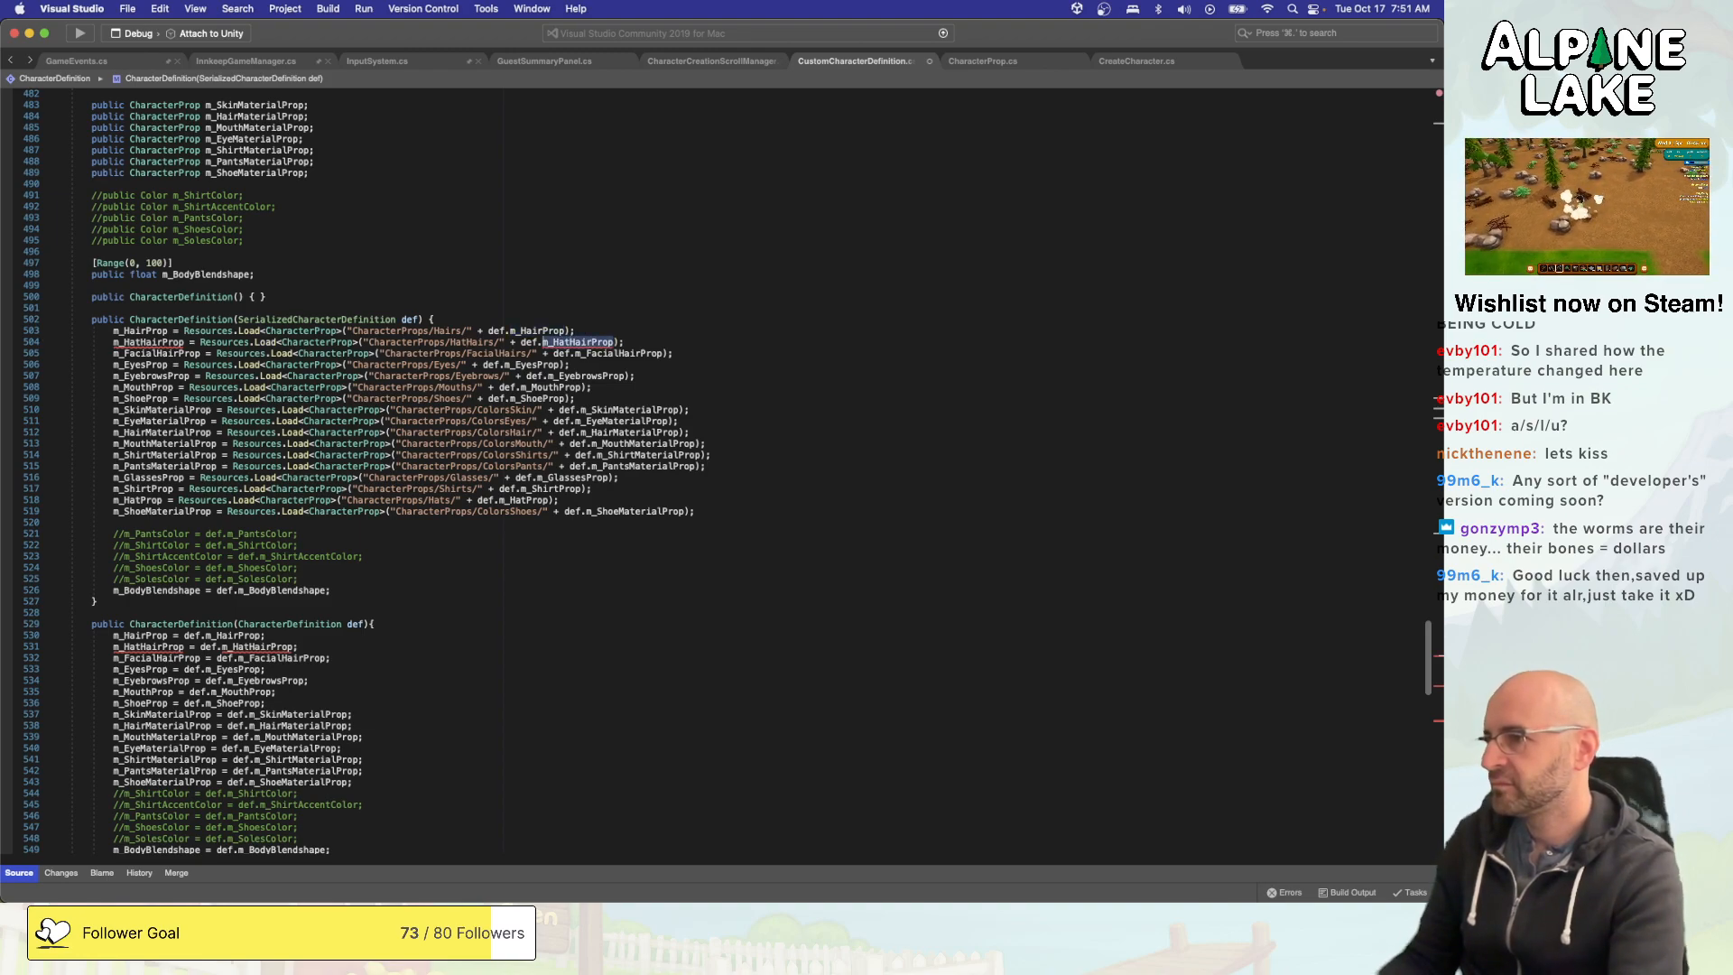
- Declare a public CharacterProp m_HatHairProp field below m_HairProp in the CharacterDefinition class
{"action": "scroll", "coordinate": [281, 304], "scroll_direction": "up", "scroll_amount": 7}
{"action": "left_click", "coordinate": [465, 240]}
{"action": "key", "text": "Up"}
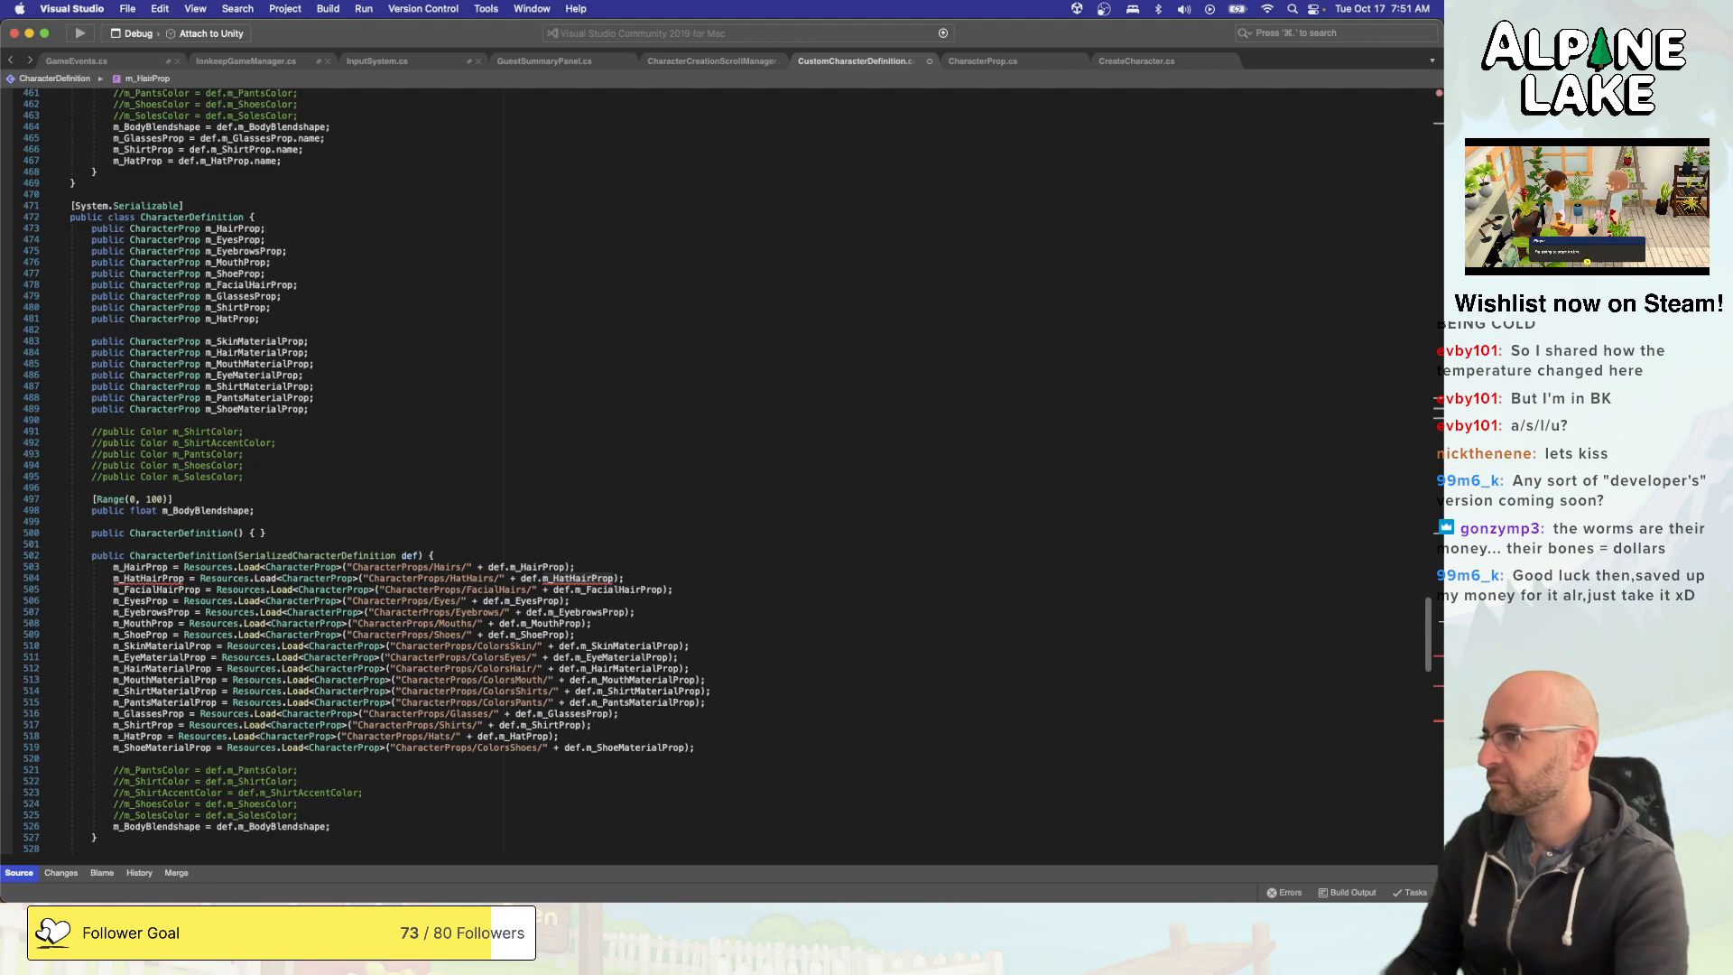
{"action": "key", "text": "cmd+c"}
{"action": "key", "text": "cmd+v"}
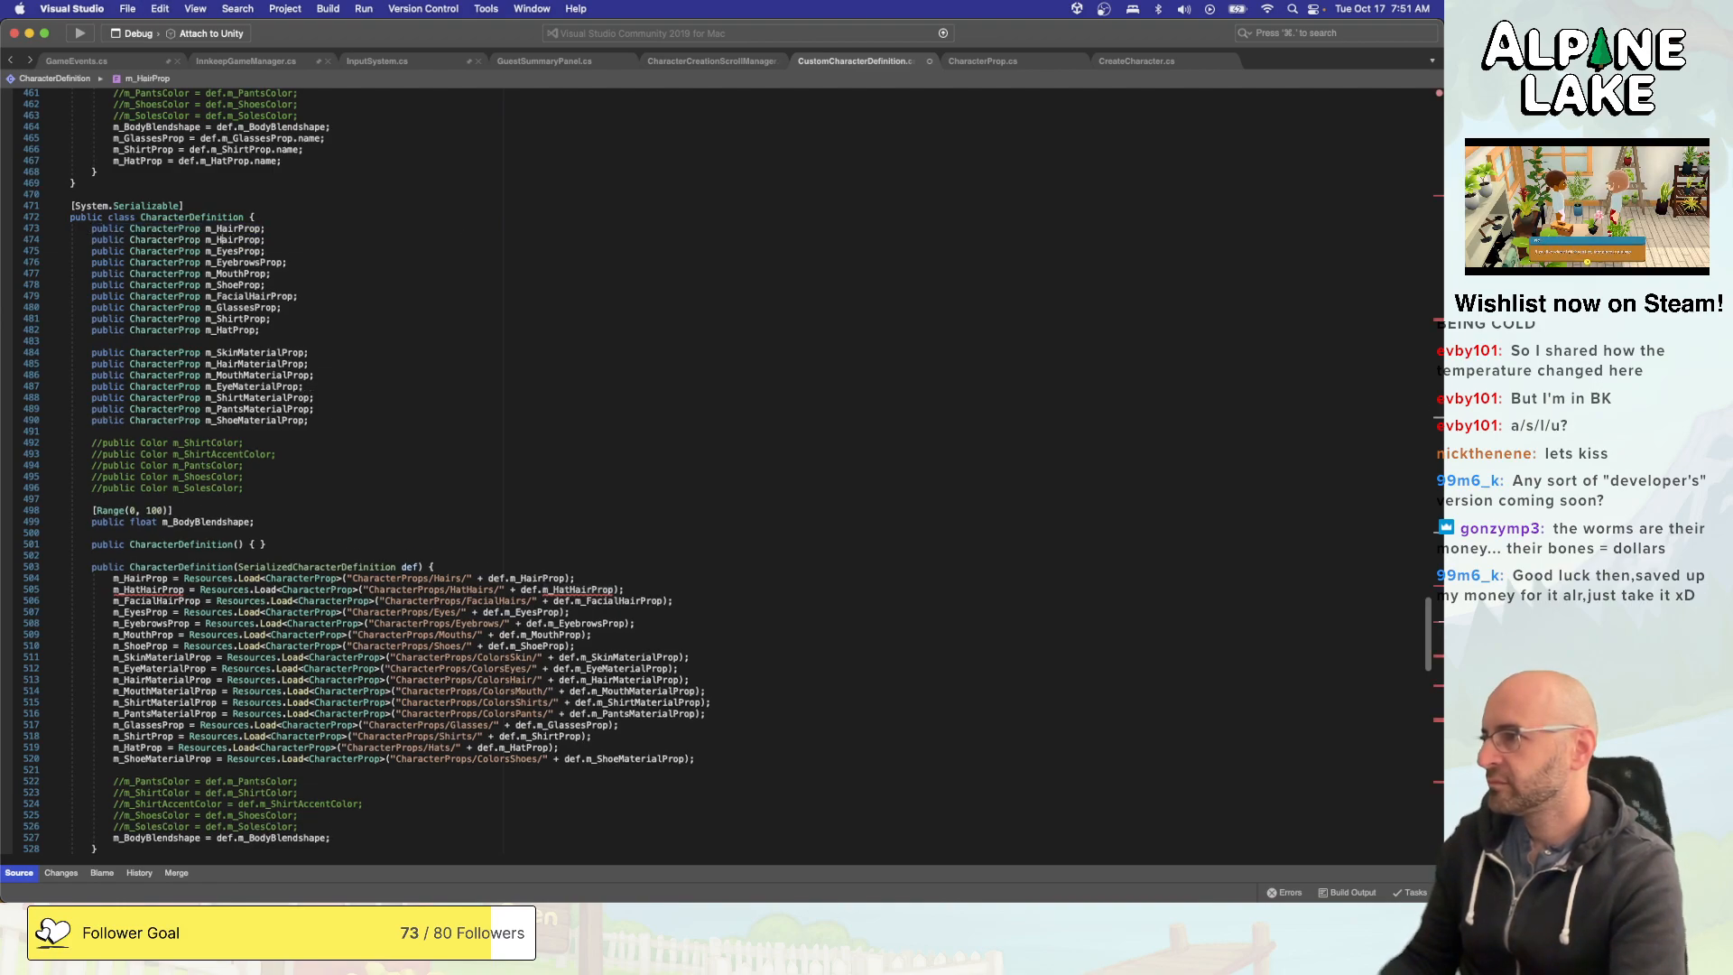
{"action": "type", "text": "Hat"}
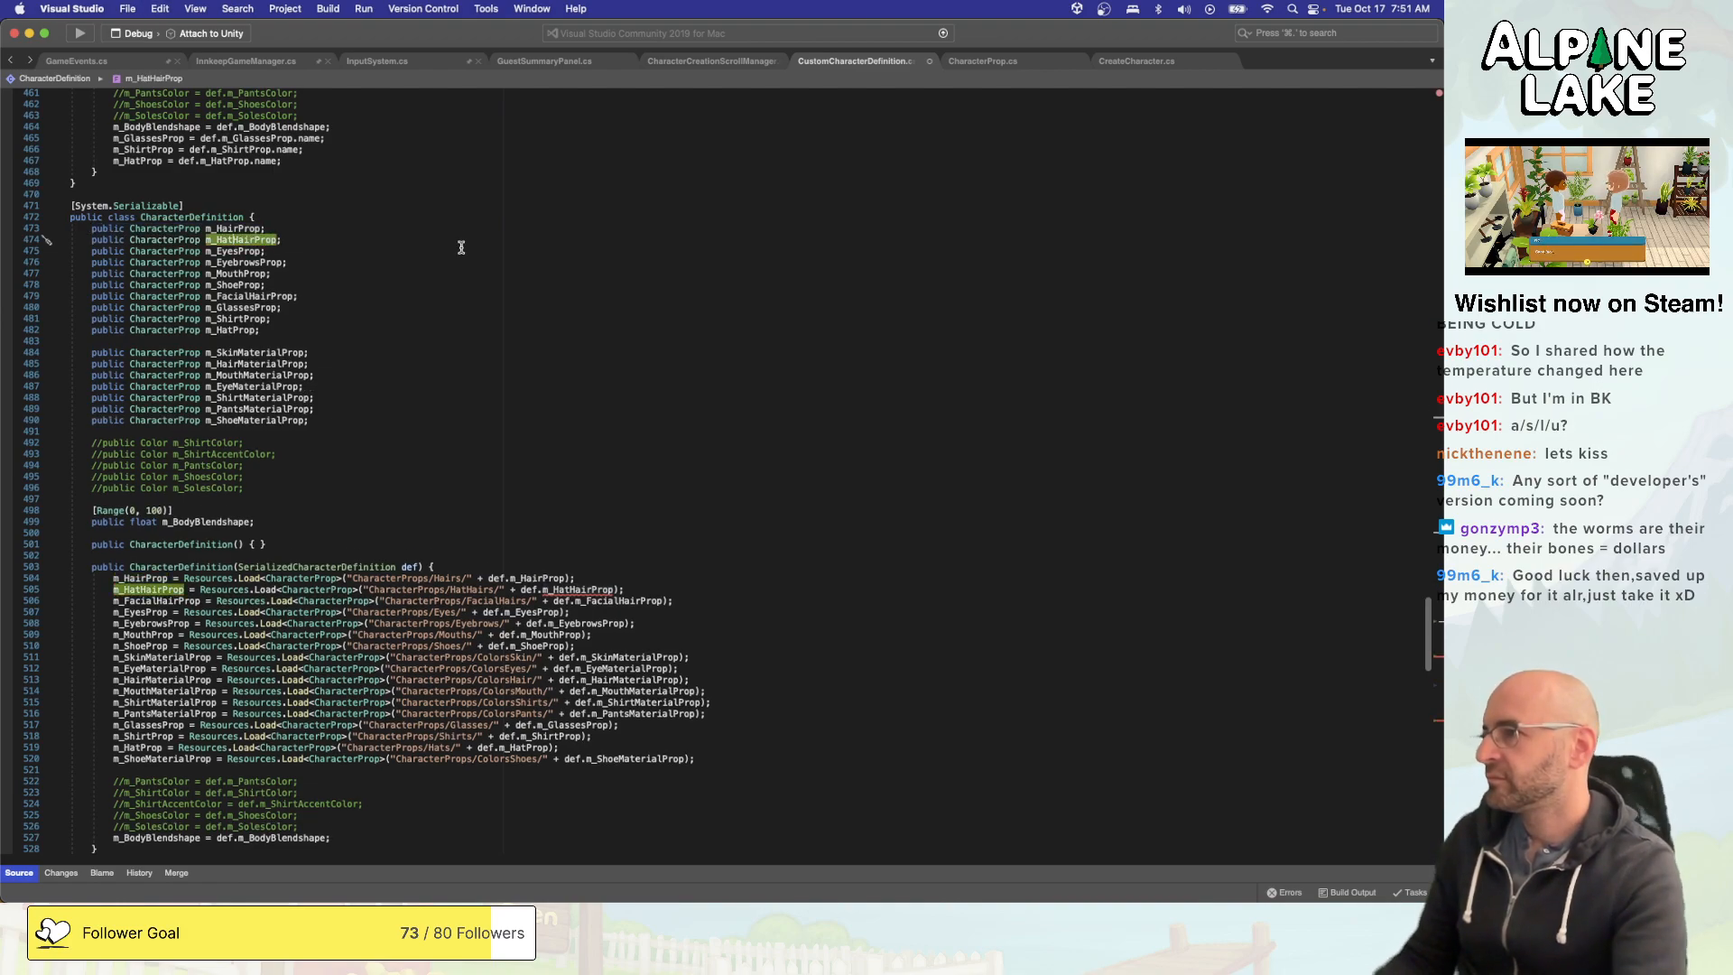
- Duplicate the public string m_HairProp declaration directly below itself in the SerializedCharacterDefinition struct
{"action": "scroll", "coordinate": [465, 270], "scroll_direction": "up", "scroll_amount": 10}
{"action": "scroll", "coordinate": [479, 244], "scroll_direction": "up", "scroll_amount": 6}
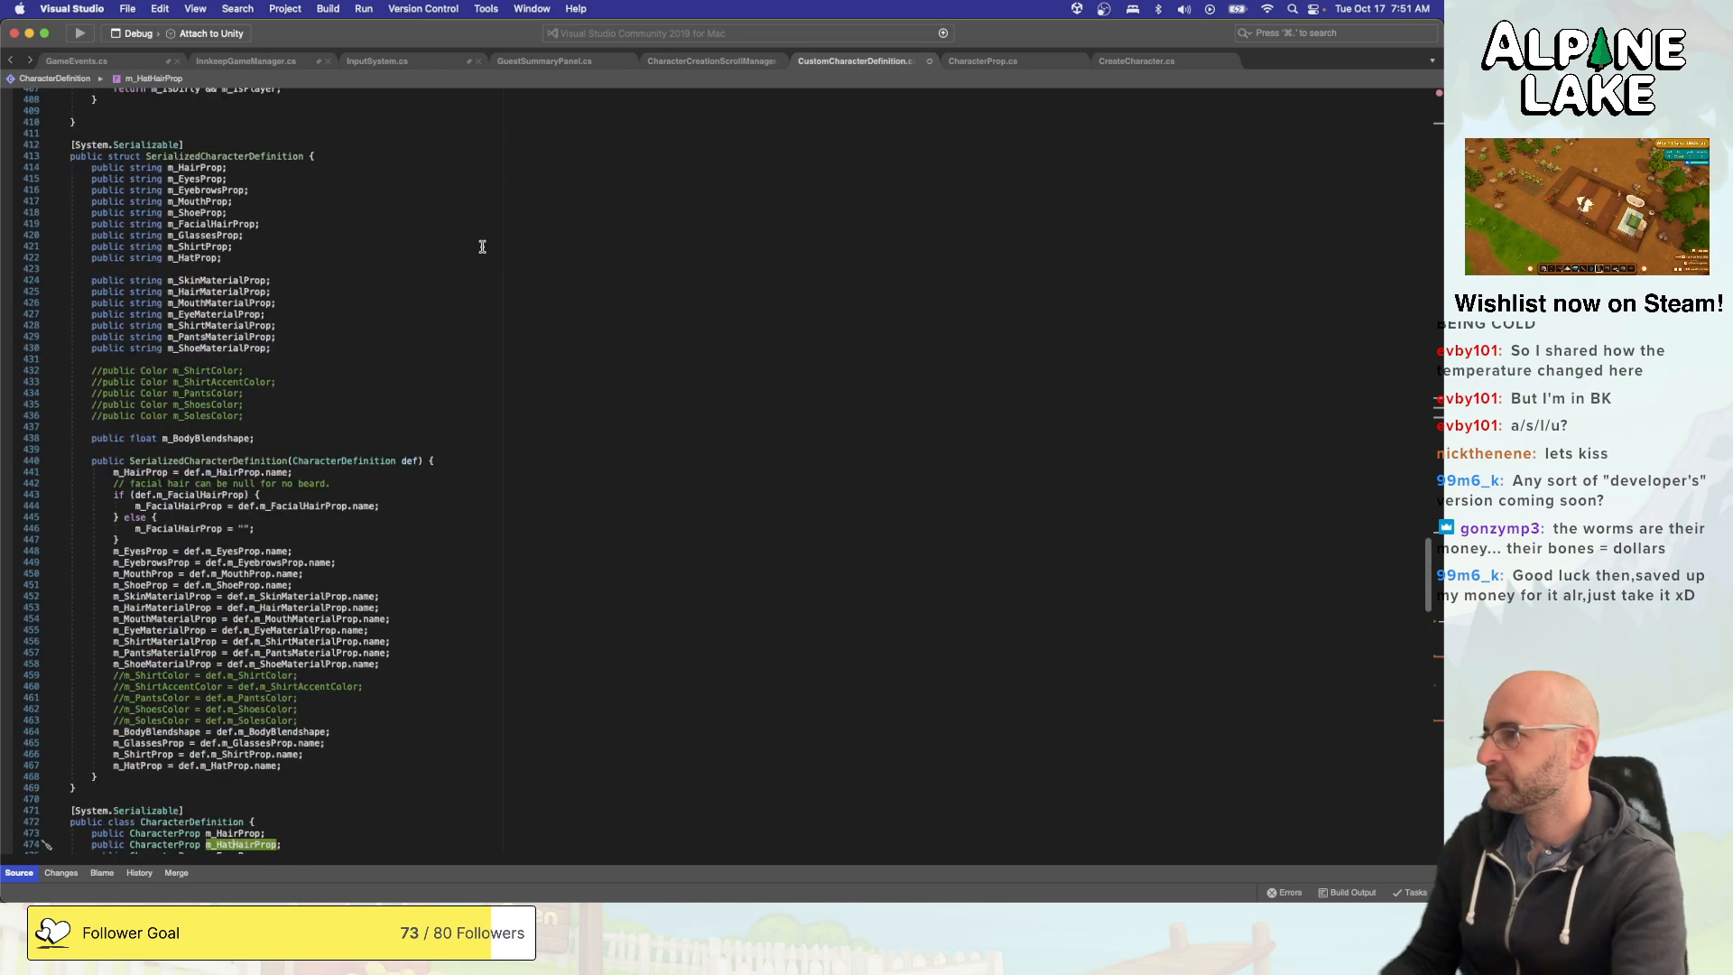
{"action": "left_click", "coordinate": [479, 183]}
{"action": "key", "text": "Up"}
{"action": "key", "text": "shift+super+Left"}
{"action": "key", "text": "super+c"}
{"action": "key", "text": "Right"}
{"action": "key", "text": "Return"}
{"action": "key", "text": "super+v"}
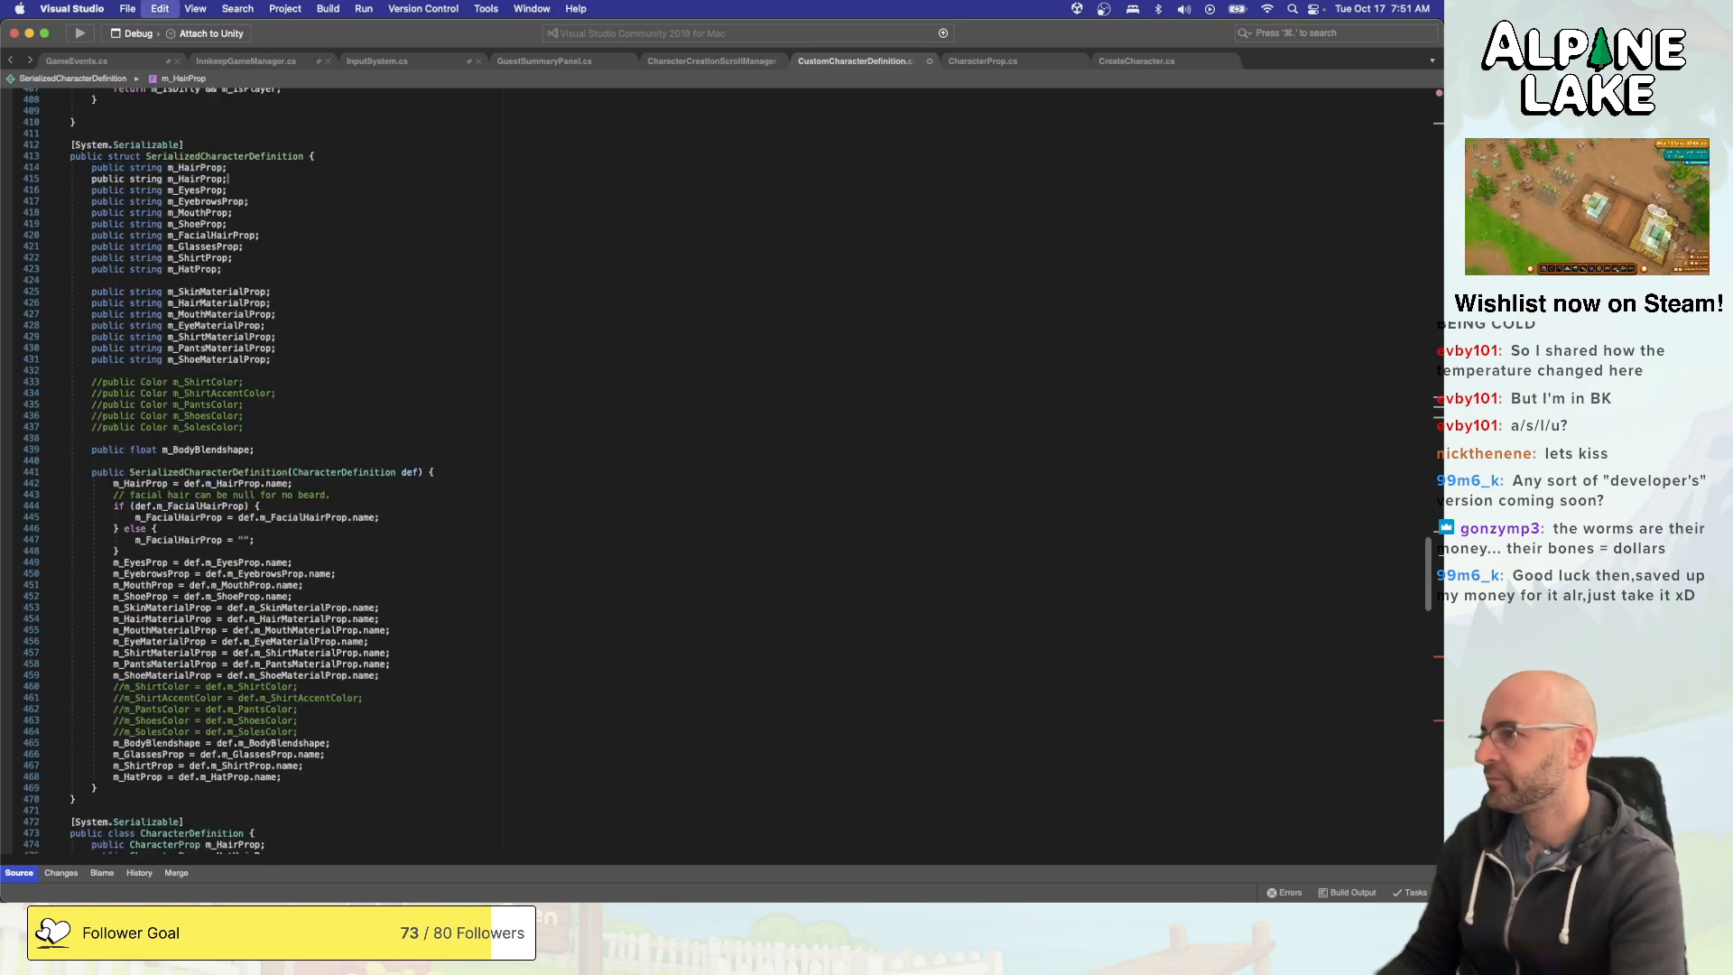
- Rename the duplicated string field in SerializedCharacterDefinition to m_HatHairProp
{"action": "key", "text": "Left"}
{"action": "key", "text": "Left"}
{"action": "key", "text": "Left"}
{"action": "key", "text": "Left"}
{"action": "key", "text": "Left"}
{"action": "key", "text": "BackSpace"}
{"action": "key", "text": "BackSpace"}
{"action": "key", "text": "BackSpace"}
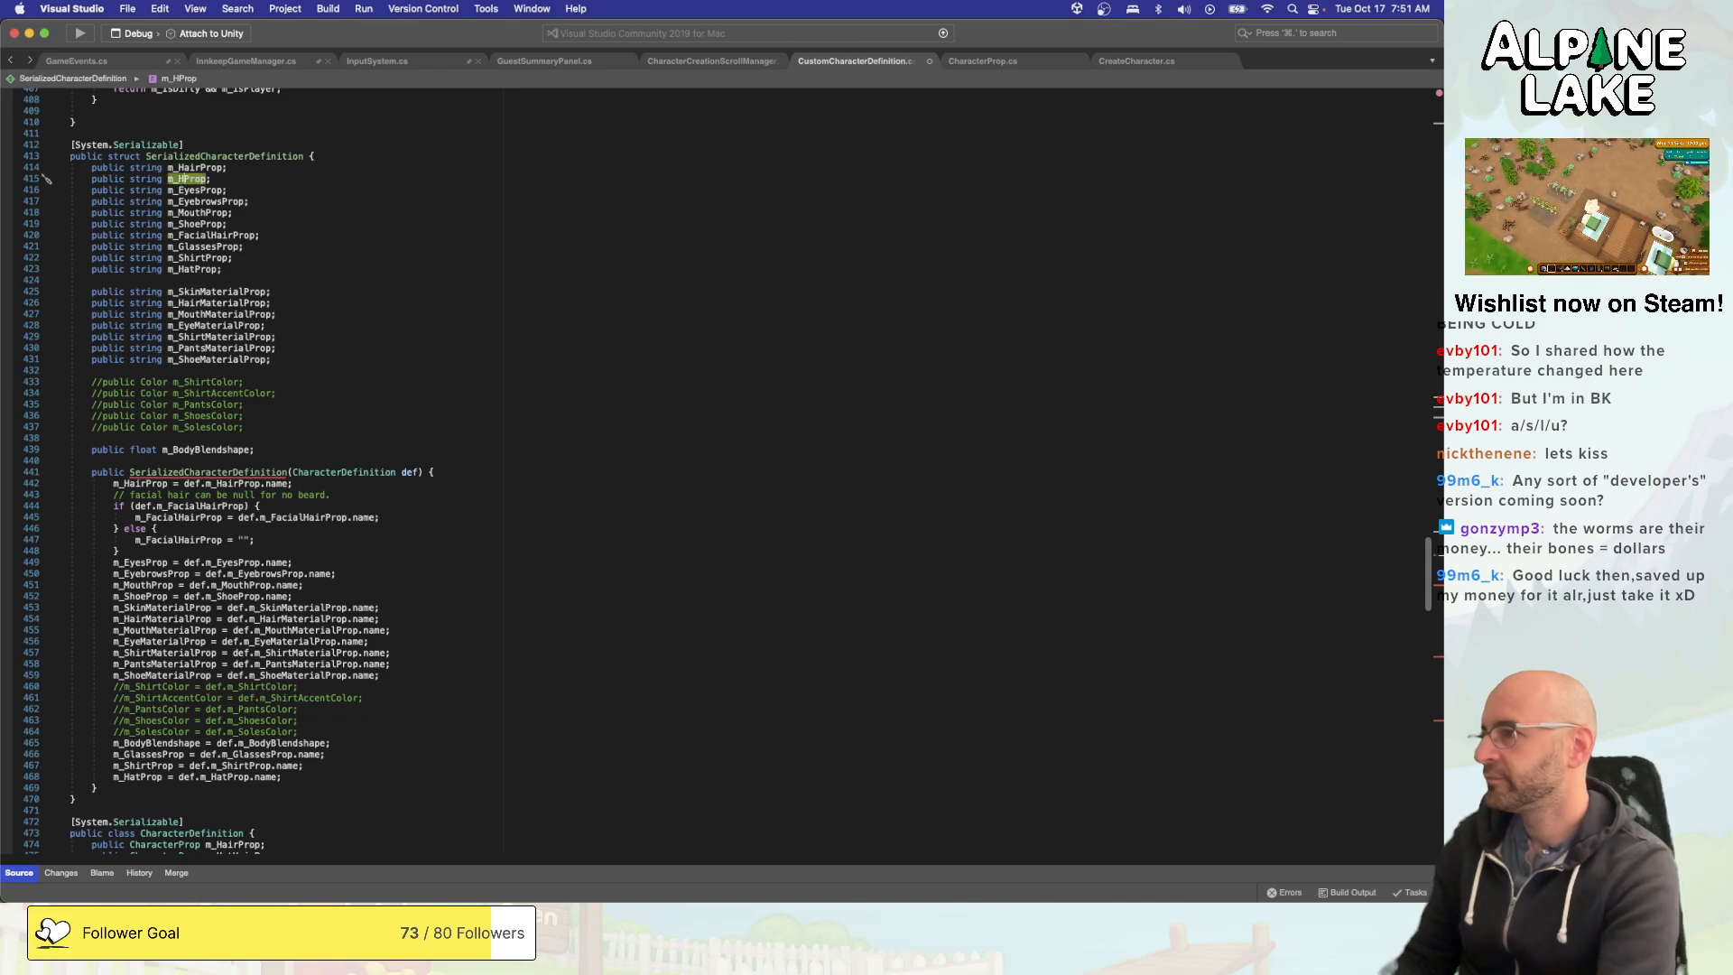
{"action": "type", "text": "atHair"}
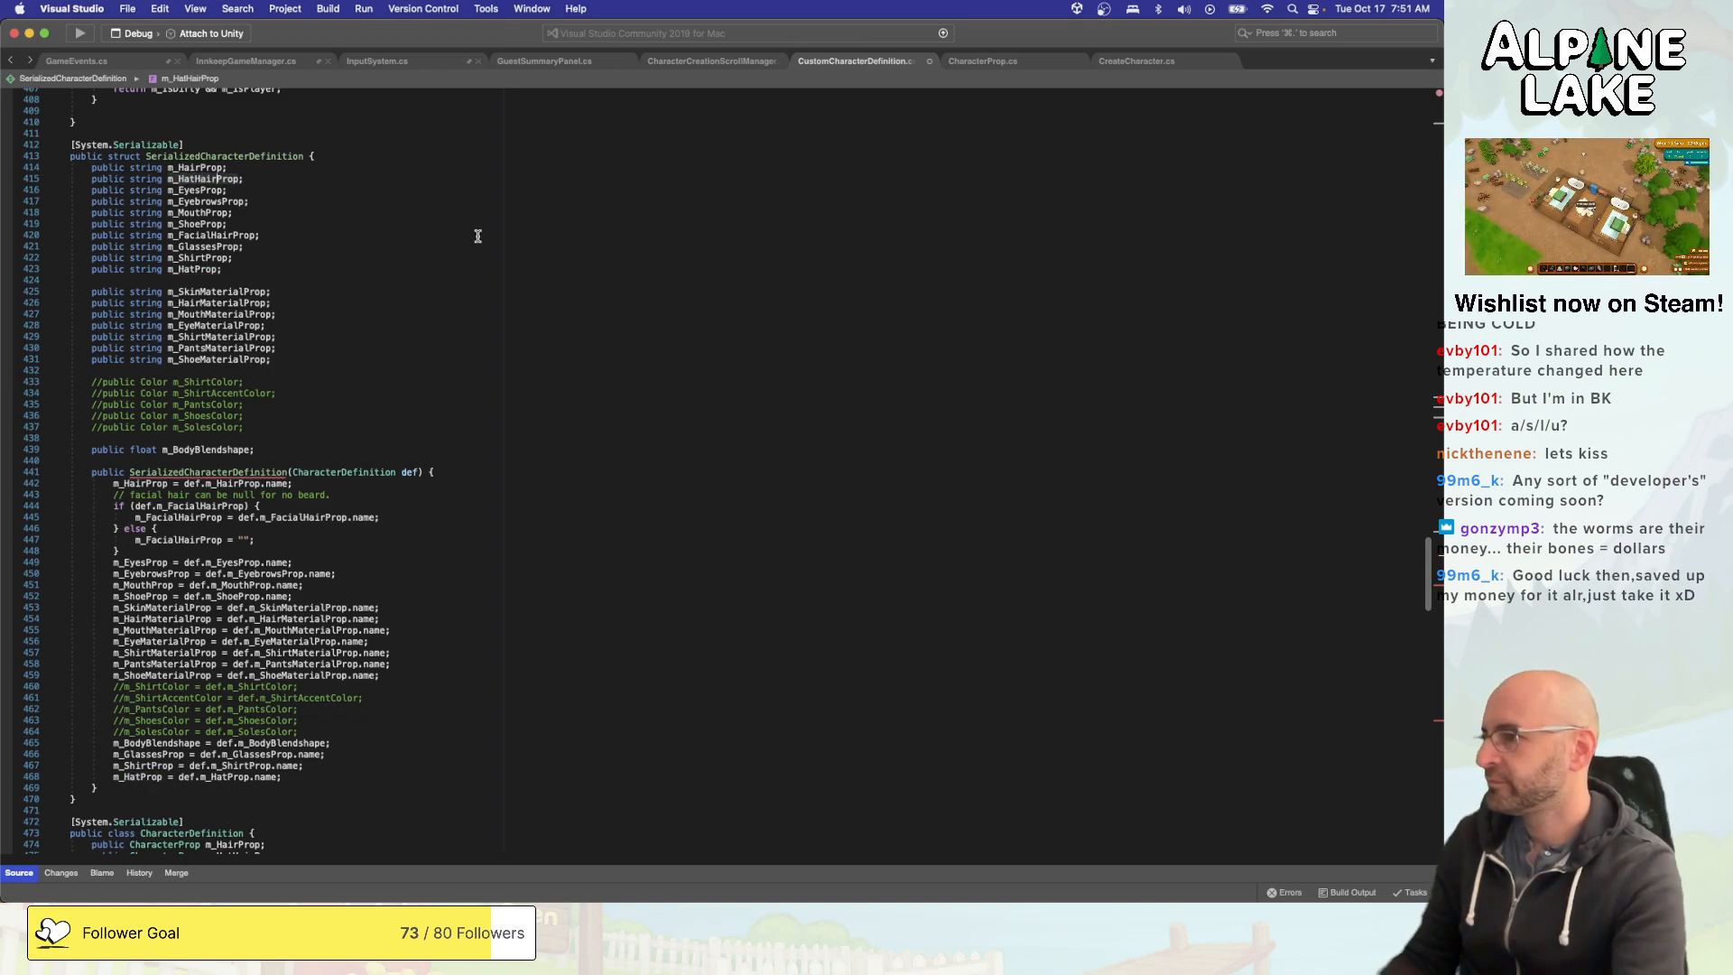
- Duplicate the m_HairProp assignment in the SerializedCharacterDefinition constructor and make the copy read def.m_HatHairProp.name
{"action": "left_click", "coordinate": [409, 764]}
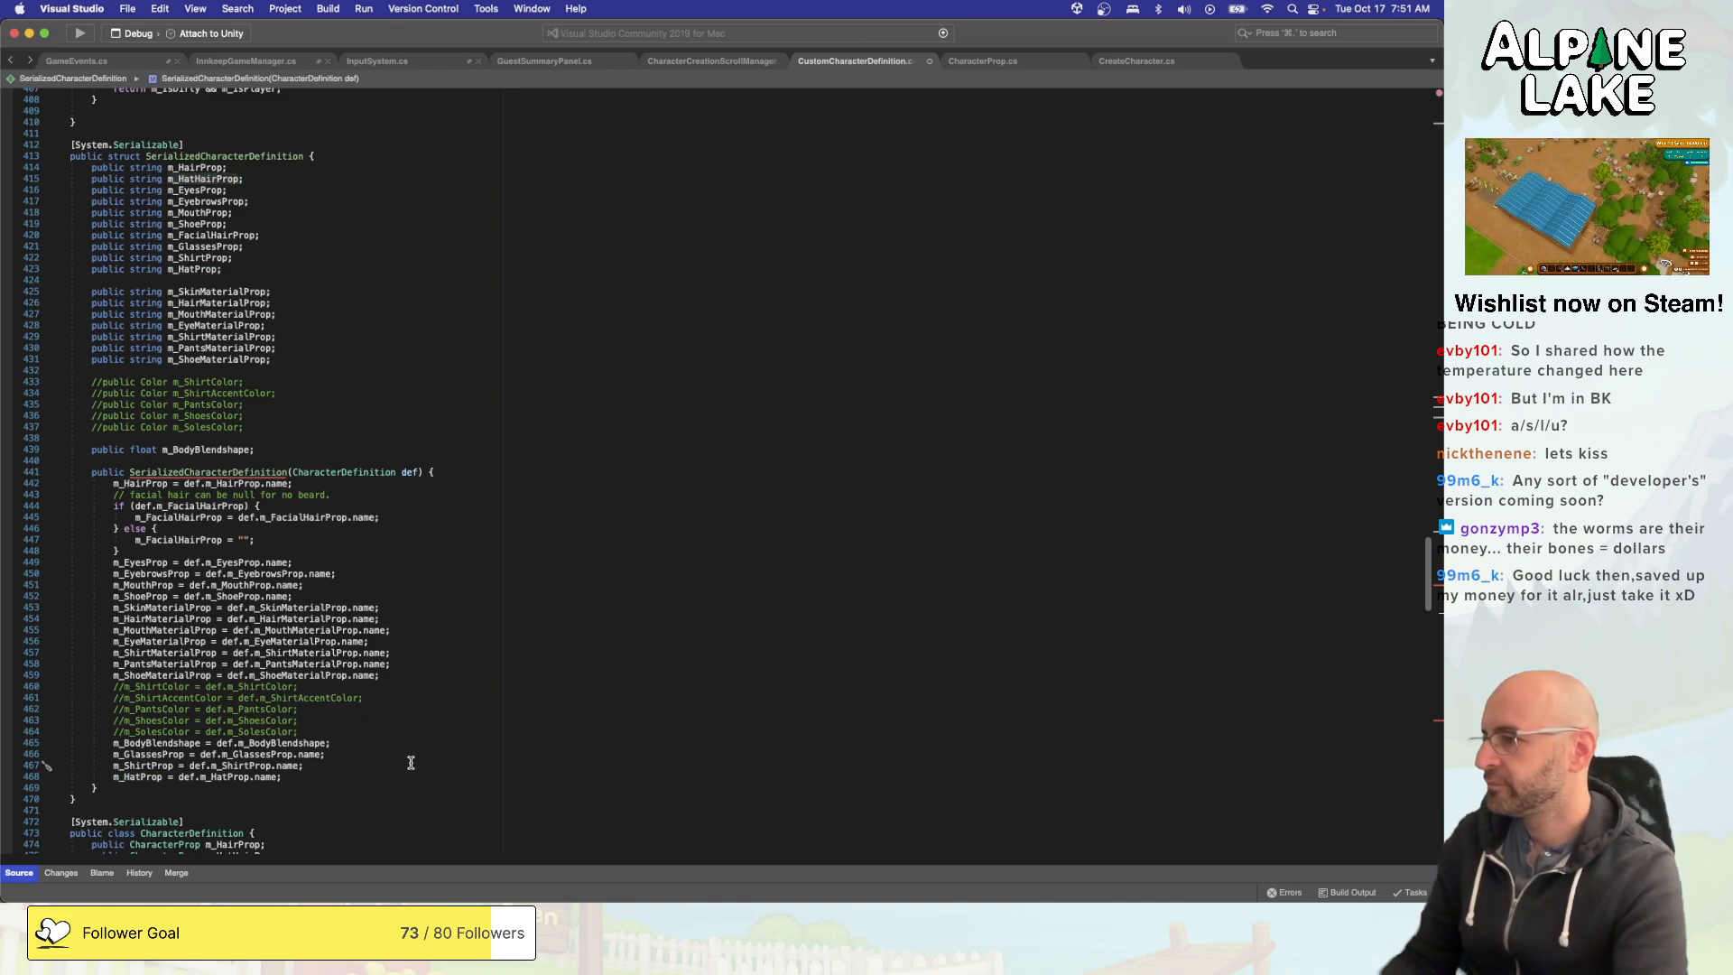
{"action": "left_click", "coordinate": [473, 486]}
{"action": "key", "text": "shift+super+Left"}
{"action": "key", "text": "super+c"}
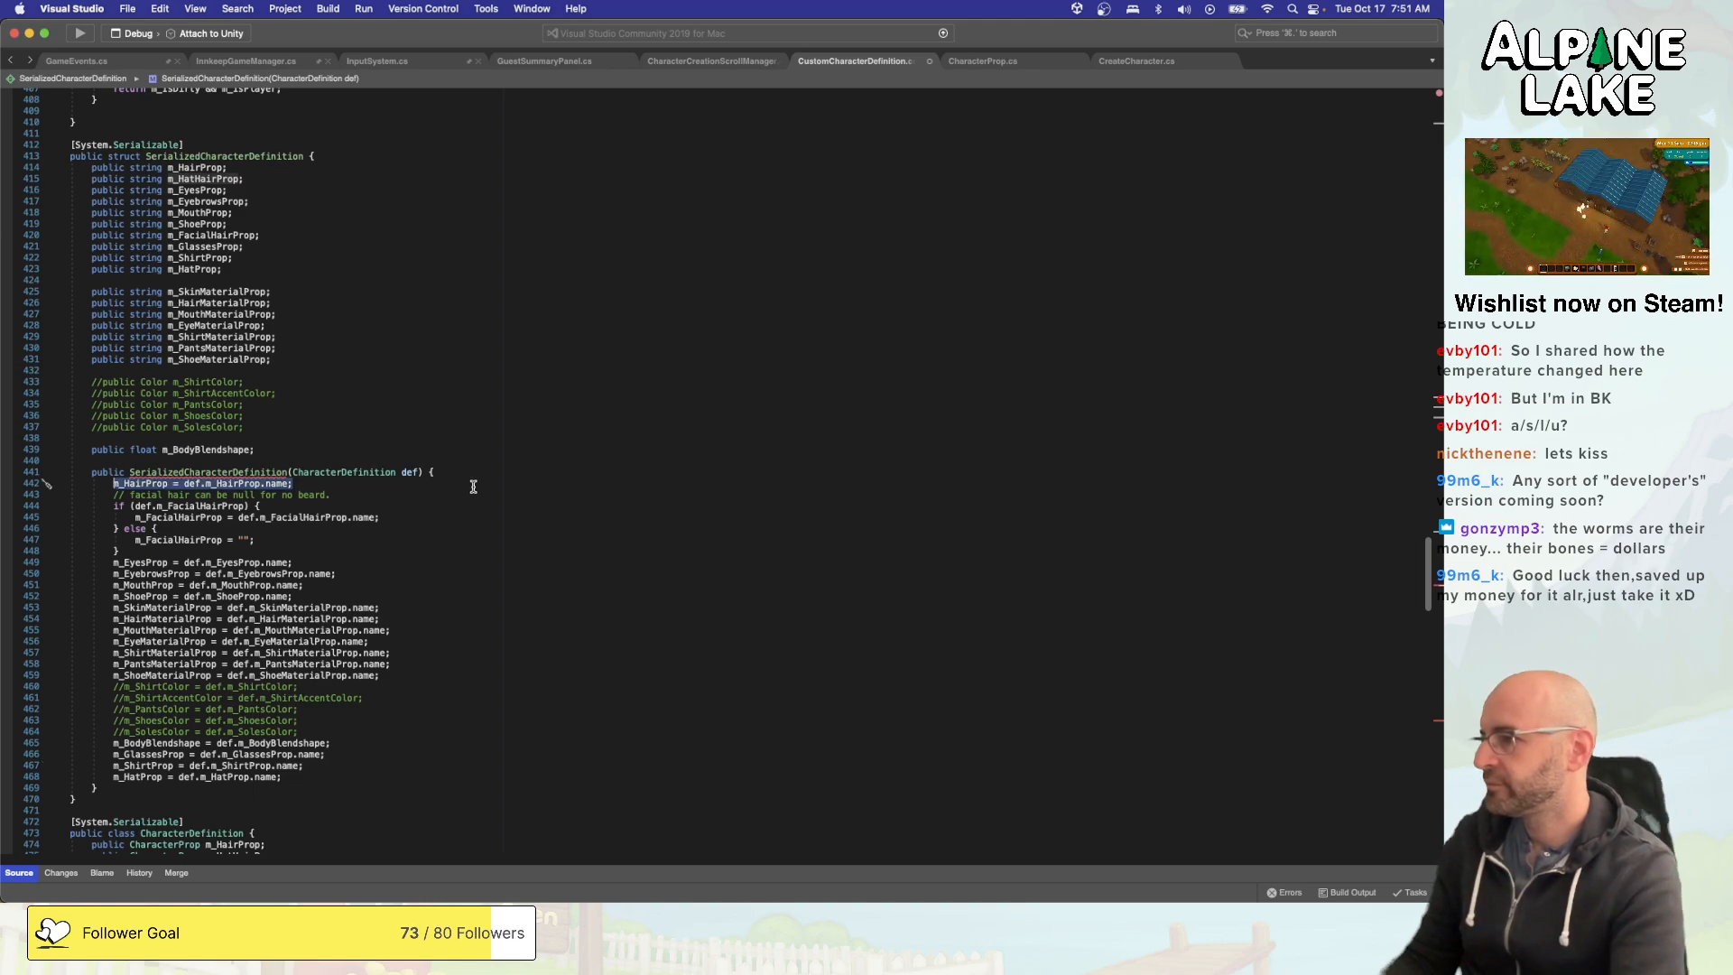
{"action": "key", "text": "Right"}
{"action": "key", "text": "Return"}
{"action": "key", "text": "super+v"}
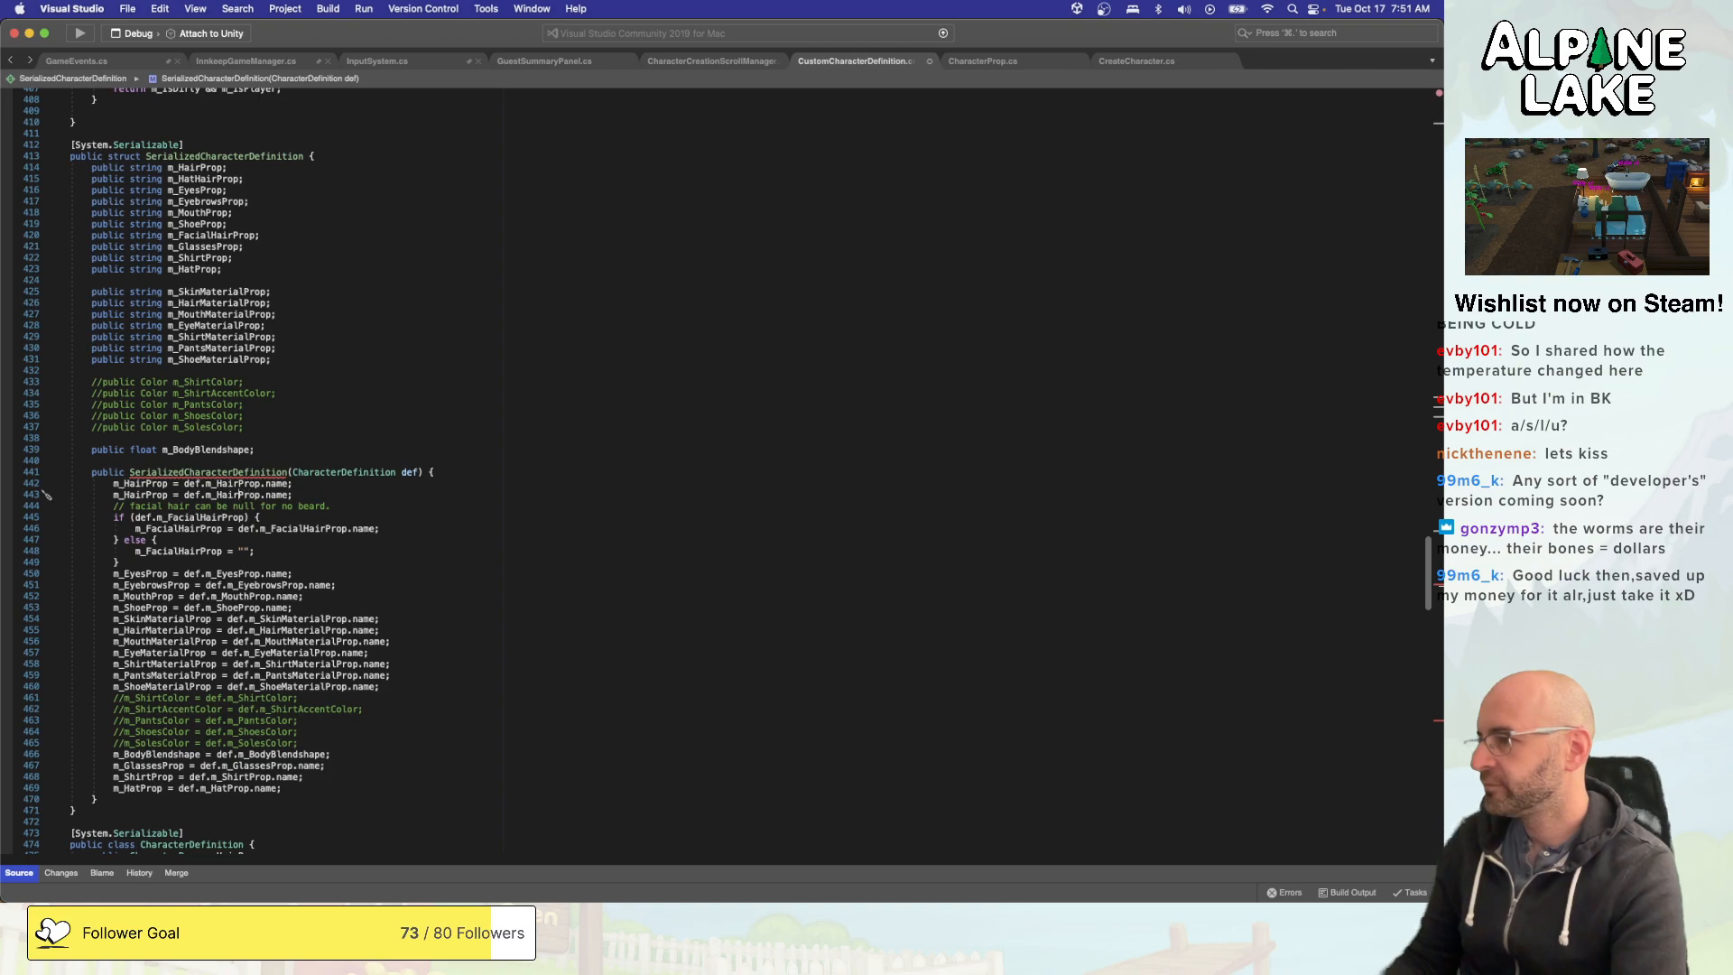
{"action": "type", "text": "Hat"}
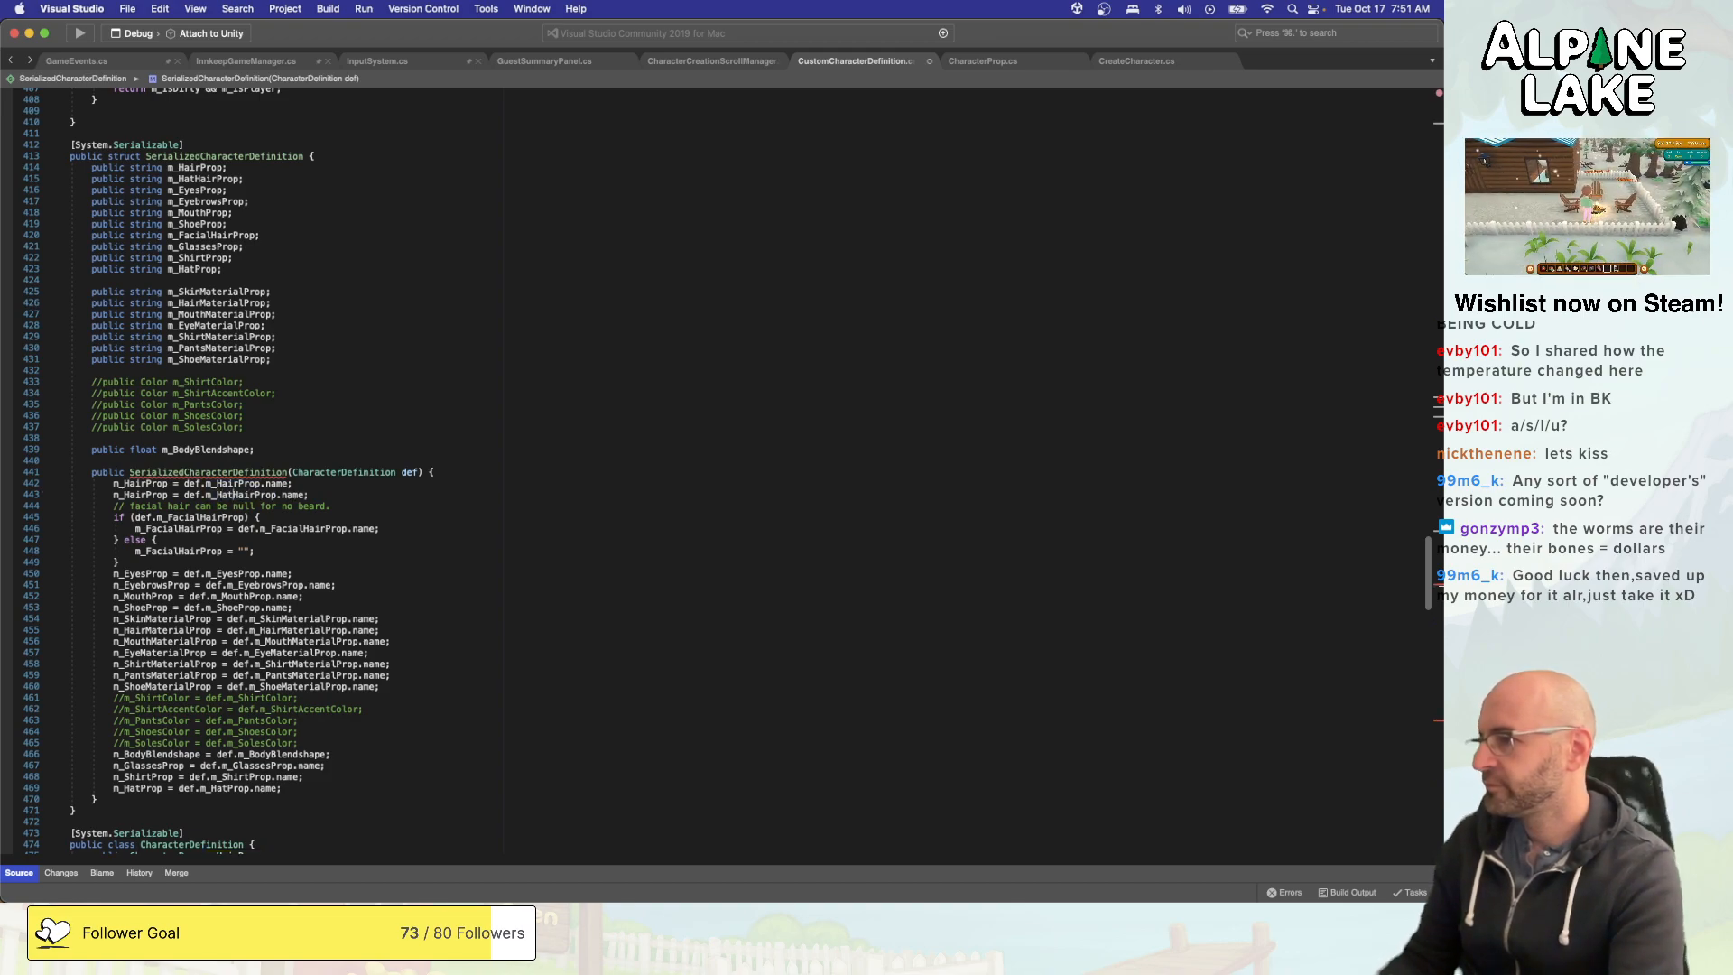
- Wrap the duplicated assignment in an if (def.m_HatHairProp) block, leaving a blank line before the facial hair comment
{"action": "key", "text": "End"}
{"action": "key", "text": "Return"}
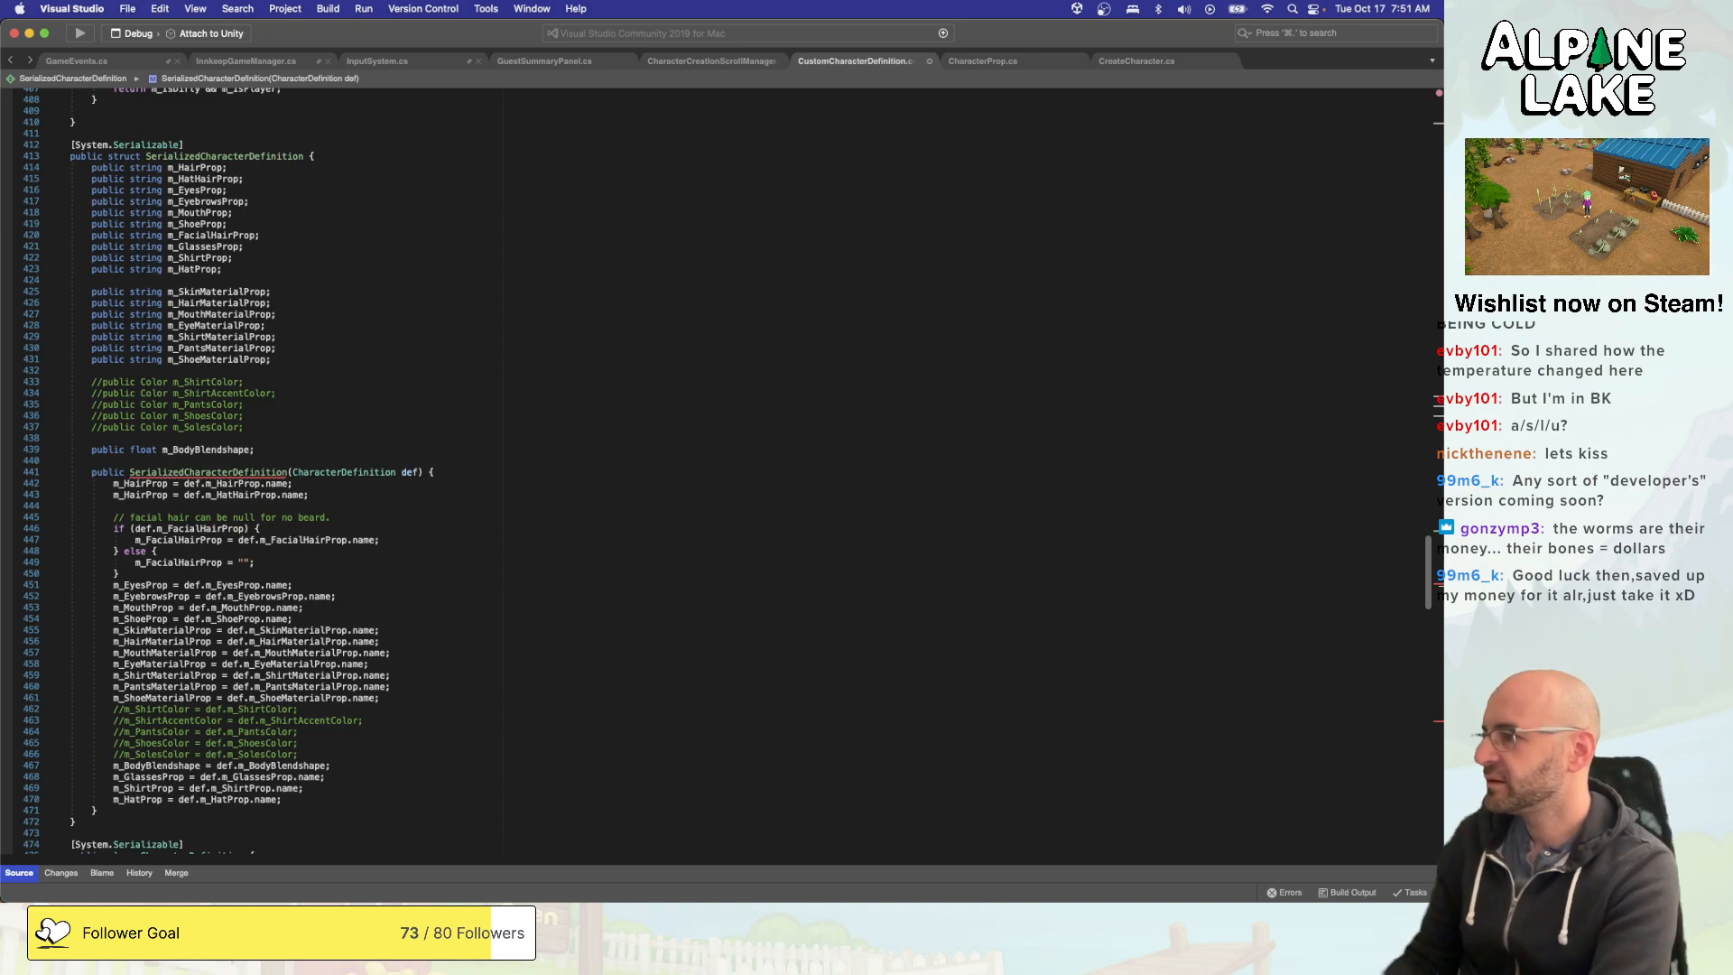
{"action": "key", "text": "Up"}
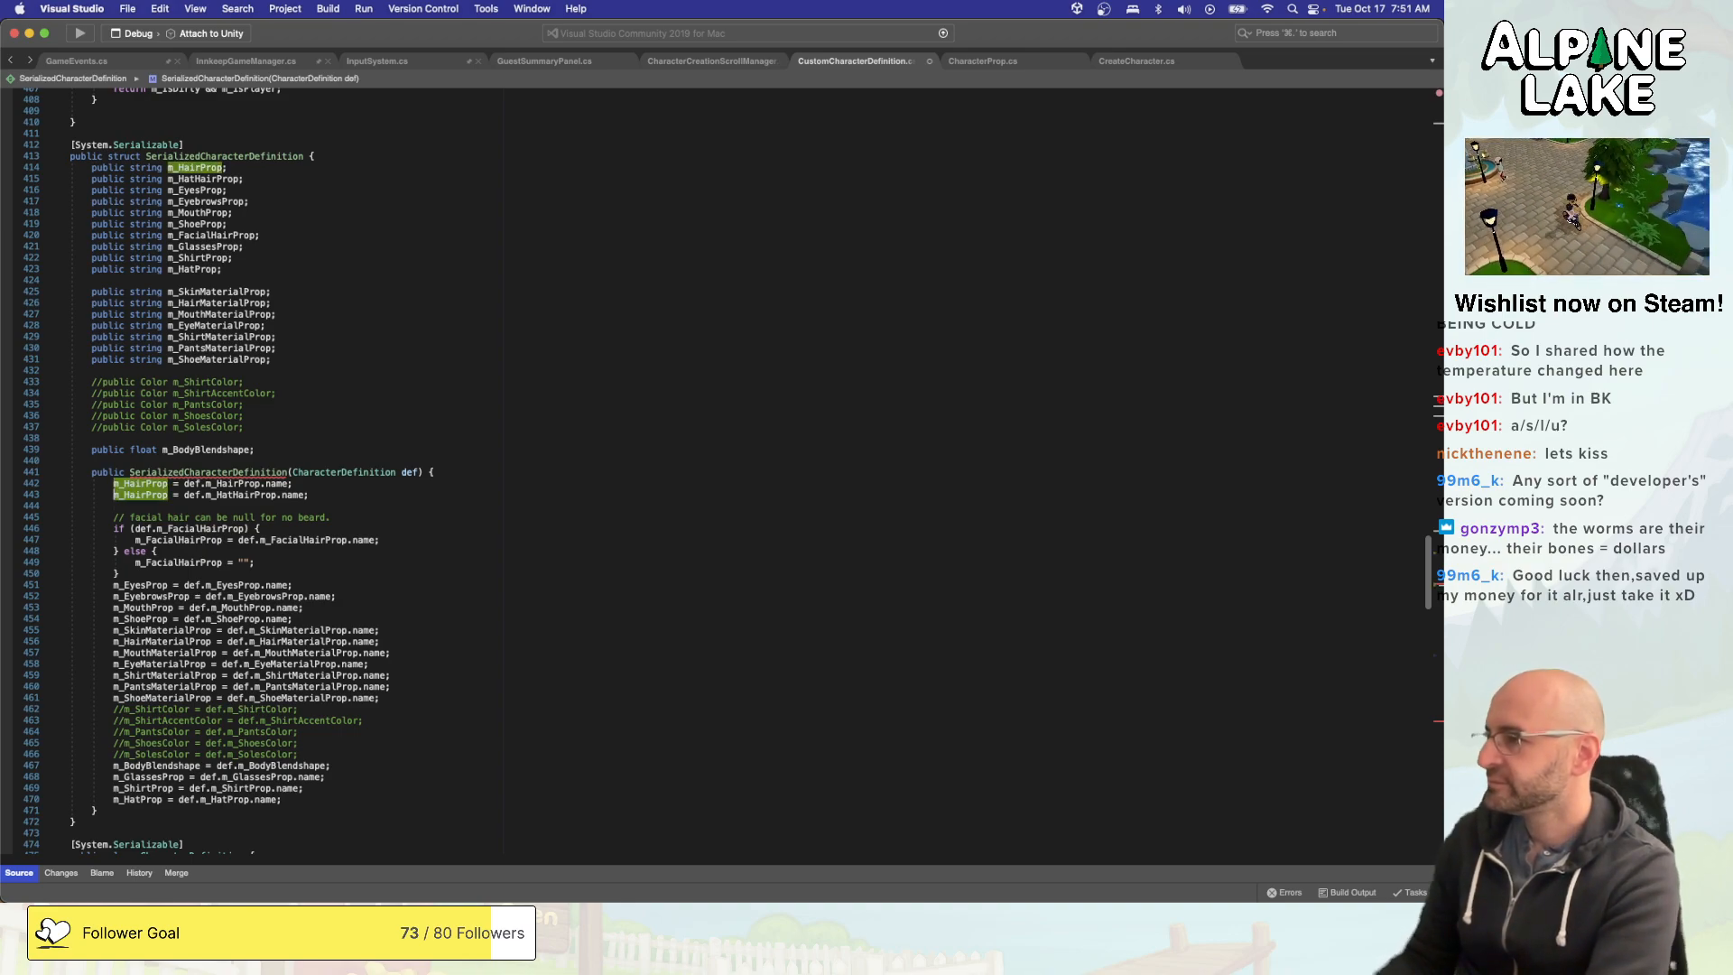
{"action": "type", "text": "if("}
{"action": "type", "text": "def.m_H"}
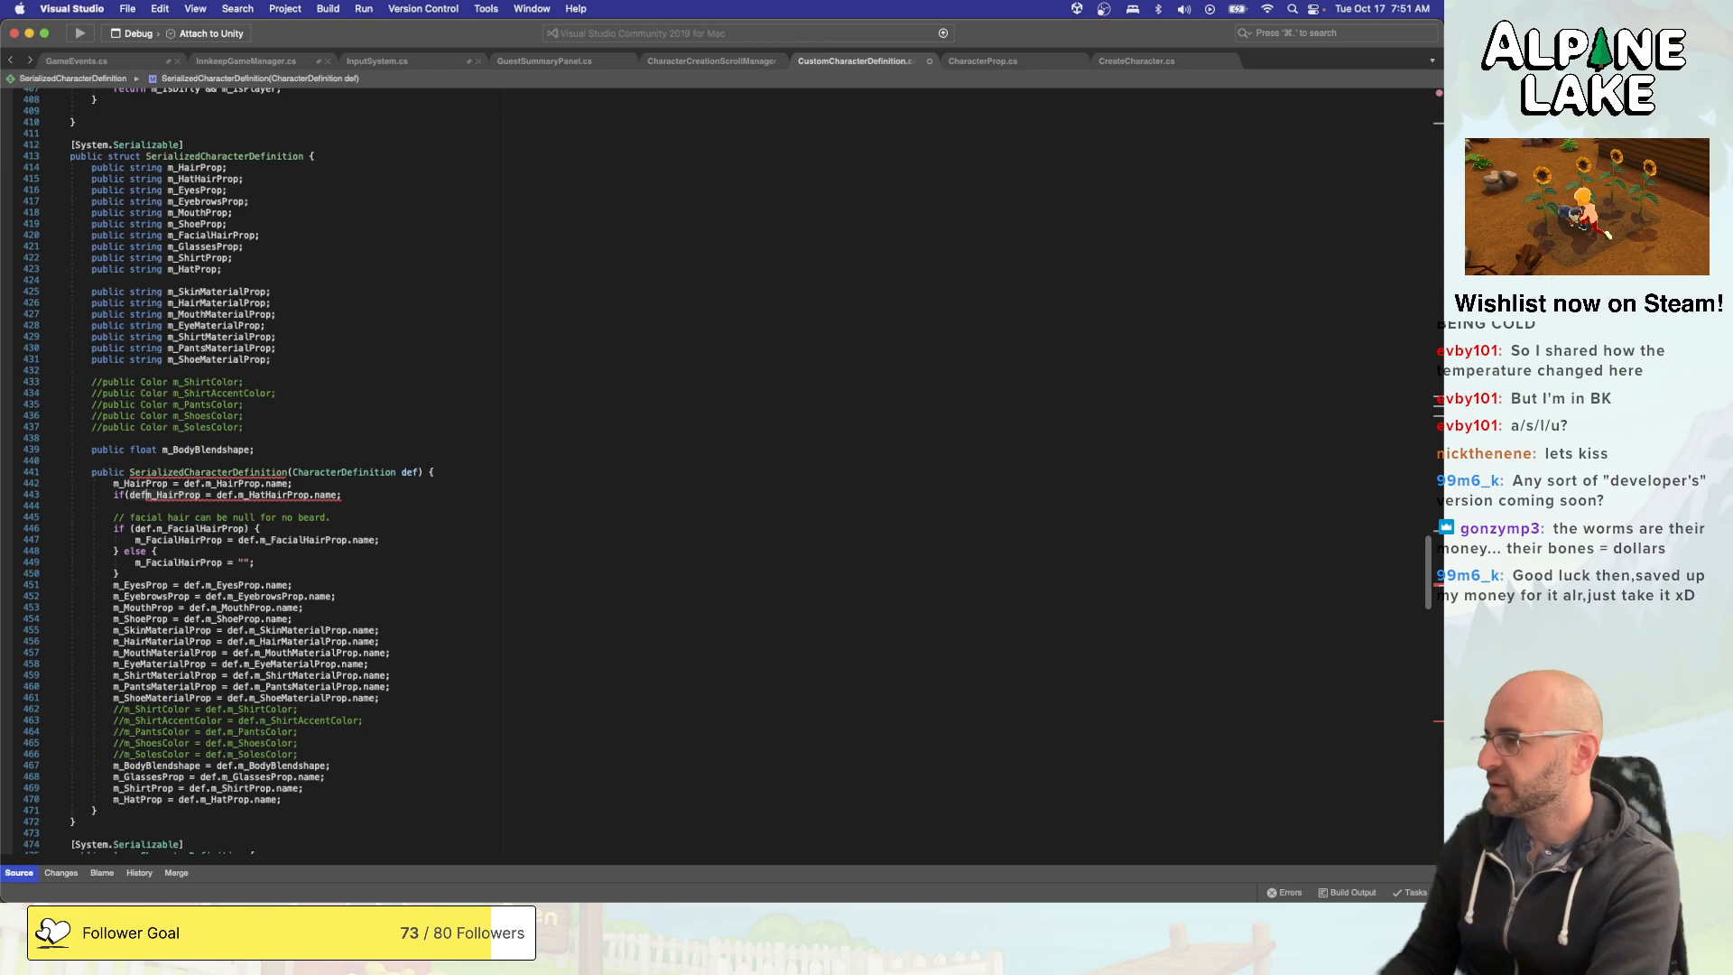
{"action": "type", "text": "atHairProp"}
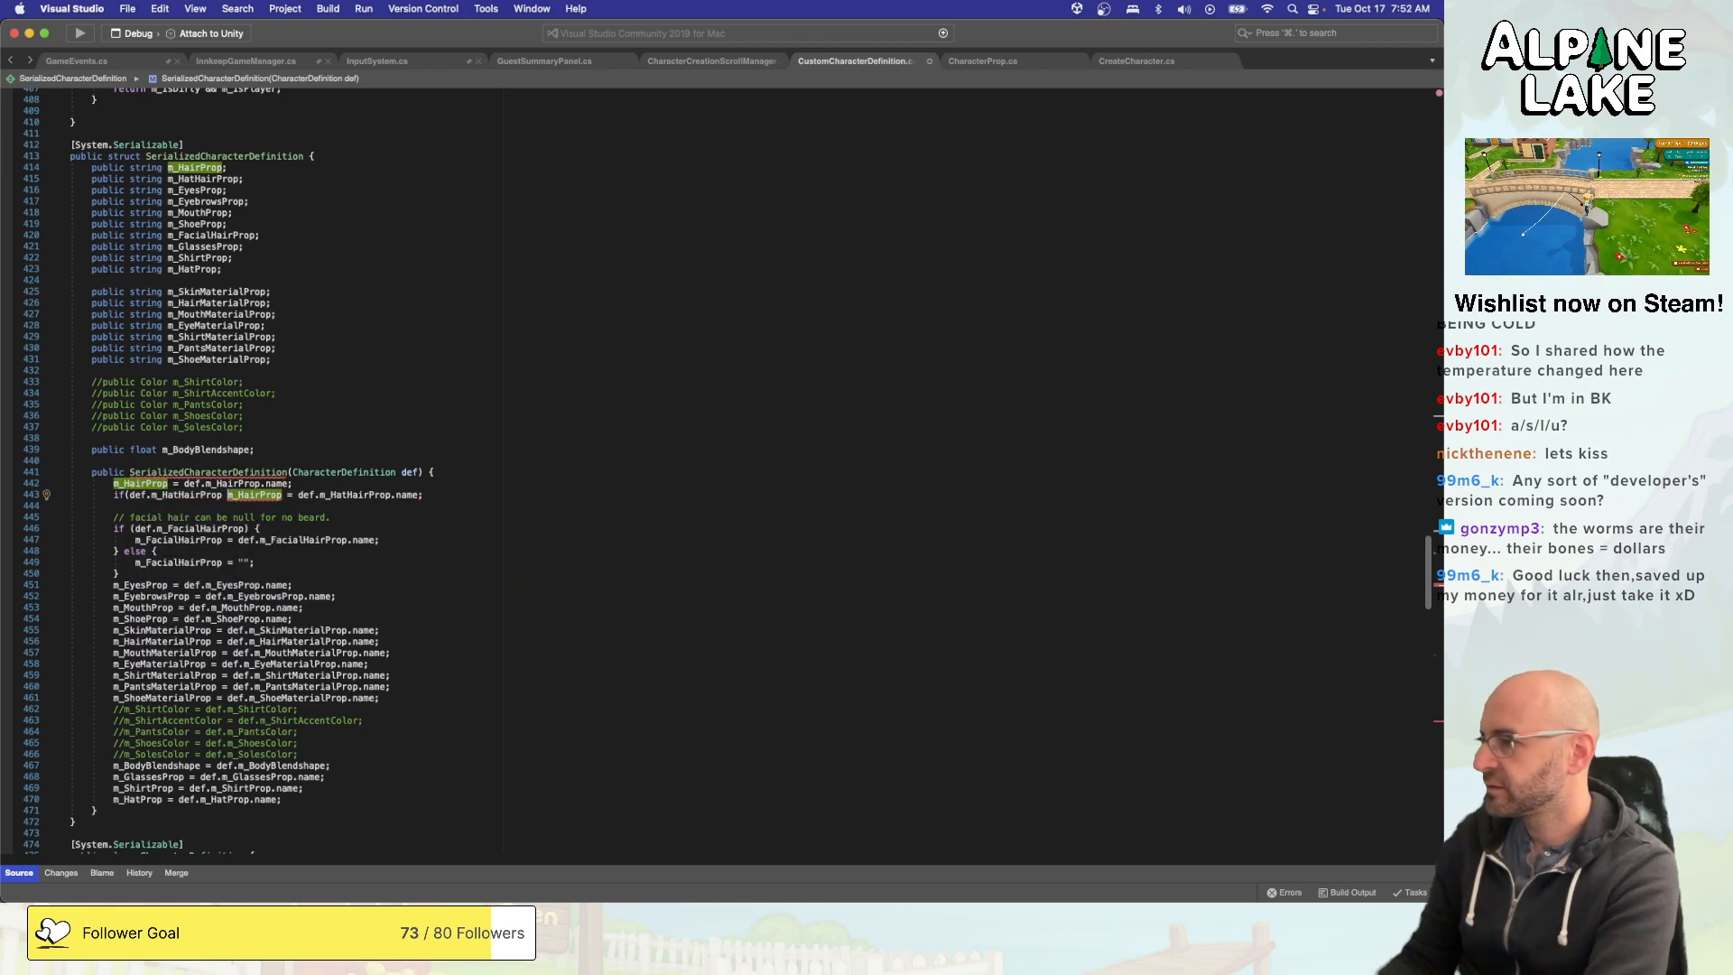
{"action": "key", "text": "BackSpace"}
{"action": "type", "text": "){"}
{"action": "key", "text": "Return"}
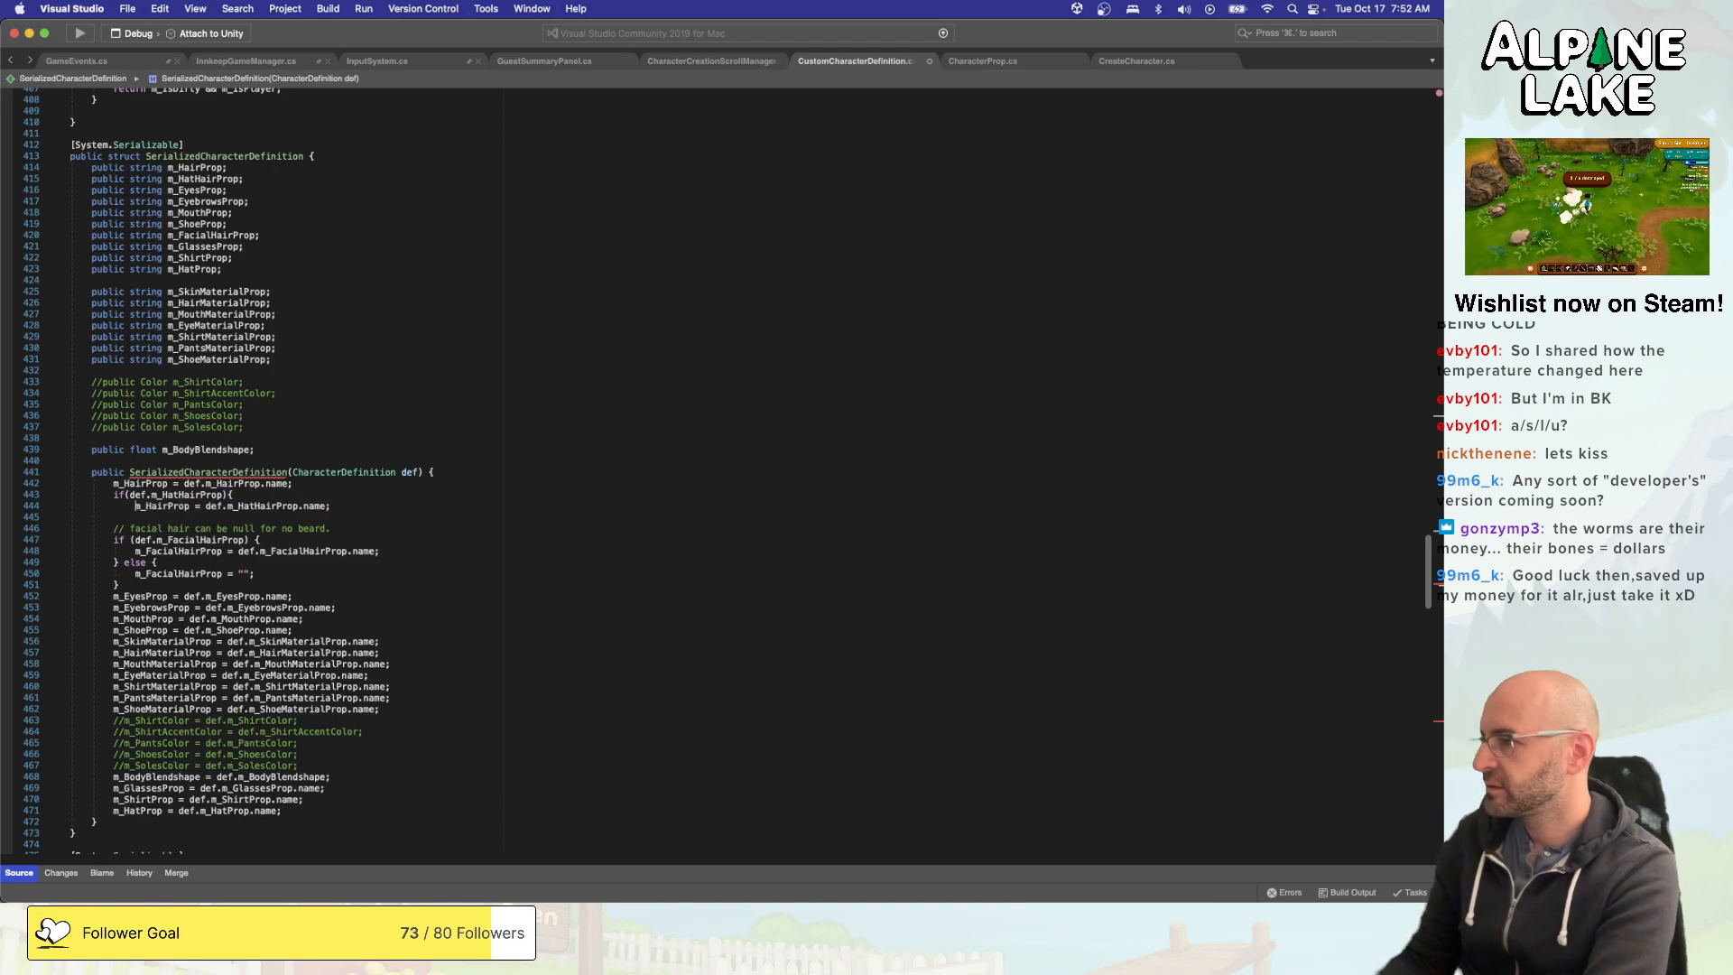
{"action": "key", "text": "super+Right"}
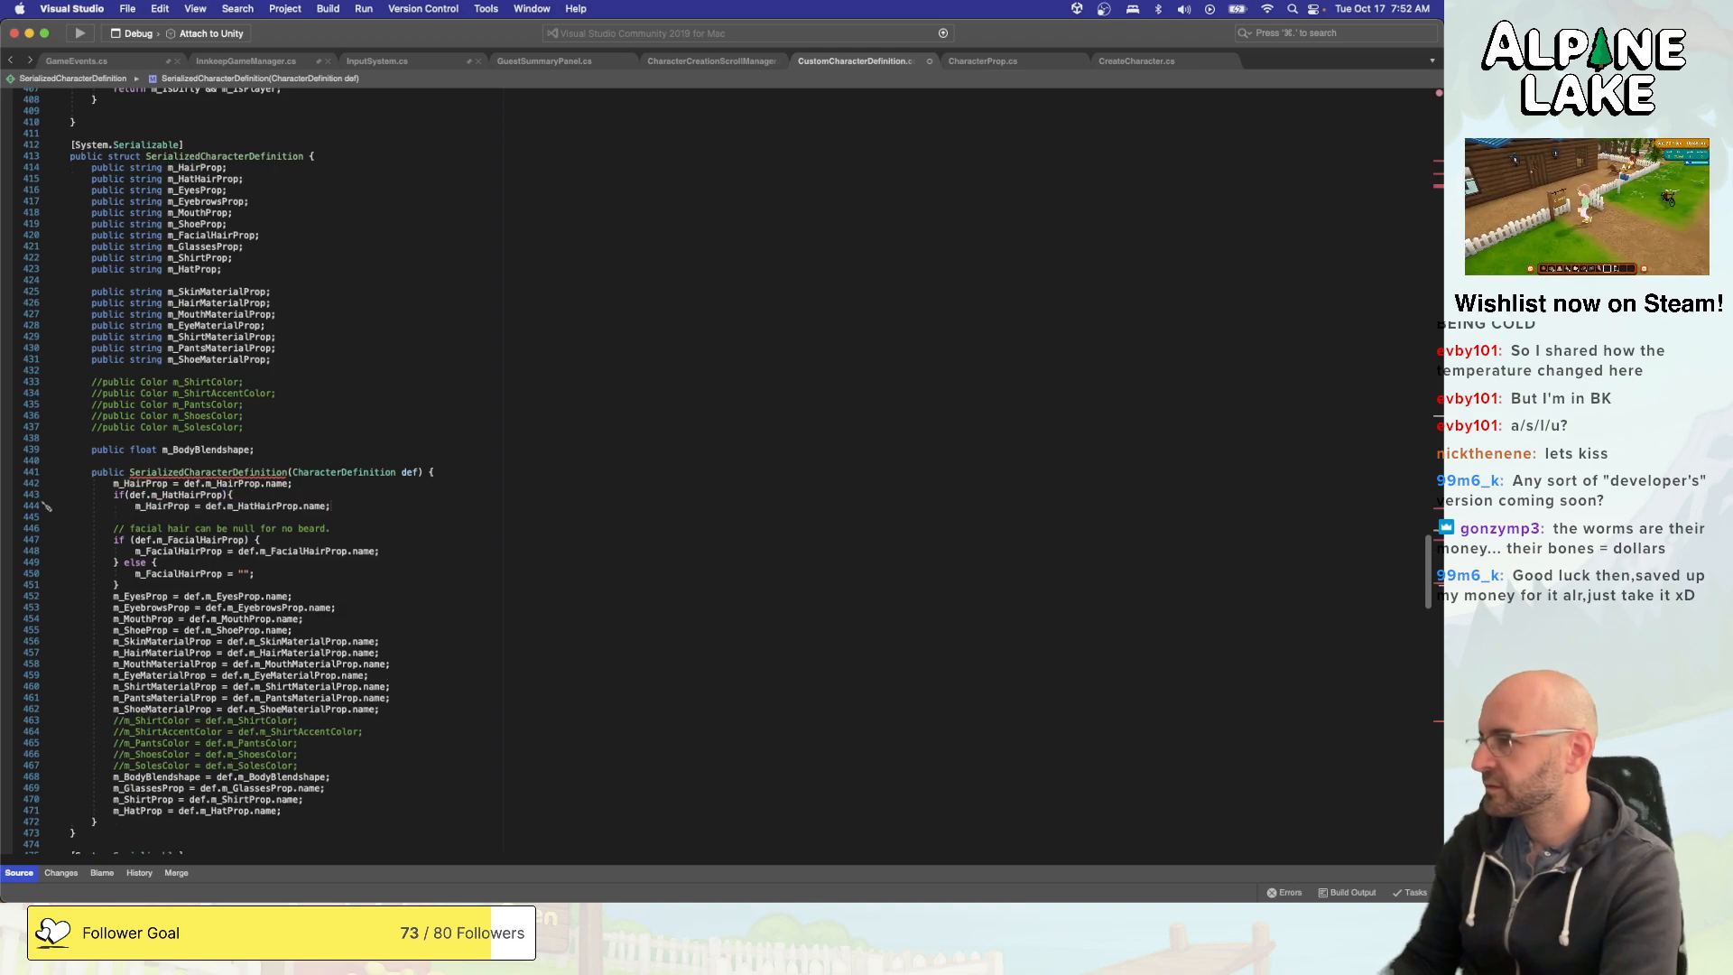
{"action": "key", "text": "Return"}
{"action": "type", "text": "}"}
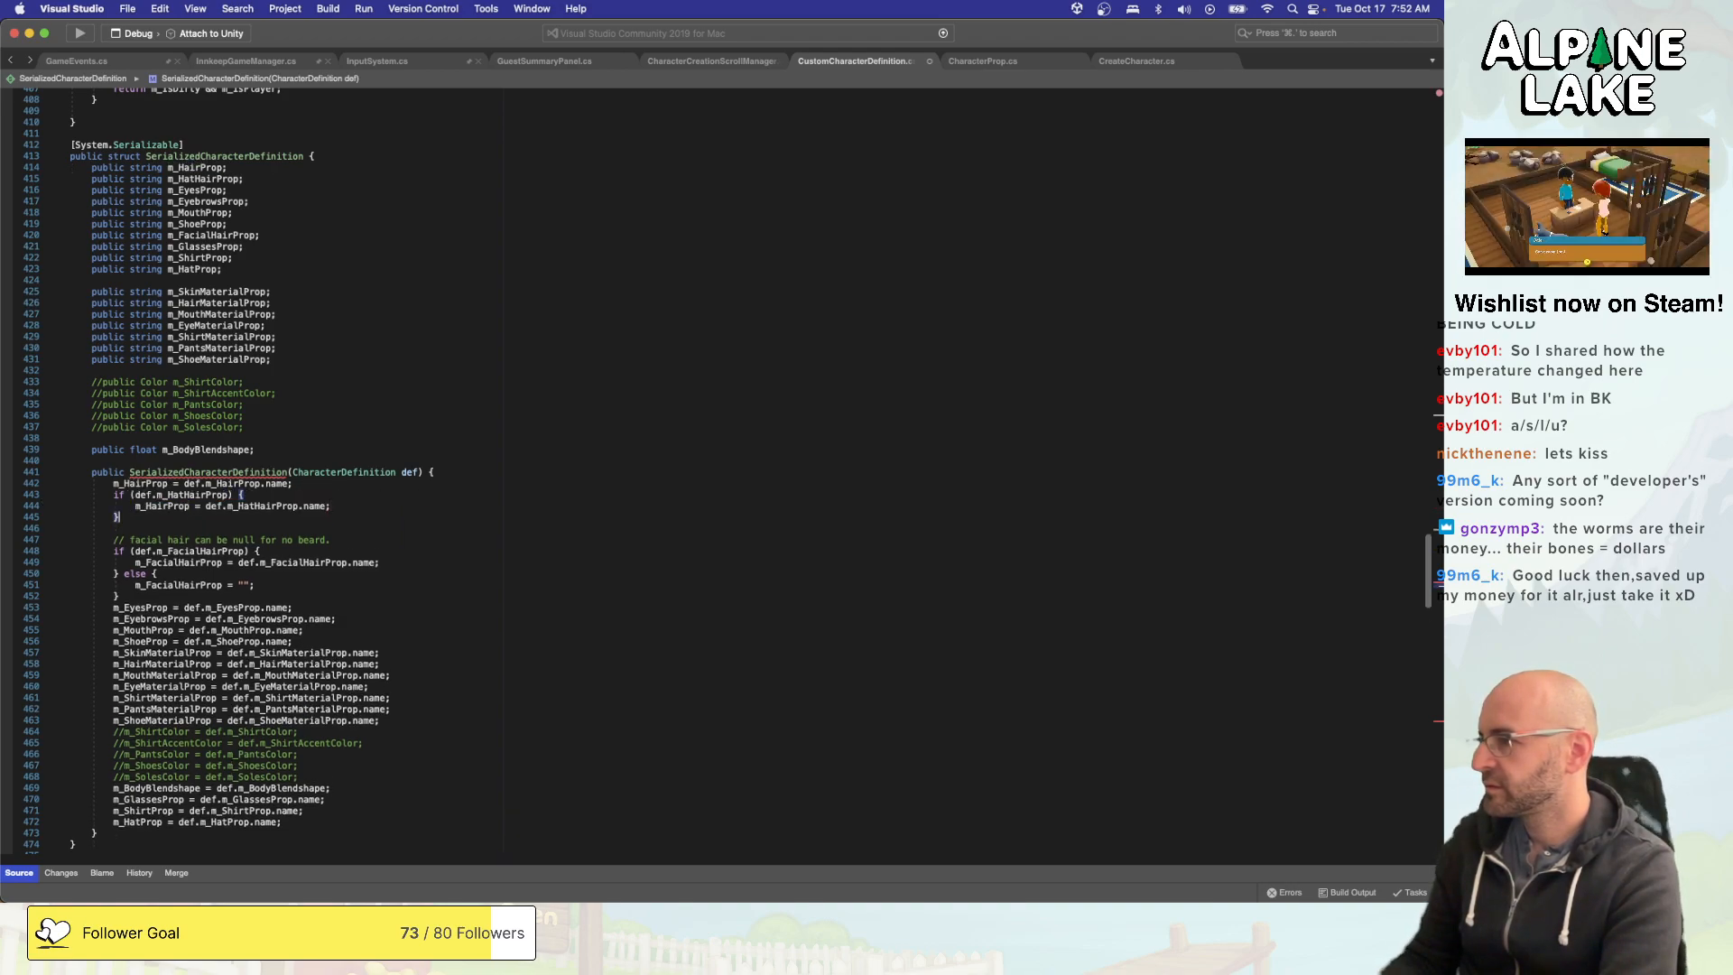
{"action": "type", "text": " else {"}
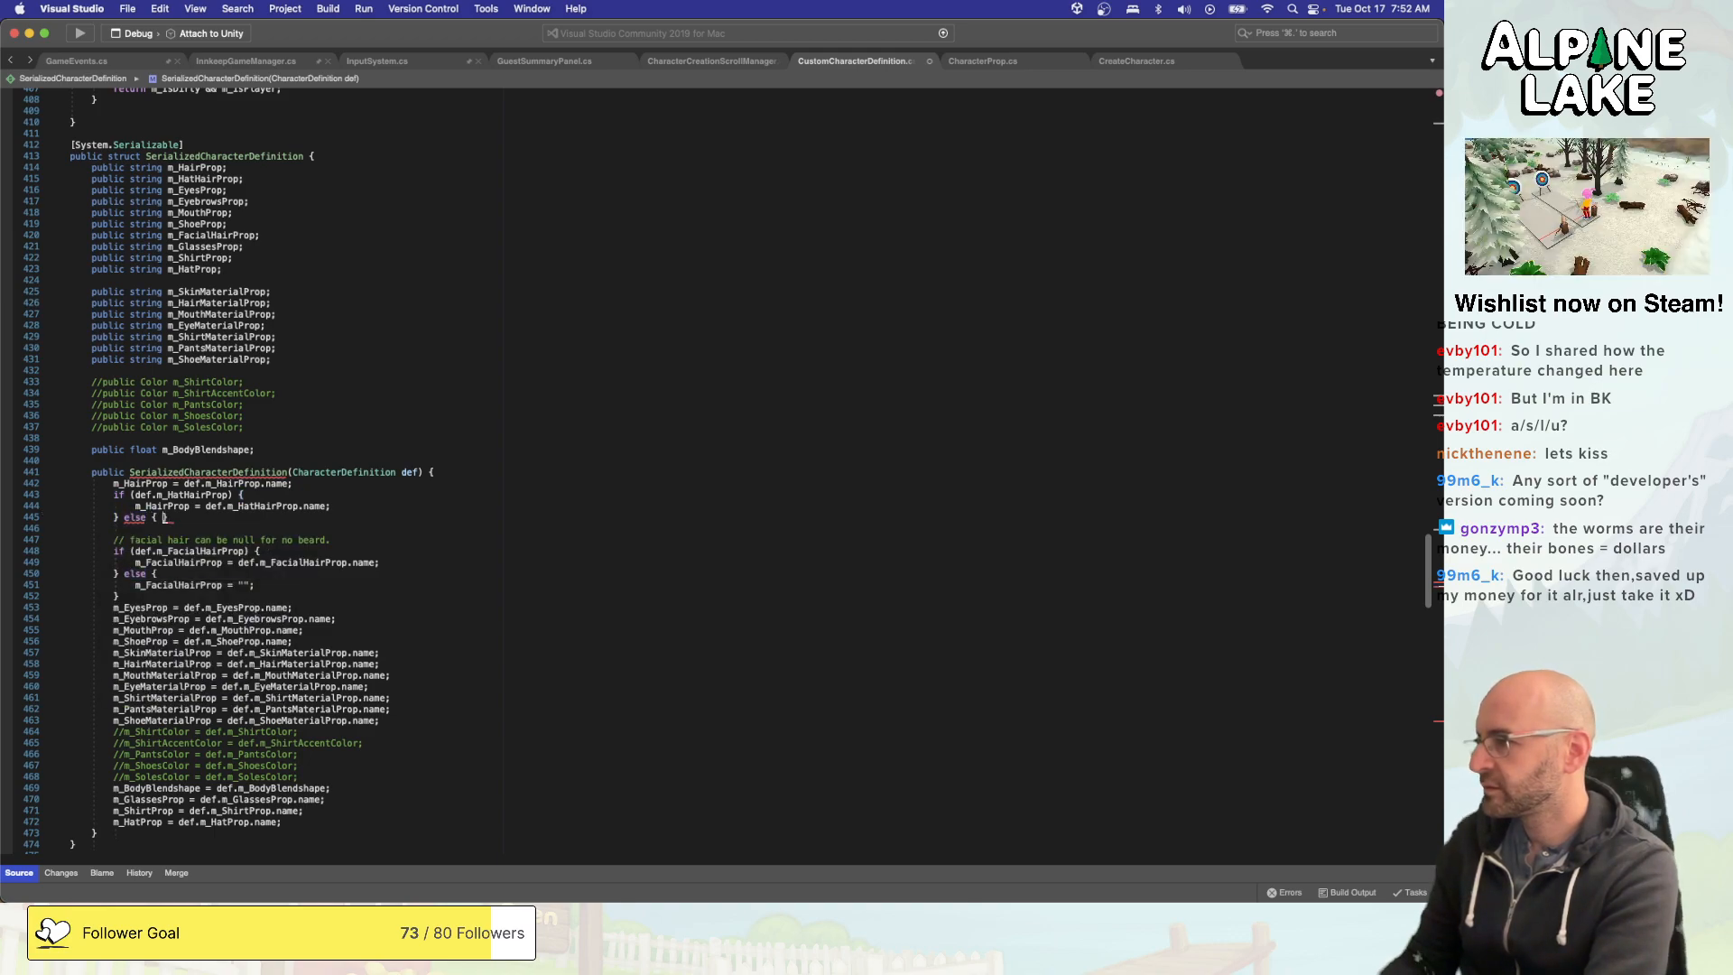
- Add an else branch to the hat hair check that sets m_HatHairProp = "";
{"action": "key", "text": "Return"}
{"action": "key", "text": "Up"}
{"action": "key", "text": "Up"}
{"action": "key", "text": "Up"}
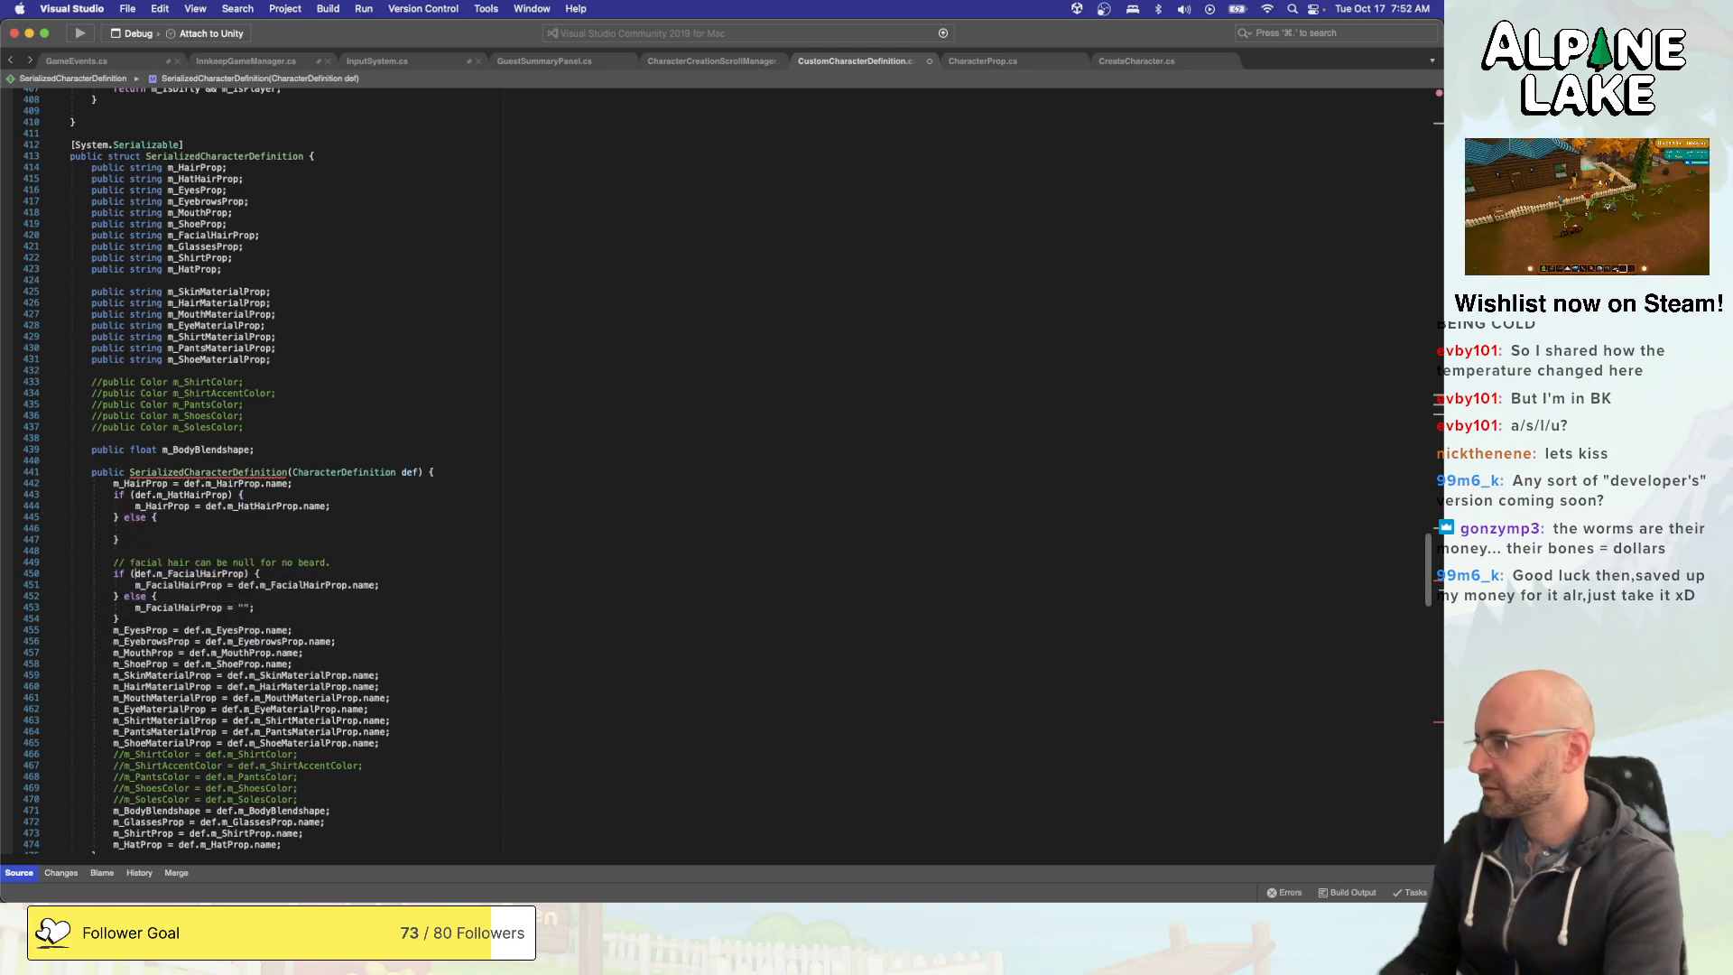
{"action": "type", "text": "m_Hath"}
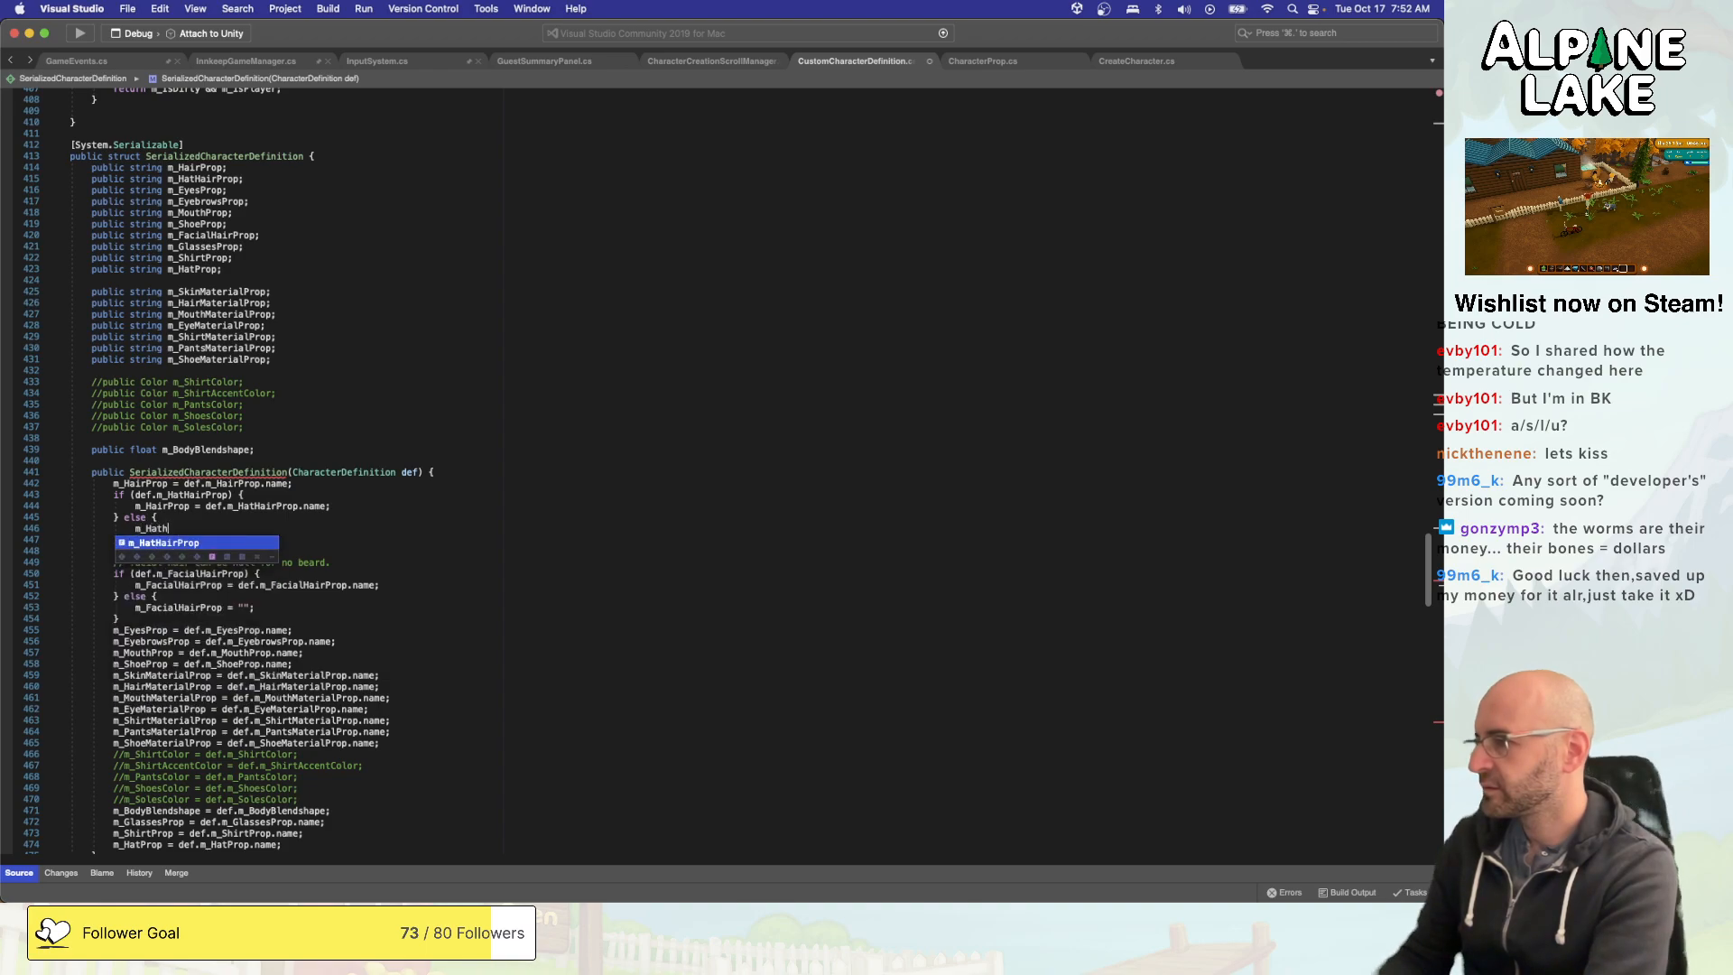
{"action": "type", "text": "airp"}
{"action": "key", "text": "Return"}
{"action": "type", "text": "= \""}
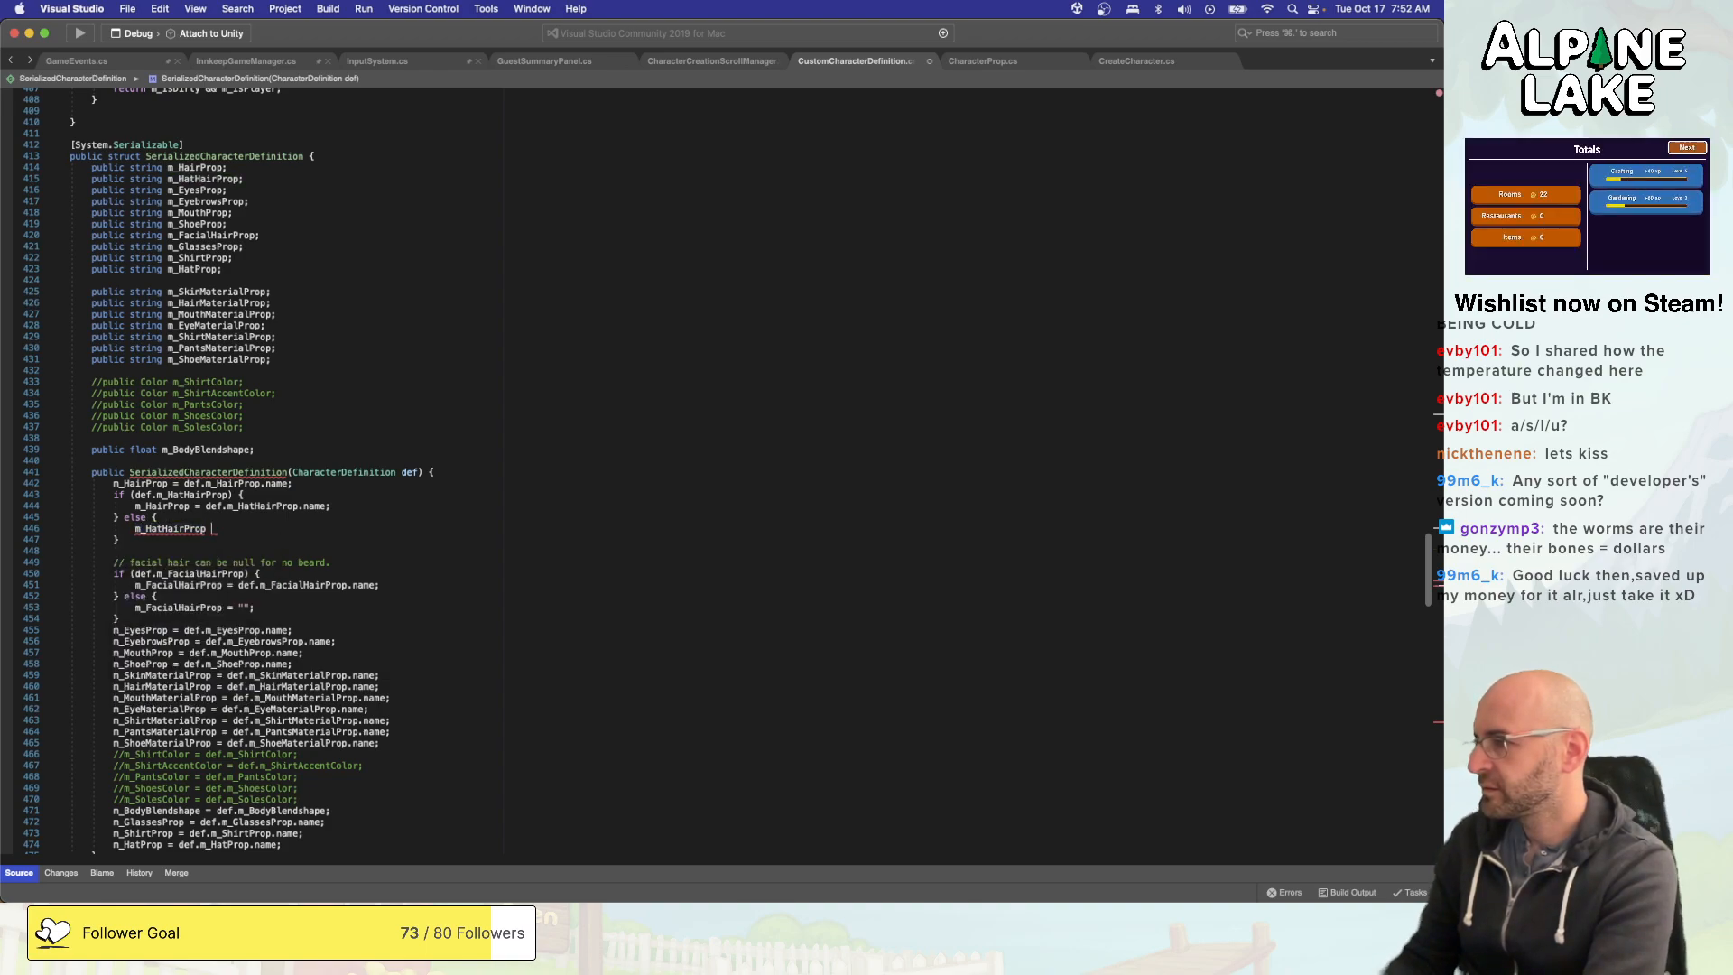
{"action": "type", "text": "\";"}
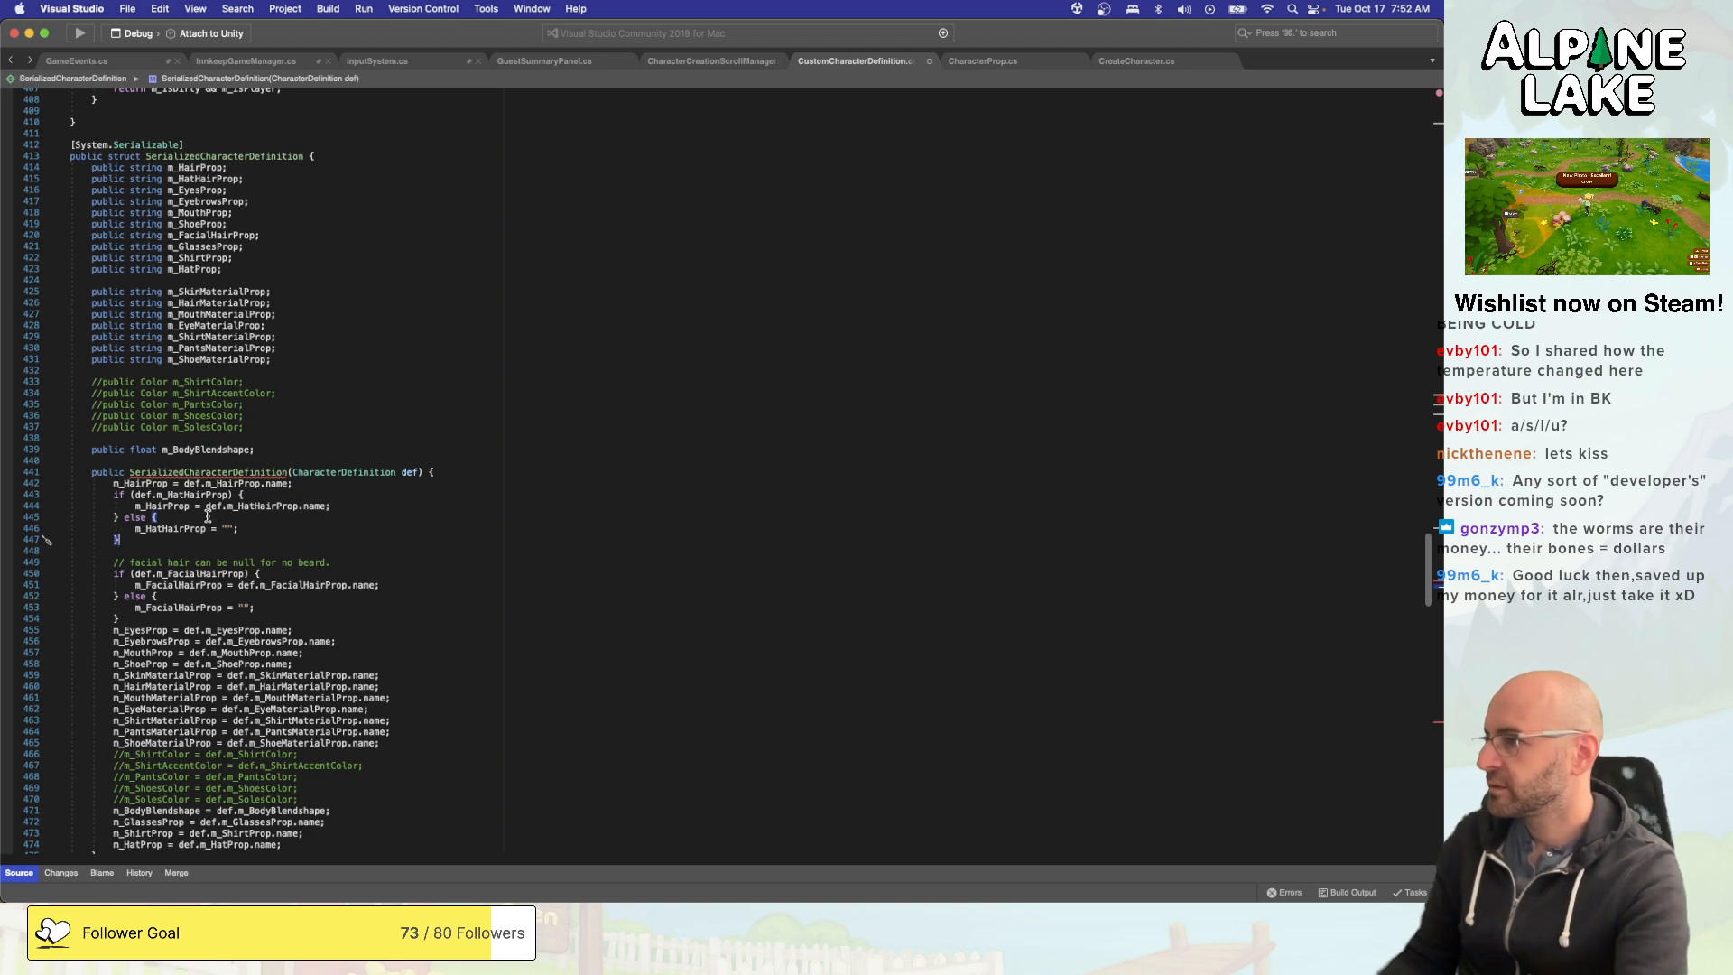
- Change the assignment target inside the hat hair if block to m_HatHairProp and save the file
{"action": "left_click", "coordinate": [146, 506]}
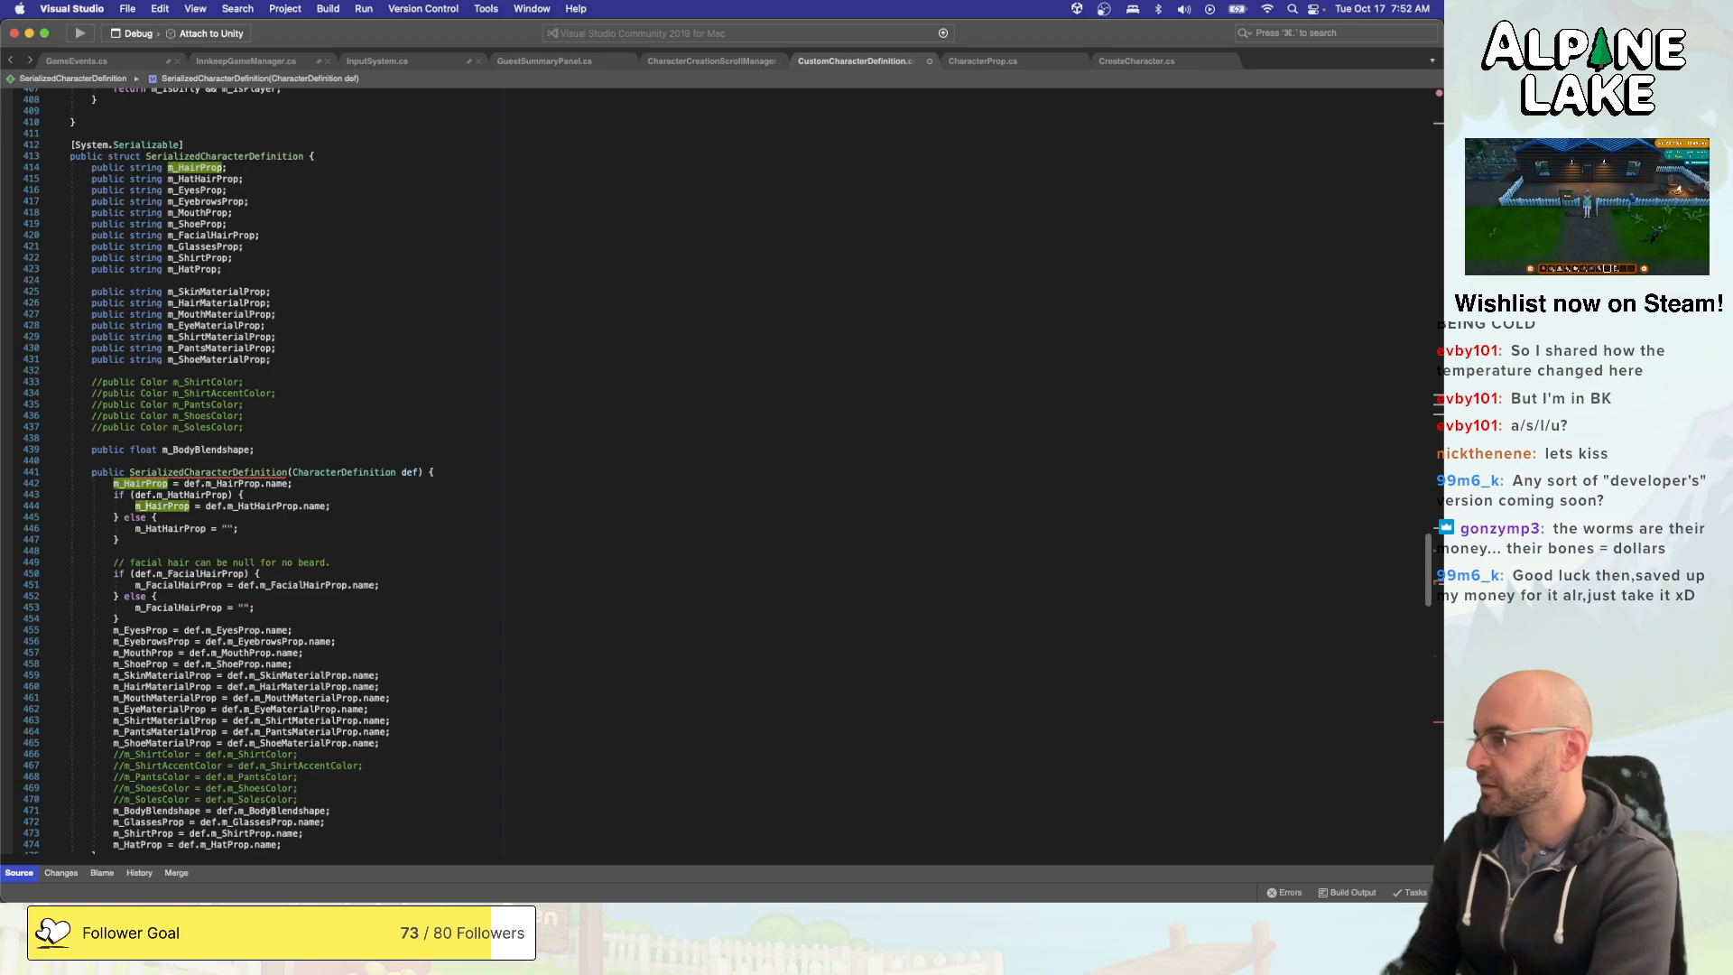
{"action": "type", "text": "Hat"}
{"action": "key", "text": "super+s"}
{"action": "left_click", "coordinate": [349, 552]}
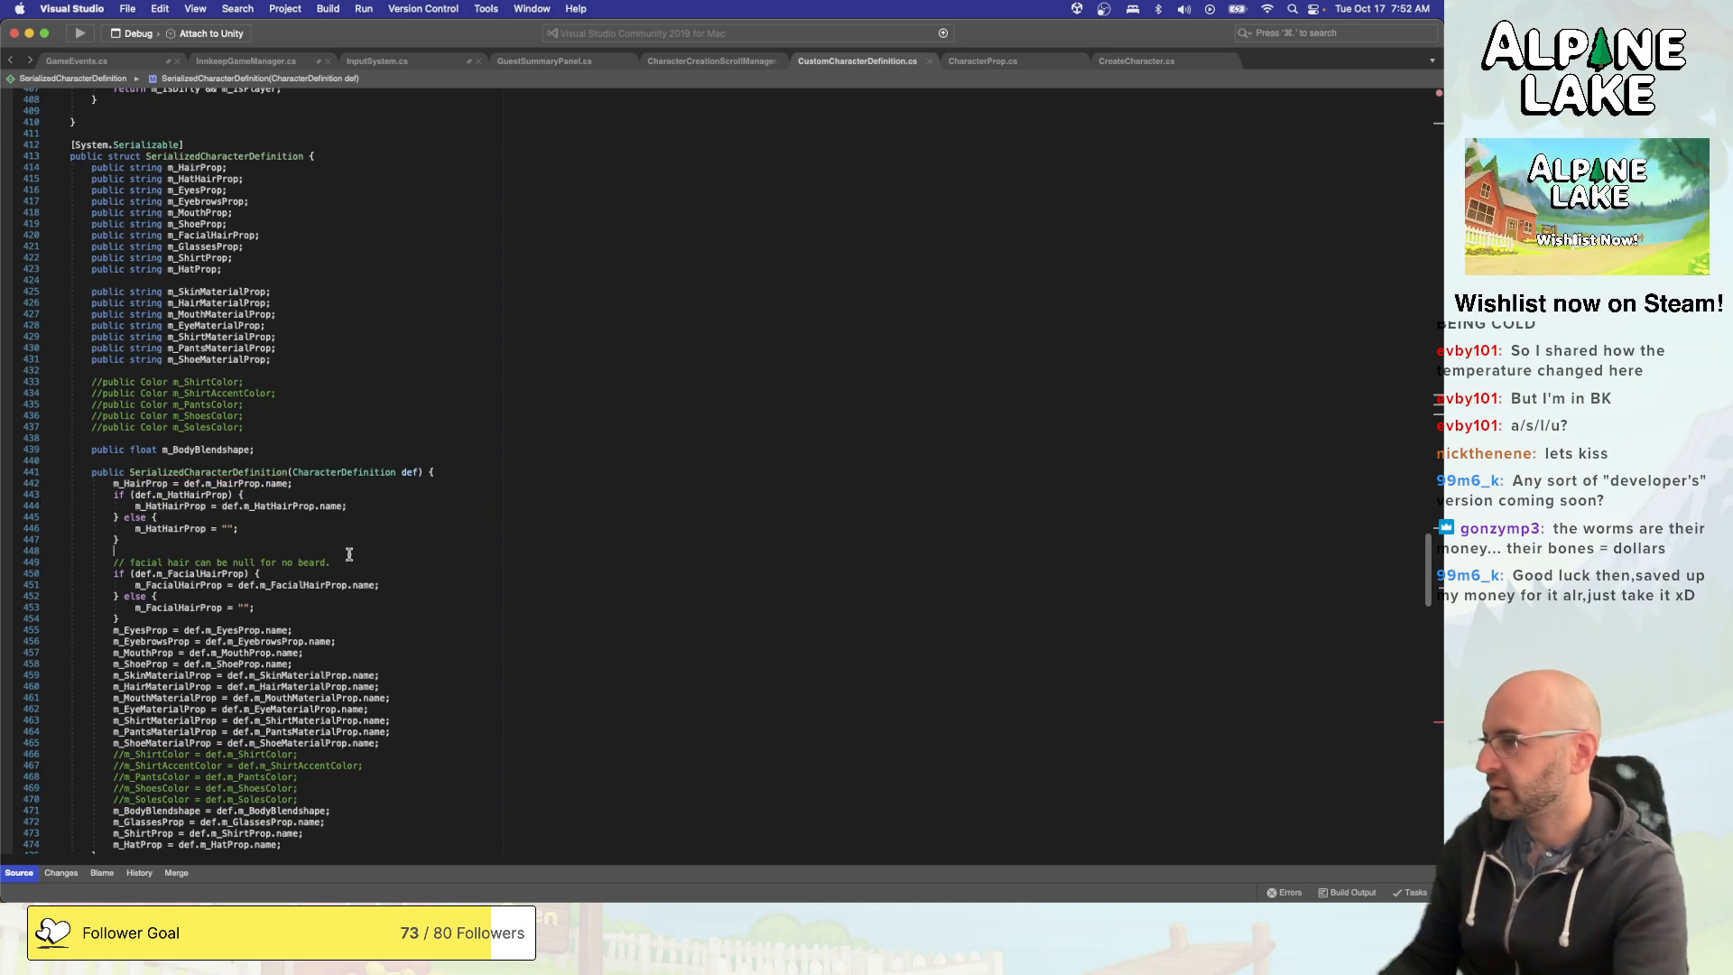
- Add the entry HatHair = 16, after Hat in the PropType enum in CharacterProp.cs
{"action": "scroll", "coordinate": [365, 537], "scroll_direction": "down", "scroll_amount": 3}
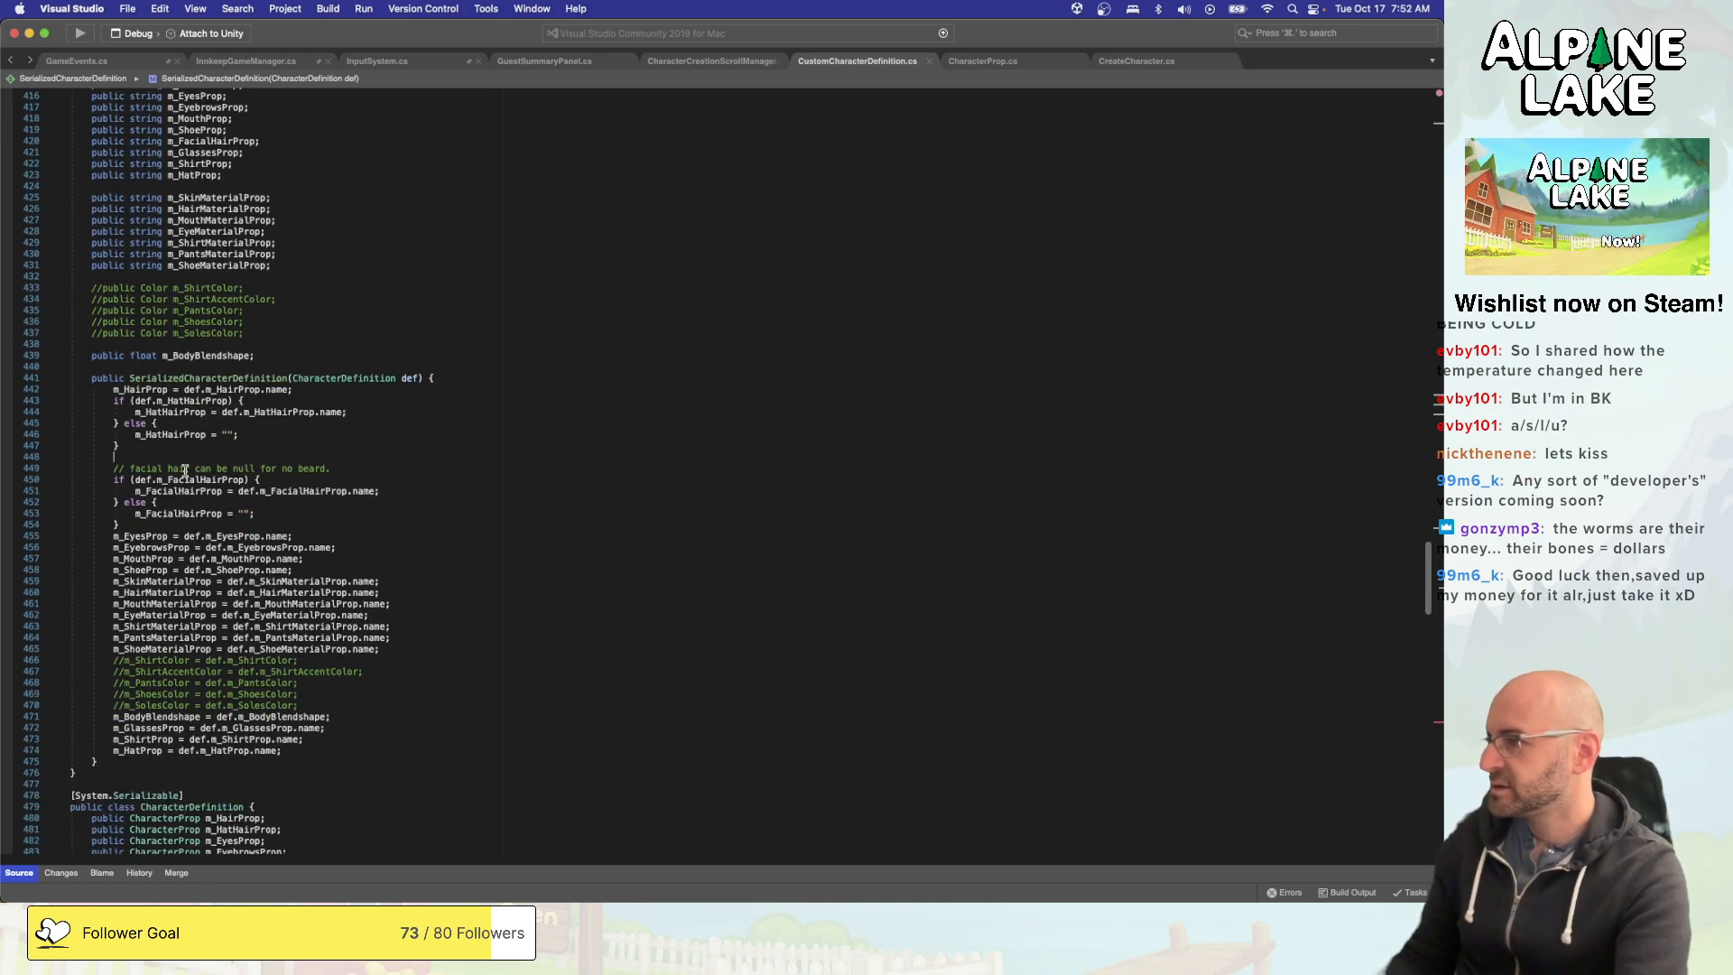
{"action": "double_click", "coordinate": [181, 514]}
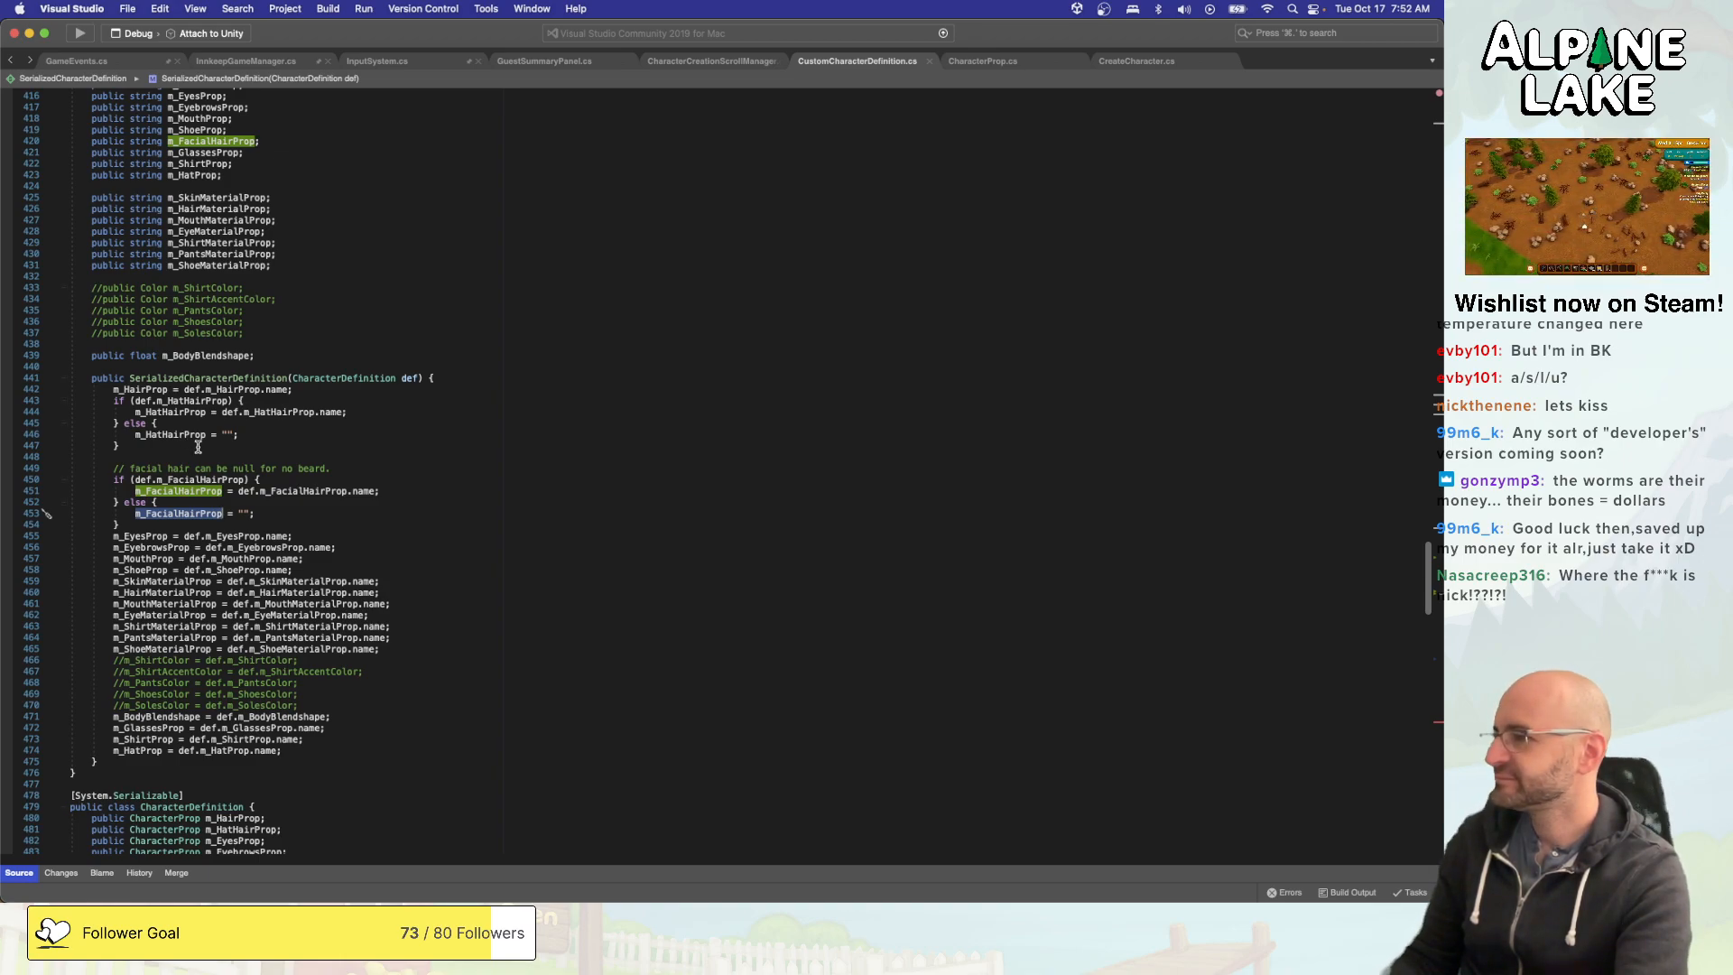
{"action": "scroll", "coordinate": [198, 447], "scroll_direction": "down", "scroll_amount": 3}
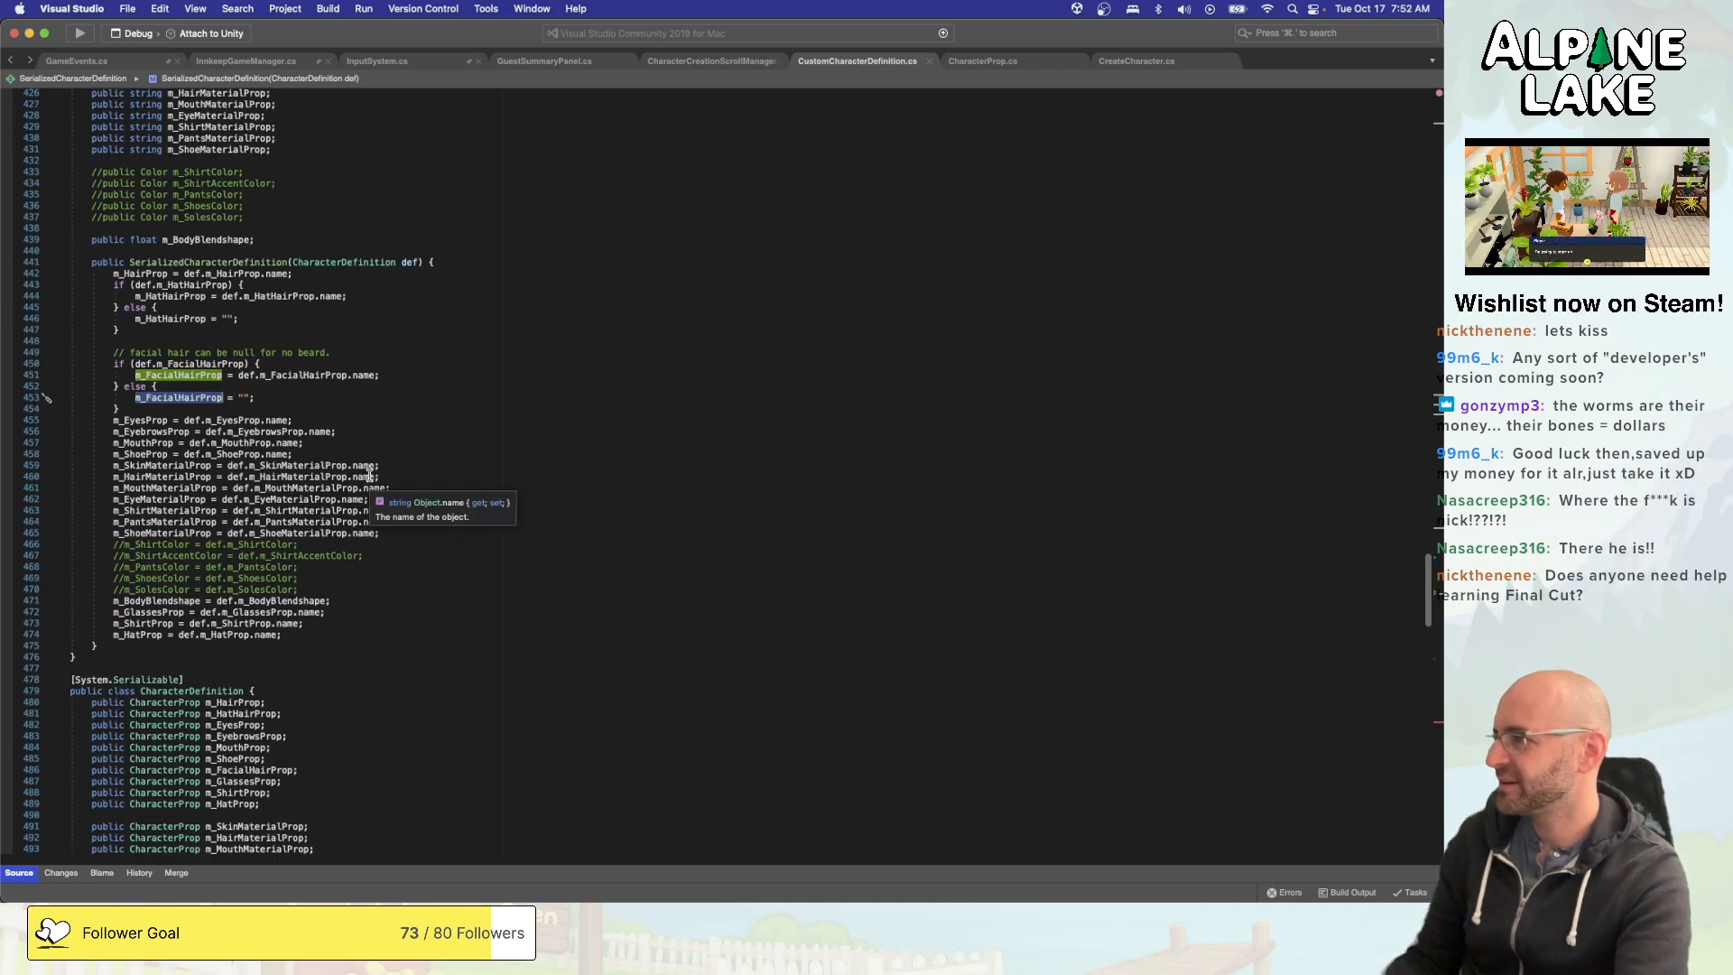
{"action": "left_click", "coordinate": [374, 444]}
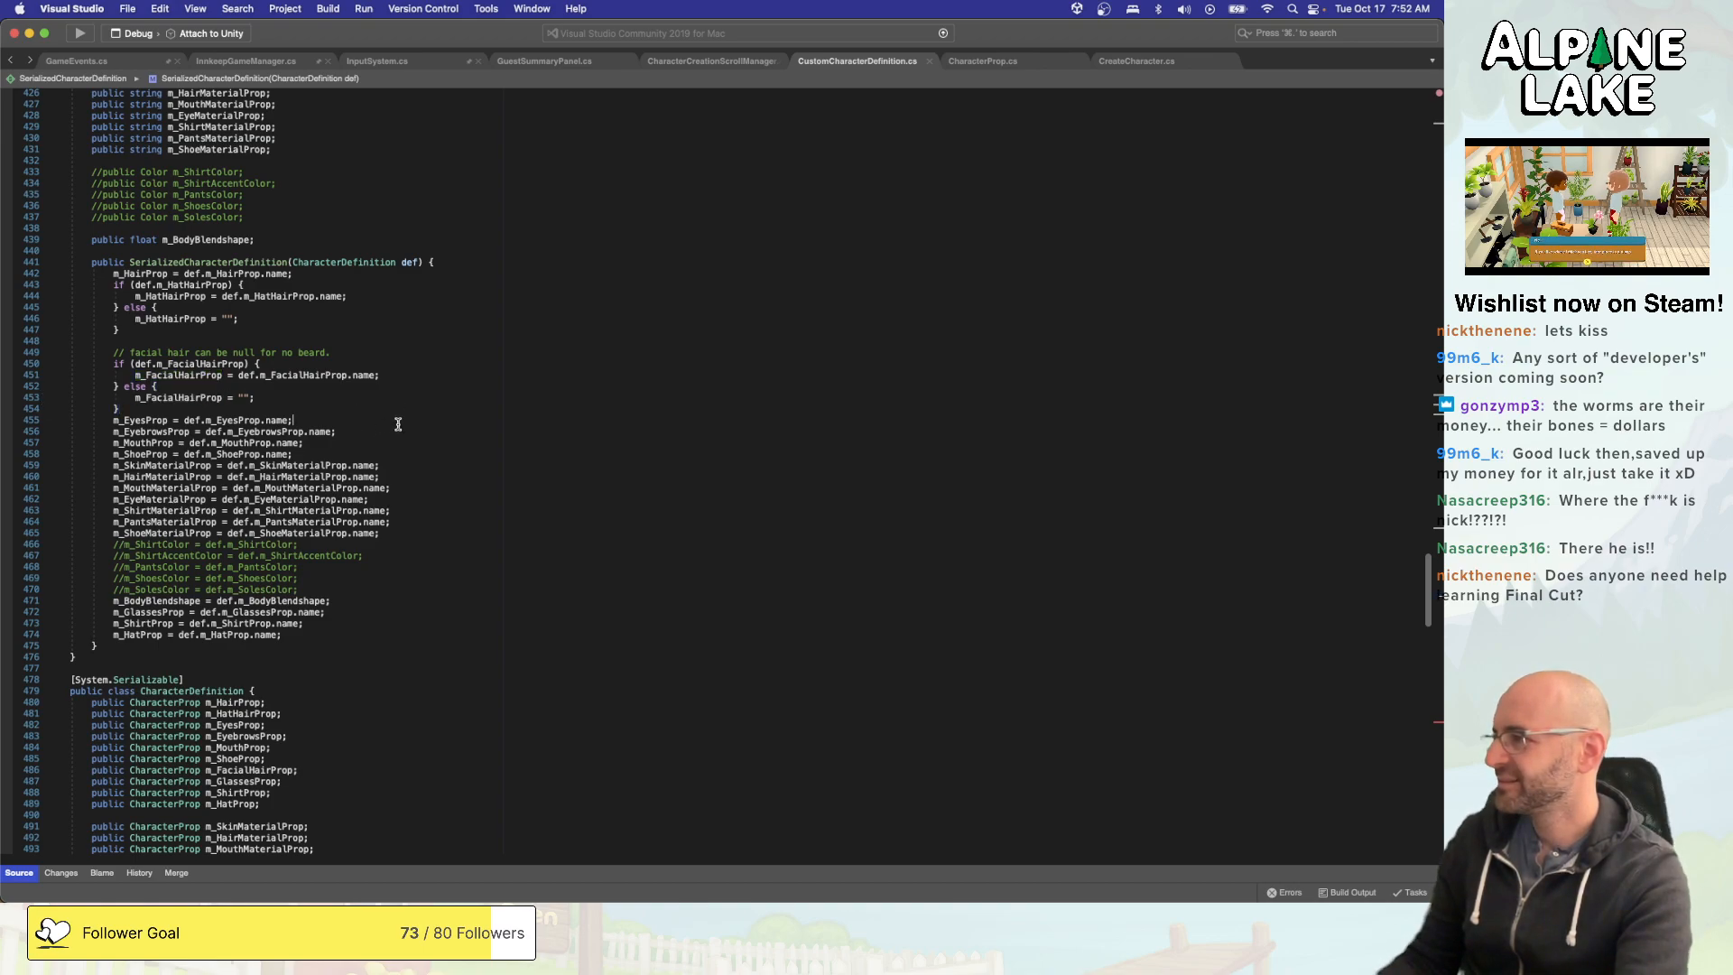
{"action": "scroll", "coordinate": [401, 421], "scroll_direction": "down", "scroll_amount": 15}
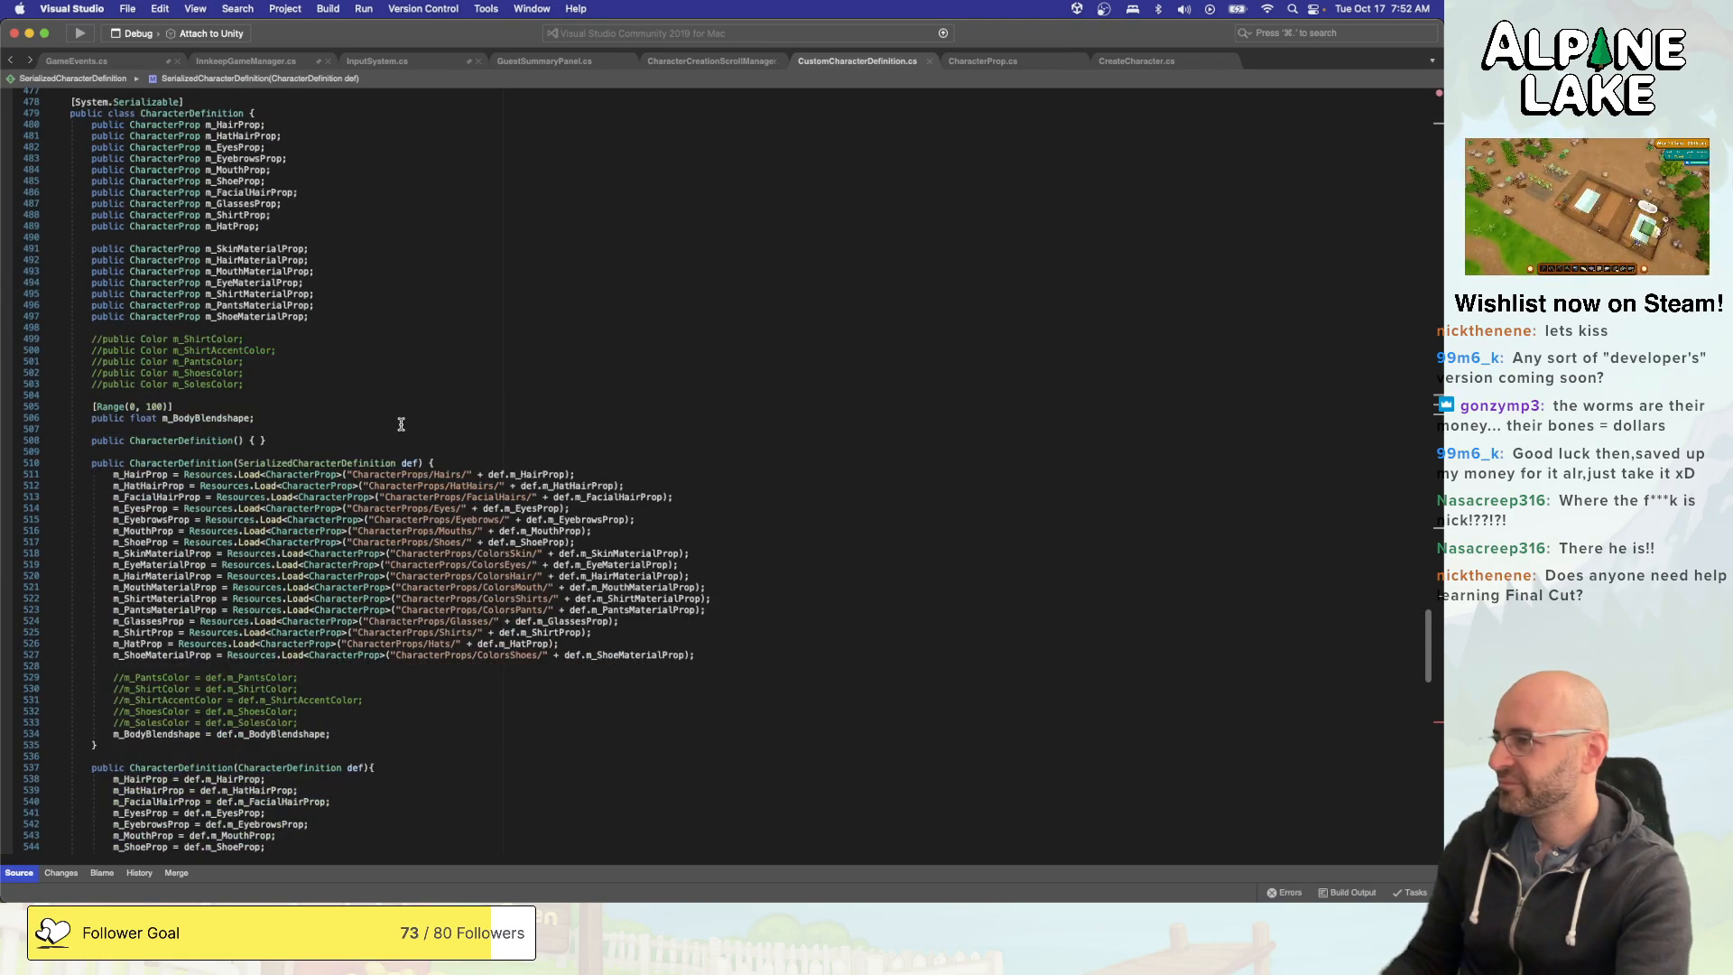
{"action": "scroll", "coordinate": [402, 424], "scroll_direction": "down", "scroll_amount": 20}
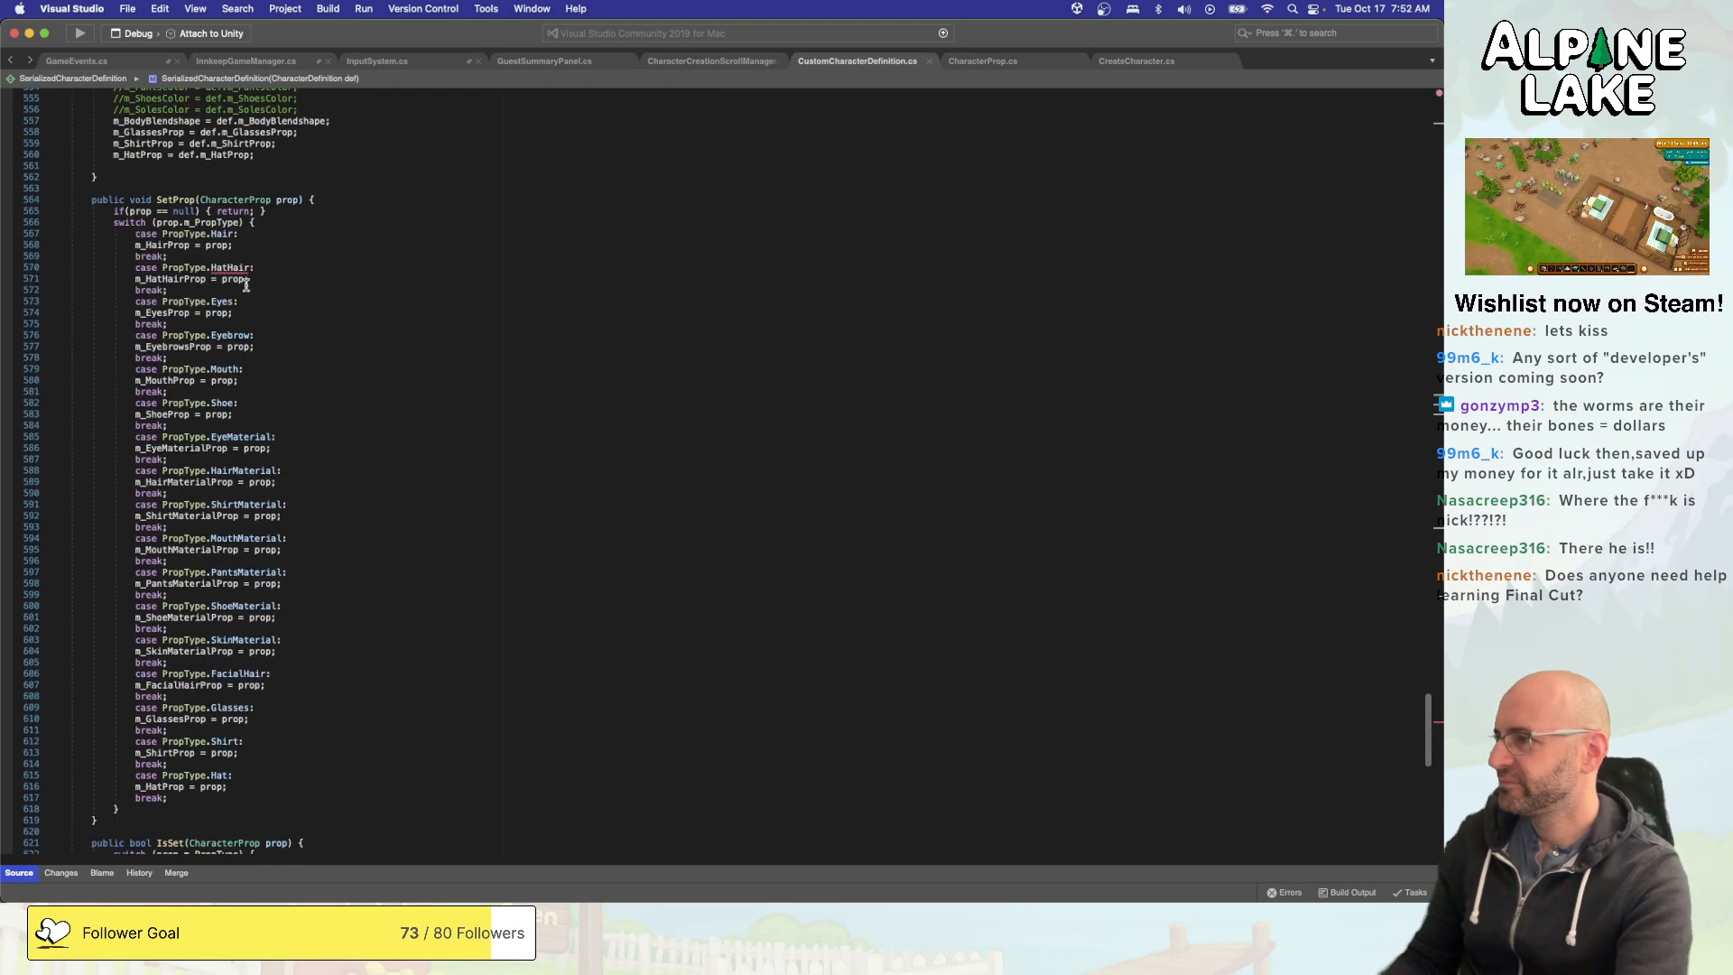
{"action": "left_click", "coordinate": [191, 268], "text": "super"}
{"action": "left_click", "coordinate": [201, 352]}
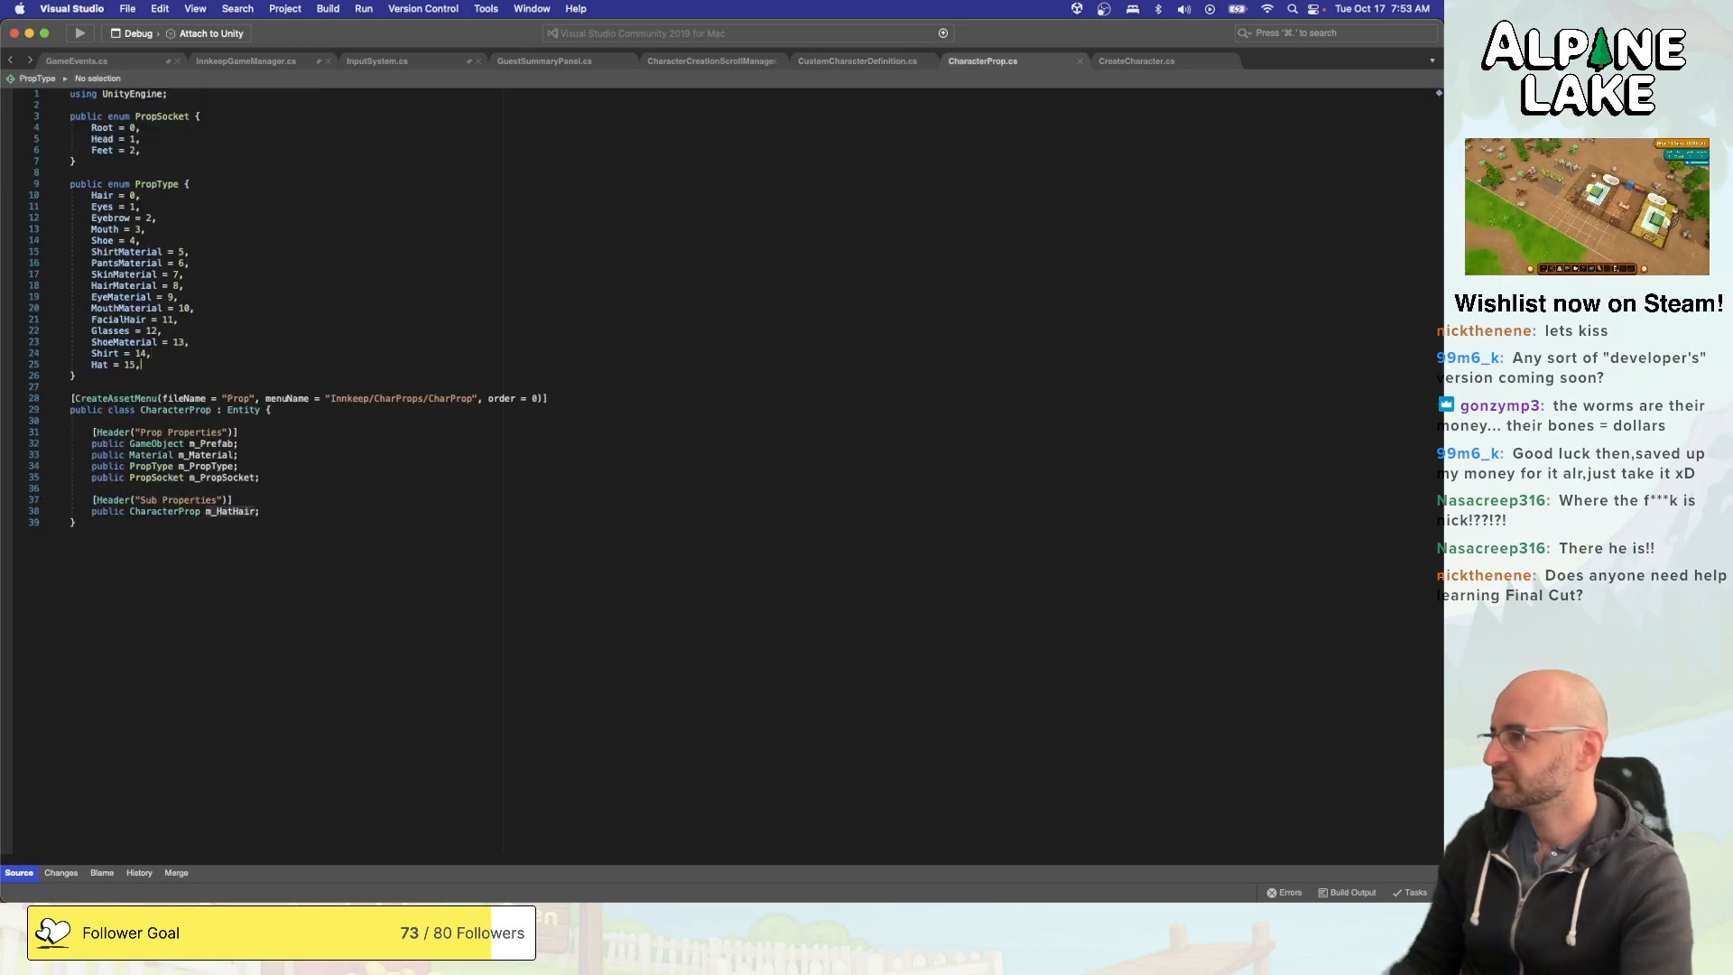
{"action": "key", "text": "Return"}
{"action": "type", "text": "HatHair = 16,"}
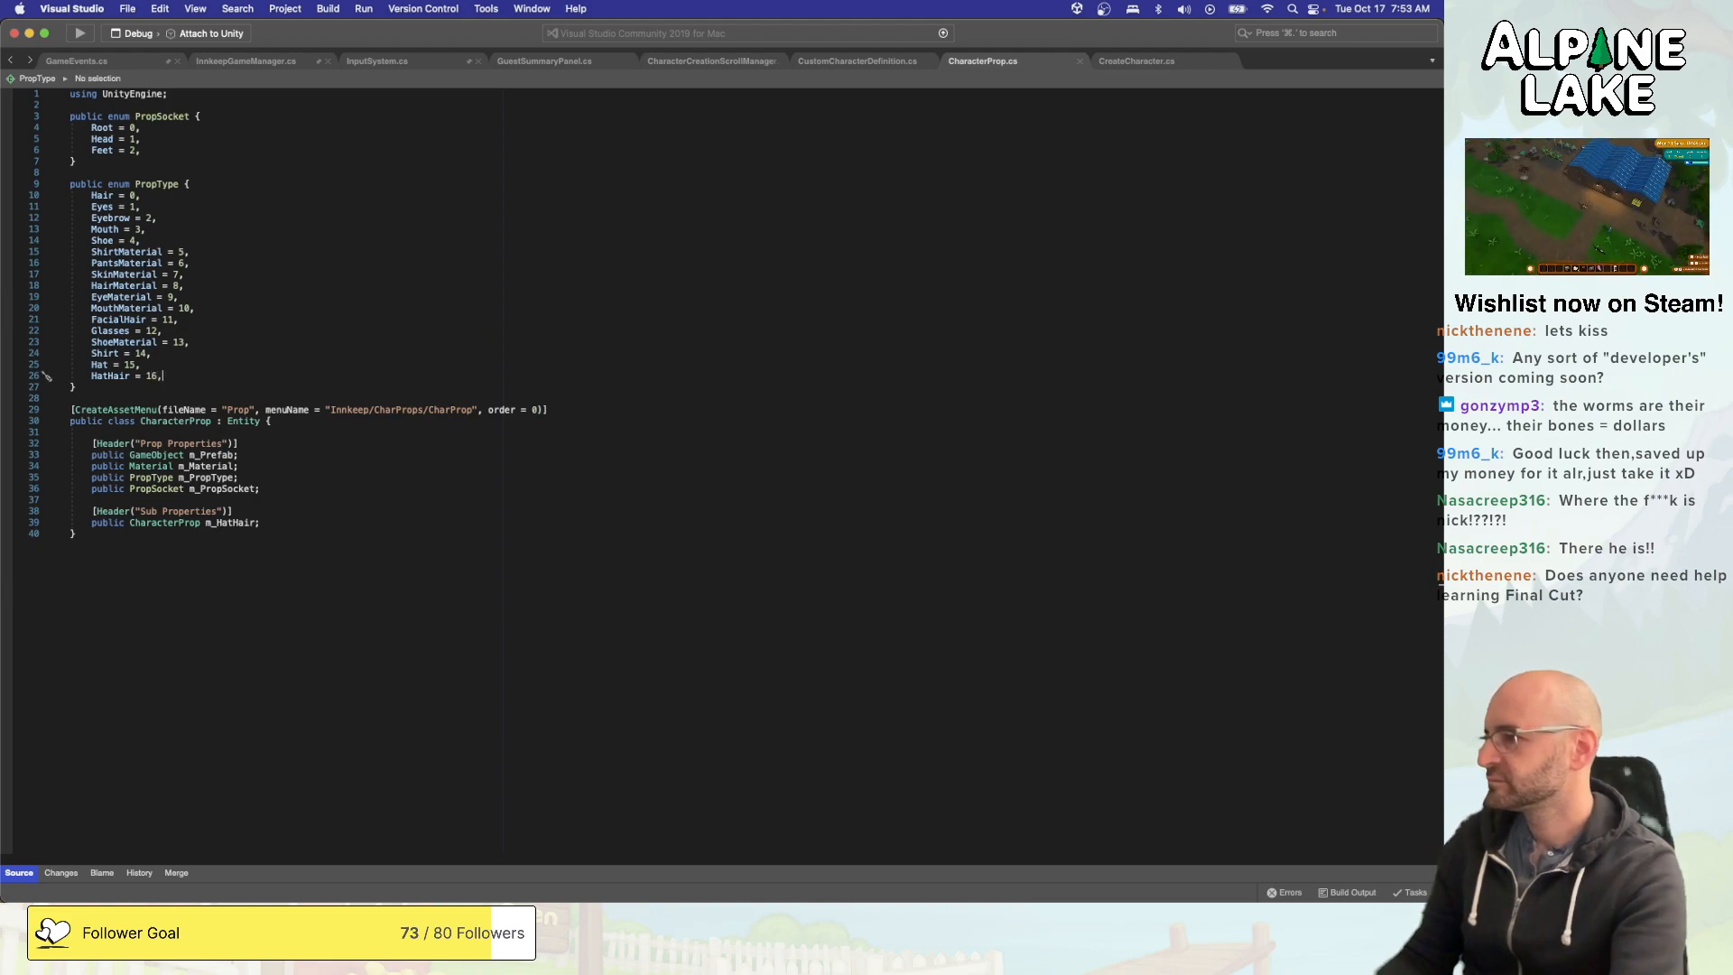
- Examine the AddProps switch in CharacterCreationScrollManager.cs, the CharacterDefinition code and the prop lists in CreateCharacter.cs for places needing hat hair
{"action": "left_click", "coordinate": [826, 58]}
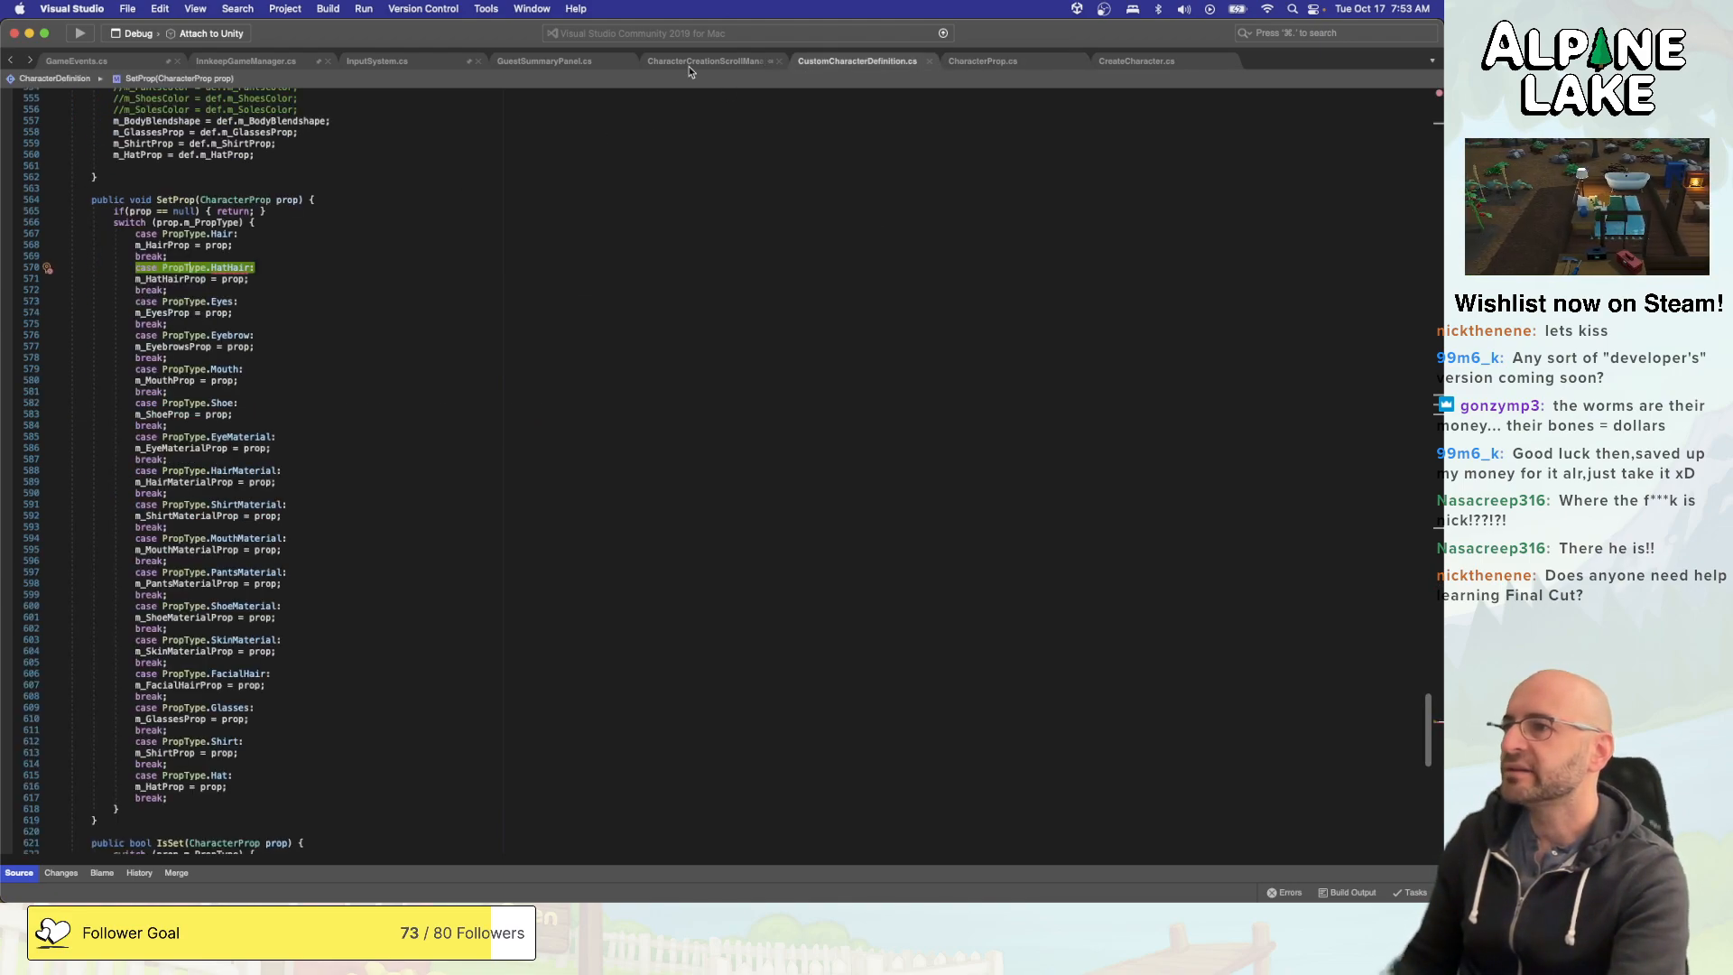
{"action": "left_click", "coordinate": [699, 61]}
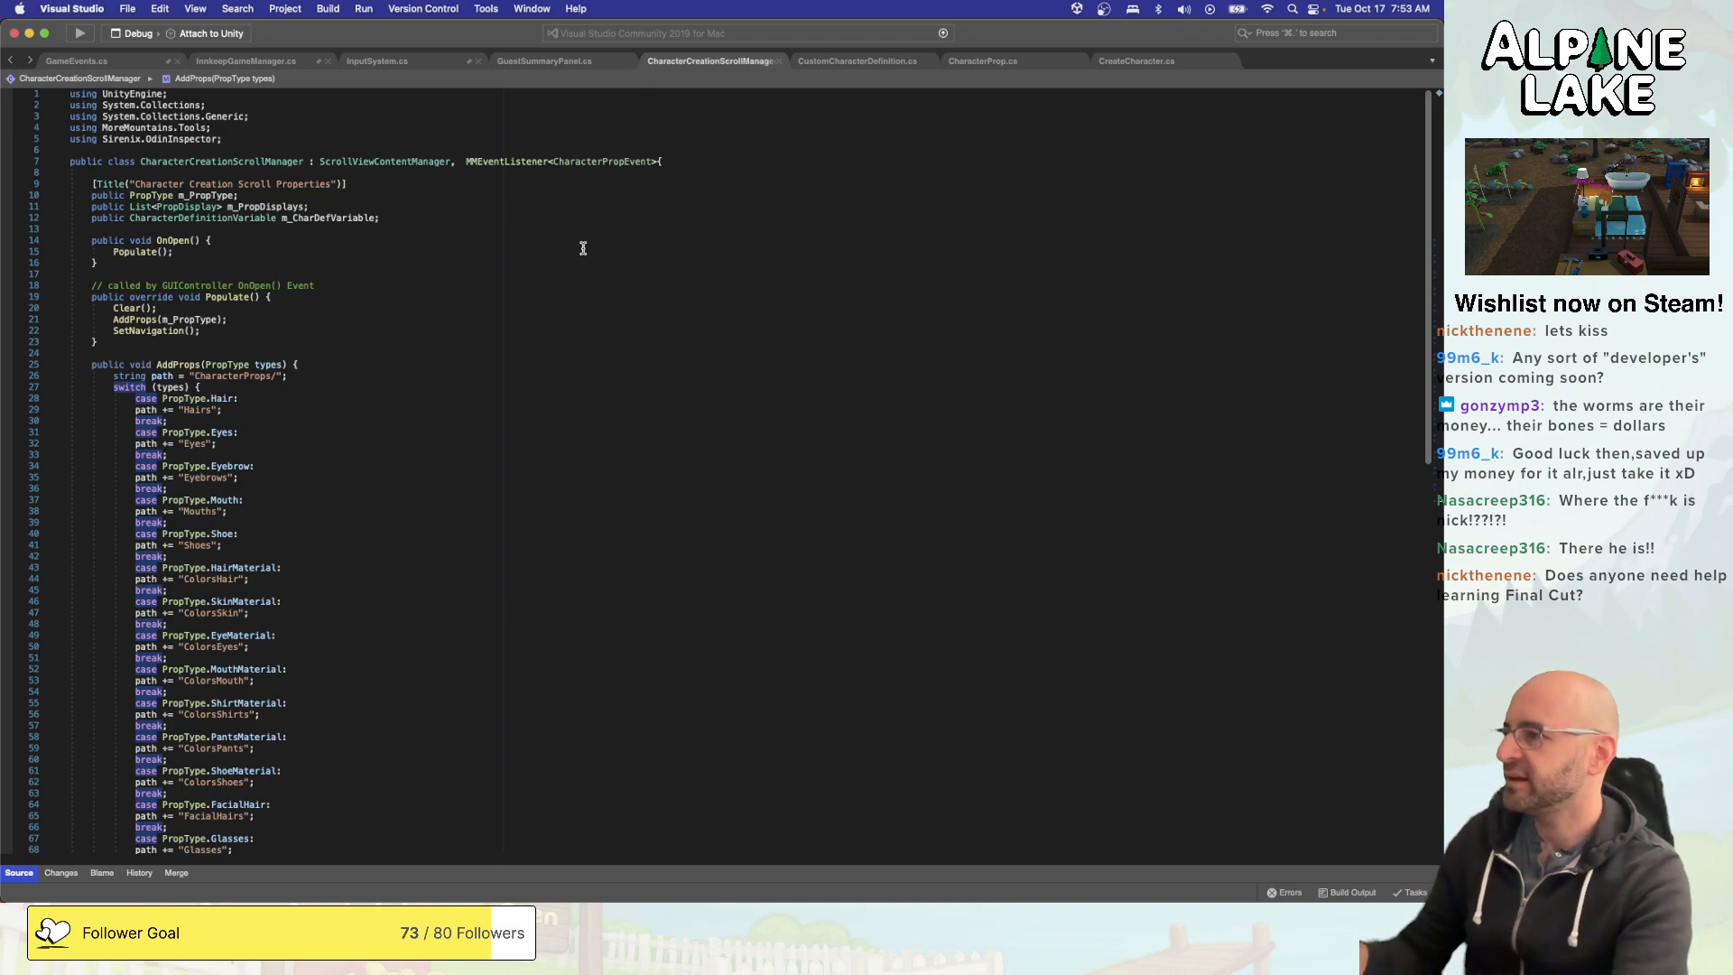
{"action": "scroll", "coordinate": [583, 248], "scroll_direction": "down", "scroll_amount": 7}
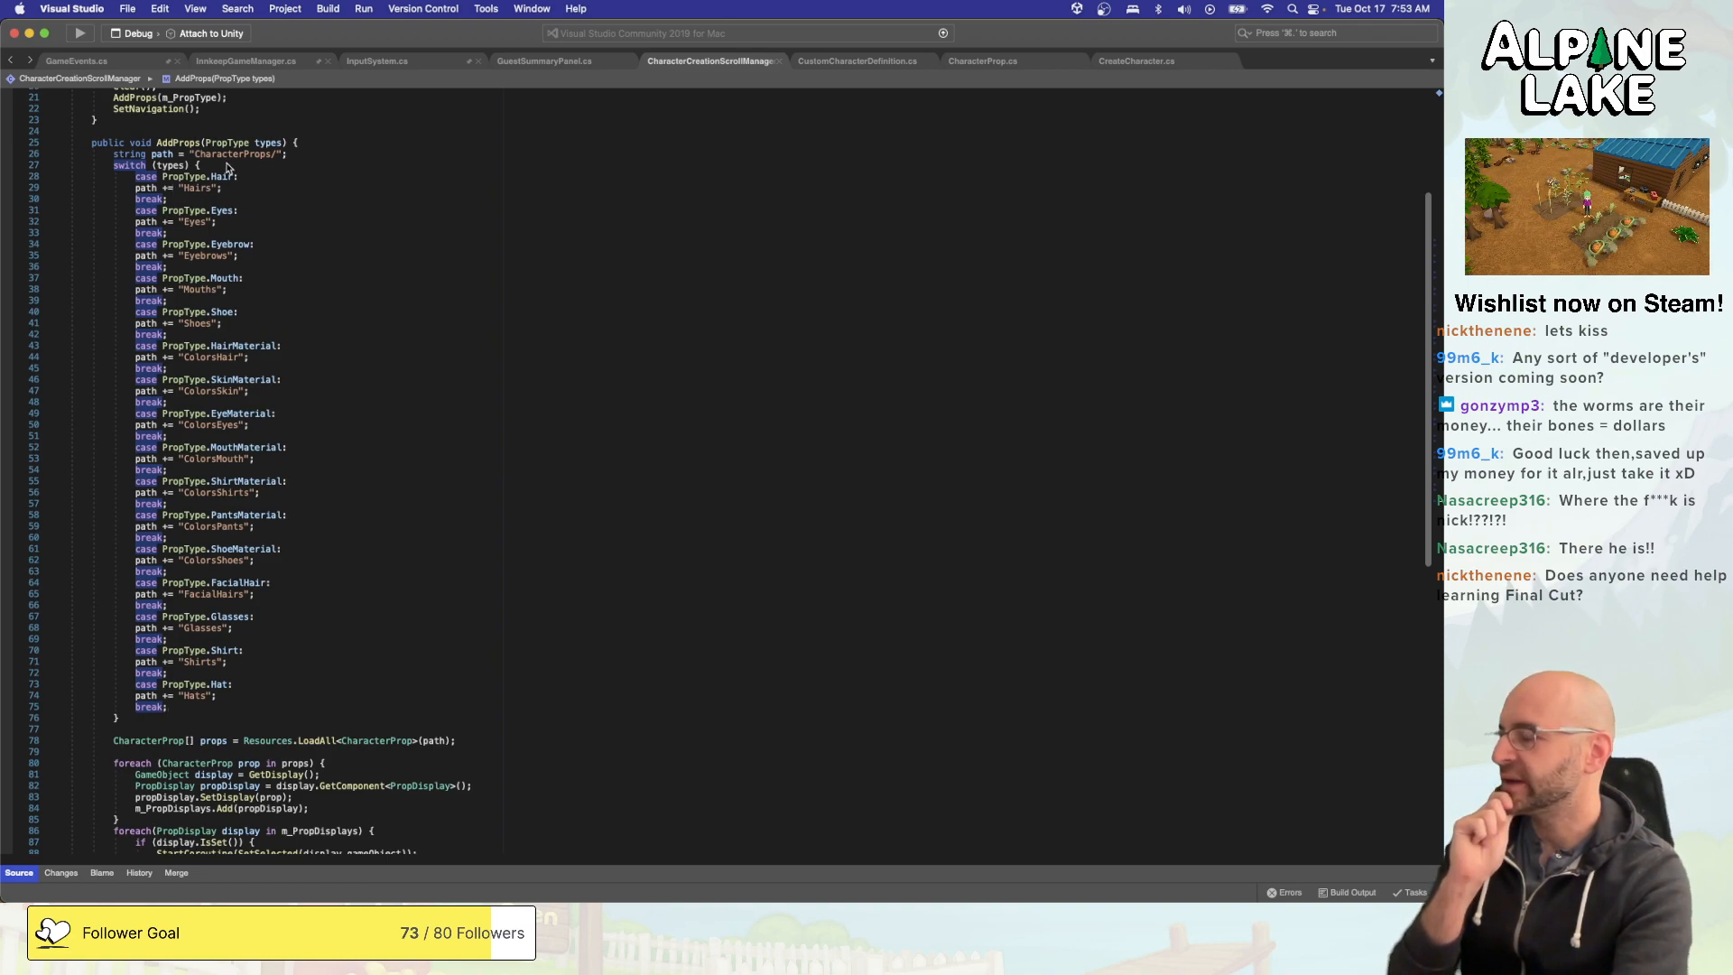
{"action": "scroll", "coordinate": [229, 167], "scroll_direction": "up", "scroll_amount": 7}
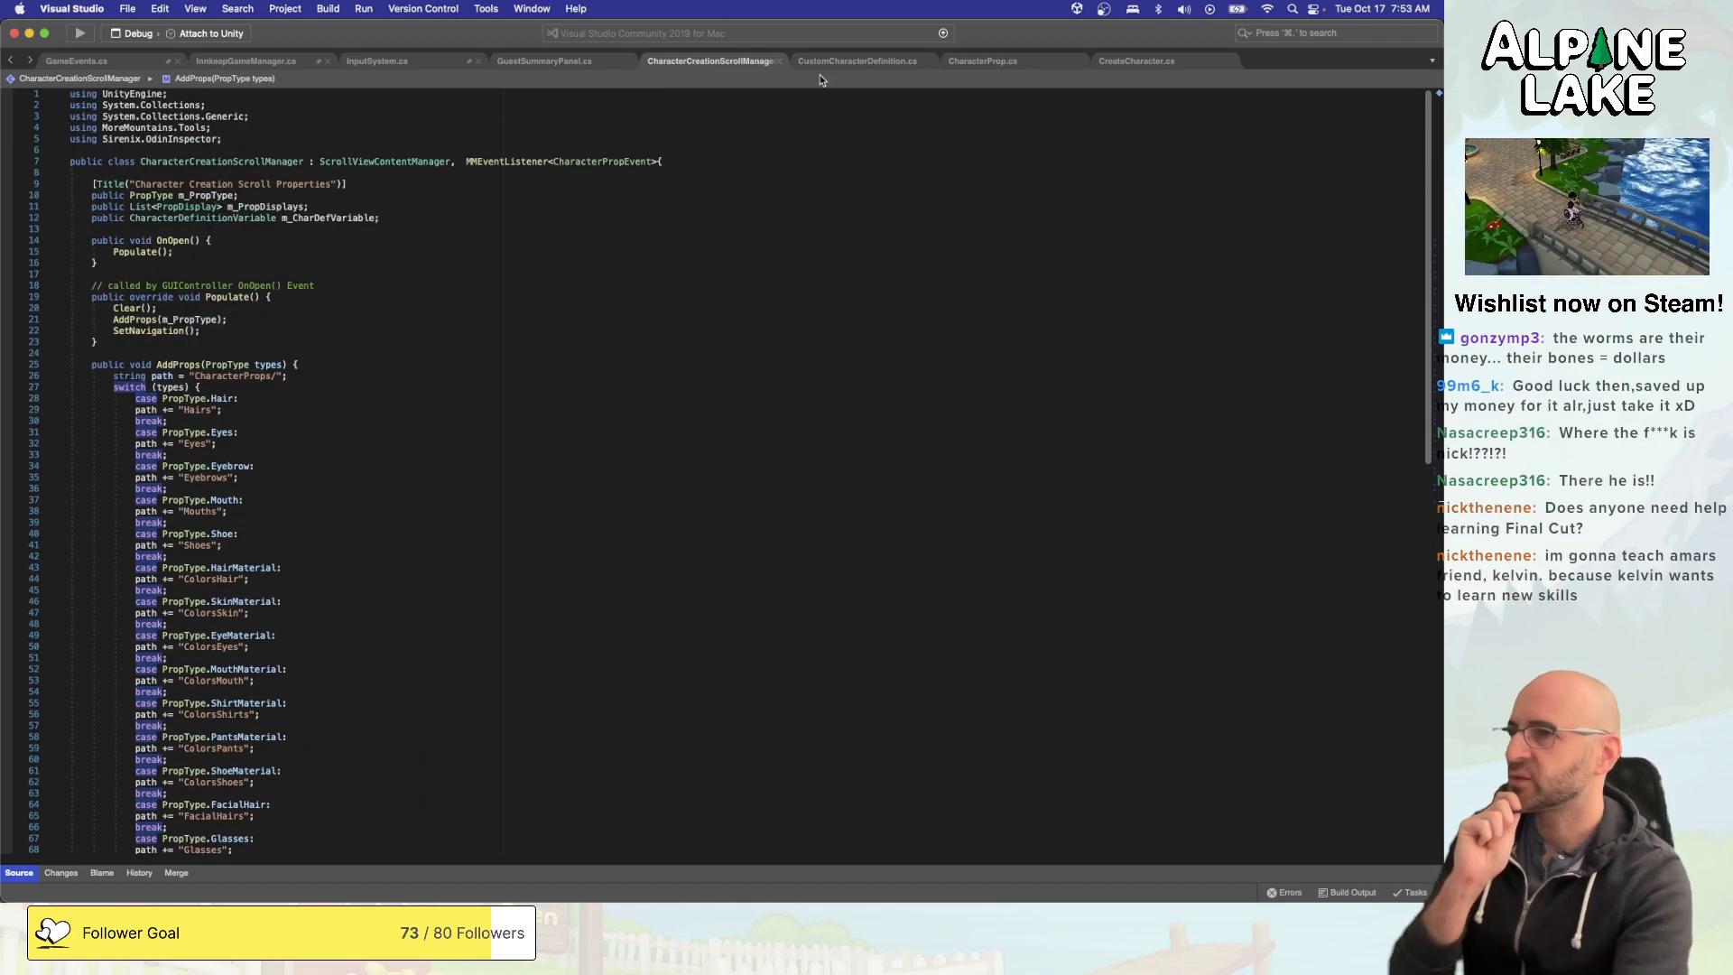
{"action": "left_click", "coordinate": [868, 60]}
{"action": "scroll", "coordinate": [614, 230], "scroll_direction": "up", "scroll_amount": 20}
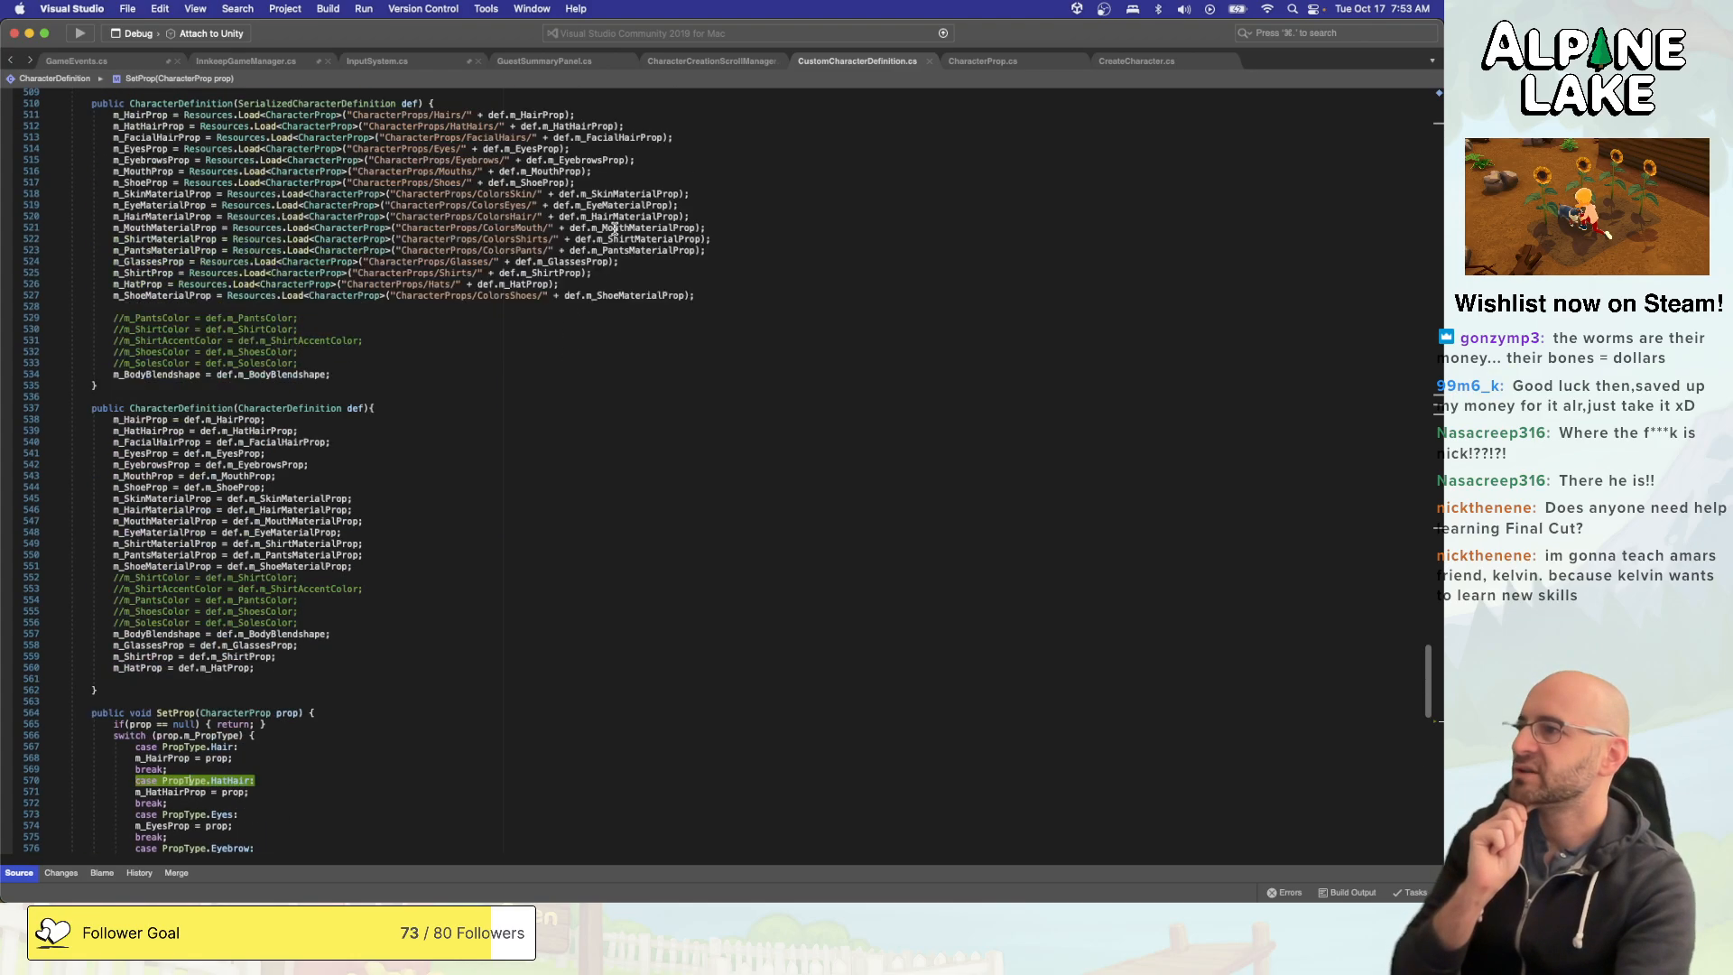
{"action": "scroll", "coordinate": [620, 229], "scroll_direction": "up", "scroll_amount": 15}
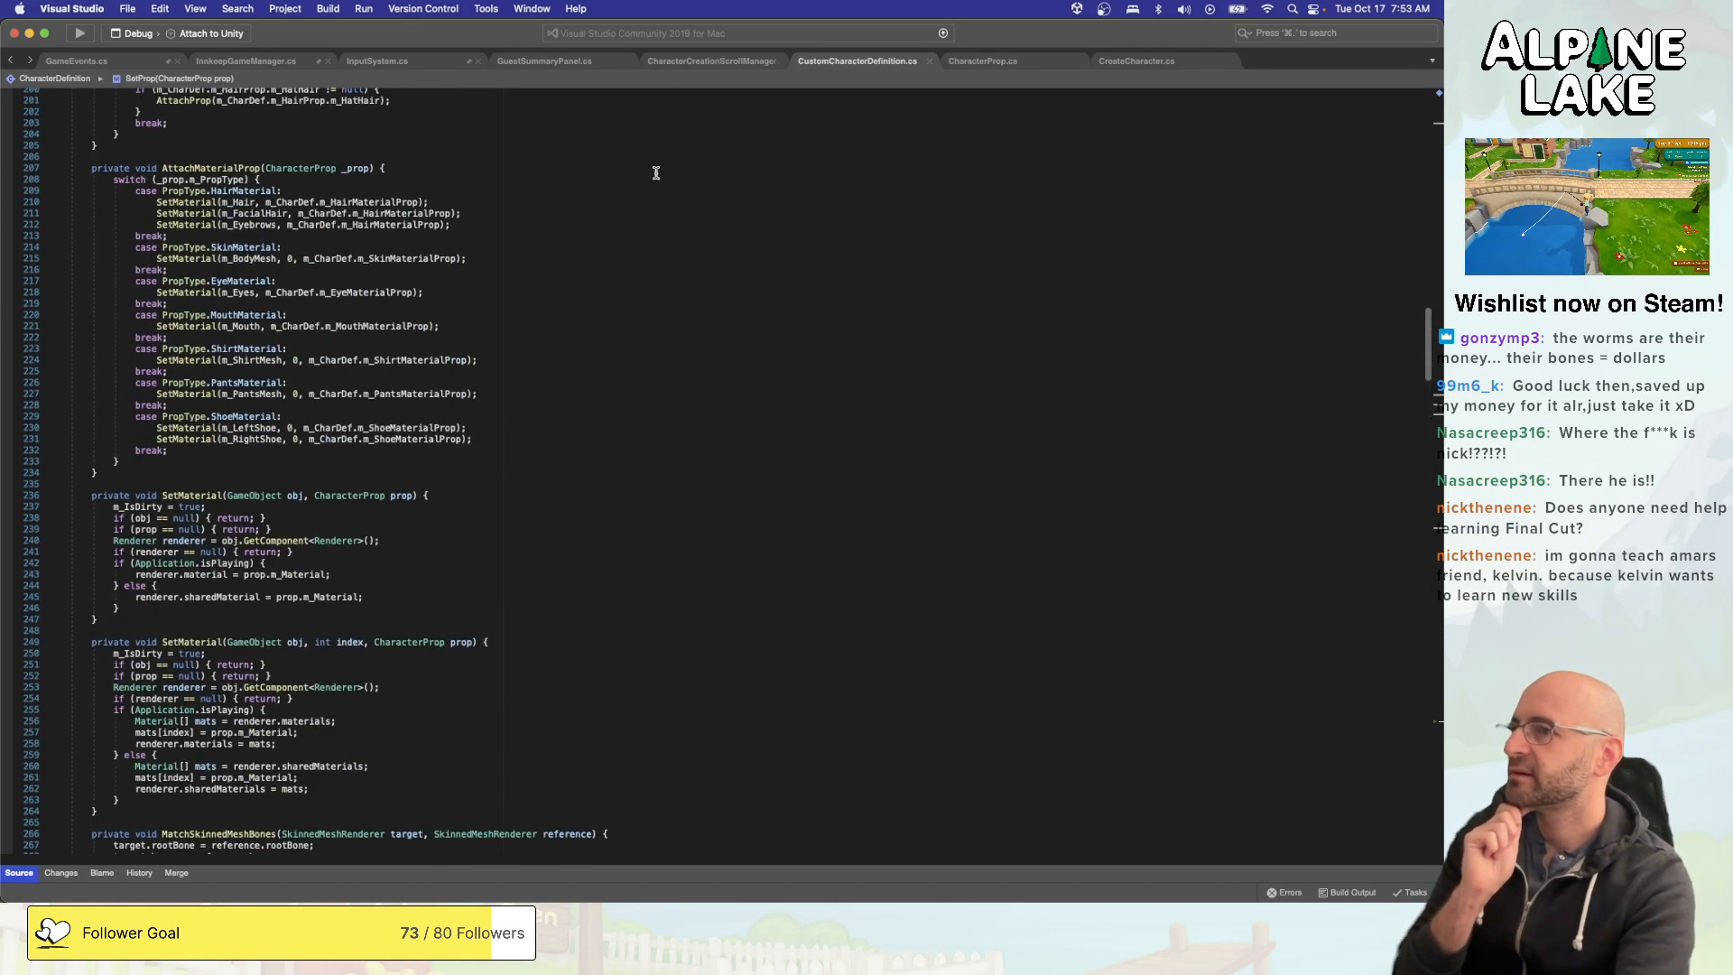
{"action": "left_click", "coordinate": [1139, 60]}
{"action": "scroll", "coordinate": [957, 167], "scroll_direction": "up", "scroll_amount": 5}
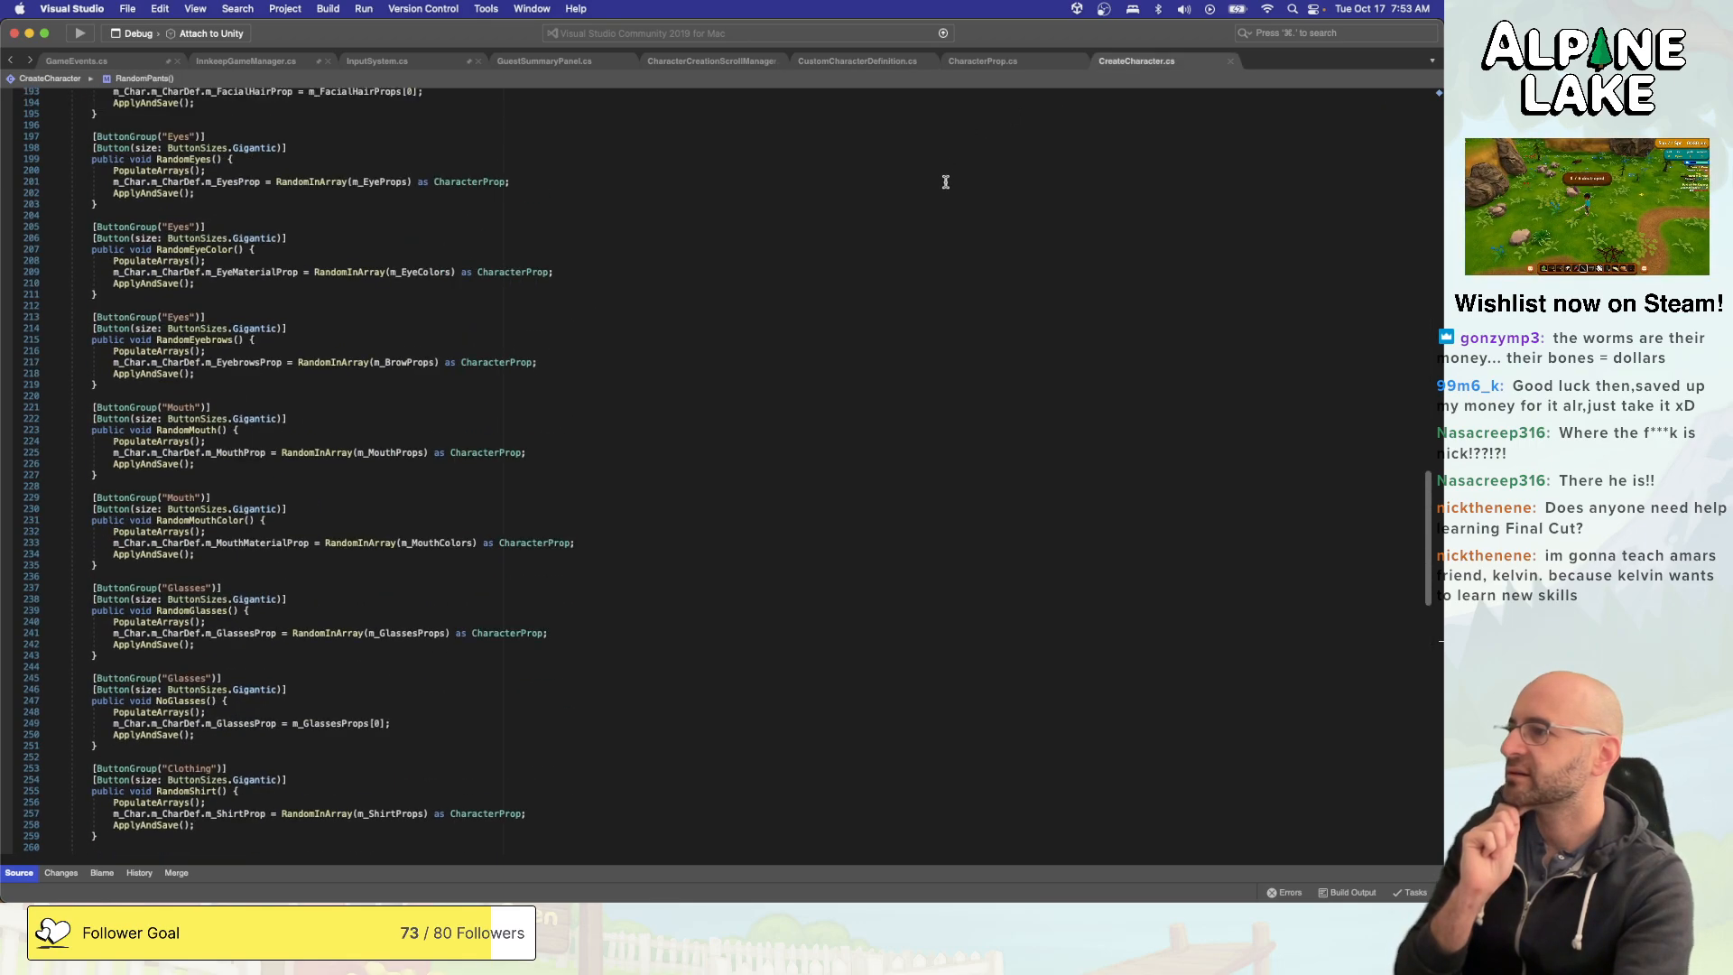
{"action": "scroll", "coordinate": [943, 190], "scroll_direction": "up", "scroll_amount": 20}
{"action": "left_click", "coordinate": [908, 259]}
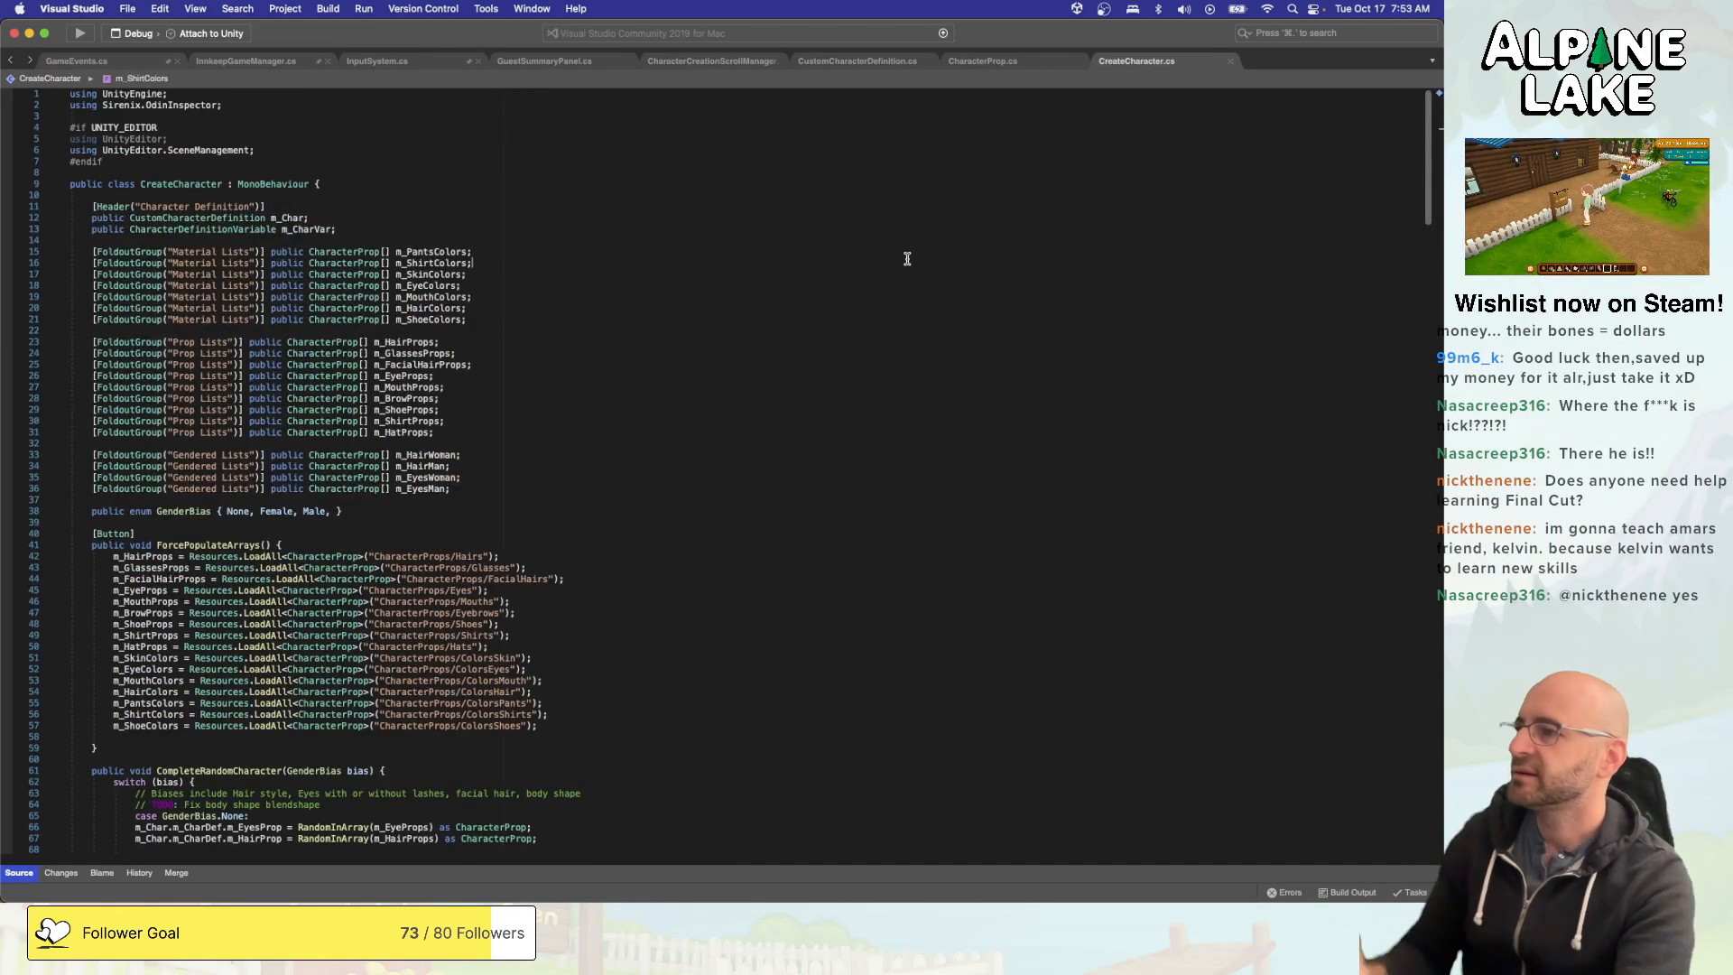
- Try duplicating the m_HairProps declaration within the Prop Lists group of CreateCharacter.cs
{"action": "left_click", "coordinate": [885, 432]}
{"action": "key", "text": "Return"}
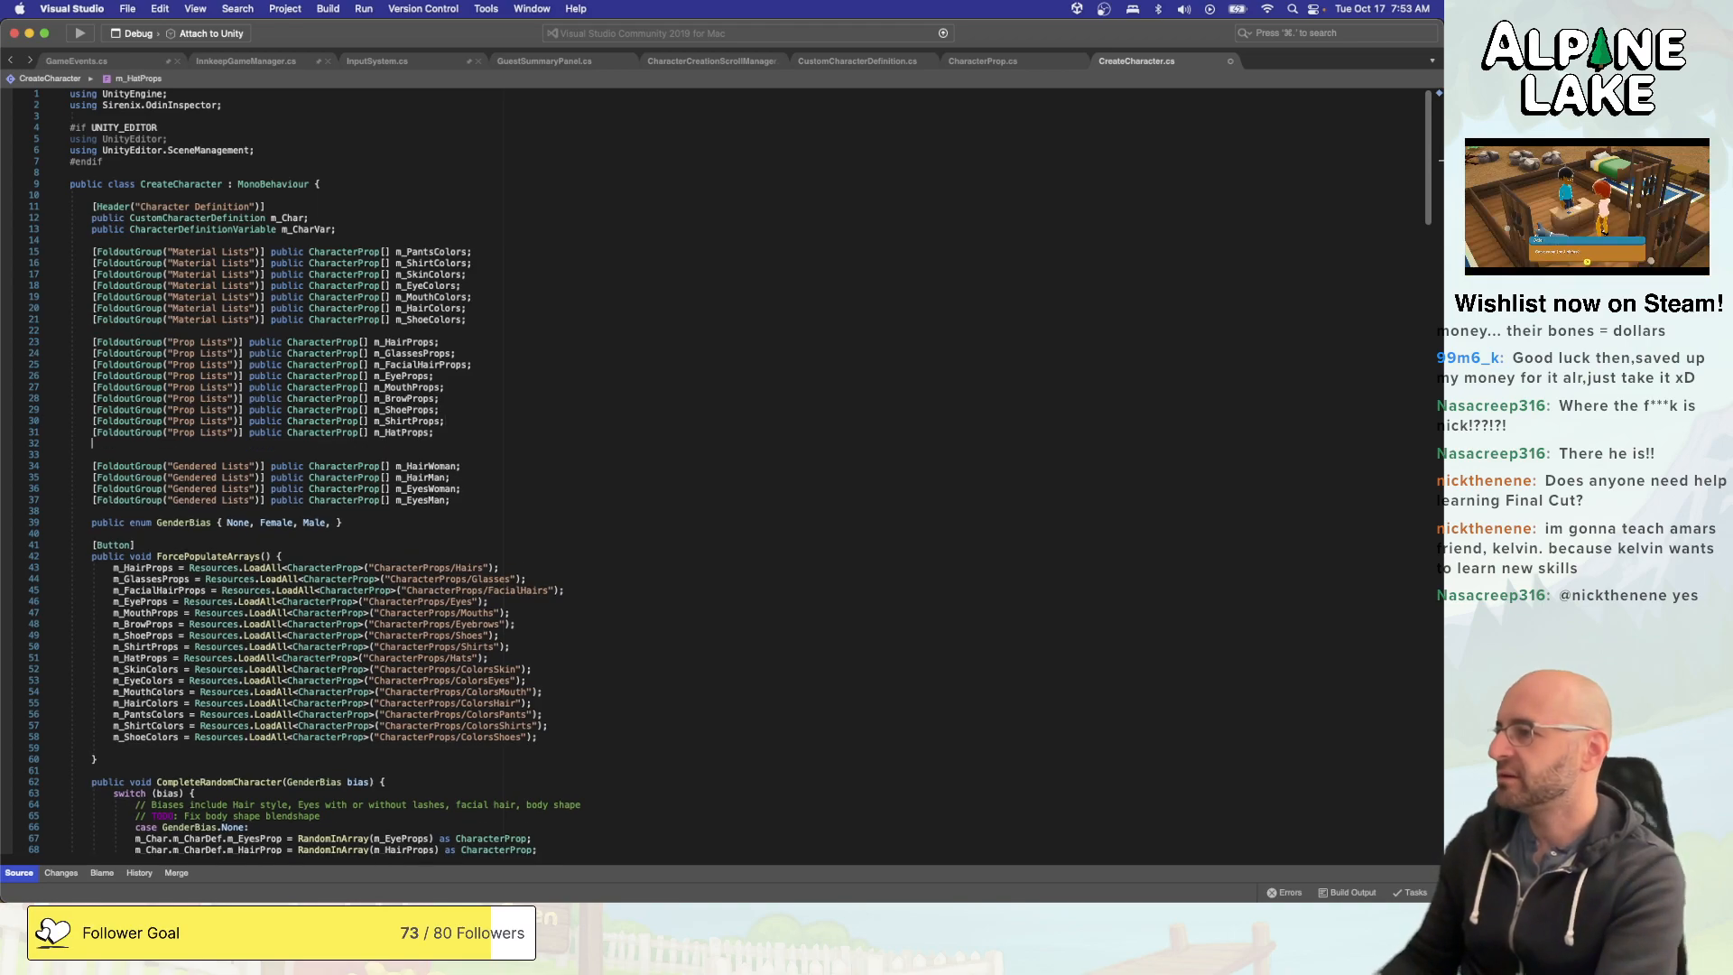
{"action": "left_click", "coordinate": [45, 432]}
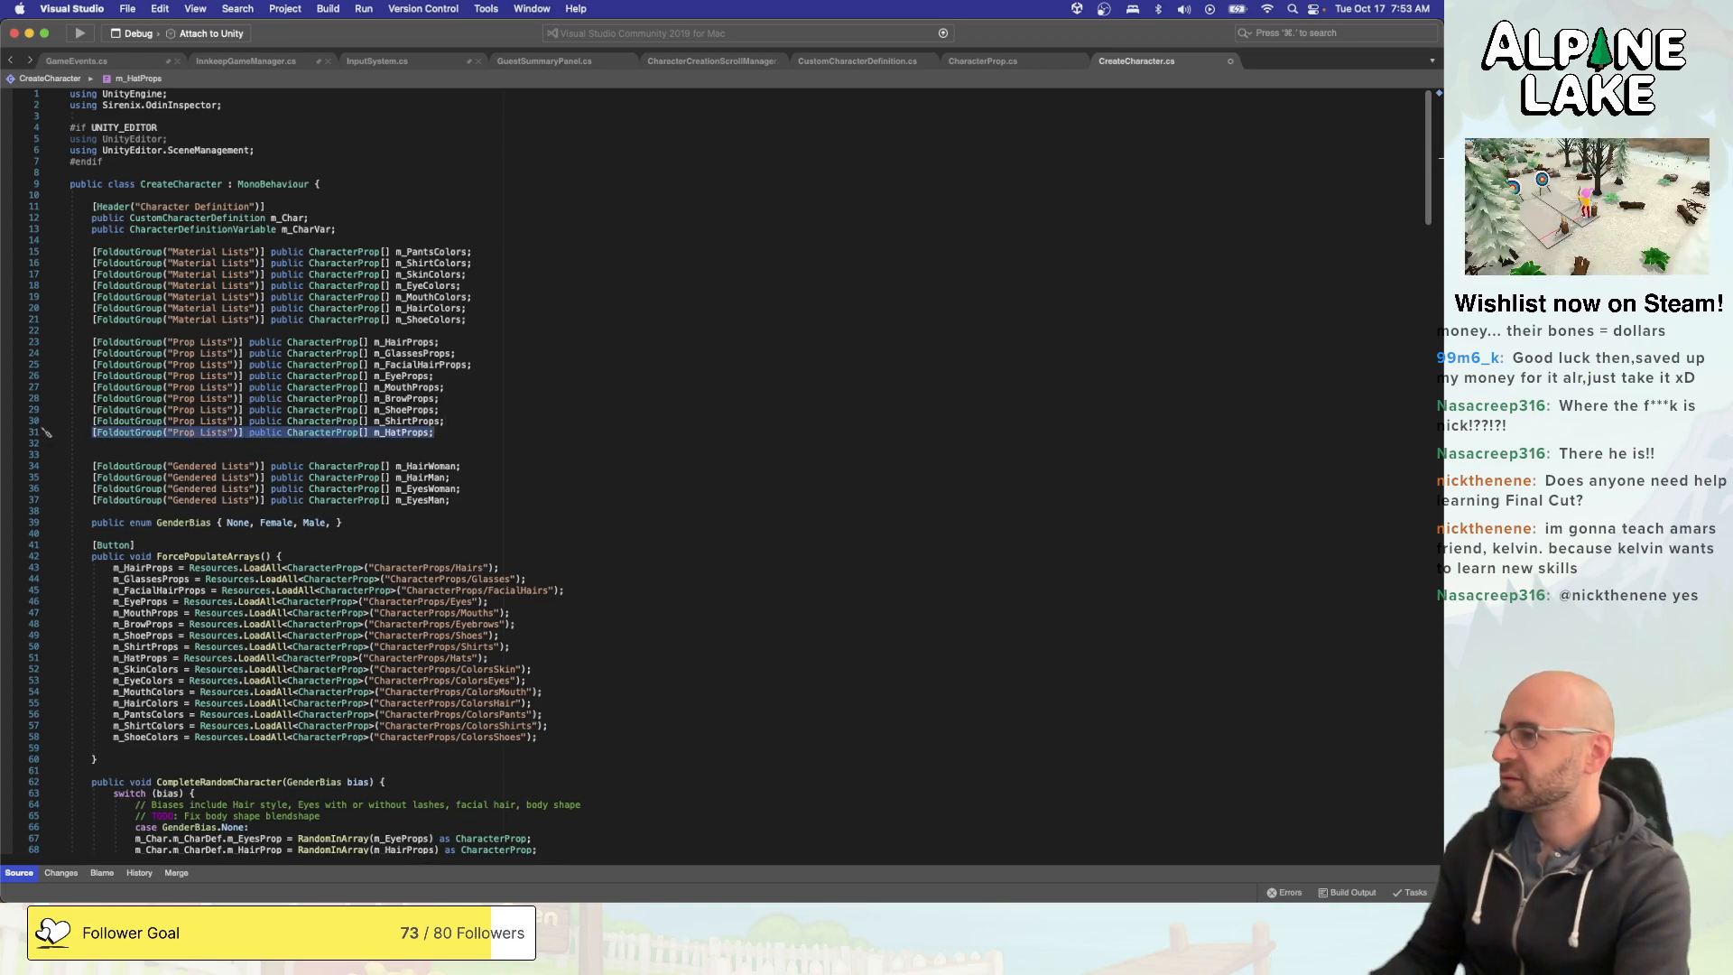
{"action": "key", "text": "Up"}
{"action": "key", "text": "Up"}
{"action": "key", "text": "Up"}
{"action": "key", "text": "Up"}
{"action": "key", "text": "Up"}
{"action": "key", "text": "Up"}
{"action": "key", "text": "Up"}
{"action": "key", "text": "Up"}
{"action": "key", "text": "super+Right"}
{"action": "key", "text": "shift+super+Left"}
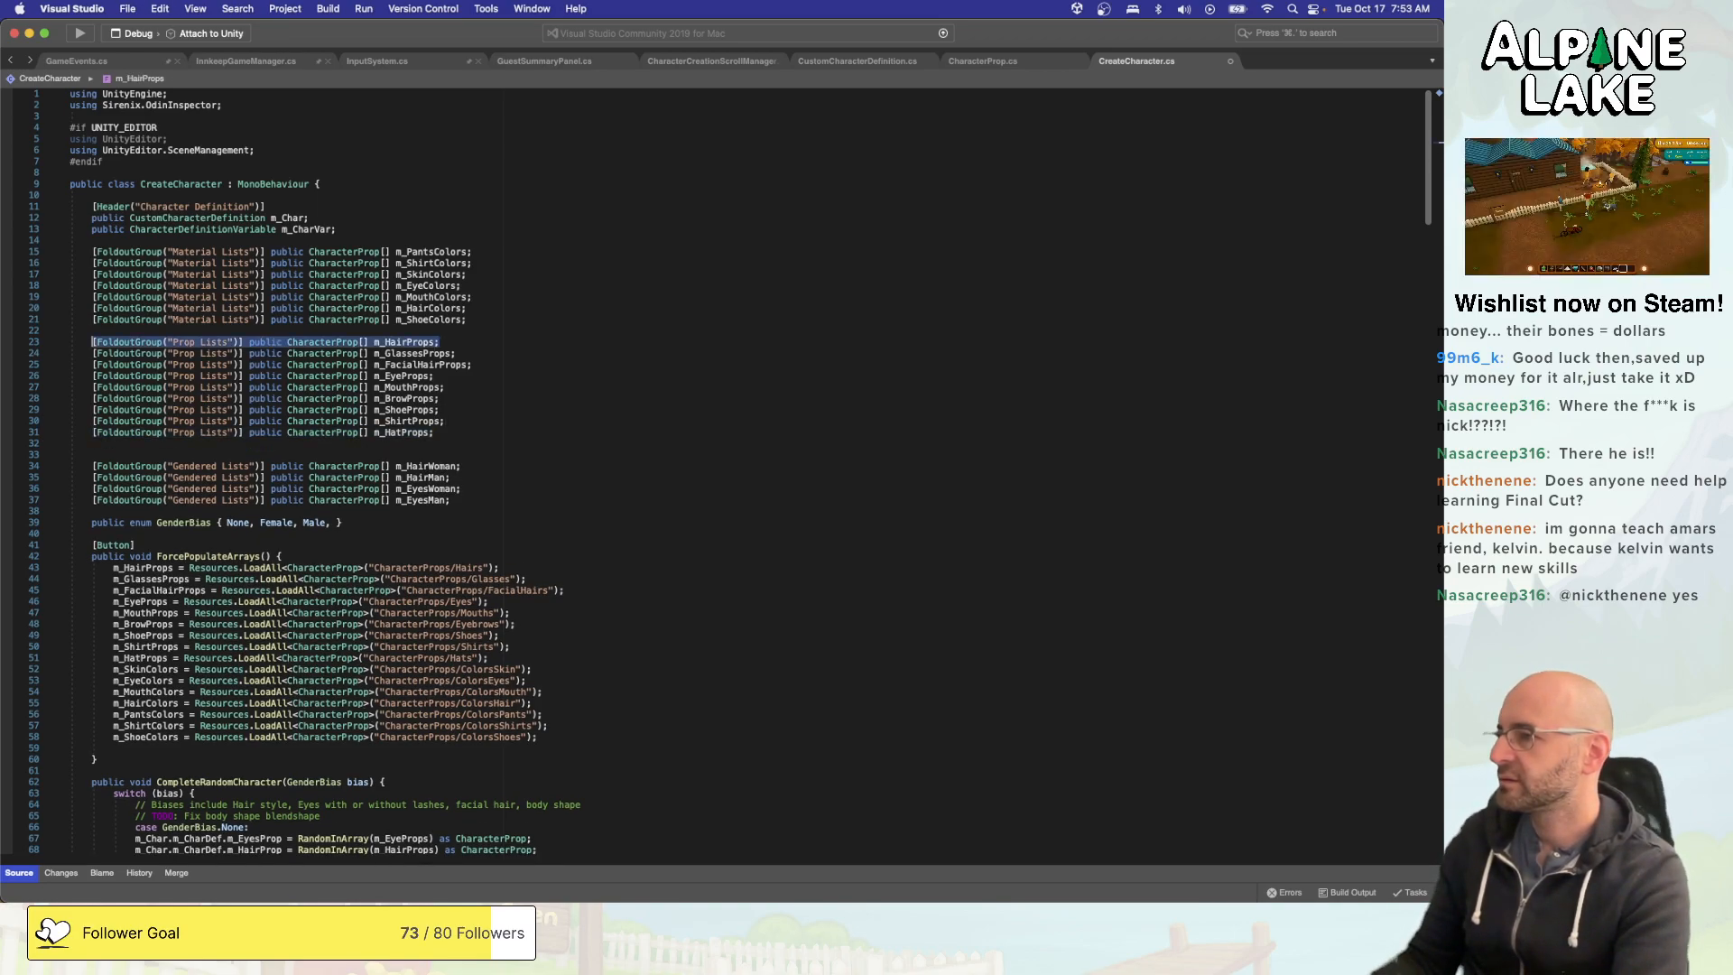
{"action": "key", "text": "super+c"}
{"action": "key", "text": "super+Right"}
{"action": "key", "text": "Return"}
{"action": "key", "text": "super+v"}
{"action": "key", "text": "Left"}
{"action": "key", "text": "Left"}
{"action": "key", "text": "Left"}
{"action": "key", "text": "Left"}
{"action": "key", "text": "Left"}
{"action": "key", "text": "Left"}
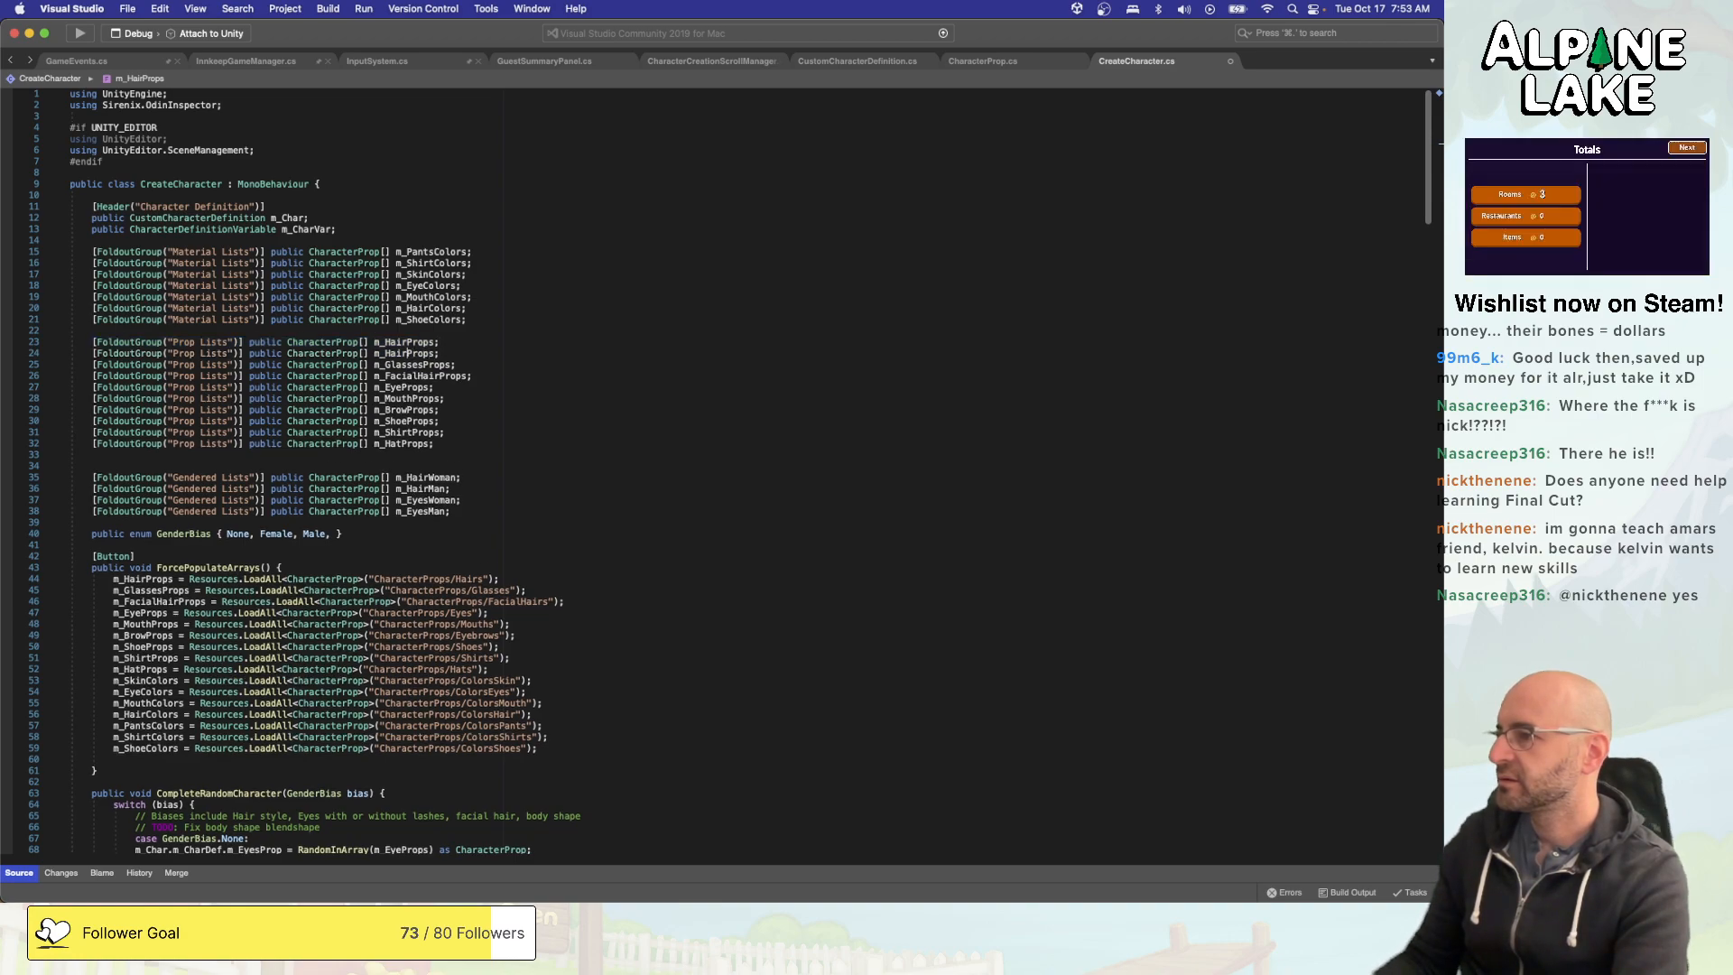
- Delete the duplicated m_HairProps declaration
{"action": "left_click", "coordinate": [45, 353]}
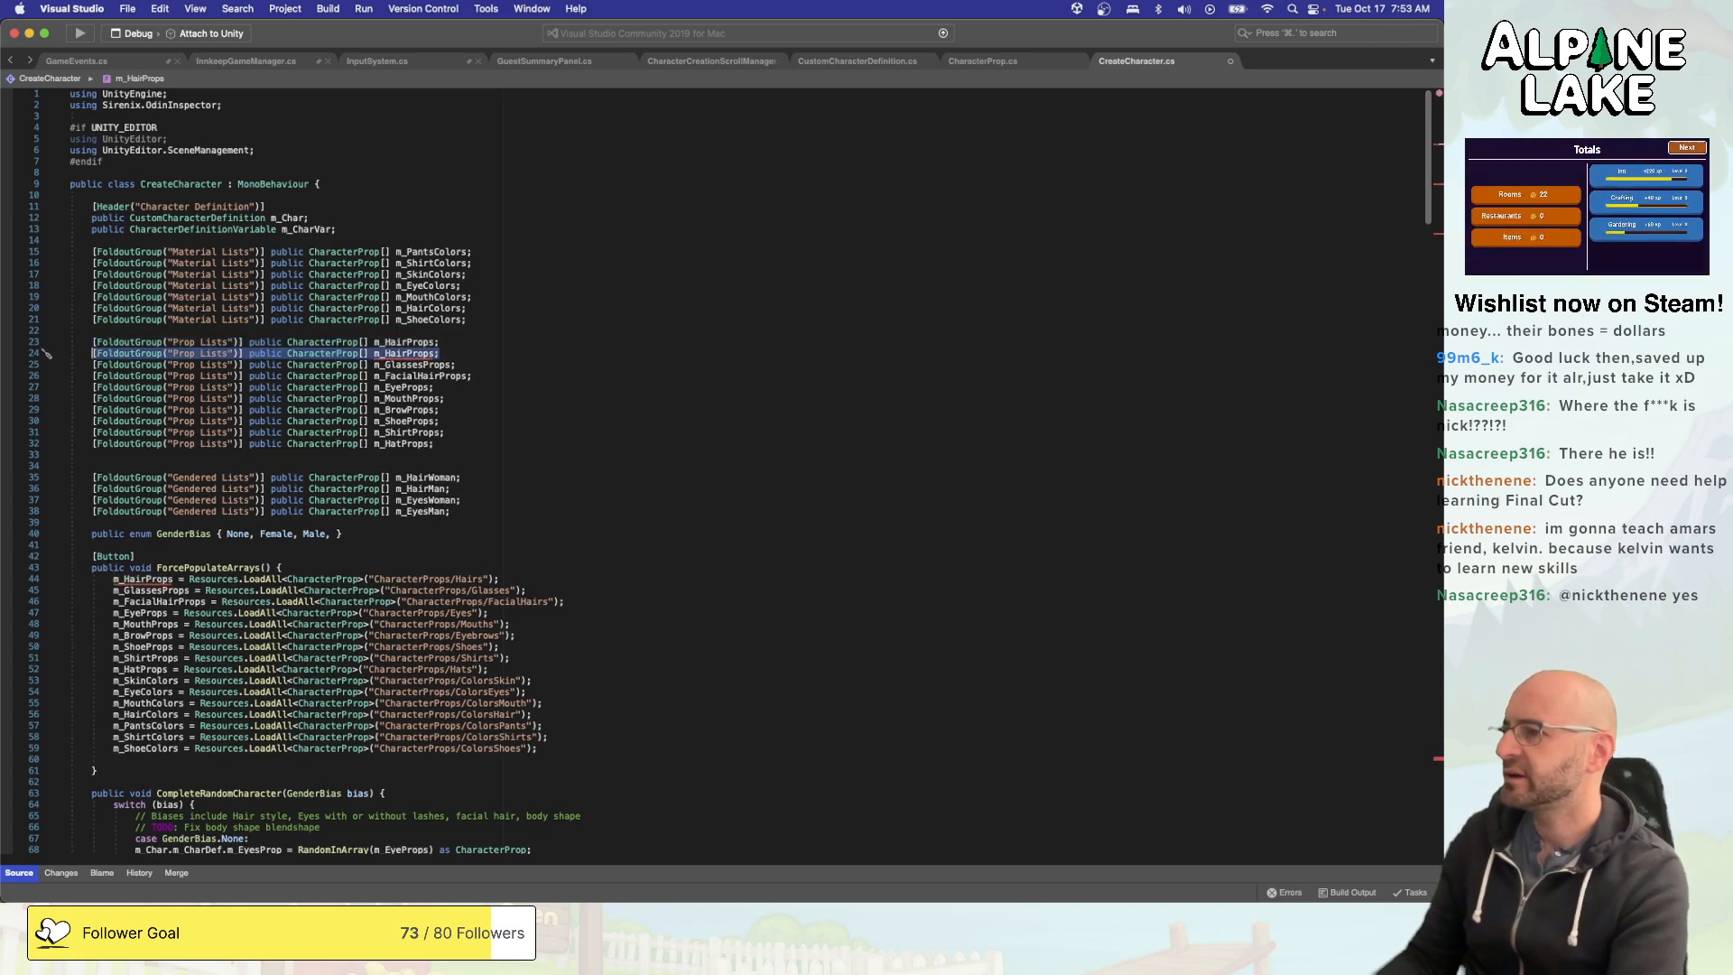
{"action": "key", "text": "BackSpace"}
{"action": "key", "text": "BackSpace"}
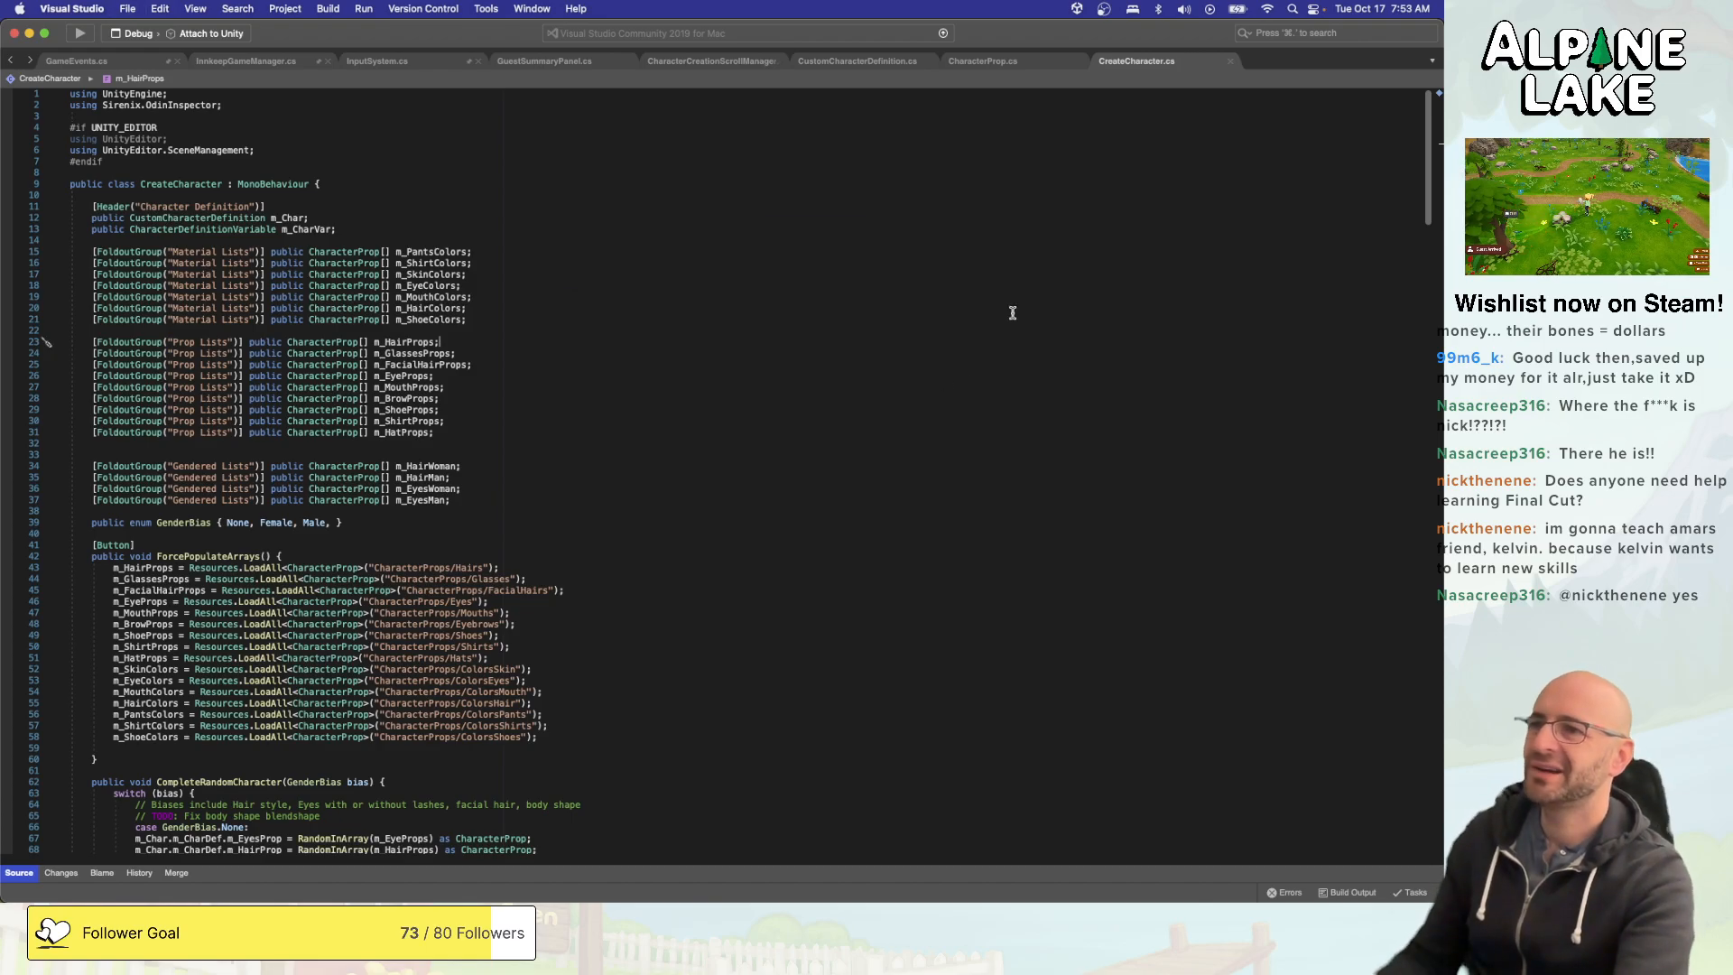
- Examine the fields, SetupFullCharacter and the prop attachment methods in CustomCharacterDefinition.cs for how hair is handled
{"action": "left_click", "coordinate": [869, 63]}
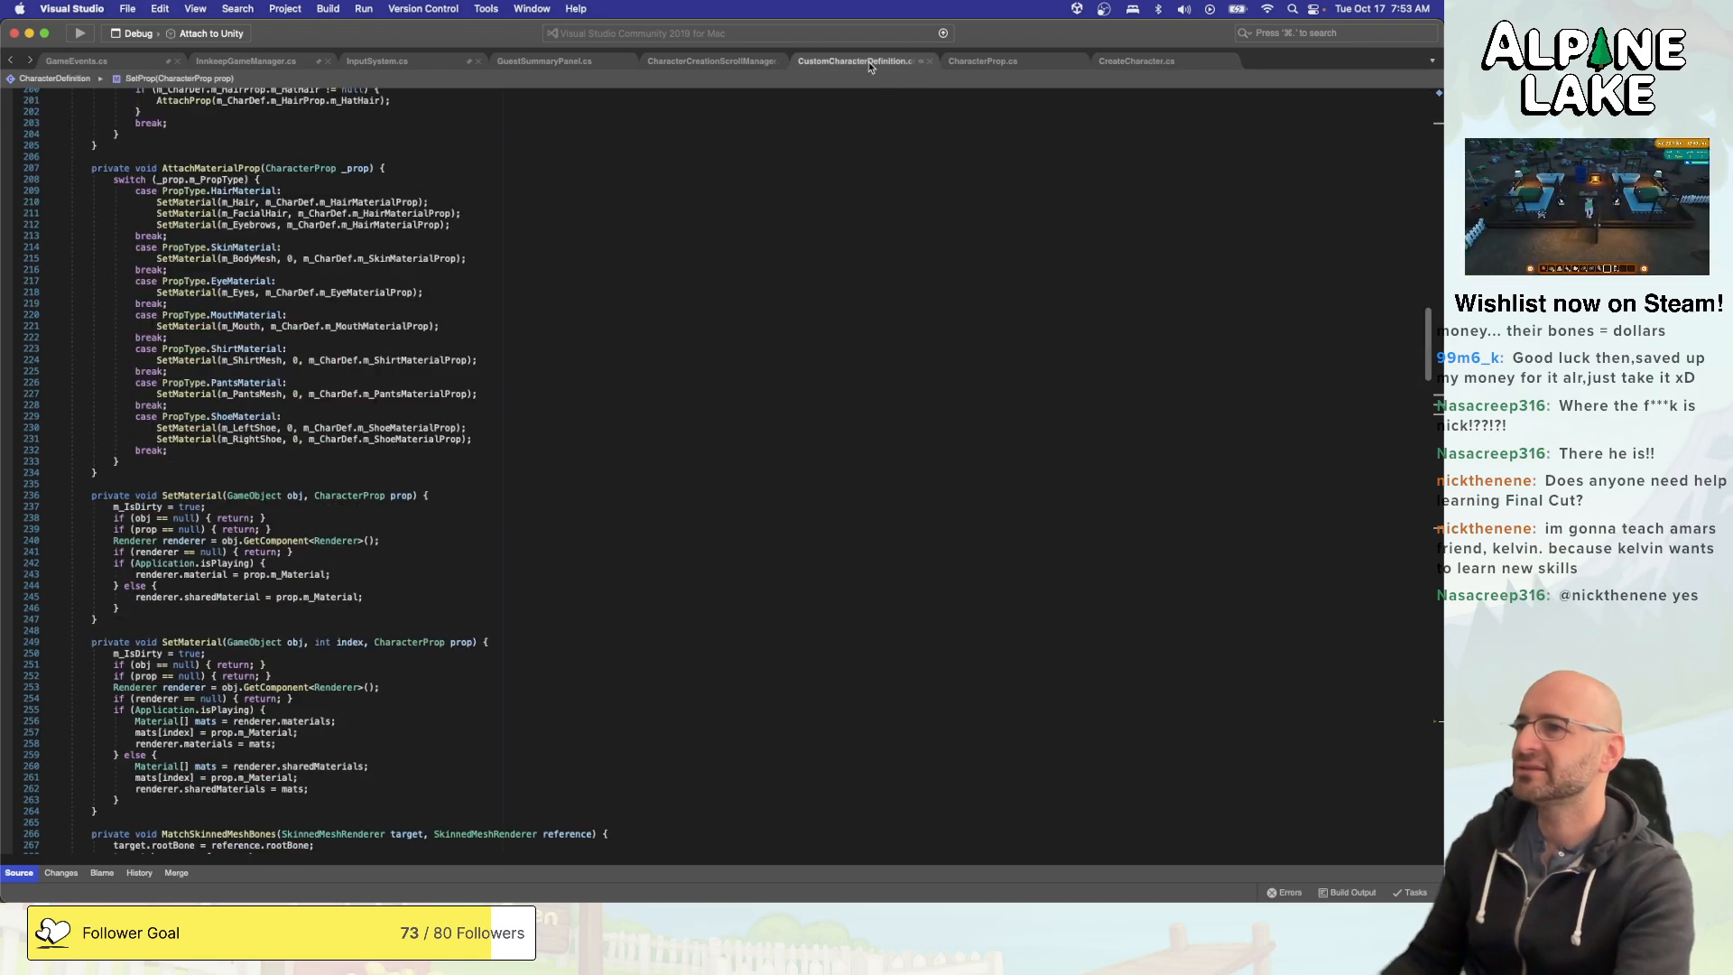
{"action": "scroll", "coordinate": [762, 205], "scroll_direction": "up", "scroll_amount": 10}
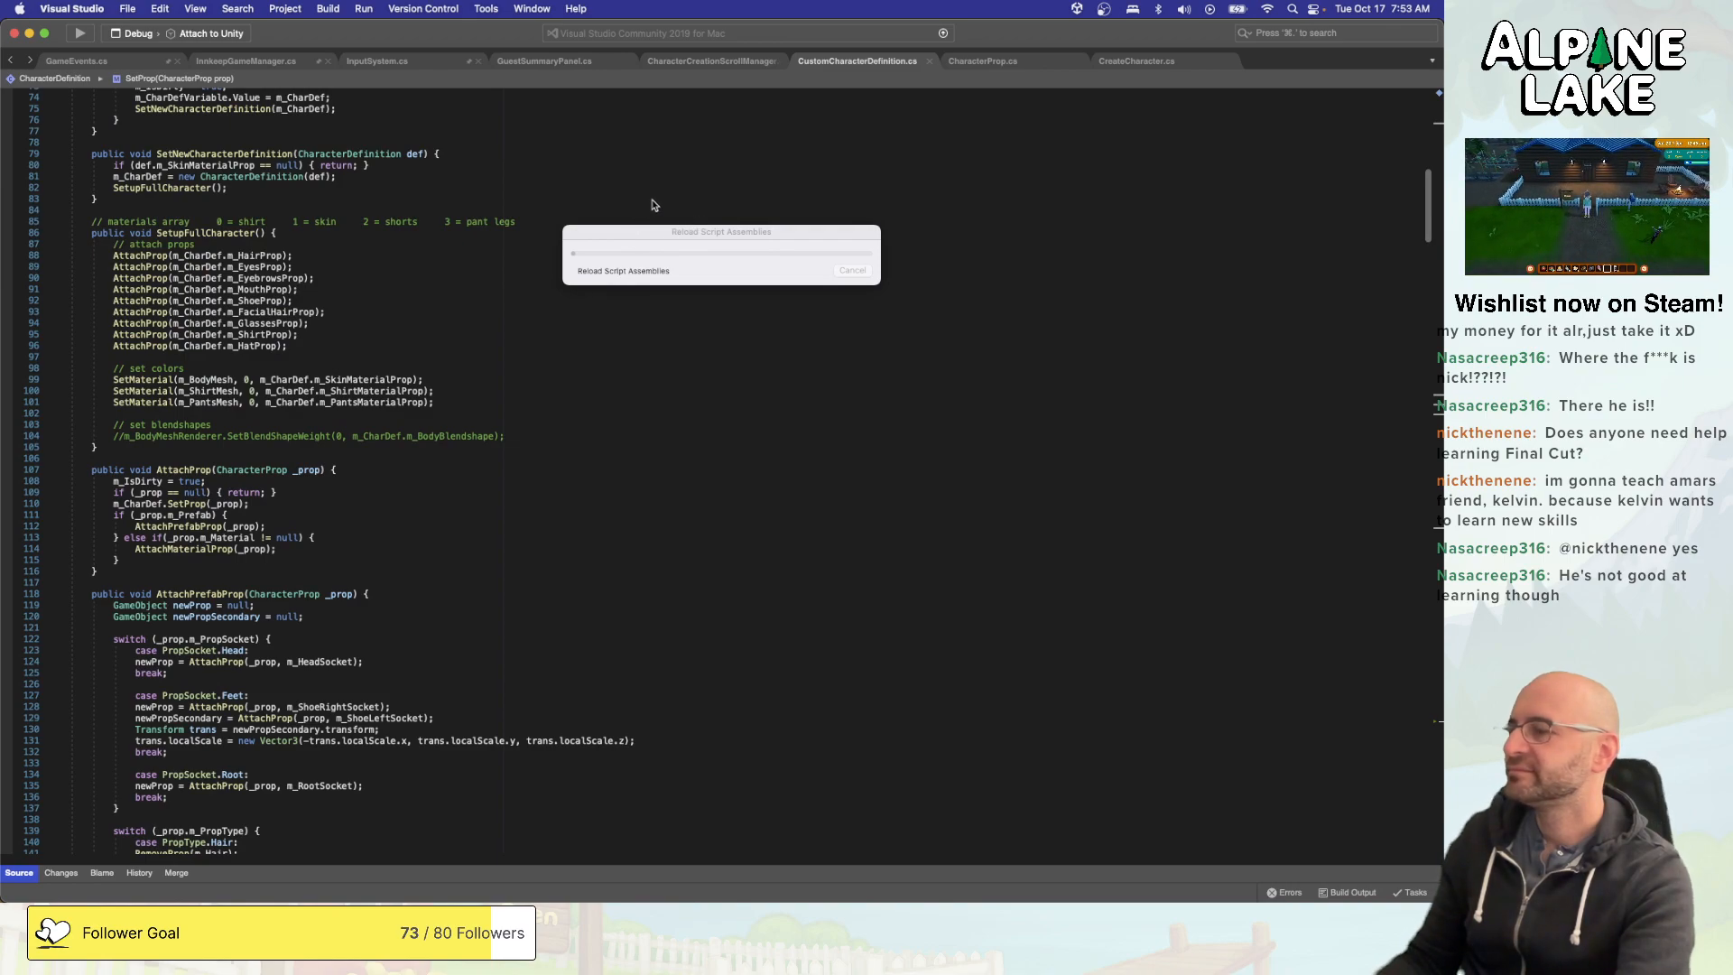
{"action": "scroll", "coordinate": [648, 206], "scroll_direction": "up", "scroll_amount": 3}
{"action": "scroll", "coordinate": [637, 210], "scroll_direction": "up", "scroll_amount": 3}
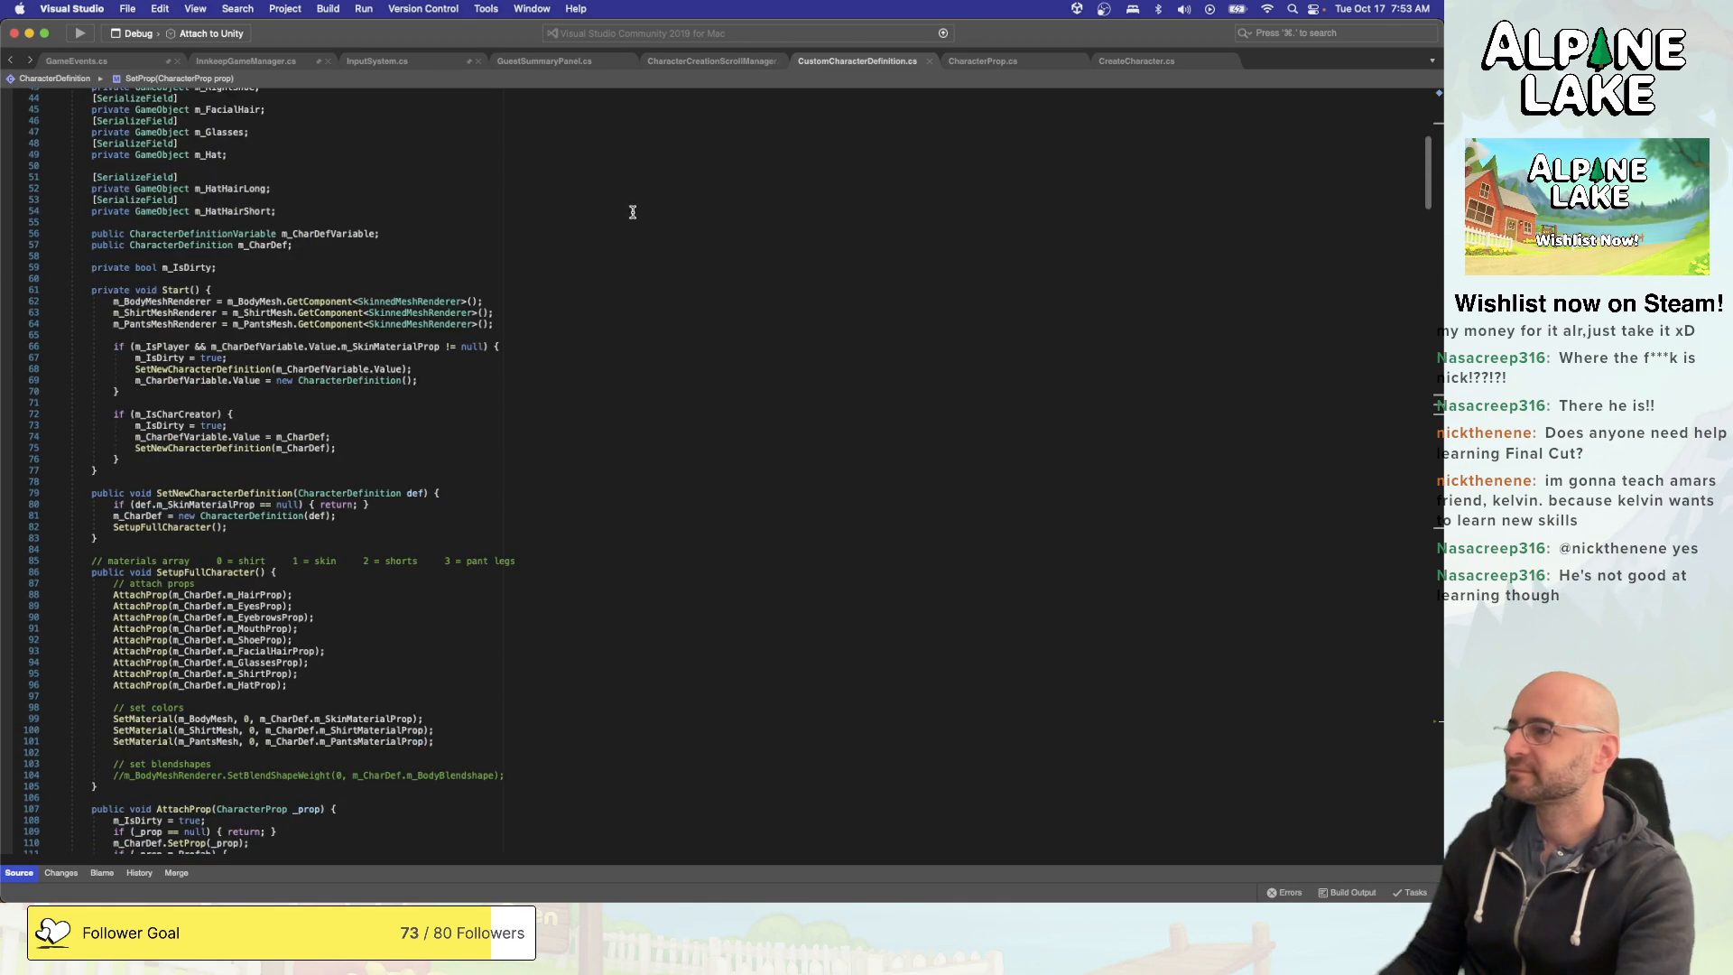
{"action": "scroll", "coordinate": [632, 212], "scroll_direction": "up", "scroll_amount": 7}
{"action": "scroll", "coordinate": [631, 216], "scroll_direction": "down", "scroll_amount": 4}
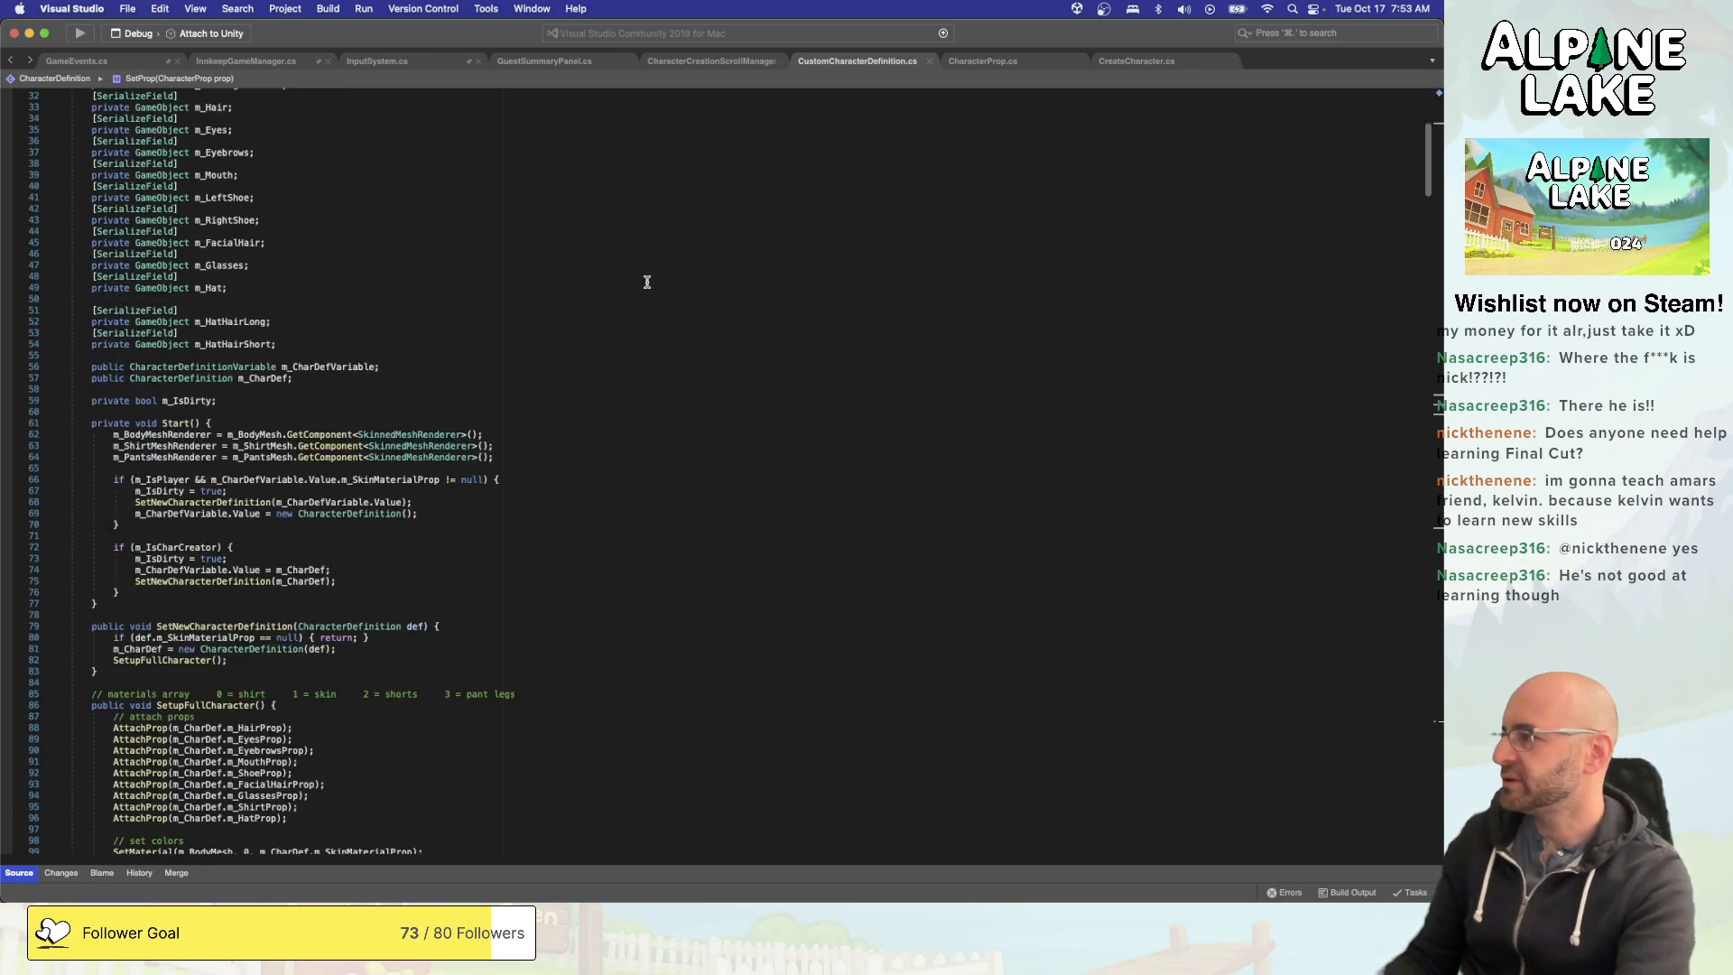
{"action": "scroll", "coordinate": [648, 283], "scroll_direction": "down", "scroll_amount": 9}
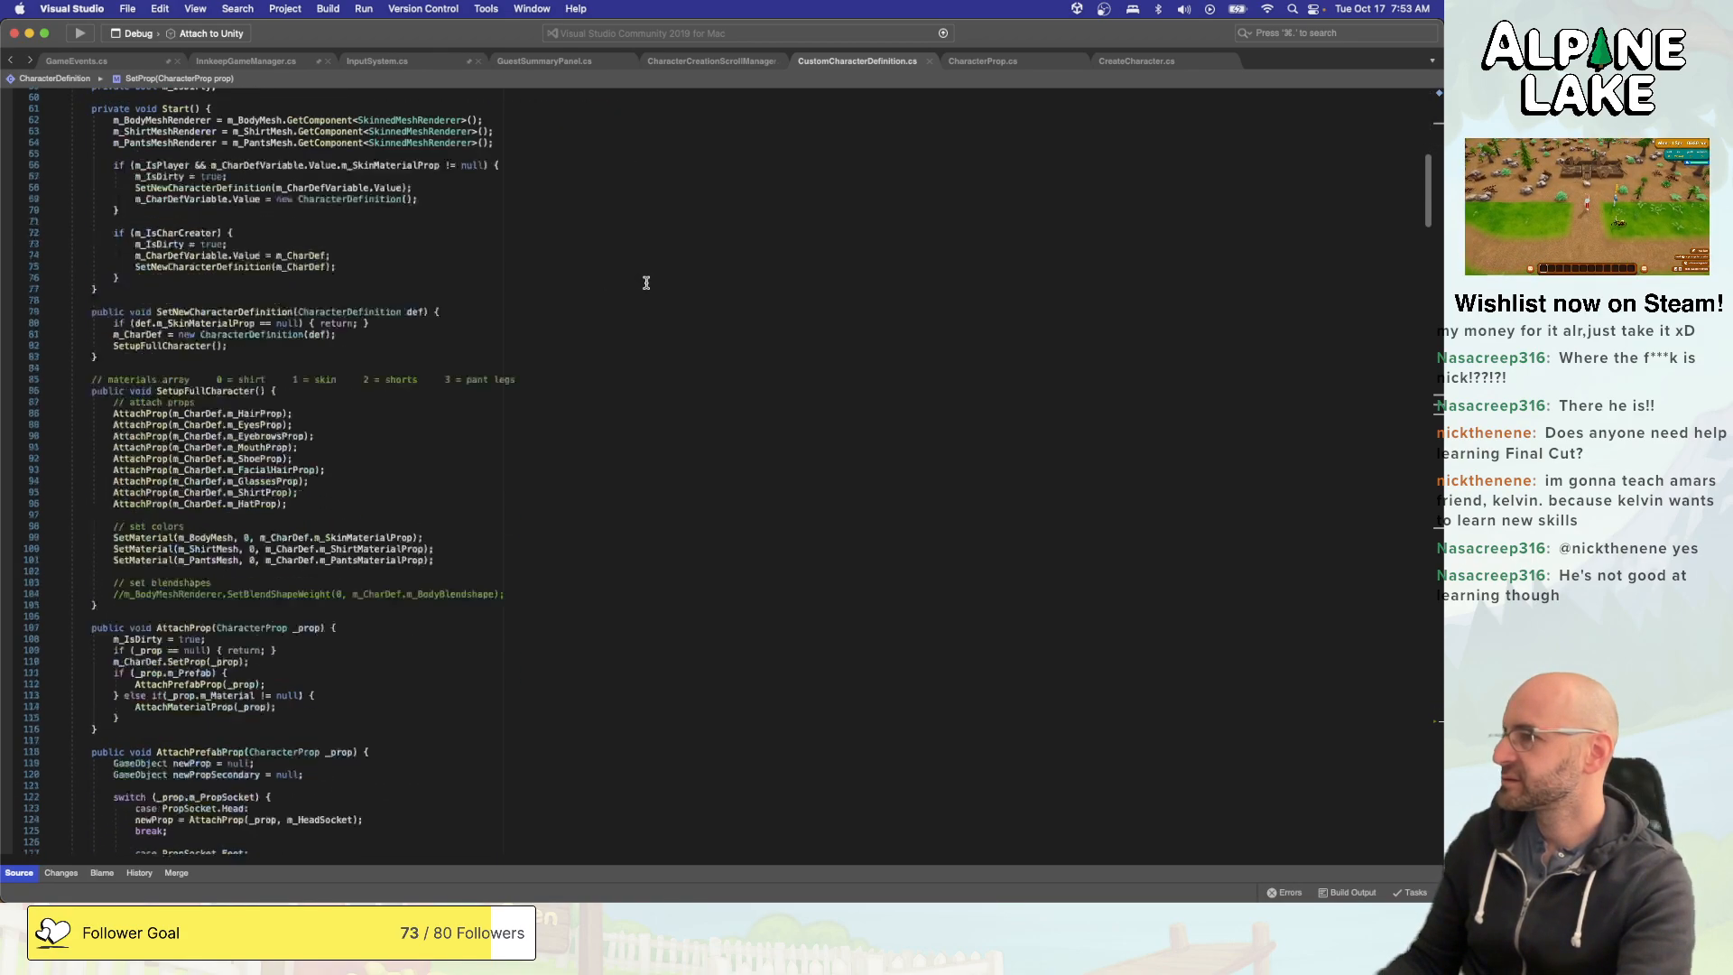
{"action": "scroll", "coordinate": [646, 282], "scroll_direction": "down", "scroll_amount": 20}
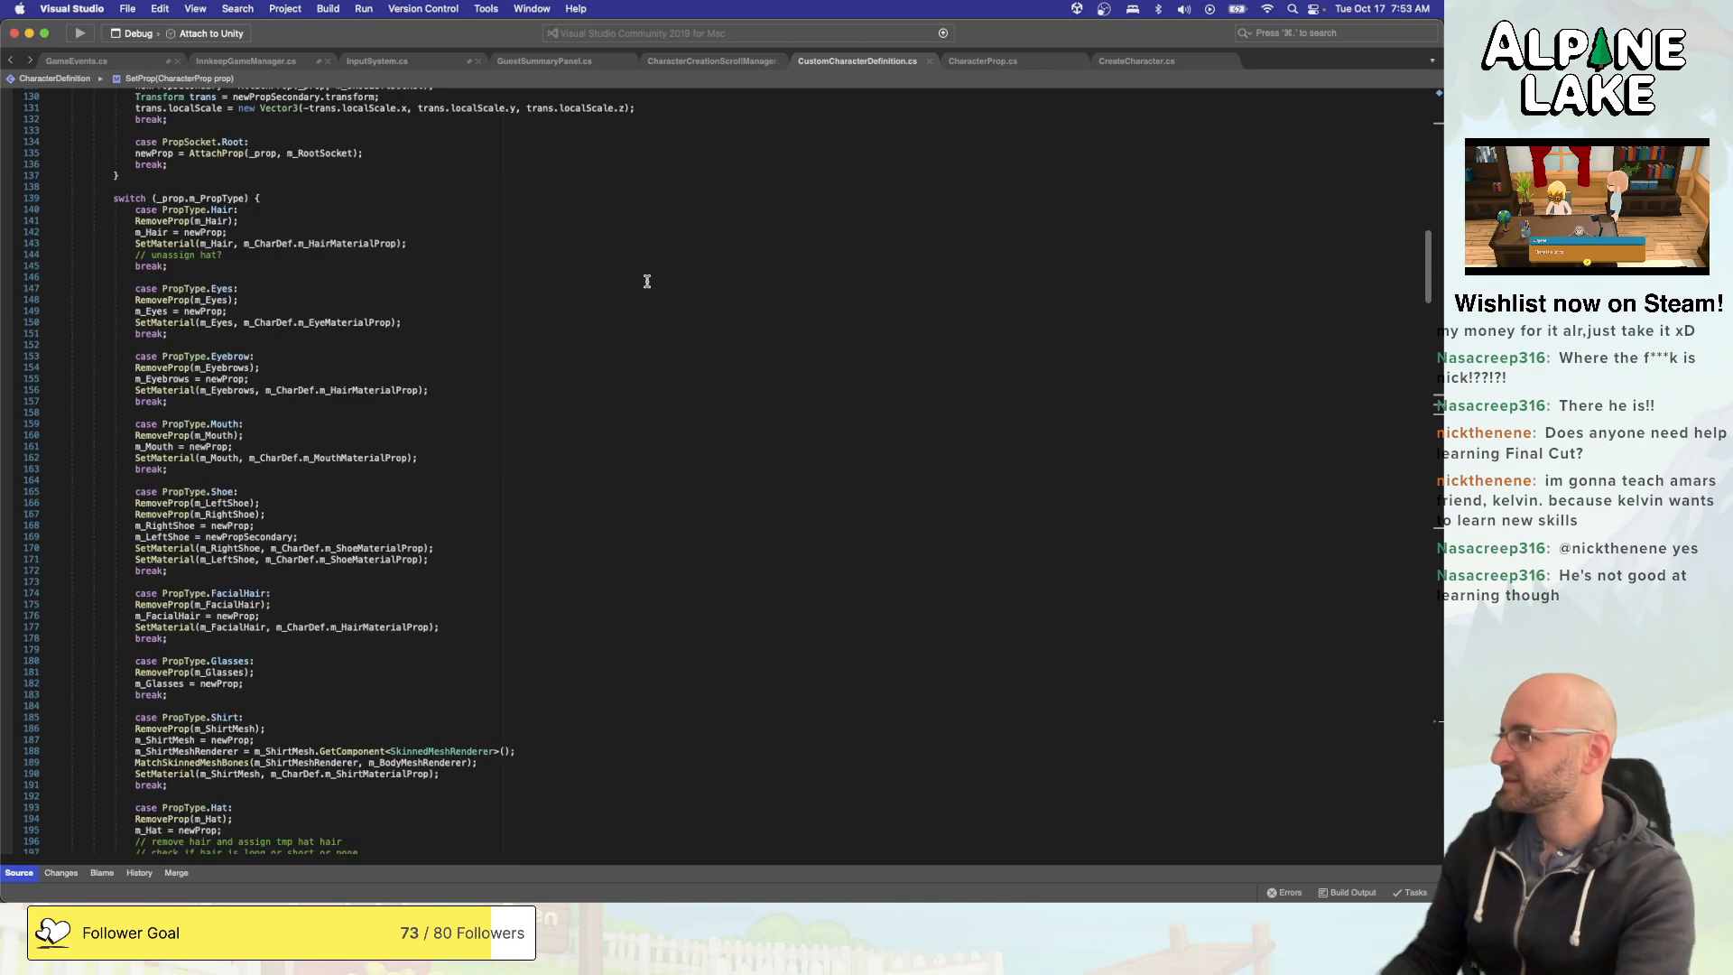
{"action": "scroll", "coordinate": [647, 281], "scroll_direction": "up", "scroll_amount": 1}
{"action": "scroll", "coordinate": [647, 282], "scroll_direction": "down", "scroll_amount": 4}
{"action": "scroll", "coordinate": [647, 282], "scroll_direction": "up", "scroll_amount": 7}
{"action": "scroll", "coordinate": [647, 282], "scroll_direction": "down", "scroll_amount": 4}
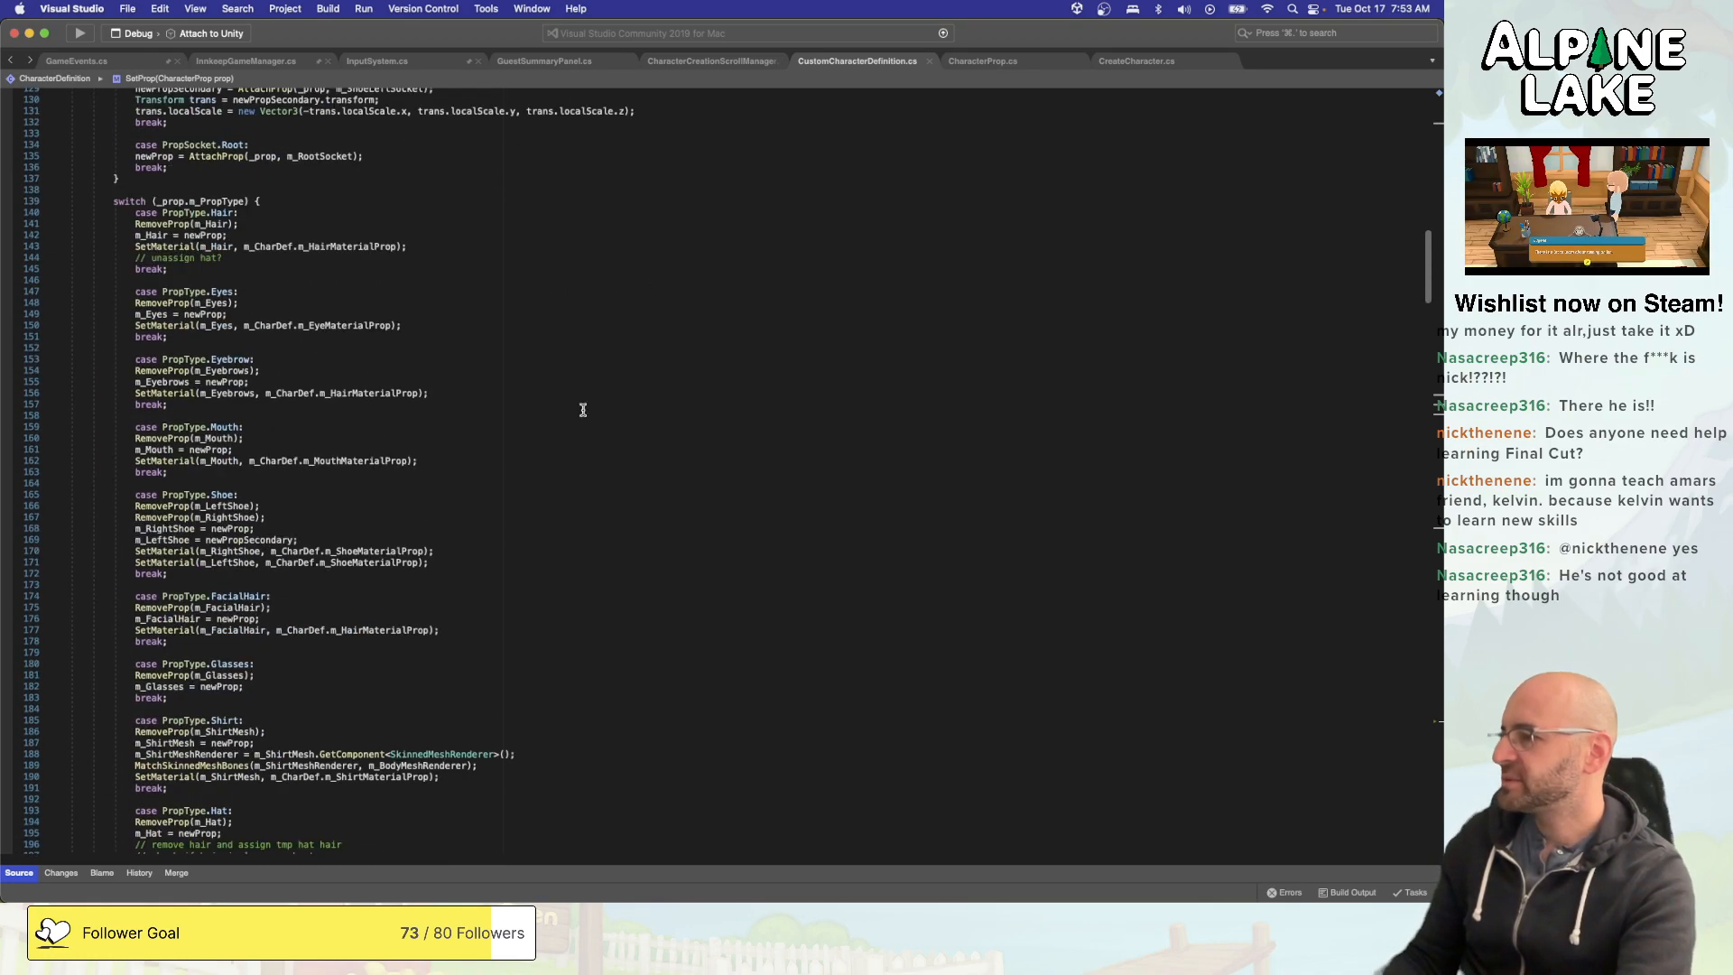
- Add a case PropType.HatHair: with a break; after the Hair case in the AttachPrefabProp switch
{"action": "left_click", "coordinate": [479, 299]}
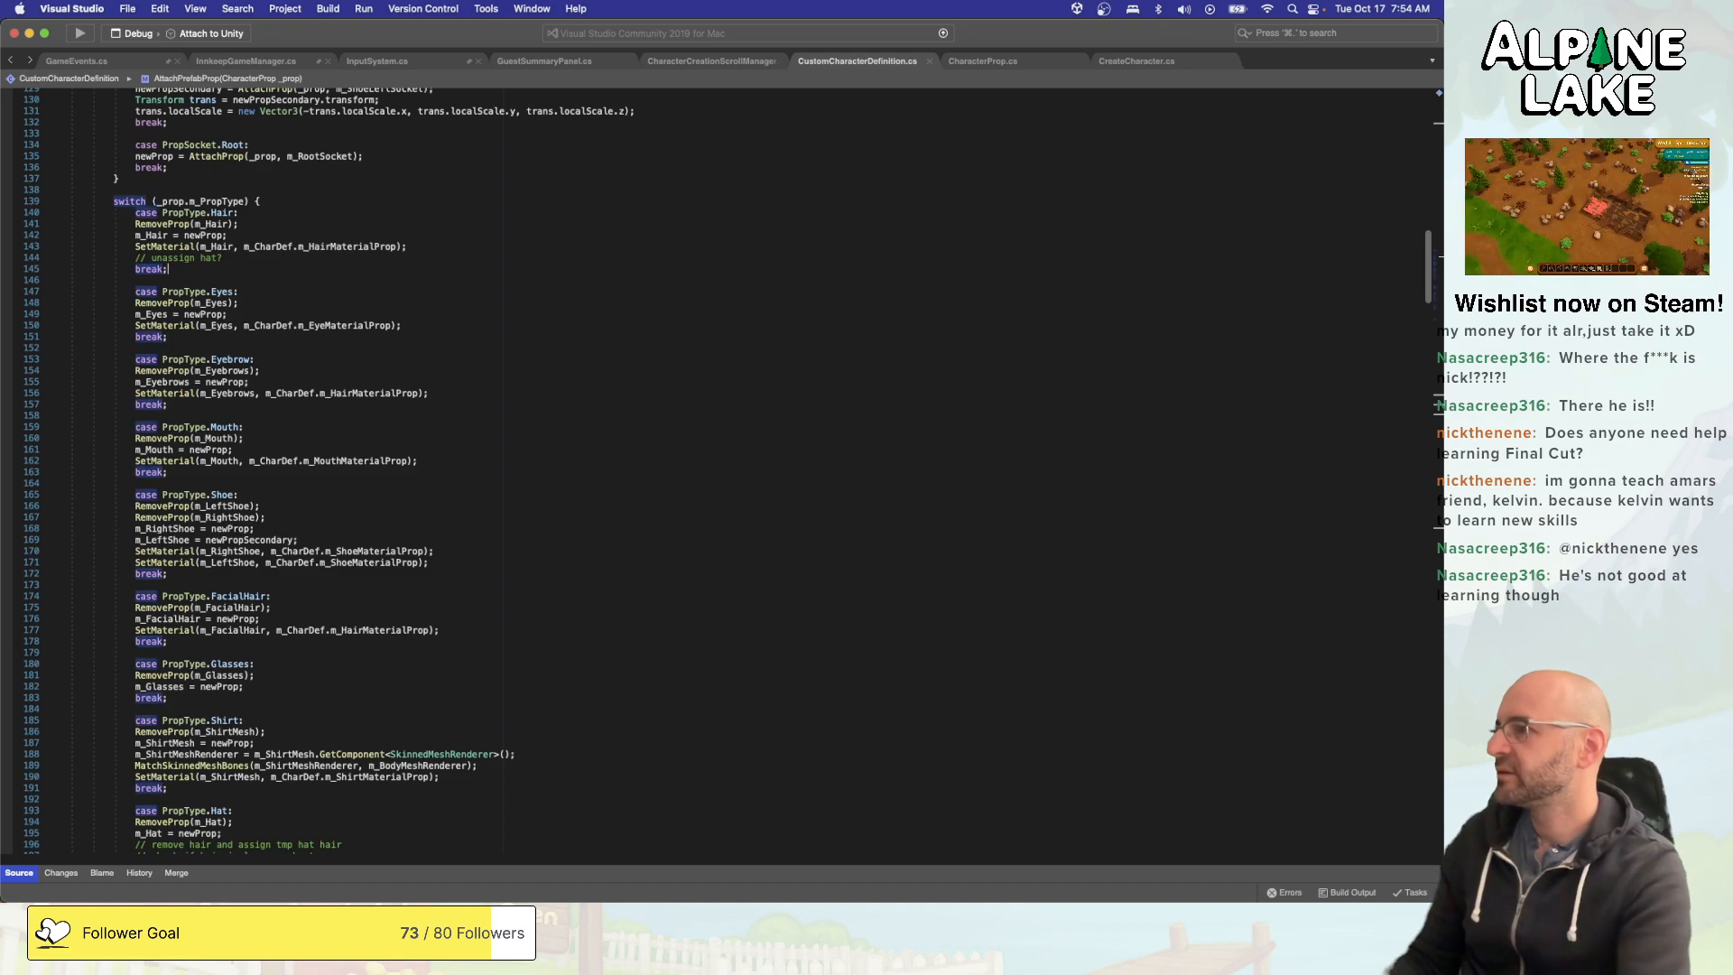
{"action": "key", "text": "Return"}
{"action": "key", "text": "Return"}
{"action": "key", "text": "Up"}
{"action": "type", "text": "case PropT"}
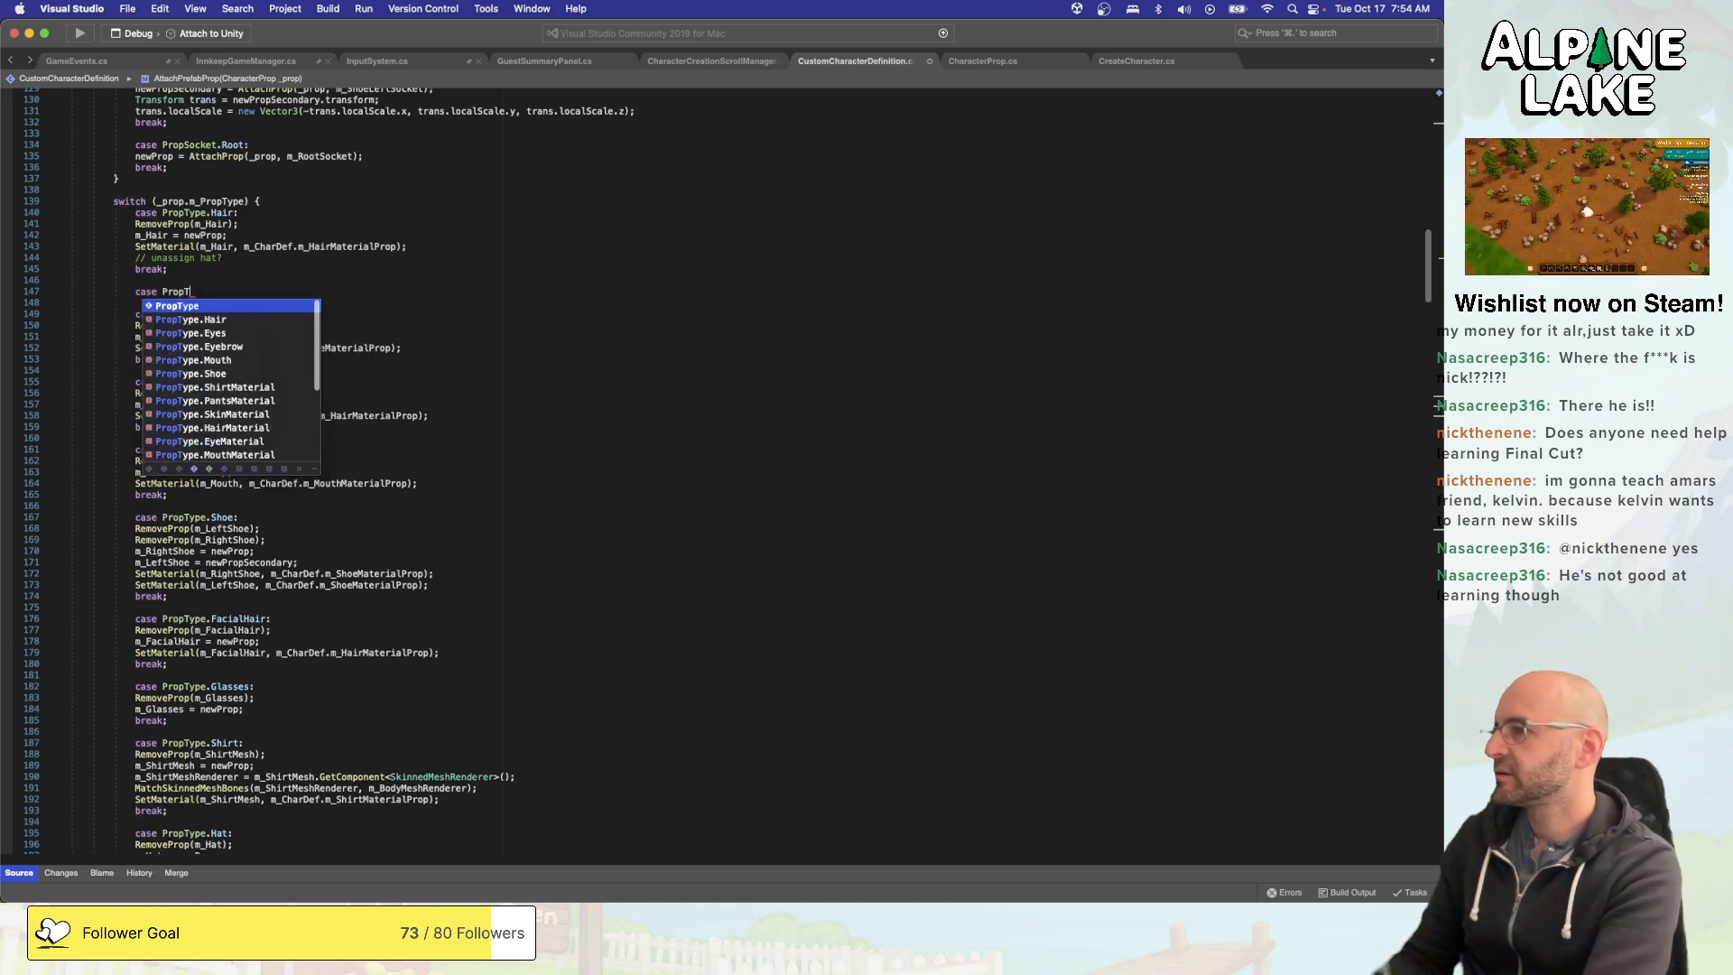
{"action": "type", "text": "ype.HatHair:"}
{"action": "key", "text": "Return"}
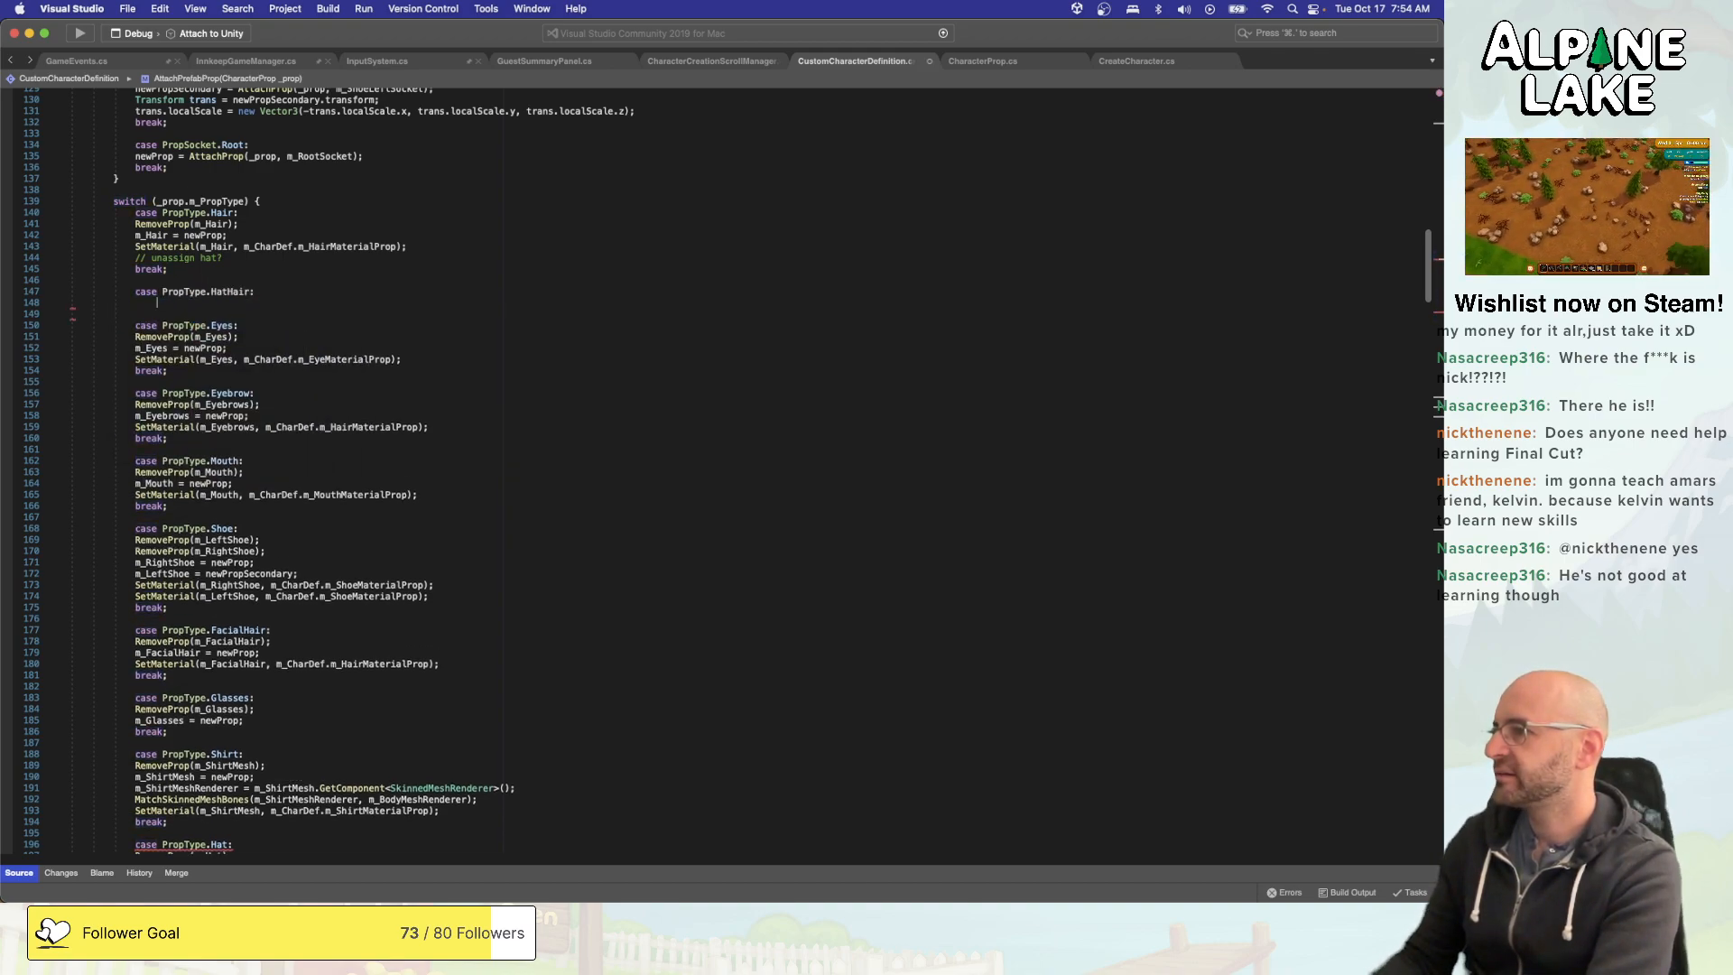
{"action": "type", "text": "break;"}
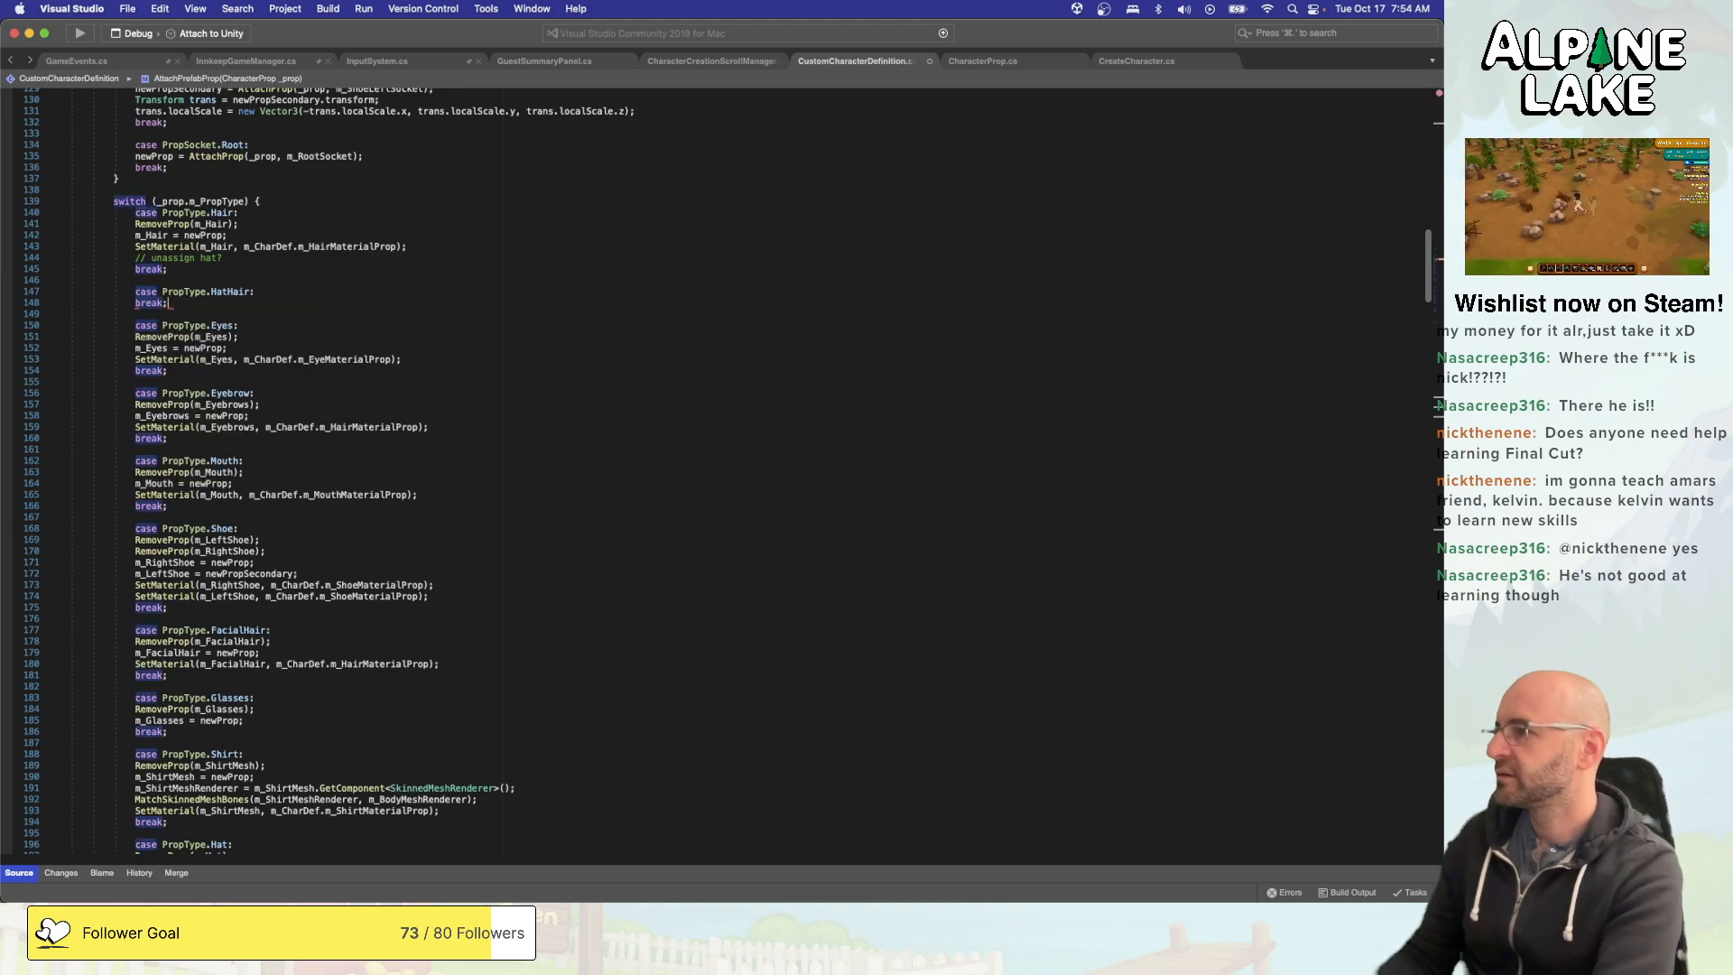
- Start a RemoveProp call on the hat hair object inside the PropType.HatHair case, above its break
{"action": "key", "text": "Up"}
{"action": "key", "text": "super+Right"}
{"action": "key", "text": "Return"}
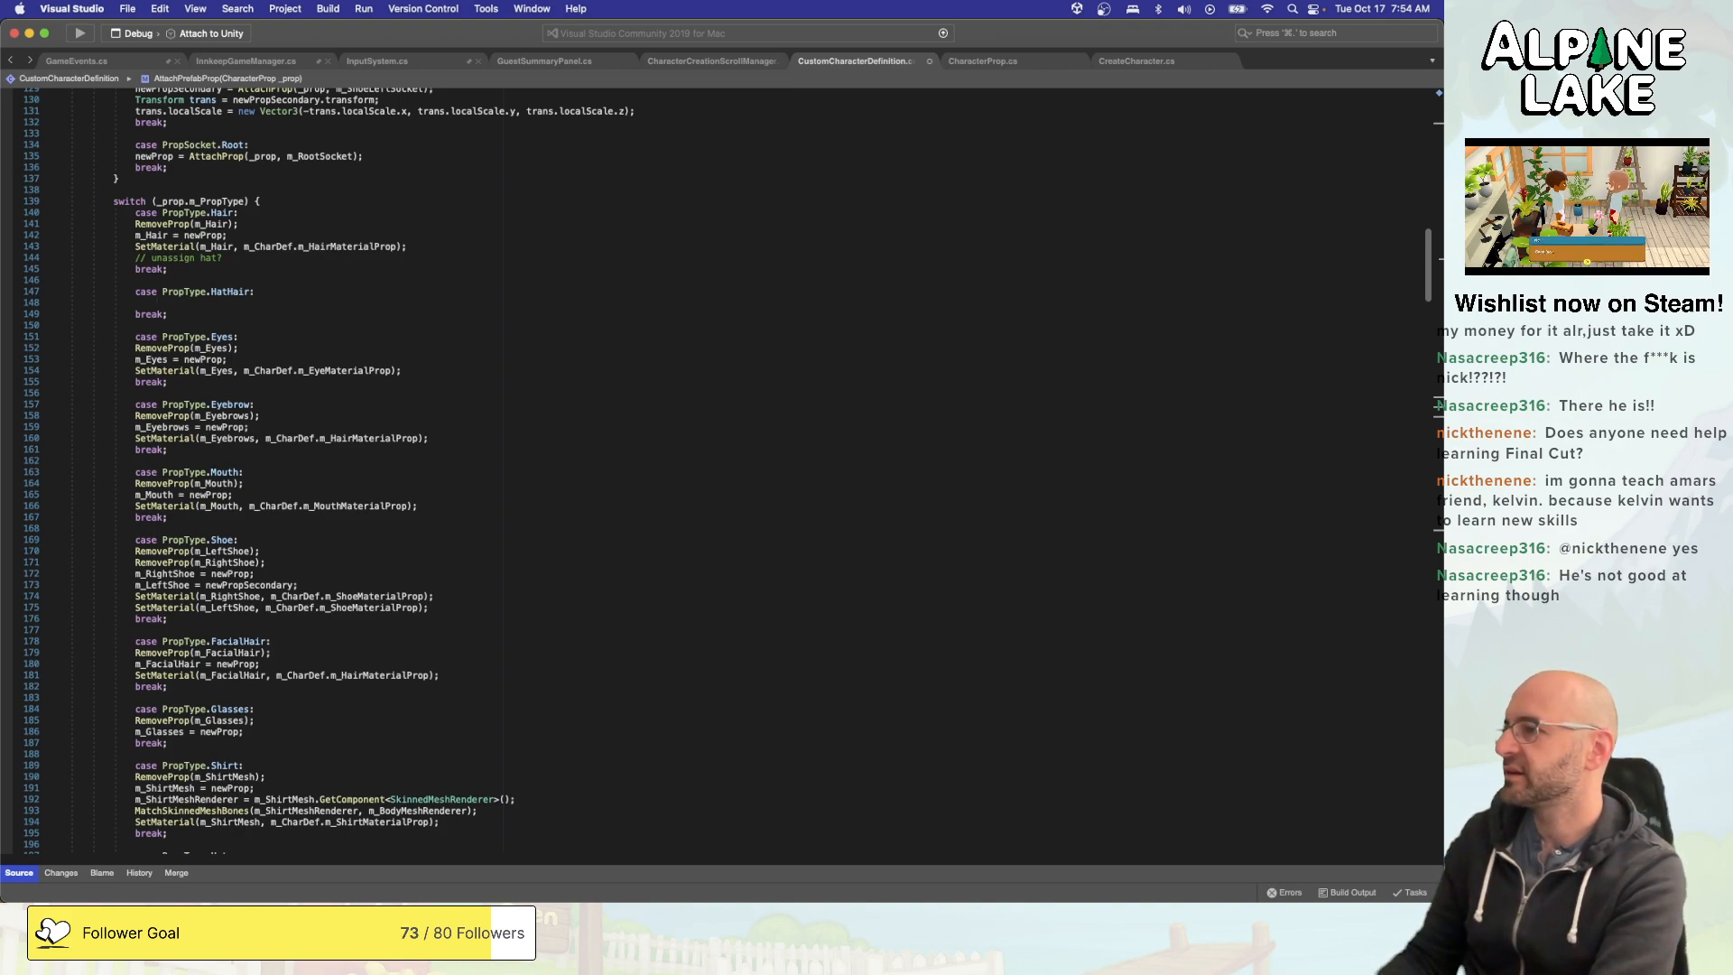
{"action": "type", "text": "Remove"}
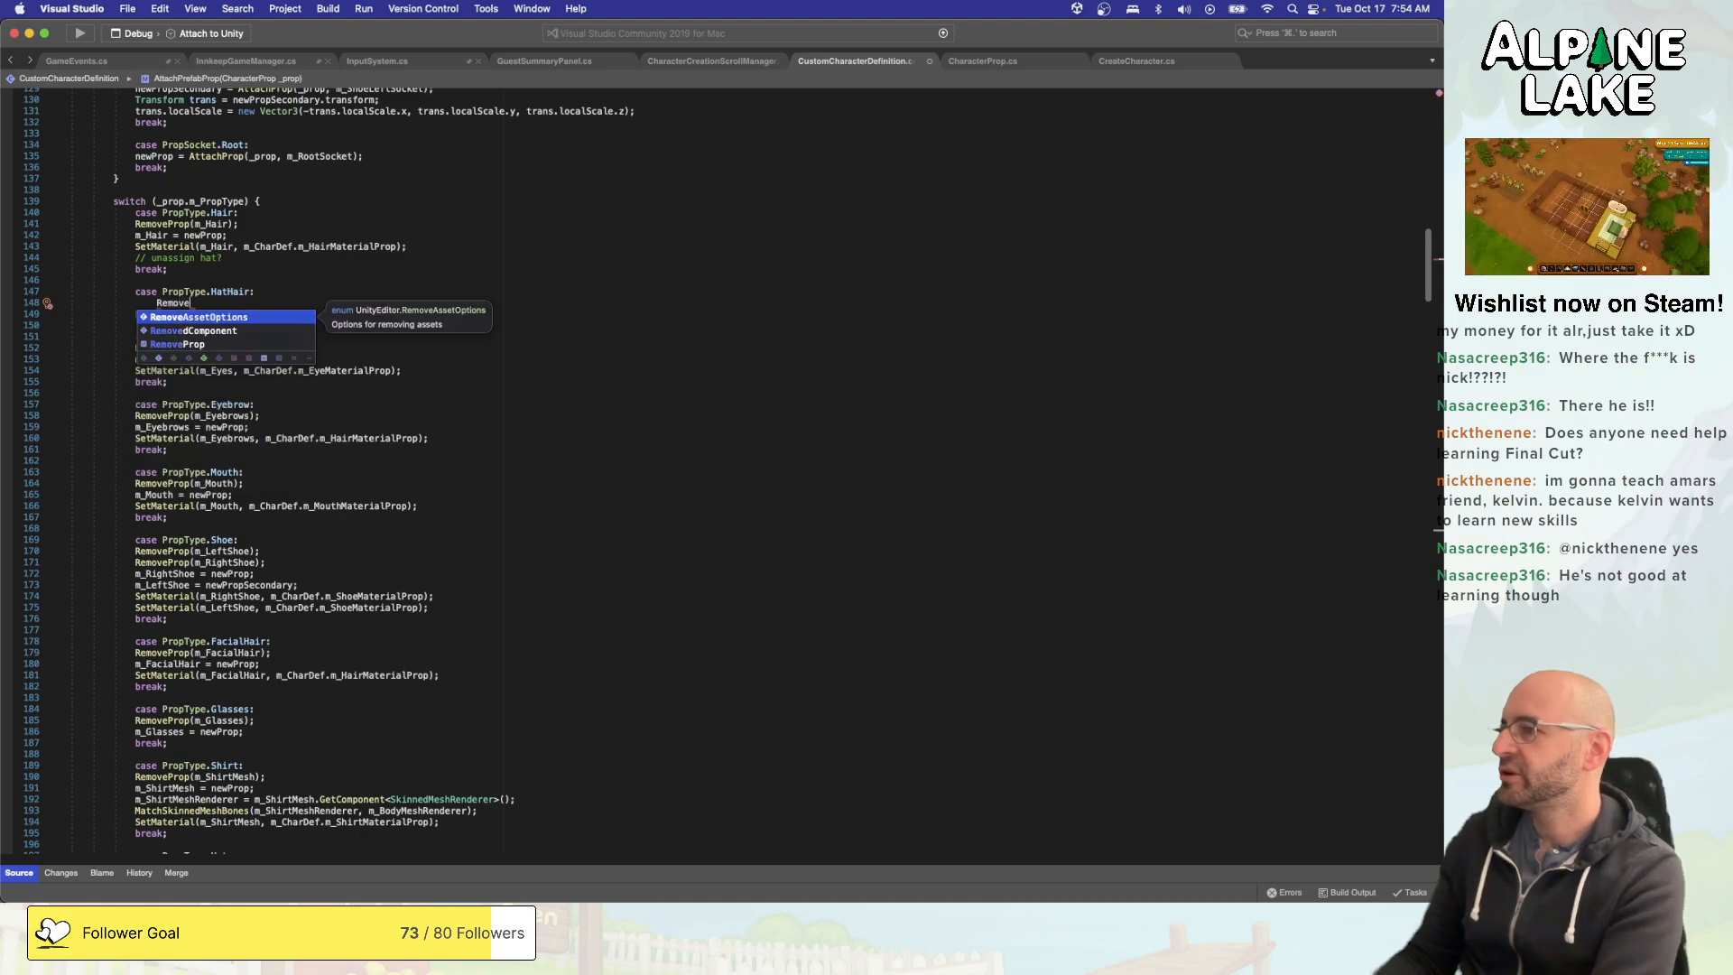
{"action": "key", "text": "BackSpace"}
{"action": "key", "text": "BackSpace"}
{"action": "key", "text": "BackSpace"}
{"action": "key", "text": "BackSpace"}
{"action": "key", "text": "BackSpace"}
{"action": "key", "text": "BackSpace"}
{"action": "type", "text": "RemoveProp"}
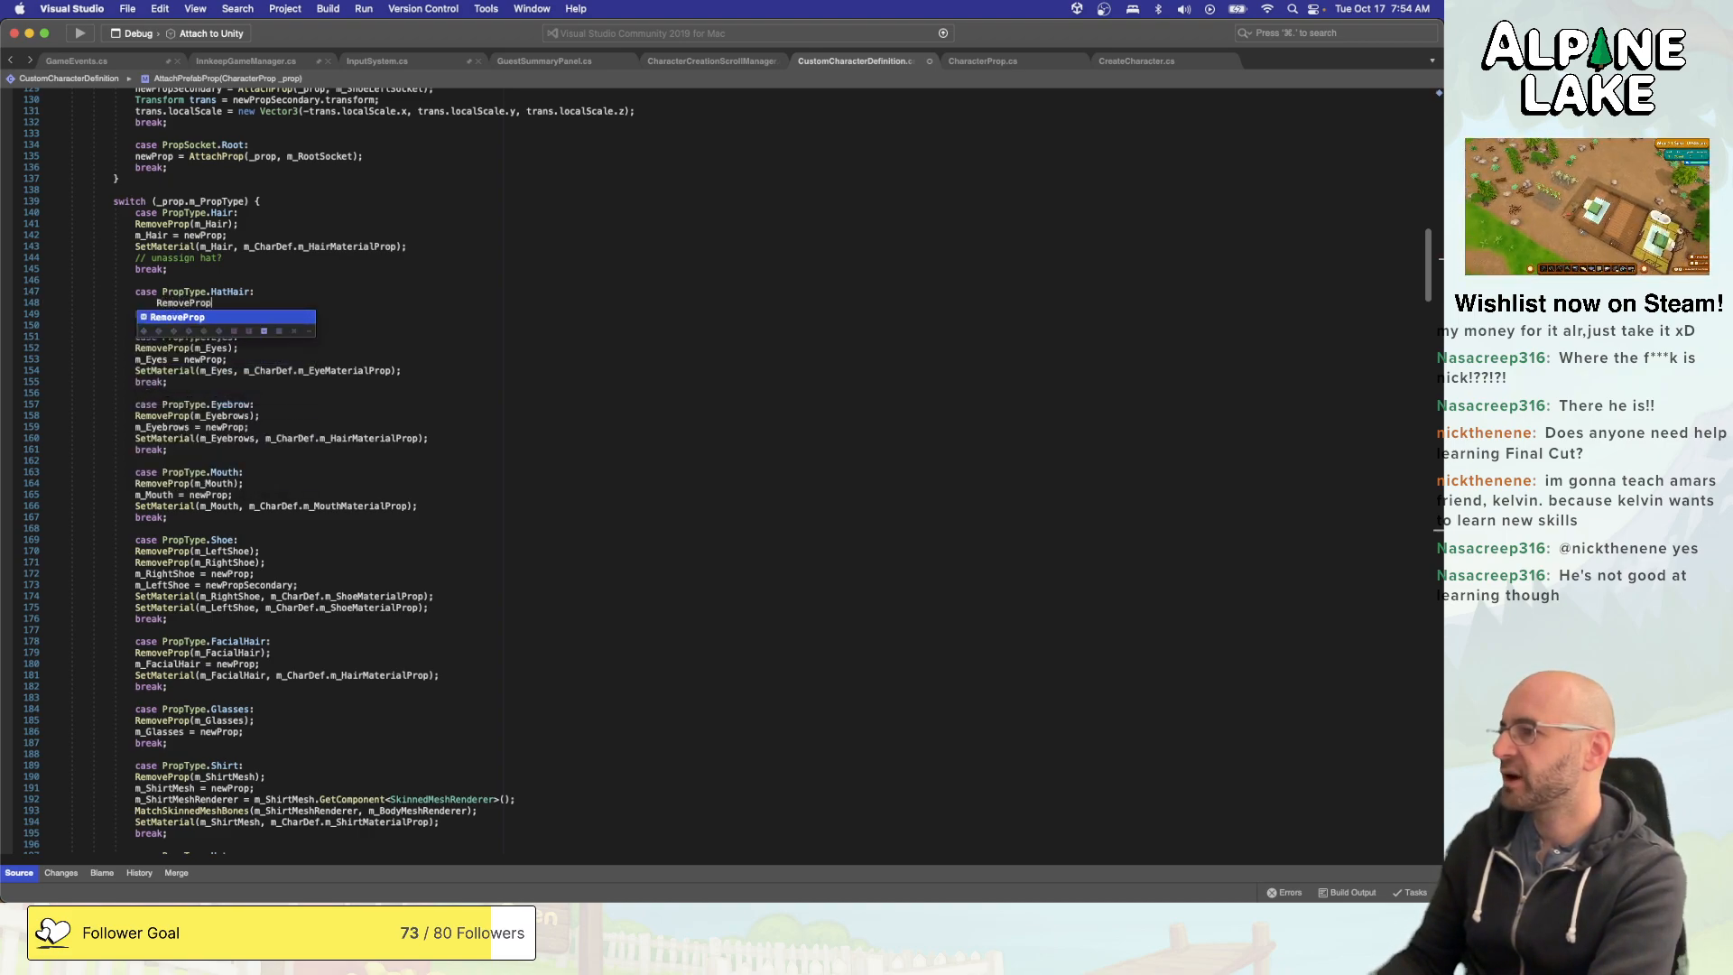
{"action": "type", "text": "(m_Hathair"}
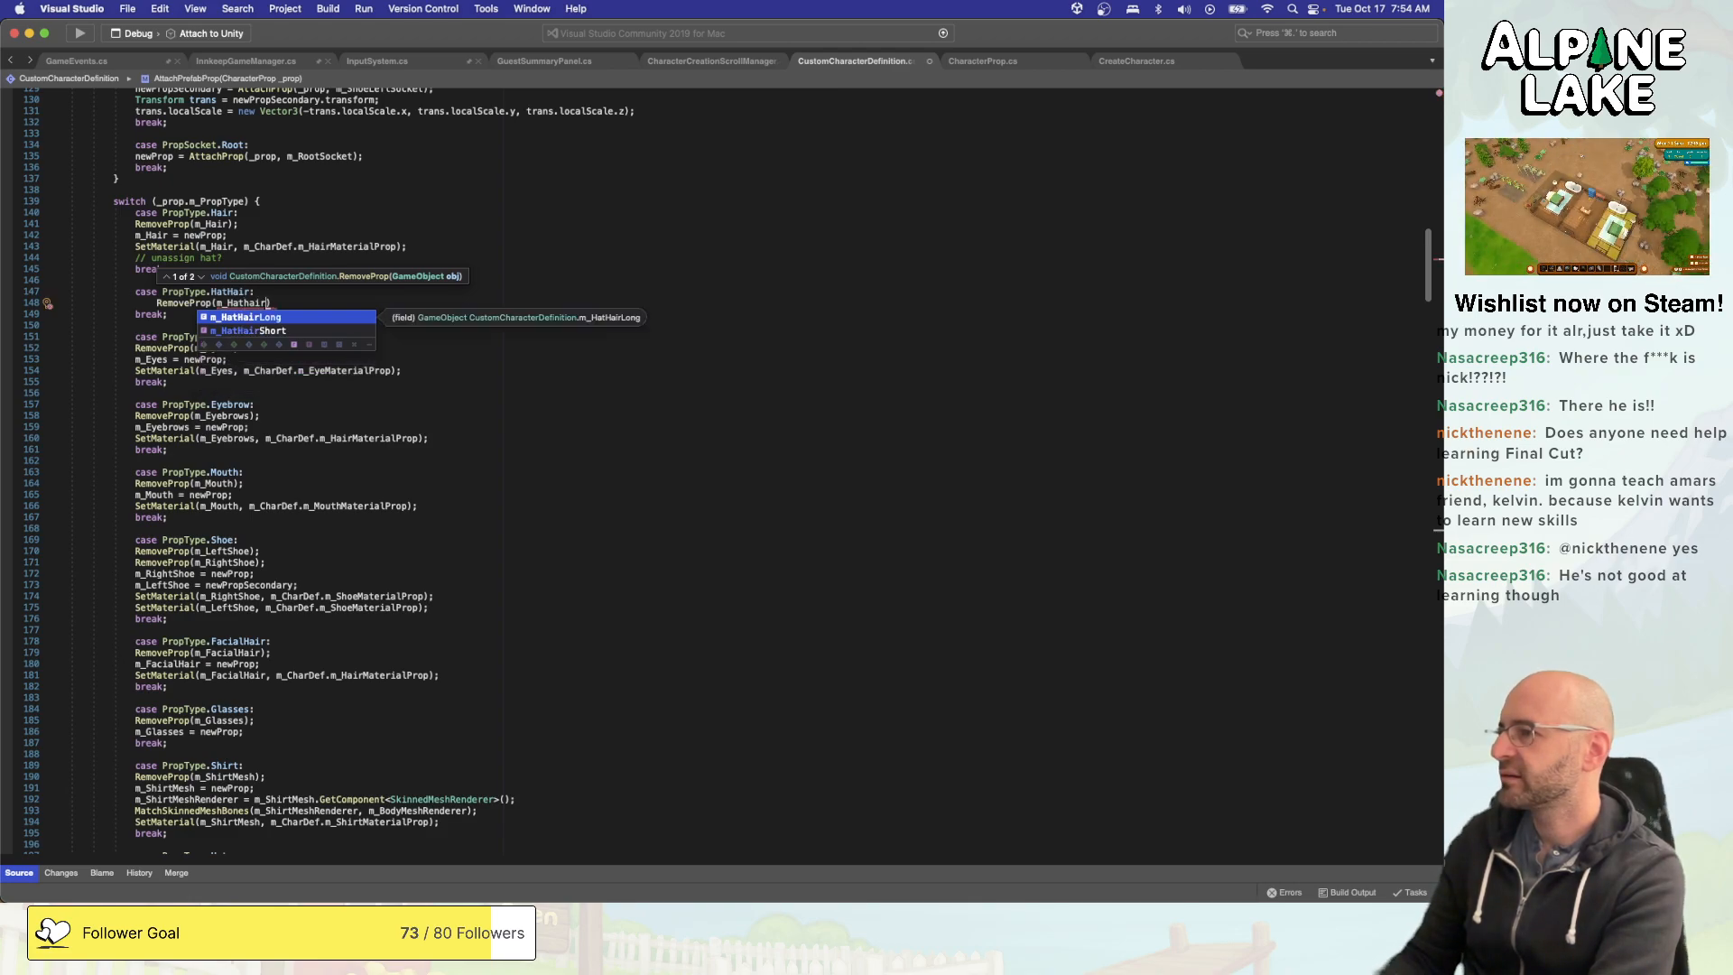
{"action": "key", "text": "Escape"}
- Delete the serialized m_HatHairShort field and rename the m_HatHairLong field to m_HatHair
{"action": "scroll", "coordinate": [545, 341], "scroll_direction": "up", "scroll_amount": 15}
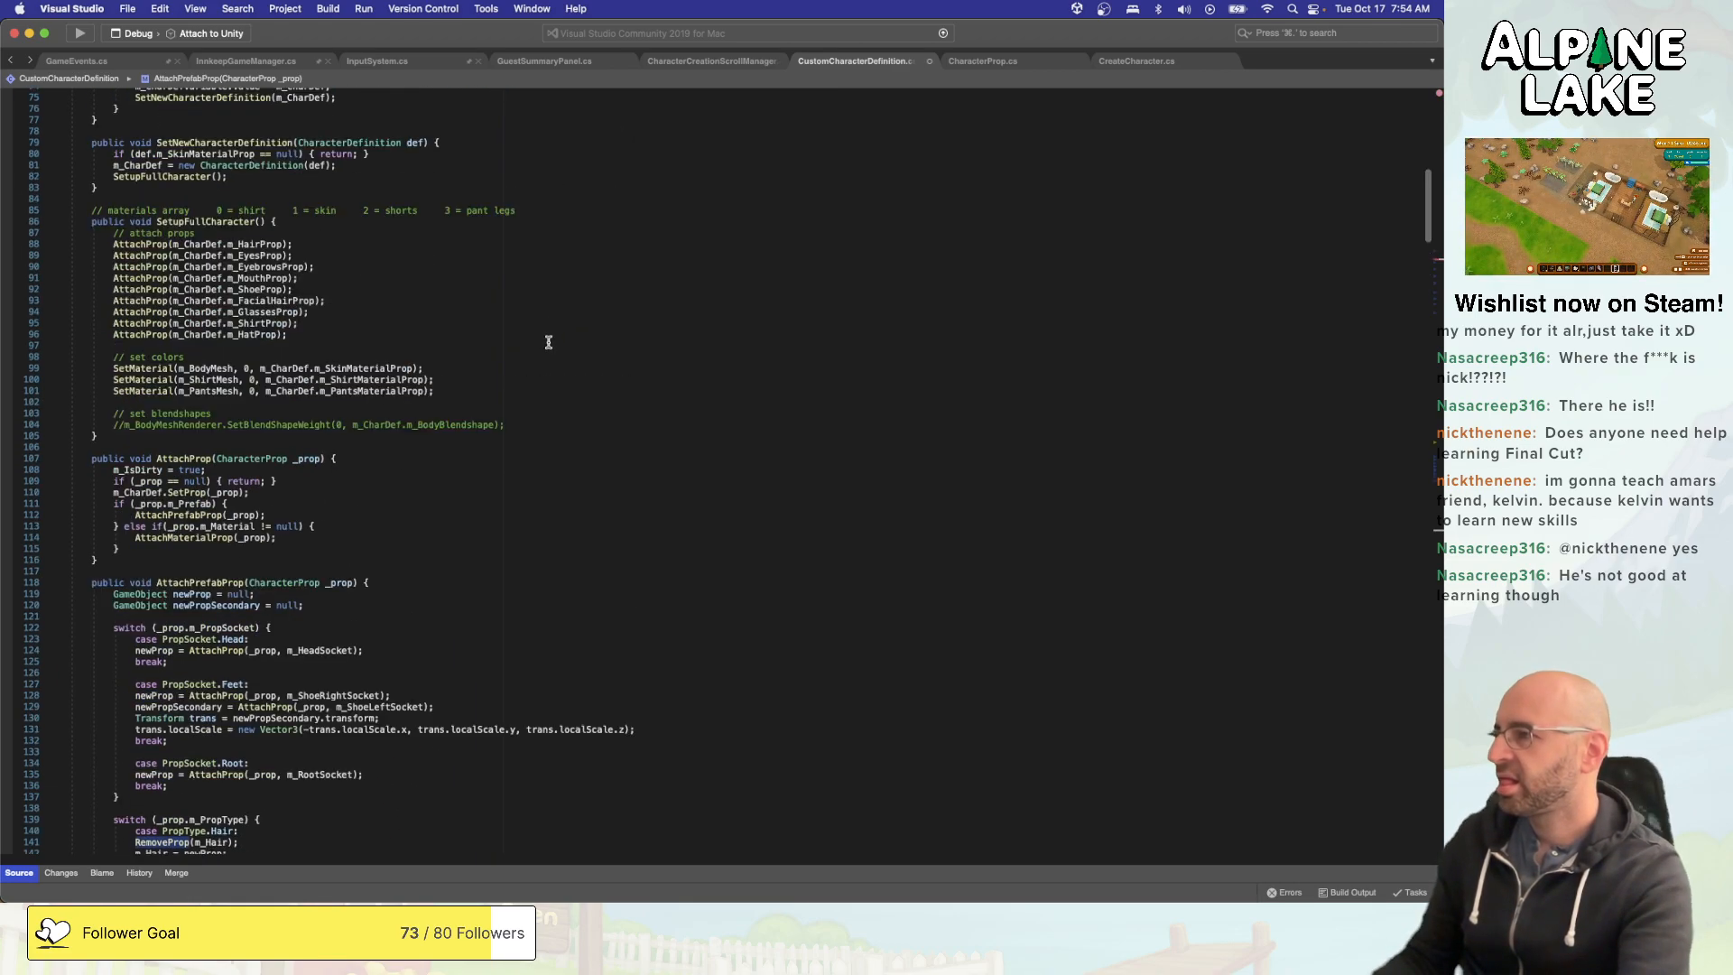
{"action": "scroll", "coordinate": [548, 342], "scroll_direction": "up", "scroll_amount": 5}
{"action": "left_click", "coordinate": [412, 384]}
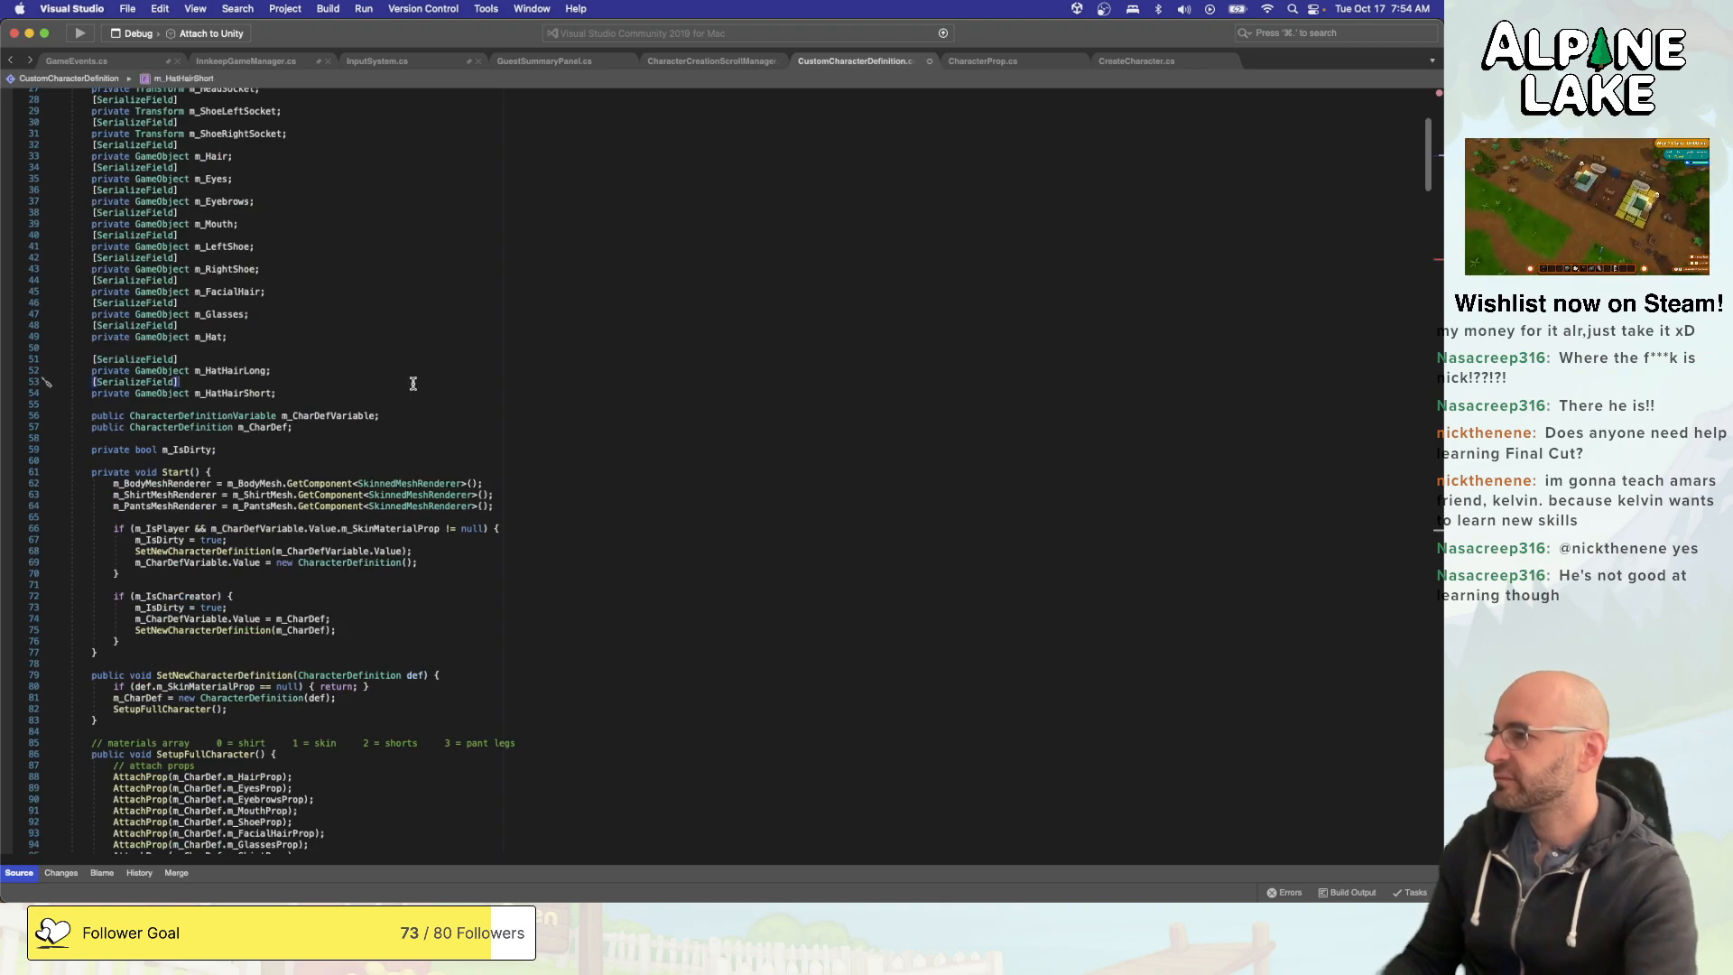
{"action": "key", "text": "Down"}
{"action": "key", "text": "super+Right"}
{"action": "key", "text": "shift+super+Left"}
{"action": "key", "text": "shift+Up"}
{"action": "key", "text": "BackSpace"}
{"action": "key", "text": "shift+super+Left"}
{"action": "key", "text": "BackSpace"}
{"action": "key", "text": "BackSpace"}
{"action": "key", "text": "Left"}
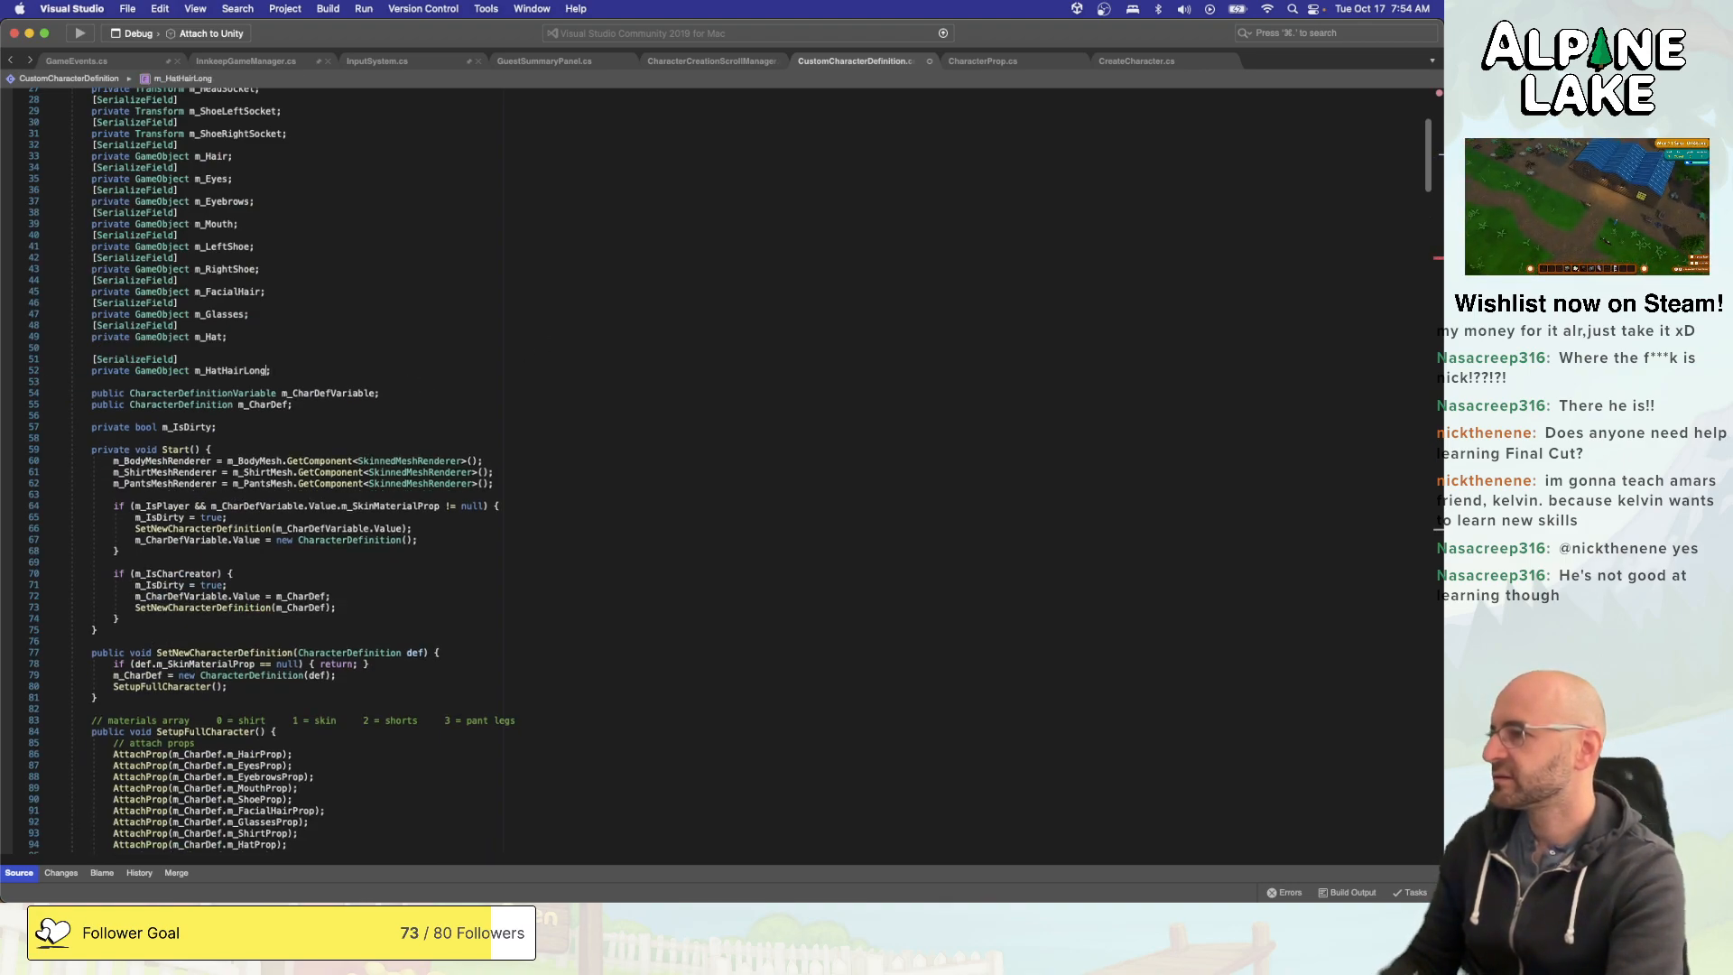
{"action": "key", "text": "BackSpace"}
{"action": "key", "text": "BackSpace"}
{"action": "key", "text": "BackSpace"}
{"action": "key", "text": "BackSpace"}
{"action": "type", "text": "r"}
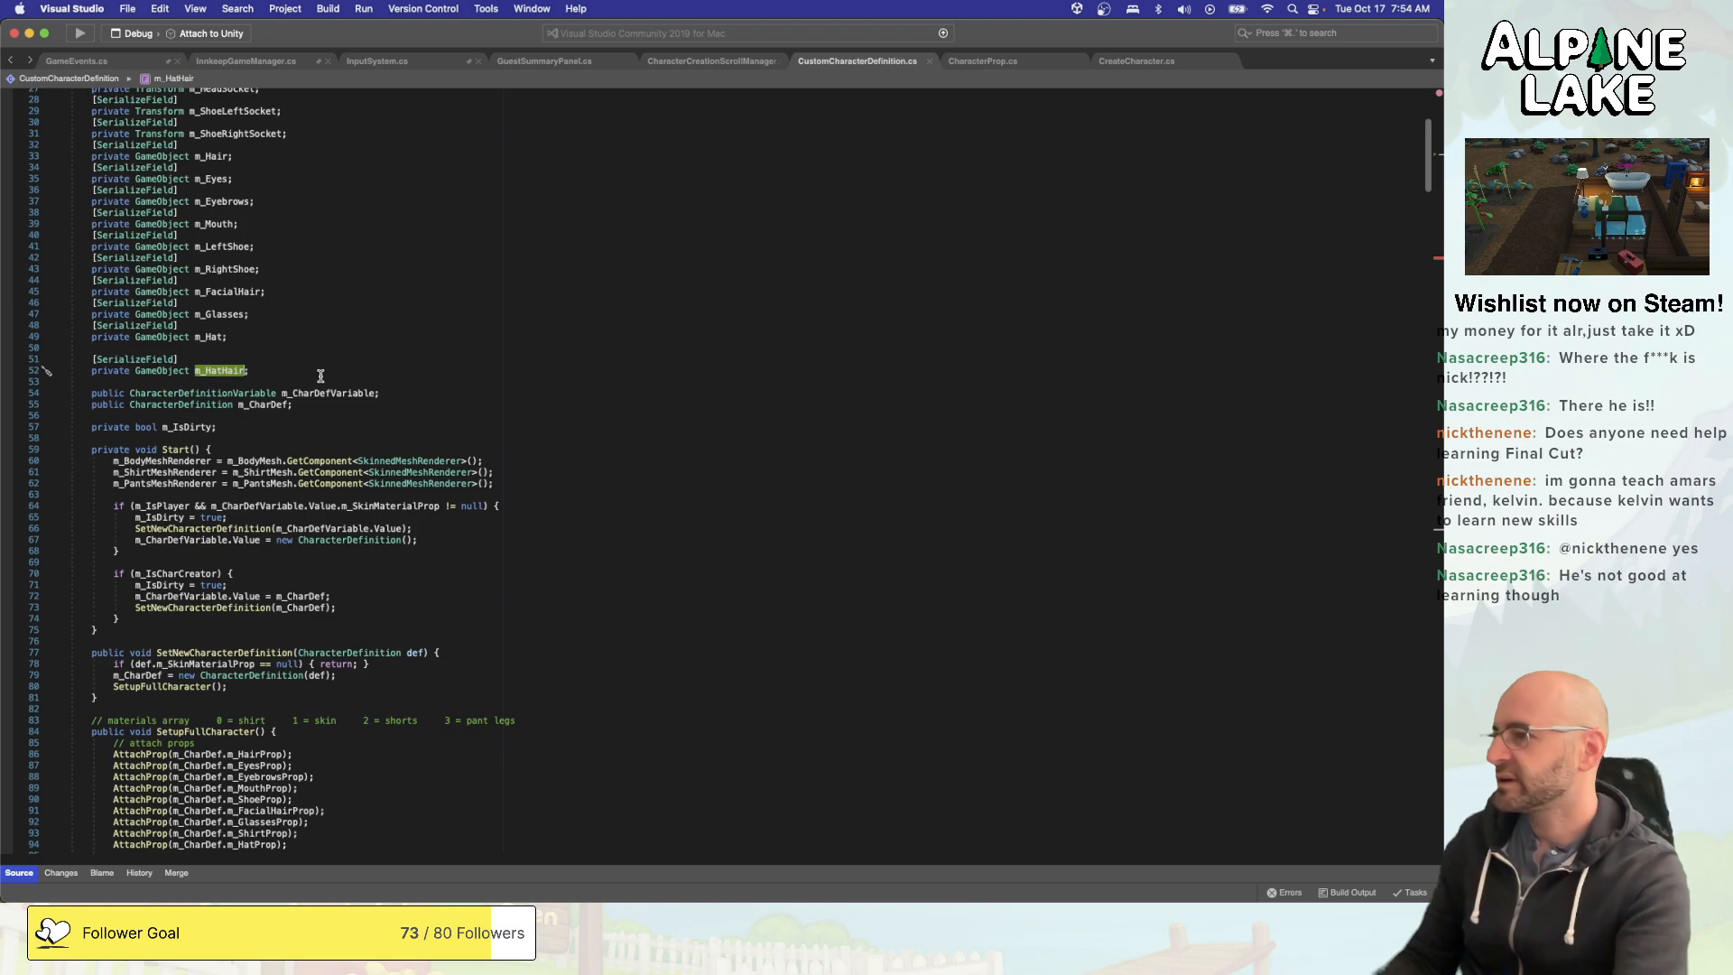
- Complete the HatHair case's call as RemoveProp(m_HatHair); and add m_HatHair = newProp; below it
{"action": "scroll", "coordinate": [230, 371], "scroll_direction": "down", "scroll_amount": 15}
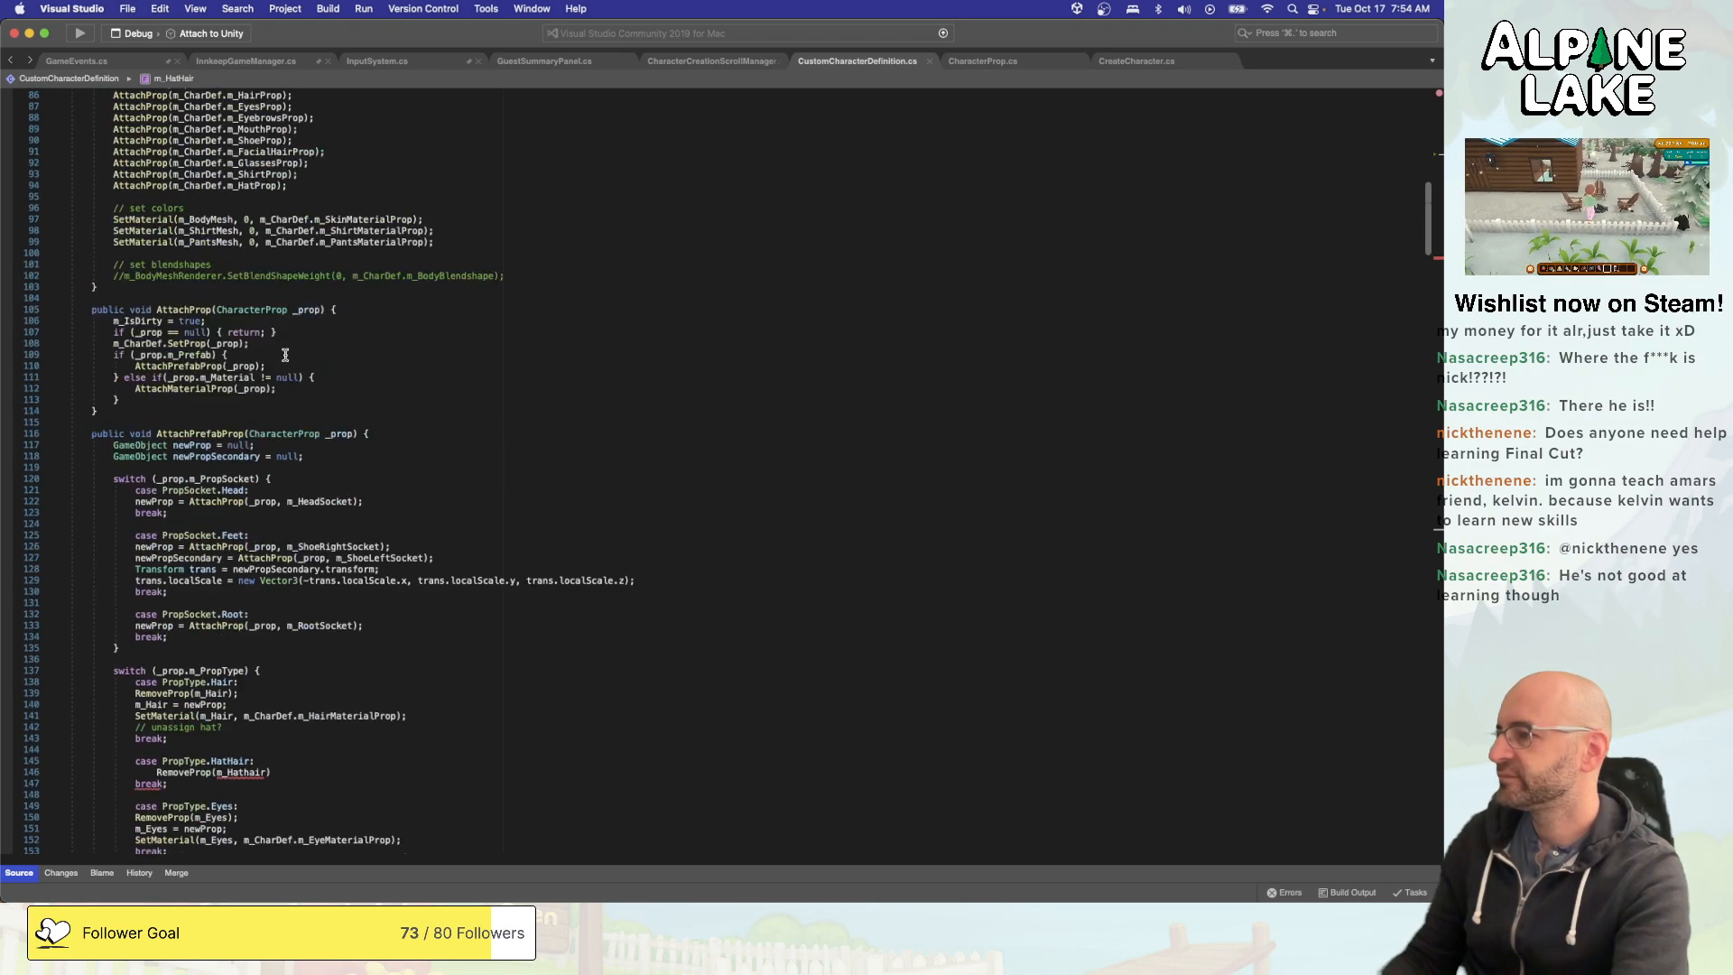
{"action": "left_click", "coordinate": [284, 323]}
{"action": "left_click", "coordinate": [243, 321]}
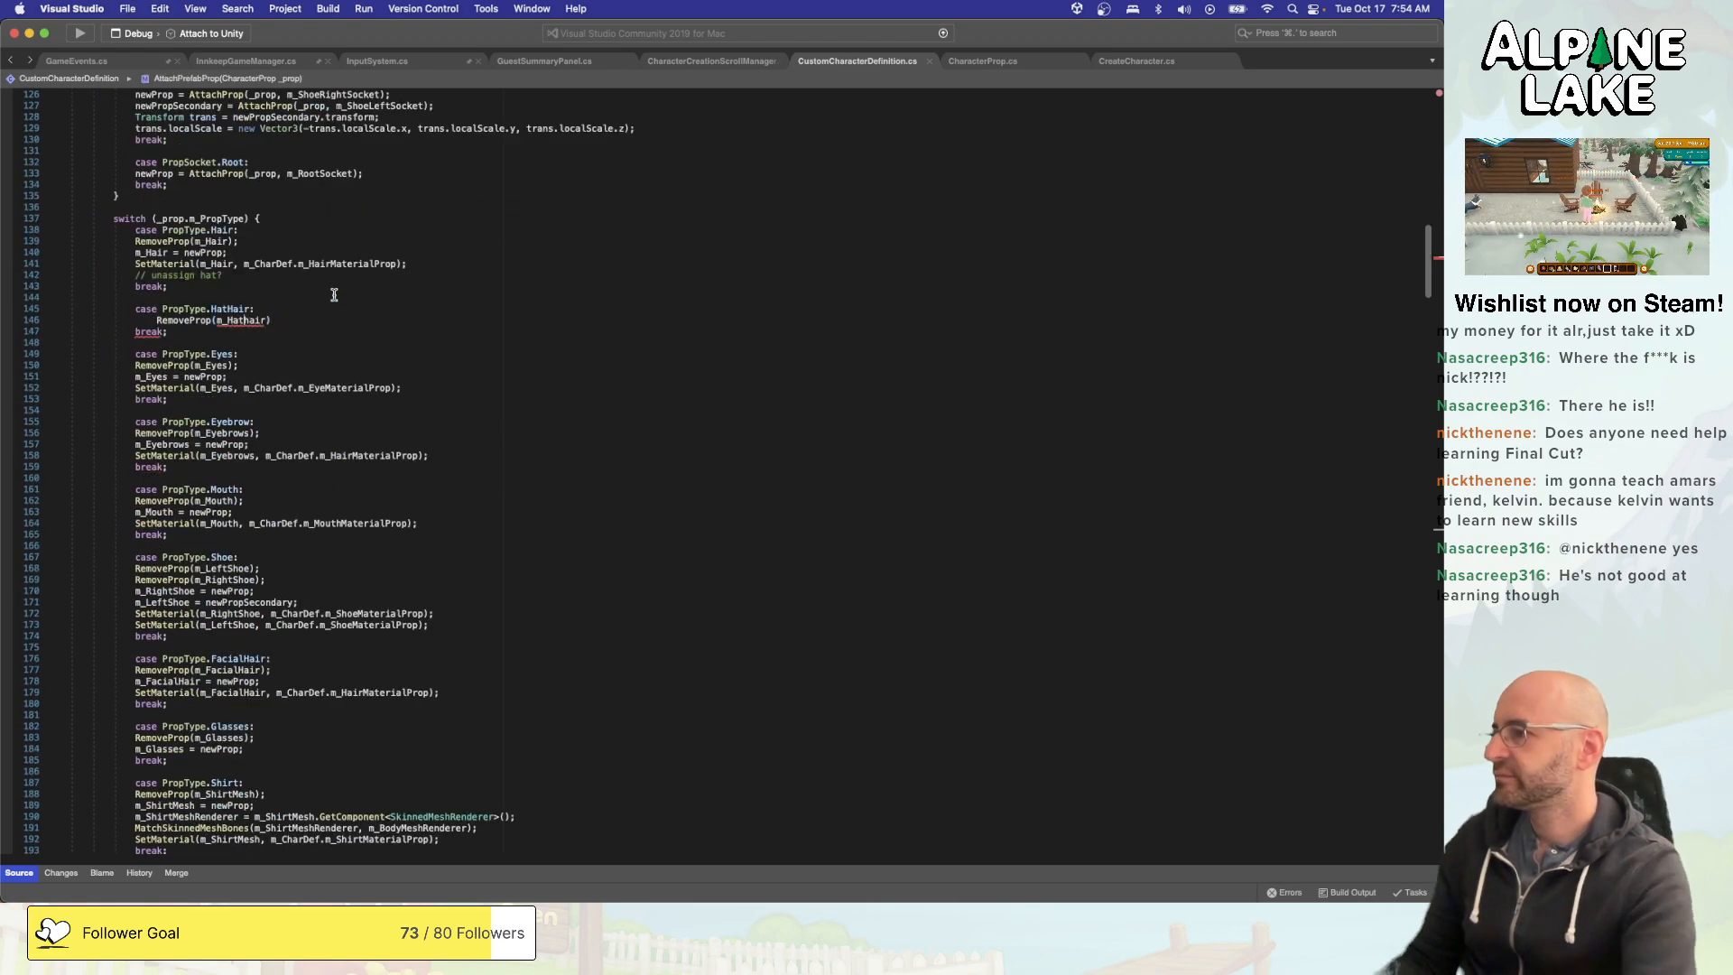
{"action": "type", "text": ";"}
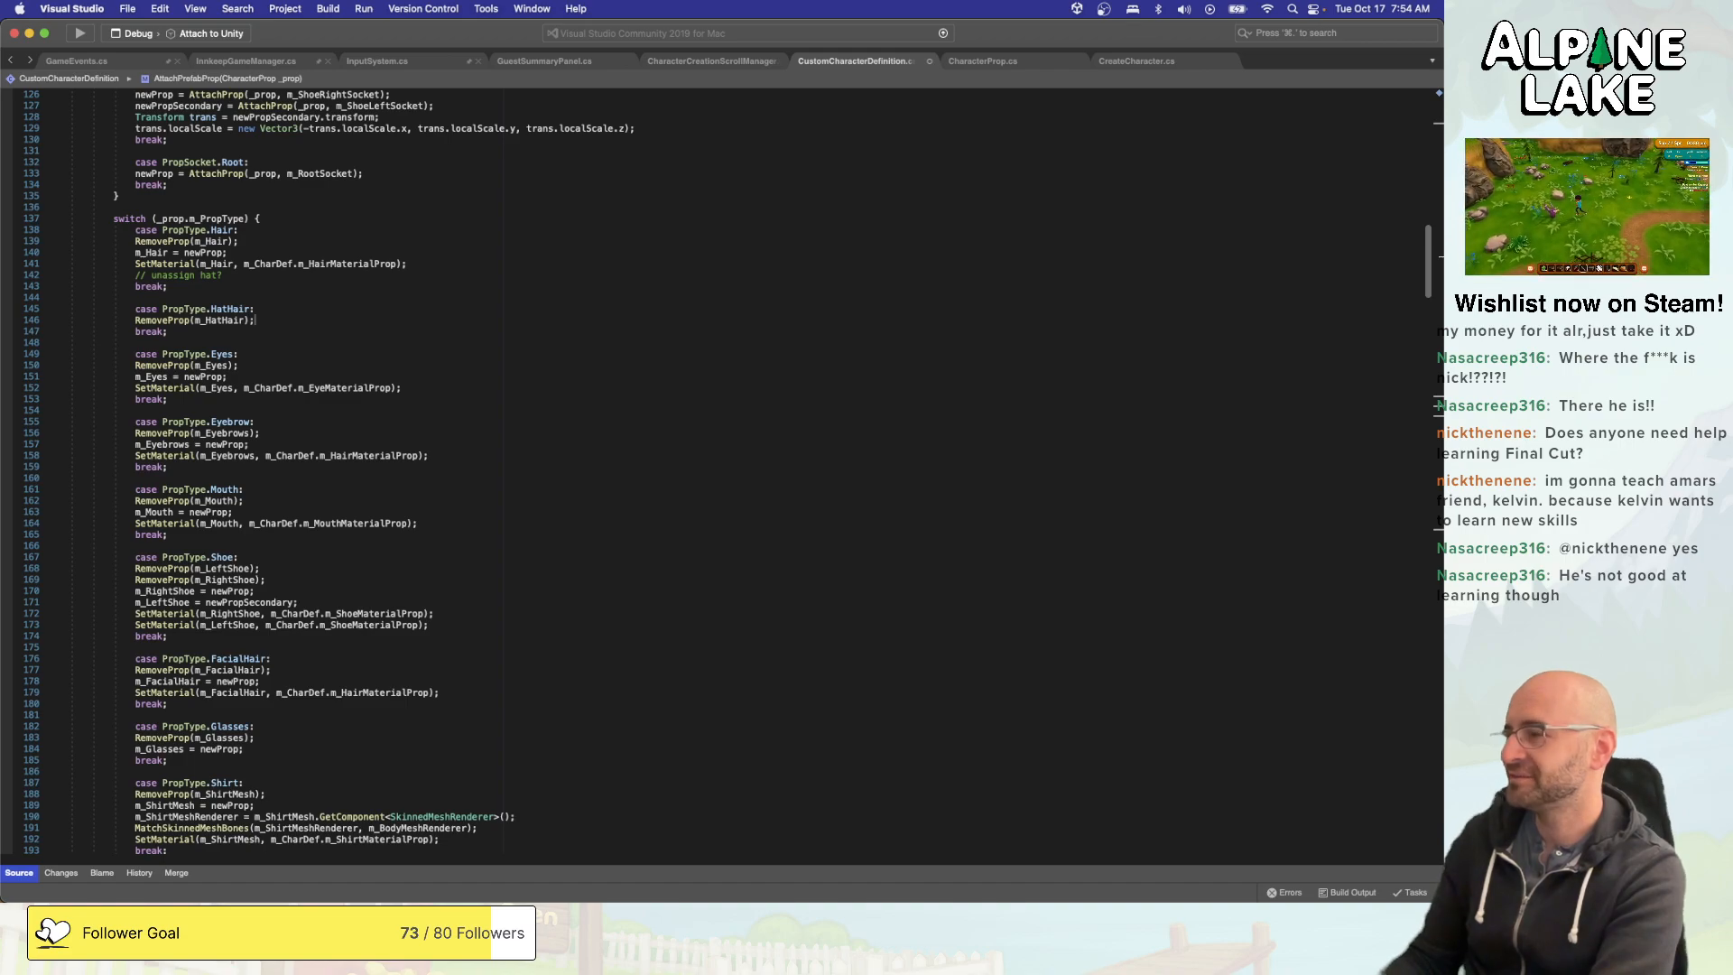
{"action": "key", "text": "Return"}
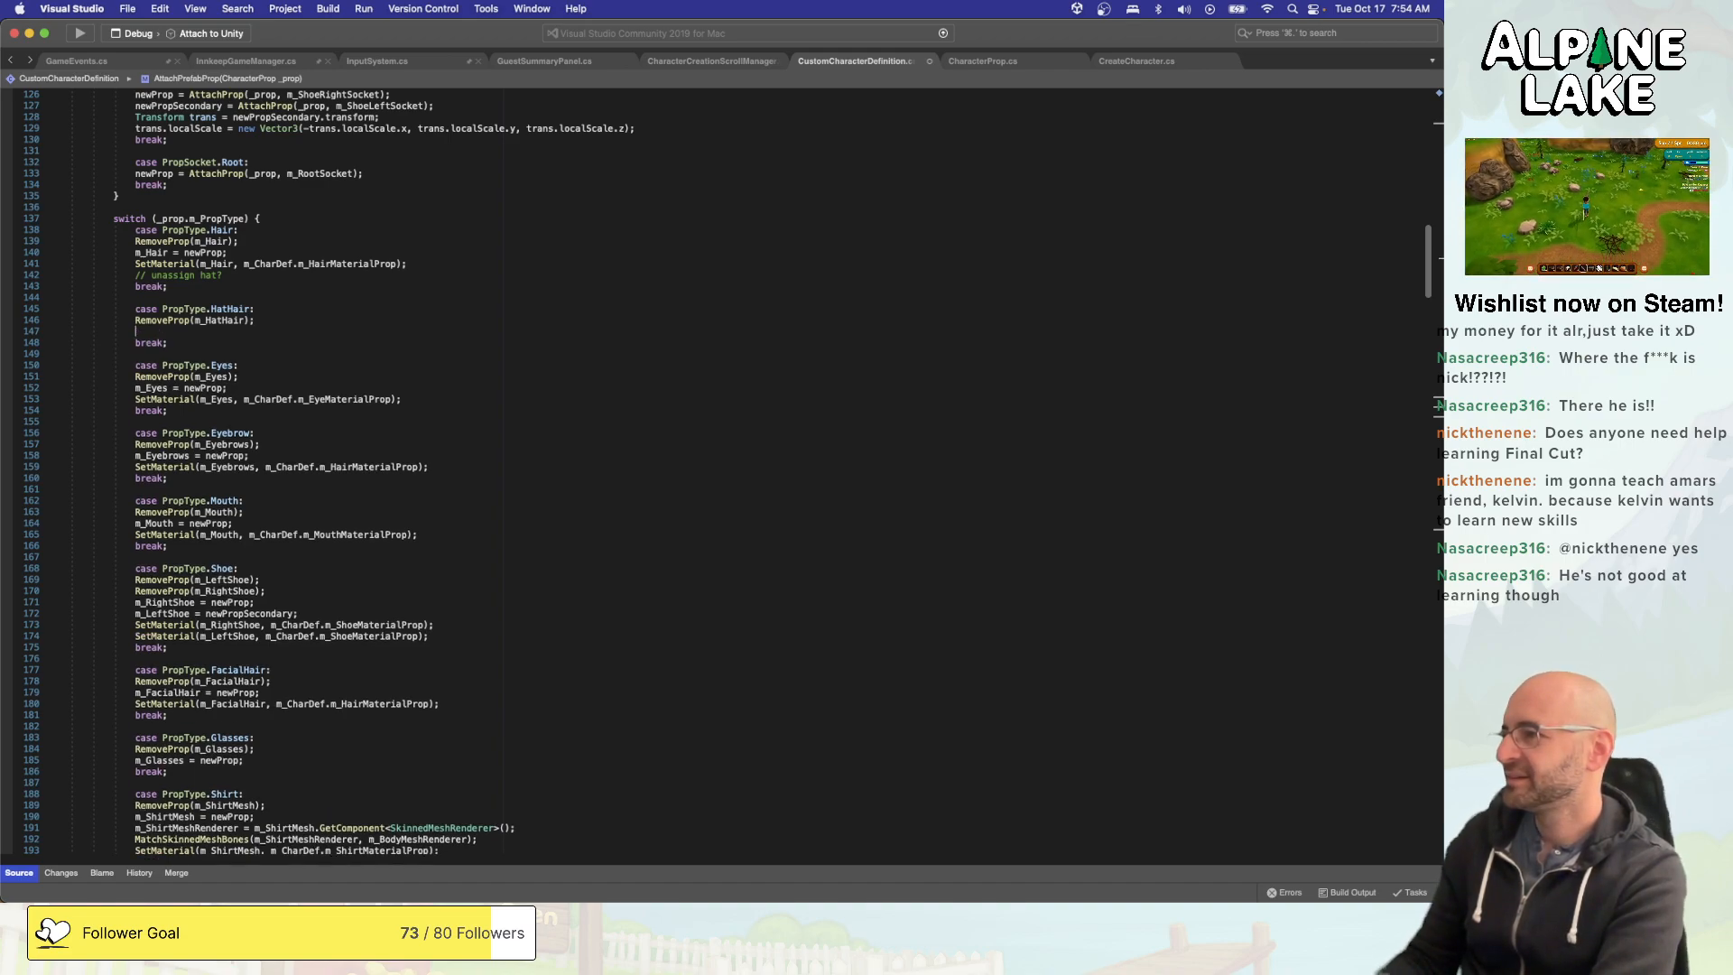
{"action": "type", "text": "m_HatH"}
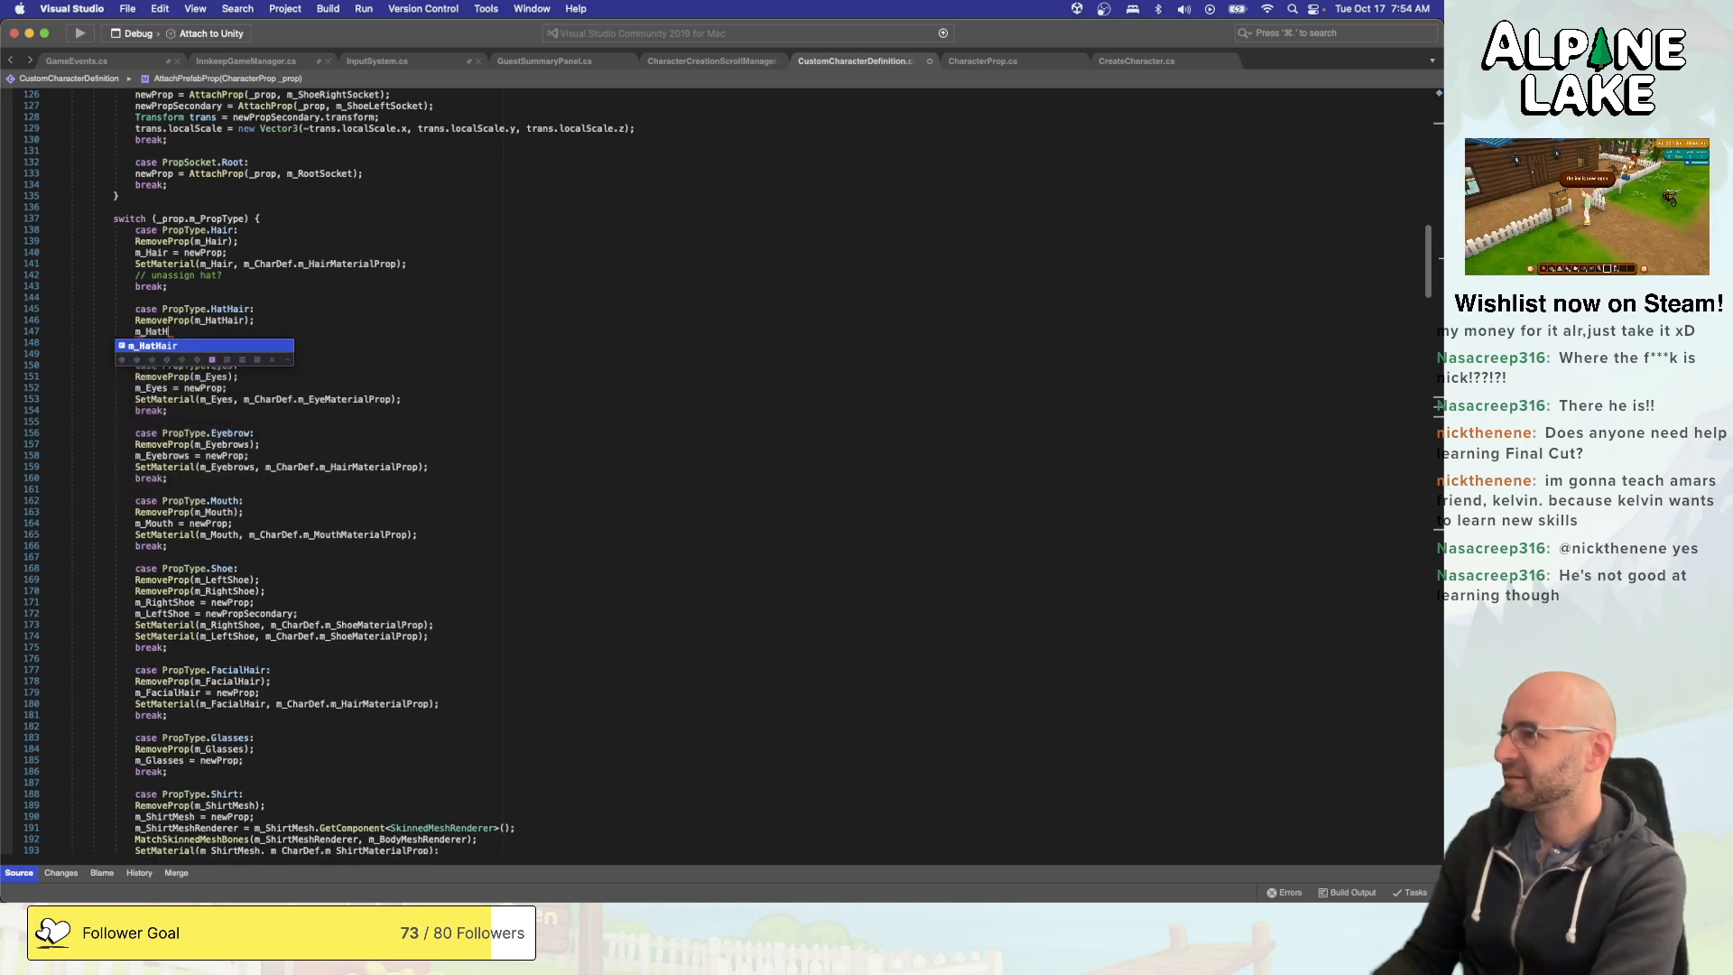
{"action": "type", "text": "air = newProp;"}
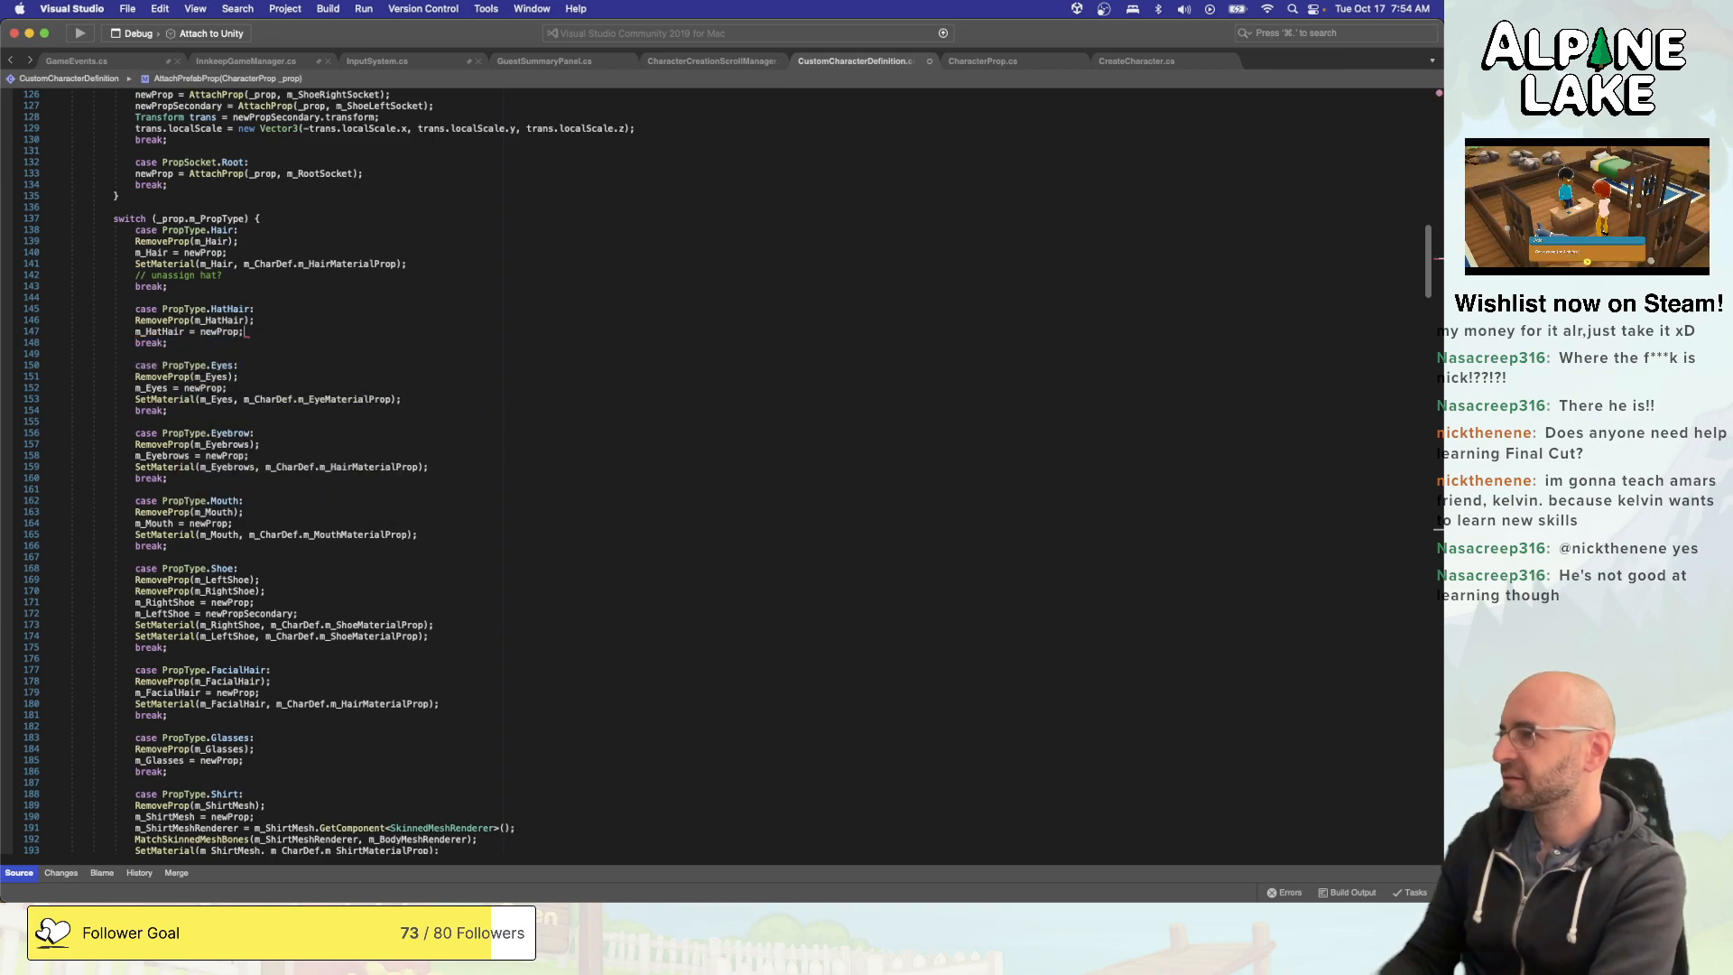
{"action": "key", "text": "Return"}
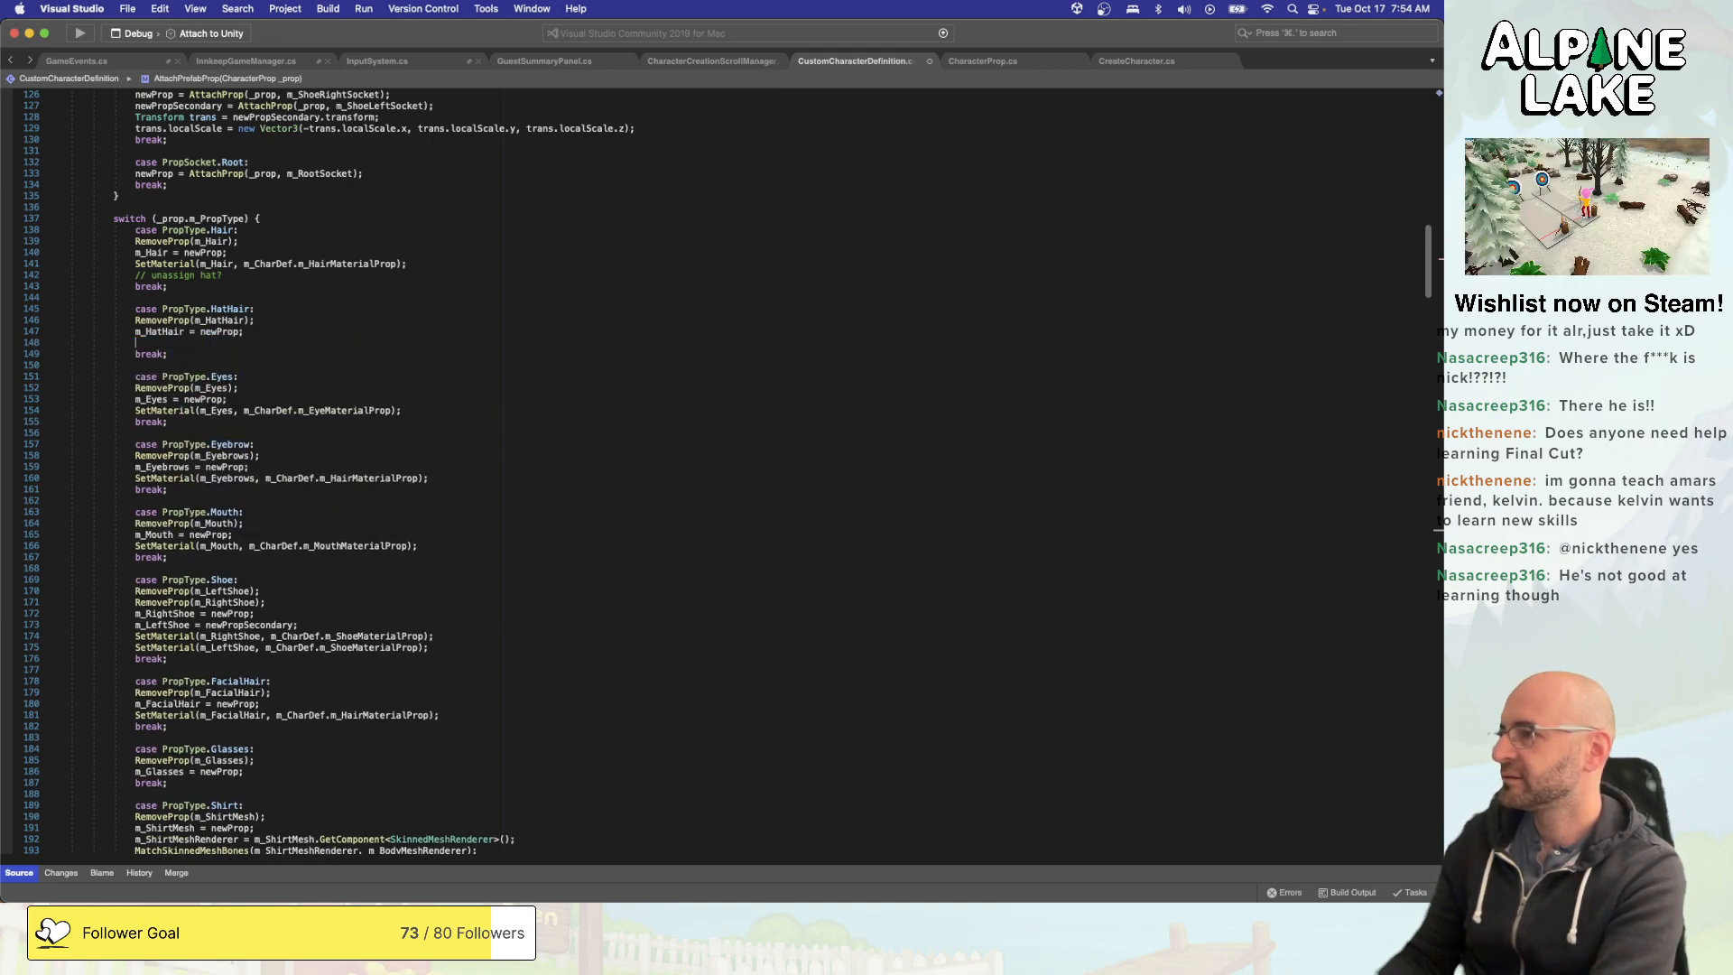
{"action": "type", "text": "setmaterial"}
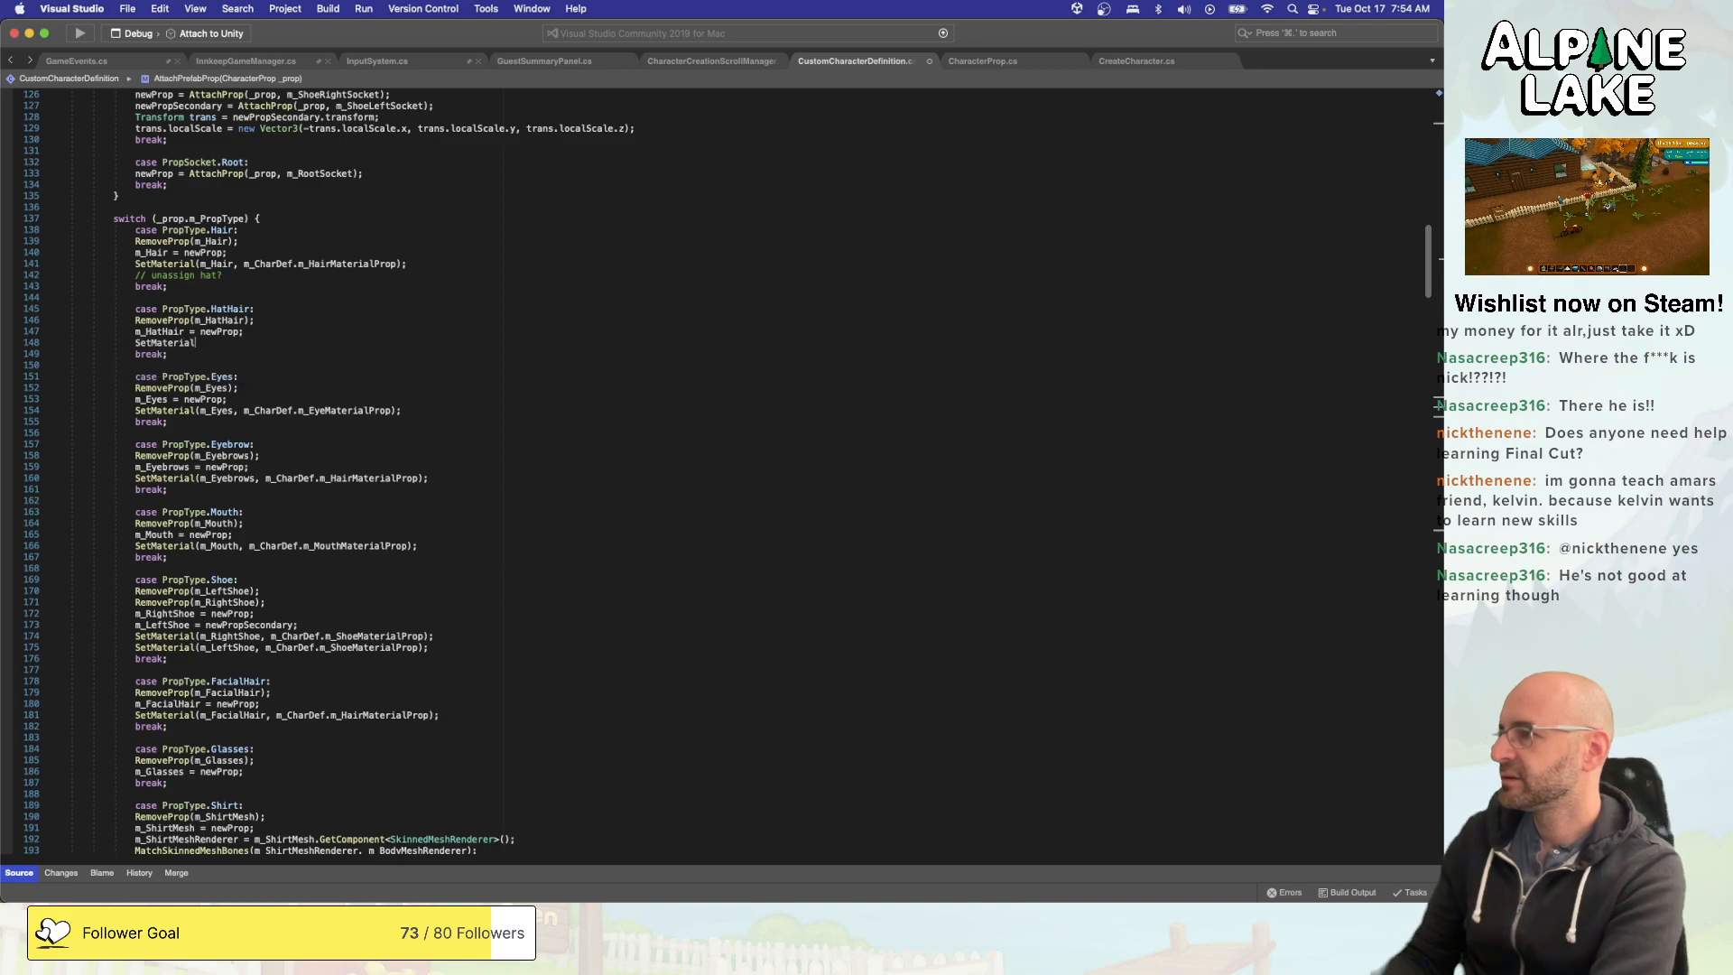
{"action": "key", "text": "Tab"}
{"action": "type", "text": "("}
{"action": "type", "text": "m_HatHair,"}
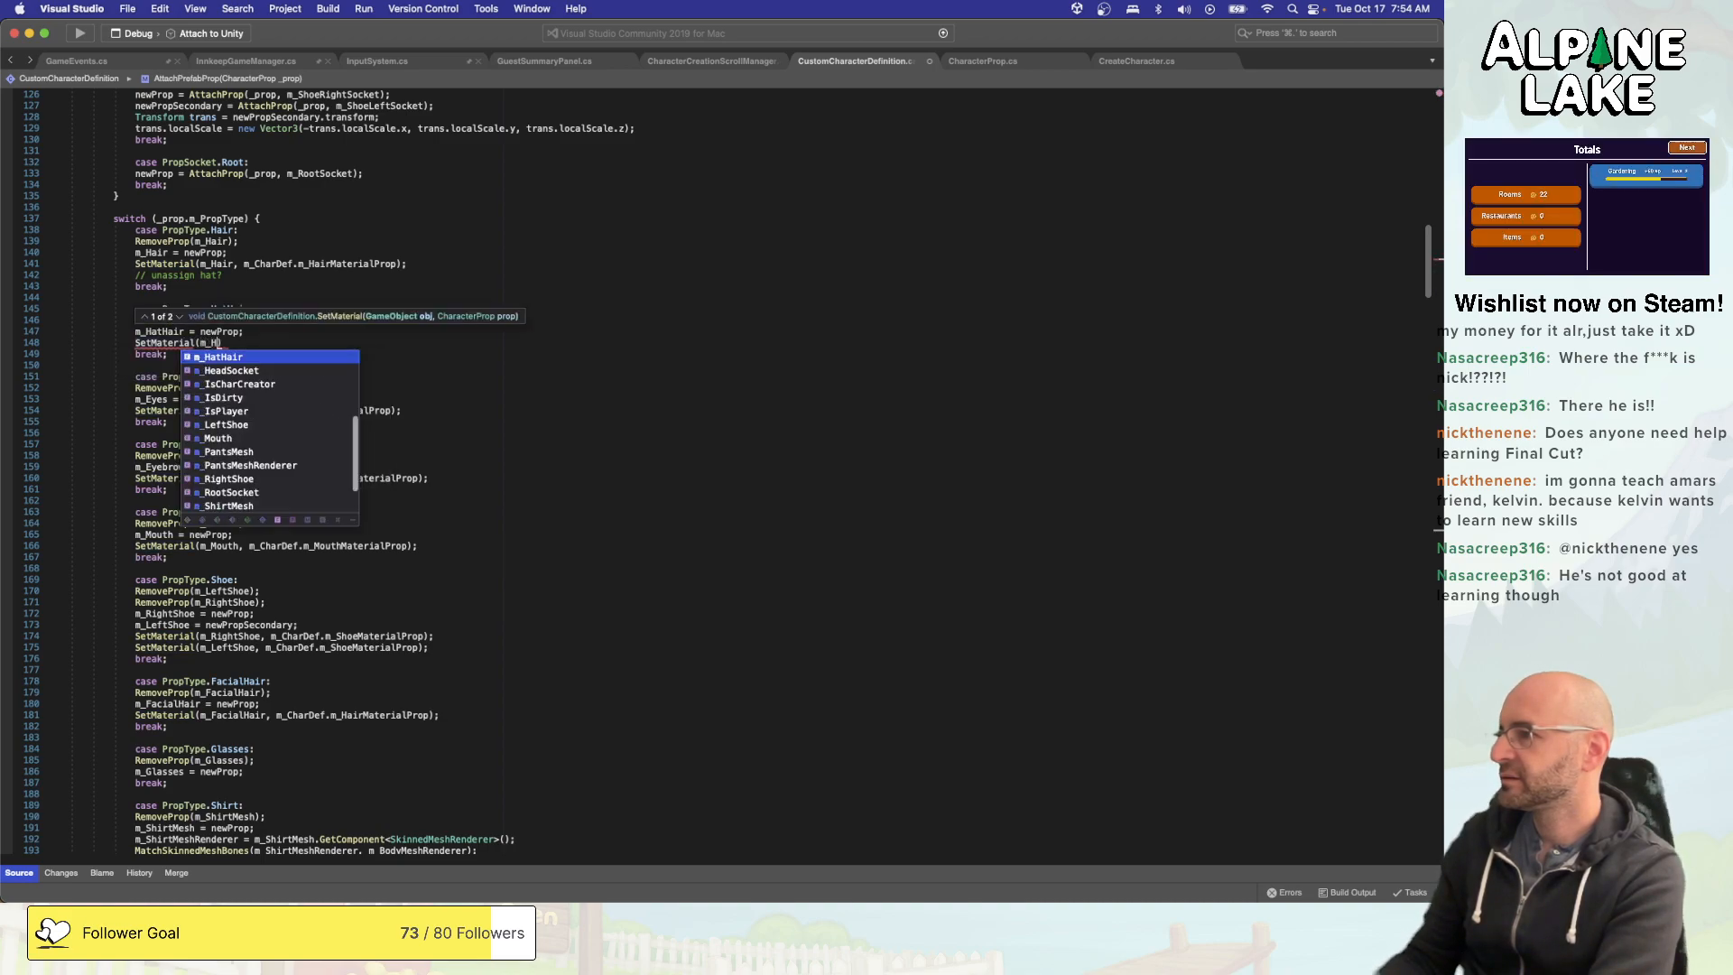
{"action": "type", "text": " m_HatHair)_Cha"}
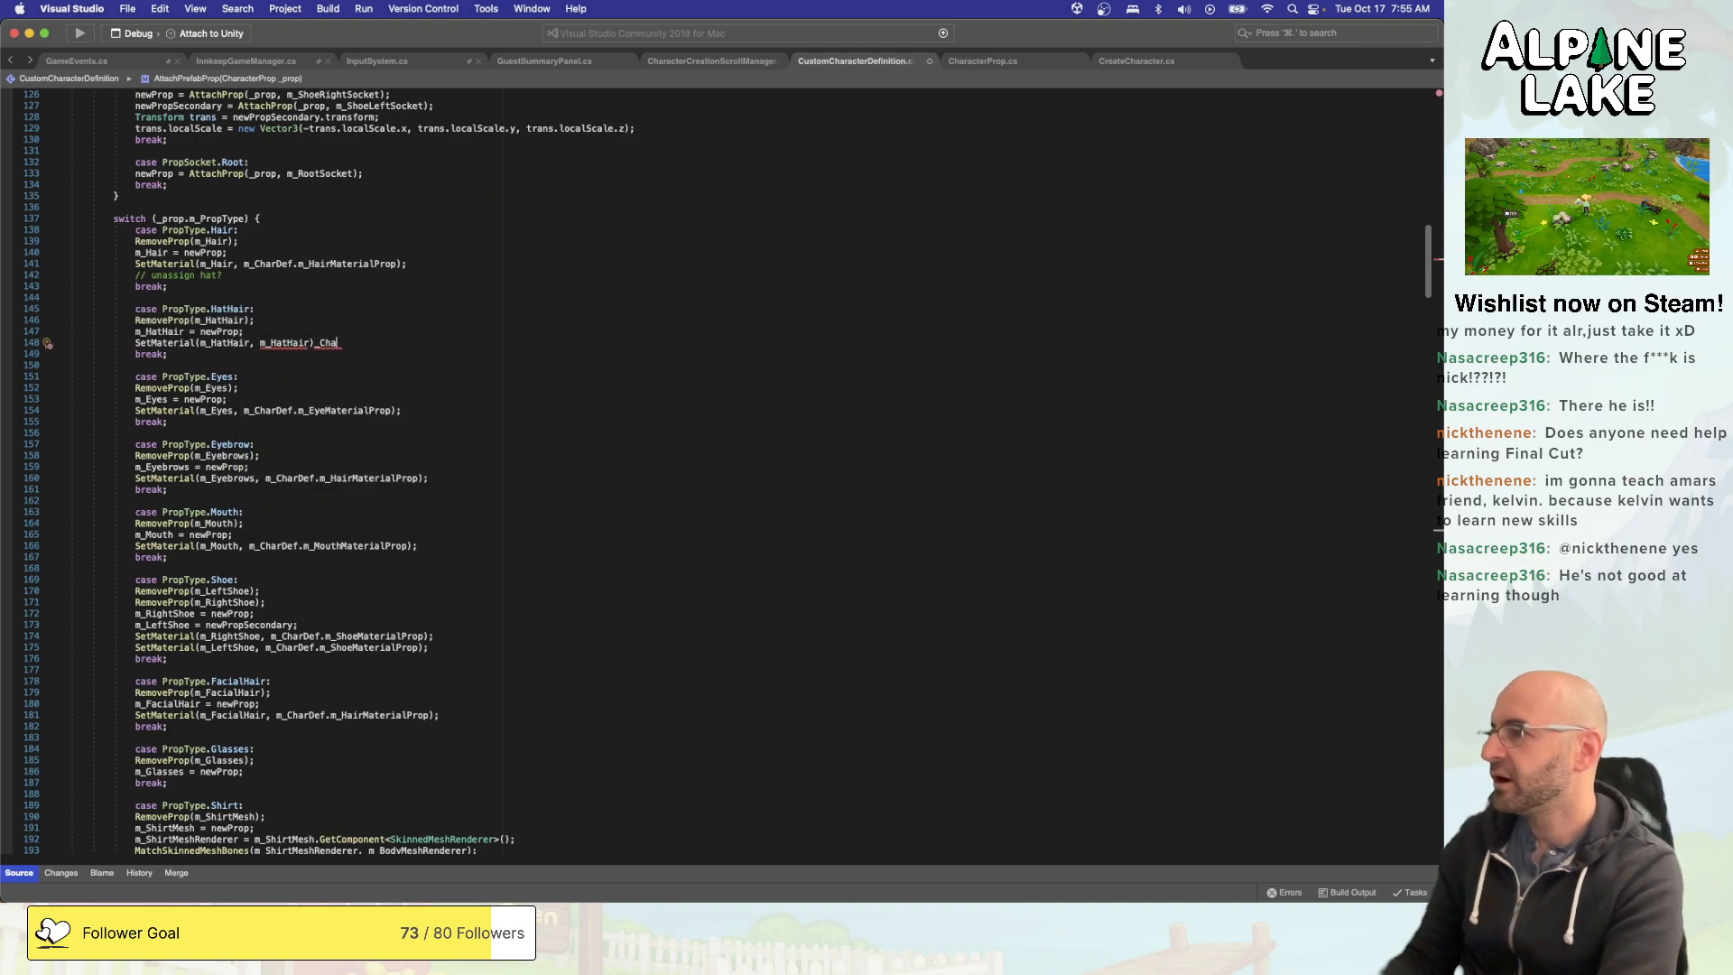
{"action": "key", "text": "shift+super+Left"}
{"action": "key", "text": "BackSpace"}
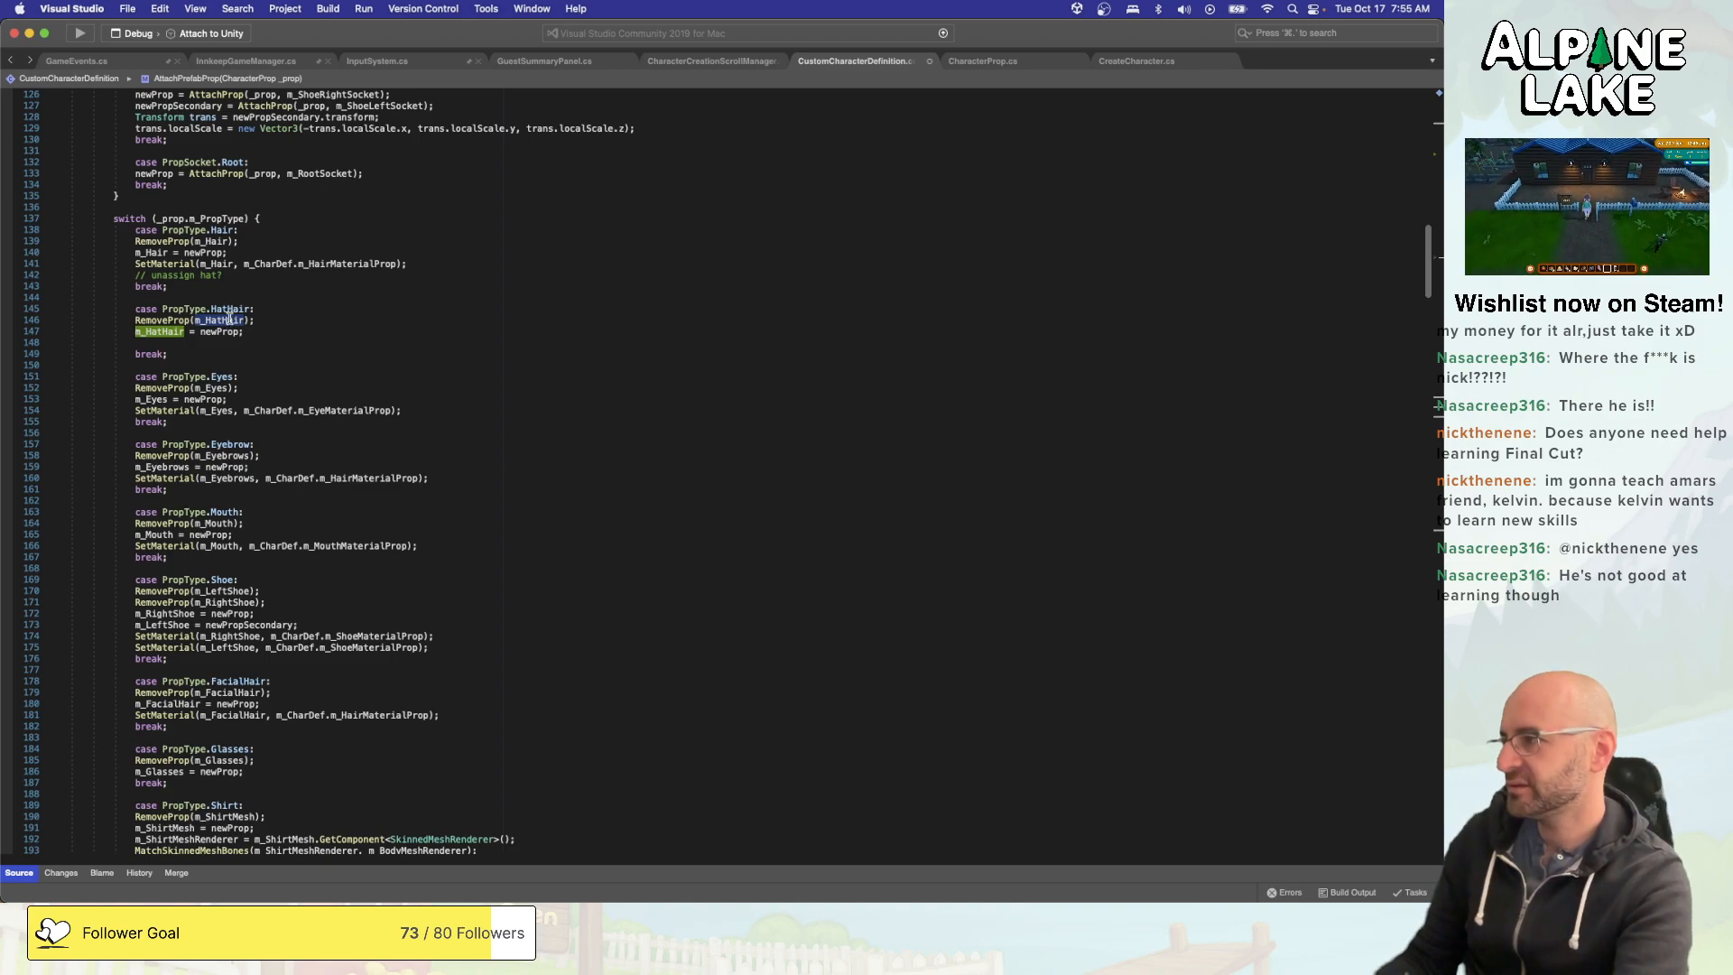
- Replace m_HatHair with m_Hair in both the assignment and the RemoveProp call of the HatHair case
{"action": "type", "text": "m_Hair"}
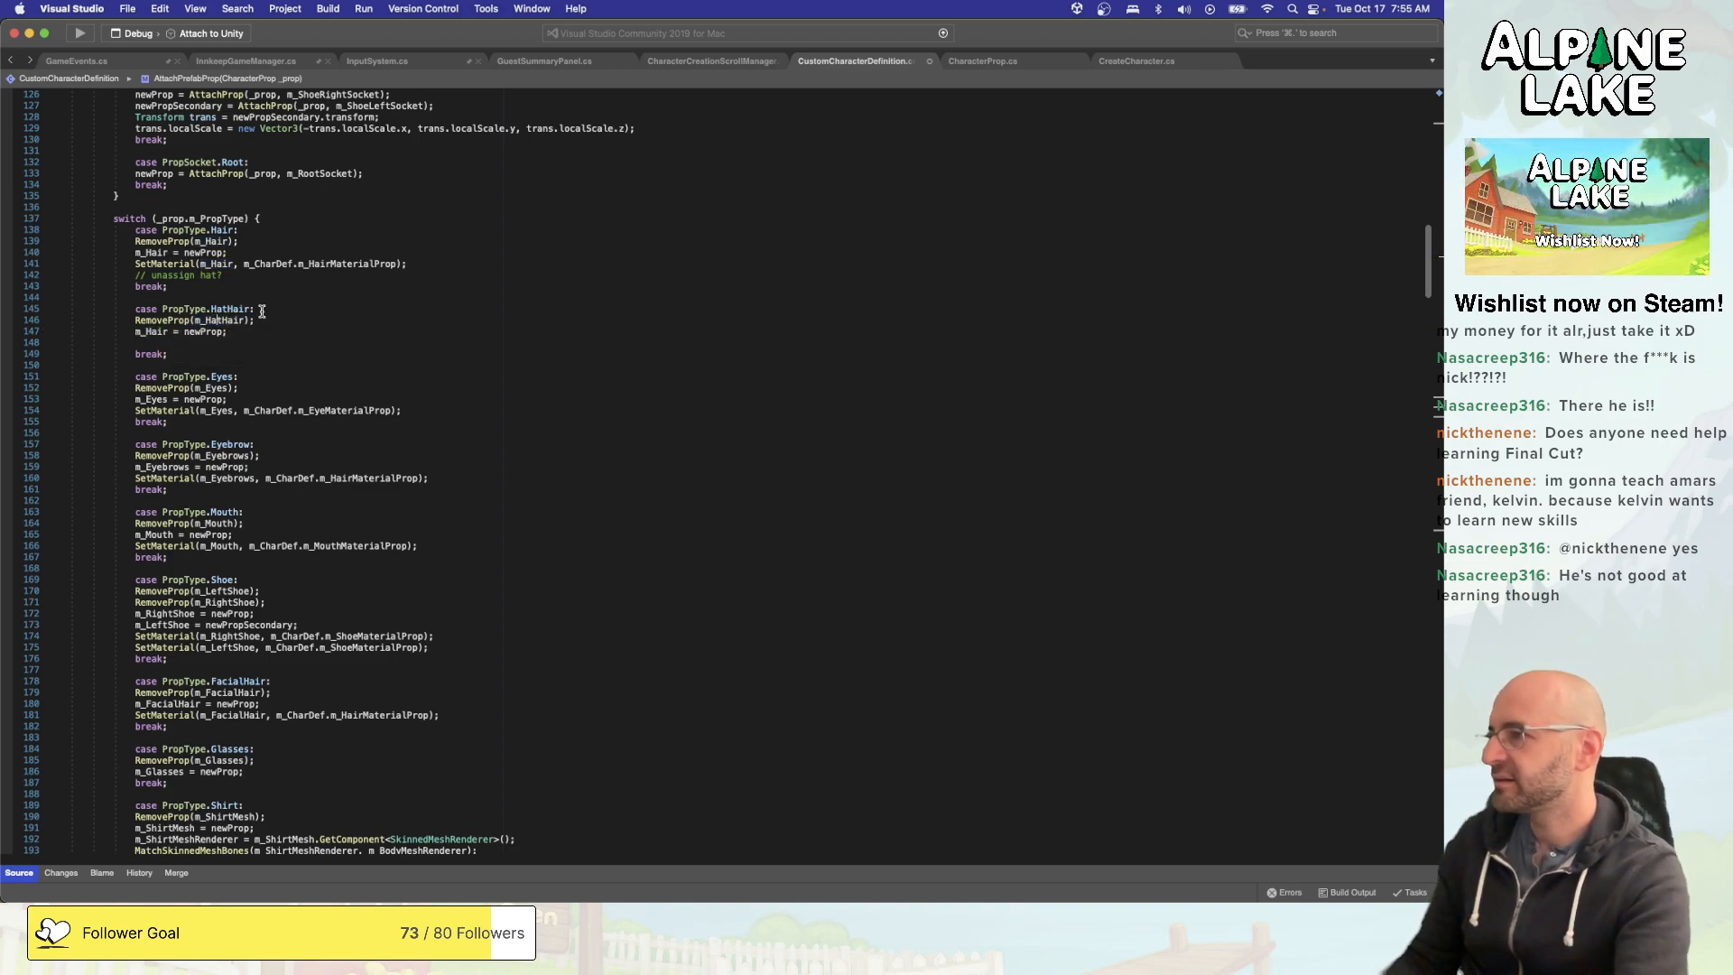
{"action": "double_click", "coordinate": [217, 320]}
{"action": "type", "text": "m_Hair"}
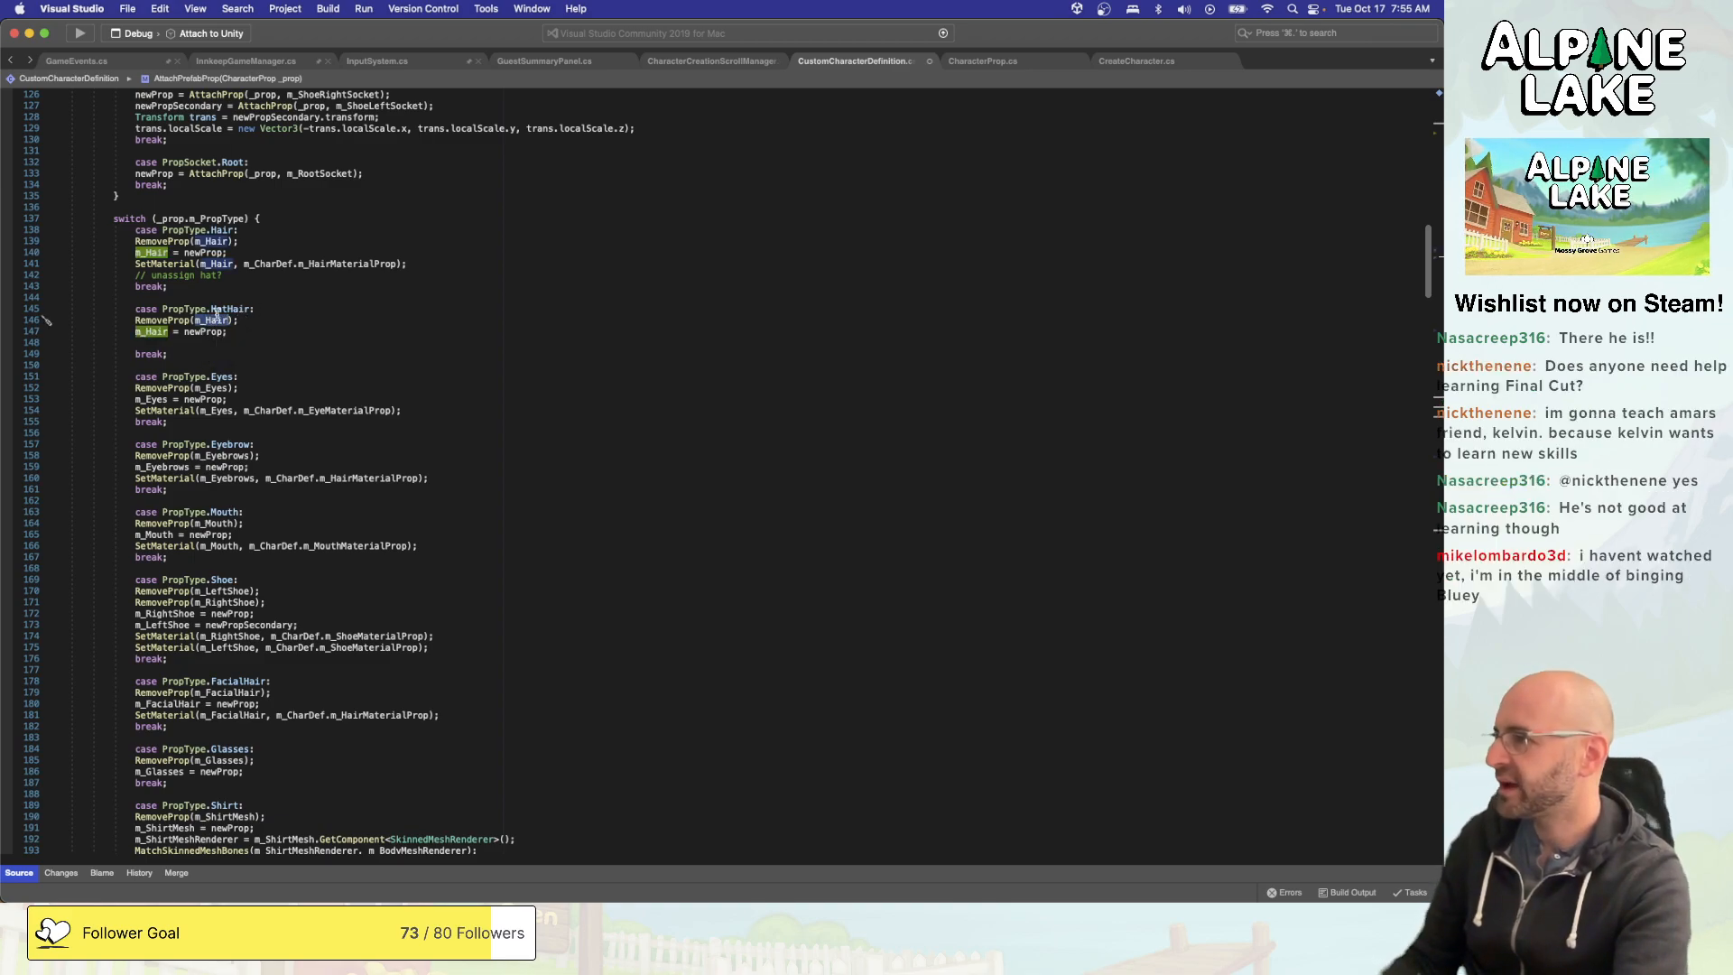
- Examine the RemoveProp definitions, AttachMaterialProp and the Hat case to see how hair and hats are removed and attached
{"action": "left_click", "coordinate": [163, 319], "text": "super"}
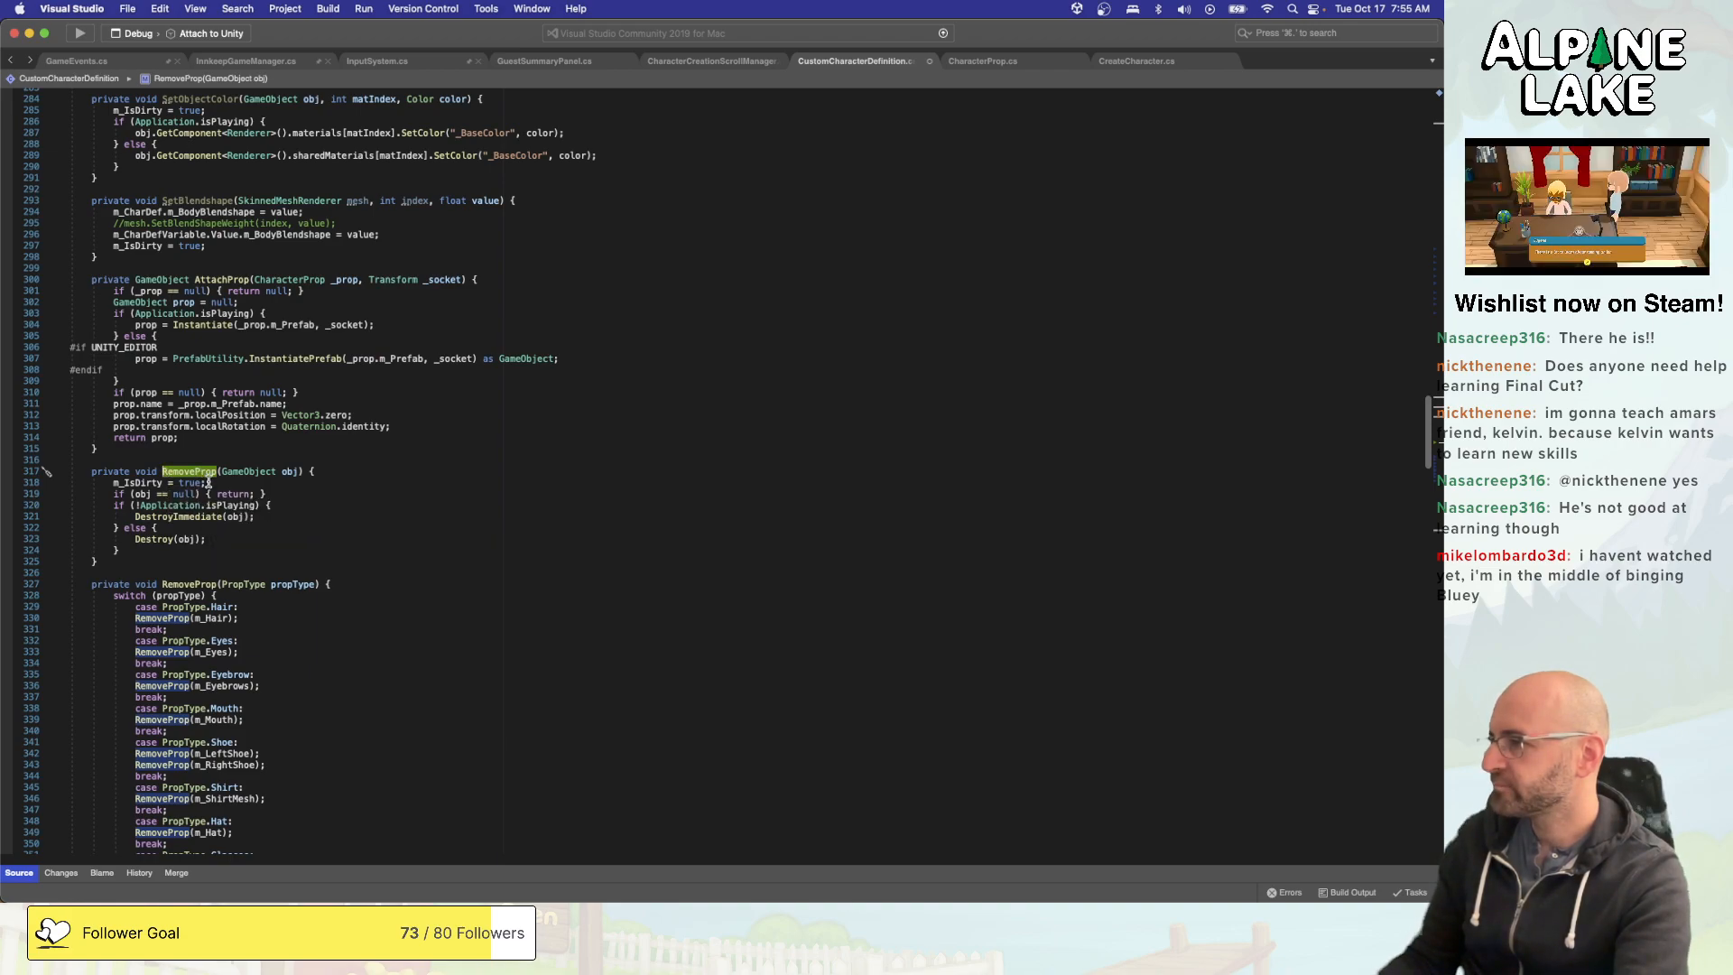
{"action": "scroll", "coordinate": [240, 510], "scroll_direction": "down", "scroll_amount": 1}
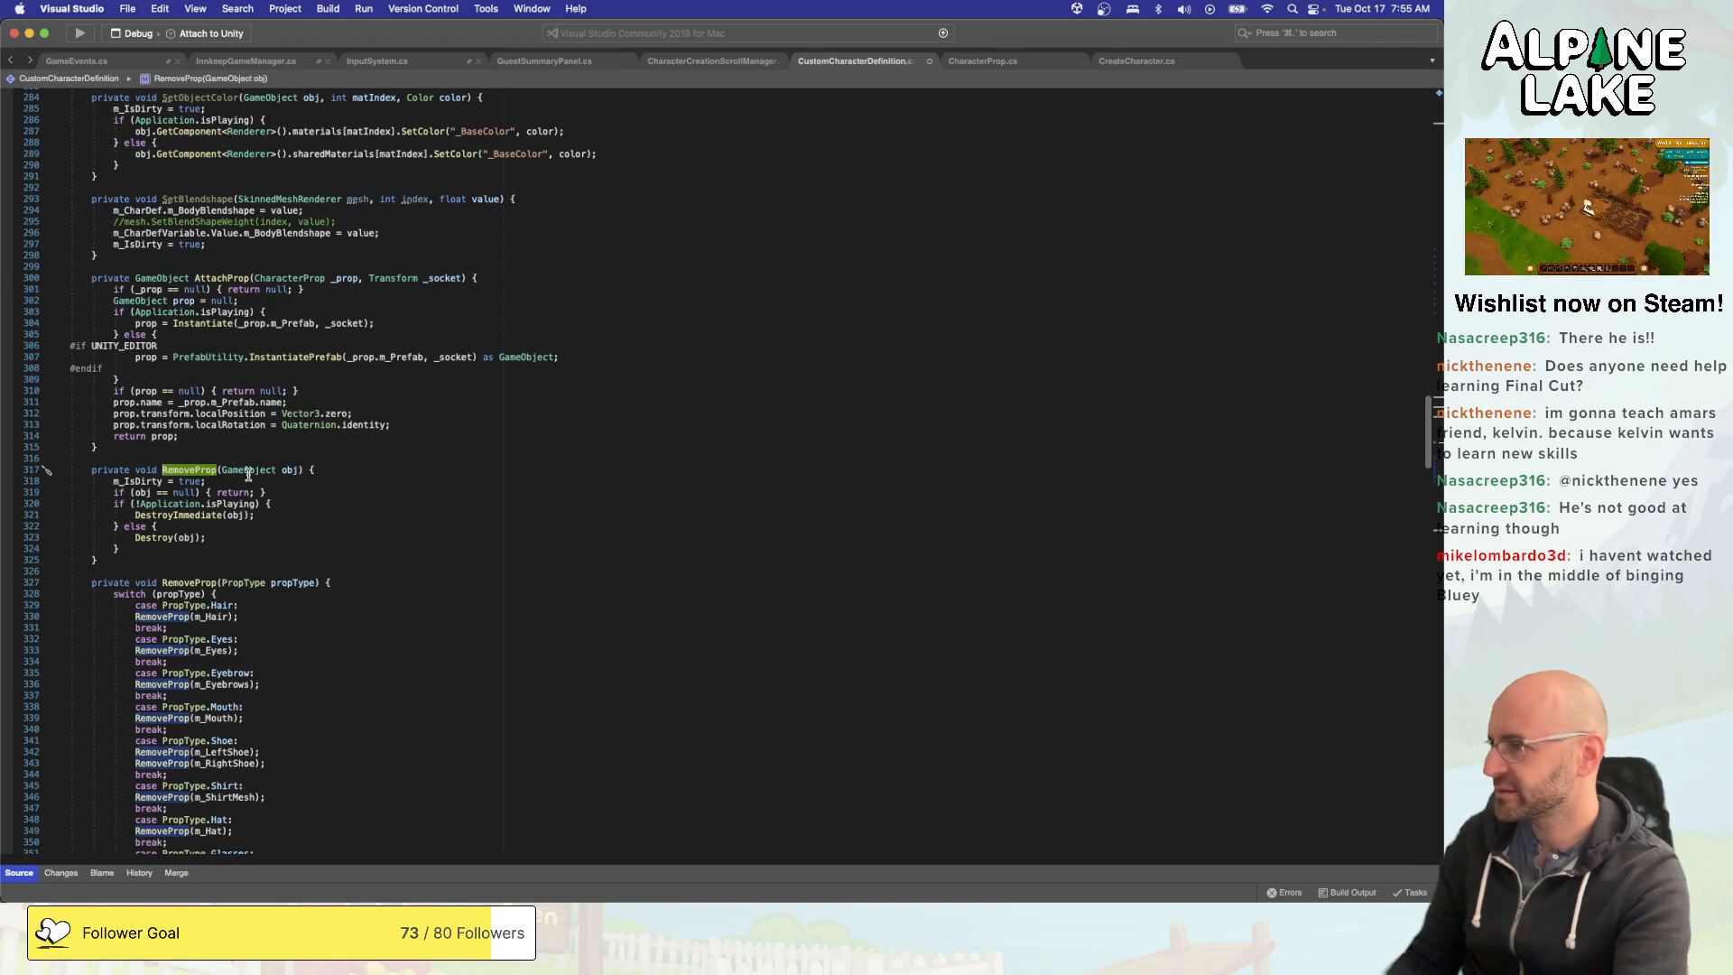
{"action": "scroll", "coordinate": [239, 561], "scroll_direction": "down", "scroll_amount": 1}
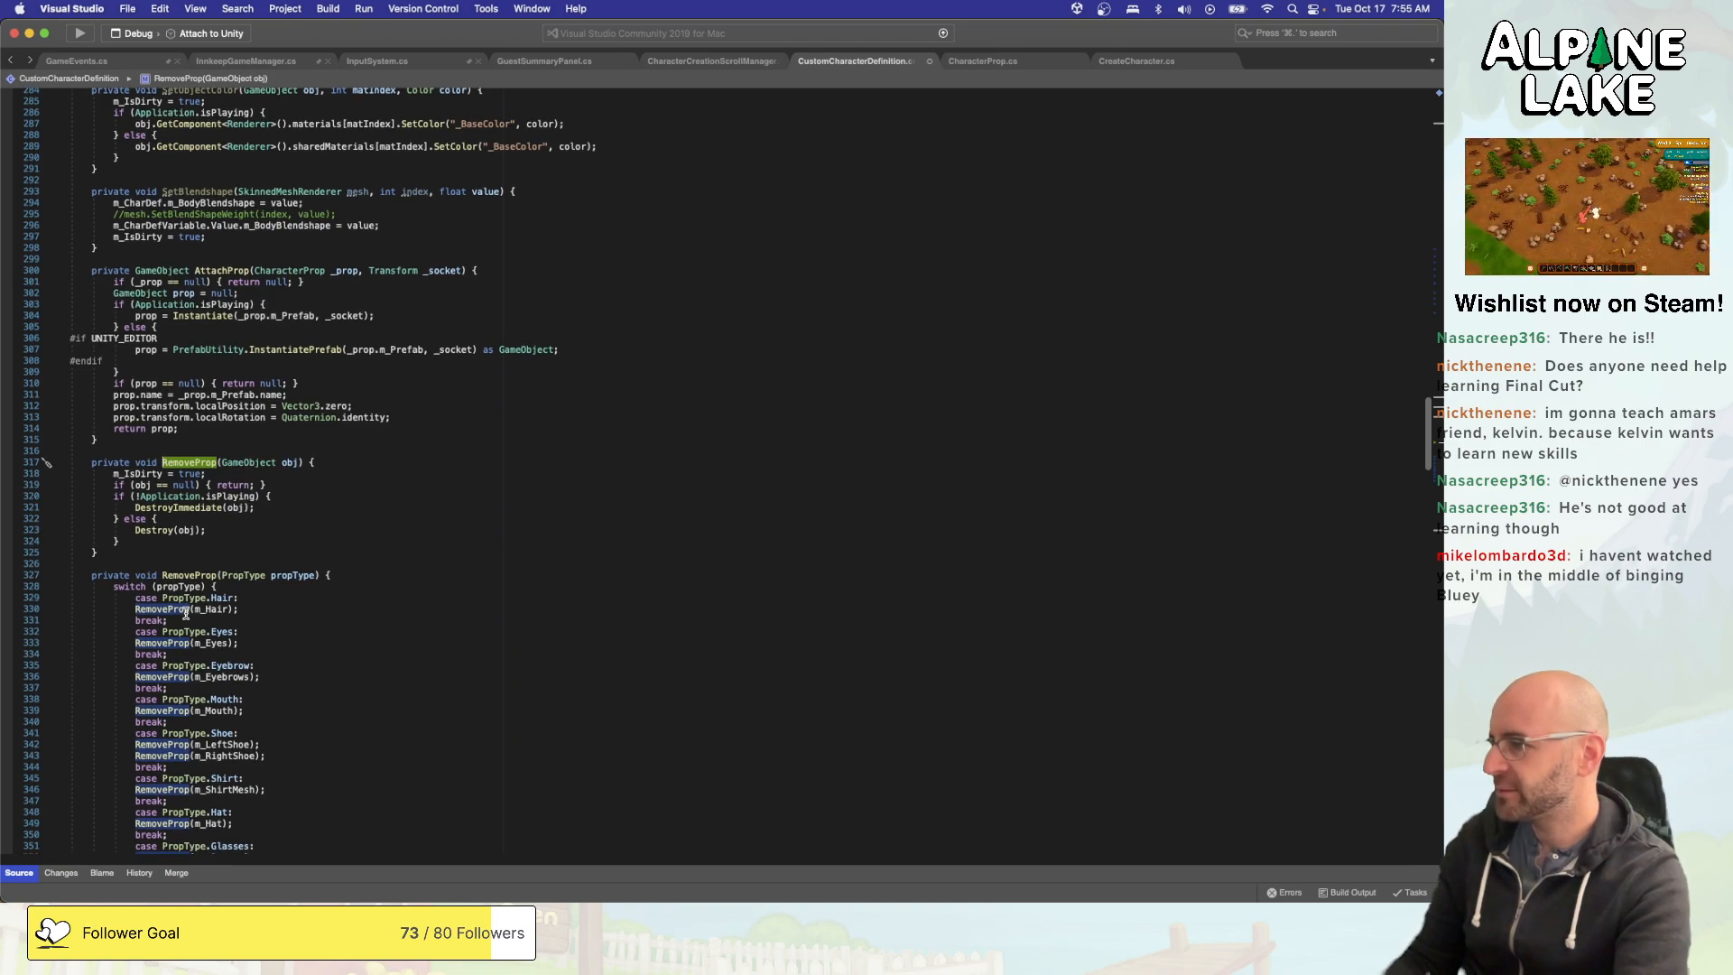
{"action": "scroll", "coordinate": [185, 612], "scroll_direction": "down", "scroll_amount": 4}
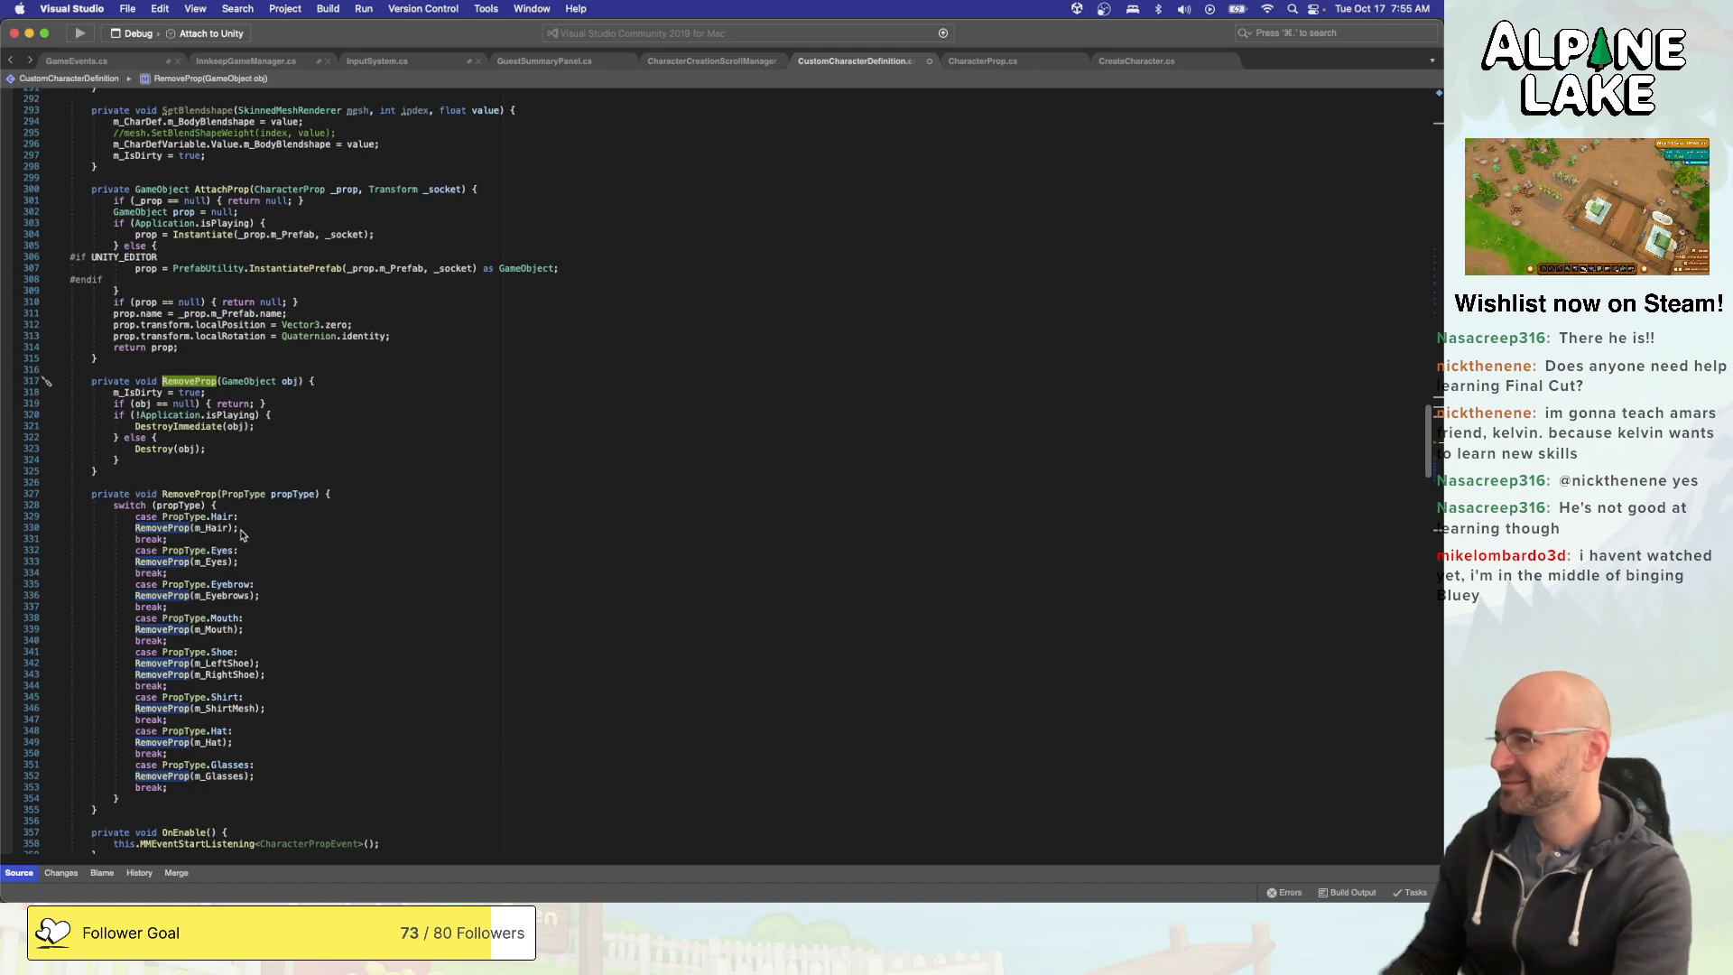
{"action": "scroll", "coordinate": [244, 532], "scroll_direction": "up", "scroll_amount": 10}
{"action": "scroll", "coordinate": [247, 532], "scroll_direction": "up", "scroll_amount": 8}
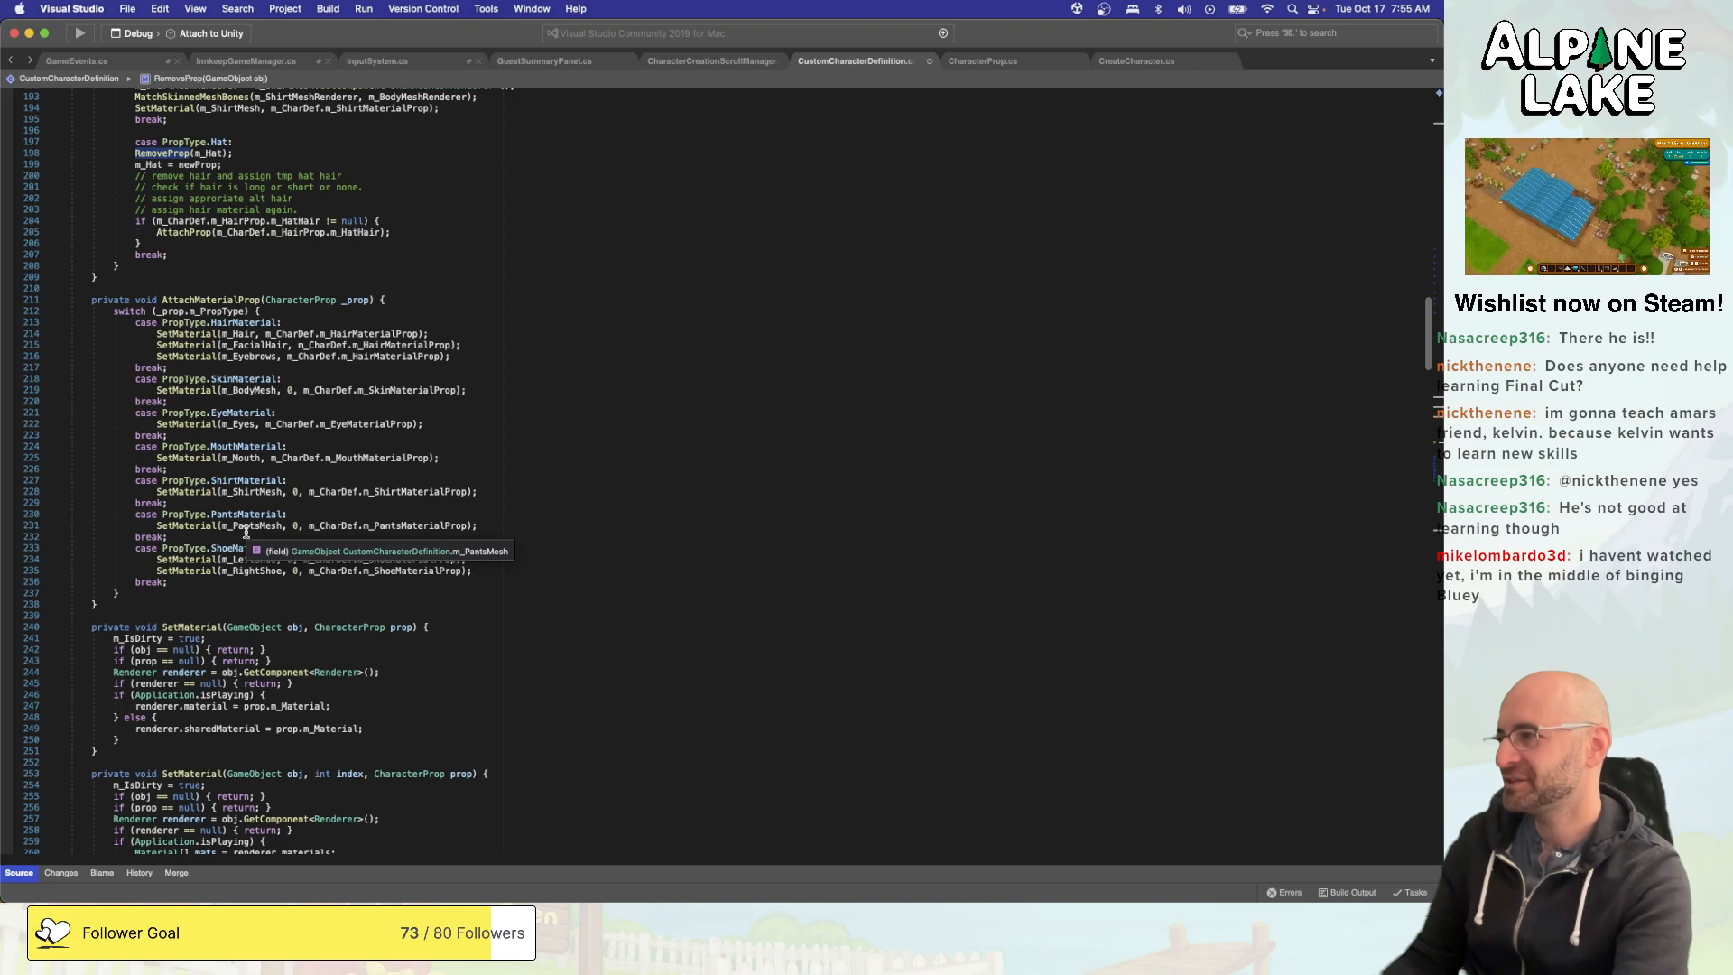
{"action": "scroll", "coordinate": [246, 533], "scroll_direction": "up", "scroll_amount": 7}
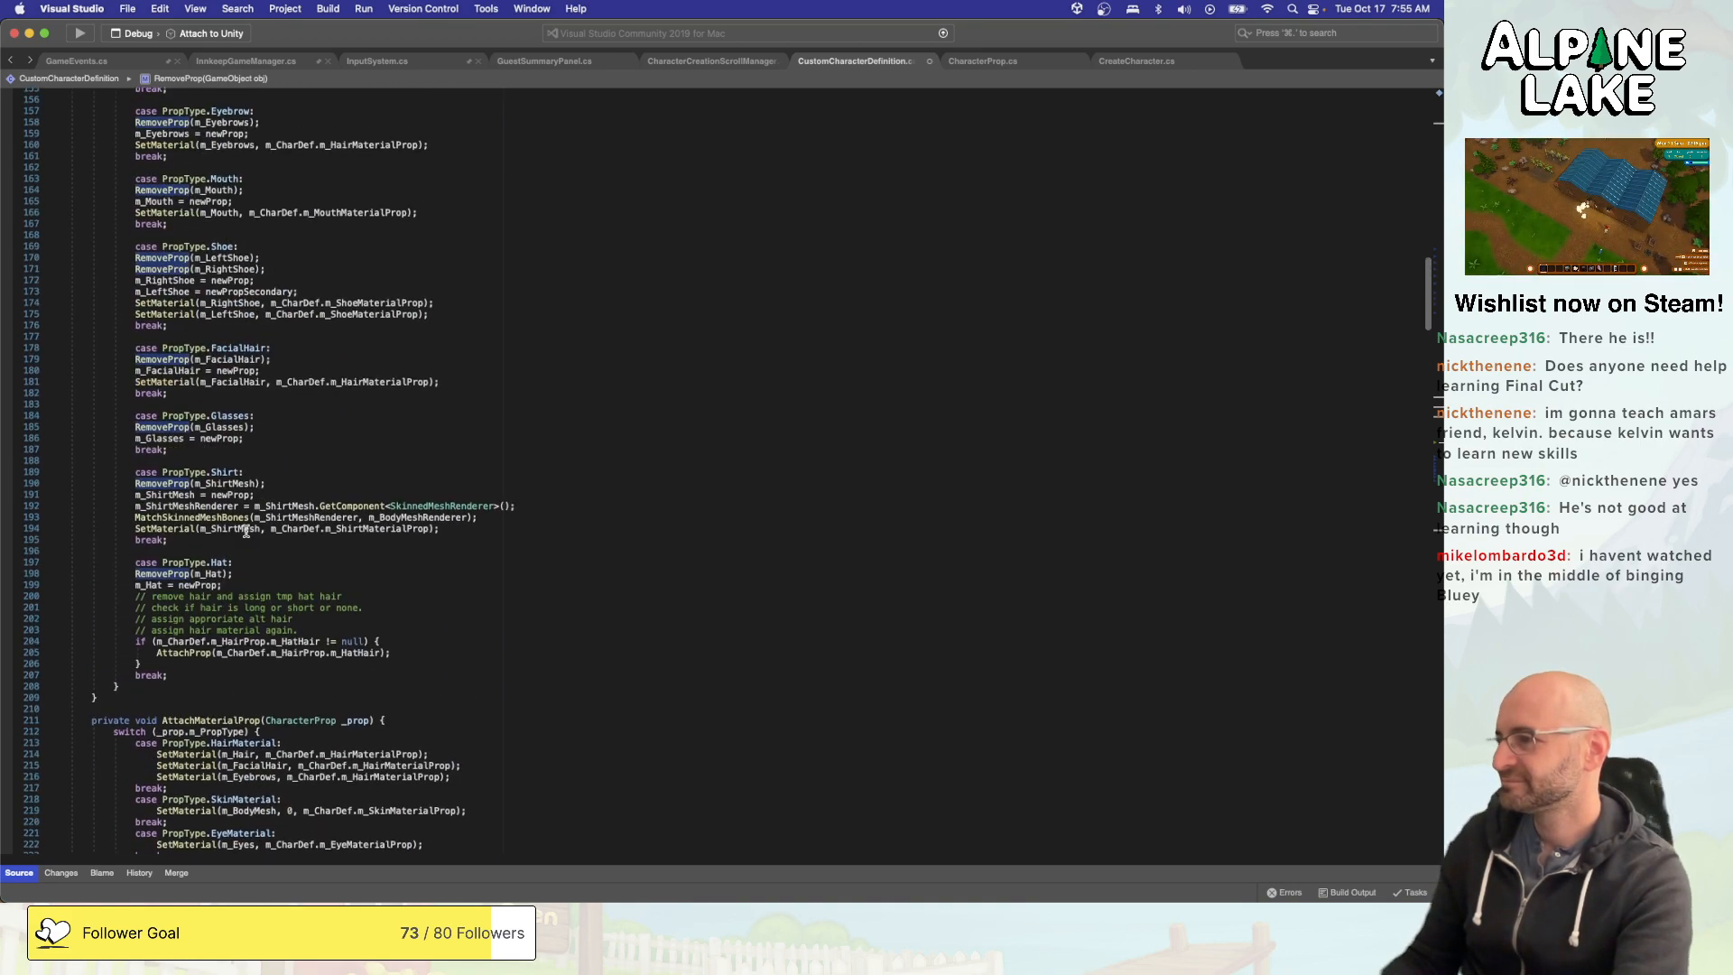
{"action": "left_click", "coordinate": [320, 629]}
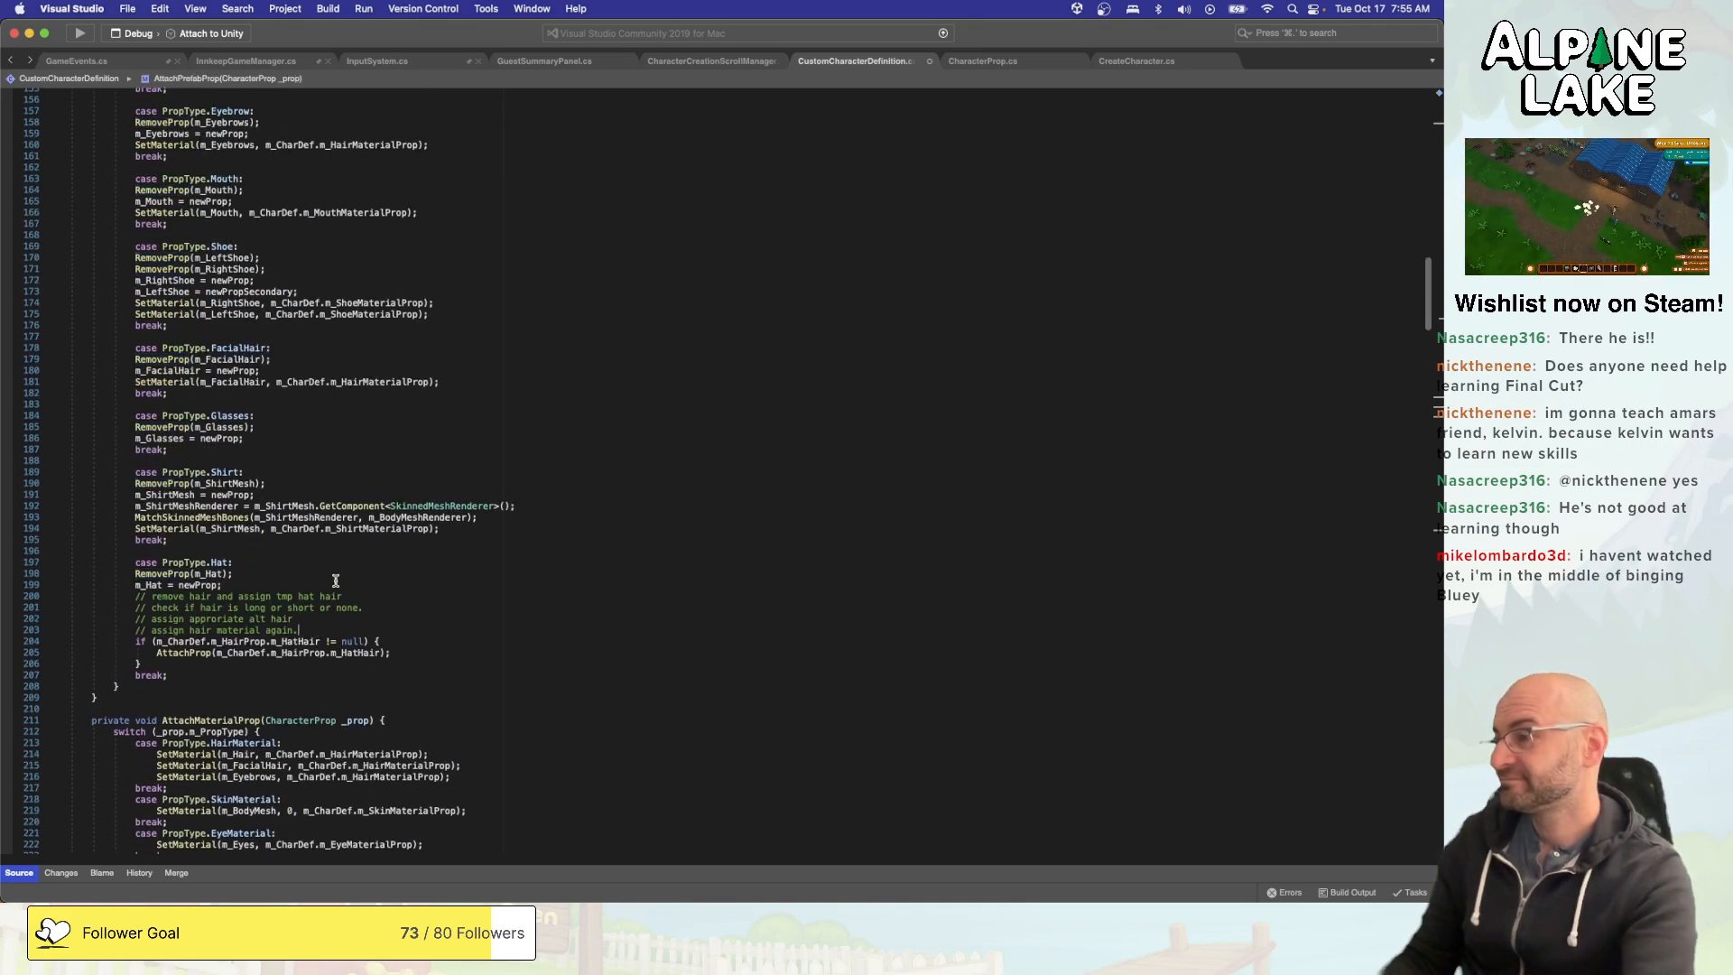
{"action": "key", "text": "shift+Home"}
{"action": "key", "text": "shift+Up"}
{"action": "key", "text": "shift+Up"}
{"action": "scroll", "coordinate": [335, 581], "scroll_direction": "up", "scroll_amount": 7}
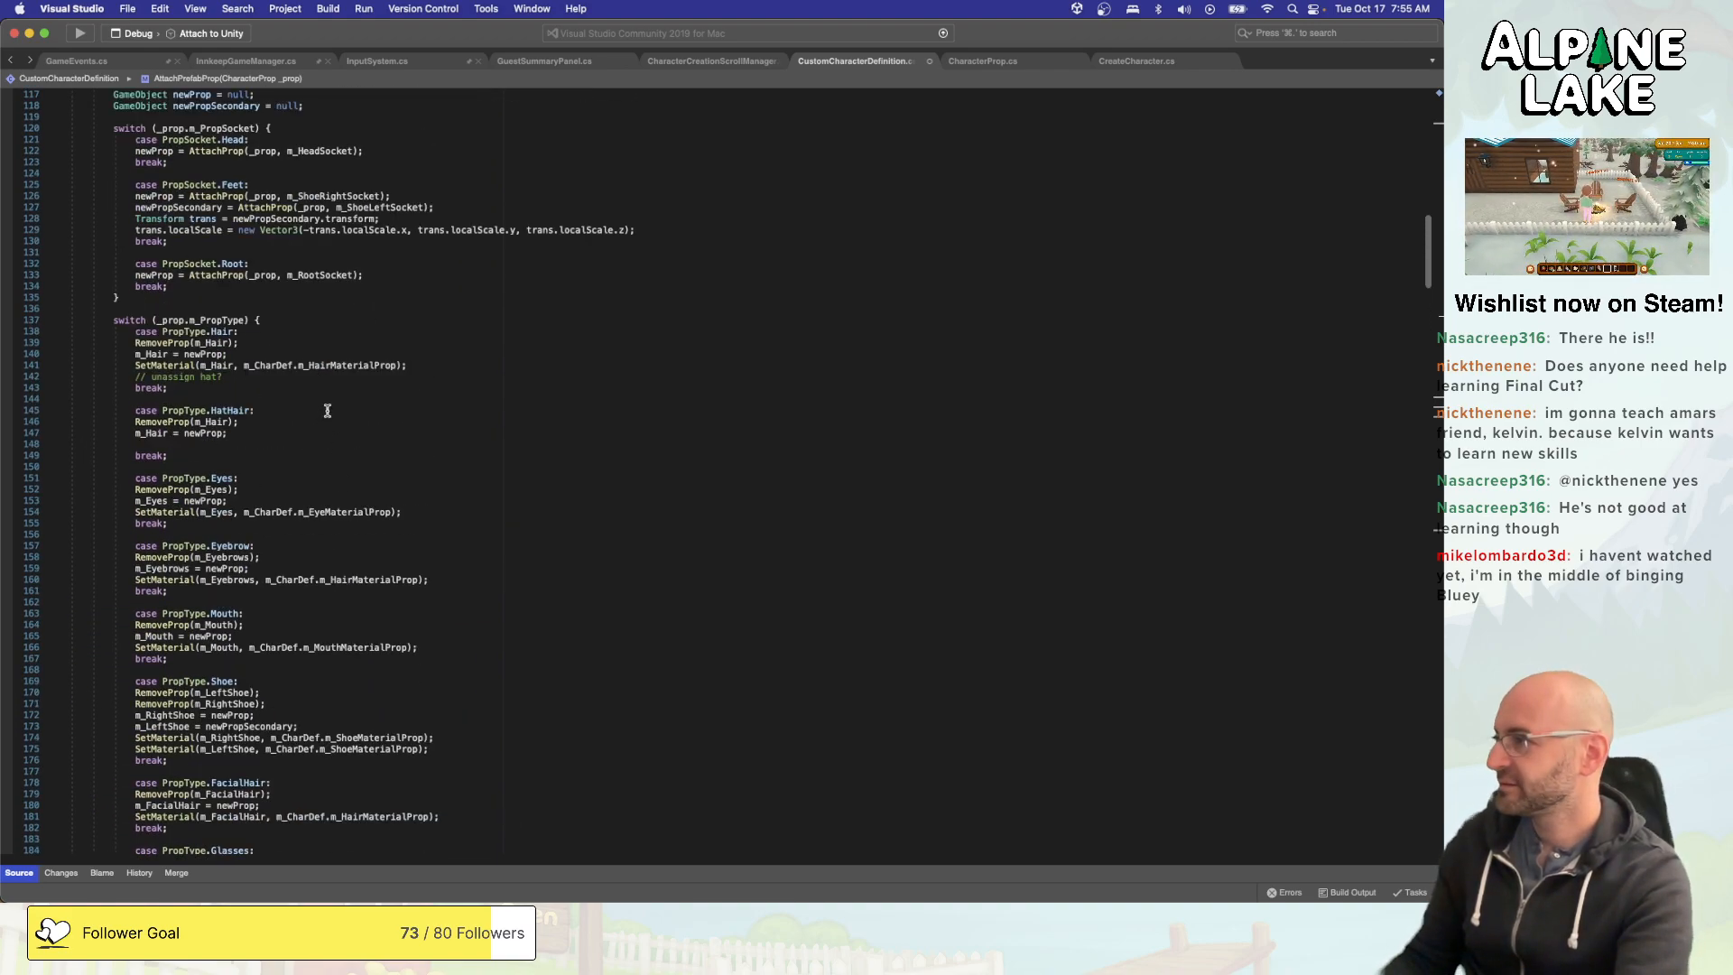
- Replace the "// unassign hat?" comment in the PropType.Hair case with RemoveProp(m_Hat);
{"action": "left_click", "coordinate": [373, 394]}
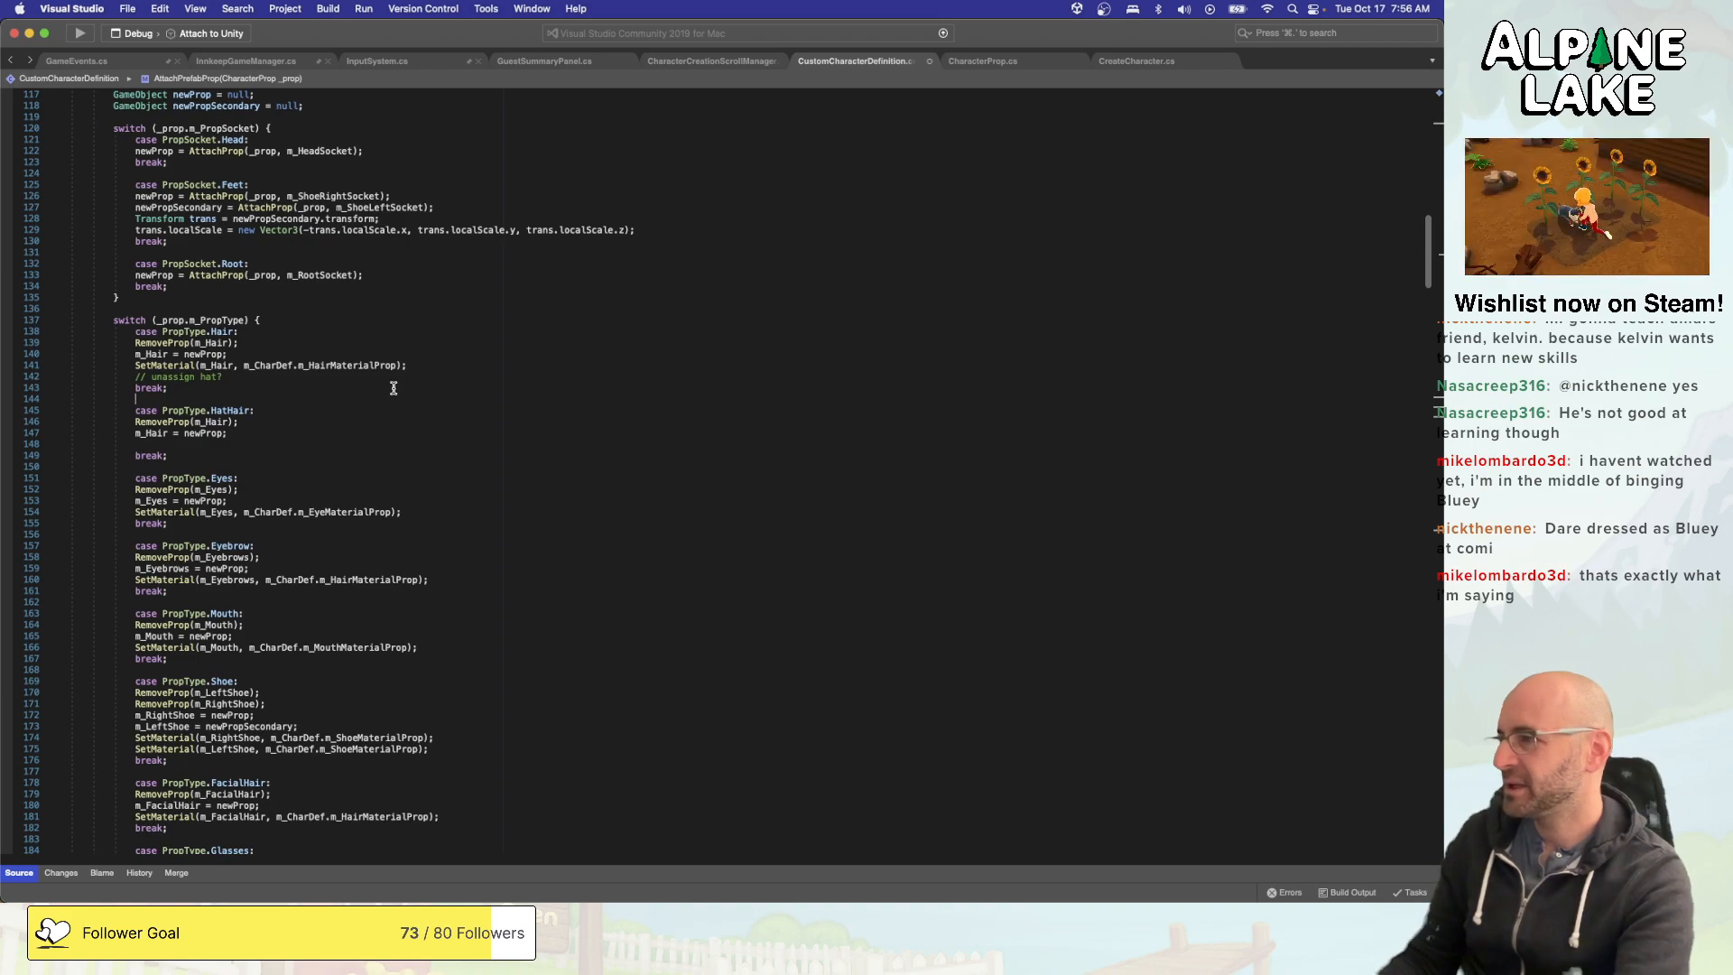
{"action": "scroll", "coordinate": [394, 388], "scroll_direction": "up", "scroll_amount": 3}
{"action": "left_click", "coordinate": [245, 492]}
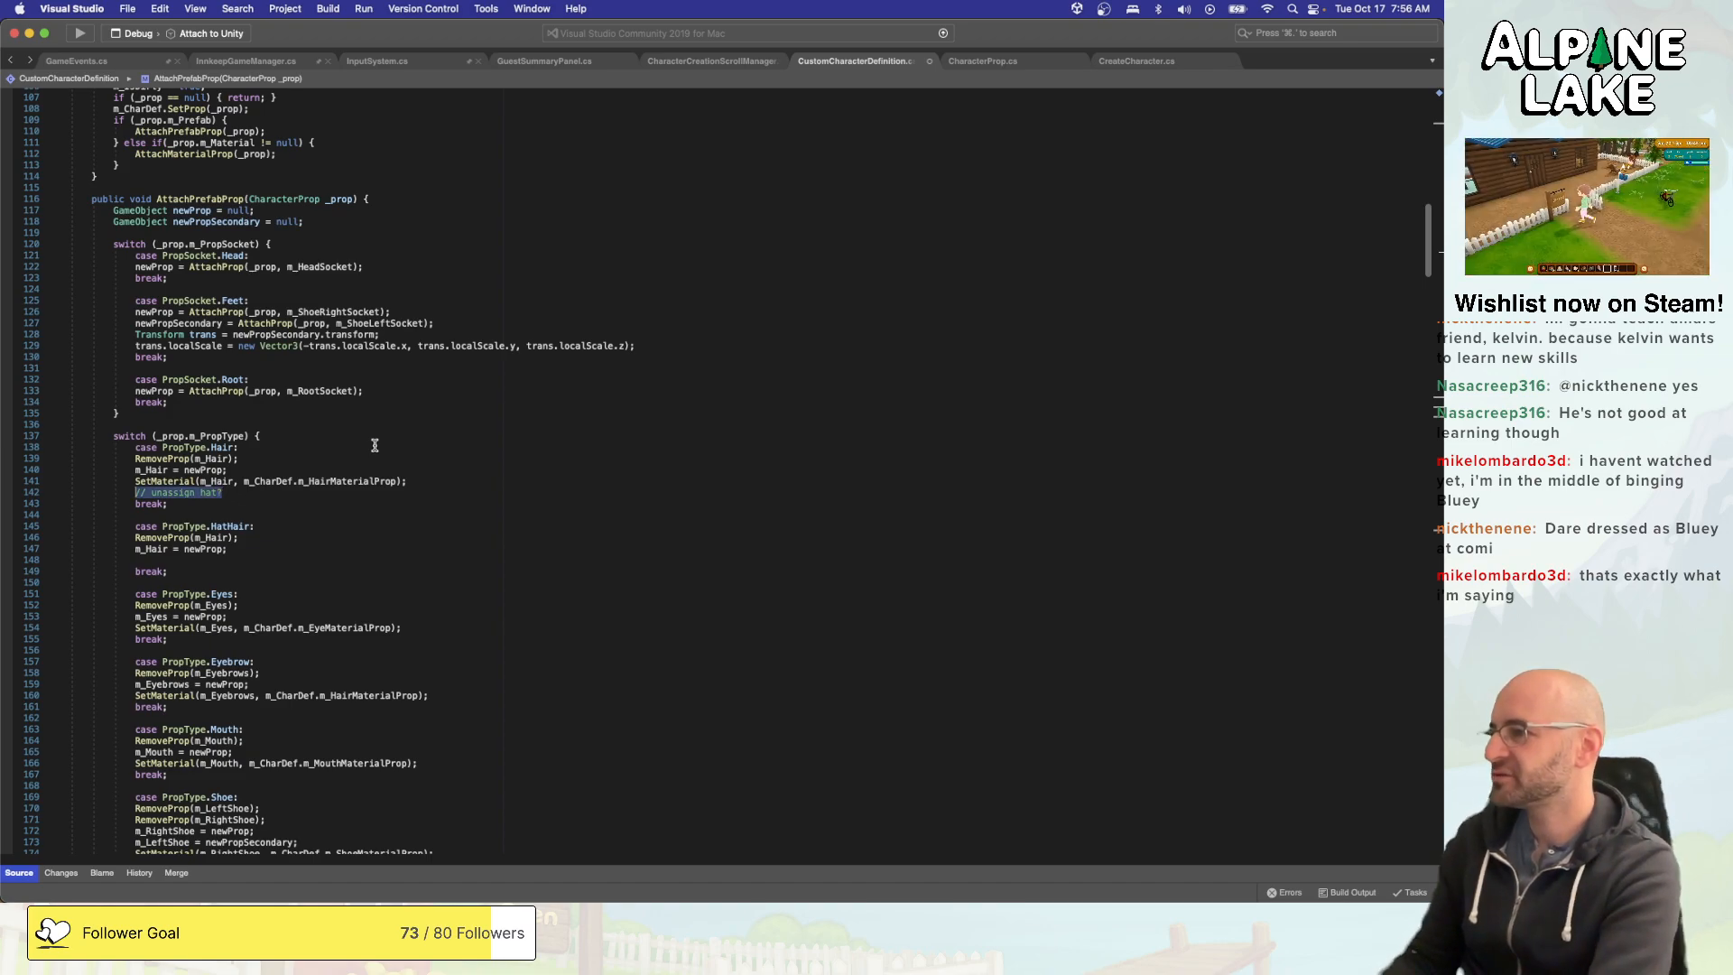
{"action": "key", "text": "super+BackSpace"}
{"action": "type", "text": "RemoveProp(m_H"}
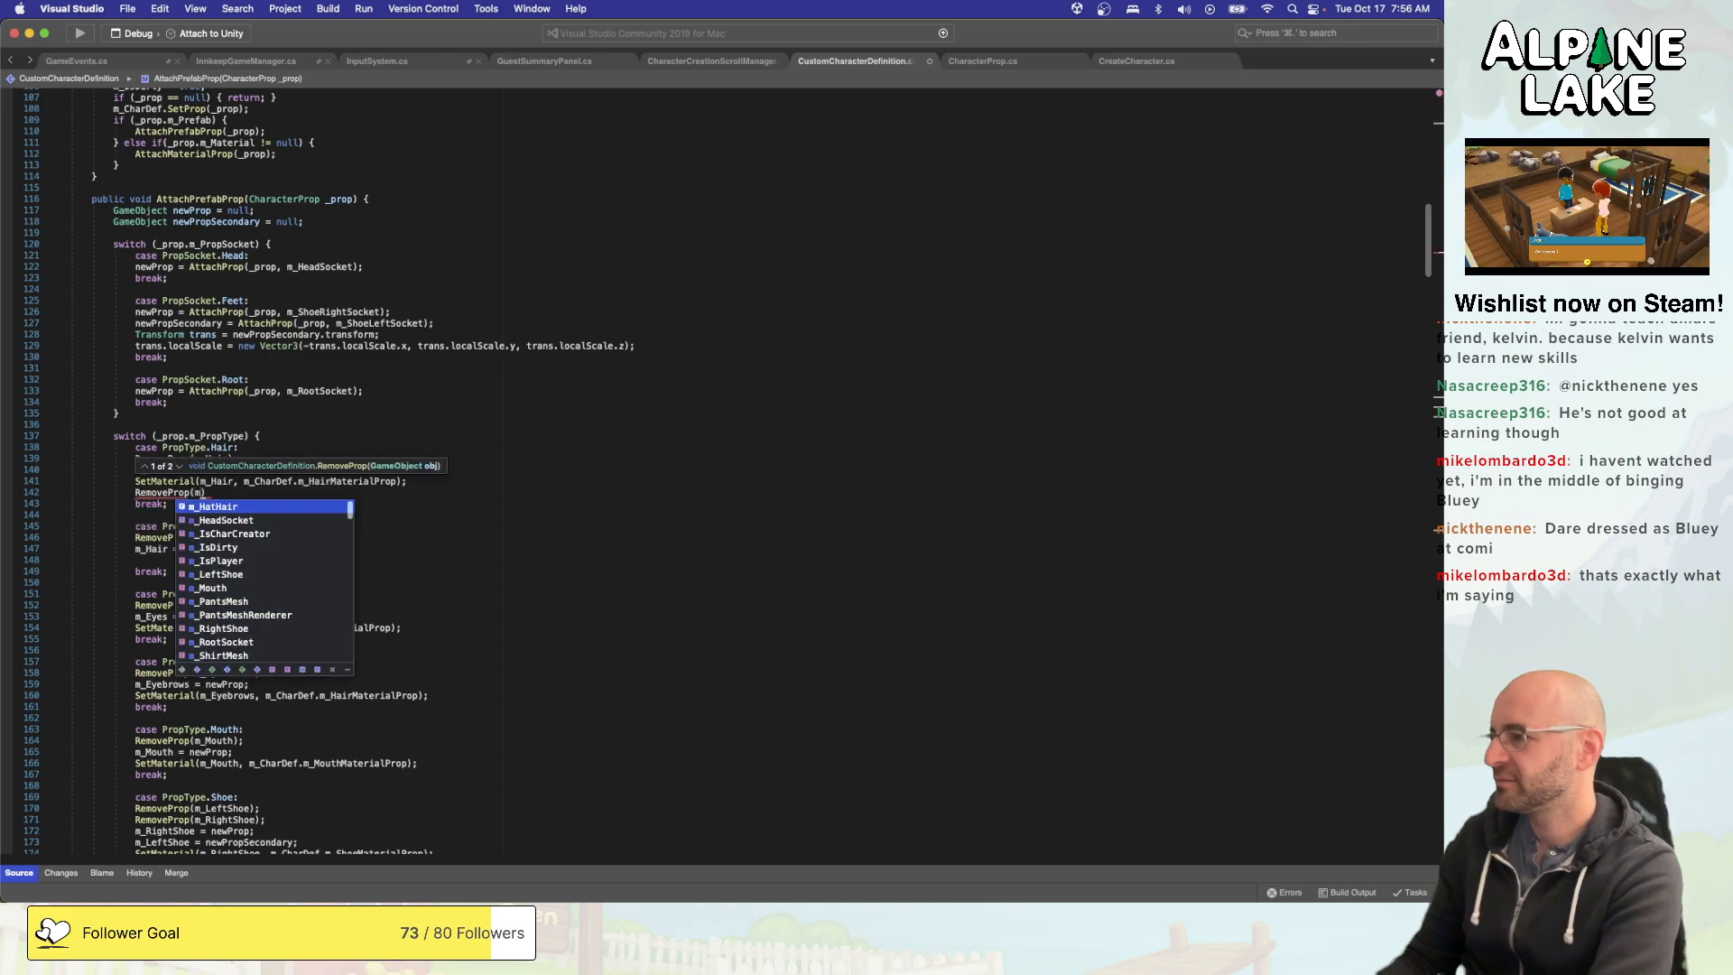
{"action": "type", "text": "at);"}
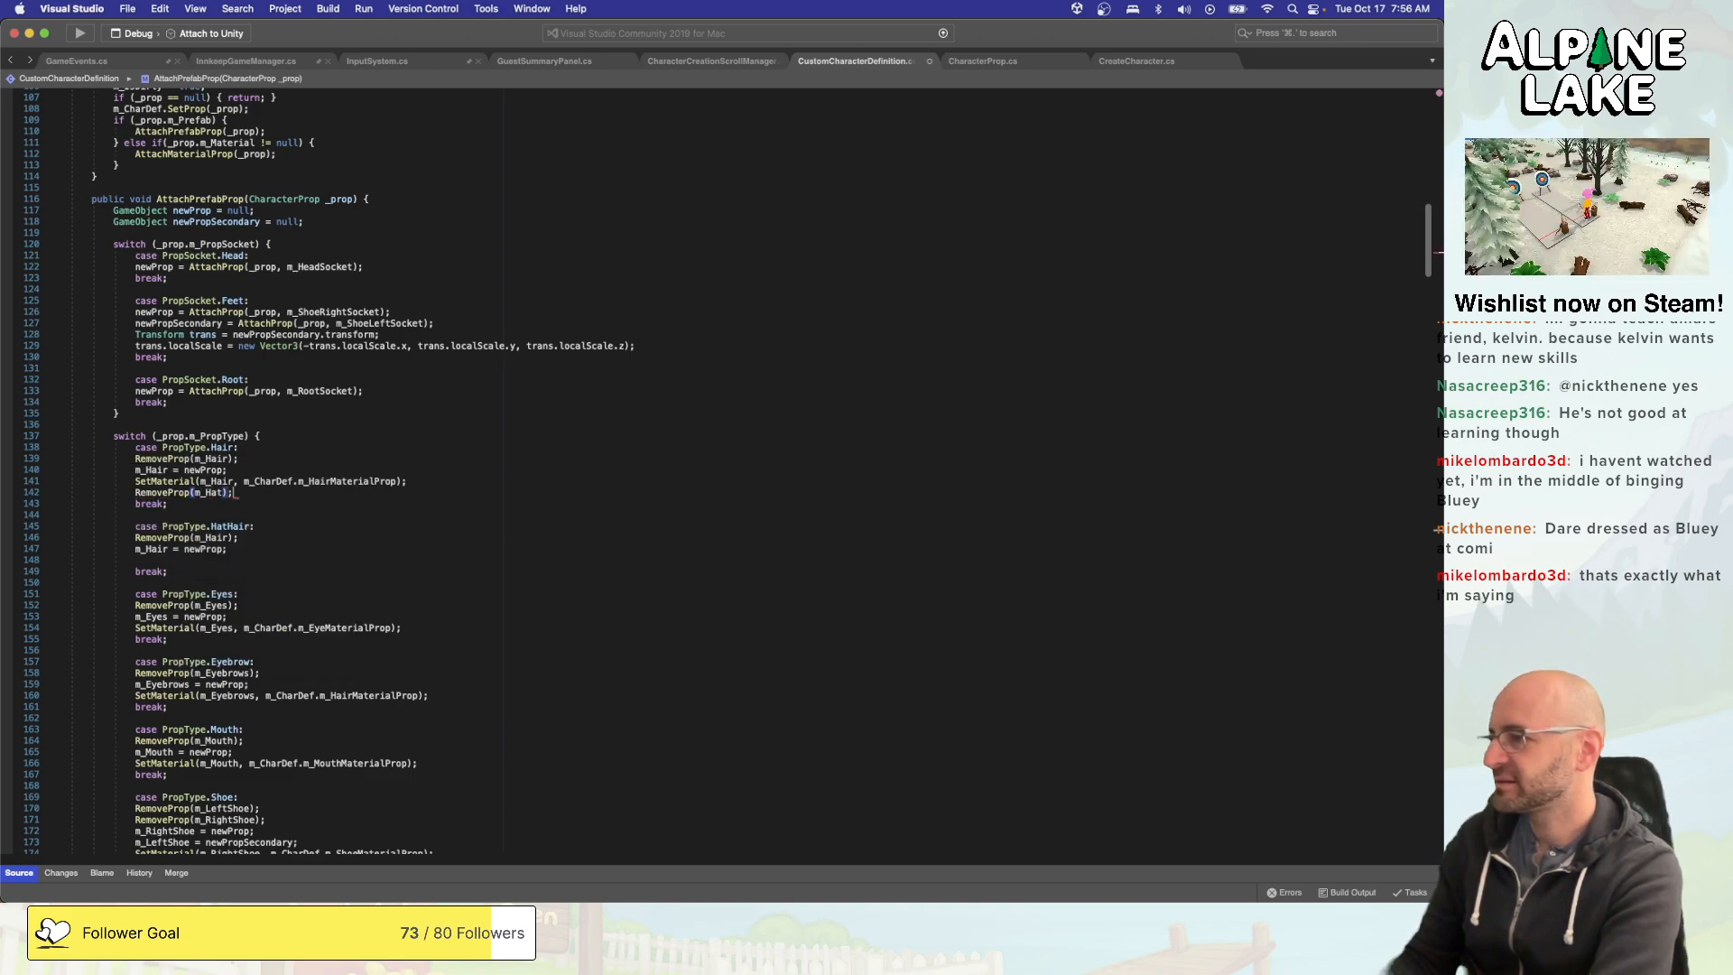
- Save CustomCharacterDefinition.cs and switch to Unity so it reimports the script
{"action": "key", "text": "super+s"}
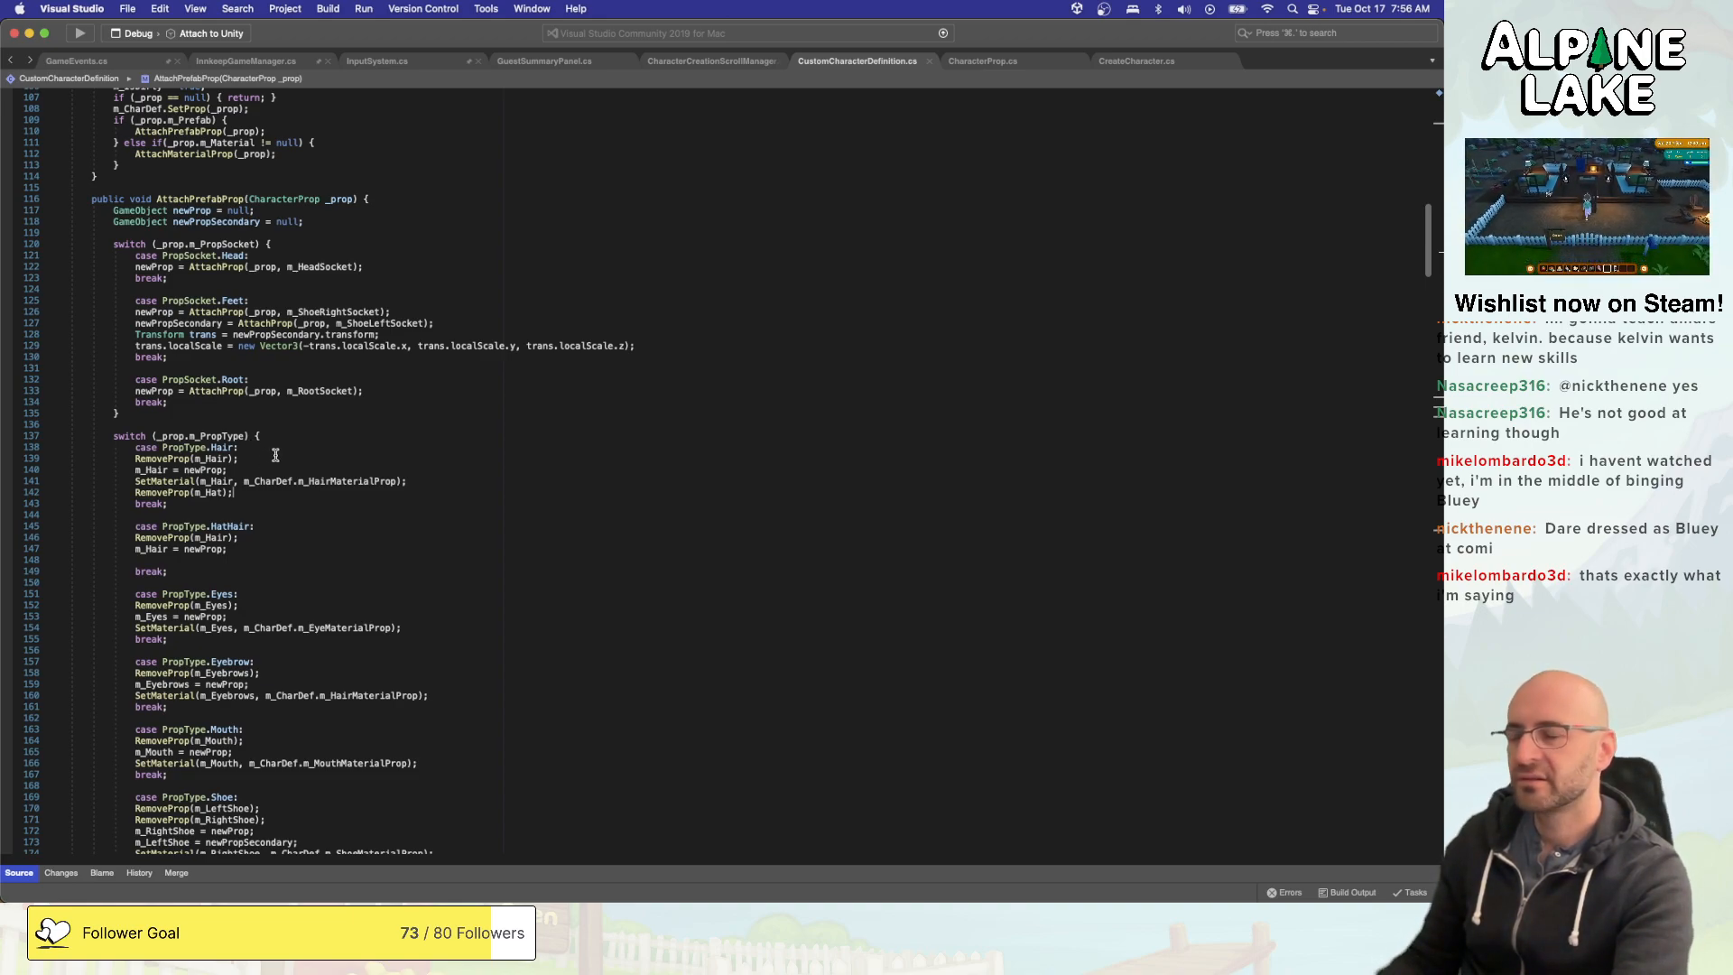
{"action": "scroll", "coordinate": [275, 492], "scroll_direction": "down", "scroll_amount": 1}
{"action": "key", "text": "super+Tab"}
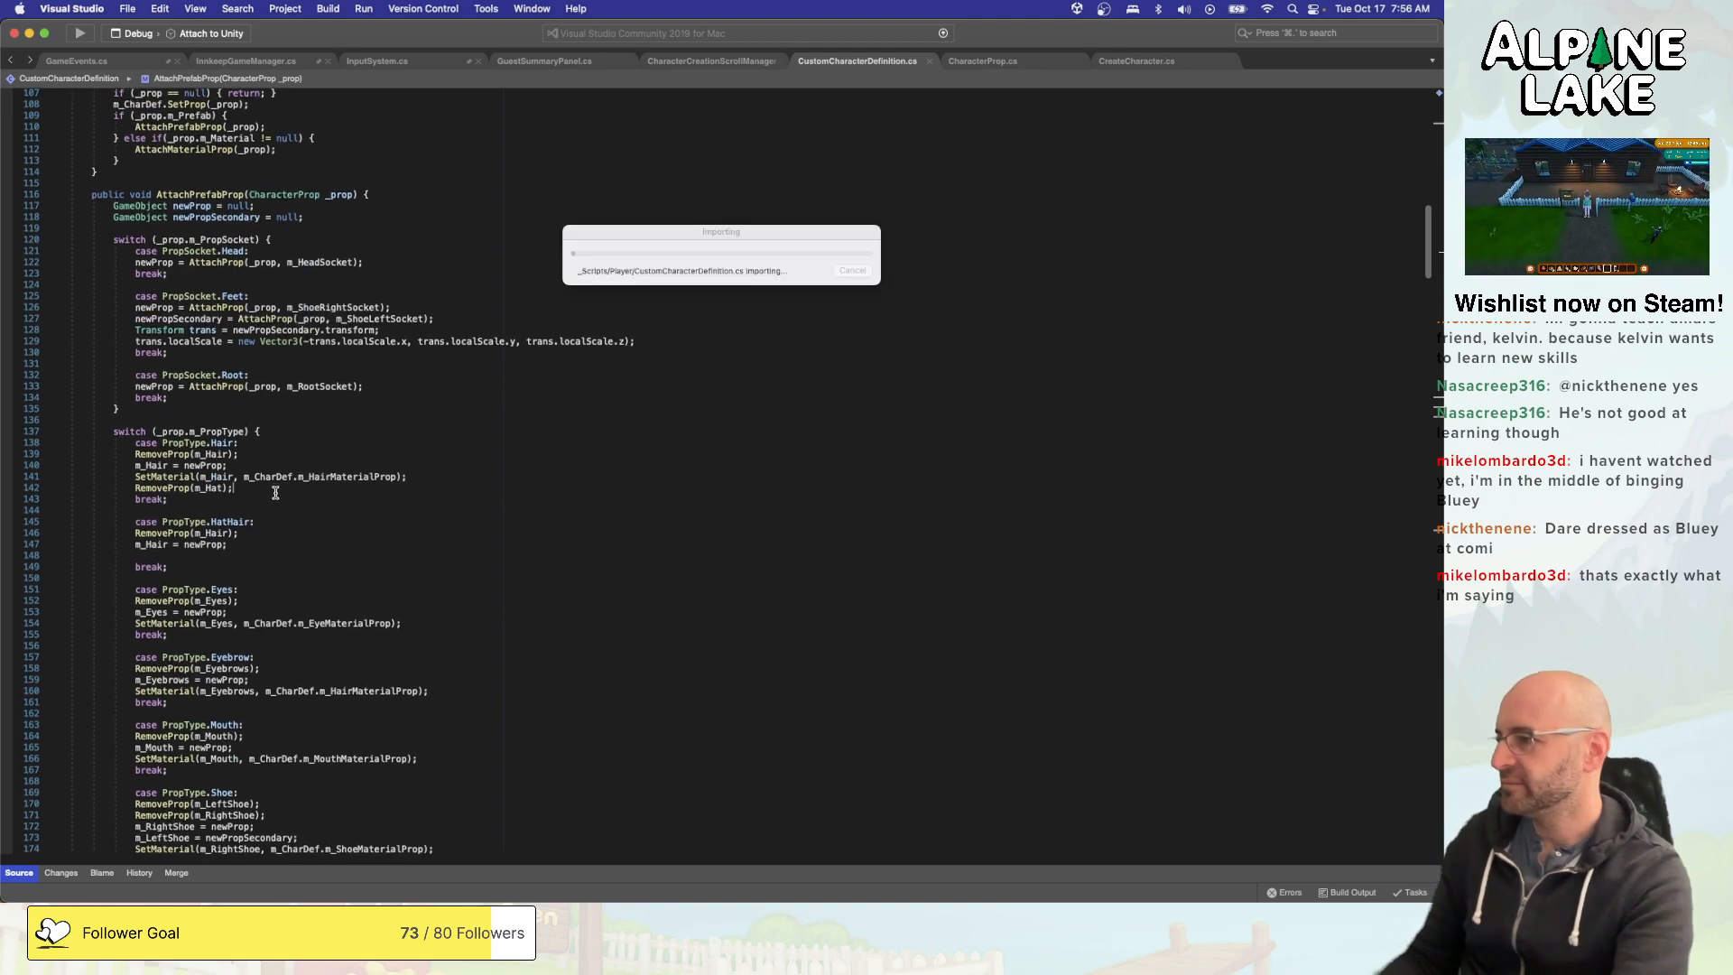
- Add SetMaterial(m_Hair, m_CharDef.m_HairMaterialProp); after the m_Hair assignment in the PropType.HatHair case and save the script
{"action": "scroll", "coordinate": [274, 491], "scroll_direction": "down", "scroll_amount": 1}
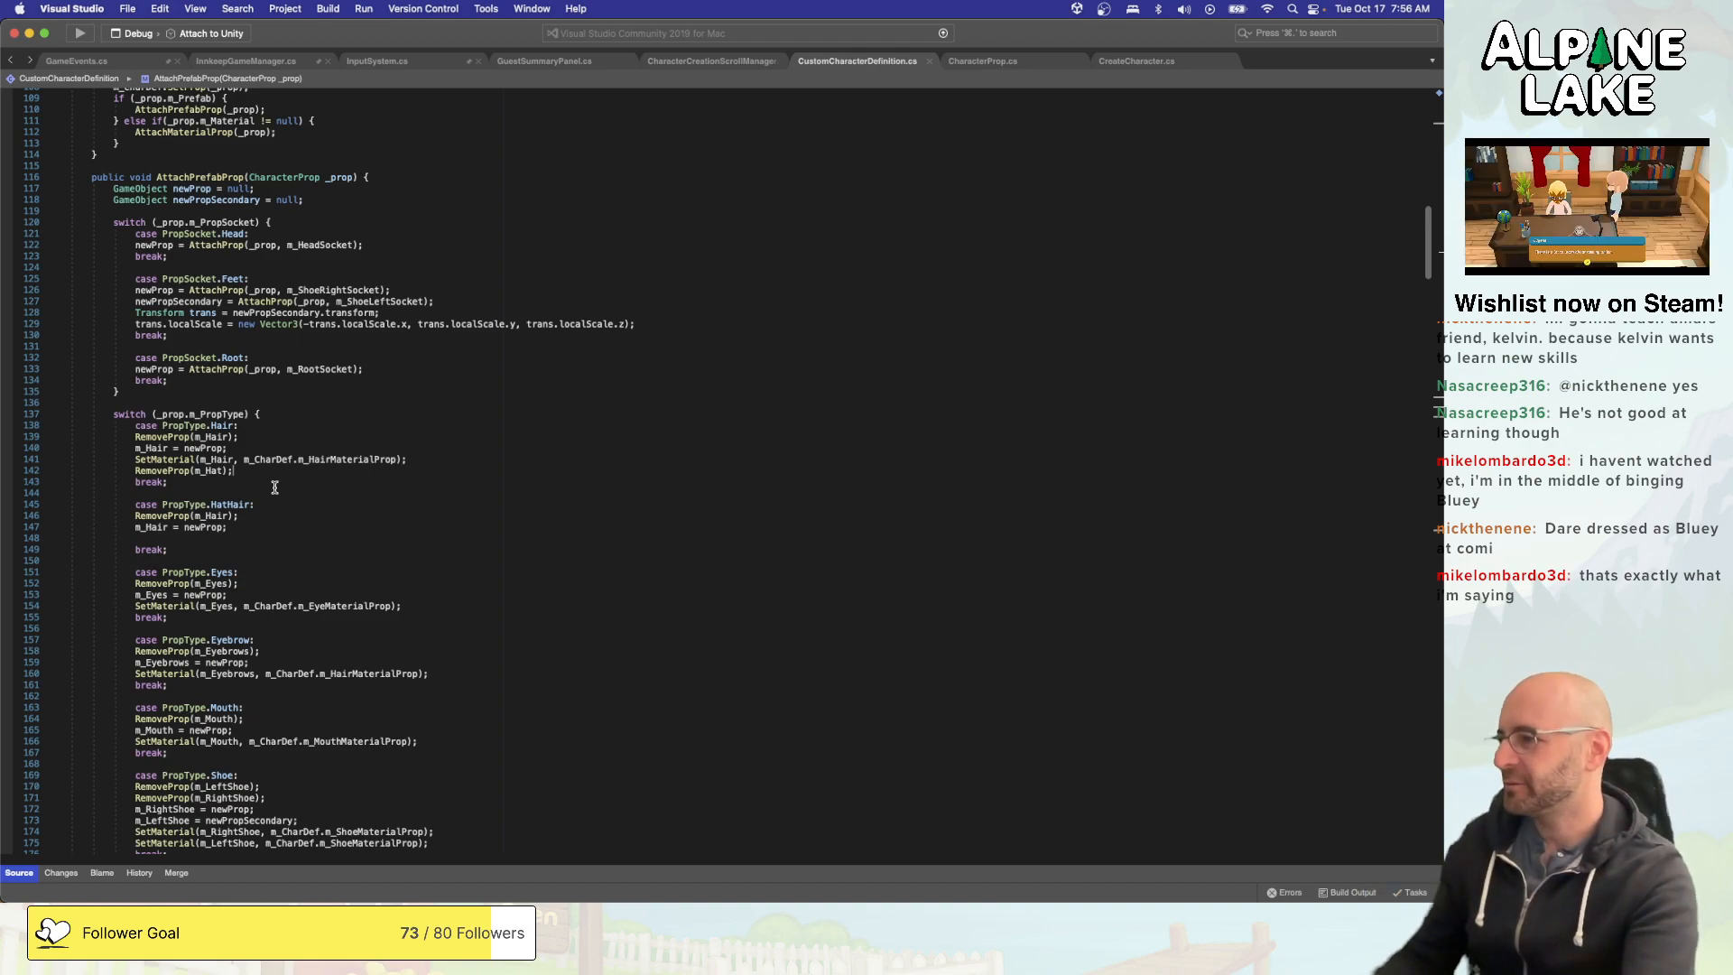
{"action": "left_click", "coordinate": [306, 534]}
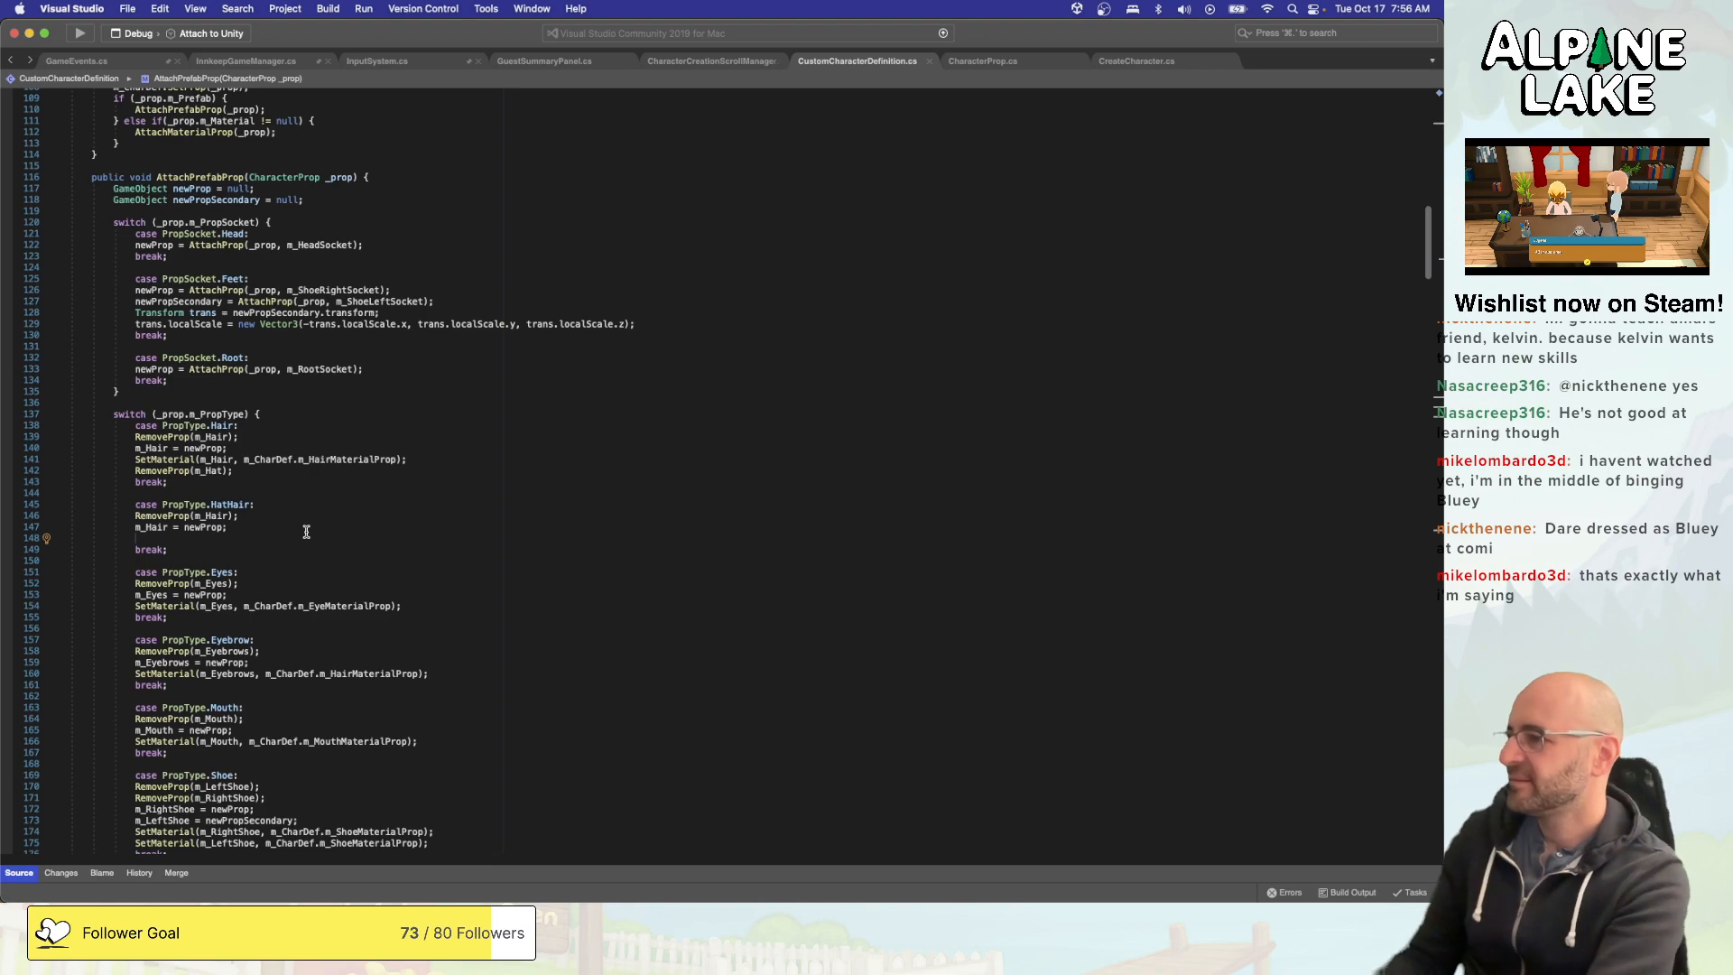
{"action": "type", "text": "SetMaterial"}
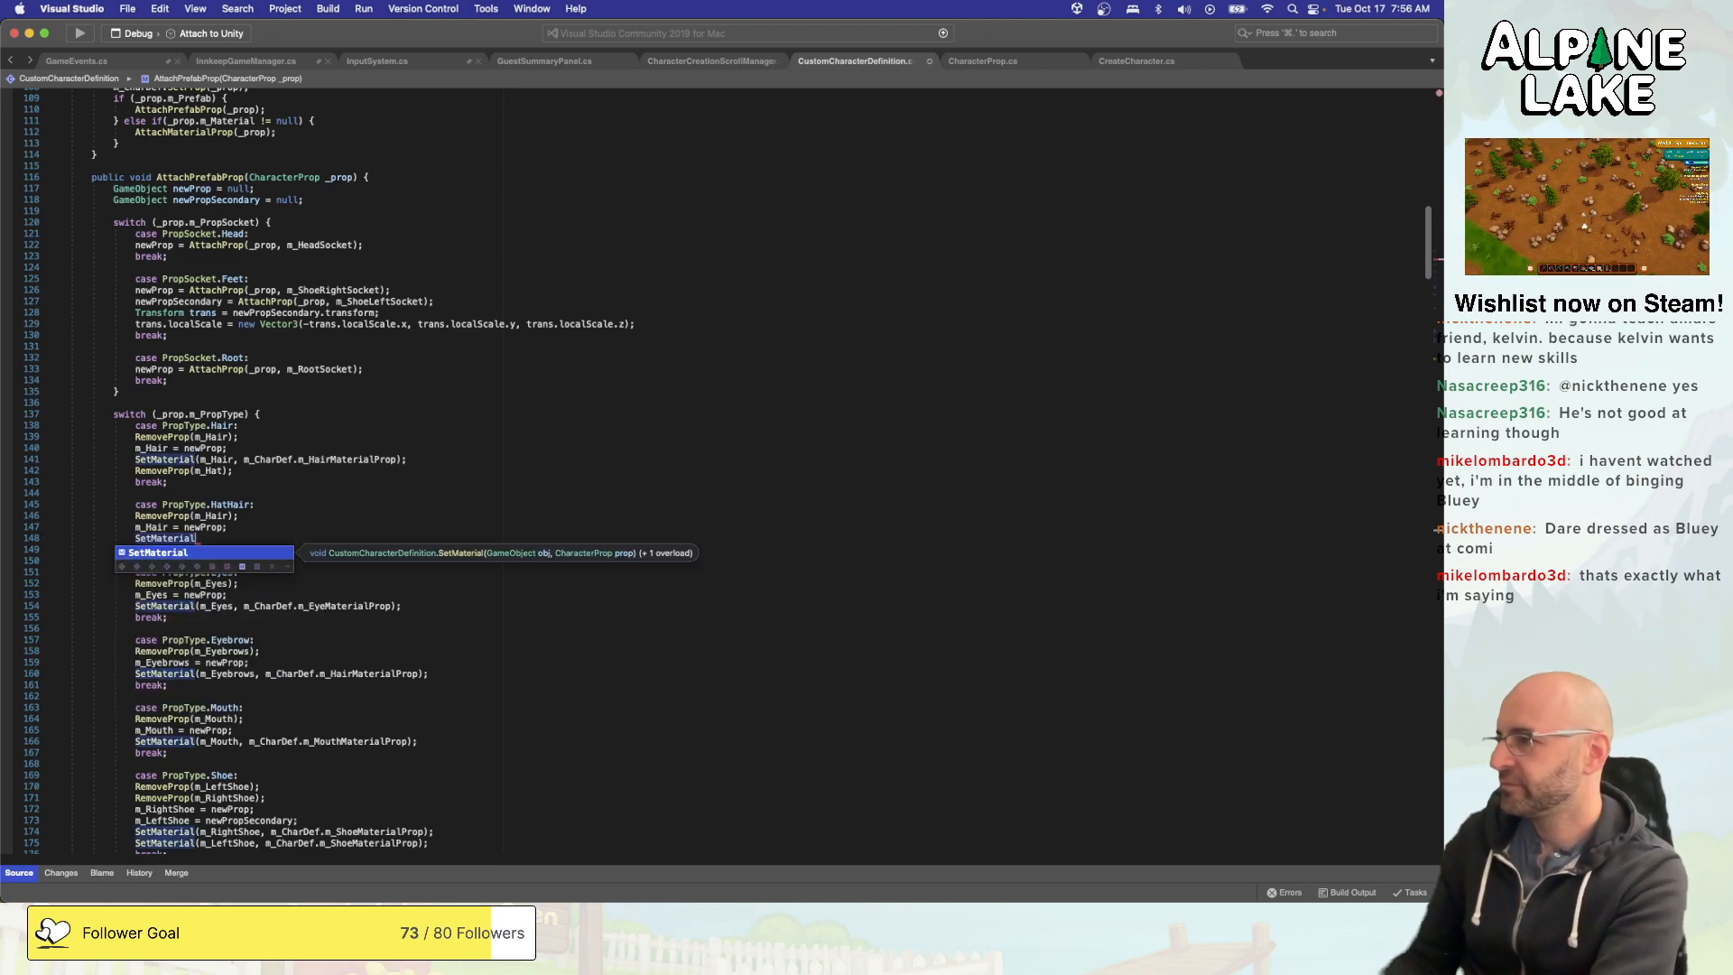
{"action": "type", "text": "(m_Ha"}
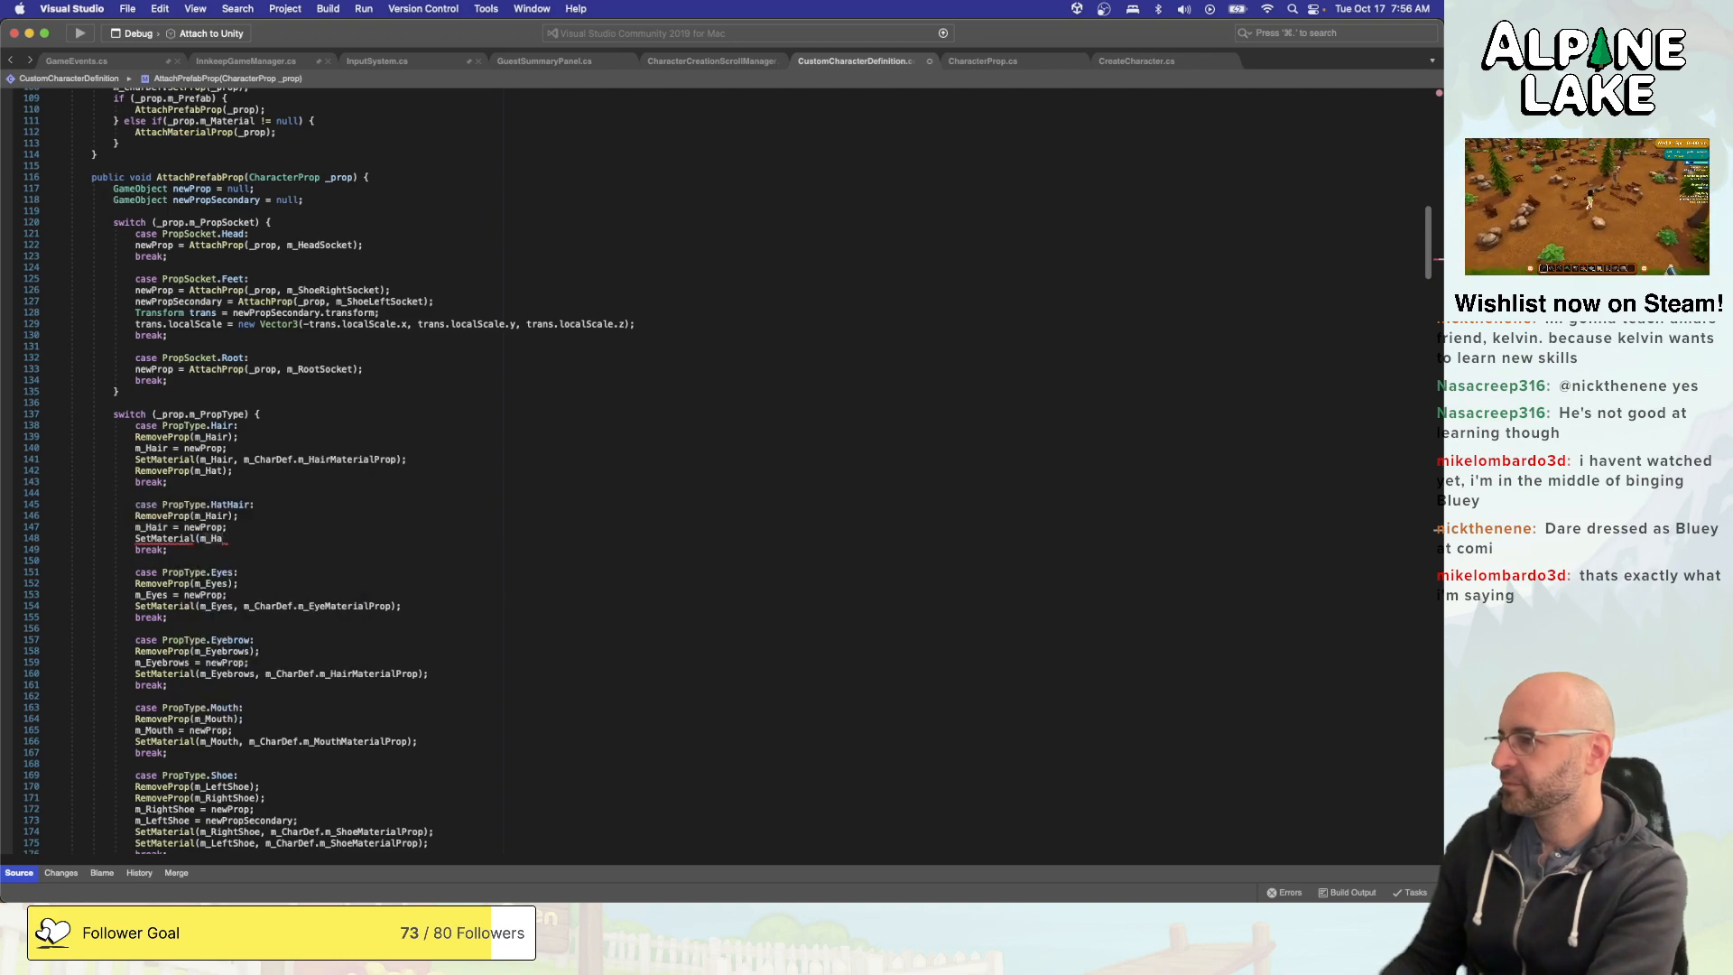
{"action": "type", "text": "ir, "}
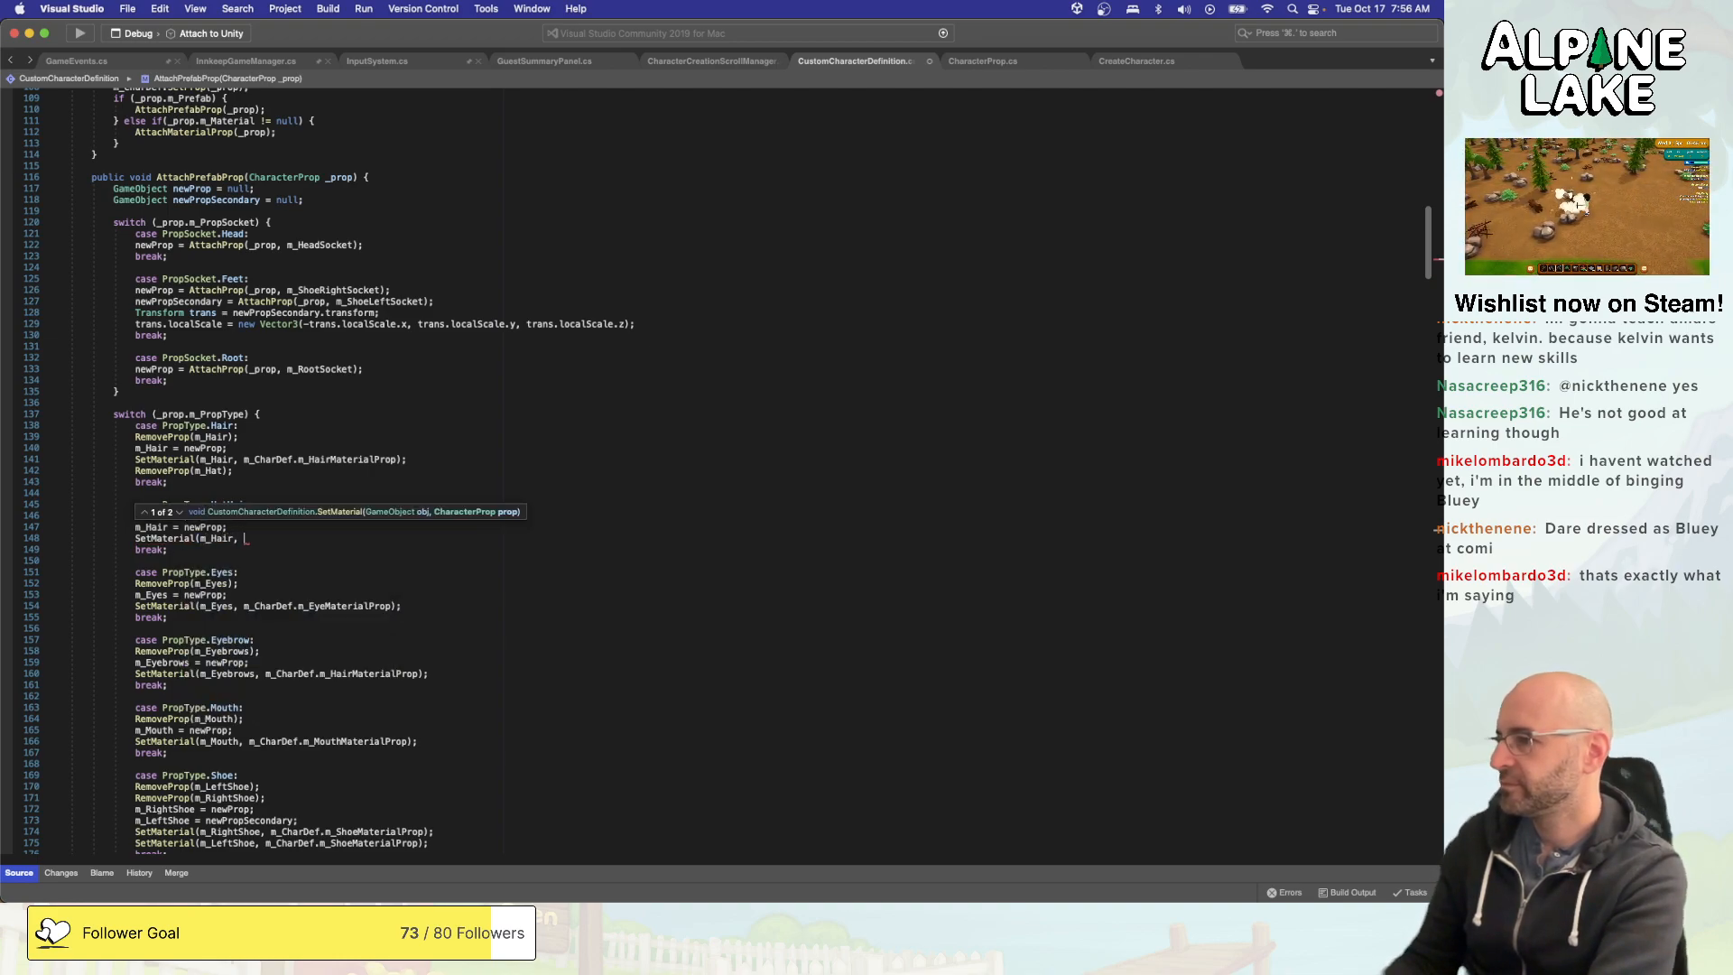
{"action": "type", "text": "m_"}
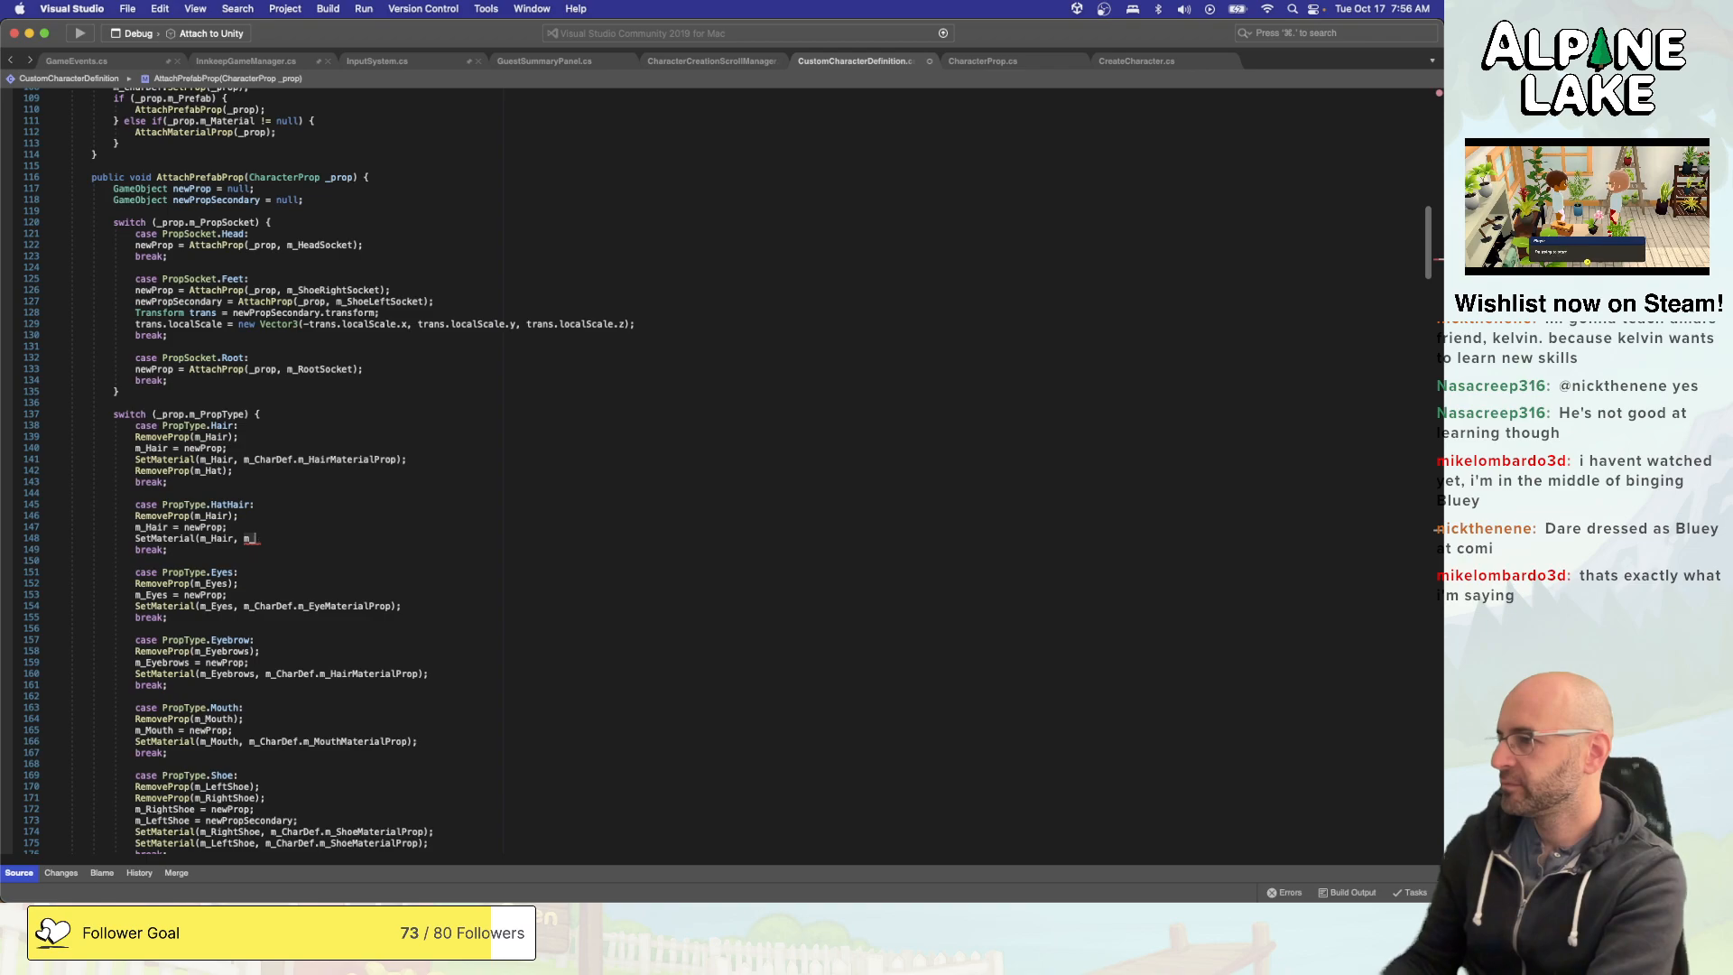
{"action": "type", "text": "CharDef.m_HairMaterialProp);"}
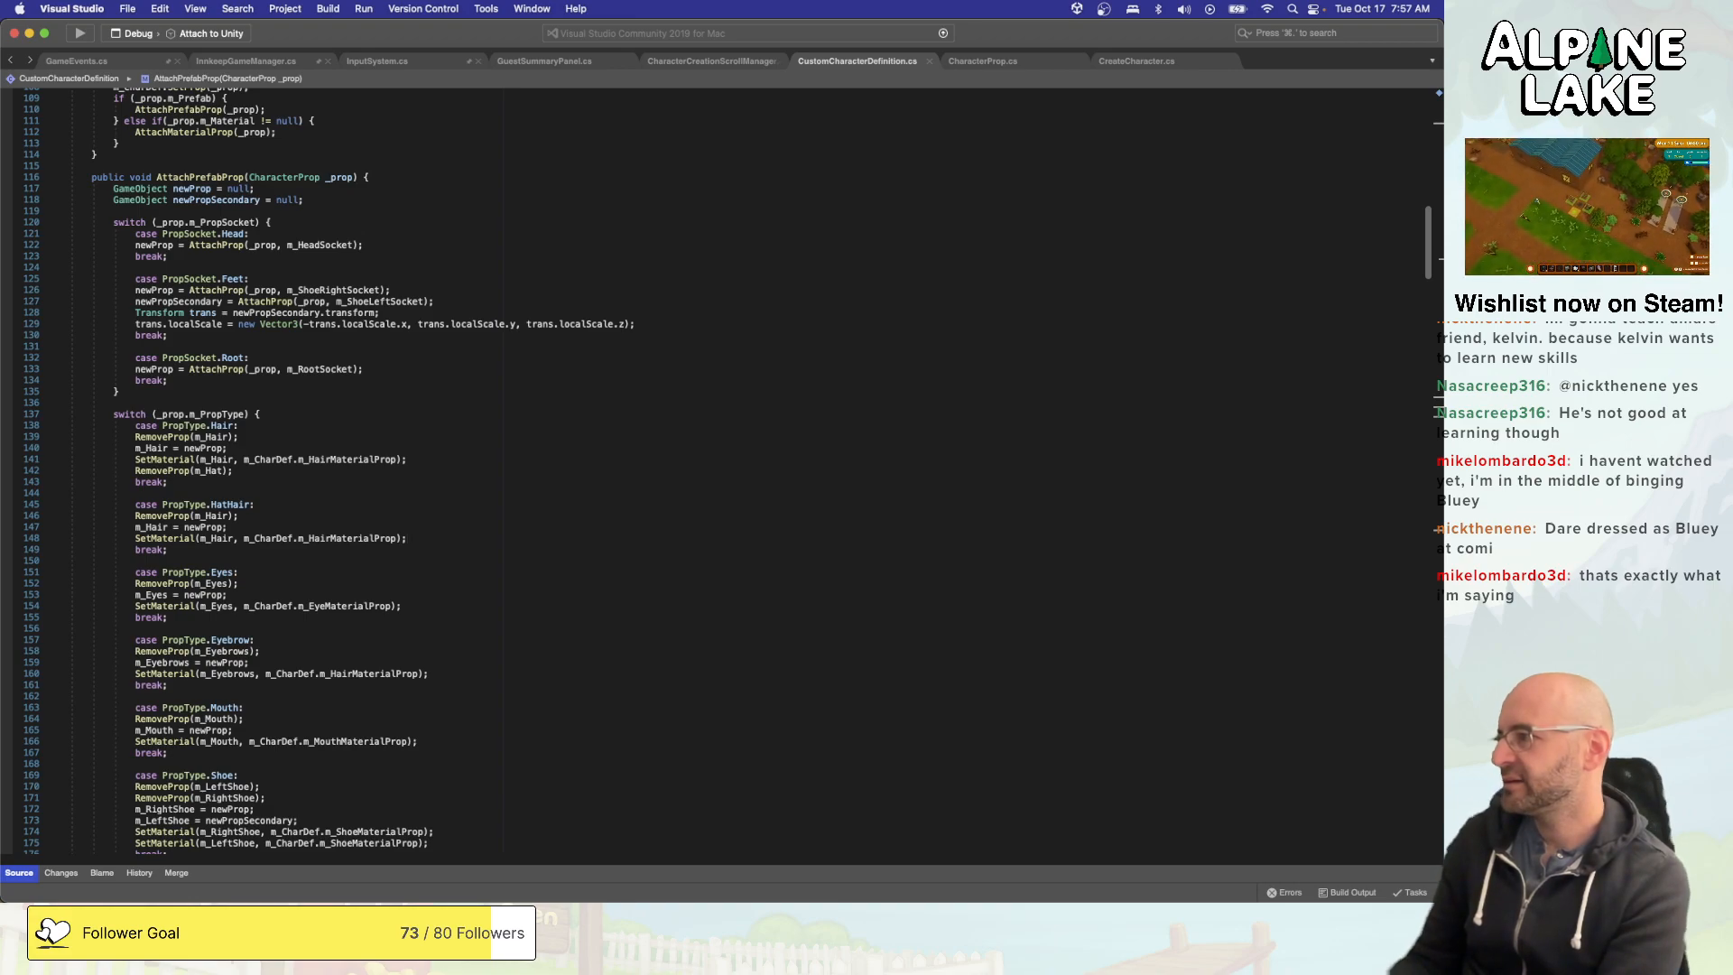
- Examine the prop order in SetupFullCharacter and the Hair, HatHair and Hat cases of AttachPrefabProp
{"action": "double_click", "coordinate": [270, 539]}
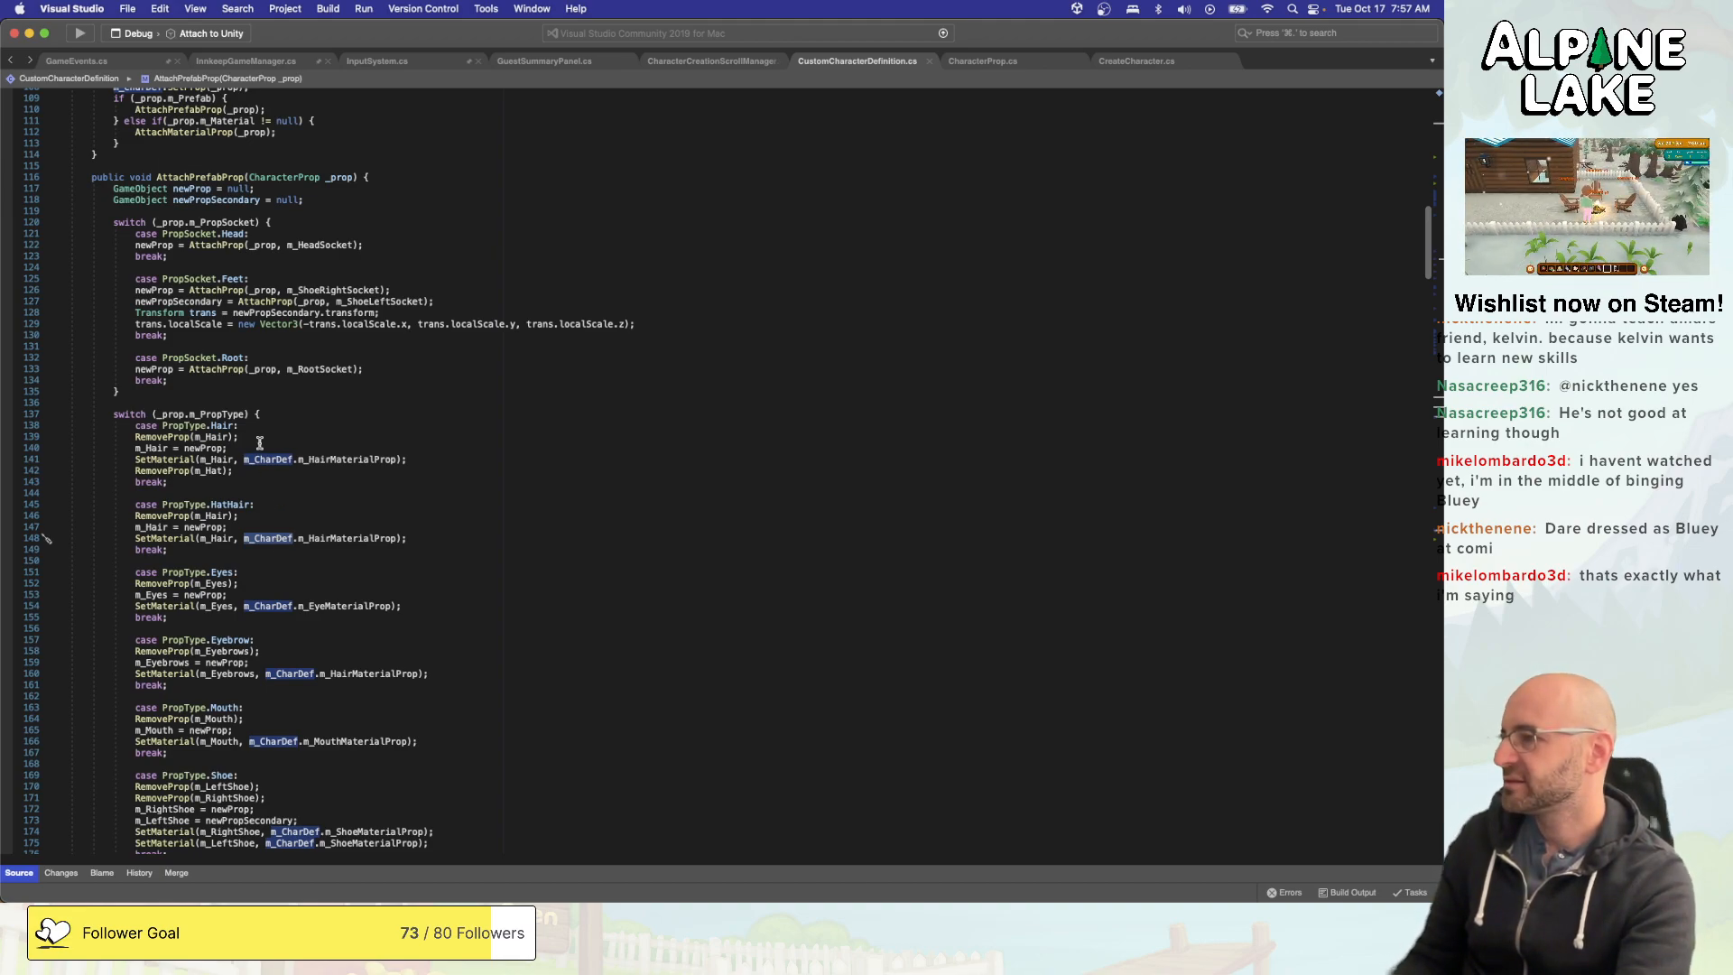
{"action": "scroll", "coordinate": [271, 469], "scroll_direction": "up", "scroll_amount": 10}
{"action": "left_click", "coordinate": [314, 291]}
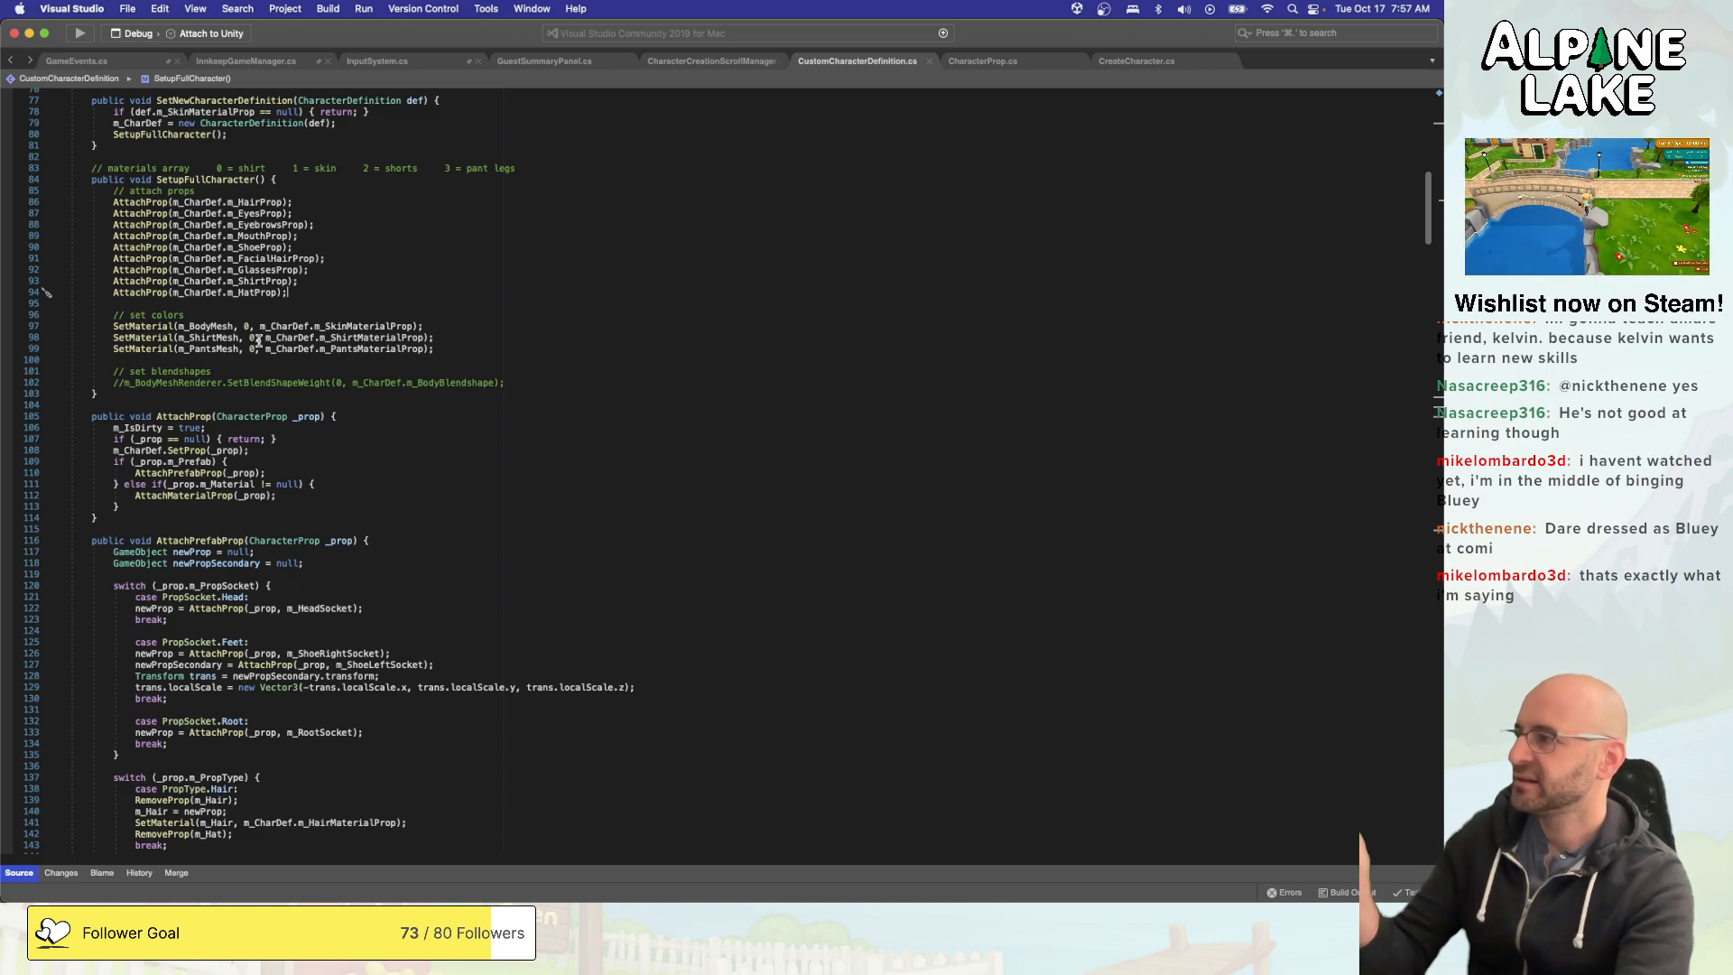
{"action": "left_click", "coordinate": [257, 202]}
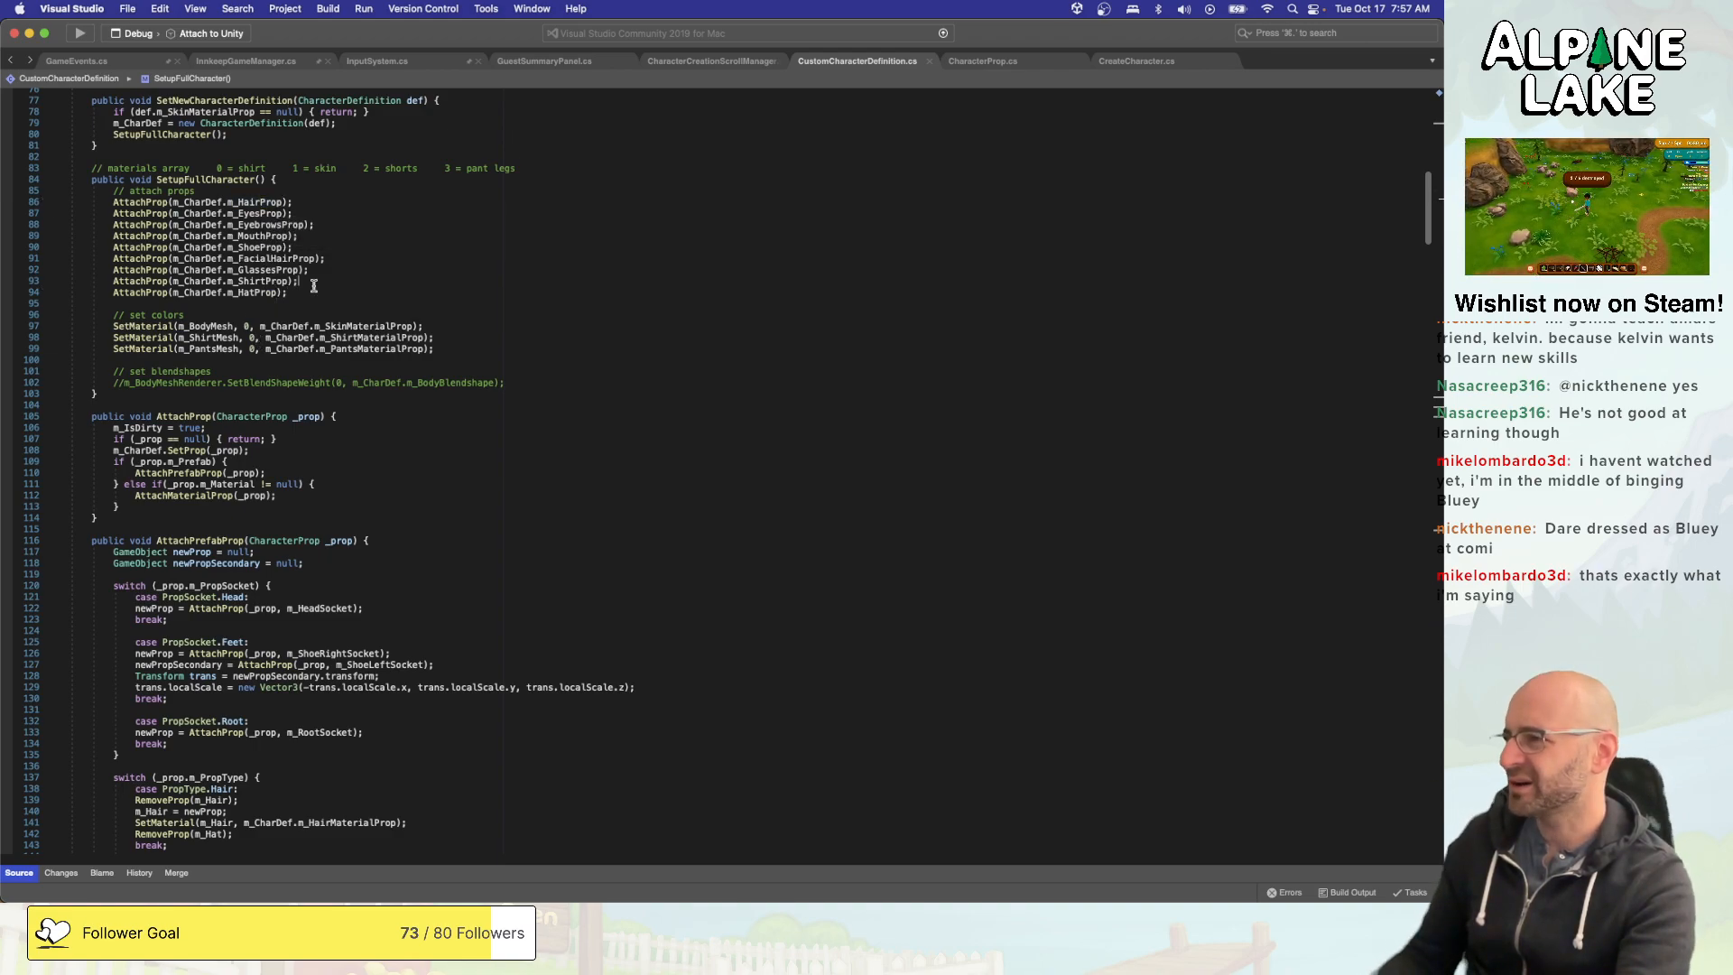
{"action": "scroll", "coordinate": [328, 284], "scroll_direction": "down", "scroll_amount": 10}
{"action": "scroll", "coordinate": [333, 287], "scroll_direction": "down", "scroll_amount": 15}
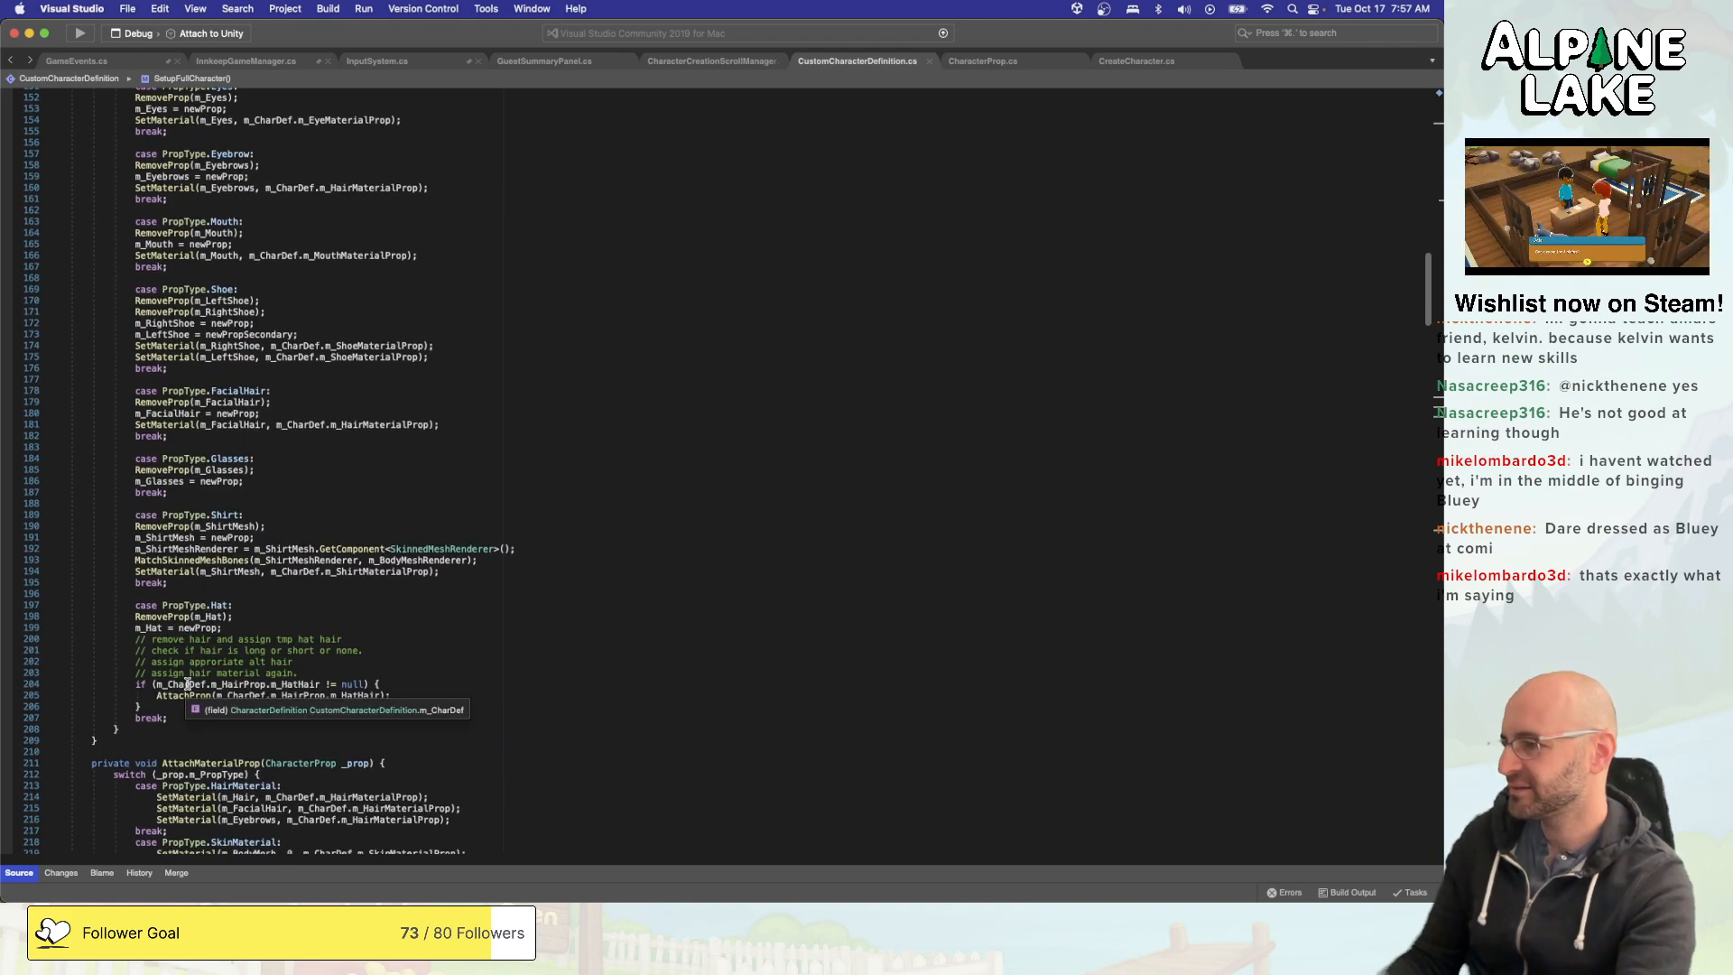
{"action": "left_click", "coordinate": [343, 650]}
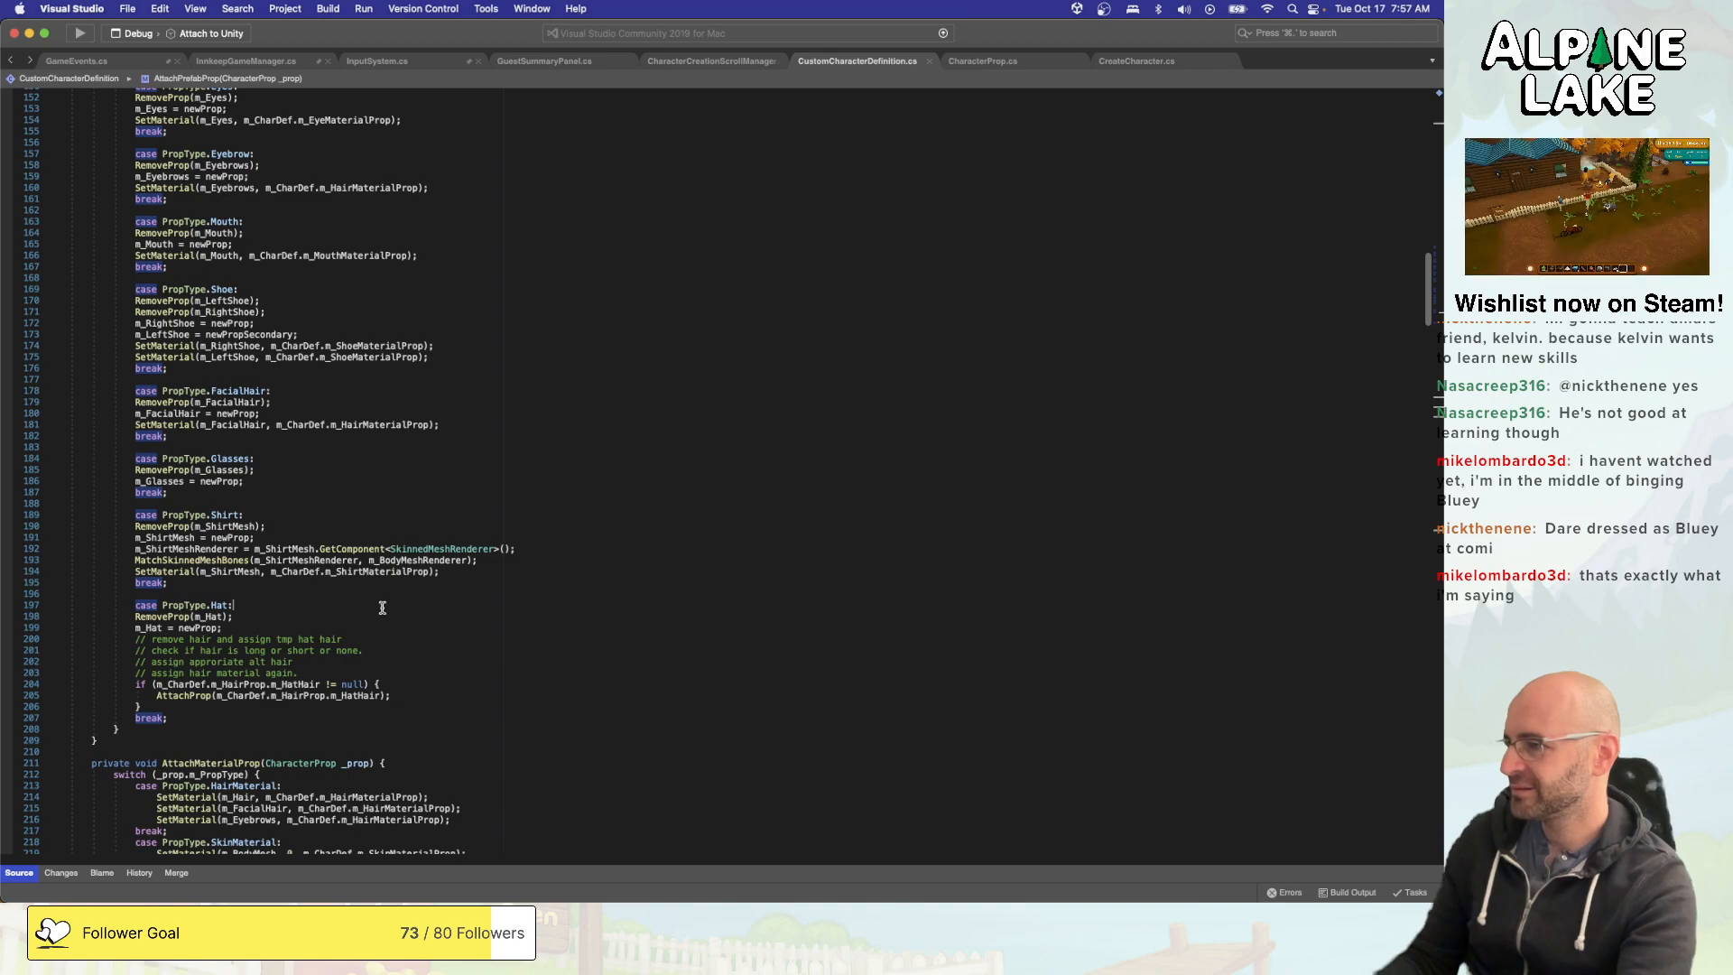
{"action": "scroll", "coordinate": [376, 555], "scroll_direction": "up", "scroll_amount": 1}
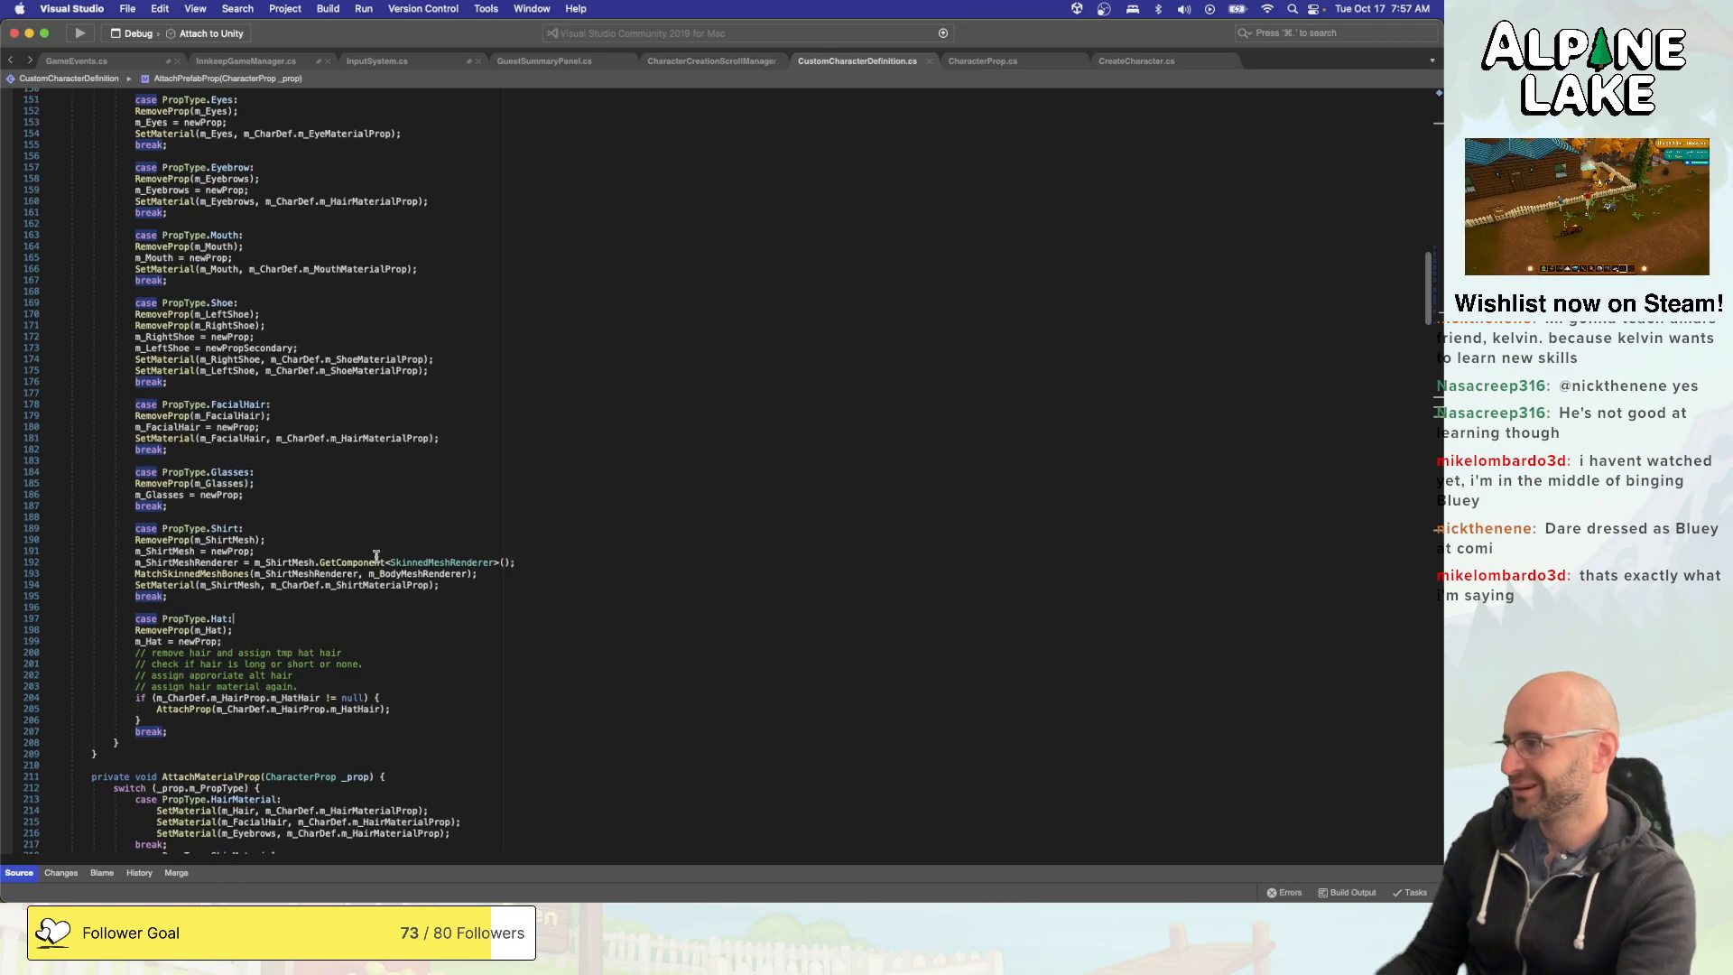
{"action": "scroll", "coordinate": [371, 556], "scroll_direction": "up", "scroll_amount": 10}
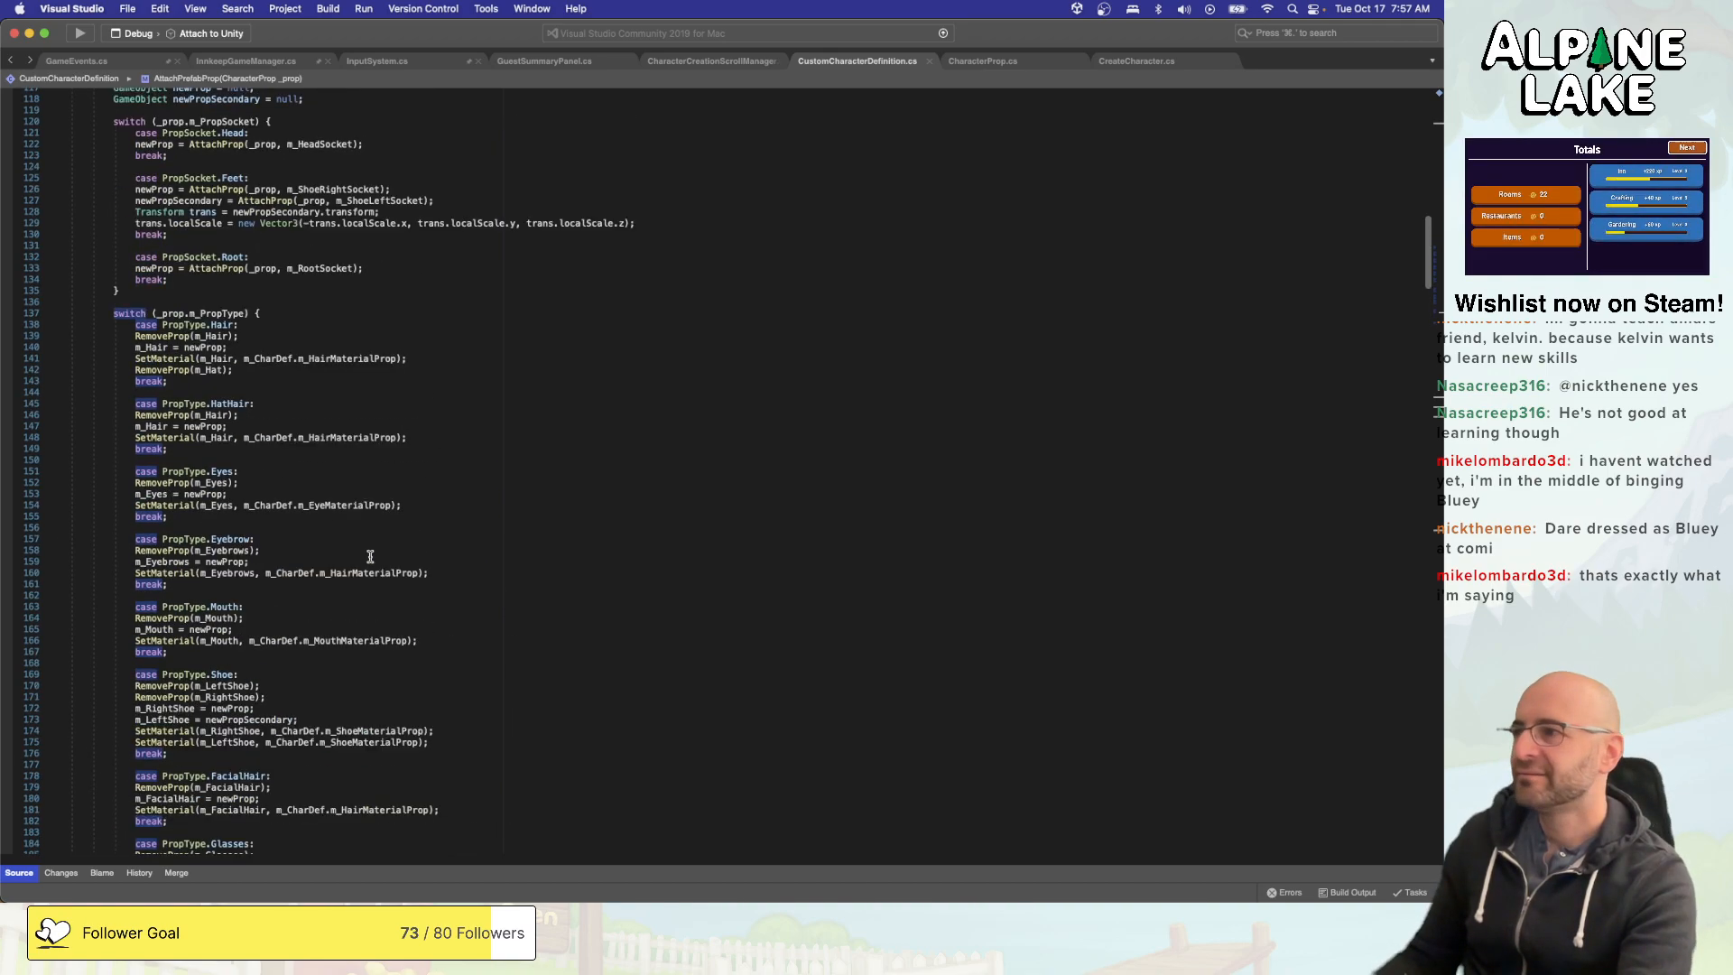
{"action": "scroll", "coordinate": [370, 557], "scroll_direction": "up", "scroll_amount": 5}
{"action": "scroll", "coordinate": [369, 556], "scroll_direction": "down", "scroll_amount": 13}
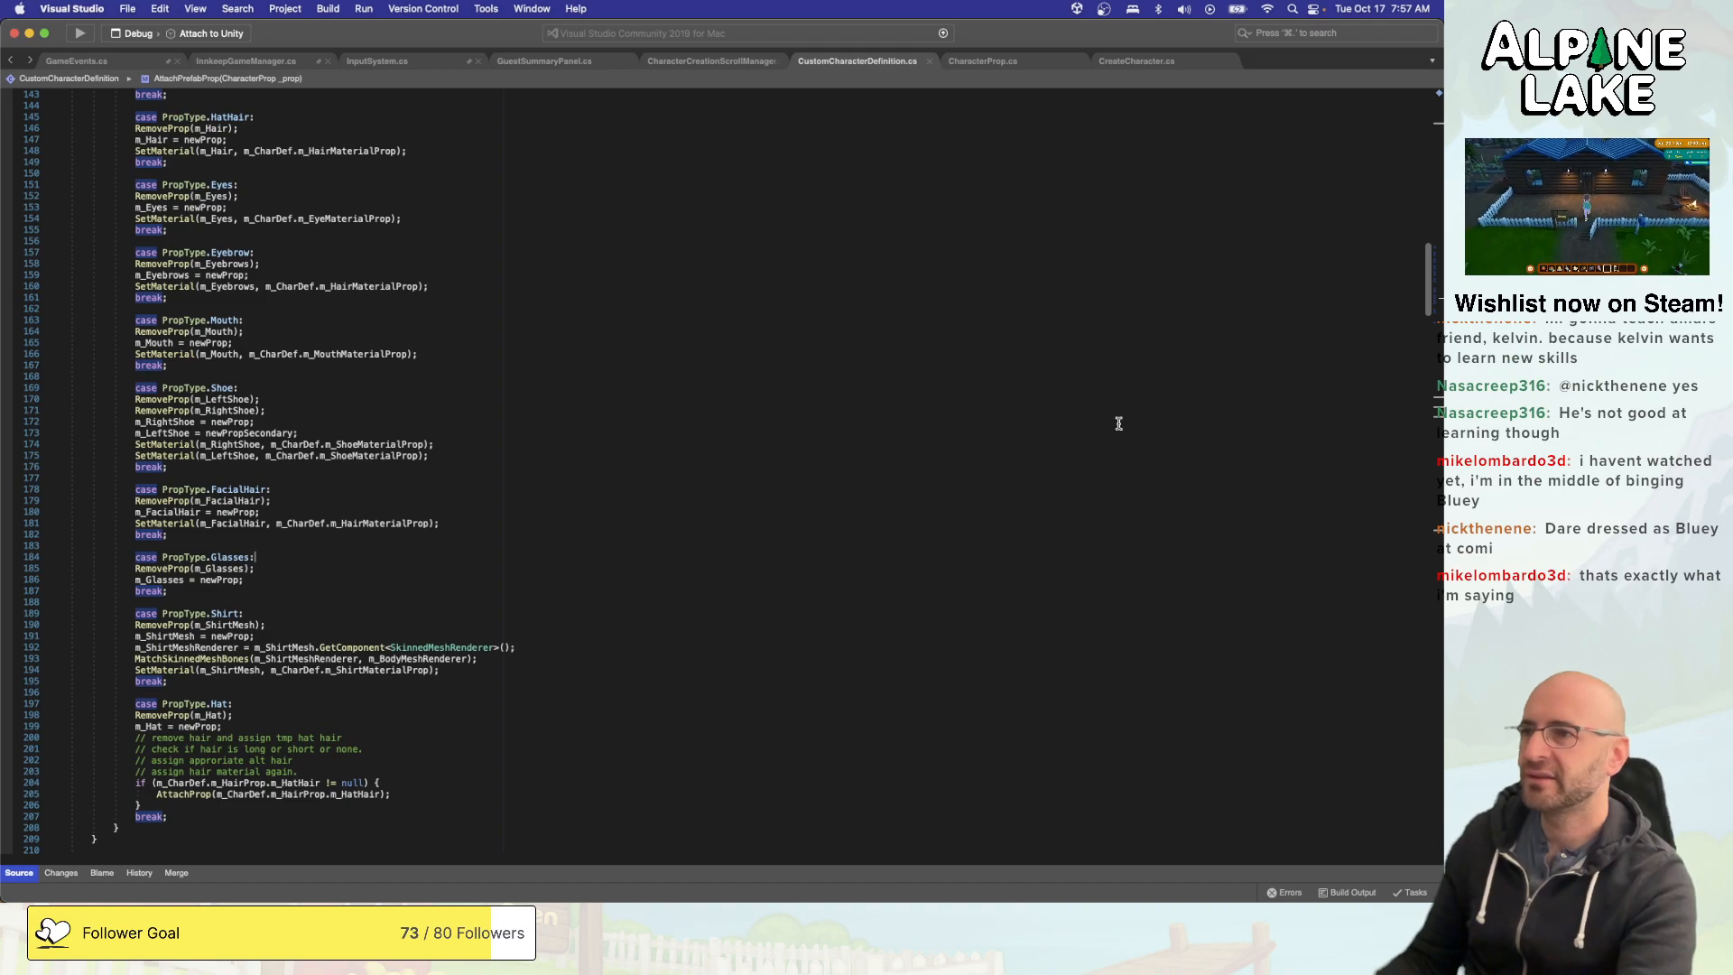
- Switch to Unity, save the StartMenu scene, and run the game into a new game's character creator
{"action": "key", "text": "super+Tab"}
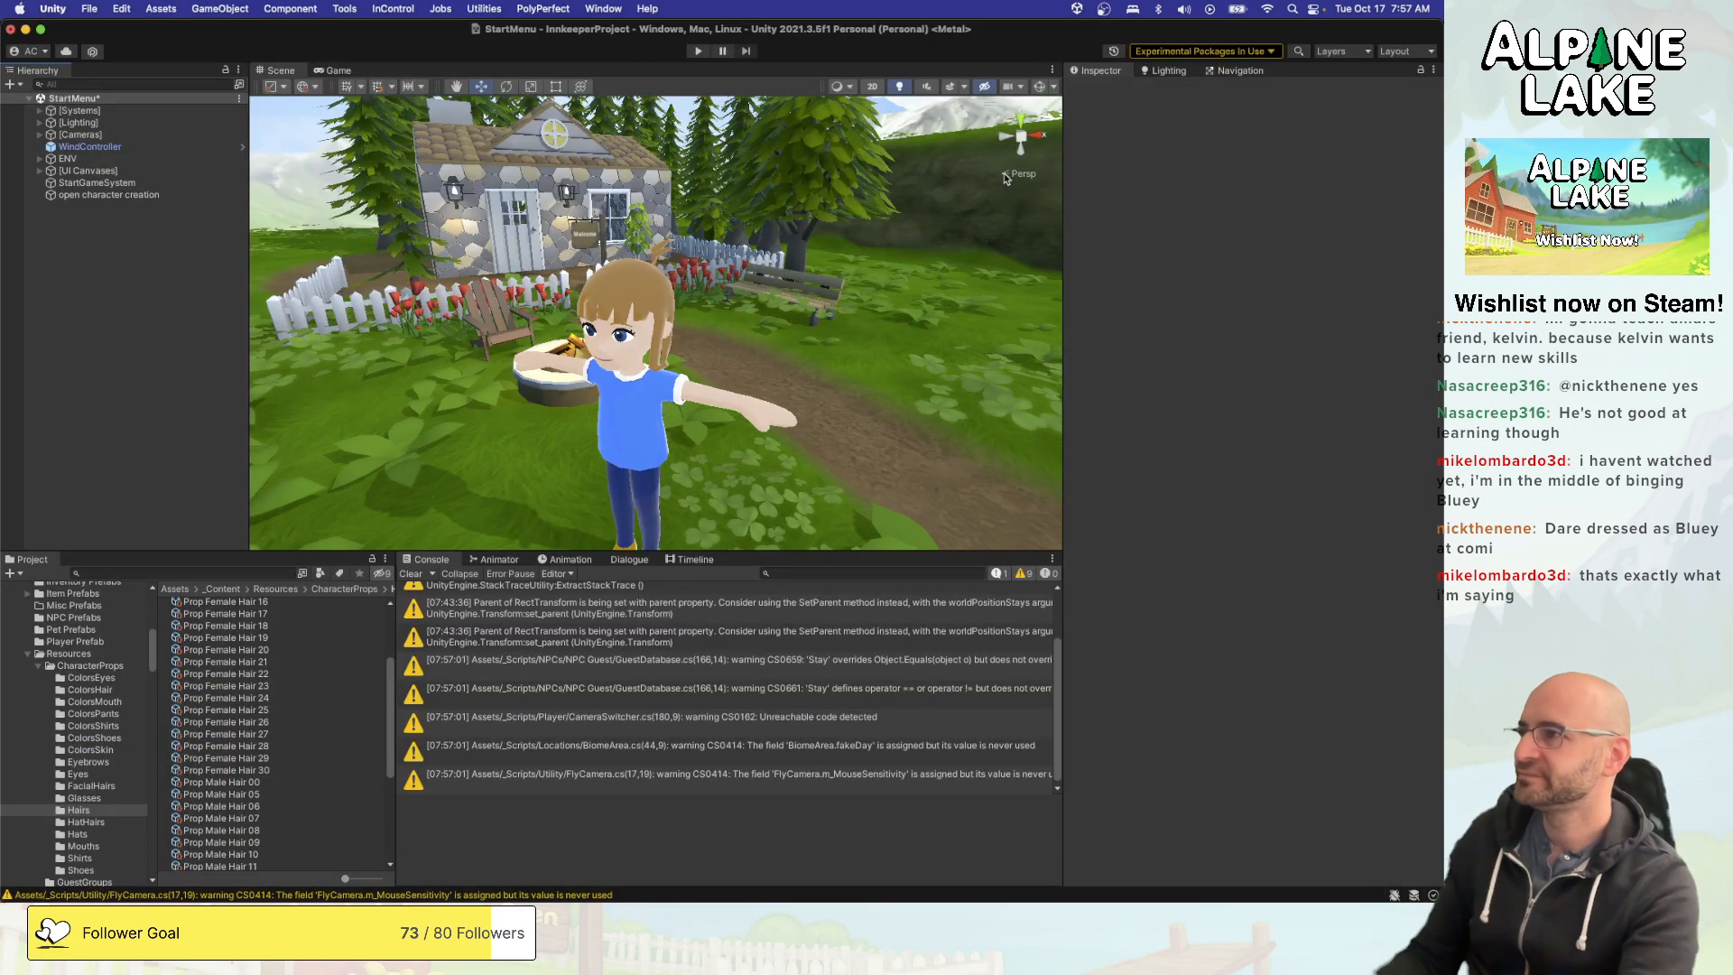
{"action": "key", "text": "super+s"}
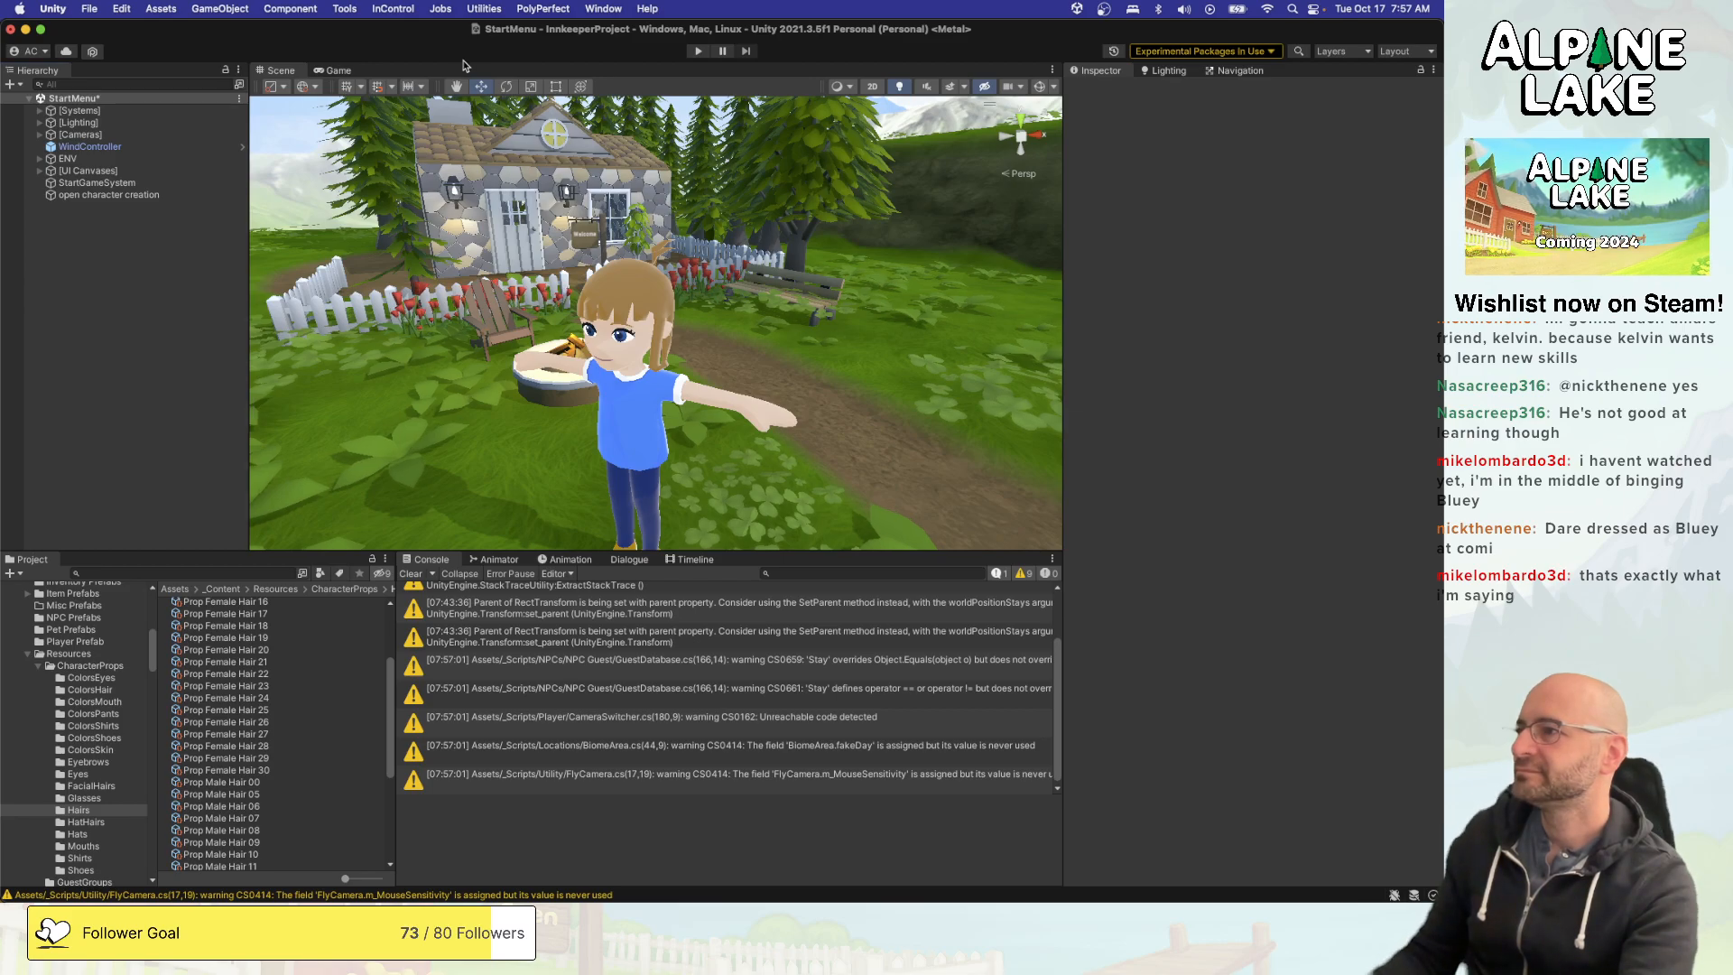
{"action": "left_click", "coordinate": [694, 52]}
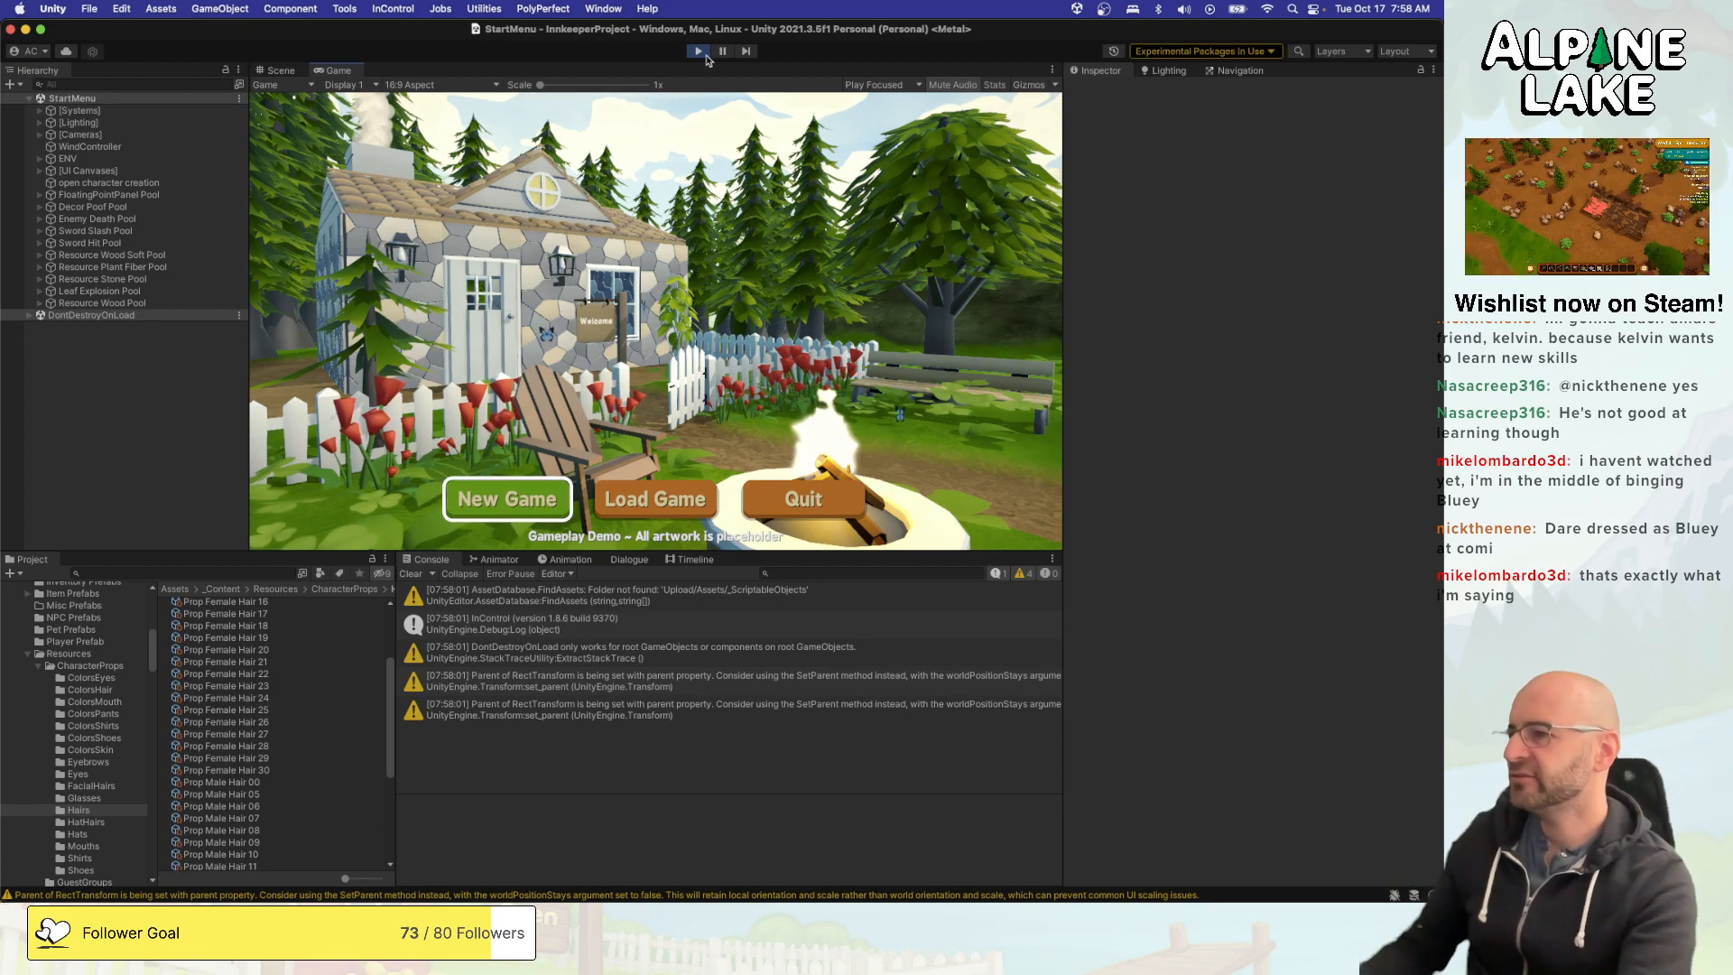
{"action": "key", "text": "Right"}
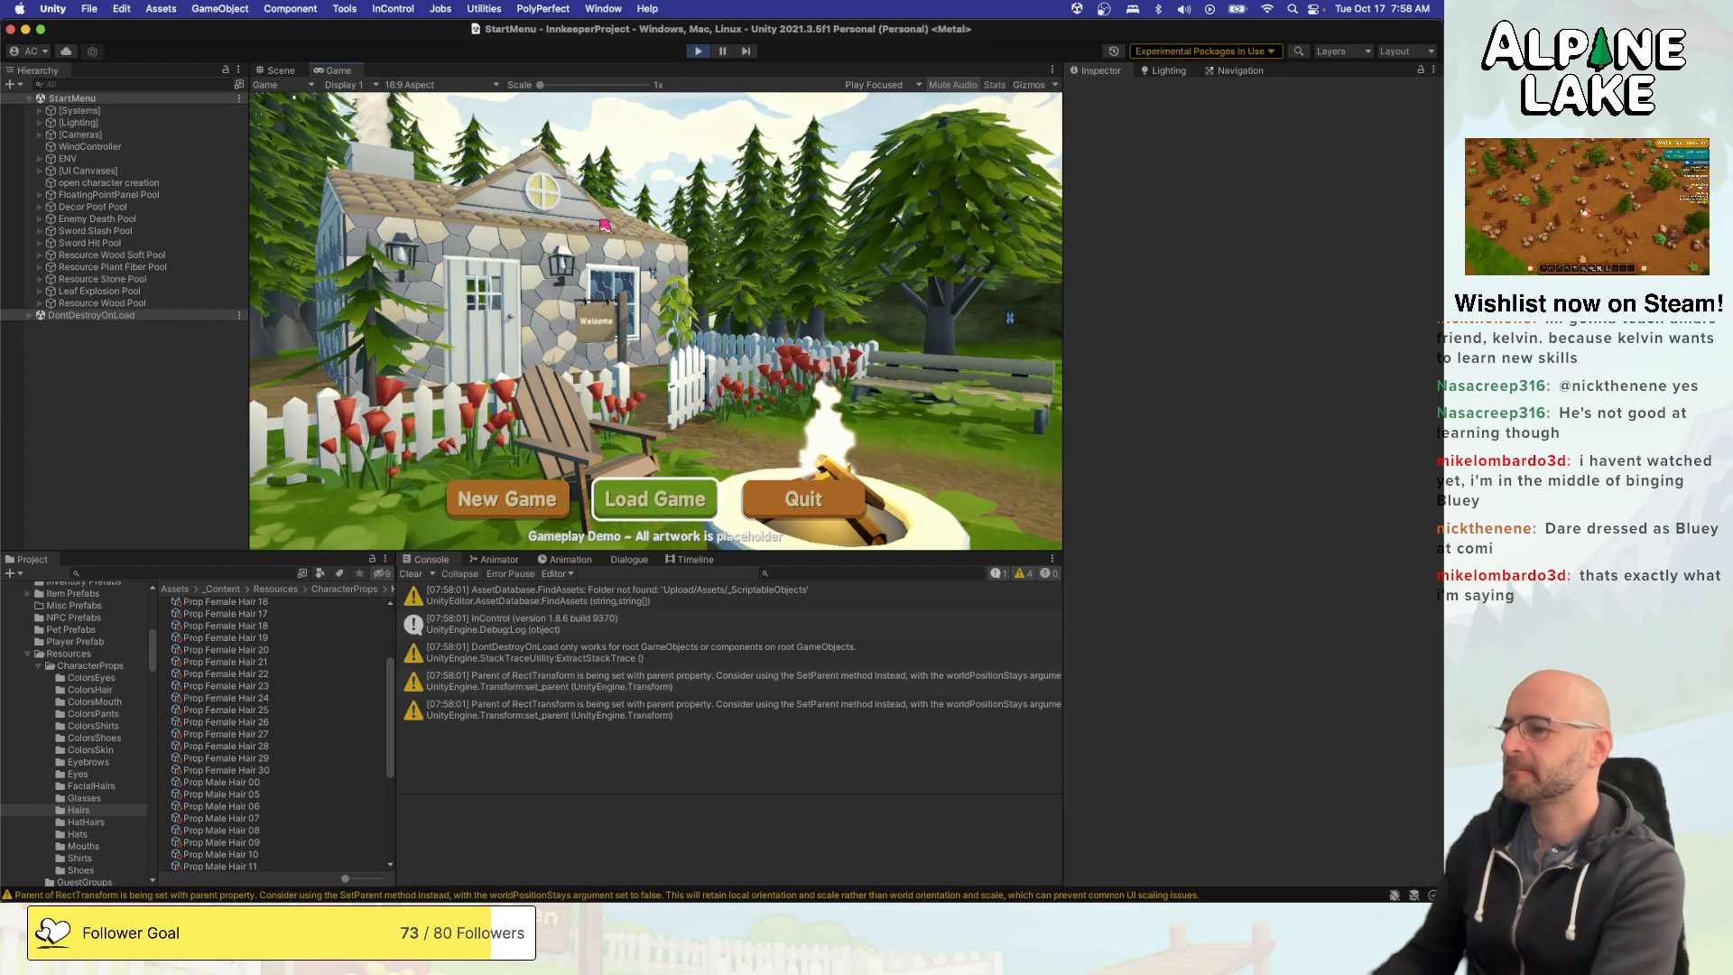
{"action": "key", "text": "Left"}
{"action": "key", "text": "Return"}
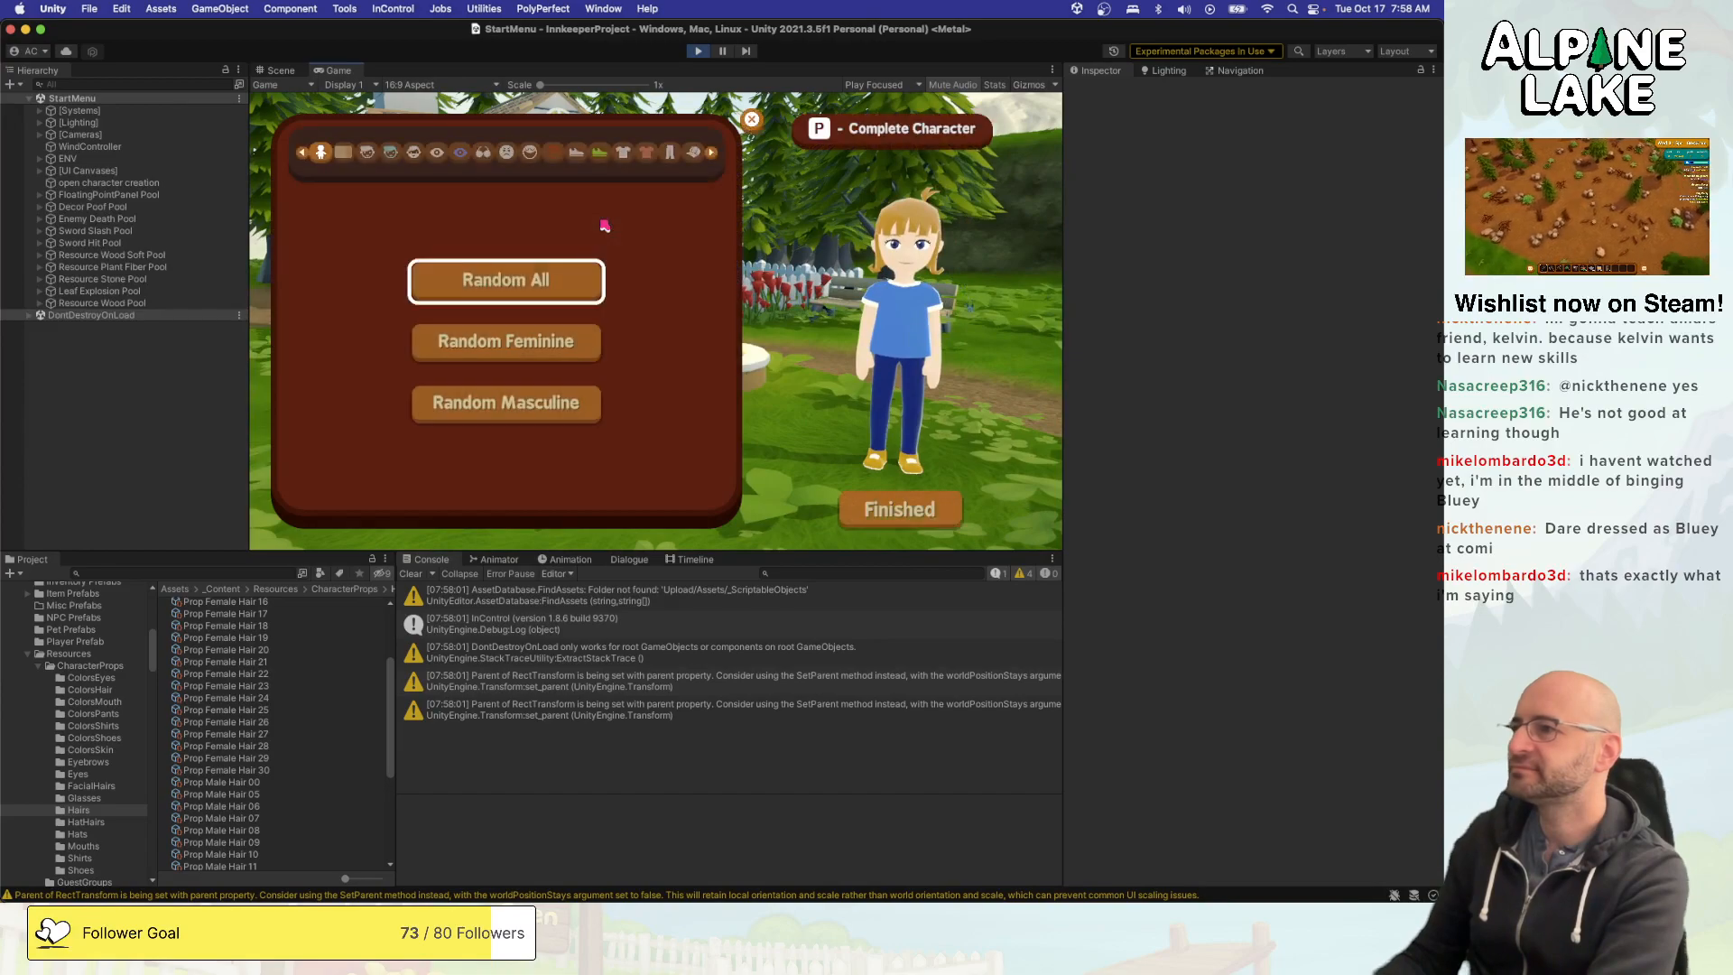
- Test Random All three times in the character creator and stop play mode
{"action": "key", "text": "Return"}
{"action": "key", "text": "Return"}
{"action": "key", "text": "Return"}
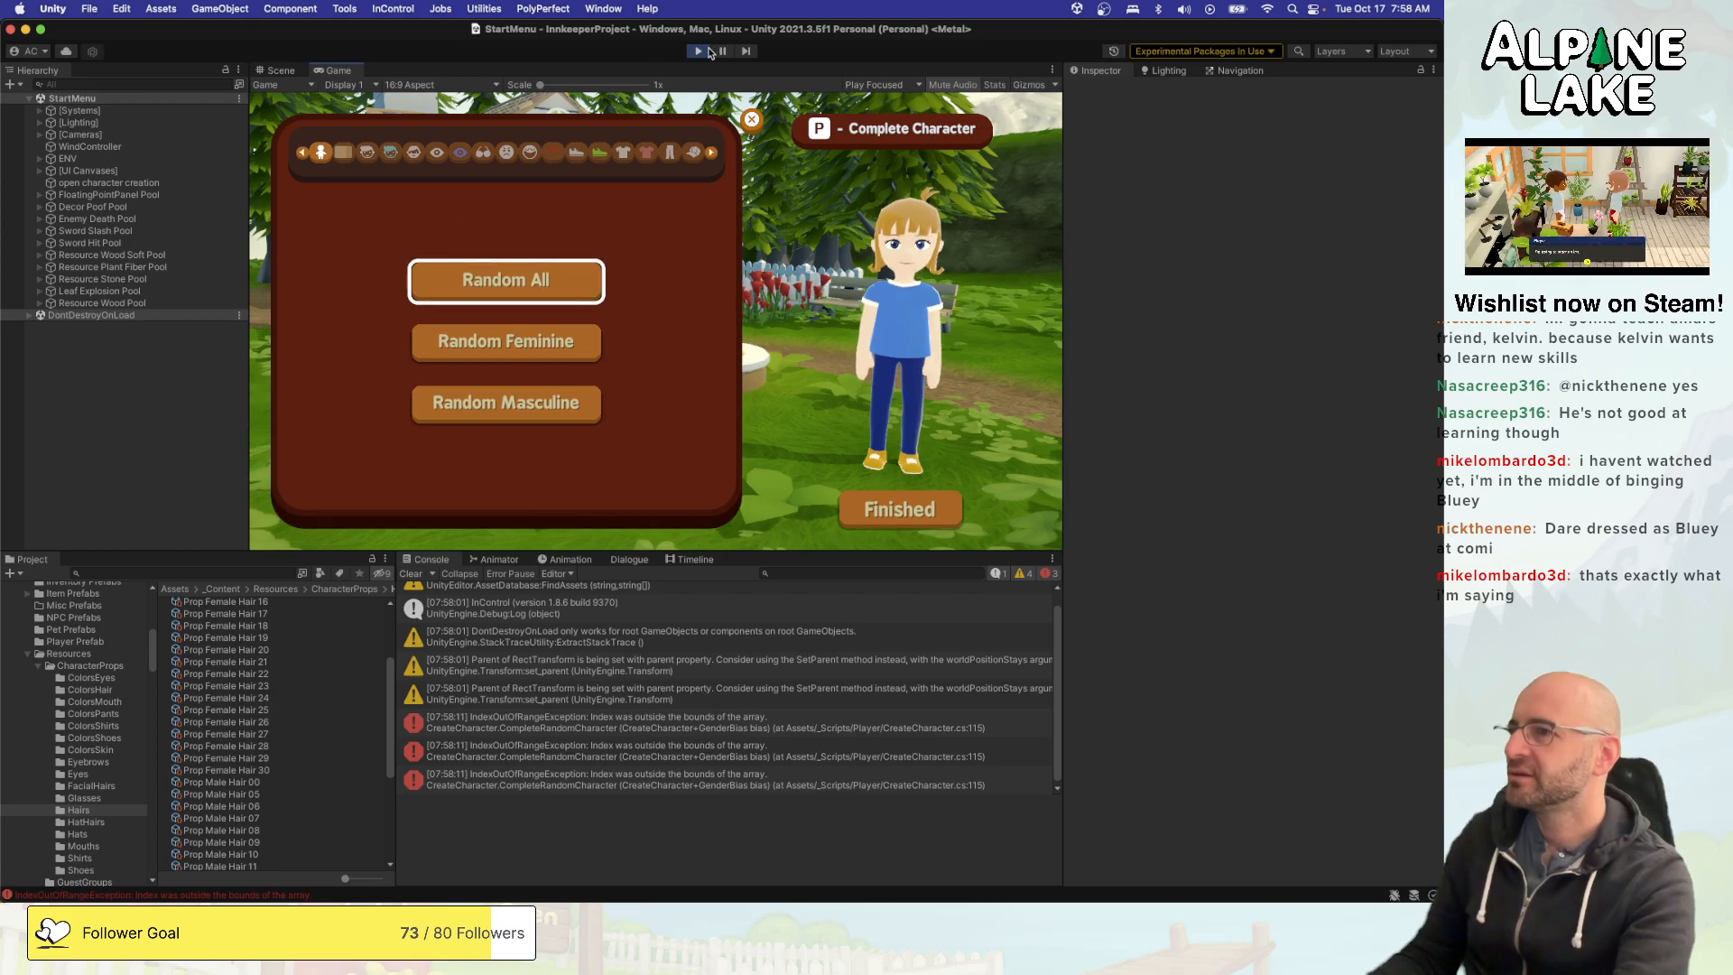
{"action": "left_click", "coordinate": [697, 50]}
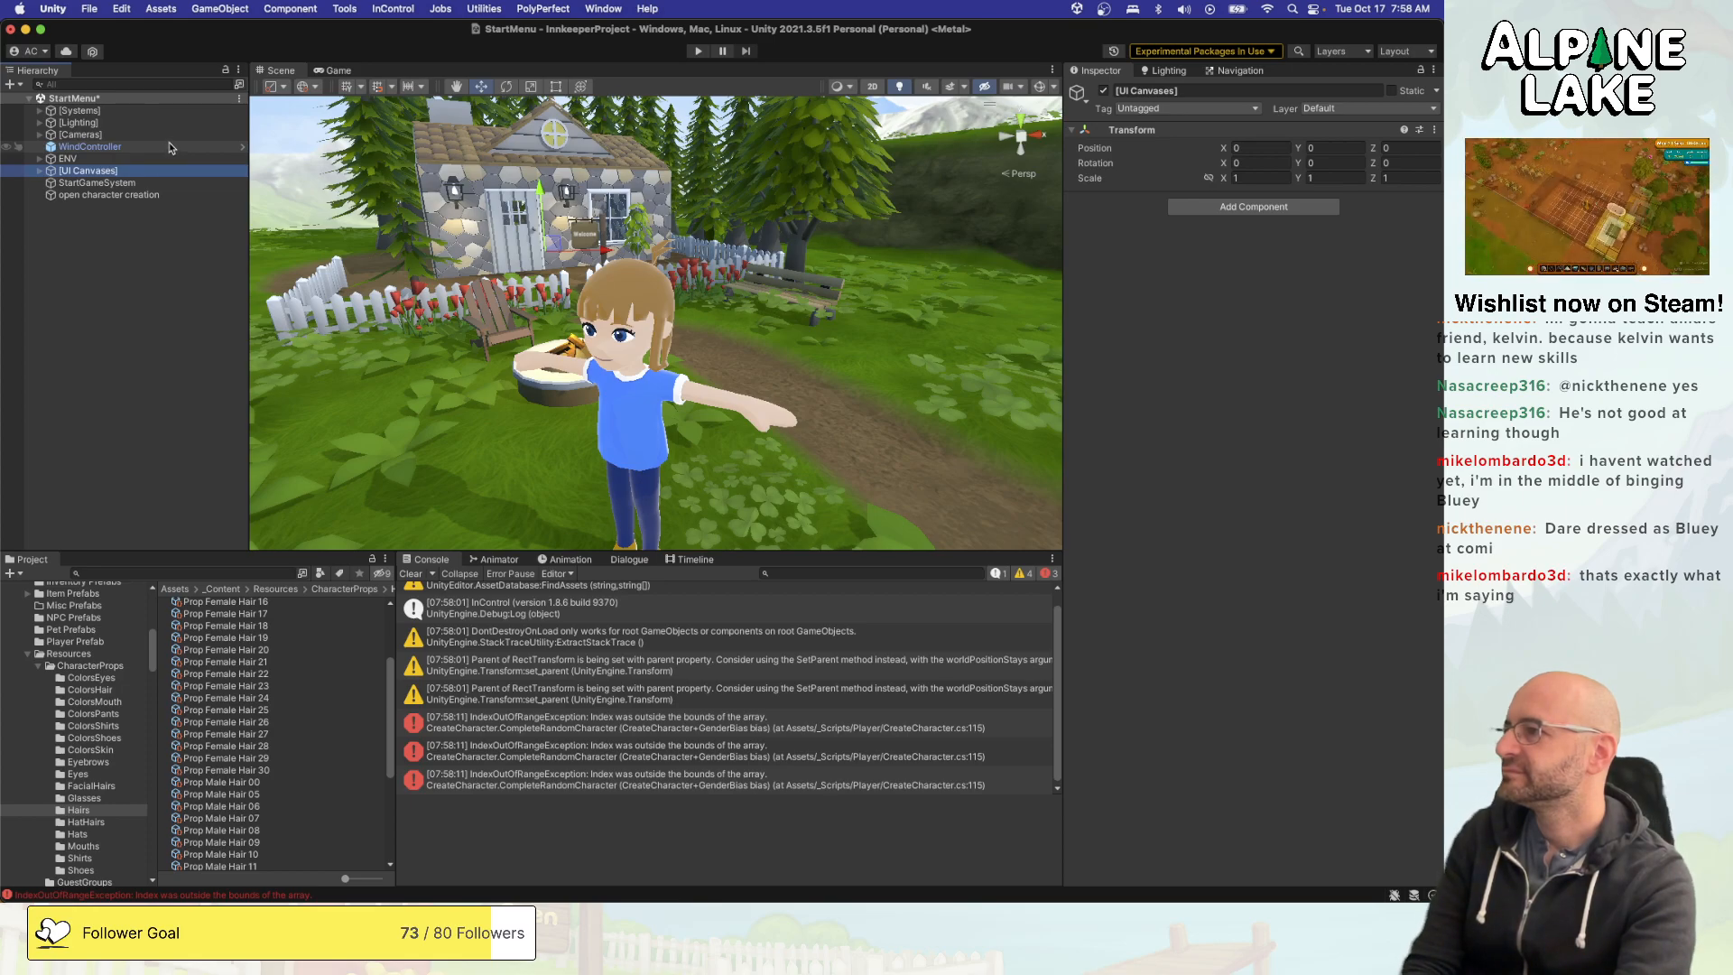
- Select the Random Character Generator object inside Rotate GRP under ENV in the scene
{"action": "key", "text": "Up"}
{"action": "key", "text": "Up"}
{"action": "key", "text": "Up"}
{"action": "key", "text": "Down"}
{"action": "key", "text": "Down"}
{"action": "key", "text": "Right"}
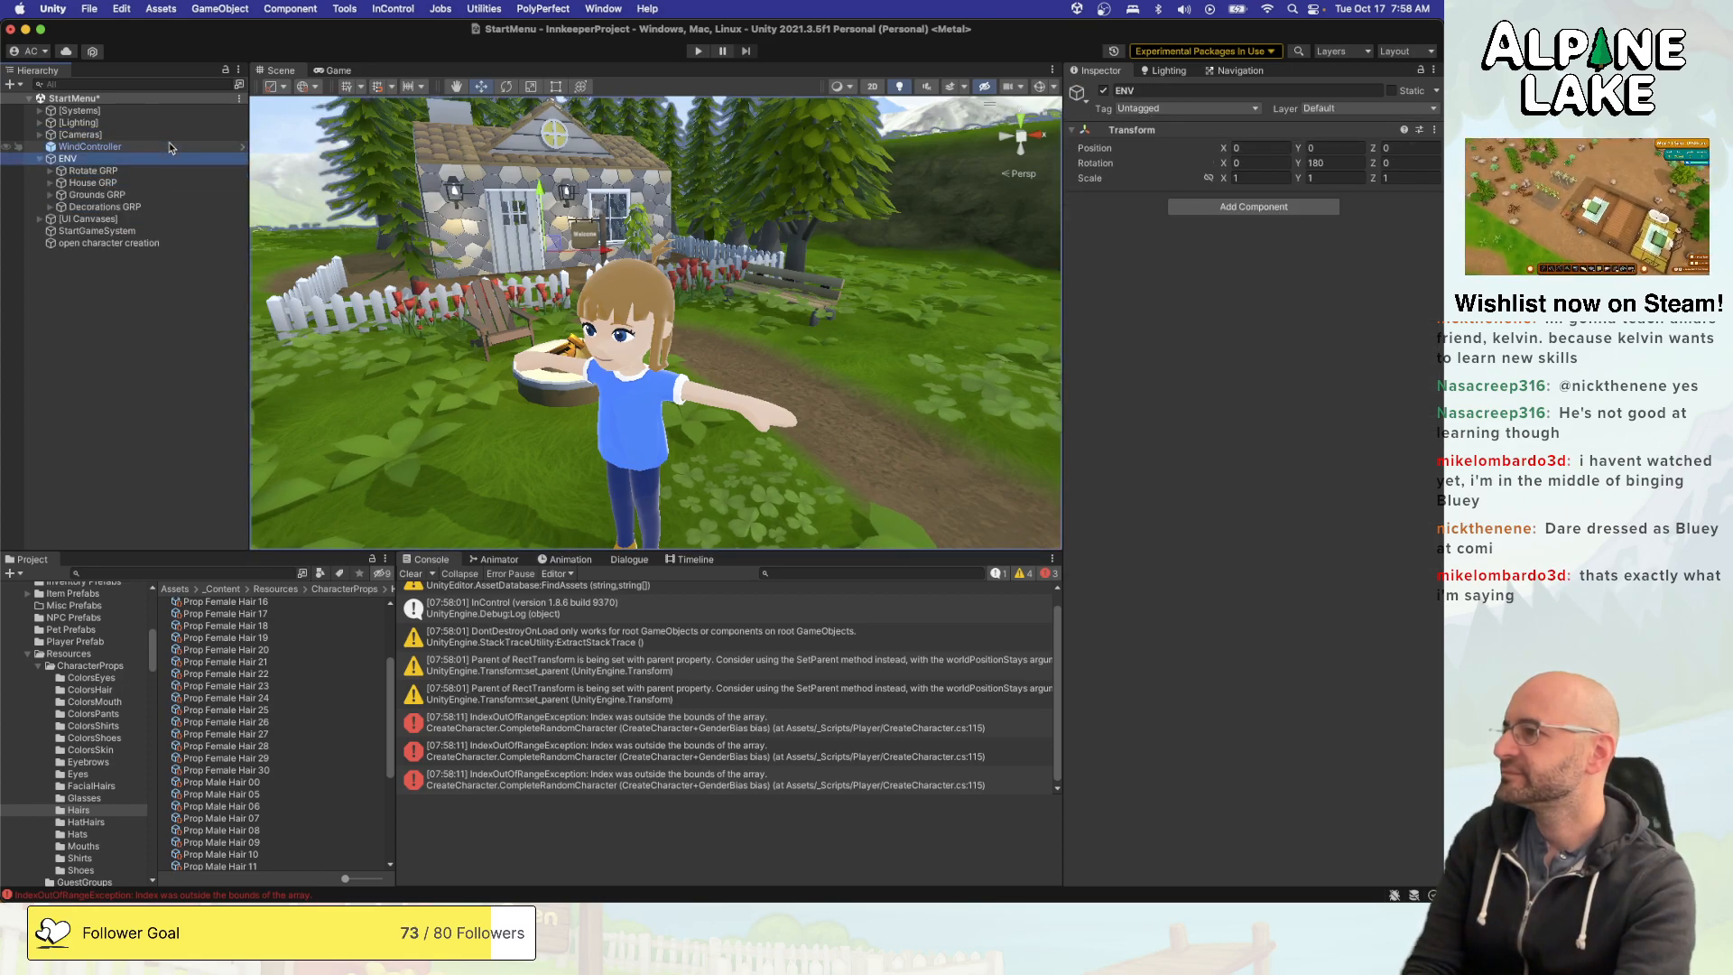
{"action": "key", "text": "Down"}
{"action": "key", "text": "Right"}
{"action": "key", "text": "Down"}
{"action": "key", "text": "Down"}
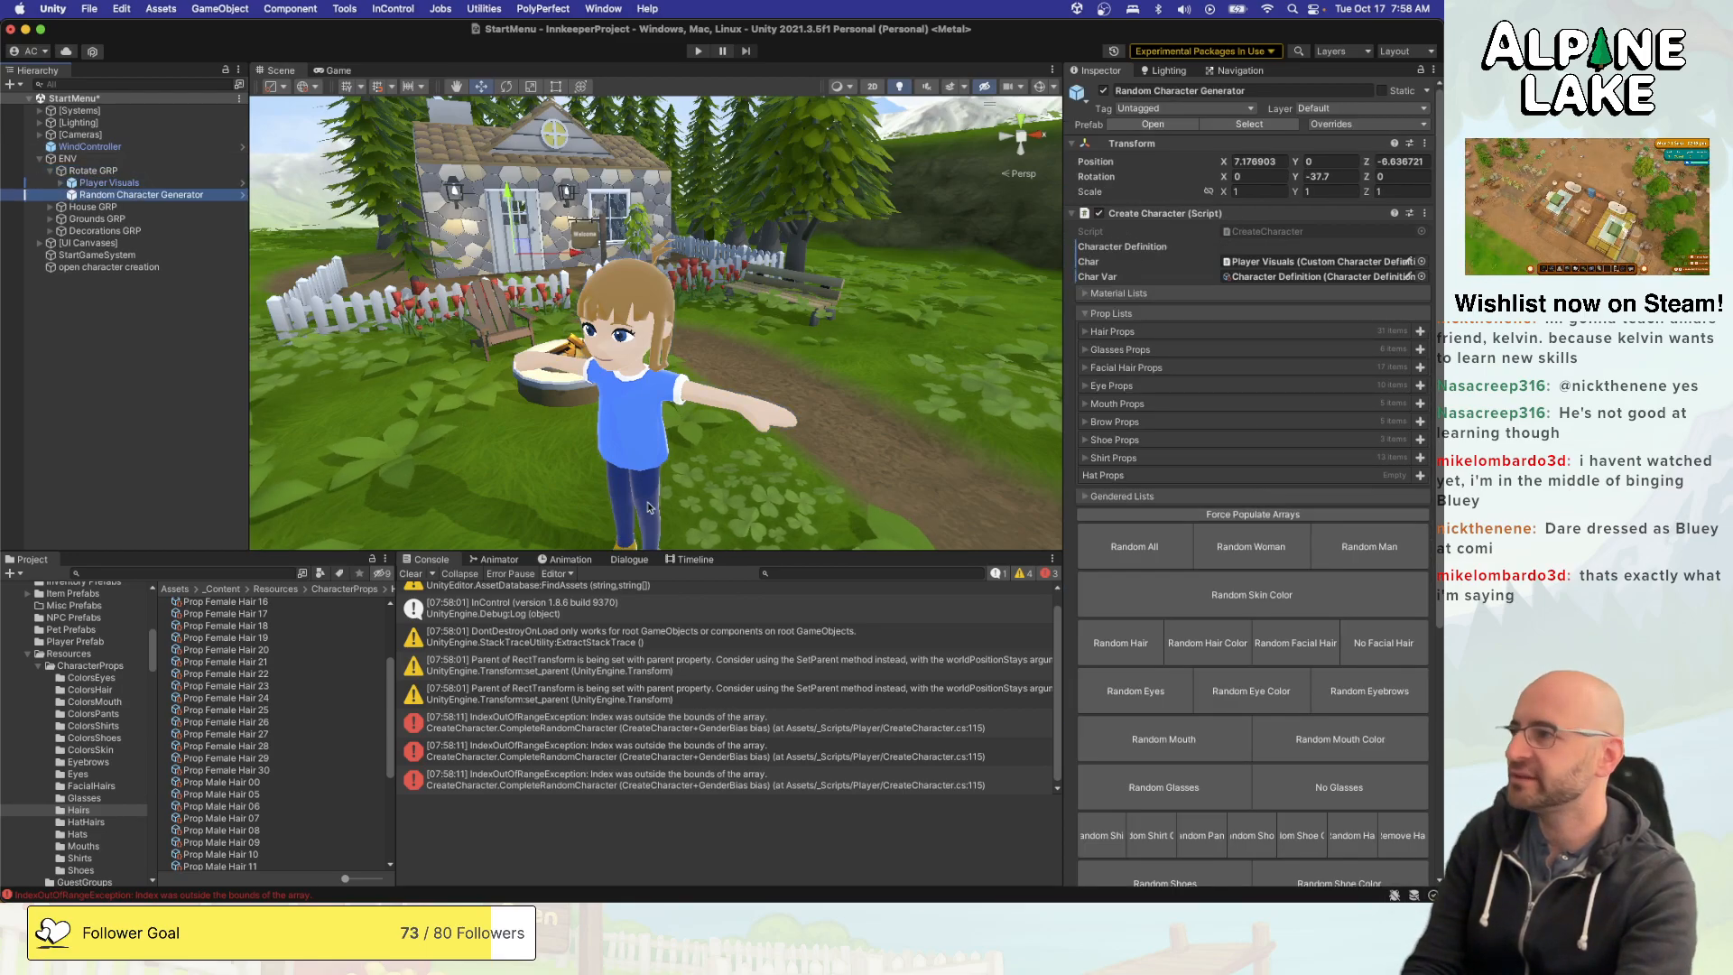
- Force populate the arrays on the Random Character Generator prefab asset, reselect its scene instance, and save the scene
{"action": "left_click", "coordinate": [1249, 125]}
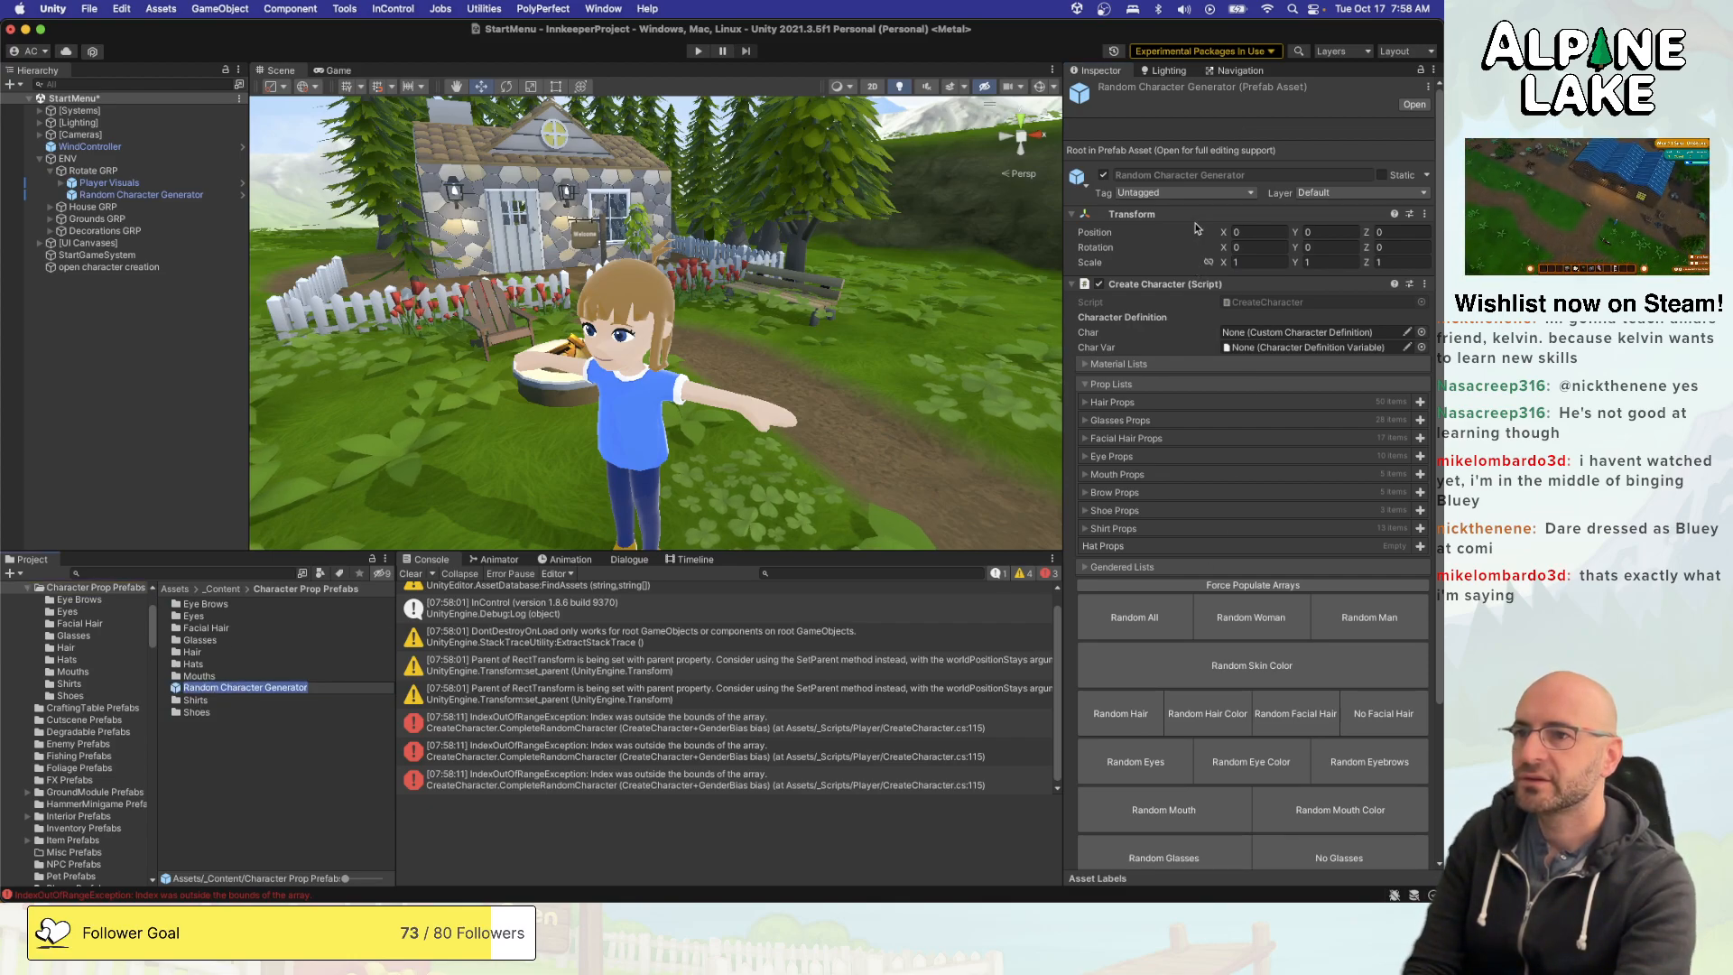
{"action": "left_click", "coordinate": [1237, 585]}
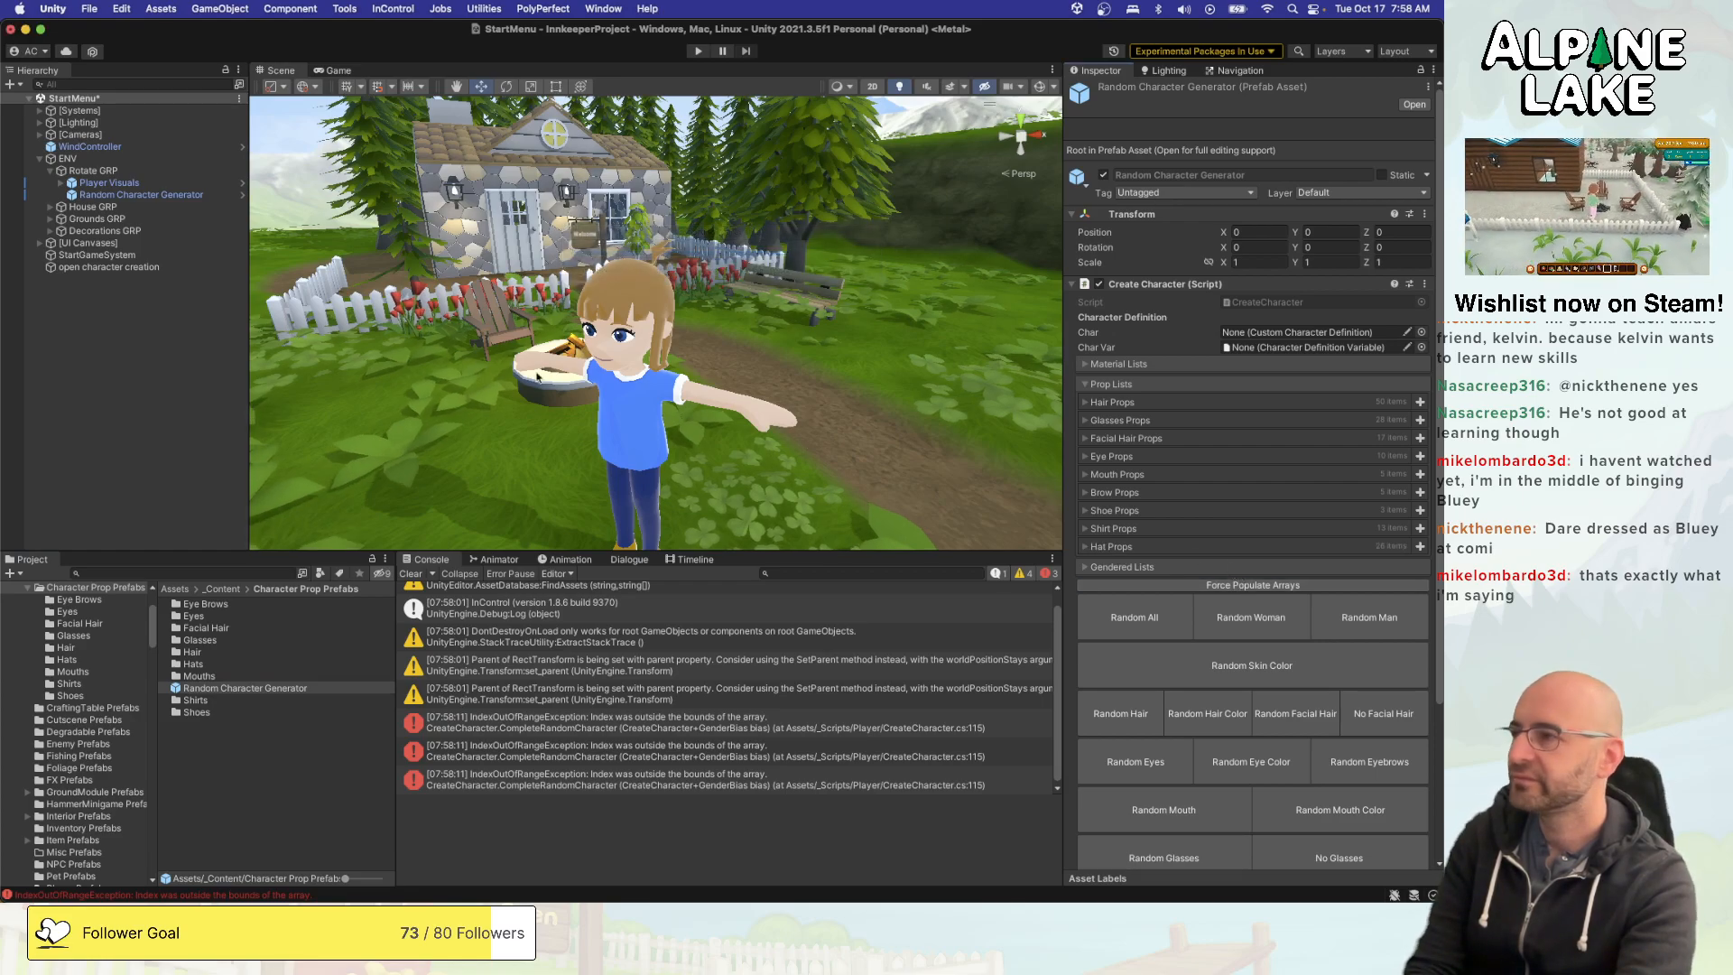
{"action": "left_click", "coordinate": [166, 194]}
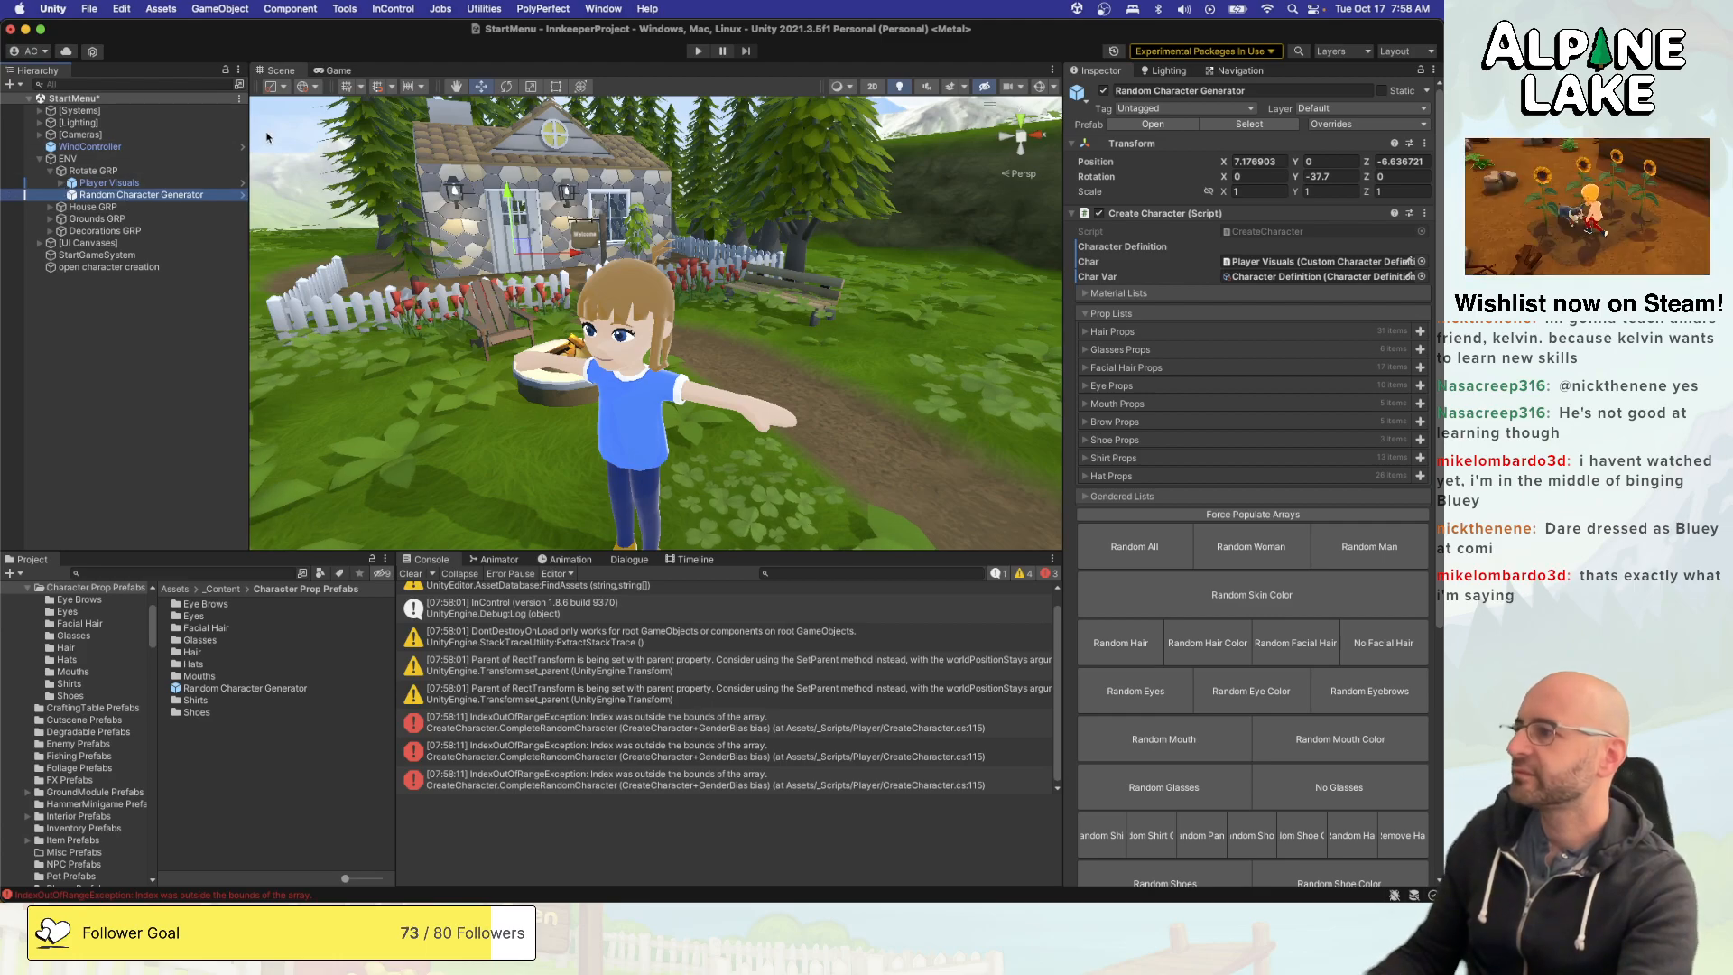
{"action": "key", "text": "super+s"}
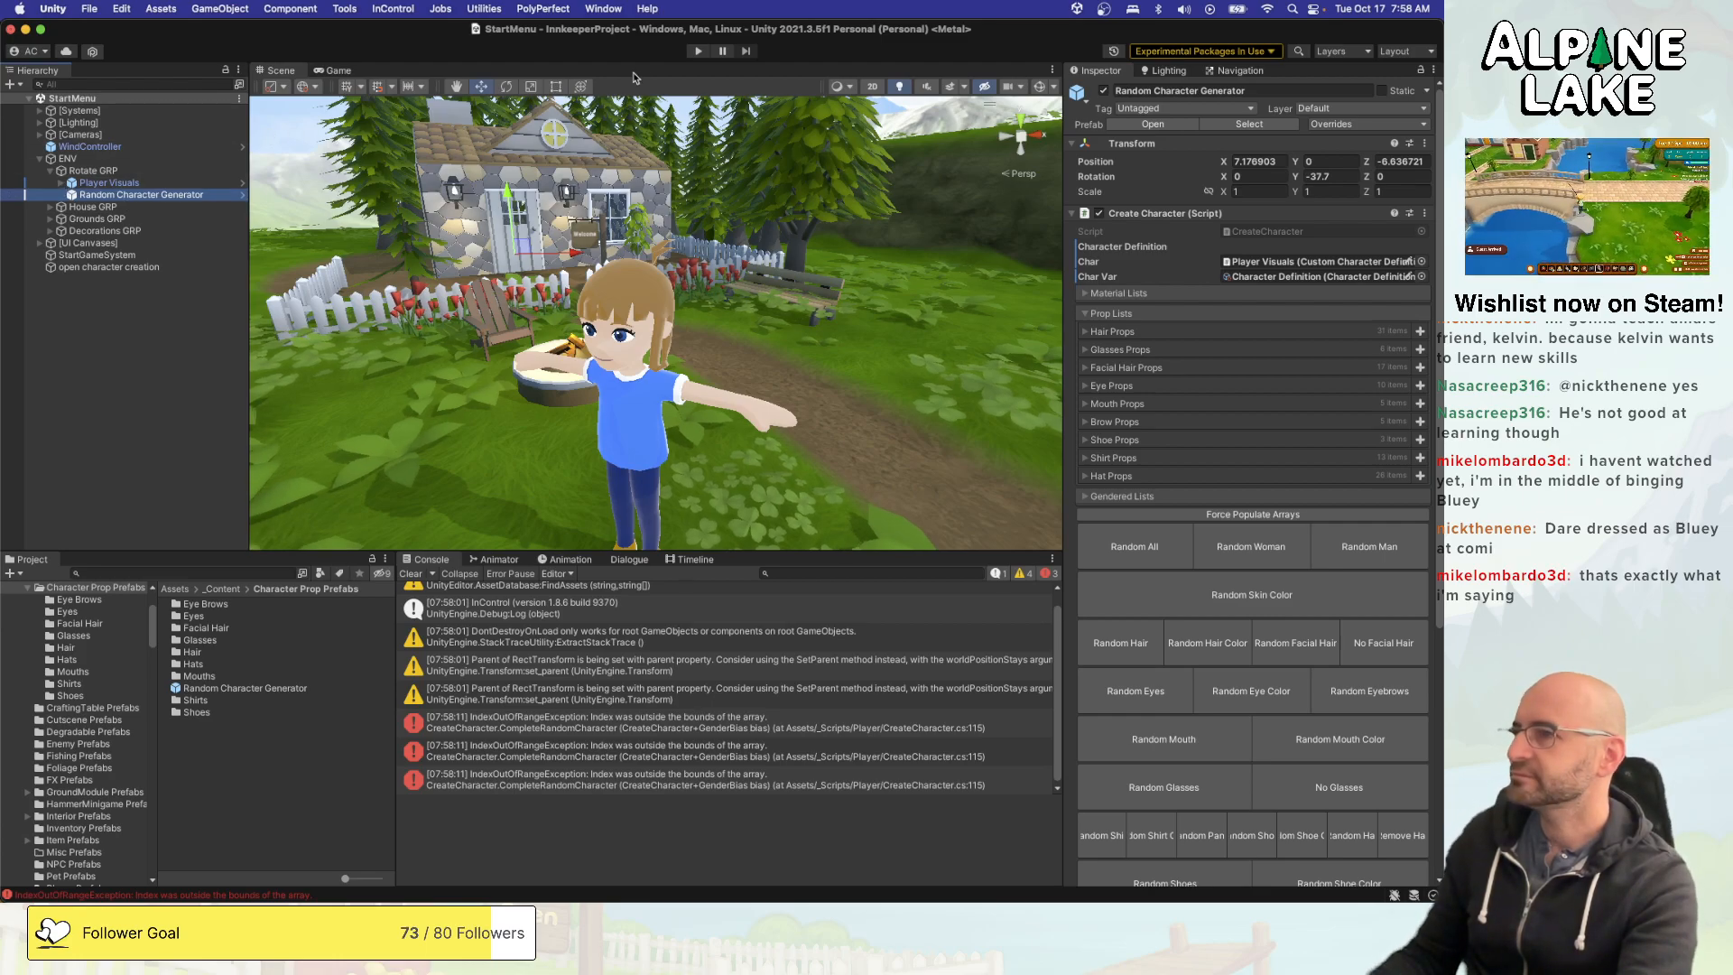
- Run the game into the character creator and apply Random All three times
{"action": "left_click", "coordinate": [698, 51]}
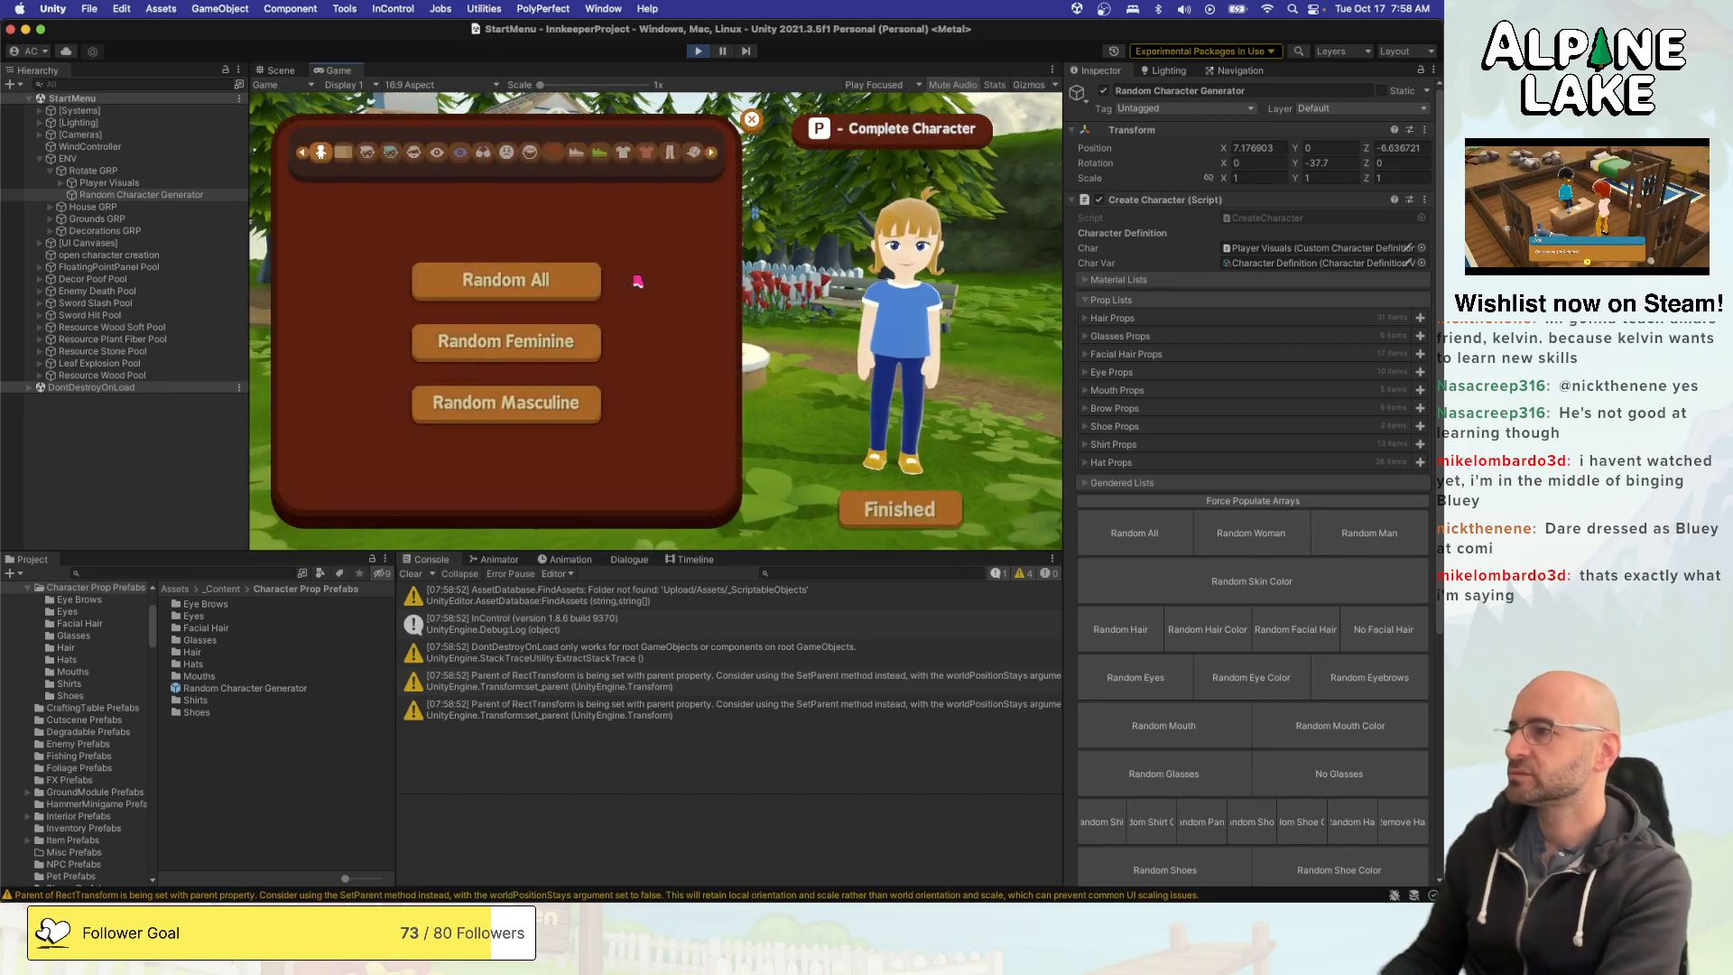
{"action": "left_click", "coordinate": [567, 294]}
{"action": "left_click", "coordinate": [566, 293]}
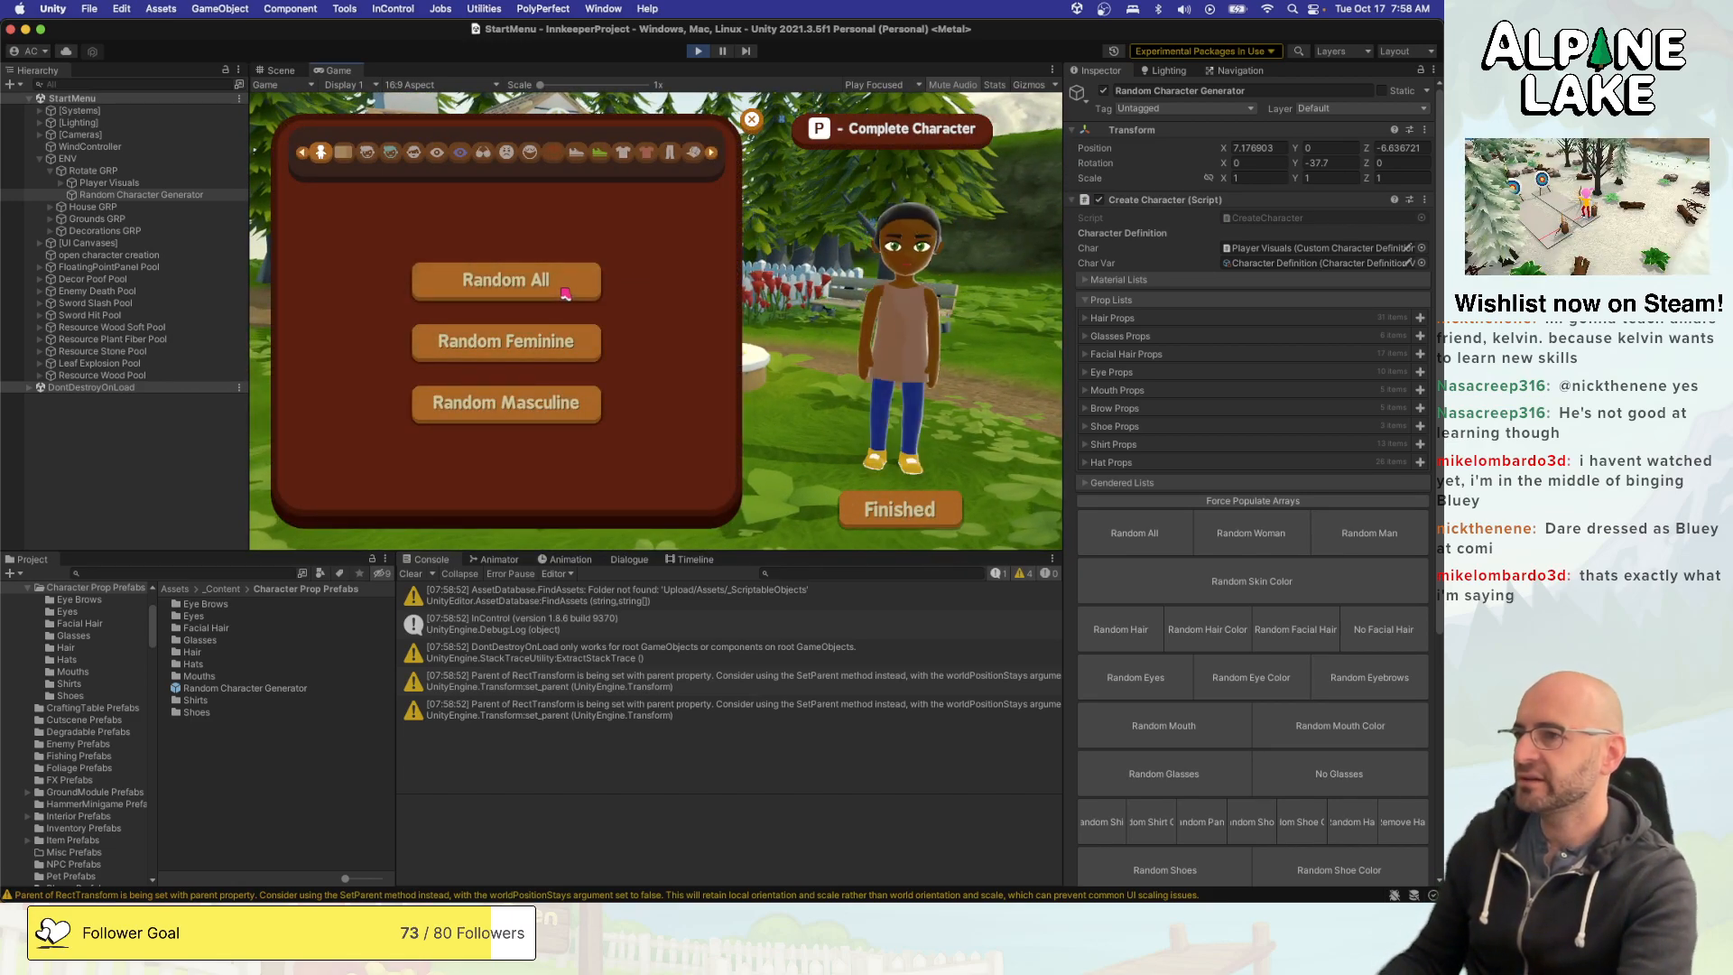
{"action": "left_click", "coordinate": [566, 294]}
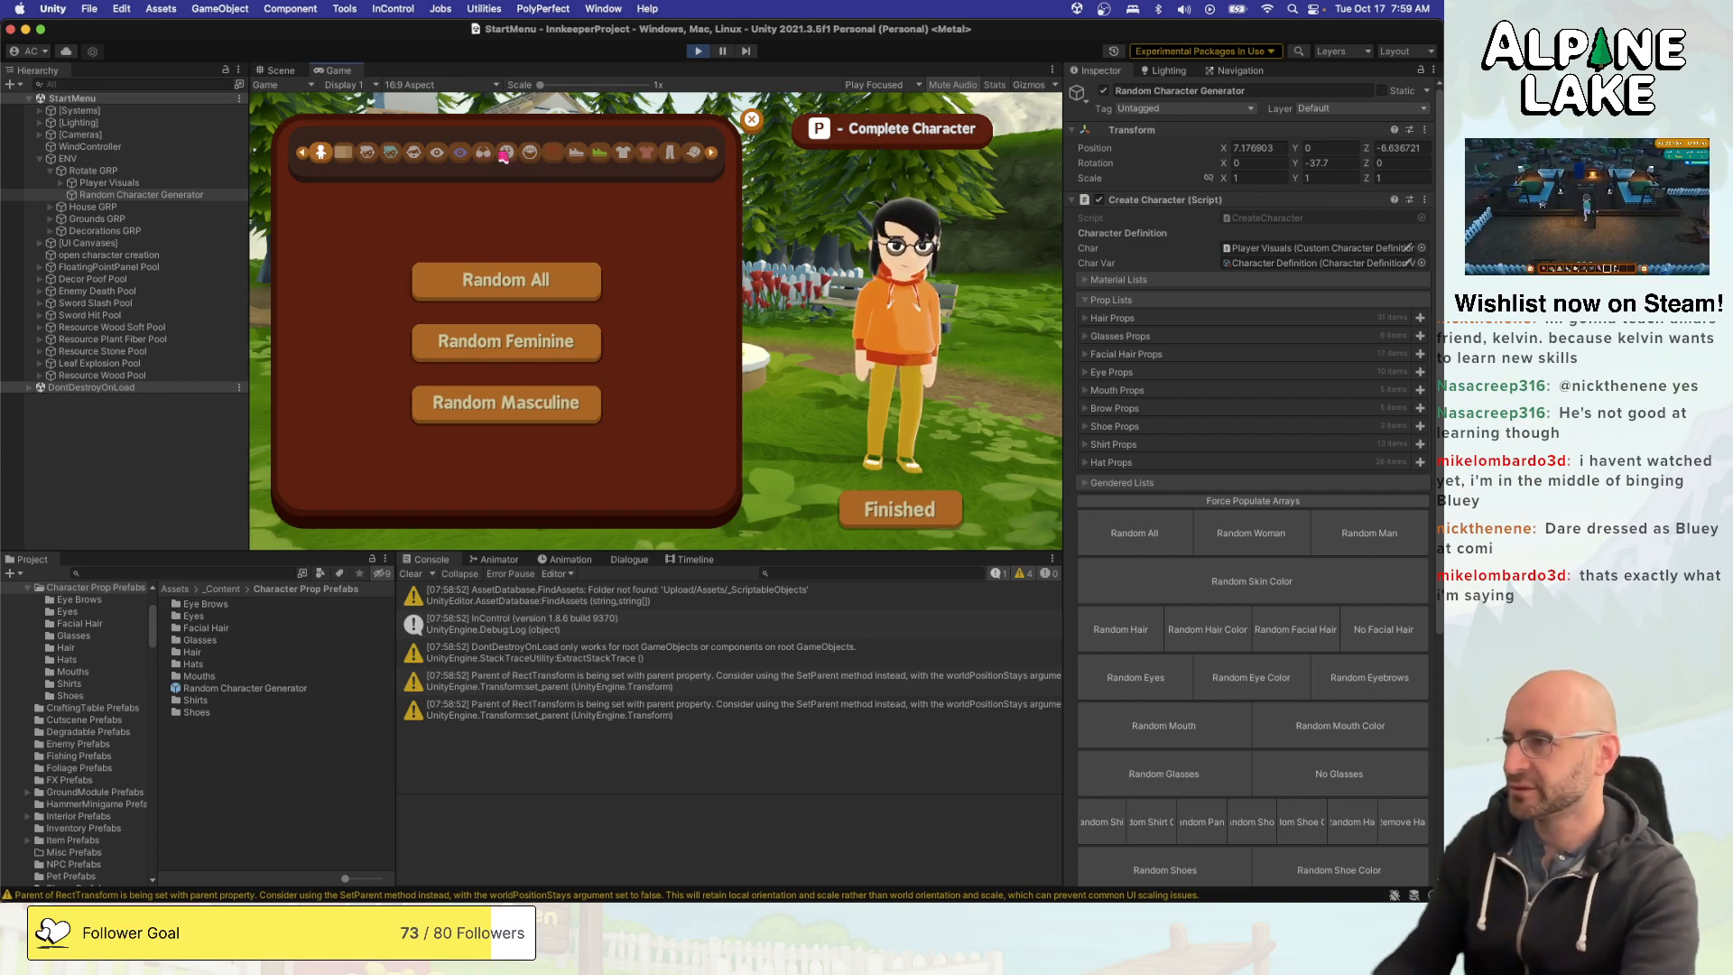
- Open the character creator's hat category and preview the hats across its first row
{"action": "left_click", "coordinate": [690, 154]}
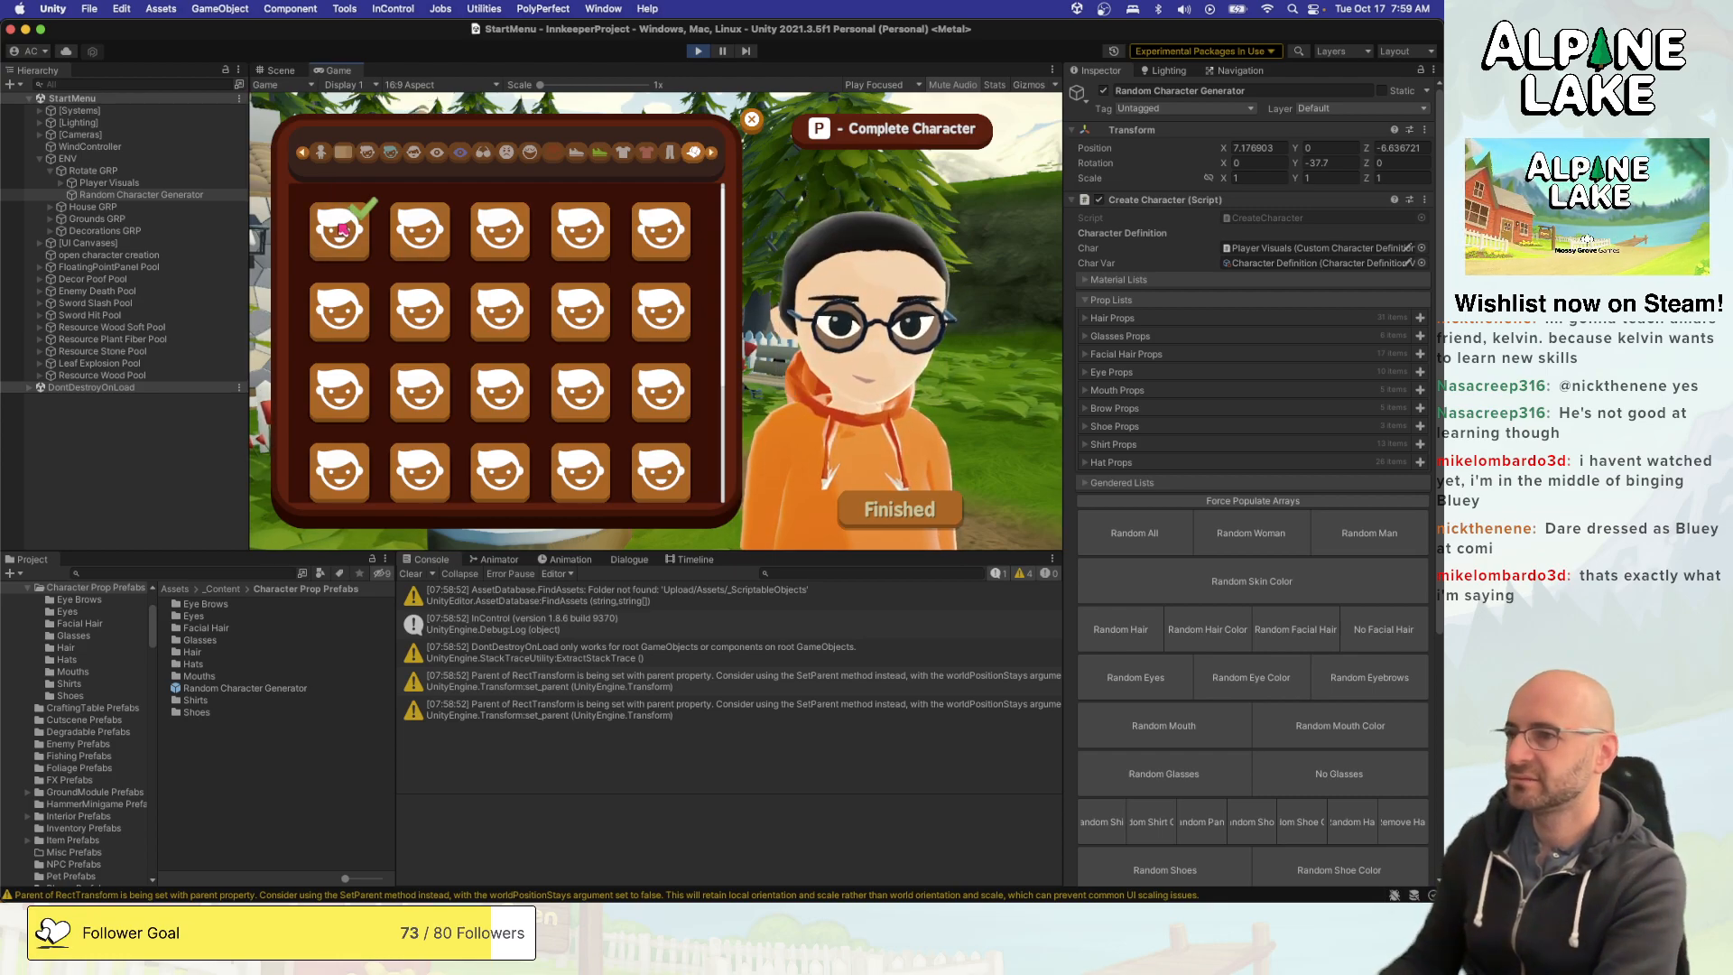
{"action": "key", "text": "Right"}
{"action": "key", "text": "Right"}
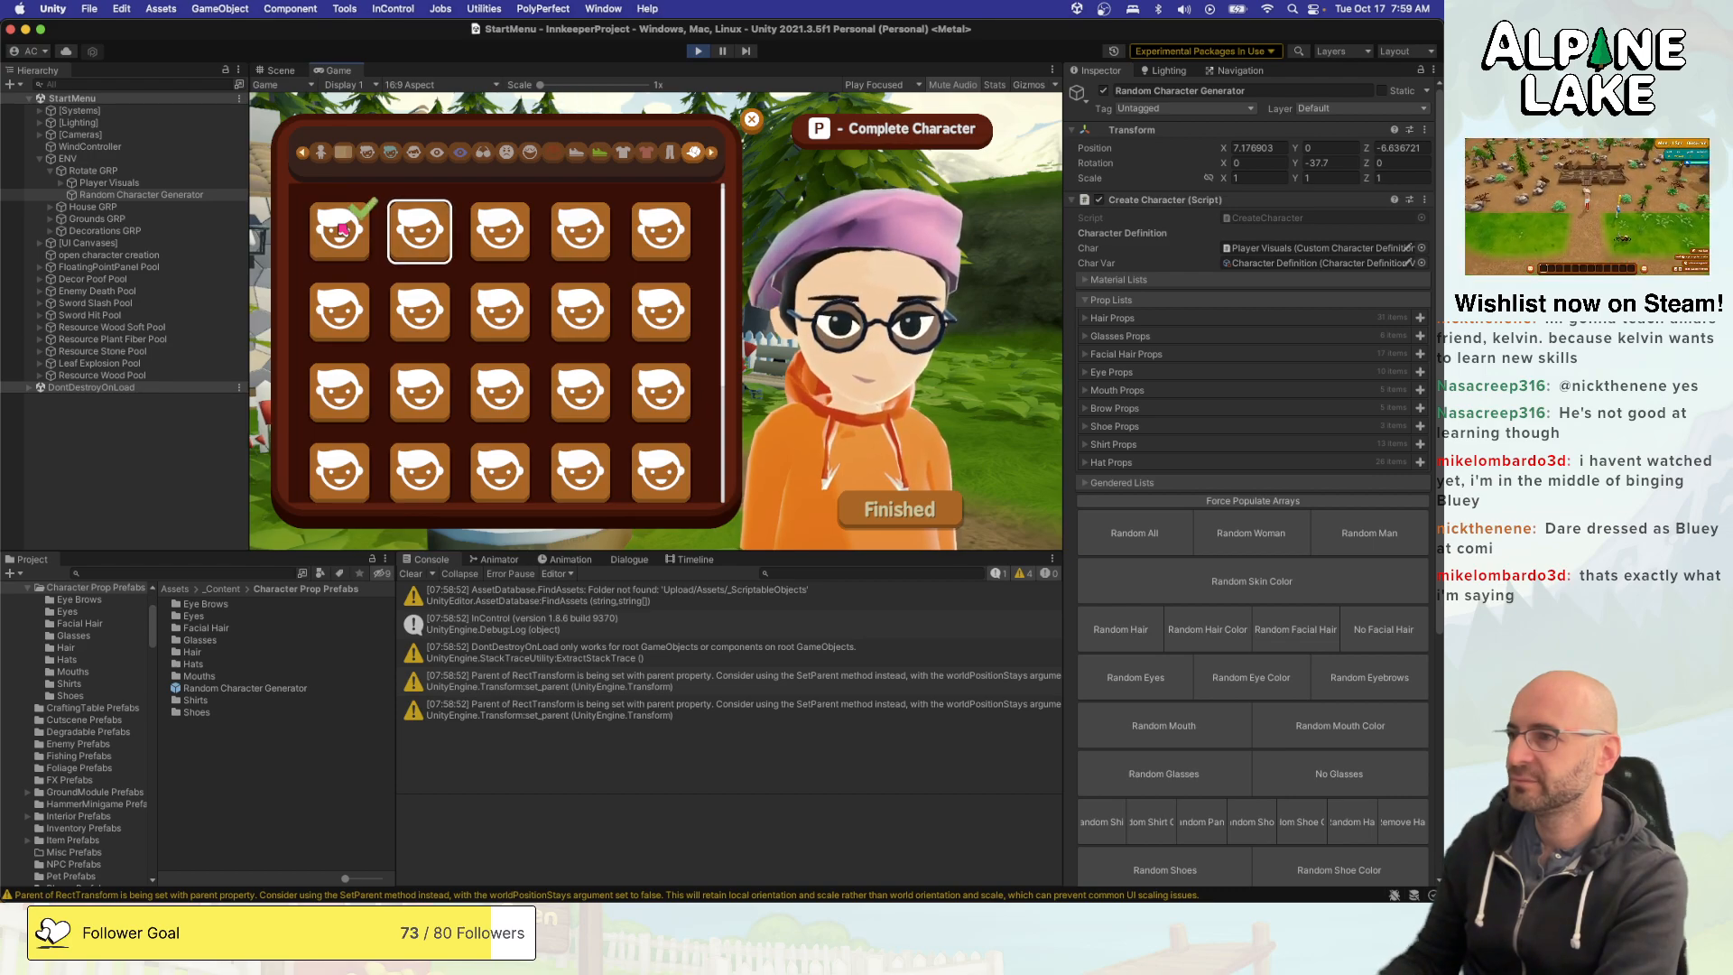
{"action": "key", "text": "Right"}
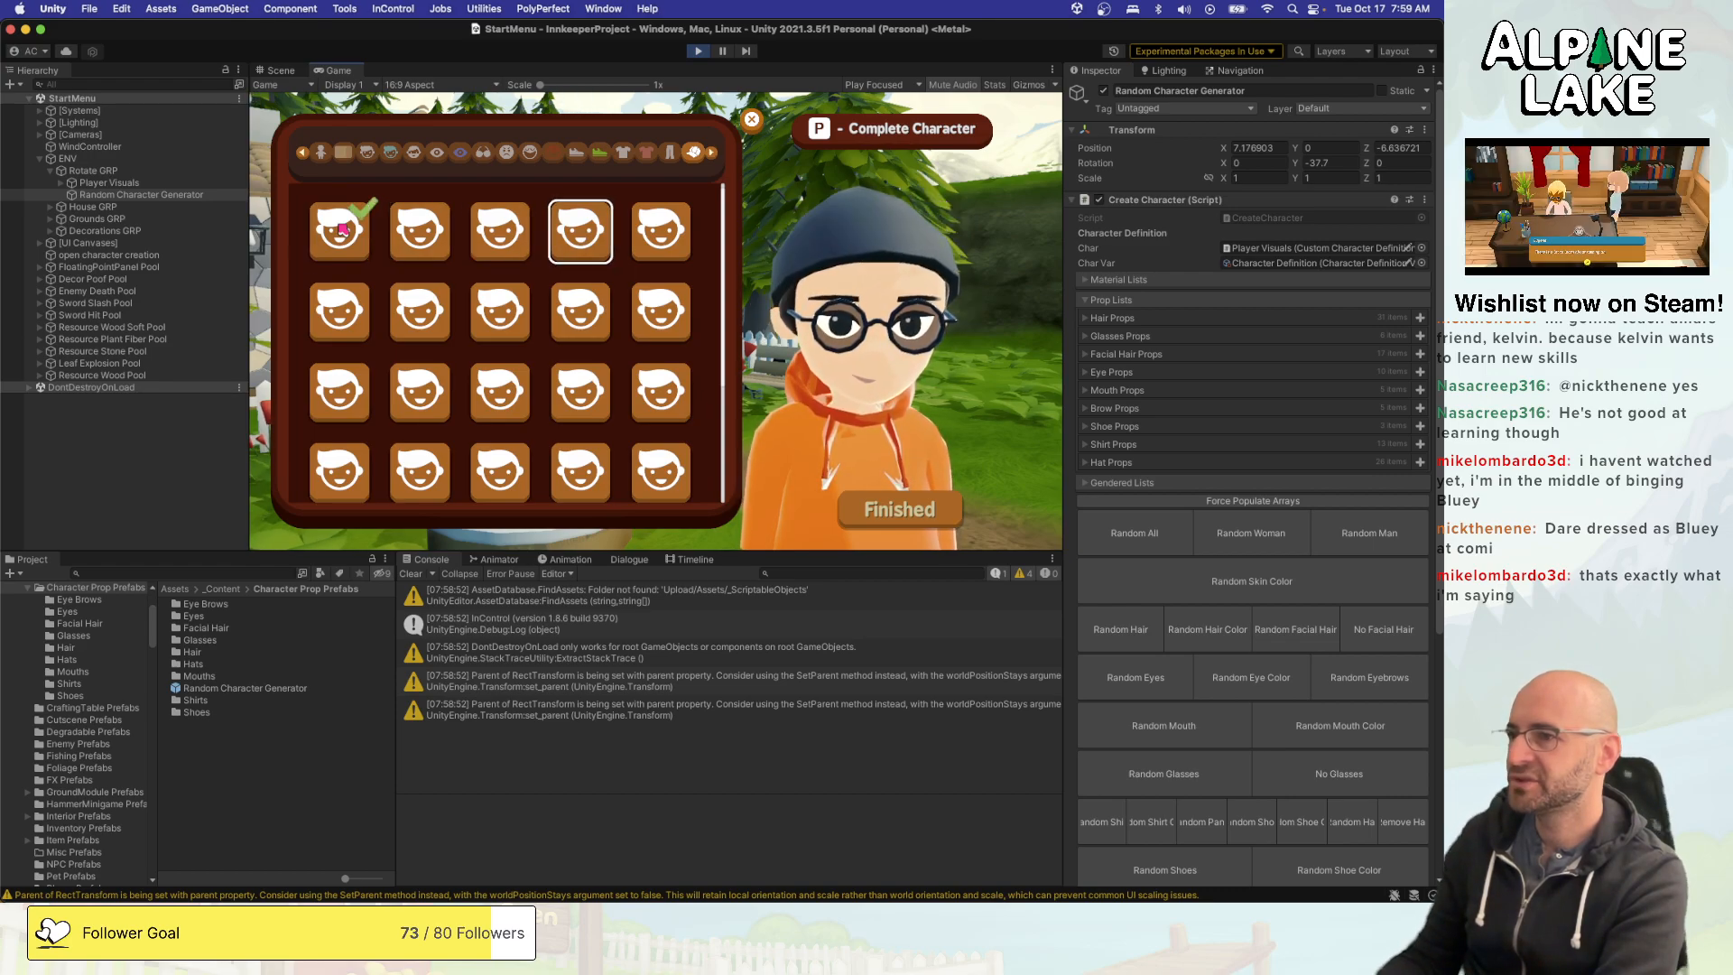
{"action": "key", "text": "Right"}
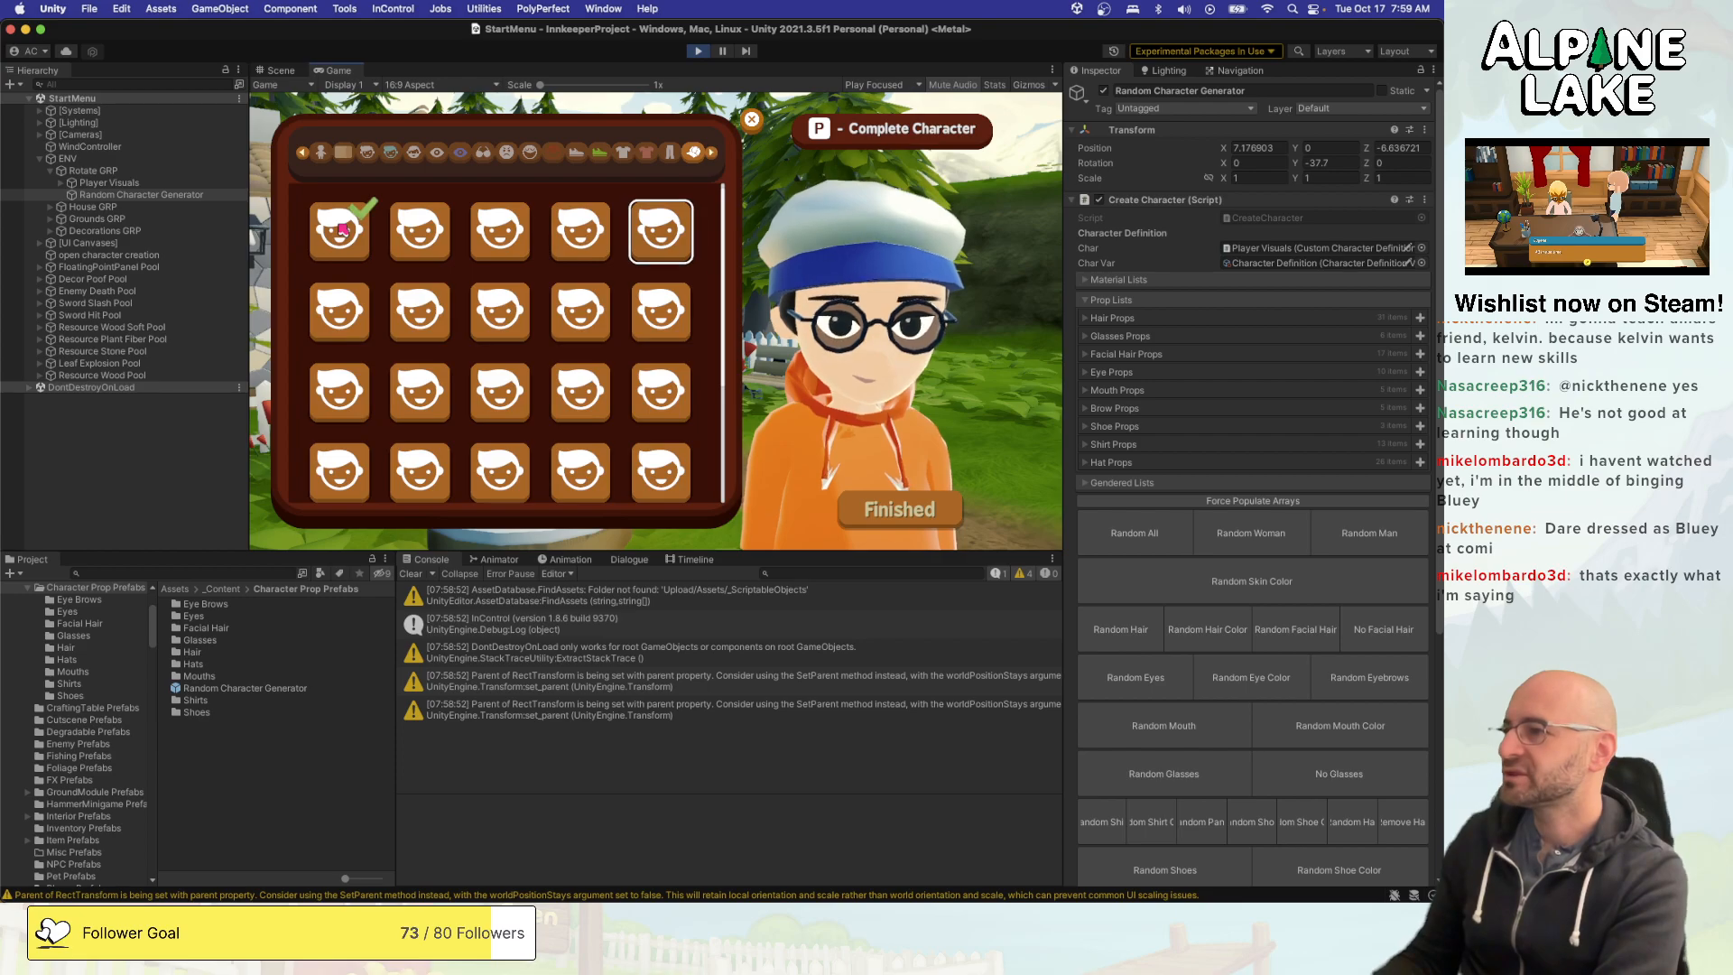
- Preview the second and third hats of the first row, and the hats of the third row up to the fourth
{"action": "key", "text": "Left"}
{"action": "key", "text": "Left"}
{"action": "key", "text": "Left"}
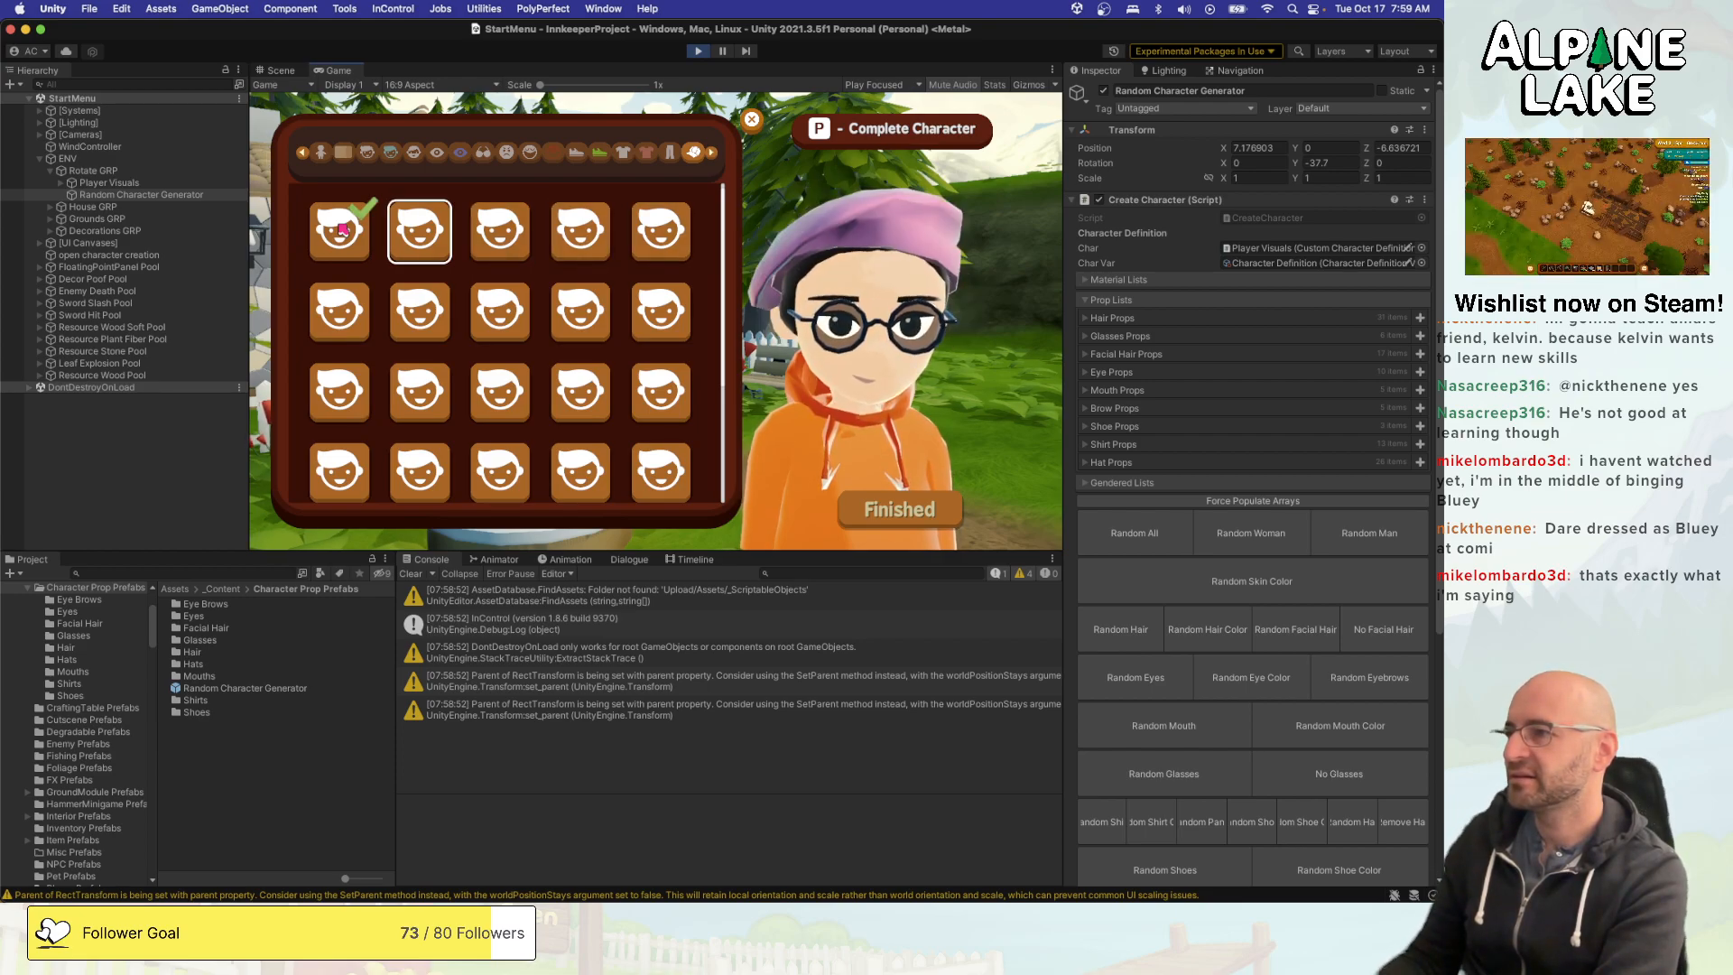
{"action": "key", "text": "Right"}
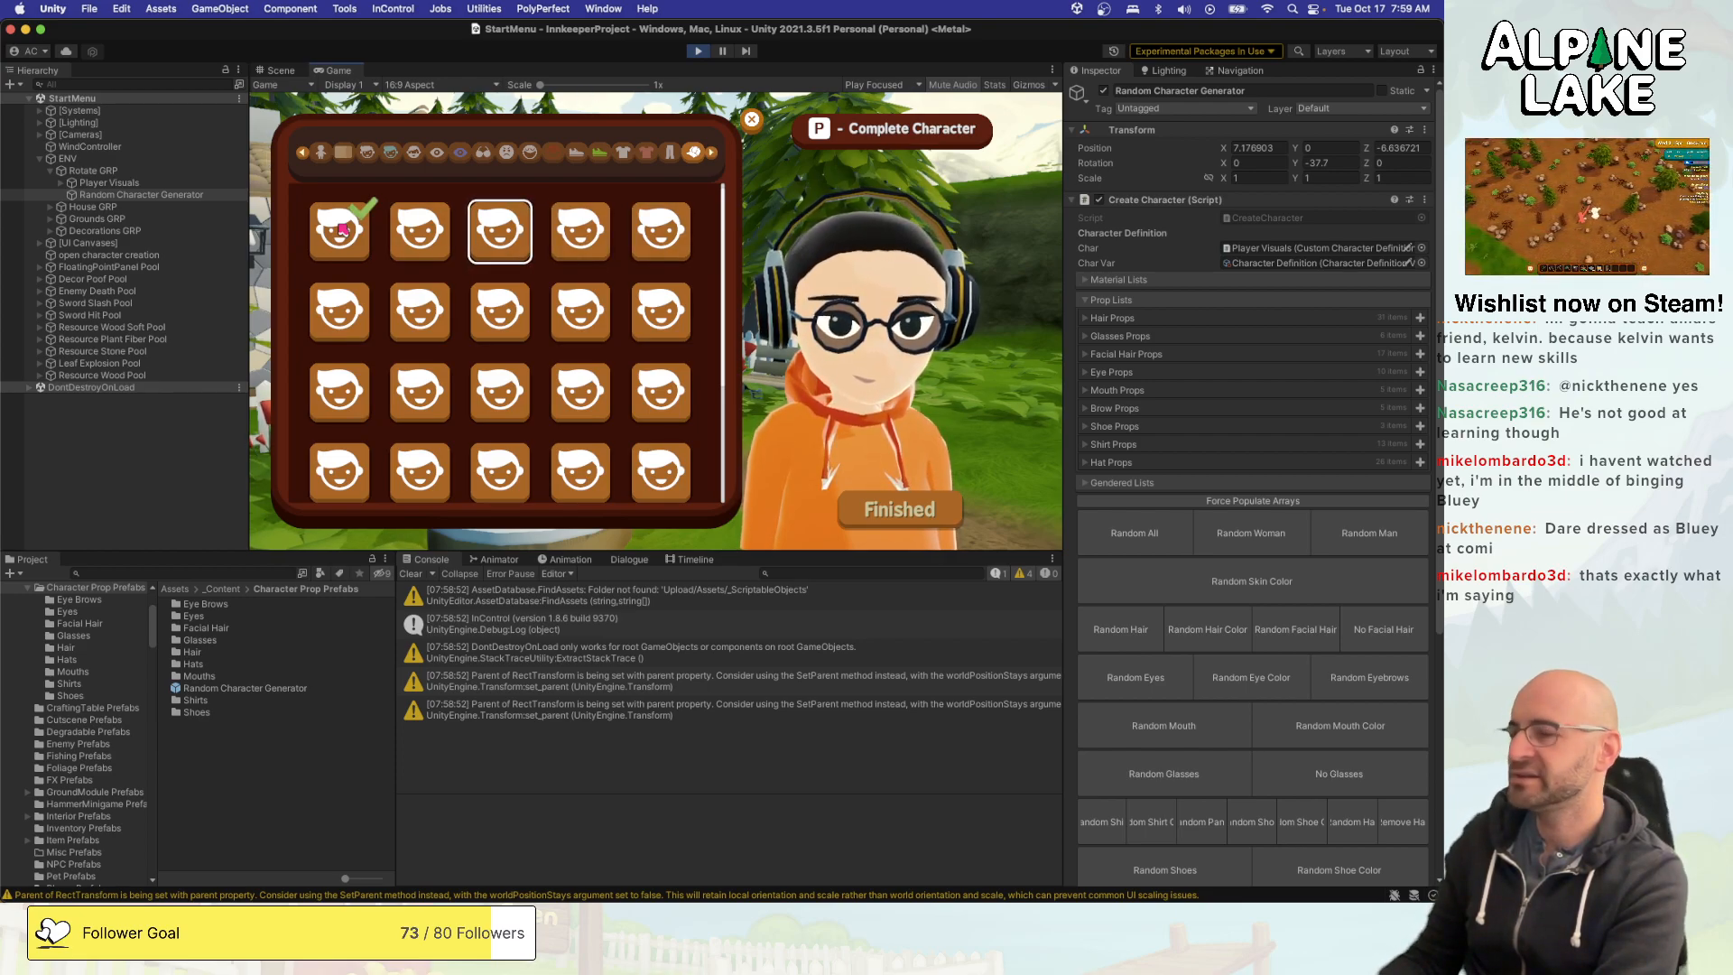
{"action": "key", "text": "Down"}
{"action": "key", "text": "Down"}
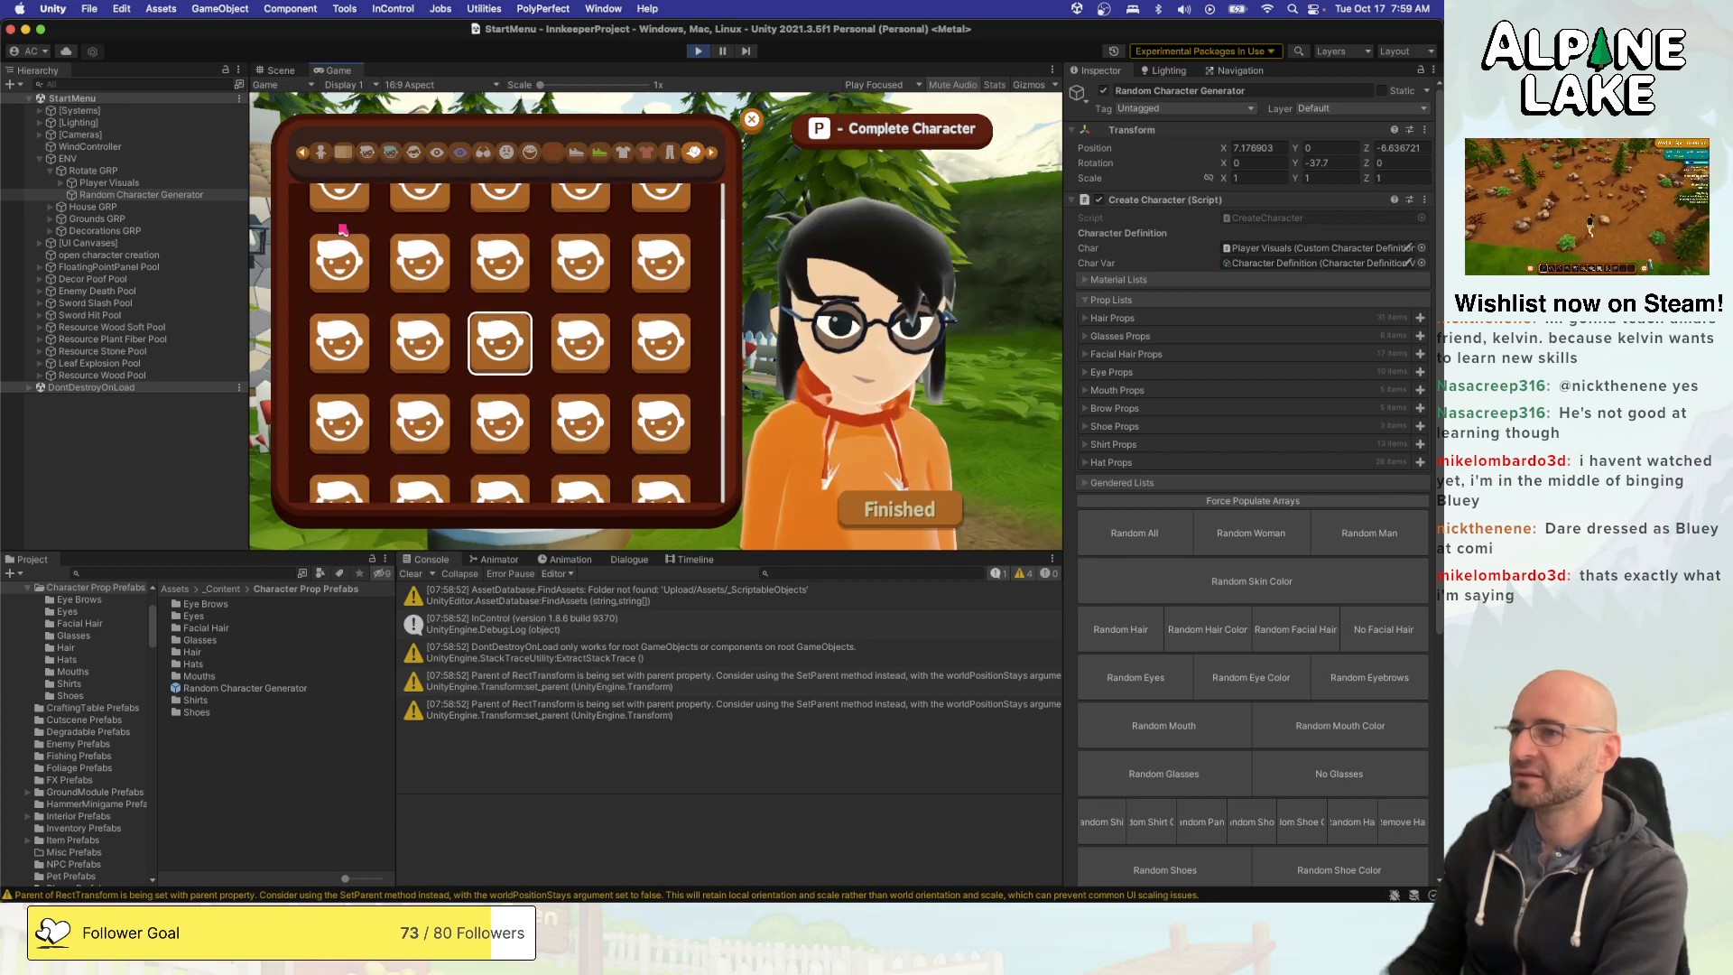
{"action": "key", "text": "Left"}
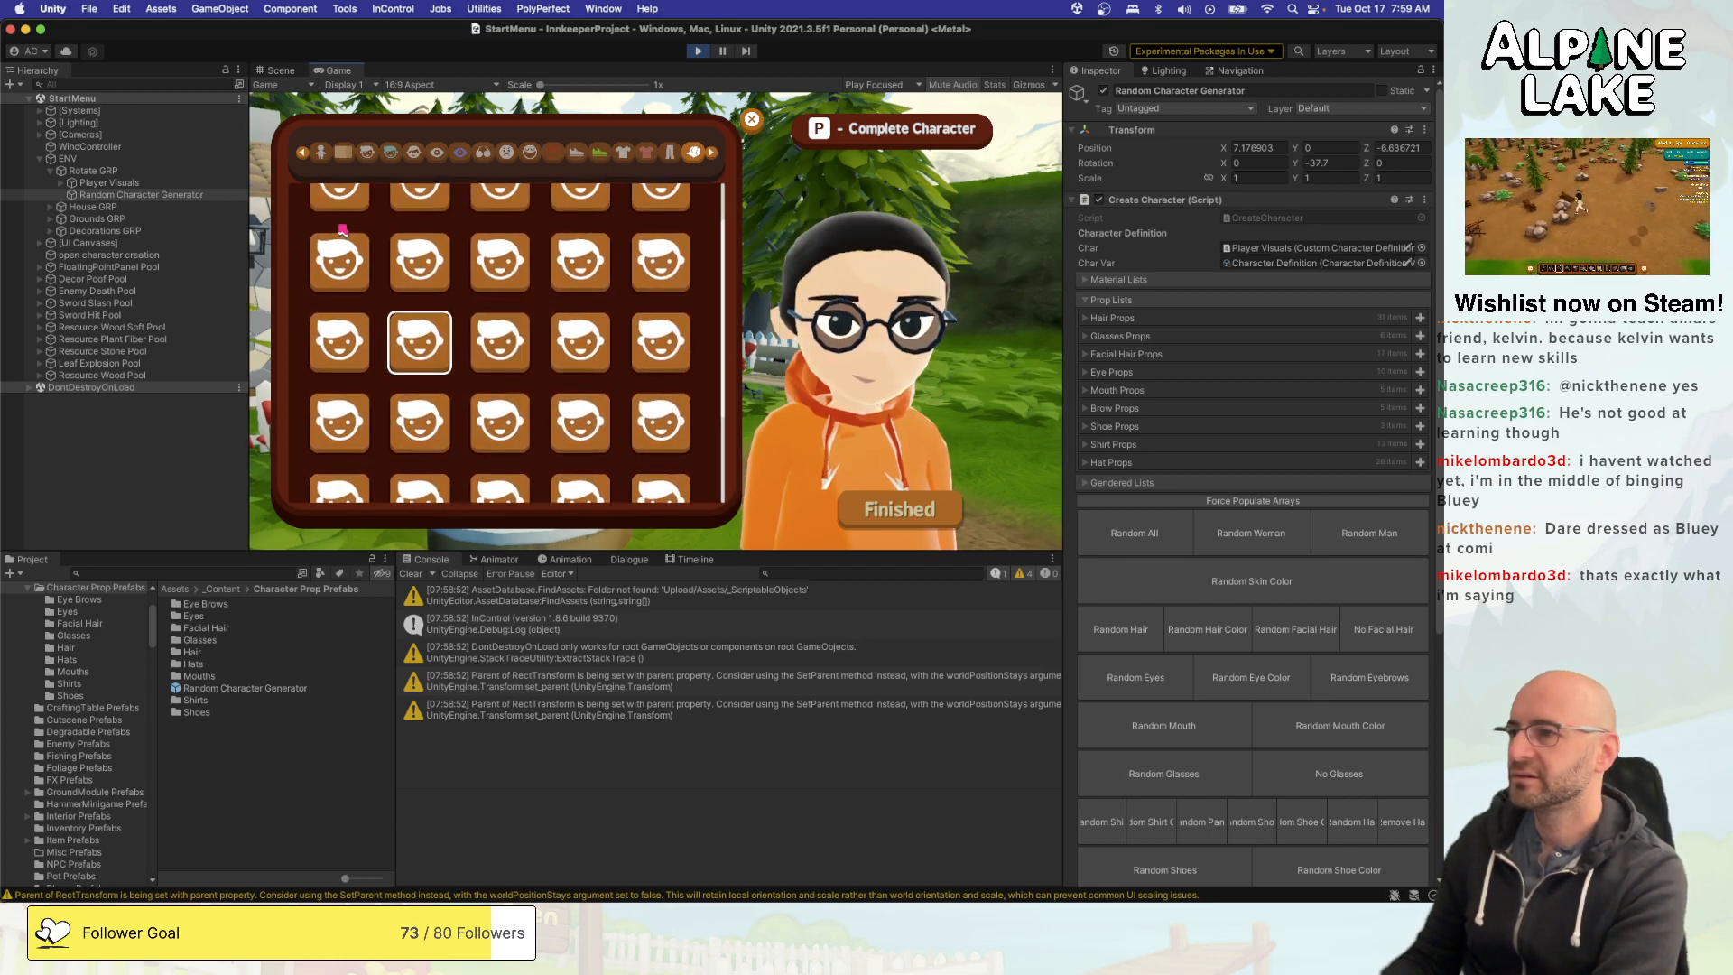
{"action": "key", "text": "Left"}
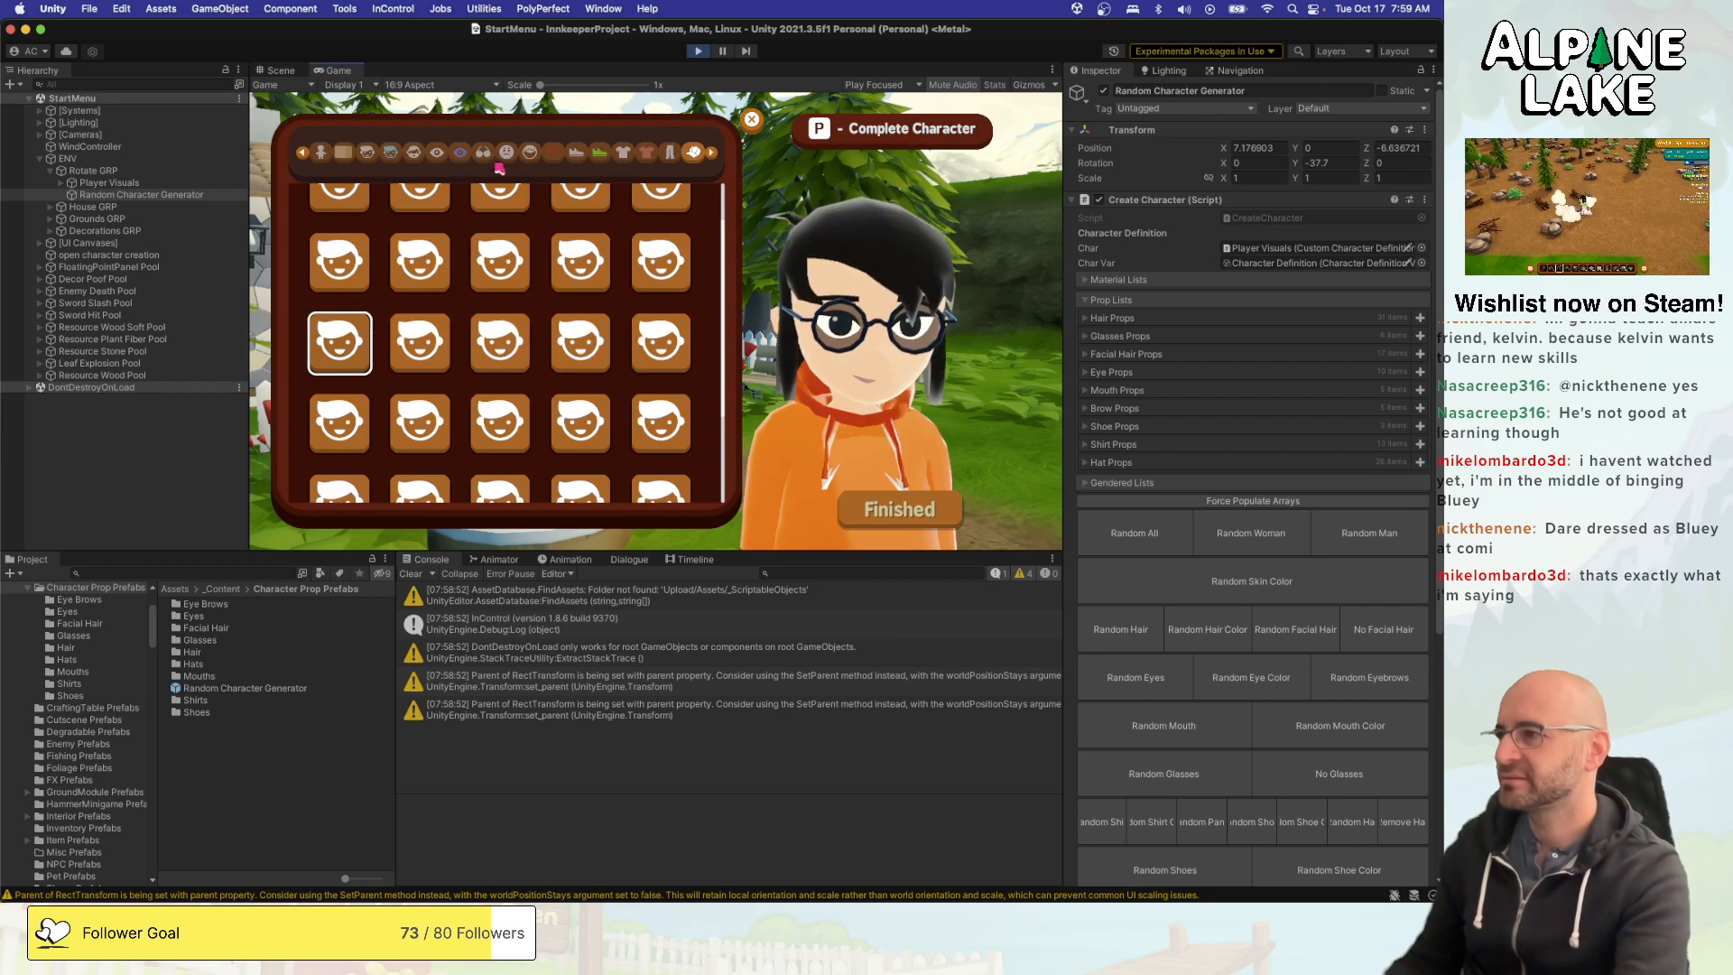
{"action": "key", "text": "Right"}
{"action": "key", "text": "Right"}
{"action": "key", "text": "Right"}
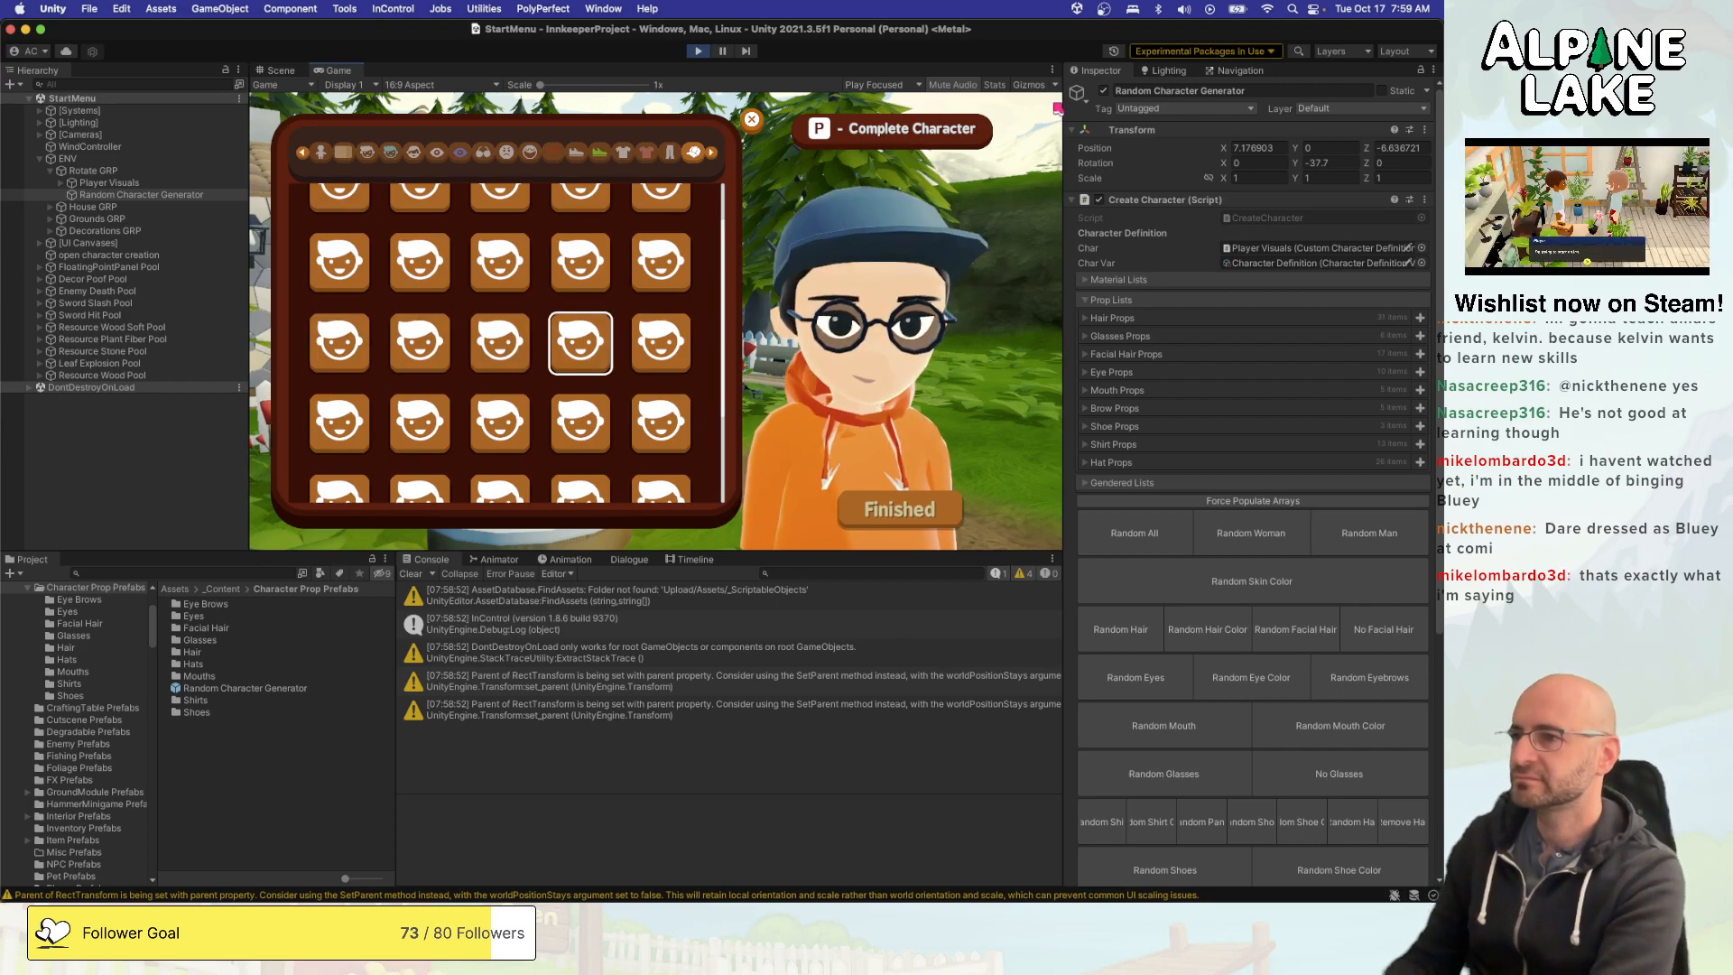
- Compare the fourth hat of the third row with the neighbouring hats in the second and third rows
{"action": "key", "text": "Left"}
{"action": "key", "text": "Left"}
{"action": "key", "text": "Left"}
{"action": "key", "text": "Right"}
{"action": "key", "text": "Right"}
{"action": "key", "text": "Right"}
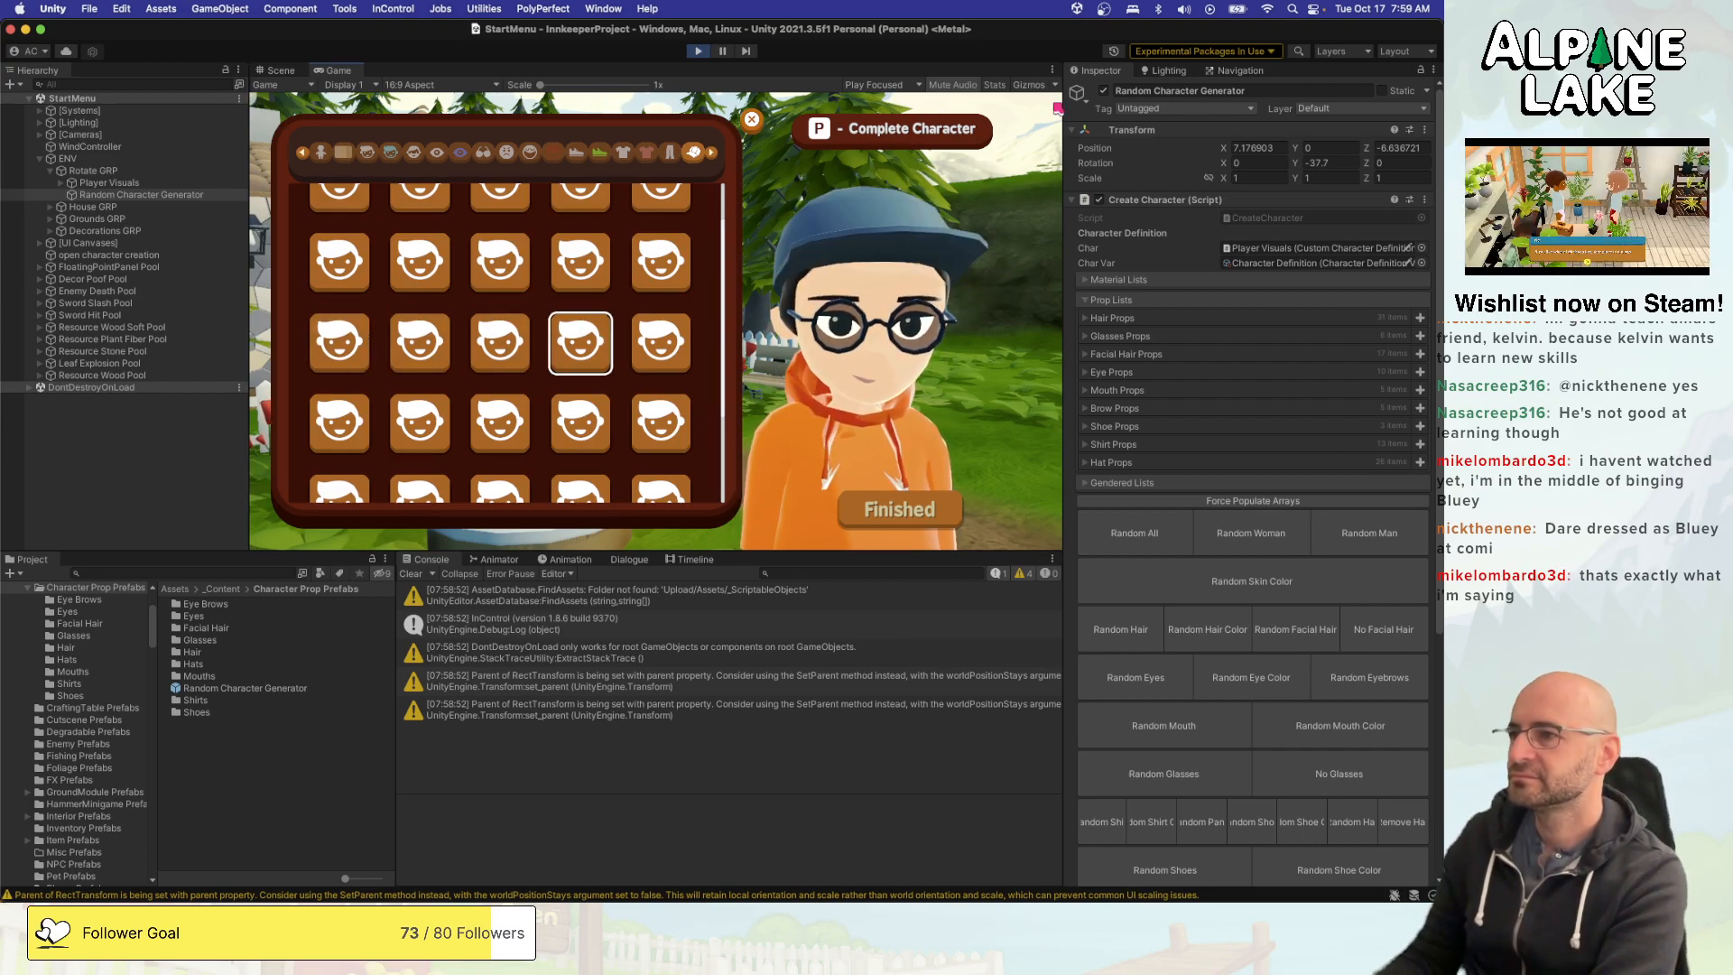
{"action": "key", "text": "Up"}
{"action": "key", "text": "Left"}
{"action": "key", "text": "Left"}
{"action": "key", "text": "Down"}
{"action": "key", "text": "Right"}
{"action": "key", "text": "Right"}
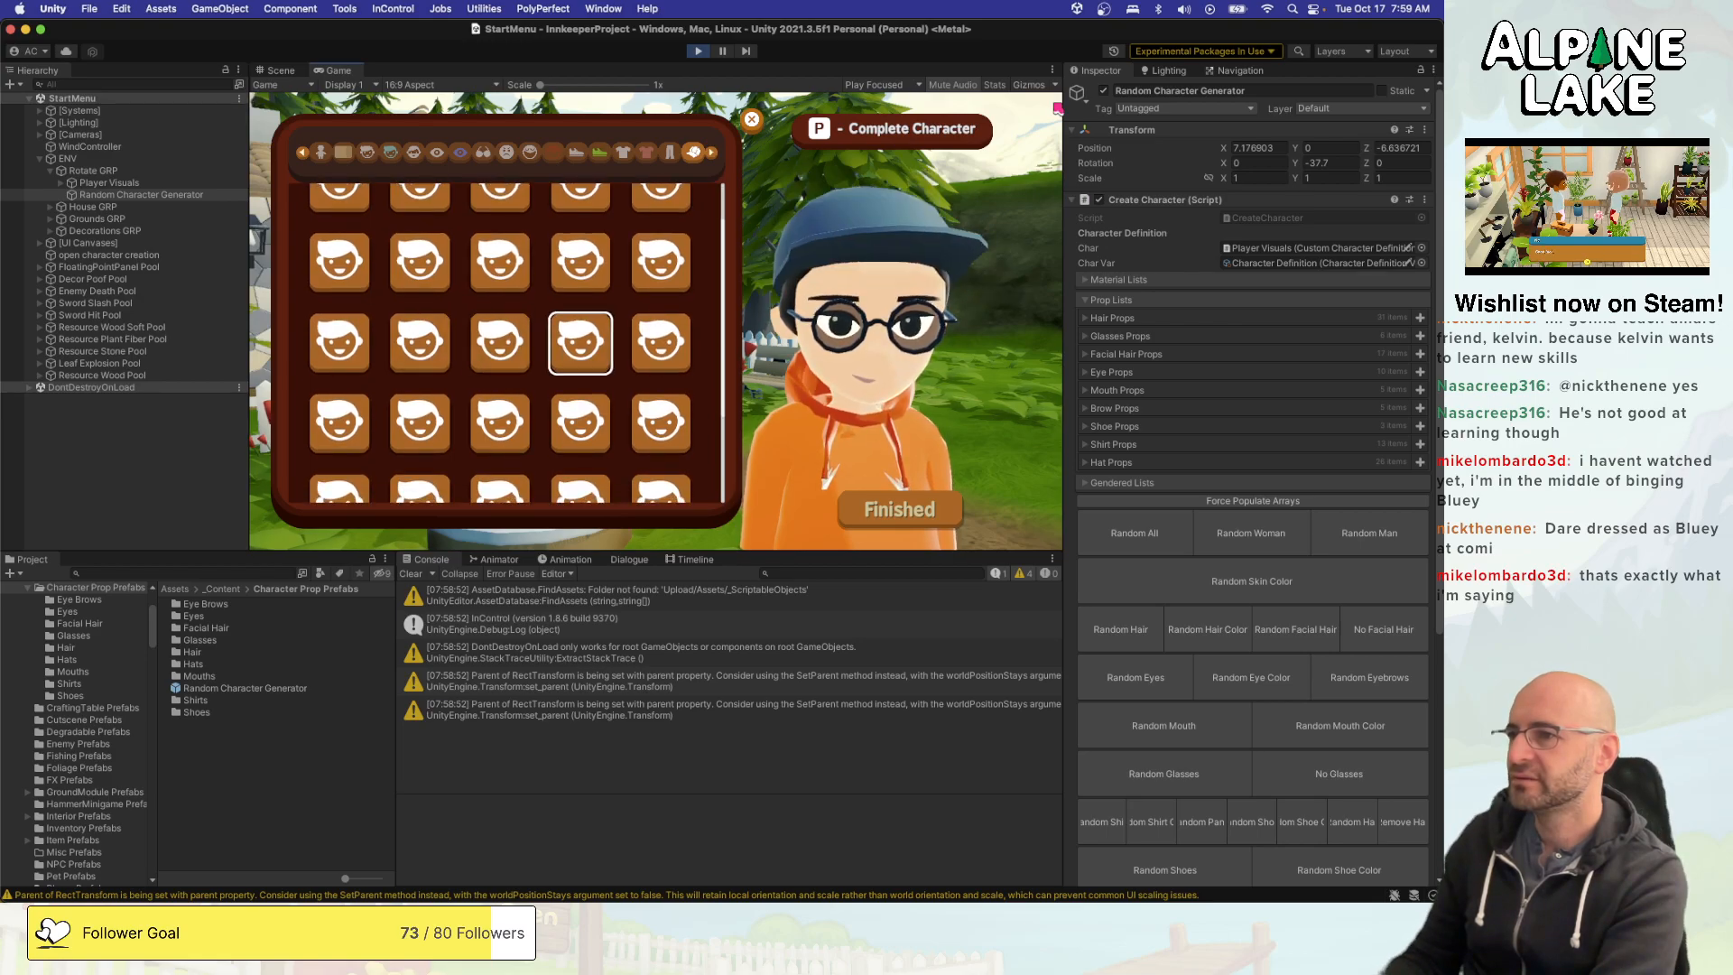
- Preview the hats in the remaining rows of the hat grid, ending at the single last hat
{"action": "key", "text": "Right"}
{"action": "key", "text": "Down"}
{"action": "key", "text": "Left"}
{"action": "key", "text": "Left"}
{"action": "key", "text": "Left"}
{"action": "key", "text": "Left"}
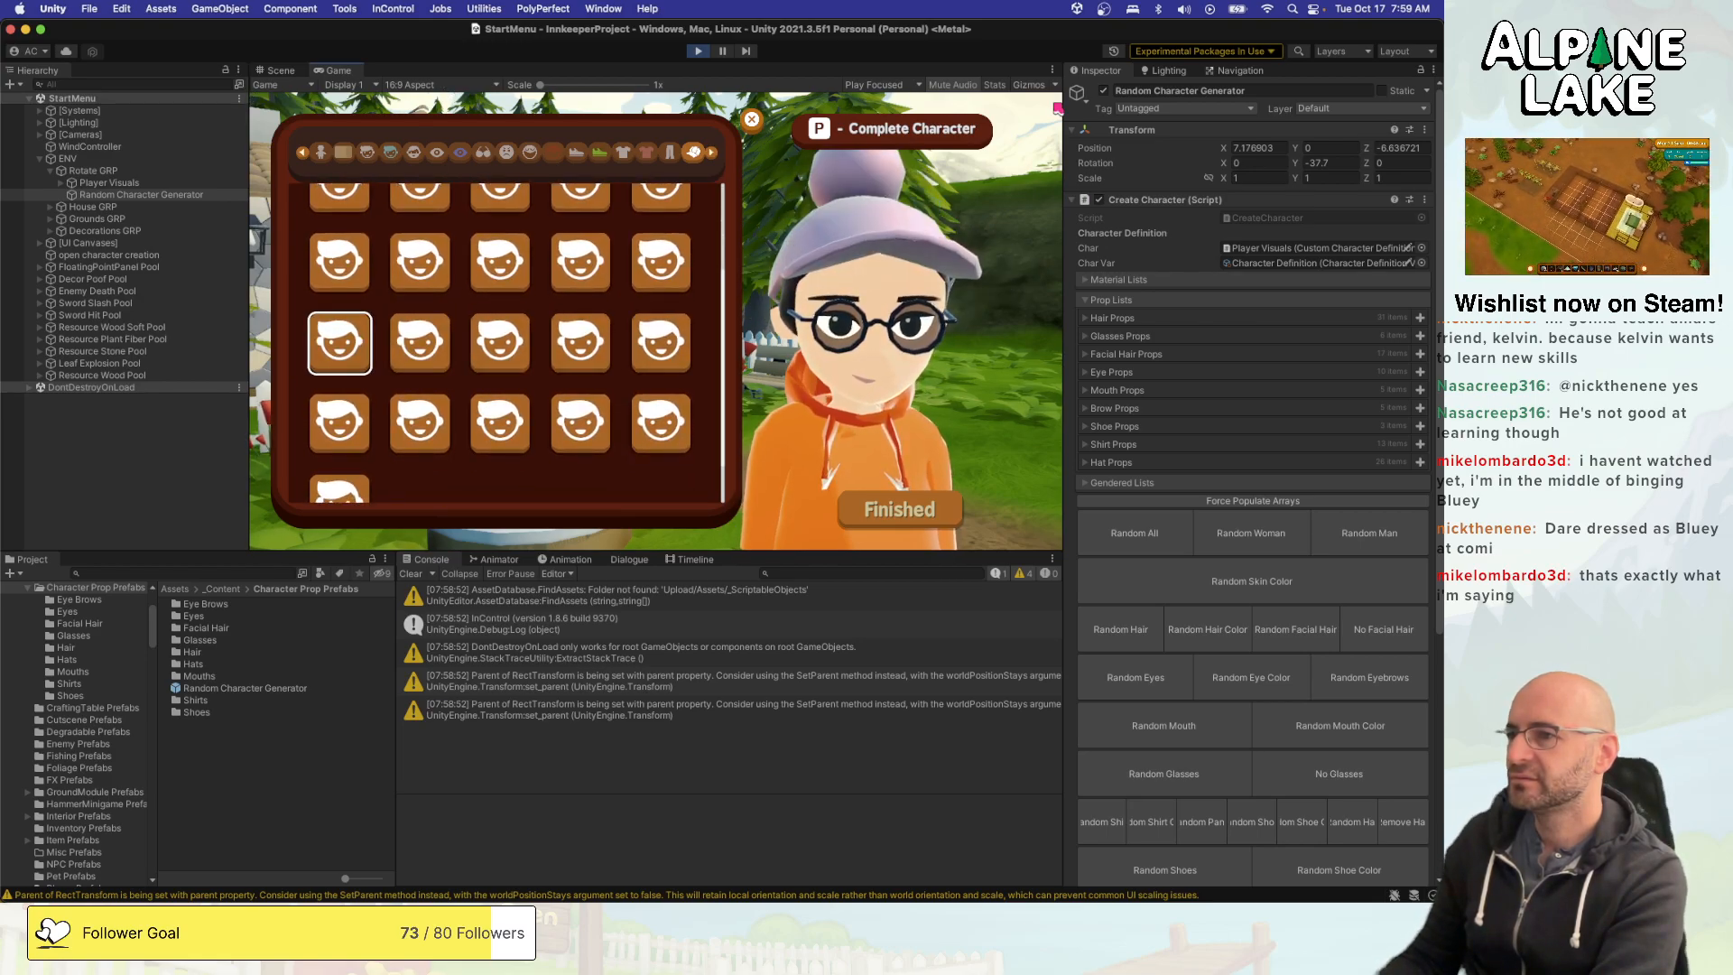
{"action": "key", "text": "Down"}
{"action": "key", "text": "Right"}
{"action": "key", "text": "Right"}
{"action": "key", "text": "Right"}
{"action": "key", "text": "Right"}
{"action": "key", "text": "Left"}
{"action": "key", "text": "Left"}
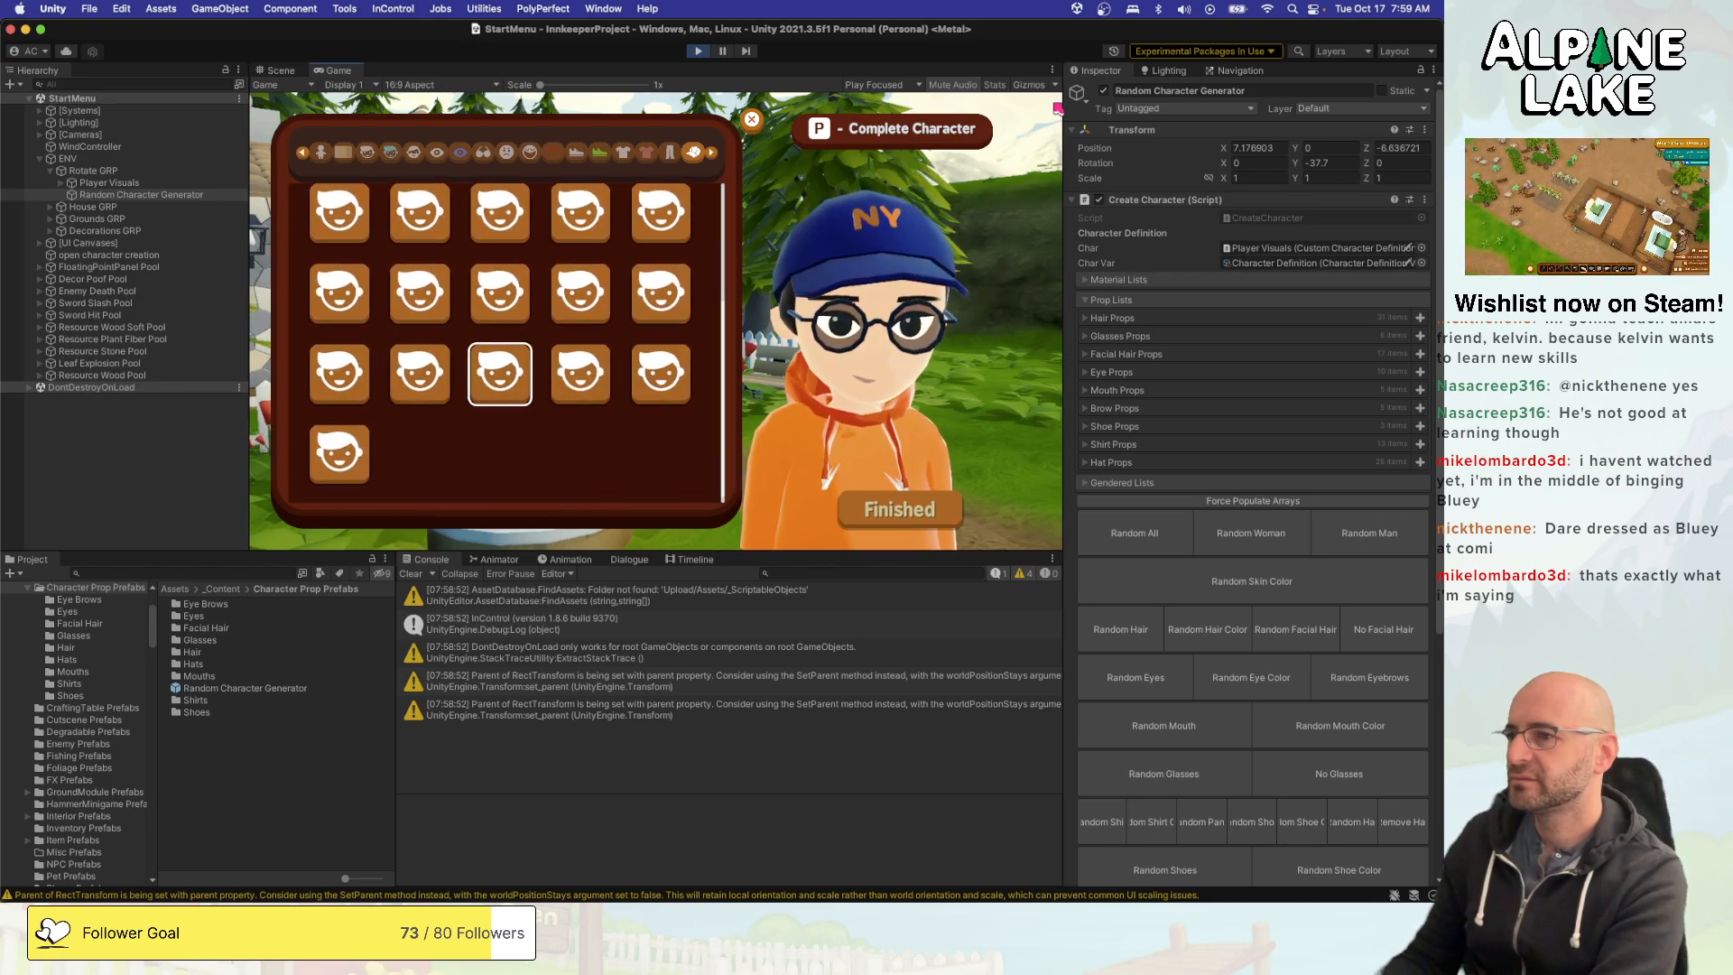
{"action": "key", "text": "Left"}
{"action": "key", "text": "Left"}
{"action": "key", "text": "Down"}
- Return to the first hat option and alternate between it and the second hat to check whether the hat comes off
{"action": "key", "text": "Up"}
{"action": "key", "text": "Up"}
{"action": "key", "text": "Up"}
{"action": "key", "text": "Up"}
{"action": "key", "text": "Up"}
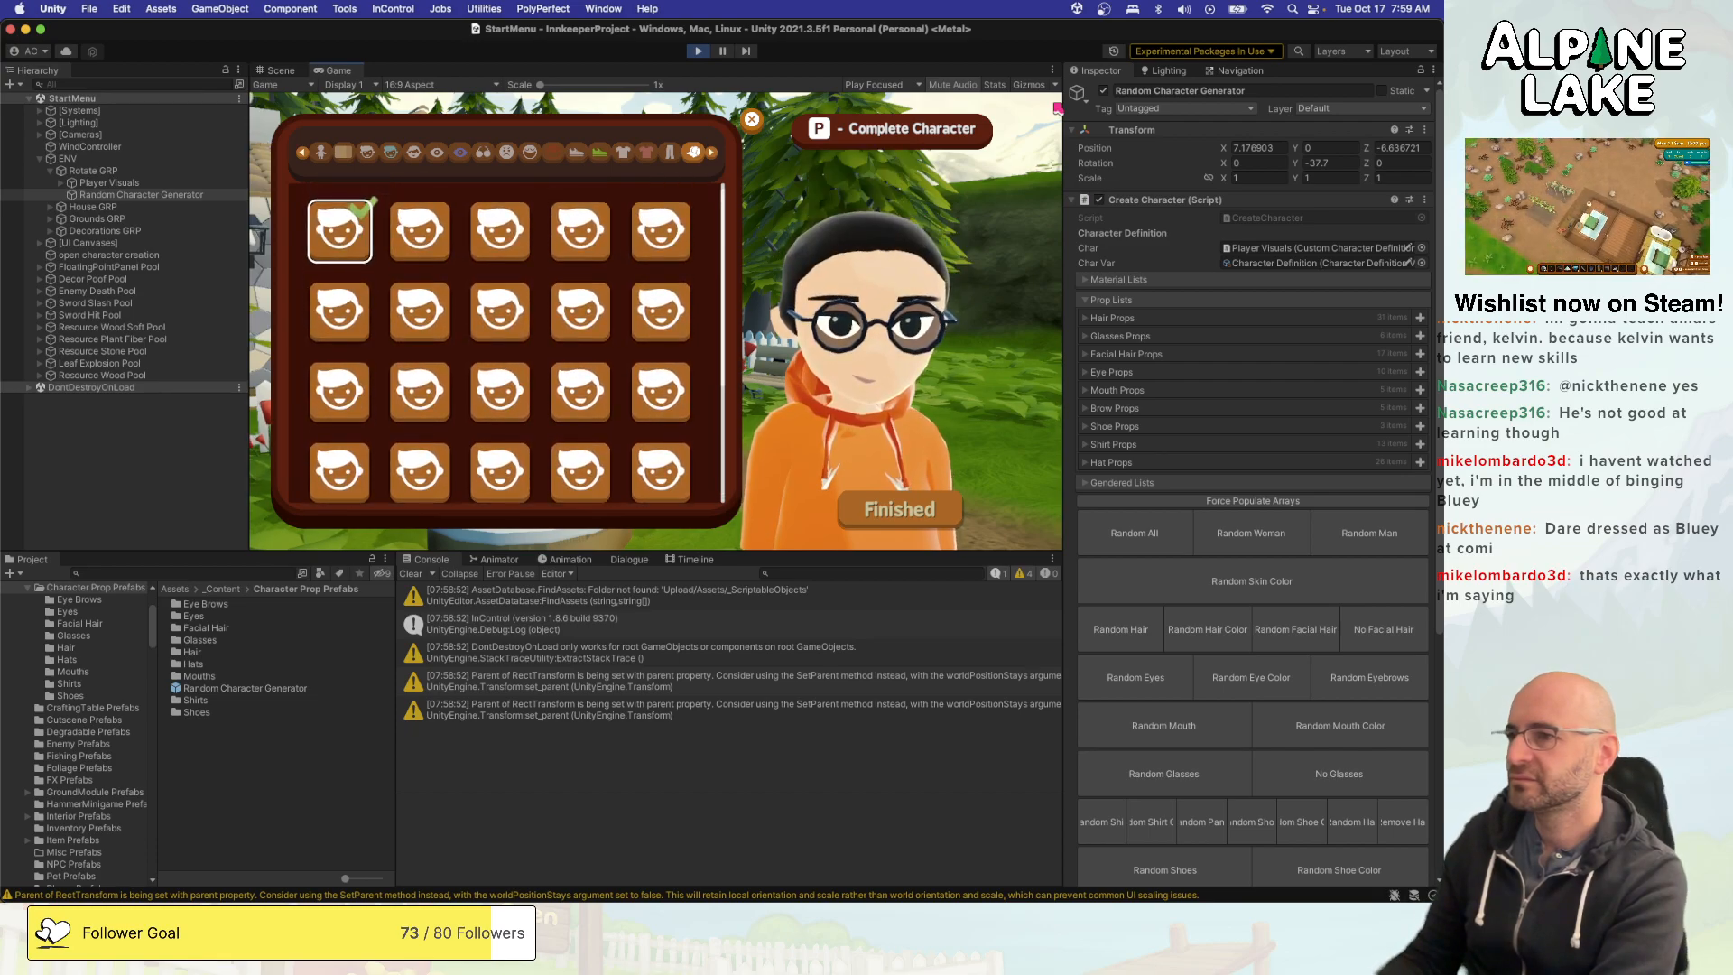
{"action": "key", "text": "Right"}
{"action": "key", "text": "Left"}
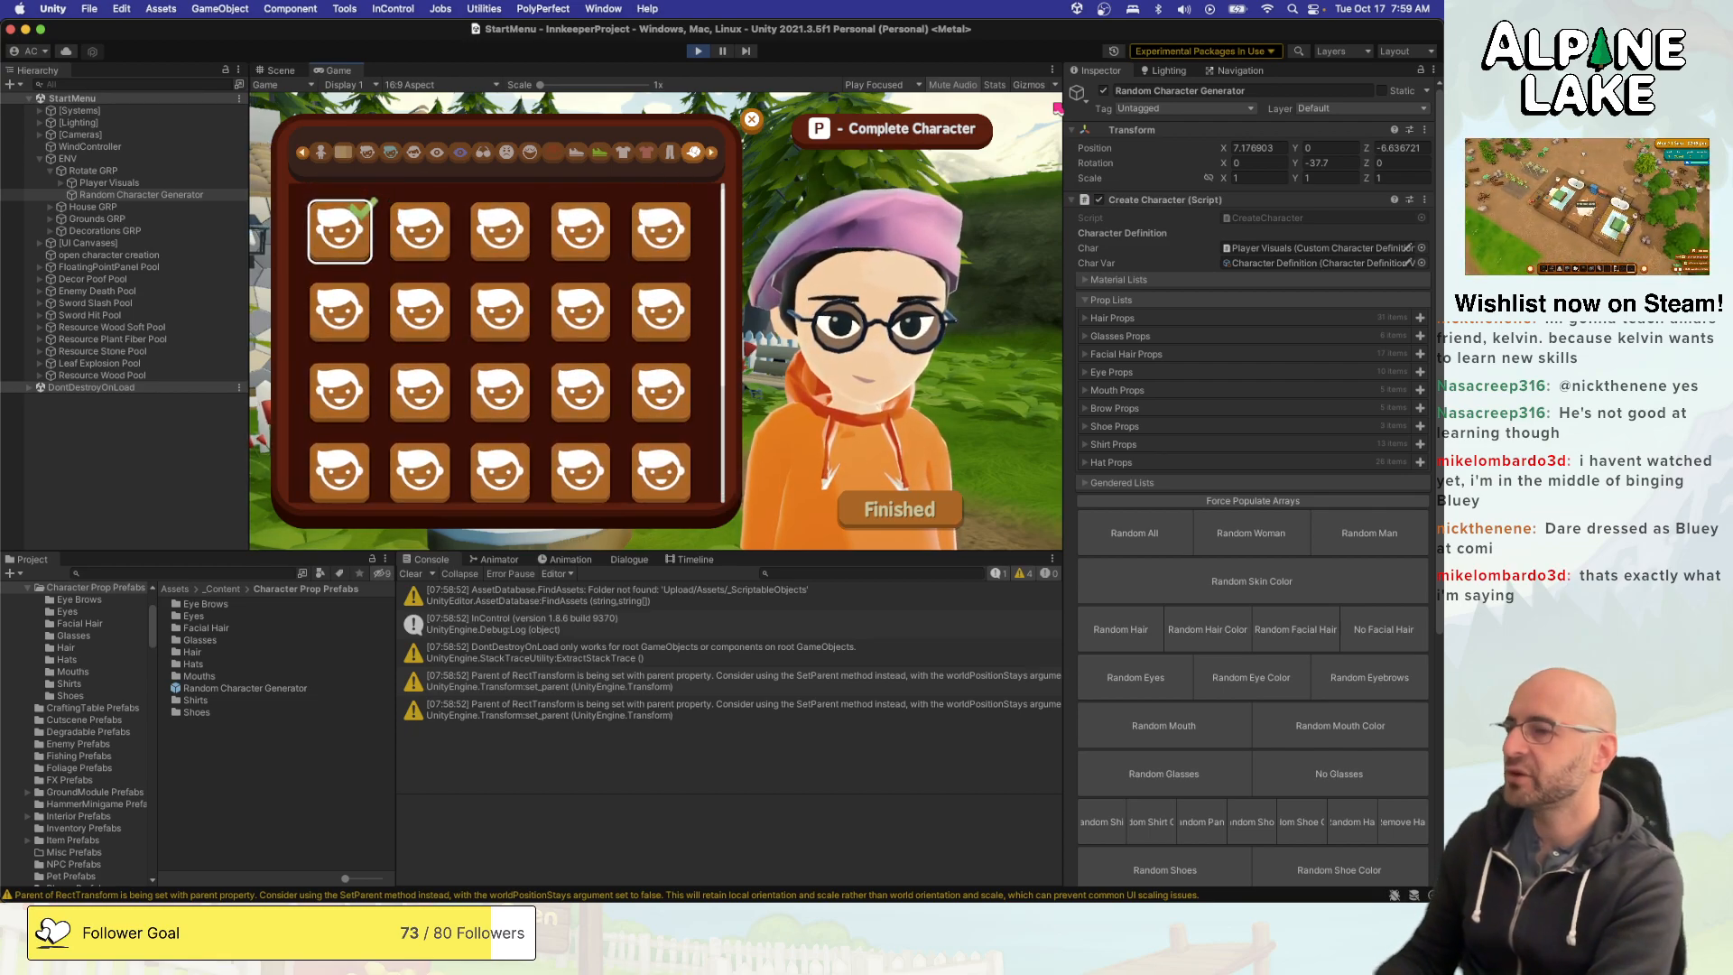
{"action": "key", "text": "Right"}
{"action": "key", "text": "Left"}
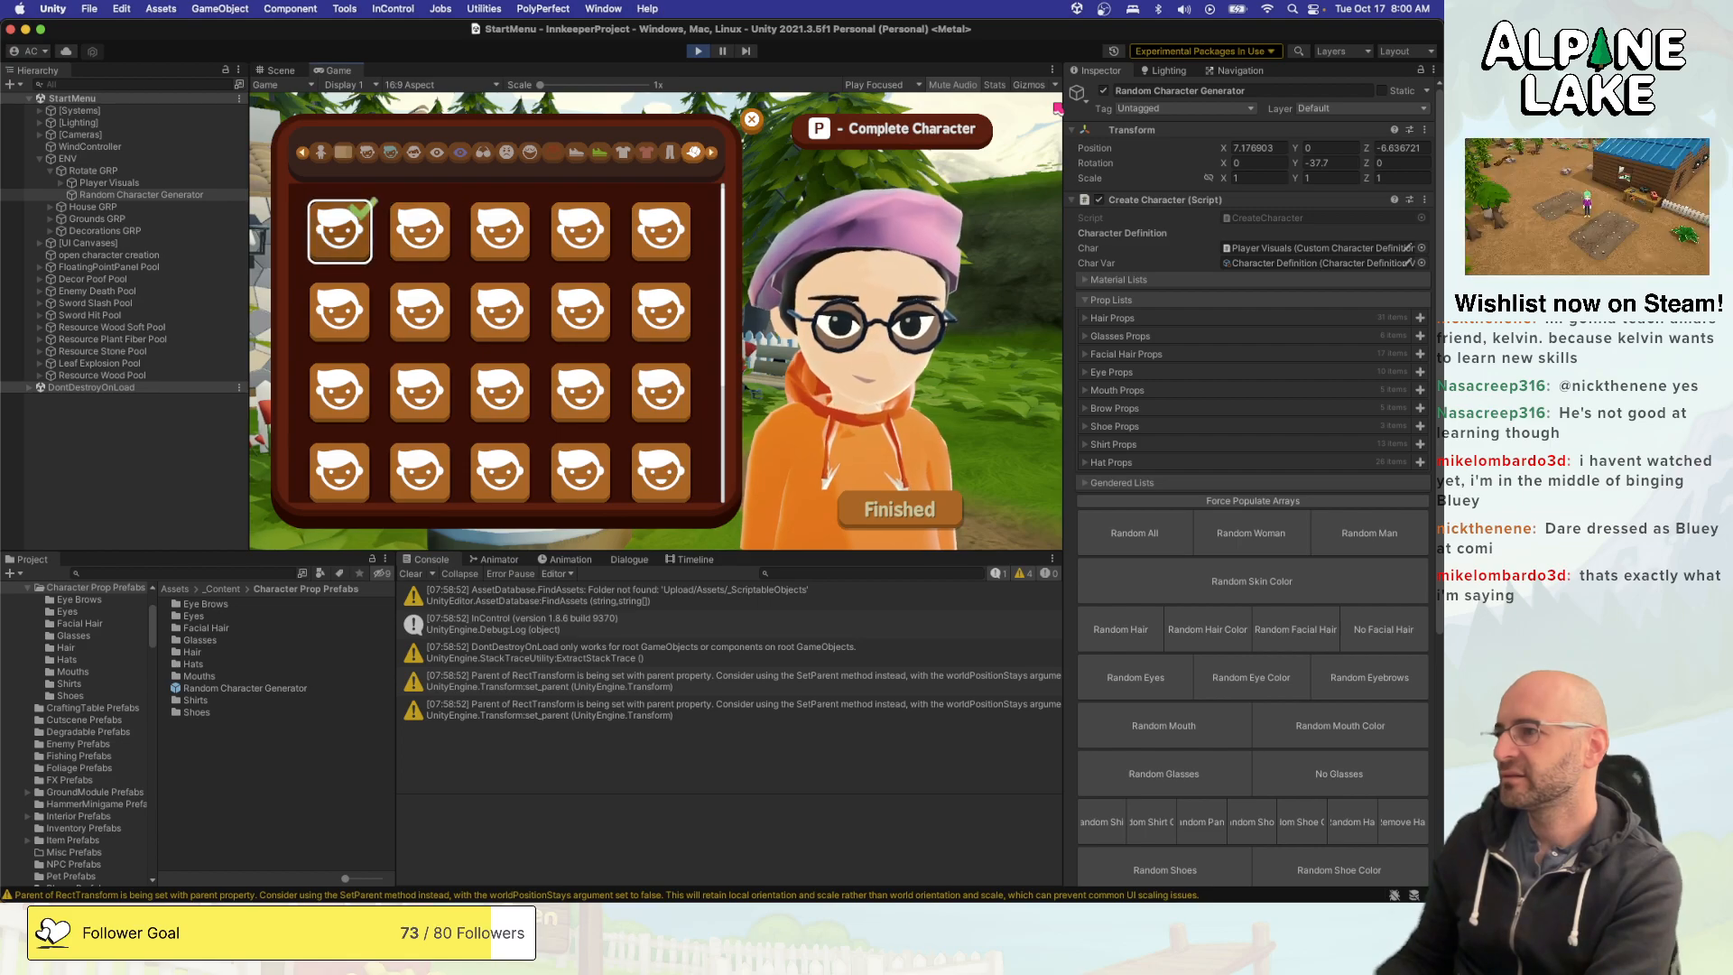
- Apply the third hat option and reapply the first option to test hat removal
{"action": "key", "text": "Right"}
{"action": "key", "text": "Right"}
{"action": "key", "text": "Return"}
{"action": "key", "text": "Left"}
{"action": "key", "text": "Left"}
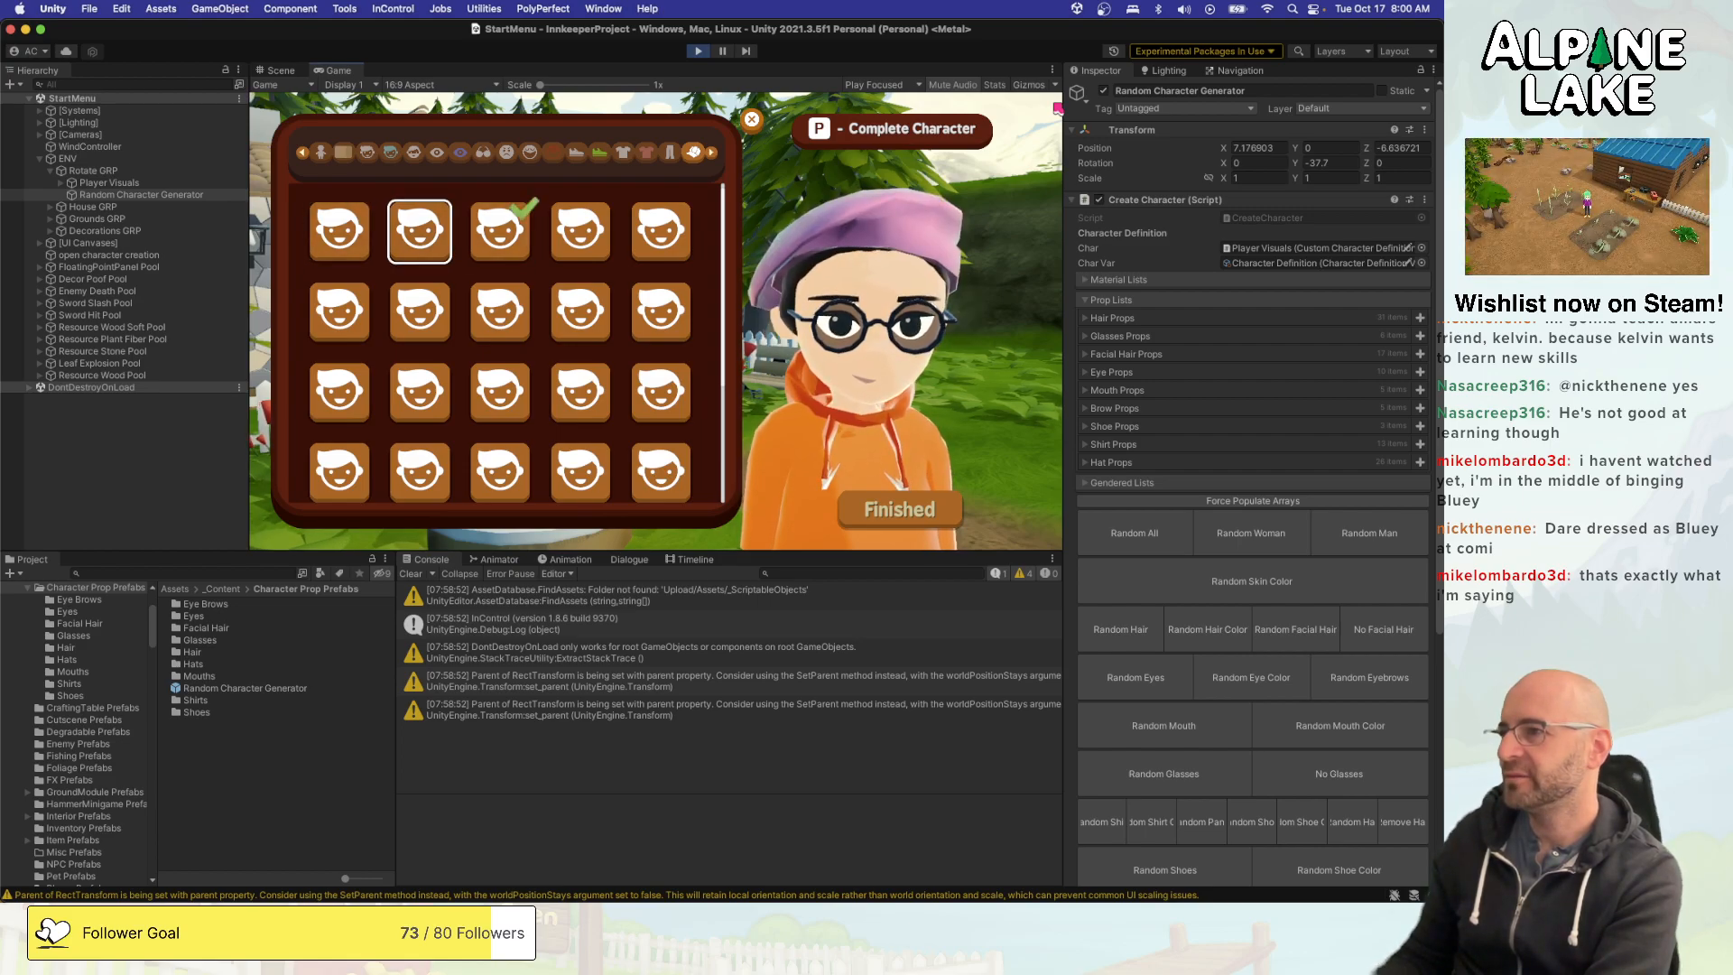
{"action": "key", "text": "Return"}
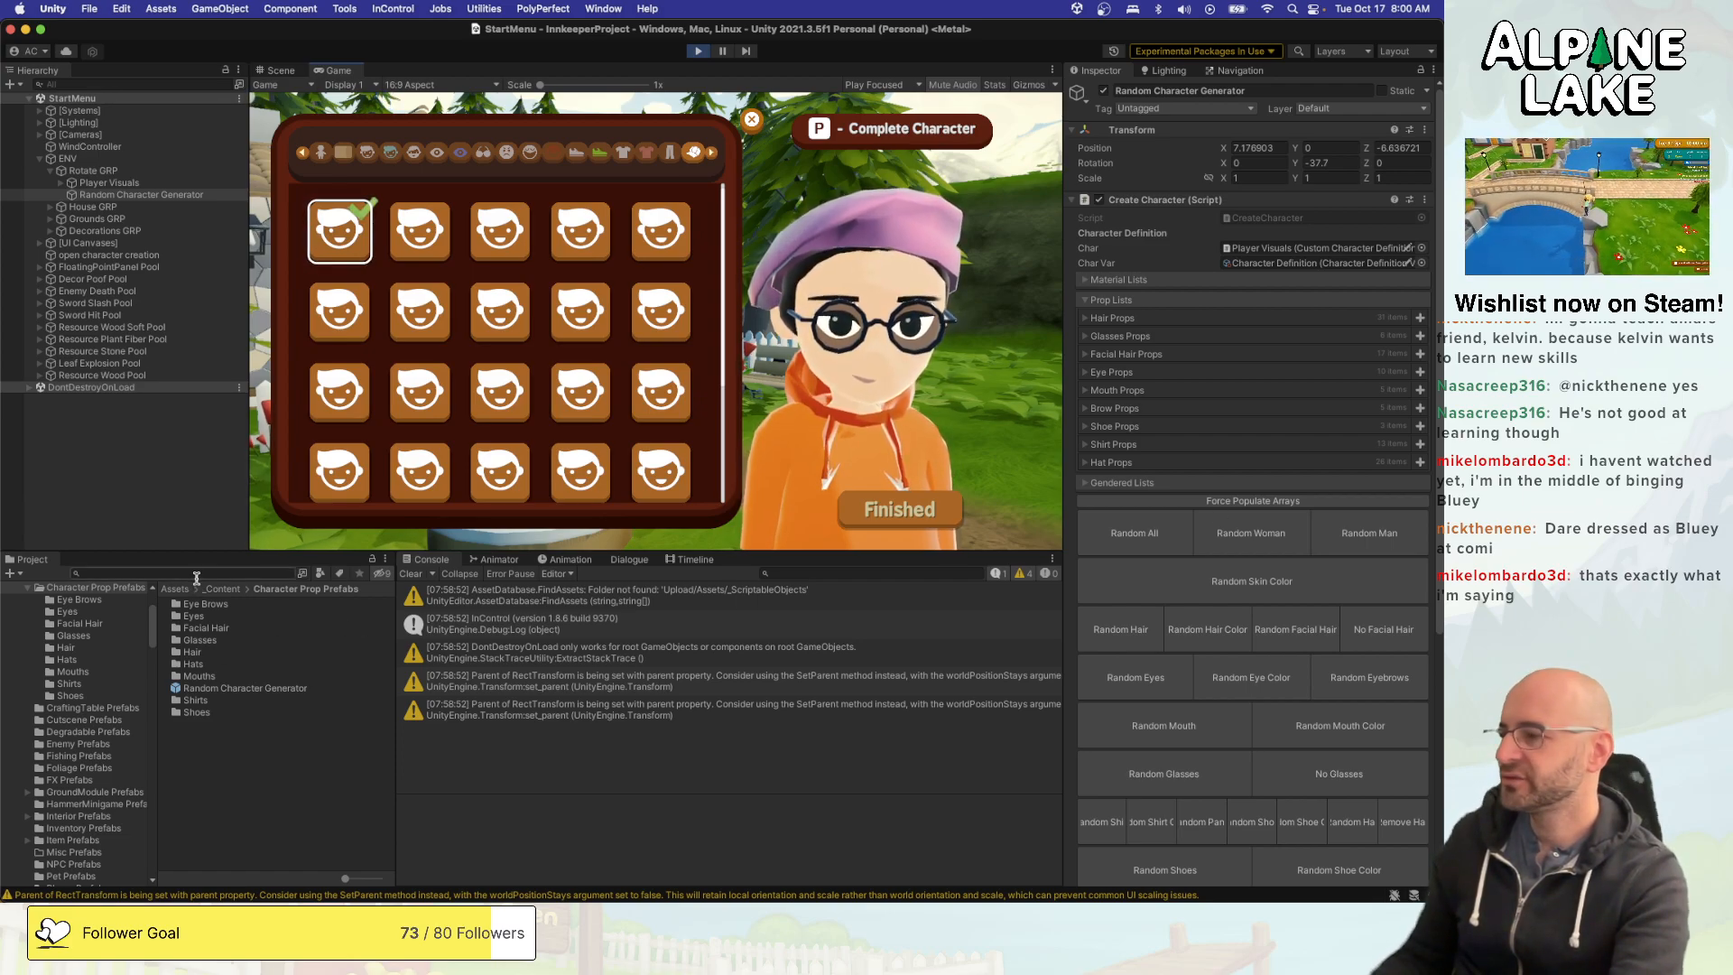
- Inspect the properties of the Prop Hat 00 asset in the Resources/CharacterProps/Hats folder
{"action": "scroll", "coordinate": [95, 704], "scroll_direction": "up", "scroll_amount": 5}
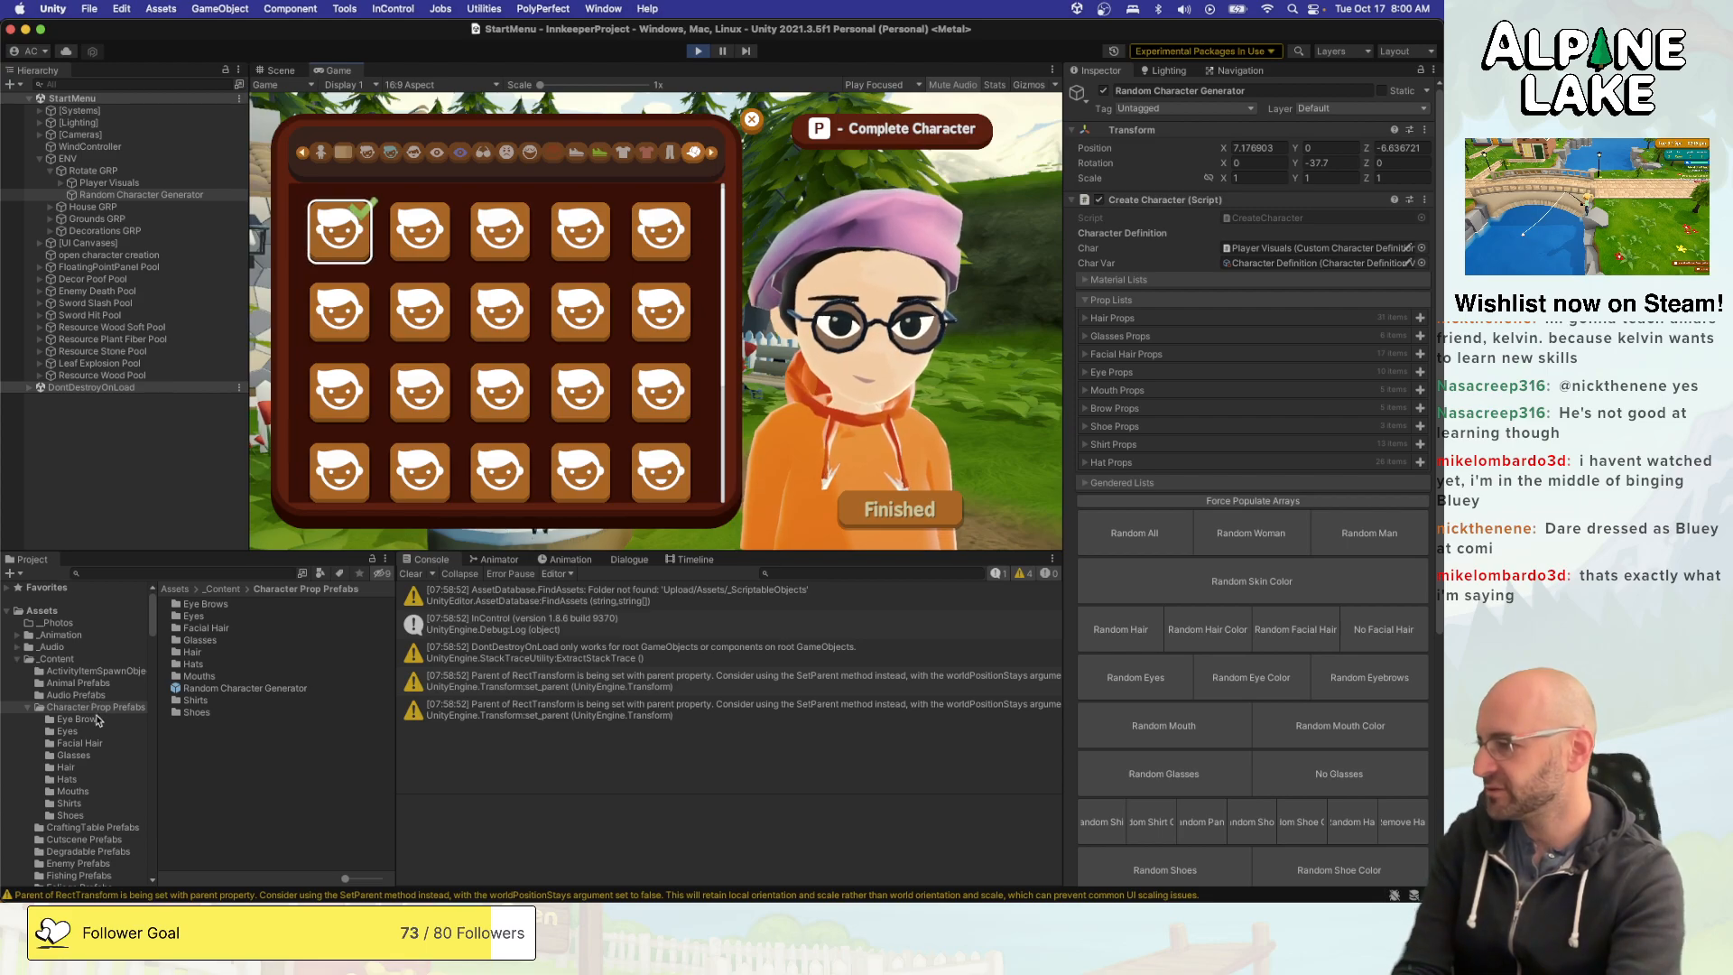
{"action": "scroll", "coordinate": [94, 744], "scroll_direction": "down", "scroll_amount": 10}
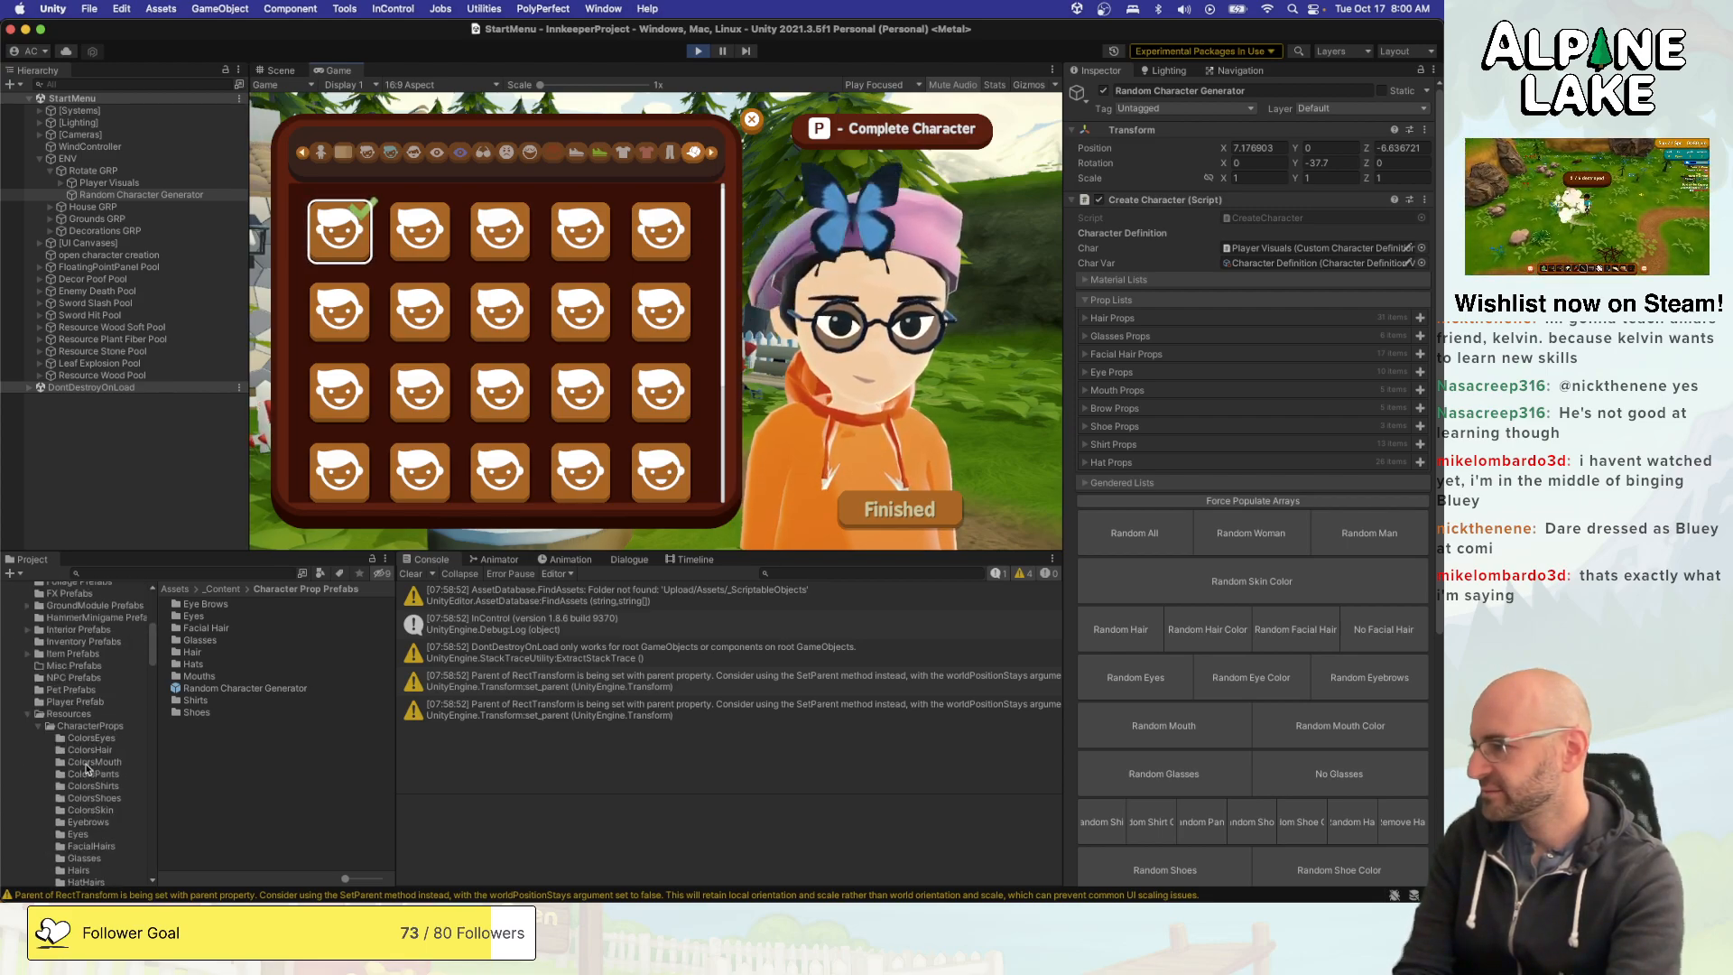
{"action": "left_click", "coordinate": [91, 763]}
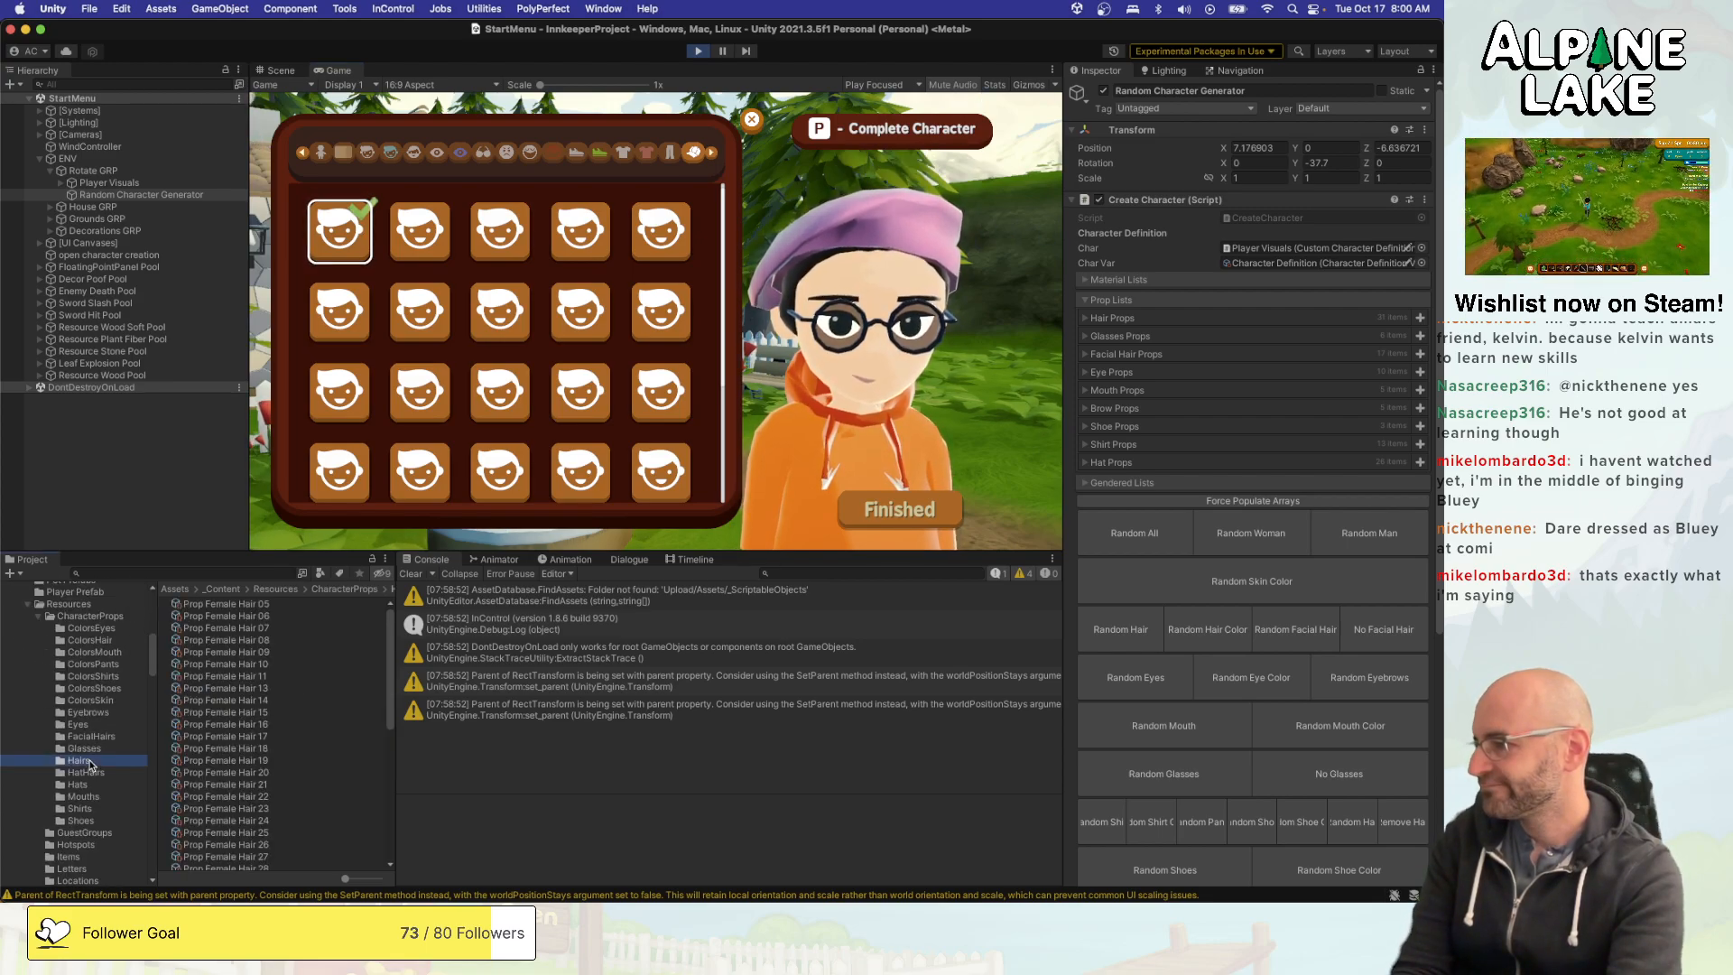
{"action": "left_click", "coordinate": [90, 784]}
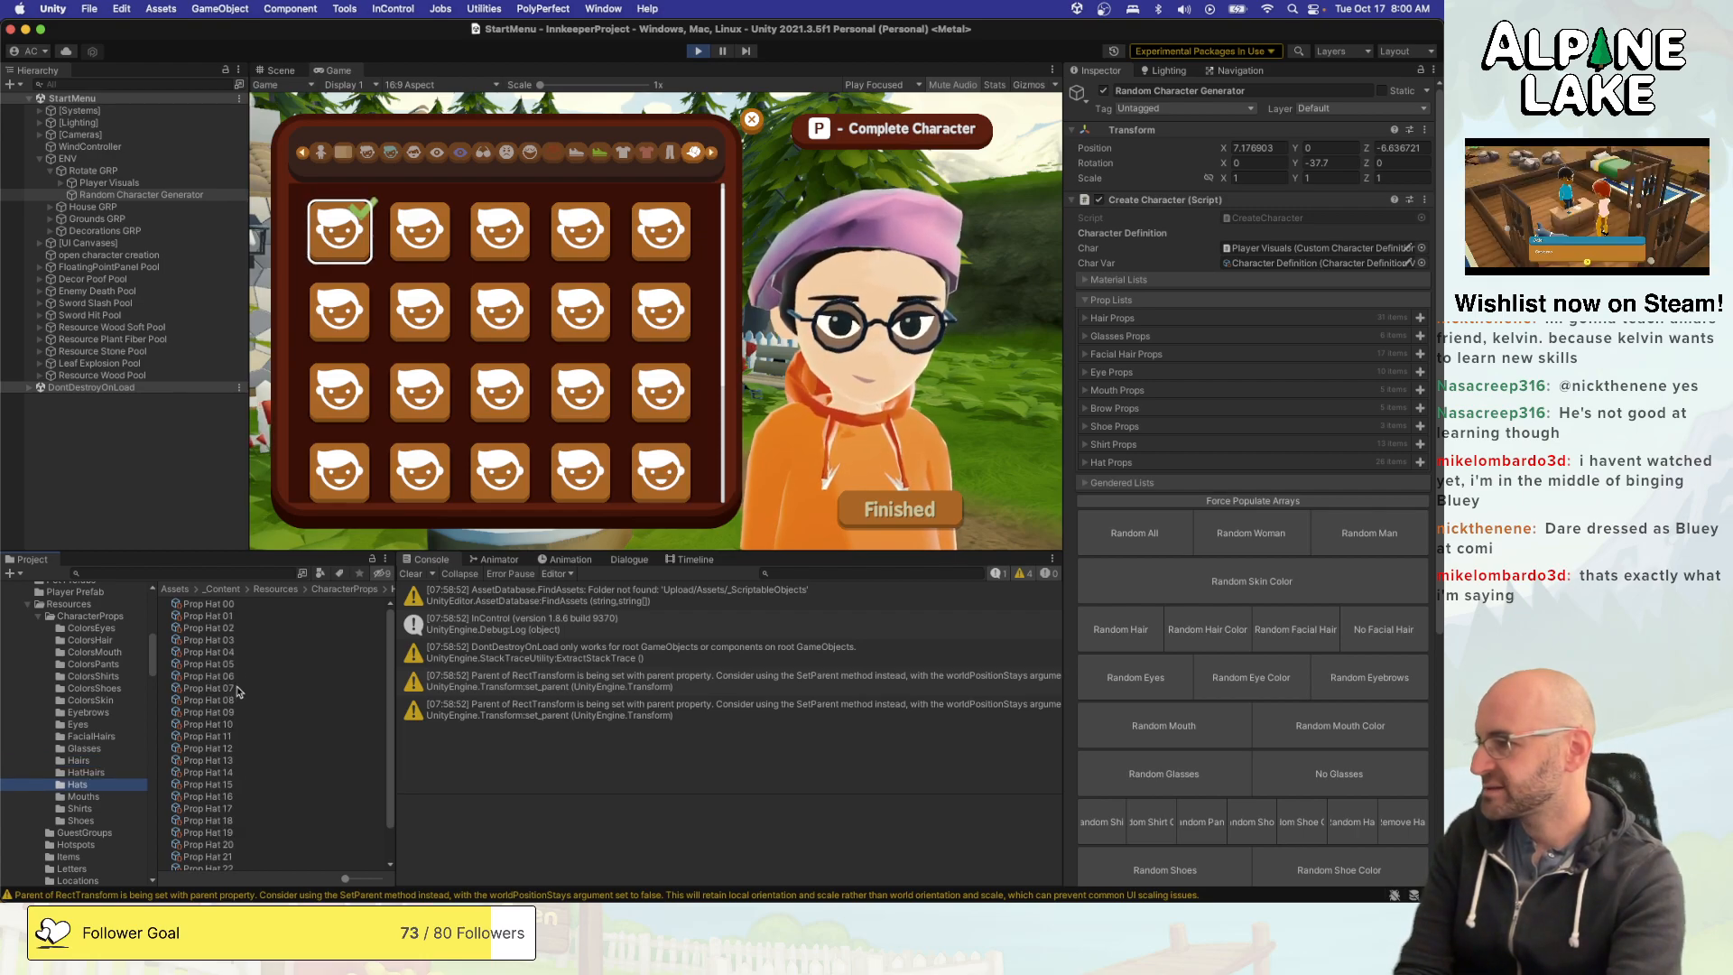
{"action": "left_click", "coordinate": [216, 604]}
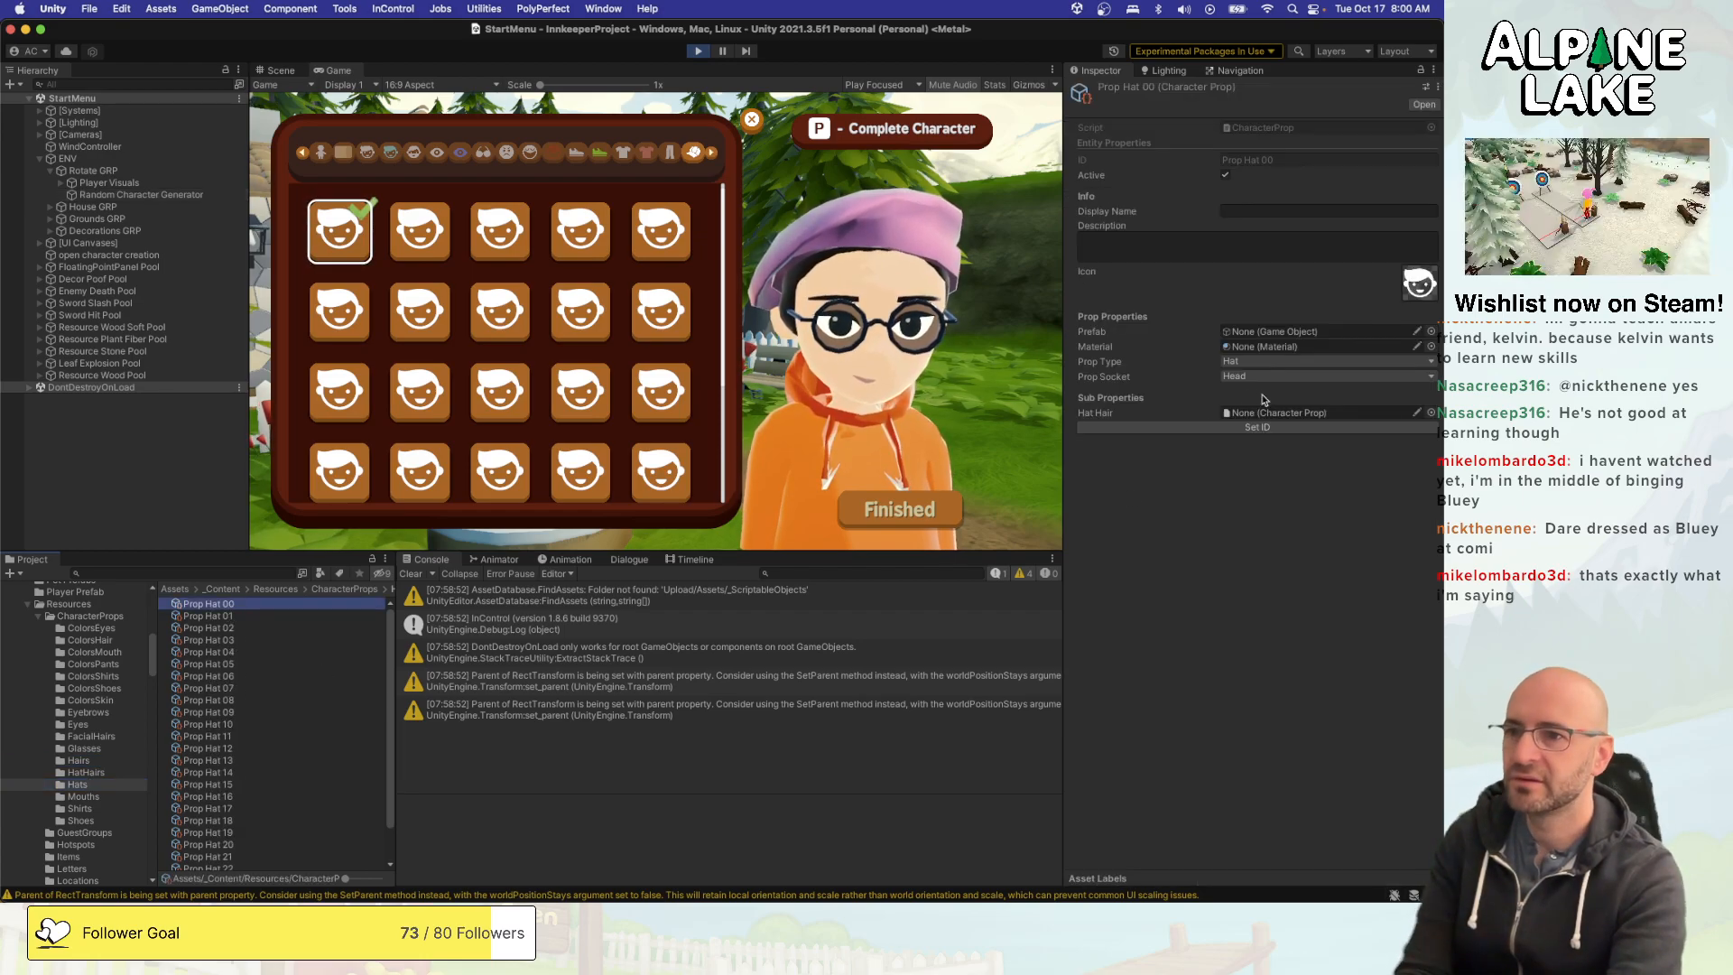
{"action": "left_click", "coordinate": [1002, 285]}
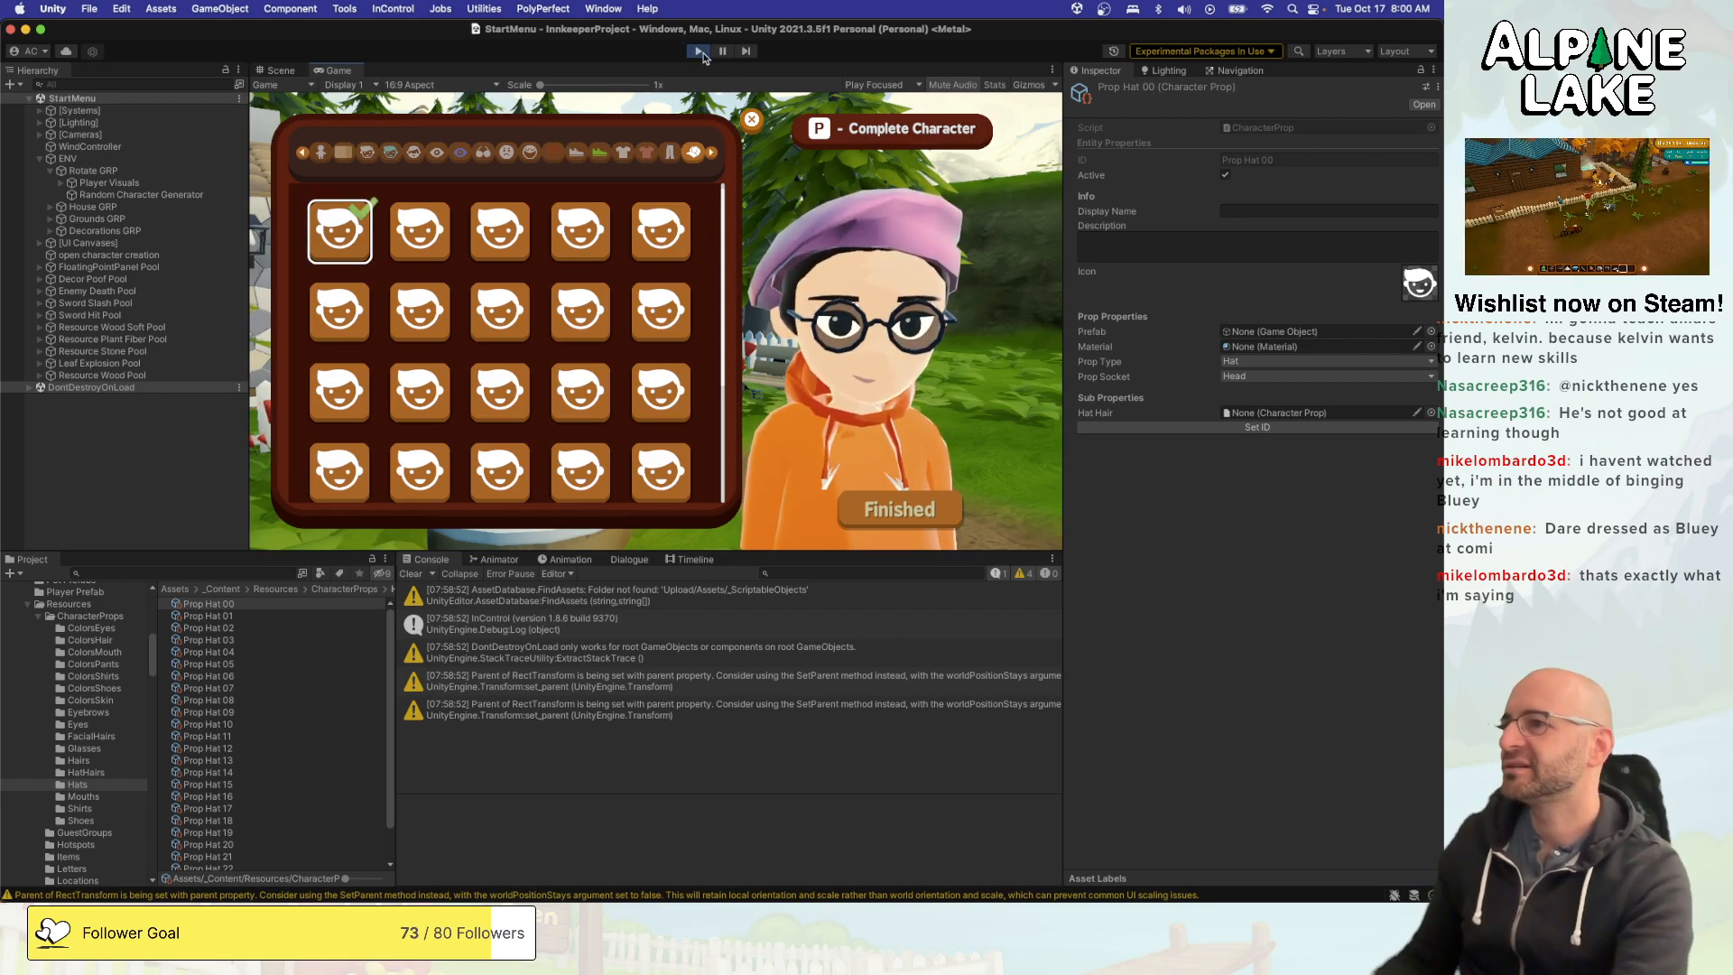
- Switch to Visual Studio and review the Hat case and the RemoveProp methods in CustomCharacterDefinition.cs
{"action": "key", "text": "super+Tab"}
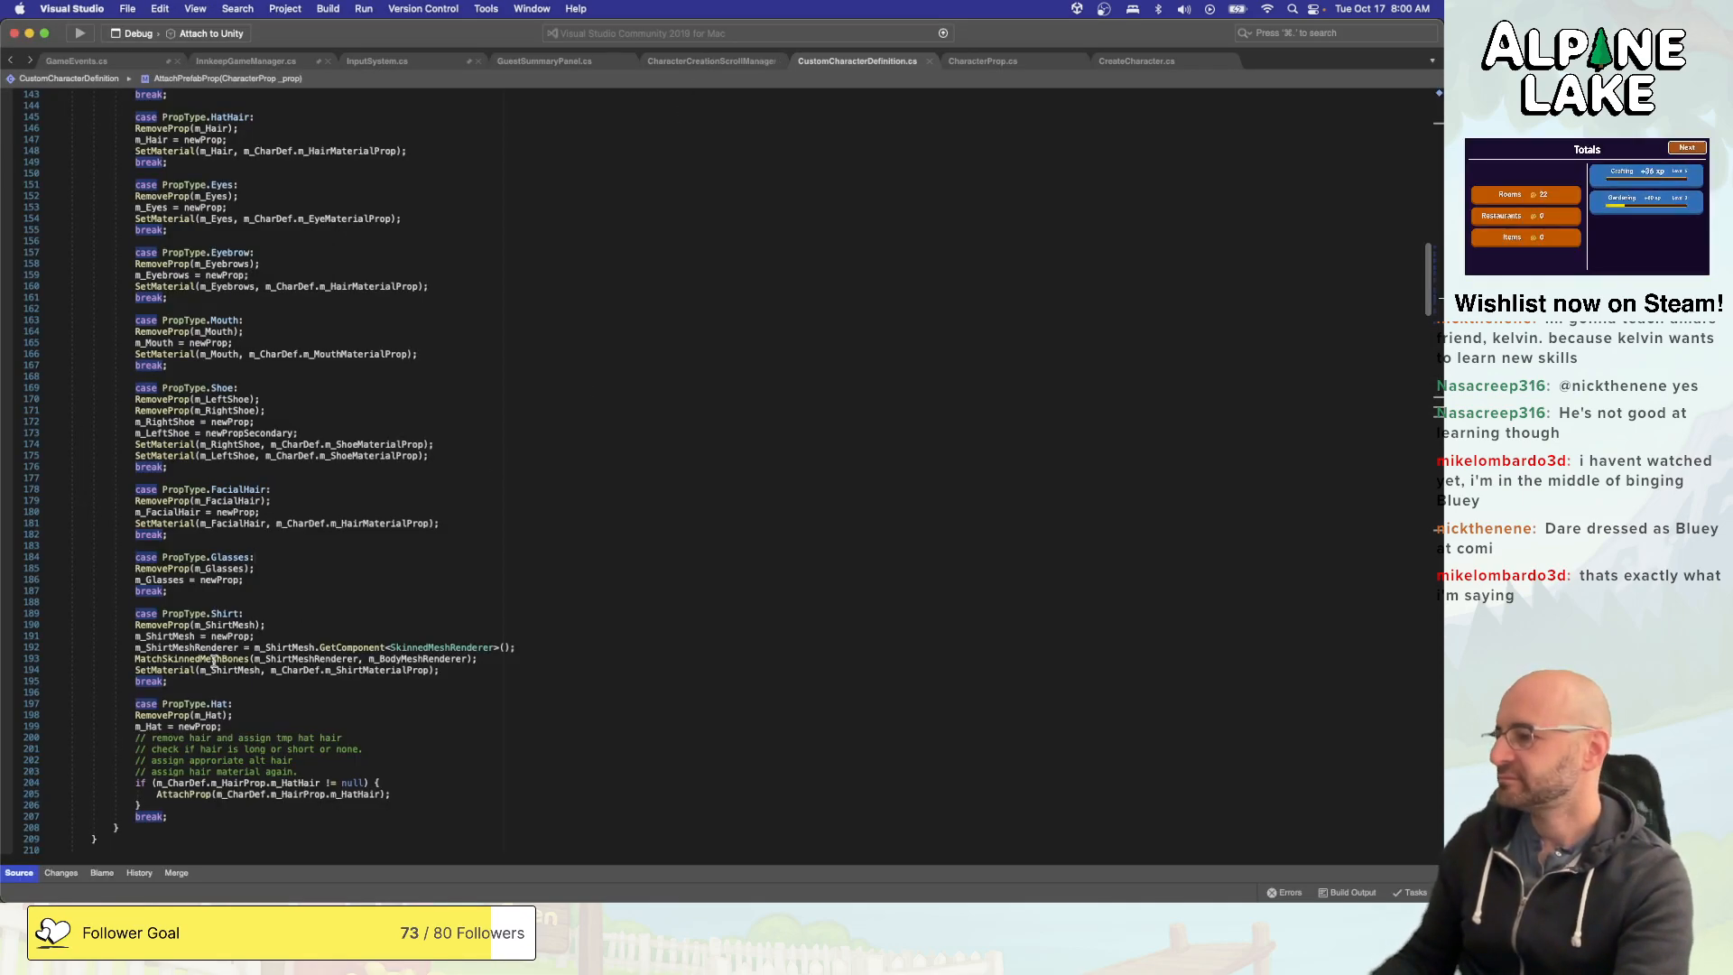
{"action": "left_click", "coordinate": [150, 715]}
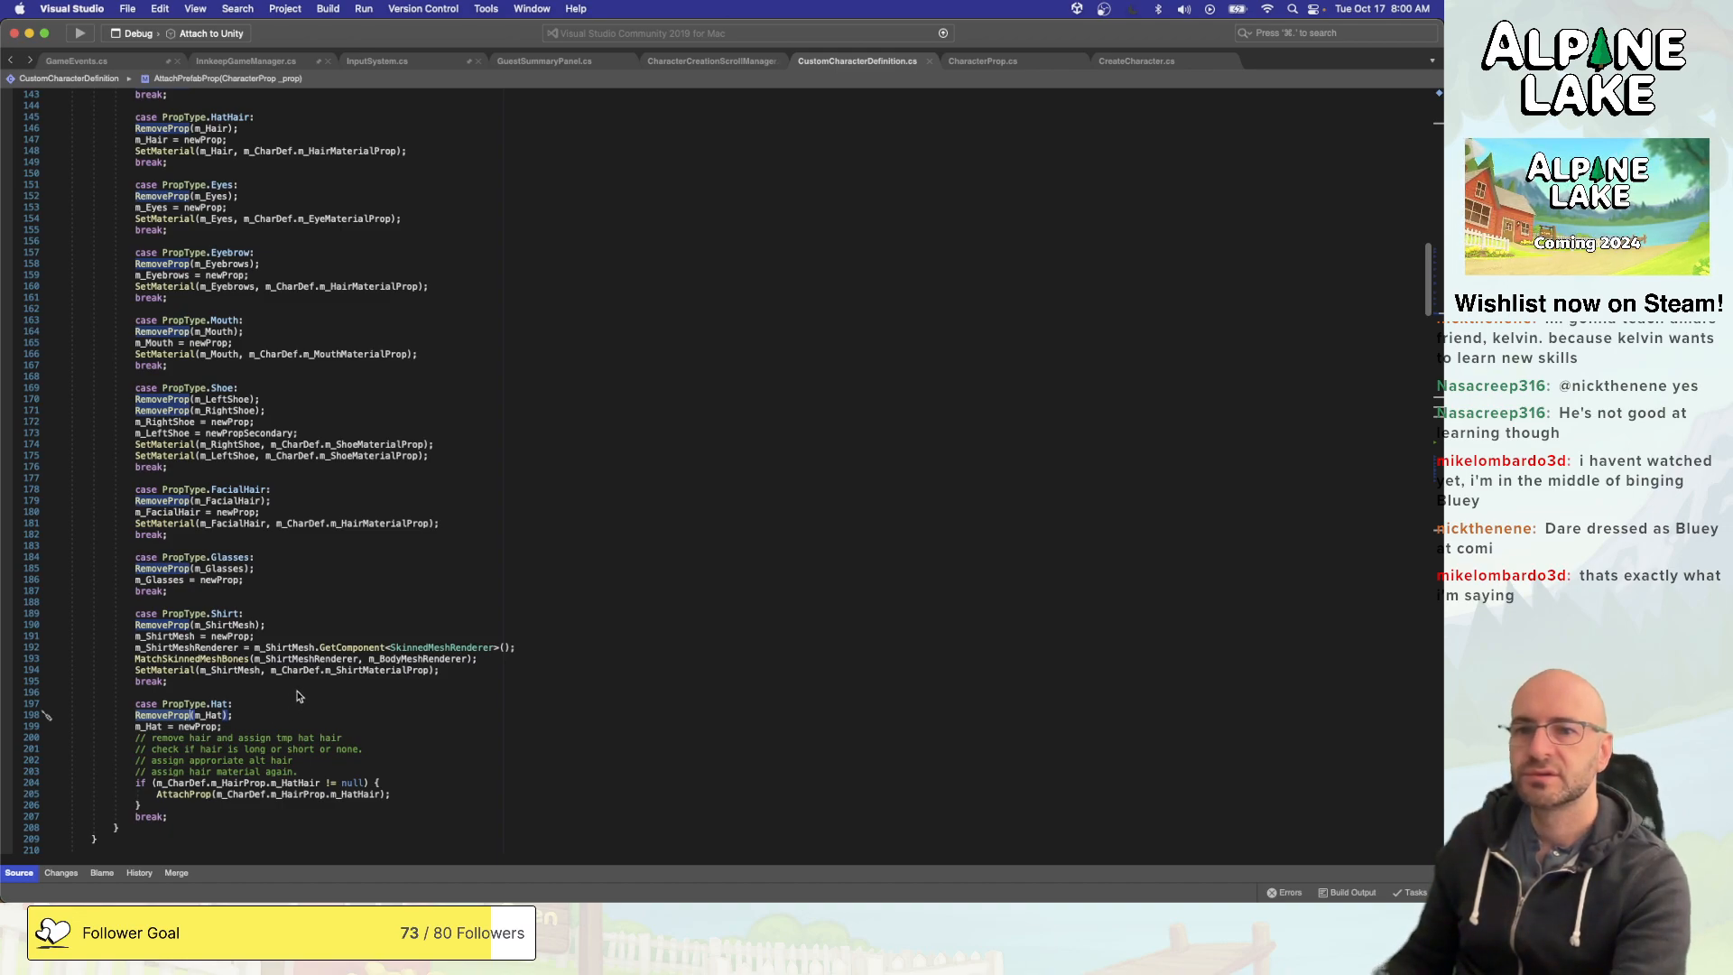
{"action": "left_click", "coordinate": [191, 727]}
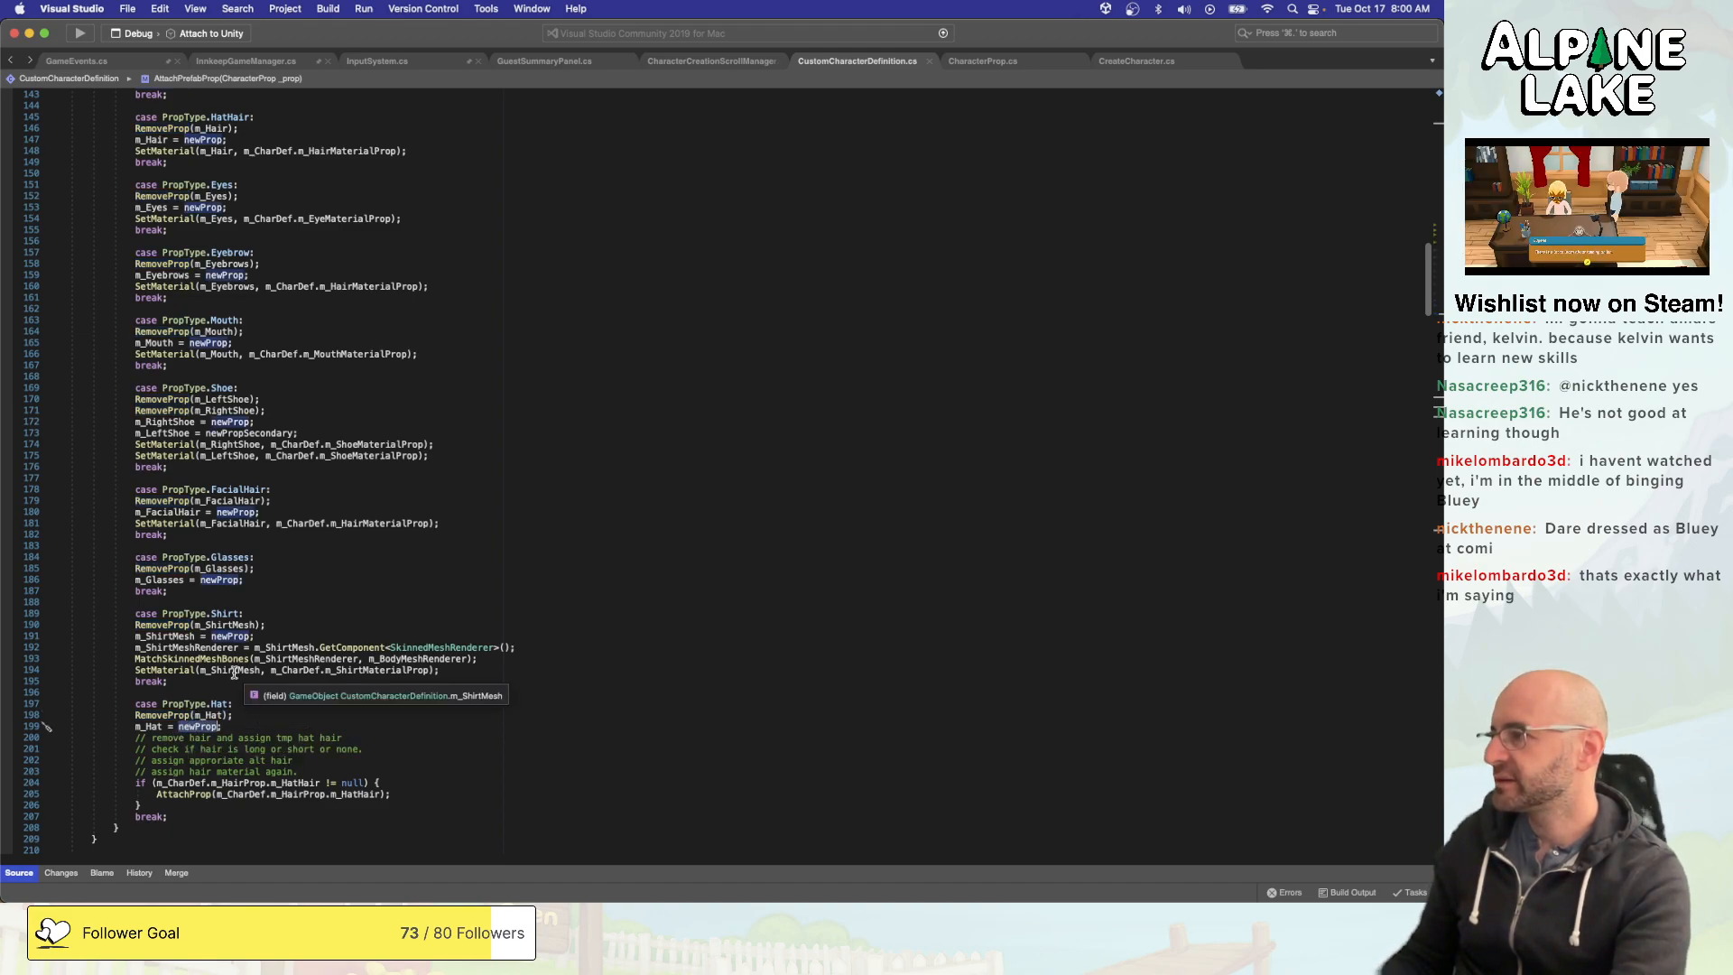
{"action": "scroll", "coordinate": [235, 673], "scroll_direction": "down", "scroll_amount": 10}
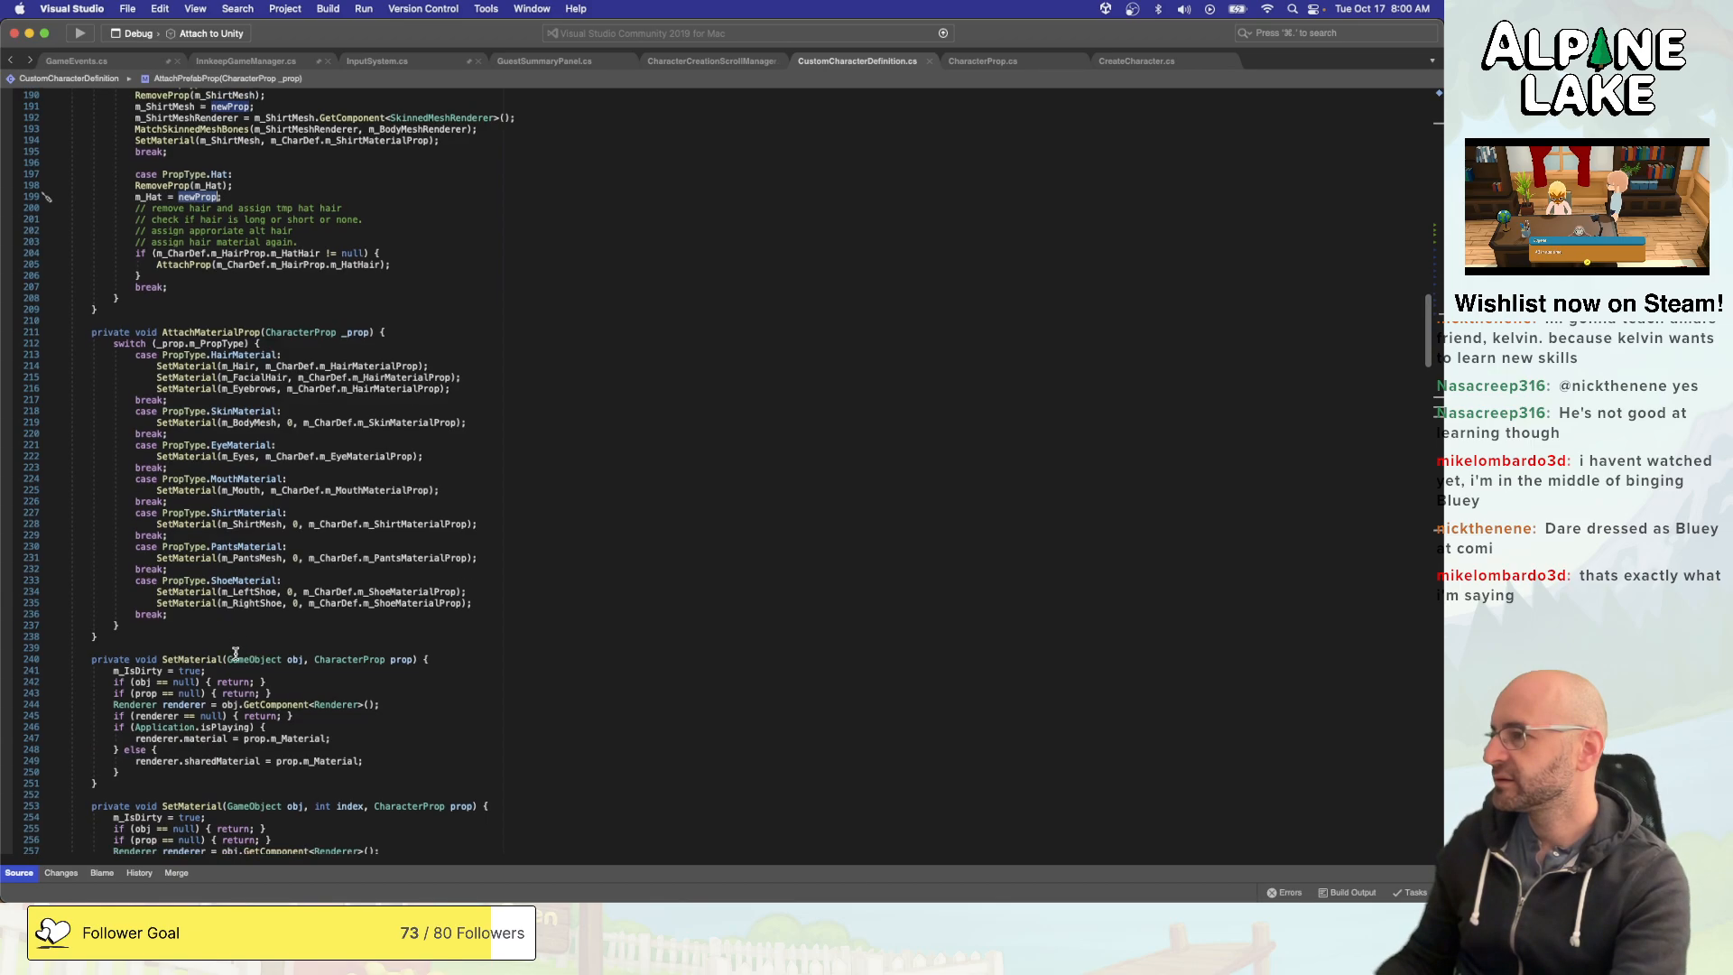
{"action": "scroll", "coordinate": [236, 653], "scroll_direction": "down", "scroll_amount": 15}
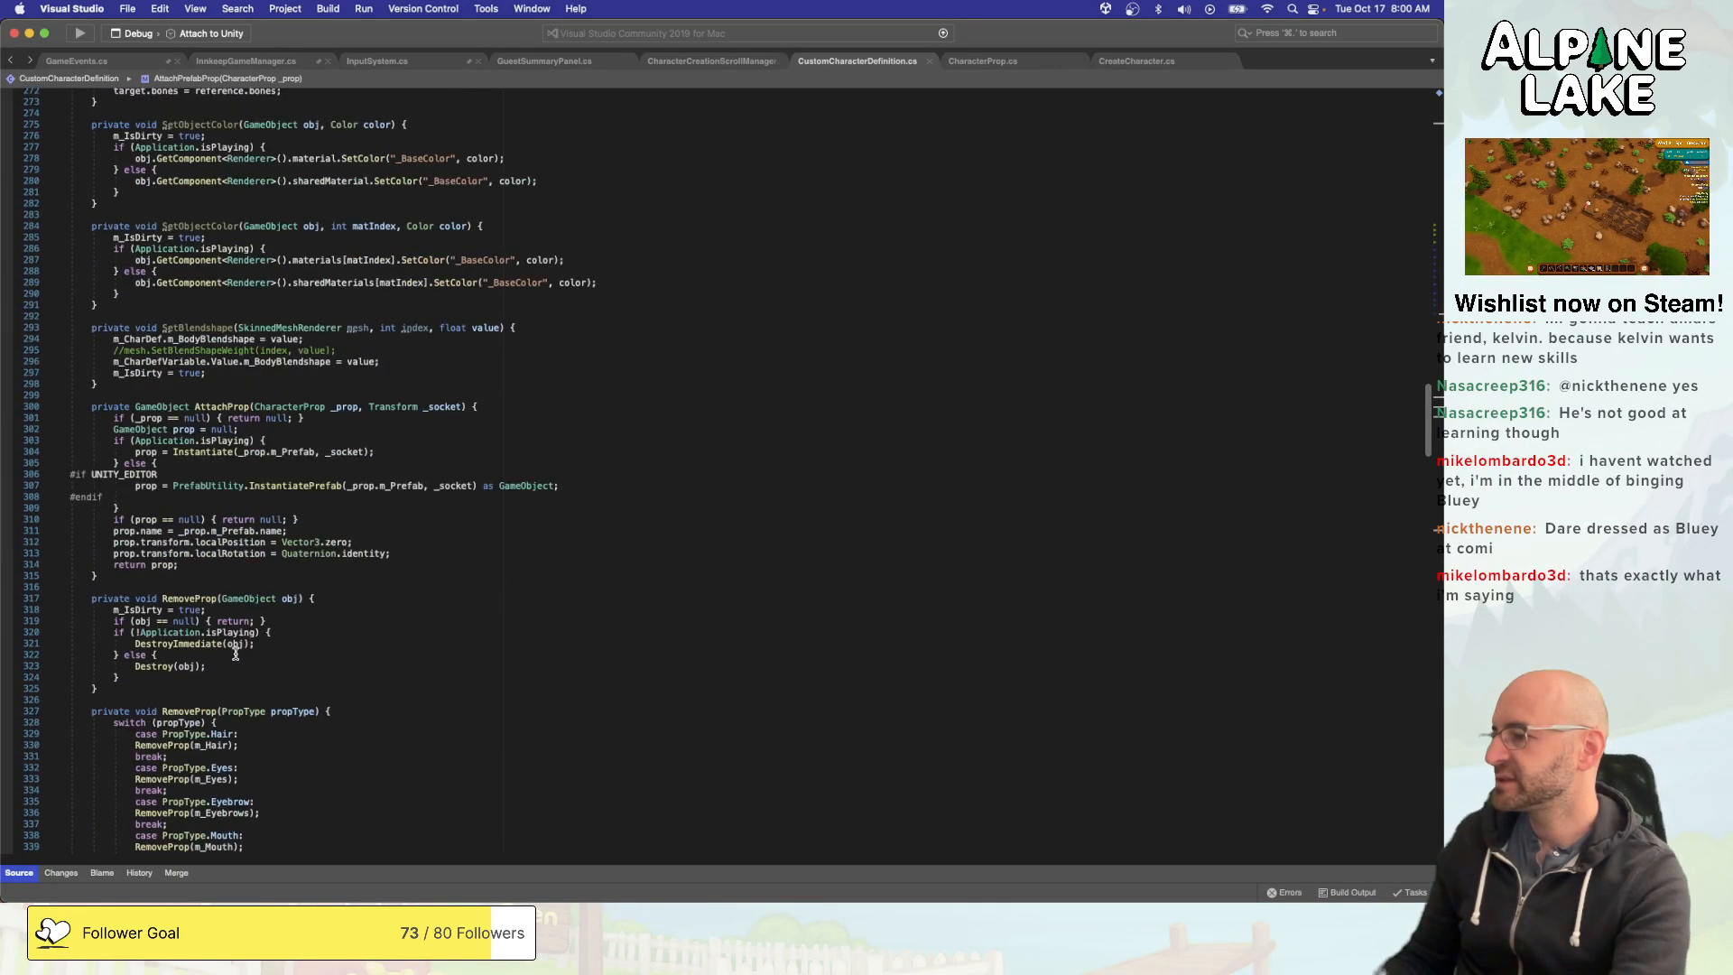
{"action": "scroll", "coordinate": [236, 652], "scroll_direction": "down", "scroll_amount": 5}
- Add a case for PropType.HatHair after the Glasses case in the RemoveProp(PropType propType) switch
{"action": "left_click", "coordinate": [265, 751]}
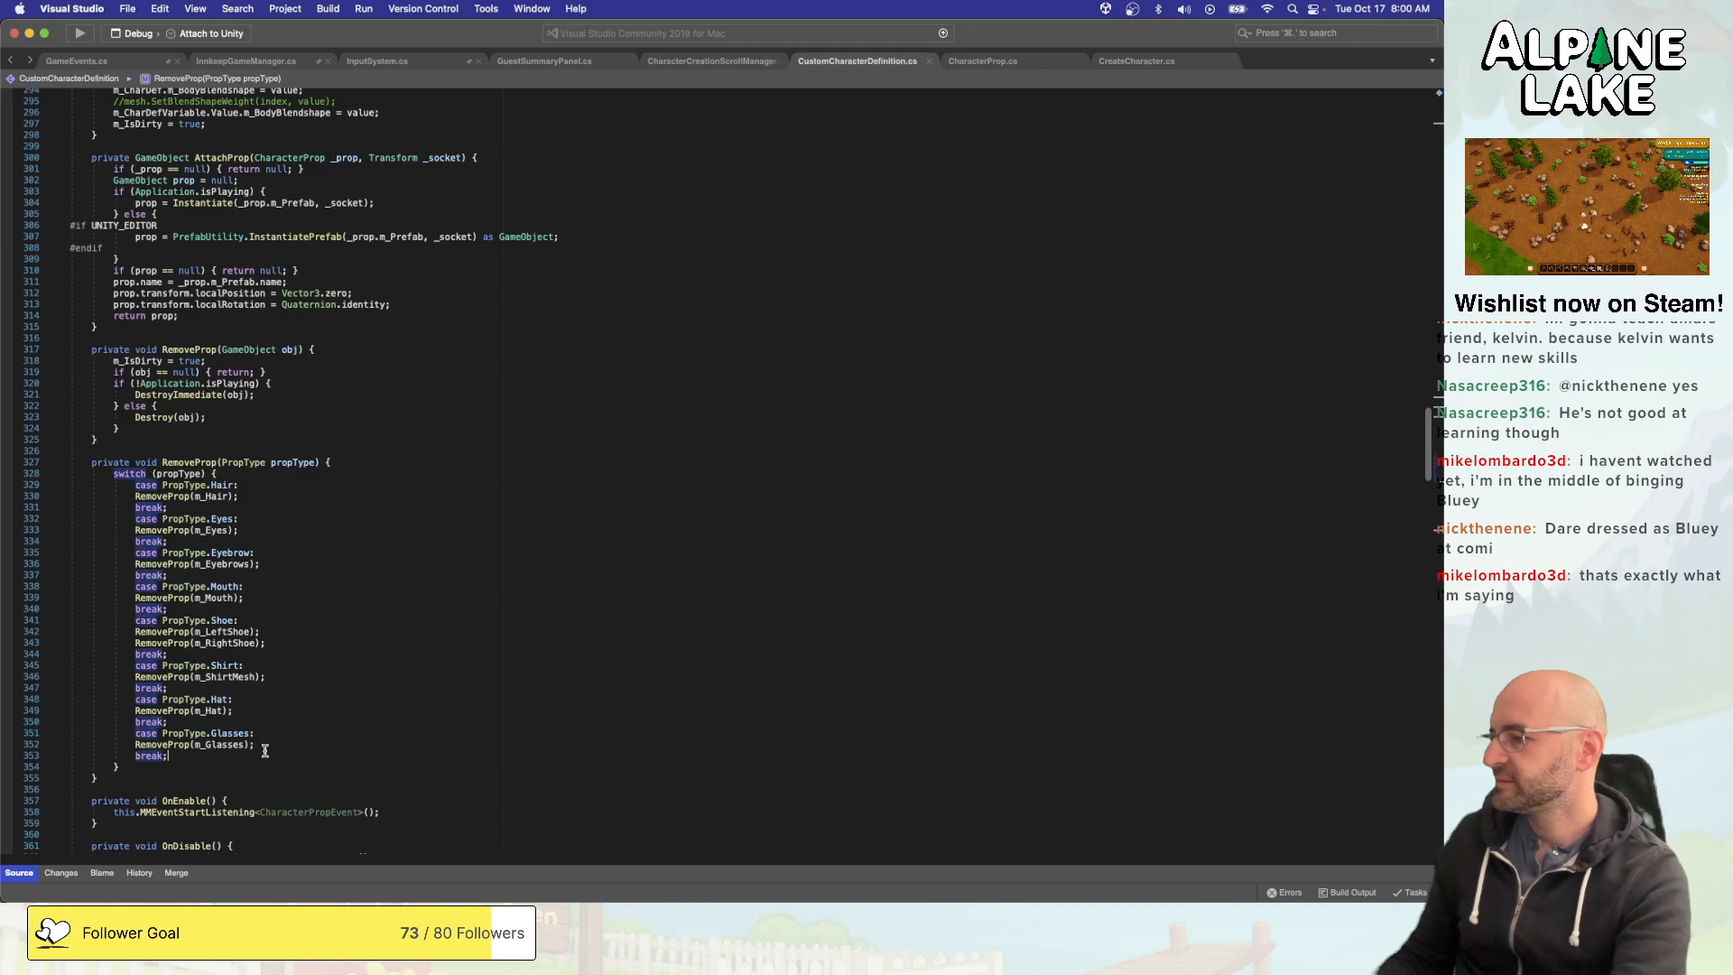
{"action": "key", "text": "Return"}
{"action": "type", "text": "case "}
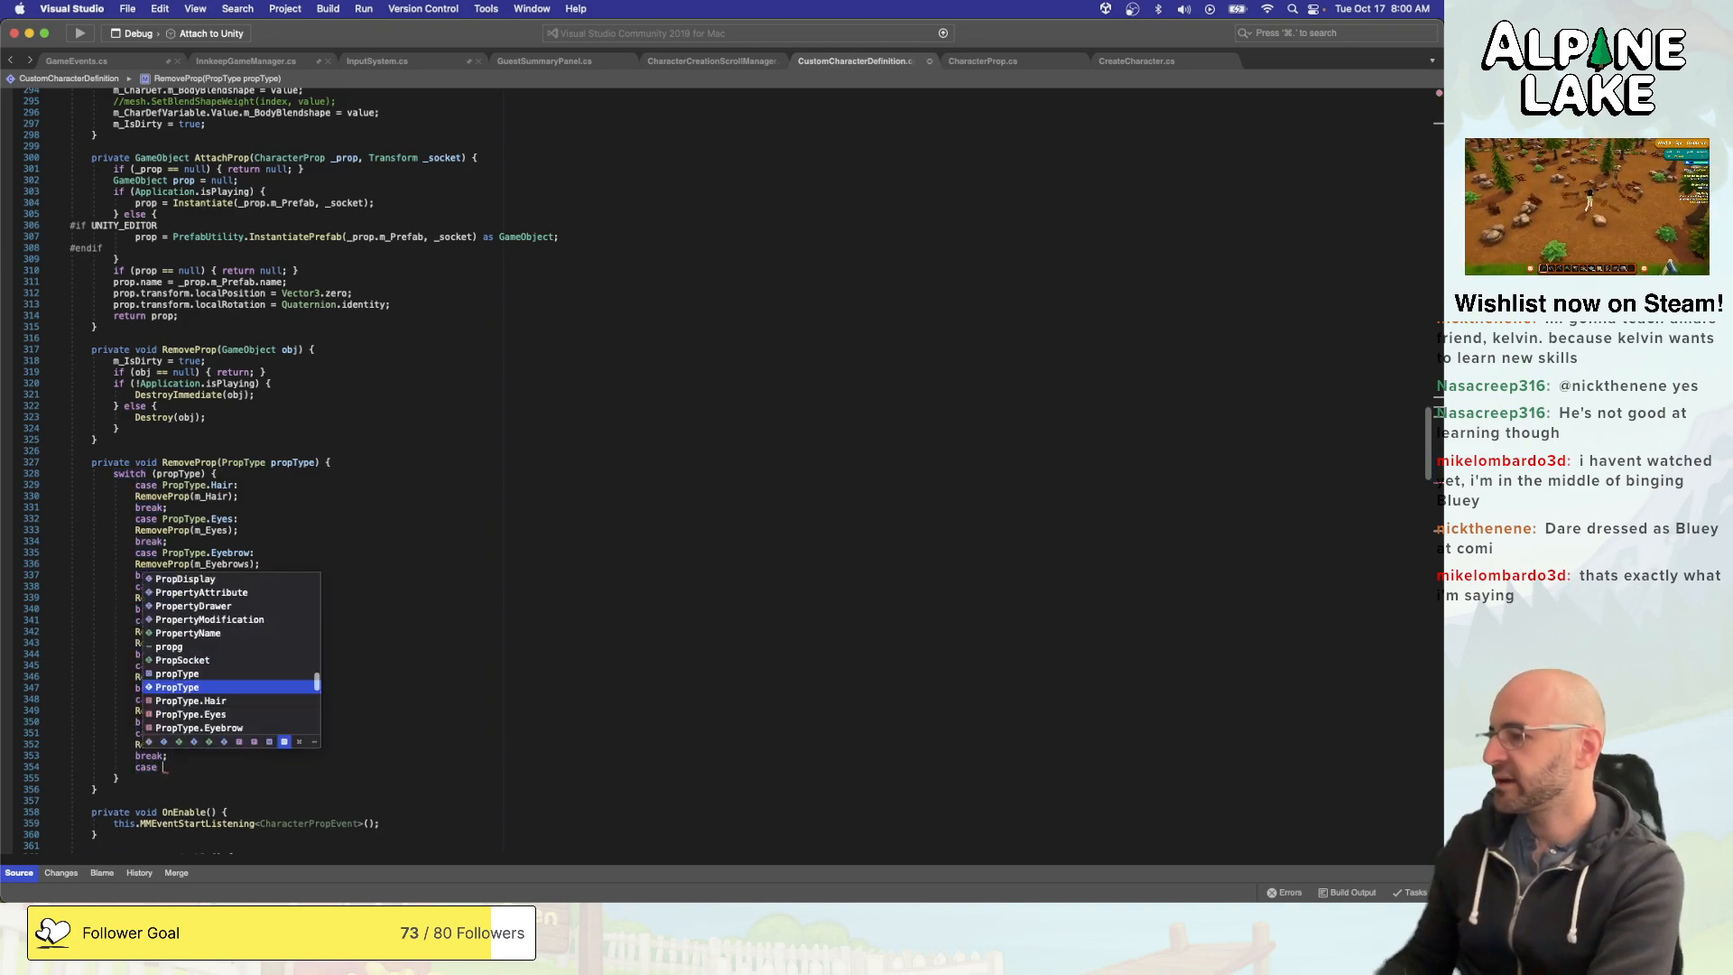
{"action": "type", "text": "Prop"}
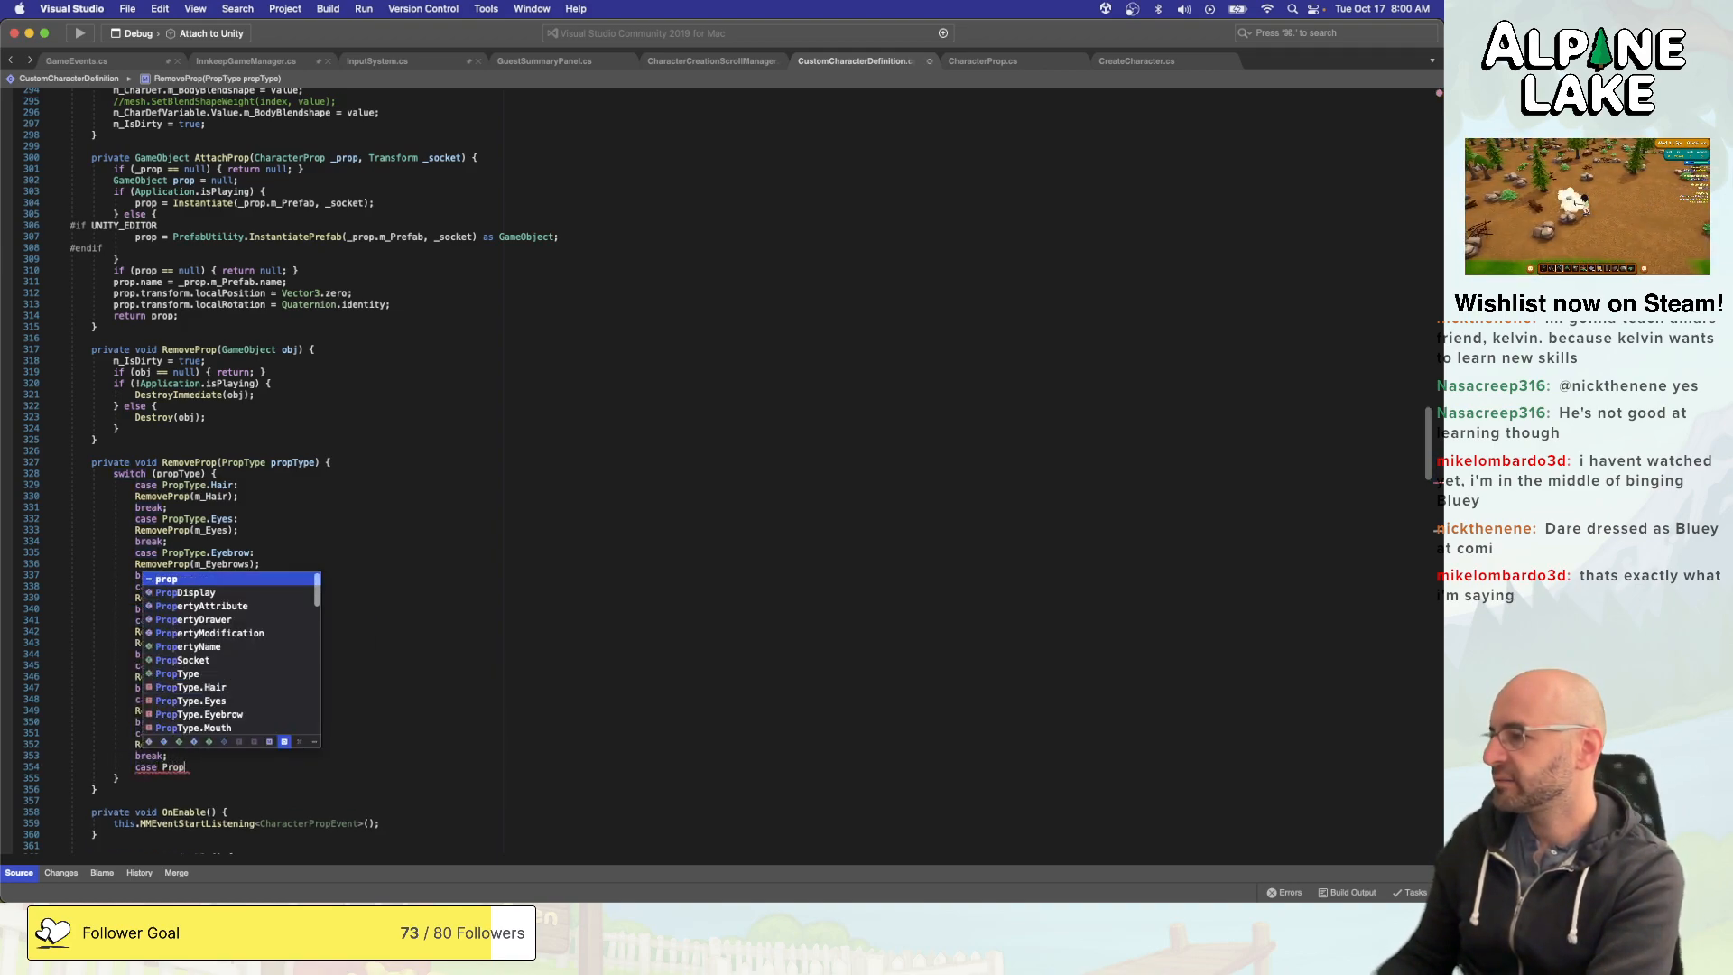
{"action": "type", "text": "Type.hat"}
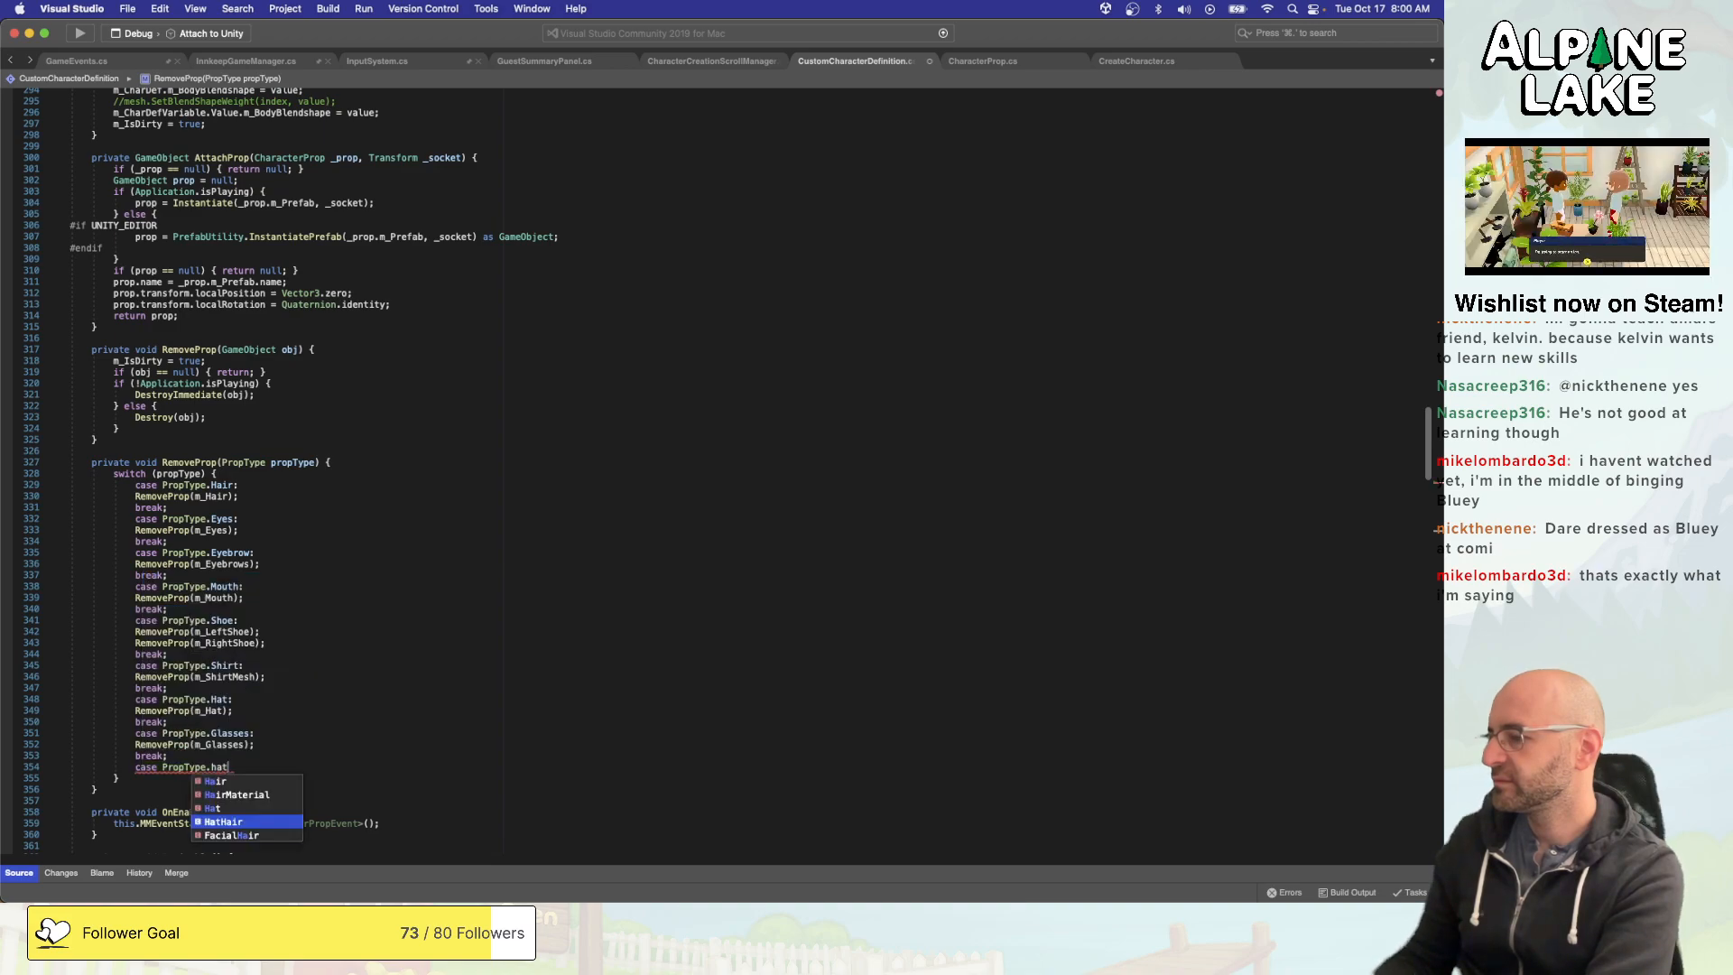
{"action": "key", "text": "Return"}
{"action": "type", "text": ":"}
{"action": "key", "text": "Return"}
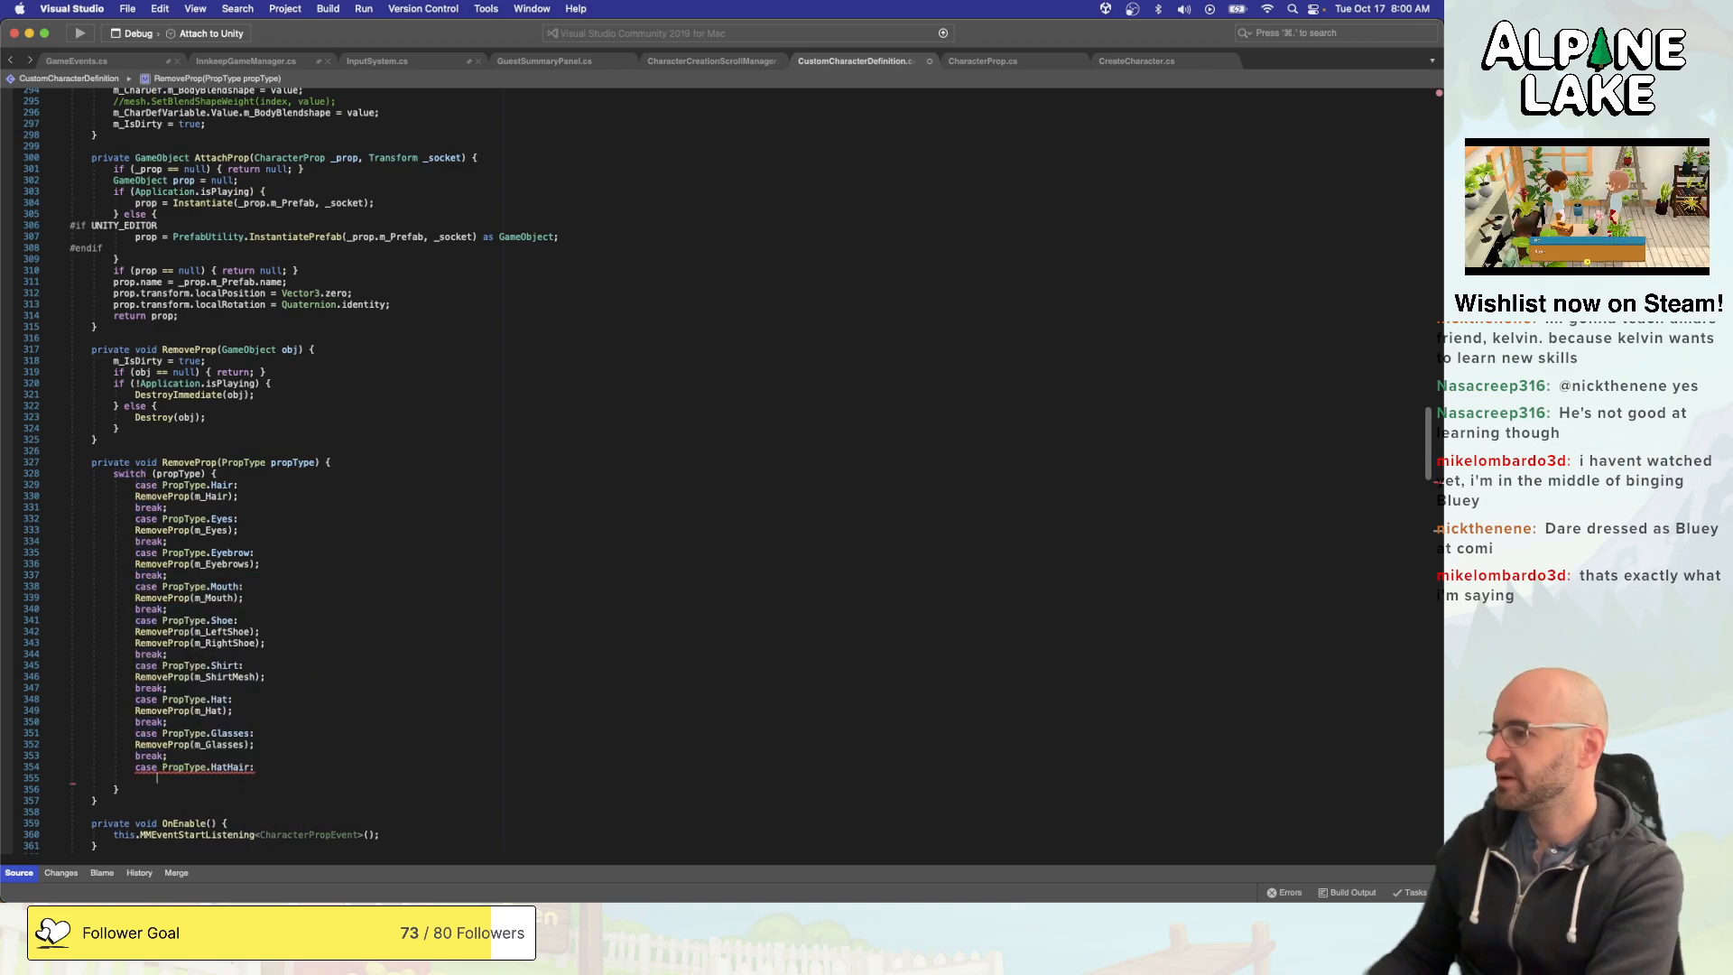
- Fill the HatHair case with a RemoveProp(m_Hair); call followed by break;, aligned with the other cases
{"action": "type", "text": "RemoeProp"}
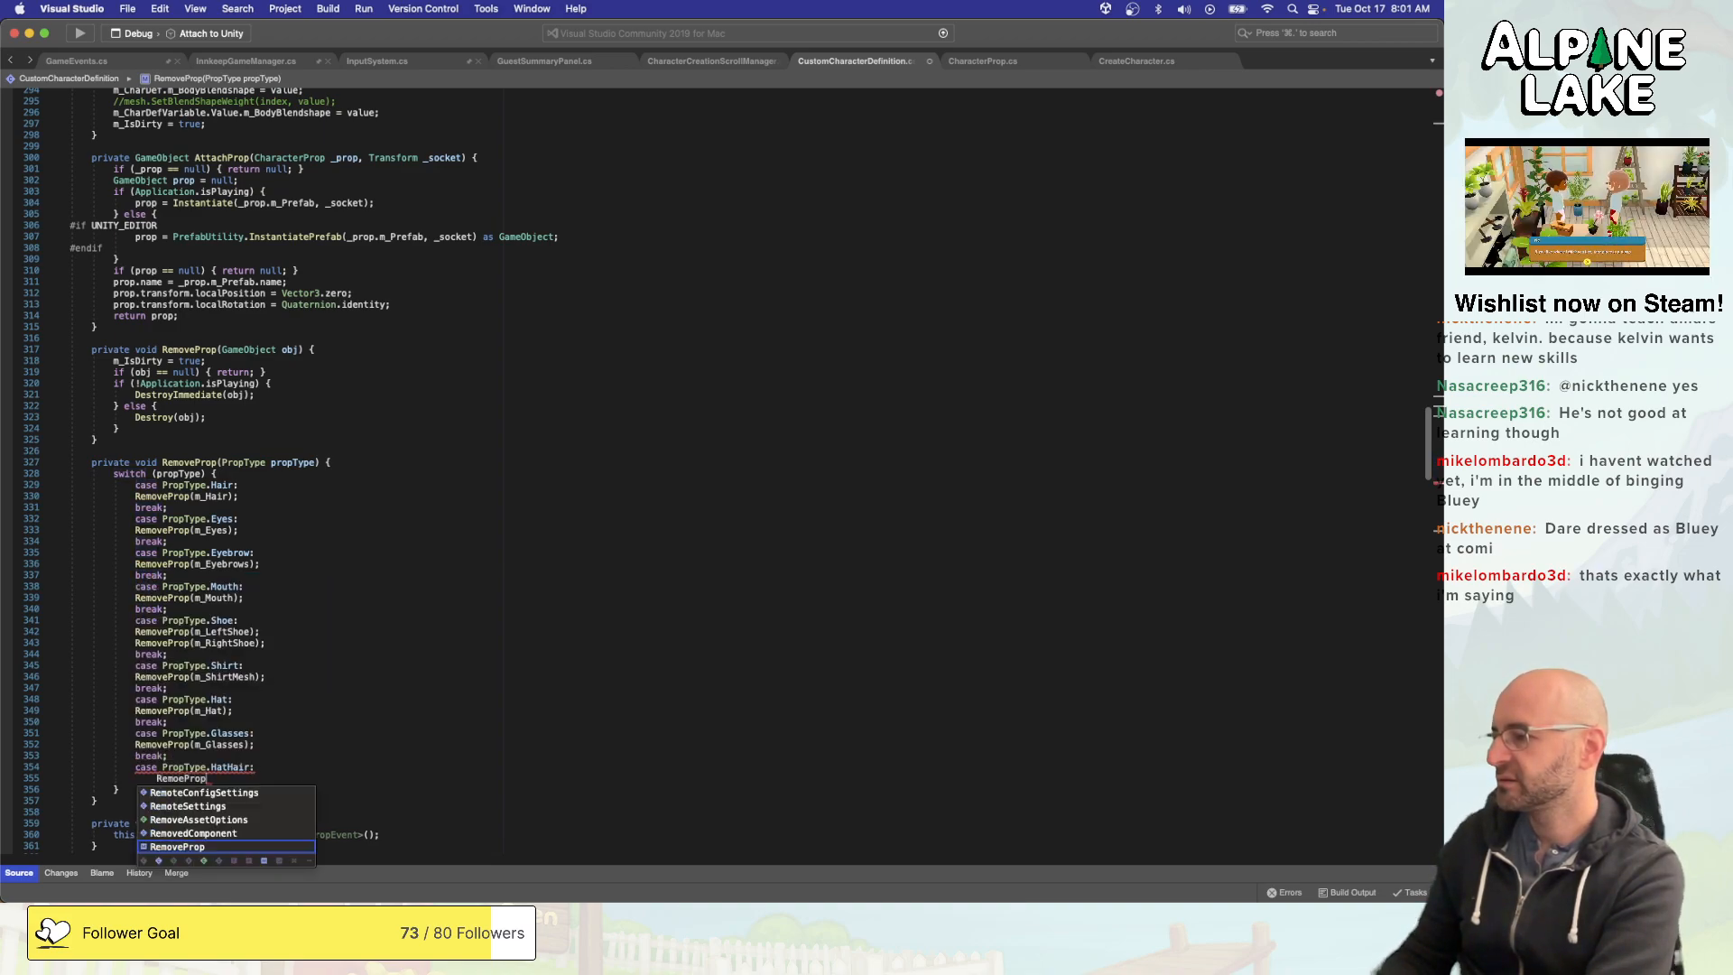
{"action": "type", "text": "(m_"}
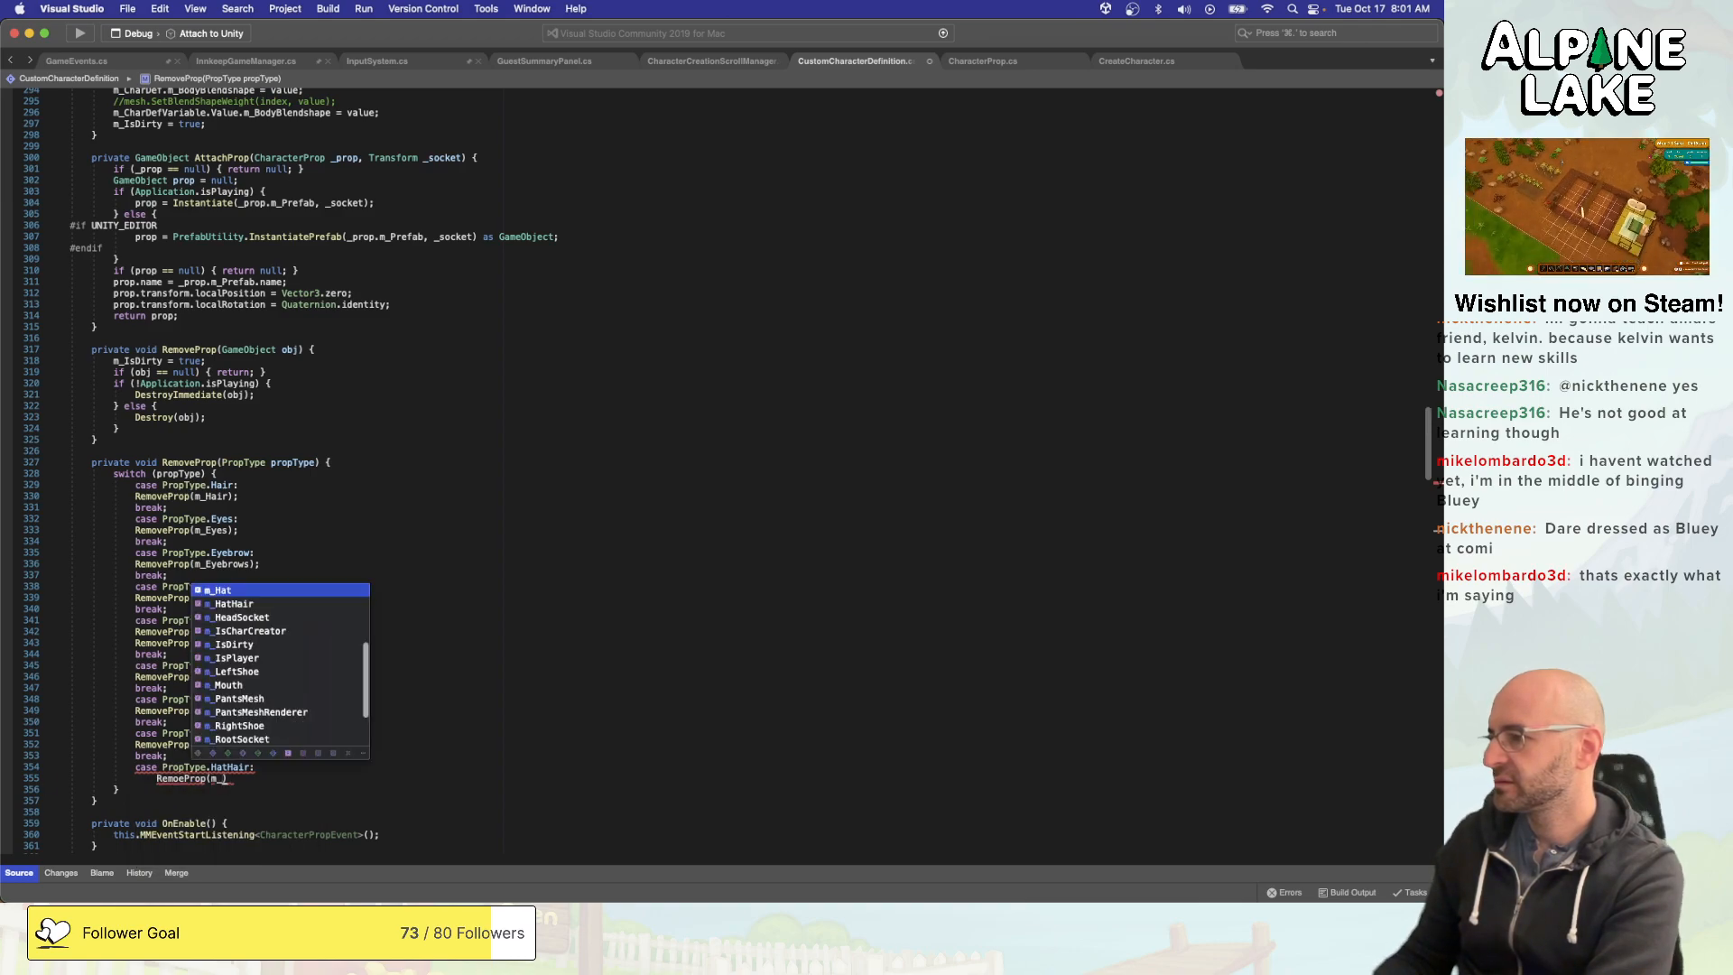
{"action": "key", "text": "BackSpace"}
{"action": "key", "text": "BackSpace"}
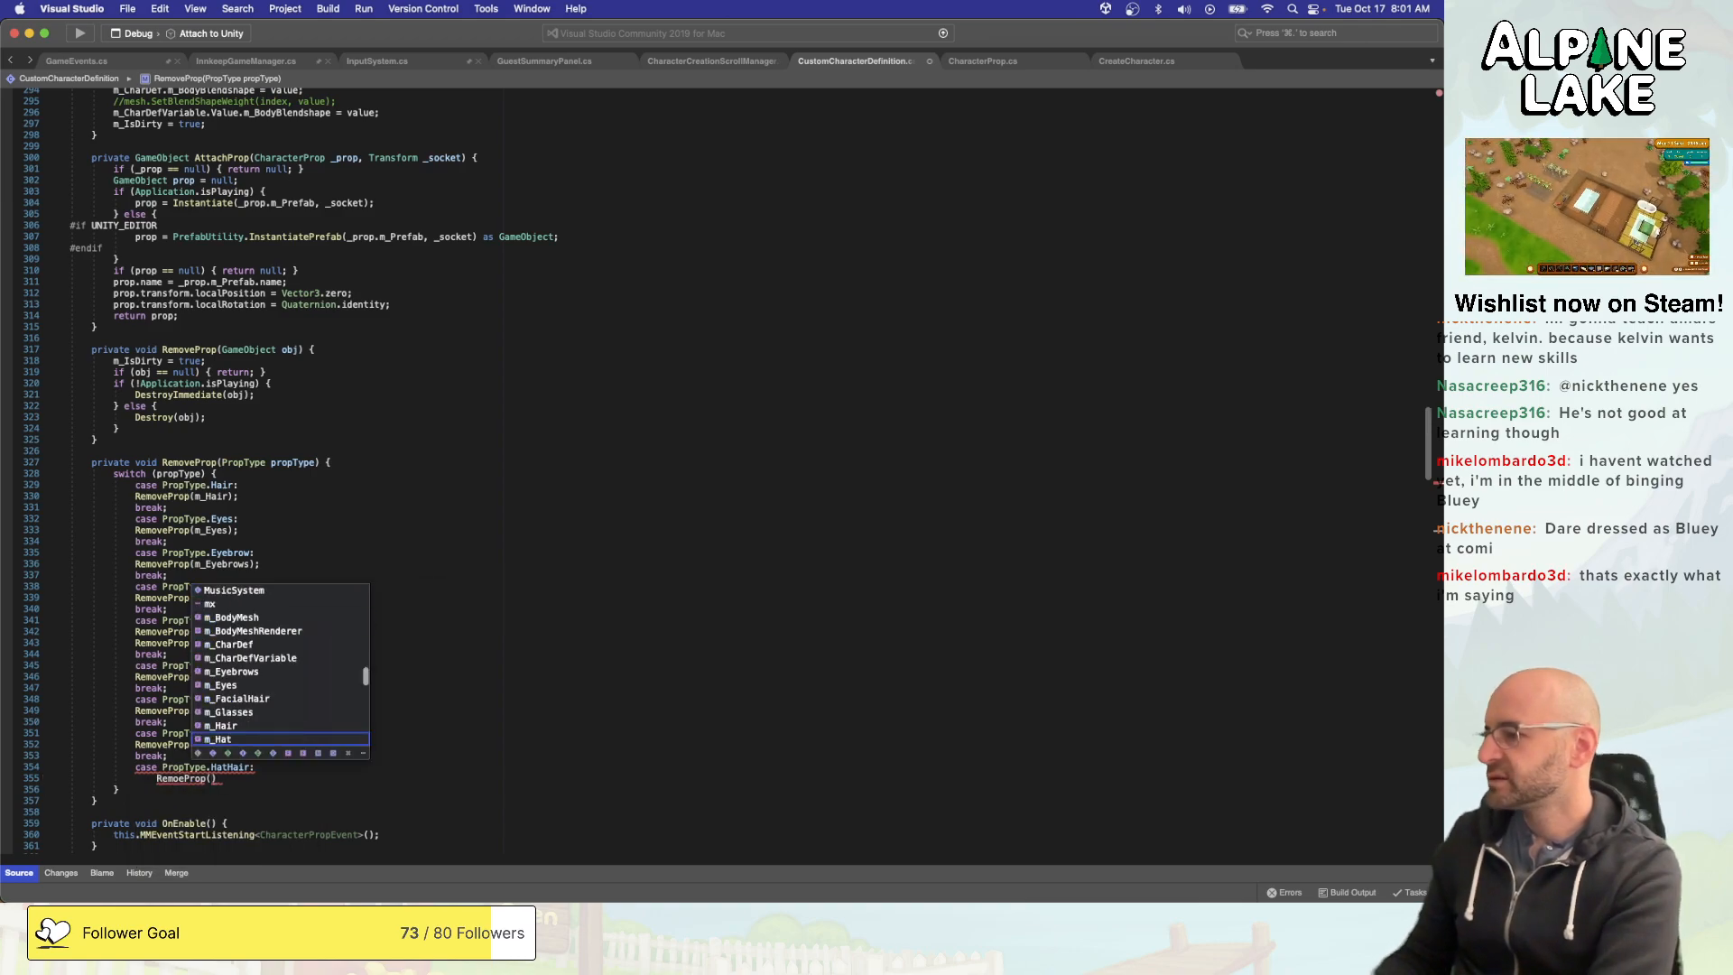
{"action": "key", "text": "End"}
{"action": "key", "text": "Return"}
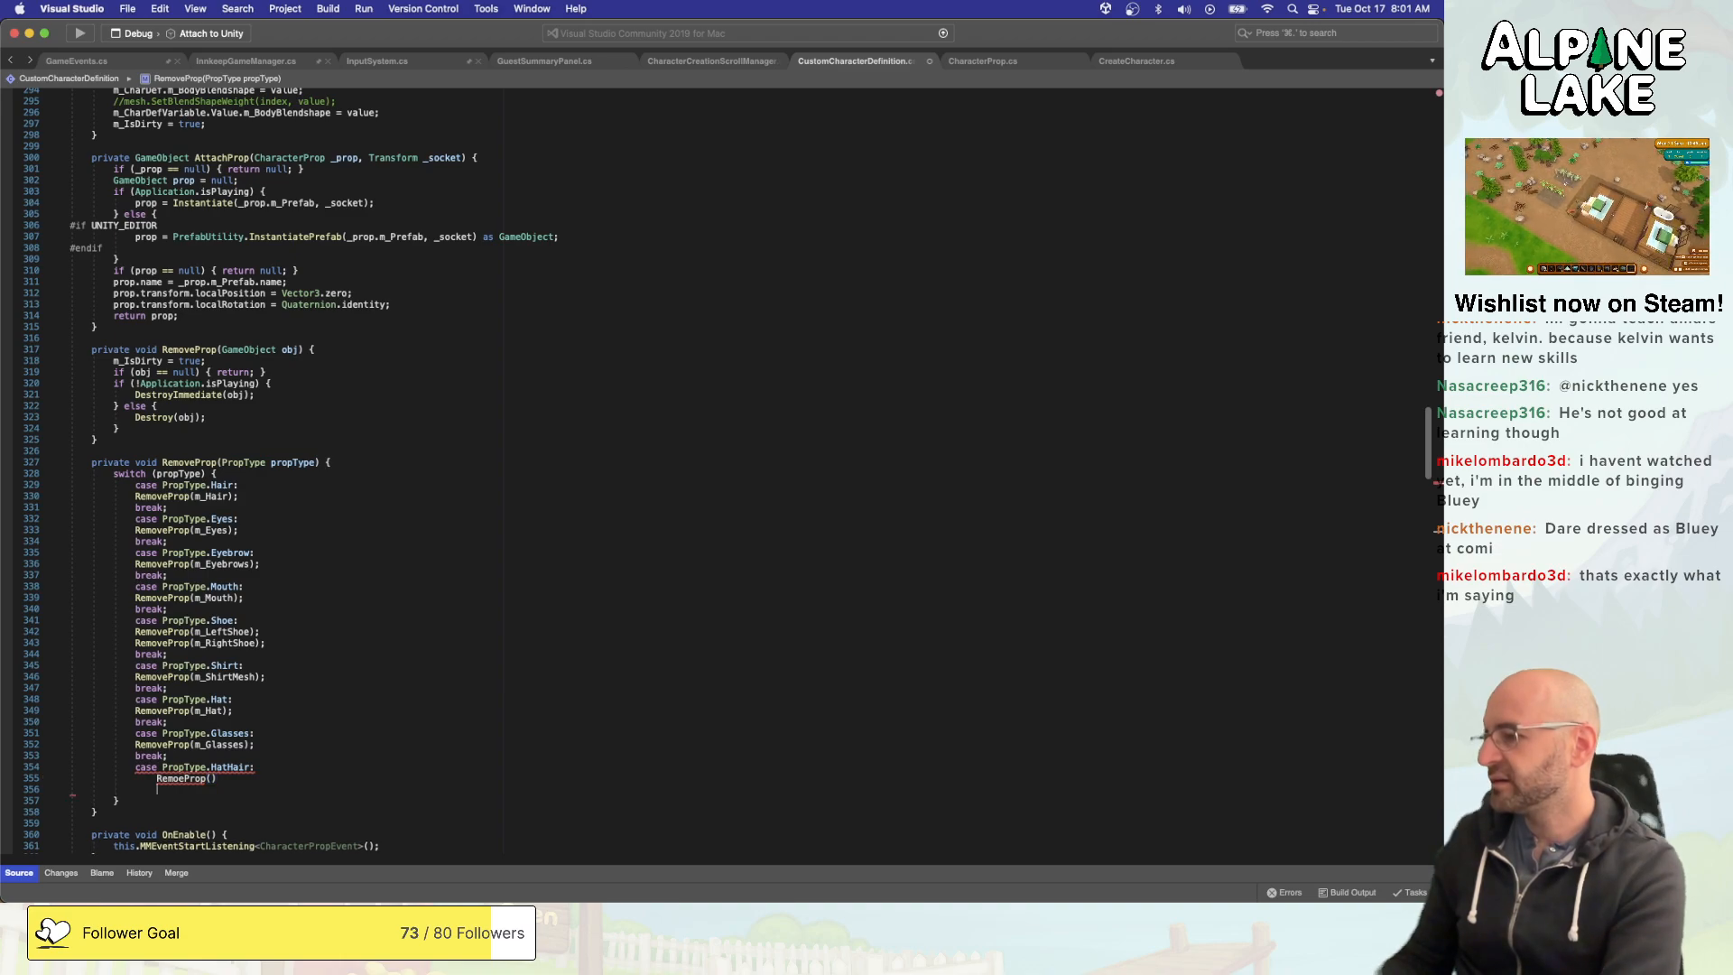
{"action": "type", "text": "break;"}
{"action": "key", "text": "super+Left"}
{"action": "key", "text": "BackSpace"}
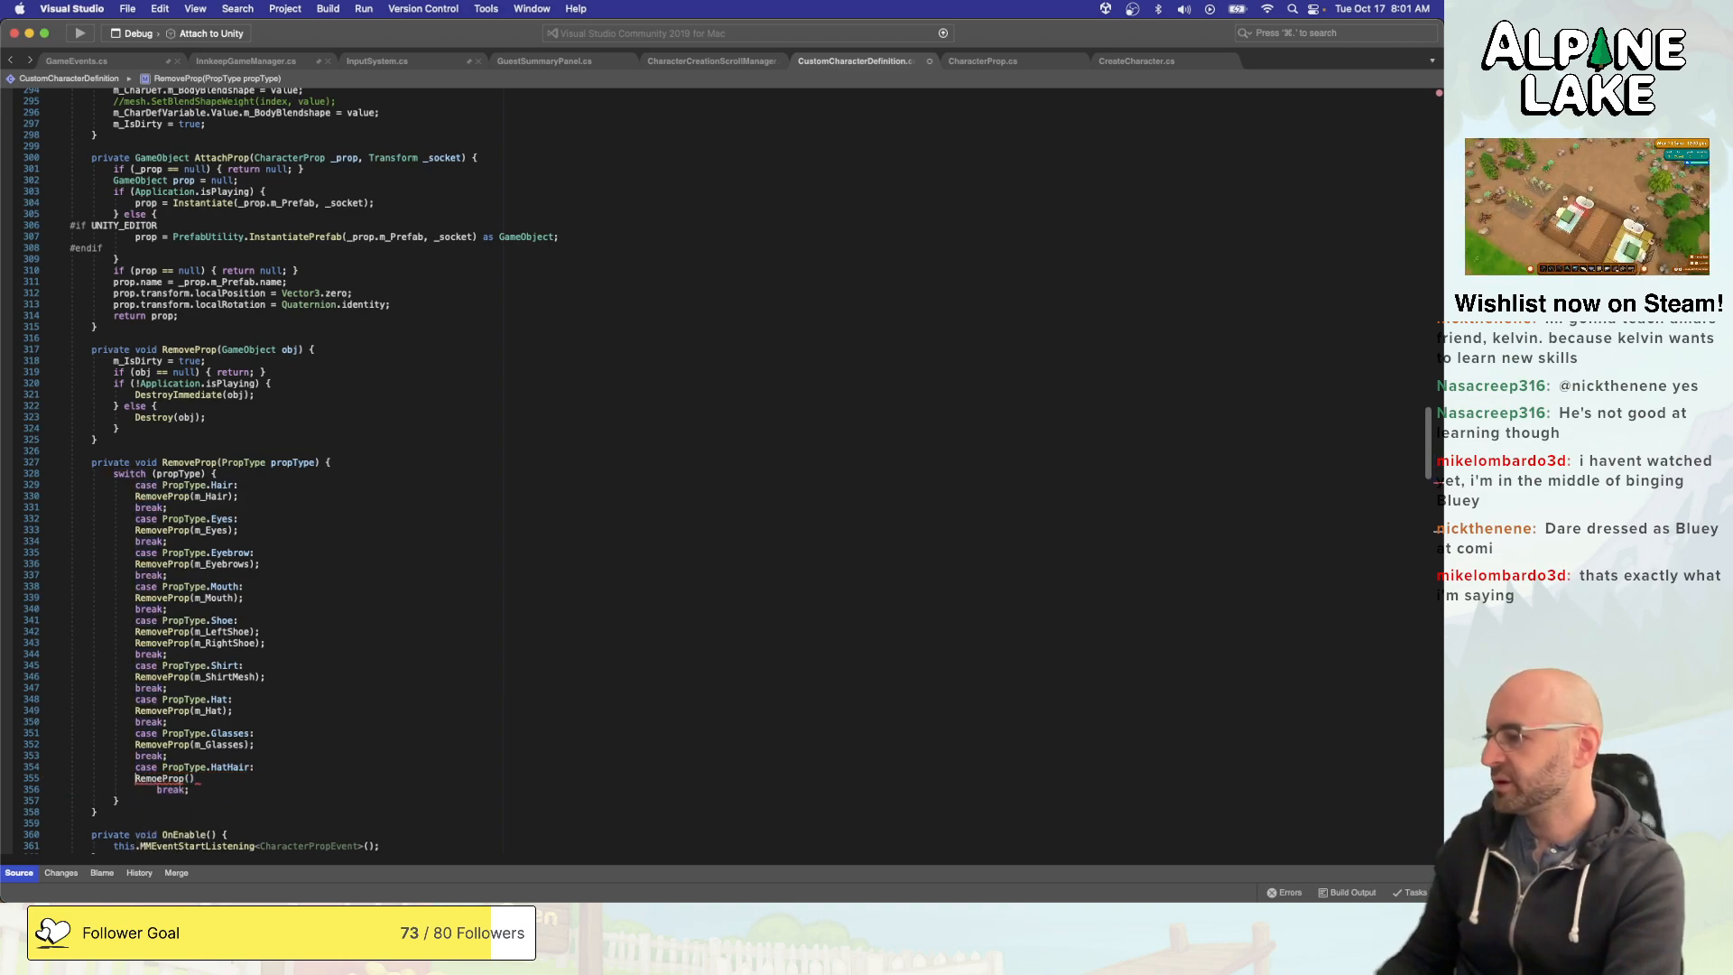
{"action": "key", "text": "Right"}
{"action": "key", "text": "BackSpace"}
{"action": "key", "text": "Up"}
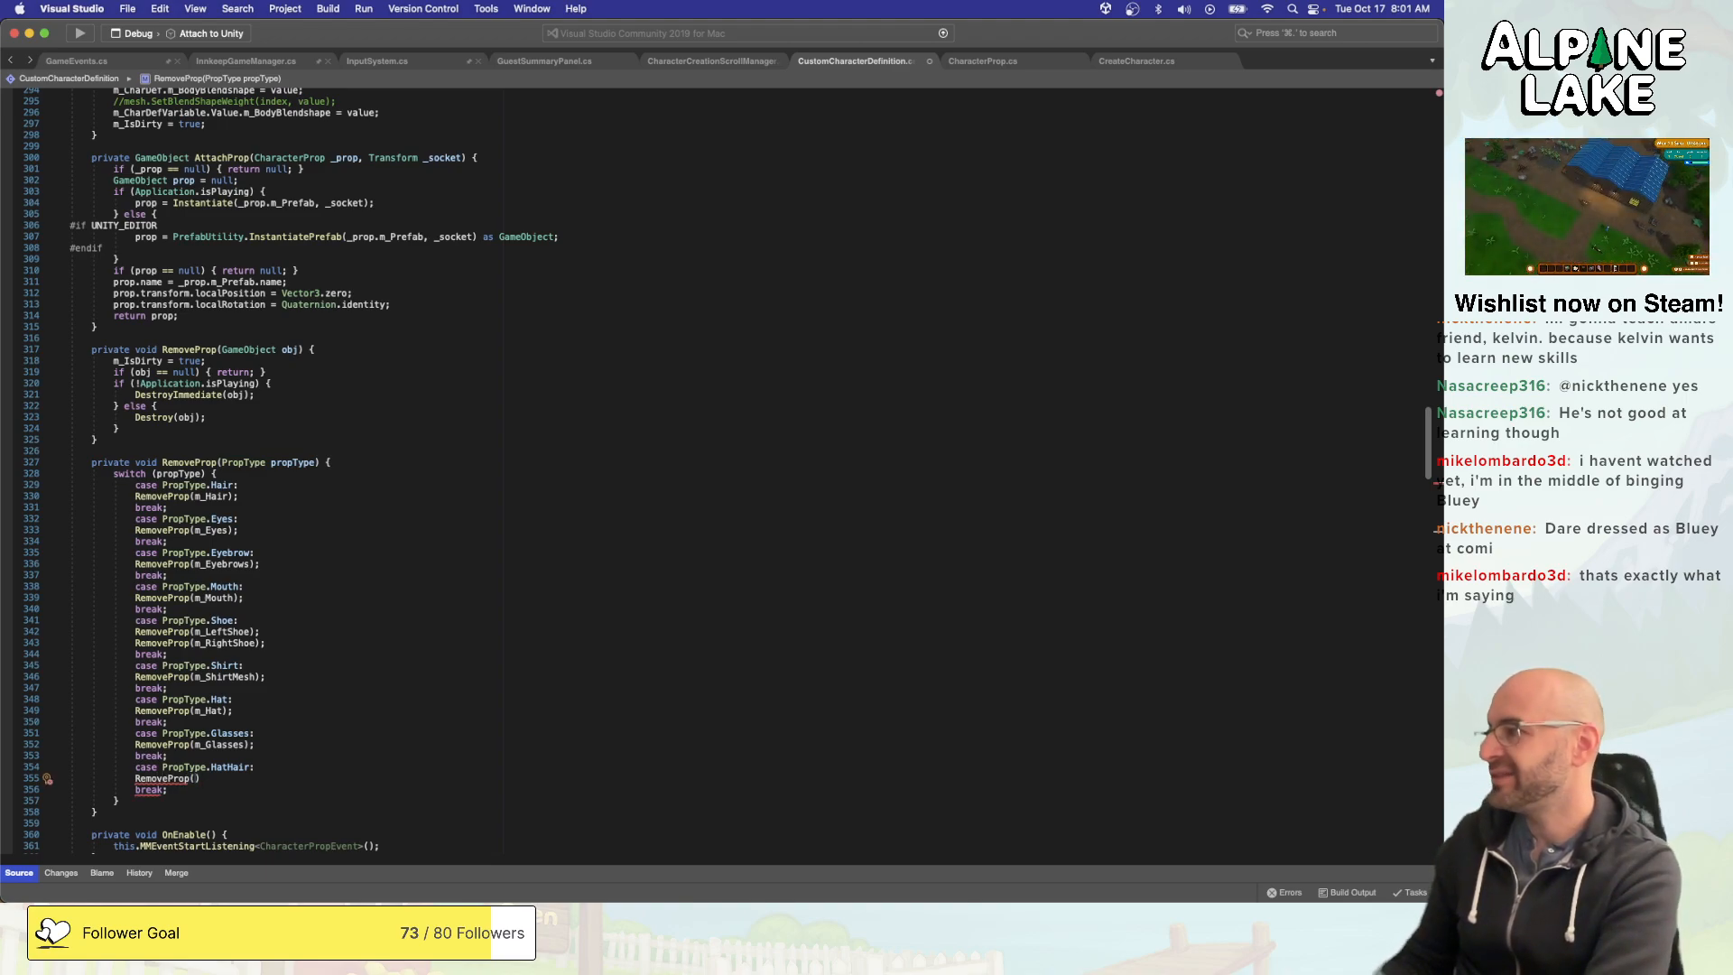
{"action": "type", "text": "_Hair"}
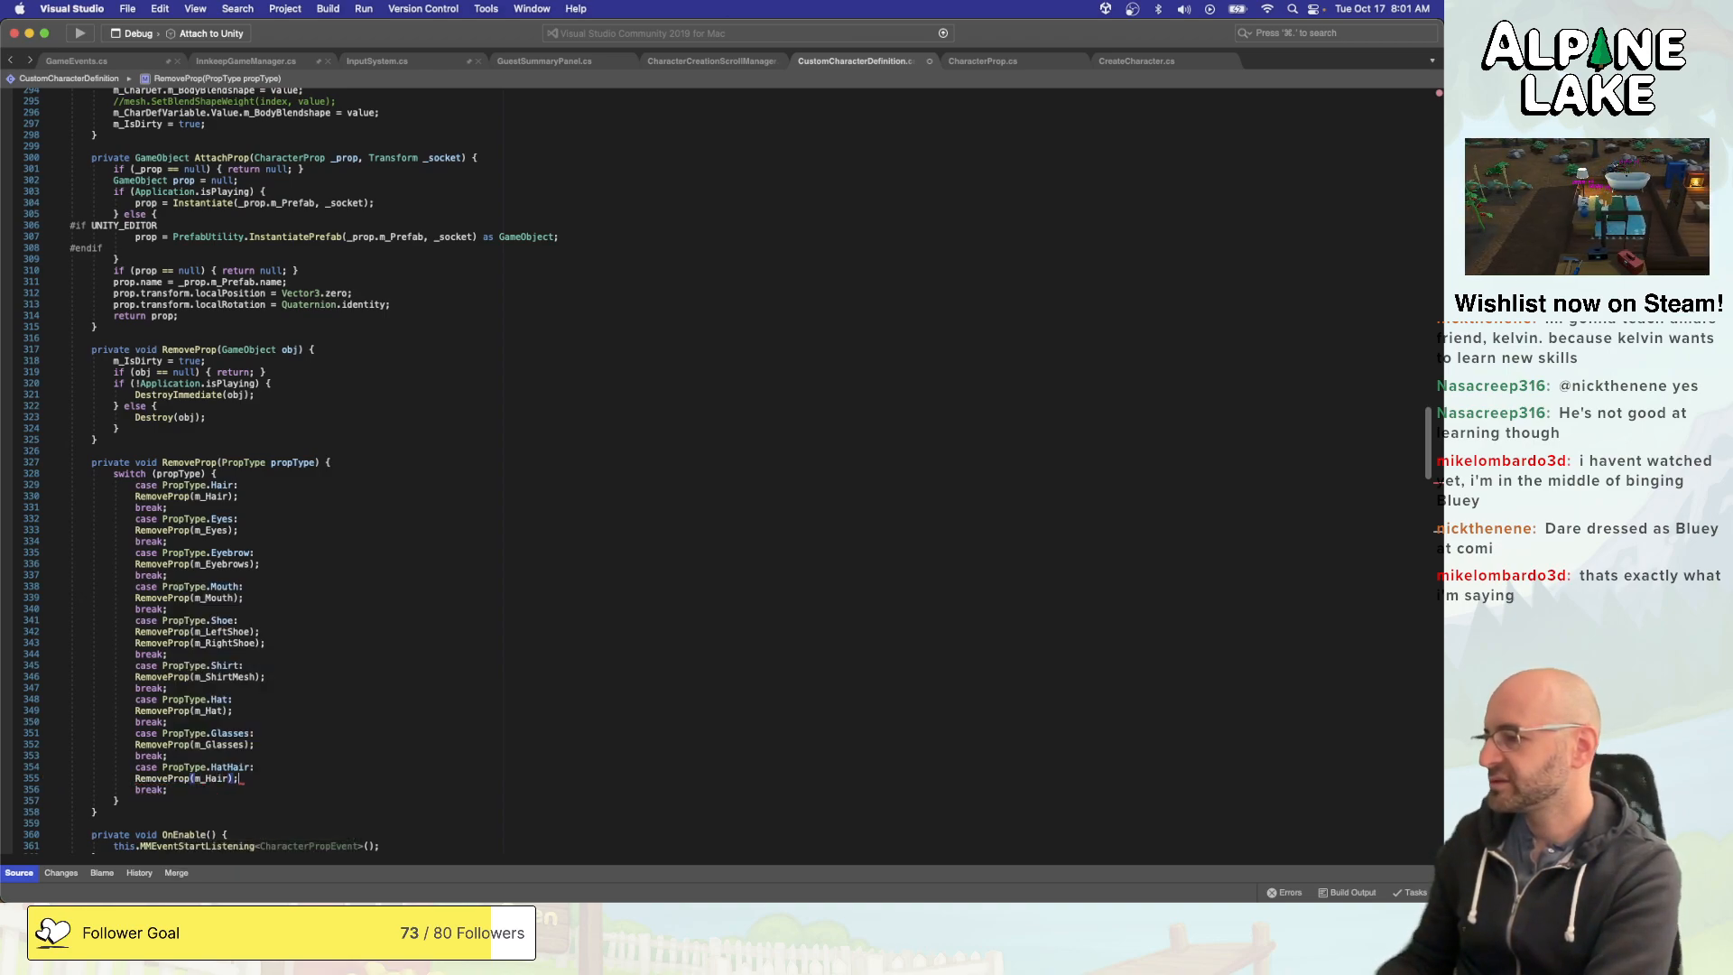
- Add AttachProp(m_CharDef.m_HairProp); below the RemoveProp call in the HatHair case and save the script
{"action": "key", "text": "Return"}
{"action": "type", "text": "At"}
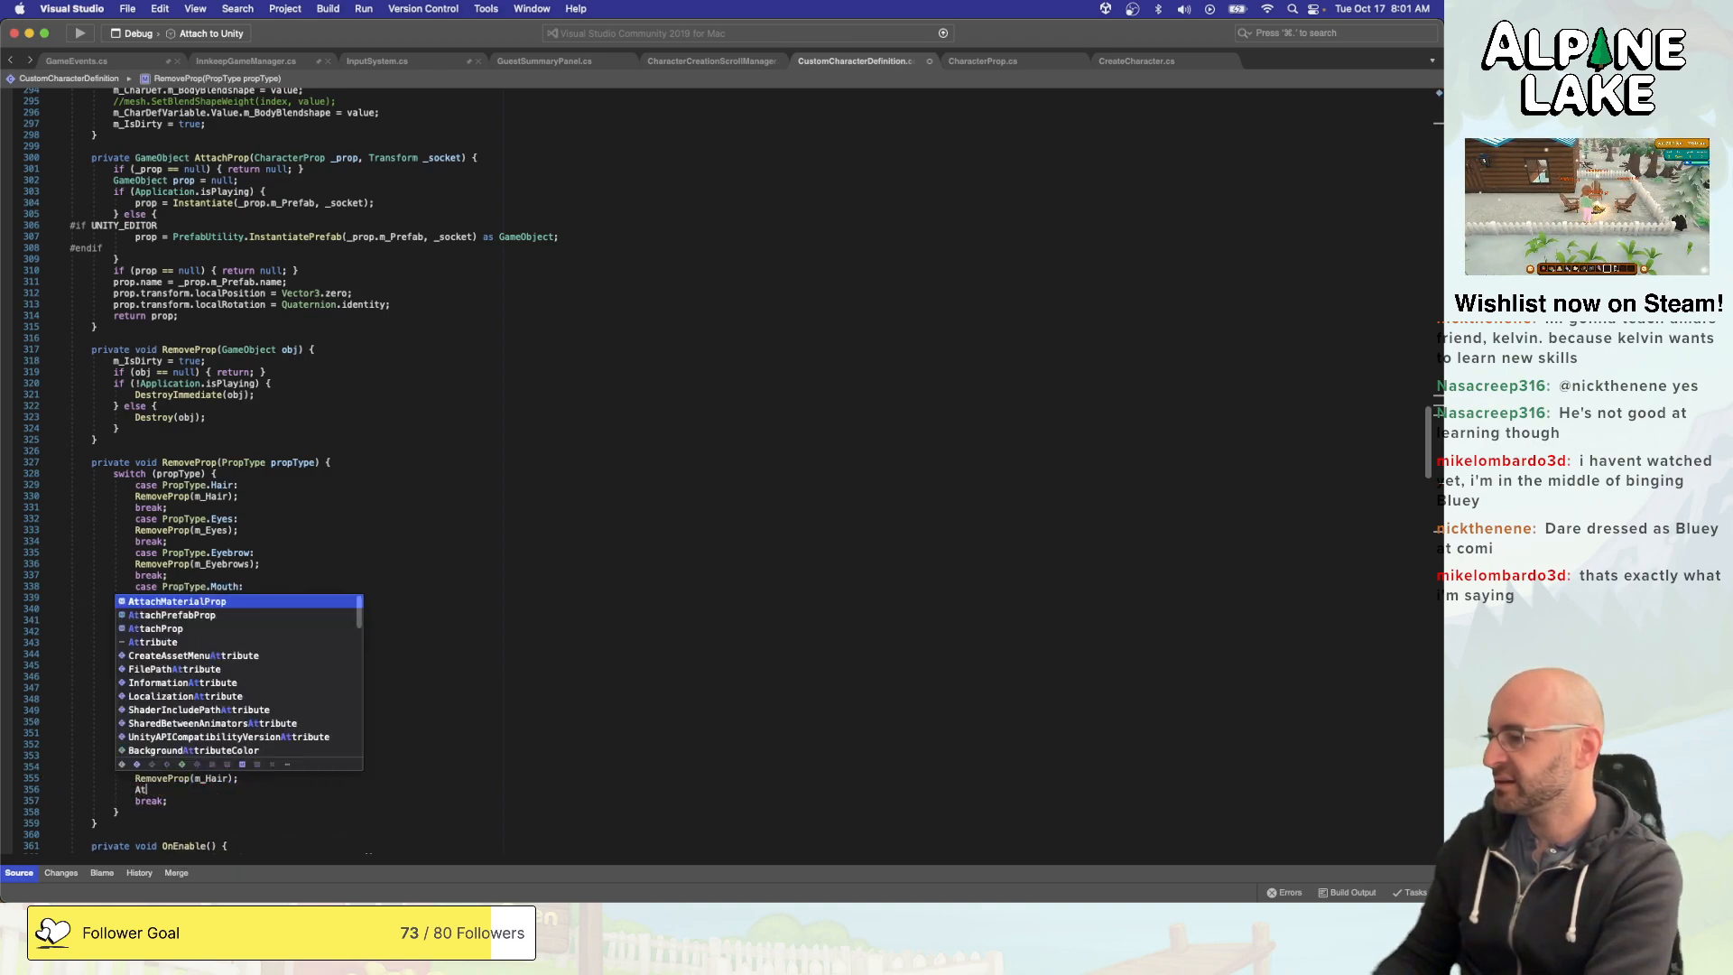
{"action": "type", "text": "tachMaterialProp()"}
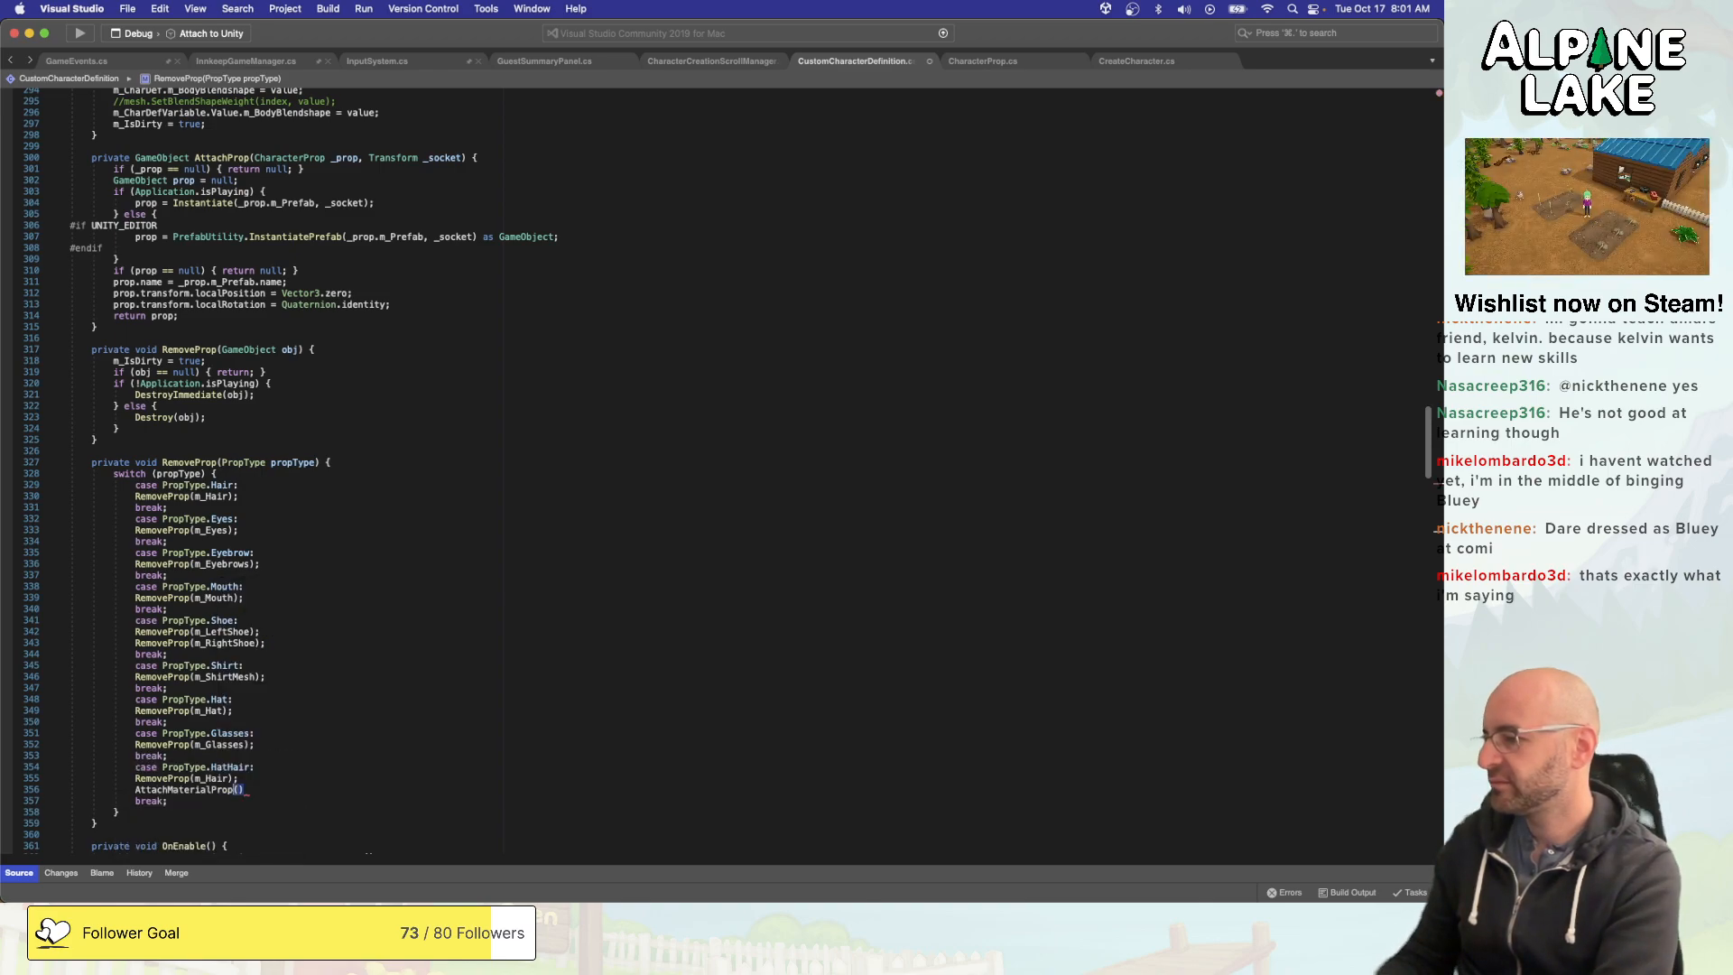
{"action": "key", "text": "alt+shift+Right"}
{"action": "key", "text": "super+Right"}
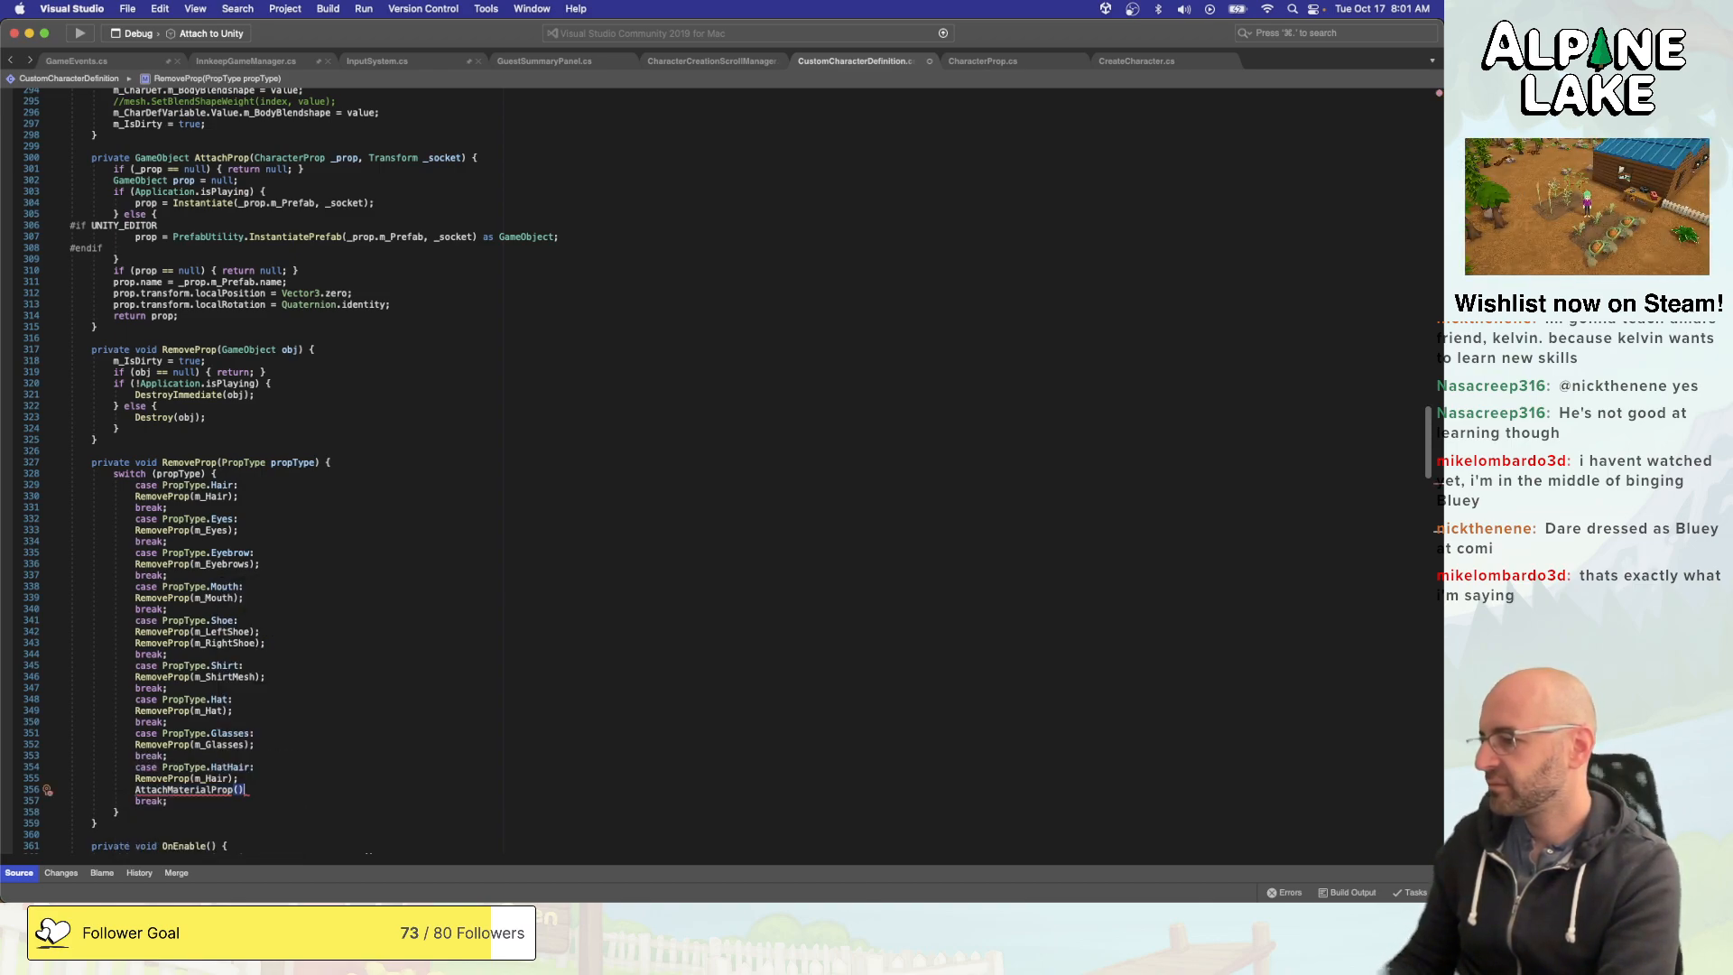
{"action": "key", "text": "shift+super+Left"}
{"action": "type", "text": "AttachProp(m"}
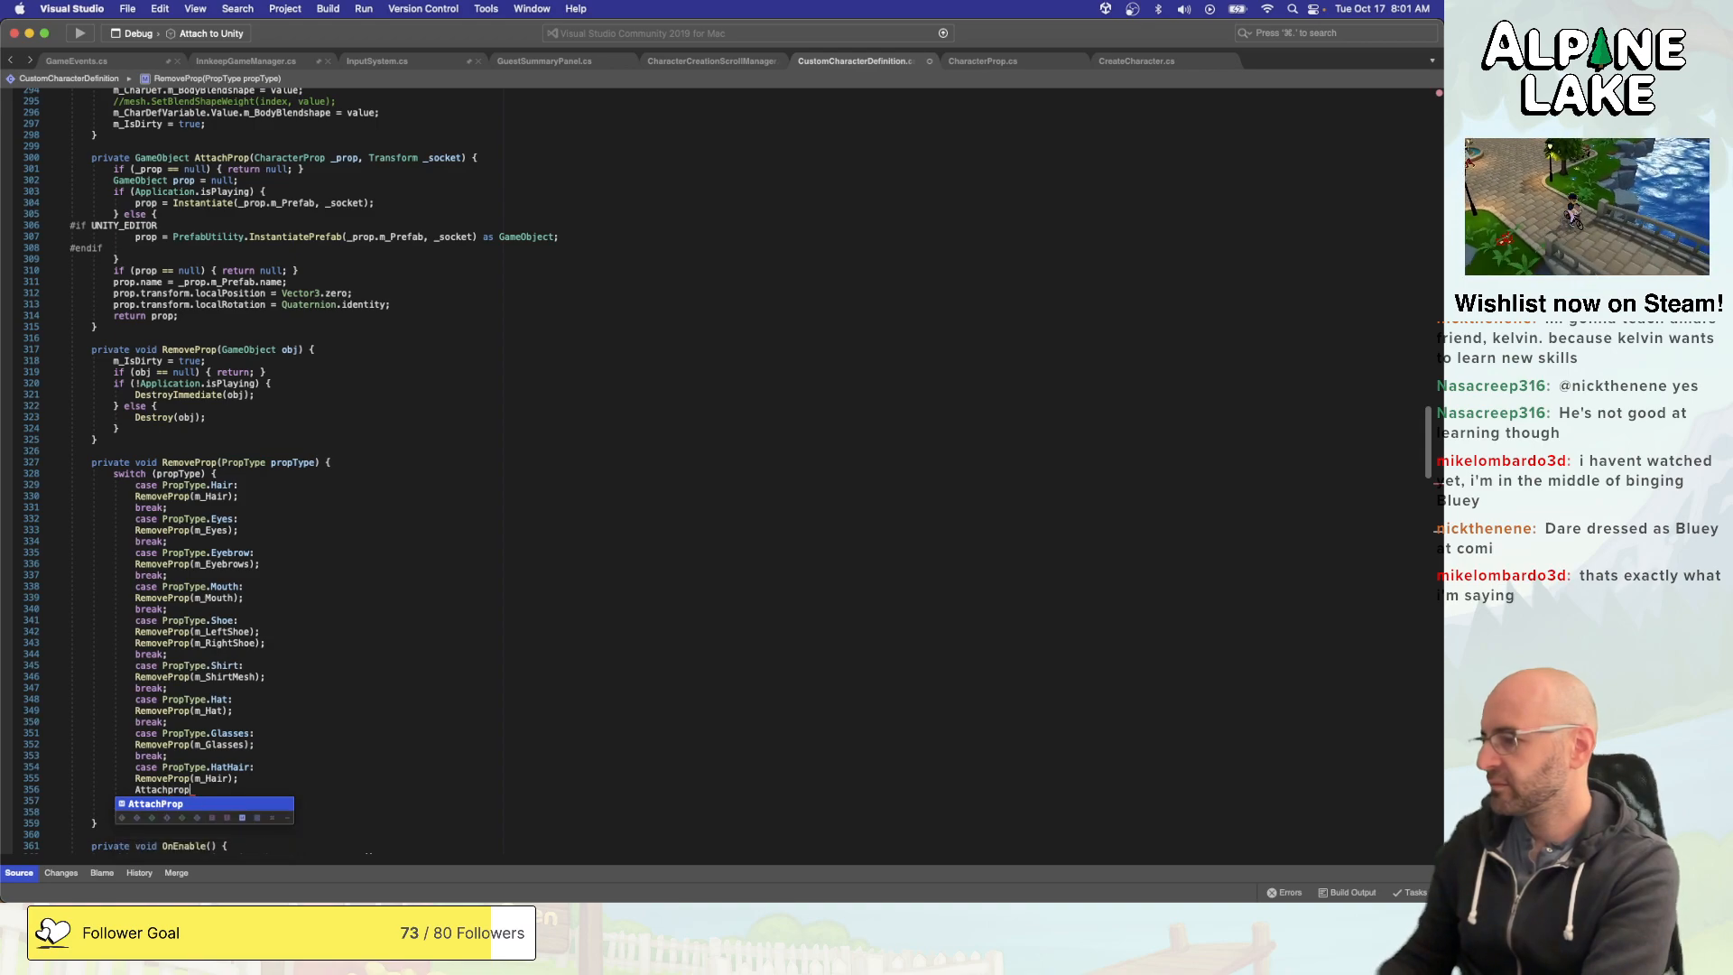
{"action": "type", "text": "_CharDef.m"}
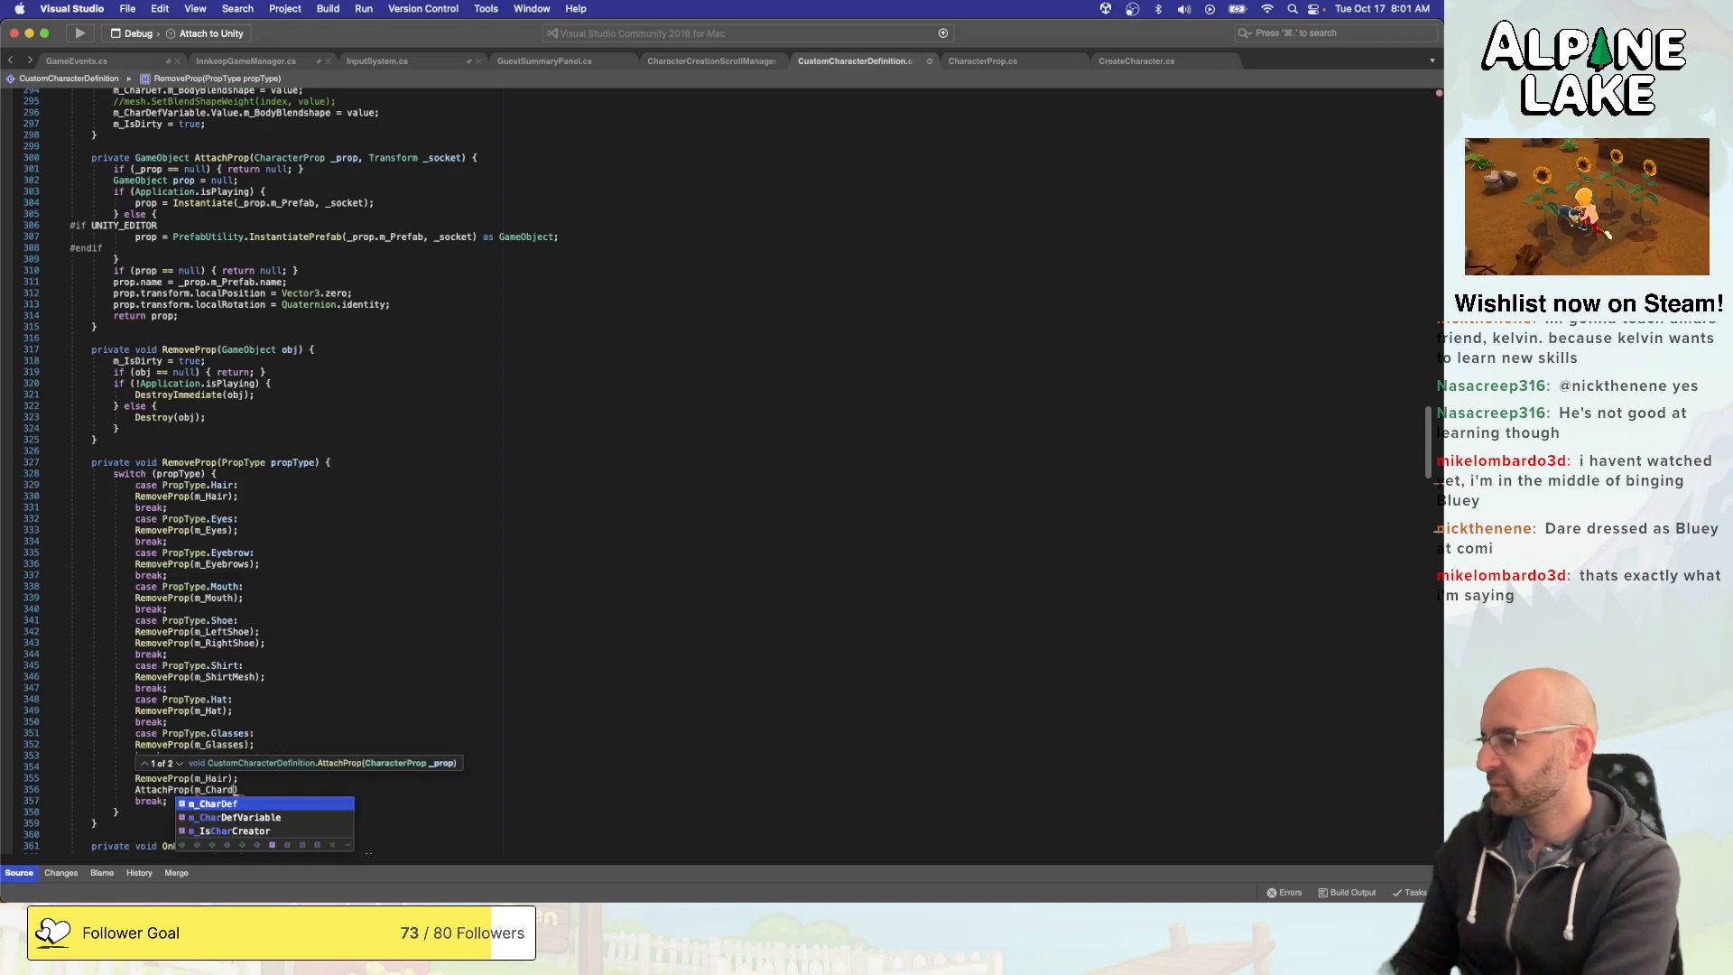
{"action": "type", "text": "_Hairpro"}
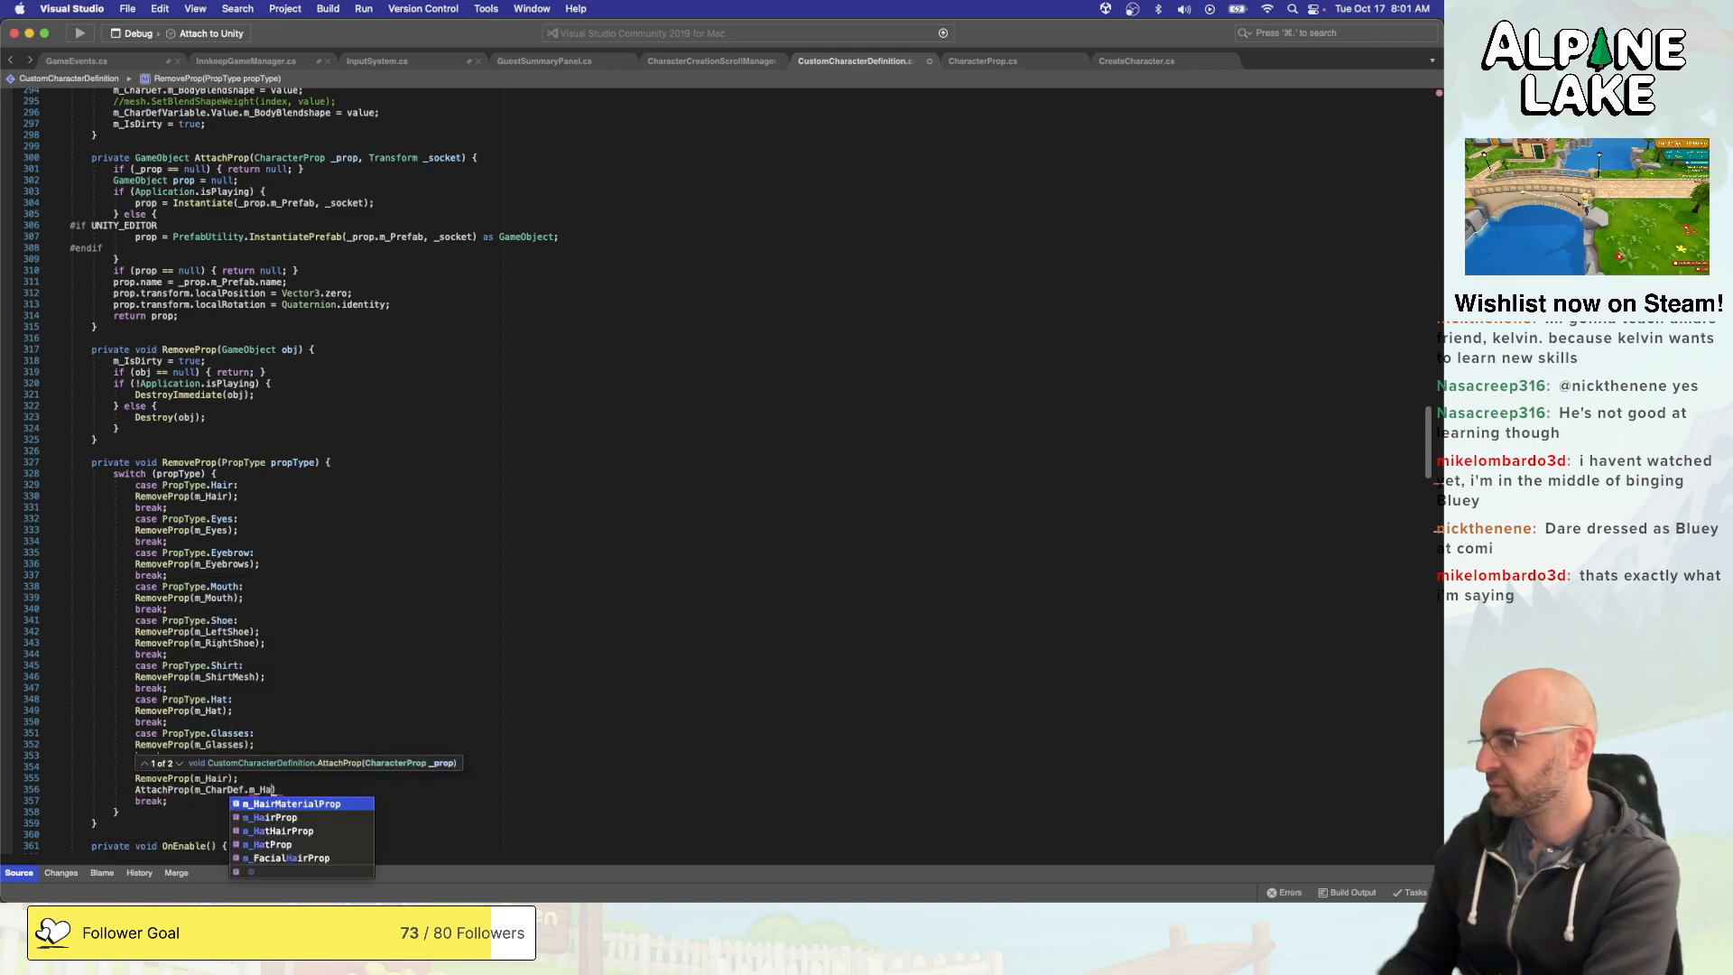
{"action": "type", "text": ")"}
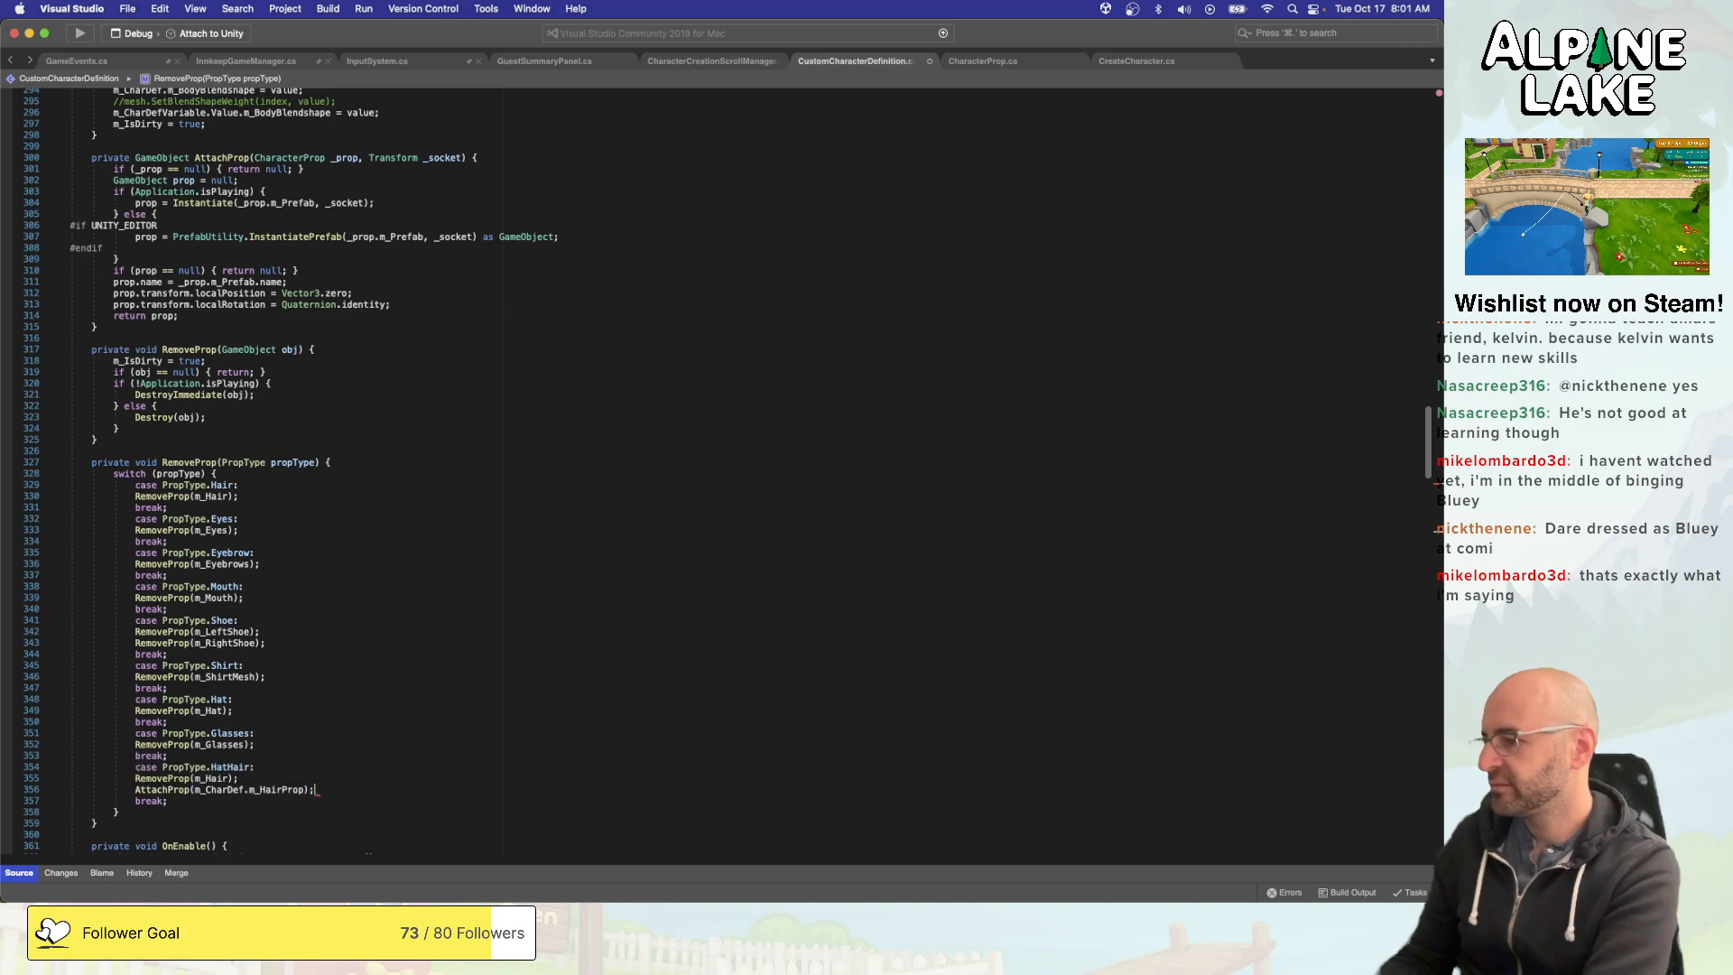
{"action": "key", "text": "super+s"}
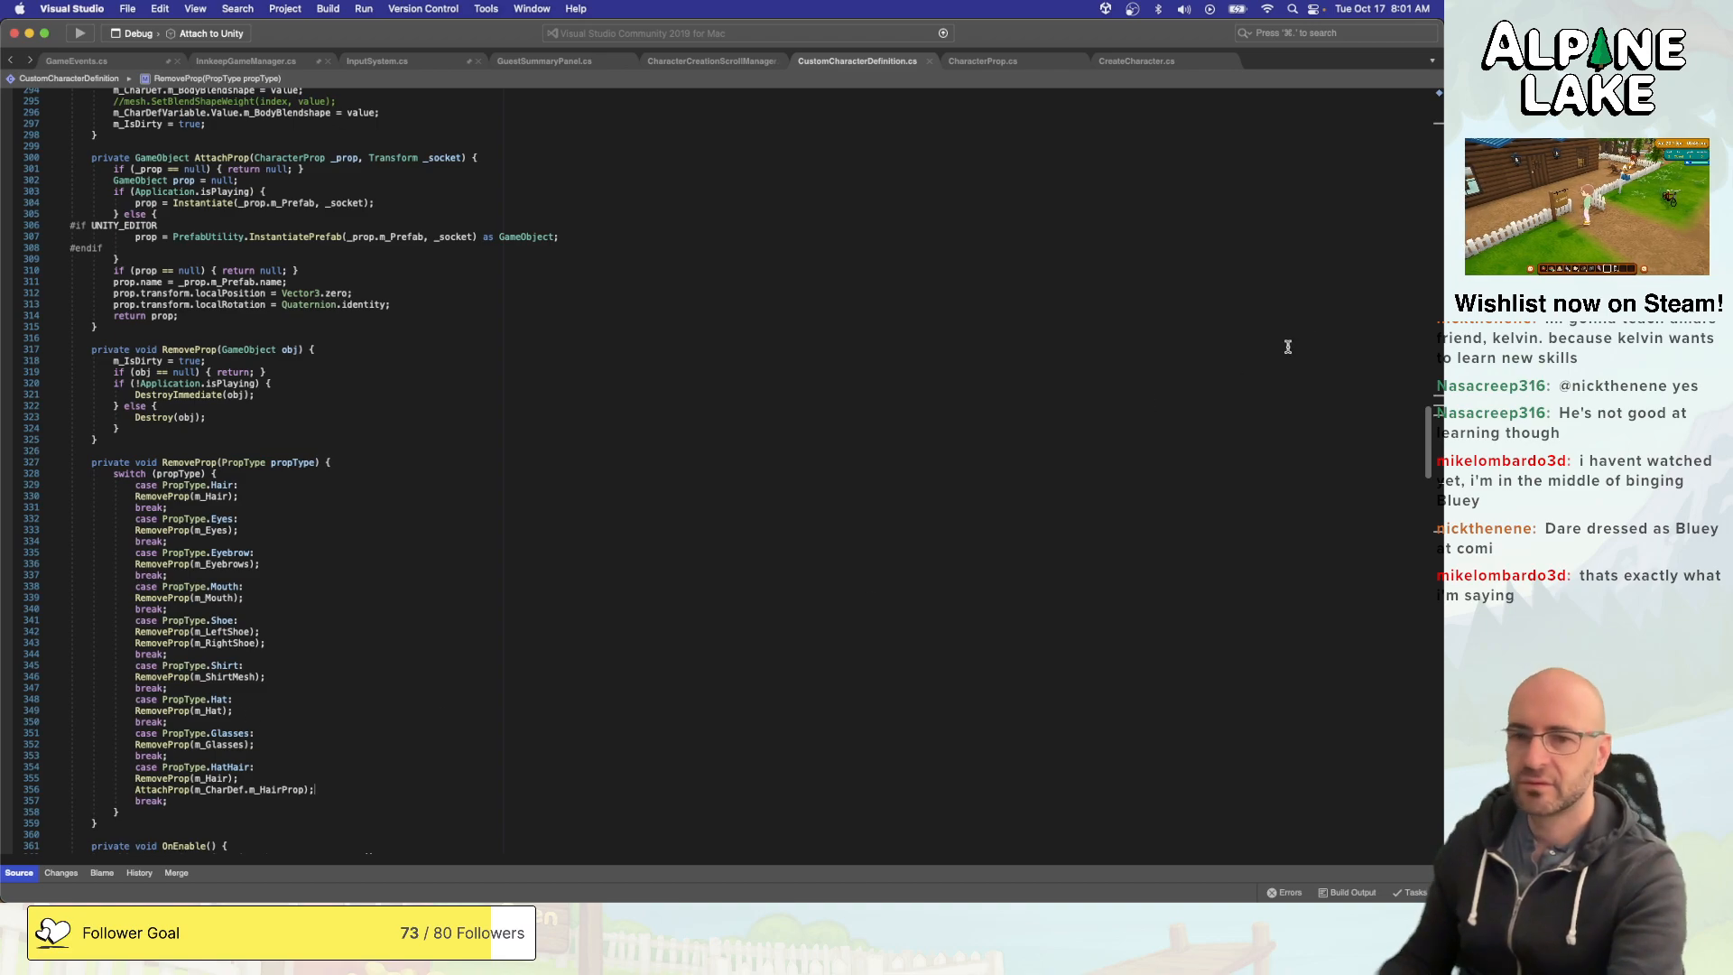
- Review the RemoveProp(PropType propType) switch and the OnMMEvent handler for how props are equipped and removed
{"action": "key", "text": "super+Tab"}
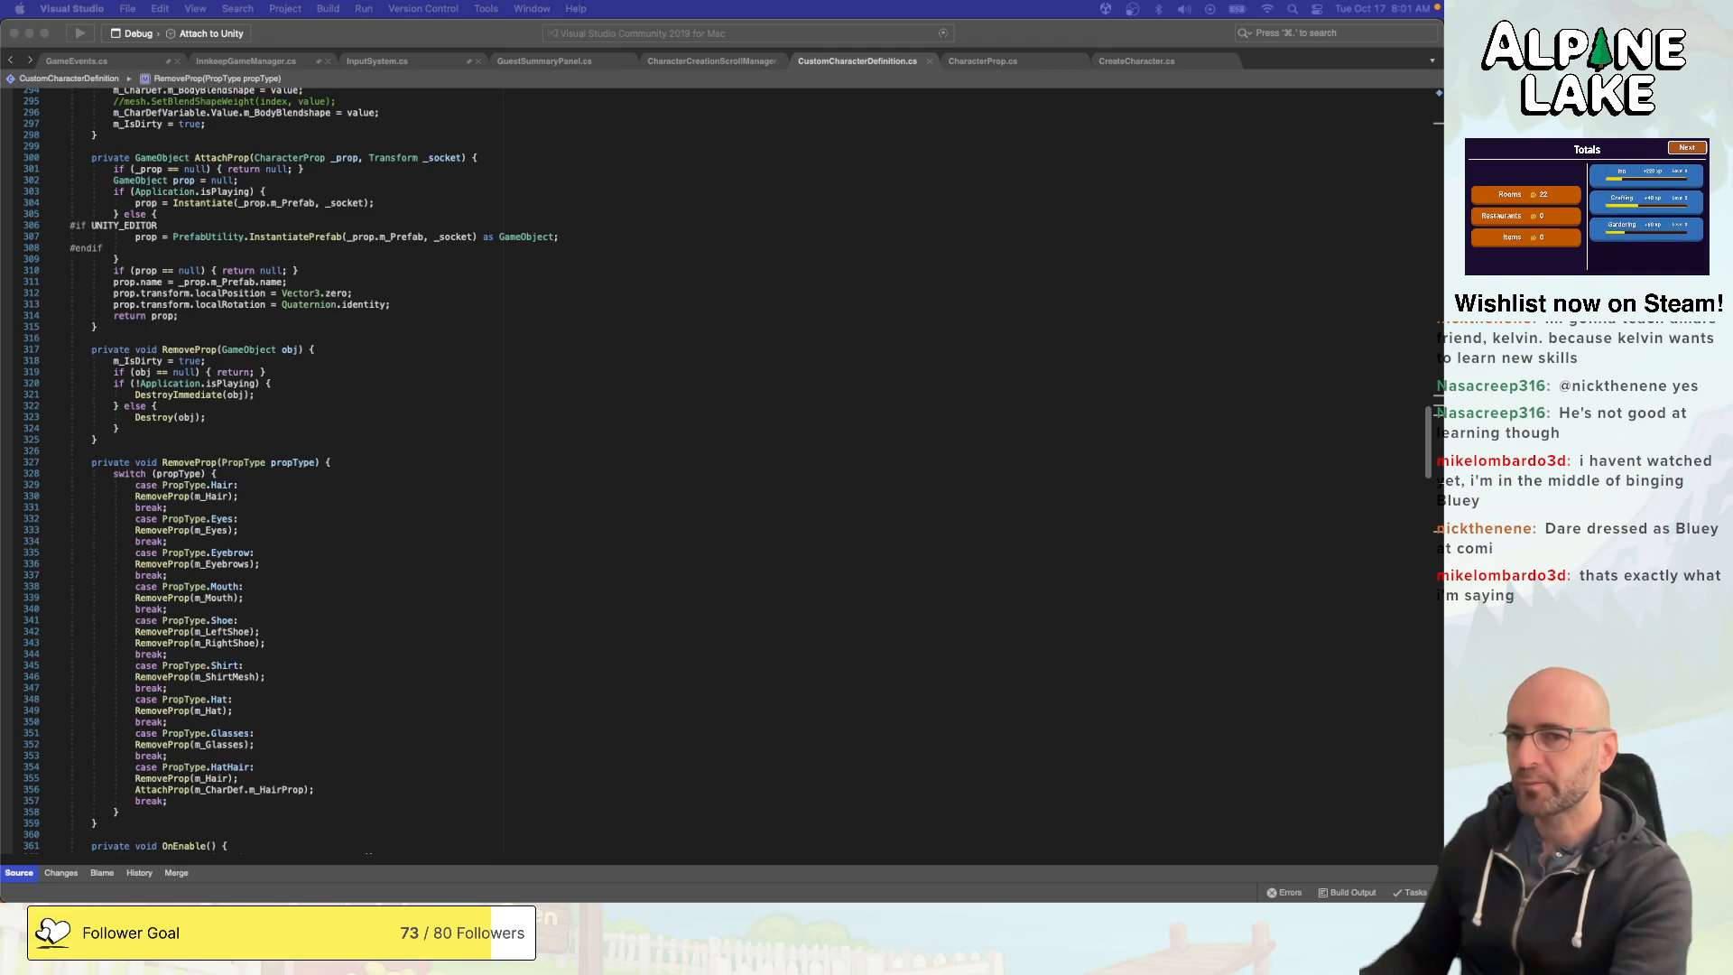
{"action": "left_click", "coordinate": [599, 503]}
{"action": "scroll", "coordinate": [587, 541], "scroll_direction": "down", "scroll_amount": 8}
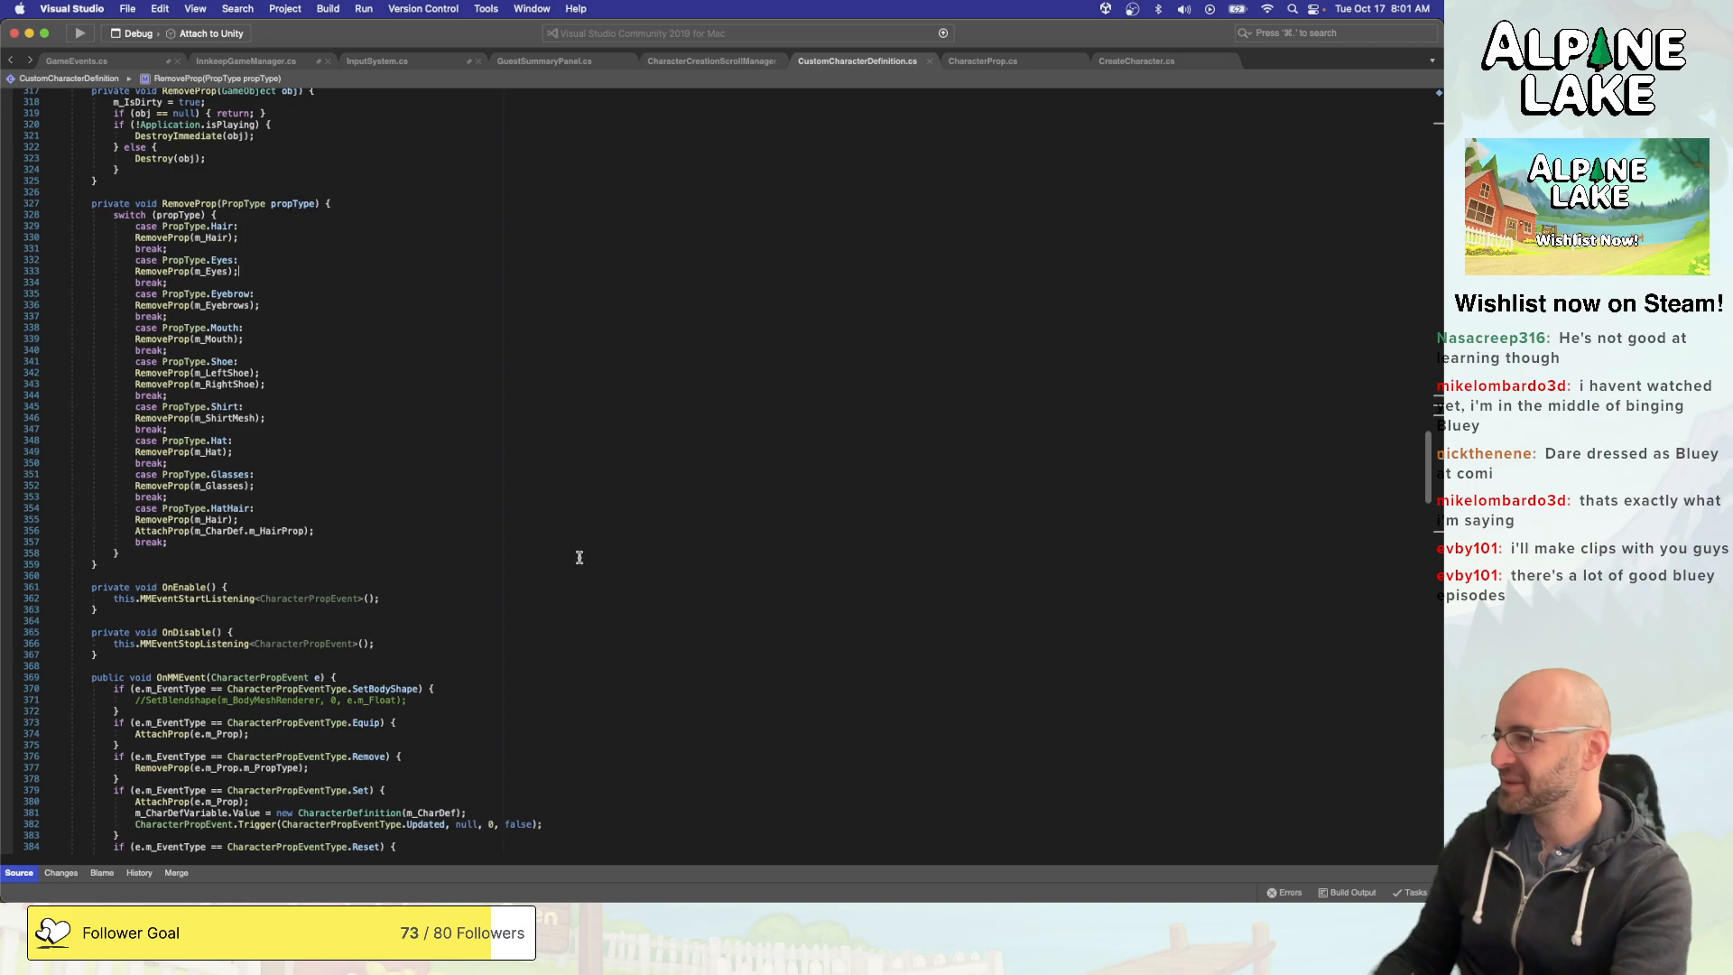
{"action": "scroll", "coordinate": [579, 558], "scroll_direction": "down", "scroll_amount": 4}
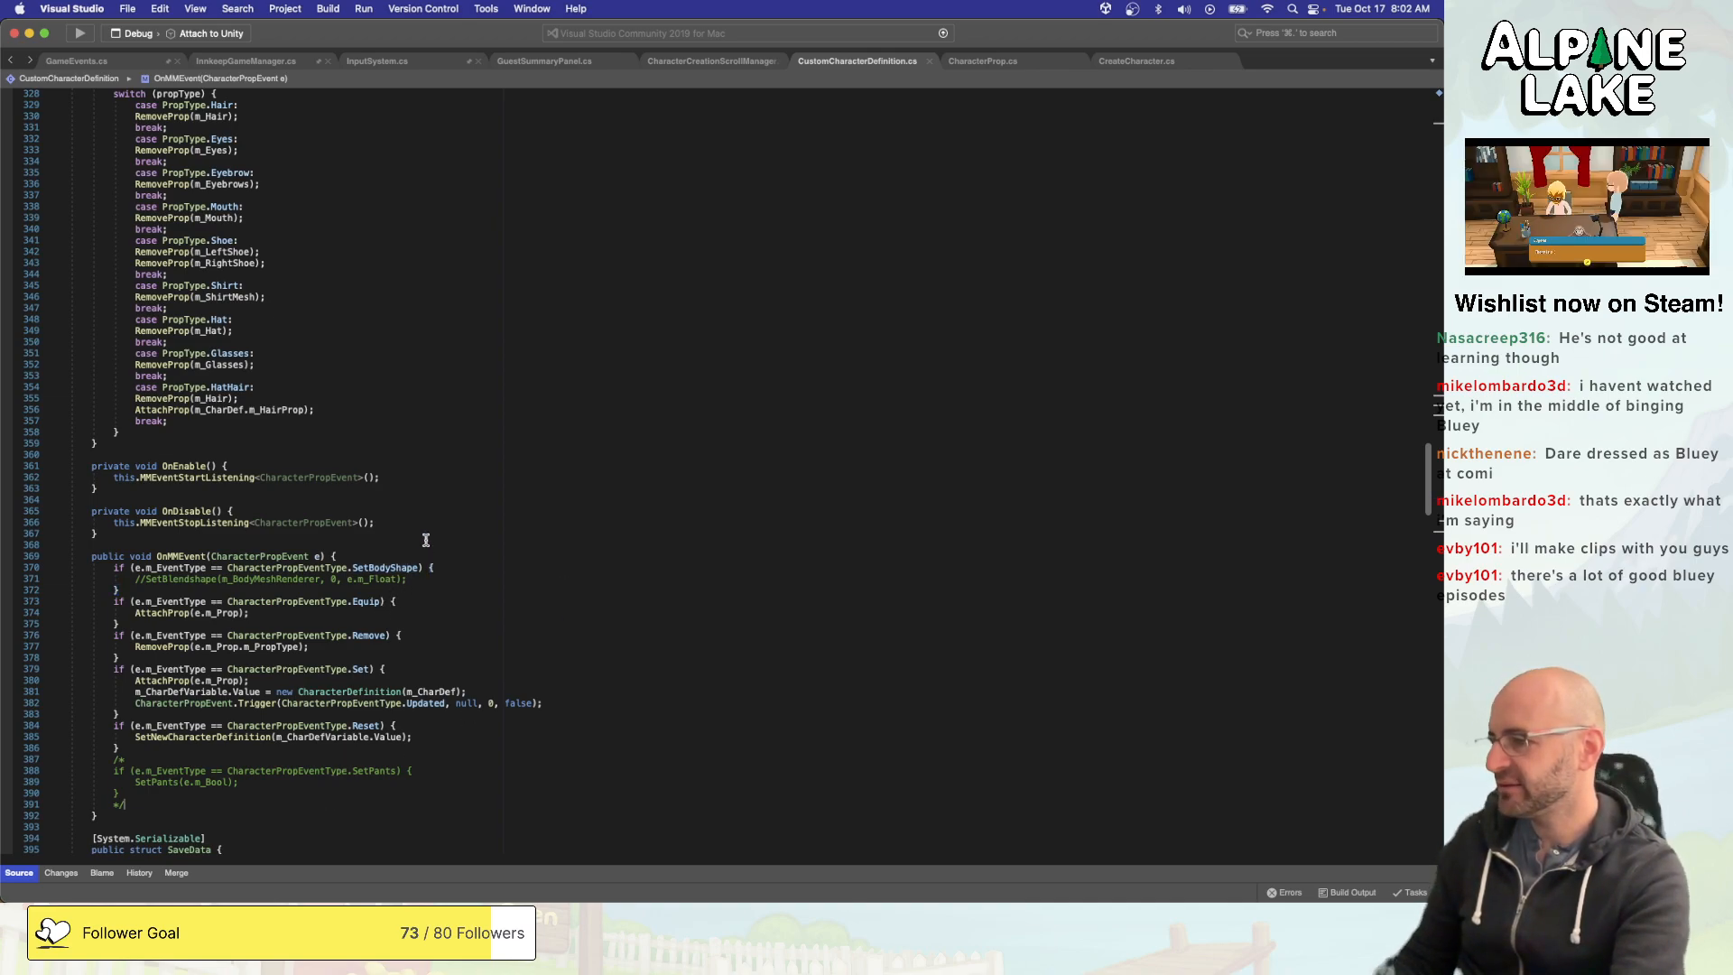
{"action": "scroll", "coordinate": [426, 540], "scroll_direction": "up", "scroll_amount": 10}
{"action": "left_click", "coordinate": [435, 443]}
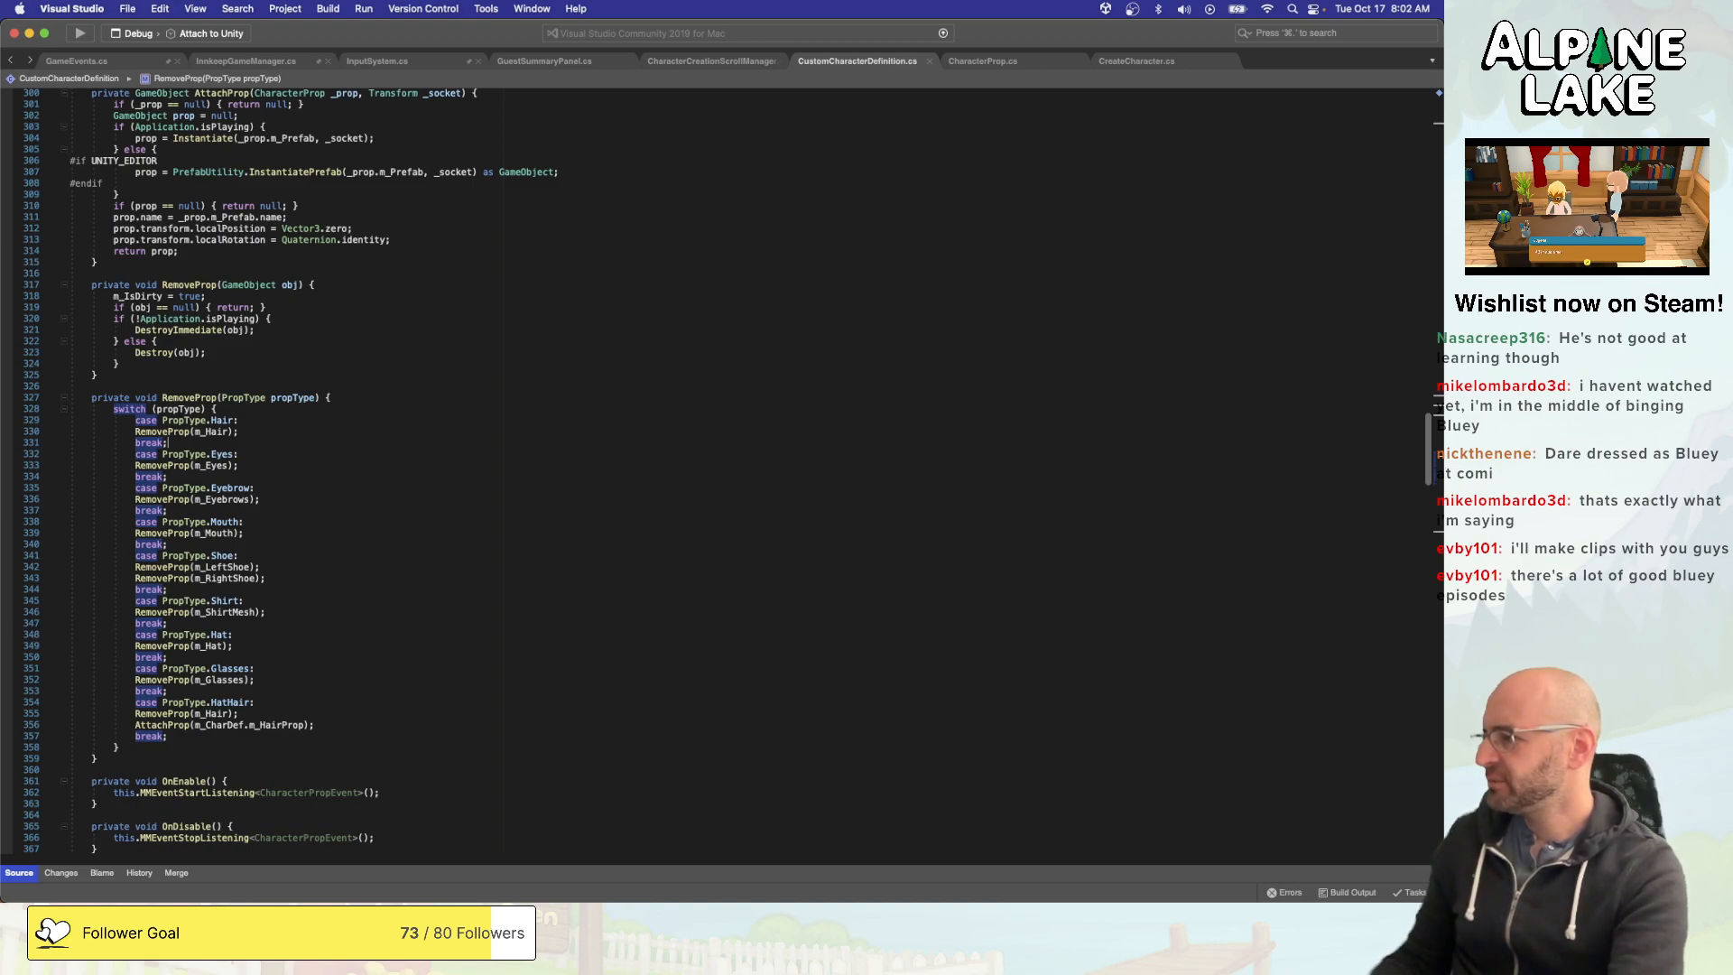
{"action": "left_click", "coordinate": [307, 567]}
- Switch to the Female_Char_MODEL_v15.mb scene in Autodesk Maya
{"action": "key", "text": "super+Tab"}
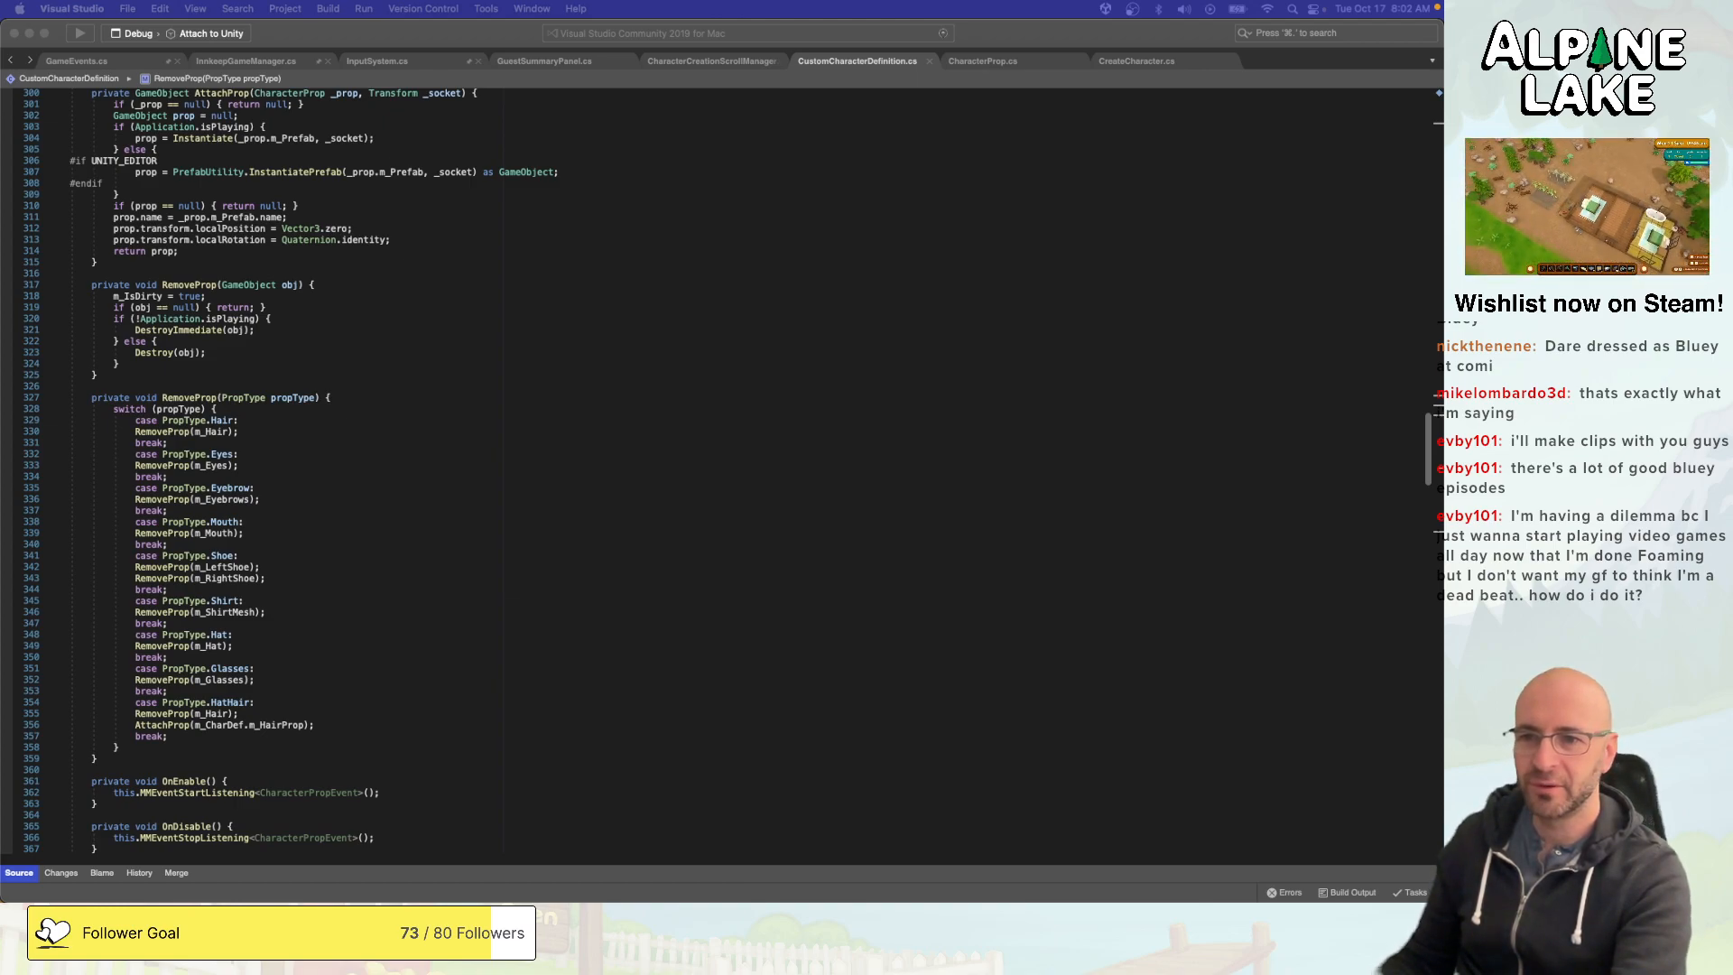
{"action": "key", "text": "super+Tab"}
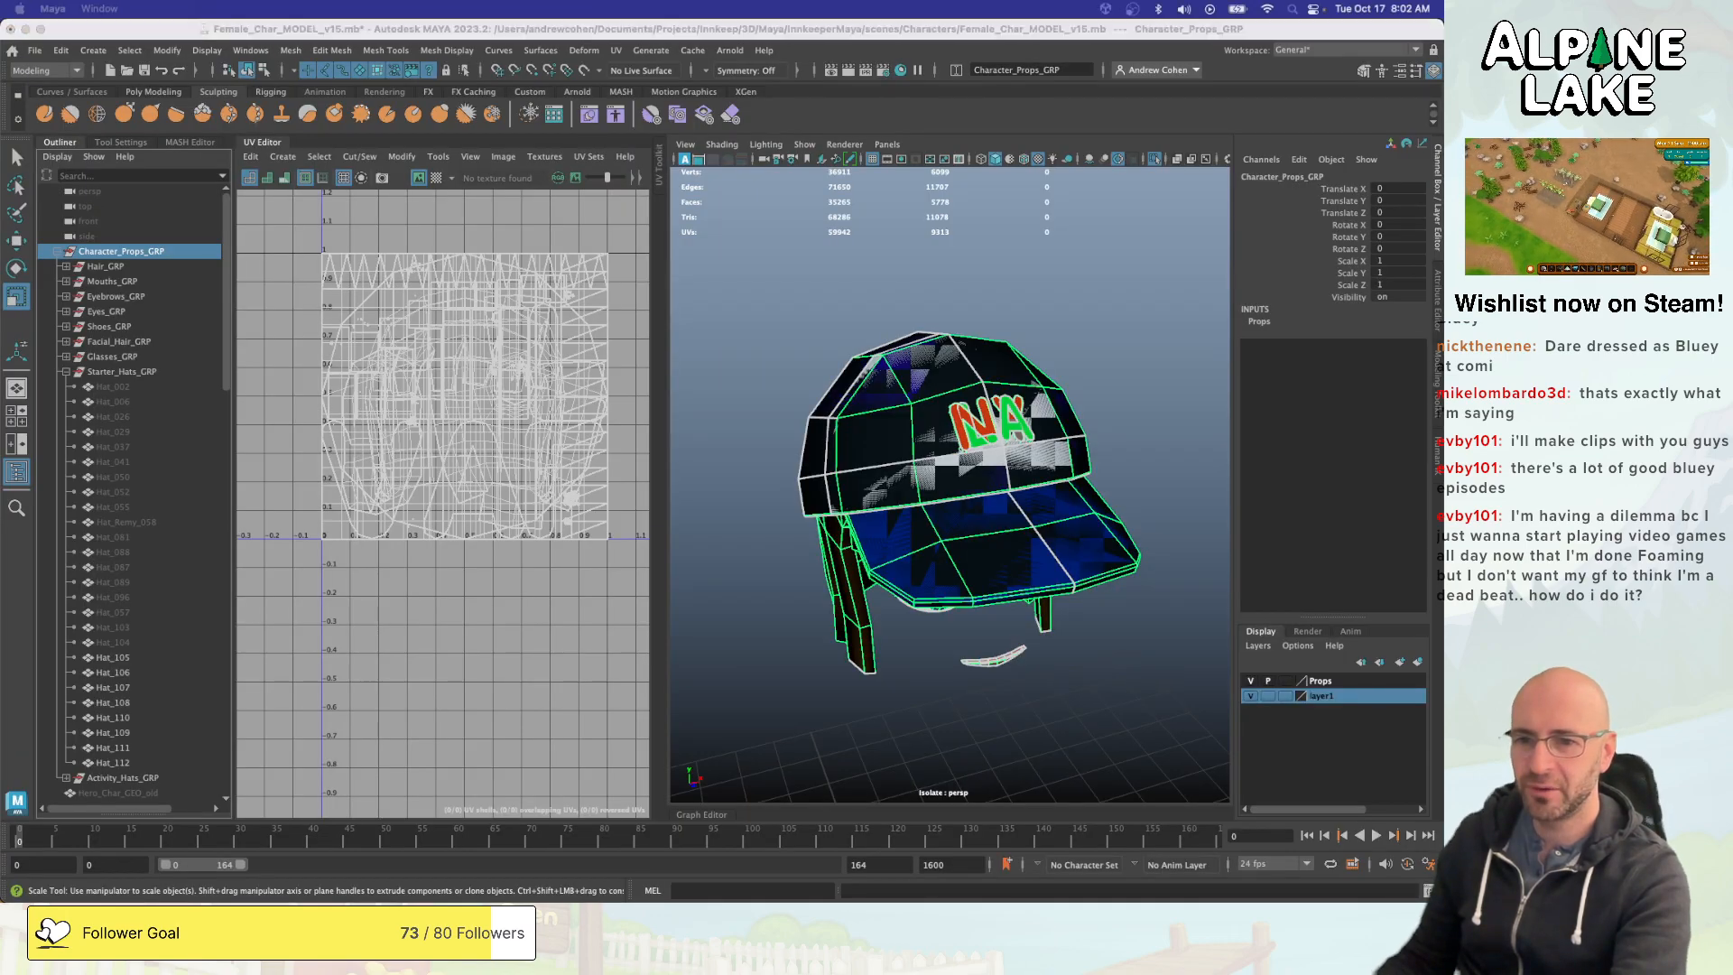
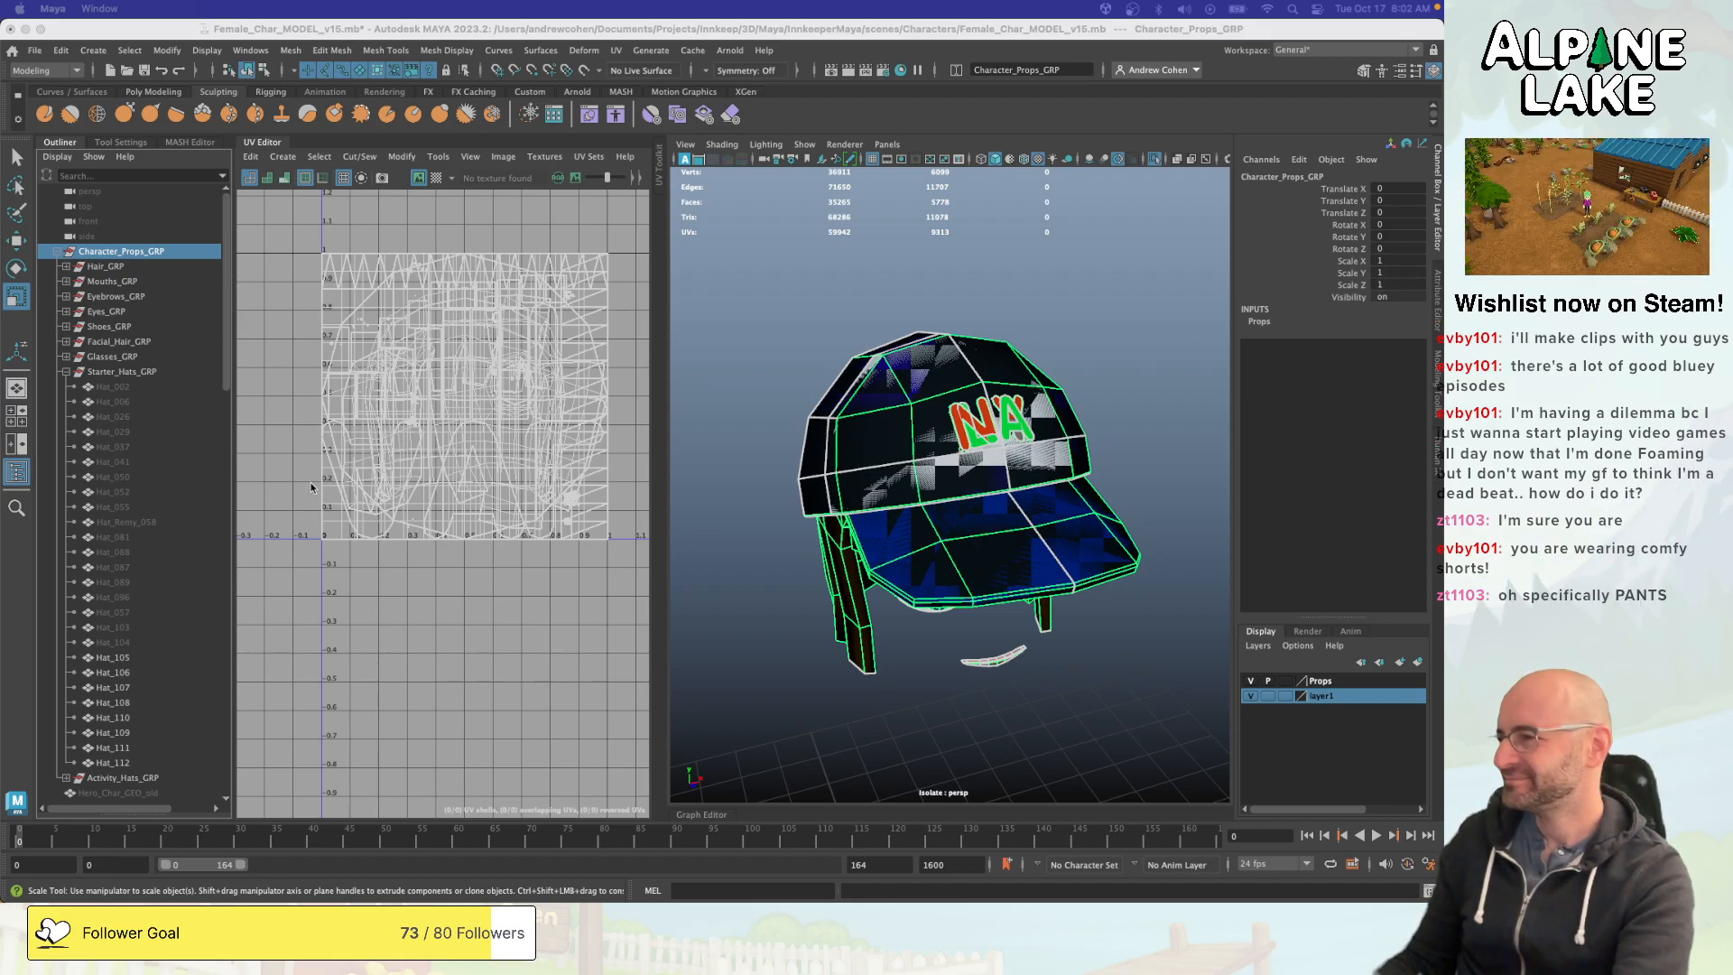
- Collapse the Starter_Hats_GRP group in the outliner and clear the scene selection
{"action": "left_click", "coordinate": [65, 372]}
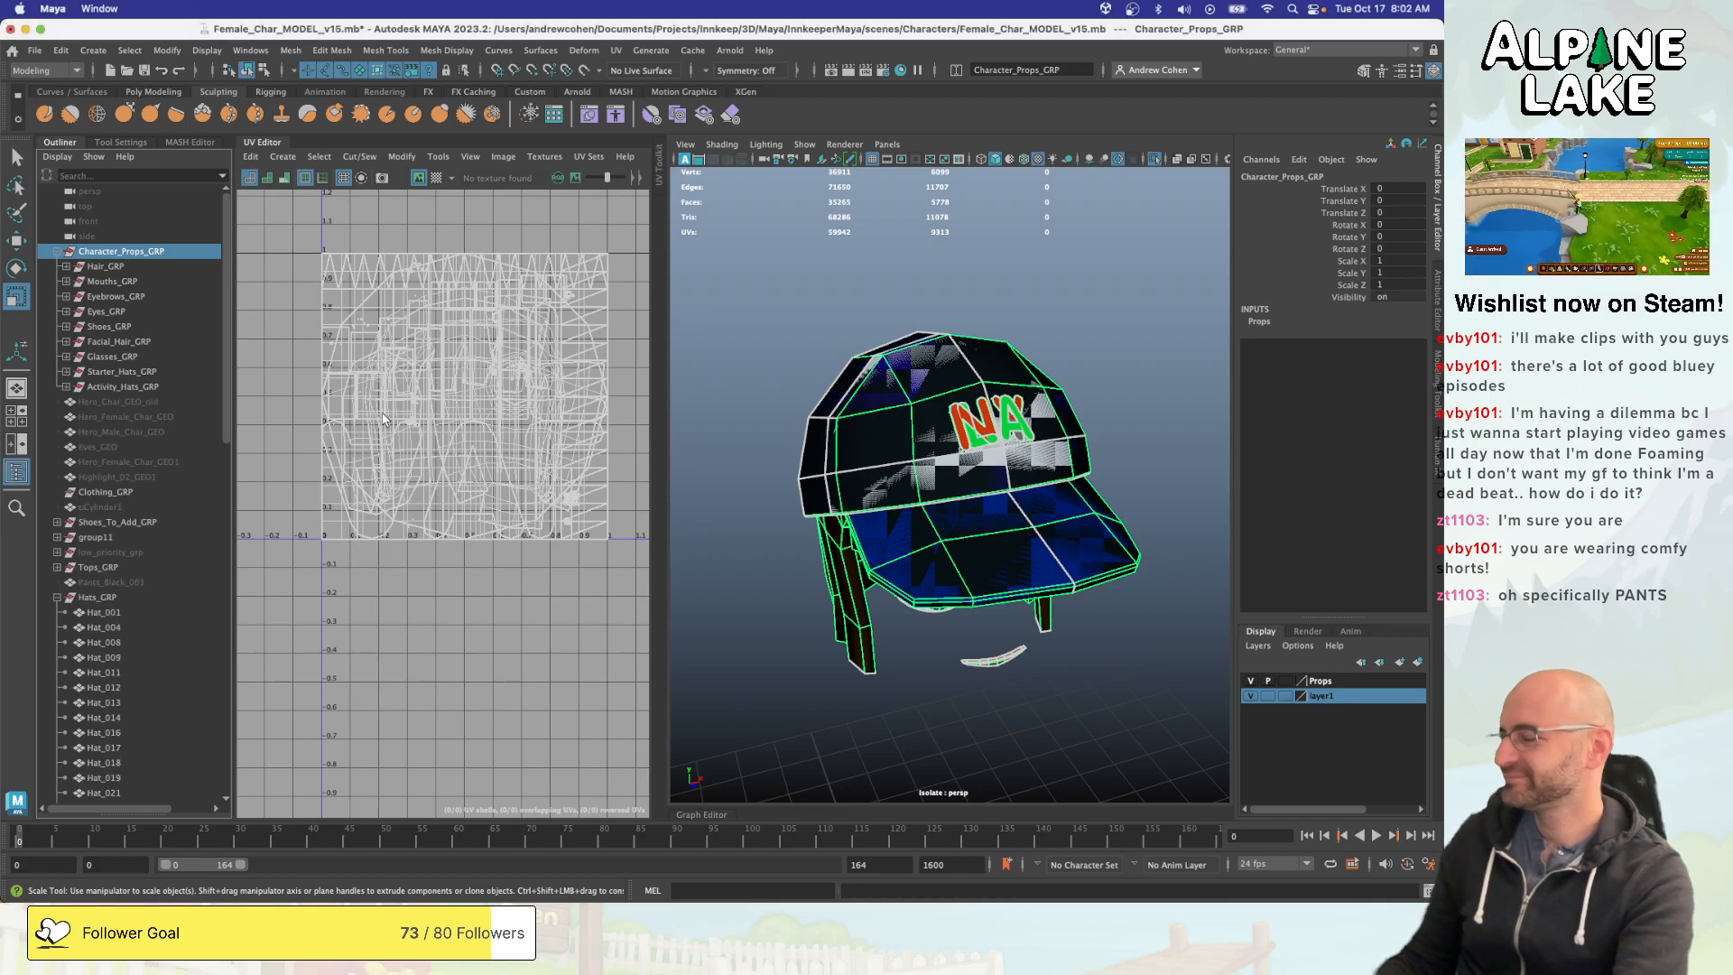
{"action": "left_click", "coordinate": [851, 314]}
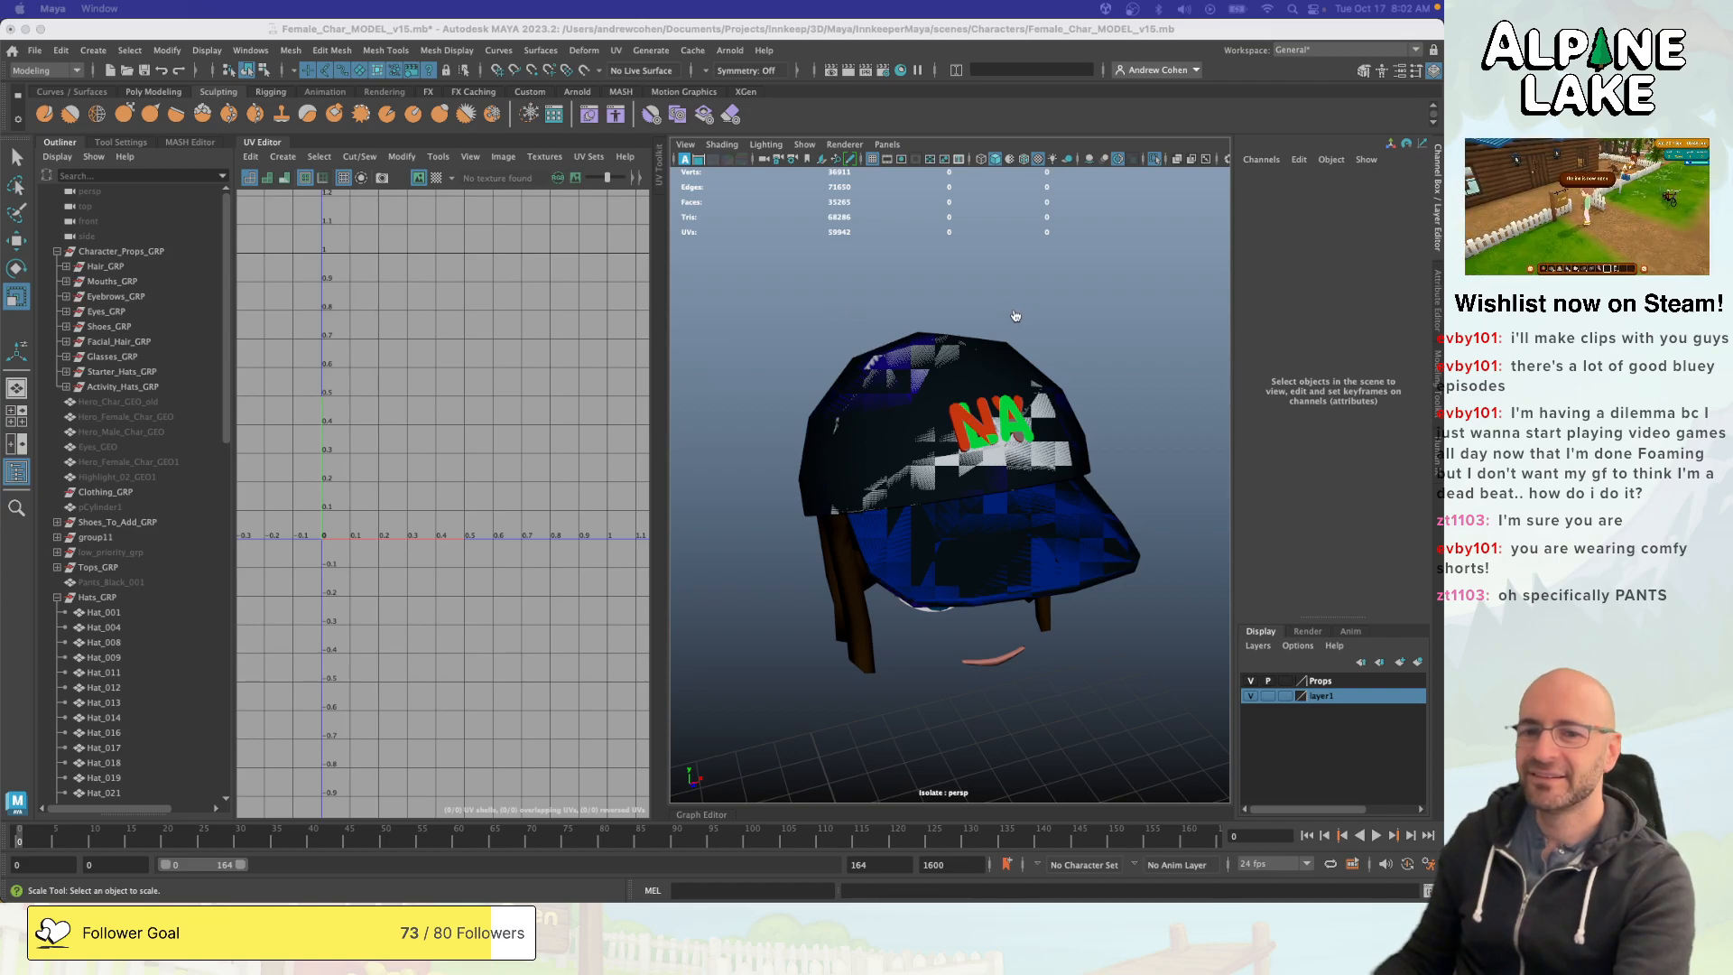
- Switch to Unity, run the StartMenu scene and start a new game to reach the character creator
{"action": "key", "text": "super+Tab"}
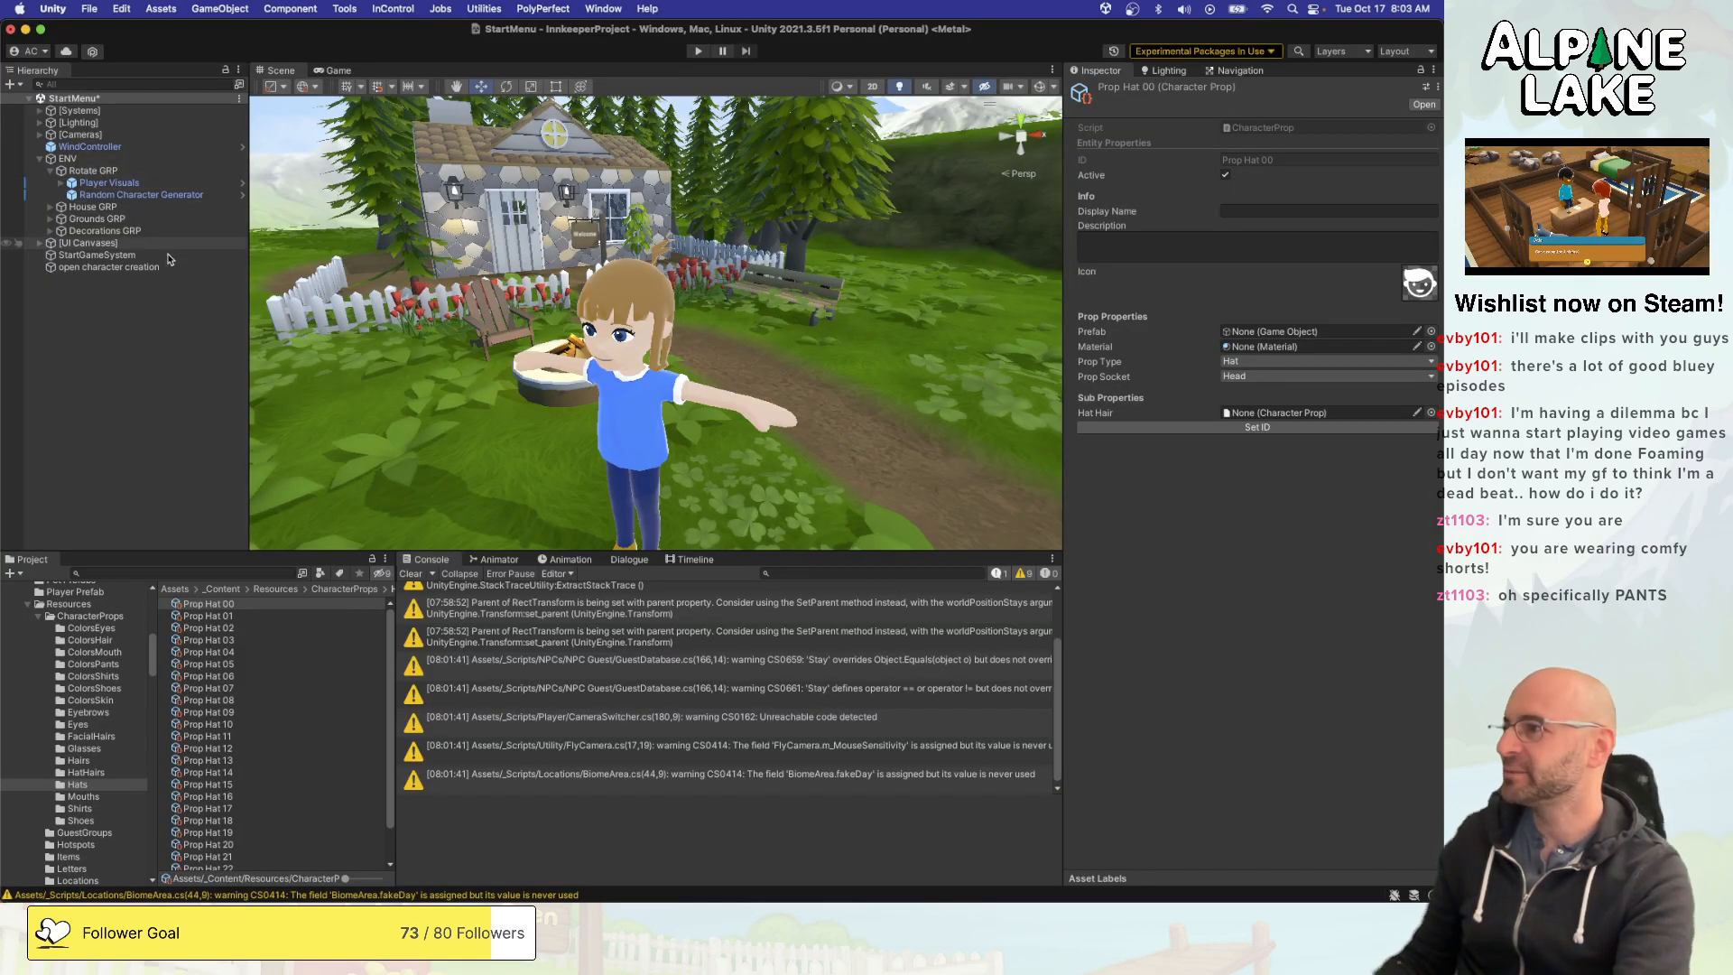
{"action": "left_click", "coordinate": [148, 312]}
{"action": "left_click", "coordinate": [700, 52]}
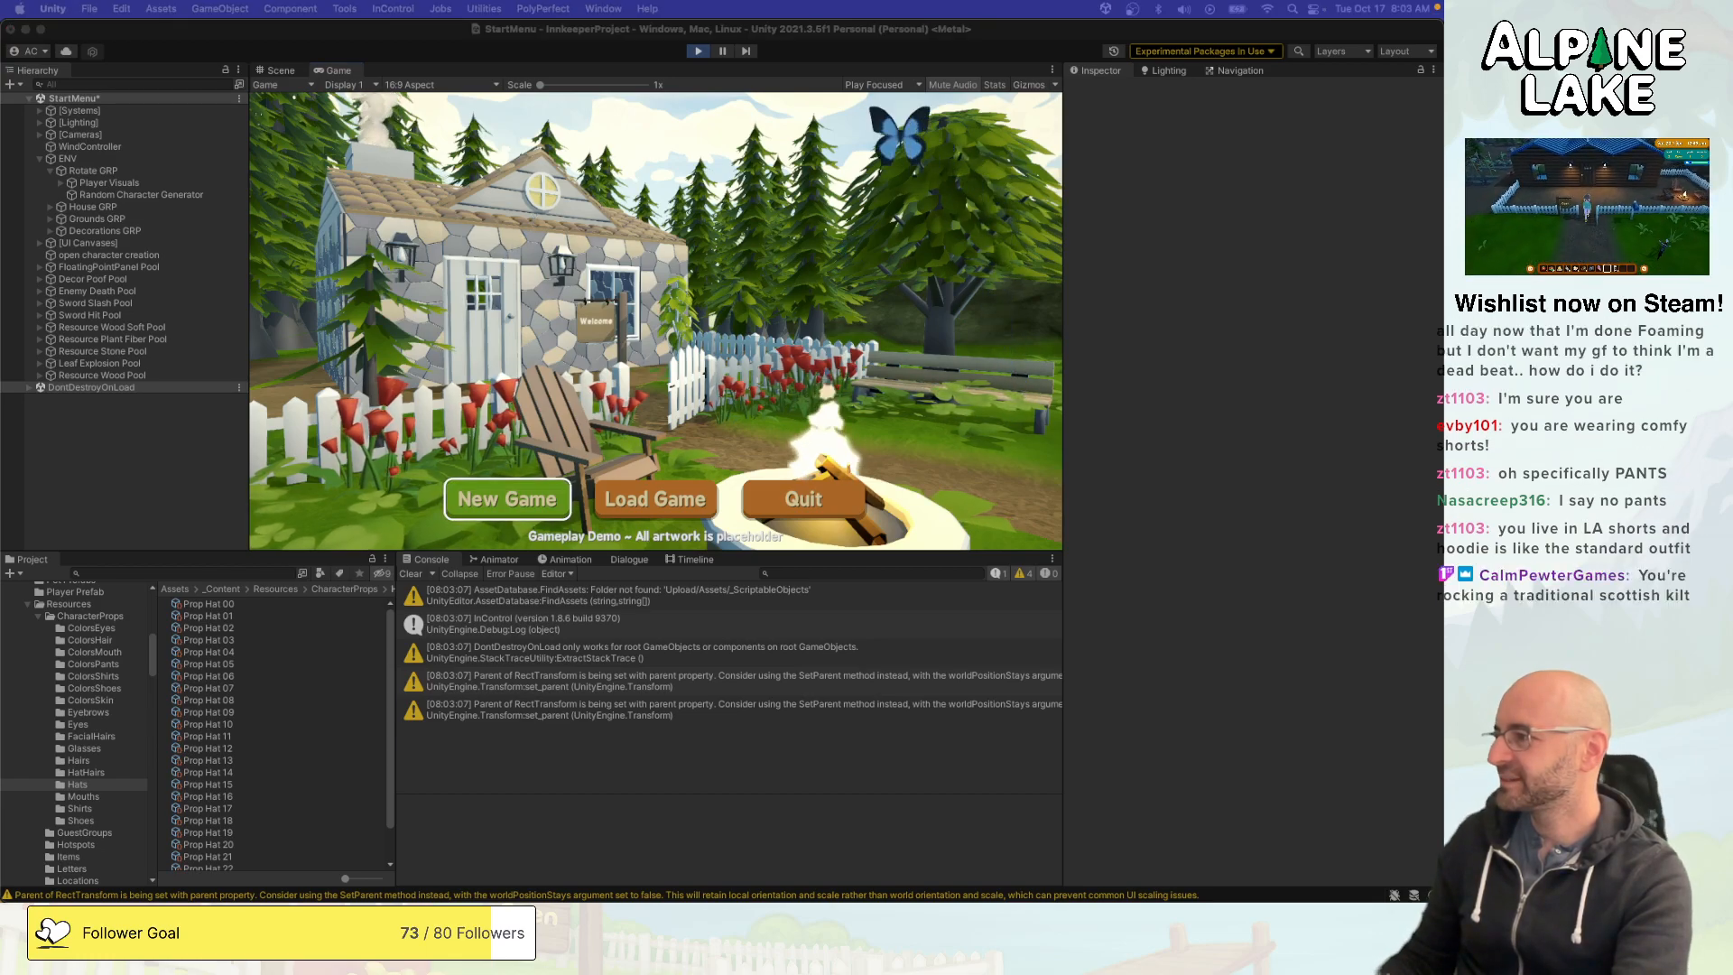
{"action": "left_click", "coordinate": [507, 499]}
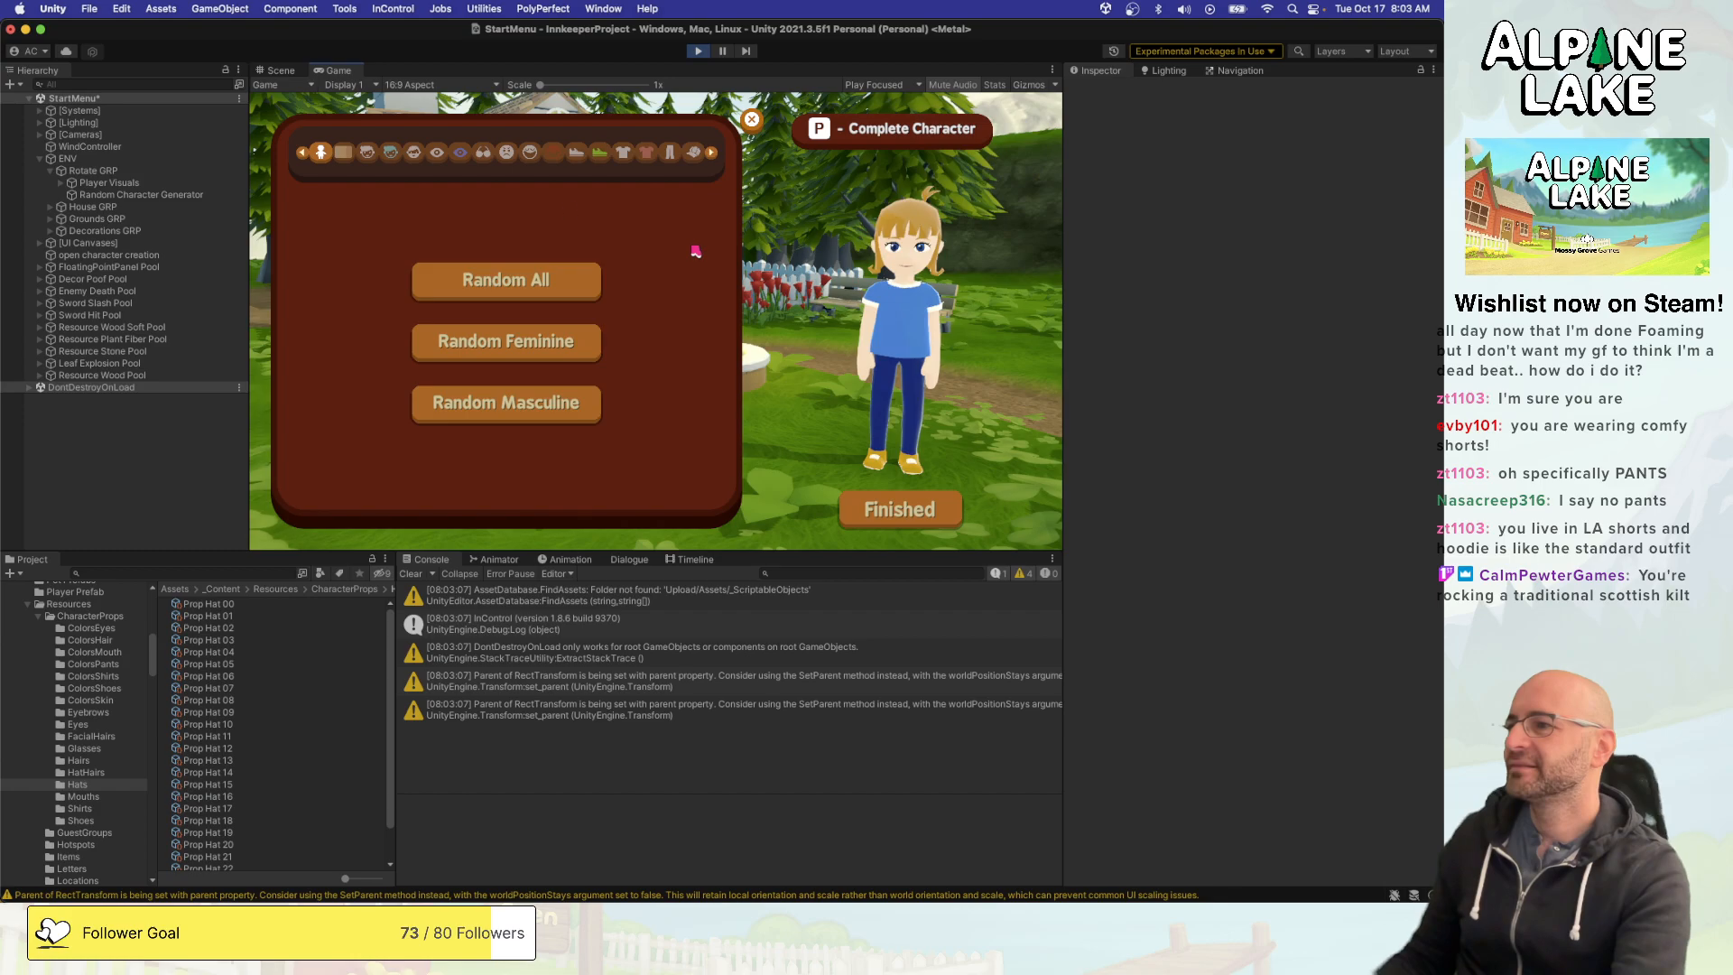
- Advance through the character creator's categories to the hats category
{"action": "left_click", "coordinate": [350, 157]}
{"action": "left_click", "coordinate": [709, 157]}
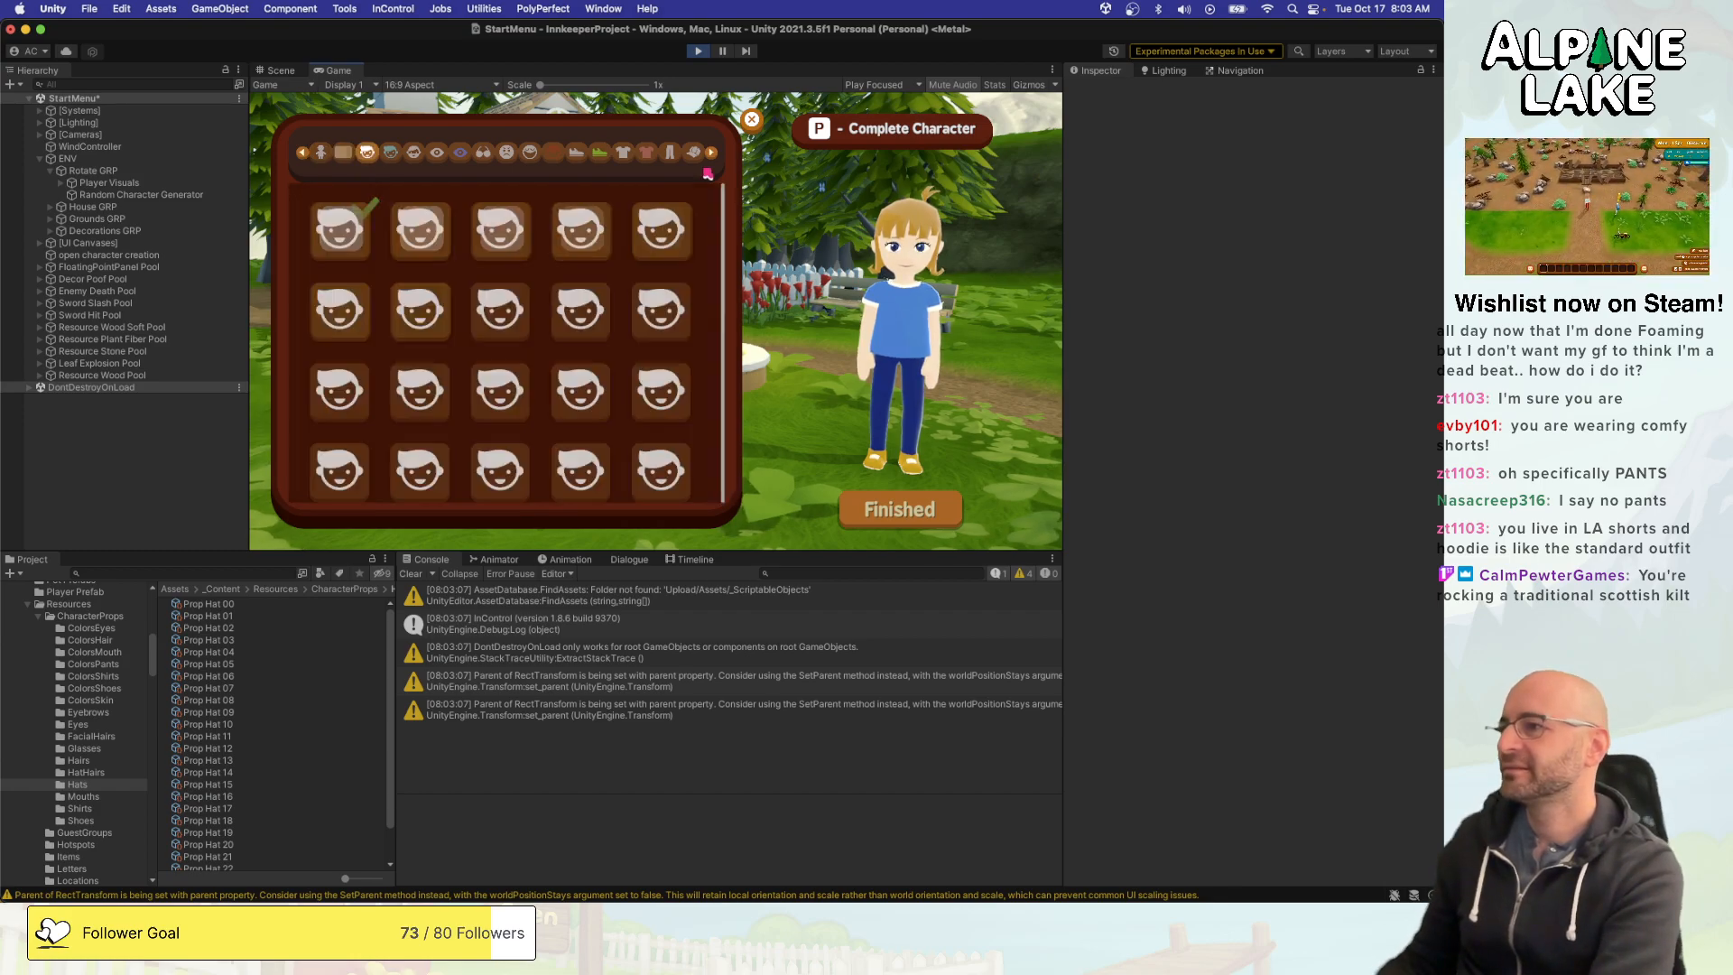
{"action": "left_click", "coordinate": [709, 157]}
{"action": "left_click", "coordinate": [710, 157]}
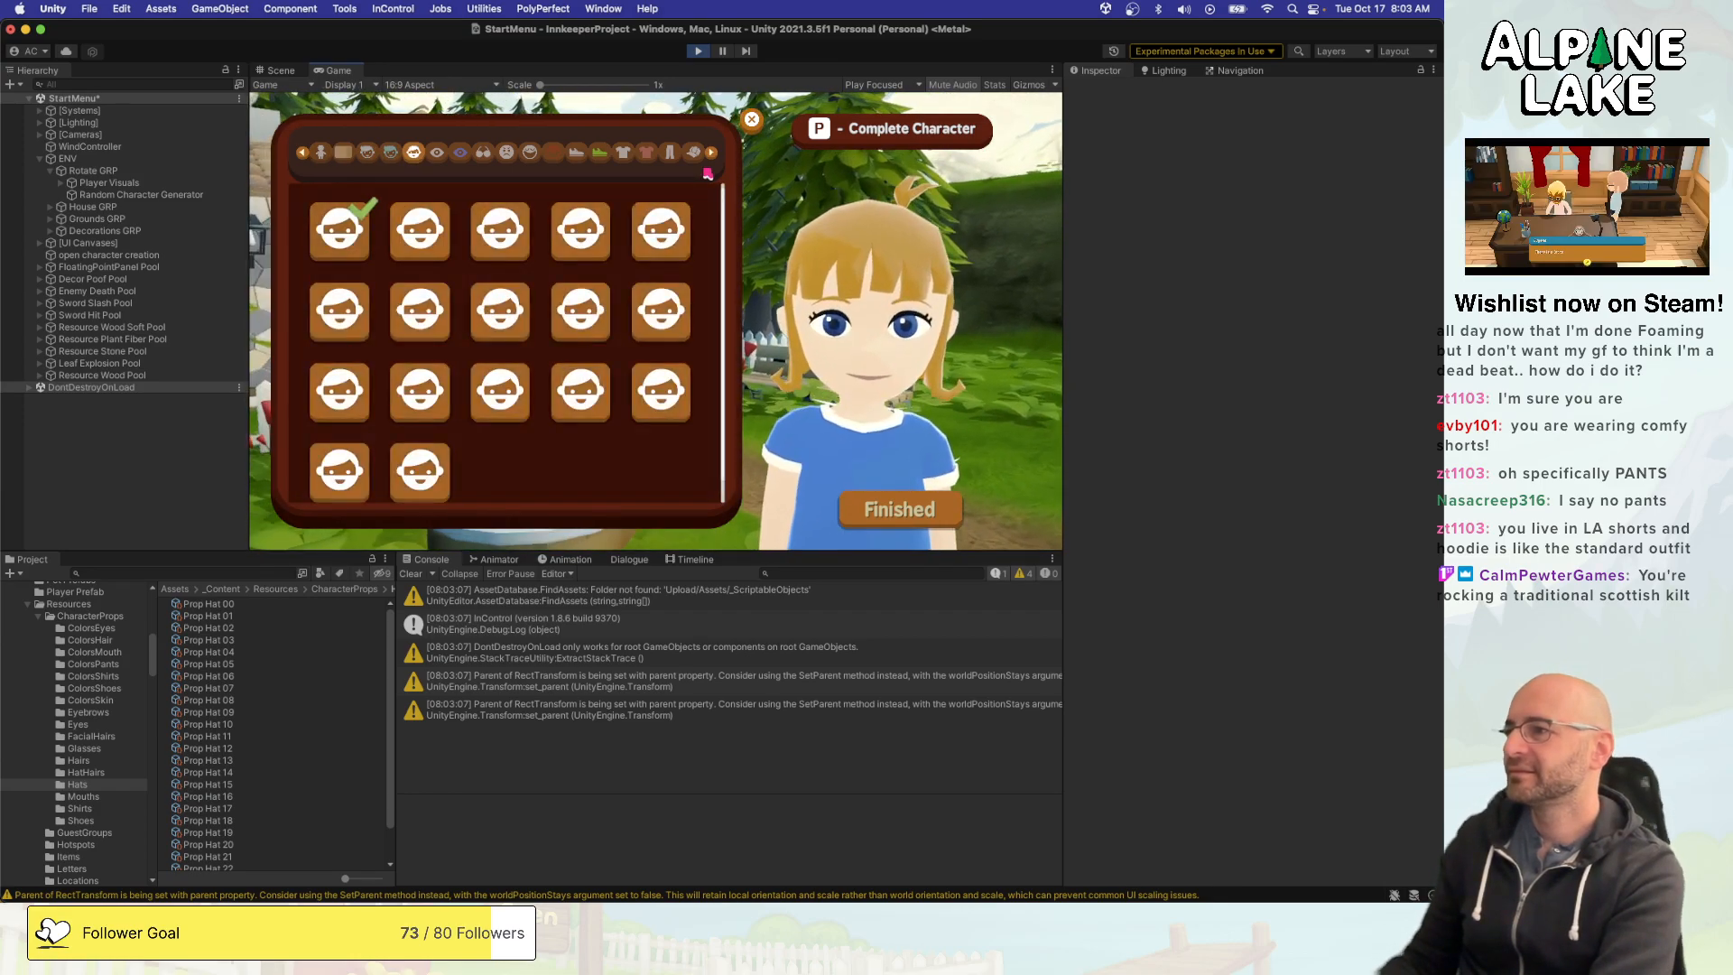
{"action": "left_click", "coordinate": [709, 157]}
{"action": "left_click", "coordinate": [710, 158]}
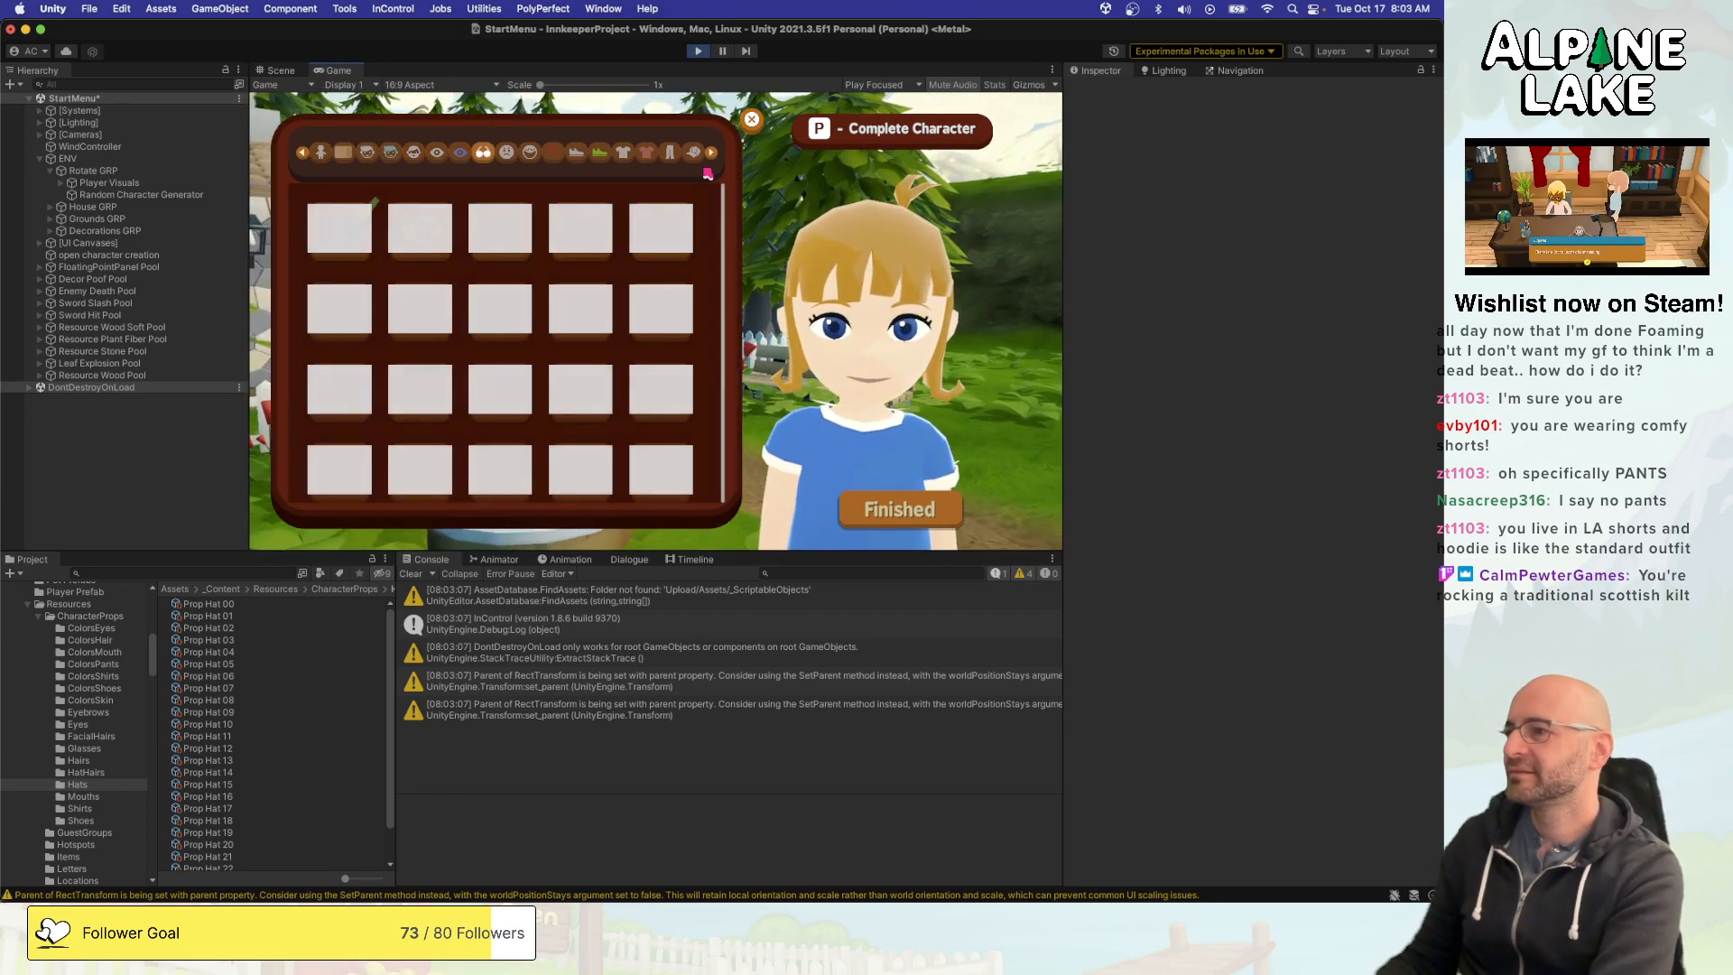
{"action": "left_click", "coordinate": [709, 157]}
{"action": "left_click", "coordinate": [710, 157]}
{"action": "left_click", "coordinate": [709, 157]}
{"action": "left_click", "coordinate": [709, 157]}
{"action": "left_click", "coordinate": [709, 157]}
{"action": "left_click", "coordinate": [709, 157]}
{"action": "left_click", "coordinate": [709, 158]}
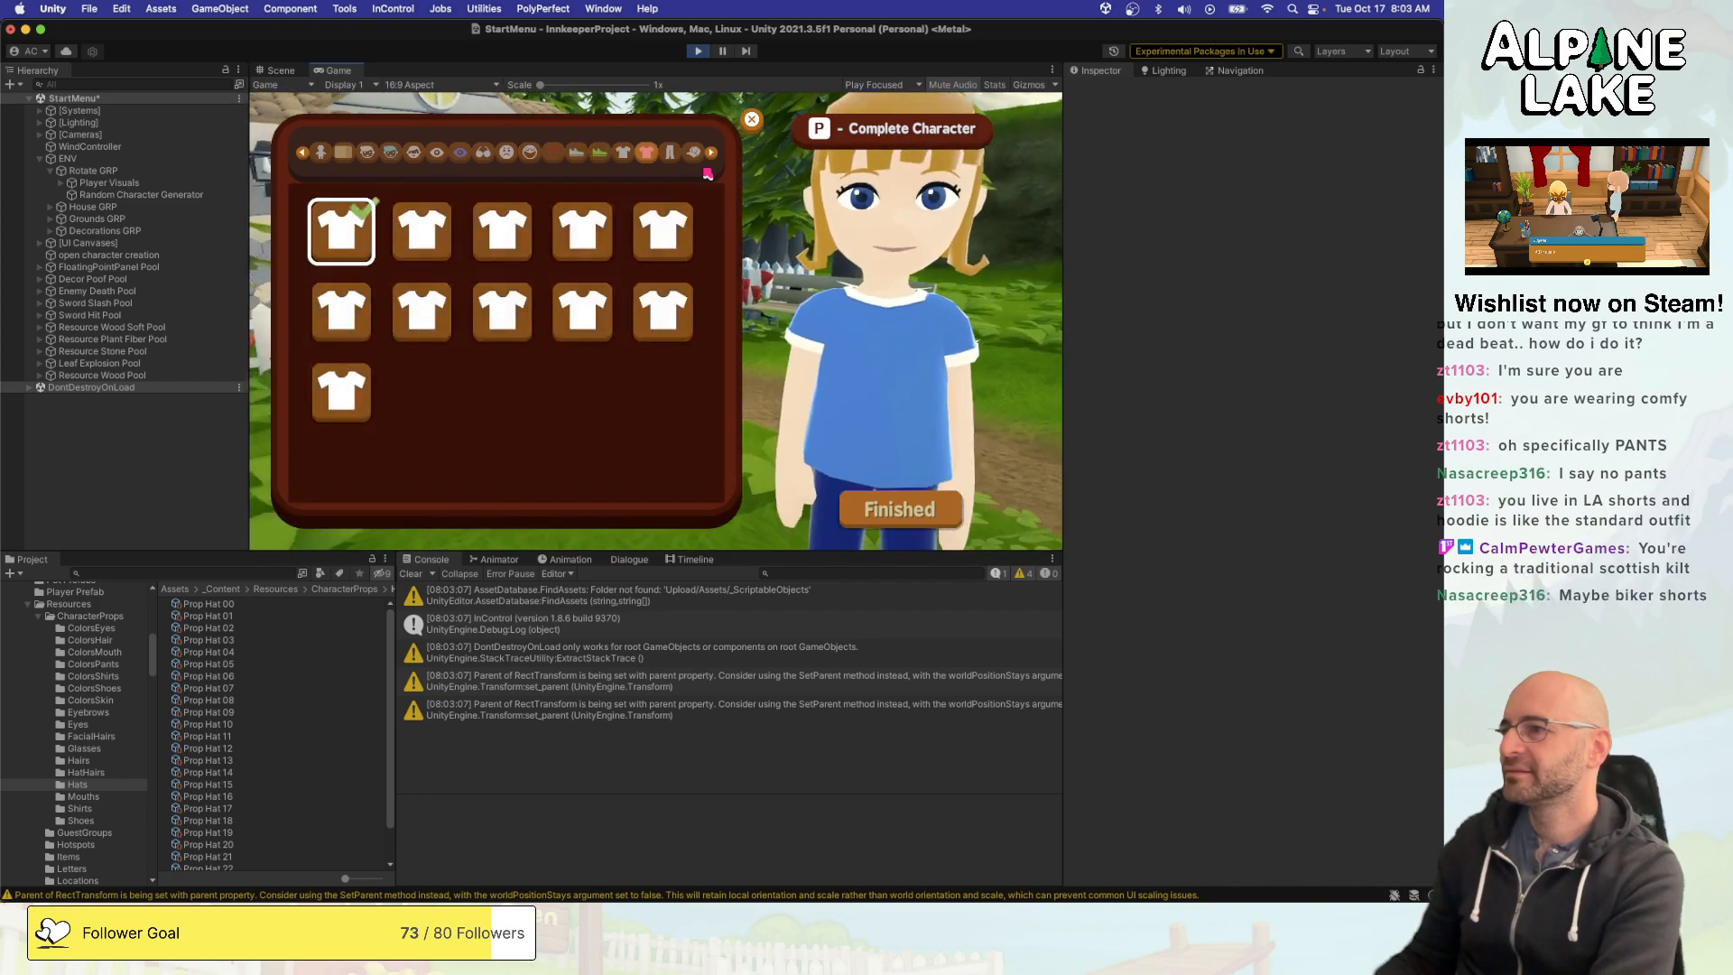
{"action": "left_click", "coordinate": [709, 157]}
{"action": "left_click", "coordinate": [709, 157]}
{"action": "left_click", "coordinate": [709, 157]}
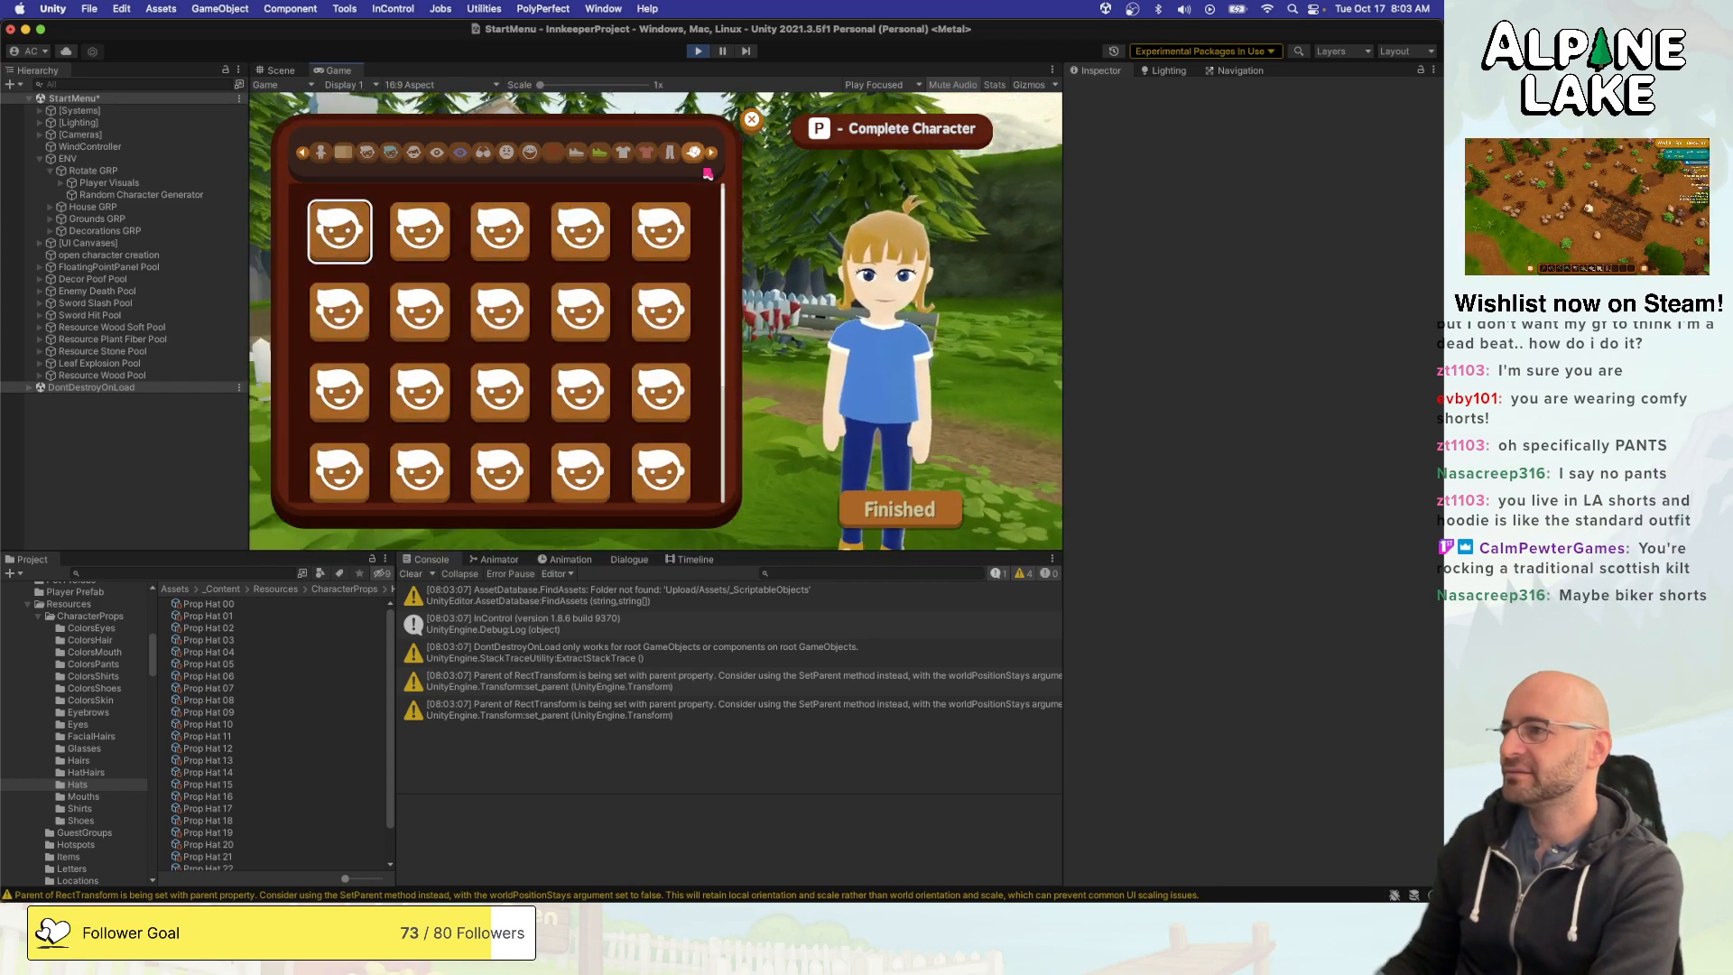
- Preview the first few options in the top row of hats on the character and return to the first option
{"action": "key", "text": "Right"}
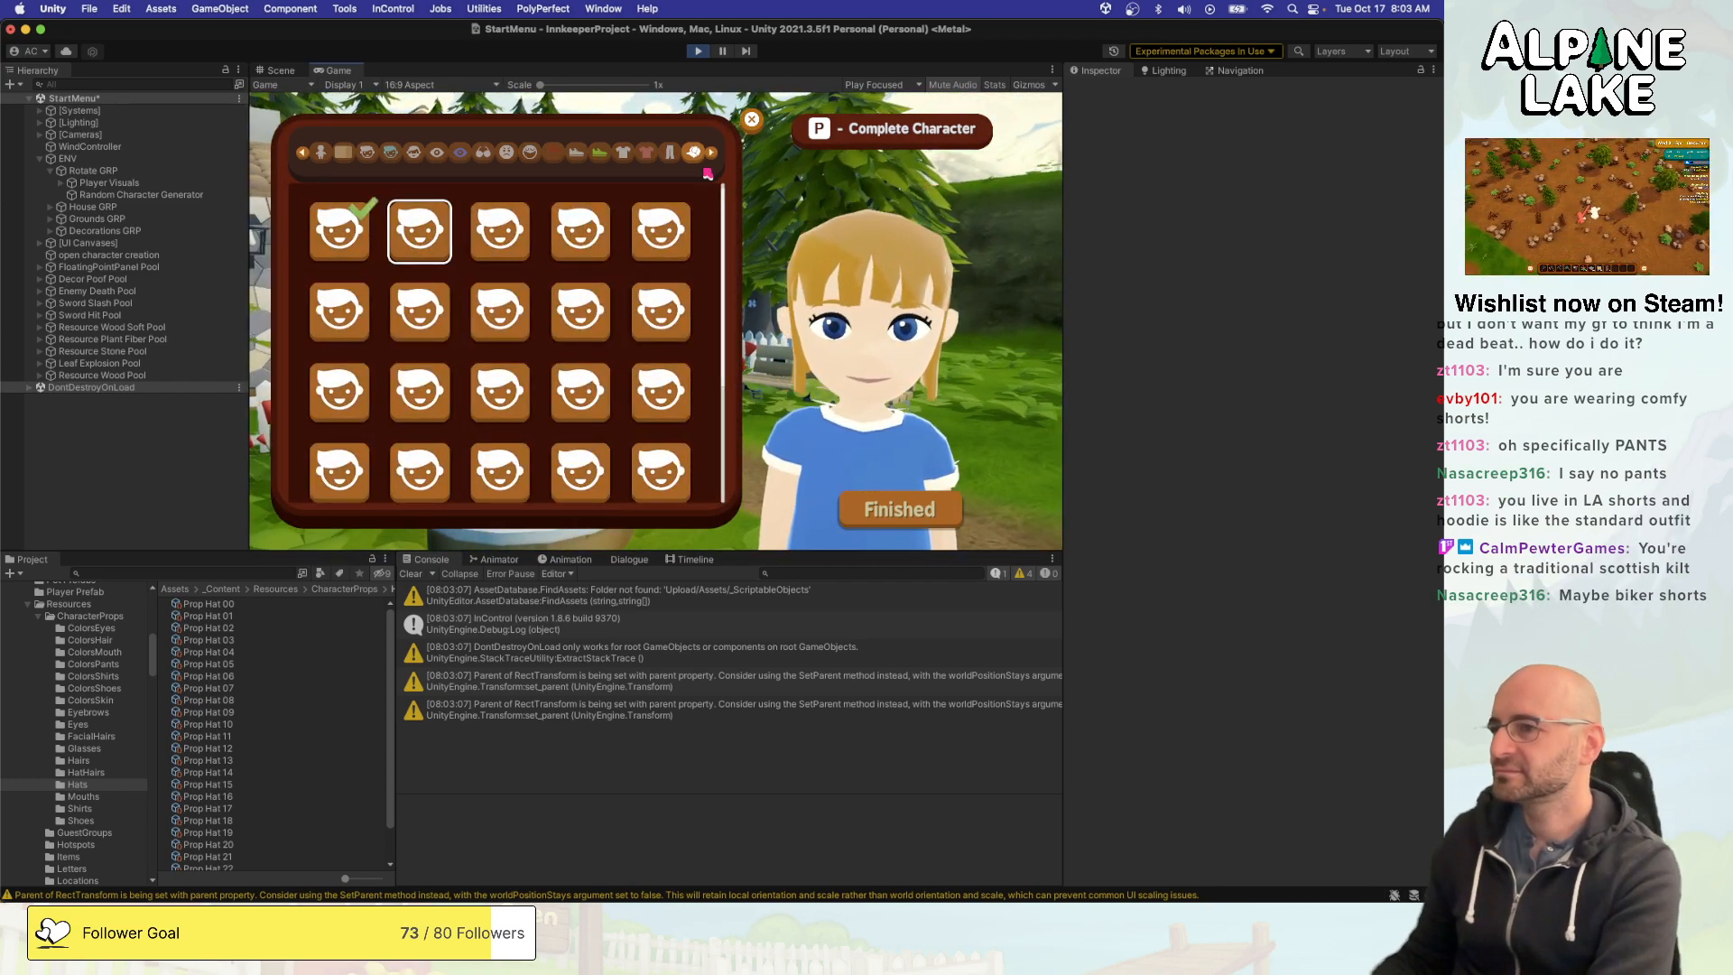
{"action": "key", "text": "Right"}
{"action": "key", "text": "Left"}
{"action": "key", "text": "Left"}
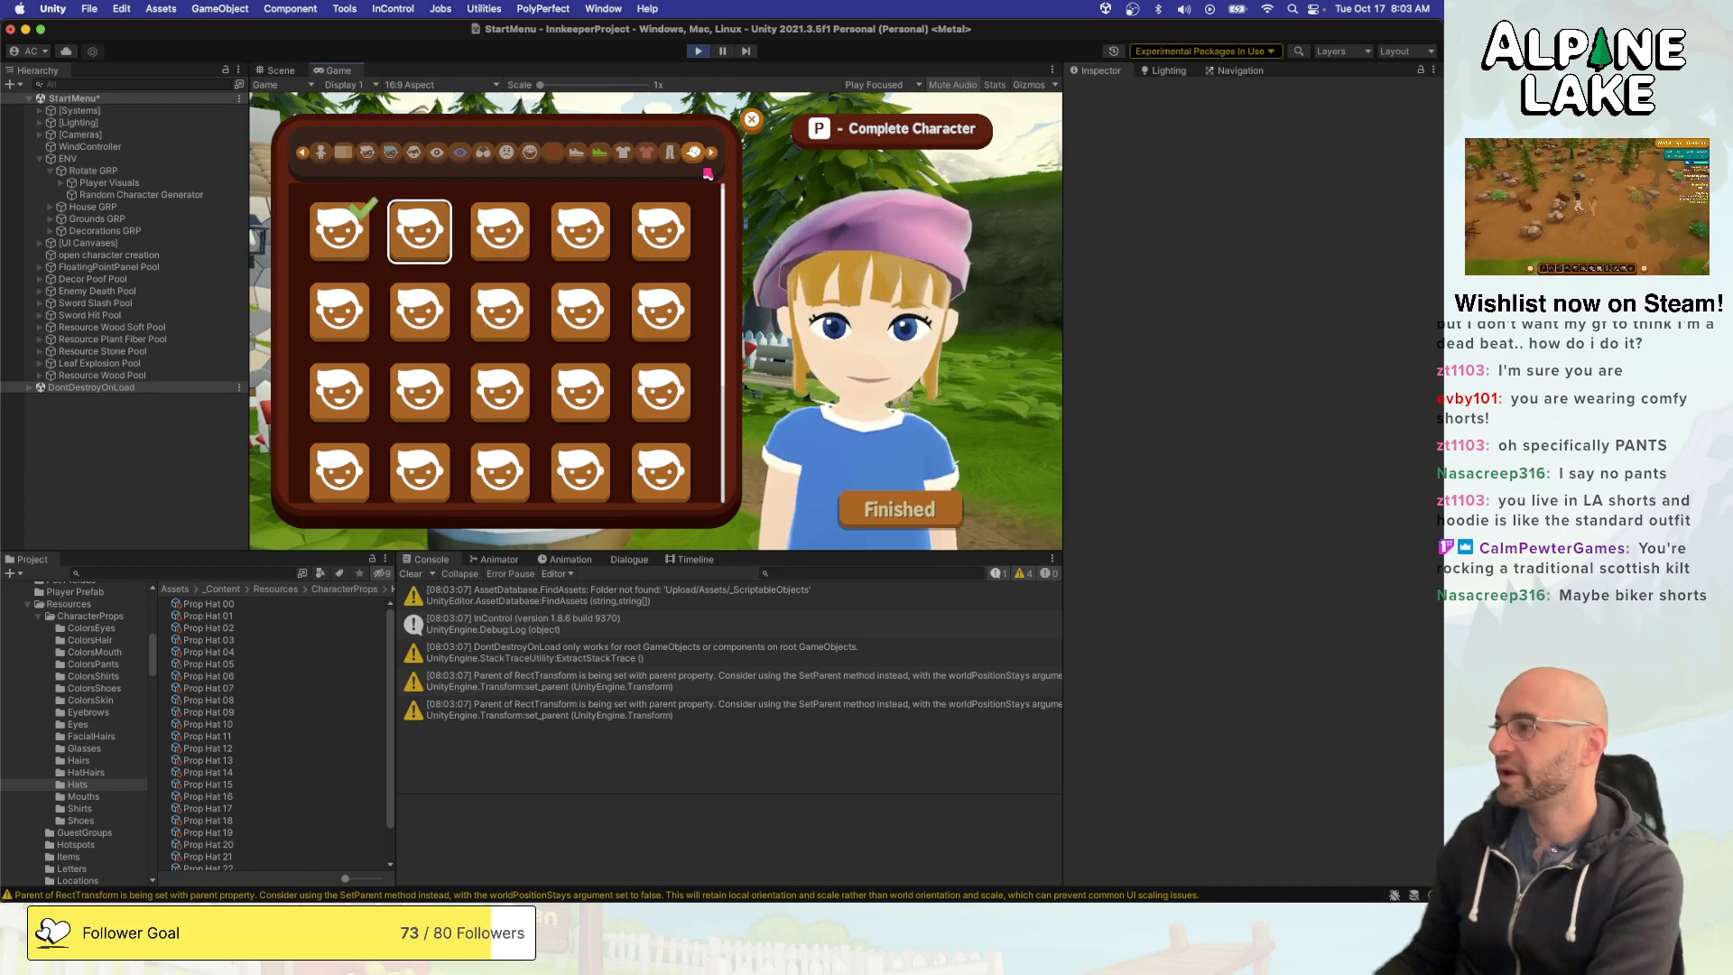
{"action": "key", "text": "Right"}
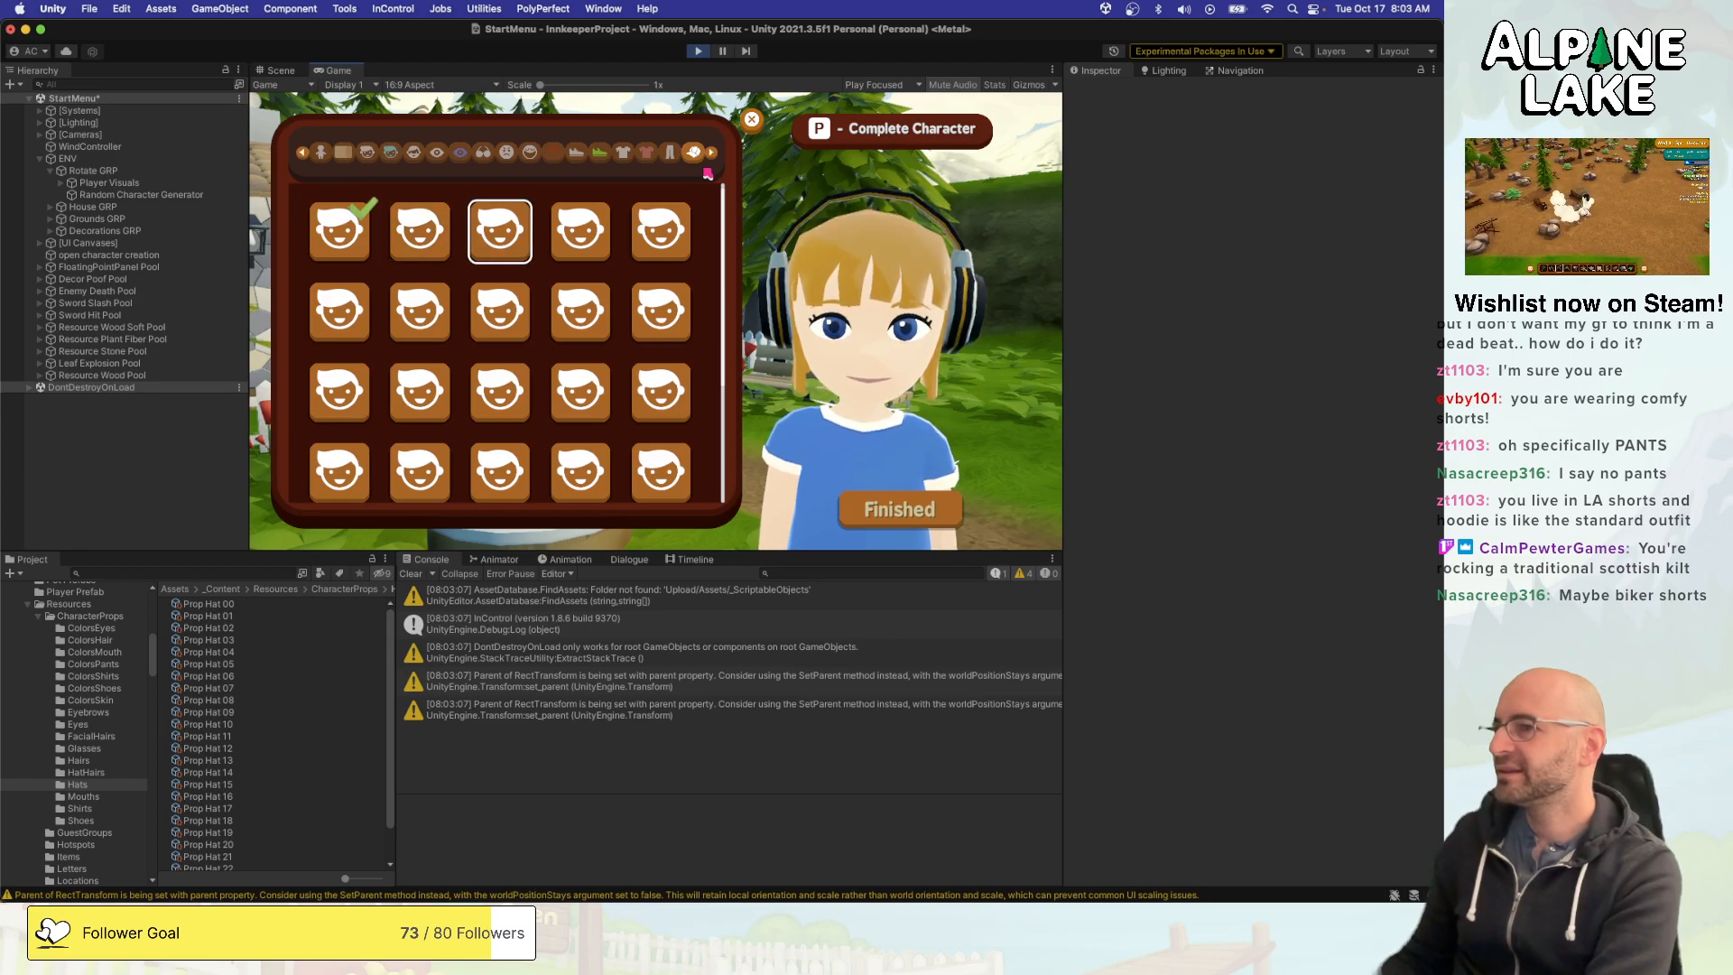
{"action": "key", "text": "Left"}
{"action": "key", "text": "Left"}
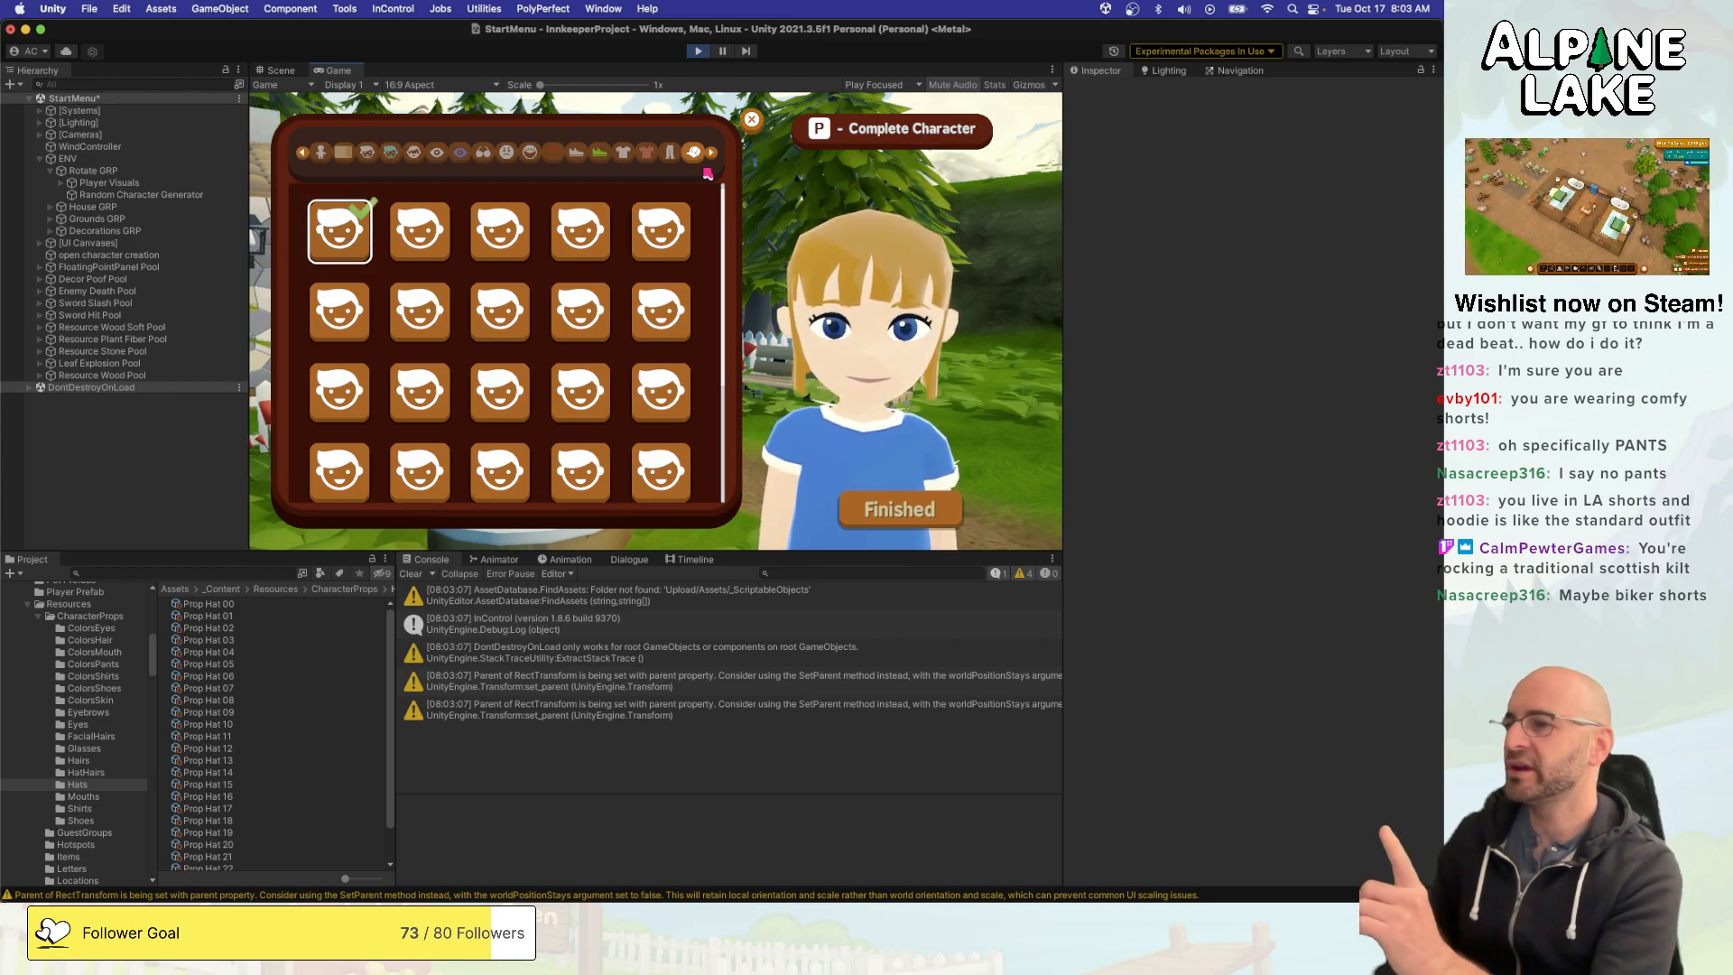
{"action": "key", "text": "Right"}
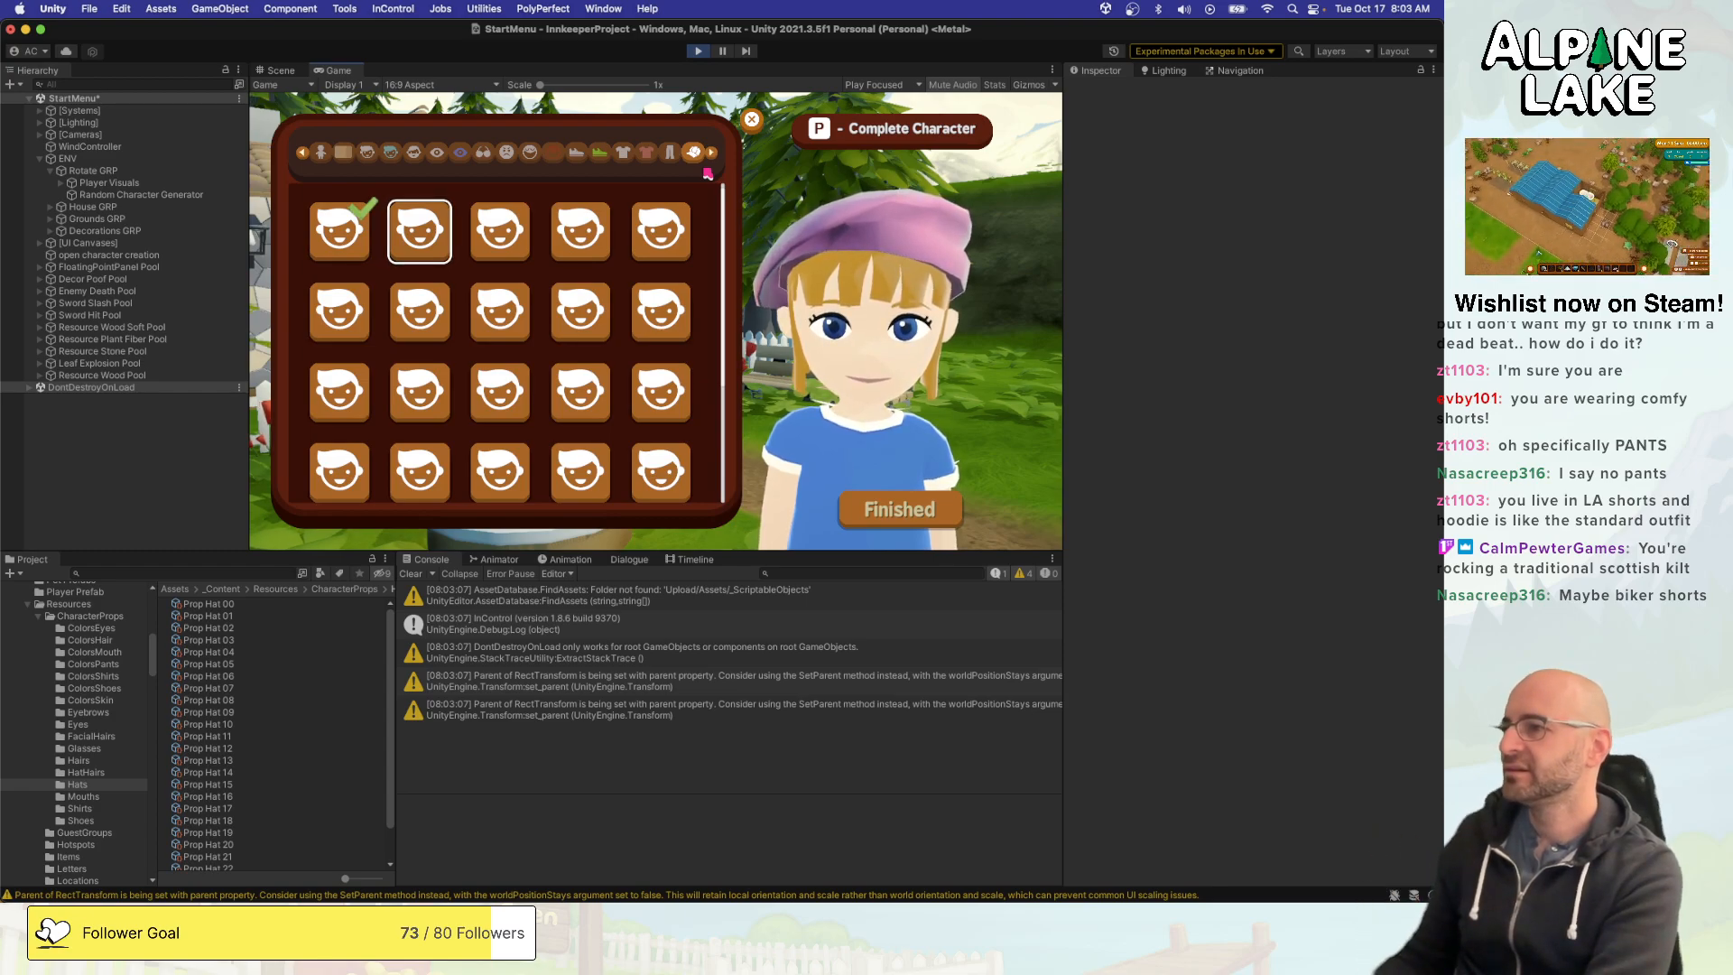
{"action": "key", "text": "Right"}
{"action": "key", "text": "Left"}
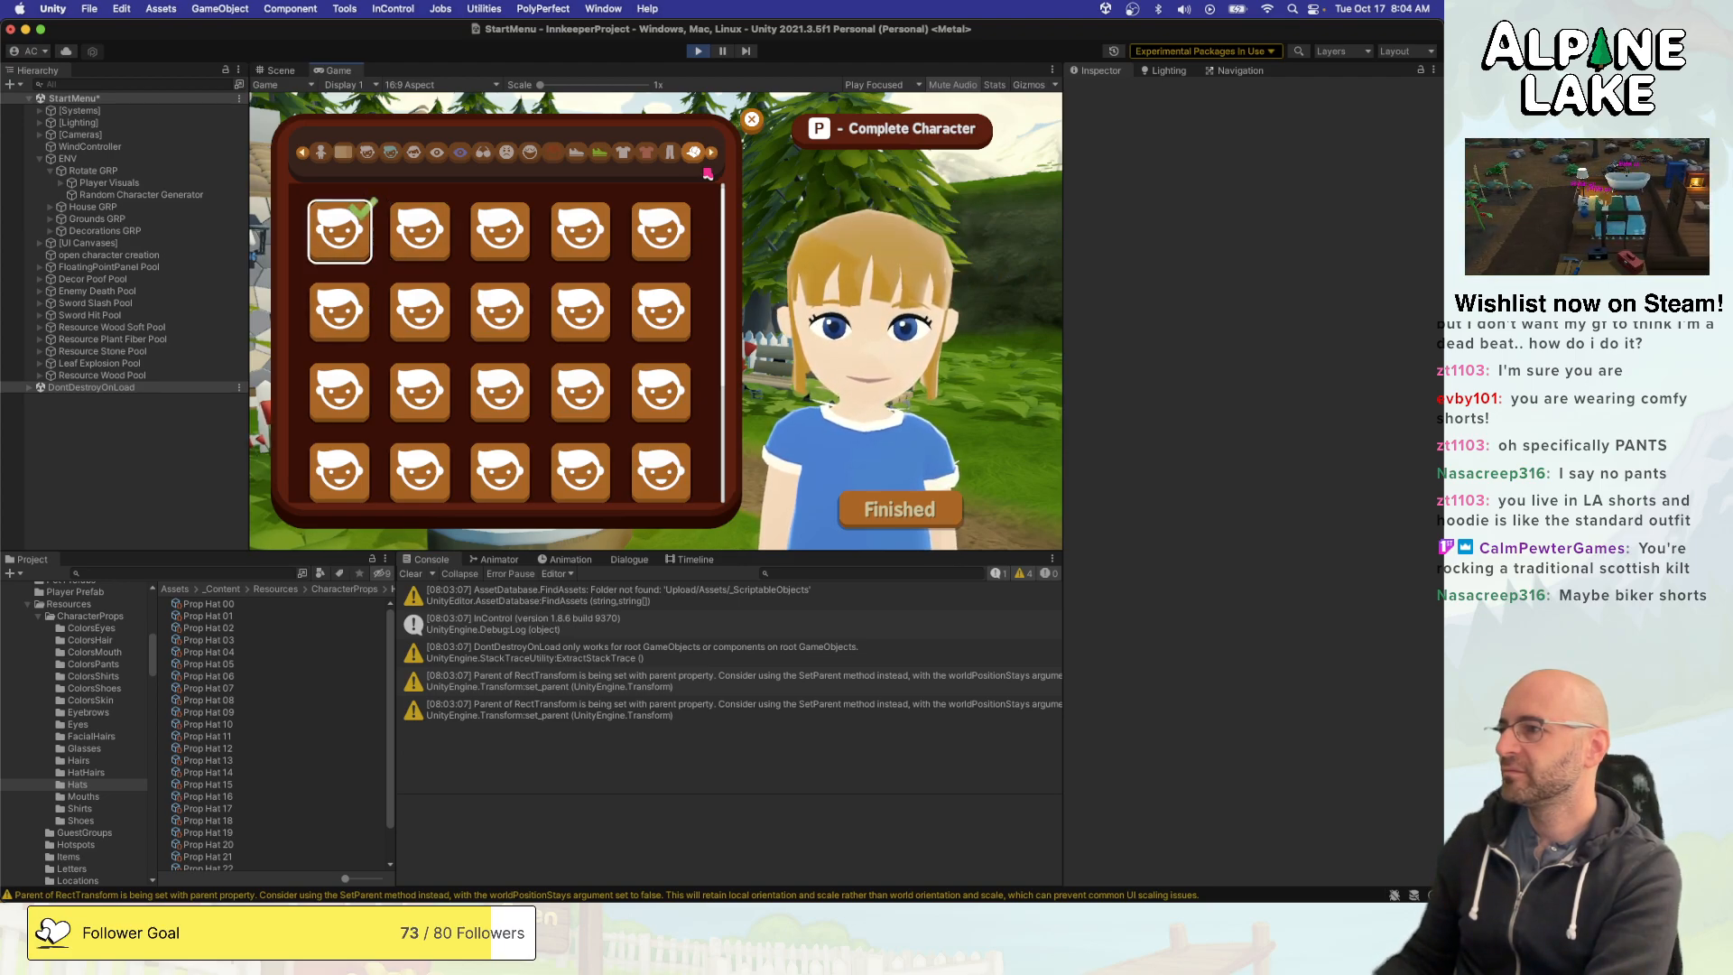
- Equip the first option in the second row of hats and preview other hats in the top two rows
{"action": "key", "text": "Down"}
{"action": "key", "text": "Return"}
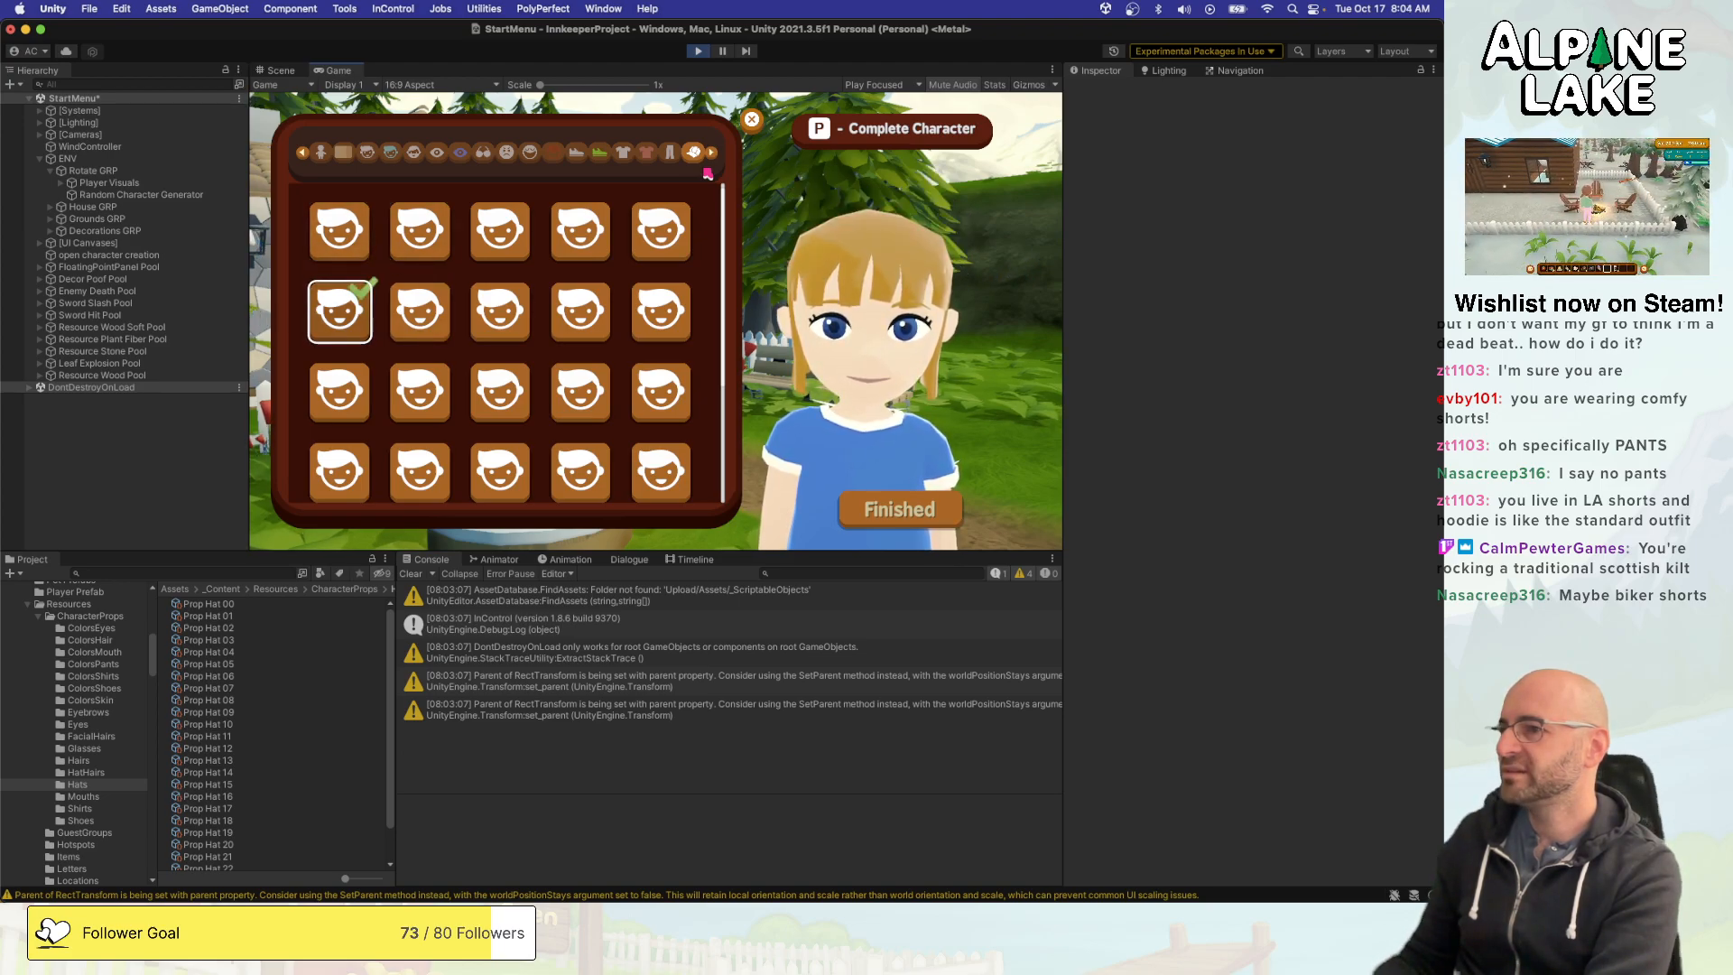
{"action": "key", "text": "Right"}
{"action": "key", "text": "Right"}
{"action": "key", "text": "Left"}
{"action": "key", "text": "Left"}
{"action": "key", "text": "Up"}
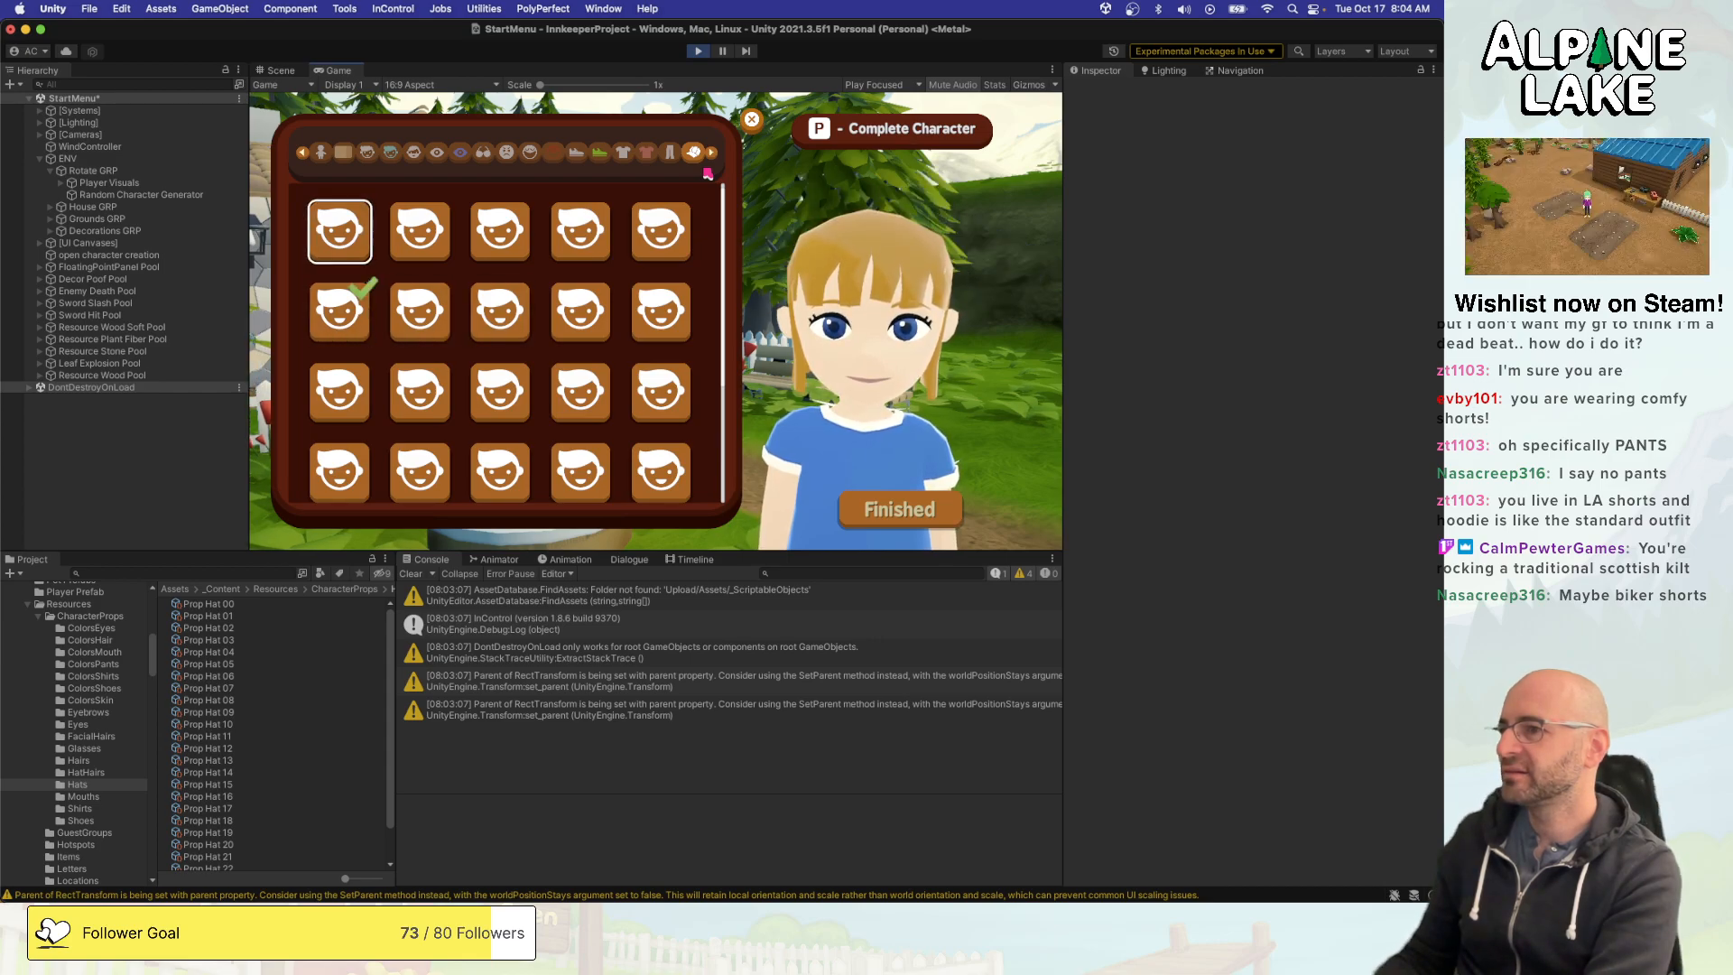
{"action": "key", "text": "Right"}
{"action": "key", "text": "Right"}
{"action": "key", "text": "Right"}
{"action": "key", "text": "Right"}
{"action": "key", "text": "Left"}
{"action": "key", "text": "Right"}
{"action": "key", "text": "Down"}
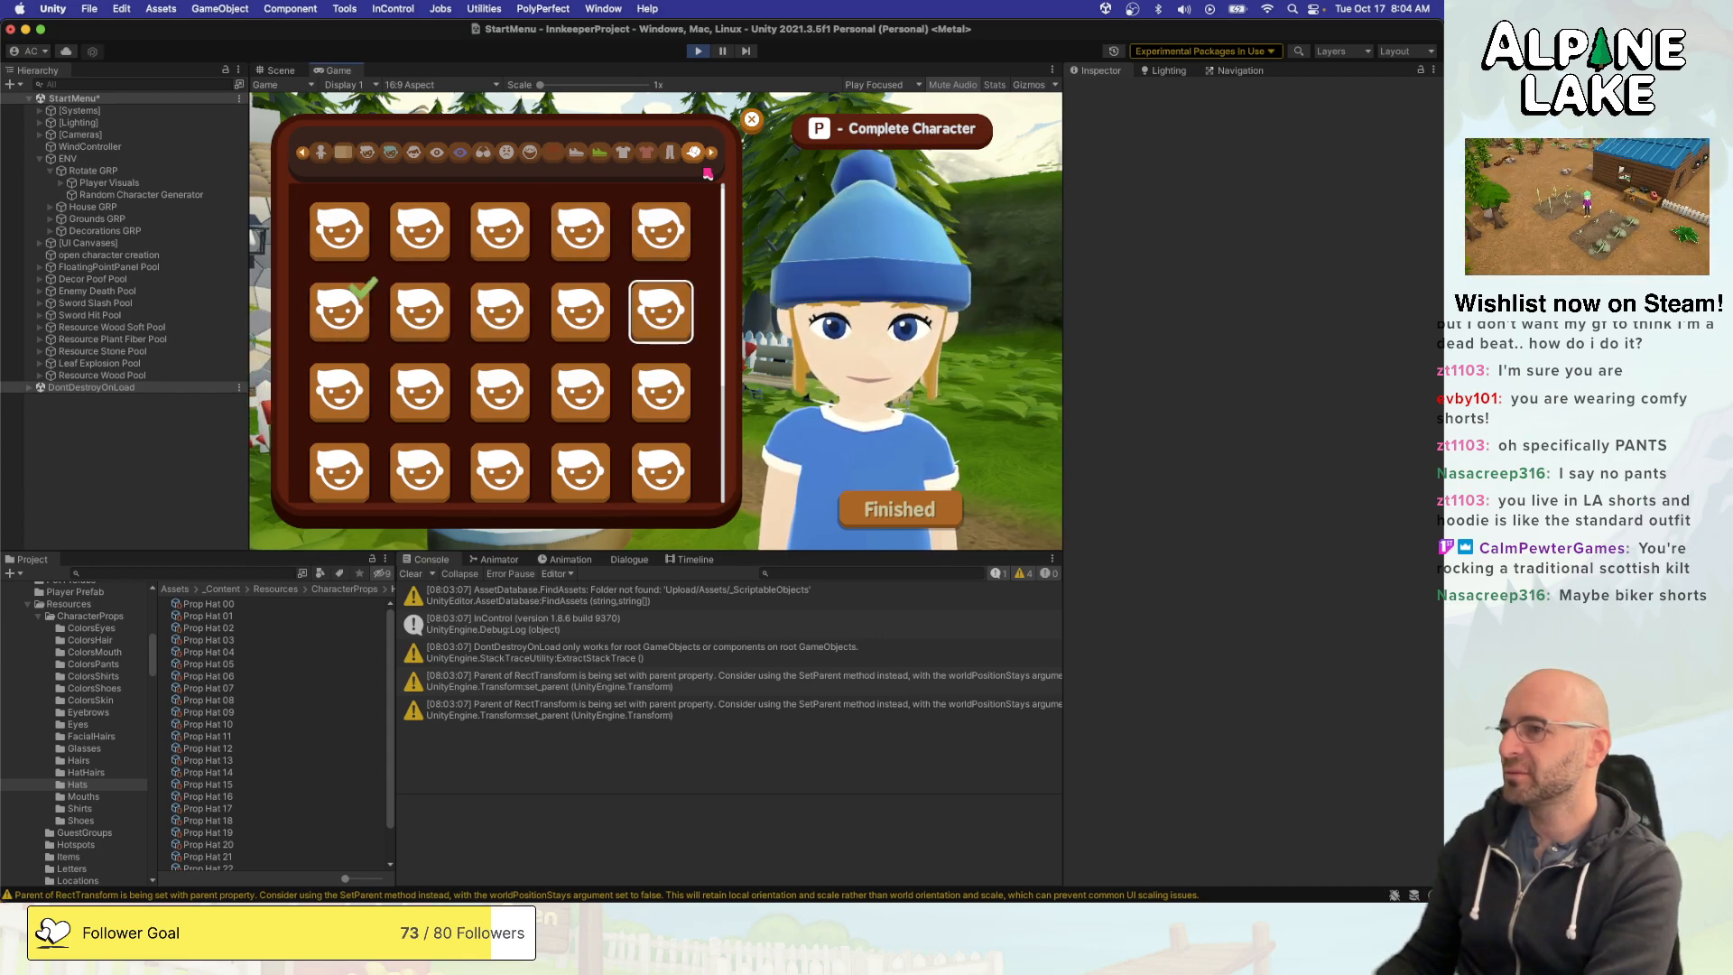
{"action": "key", "text": "Left"}
{"action": "key", "text": "Left"}
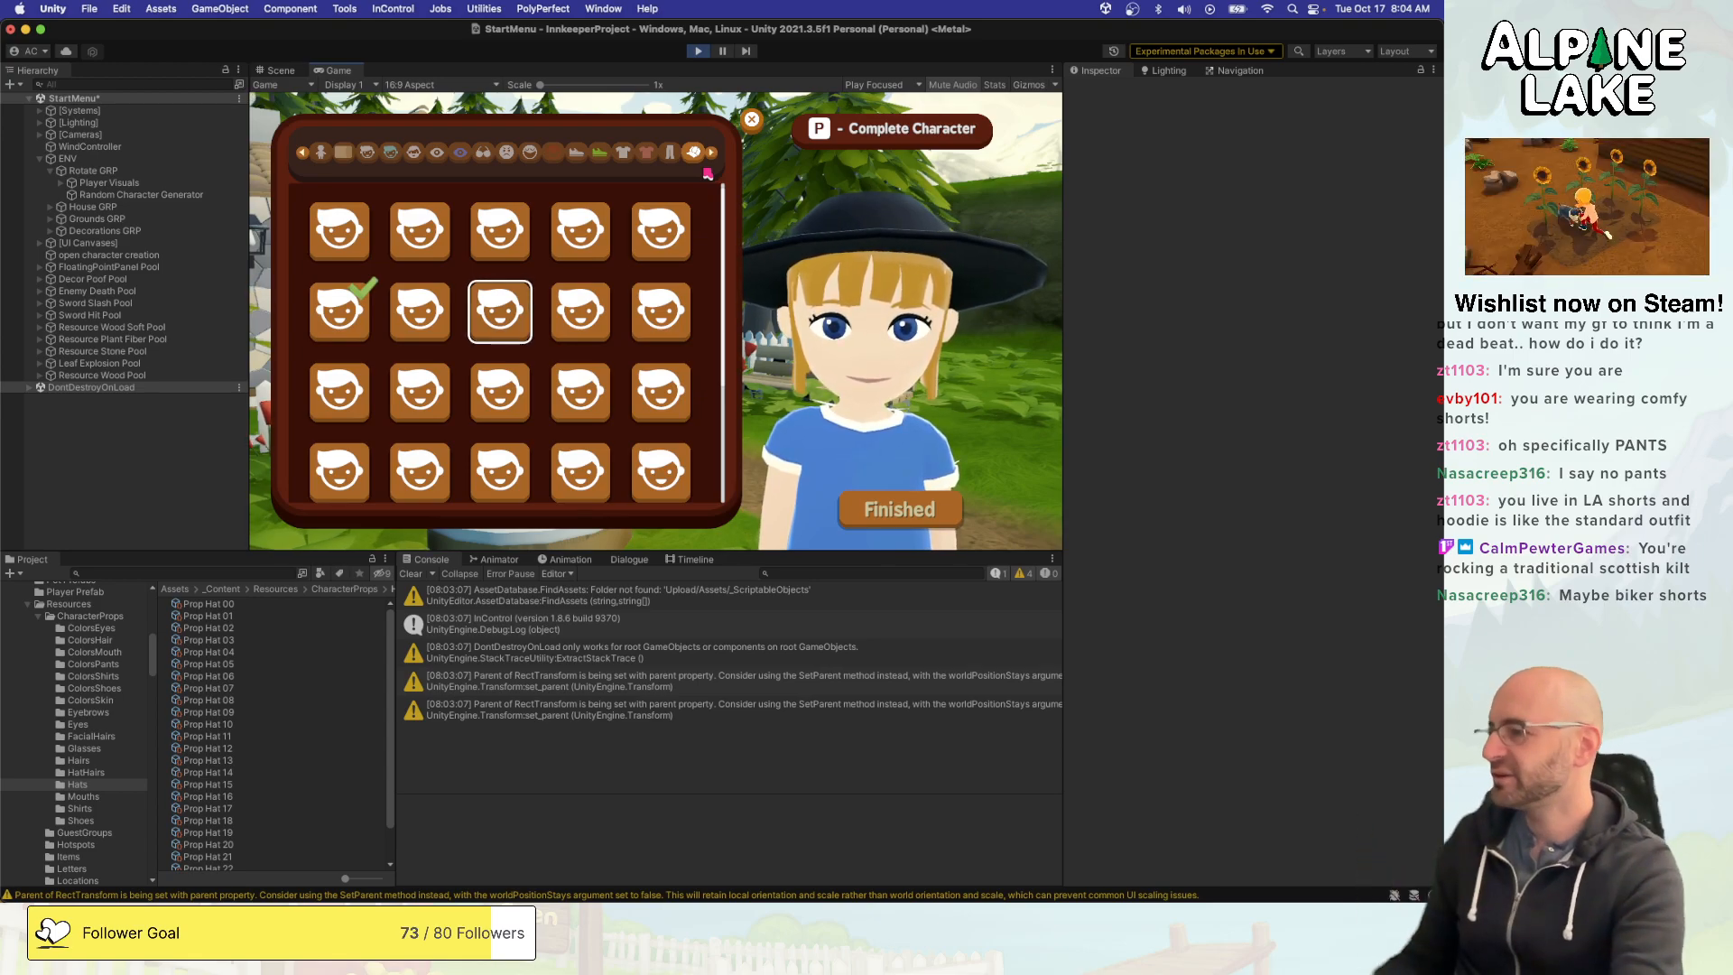
- Inspect the Prop Hat 06 asset and the Hat_041 prefab it references
{"action": "left_click", "coordinate": [240, 667]}
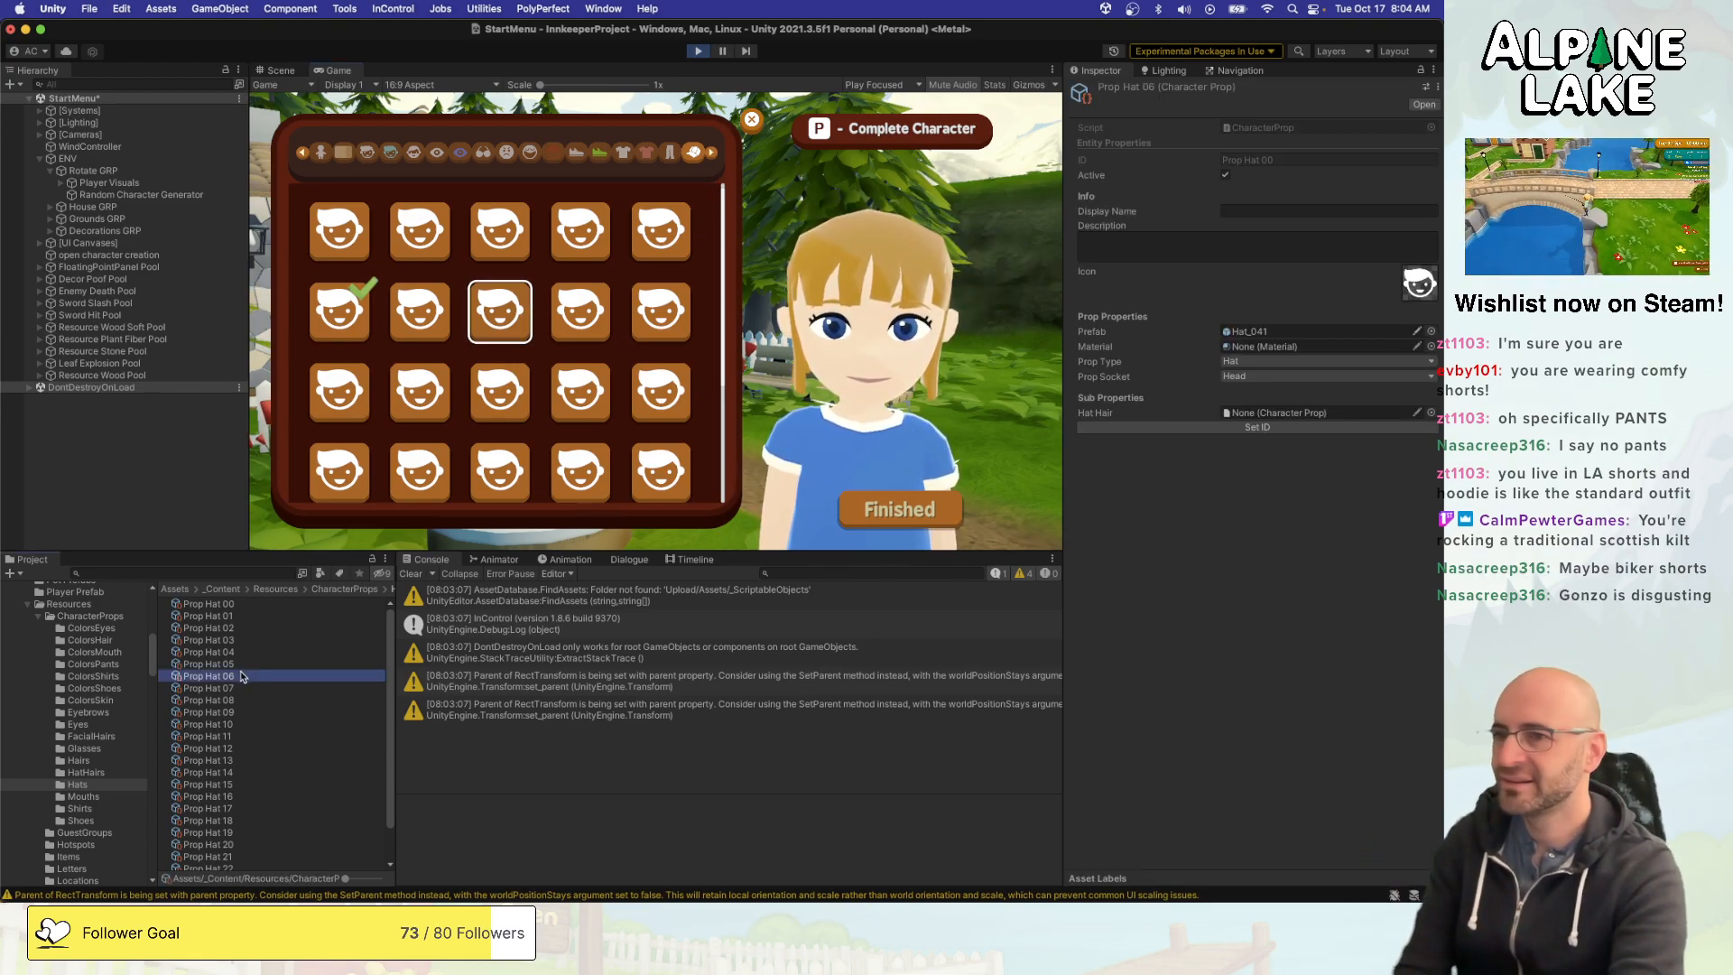
{"action": "left_click", "coordinate": [209, 676]}
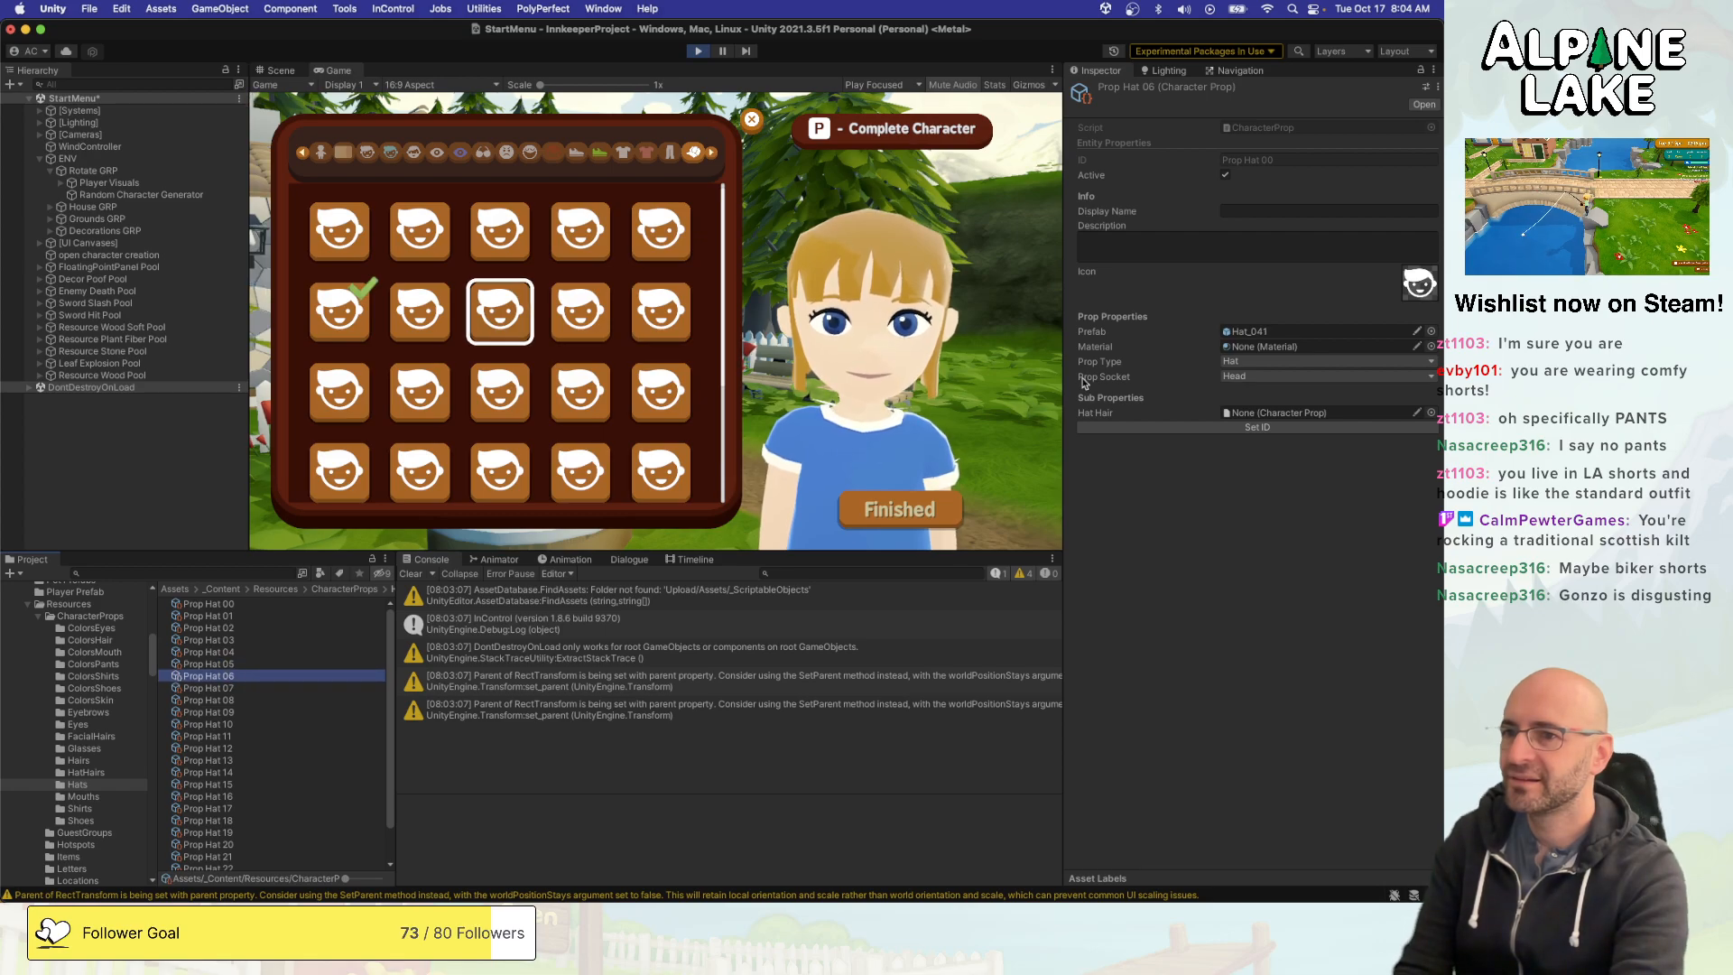
{"action": "left_click", "coordinate": [1251, 331]}
{"action": "left_click", "coordinate": [206, 665]}
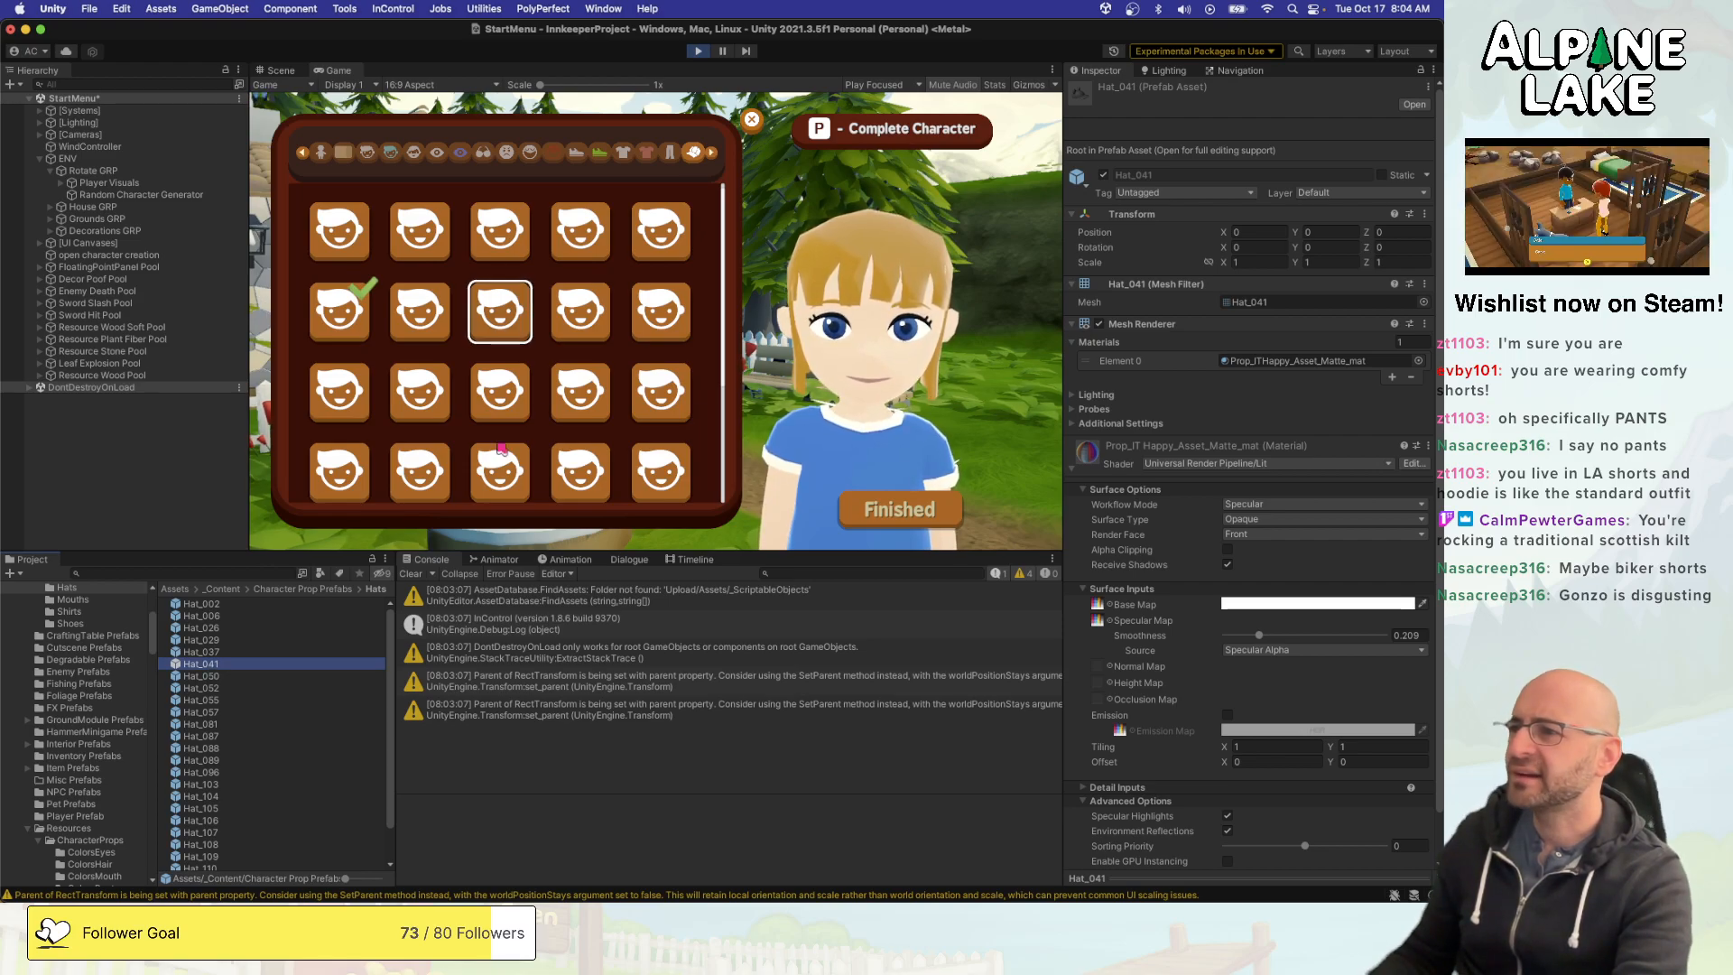
- Preview the top-row hats on the character again and return to the equipped option in the second row
{"action": "left_click", "coordinate": [432, 235]}
{"action": "left_click", "coordinate": [470, 232]}
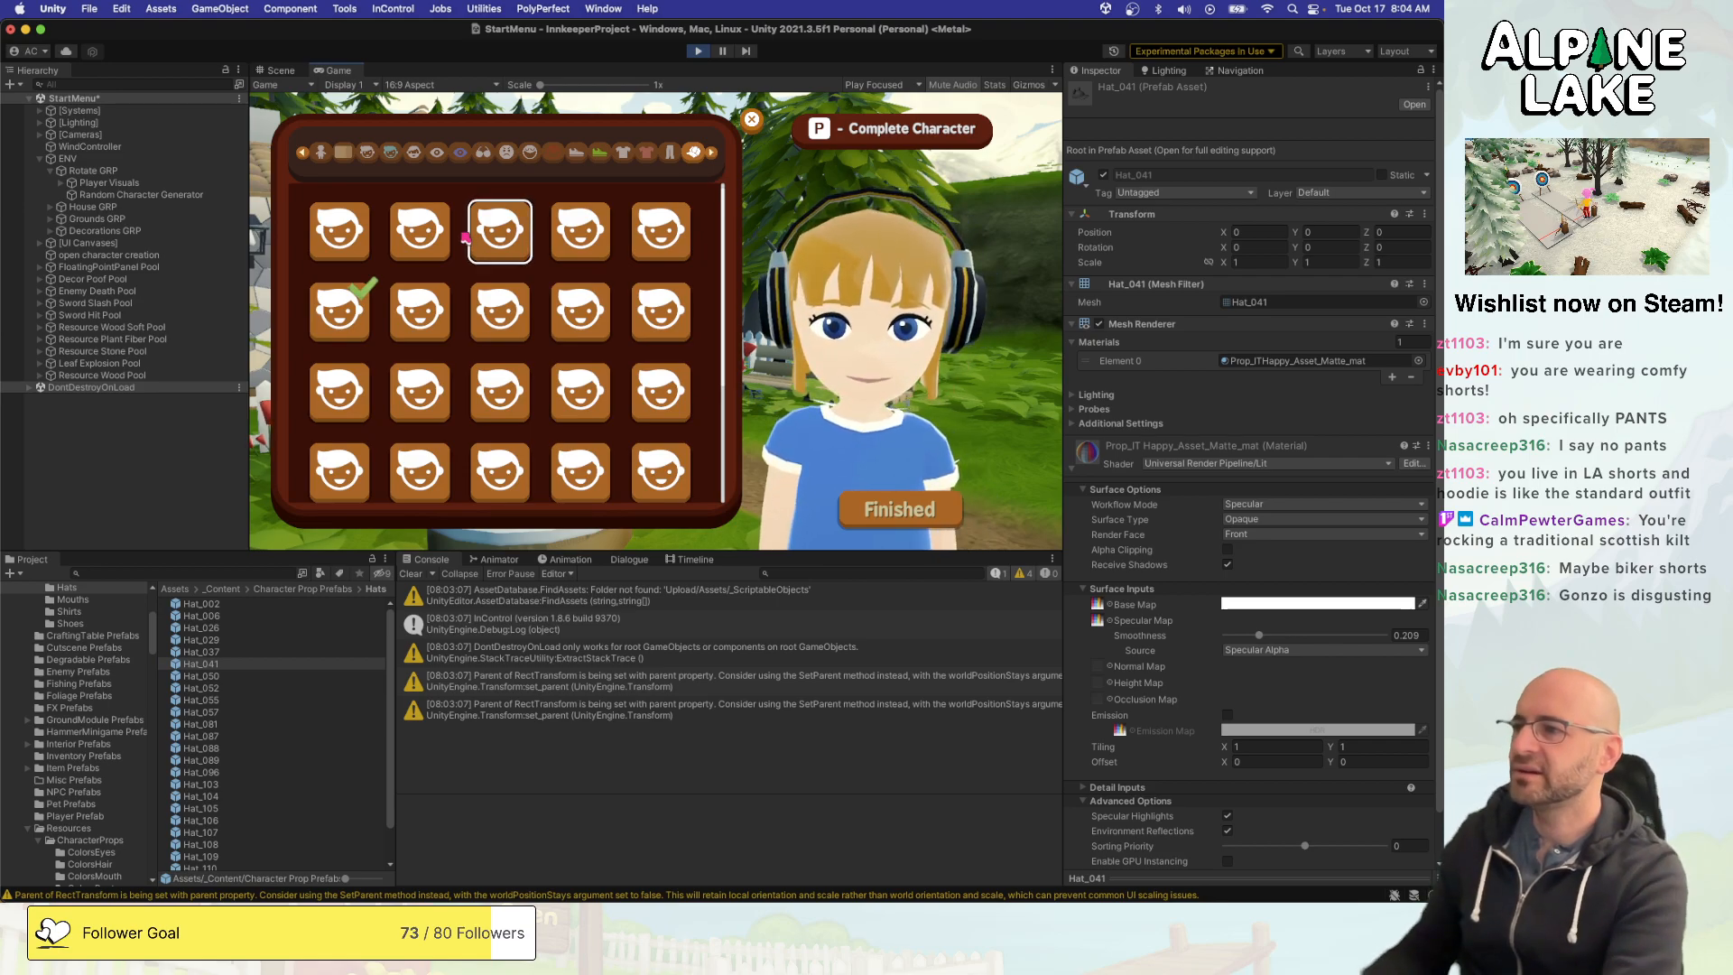
{"action": "key", "text": "Right"}
{"action": "key", "text": "Right"}
{"action": "key", "text": "Left"}
{"action": "key", "text": "Left"}
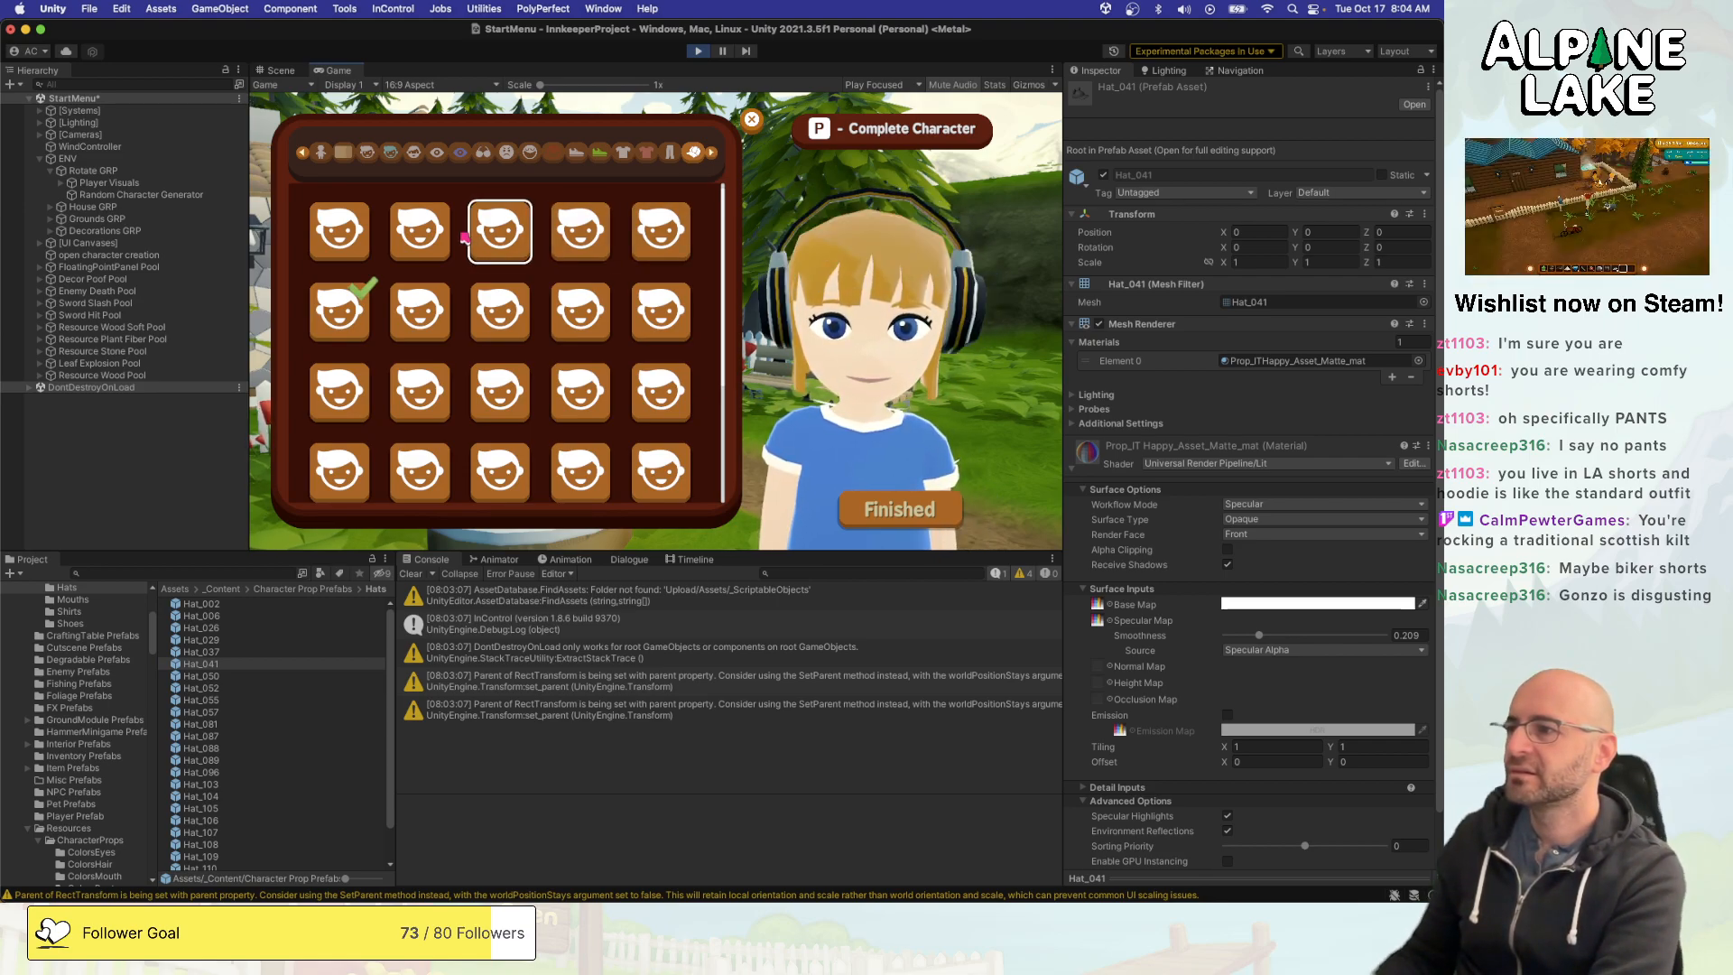
{"action": "key", "text": "Left"}
{"action": "key", "text": "Down"}
{"action": "key", "text": "Left"}
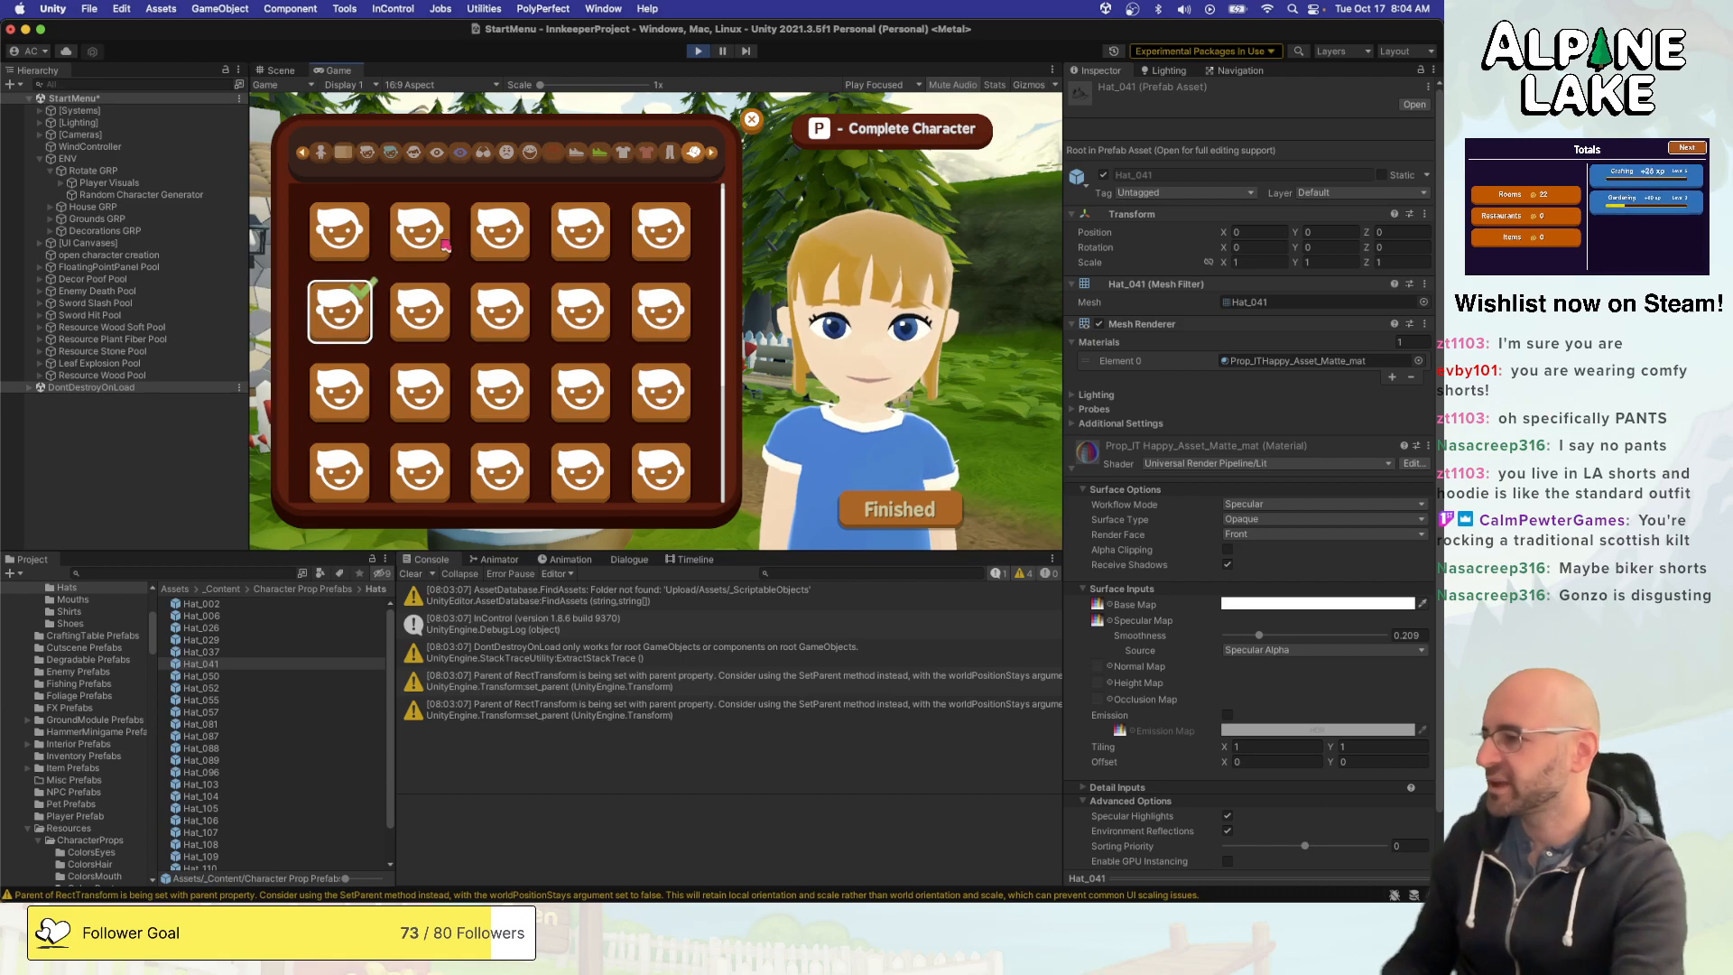
- Compare the transforms of the Hat_029 and Hat_037 prefabs
{"action": "left_click", "coordinate": [231, 654]}
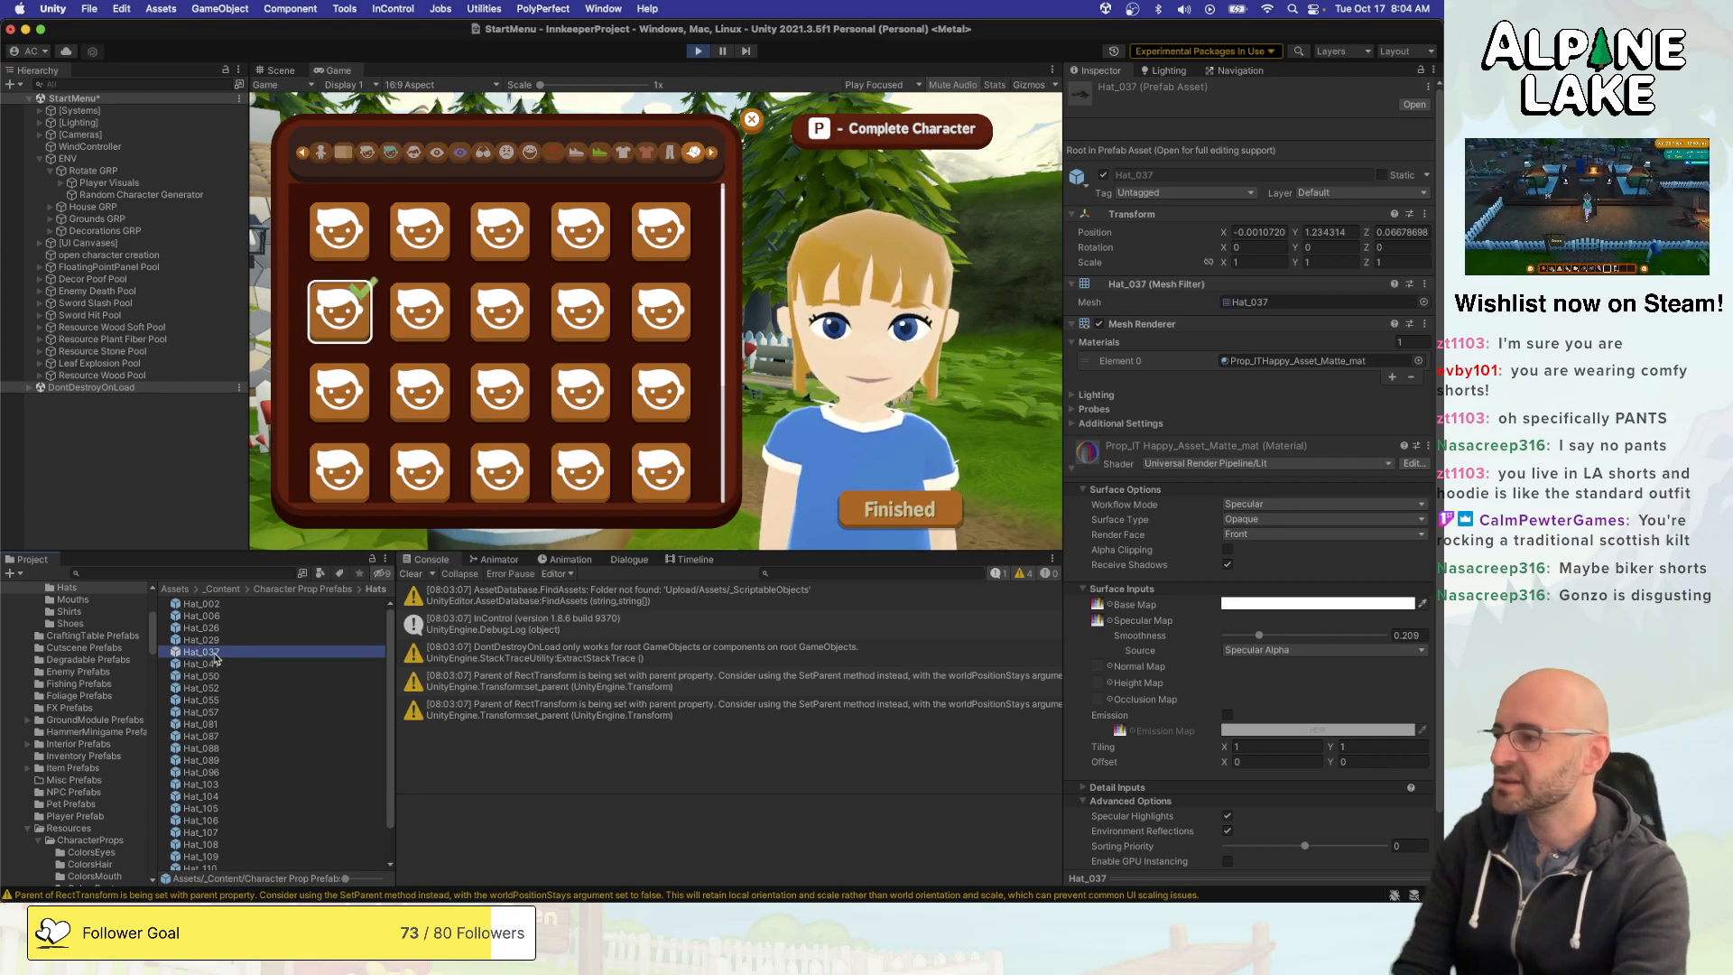
{"action": "left_click", "coordinate": [216, 641]}
{"action": "left_click", "coordinate": [213, 651]}
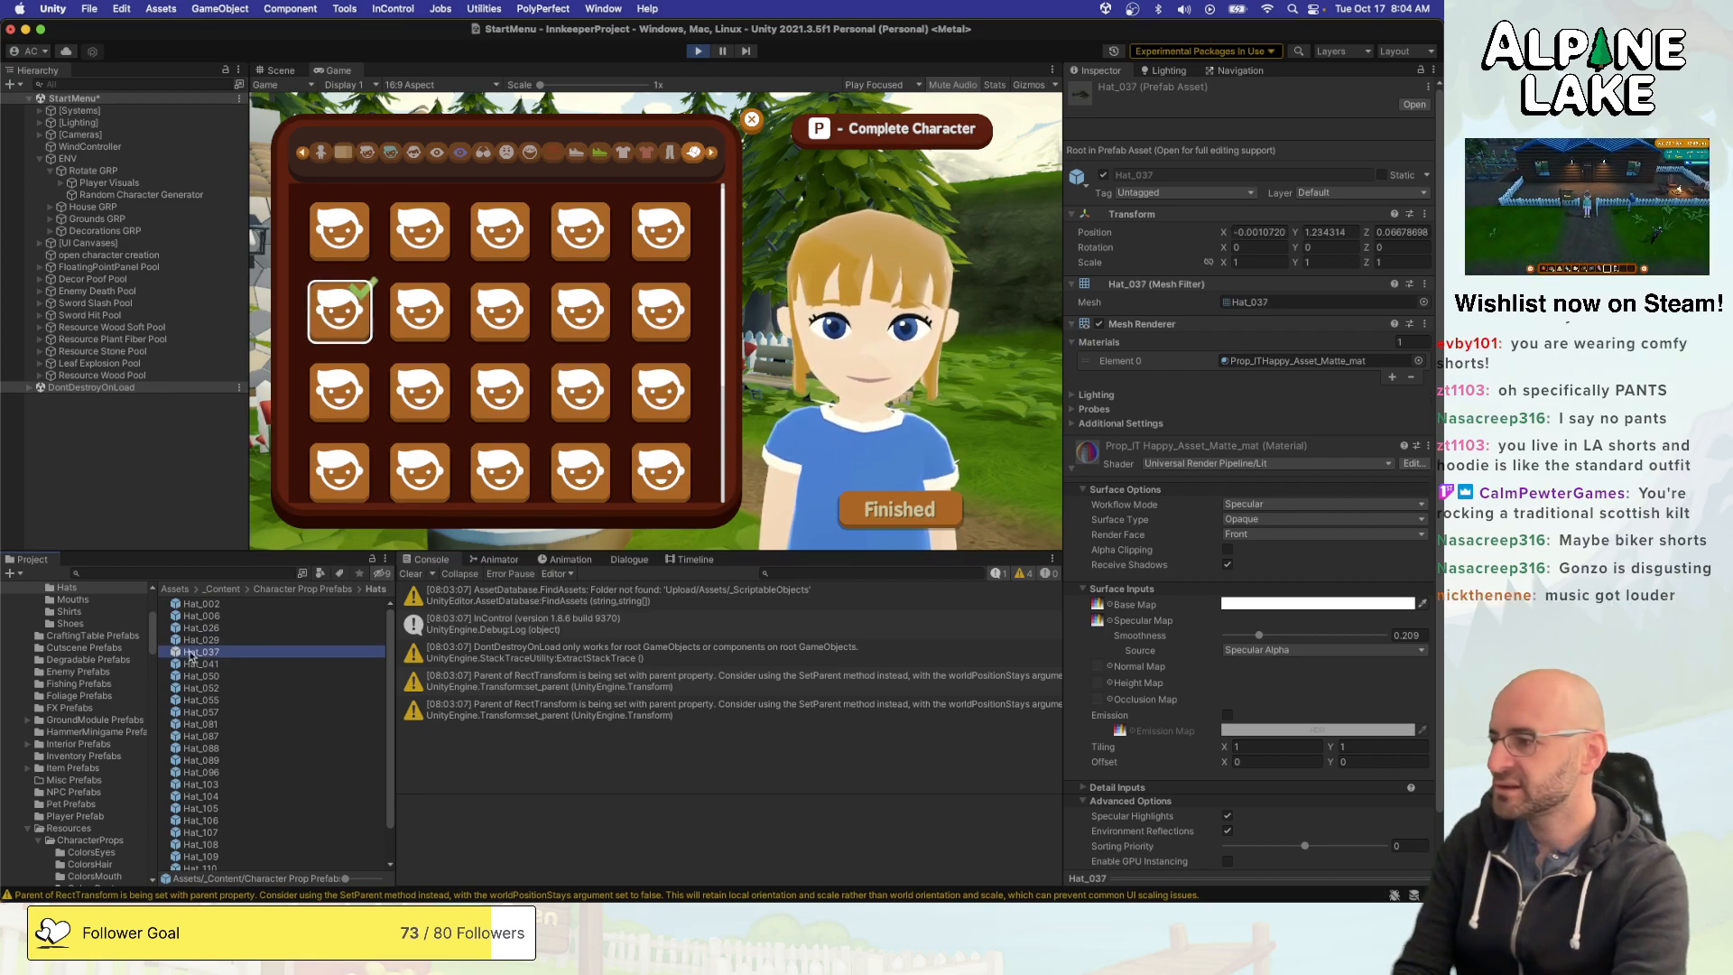
- Inspect Prop Hat 04 in the CharacterProps Hats folder and the Hat_029 prefab it references
{"action": "scroll", "coordinate": [99, 720], "scroll_direction": "down", "scroll_amount": 3}
{"action": "scroll", "coordinate": [100, 719], "scroll_direction": "down", "scroll_amount": 5}
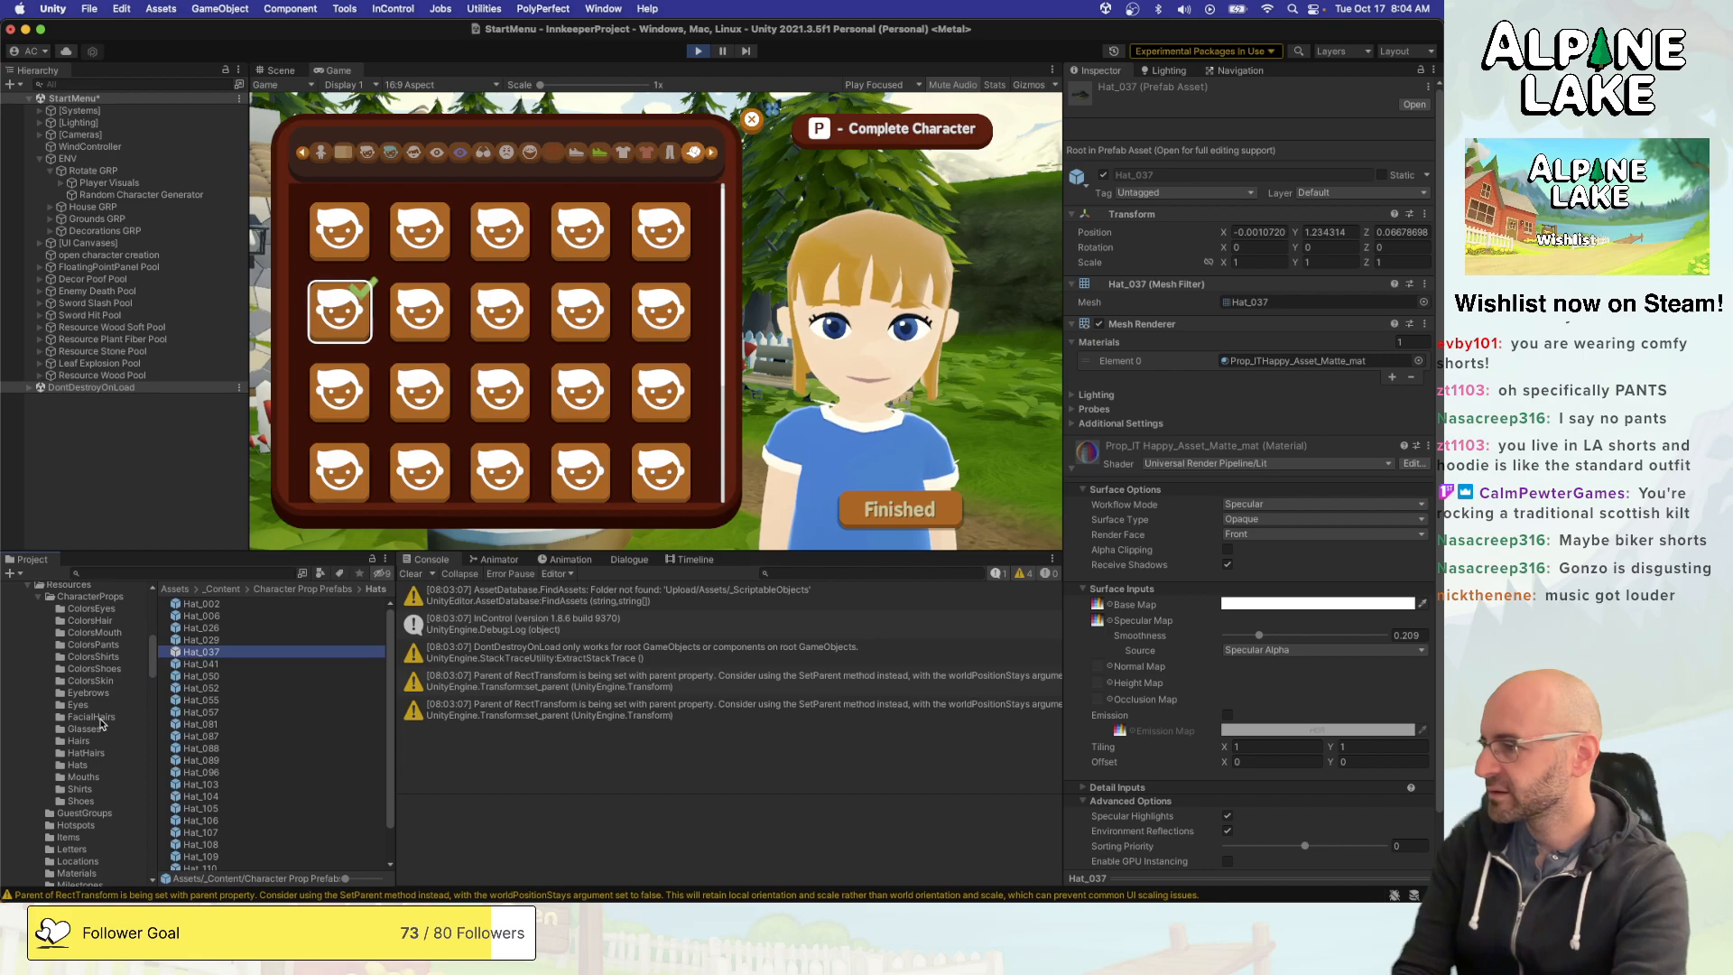
{"action": "left_click", "coordinate": [81, 765]}
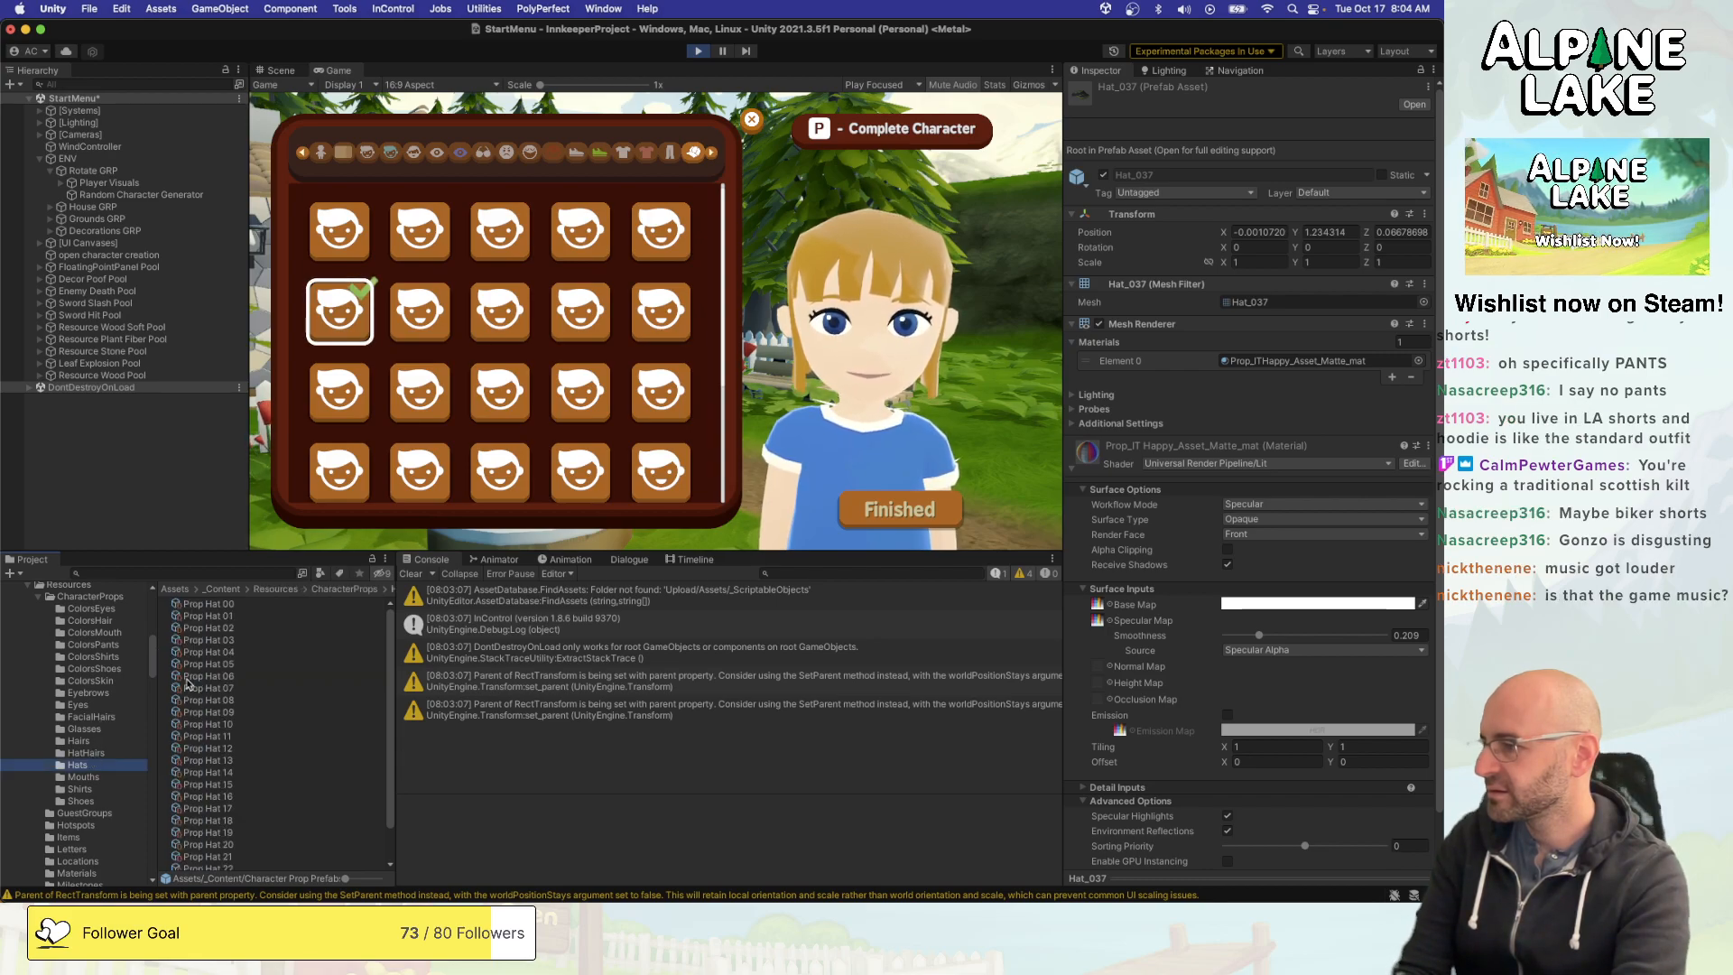
{"action": "left_click", "coordinate": [230, 666]}
{"action": "left_click", "coordinate": [216, 652]}
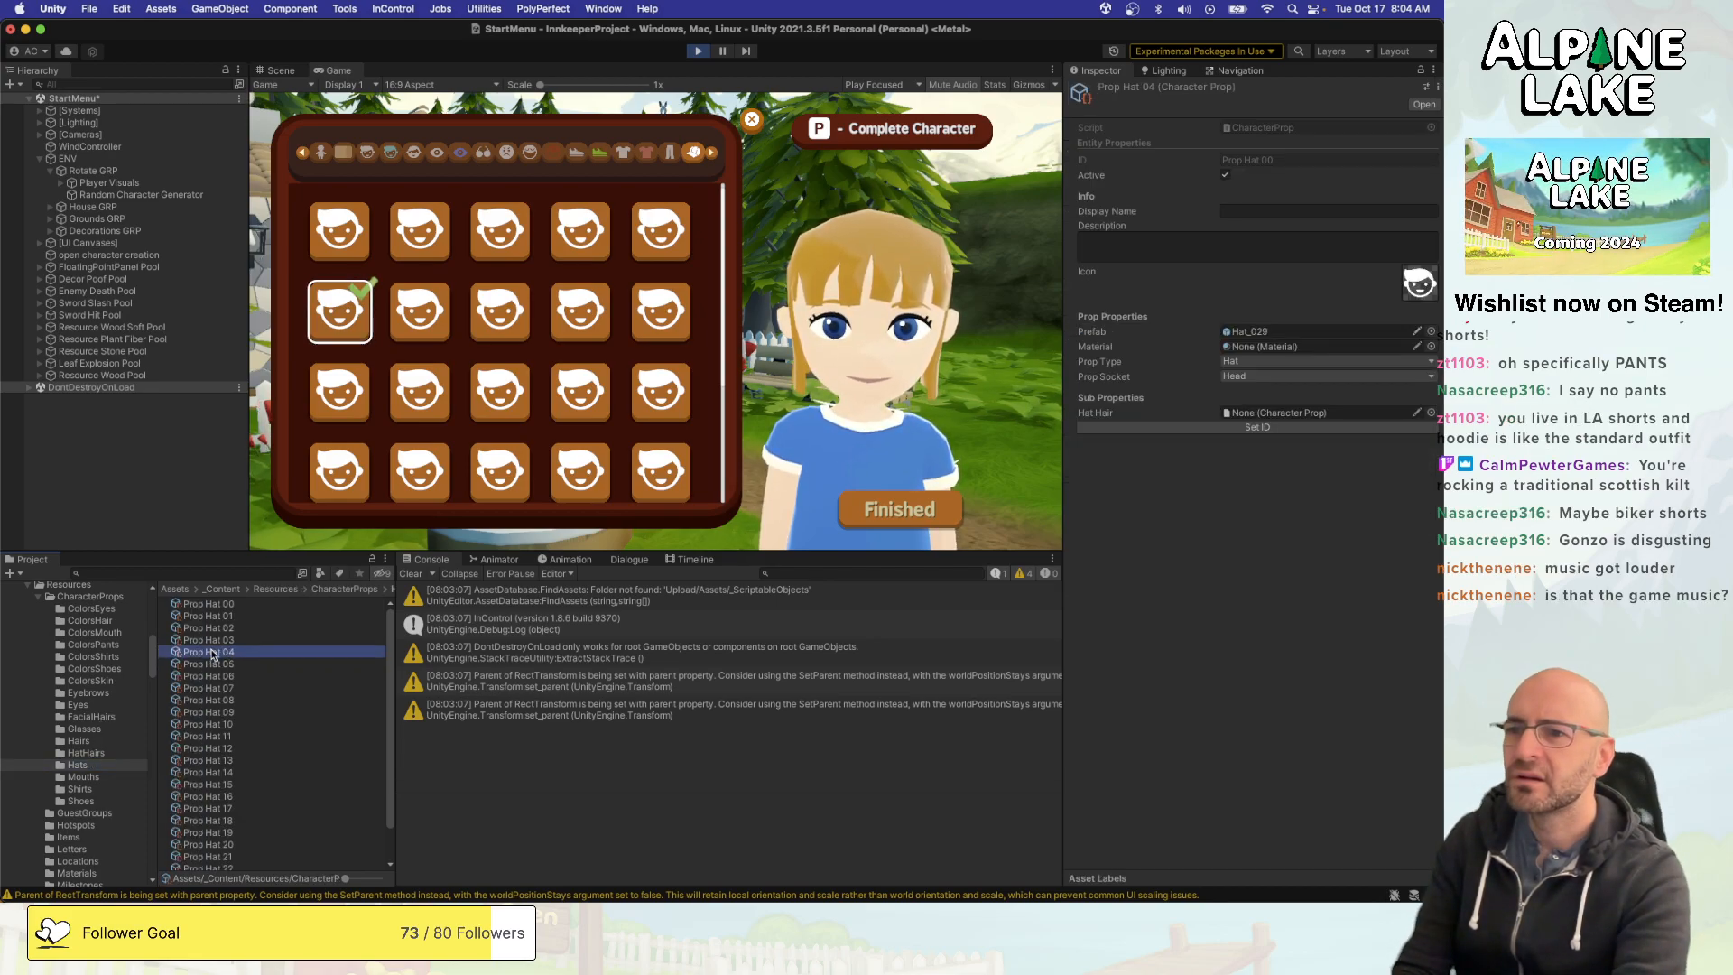
{"action": "left_click", "coordinate": [1230, 331]}
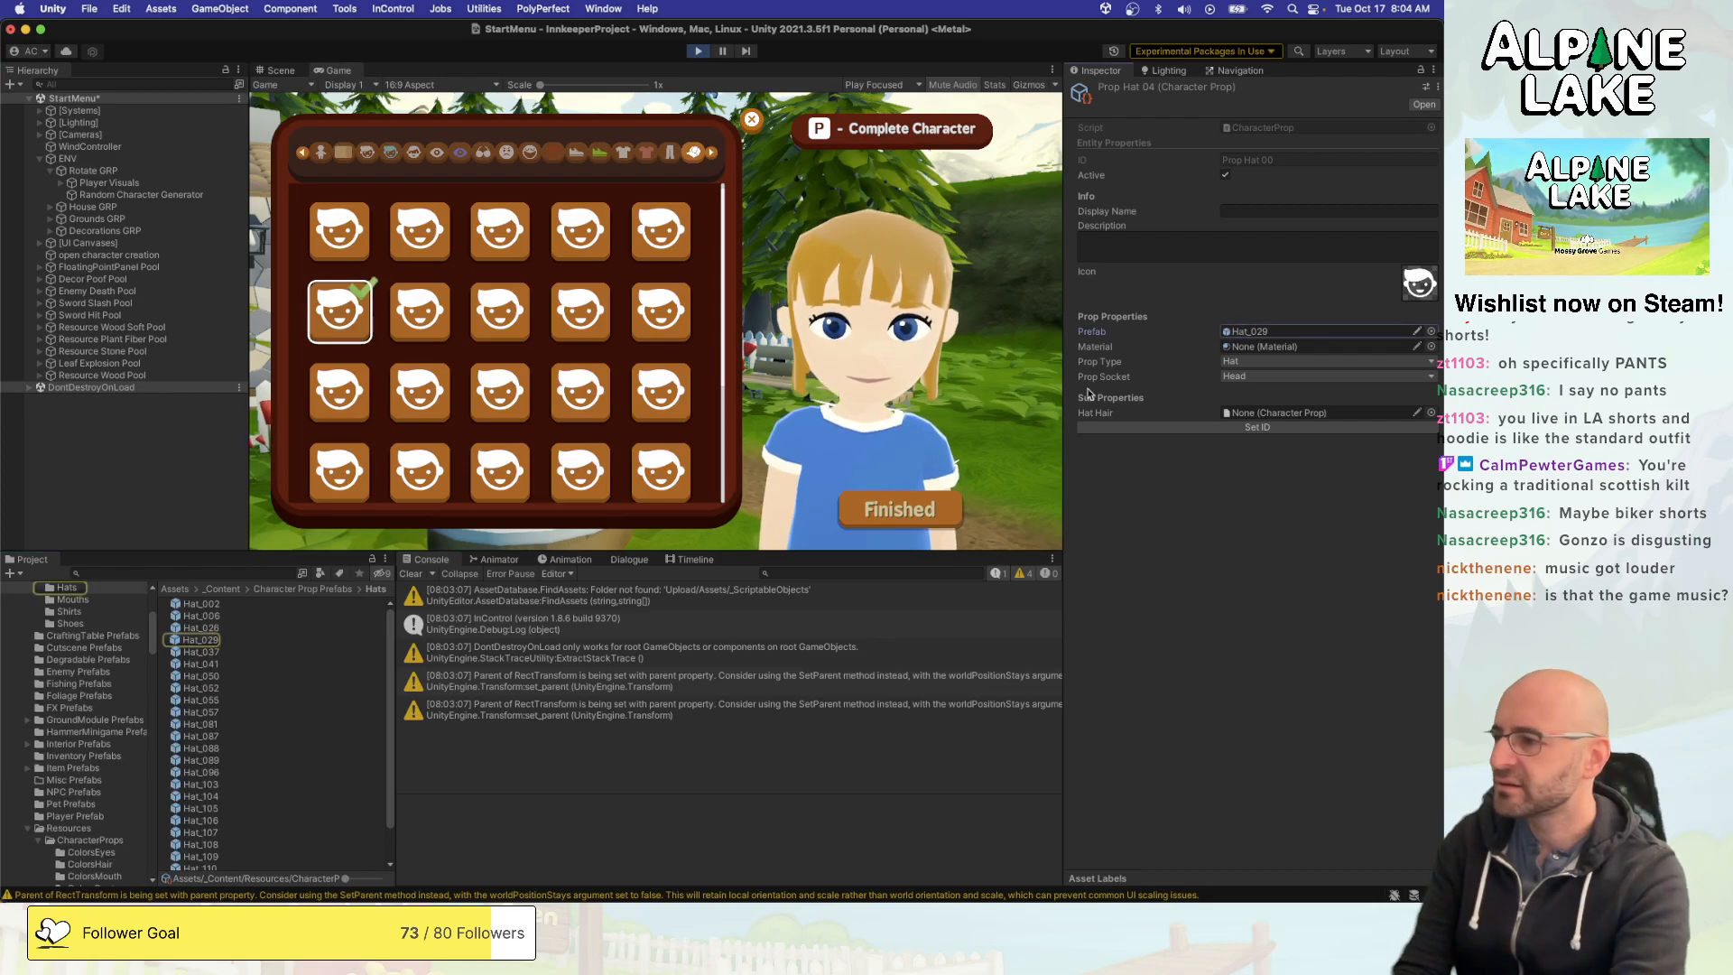
{"action": "left_click", "coordinate": [216, 642]}
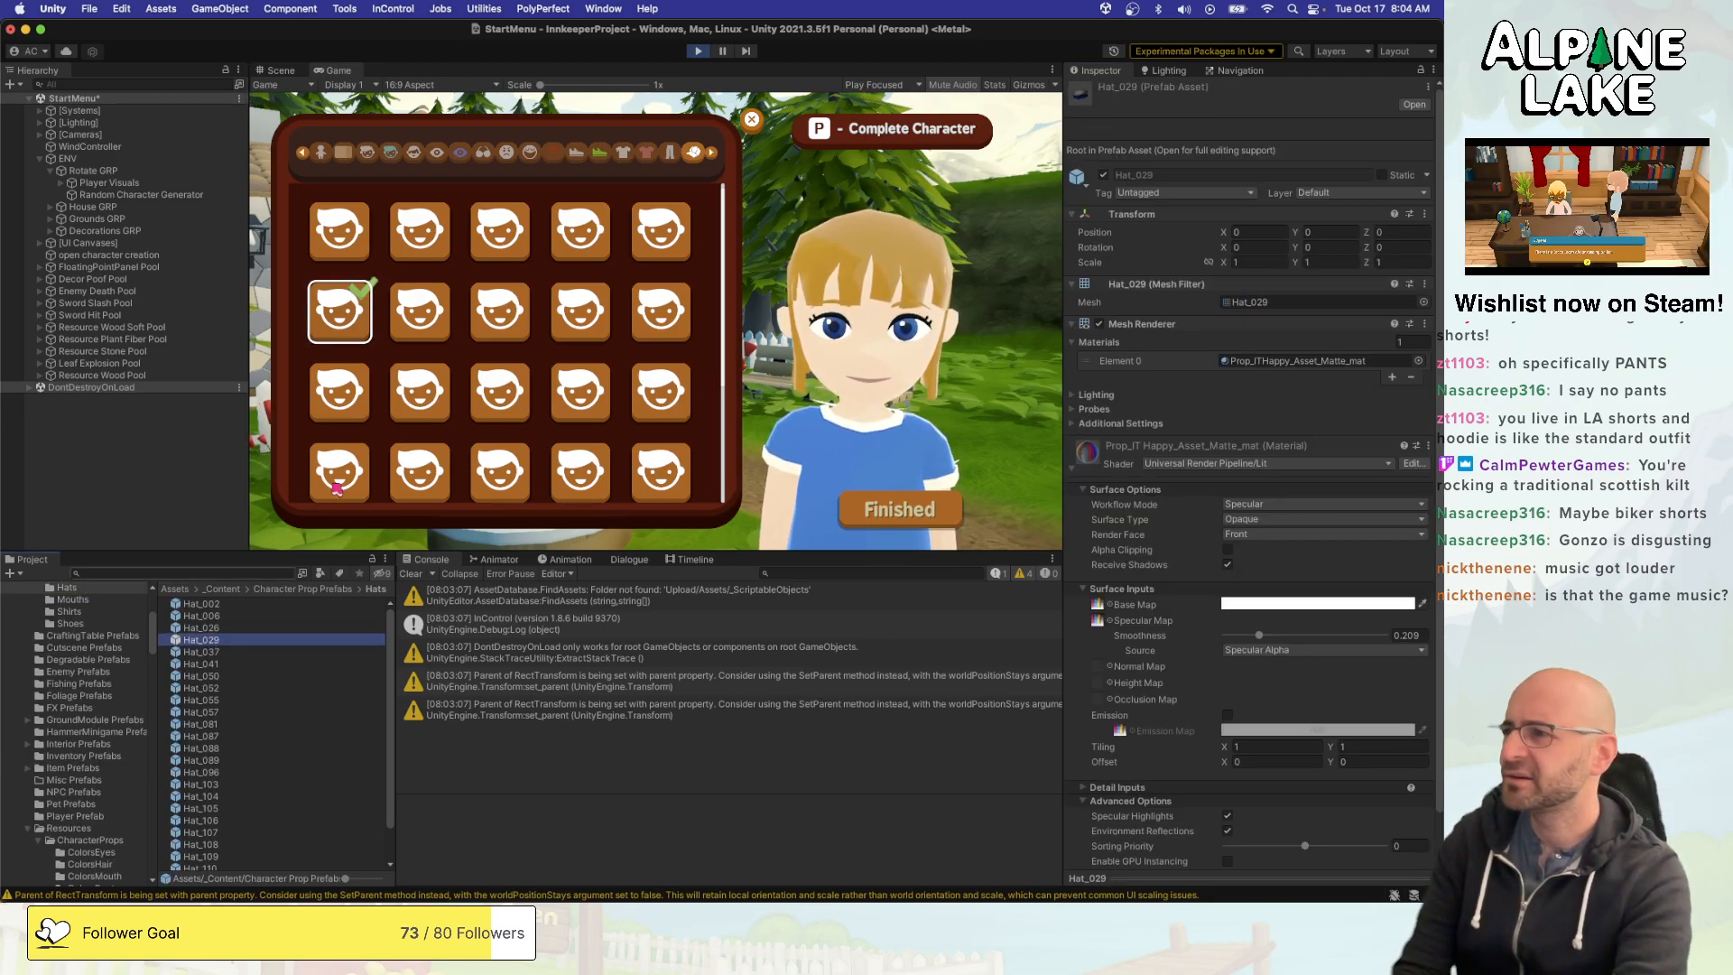
- Preview the hats across the first three rows on the character to check how each one fits the hair
{"action": "left_click", "coordinate": [658, 224]}
{"action": "key", "text": "Up"}
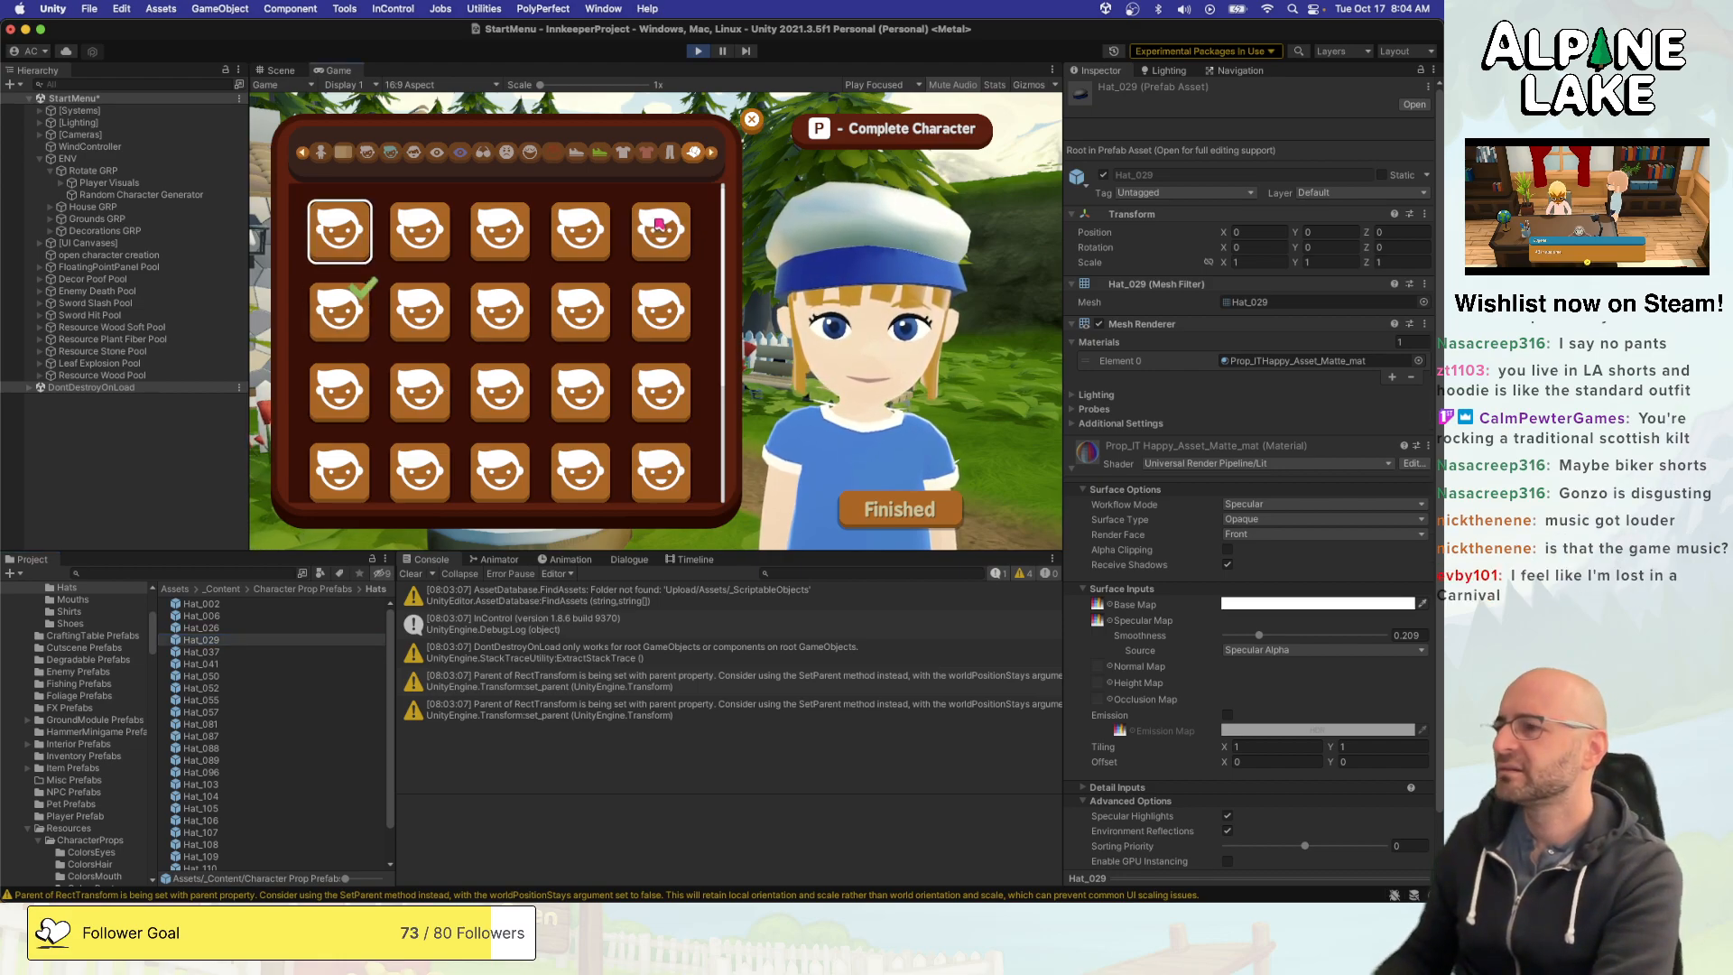
{"action": "key", "text": "Right"}
{"action": "key", "text": "Right"}
{"action": "key", "text": "Right"}
{"action": "key", "text": "Right"}
{"action": "key", "text": "Down"}
{"action": "key", "text": "Up"}
{"action": "key", "text": "Down"}
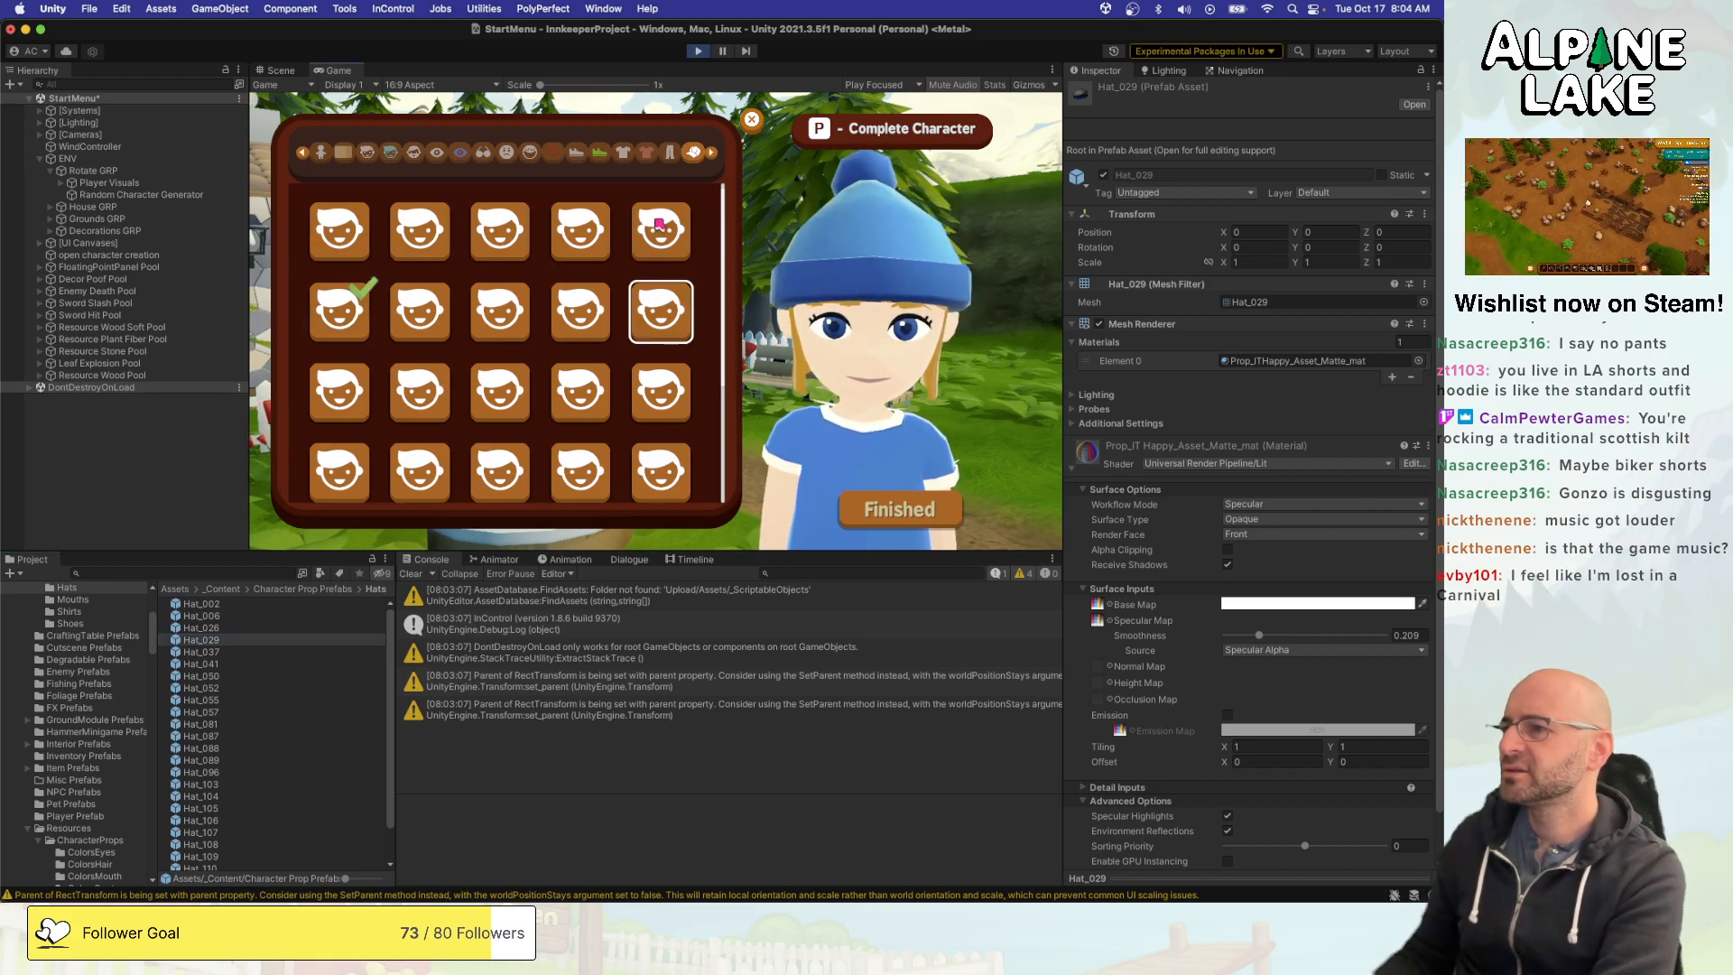
{"action": "key", "text": "Left"}
{"action": "key", "text": "Left"}
{"action": "key", "text": "Left"}
{"action": "key", "text": "Left"}
{"action": "key", "text": "Down"}
{"action": "key", "text": "Up"}
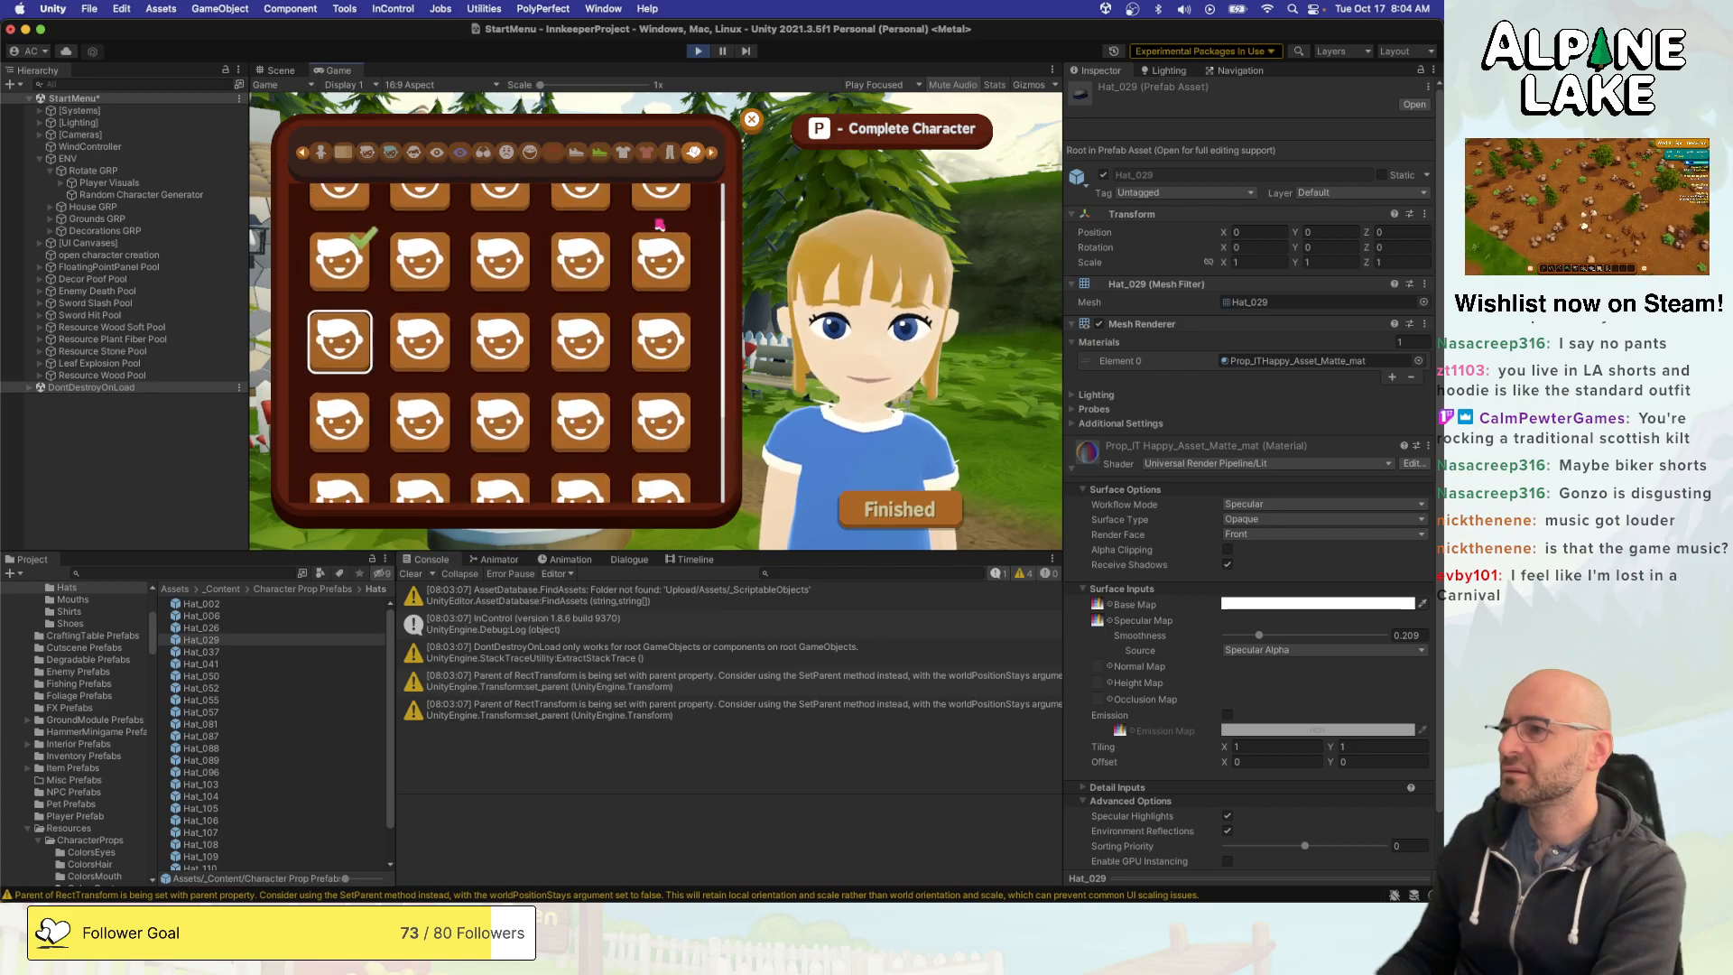
- Preview the top-row hats on the character back and forth, finishing on the equipped option in the second row
{"action": "key", "text": "Up"}
{"action": "key", "text": "Up"}
{"action": "key", "text": "Right"}
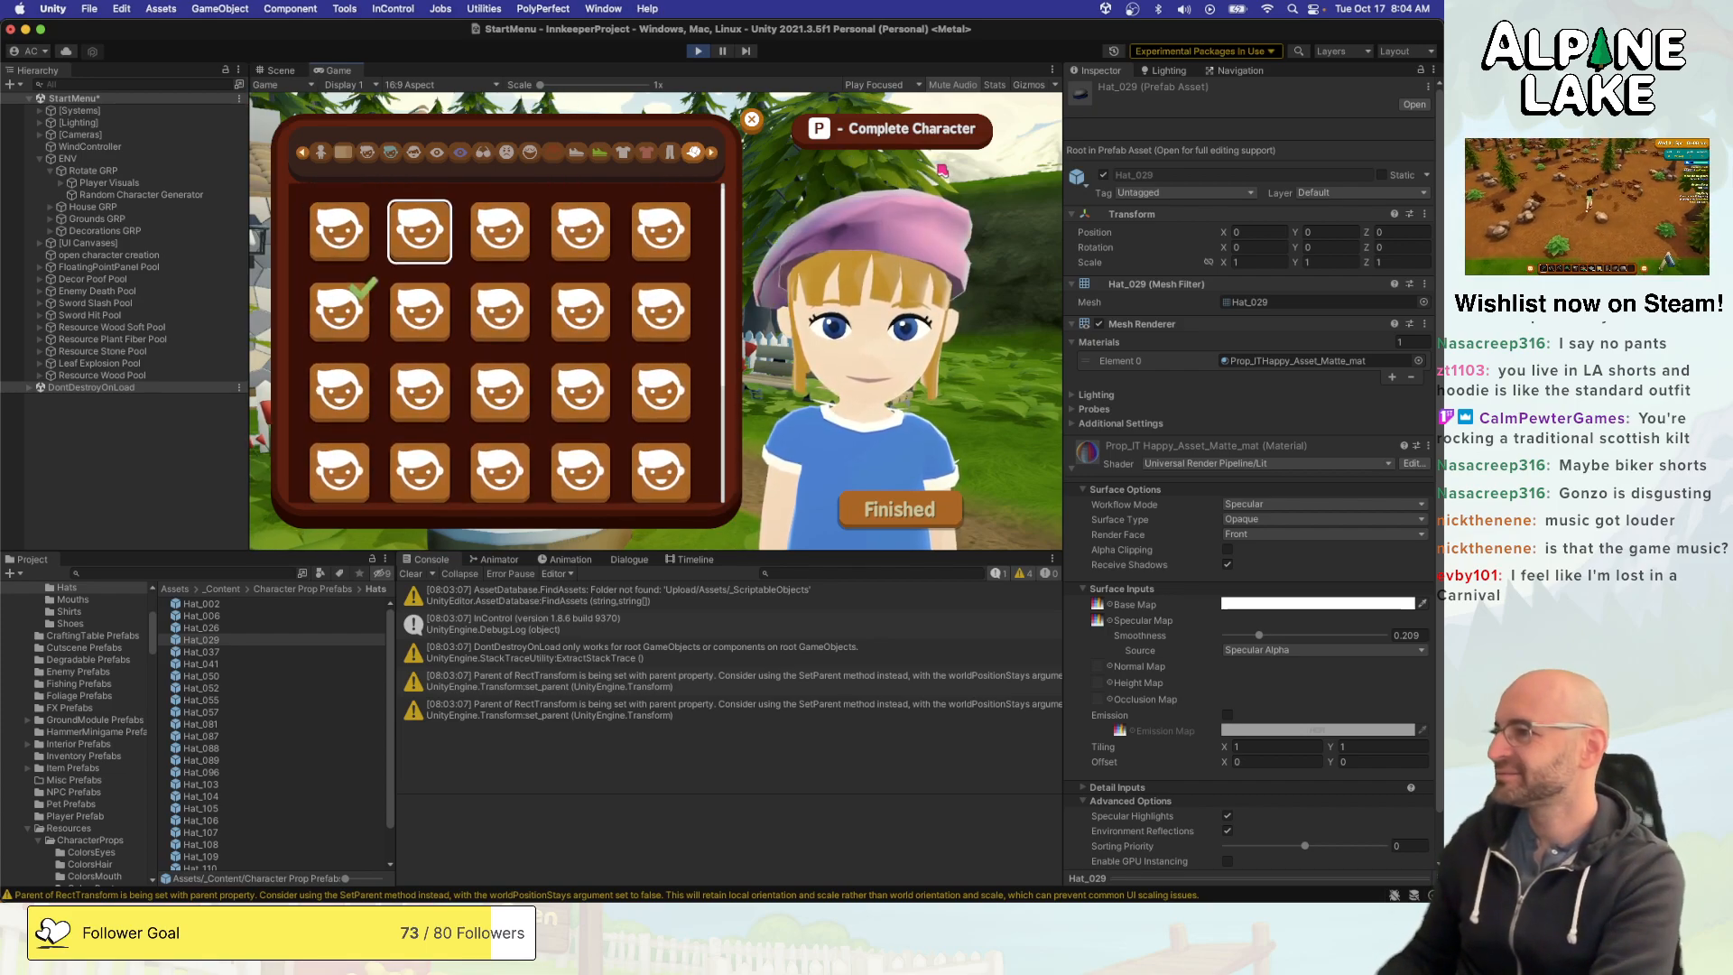
{"action": "key", "text": "Right"}
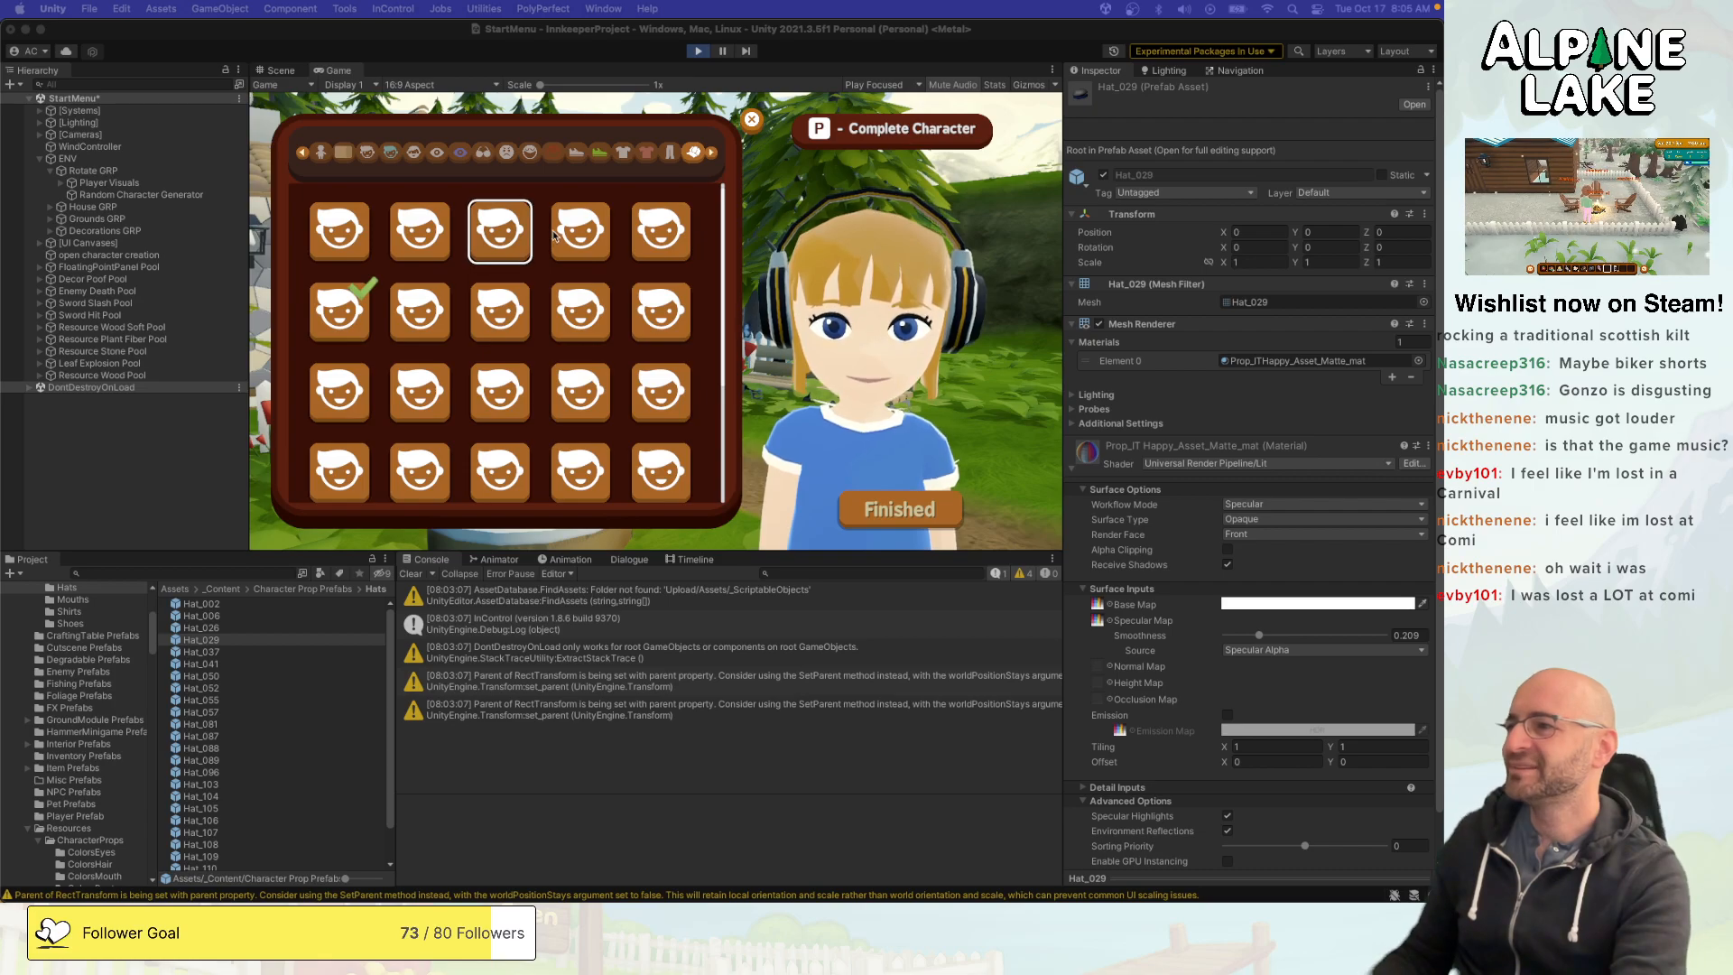
{"action": "left_click", "coordinate": [426, 200]}
{"action": "key", "text": "Left"}
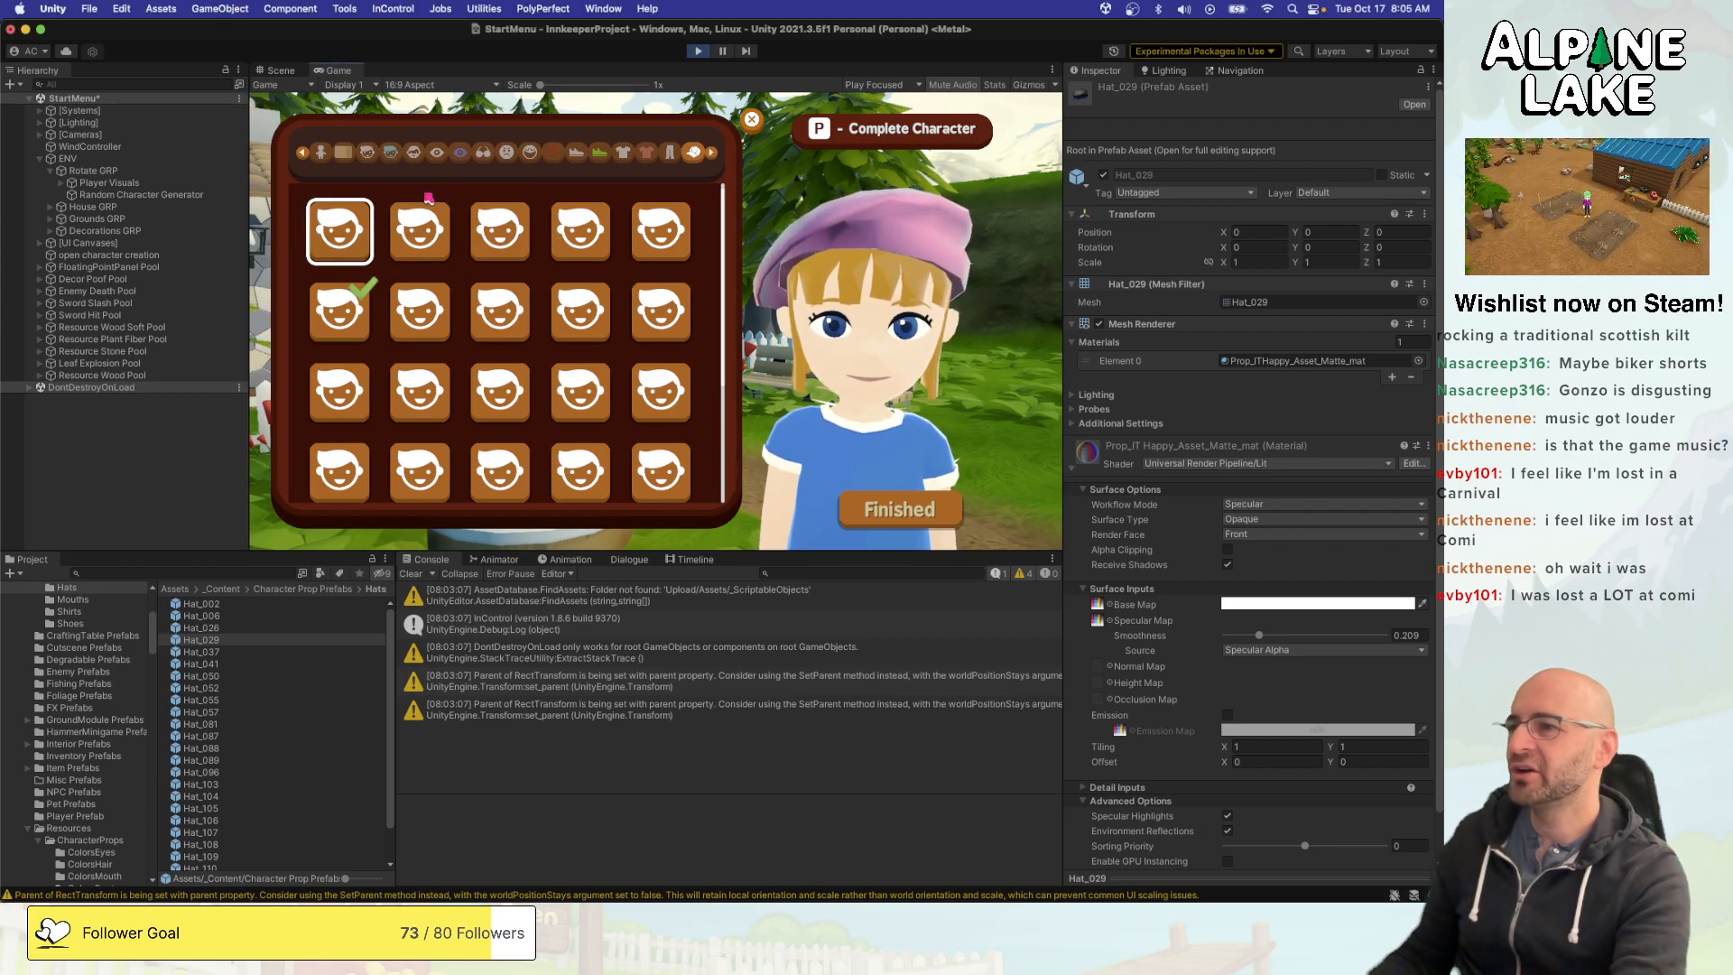
{"action": "key", "text": "Right"}
{"action": "key", "text": "Right"}
{"action": "key", "text": "Right"}
{"action": "key", "text": "Right"}
{"action": "key", "text": "Left"}
{"action": "key", "text": "Left"}
{"action": "key", "text": "Left"}
{"action": "key", "text": "Left"}
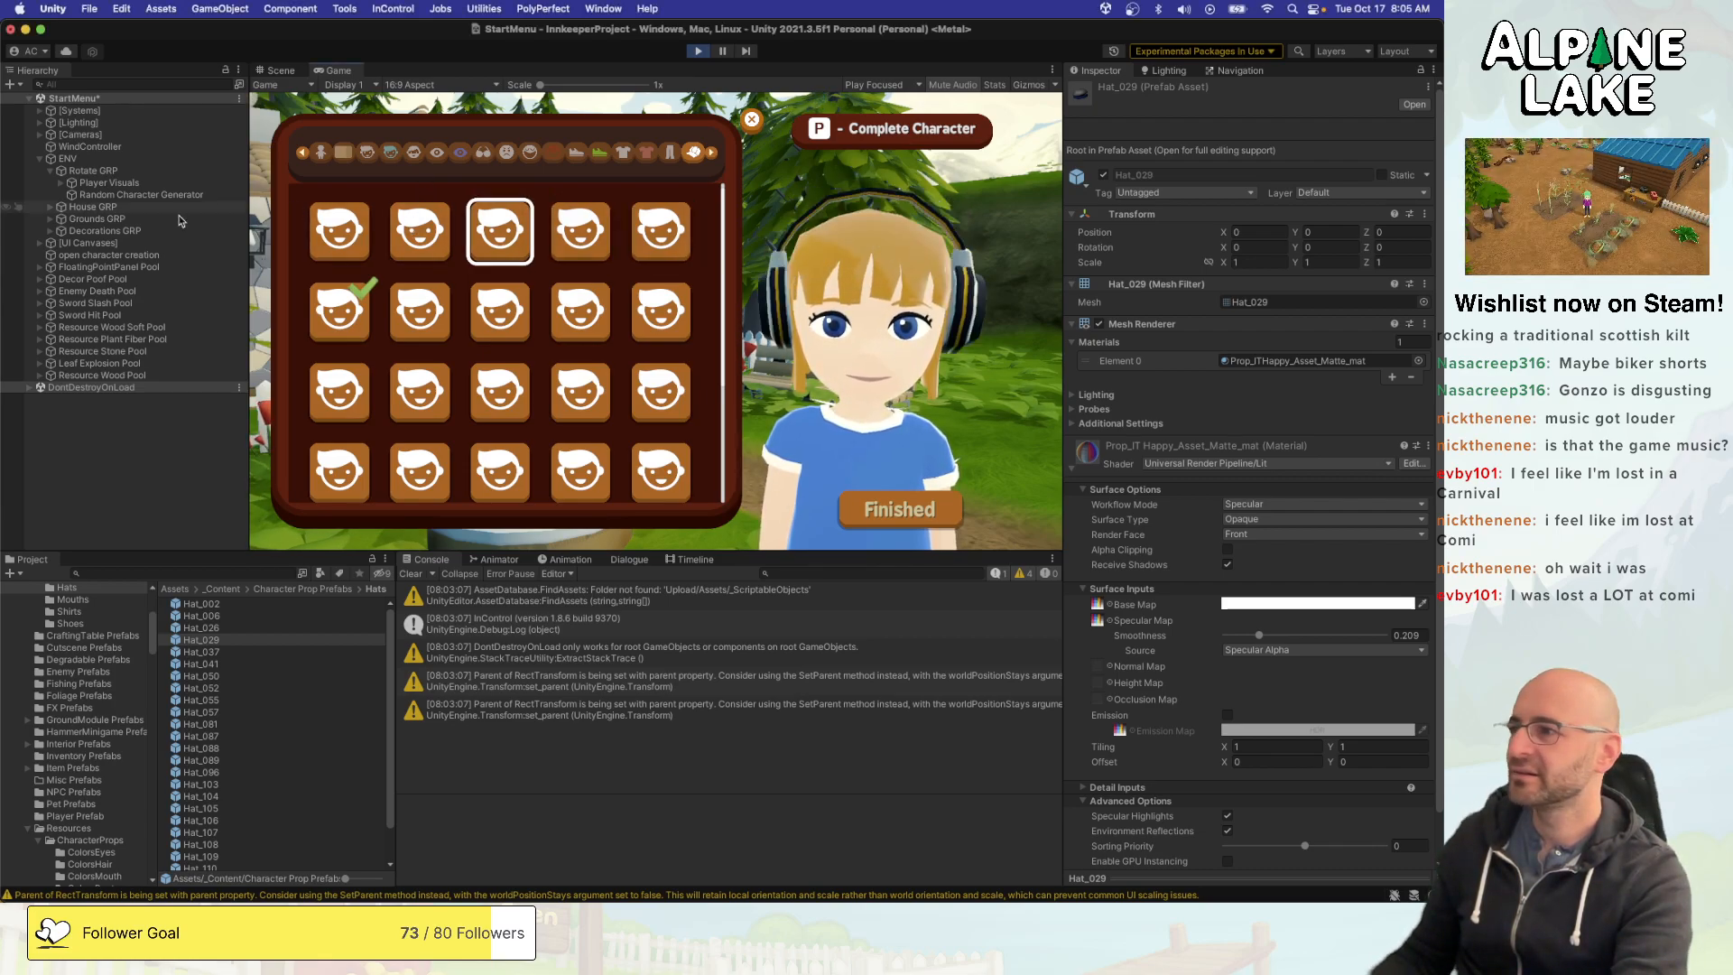
{"action": "key", "text": "Down"}
{"action": "key", "text": "Right"}
{"action": "key", "text": "Left"}
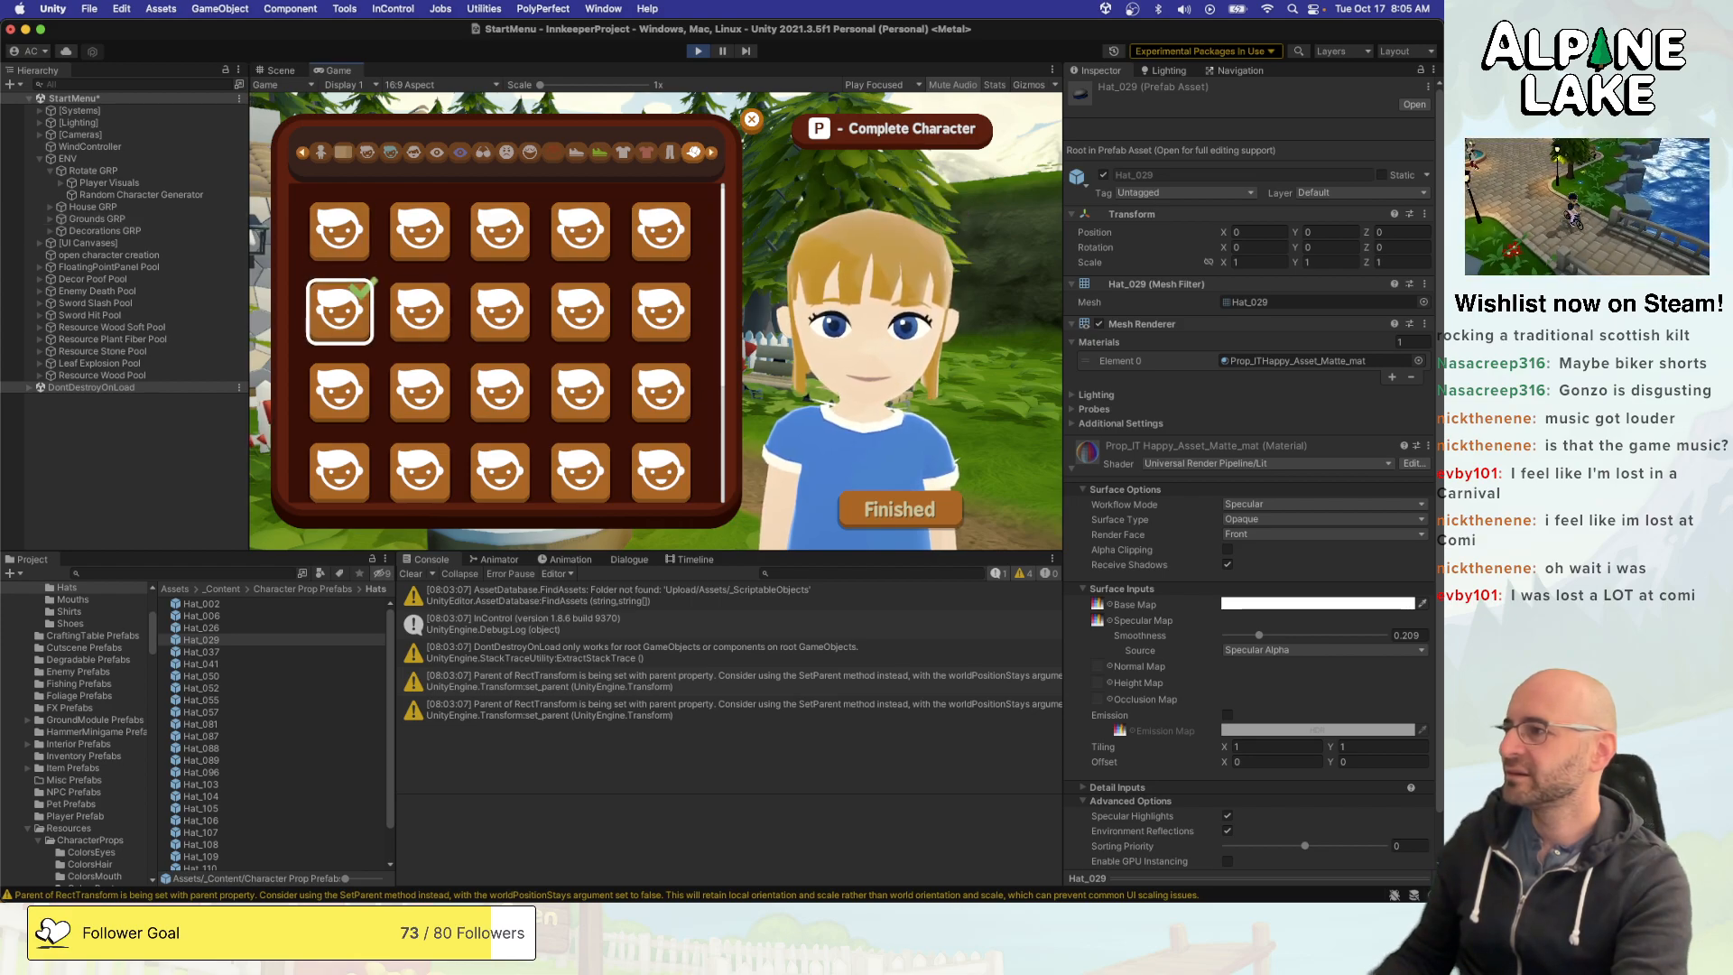
- Select the Player Visuals object and lock the Inspector on its Custom Character Definition component
{"action": "left_click", "coordinate": [143, 195]}
{"action": "left_click", "coordinate": [117, 182]}
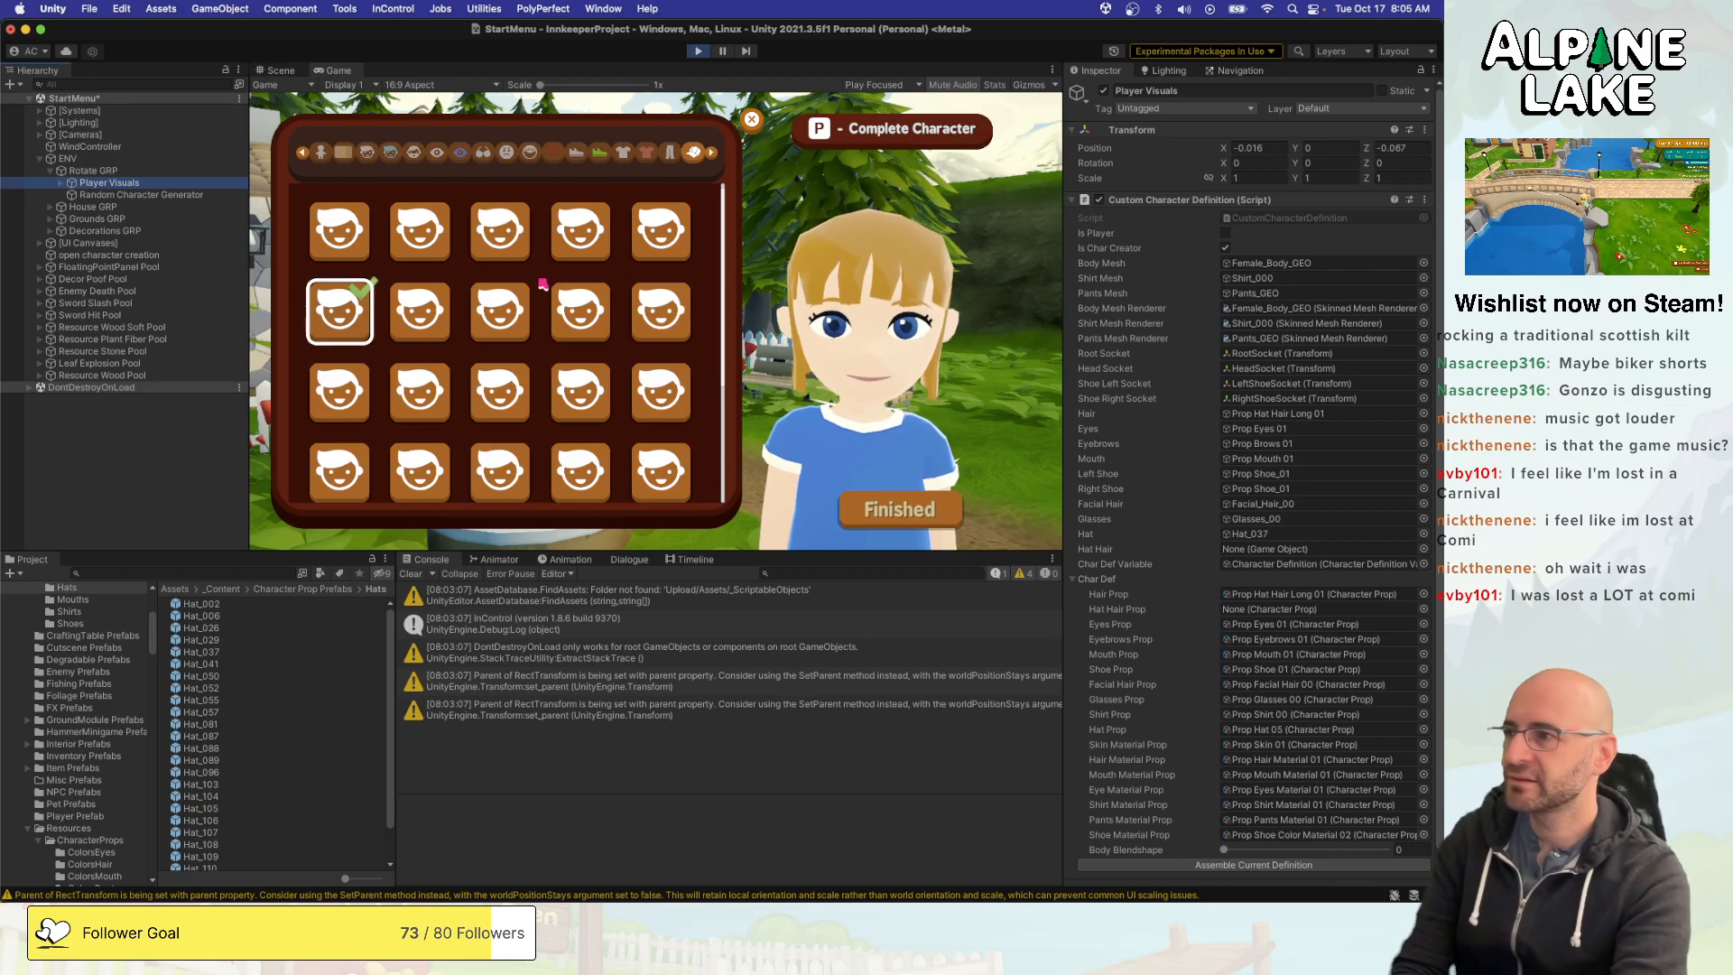
{"action": "left_click", "coordinate": [1421, 70]}
- Equip the first top-row hat and preview the next two, comparing the Hat and Hat Prop references on Player Visuals
{"action": "left_click", "coordinate": [354, 238]}
{"action": "left_click", "coordinate": [357, 238]}
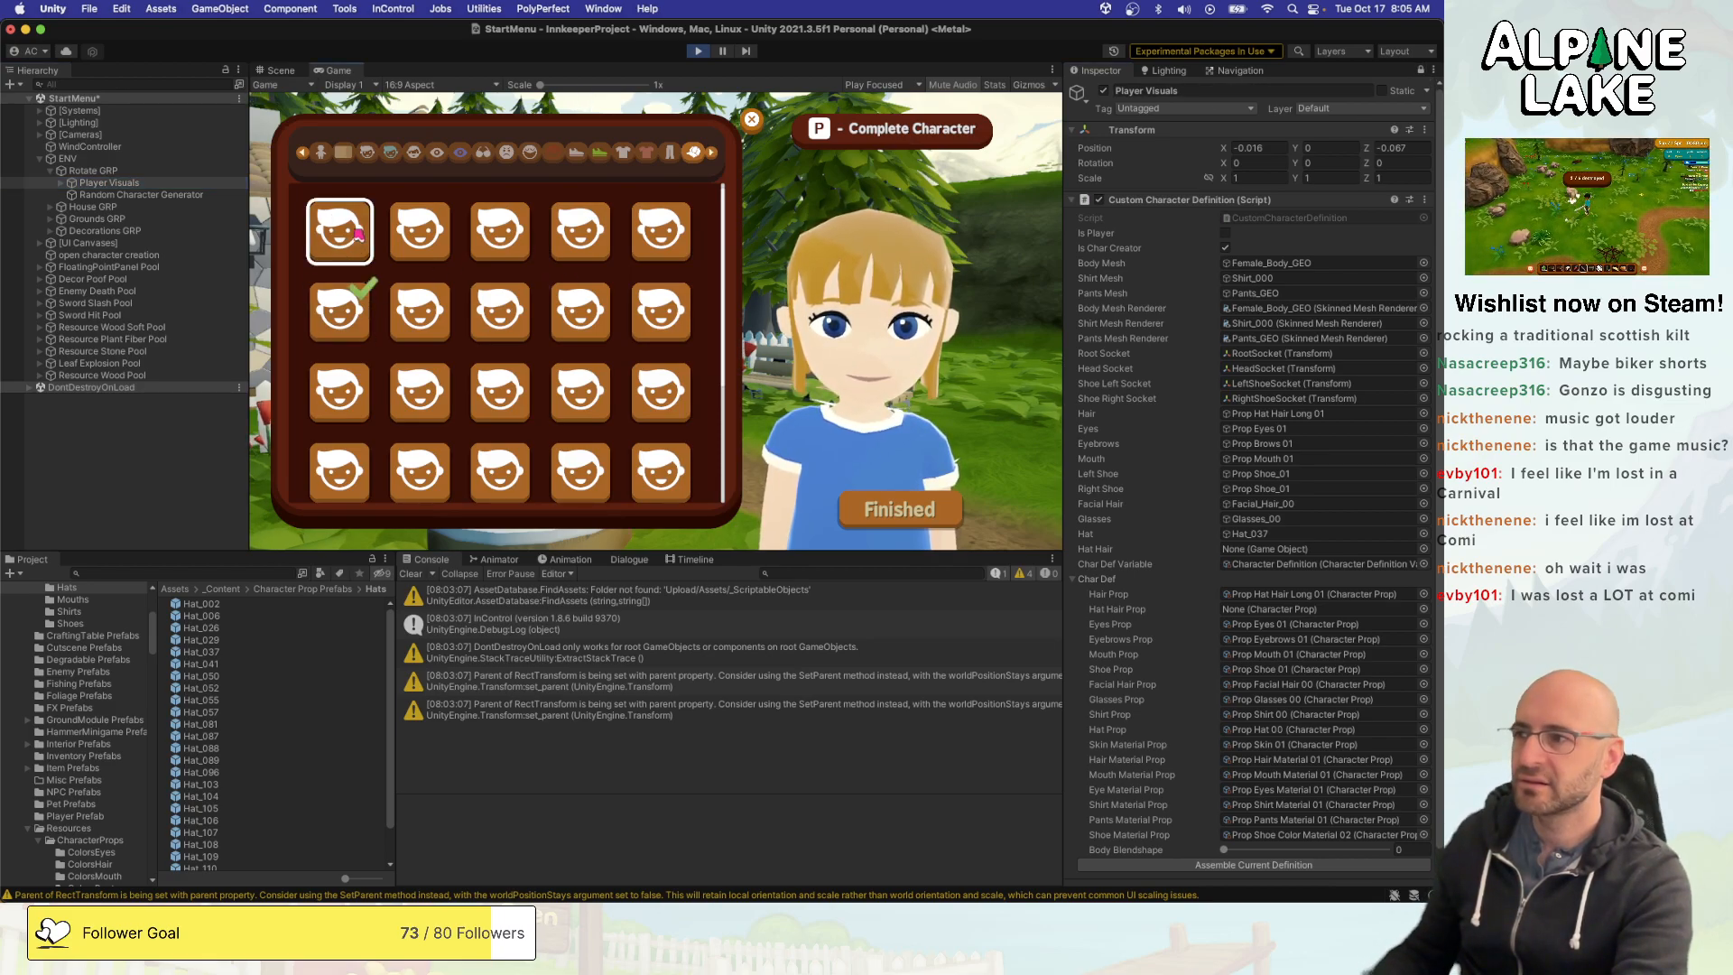
{"action": "key", "text": "Left"}
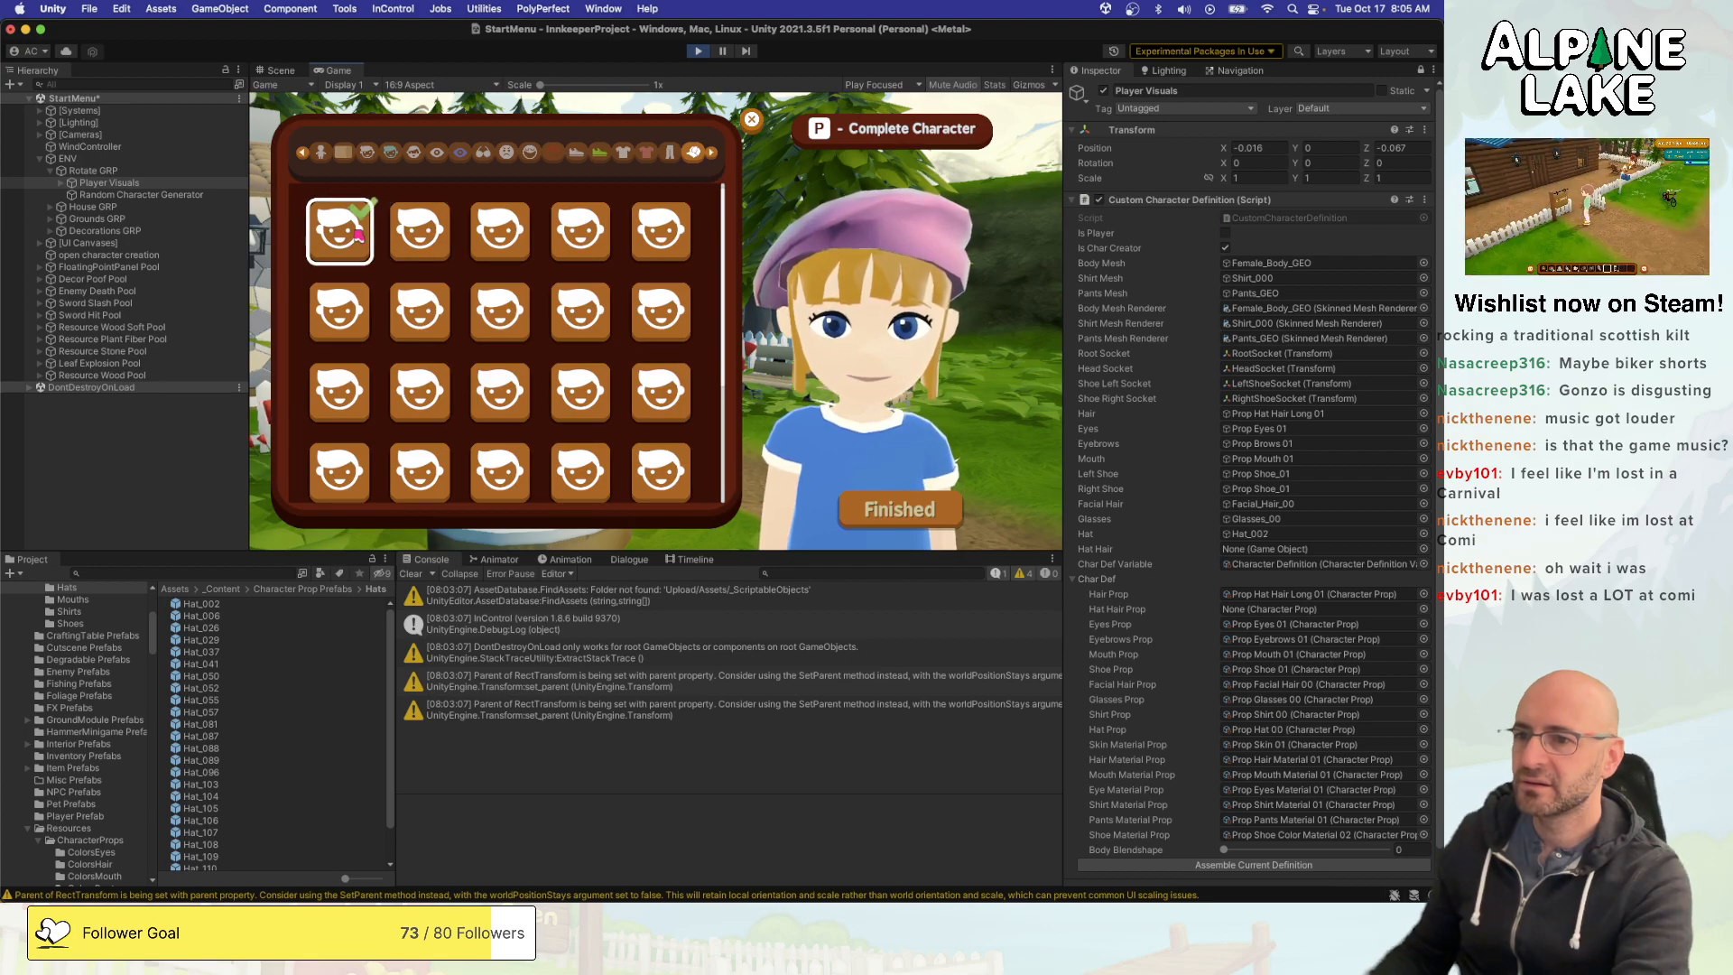
{"action": "key", "text": "Right"}
{"action": "key", "text": "Right"}
{"action": "key", "text": "Left"}
{"action": "key", "text": "Right"}
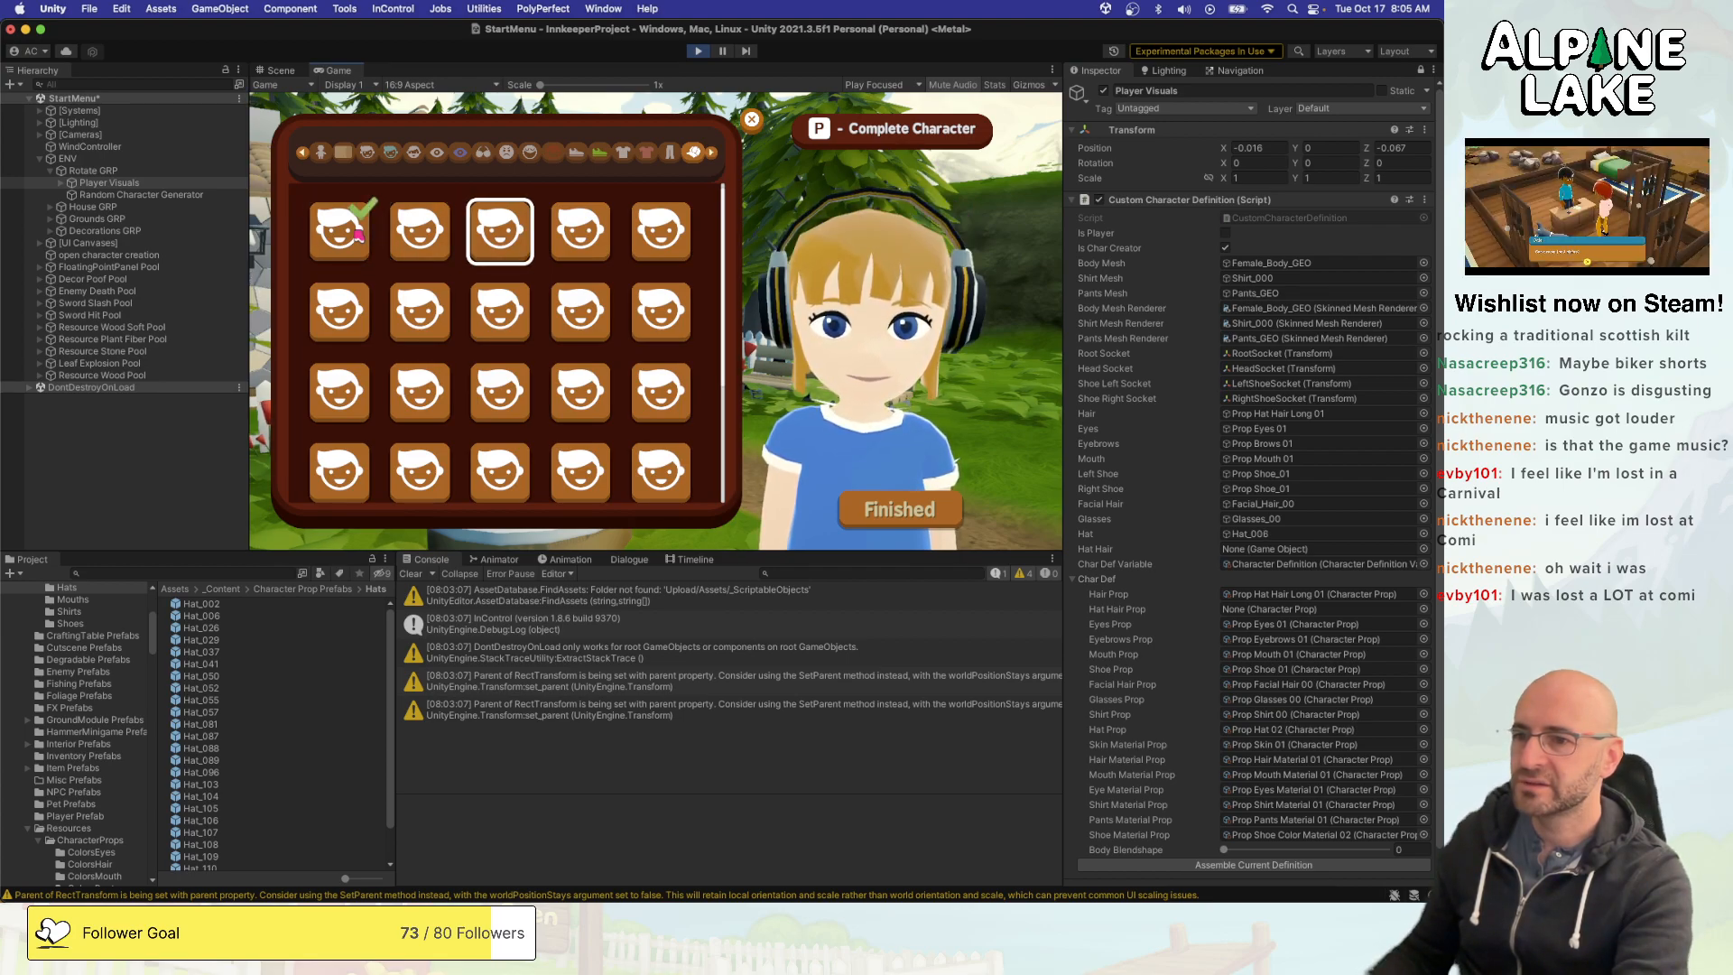
{"action": "key", "text": "Left"}
{"action": "key", "text": "Right"}
{"action": "key", "text": "Left"}
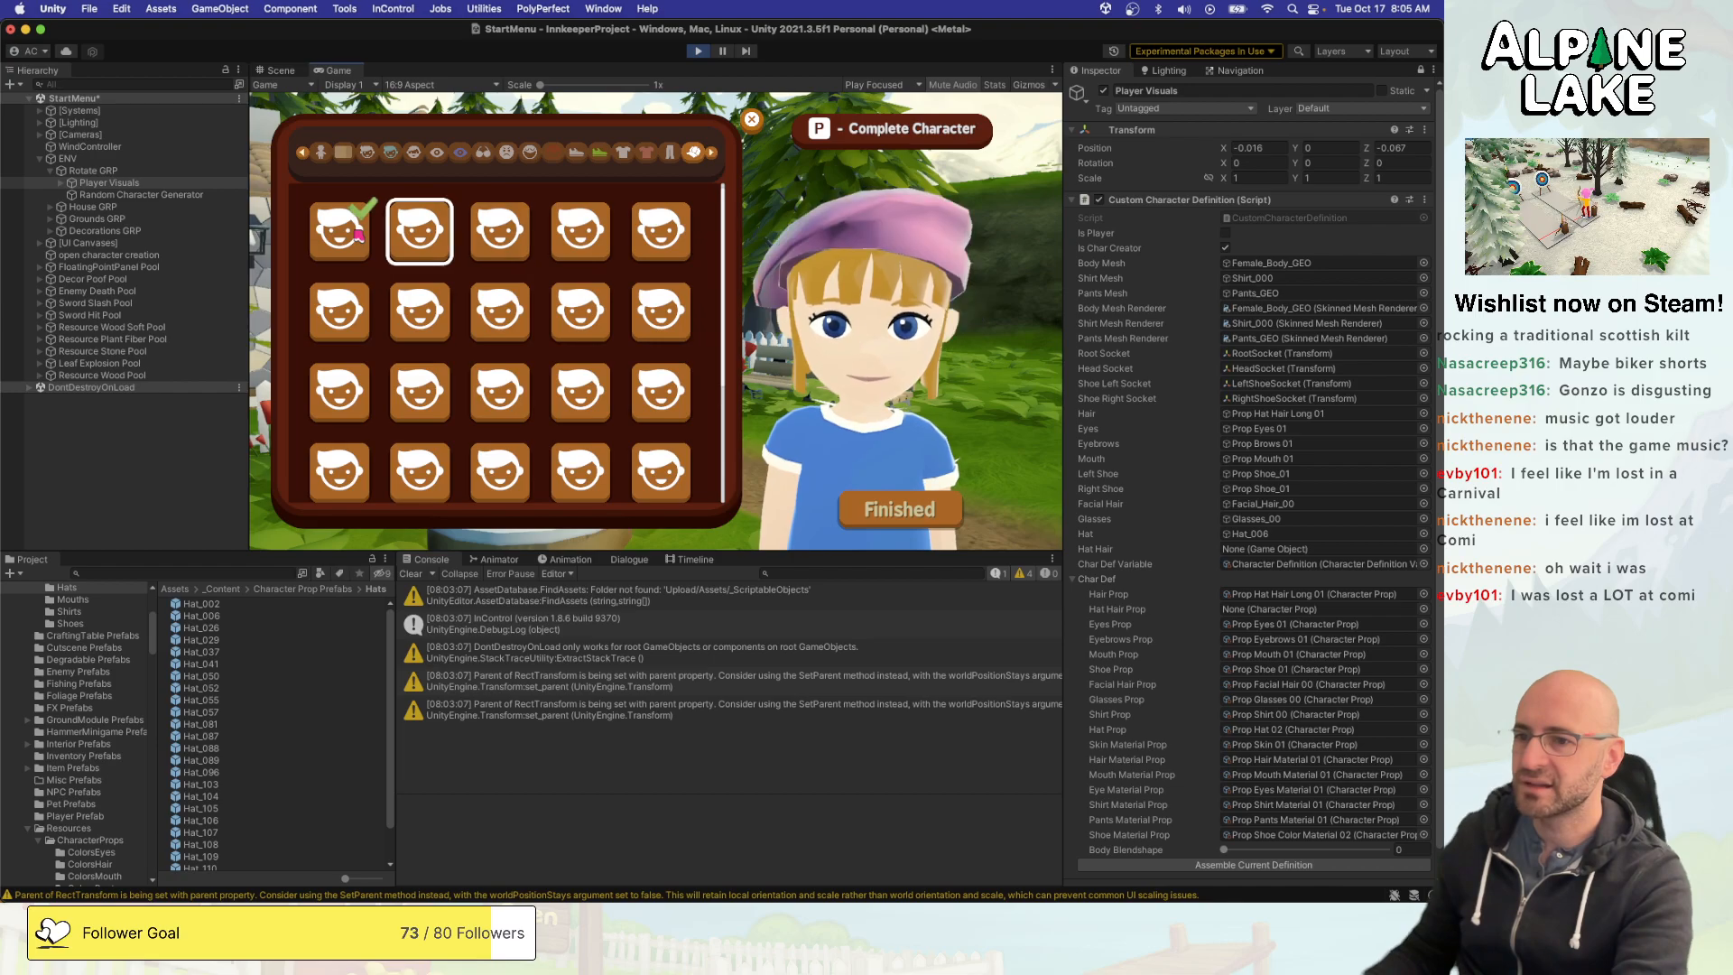
{"action": "key", "text": "Left"}
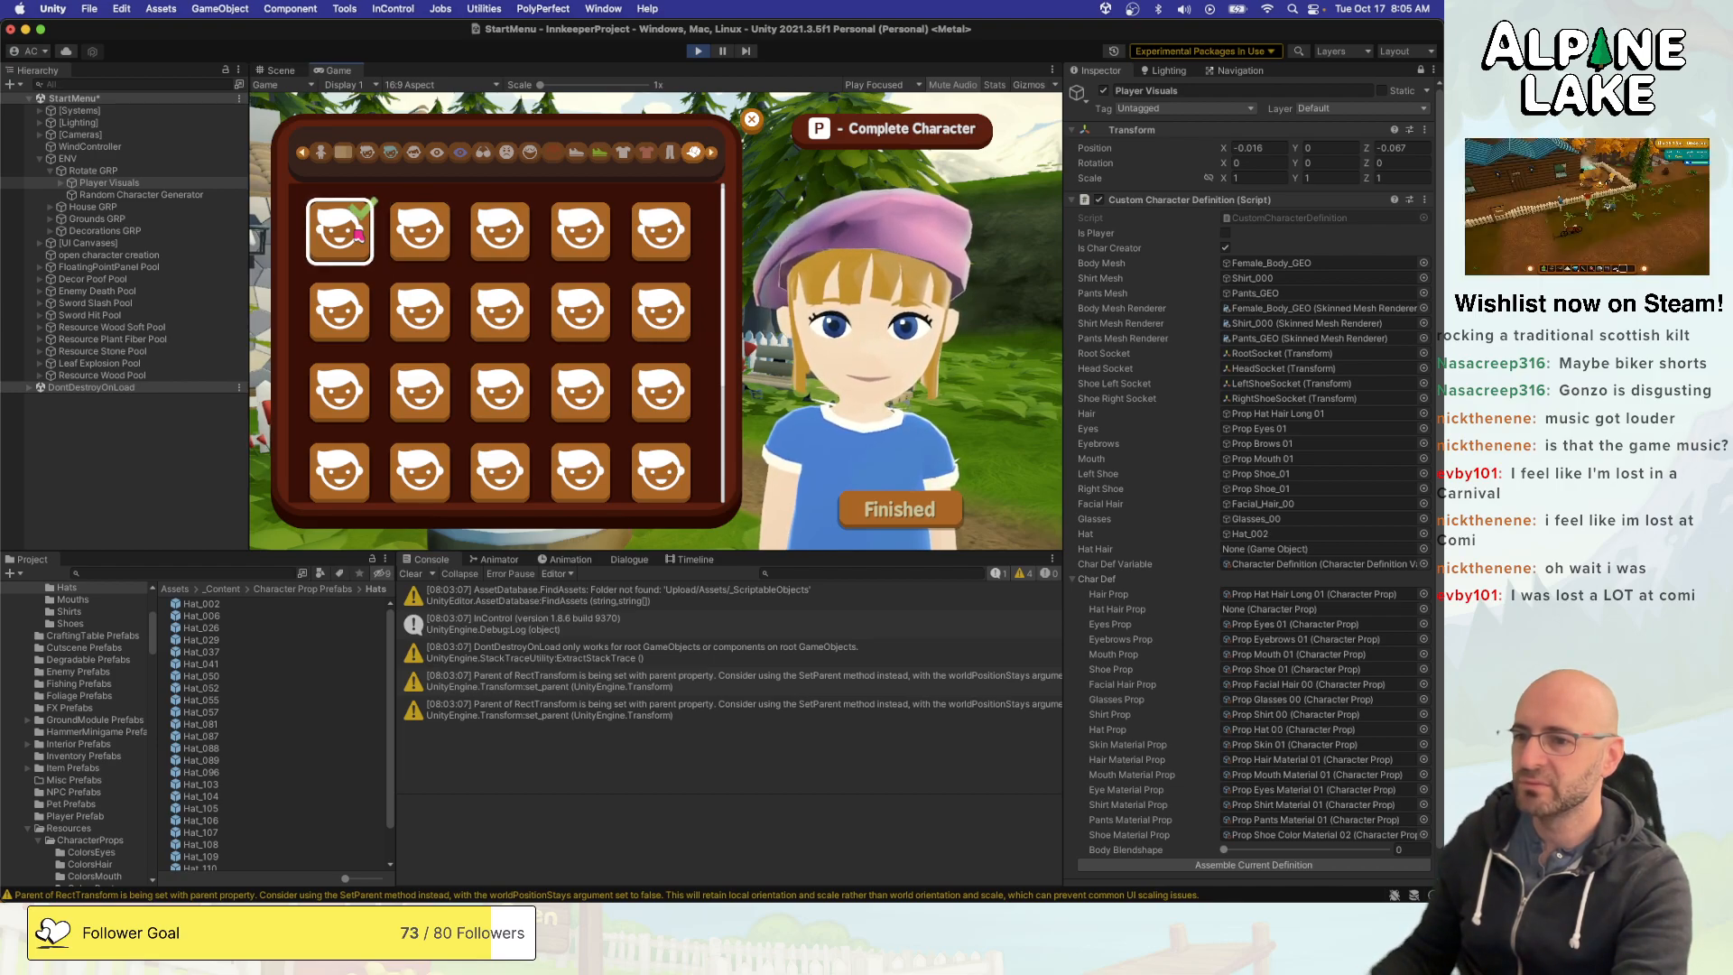
{"action": "key", "text": "Right"}
{"action": "key", "text": "Left"}
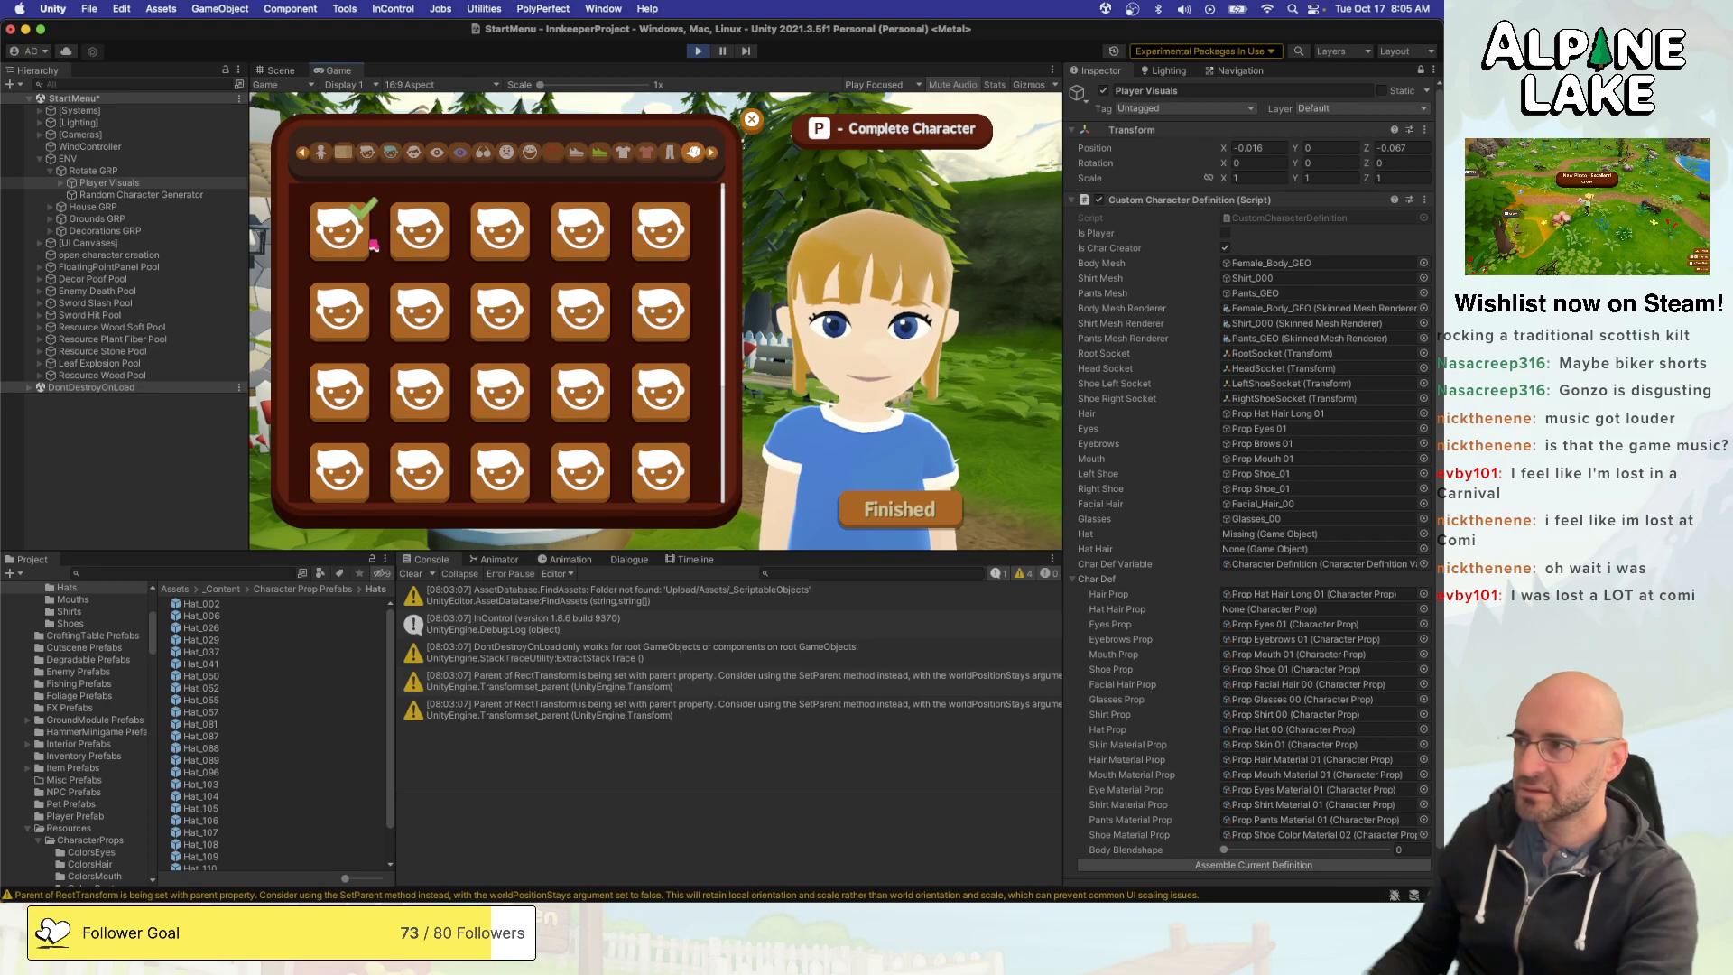
- Equip the second top-row hat and preview its neighbours repeatedly to check how the hat references change
{"action": "left_click", "coordinate": [419, 230]}
{"action": "key", "text": "Right"}
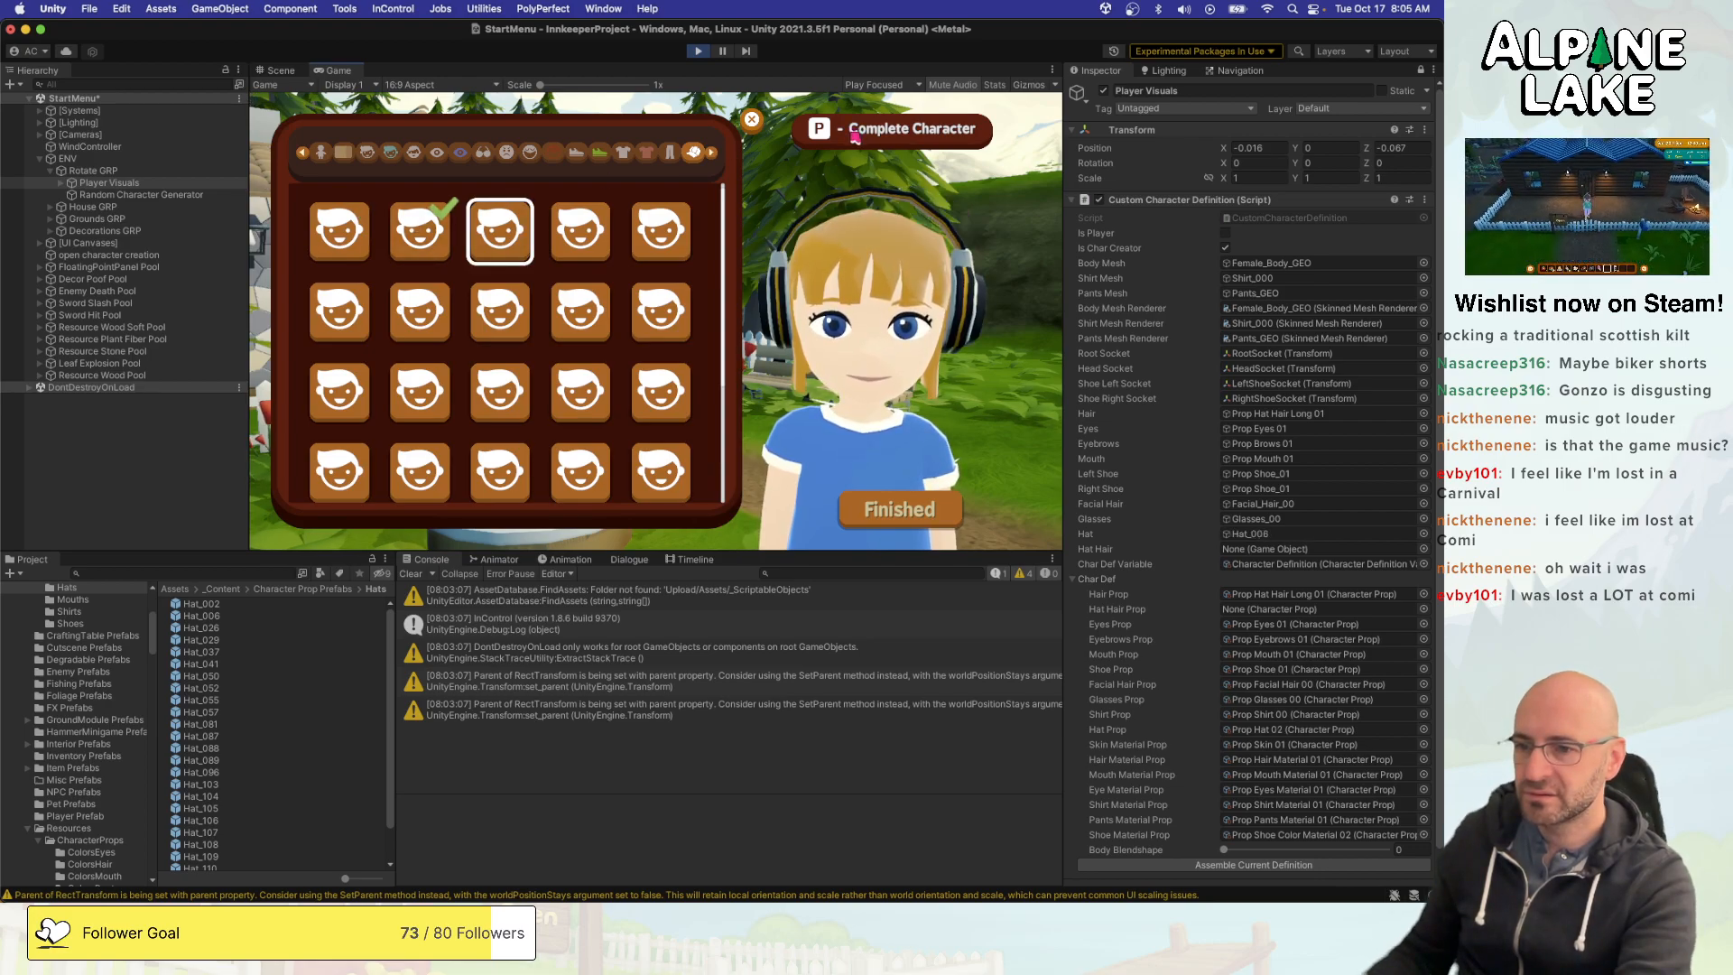
{"action": "key", "text": "Left"}
{"action": "key", "text": "Left"}
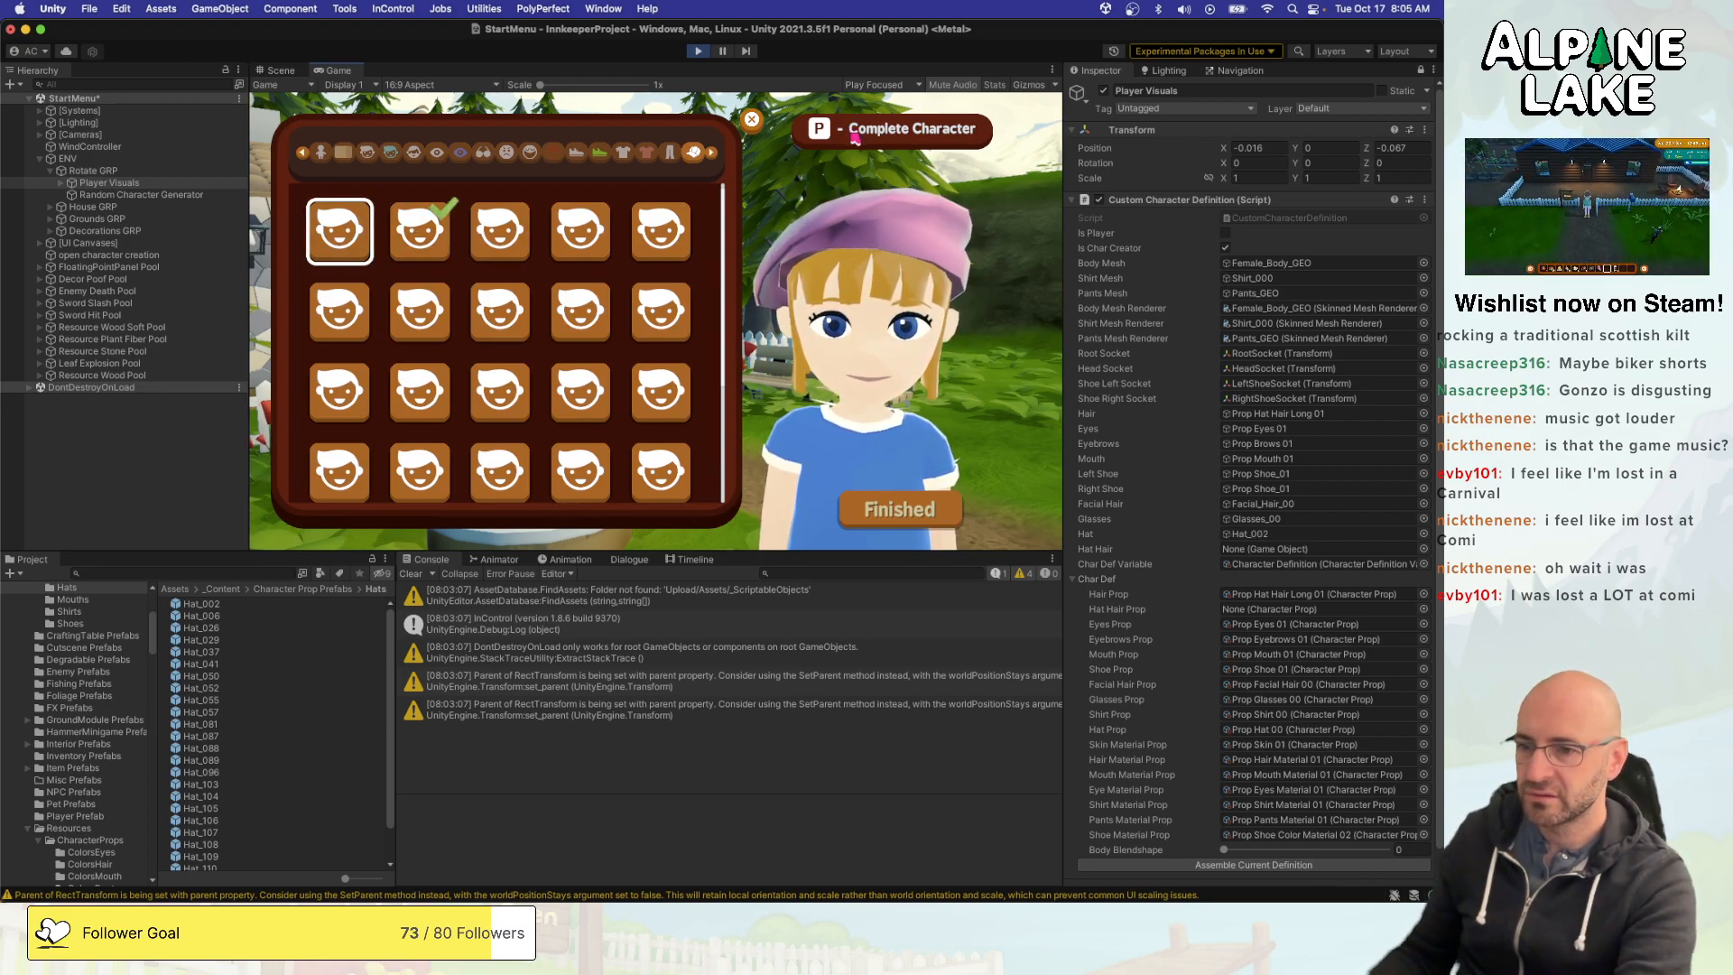
{"action": "key", "text": "Right"}
{"action": "key", "text": "Right"}
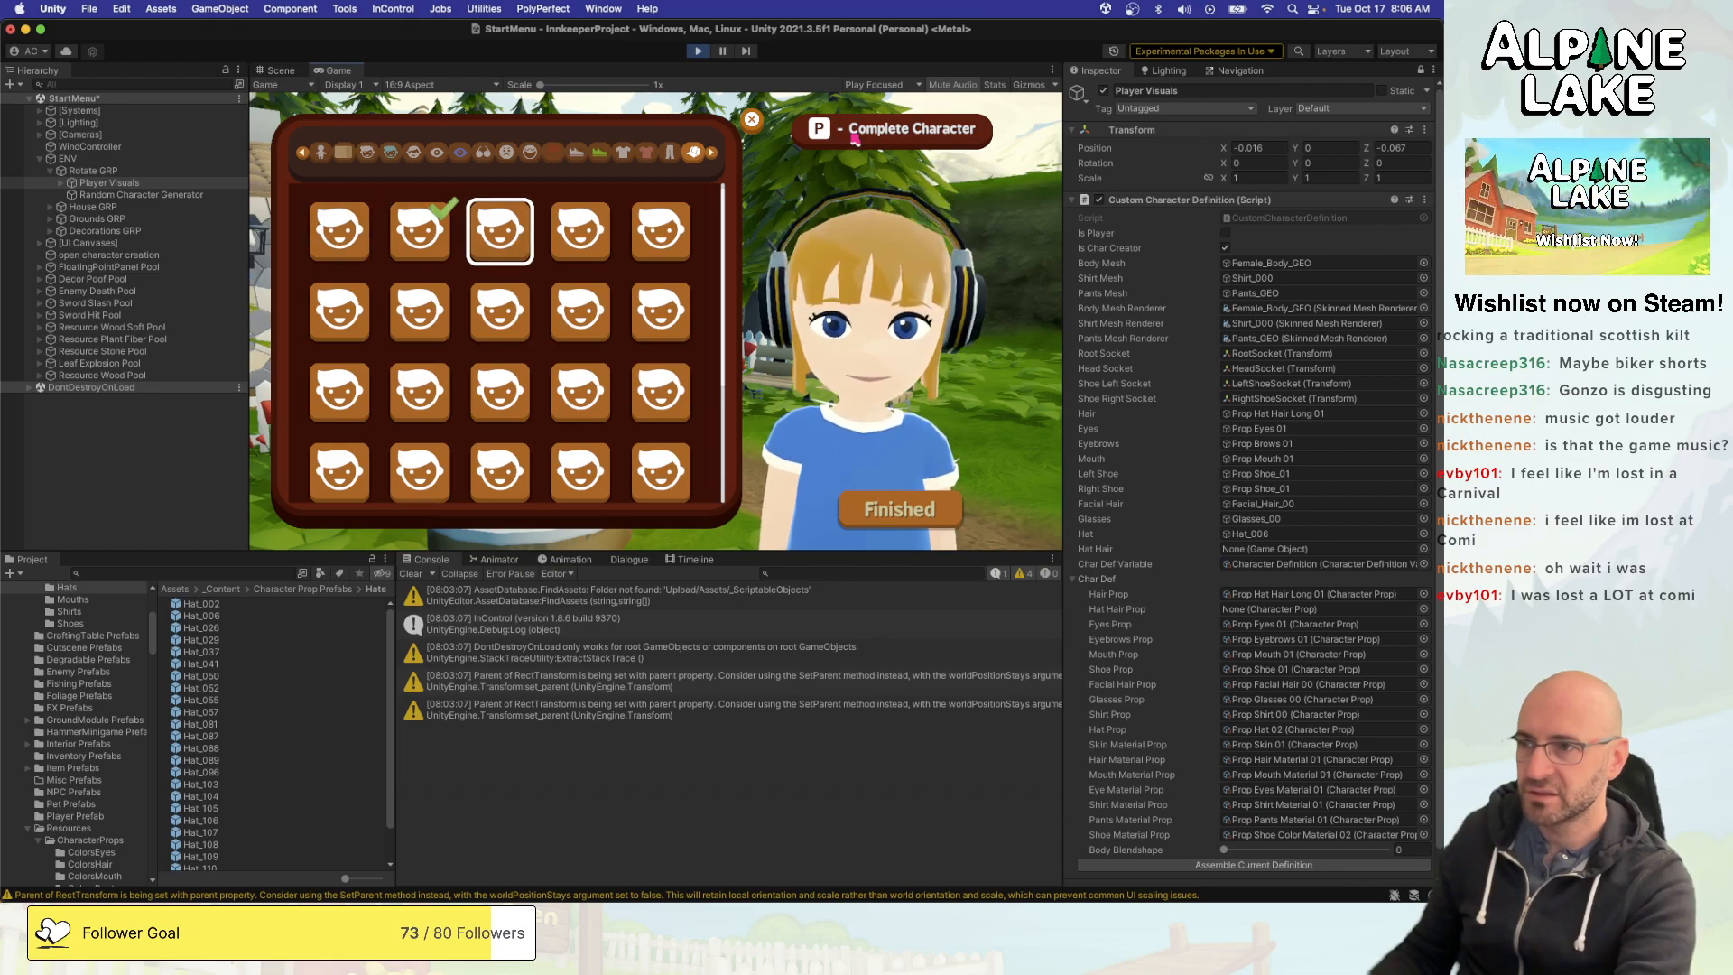
{"action": "key", "text": "Left"}
{"action": "key", "text": "Left"}
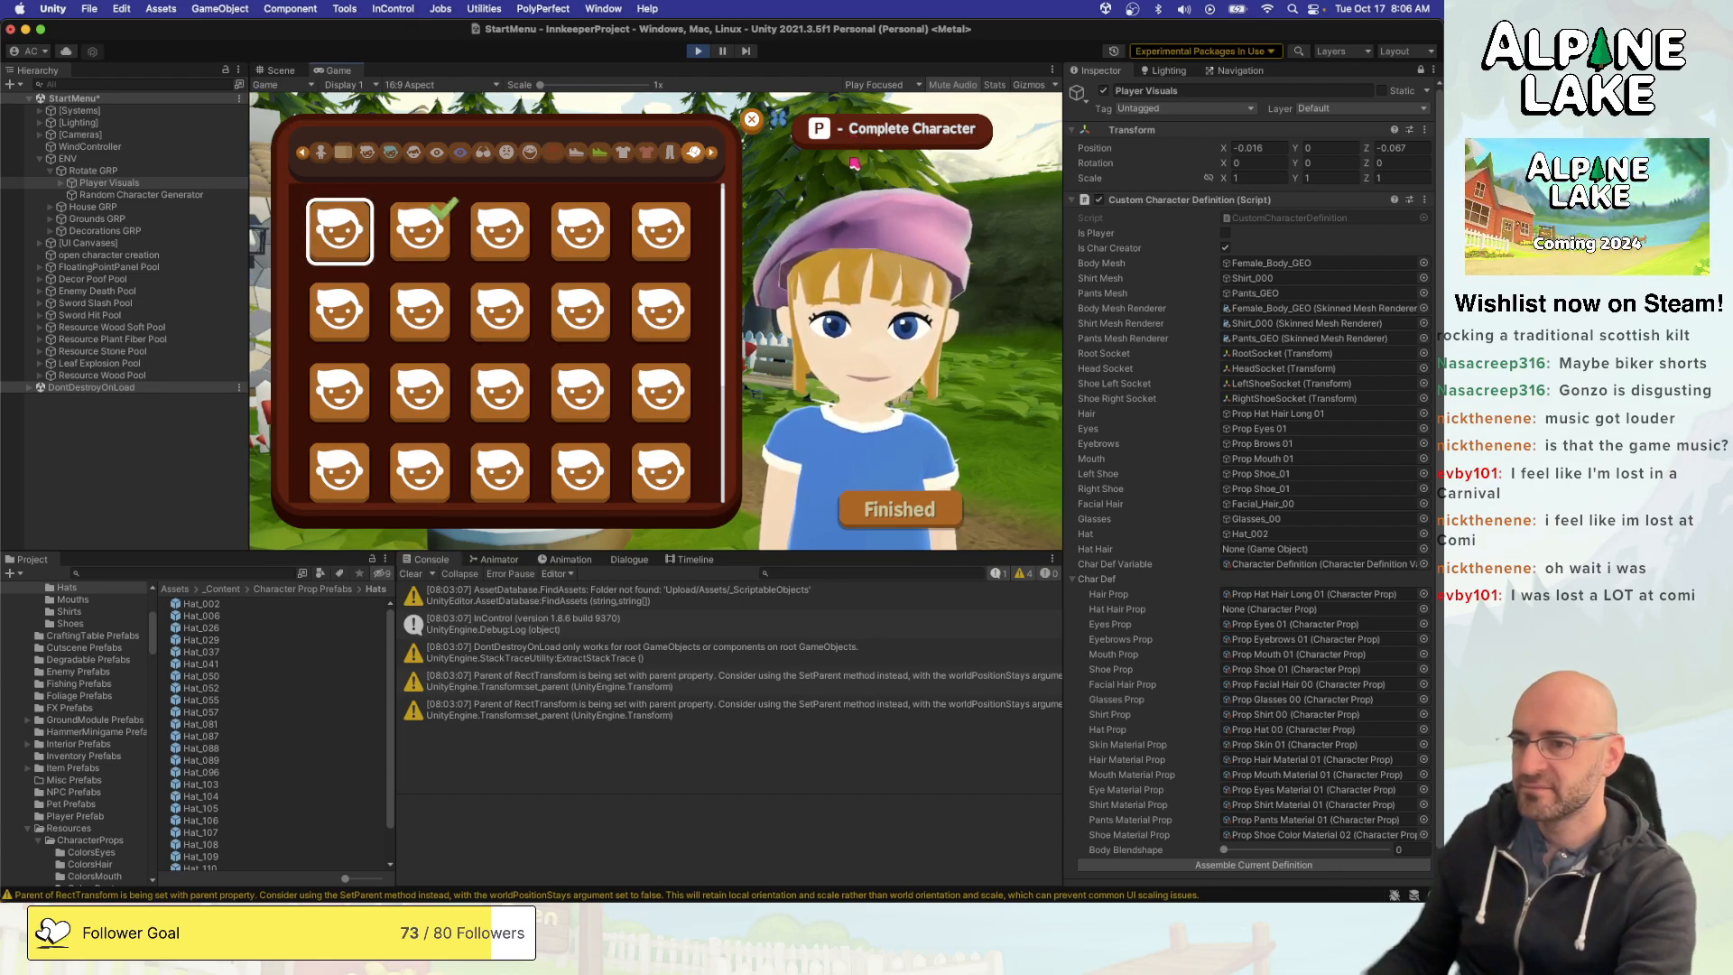
{"action": "key", "text": "Right"}
{"action": "key", "text": "Right"}
{"action": "key", "text": "Left"}
{"action": "key", "text": "Left"}
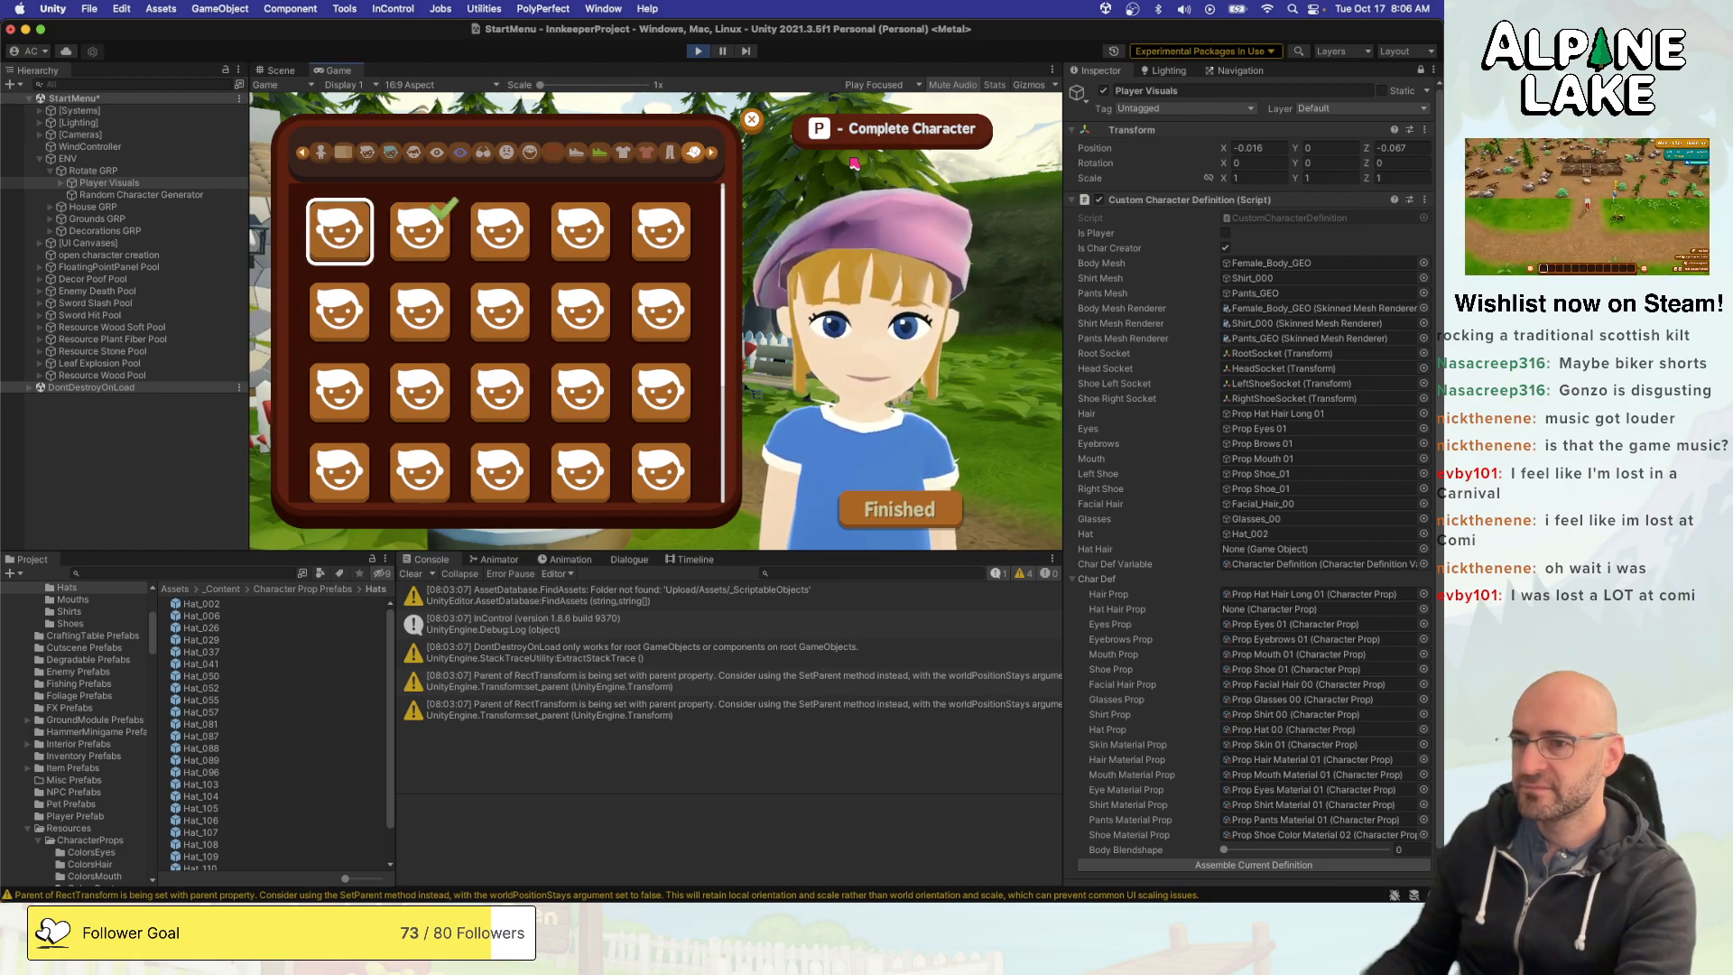
{"action": "key", "text": "Right"}
{"action": "key", "text": "Left"}
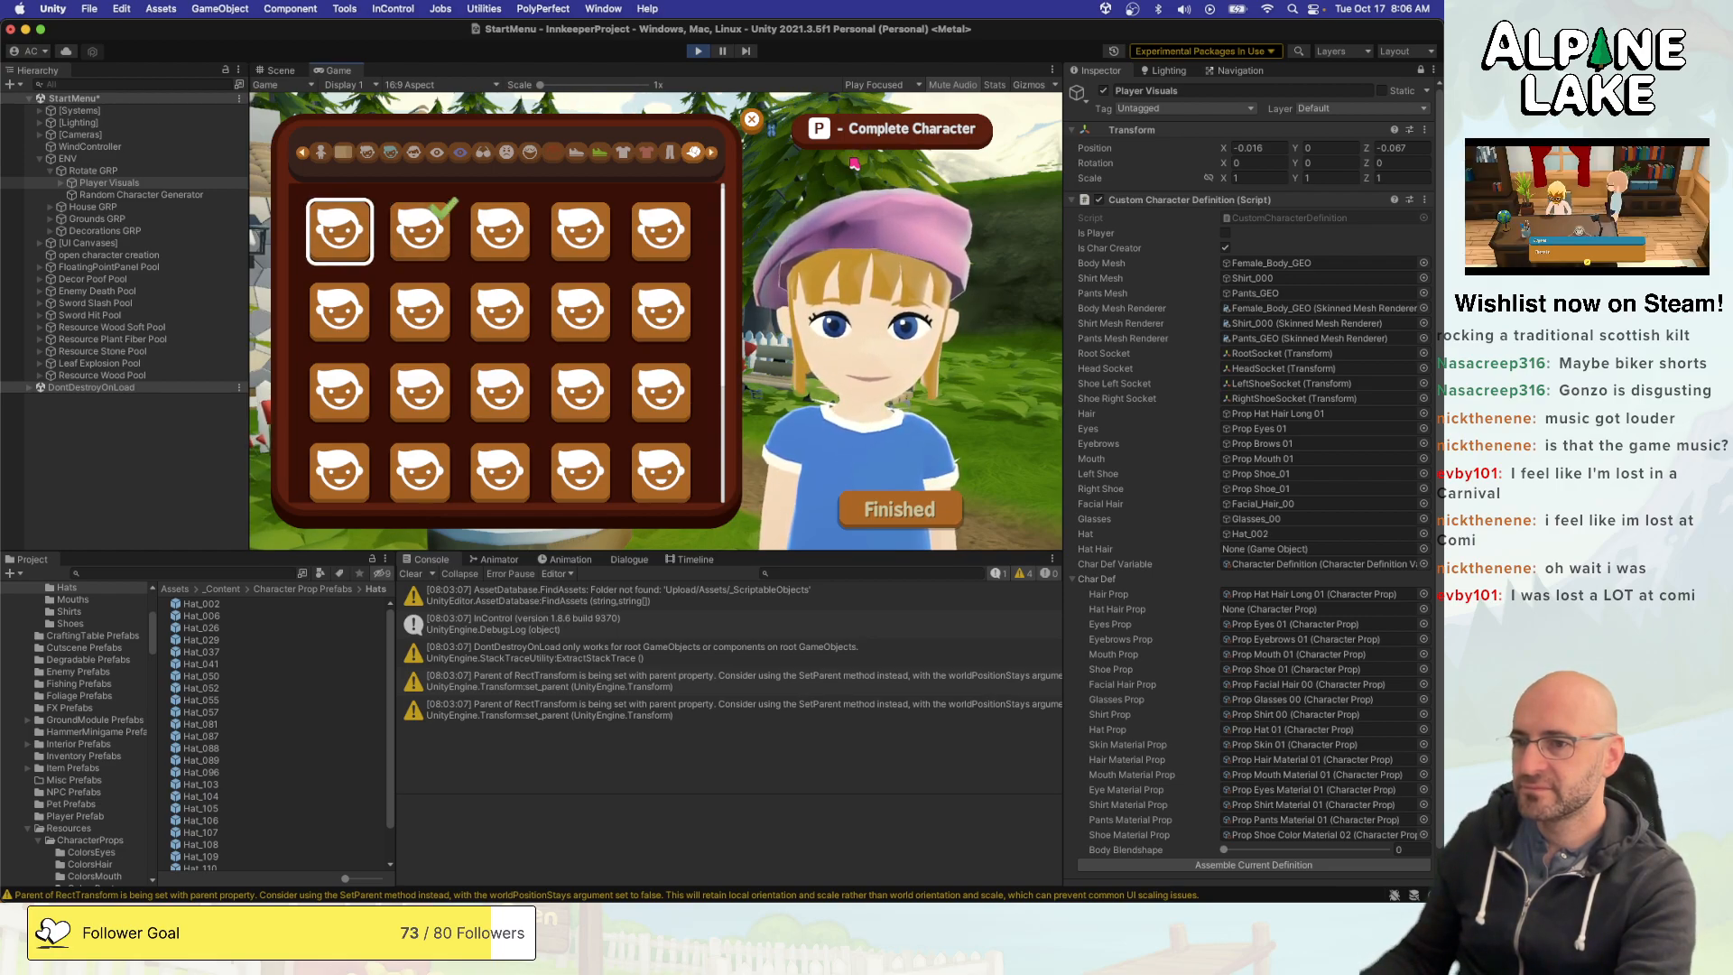
- Equip the first top-row hat again and preview the second one before returning to it
{"action": "key", "text": "Return"}
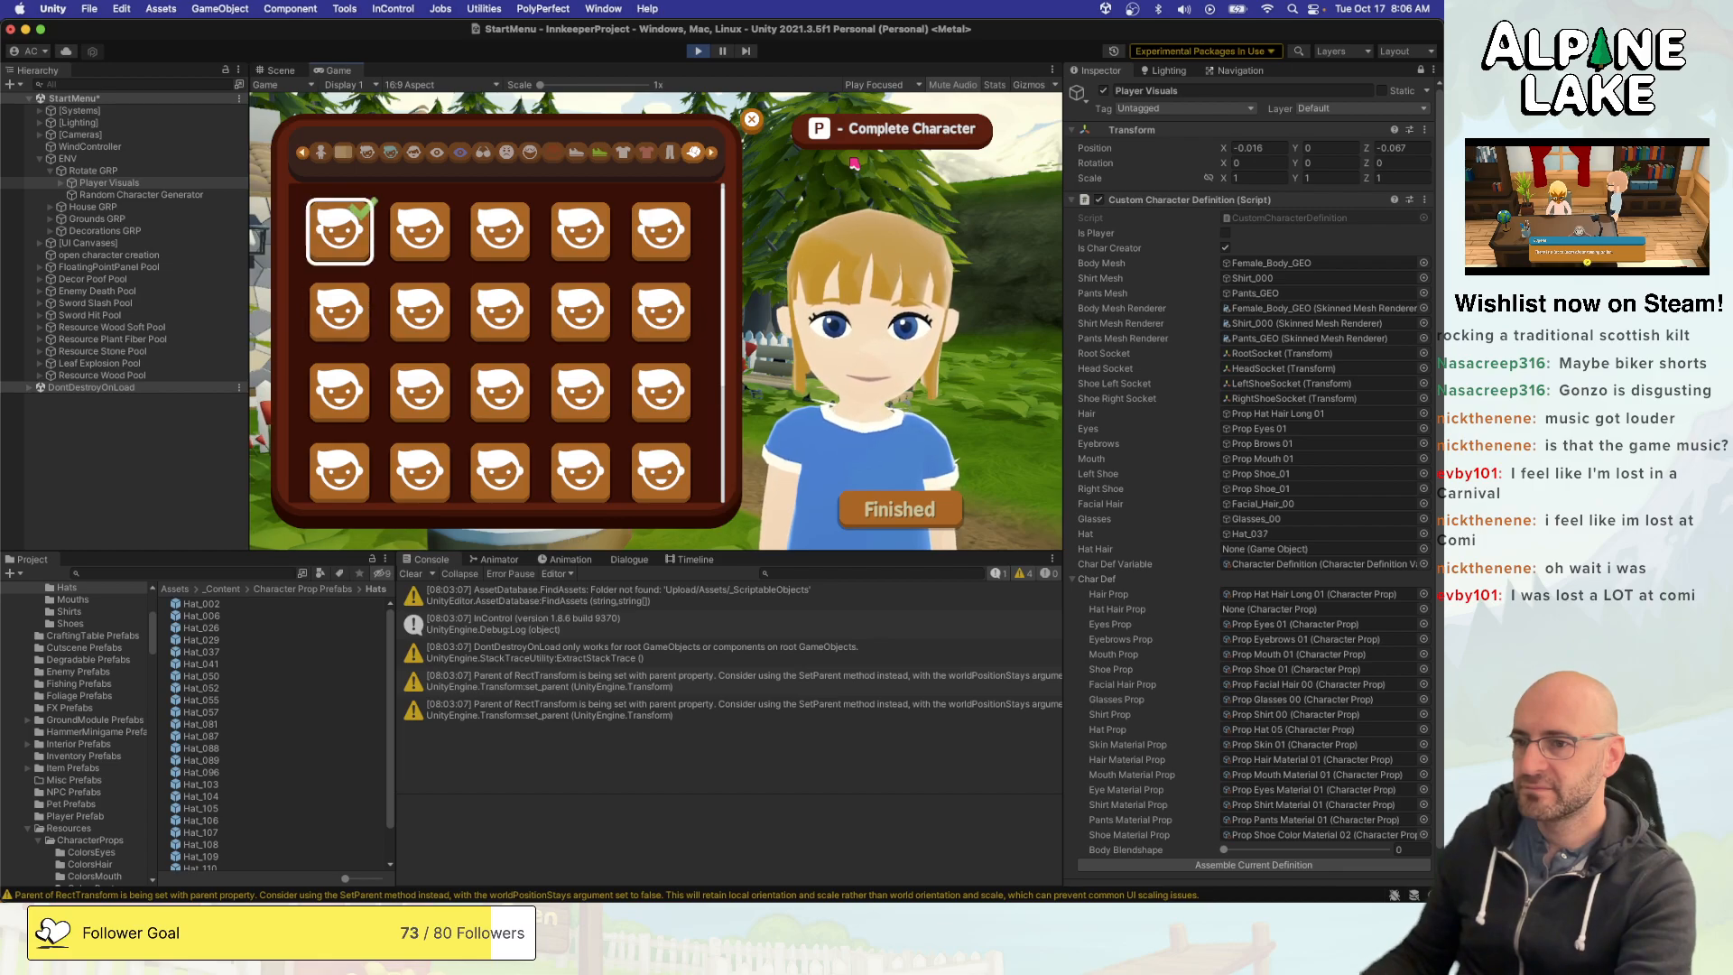
{"action": "key", "text": "Right"}
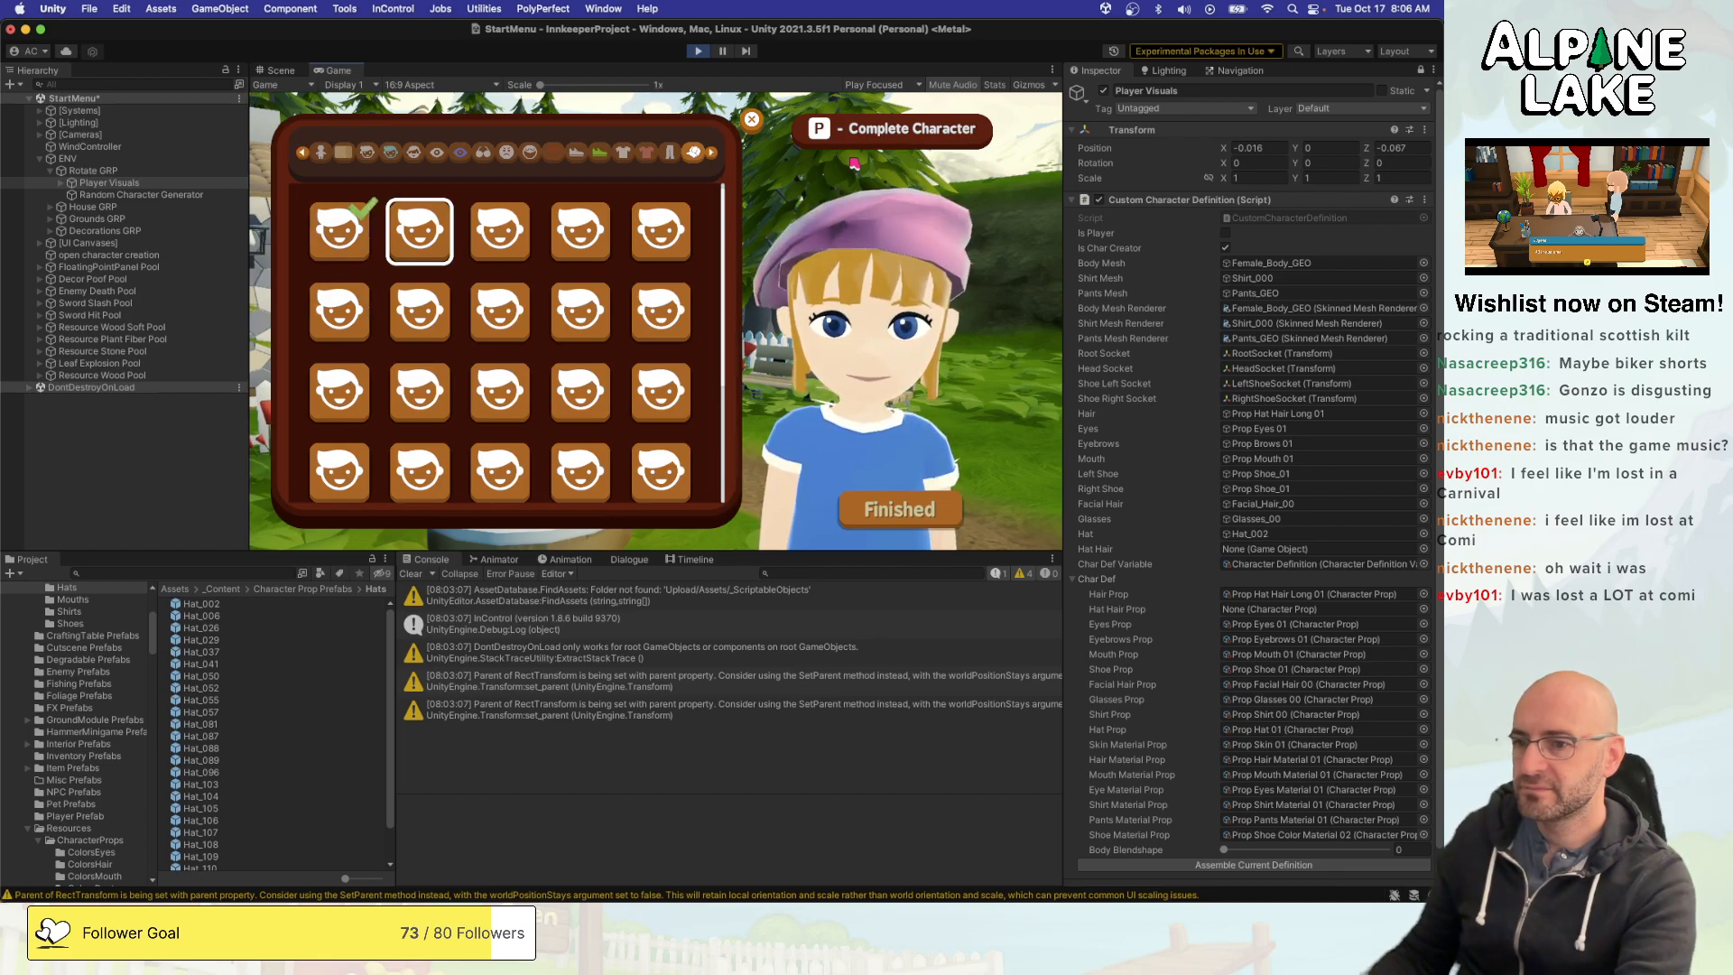
{"action": "key", "text": "Left"}
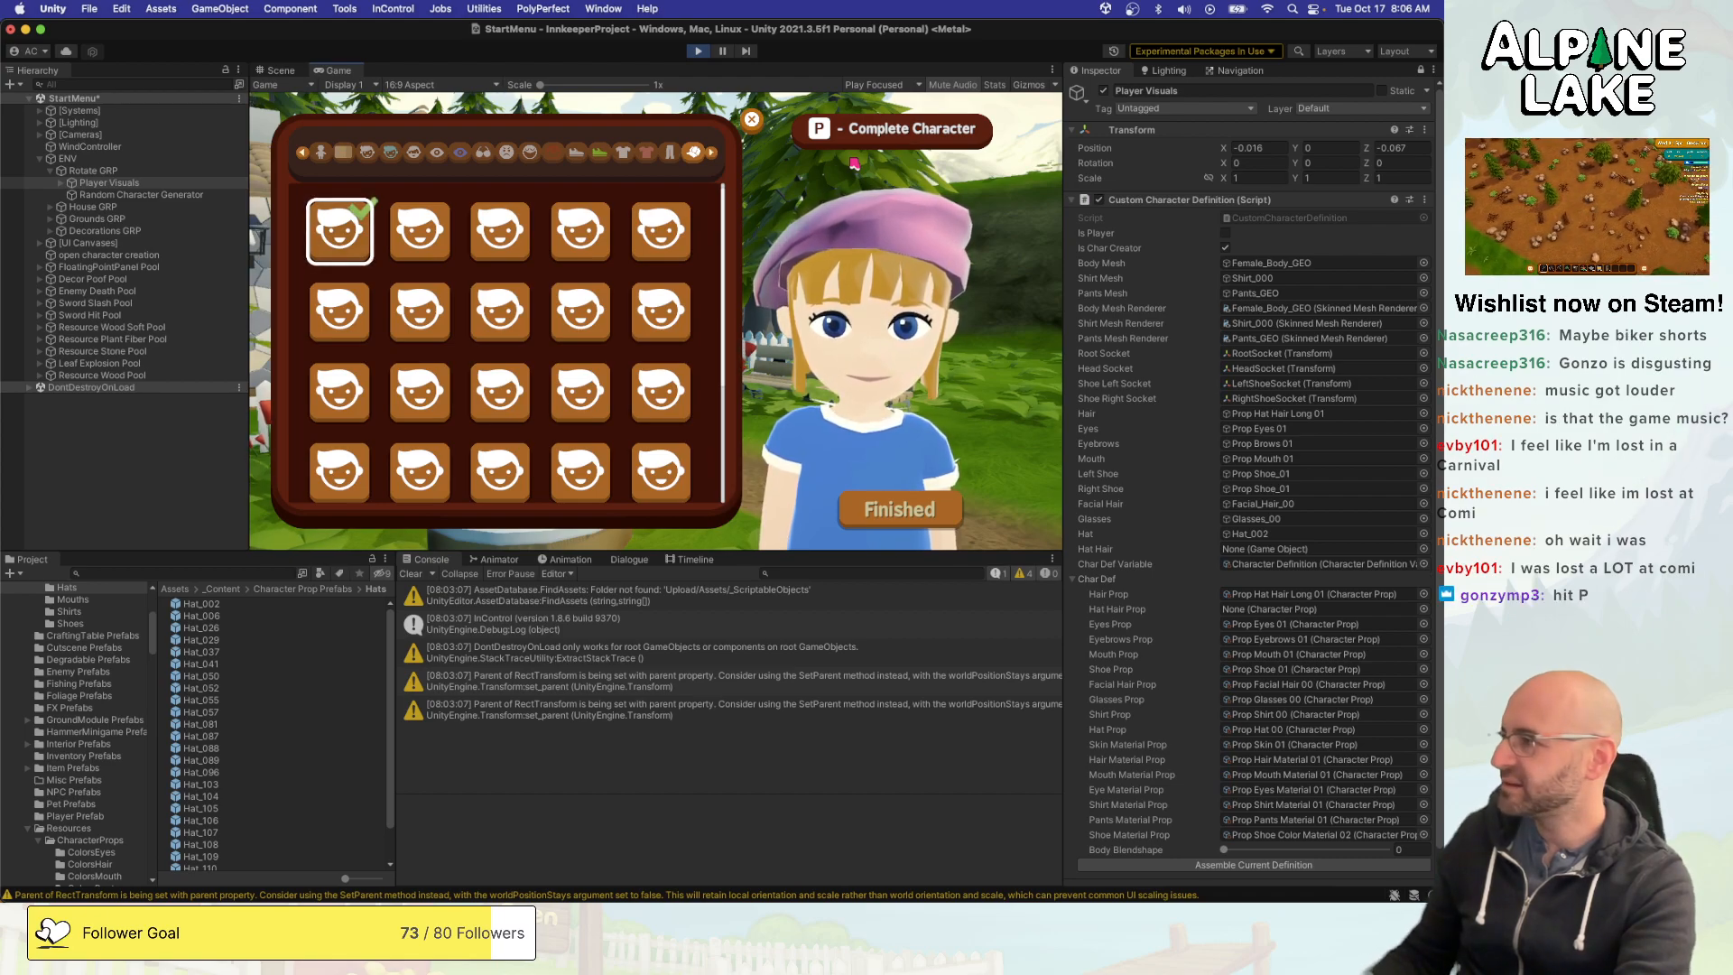
- Stop play mode and switch to the CustomCharacterDefinition.cs script in Visual Studio
{"action": "key", "text": "super+Tab"}
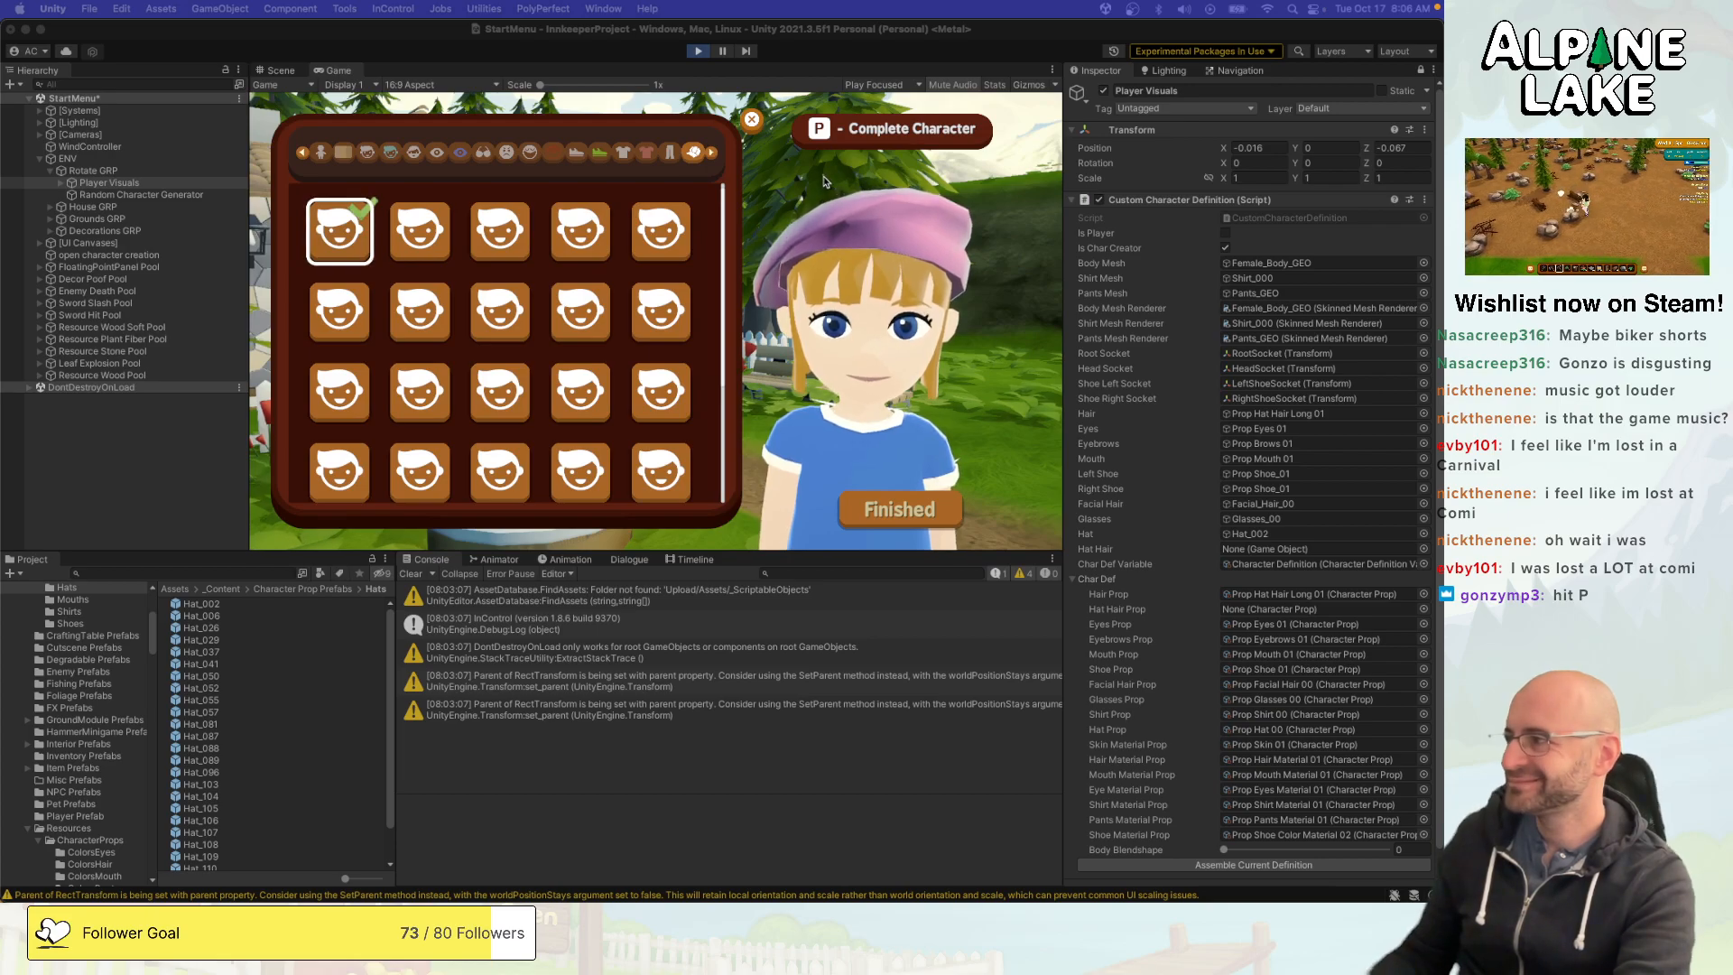
{"action": "left_click", "coordinate": [699, 53]}
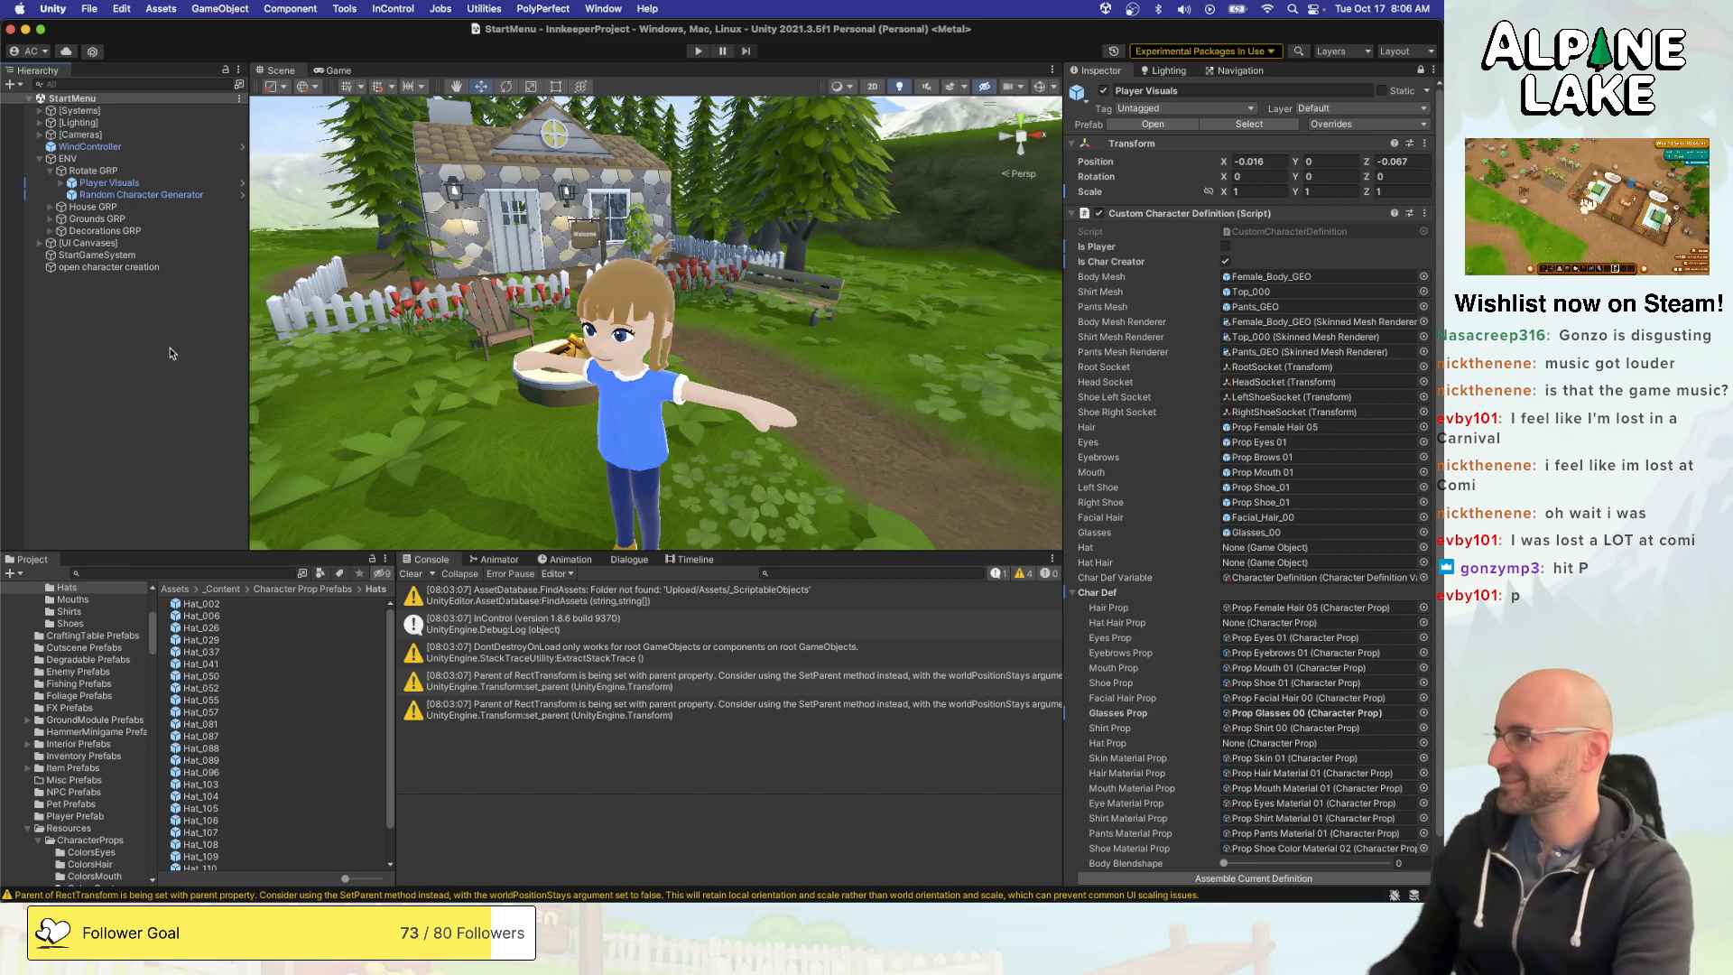
{"action": "key", "text": "super+Tab"}
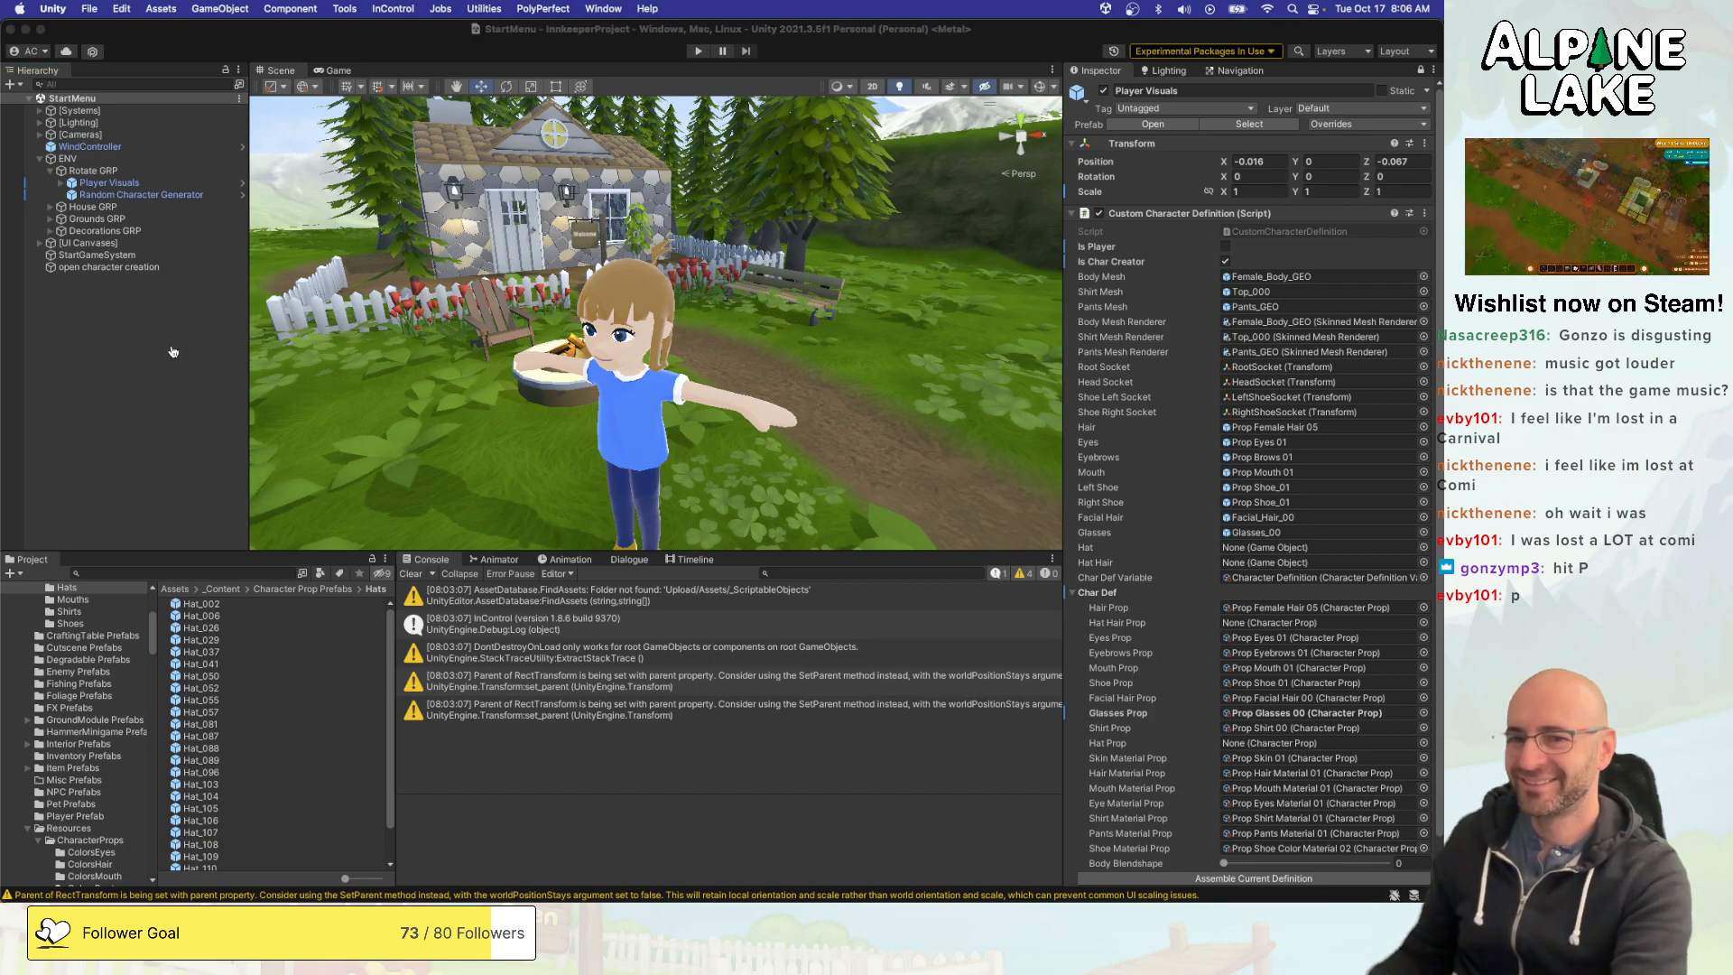
{"action": "left_click", "coordinate": [266, 315]}
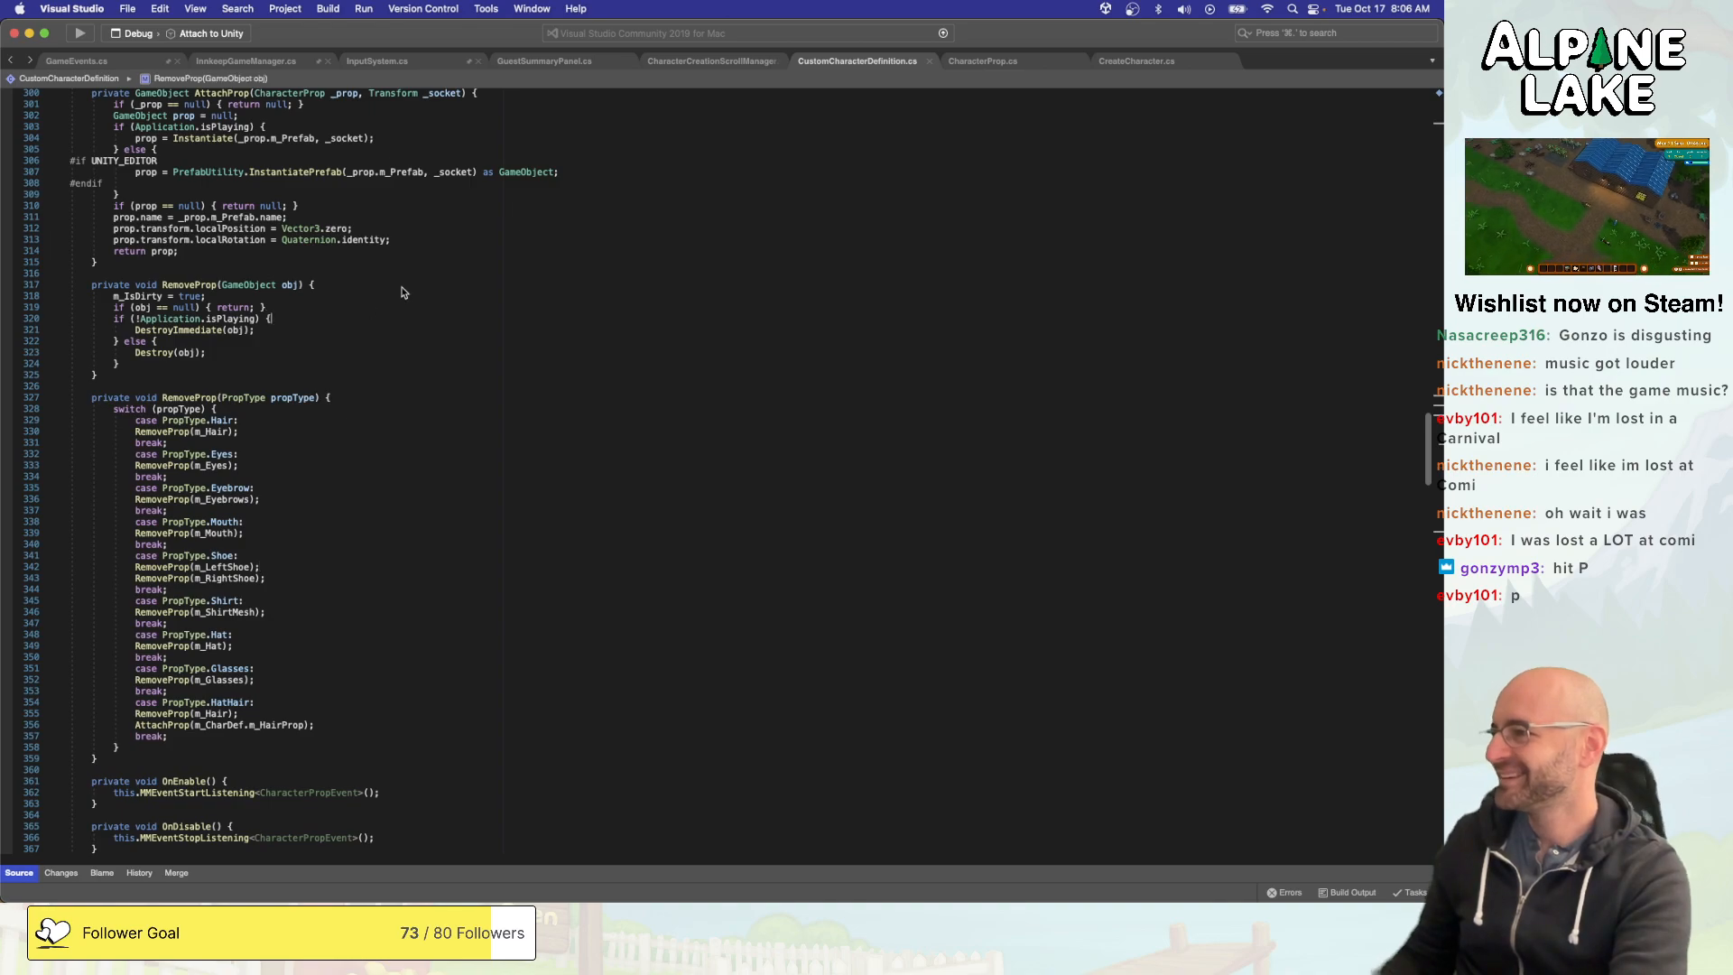
- Examine how RemoveProp, AttachPrefabProp and SetupFullCharacter handle the hair and hat props in CustomCharacterDefinition.cs
{"action": "scroll", "coordinate": [401, 289], "scroll_direction": "down", "scroll_amount": 4}
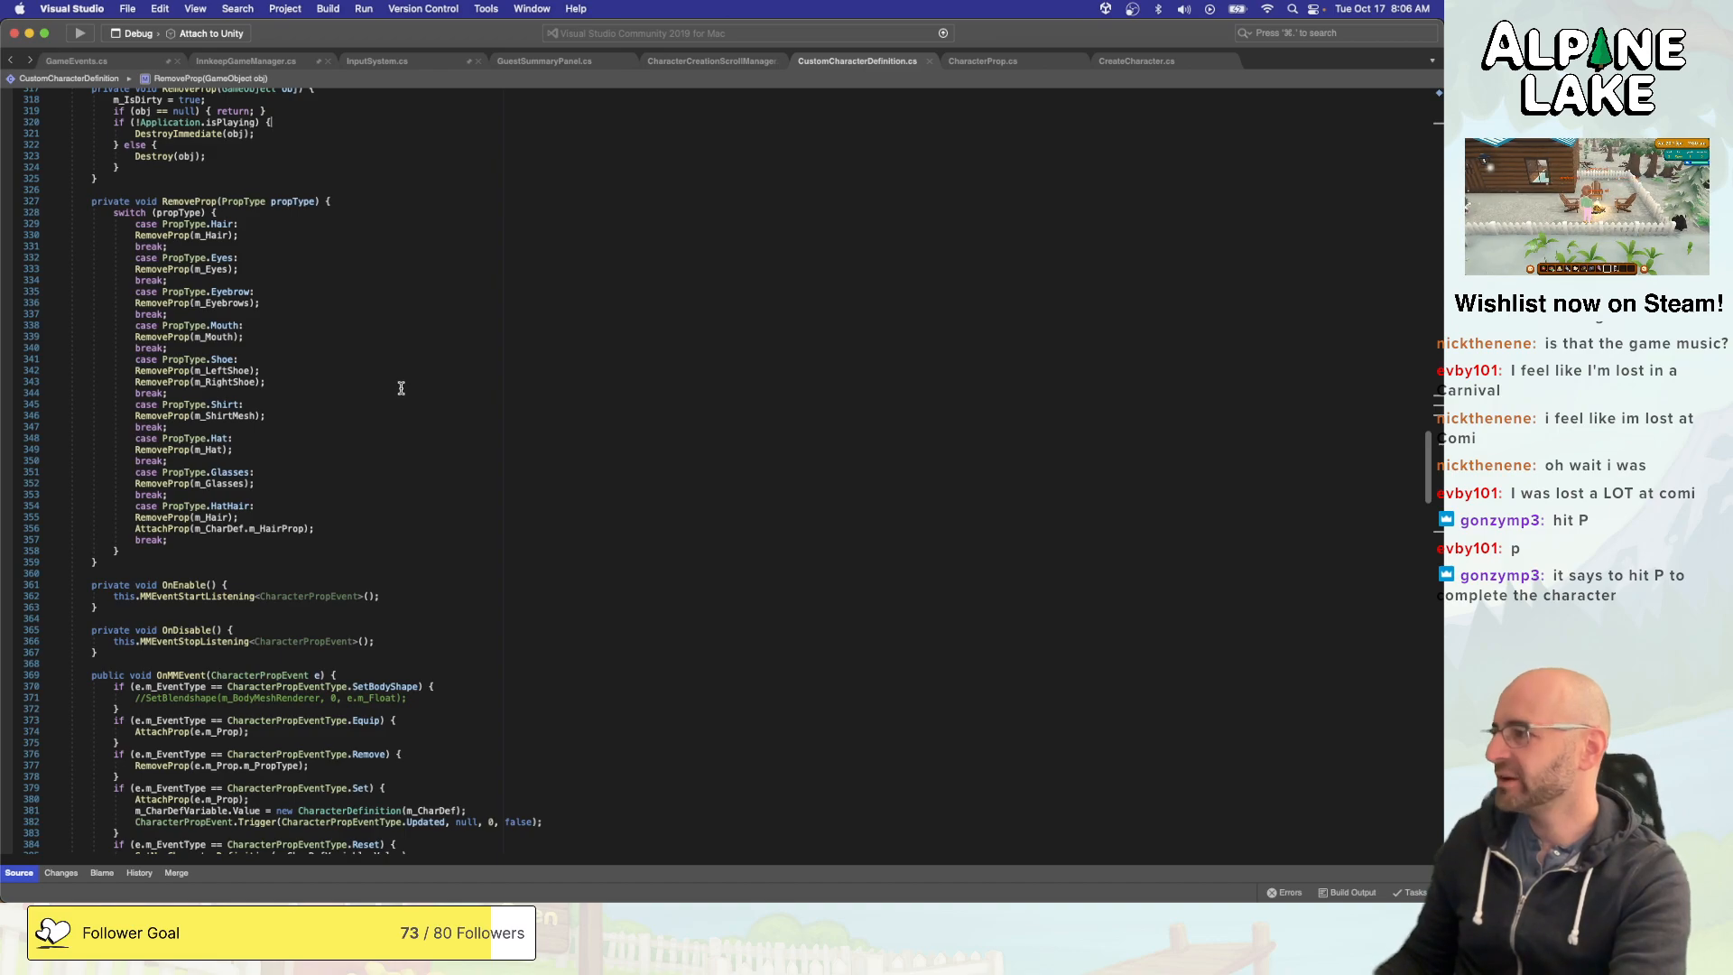
{"action": "scroll", "coordinate": [412, 416], "scroll_direction": "up", "scroll_amount": 14}
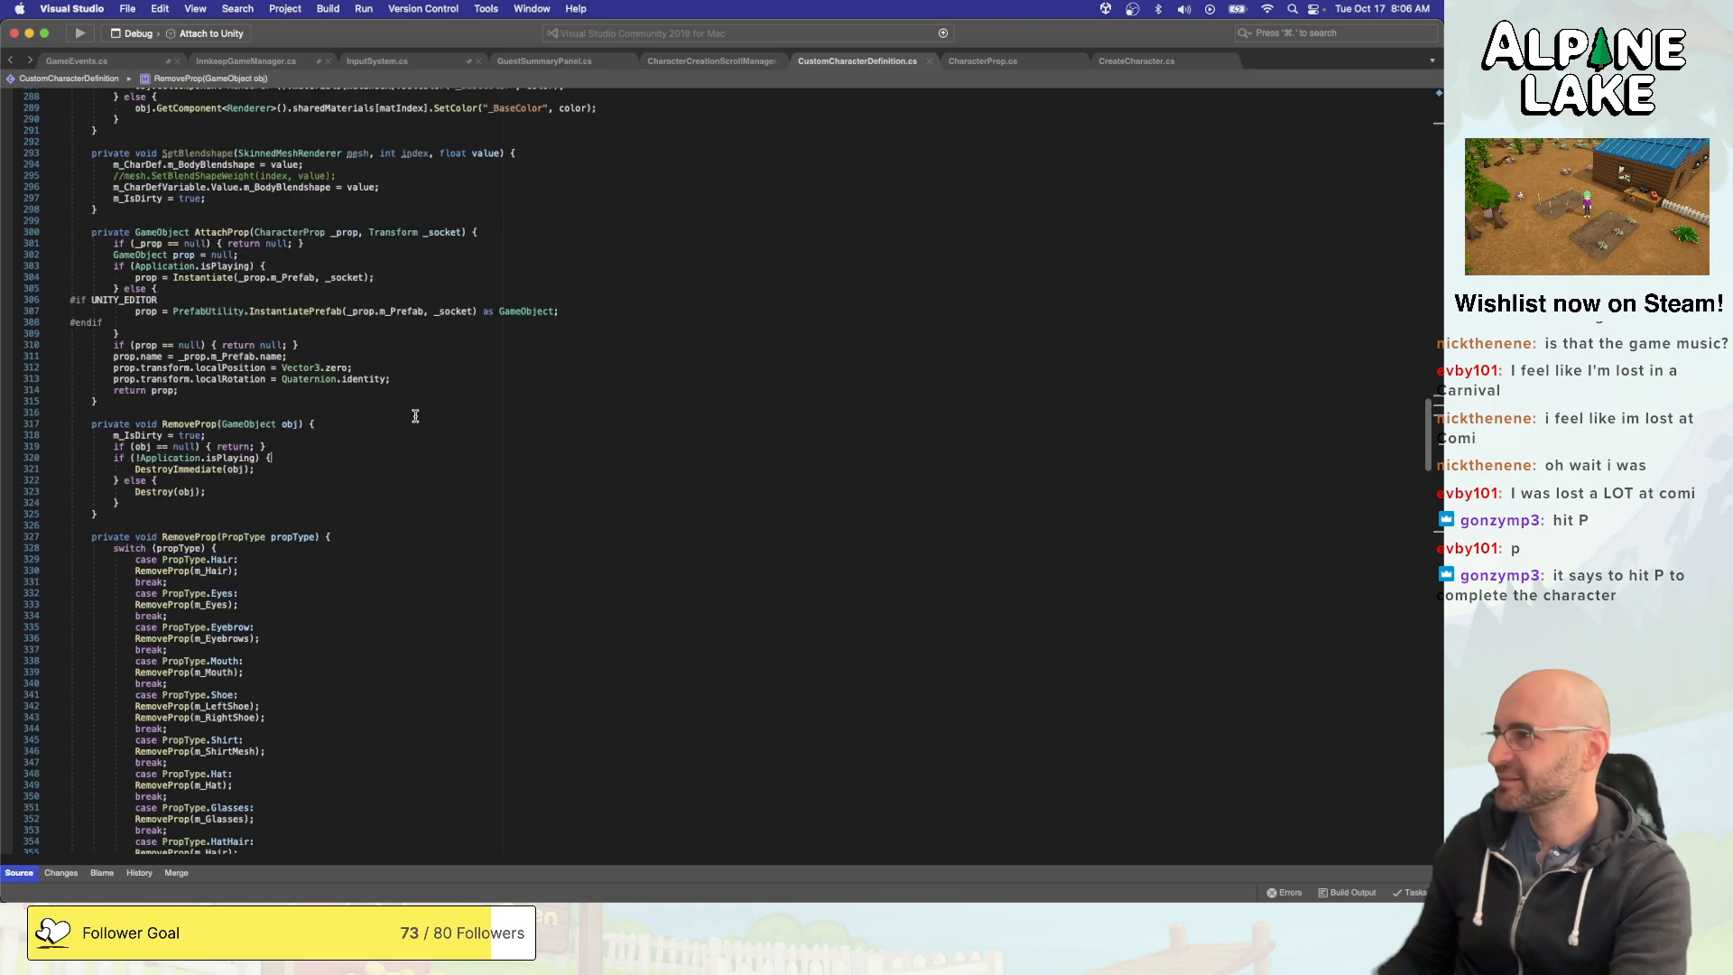
{"action": "scroll", "coordinate": [416, 415], "scroll_direction": "up", "scroll_amount": 19}
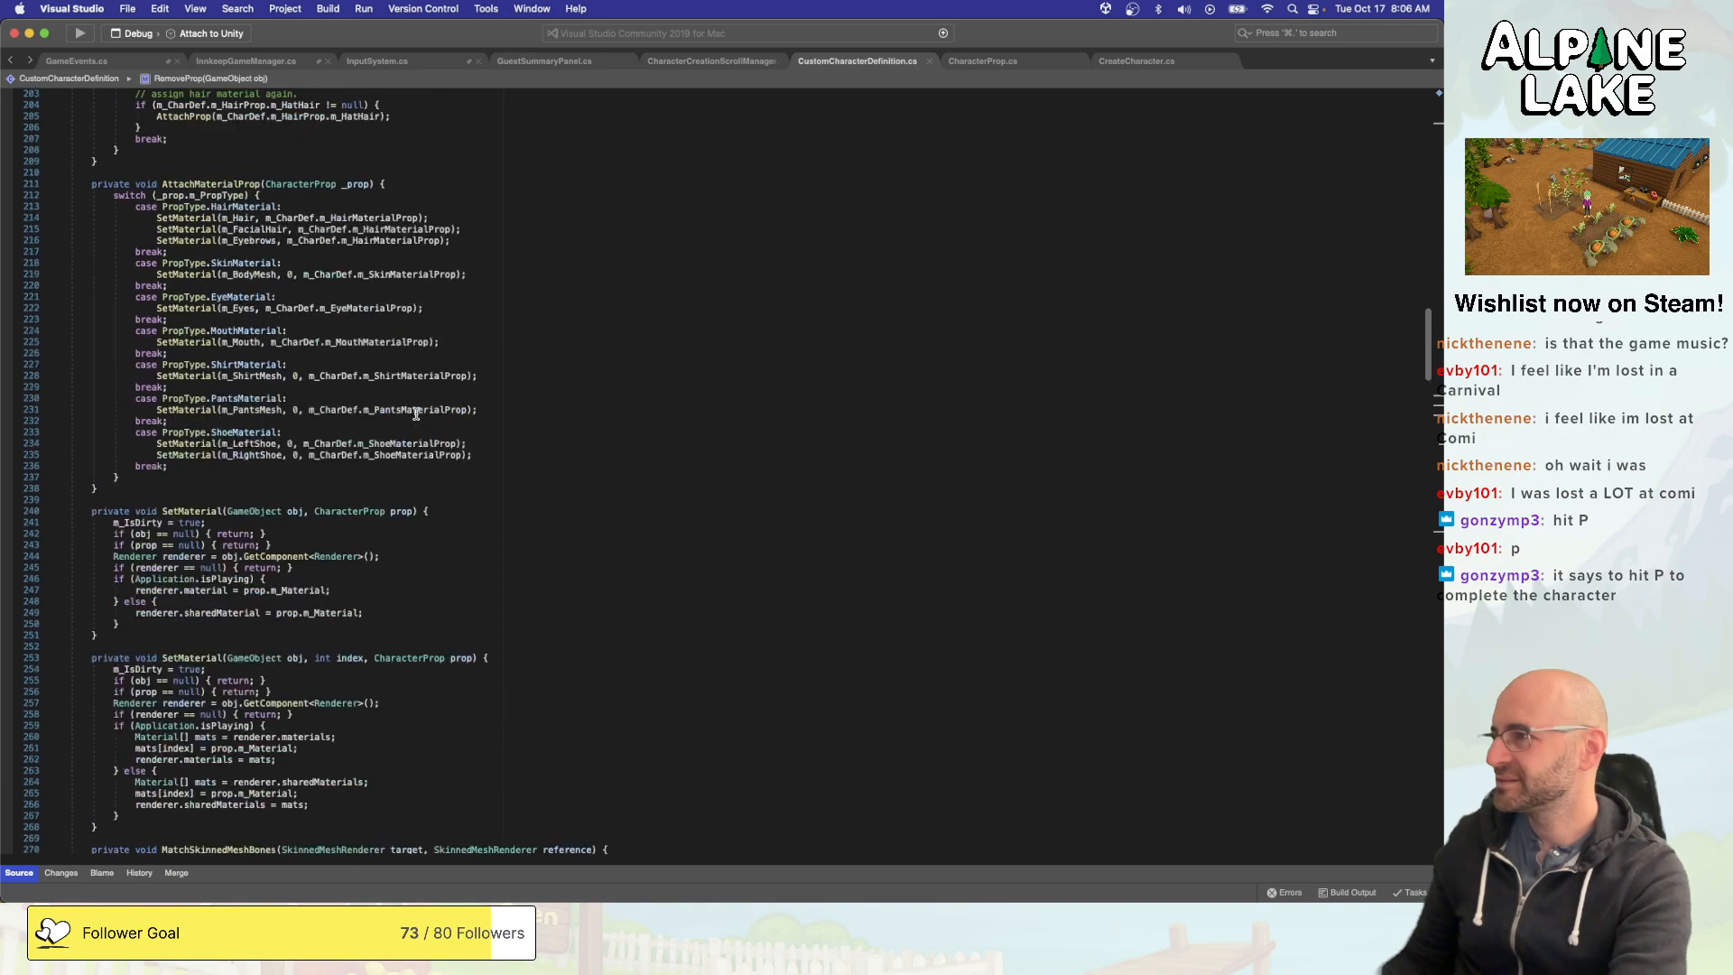
{"action": "scroll", "coordinate": [414, 412], "scroll_direction": "up", "scroll_amount": 7}
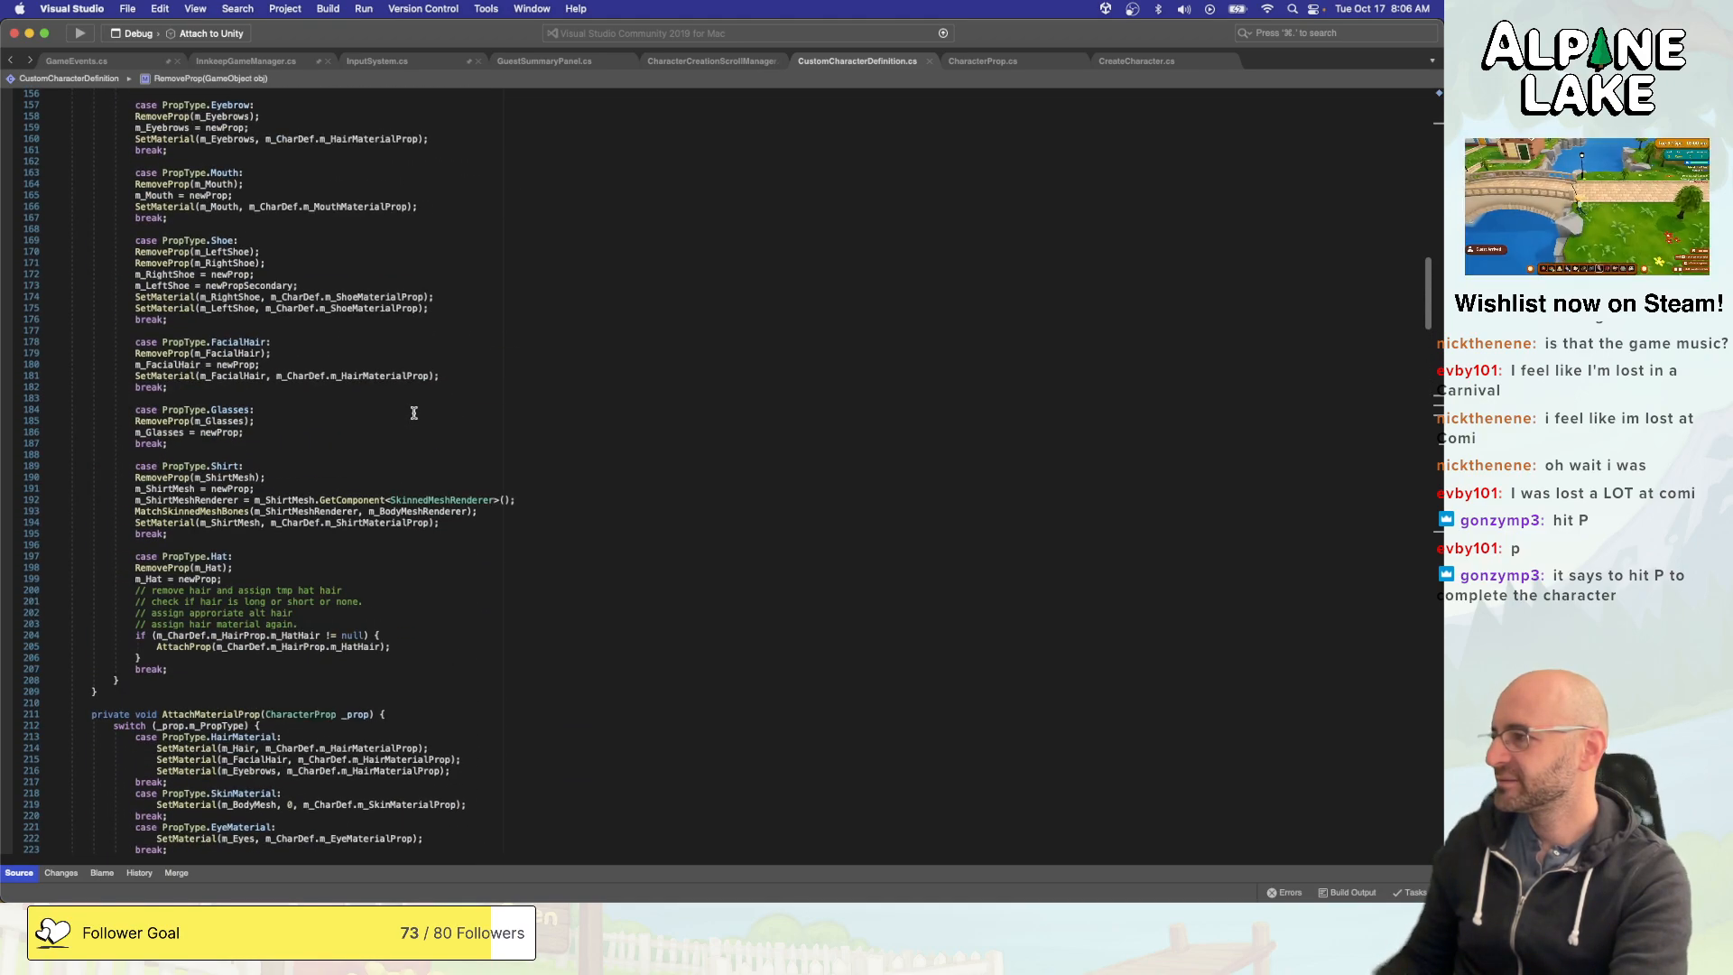
{"action": "scroll", "coordinate": [413, 411], "scroll_direction": "up", "scroll_amount": 20}
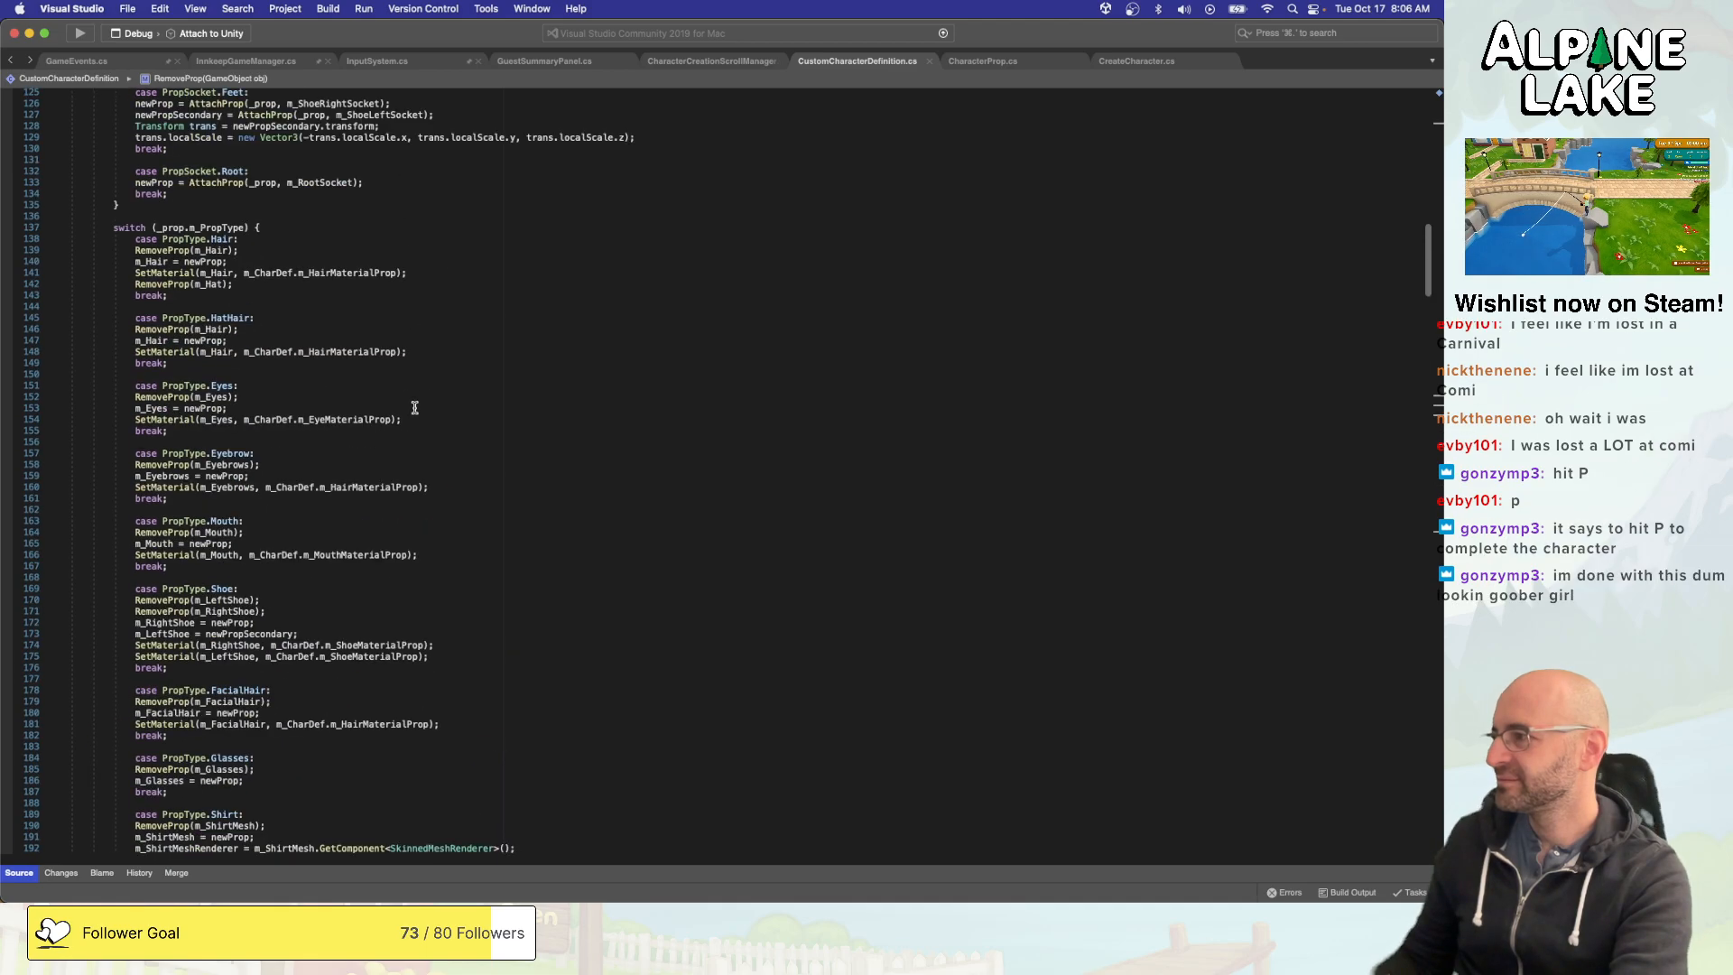
{"action": "scroll", "coordinate": [413, 400], "scroll_direction": "up", "scroll_amount": 6}
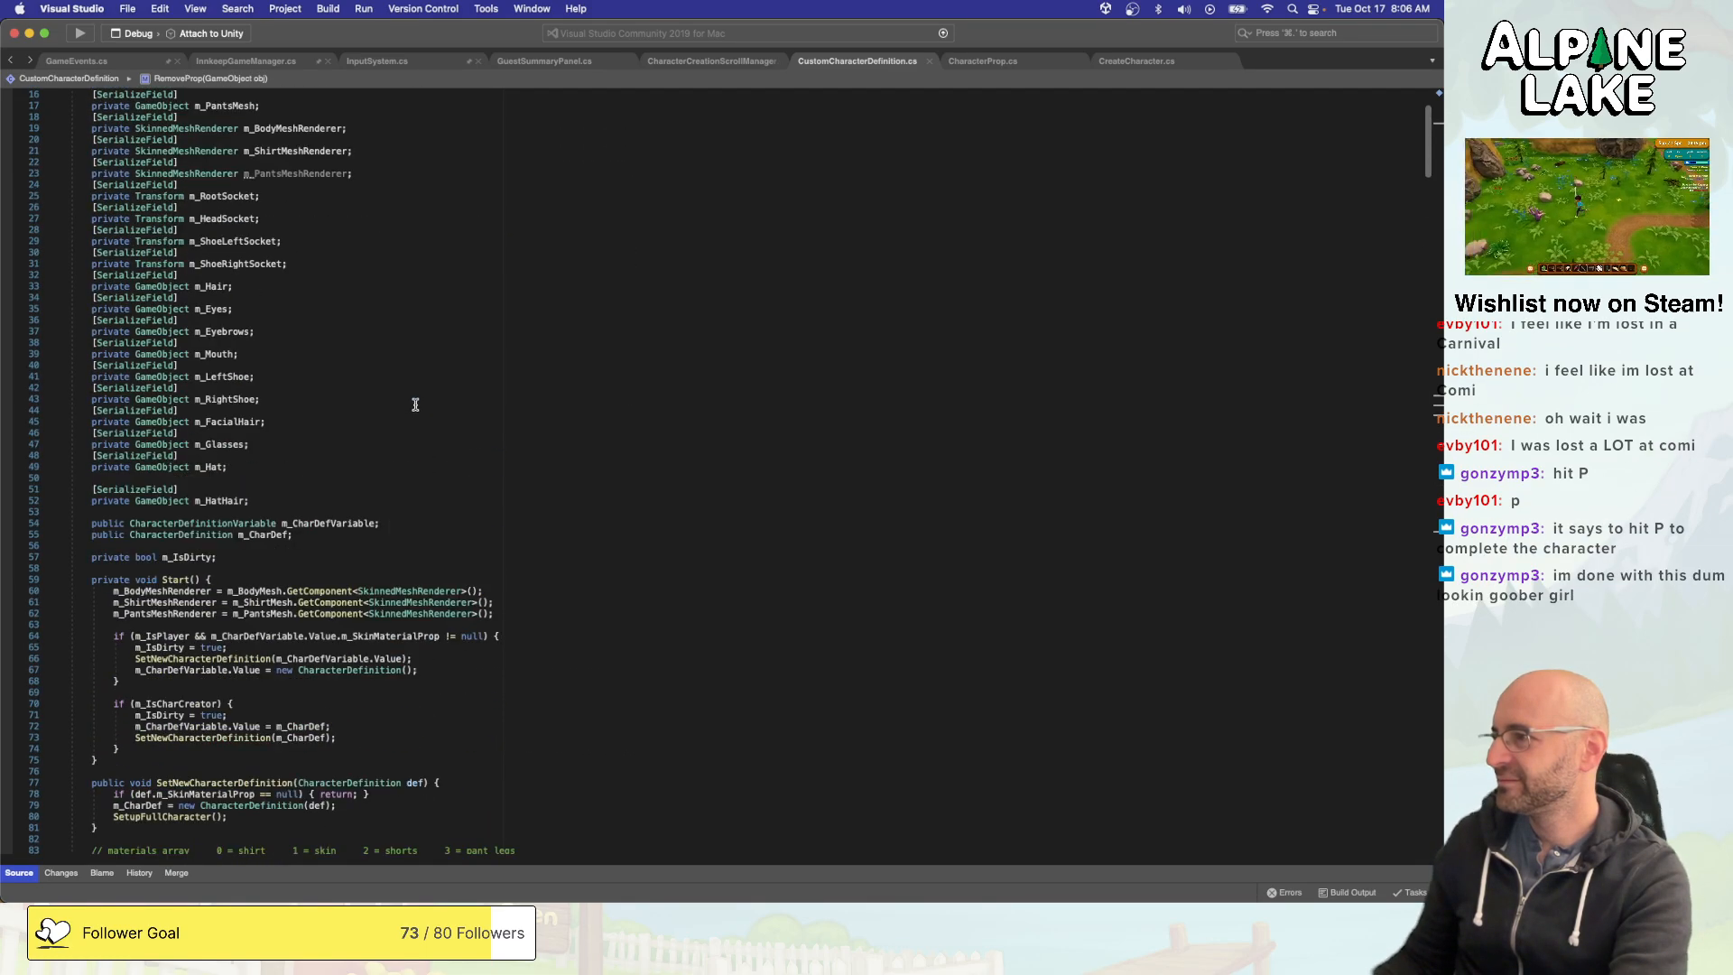
{"action": "scroll", "coordinate": [413, 400], "scroll_direction": "down", "scroll_amount": 8}
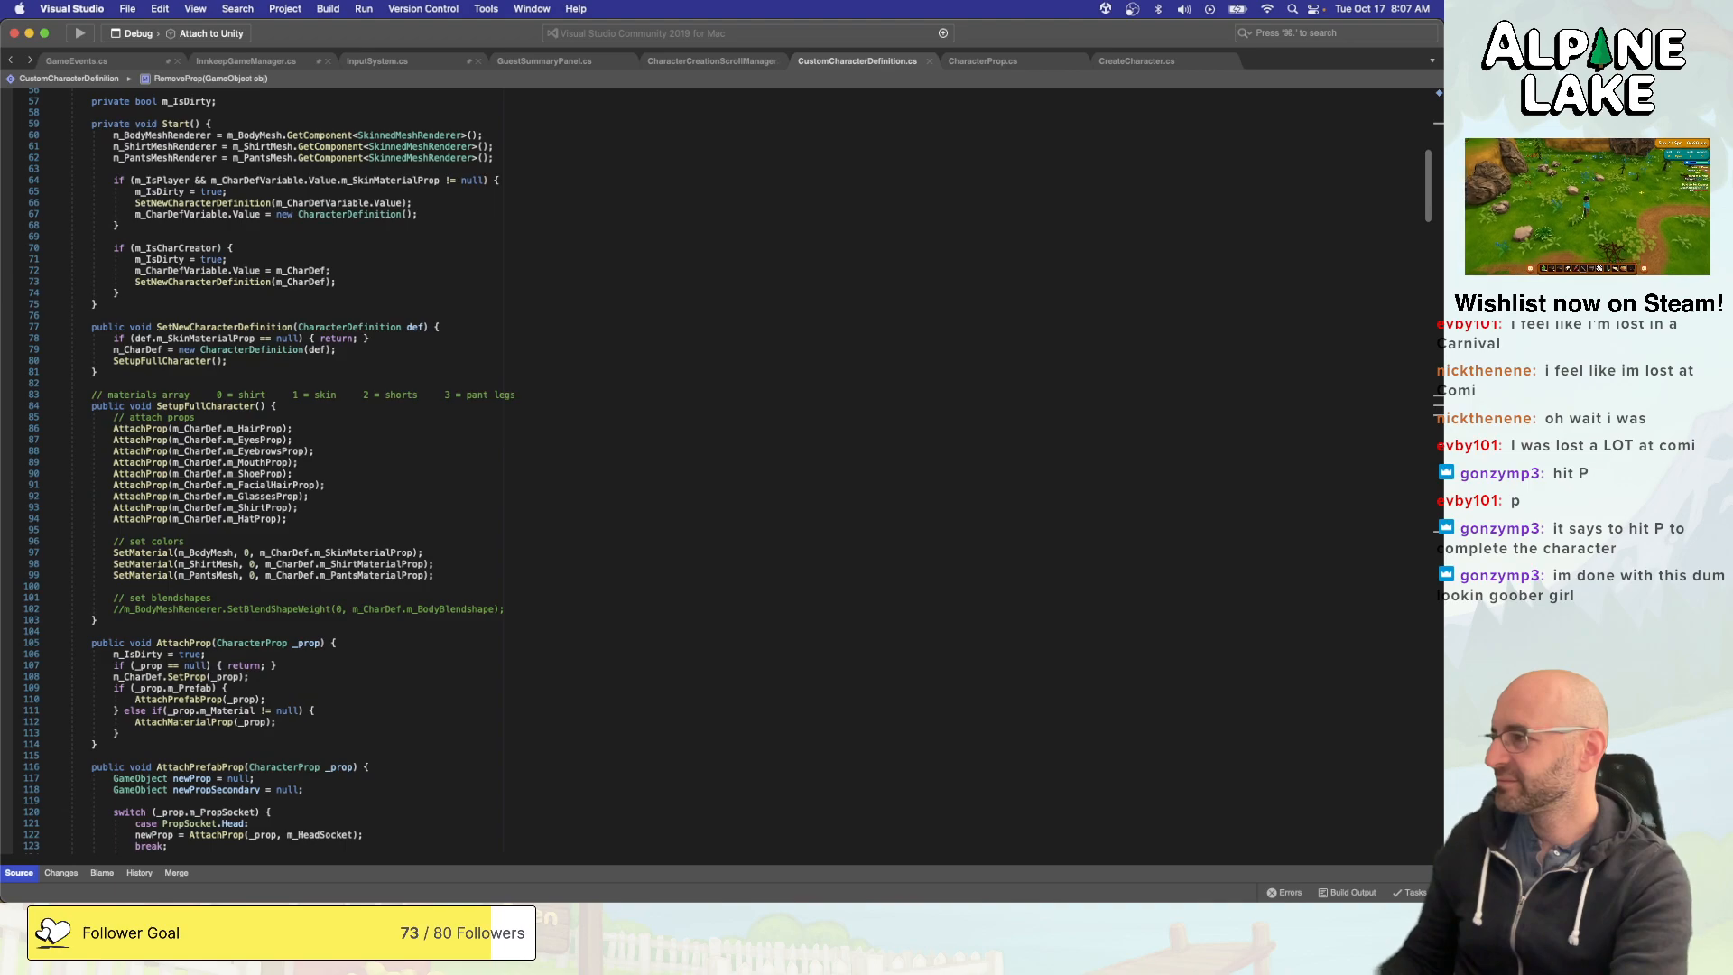
{"action": "left_click", "coordinate": [425, 516]}
{"action": "double_click", "coordinate": [262, 428]}
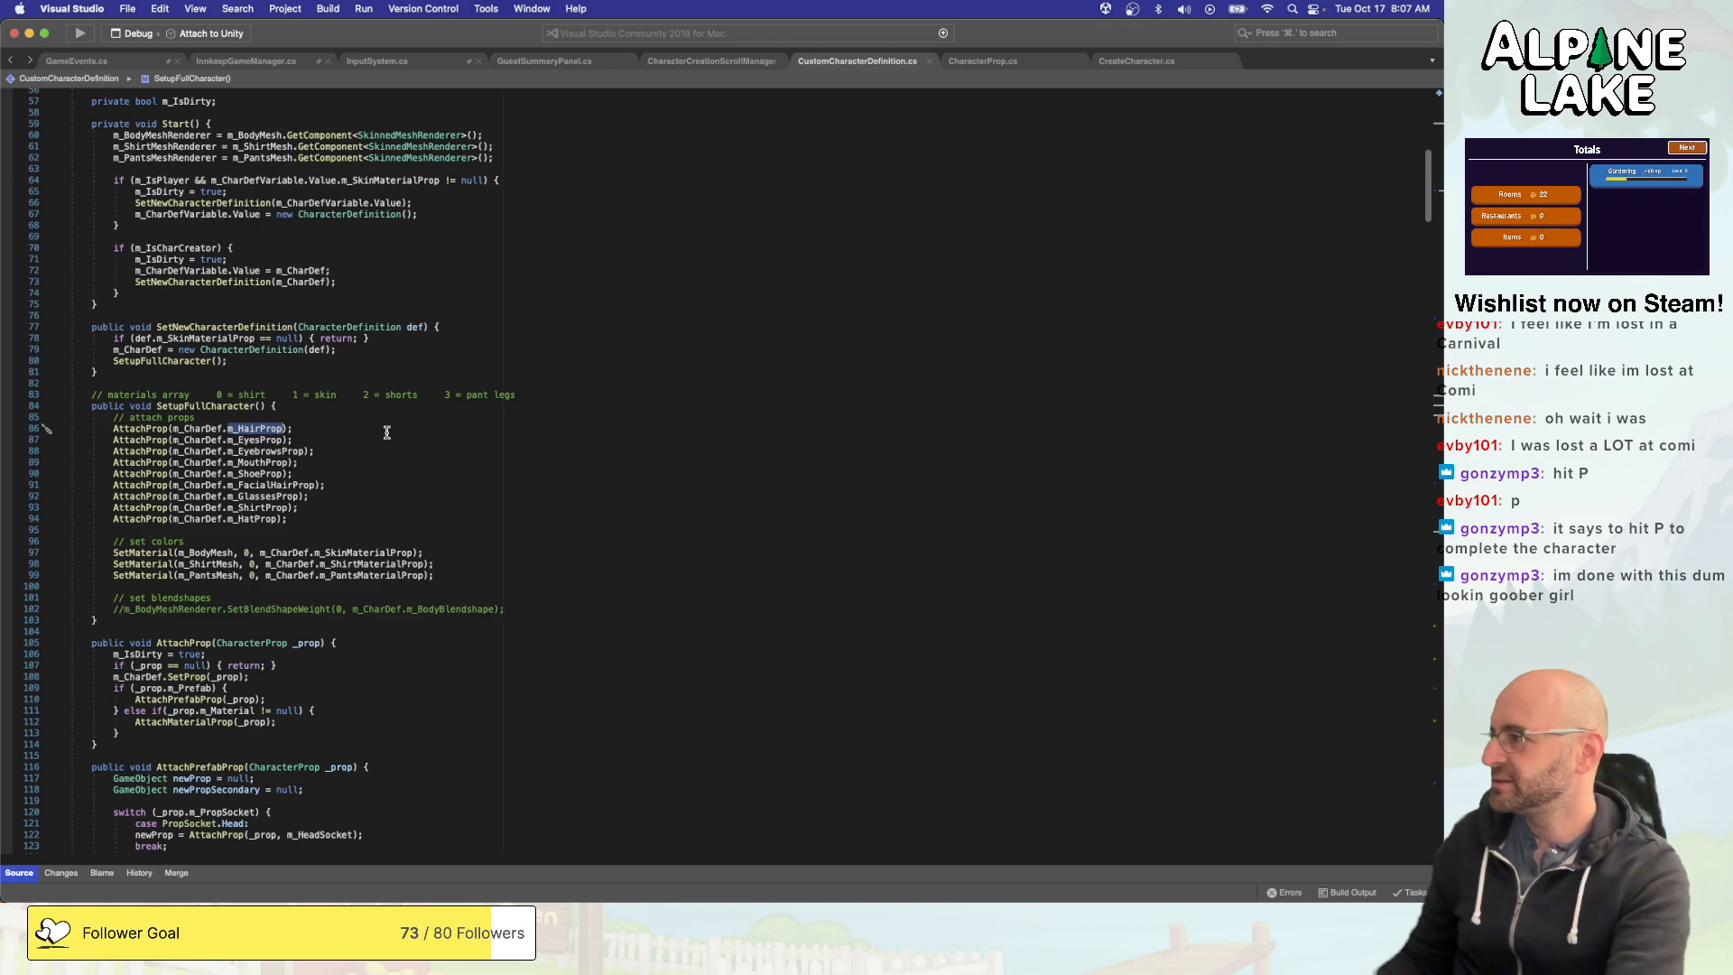
- Switch to Unity and open the FacialHairs folder in the CharacterProps resources
{"action": "key", "text": "super+Tab"}
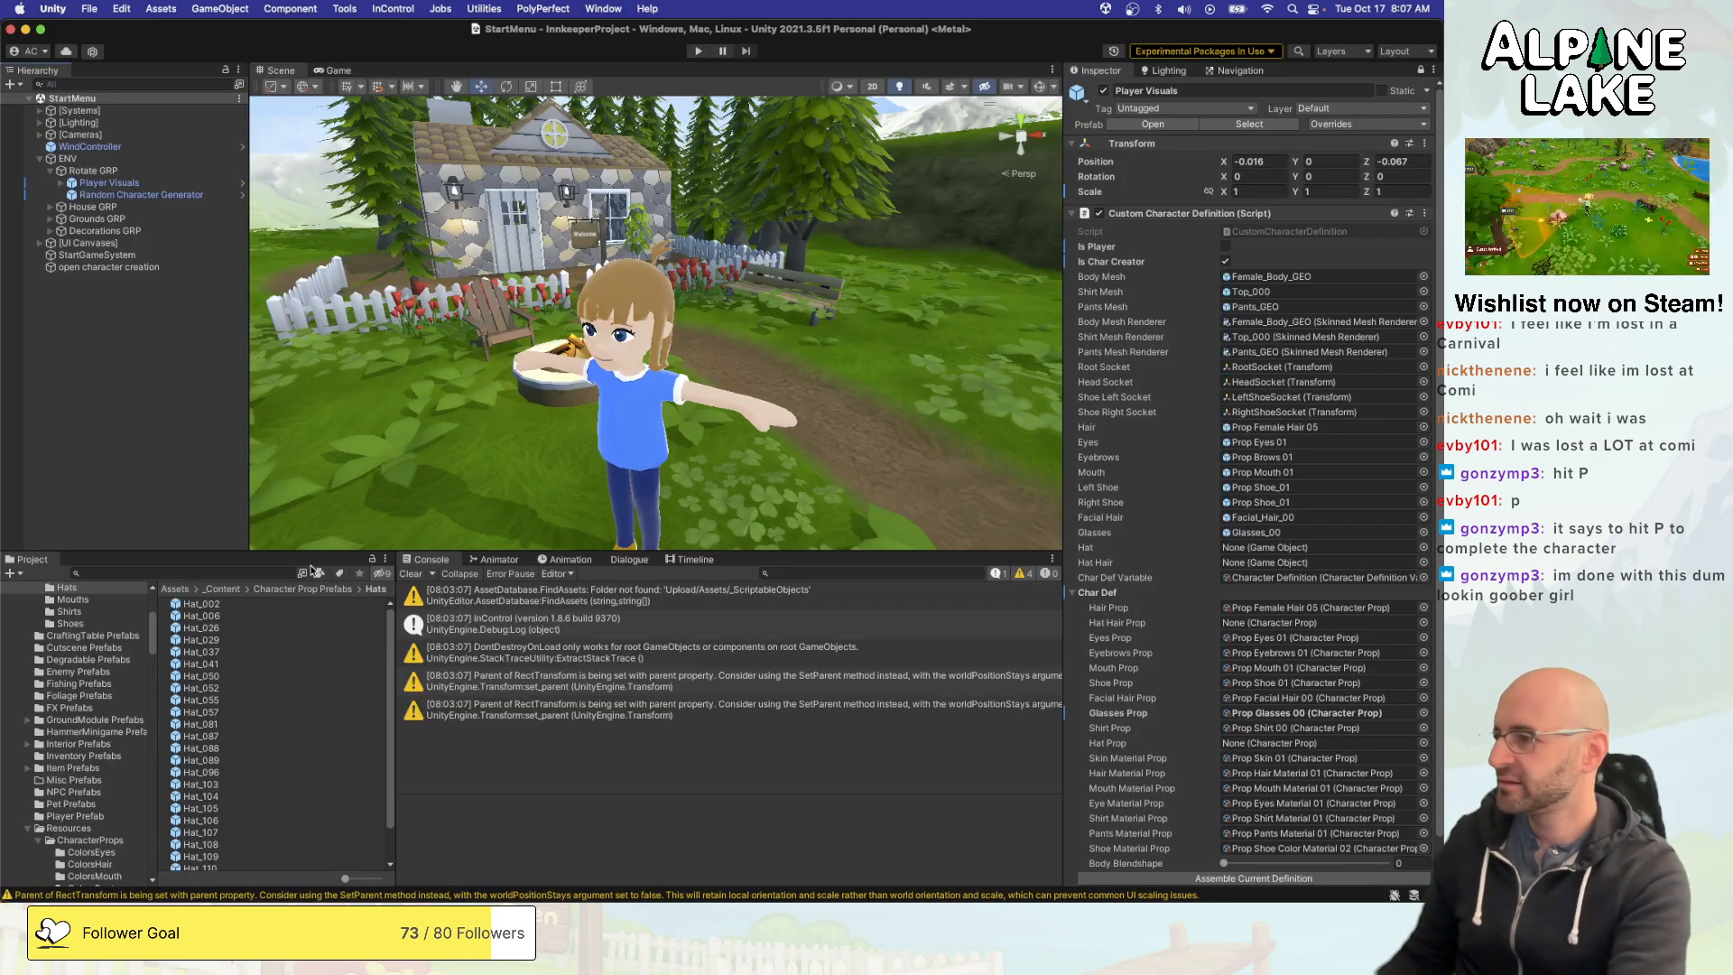
{"action": "scroll", "coordinate": [129, 742], "scroll_direction": "down", "scroll_amount": 7}
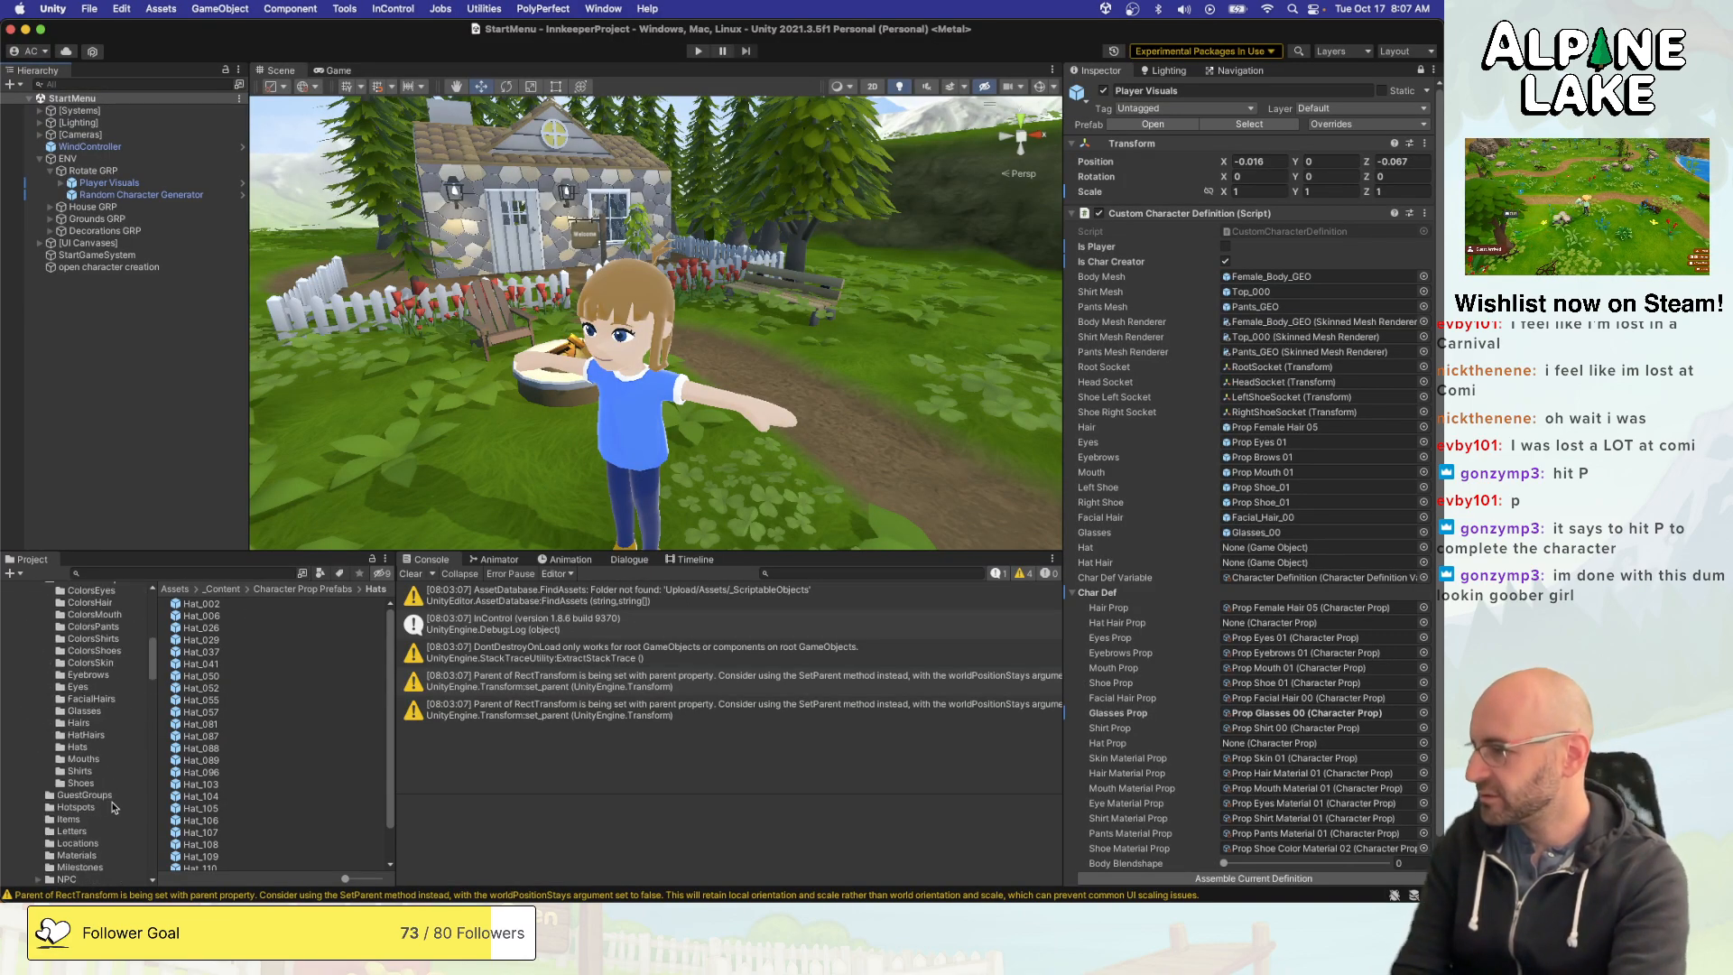
{"action": "left_click", "coordinate": [109, 692]}
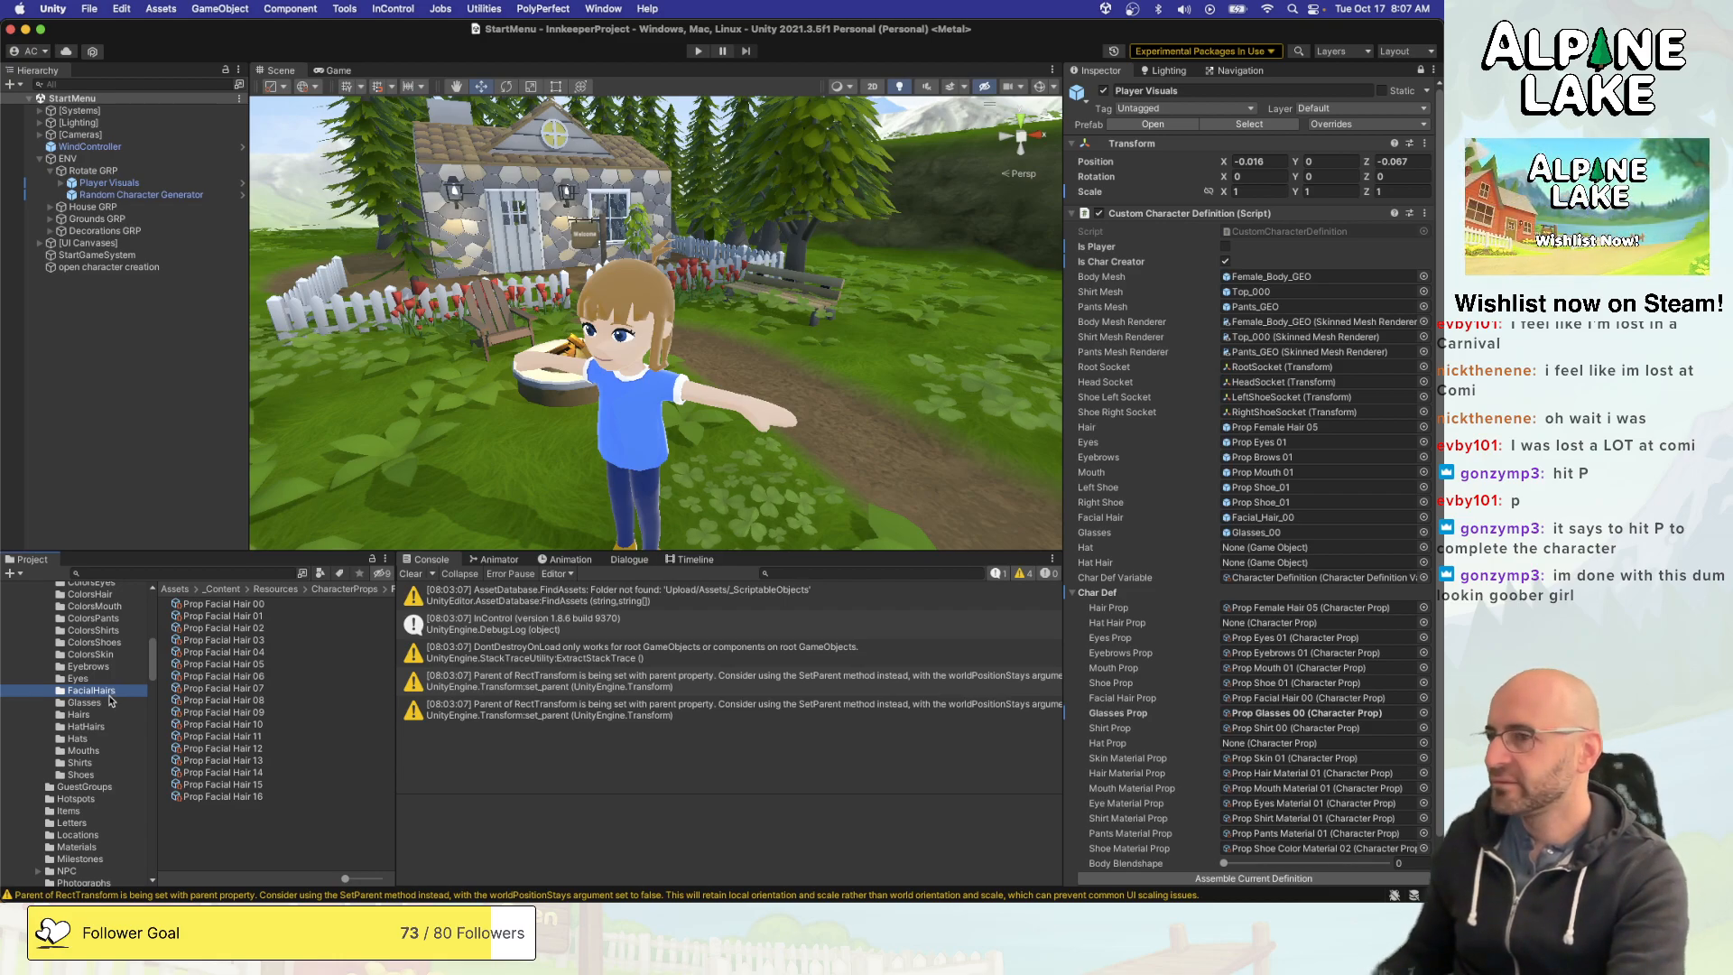
- Switch to Visual Studio and examine how AttachProp handles null props, SetProp, and the prefab and material branches
{"action": "key", "text": "super+Tab"}
{"action": "scroll", "coordinate": [298, 530], "scroll_direction": "up", "scroll_amount": 10}
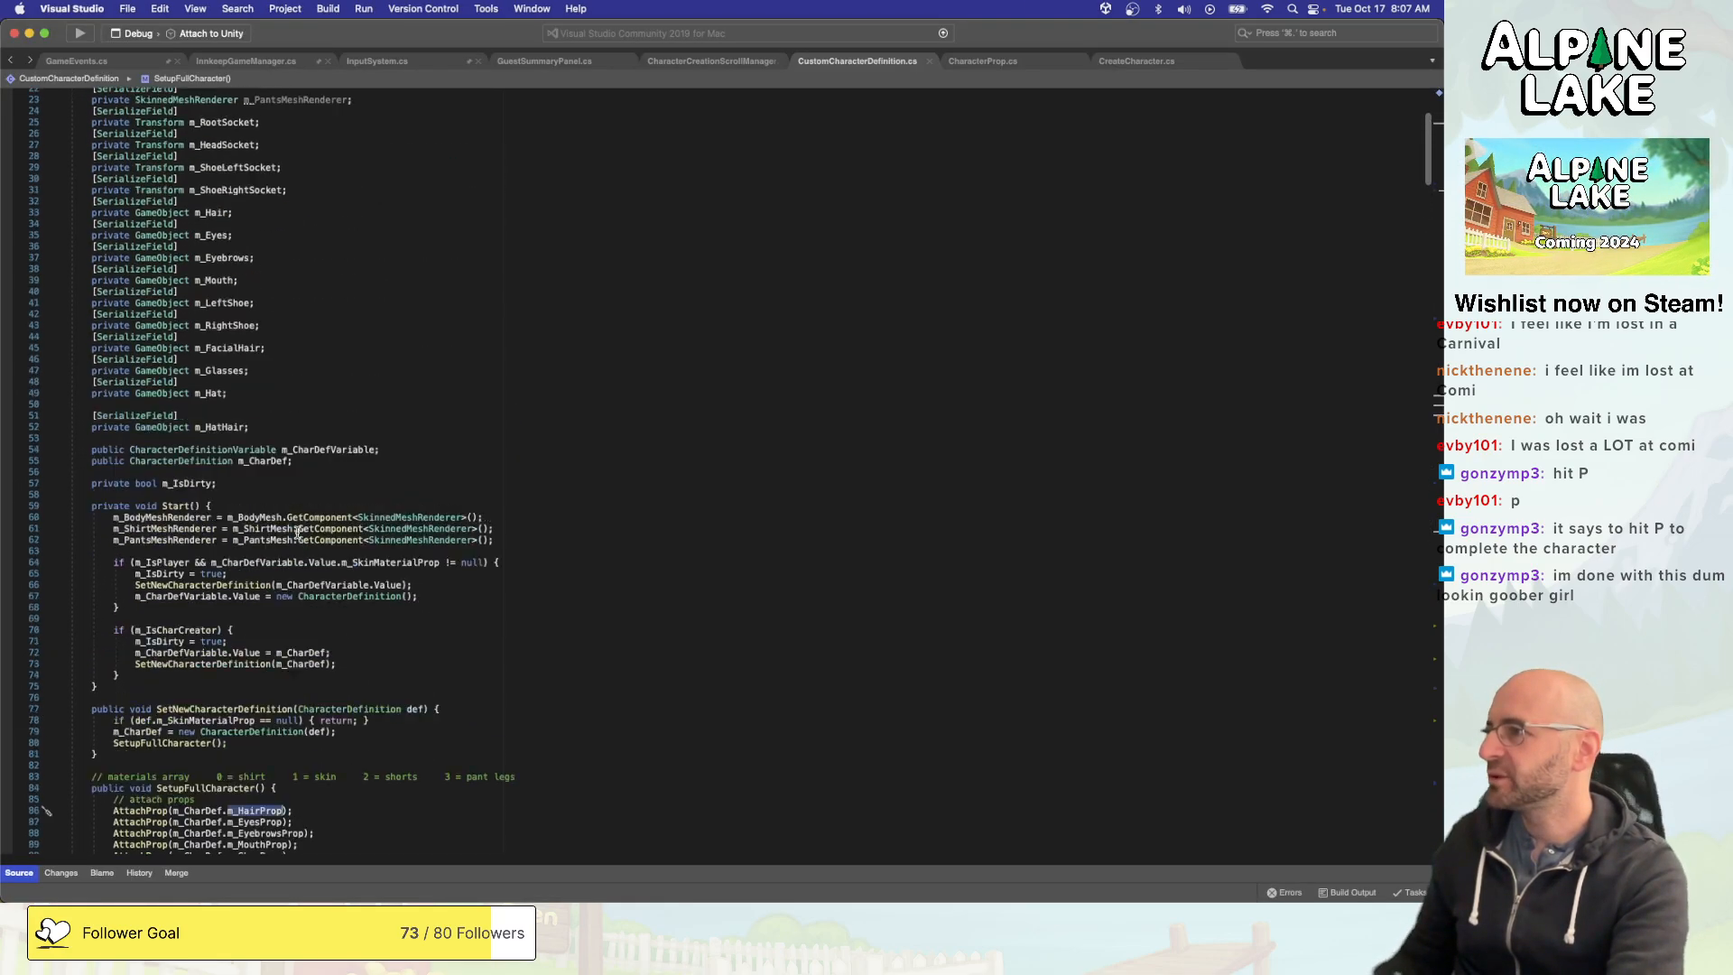
{"action": "scroll", "coordinate": [277, 516], "scroll_direction": "down", "scroll_amount": 14}
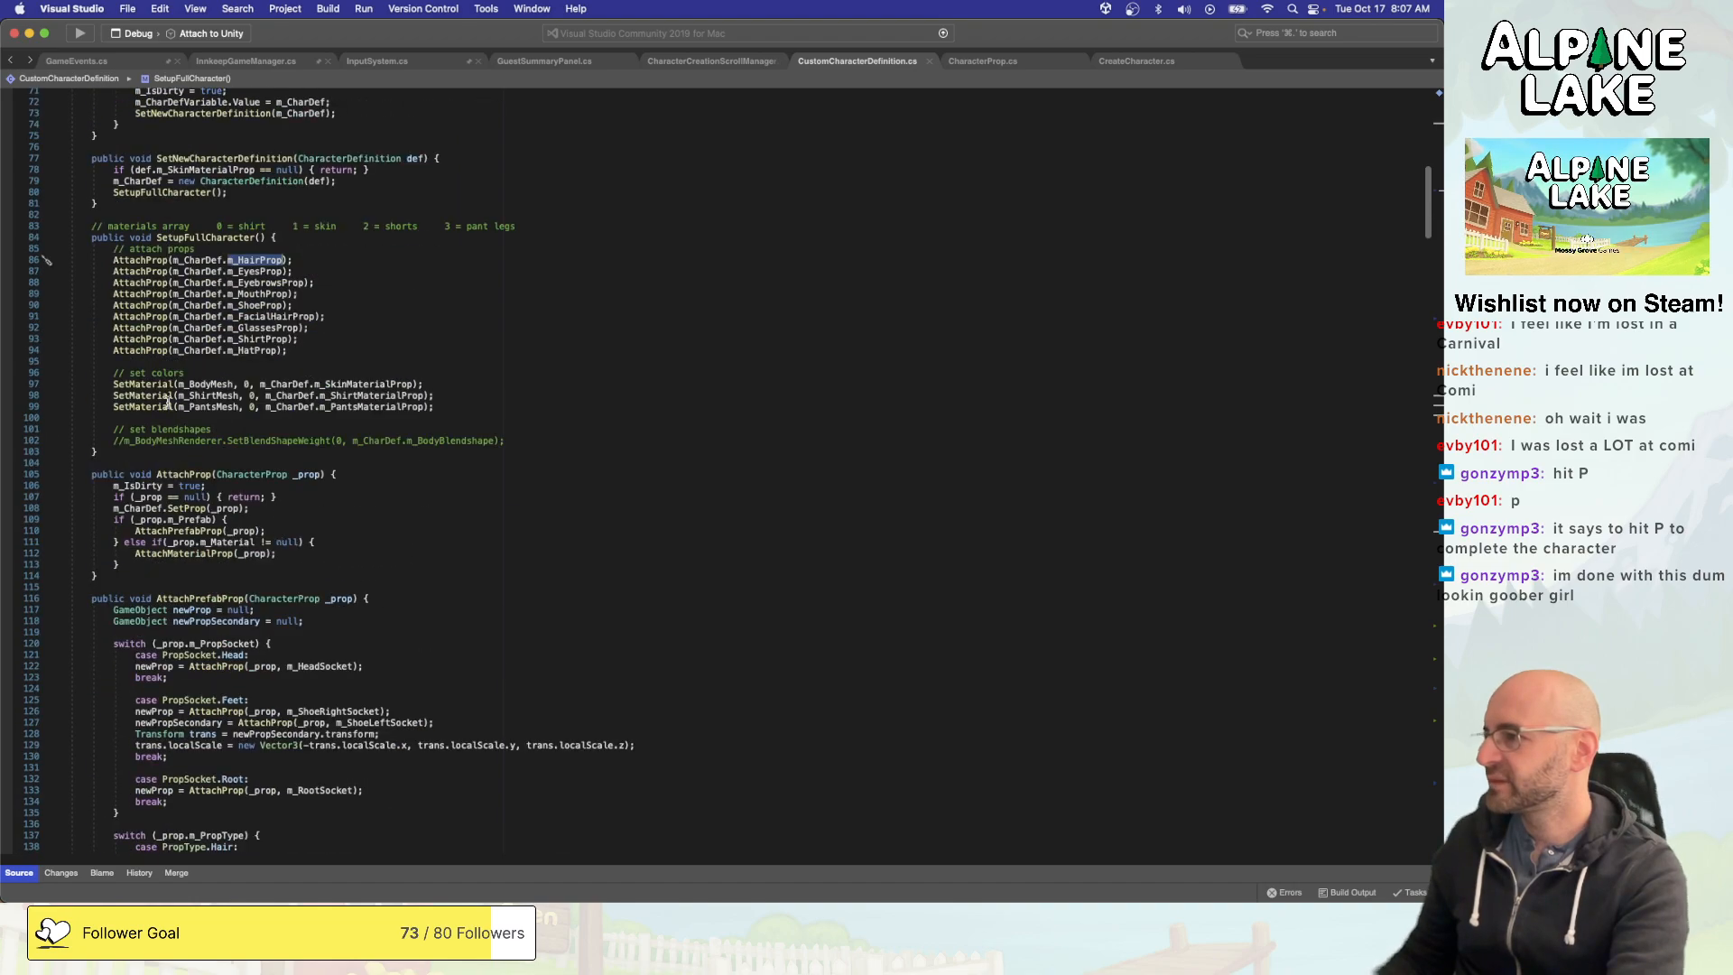
{"action": "left_click", "coordinate": [158, 350], "text": "super"}
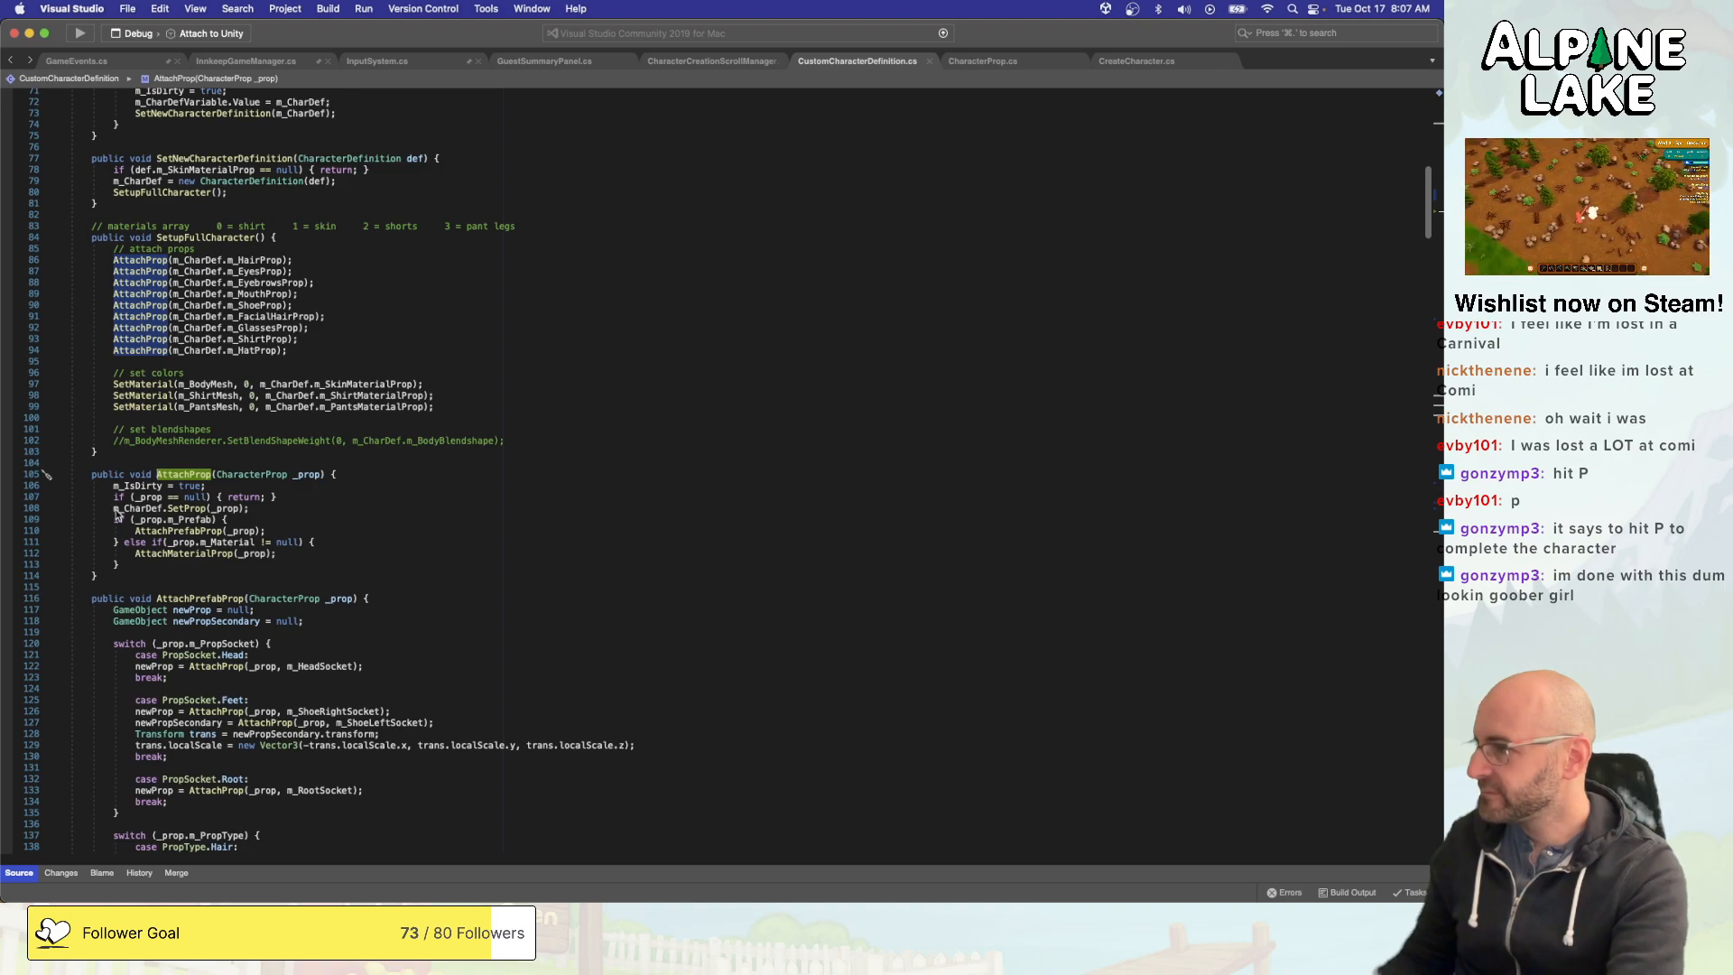
{"action": "left_click", "coordinate": [129, 511]}
{"action": "left_click", "coordinate": [185, 508]}
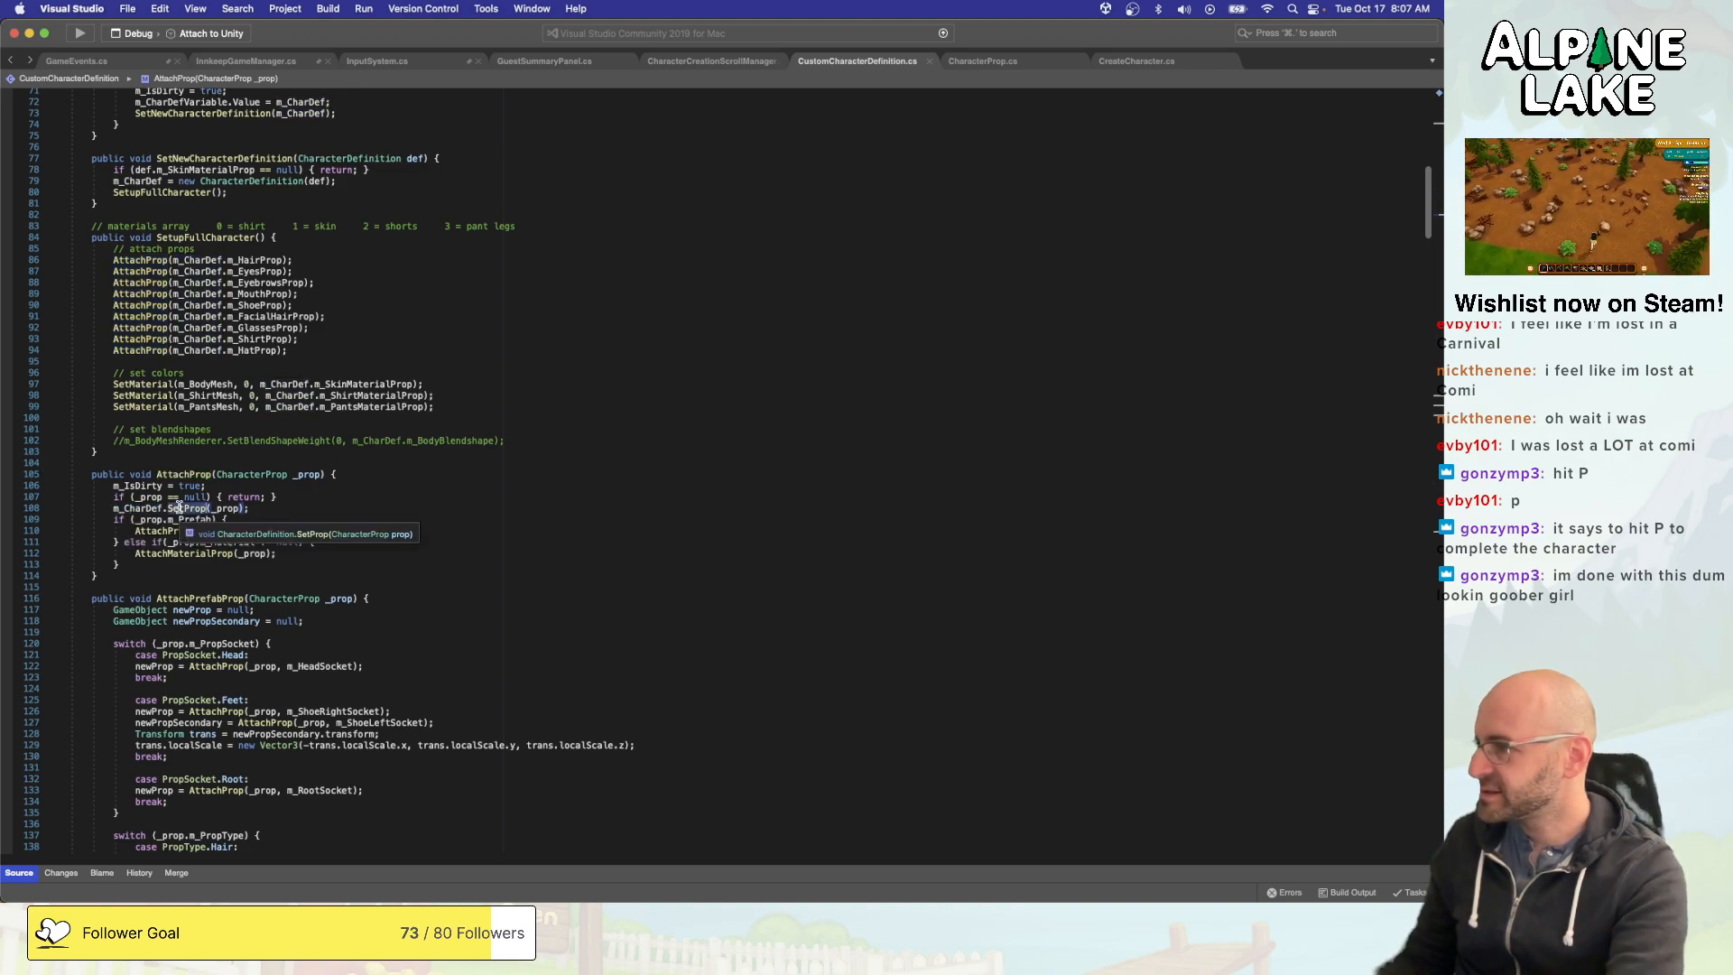
{"action": "left_click", "coordinate": [301, 503]}
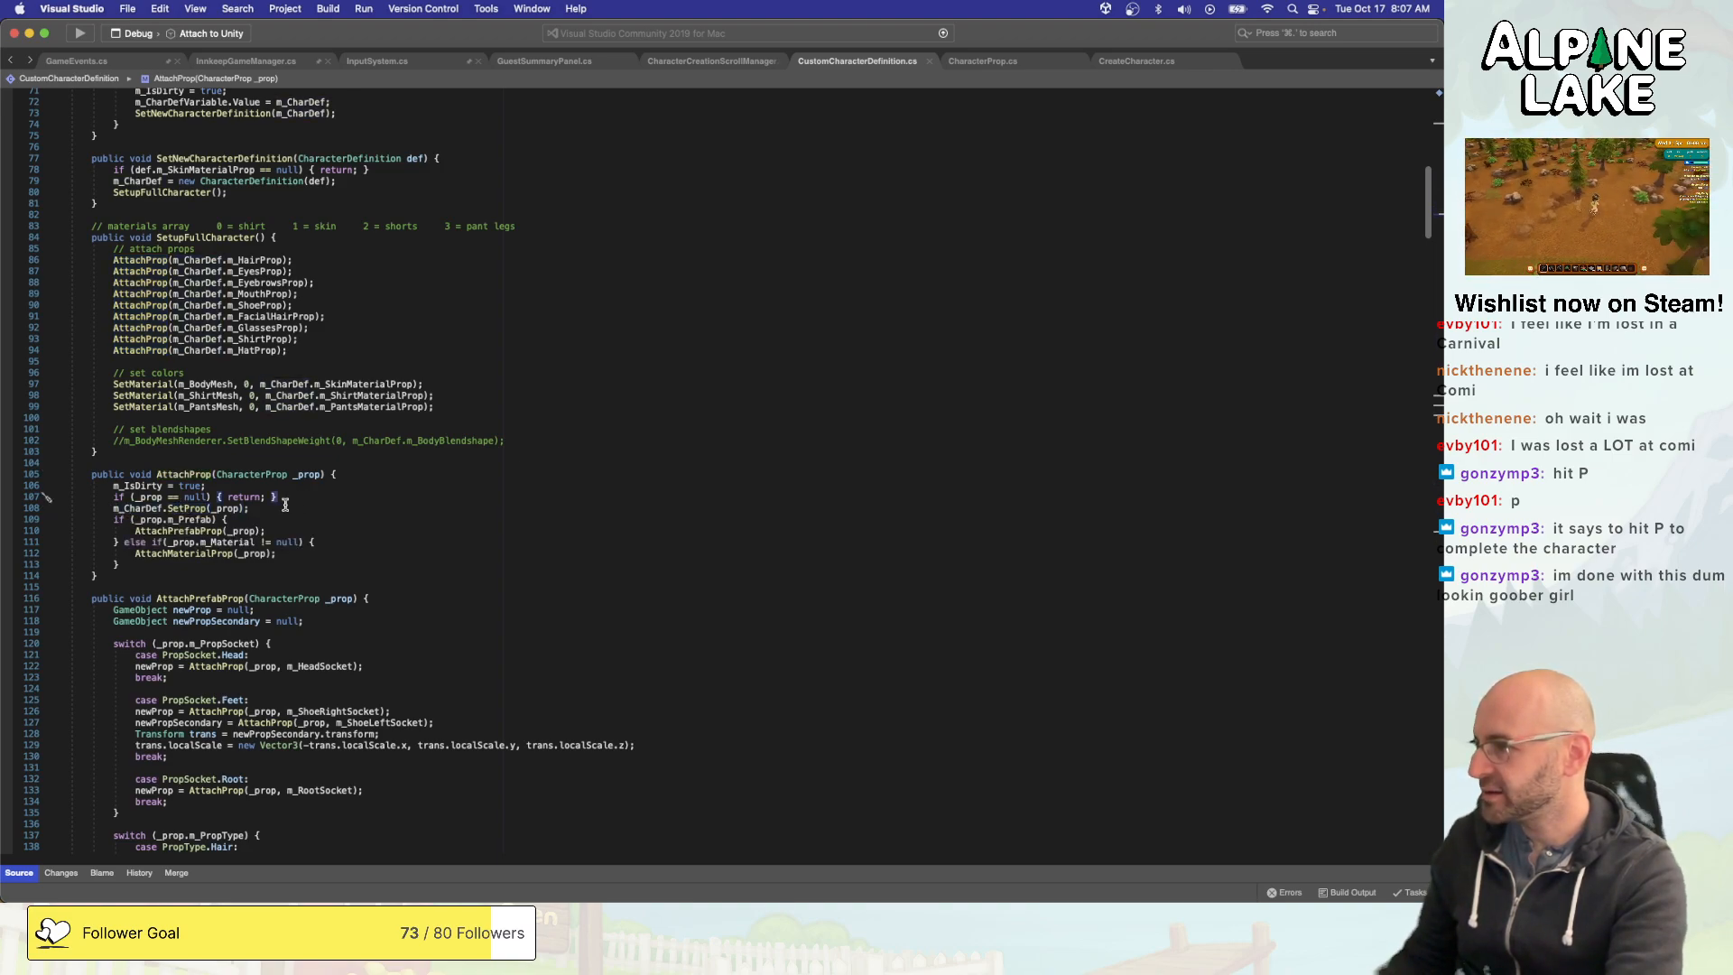
{"action": "left_click", "coordinate": [151, 520]}
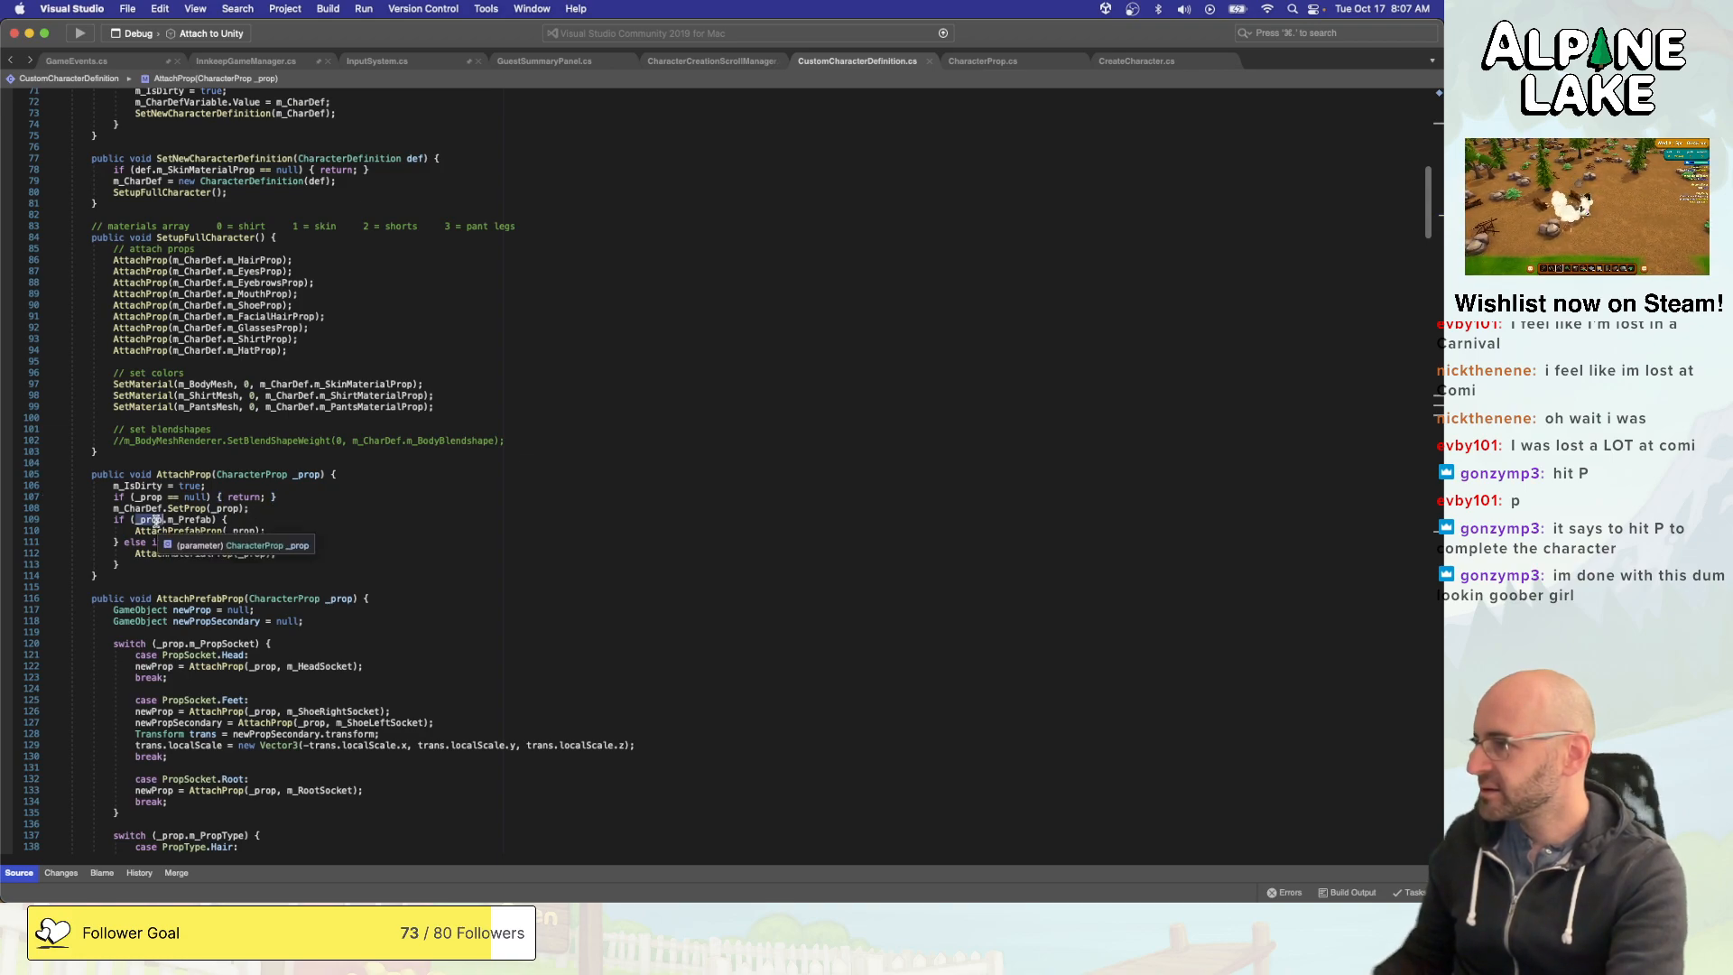
{"action": "left_click", "coordinate": [194, 516]}
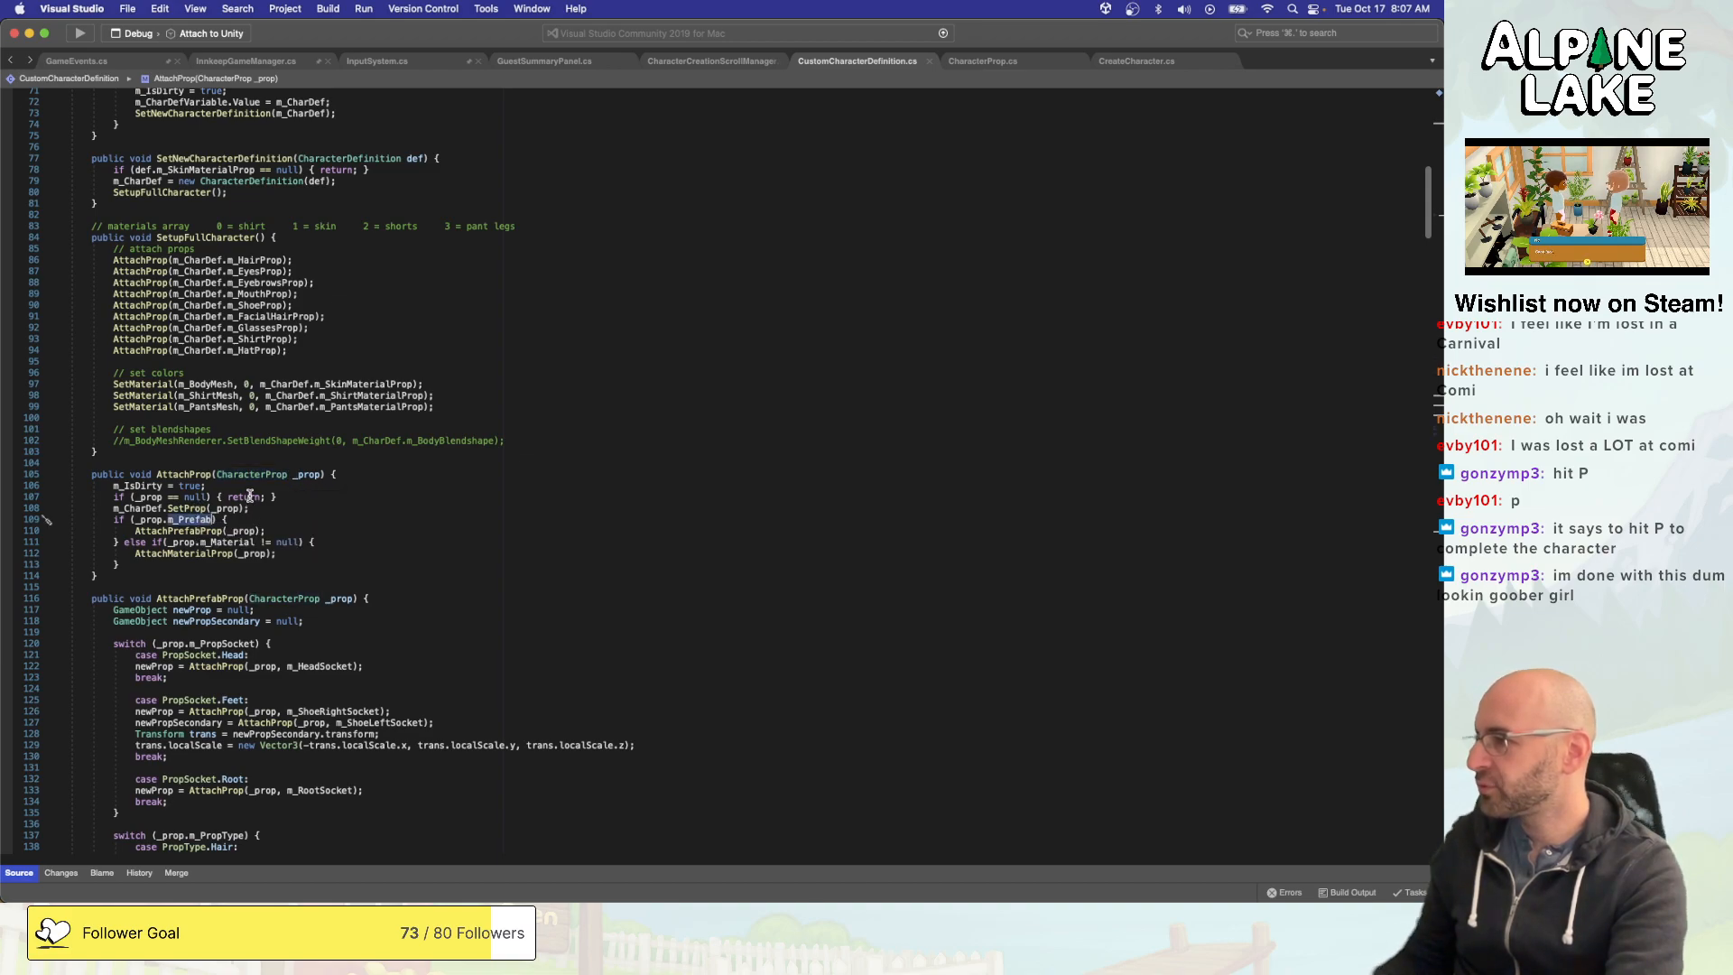
{"action": "left_click", "coordinate": [197, 551]}
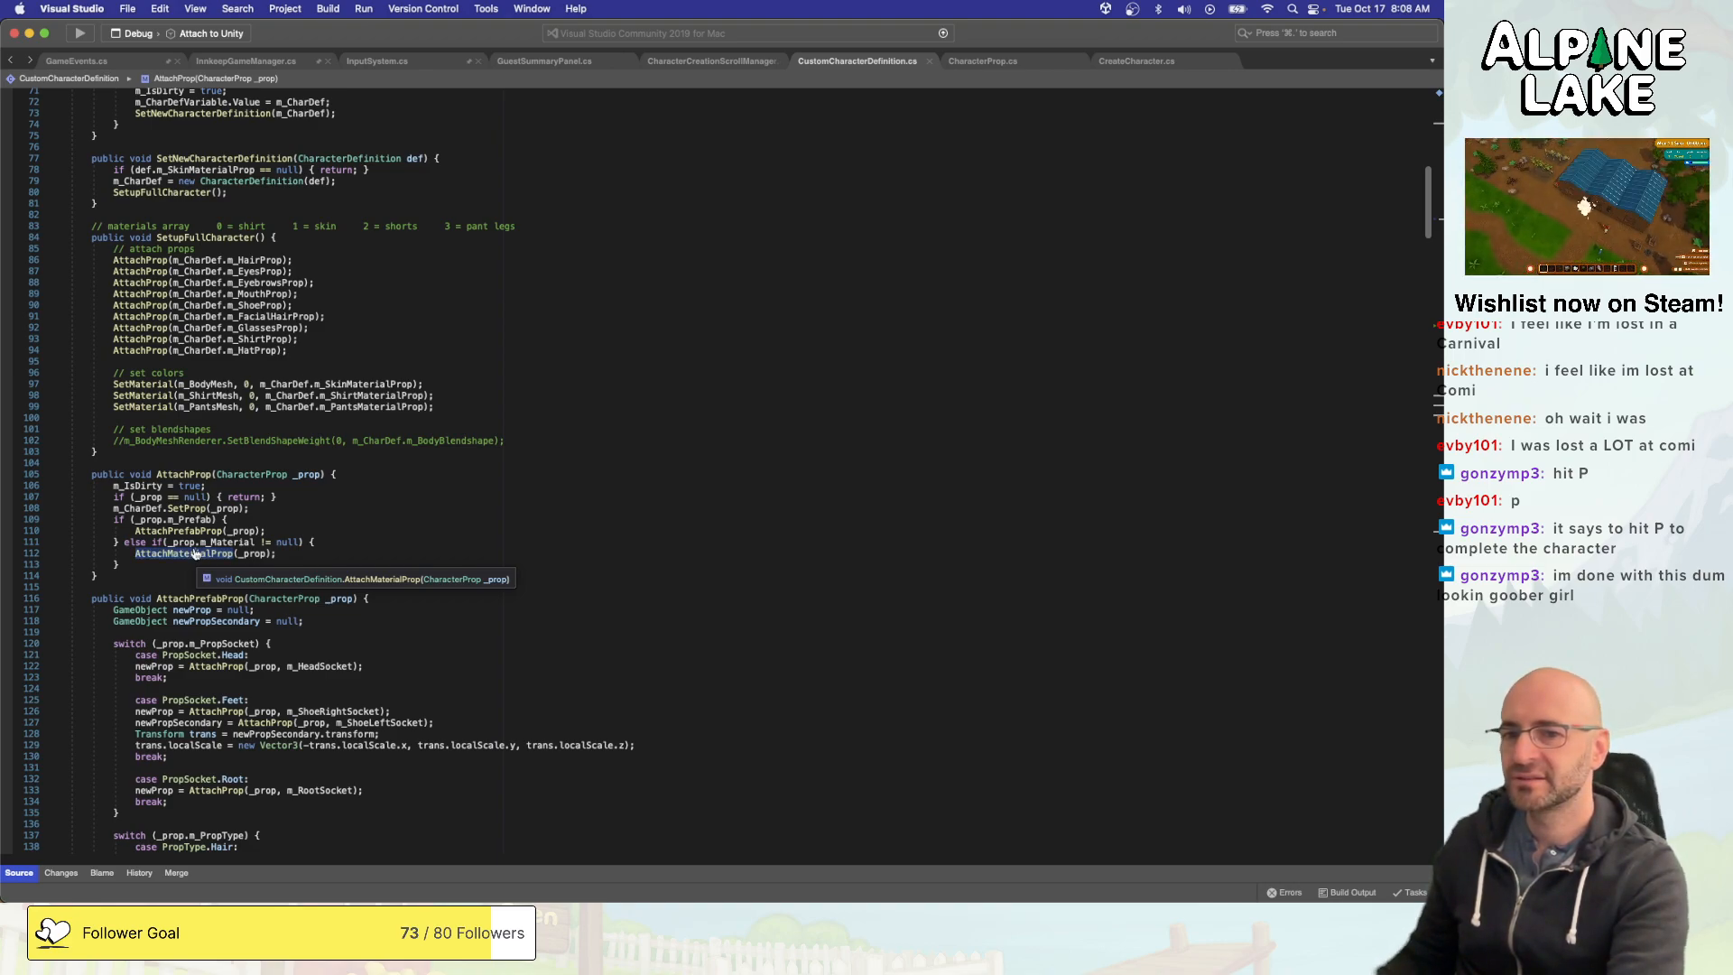
- Switch to Unity, duplicate the Prop Hat Hair Long 01 character prop in the HatHairs folder and rename the copy Prop Hat Hair None 01
{"action": "key", "text": "super+Tab"}
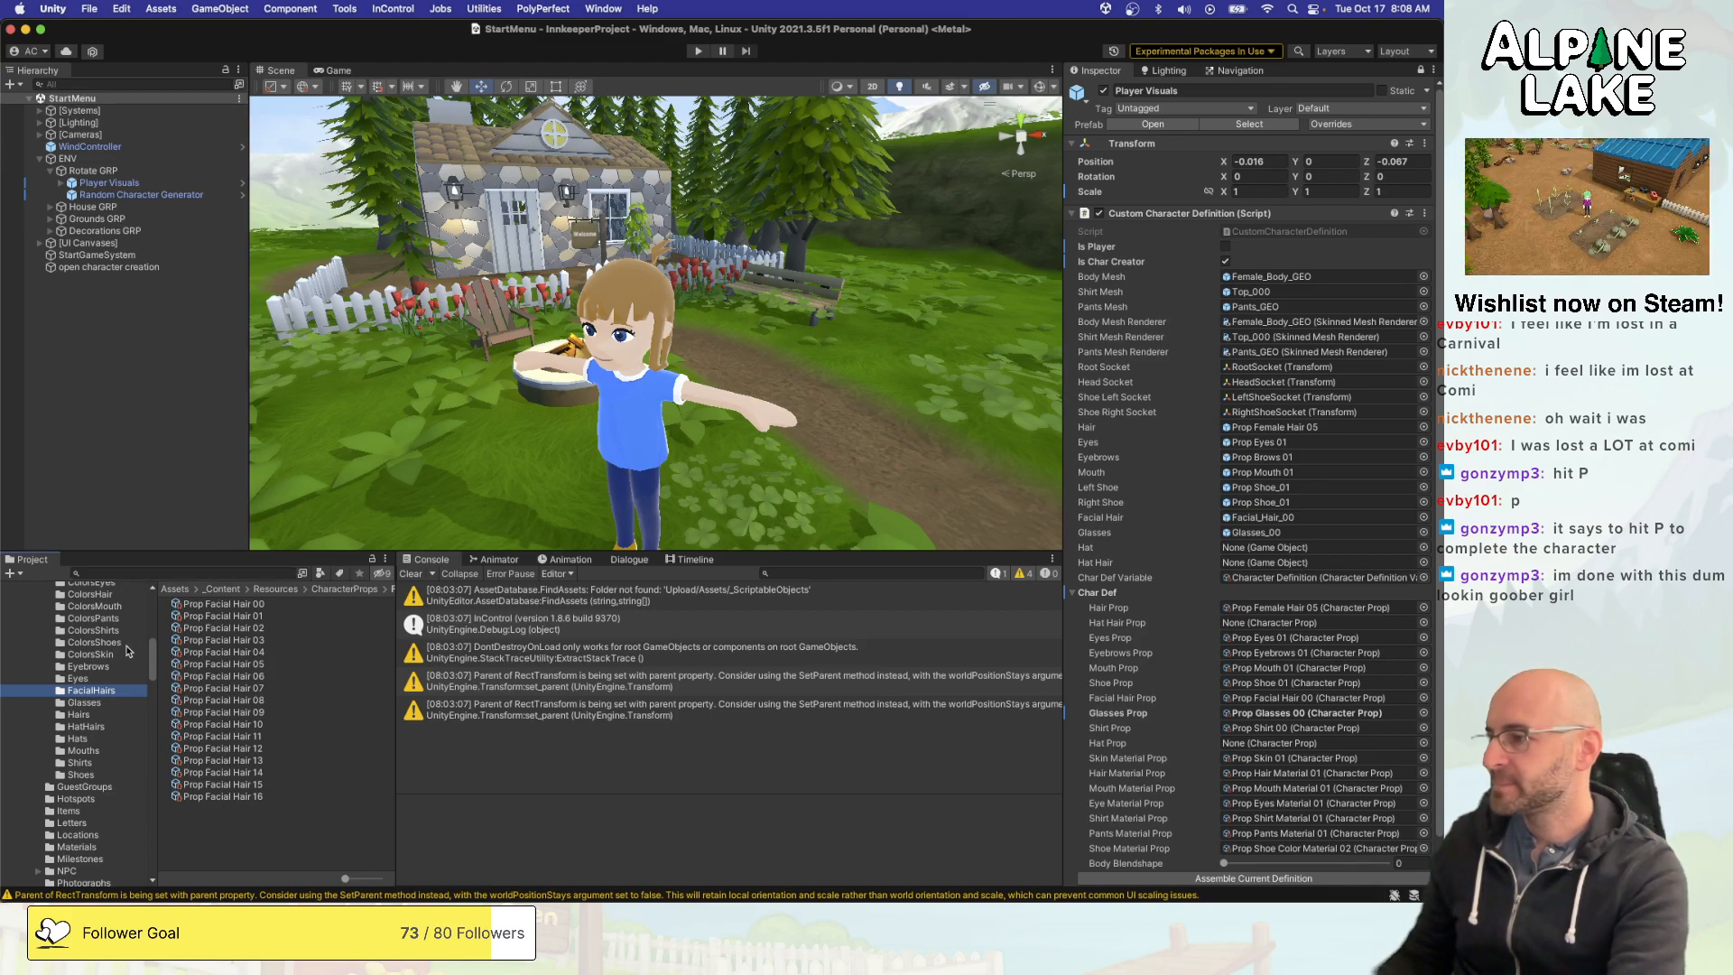
{"action": "left_click", "coordinate": [80, 714]}
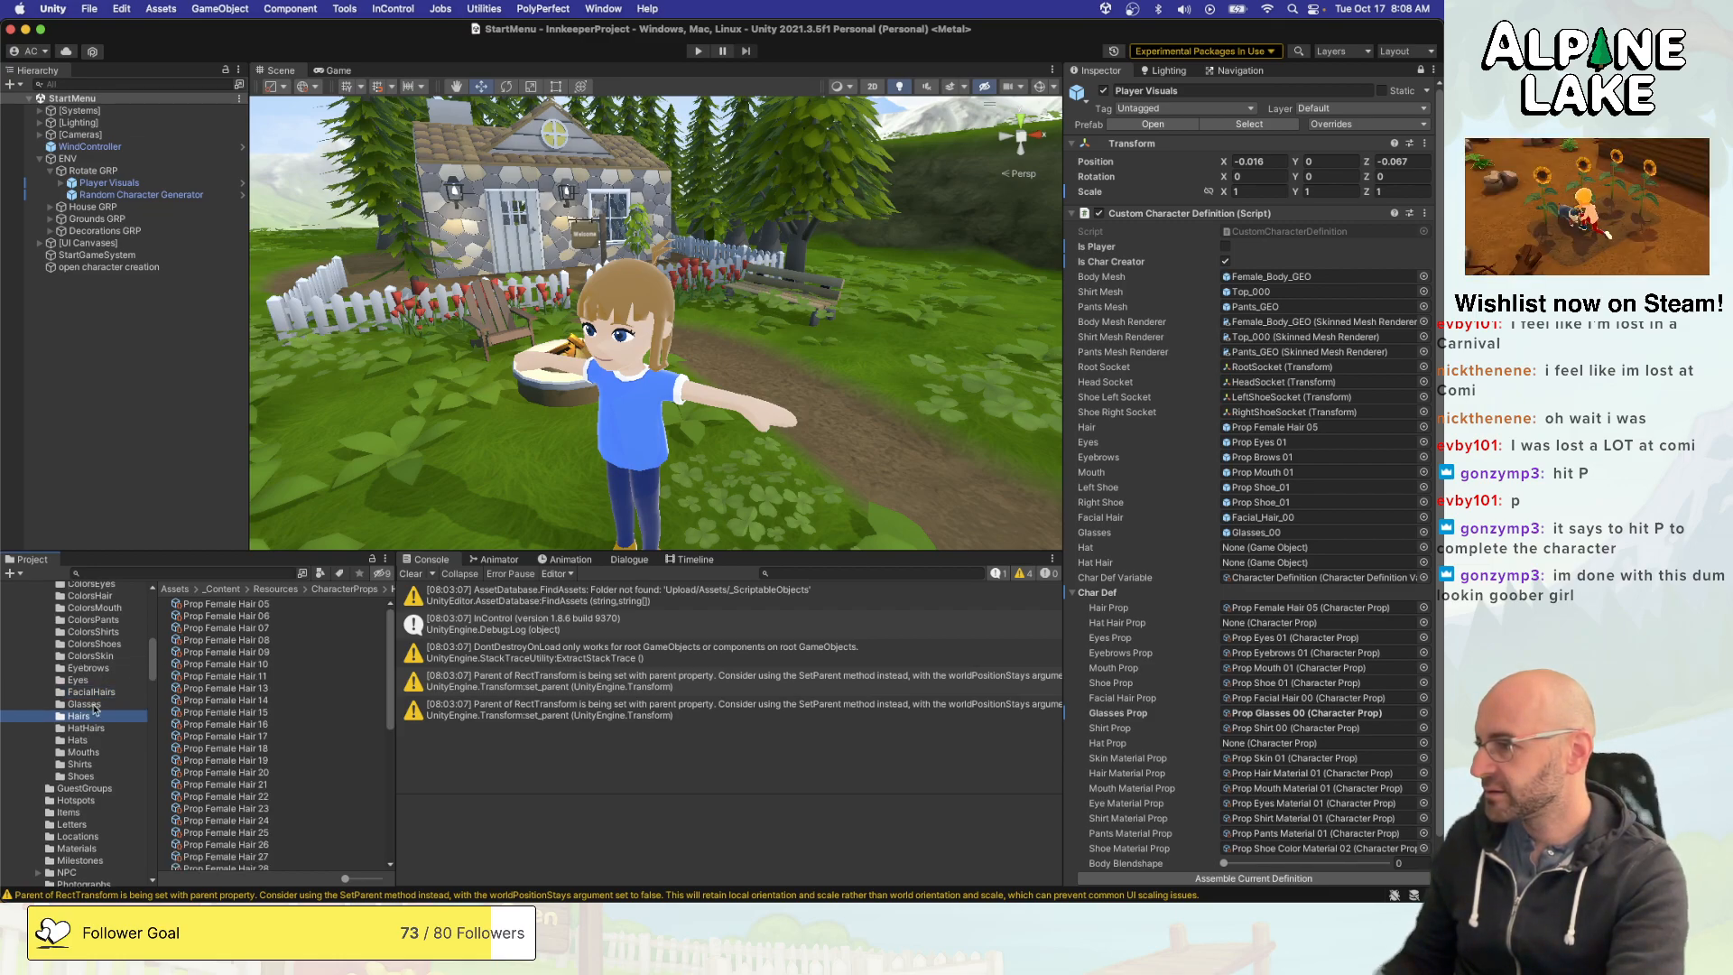
{"action": "left_click", "coordinate": [85, 727]}
{"action": "left_click", "coordinate": [226, 604]}
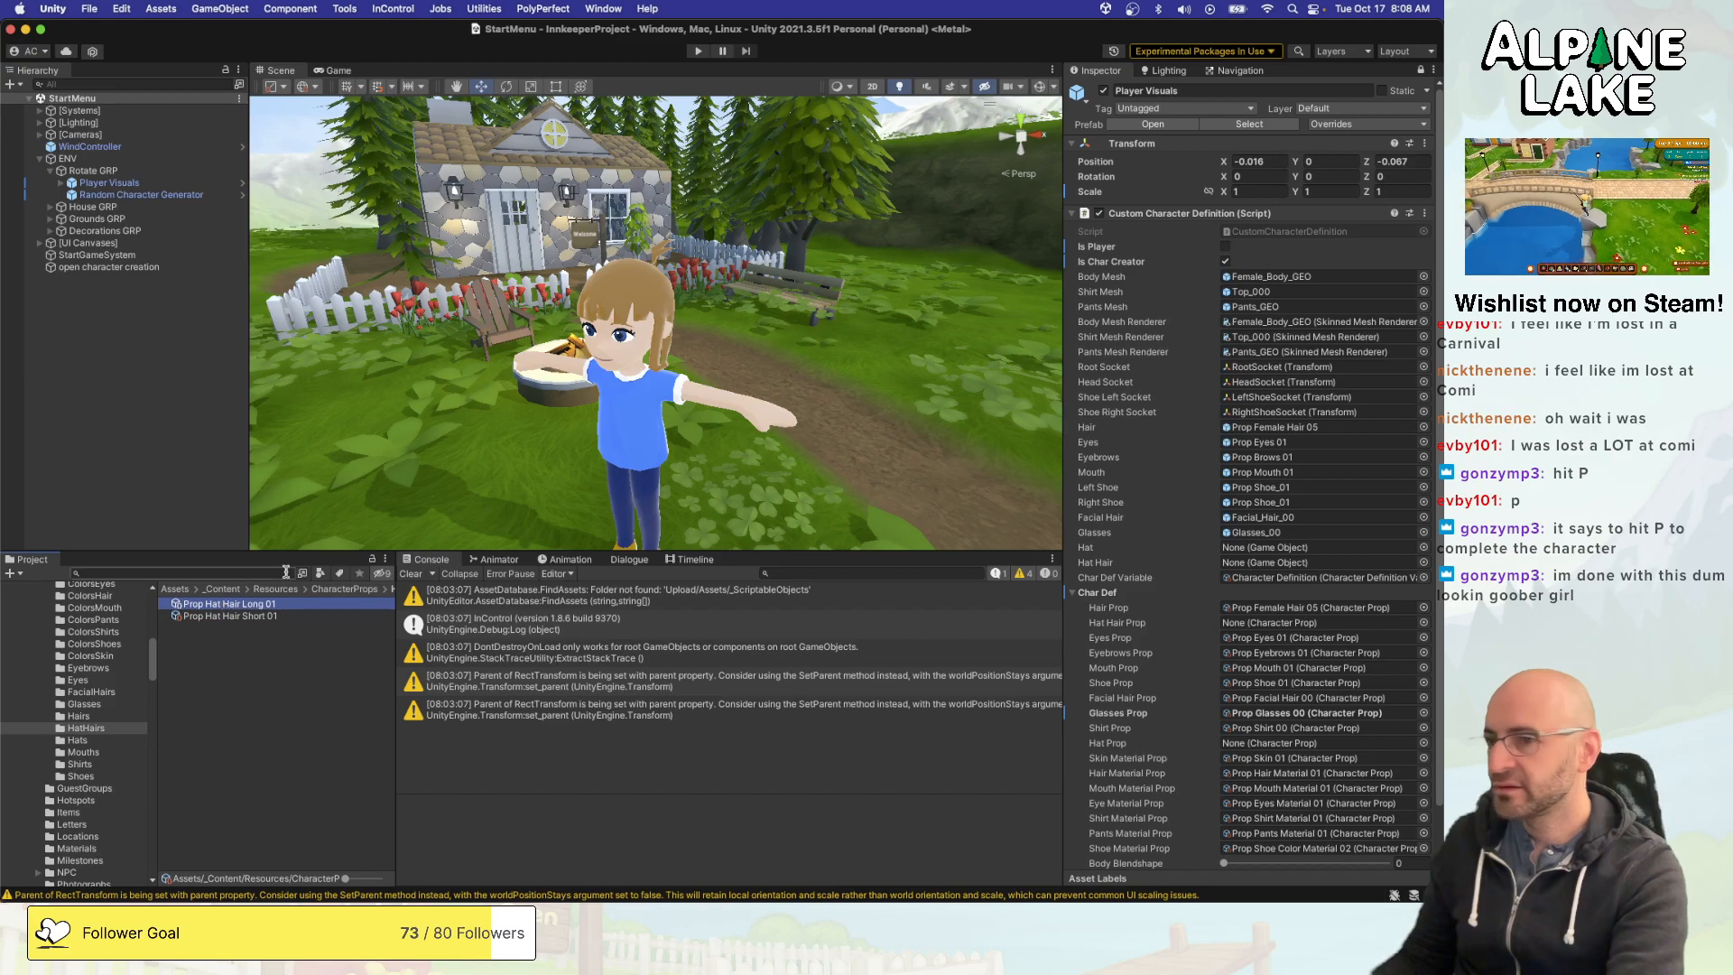
{"action": "key", "text": "super+d"}
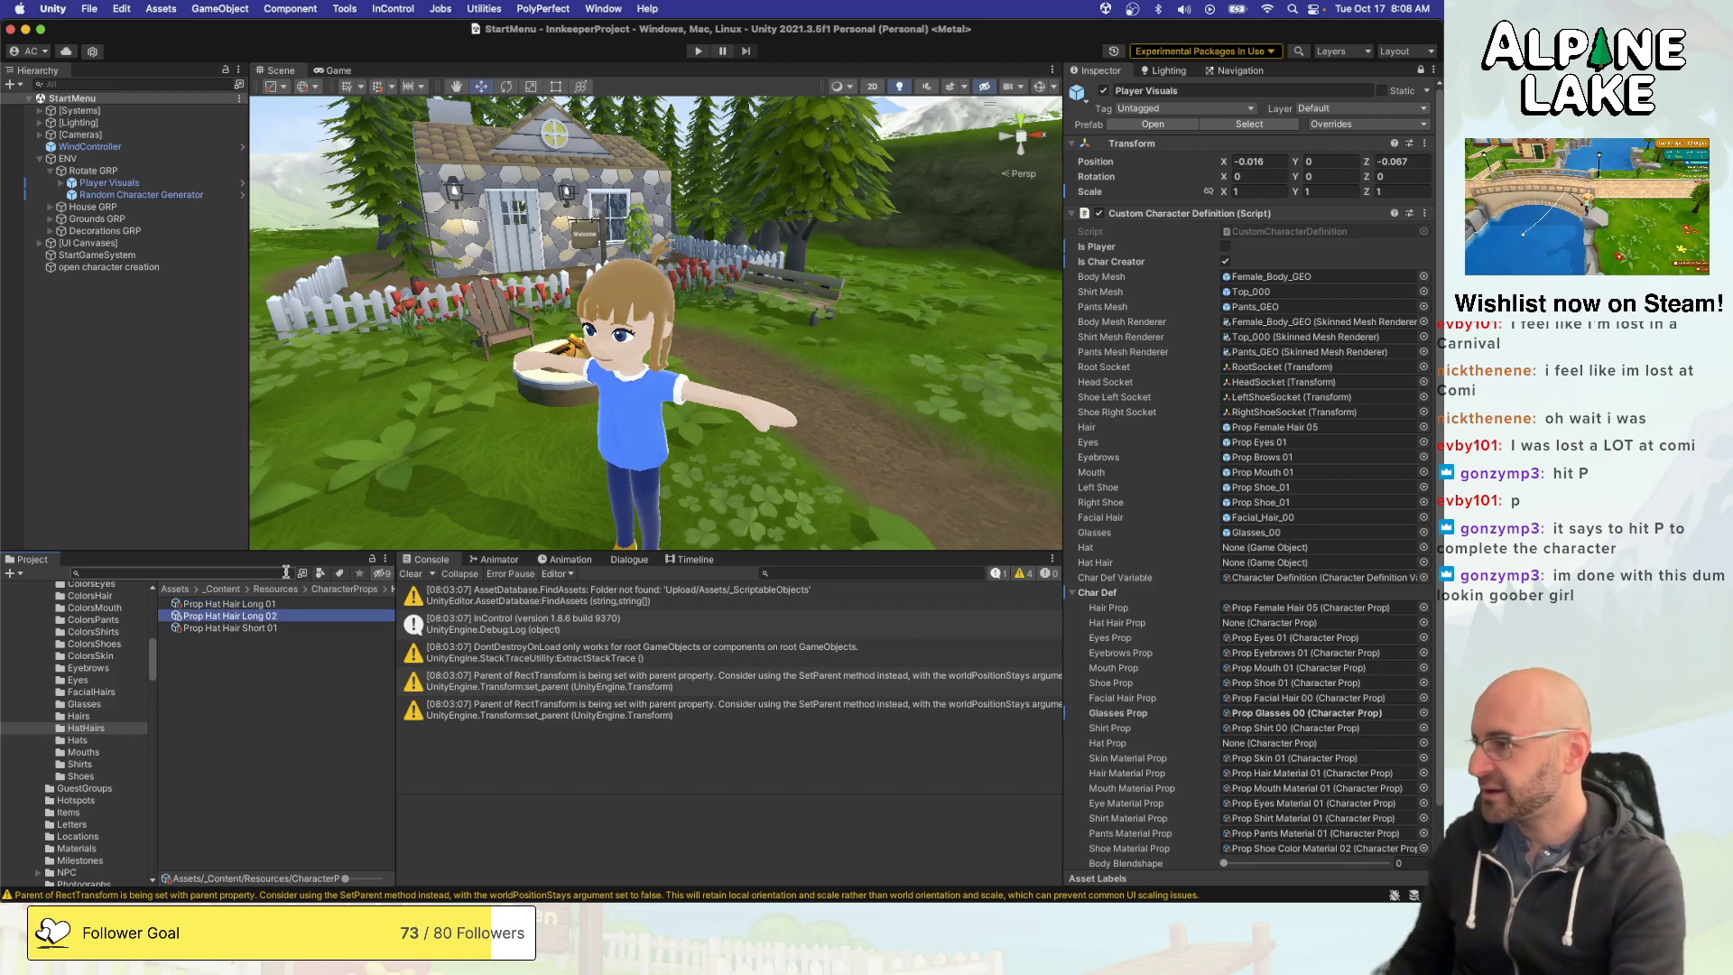
{"action": "type", "text": "1"}
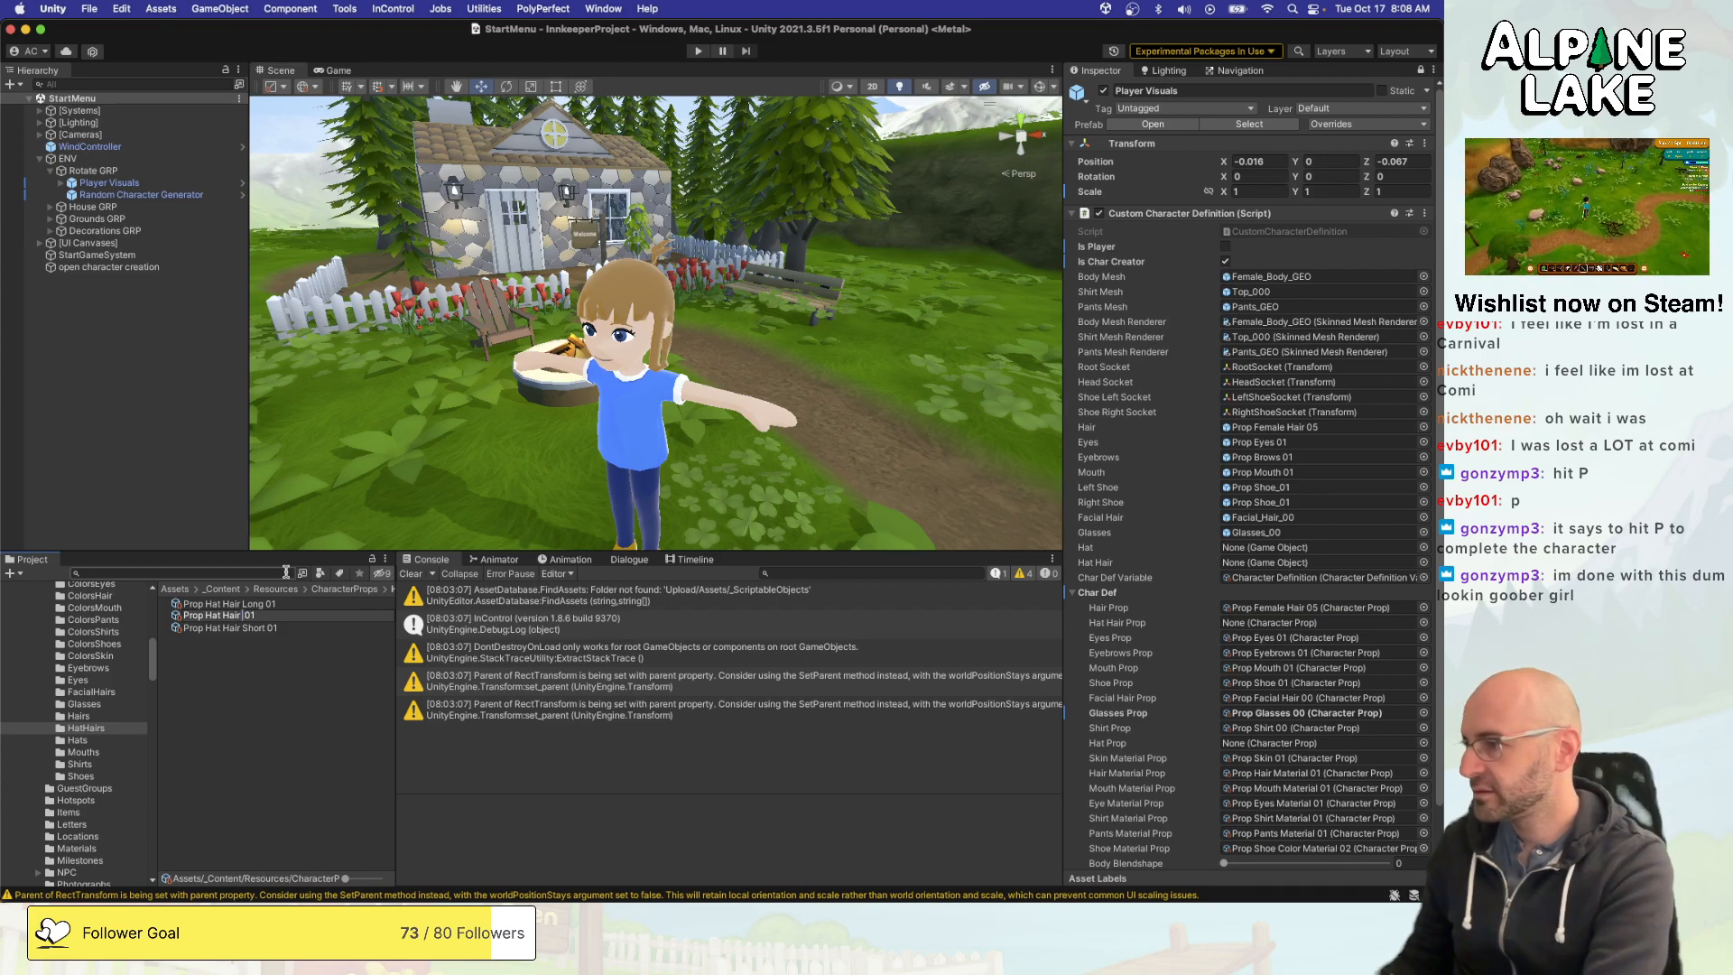
{"action": "type", "text": "None"}
{"action": "key", "text": "Return"}
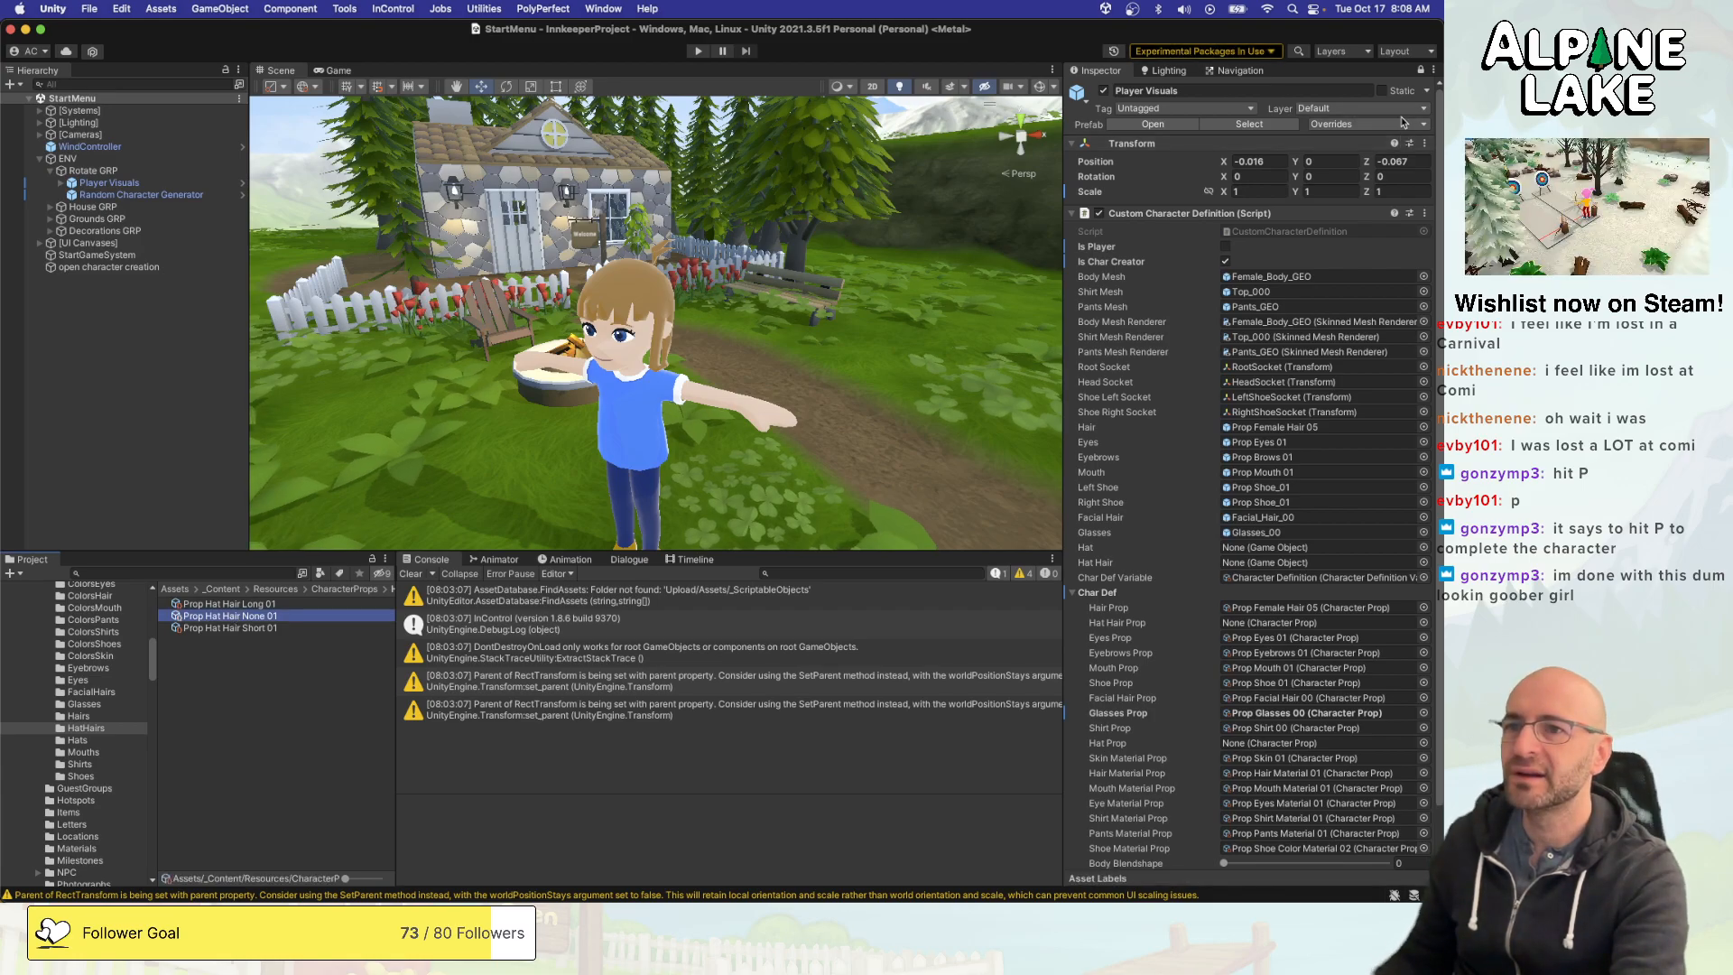
- Unlock the Inspector and locate the prefab referenced by the Prop Hat Hair None 01 character prop
{"action": "left_click", "coordinate": [1420, 70]}
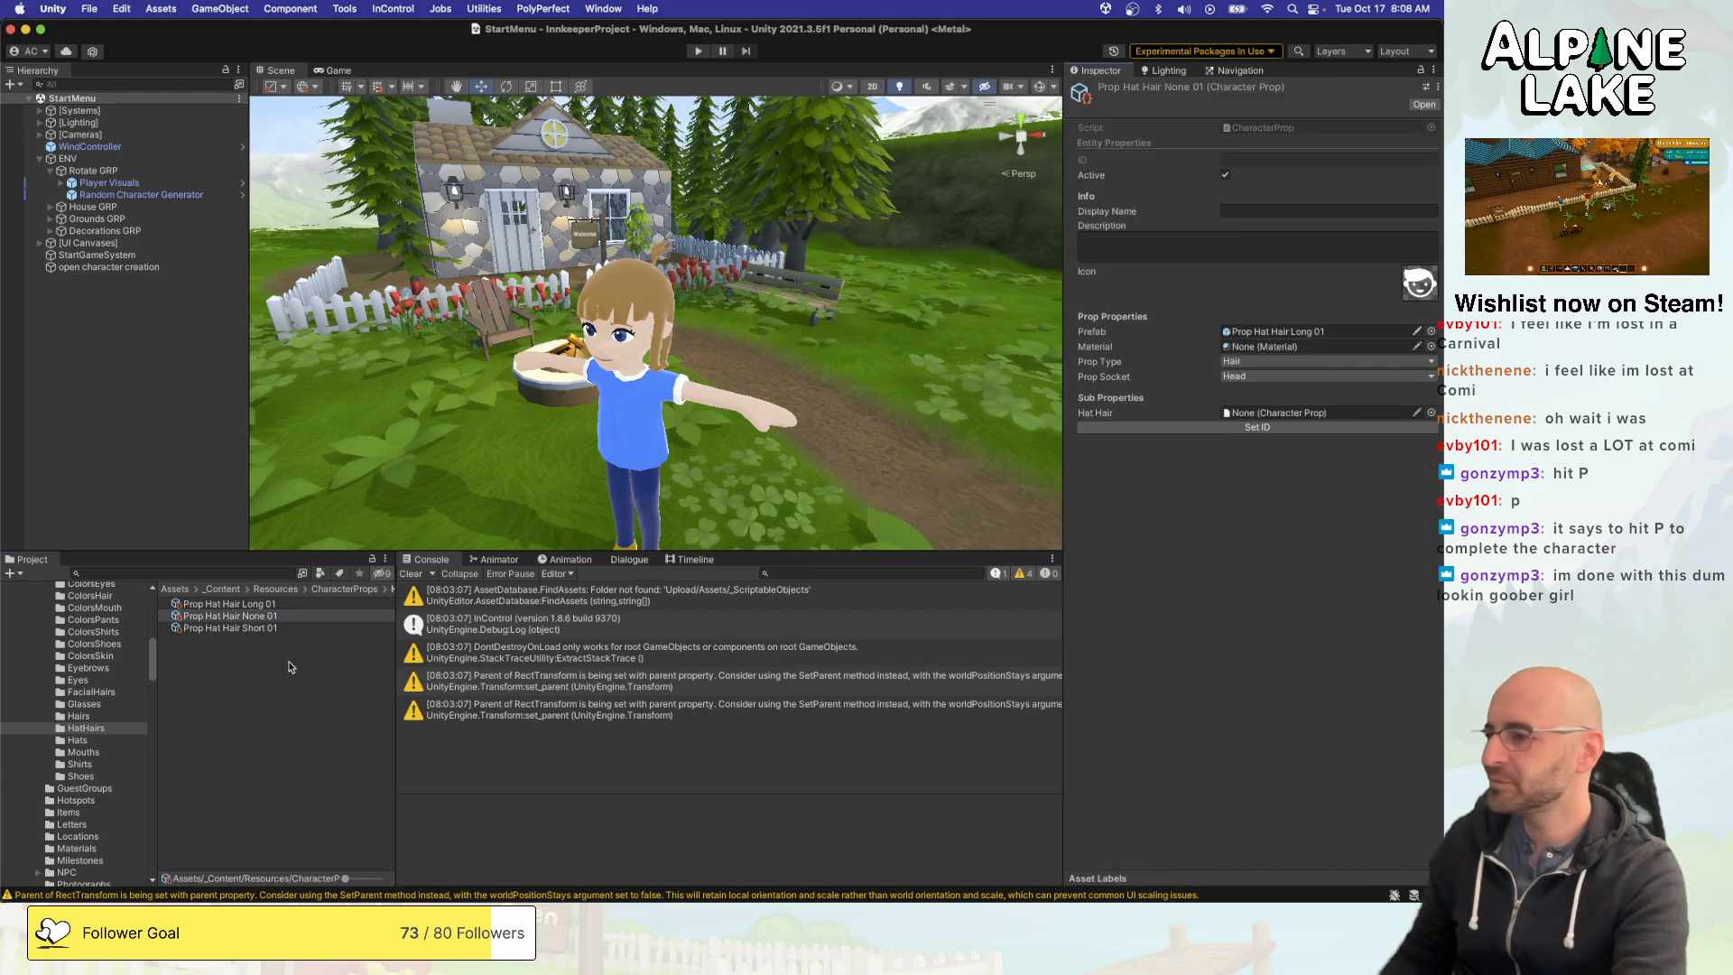
{"action": "left_click", "coordinate": [269, 617]}
{"action": "left_click", "coordinate": [1256, 332]}
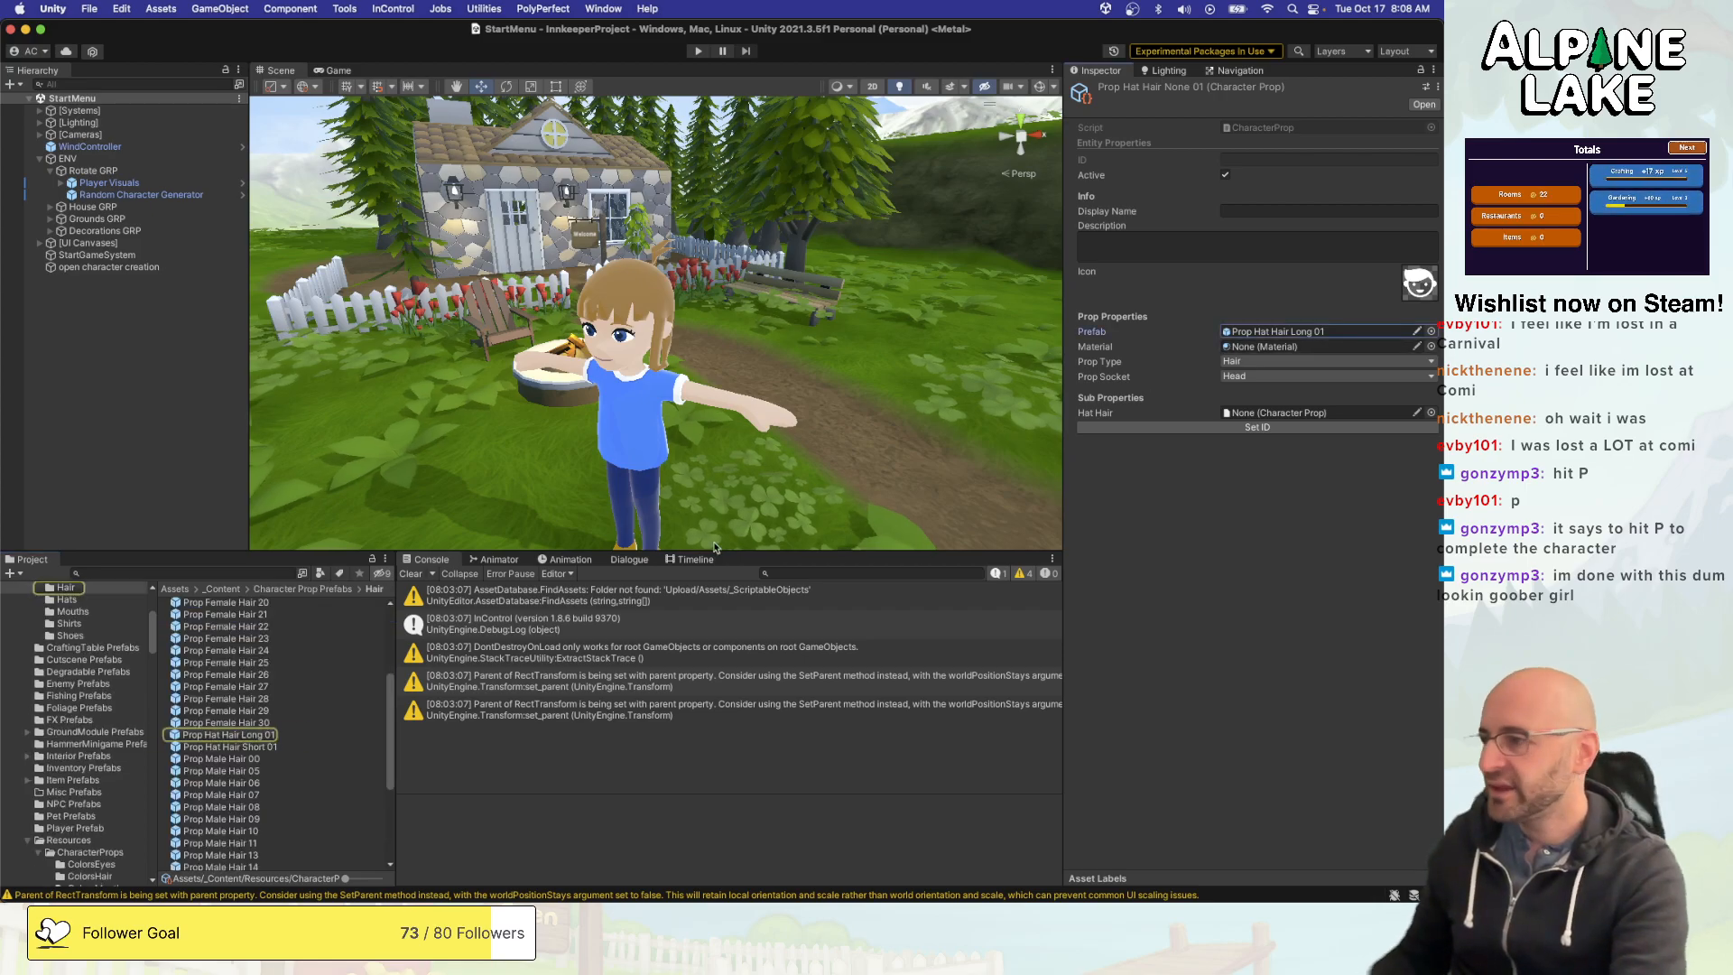
- Duplicate the Prop Hat Hair Long 01 prefab and name the copy Prop Hat Hair None 01
{"action": "left_click", "coordinate": [262, 735]}
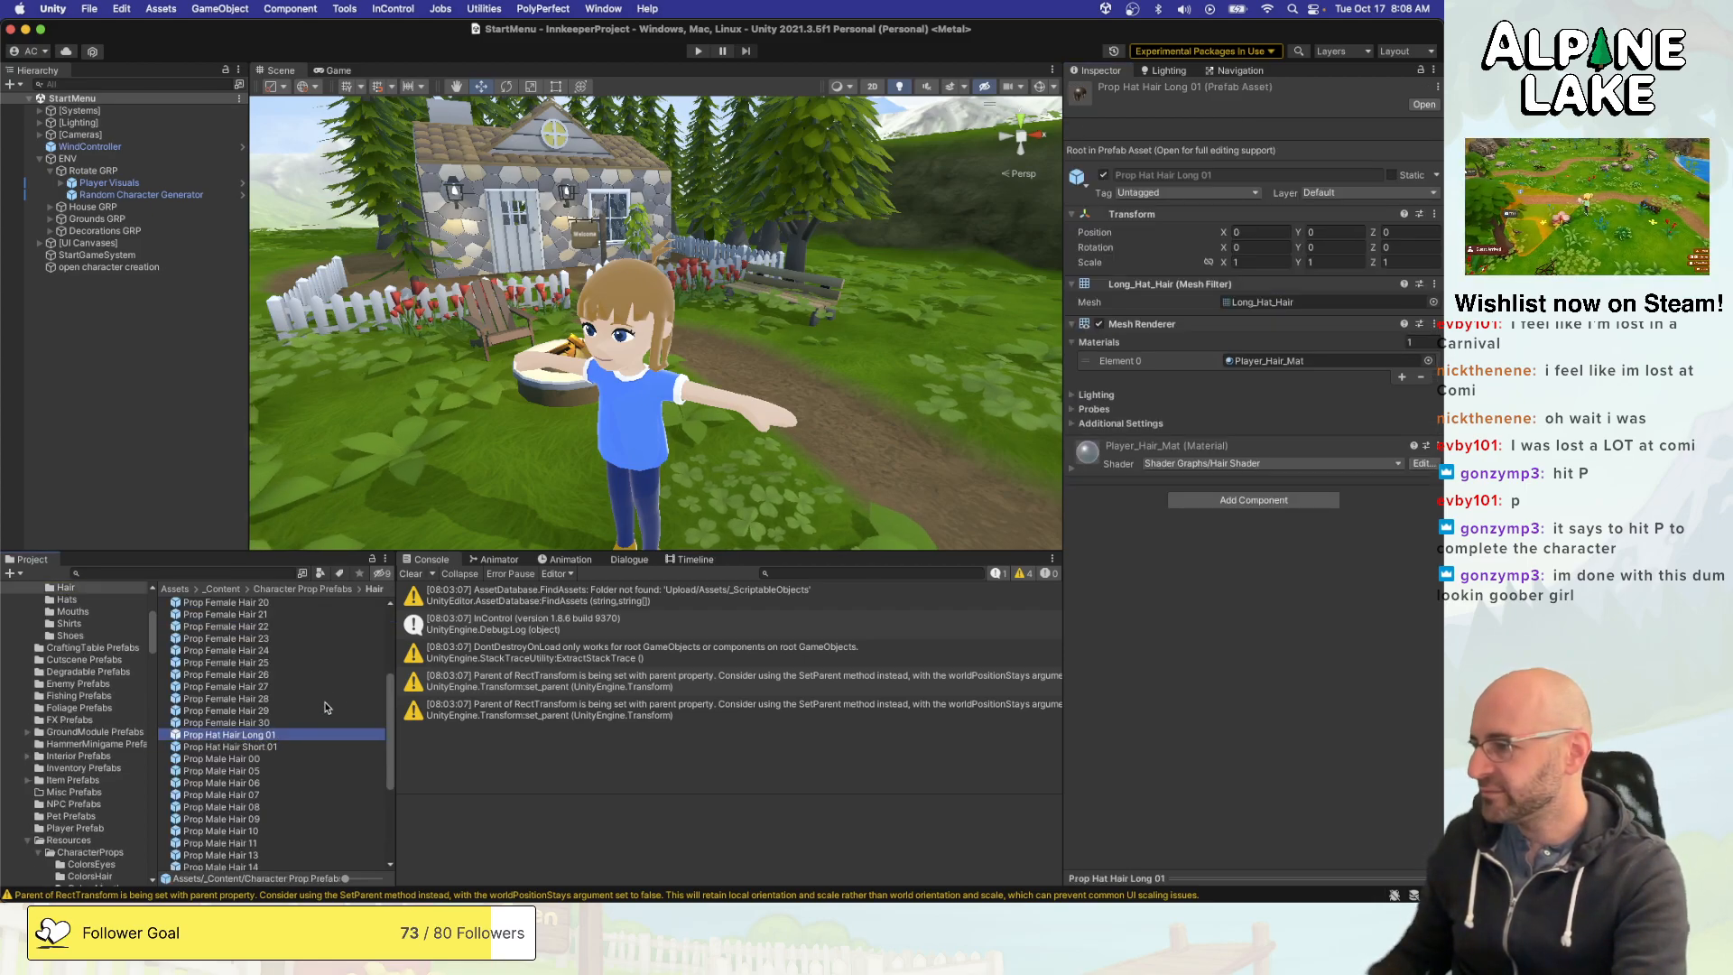
{"action": "key", "text": "super+d"}
{"action": "key", "text": "BackSpace"}
{"action": "type", "text": "1"}
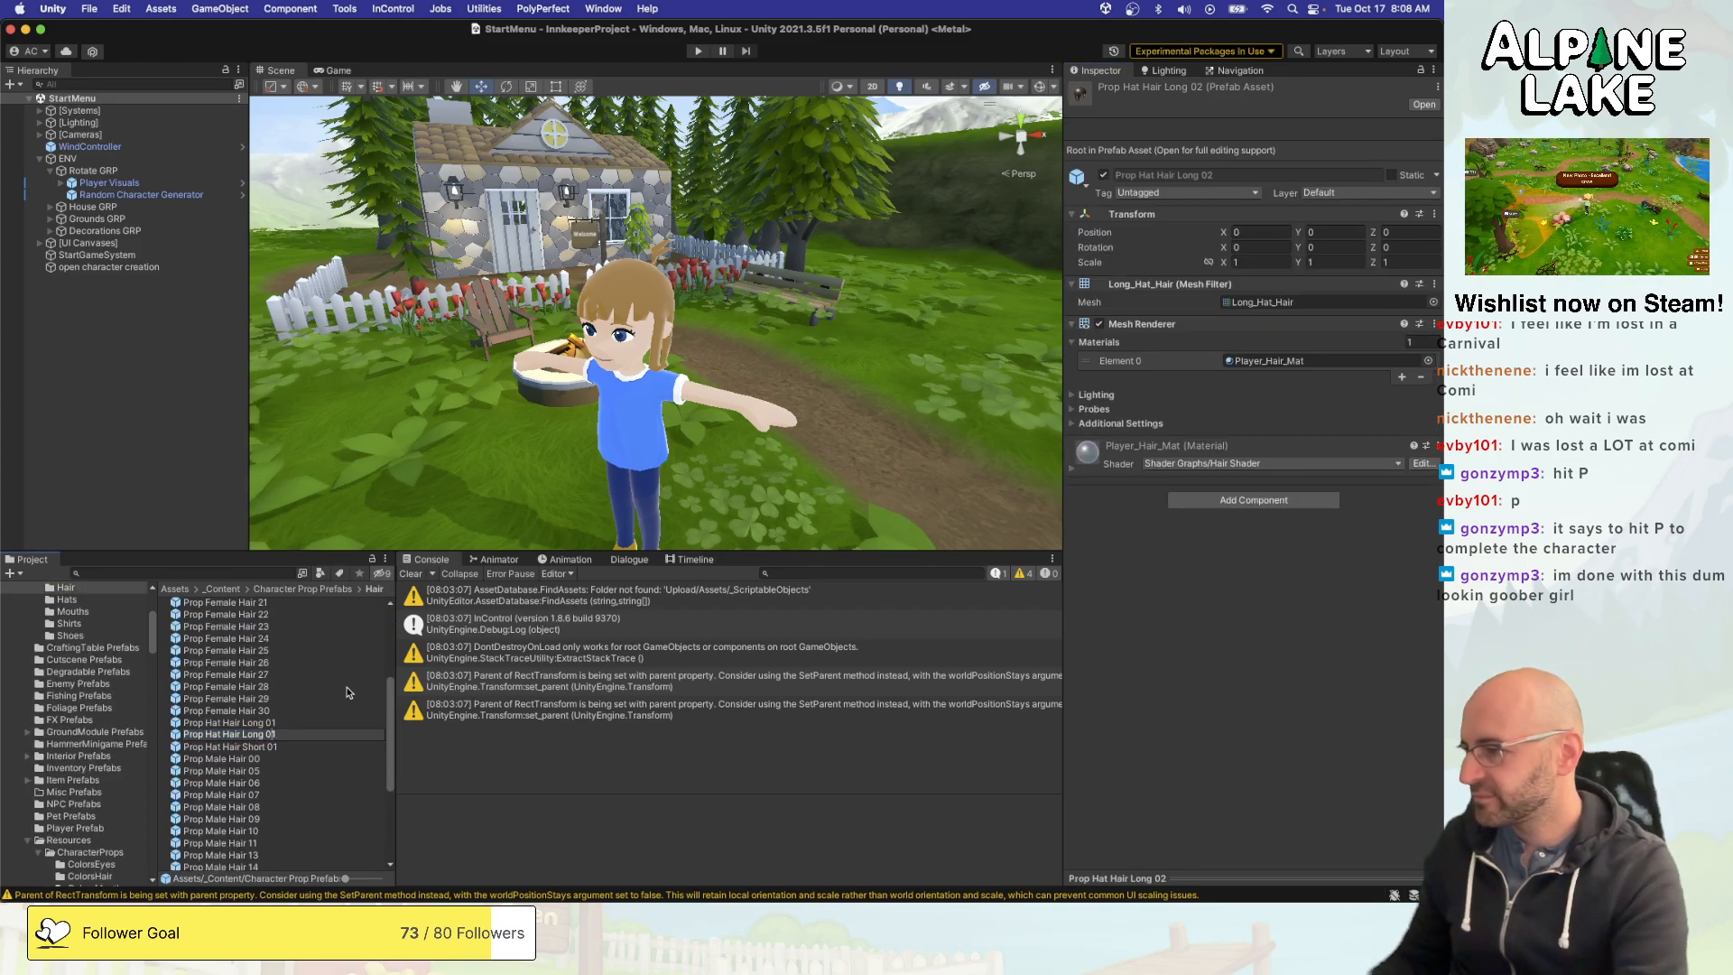
{"action": "key", "text": "Left"}
{"action": "key", "text": "Left"}
{"action": "key", "text": "Left"}
{"action": "key", "text": "shift+Left"}
{"action": "key", "text": "shift+Left"}
{"action": "key", "text": "shift+Left"}
{"action": "key", "text": "shift+Left"}
{"action": "type", "text": "None"}
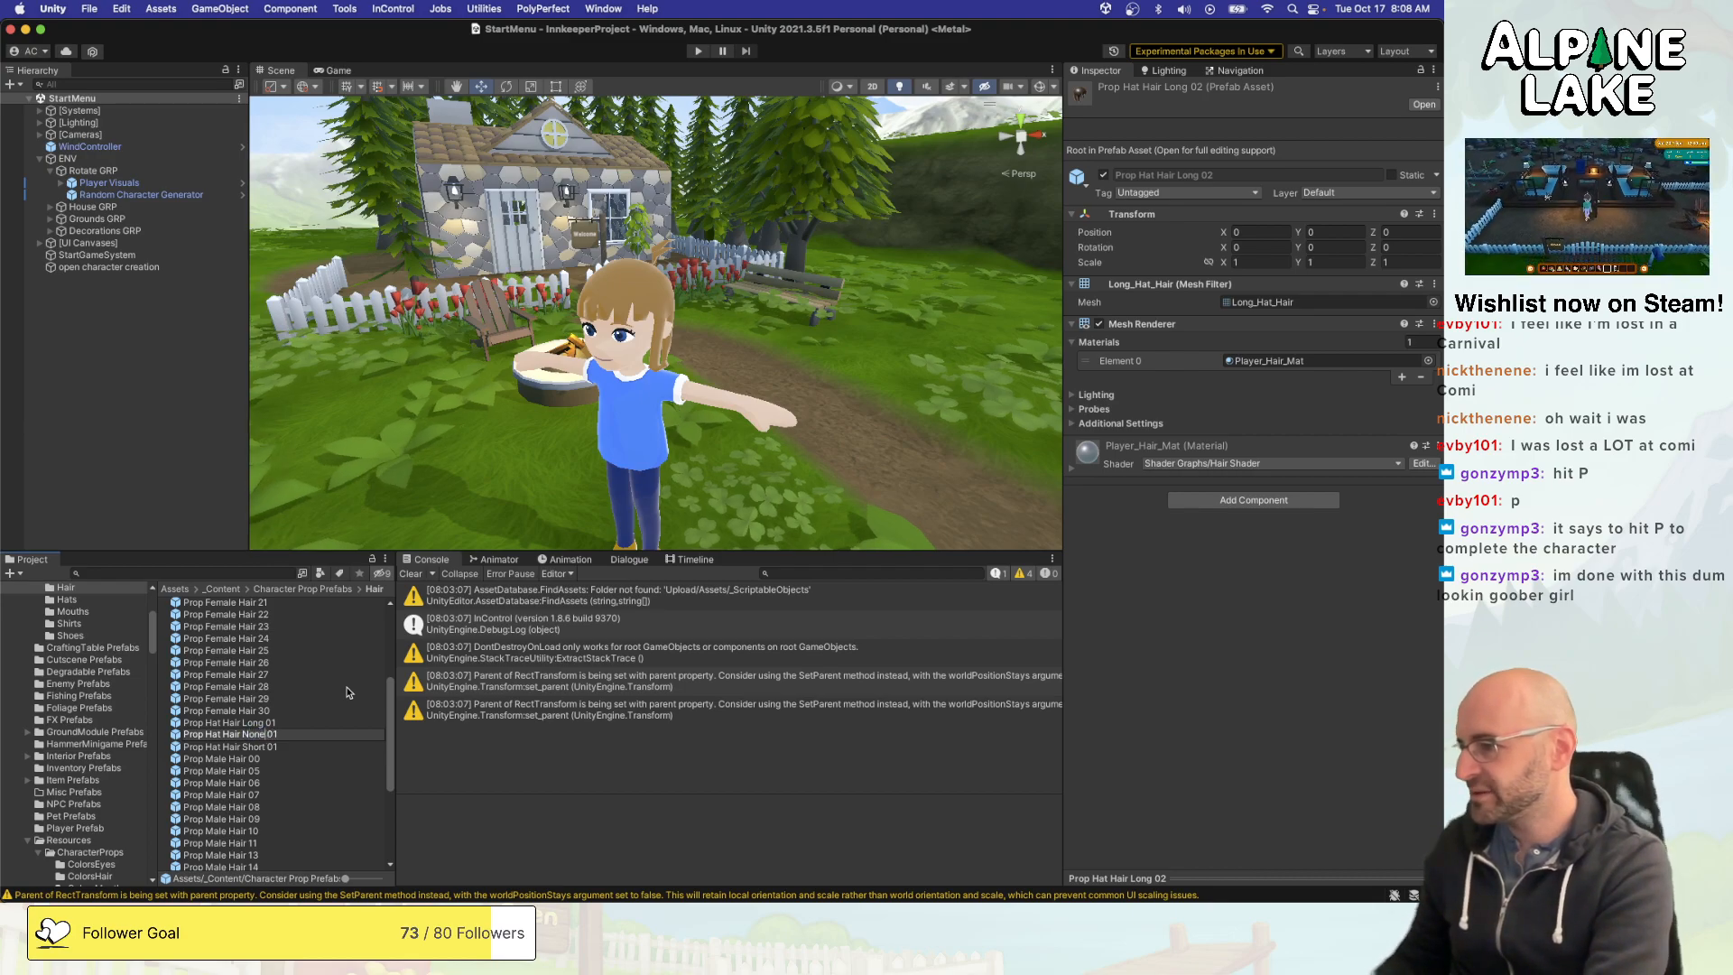
{"action": "key", "text": "Return"}
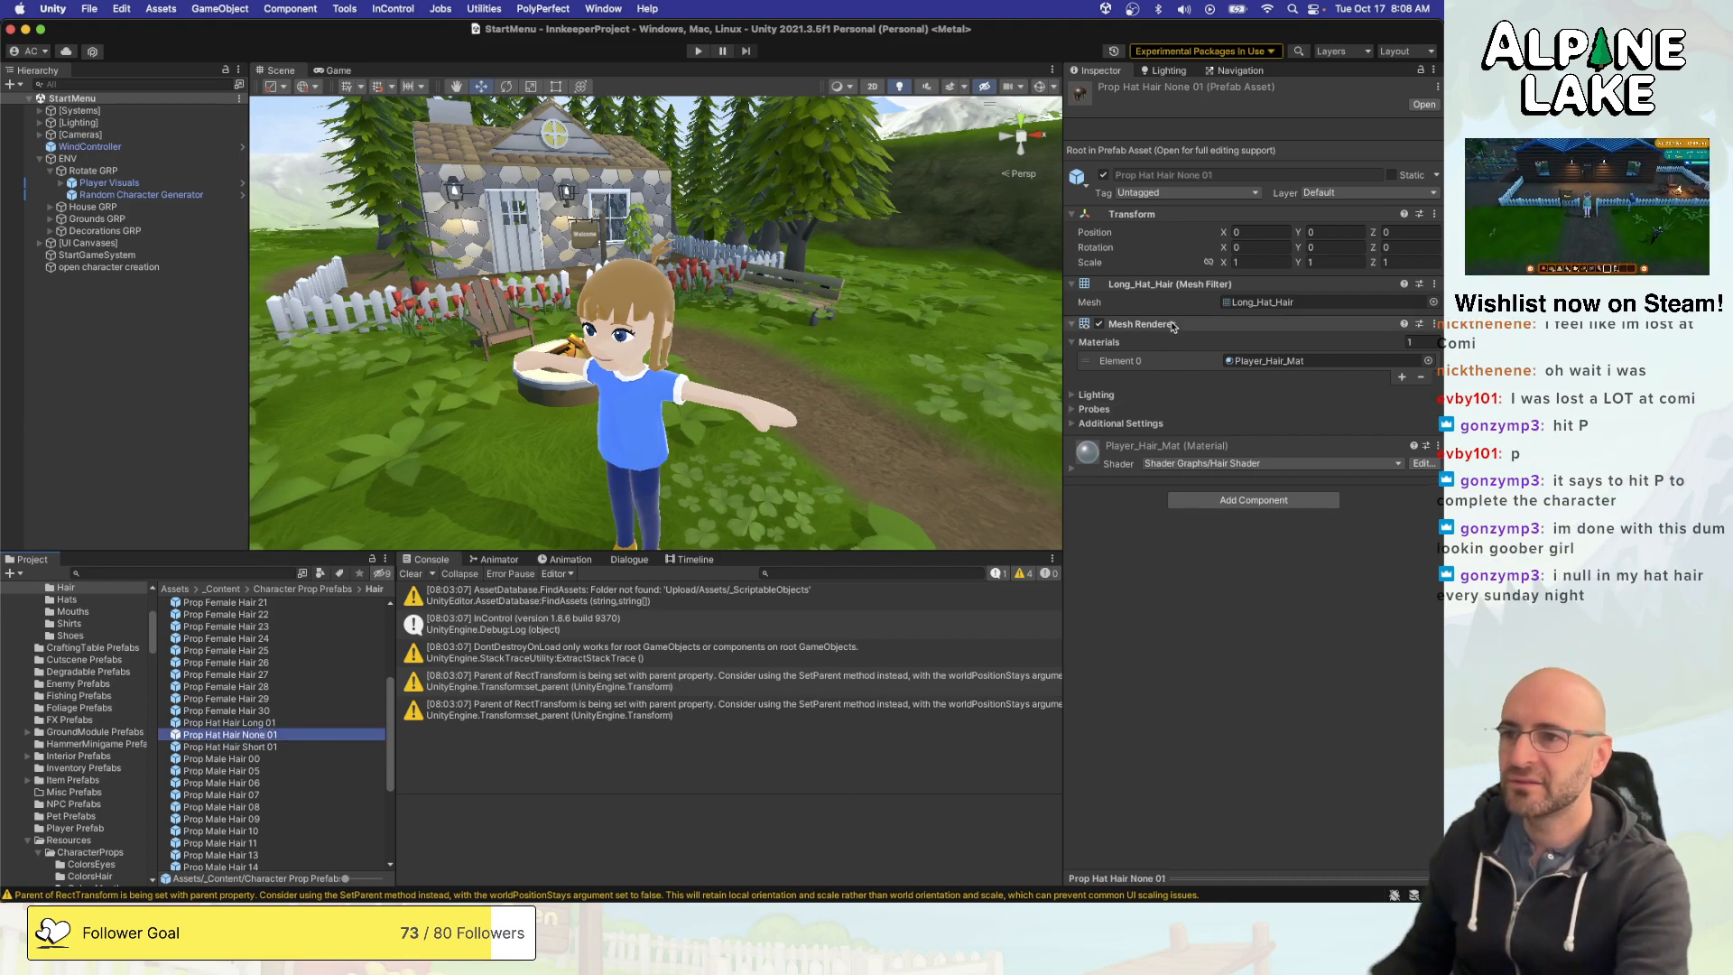
- Remove the Mesh Renderer and Mesh Filter components from the Prop Hat Hair None 01 prefab
{"action": "right_click", "coordinate": [1172, 326]}
{"action": "left_click", "coordinate": [1206, 366]}
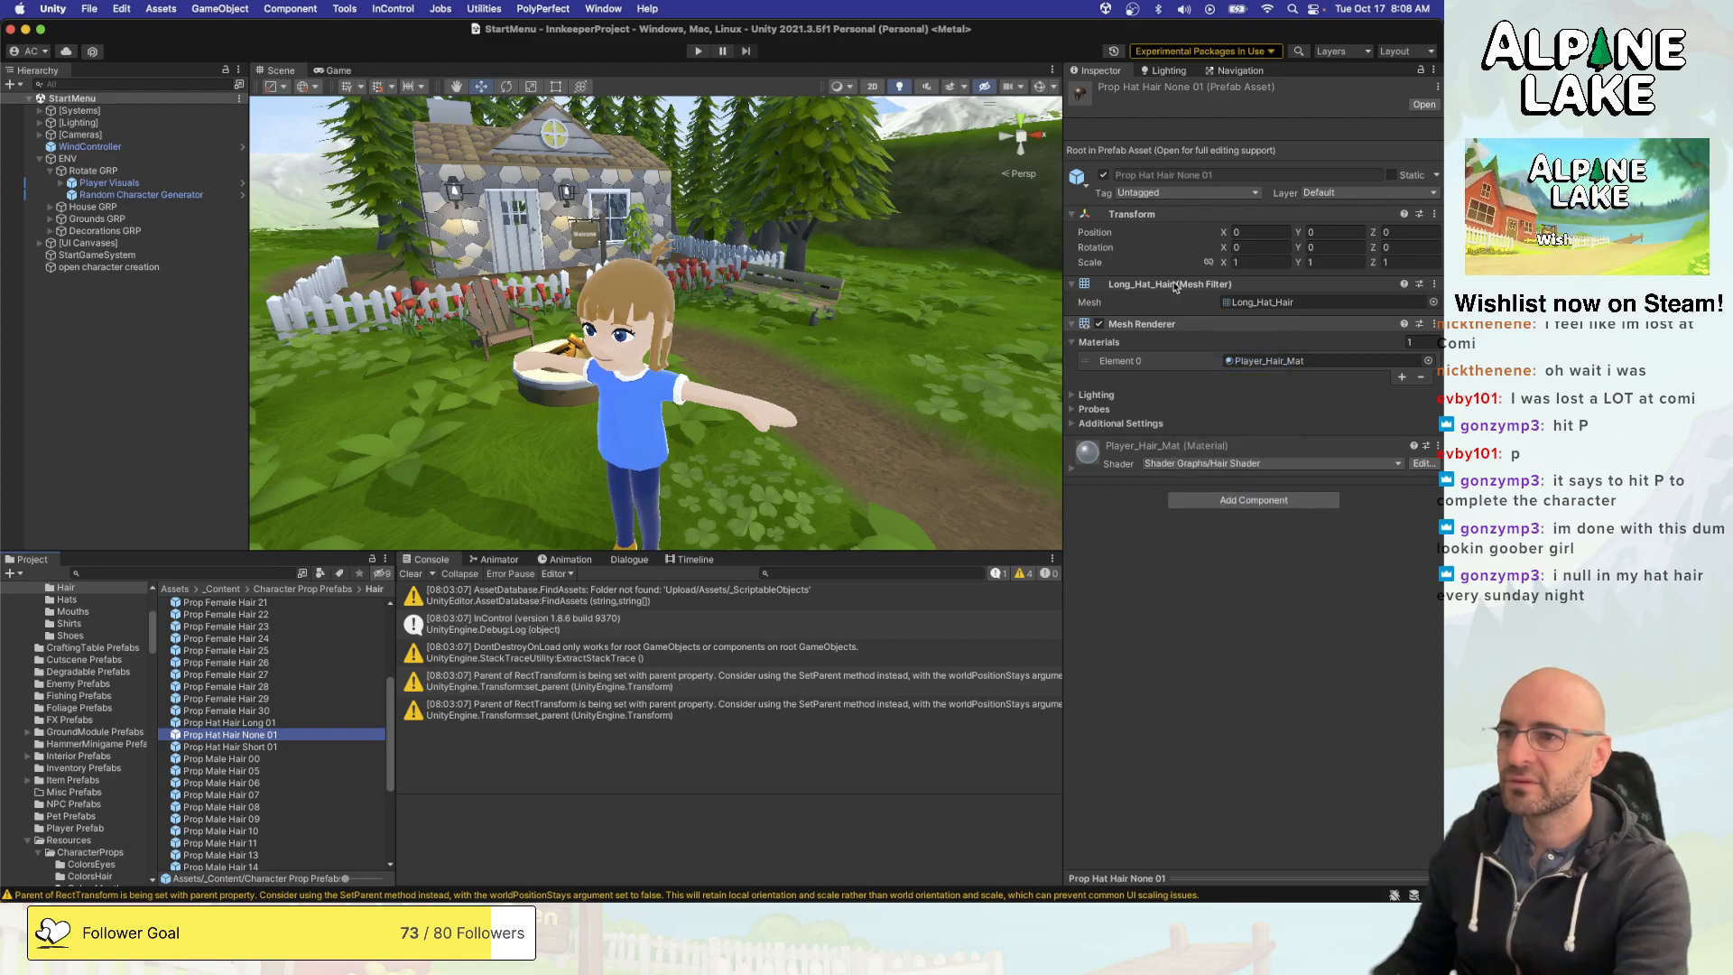
{"action": "right_click", "coordinate": [1172, 287]}
{"action": "left_click", "coordinate": [1200, 330]}
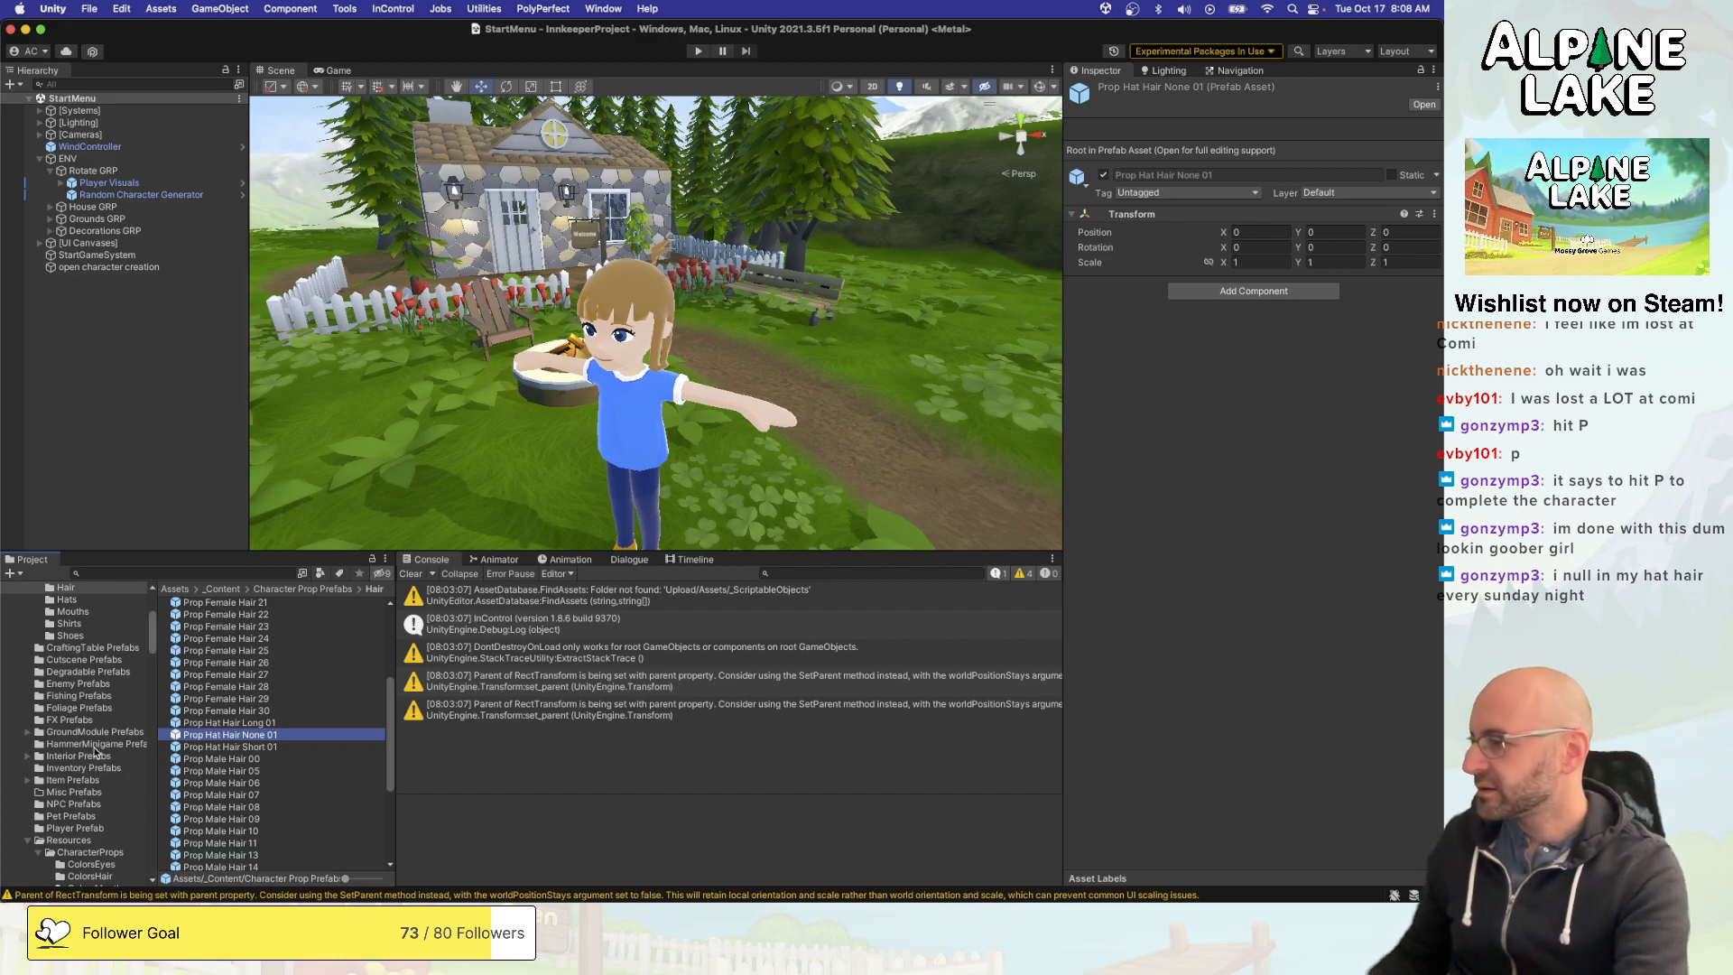
- Assign the Prop Hat Hair None 01 prefab to the Prop Hat Hair None 01 character prop in the HatHairs folder
{"action": "scroll", "coordinate": [99, 701], "scroll_direction": "up", "scroll_amount": 1}
{"action": "scroll", "coordinate": [99, 701], "scroll_direction": "down", "scroll_amount": 5}
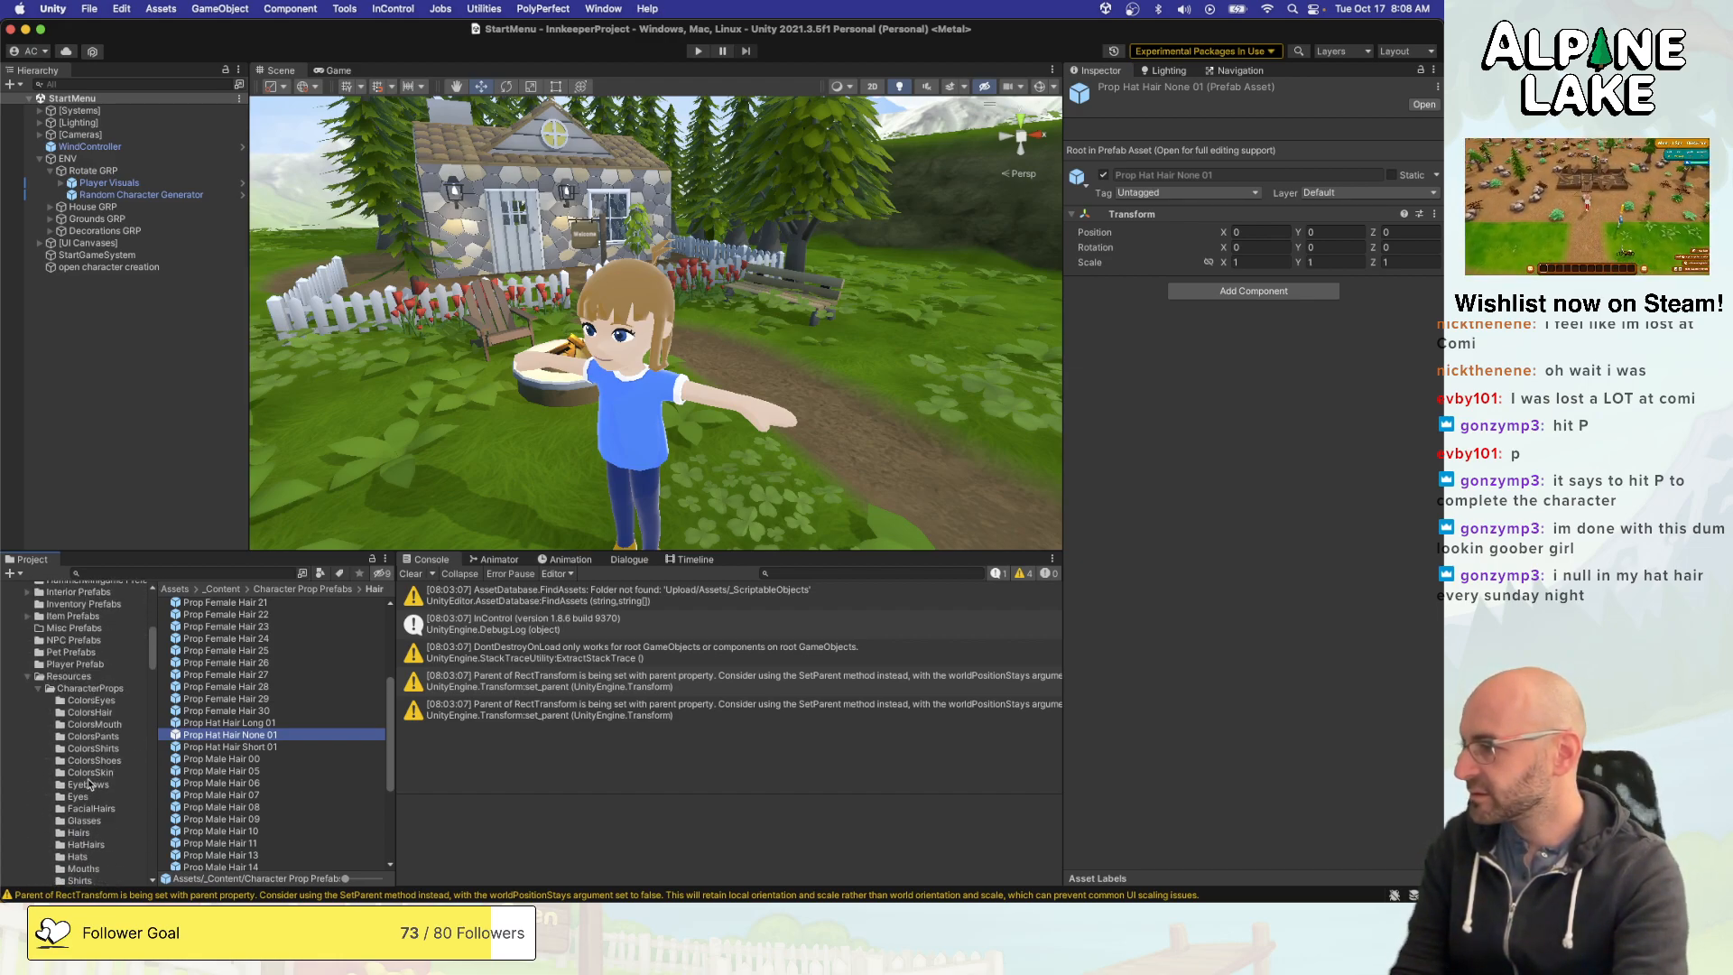
{"action": "left_click", "coordinate": [88, 828]}
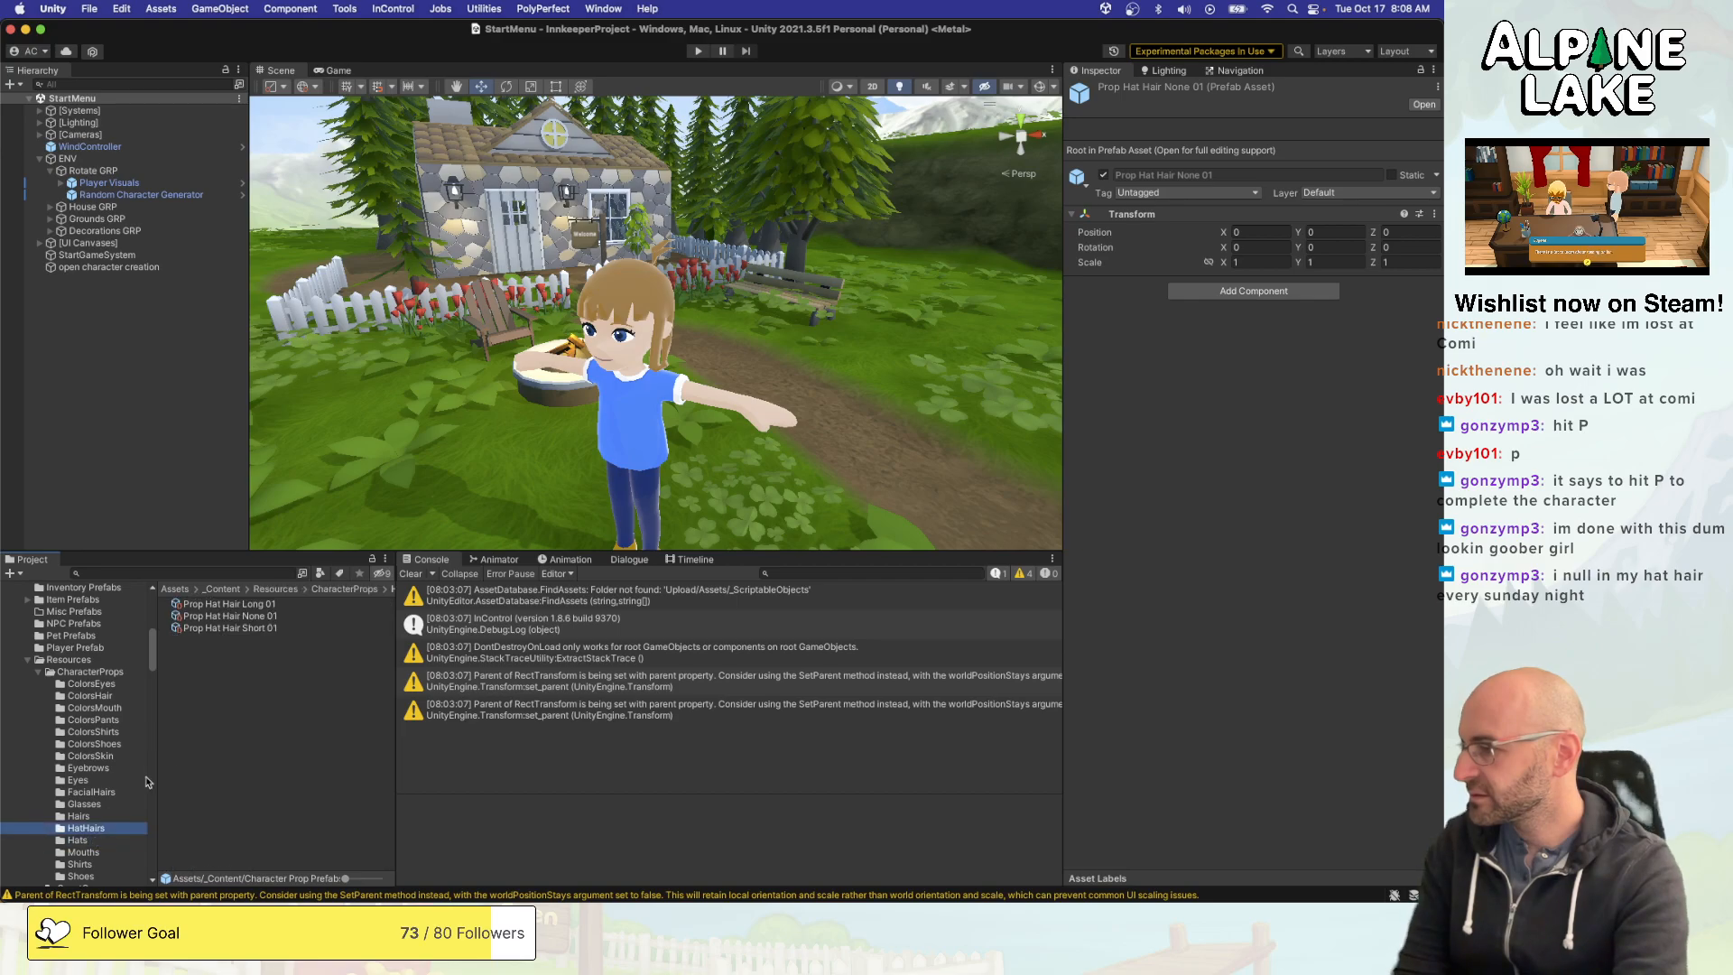
{"action": "left_click", "coordinate": [271, 617]}
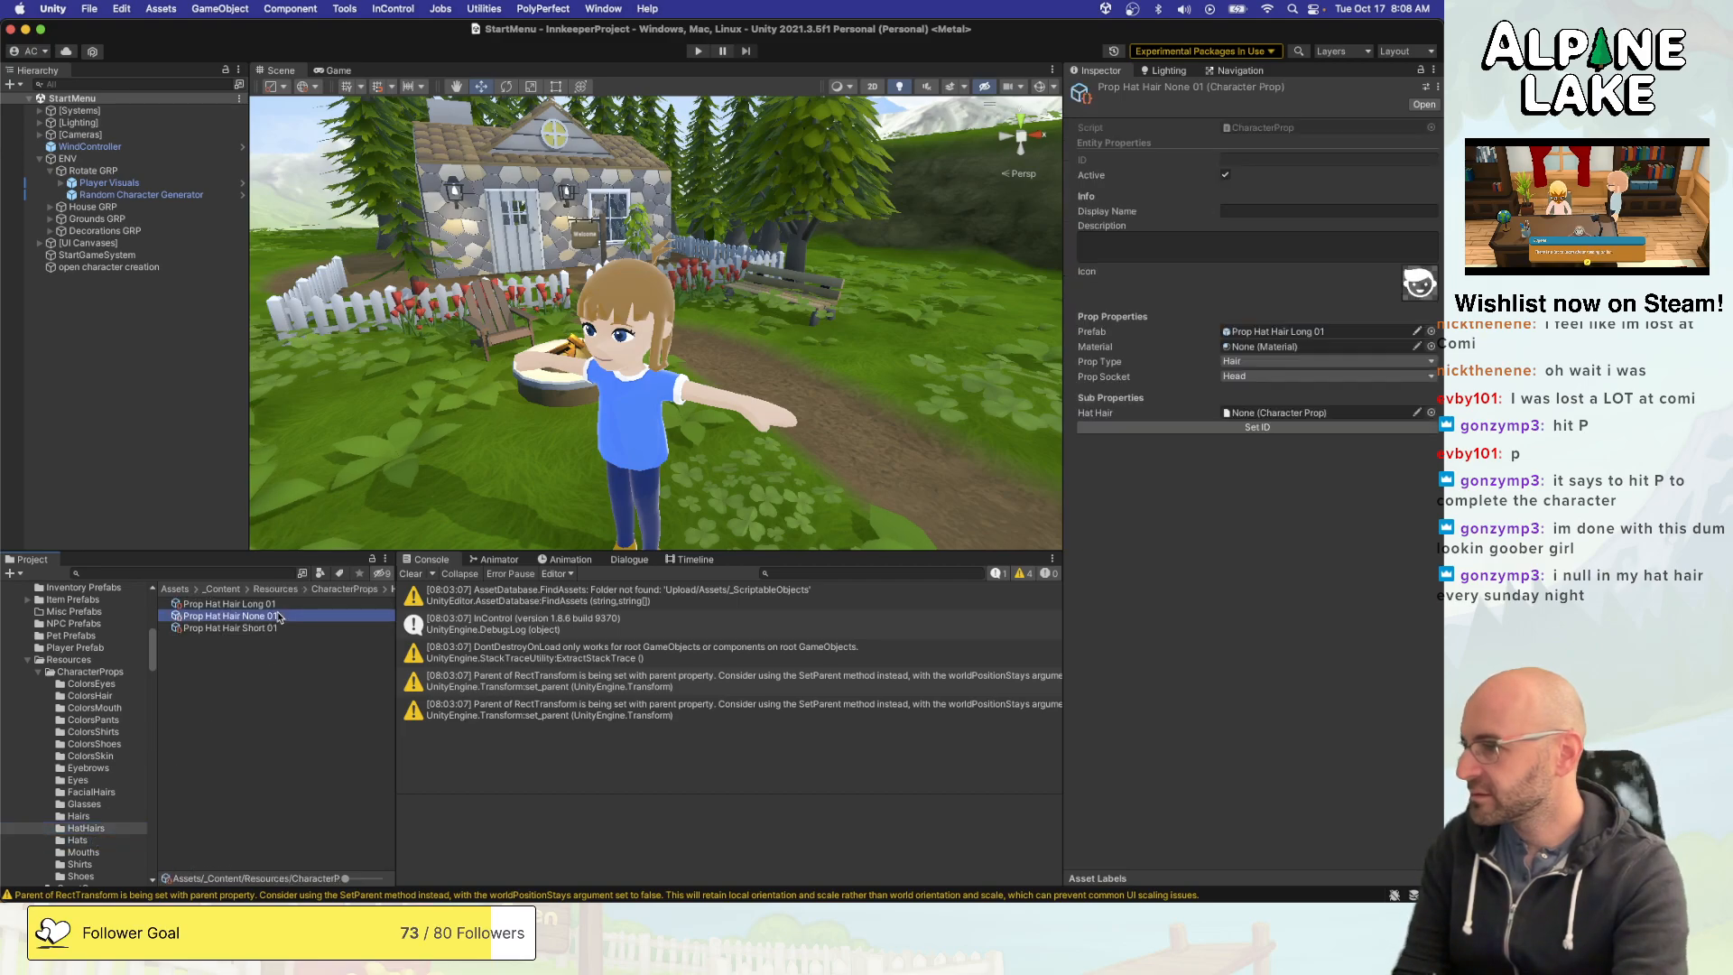
{"action": "left_click", "coordinate": [1431, 332]}
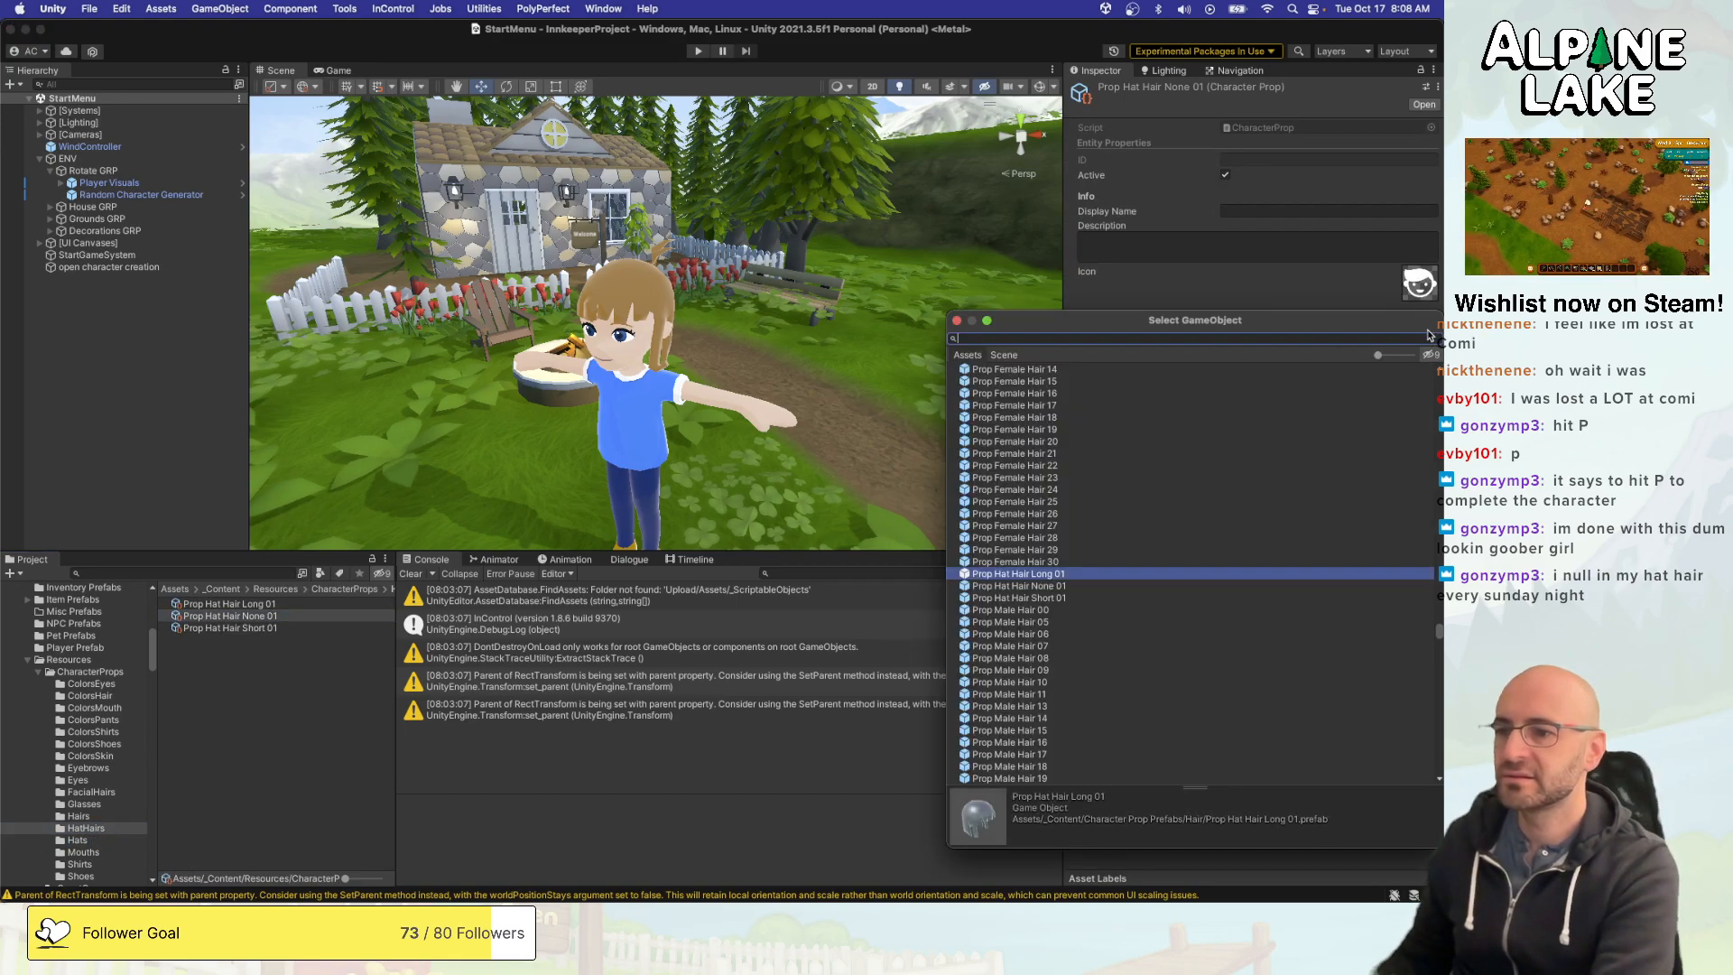
{"action": "key", "text": "Down"}
{"action": "key", "text": "Return"}
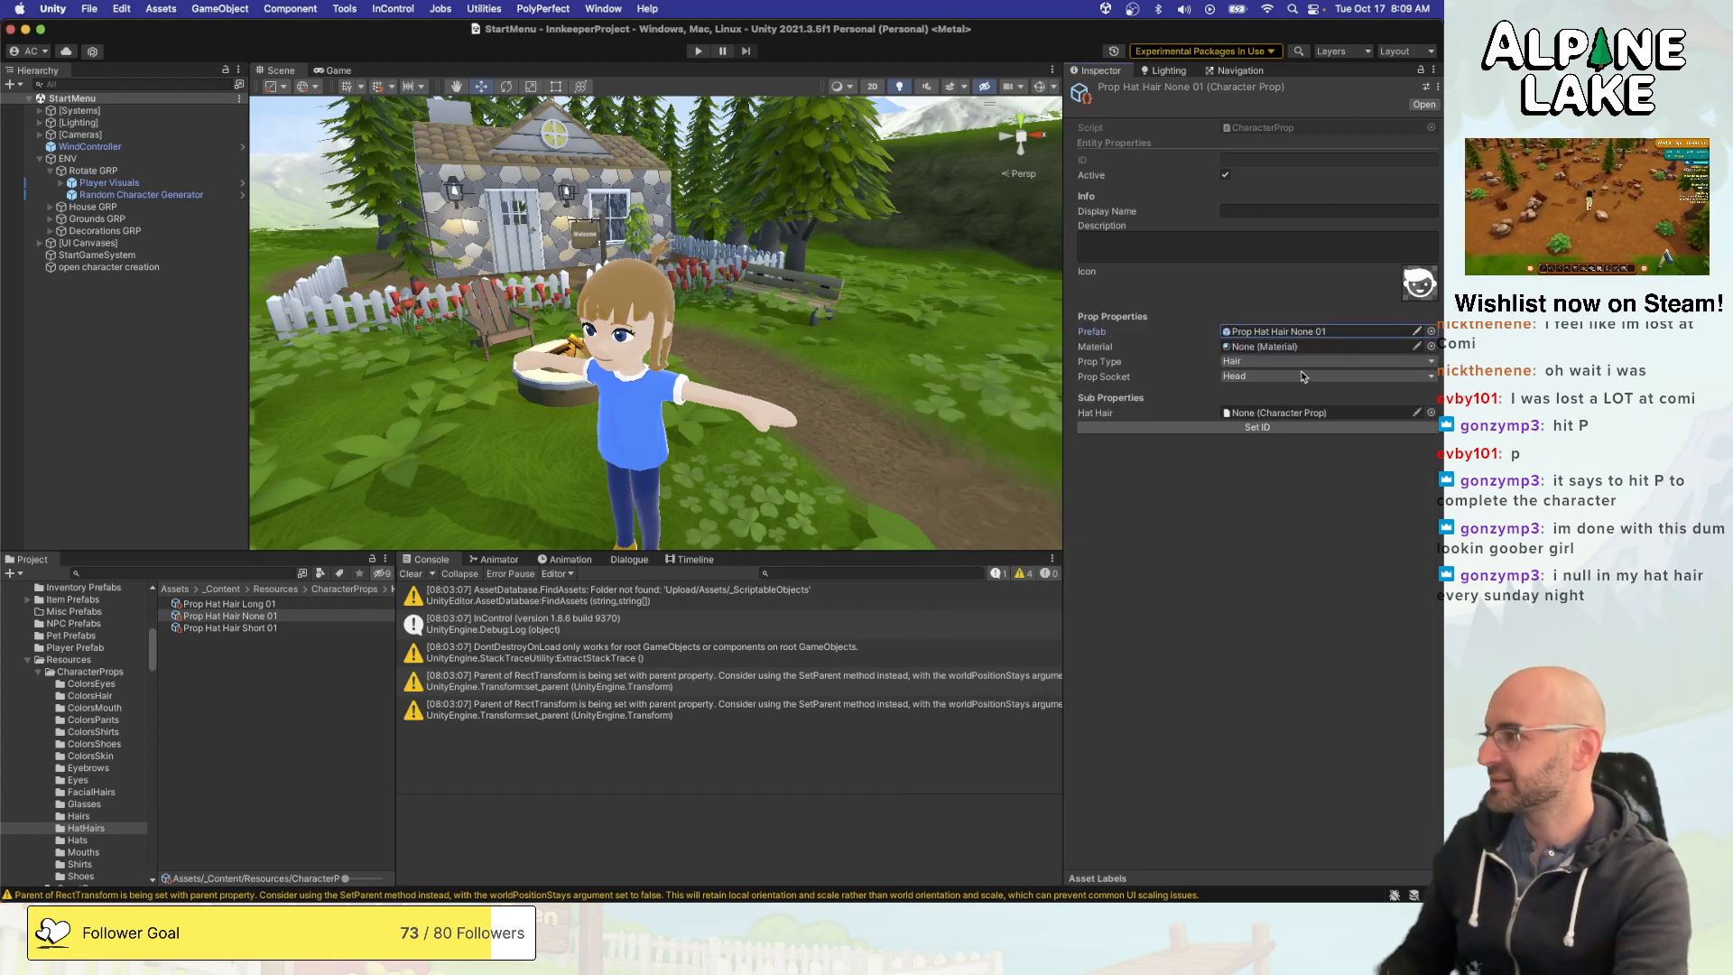
- Switch to Visual Studio and review the PropType cases in AttachPrefabProp, especially the hat hair and hat handling
{"action": "key", "text": "super+Tab"}
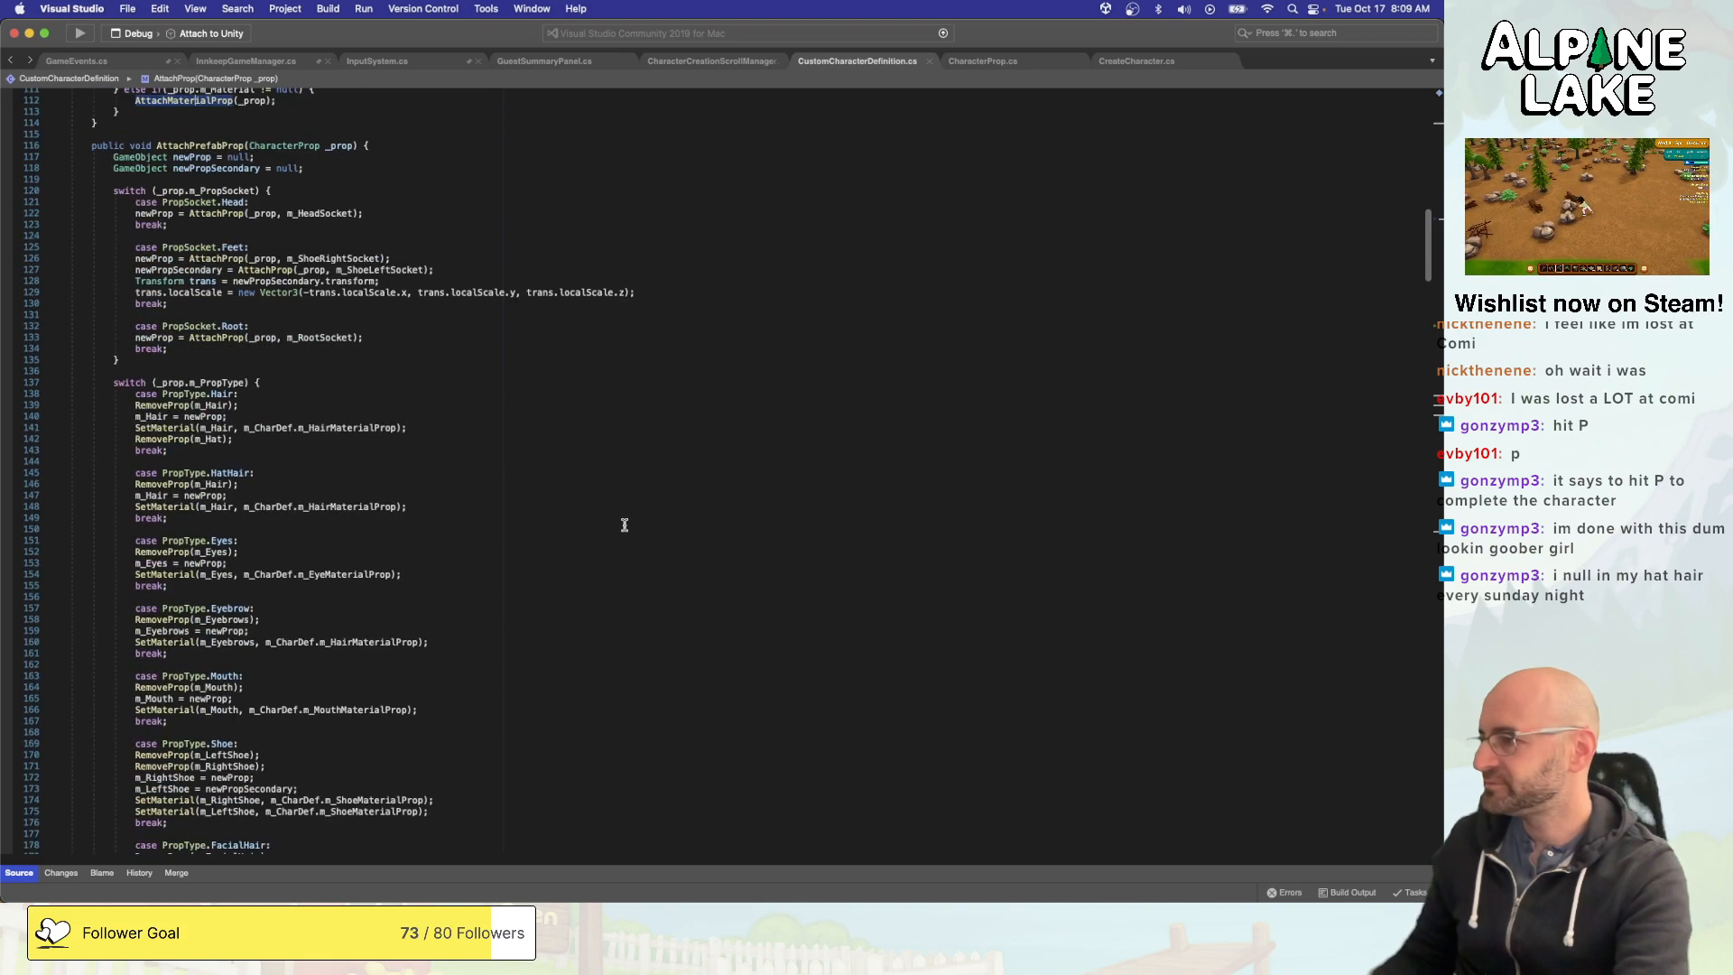
{"action": "scroll", "coordinate": [624, 525], "scroll_direction": "down", "scroll_amount": 12}
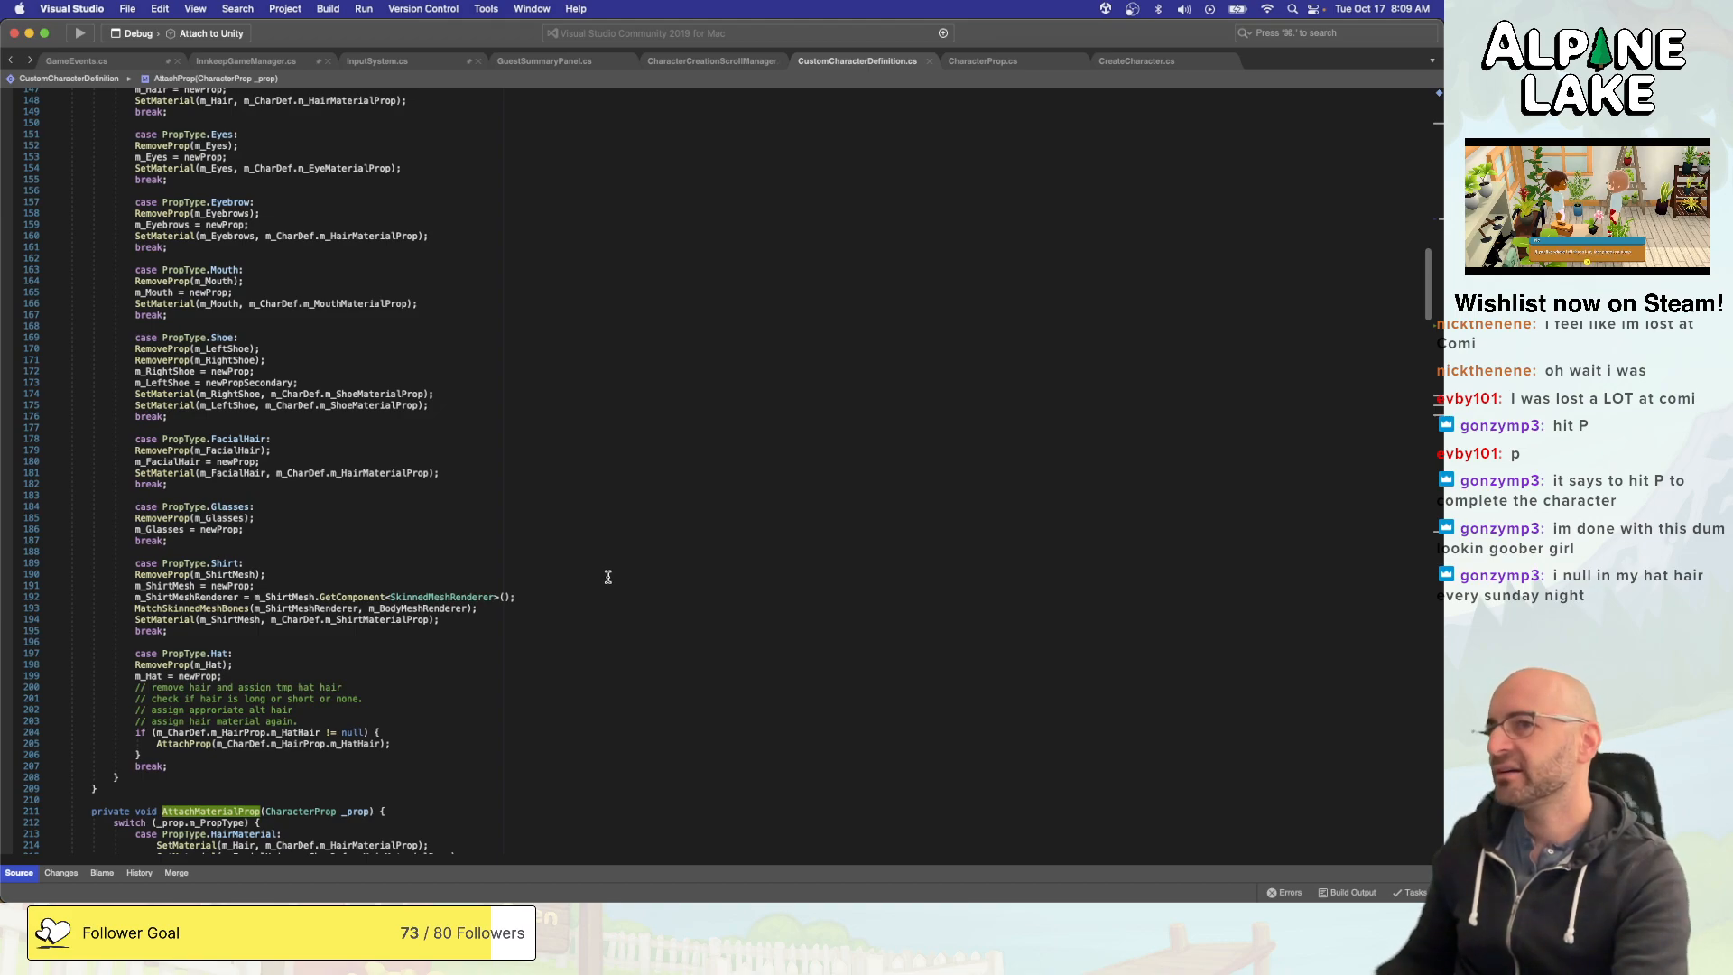
{"action": "scroll", "coordinate": [606, 579], "scroll_direction": "up", "scroll_amount": 3}
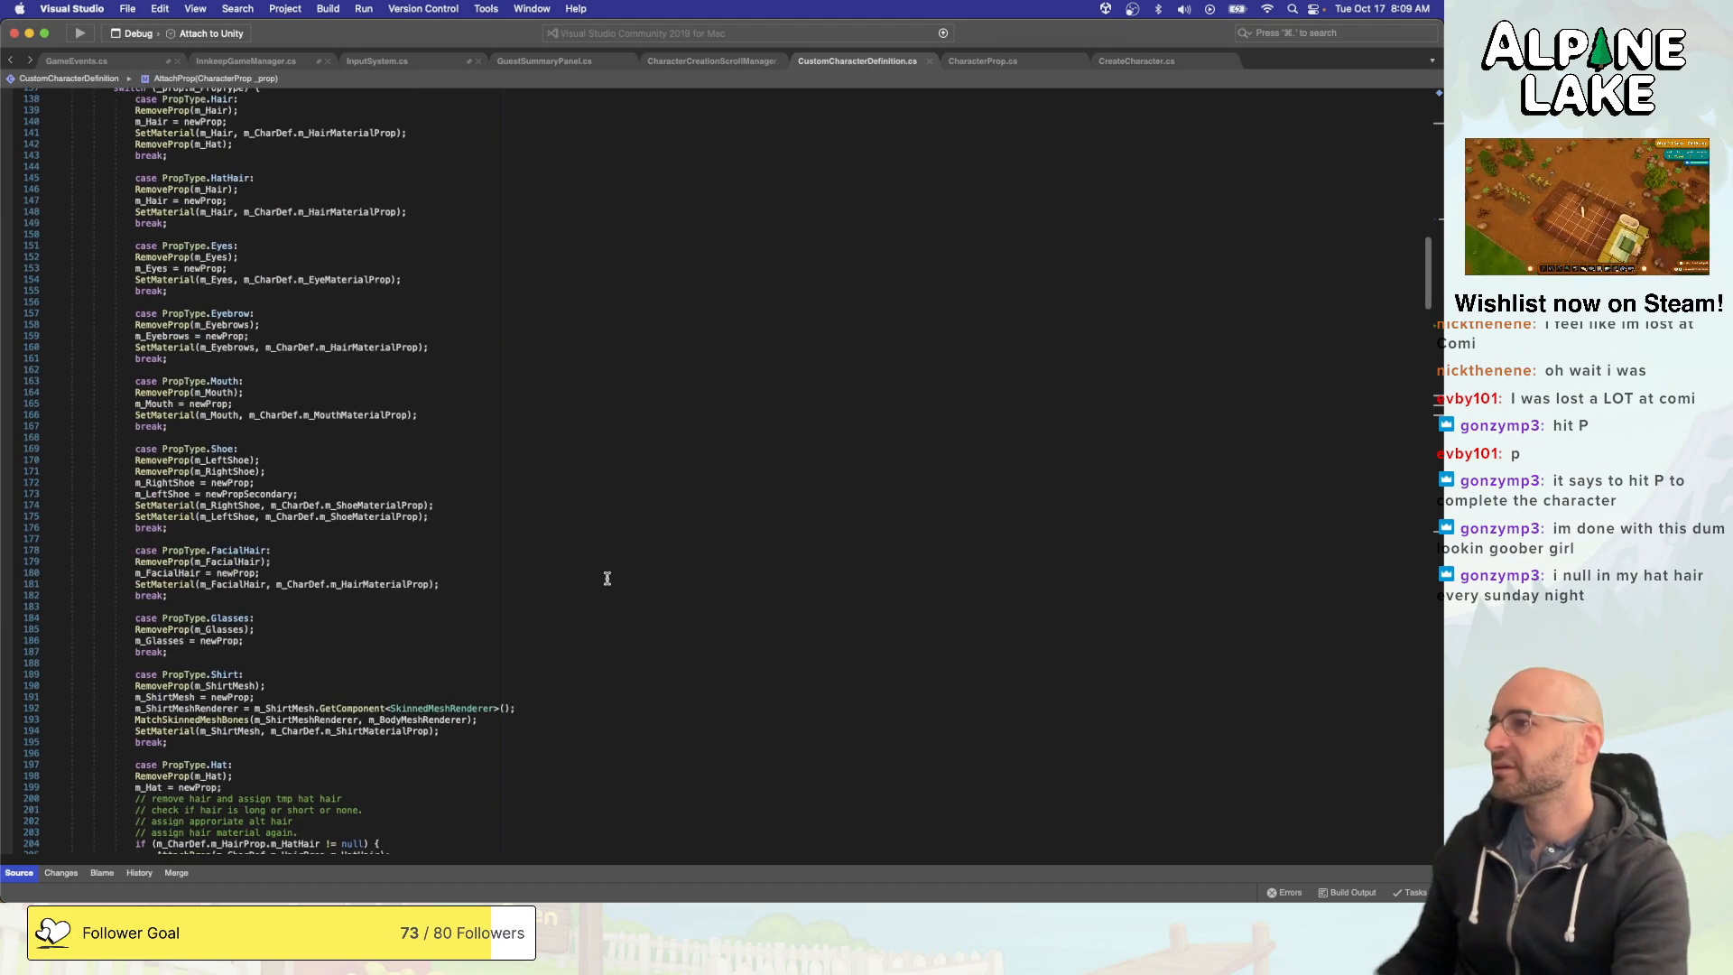
{"action": "scroll", "coordinate": [603, 580], "scroll_direction": "down", "scroll_amount": 2}
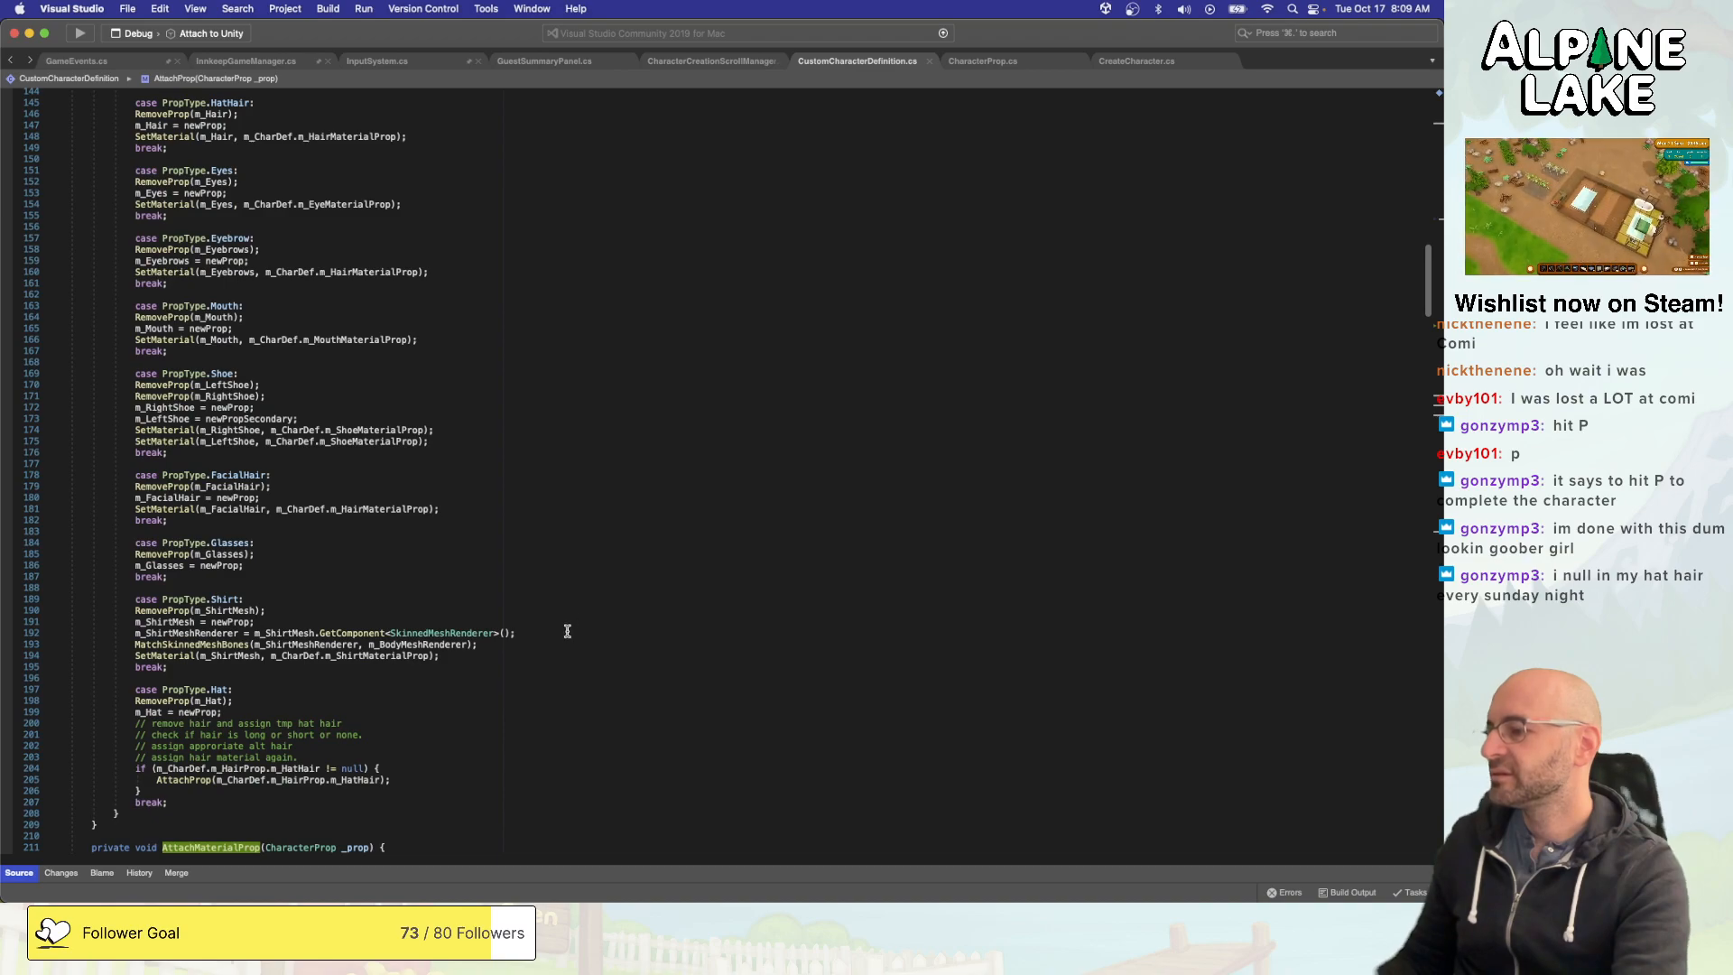
{"action": "left_click", "coordinate": [546, 736]}
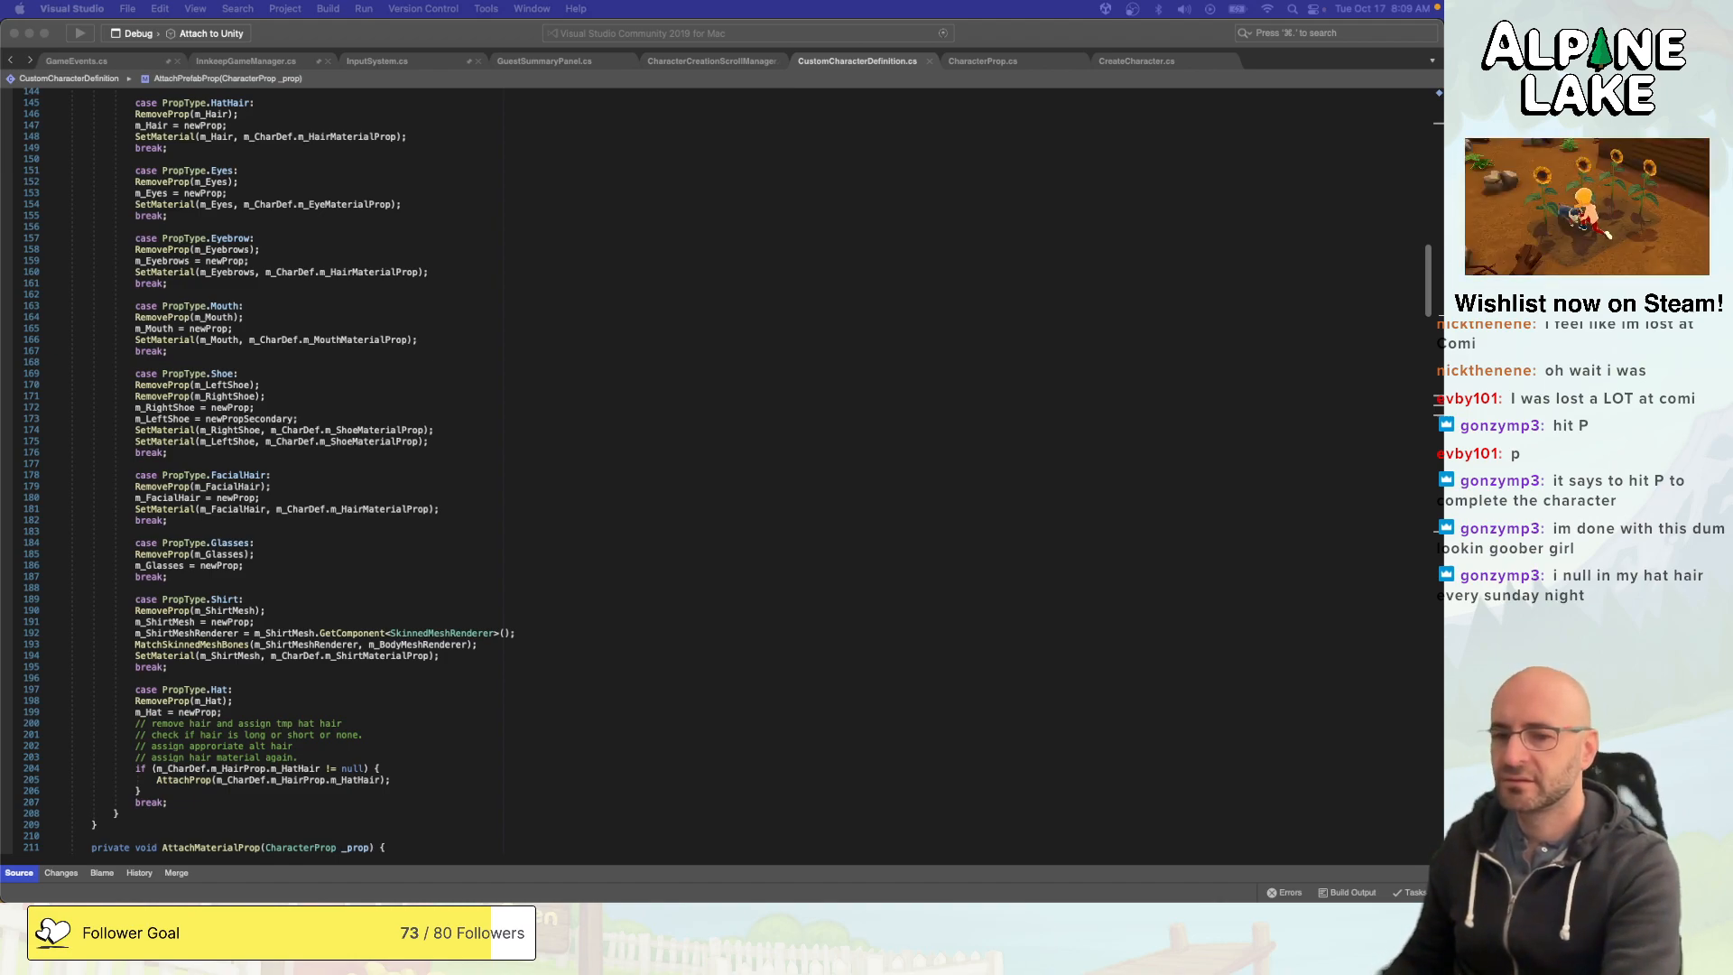
- Review the Hat case in AttachPrefabProp, especially the null check on m_HatHair before the hat hair is attached
{"action": "left_click", "coordinate": [885, 456]}
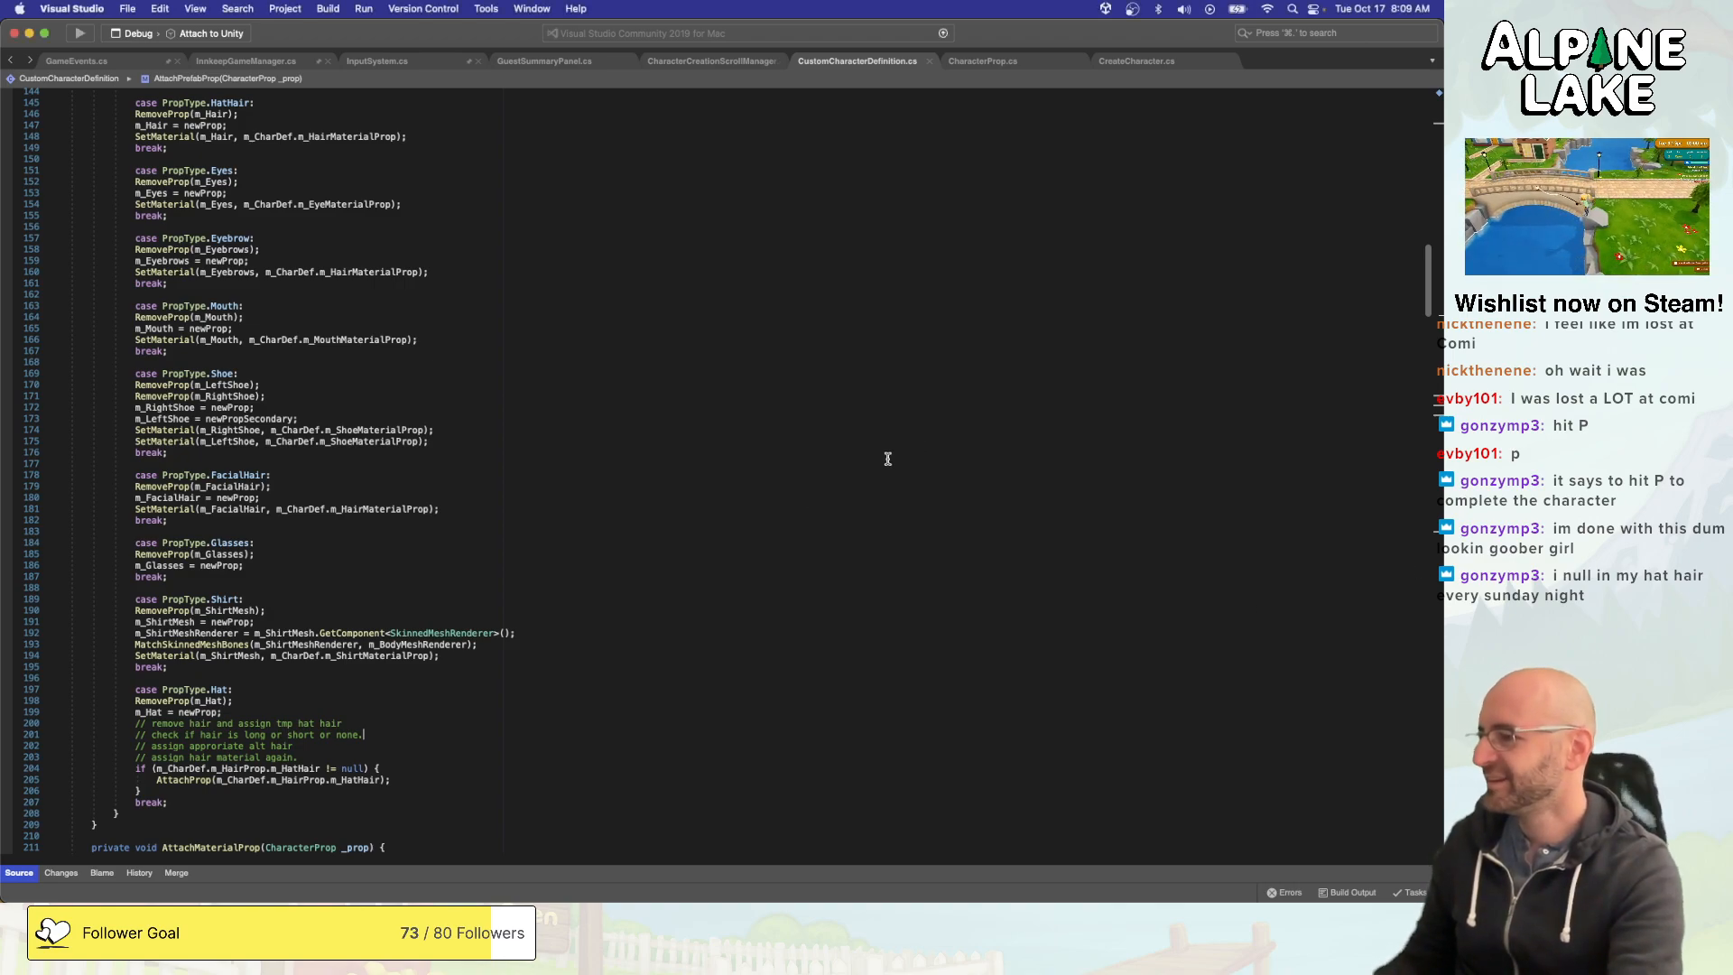
{"action": "scroll", "coordinate": [741, 644], "scroll_direction": "down", "scroll_amount": 1}
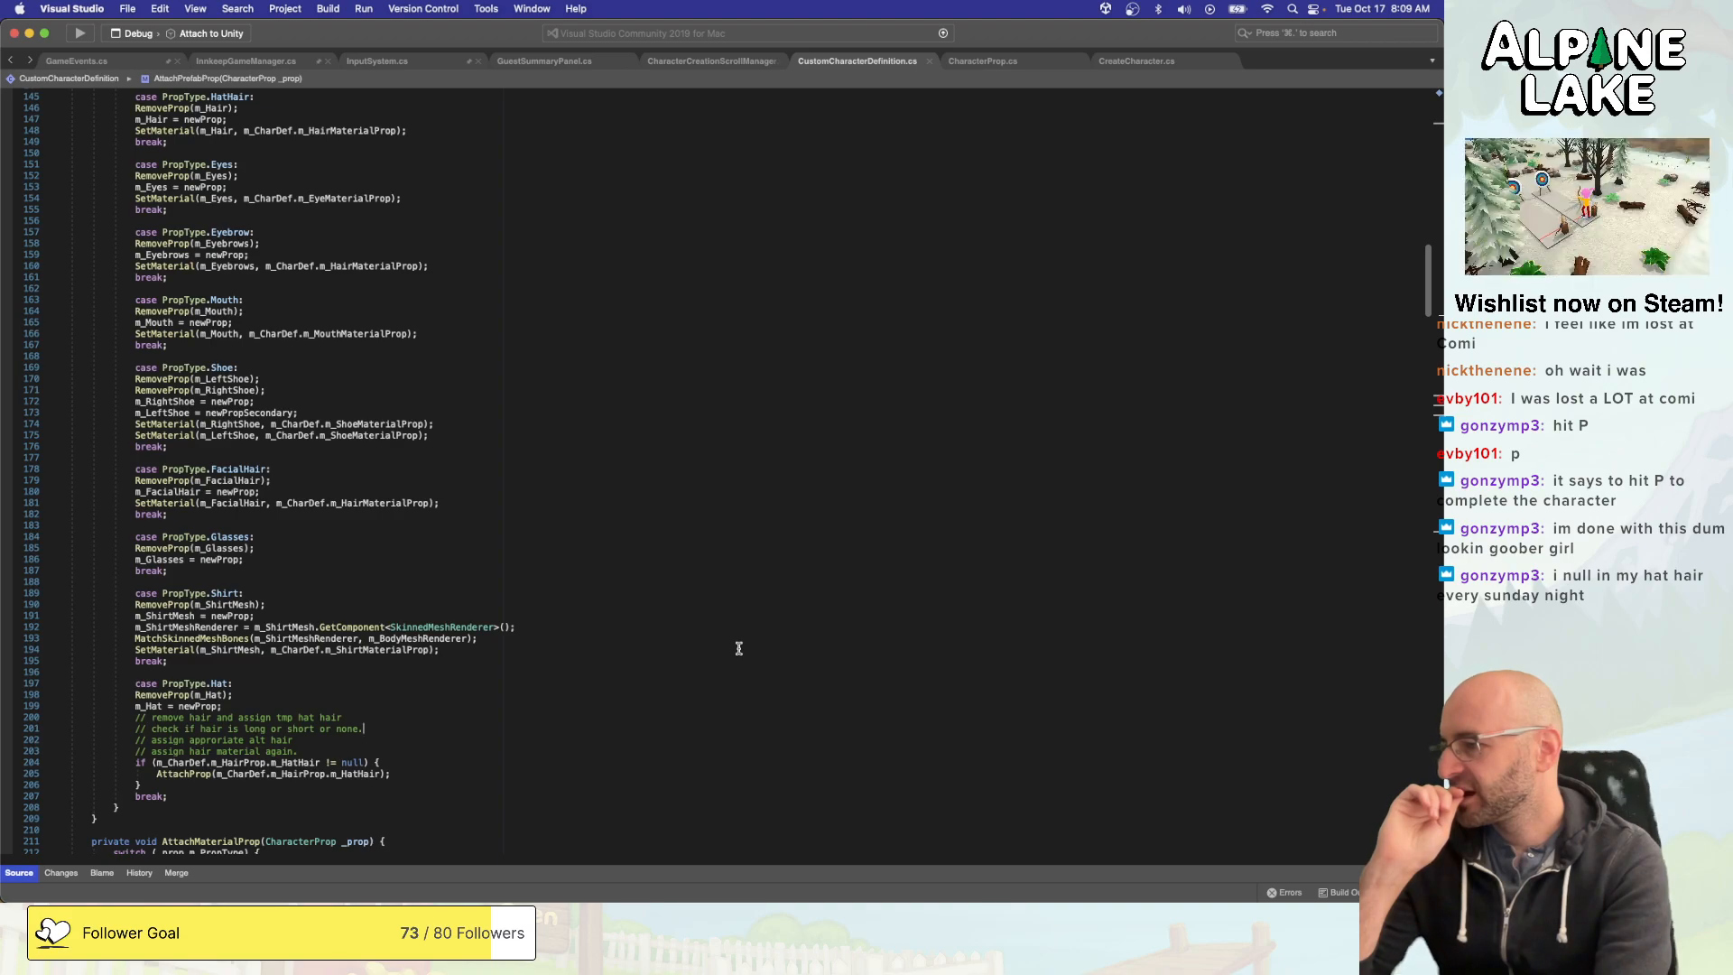
{"action": "scroll", "coordinate": [738, 650], "scroll_direction": "down", "scroll_amount": 1}
{"action": "scroll", "coordinate": [737, 652], "scroll_direction": "down", "scroll_amount": 1}
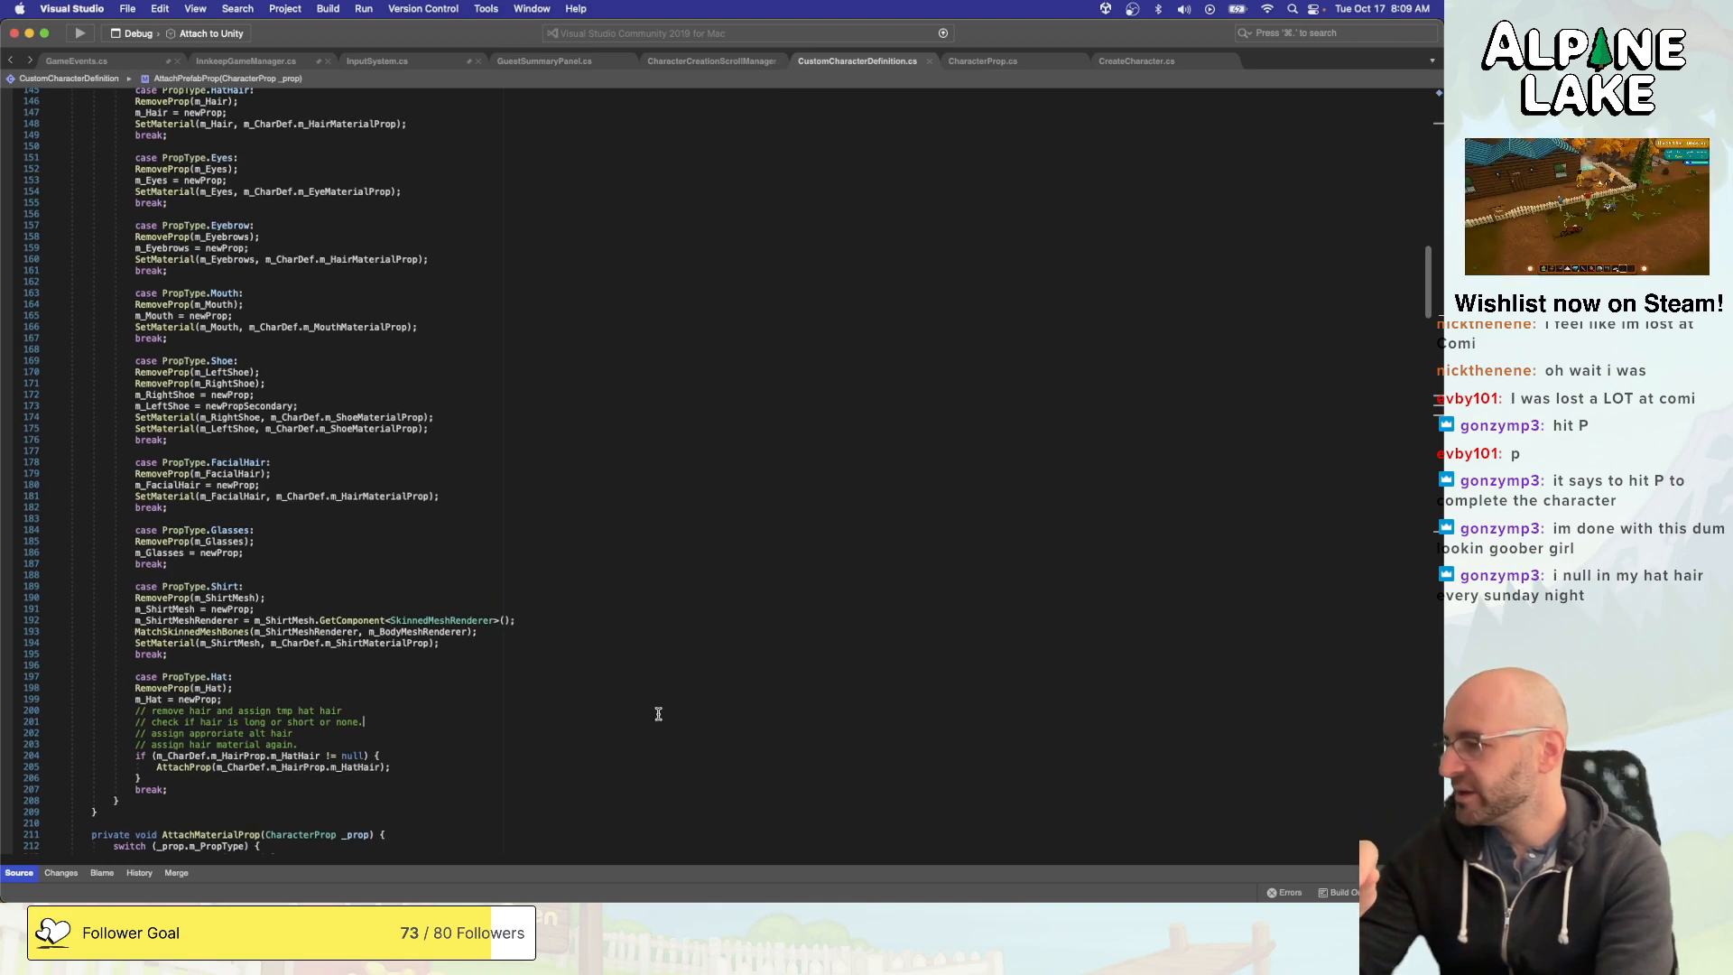
{"action": "scroll", "coordinate": [651, 718], "scroll_direction": "down", "scroll_amount": 1}
{"action": "scroll", "coordinate": [632, 722], "scroll_direction": "down", "scroll_amount": 2}
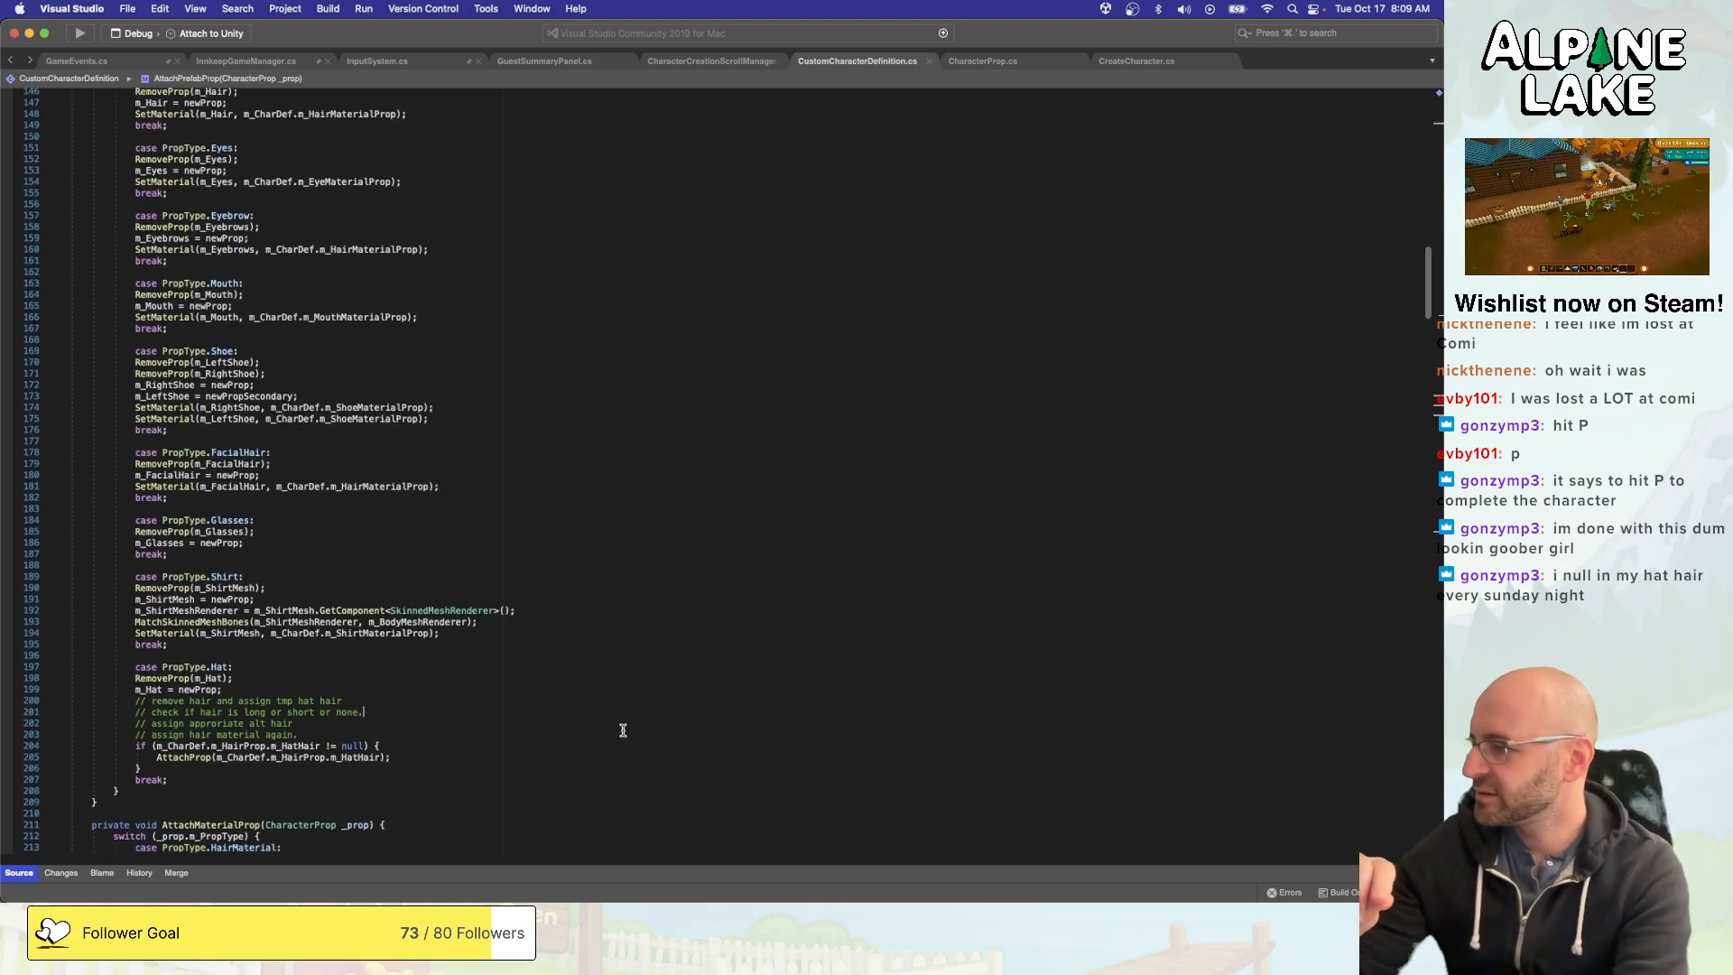
{"action": "double_click", "coordinate": [313, 738]}
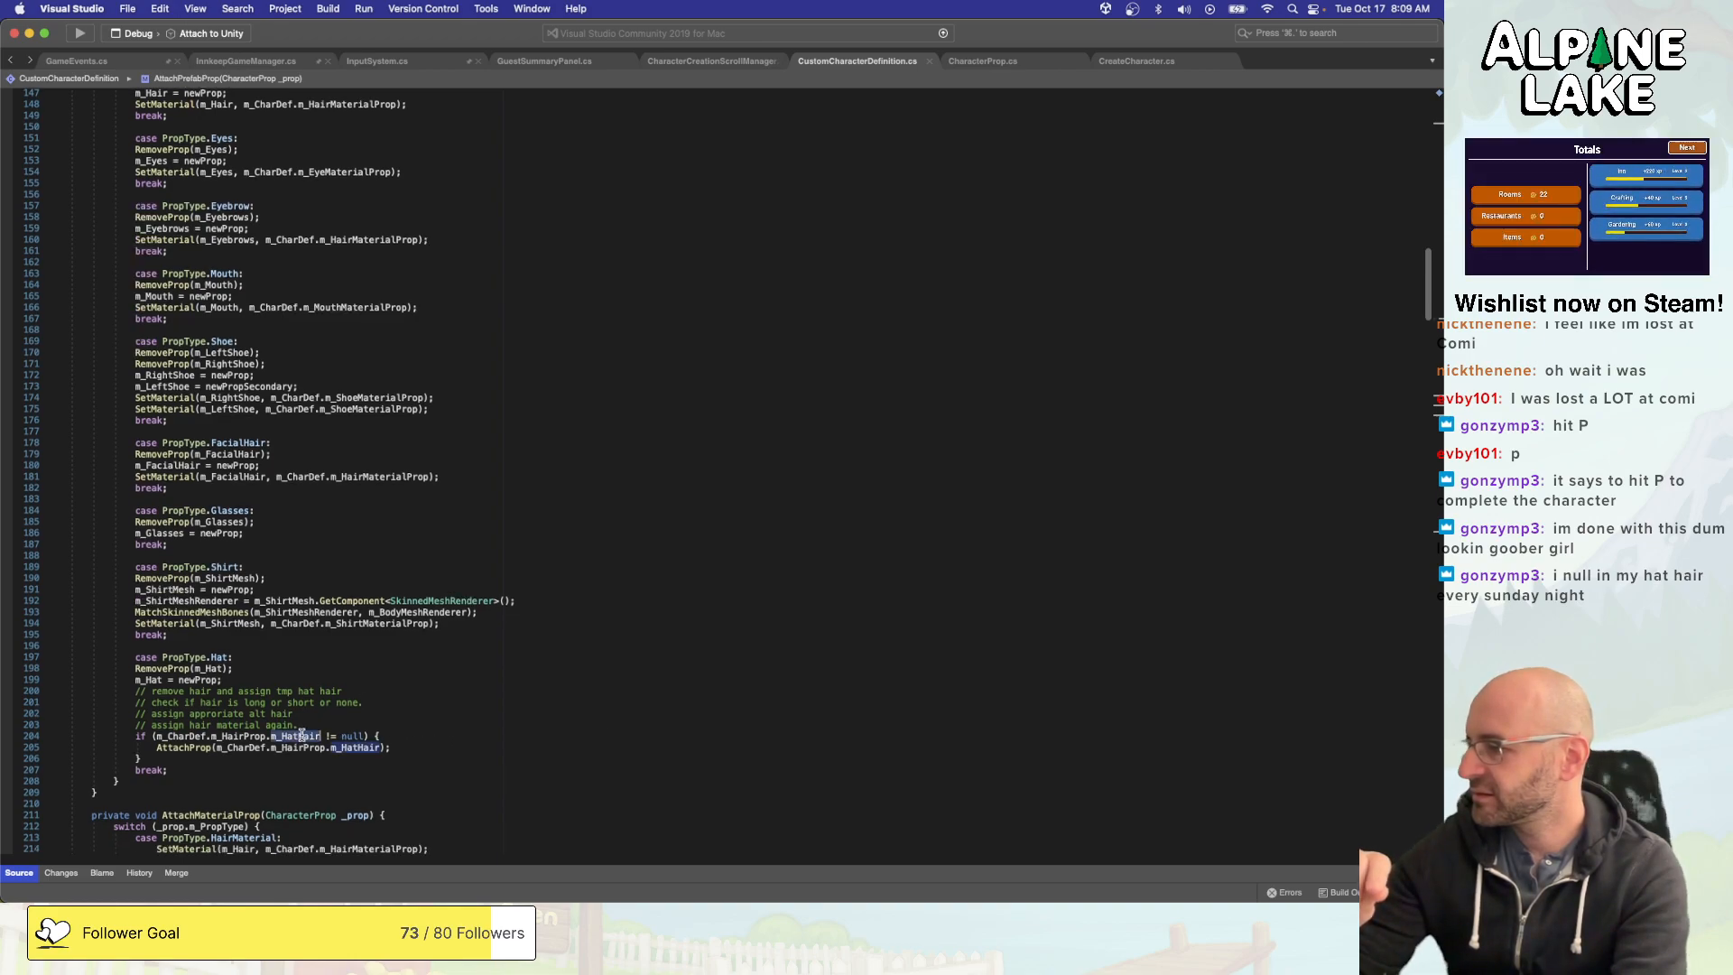
{"action": "double_click", "coordinate": [344, 735]}
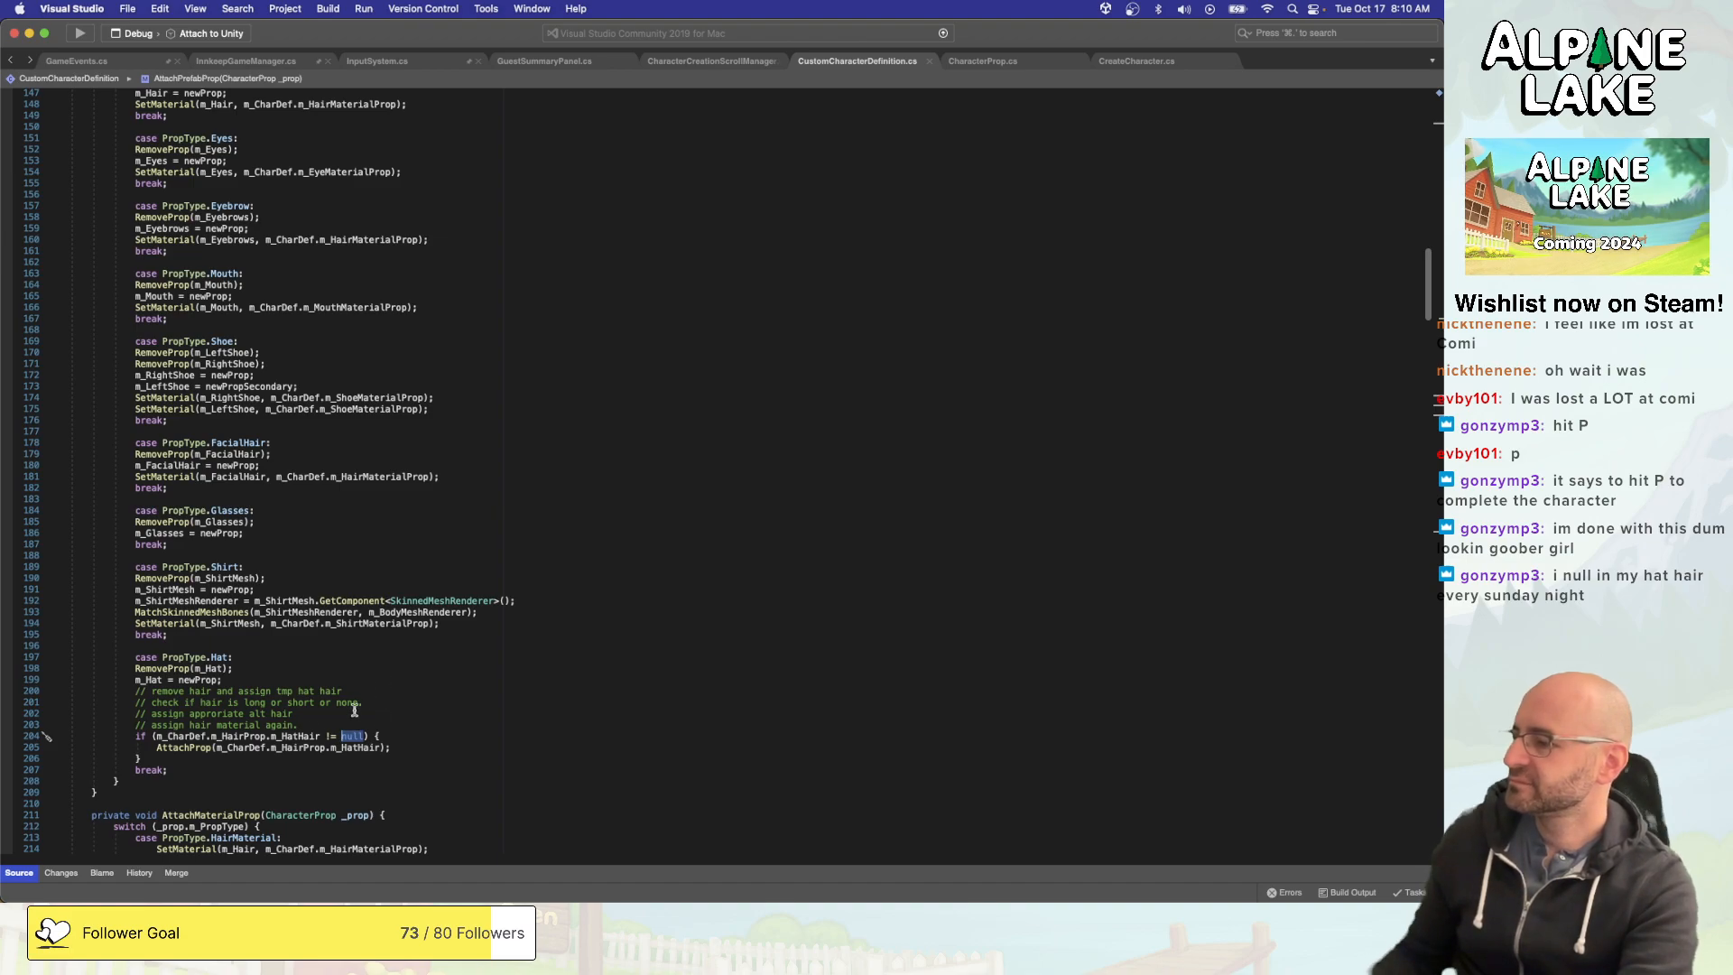
{"action": "double_click", "coordinate": [315, 735]}
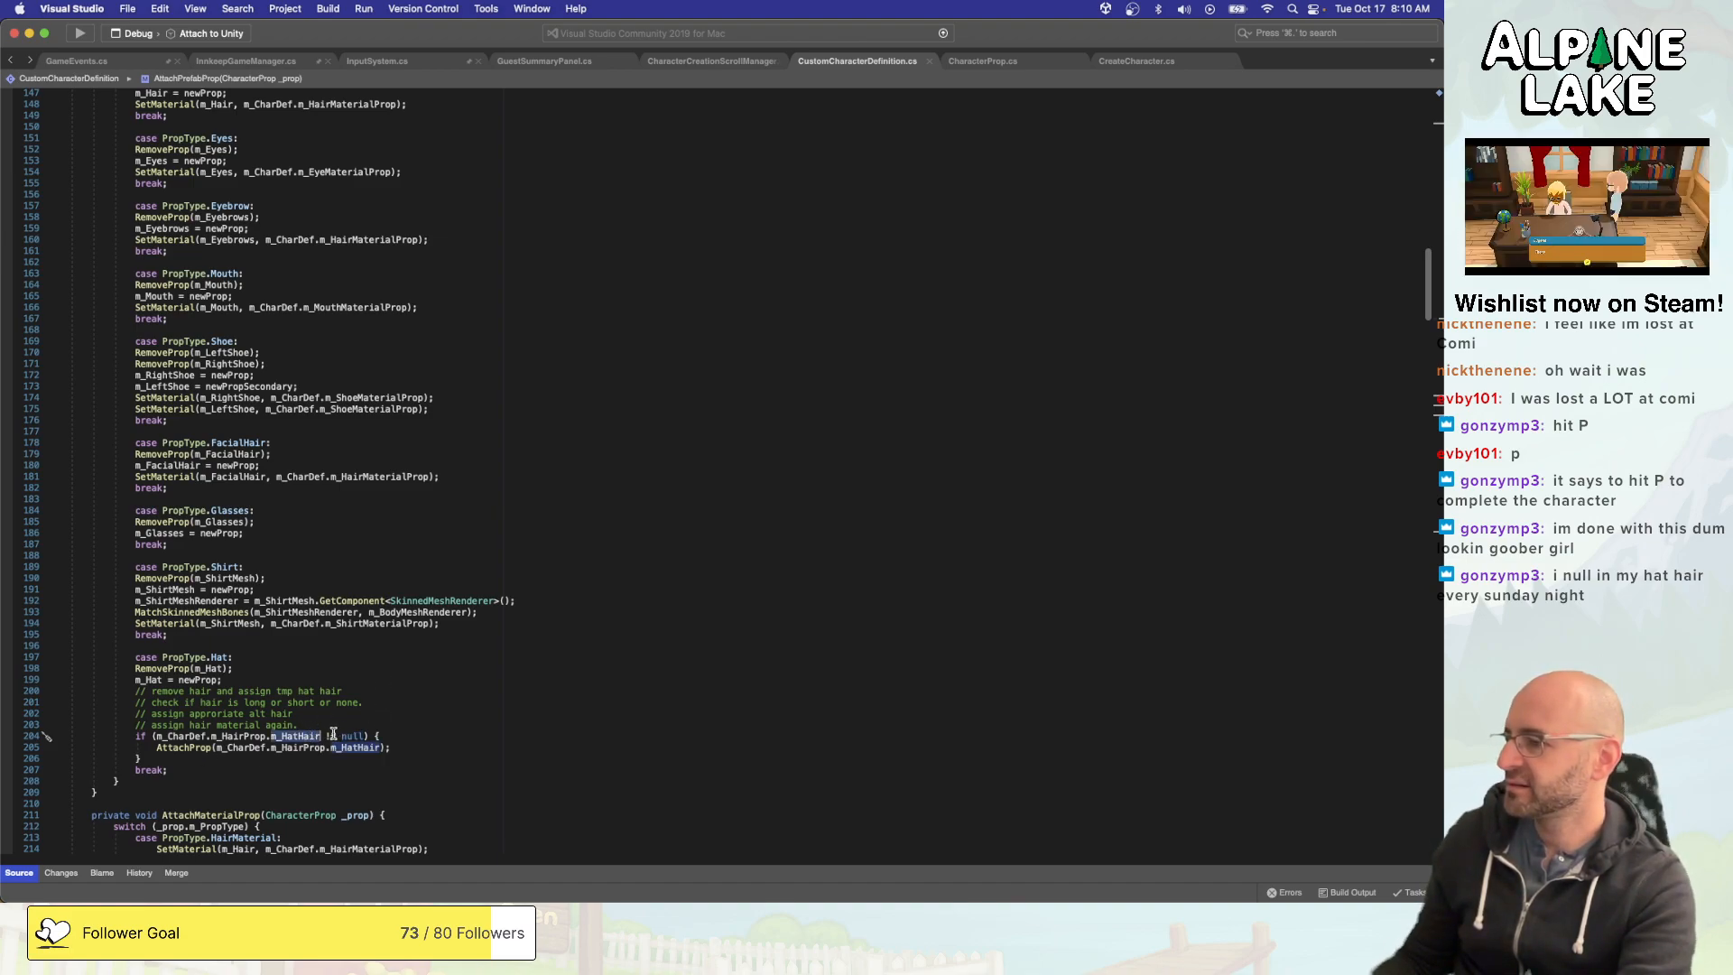
{"action": "left_click", "coordinate": [377, 736]}
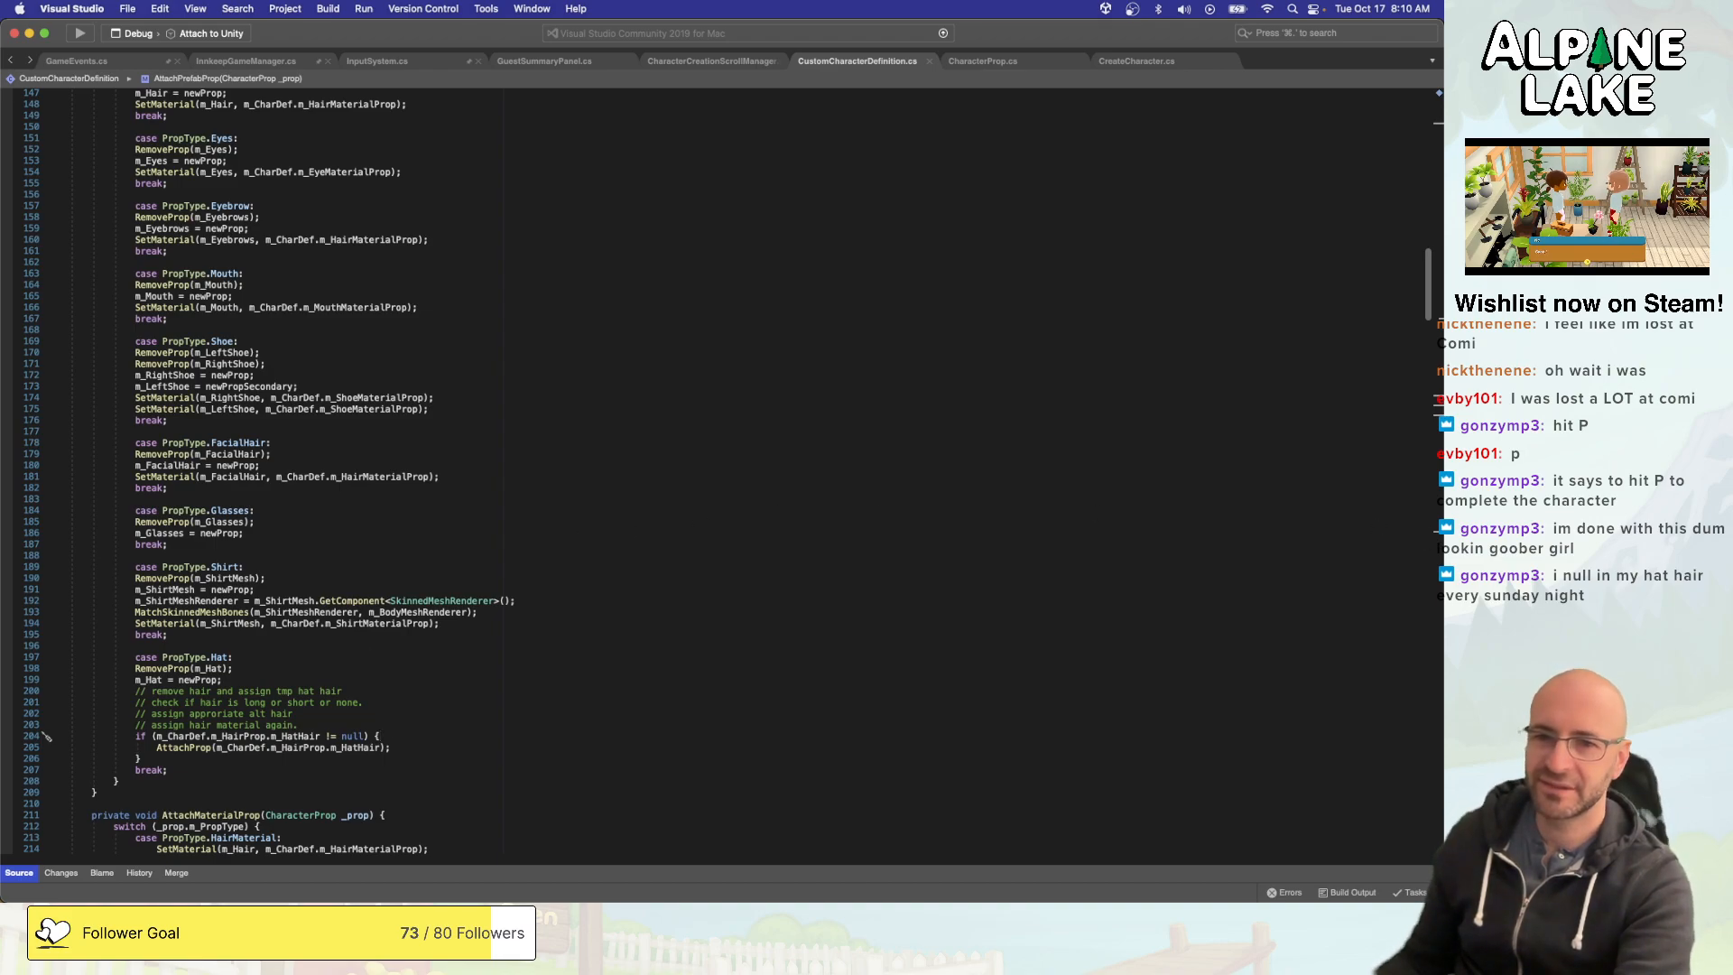
- Switch to Unity and inspect the Prop Hat Hair Long 01 character prop in the HatHairs folder
{"action": "key", "text": "super+Tab"}
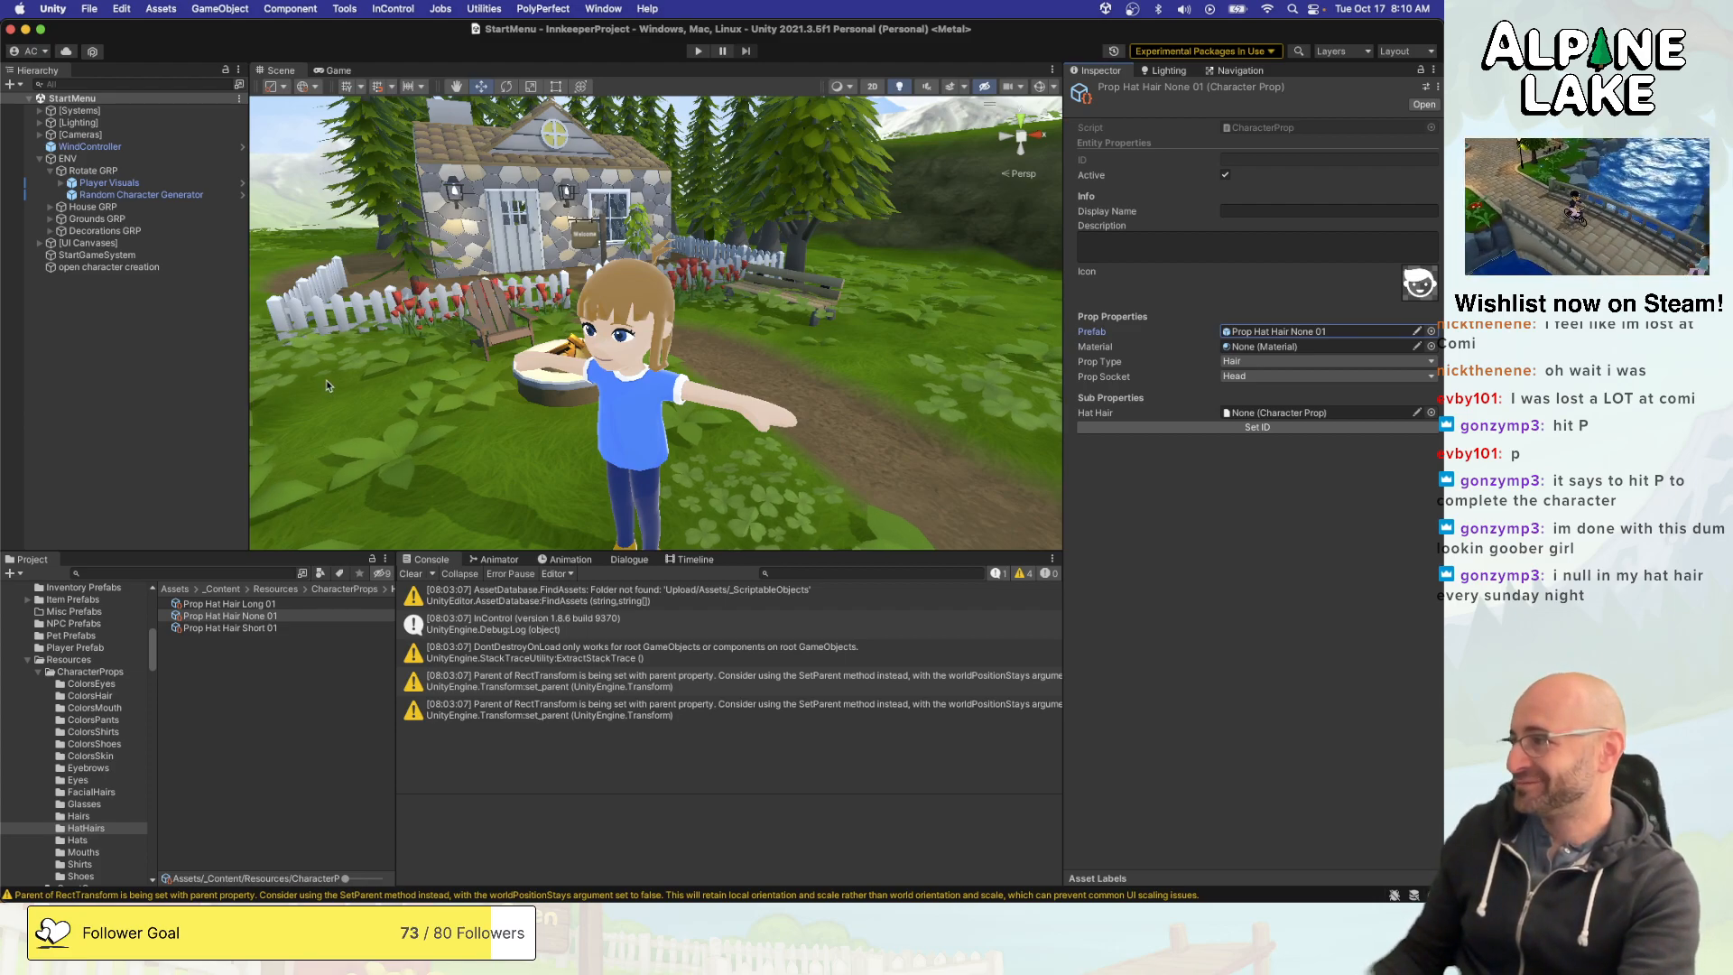
{"action": "left_click", "coordinate": [178, 349]}
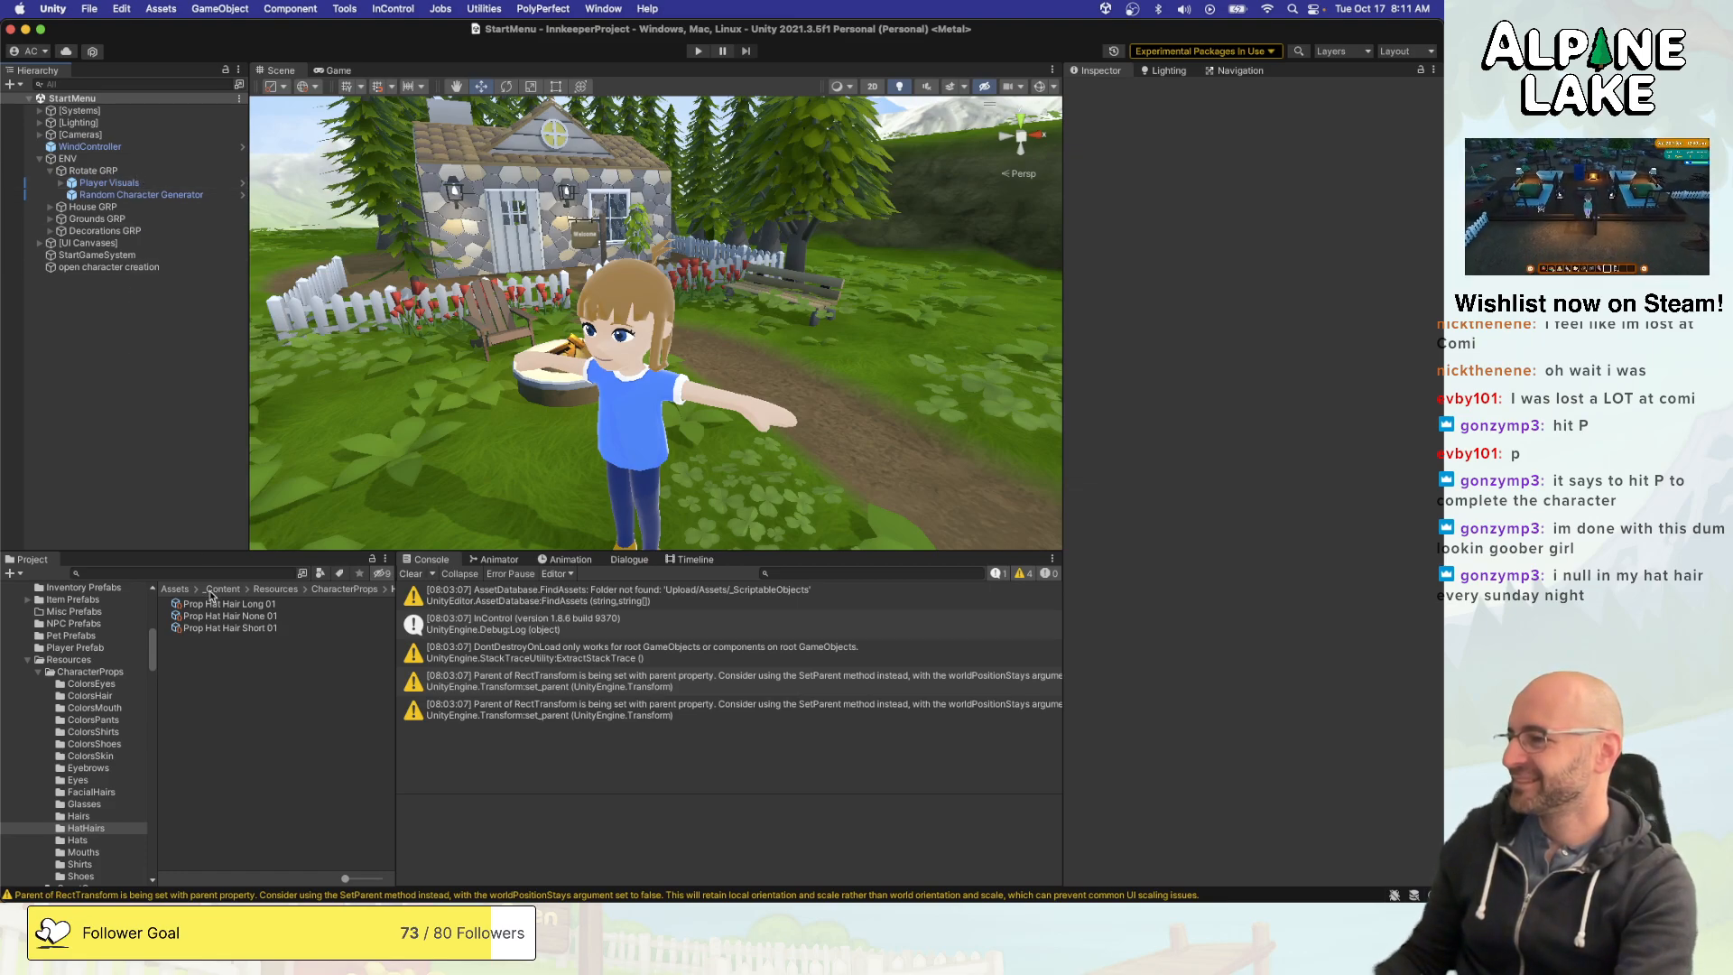
{"action": "scroll", "coordinate": [91, 686], "scroll_direction": "up", "scroll_amount": 3}
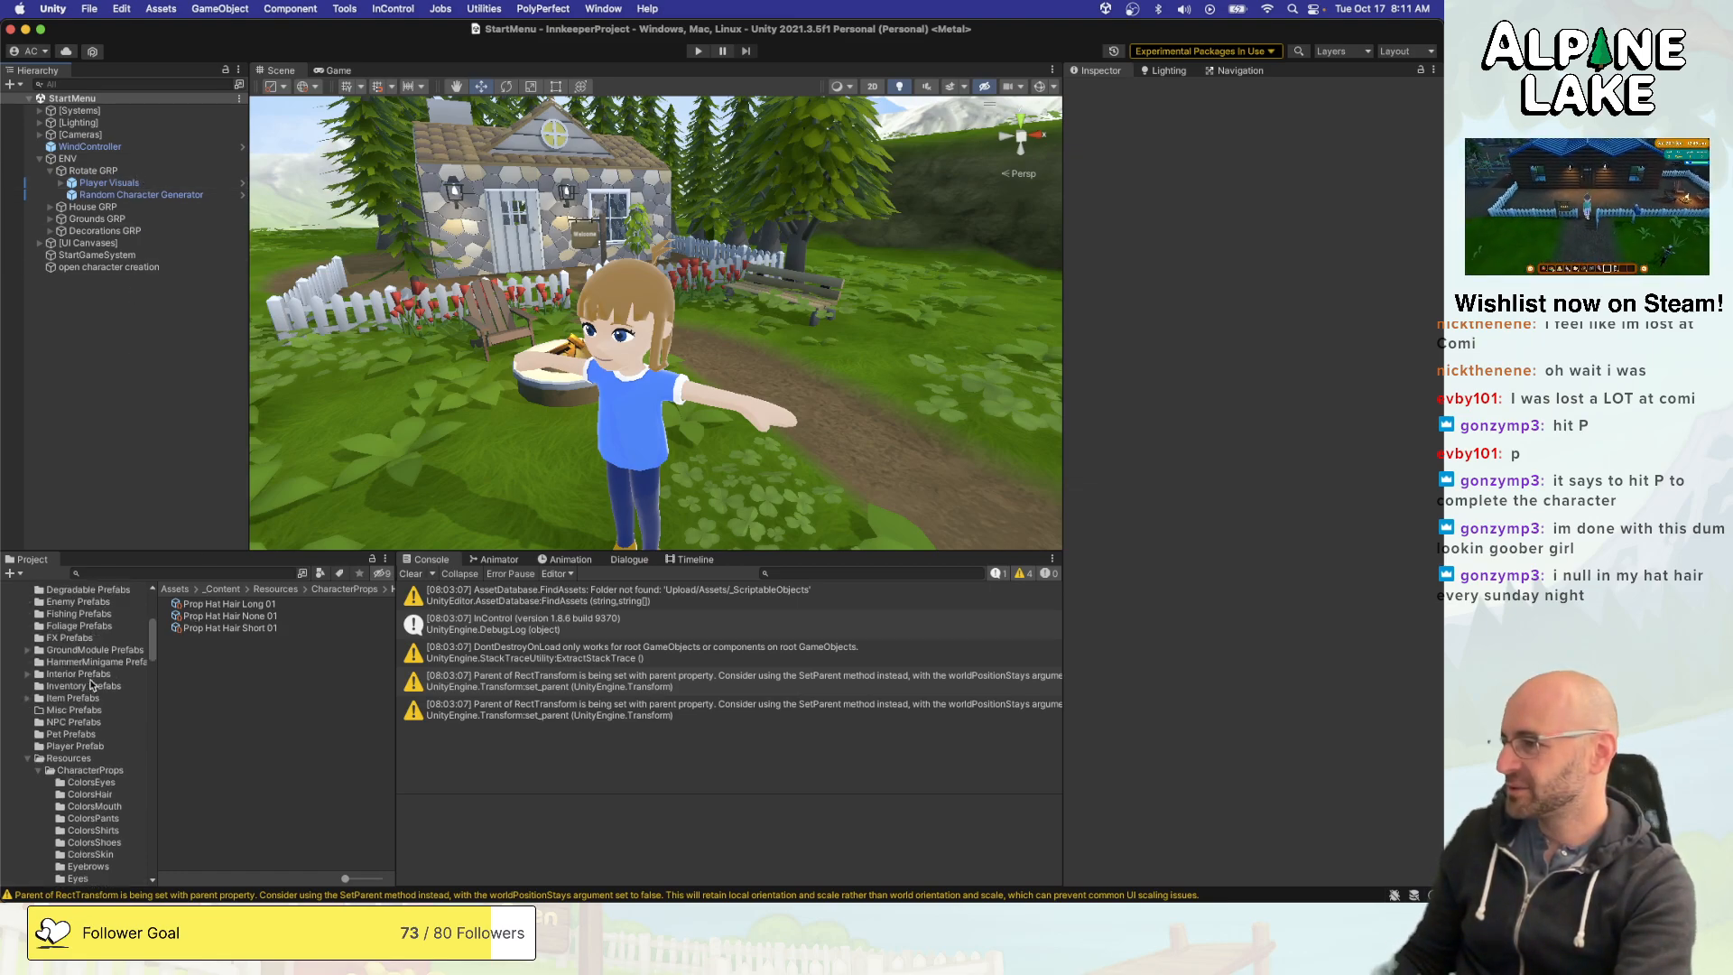
{"action": "left_click", "coordinate": [195, 606]}
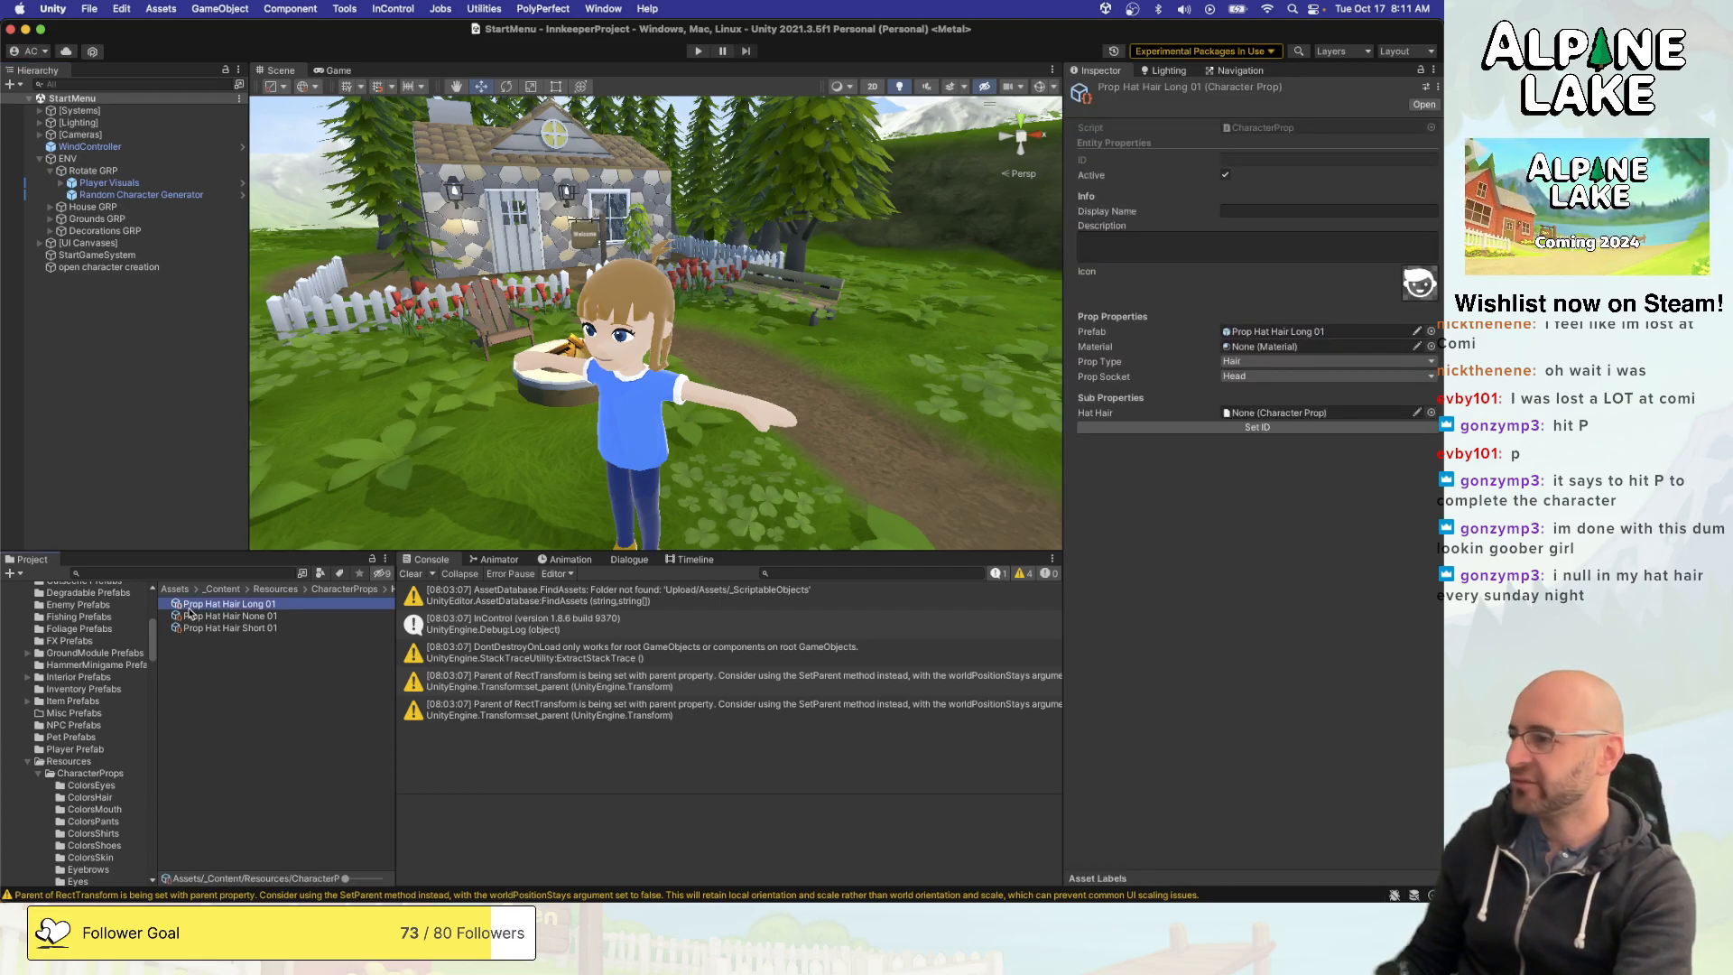
{"action": "scroll", "coordinate": [86, 749], "scroll_direction": "down", "scroll_amount": 4}
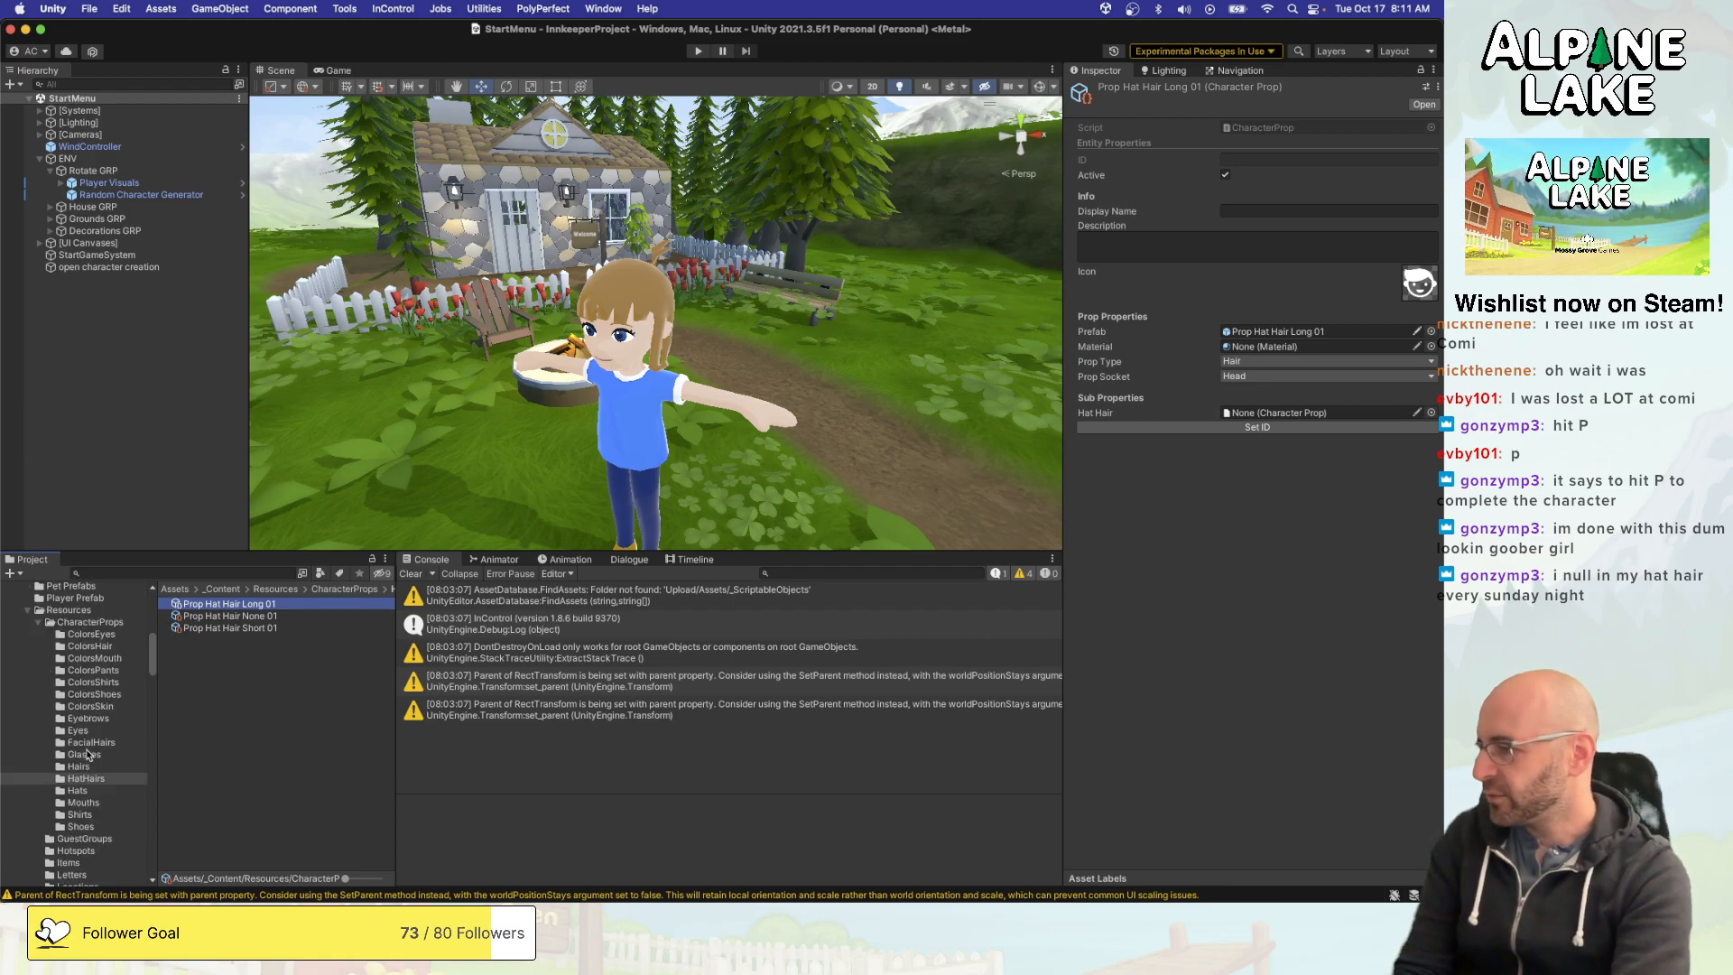
- Assign Prop Hat Hair None 01 as the Hat Hair of the Prop Male Hair 00 character prop in the Hairs folder
{"action": "left_click", "coordinate": [83, 768]}
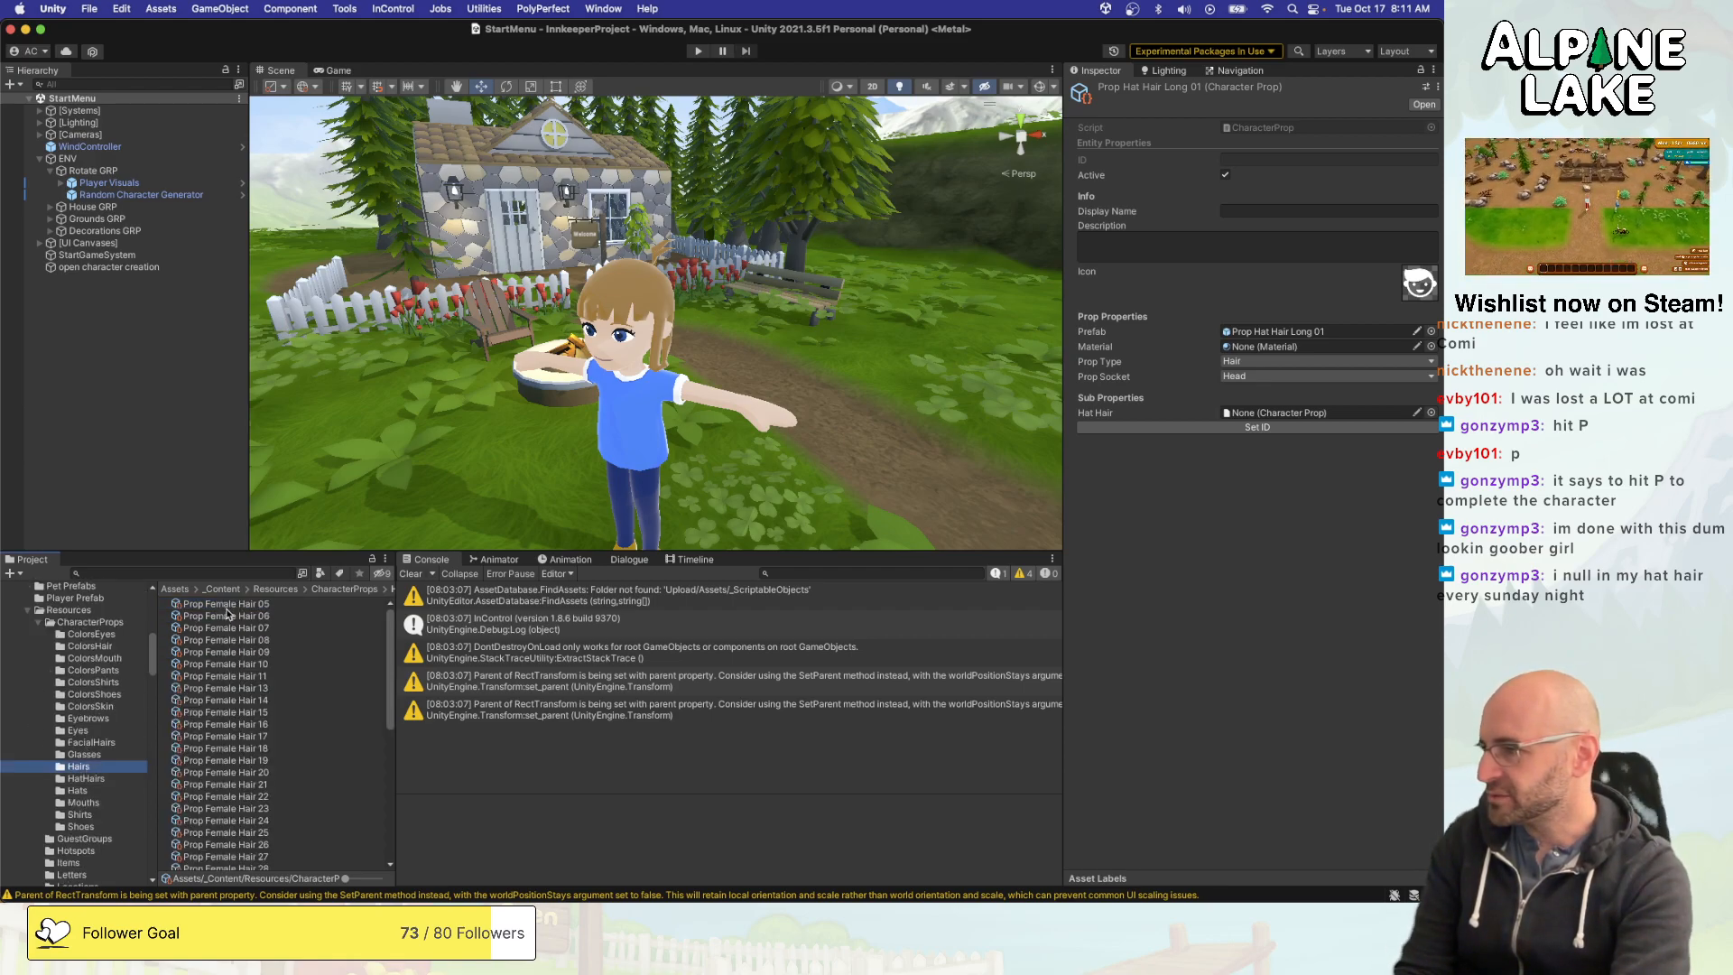
{"action": "scroll", "coordinate": [227, 614], "scroll_direction": "down", "scroll_amount": 5}
{"action": "left_click", "coordinate": [242, 708]}
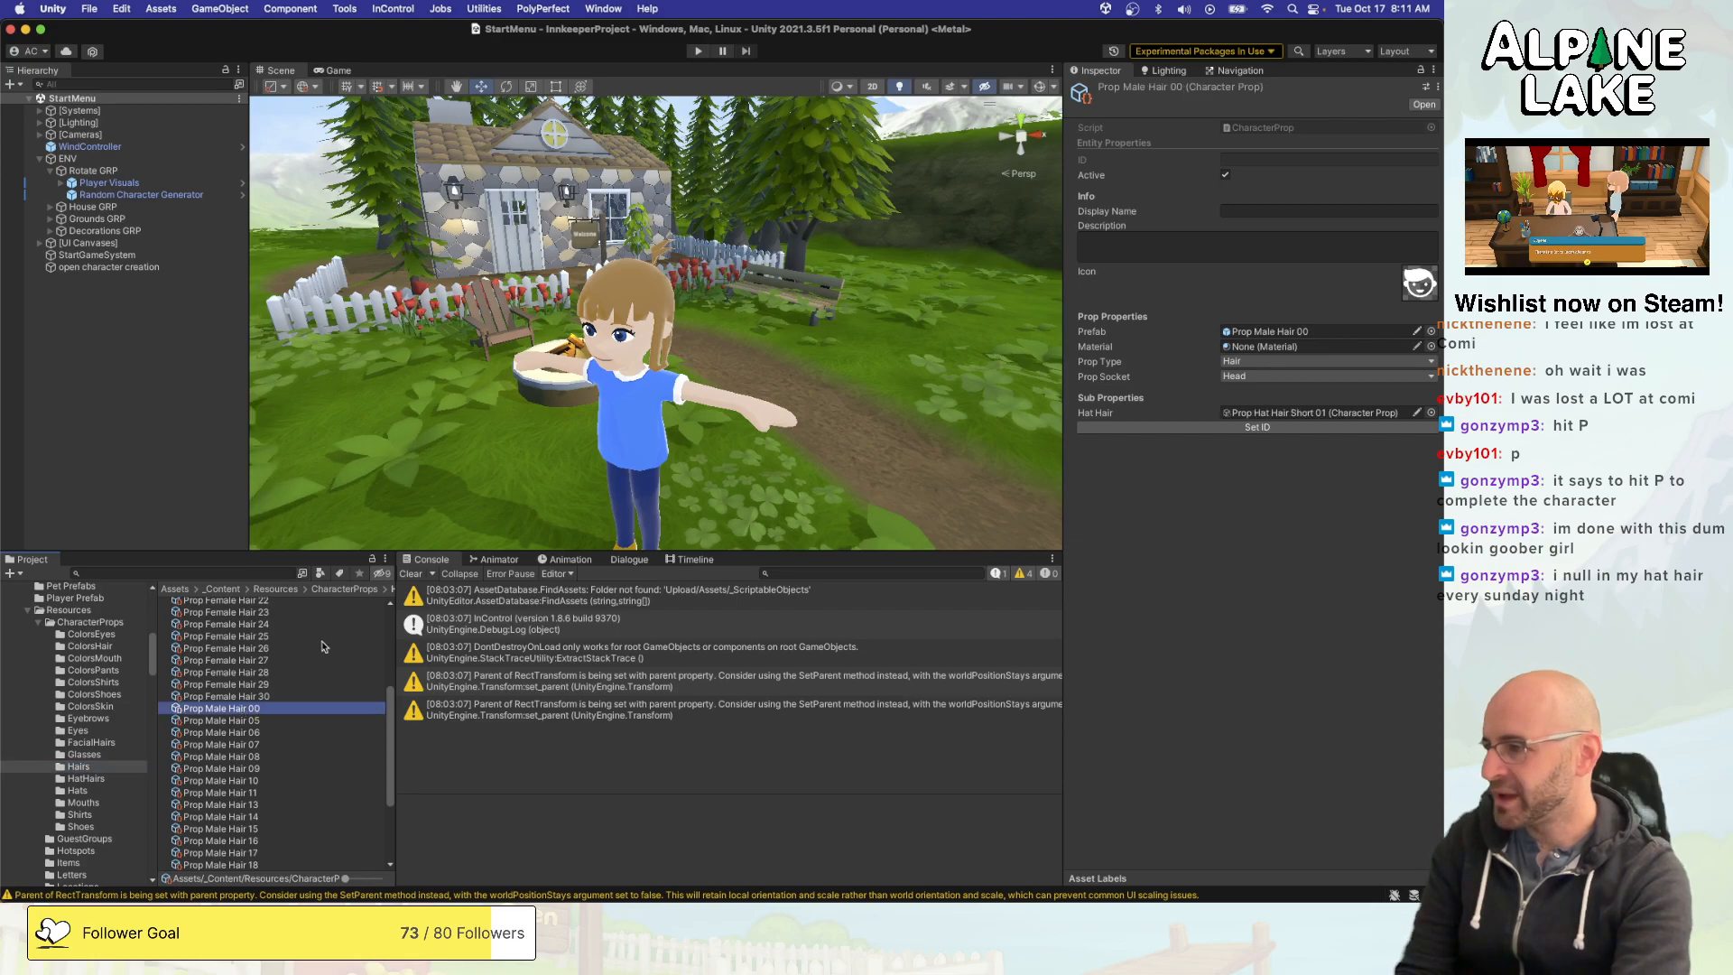
{"action": "left_click", "coordinate": [1430, 412]}
{"action": "key", "text": "Up"}
{"action": "key", "text": "Up"}
{"action": "key", "text": "Down"}
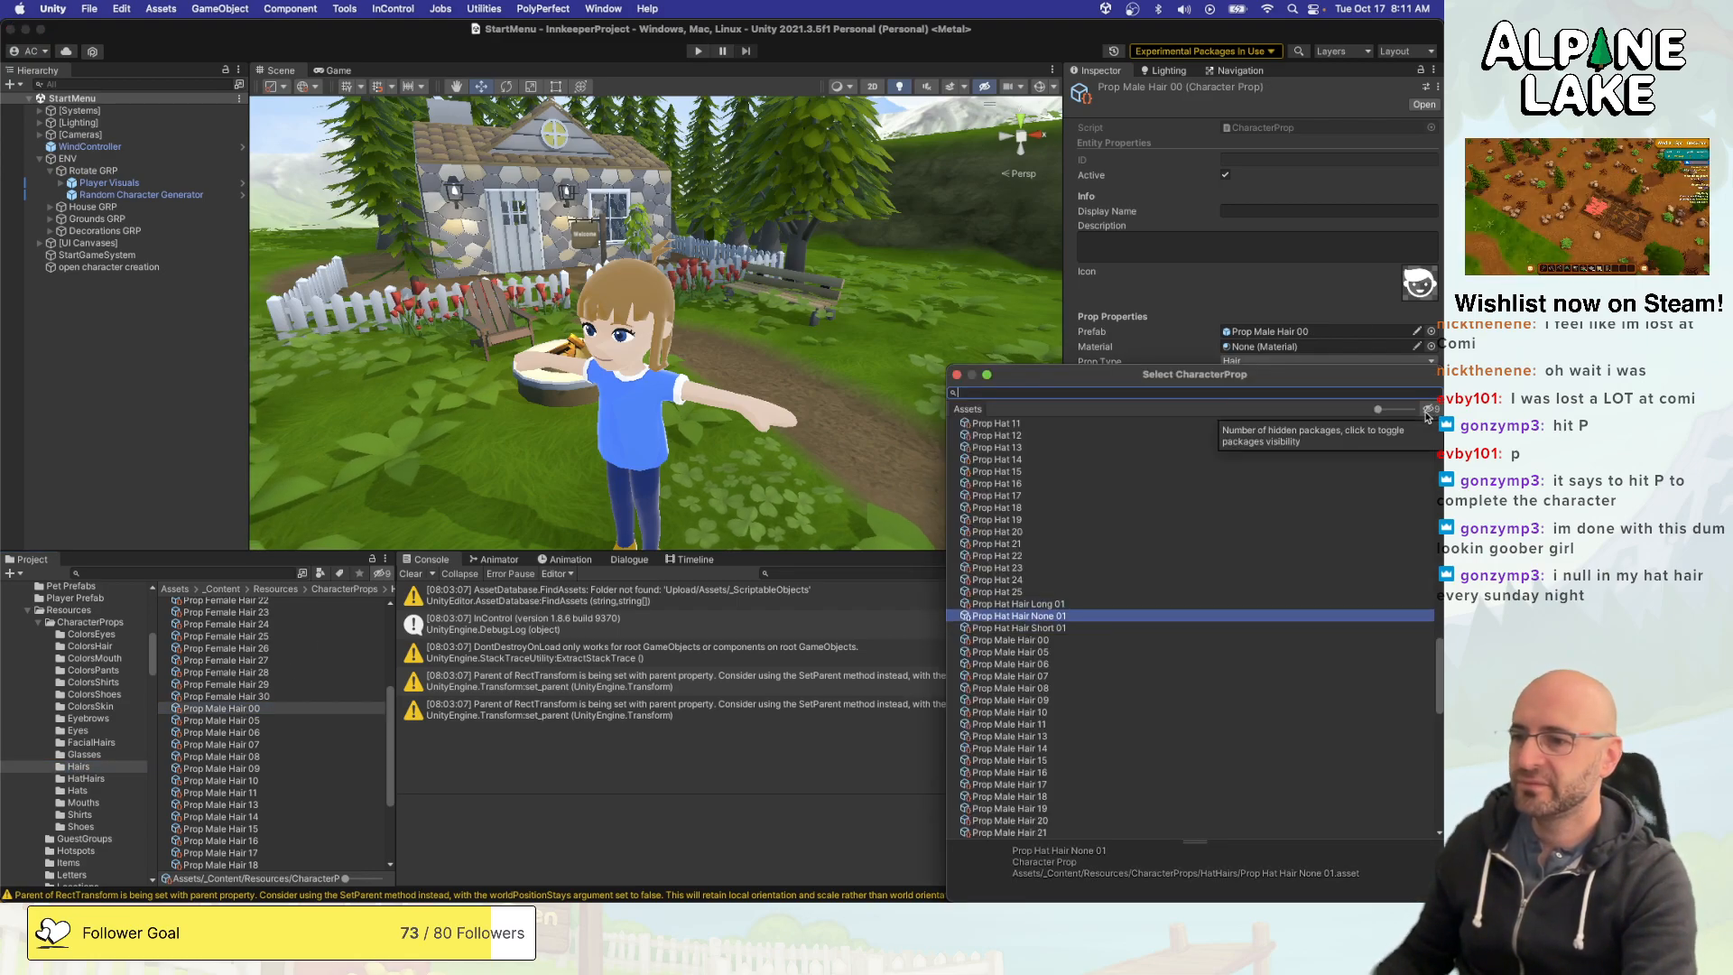
{"action": "key", "text": "Return"}
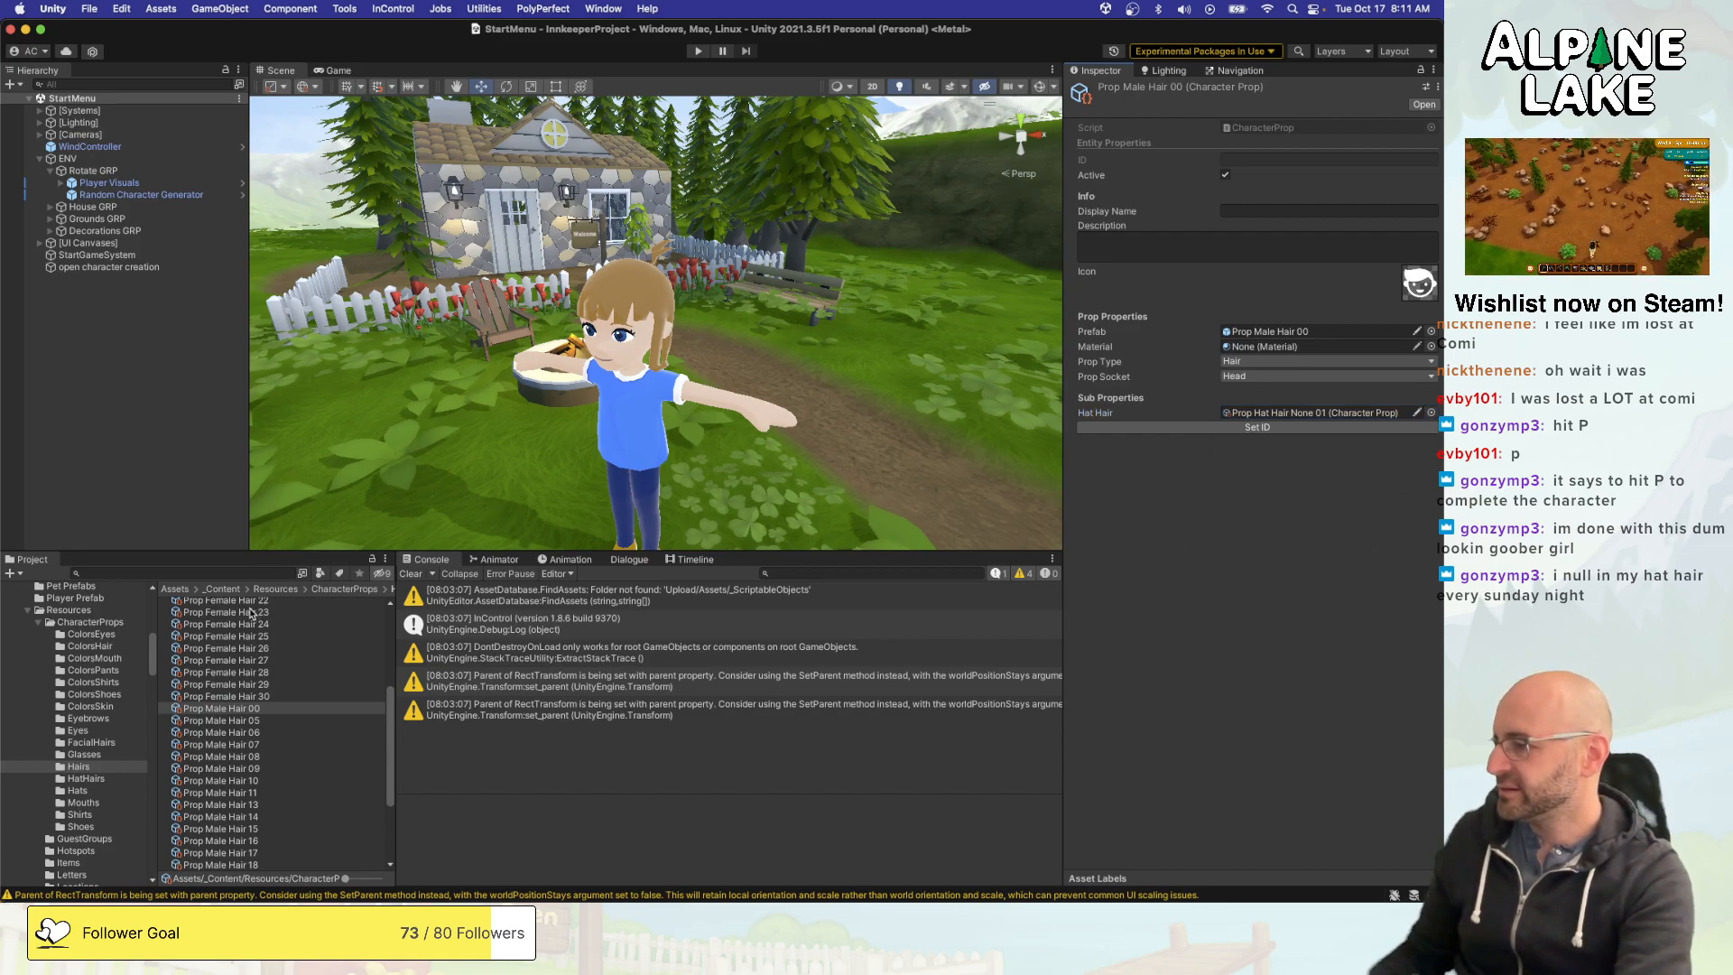
{"action": "left_click", "coordinate": [181, 474]}
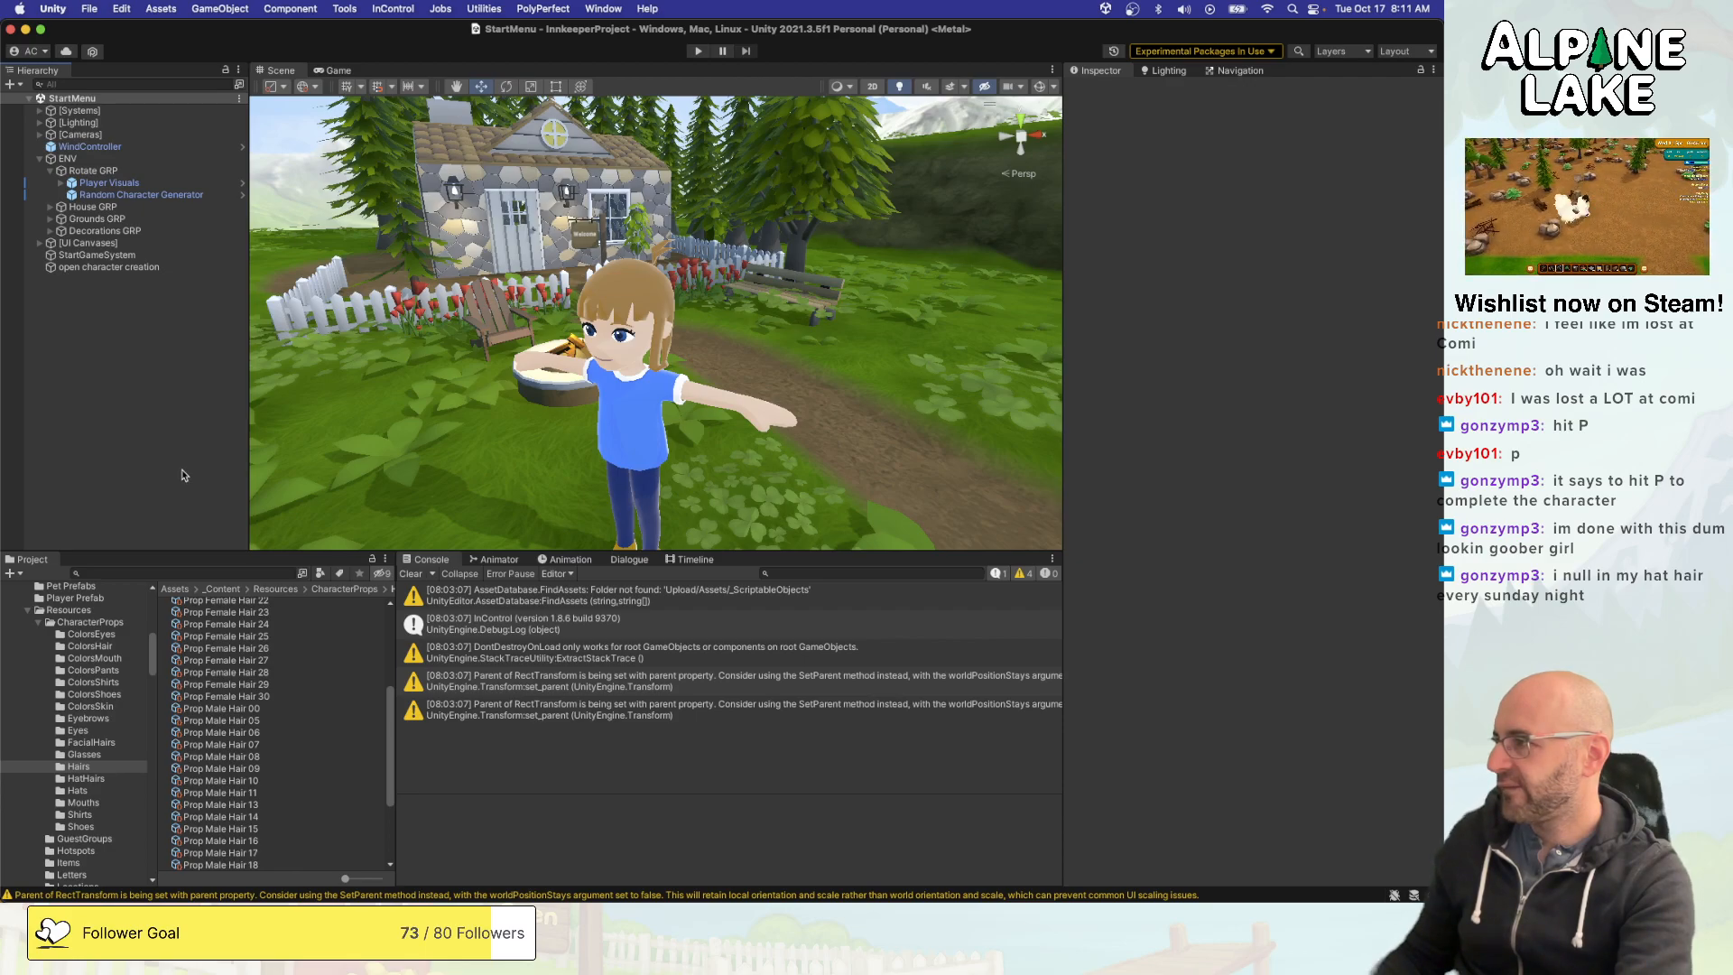
- Switch to Visual Studio and review the Hair and HatHair cases of the PropType switch
{"action": "key", "text": "super+Tab"}
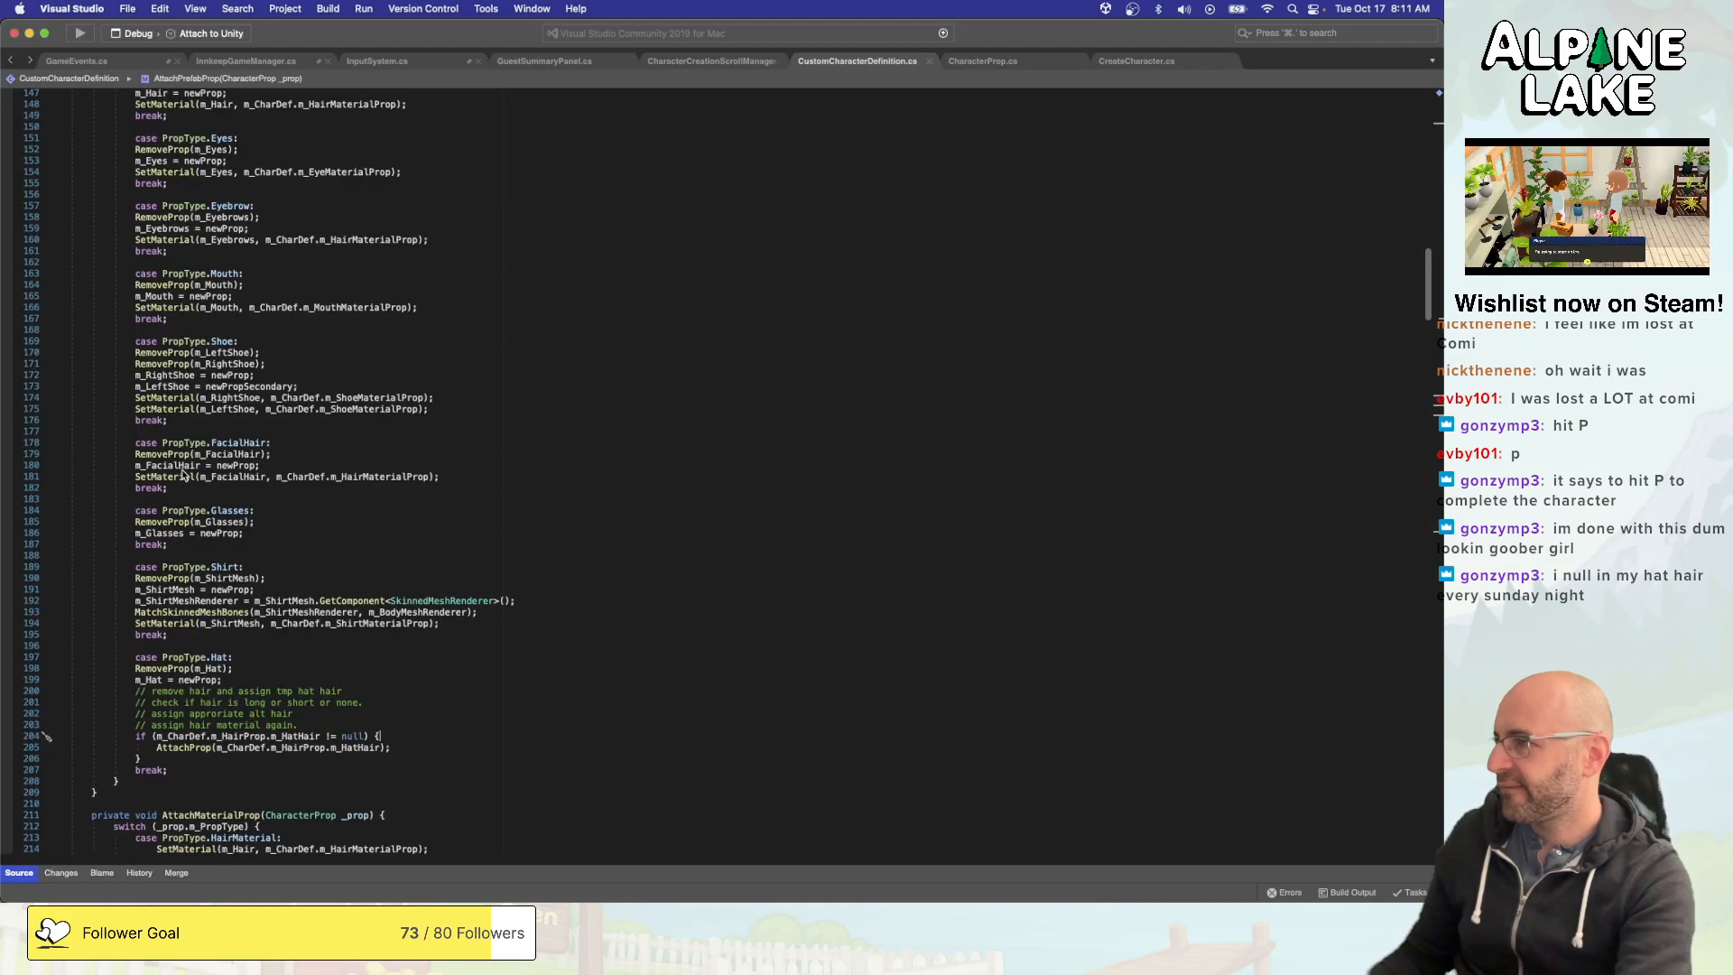
{"action": "scroll", "coordinate": [293, 526], "scroll_direction": "up", "scroll_amount": 3}
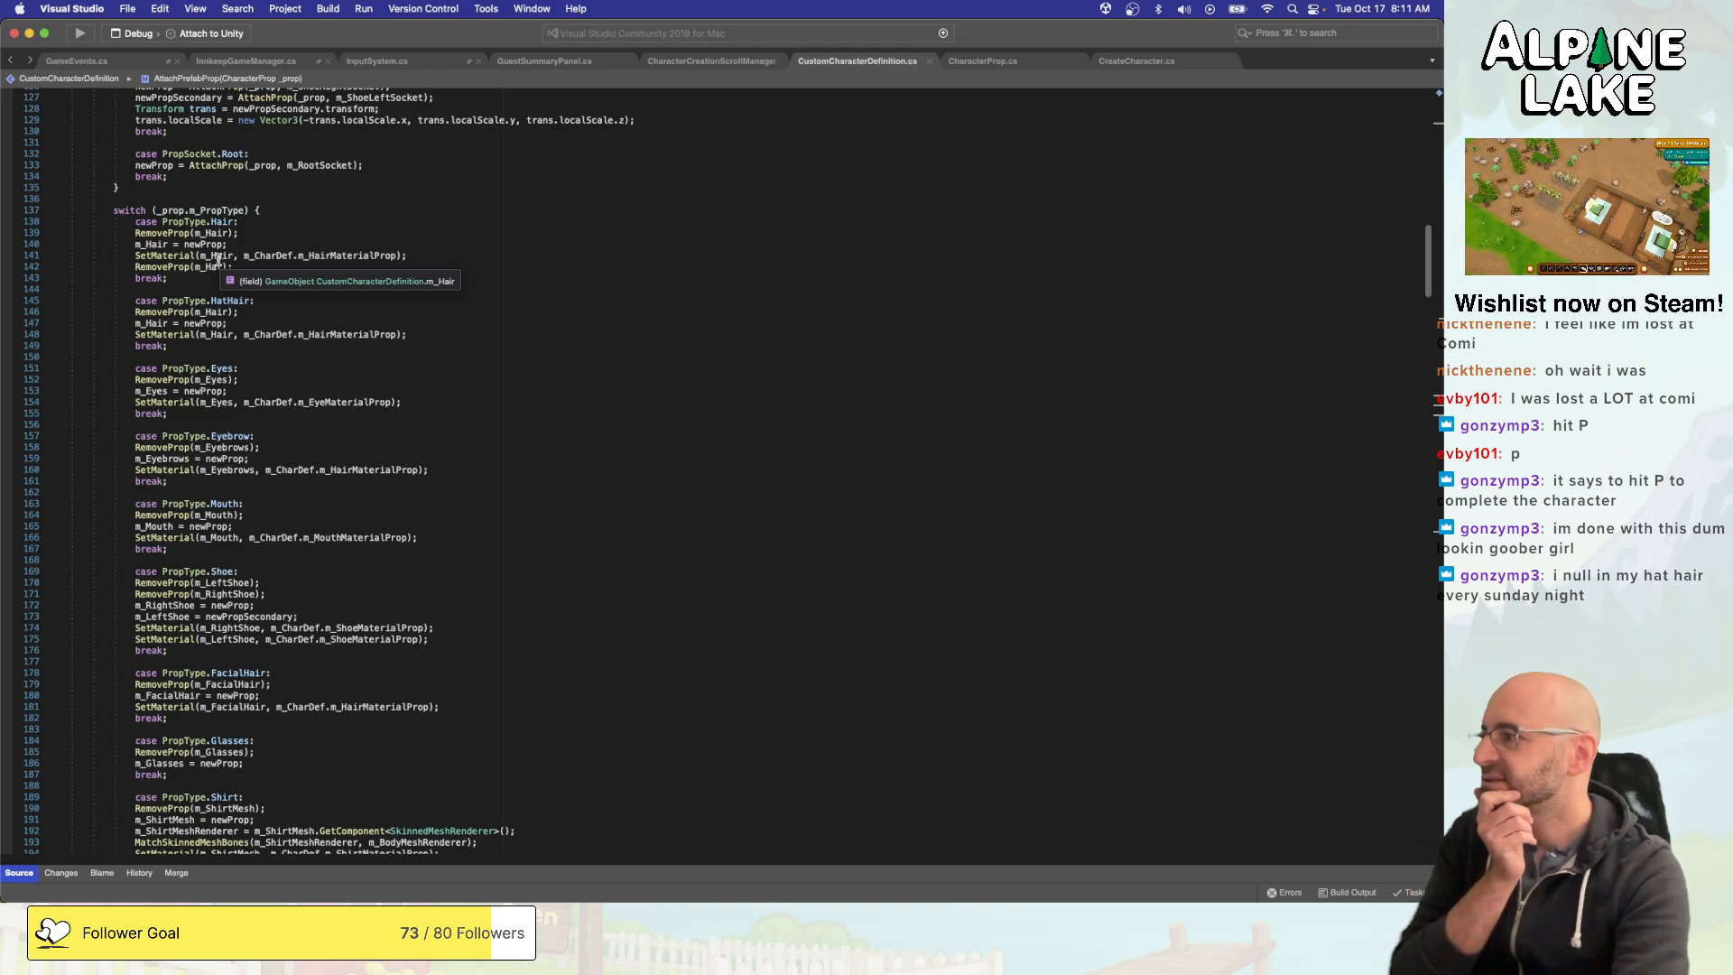
{"action": "scroll", "coordinate": [218, 260], "scroll_direction": "down", "scroll_amount": 1}
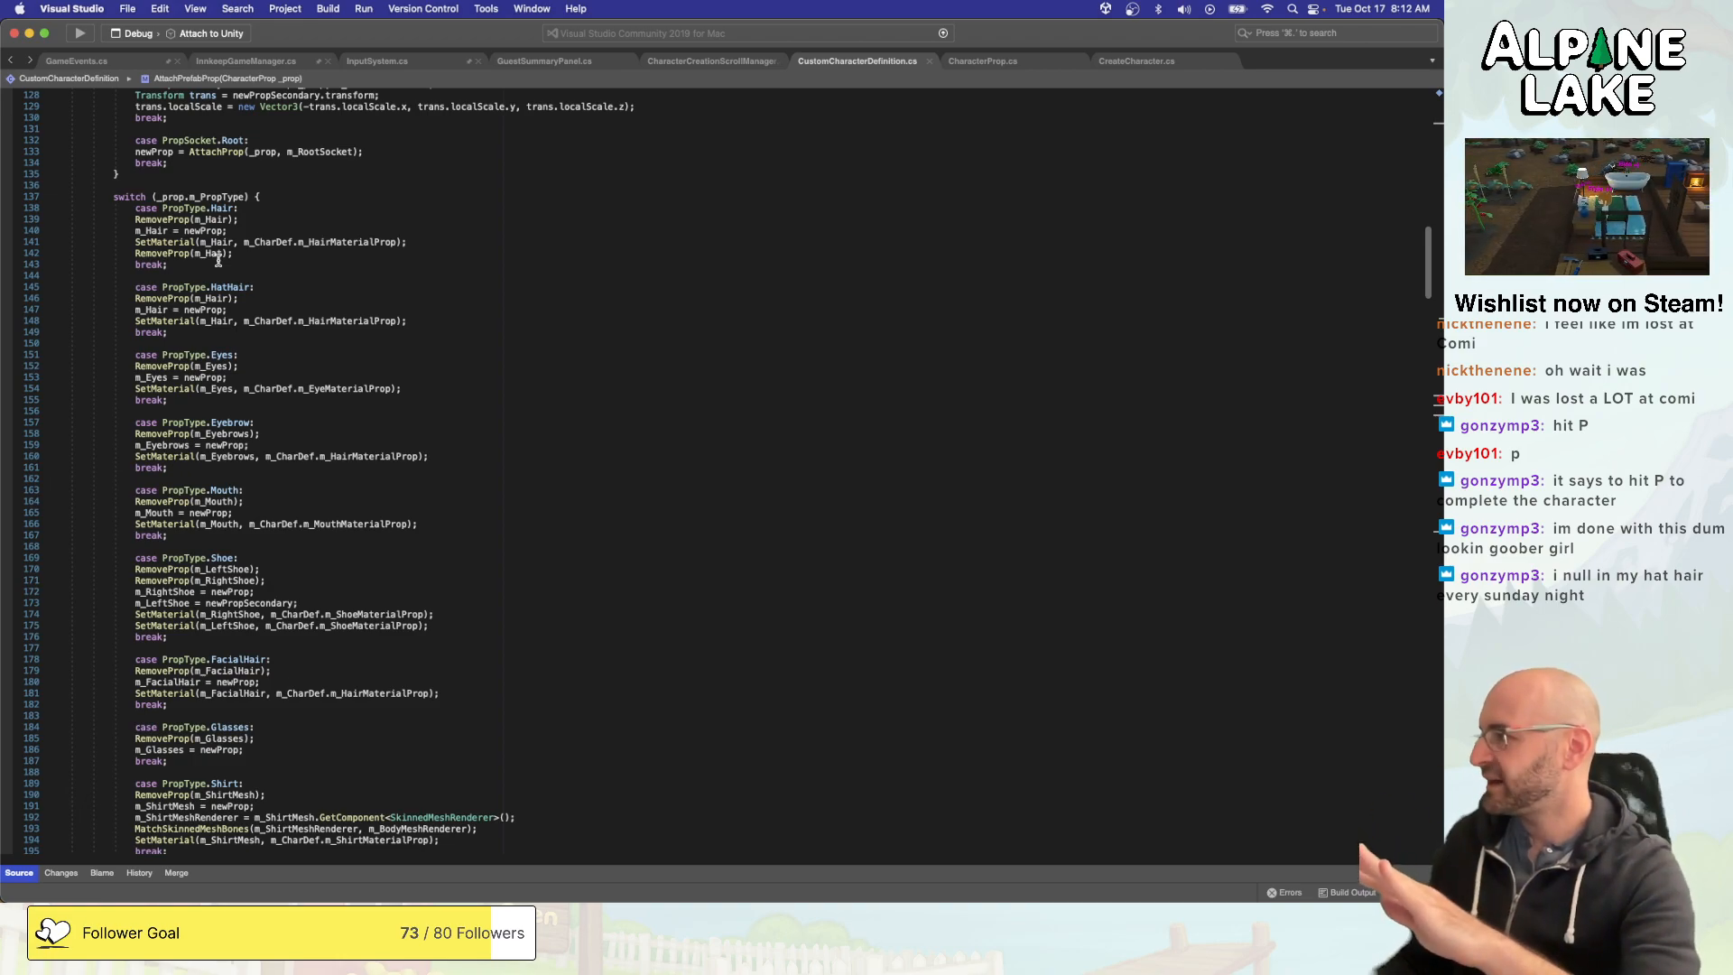
- Switch to Unity, duplicate the Prop Hat Hair None 01 character prop in the HatHairs folder and name the copy Prop Hat Hair Bald 01
{"action": "key", "text": "super+Tab"}
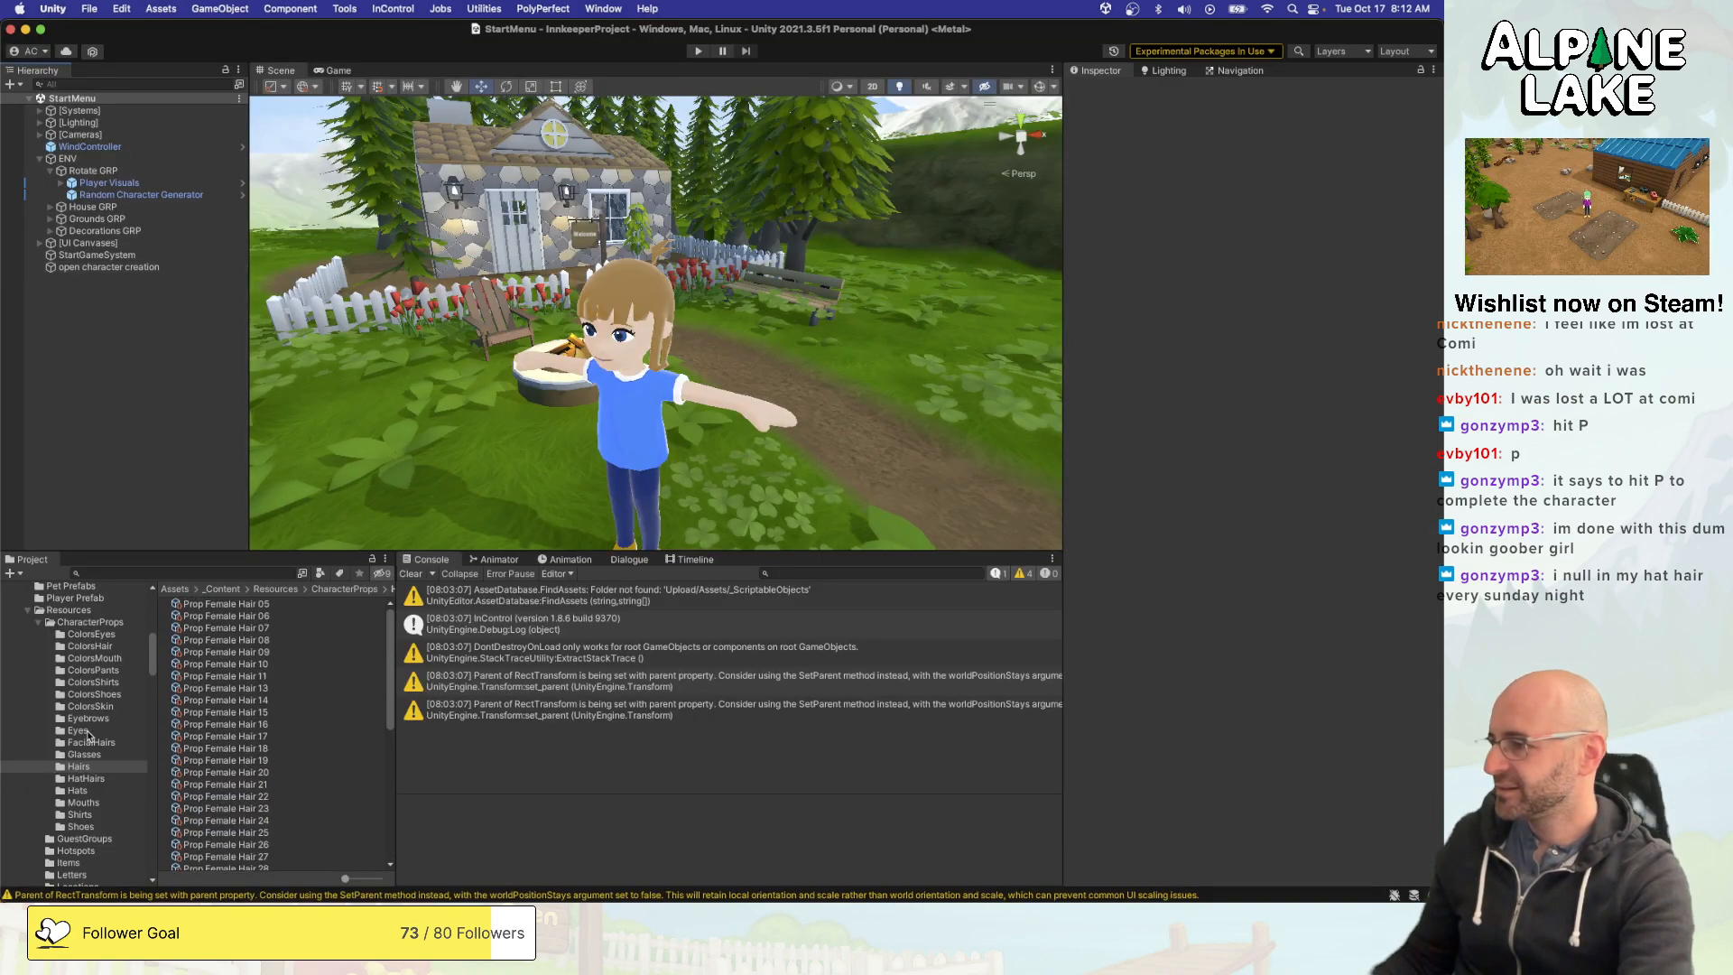
{"action": "left_click", "coordinate": [90, 778]}
{"action": "left_click", "coordinate": [233, 616]}
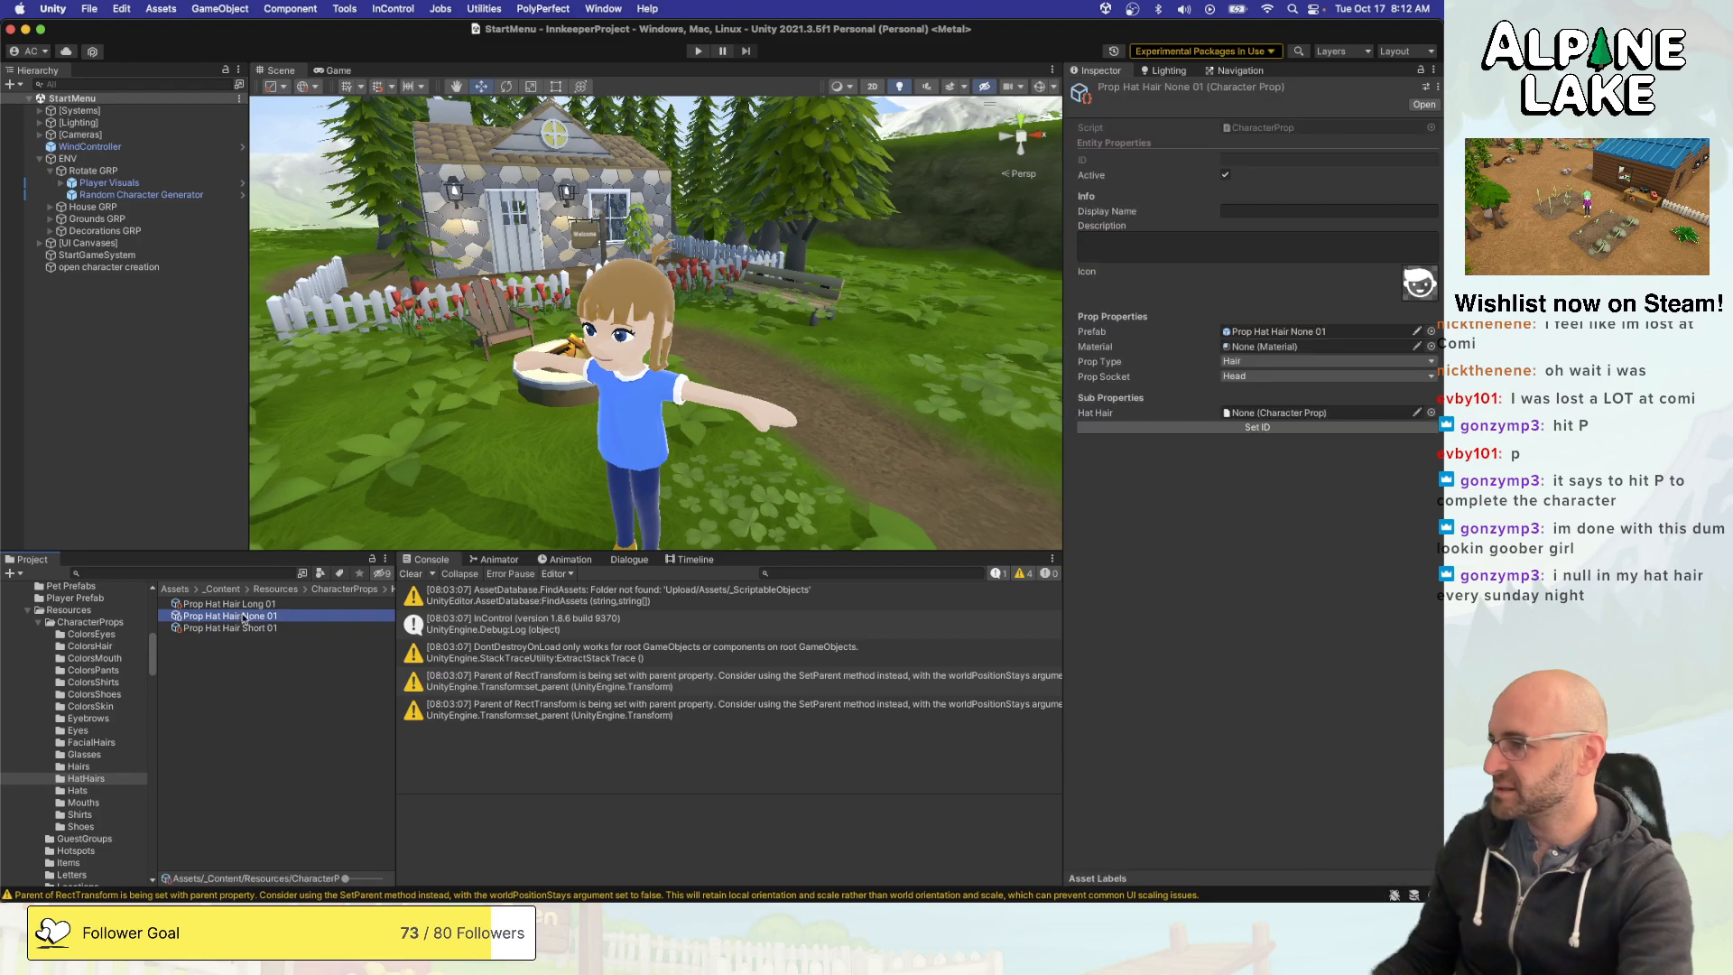
{"action": "key", "text": "super+d"}
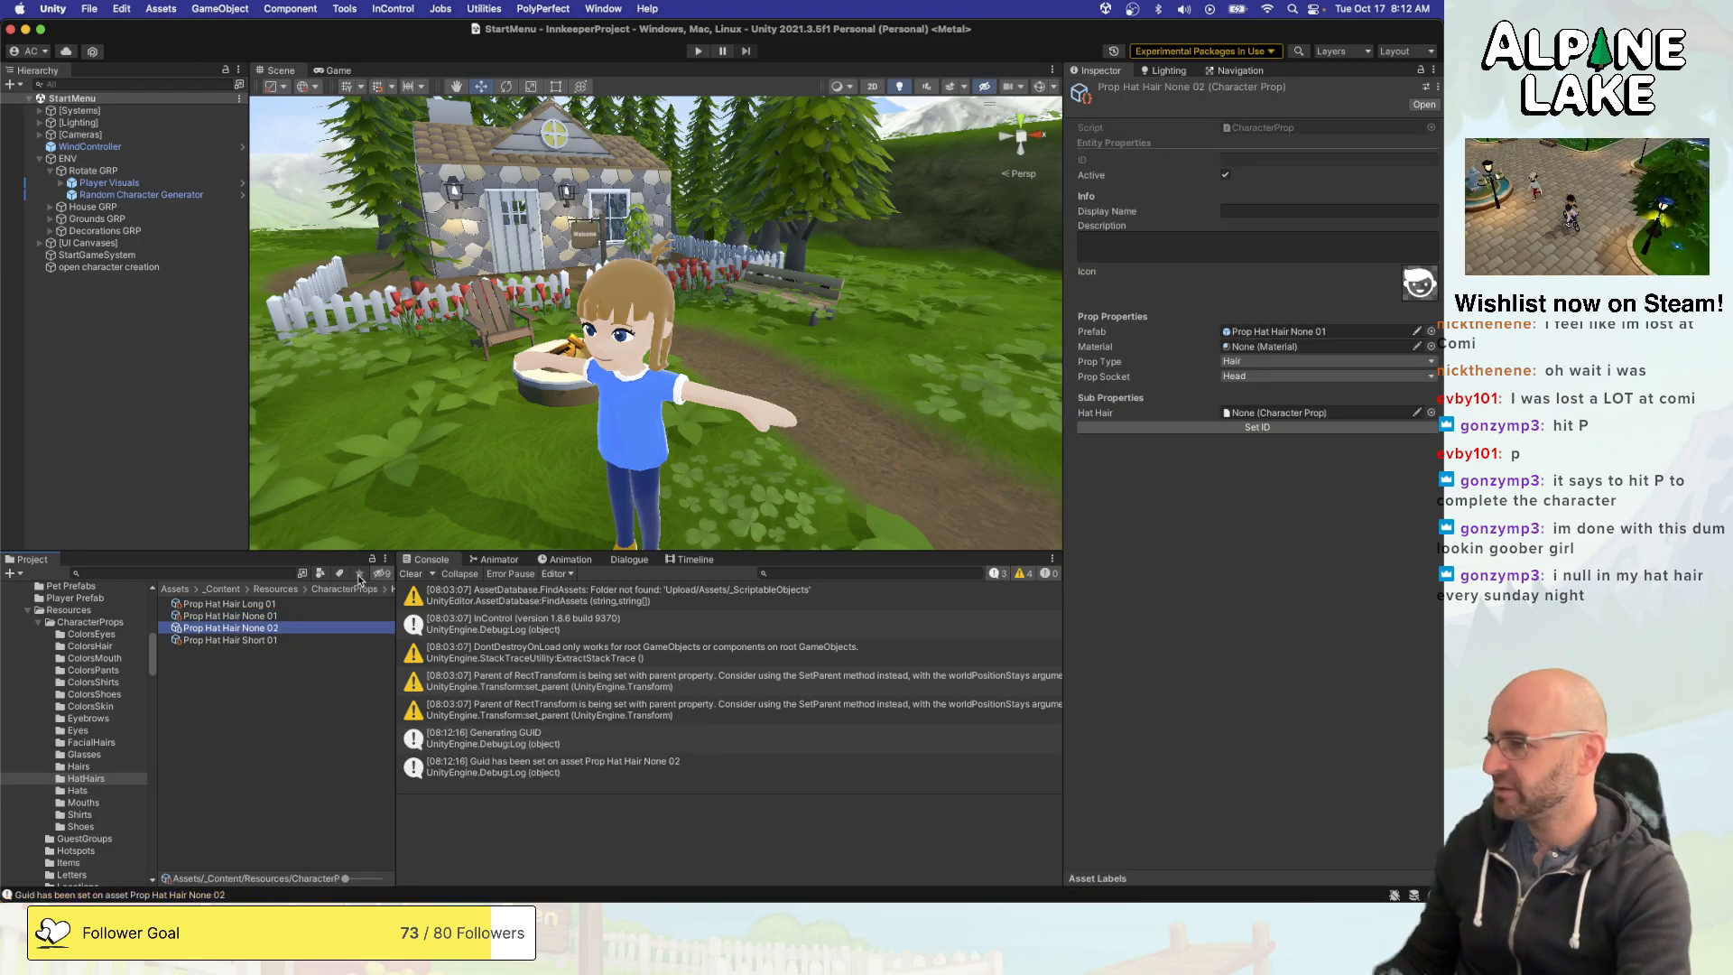
{"action": "key", "text": "BackSpace"}
{"action": "key", "text": "BackSpace"}
{"action": "key", "text": "BackSpace"}
{"action": "key", "text": "BackSpace"}
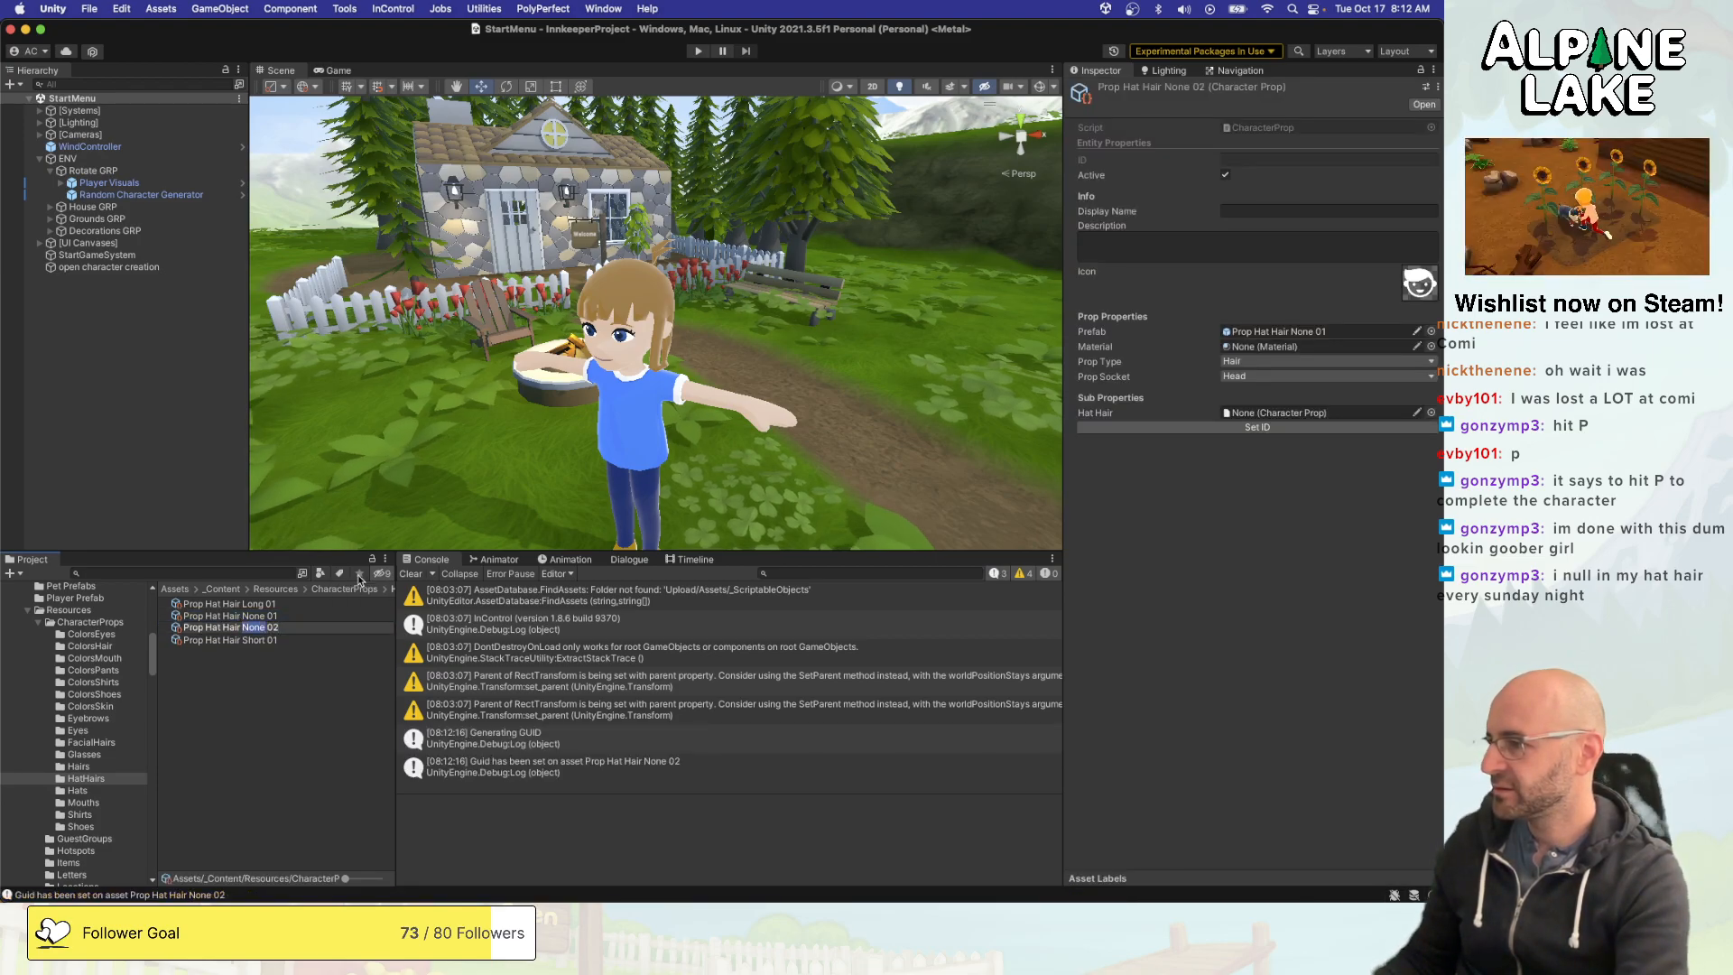
{"action": "type", "text": "Bald"}
{"action": "key", "text": "End"}
{"action": "key", "text": "BackSpace"}
{"action": "type", "text": "1"}
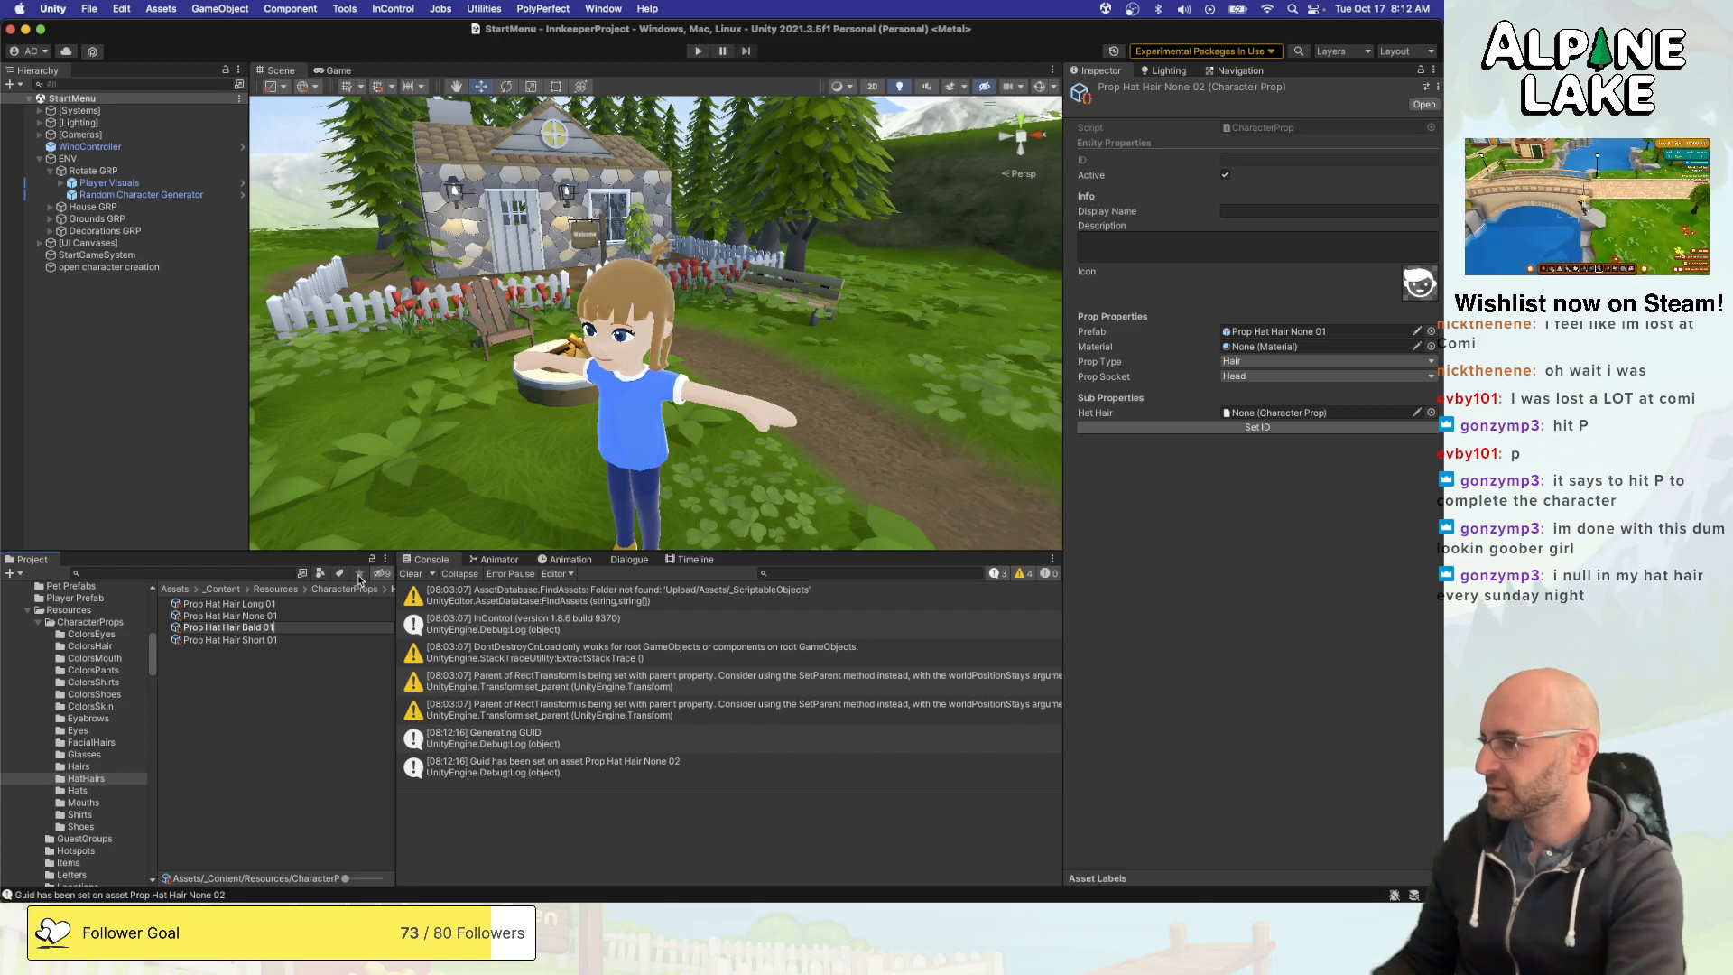
{"action": "key", "text": "Return"}
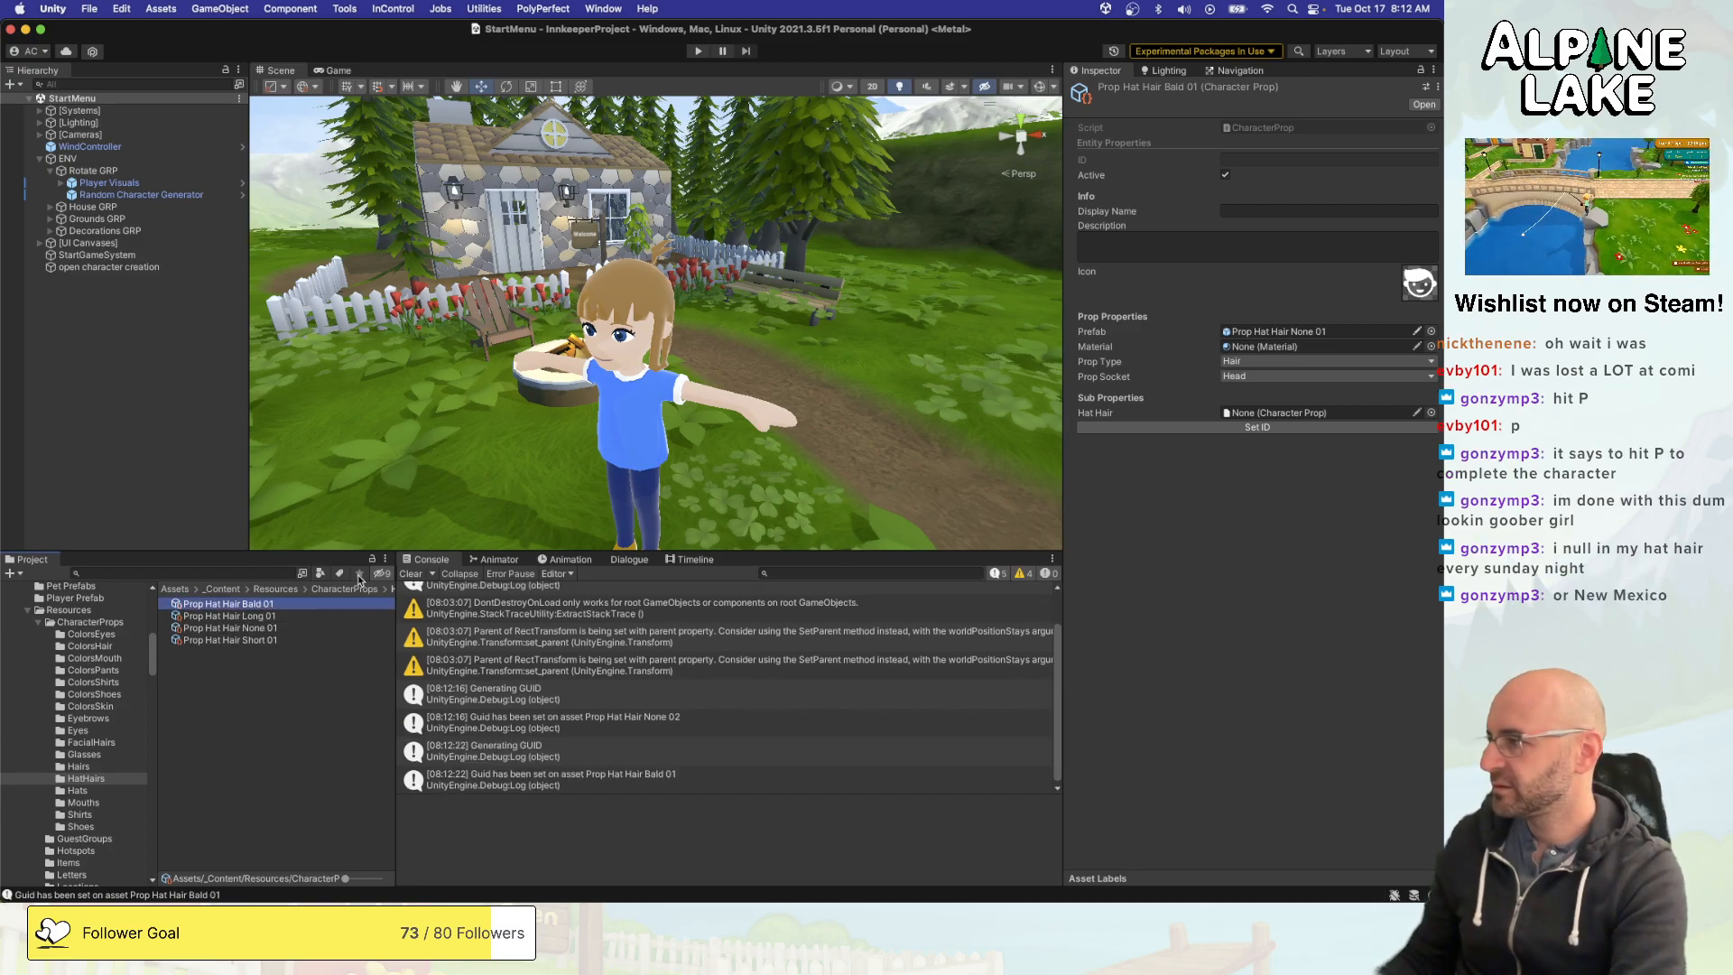
- Inspect the properties of the Prop Hat Hair None 01 character prop
{"action": "key", "text": "Down"}
{"action": "key", "text": "Down"}
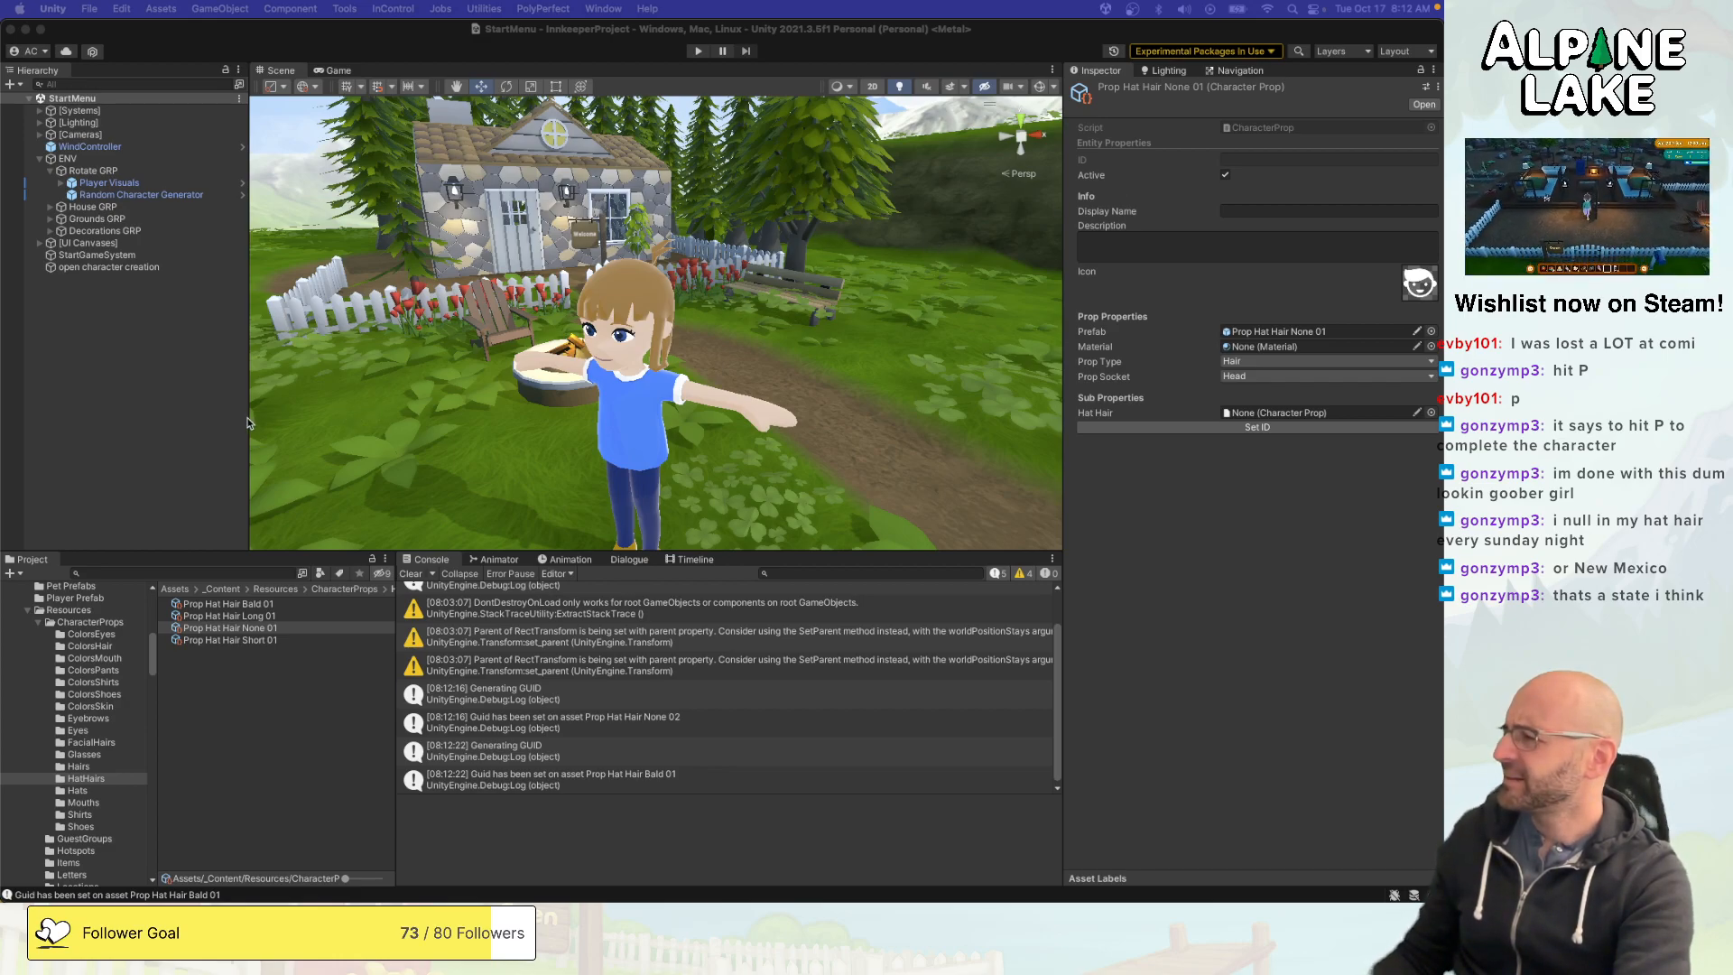
{"action": "left_click", "coordinate": [156, 386]}
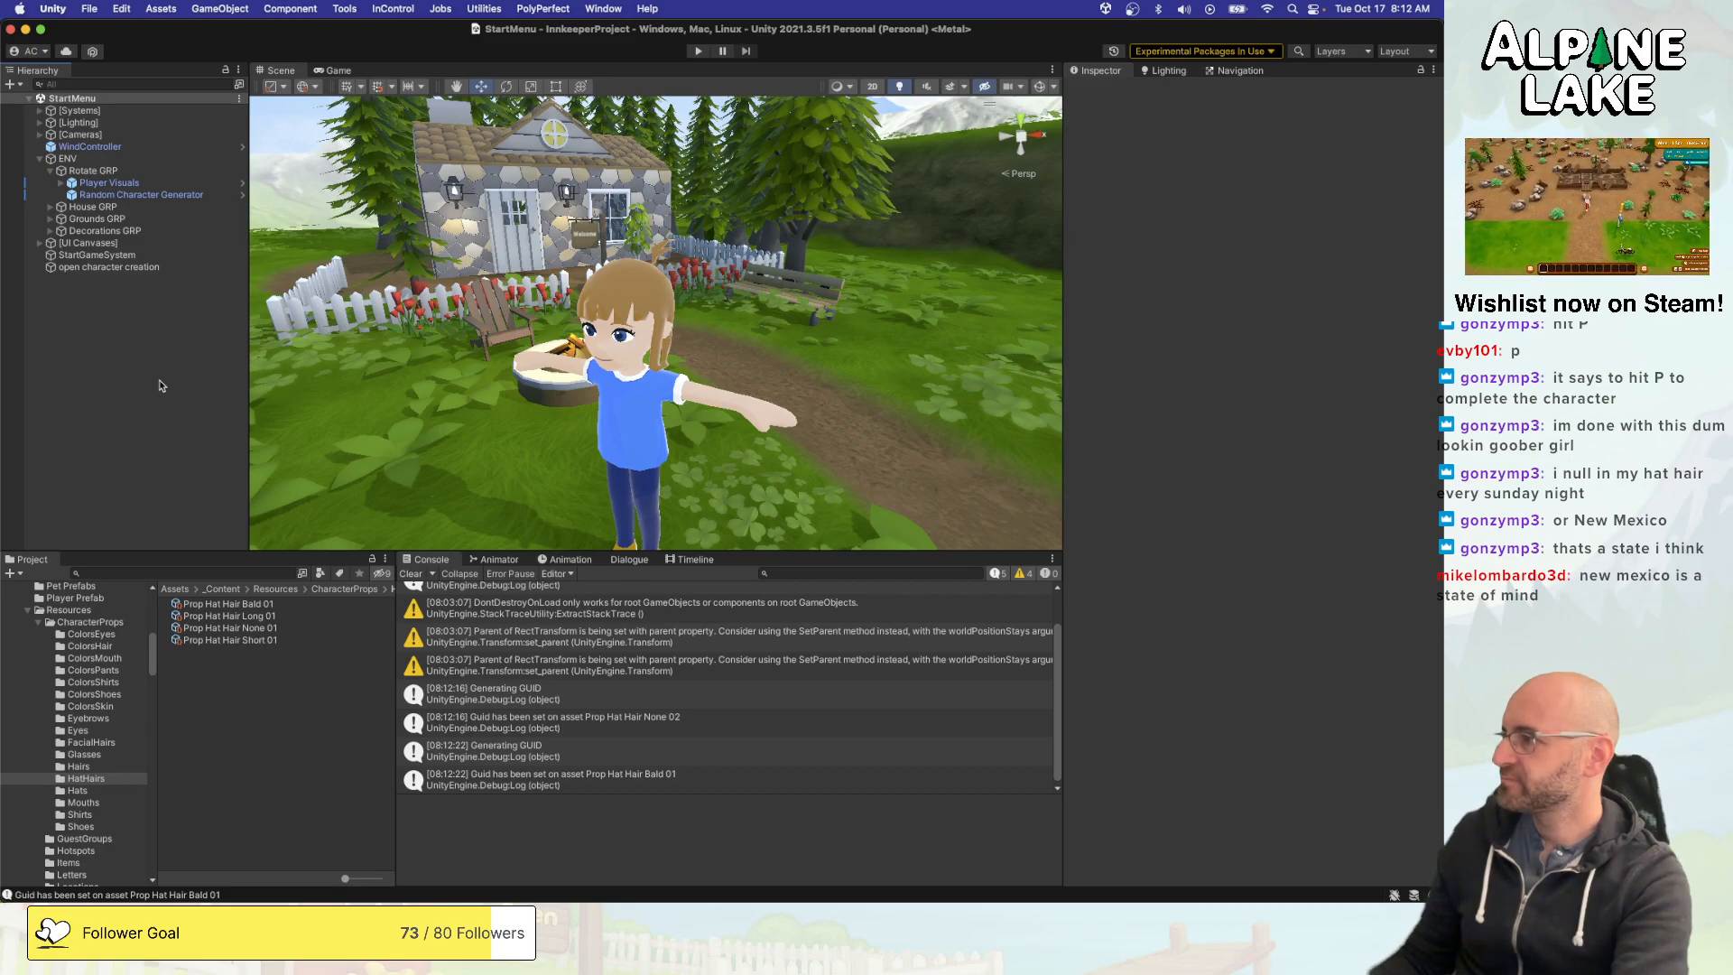
- Switch to Visual Studio and examine the RemoveProp call for m_Hat in the Hair case
{"action": "key", "text": "super+Tab"}
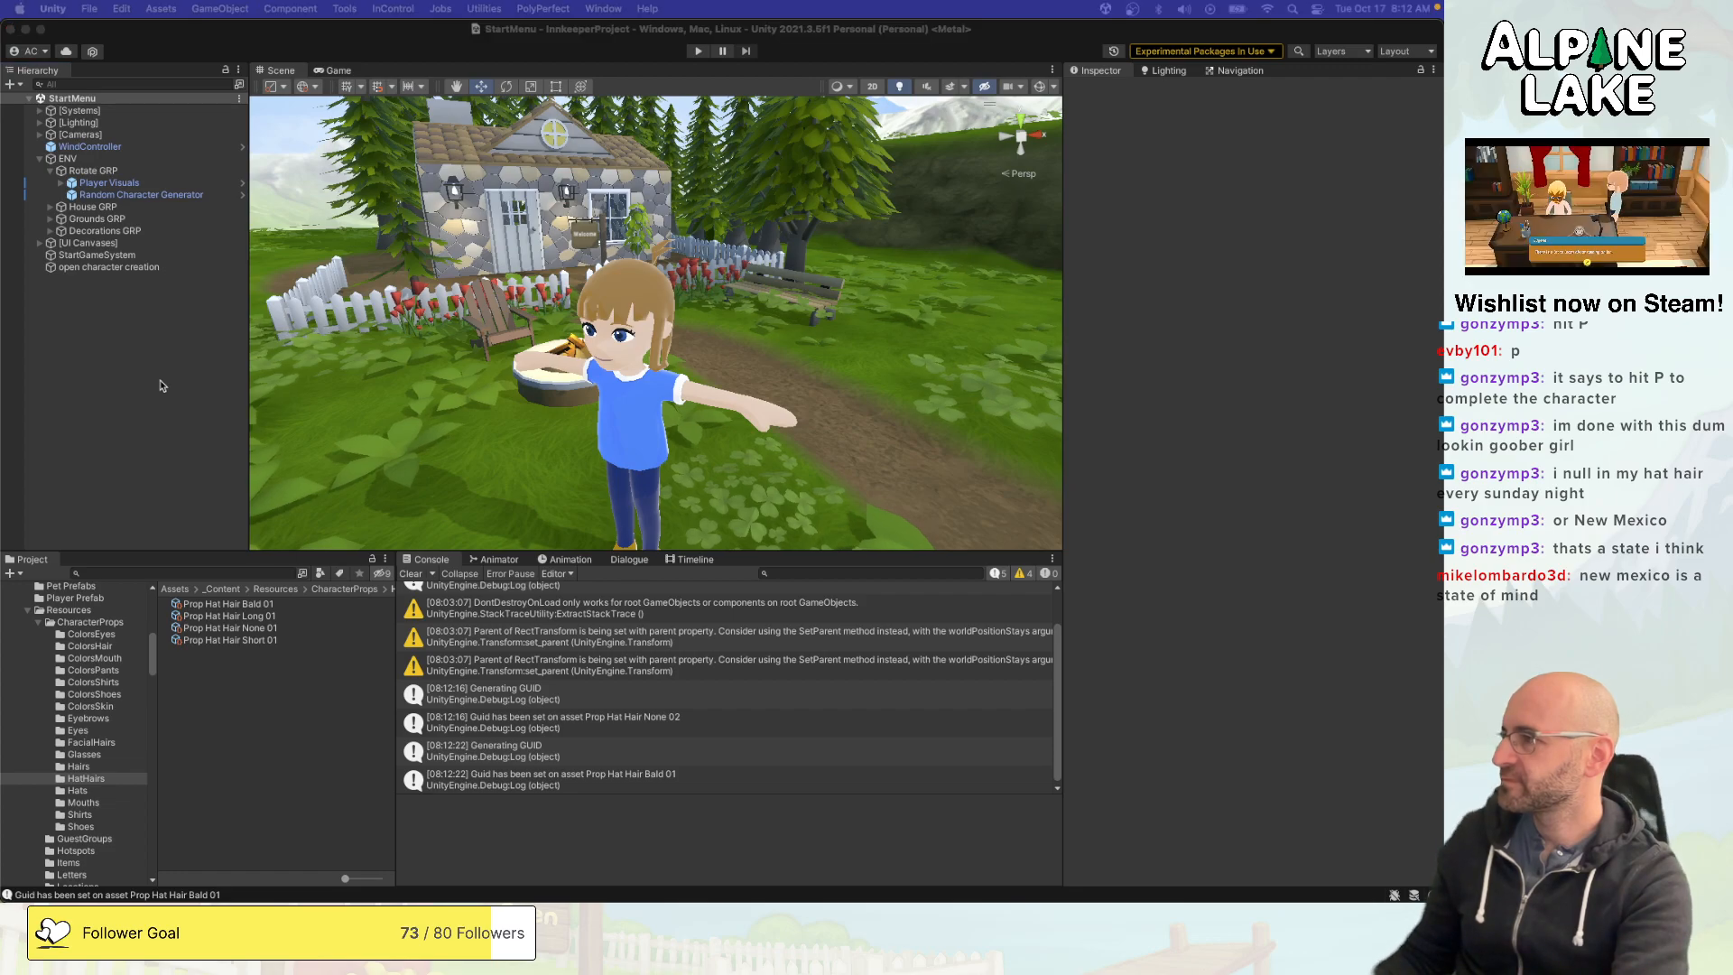
{"action": "key", "text": "super+Tab"}
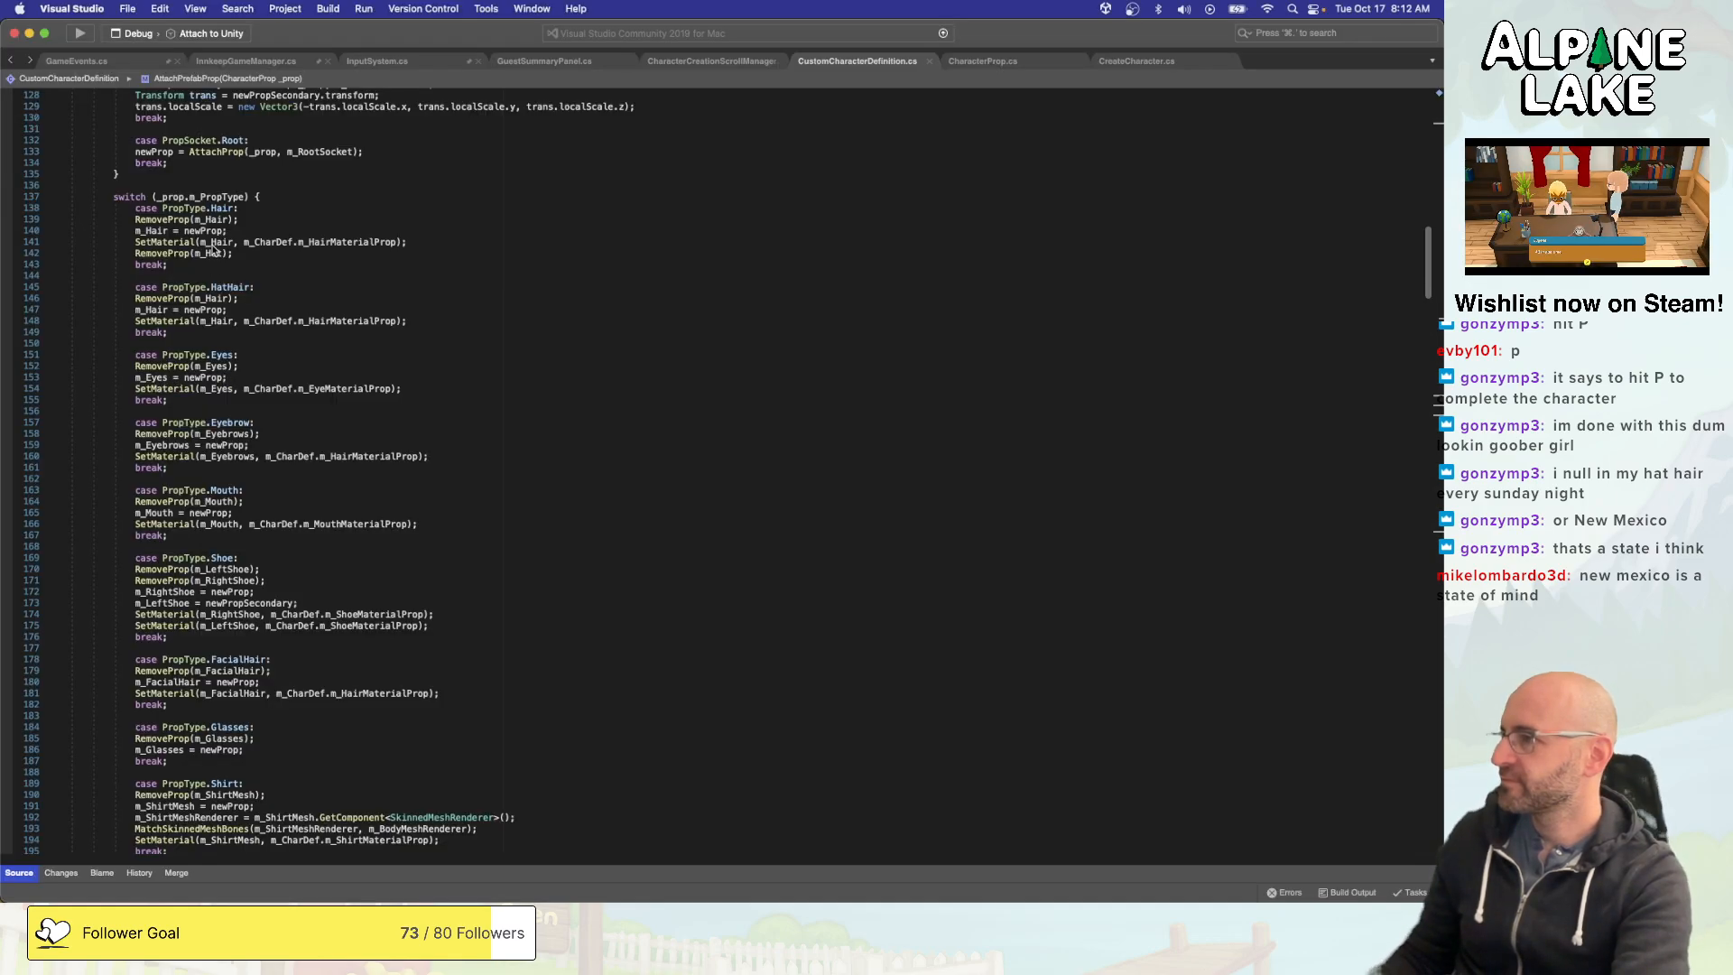
{"action": "left_click", "coordinate": [181, 253]}
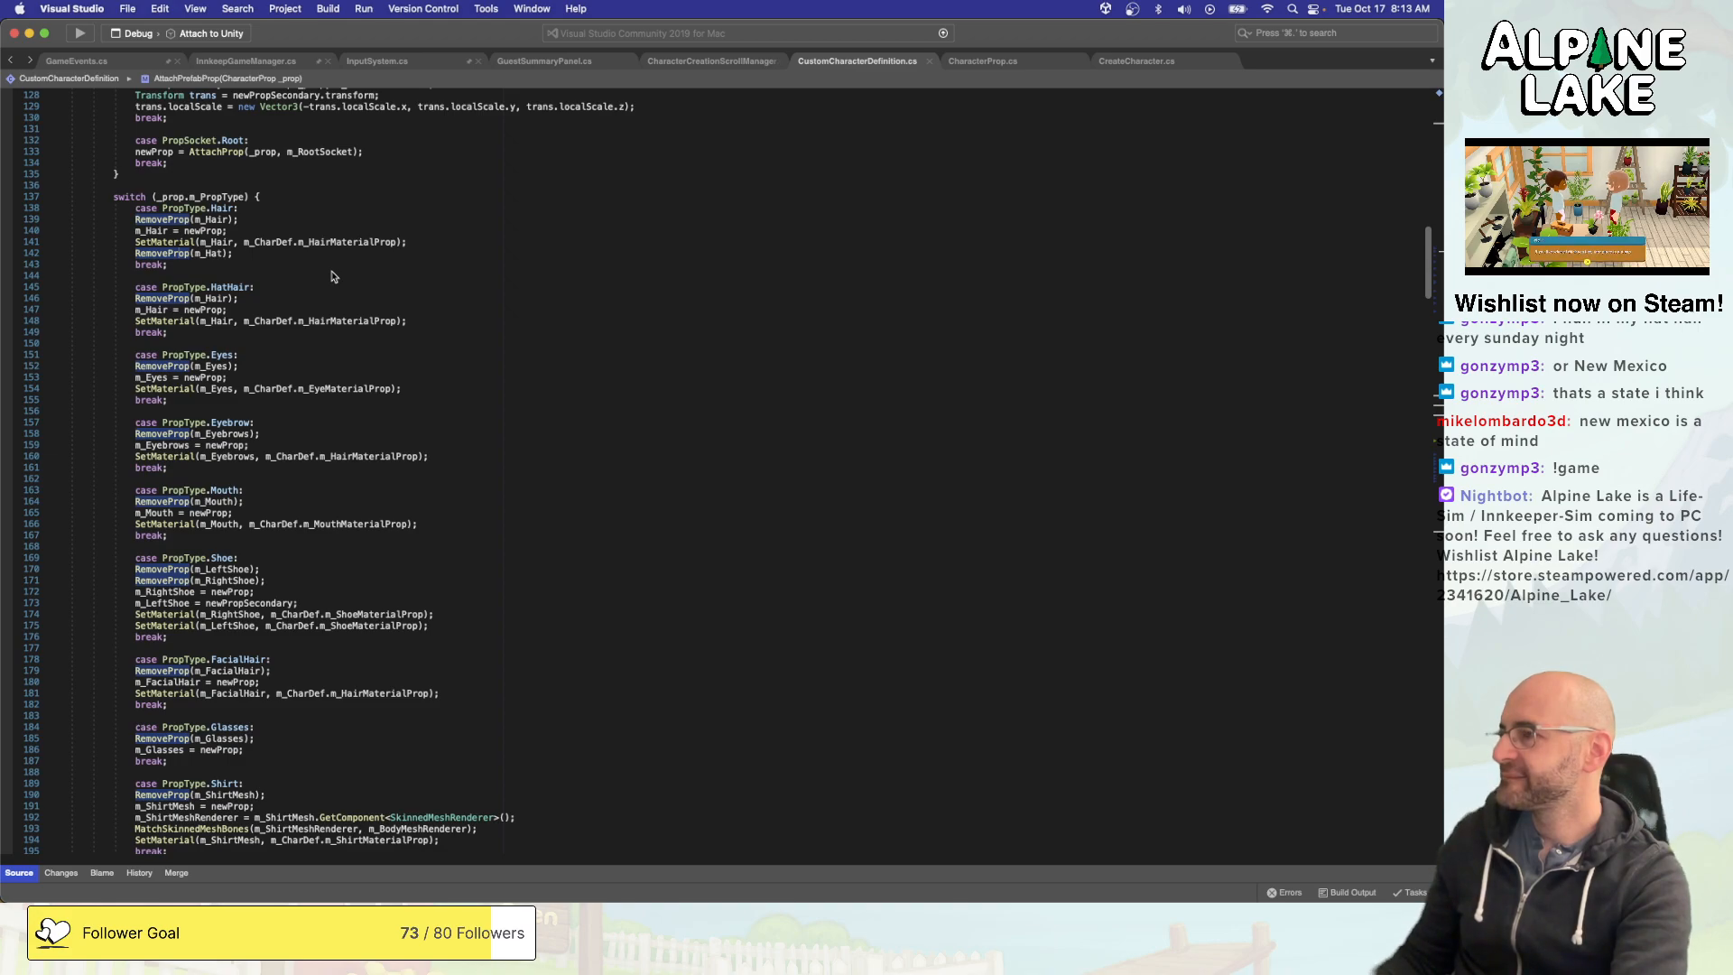
- Switch to Unity and inspect the Prop Hat Hair Long 01 and Prop Hat Hair Bald 01 character props
{"action": "key", "text": "super+Tab"}
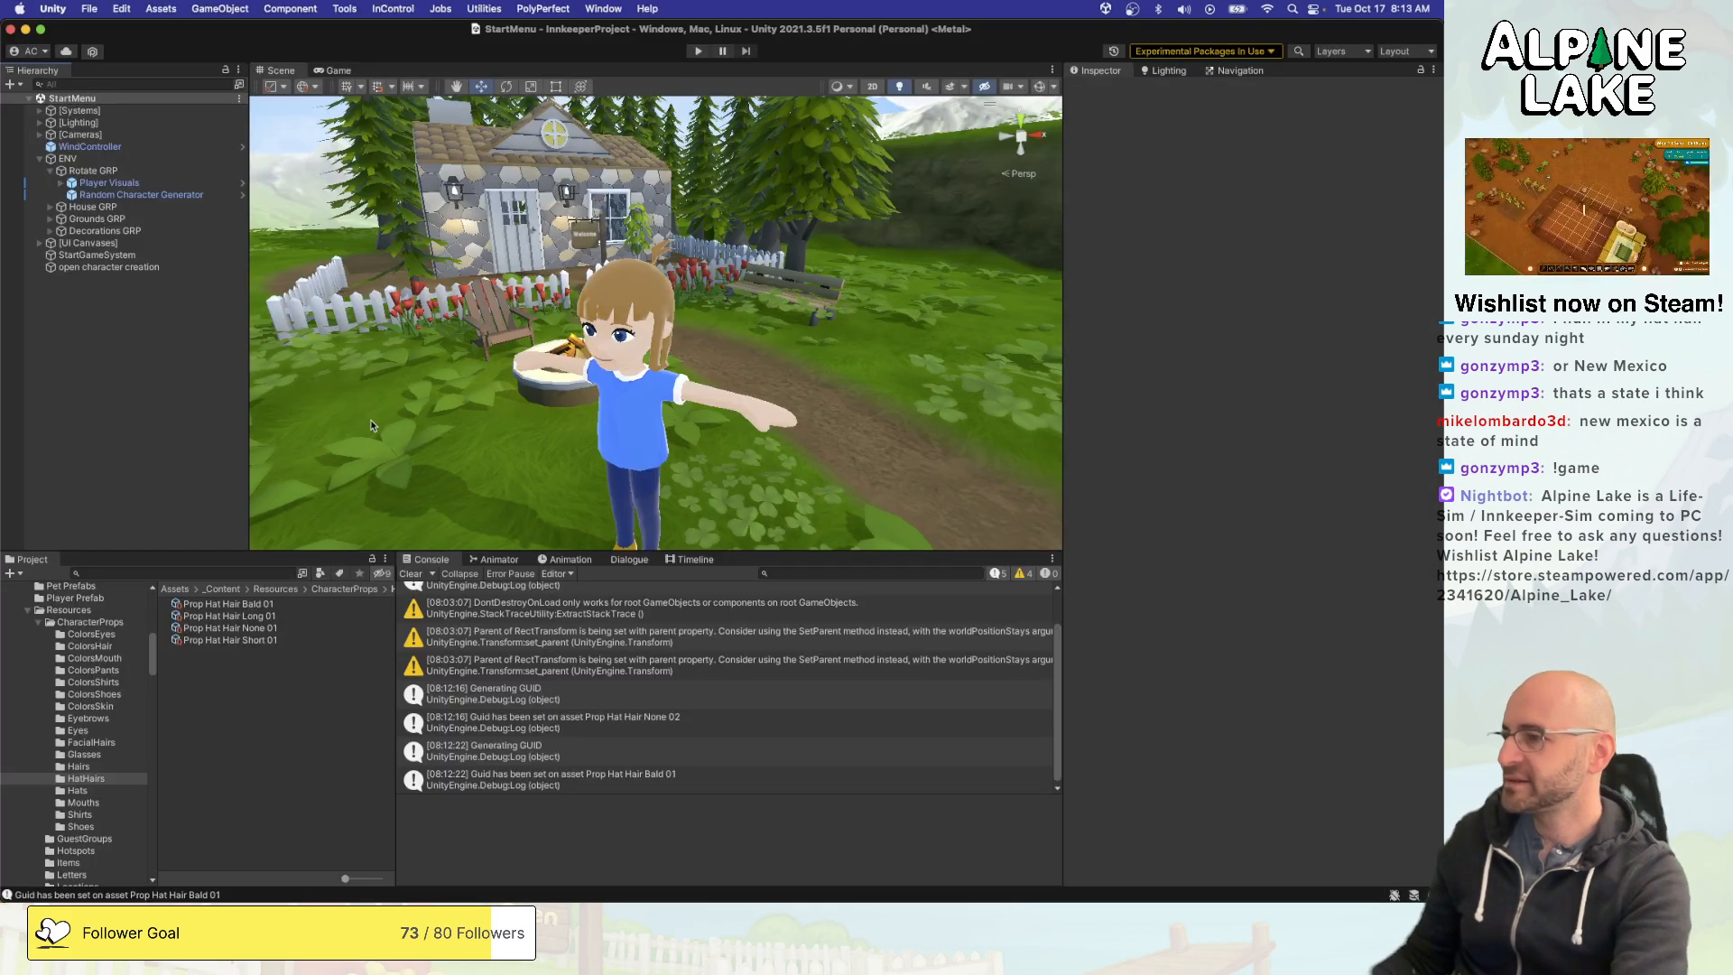
{"action": "left_click", "coordinate": [270, 617]}
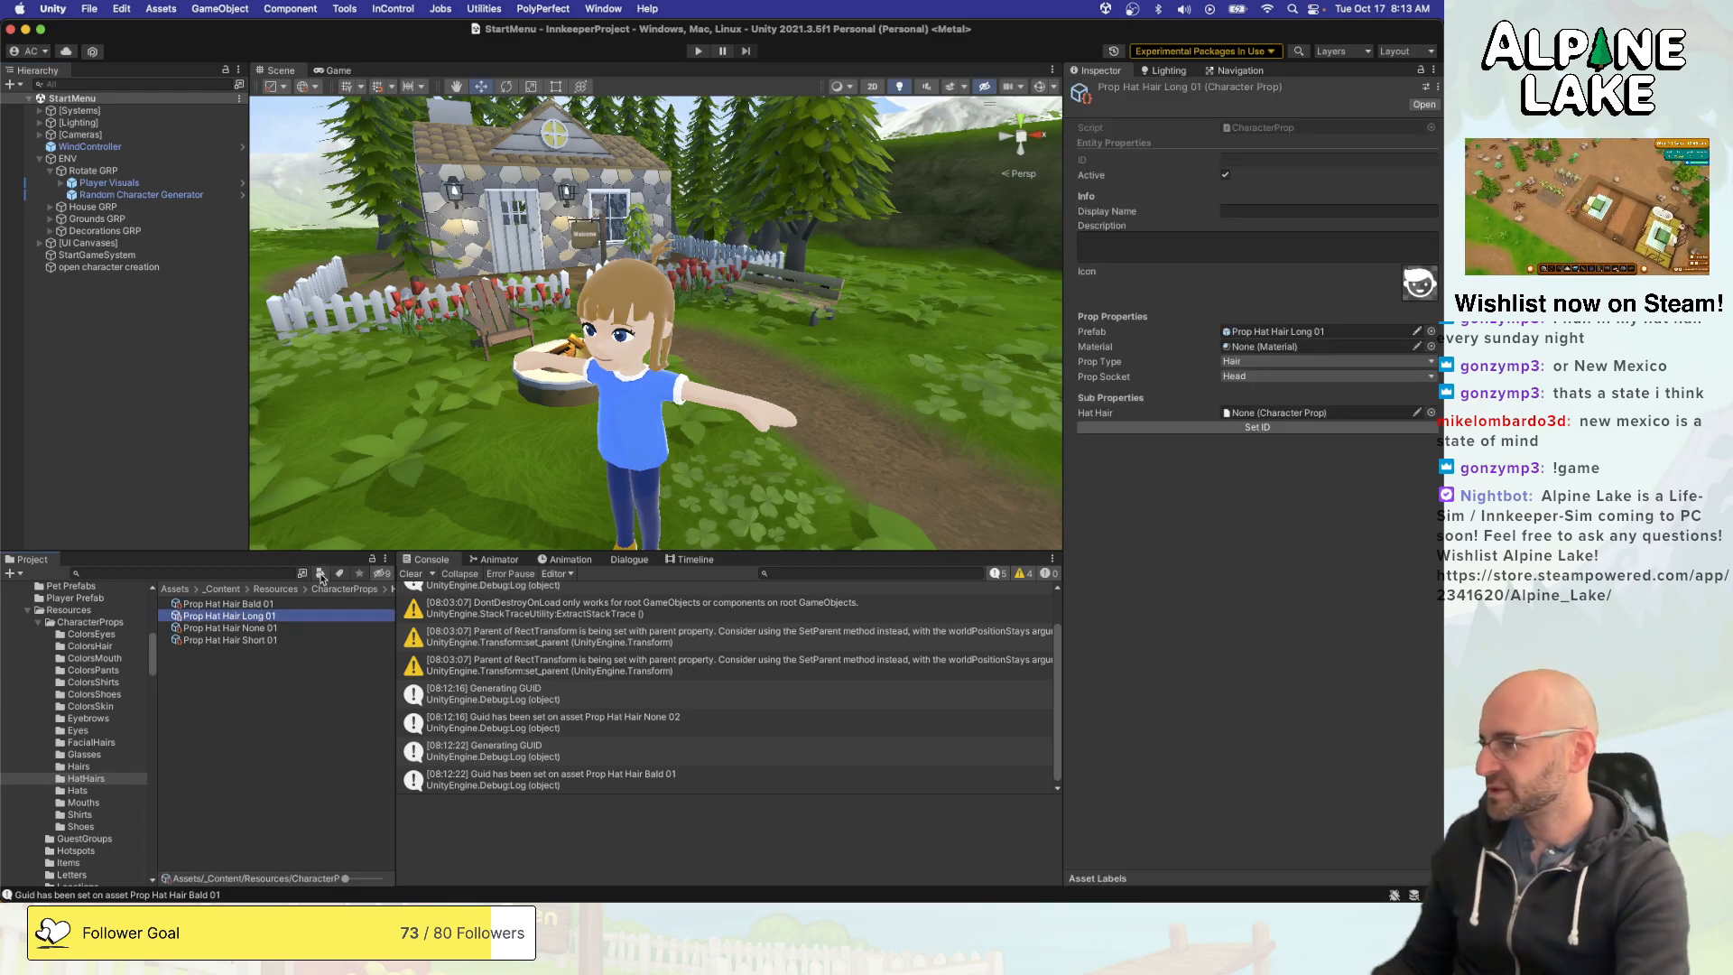
{"action": "key", "text": "Up"}
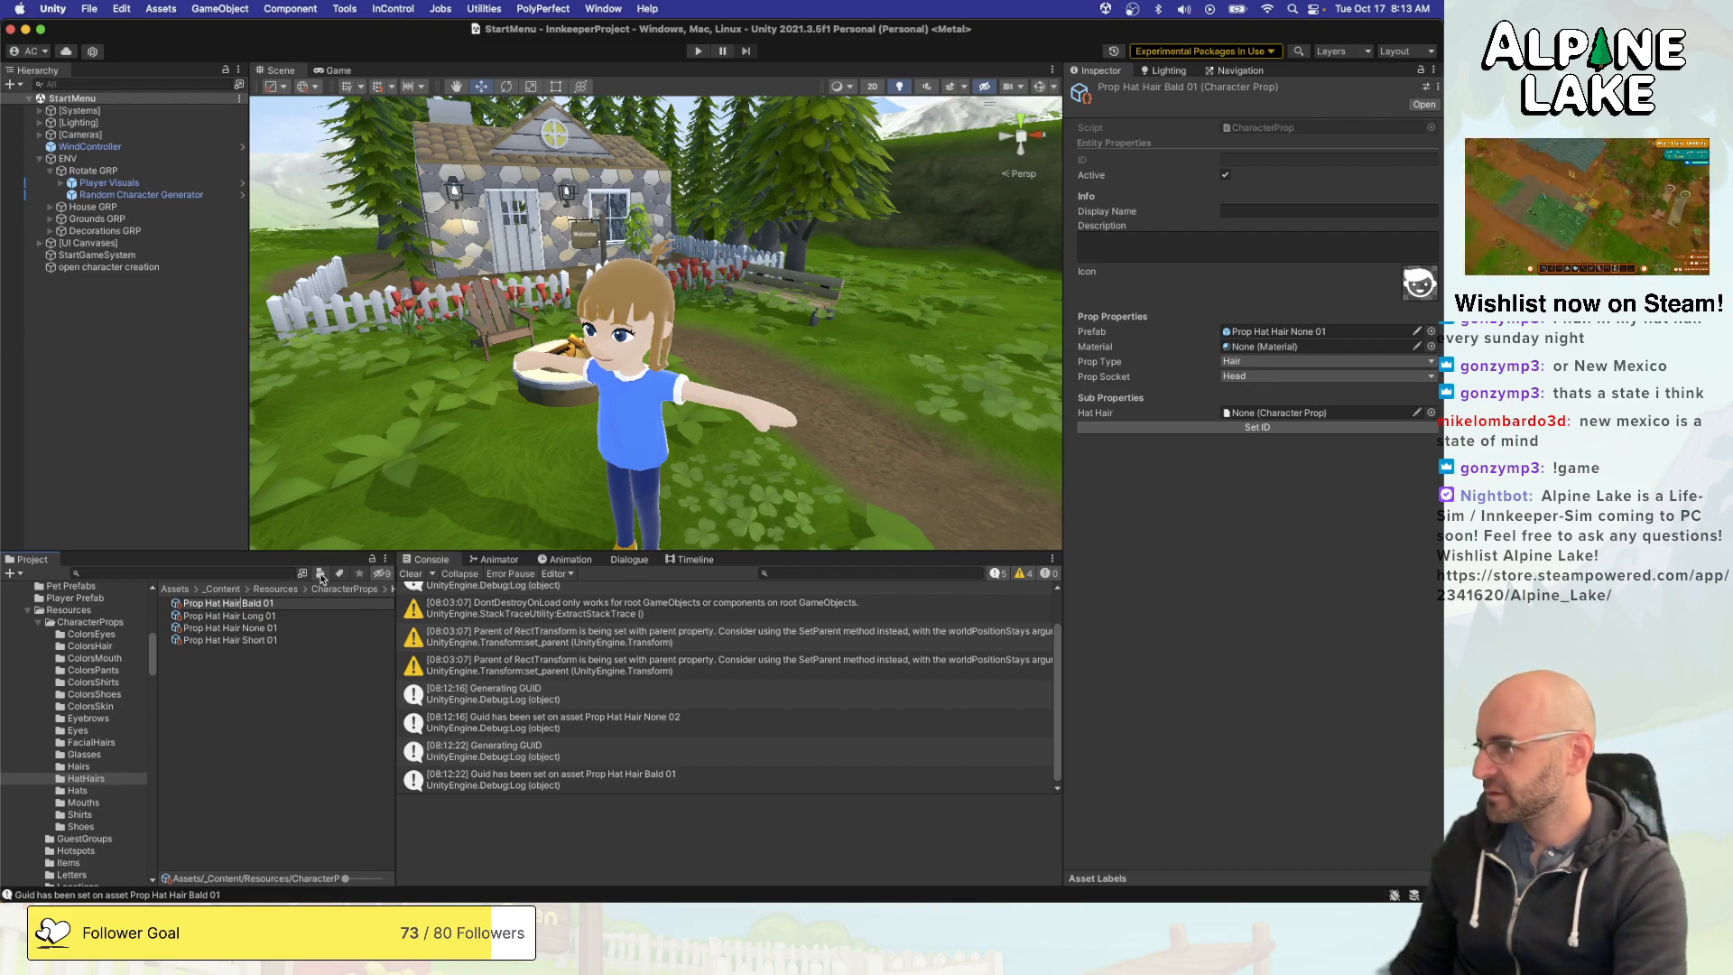
{"action": "key", "text": "alt+shift+Right"}
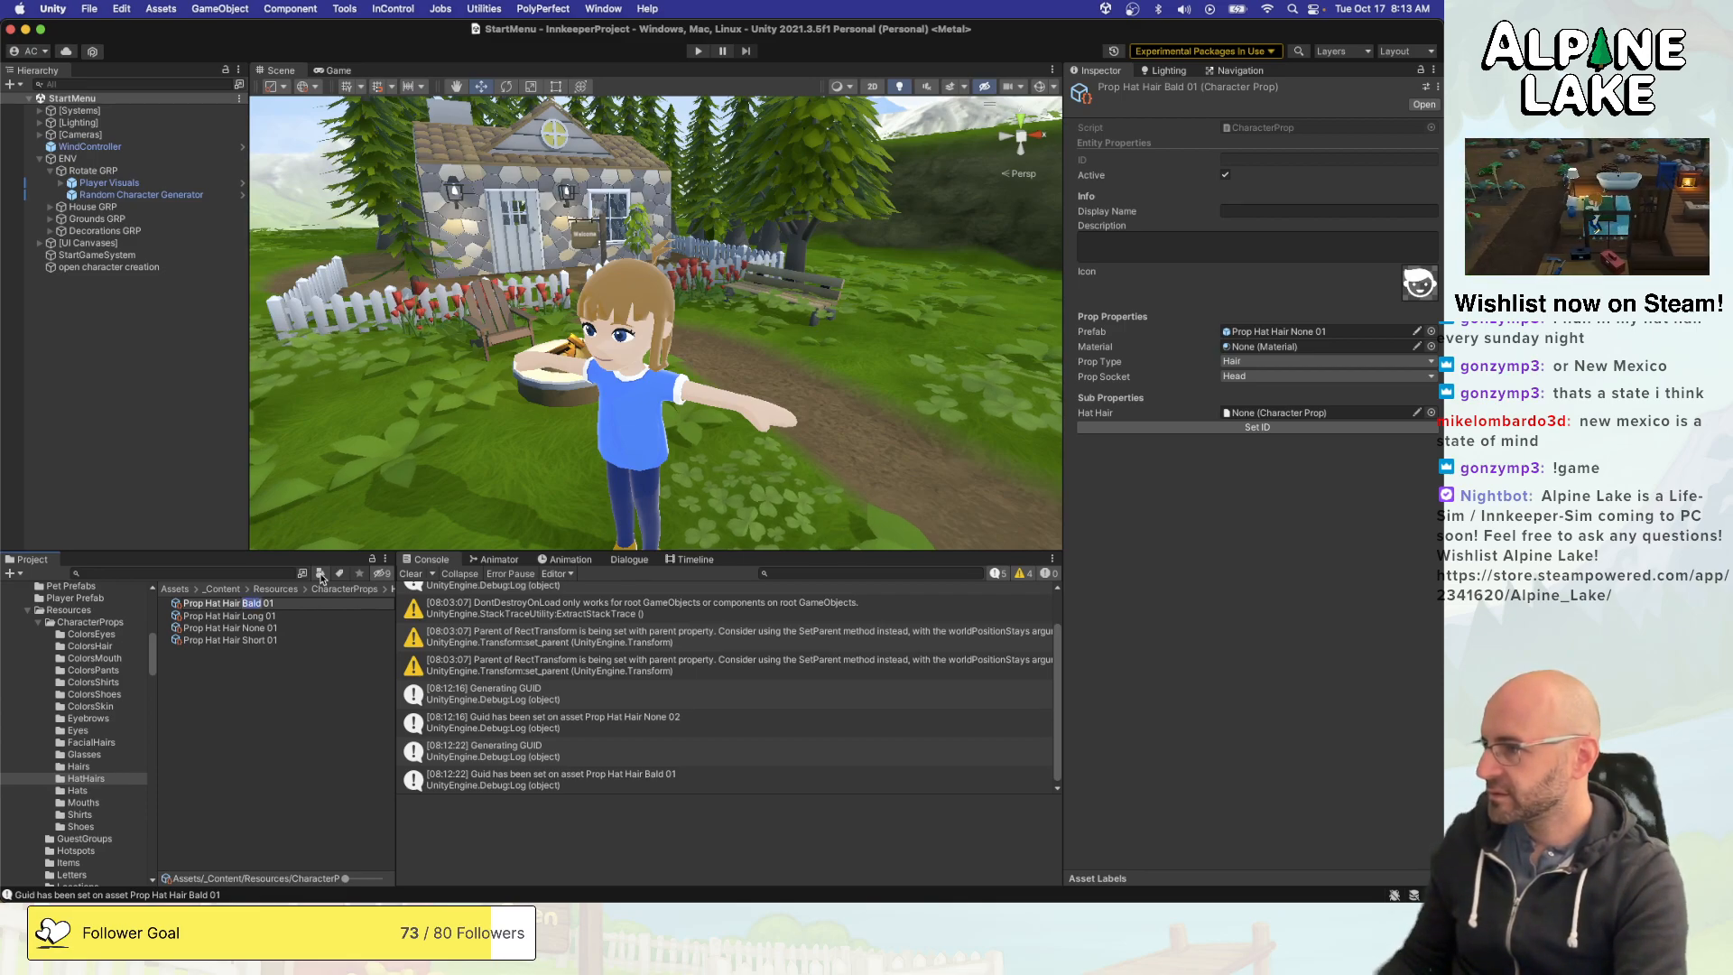
{"action": "key", "text": "Right"}
{"action": "key", "text": "Return"}
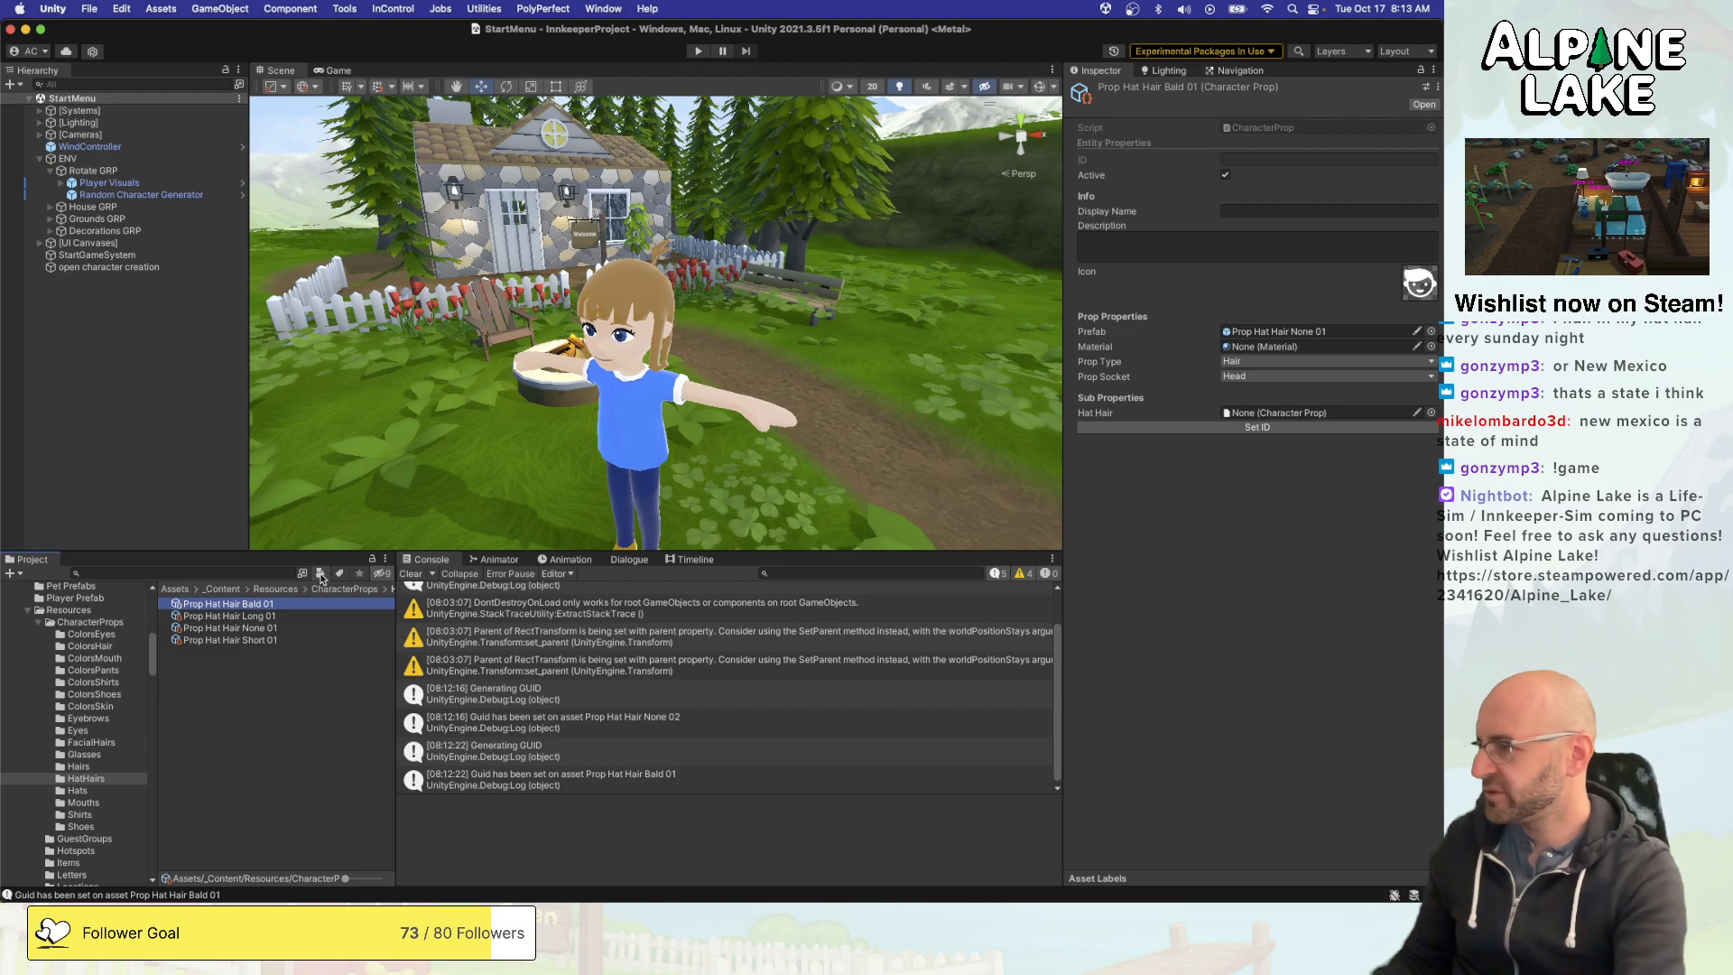
- Rename the Prop Hat Hair None 01 character prop in the HatHairs folder as Prop Hat Hair 01
{"action": "left_click", "coordinate": [260, 630]}
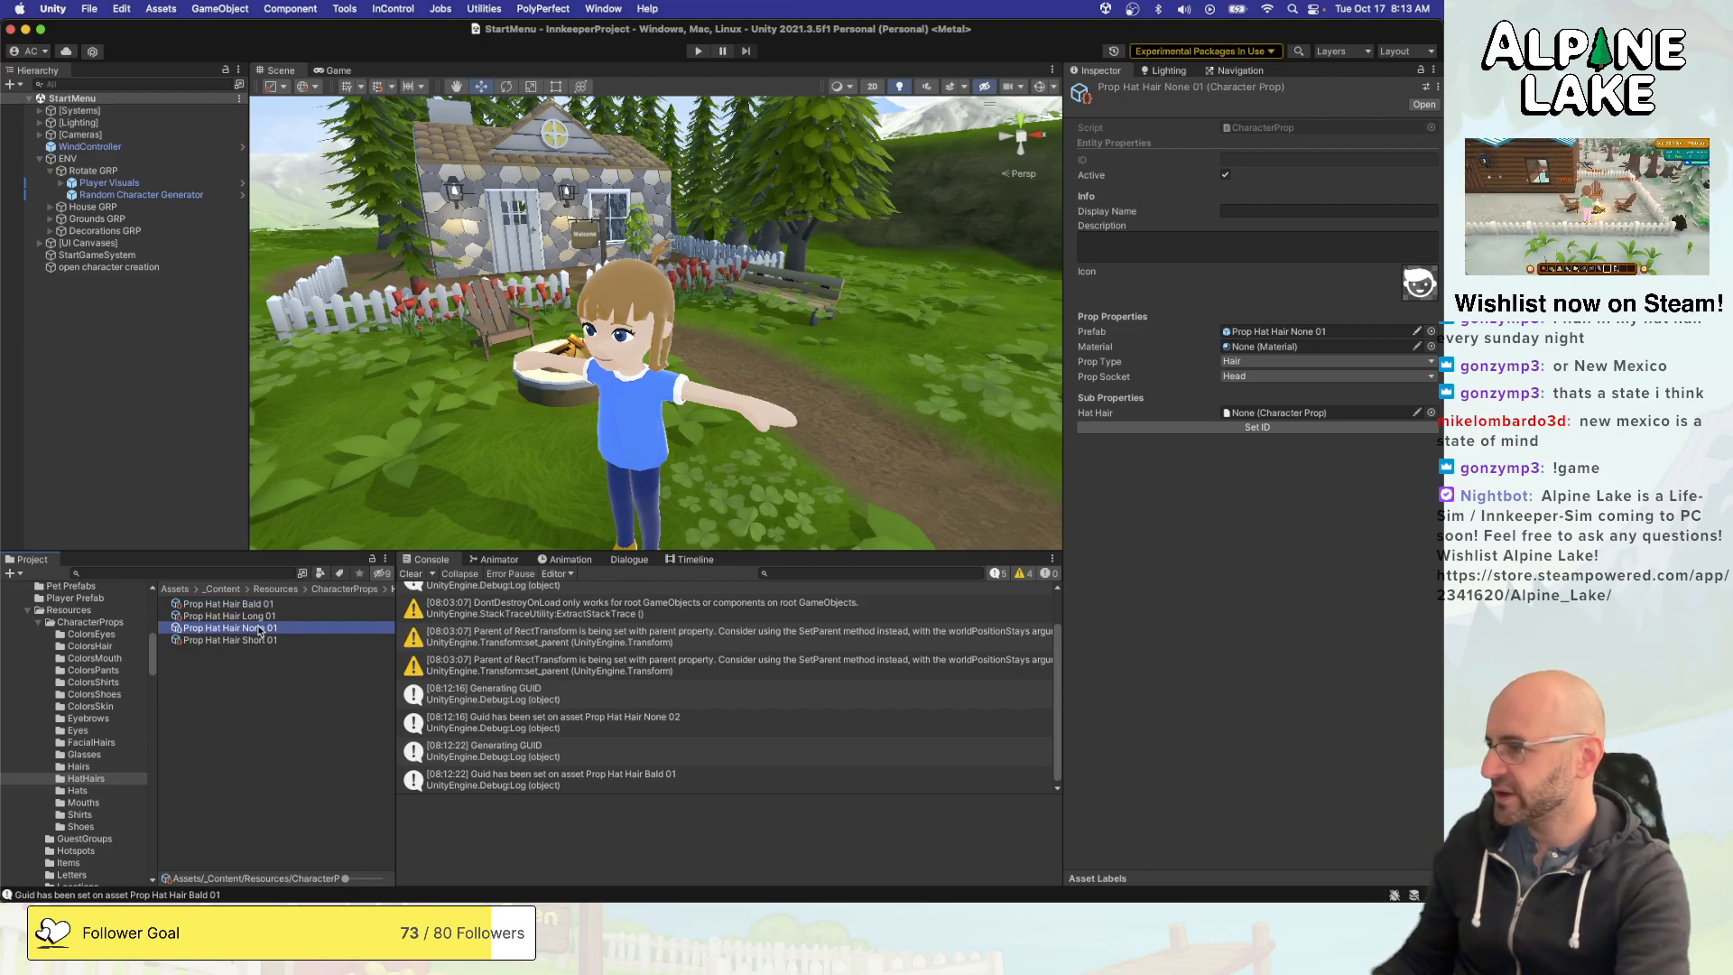
{"action": "key", "text": "Return"}
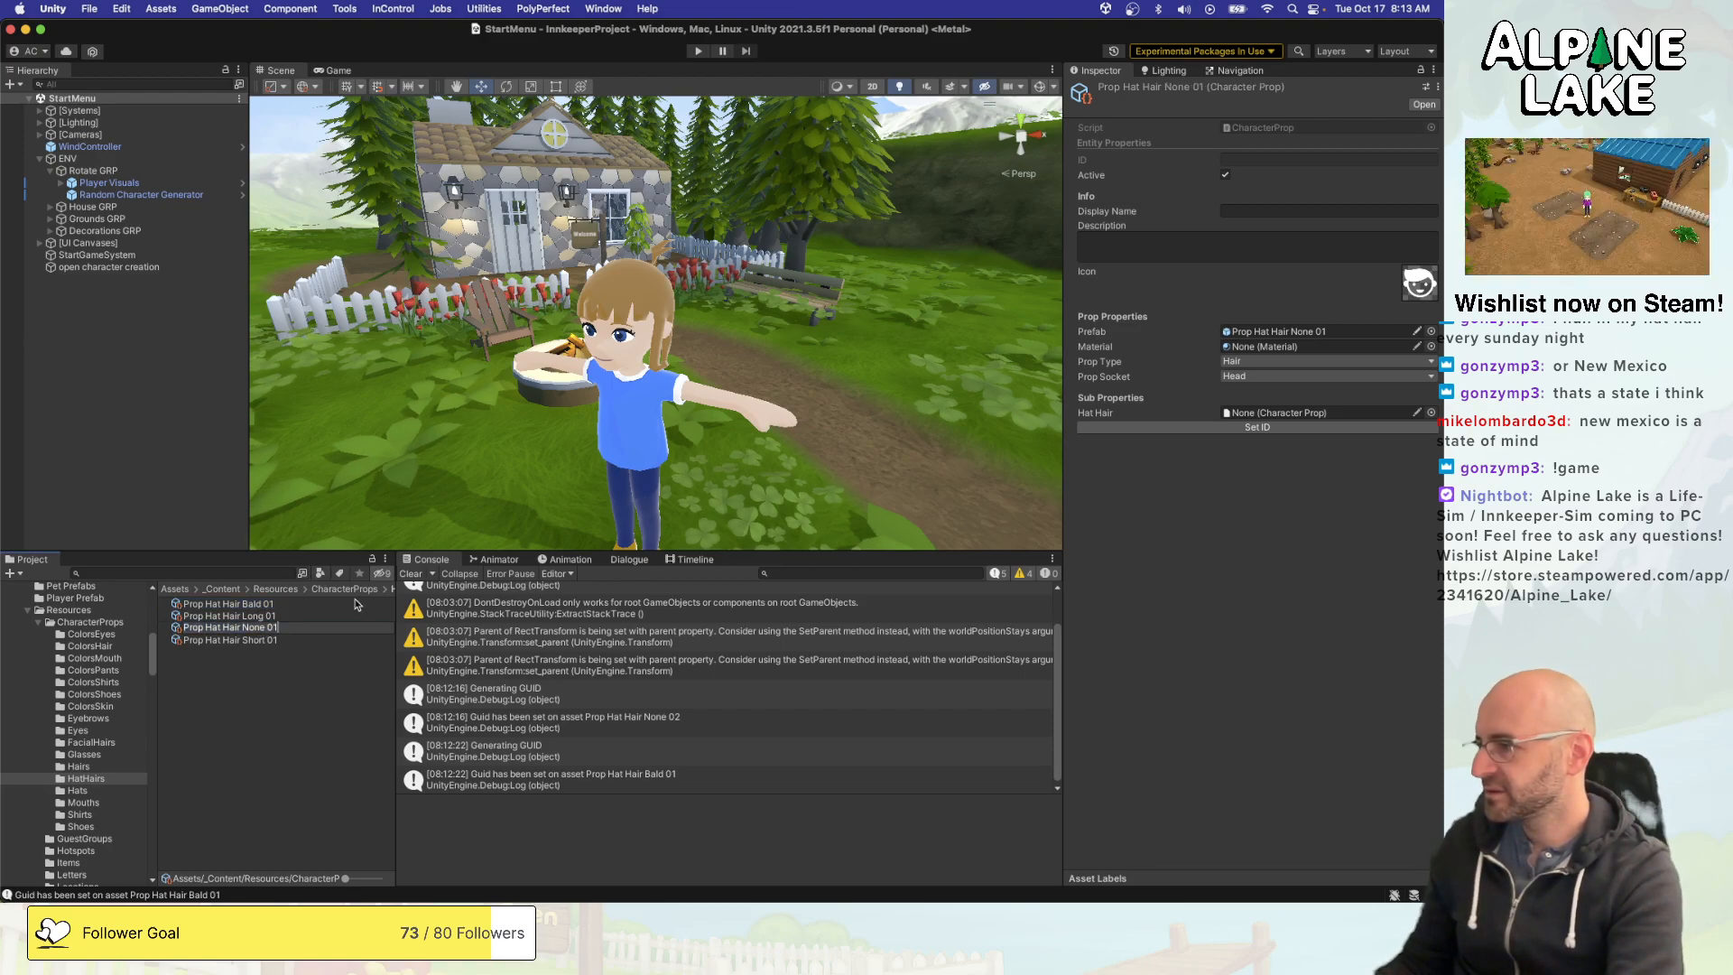
{"action": "type", "text": "01"}
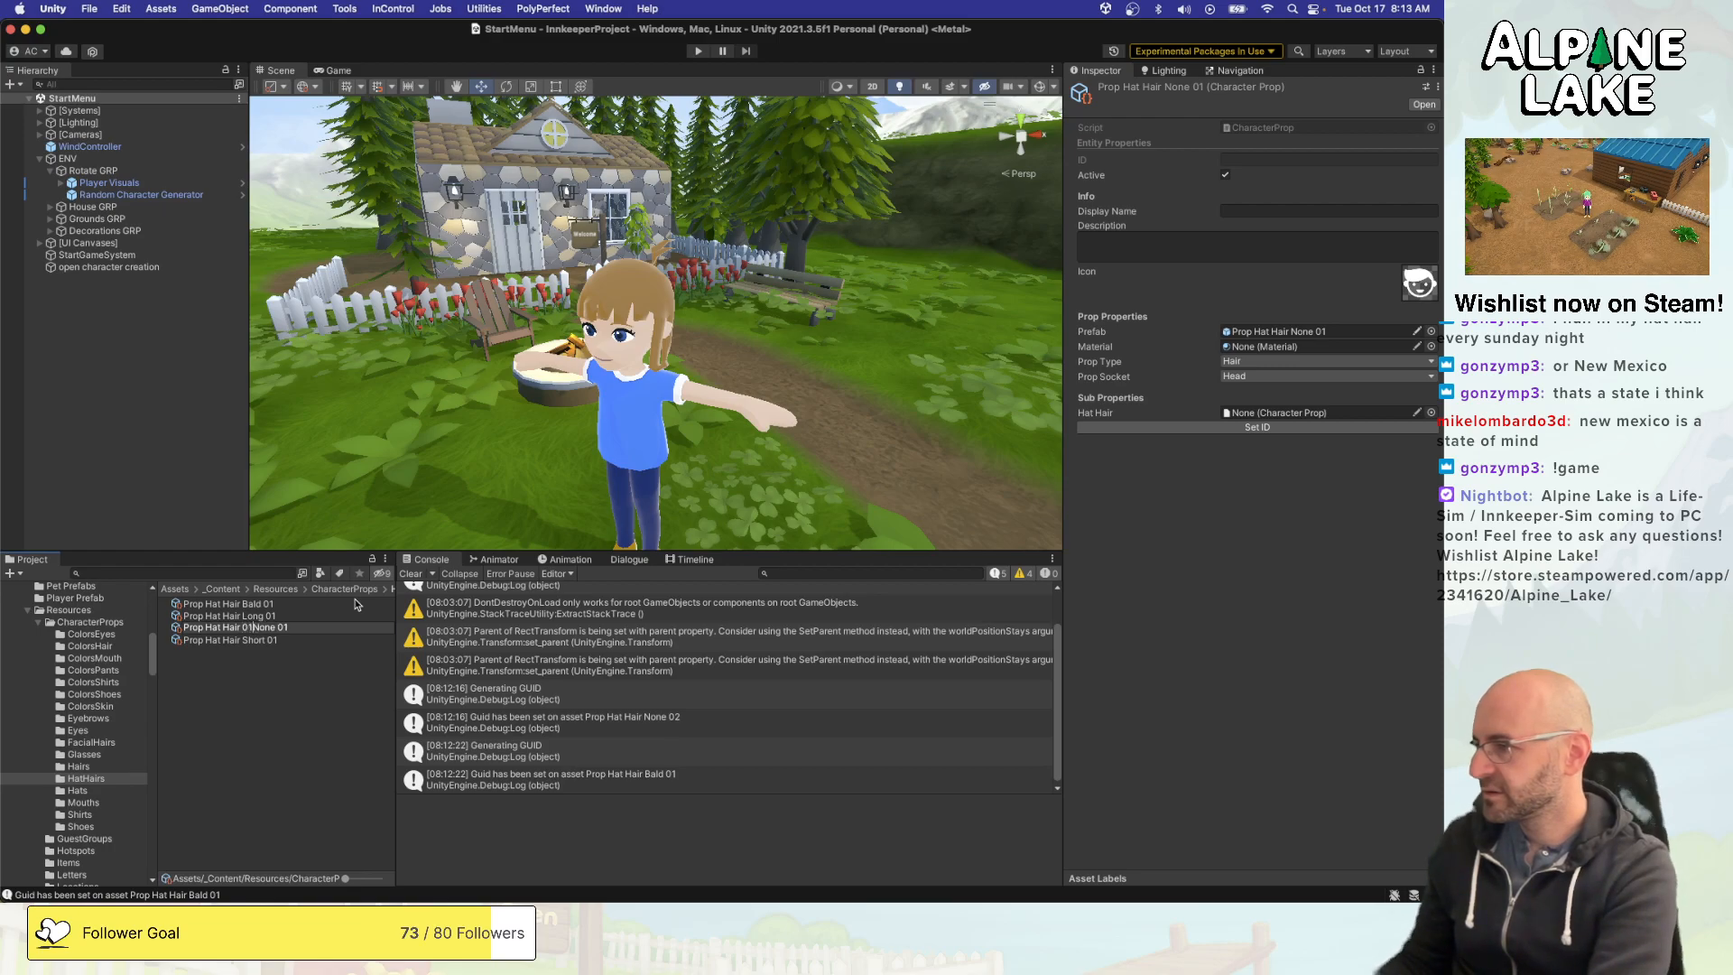
{"action": "key", "text": "shift+super+Right"}
{"action": "key", "text": "BackSpace"}
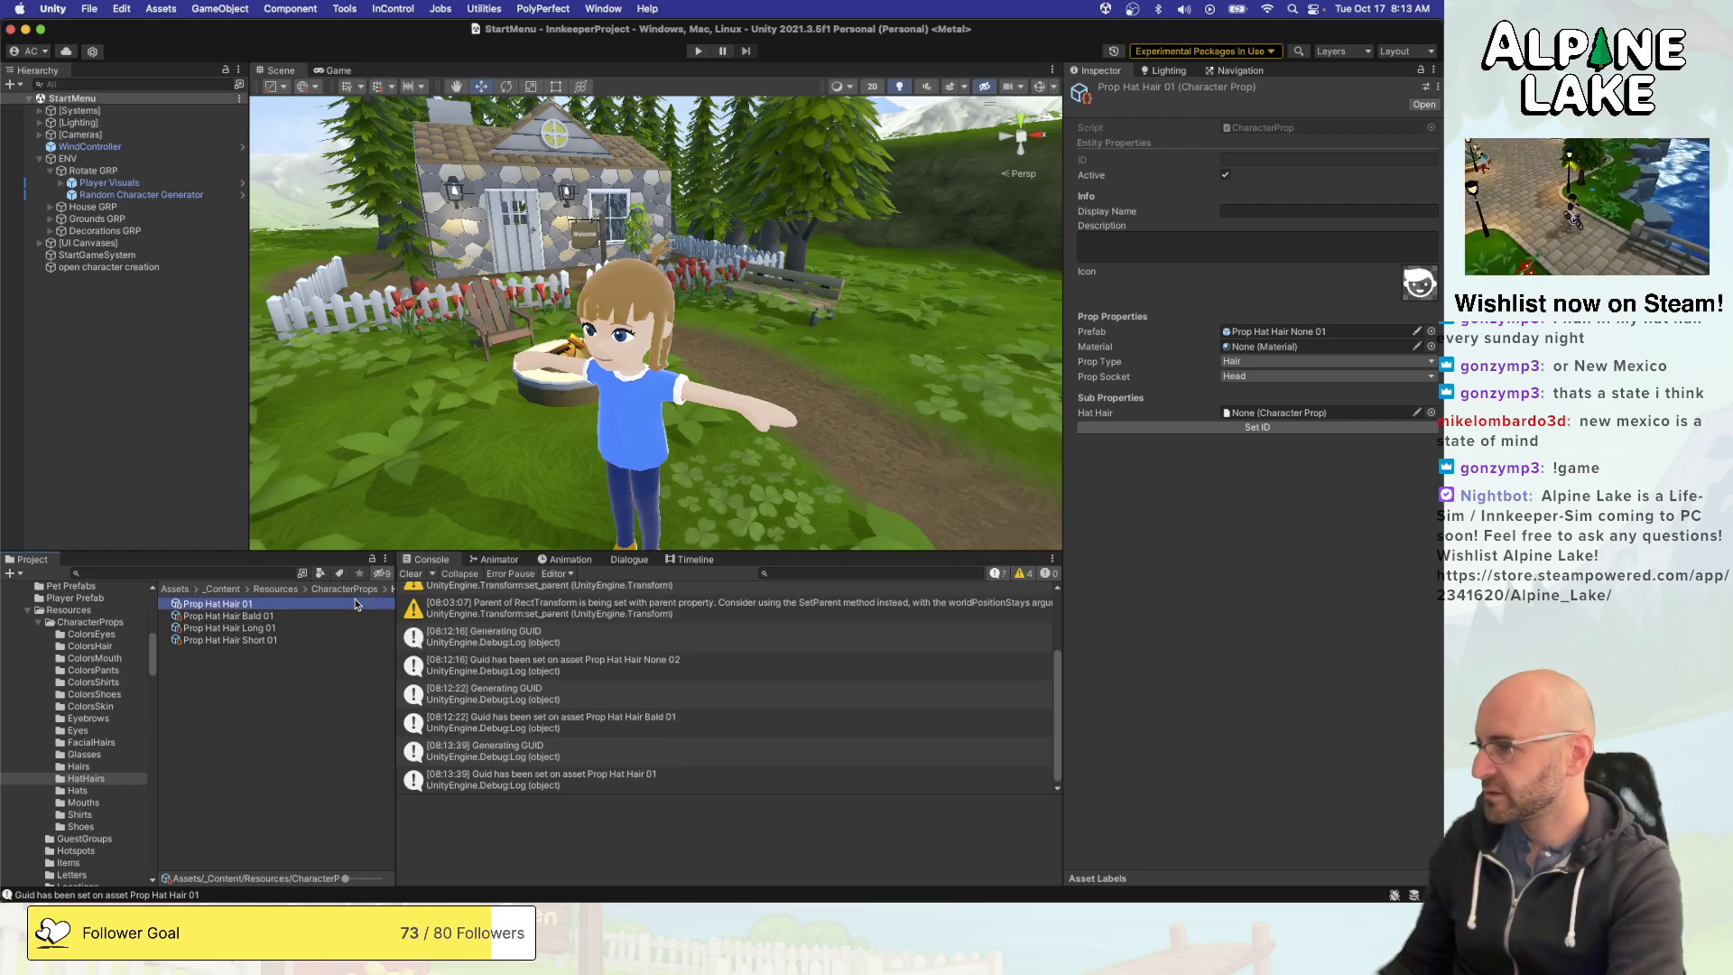
{"action": "left_click", "coordinate": [355, 600]}
{"action": "key", "text": "Left"}
{"action": "key", "text": "Right"}
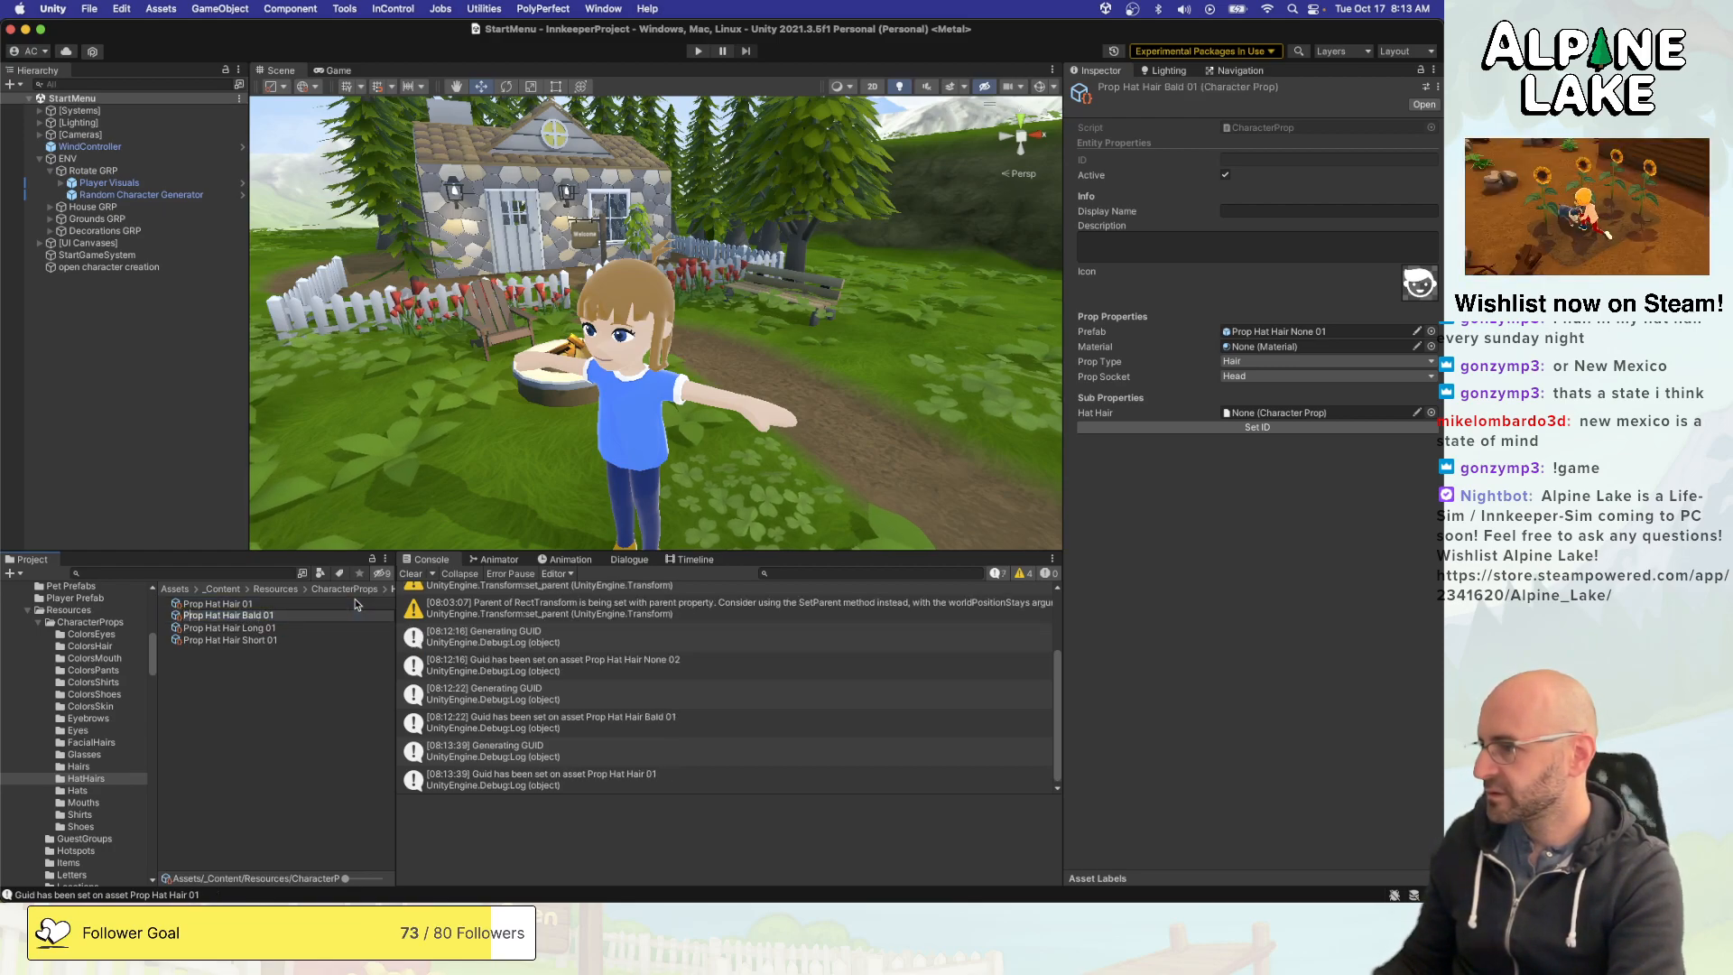
{"action": "key", "text": "Right"}
{"action": "key", "text": "Right"}
{"action": "key", "text": "Right"}
{"action": "key", "text": "Right"}
{"action": "key", "text": "Right"}
{"action": "key", "text": "Right"}
{"action": "key", "text": "Right"}
{"action": "key", "text": "Right"}
{"action": "key", "text": "Right"}
{"action": "key", "text": "Right"}
{"action": "key", "text": "Right"}
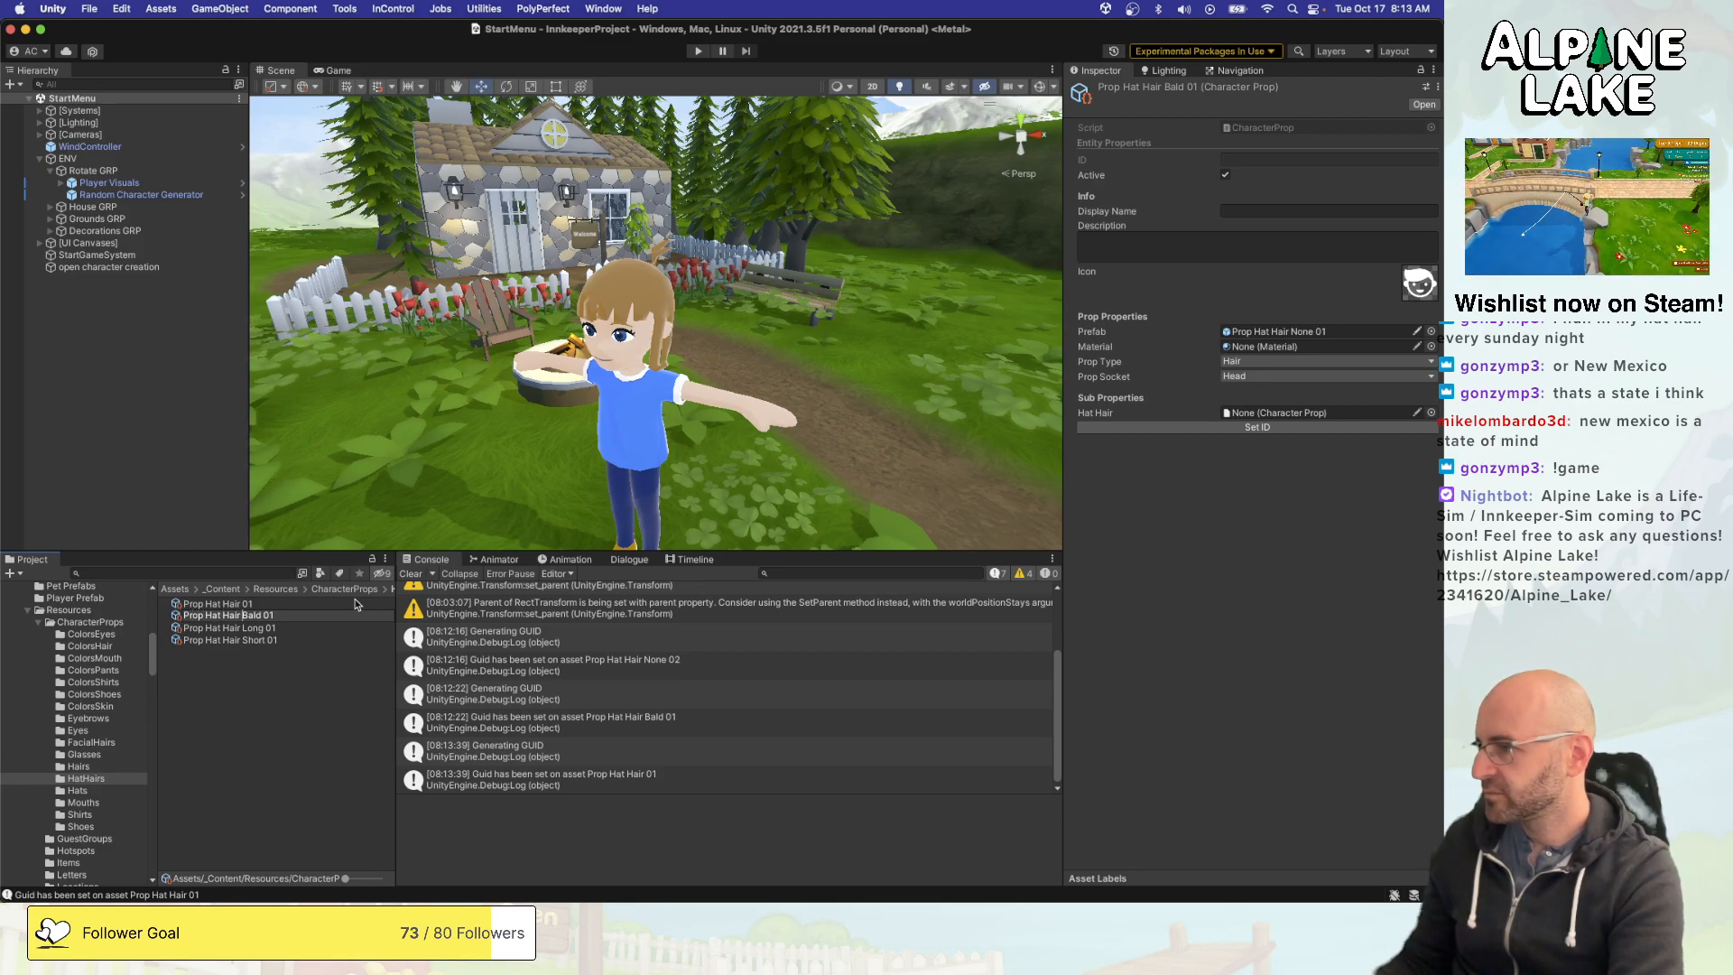
{"action": "key", "text": "Return"}
- Change the number in the Prop Hat Hair 01 asset's name so it reads Prop Hat Hair 00
{"action": "key", "text": "Up"}
{"action": "key", "text": "Return"}
{"action": "key", "text": "Right"}
{"action": "key", "text": "BackSpace"}
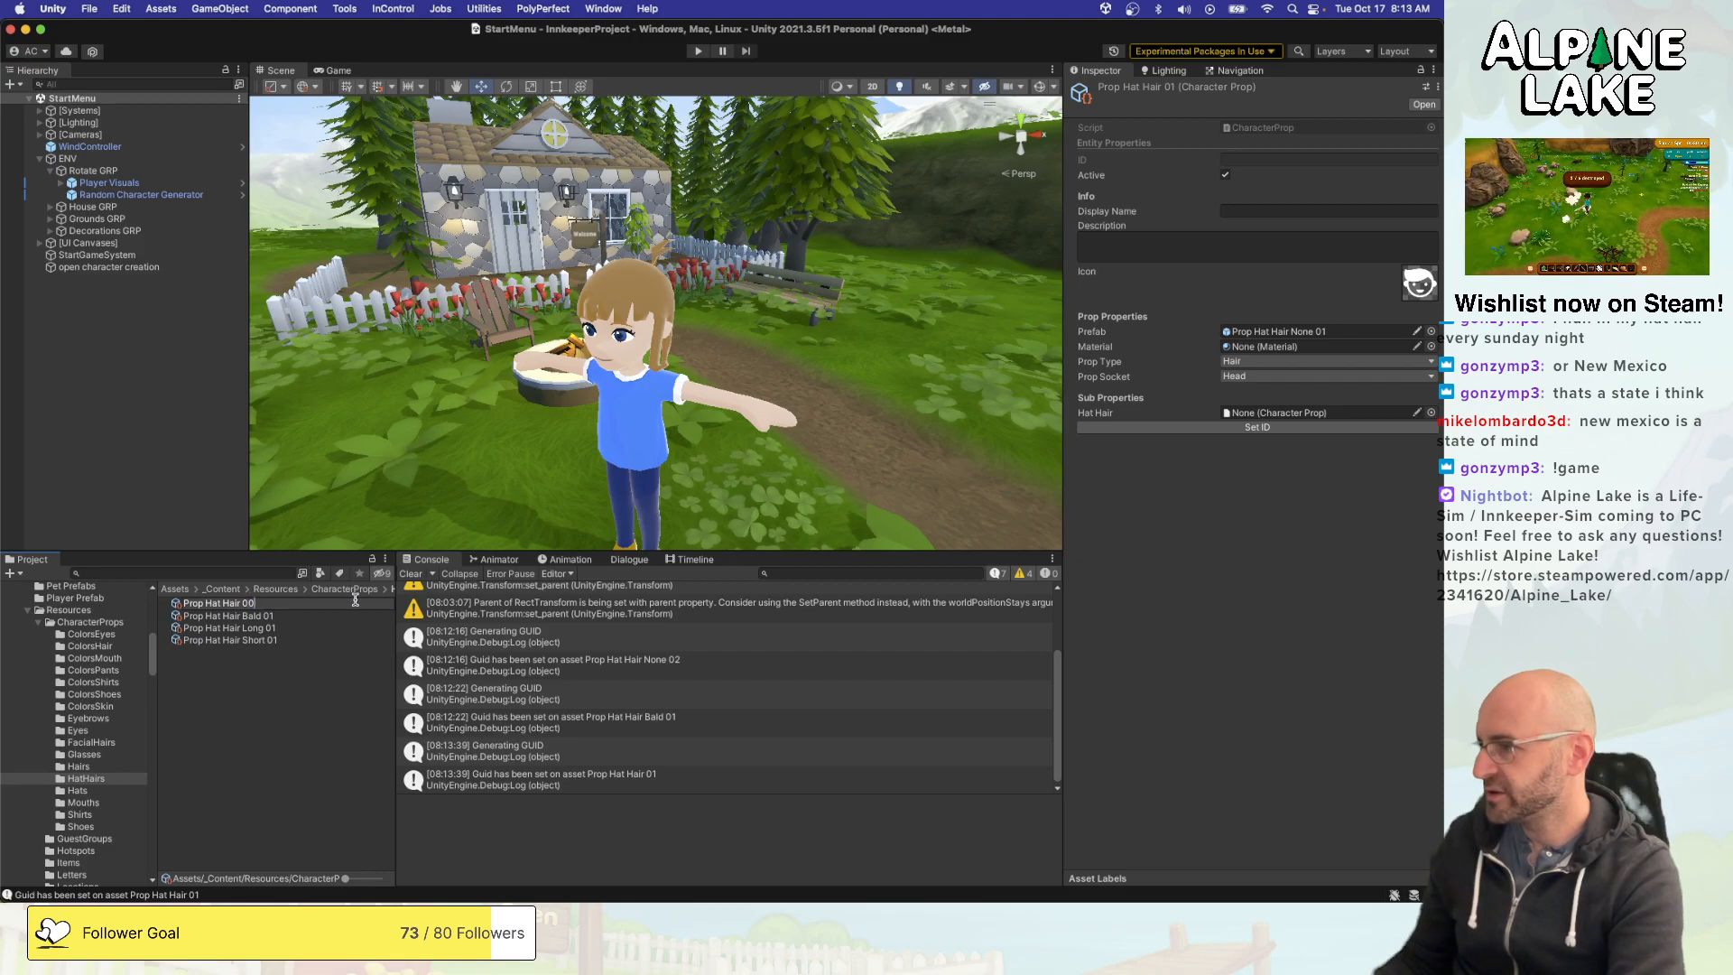
{"action": "type", "text": "0"}
{"action": "key", "text": "Return"}
{"action": "key", "text": "Down"}
{"action": "key", "text": "Down"}
{"action": "key", "text": "Up"}
{"action": "key", "text": "Down"}
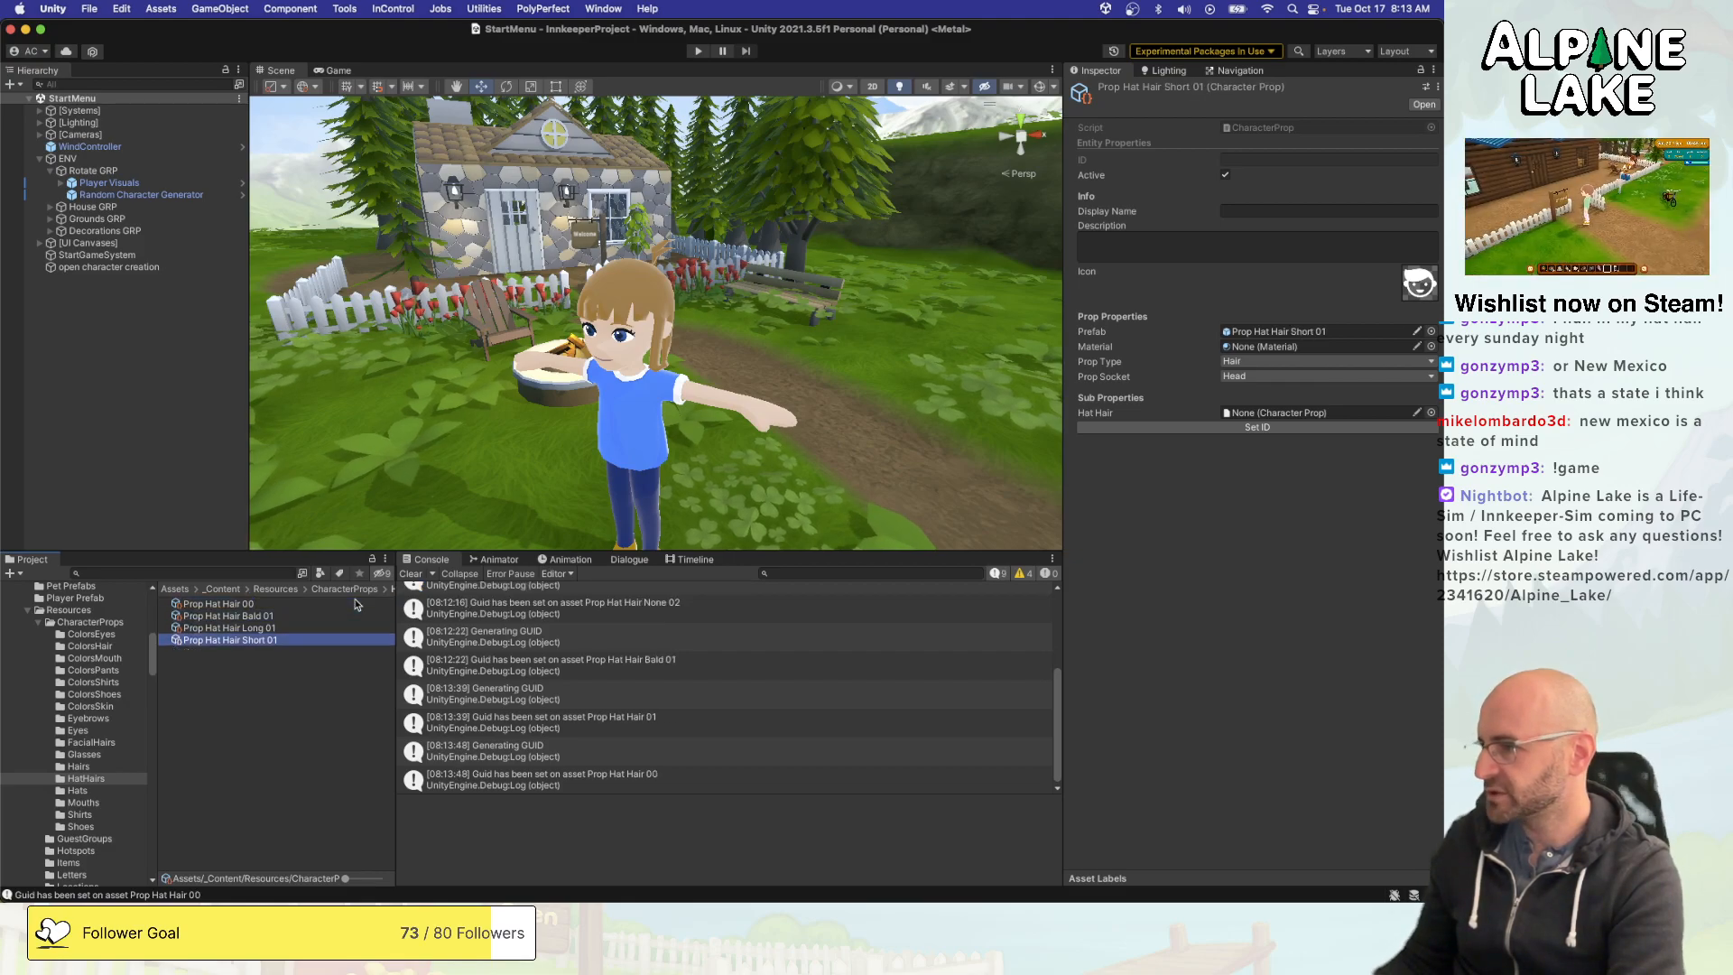
{"action": "left_click", "coordinate": [259, 720]}
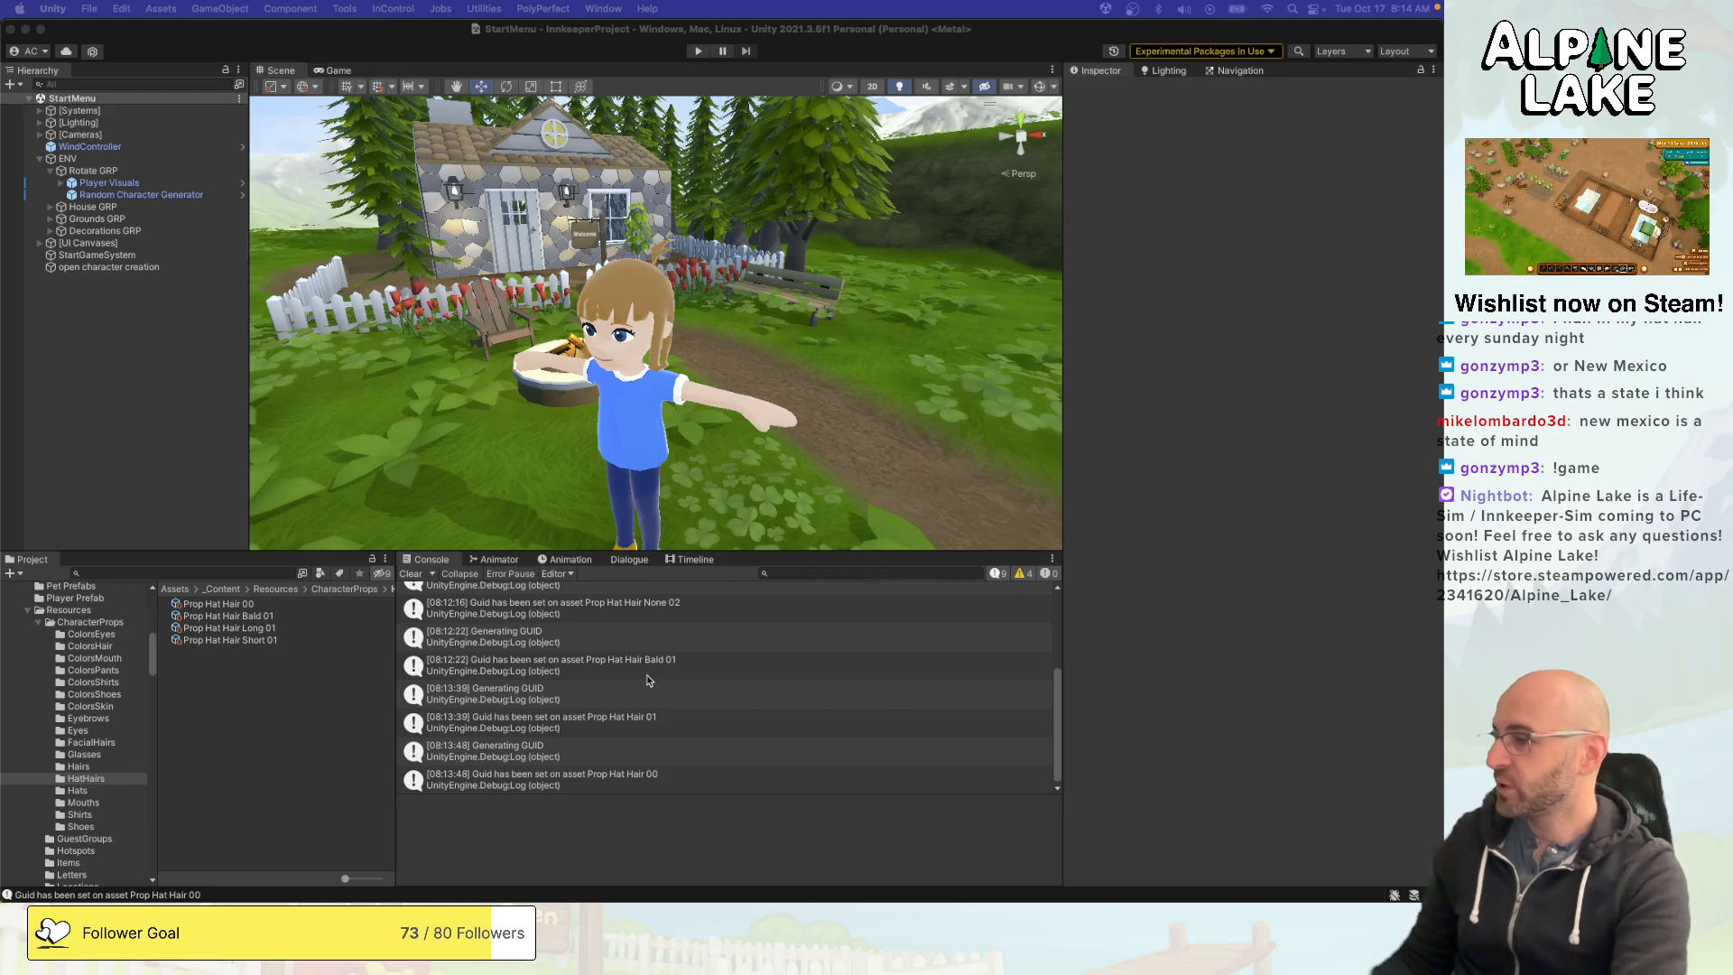
{"action": "left_click", "coordinate": [311, 745]}
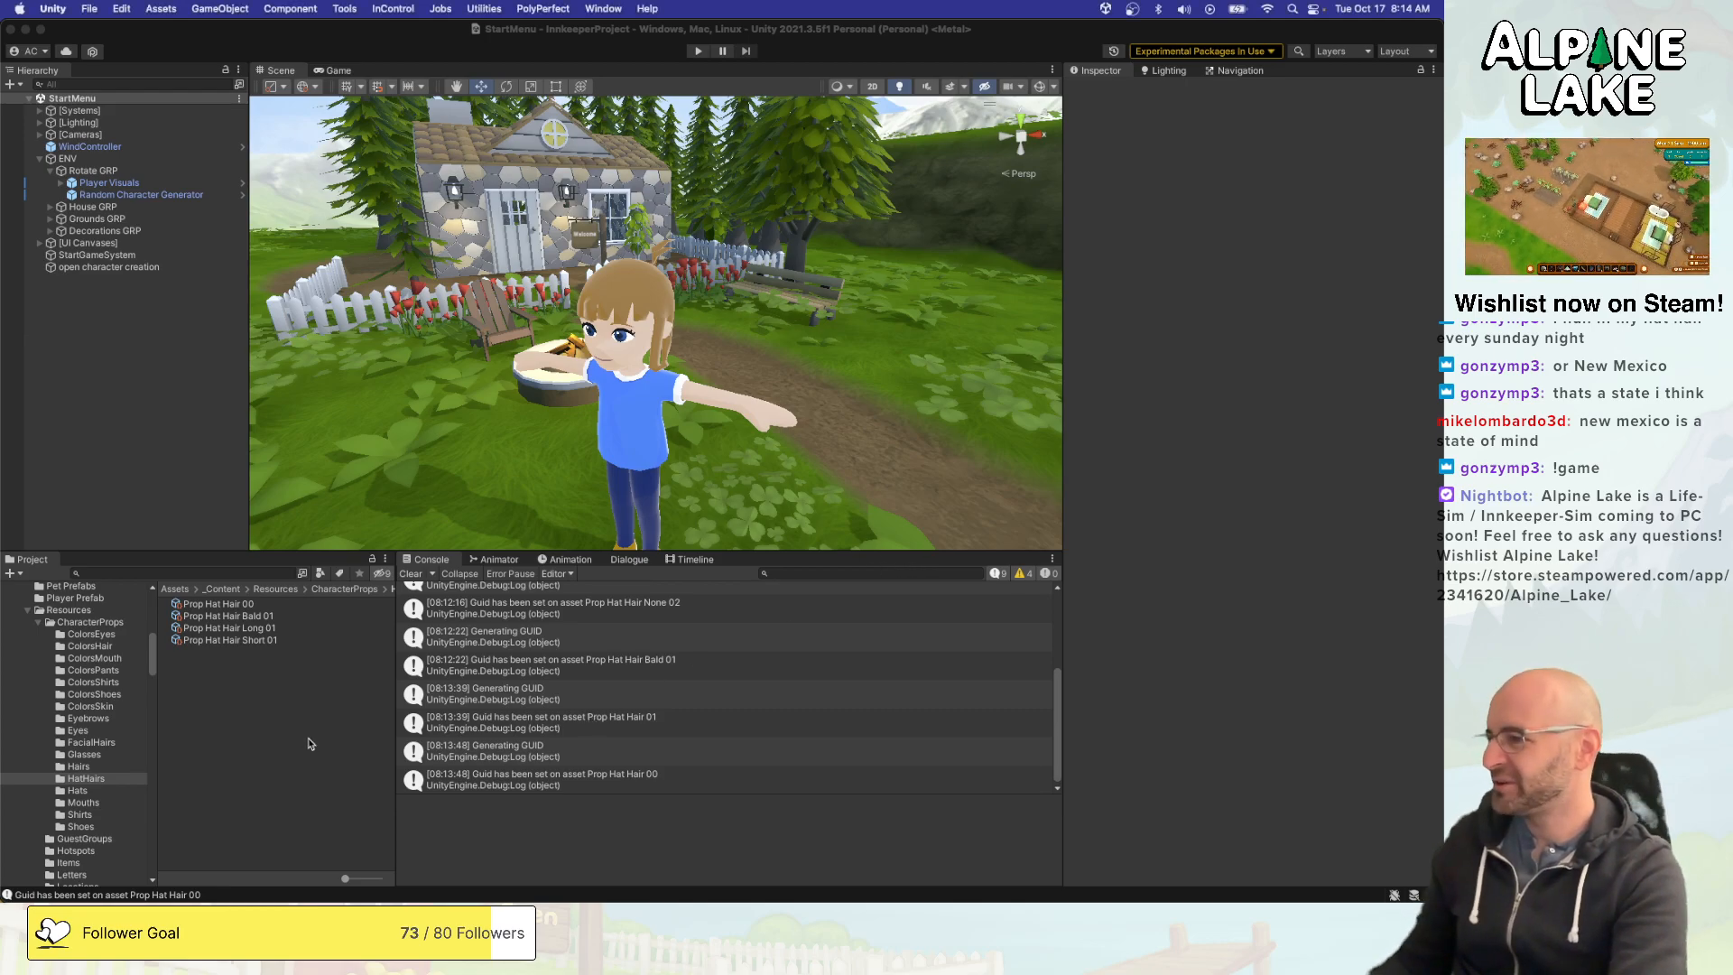
- Run the game, test switching between the first hat options in the character creator, choose the first one and stop the game
{"action": "left_click", "coordinate": [699, 52]}
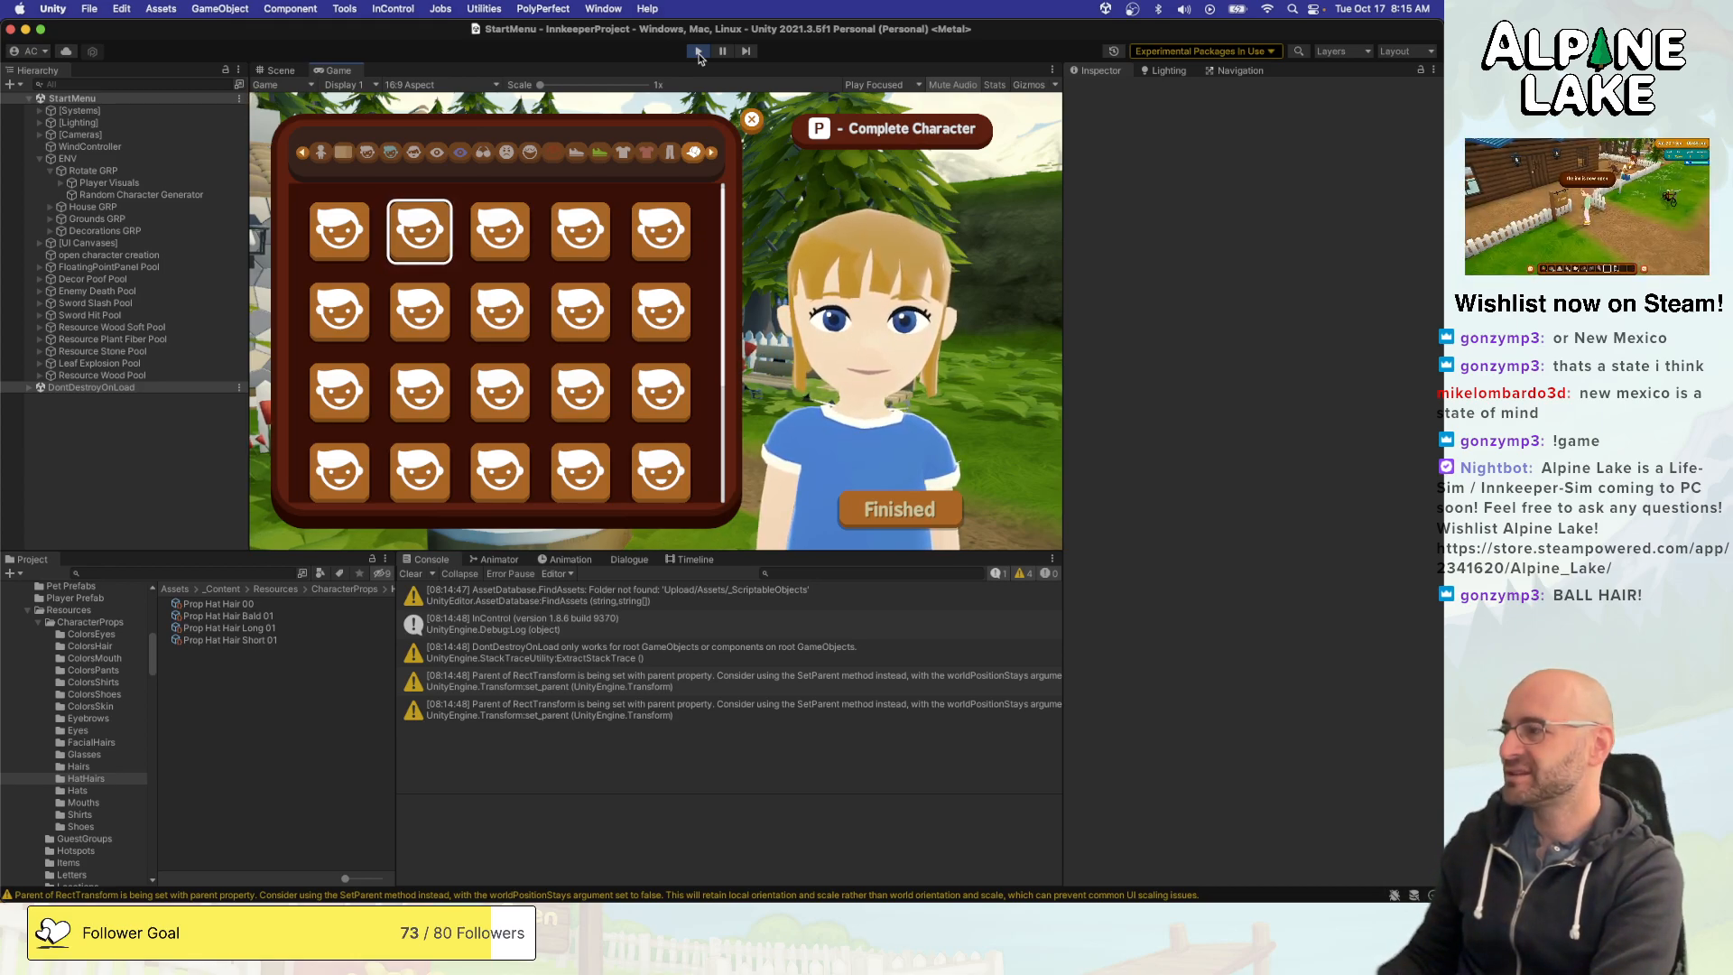
{"action": "key", "text": "Right"}
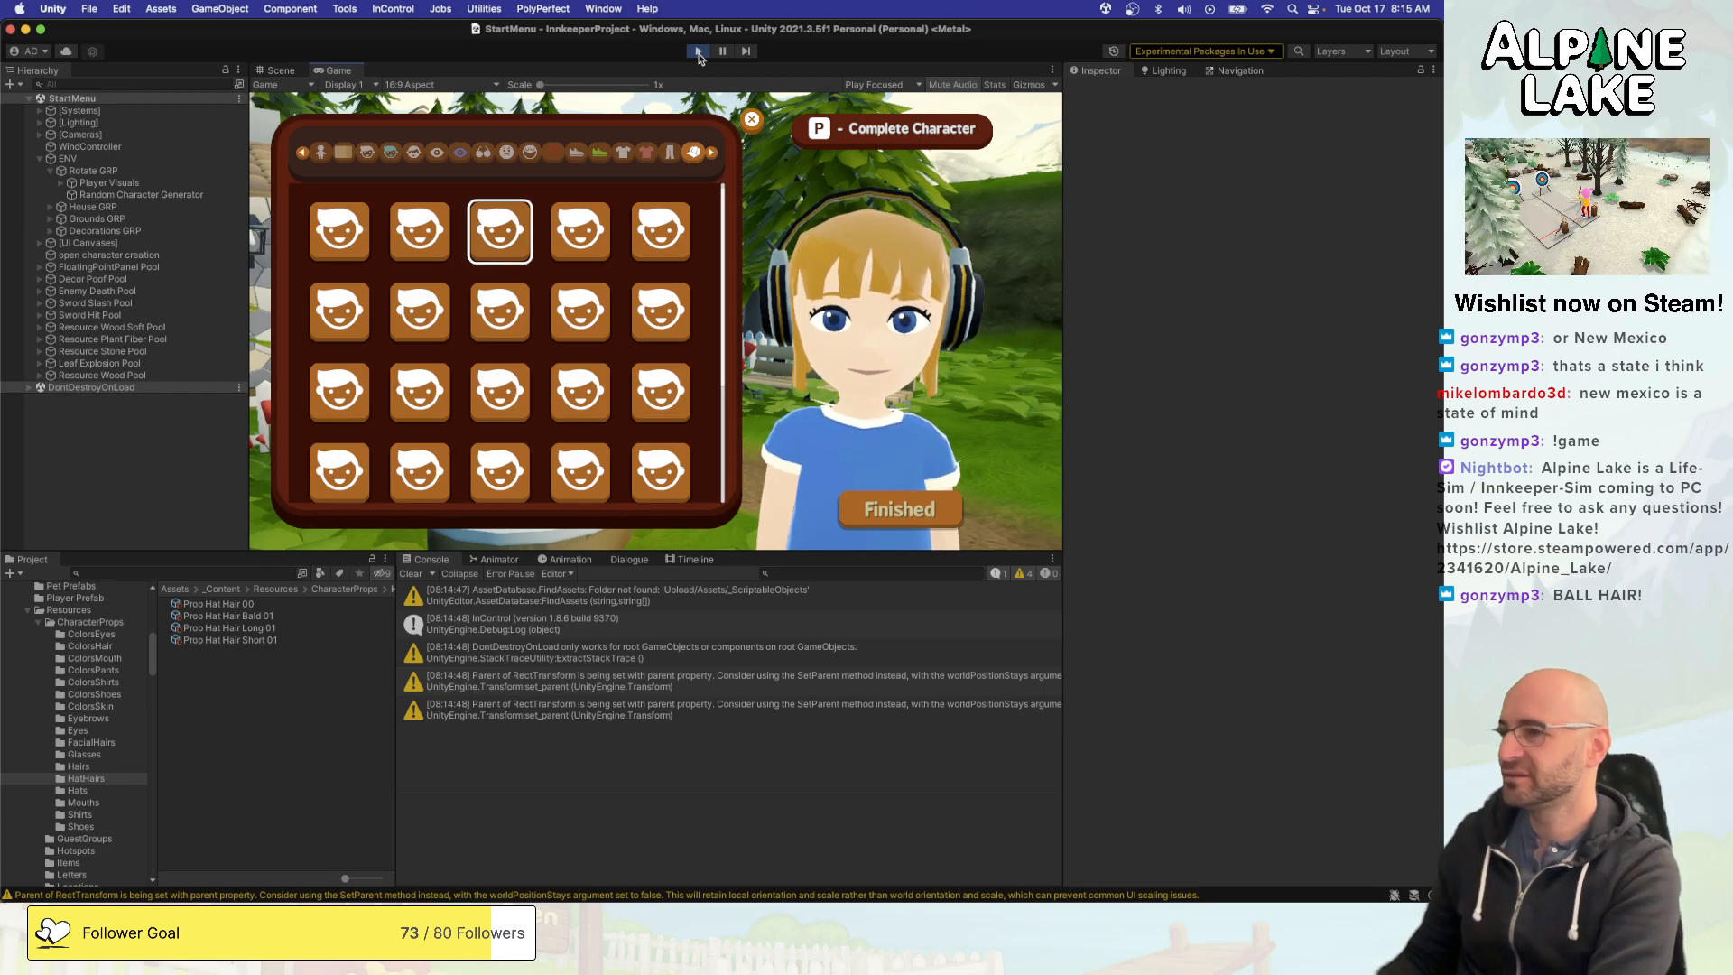
{"action": "key", "text": "Right"}
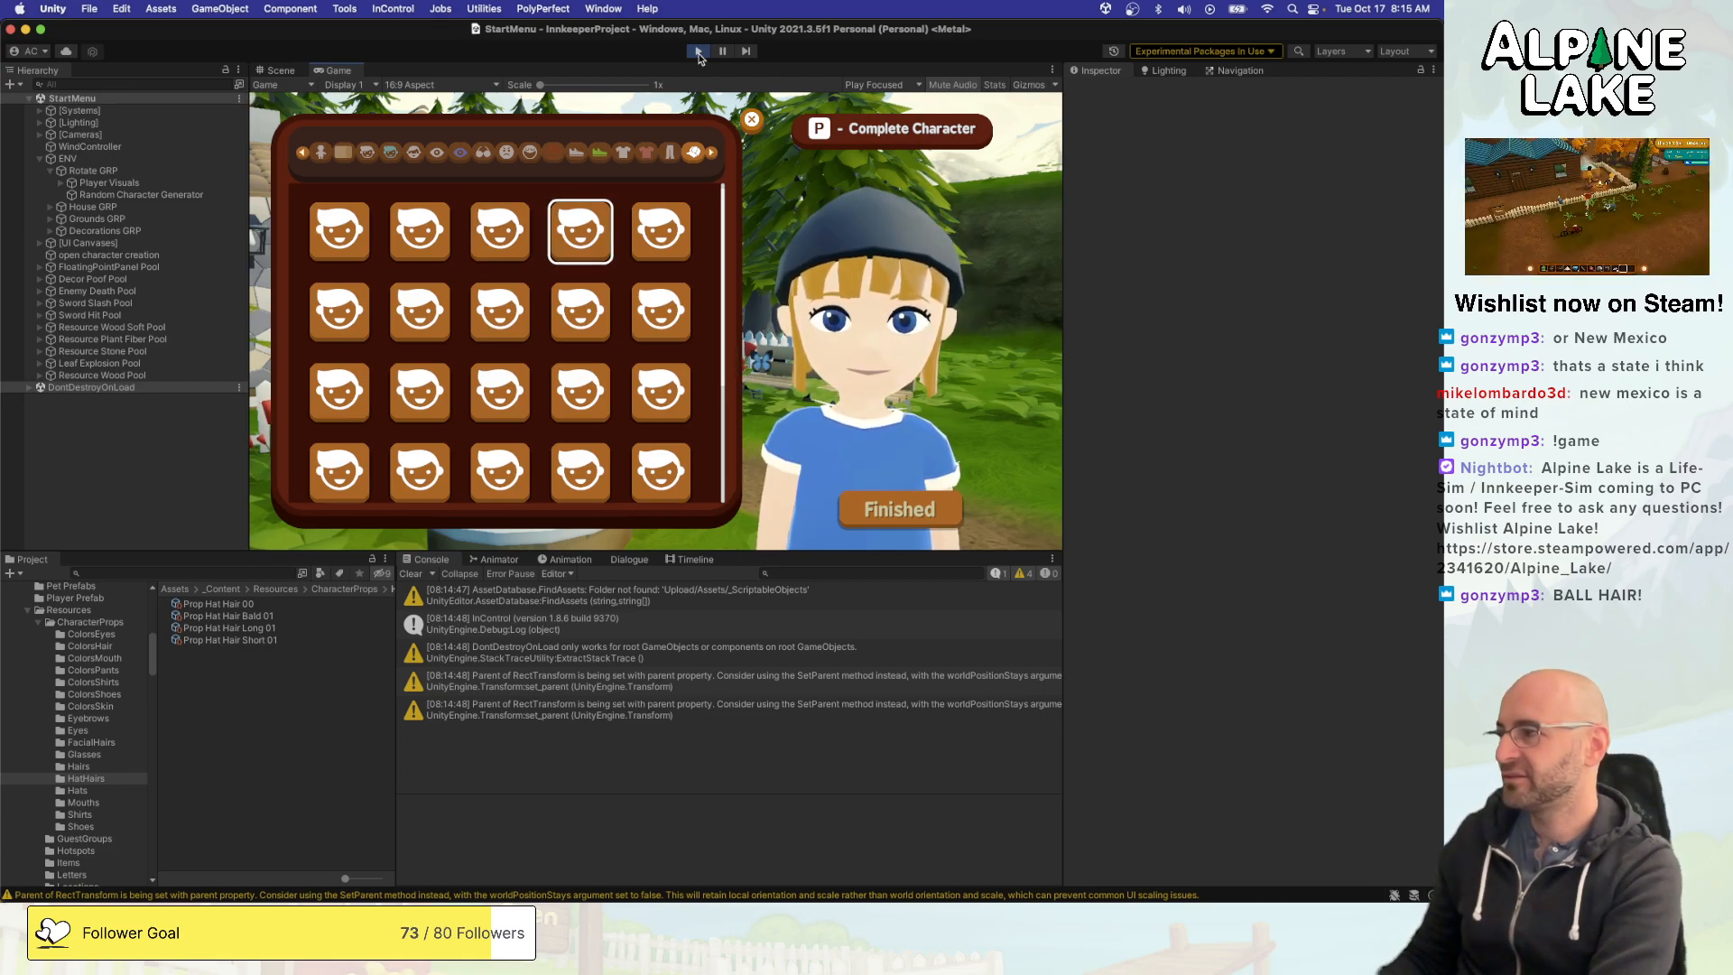
{"action": "key", "text": "Left"}
{"action": "key", "text": "Left"}
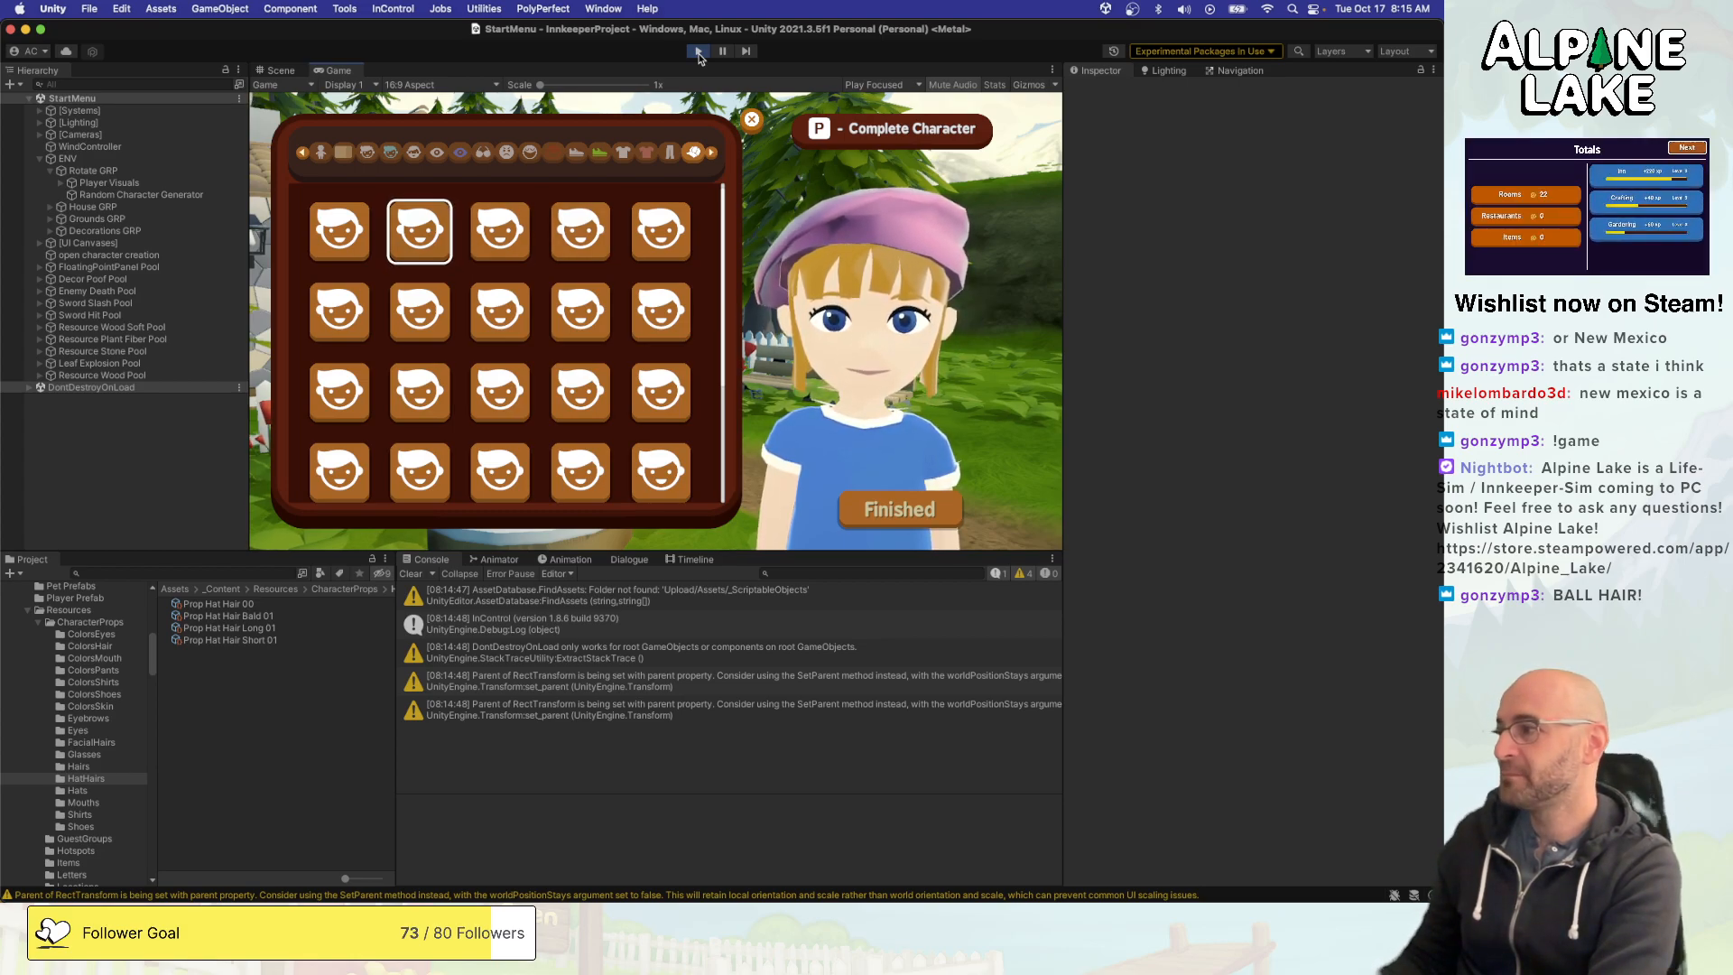
{"action": "key", "text": "Left"}
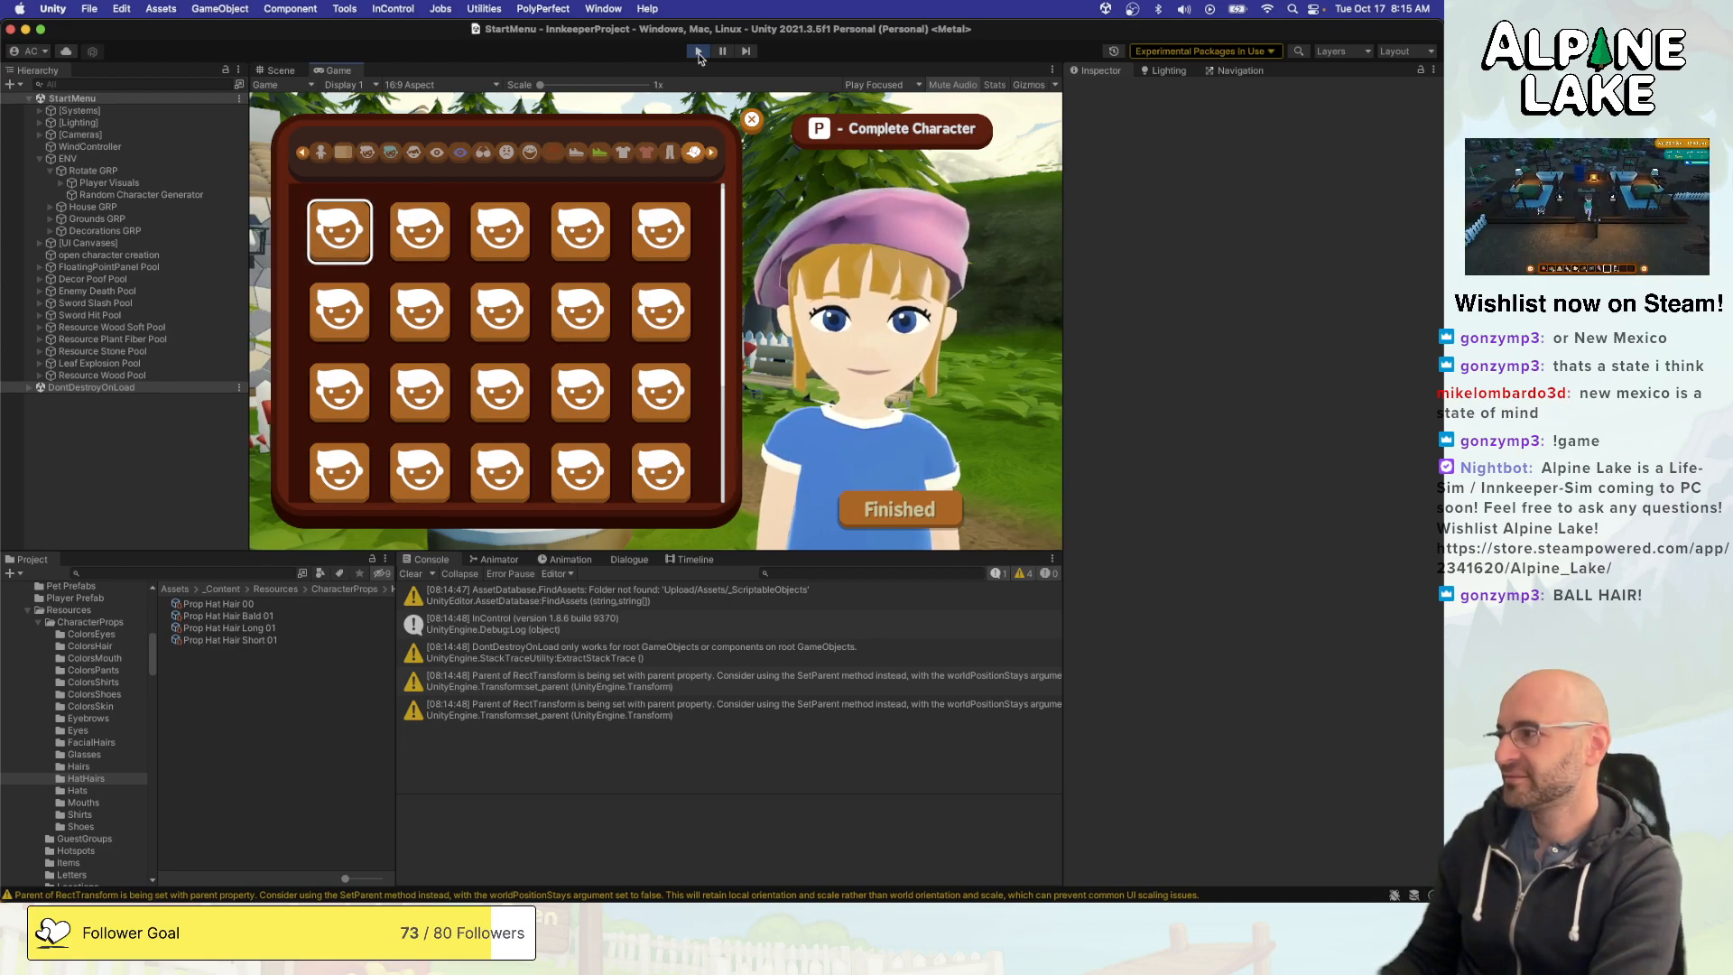
{"action": "key", "text": "Return"}
{"action": "key", "text": "Right"}
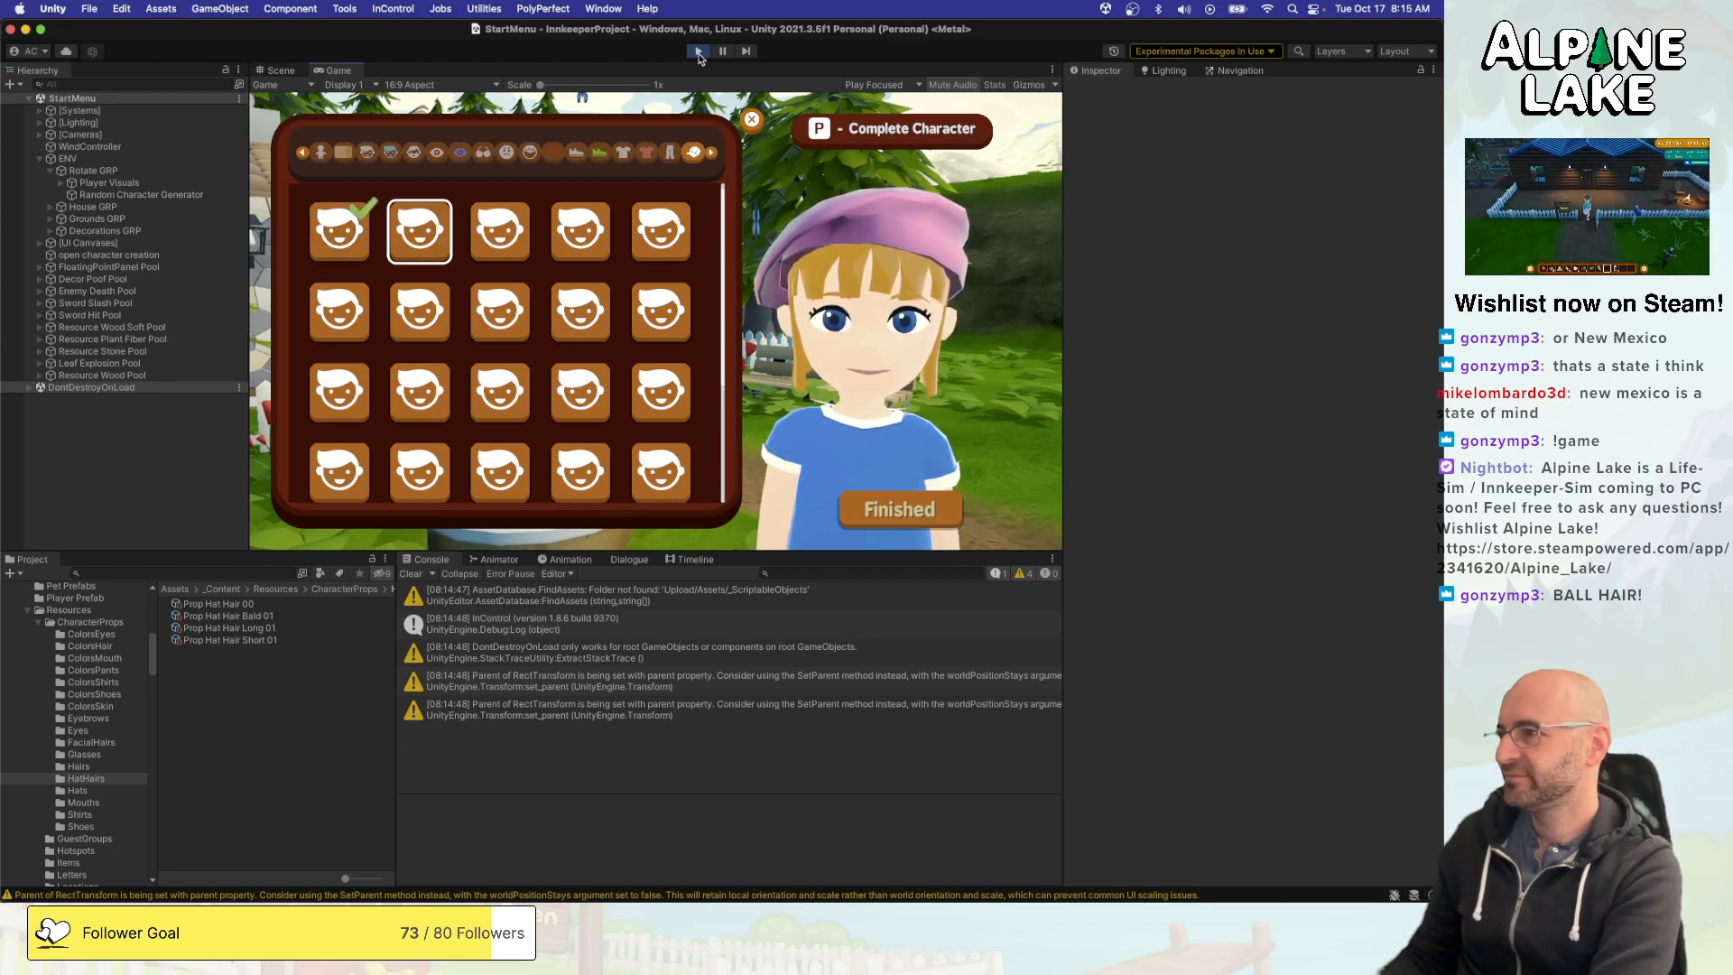
{"action": "key", "text": "Left"}
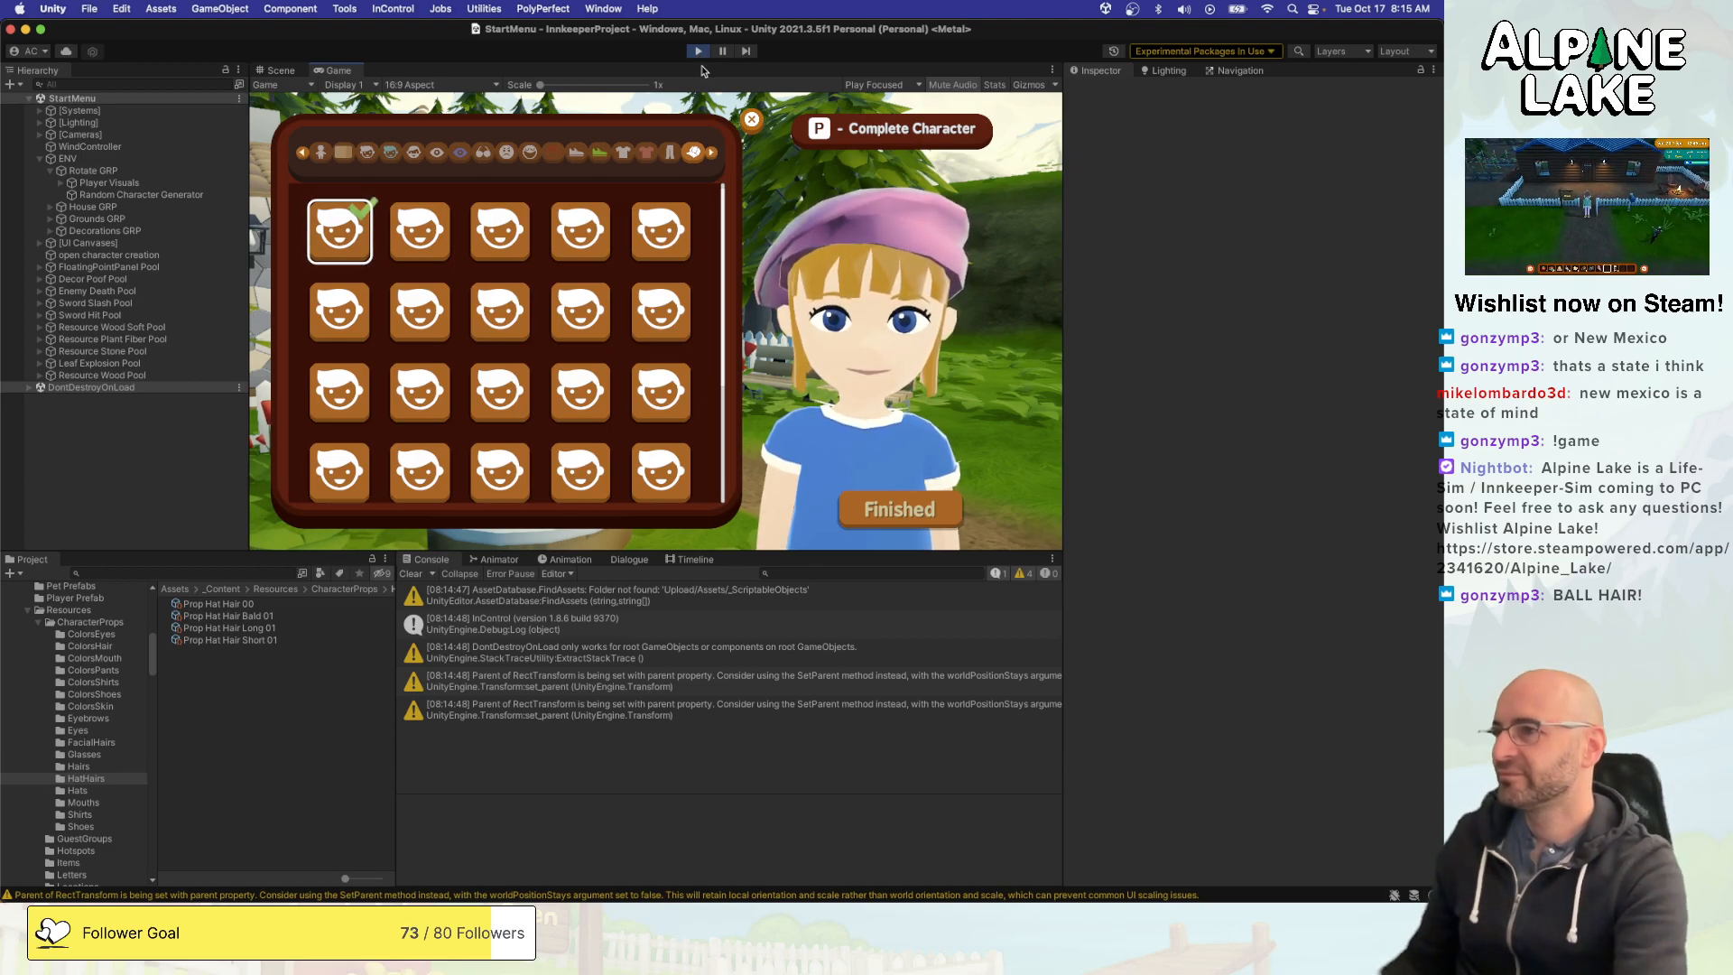
{"action": "key", "text": "super+p"}
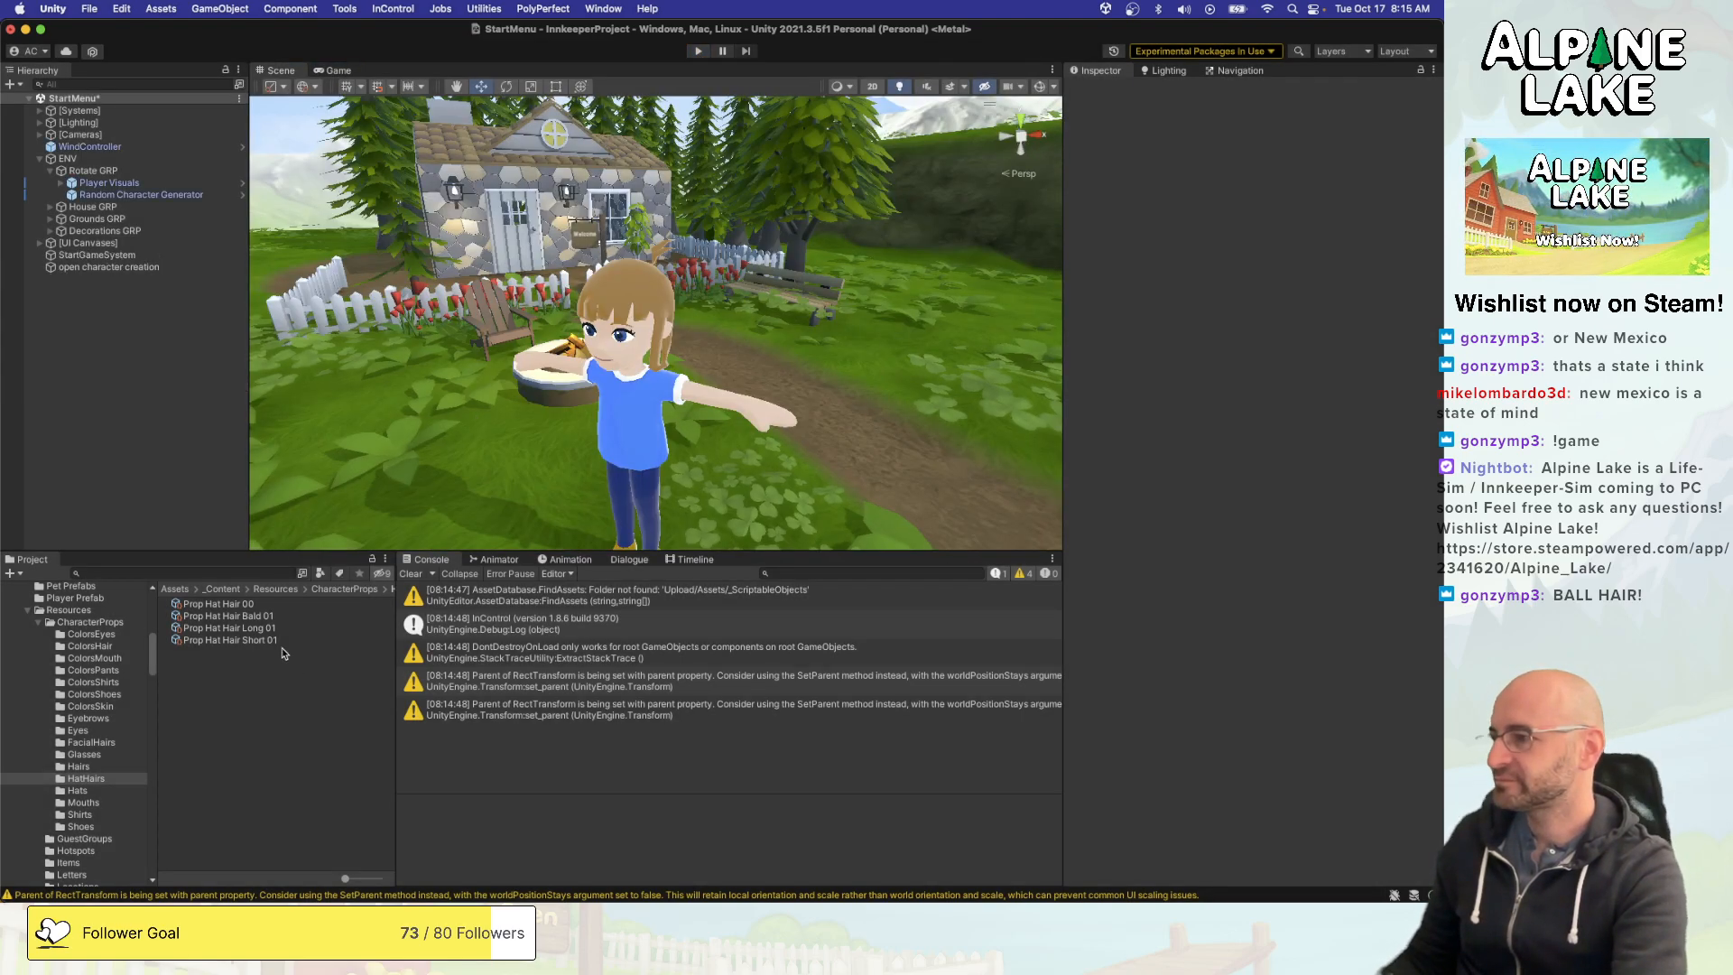
- Compare the properties of the Prop Hat Hair 00, Bald 01 and Long 01 character props
{"action": "left_click", "coordinate": [271, 605]}
{"action": "key", "text": "Down"}
{"action": "key", "text": "Down"}
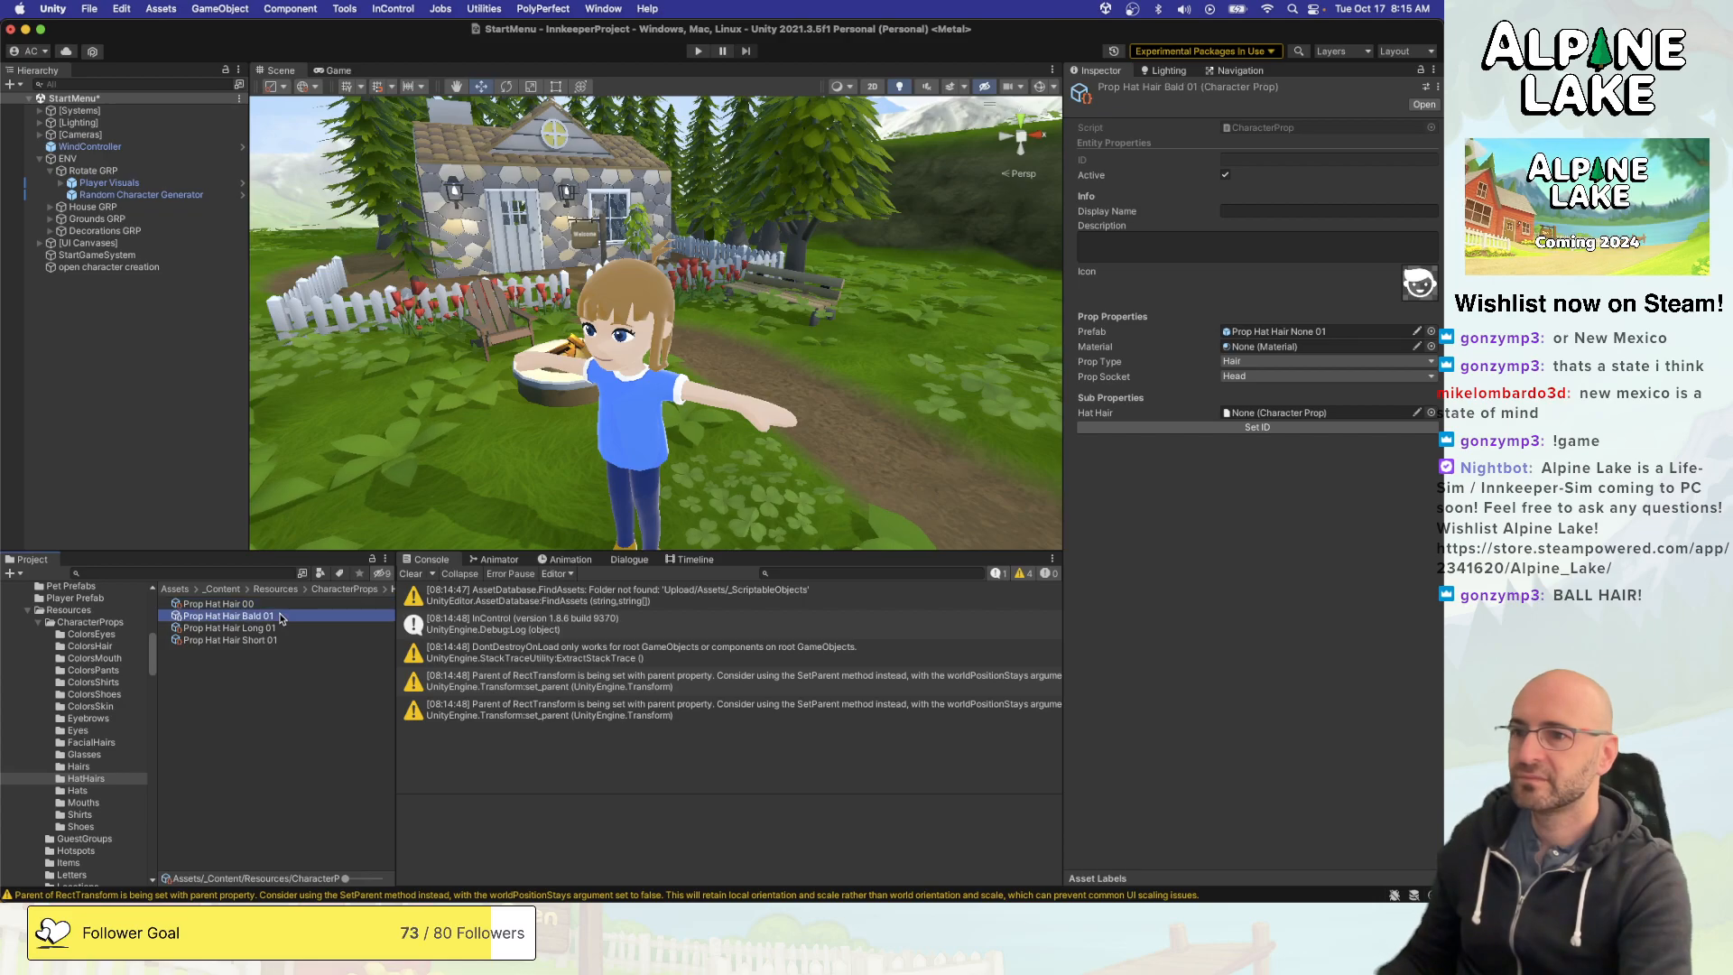
{"action": "key", "text": "Up"}
{"action": "key", "text": "Down"}
{"action": "key", "text": "Down"}
{"action": "key", "text": "Up"}
{"action": "key", "text": "Up"}
{"action": "key", "text": "Up"}
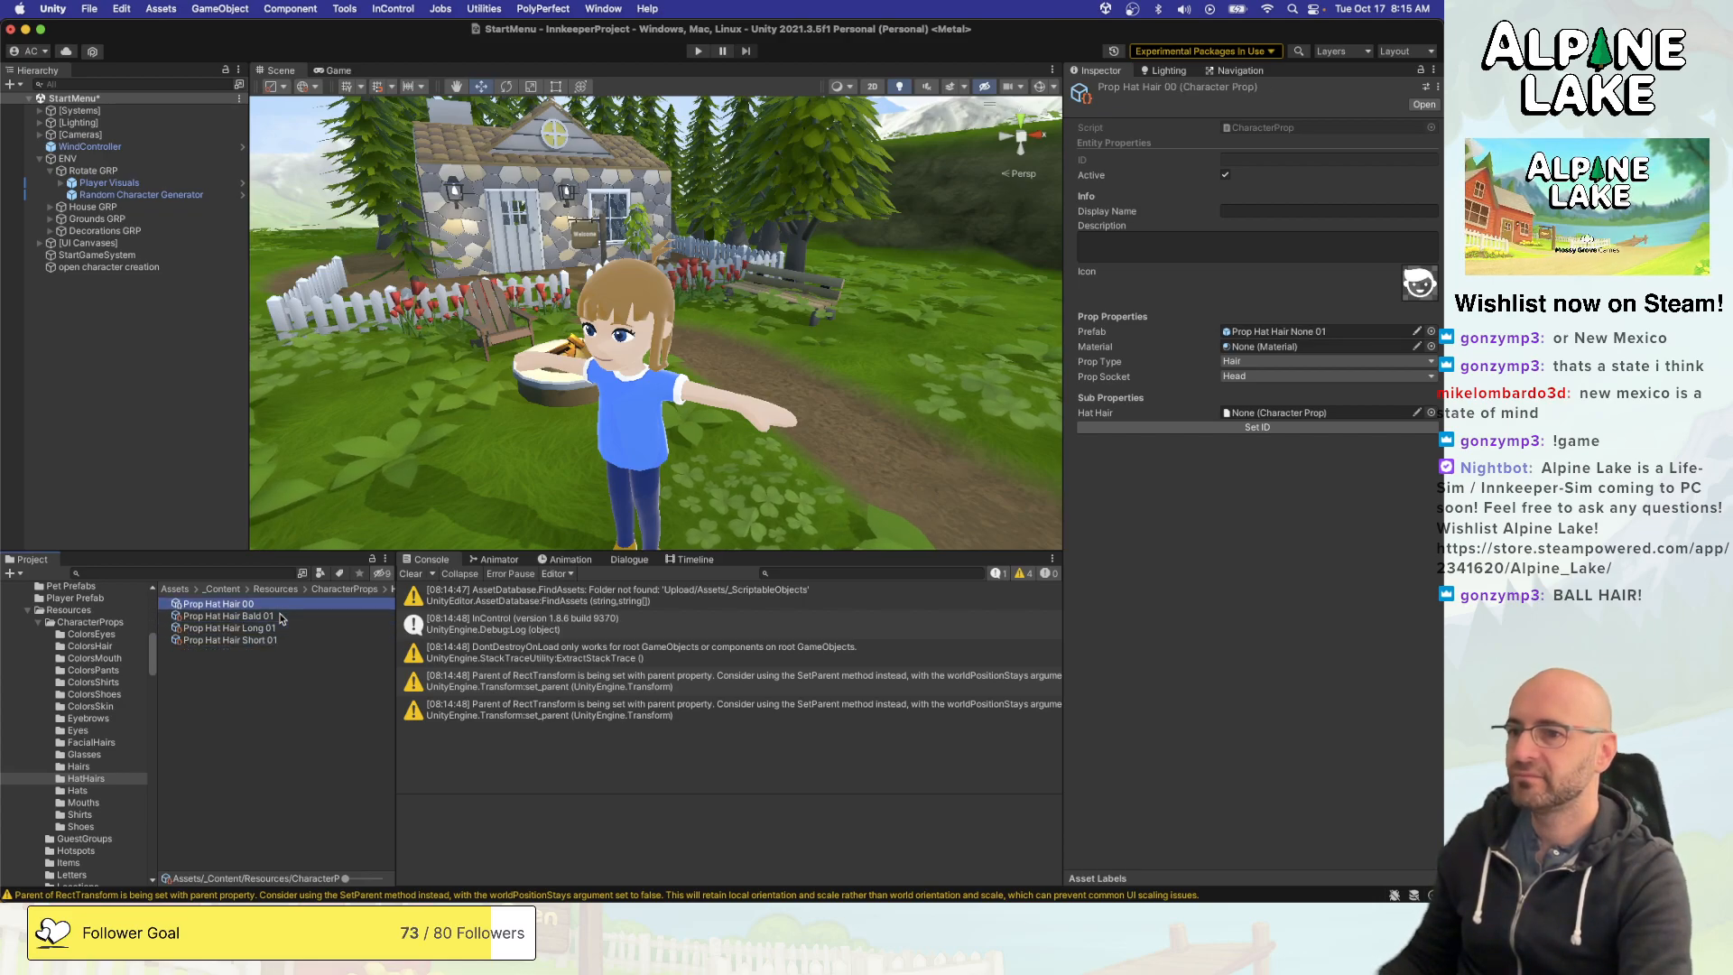
{"action": "key", "text": "Down"}
{"action": "key", "text": "Down"}
{"action": "key", "text": "Up"}
{"action": "key", "text": "Up"}
{"action": "key", "text": "Down"}
{"action": "key", "text": "Down"}
{"action": "key", "text": "Up"}
{"action": "key", "text": "Up"}
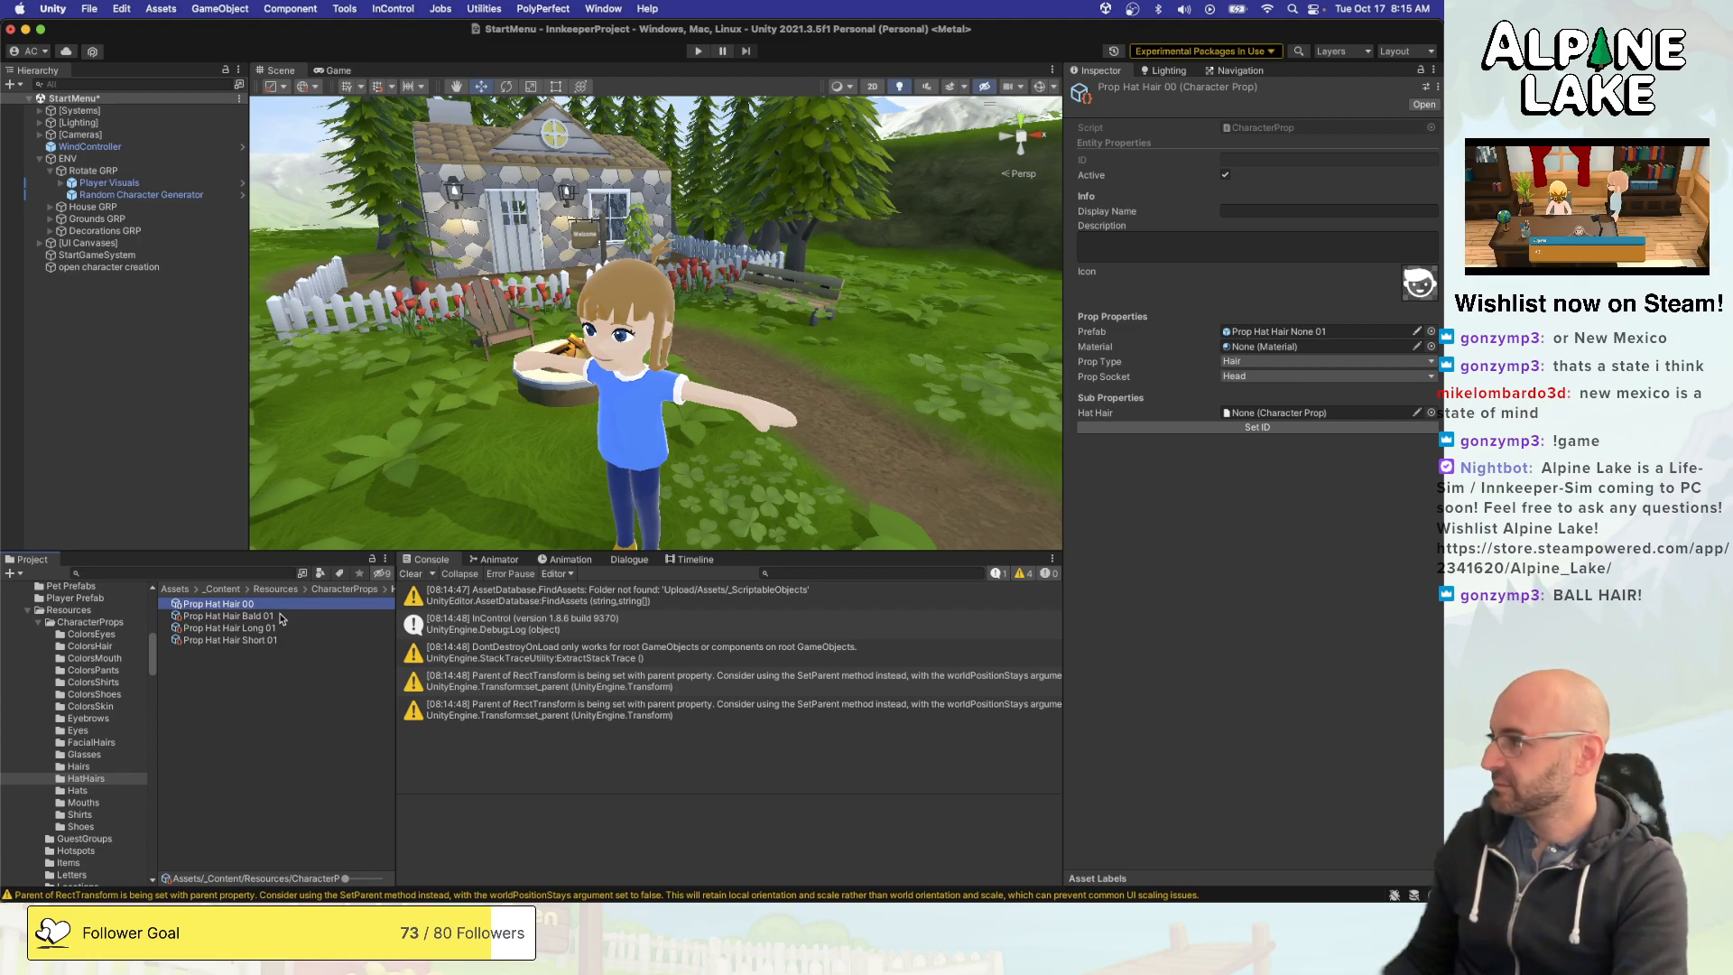
- Switch to Visual Studio and examine the AttachProp calls for the hair and hat props in SetupFullCharacter of CustomCharacterDefinition.cs
{"action": "key", "text": "super+Tab"}
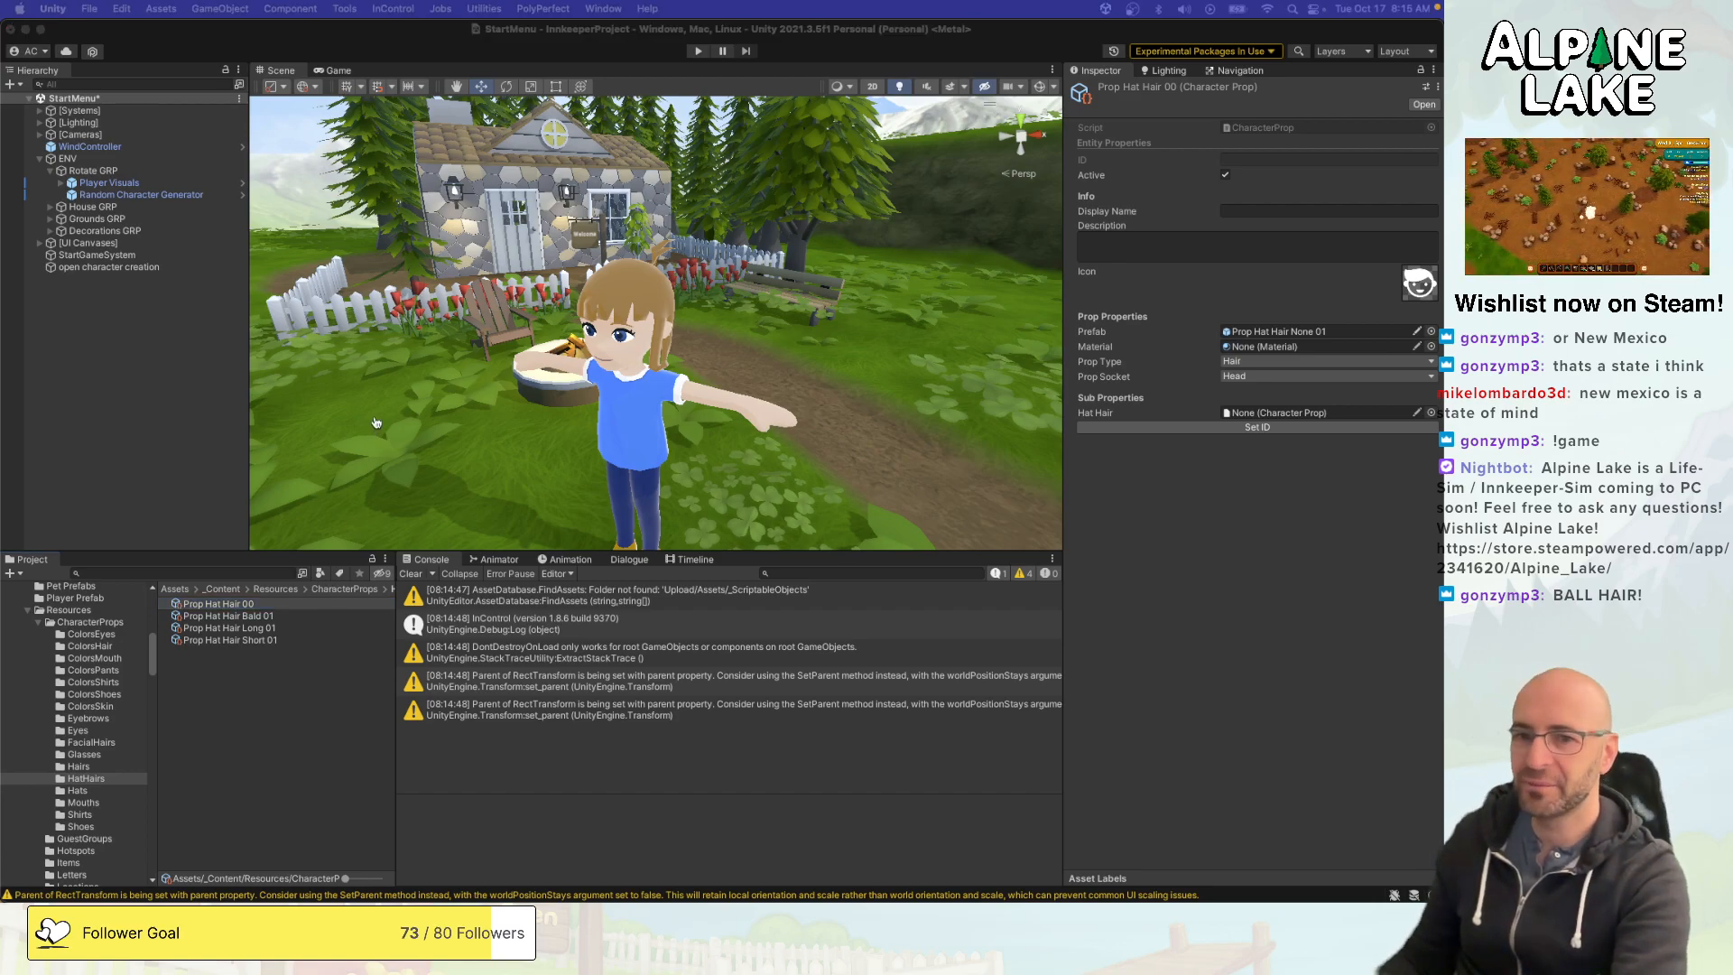
{"action": "key", "text": "super+Tab"}
{"action": "scroll", "coordinate": [345, 340], "scroll_direction": "up", "scroll_amount": 15}
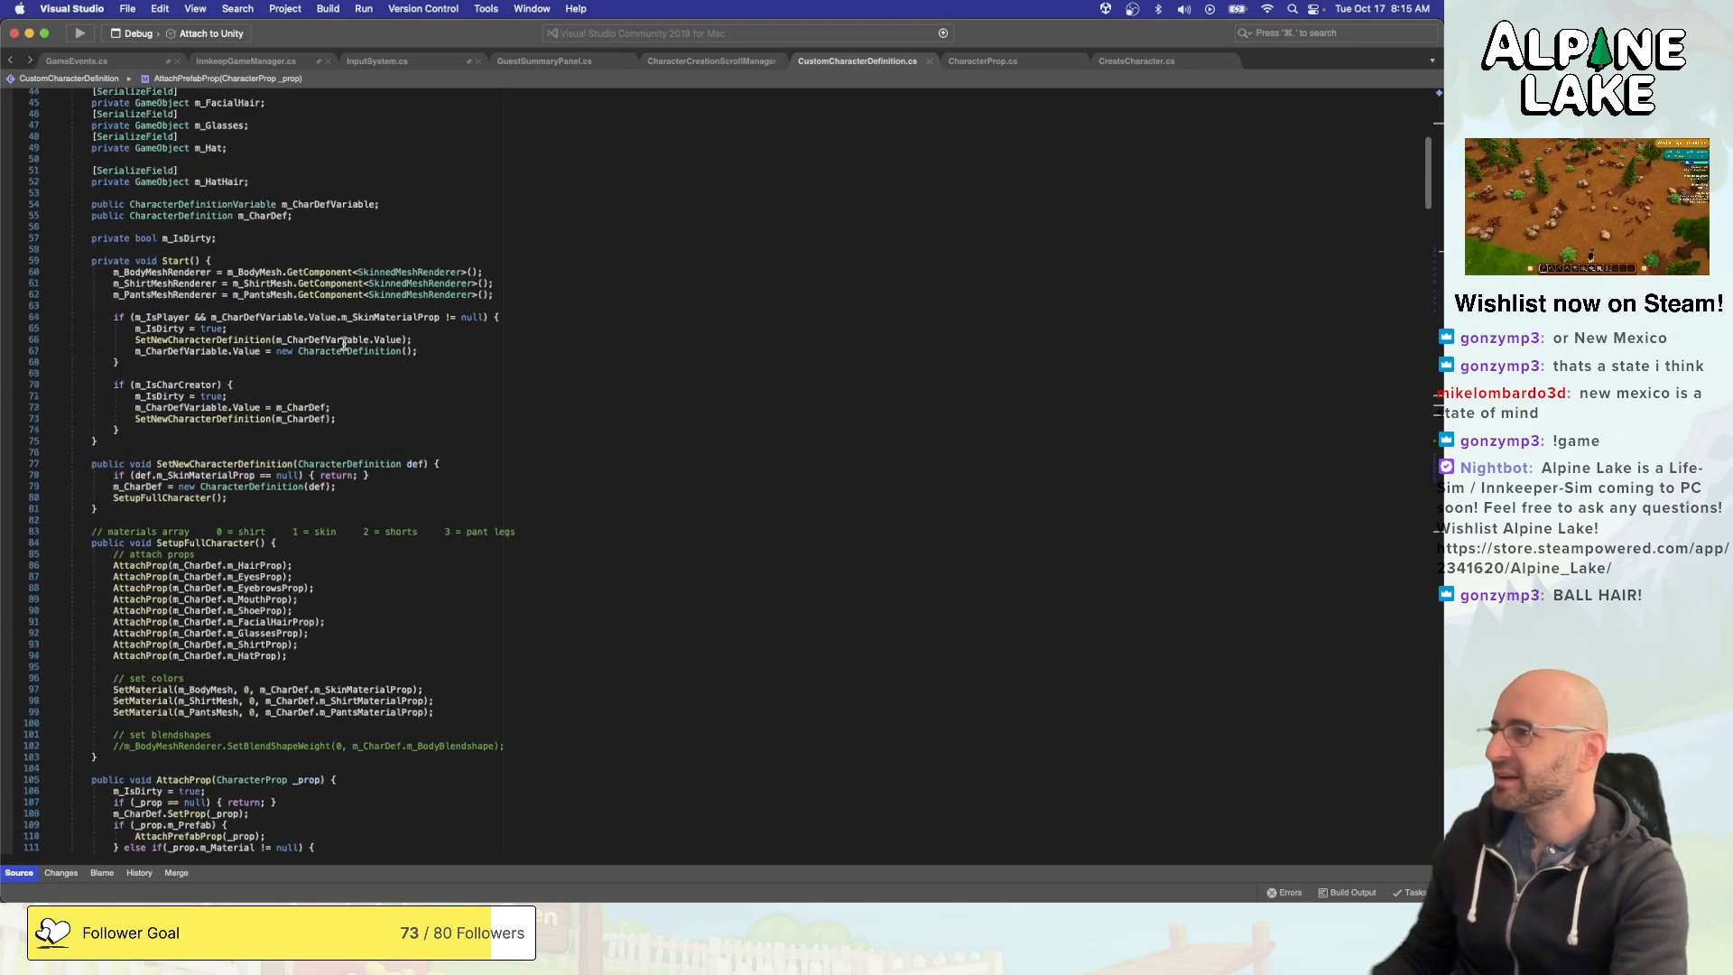
{"action": "scroll", "coordinate": [345, 341], "scroll_direction": "up", "scroll_amount": 5}
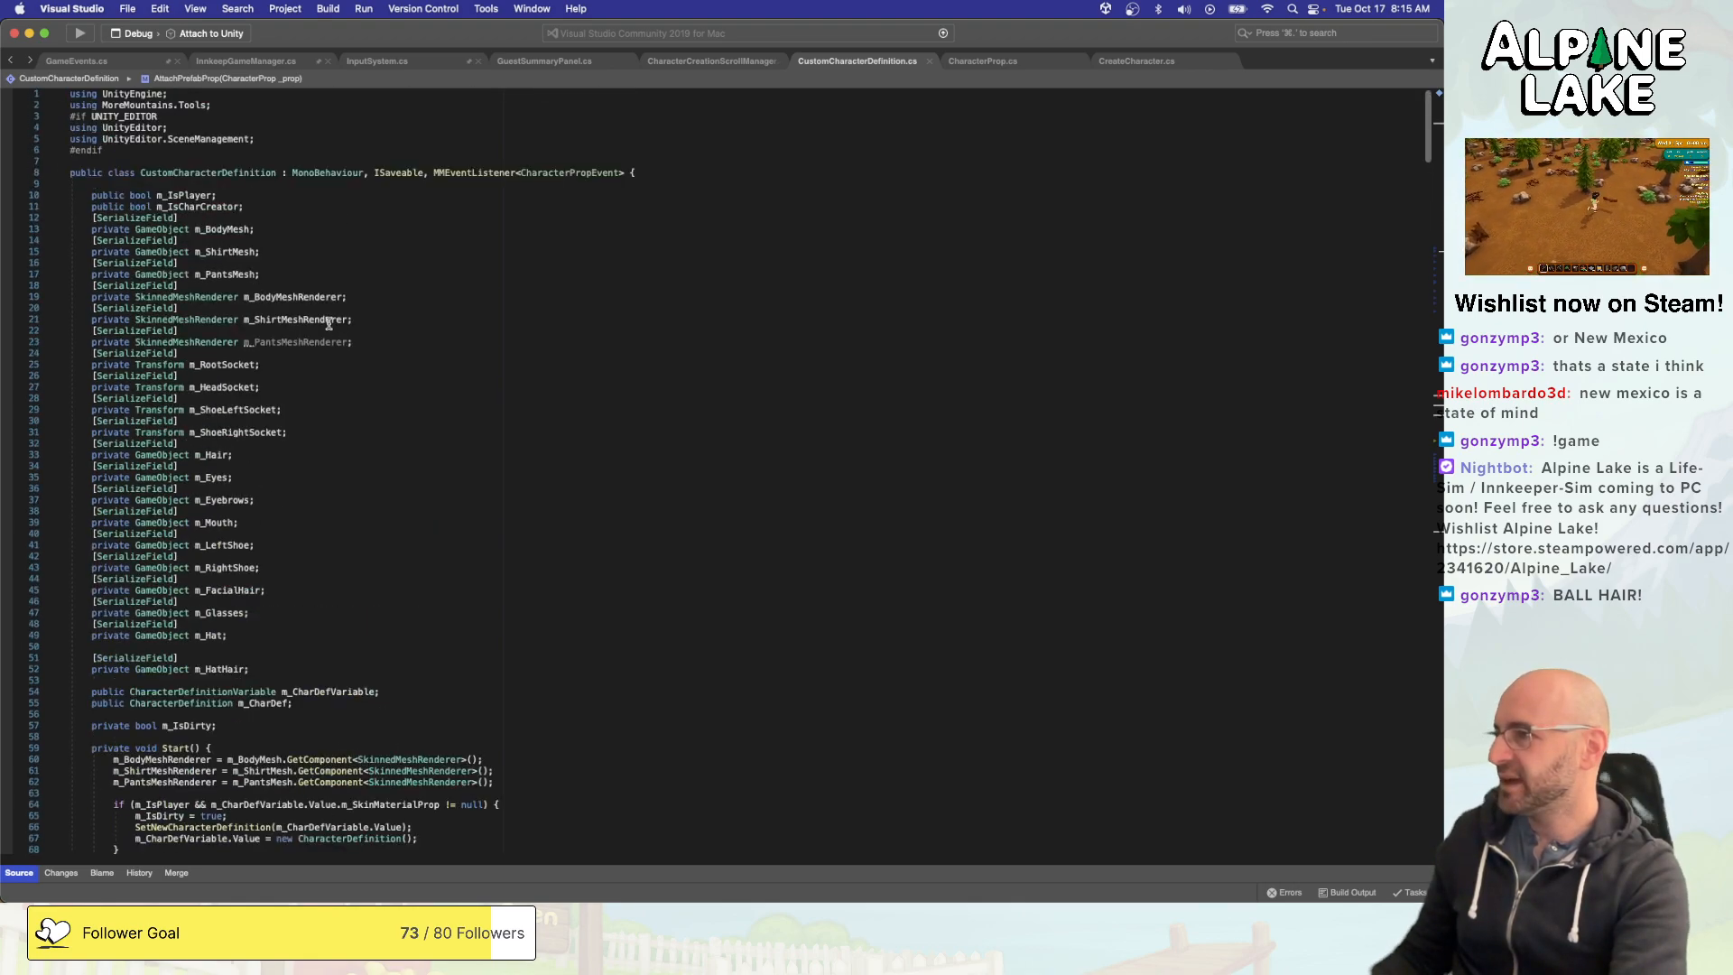
{"action": "scroll", "coordinate": [329, 323], "scroll_direction": "down", "scroll_amount": 10}
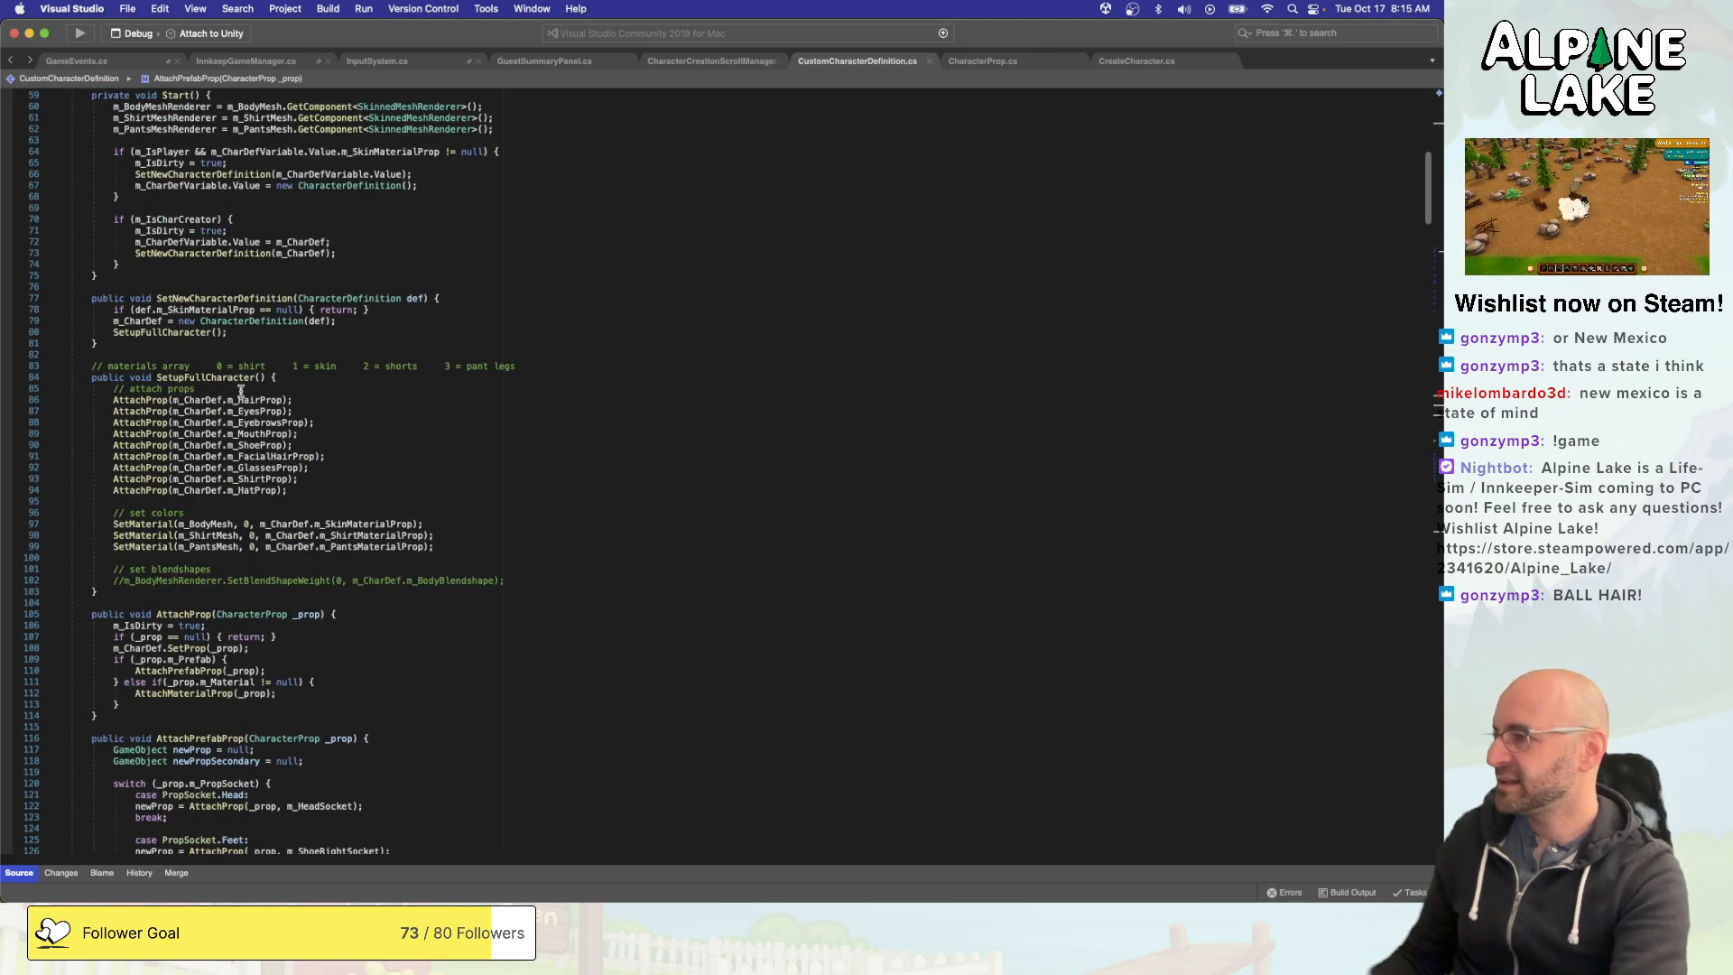
{"action": "double_click", "coordinate": [245, 401]}
{"action": "double_click", "coordinate": [154, 400]}
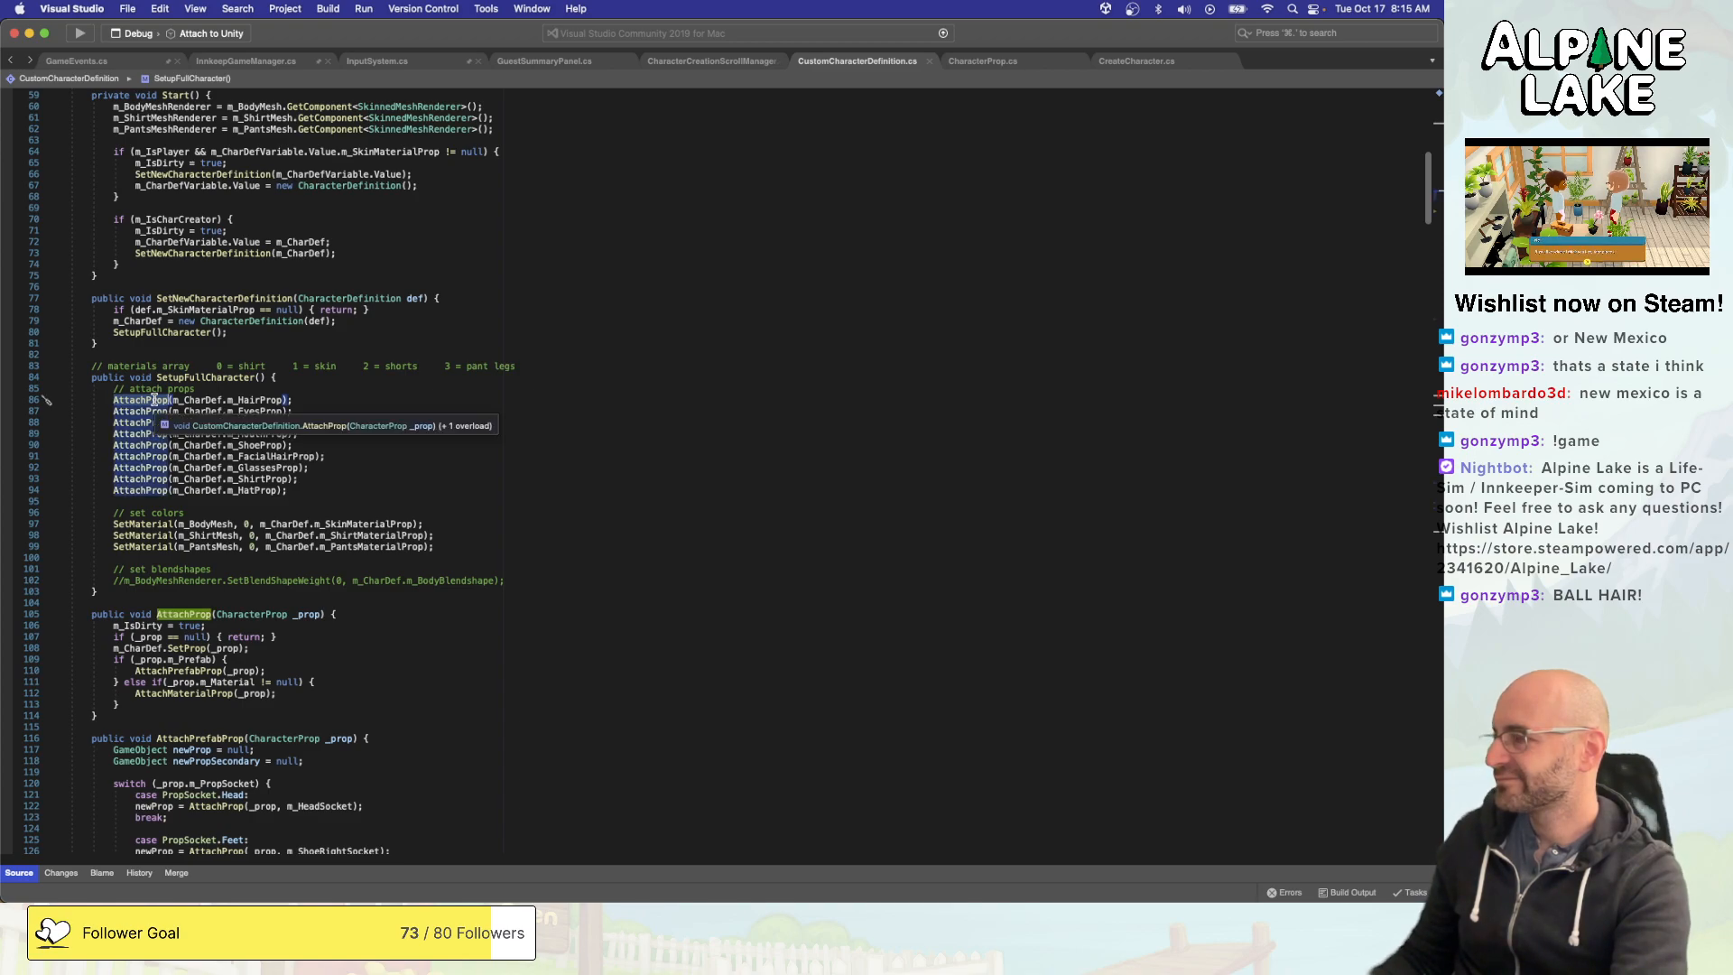
{"action": "left_click", "coordinate": [245, 388]}
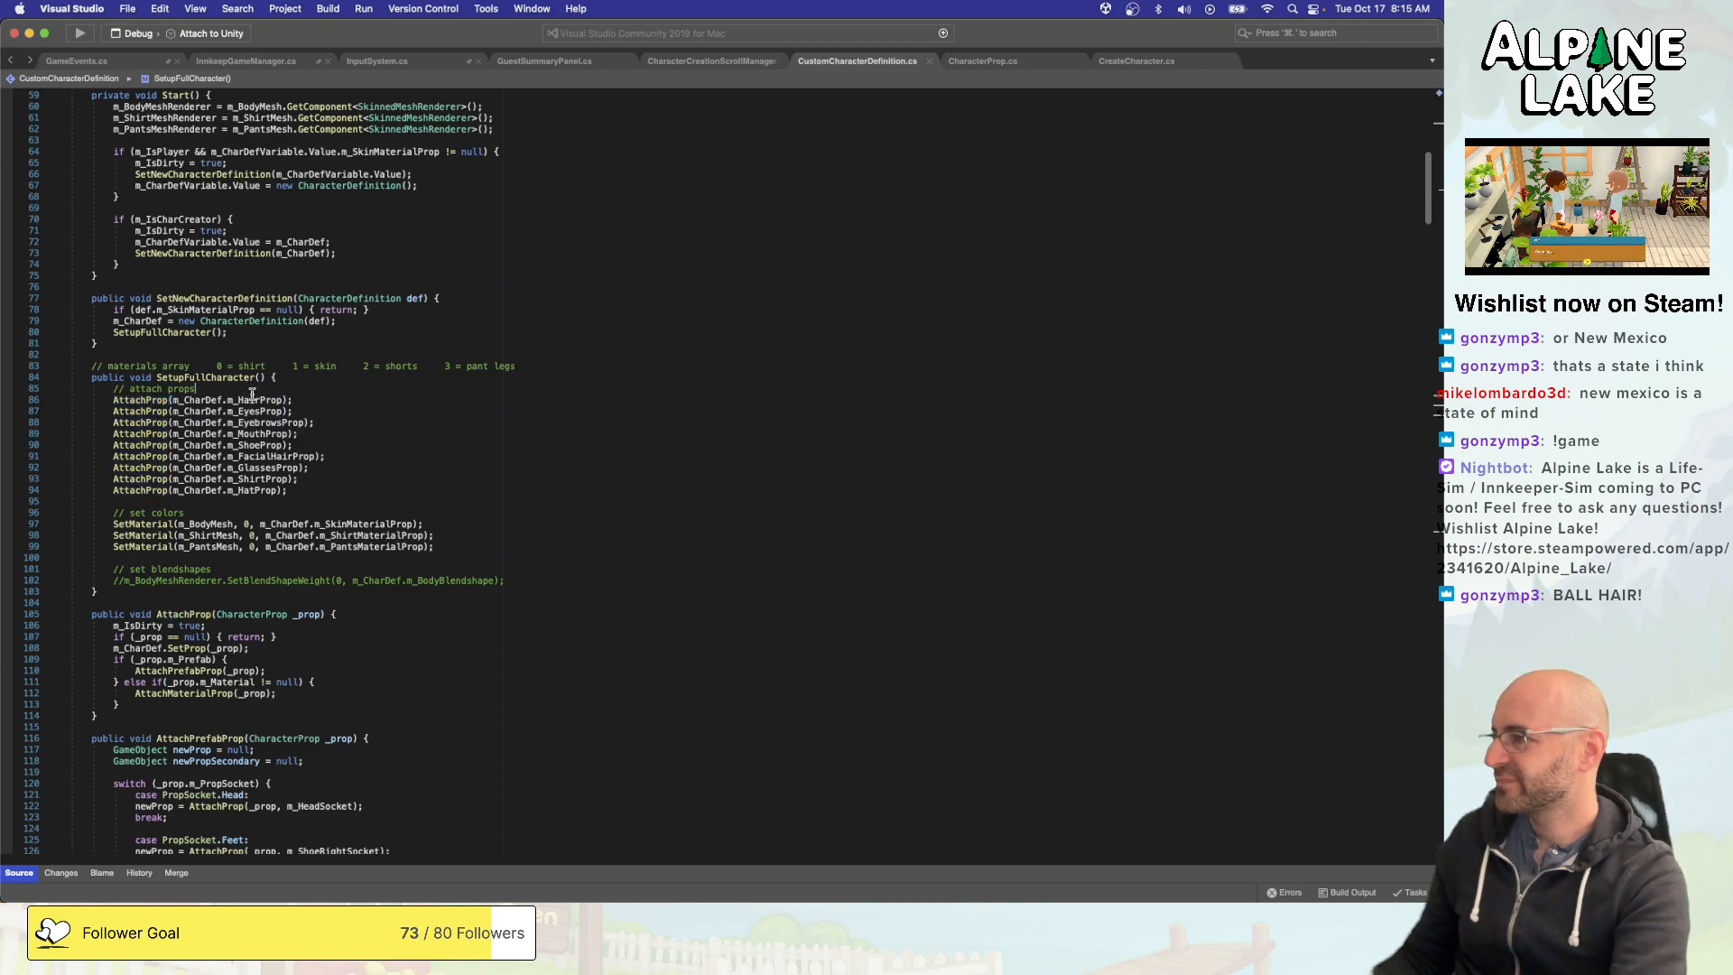
{"action": "double_click", "coordinate": [150, 490]}
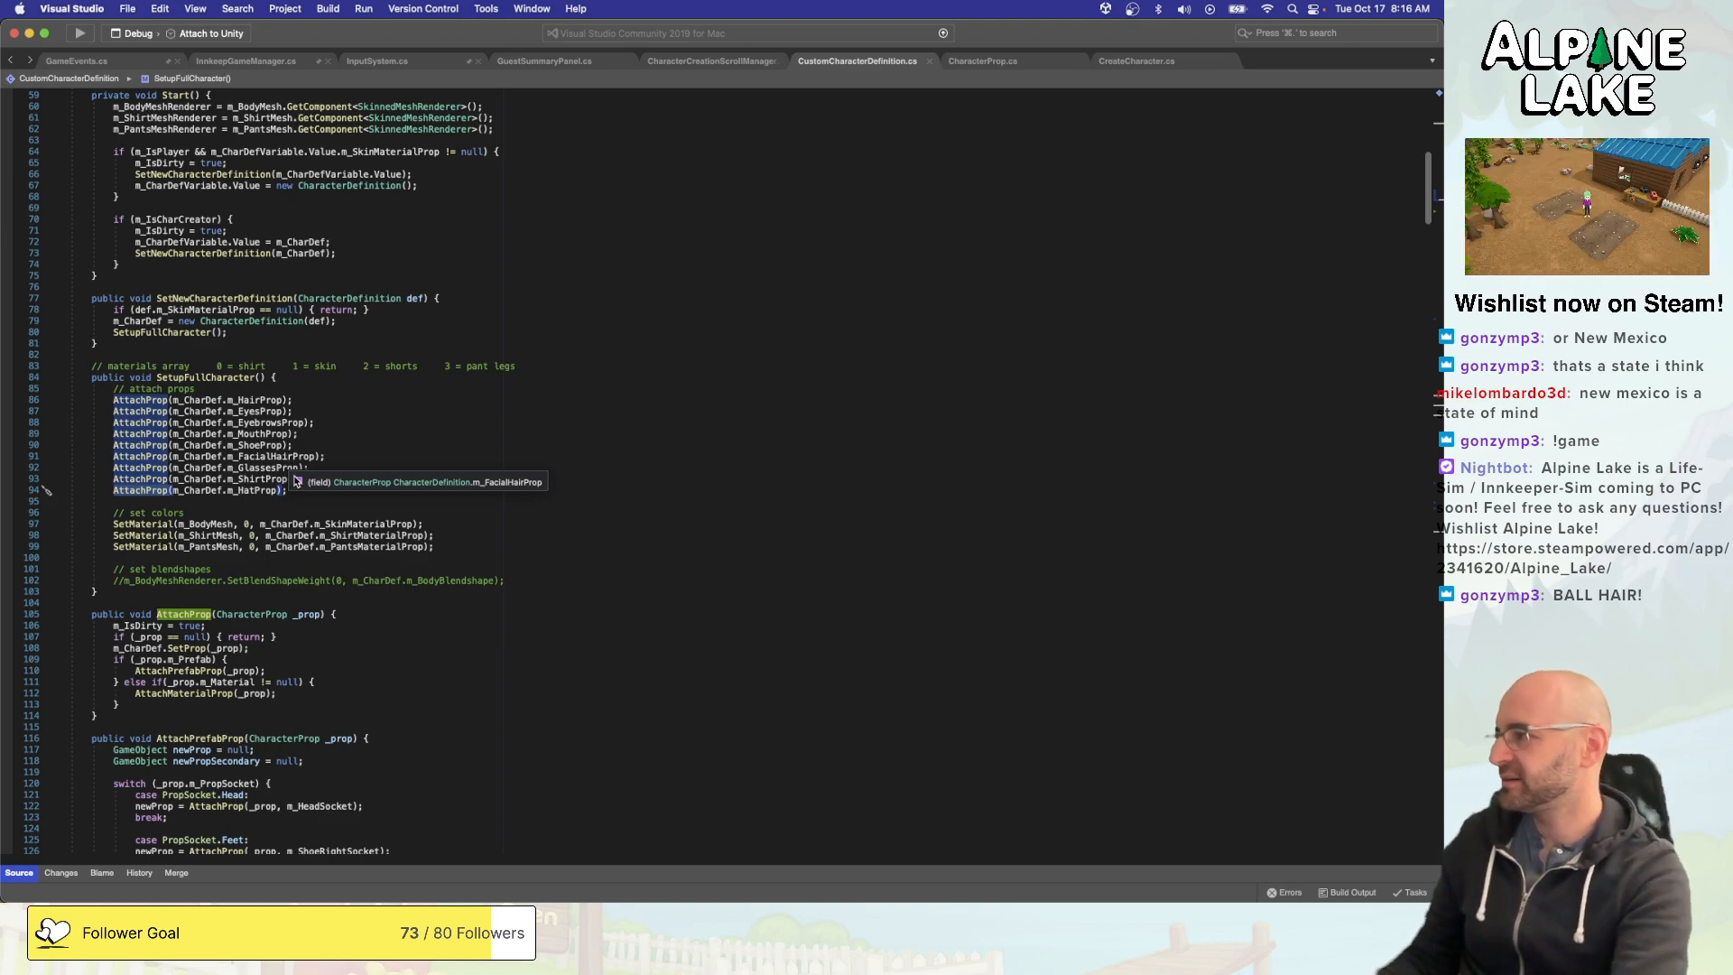
{"action": "scroll", "coordinate": [307, 471], "scroll_direction": "down", "scroll_amount": 1}
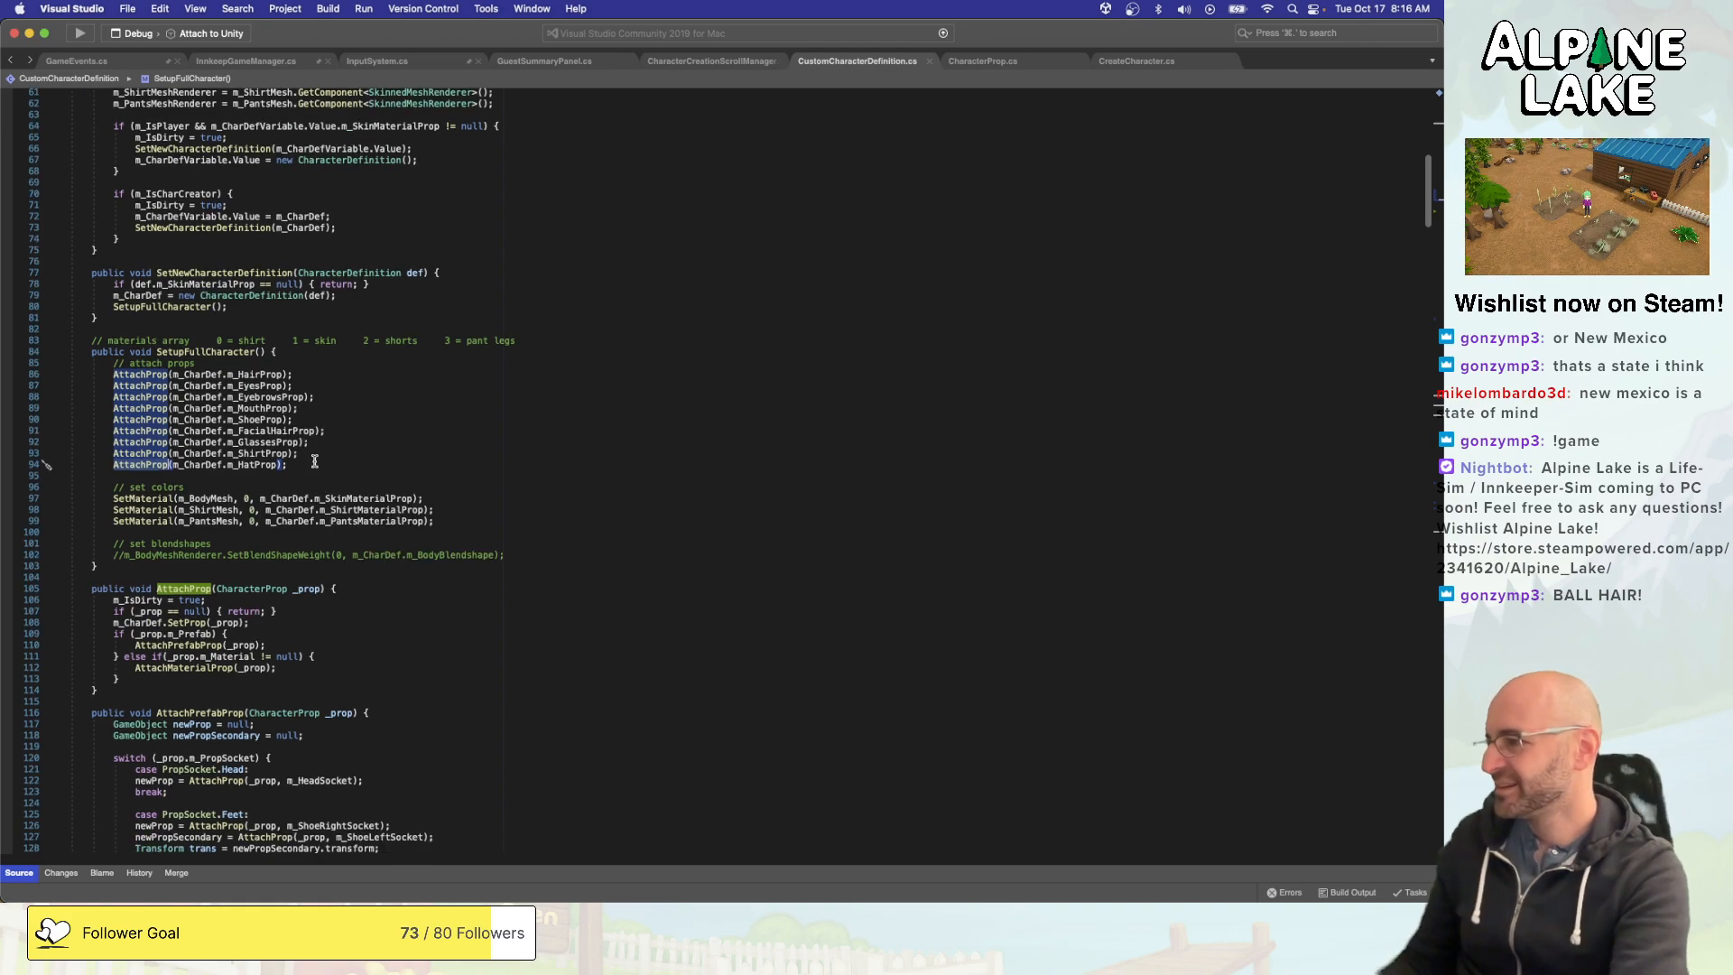
{"action": "left_click", "coordinate": [317, 458]}
{"action": "scroll", "coordinate": [317, 458], "scroll_direction": "down", "scroll_amount": 1}
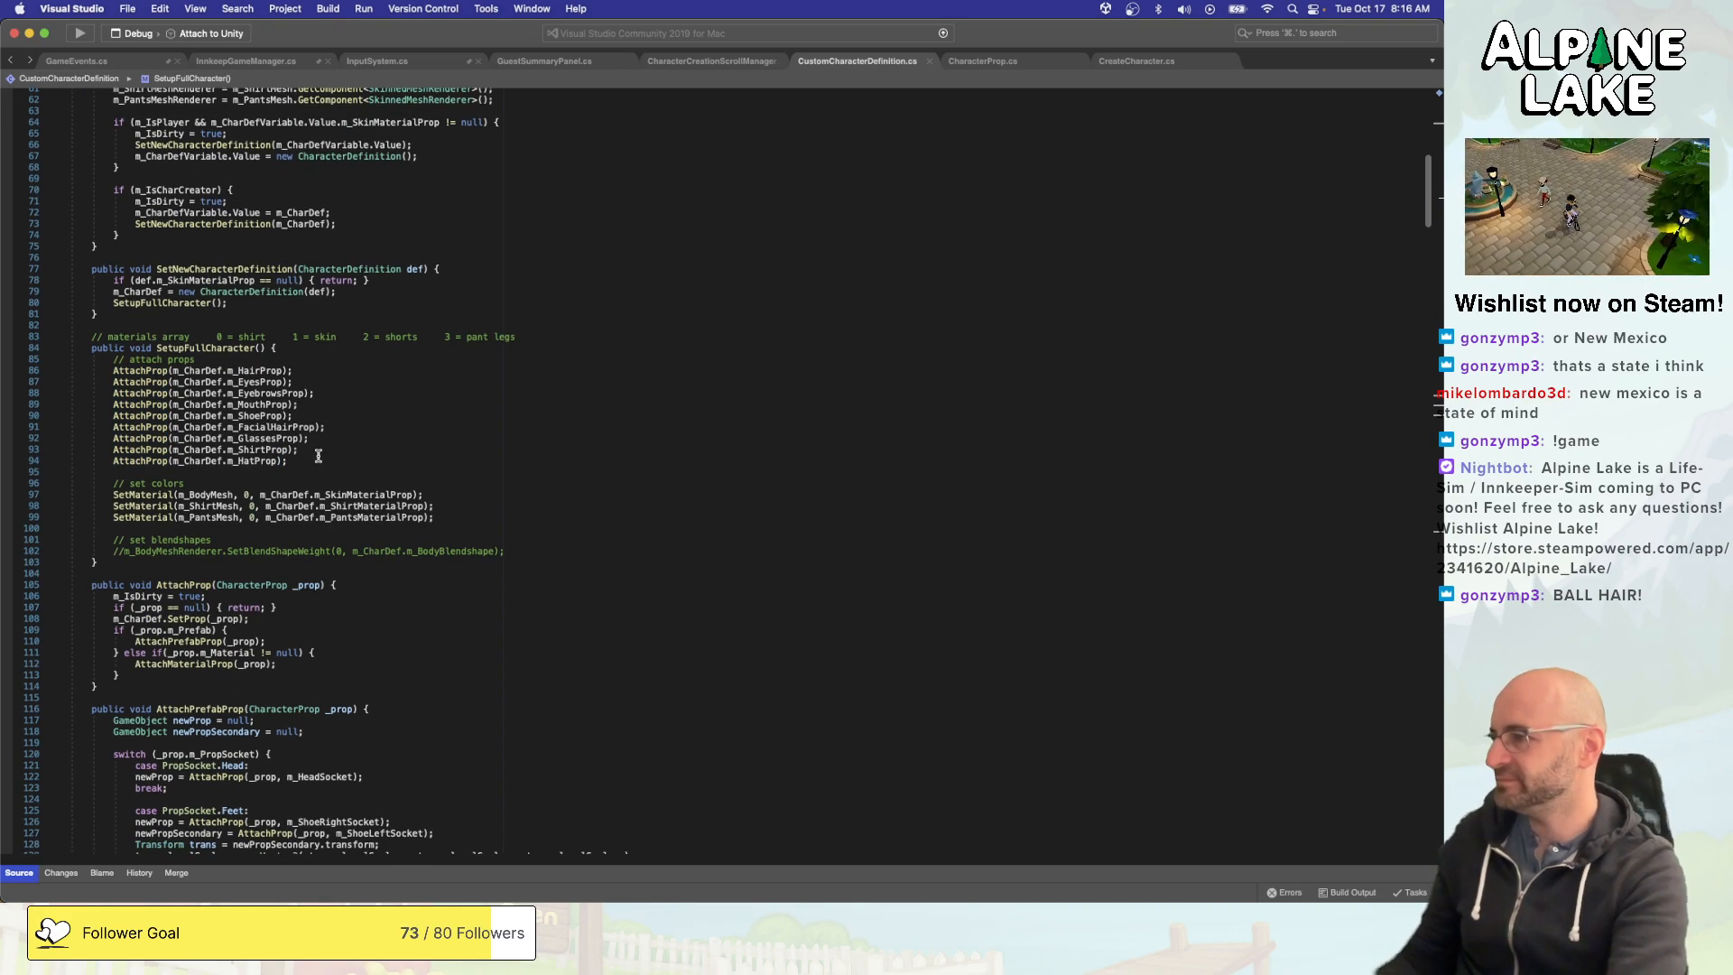
- Examine how AttachProp and the PropType cases of AttachPrefabProp handle hair and hats, along with the GameObject fields declared in CustomCharacterDefinition.cs
{"action": "left_click", "coordinate": [161, 369]}
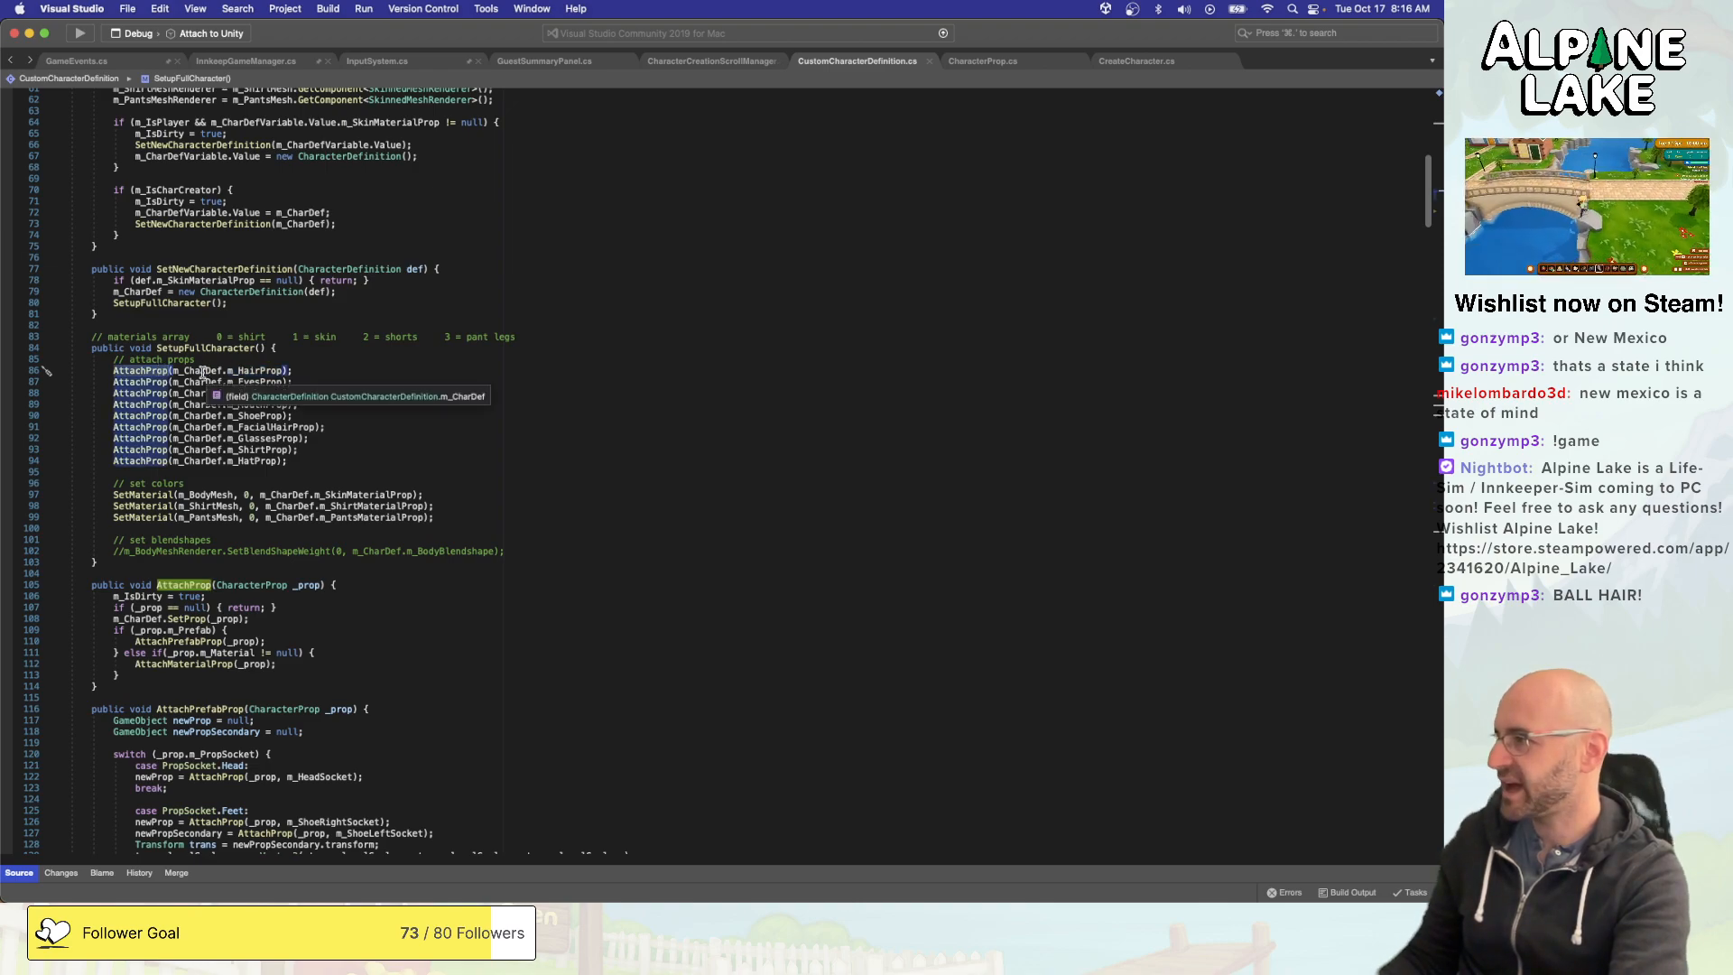
{"action": "scroll", "coordinate": [202, 373], "scroll_direction": "down", "scroll_amount": 10}
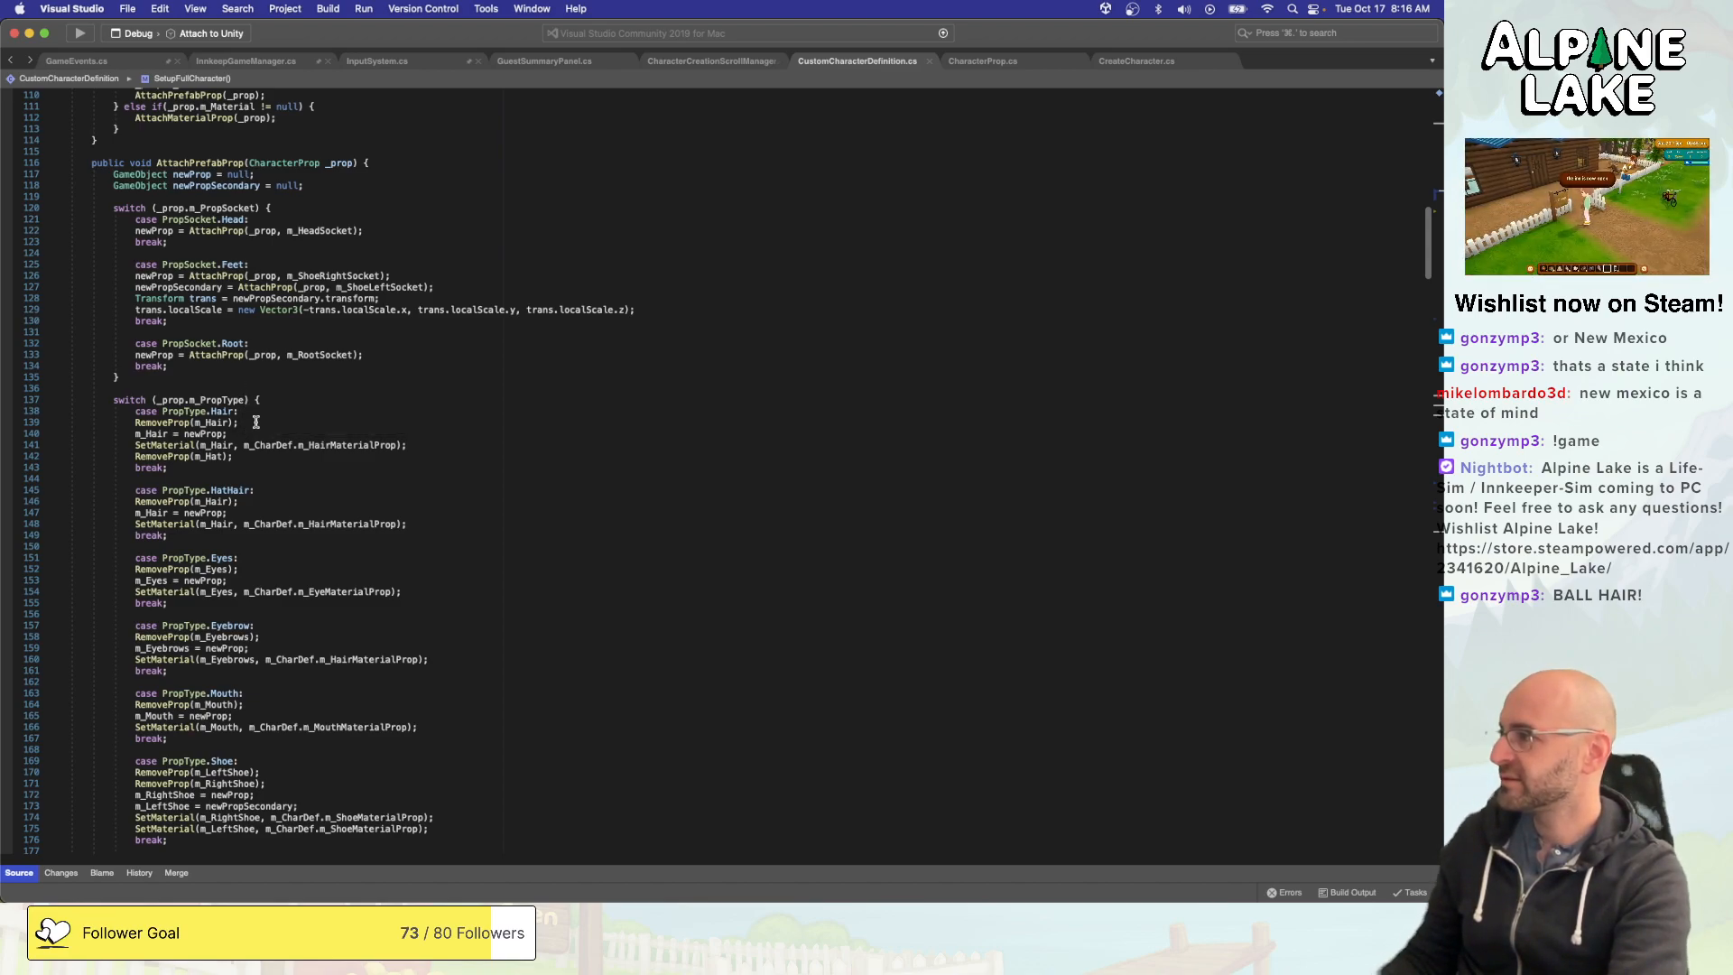
{"action": "left_click", "coordinate": [258, 422]}
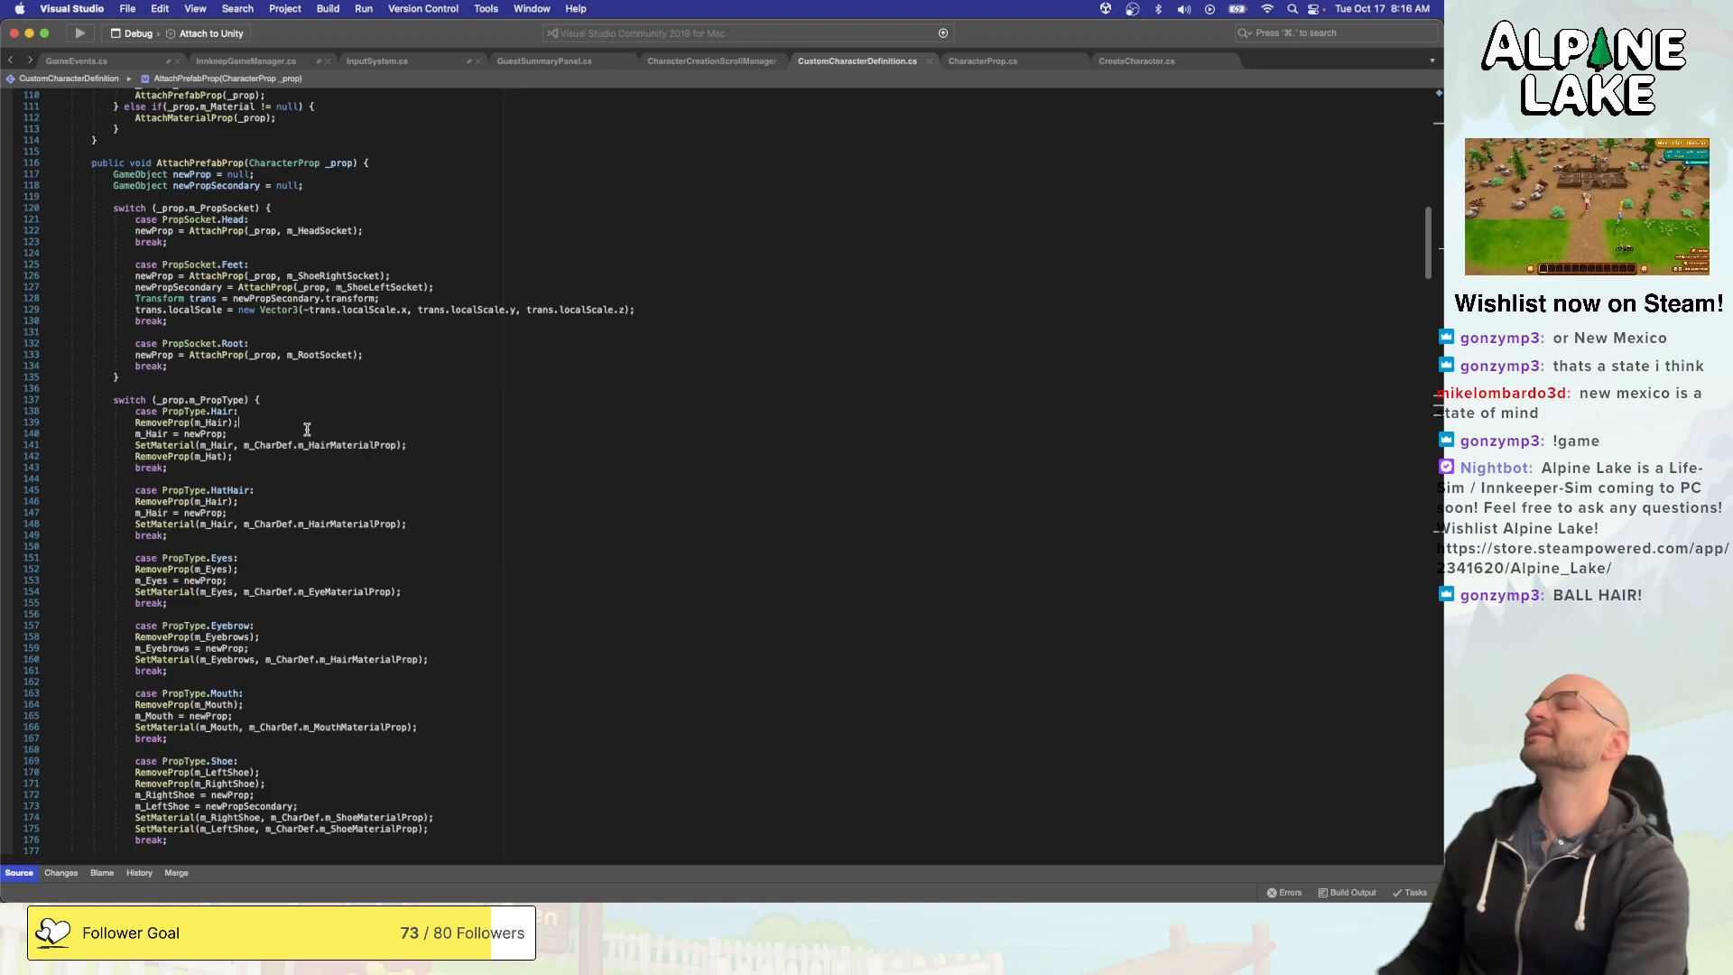
{"action": "scroll", "coordinate": [306, 431], "scroll_direction": "up", "scroll_amount": 5}
{"action": "scroll", "coordinate": [306, 429], "scroll_direction": "up", "scroll_amount": 15}
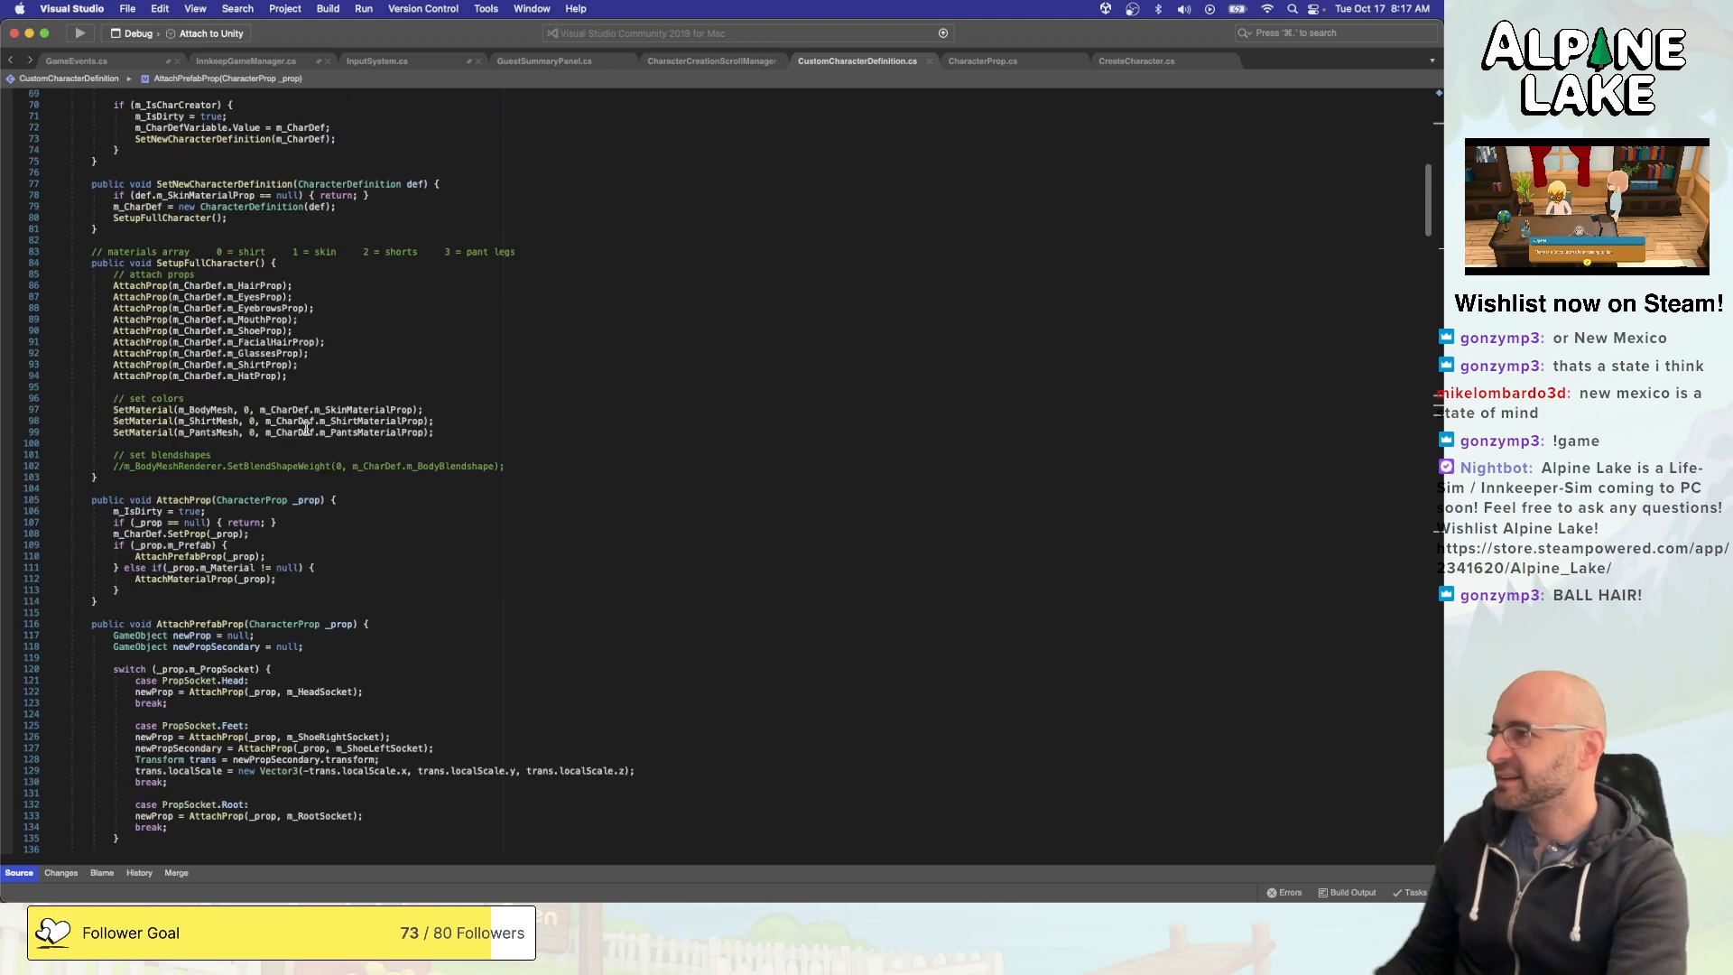
{"action": "scroll", "coordinate": [306, 428], "scroll_direction": "up", "scroll_amount": 5}
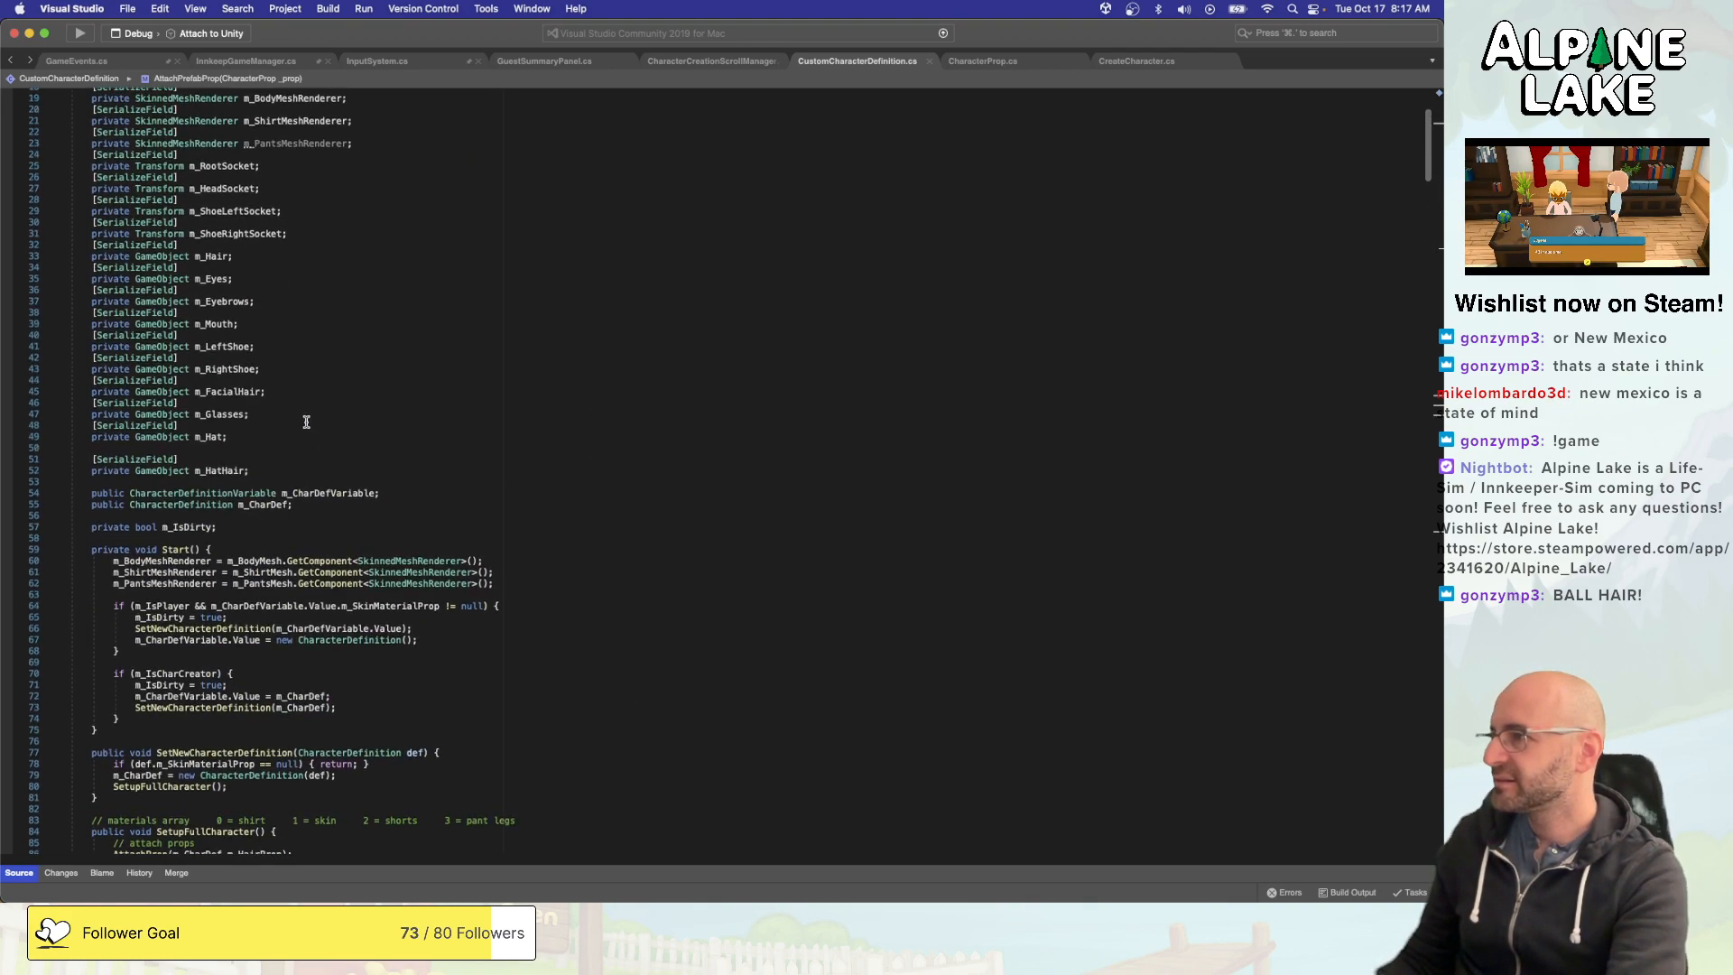
{"action": "scroll", "coordinate": [306, 419], "scroll_direction": "down", "scroll_amount": 20}
{"action": "scroll", "coordinate": [306, 418], "scroll_direction": "down", "scroll_amount": 12}
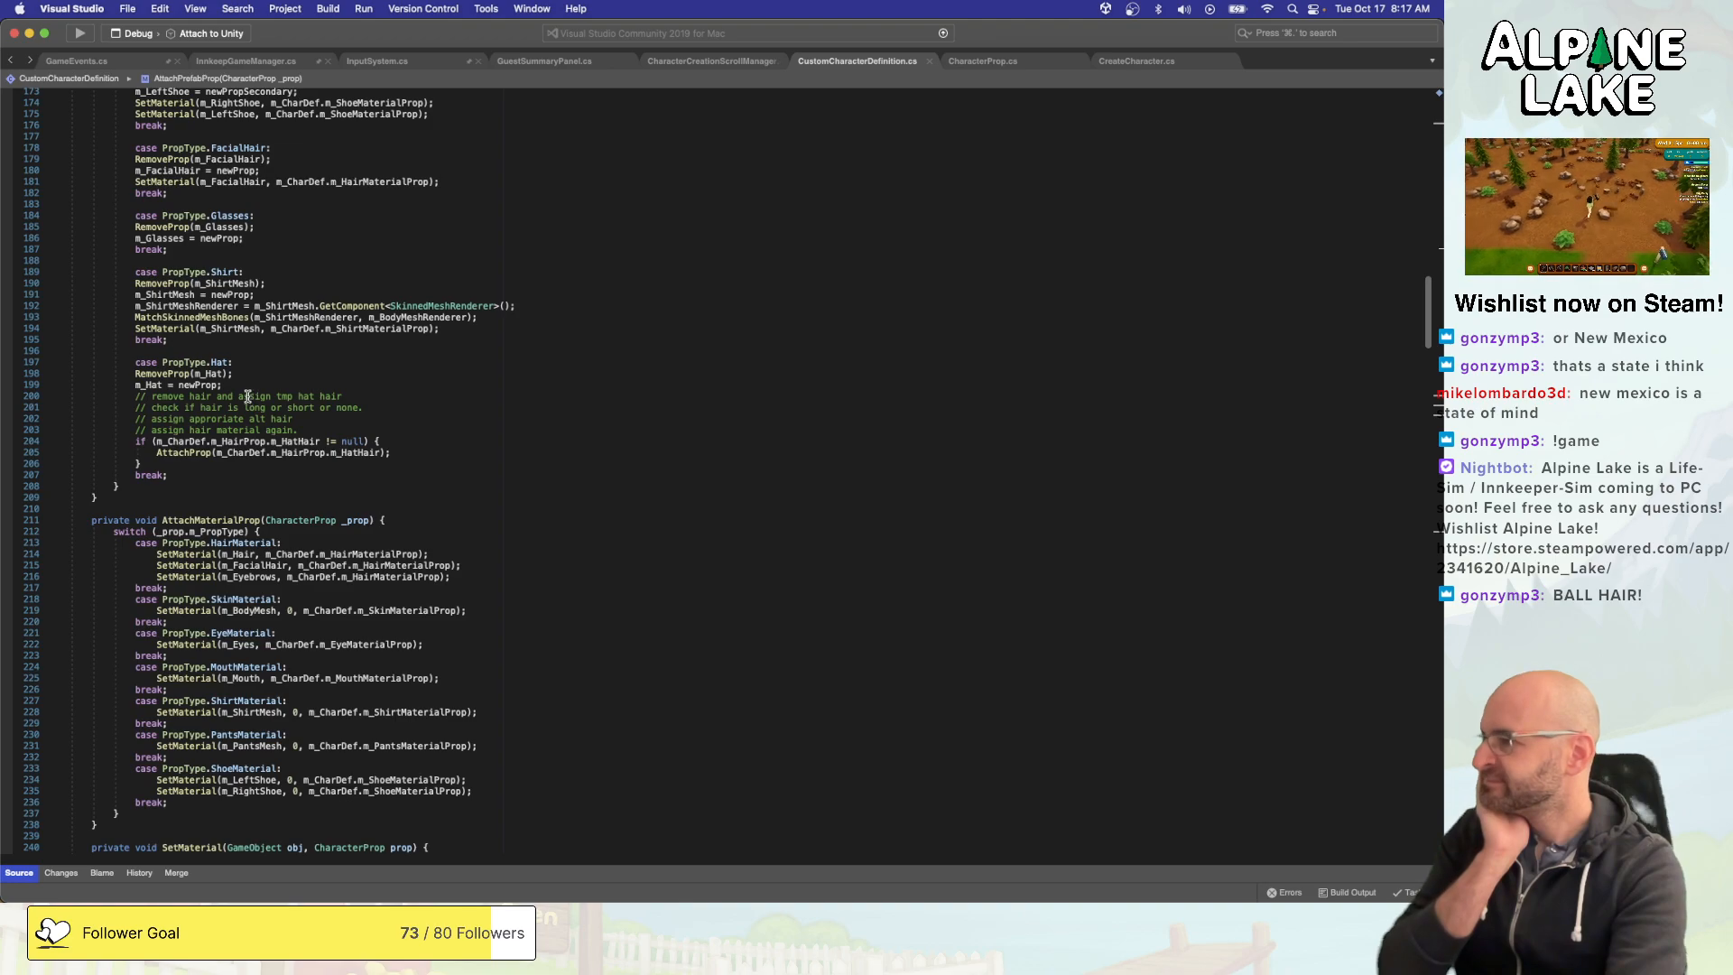
- Add print(_prop); after RemoveProp(m_Hat); in the PropType.Hat case and save the script
{"action": "left_click", "coordinate": [205, 386]}
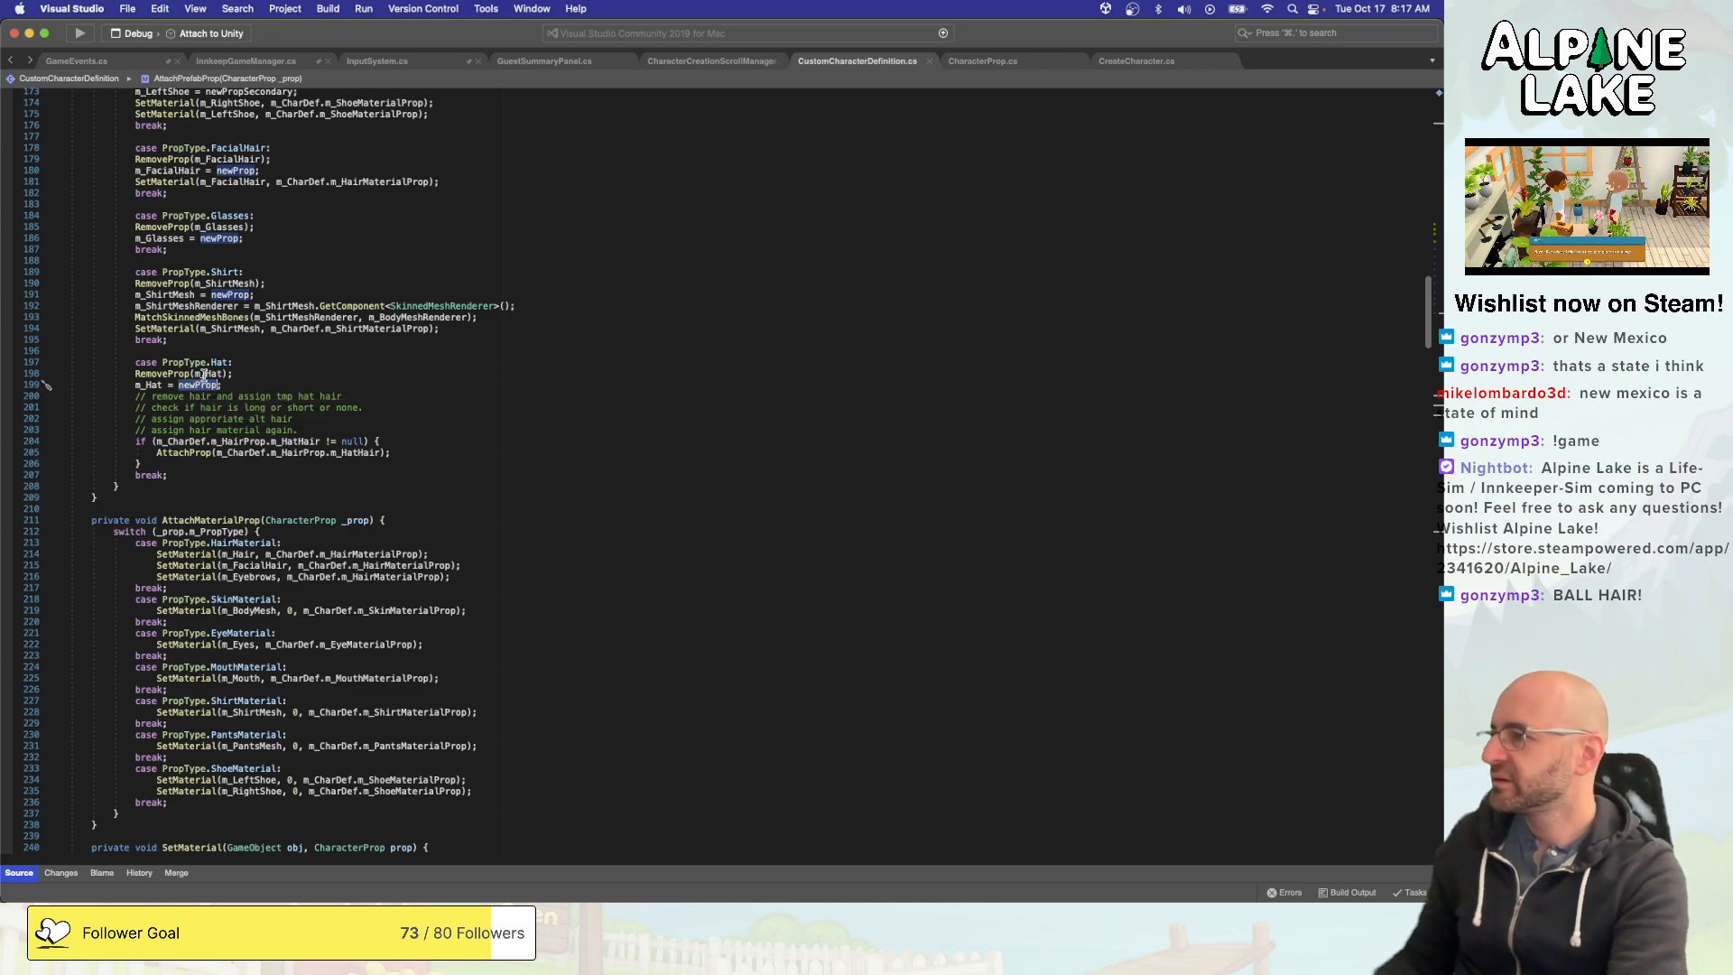
{"action": "left_click", "coordinate": [210, 374]}
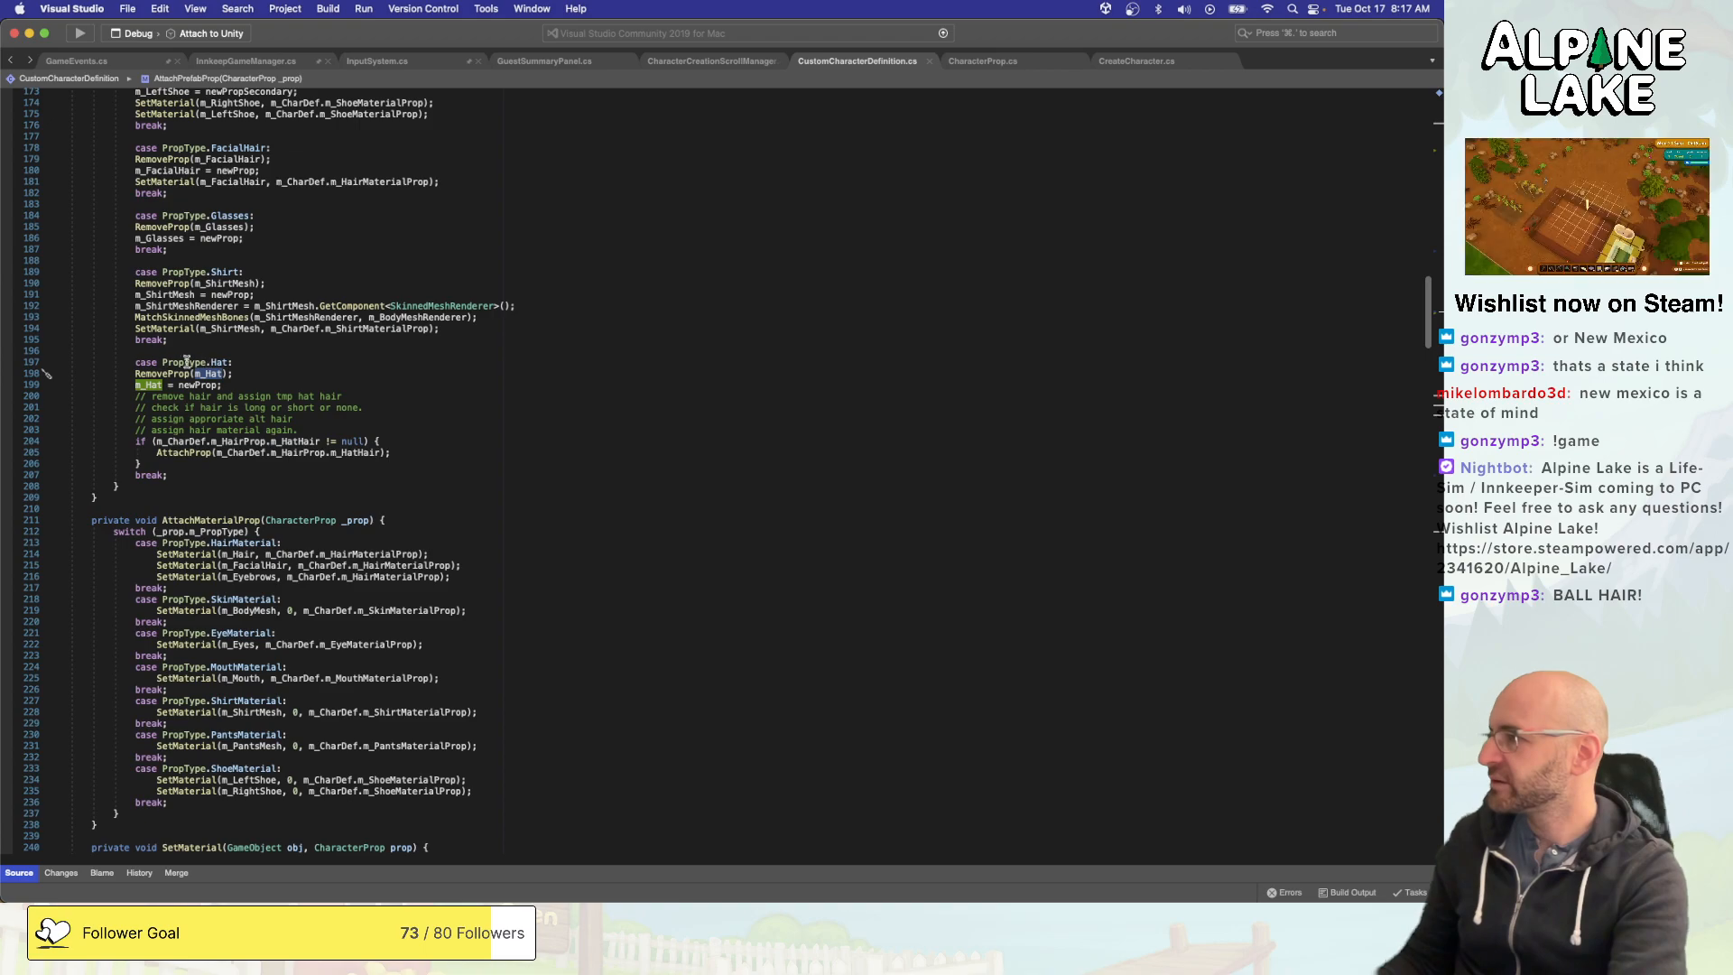
{"action": "left_click", "coordinate": [287, 361]}
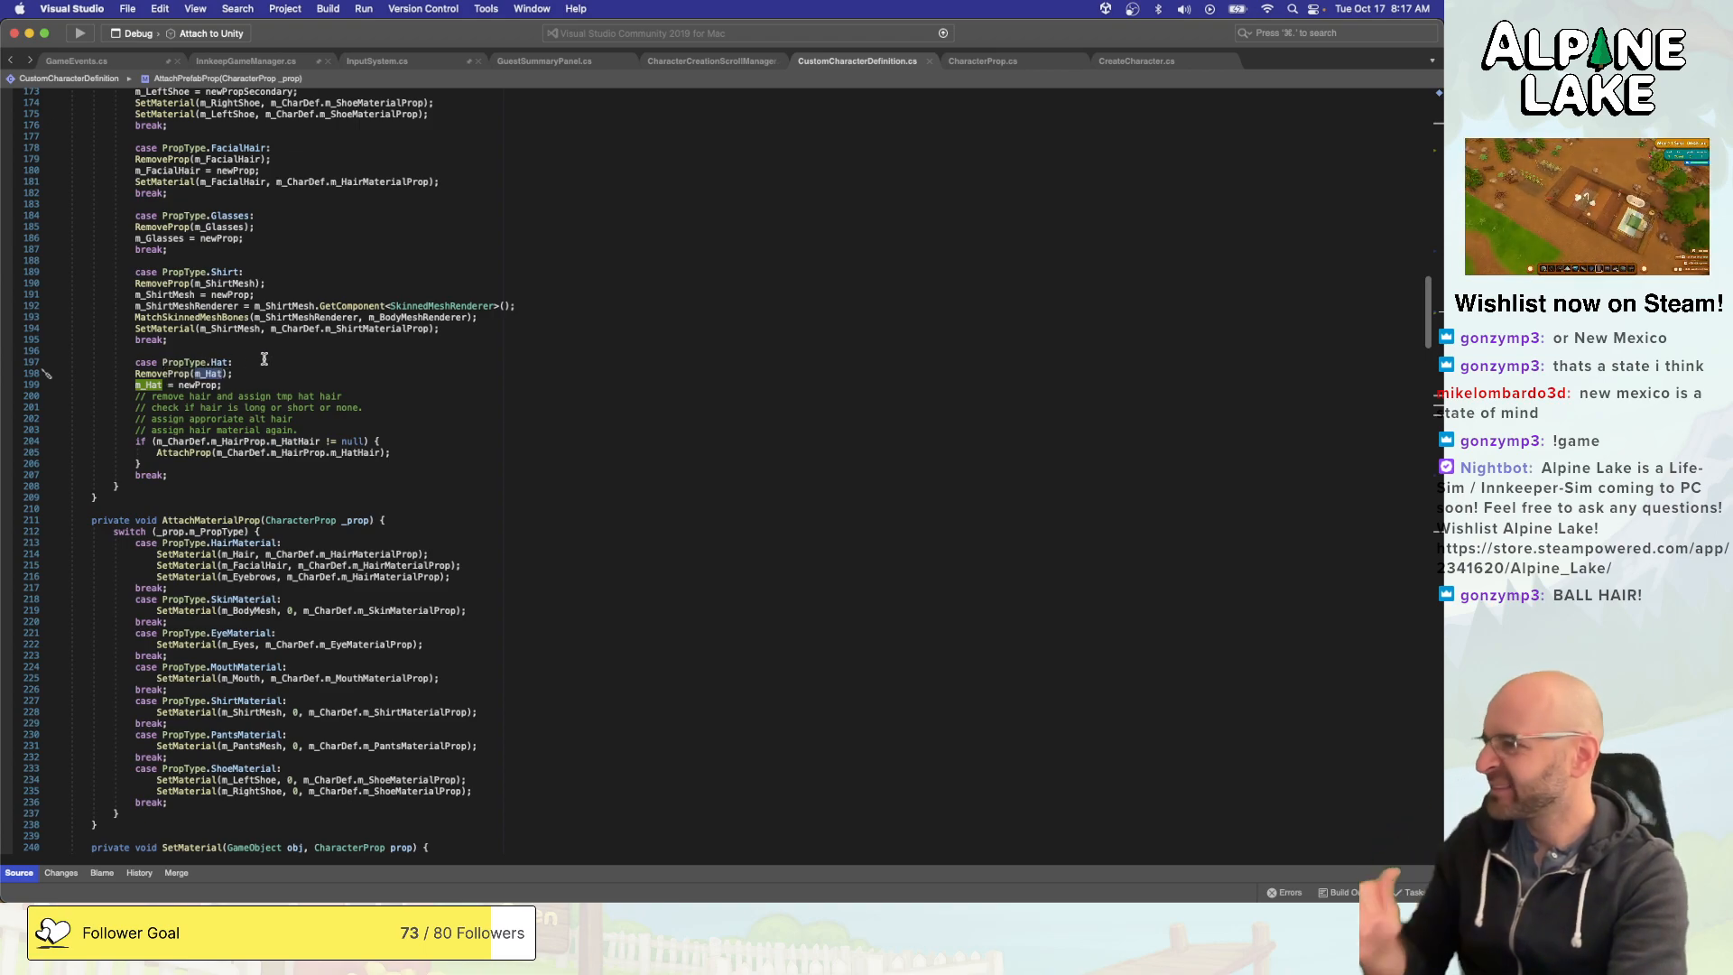
{"action": "key", "text": "Down"}
{"action": "key", "text": "Return"}
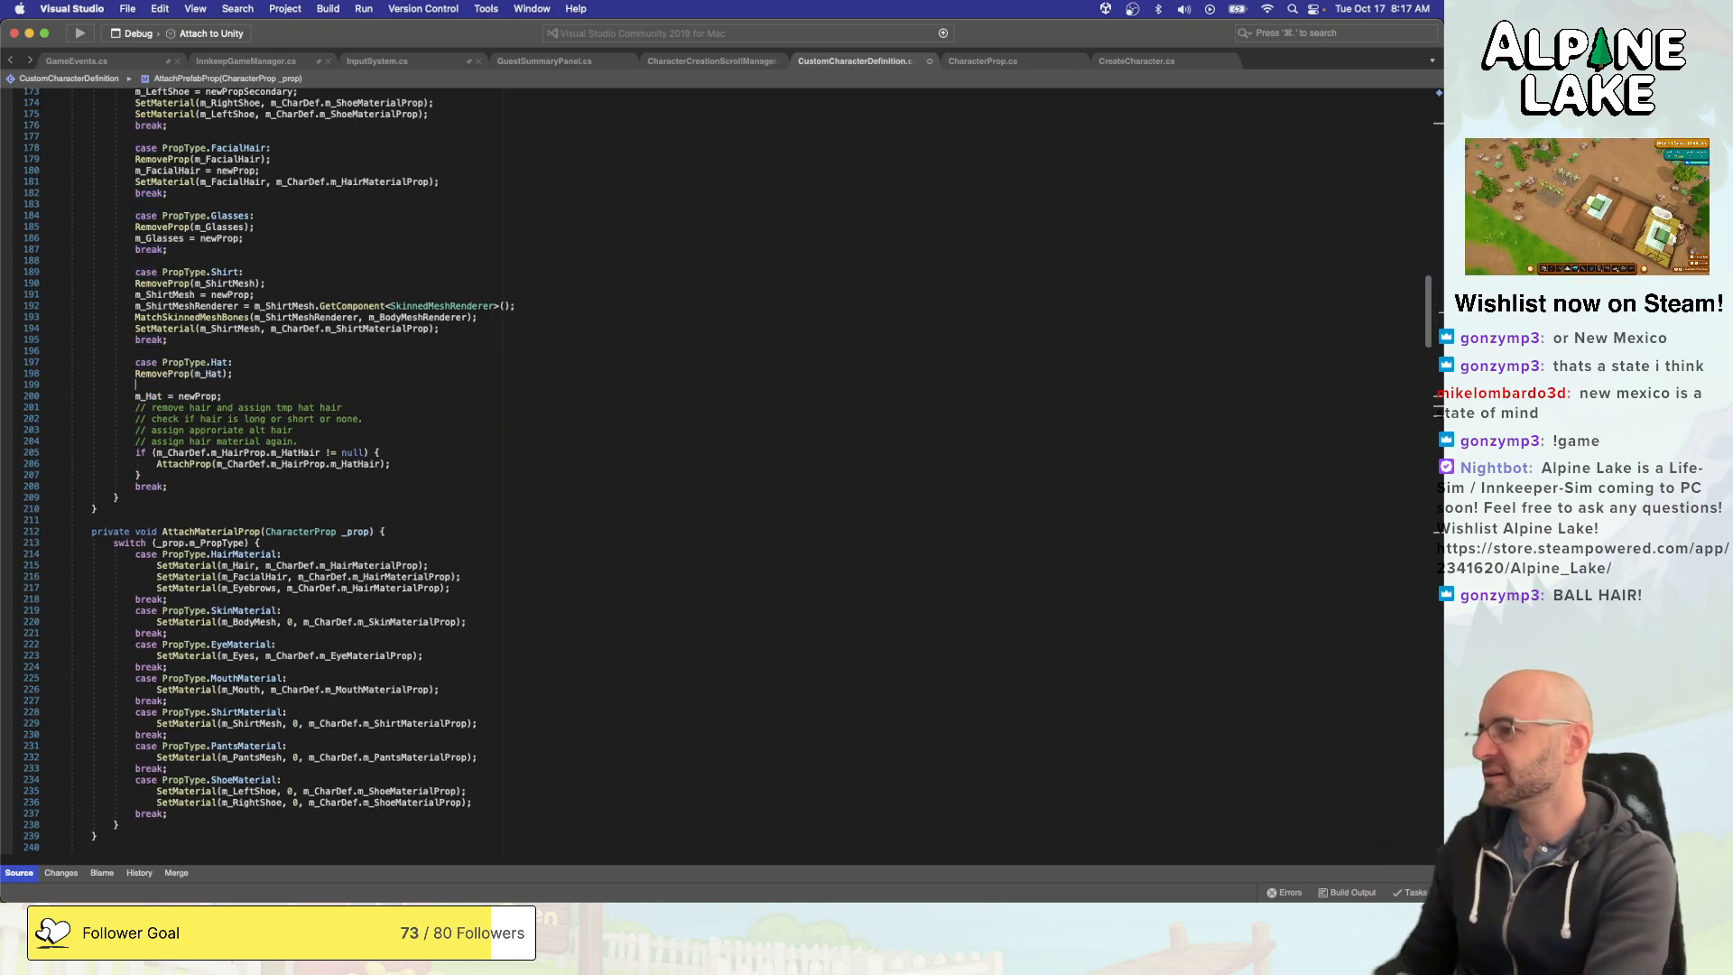
{"action": "type", "text": "print("}
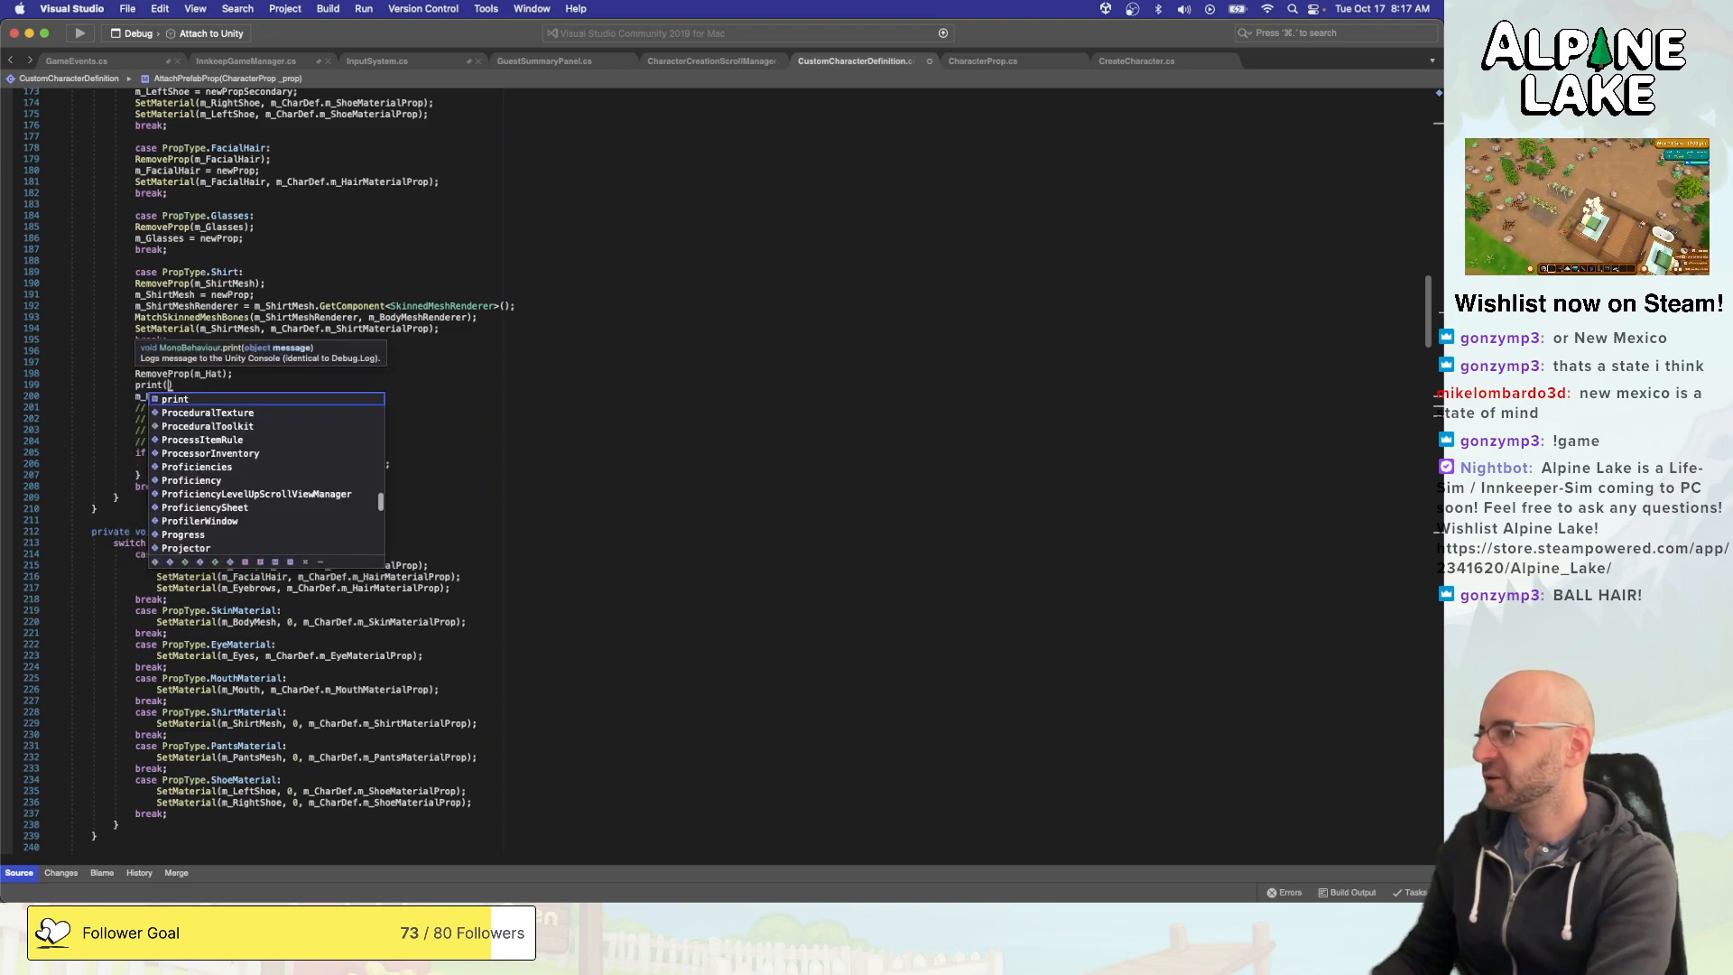
{"action": "type", "text": "m_prop"}
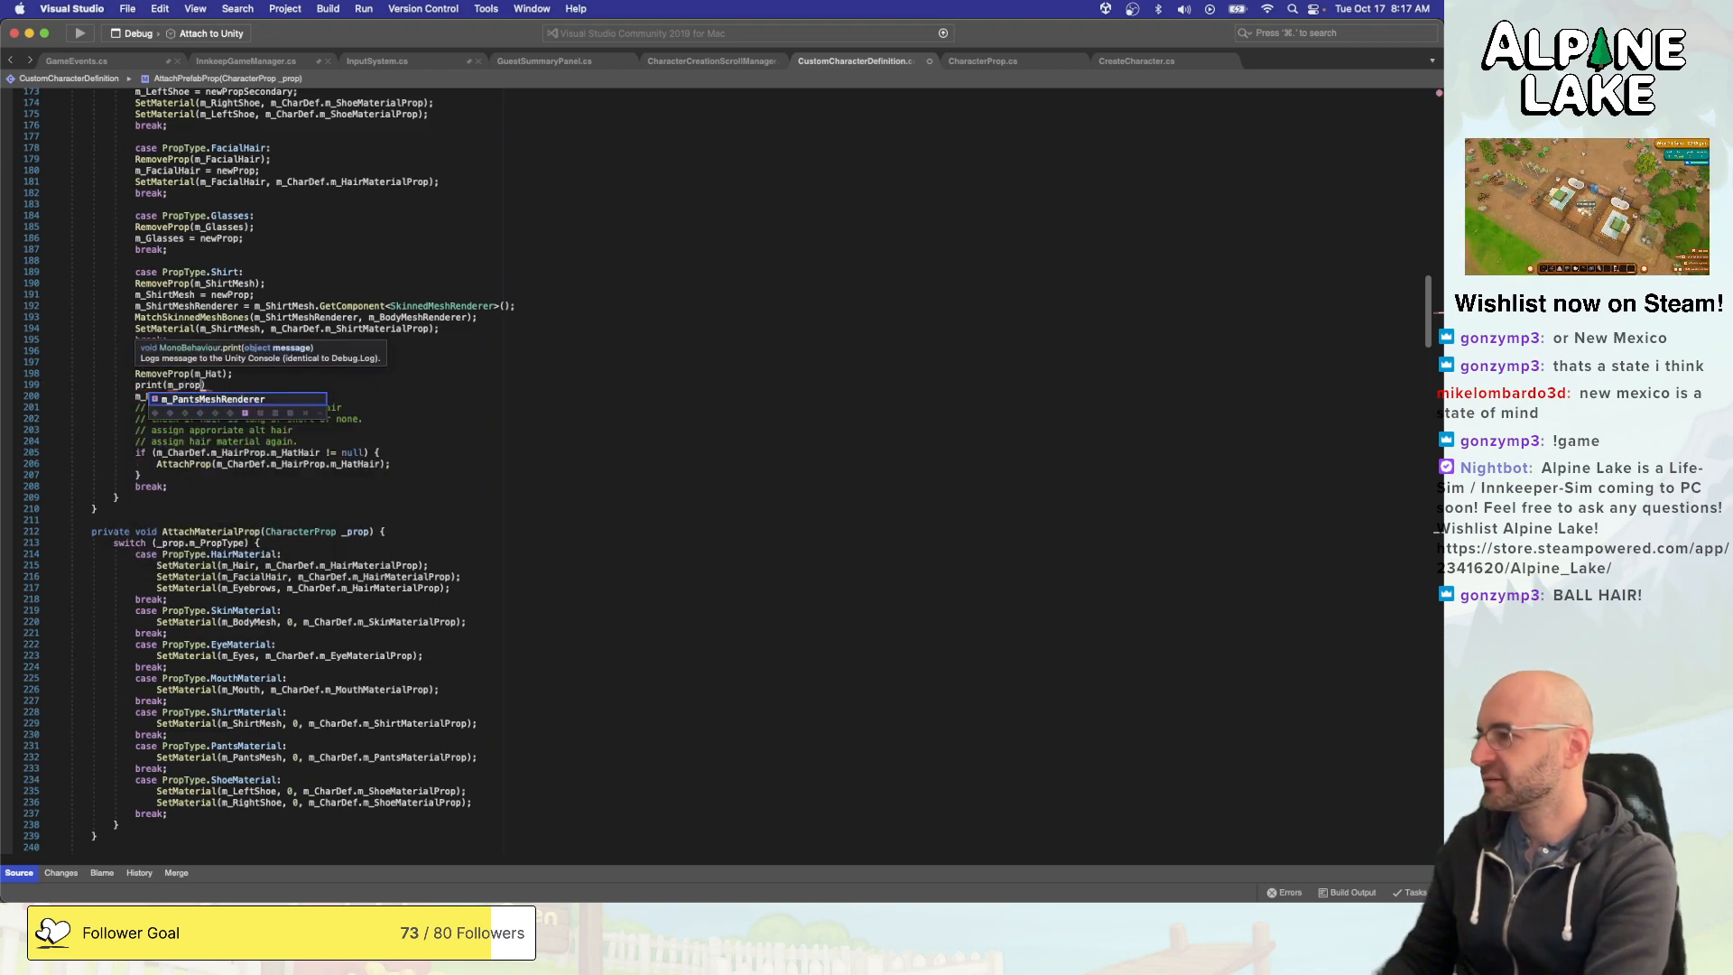
{"action": "key", "text": "BackSpace"}
{"action": "key", "text": "BackSpace"}
{"action": "key", "text": "BackSpace"}
{"action": "key", "text": "BackSpace"}
{"action": "type", "text": "_prop)"}
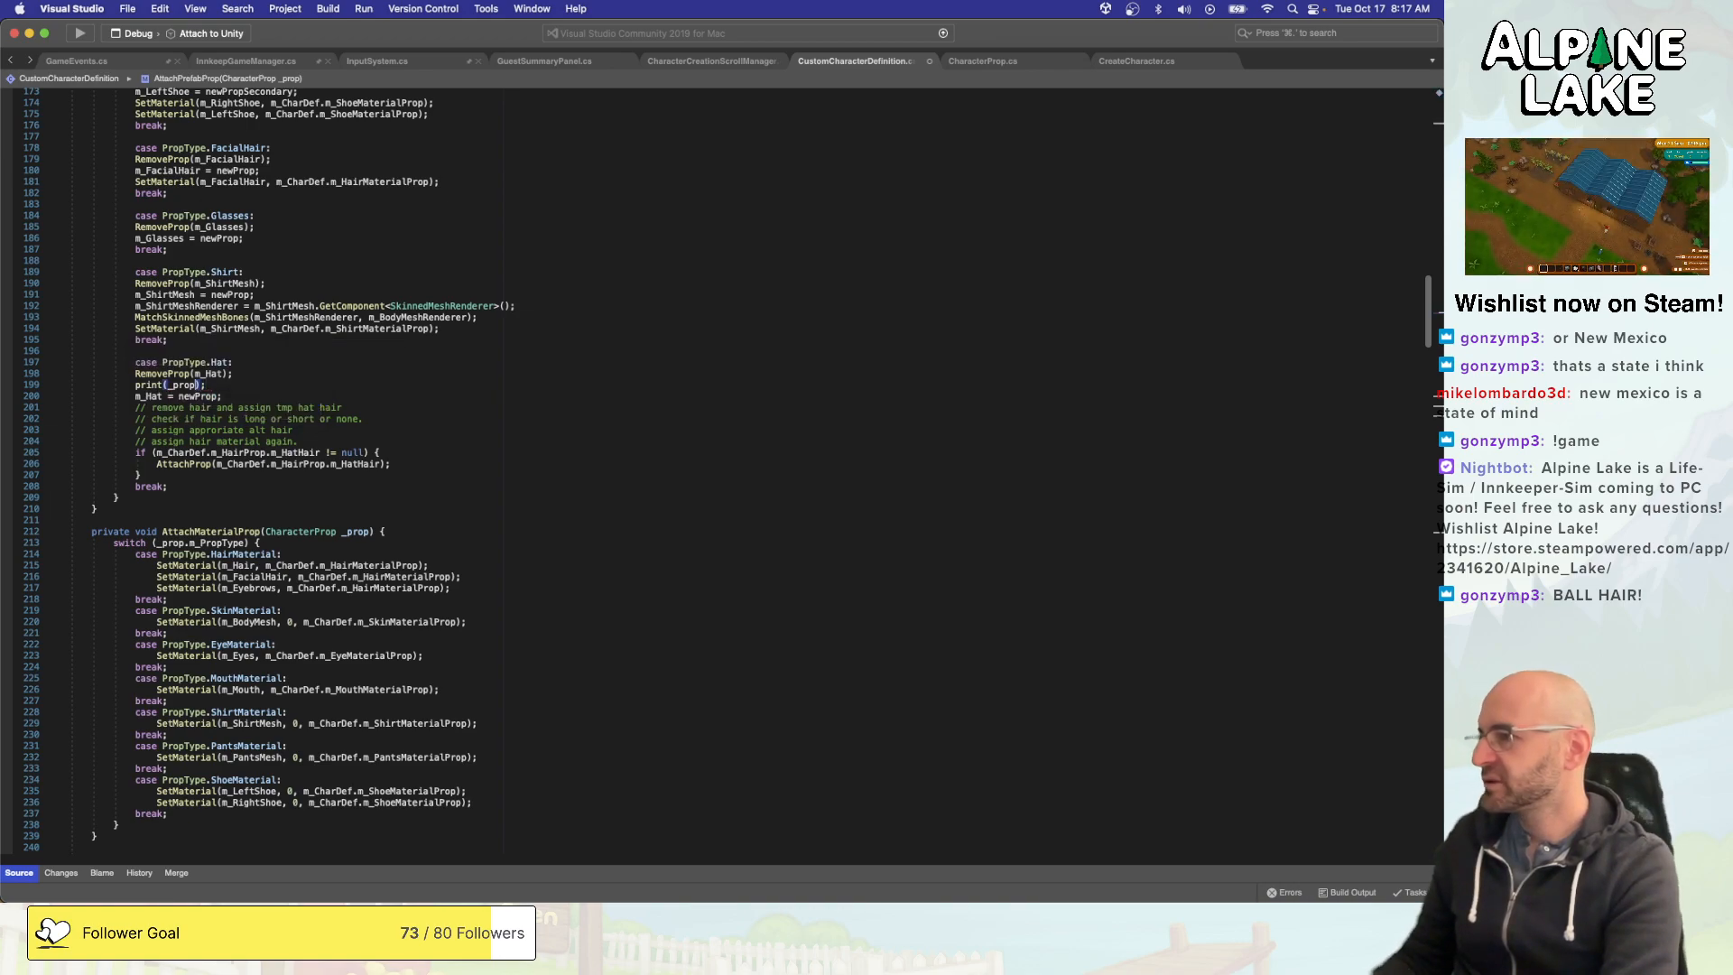
{"action": "key", "text": "super+s"}
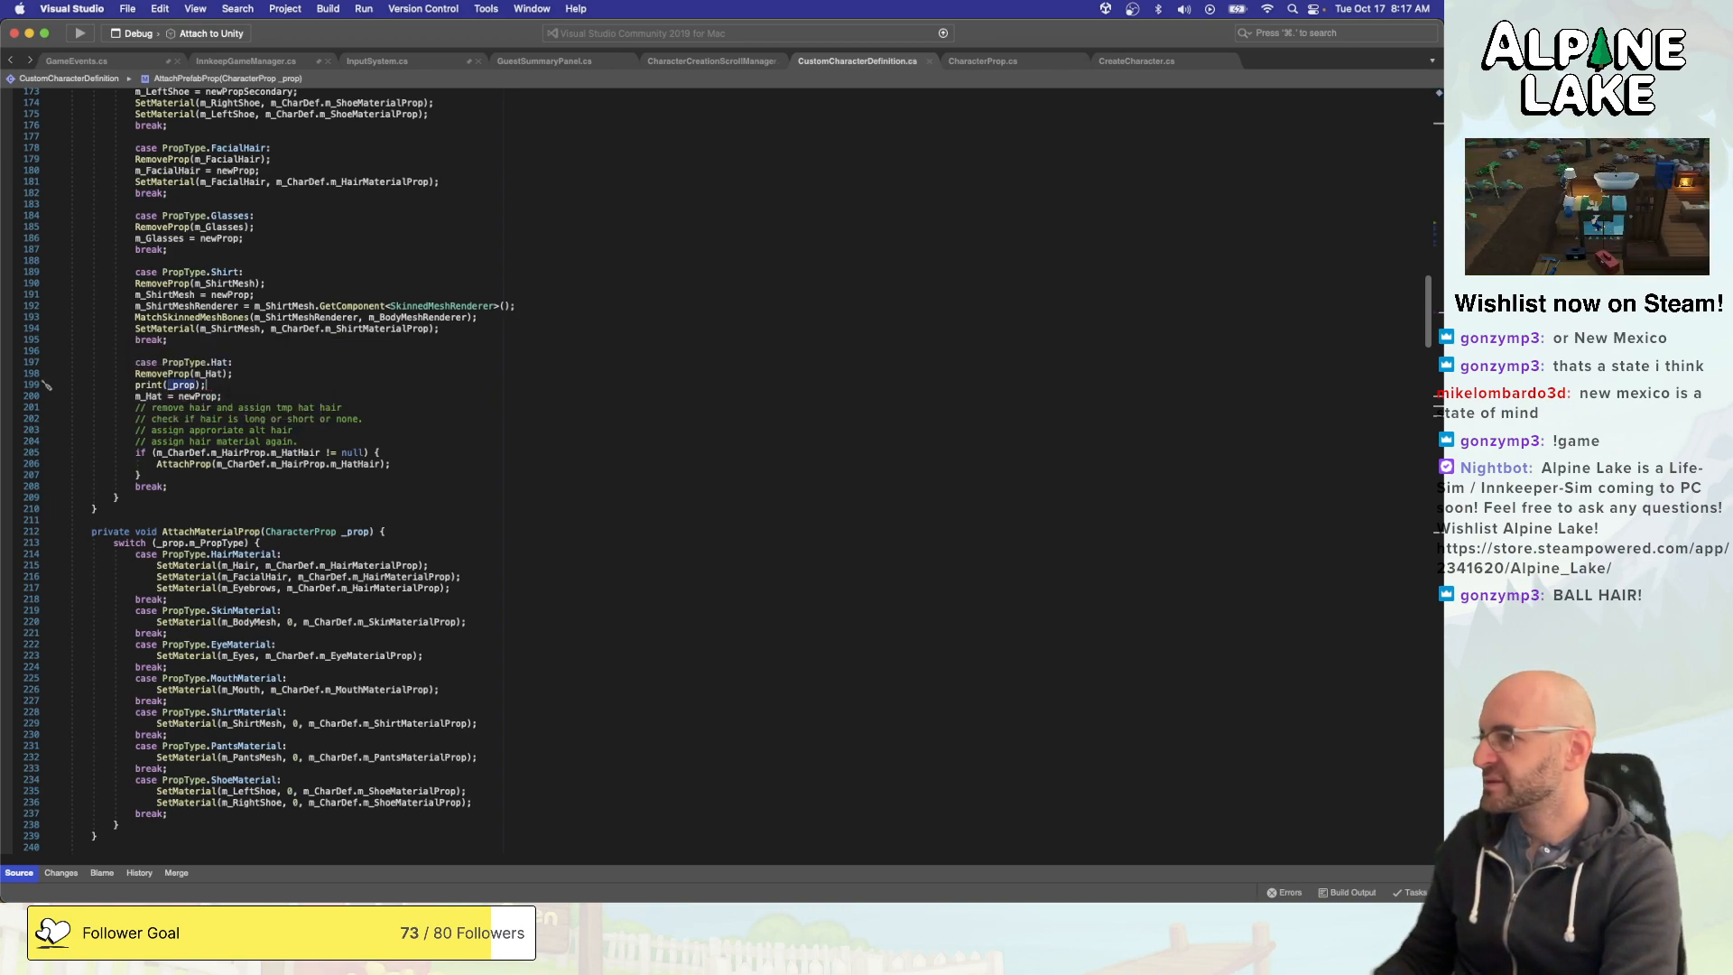
- Change m_HairProp to m_HatHairProp in the AttachProp call of the PropType.Hat case and save the script
{"action": "left_click", "coordinate": [207, 462]}
{"action": "left_click", "coordinate": [313, 460]}
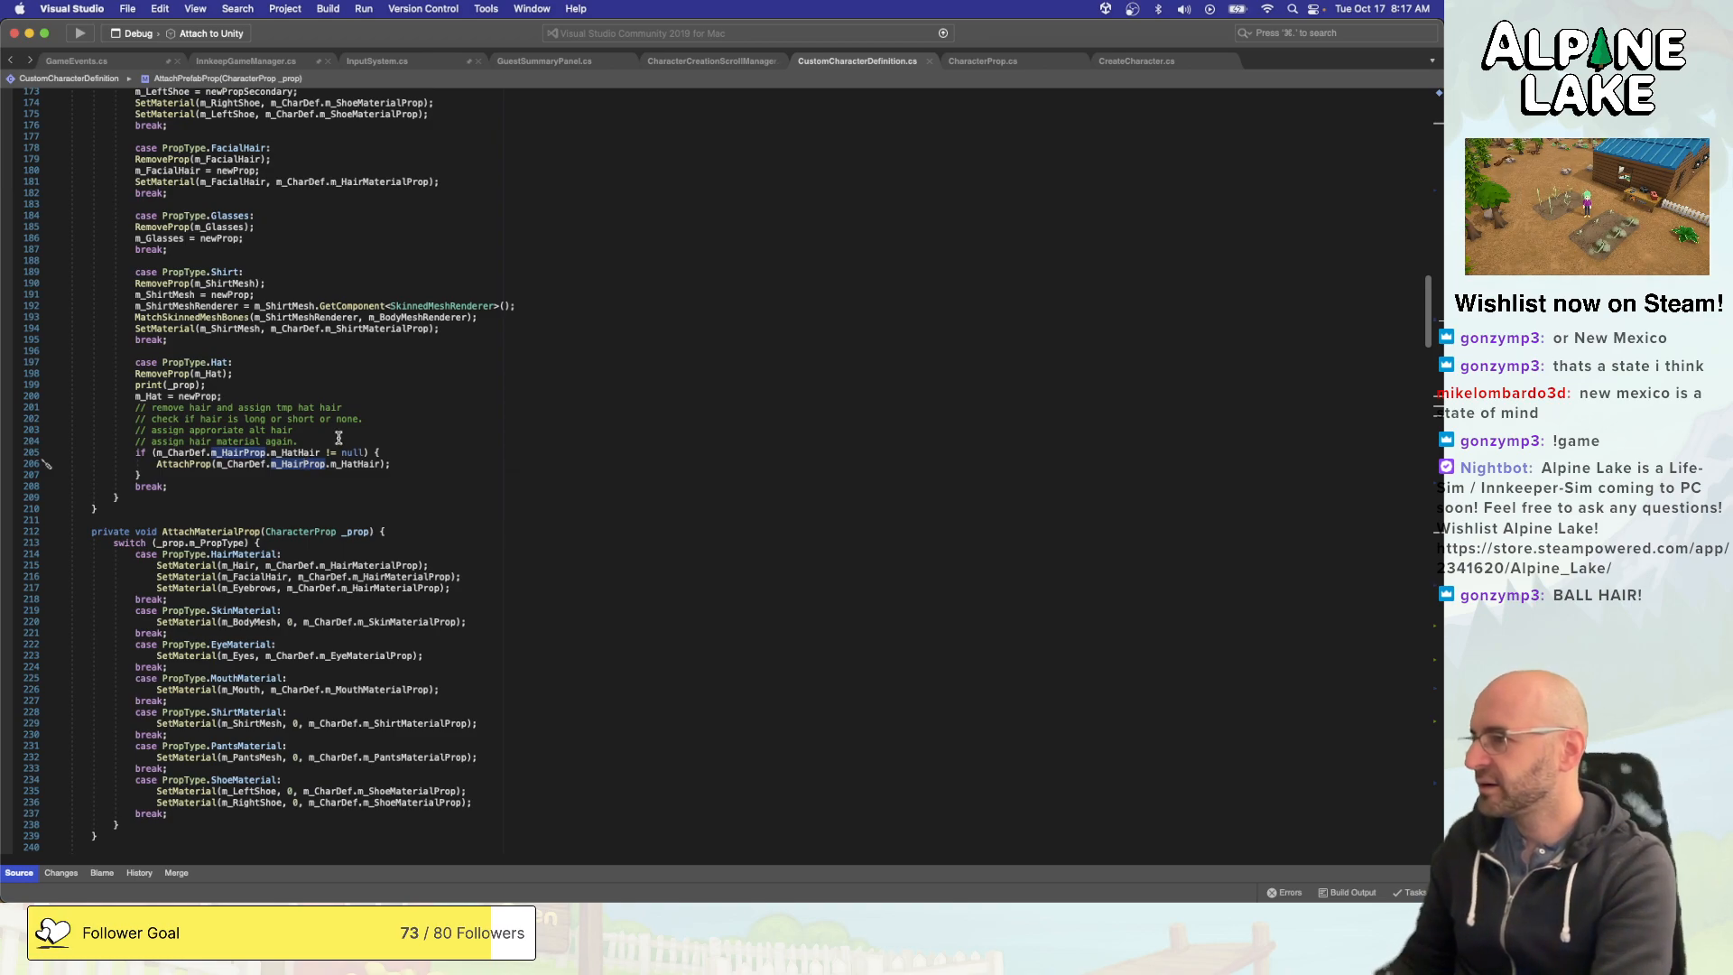
{"action": "type", "text": "Hat"}
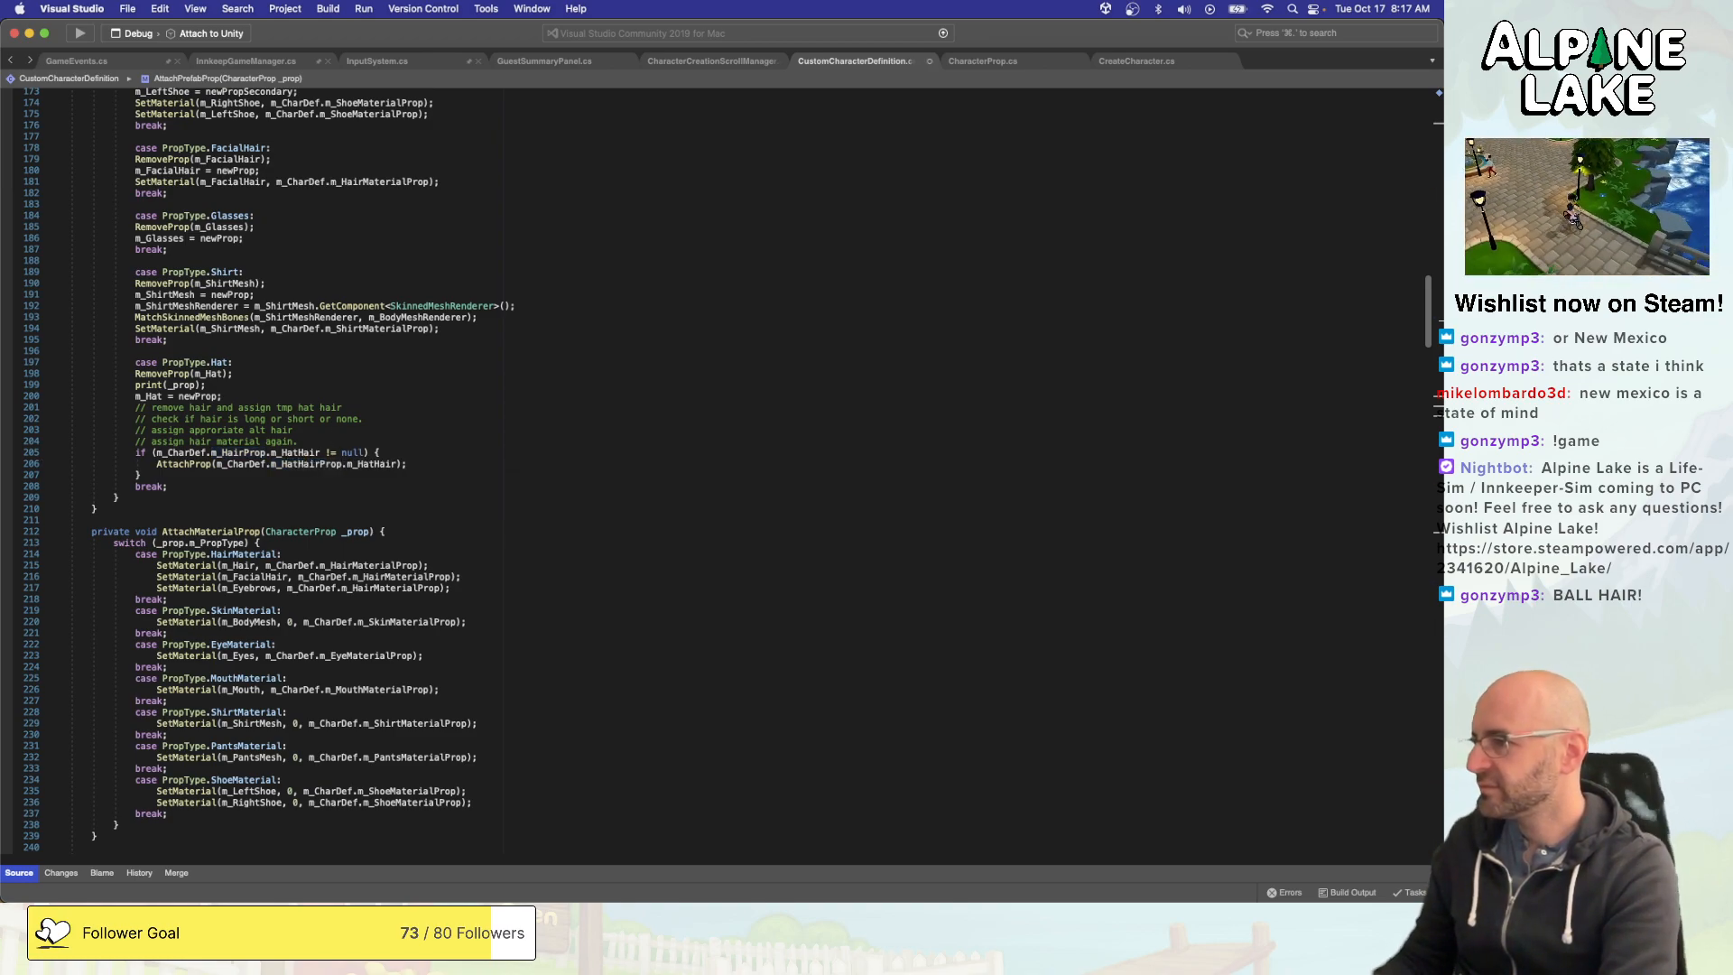
{"action": "key", "text": "super+Right"}
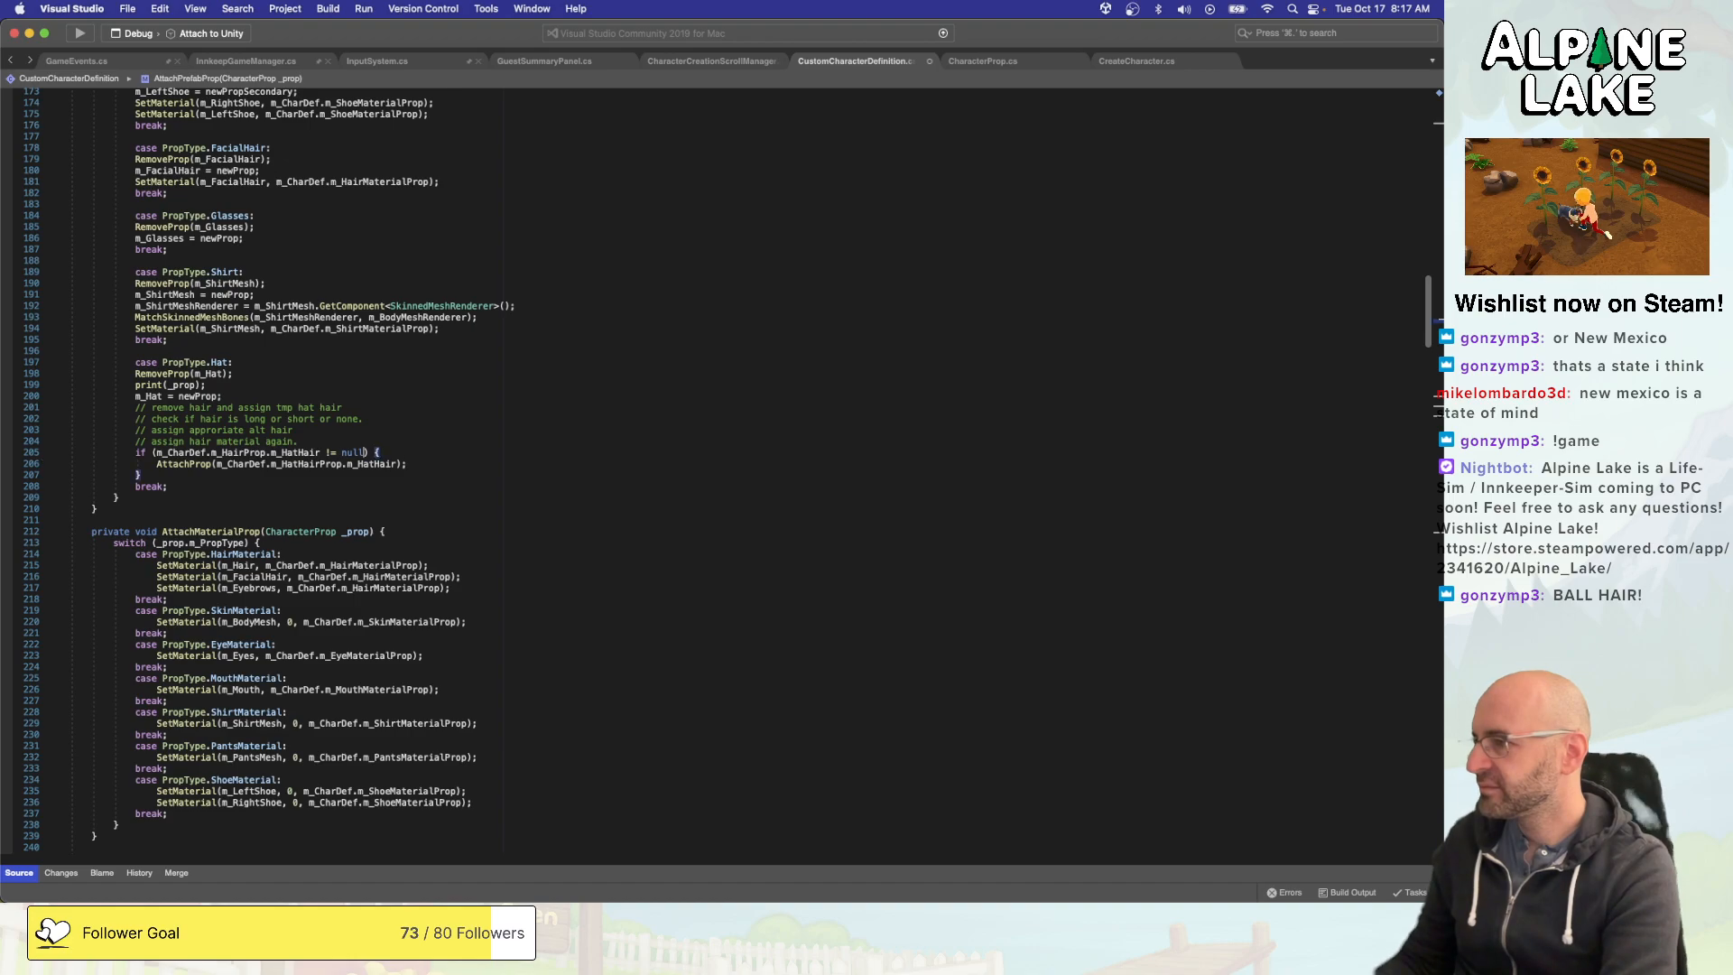
{"action": "key", "text": "Down"}
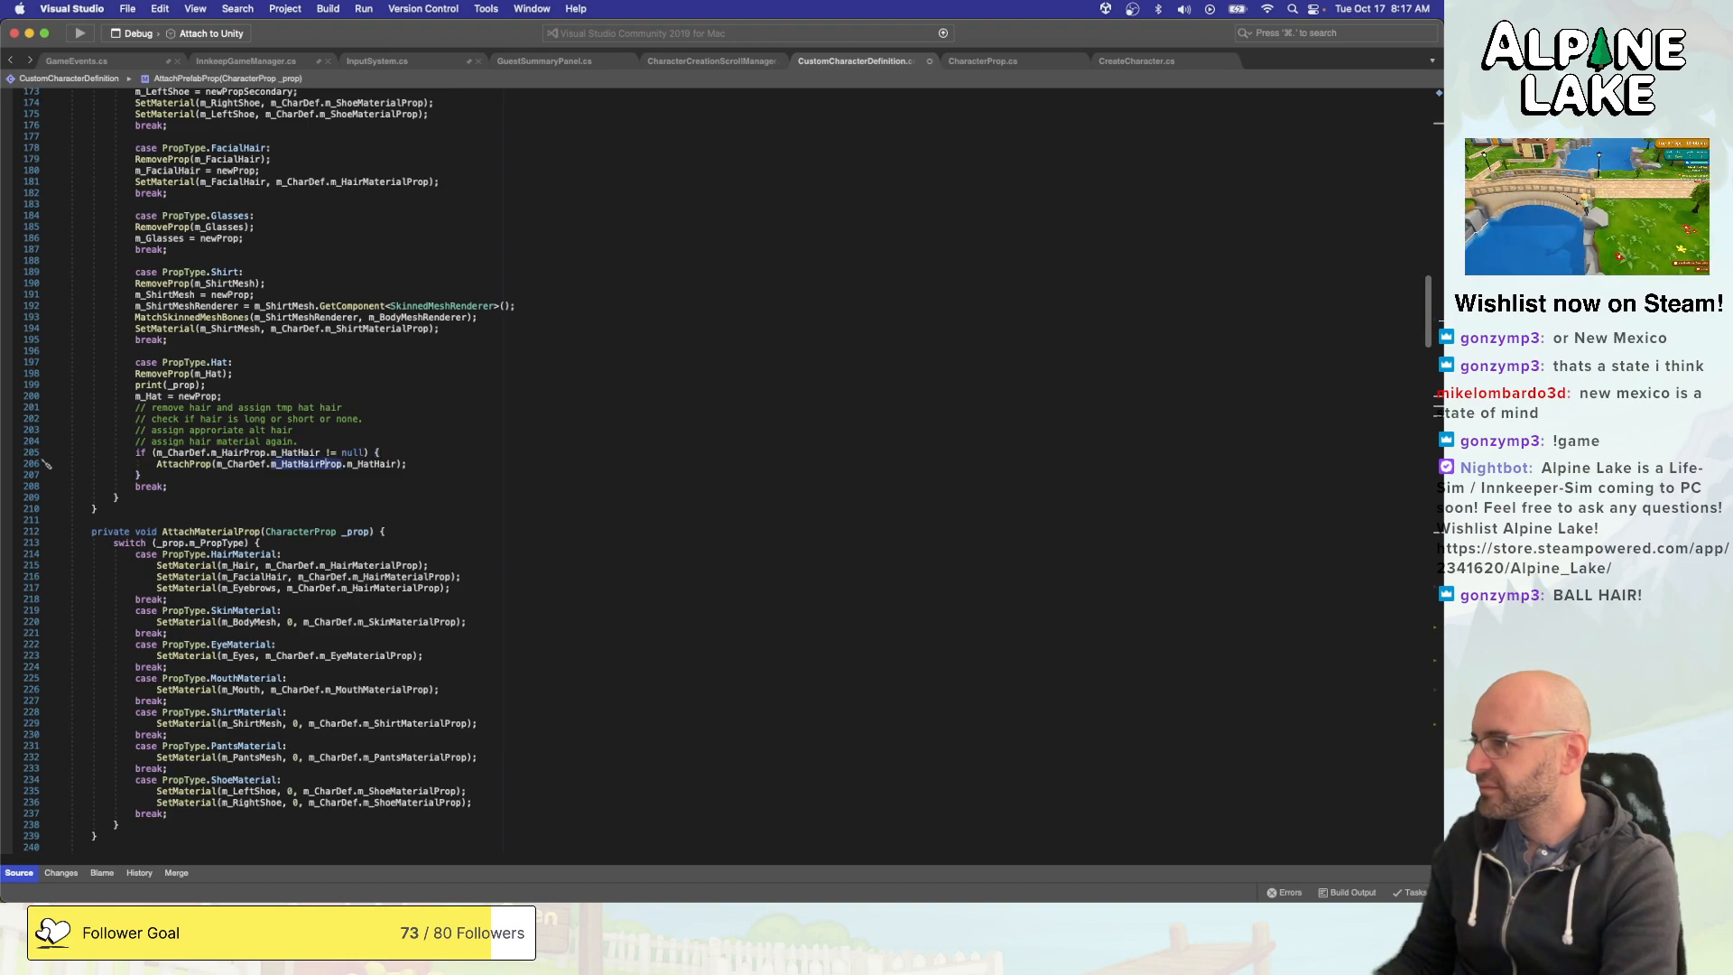
{"action": "key", "text": "super+s"}
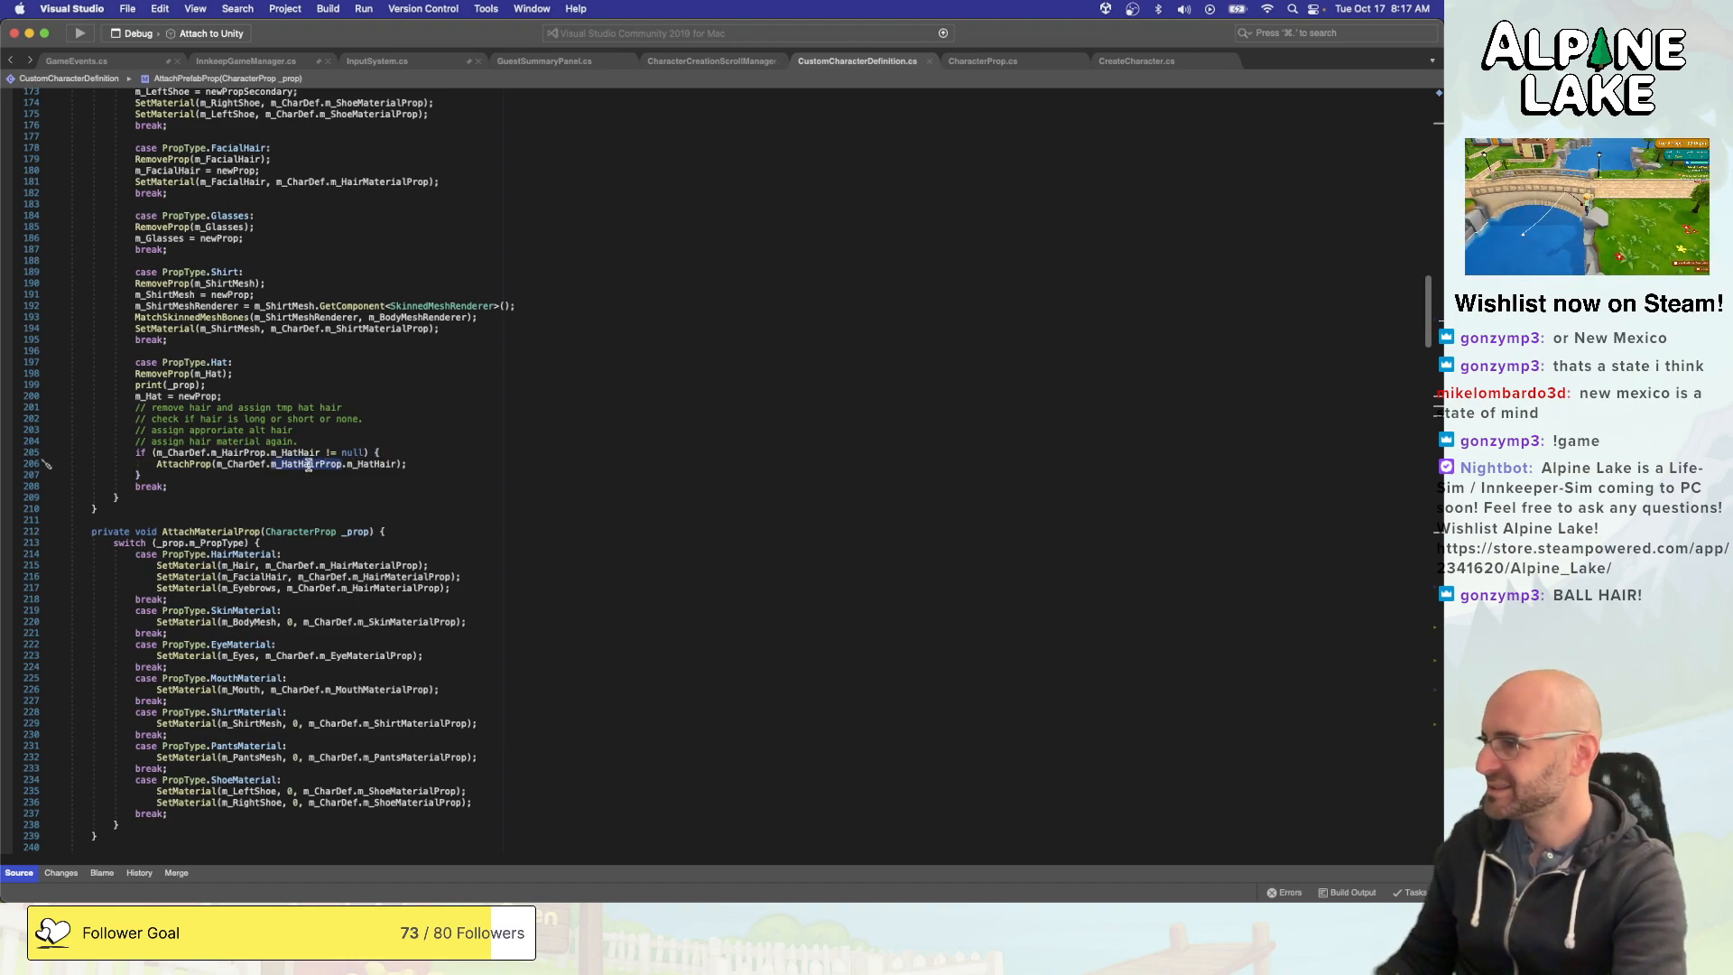
- Check the m_HatHair references in the PropType.Hat case against the Hair and HatHair cases of AttachPrefabProp
{"action": "left_click", "coordinate": [408, 433]}
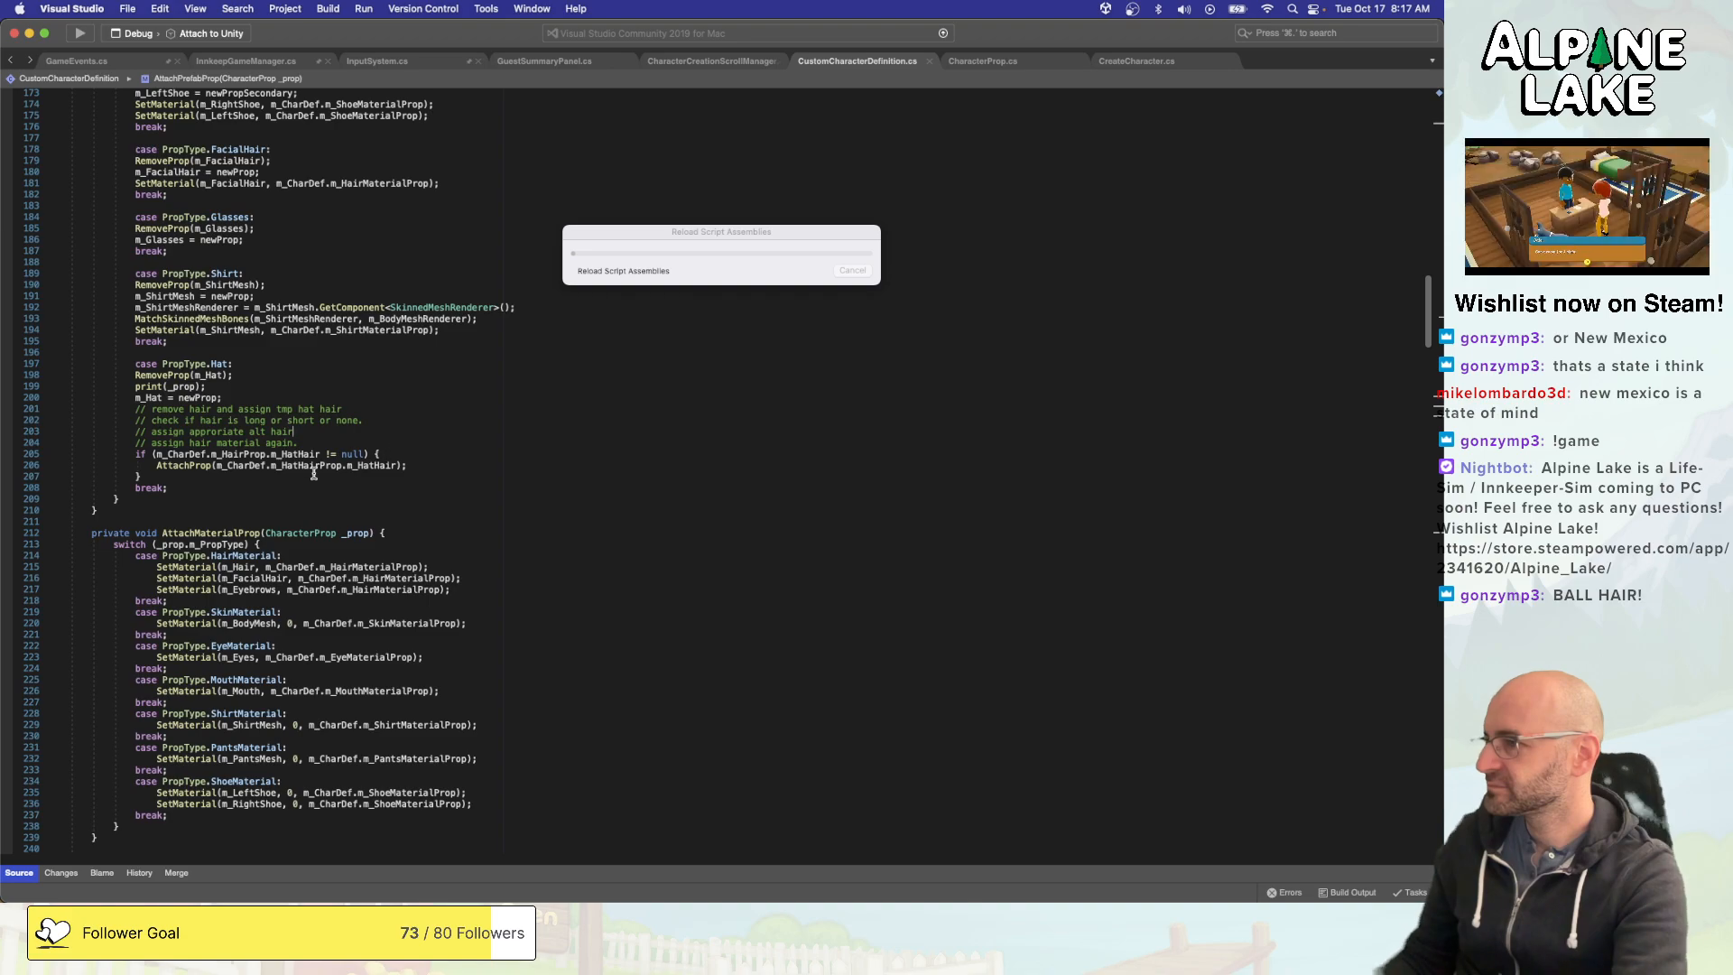
{"action": "double_click", "coordinate": [370, 465]}
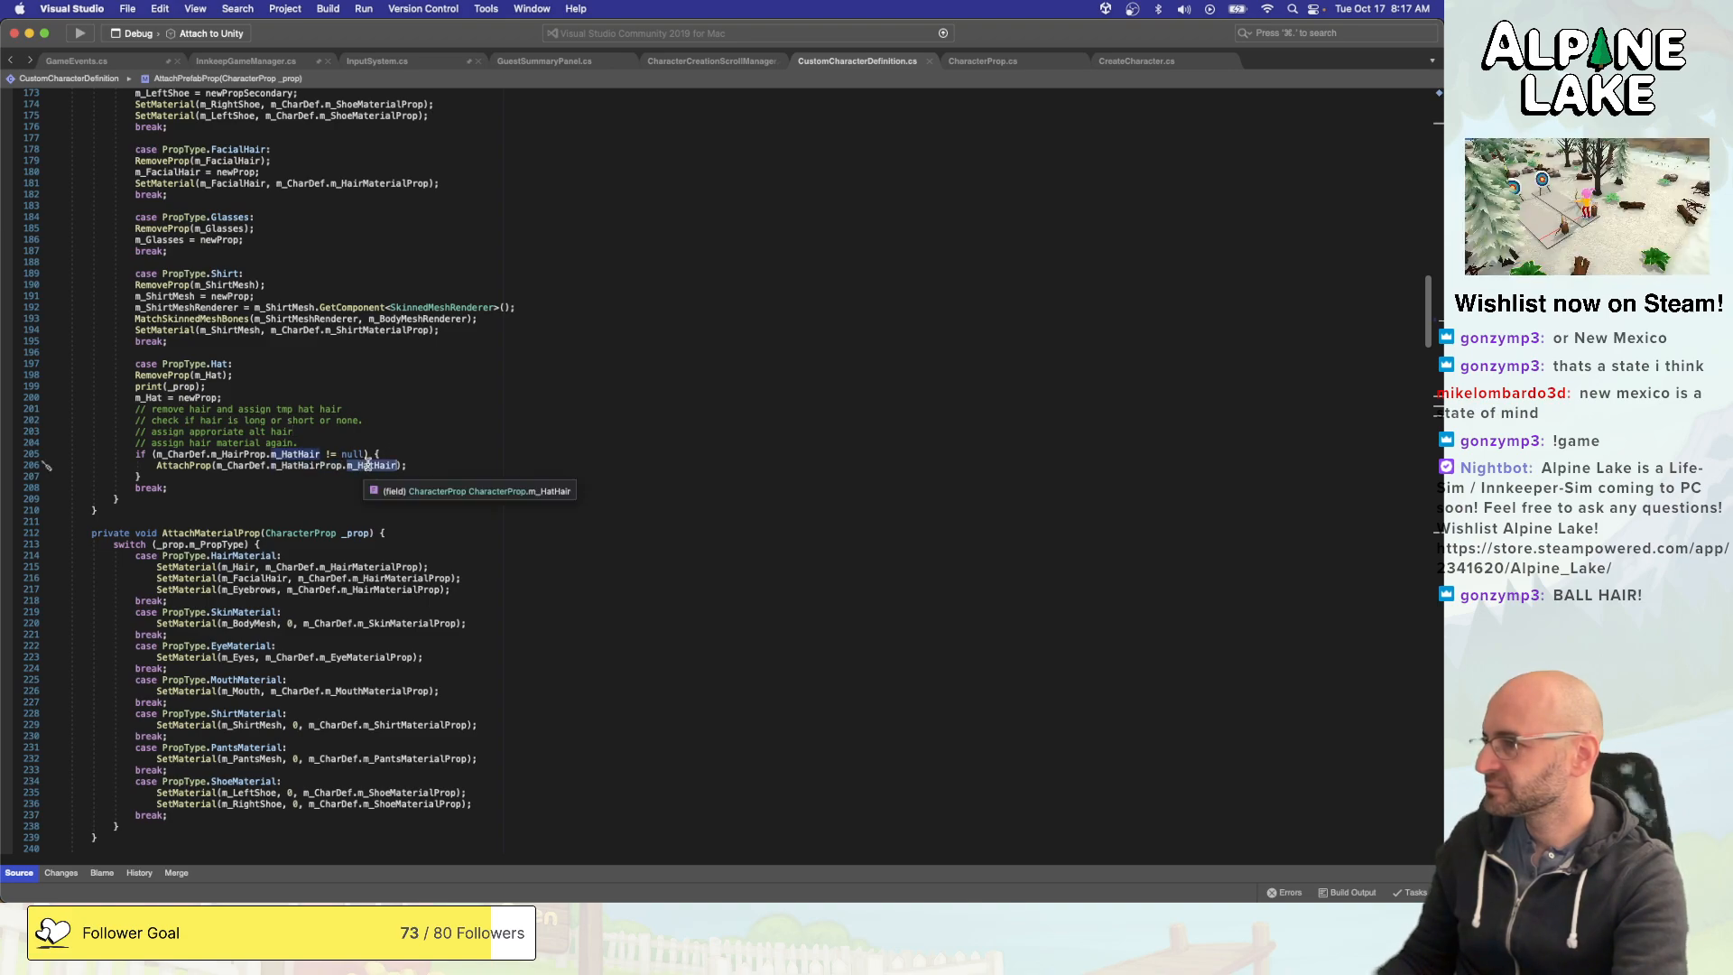
{"action": "scroll", "coordinate": [399, 421], "scroll_direction": "up", "scroll_amount": 10}
{"action": "scroll", "coordinate": [399, 422], "scroll_direction": "up", "scroll_amount": 3}
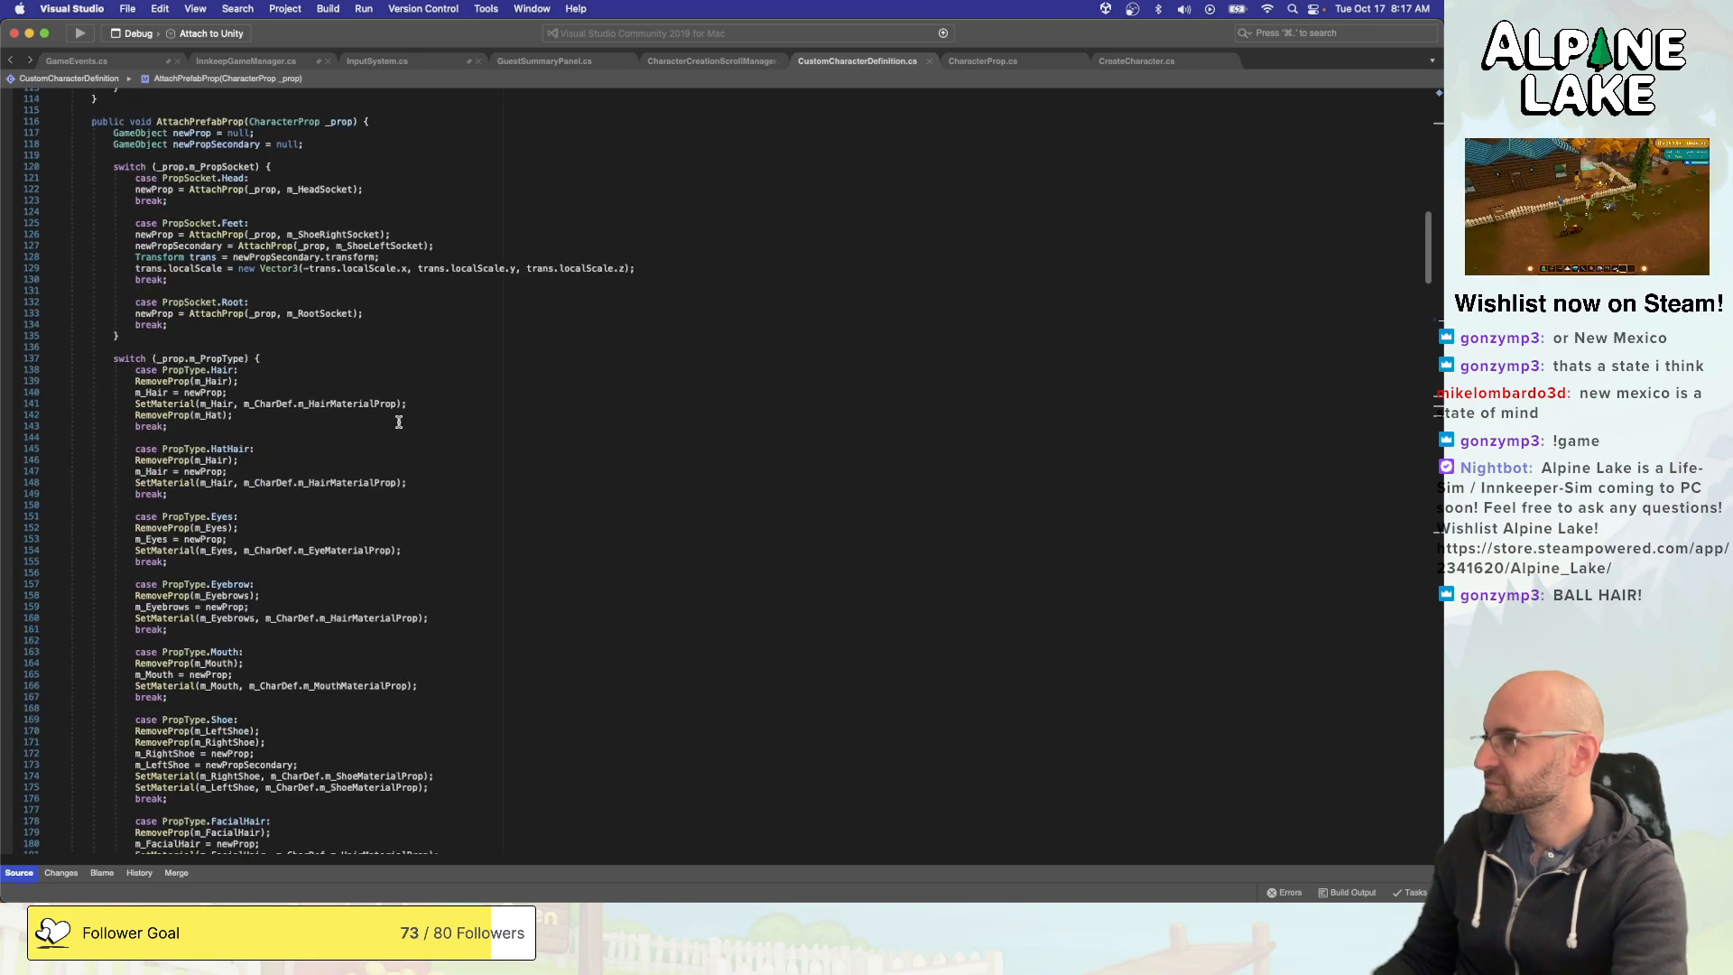
{"action": "left_click", "coordinate": [311, 436]}
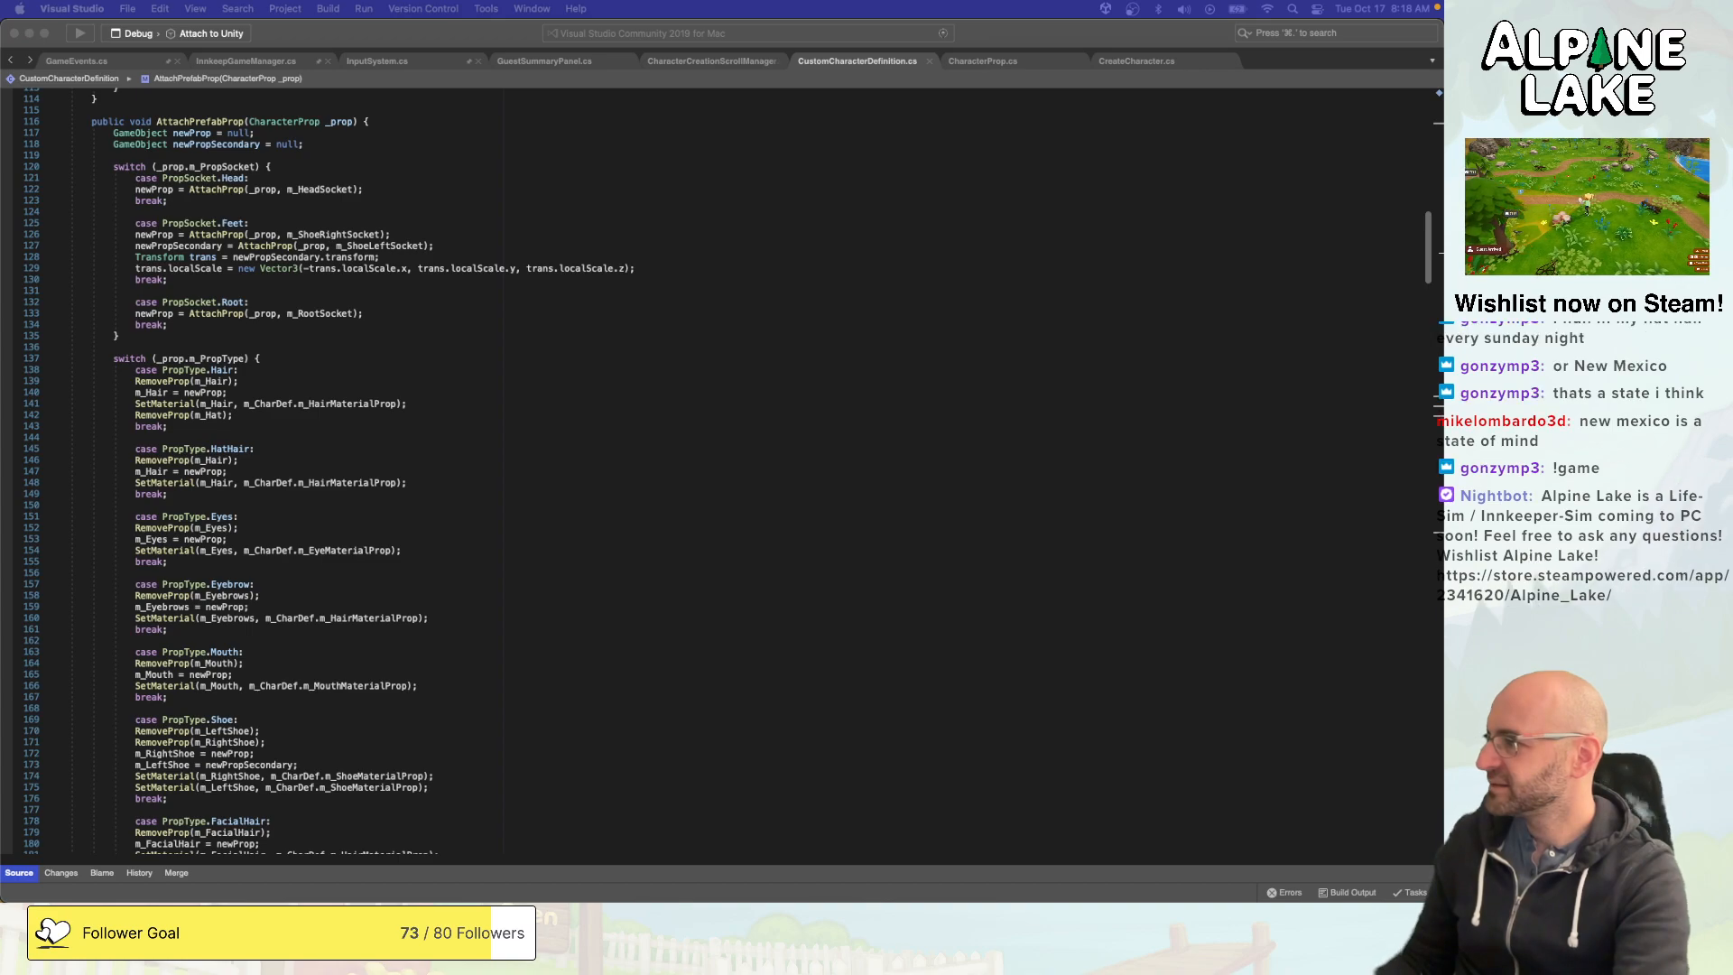
{"action": "left_click", "coordinate": [364, 465]}
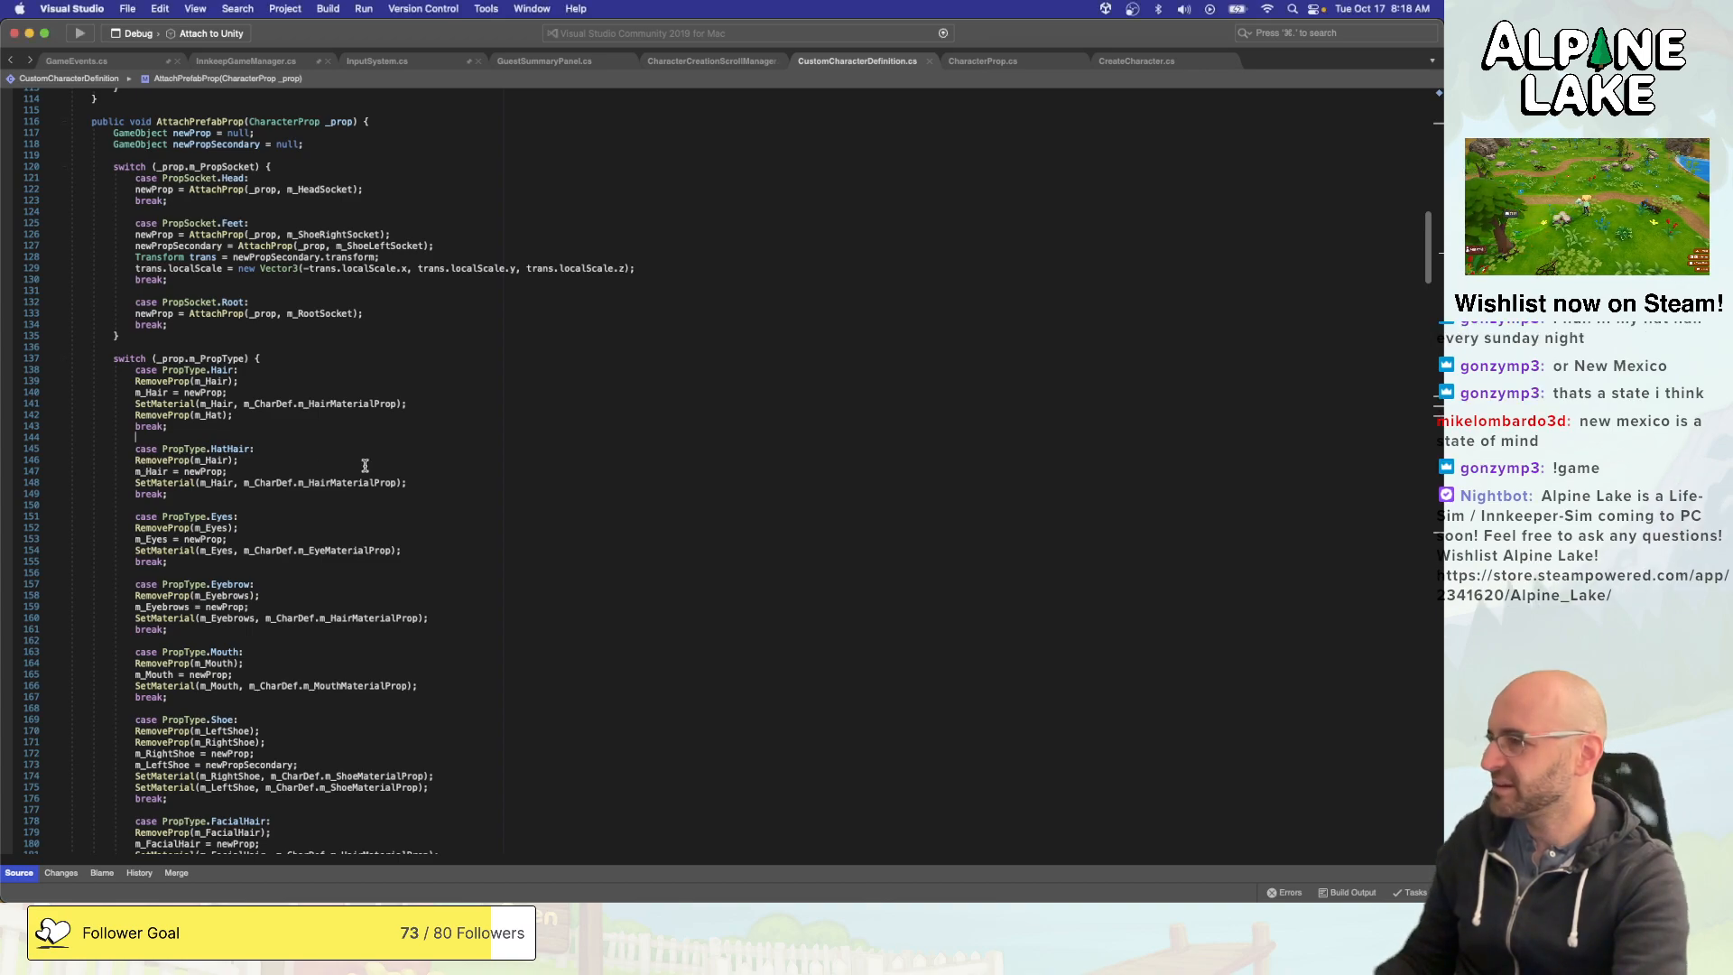
{"action": "left_click", "coordinate": [498, 421]}
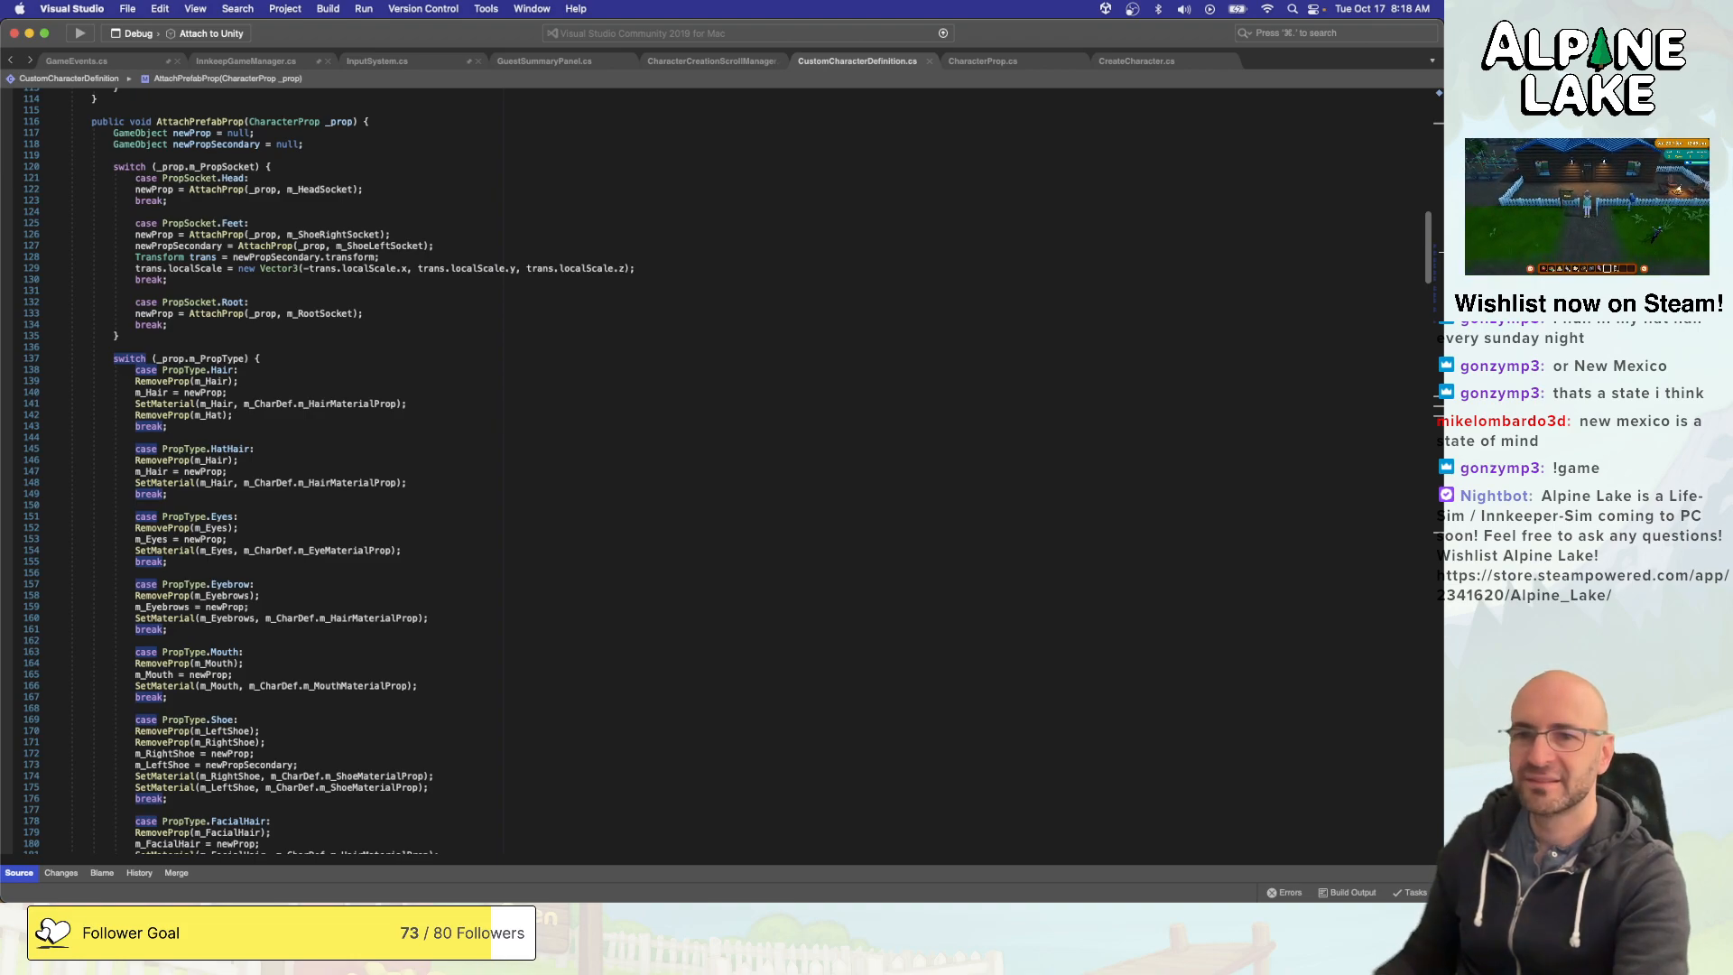
{"action": "left_click", "coordinate": [500, 422]}
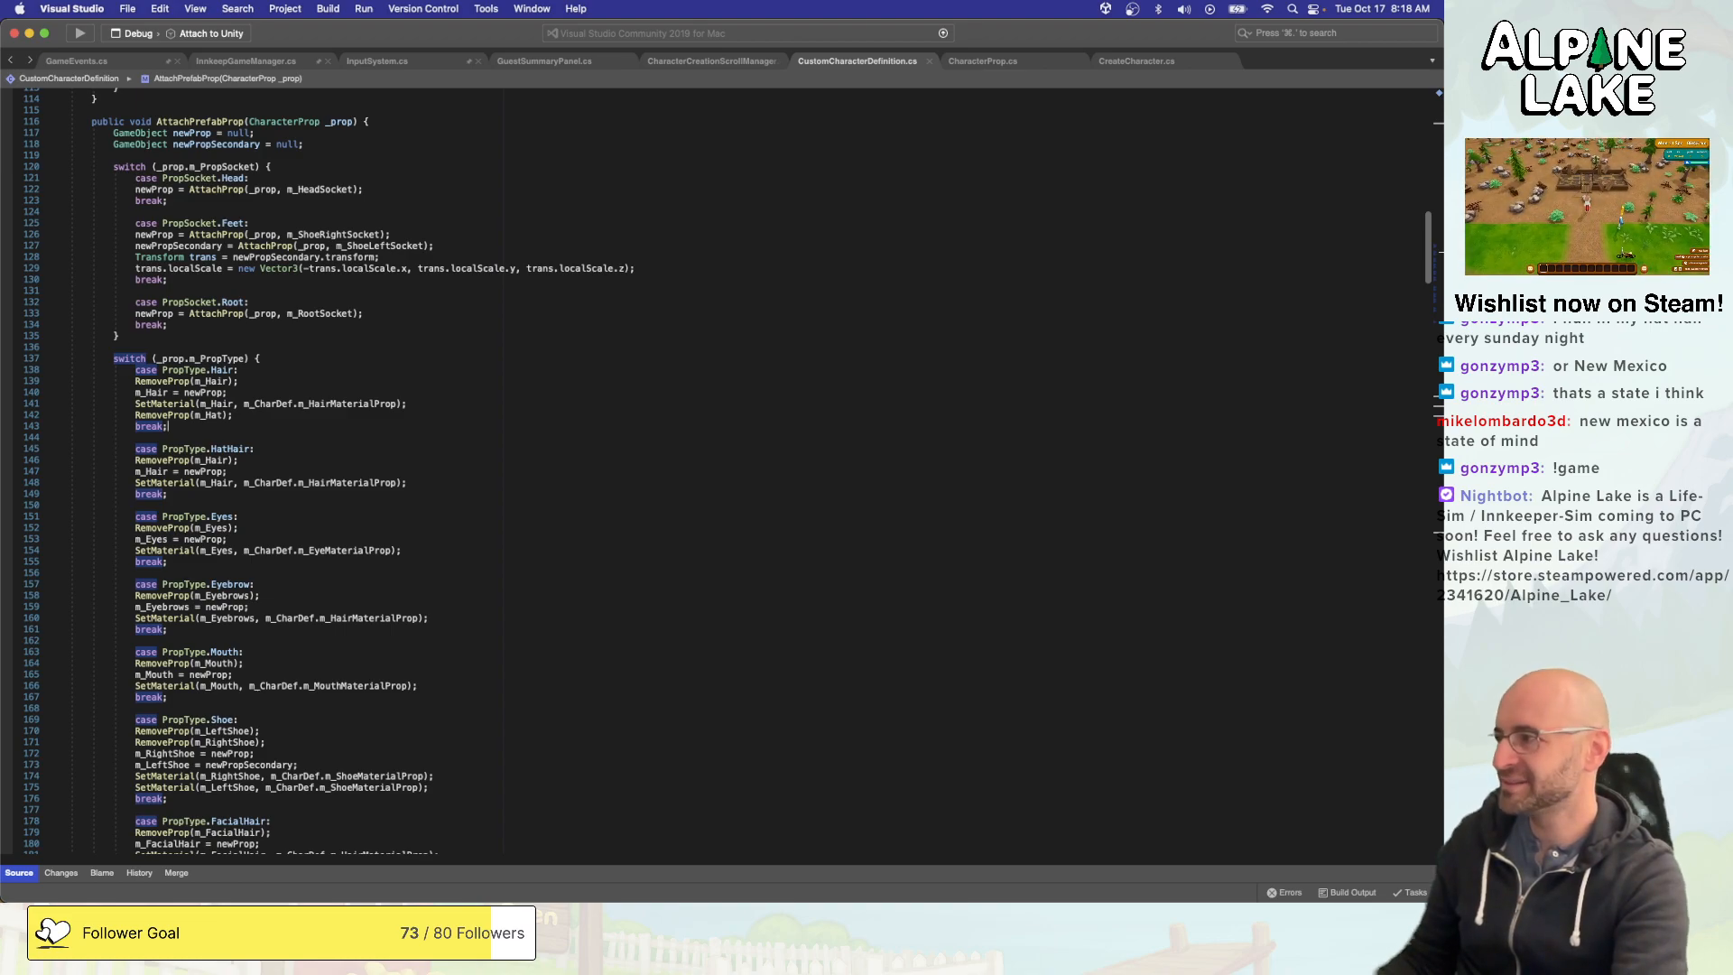
{"action": "key", "text": "space"}
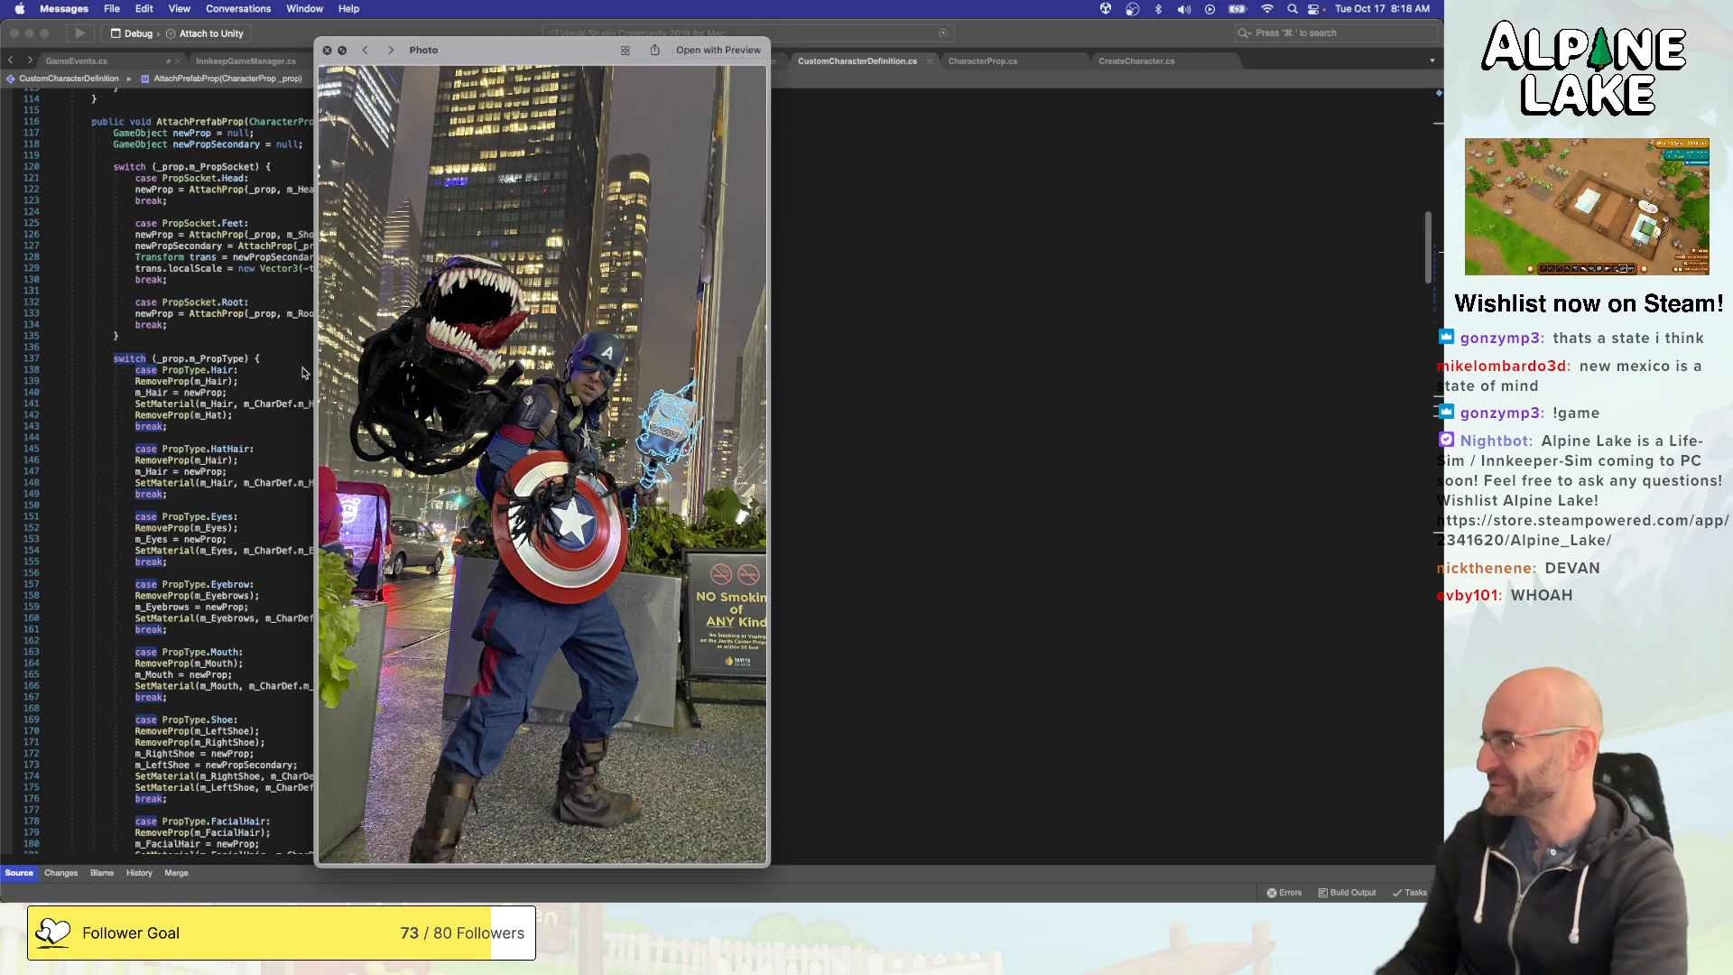
{"action": "left_click", "coordinate": [327, 50]}
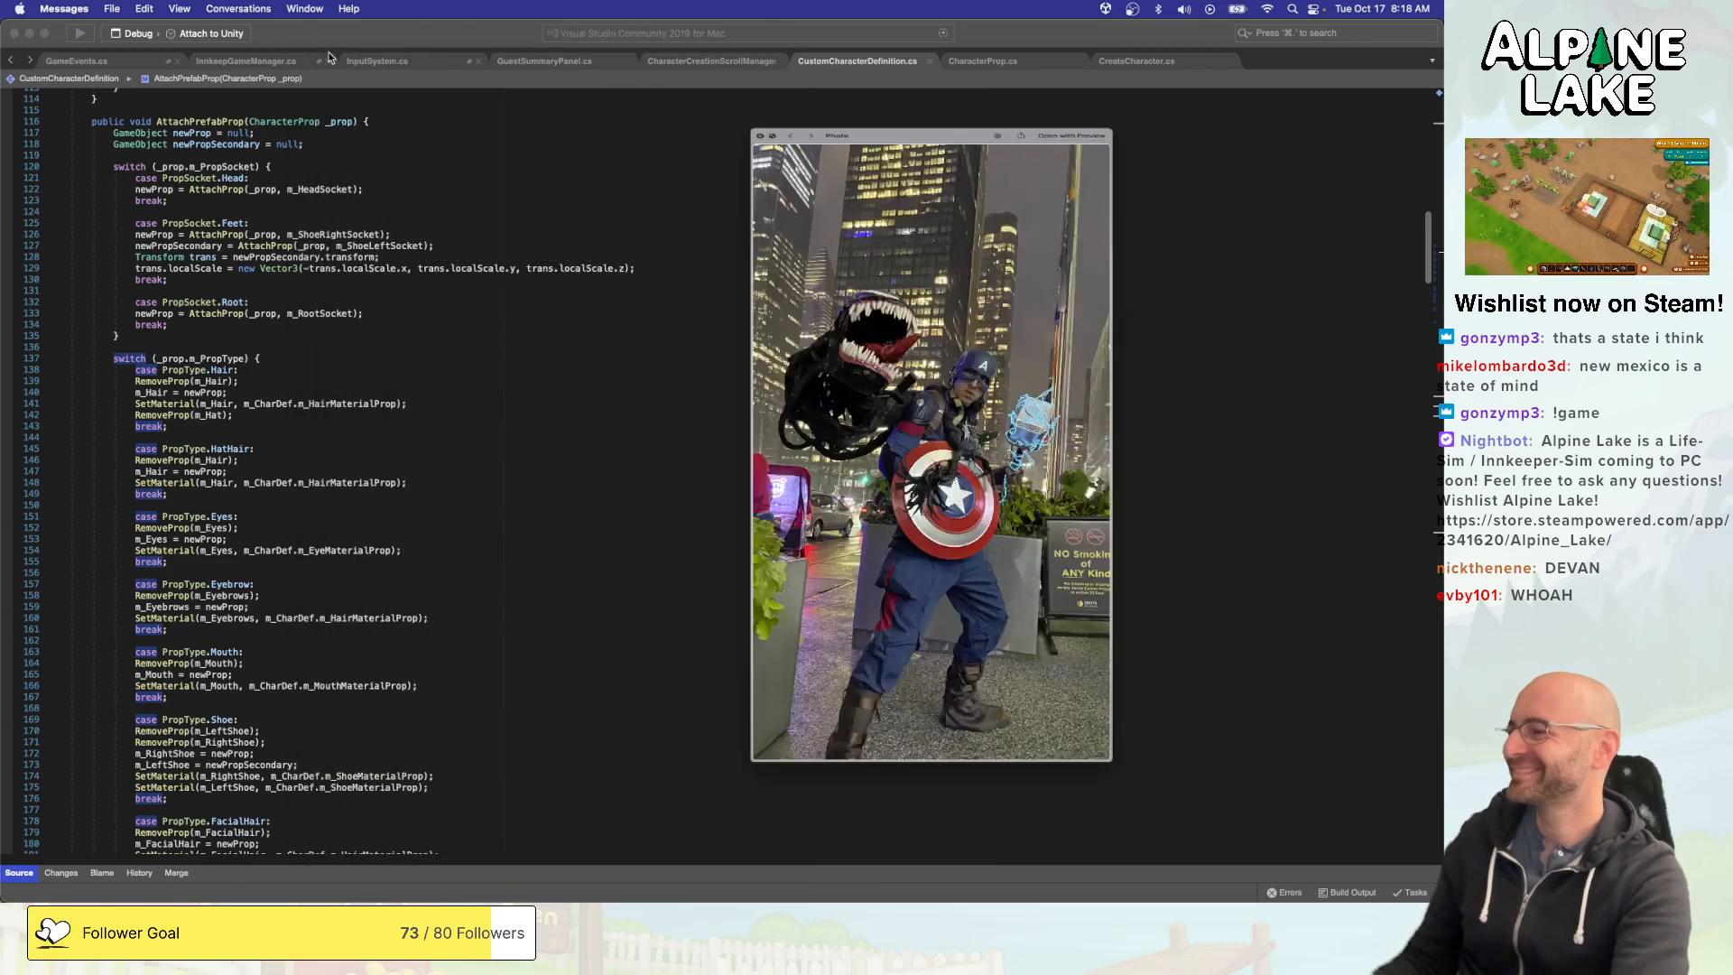
{"action": "left_click", "coordinate": [538, 307]}
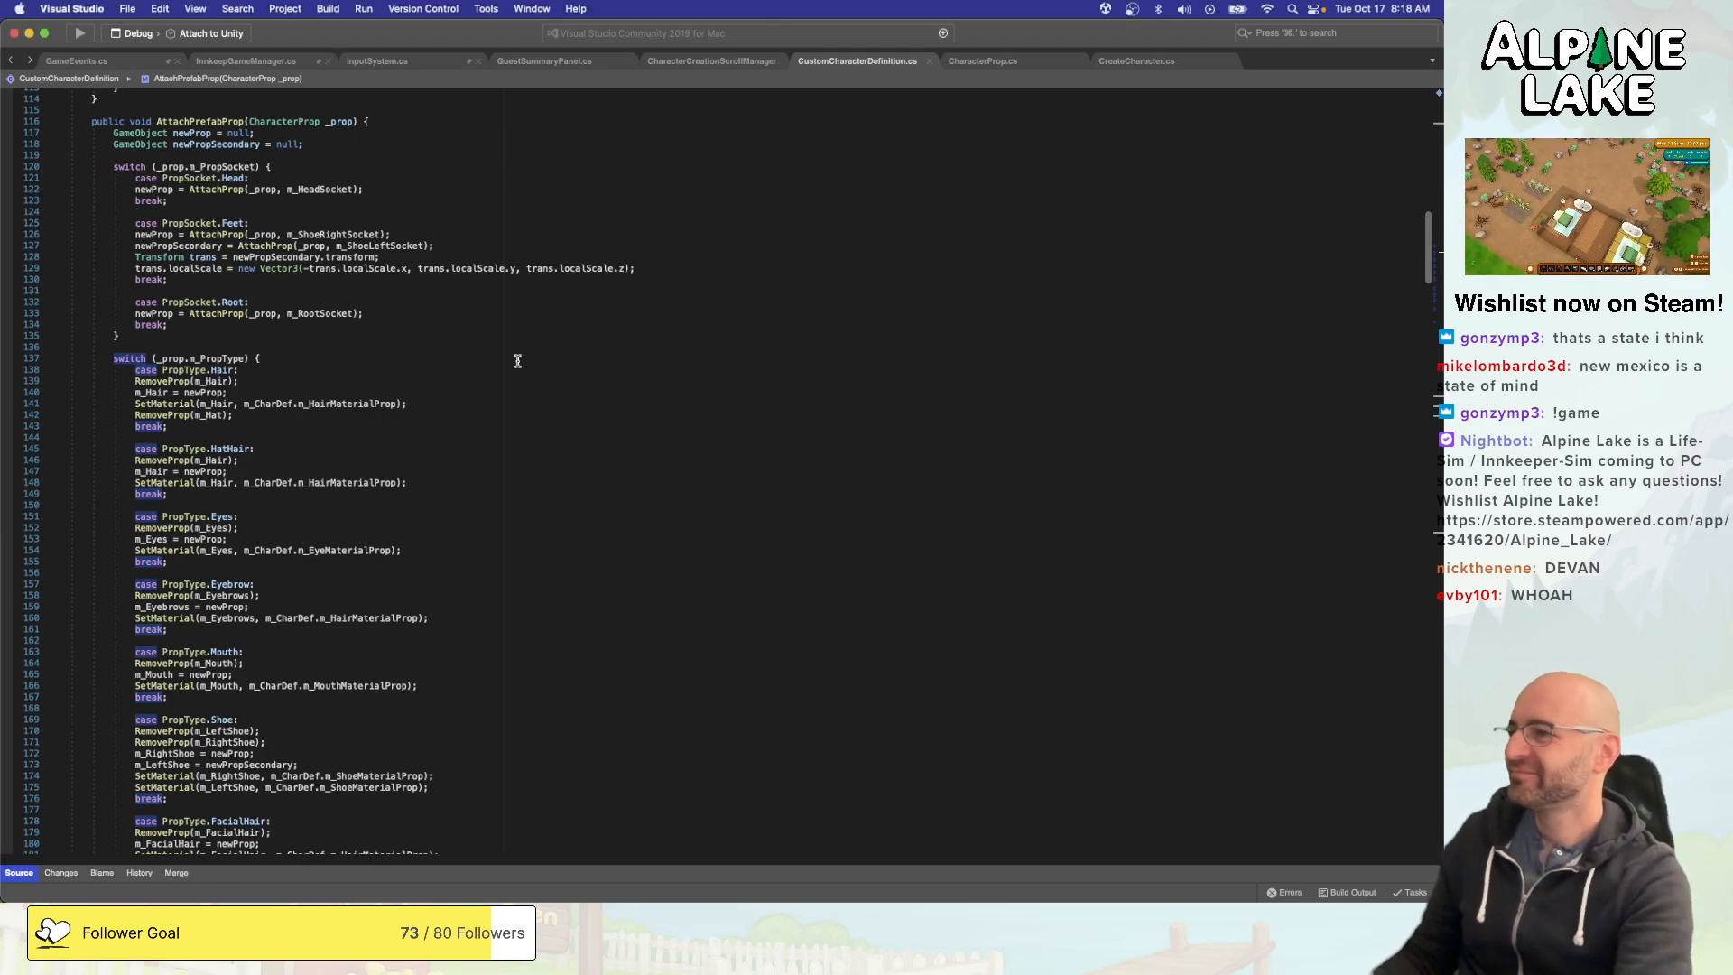
- Switch to Unity, save the StartMenu scene, and run a new game to test the character creator's hat options before stopping it
{"action": "key", "text": "super+Tab"}
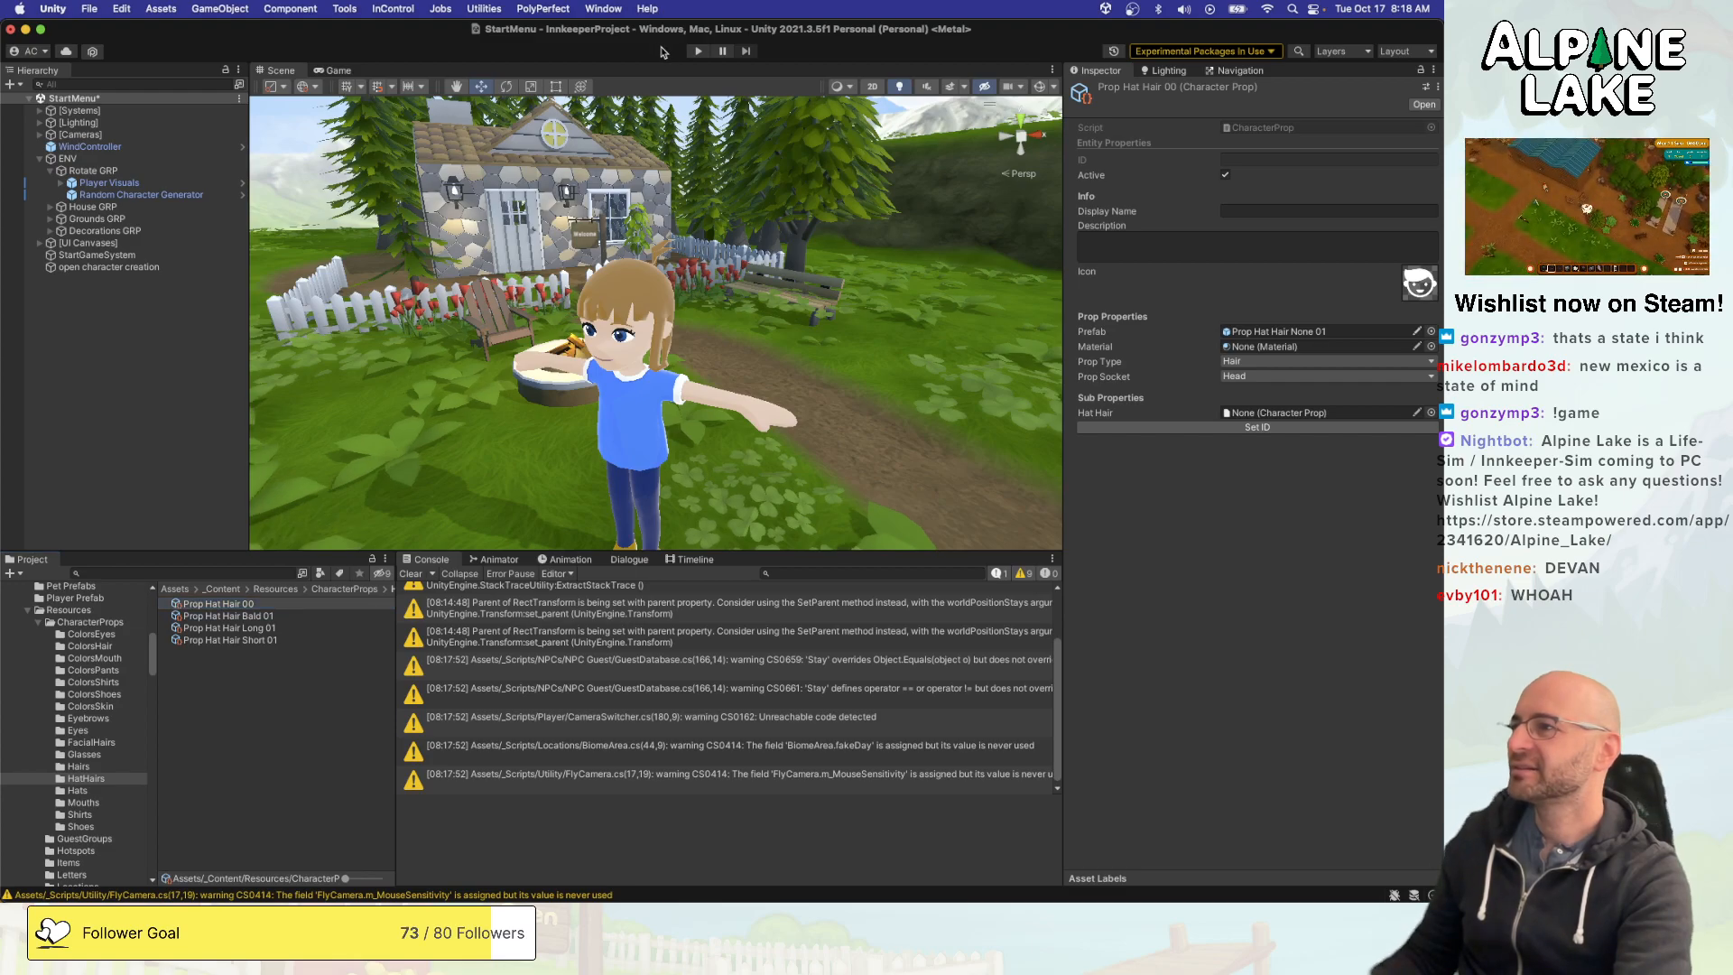
{"action": "key", "text": "super+s"}
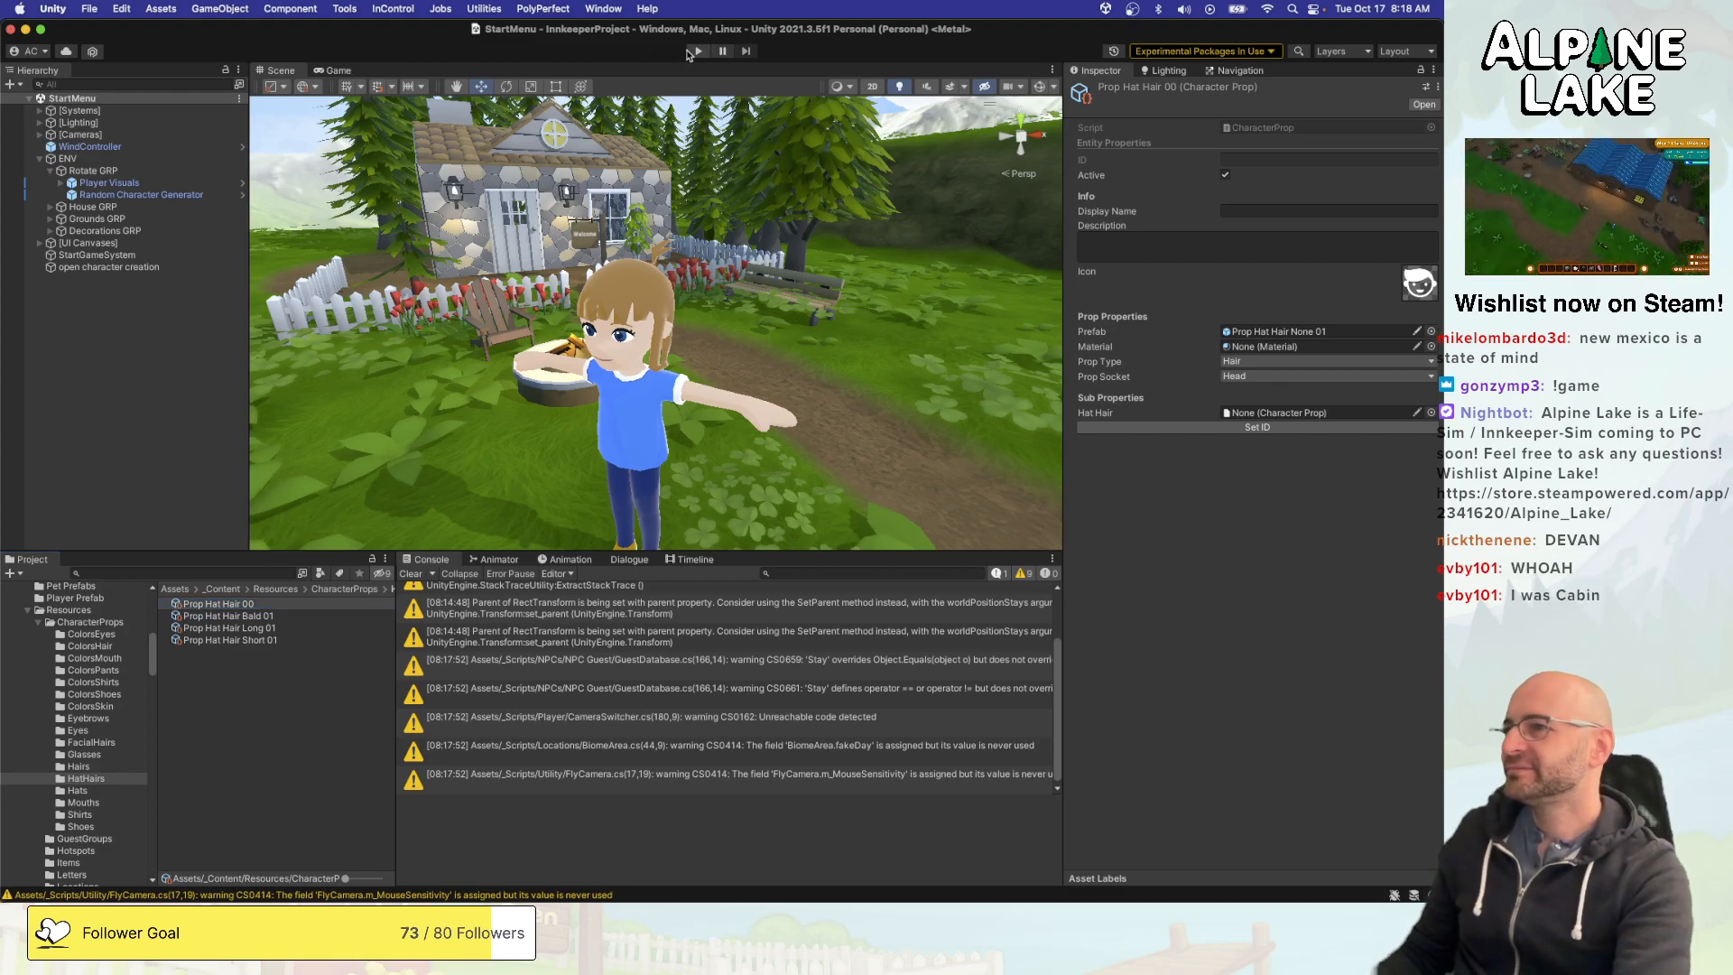
{"action": "left_click", "coordinate": [693, 52]}
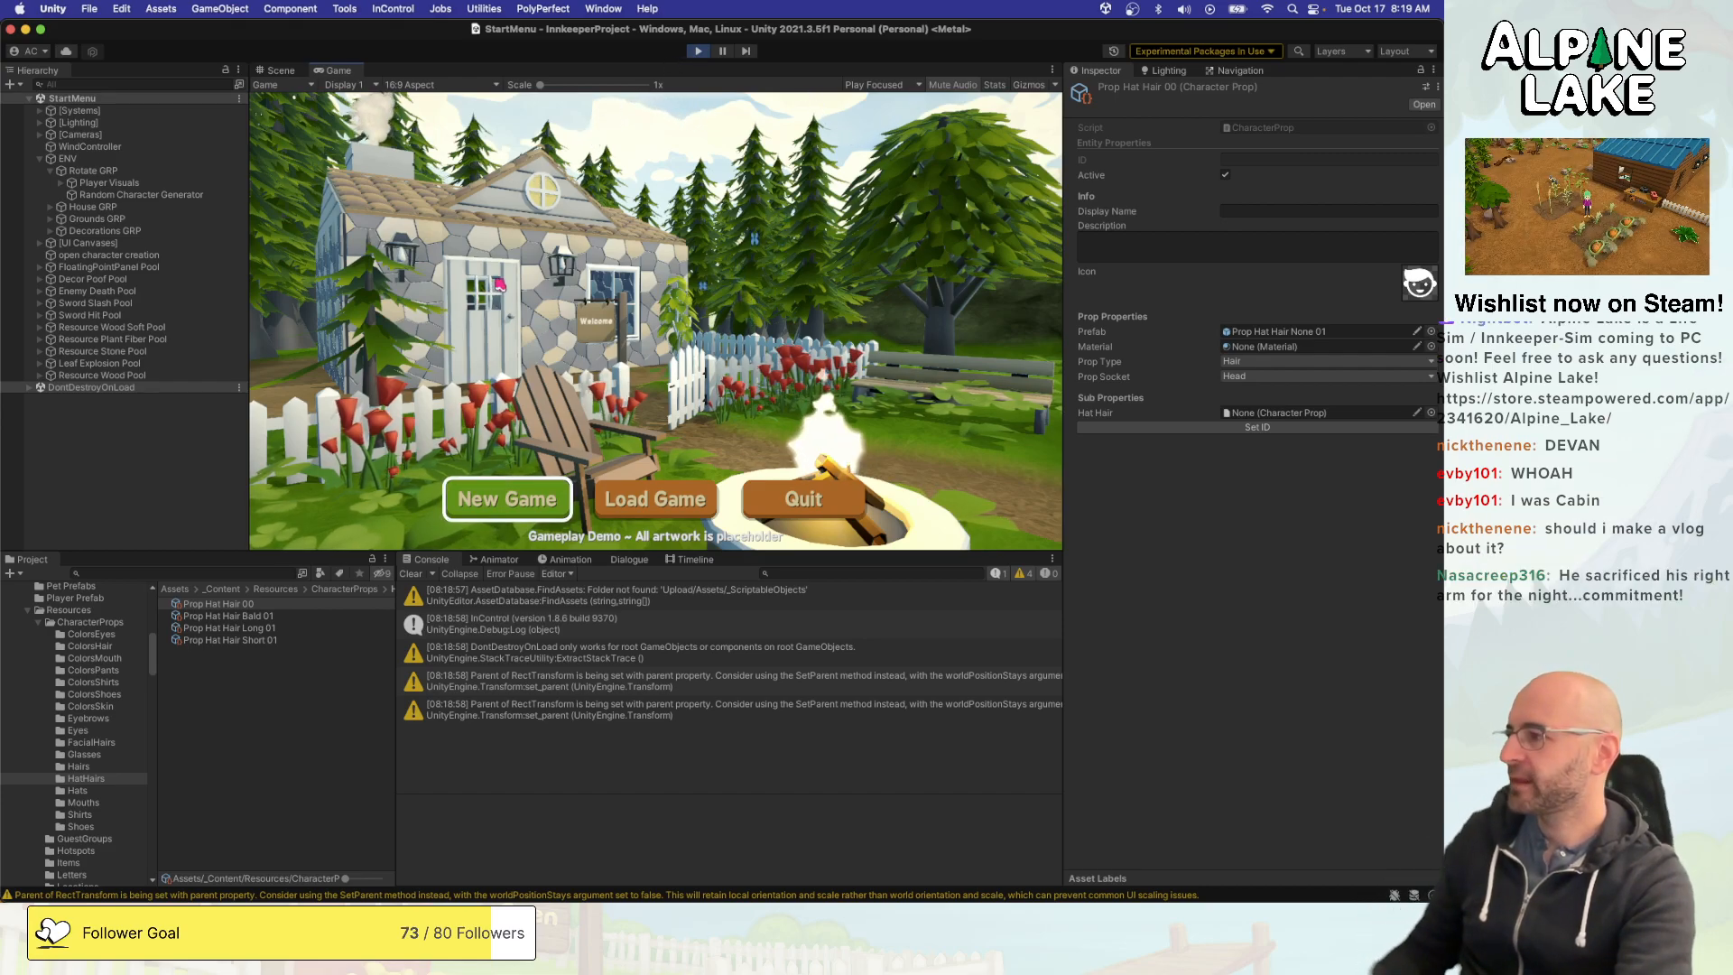
{"action": "left_click", "coordinate": [507, 499]}
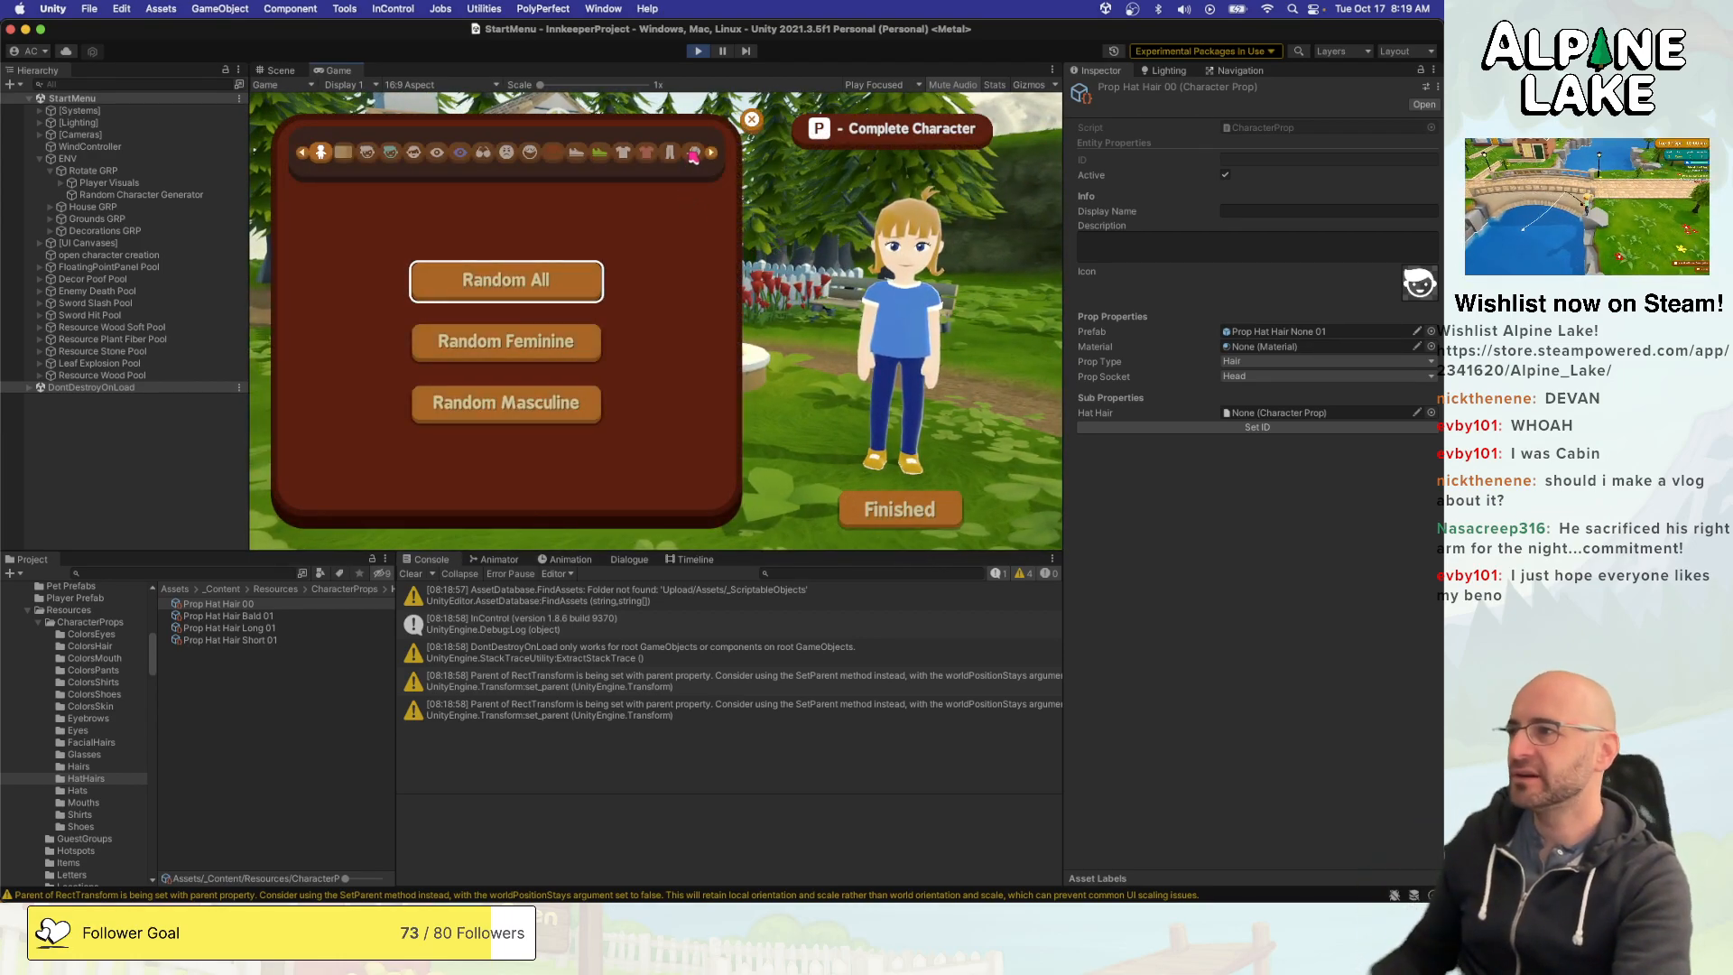
{"action": "left_click", "coordinate": [693, 154]}
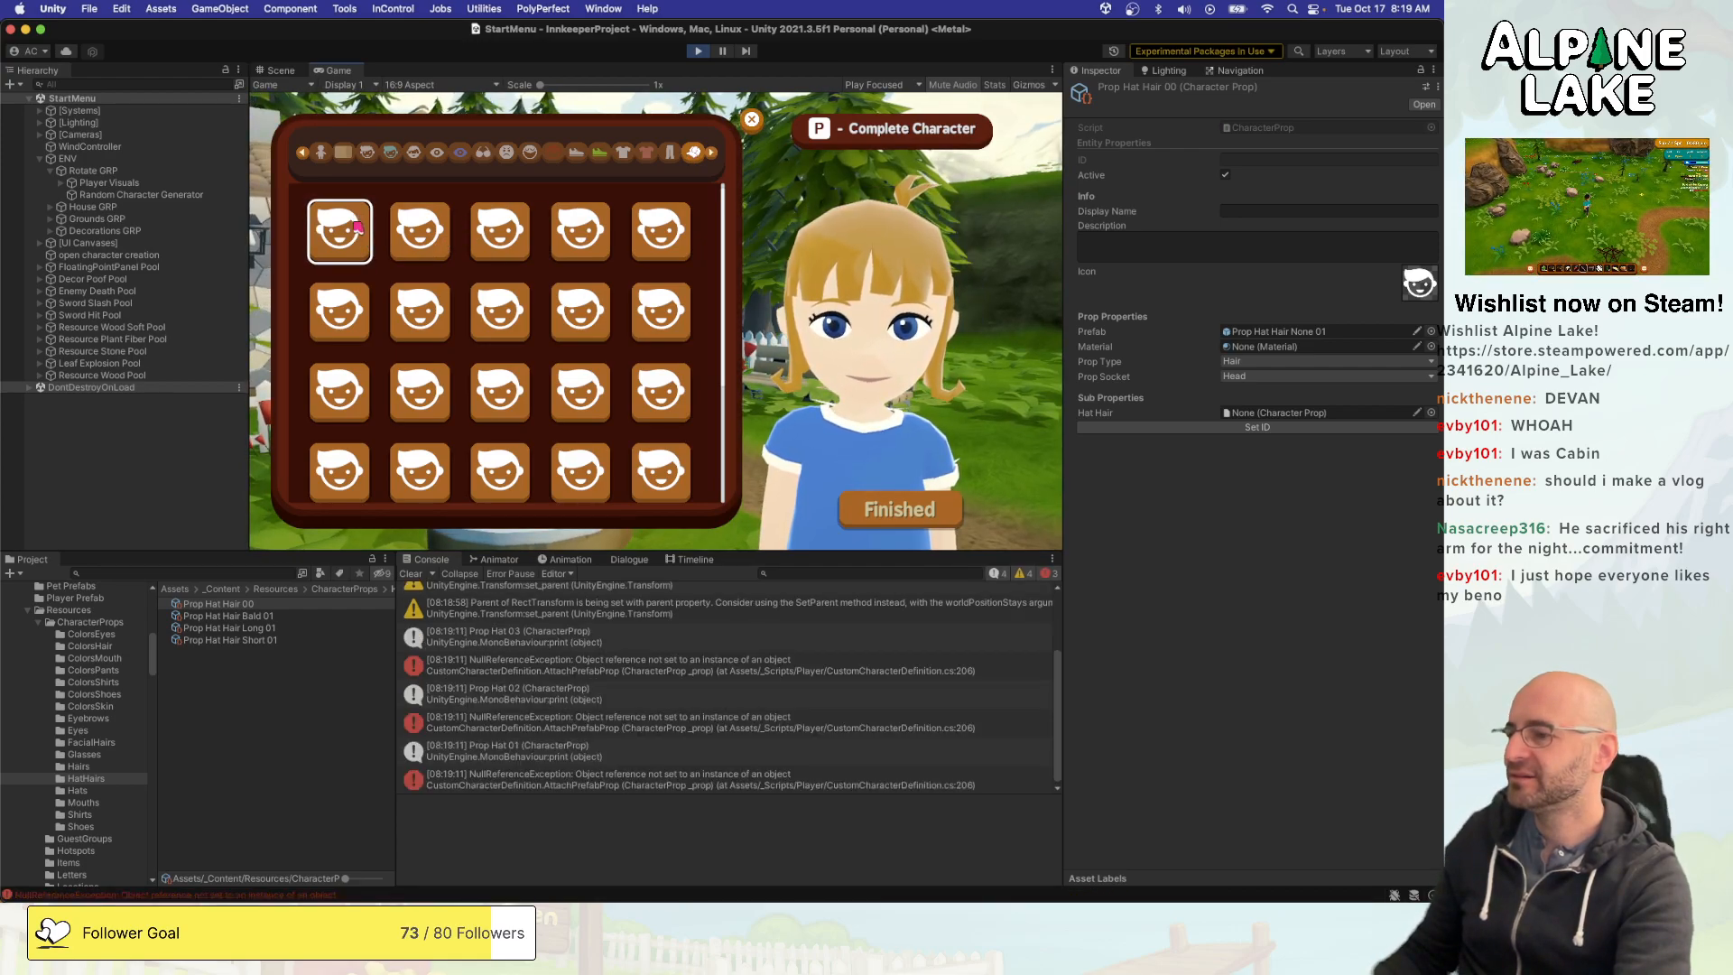
{"action": "left_click", "coordinate": [695, 51]}
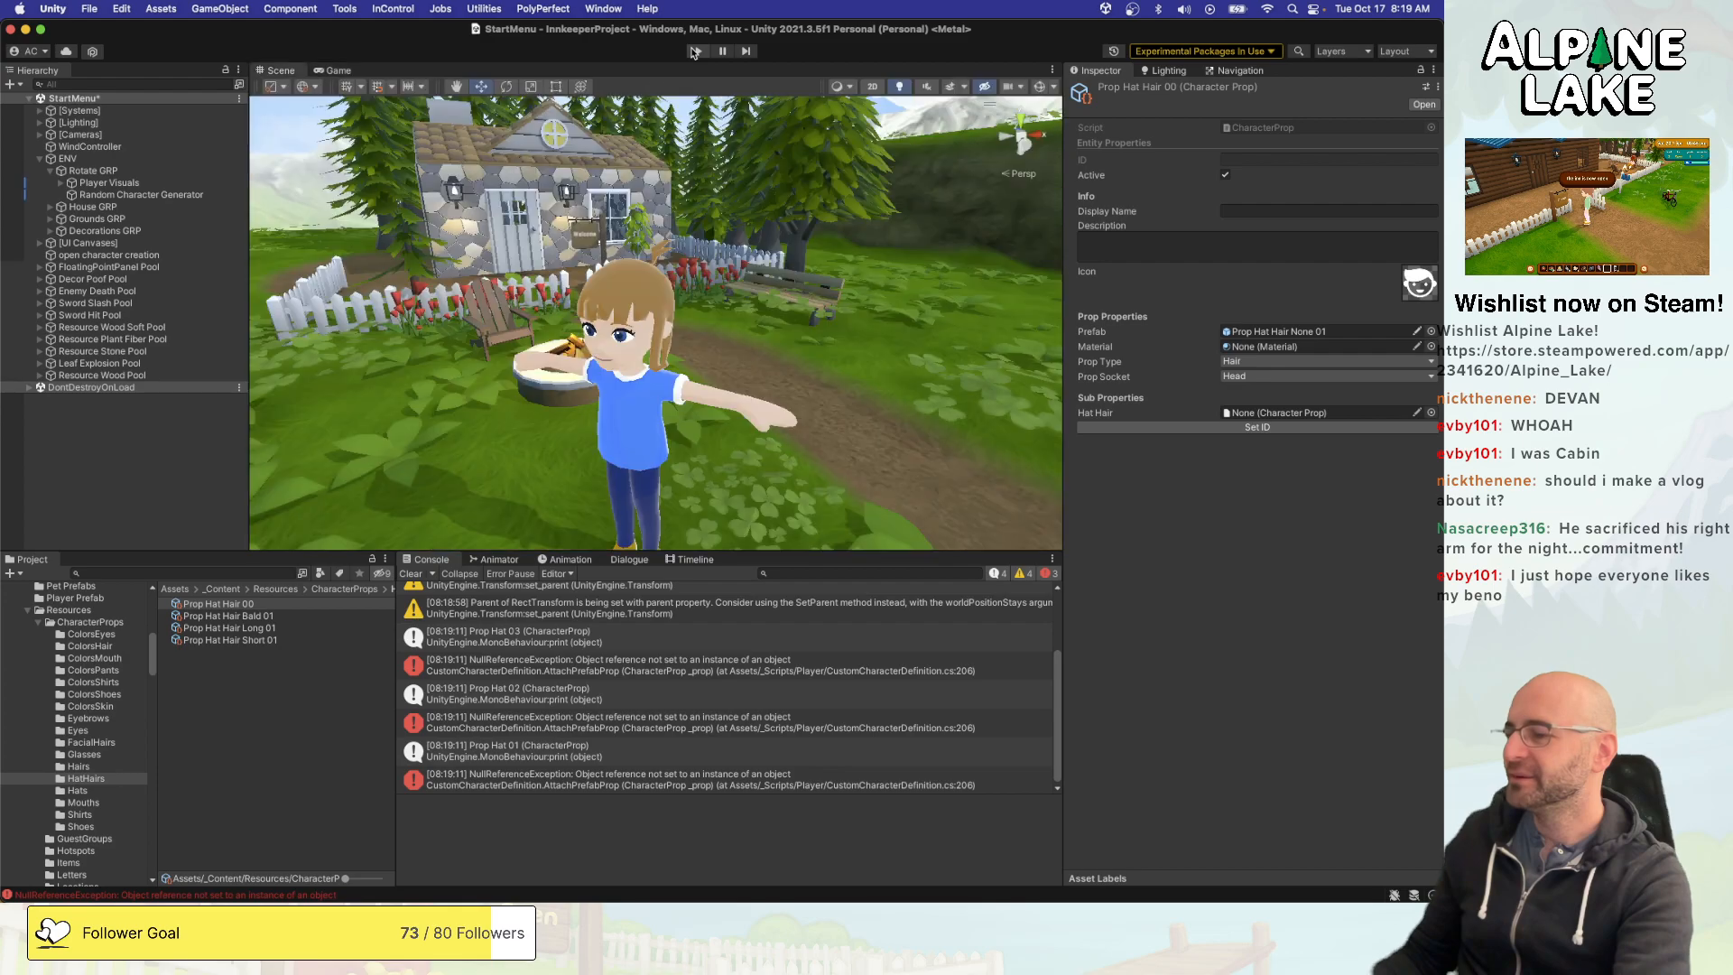
- Open the script line behind the first NullReferenceException in the Console and examine the AttachProp and AttachPrefabProp code around it
{"action": "left_click", "coordinate": [558, 664]}
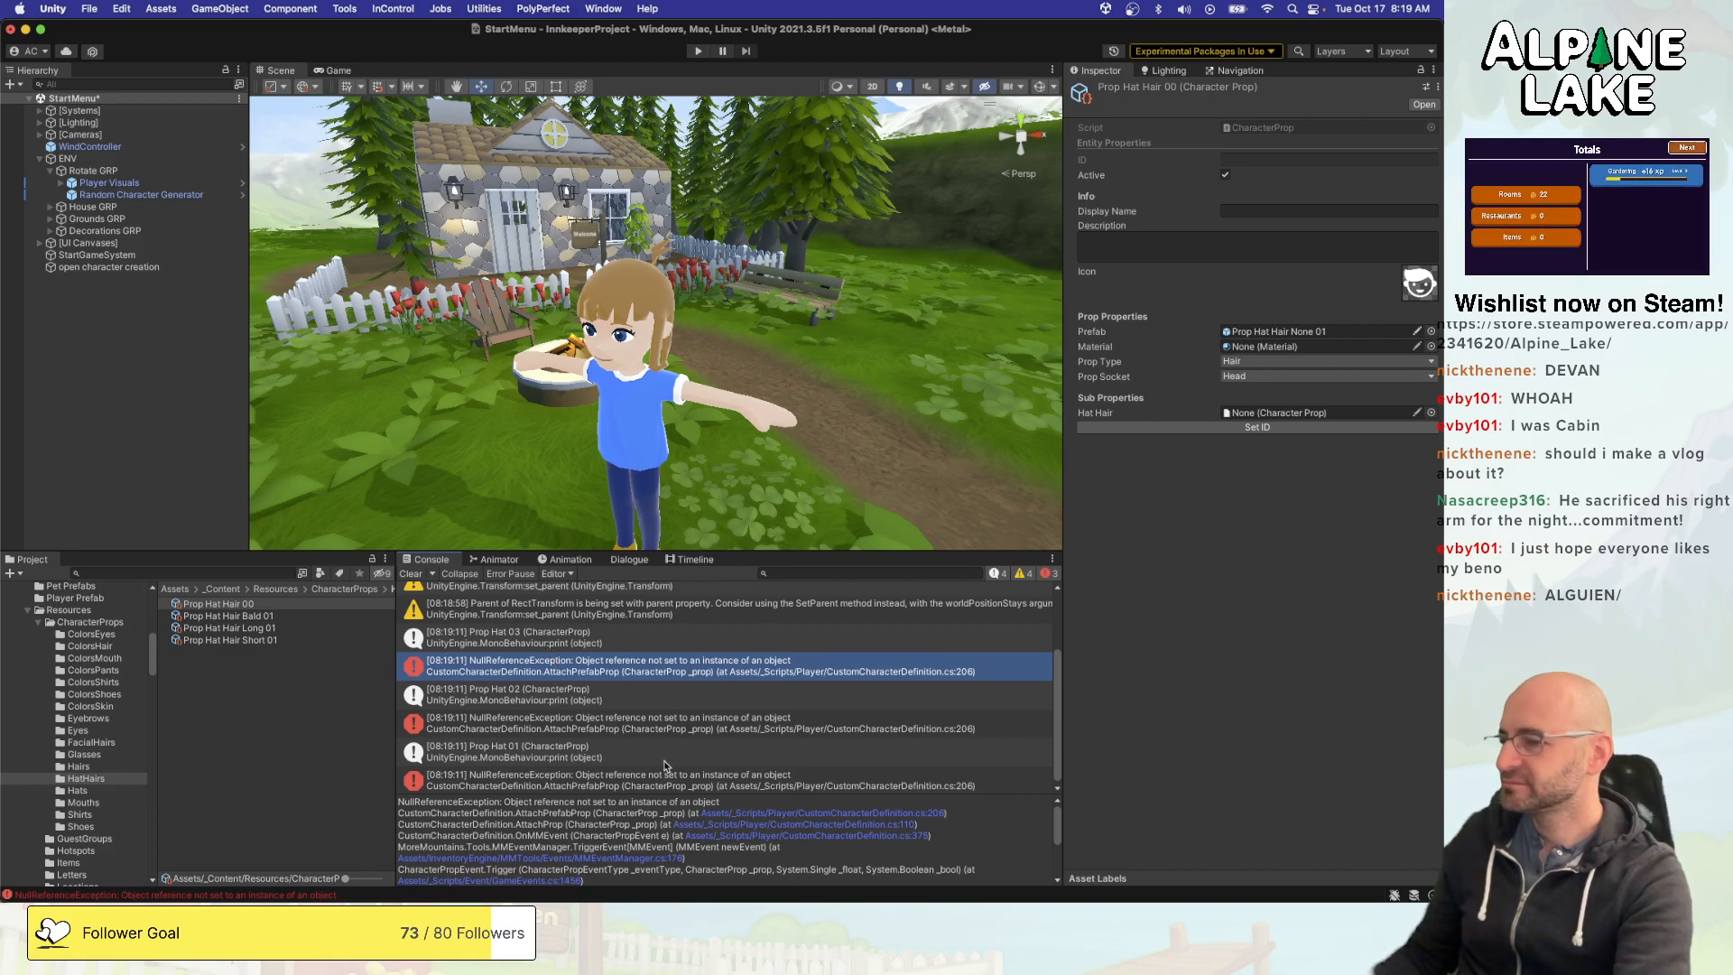
{"action": "left_click", "coordinate": [811, 814]}
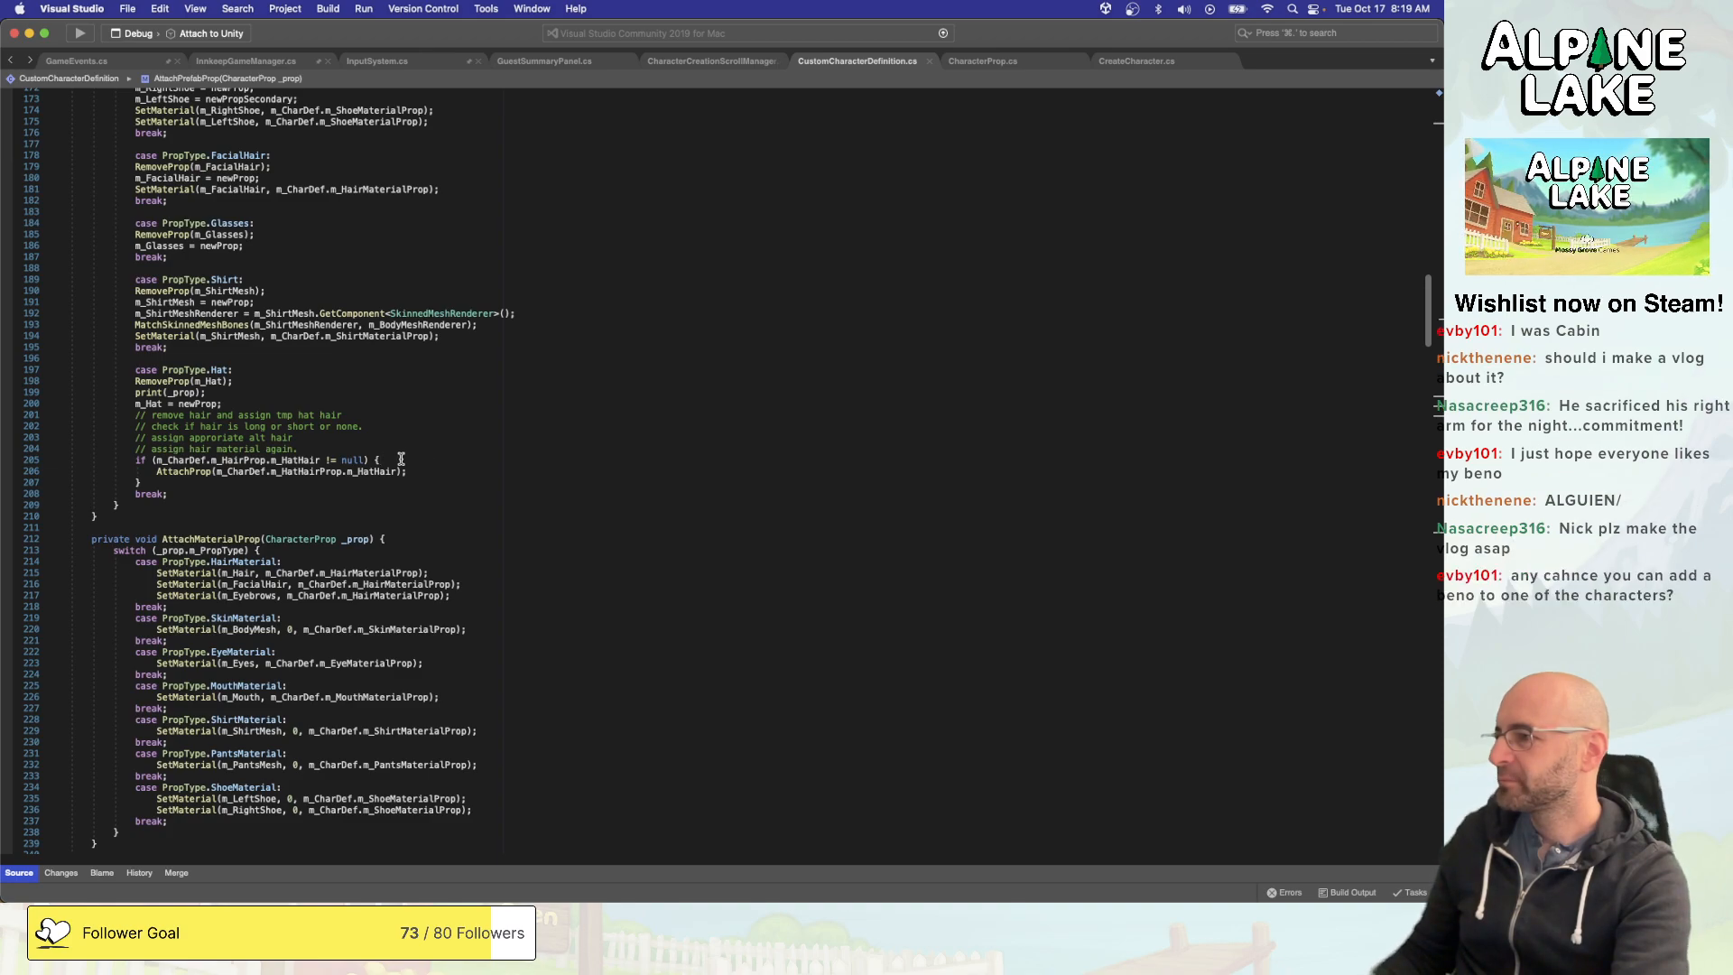
{"action": "scroll", "coordinate": [433, 480], "scroll_direction": "up", "scroll_amount": 15}
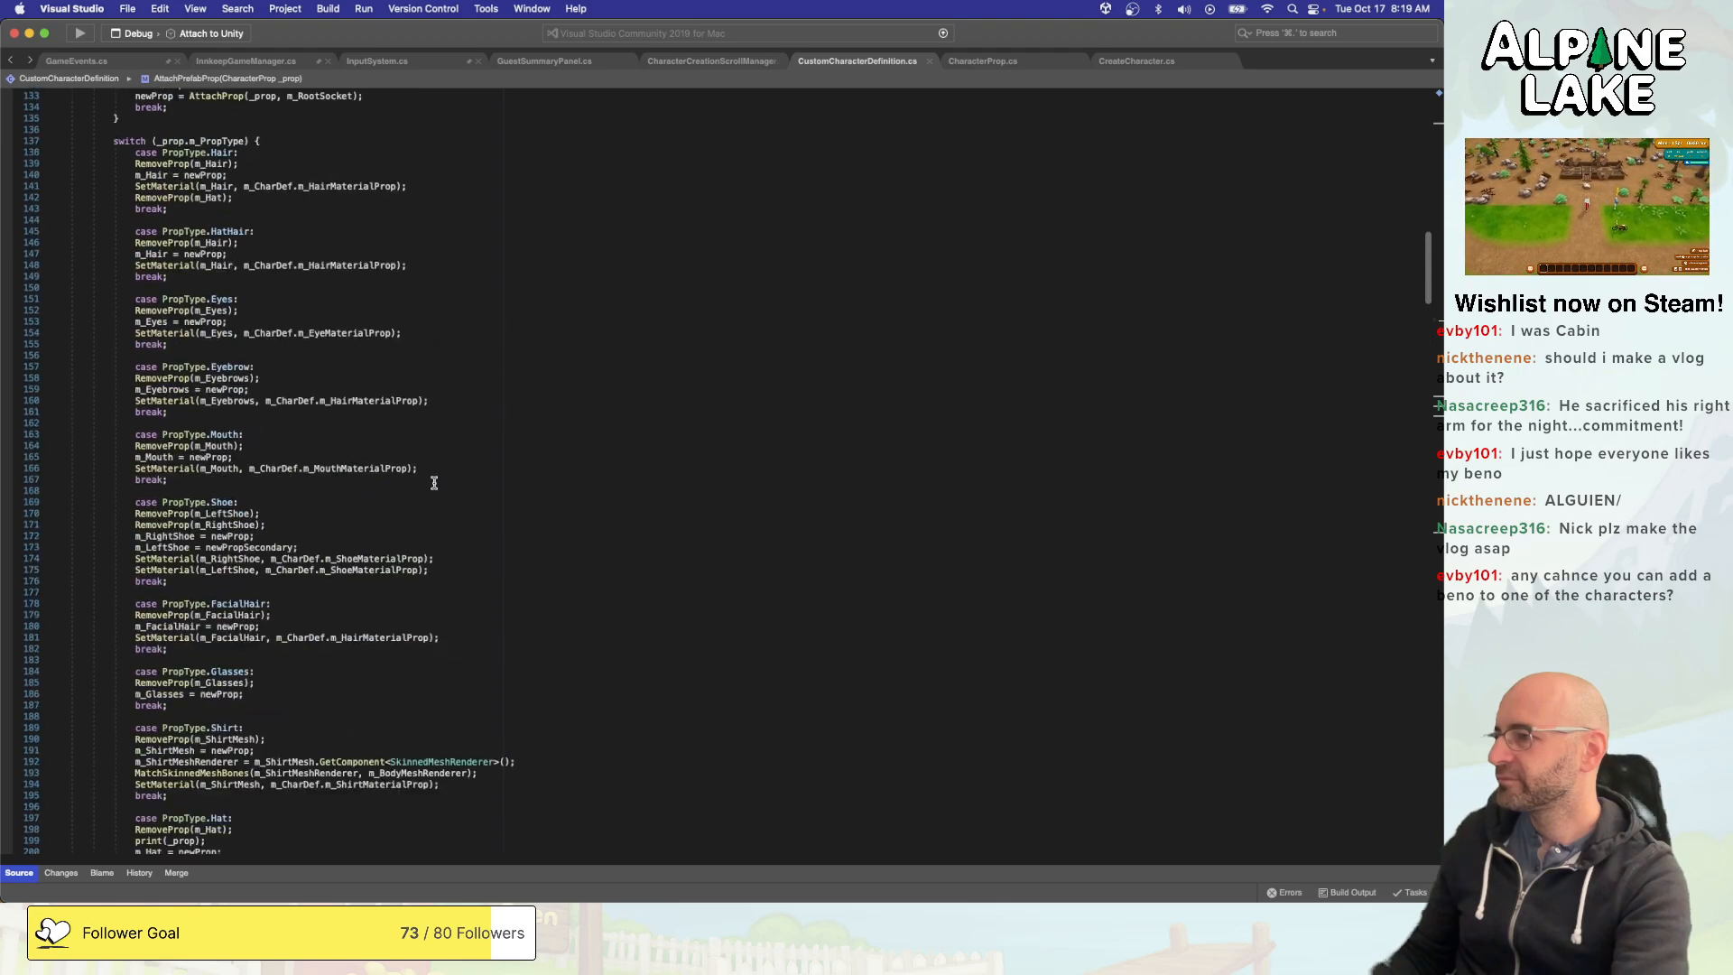
{"action": "scroll", "coordinate": [429, 486], "scroll_direction": "up", "scroll_amount": 6}
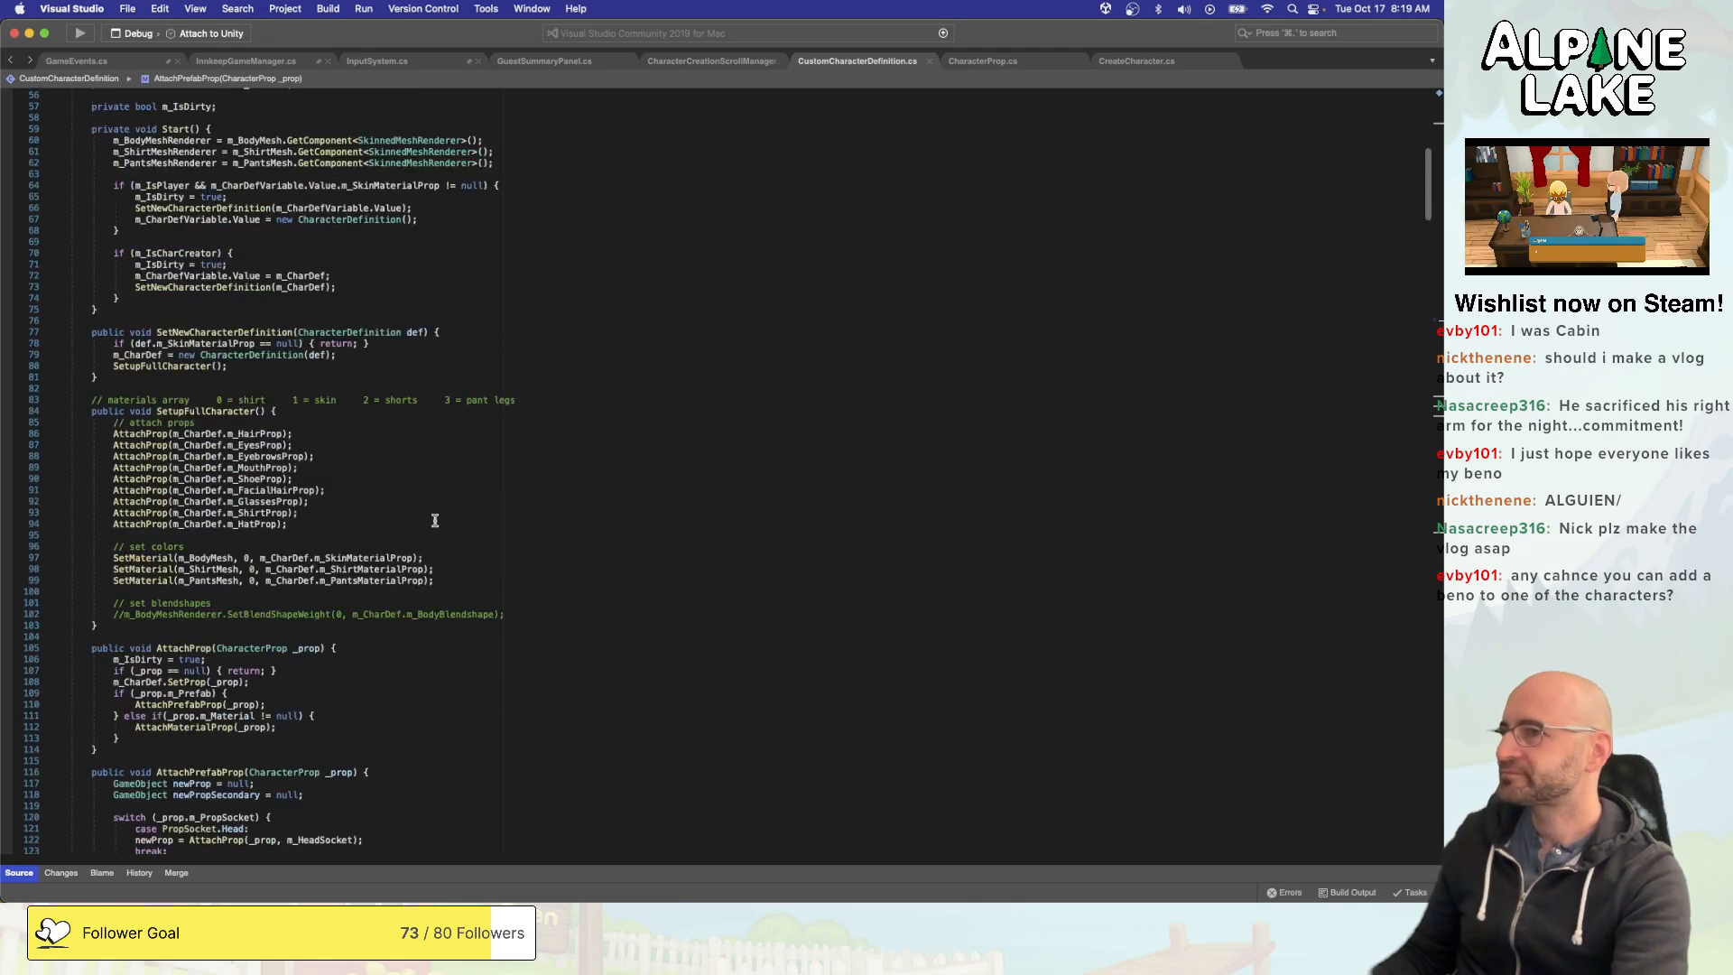
{"action": "scroll", "coordinate": [436, 521], "scroll_direction": "down", "scroll_amount": 20}
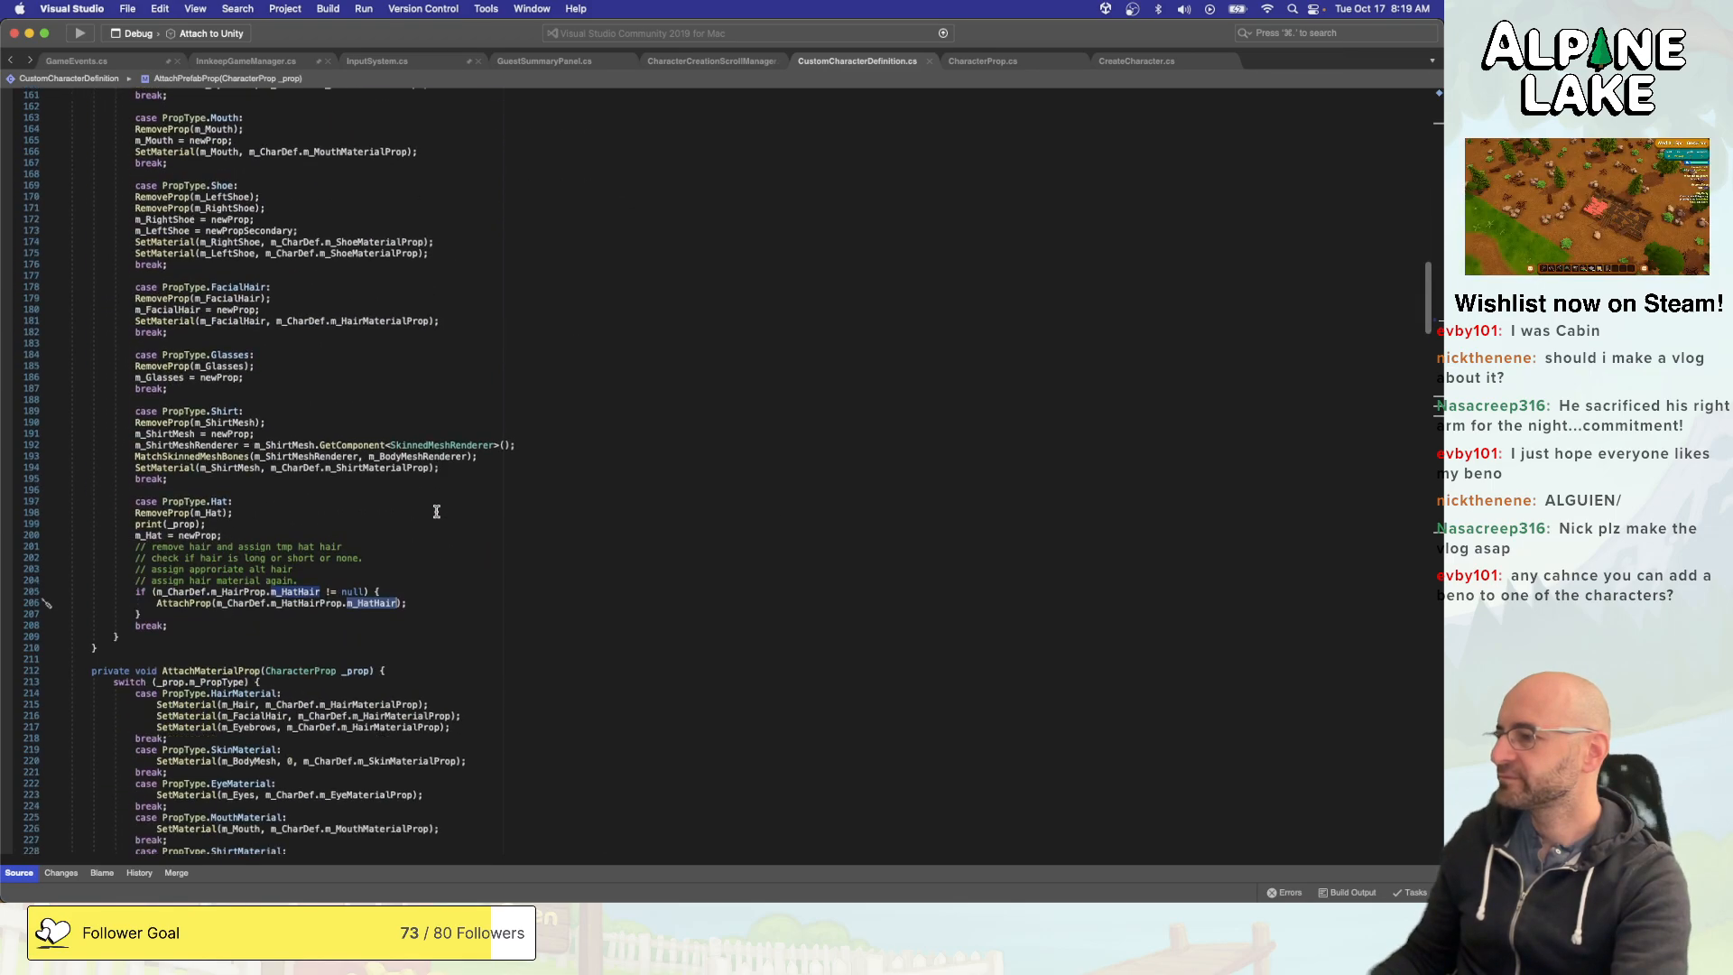
{"action": "scroll", "coordinate": [437, 511], "scroll_direction": "down", "scroll_amount": 15}
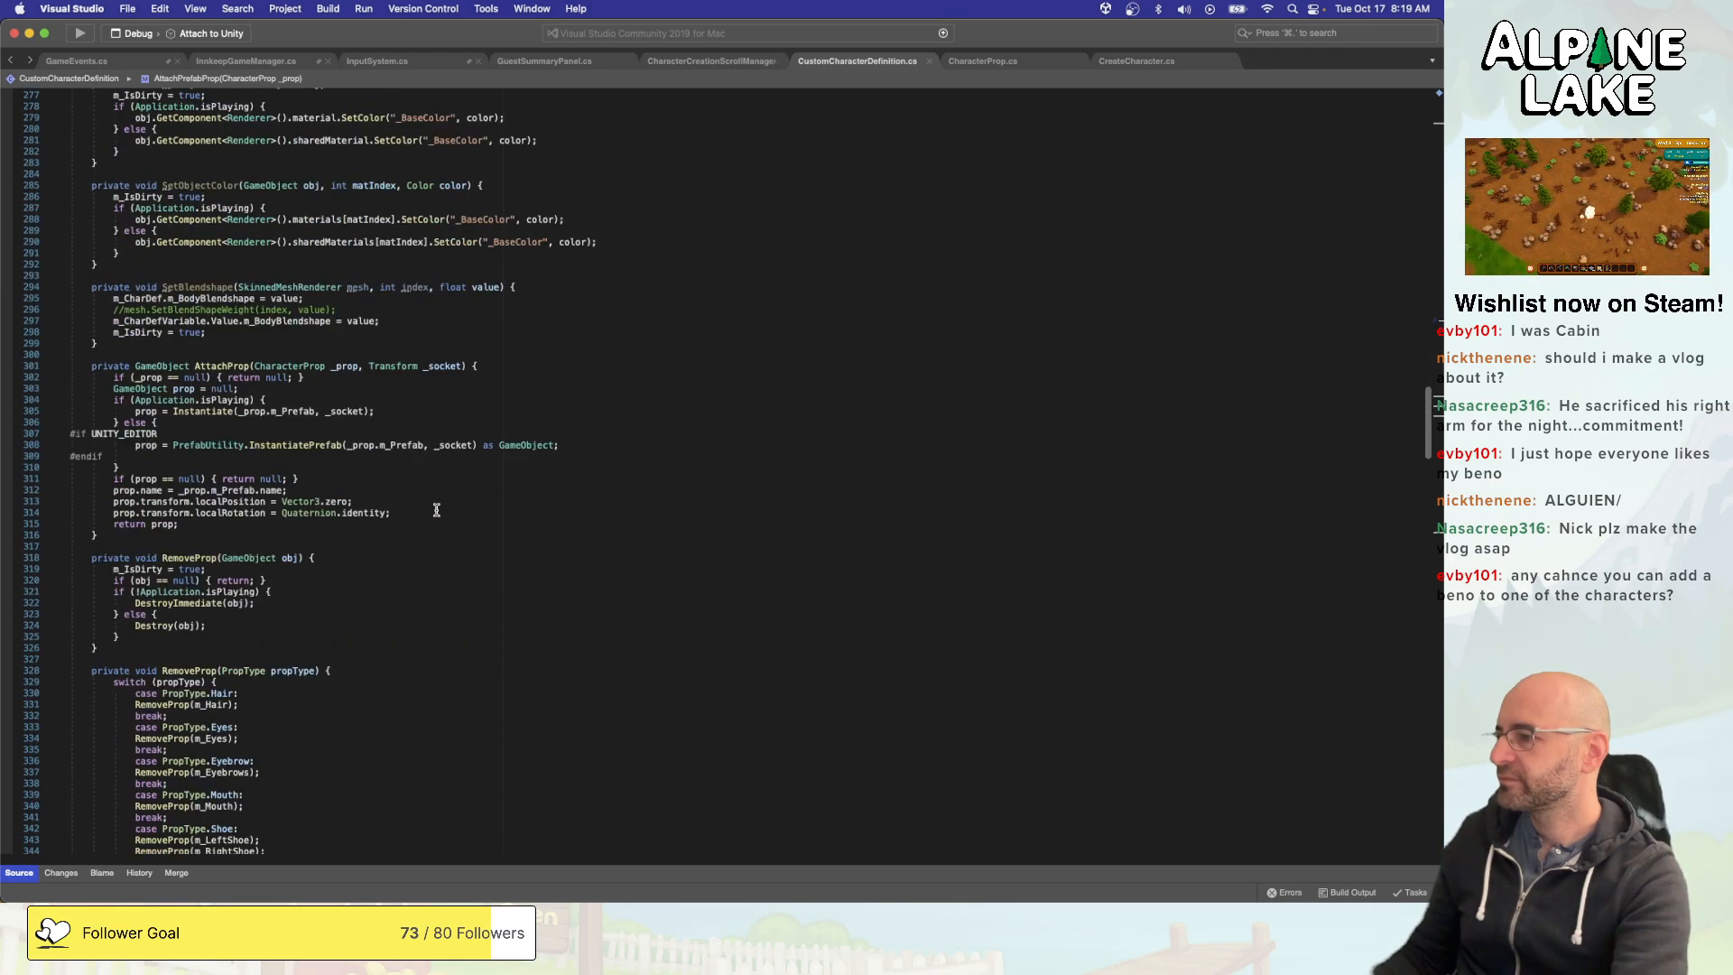
{"action": "scroll", "coordinate": [437, 510], "scroll_direction": "up", "scroll_amount": 8}
{"action": "scroll", "coordinate": [437, 511], "scroll_direction": "up", "scroll_amount": 10}
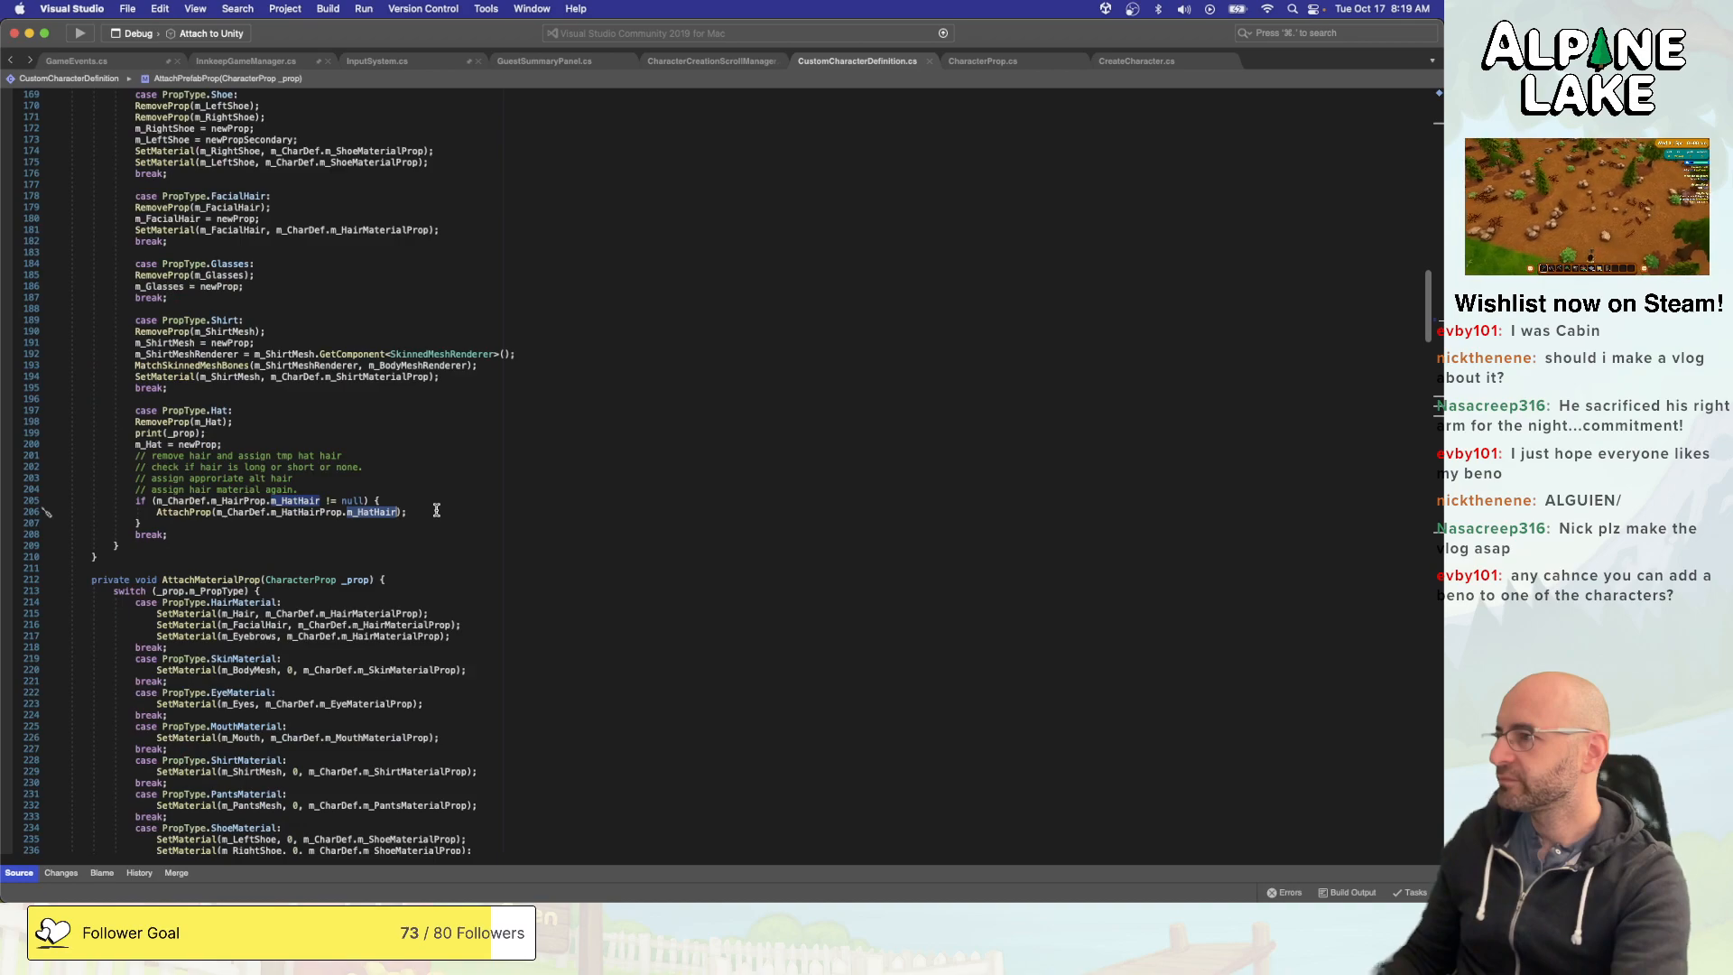
- Check the m_HatHairProp reference in the PropType.Hat case against the hair fields in SerializedCharacterDefinition and CharacterDefinition
{"action": "left_click", "coordinate": [428, 499]}
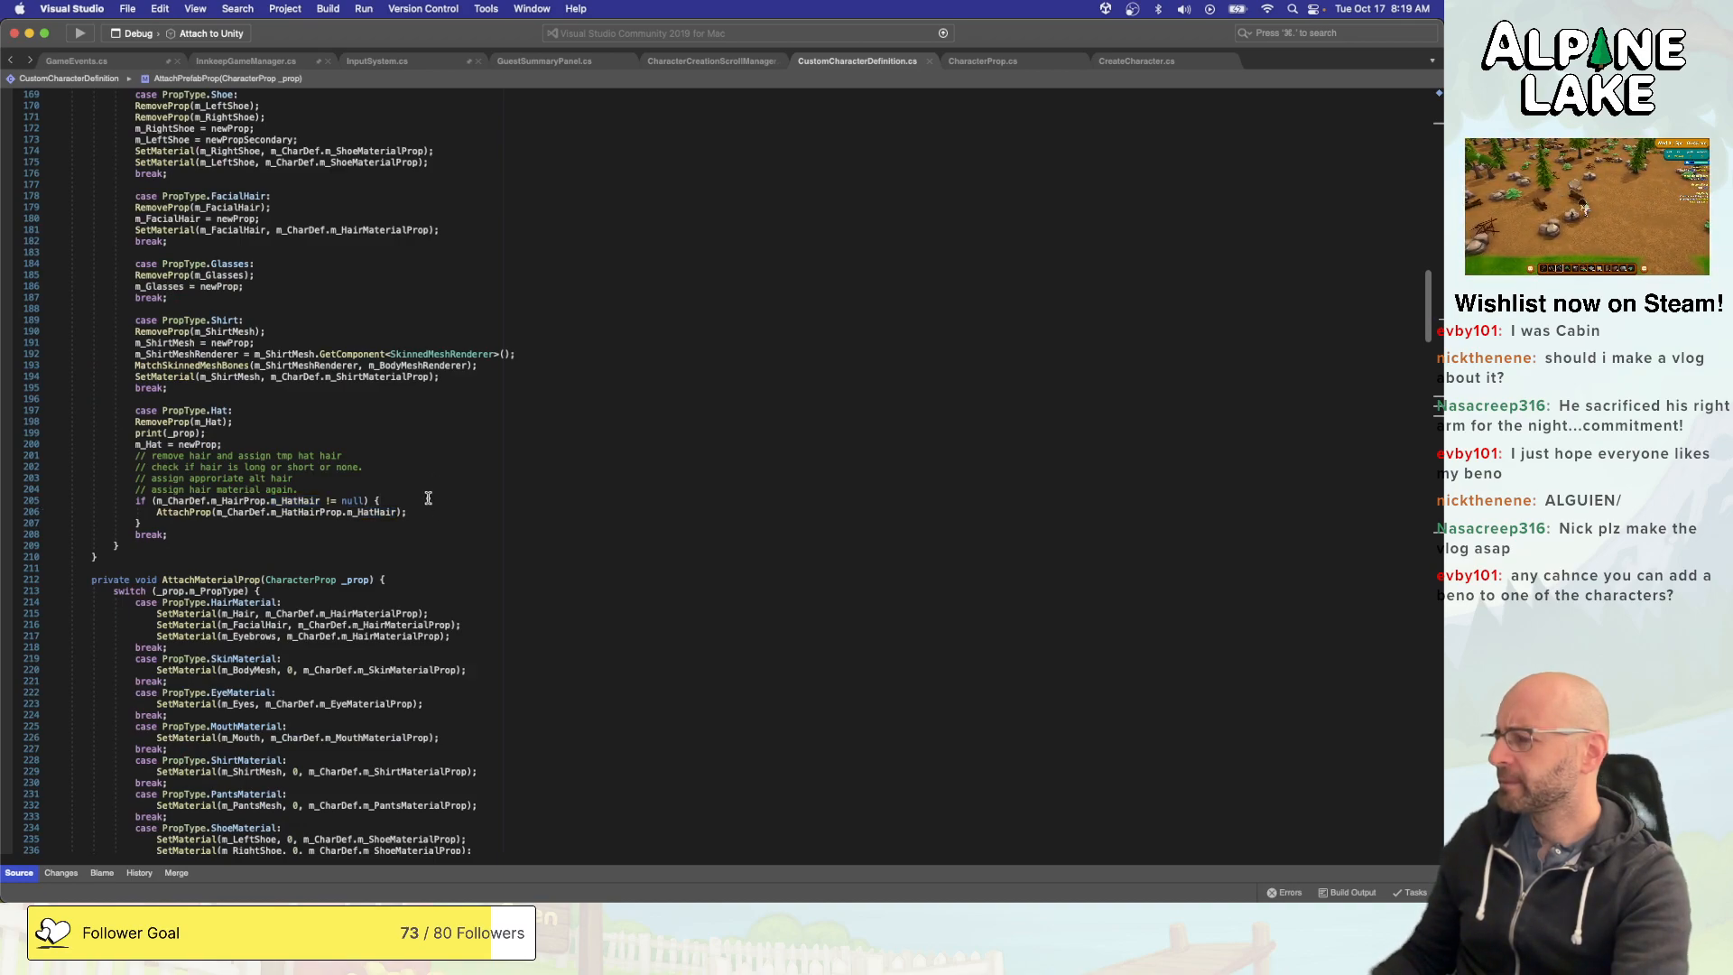
{"action": "double_click", "coordinate": [328, 511]}
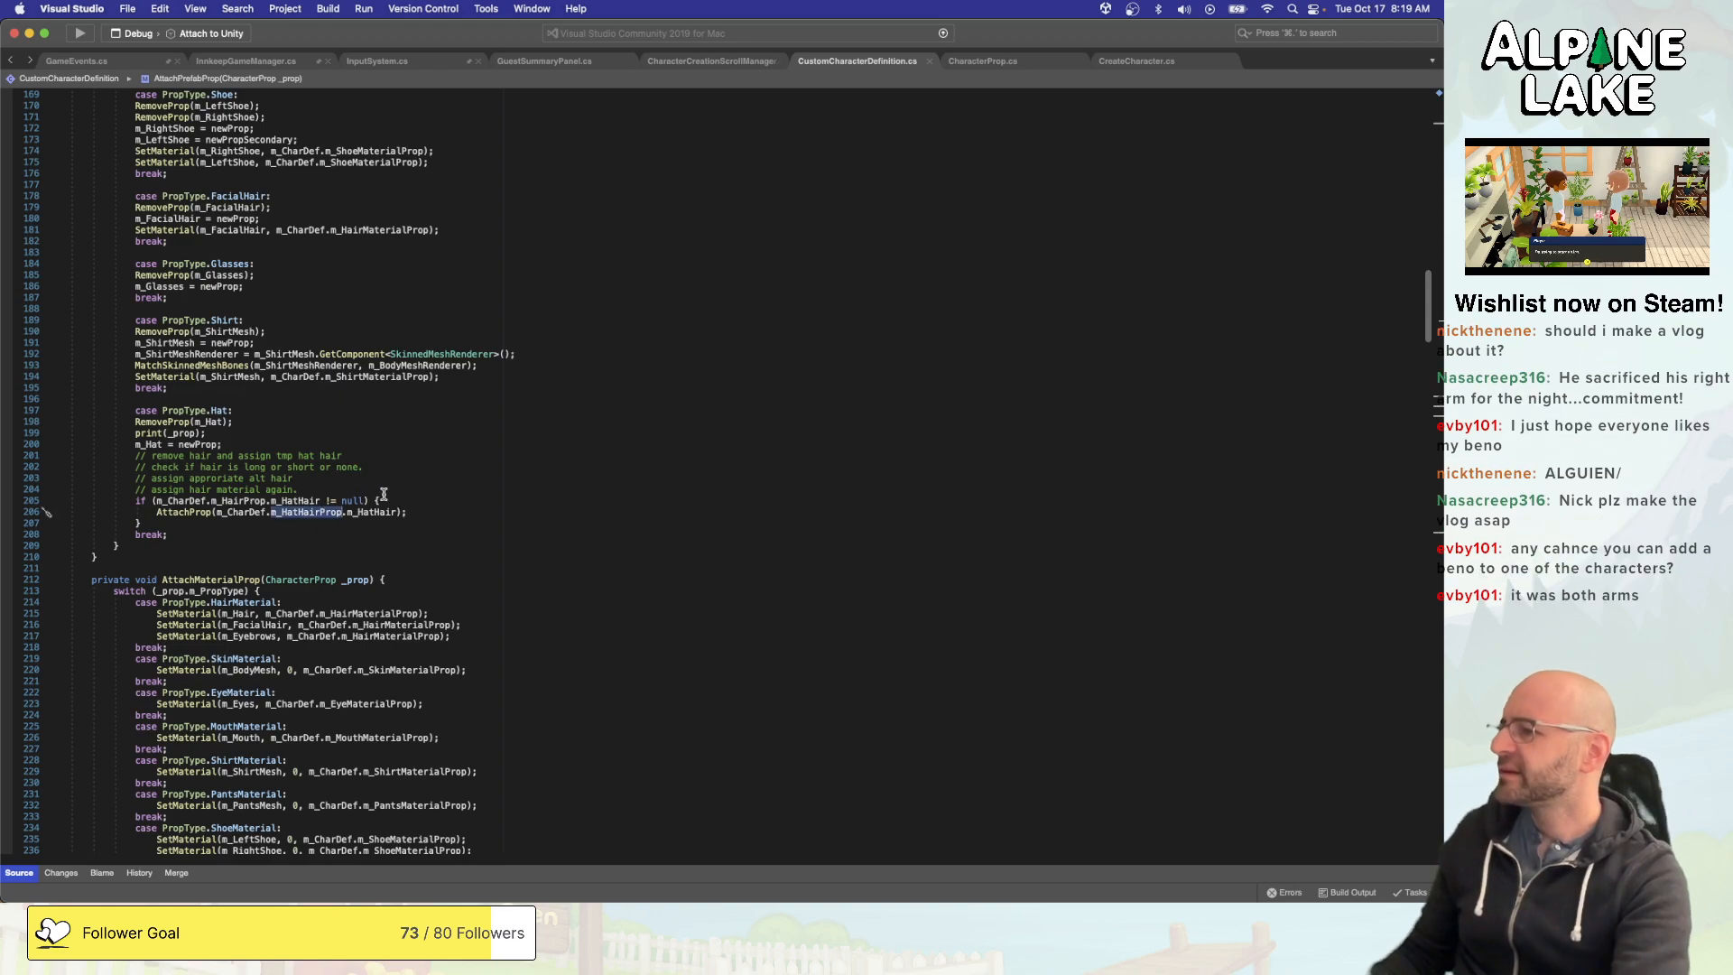
{"action": "left_click", "coordinate": [393, 499]}
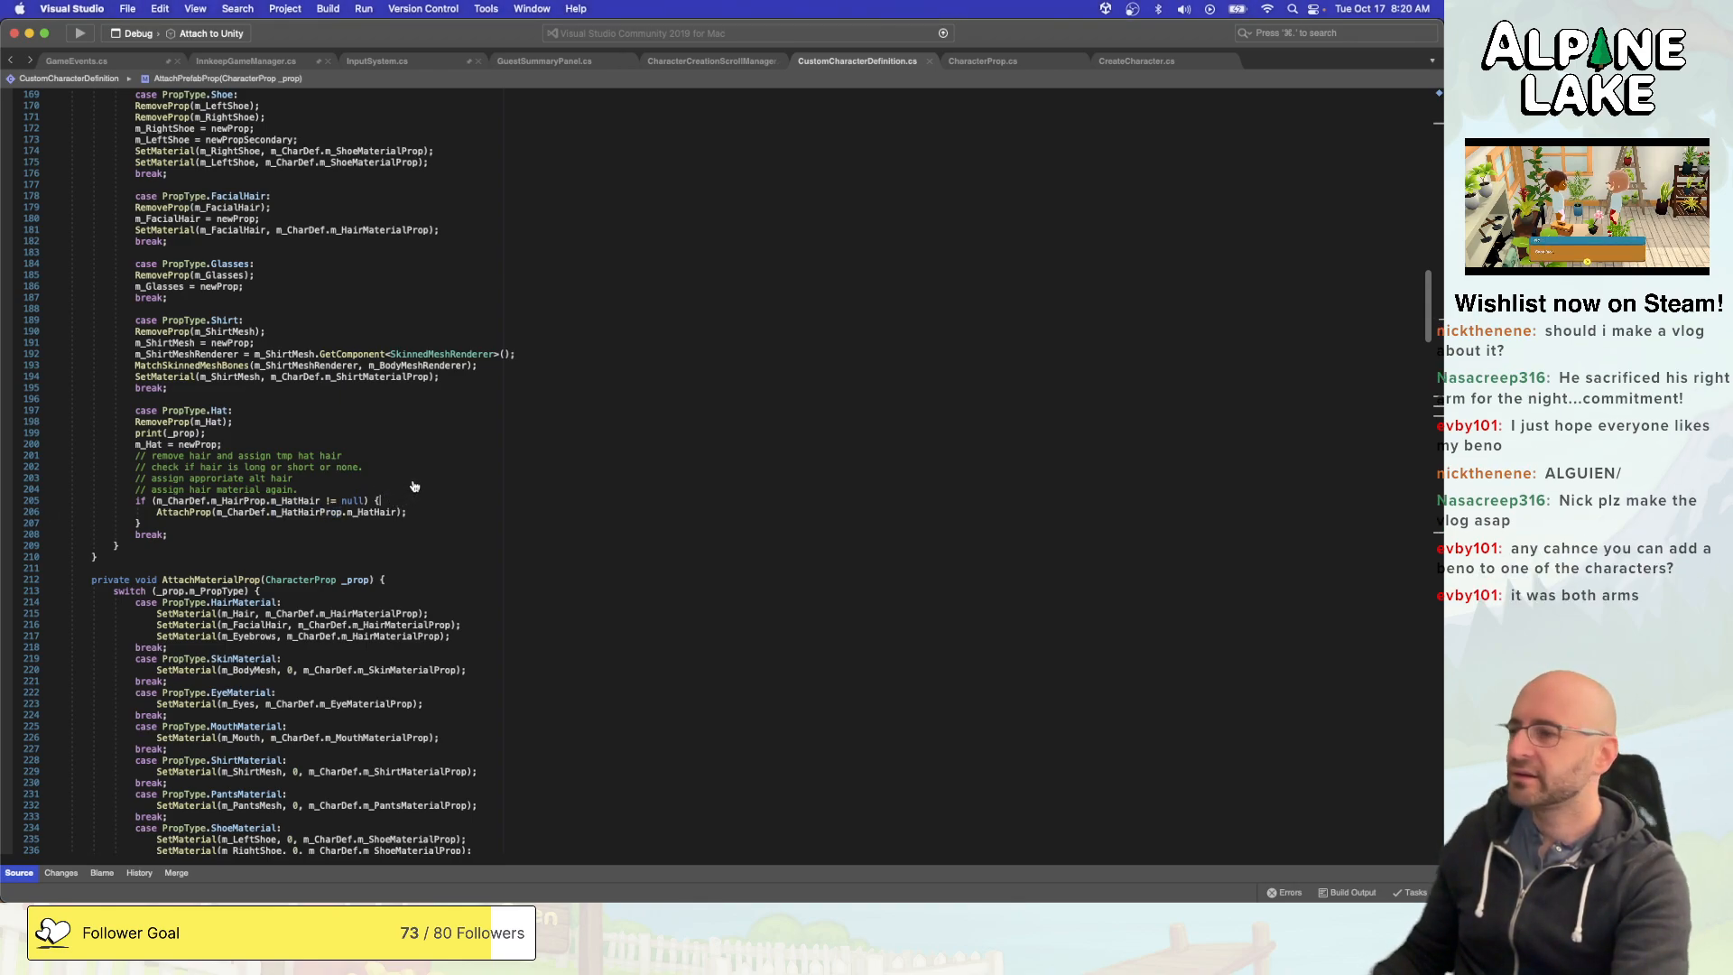
{"action": "scroll", "coordinate": [415, 489], "scroll_direction": "down", "scroll_amount": 20}
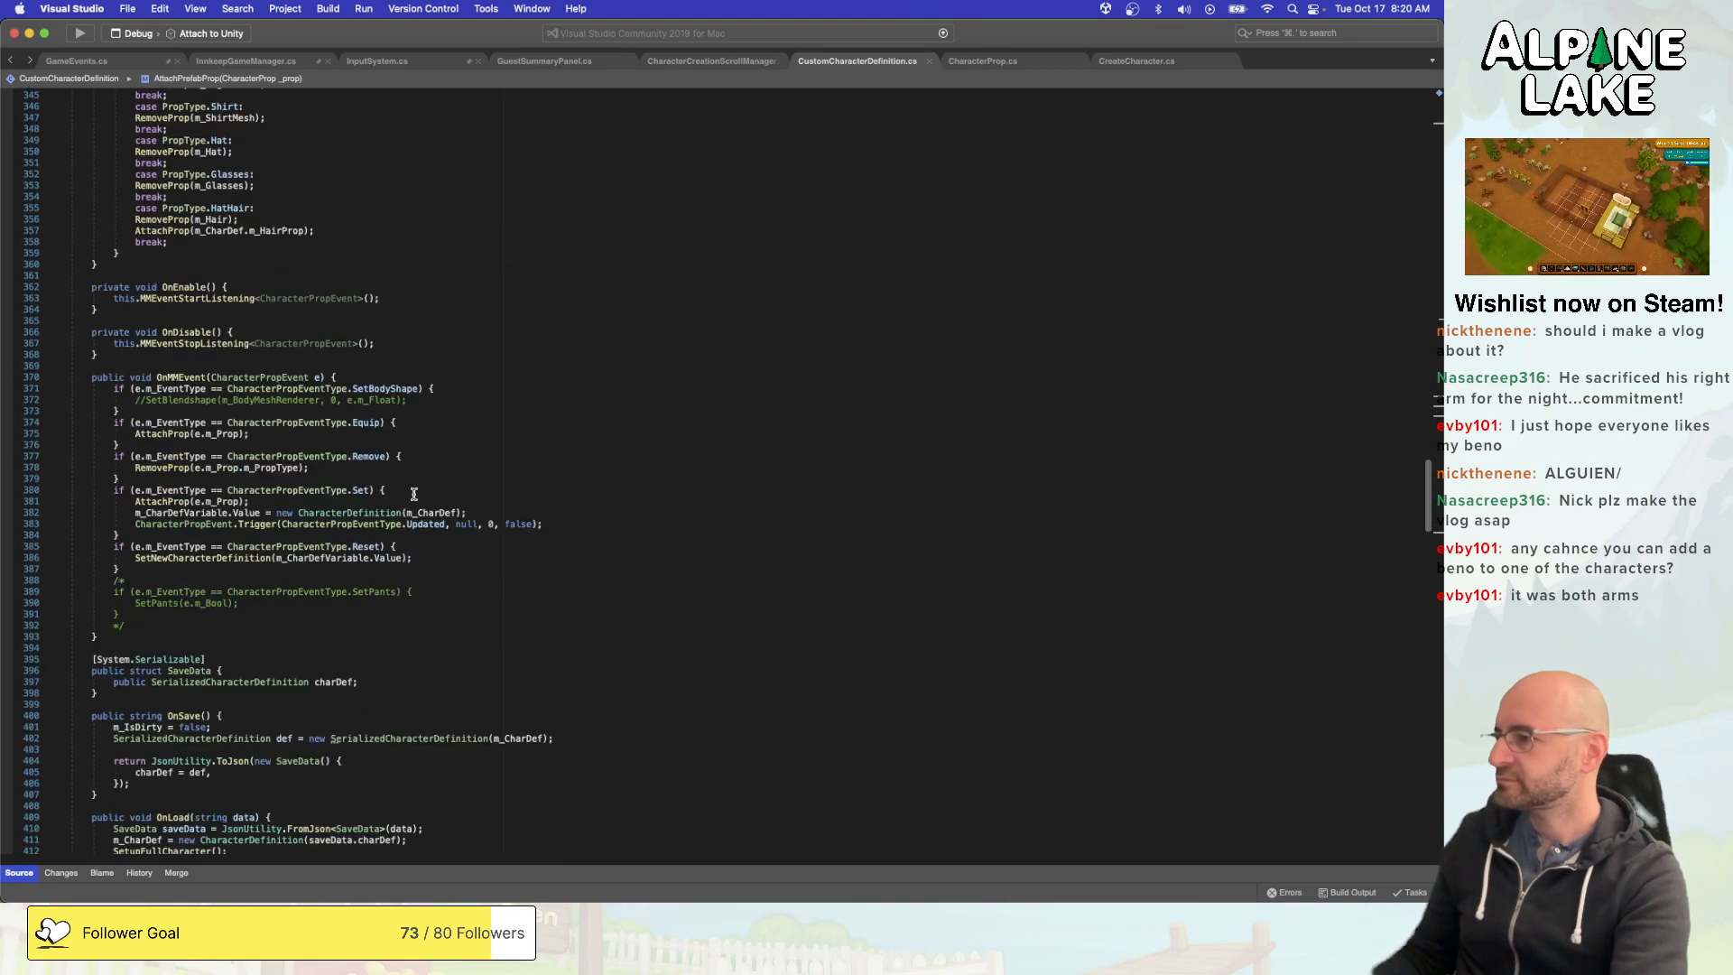
{"action": "scroll", "coordinate": [414, 494], "scroll_direction": "down", "scroll_amount": 15}
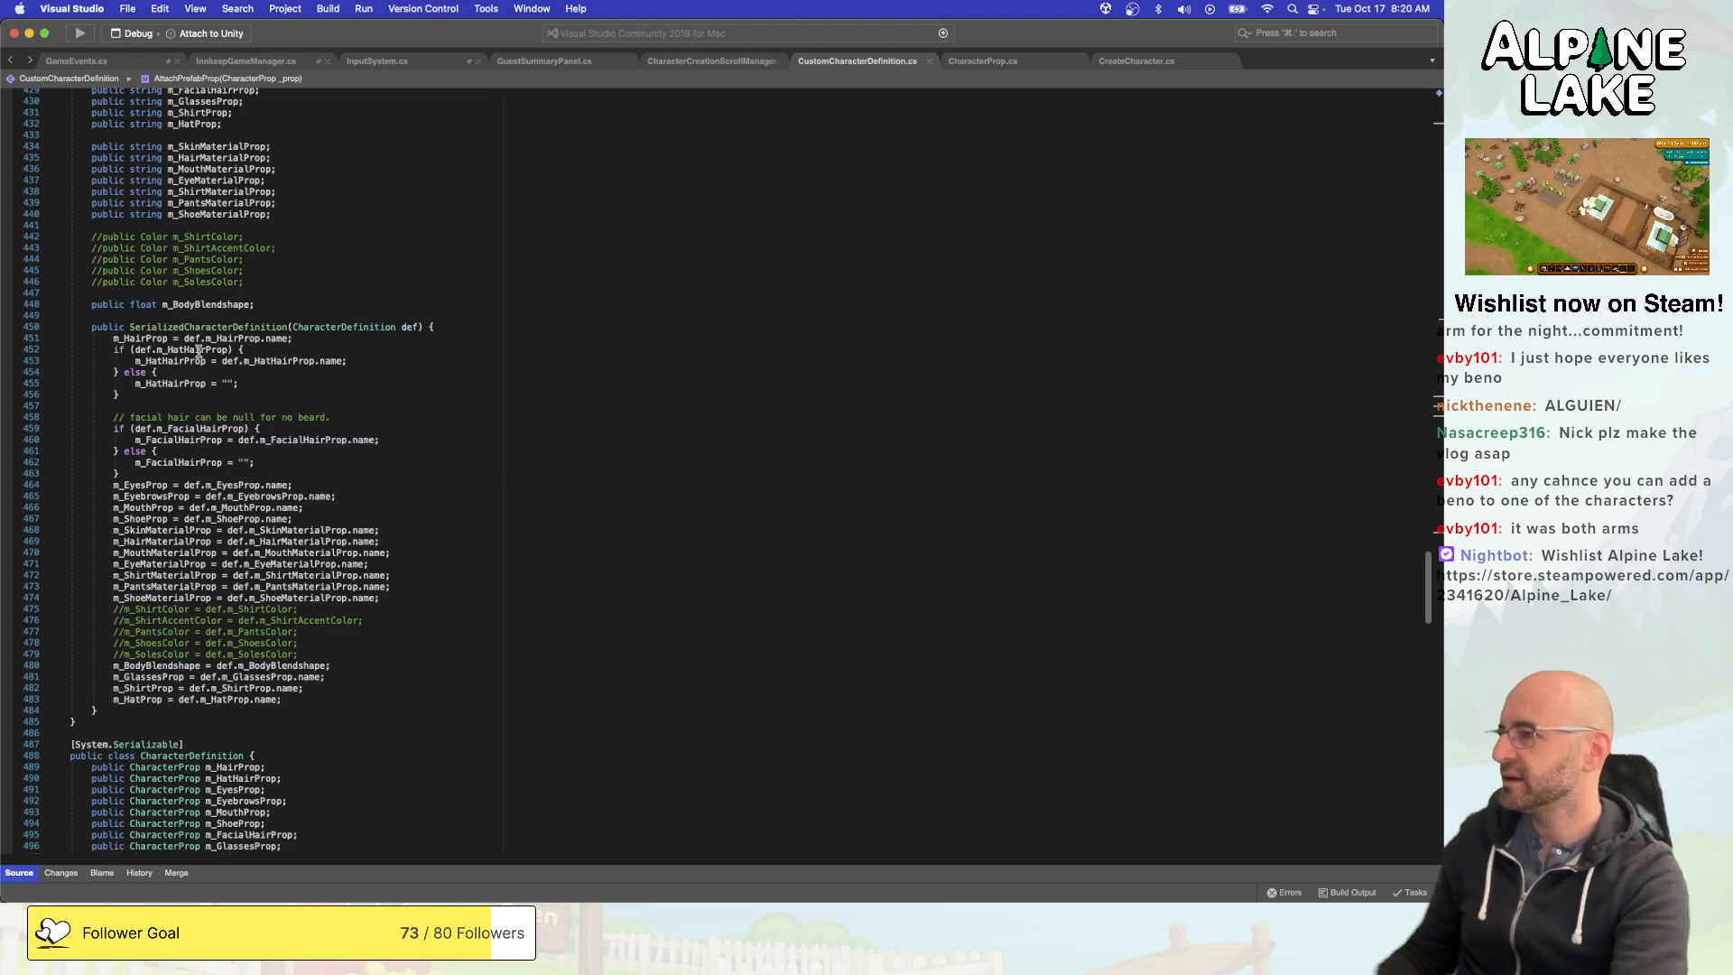
{"action": "scroll", "coordinate": [198, 352], "scroll_direction": "up", "scroll_amount": 20}
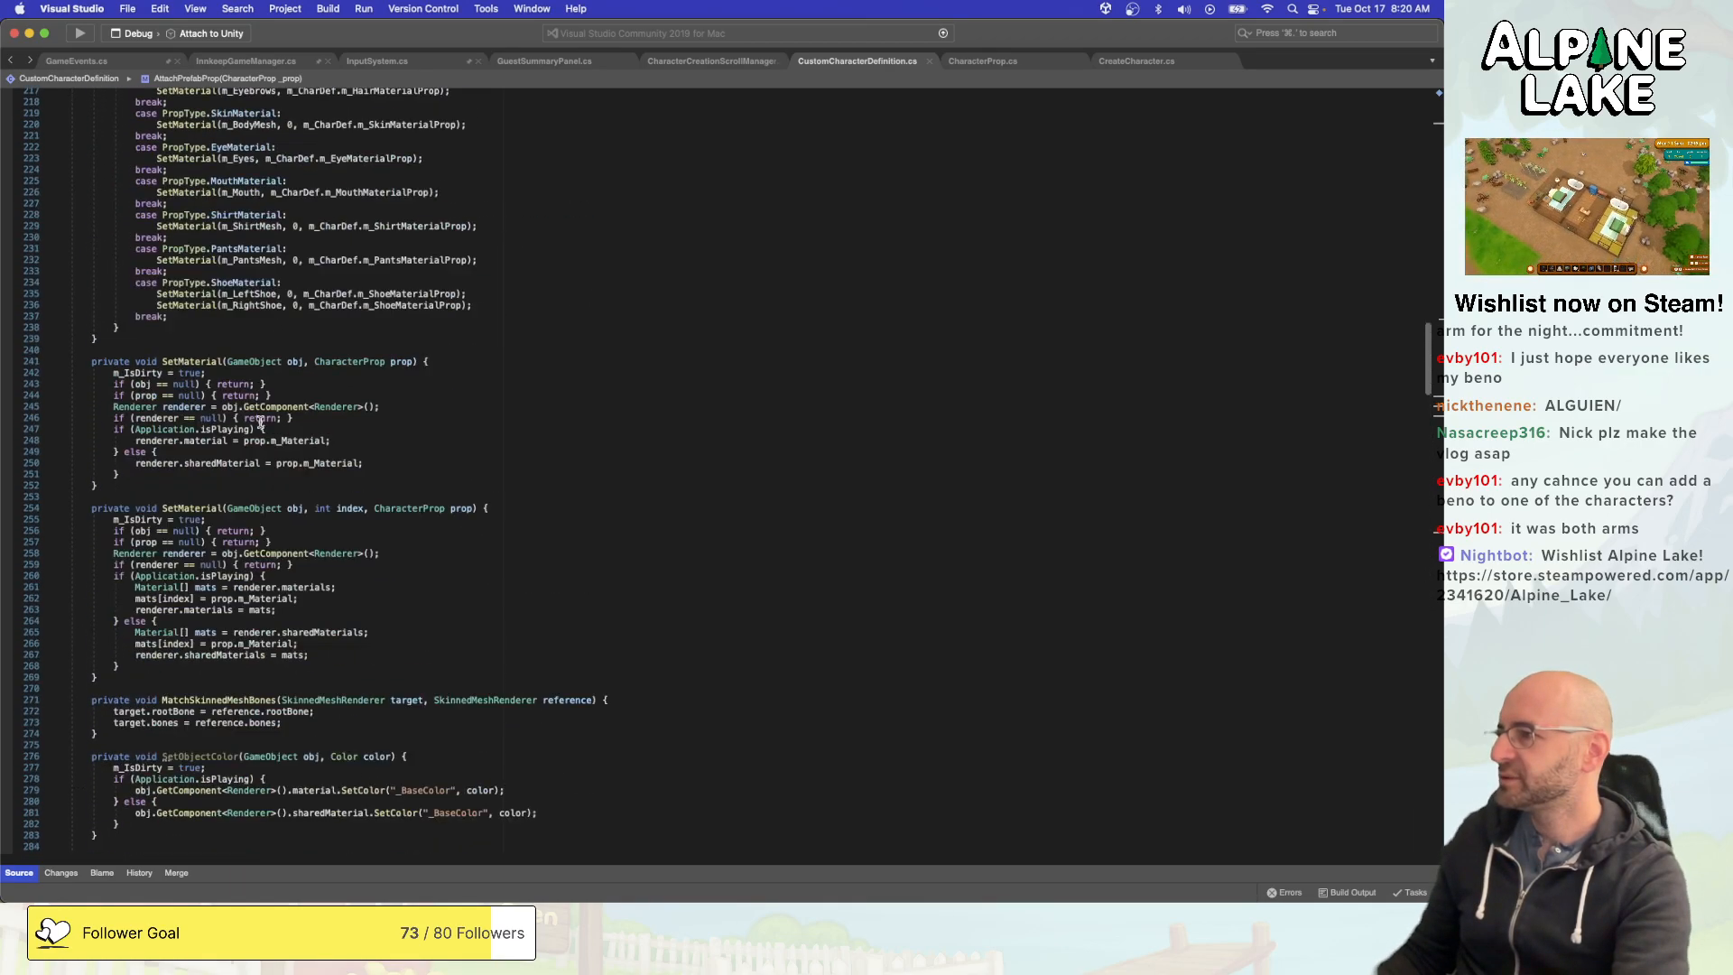
{"action": "scroll", "coordinate": [260, 423], "scroll_direction": "up", "scroll_amount": 10}
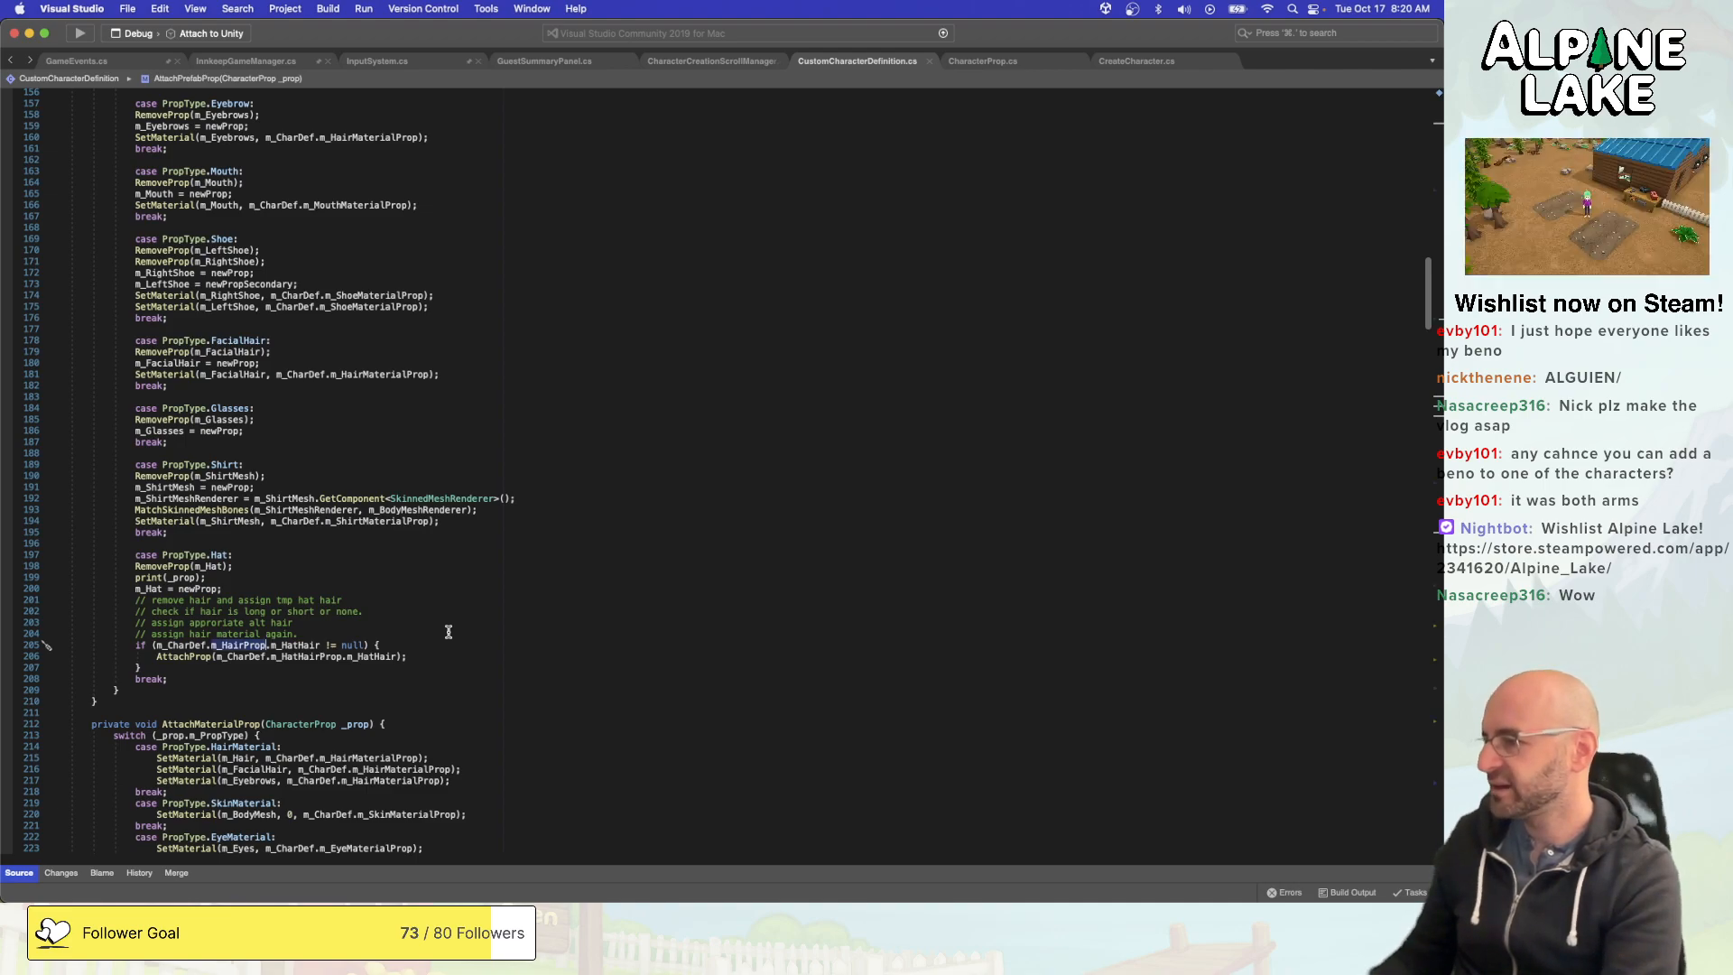
{"action": "key", "text": "alt+Right"}
{"action": "key", "text": "alt+Right"}
{"action": "key", "text": "alt+Right"}
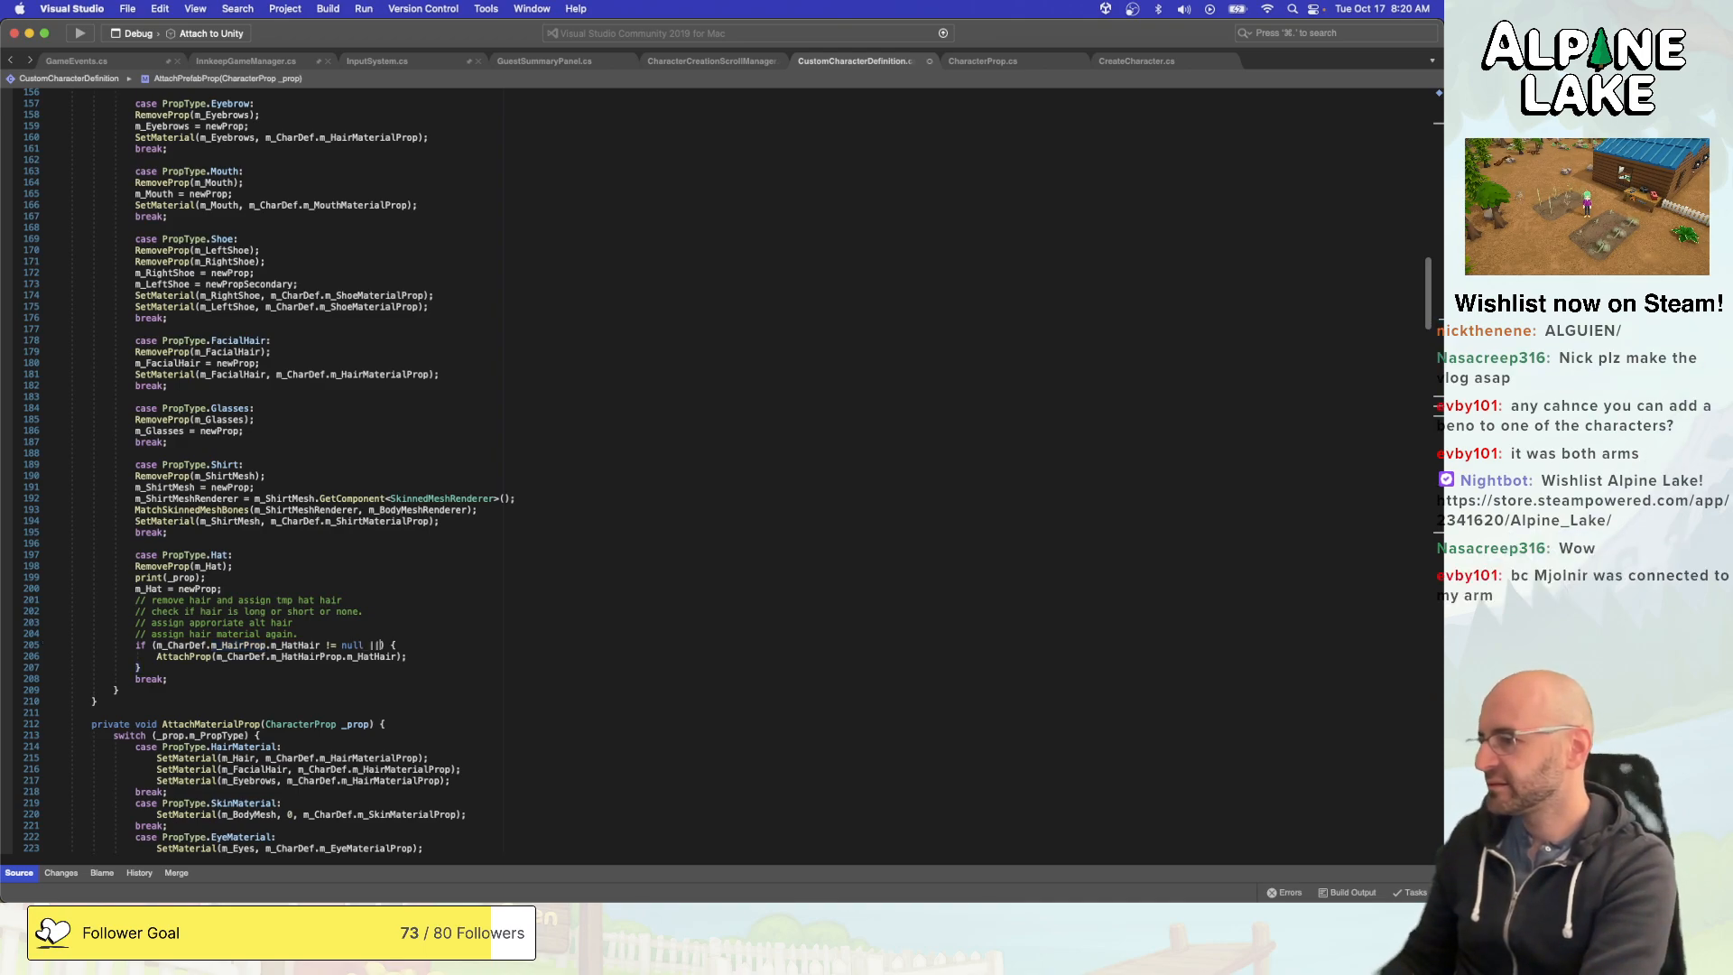
{"action": "type", "text": "||"}
{"action": "key", "text": "BackSpace"}
{"action": "key", "text": "BackSpace"}
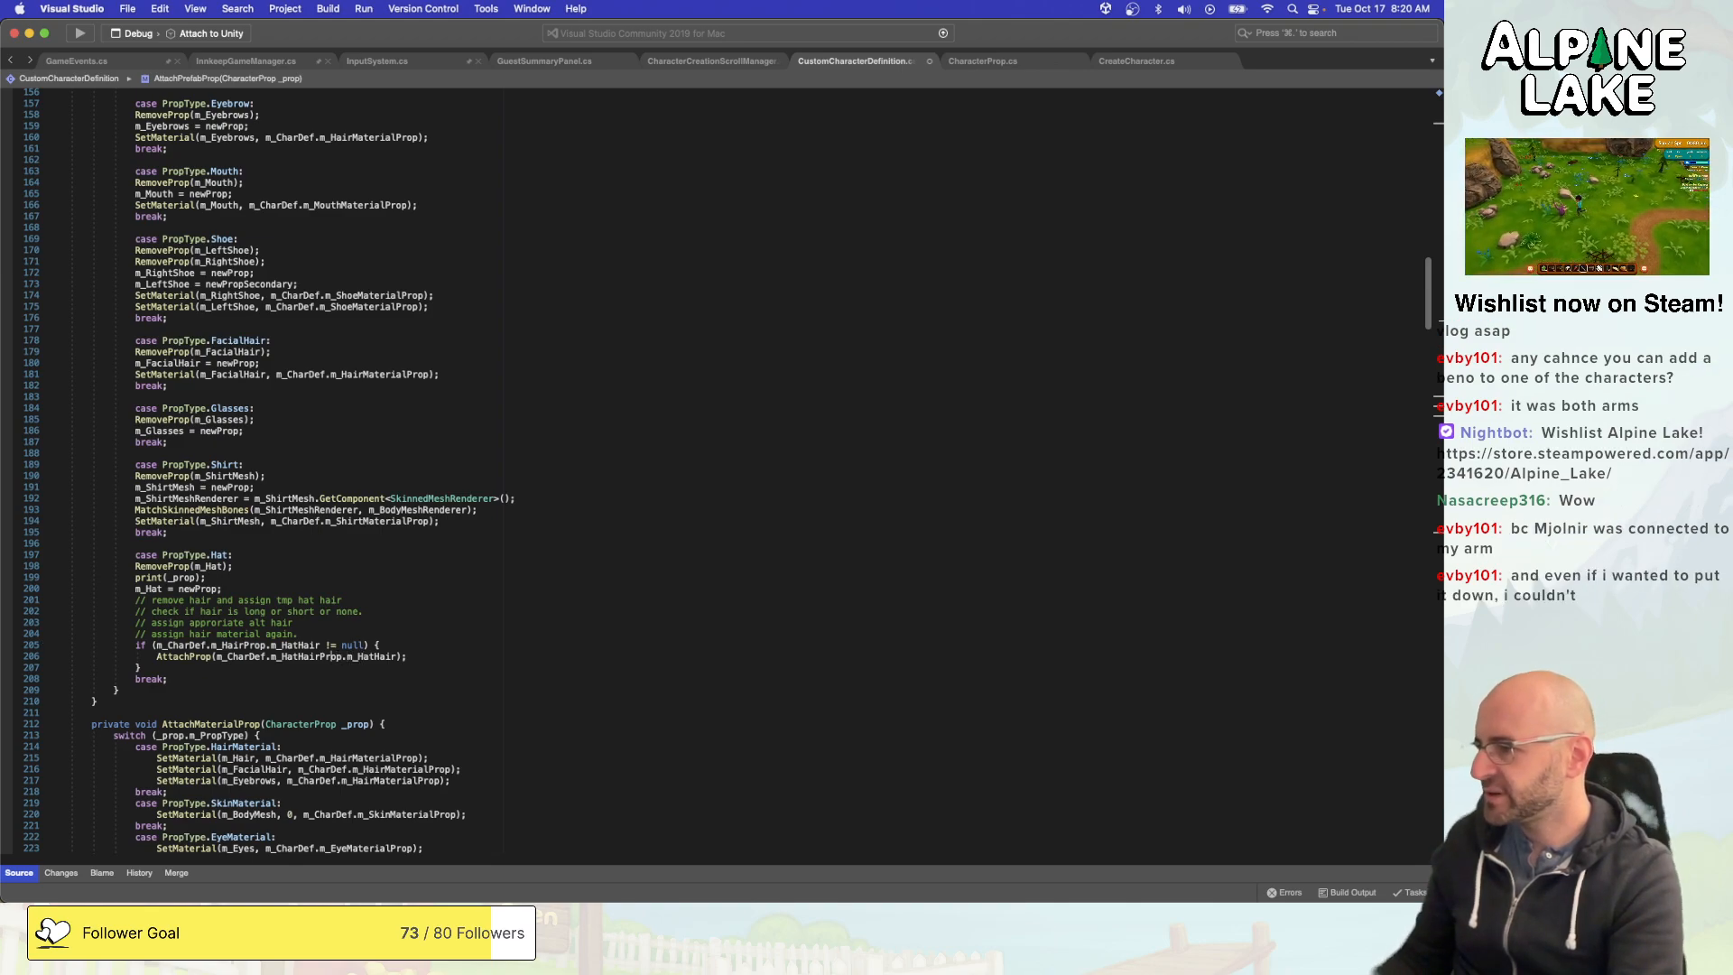
- Change m_HatHairProp to m_HairProp in the AttachProp call of the PropType.Hat case and save the script
{"action": "left_click", "coordinate": [303, 656]}
{"action": "key", "text": "BackSpace"}
{"action": "key", "text": "BackSpace"}
{"action": "key", "text": "BackSpace"}
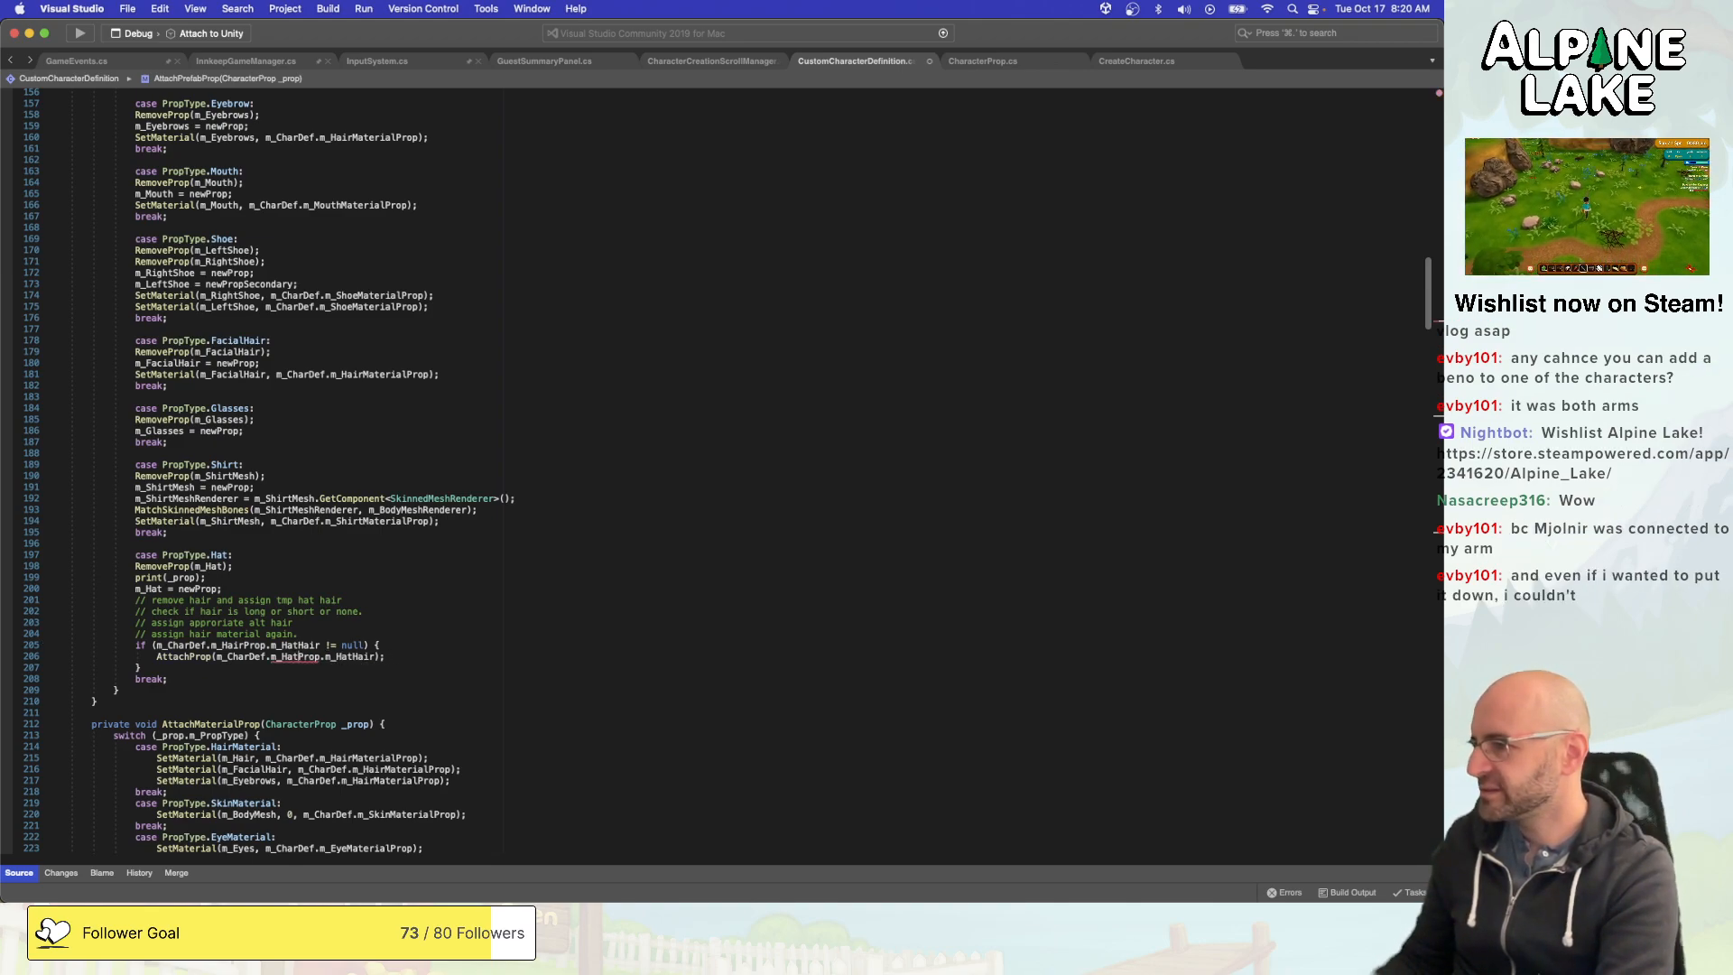
{"action": "key", "text": "BackSpace"}
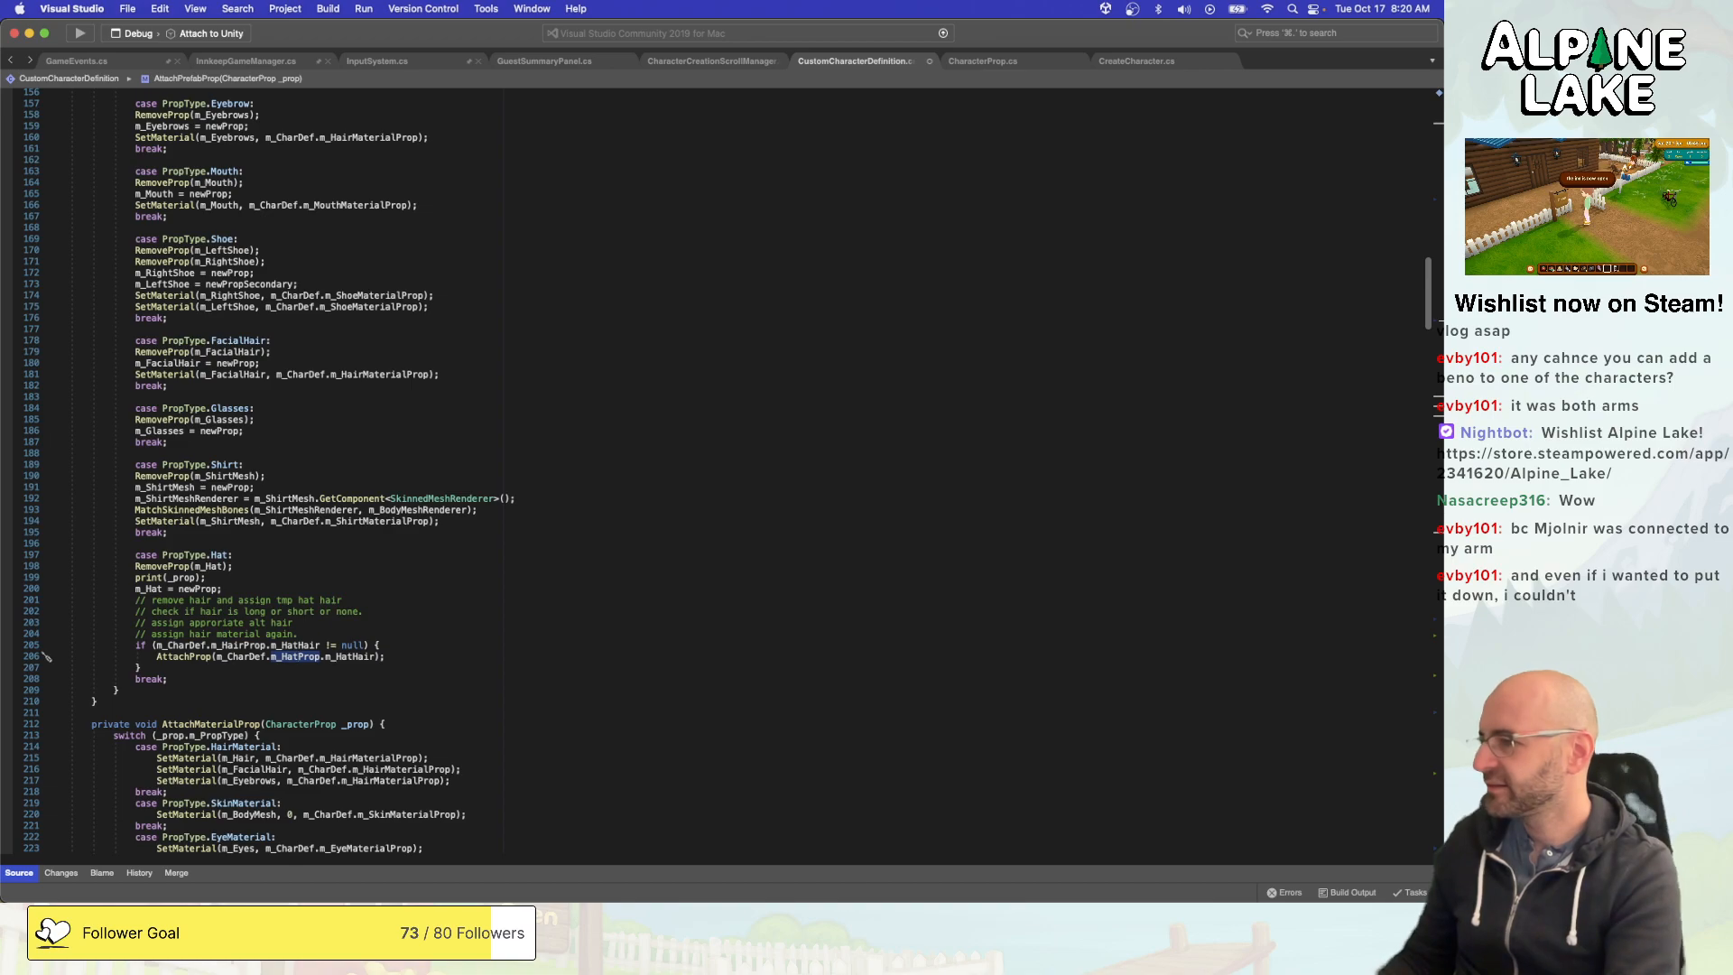
{"action": "key", "text": "BackSpace"}
{"action": "key", "text": "BackSpace"}
{"action": "key", "text": "BackSpace"}
{"action": "type", "text": "Hair"}
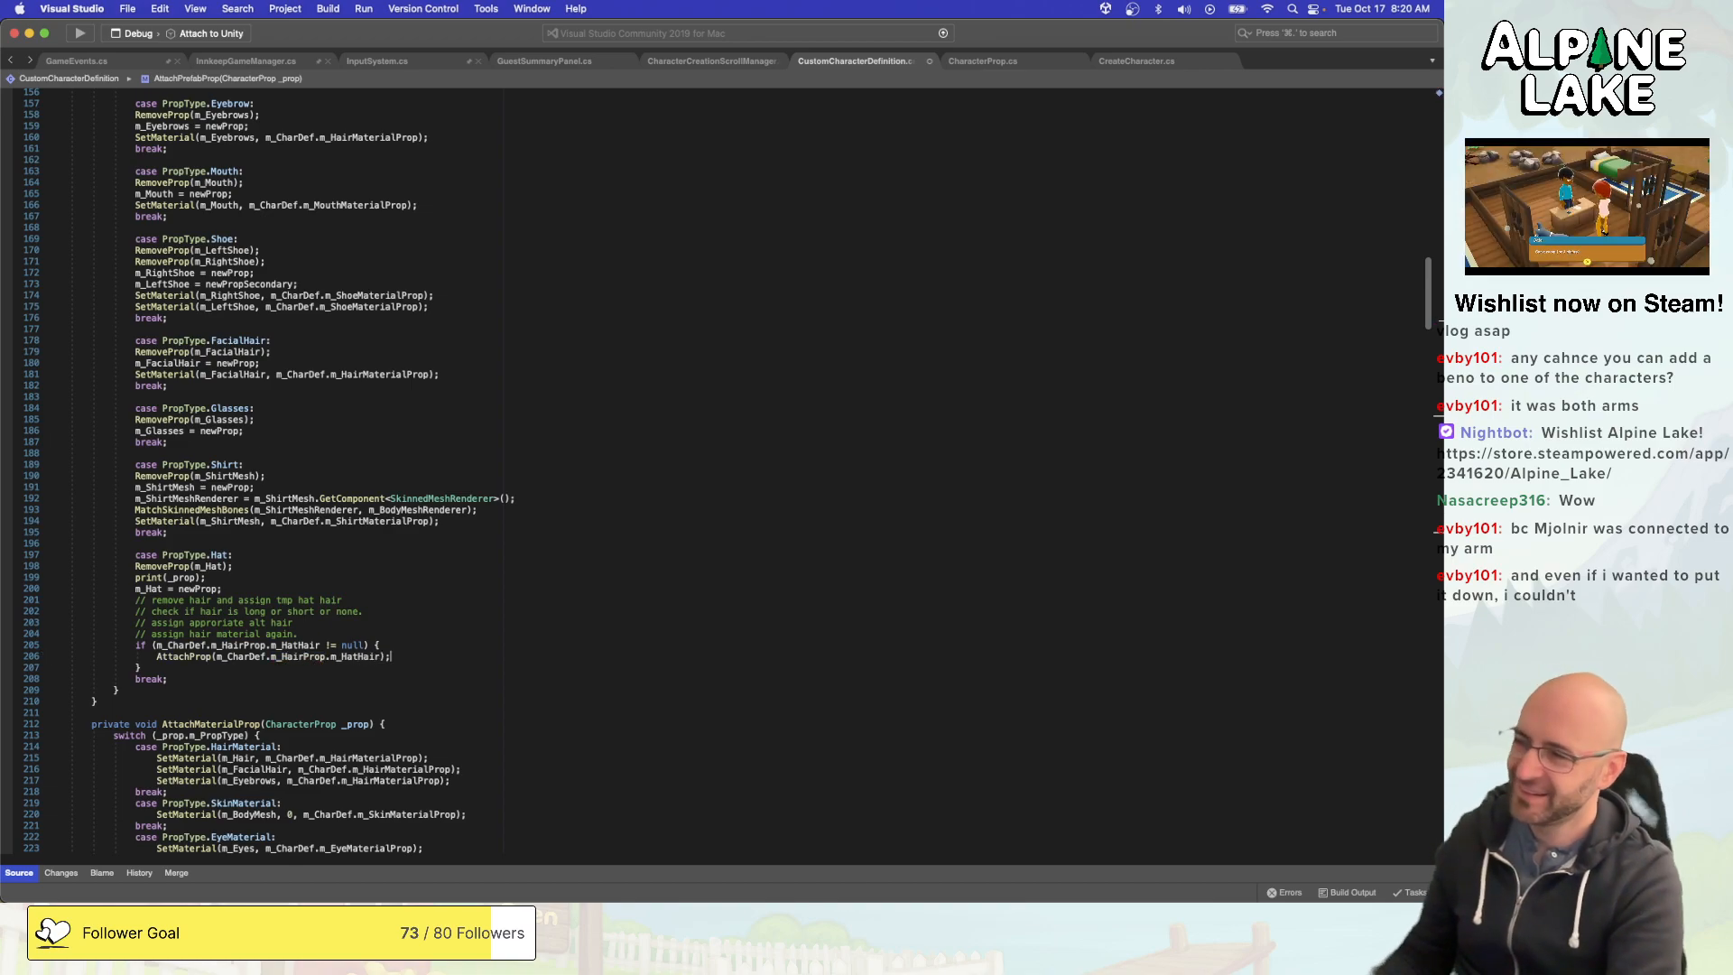
{"action": "left_click", "coordinate": [417, 649]}
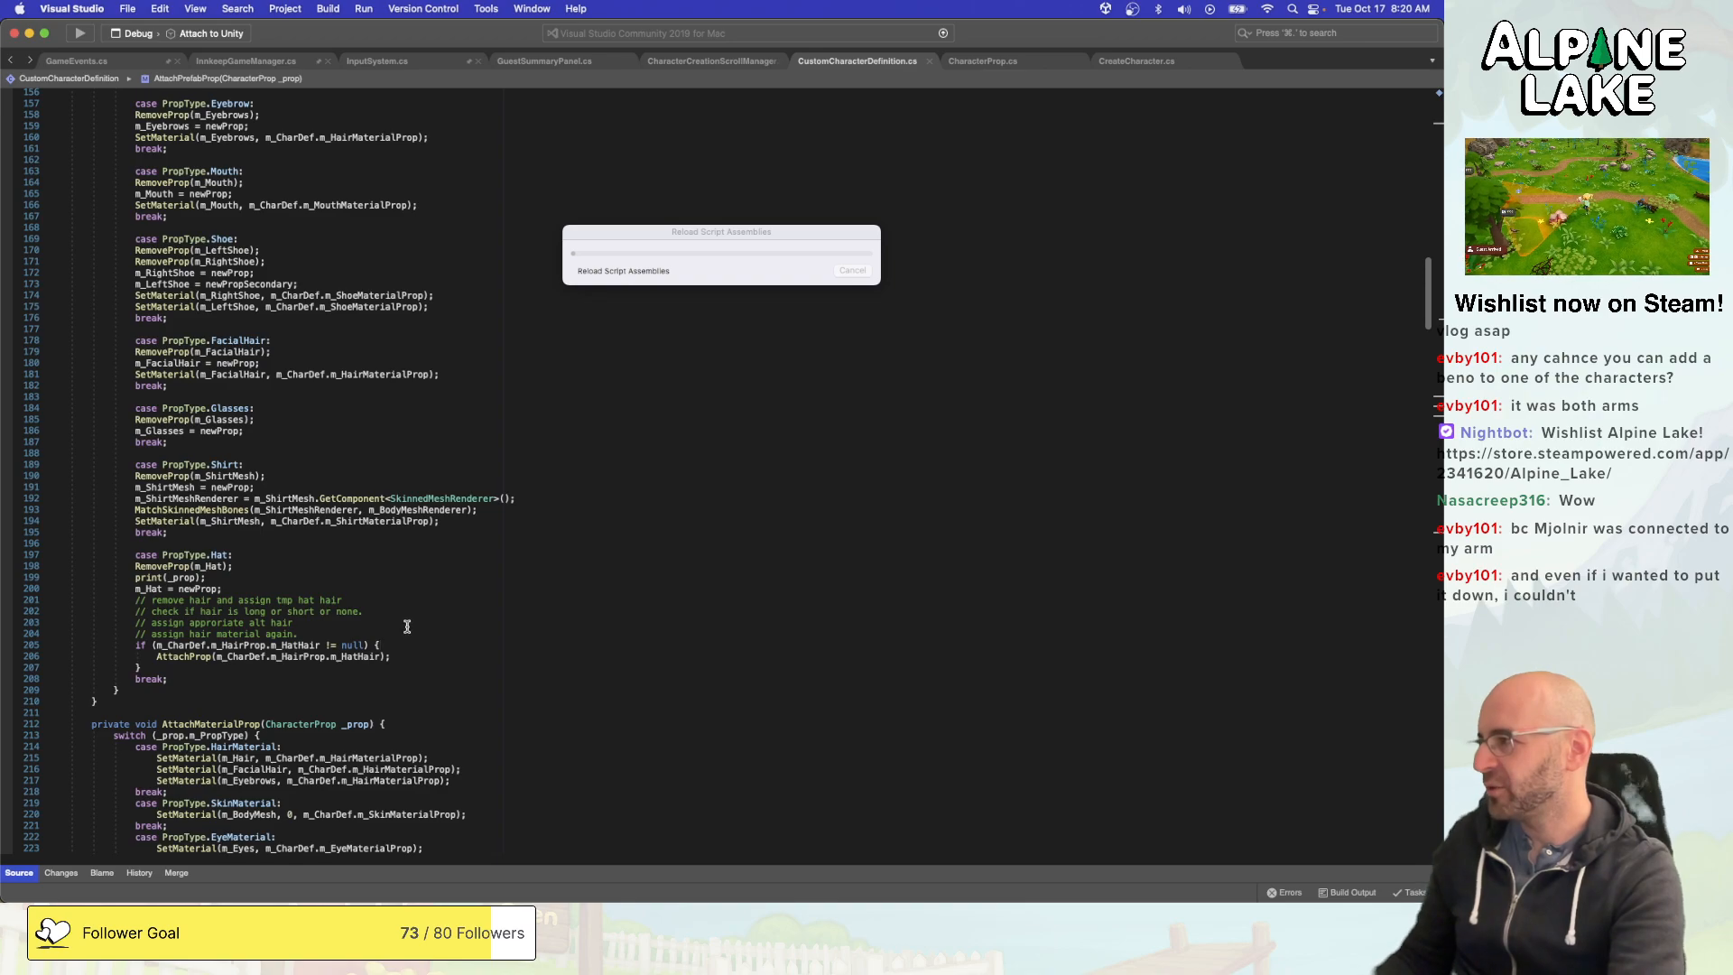
{"action": "double_click", "coordinate": [300, 656]}
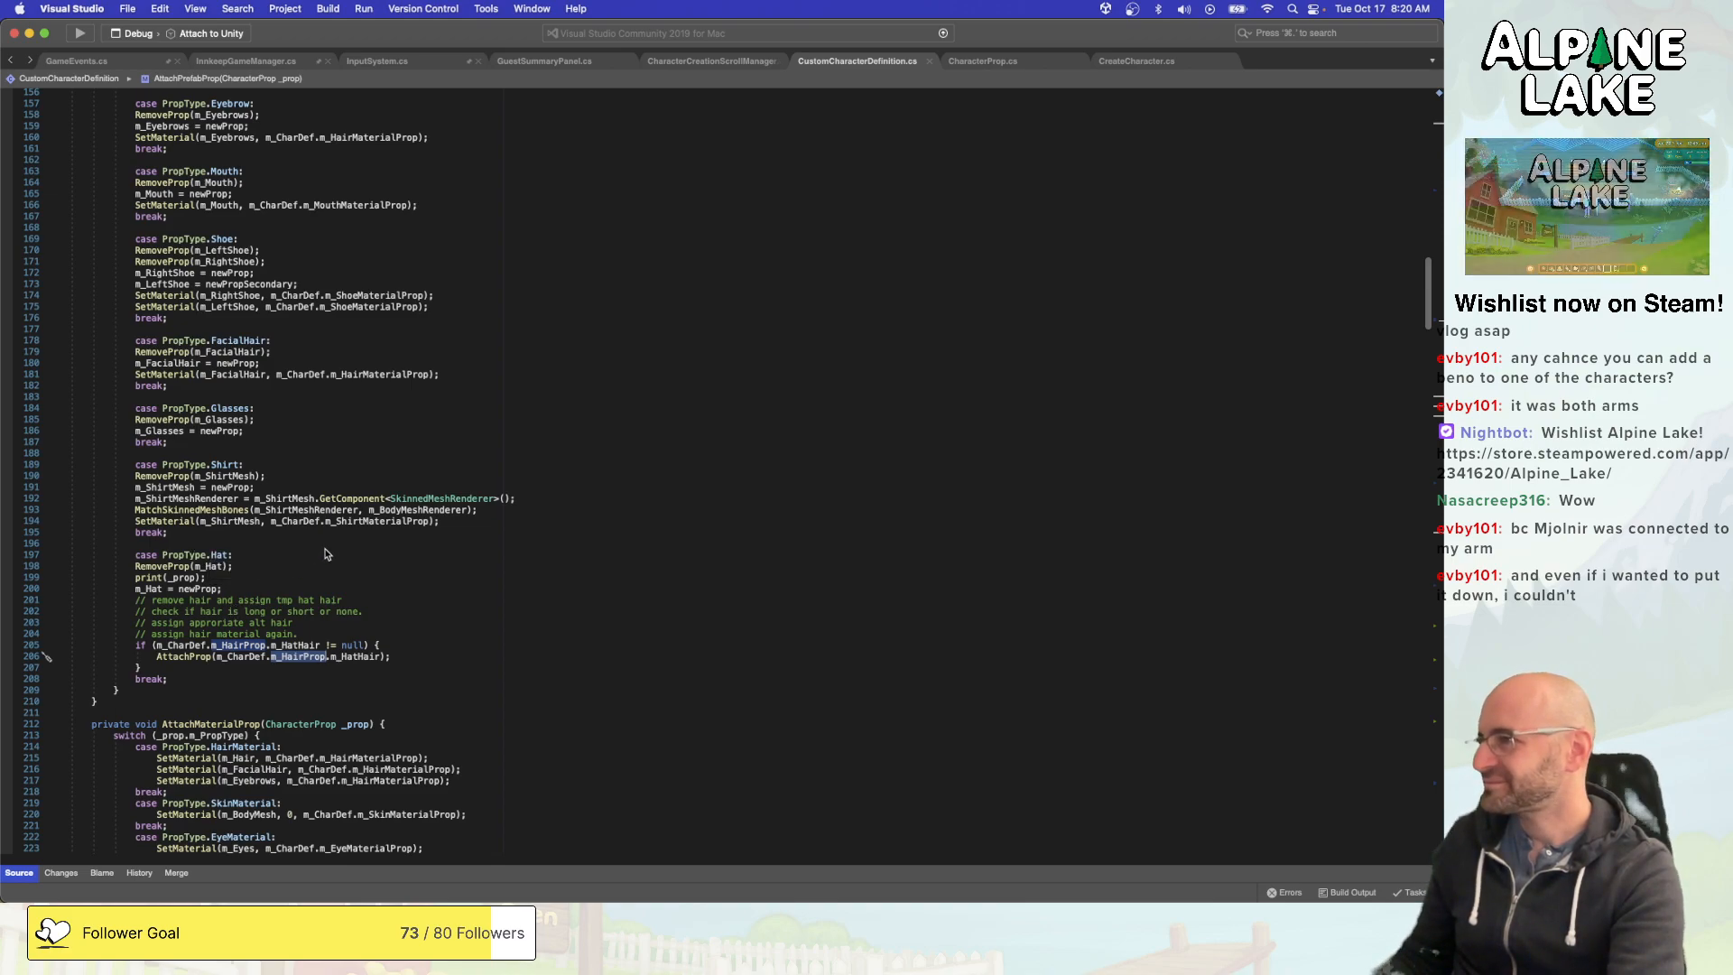
- Add print("Attaching Hat Hair"); as the first line of the PropType.HatHair case in AttachPrefabProp
{"action": "left_click", "coordinate": [206, 567]}
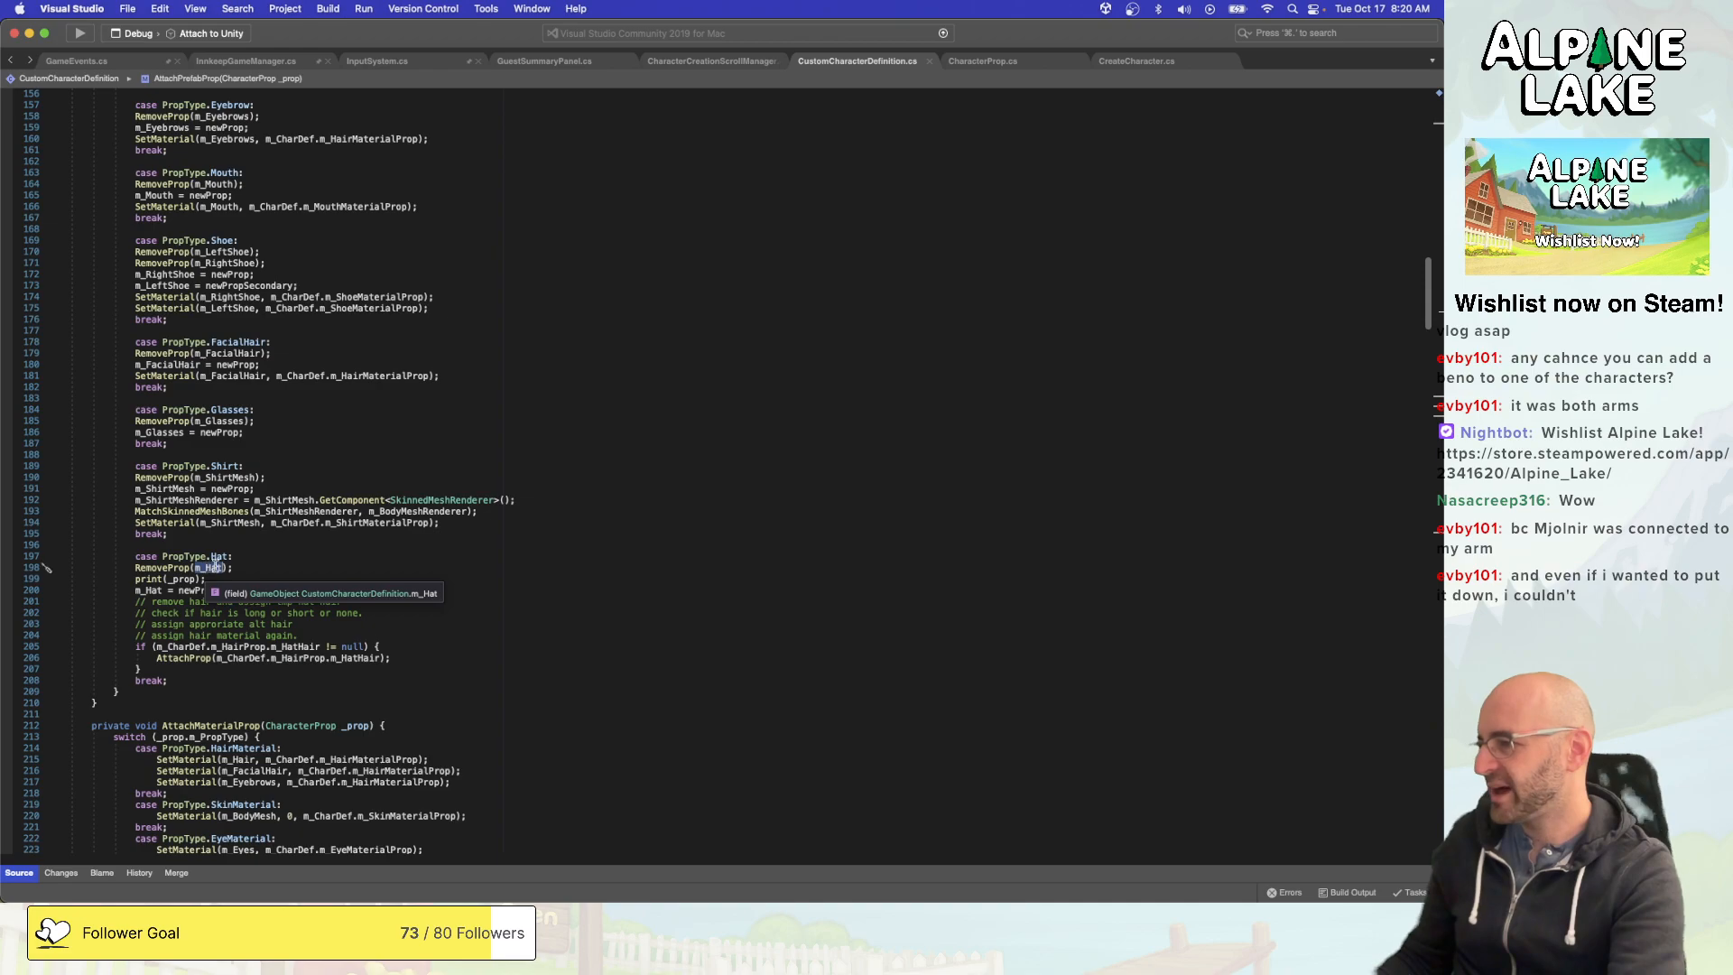
{"action": "left_click", "coordinate": [184, 579]}
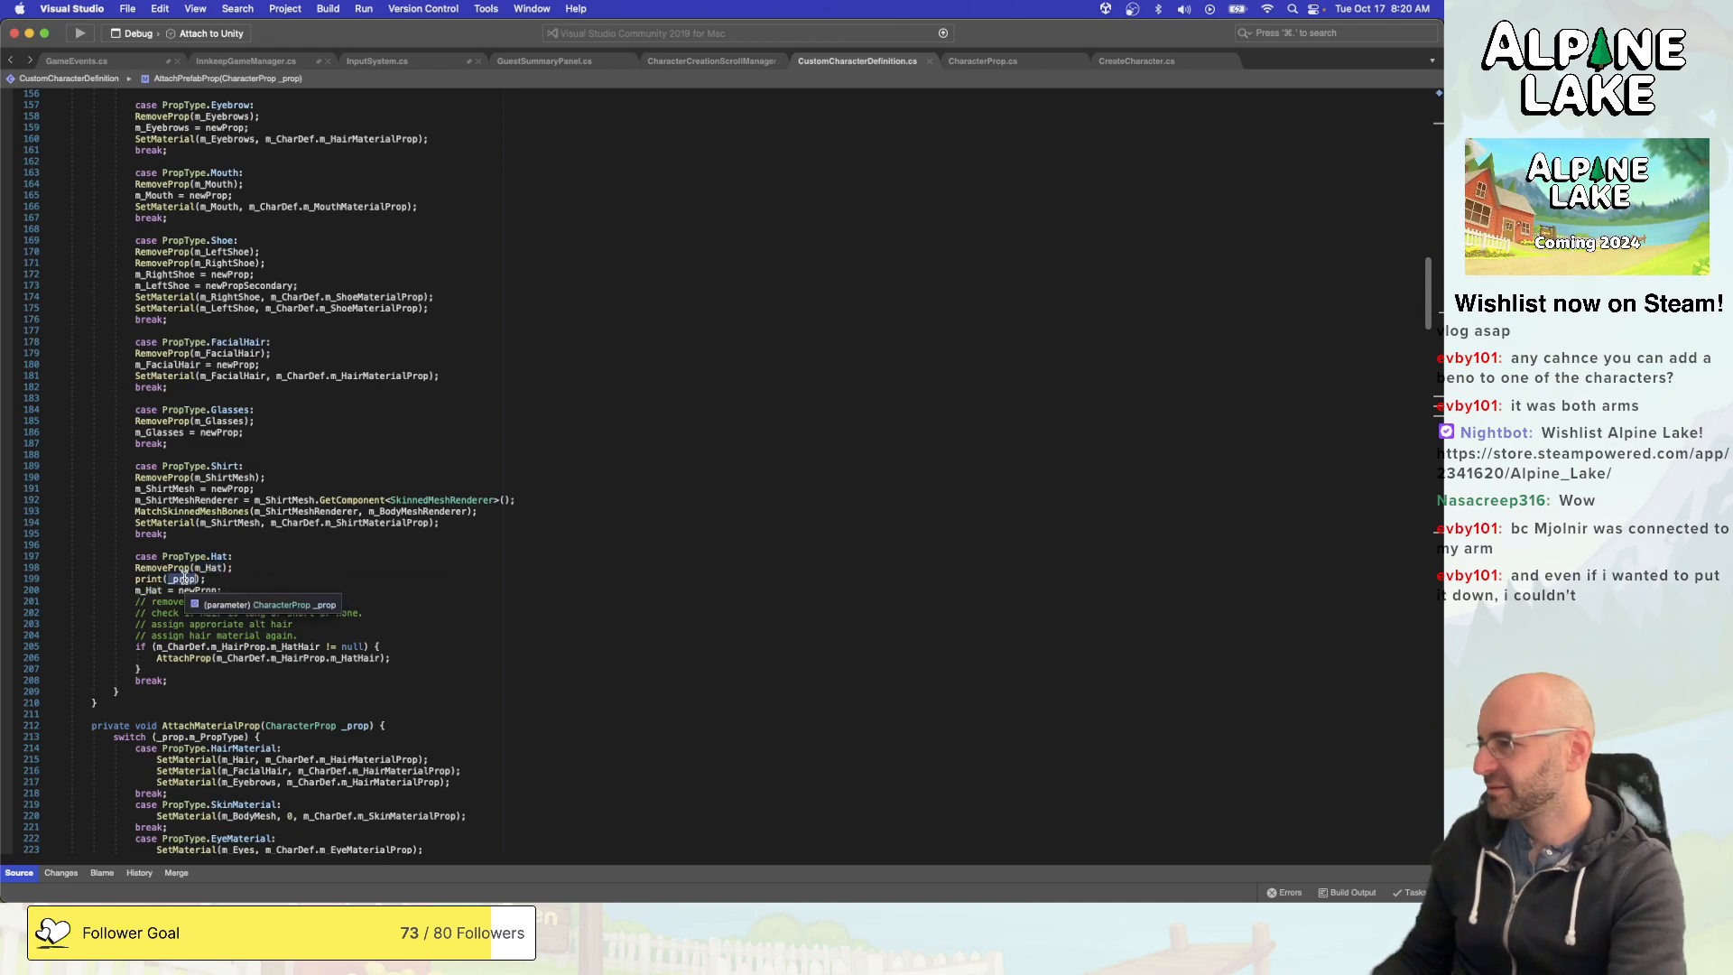
{"action": "scroll", "coordinate": [208, 573], "scroll_direction": "up", "scroll_amount": 7}
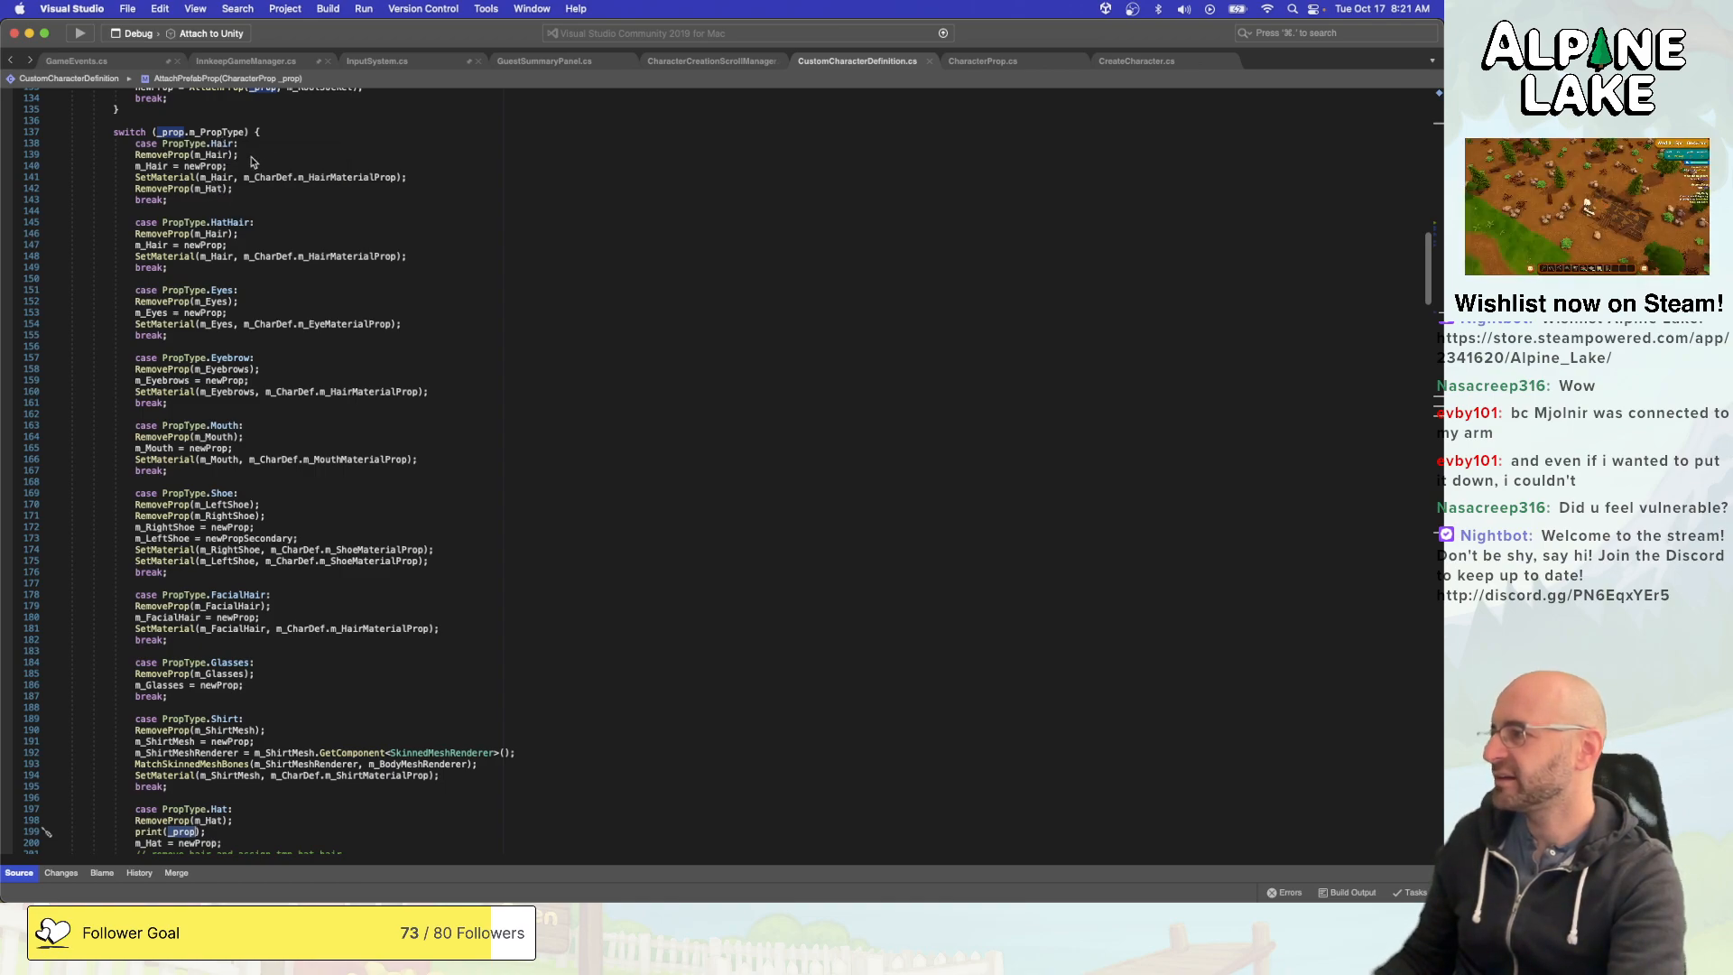
{"action": "left_click", "coordinate": [257, 224]}
{"action": "key", "text": "Return"}
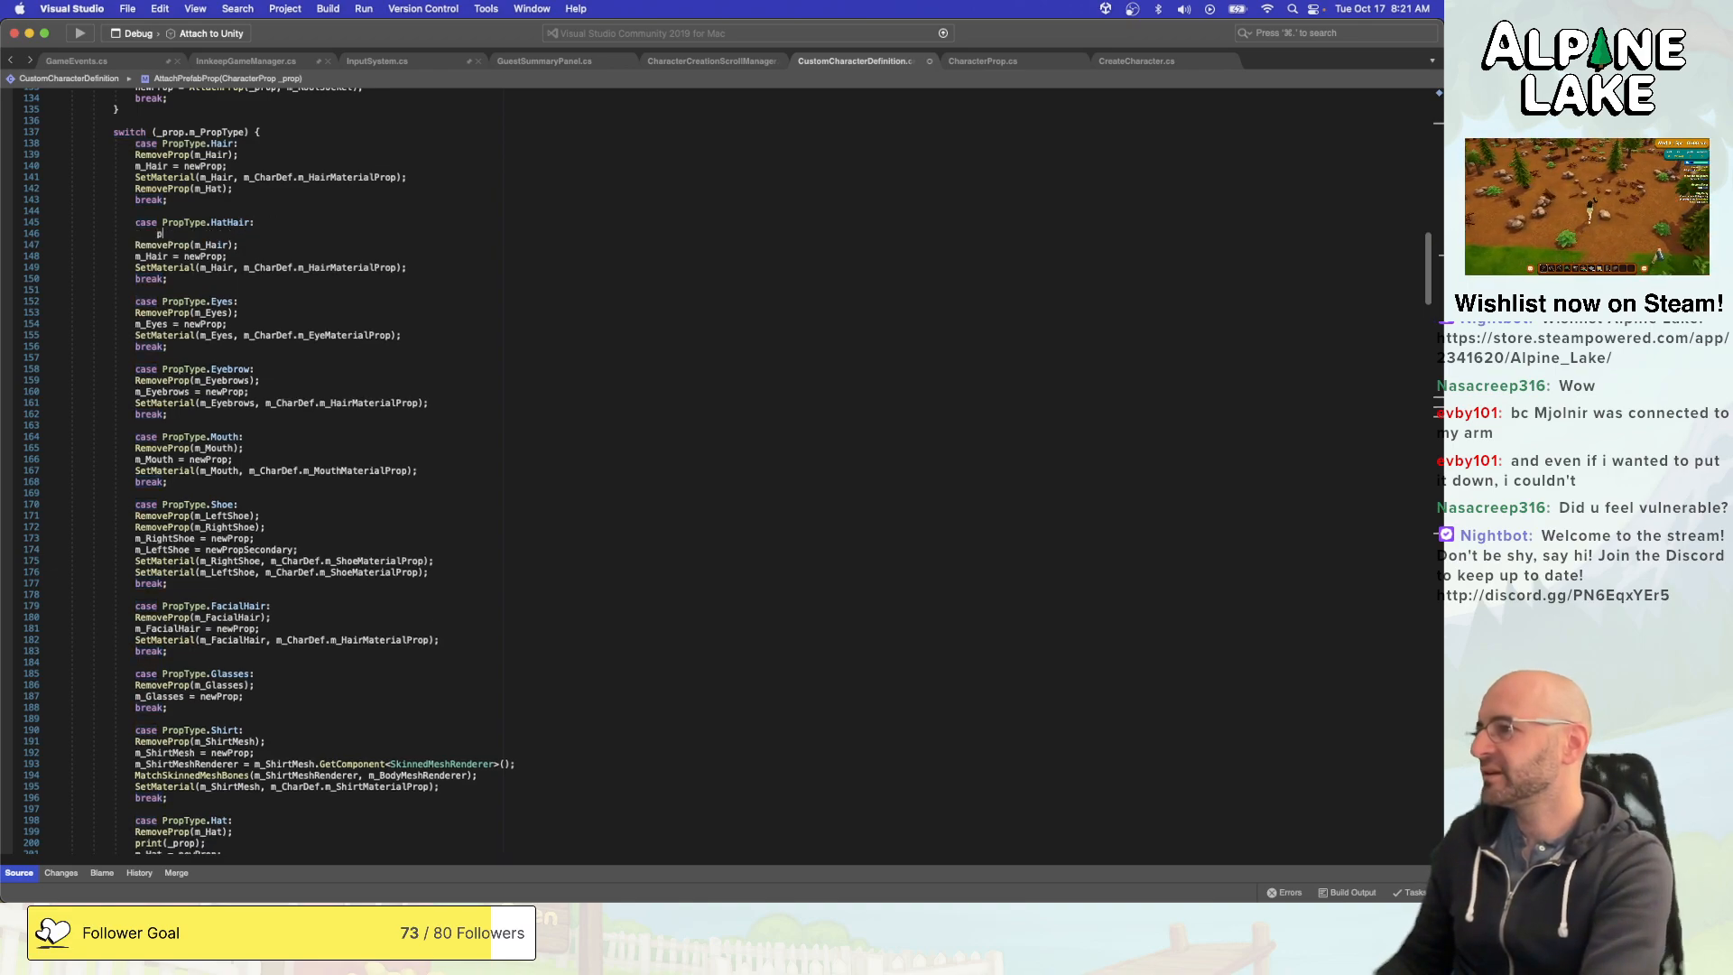
{"action": "type", "text": "print(\""}
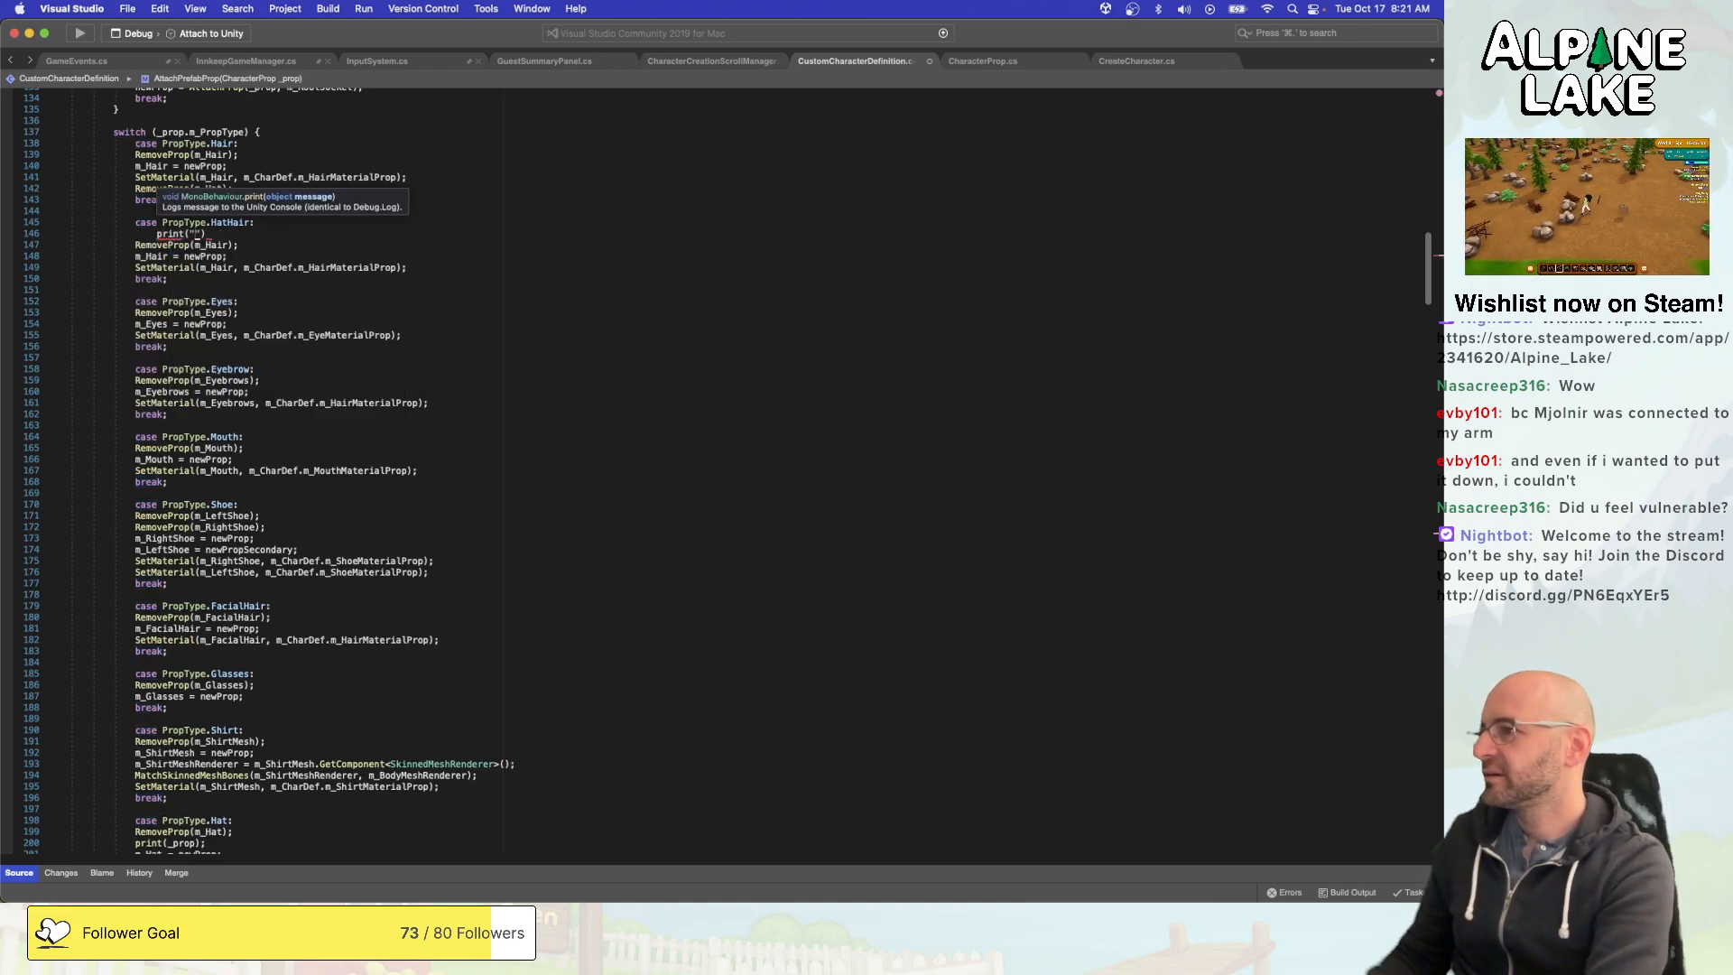
{"action": "type", "text": "Attaching Hat "}
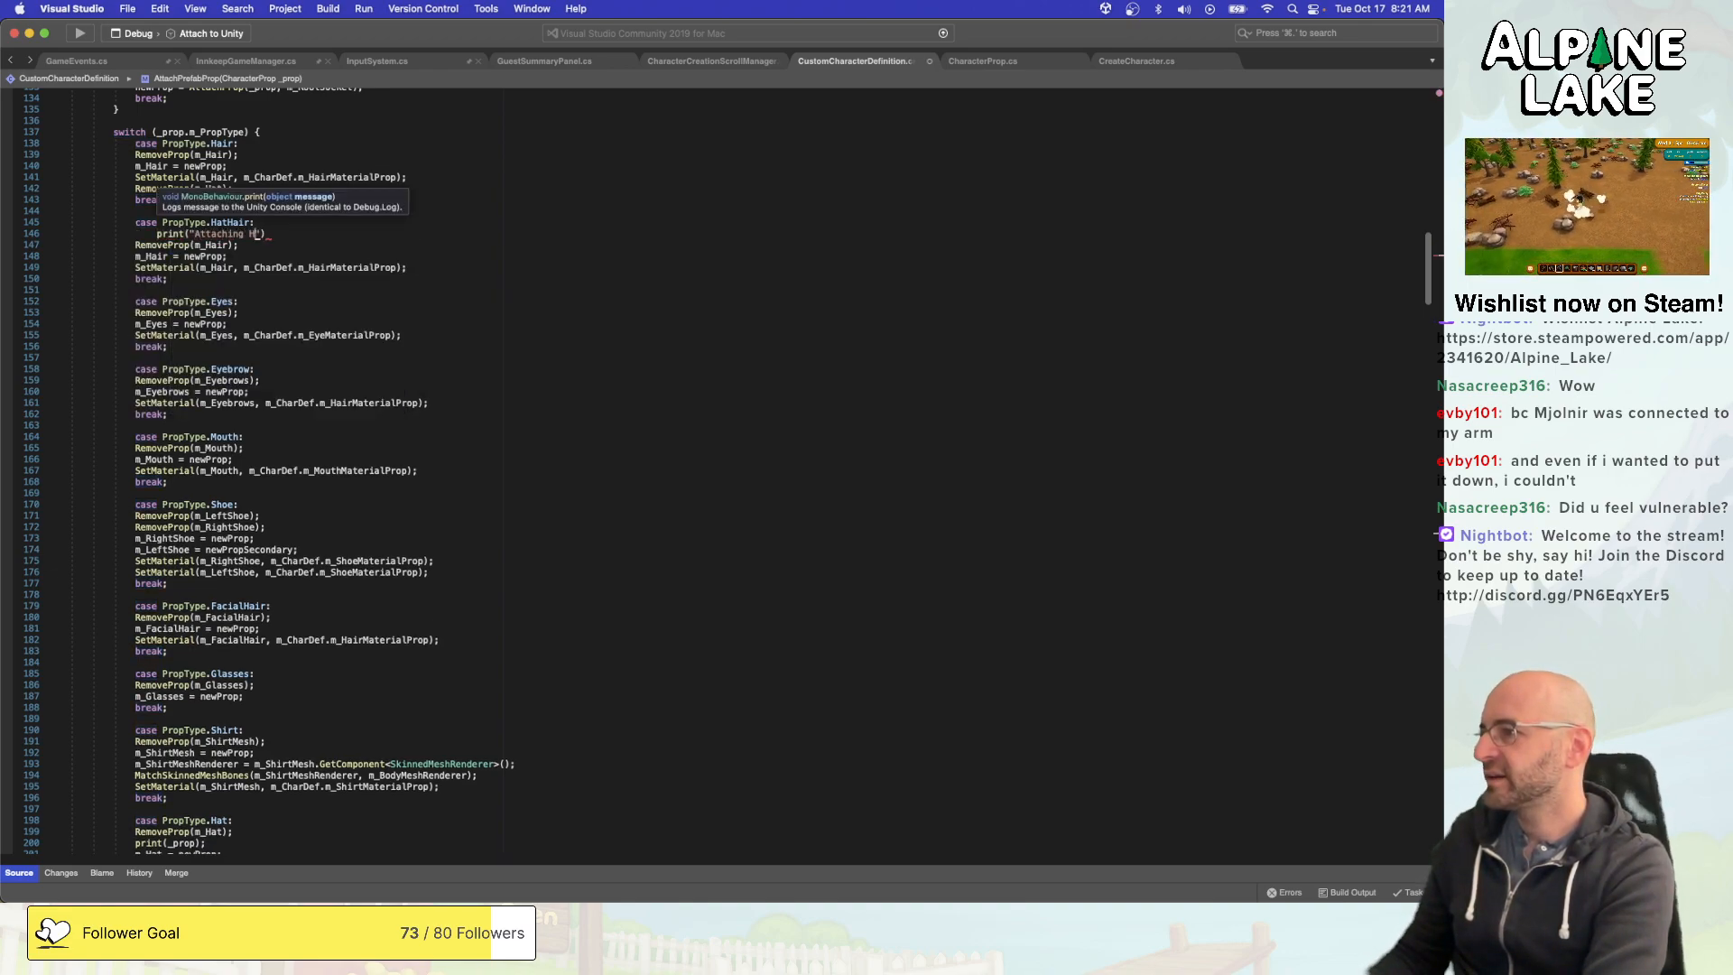
{"action": "type", "text": "Hair\");"}
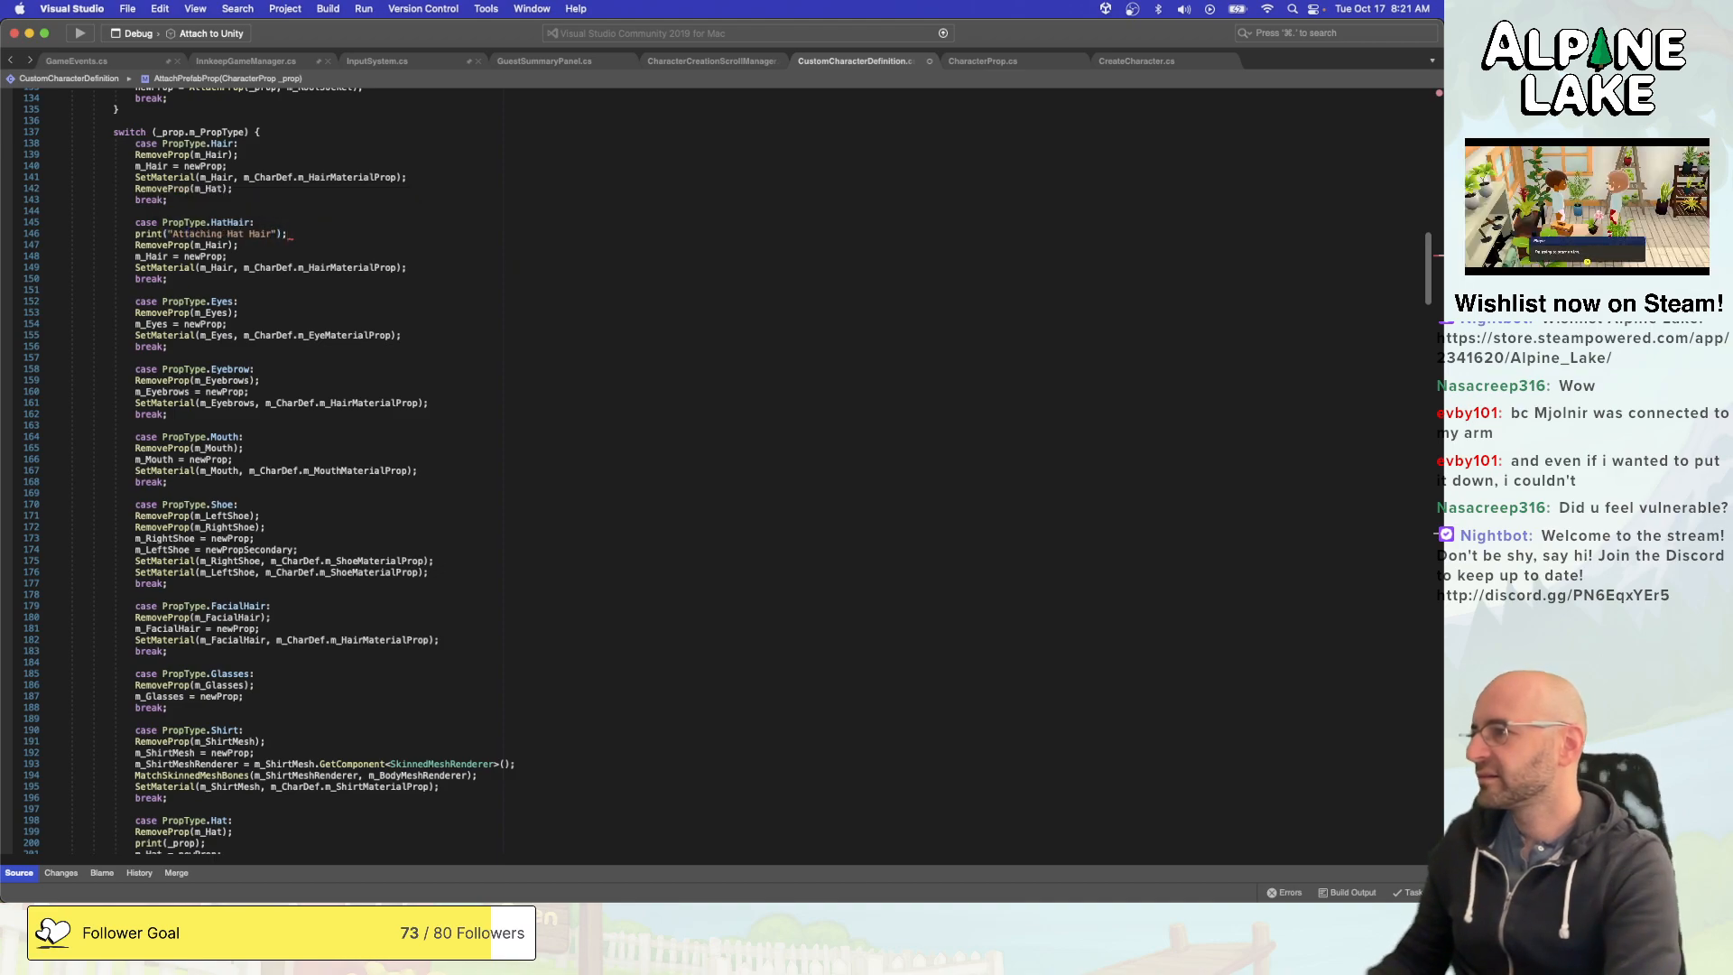
- Copy the print line to the start of the PropType.Hair case, reword its message as "Attaching Hair", and save the script
{"action": "key", "text": "Up"}
{"action": "key", "text": "Up"}
{"action": "key", "text": "Up"}
{"action": "key", "text": "Up"}
{"action": "key", "text": "Up"}
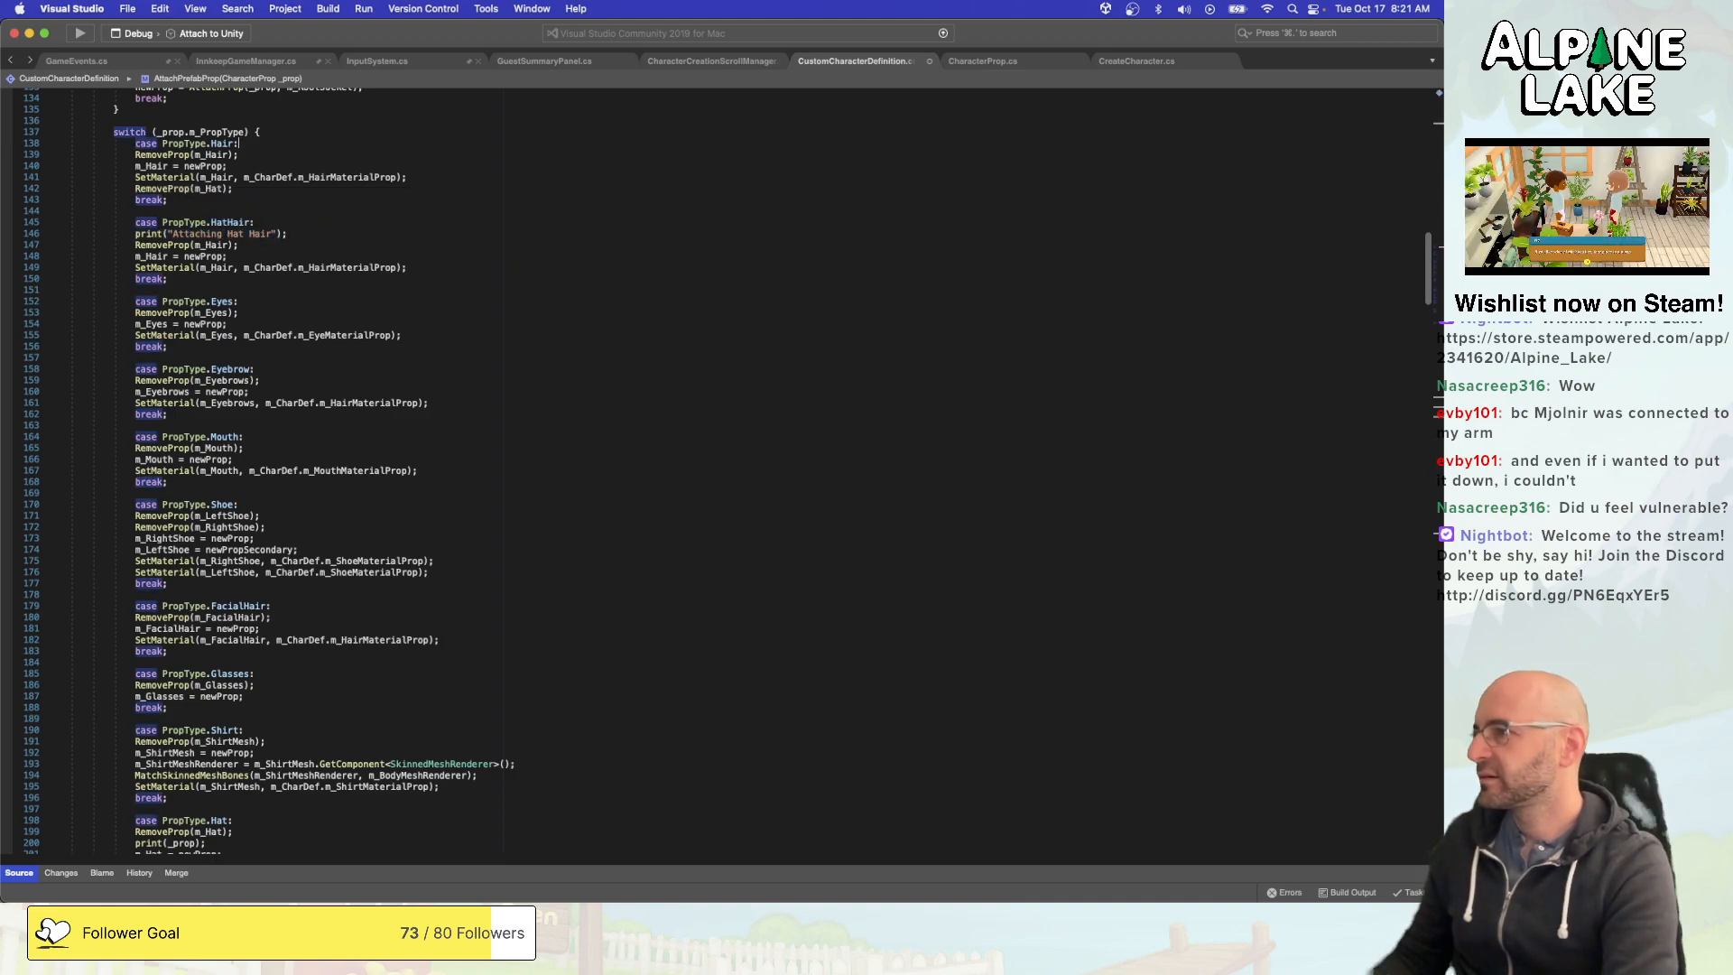
{"action": "type", "text": "print(\"Attaching Hat Hair\");"}
{"action": "left_click_drag", "start_coordinate": [250, 154], "coordinate": [227, 154]}
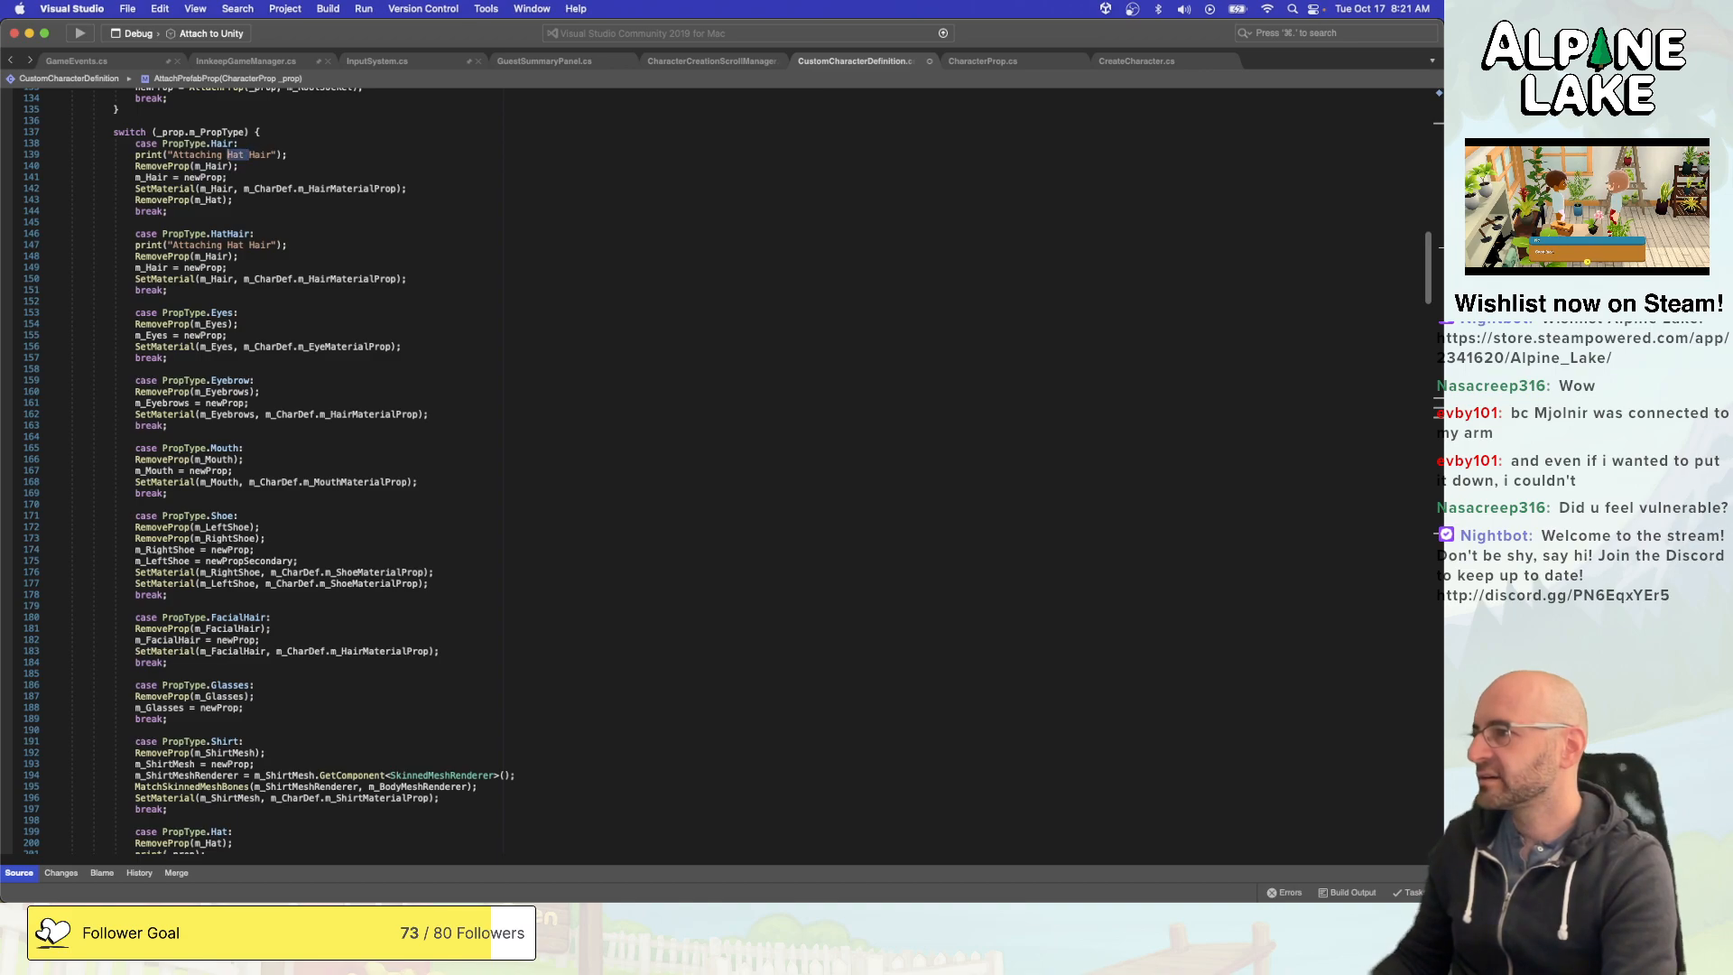
{"action": "key", "text": "BackSpace"}
- Add print("Attaching Hat: " + _prop.name); as the first line of the PropType.Hat case
{"action": "scroll", "coordinate": [286, 391], "scroll_direction": "down", "scroll_amount": 3}
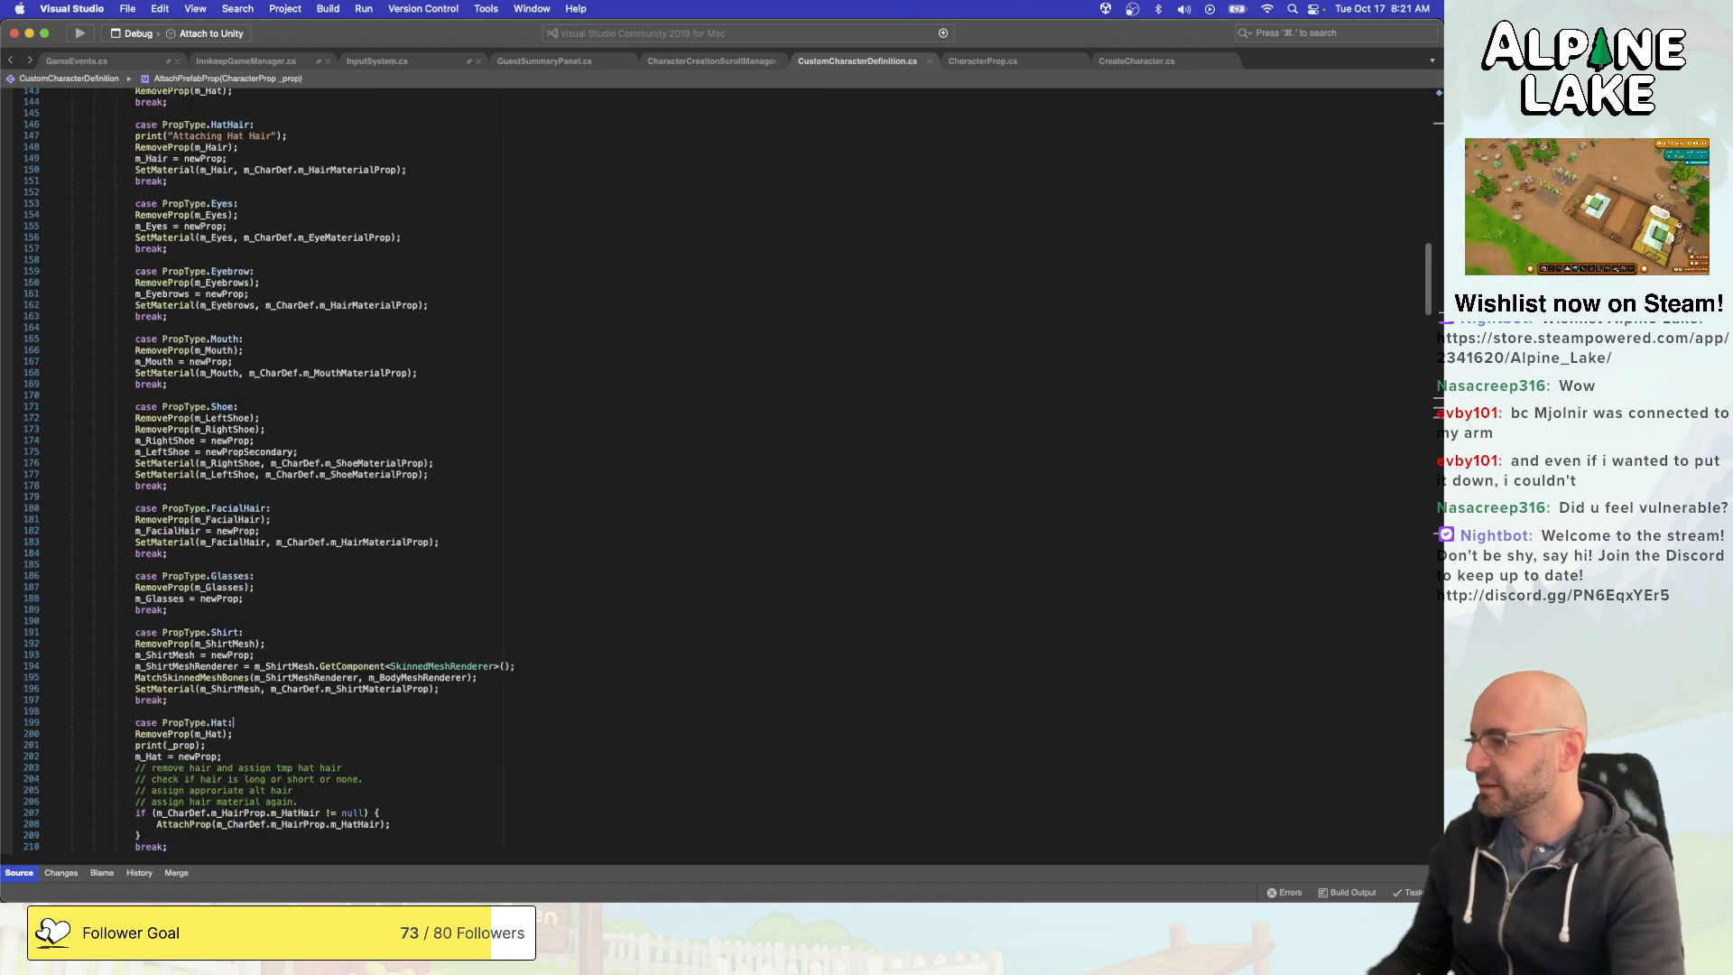
{"action": "type", "text": "print(\"Attaching Hat Hair\");"}
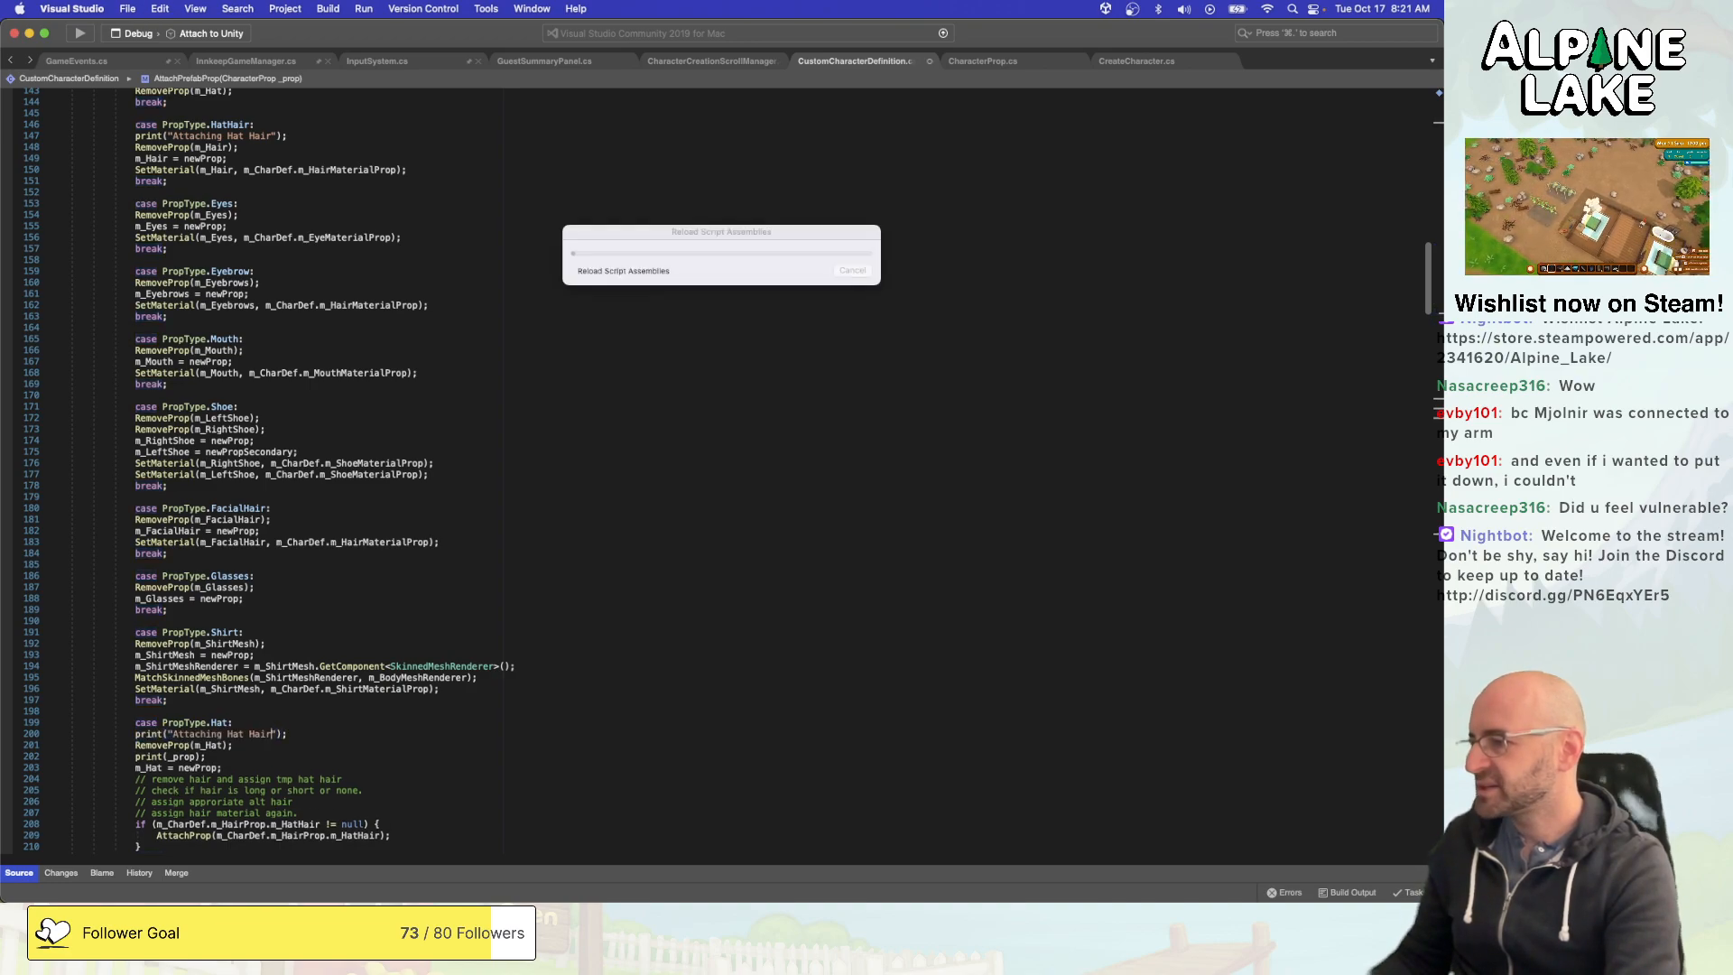
{"action": "key", "text": "BackSpace"}
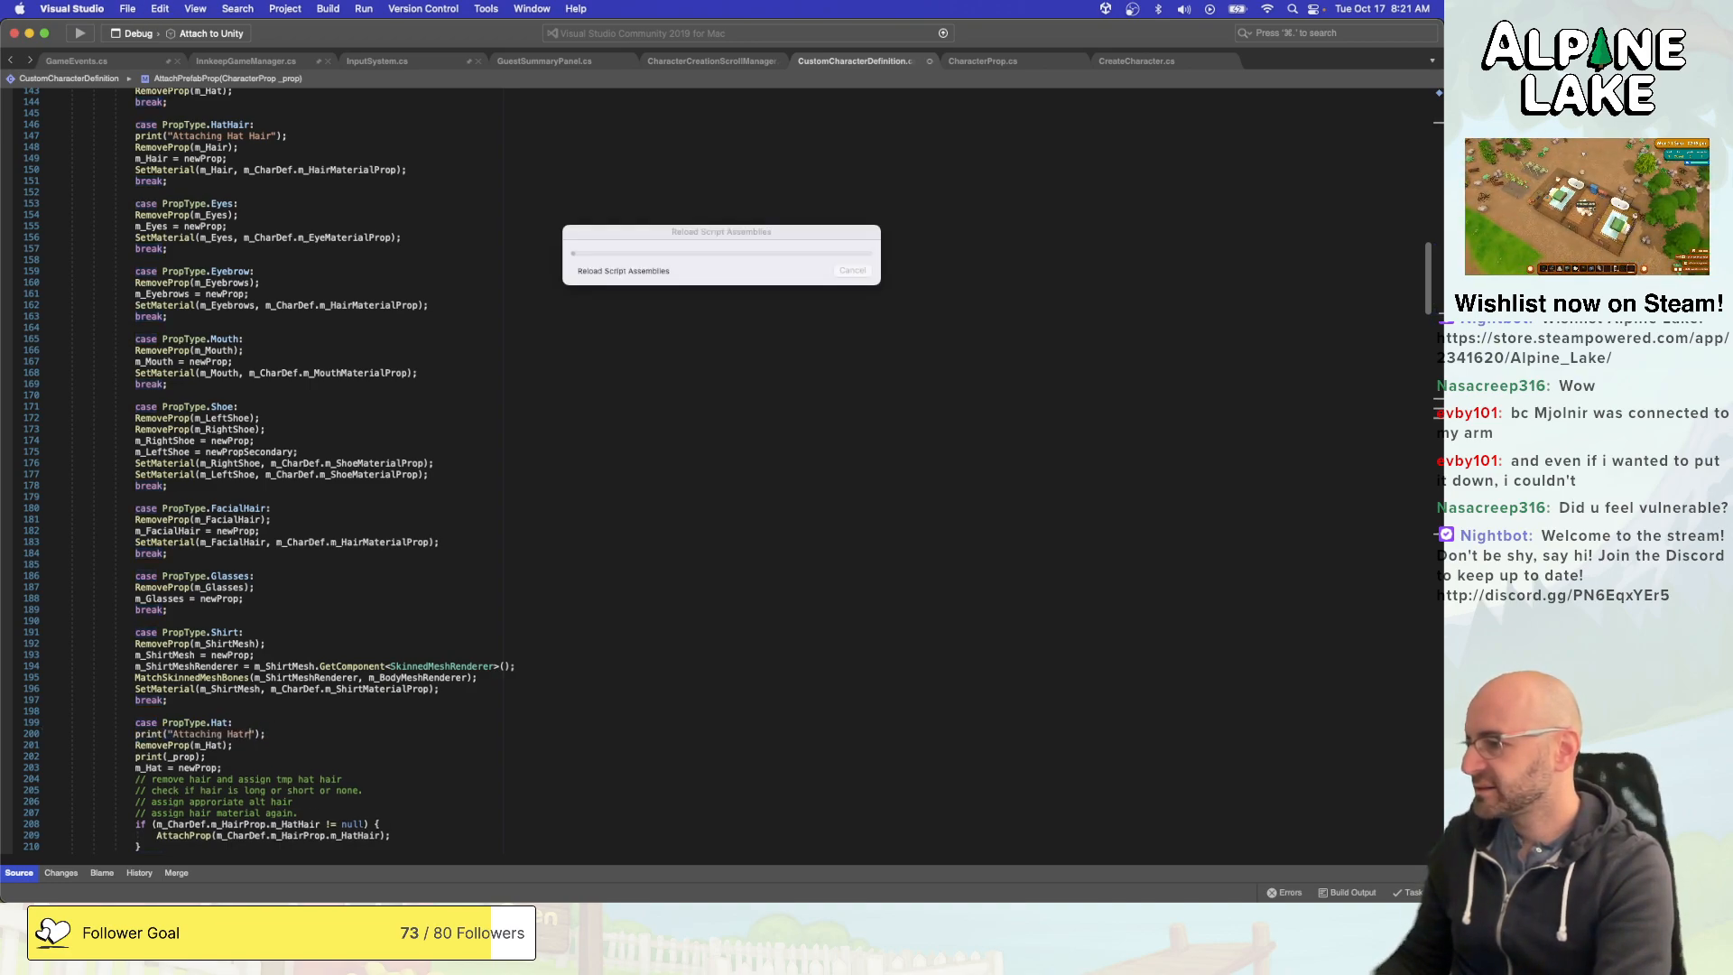
{"action": "type", "text": ": \" "}
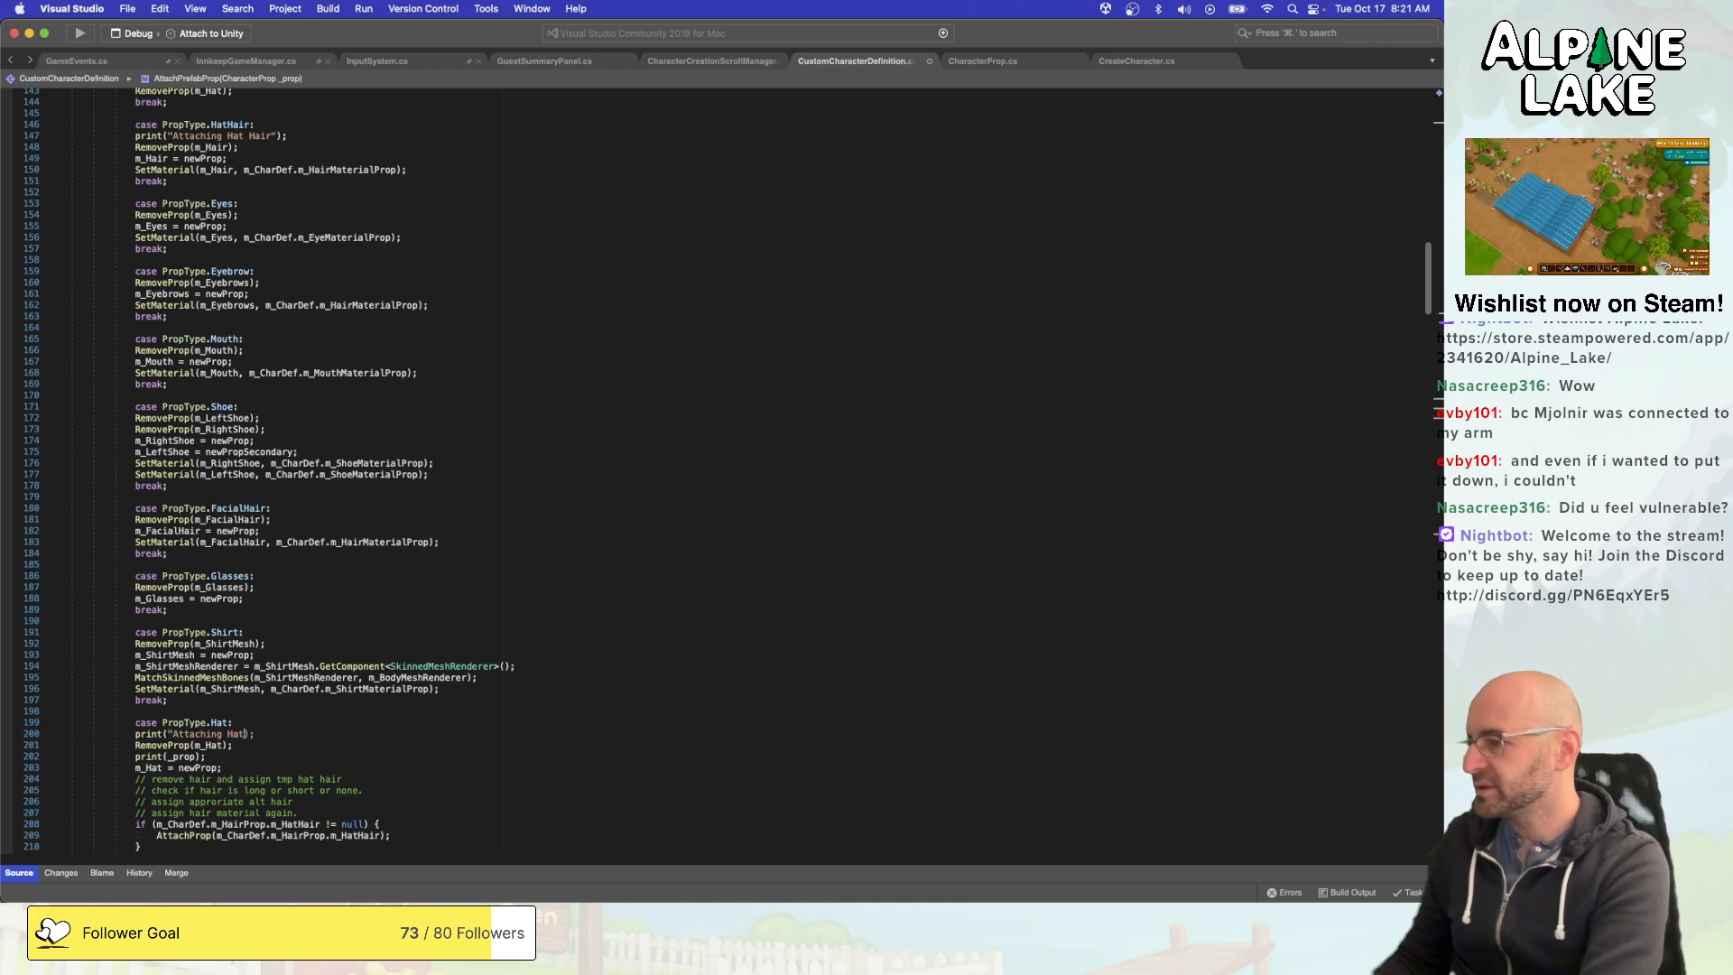
{"action": "type", "text": "+ _prop.name"}
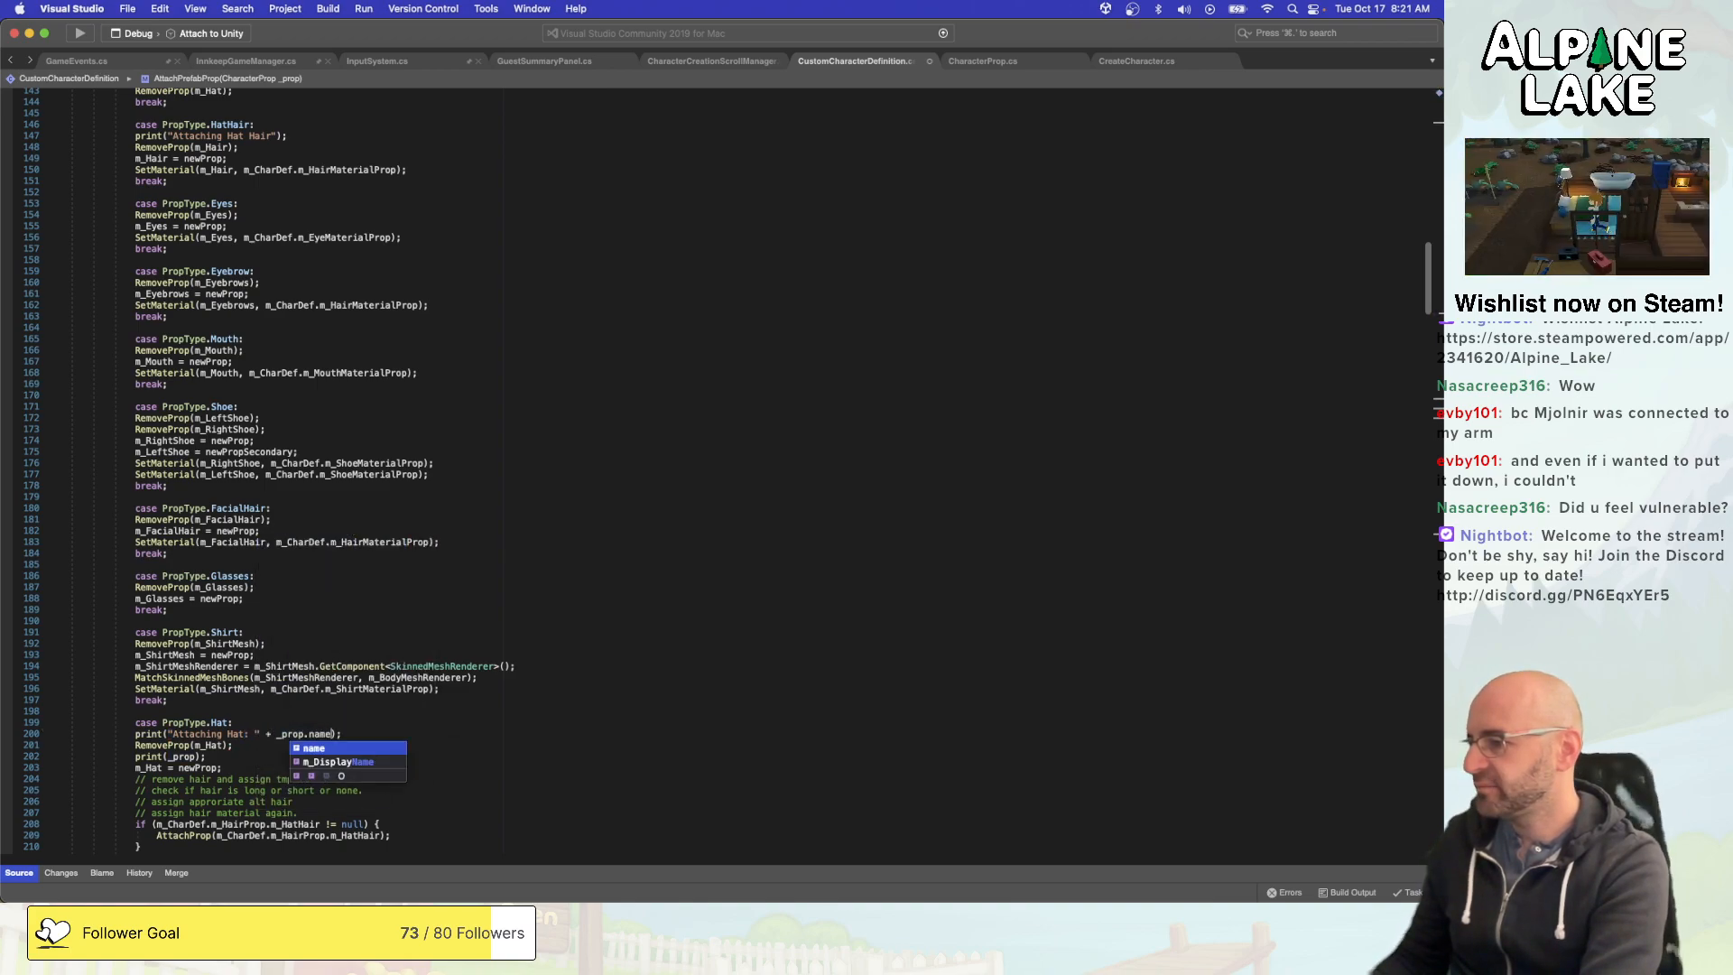
- Switch to Unity and run Set ID on all four character props in the HatHairs folder
{"action": "key", "text": "Escape"}
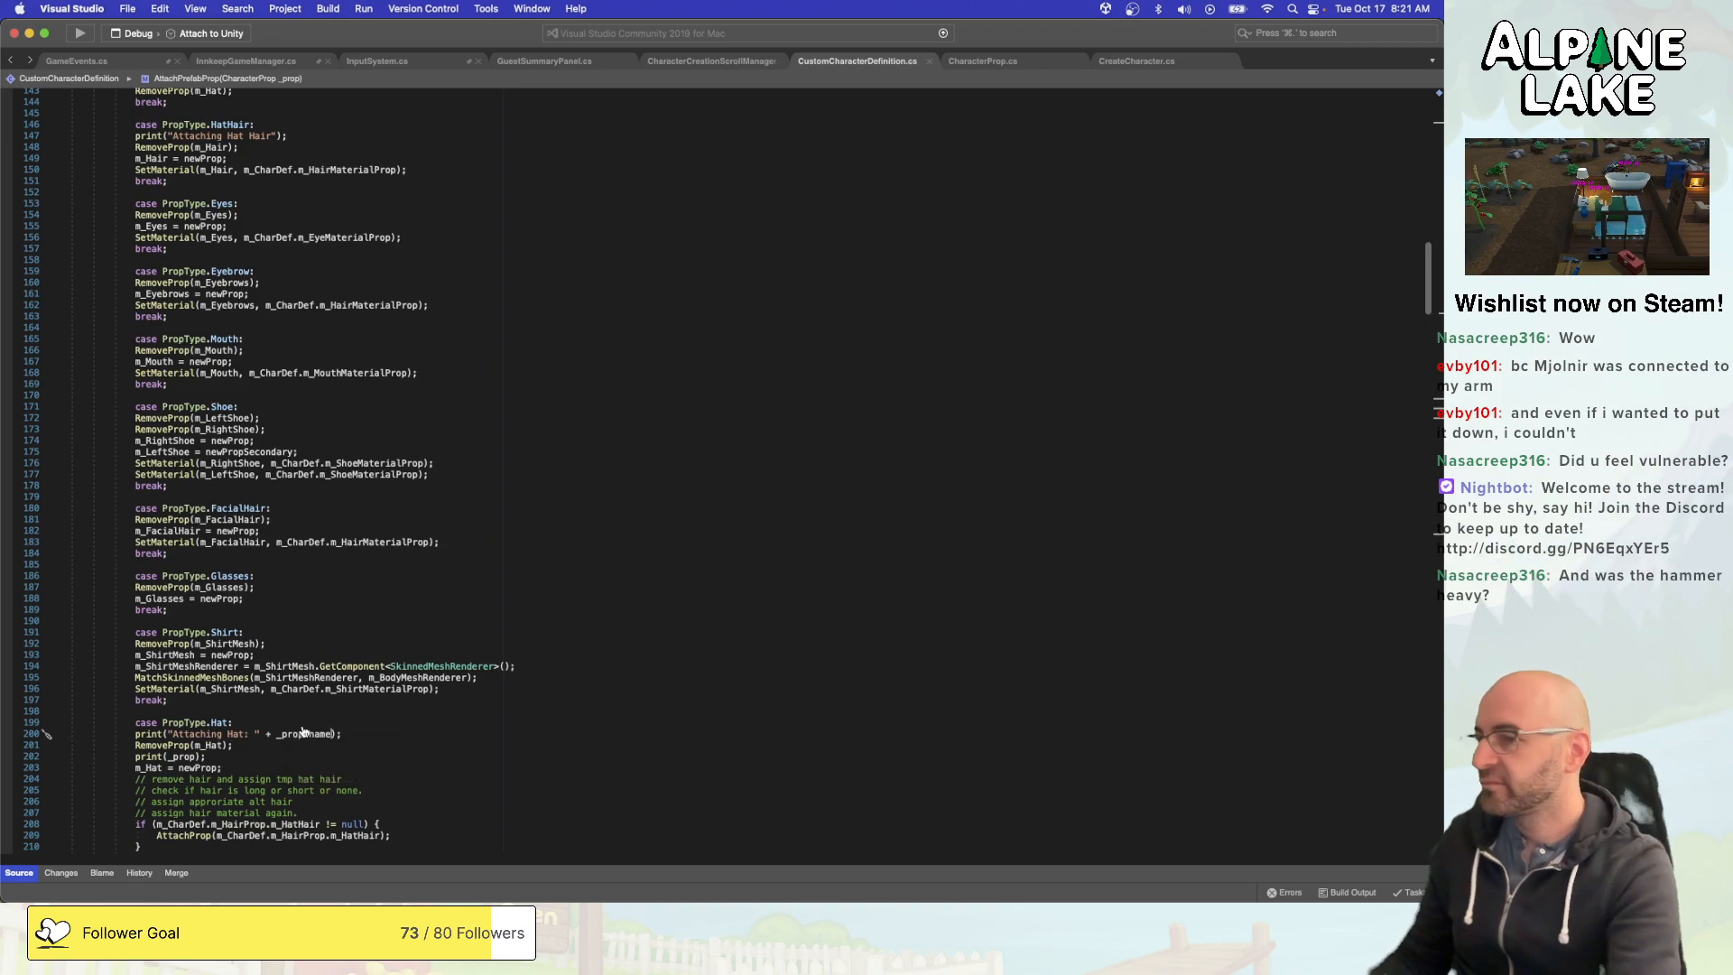
{"action": "key", "text": "super+Tab"}
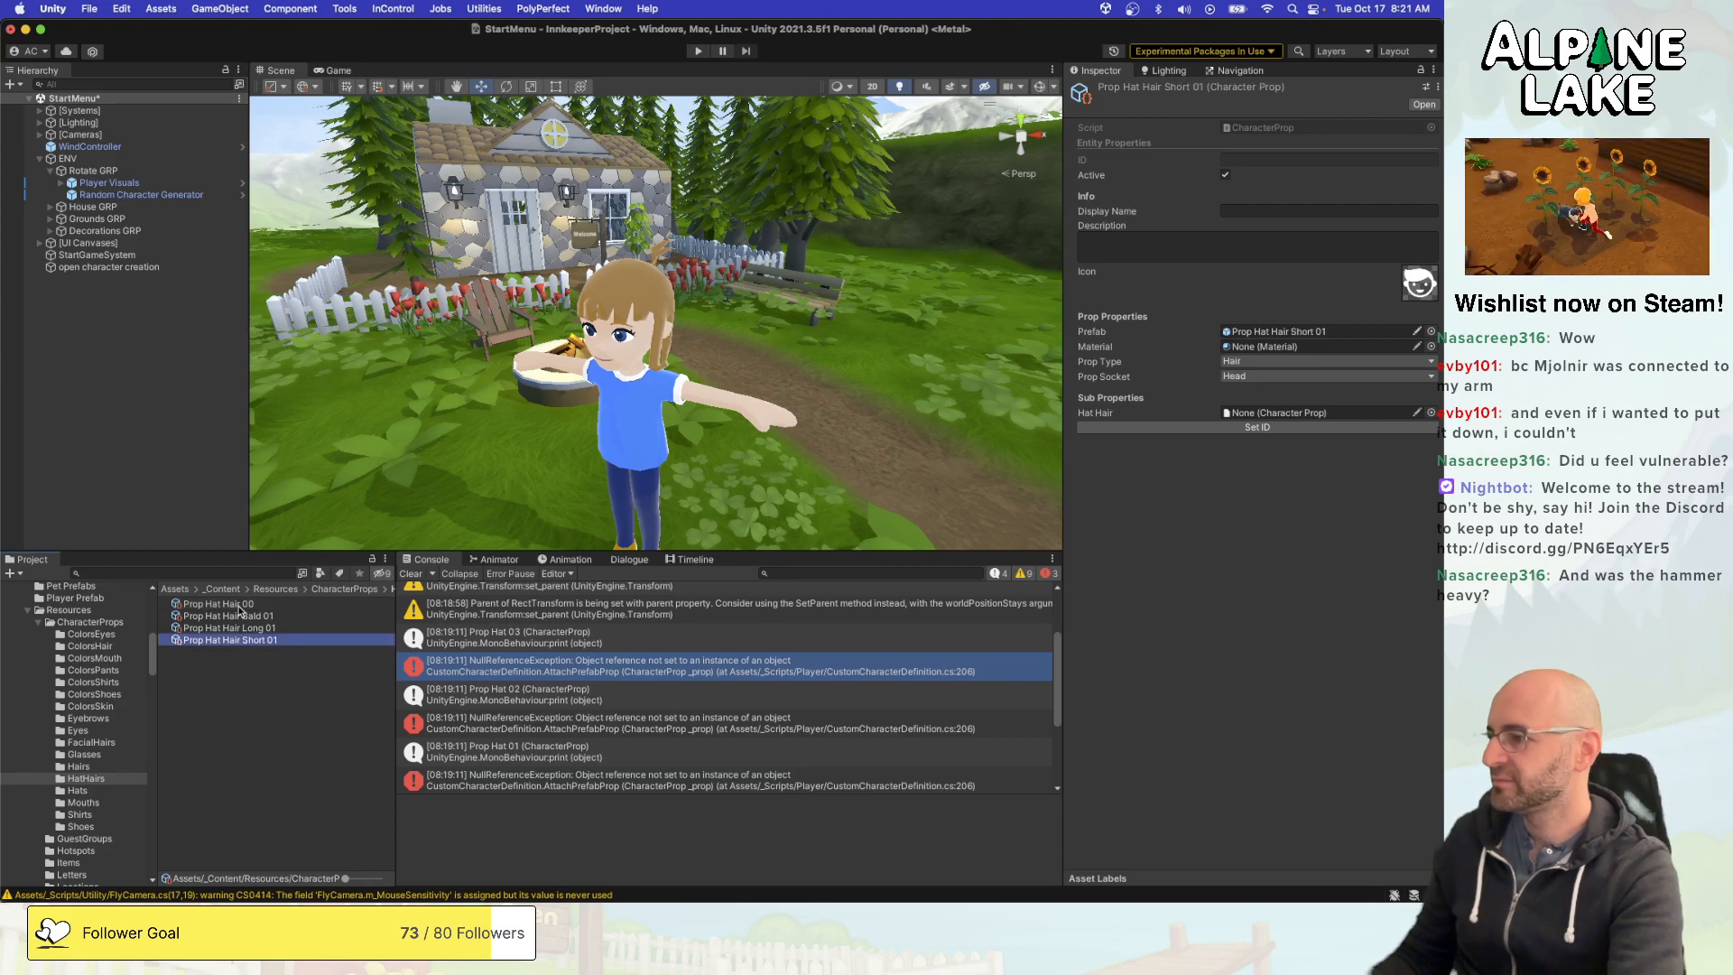
{"action": "left_click", "coordinate": [239, 604], "text": "shift"}
{"action": "left_click", "coordinate": [1183, 424]}
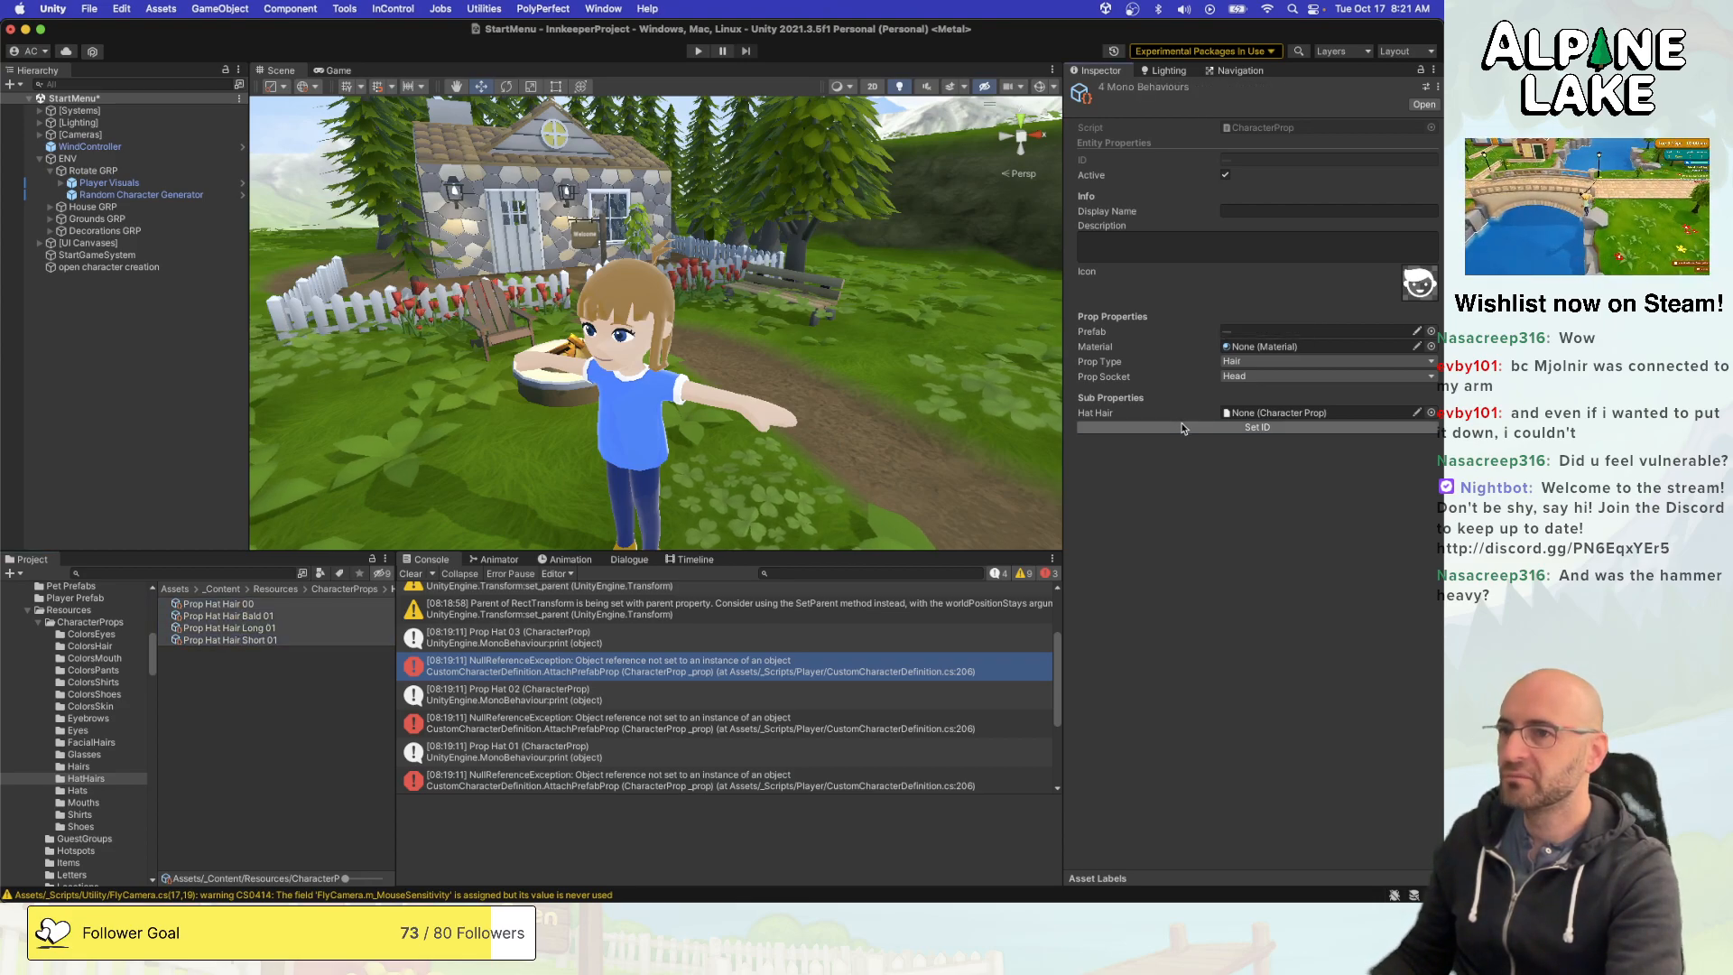
{"action": "left_click", "coordinate": [299, 724]}
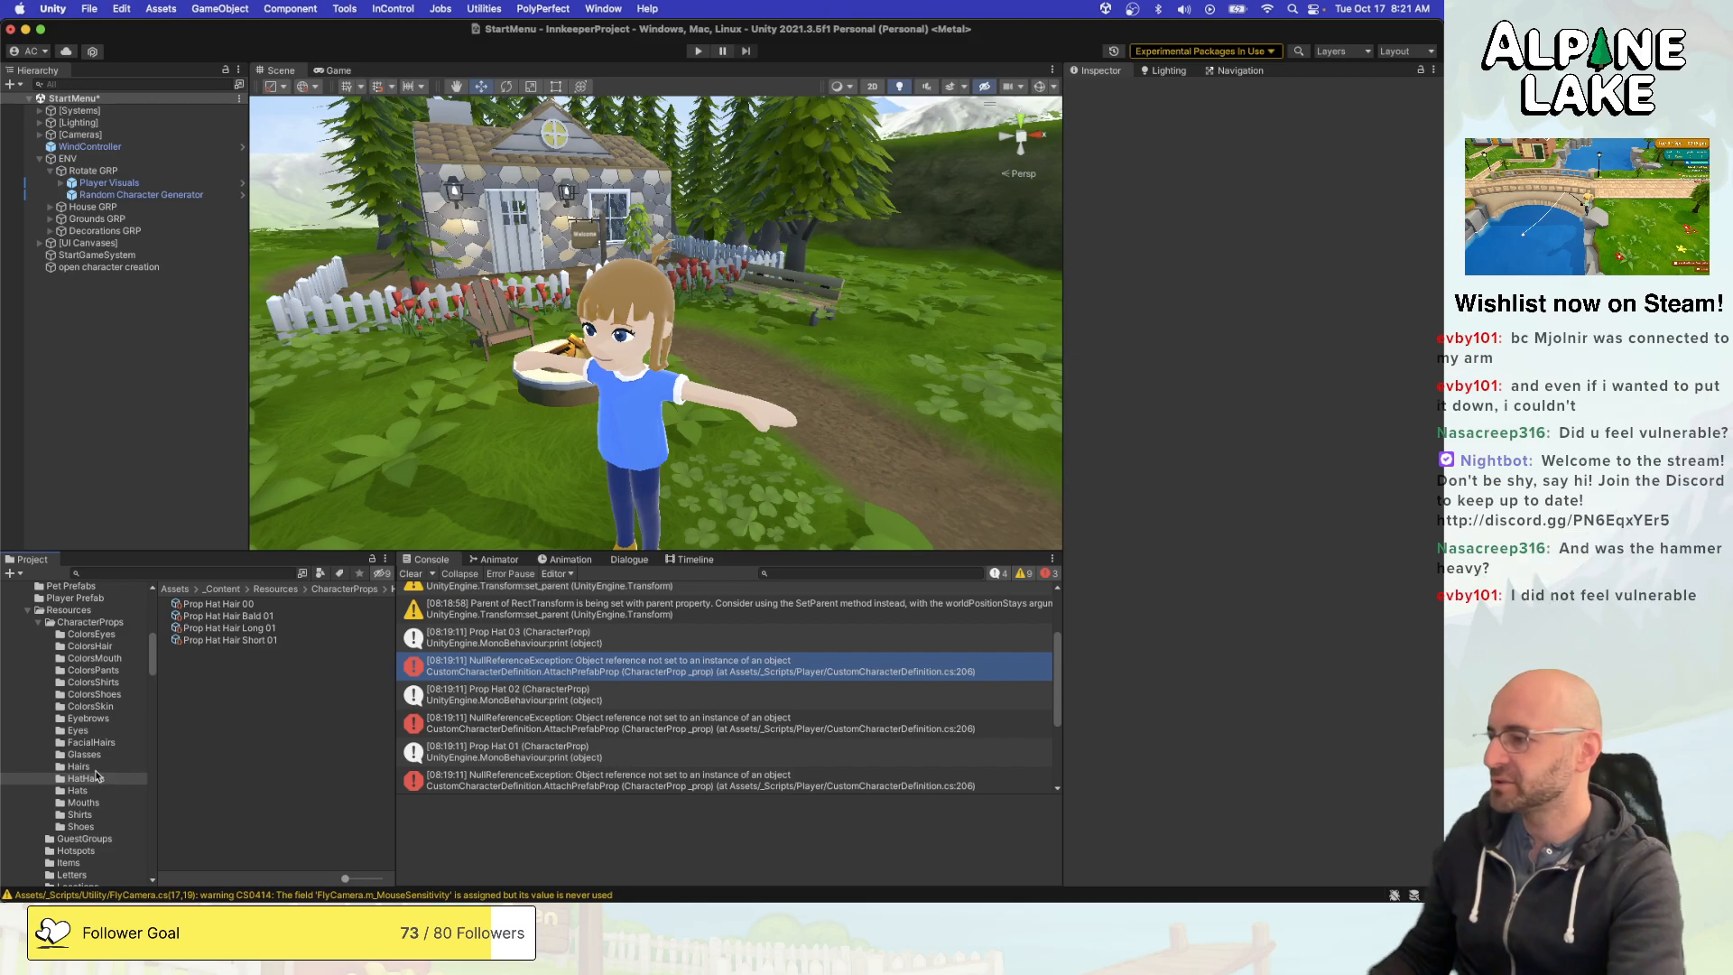
- Run Set ID on all props in the Hairs folder and inspect Prop Eyes 07 in the Eyes folder
{"action": "left_click", "coordinate": [81, 767]}
{"action": "key", "text": "super+a"}
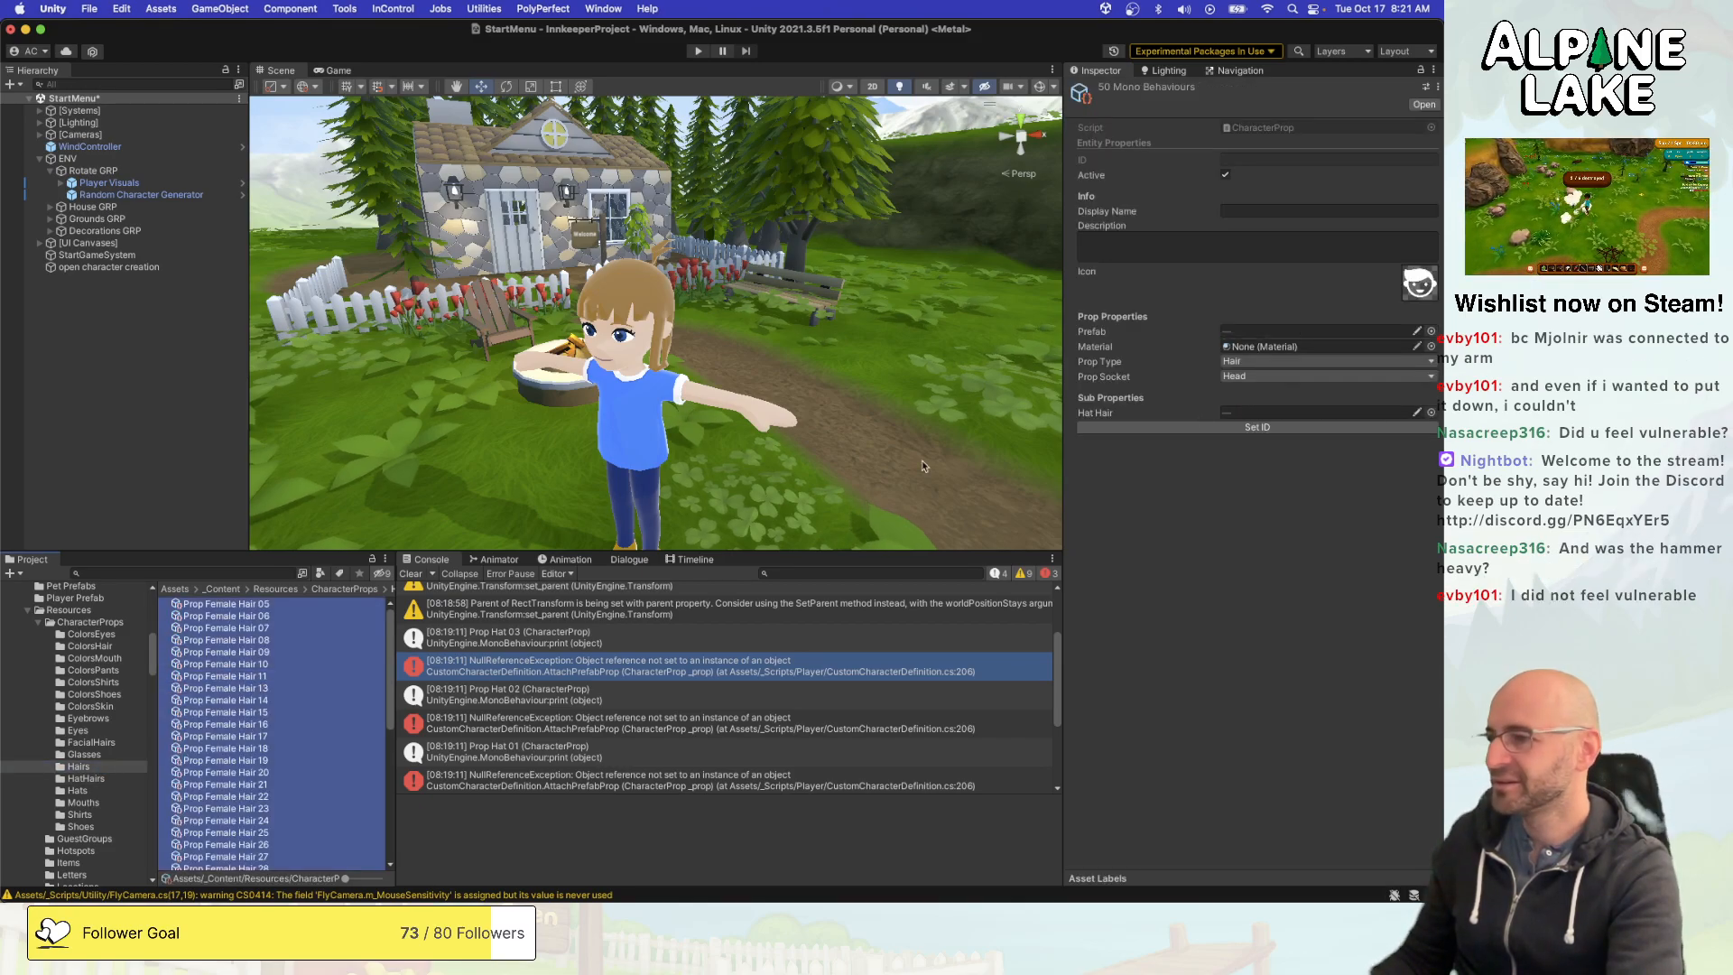
{"action": "left_click", "coordinate": [1220, 423]}
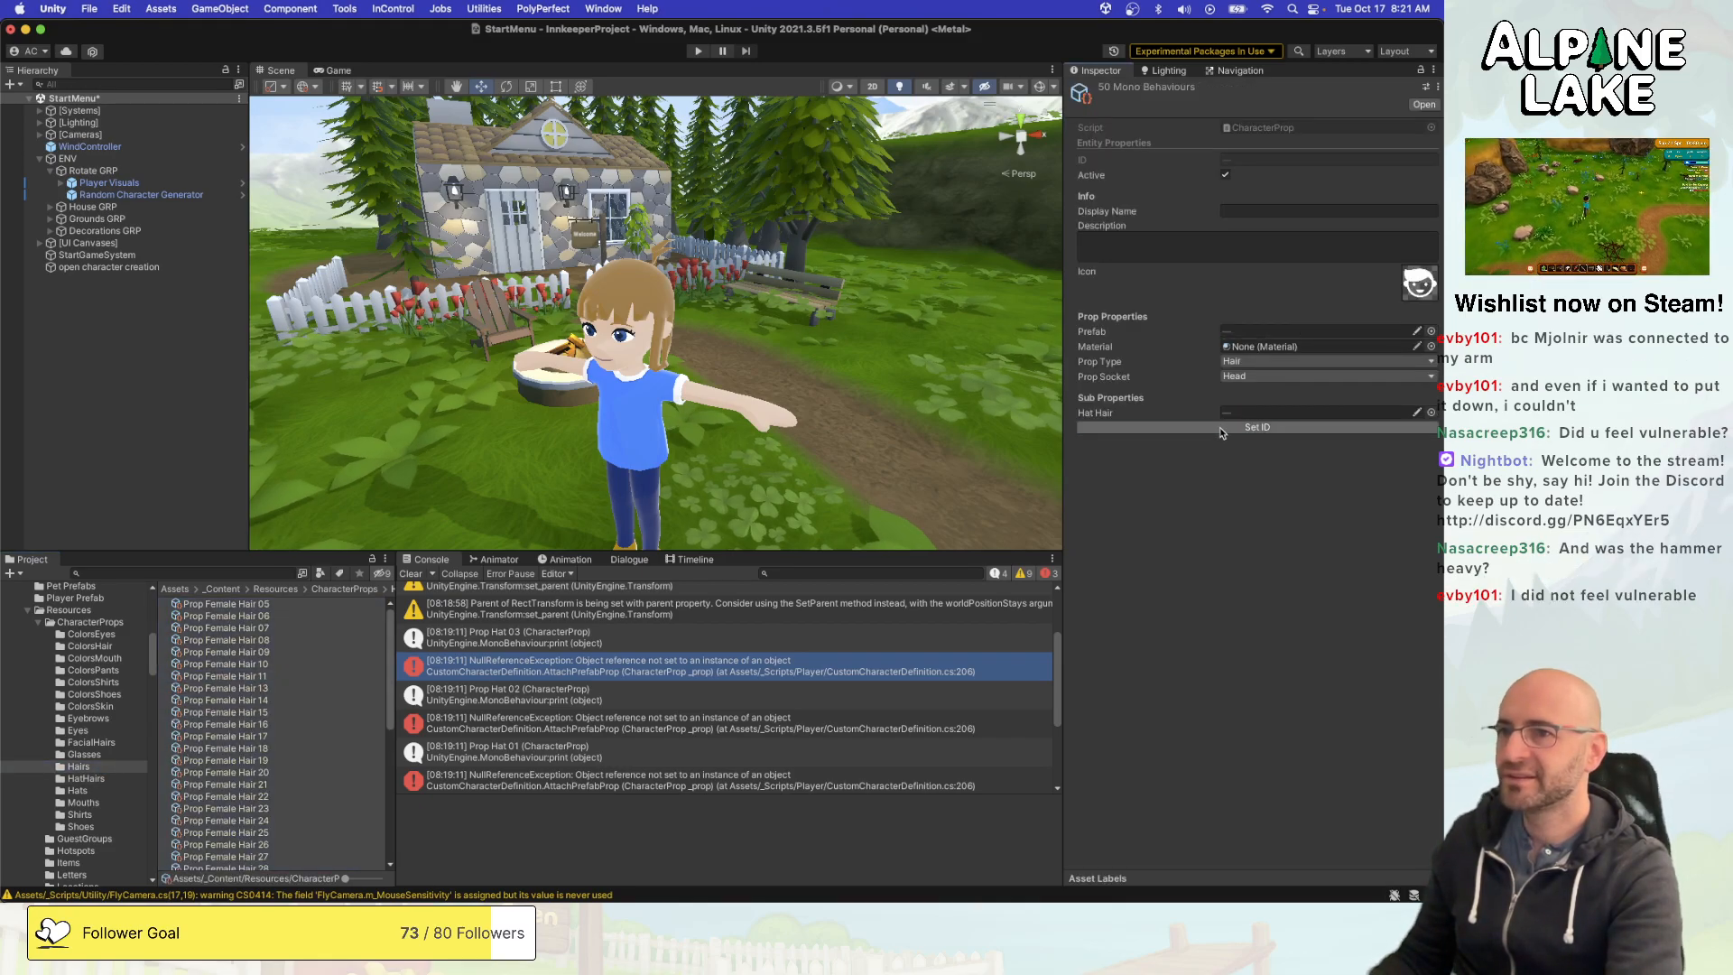
{"action": "left_click", "coordinate": [103, 733]}
{"action": "left_click", "coordinate": [211, 677]}
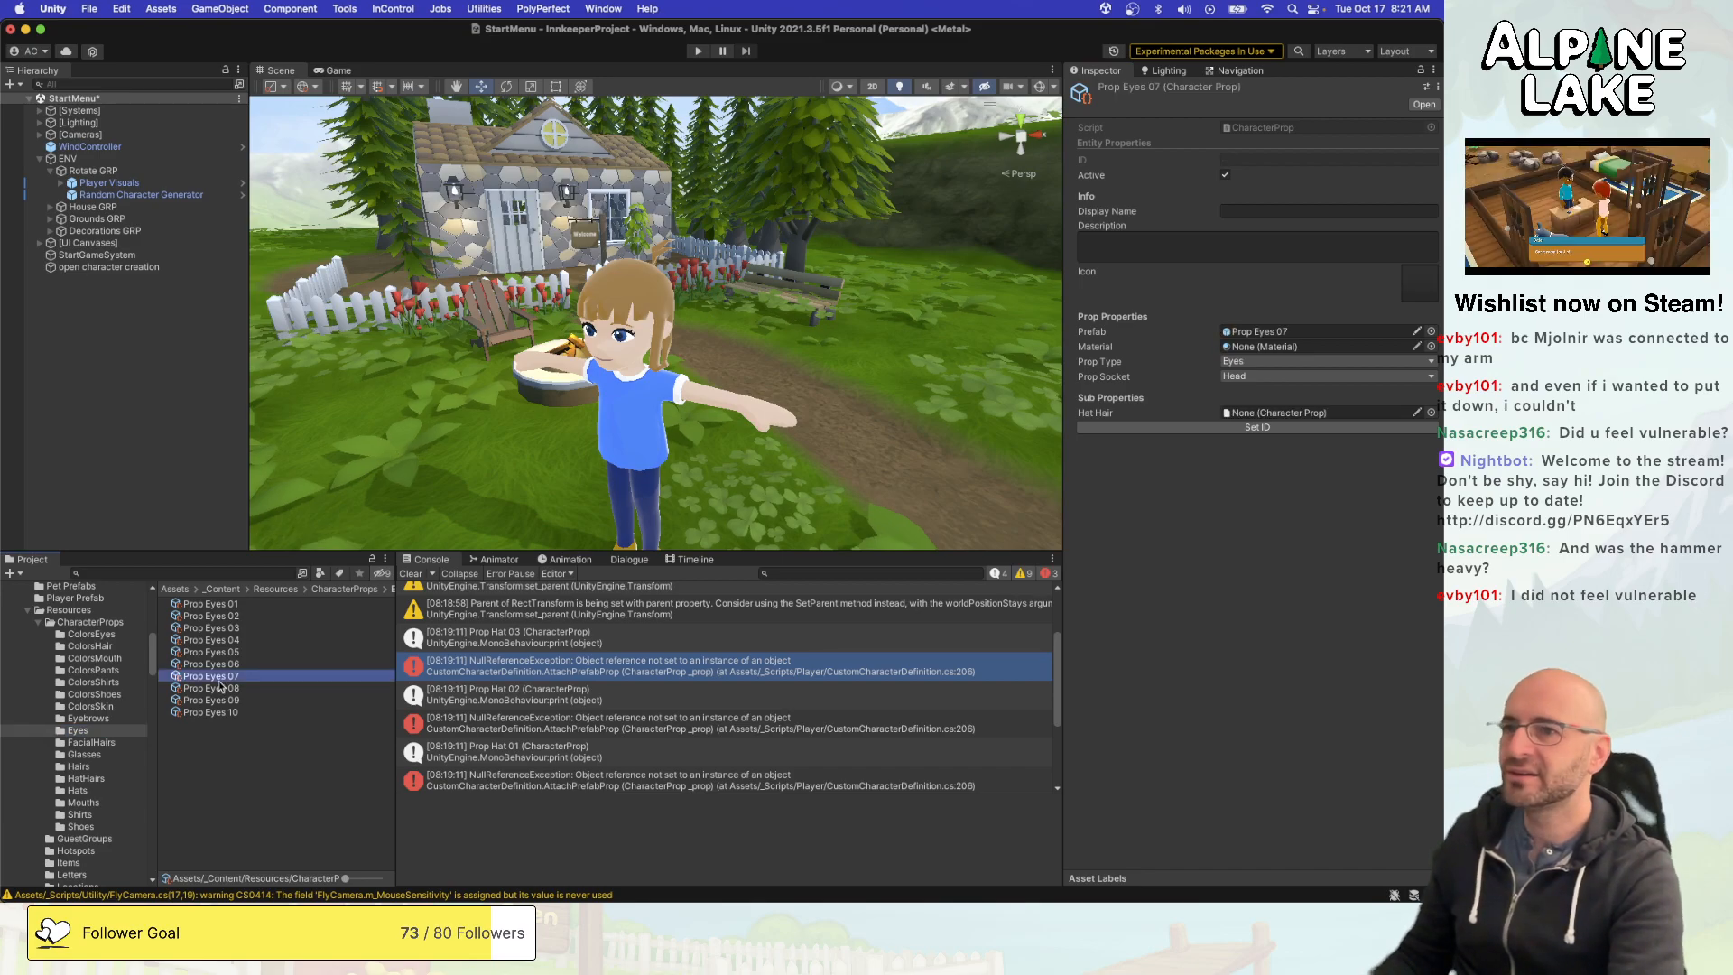
- In Visual Studio, replace the PropType.HatHair print line with a copy of the Hat one, worded print("Attaching Hat Hair: " + _prop.name);
{"action": "key", "text": "super+Tab"}
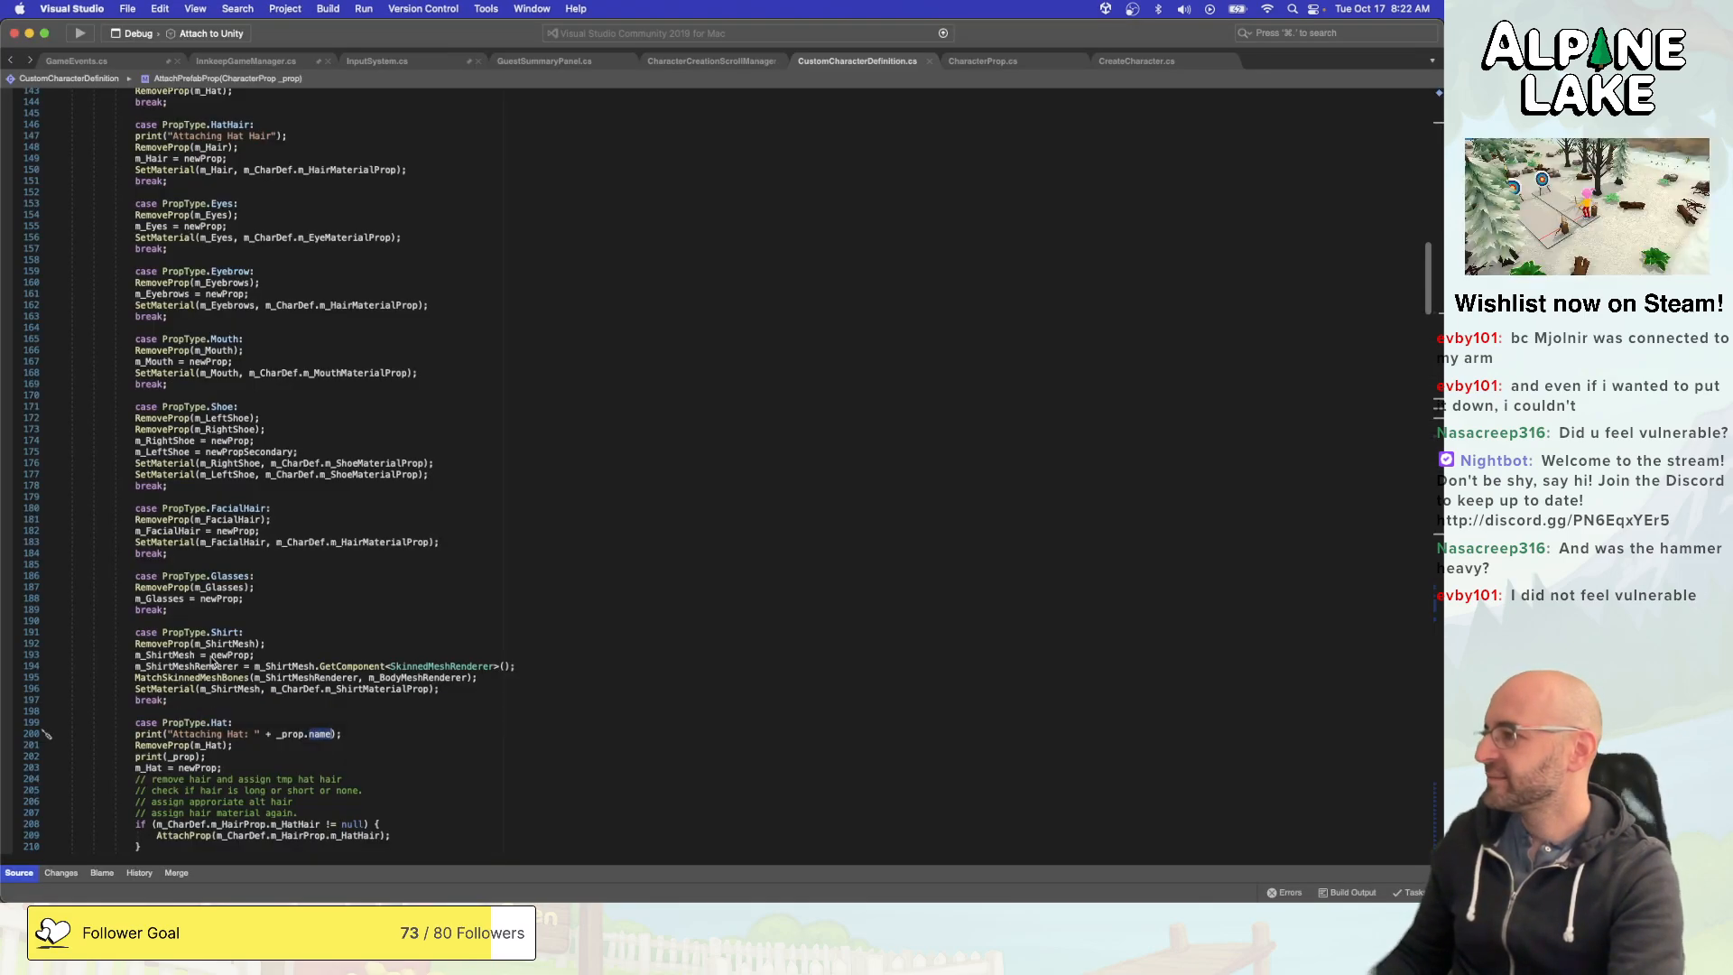
{"action": "left_click", "coordinate": [280, 734]}
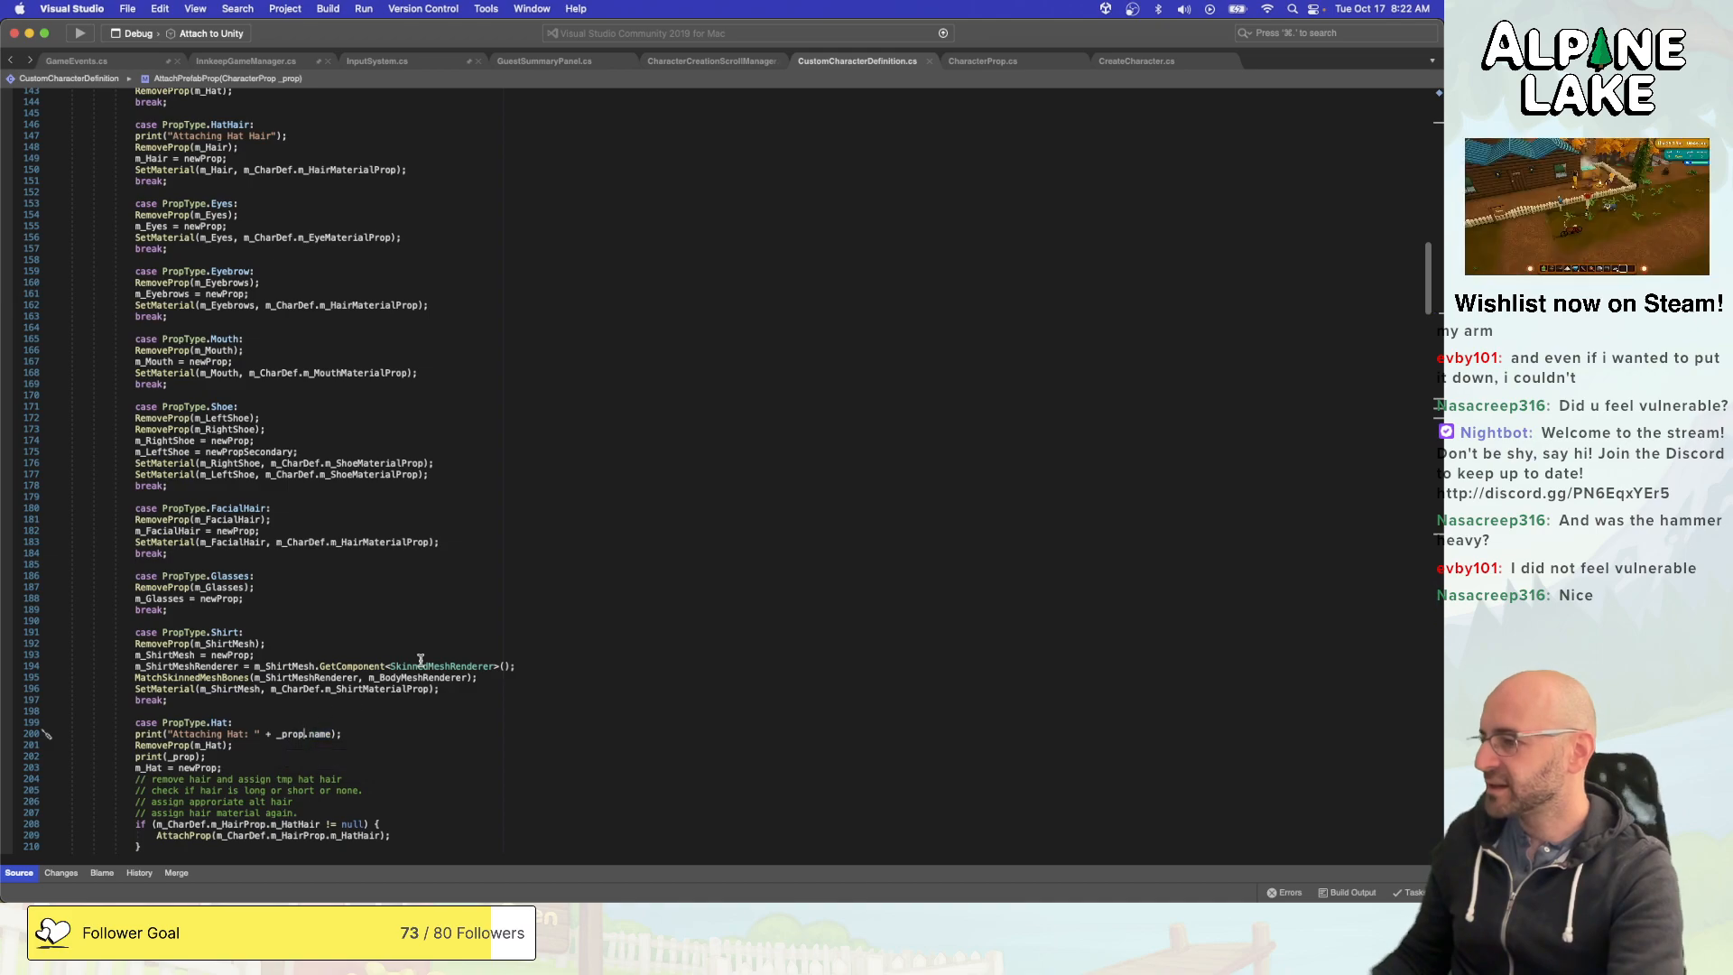
{"action": "key", "text": "super+Right"}
{"action": "key", "text": "shift+super+Left"}
{"action": "key", "text": "super+c"}
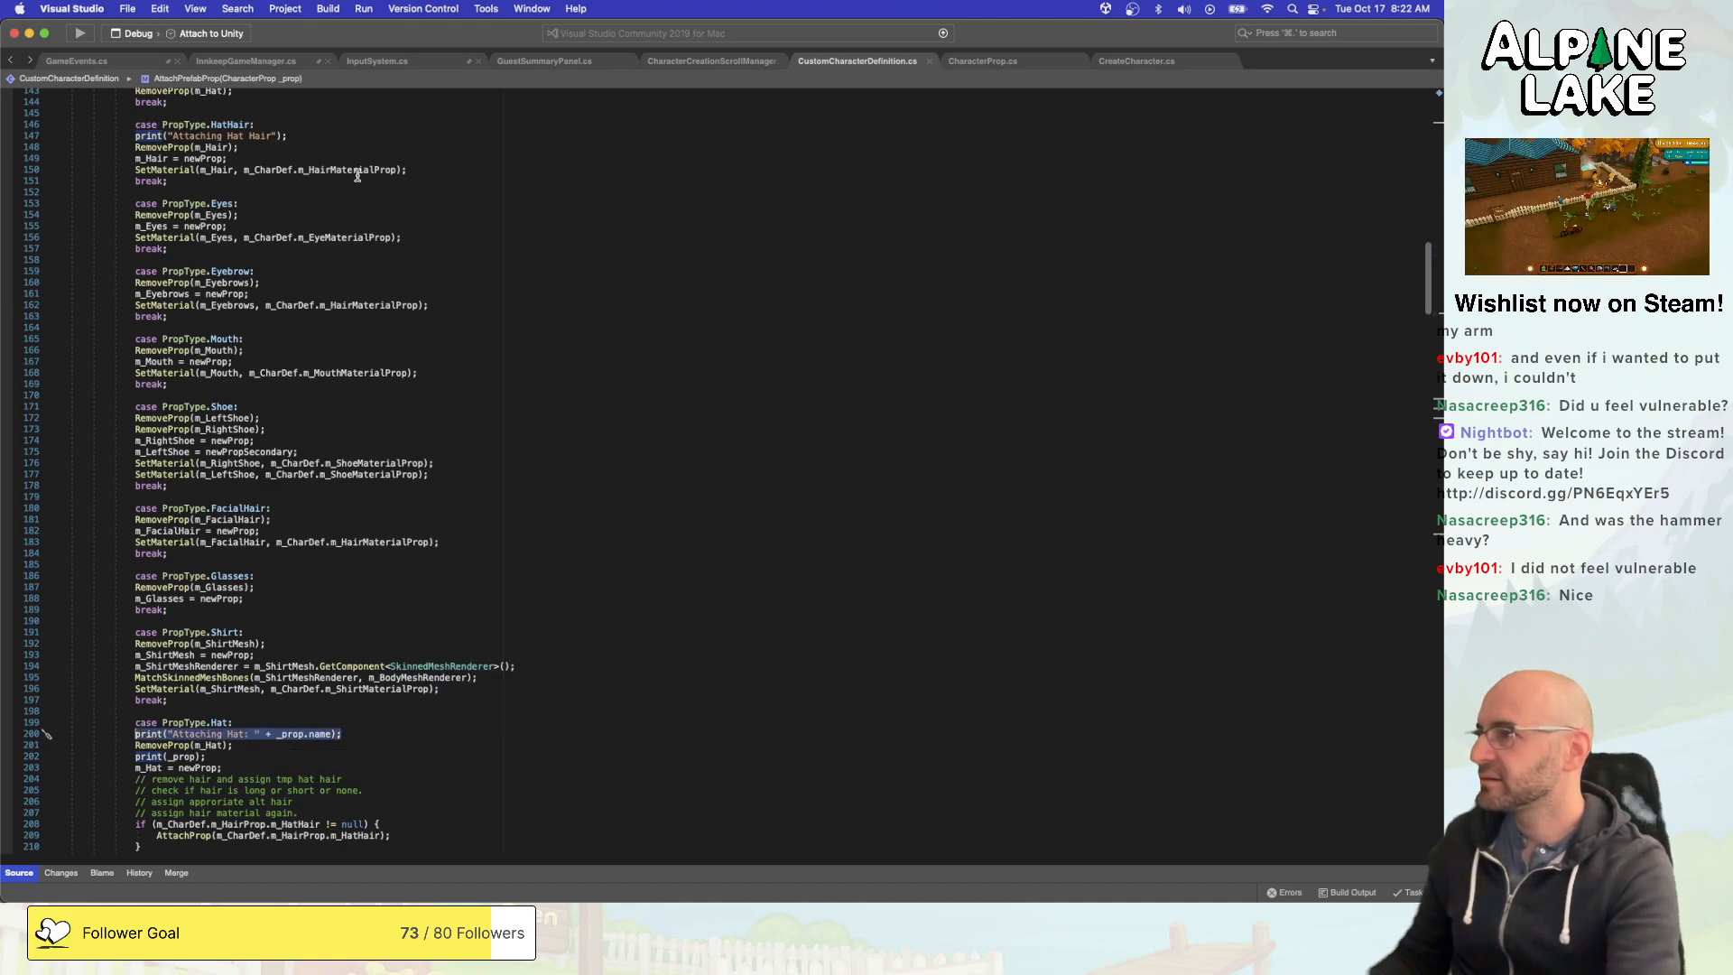
{"action": "left_click", "coordinate": [358, 125]}
{"action": "key", "text": "super+Right"}
{"action": "key", "text": "shift+super+Left"}
{"action": "key", "text": "super+v"}
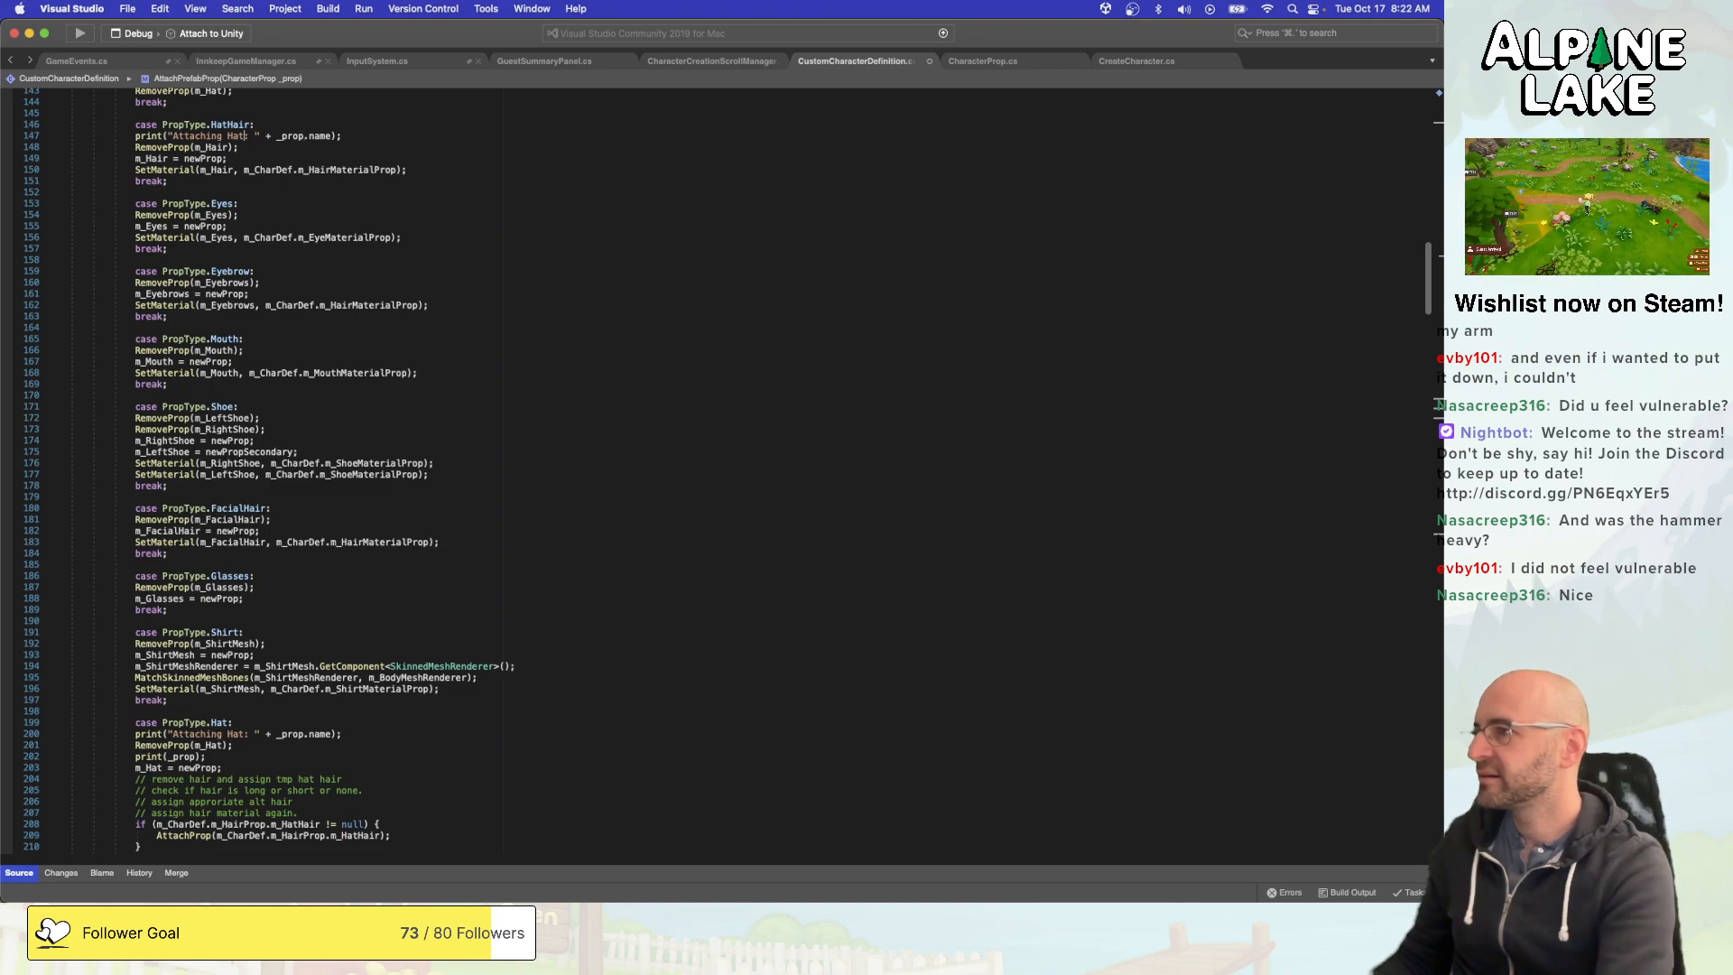
{"action": "type", "text": "Hair"}
- Replace the PropType.Hair print line with print("Attaching Hair: " + _prop.name);, save the script and switch to Unity
{"action": "scroll", "coordinate": [459, 208], "scroll_direction": "up", "scroll_amount": 3}
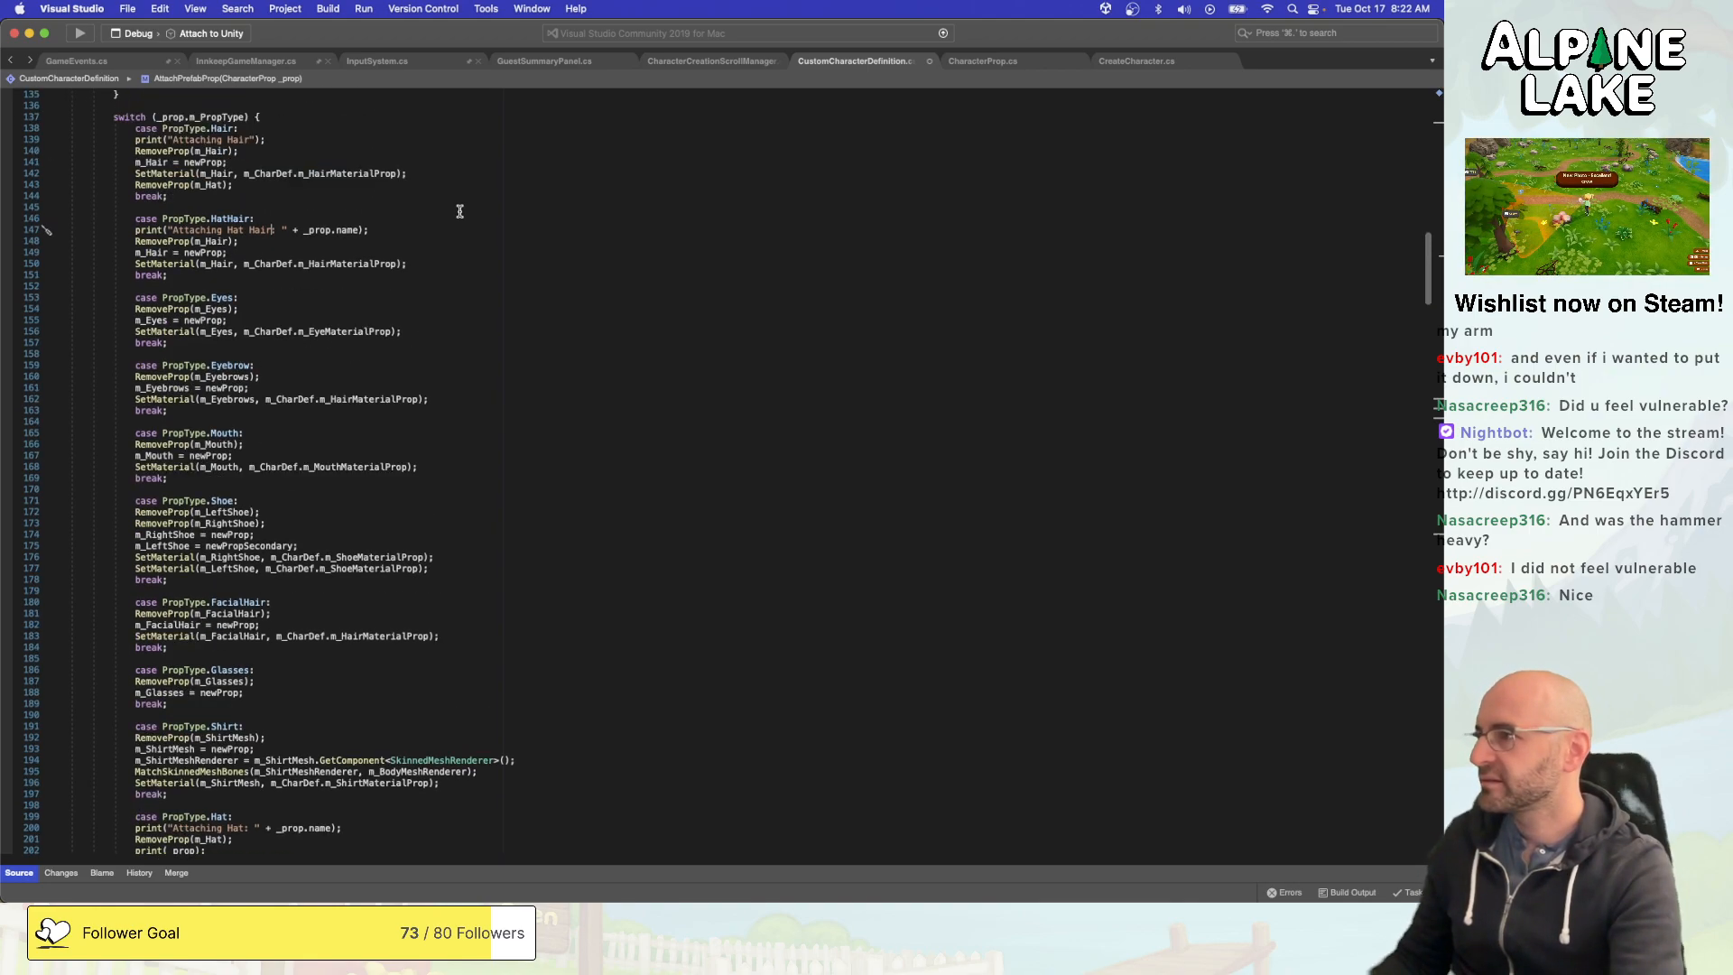
{"action": "left_click", "coordinate": [475, 174]}
{"action": "key", "text": "Up"}
{"action": "key", "text": "Up"}
{"action": "key", "text": "Up"}
{"action": "key", "text": "shift+super+Left"}
{"action": "key", "text": "super+v"}
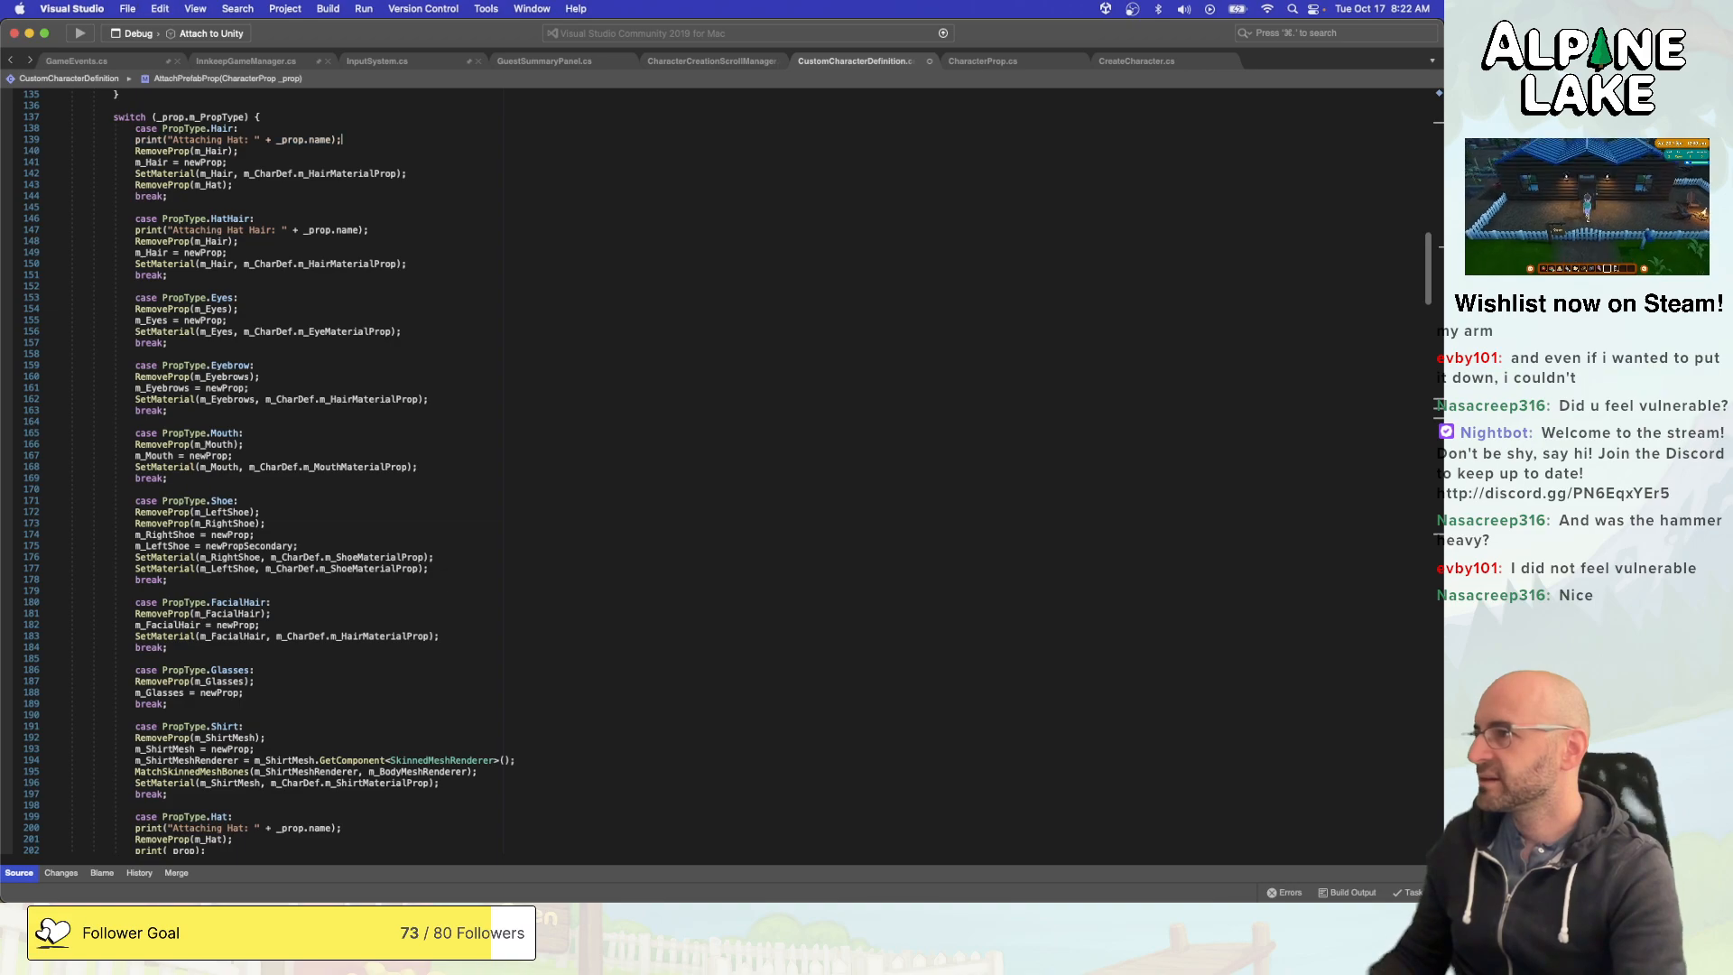
{"action": "left_click", "coordinate": [251, 140]}
{"action": "key", "text": "Left"}
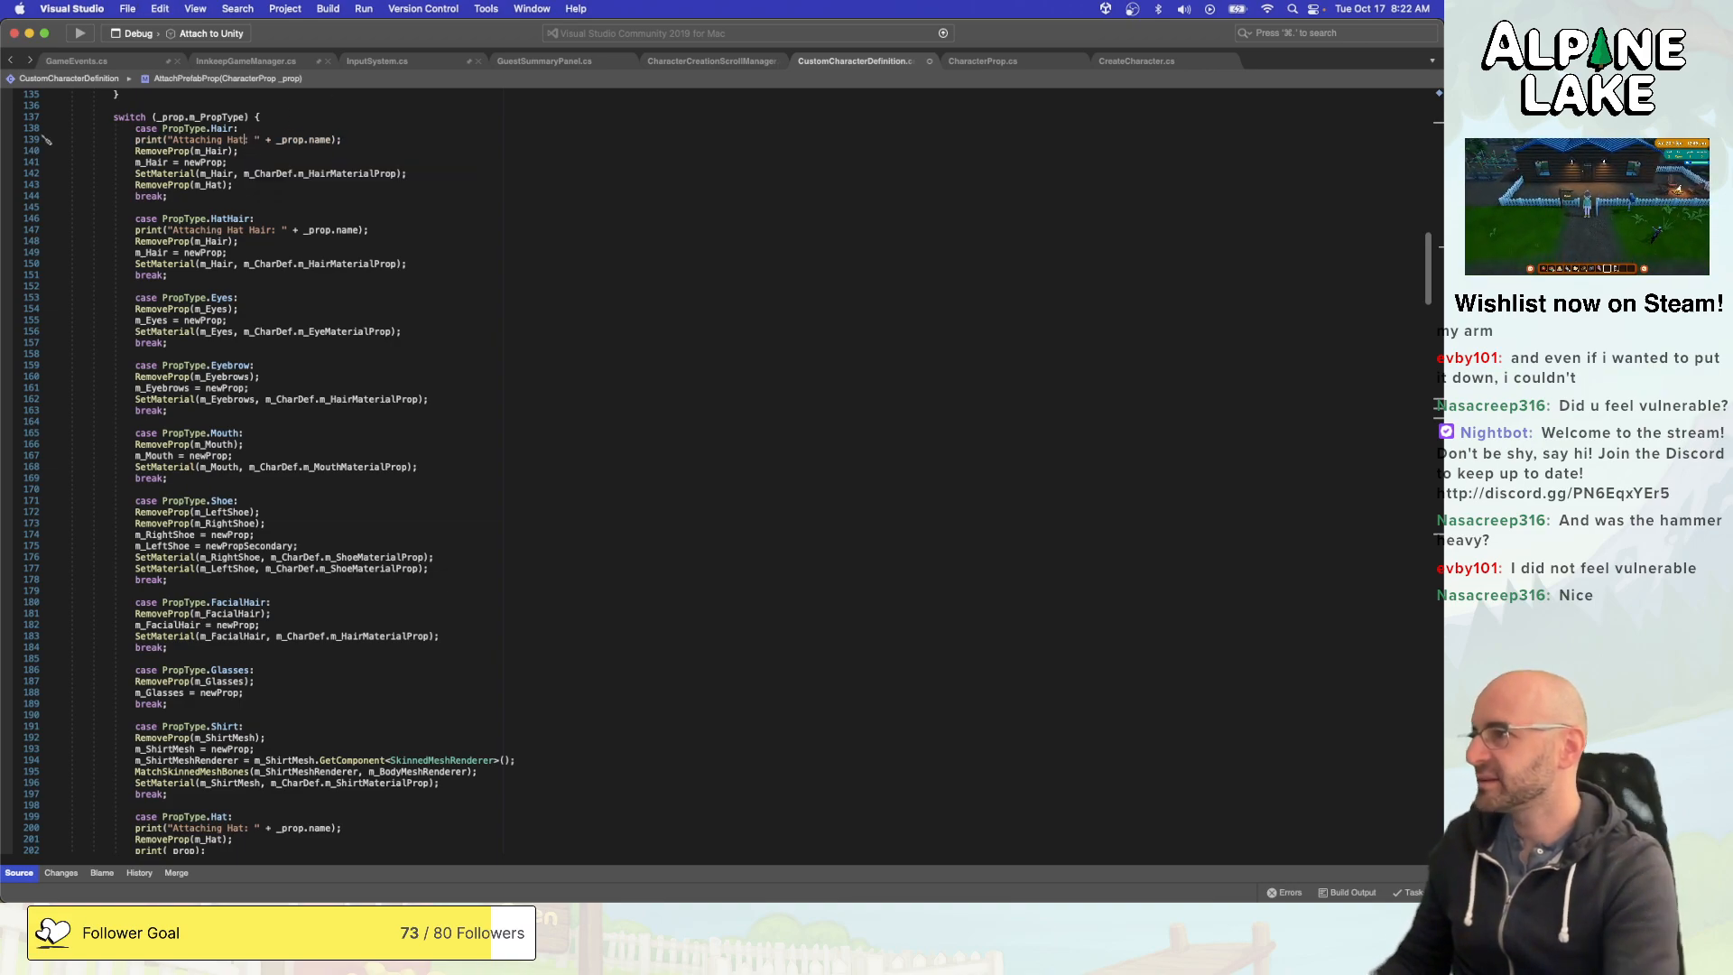
{"action": "key", "text": "BackSpace"}
{"action": "type", "text": "ir"}
{"action": "key", "text": "super+s"}
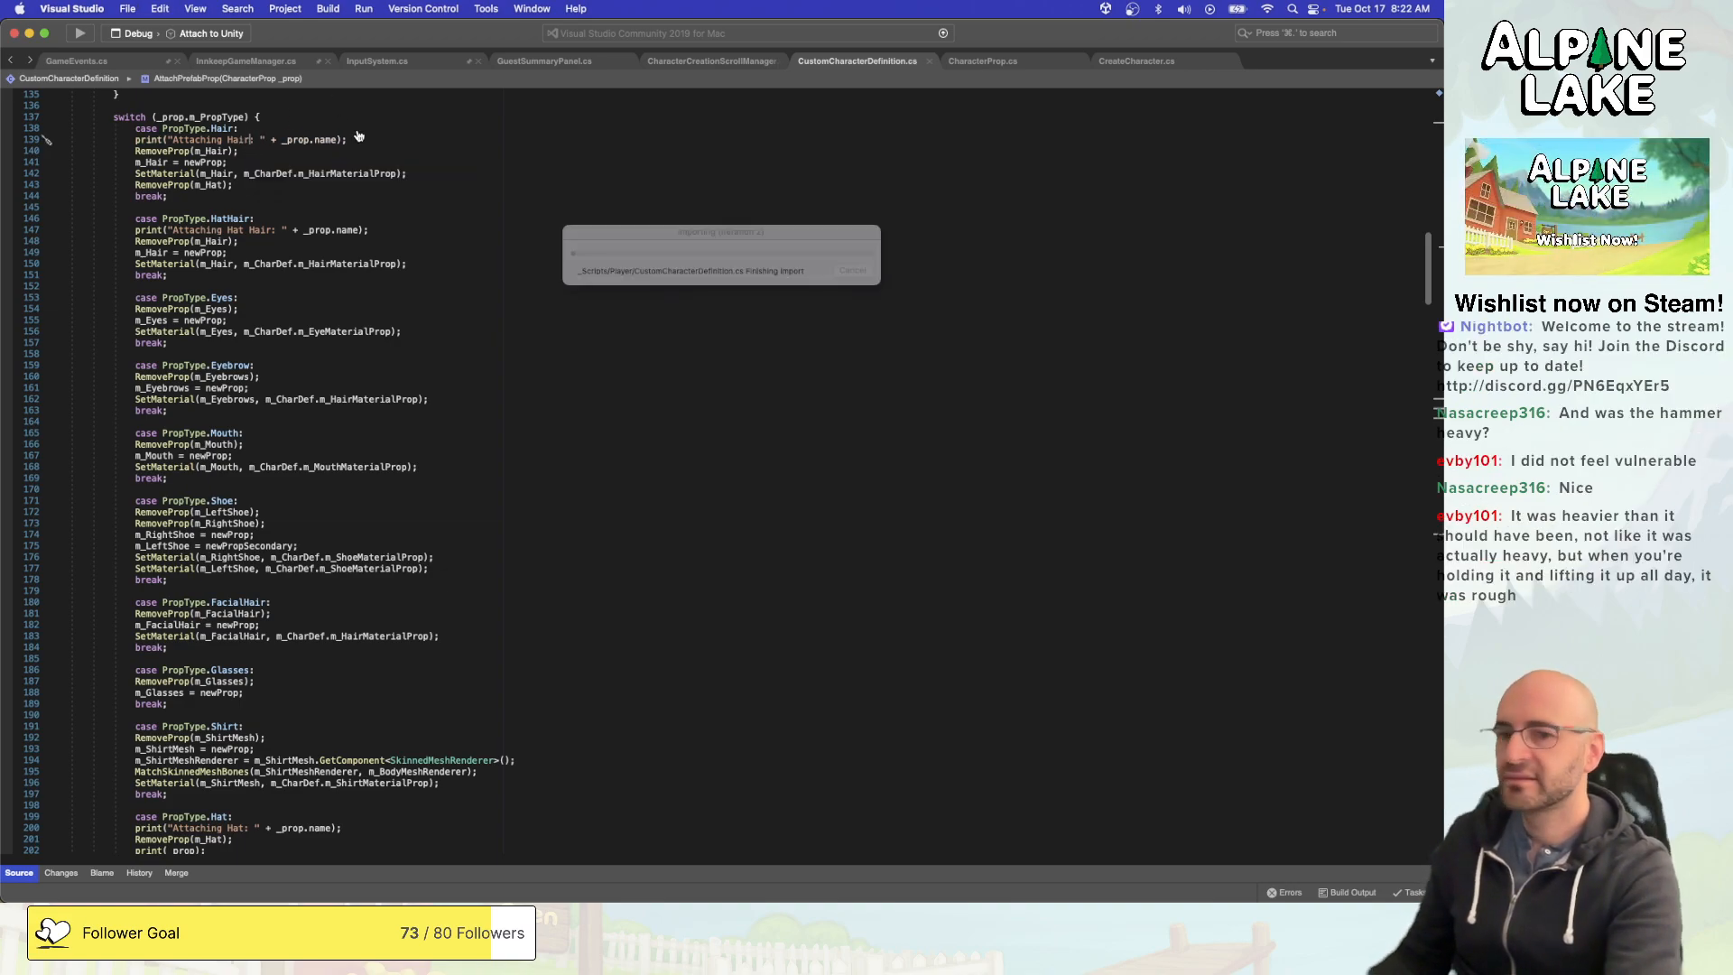
{"action": "key", "text": "super+Tab"}
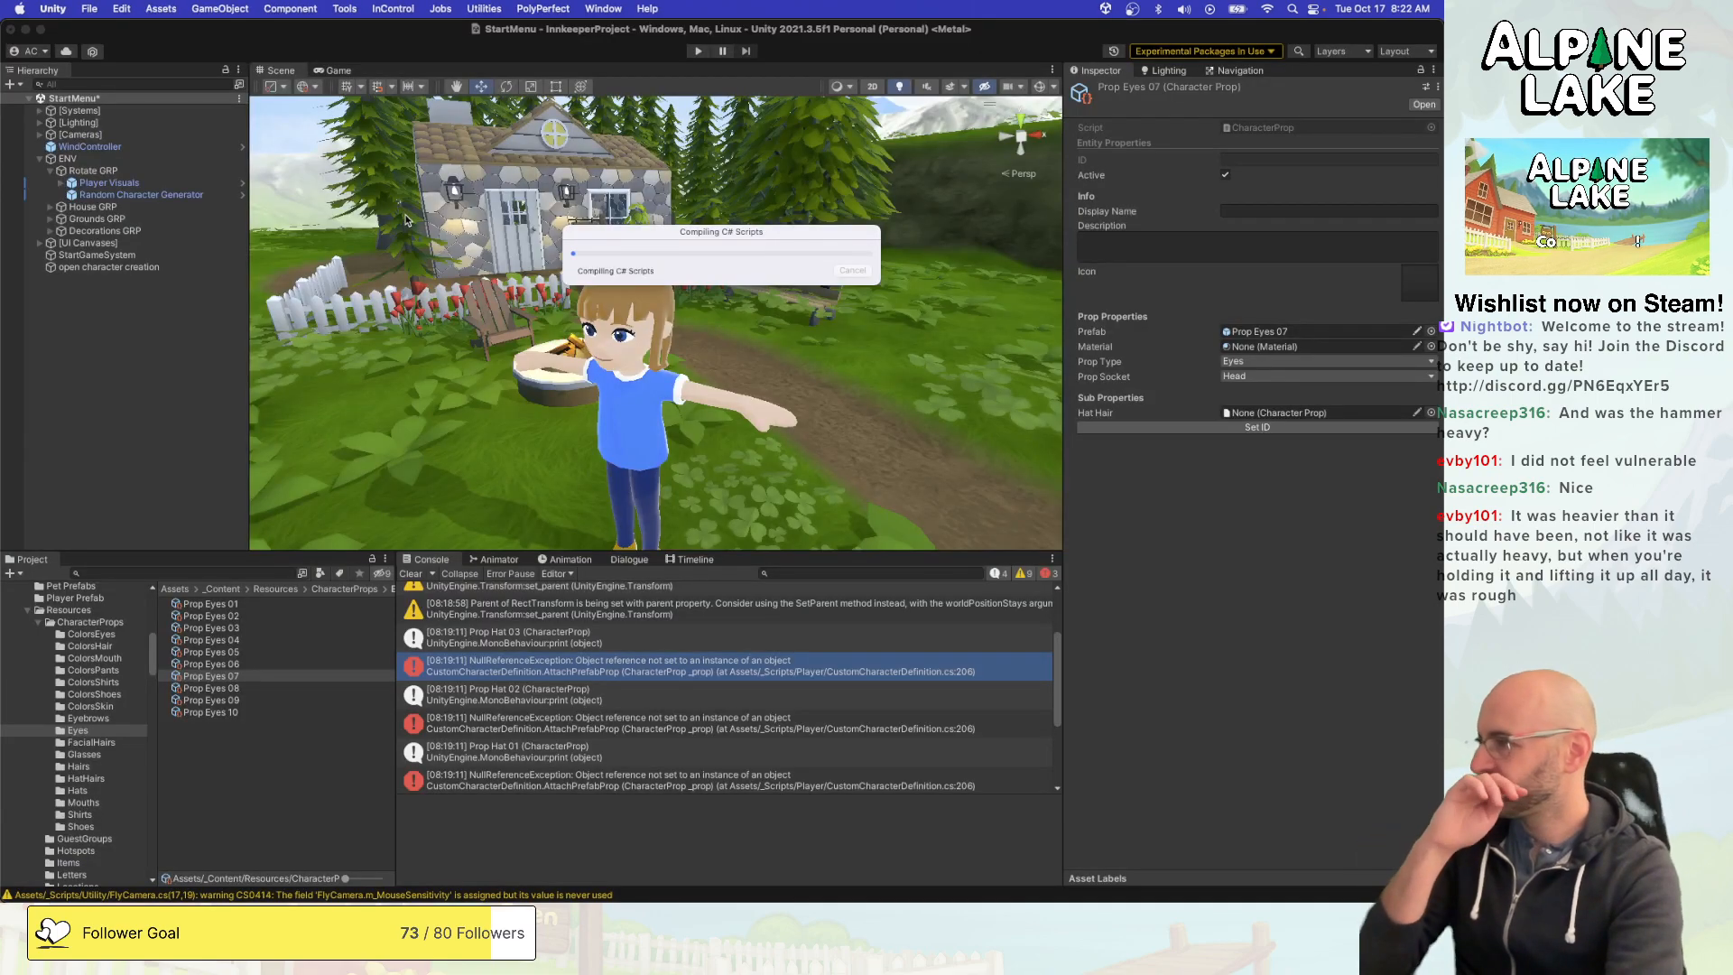
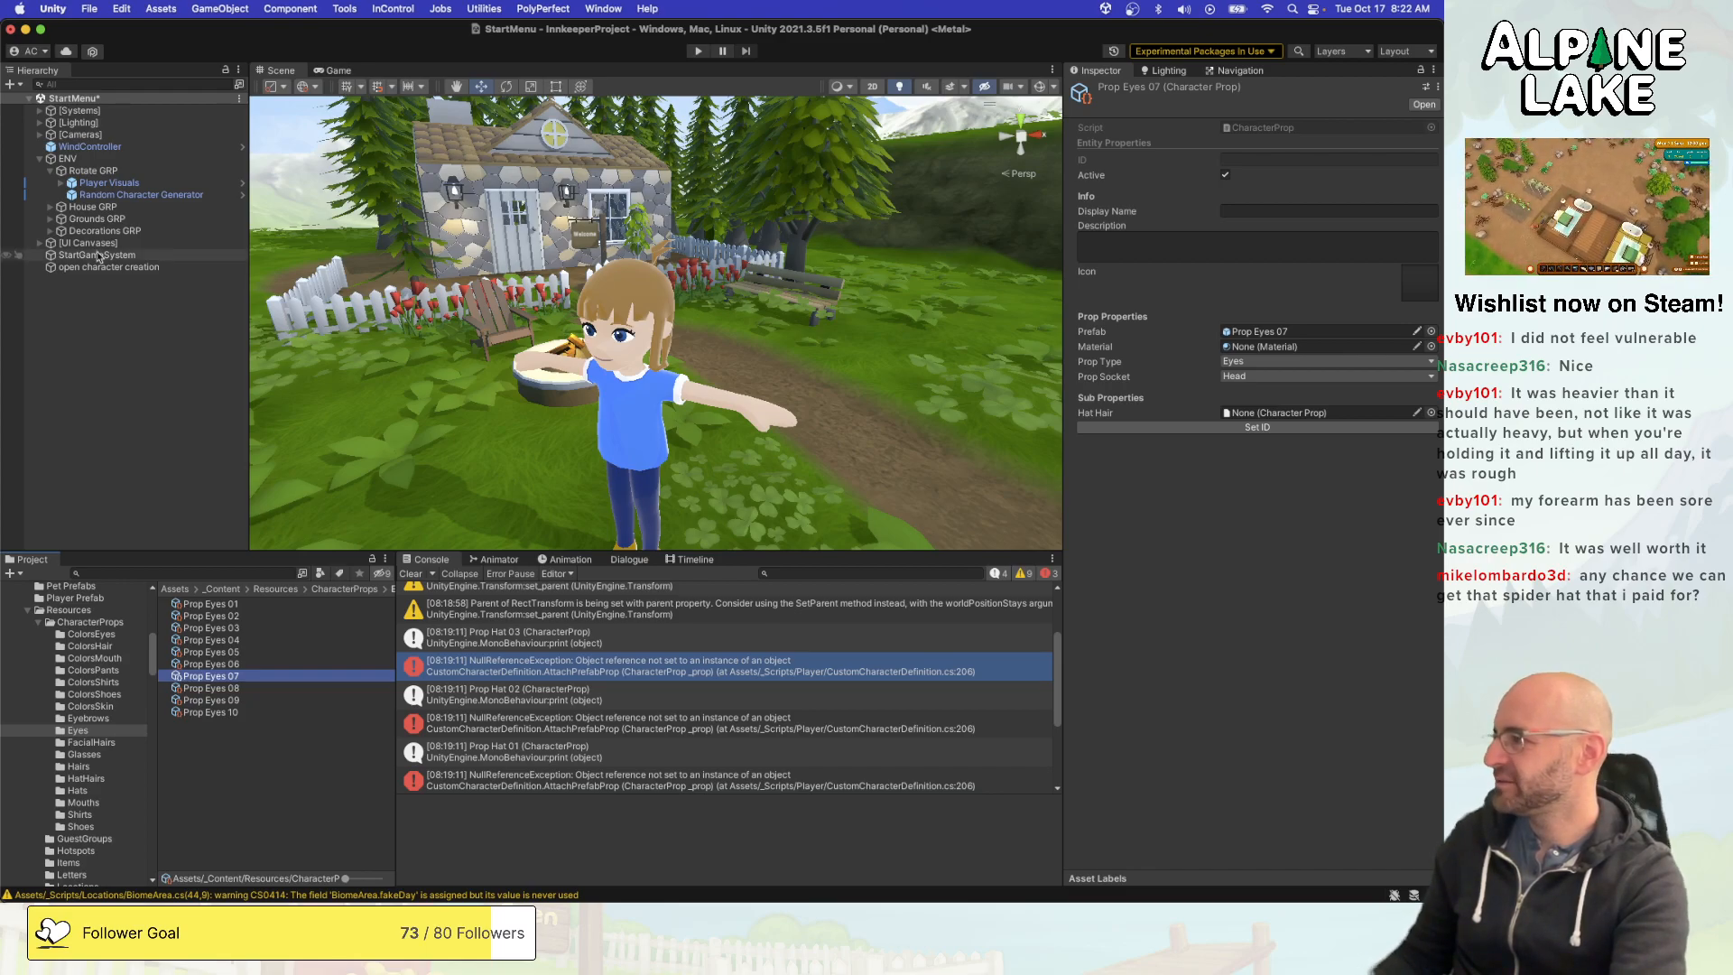
- Save the StartMenu scene, run the game and start a new game to reach the character creator
{"action": "left_click", "coordinate": [223, 54]}
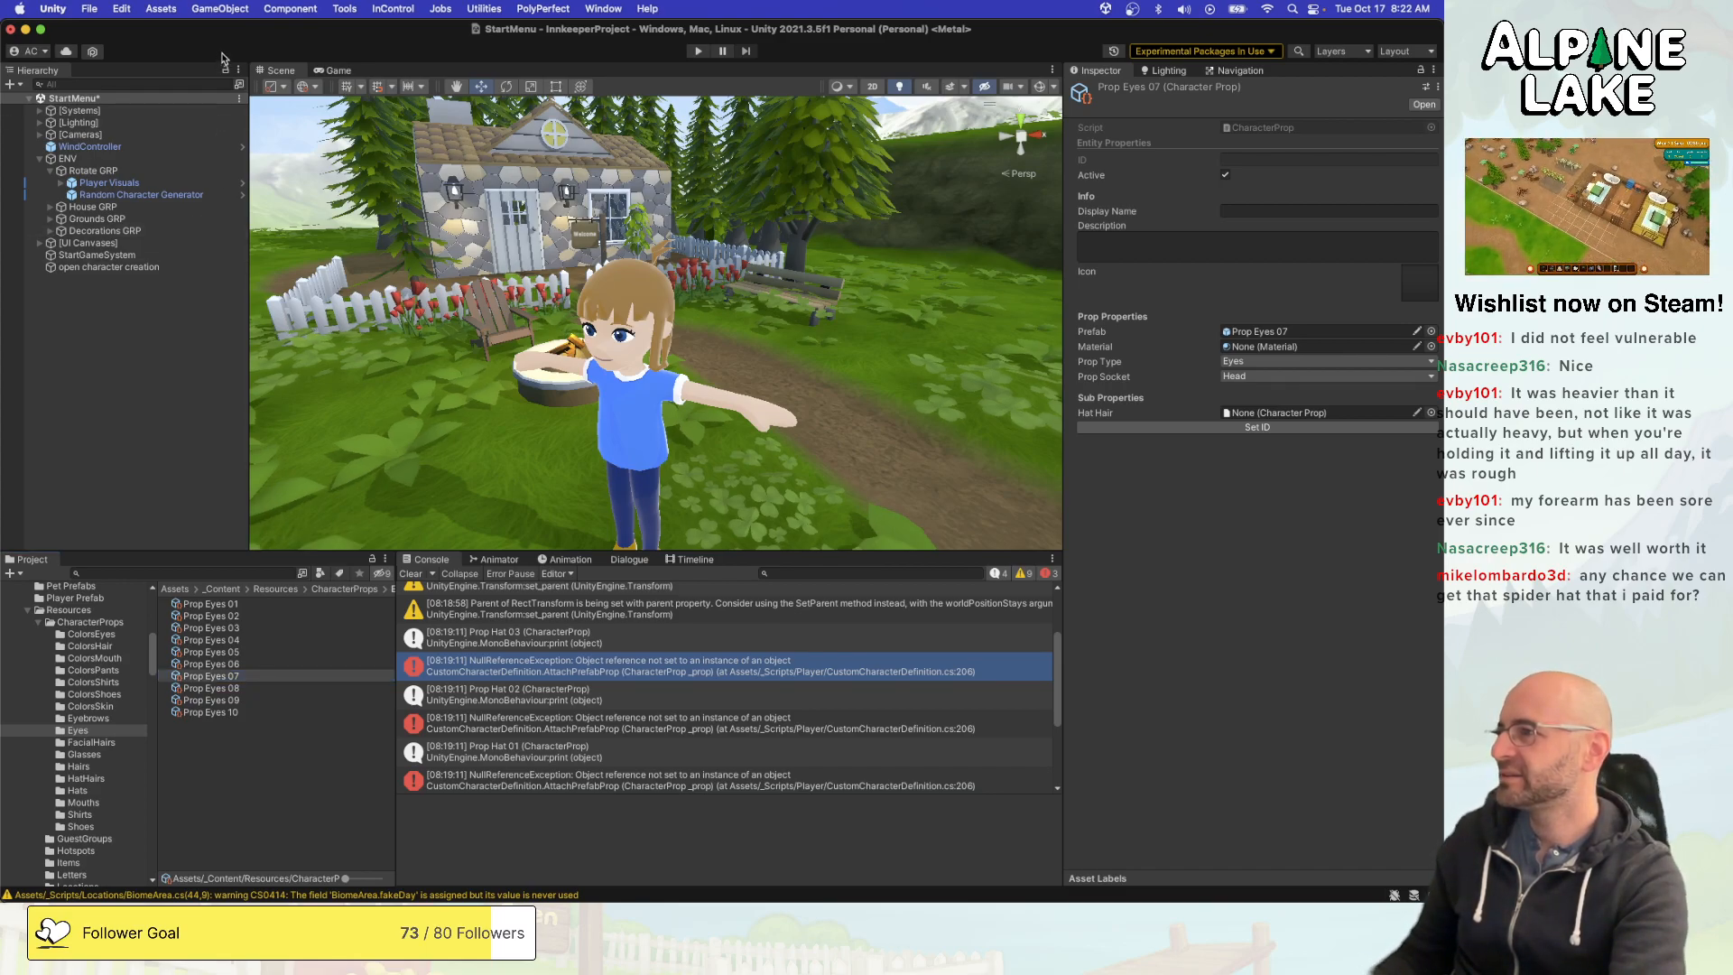
{"action": "key", "text": "super+s"}
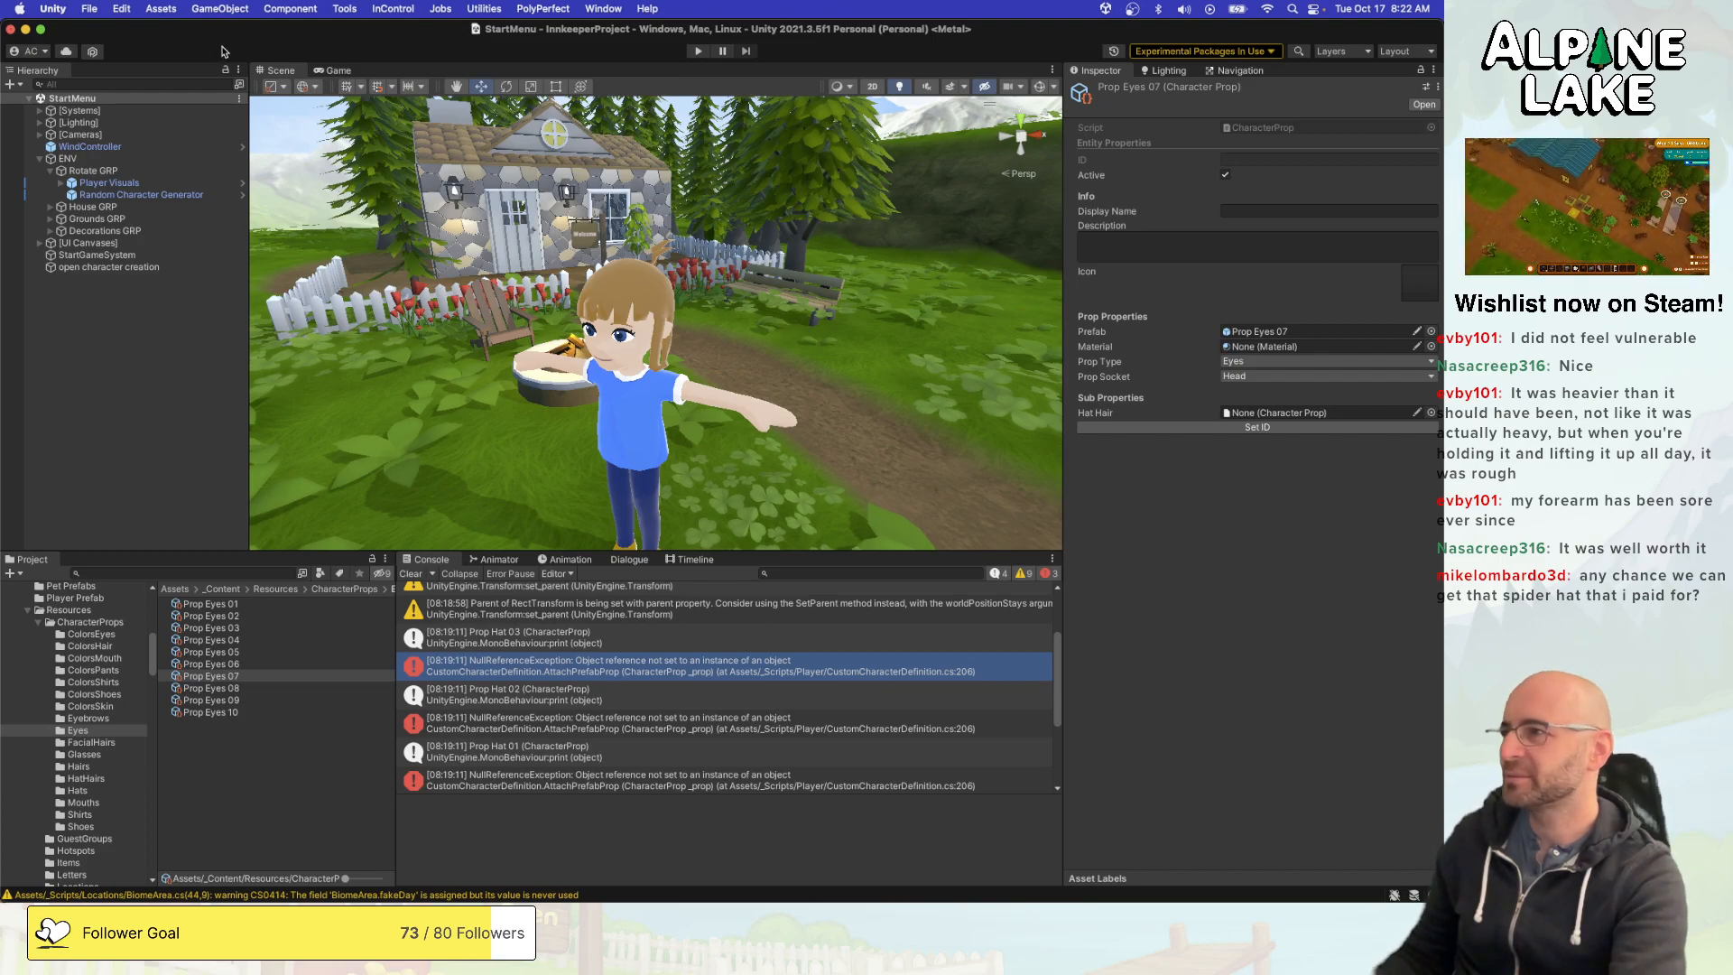
{"action": "left_click", "coordinate": [696, 51]}
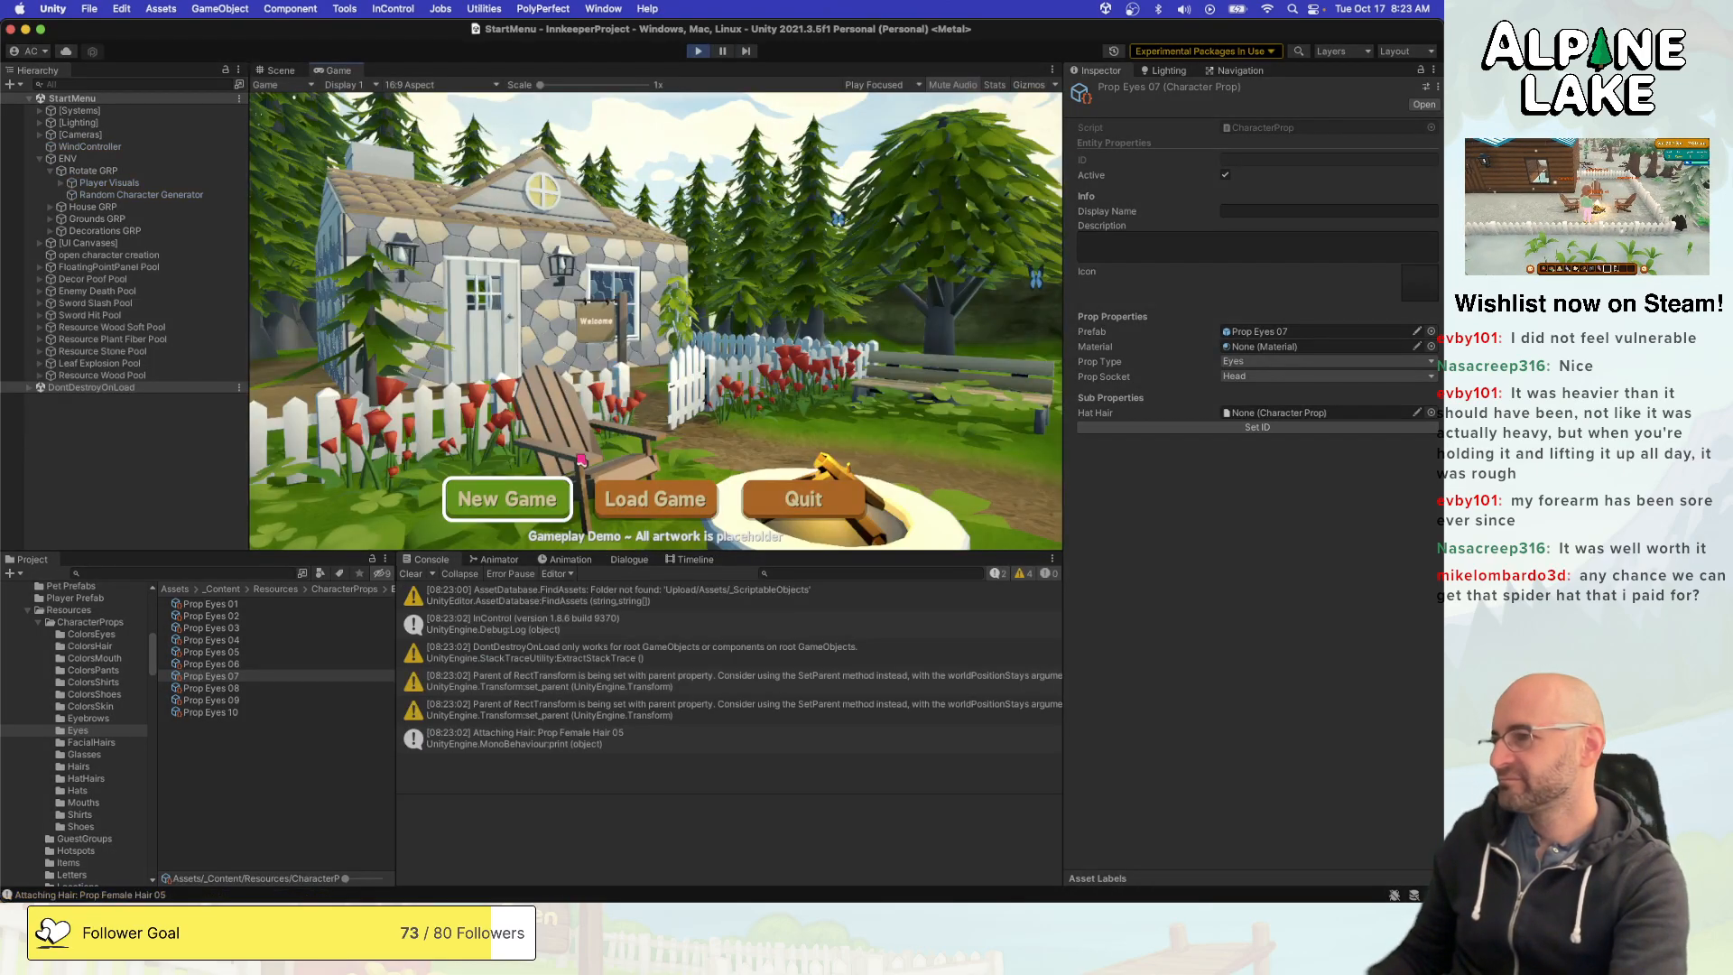
{"action": "left_click", "coordinate": [558, 492]}
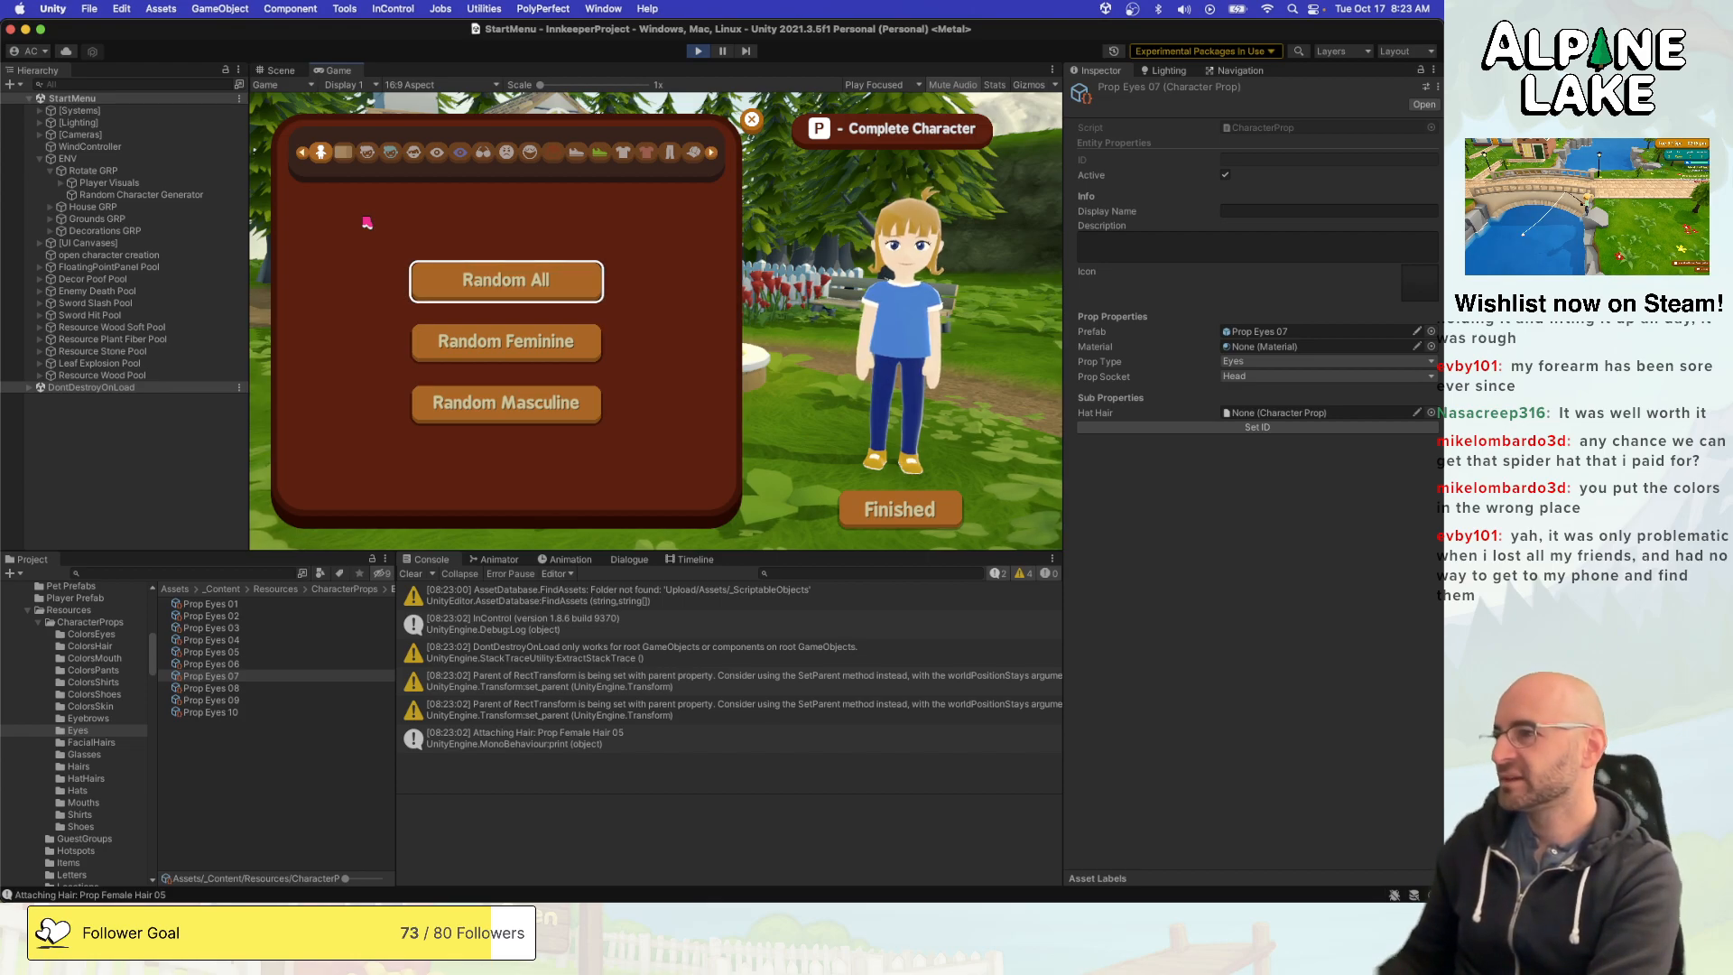
- Go to the hair category in the character creator and try several hairstyles, ending on Prop Female Hair 14
{"action": "key", "text": "e"}
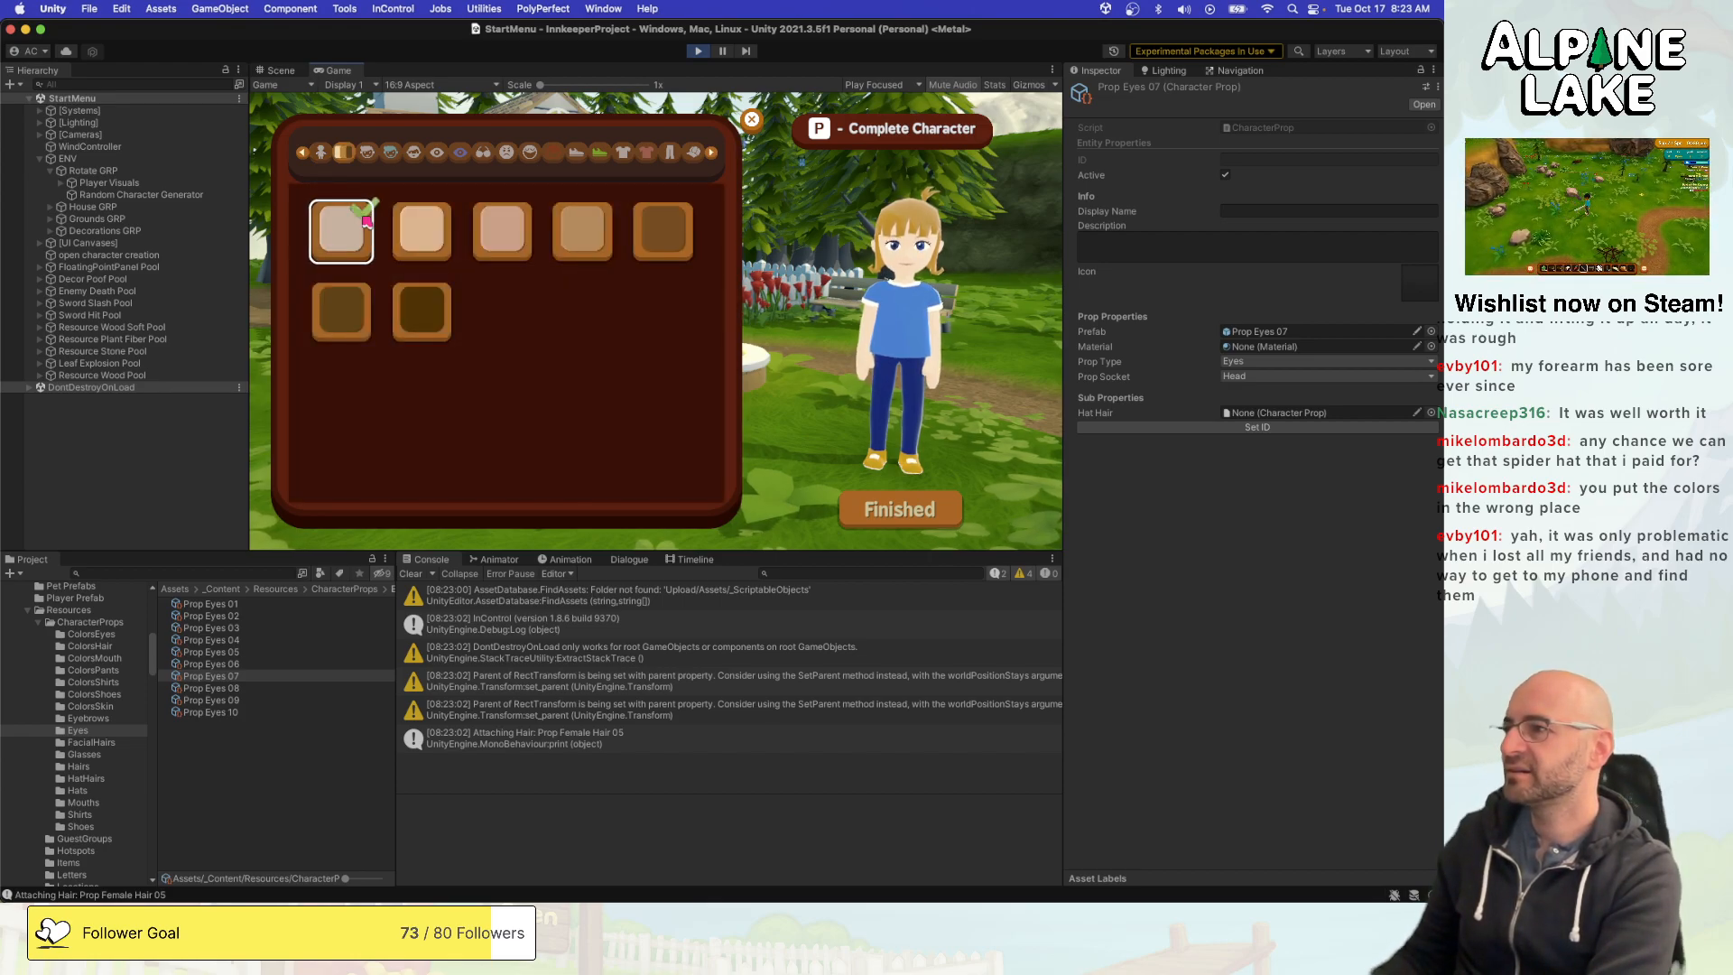
{"action": "key", "text": "e"}
{"action": "key", "text": "d"}
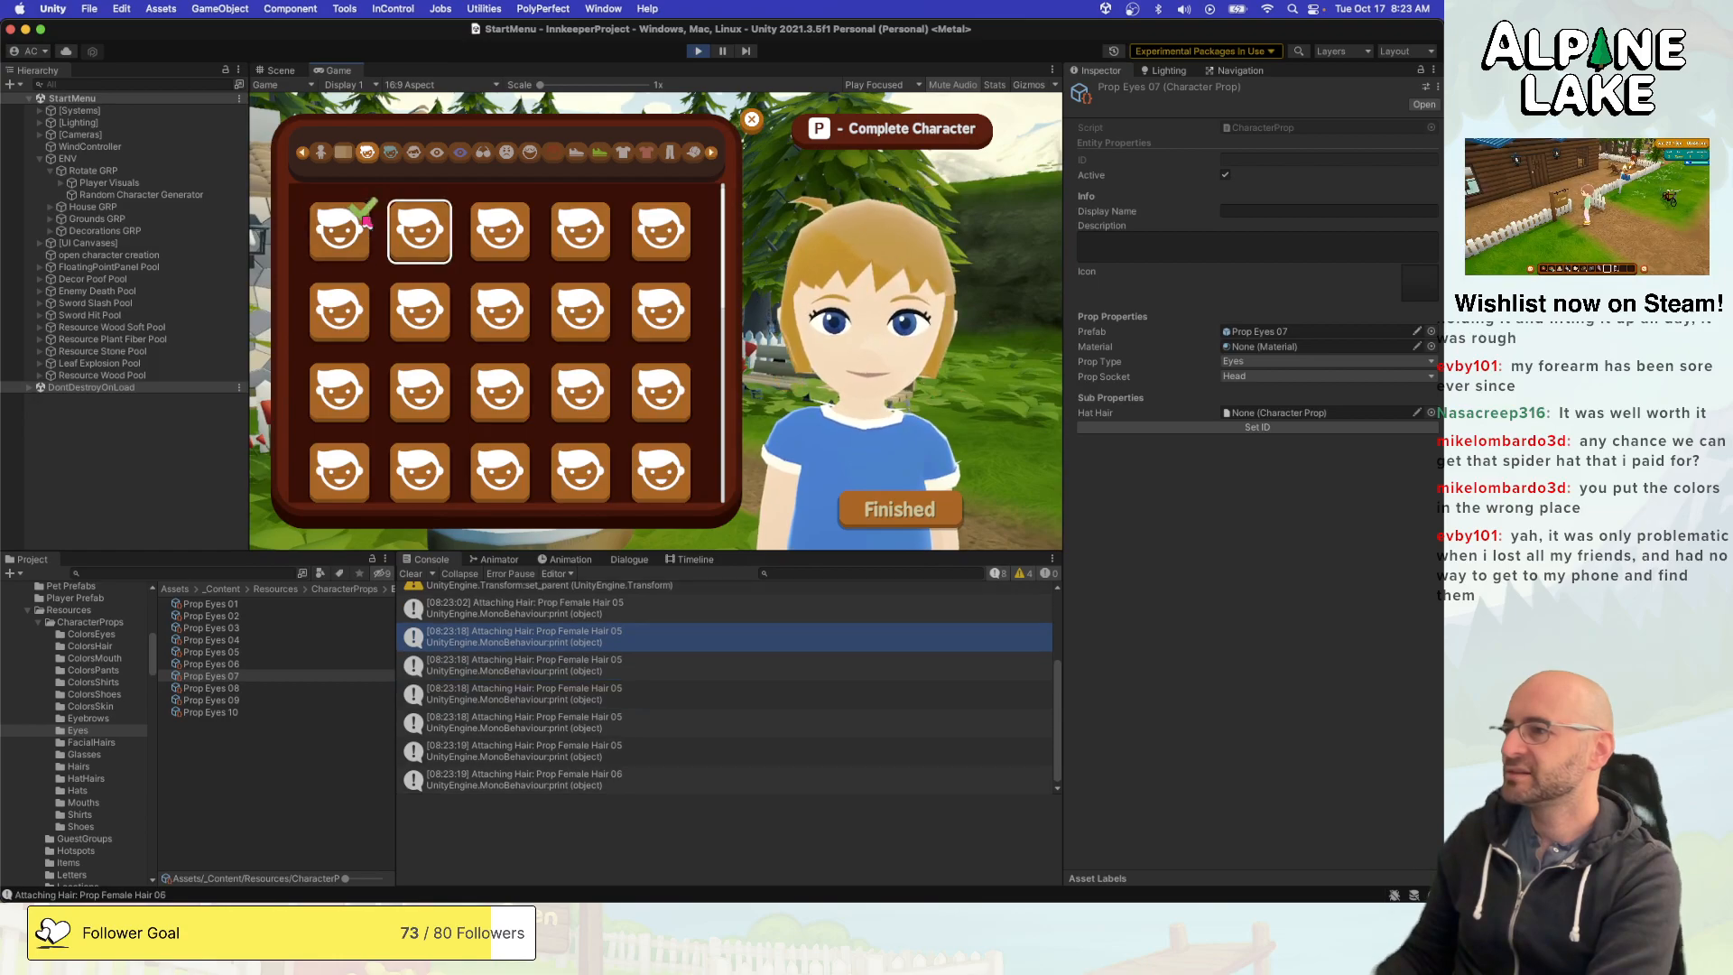
{"action": "key", "text": "d"}
{"action": "key", "text": "d"}
{"action": "key", "text": "s"}
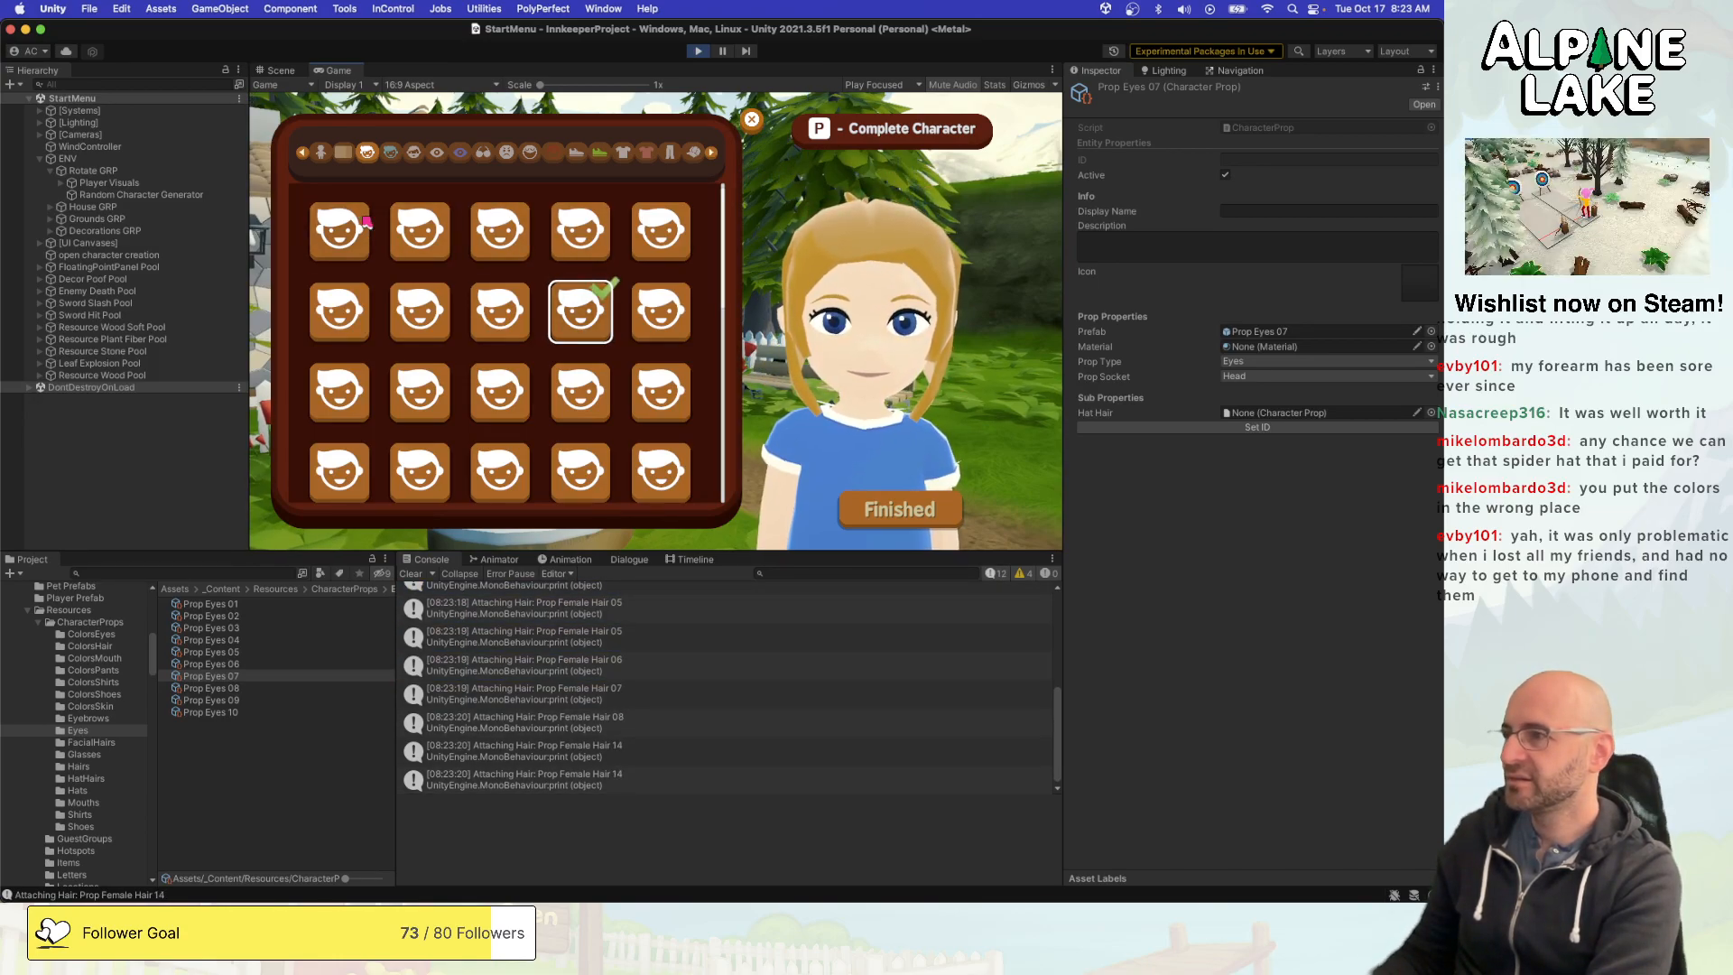
- Advance through the remaining categories to hats, clearing the console at the pants category, to test hats on the chosen hair
{"action": "key", "text": "e"}
{"action": "key", "text": "e"}
{"action": "key", "text": "e"}
{"action": "key", "text": "e"}
{"action": "key", "text": "e"}
{"action": "key", "text": "e"}
{"action": "key", "text": "e"}
{"action": "key", "text": "e"}
{"action": "key", "text": "e"}
{"action": "key", "text": "e"}
{"action": "key", "text": "e"}
{"action": "key", "text": "e"}
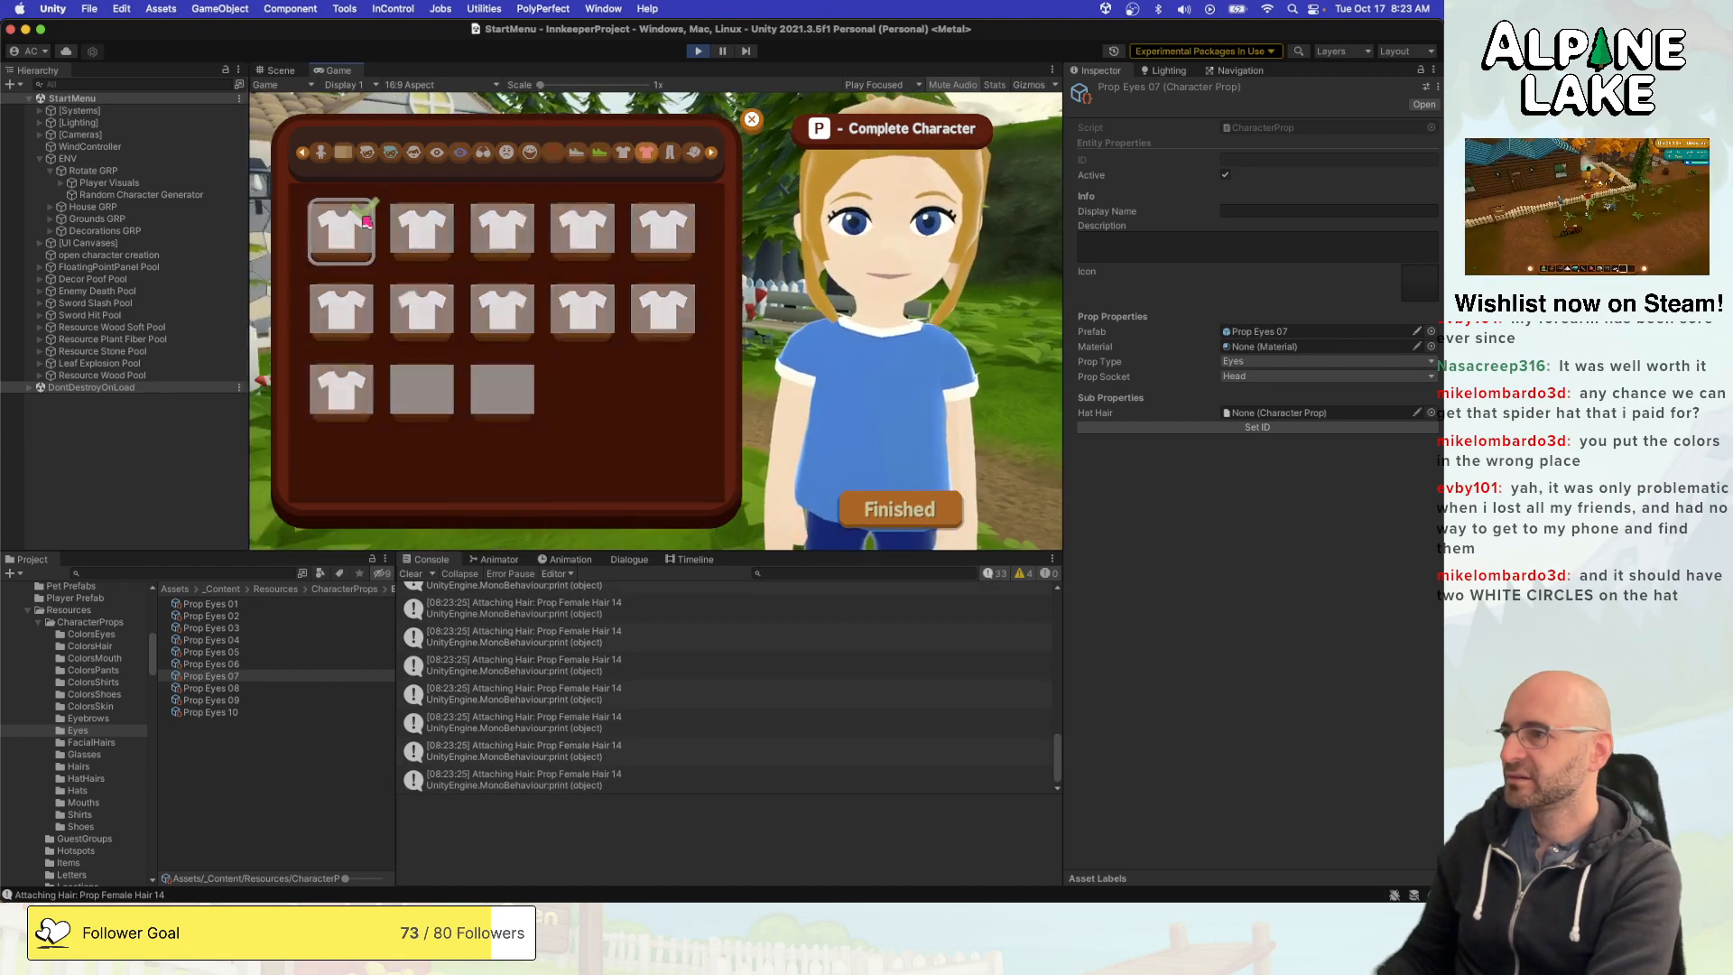
{"action": "key", "text": "e"}
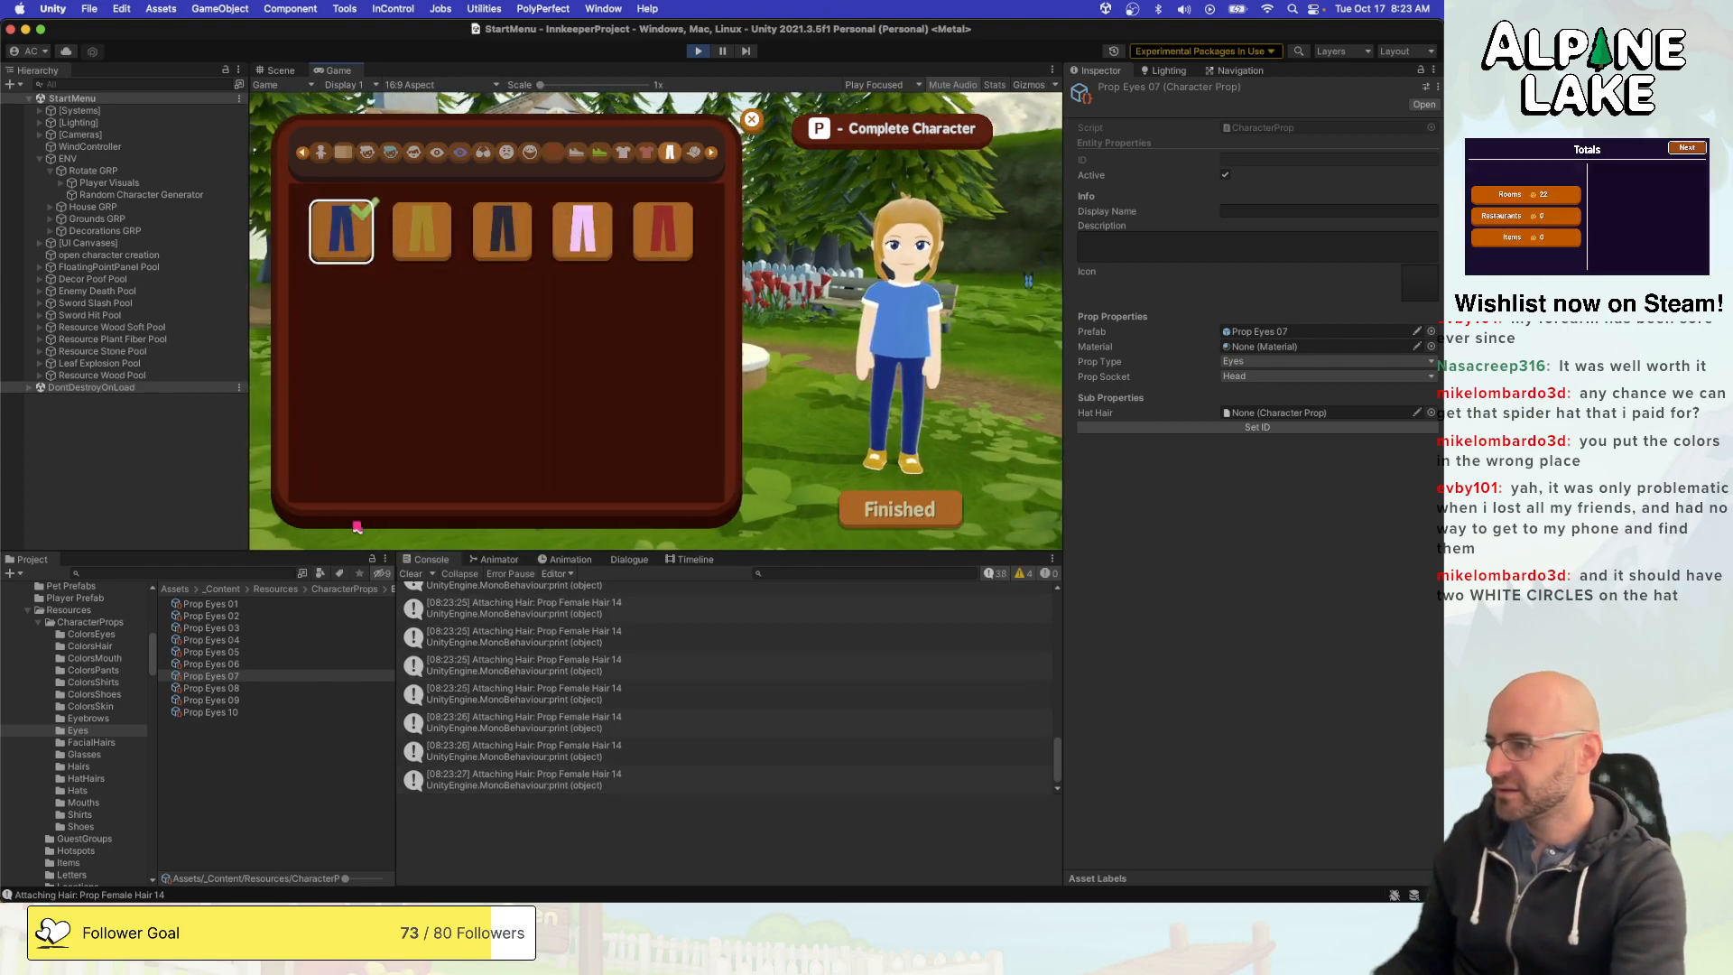
{"action": "left_click", "coordinate": [408, 574]}
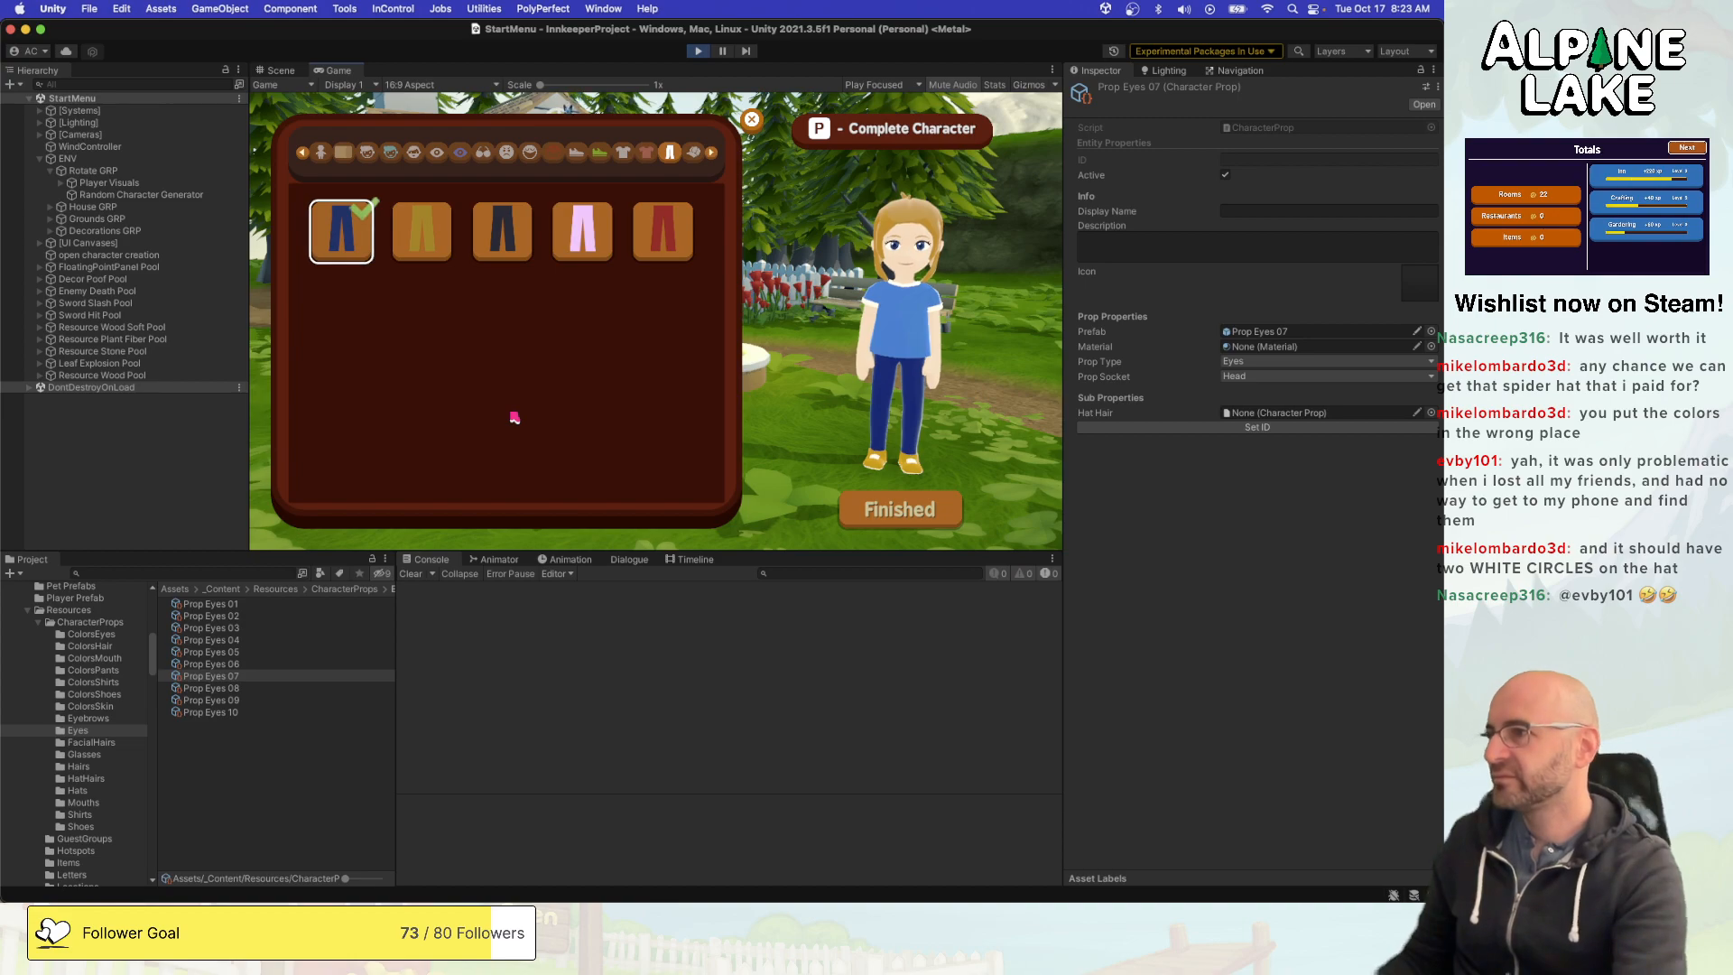
{"action": "key", "text": "e"}
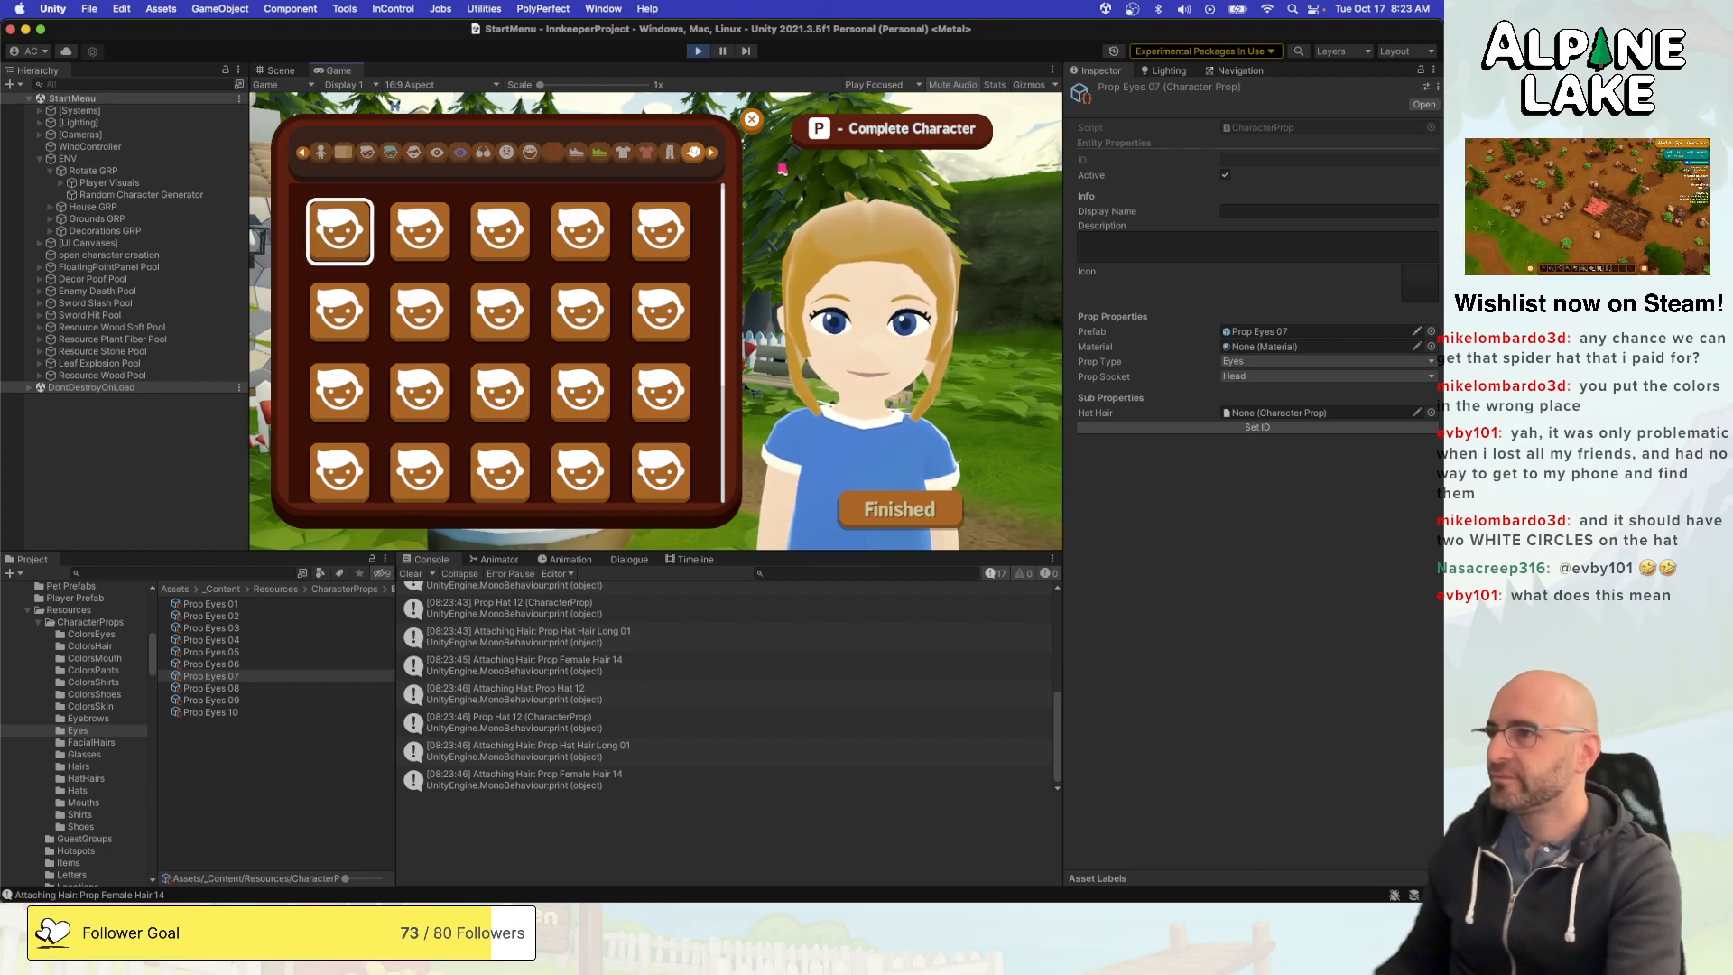
- Clear the console, re-enter the hats category and preview Prop Hat 01 on the character
{"action": "left_click", "coordinate": [411, 574]}
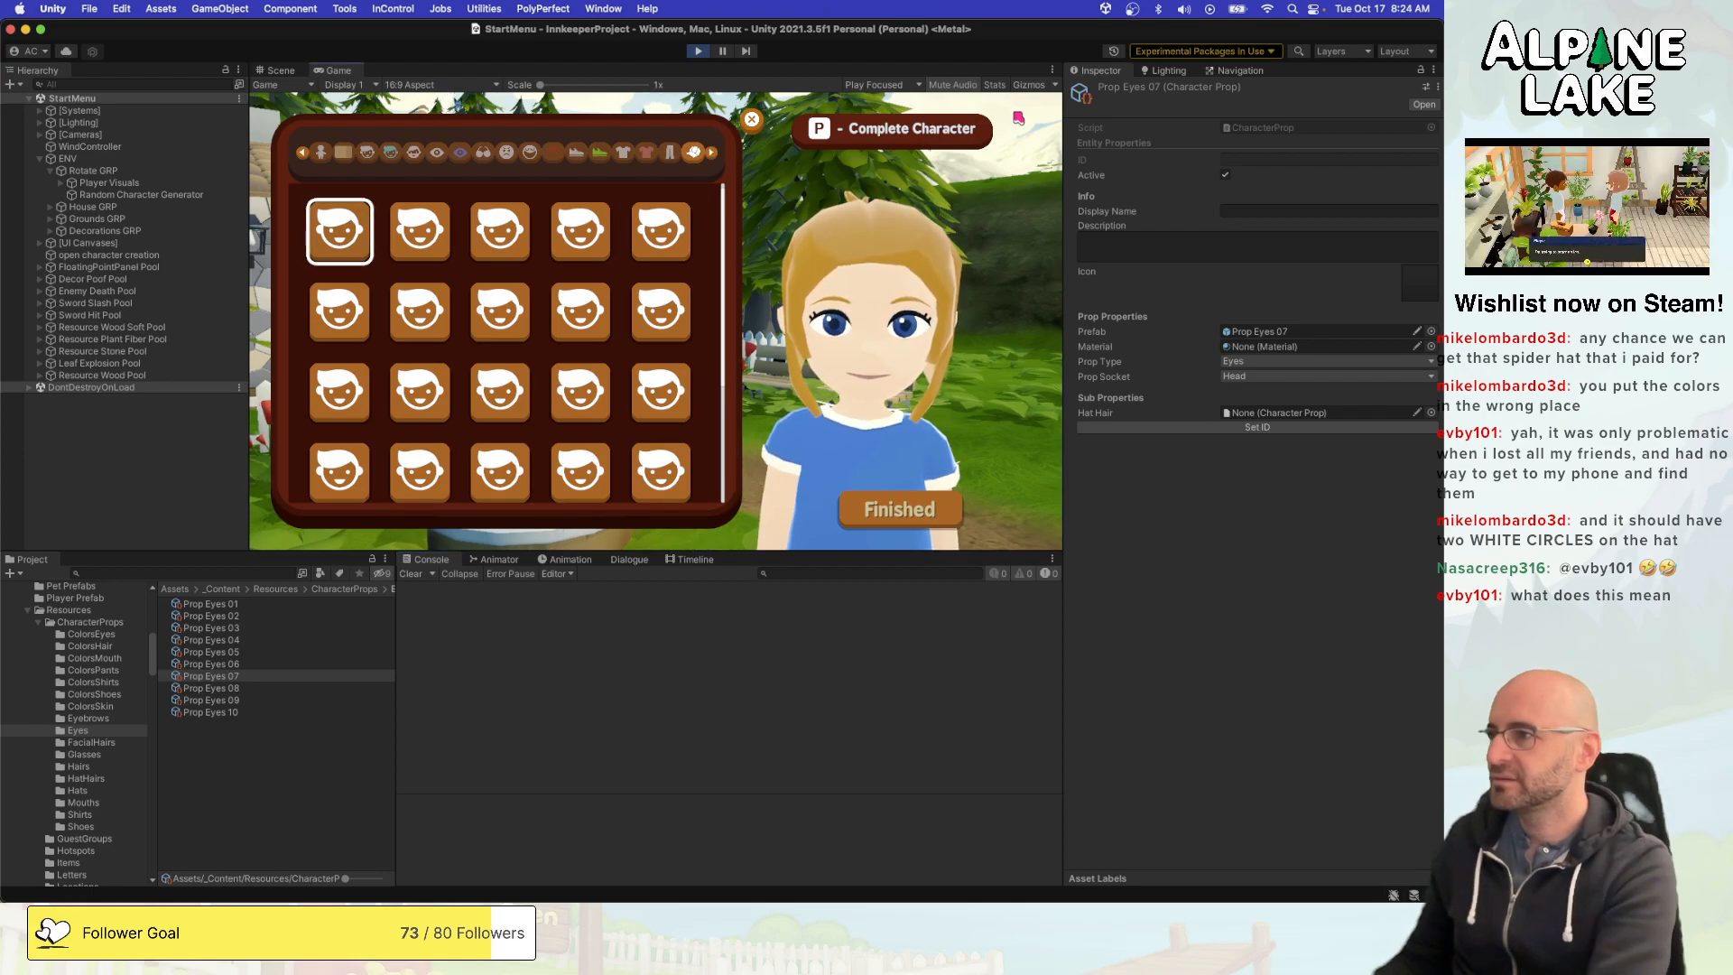
{"action": "key", "text": "e"}
{"action": "key", "text": "q"}
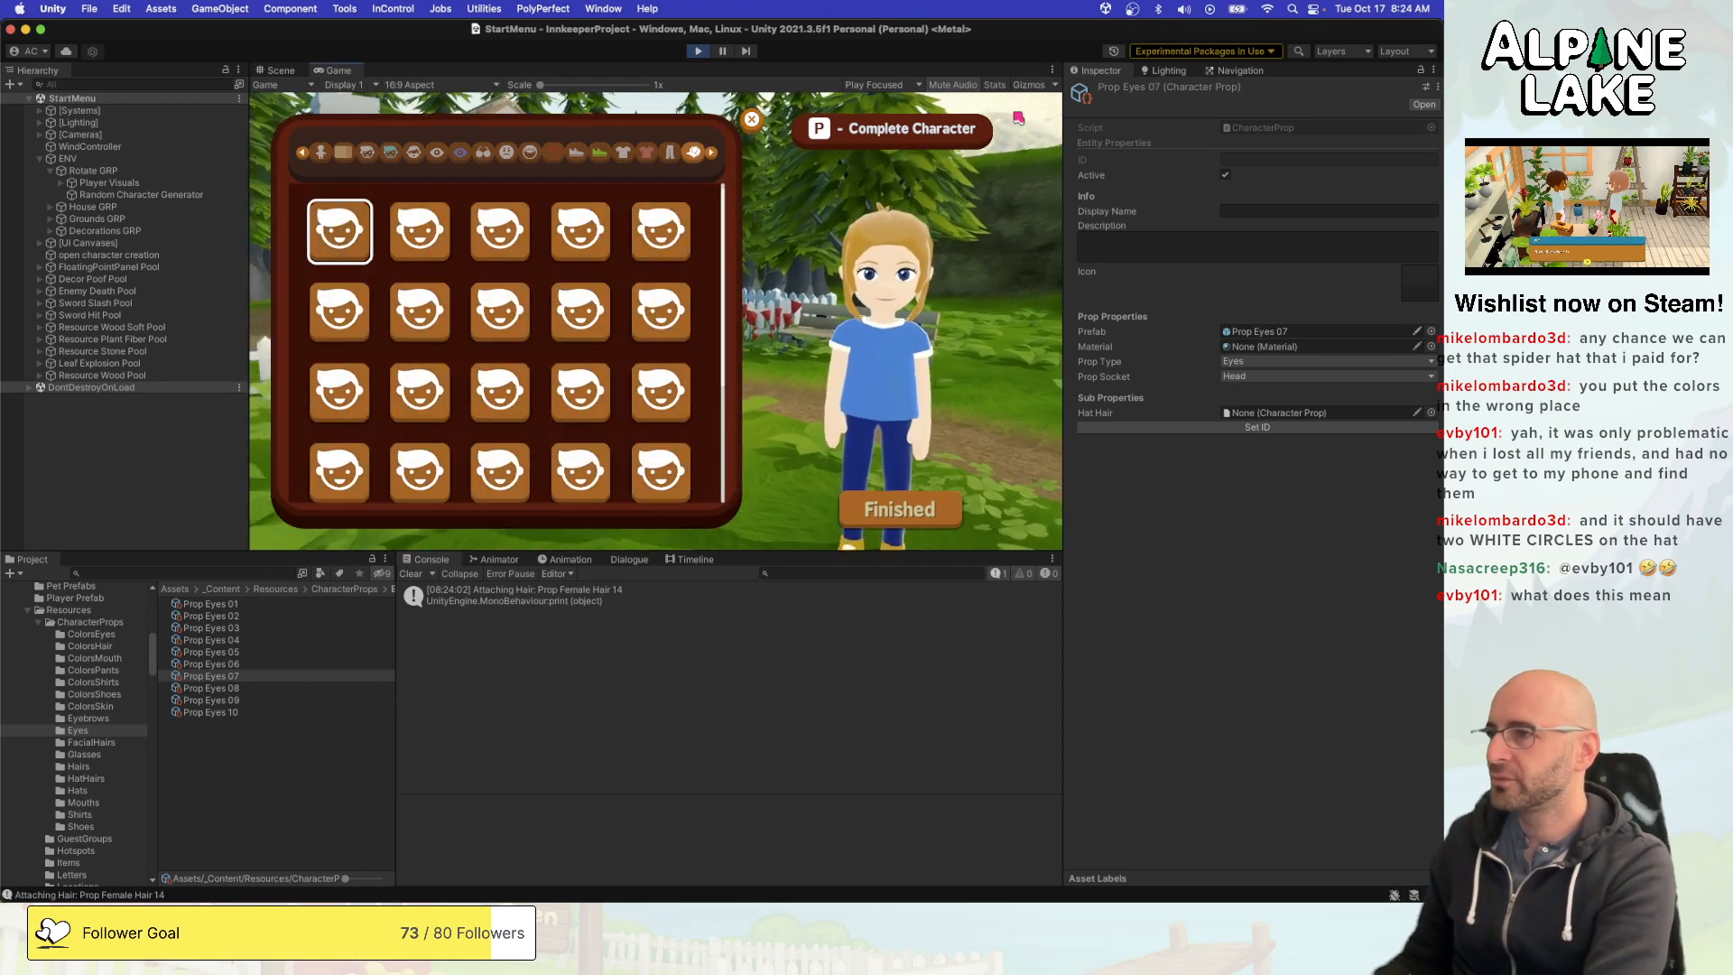
{"action": "key", "text": "Right"}
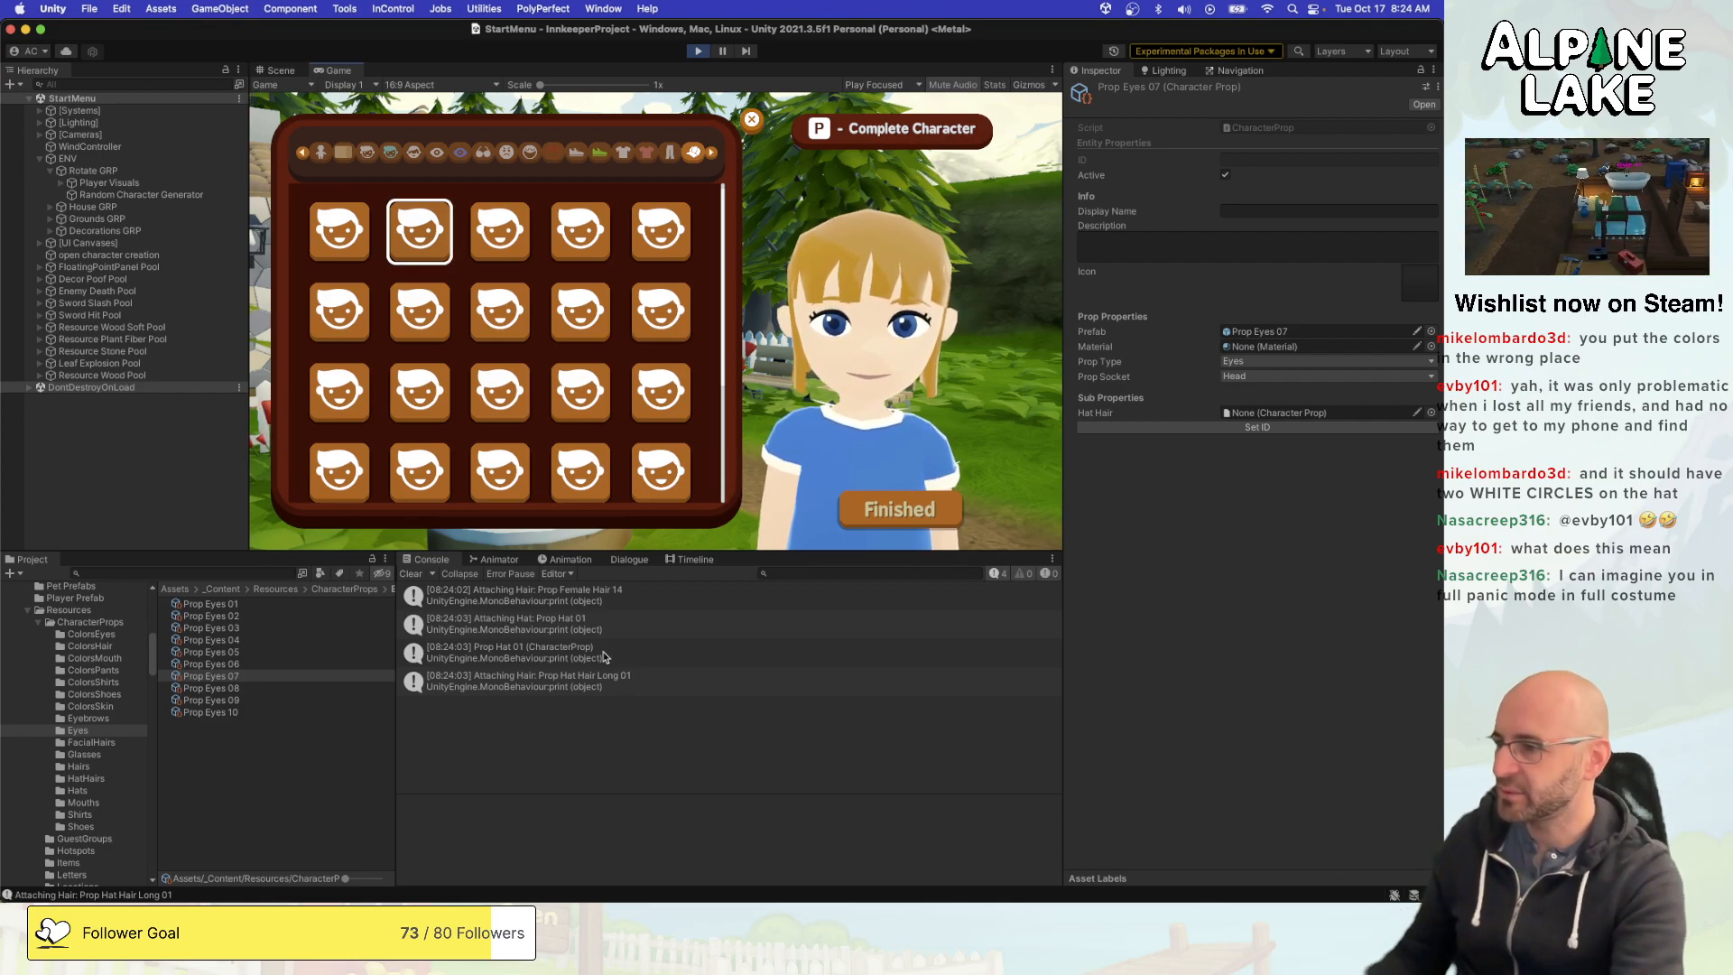
- Open the code behind the Prop Hat Hair Long 01 log message and review the PropType.Hat case
{"action": "left_click", "coordinate": [595, 684]}
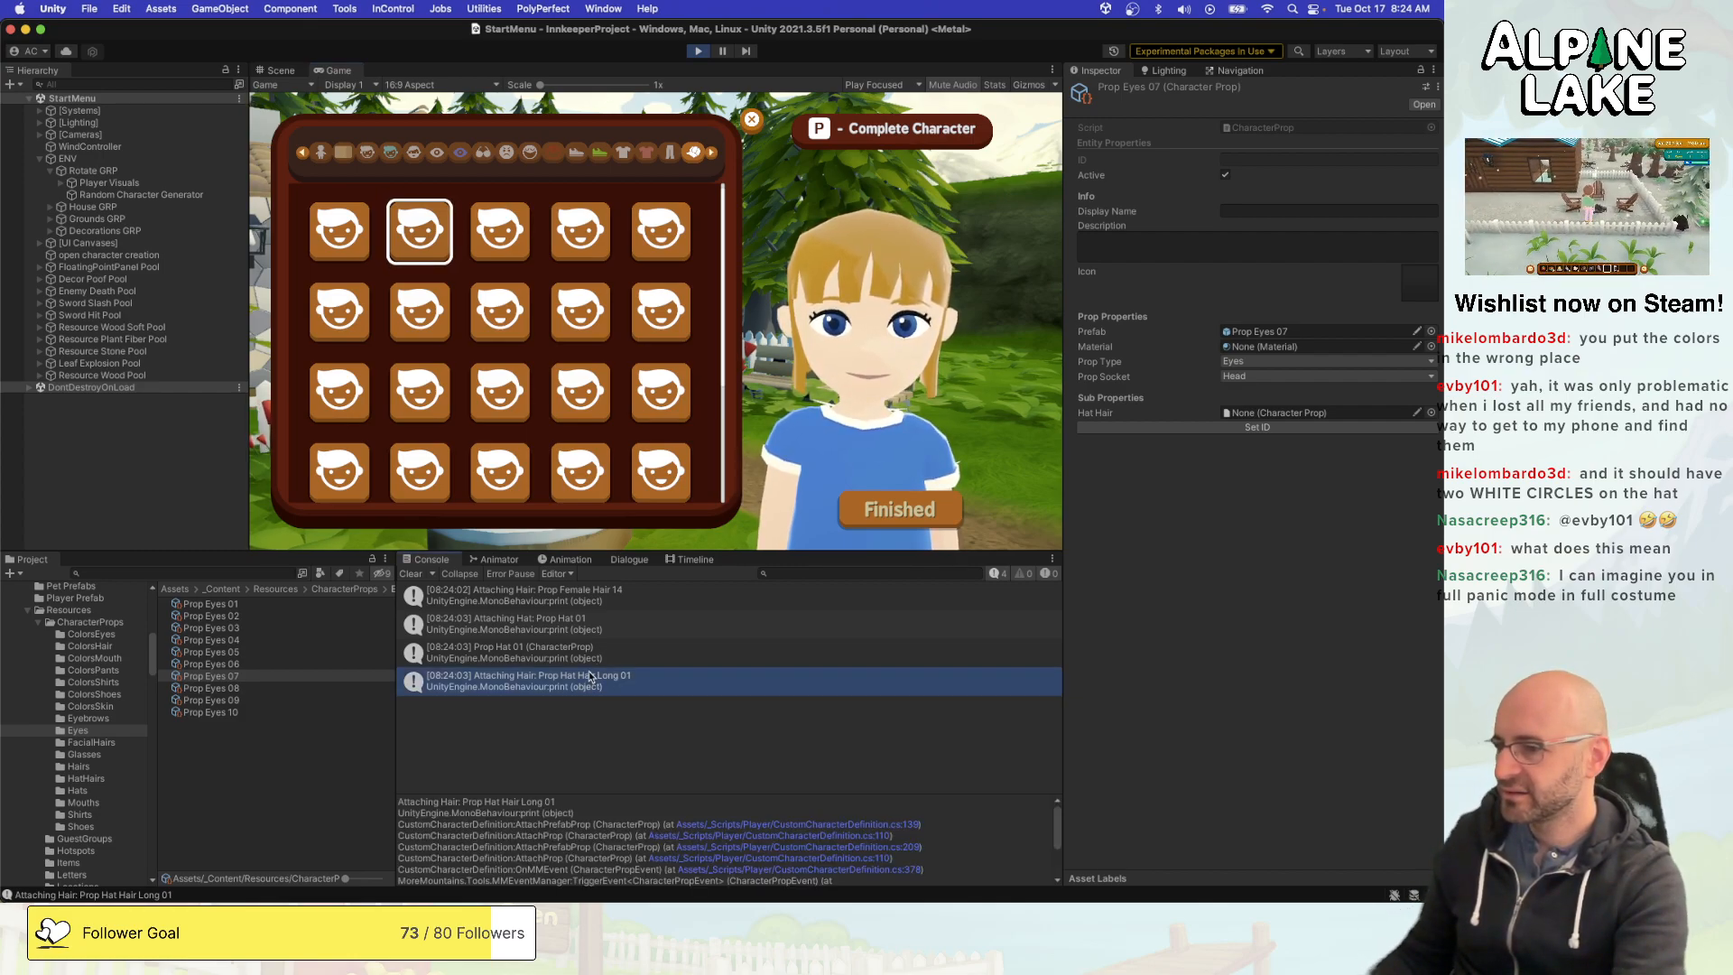
{"action": "double_click", "coordinate": [589, 677]}
{"action": "scroll", "coordinate": [596, 674], "scroll_direction": "down", "scroll_amount": 5}
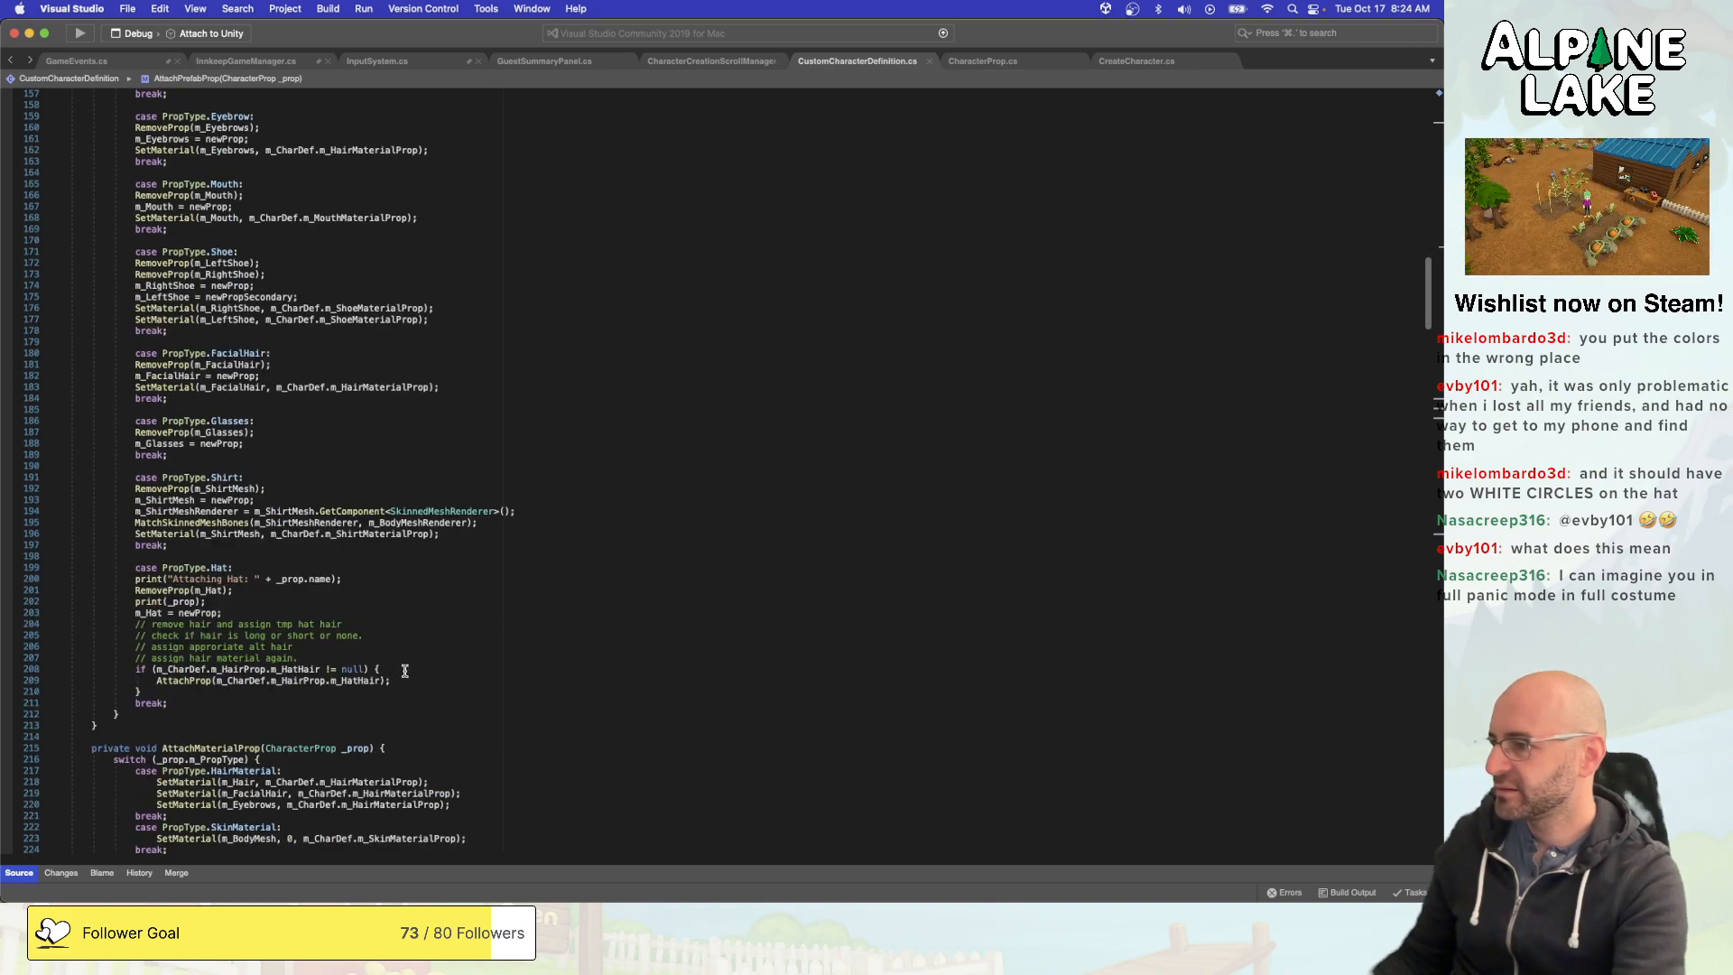
- Return to Unity, examine the stack traces of the Prop Hat 01 and Prop Hat Hair Long 01 messages, and open the calling code line
{"action": "key", "text": "super+Tab"}
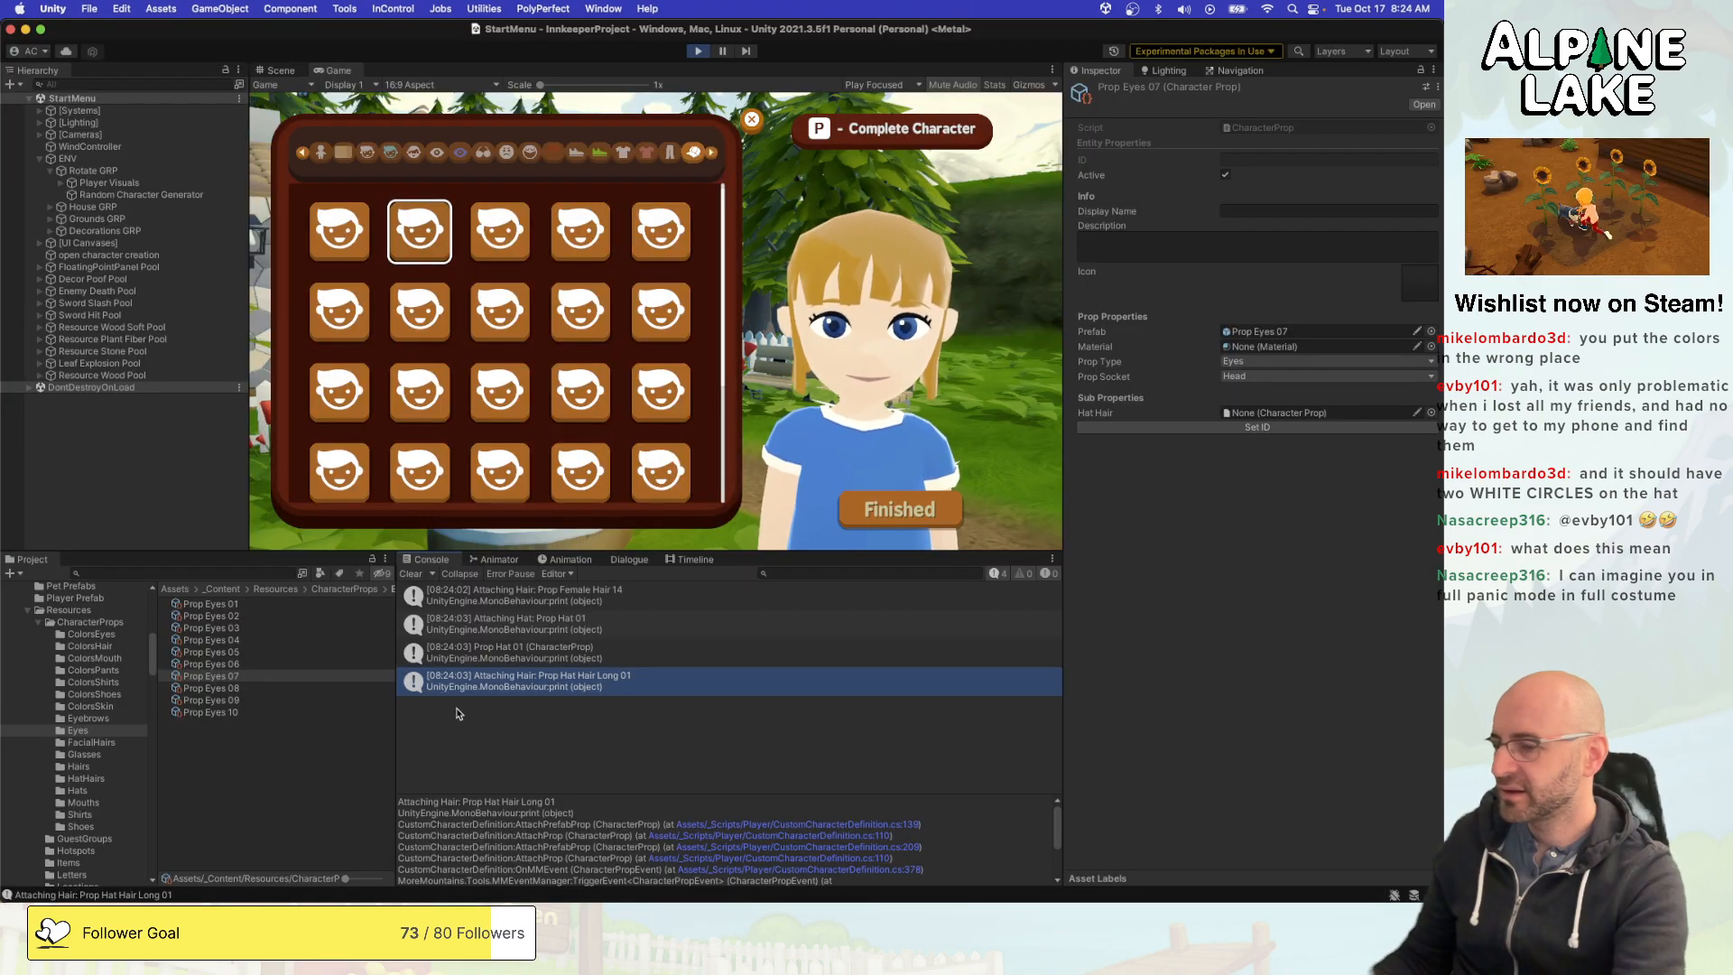
{"action": "left_click", "coordinate": [584, 658]}
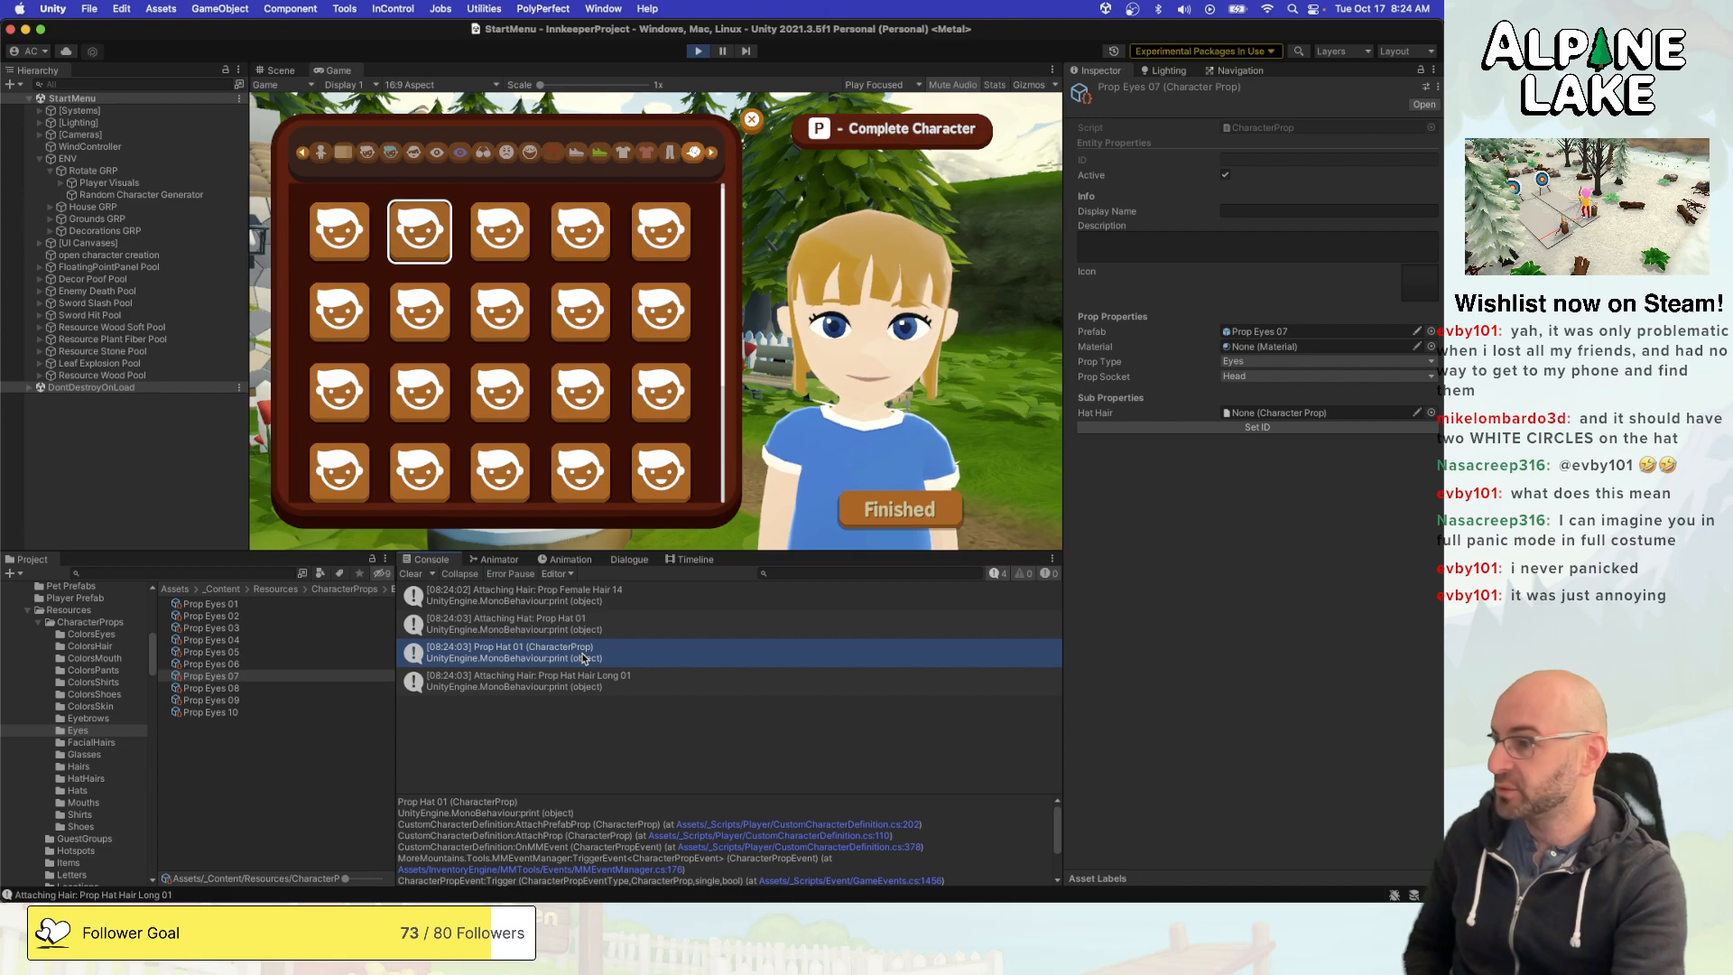
{"action": "left_click", "coordinate": [593, 679]}
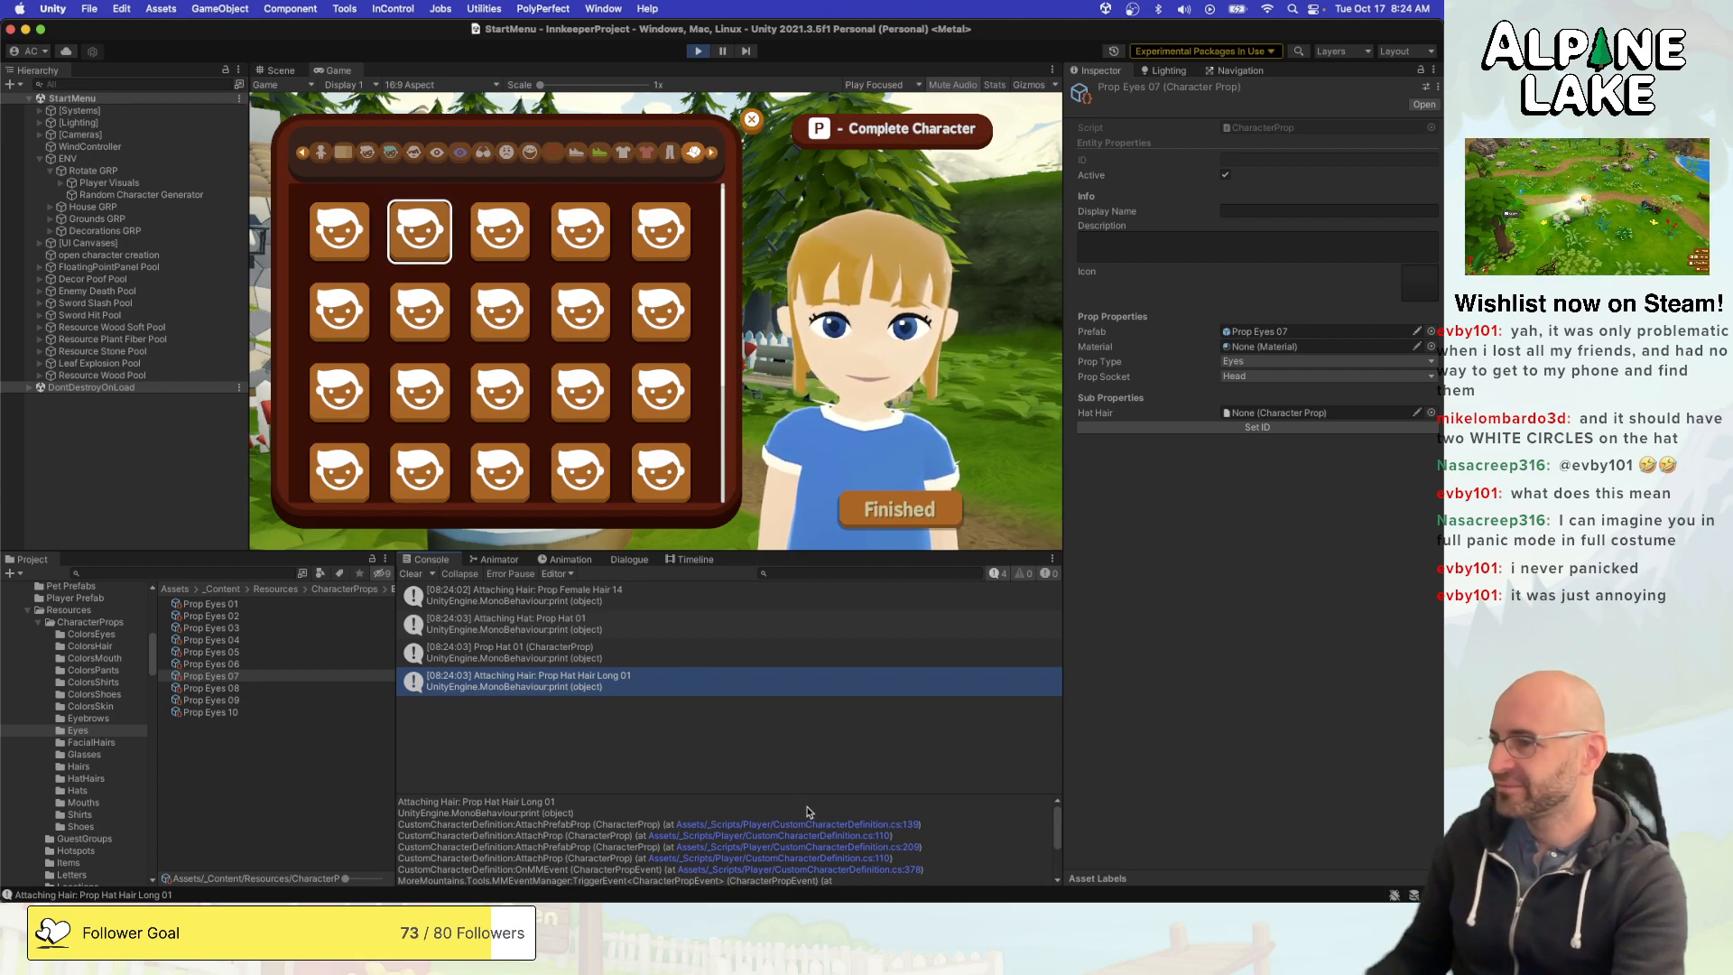
{"action": "scroll", "coordinate": [807, 808], "scroll_direction": "down", "scroll_amount": 1}
{"action": "scroll", "coordinate": [807, 806], "scroll_direction": "down", "scroll_amount": 3}
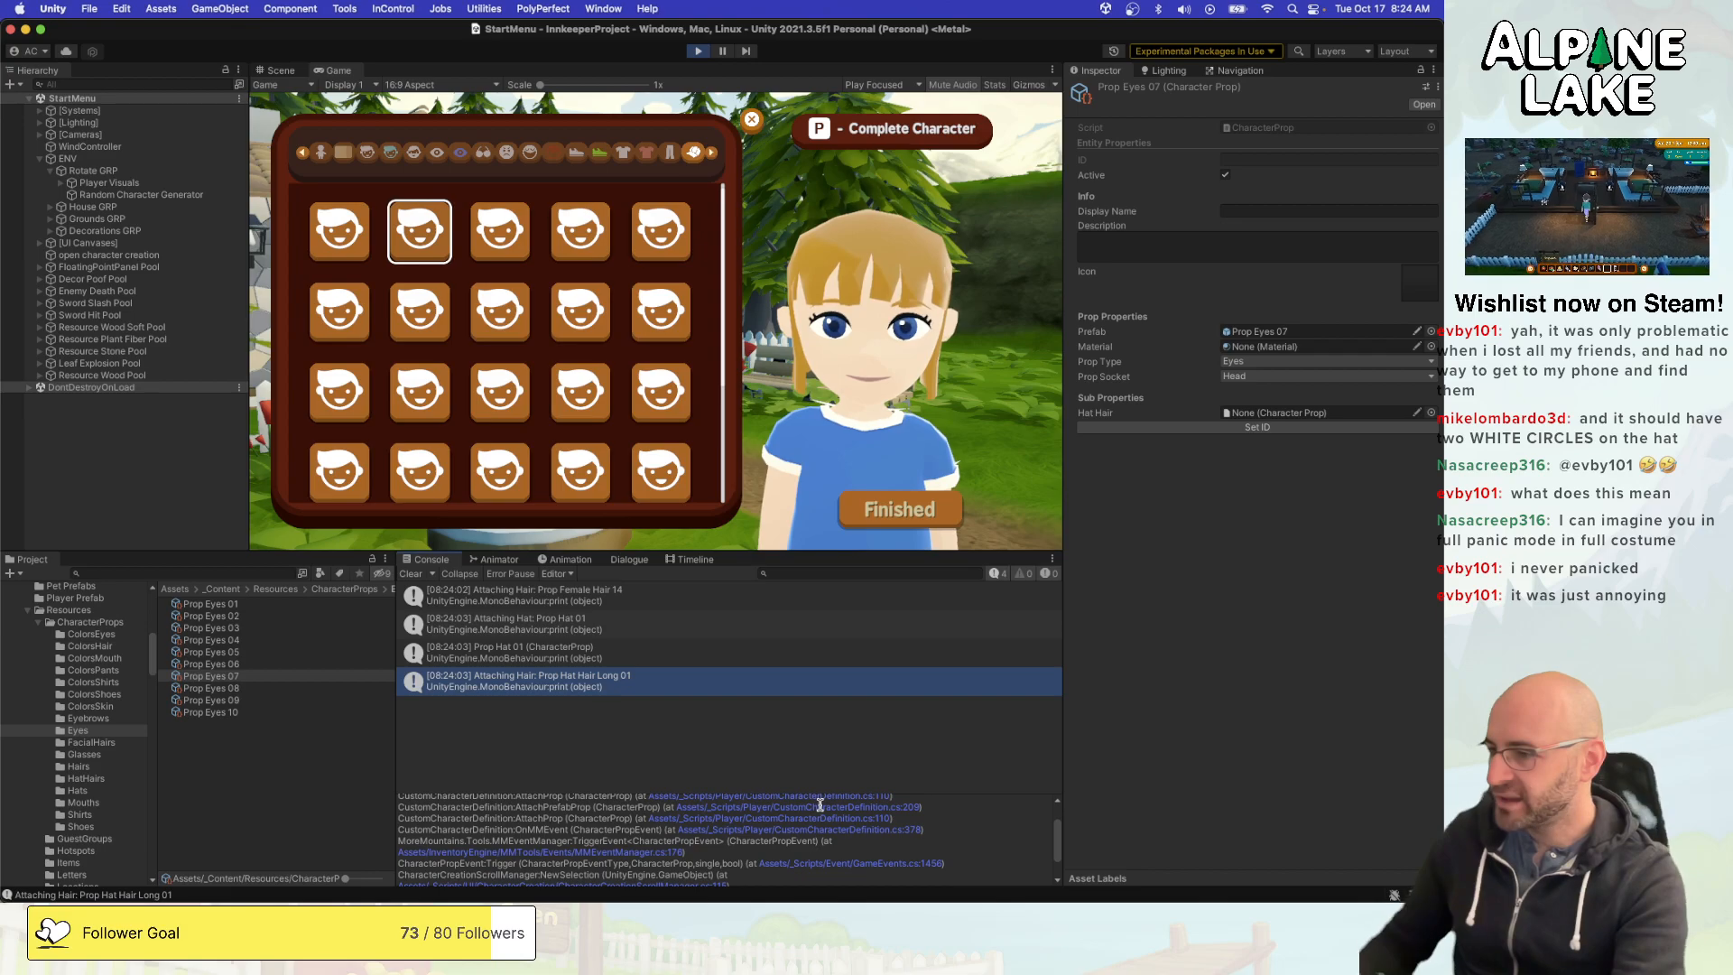
{"action": "scroll", "coordinate": [817, 804], "scroll_direction": "up", "scroll_amount": 4}
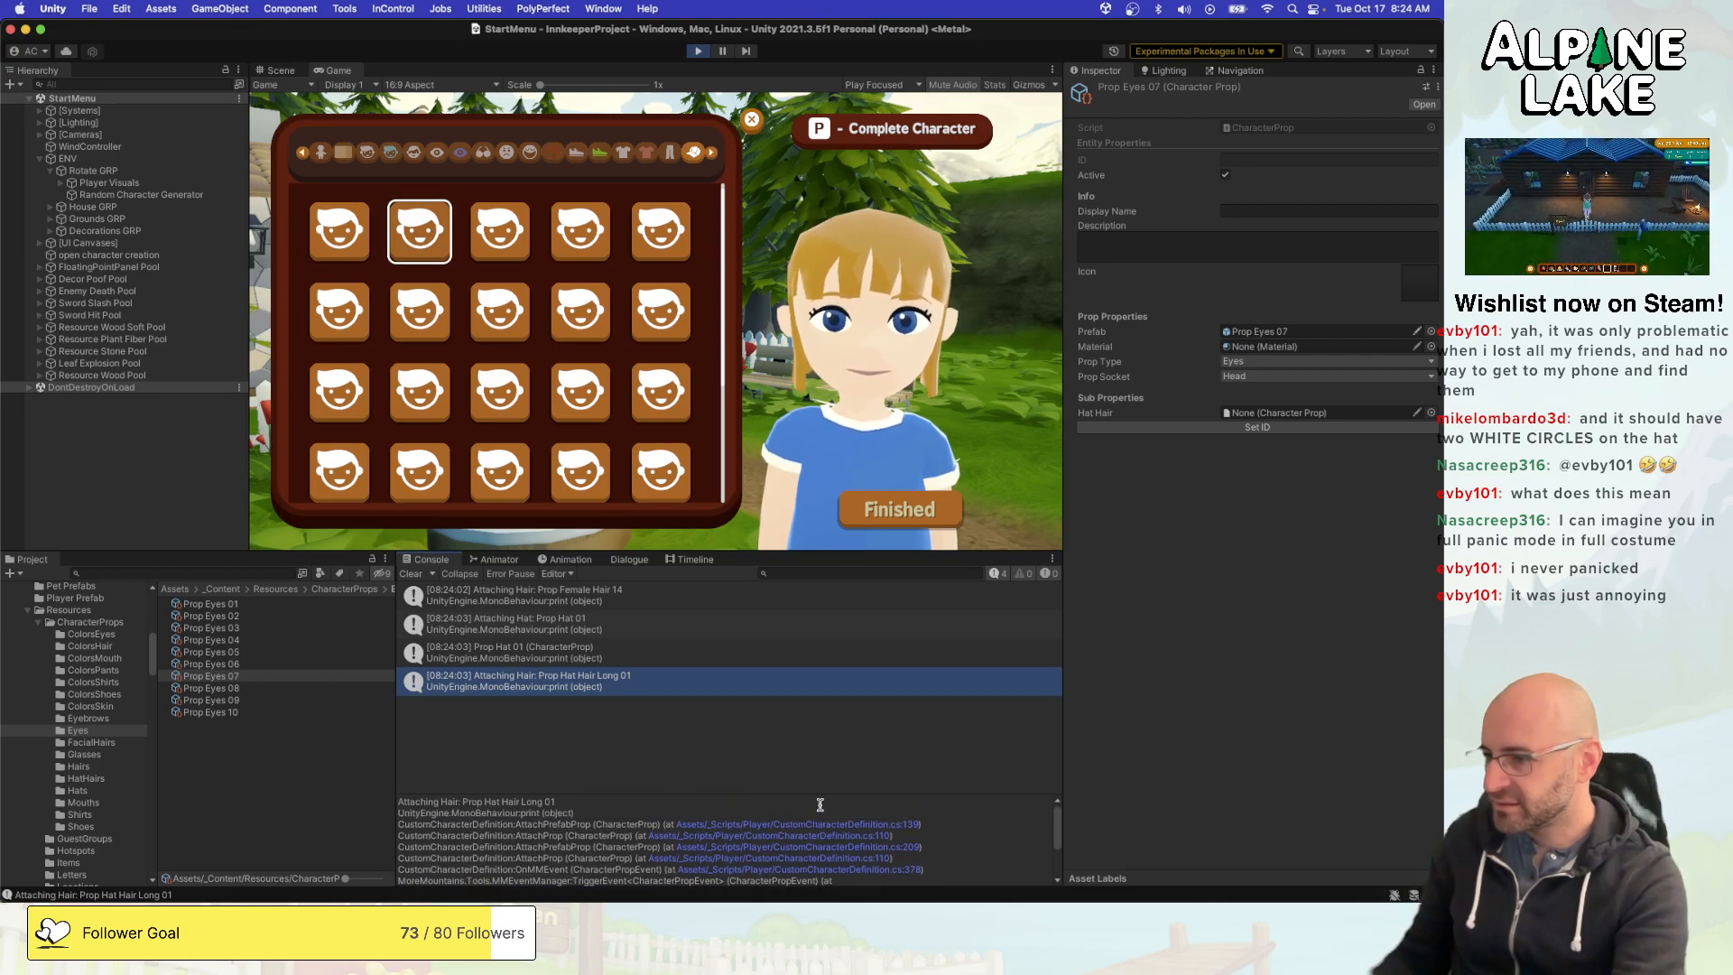
{"action": "left_click", "coordinate": [774, 848]}
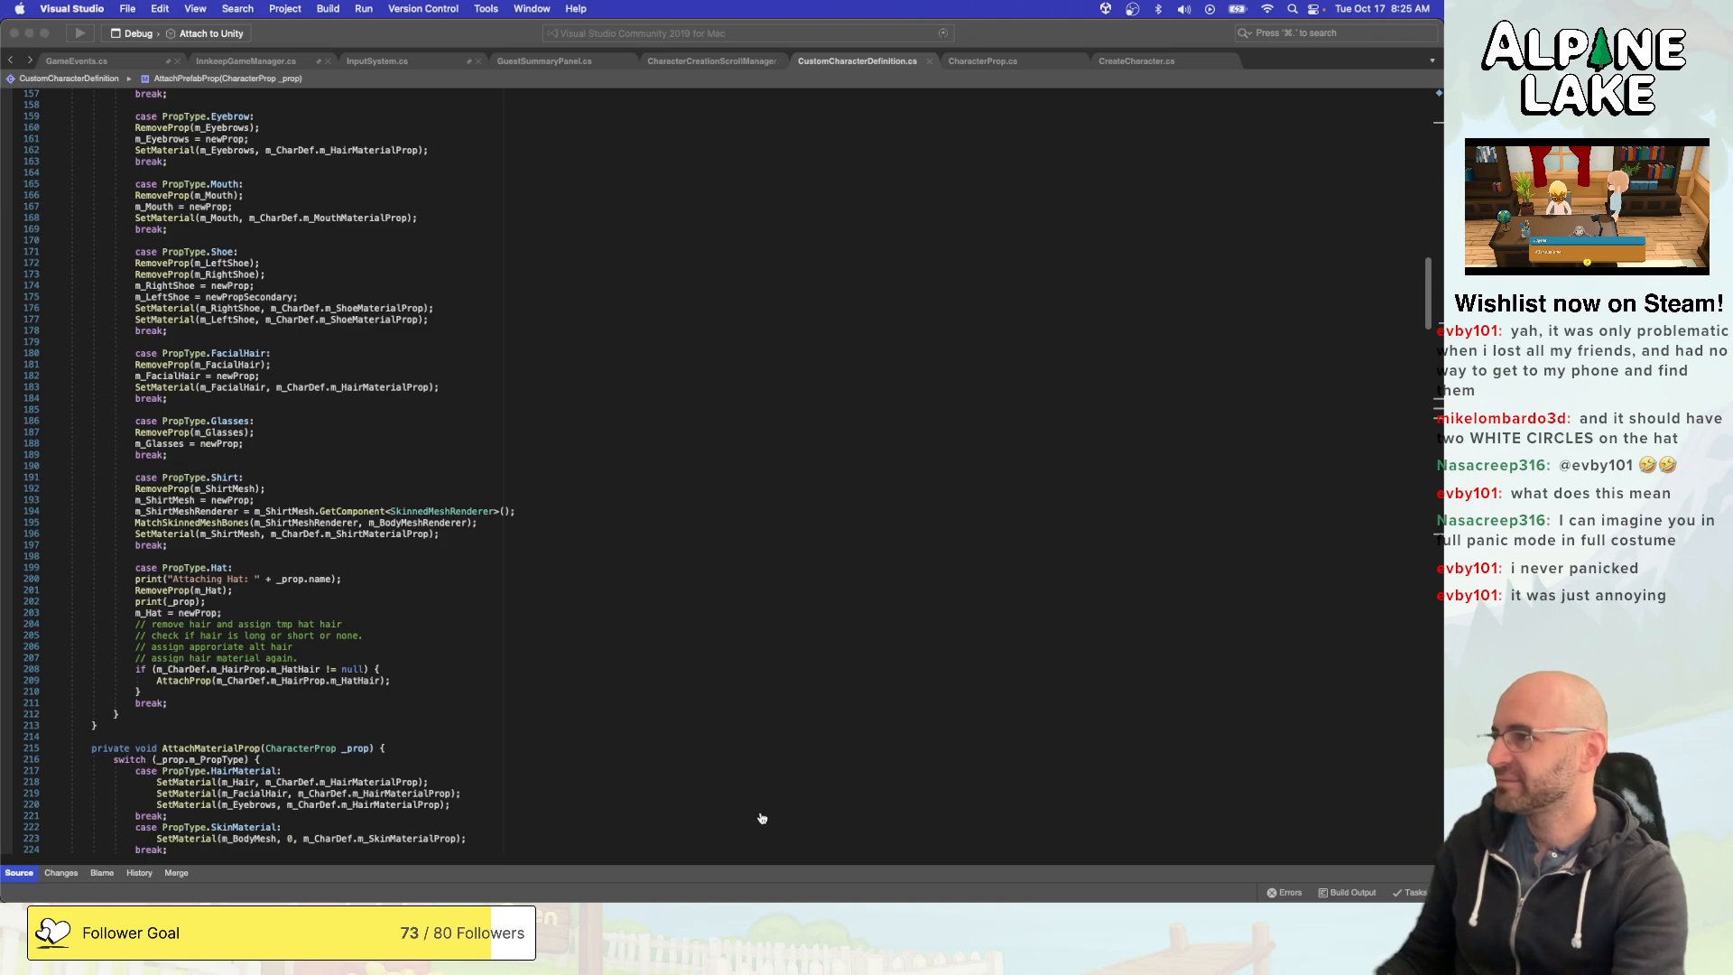
- Back in Unity, set the Prop Type of all four props in the HatHairs folder to Hat Hair
{"action": "key", "text": "super+Tab"}
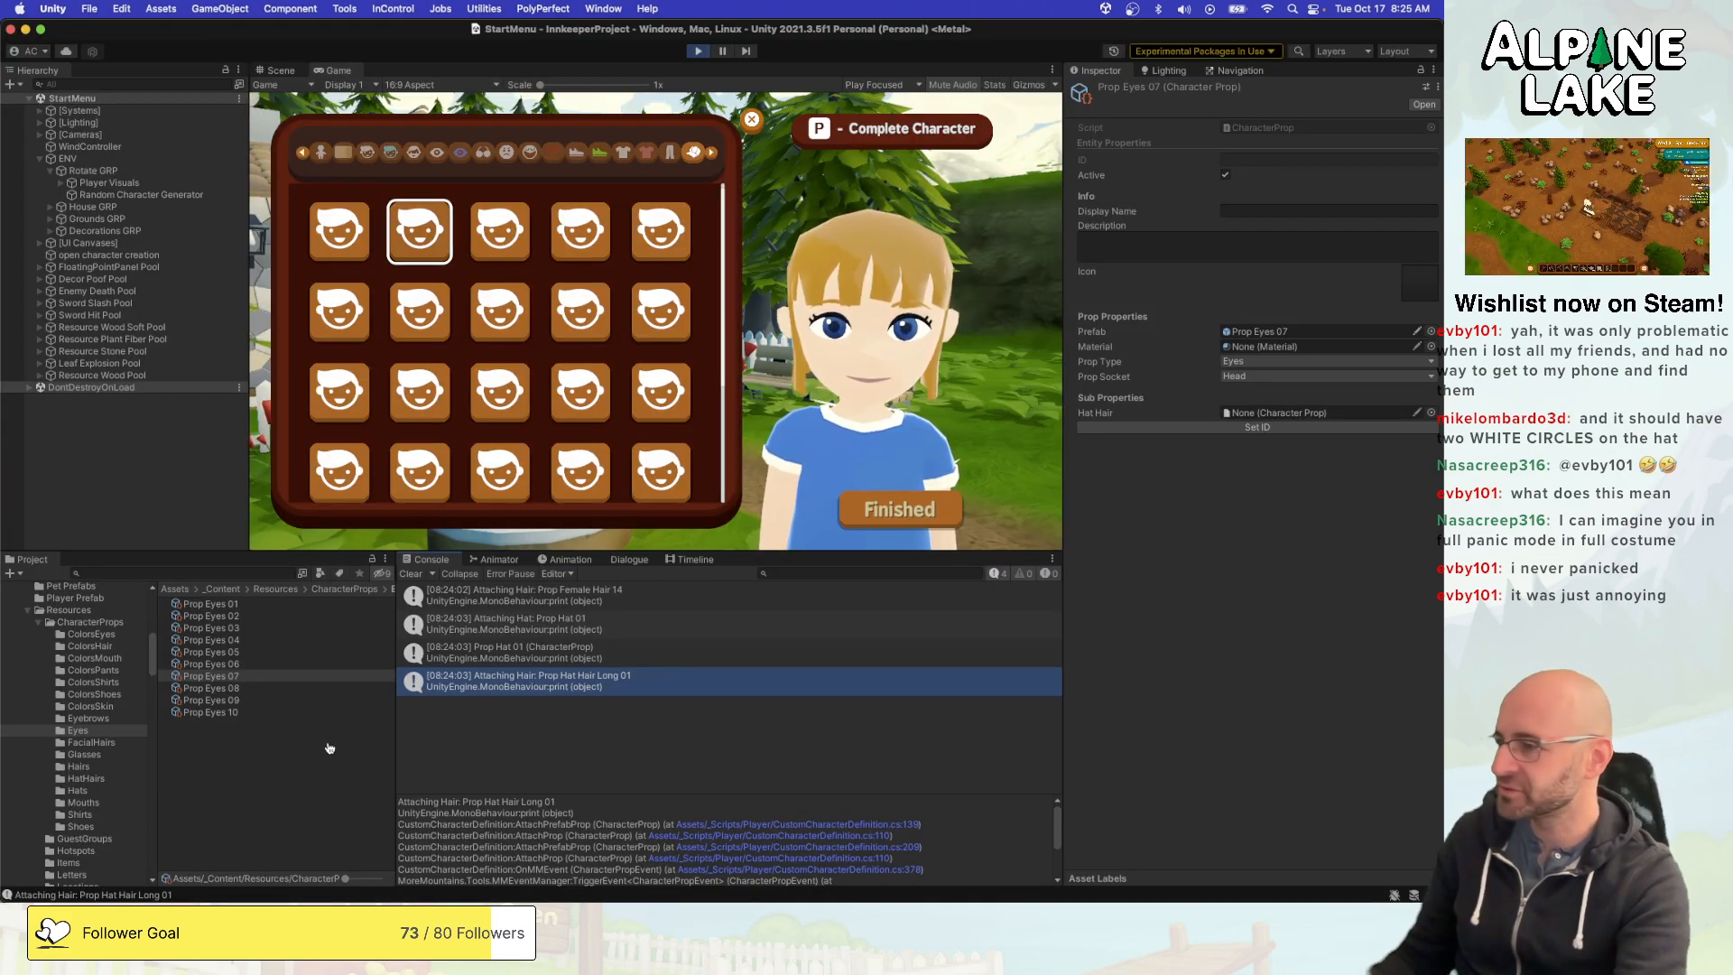
{"action": "left_click", "coordinate": [99, 778]}
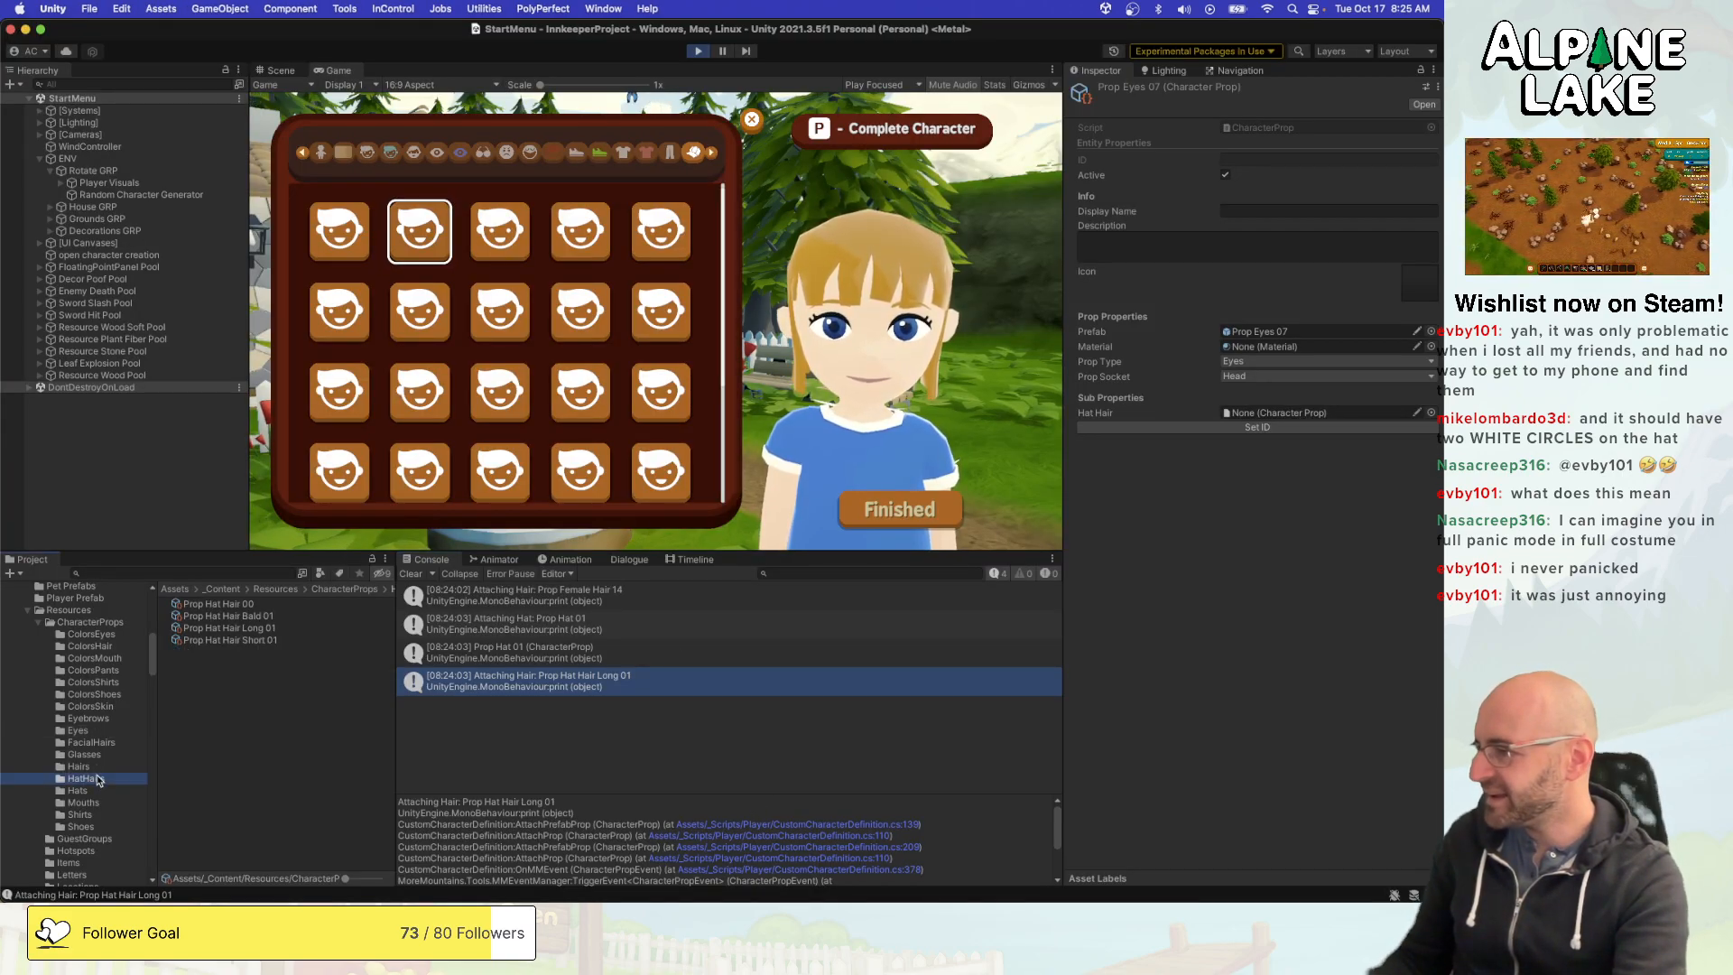
{"action": "left_click_drag", "start_coordinate": [190, 655], "coordinate": [402, 591]}
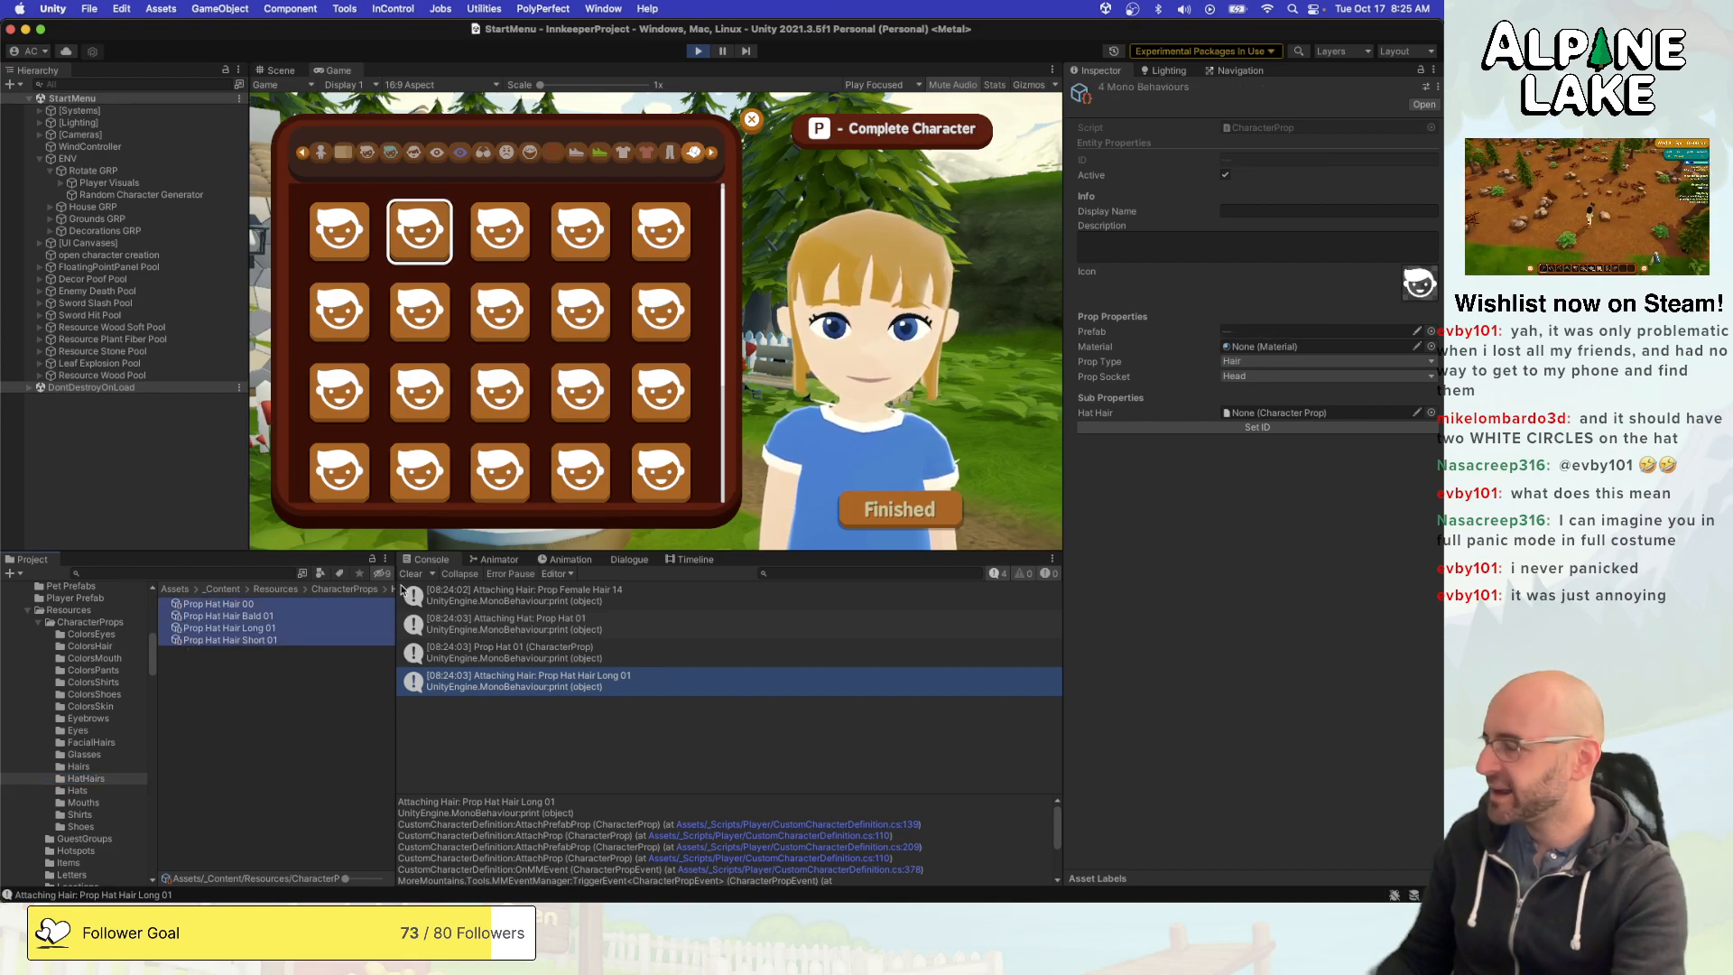
{"action": "left_click", "coordinate": [1245, 362]}
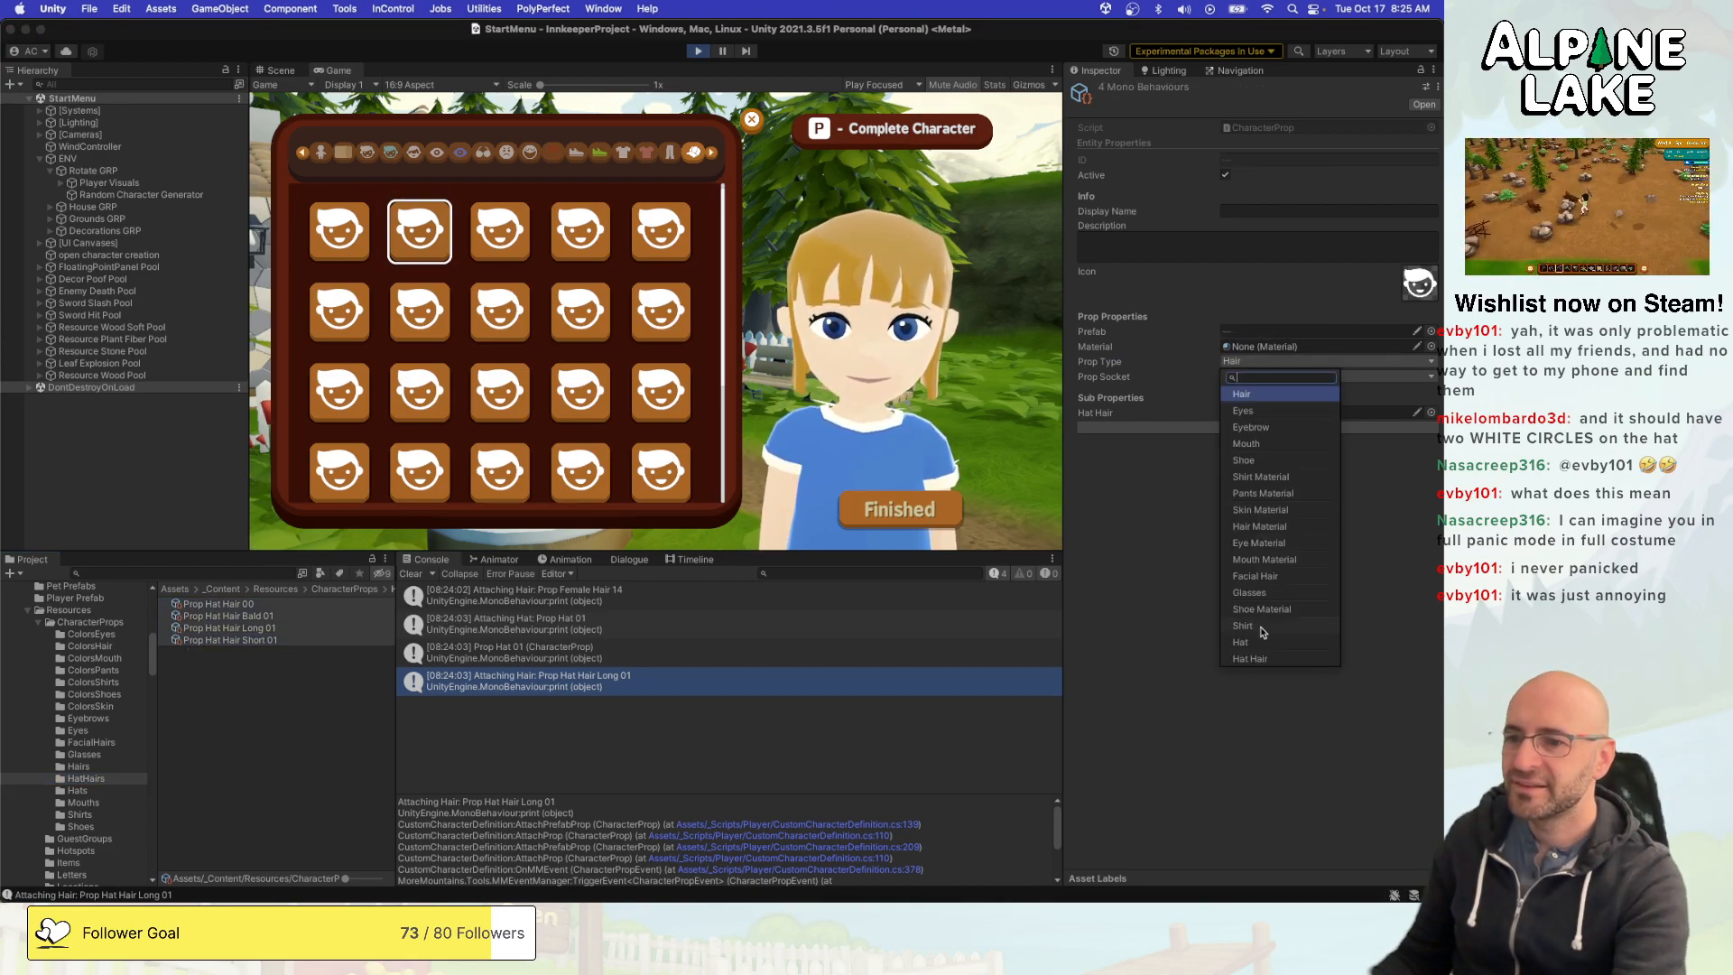
{"action": "left_click", "coordinate": [1251, 658]}
- Preview Prop Hat 02 and Prop Hat 01 in the running game, then leave the character creator
{"action": "left_click", "coordinate": [947, 319]}
{"action": "key", "text": "Right"}
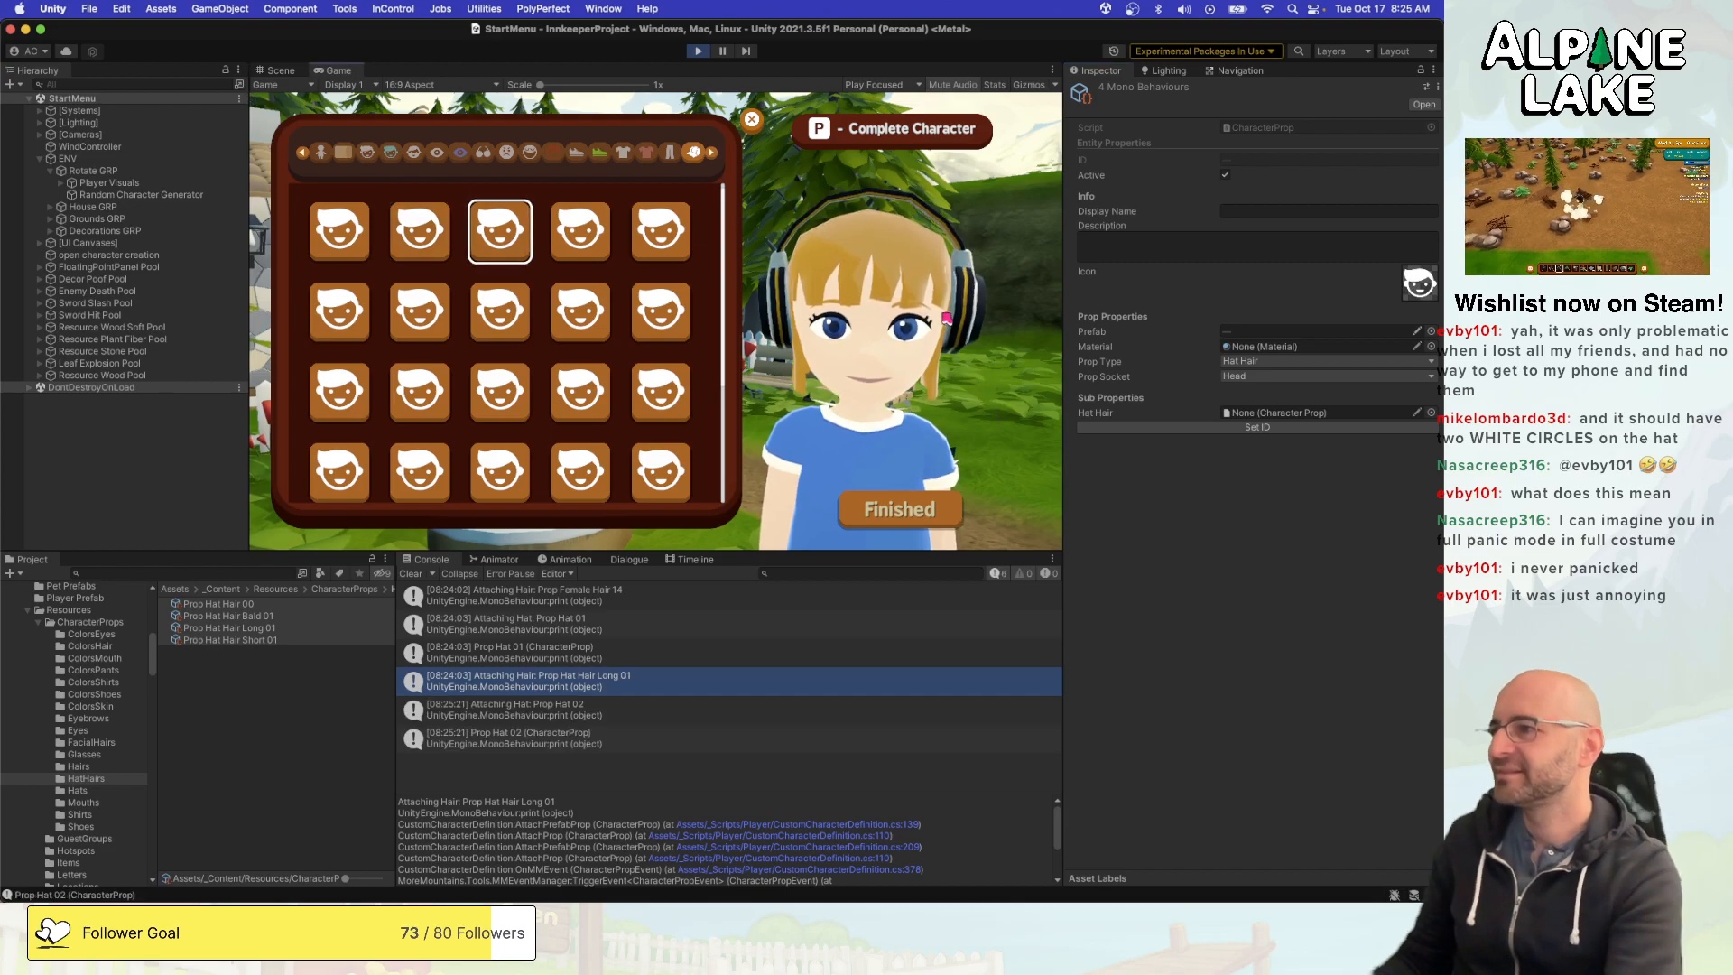
{"action": "key", "text": "Left"}
{"action": "key", "text": "Left"}
{"action": "key", "text": "Escape"}
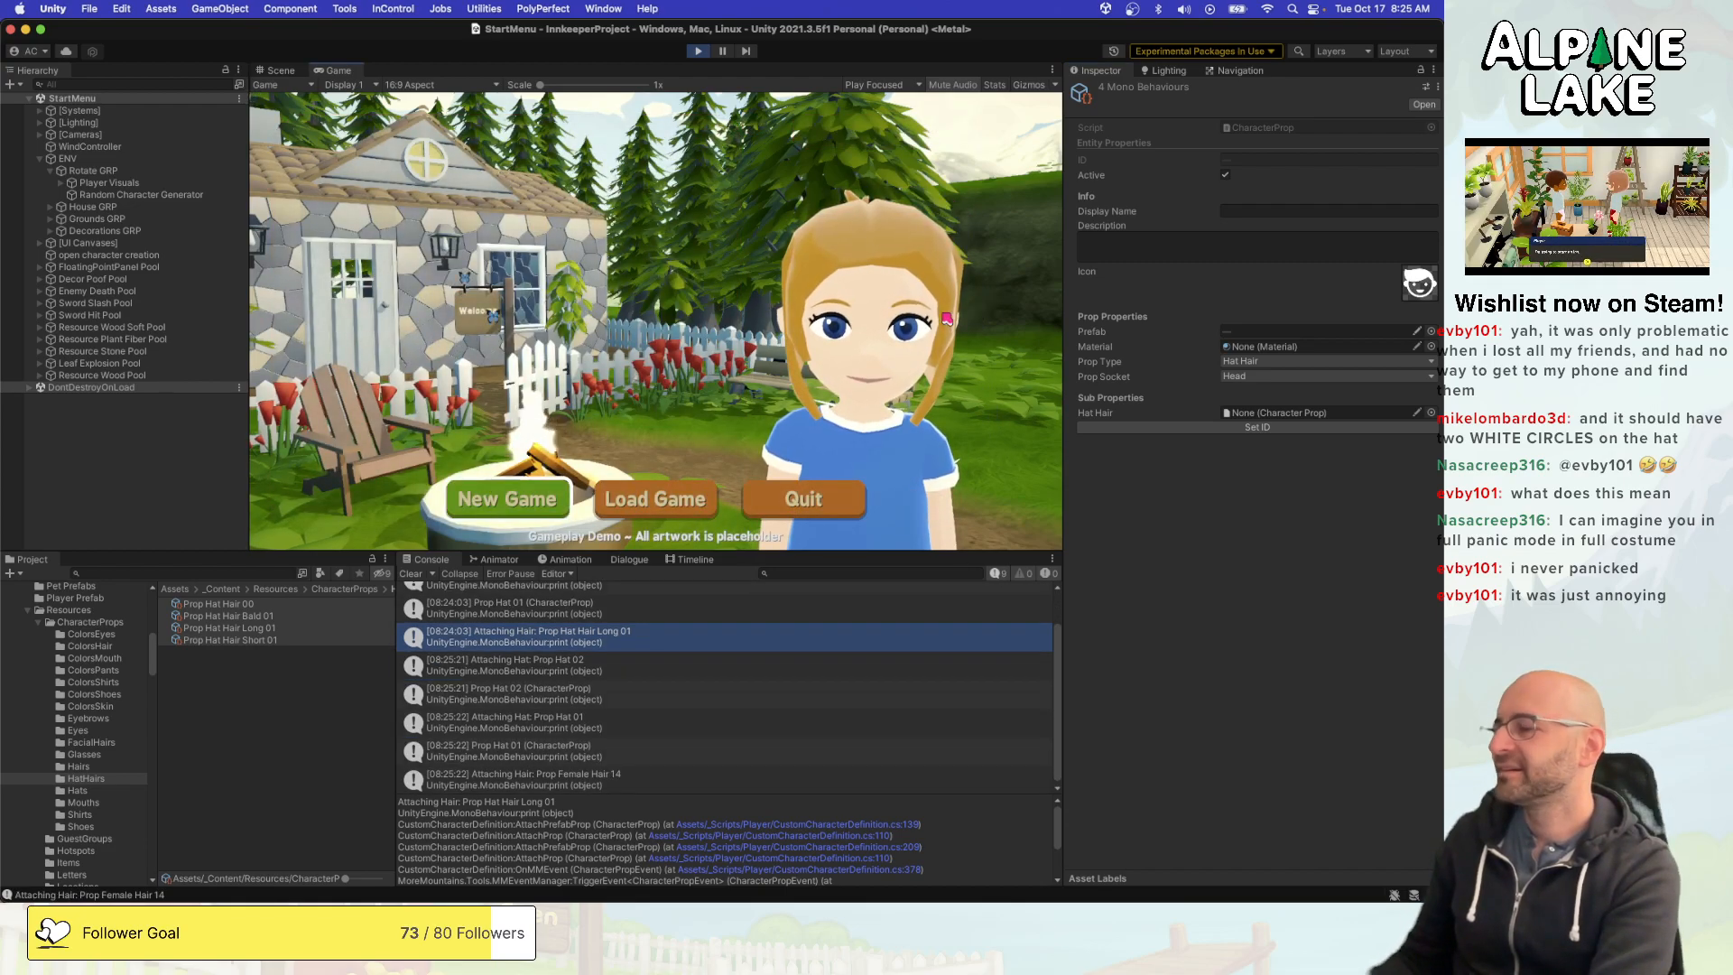
- Reopen the character creator and cycle back and forth through Prop Hat 01 to 03 to check the hat-hair swap
{"action": "key", "text": "Return"}
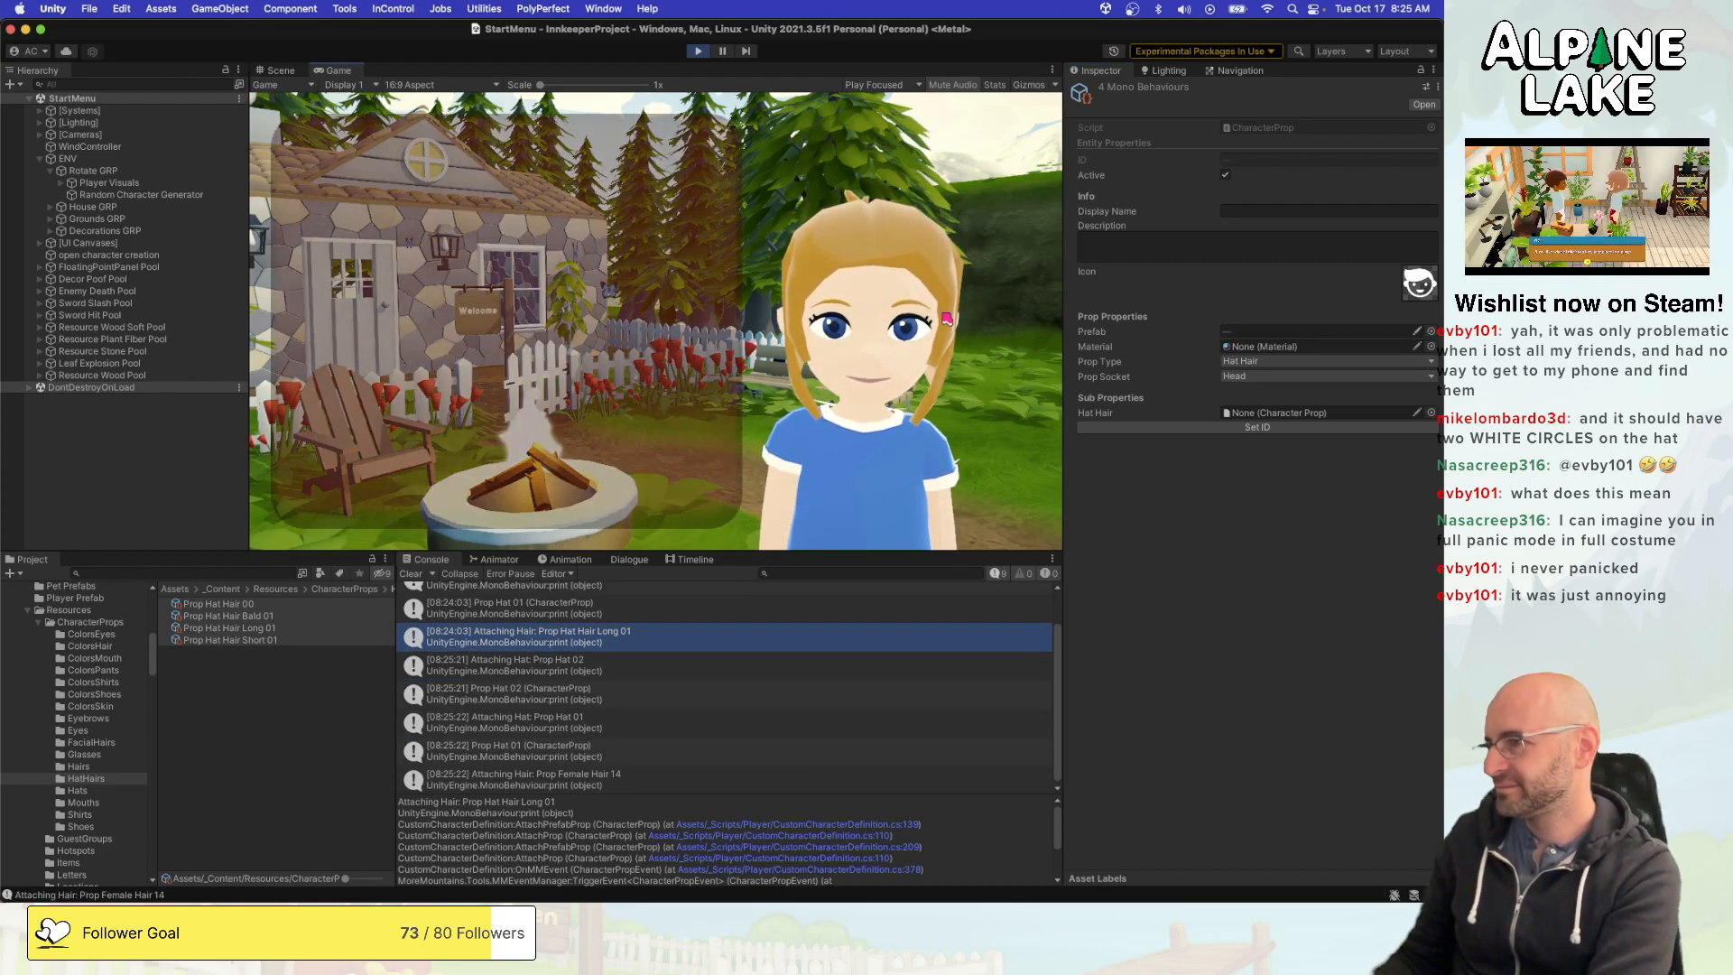
{"action": "key", "text": "Right"}
{"action": "key", "text": "Left"}
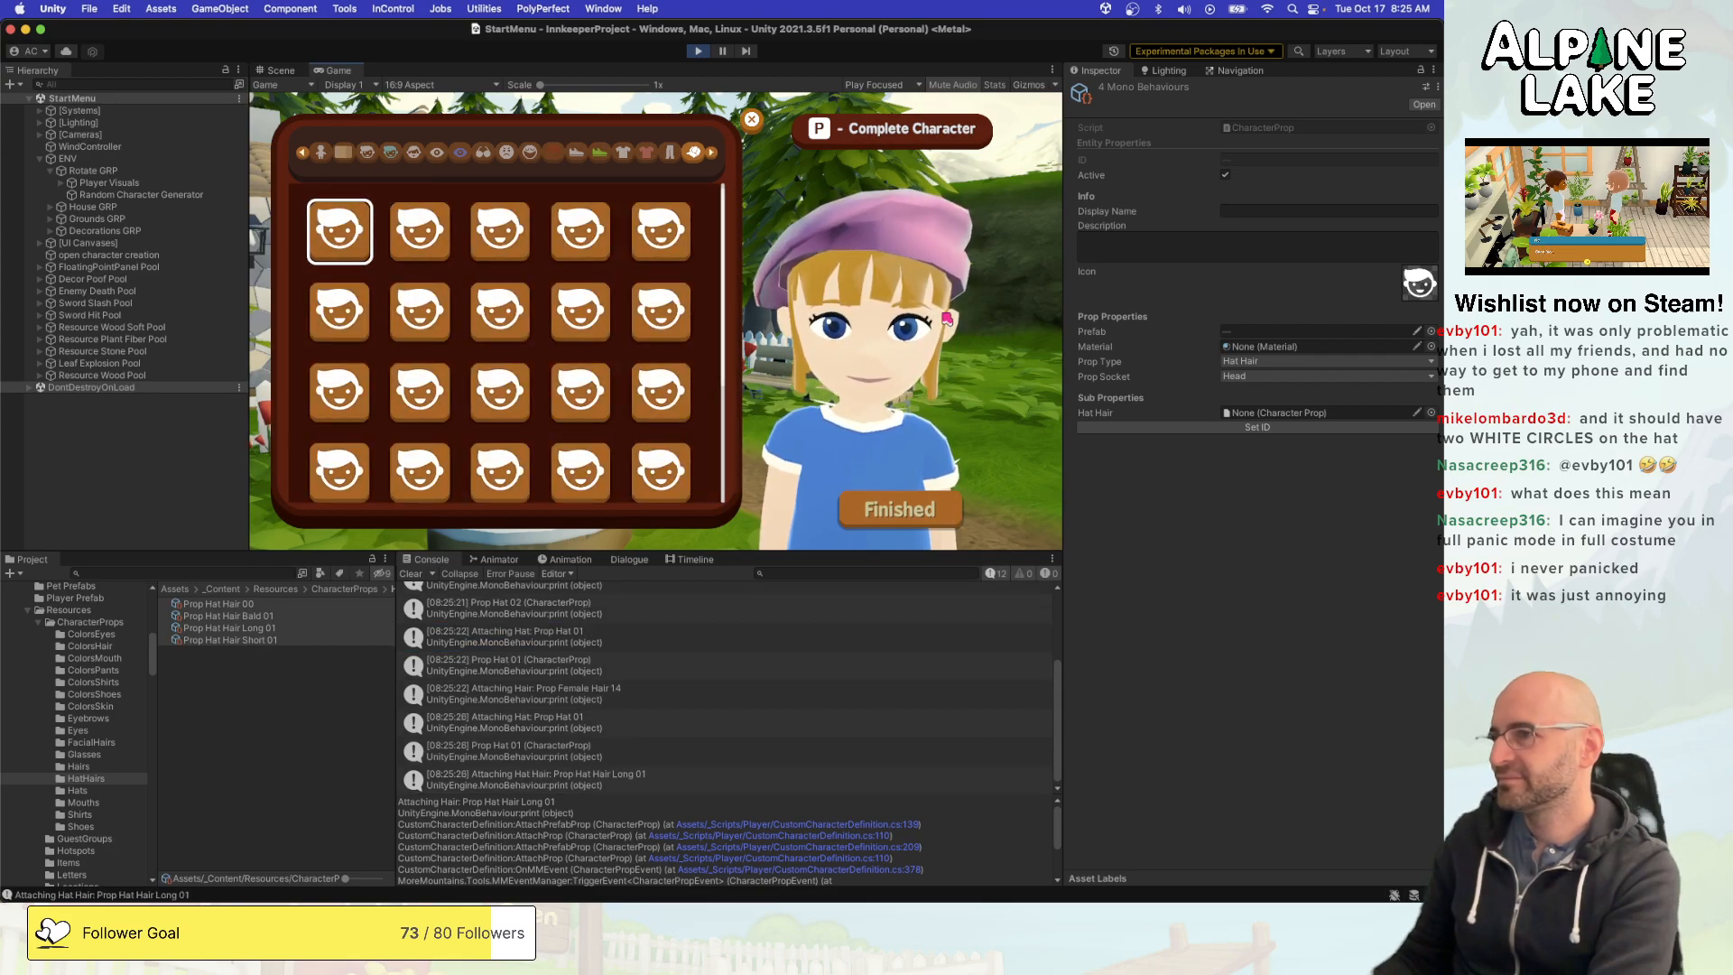
{"action": "key", "text": "Right"}
{"action": "key", "text": "Left"}
{"action": "key", "text": "Right"}
{"action": "key", "text": "Right"}
{"action": "key", "text": "Right"}
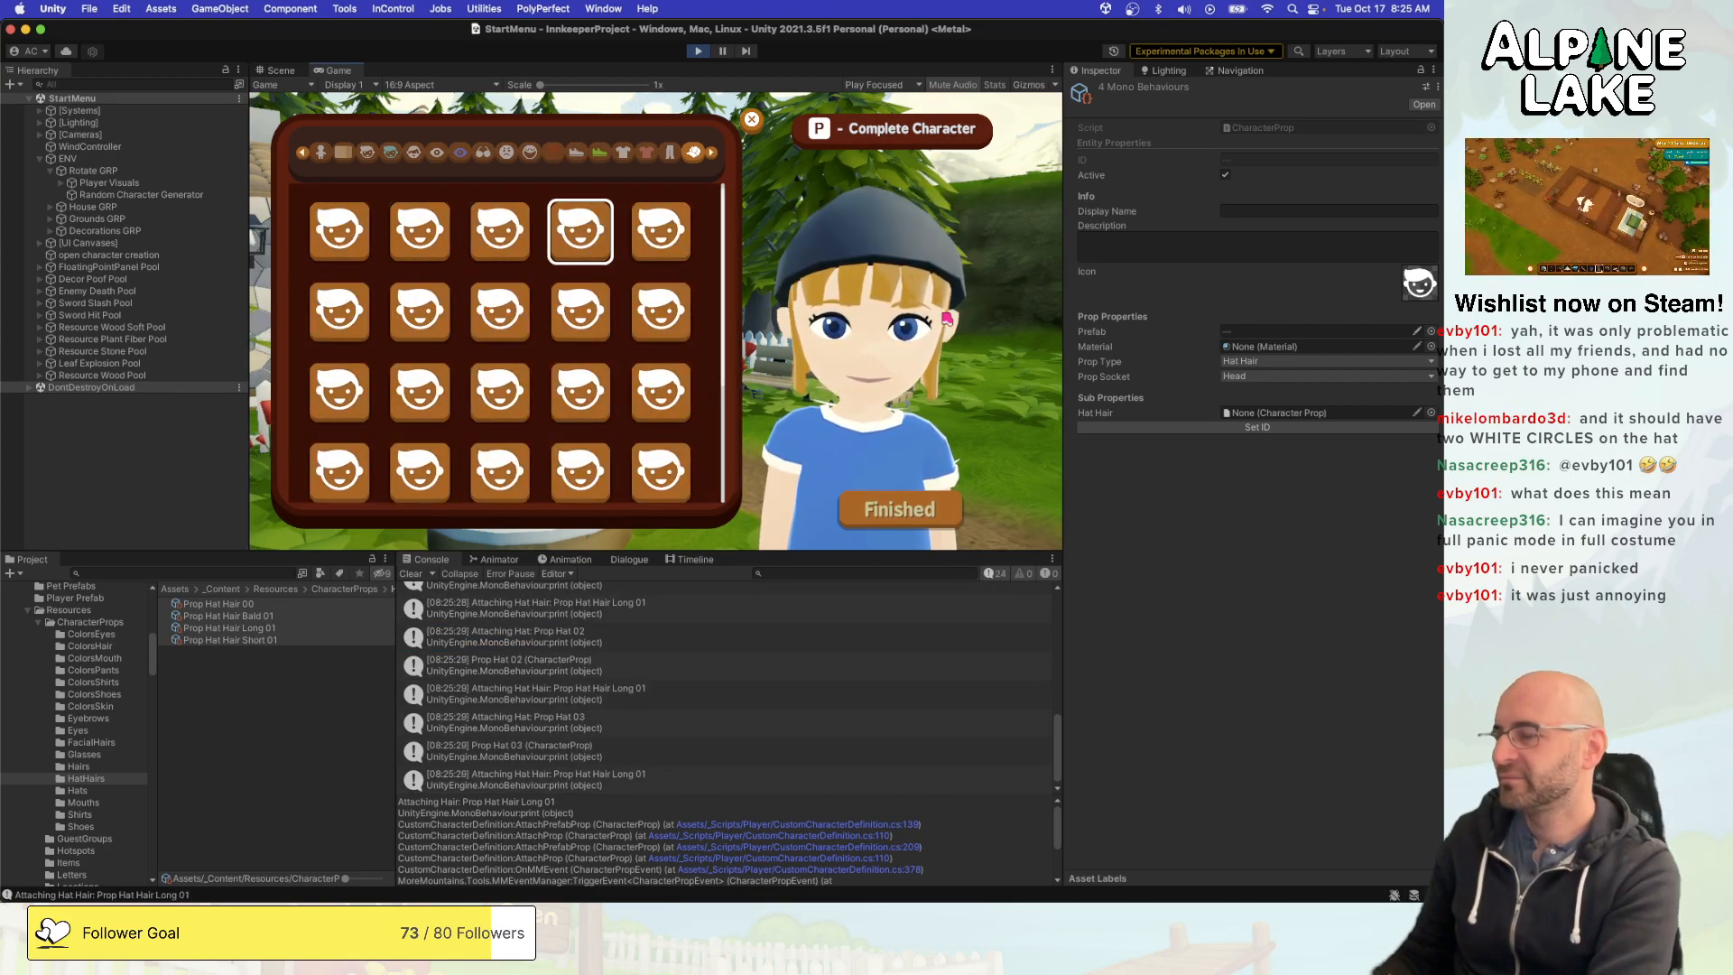
{"action": "key", "text": "Left"}
{"action": "key", "text": "Left"}
{"action": "key", "text": "Left"}
{"action": "key", "text": "Right"}
{"action": "key", "text": "Left"}
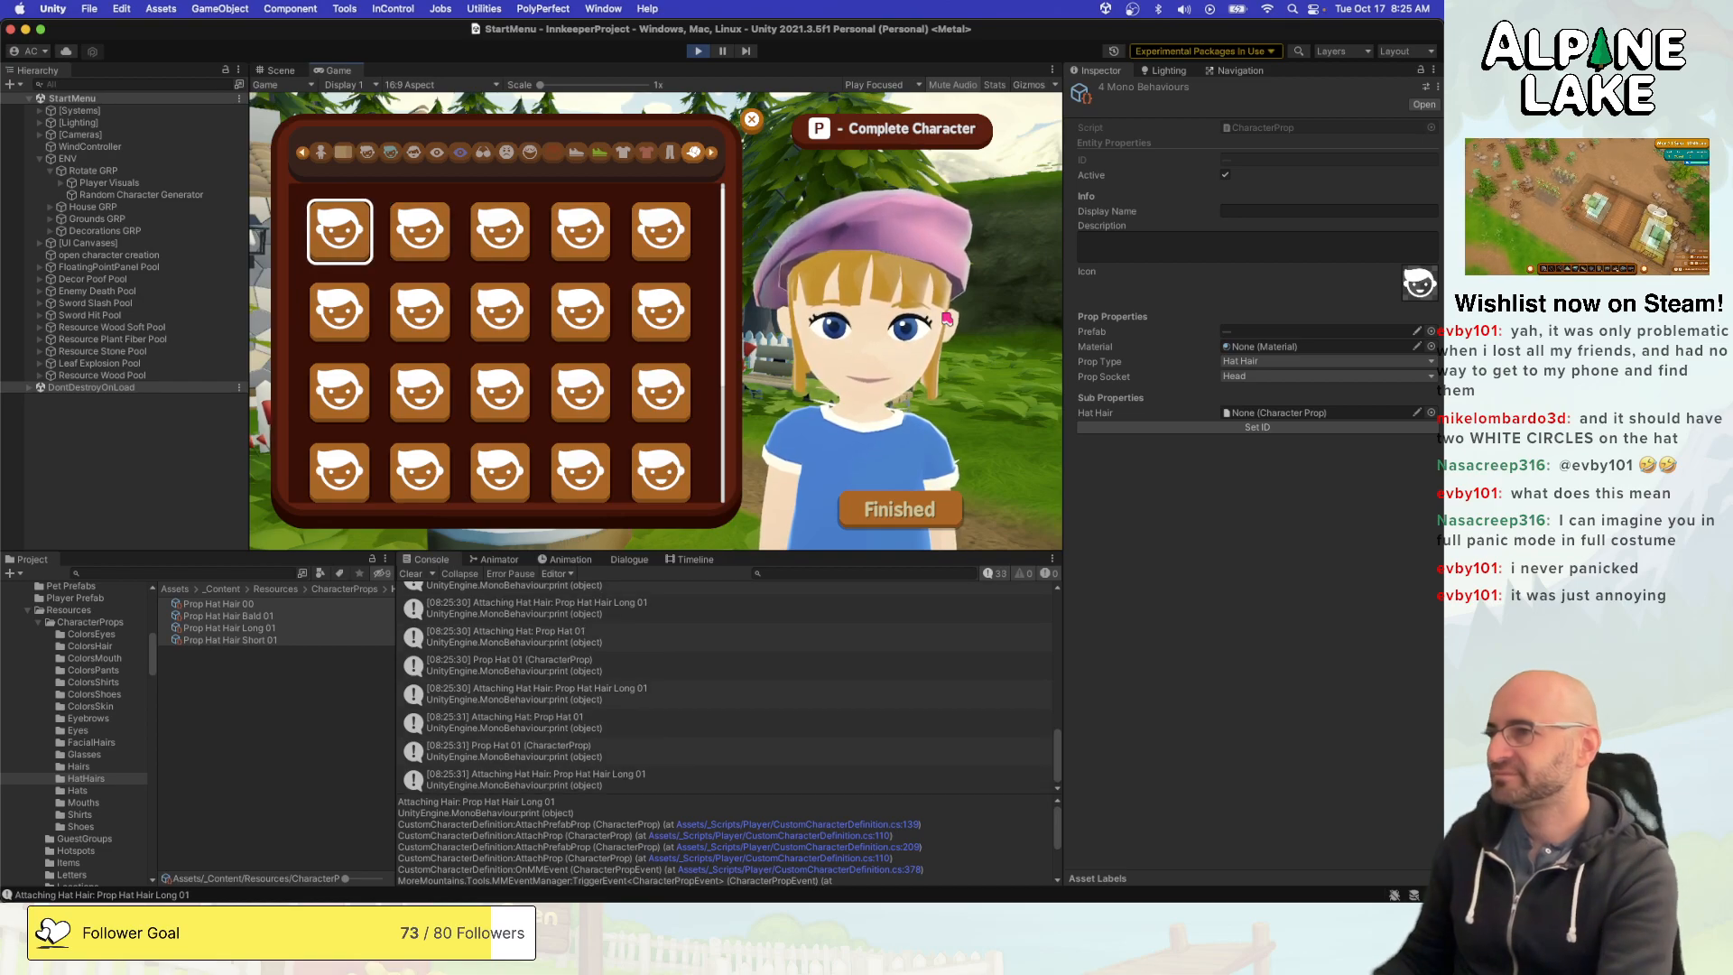
- Restart play mode, reopen the character creator's hats category and test Prop Hat 01 on the default hair
{"action": "left_click", "coordinate": [696, 51]}
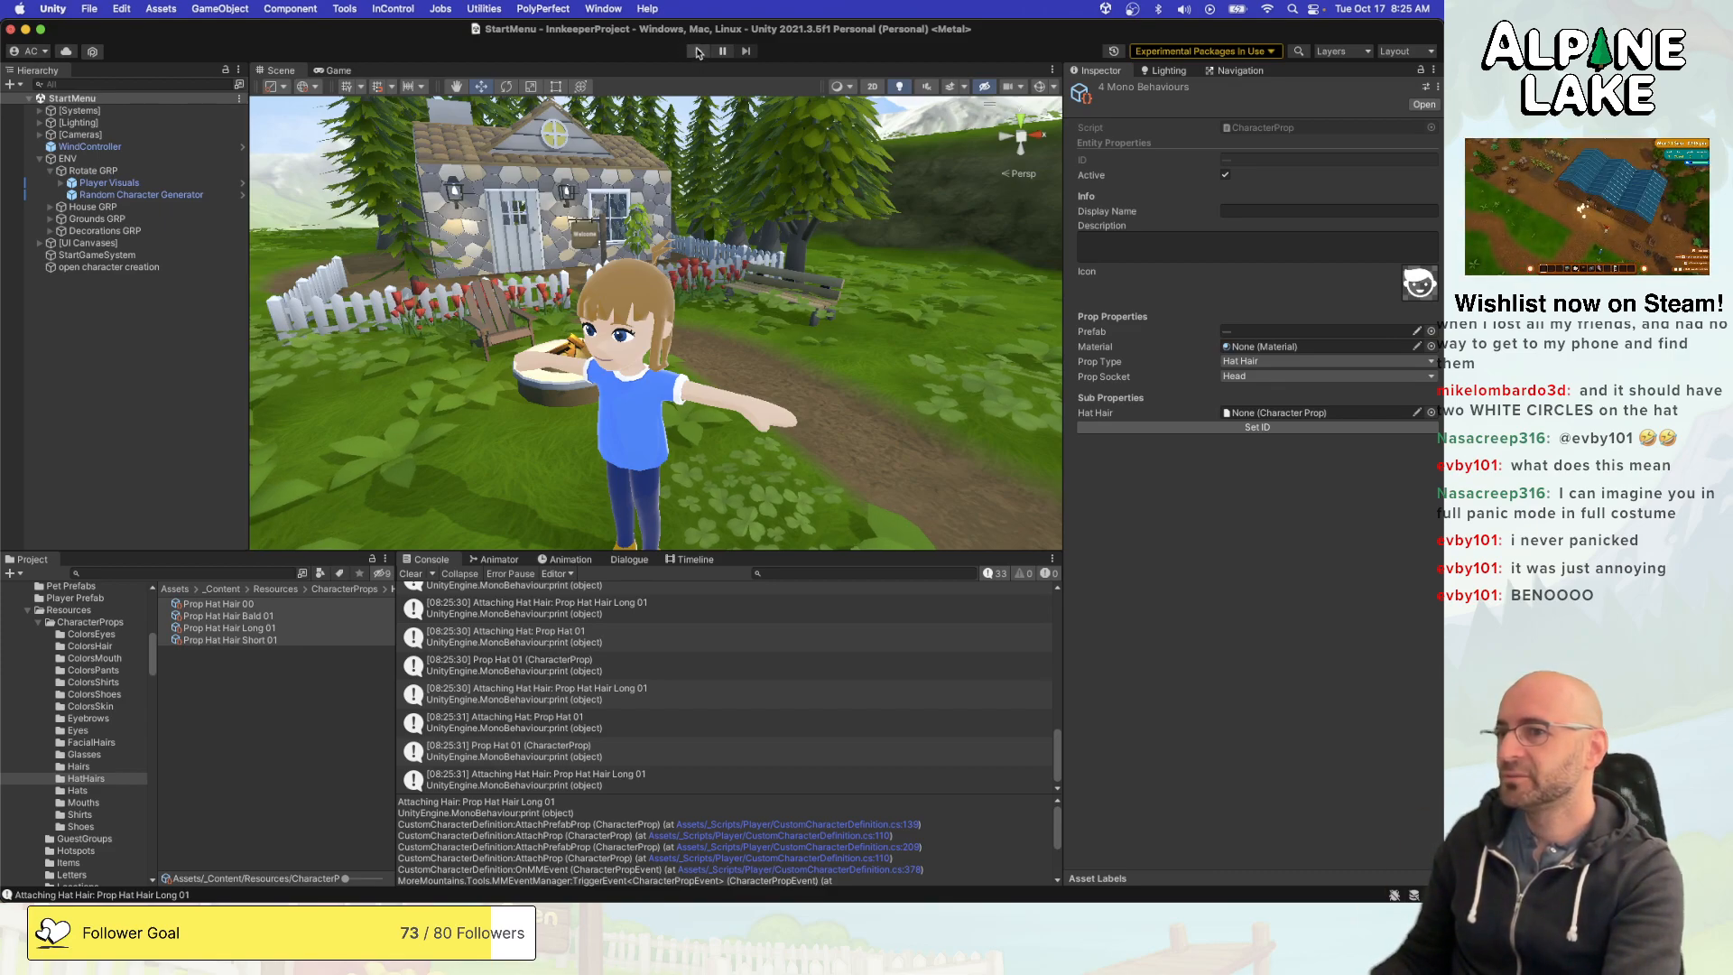
{"action": "left_click", "coordinate": [698, 51]}
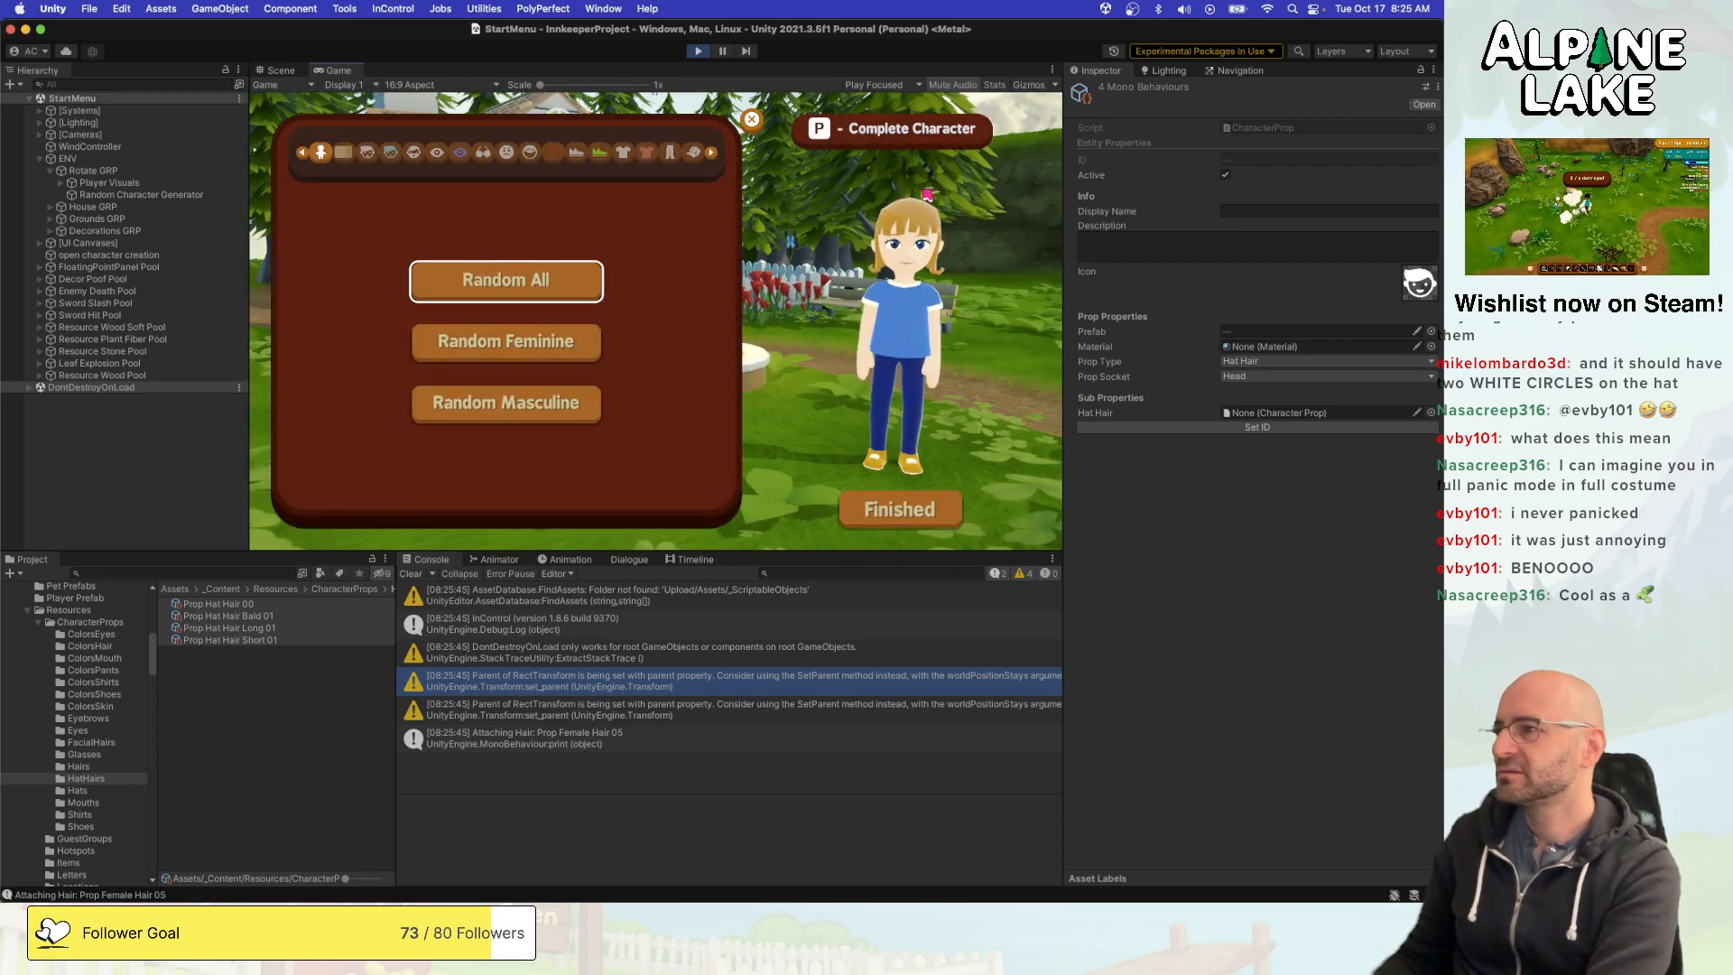
{"action": "key", "text": "q"}
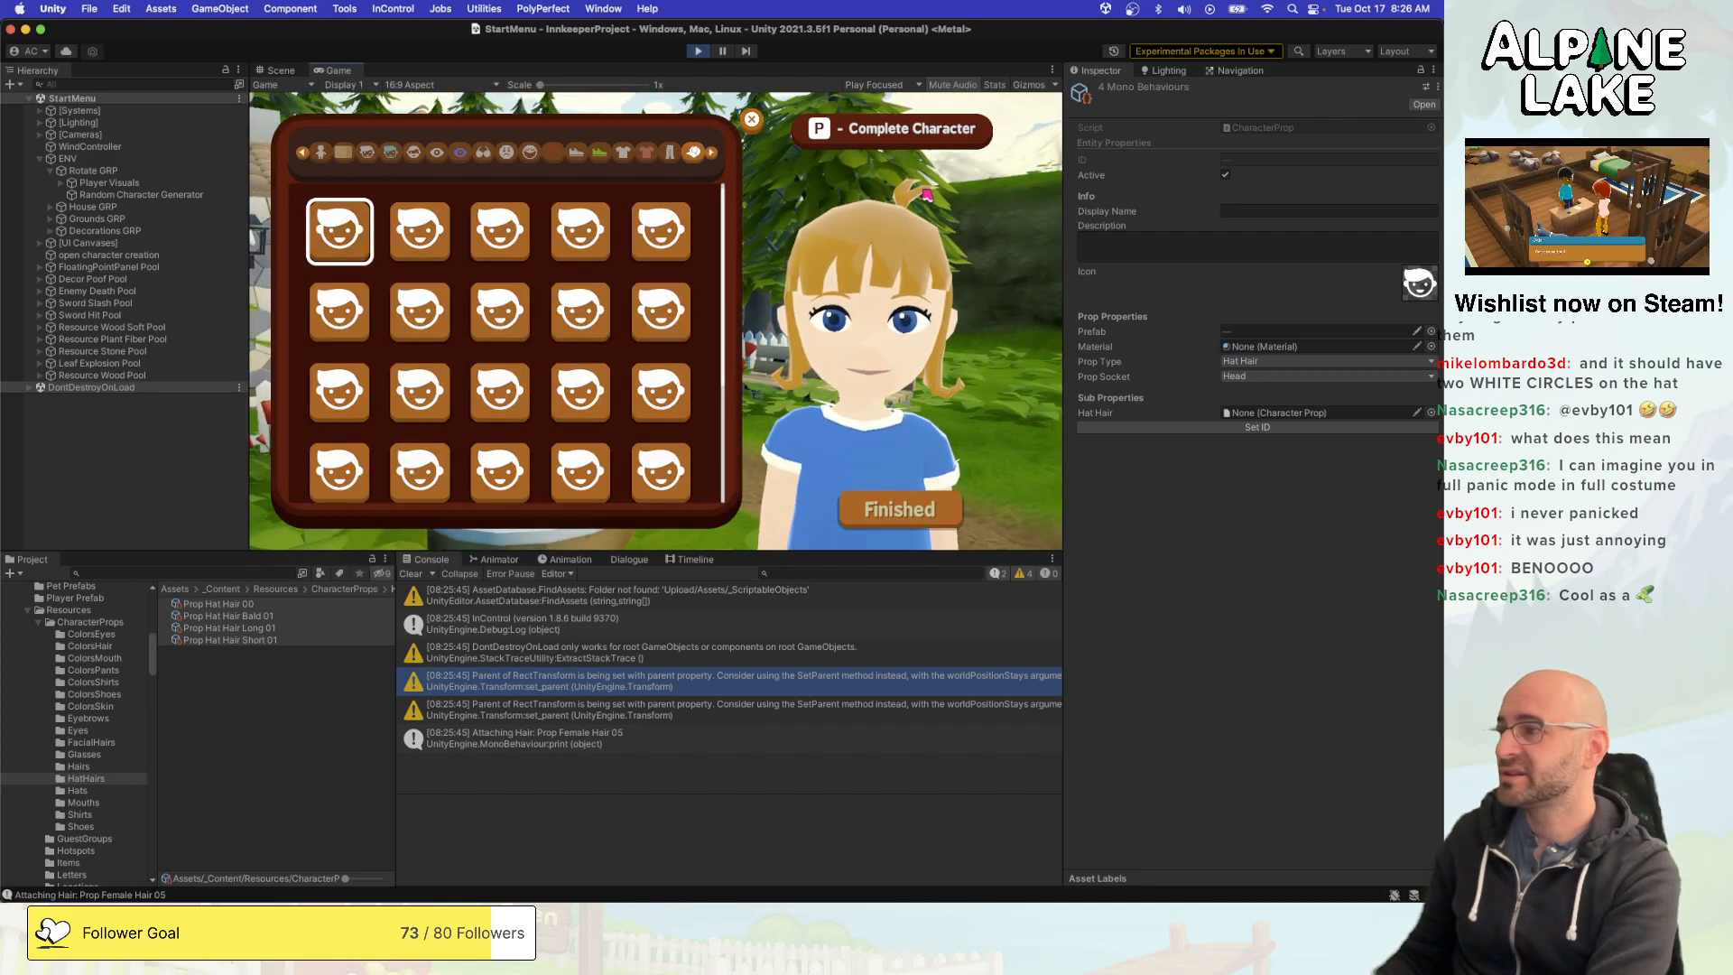
{"action": "key", "text": "Right"}
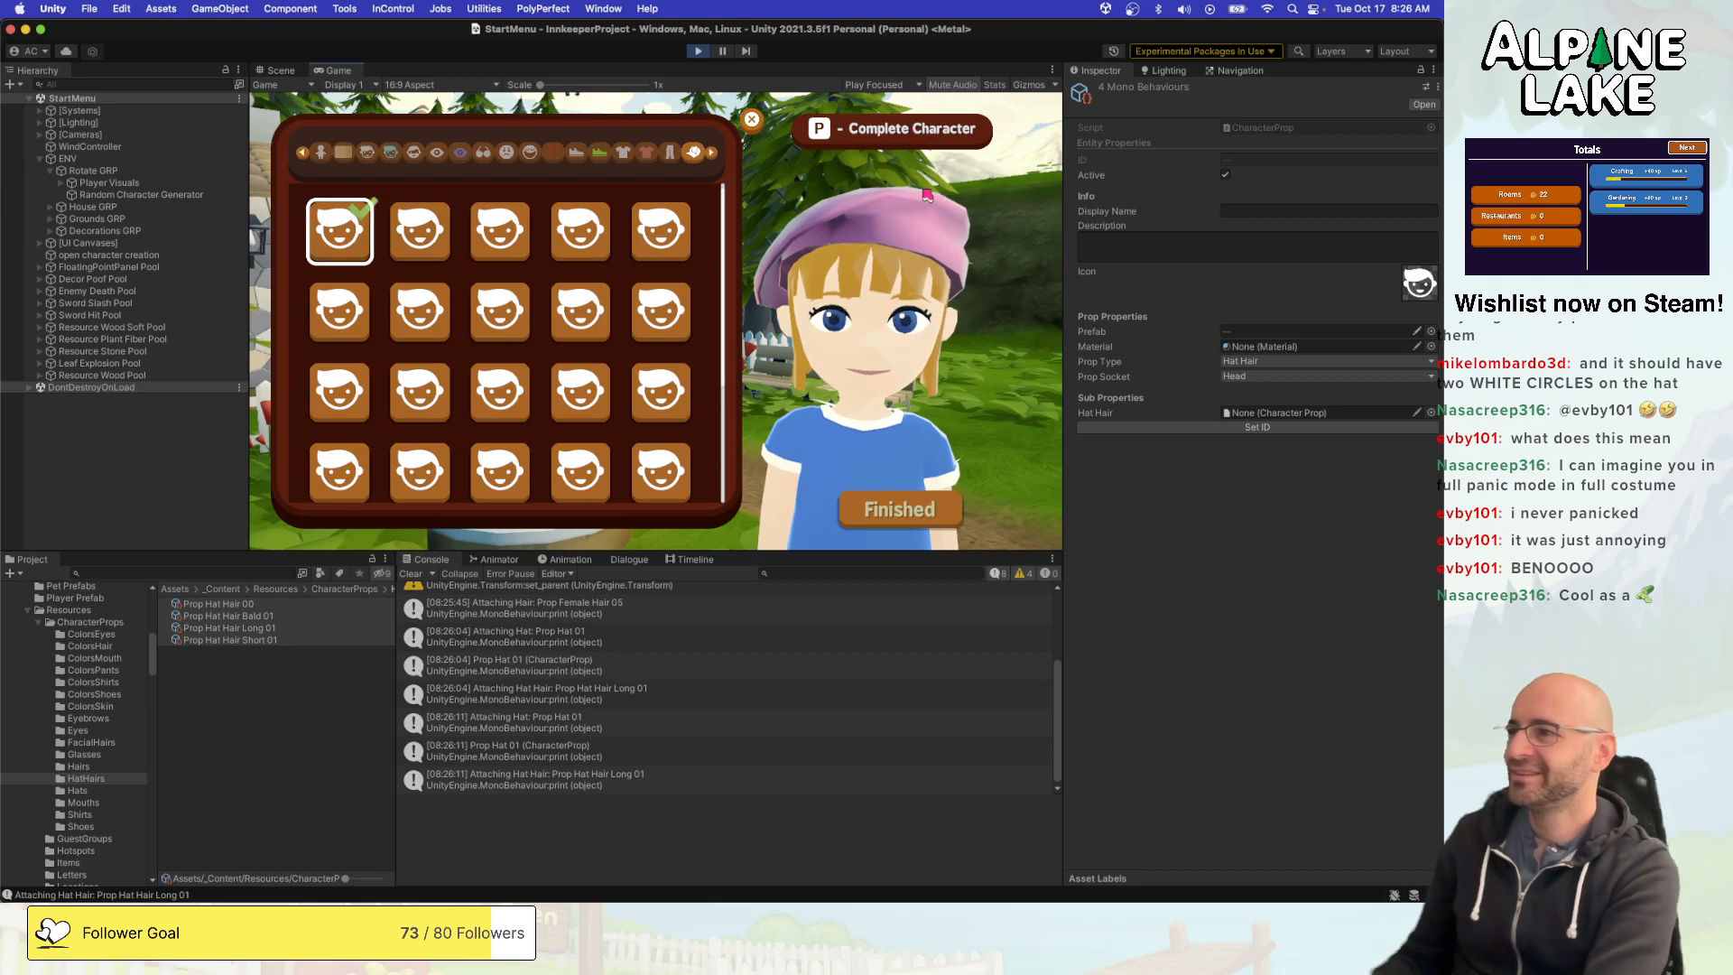
- Preview the hats in the upper rows of the grid, from Prop Hat 02 through Prop Hat 09, to check the hat-hair swap
{"action": "key", "text": "Right"}
{"action": "key", "text": "Down"}
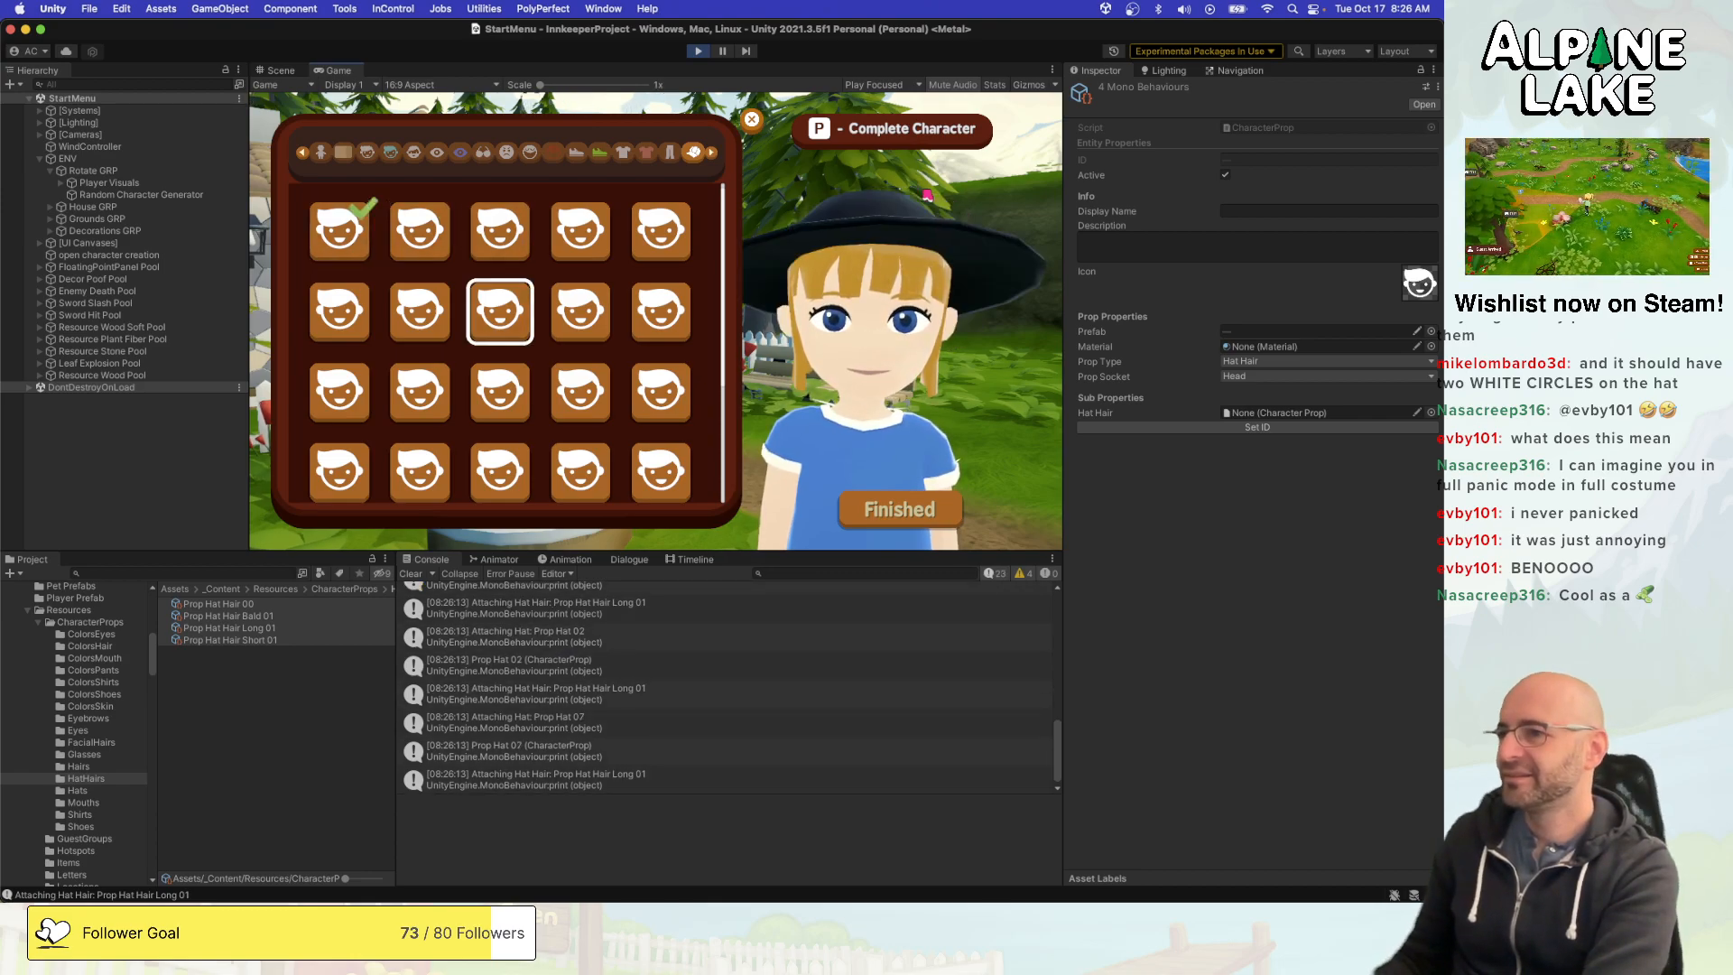
{"action": "key", "text": "Left"}
{"action": "key", "text": "Down"}
{"action": "key", "text": "Up"}
{"action": "key", "text": "Up"}
{"action": "key", "text": "Right"}
{"action": "key", "text": "Right"}
{"action": "key", "text": "Right"}
{"action": "key", "text": "Down"}
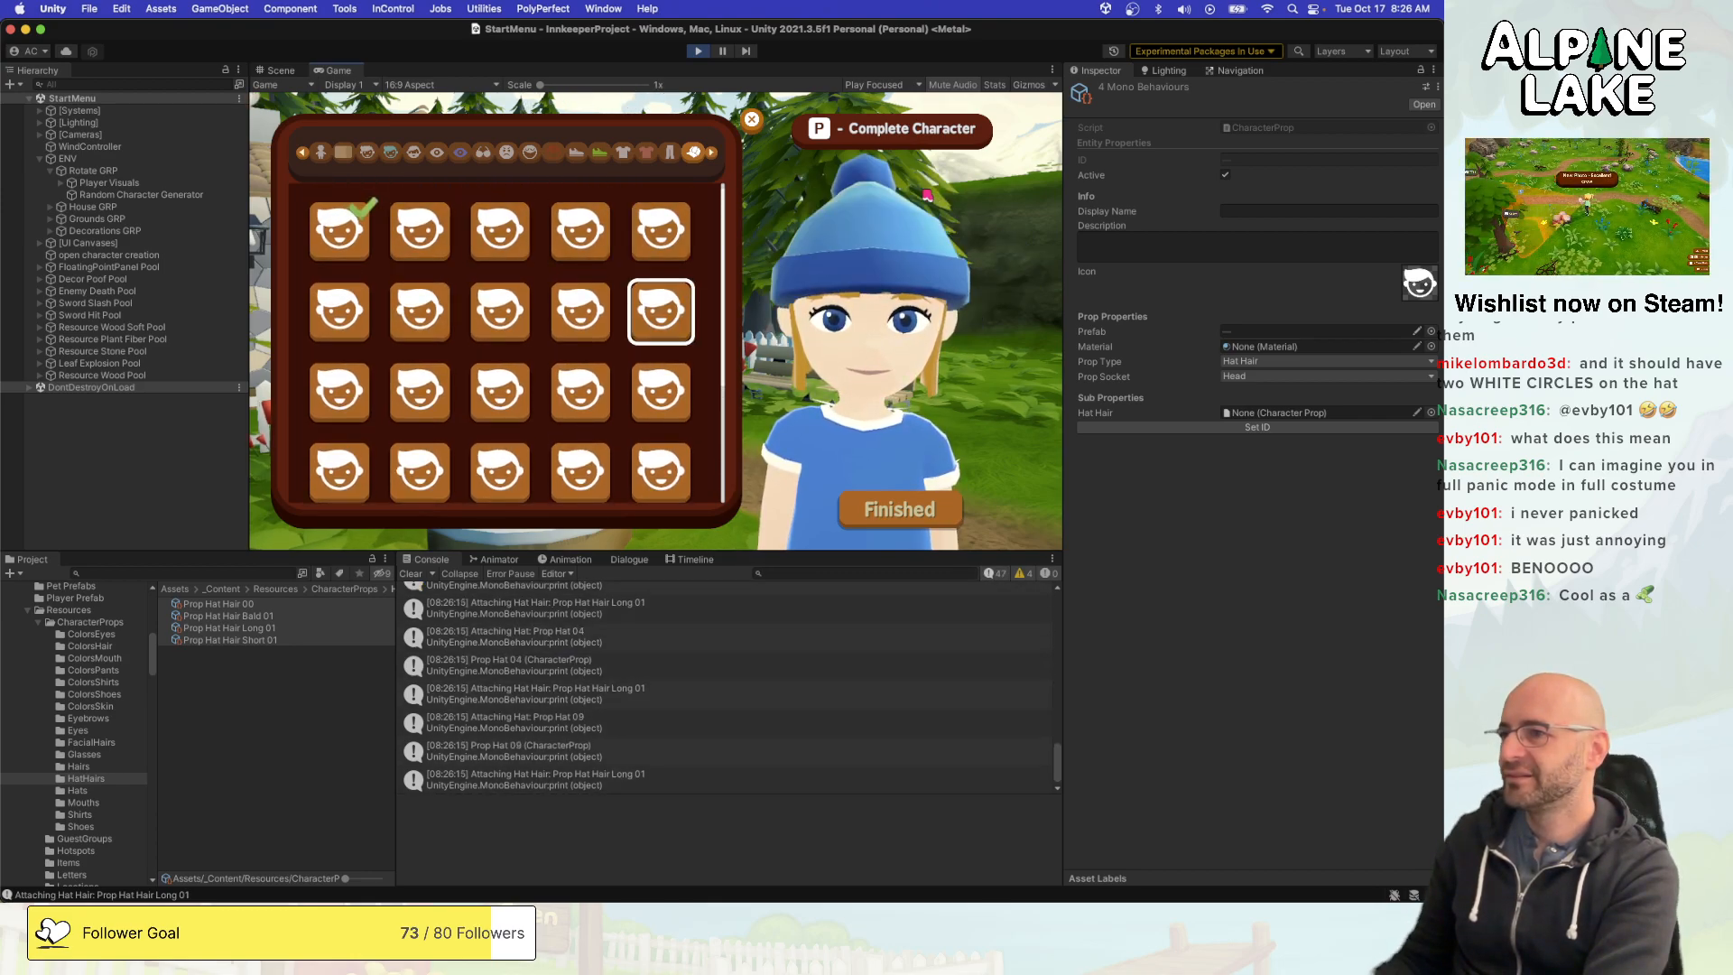
- Go back to Prop Hat 05 at the start of the second row and equip it
{"action": "key", "text": "Left"}
{"action": "key", "text": "Left"}
{"action": "key", "text": "Left"}
{"action": "key", "text": "Left"}
{"action": "key", "text": "Down"}
{"action": "key", "text": "Up"}
{"action": "key", "text": "Return"}
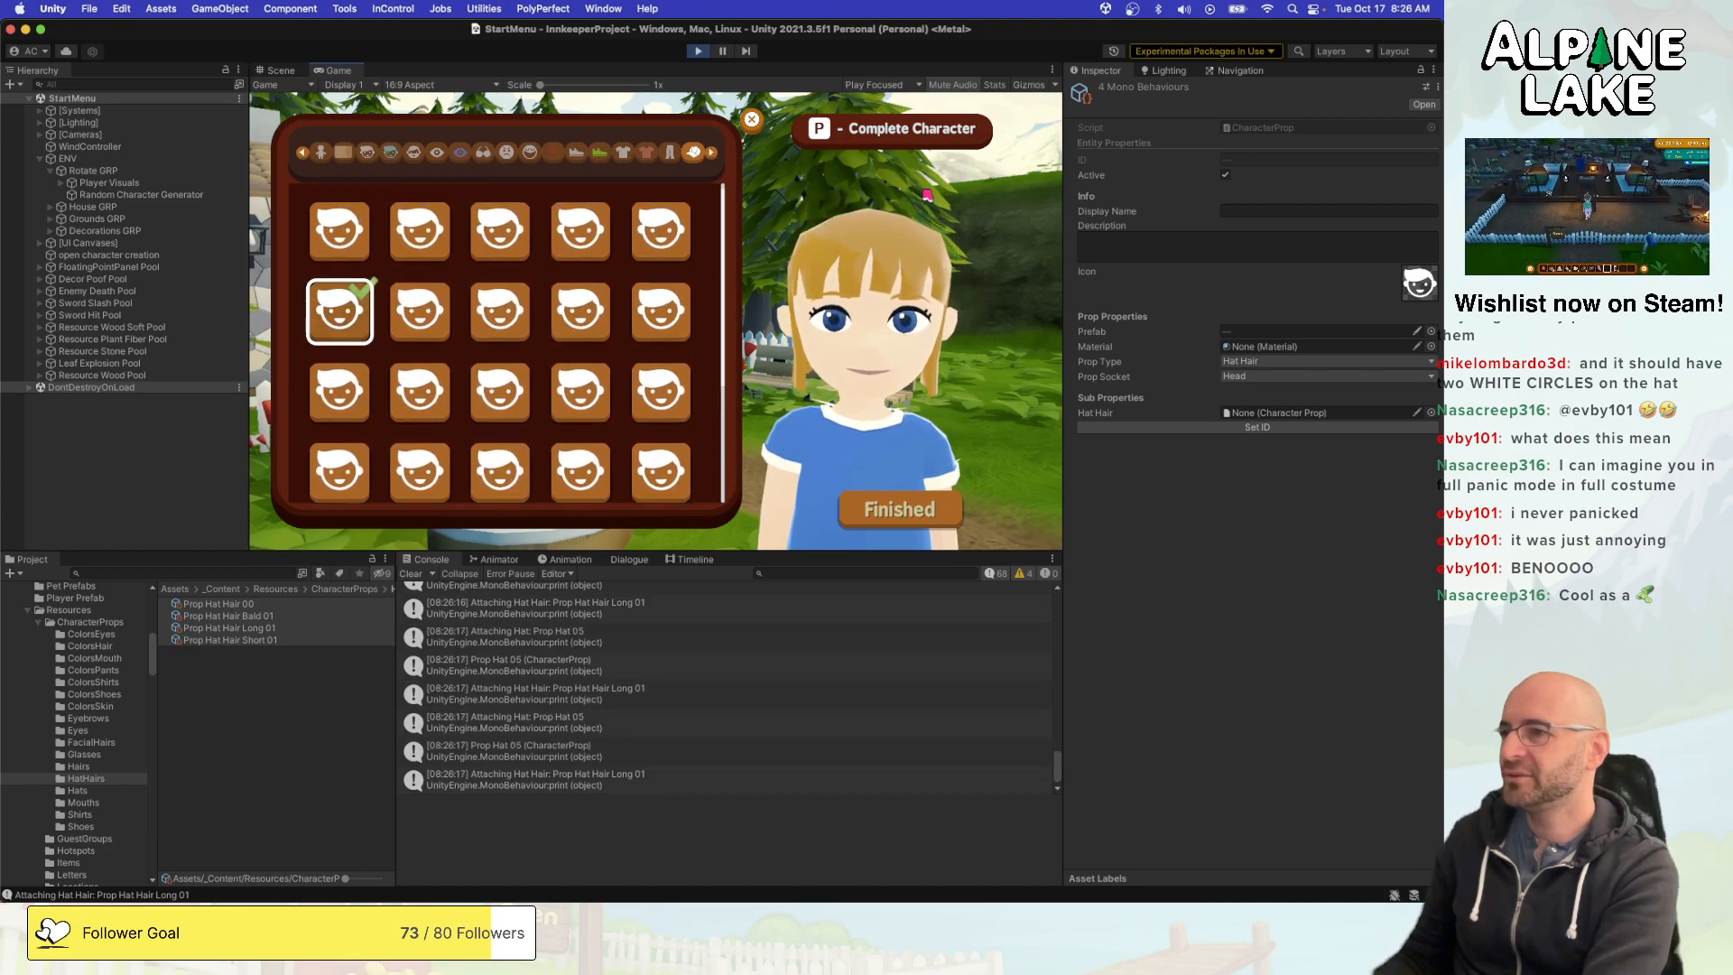
- Compare the equipped Prop Hat 05 with neighbouring hats such as Prop Hat 06 and Prop Hat 10
{"action": "key", "text": "Right"}
{"action": "key", "text": "Left"}
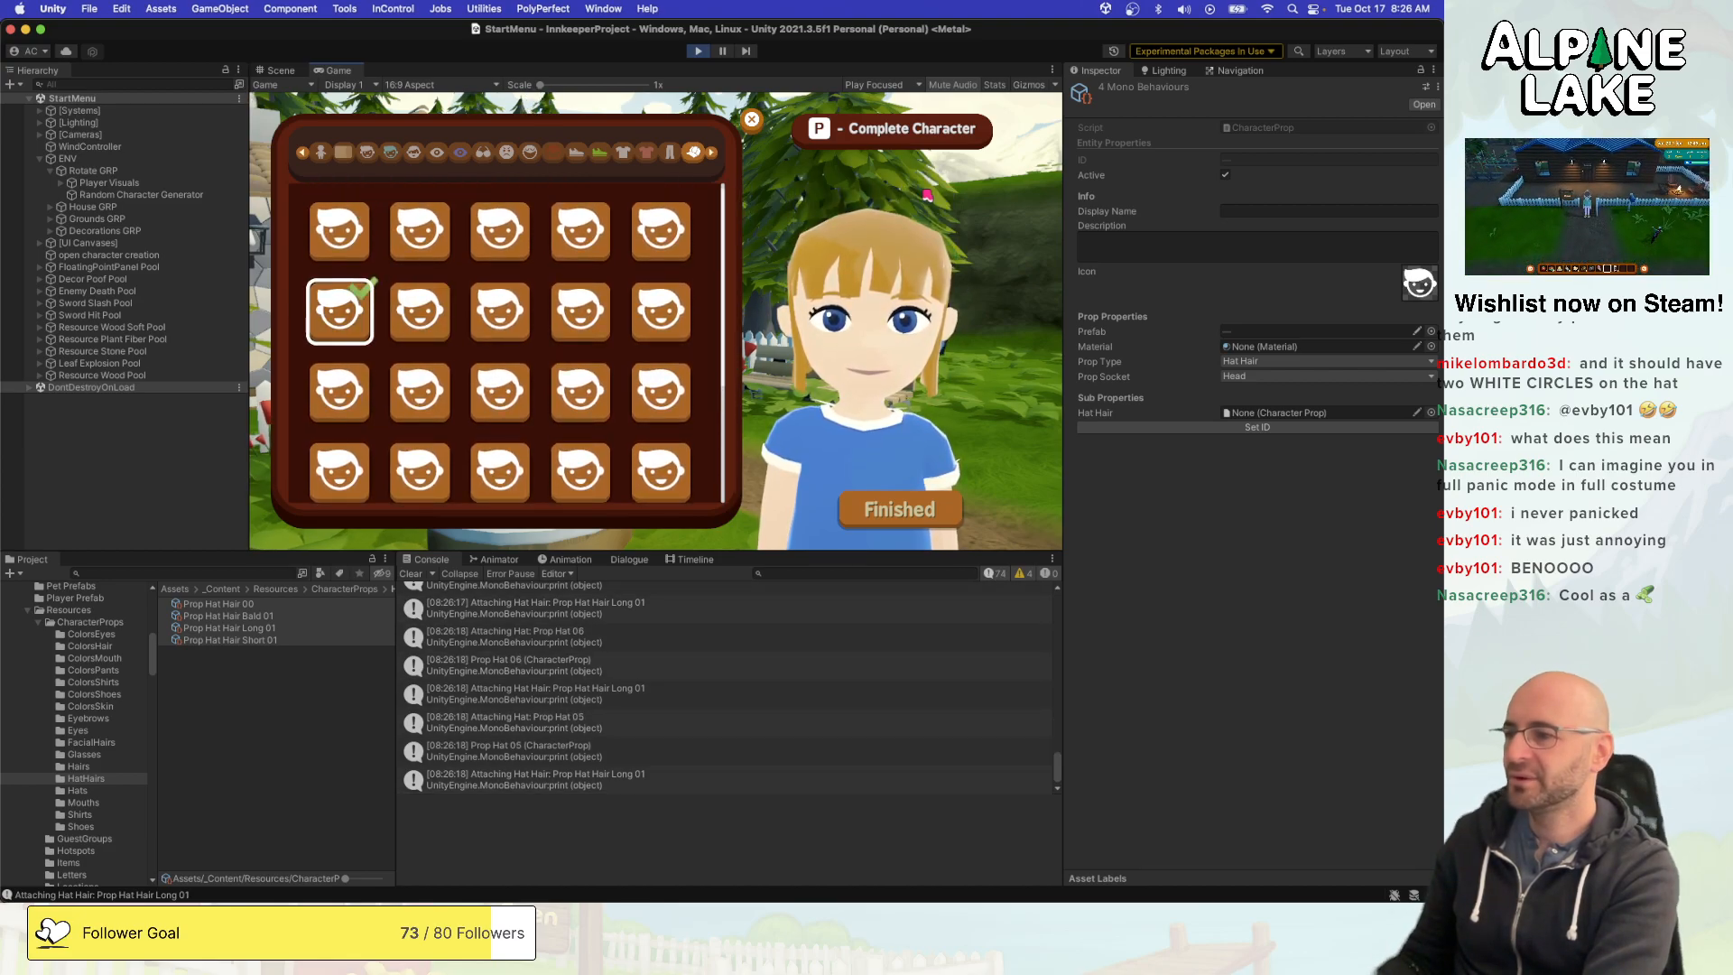
{"action": "key", "text": "Down"}
{"action": "key", "text": "Up"}
{"action": "key", "text": "Right"}
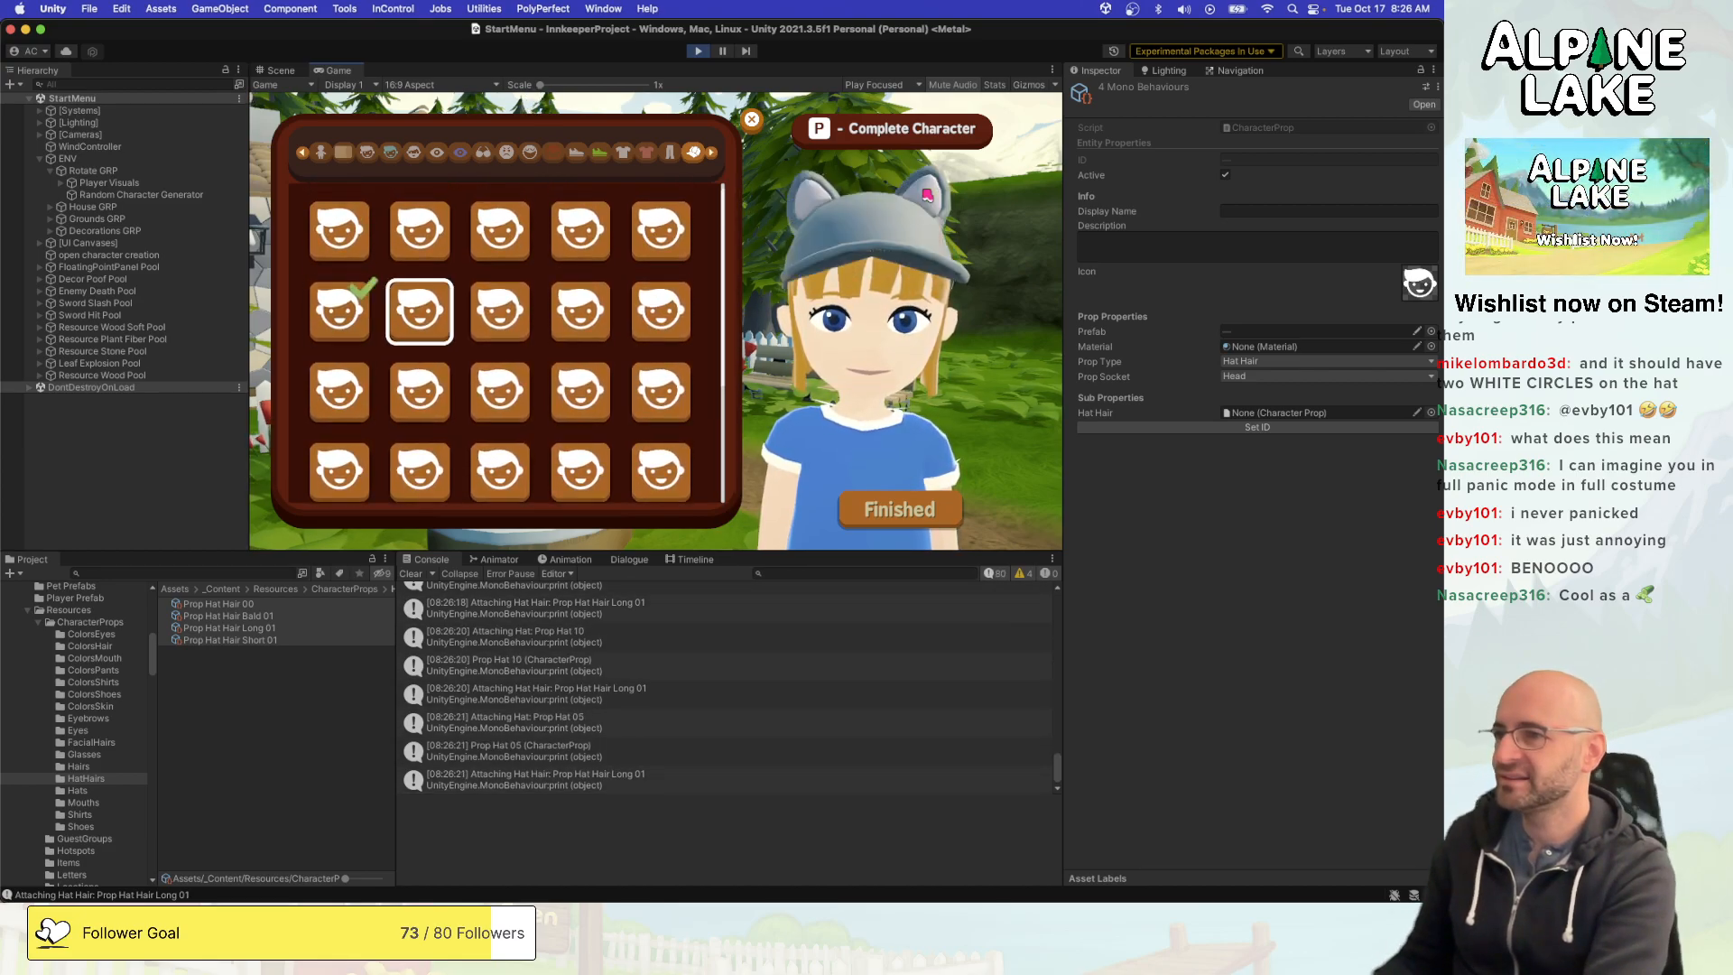
{"action": "key", "text": "Up"}
{"action": "key", "text": "Down"}
{"action": "key", "text": "Left"}
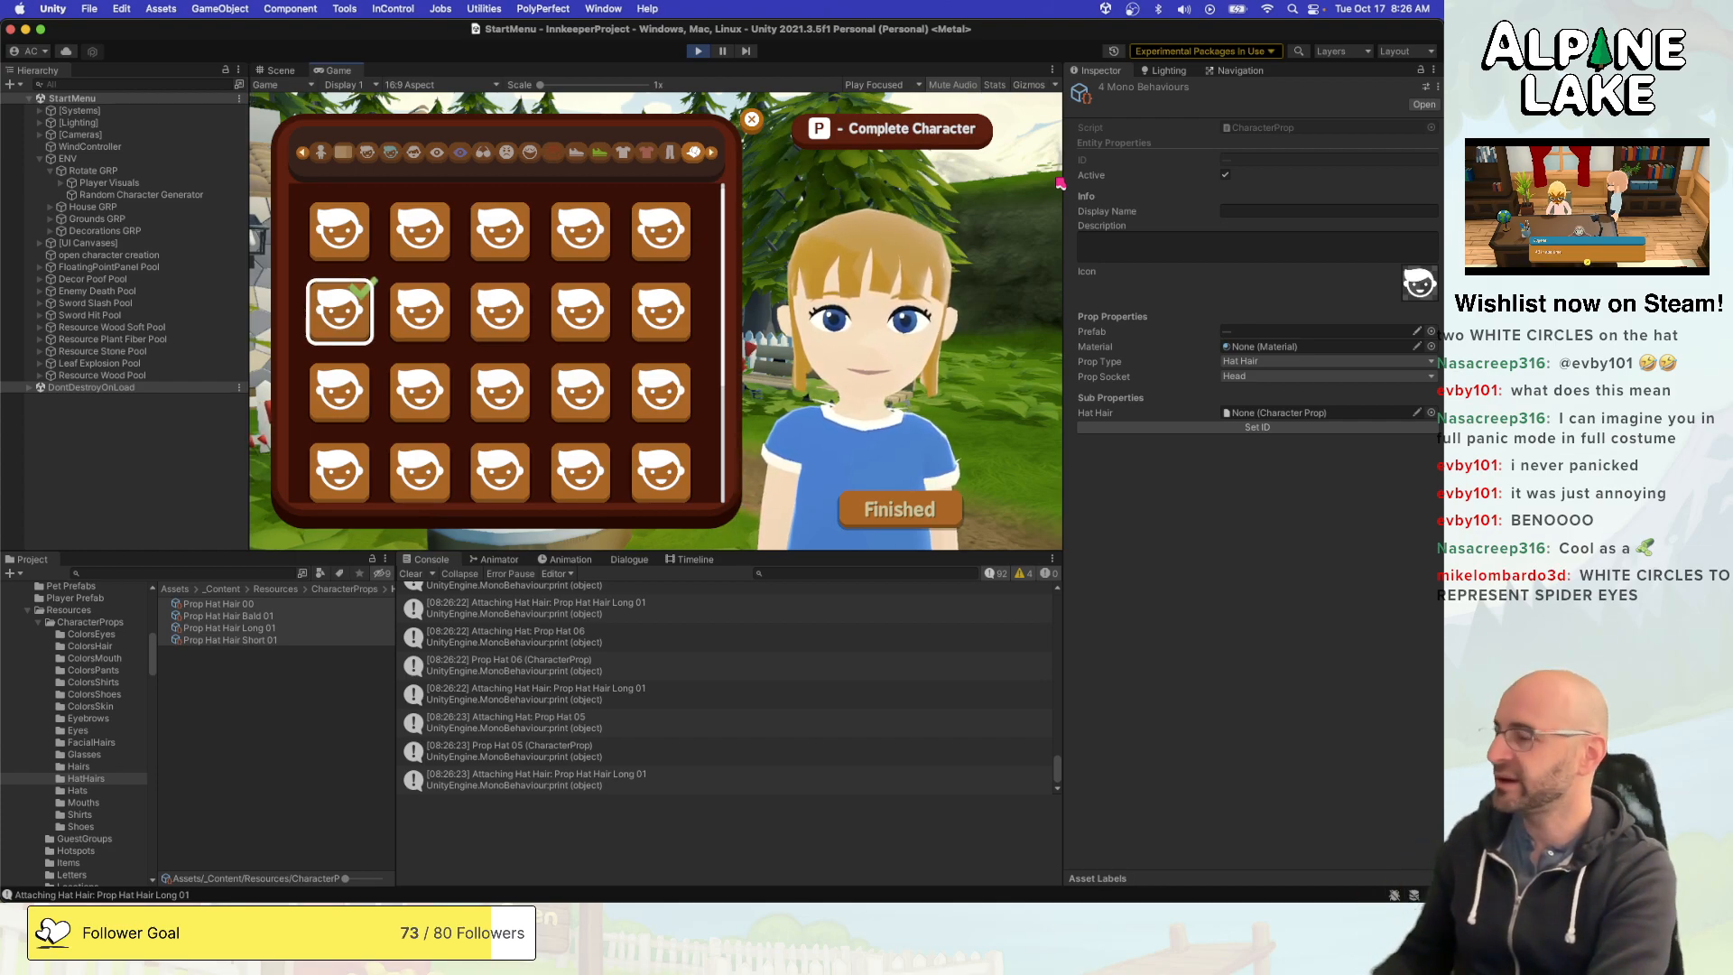
- Preview hats in the lower rows, including Prop Hat 20 to 25, and return to Prop Hat 03 in the first row
{"action": "key", "text": "Down"}
{"action": "key", "text": "Down"}
{"action": "key", "text": "Down"}
{"action": "key", "text": "Down"}
{"action": "key", "text": "Up"}
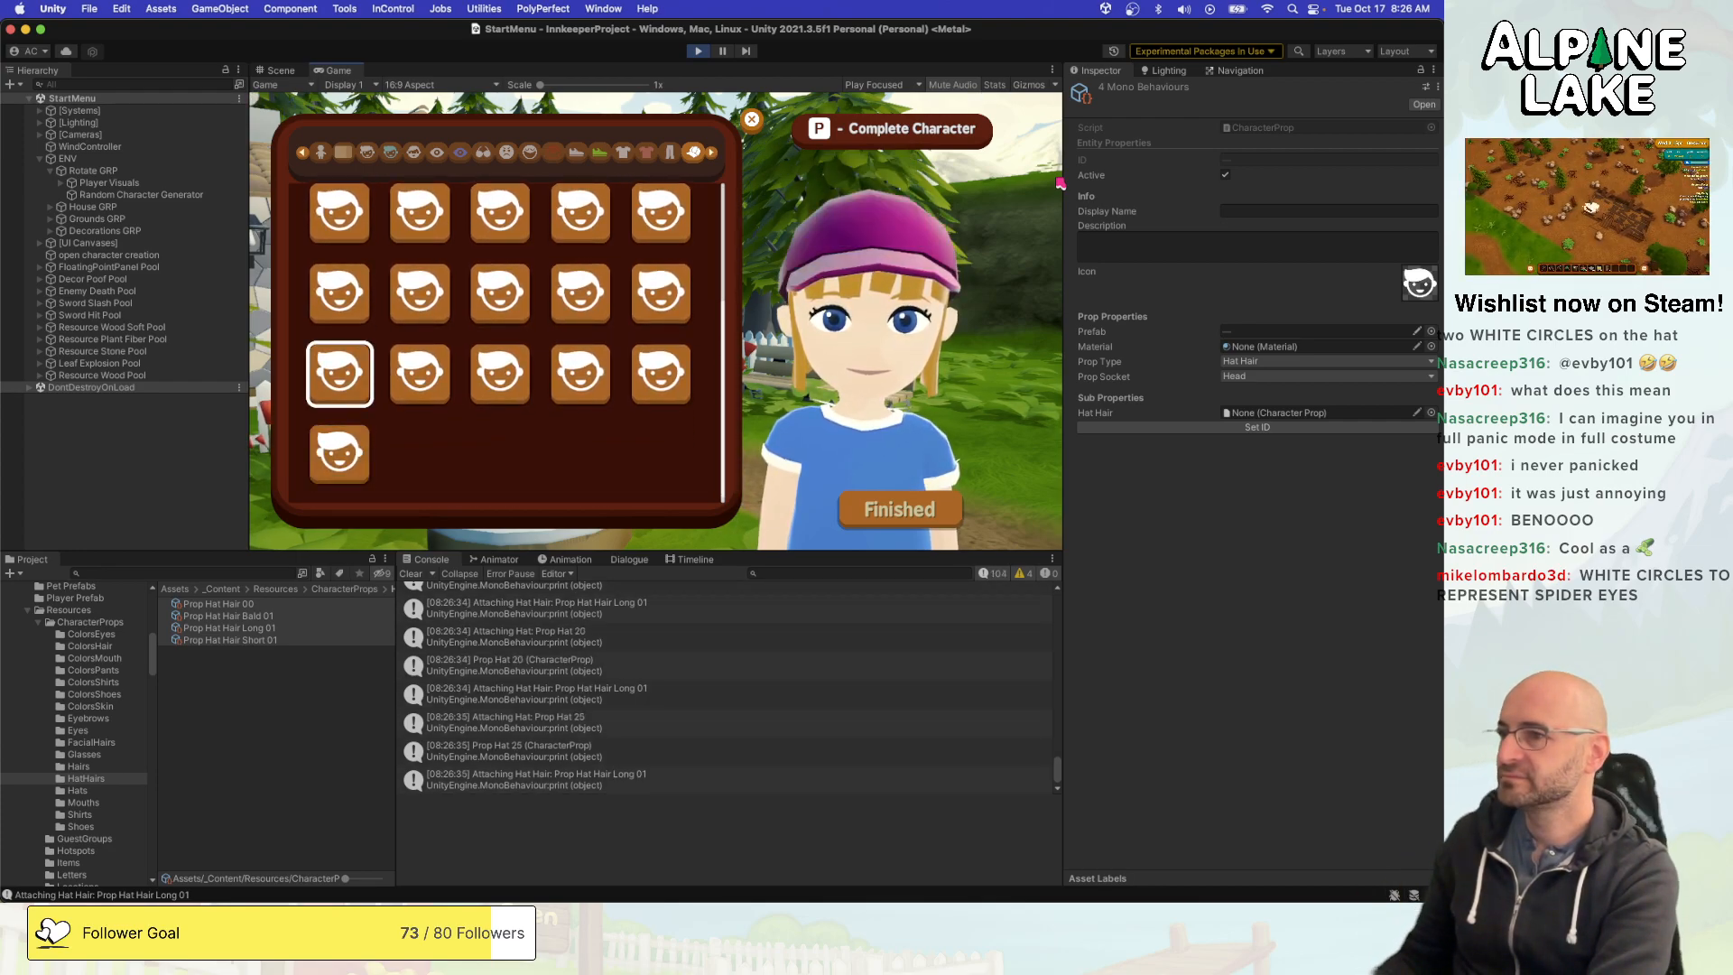
{"action": "key", "text": "Right"}
{"action": "key", "text": "Right"}
{"action": "key", "text": "Right"}
{"action": "key", "text": "Right"}
{"action": "key", "text": "Left"}
{"action": "key", "text": "Left"}
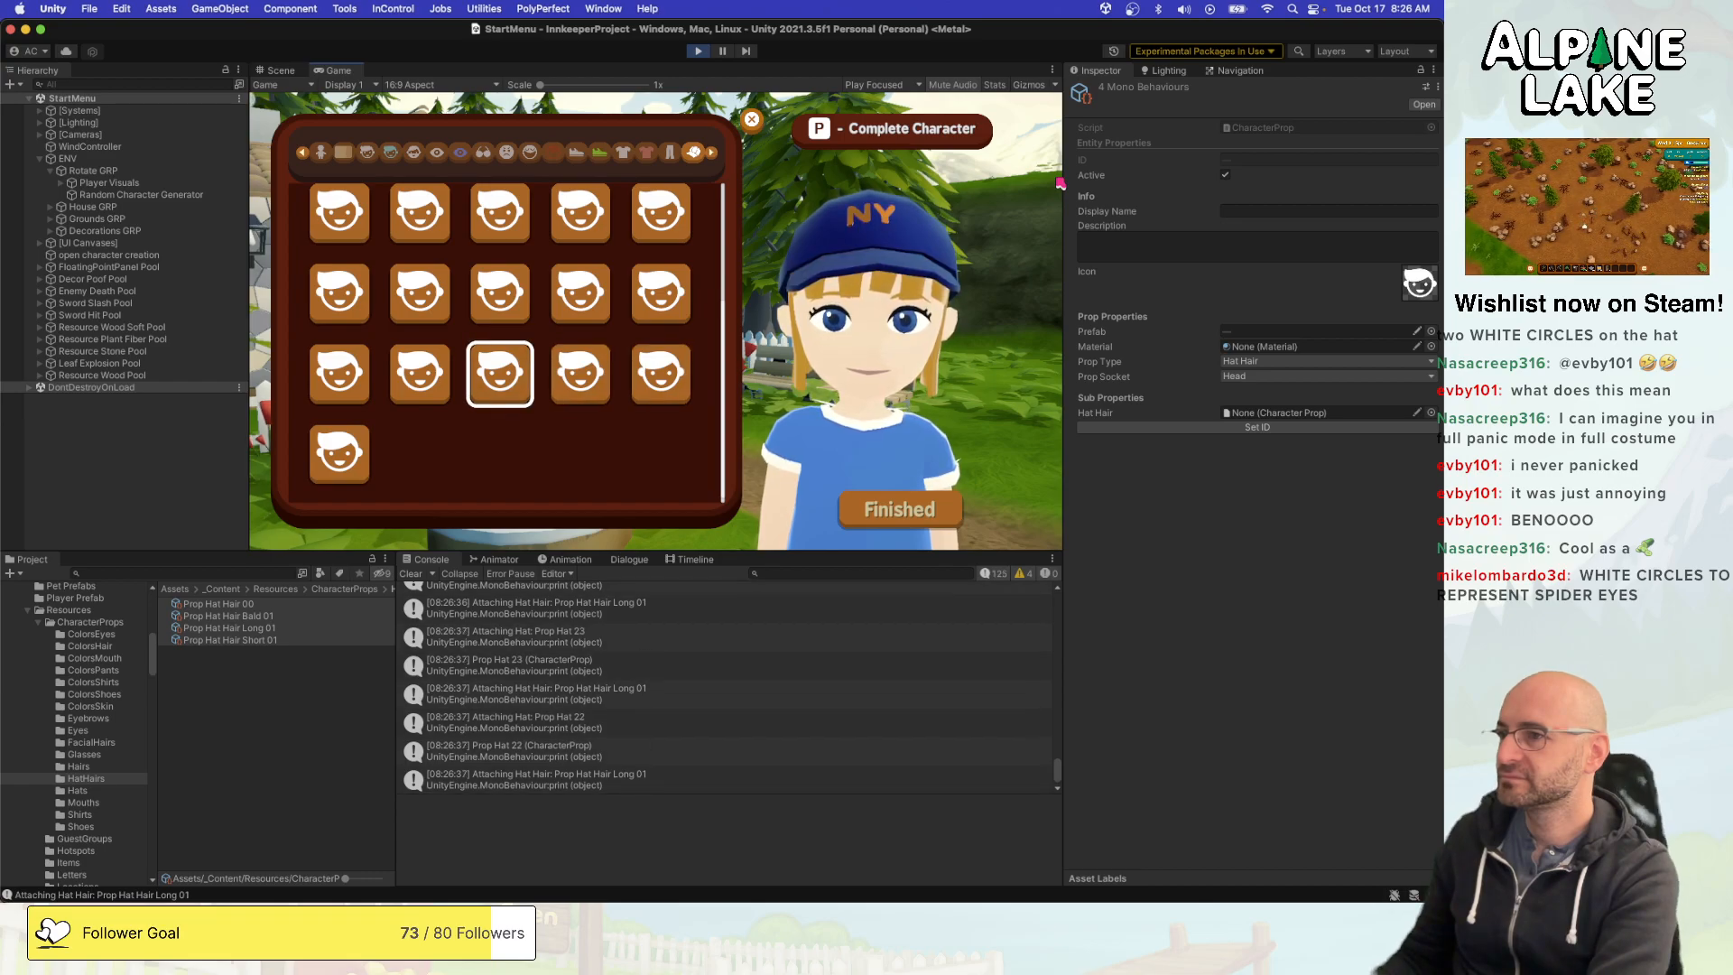
{"action": "key", "text": "Right"}
{"action": "key", "text": "Up"}
{"action": "key", "text": "Up"}
{"action": "key", "text": "Up"}
{"action": "key", "text": "Up"}
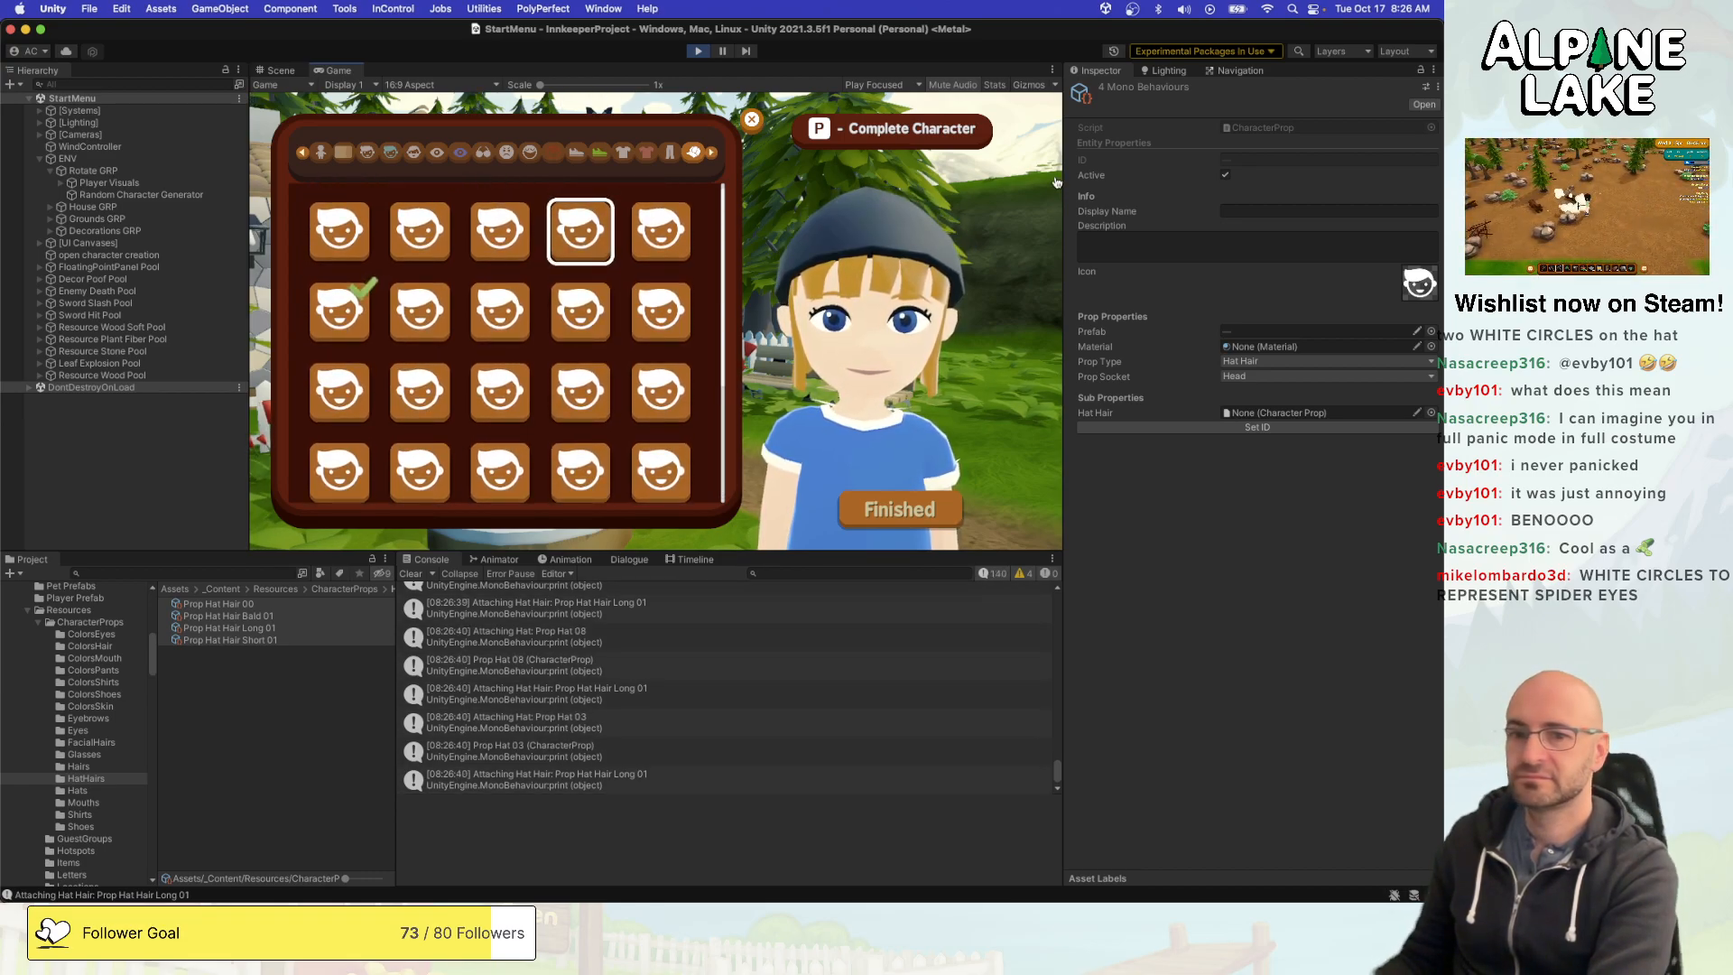
- Switch to Maya, select the displayed cap, and check Hat_056 and Hat_090 in Hats_GRP
{"action": "key", "text": "super+Tab"}
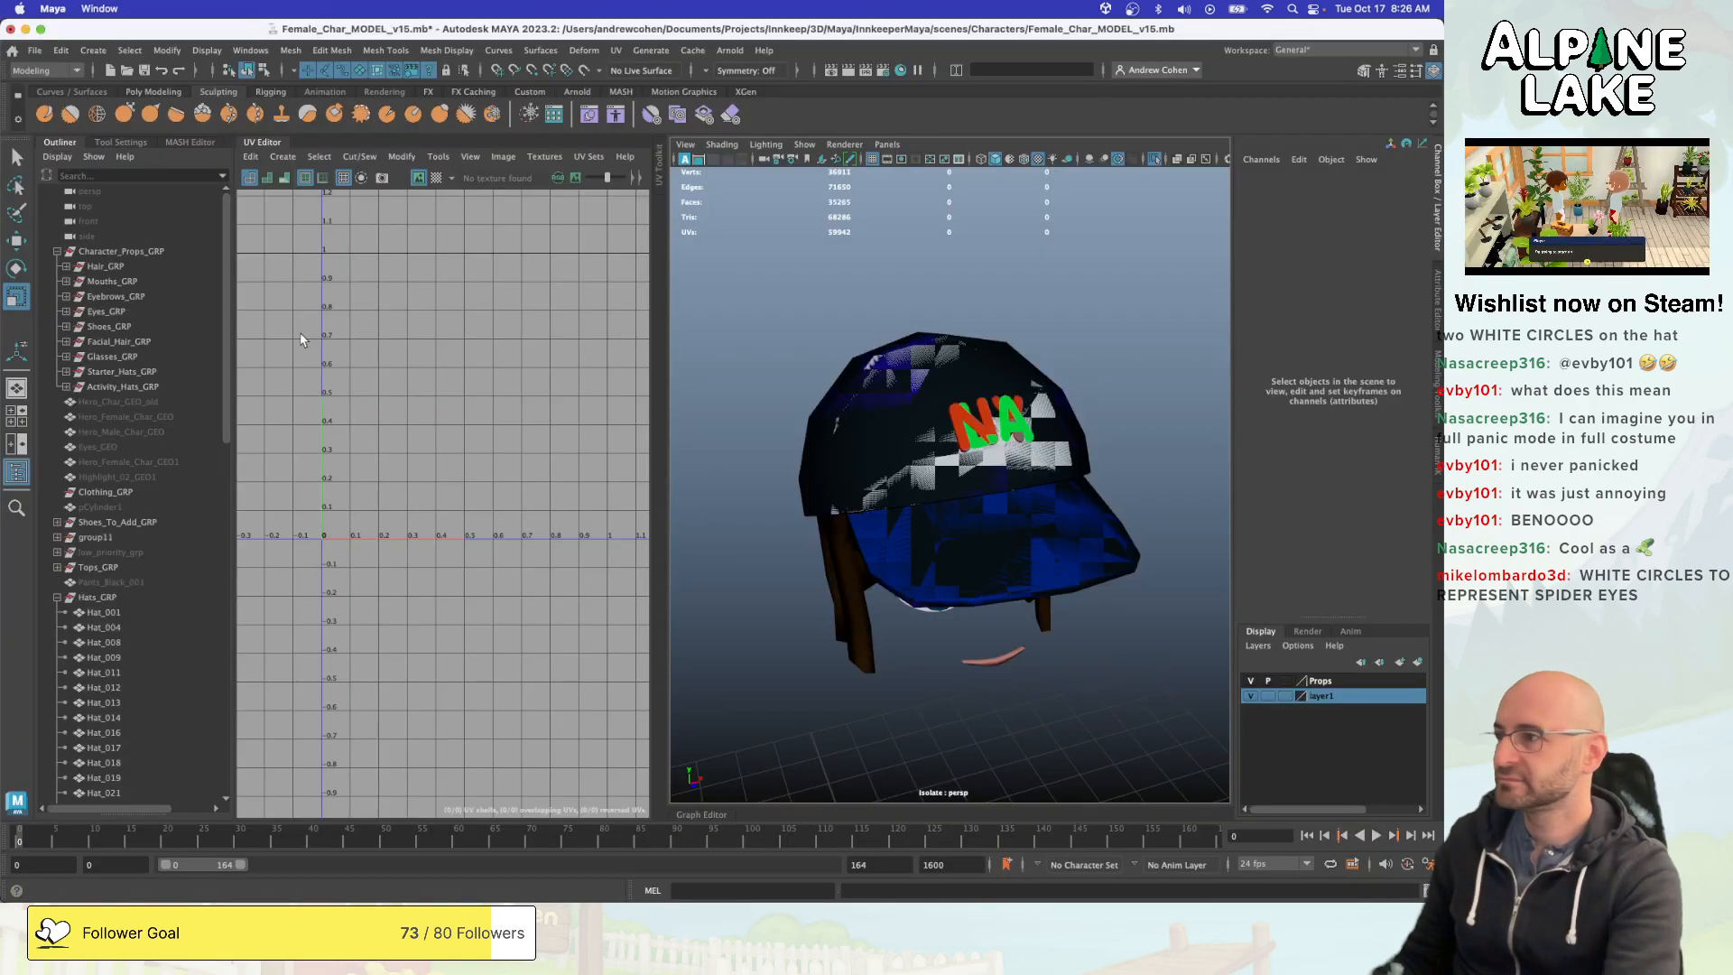
{"action": "left_click", "coordinate": [898, 563]}
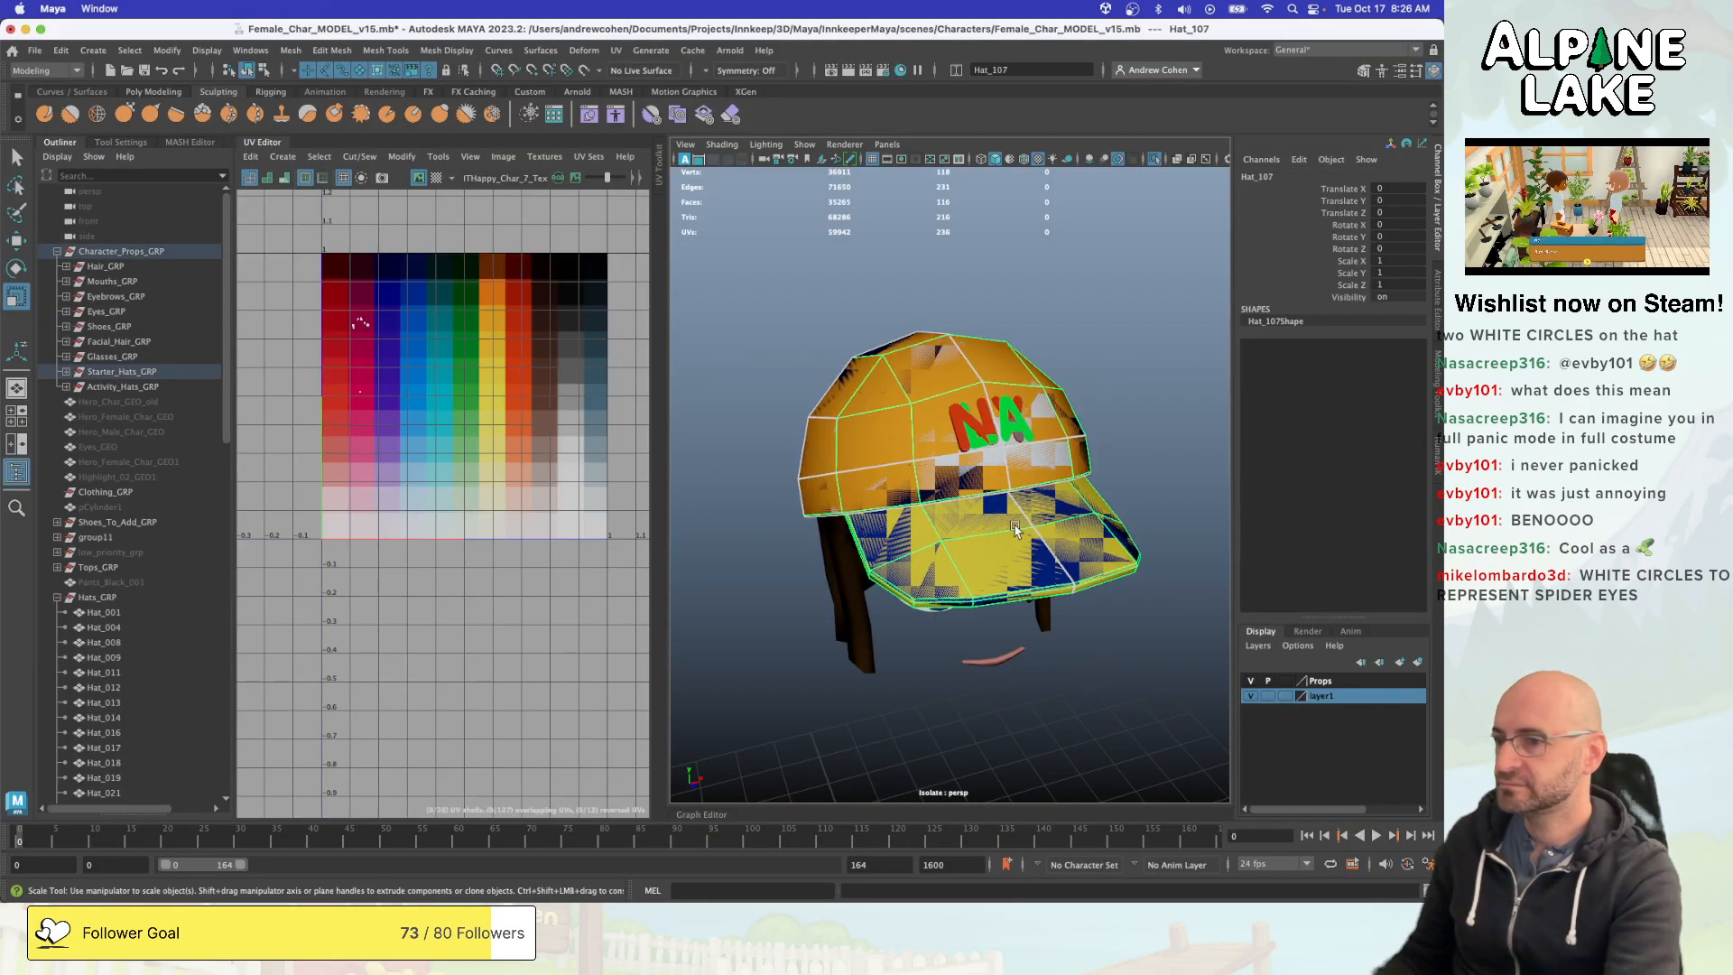
{"action": "scroll", "coordinate": [134, 684], "scroll_direction": "down", "scroll_amount": 12}
{"action": "left_click", "coordinate": [142, 671]}
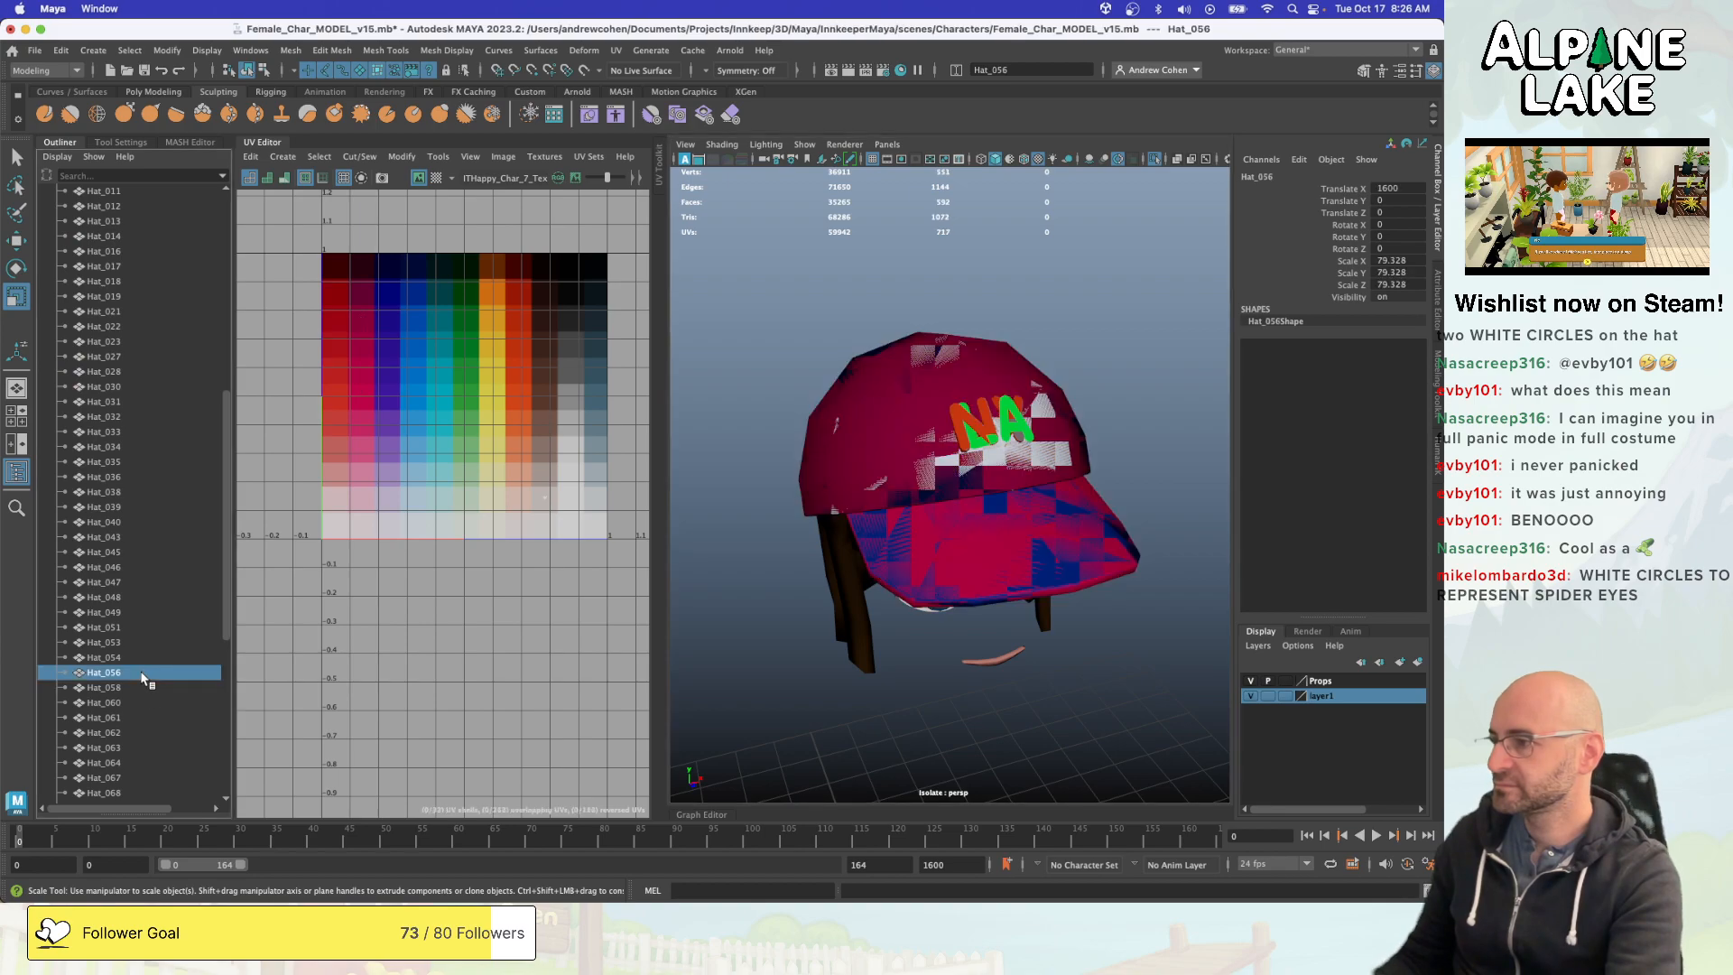
{"action": "scroll", "coordinate": [143, 671], "scroll_direction": "down", "scroll_amount": 8}
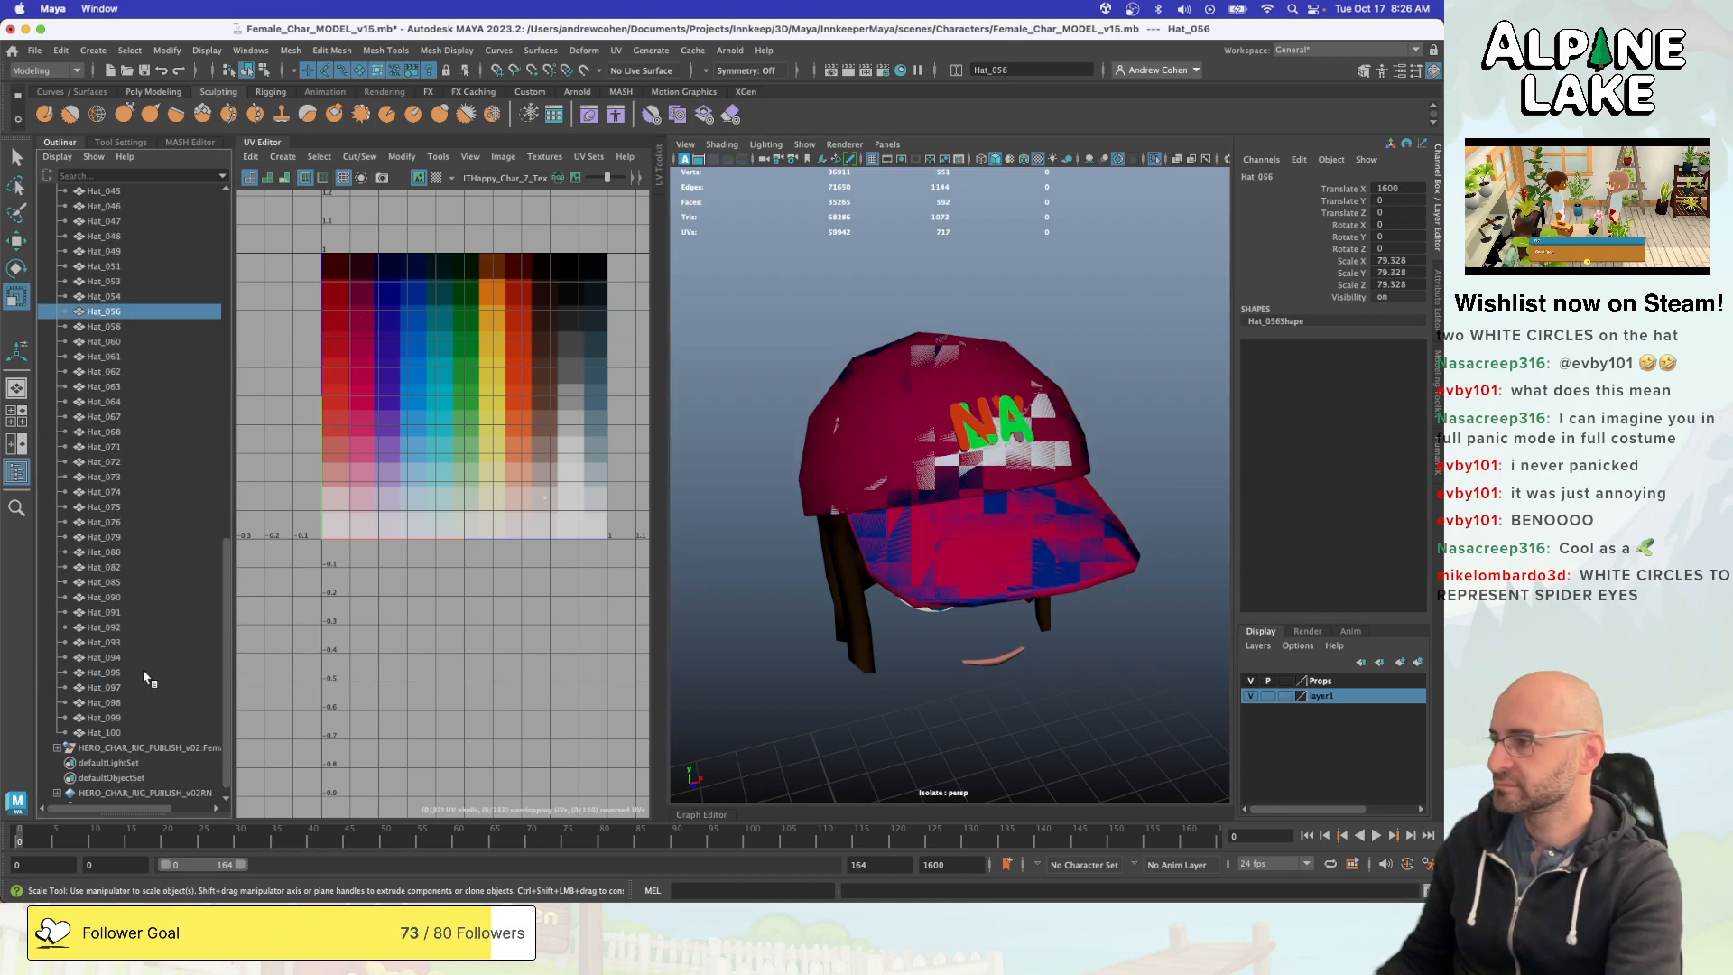
{"action": "left_click", "coordinate": [144, 592]}
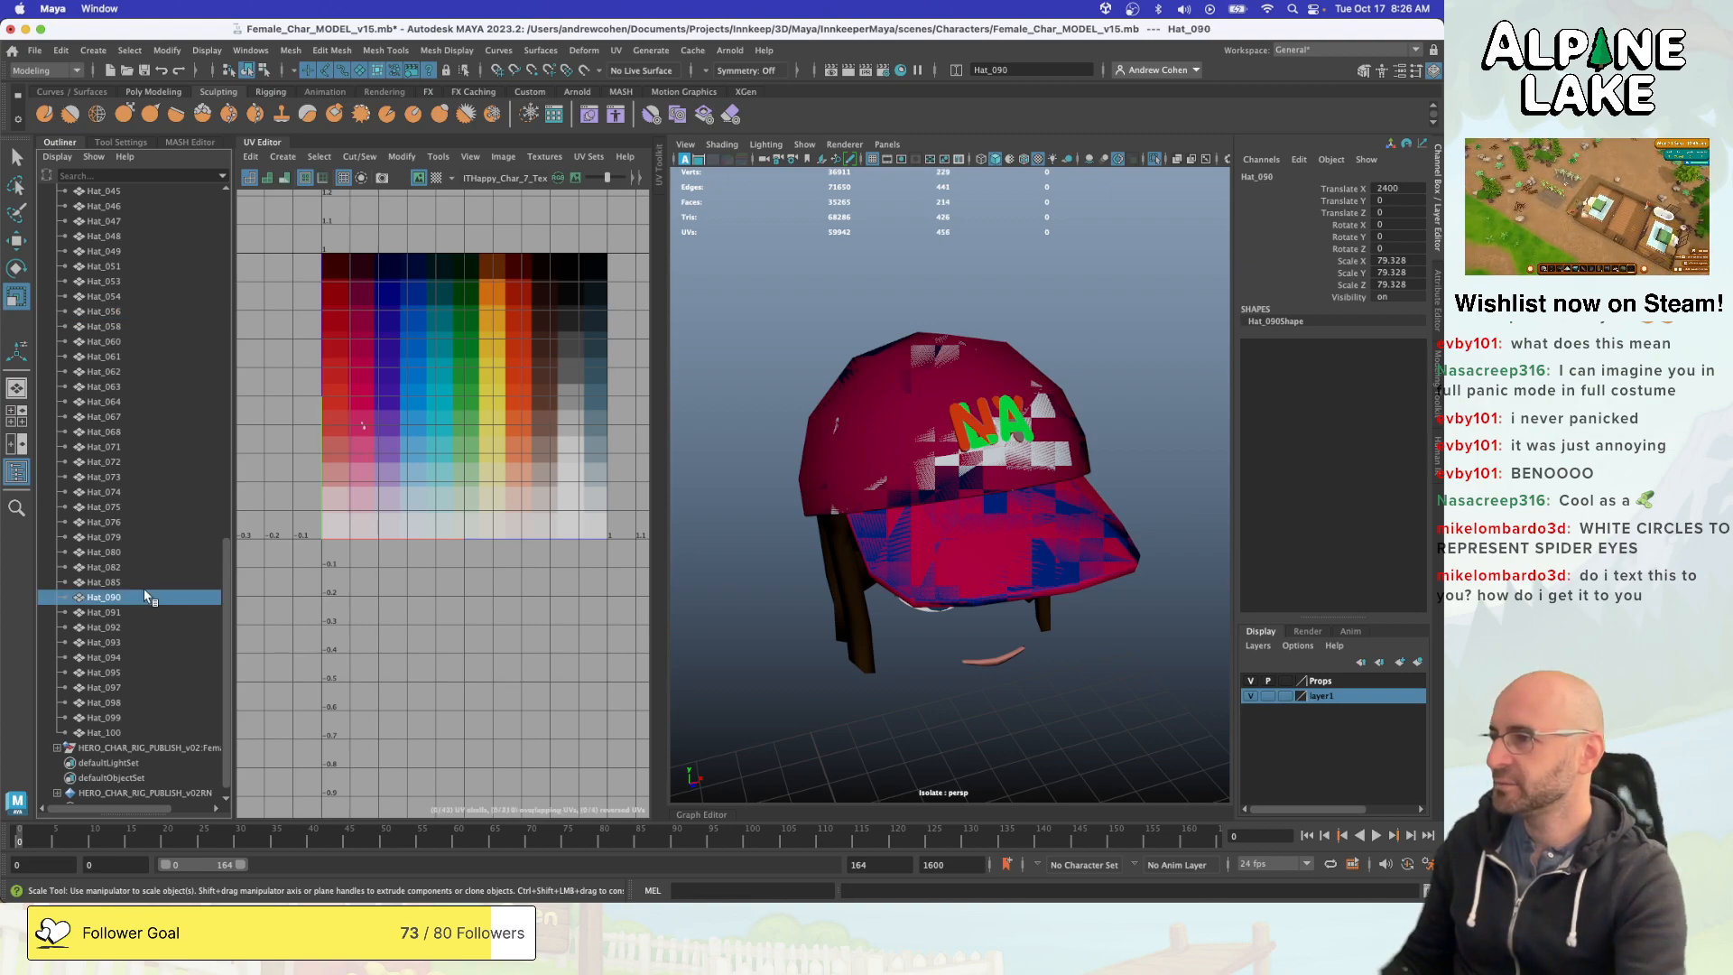
- Go through the meshes from Hat_090 to Hat_100 in Hats_GRP, looking for the baseball cap
{"action": "key", "text": "Right"}
{"action": "key", "text": "Left"}
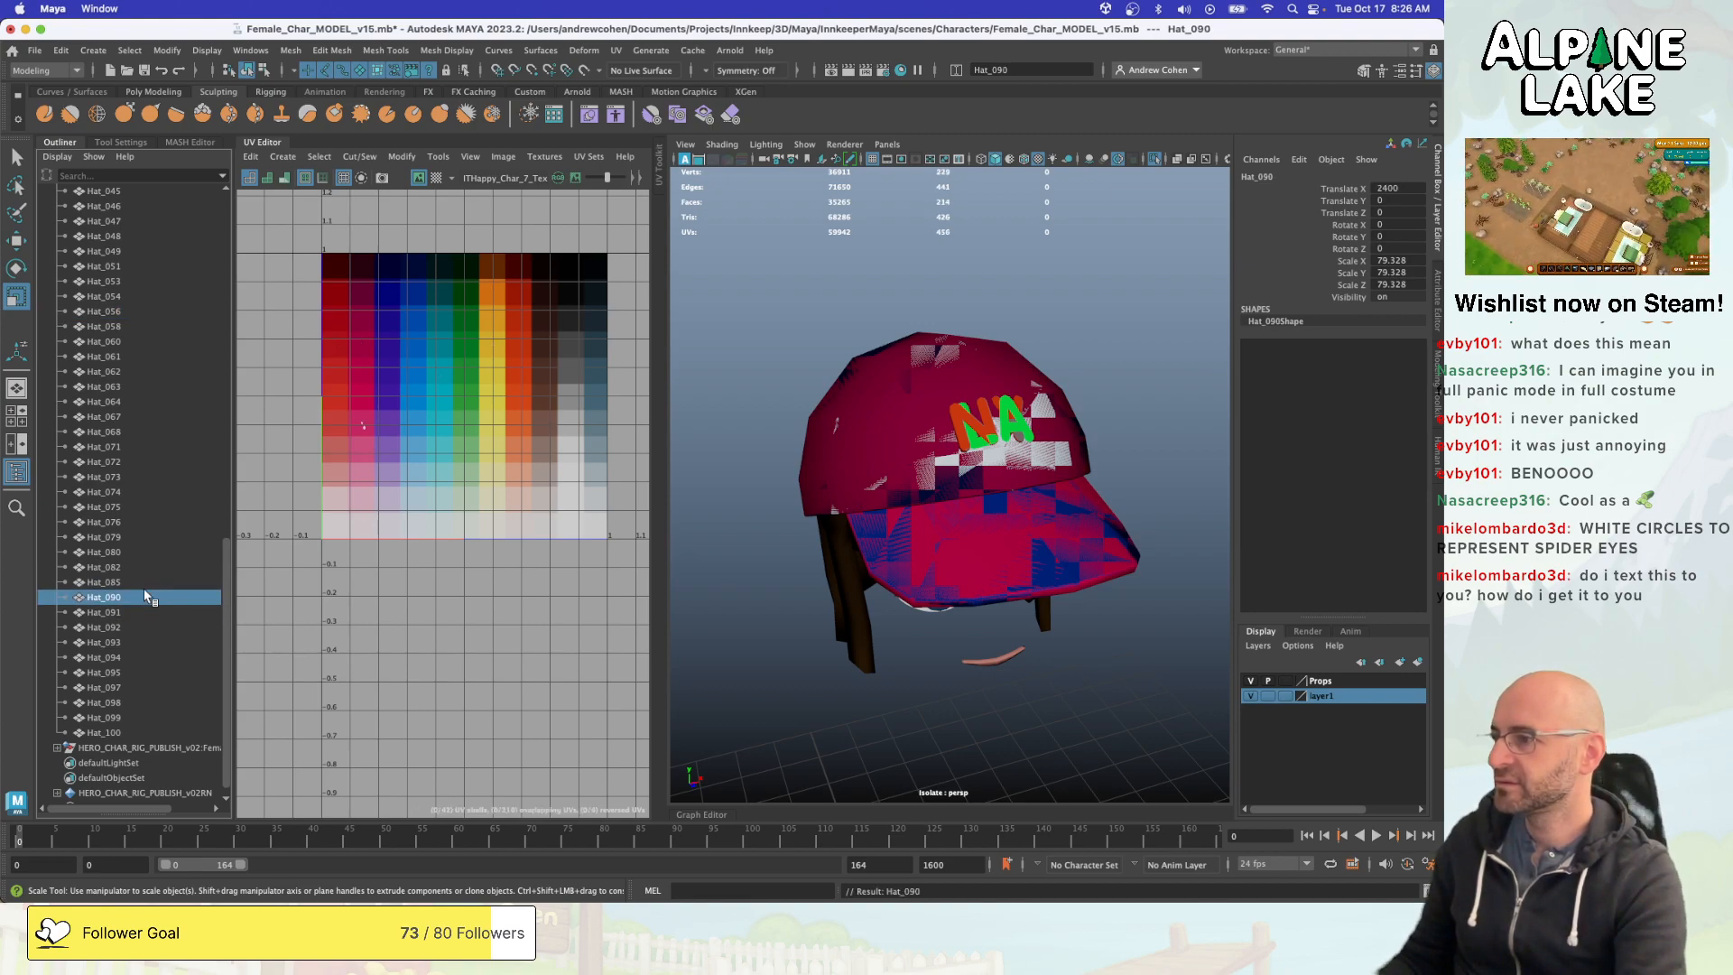
{"action": "key", "text": "Right"}
{"action": "key", "text": "Right"}
{"action": "key", "text": "Right"}
{"action": "key", "text": "Right"}
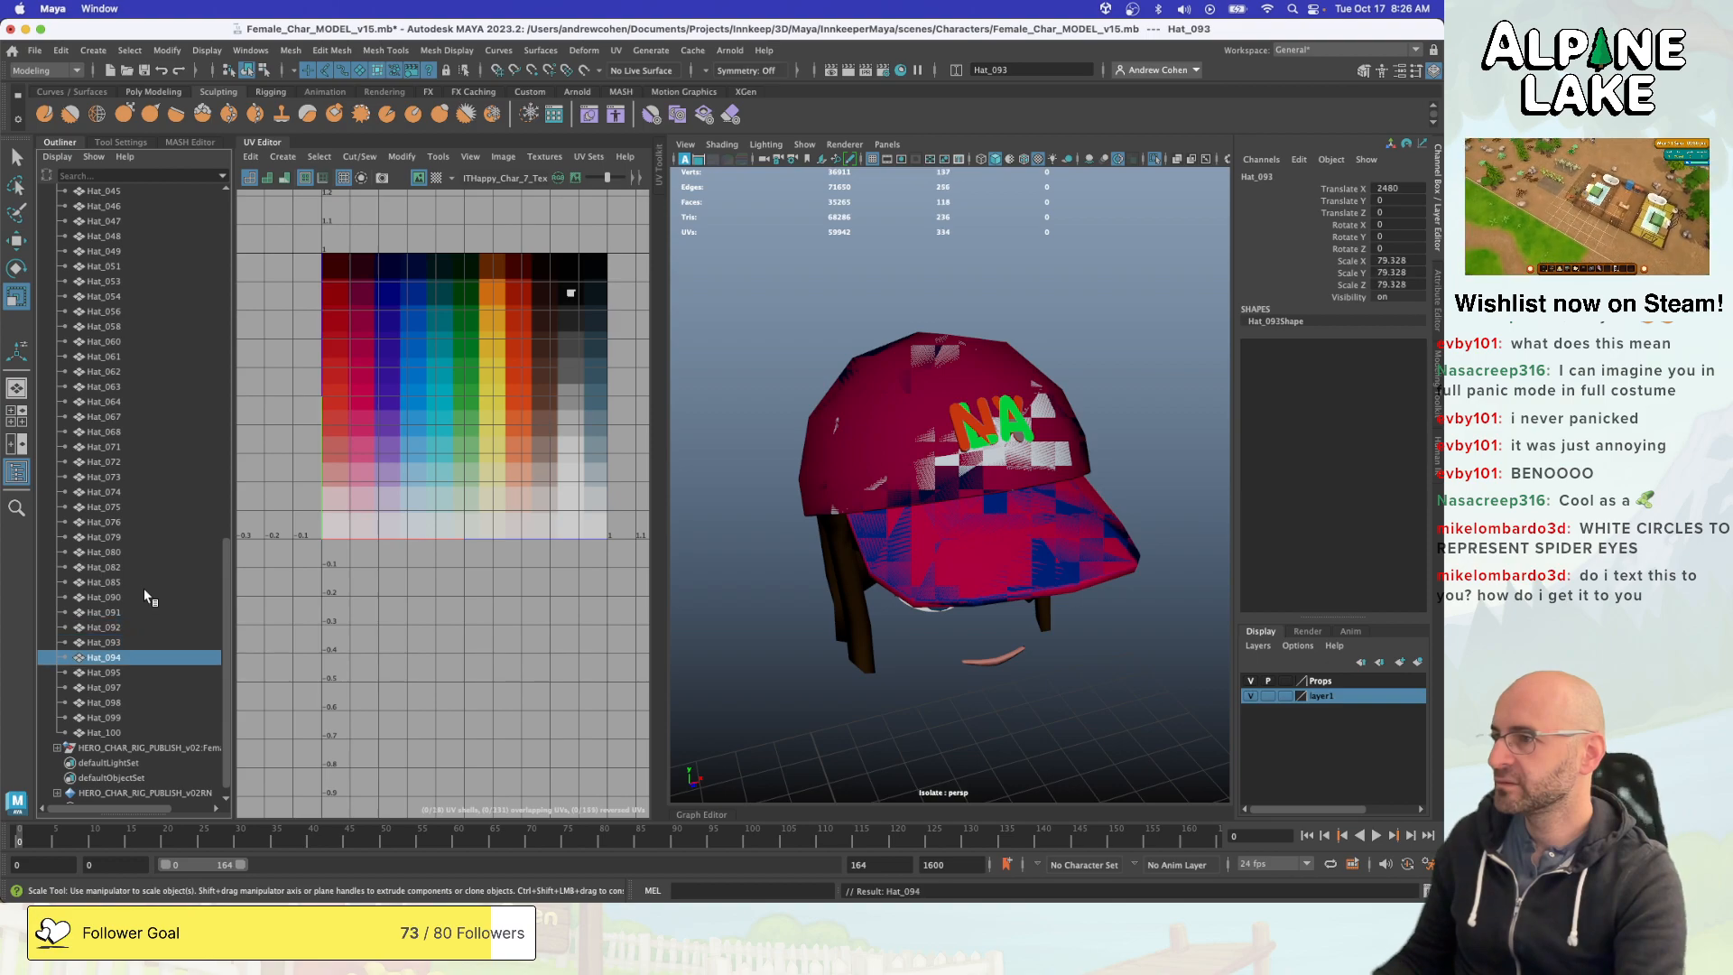
{"action": "key", "text": "Right"}
{"action": "key", "text": "Right"}
{"action": "key", "text": "Left"}
{"action": "key", "text": "Right"}
{"action": "key", "text": "Right"}
{"action": "key", "text": "Left"}
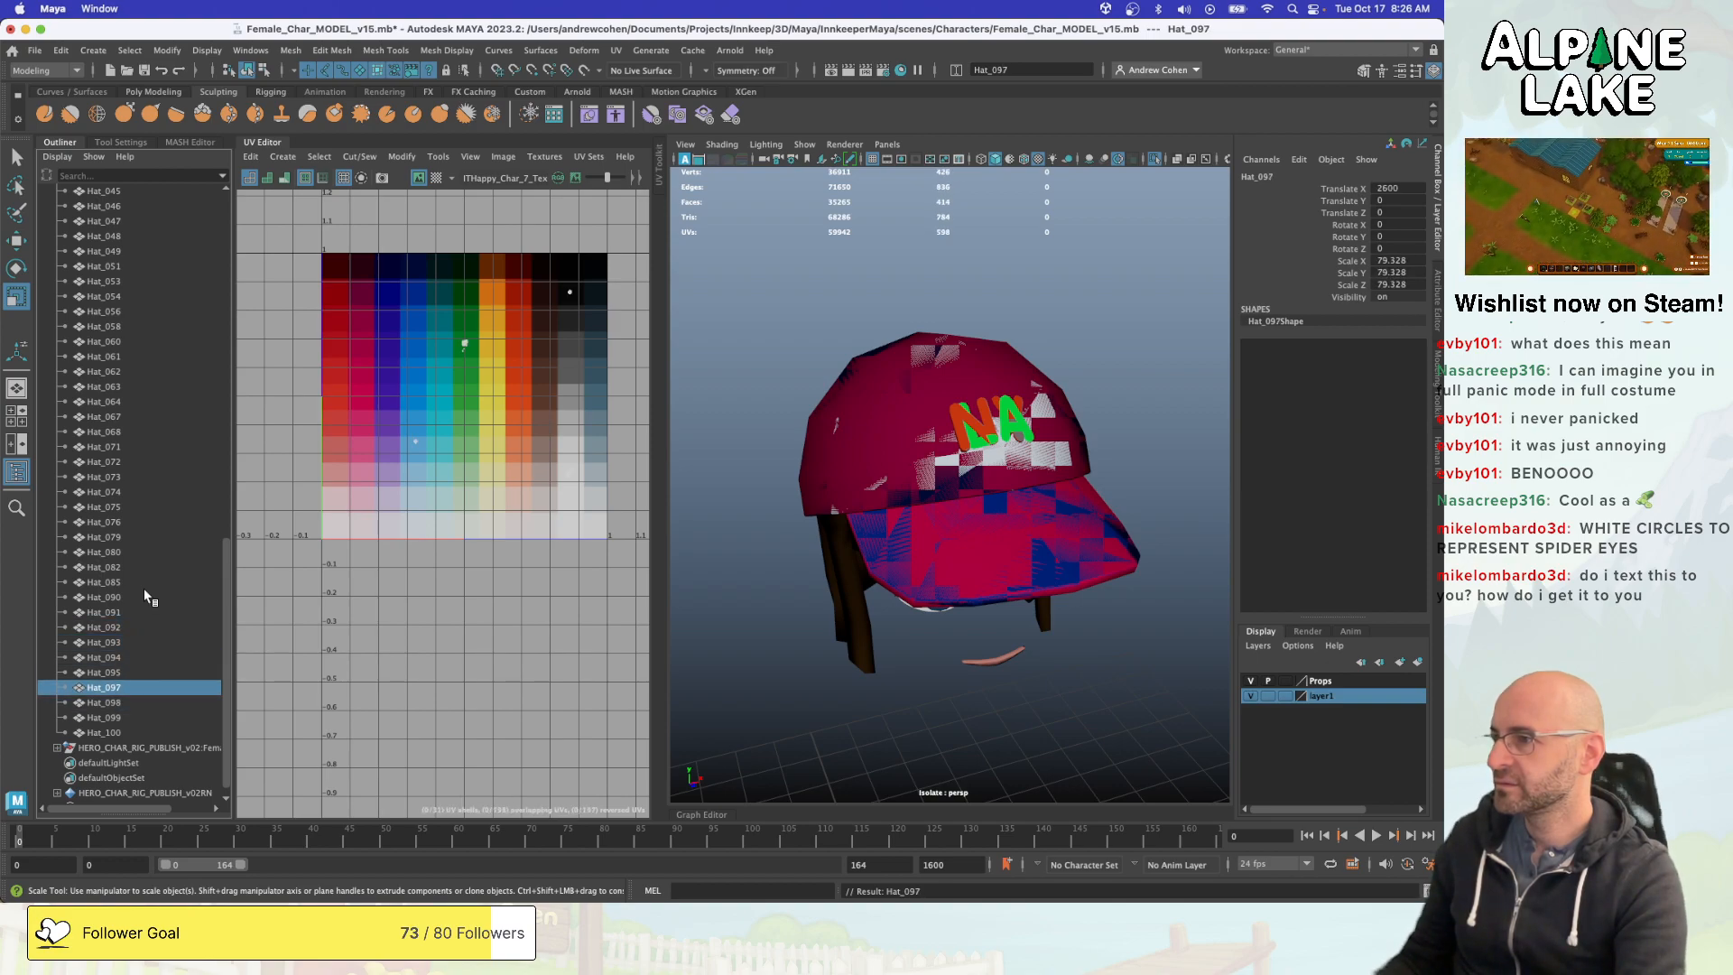
{"action": "key", "text": "Right"}
{"action": "key", "text": "Right"}
{"action": "key", "text": "Right"}
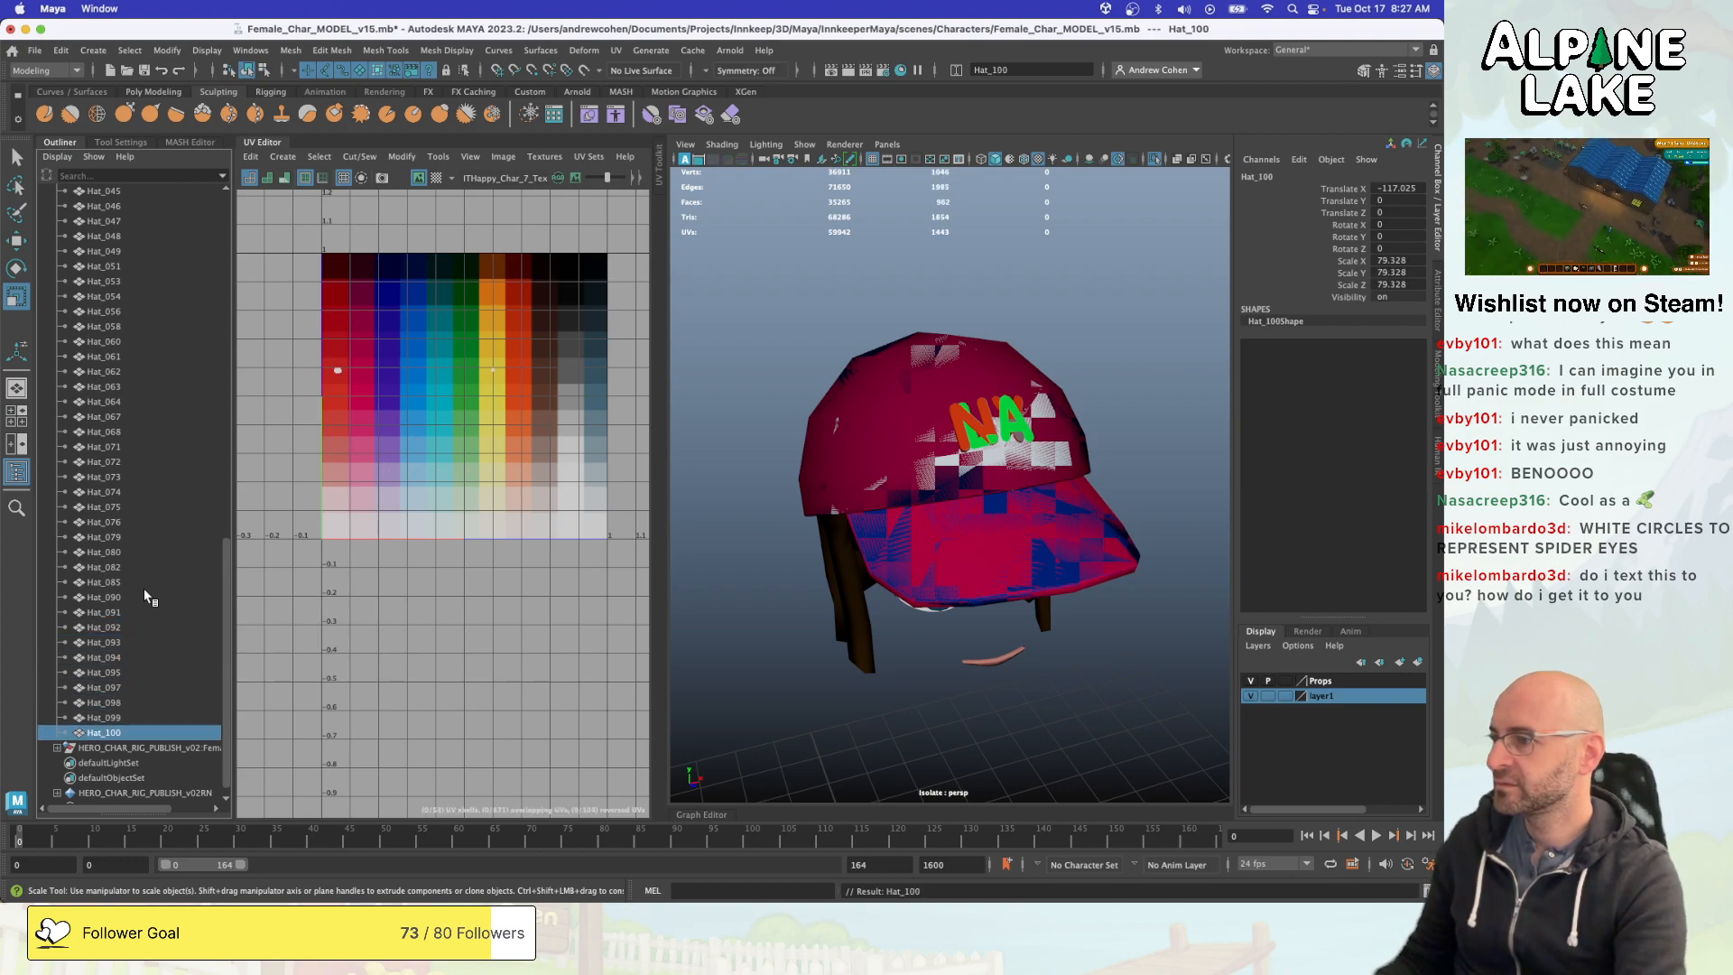
{"action": "key", "text": "Left"}
{"action": "key", "text": "Left"}
{"action": "key", "text": "Left"}
{"action": "key", "text": "Left"}
{"action": "key", "text": "Left"}
{"action": "key", "text": "Left"}
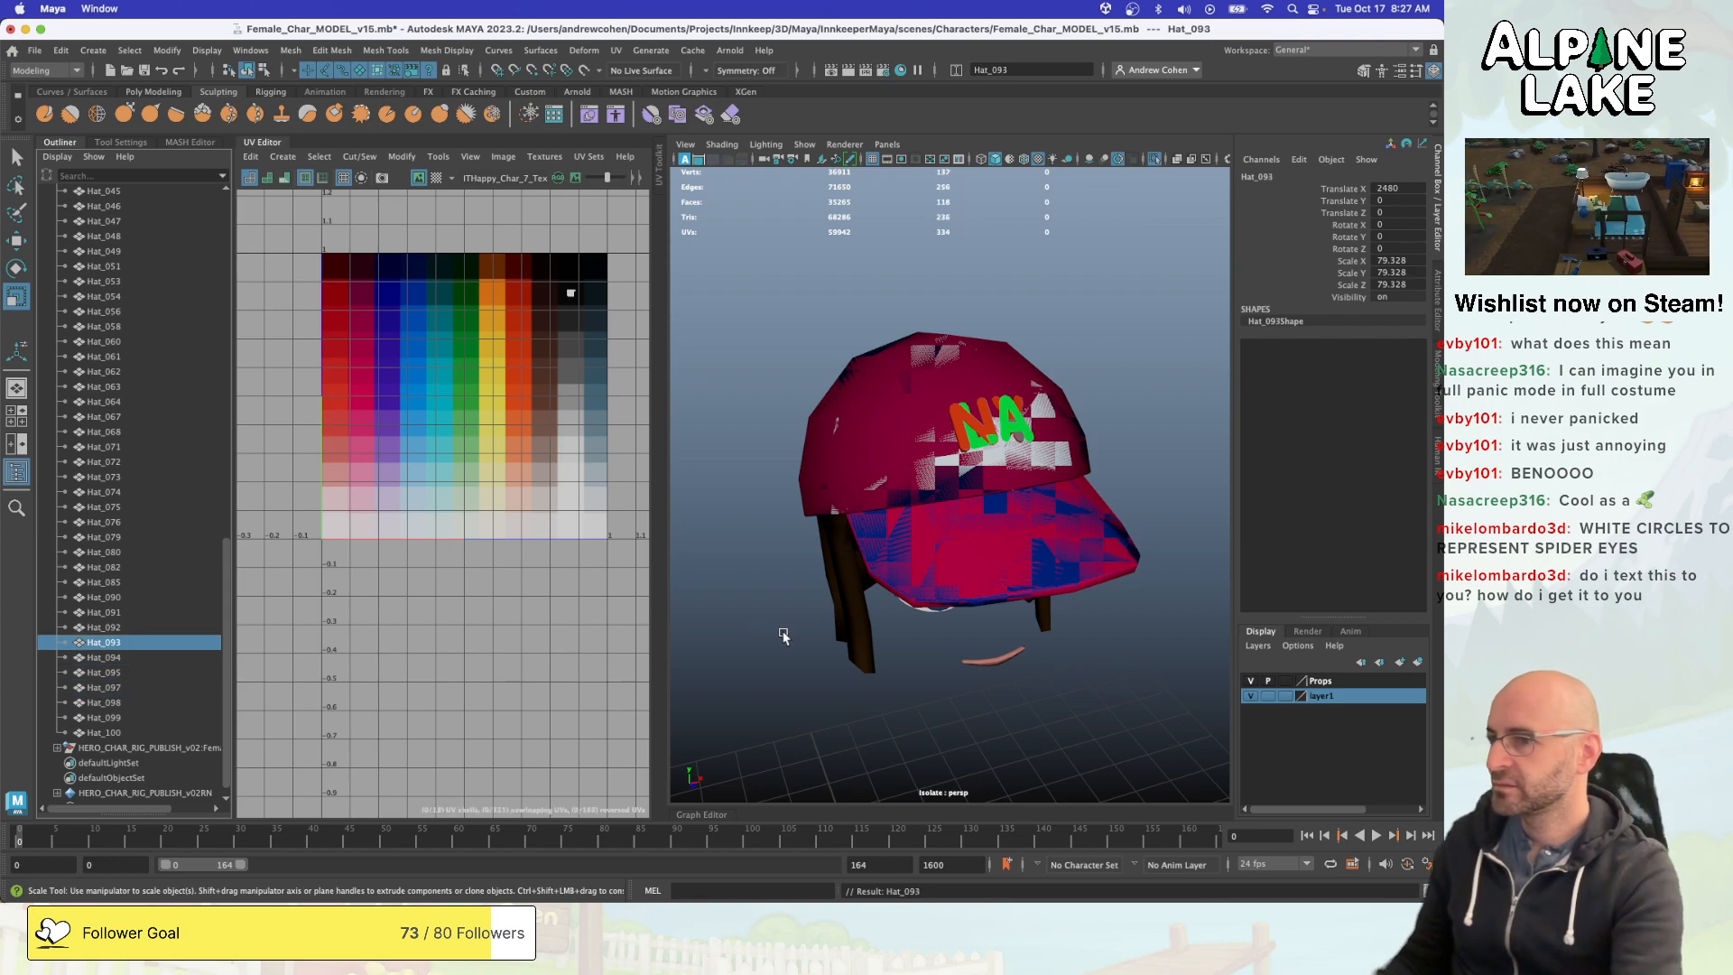
- Select the overlapping caps in the viewport, collapse Hats_GRP and reveal the selected caps in the Outliner
{"action": "left_click", "coordinate": [1014, 530]}
{"action": "scroll", "coordinate": [99, 627], "scroll_direction": "up", "scroll_amount": 20}
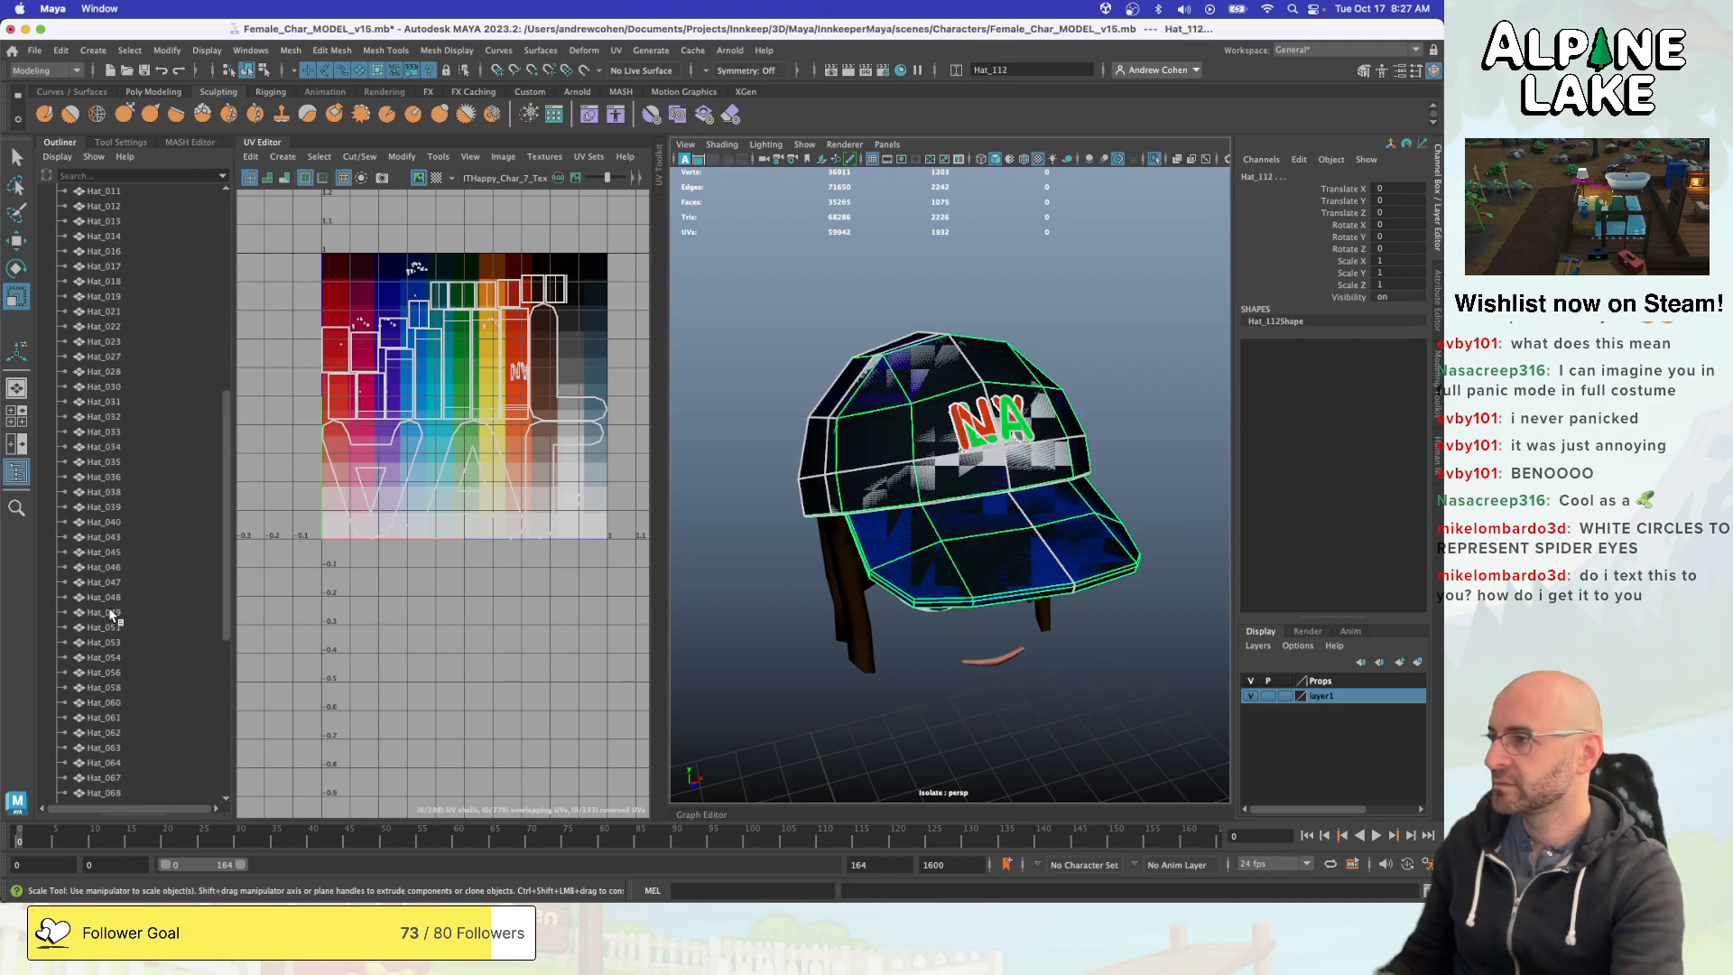
{"action": "left_click", "coordinate": [56, 598]}
{"action": "key", "text": "f"}
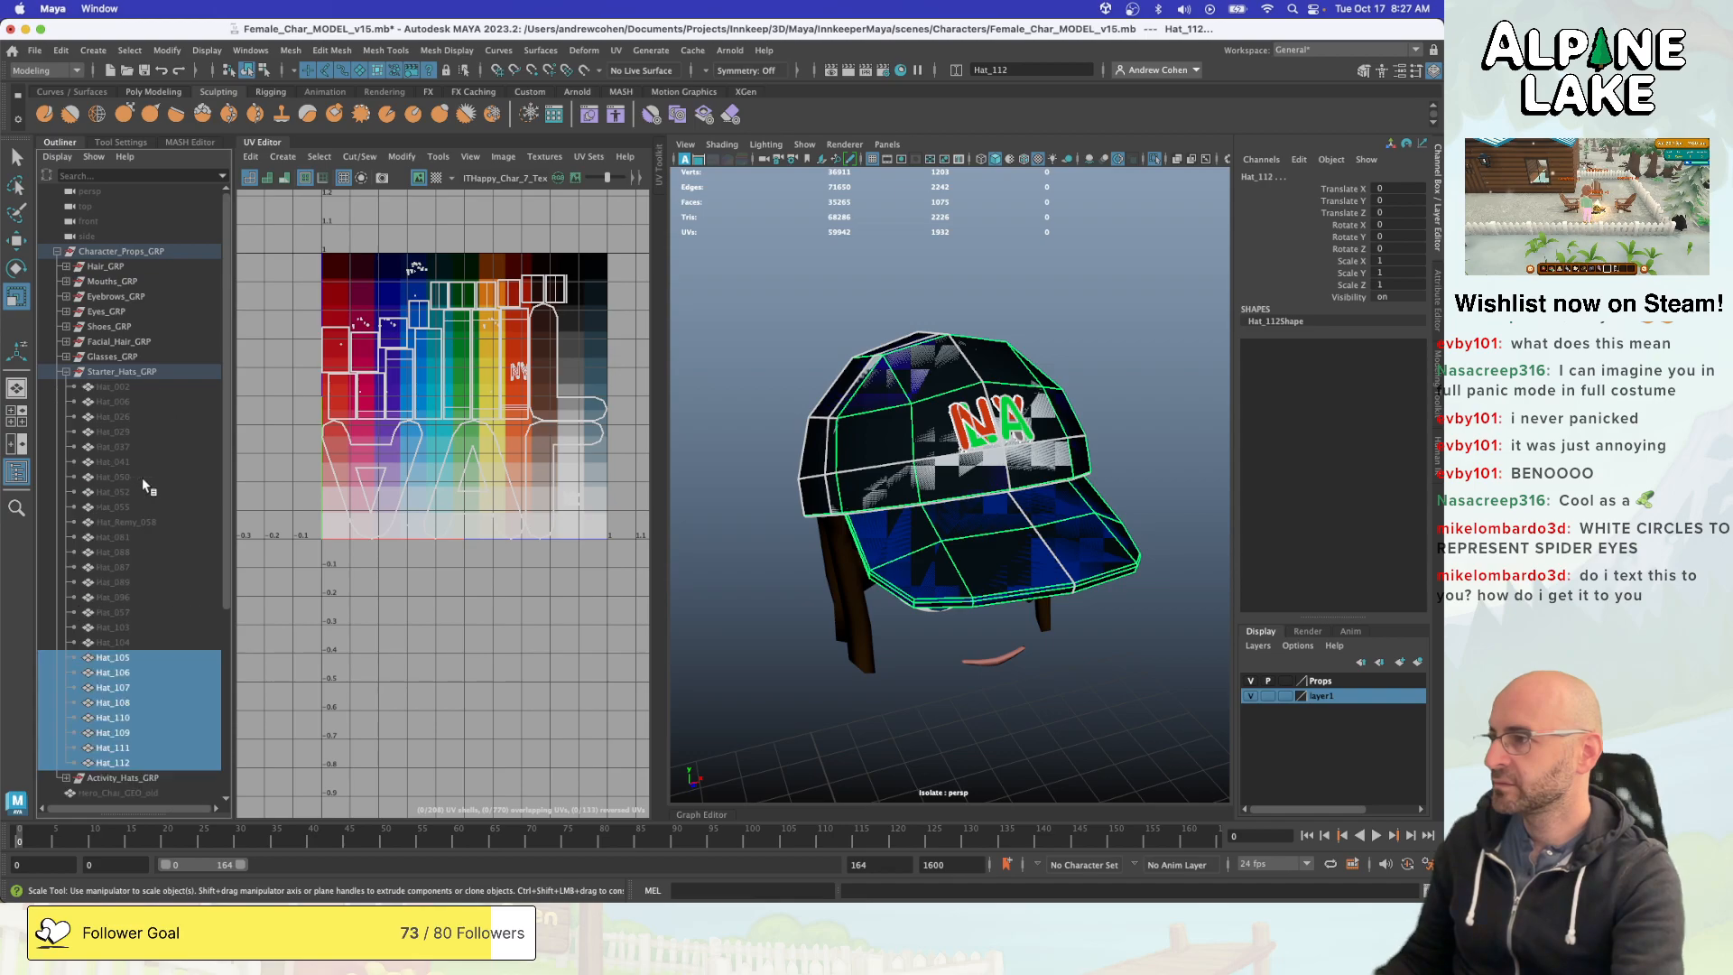
- Select only Hat_110 in Starter_Hats_GRP and isolate it in the viewport
{"action": "scroll", "coordinate": [141, 529], "scroll_direction": "down", "scroll_amount": 5}
{"action": "left_click", "coordinate": [151, 476]}
{"action": "left_click", "coordinate": [149, 462]}
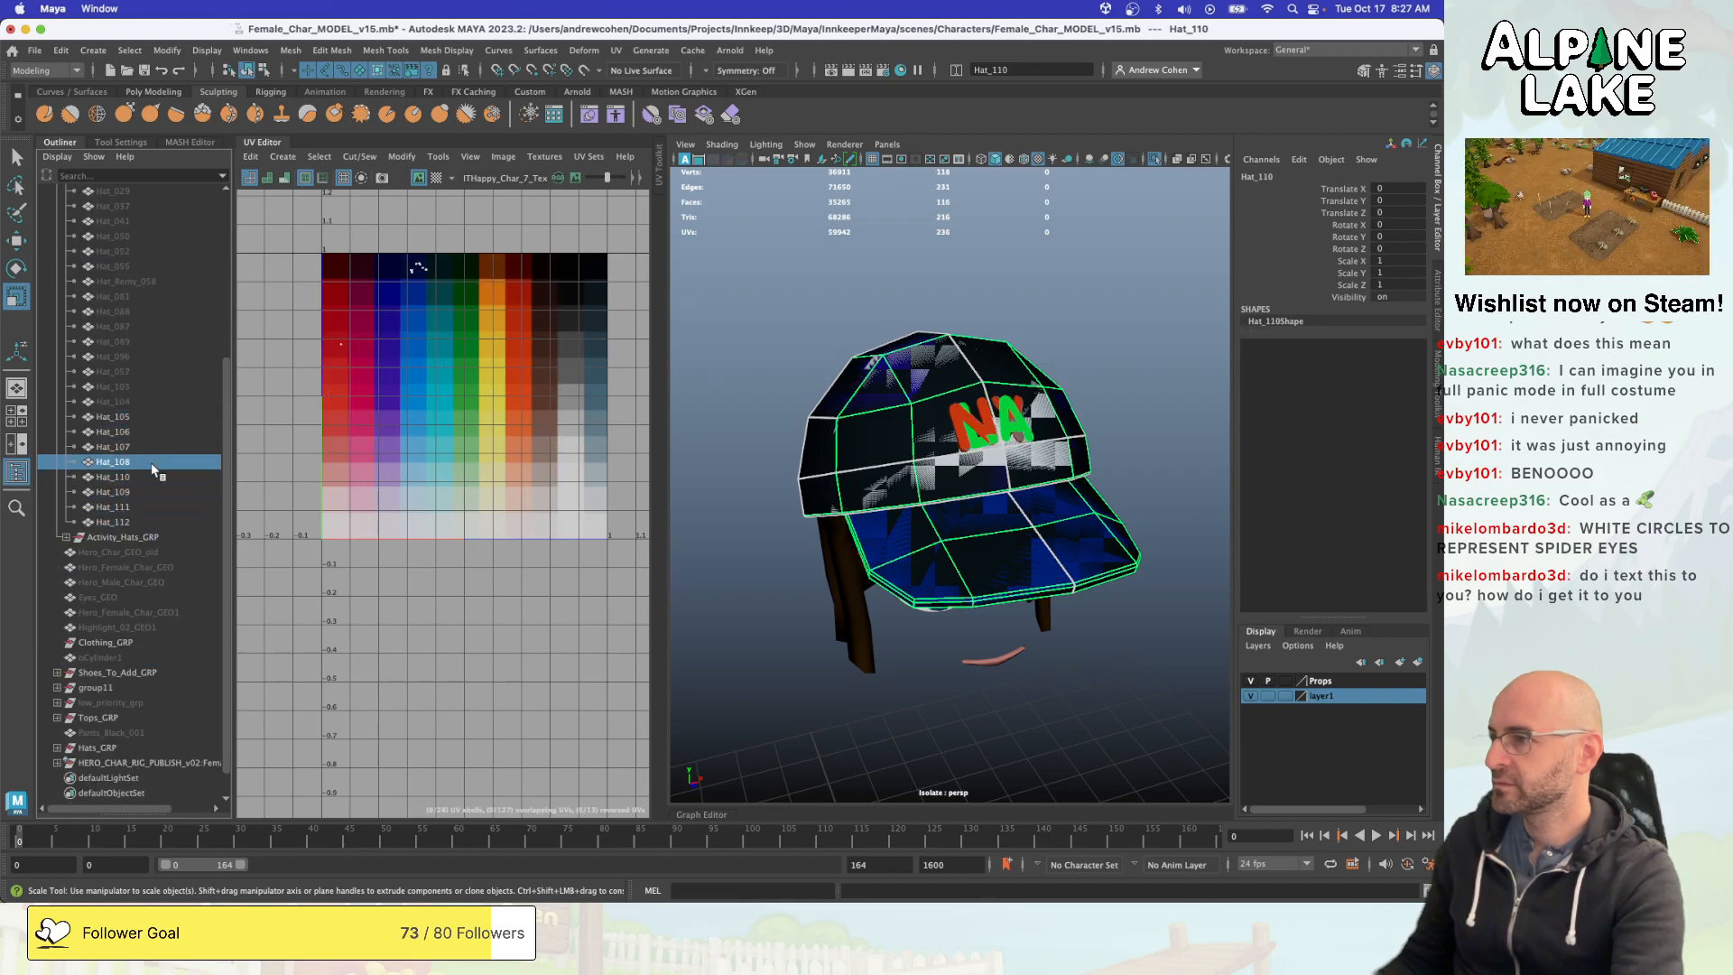
{"action": "key", "text": "Down"}
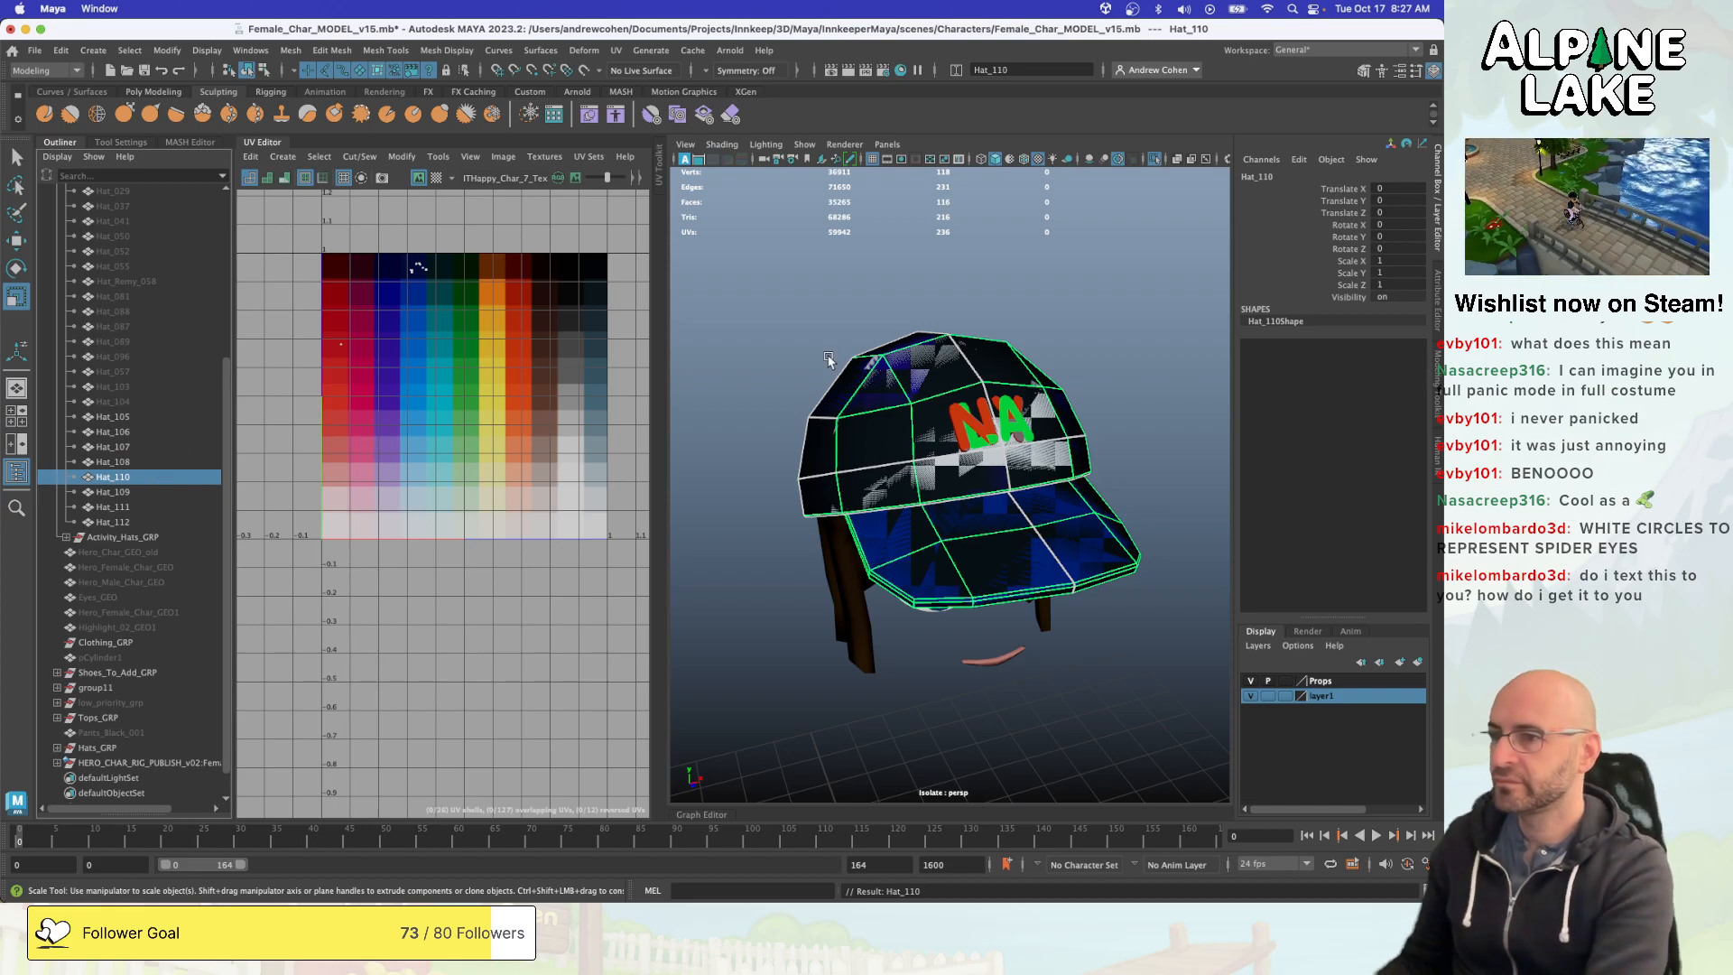
{"action": "key", "text": "ctrl+1"}
{"action": "left_click", "coordinate": [847, 310]}
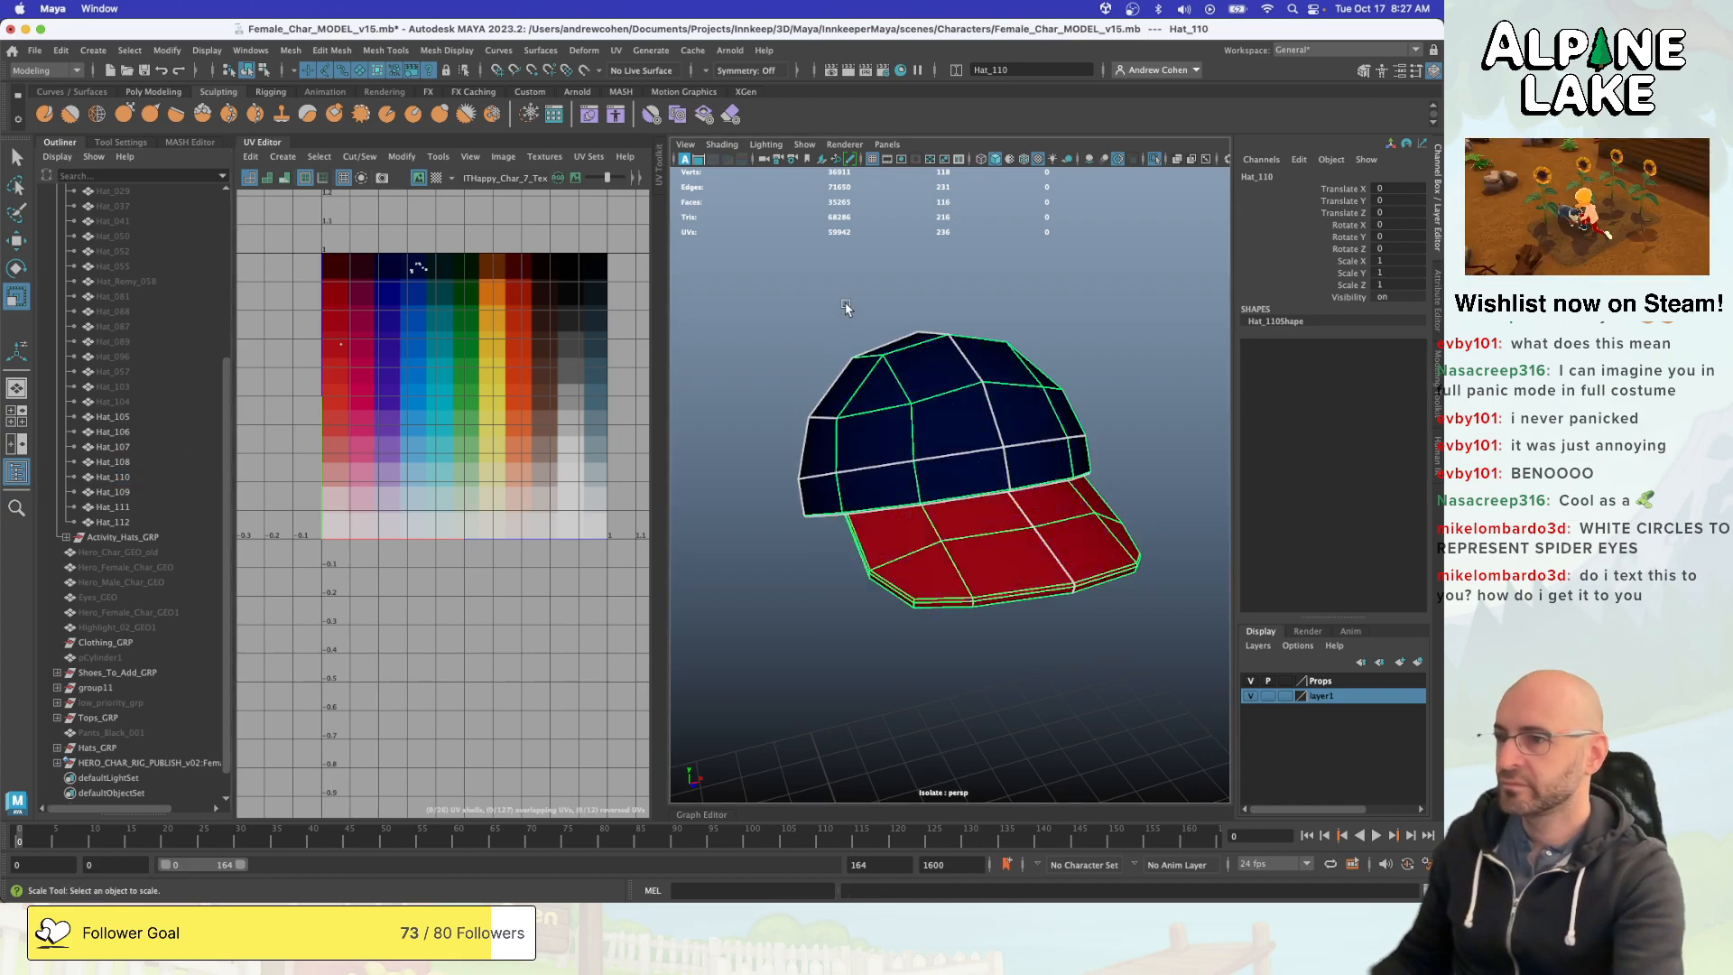
- Recolour Hat_110 by moving the crown's UVs onto the red swatches and the brim's UVs onto the darkest blue swatch
{"action": "left_click_drag", "start_coordinate": [946, 384], "coordinate": [933, 374], "text": "alt"}
{"action": "left_click", "coordinate": [952, 409]}
{"action": "right_click_drag", "start_coordinate": [407, 357], "coordinate": [425, 279]}
{"action": "left_click", "coordinate": [408, 273]}
{"action": "key", "text": "w"}
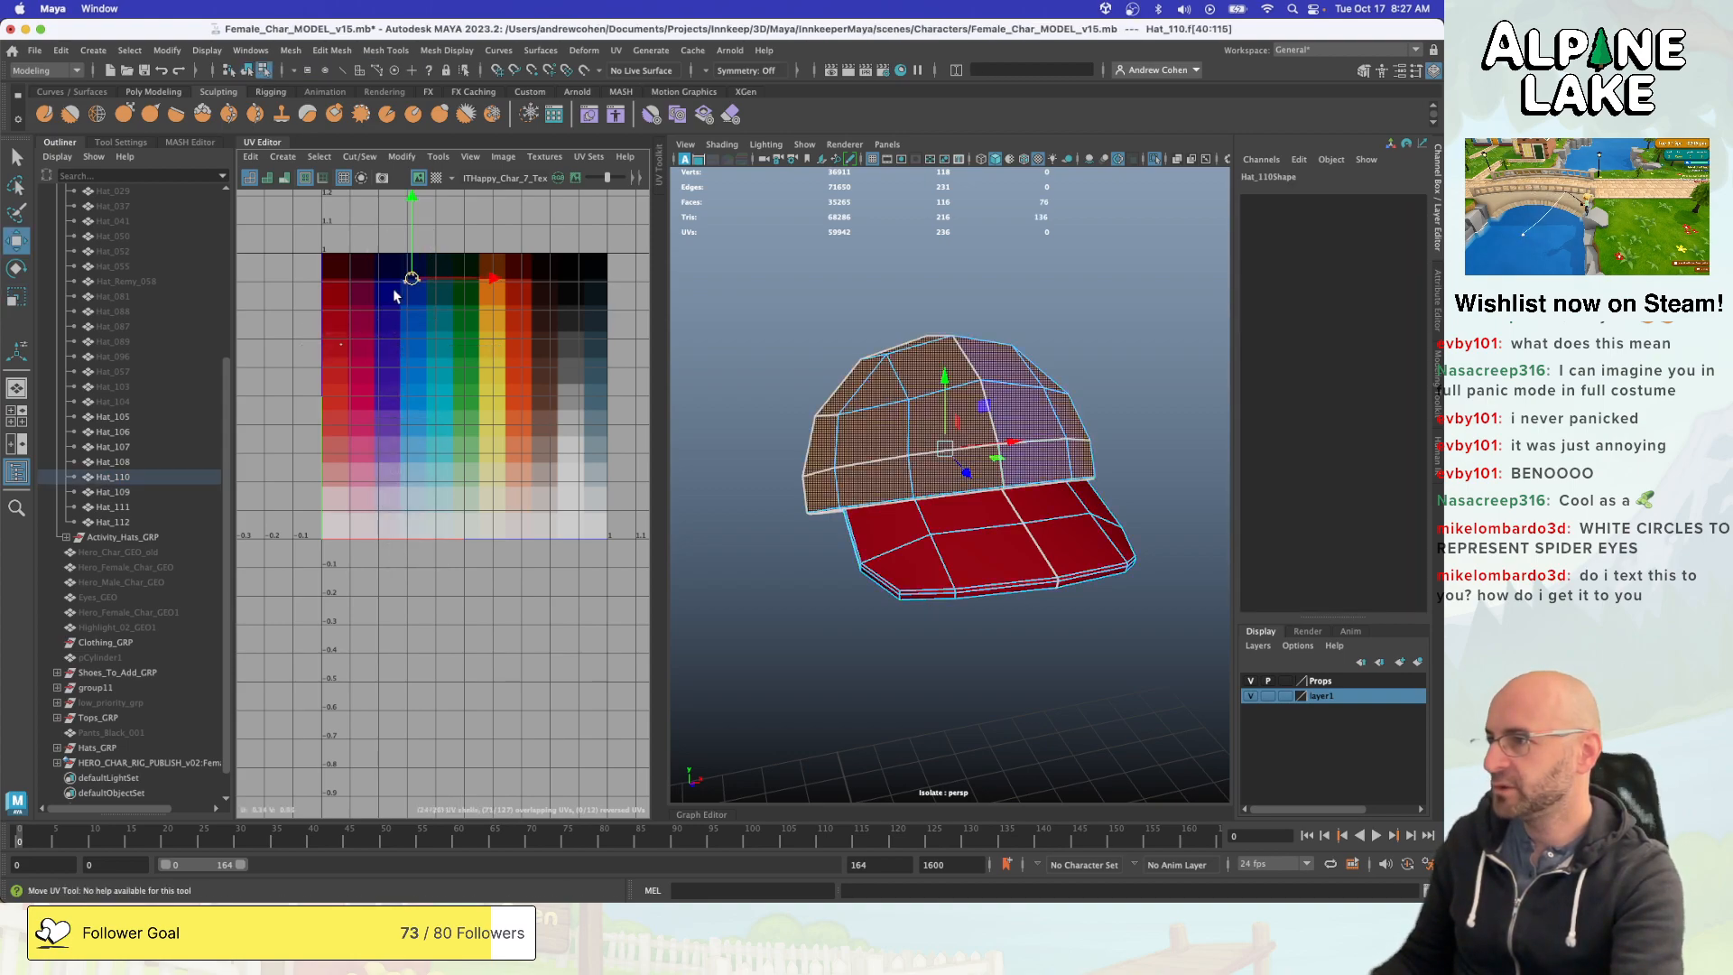
{"action": "mouse_move", "coordinate": [403, 277]}
{"action": "left_mouse_down"}
{"action": "mouse_move", "coordinate": [332, 347]}
{"action": "mouse_move", "coordinate": [348, 358]}
{"action": "mouse_move", "coordinate": [414, 273]}
{"action": "left_mouse_up"}
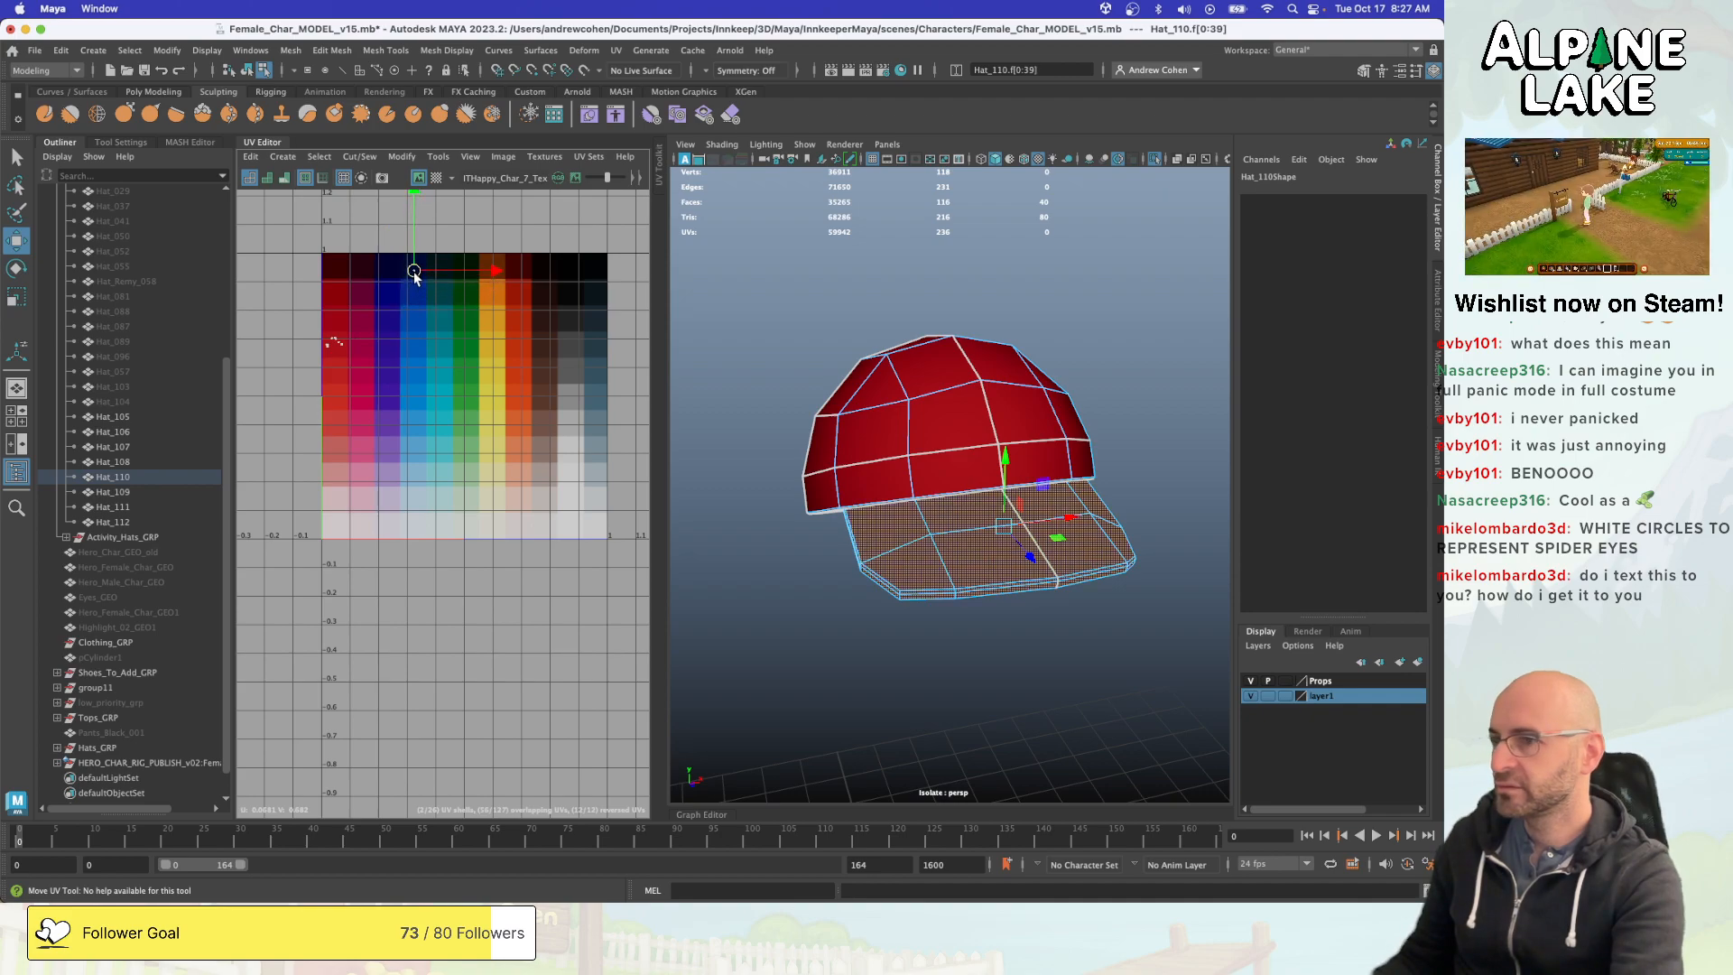
{"action": "left_click", "coordinate": [876, 303]}
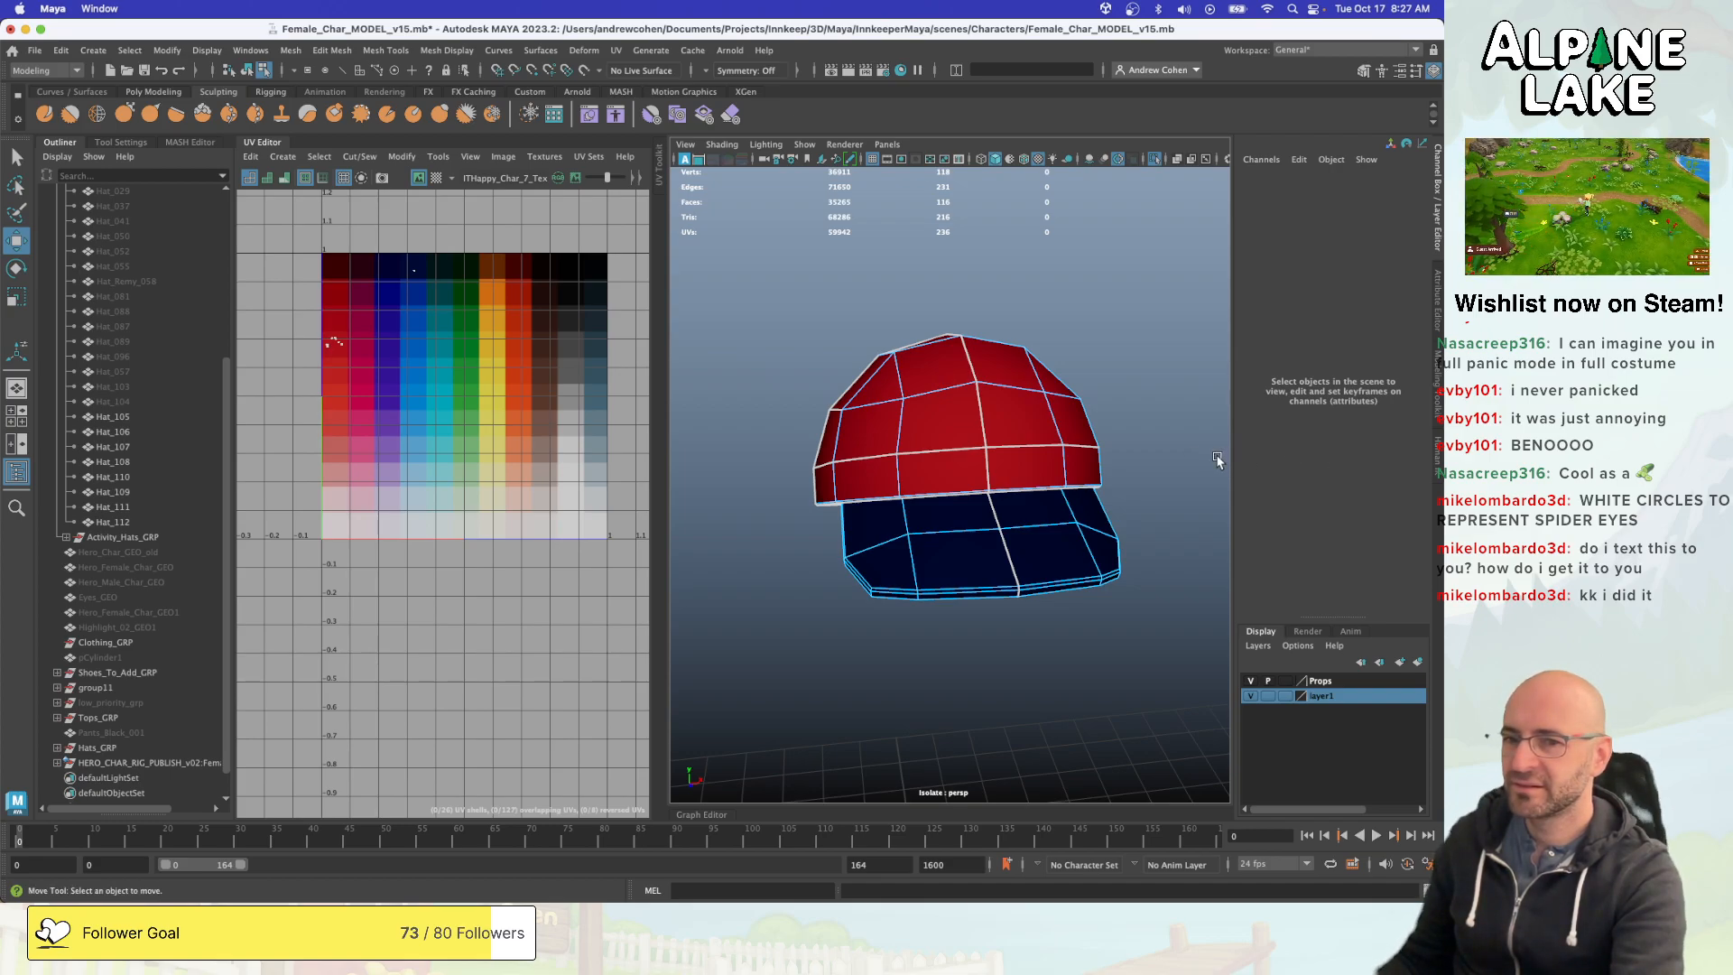
- View the Spiderman cap reference photo, close it, and return to object mode with the cap deselected for viewing
{"action": "key", "text": "space"}
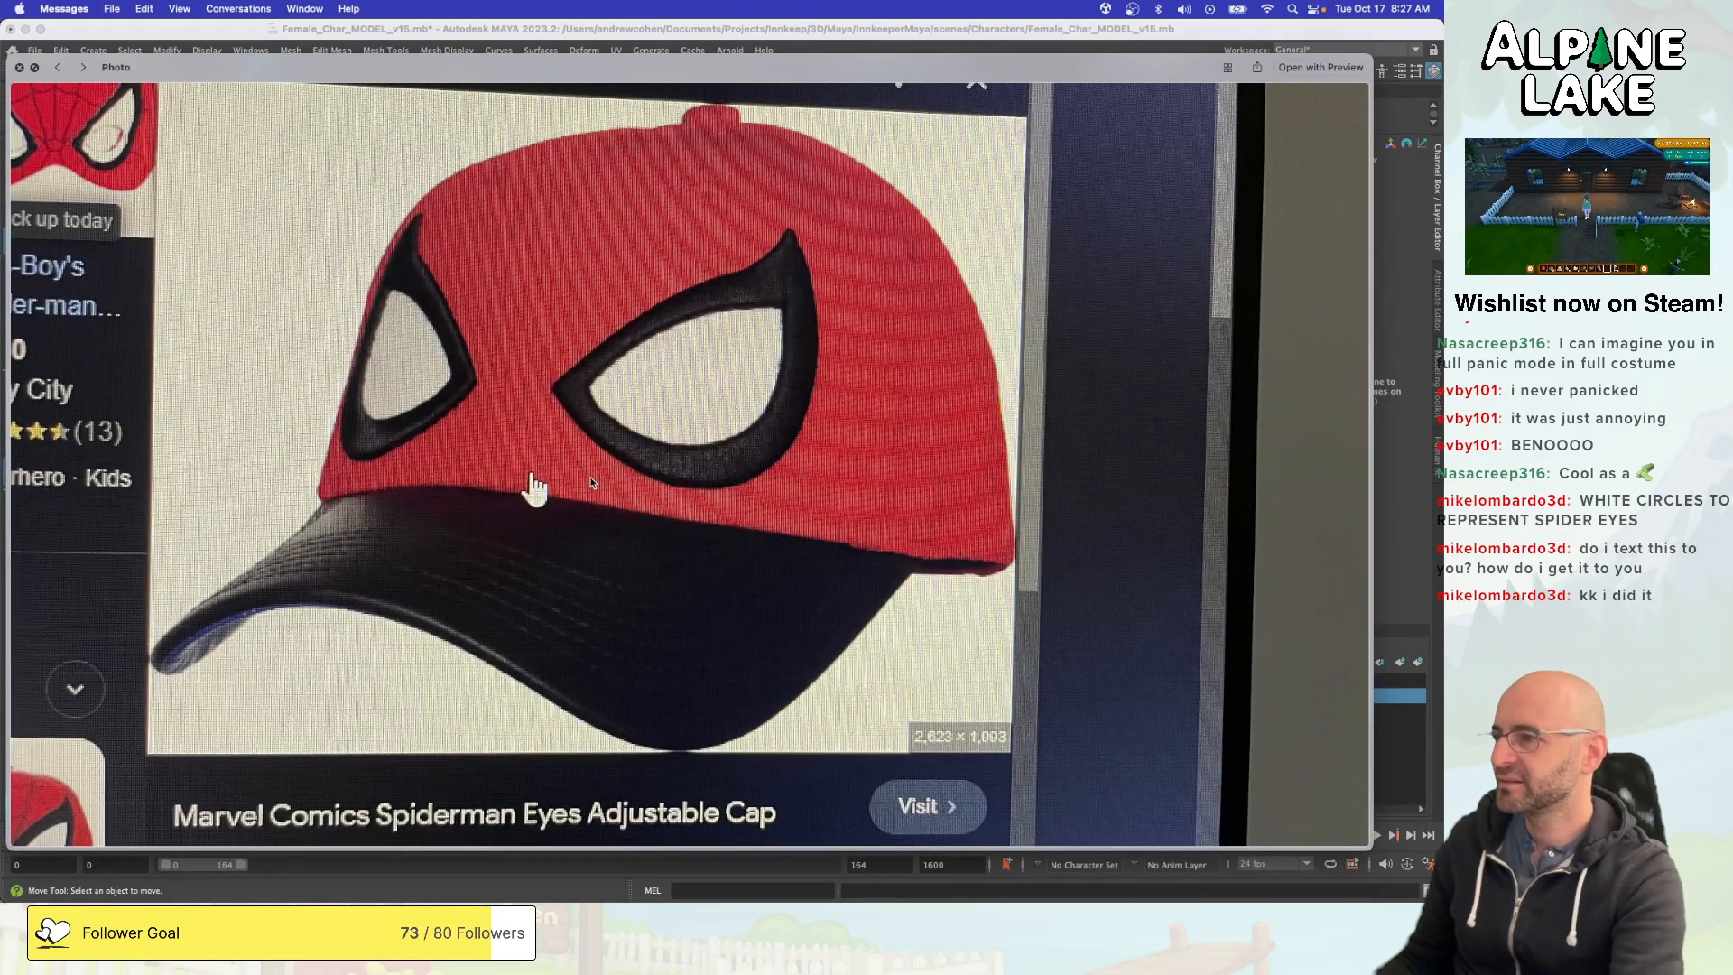
{"action": "left_click", "coordinate": [20, 68]}
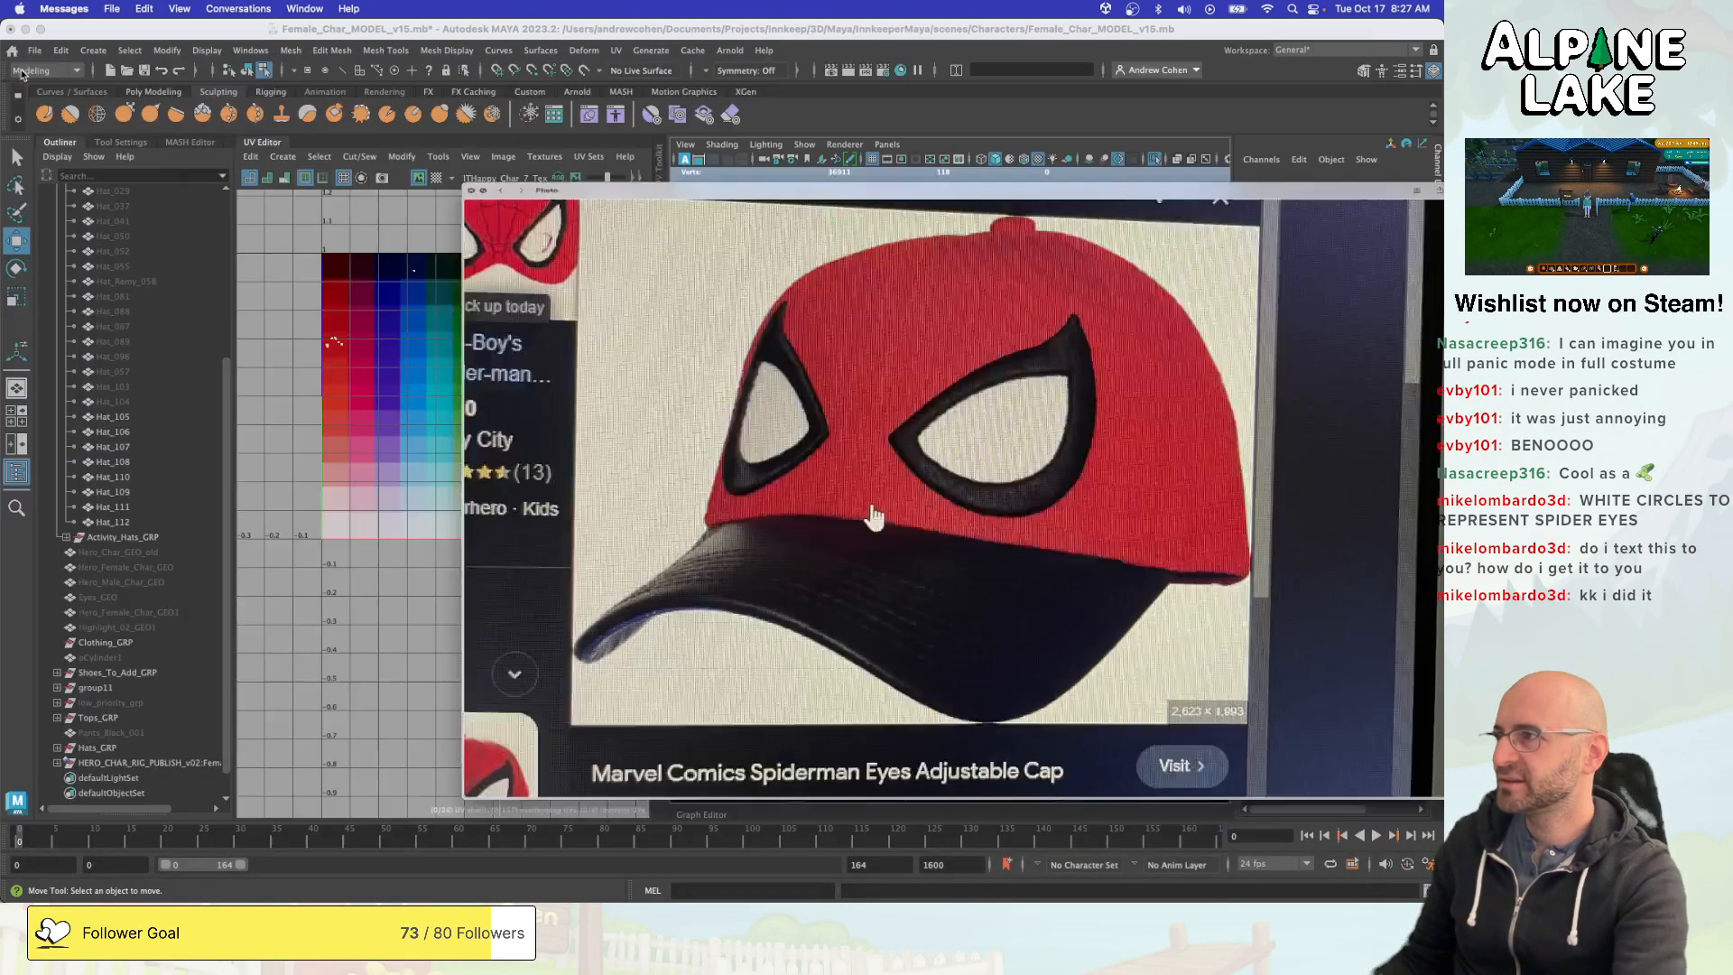
{"action": "left_click_drag", "start_coordinate": [836, 336], "coordinate": [991, 270], "text": "alt"}
{"action": "key", "text": "F8"}
{"action": "key", "text": "q"}
{"action": "left_click", "coordinate": [843, 281]}
{"action": "left_click_drag", "start_coordinate": [881, 318], "coordinate": [969, 300], "text": "alt"}
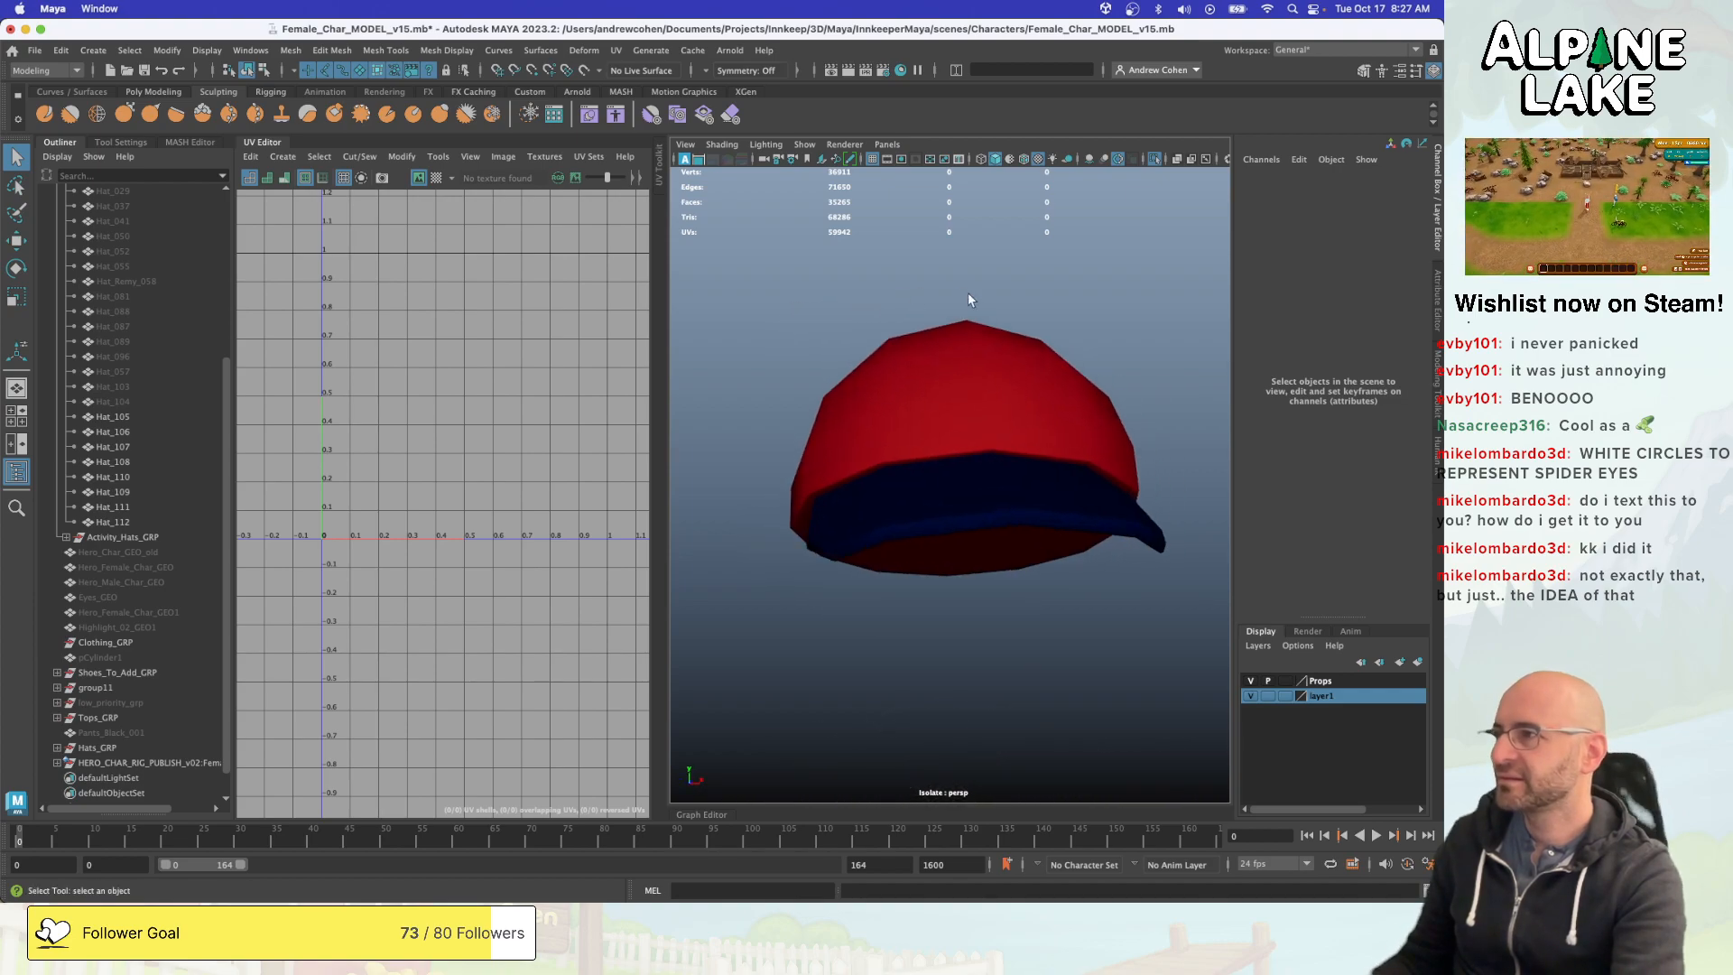
- Select Hat_110, collapse the UV Editor while keeping the Outliner open, and duplicate the red and blue cap
{"action": "left_click", "coordinate": [124, 139]}
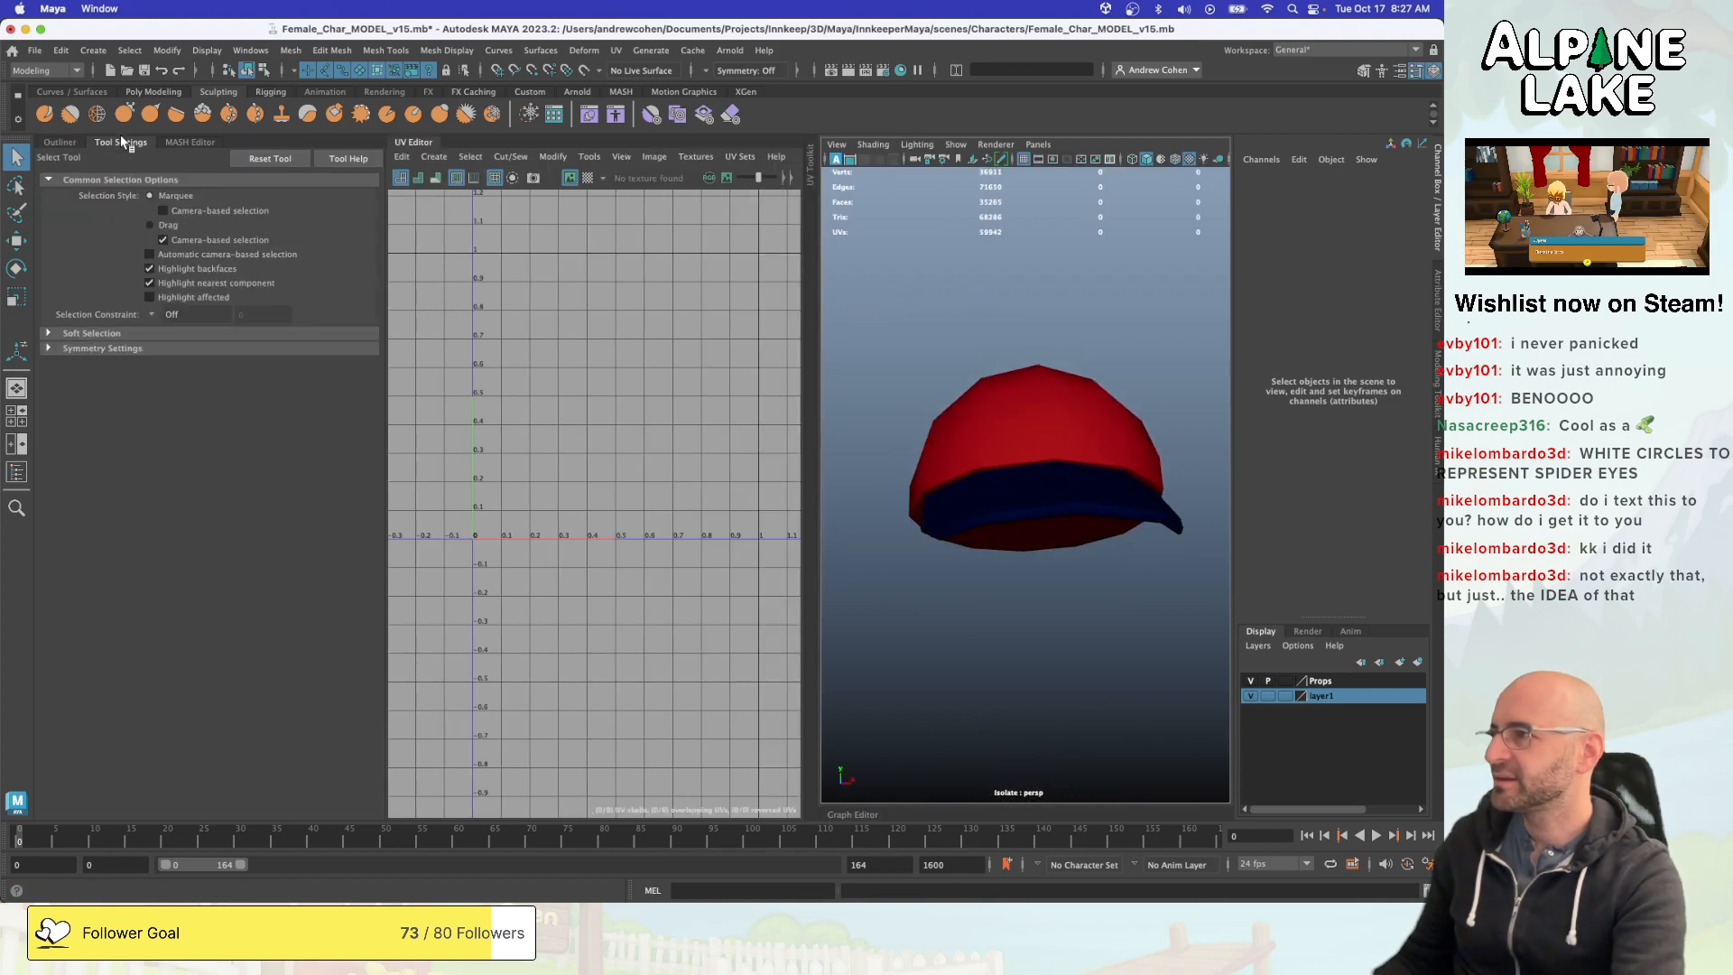
{"action": "left_click", "coordinate": [124, 139]}
{"action": "left_click", "coordinate": [992, 352]}
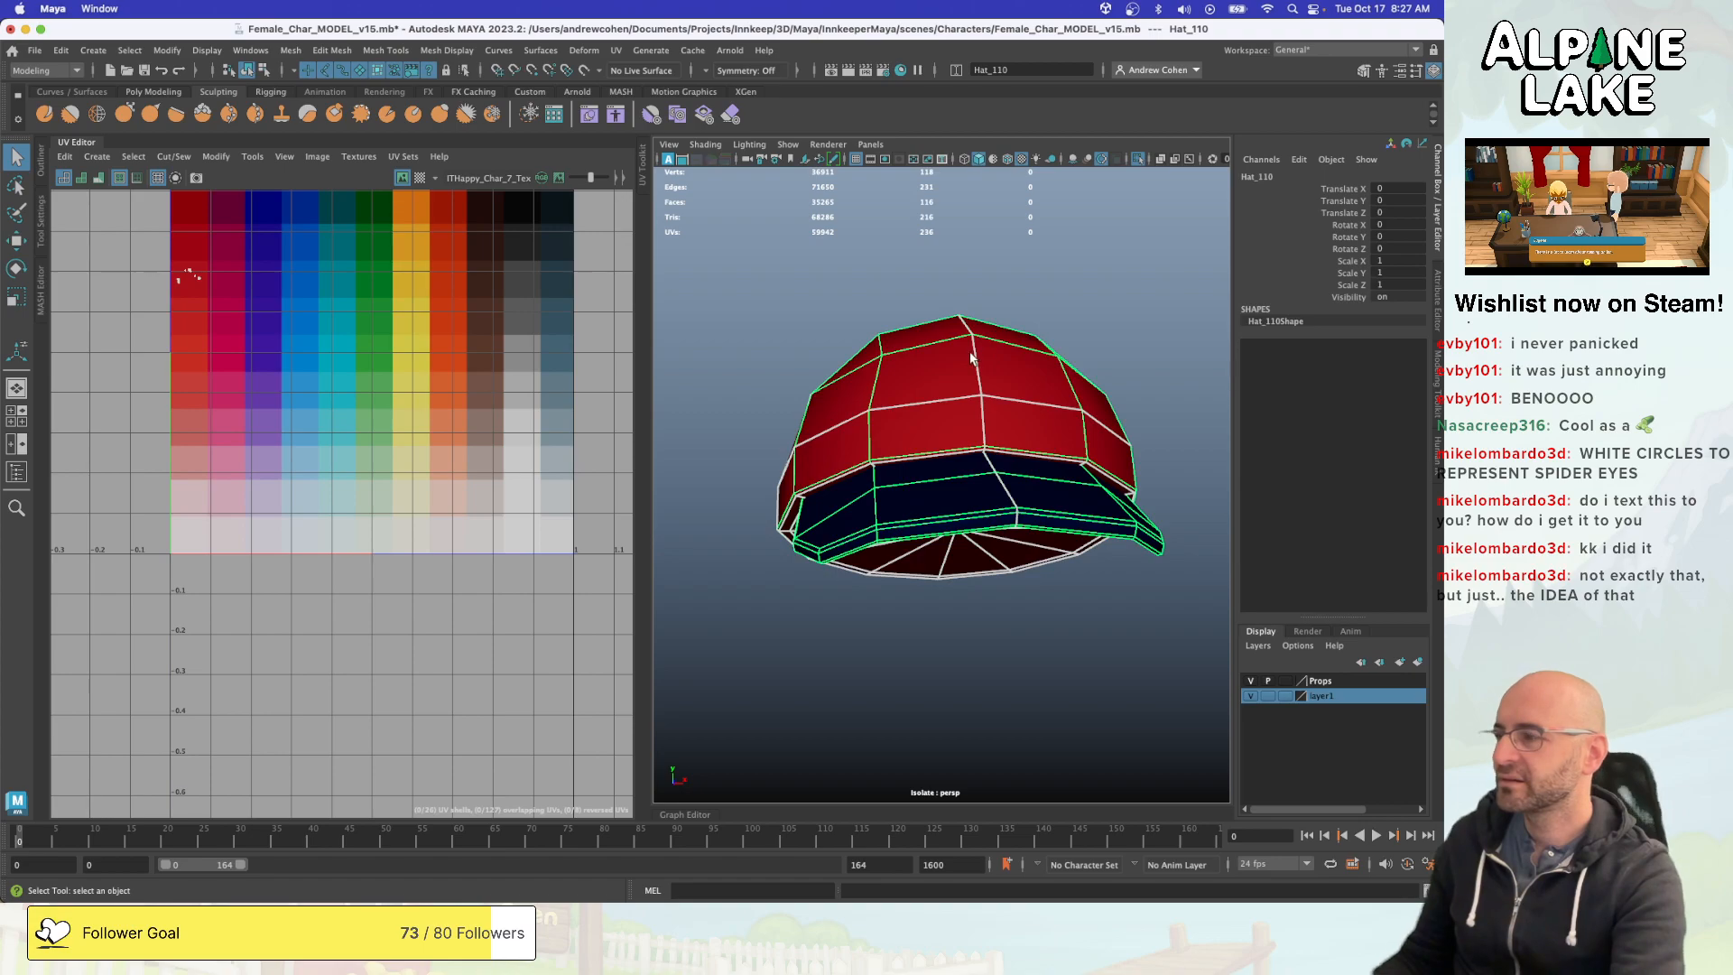
{"action": "scroll", "coordinate": [186, 255], "scroll_direction": "up", "scroll_amount": 5}
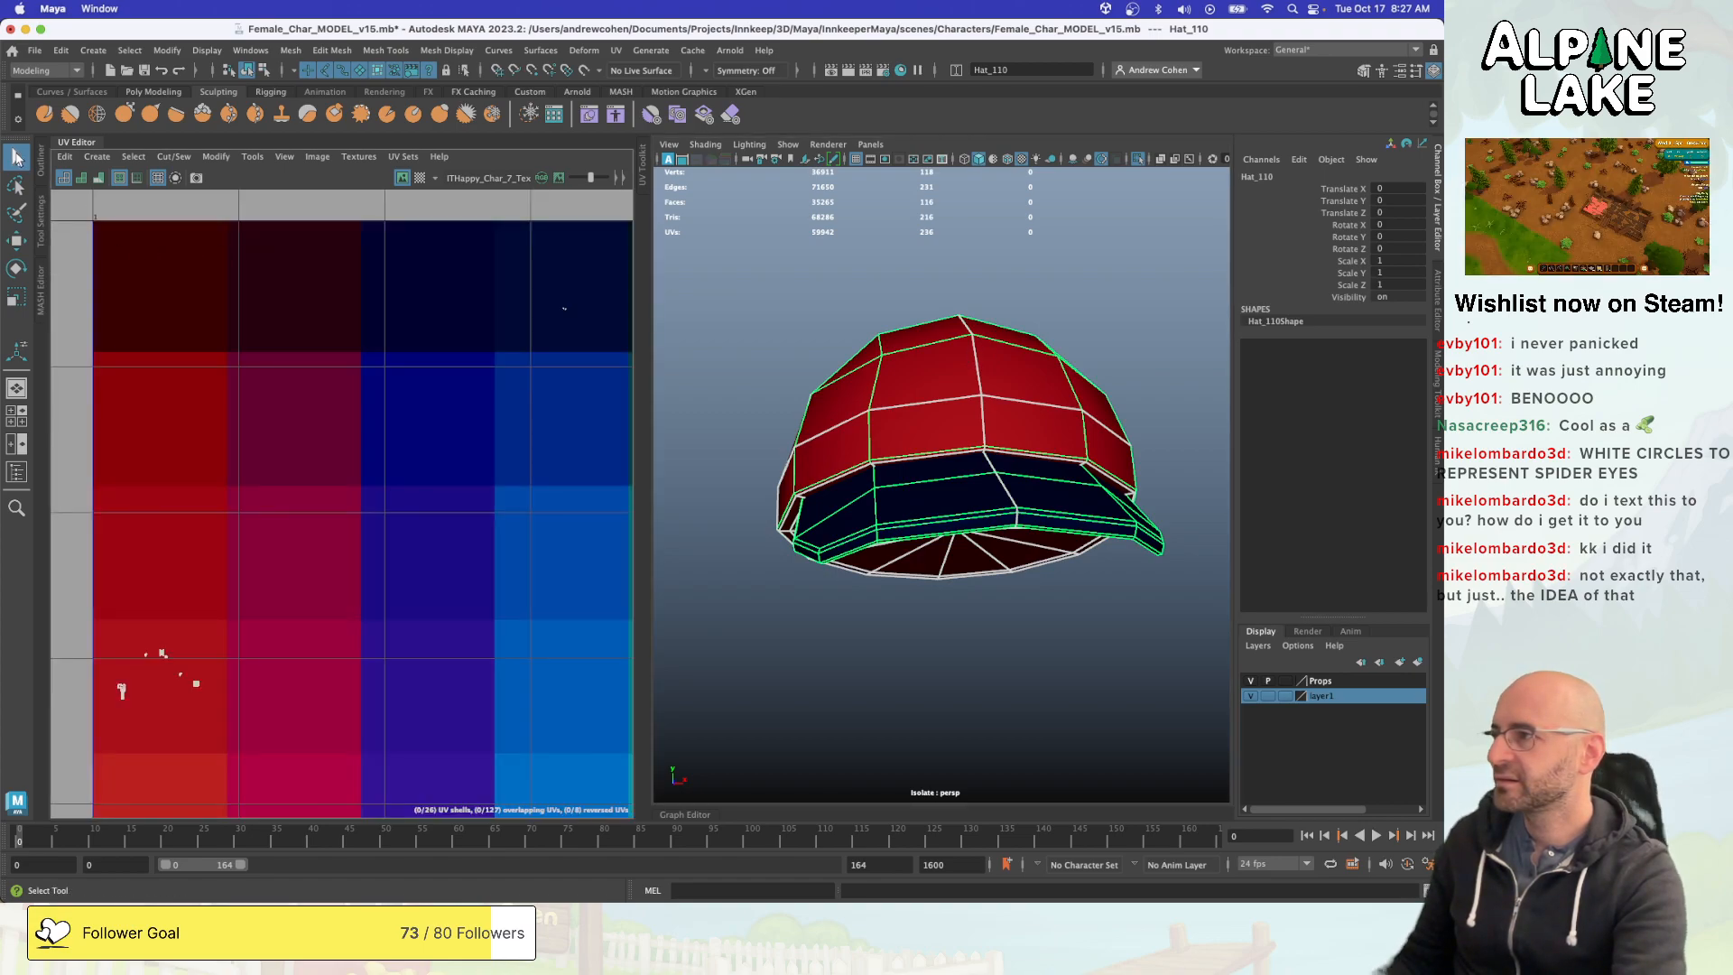
{"action": "left_click", "coordinate": [41, 155]}
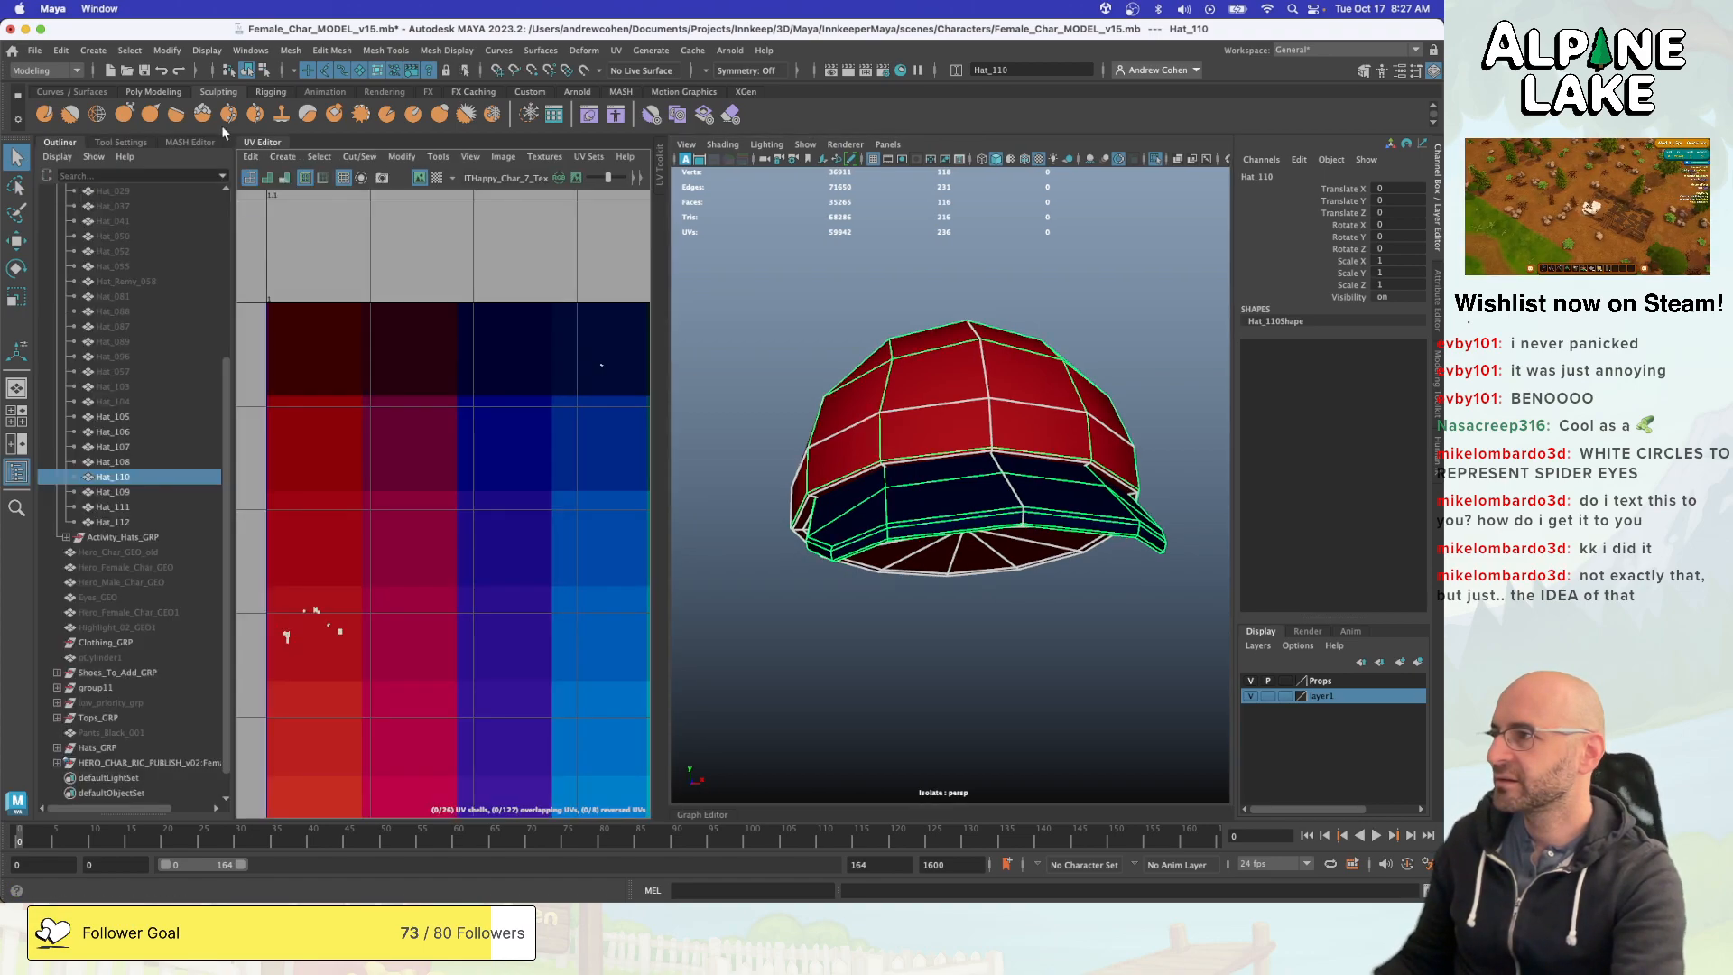
{"action": "left_click", "coordinate": [271, 142]}
{"action": "key", "text": "super+d"}
{"action": "left_click_drag", "start_coordinate": [860, 331], "coordinate": [753, 346], "text": "alt"}
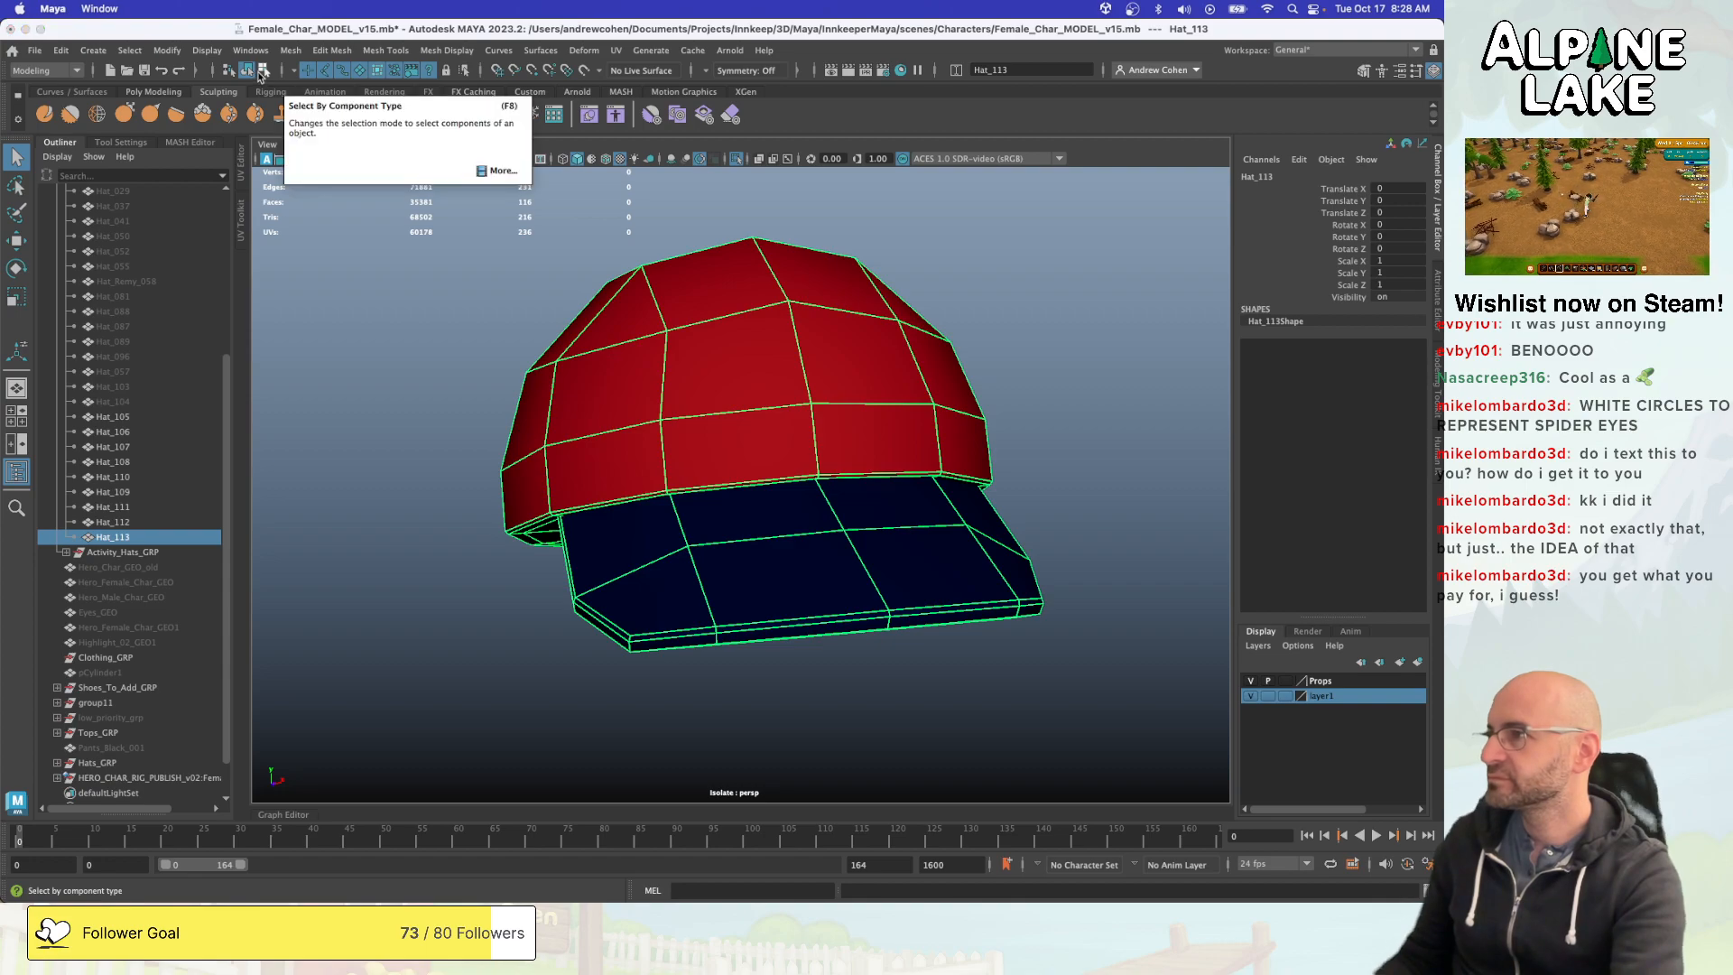
- Delete every face of the duplicated Hat_113 except one front crown face just off the centre line
{"action": "left_click", "coordinate": [264, 71]}
{"action": "left_click", "coordinate": [343, 70]}
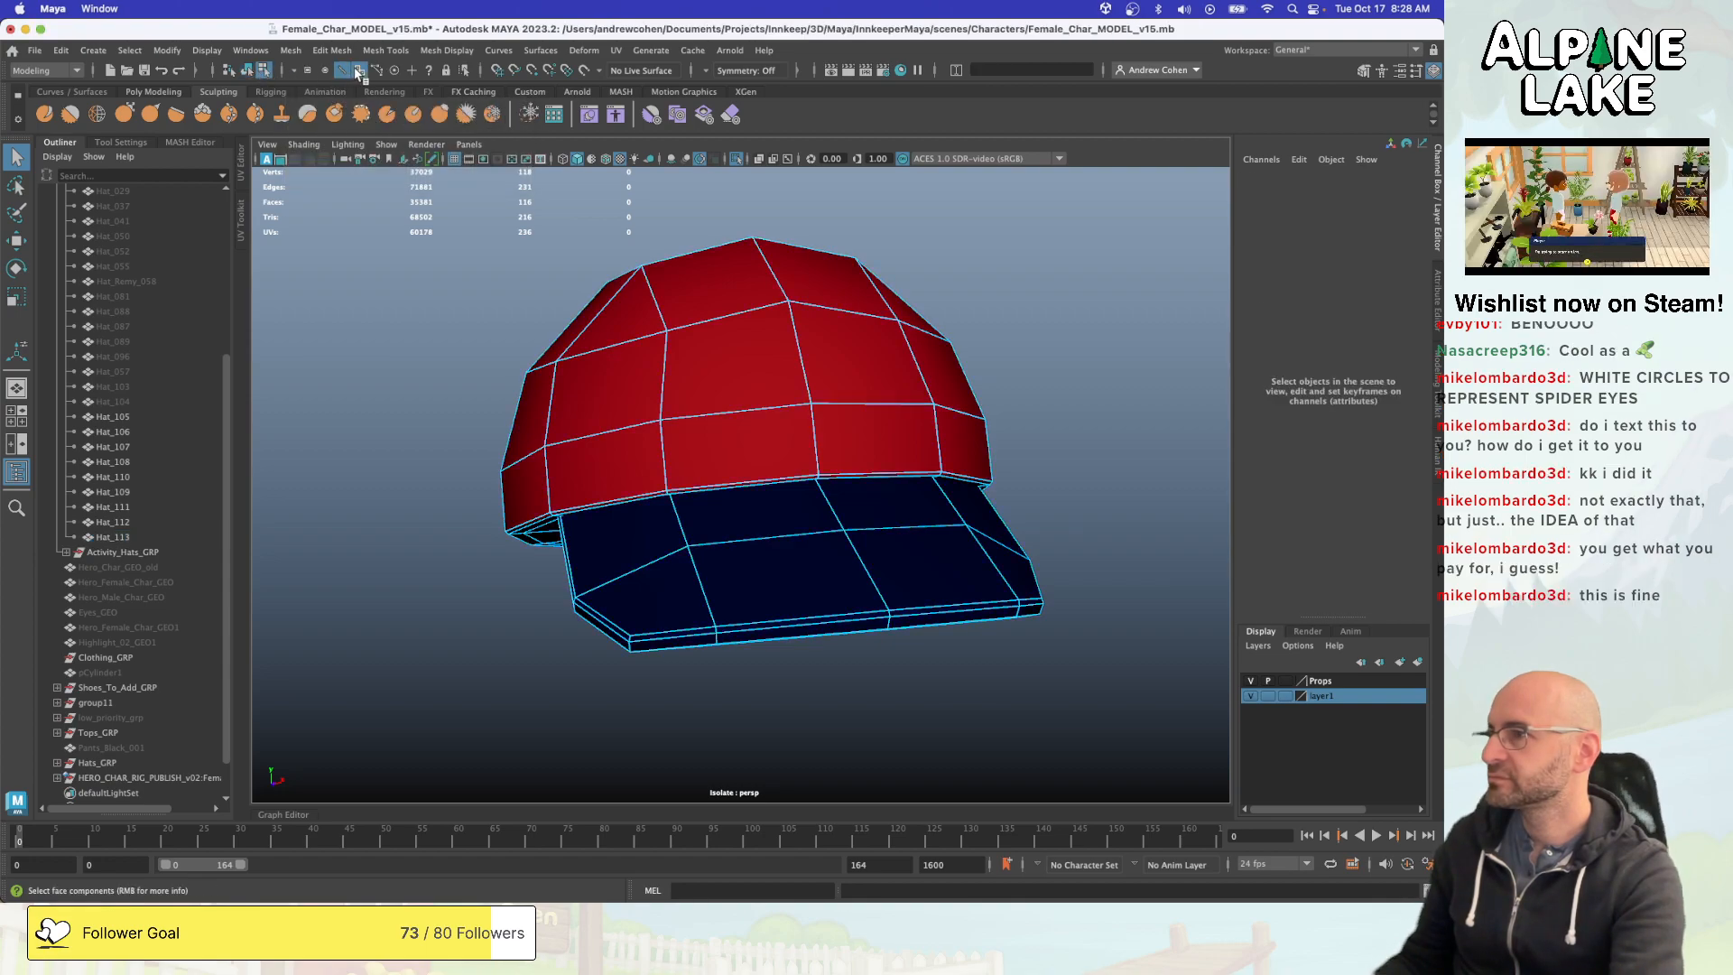
{"action": "left_click", "coordinate": [724, 343]}
{"action": "right_click_drag", "start_coordinate": [724, 343], "coordinate": [677, 347], "text": "alt"}
{"action": "left_click_drag", "start_coordinate": [419, 213], "coordinate": [1133, 630], "text": "shift"}
{"action": "key", "text": "Delete"}
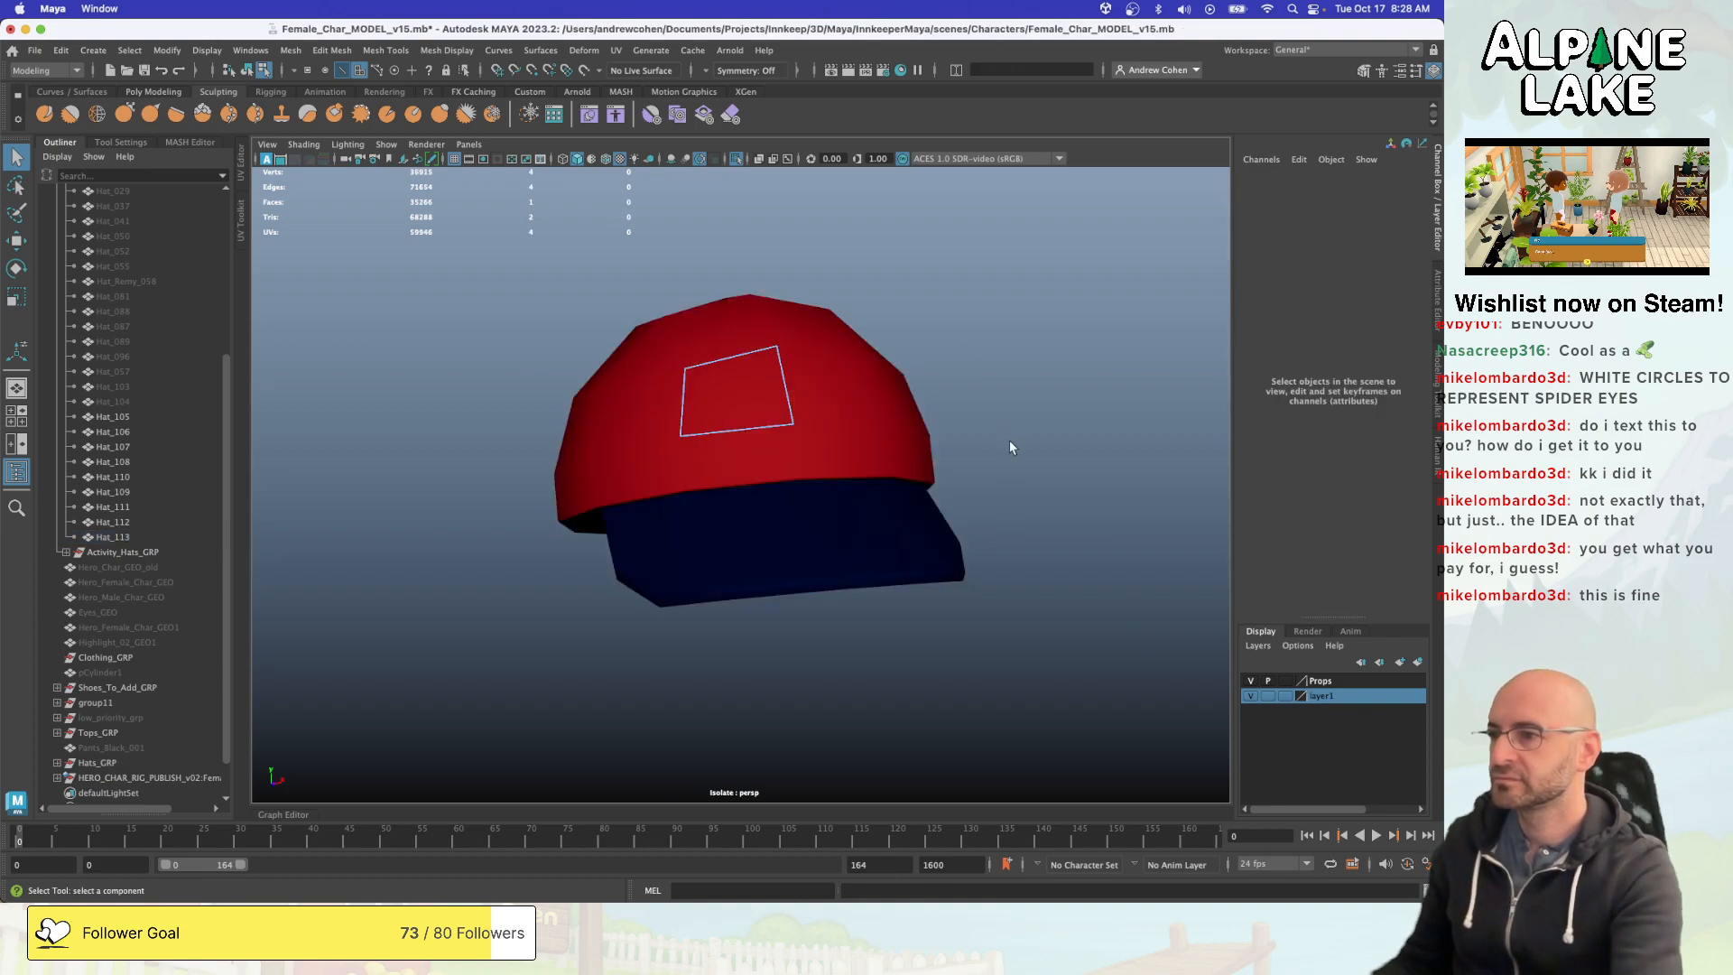
- Use Multi-Cut on the remaining face to cut an inset upper edge that runs between its two upper corners
{"action": "left_click_drag", "start_coordinate": [787, 390], "coordinate": [766, 394], "text": "alt"}
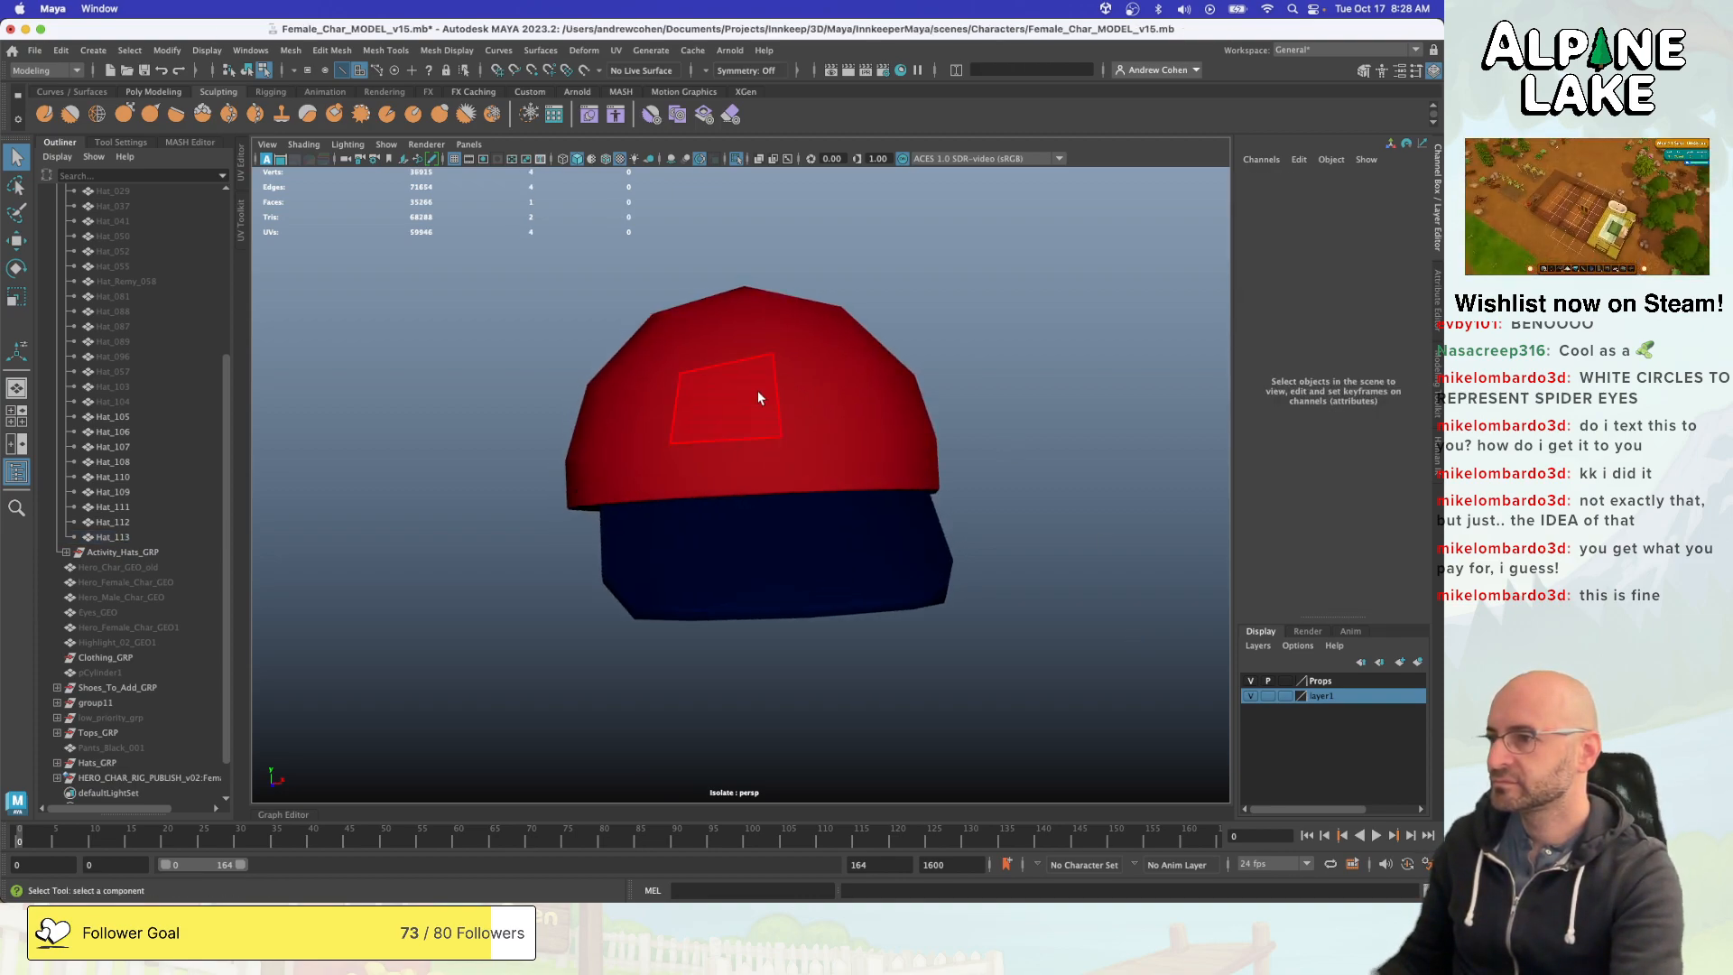
{"action": "left_click", "coordinate": [756, 390]}
{"action": "key", "text": "r"}
{"action": "left_click", "coordinate": [738, 401]}
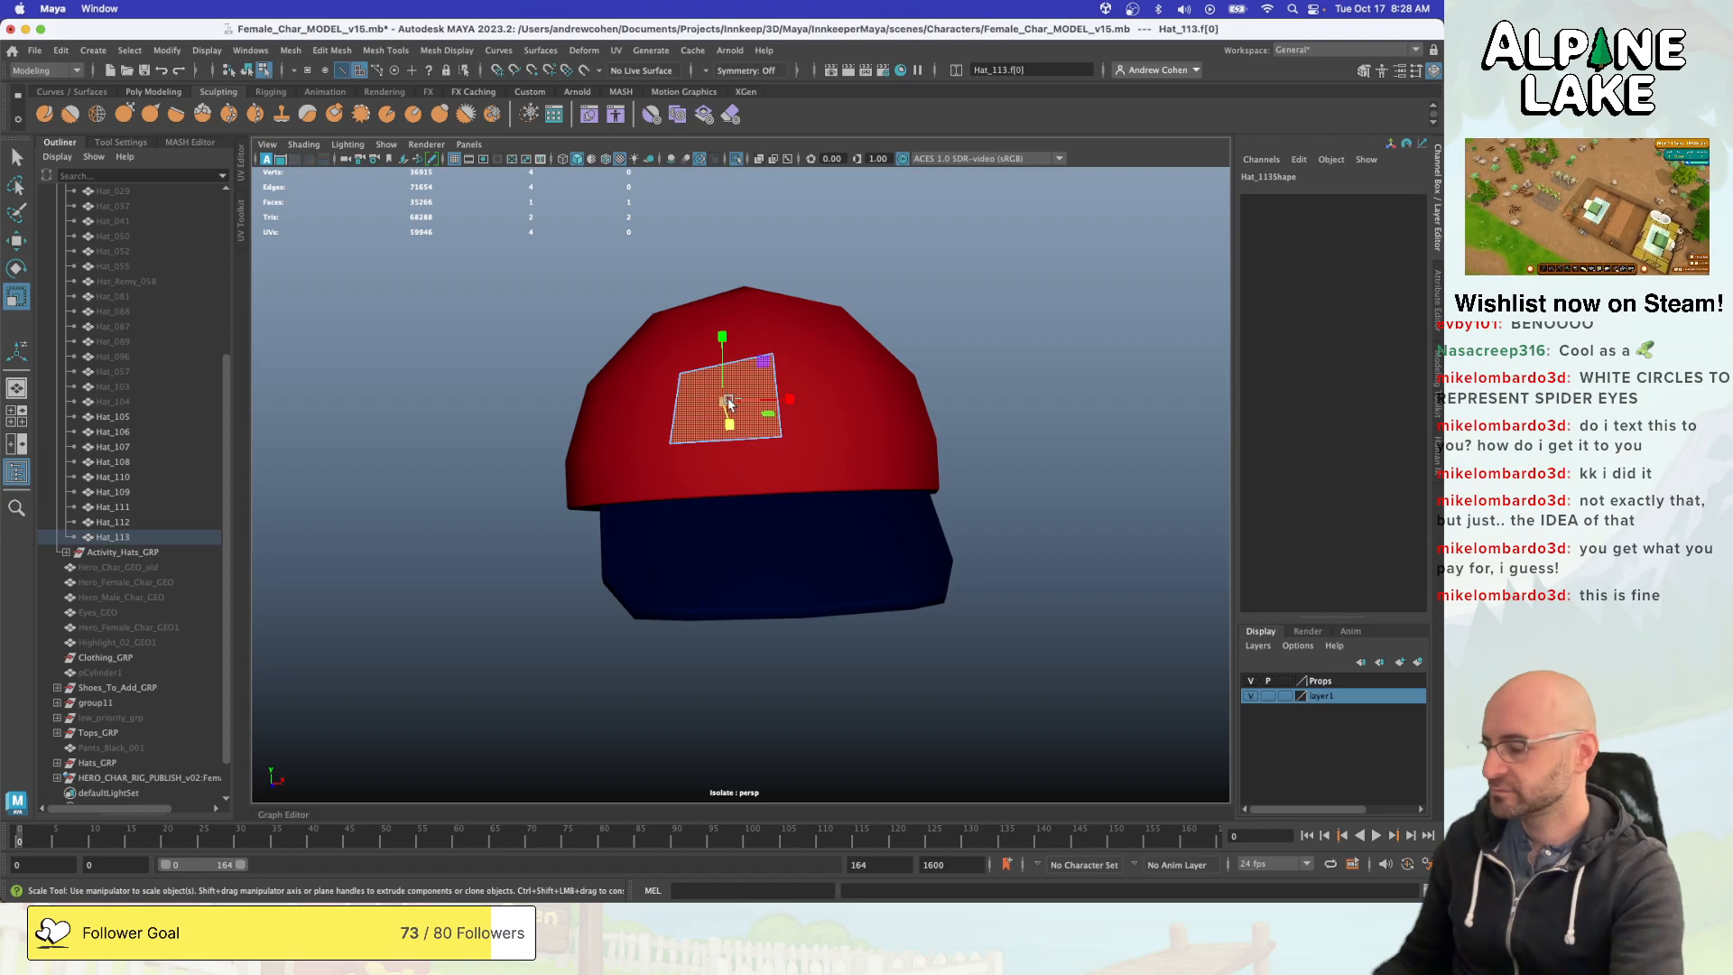
{"action": "key", "text": "f"}
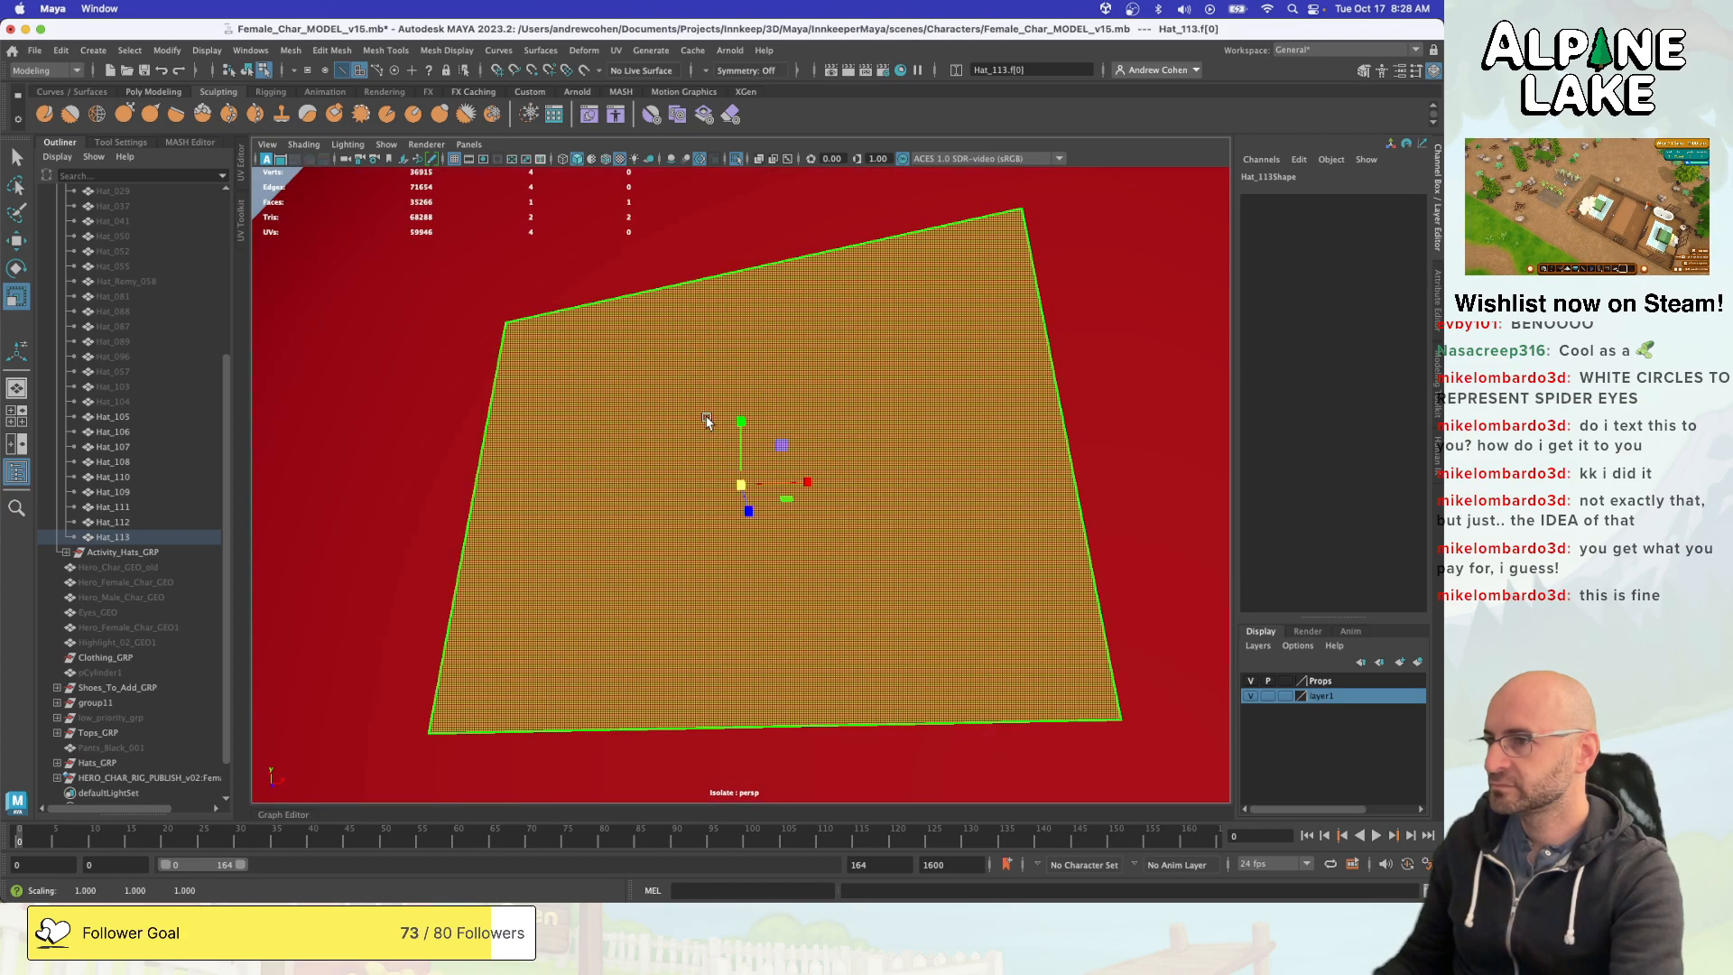
{"action": "left_click_drag", "start_coordinate": [727, 401], "coordinate": [786, 468], "text": "alt"}
{"action": "key", "text": "w"}
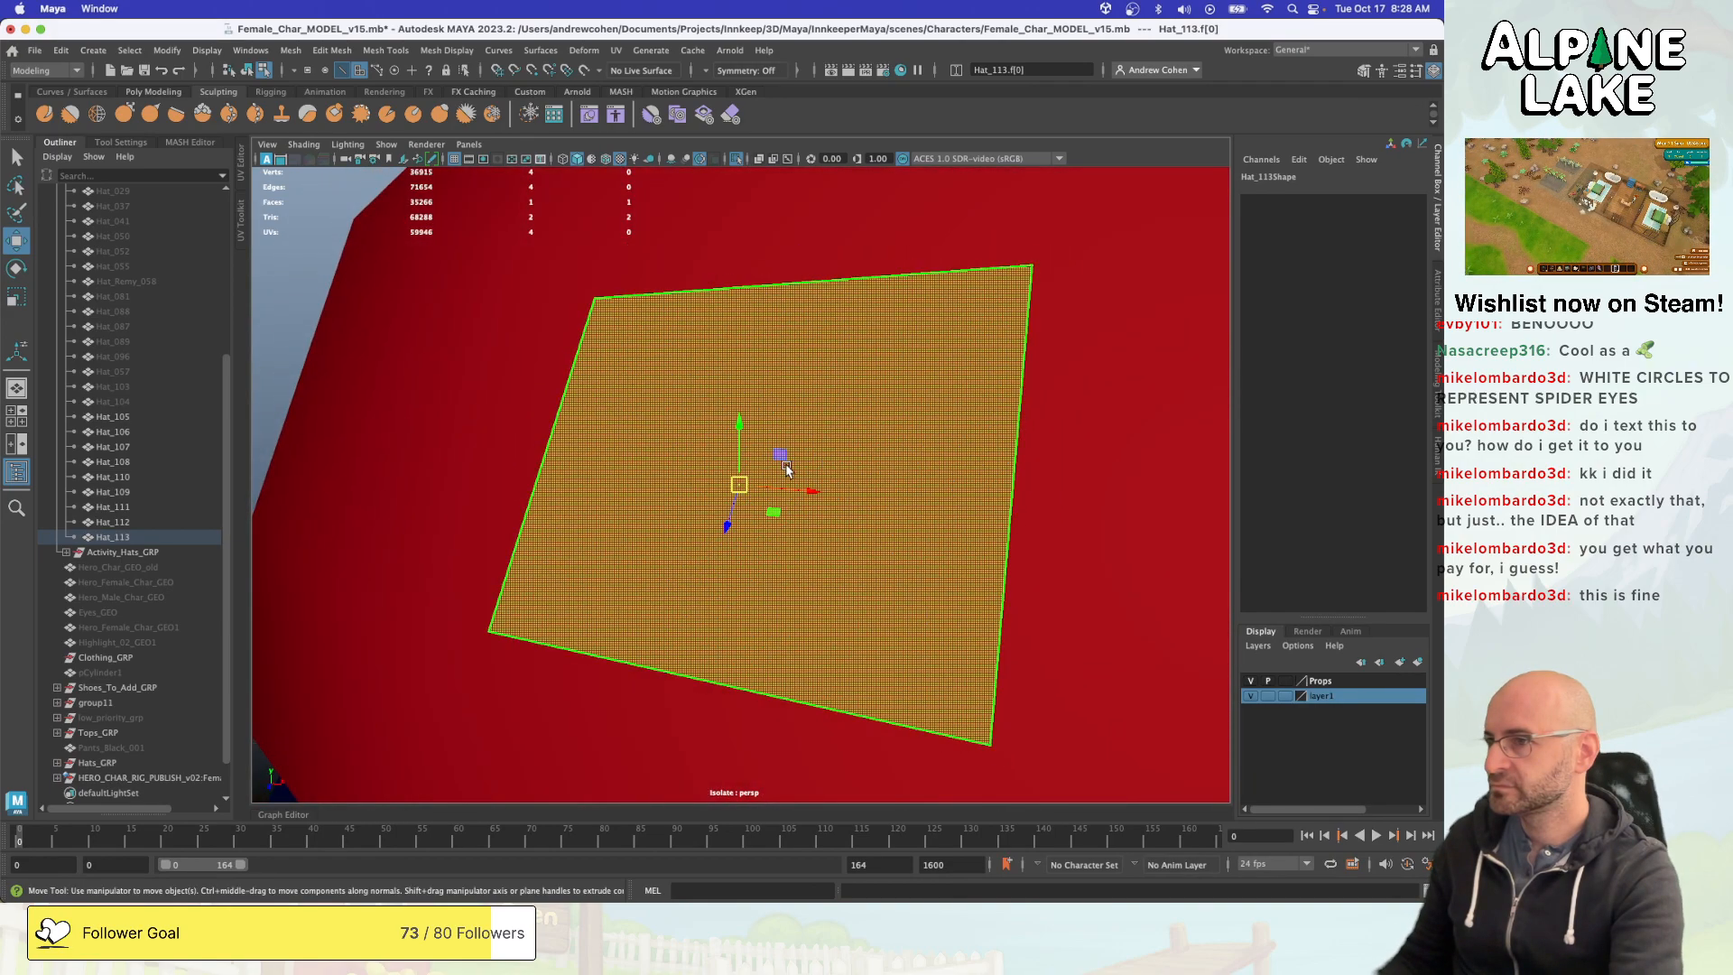
{"action": "left_click_drag", "start_coordinate": [625, 246], "coordinate": [678, 260], "text": "alt"}
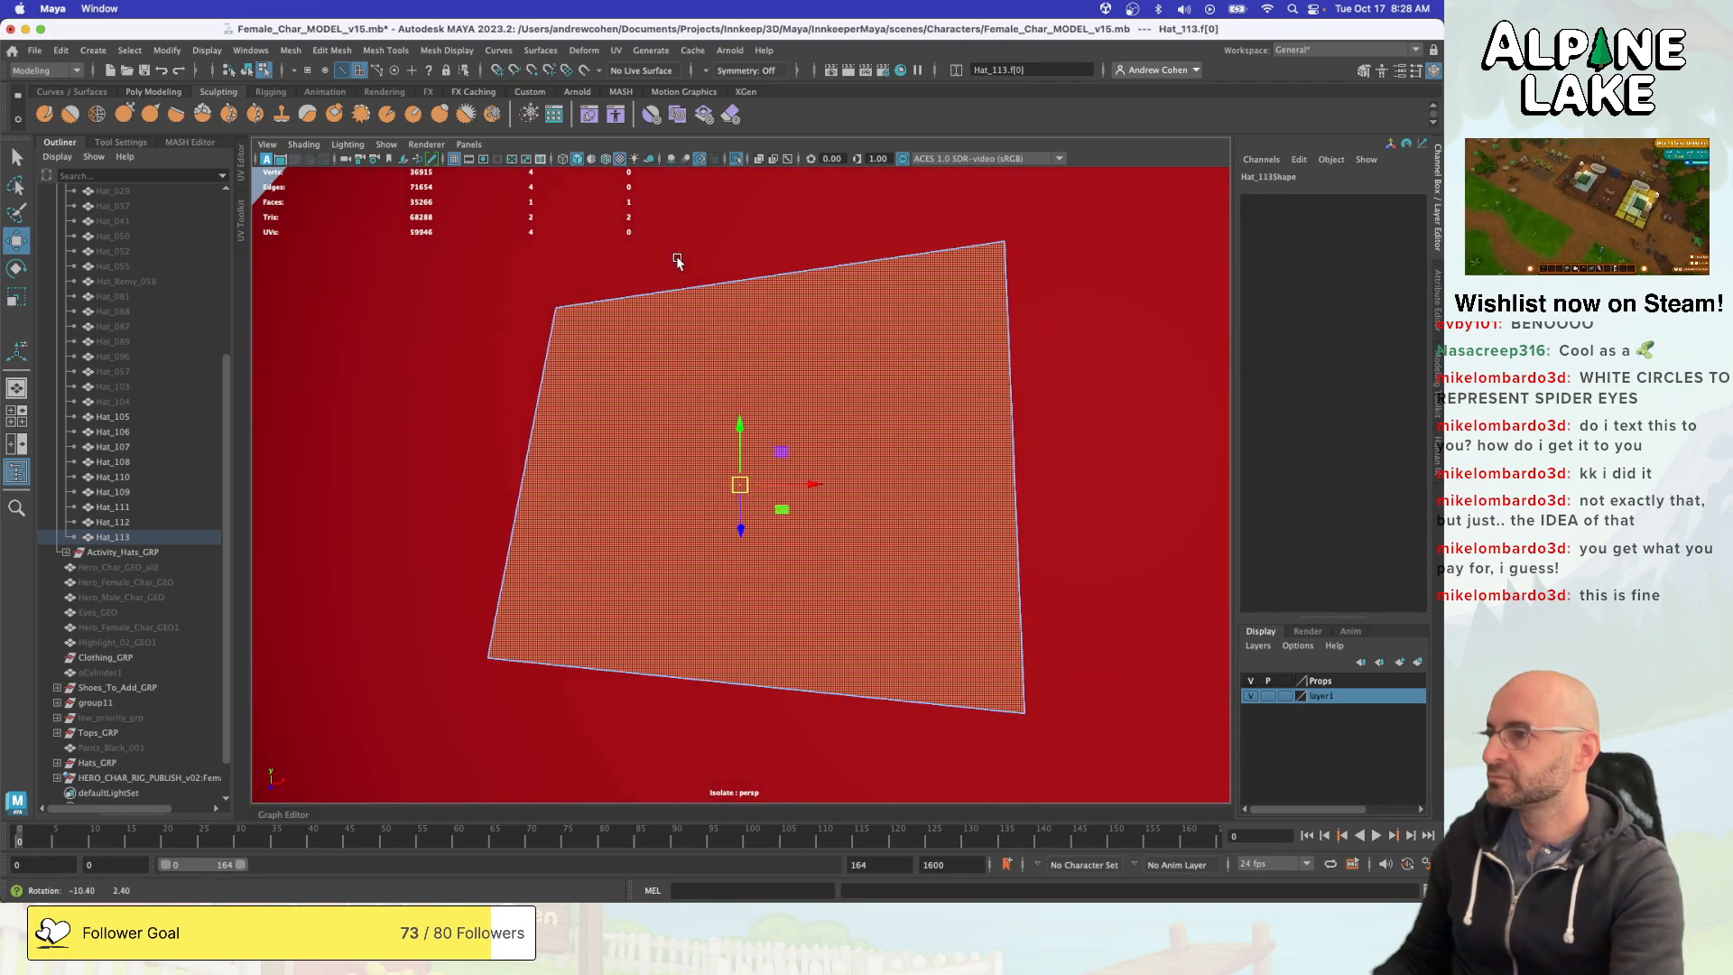
{"action": "left_click", "coordinate": [154, 92]}
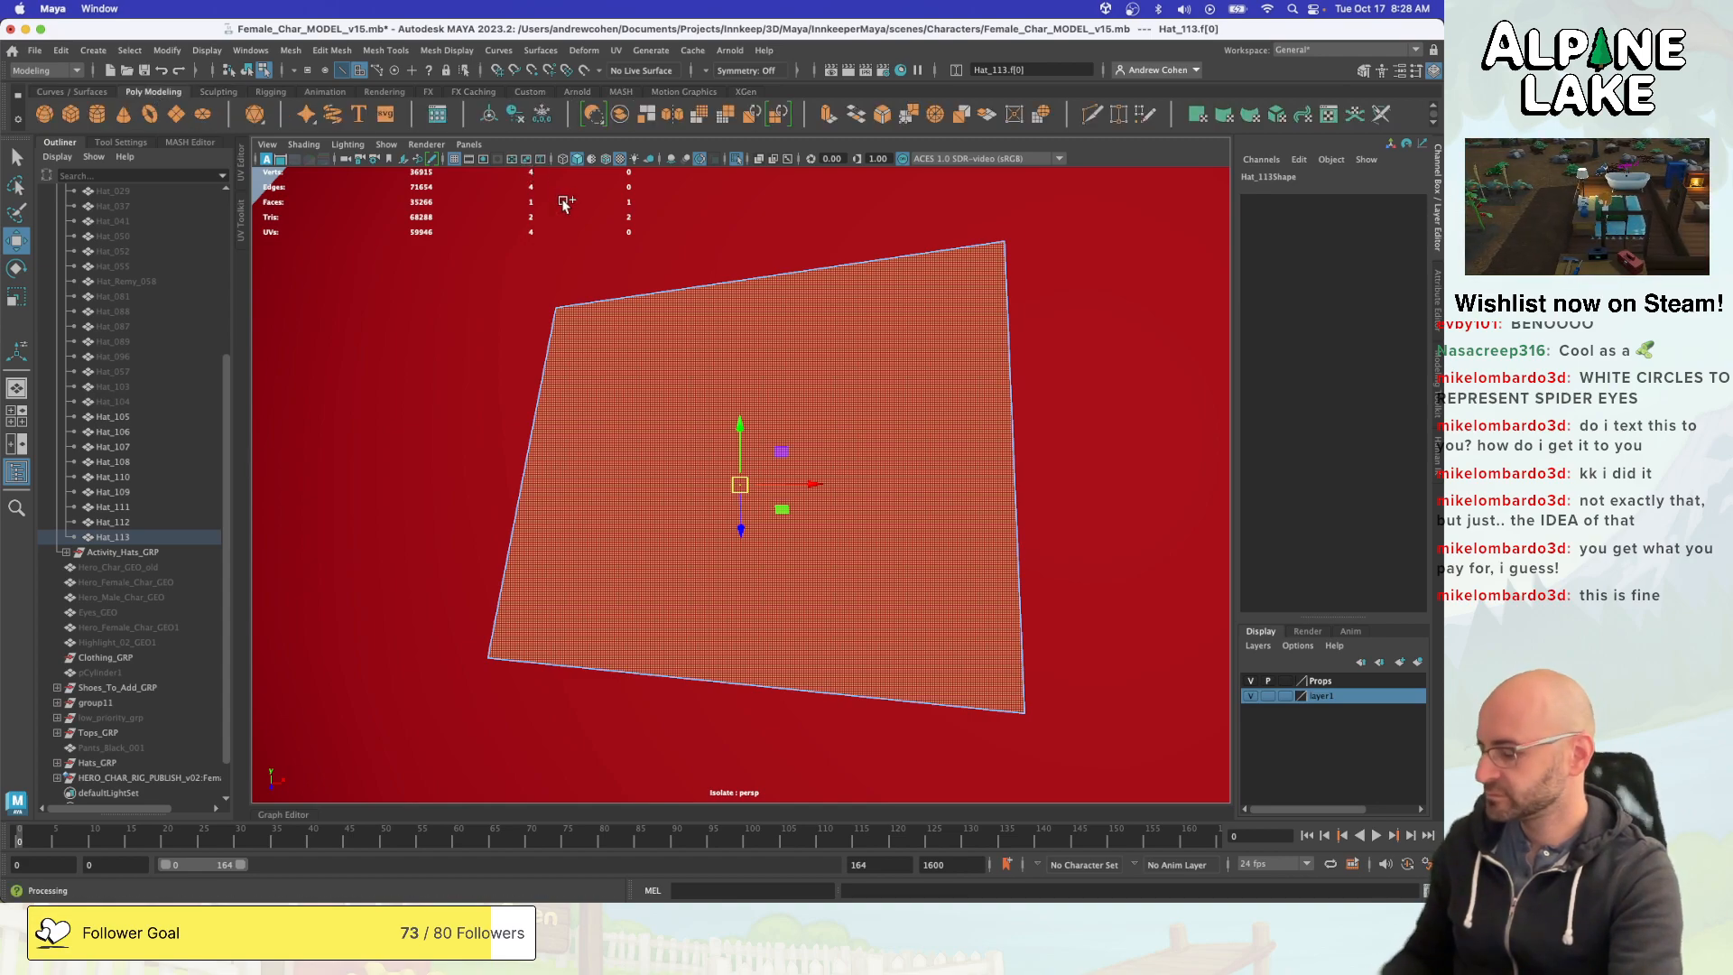
{"action": "key", "text": "ctrl+shift+x"}
{"action": "left_click", "coordinate": [556, 309]}
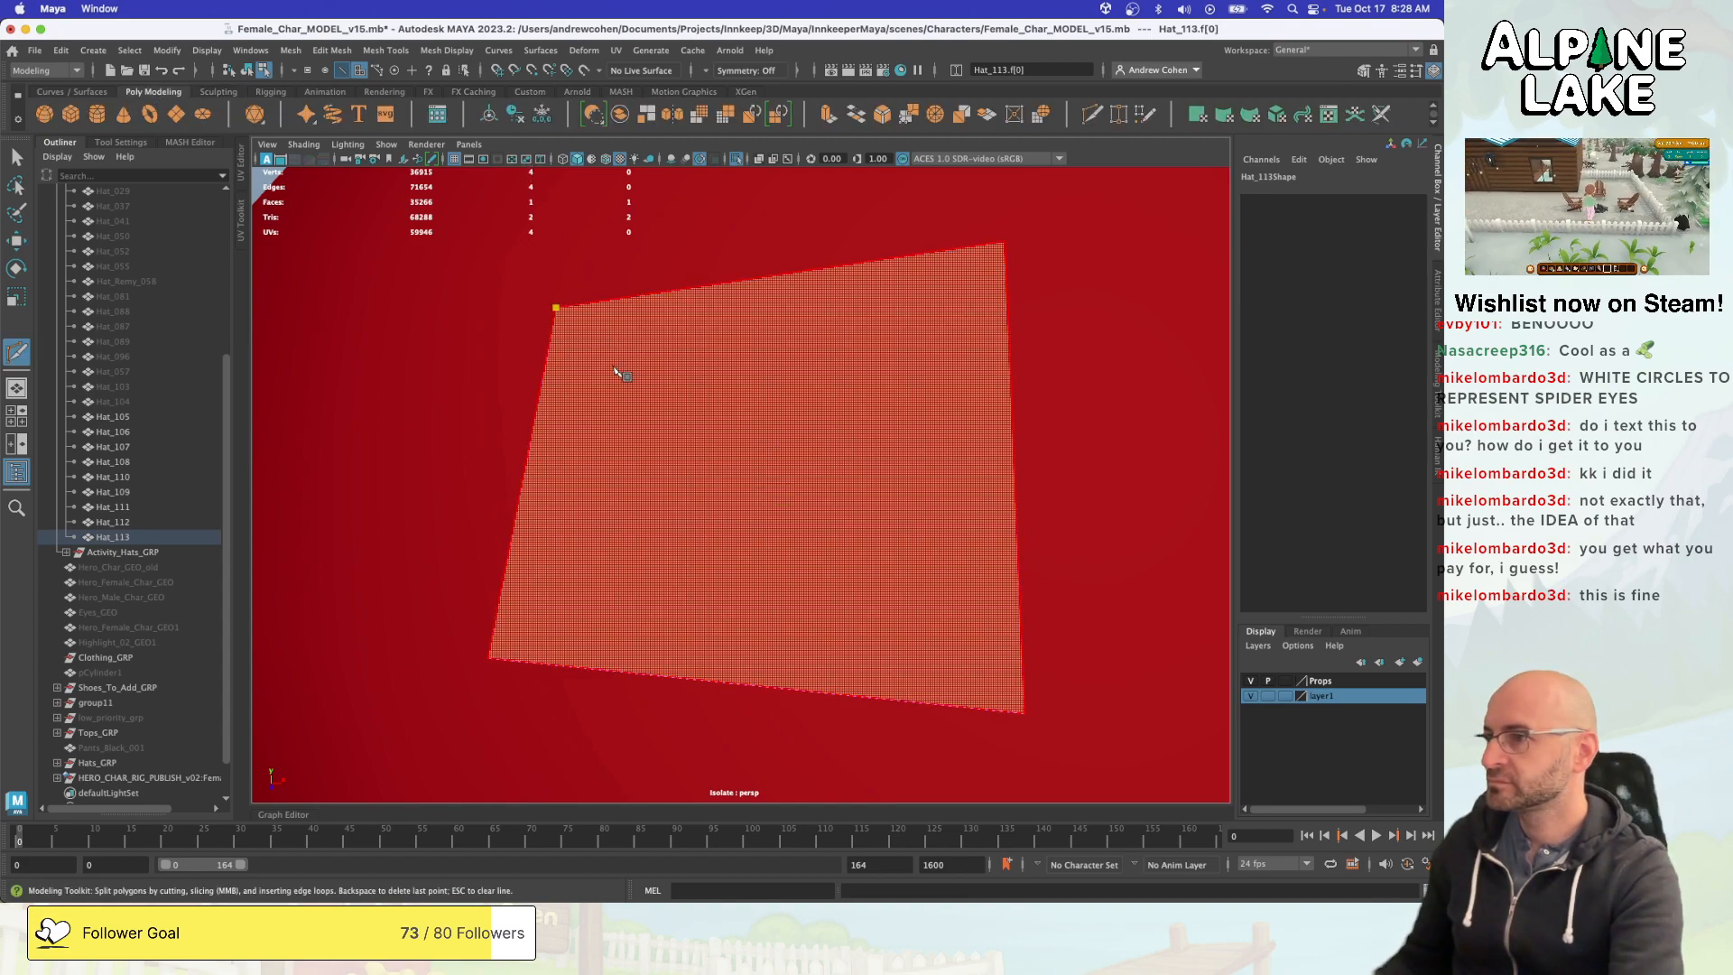
{"action": "left_click", "coordinate": [601, 358]}
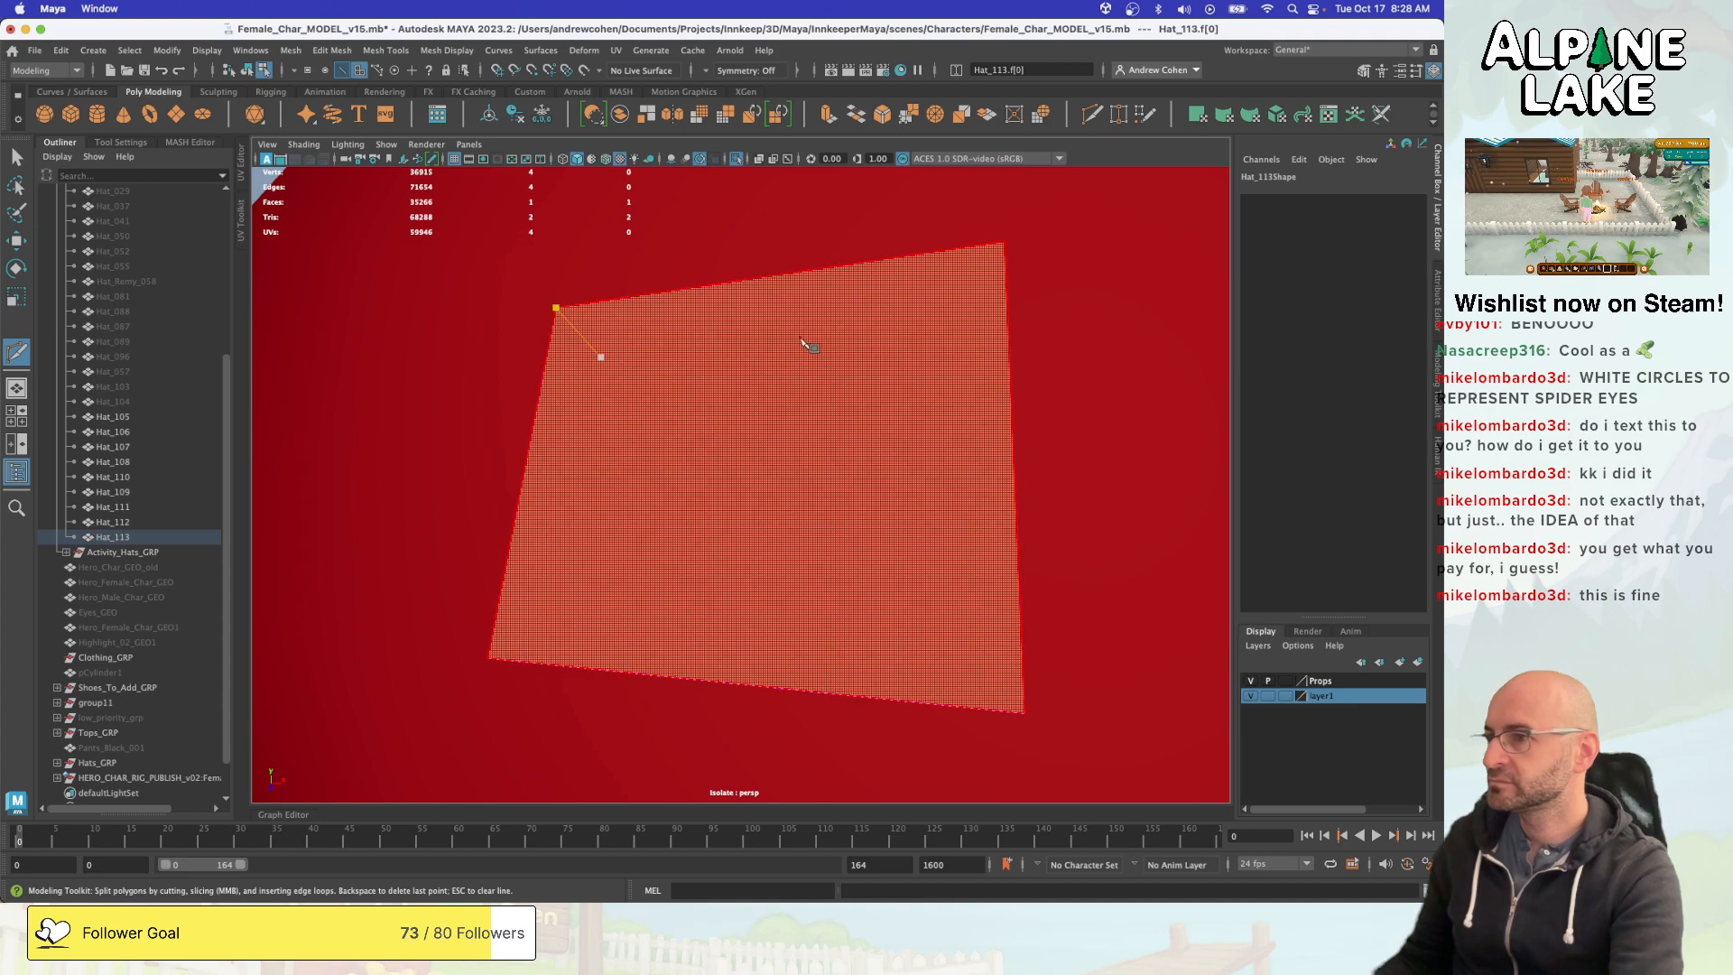
{"action": "left_click", "coordinate": [936, 313]}
{"action": "left_click", "coordinate": [1004, 243]}
{"action": "key", "text": "Return"}
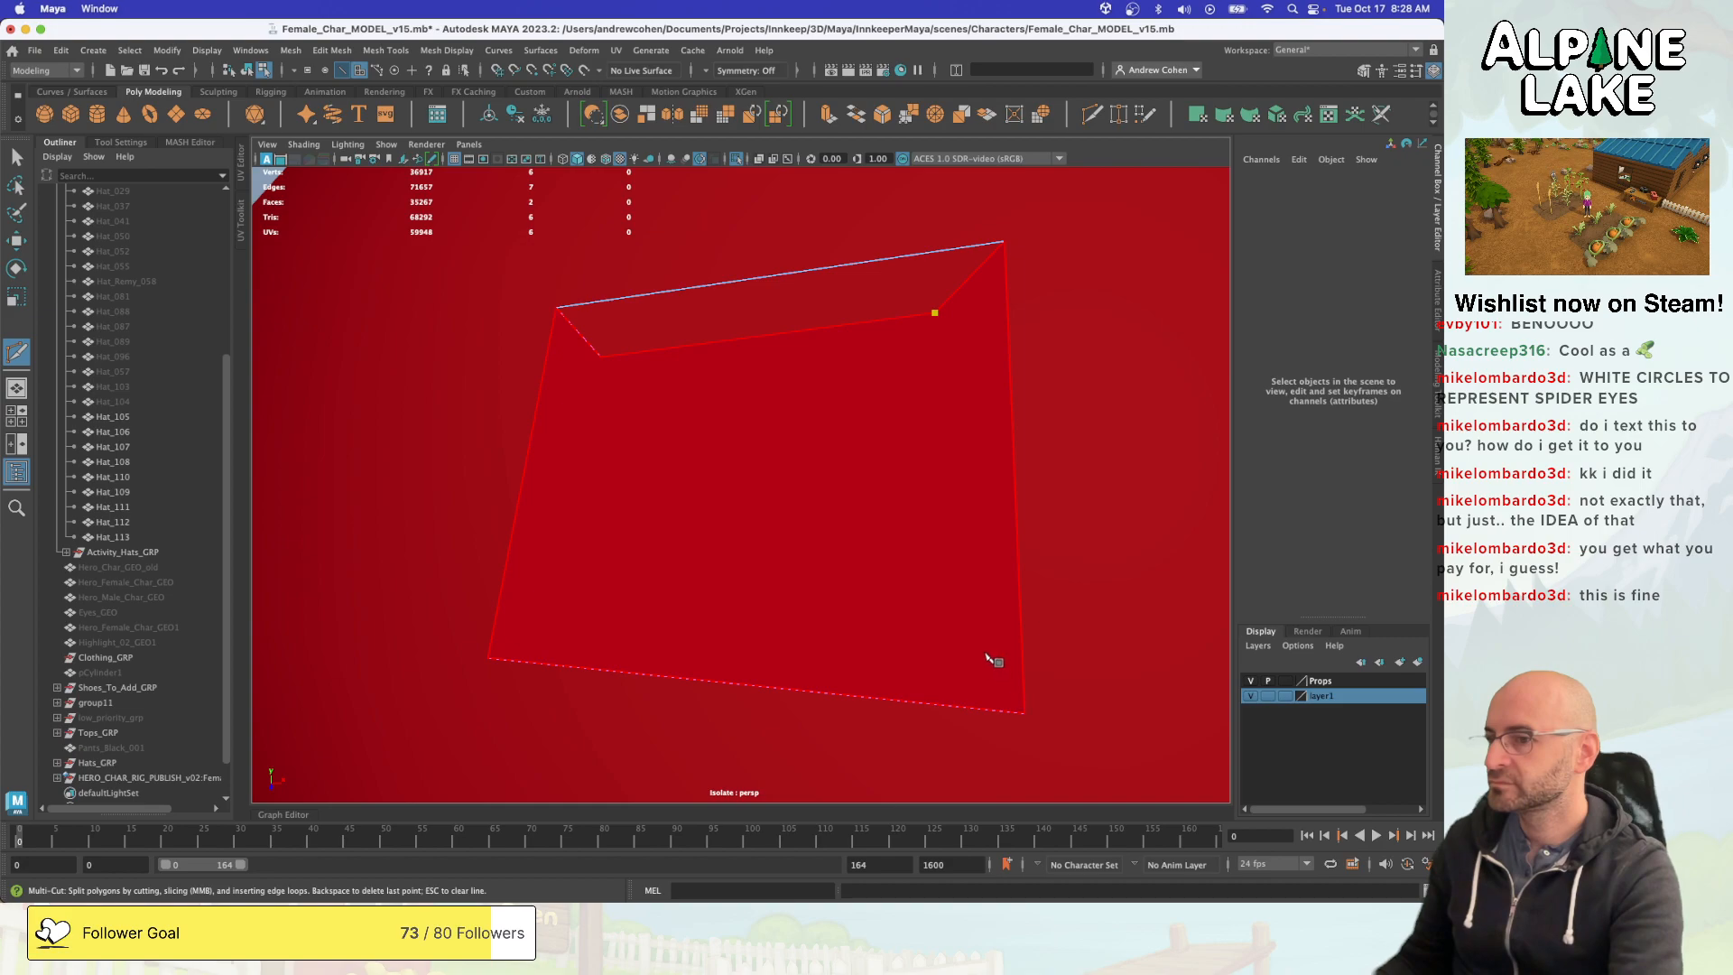
- Complete the inset quad with Multi-Cut by cutting its sides and lower edge and joining its lower corners to the face's outer corners
{"action": "left_click", "coordinate": [958, 641]}
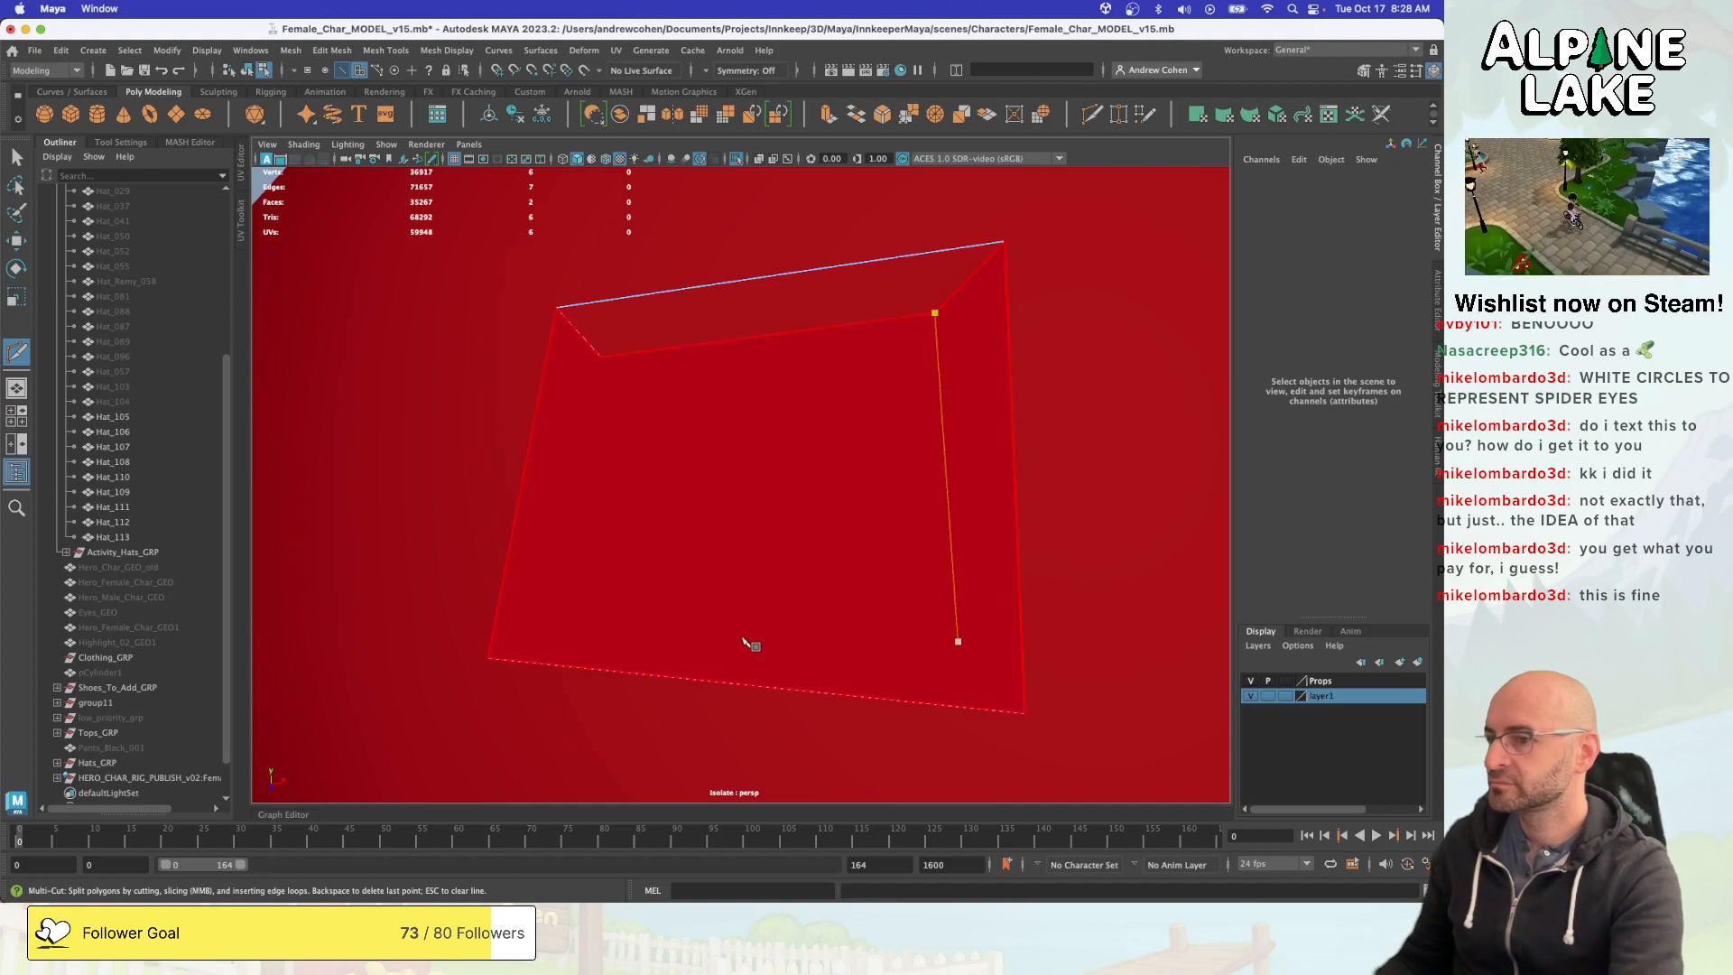
{"action": "left_click", "coordinate": [554, 614]}
{"action": "left_click", "coordinate": [598, 369]}
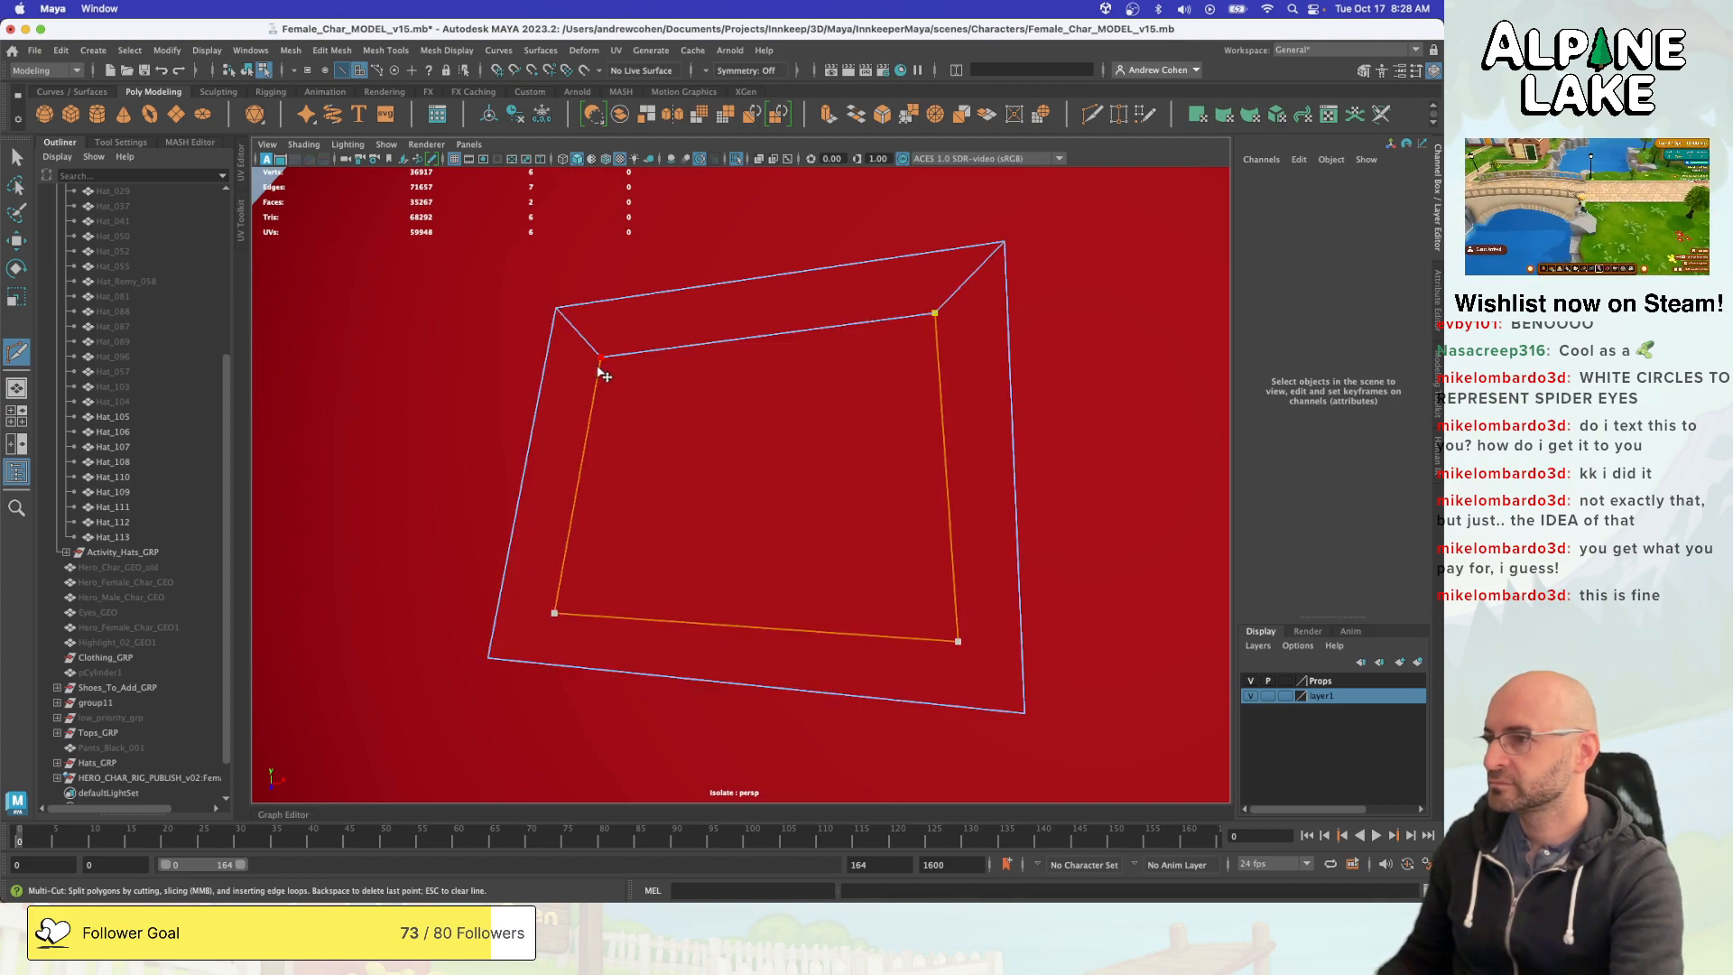
{"action": "left_click", "coordinate": [554, 612]}
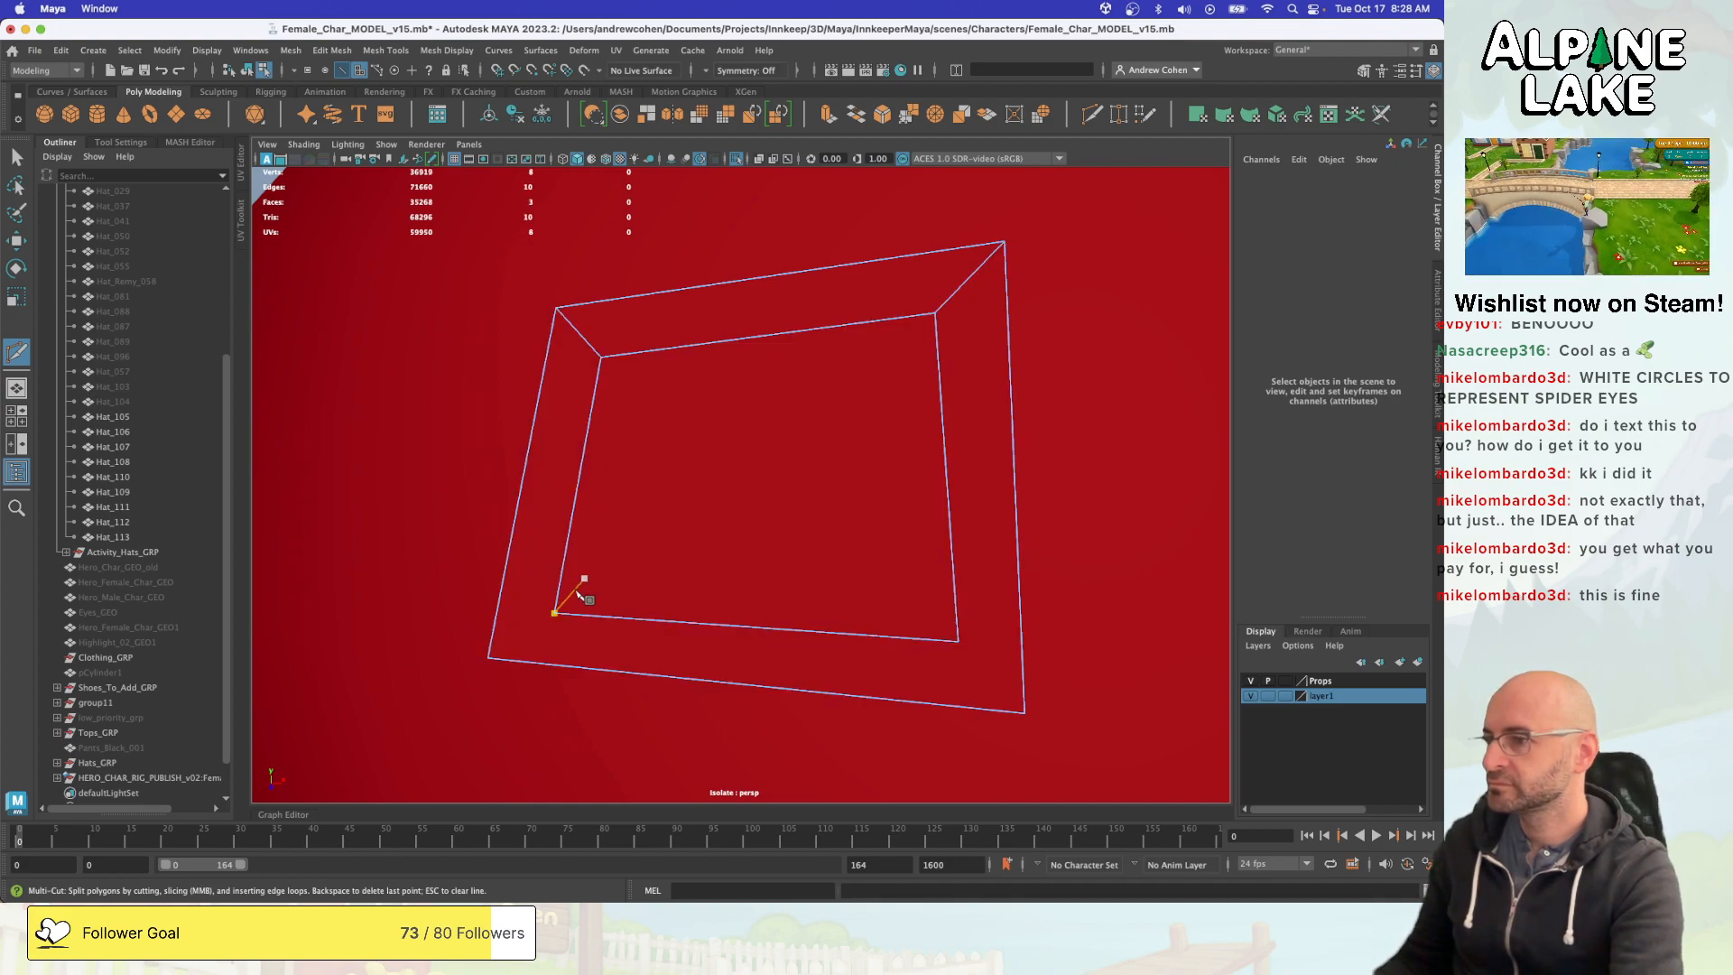
{"action": "left_click", "coordinate": [489, 658]}
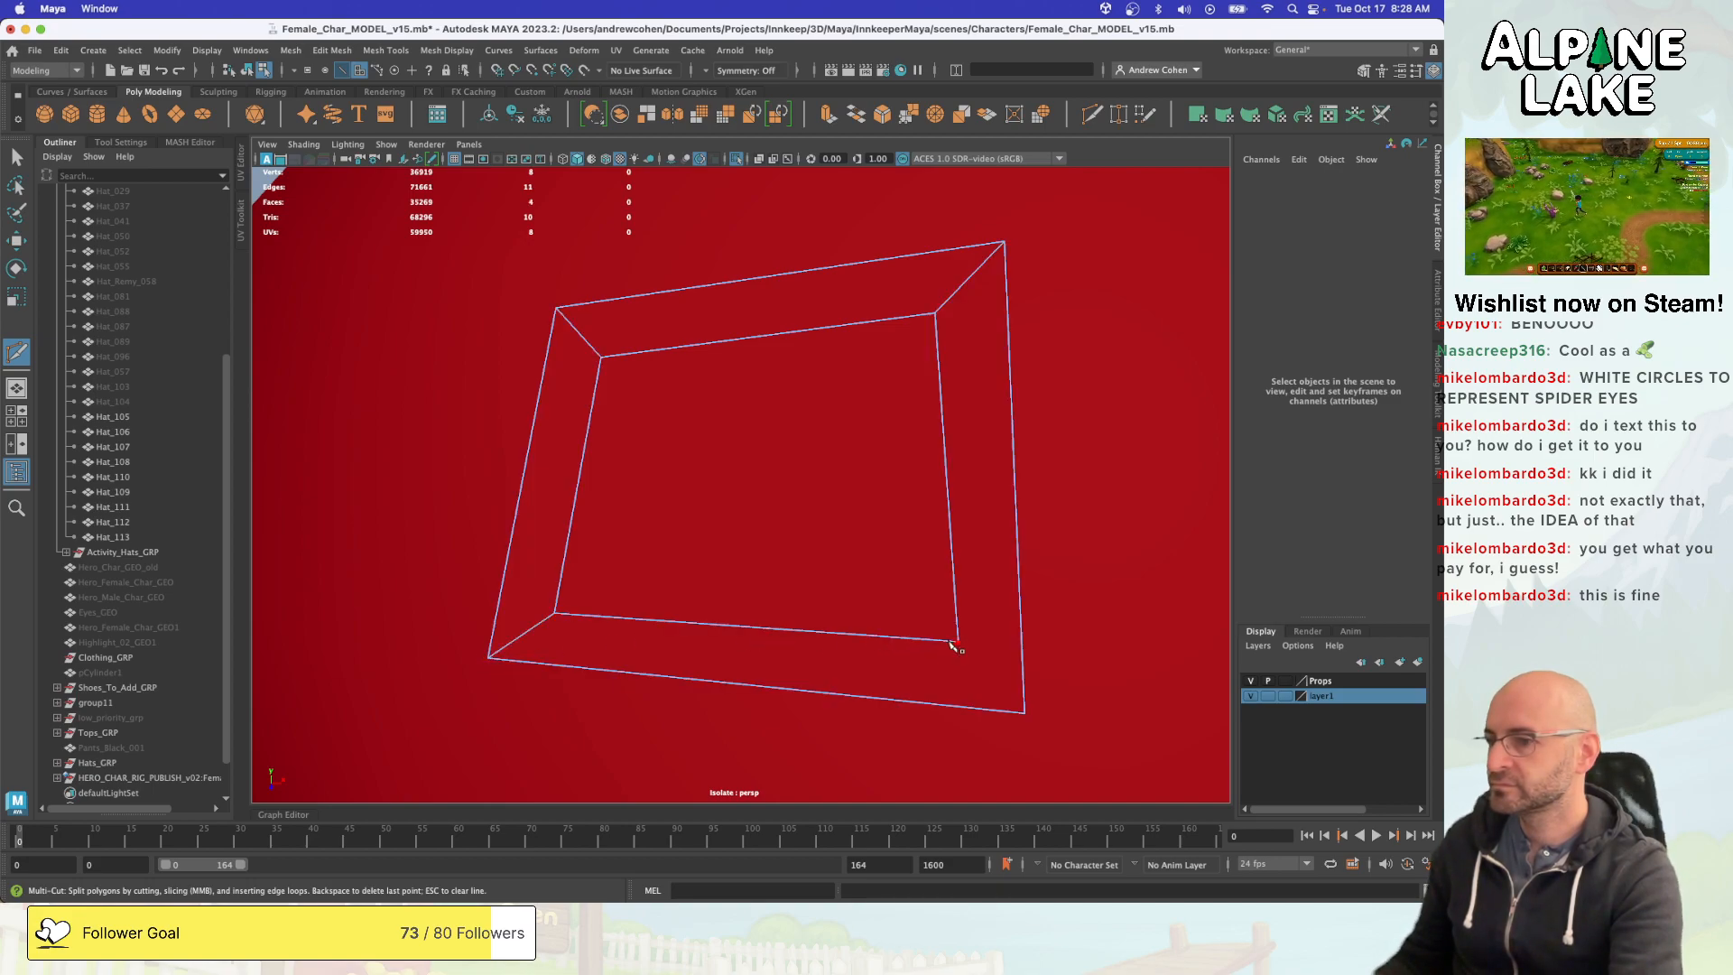
{"action": "left_click", "coordinate": [1026, 714]}
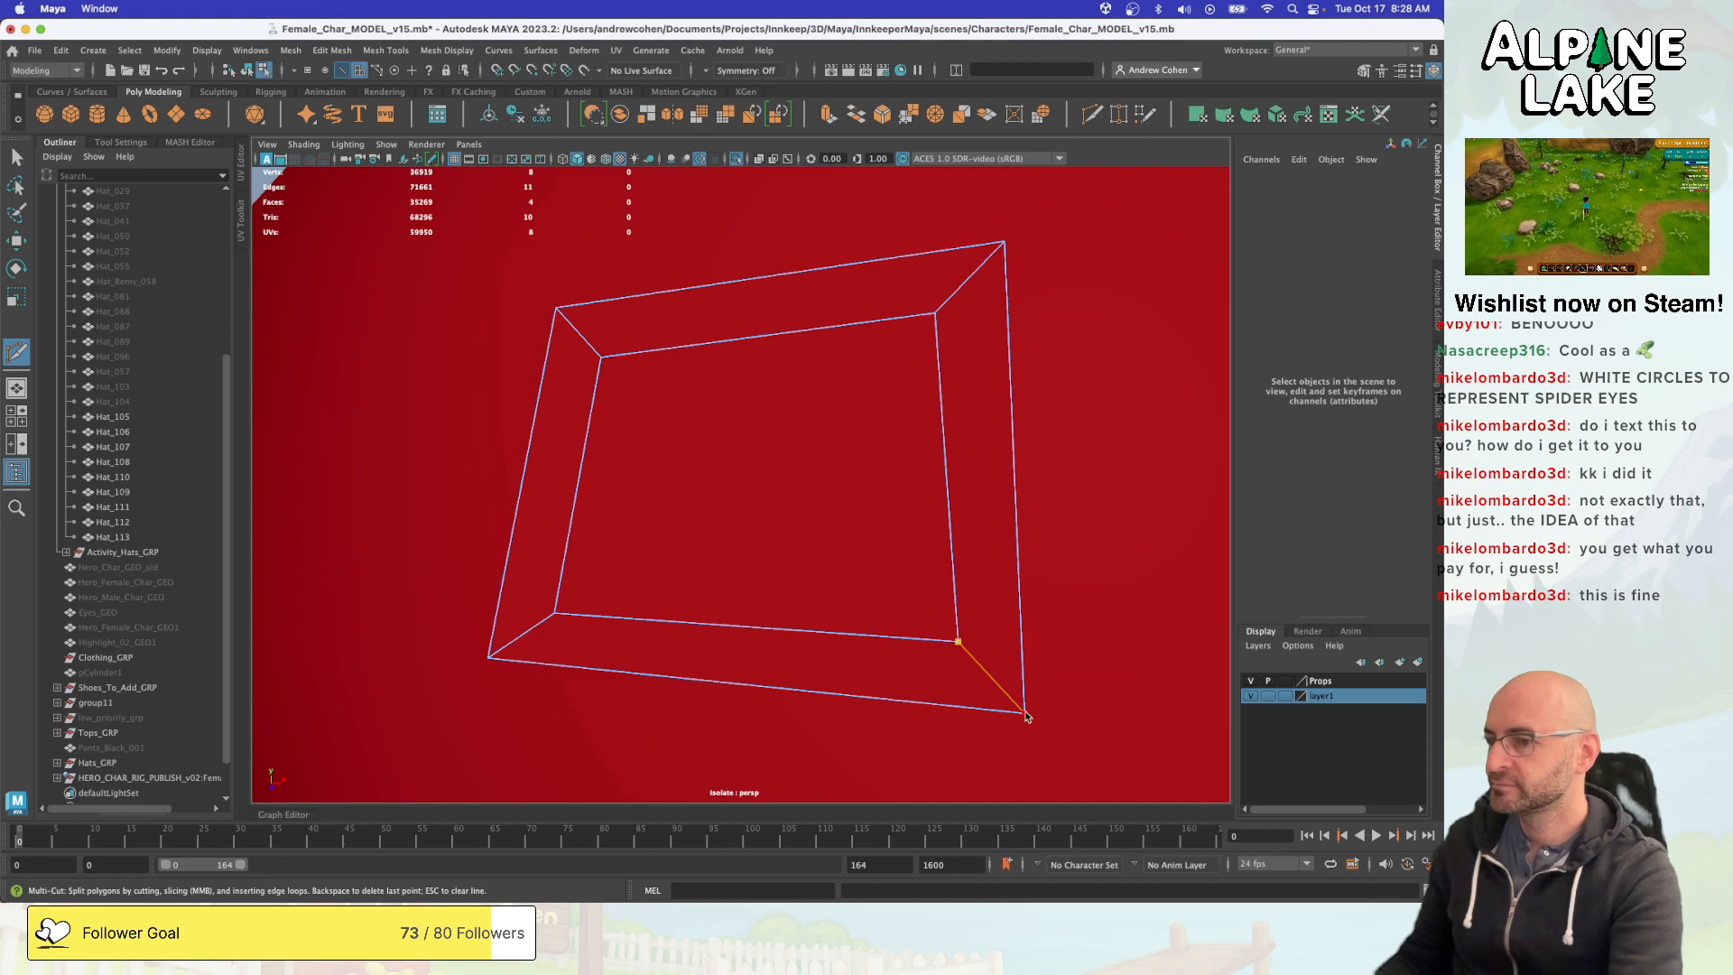
{"action": "key", "text": "Return"}
- Recolour all faces of the eye panel white by moving their UVs onto the near-white swatch in the UV Editor
{"action": "scroll", "coordinate": [881, 487], "scroll_direction": "down", "scroll_amount": 6}
{"action": "left_click_drag", "start_coordinate": [881, 488], "coordinate": [785, 435], "text": "alt"}
{"action": "key", "text": "q"}
{"action": "left_click", "coordinate": [767, 454]}
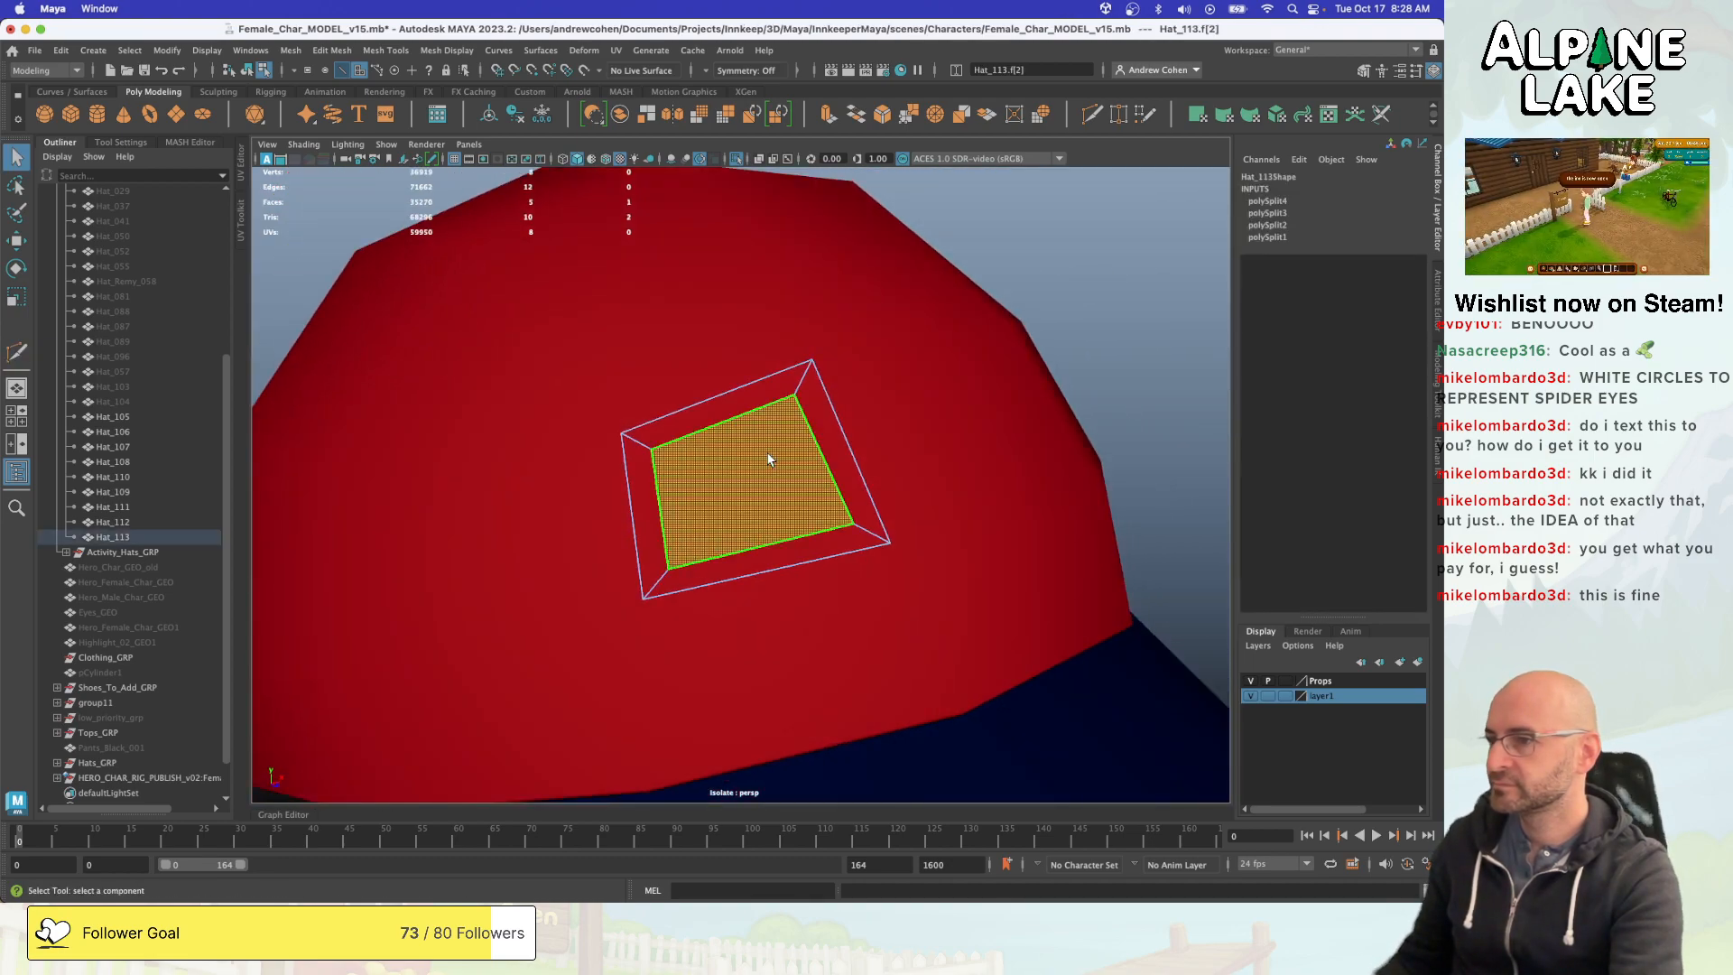
{"action": "key", "text": "ctrl+u"}
{"action": "left_click", "coordinate": [968, 454]}
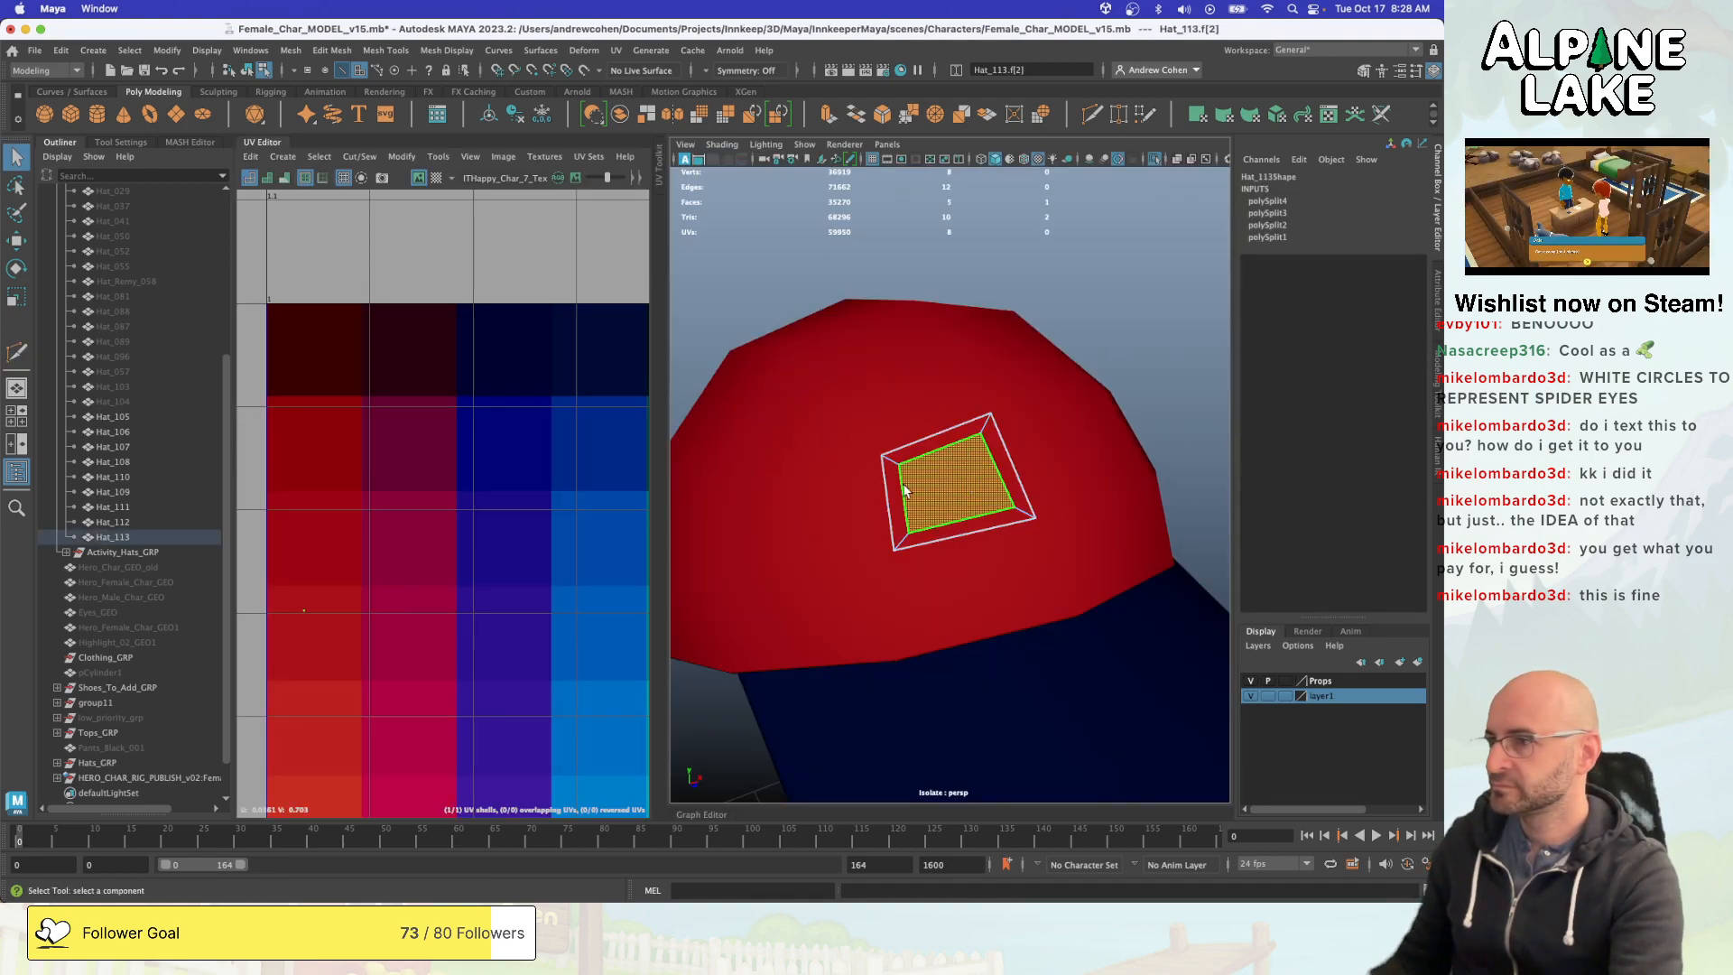
{"action": "right_click_drag", "start_coordinate": [521, 490], "coordinate": [236, 495], "text": "alt"}
{"action": "right_click_drag", "start_coordinate": [456, 476], "coordinate": [316, 492], "text": "alt"}
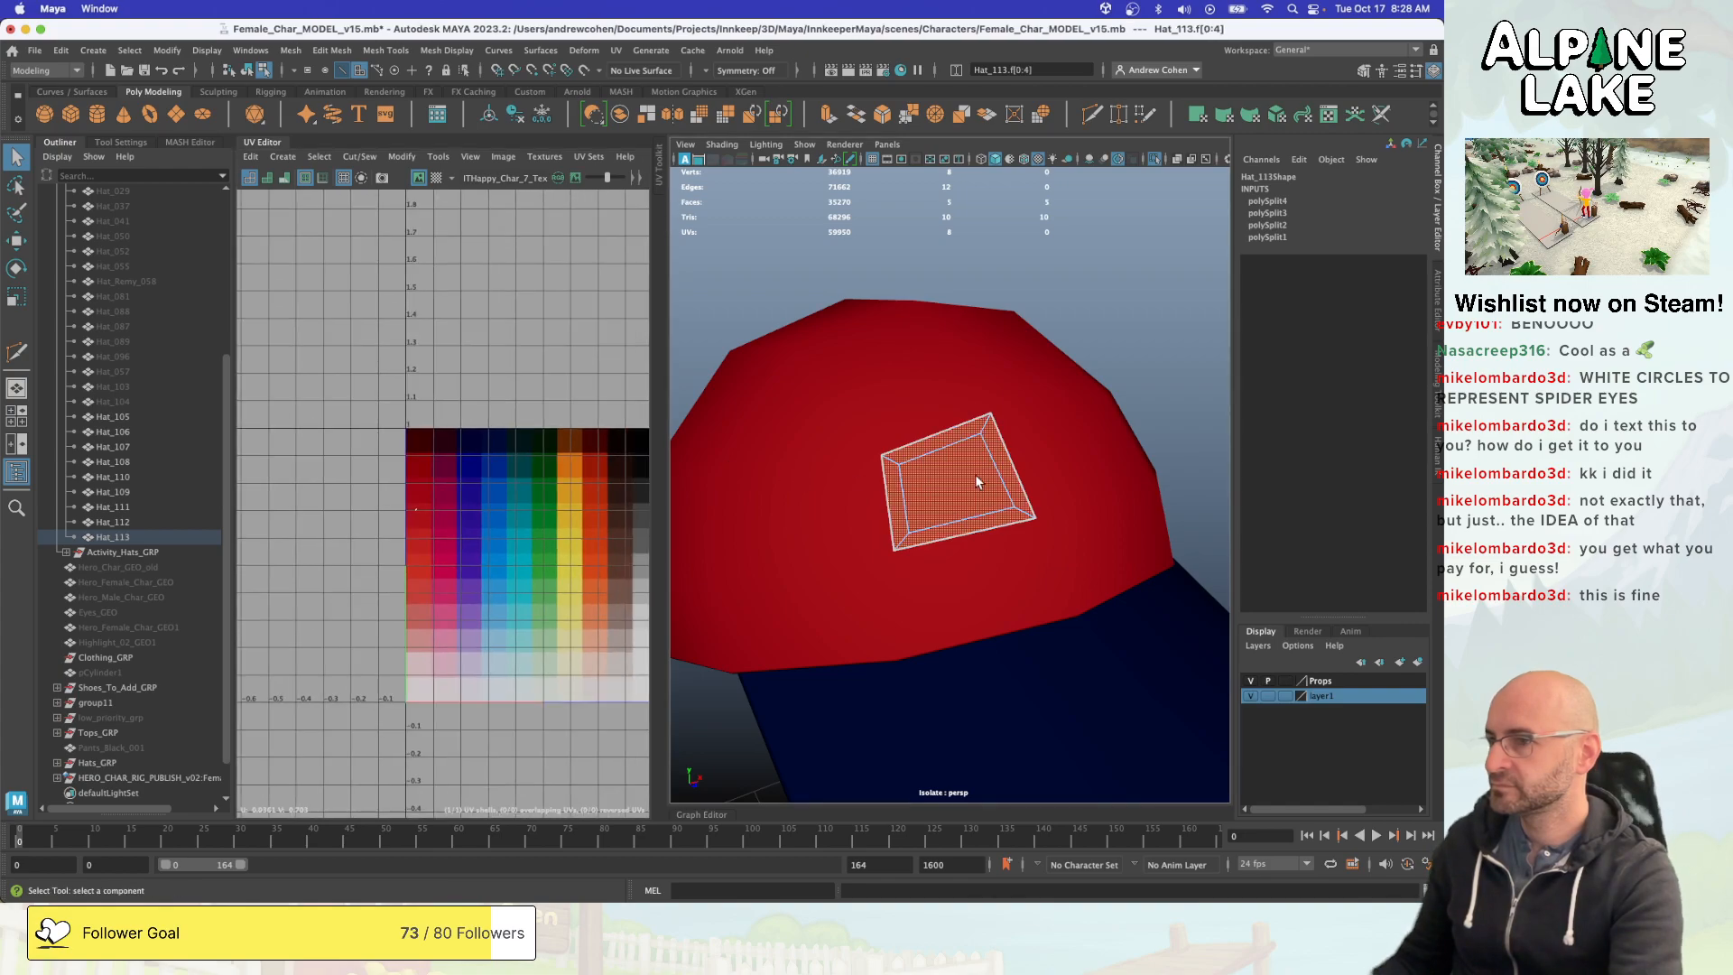
{"action": "right_click_drag", "start_coordinate": [464, 452], "coordinate": [475, 570]}
{"action": "key", "text": "w"}
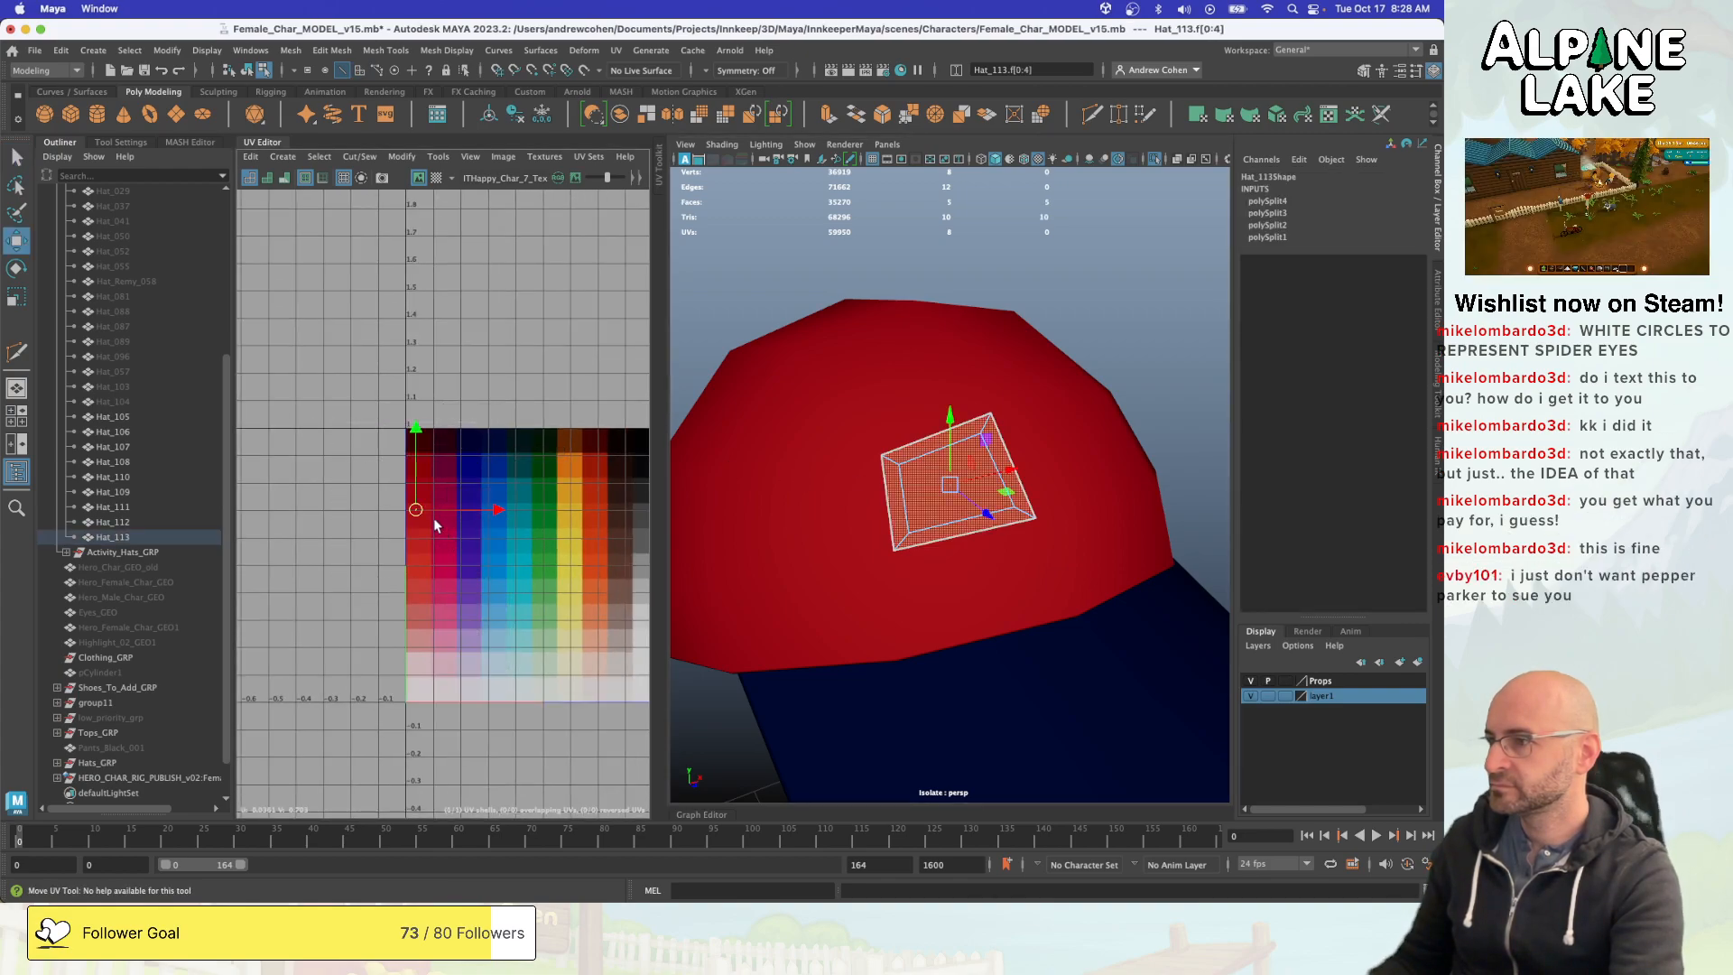
{"action": "left_click_drag", "start_coordinate": [418, 513], "coordinate": [539, 540]}
{"action": "middle_click_drag", "start_coordinate": [539, 540], "coordinate": [422, 551], "text": "alt"}
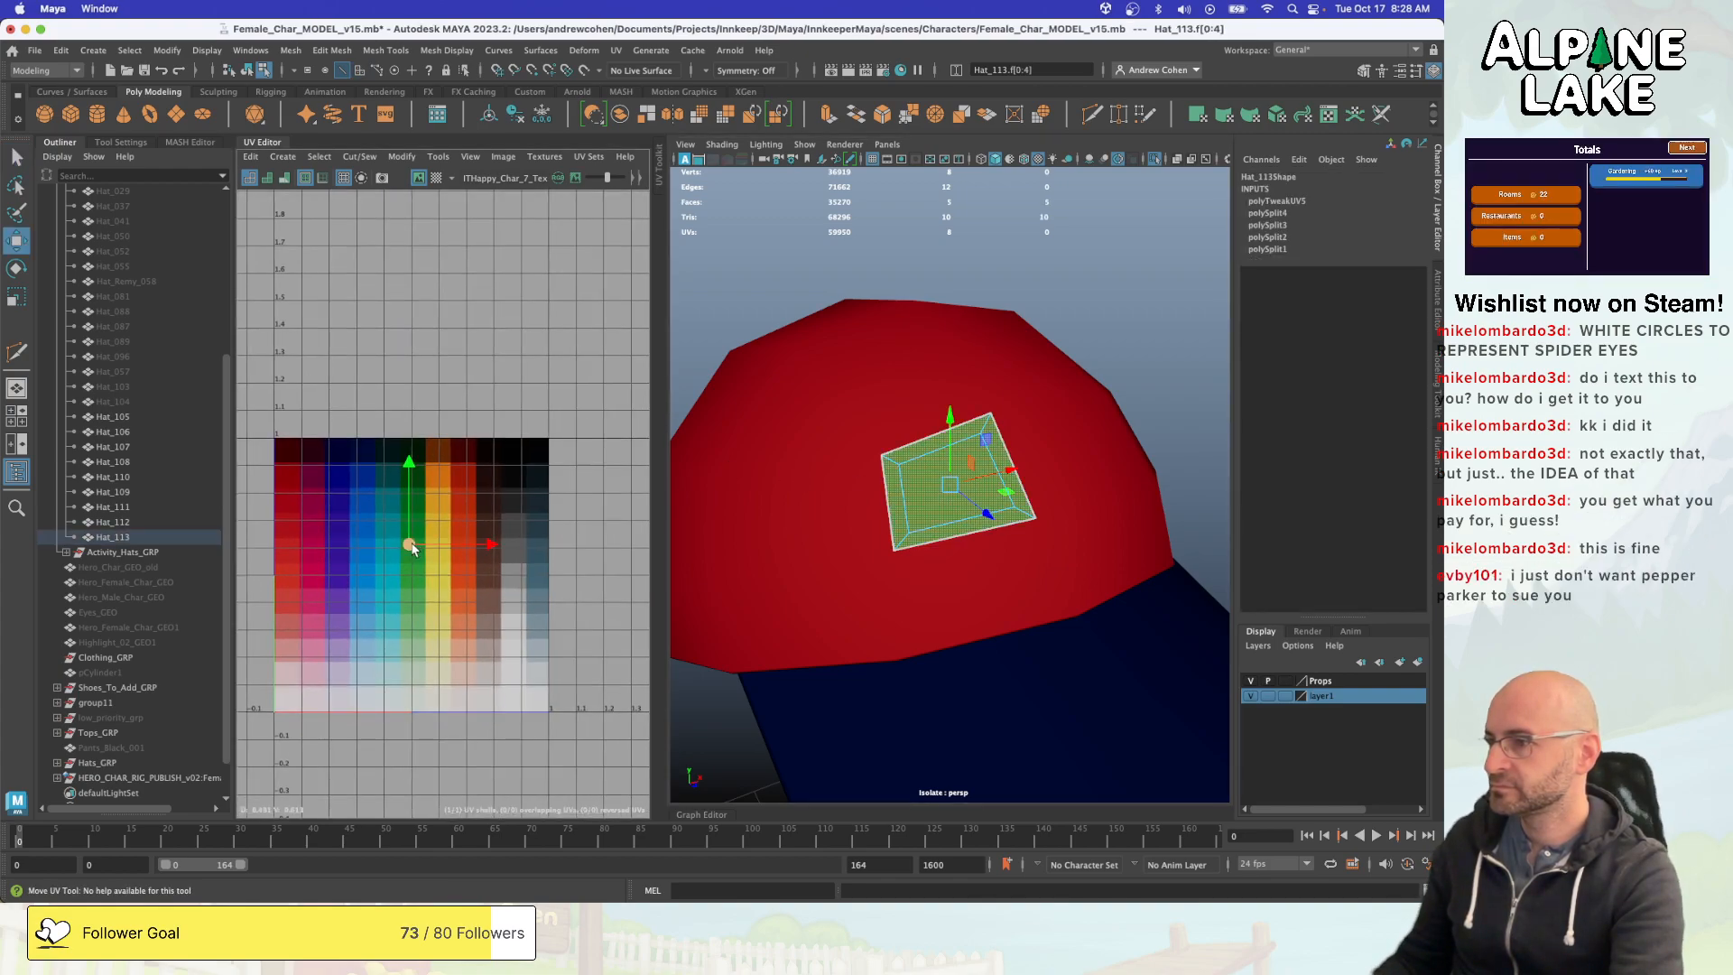
{"action": "left_click_drag", "start_coordinate": [413, 549], "coordinate": [509, 637]}
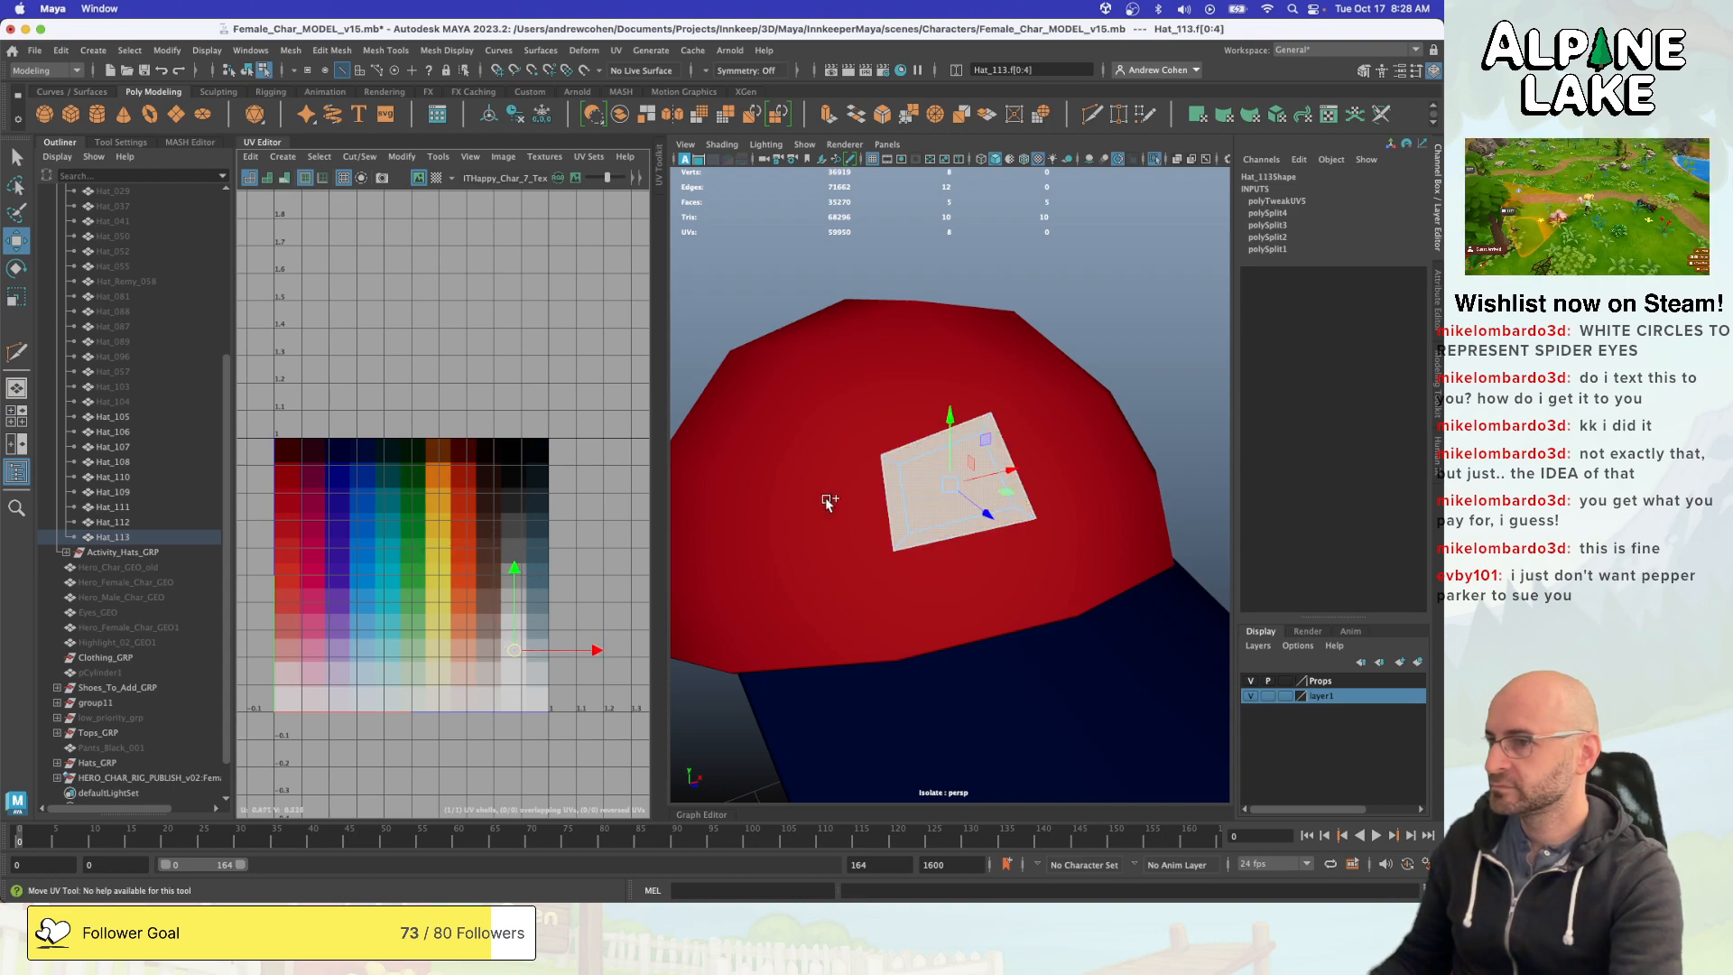
- Select the four border faces around the white centre and apply a Planar UV projection to them
{"action": "key", "text": "q"}
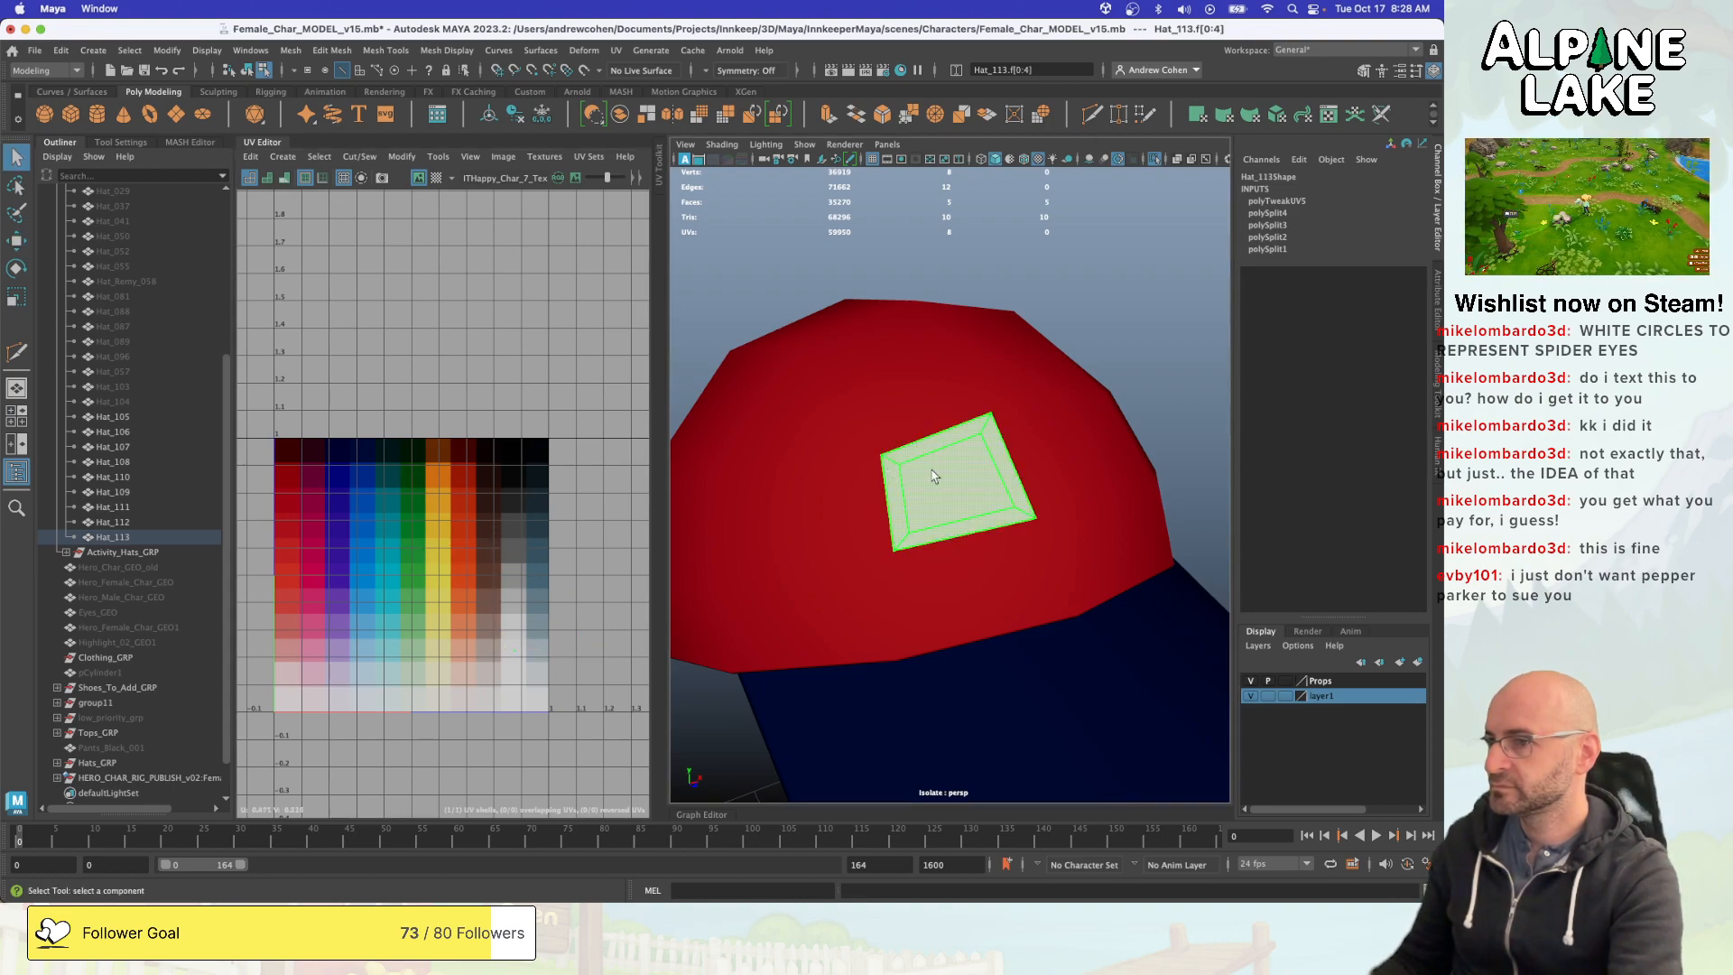
{"action": "key", "text": "Delete"}
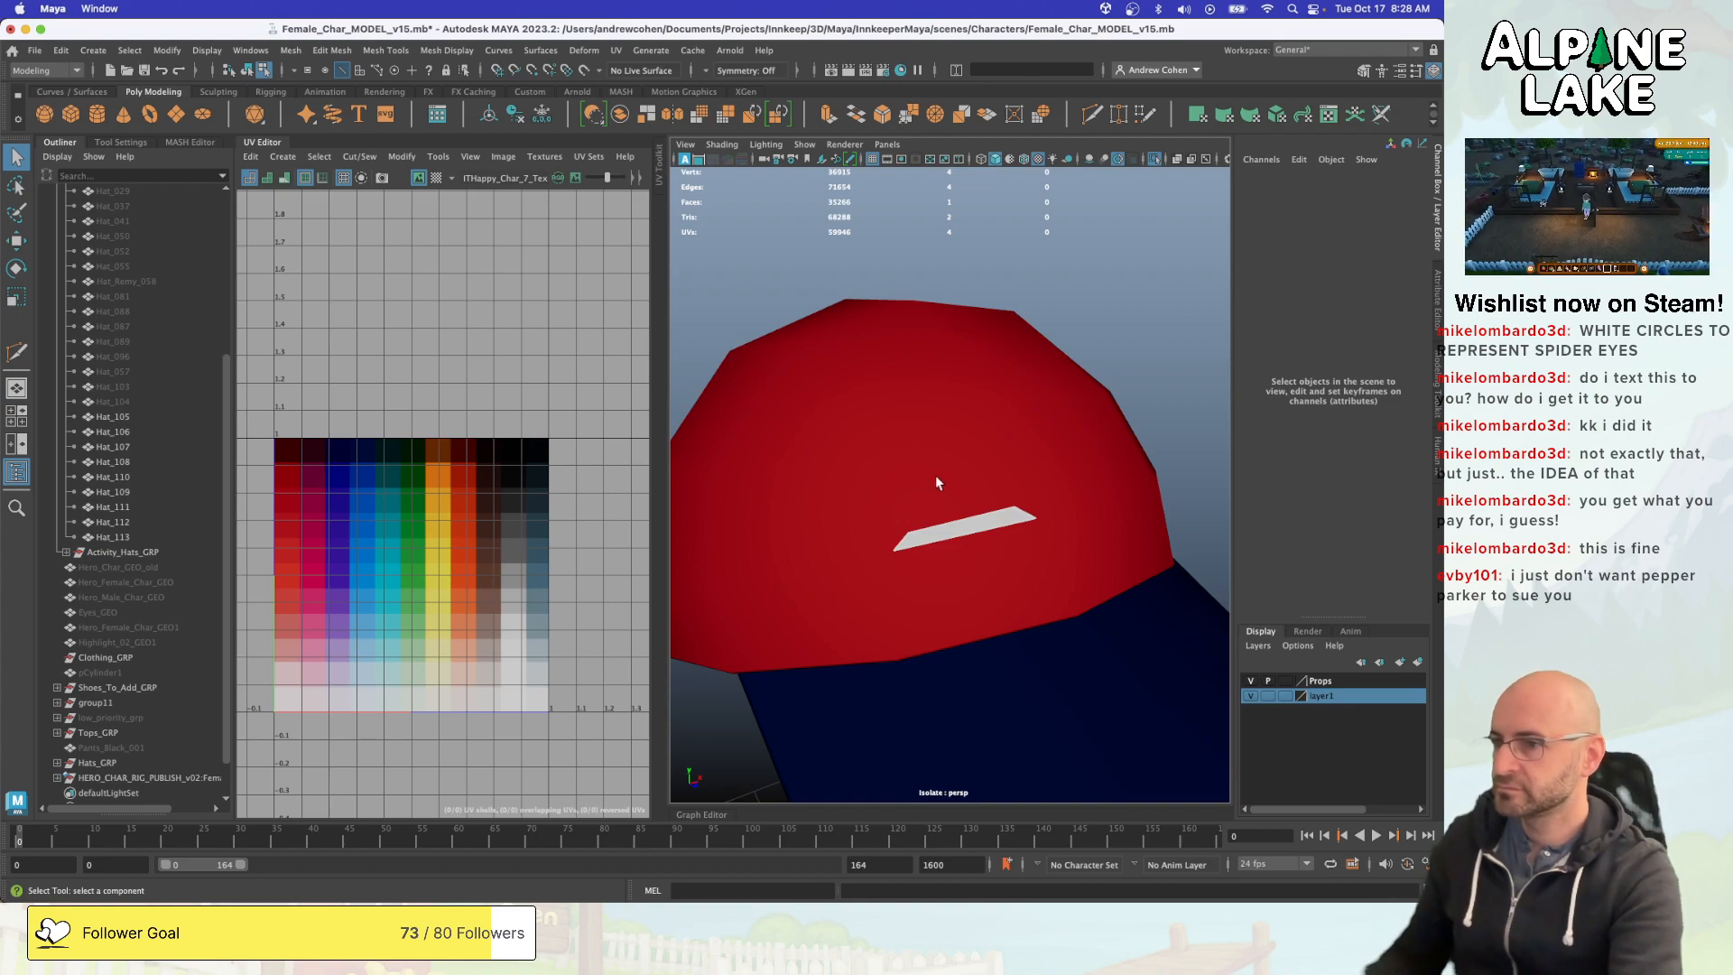
{"action": "key", "text": "ctrl+z"}
{"action": "right_click_drag", "start_coordinate": [953, 435], "coordinate": [953, 476]}
{"action": "left_click", "coordinate": [948, 450]}
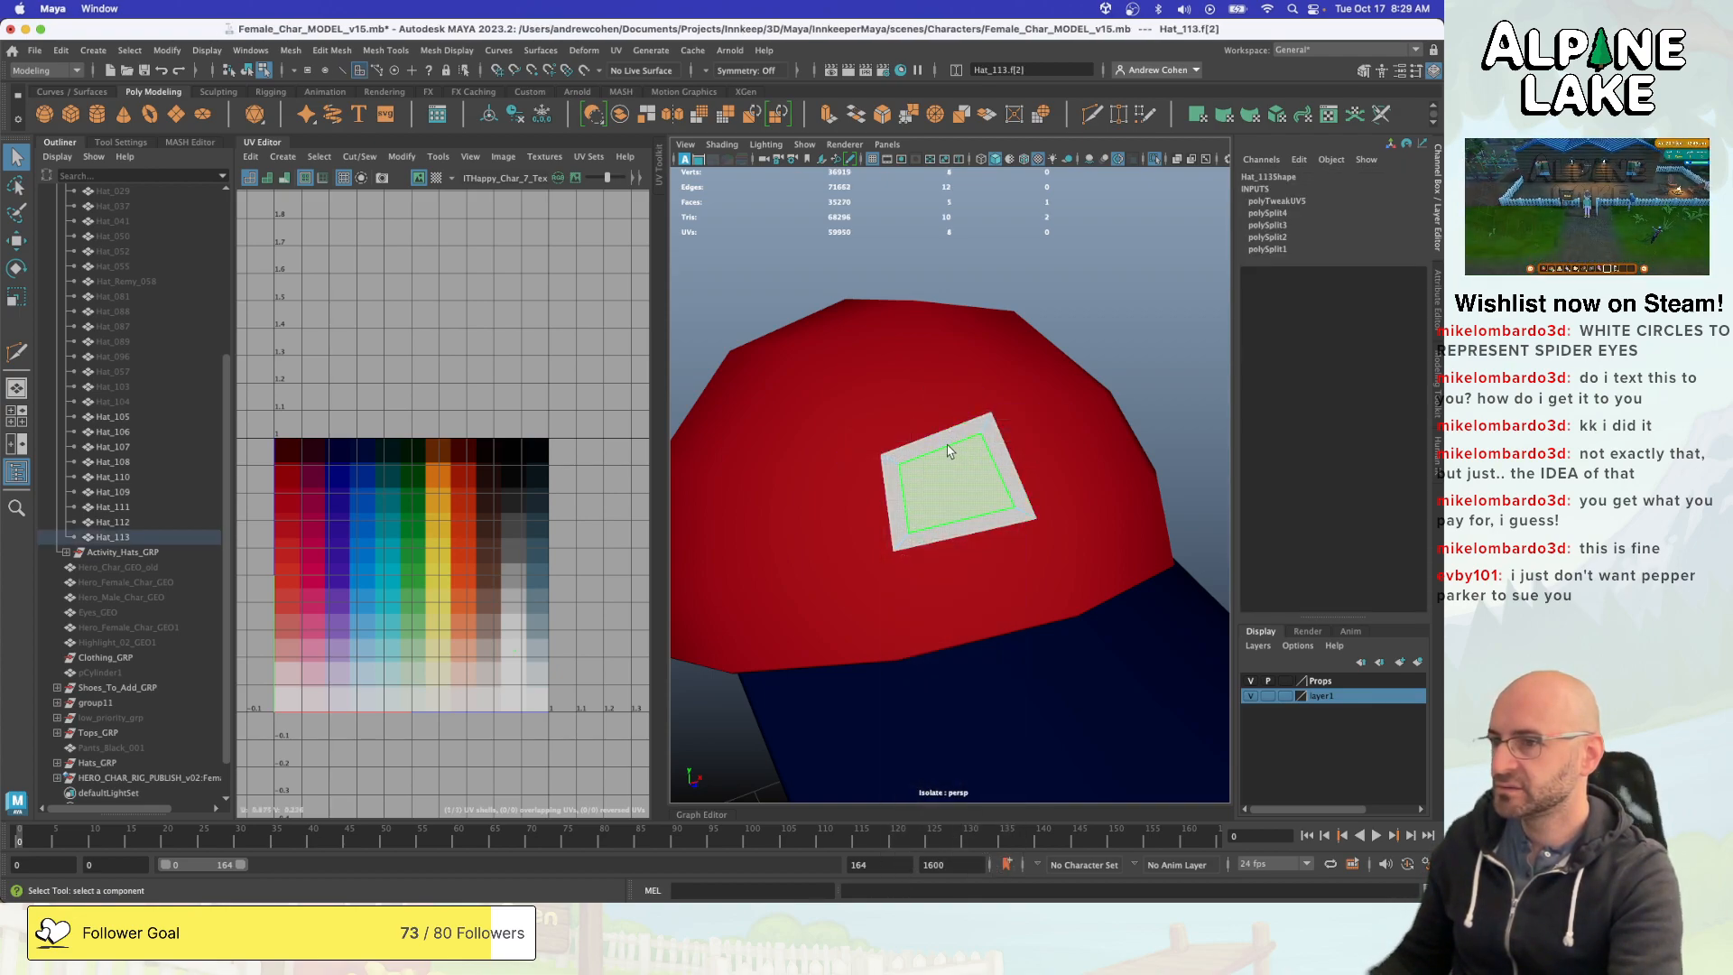
{"action": "left_click", "coordinate": [936, 443]}
{"action": "double_click", "coordinate": [889, 477], "text": "shift"}
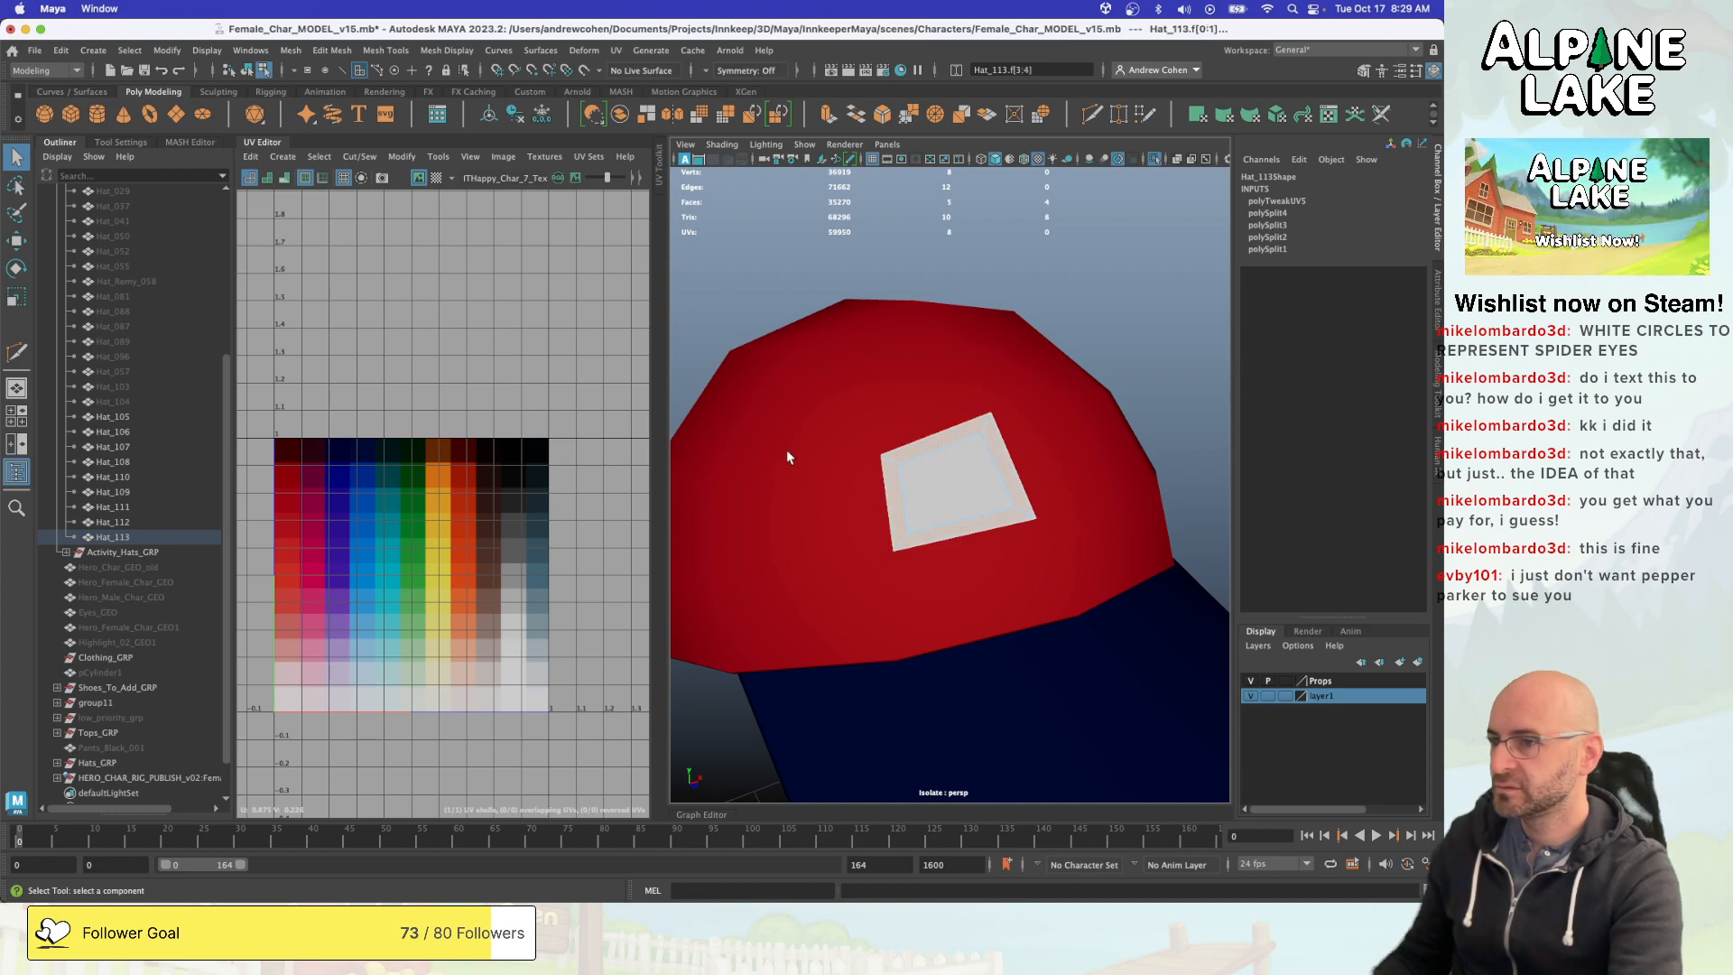
{"action": "left_click", "coordinate": [282, 156]}
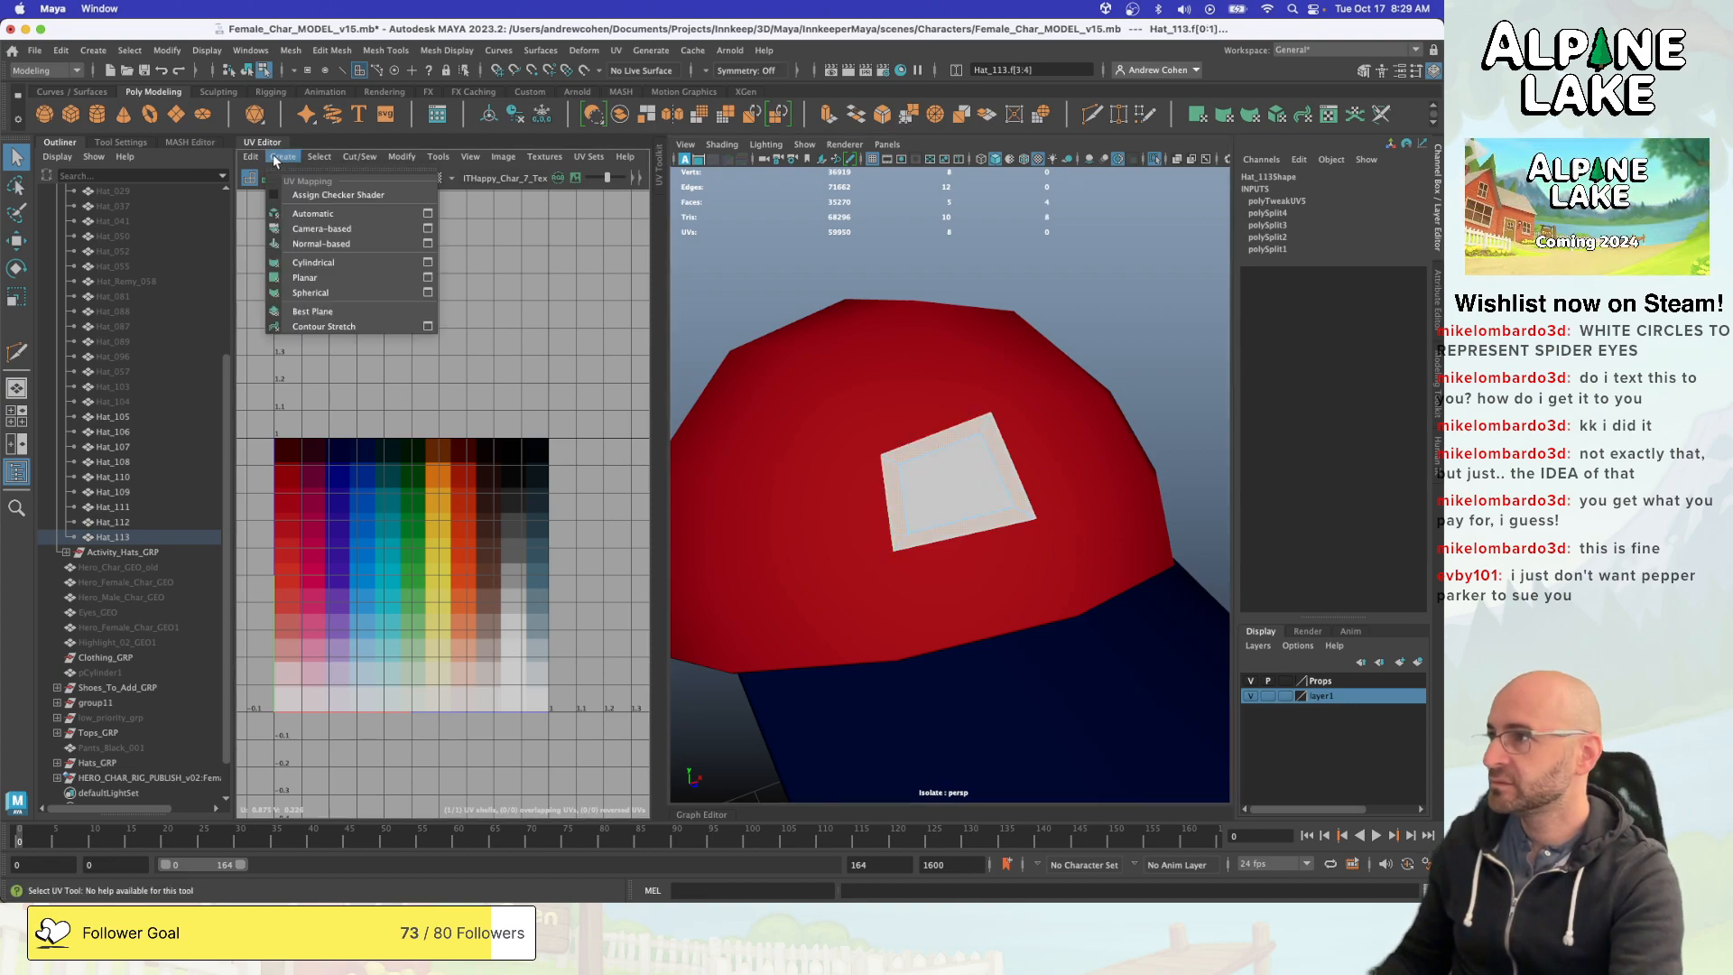
{"action": "left_click", "coordinate": [311, 279]}
- Shrink the border faces' projected UVs and place them on the black swatch to form the eye outline
{"action": "key", "text": "r"}
{"action": "left_click_drag", "start_coordinate": [412, 575], "coordinate": [509, 461]}
{"action": "key", "text": "w"}
{"action": "key", "text": "r"}
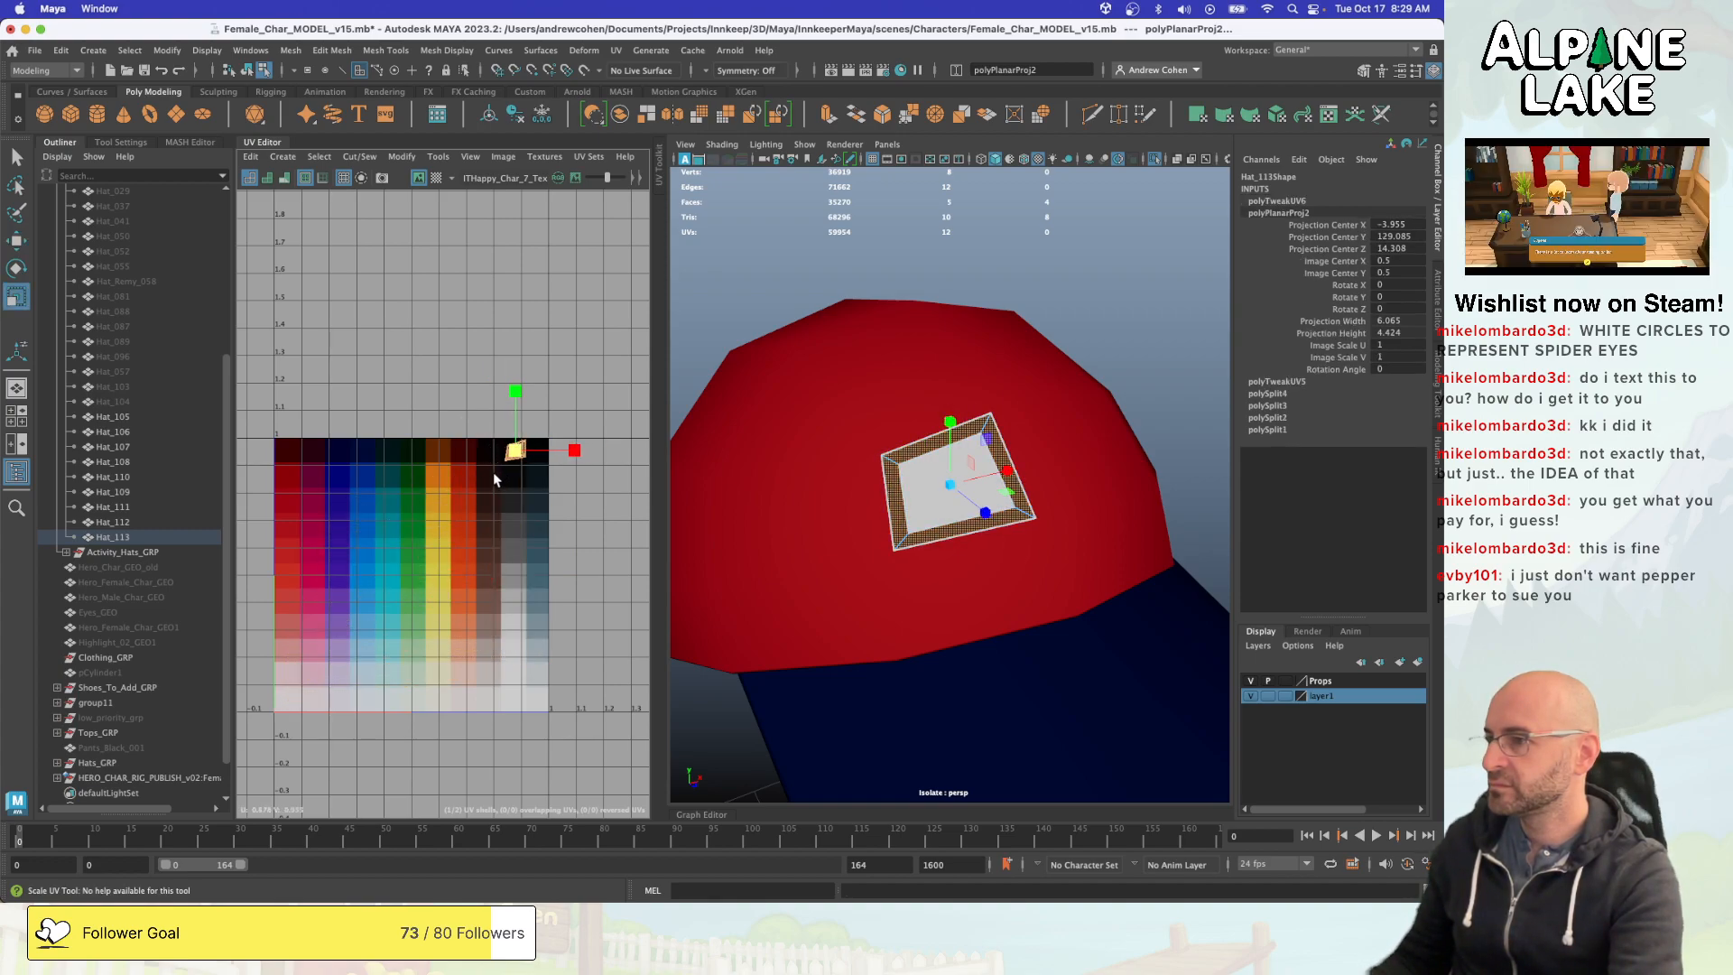
{"action": "key", "text": "w"}
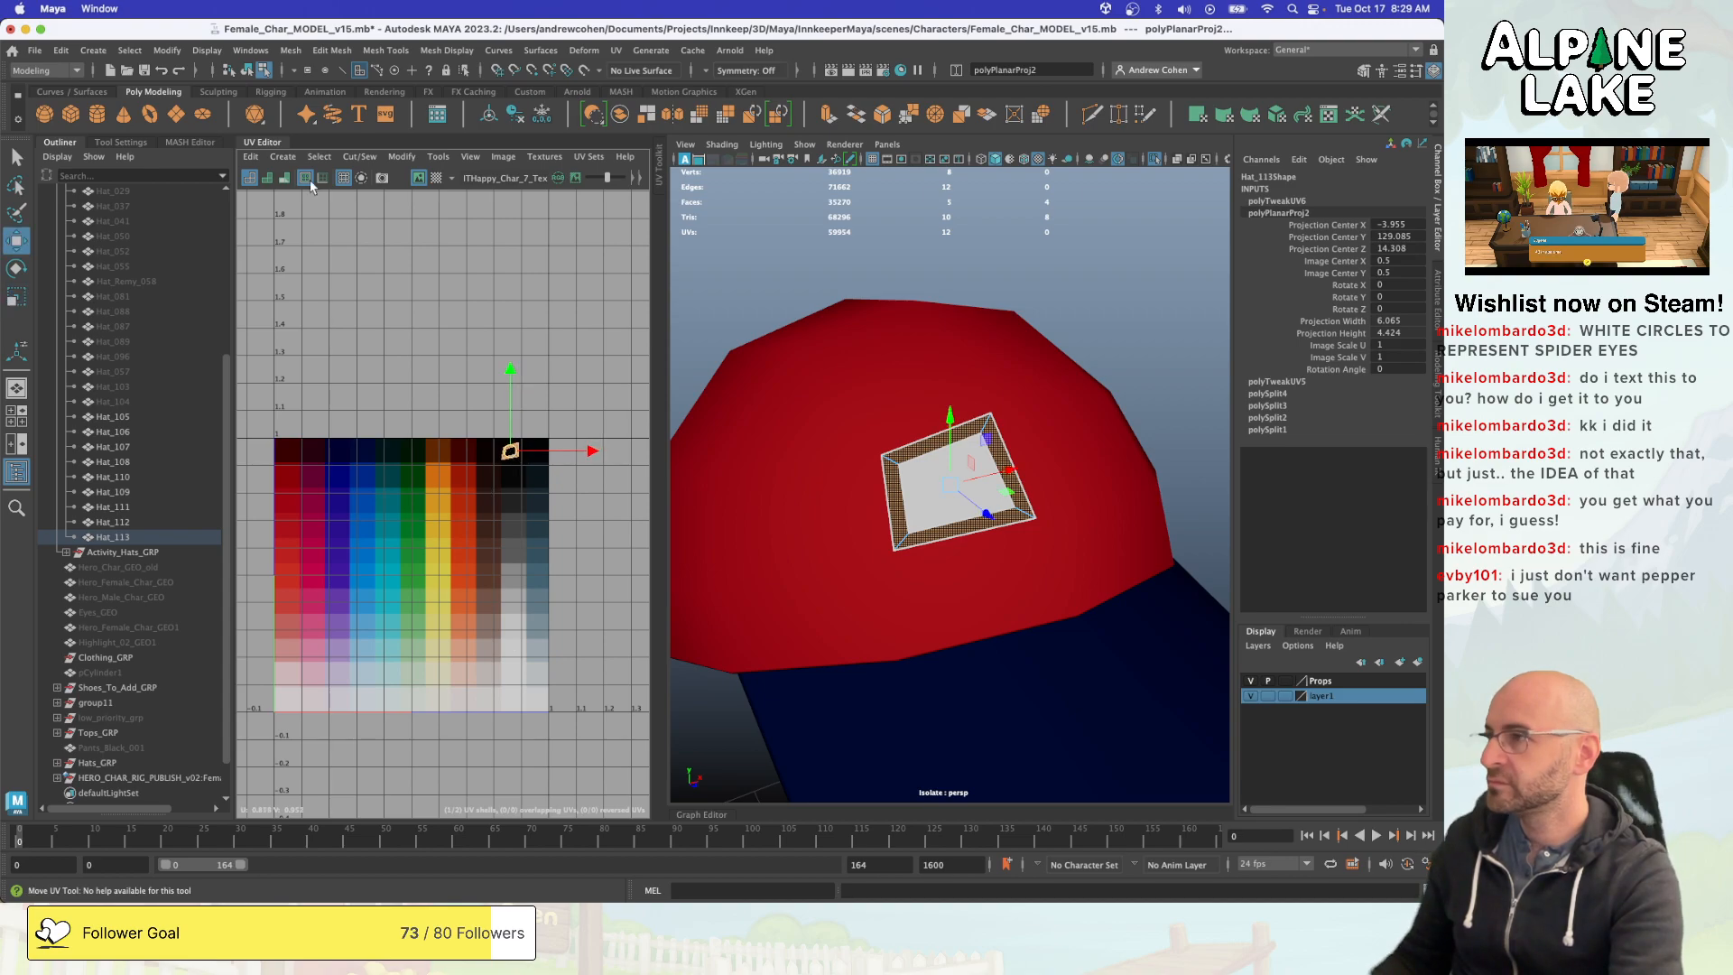
- Return Hat_113 to object mode and delete its construction history
{"action": "left_click", "coordinate": [246, 71]}
{"action": "key", "text": "q"}
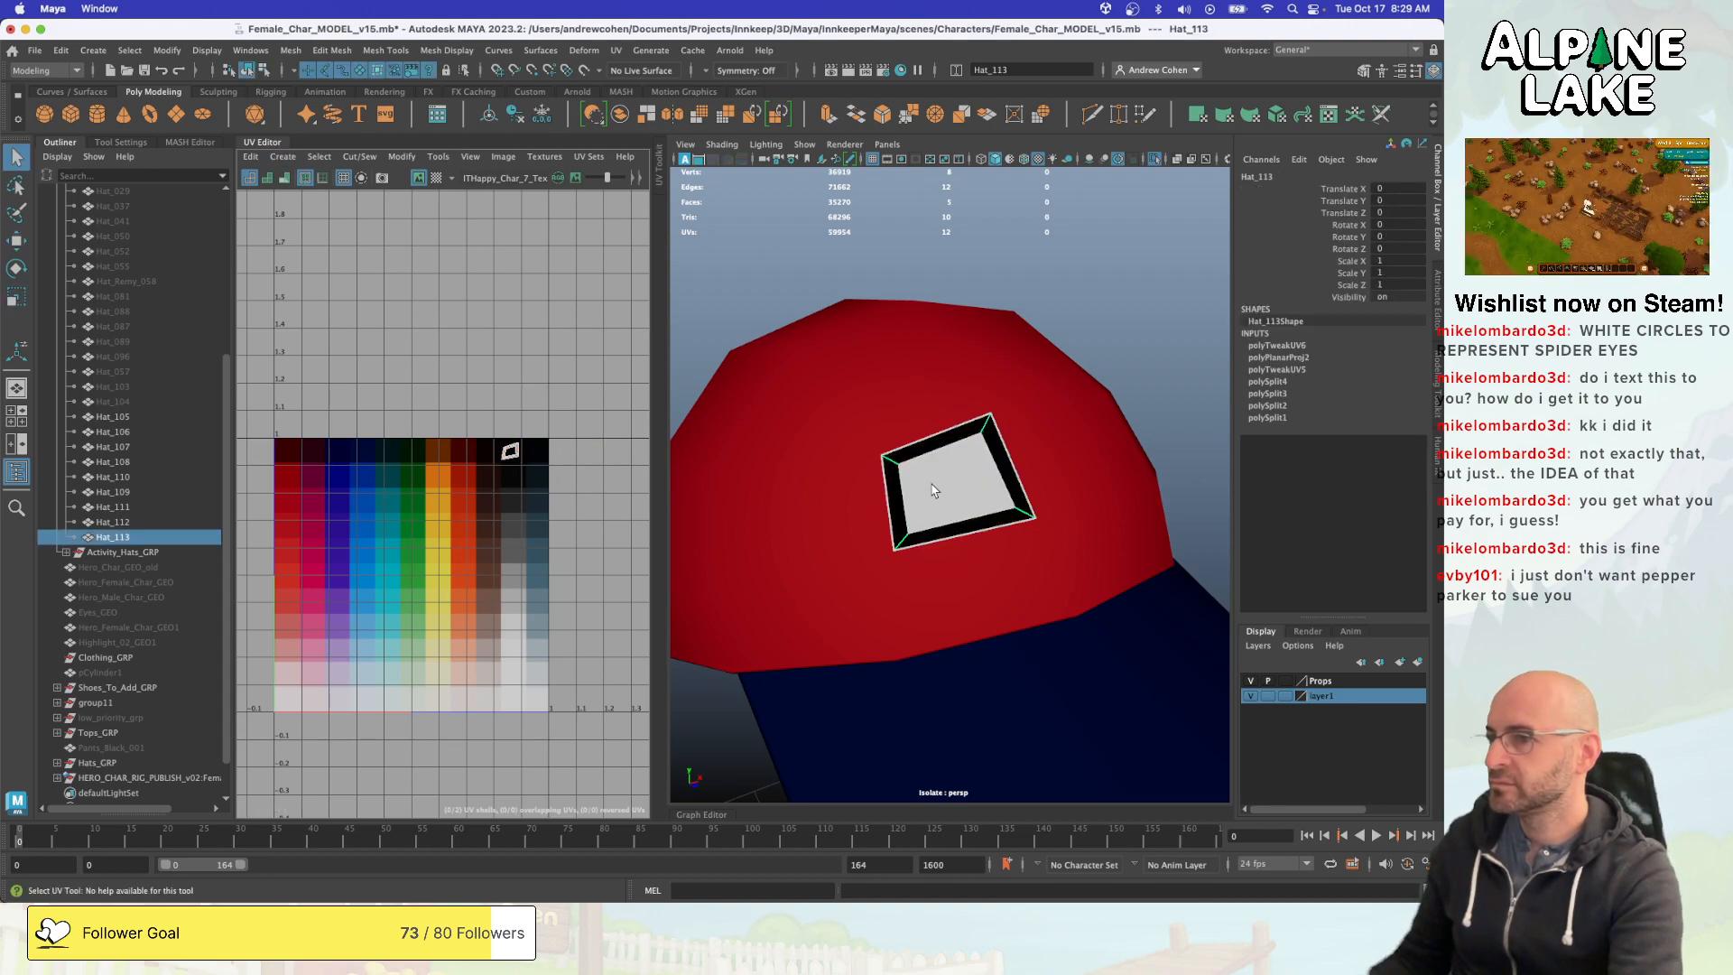
{"action": "key", "text": "alt+shift+d"}
- Mirror the eye panel across the world X axis with the mirror direction set to +
{"action": "left_click_drag", "start_coordinate": [1094, 445], "coordinate": [990, 469], "text": "alt"}
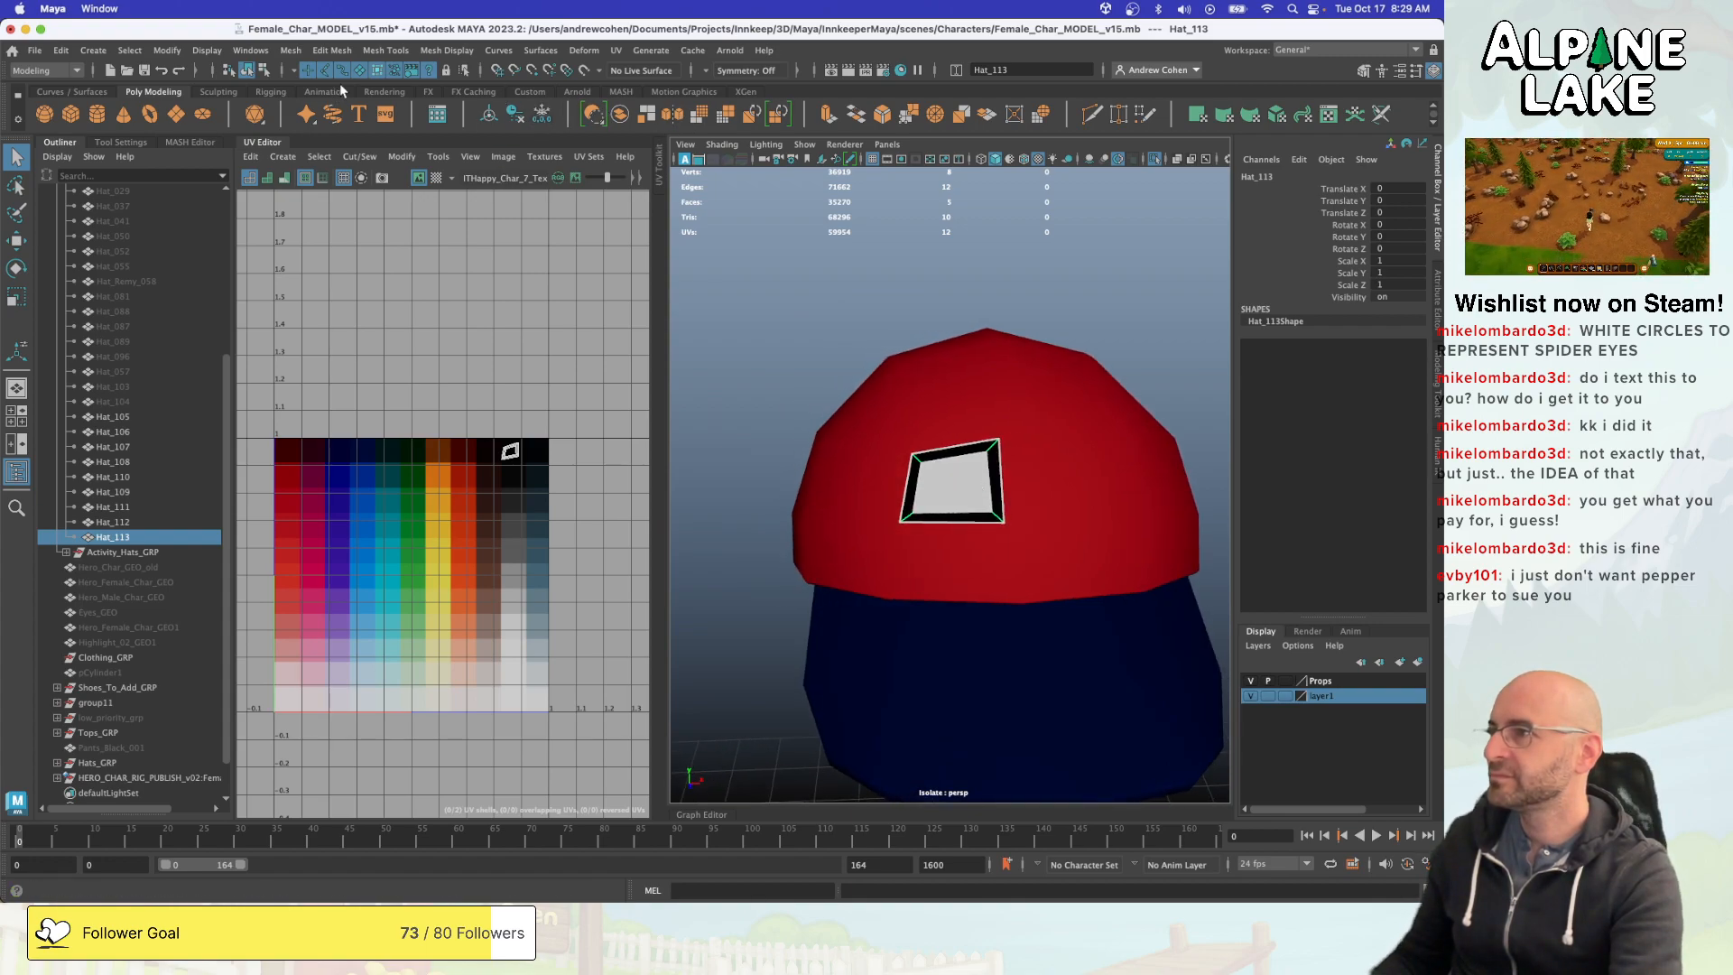
{"action": "left_click", "coordinate": [672, 115]}
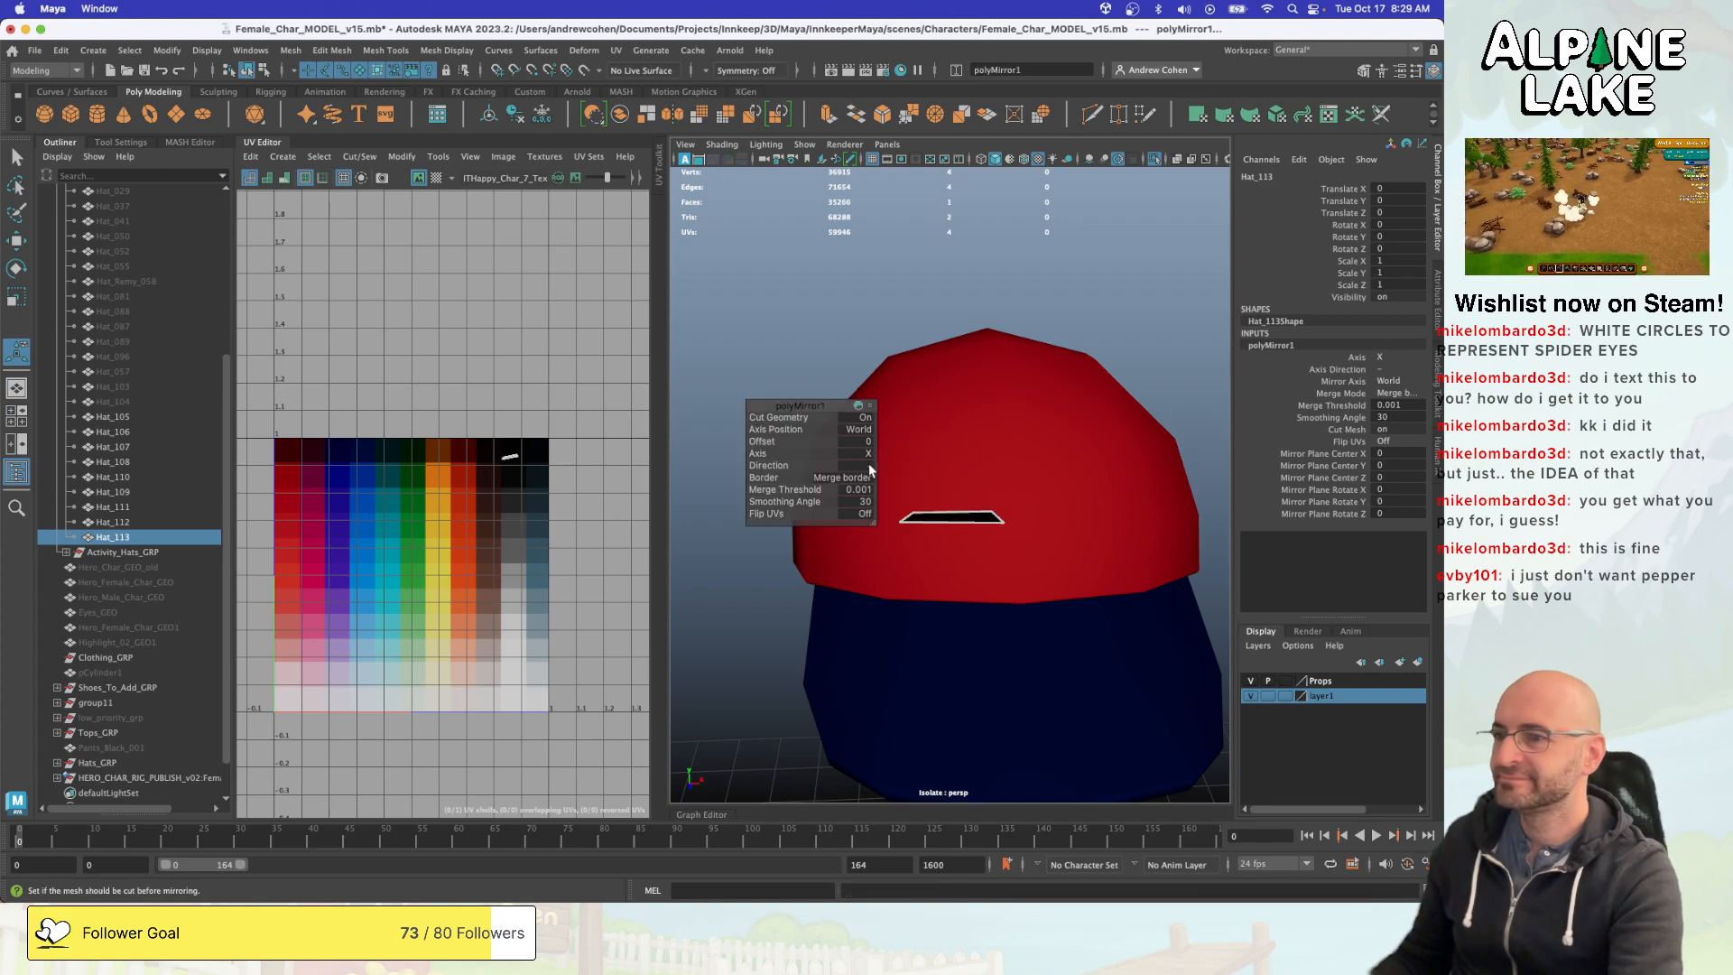
{"action": "left_click", "coordinate": [865, 466]}
{"action": "left_click", "coordinate": [873, 474]}
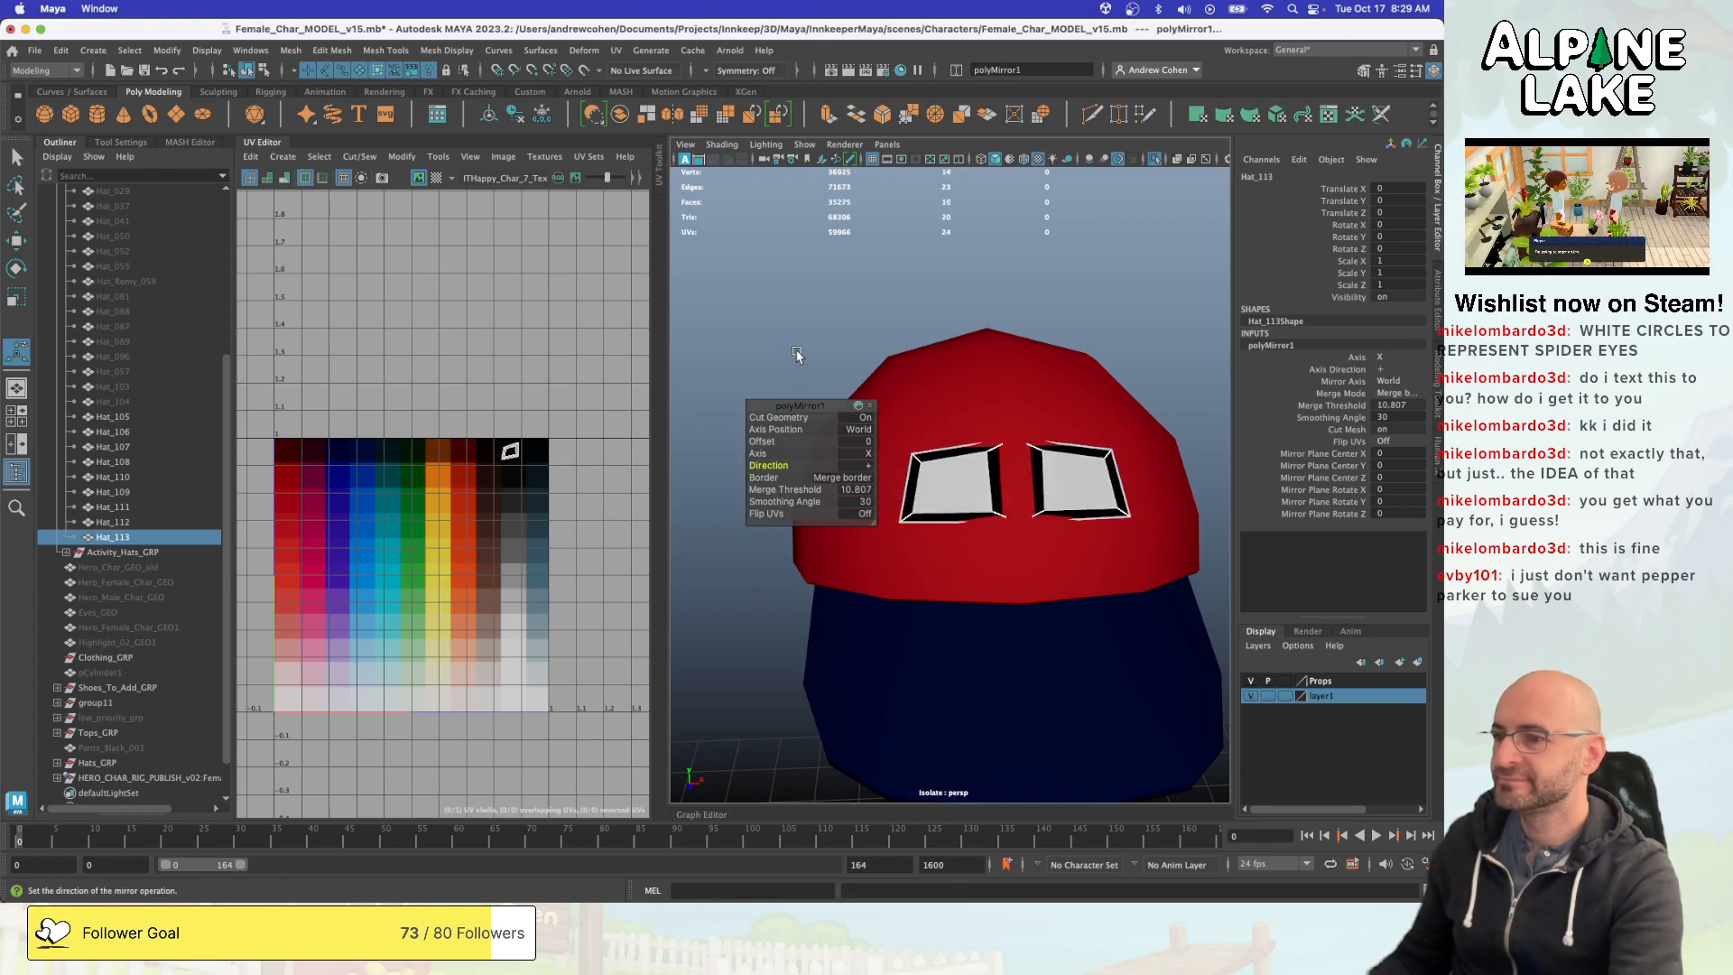
- Set the mirror's Merge Threshold to 0
{"action": "left_click_drag", "start_coordinate": [808, 341], "coordinate": [955, 358], "text": "alt"}
{"action": "key", "text": "w"}
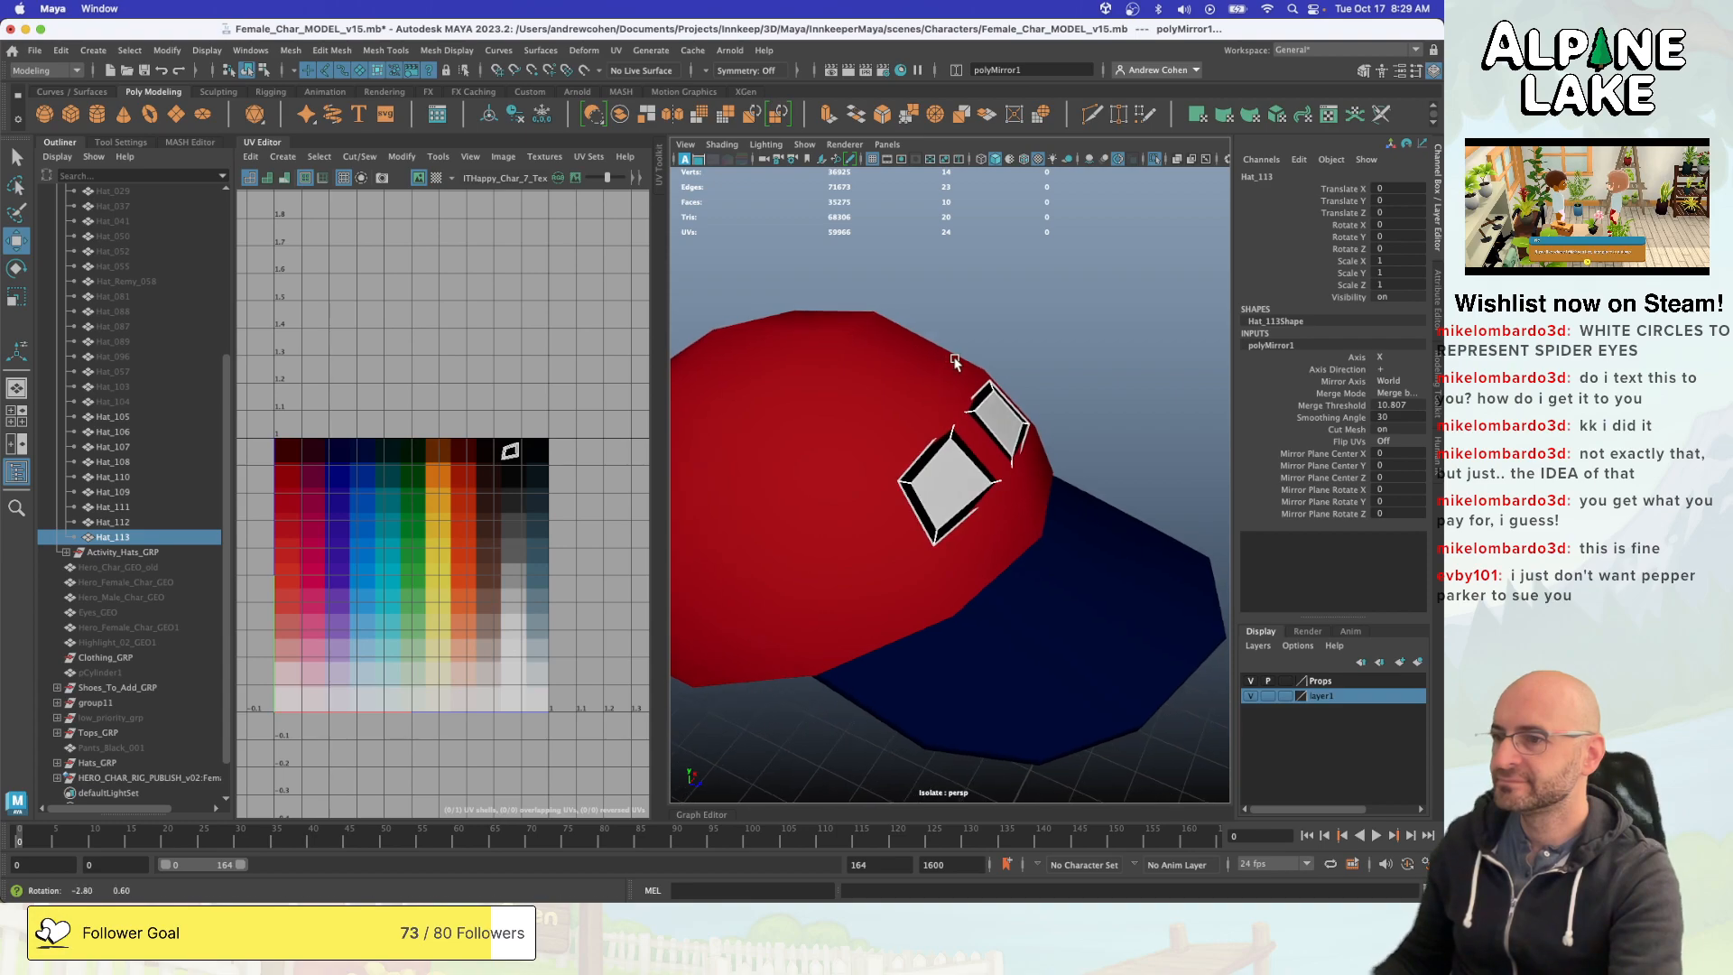
{"action": "left_click", "coordinate": [1355, 407]}
{"action": "middle_click_drag", "start_coordinate": [1133, 363], "coordinate": [884, 387]}
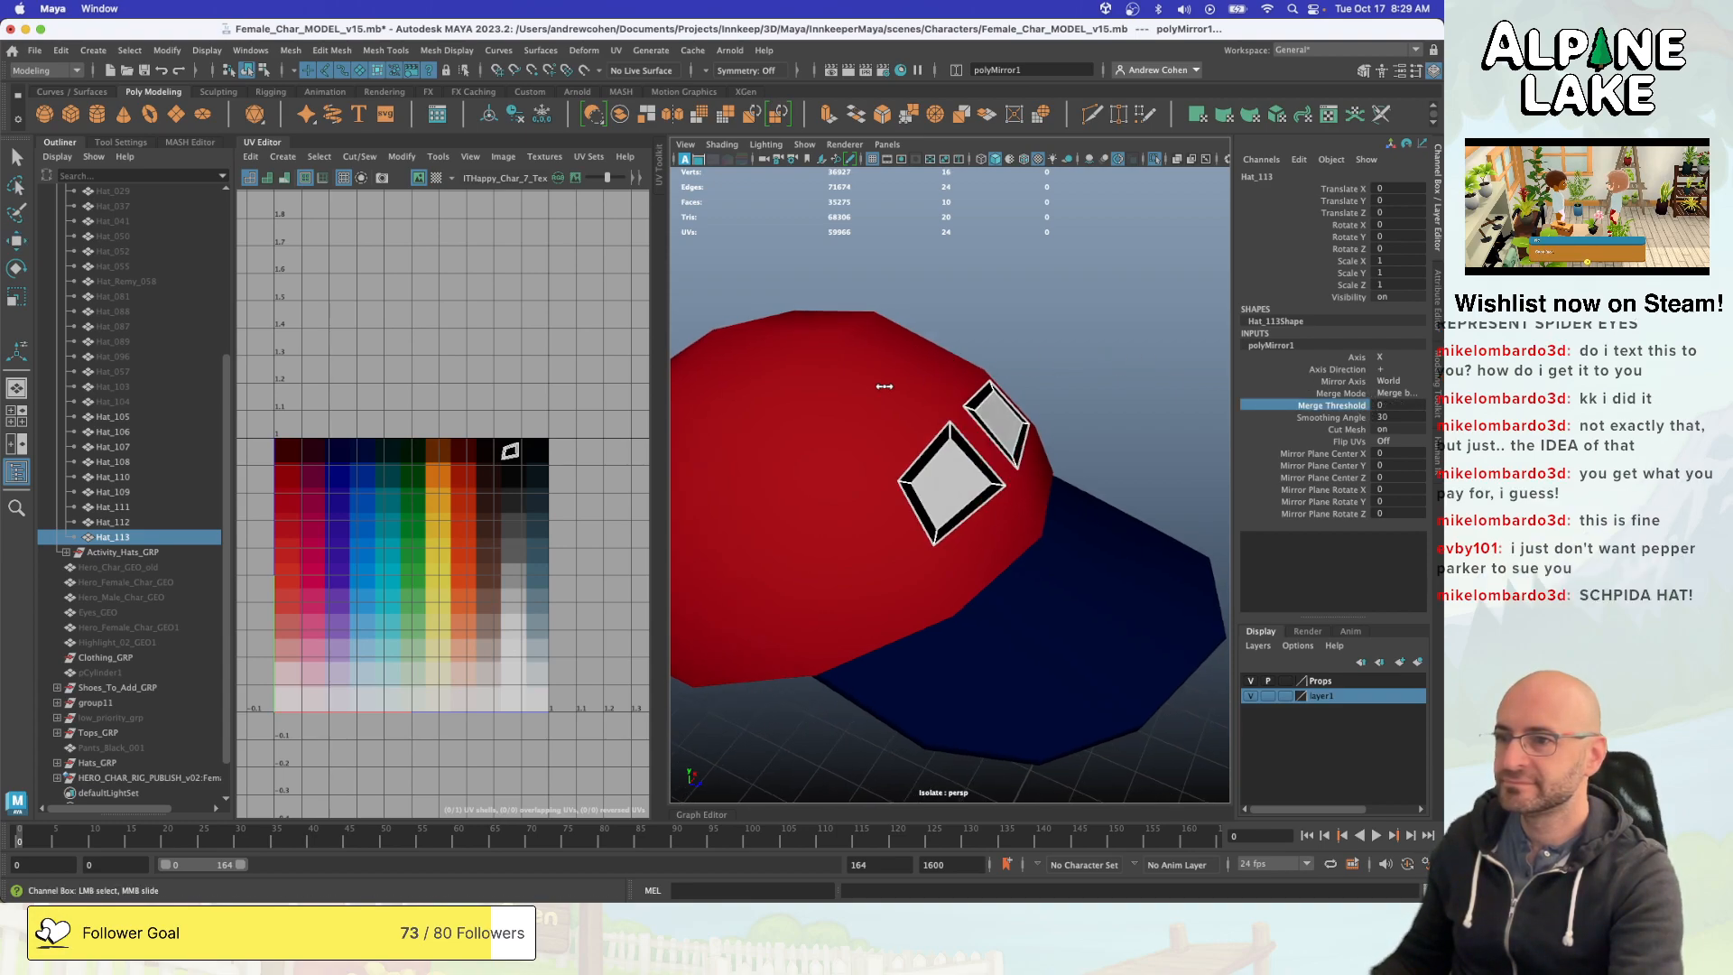
- Deselect the mirrored eye panels and inspect the pair from the front and side of the cap
{"action": "left_click", "coordinate": [1107, 385]}
{"action": "left_click_drag", "start_coordinate": [1107, 386], "coordinate": [974, 384], "text": "alt"}
{"action": "right_click_drag", "start_coordinate": [975, 385], "coordinate": [808, 382], "text": "alt"}
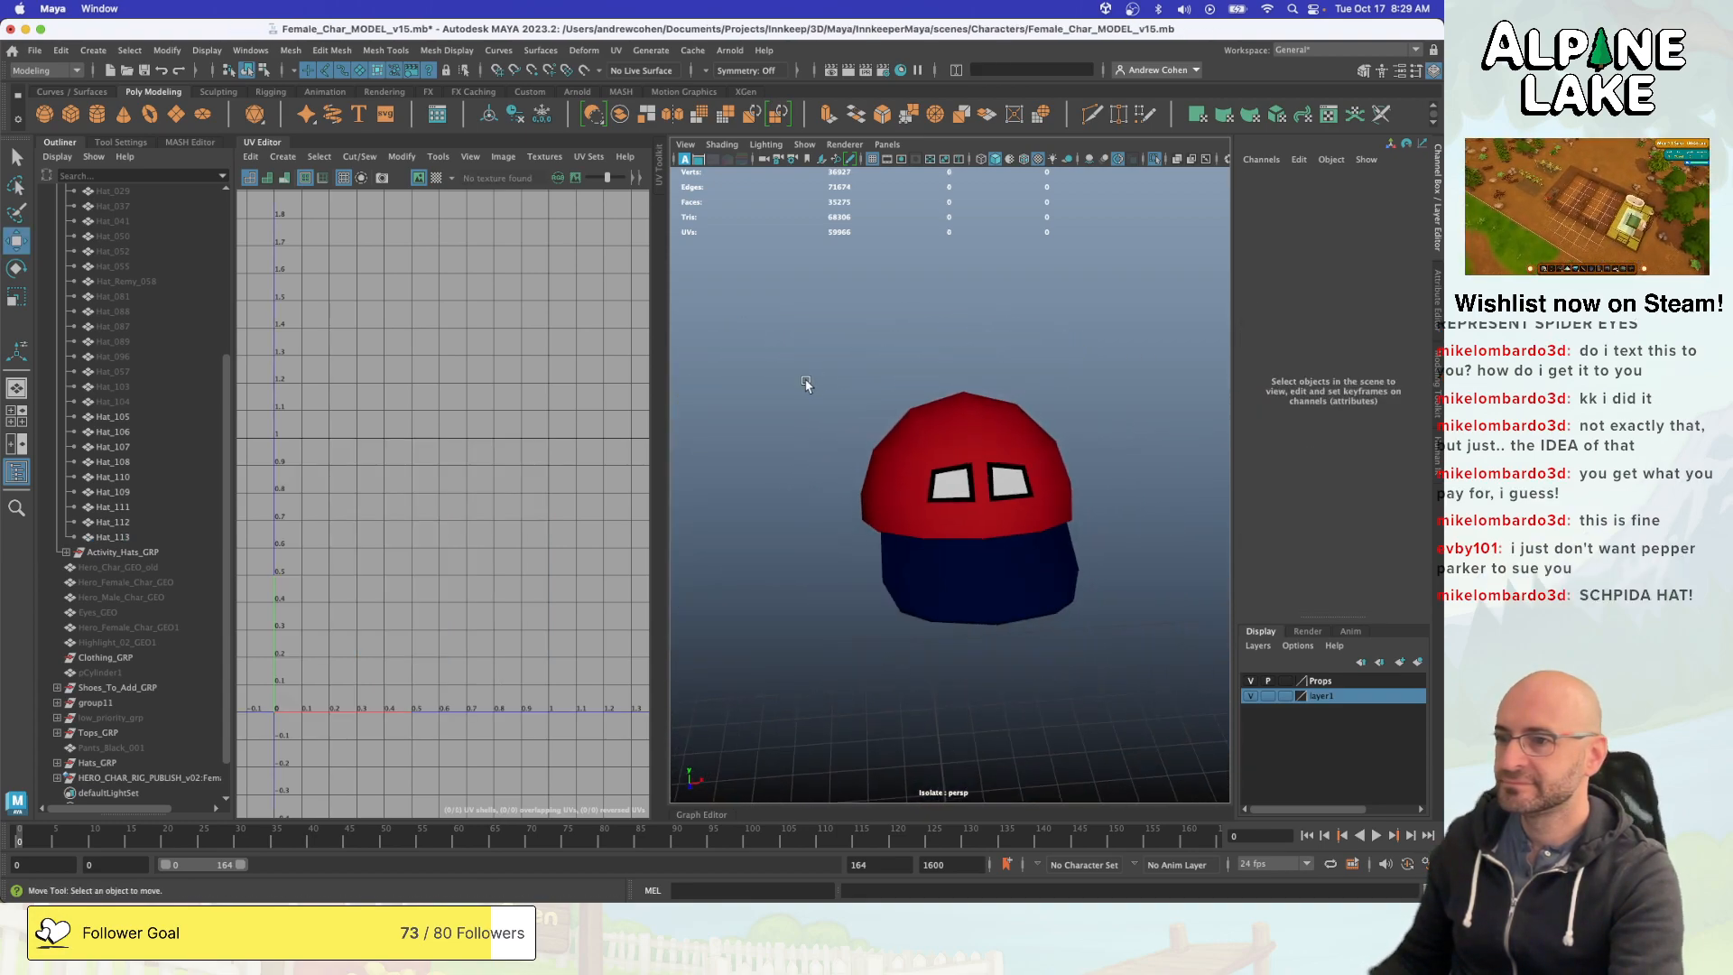
{"action": "left_click_drag", "start_coordinate": [1011, 383], "coordinate": [955, 374], "text": "alt"}
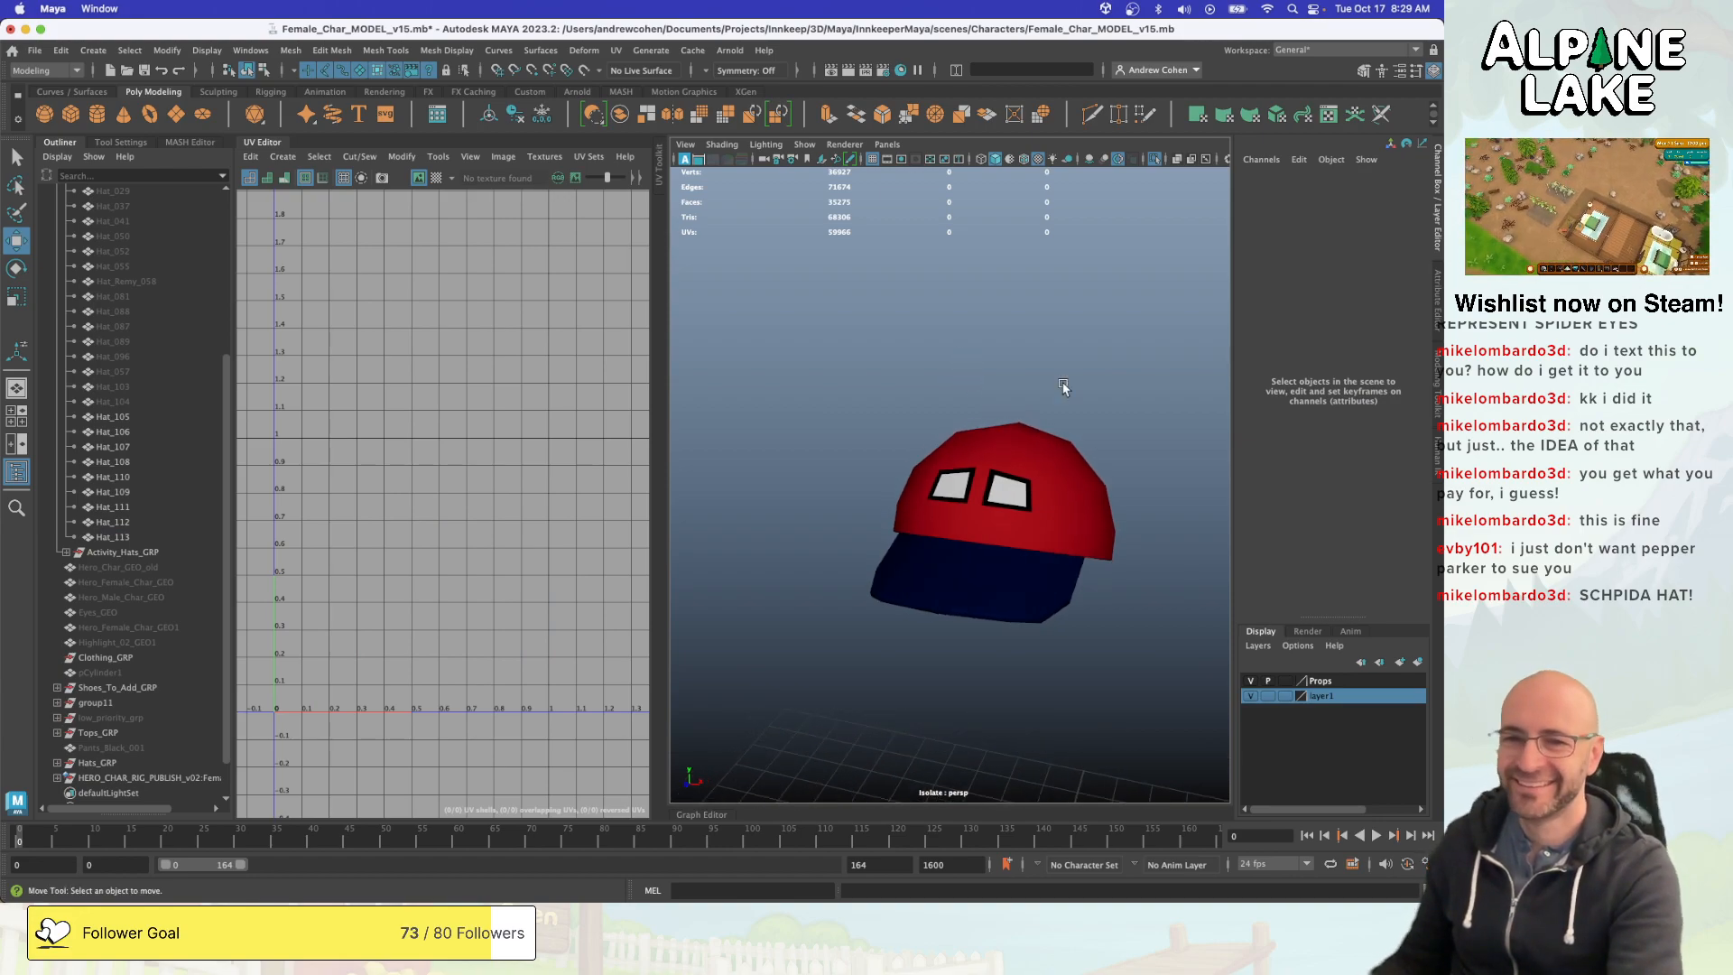
{"action": "key", "text": "super+Tab"}
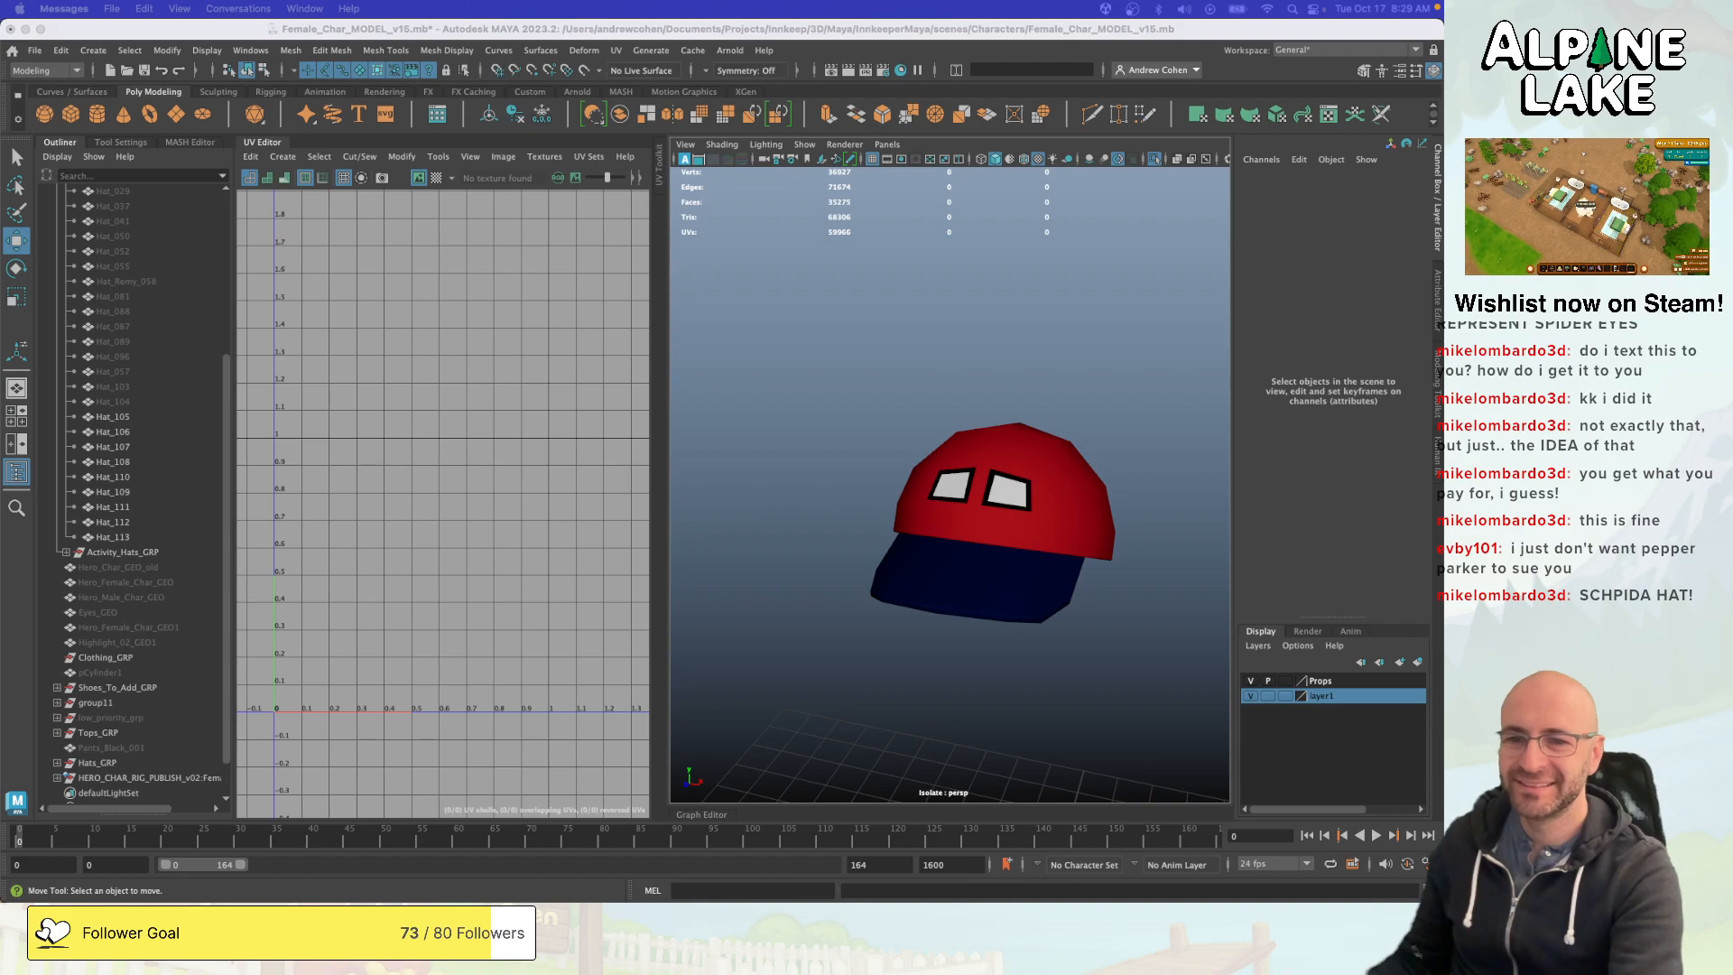
- Put the eye panels (Hat_113) in vertex mode, pick an eye's top corner vertices and turn on Object X symmetry
{"action": "left_click", "coordinate": [1018, 441]}
{"action": "scroll", "coordinate": [1018, 441], "scroll_direction": "up", "scroll_amount": 5}
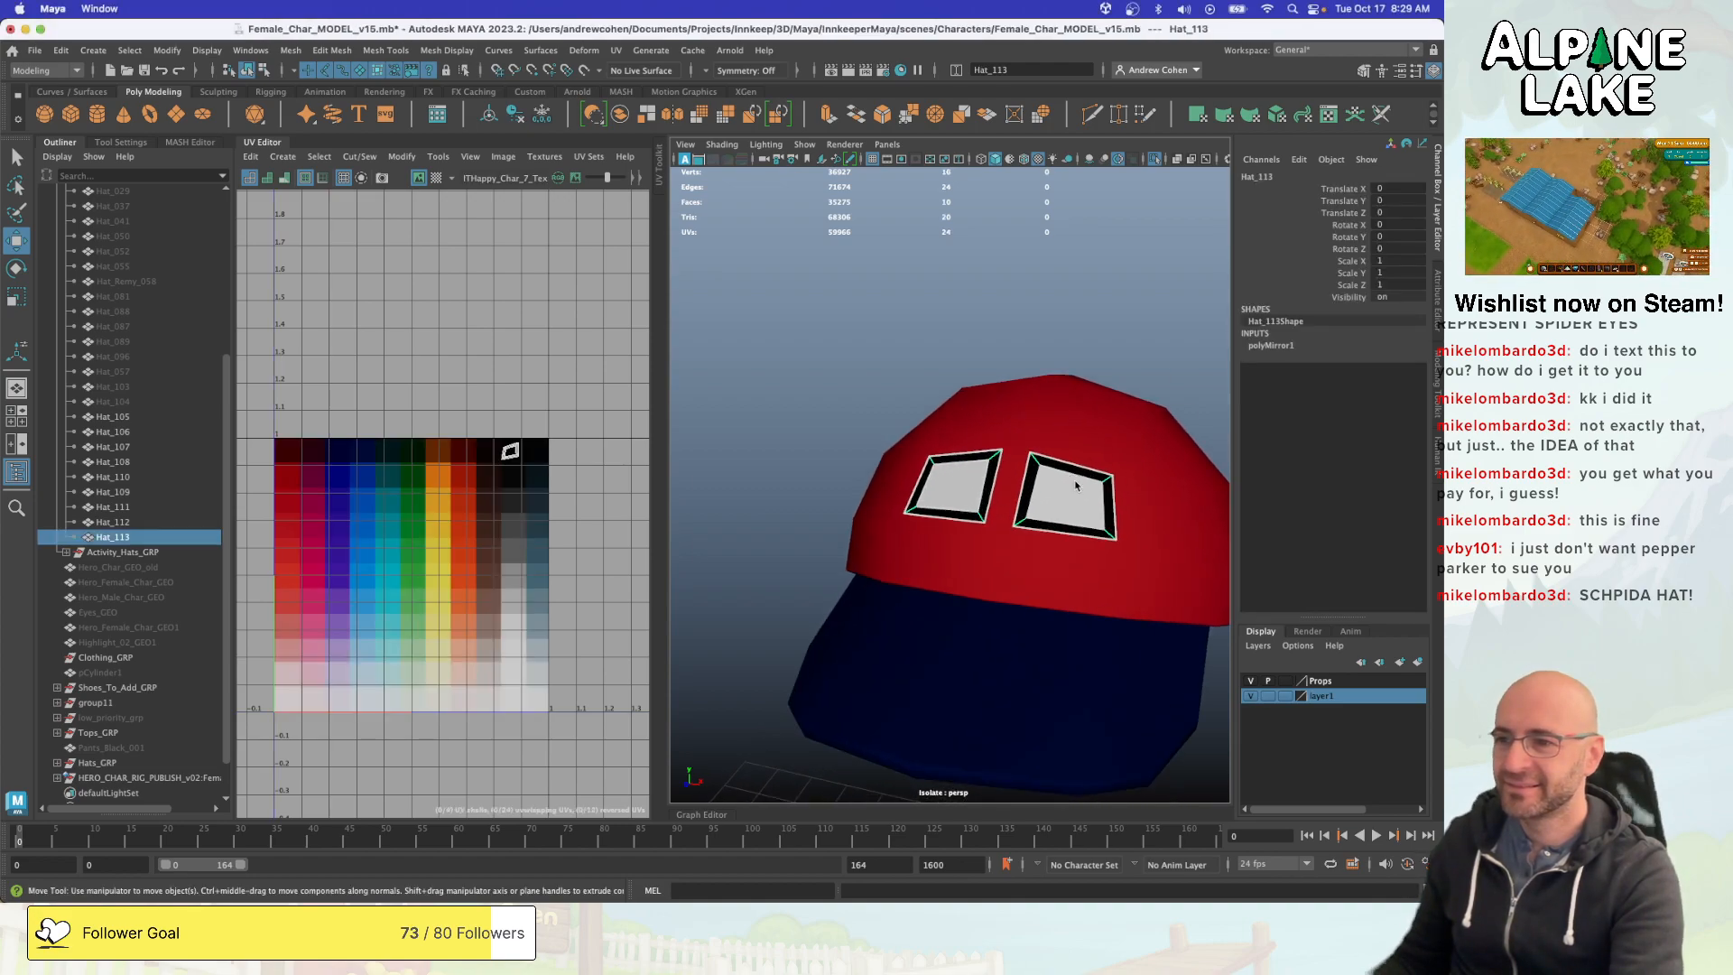
{"action": "right_click", "coordinate": [1019, 445]}
{"action": "mouse_move", "coordinate": [1018, 447]}
{"action": "right_mouse_down"}
{"action": "mouse_move", "coordinate": [1052, 447]}
{"action": "mouse_move", "coordinate": [1010, 436]}
{"action": "right_mouse_up"}
{"action": "key", "text": "q"}
{"action": "left_click_drag", "start_coordinate": [1083, 506], "coordinate": [1084, 507]}
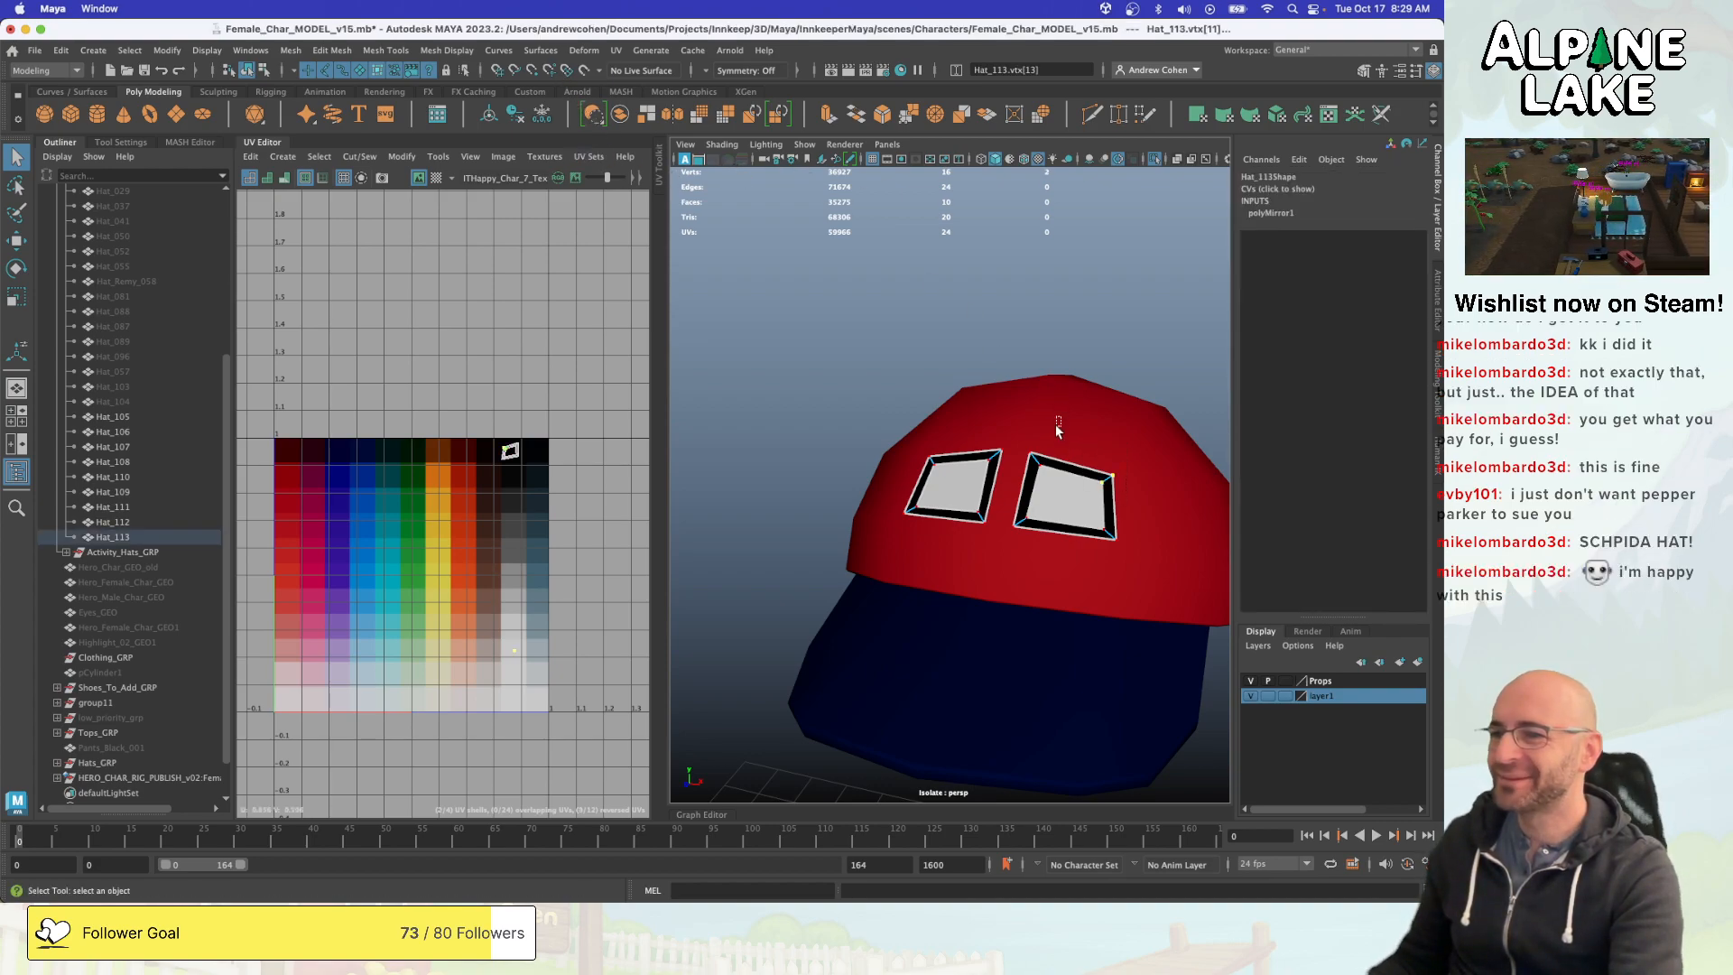
{"action": "left_click_drag", "start_coordinate": [1029, 474], "coordinate": [1030, 472]}
{"action": "key", "text": "w"}
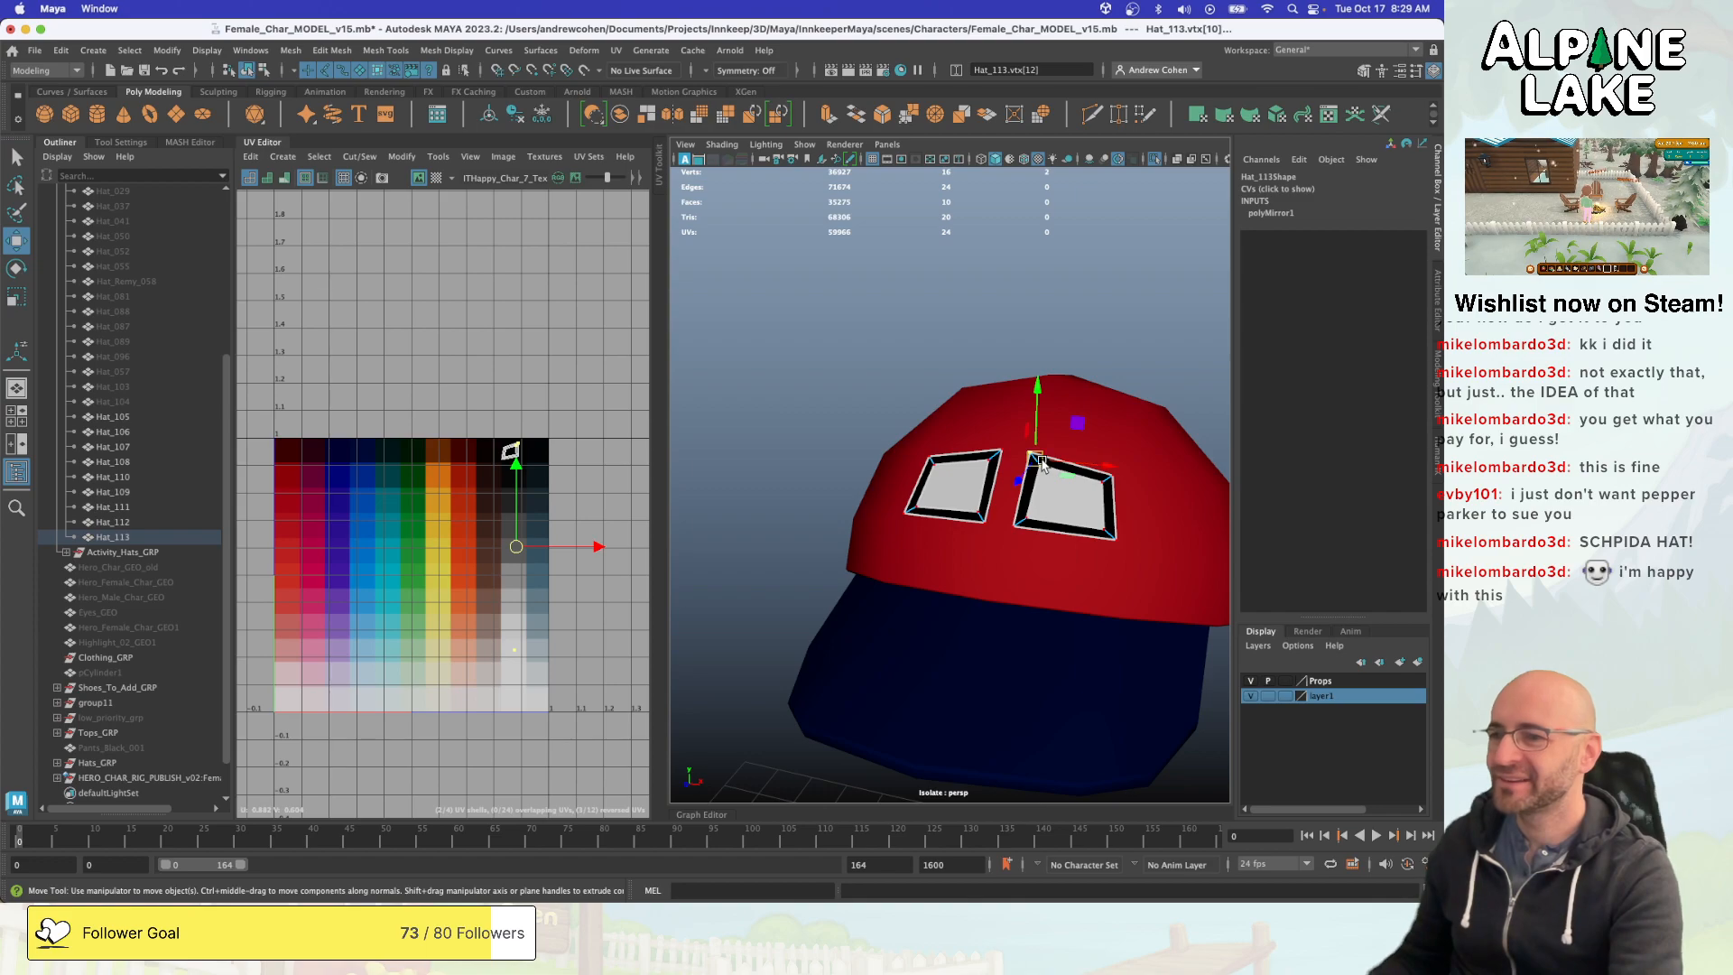
{"action": "left_click", "coordinate": [708, 74]}
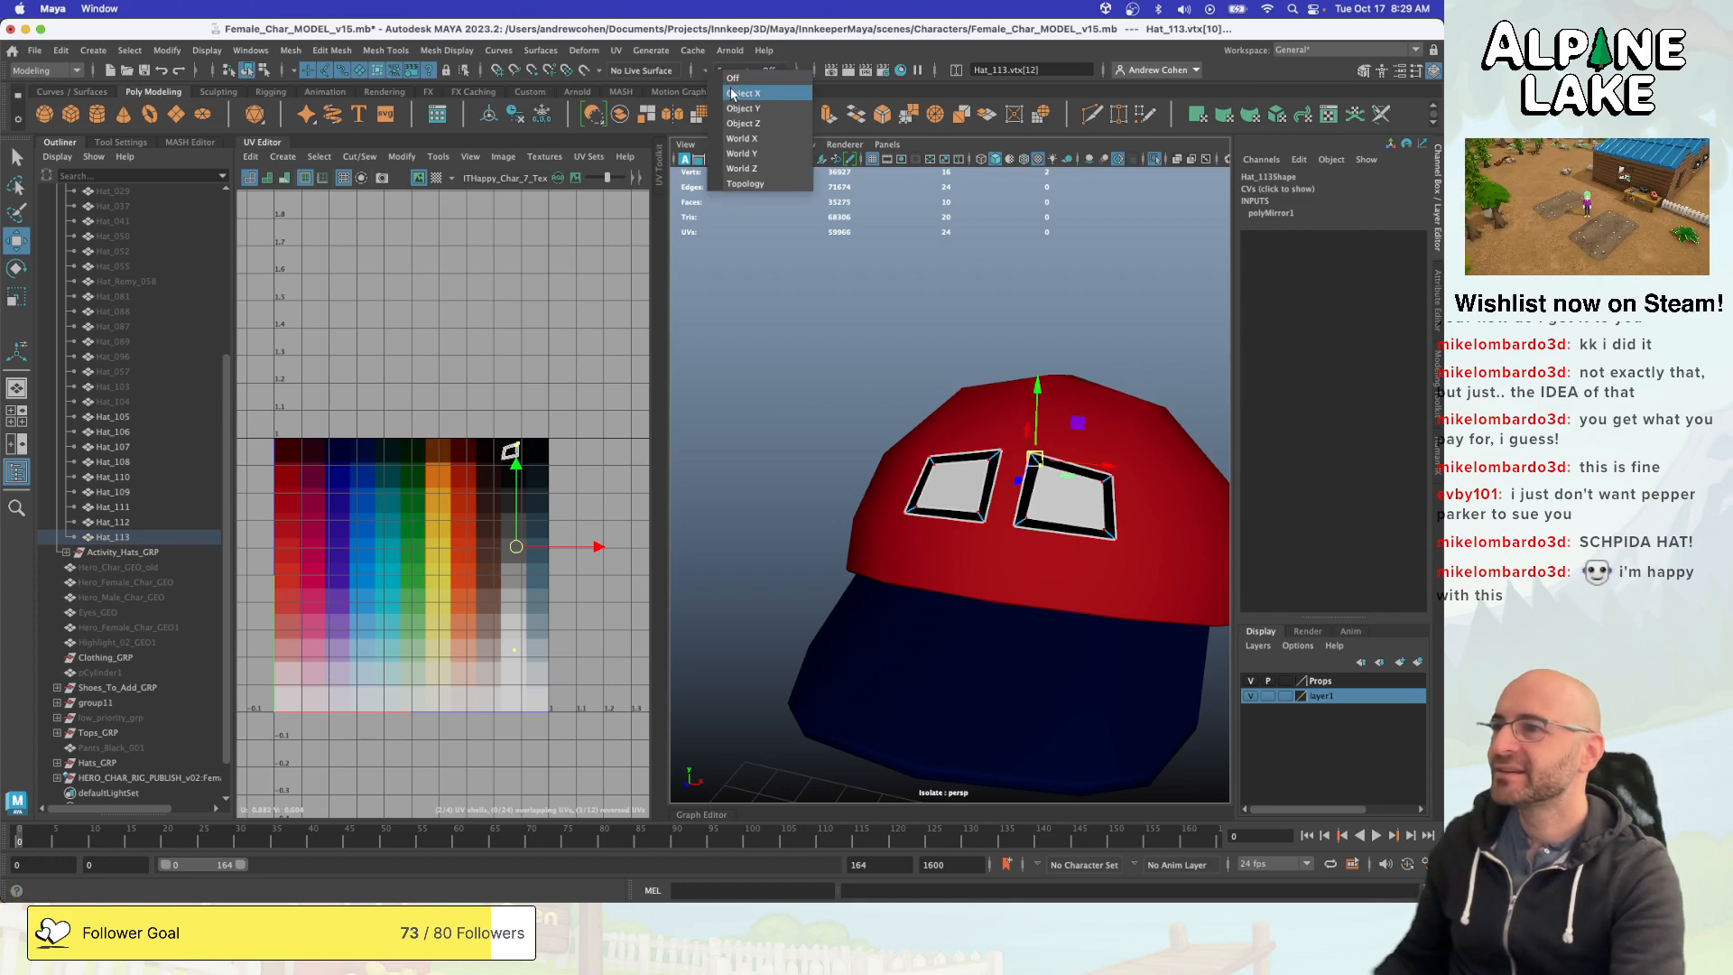
{"action": "left_click", "coordinate": [733, 104]}
- Reshape both eyes symmetrically by moving their top corner vertices so the upper edges slant down toward the centre, then return to object mode
{"action": "scroll", "coordinate": [1010, 388], "scroll_direction": "up", "scroll_amount": 3}
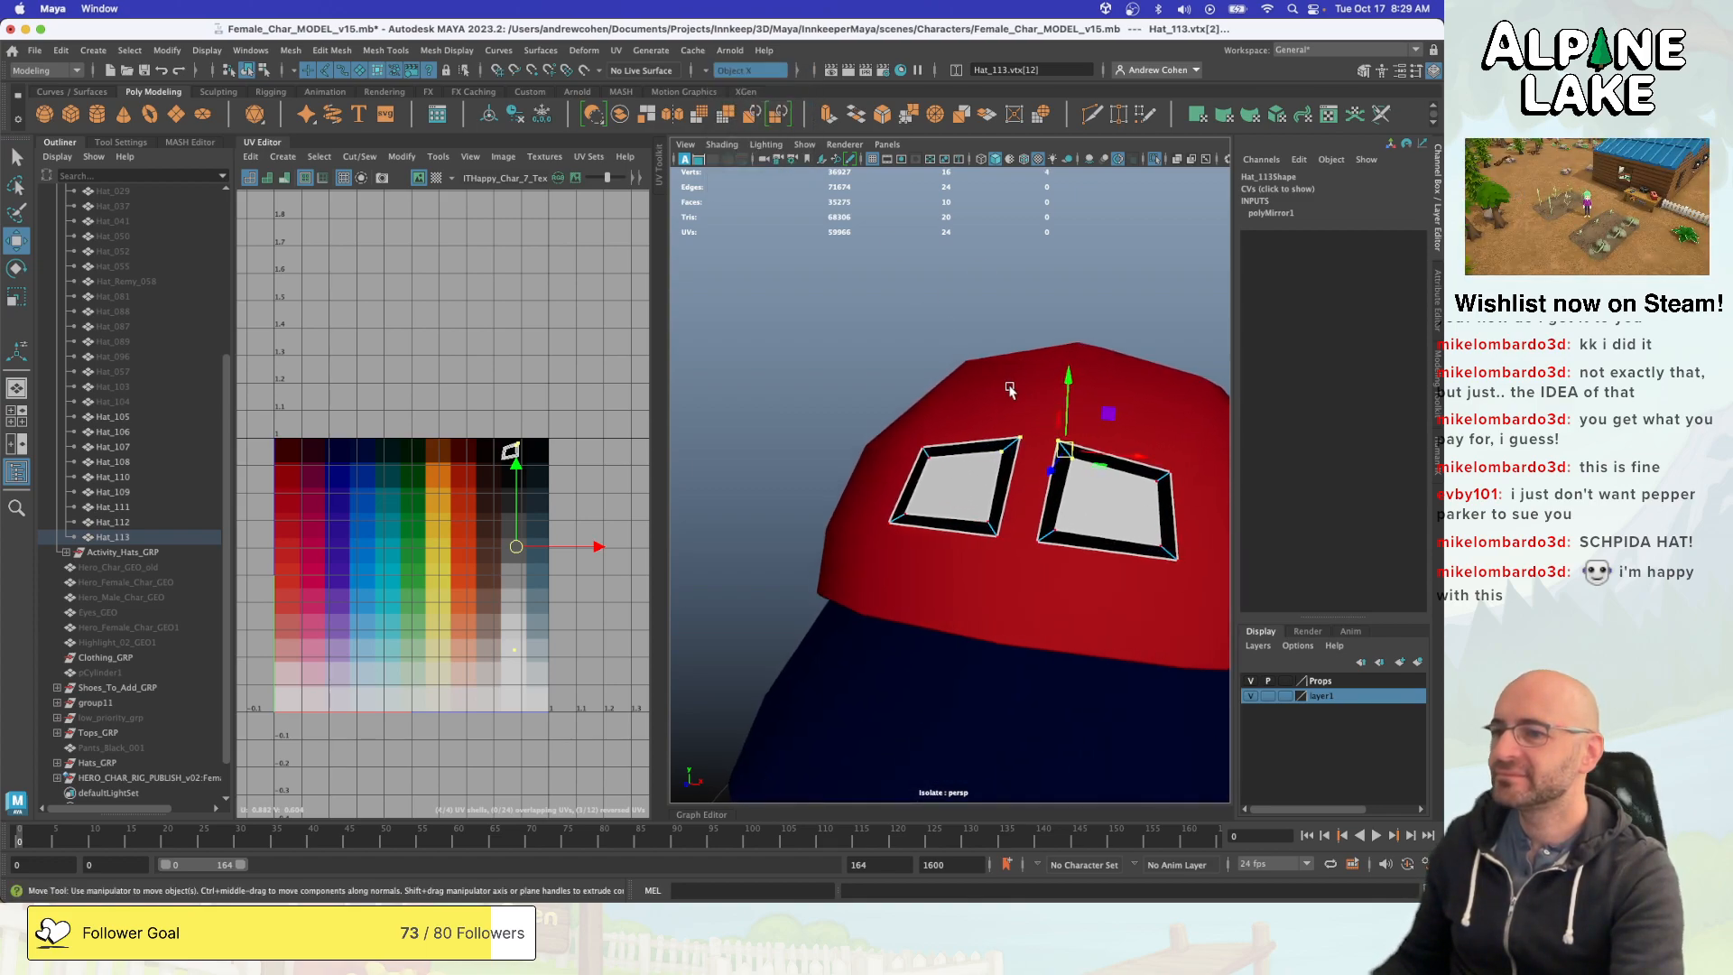
{"action": "left_click_drag", "start_coordinate": [1054, 444], "coordinate": [1012, 460]}
{"action": "key", "text": "q"}
{"action": "left_click", "coordinate": [984, 429]}
{"action": "key", "text": "w"}
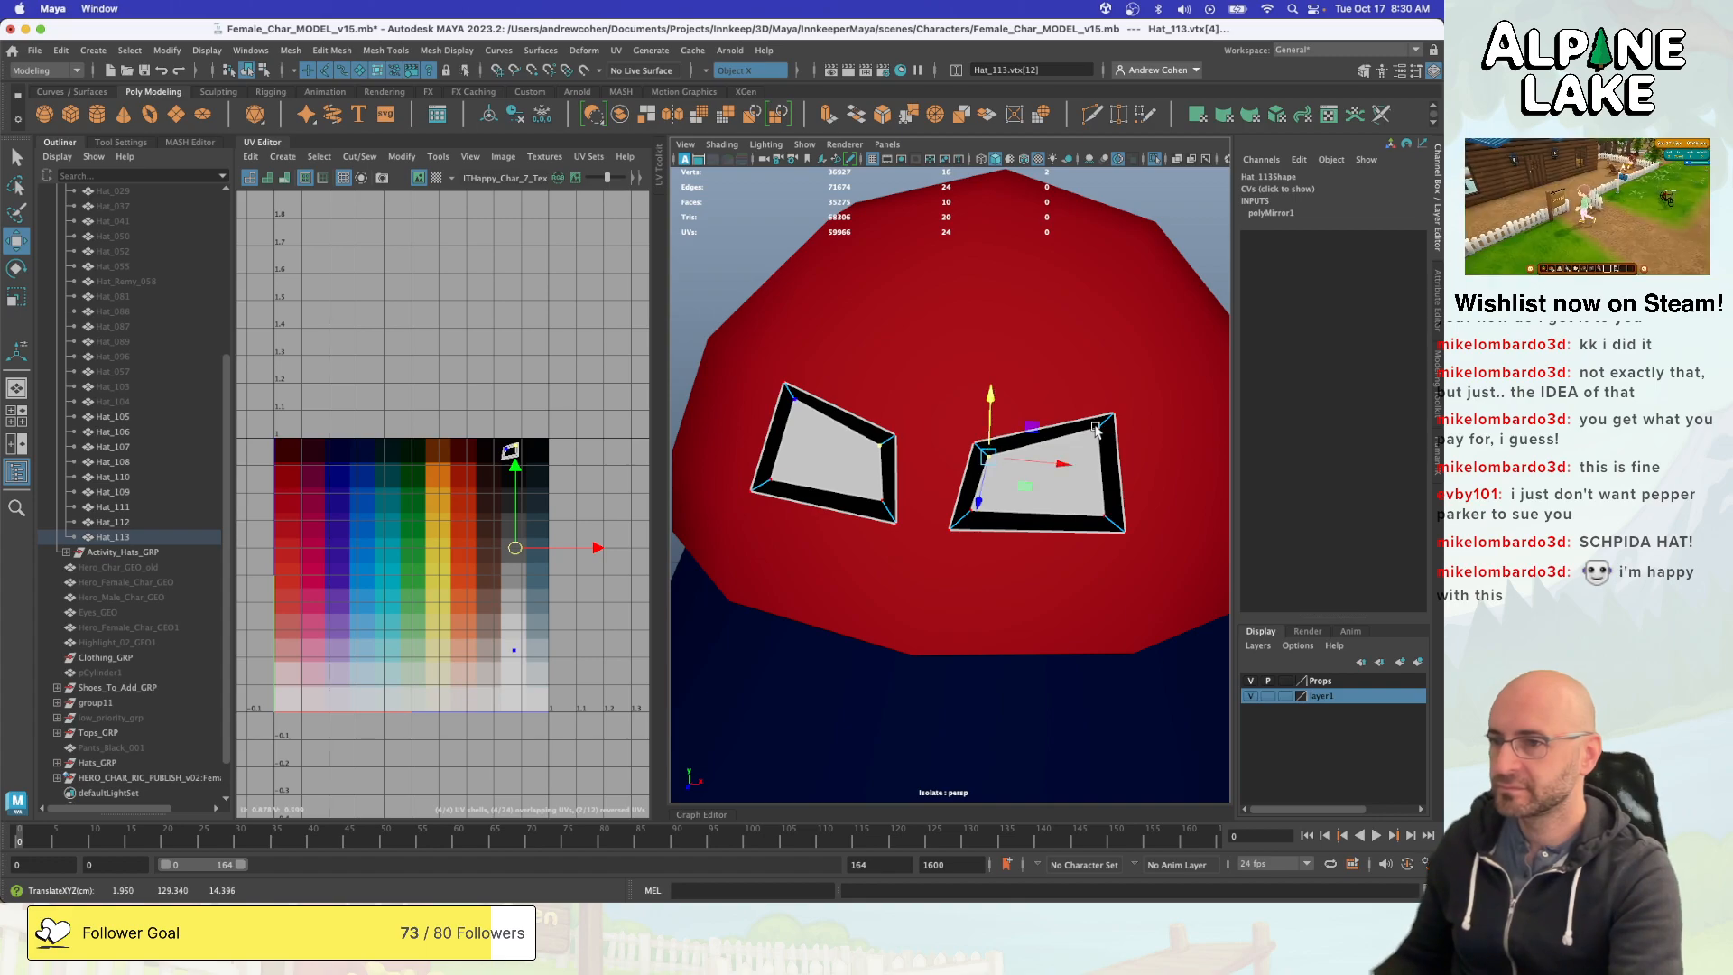
{"action": "key", "text": "q"}
{"action": "key", "text": "w"}
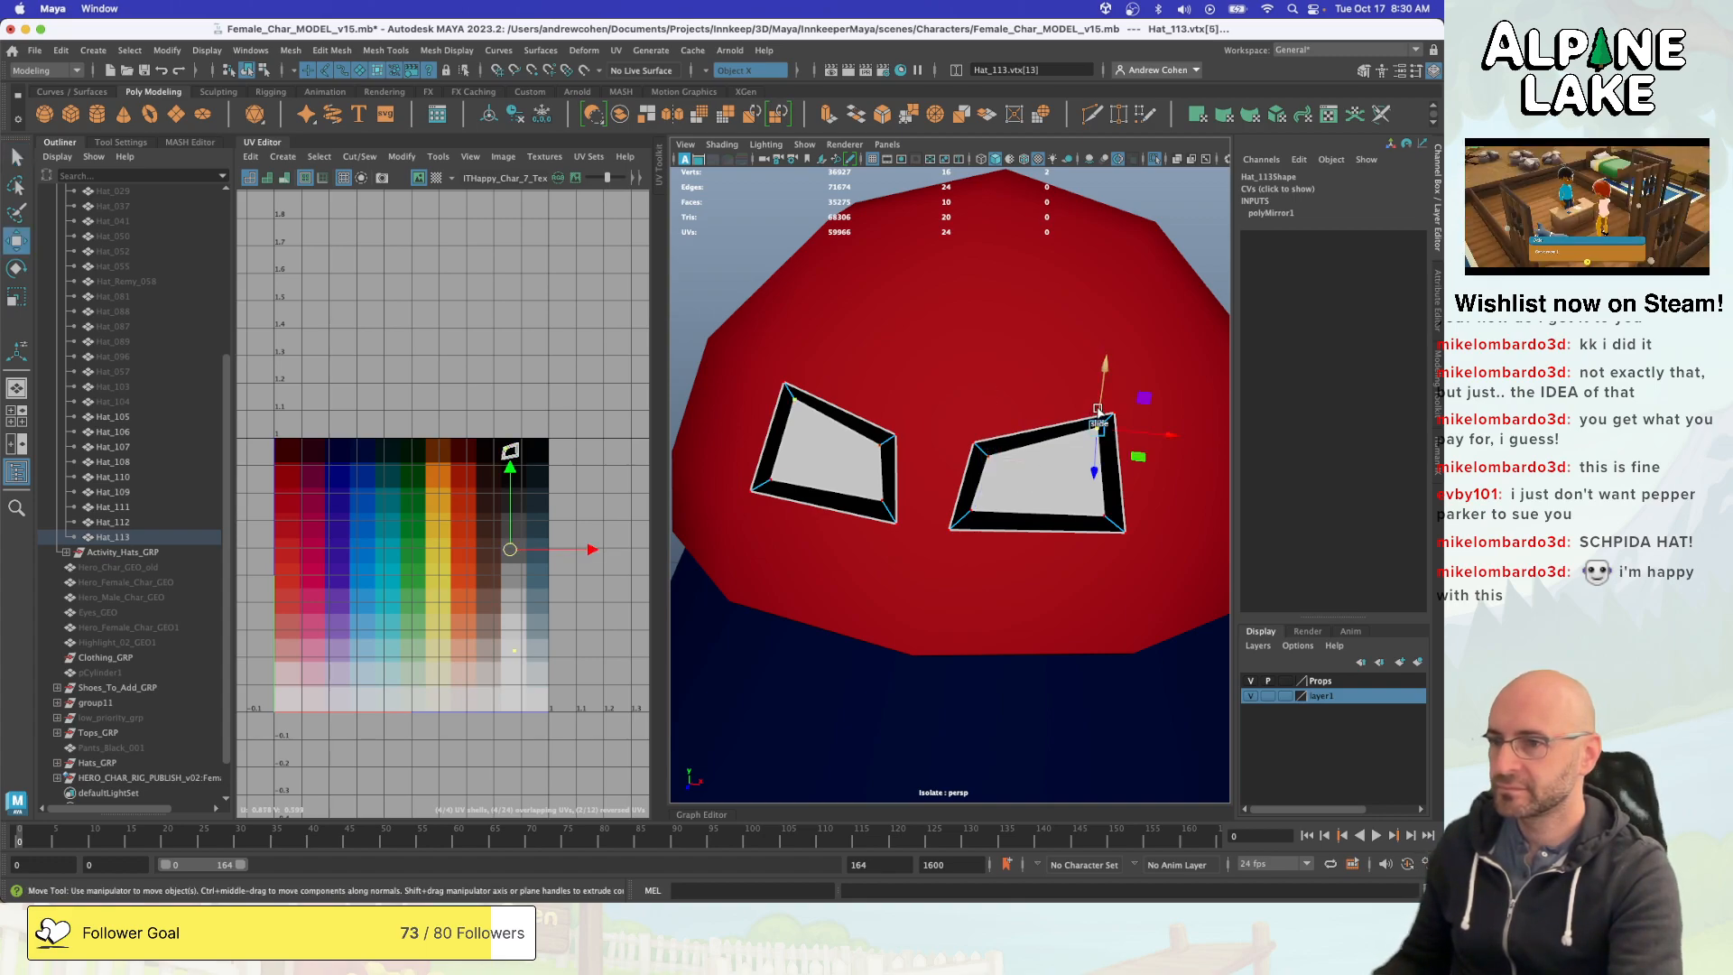
{"action": "scroll", "coordinate": [1010, 375], "scroll_direction": "down", "scroll_amount": 3}
{"action": "left_click_drag", "start_coordinate": [1008, 366], "coordinate": [998, 285], "text": "alt"}
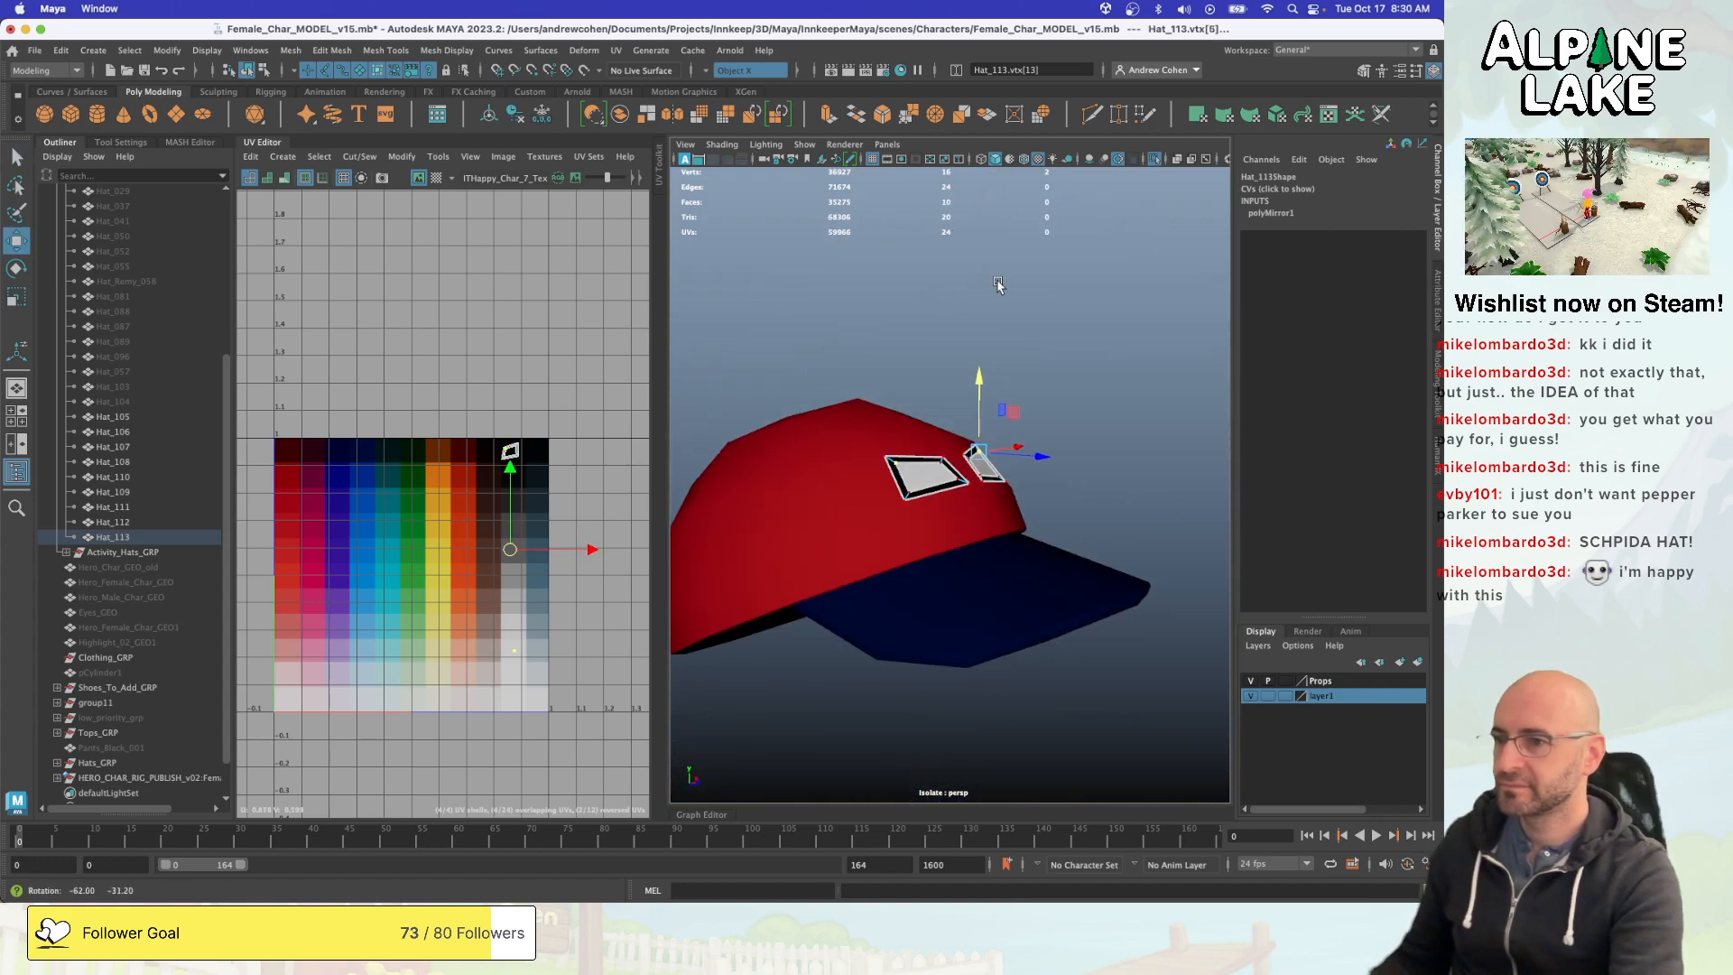
{"action": "key", "text": "q"}
{"action": "left_click", "coordinate": [848, 293]}
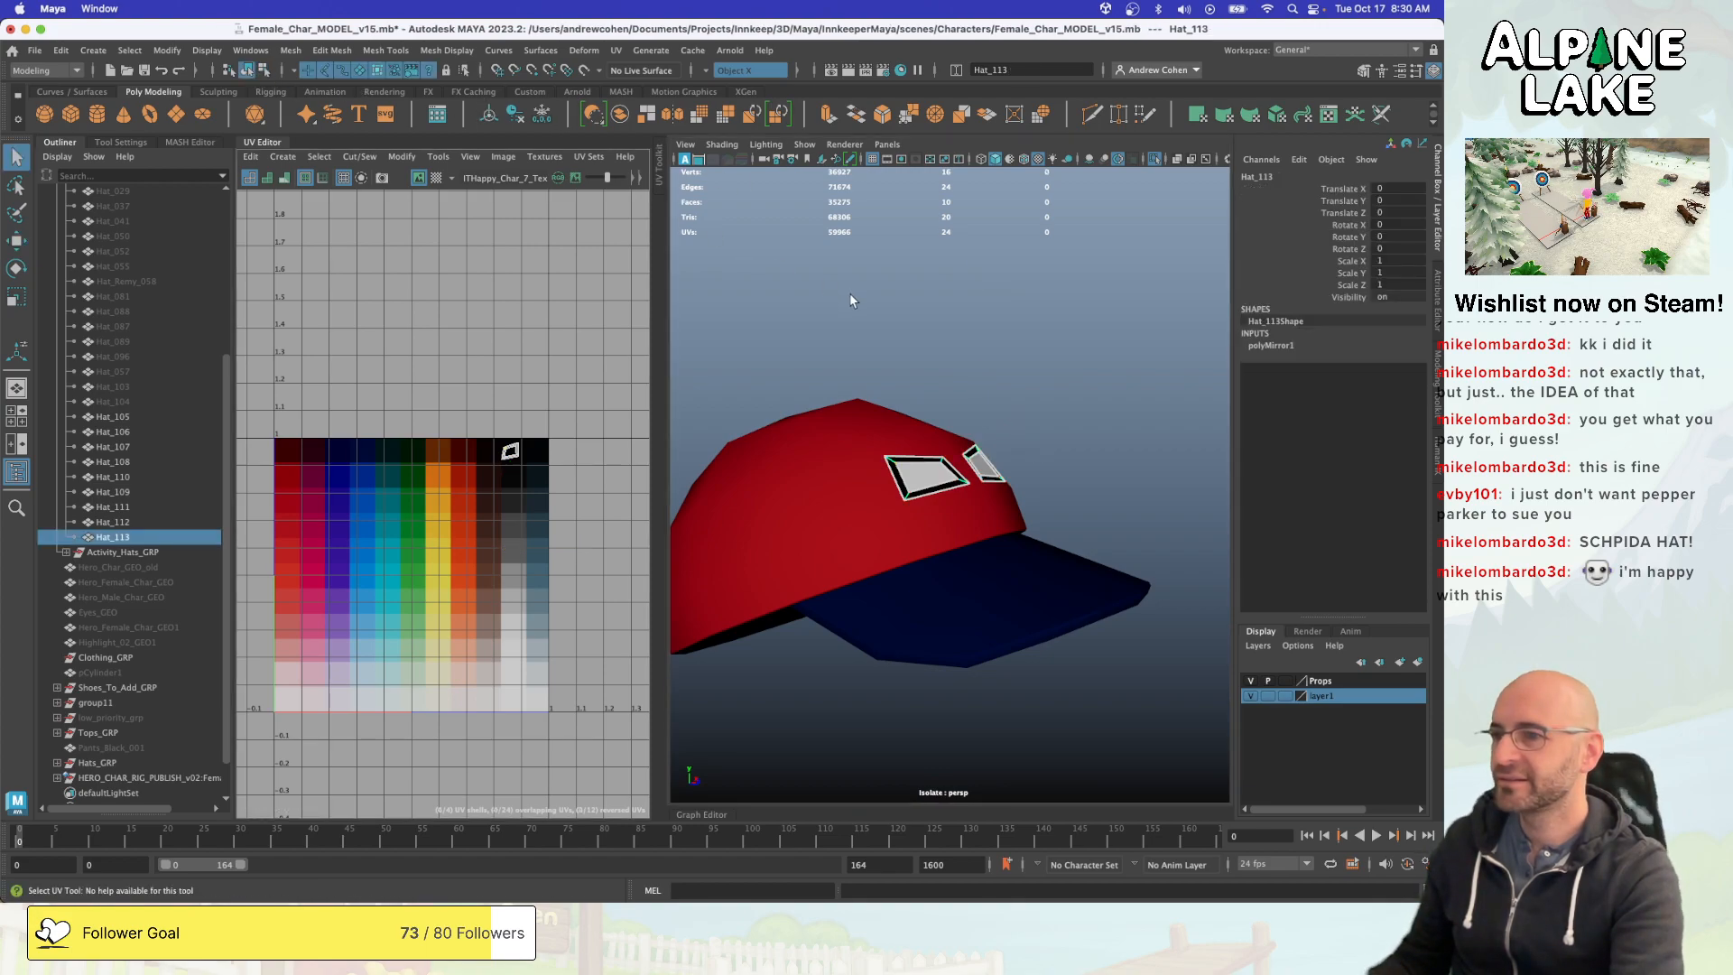
- Check the slanted eyes from several angles and delete the construction history of the eye panels
{"action": "left_click_drag", "start_coordinate": [848, 293], "coordinate": [881, 396], "text": "alt"}
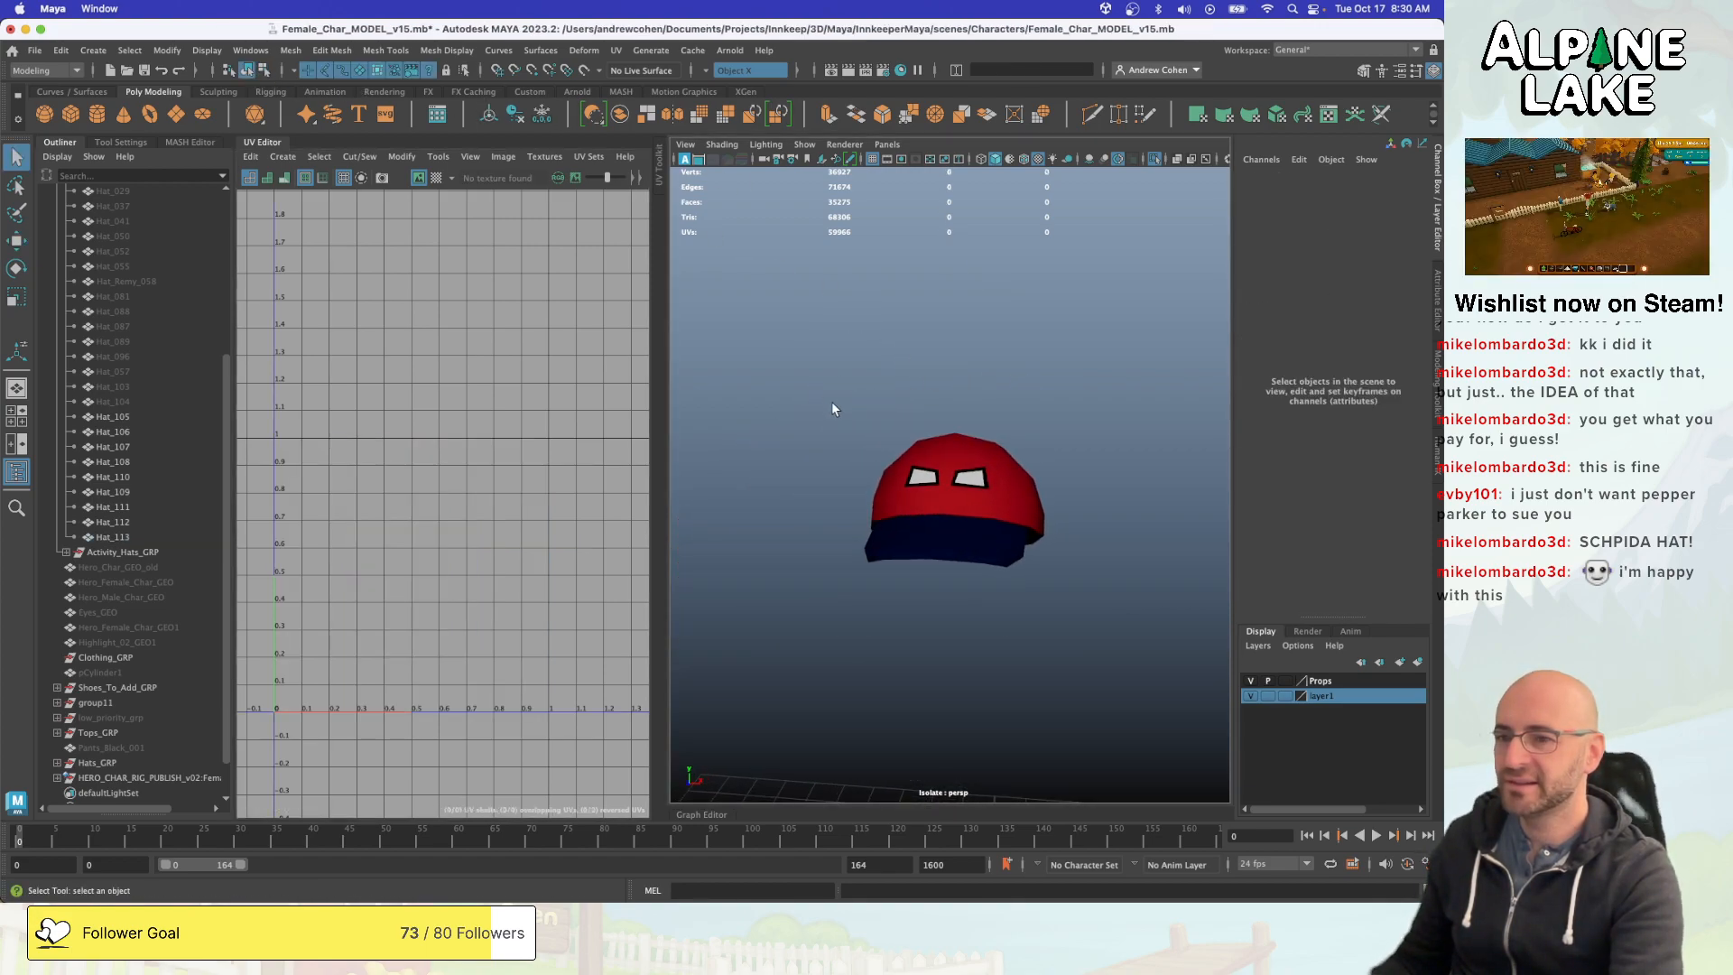
{"action": "right_click_drag", "start_coordinate": [833, 409], "coordinate": [1079, 431], "text": "alt"}
{"action": "left_click_drag", "start_coordinate": [1078, 431], "coordinate": [1012, 460], "text": "alt"}
{"action": "left_click", "coordinate": [936, 471]}
{"action": "right_click_drag", "start_coordinate": [1013, 461], "coordinate": [950, 462], "text": "alt"}
{"action": "left_click_drag", "start_coordinate": [950, 462], "coordinate": [1023, 467], "text": "alt"}
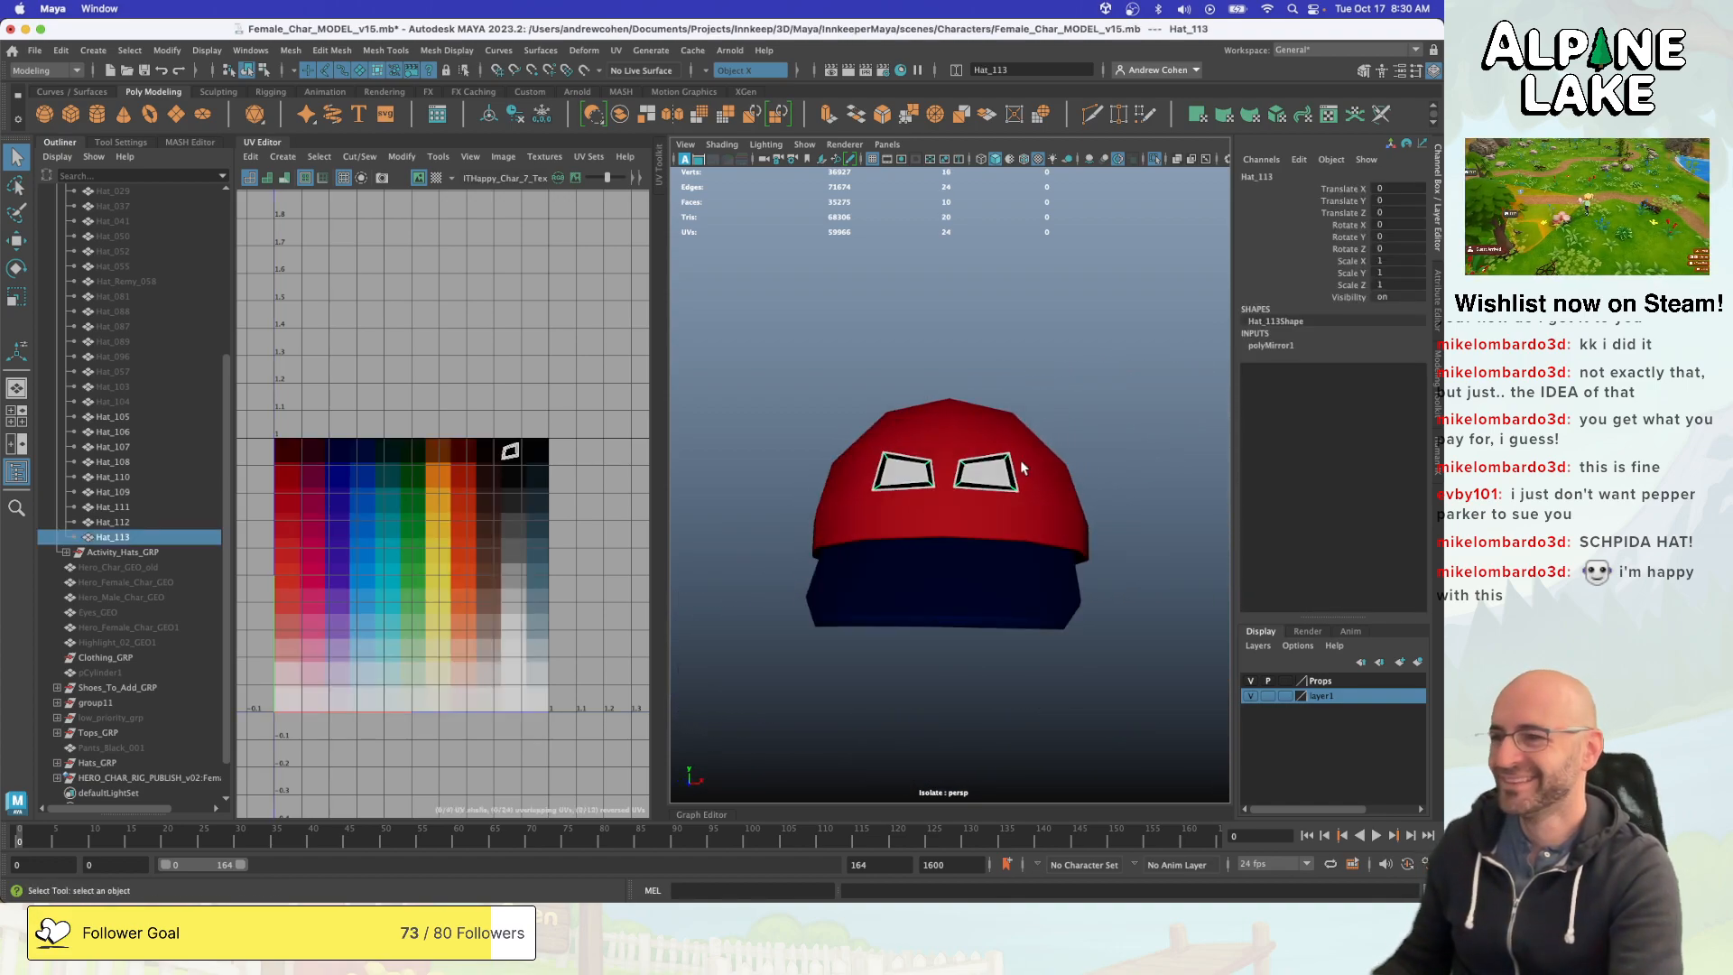
{"action": "key", "text": "alt+shift+d"}
- Turn symmetry off and combine the cap (Hat_110) with the eye panels (Hat_113) into one mesh
{"action": "left_click", "coordinate": [973, 412]}
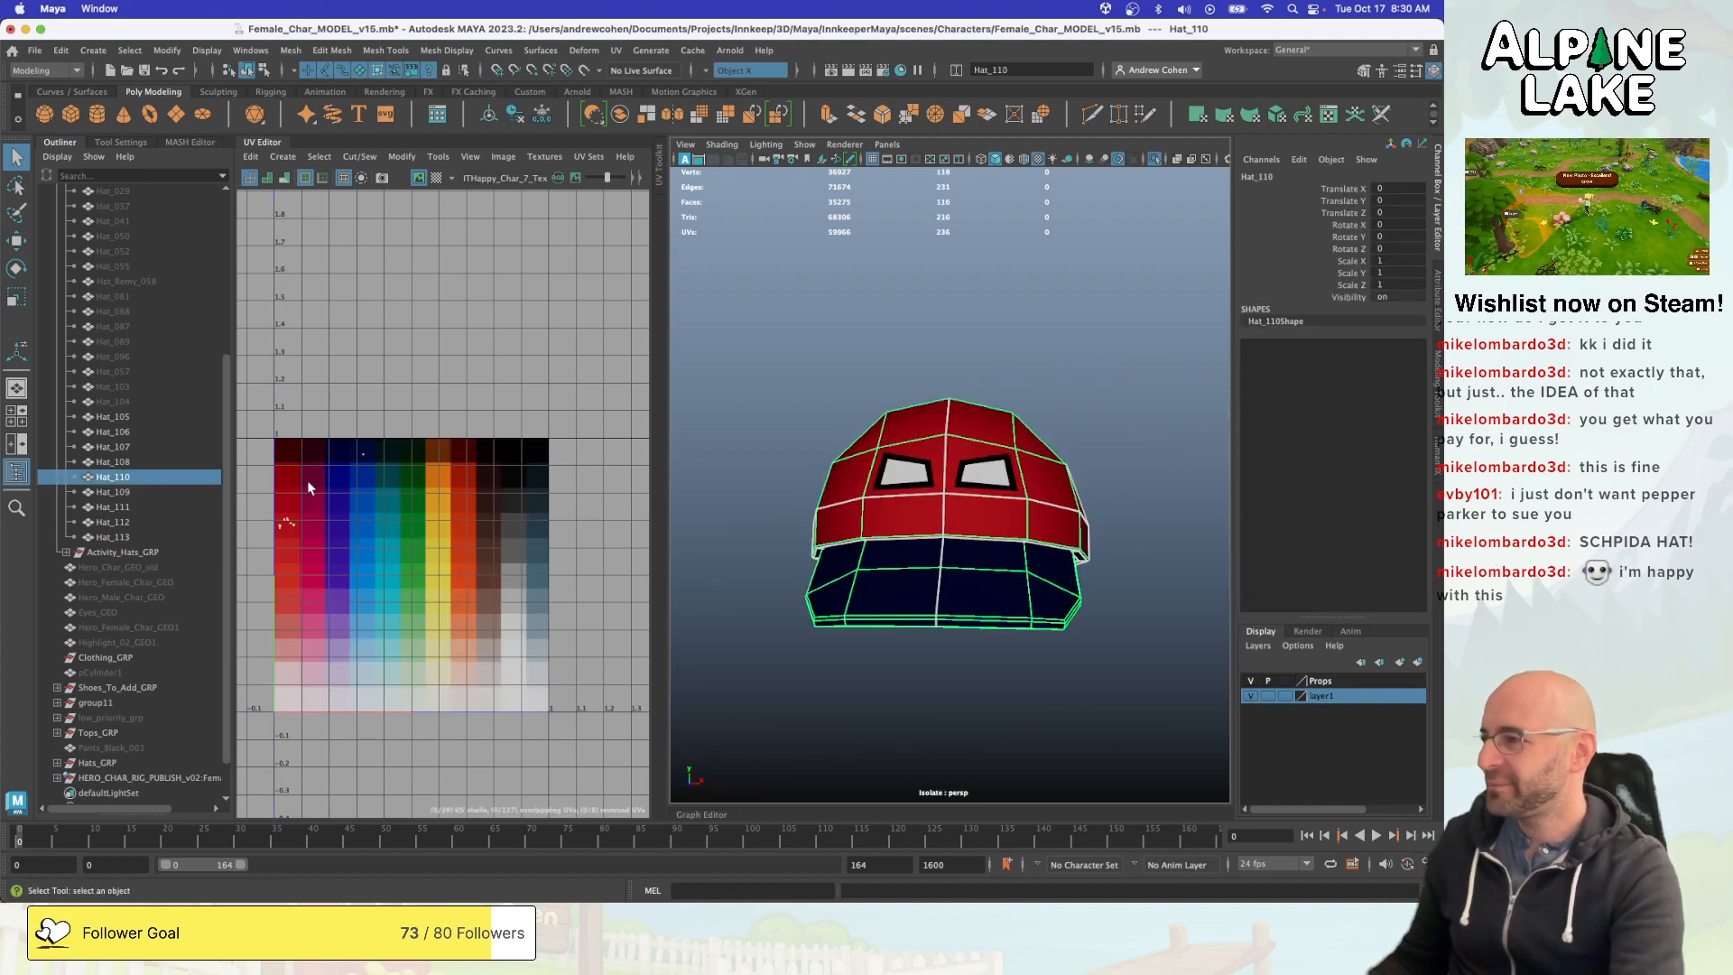
{"action": "left_click", "coordinate": [921, 477], "text": "shift"}
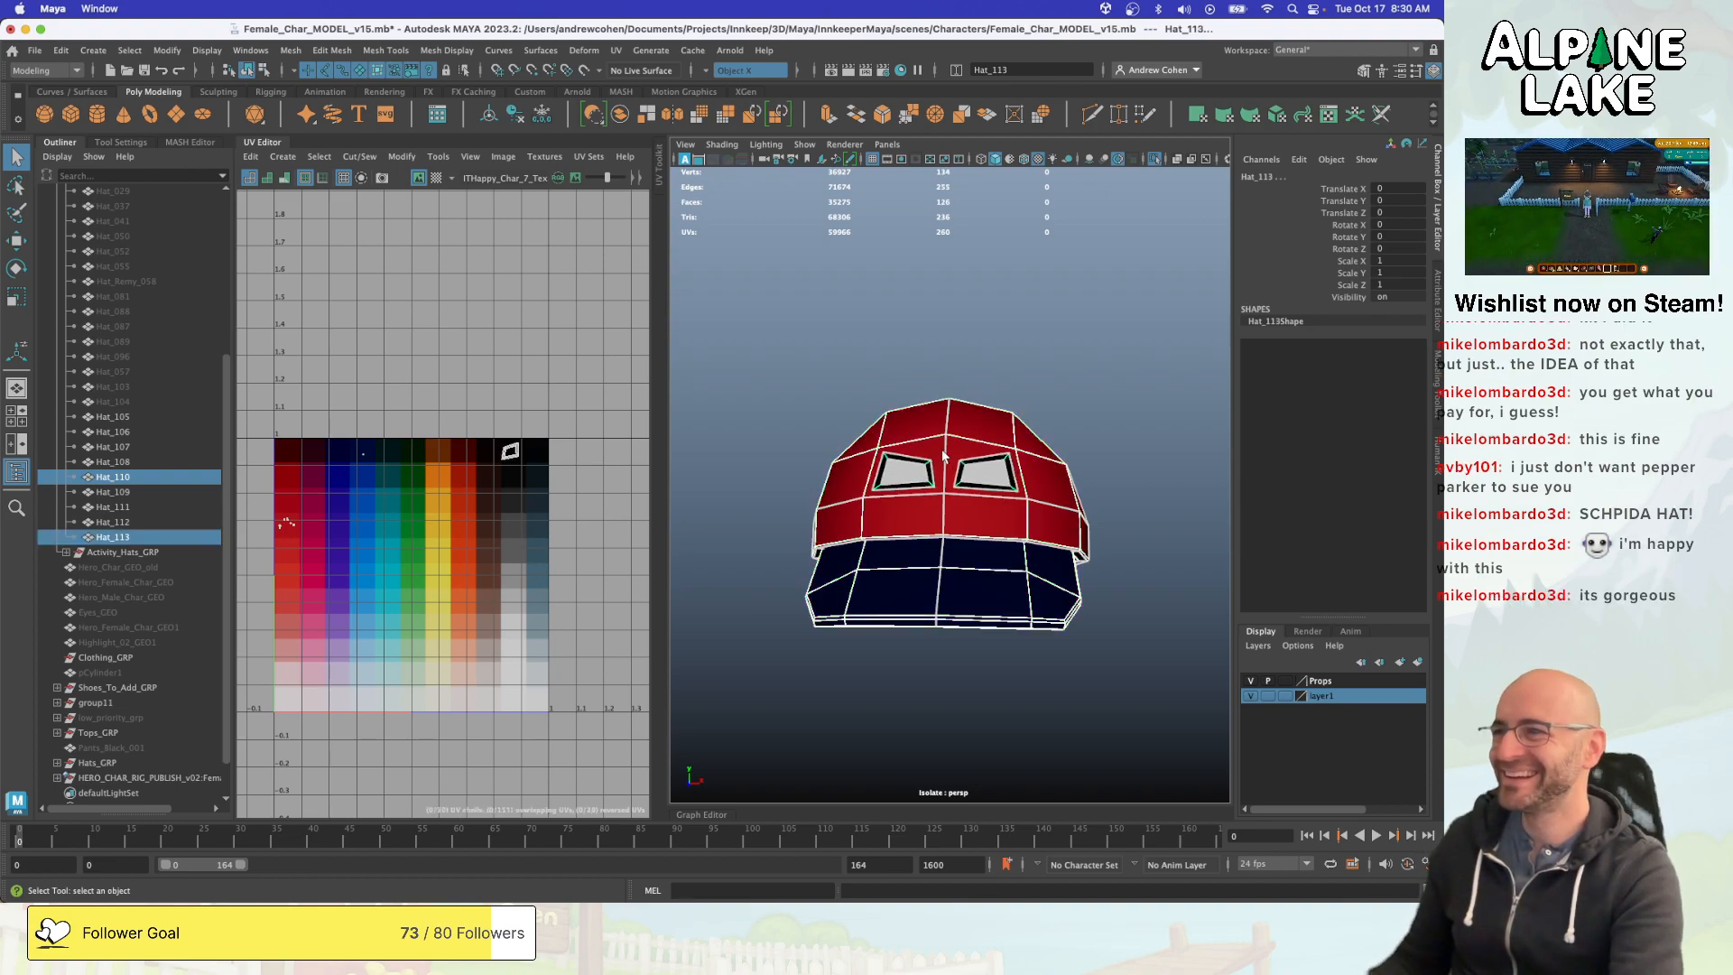
{"action": "left_click", "coordinate": [706, 72]}
{"action": "left_click", "coordinate": [742, 79]}
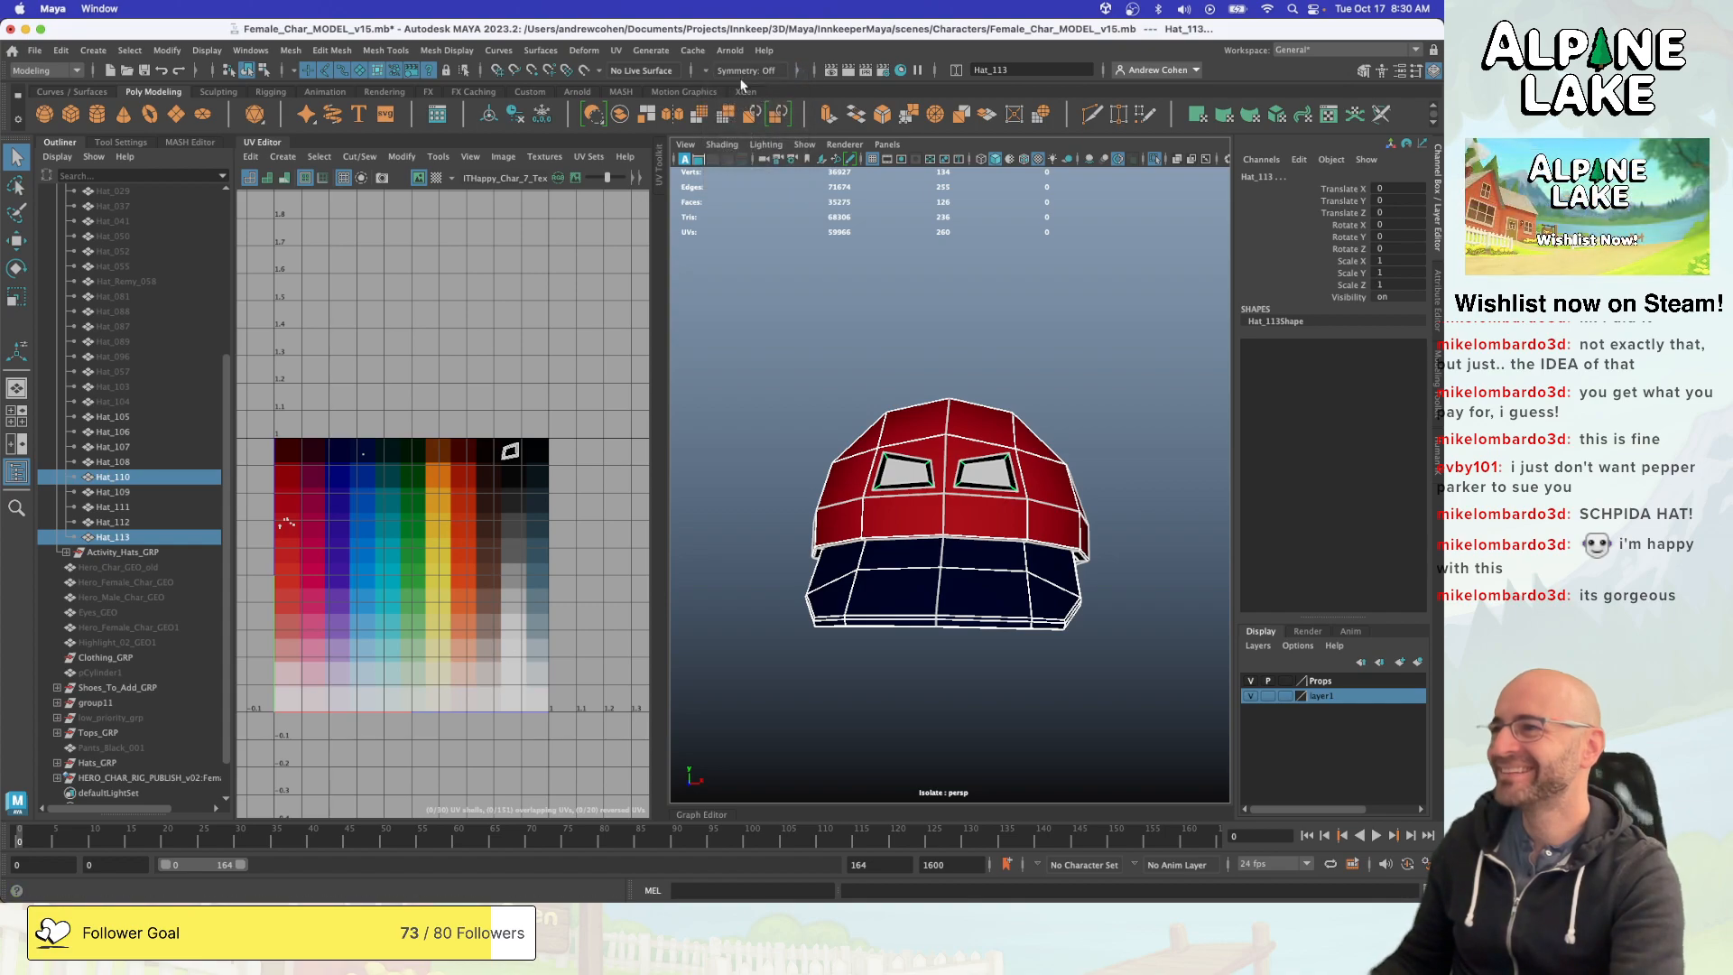
{"action": "left_click", "coordinate": [621, 116]}
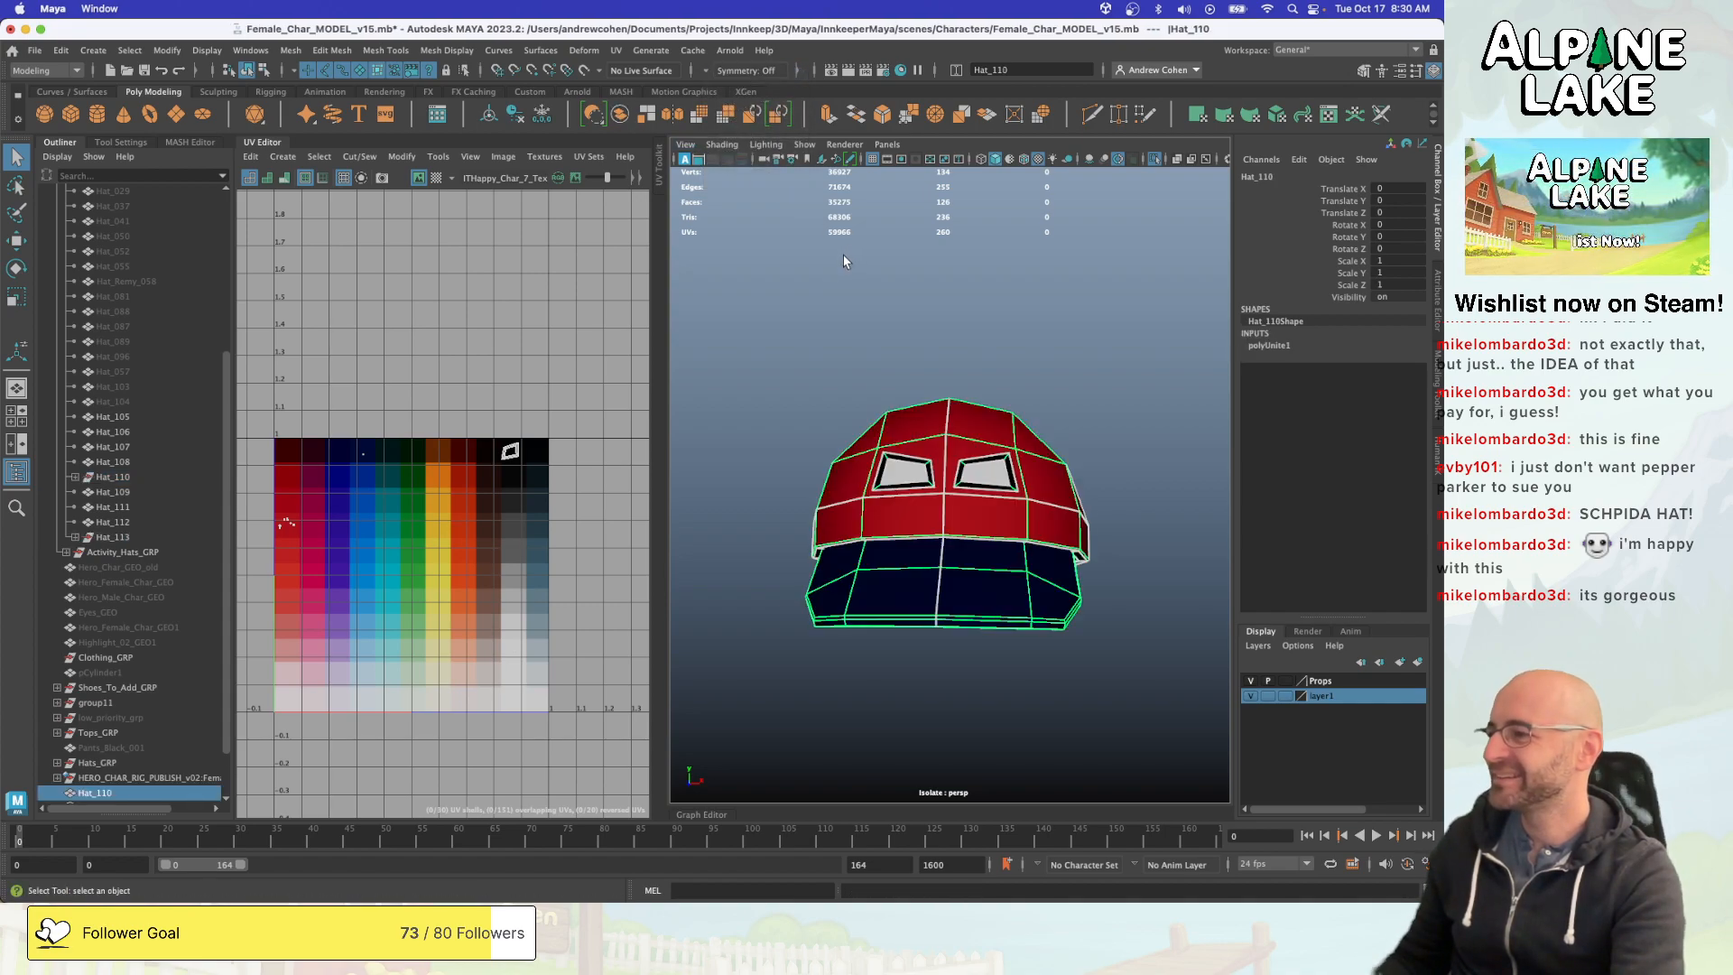
- Delete the combined cap's construction history and place Hat_110 back in Starter_Hats_GRP between Hat_109 and Hat_111
{"action": "scroll", "coordinate": [912, 379], "scroll_direction": "down", "scroll_amount": 2}
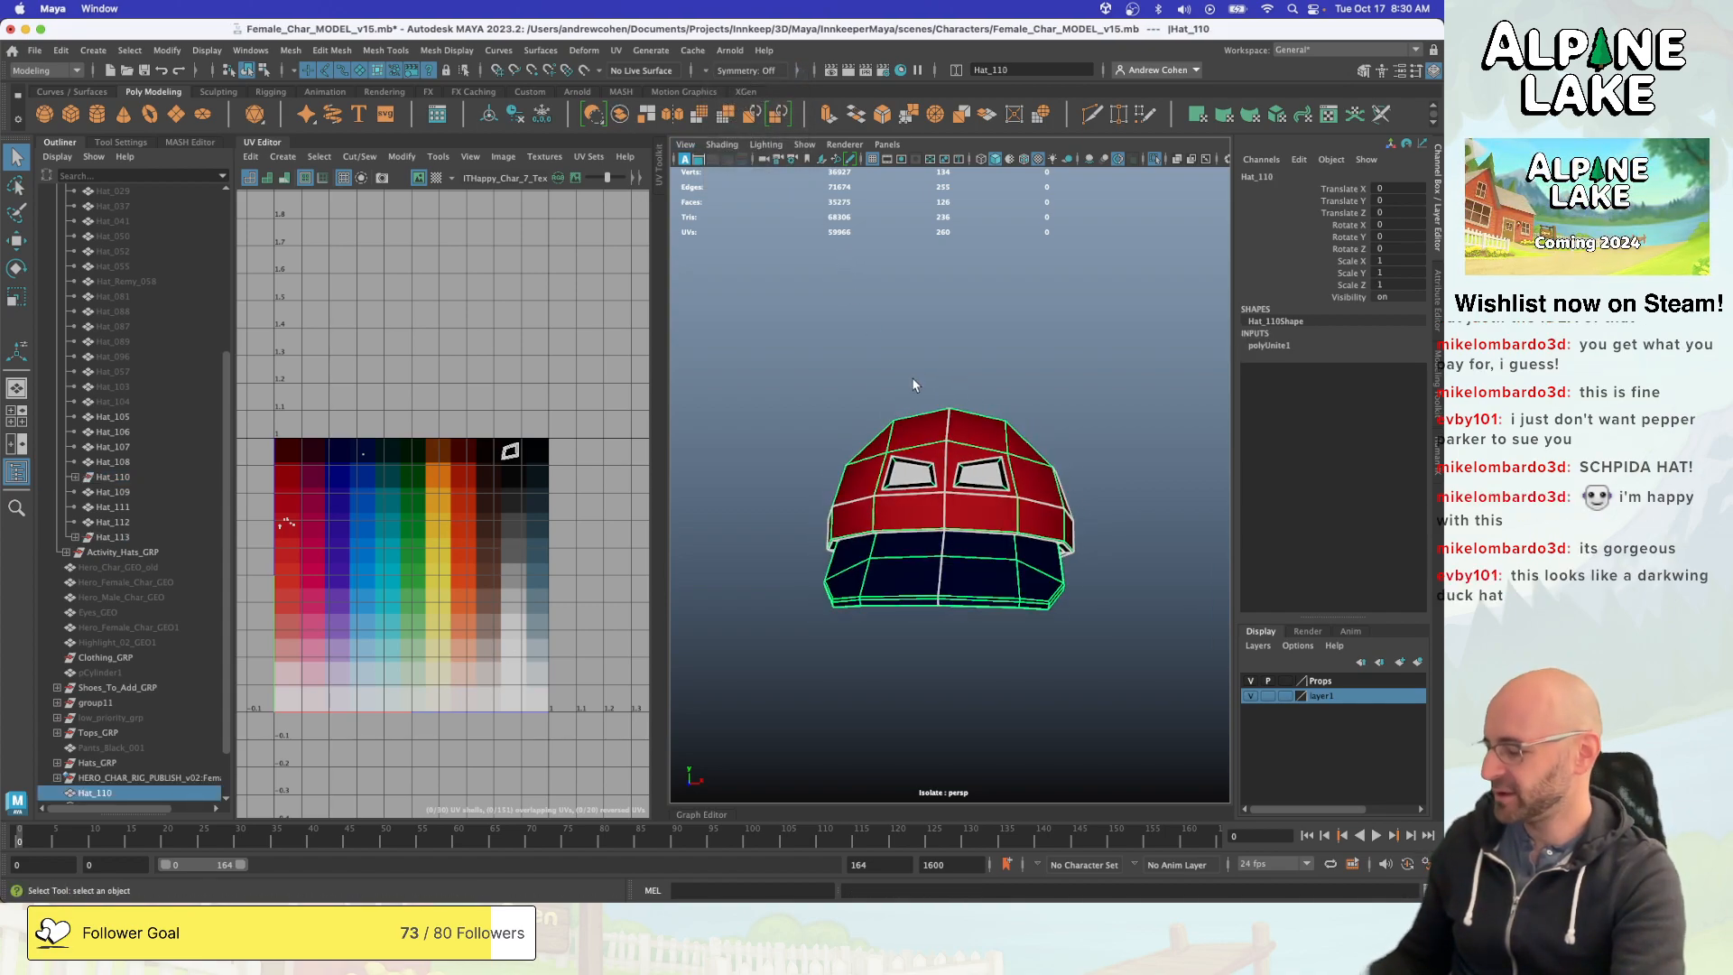
{"action": "key", "text": "alt+shift+d"}
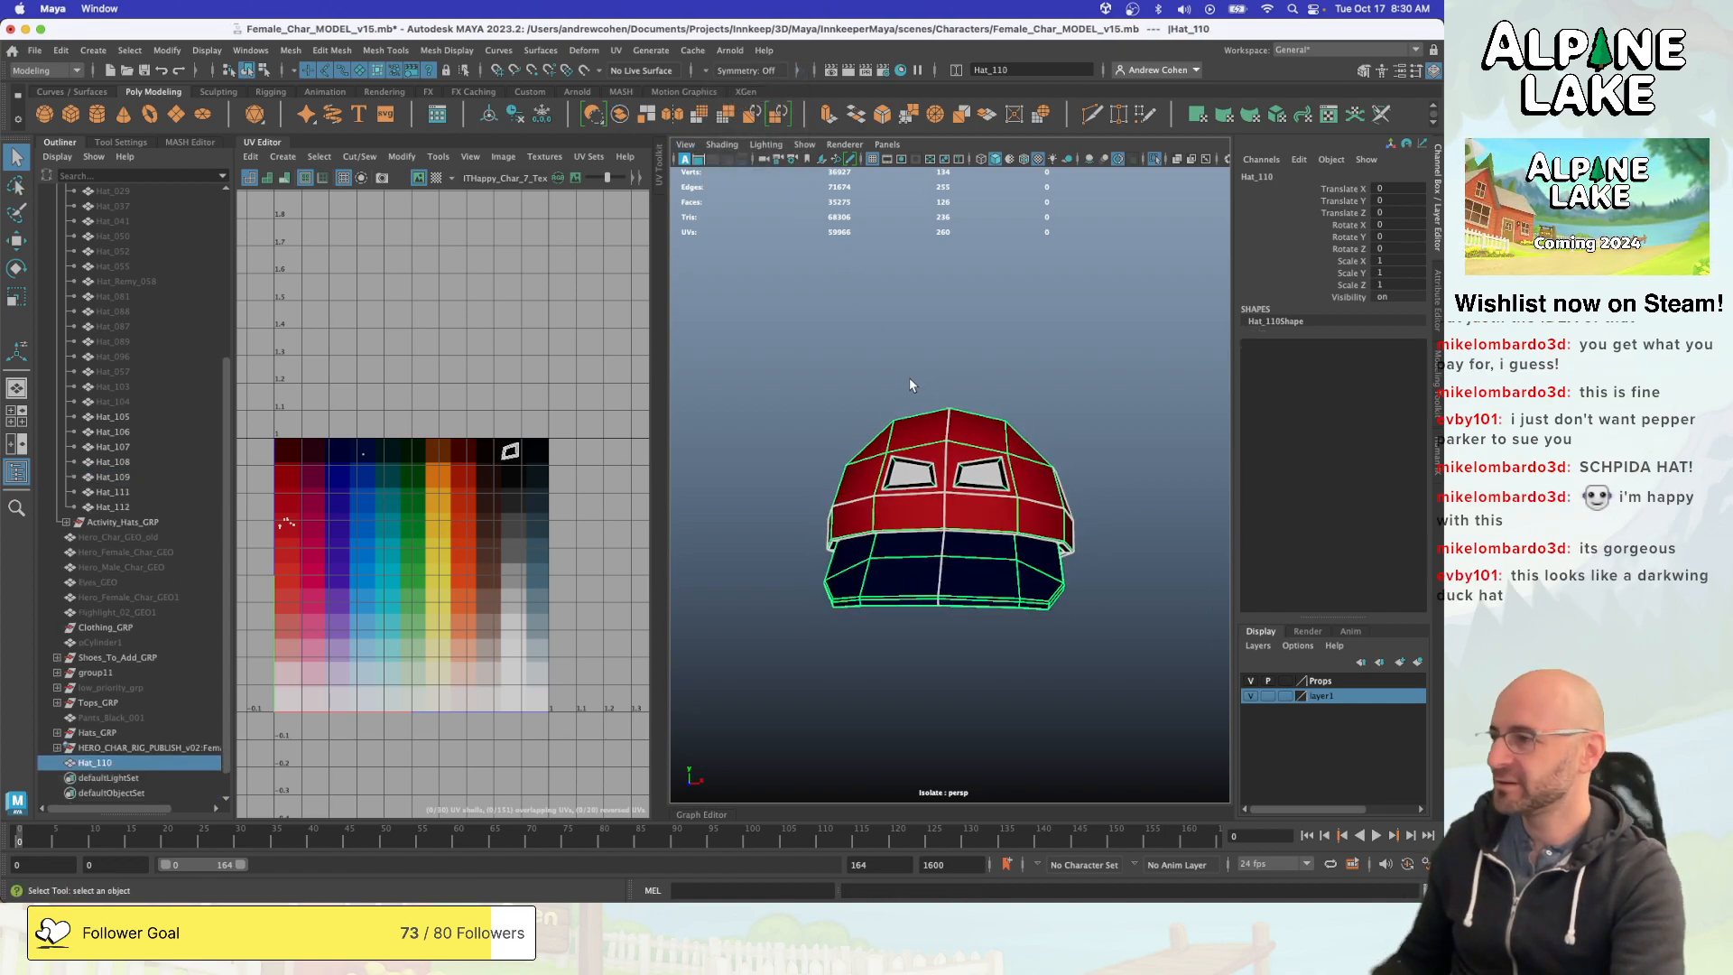
{"action": "left_click_drag", "start_coordinate": [82, 763], "coordinate": [149, 503]}
{"action": "scroll", "coordinate": [144, 495], "scroll_direction": "up", "scroll_amount": 5}
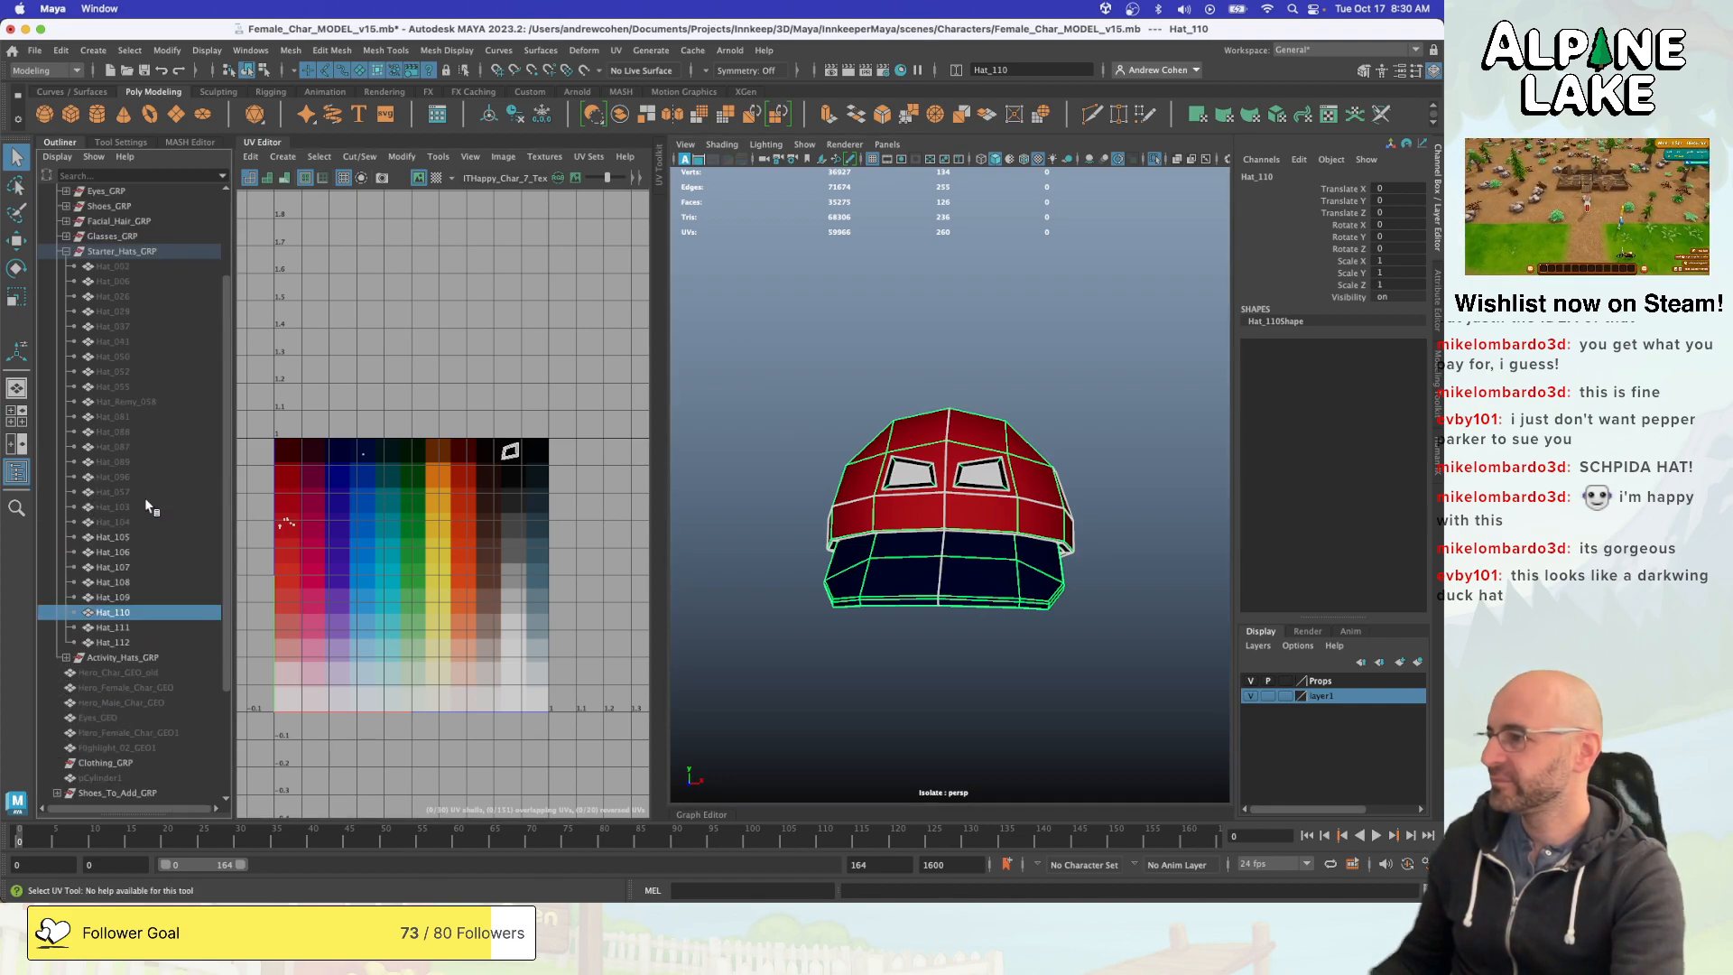
- Export the Character_Props_GRP group as FBX to the Female_Char folder, replacing the existing Character_Props.fbx
{"action": "left_click", "coordinate": [110, 253]}
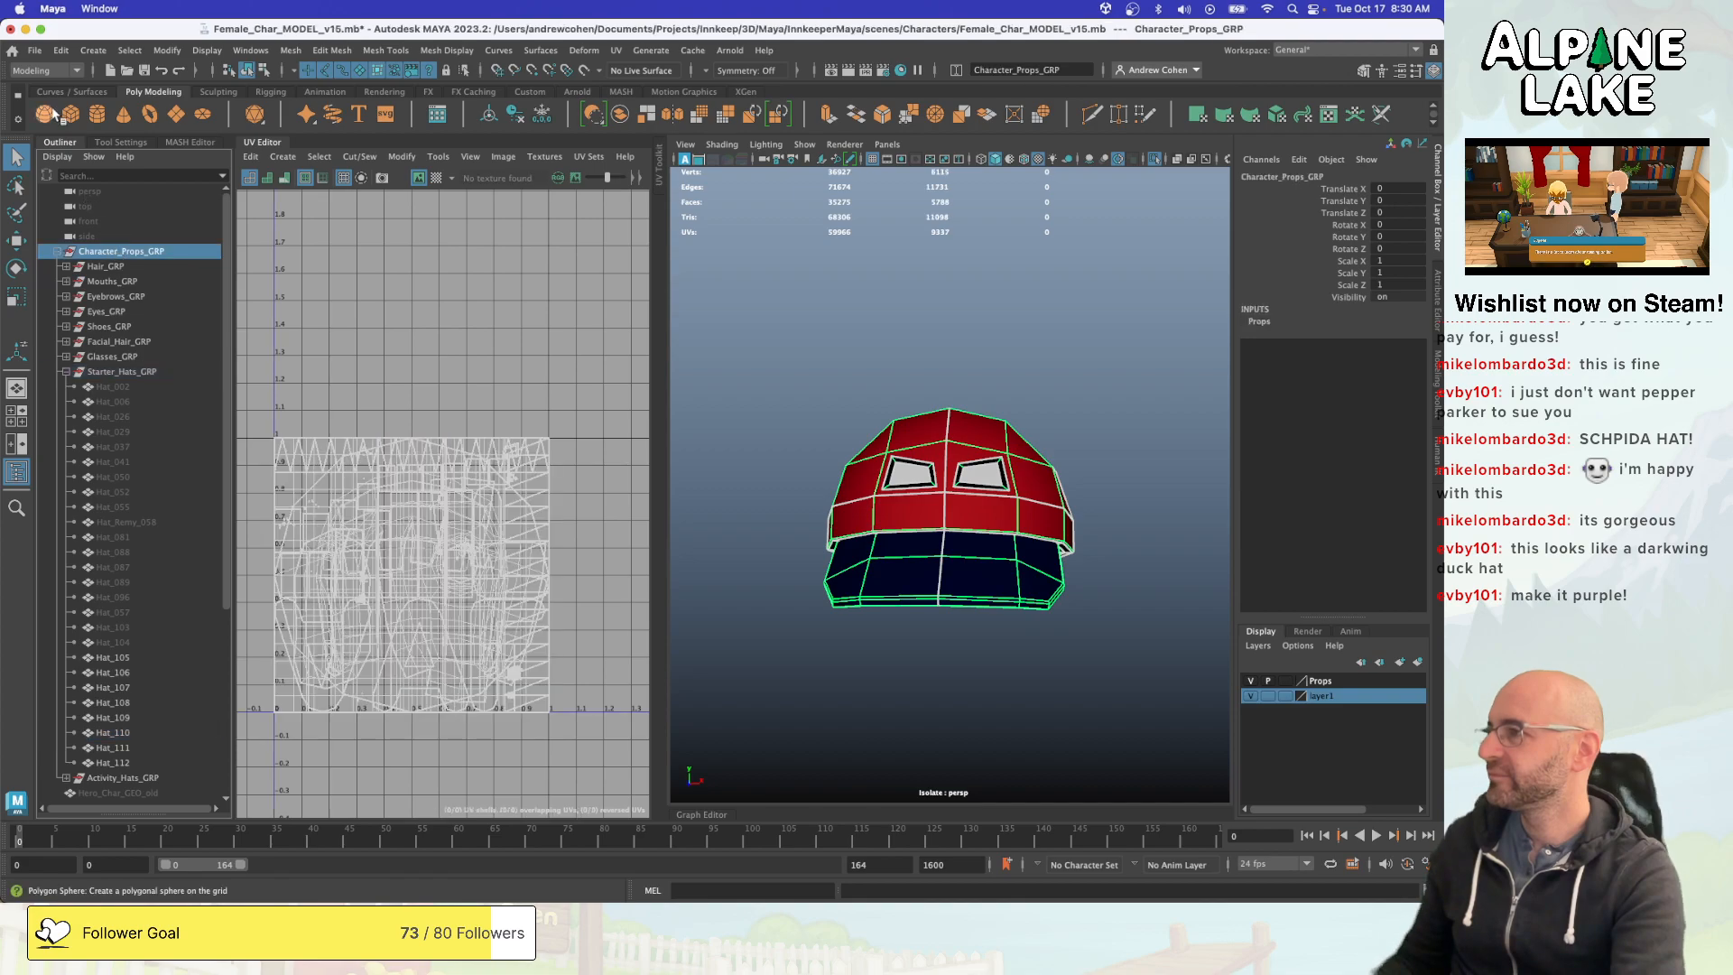
{"action": "left_click", "coordinate": [35, 51]}
{"action": "mouse_move", "coordinate": [124, 283]}
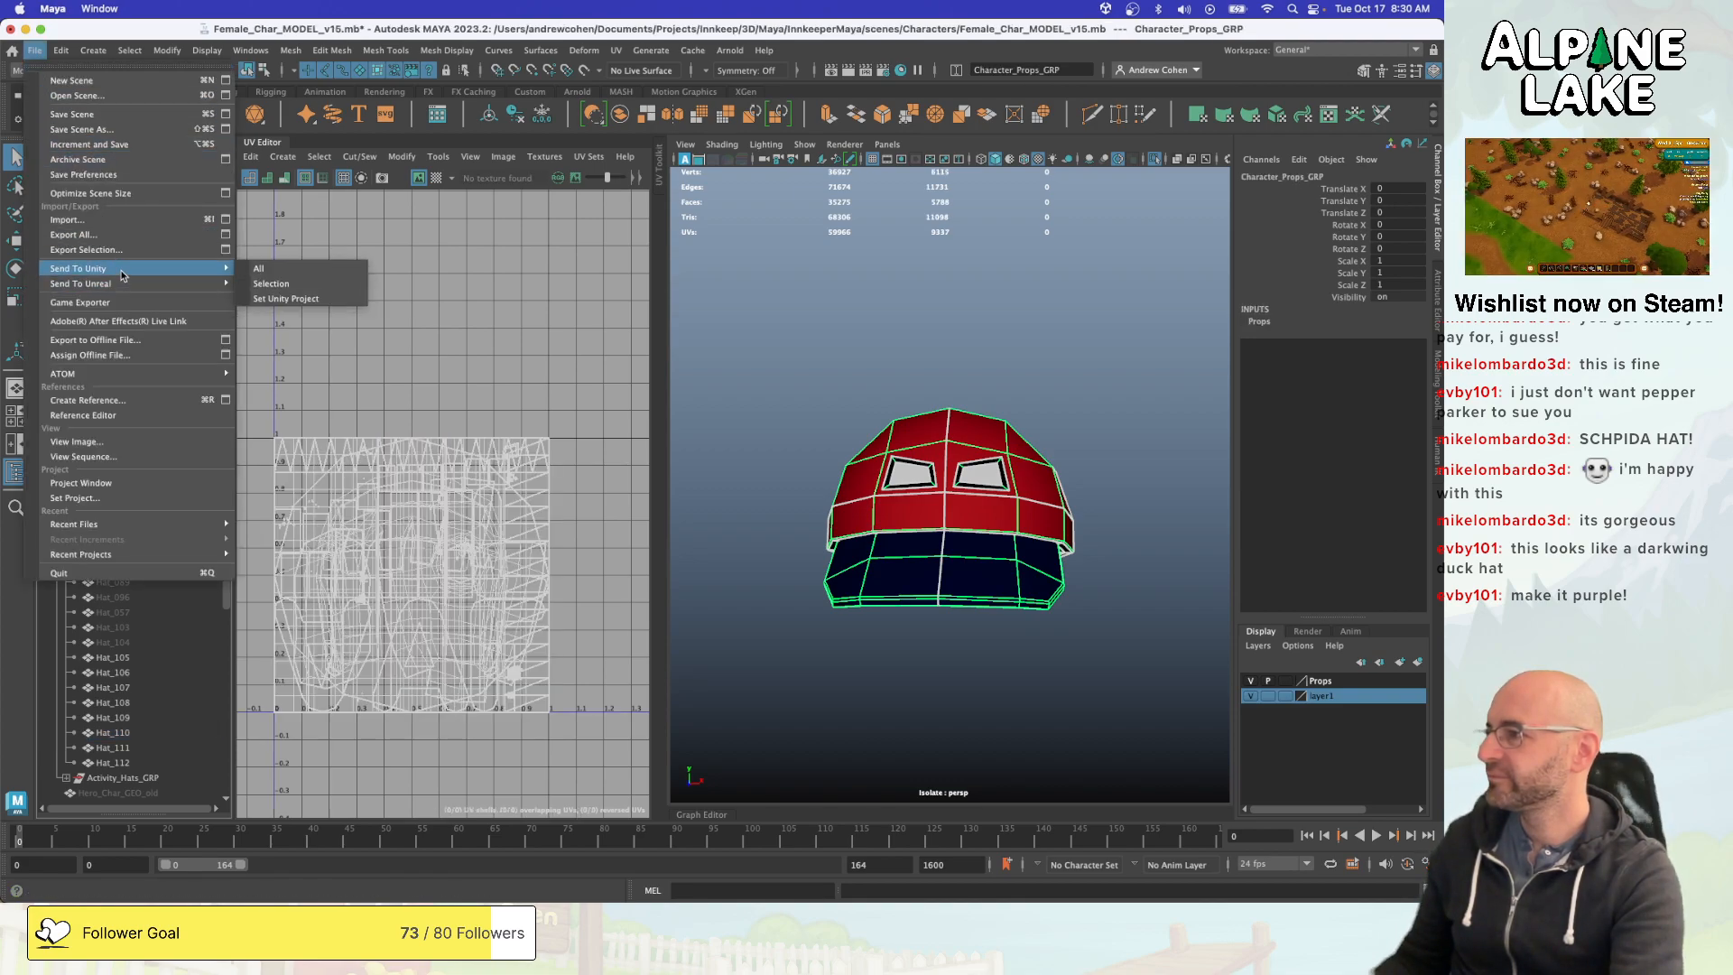
{"action": "left_click", "coordinate": [265, 292]}
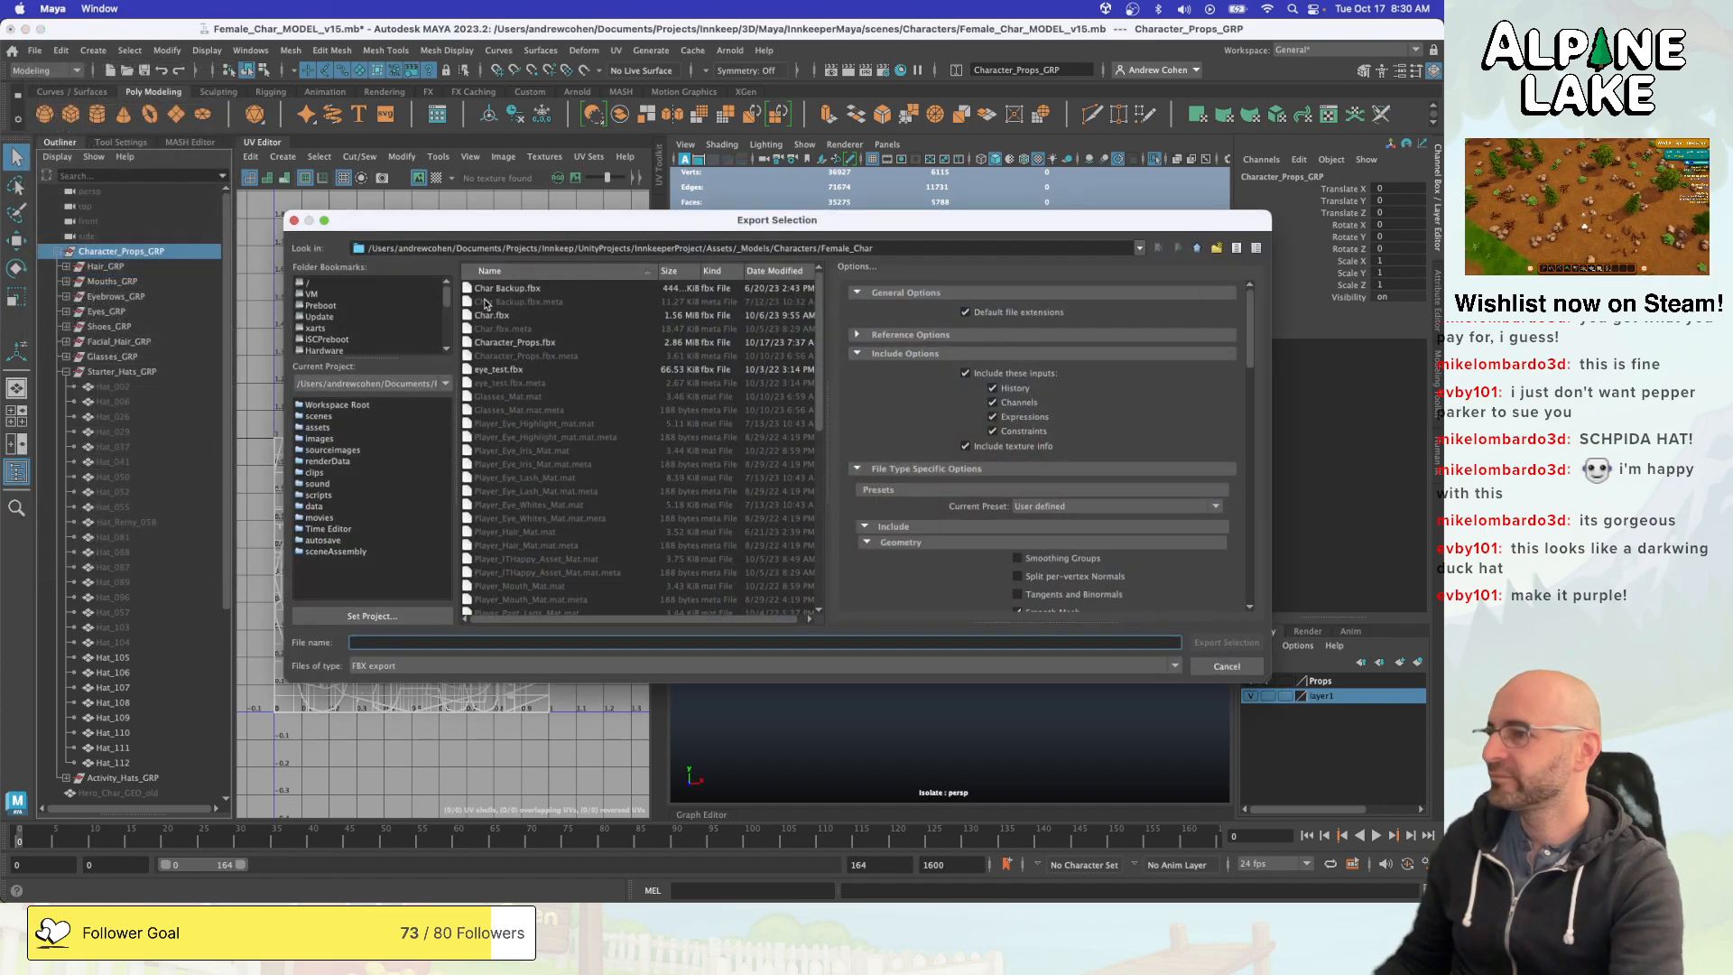
{"action": "left_click", "coordinate": [515, 343]}
{"action": "left_click", "coordinate": [1196, 642]}
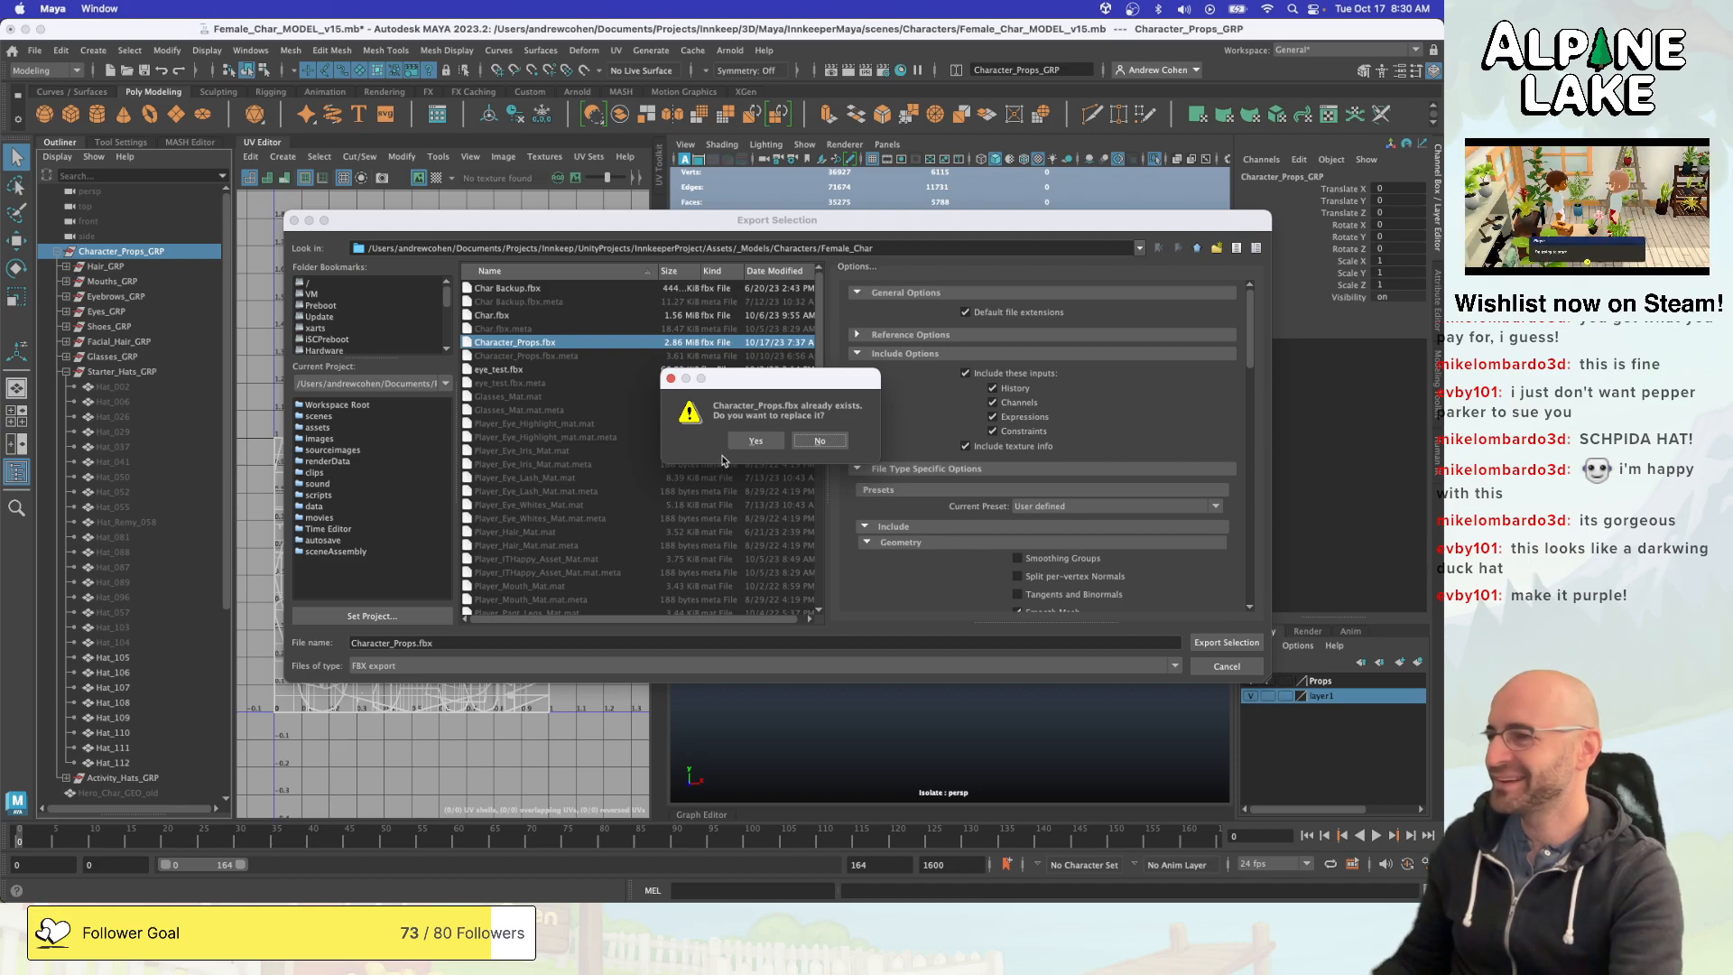
{"action": "left_click", "coordinate": [753, 440]}
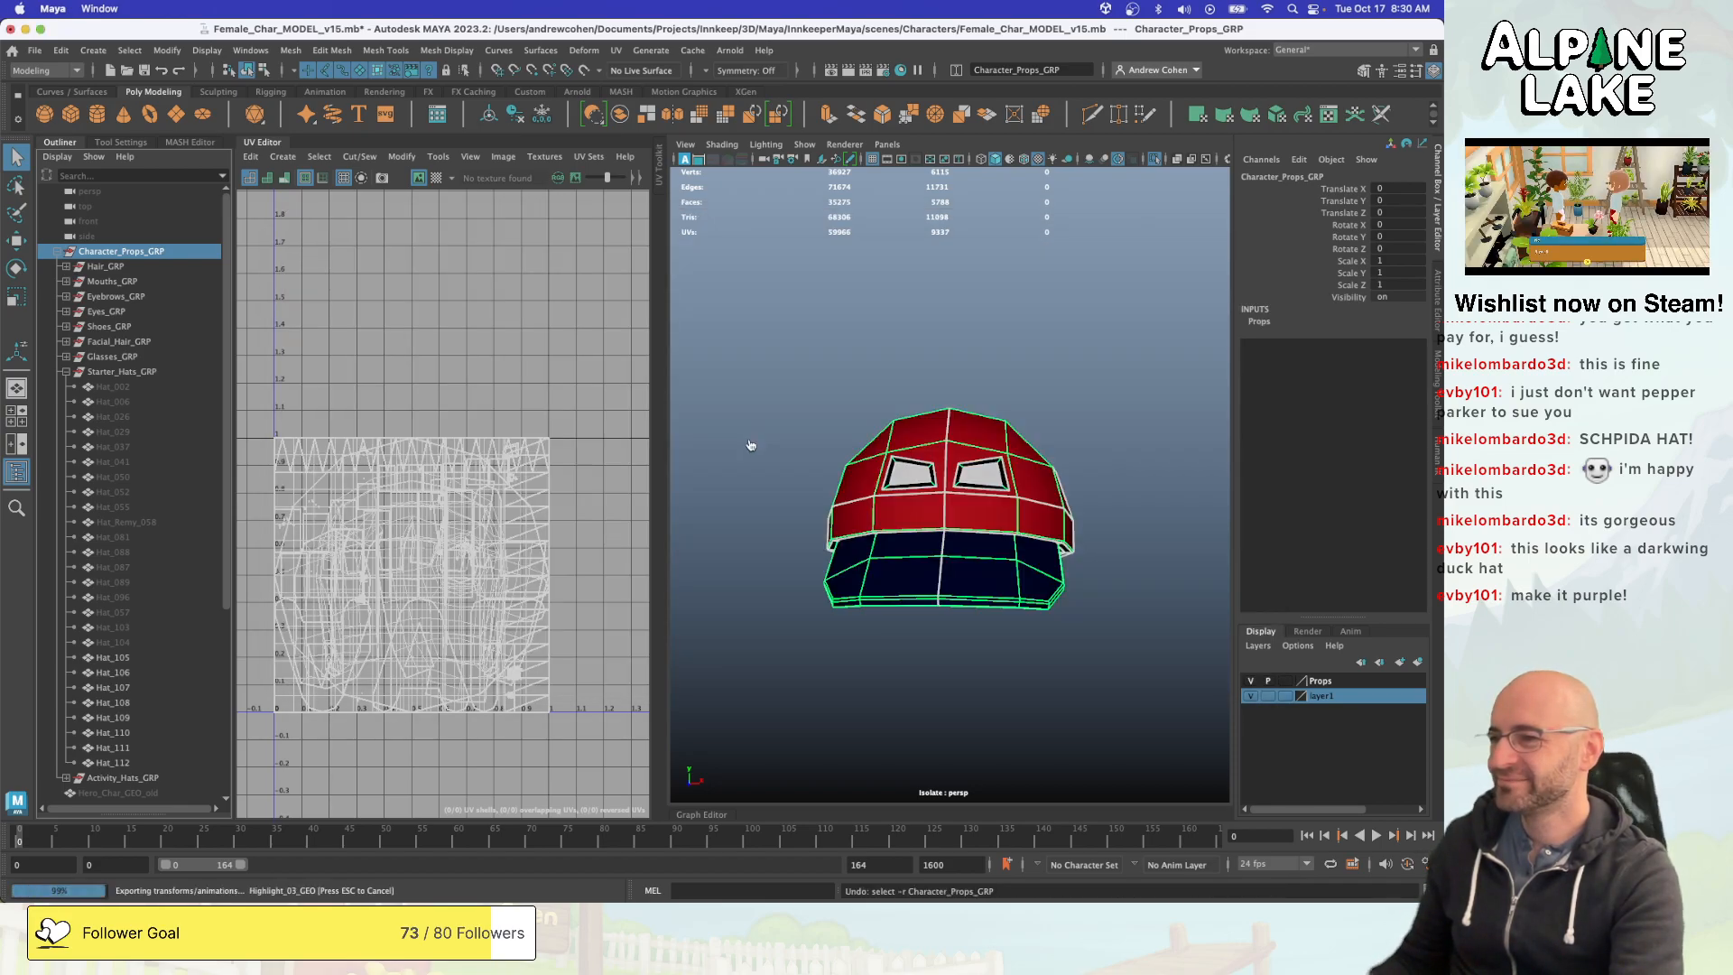
- Switch to Unity, stop the running game and restart Play mode with the newly exported character props
{"action": "key", "text": "super+Tab"}
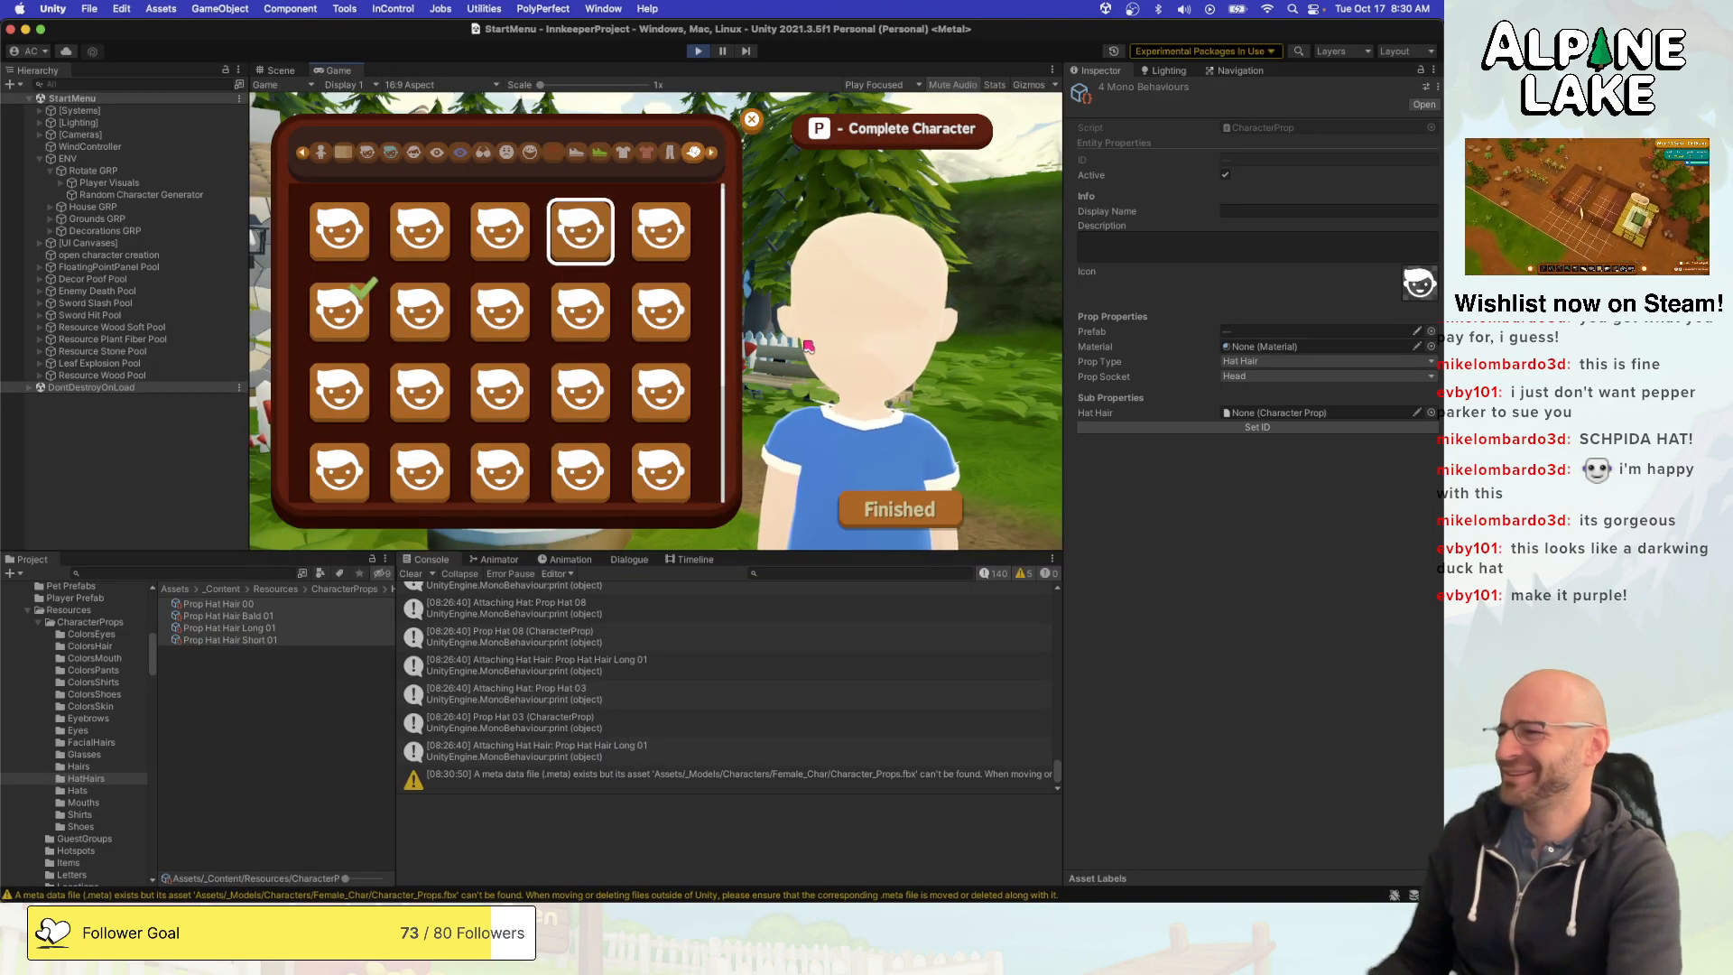
{"action": "left_click", "coordinate": [580, 312]}
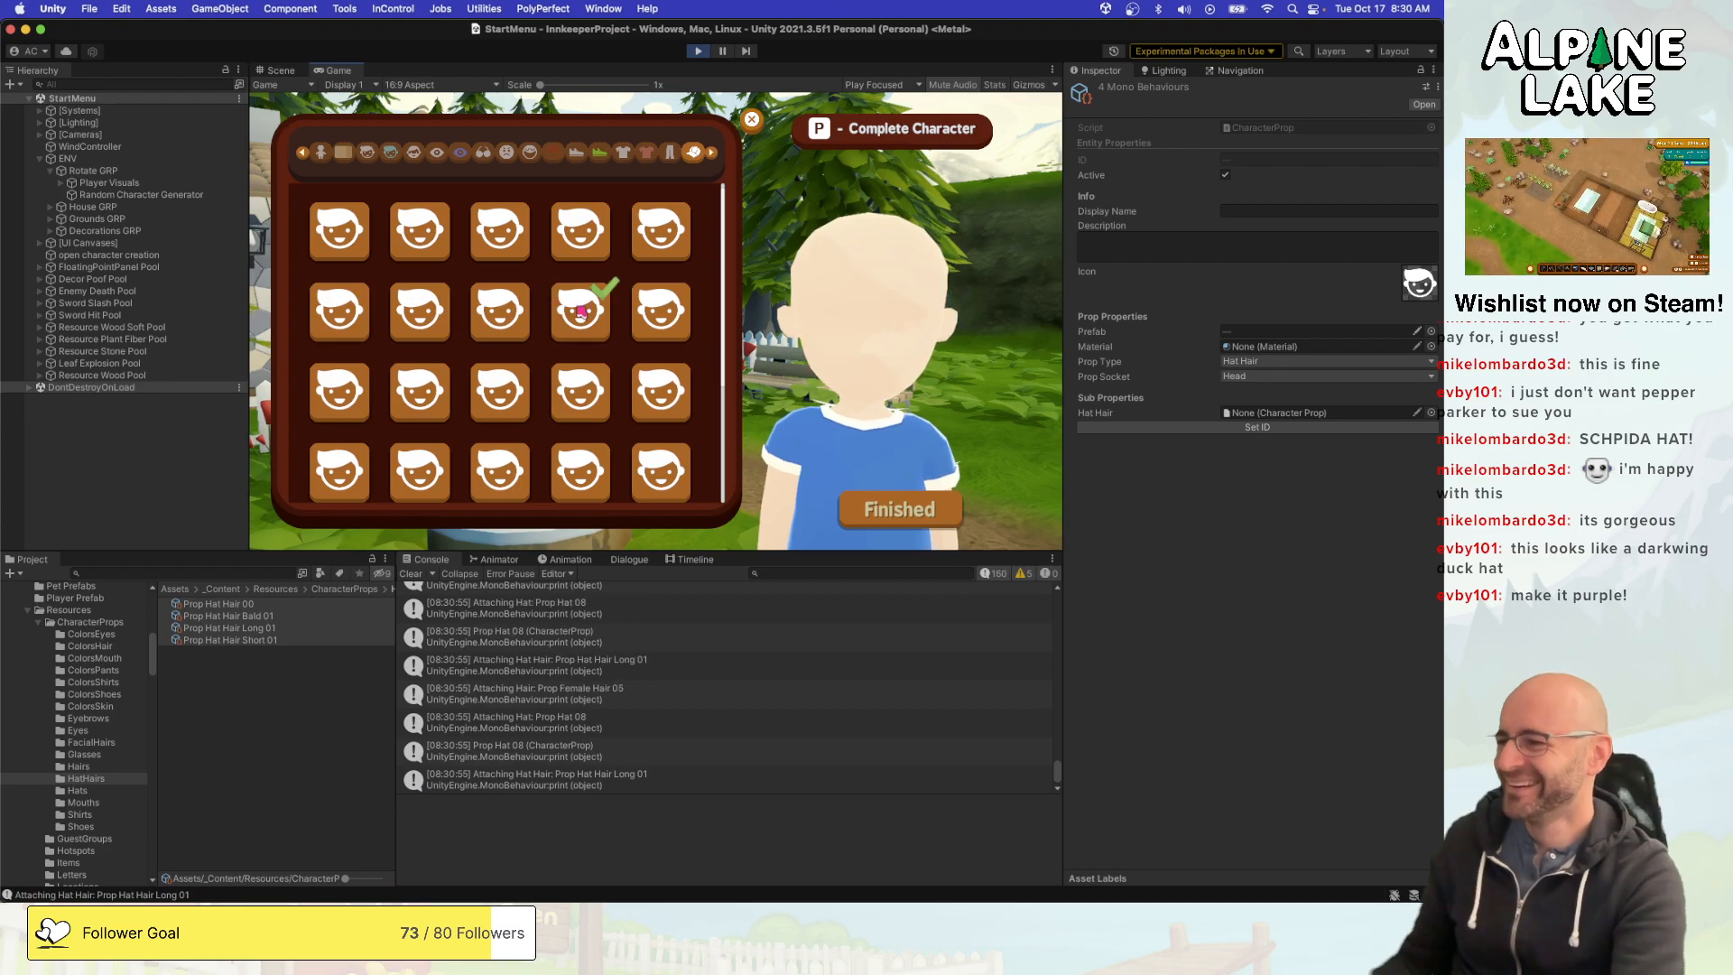
{"action": "left_click", "coordinate": [697, 51]}
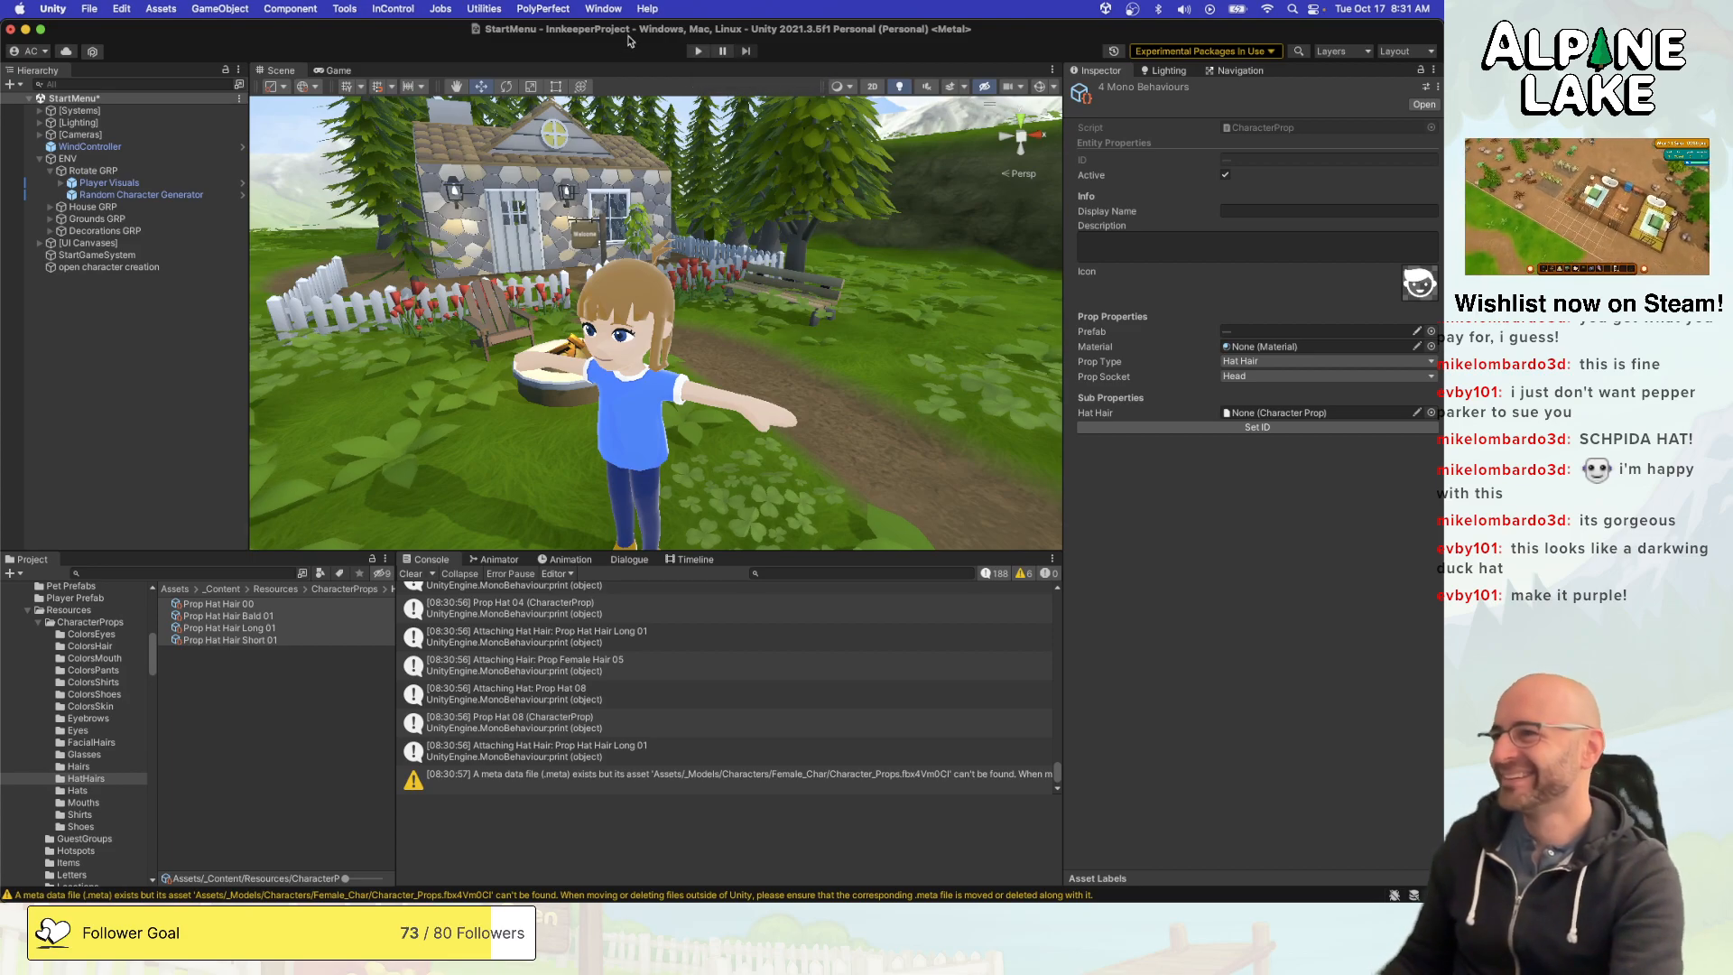
{"action": "left_click", "coordinate": [699, 52]}
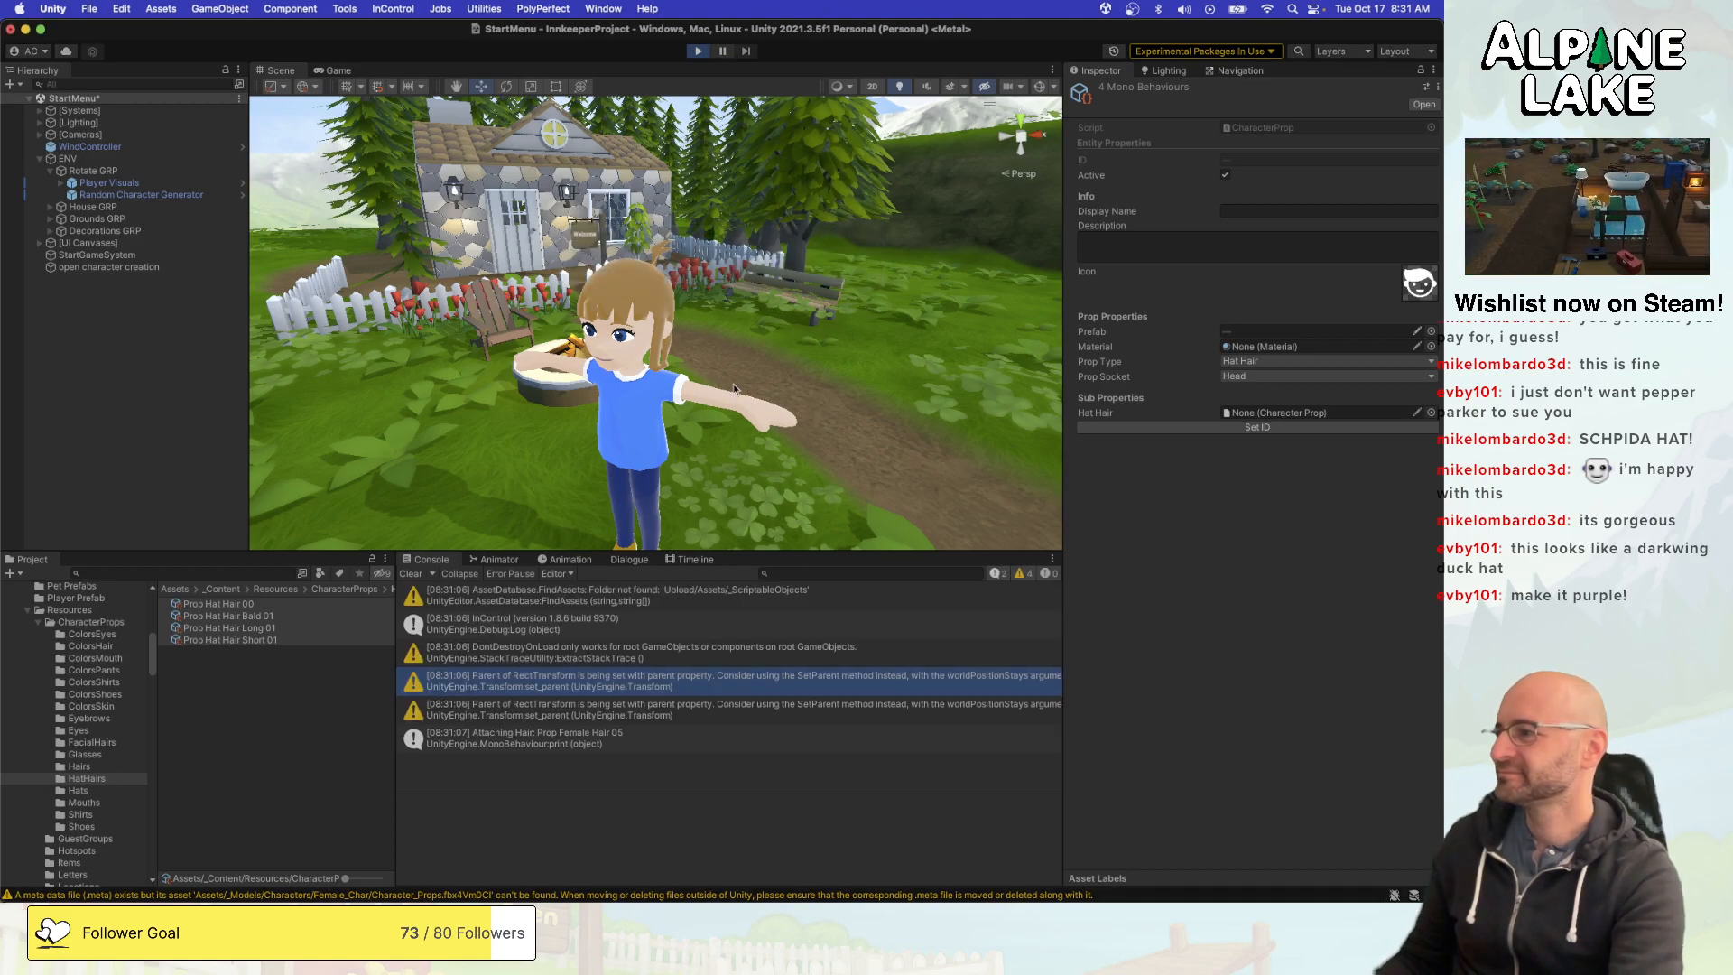
- Open the hat category in the game's character creator and try on hats from the end of the list
{"action": "left_click", "coordinate": [557, 505]}
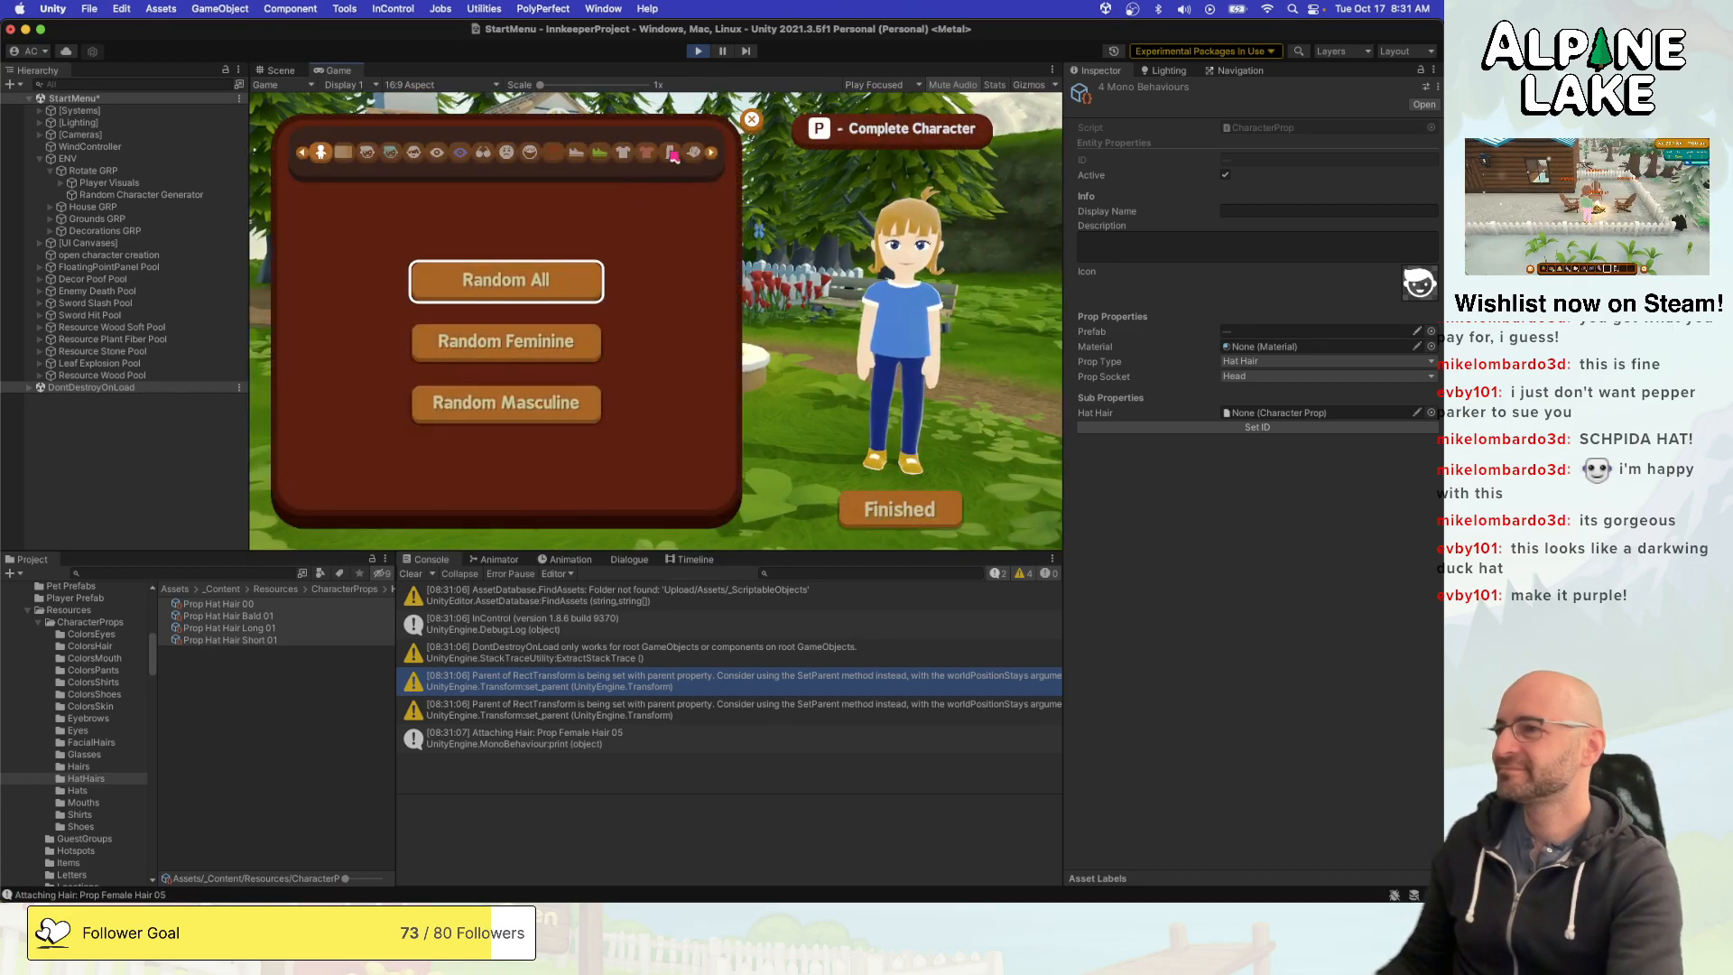
{"action": "scroll", "coordinate": [581, 425], "scroll_direction": "down", "scroll_amount": 5}
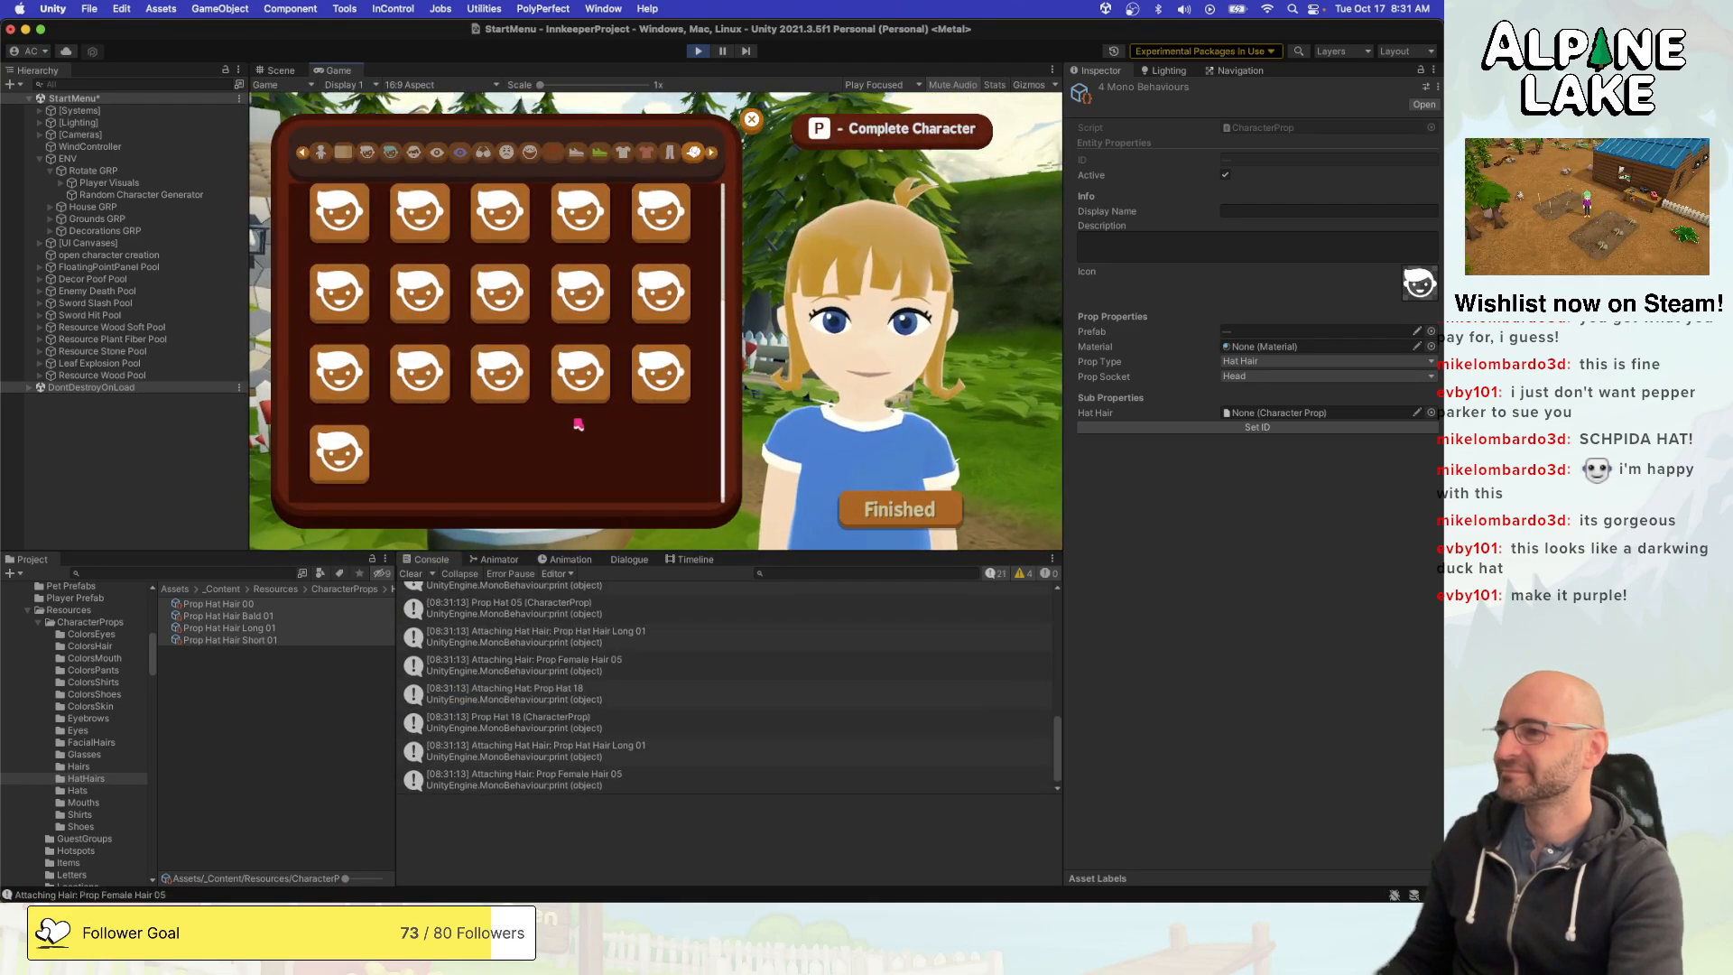
{"action": "left_click", "coordinate": [503, 376]}
{"action": "scroll", "coordinate": [527, 379], "scroll_direction": "up", "scroll_amount": 3}
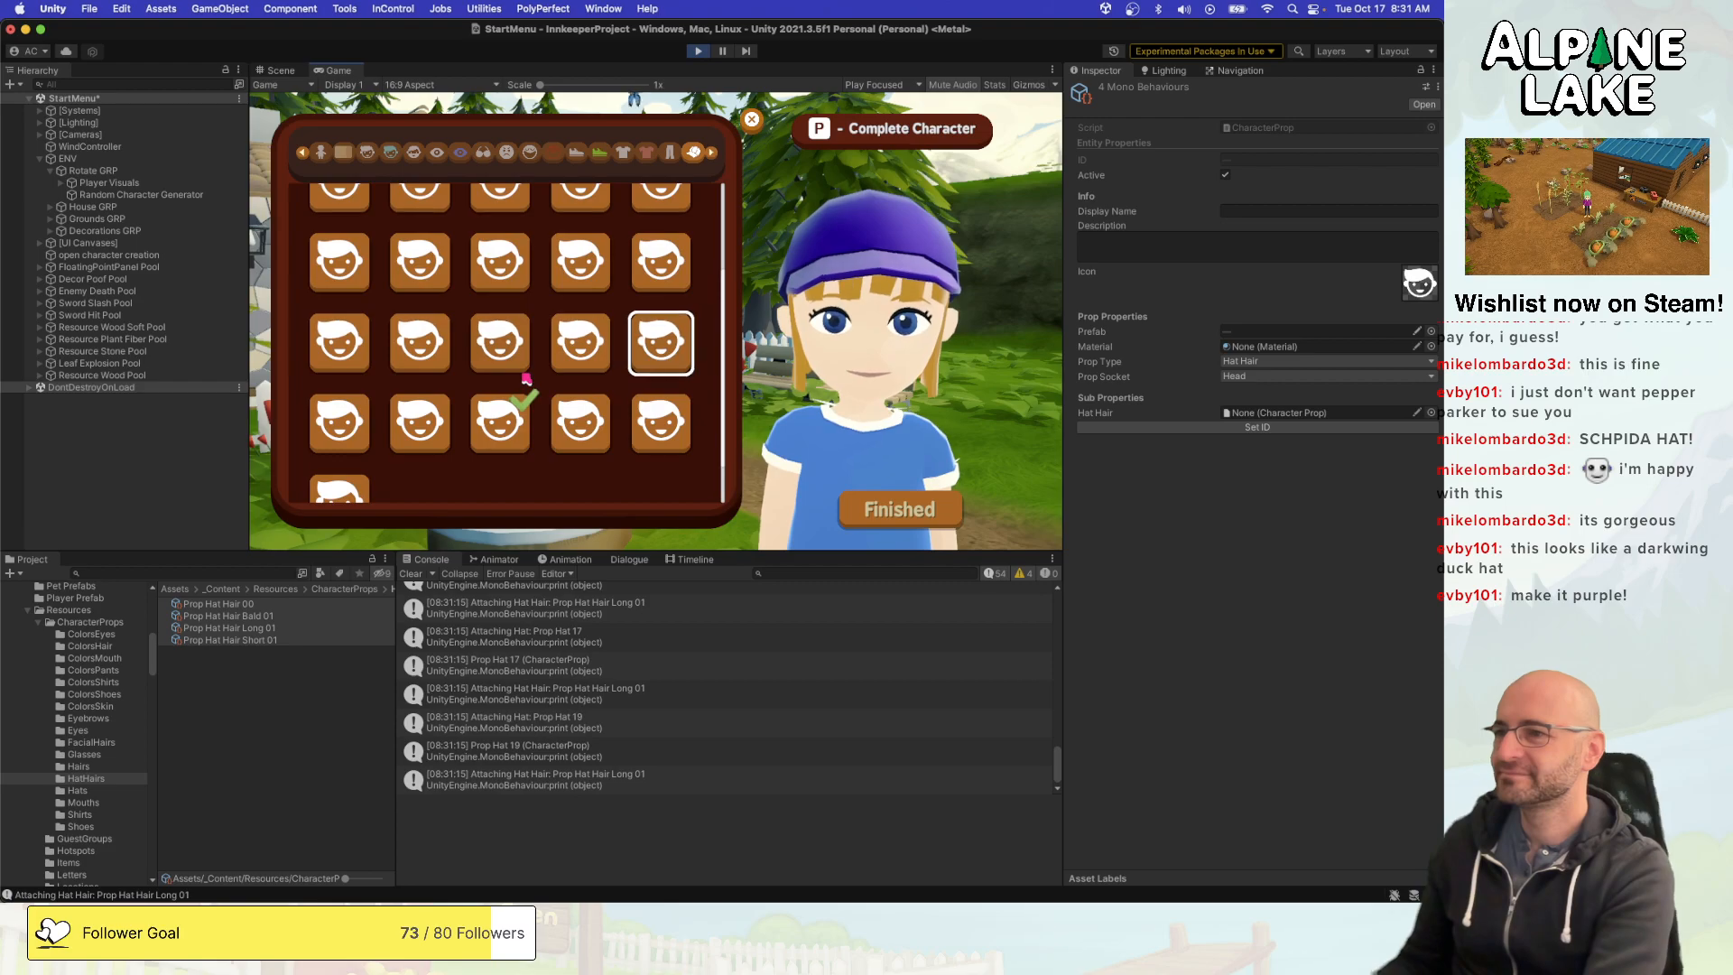
{"action": "scroll", "coordinate": [526, 379], "scroll_direction": "down", "scroll_amount": 2}
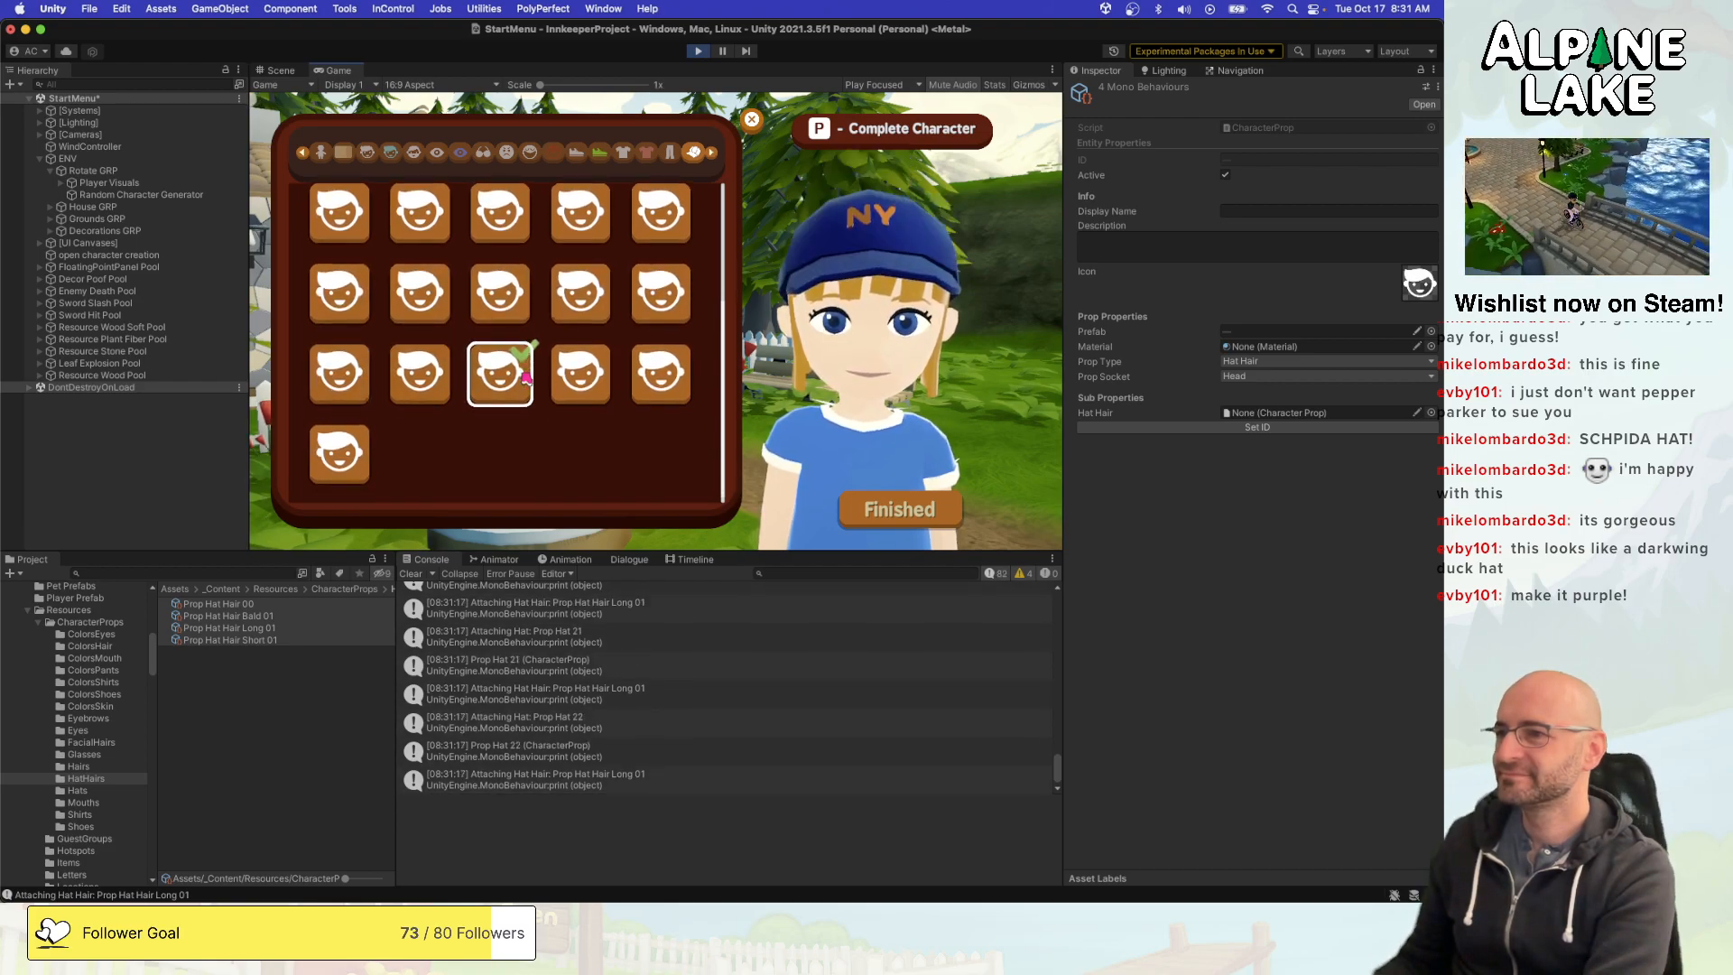
{"action": "left_click", "coordinate": [580, 373]}
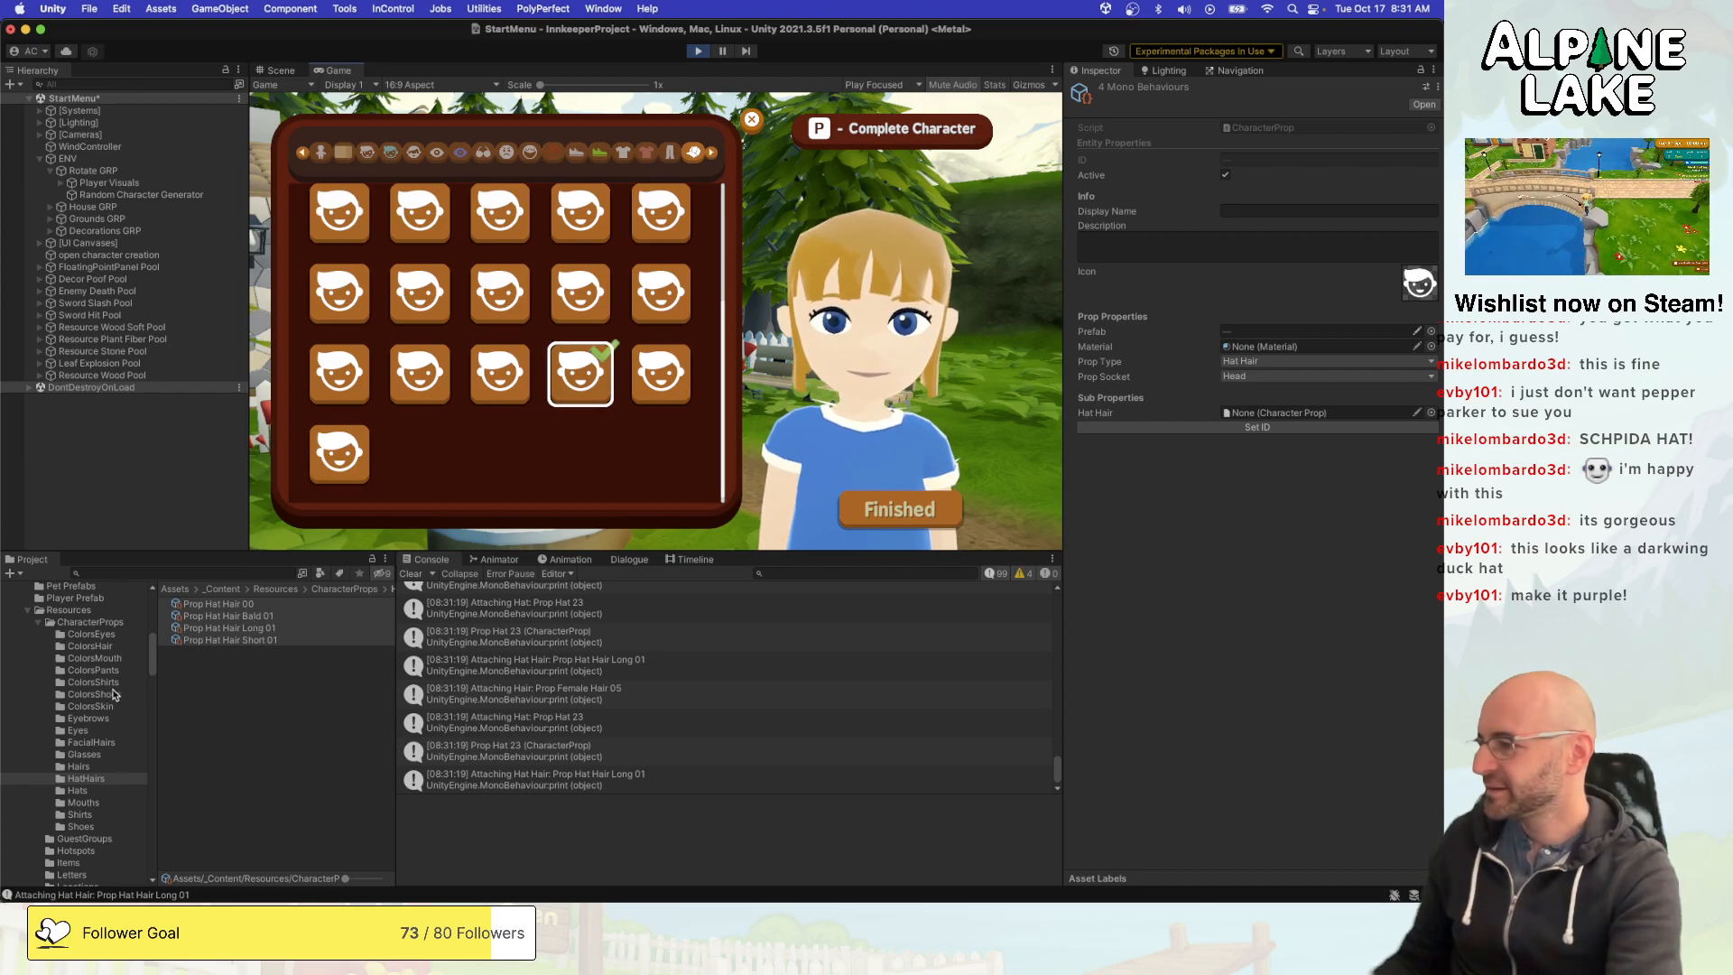
{"action": "scroll", "coordinate": [105, 696], "scroll_direction": "up", "scroll_amount": 8}
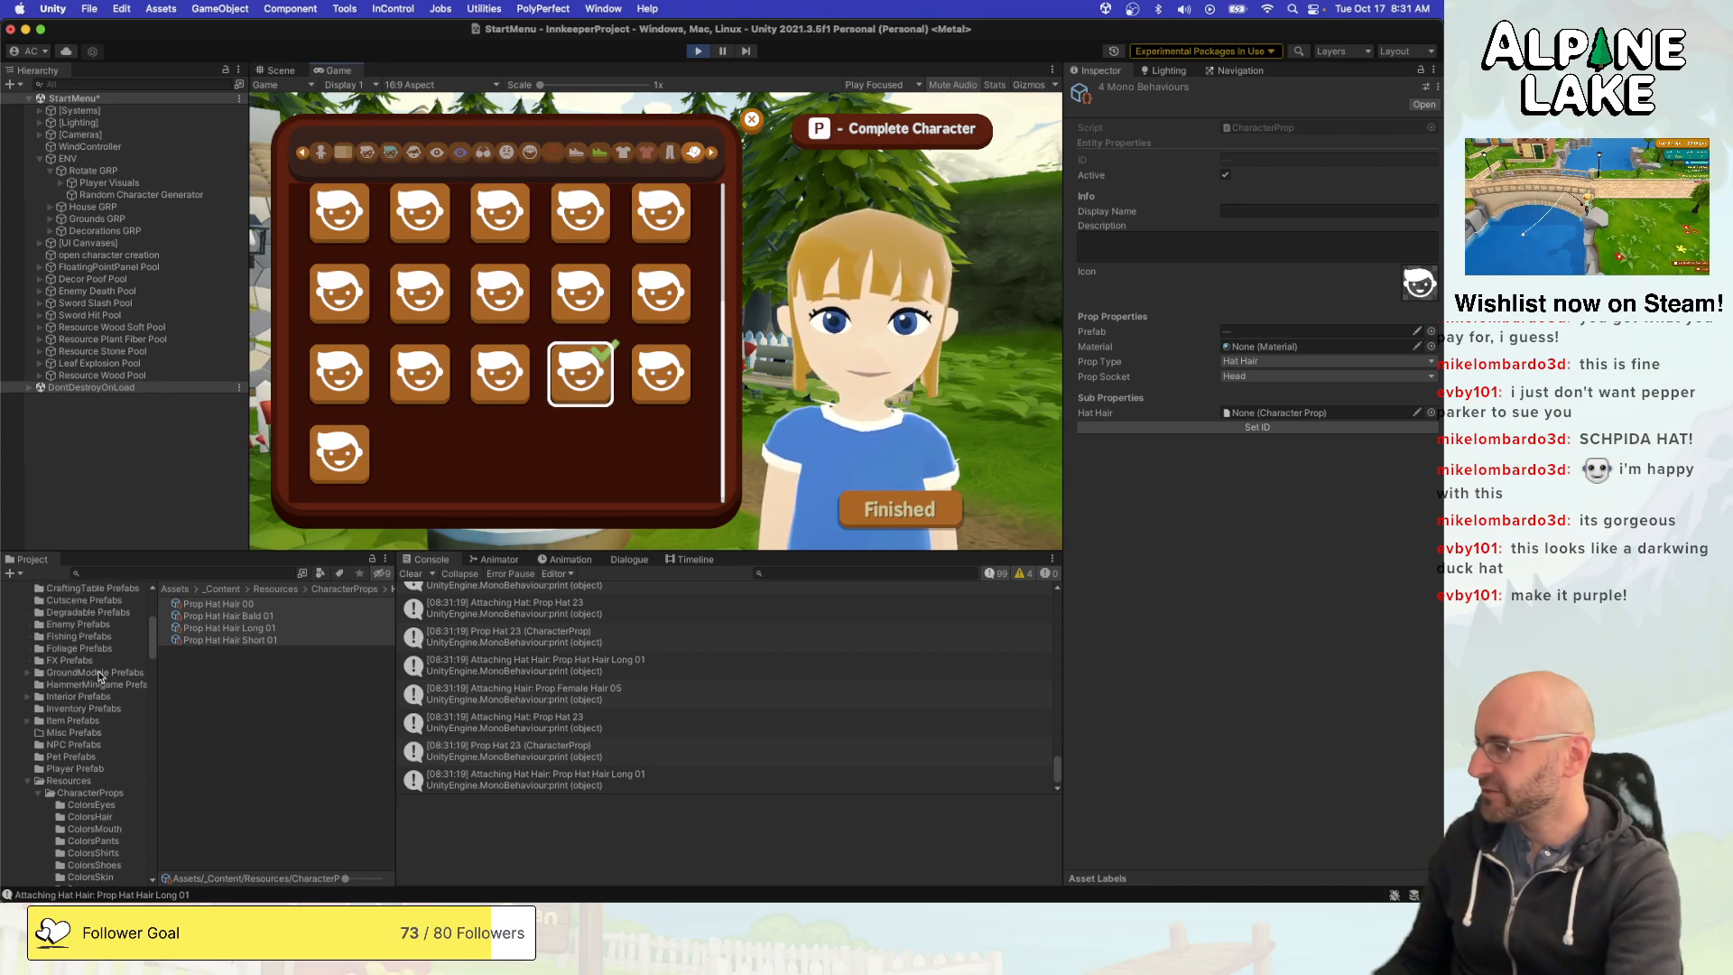
- Find the Hat_110 prefab in the Hats folder of Character Prop Prefabs and check its mesh reference
{"action": "scroll", "coordinate": [100, 677], "scroll_direction": "up", "scroll_amount": 5}
{"action": "left_click", "coordinate": [94, 730]}
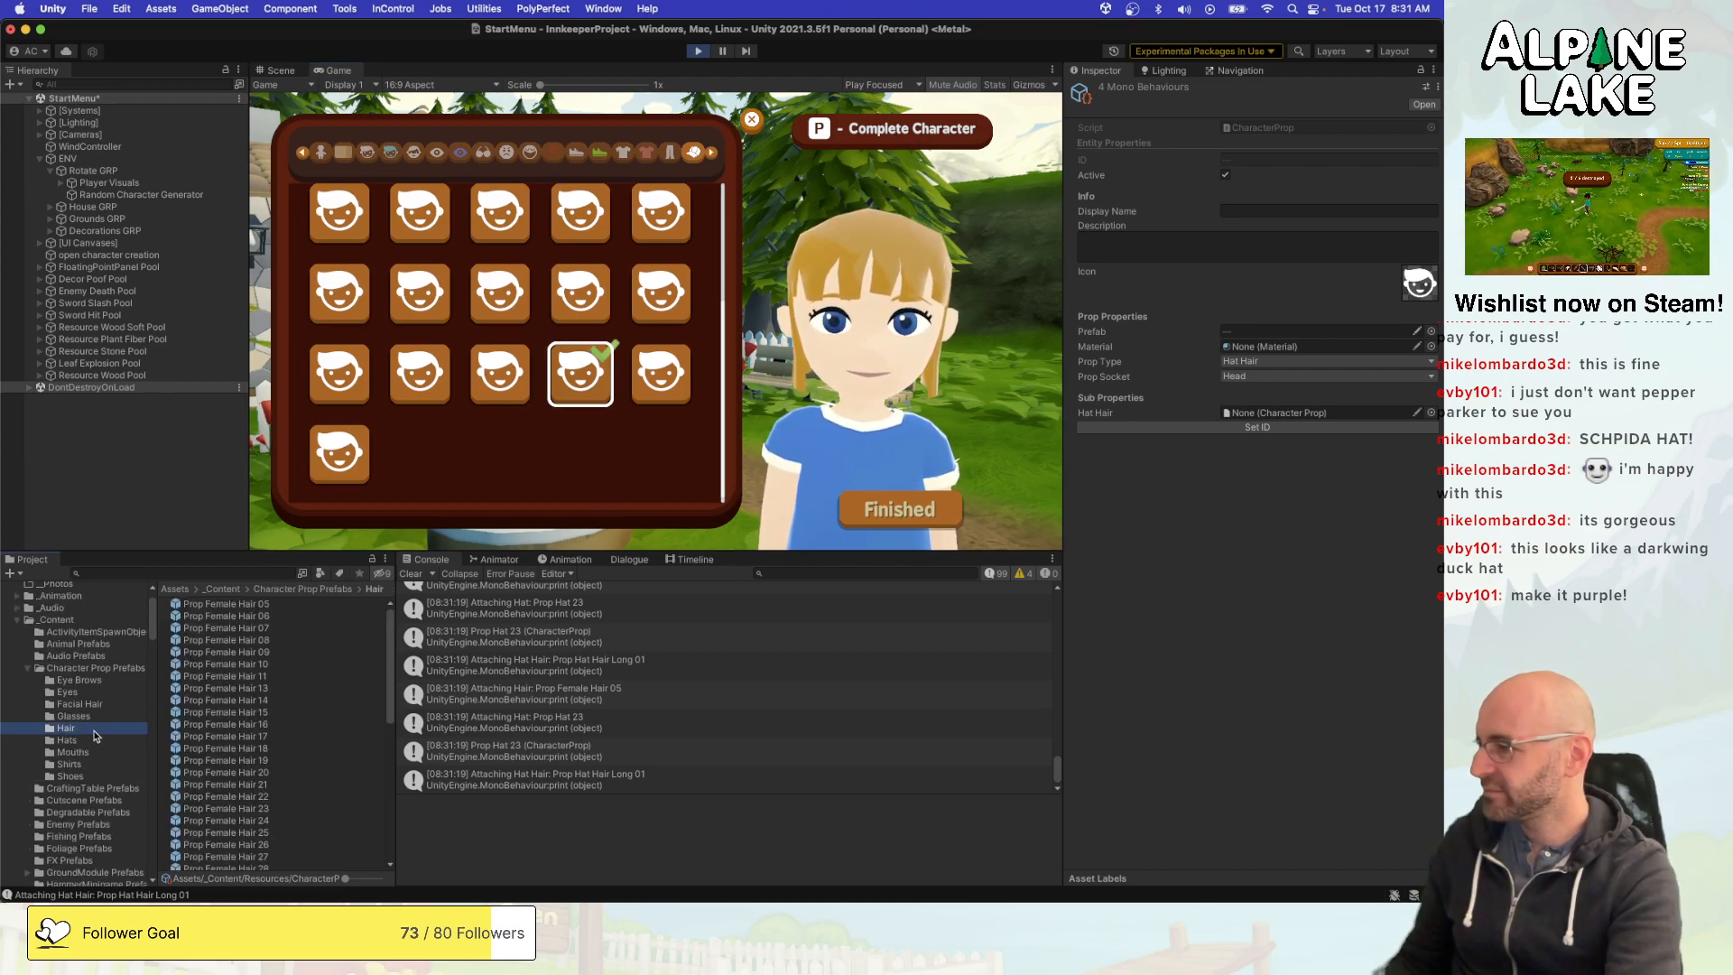
{"action": "left_click", "coordinate": [94, 739]}
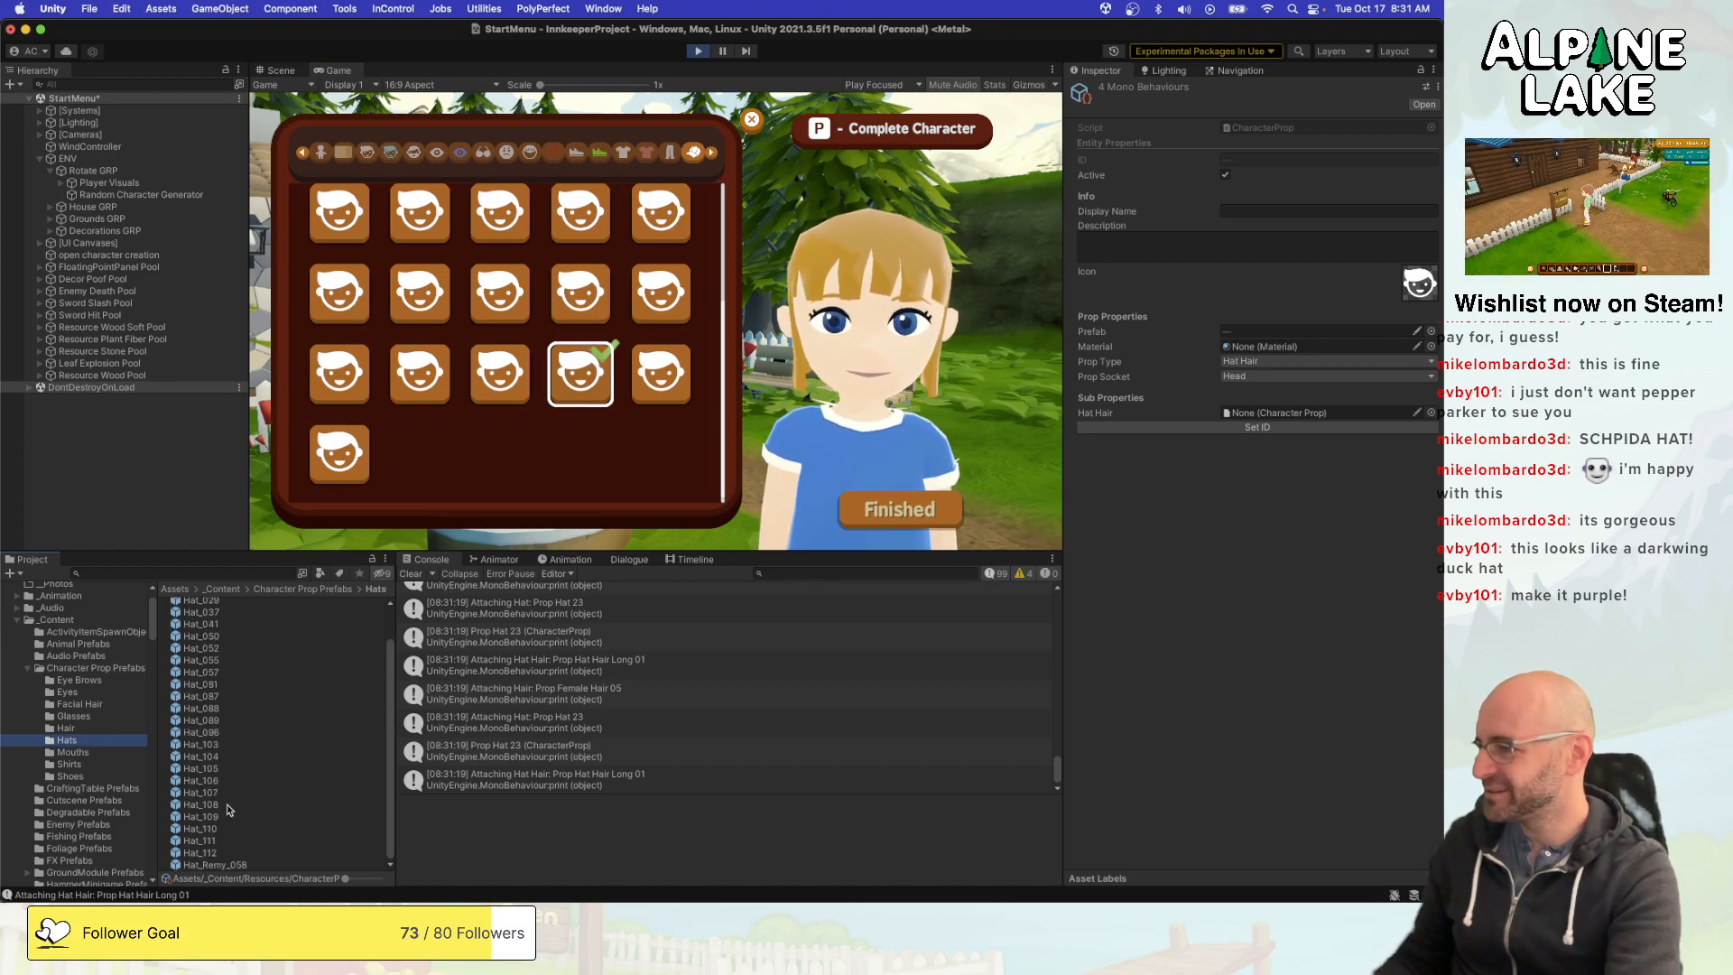
{"action": "left_click", "coordinate": [226, 811]}
{"action": "key", "text": "Down"}
{"action": "key", "text": "Down"}
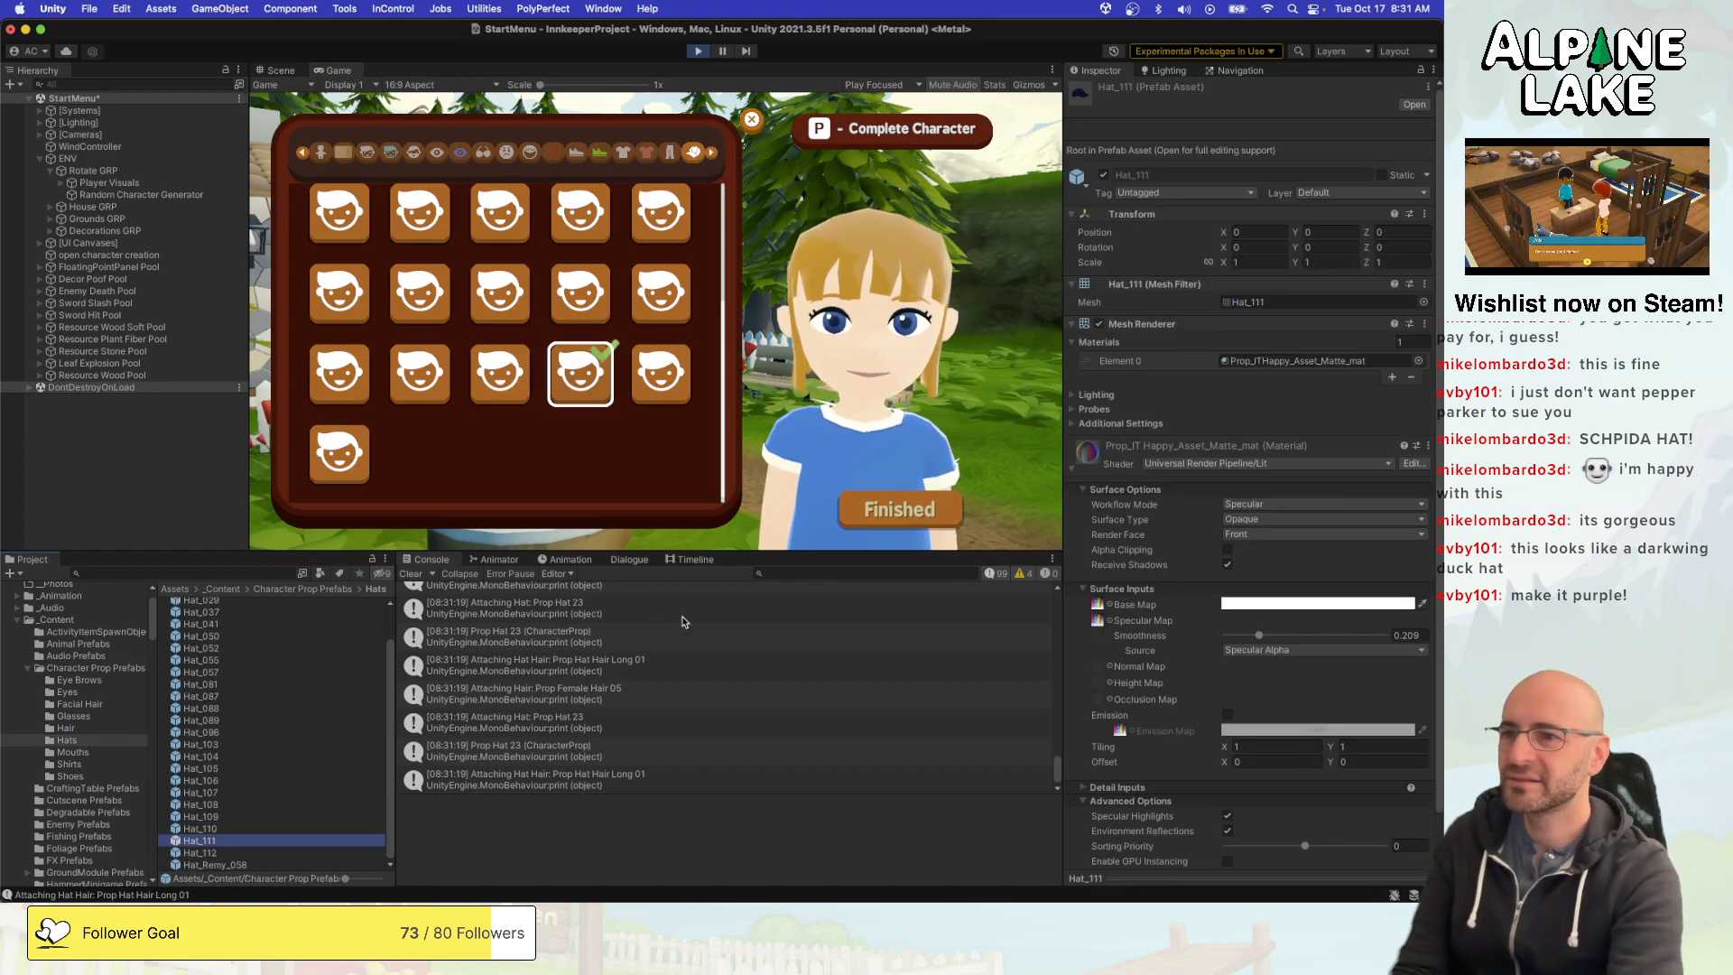
{"action": "double_click", "coordinate": [1241, 302]}
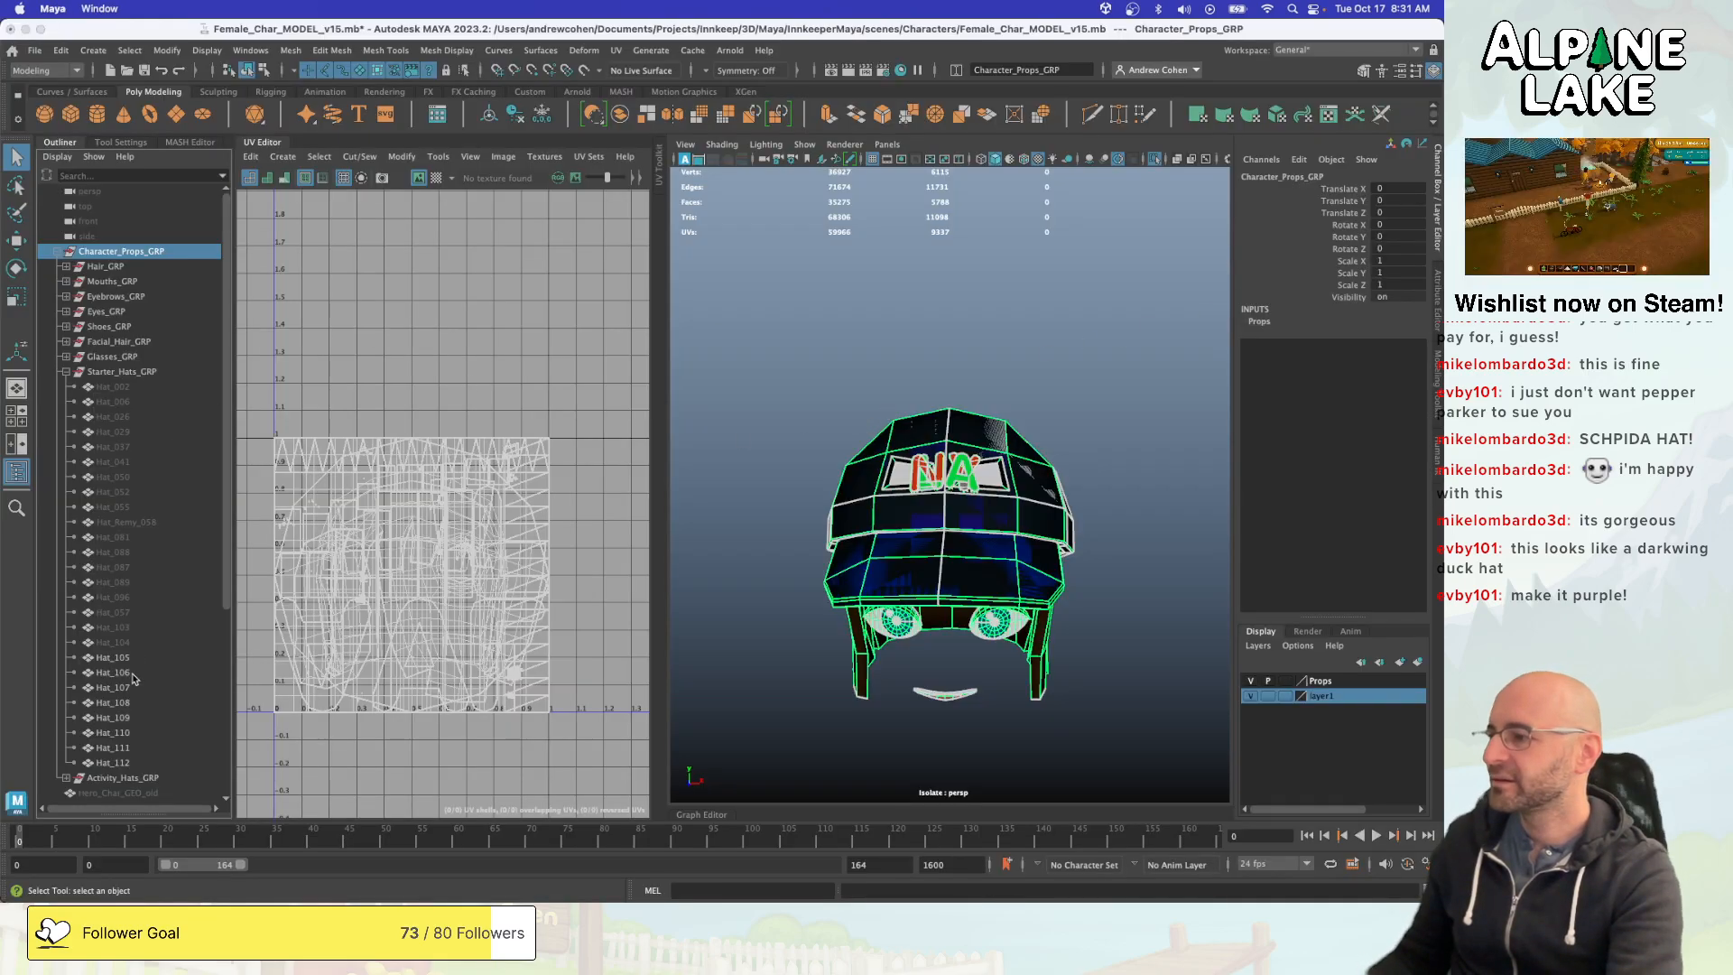
- Switch to Maya, freeze the transformations of Hat_110, stop Unity's Play mode and save the Maya scene
{"action": "left_click", "coordinate": [114, 733]}
{"action": "key", "text": "w"}
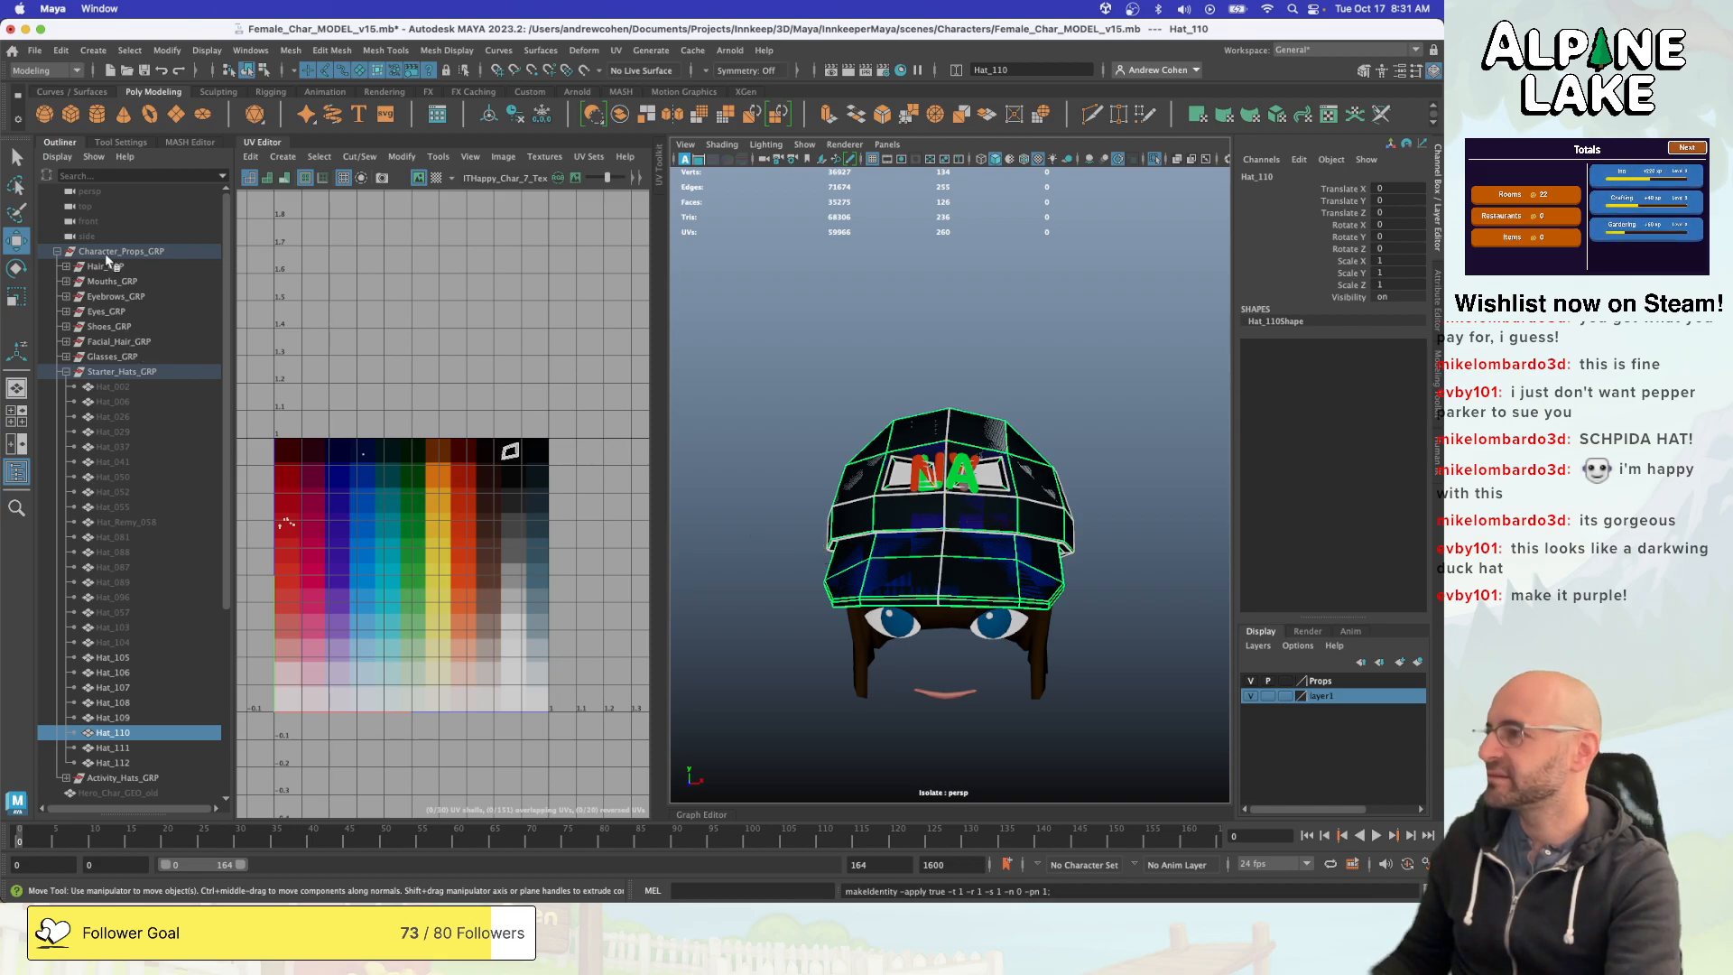
{"action": "key", "text": "super+Tab"}
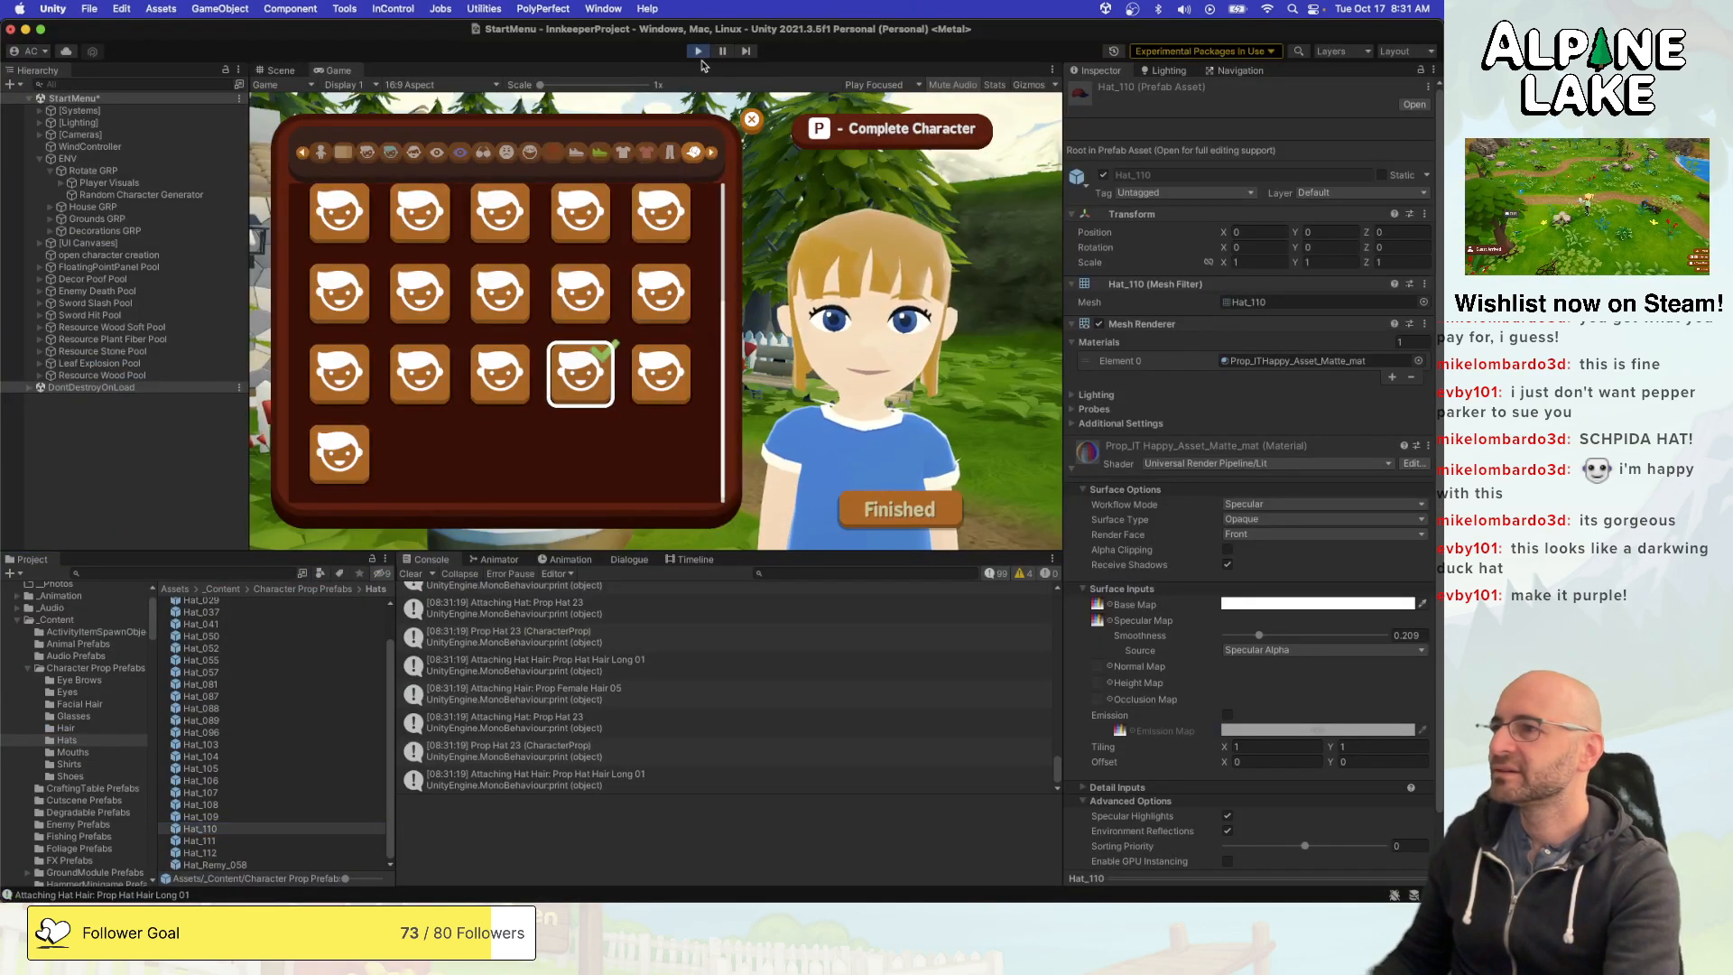
{"action": "key", "text": "super+Tab"}
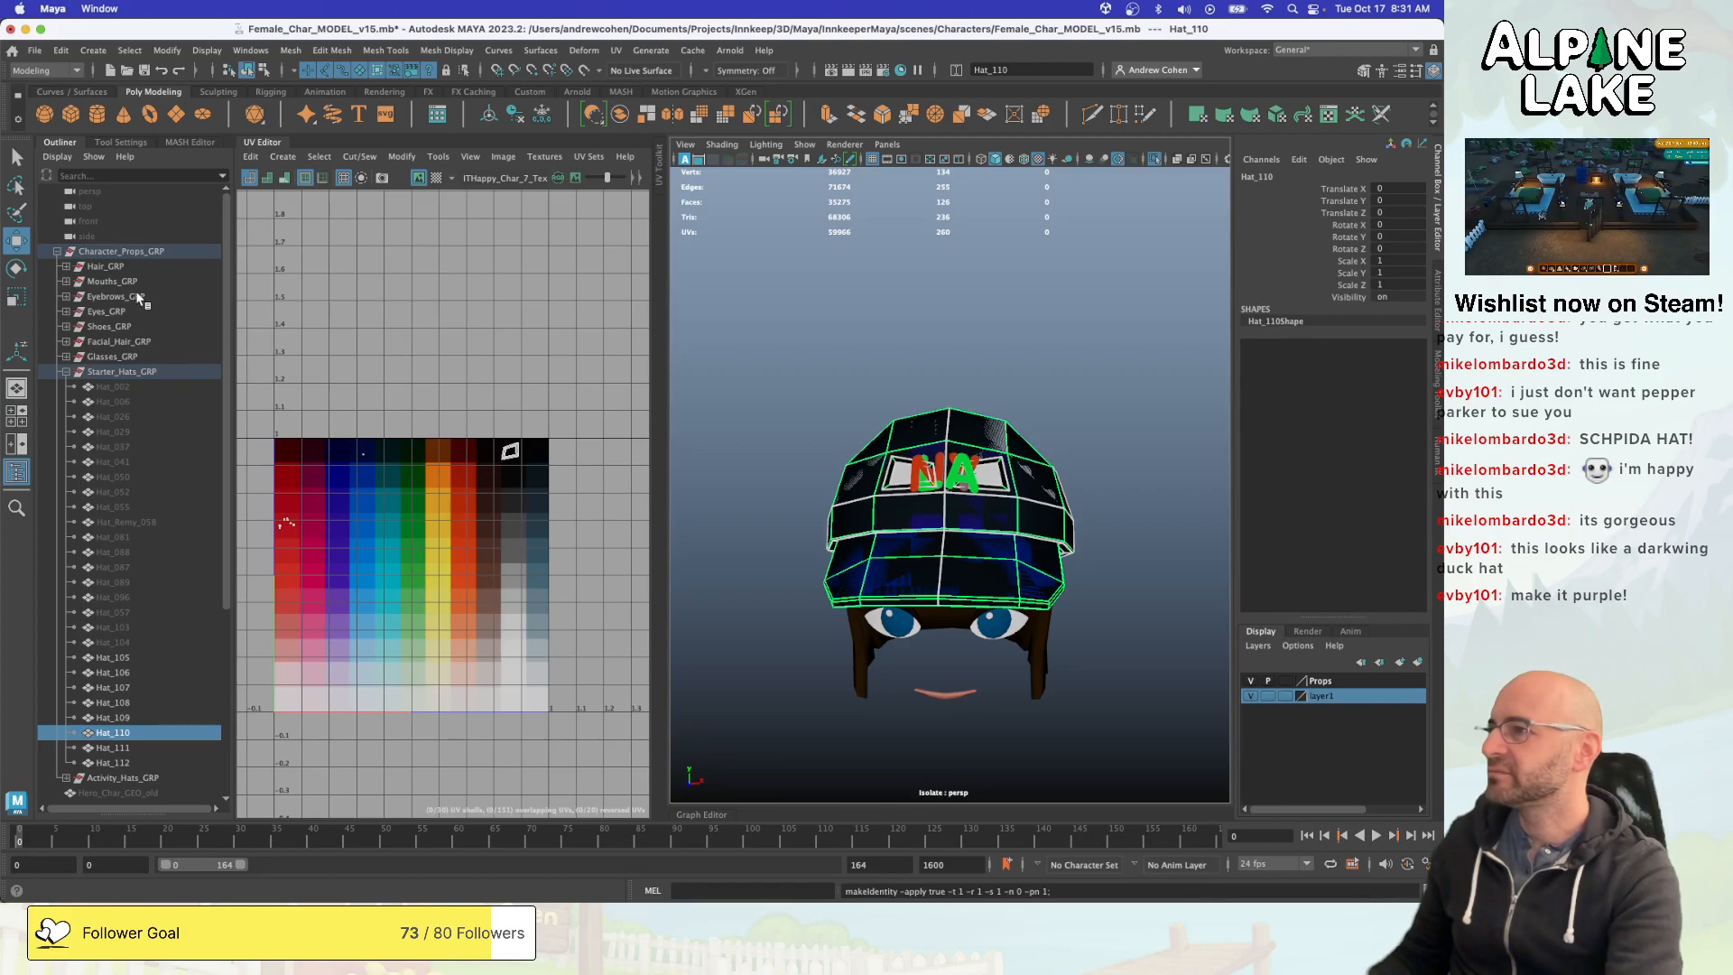
{"action": "key", "text": "super+s"}
- Export the Character_Props_GRP selection as FBX to the Female_Char folder, overwriting Character_Props.fbx with the frozen cap
{"action": "left_click", "coordinate": [117, 252]}
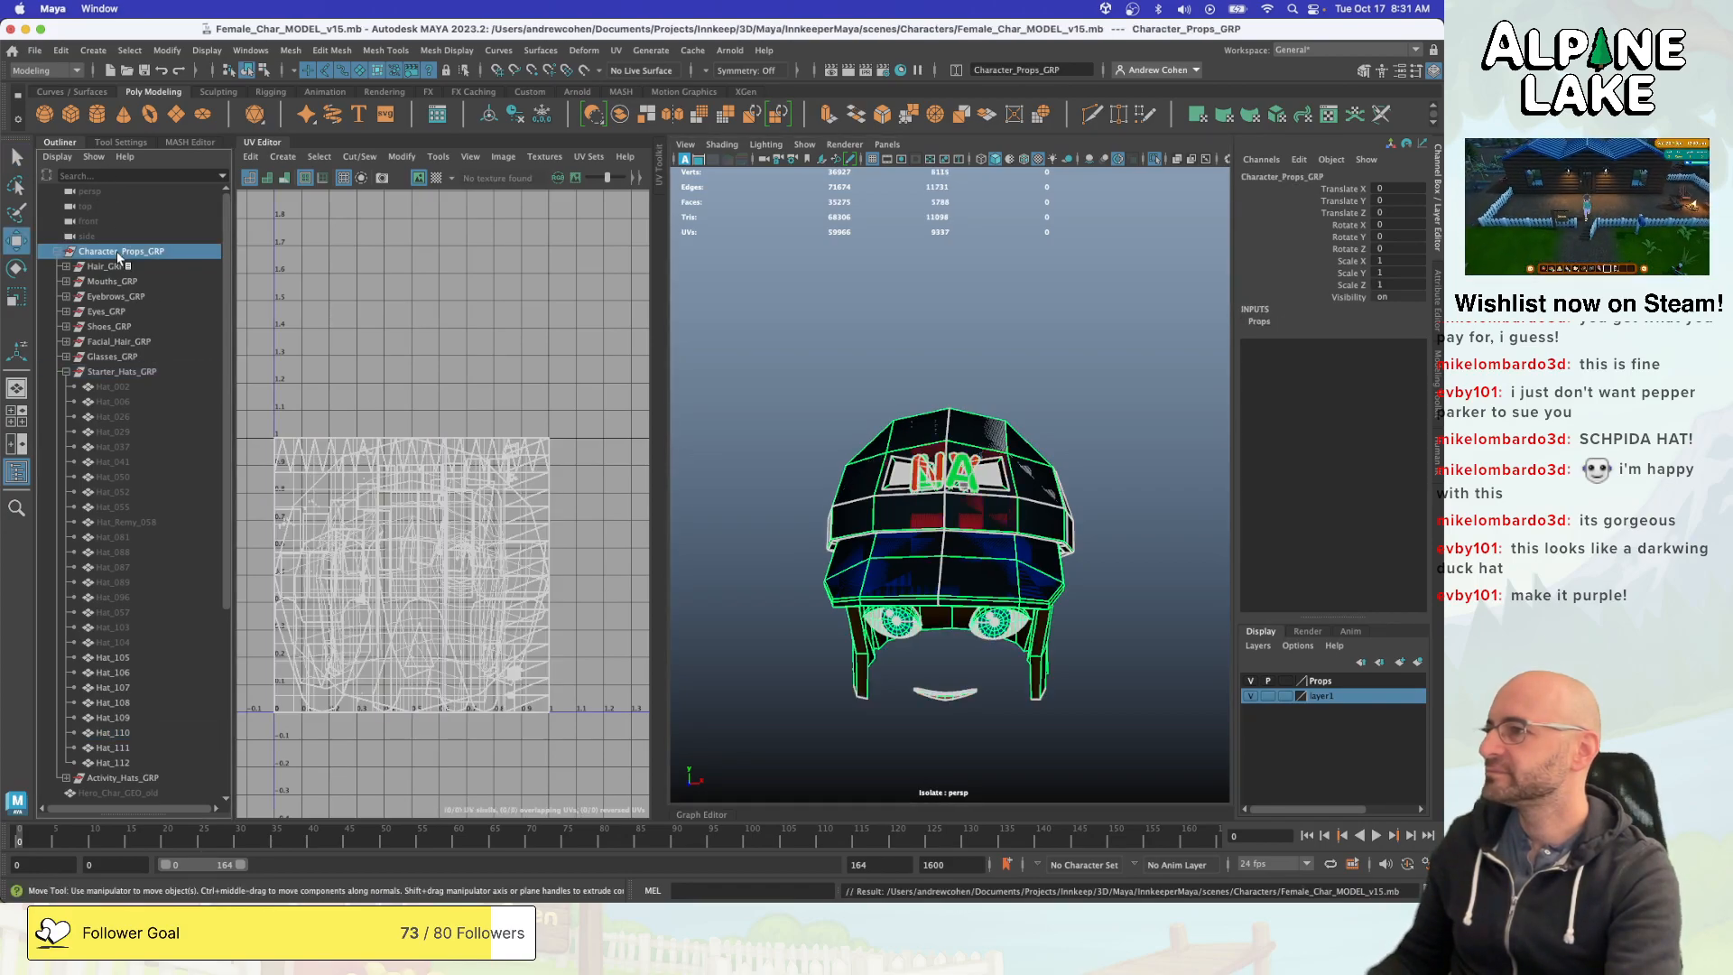
{"action": "key", "text": "super+s"}
{"action": "left_click", "coordinate": [36, 54]}
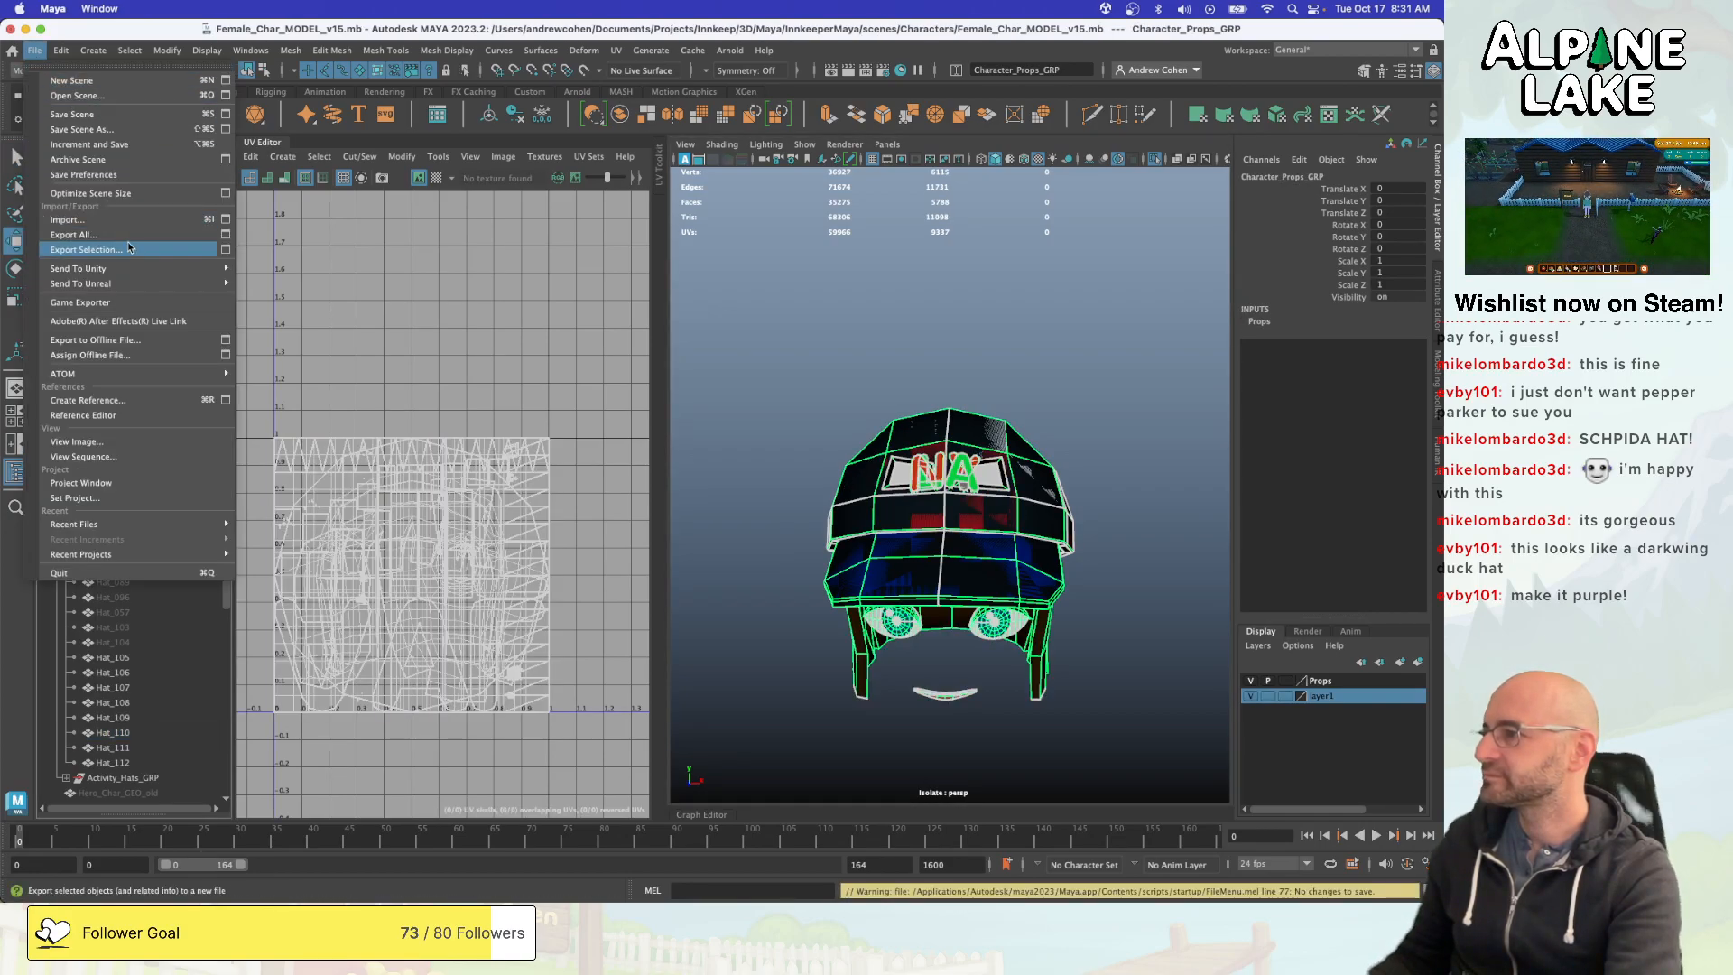
{"action": "mouse_move", "coordinate": [217, 268]}
{"action": "left_click", "coordinate": [275, 284]}
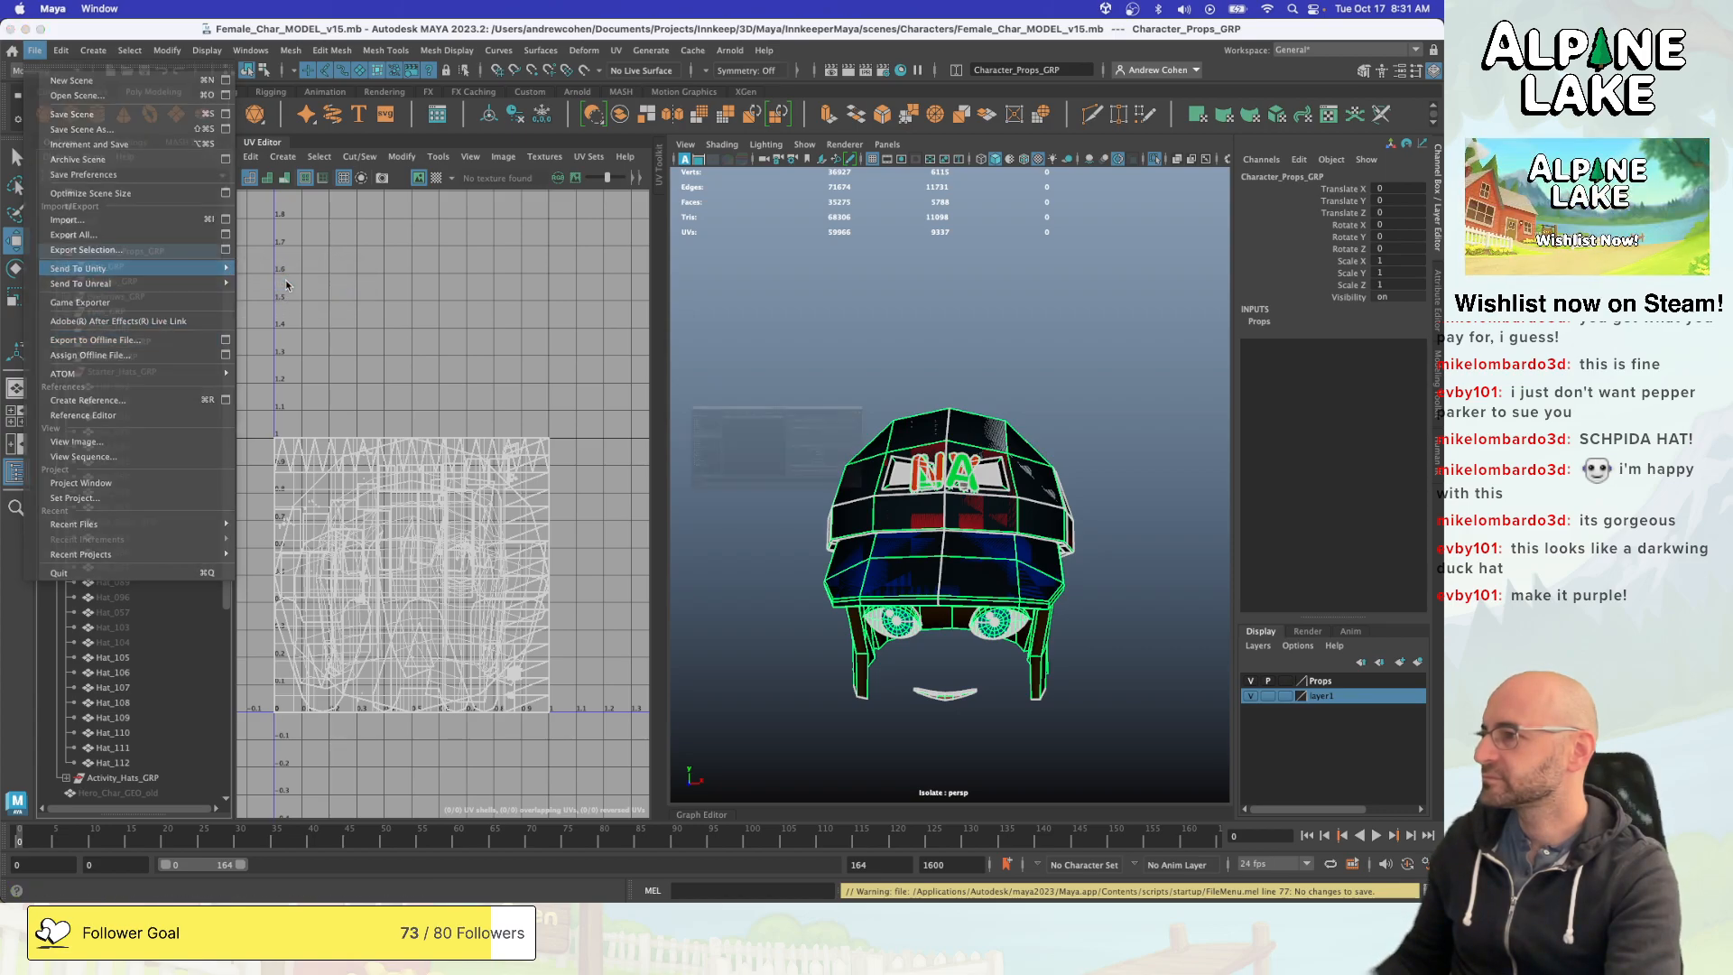
{"action": "left_click", "coordinate": [541, 343]}
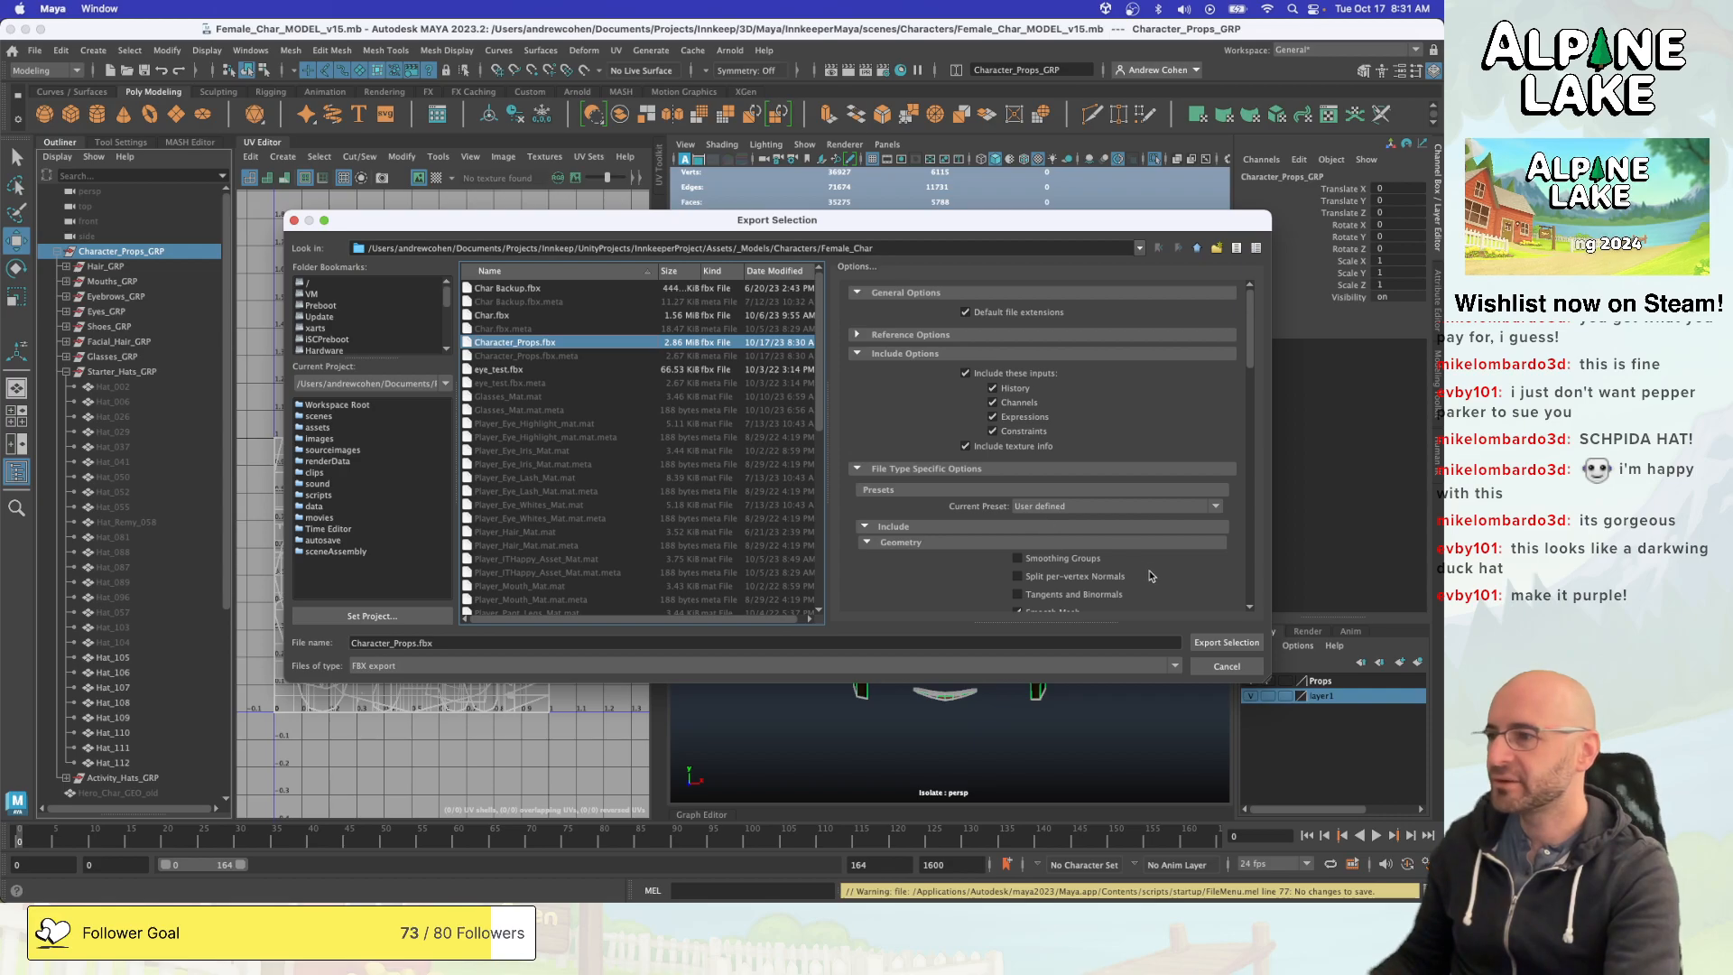
{"action": "left_click", "coordinate": [1215, 644]}
{"action": "left_click", "coordinate": [764, 438]}
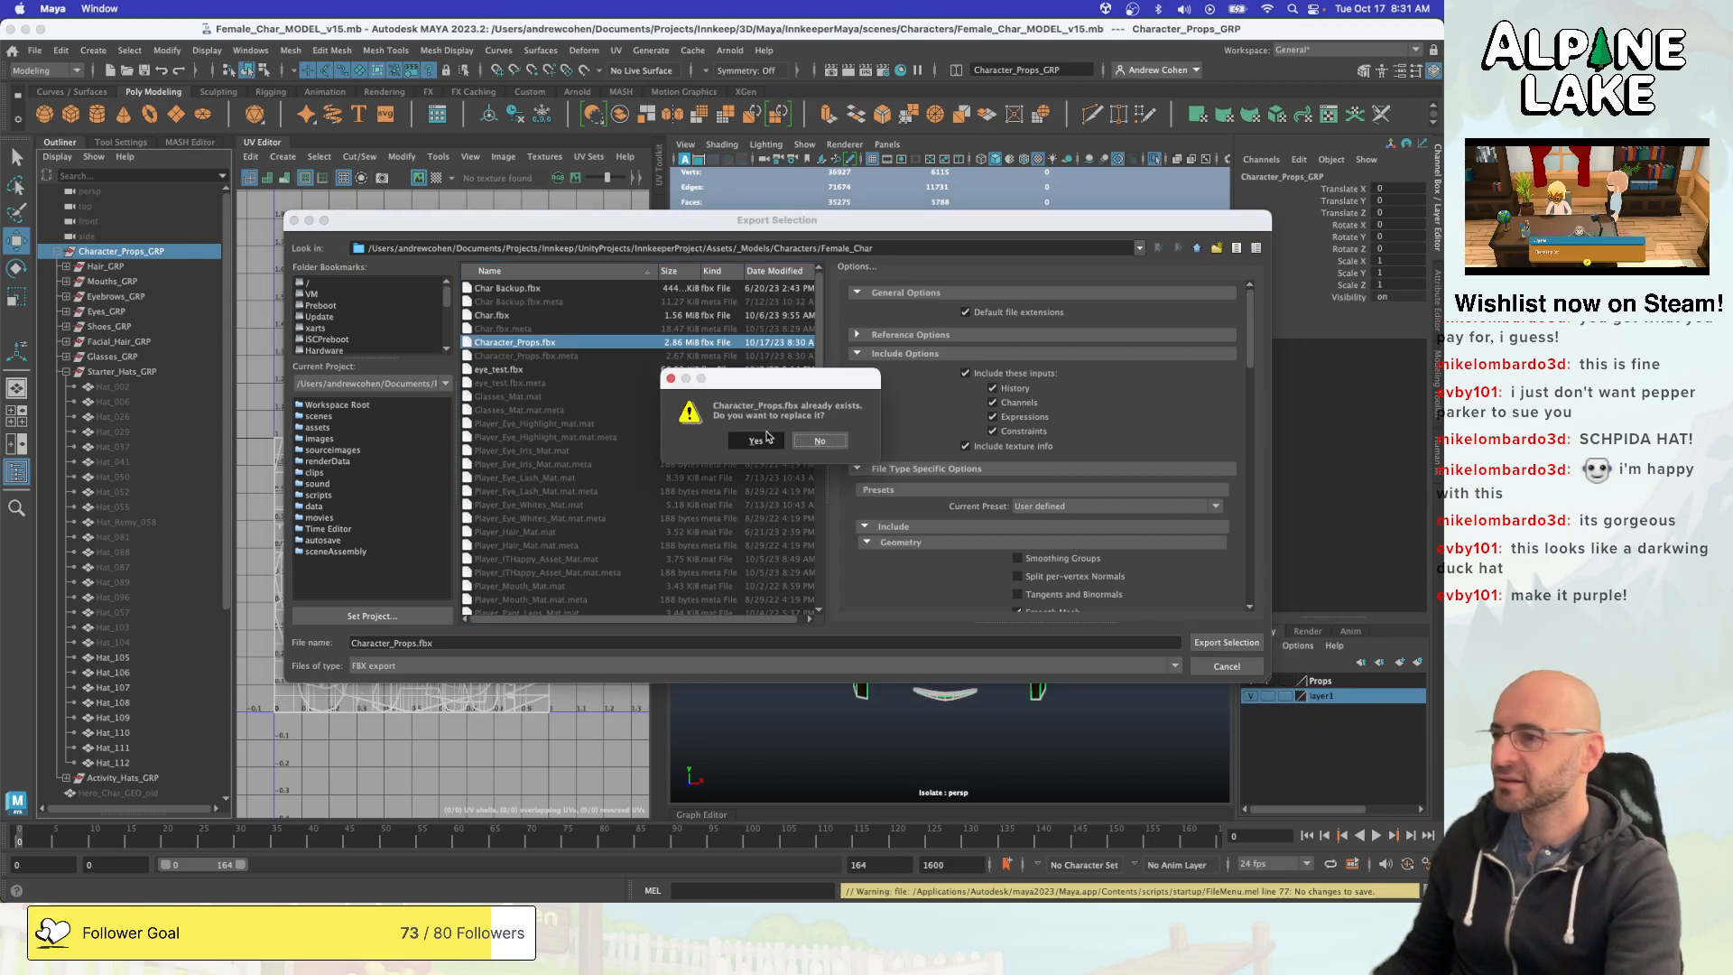
- Return to Unity, save the StartMenu scene once the props have reimported and start Play mode
{"action": "key", "text": "super+Tab"}
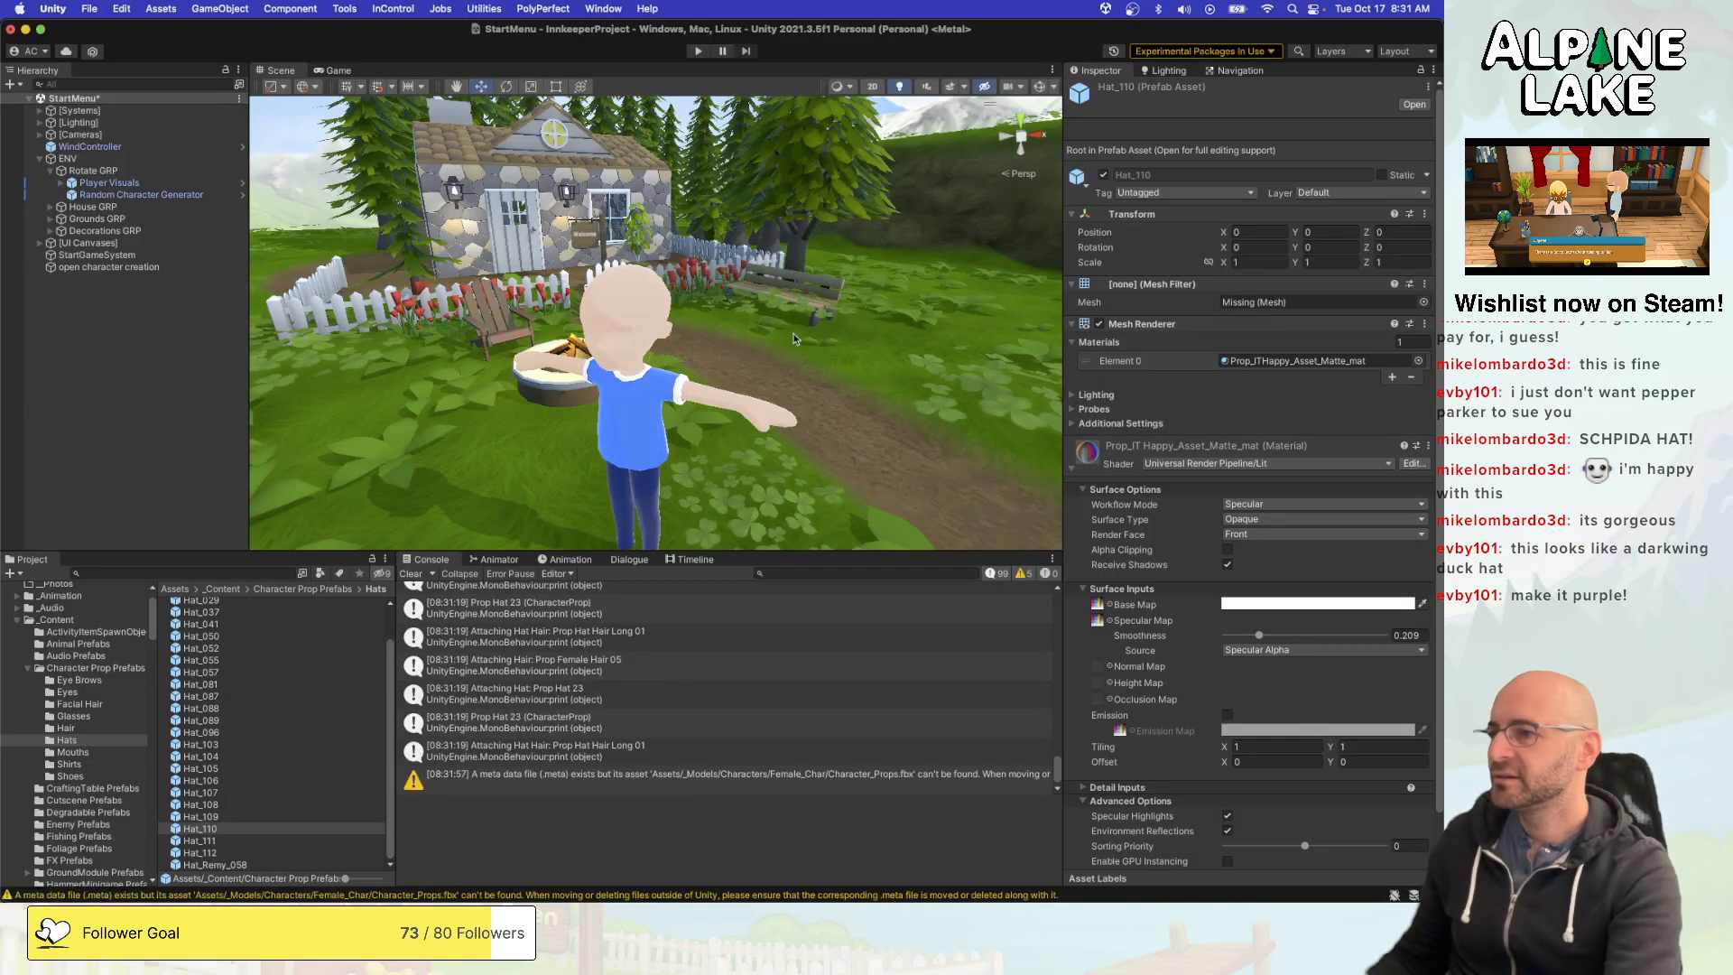
{"action": "key", "text": "super+Tab"}
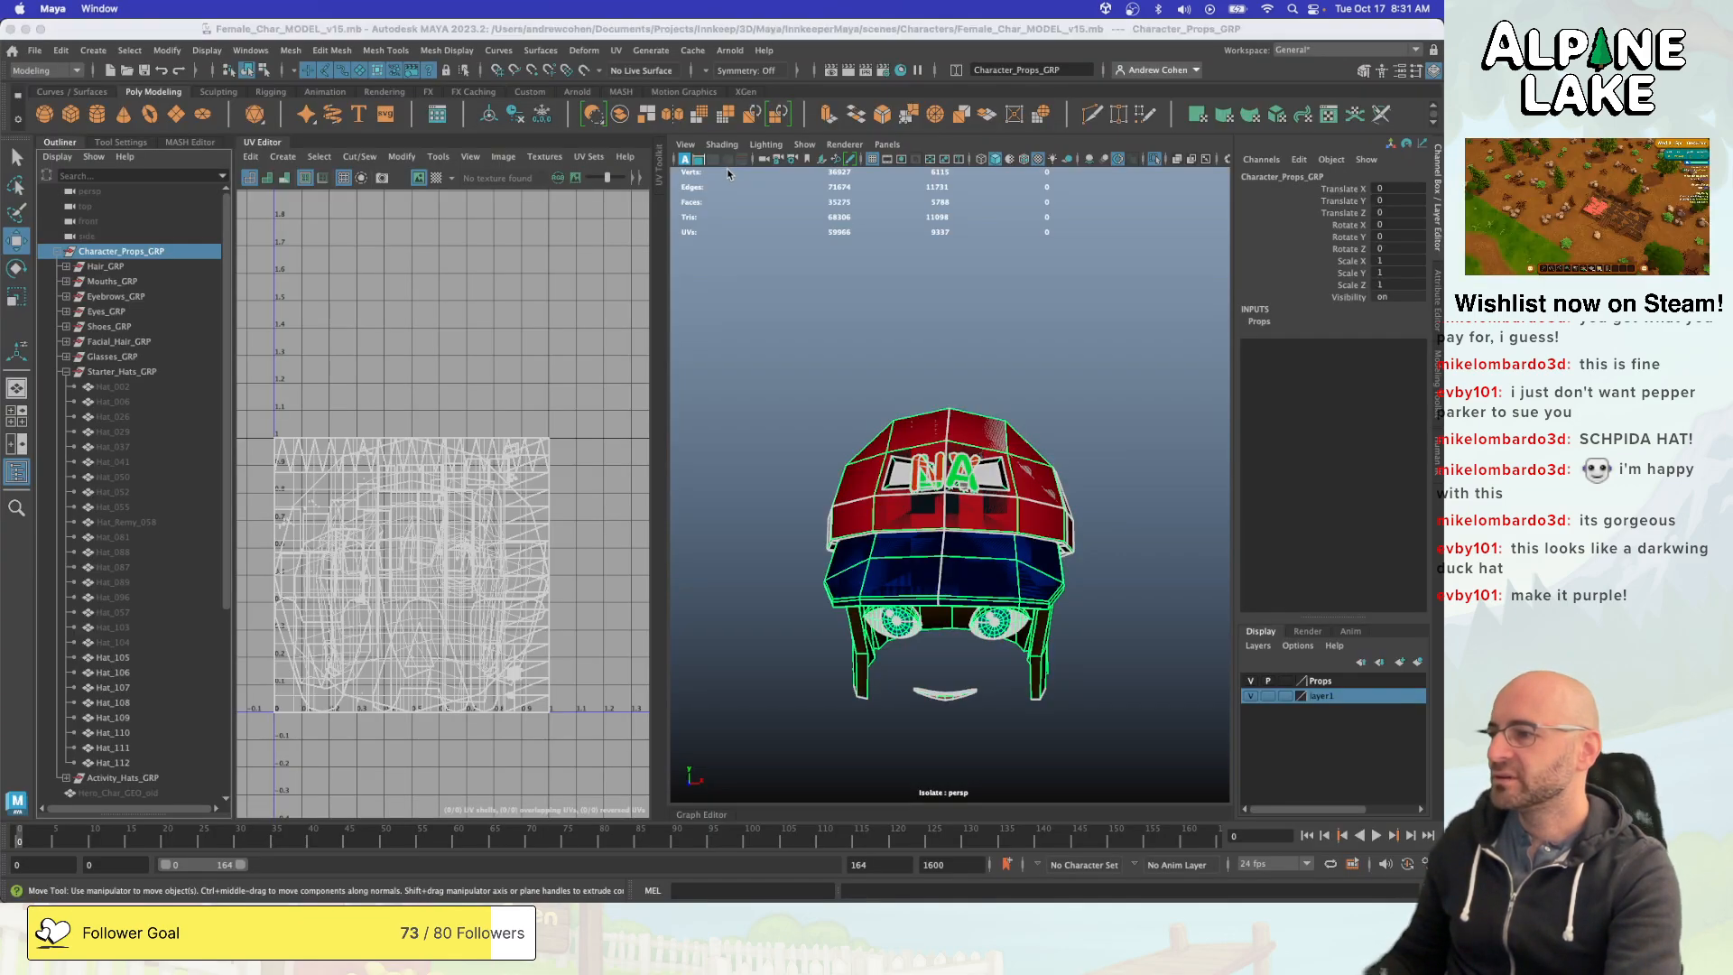
{"action": "key", "text": "super+Tab"}
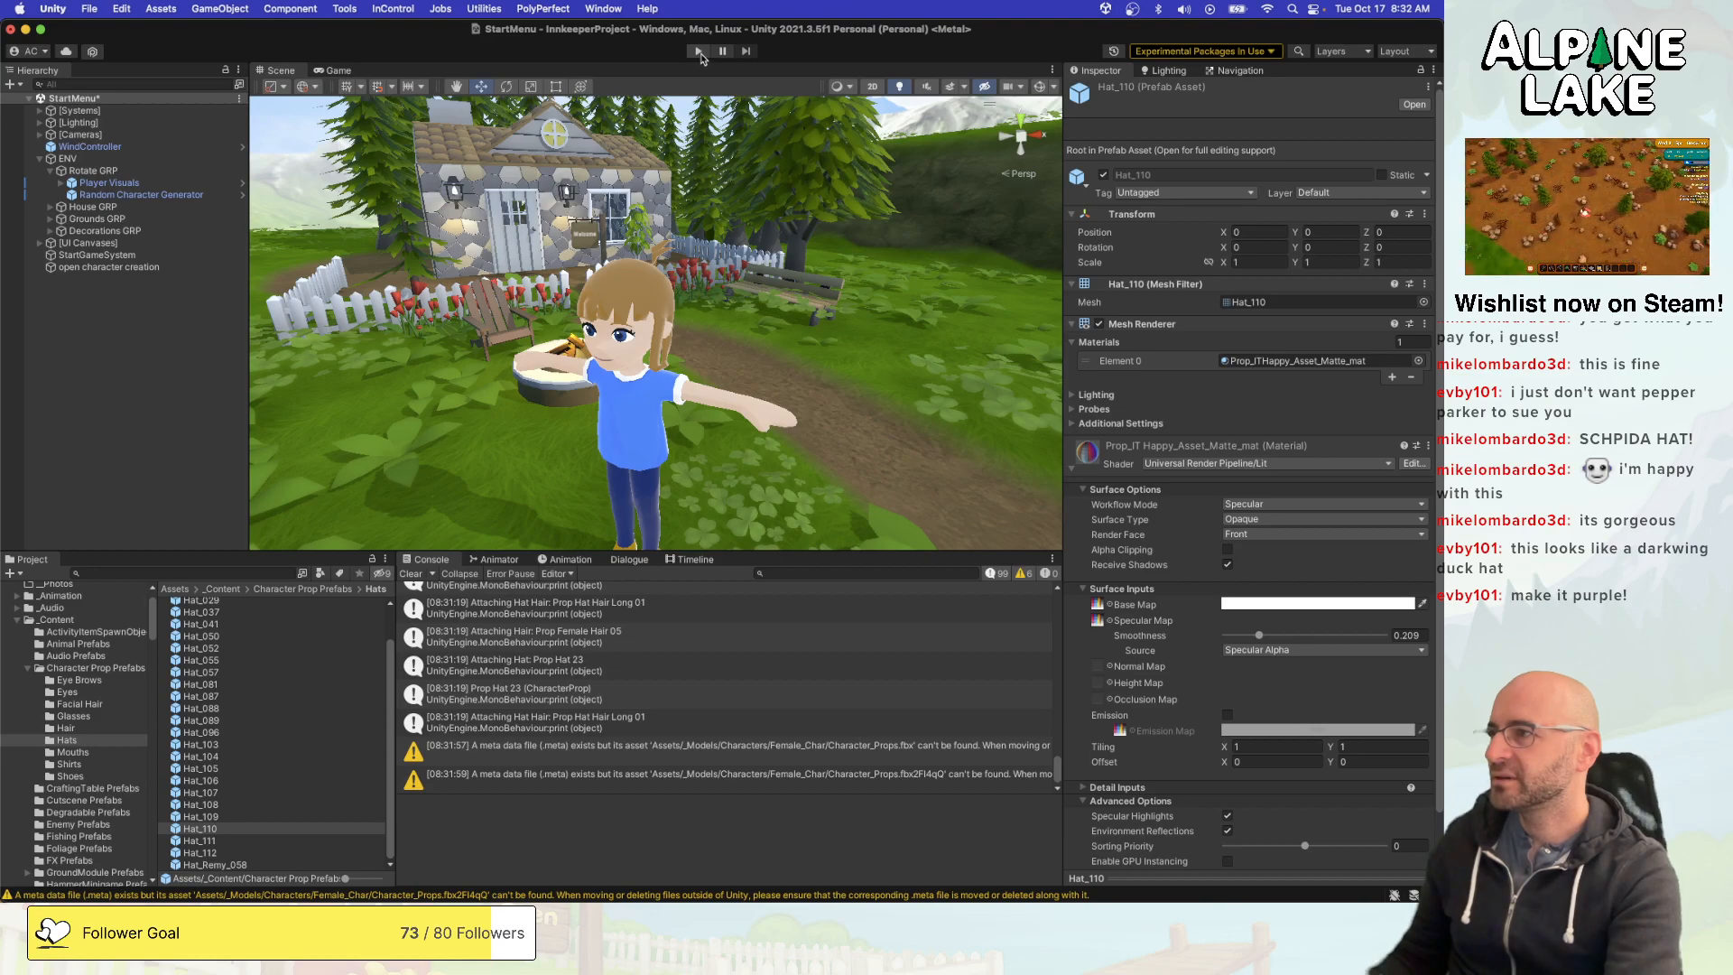
{"action": "key", "text": "super+s"}
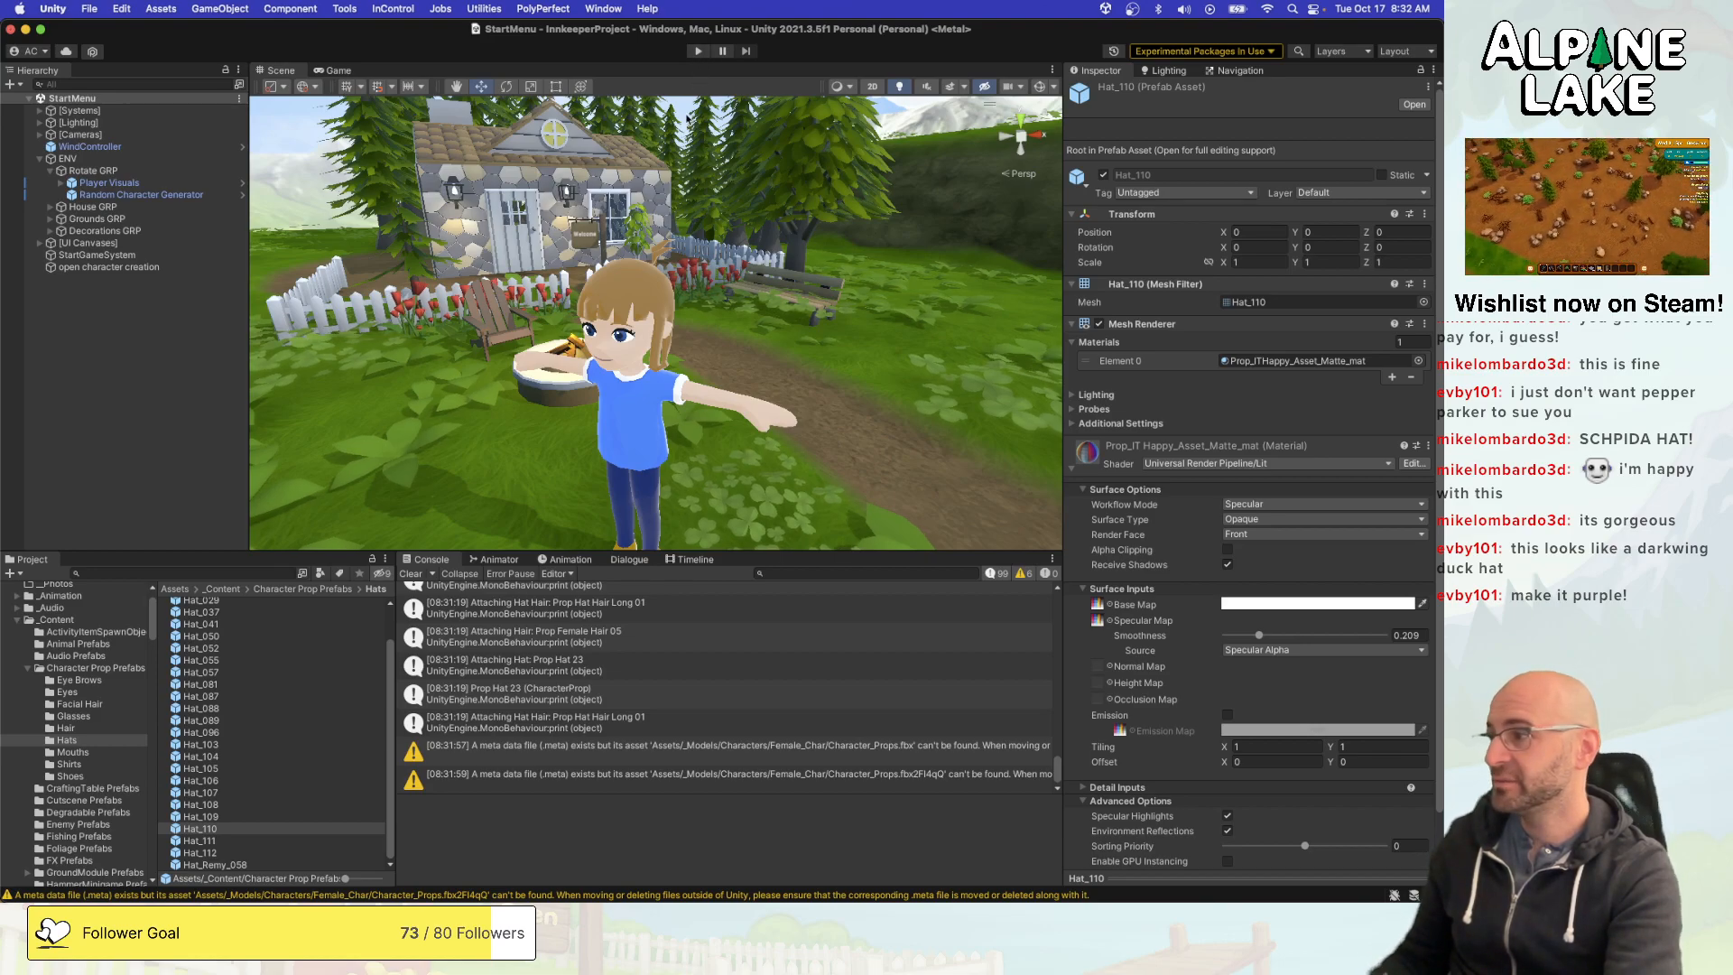
{"action": "left_click", "coordinate": [699, 53]}
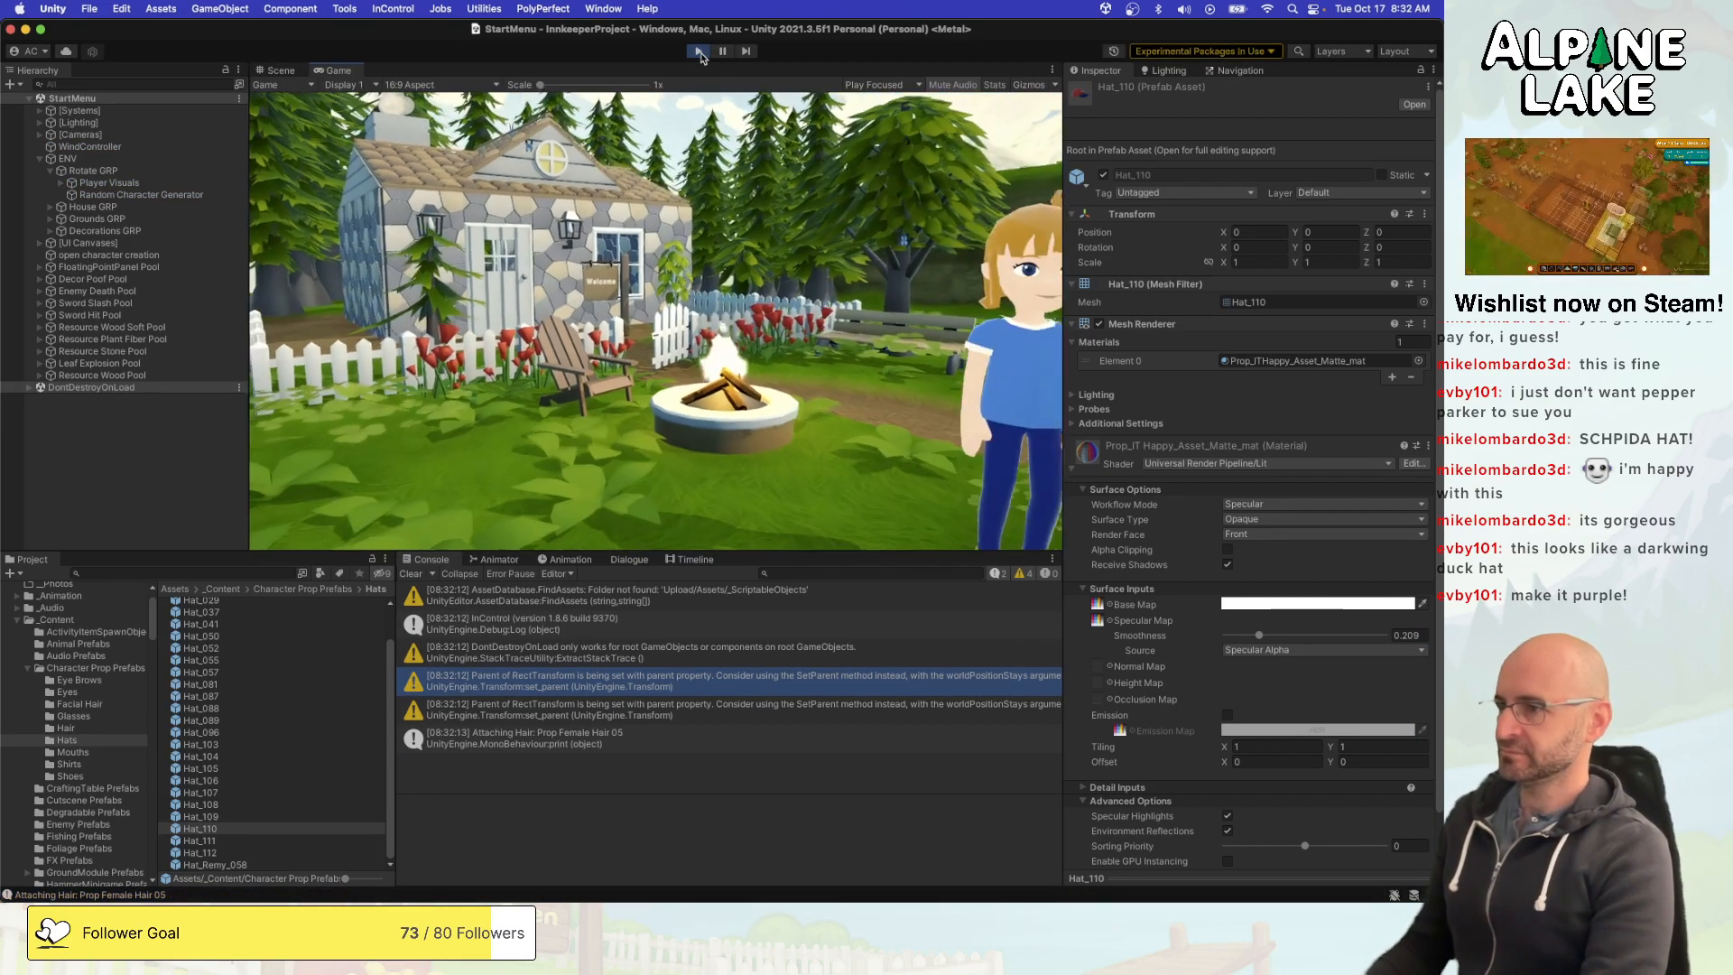
- Open the hat category in the character creator and try on the Spider-Man-style cap near the end of the list
{"action": "key", "text": "q"}
{"action": "key", "text": "q"}
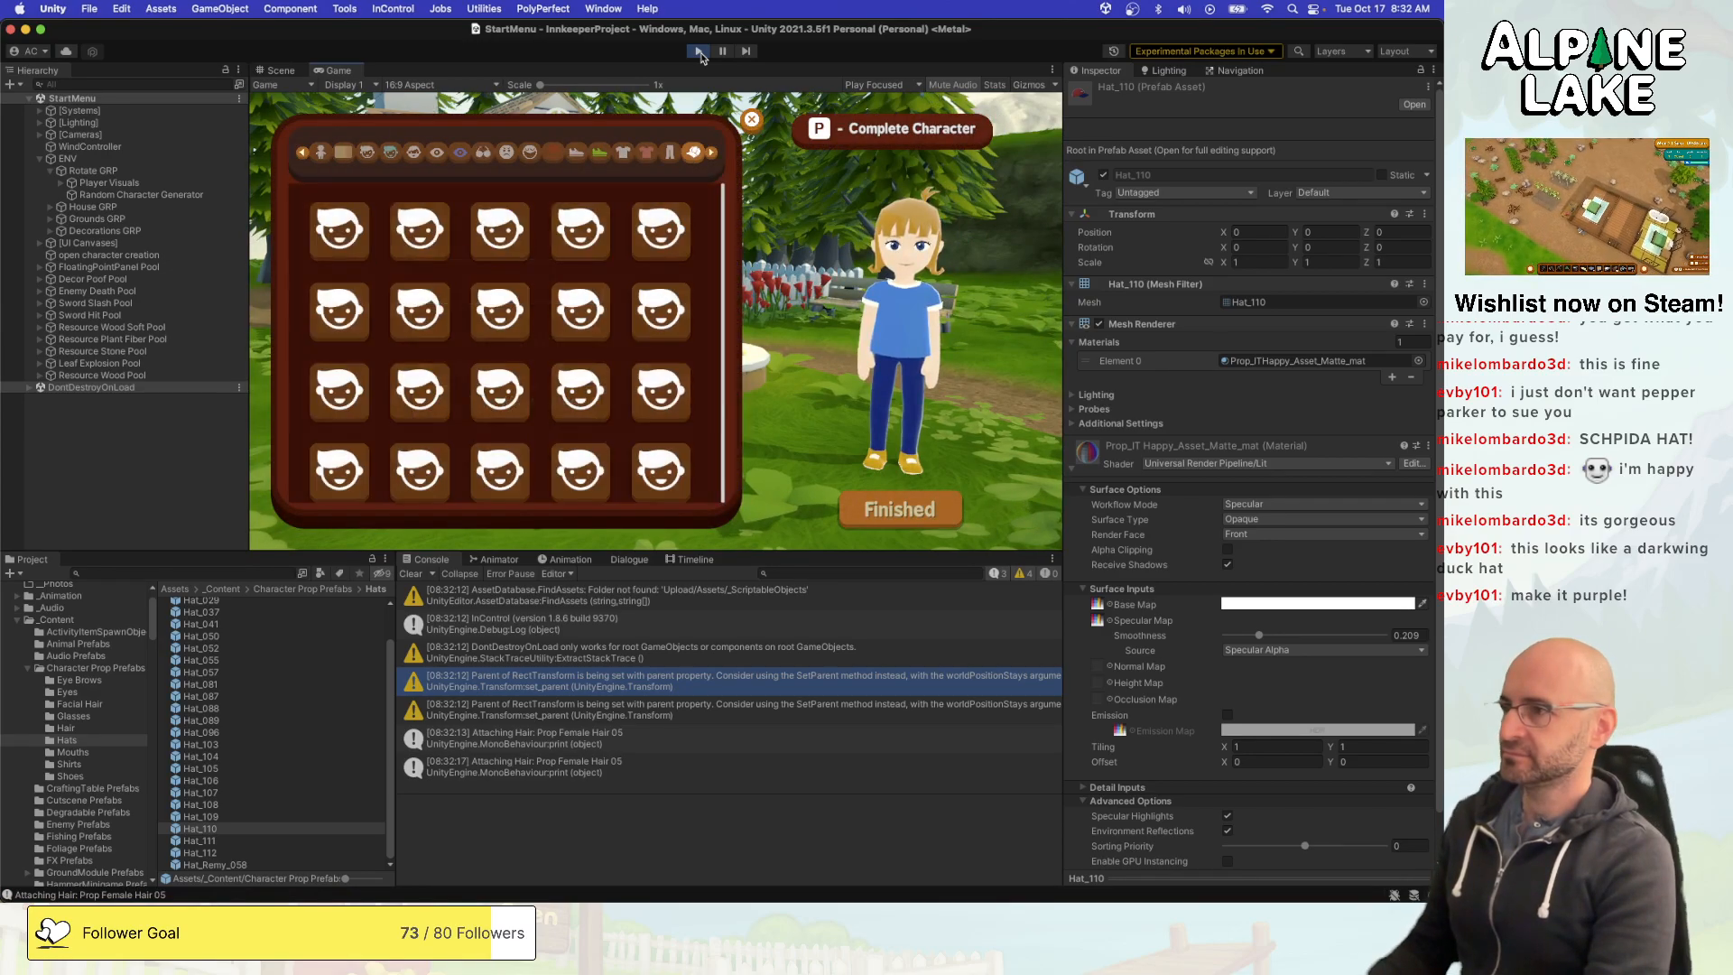
{"action": "key", "text": "d"}
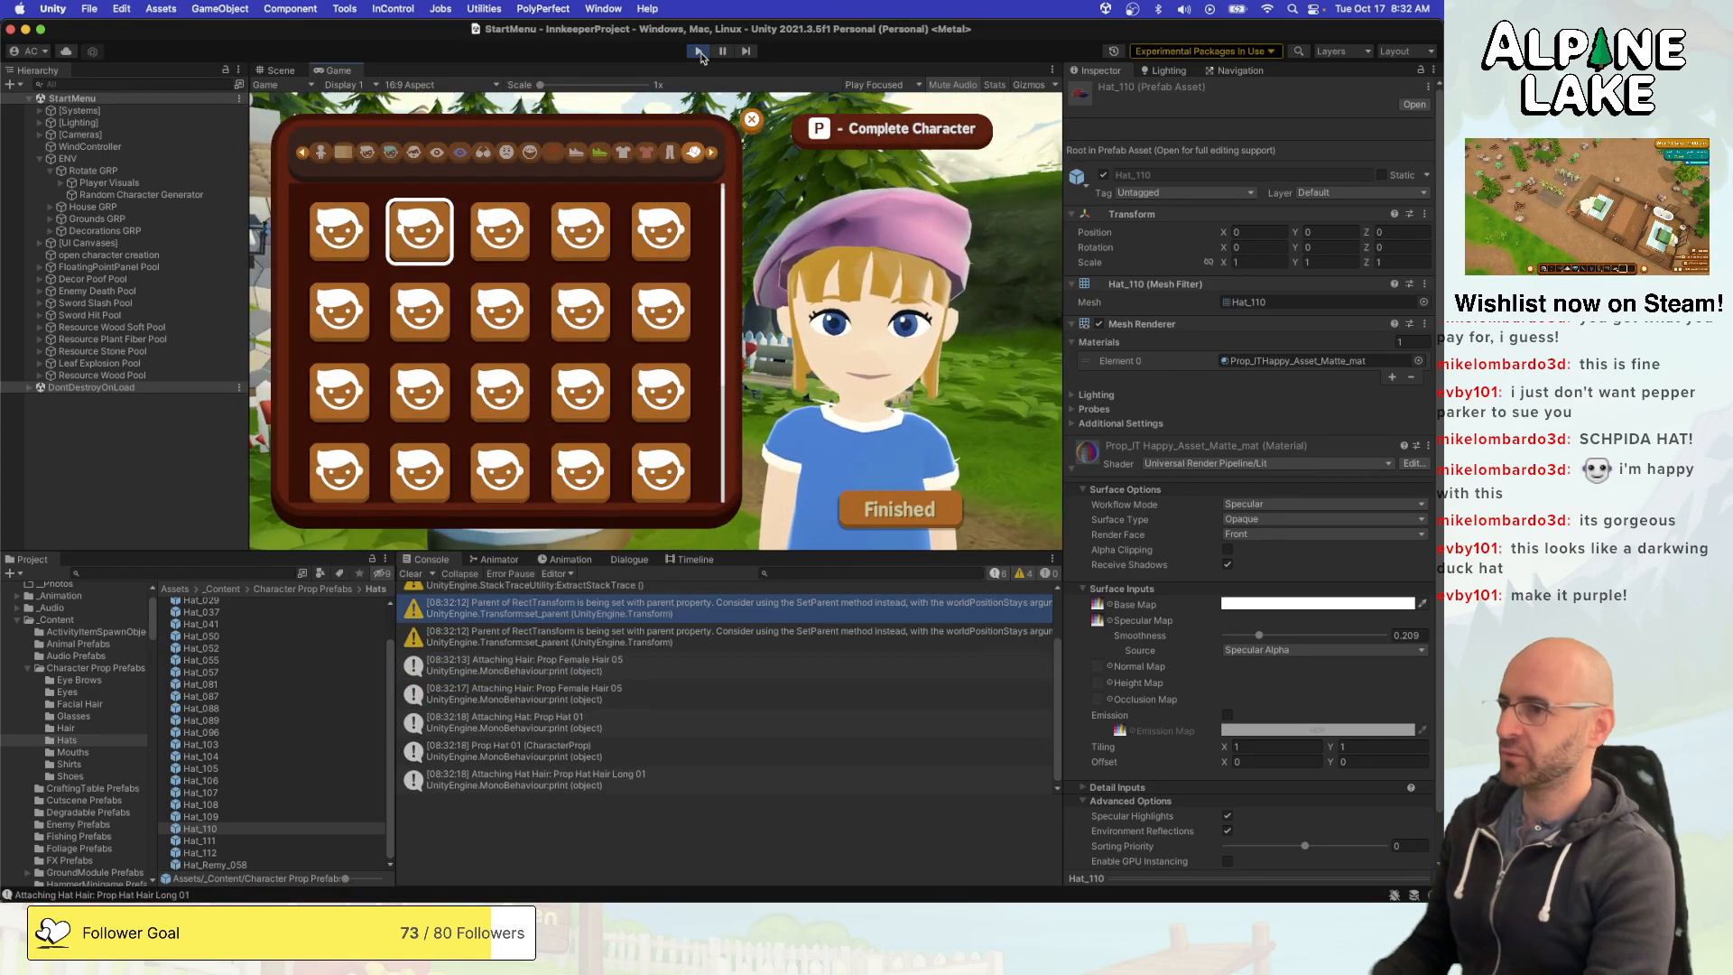
{"action": "key", "text": "a"}
{"action": "key", "text": "s"}
{"action": "key", "text": "s"}
{"action": "key", "text": "s"}
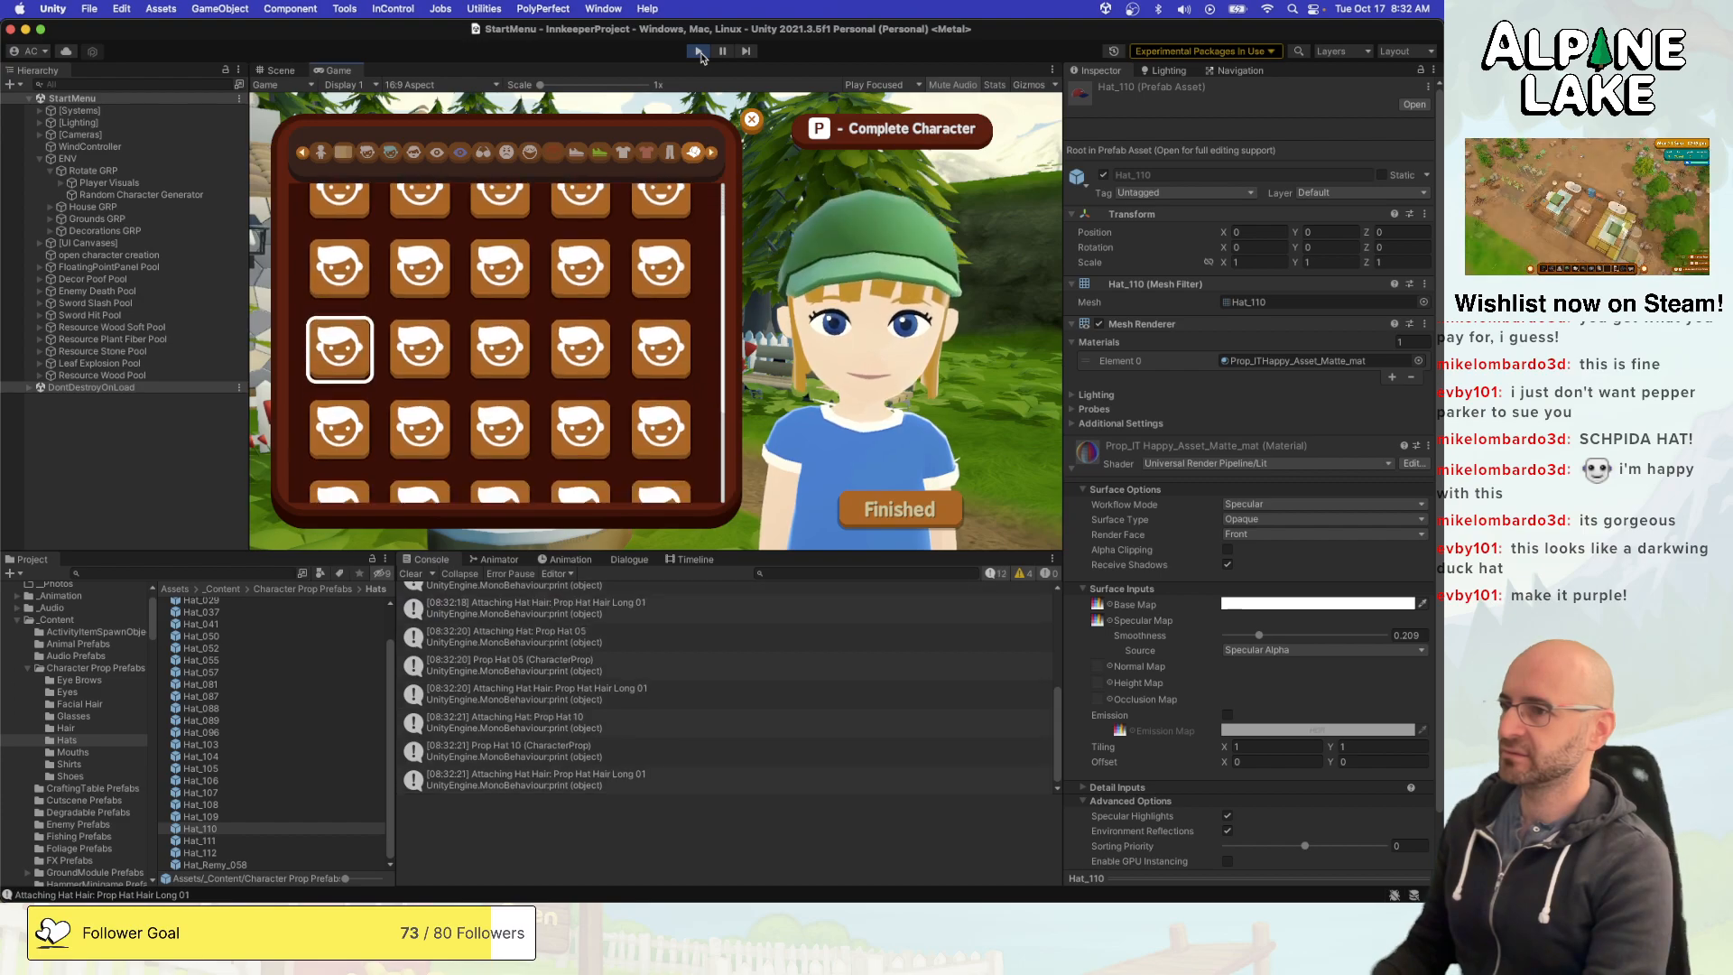
{"action": "key", "text": "s"}
{"action": "key", "text": "w"}
{"action": "key", "text": "d"}
{"action": "key", "text": "d"}
{"action": "key", "text": "d"}
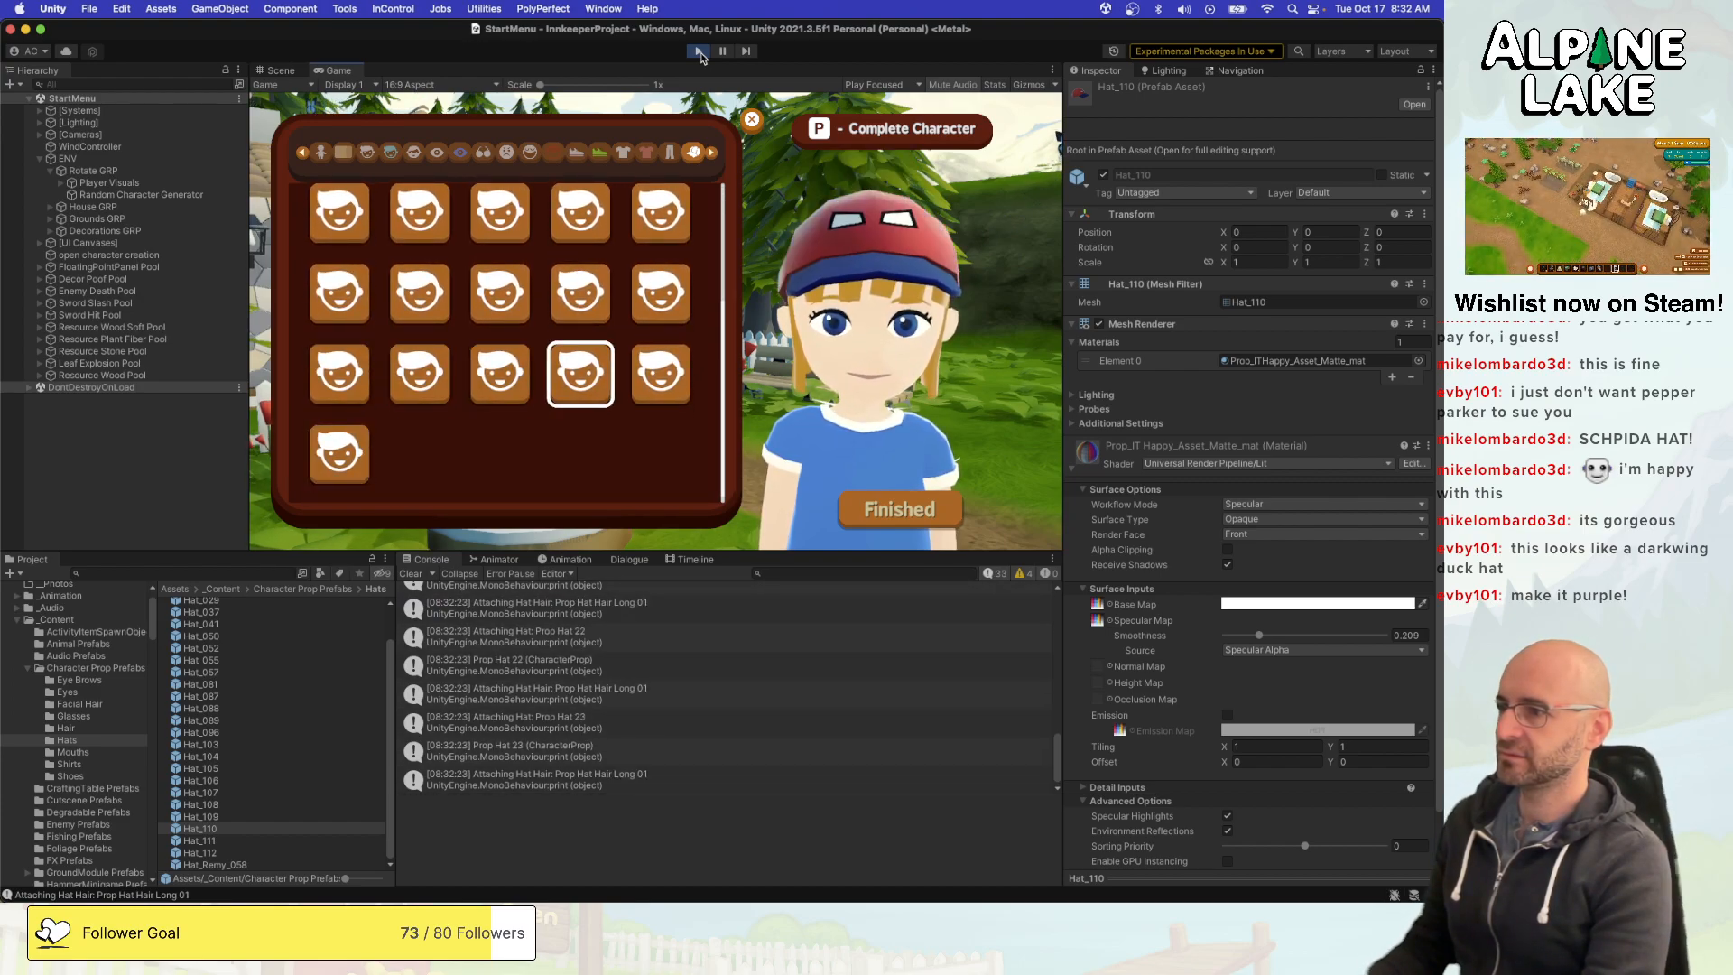
{"action": "key", "text": "a"}
{"action": "key", "text": "d"}
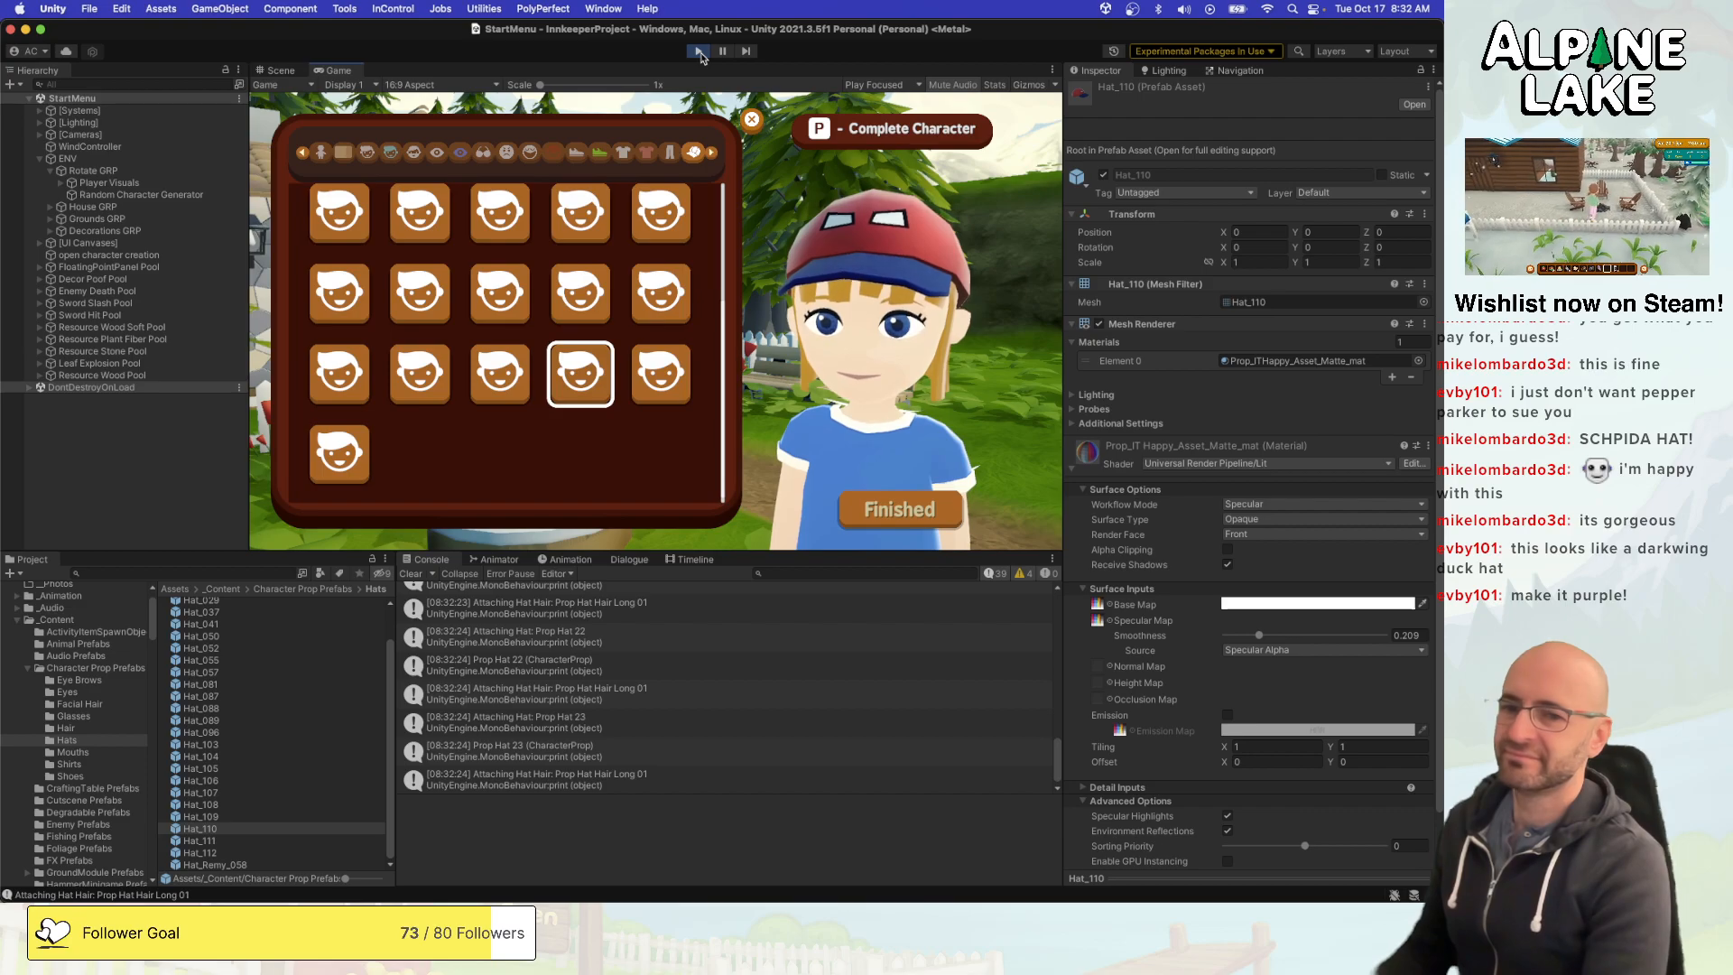
- Move back to the first rows of hats and compare the first hat of the second row with its neighbours
{"action": "key", "text": "Up"}
{"action": "key", "text": "Up"}
{"action": "key", "text": "Up"}
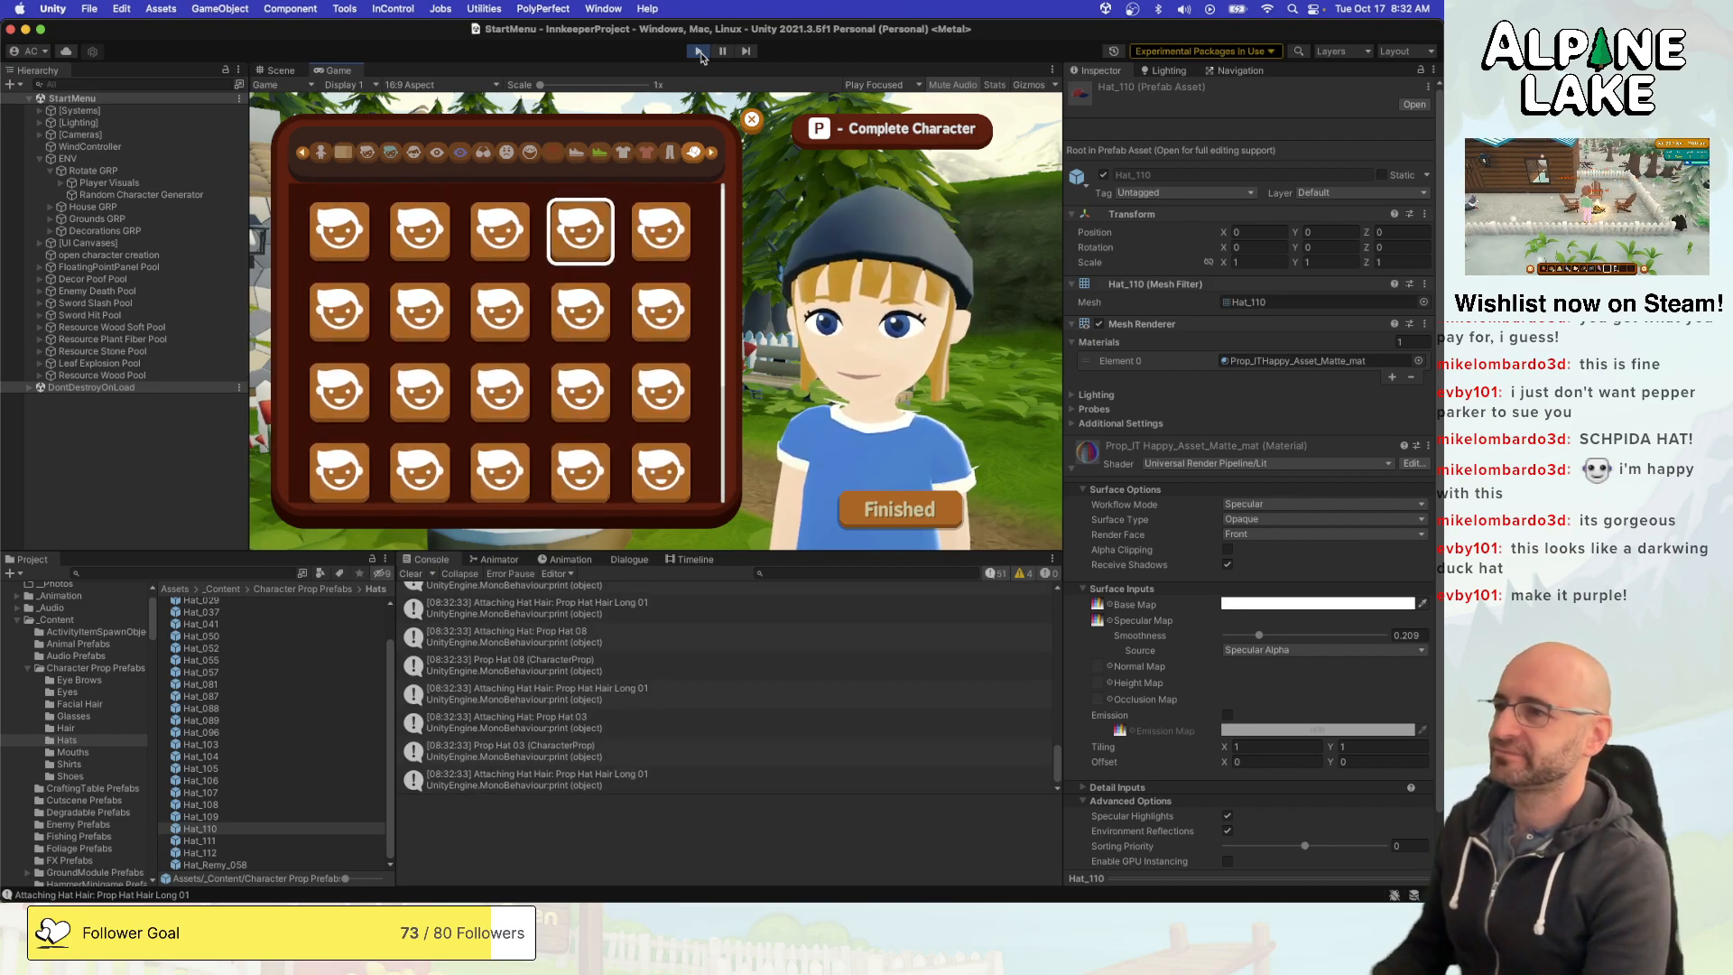
{"action": "key", "text": "Left"}
{"action": "key", "text": "Left"}
{"action": "key", "text": "Left"}
{"action": "key", "text": "Down"}
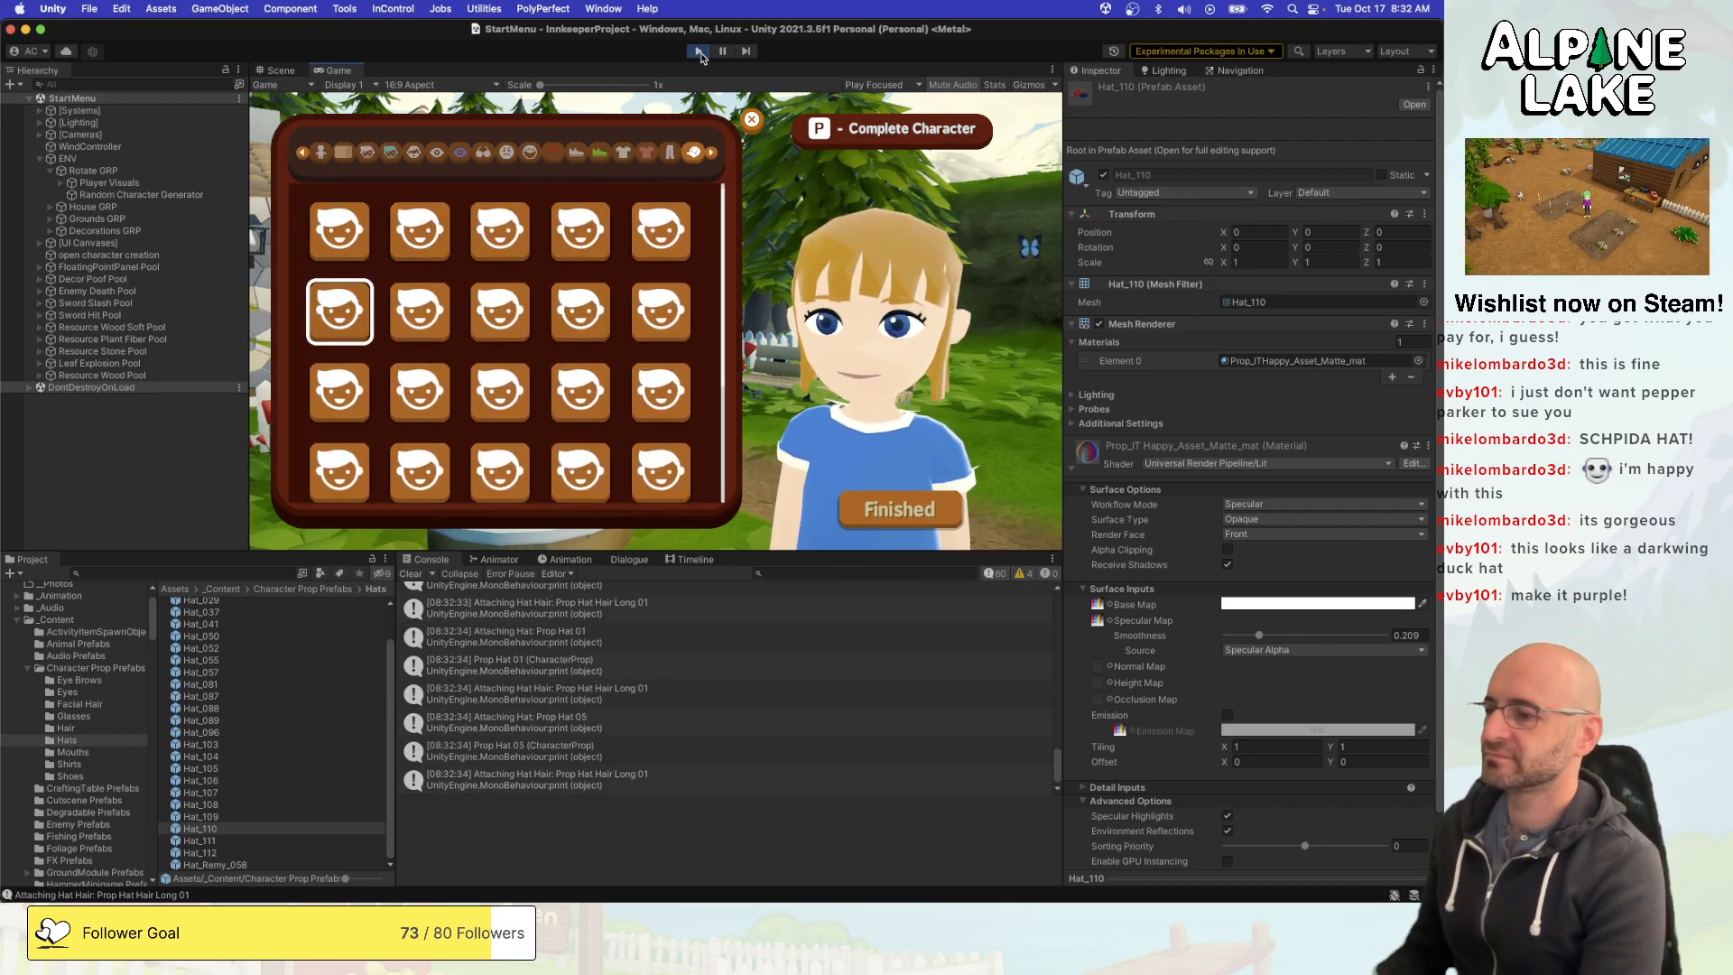
{"action": "key", "text": "Right"}
{"action": "key", "text": "Left"}
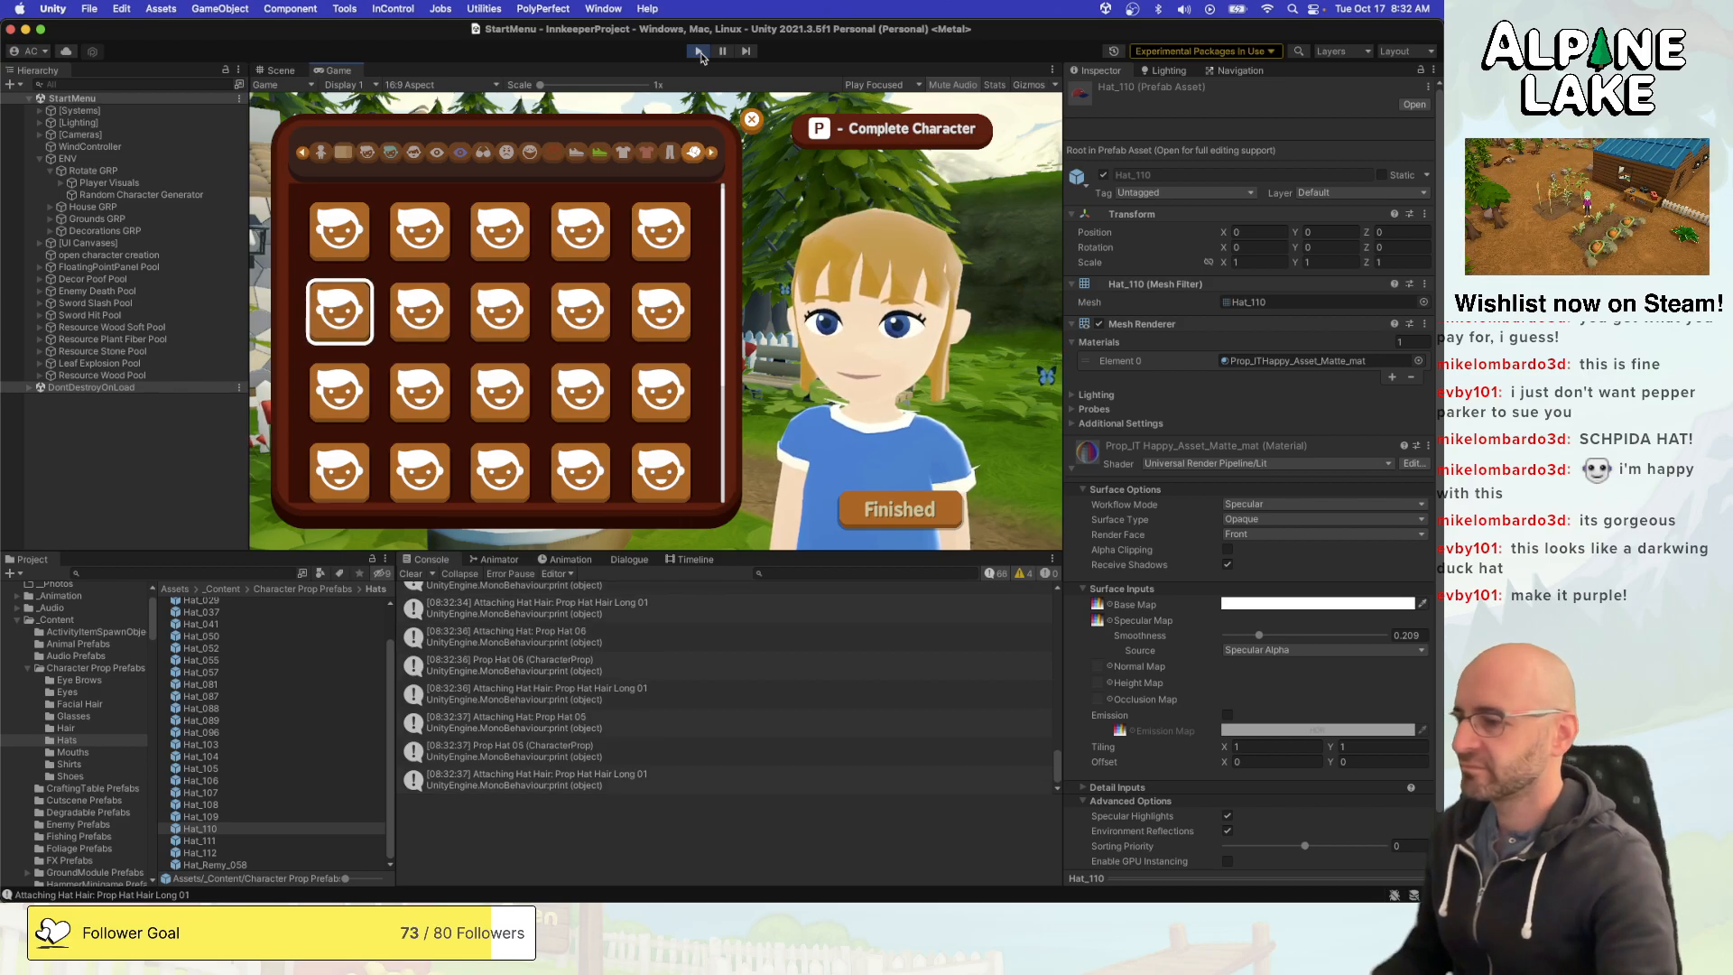
- Clear the console and reselect the second row's first hat to read which prop gets attached
{"action": "left_click", "coordinate": [417, 576]}
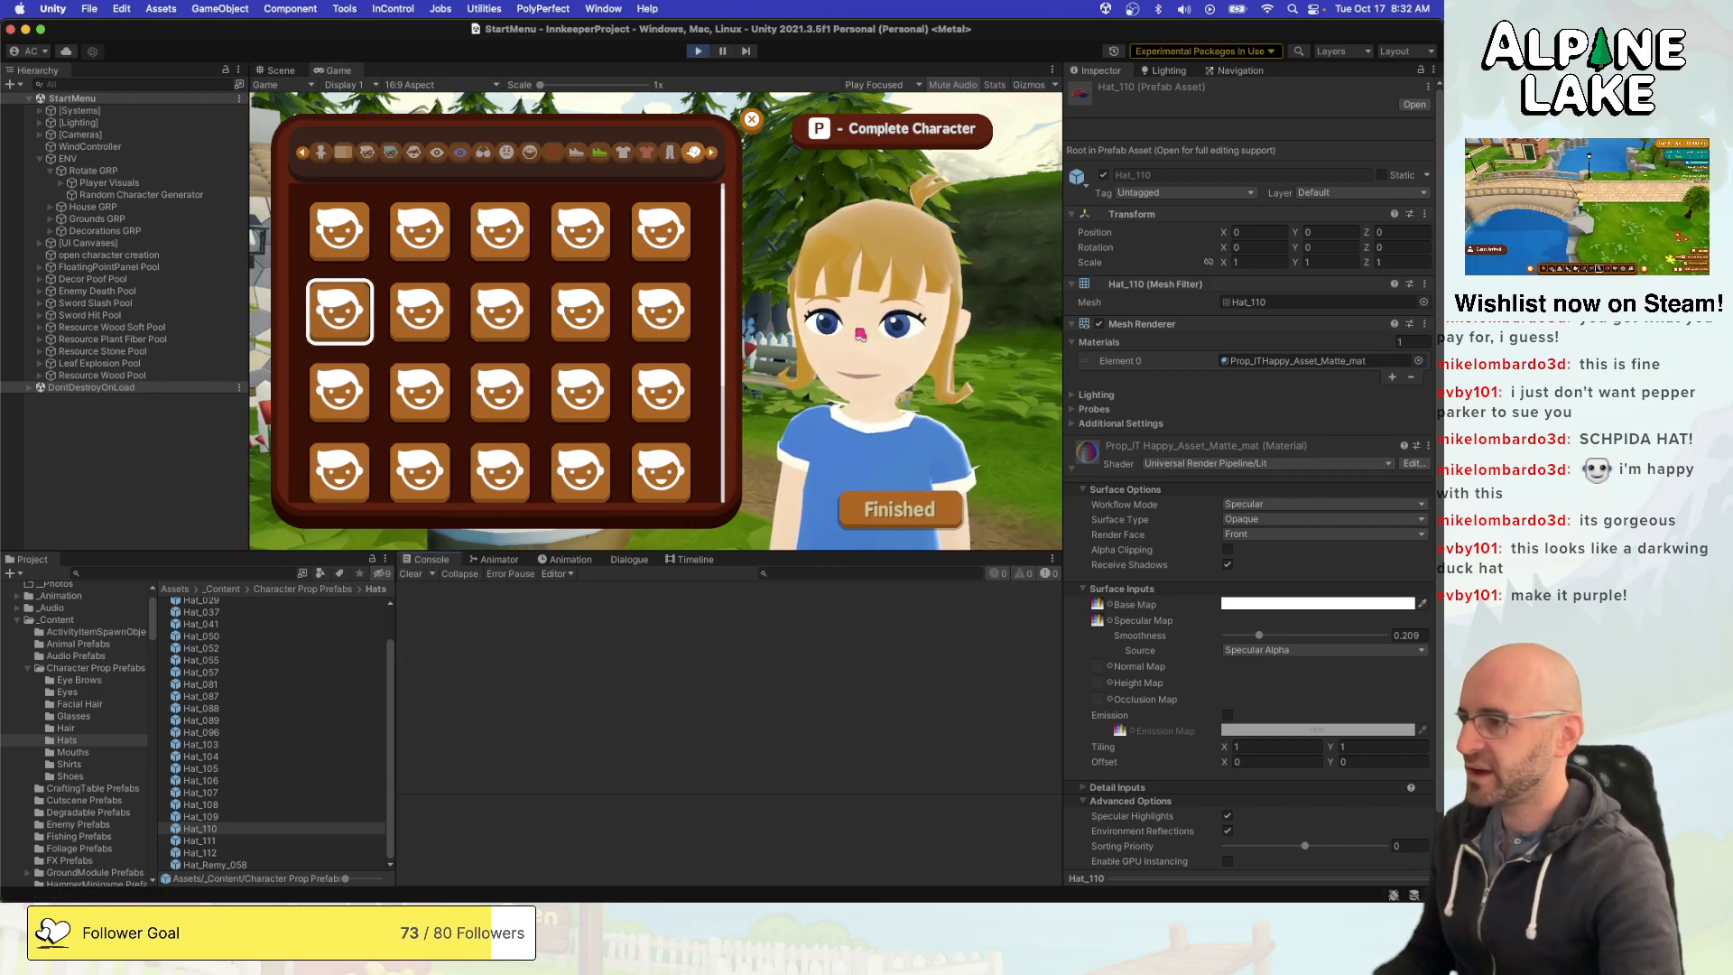
{"action": "key", "text": "Right"}
{"action": "key", "text": "Left"}
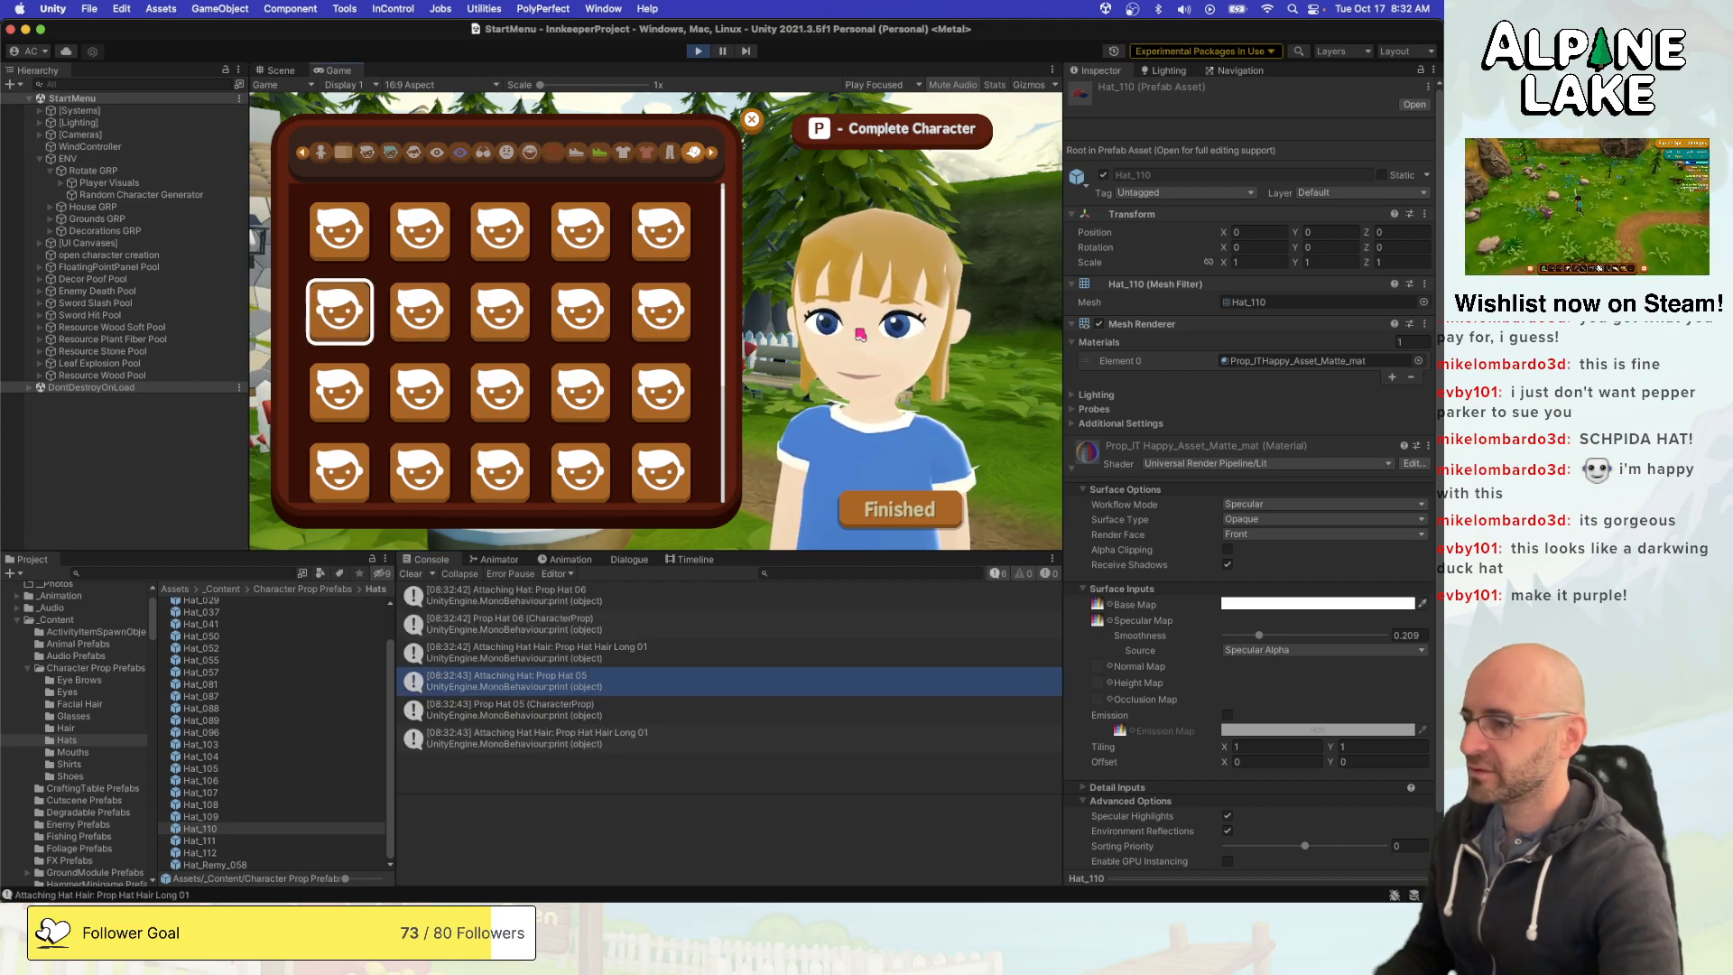
- Switch to Maya, go through the starter hats from Hat_002 to Hat_037 and freeze Hat_037's transformations
{"action": "key", "text": "super+Tab"}
{"action": "left_click", "coordinate": [165, 389]}
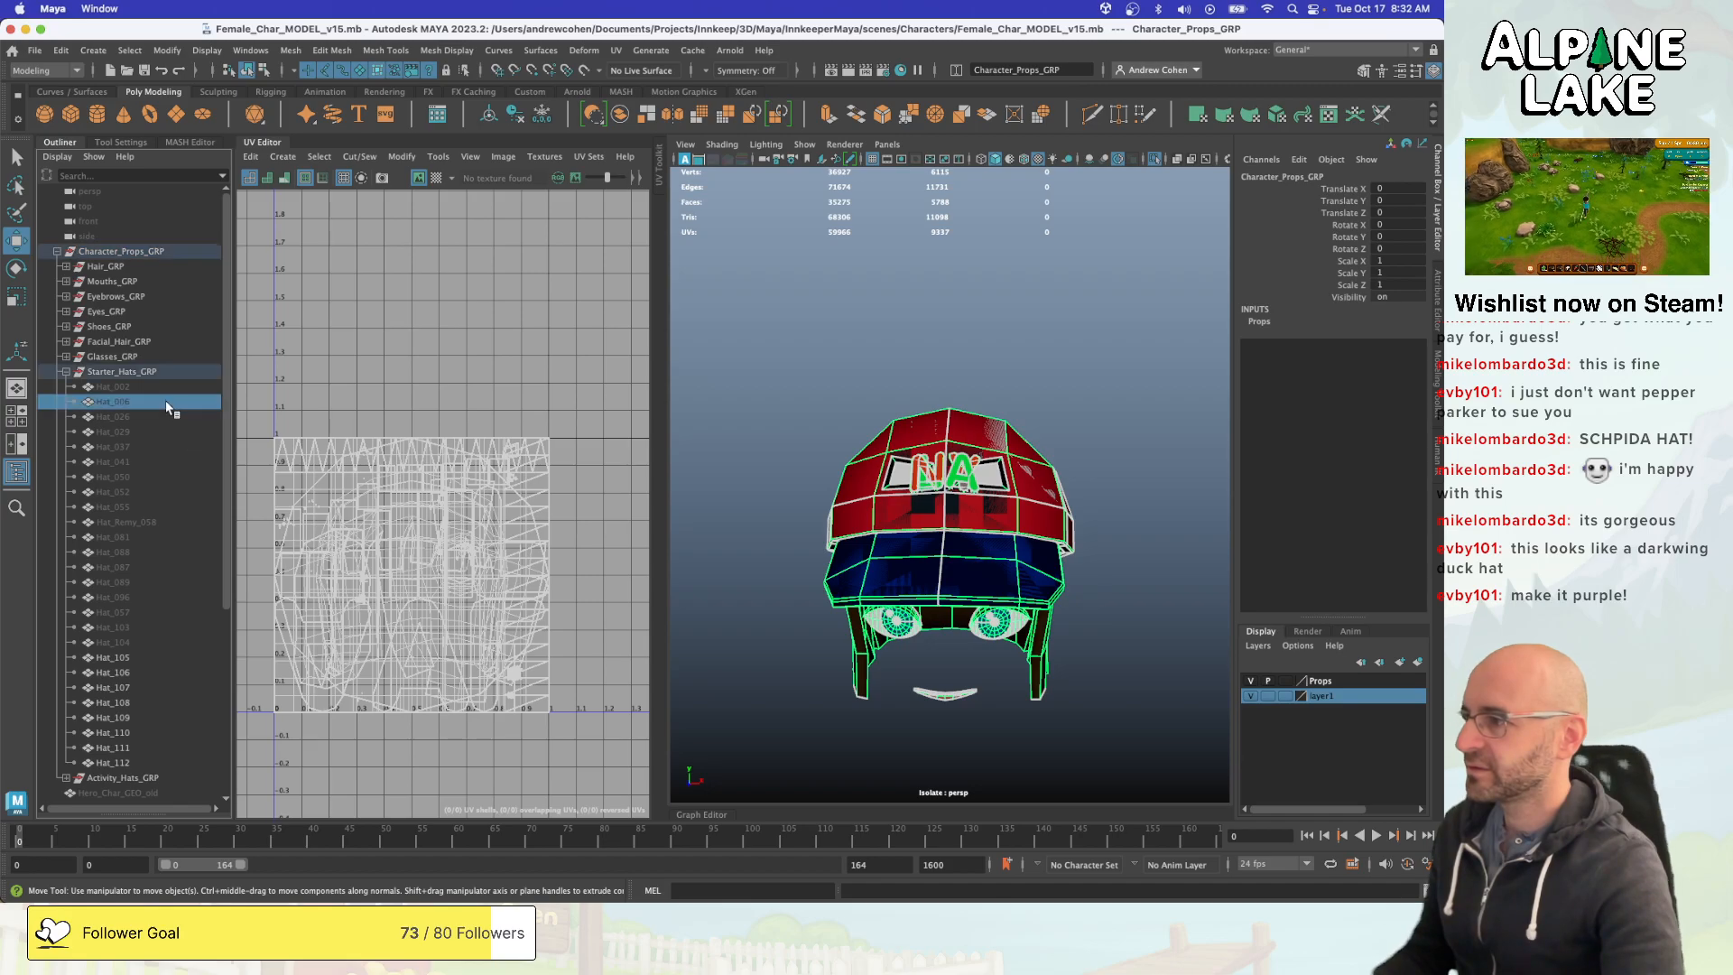
{"action": "scroll", "coordinate": [839, 370], "scroll_direction": "down", "scroll_amount": 8}
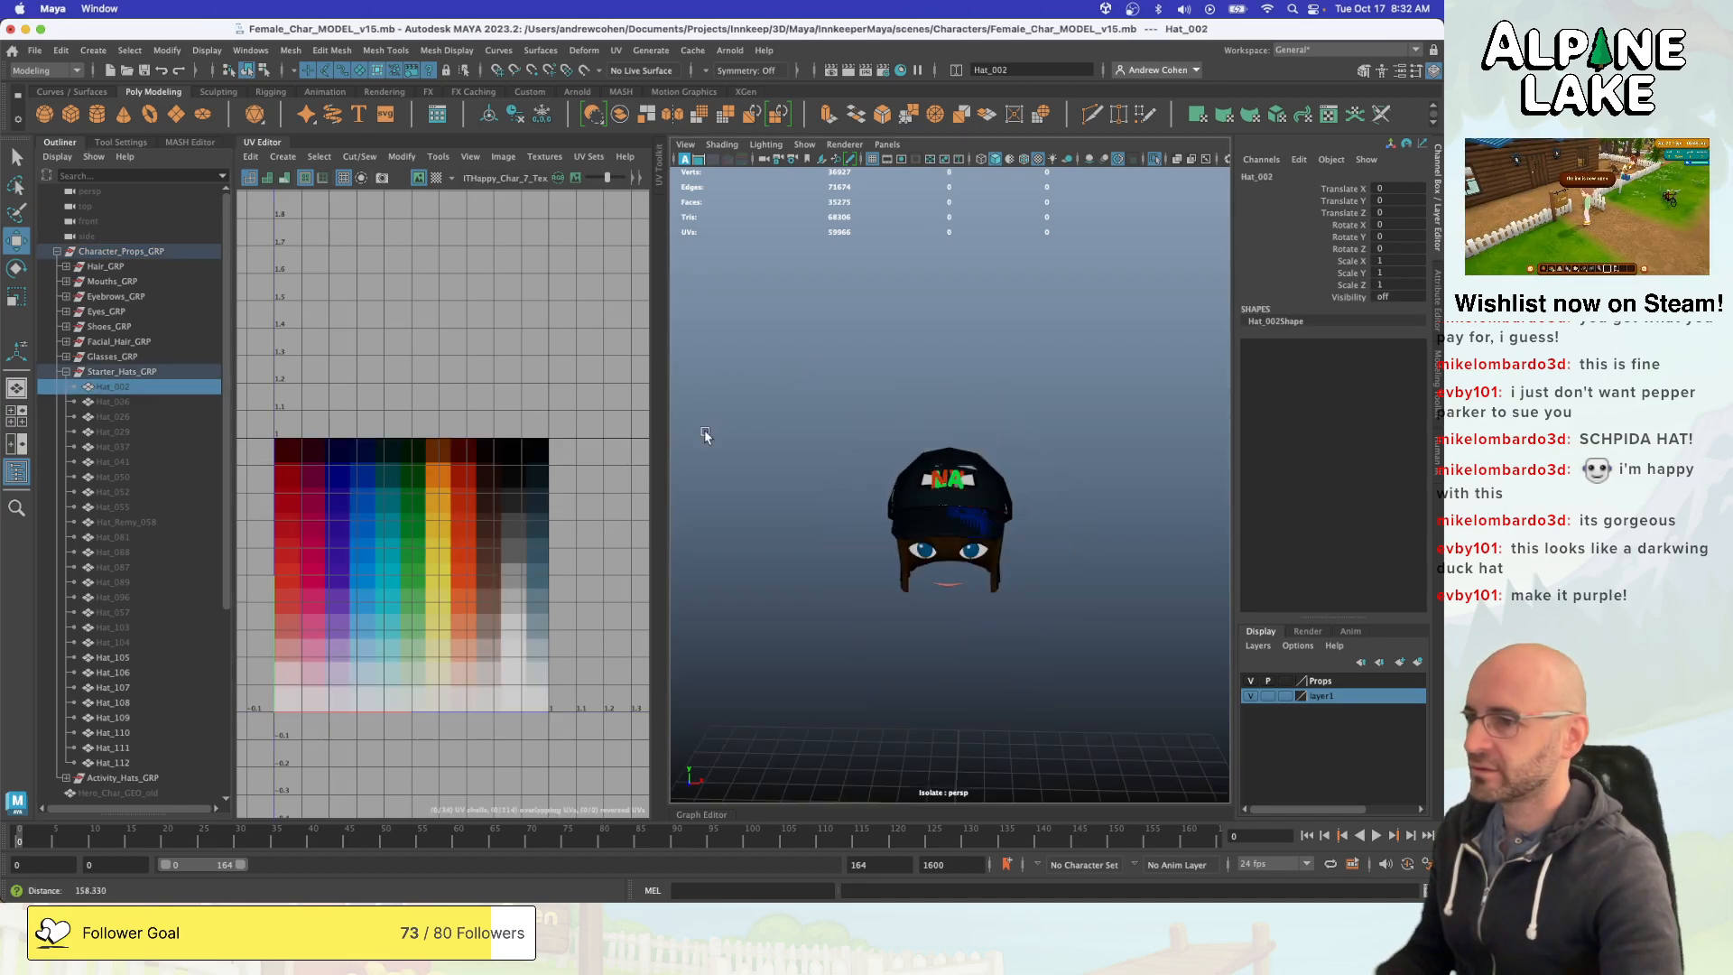
{"action": "left_click", "coordinate": [169, 402]}
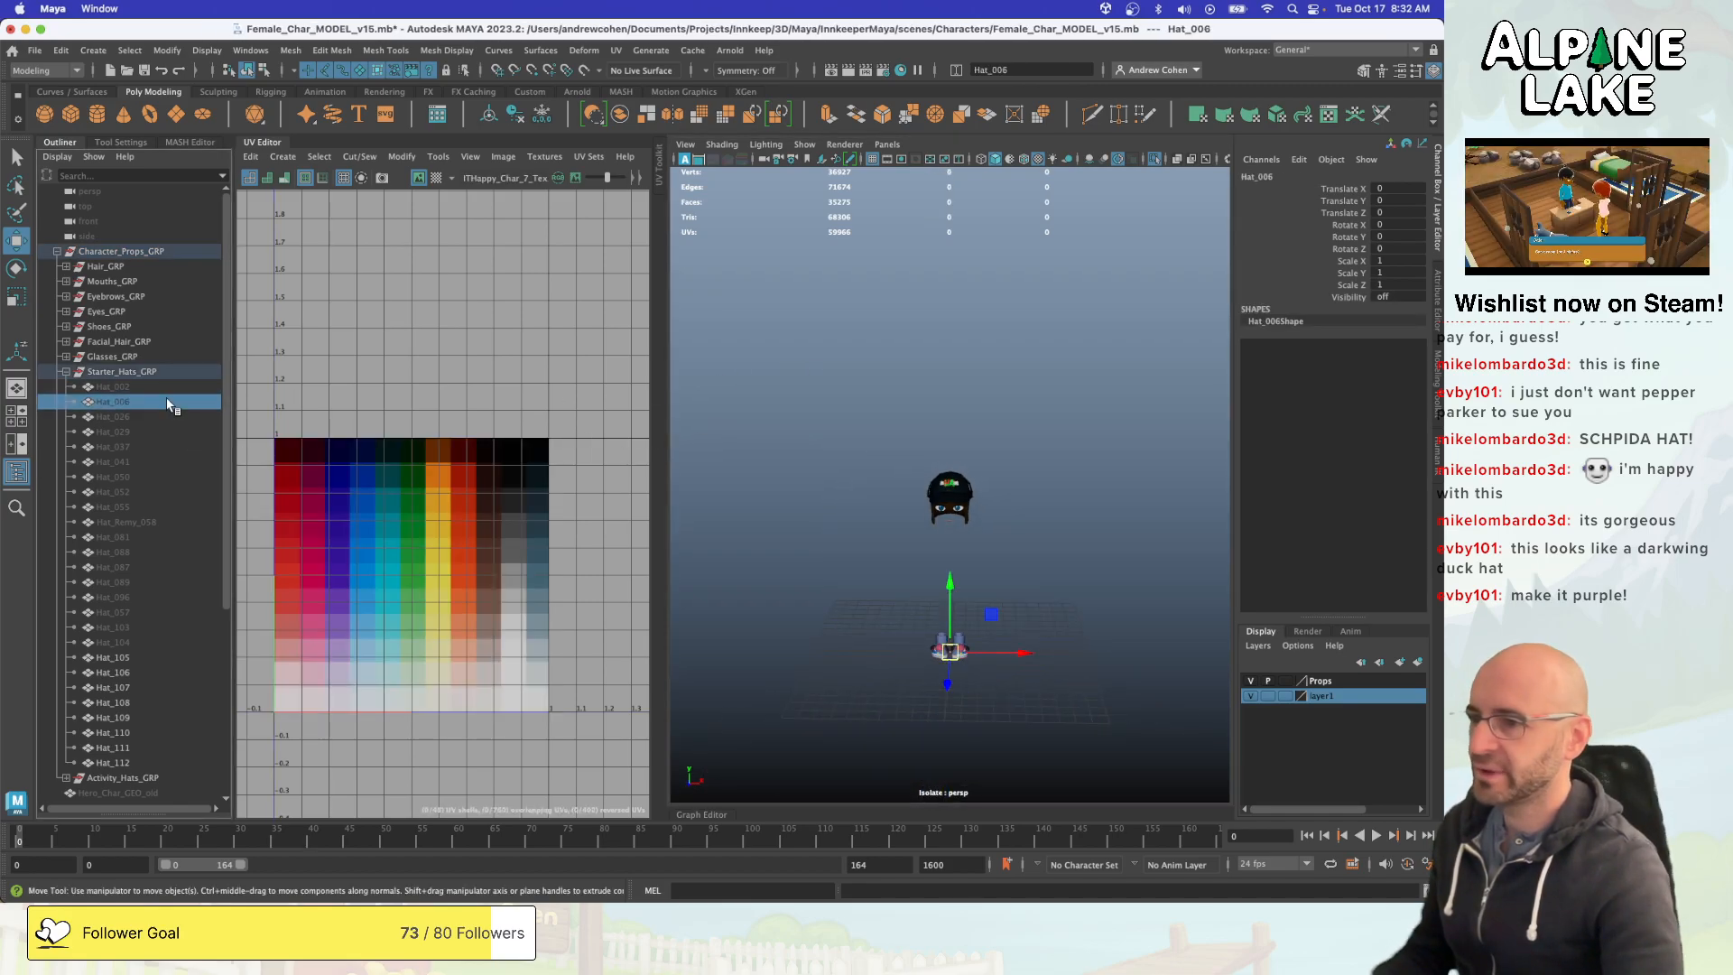
{"action": "key", "text": "Down"}
{"action": "key", "text": "Down"}
{"action": "key", "text": "Down"}
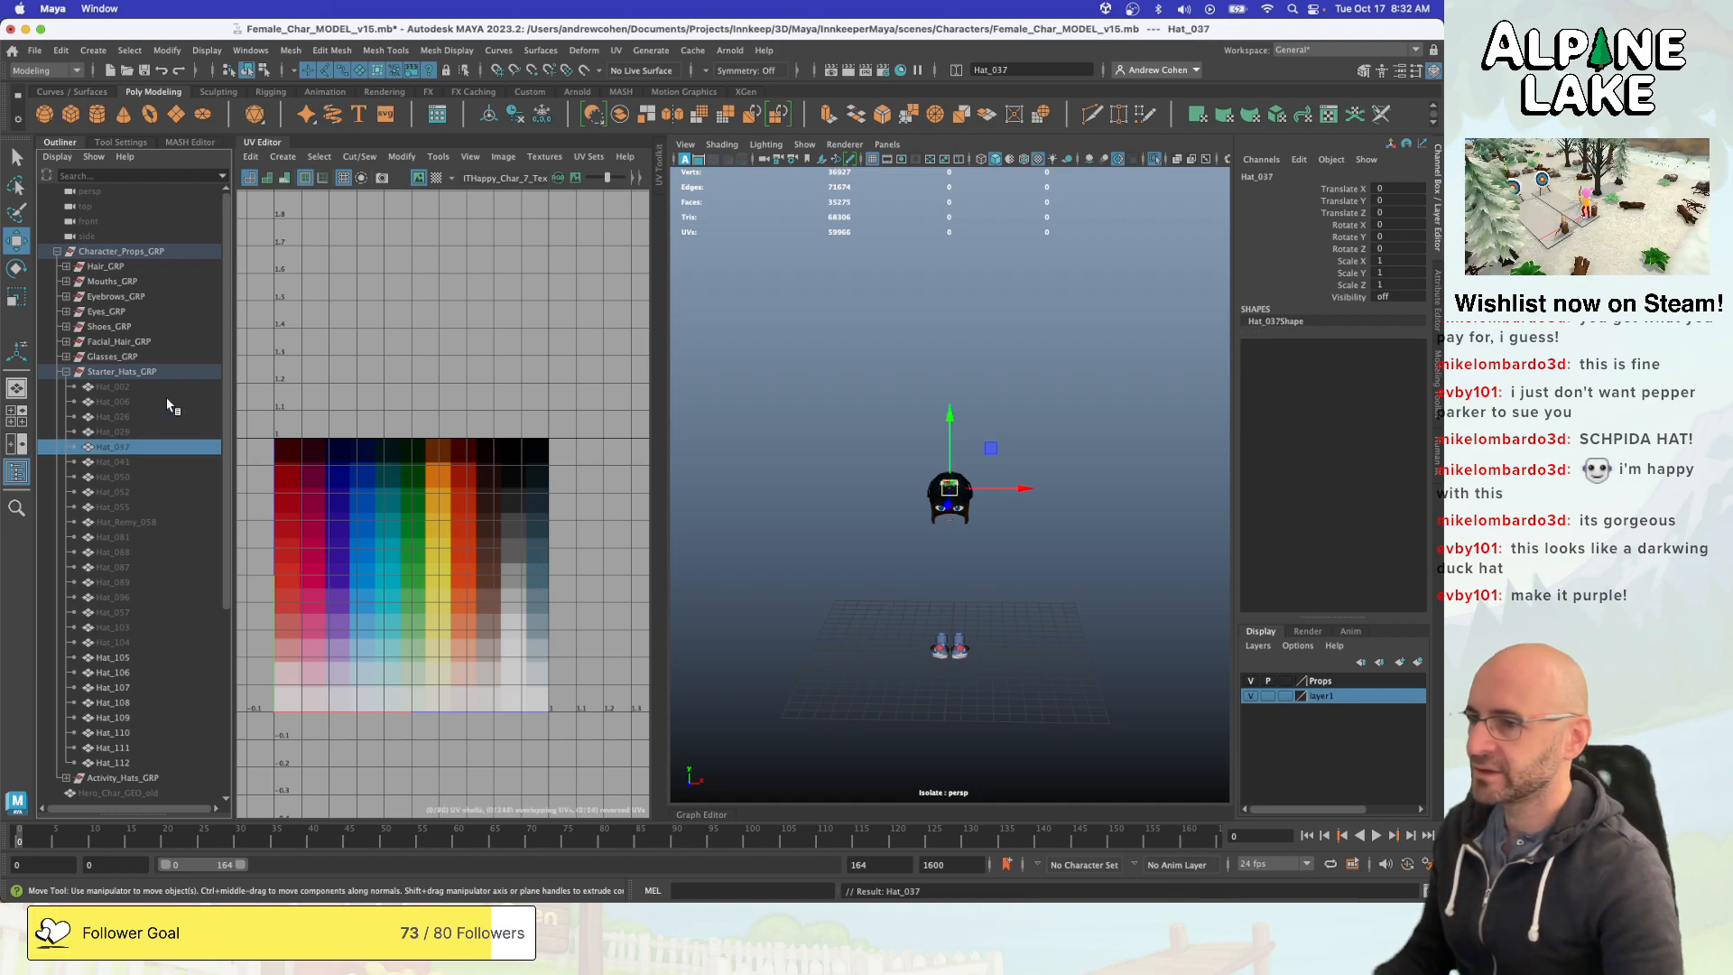
{"action": "key", "text": "g"}
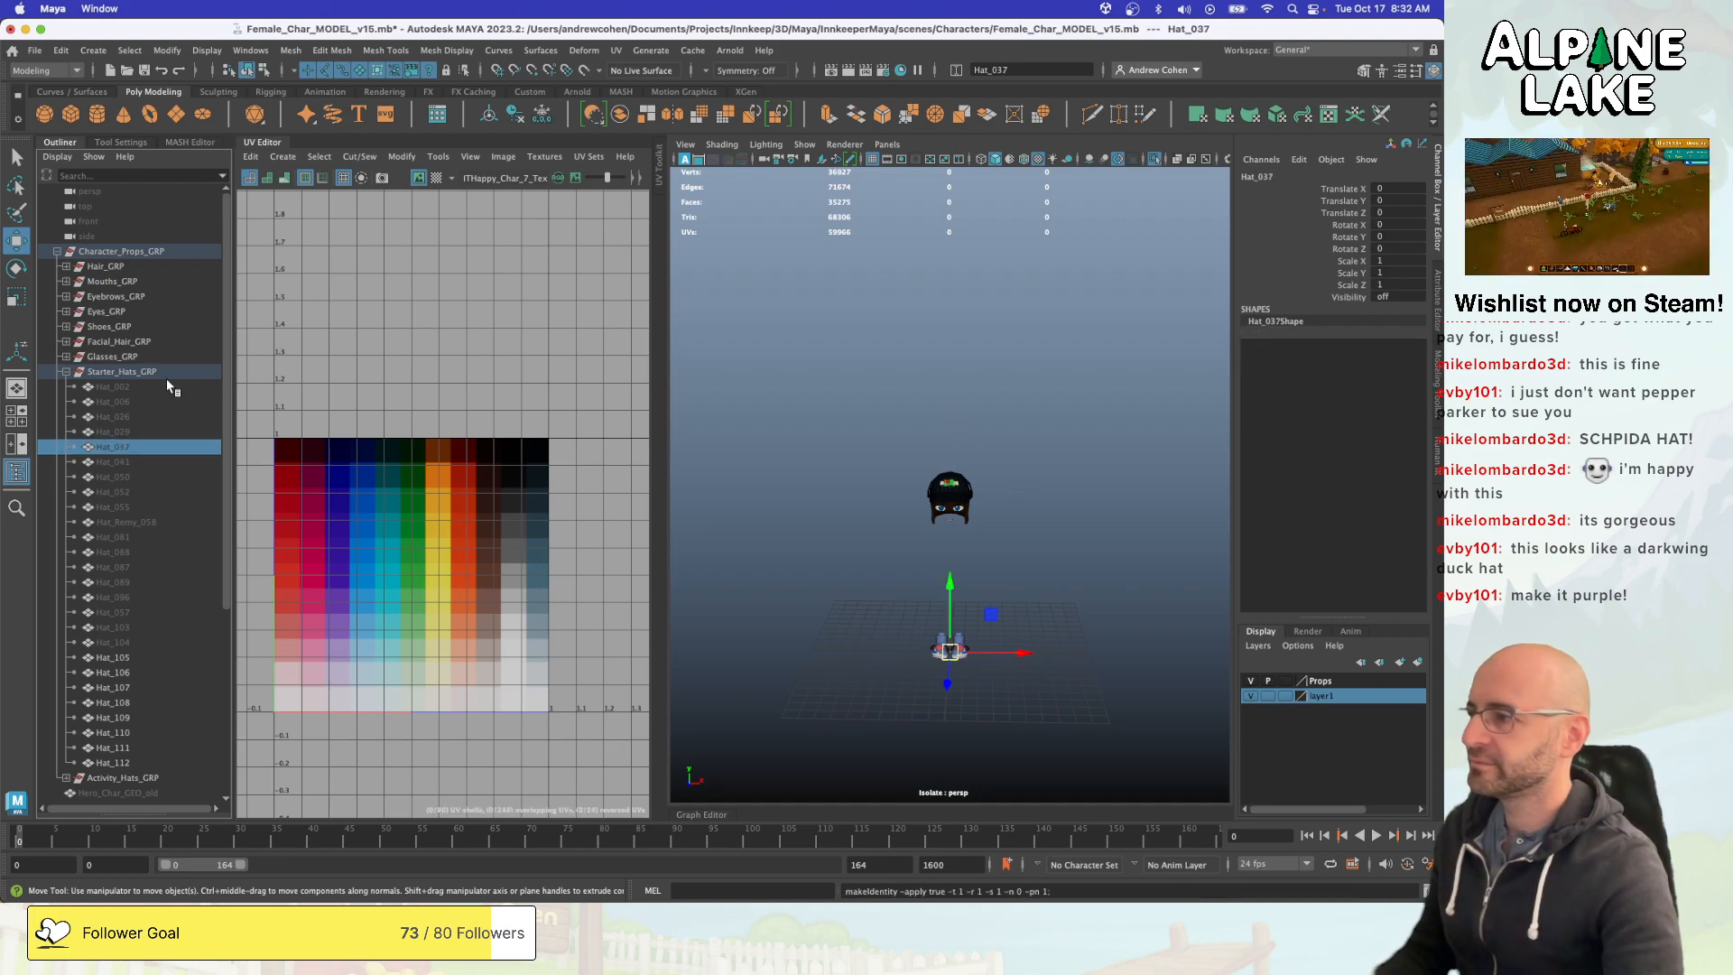
{"action": "left_click", "coordinate": [122, 252]}
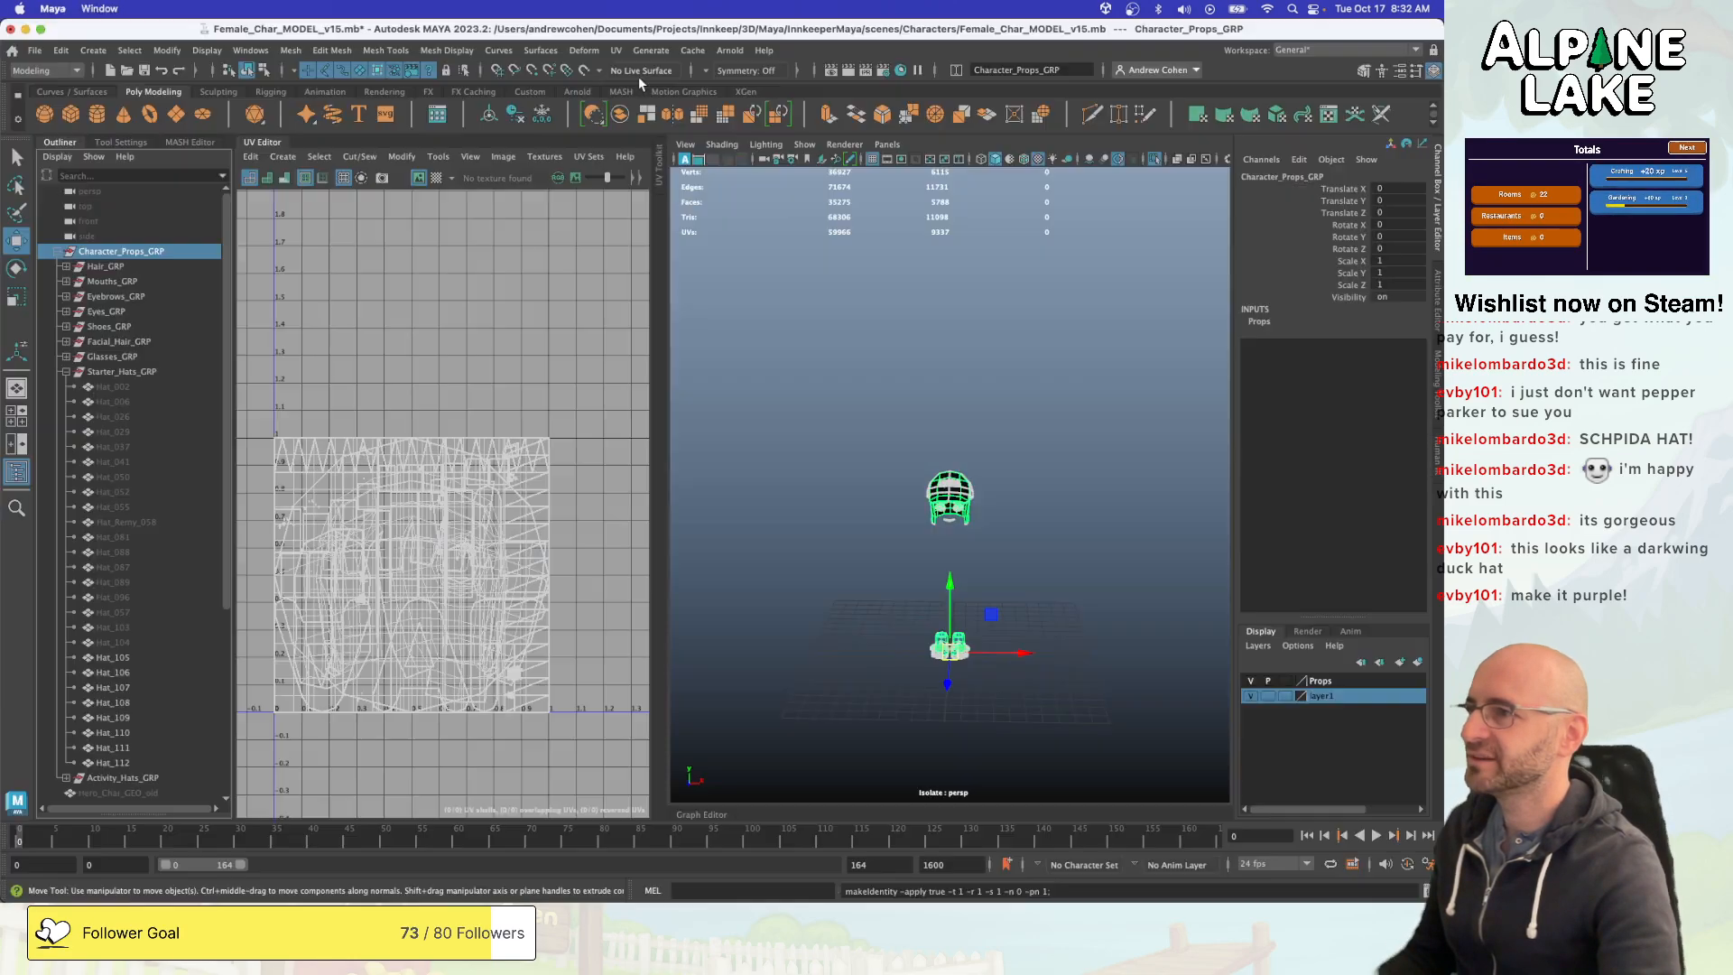
{"action": "left_click", "coordinate": [37, 52]}
{"action": "left_click", "coordinate": [41, 52]}
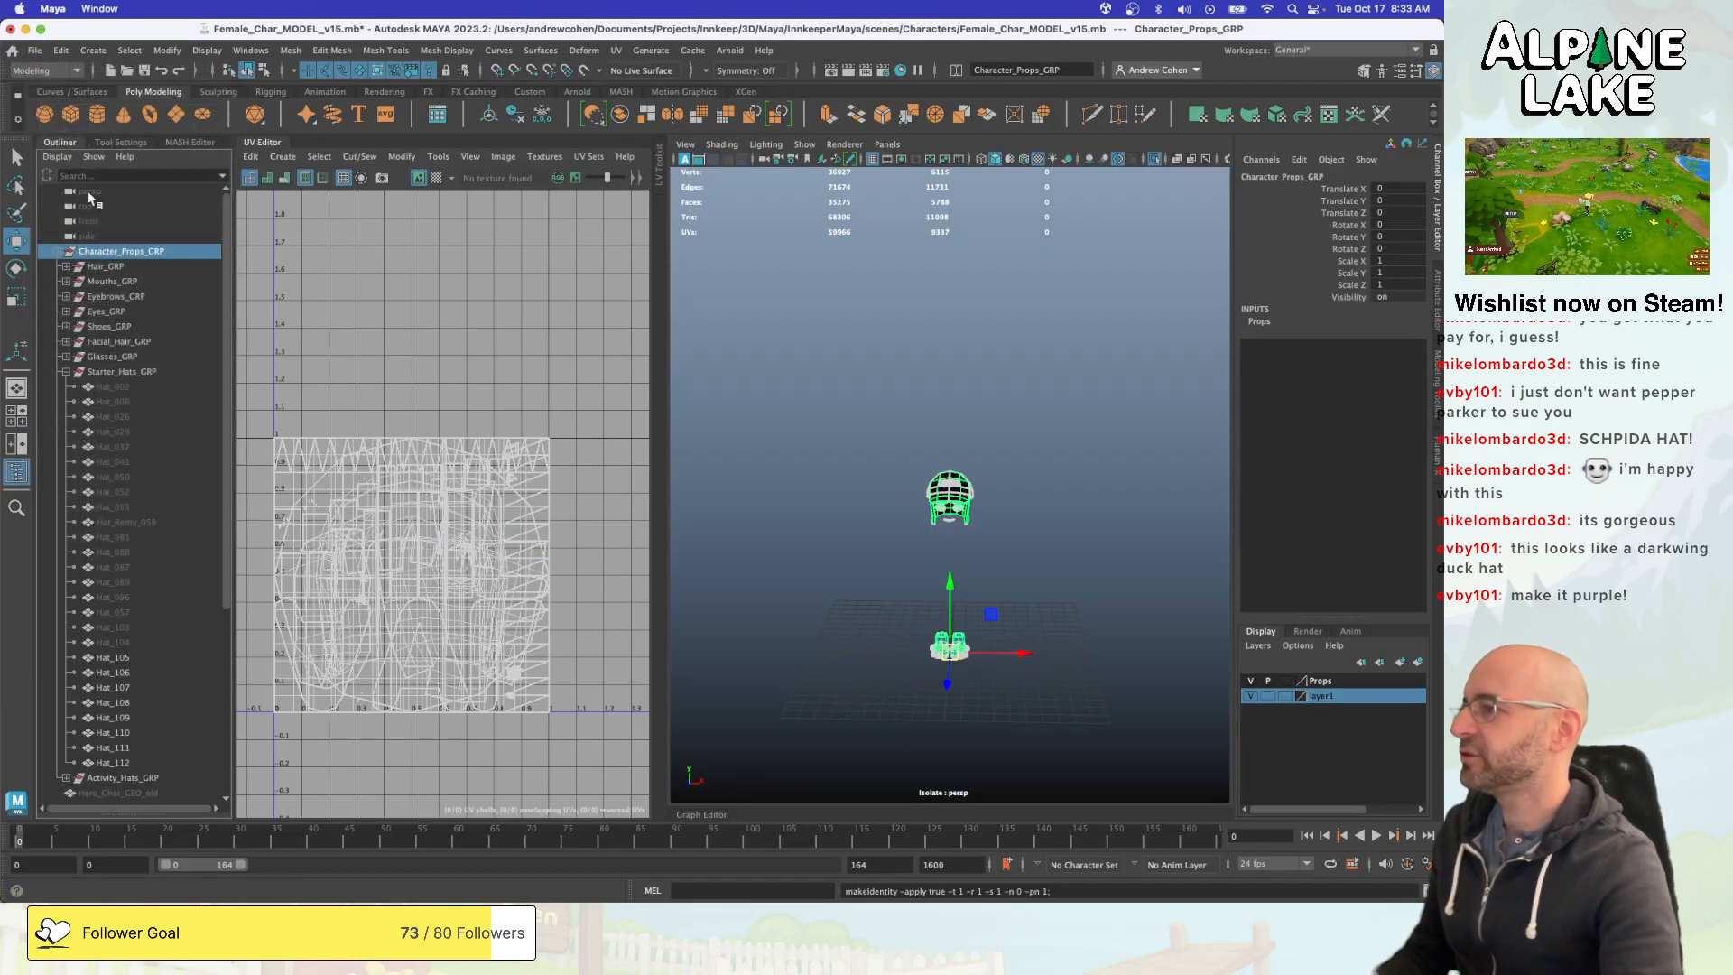
- Export the whole Character_Props_GRP group as FBX, replacing the existing Character_Props.fbx in the Female_Char folder
{"action": "left_click", "coordinate": [117, 372]}
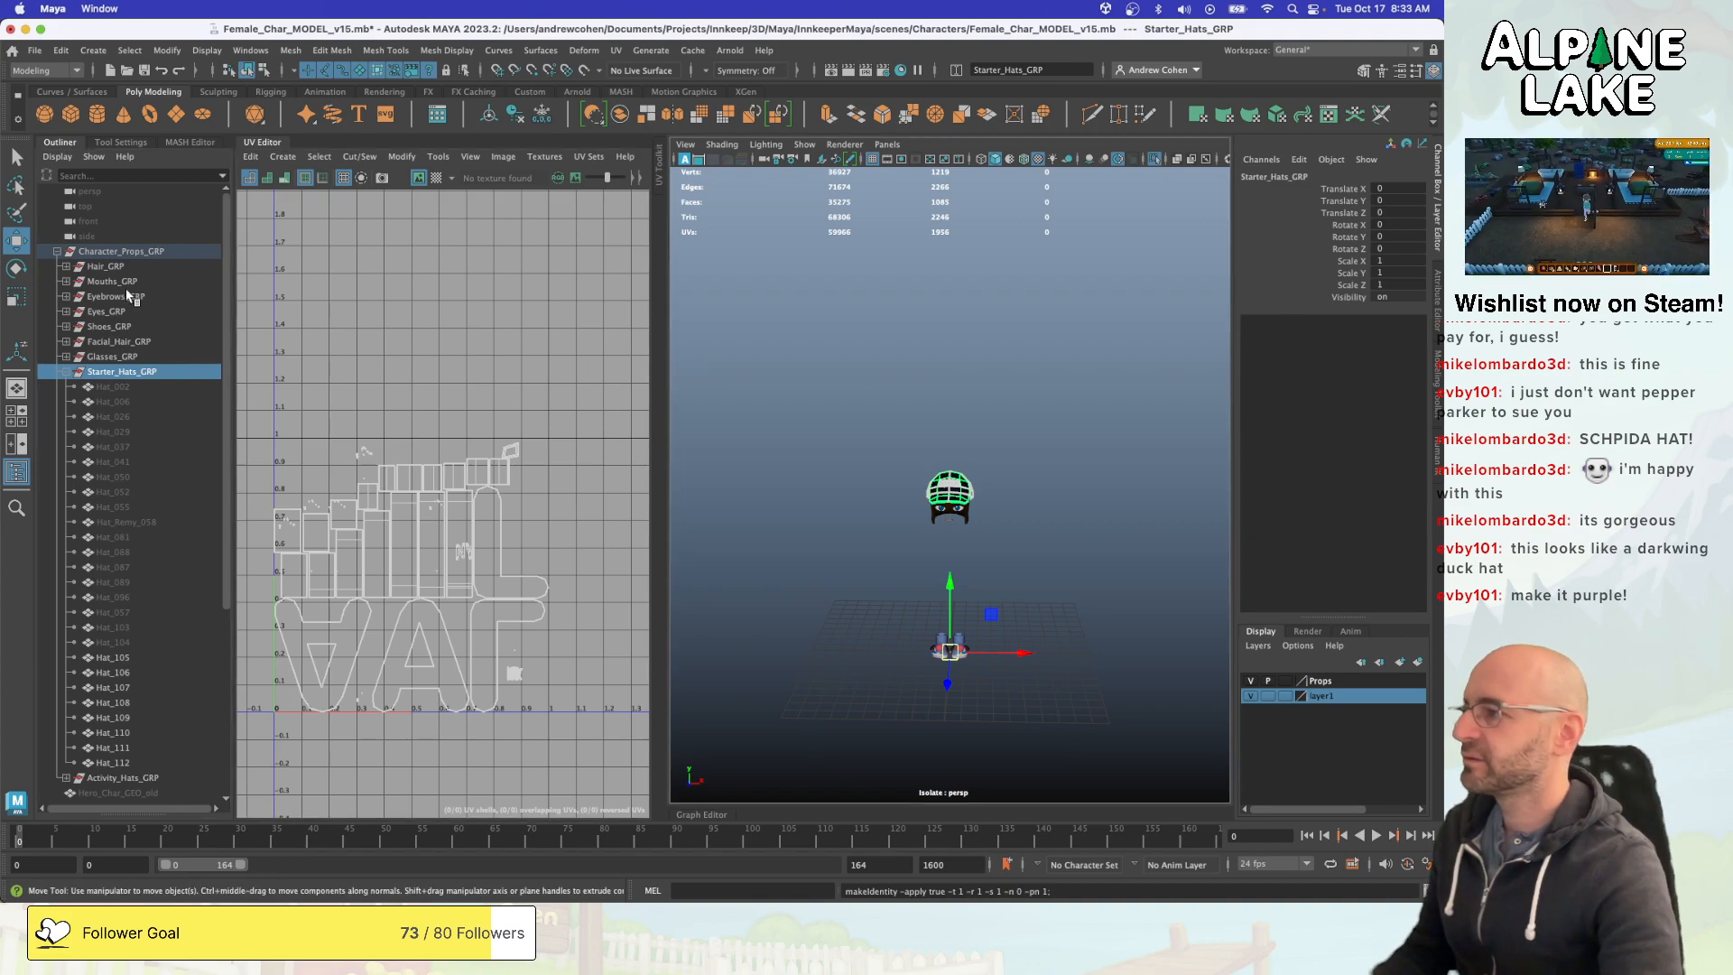
{"action": "left_click", "coordinate": [119, 251]}
{"action": "left_click", "coordinate": [37, 51]}
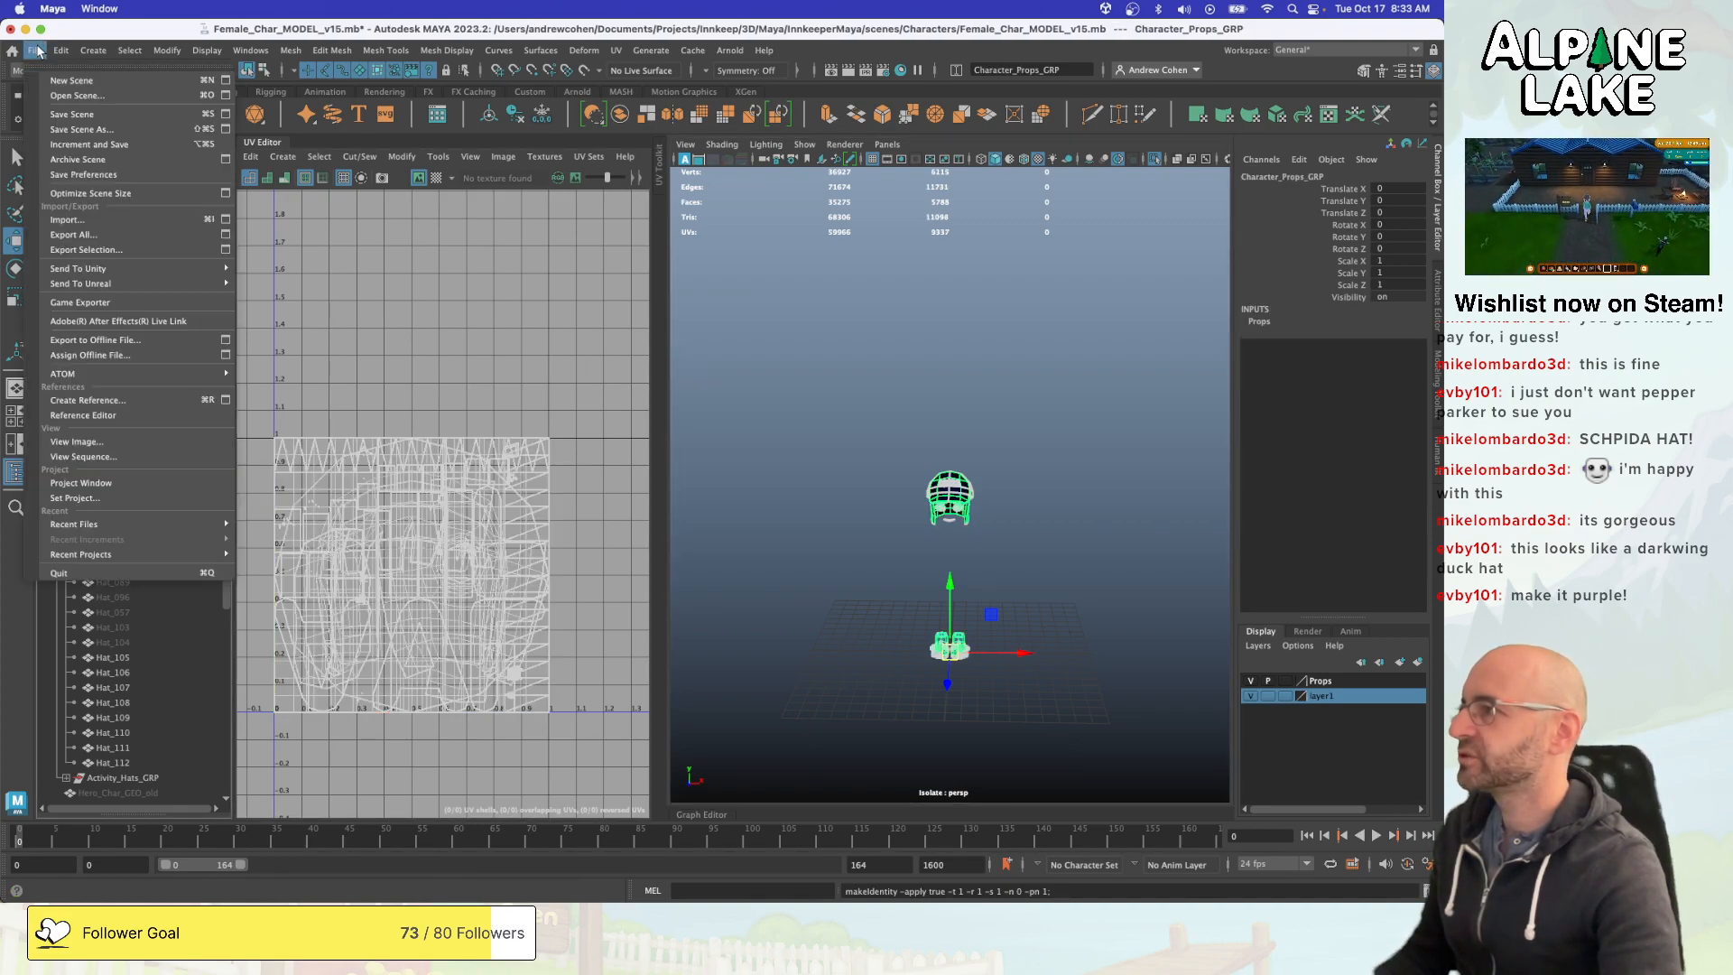
{"action": "mouse_move", "coordinate": [125, 268]}
{"action": "left_click", "coordinate": [256, 285]}
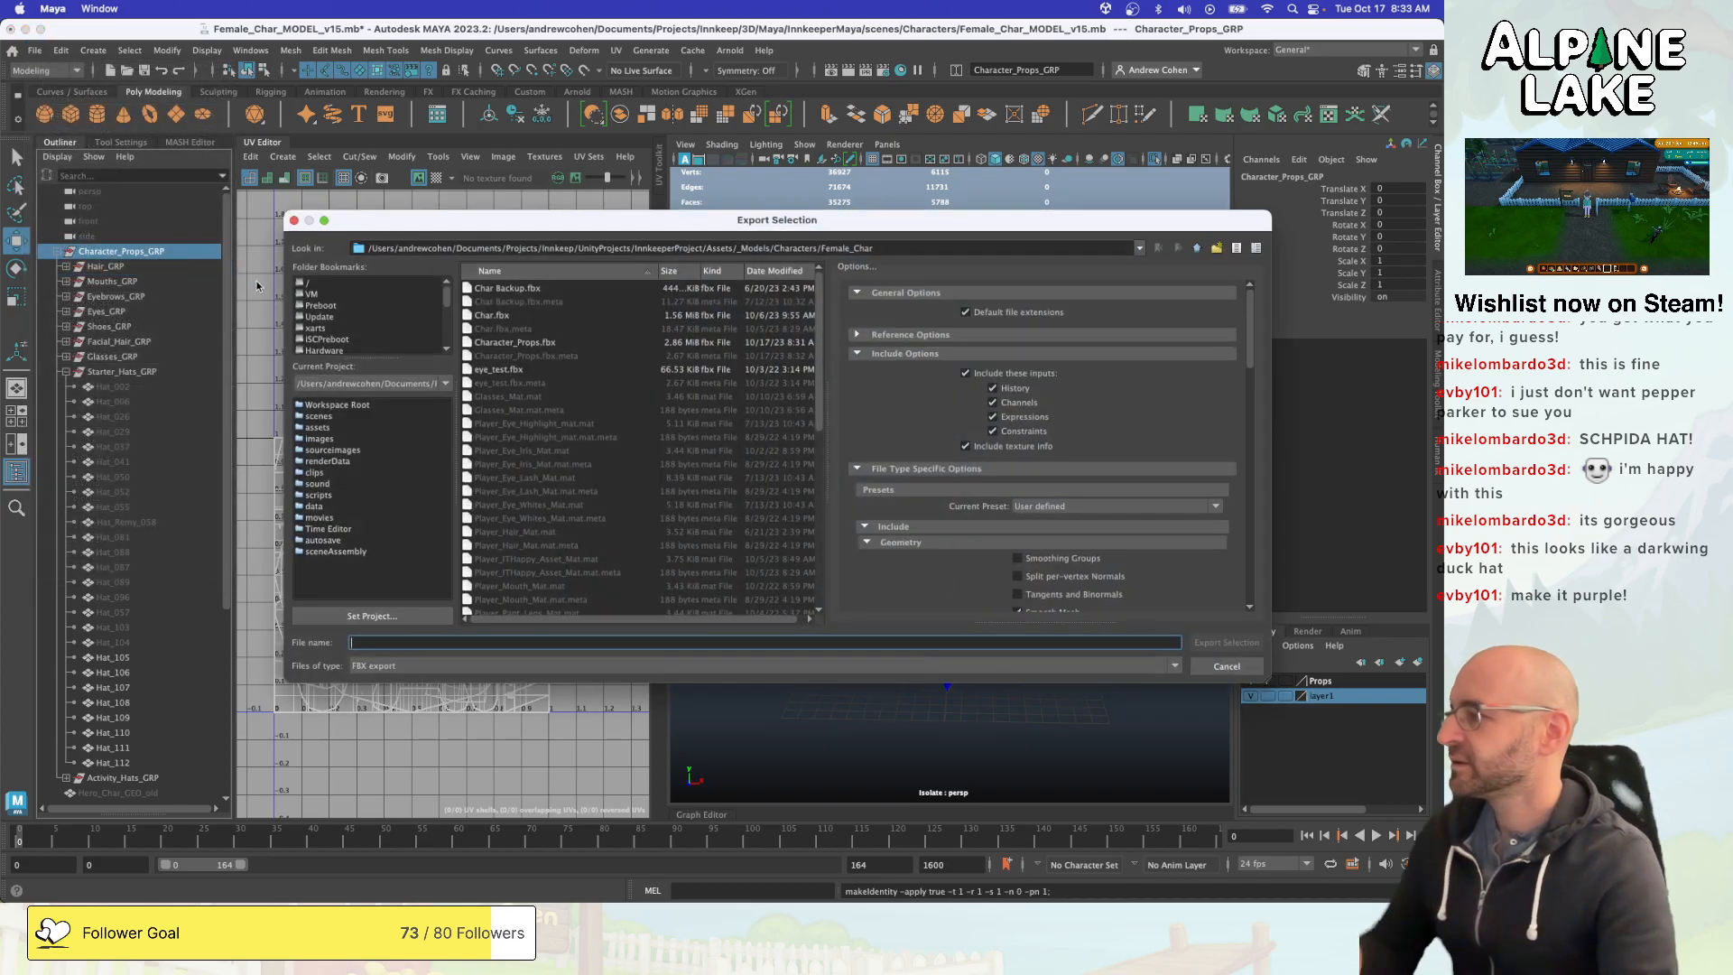
{"action": "left_click", "coordinate": [516, 344]}
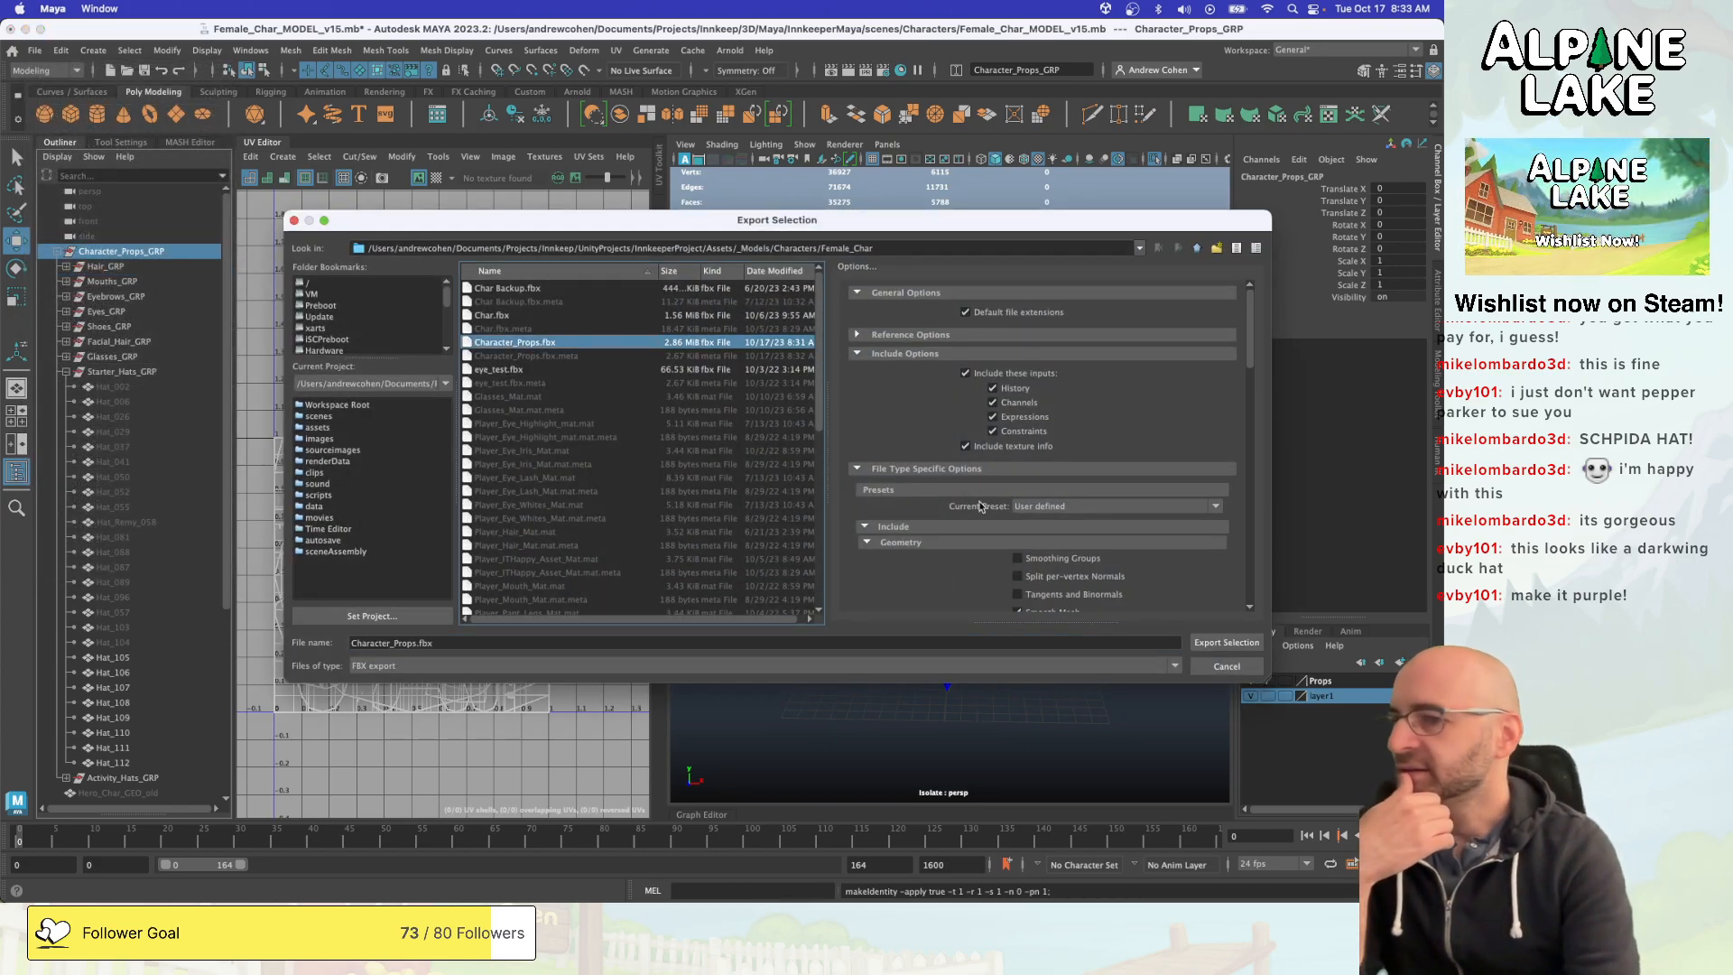
{"action": "left_click", "coordinate": [1226, 642]}
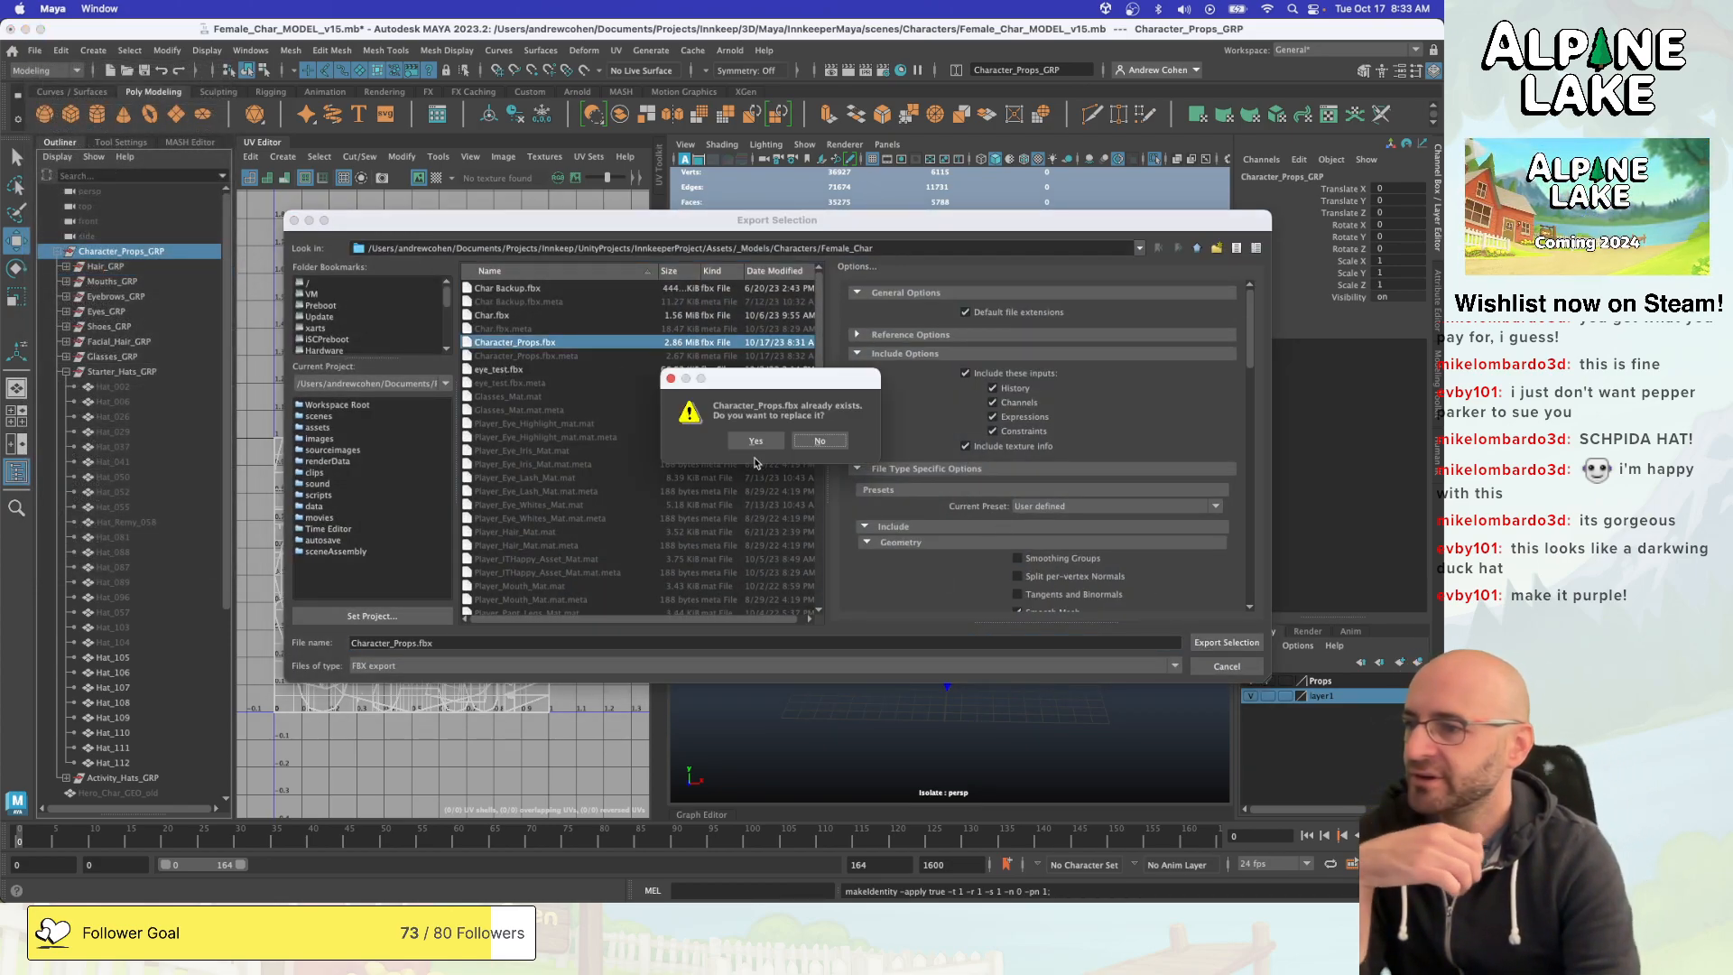
{"action": "left_click", "coordinate": [752, 441]}
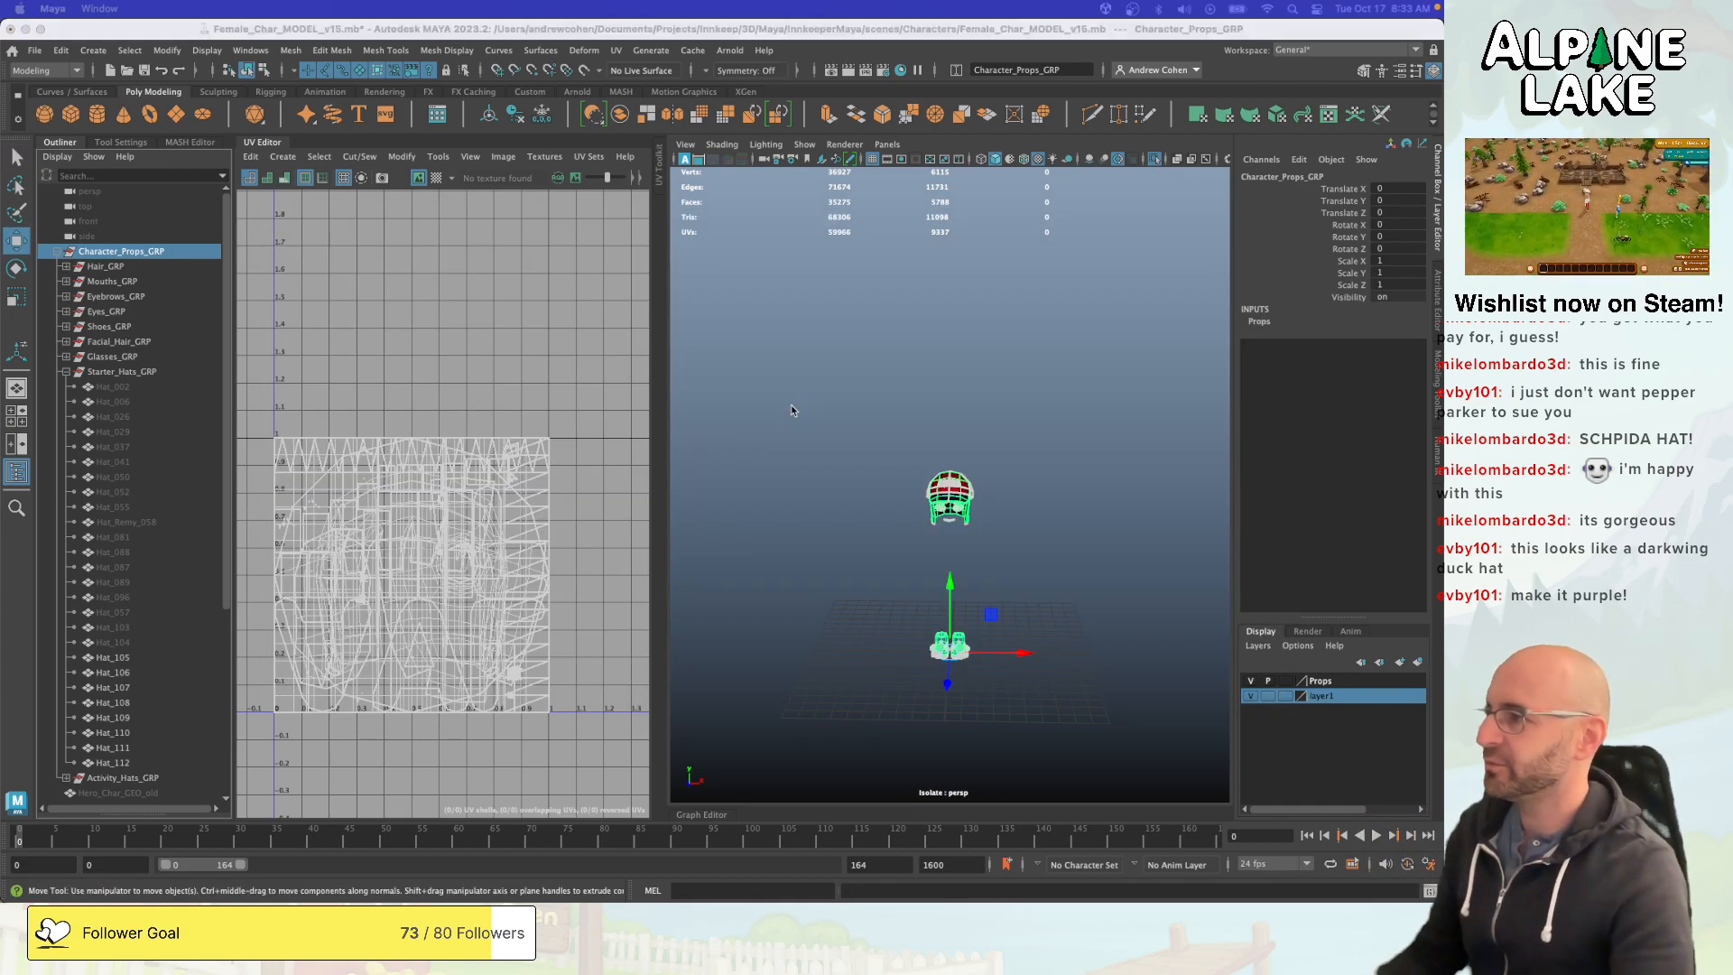
- Switch to Unity, run the StartMenu scene and start a new game
{"action": "key", "text": "super+Tab"}
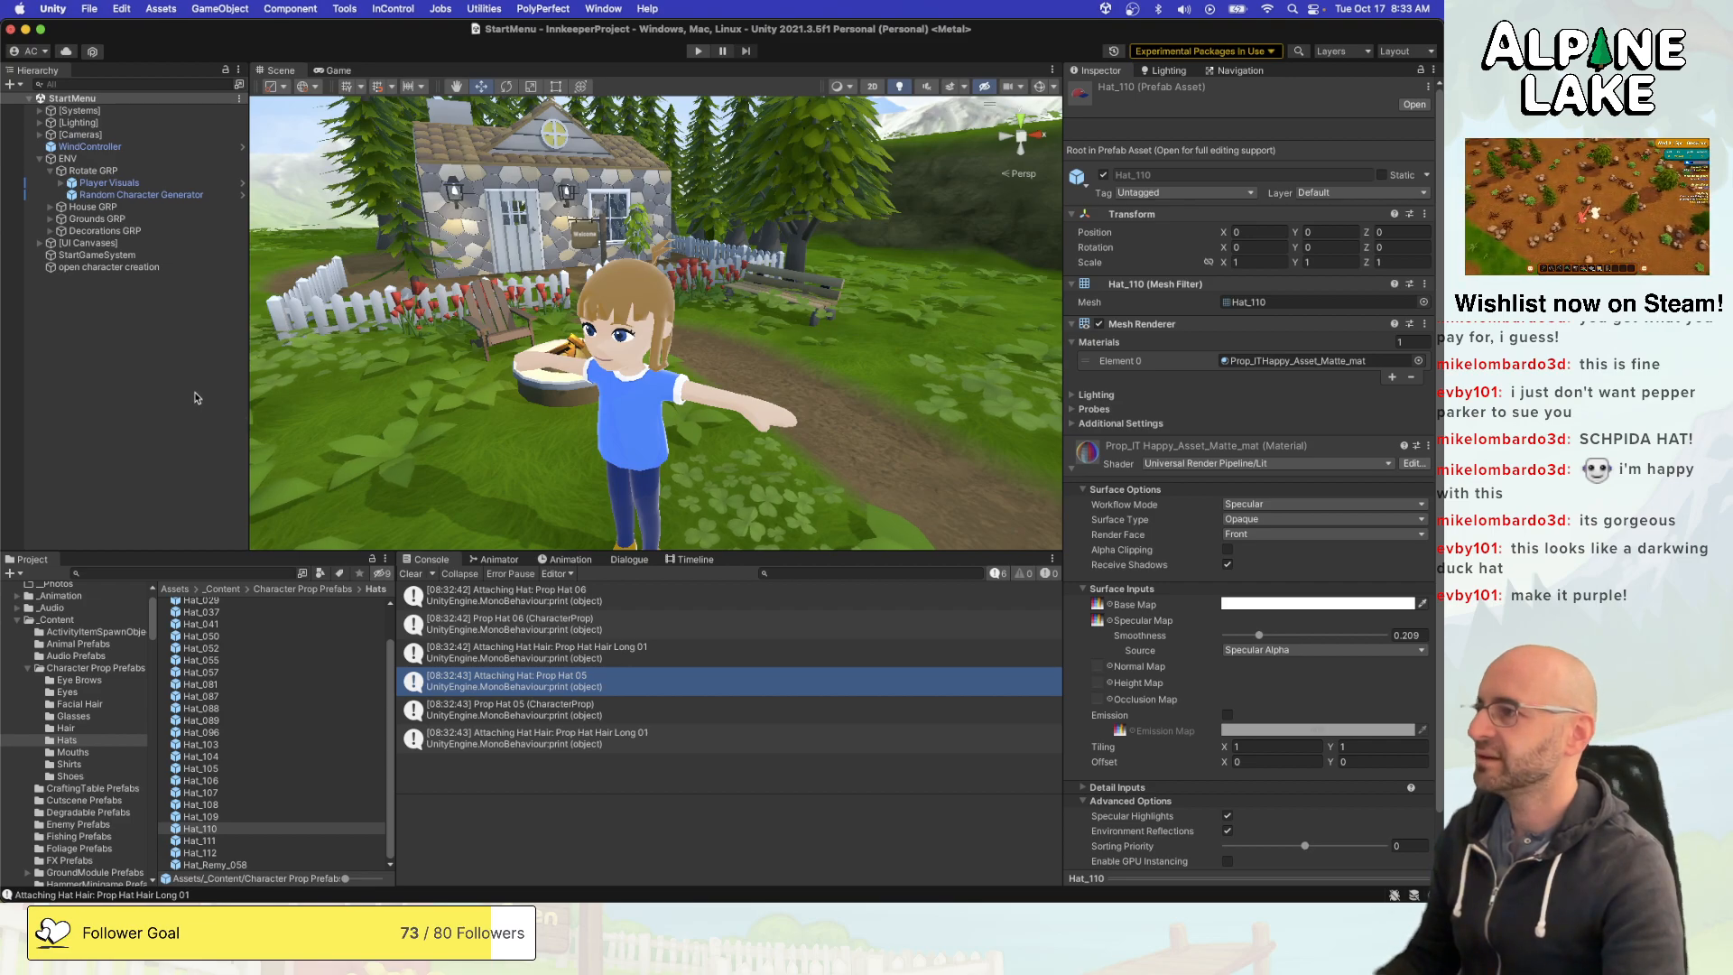
{"action": "key", "text": "super+Tab"}
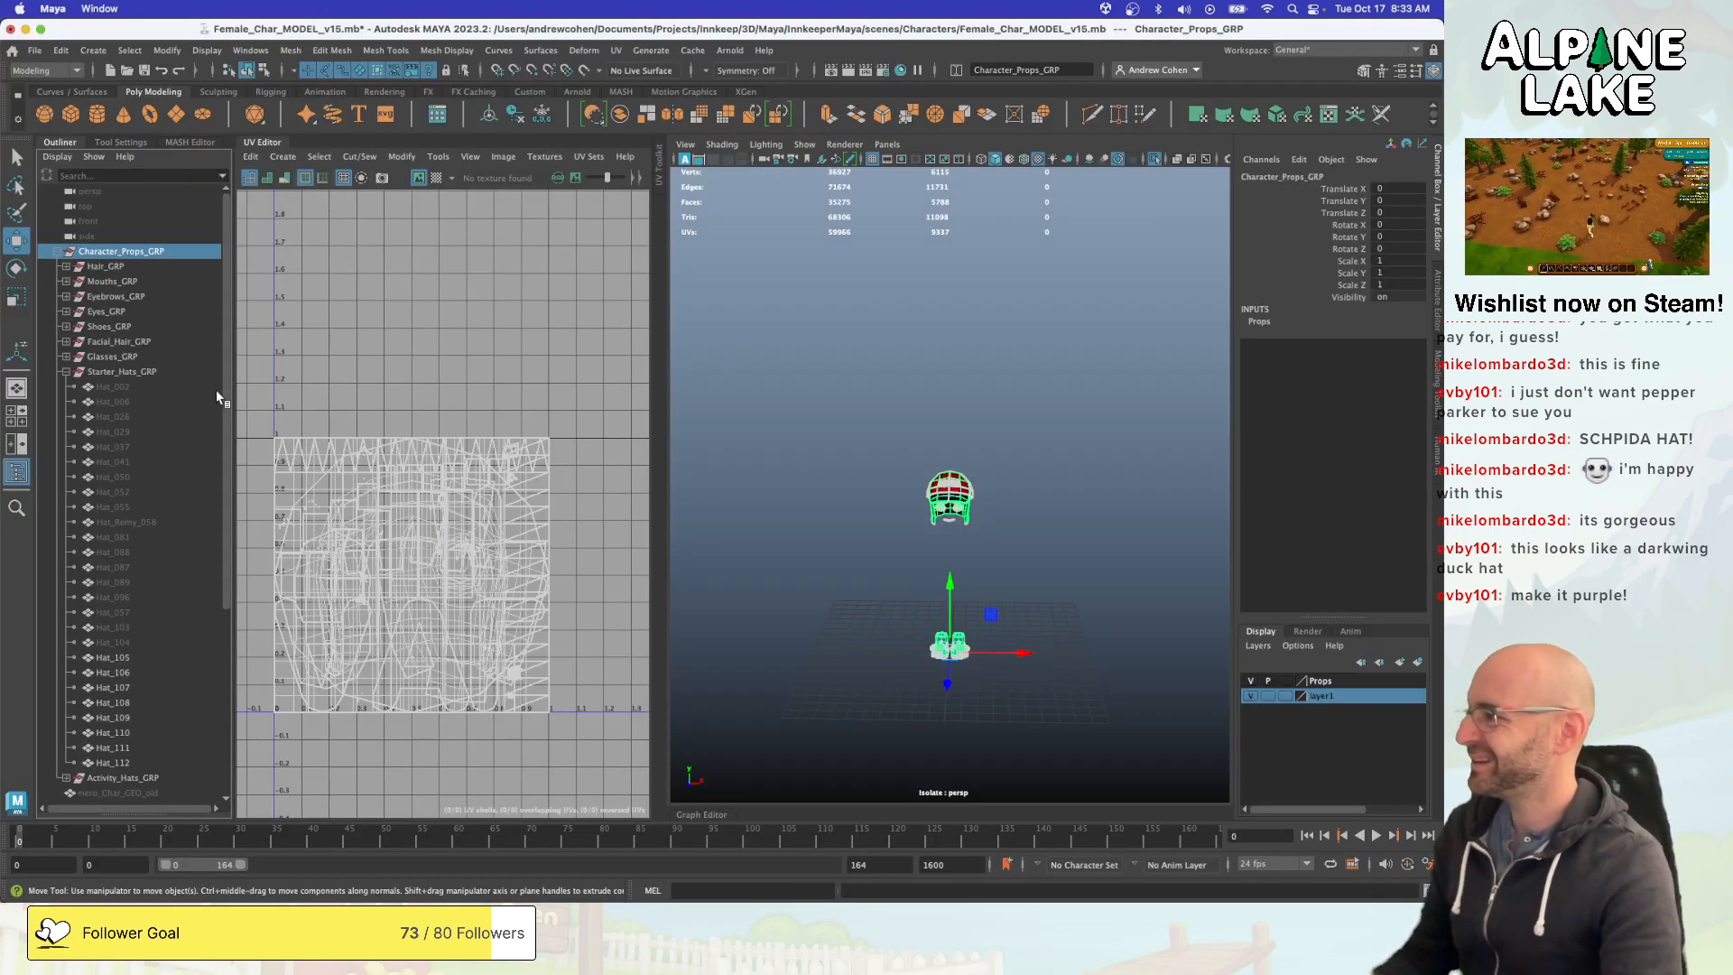
{"action": "key", "text": "super+Tab"}
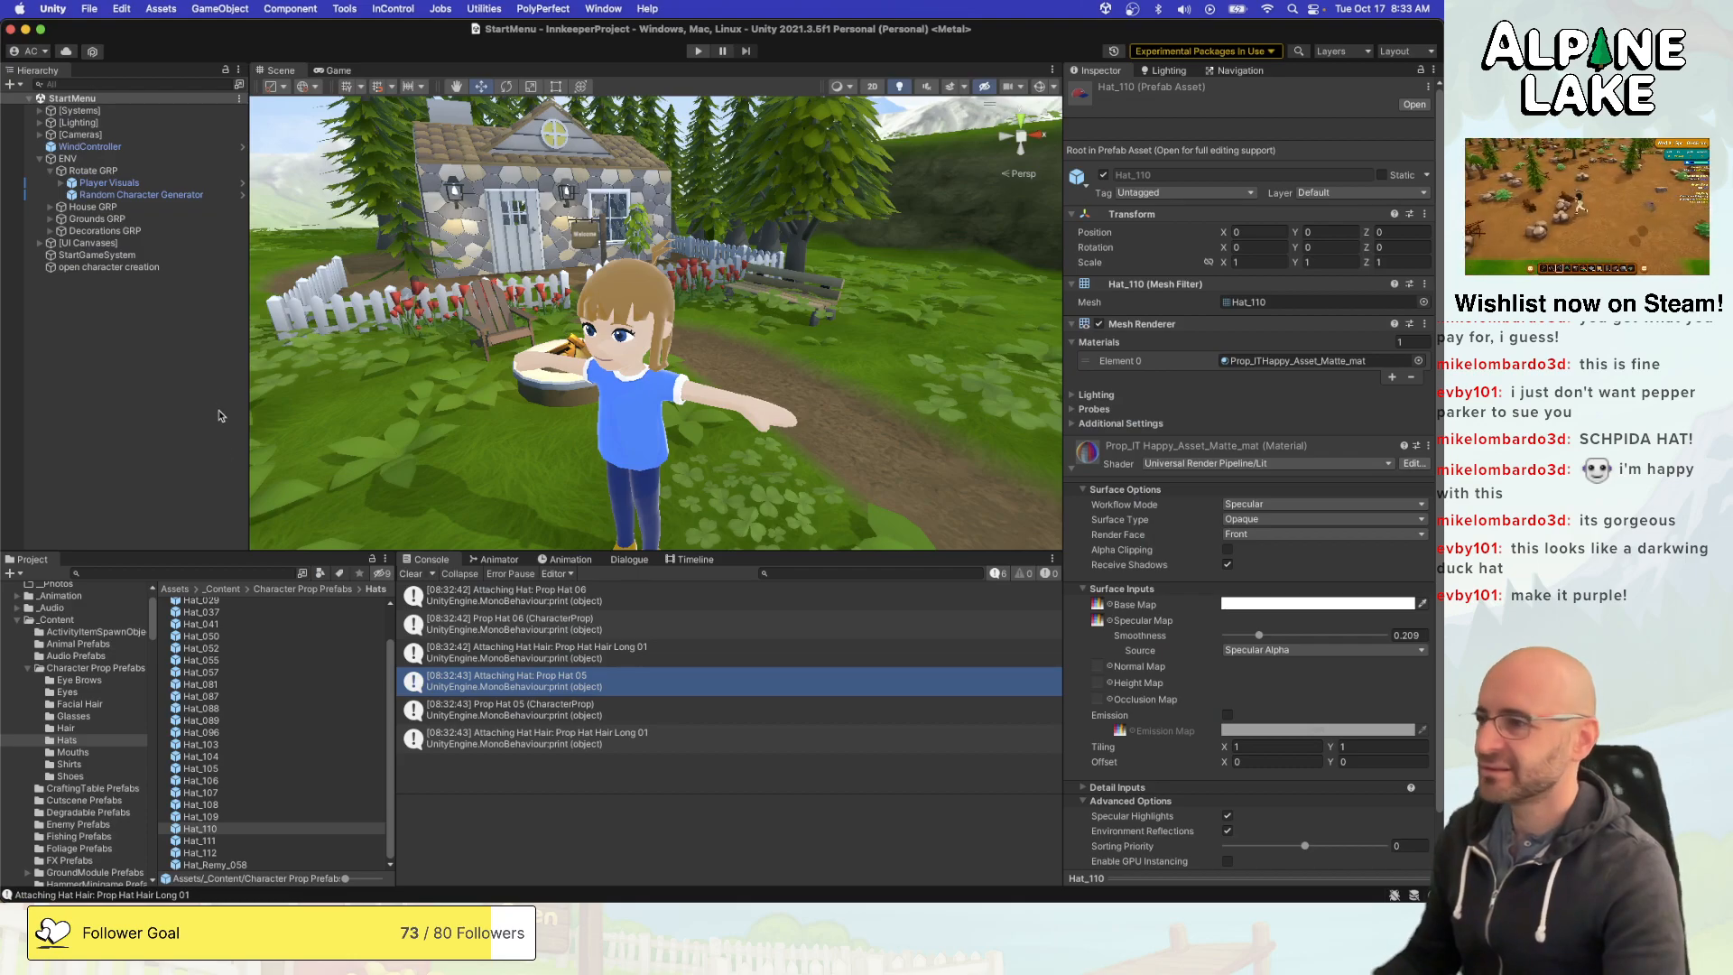
{"action": "scroll", "coordinate": [113, 713], "scroll_direction": "down", "scroll_amount": 4}
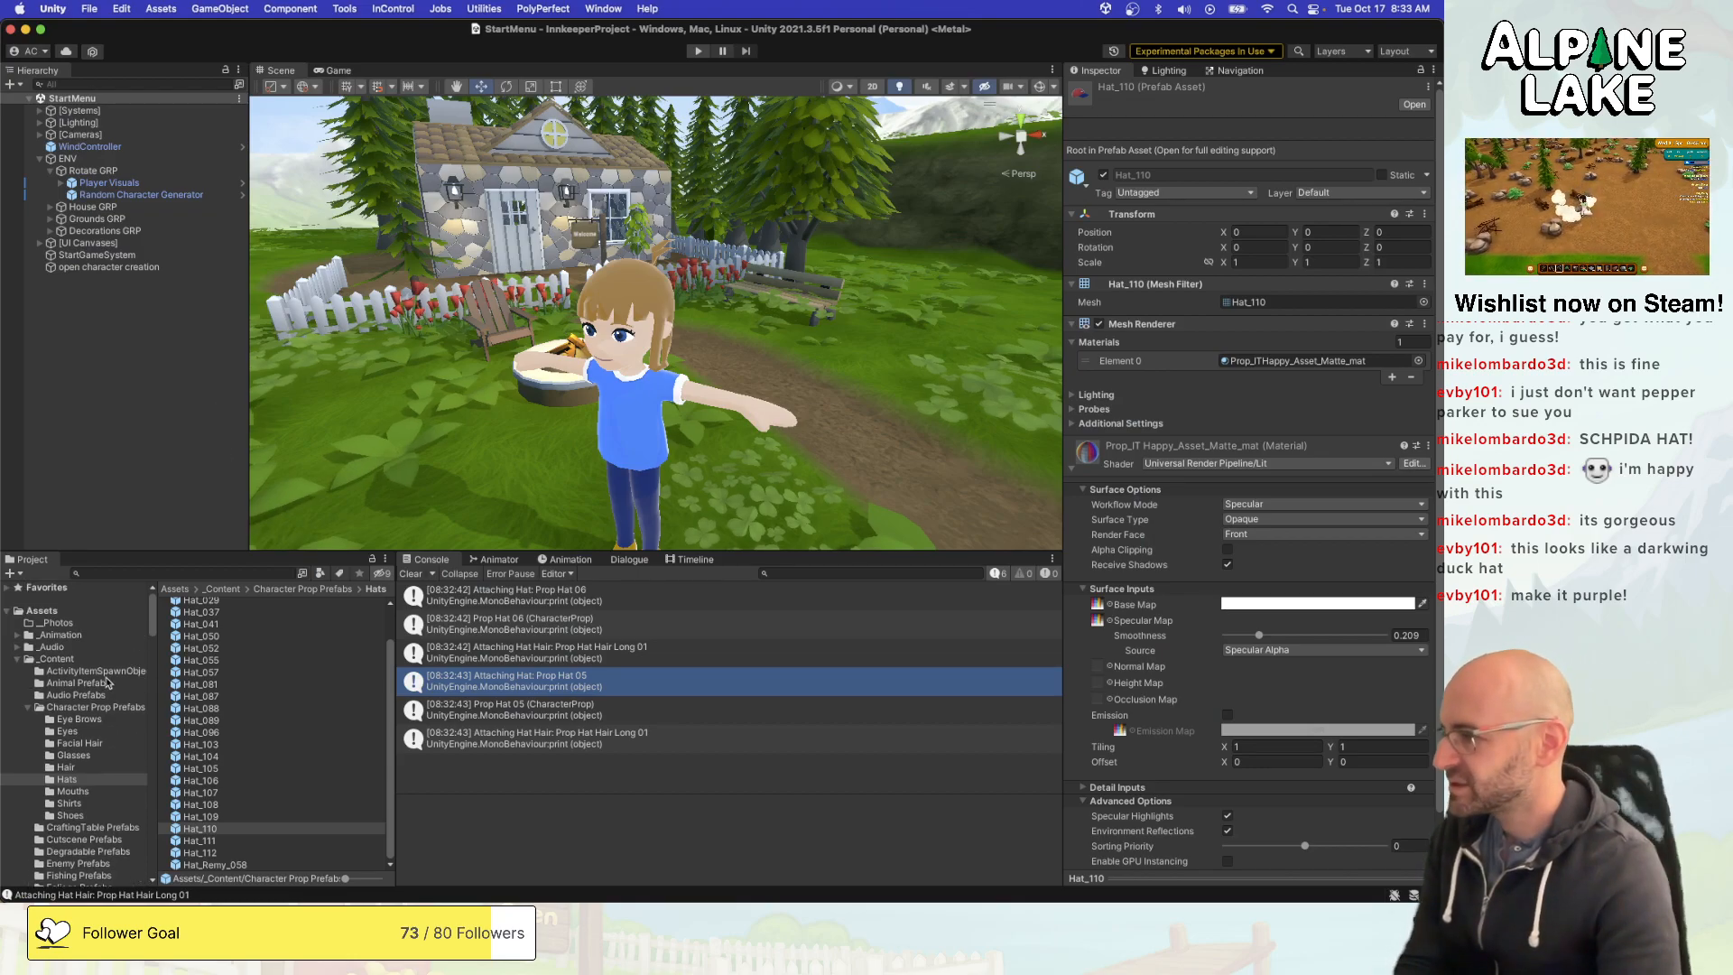
{"action": "scroll", "coordinate": [107, 683], "scroll_direction": "down", "scroll_amount": 12}
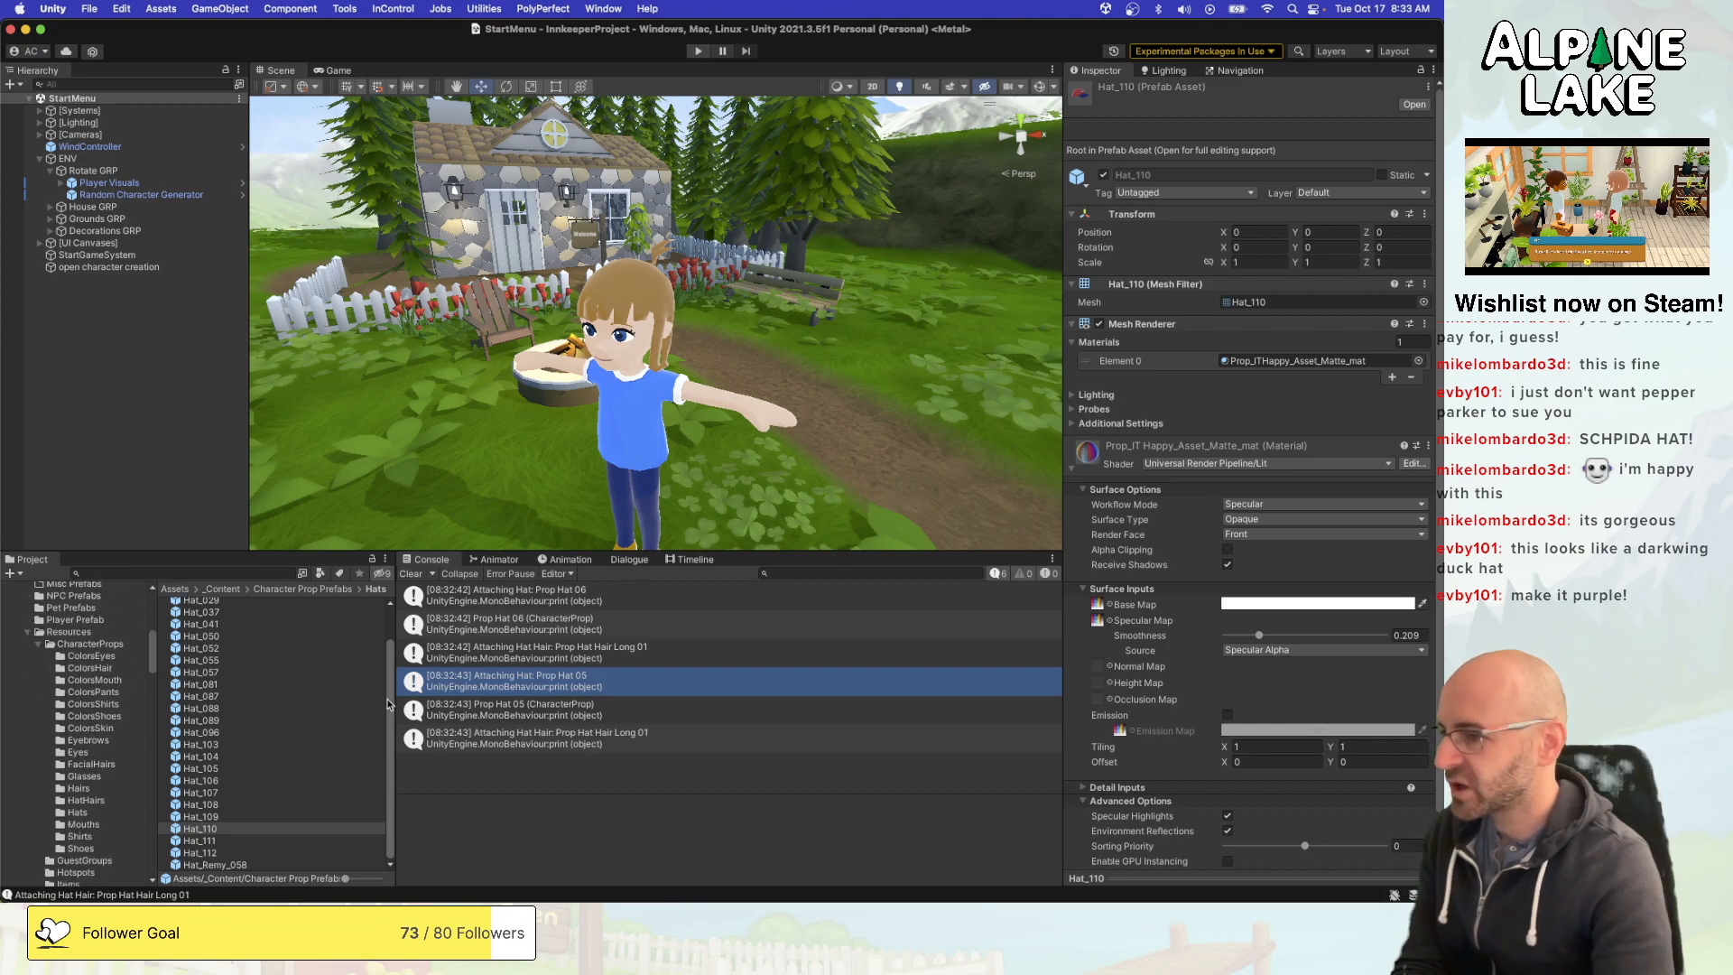
{"action": "left_click", "coordinate": [501, 737]}
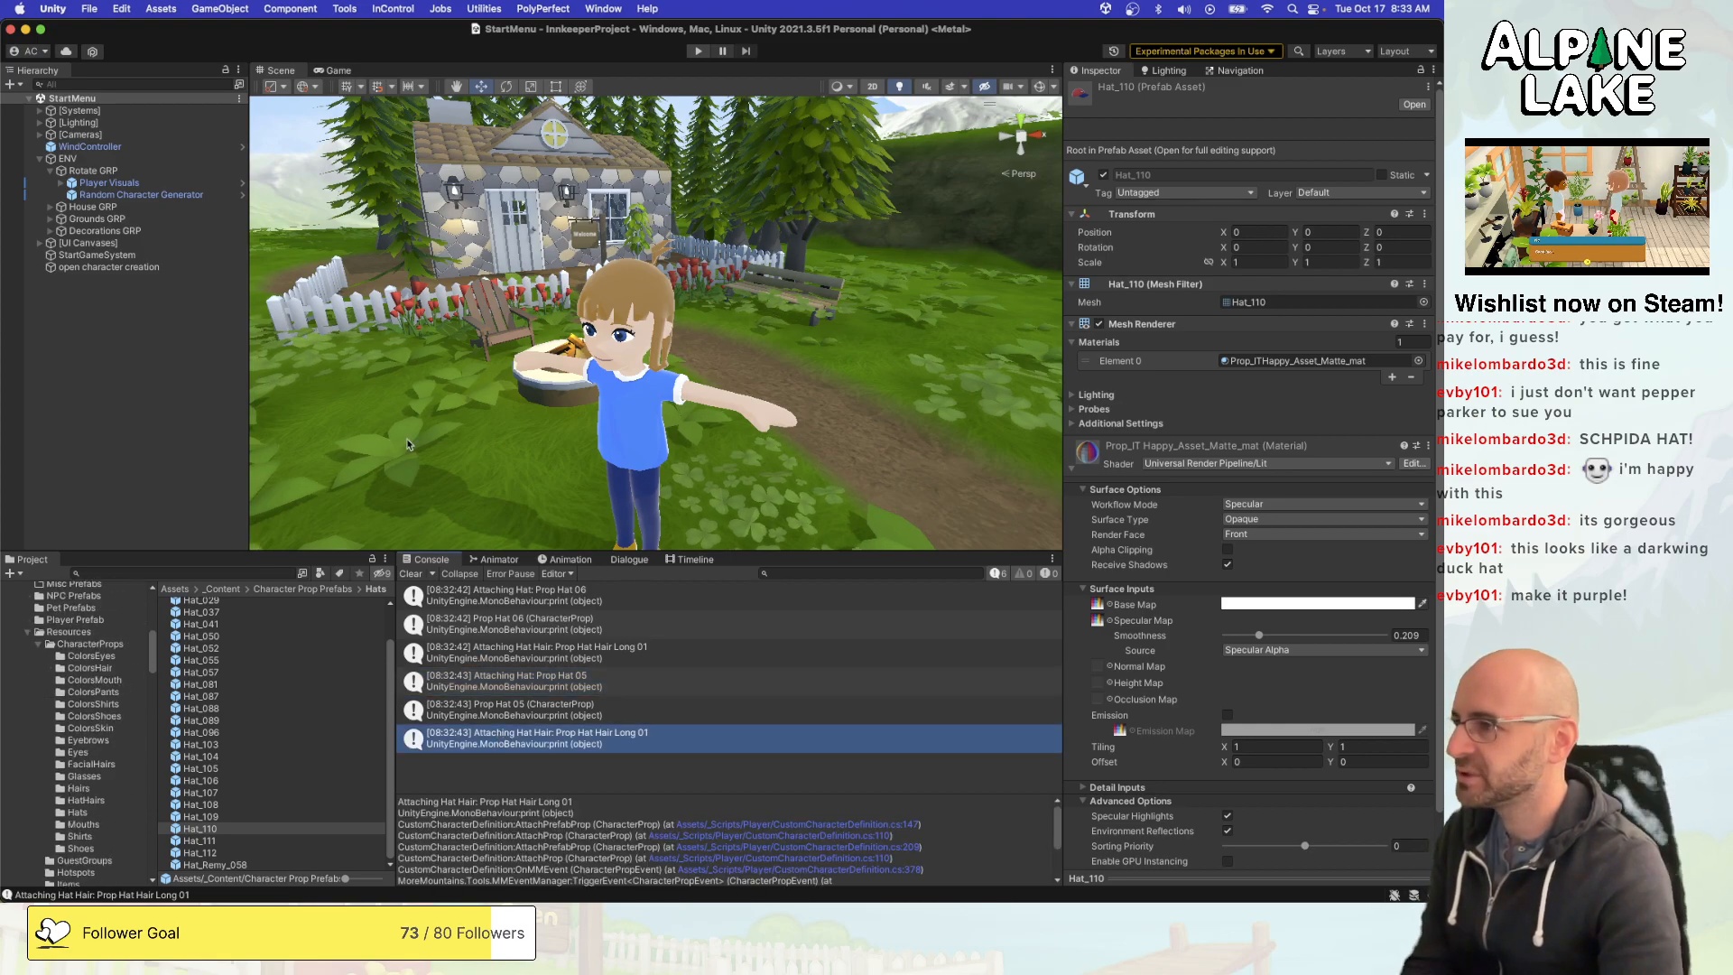
{"action": "left_click", "coordinate": [700, 50]}
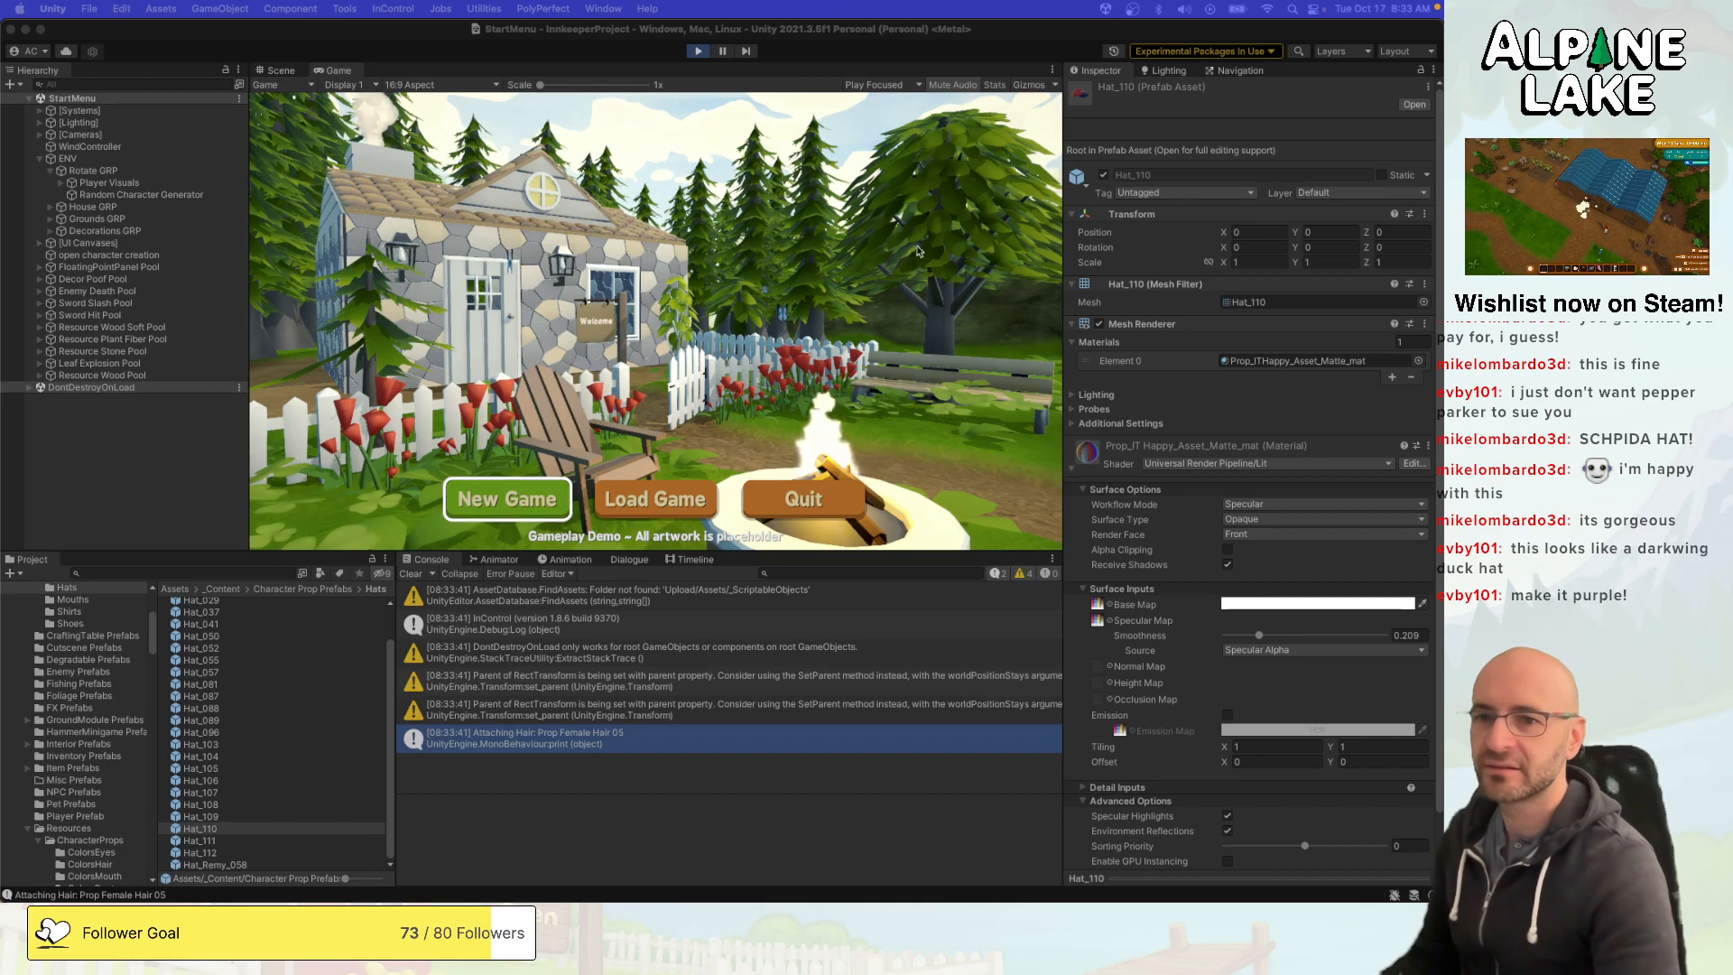
{"action": "left_click", "coordinate": [879, 304]}
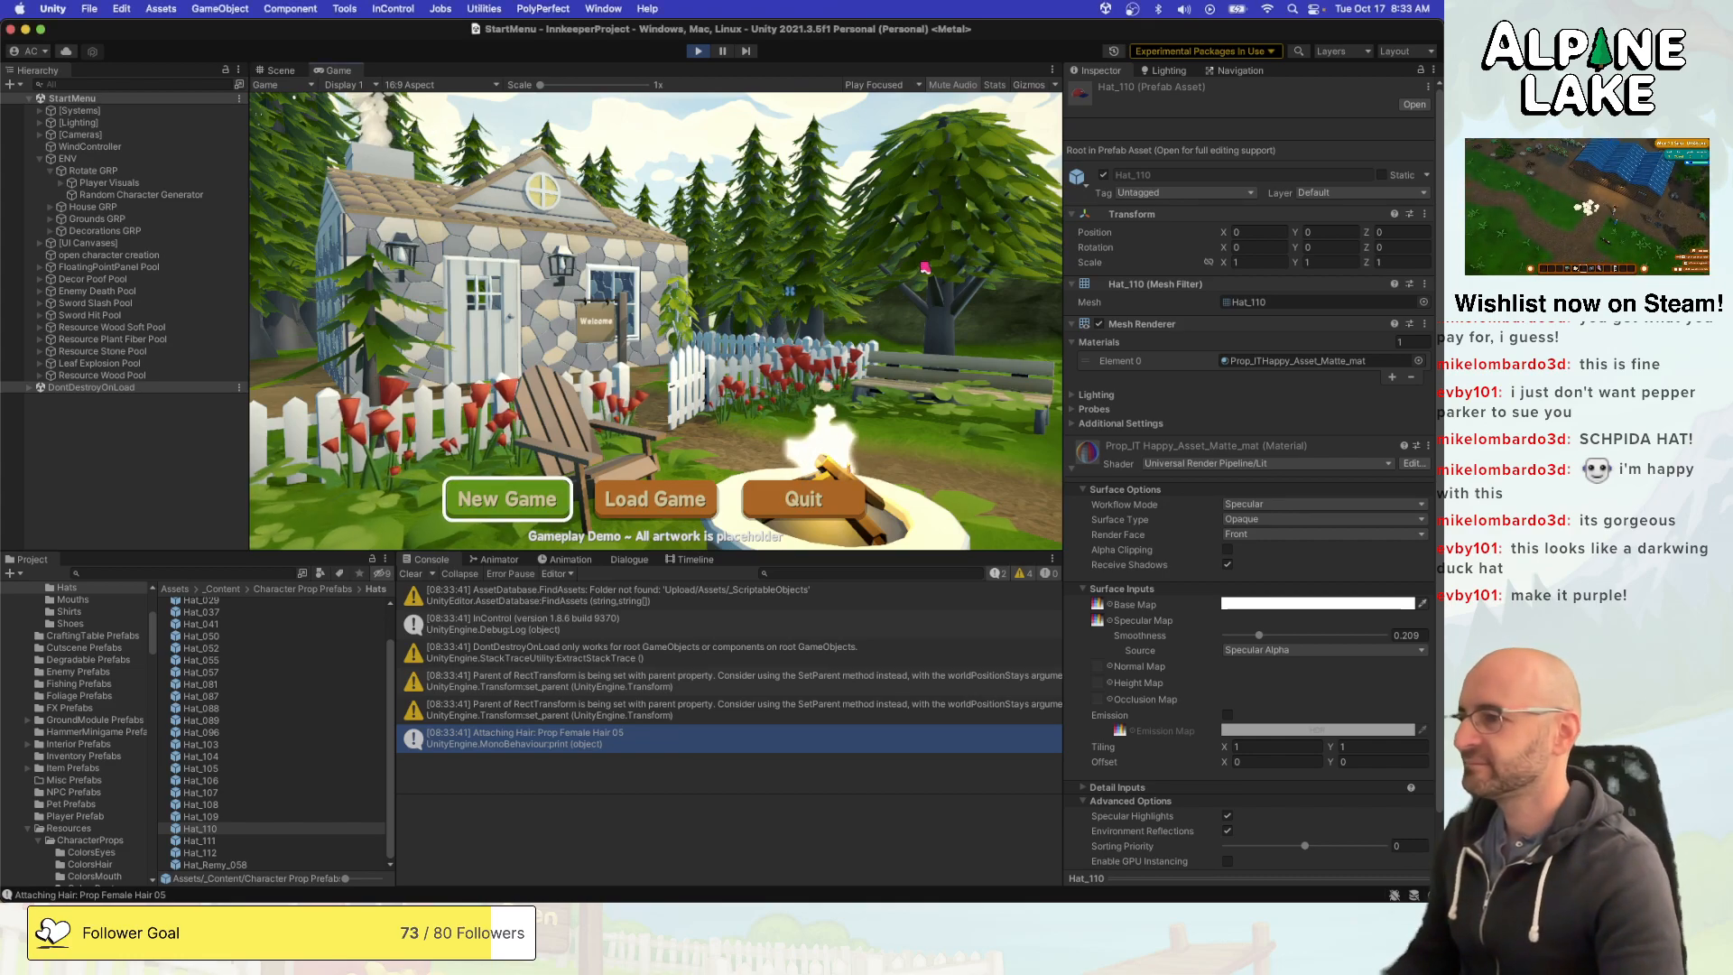
{"action": "left_click", "coordinate": [508, 499]}
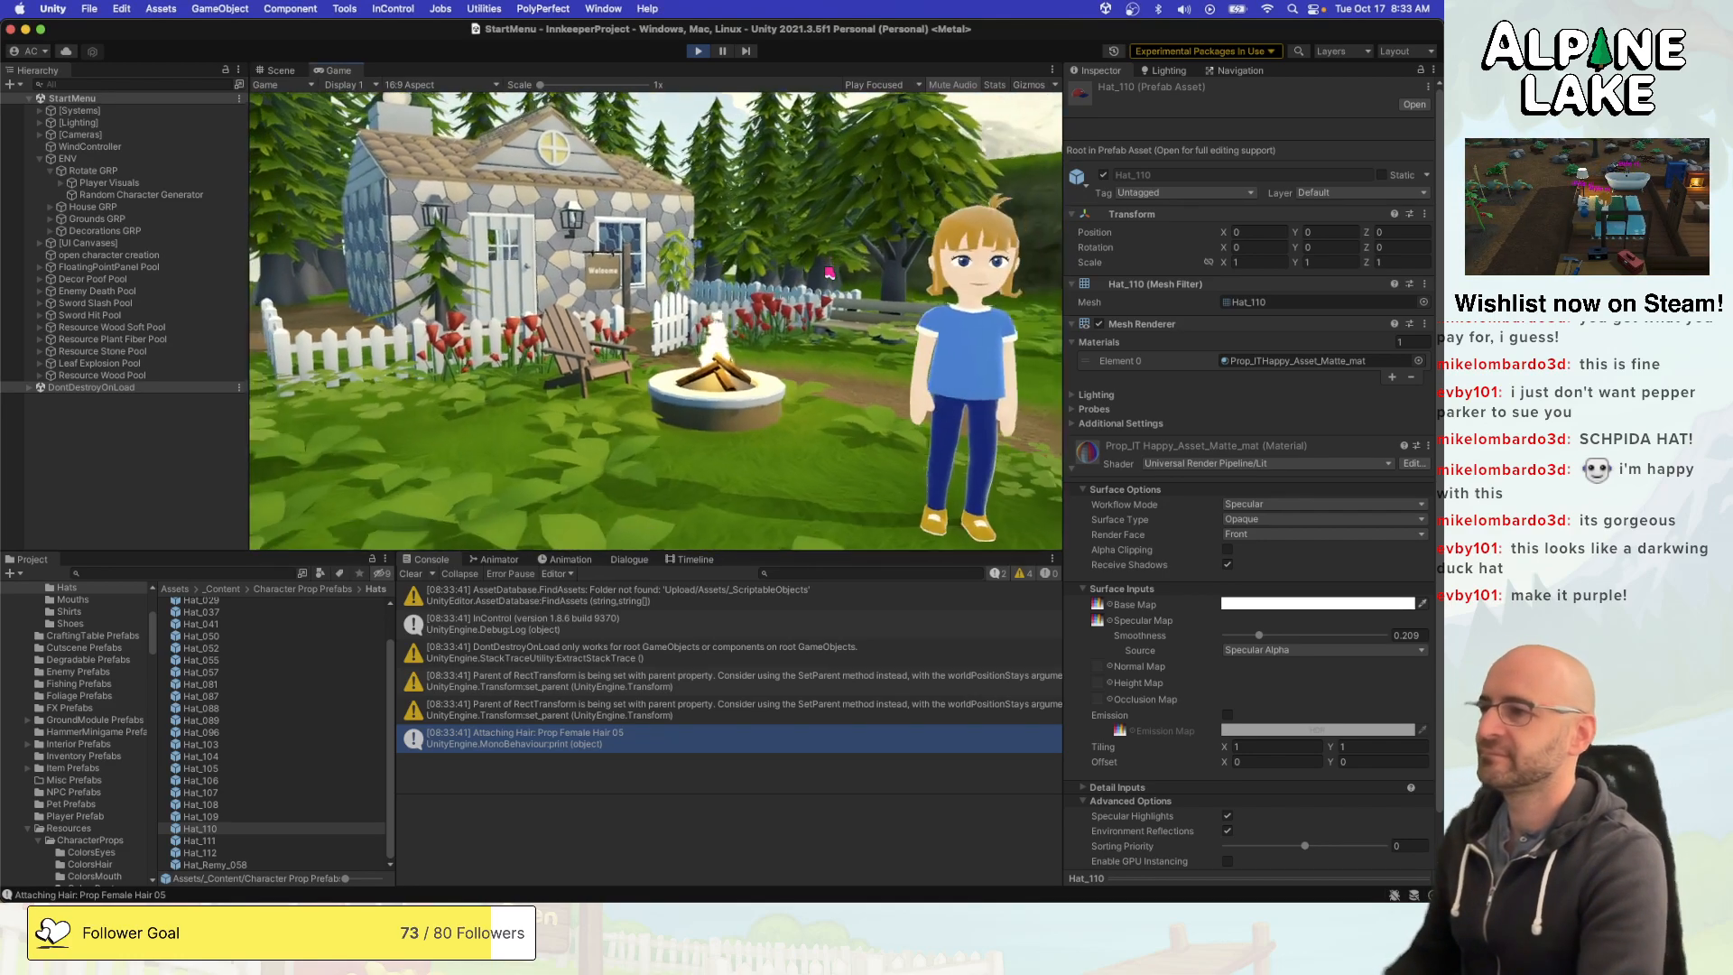
- Open the hat category in the character creator and try on the first two hats of the first row
{"action": "key", "text": "e"}
{"action": "key", "text": "q"}
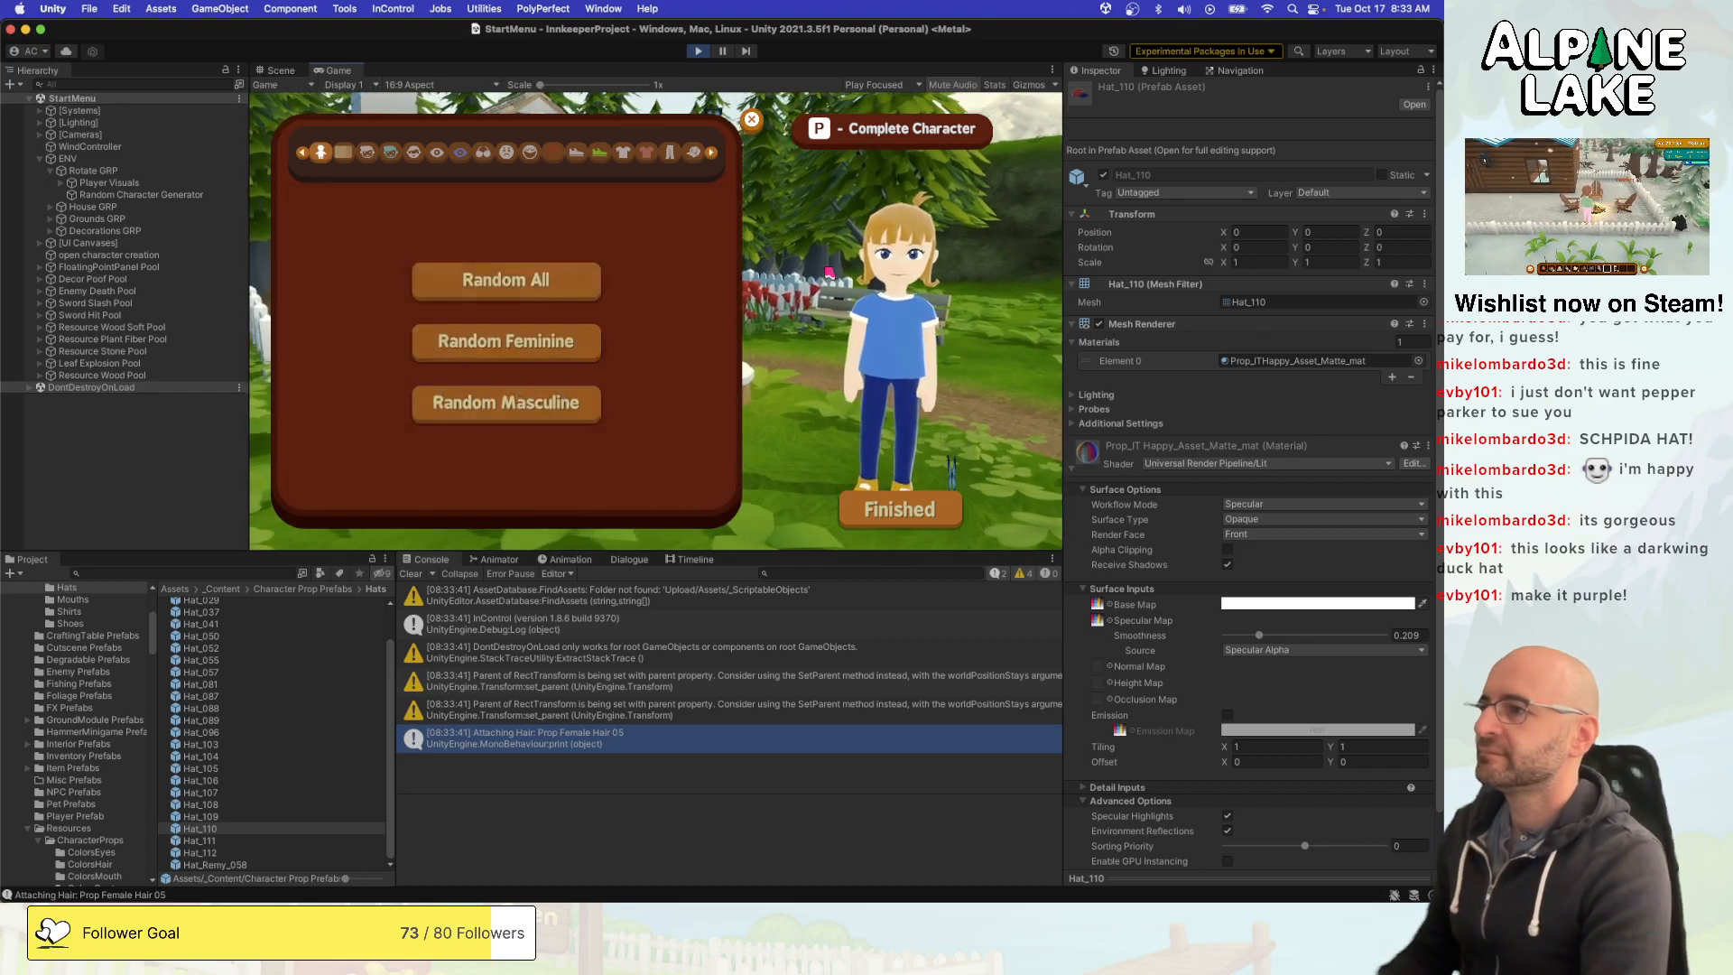
{"action": "key", "text": "q"}
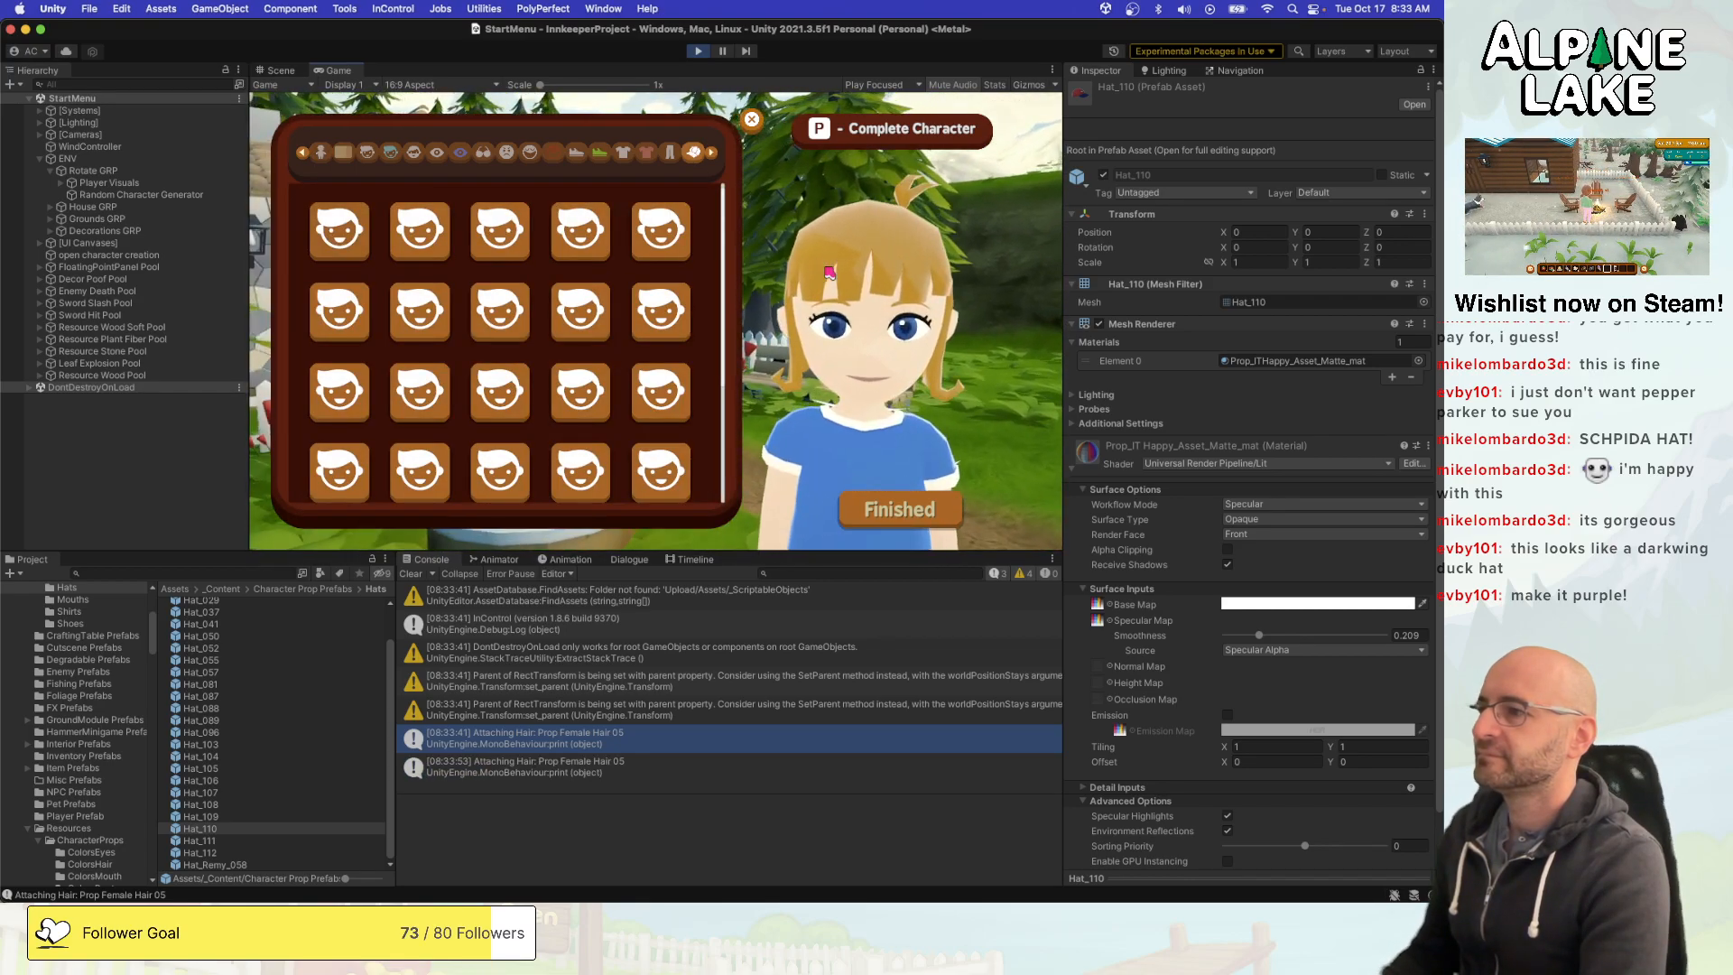
{"action": "key", "text": "space"}
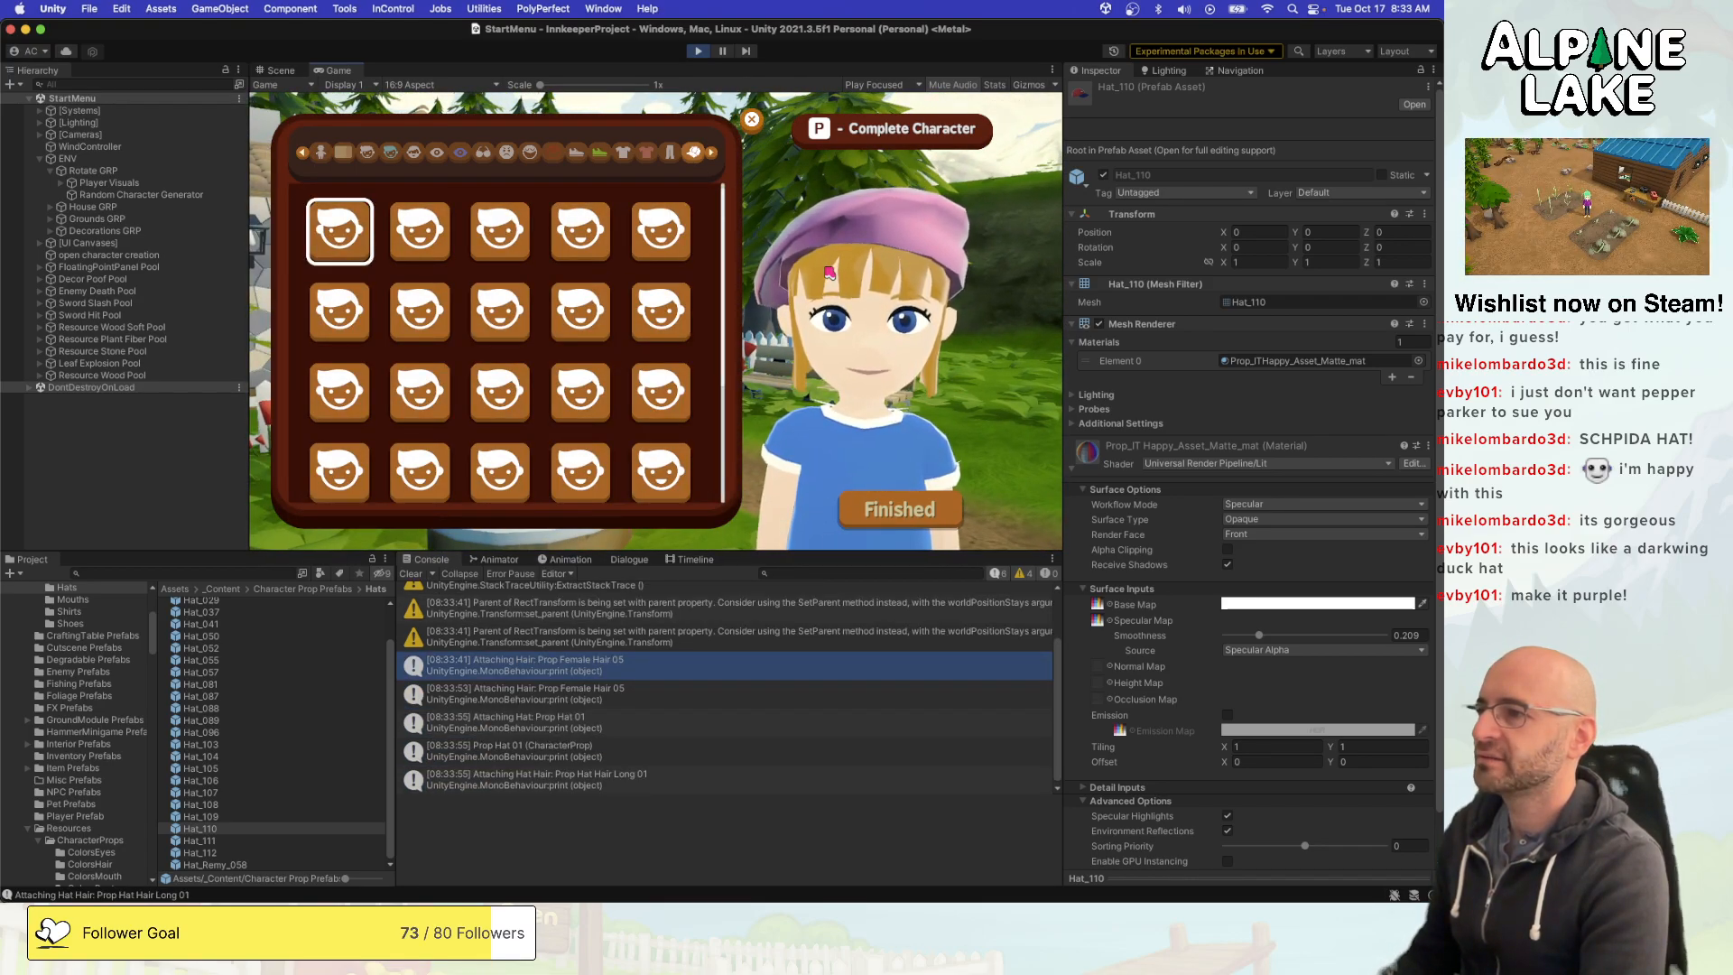
{"action": "key", "text": "d"}
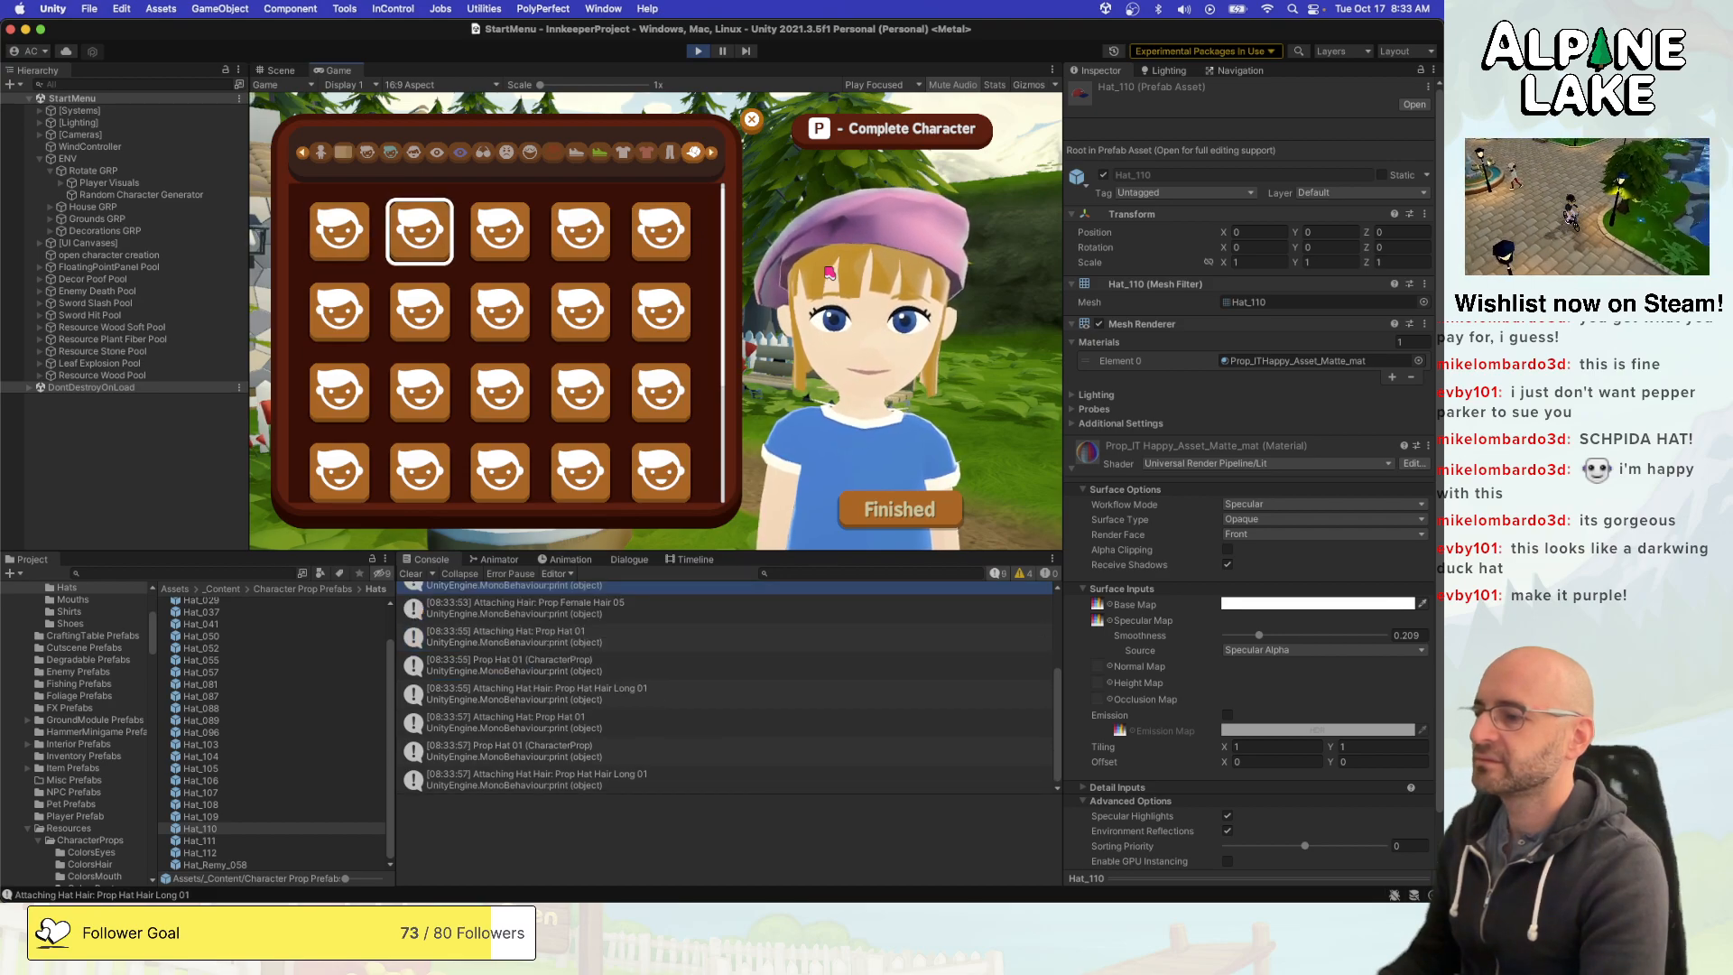
{"action": "key", "text": "space"}
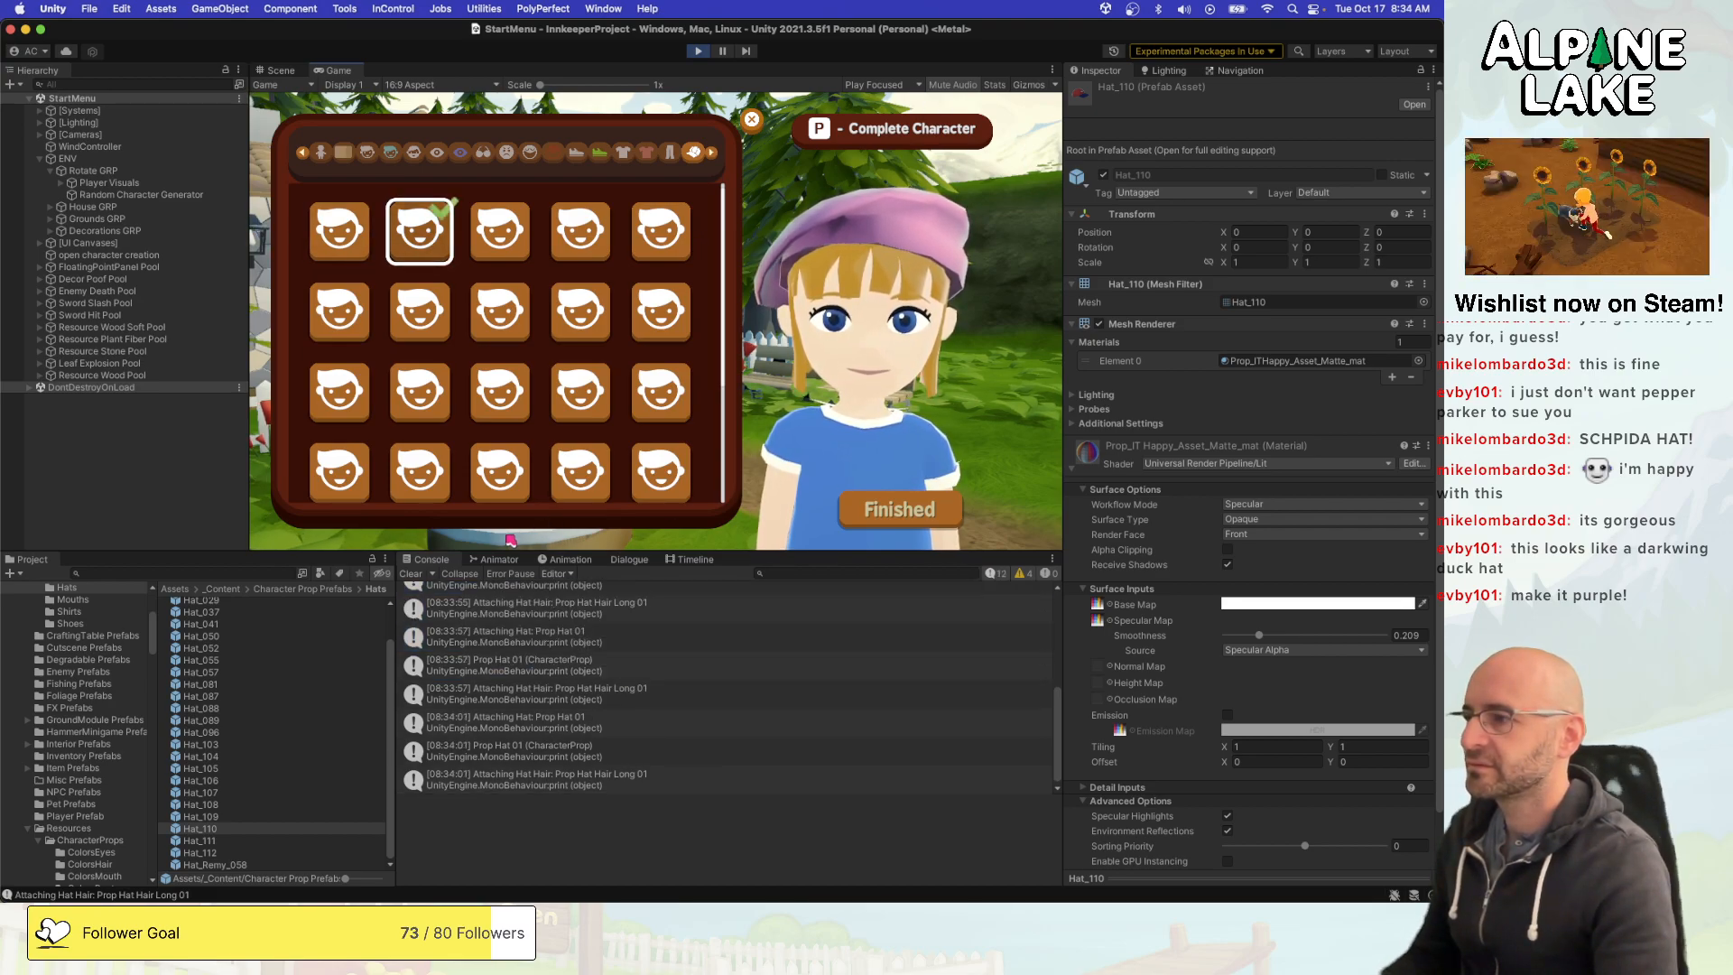
- Clear the console, reselect the first two hats to read which props get attached, and stop the game
{"action": "left_click", "coordinate": [411, 574]}
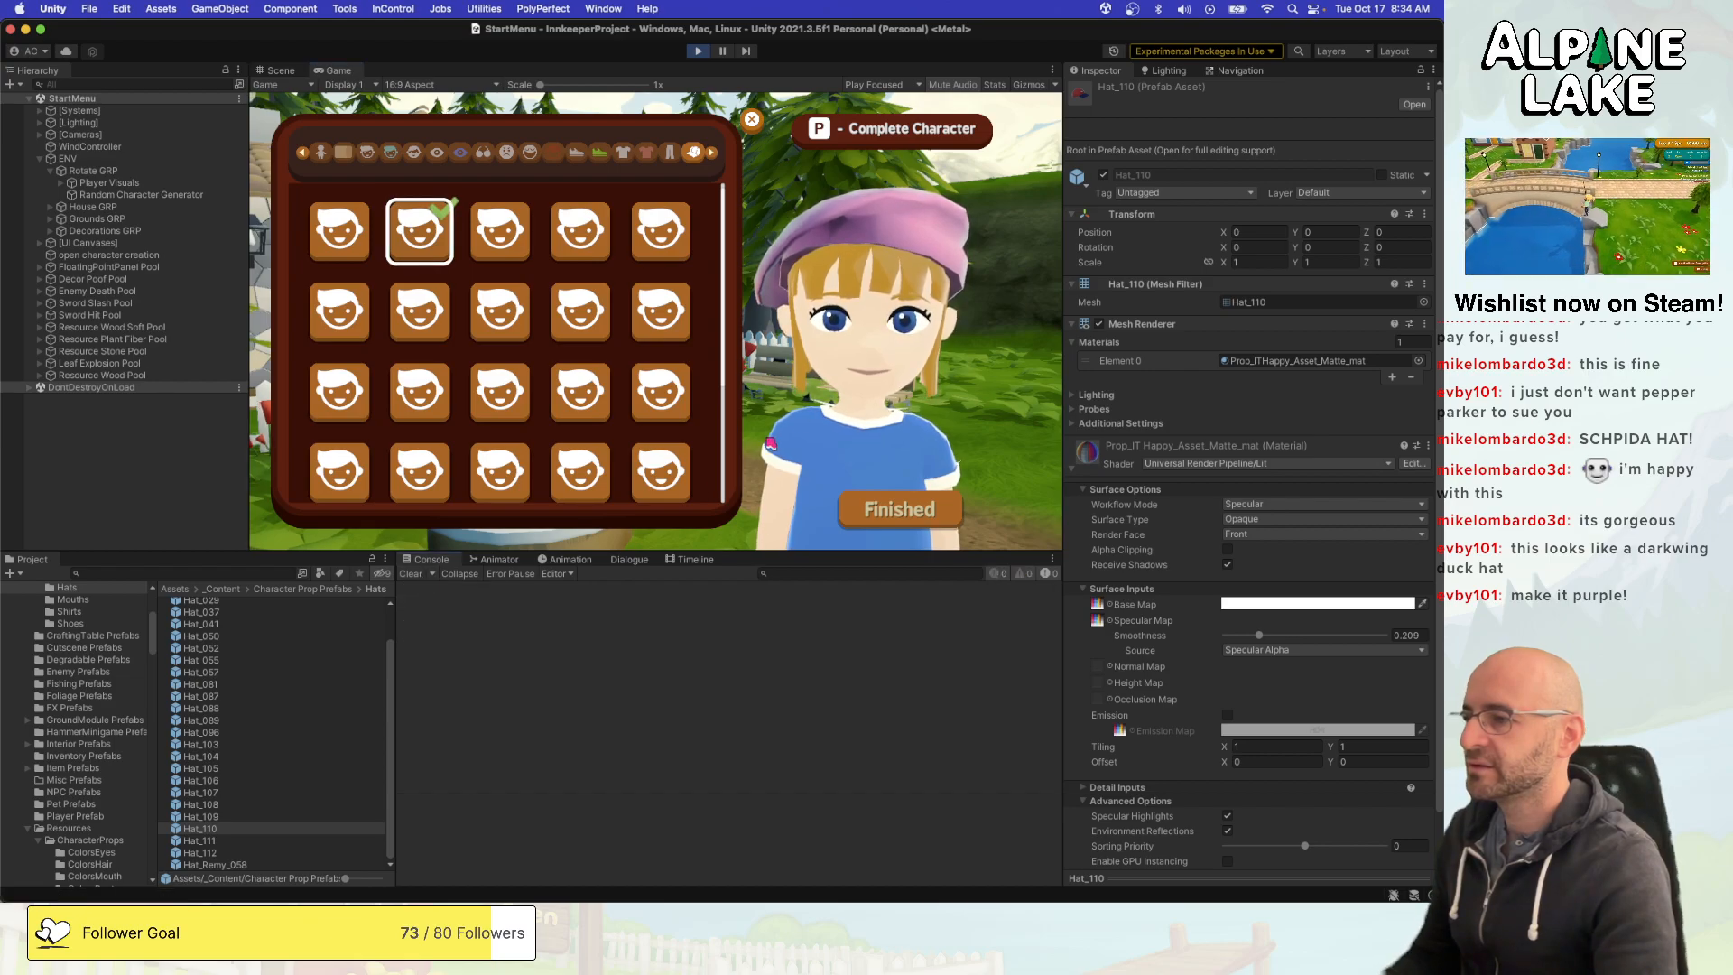
{"action": "key", "text": "Left"}
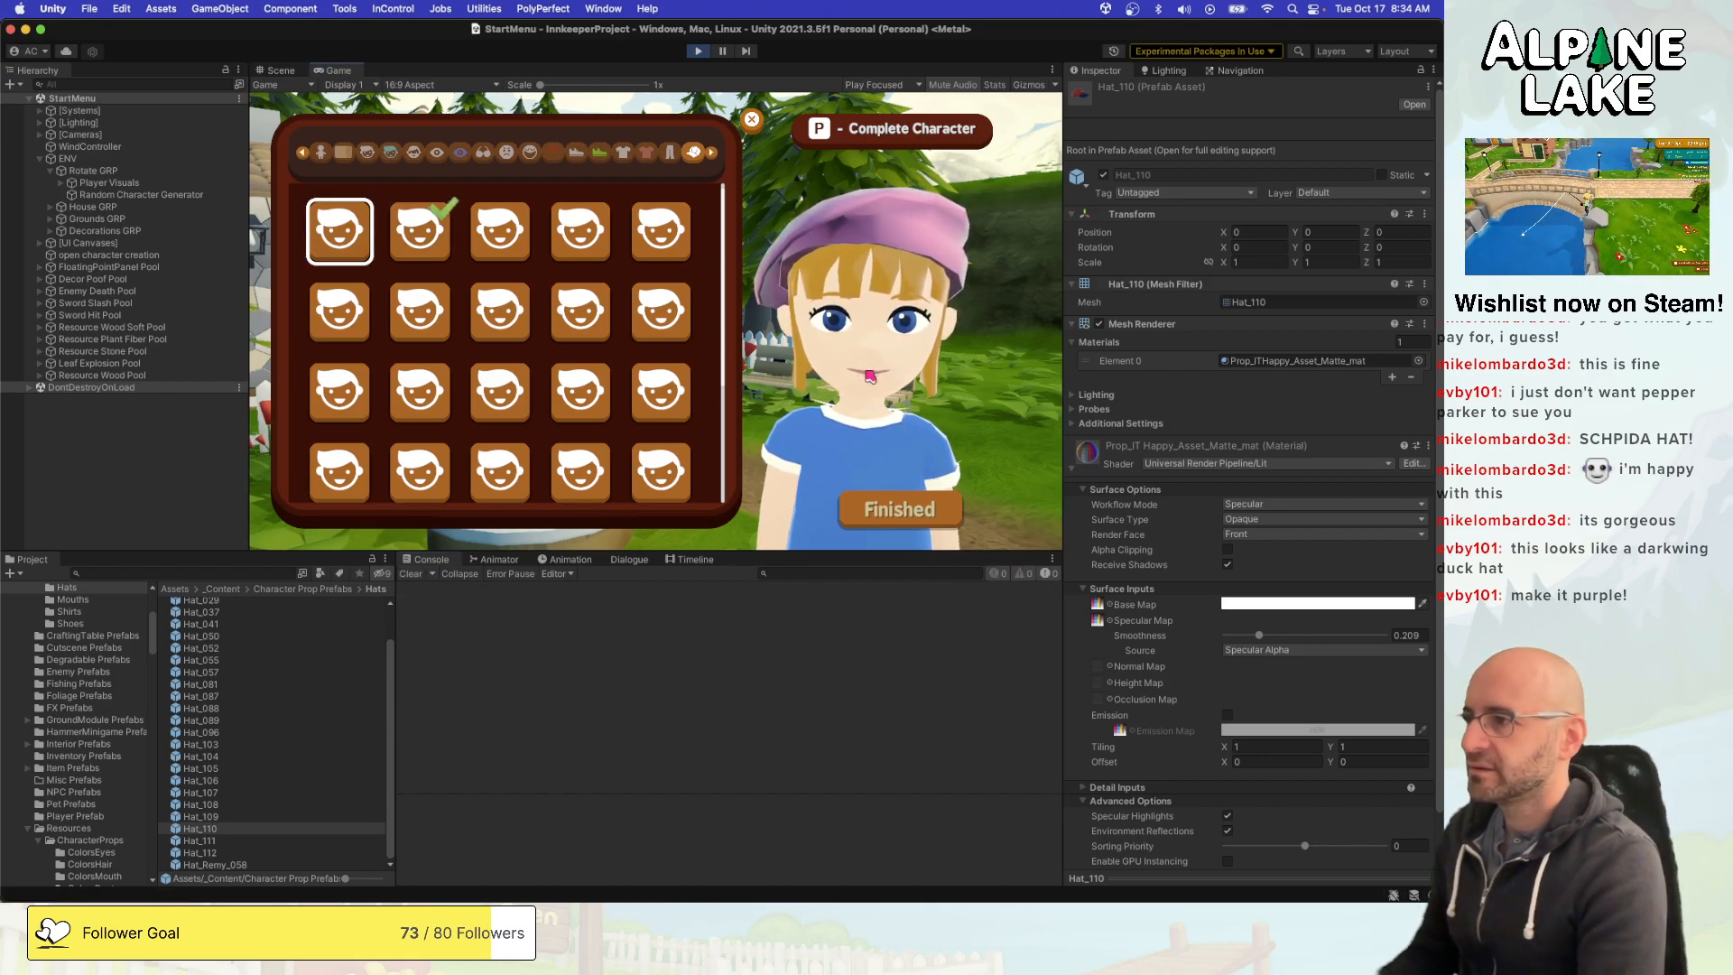
{"action": "key", "text": "Right"}
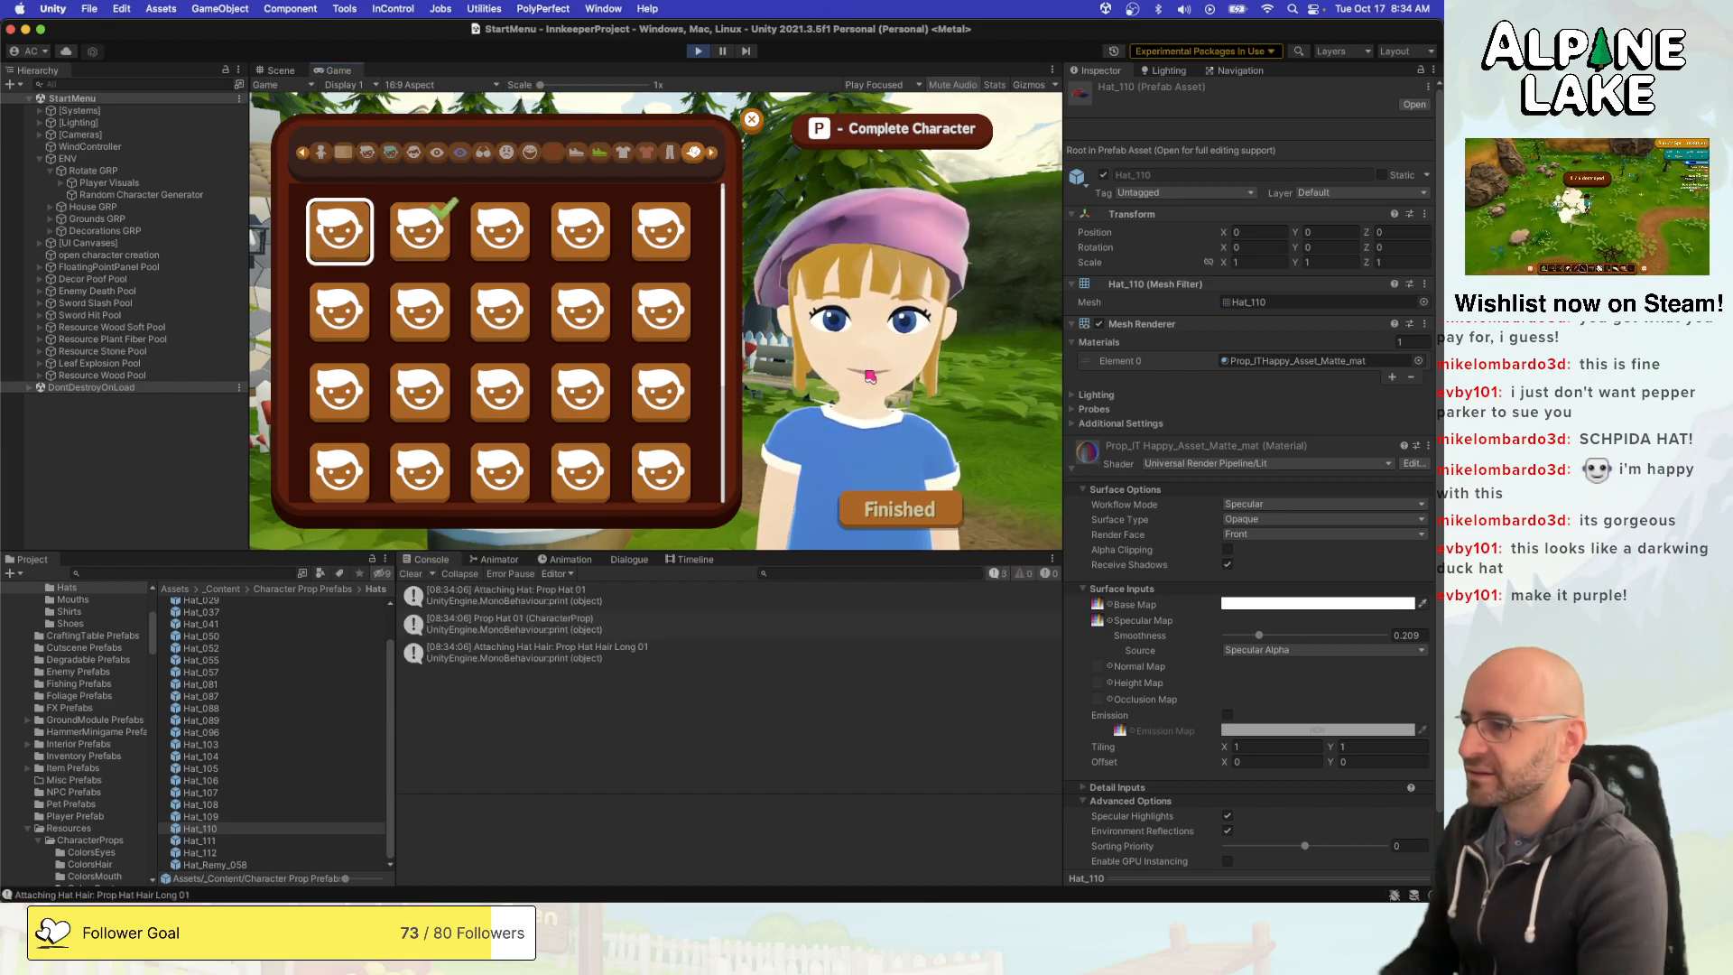
{"action": "key", "text": "Left"}
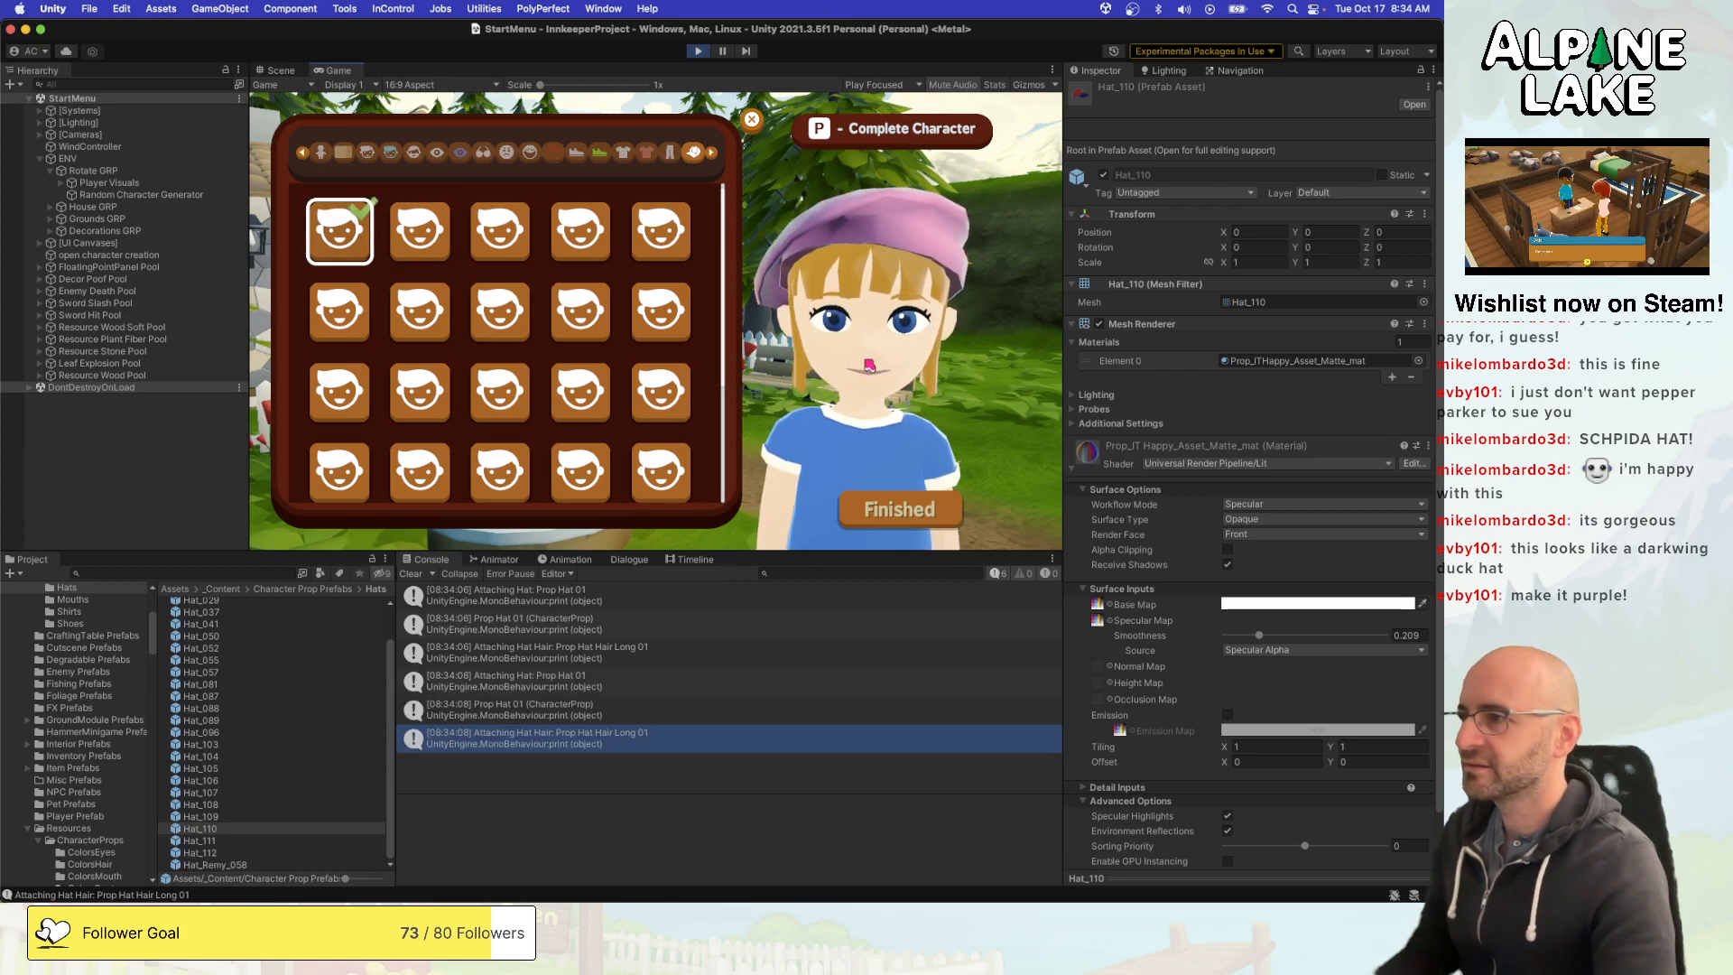
{"action": "key", "text": "Right"}
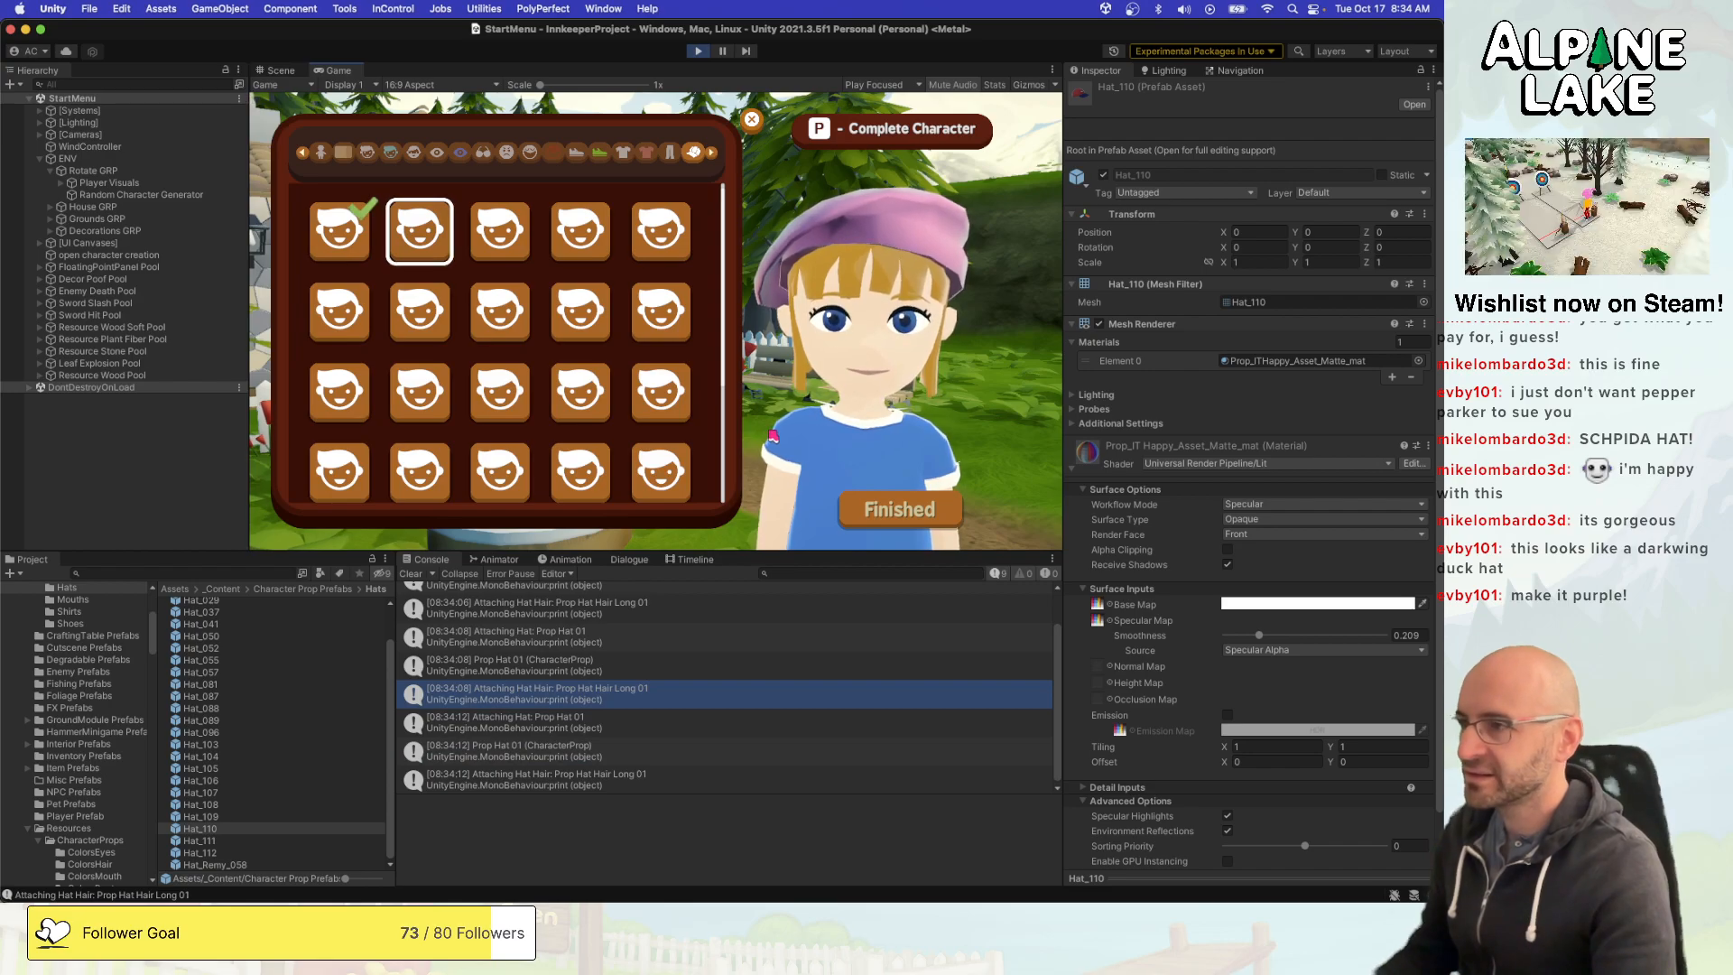
{"action": "key", "text": "Left"}
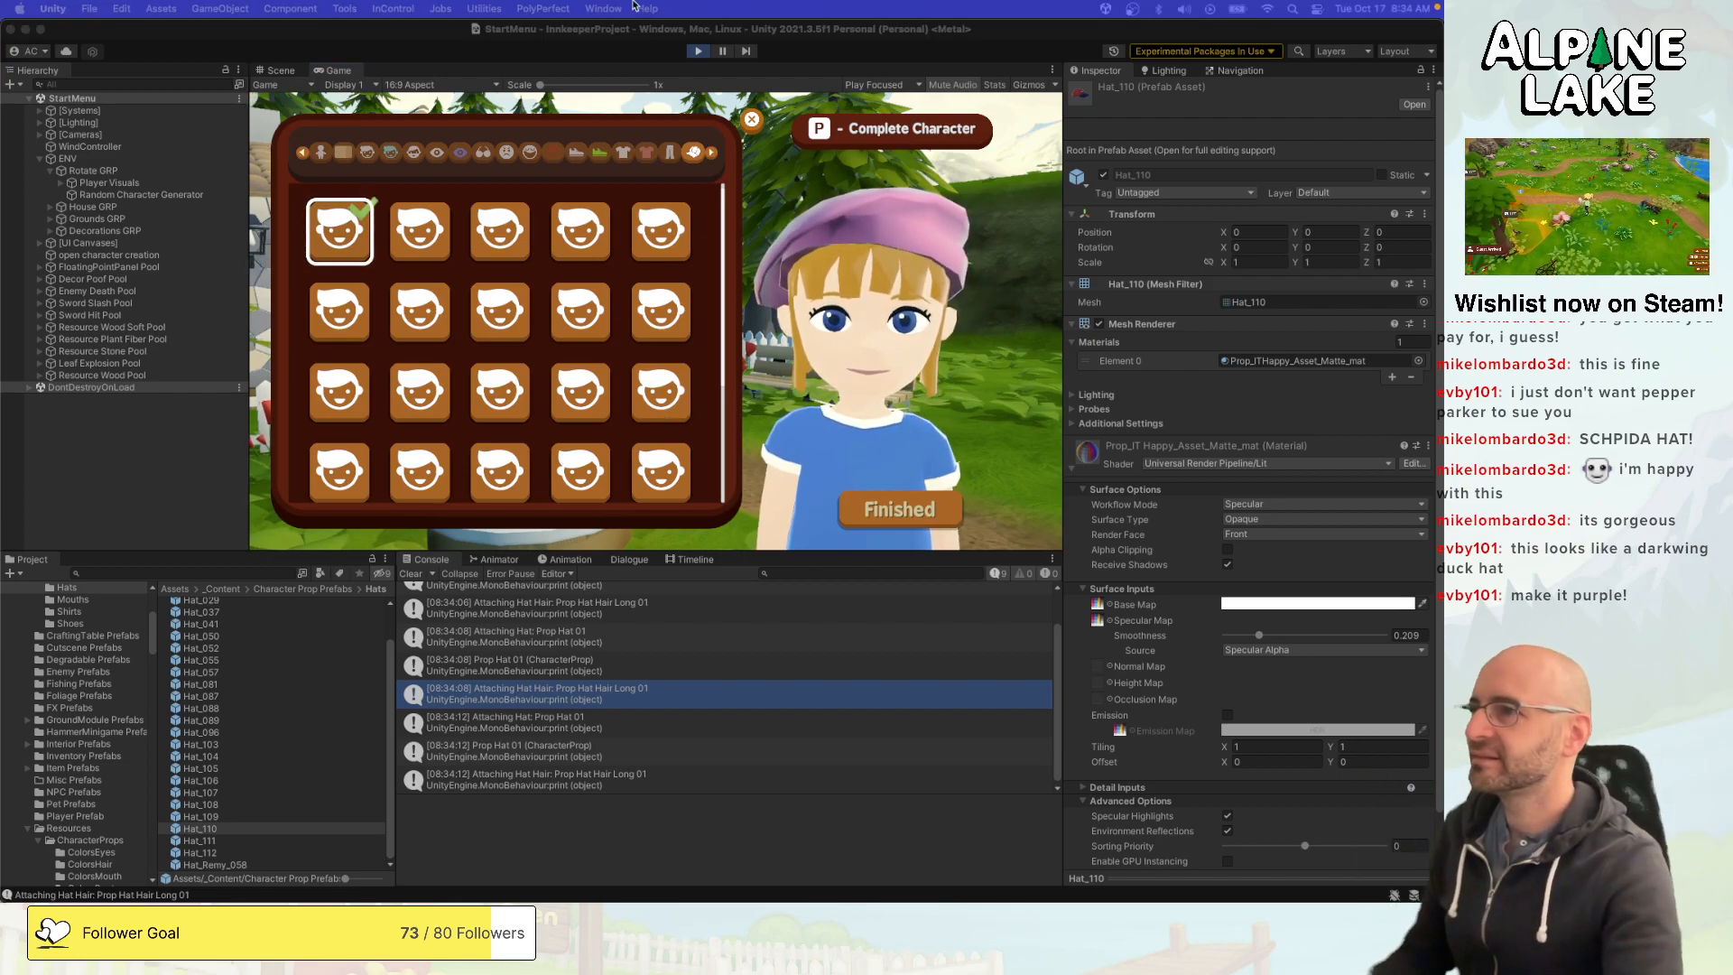
{"action": "key", "text": "super+p"}
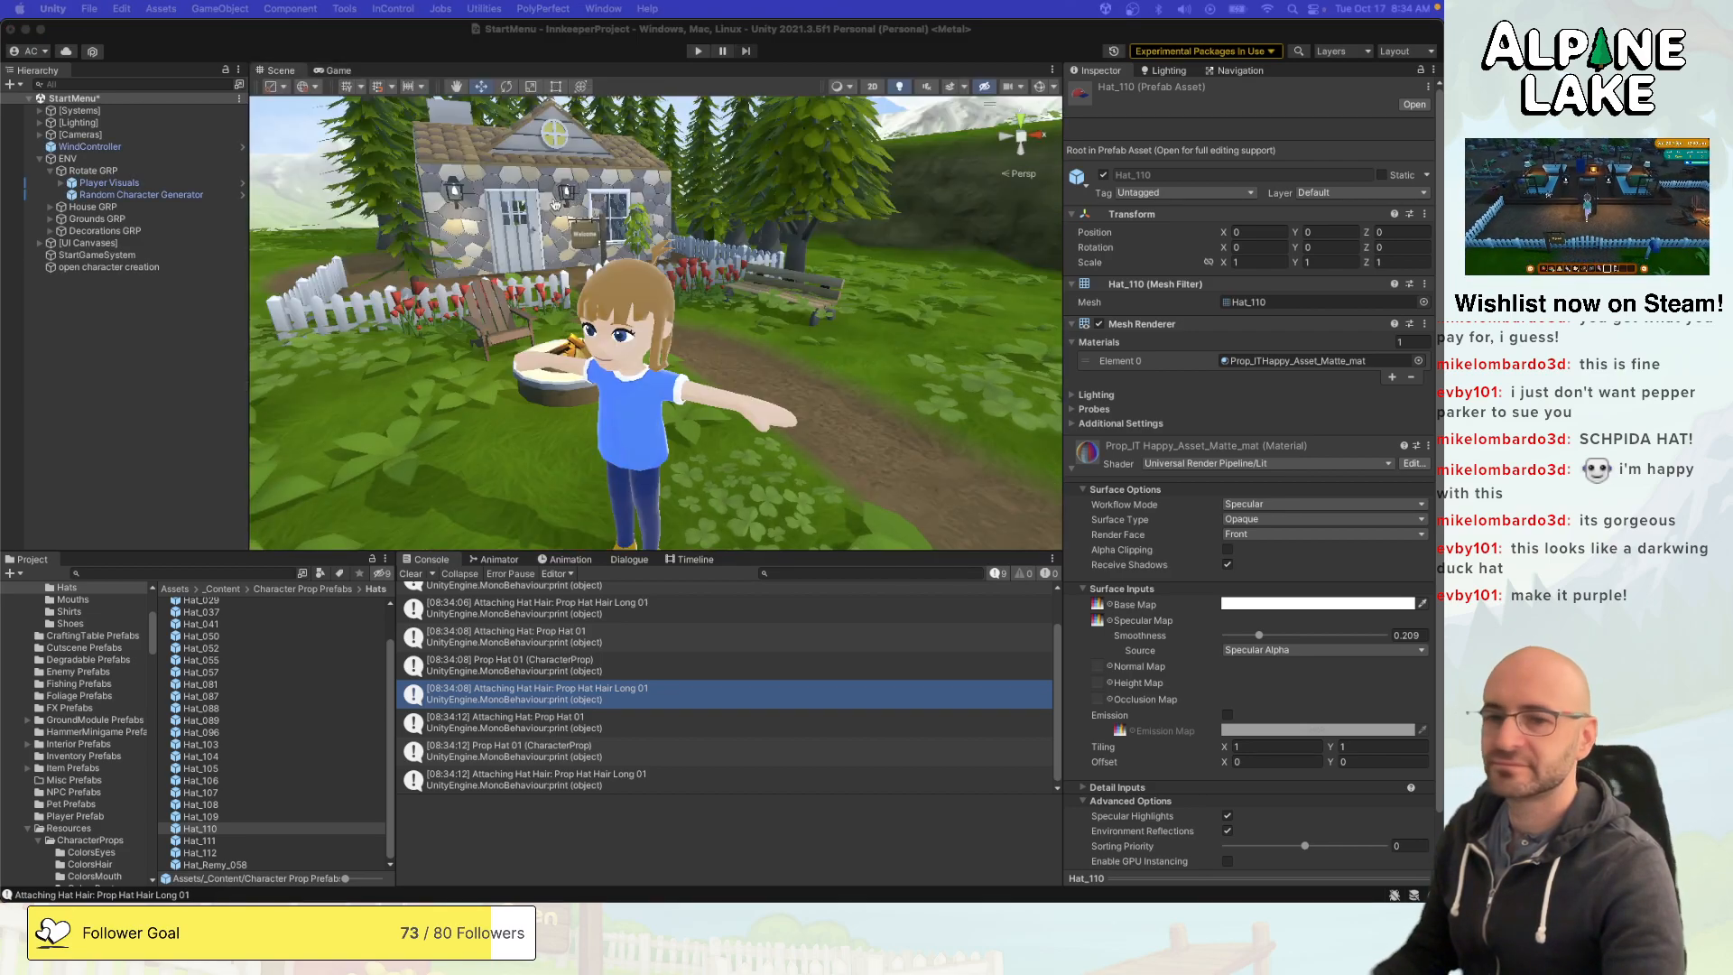
- Inspect the Prop Hat 01 and Prop Hat 00 assets in the Hats folder of the CharacterProps resources to compare their prefab assignments
{"action": "left_click", "coordinate": [241, 442]}
{"action": "scroll", "coordinate": [113, 669], "scroll_direction": "up", "scroll_amount": 4}
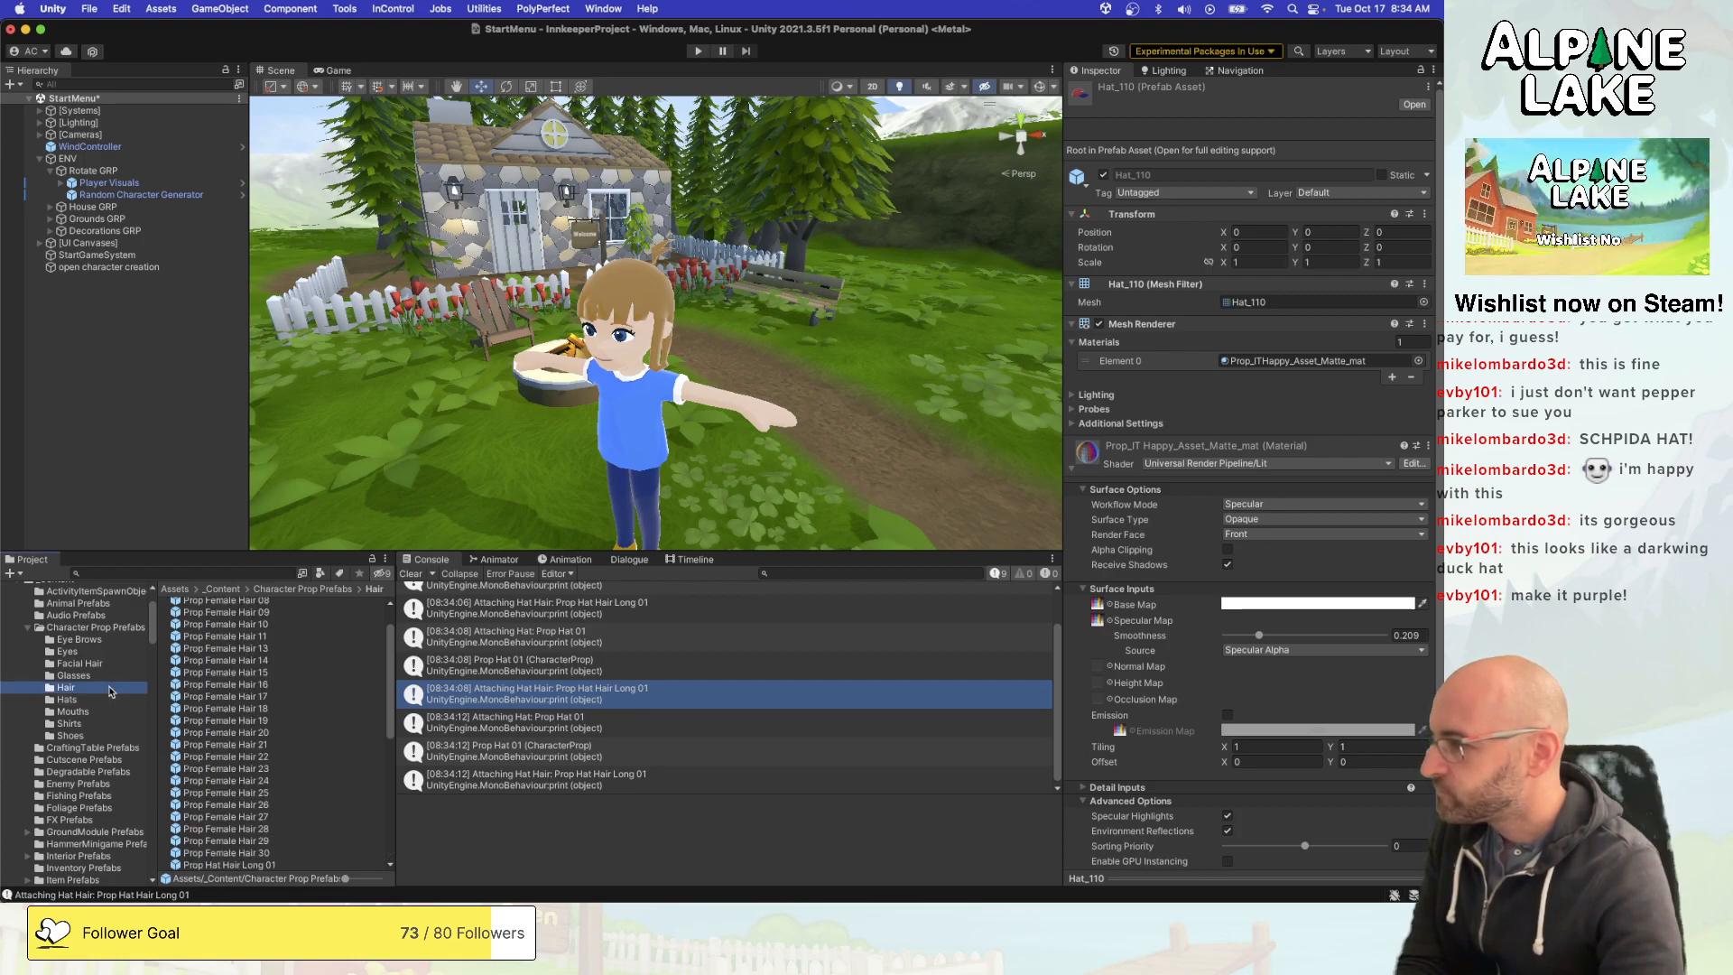
{"action": "left_click", "coordinate": [111, 696]}
{"action": "scroll", "coordinate": [257, 616], "scroll_direction": "up", "scroll_amount": 2}
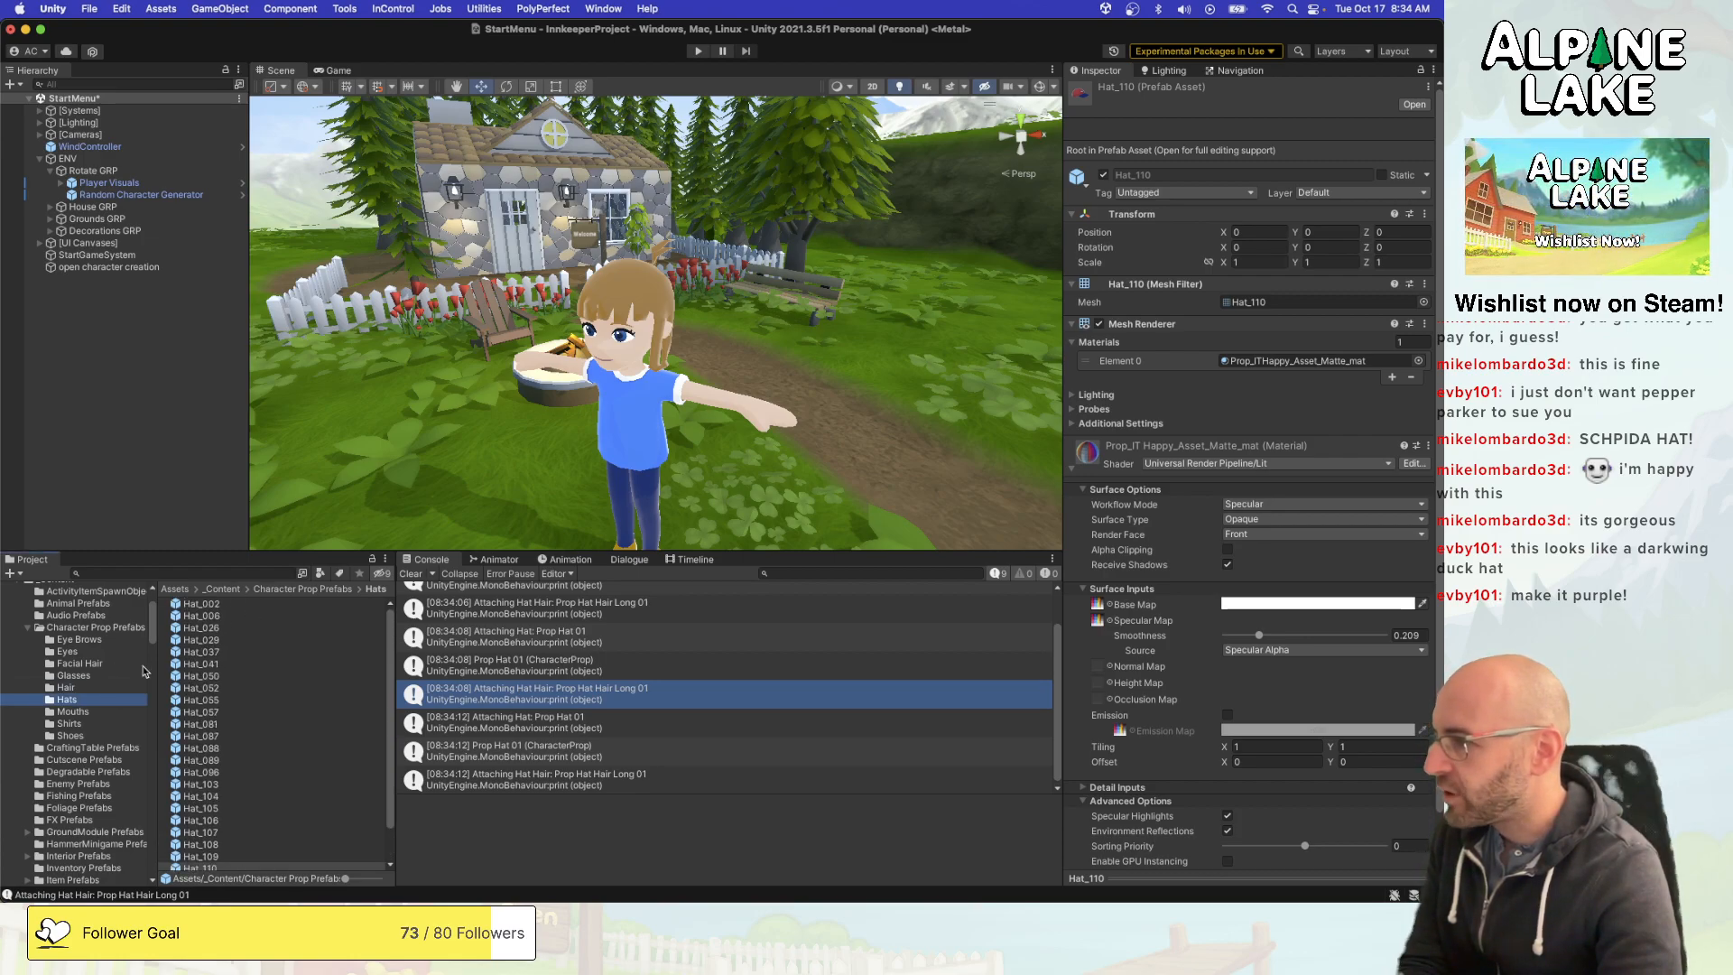
{"action": "scroll", "coordinate": [94, 738], "scroll_direction": "down", "scroll_amount": 8}
{"action": "left_click", "coordinate": [77, 810]}
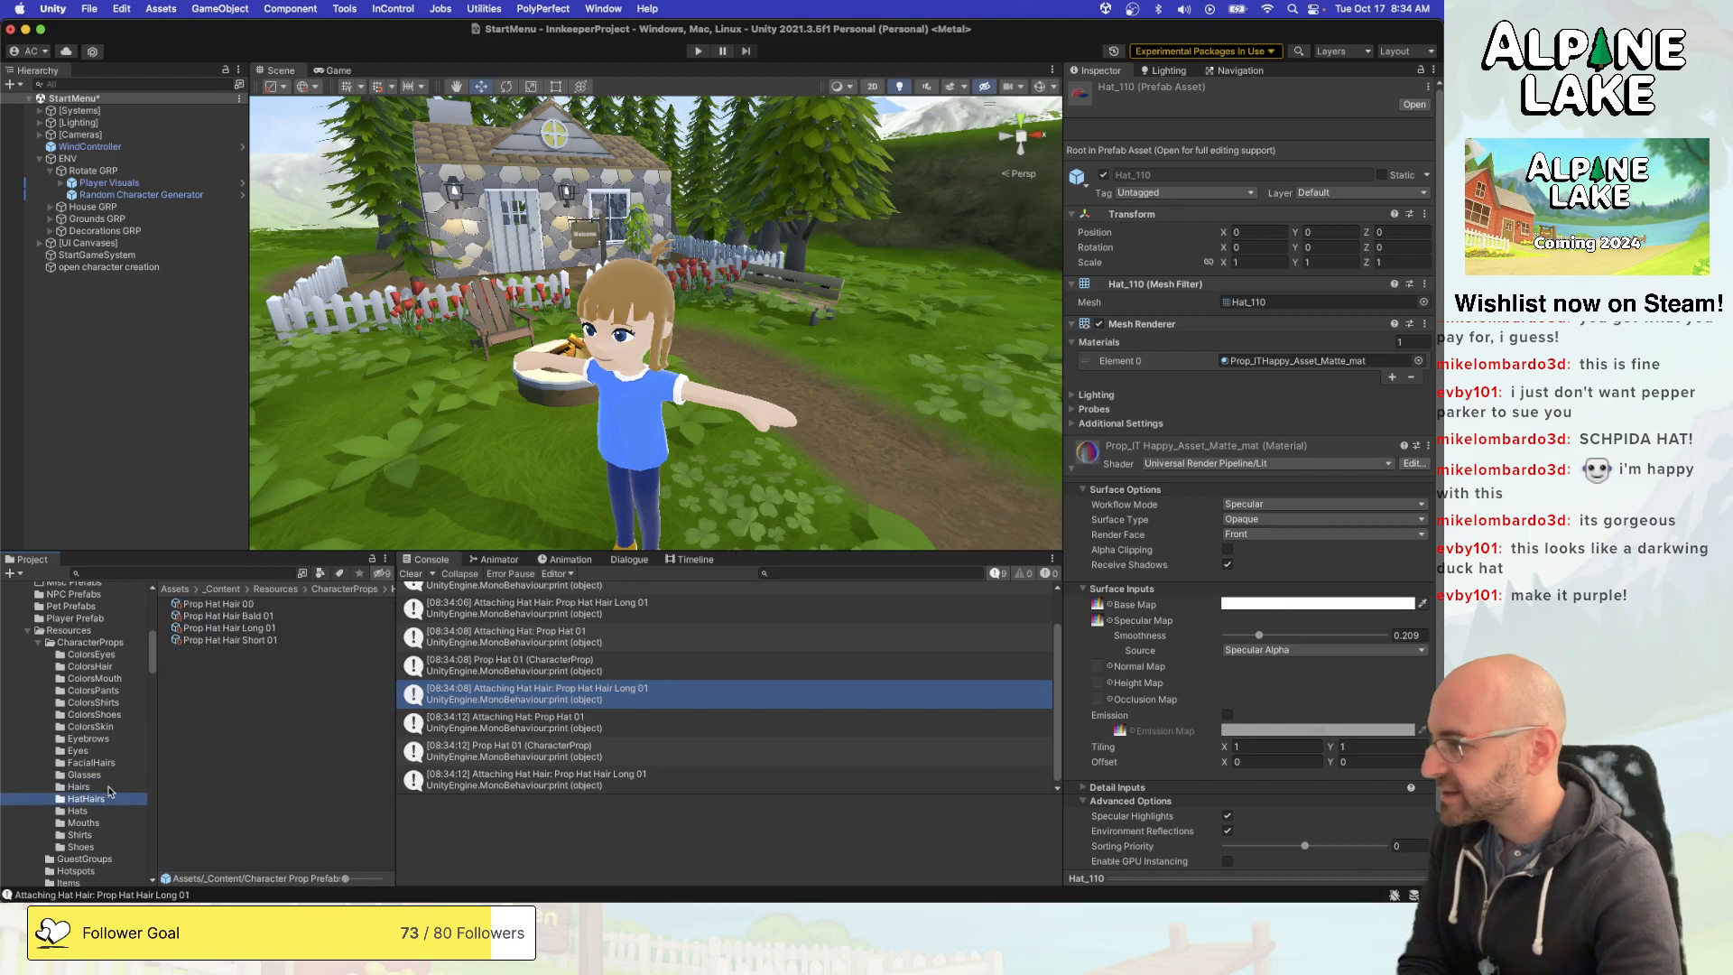
{"action": "left_click", "coordinate": [236, 619]}
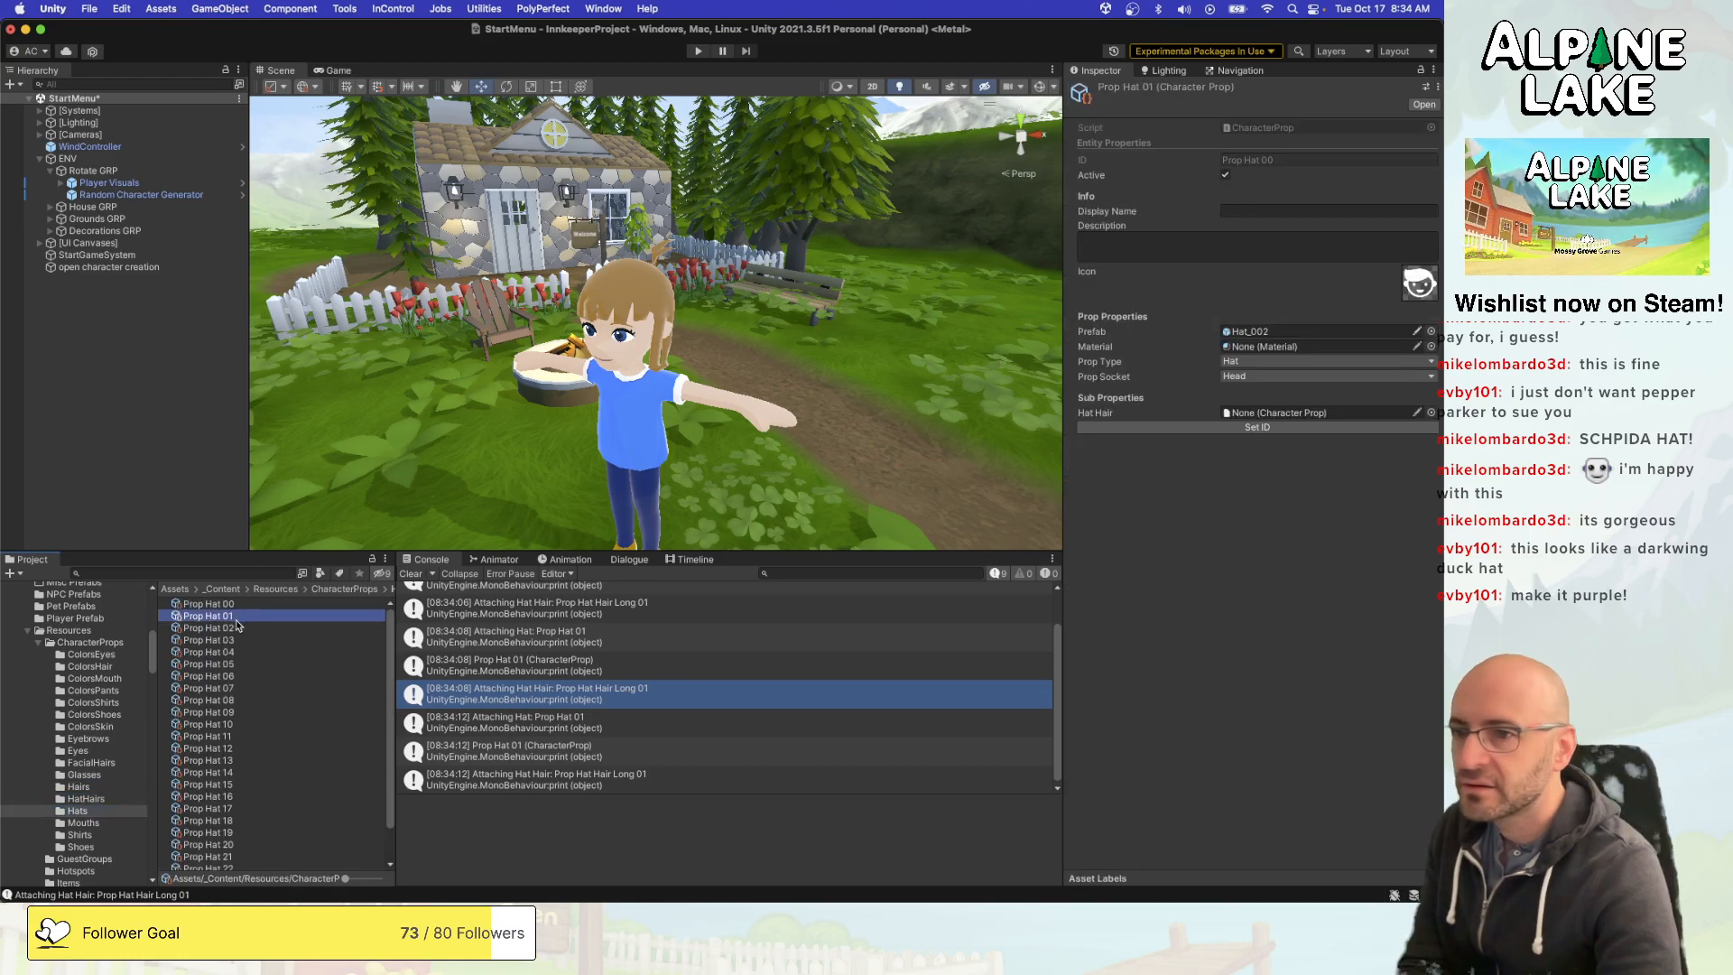
{"action": "left_click", "coordinate": [209, 604]}
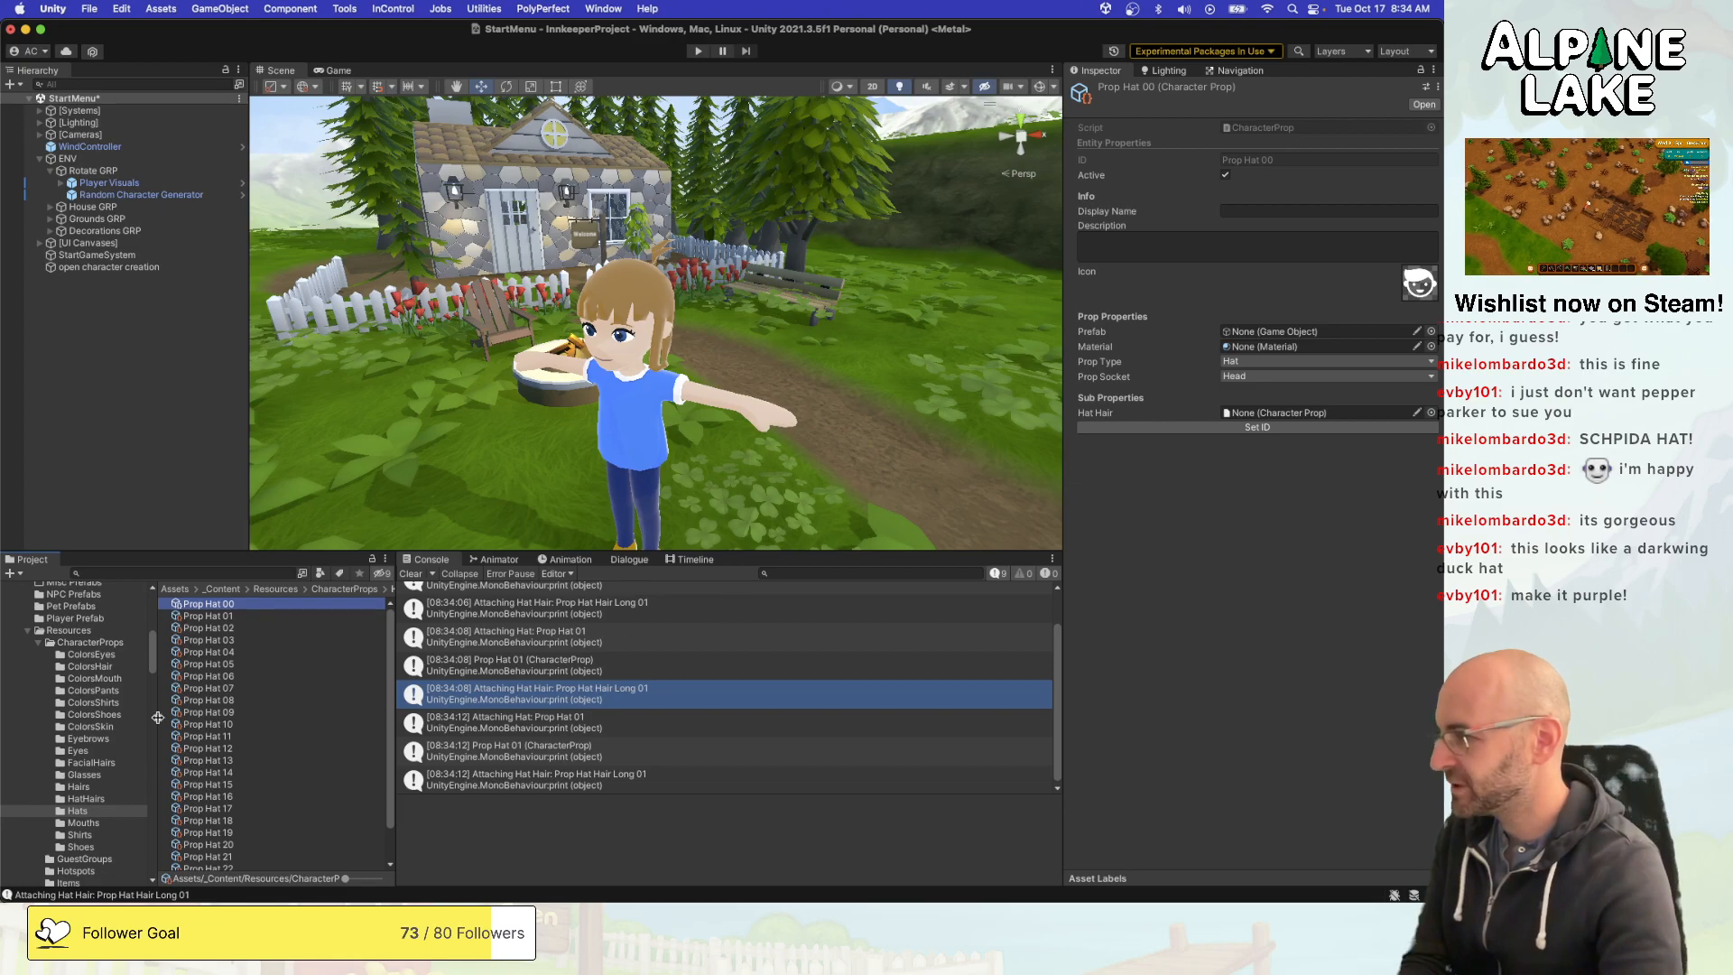
- Duplicate the Hat_002 prefab in the Hats folder of Character Prop Prefabs and name the copy Hat_000
{"action": "scroll", "coordinate": [72, 746], "scroll_direction": "up", "scroll_amount": 8}
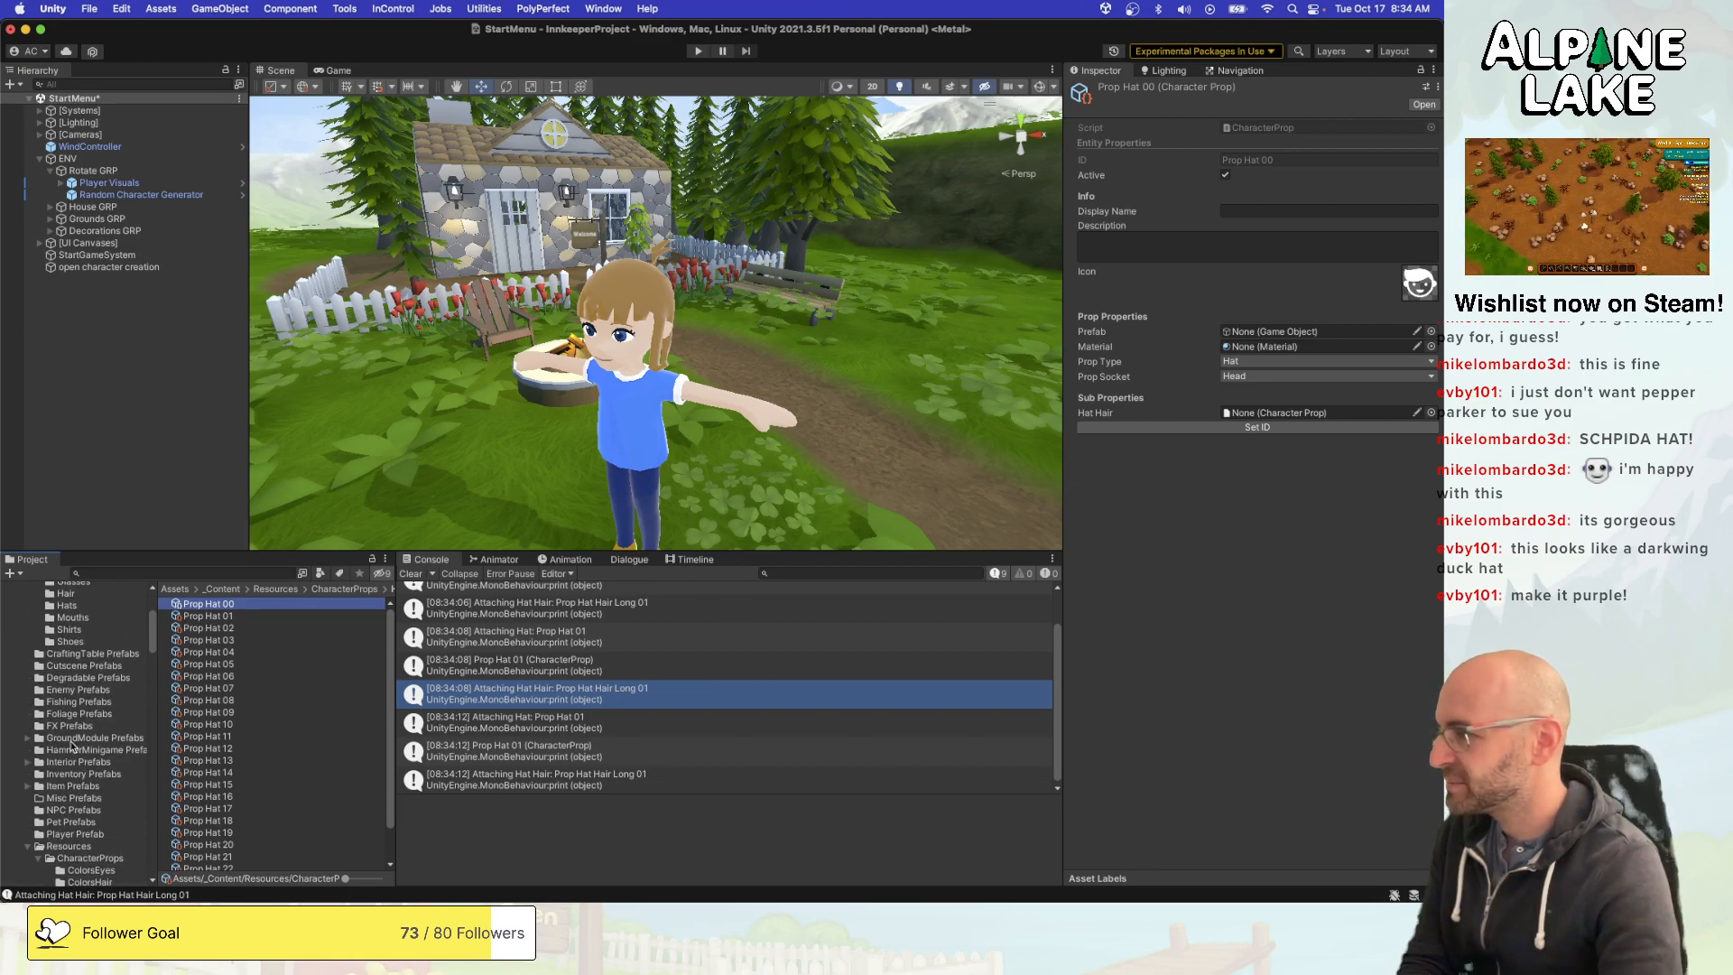
{"action": "scroll", "coordinate": [72, 740], "scroll_direction": "up", "scroll_amount": 1}
{"action": "left_click", "coordinate": [70, 629]}
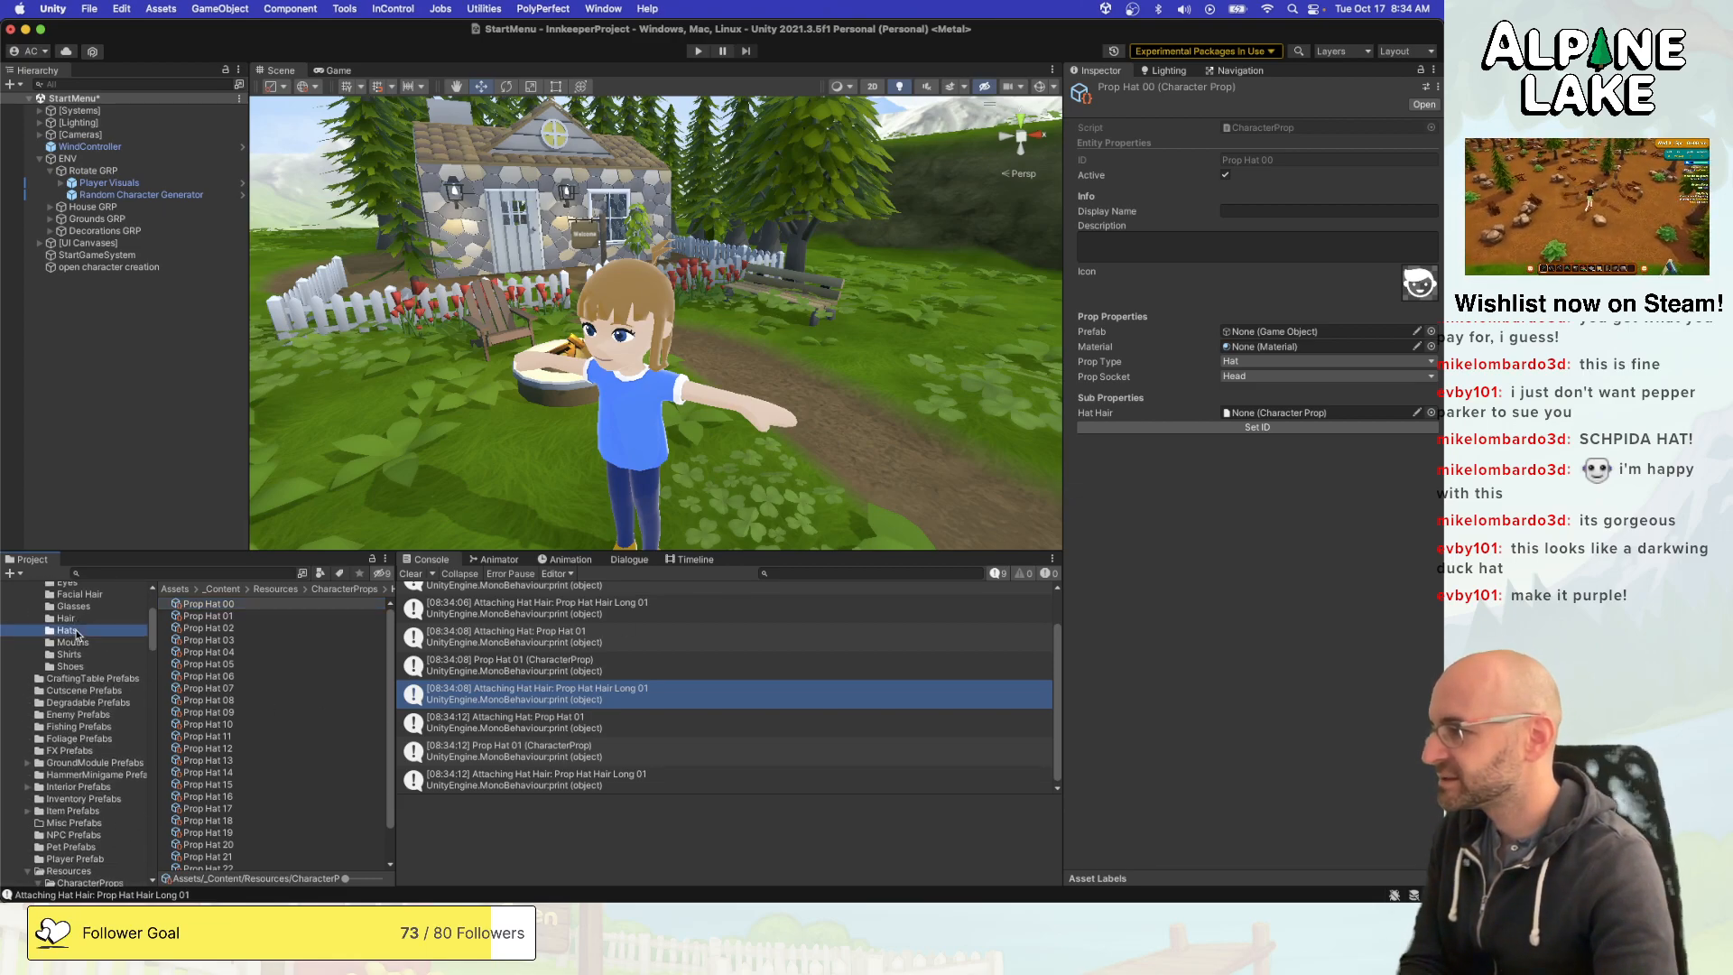
{"action": "left_click", "coordinate": [219, 616]}
{"action": "left_click", "coordinate": [217, 604]}
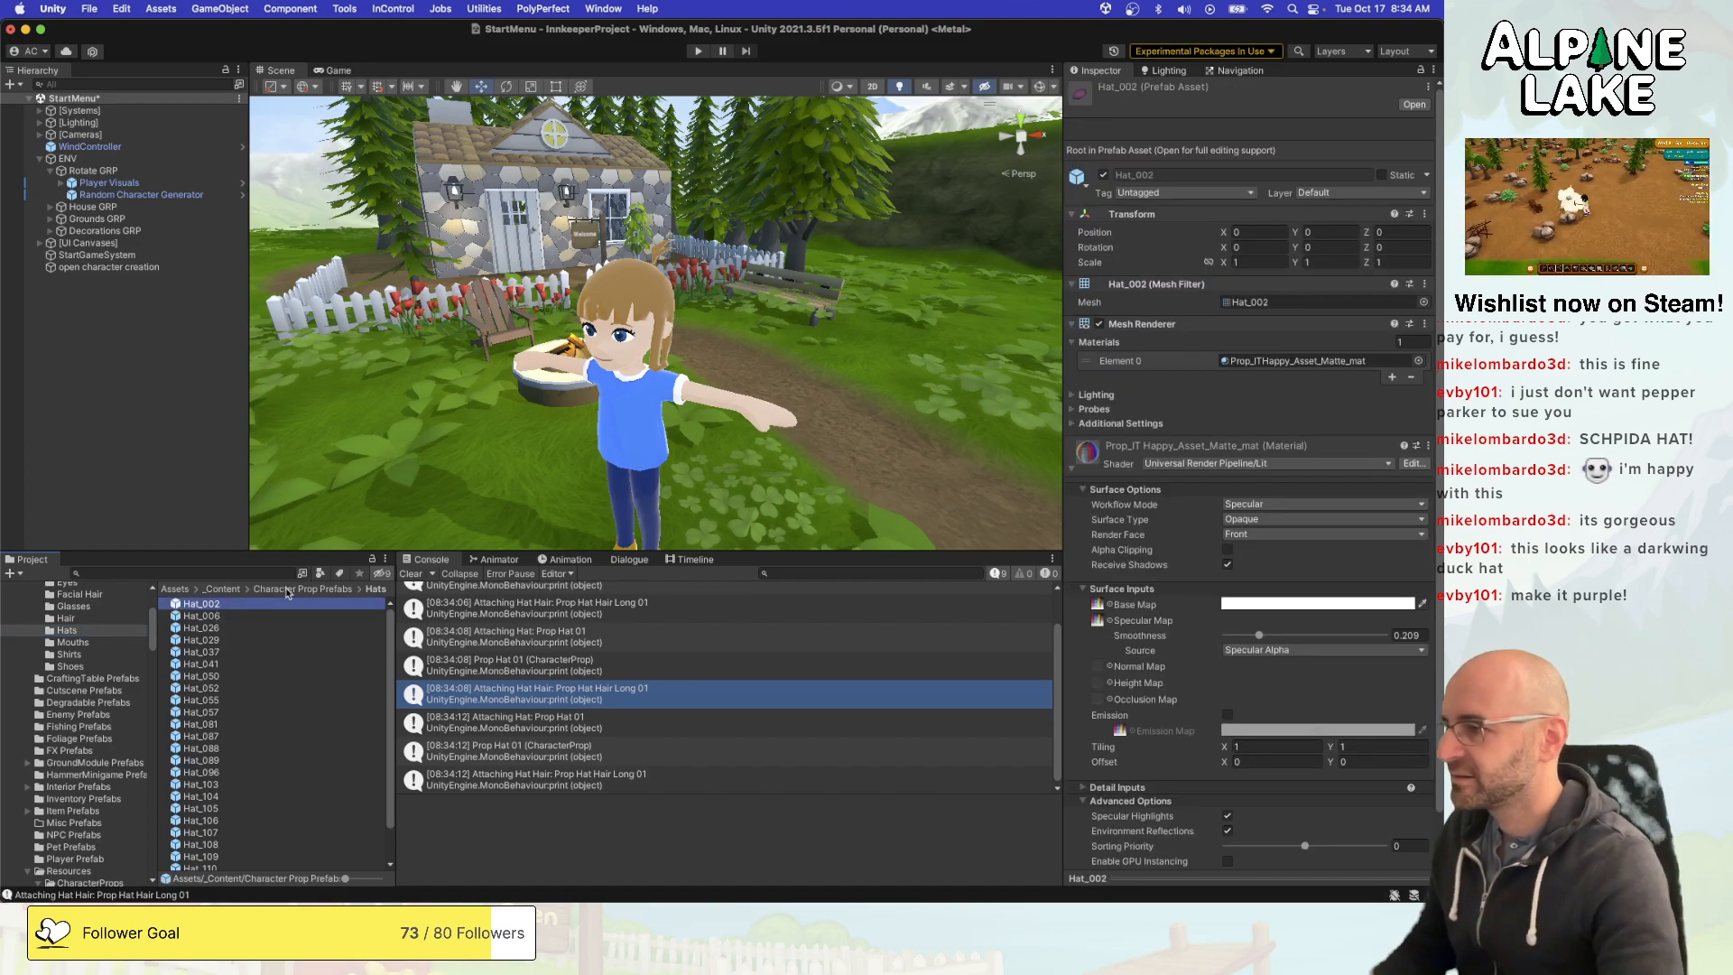
{"action": "key", "text": "super+d"}
{"action": "key", "text": "Return"}
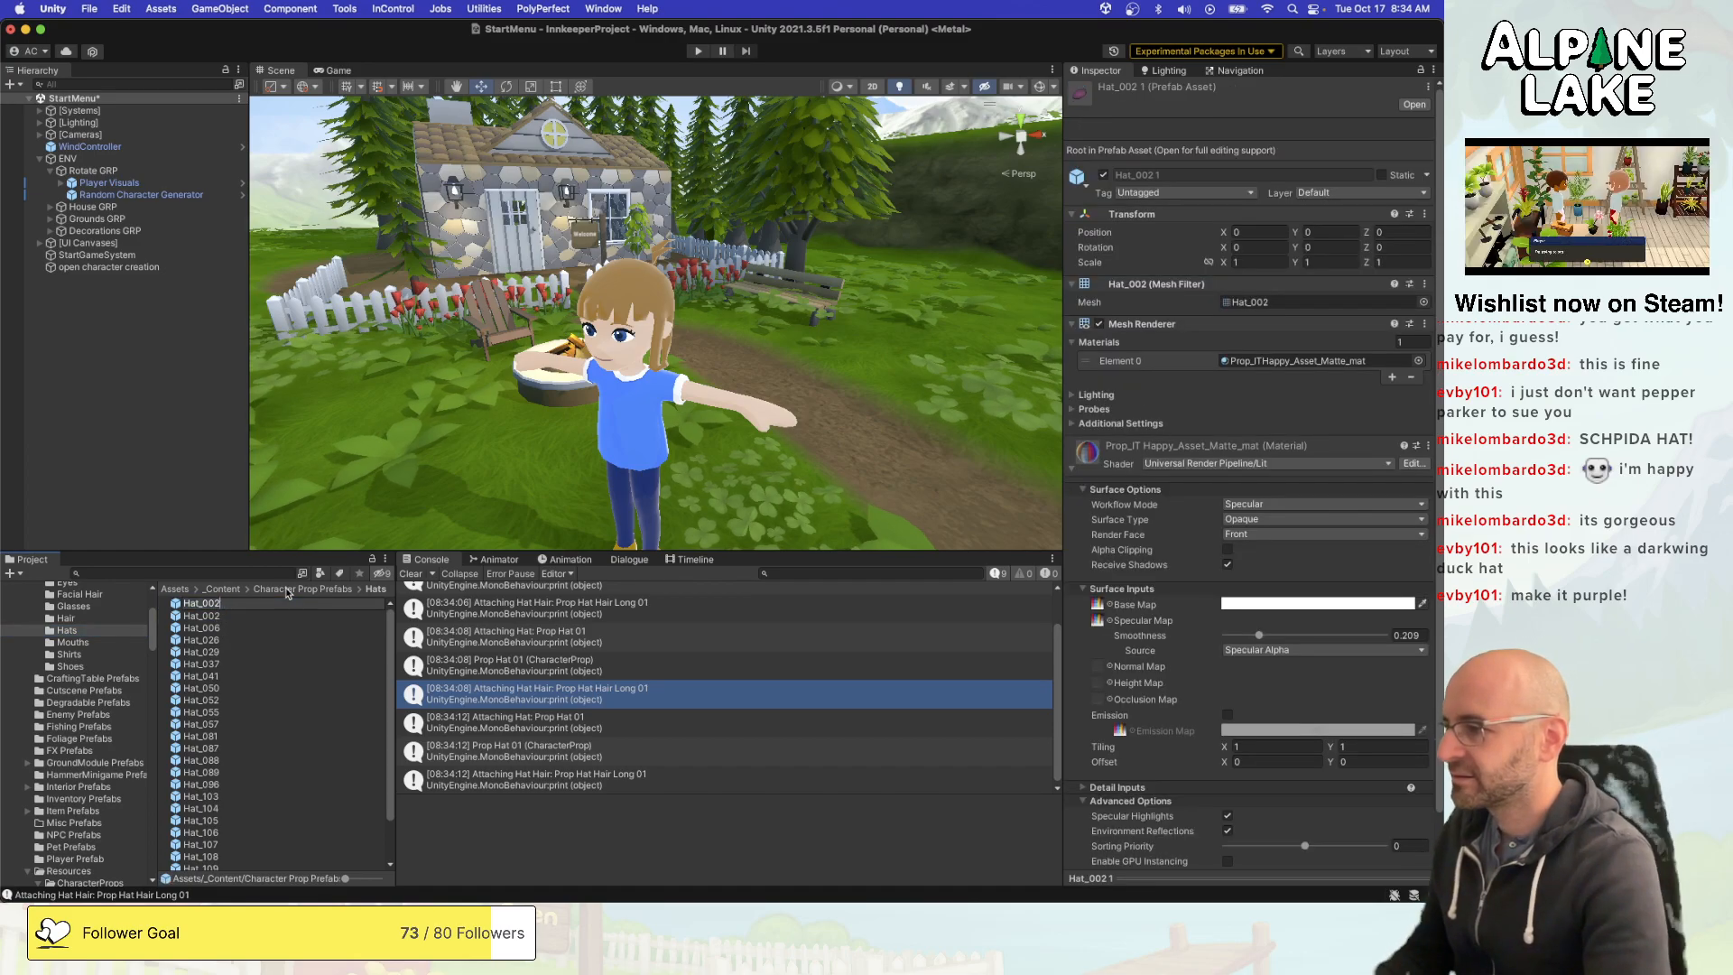
{"action": "type", "text": "Hat_000"}
{"action": "key", "text": "Return"}
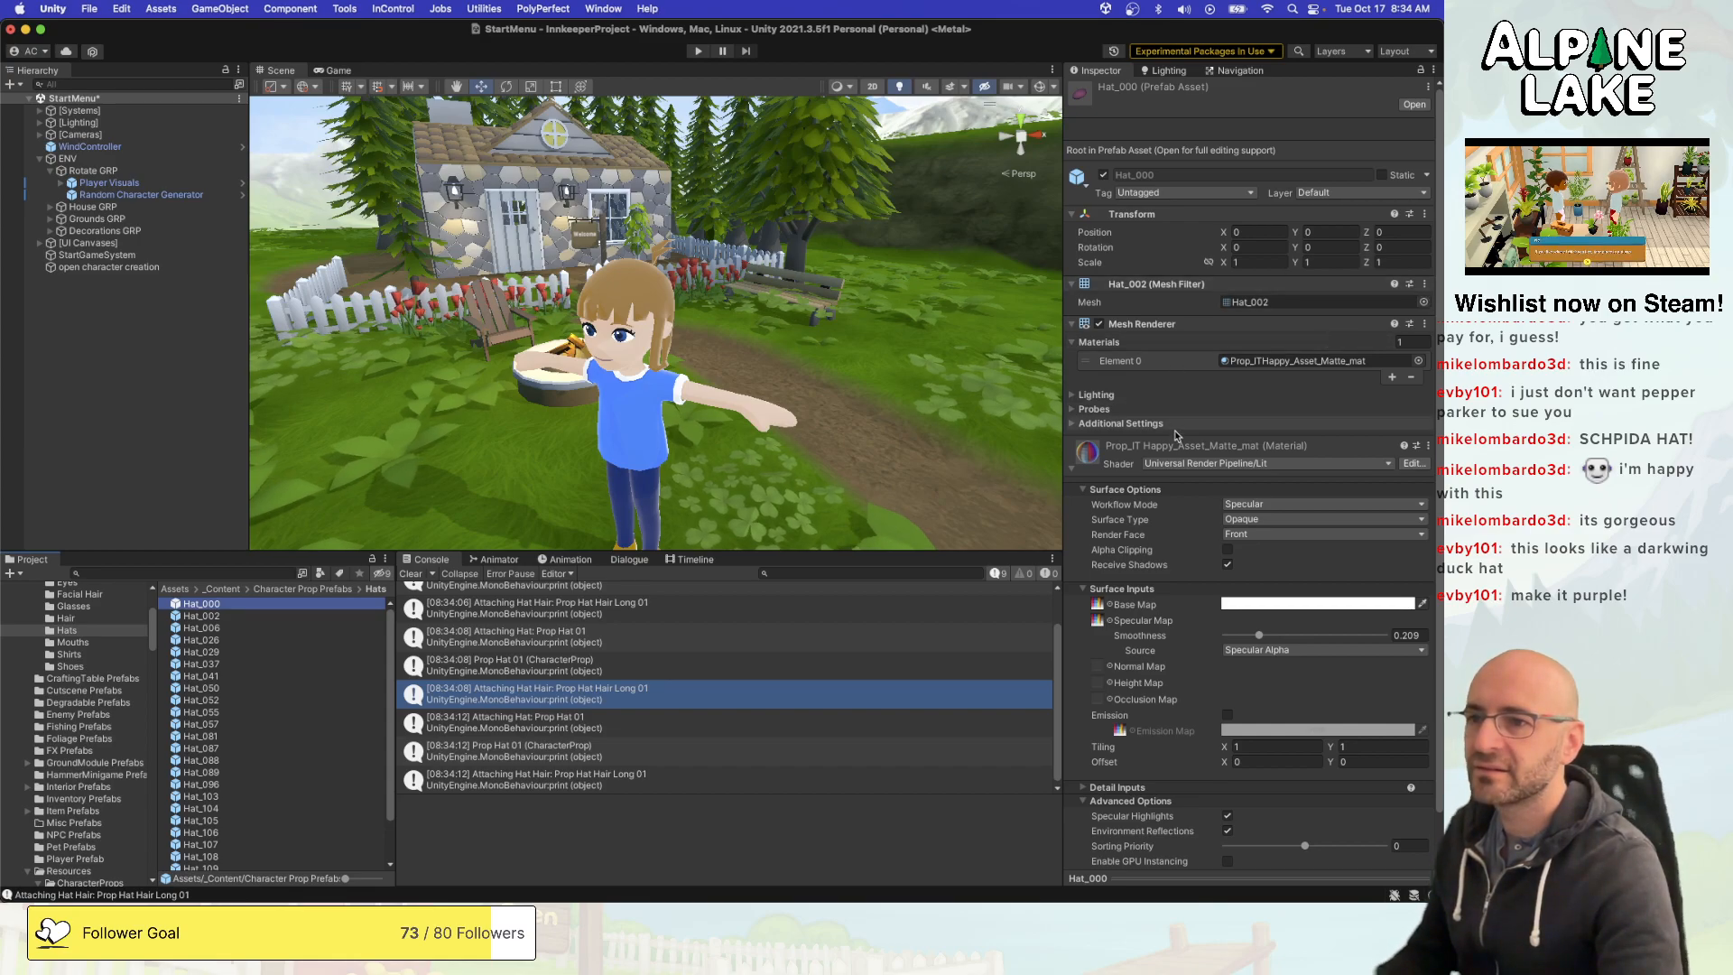
- Remove the Mesh Filter and Mesh Renderer components from the Hat_000 prefab
{"action": "right_click", "coordinate": [1239, 283]}
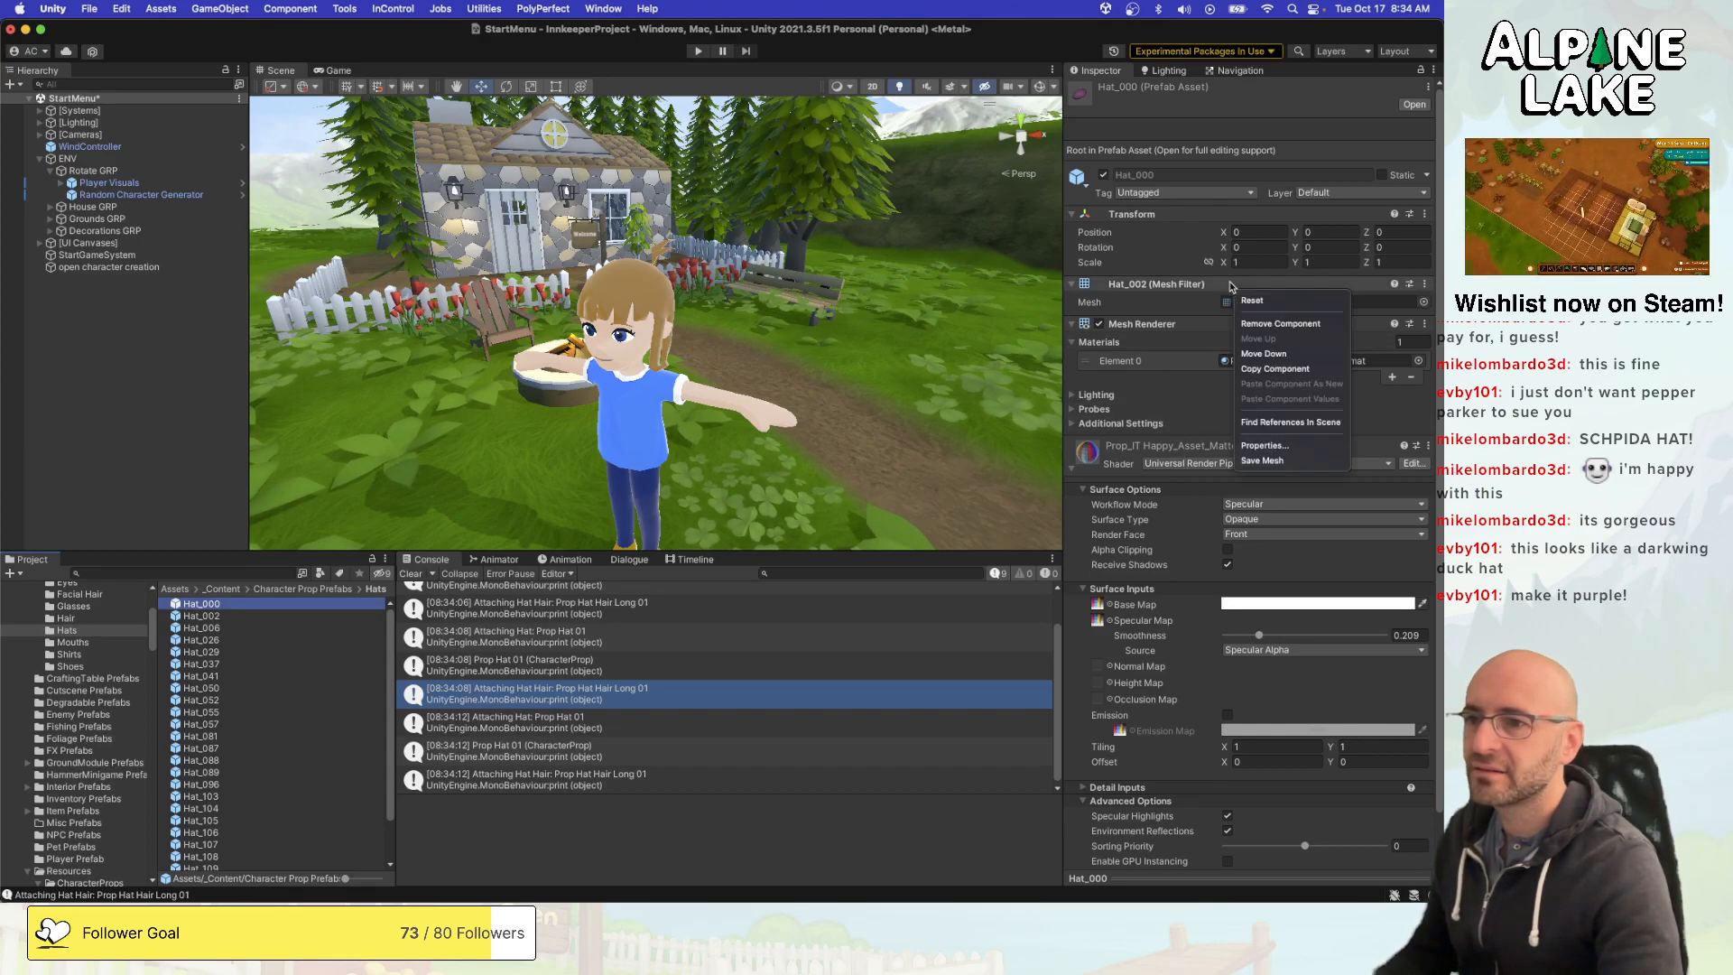
{"action": "left_click", "coordinate": [1264, 318]}
{"action": "right_click", "coordinate": [1201, 285]}
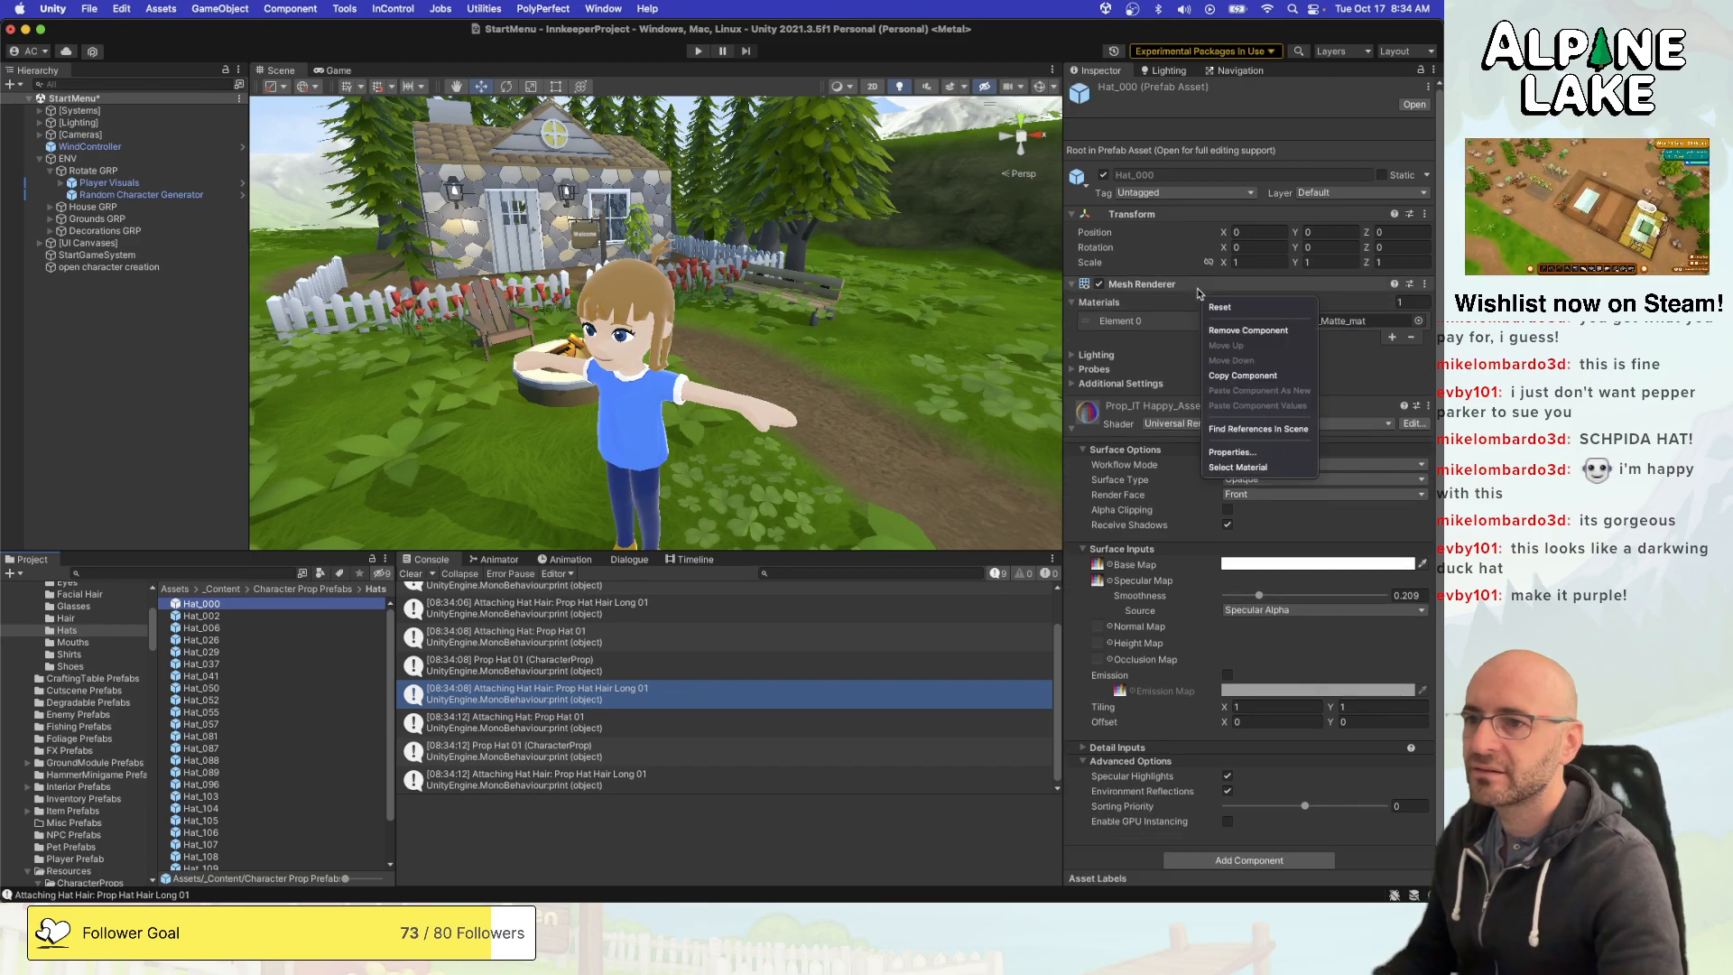
{"action": "left_click", "coordinate": [1221, 331]}
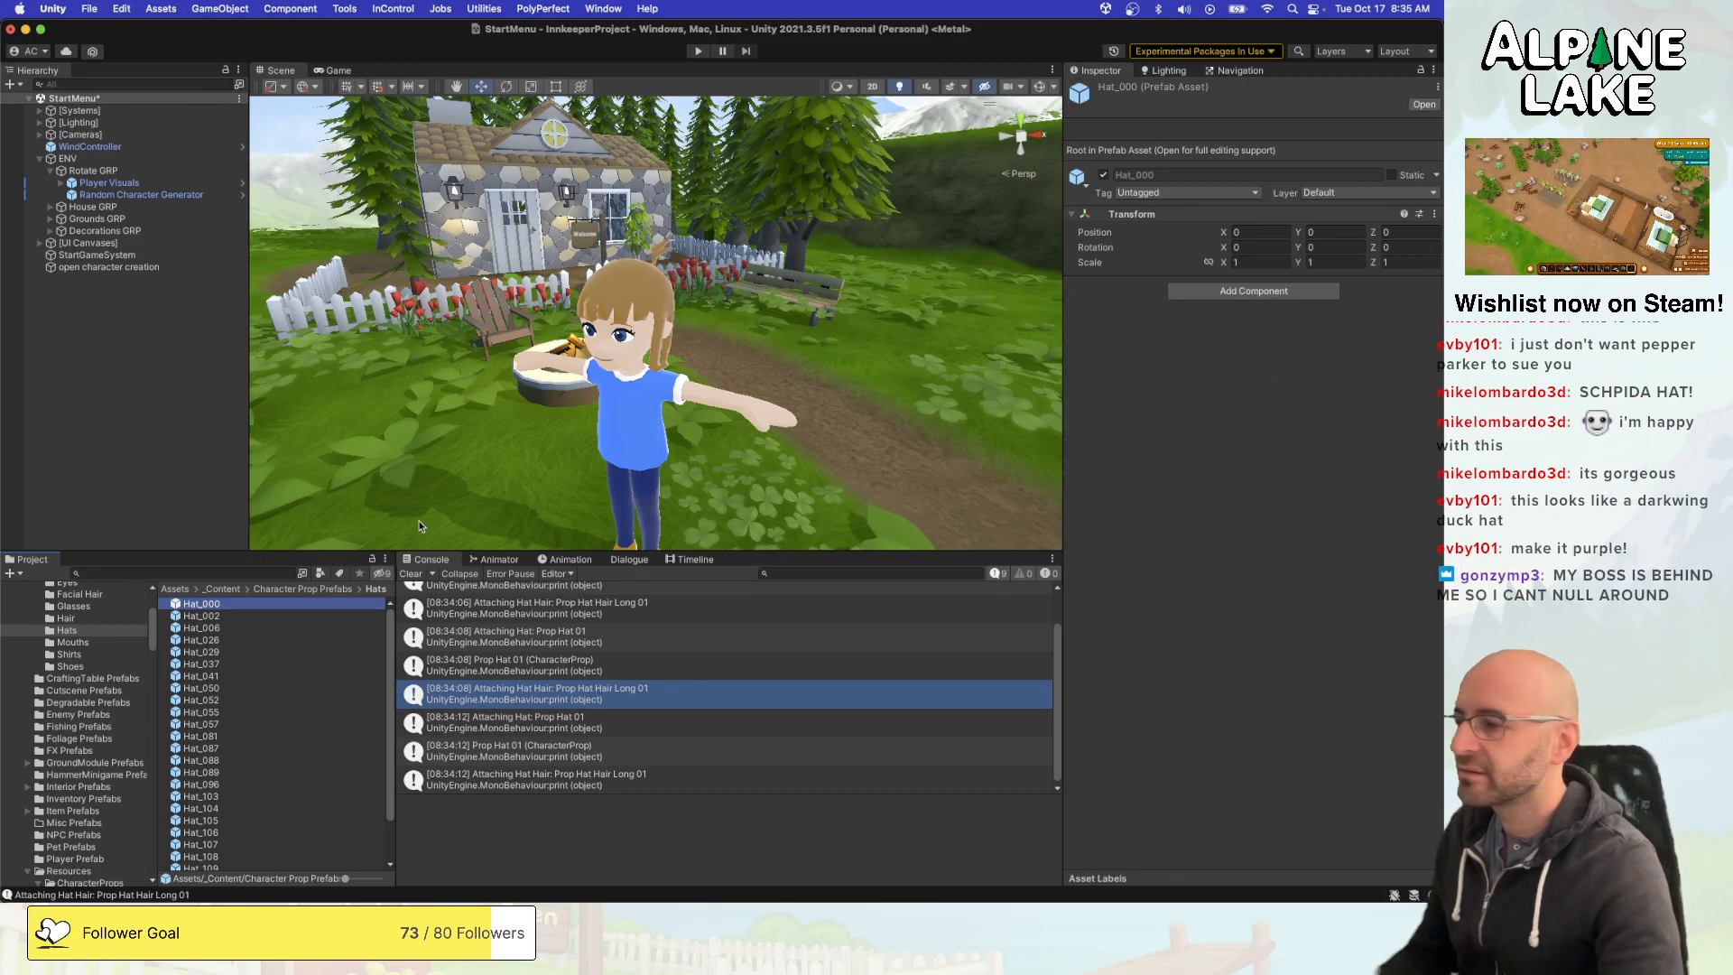
- Assign Hat_000 as the prefab of Prop Hat 00 in the CharacterProps Hats resources and save the scene
{"action": "scroll", "coordinate": [81, 739], "scroll_direction": "down", "scroll_amount": 10}
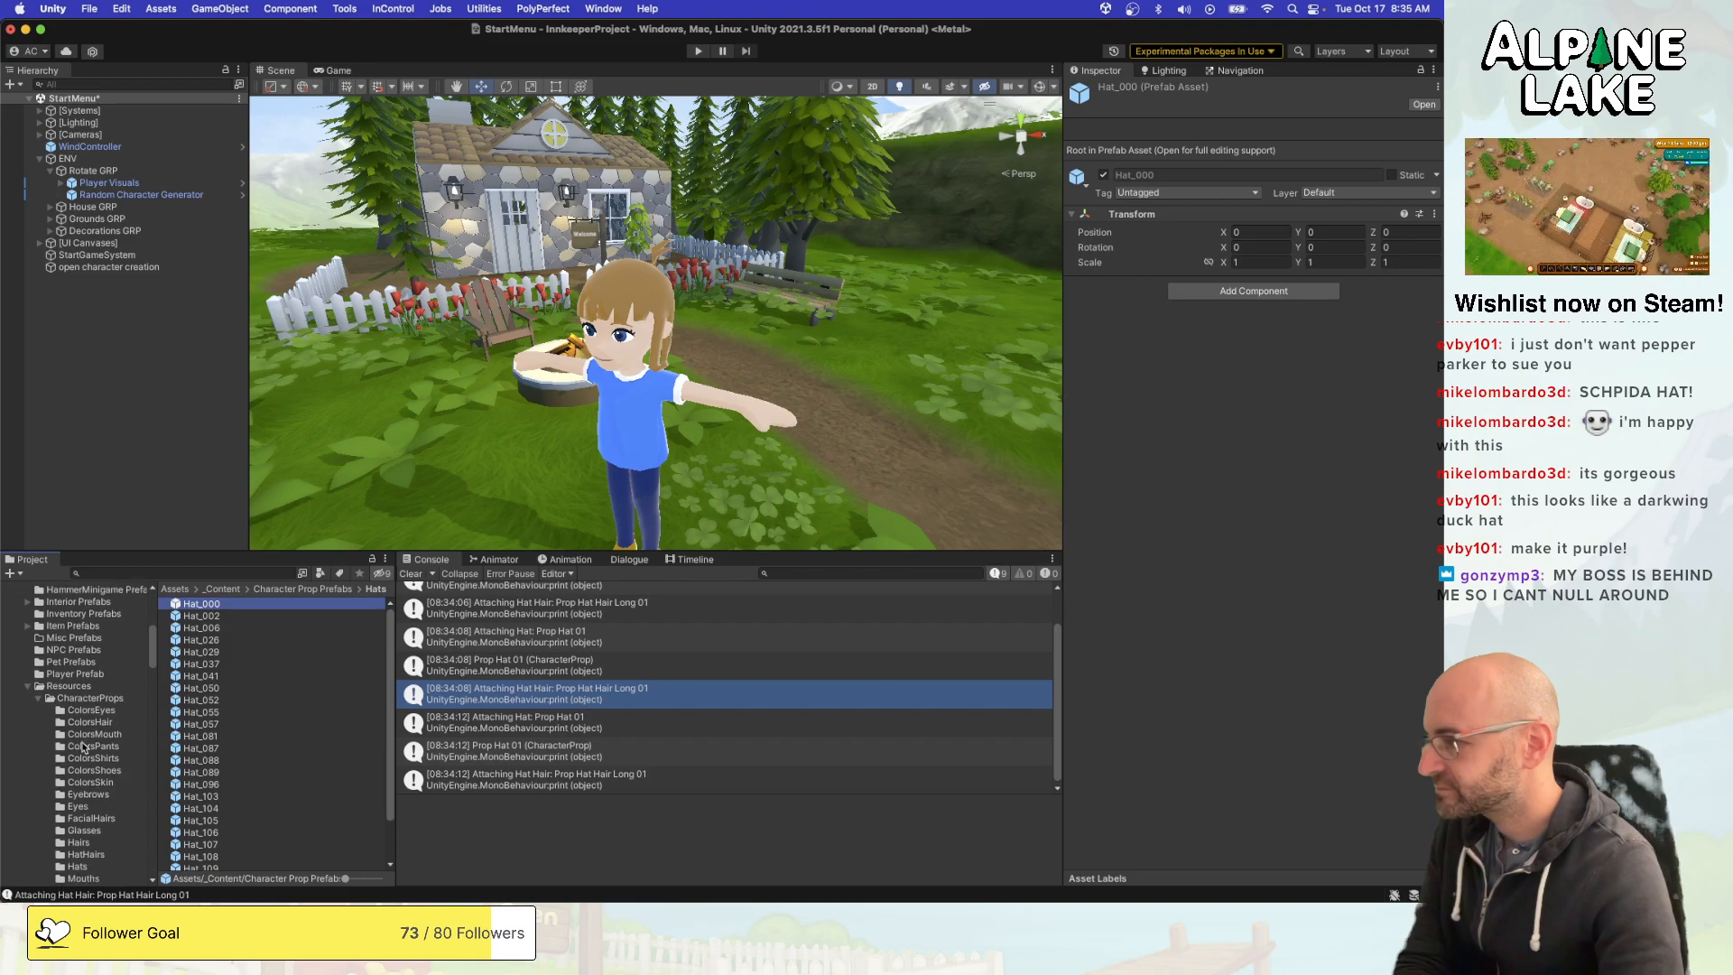
{"action": "left_click", "coordinate": [99, 820]}
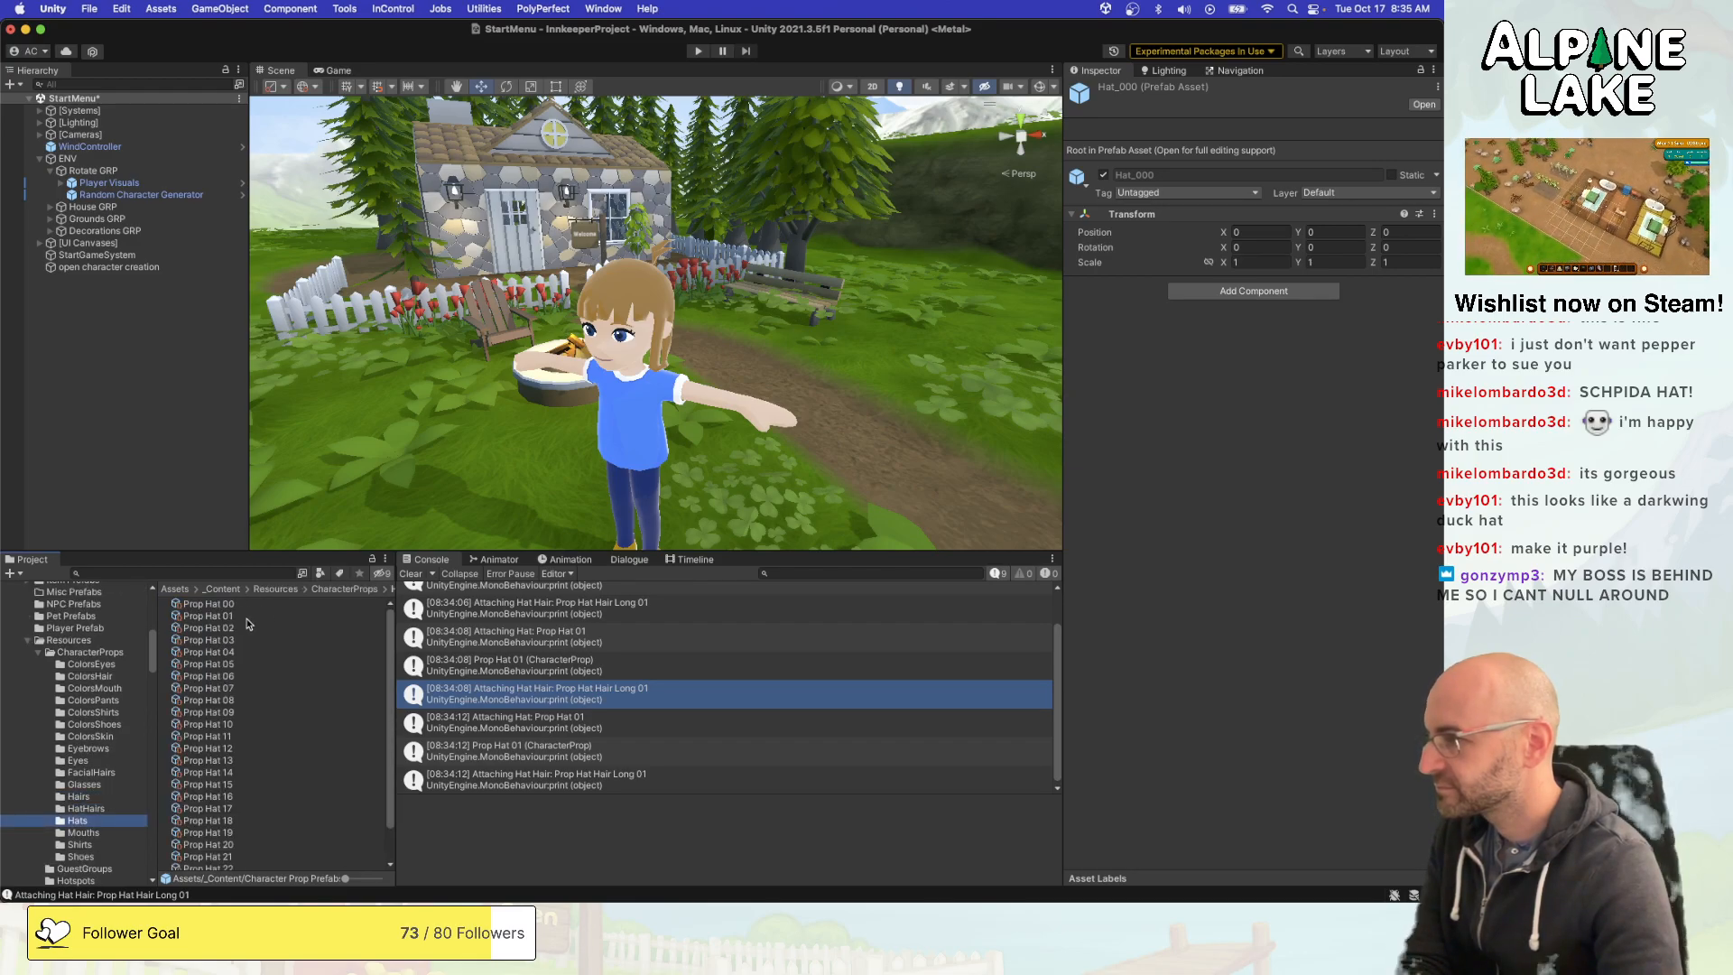
{"action": "left_click", "coordinate": [238, 605]}
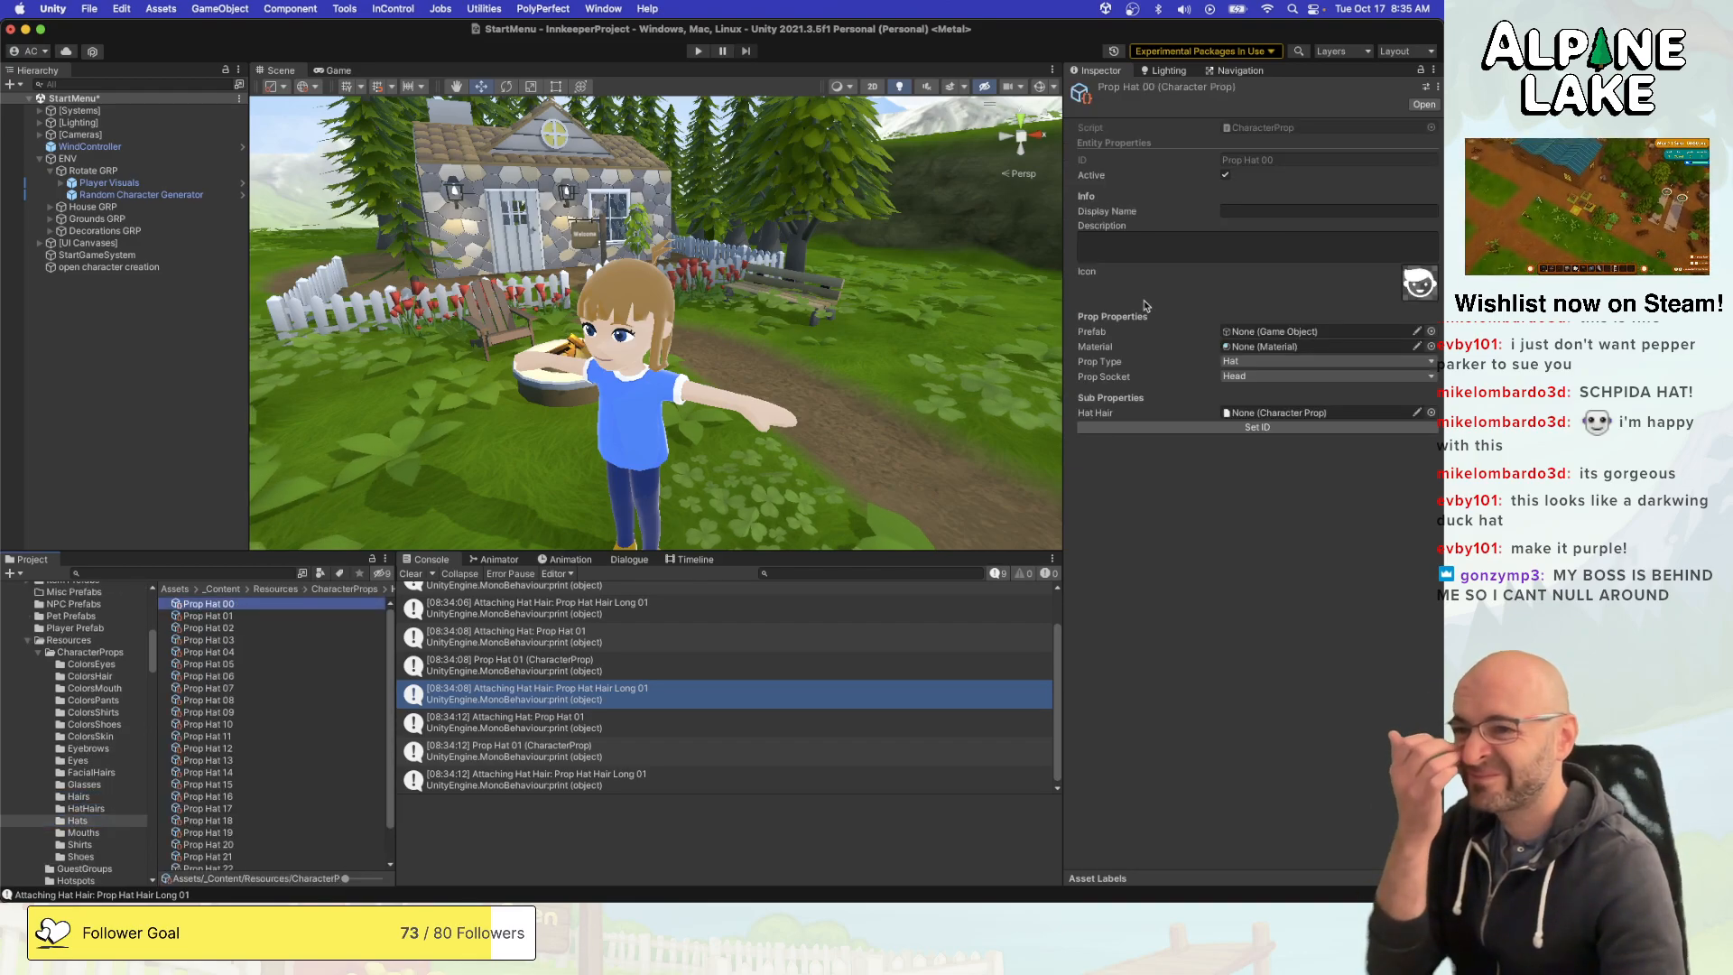
{"action": "left_click", "coordinate": [1431, 333]}
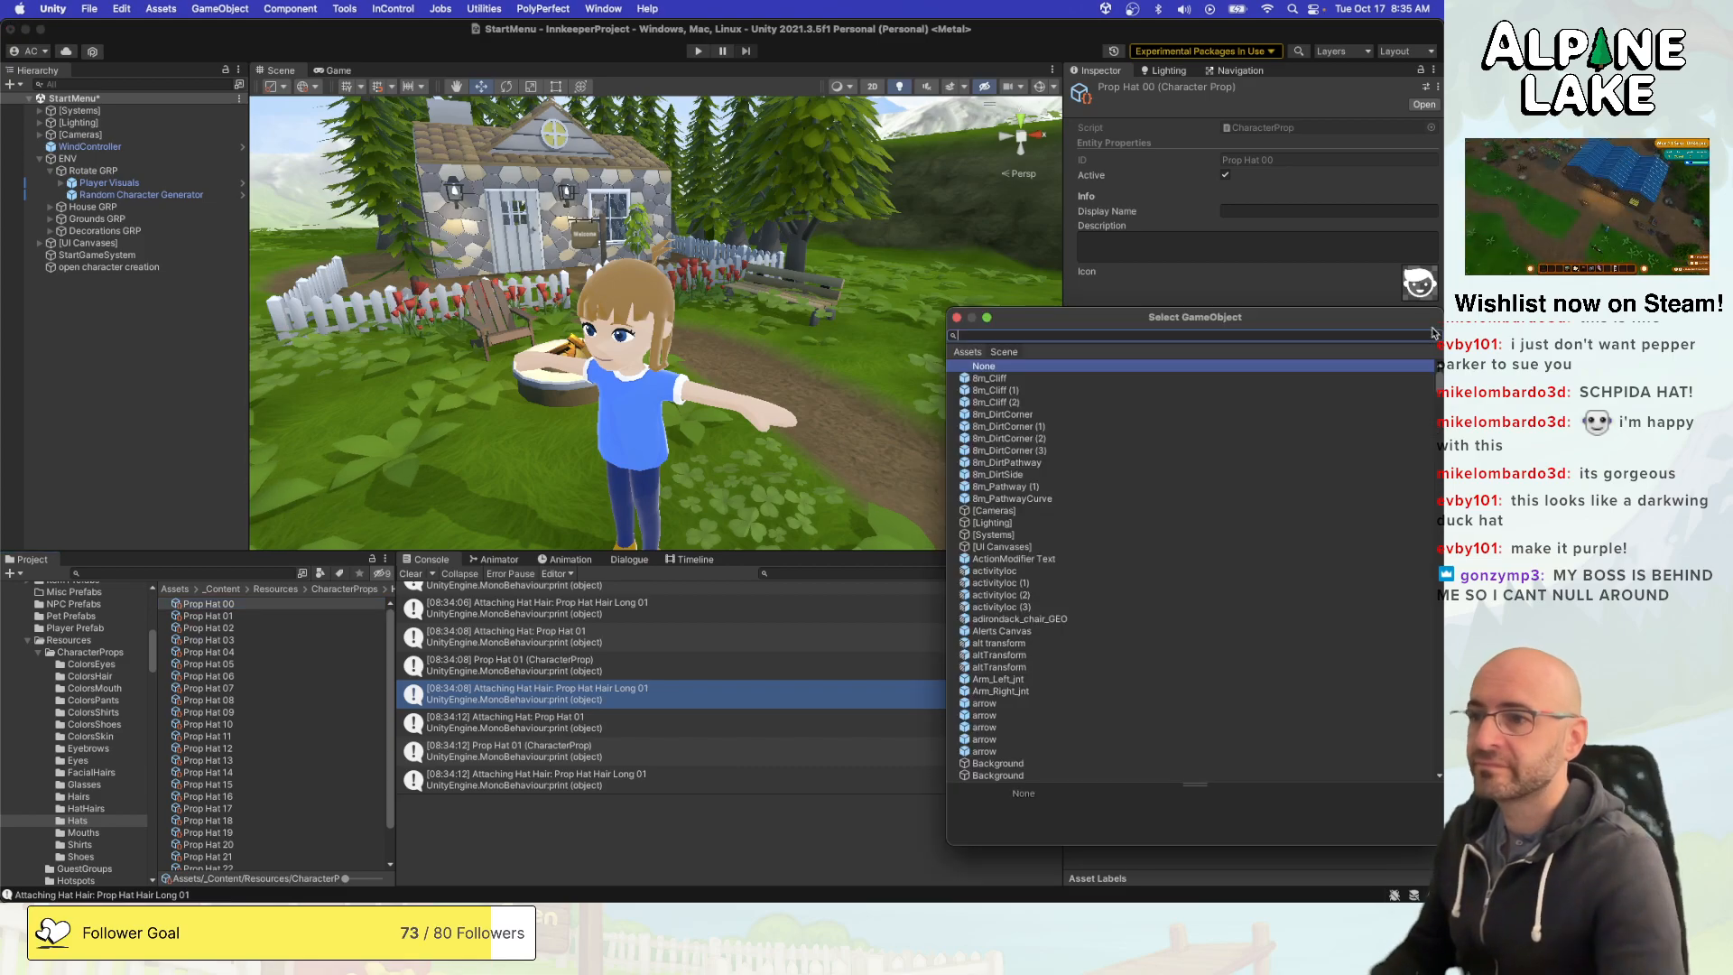
{"action": "type", "text": "hat 00"}
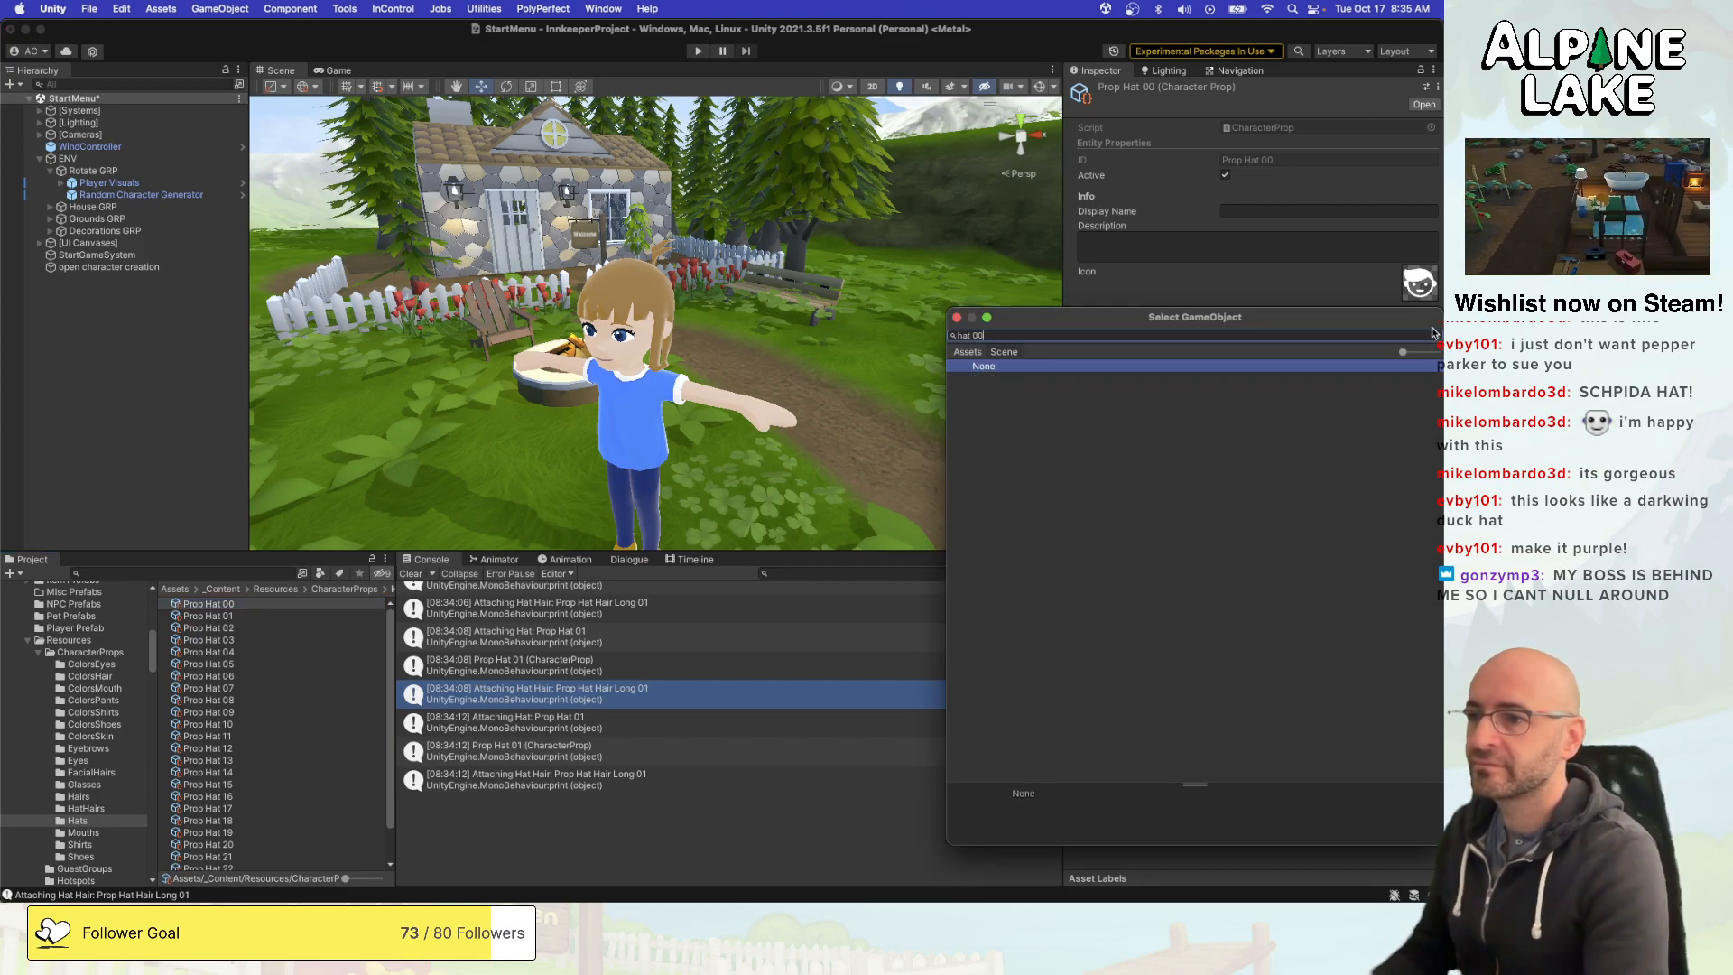
{"action": "key", "text": "BackSpace"}
{"action": "key", "text": "BackSpace"}
{"action": "key", "text": "BackSpace"}
{"action": "type", "text": "_000"}
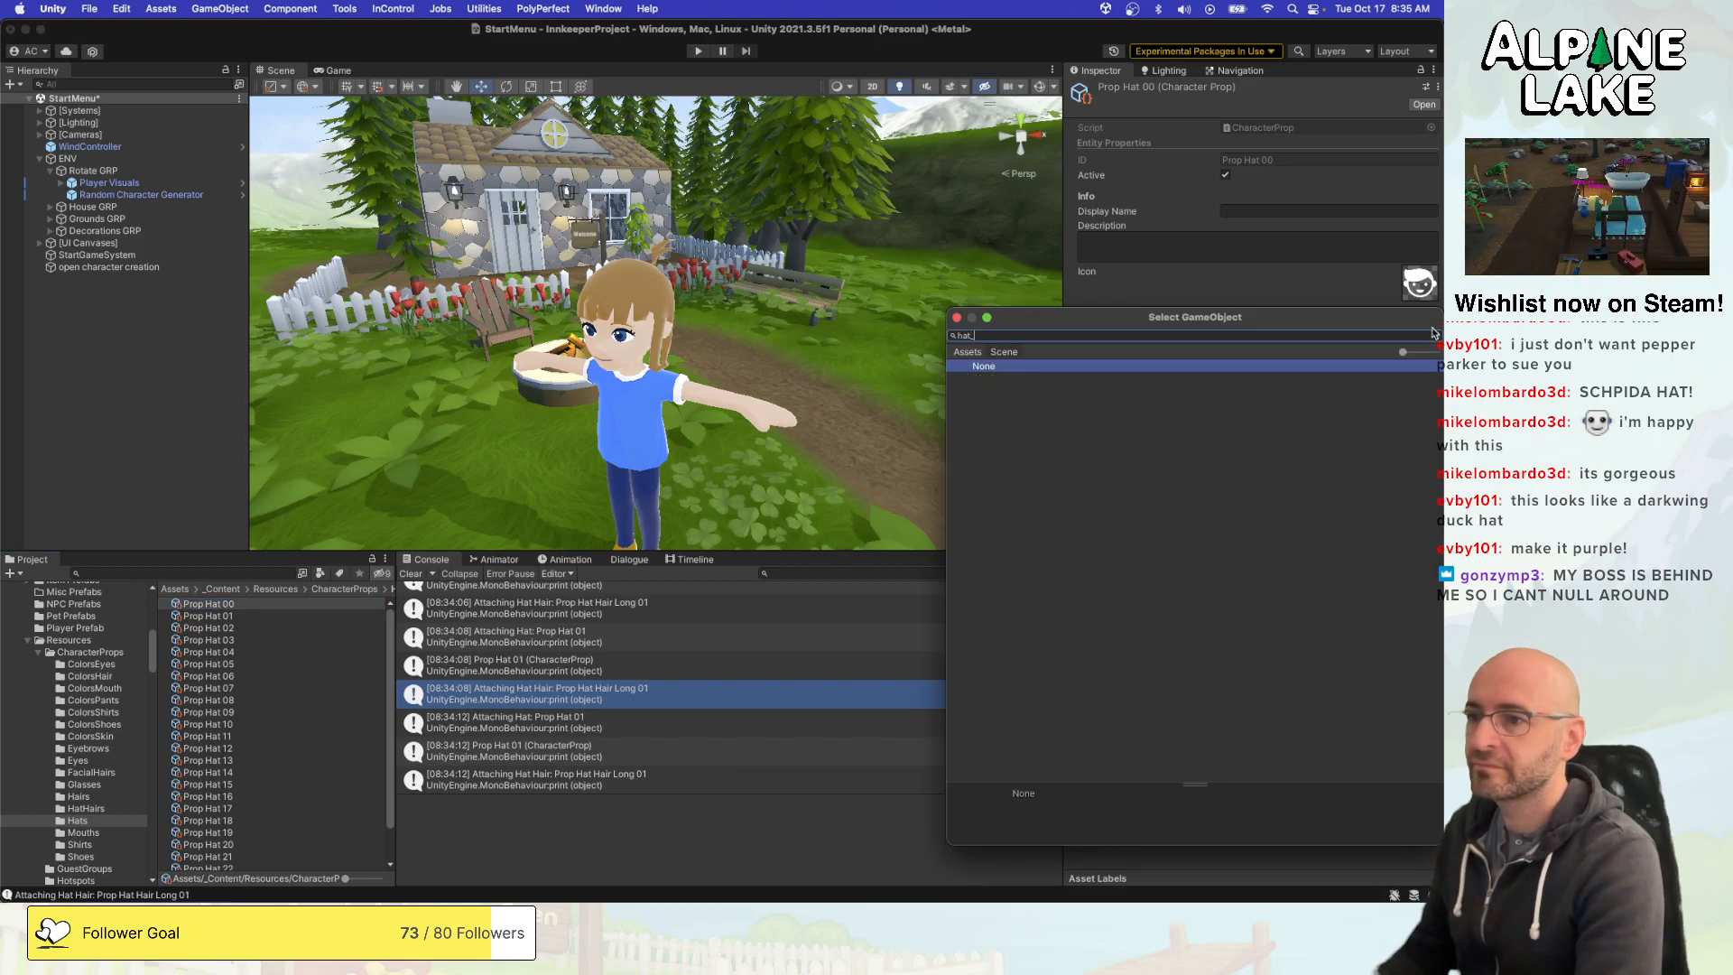
{"action": "left_click", "coordinate": [982, 351]}
{"action": "key", "text": "BackSpace"}
{"action": "key", "text": "BackSpace"}
{"action": "key", "text": "BackSpace"}
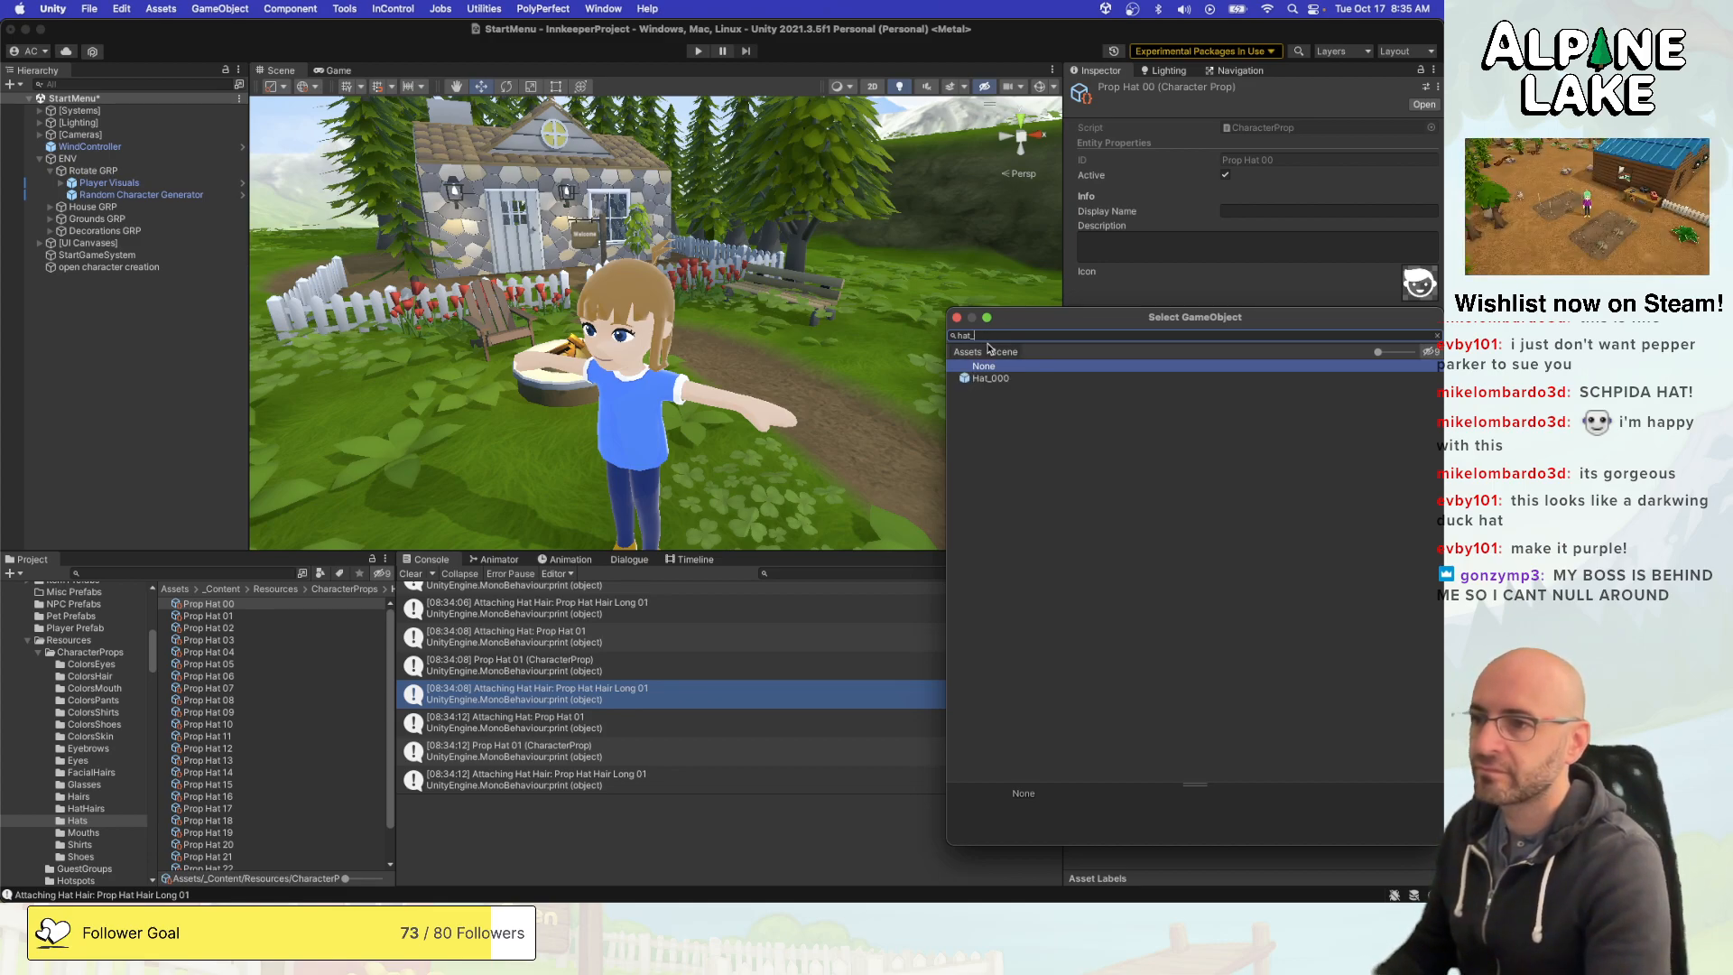
{"action": "type", "text": "t 000"}
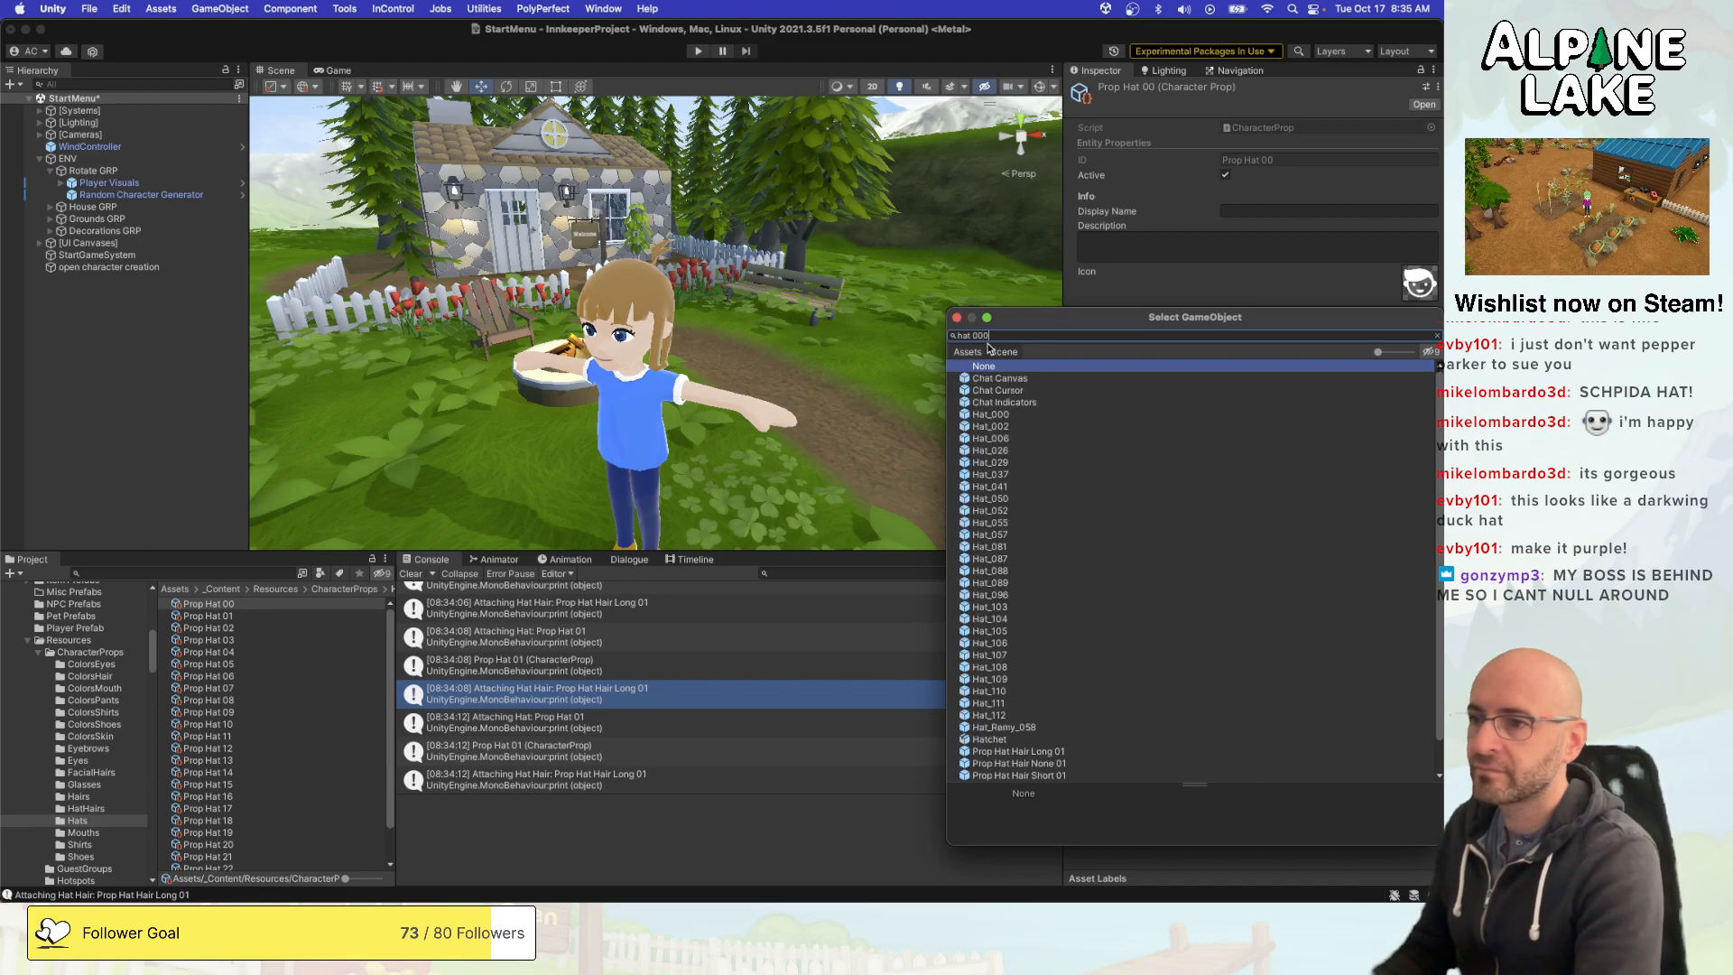
{"action": "double_click", "coordinate": [990, 378]}
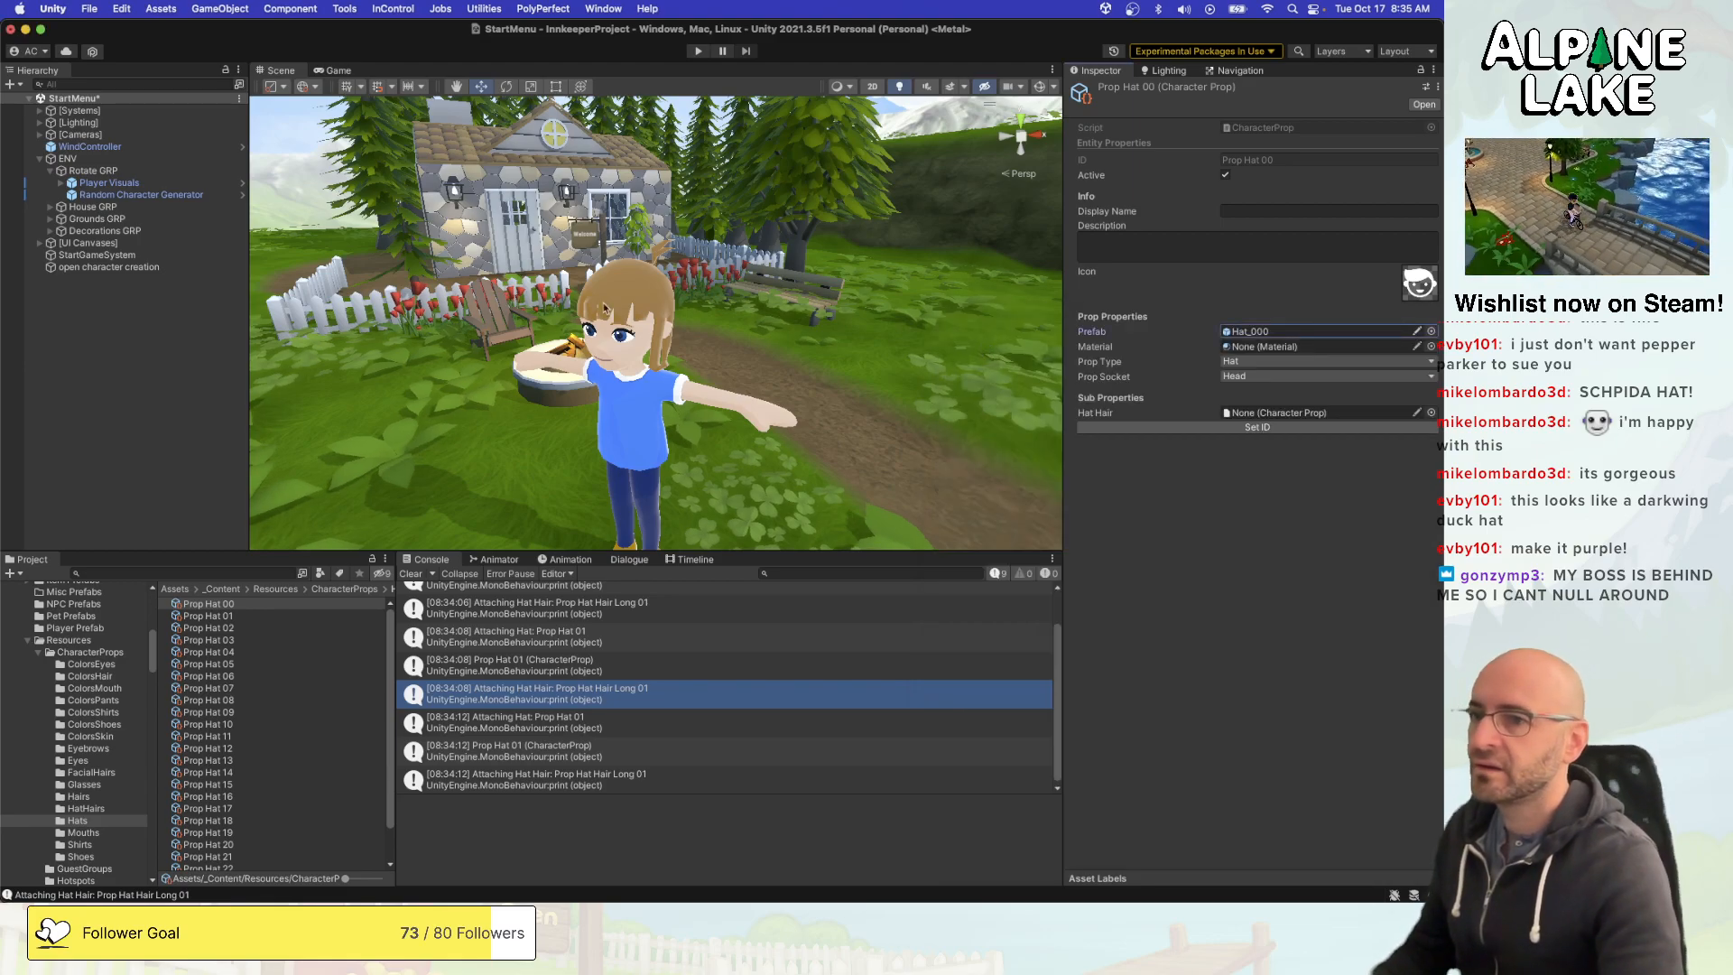
{"action": "left_click", "coordinate": [150, 334]}
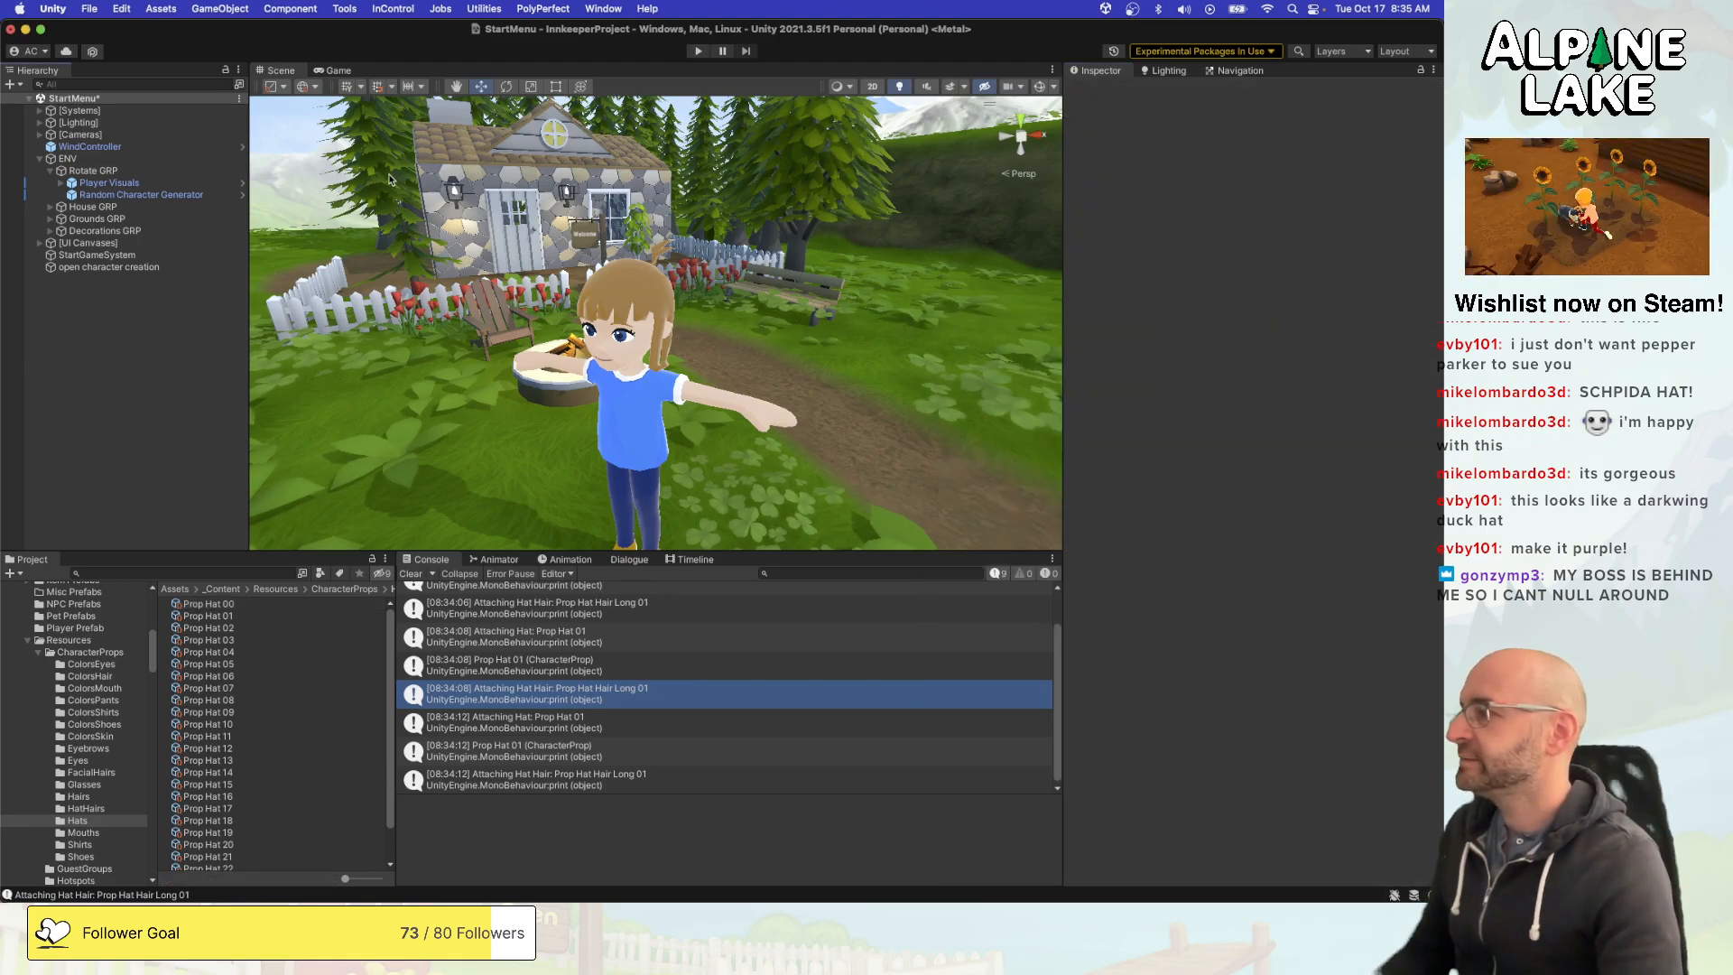
{"action": "key", "text": "super+s"}
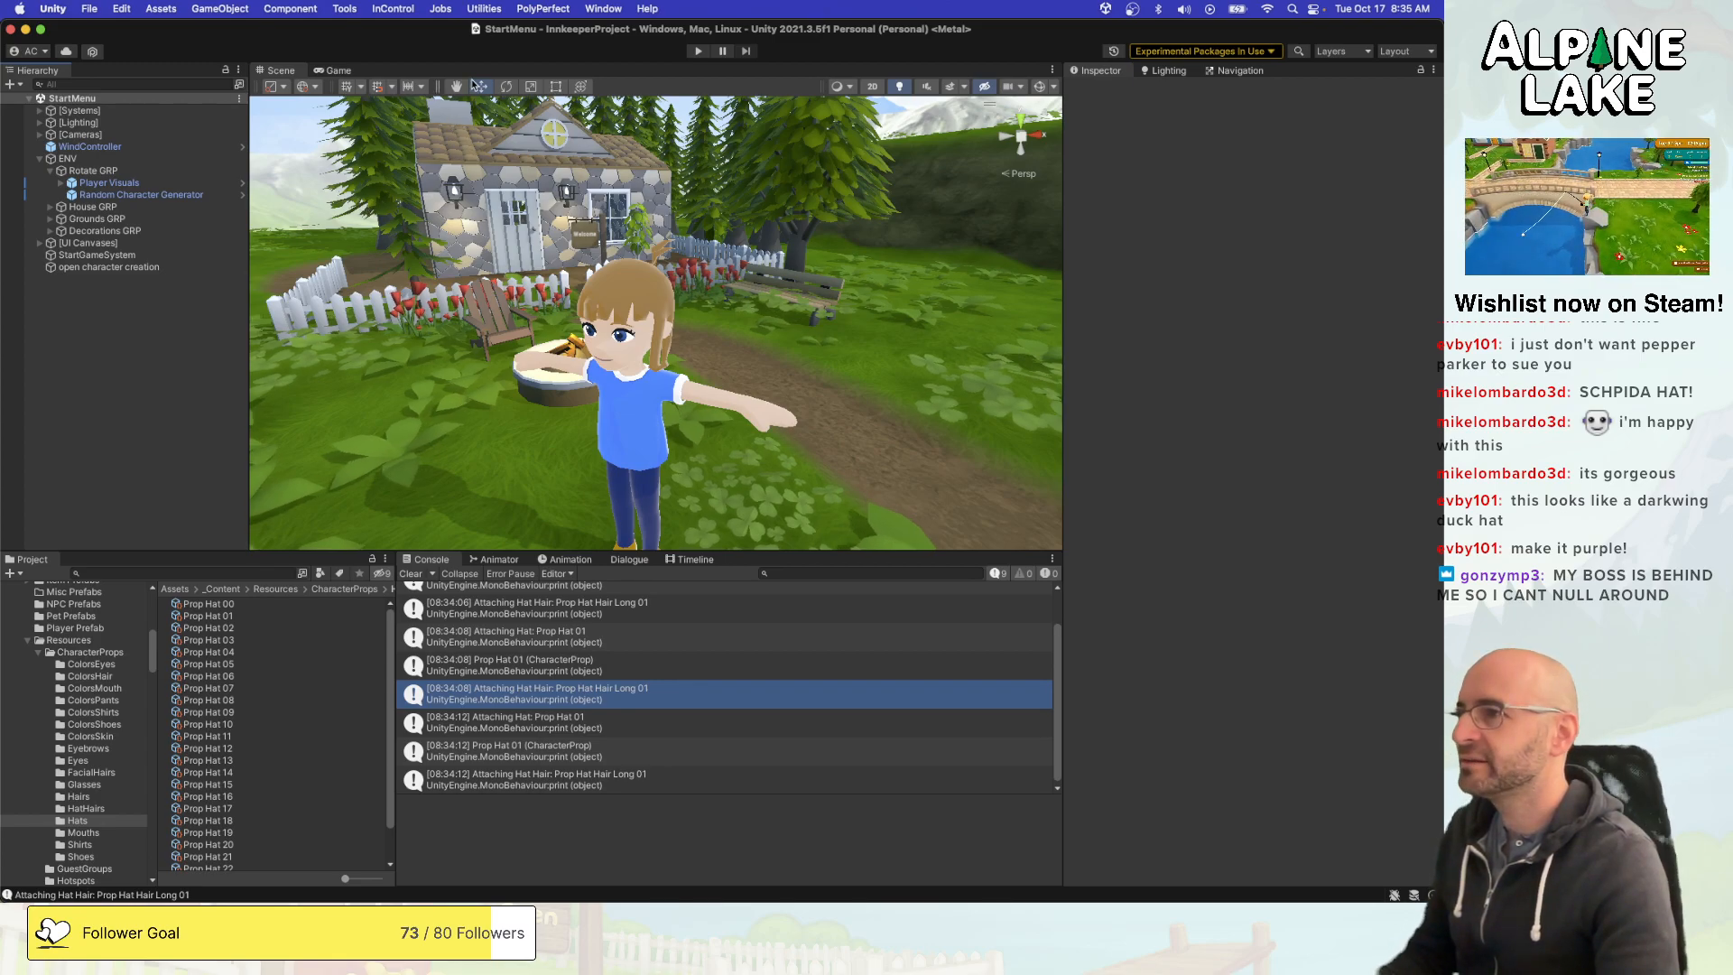
- Run the StartMenu scene, start a new game and bring up the hat category in the character creator
{"action": "left_click", "coordinate": [694, 50]}
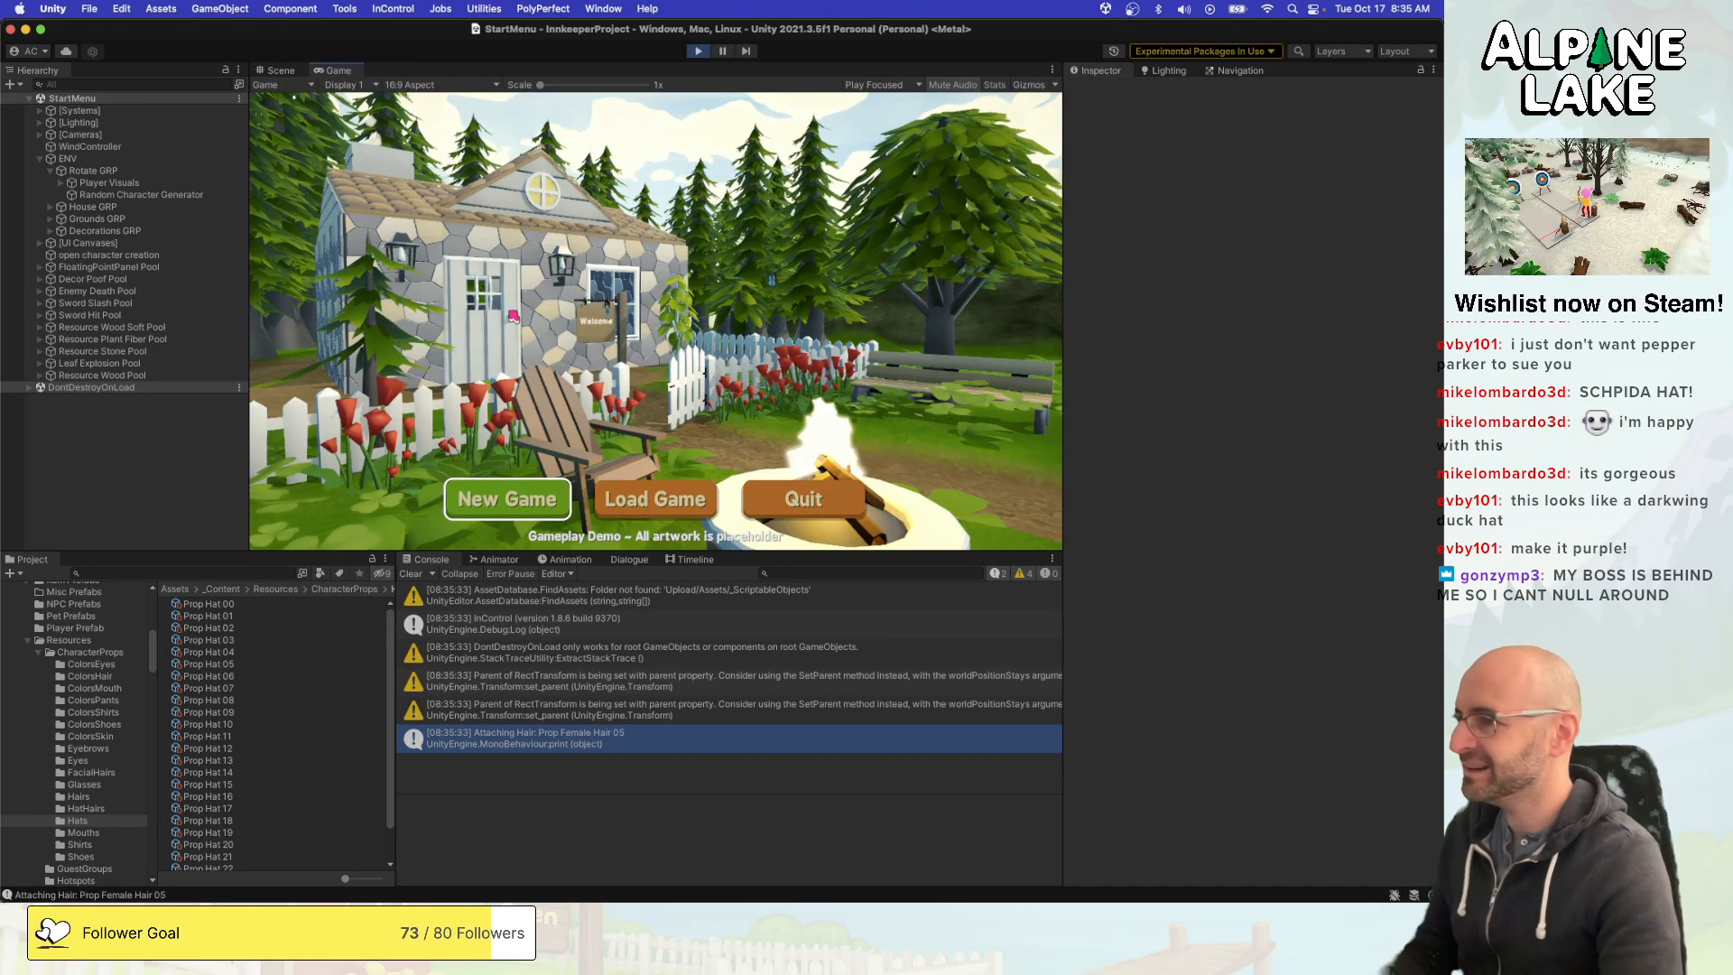
{"action": "left_click", "coordinate": [510, 488]}
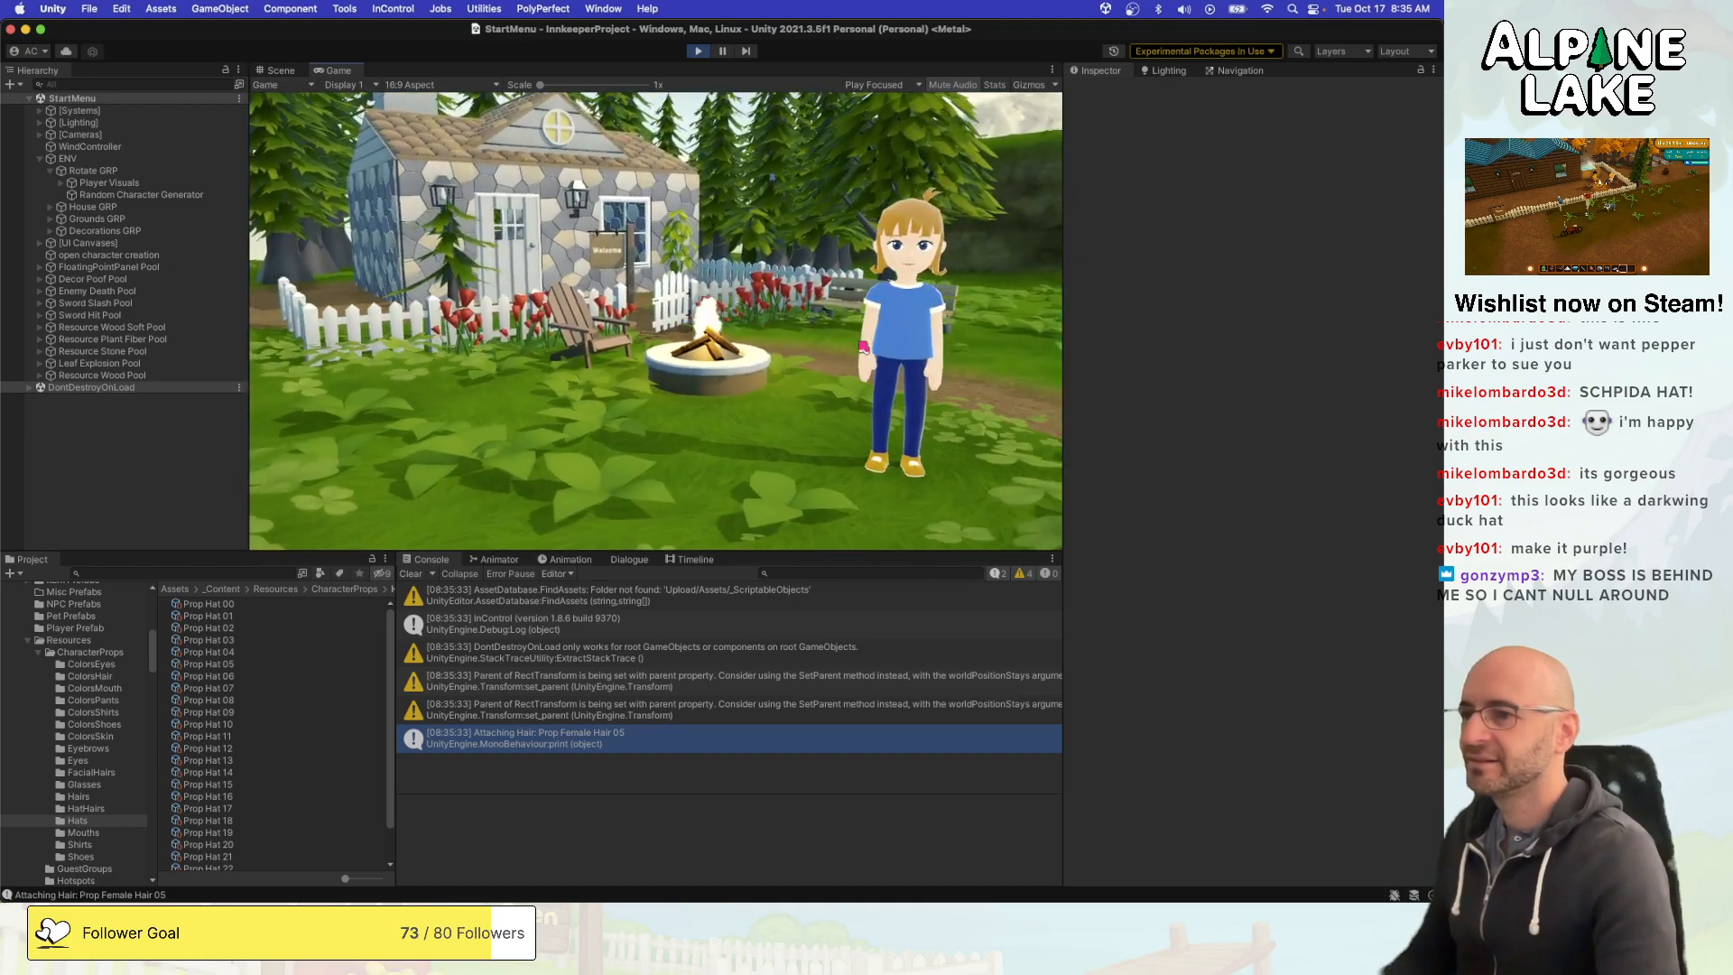
{"action": "key", "text": "q"}
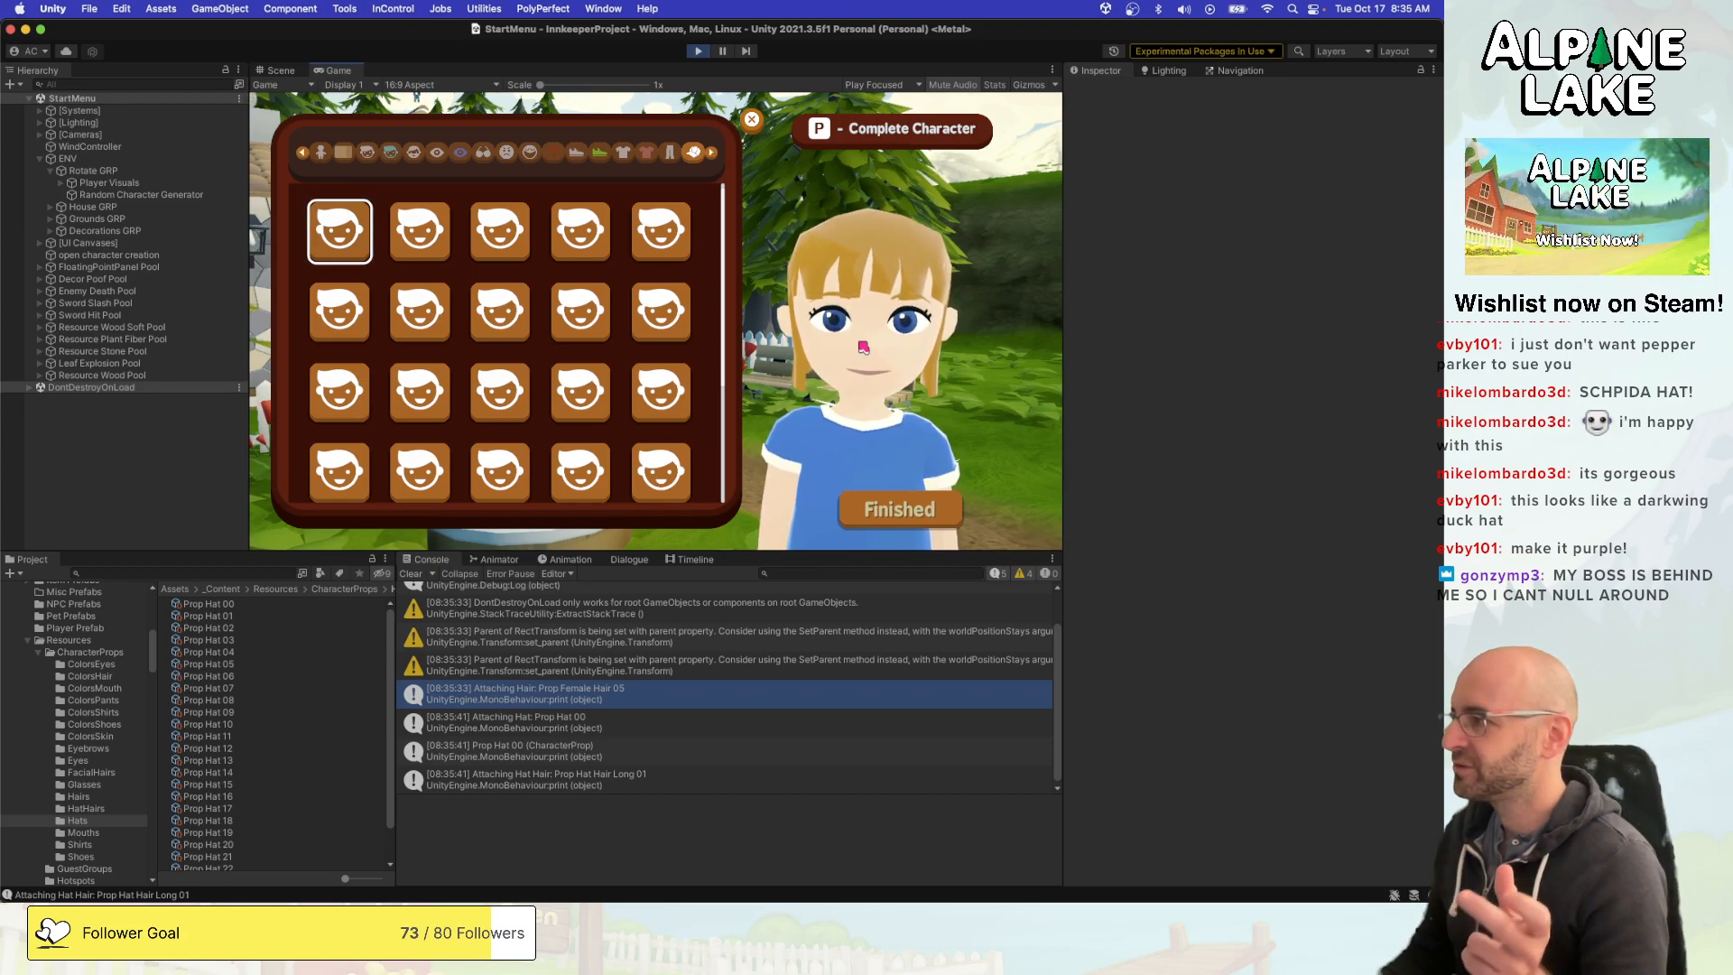
- Switch repeatedly among the first three hats of the first row to check how each one is attached and removed
{"action": "key", "text": "Right"}
{"action": "key", "text": "Right"}
{"action": "key", "text": "Left"}
{"action": "key", "text": "Left"}
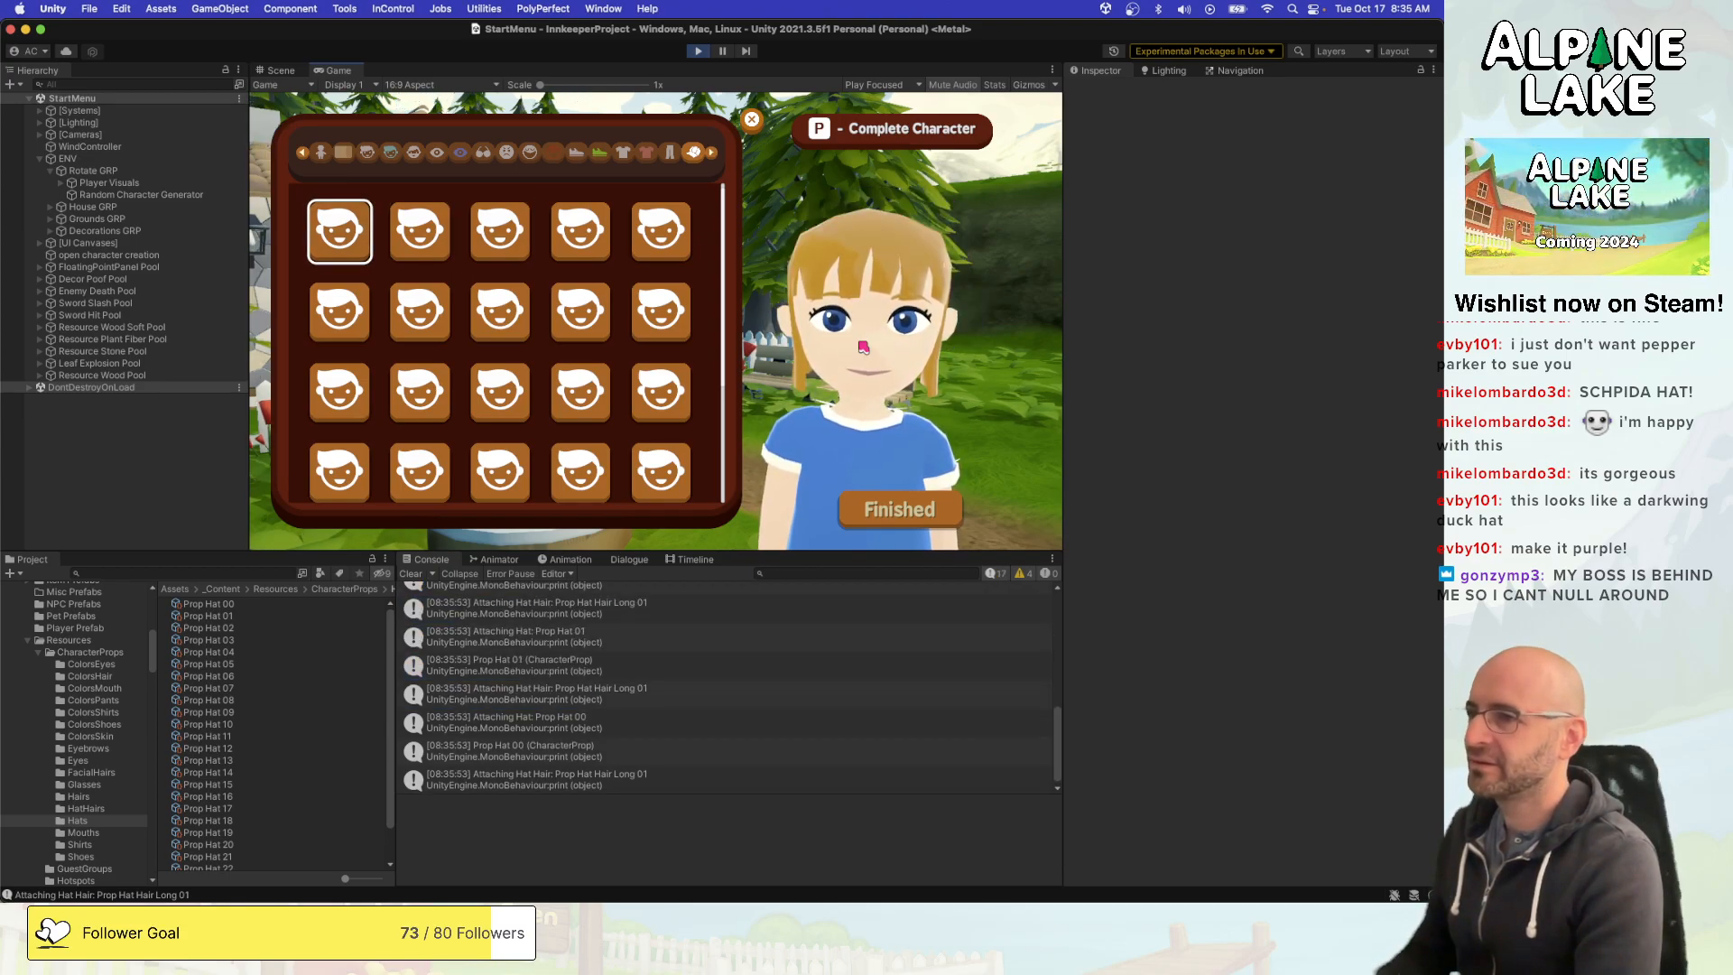
{"action": "key", "text": "Right"}
{"action": "key", "text": "Right"}
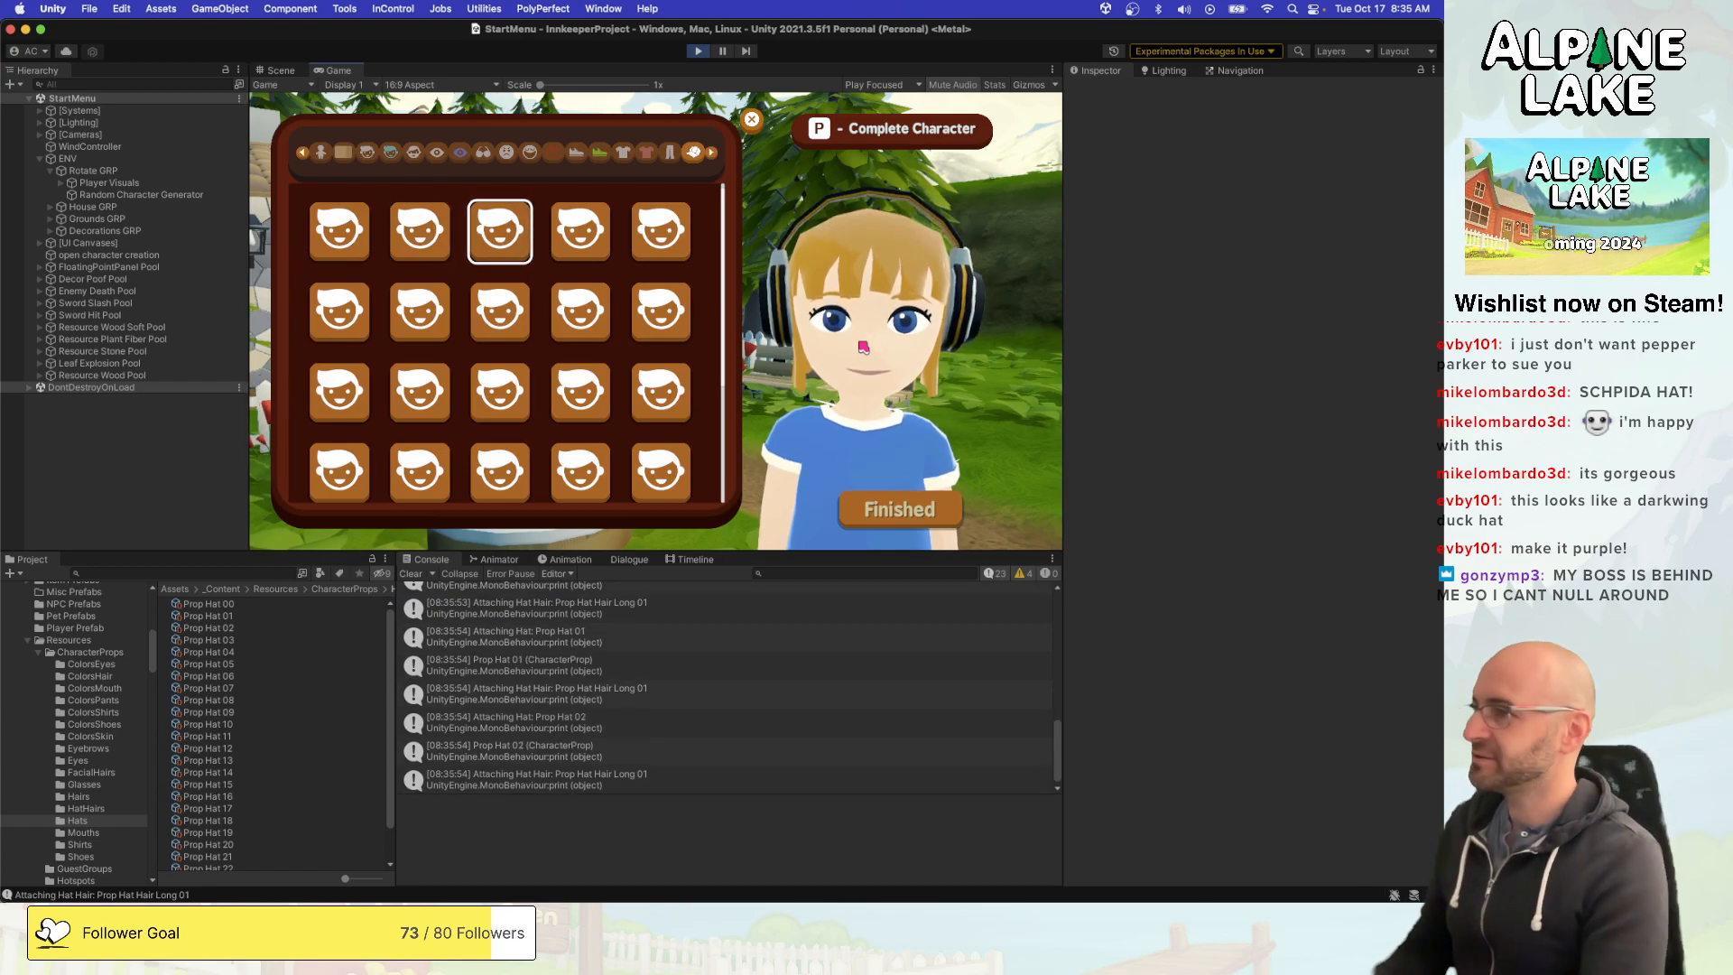
{"action": "key", "text": "Left"}
{"action": "key", "text": "Left"}
{"action": "key", "text": "Right"}
{"action": "key", "text": "Left"}
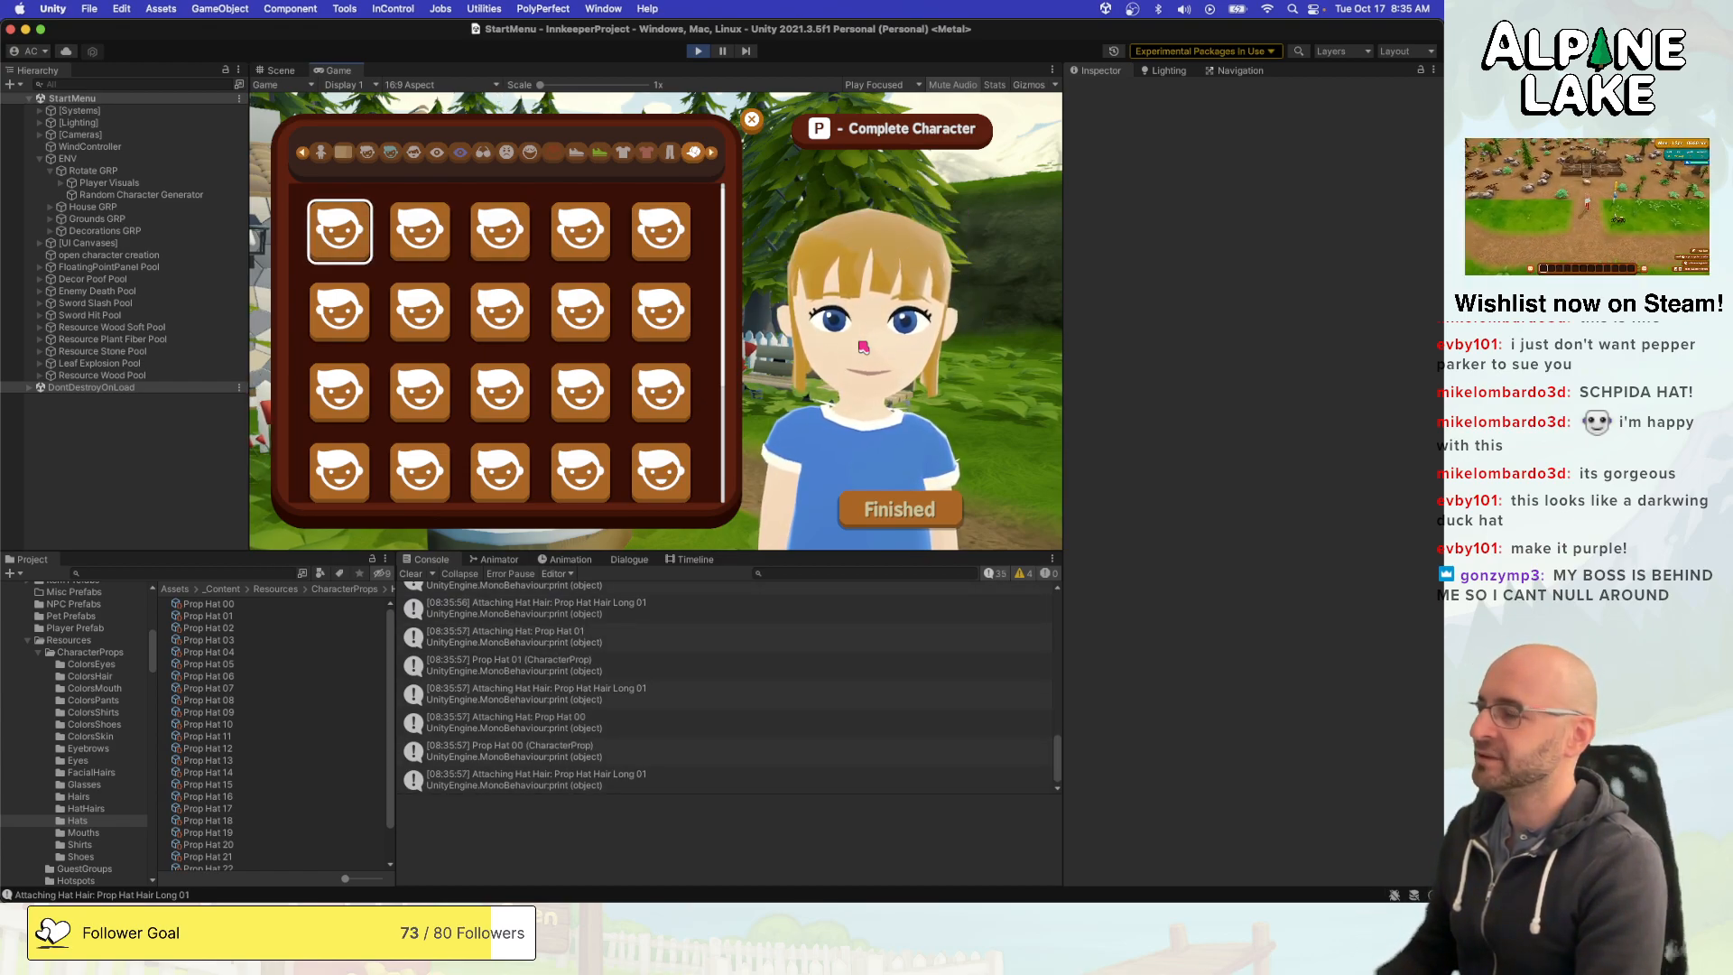
{"action": "key", "text": "Right"}
{"action": "key", "text": "Right"}
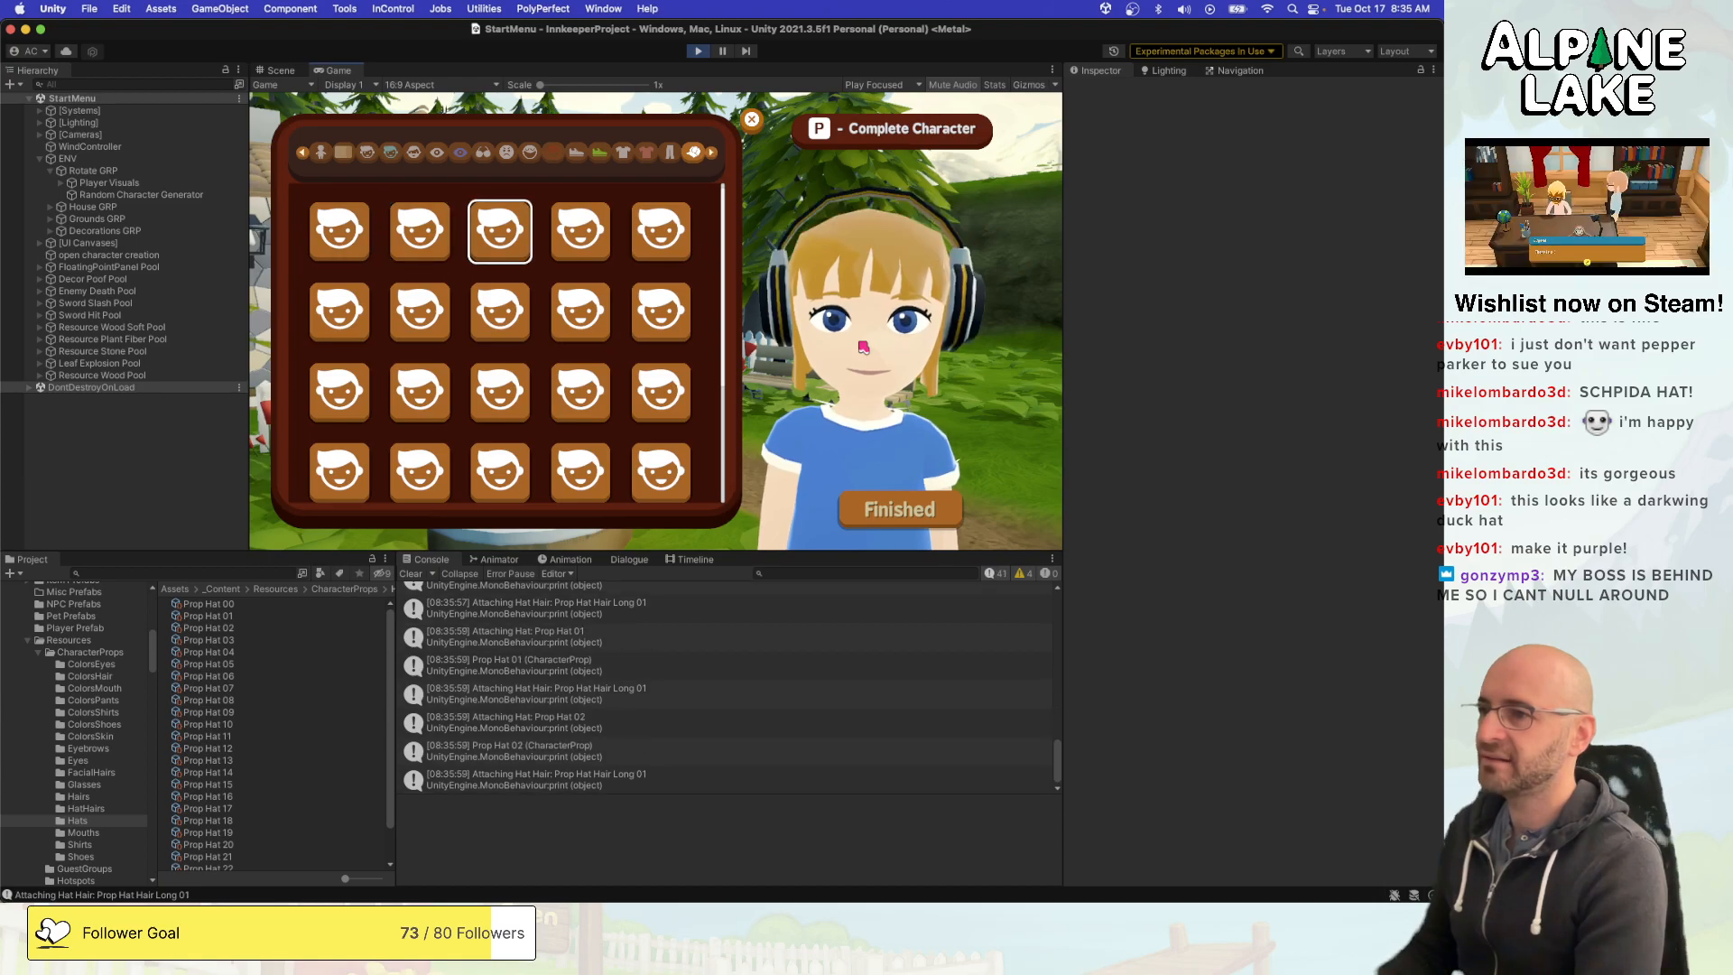
{"action": "key", "text": "Left"}
{"action": "key", "text": "Left"}
{"action": "key", "text": "Right"}
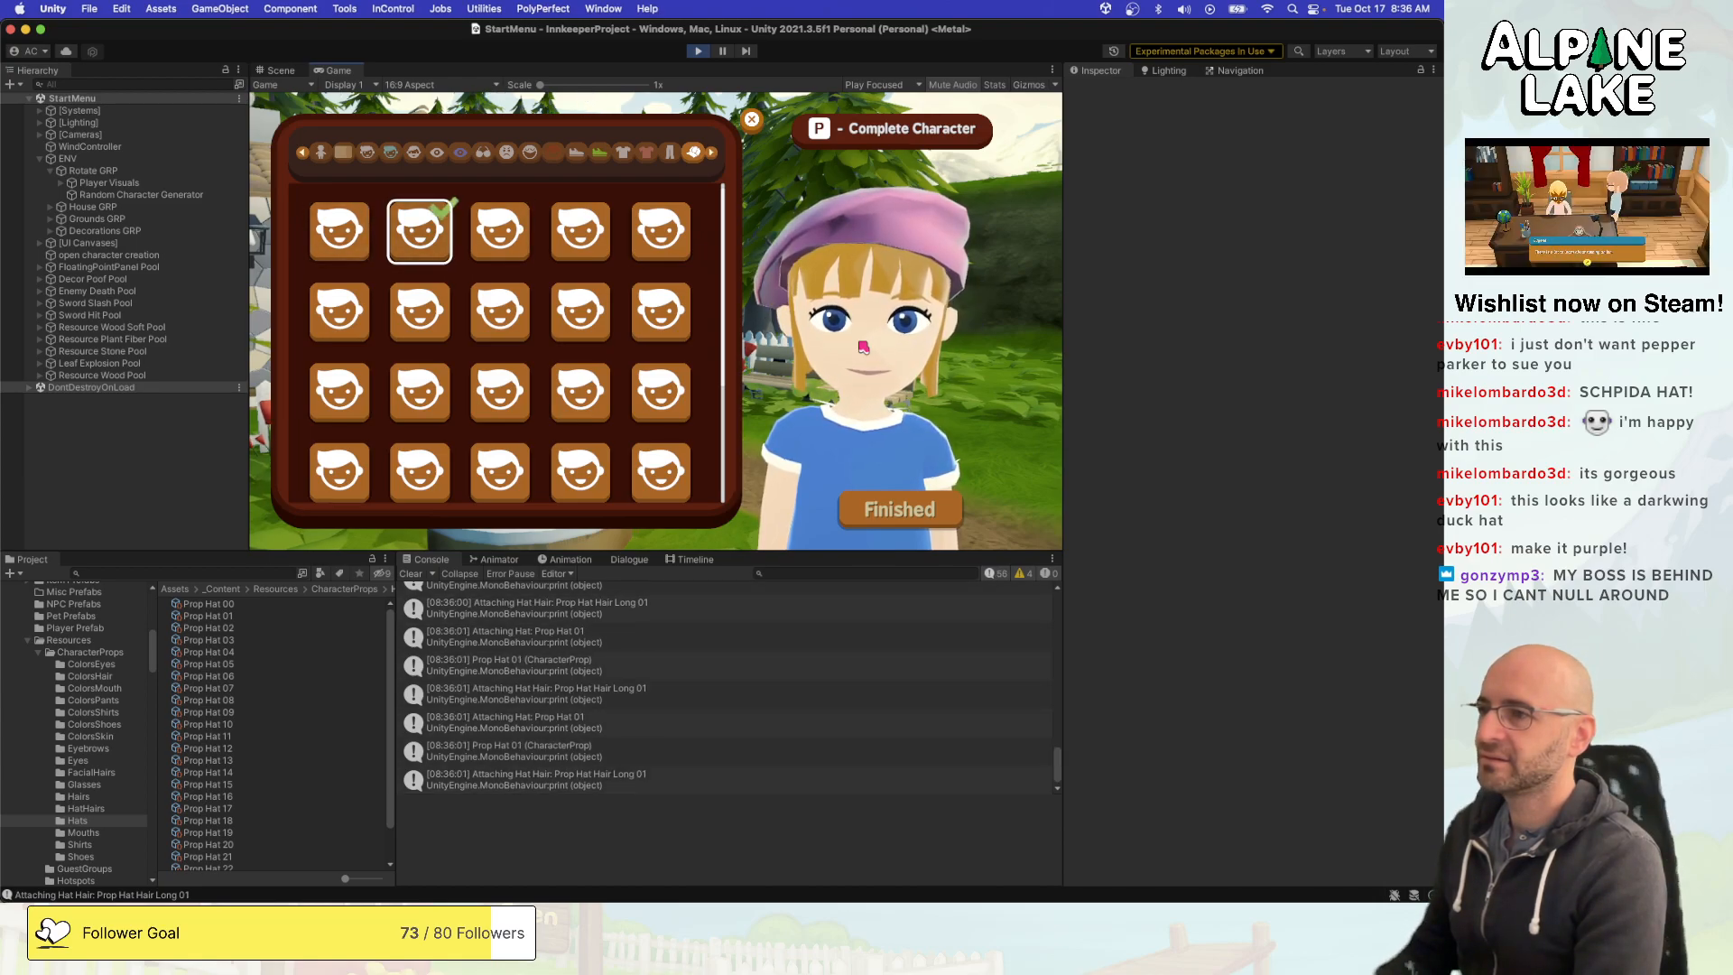
{"action": "key", "text": "Left"}
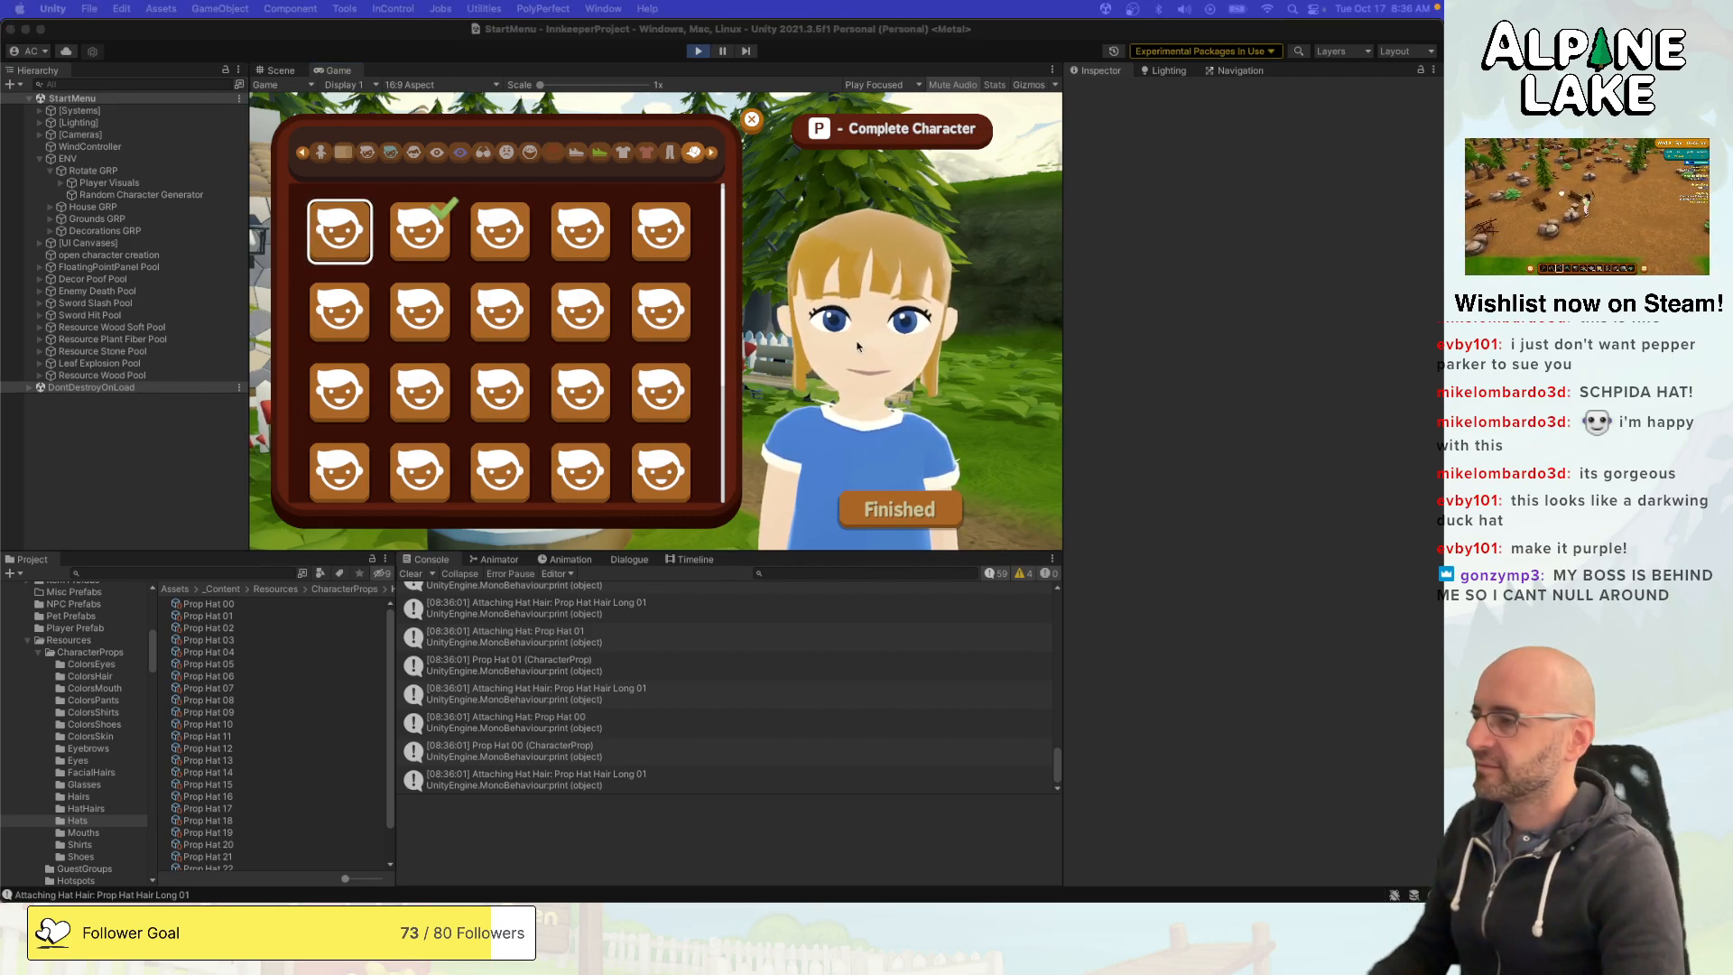
- Switch to Visual Studio and review the PropType.Hat case of AttachPrefabProp in CustomCharacterDefinition.cs
{"action": "key", "text": "super+Tab"}
{"action": "key", "text": "super+Tab"}
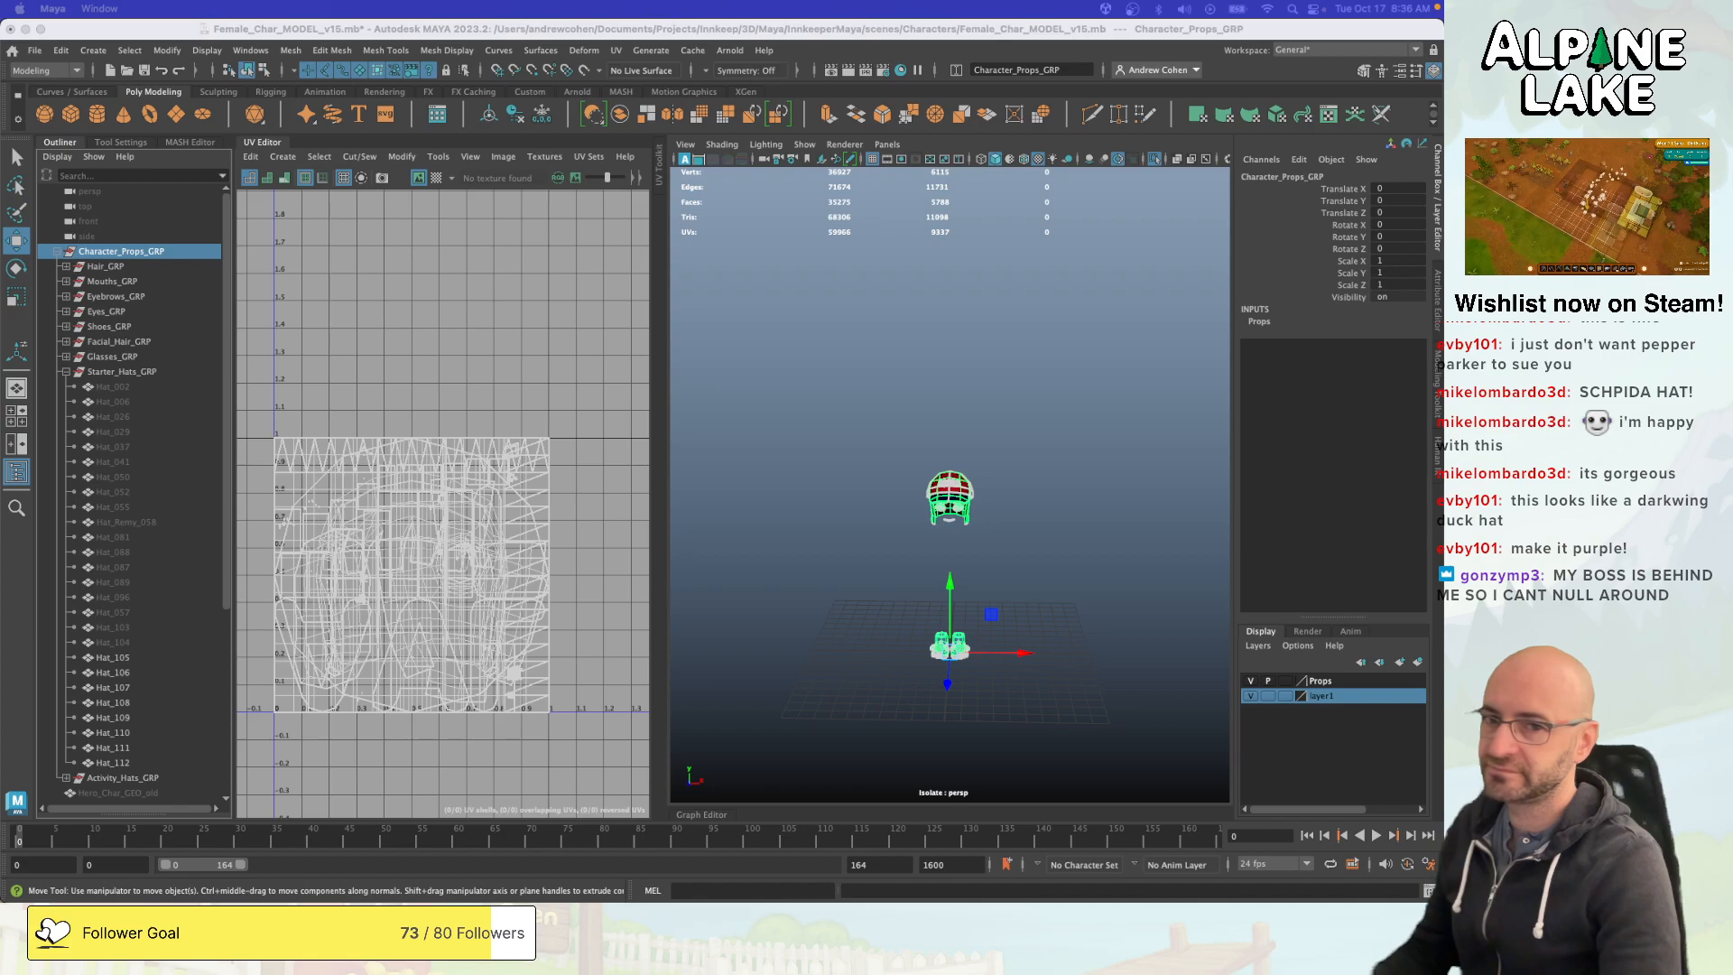
{"action": "key", "text": "super+Tab"}
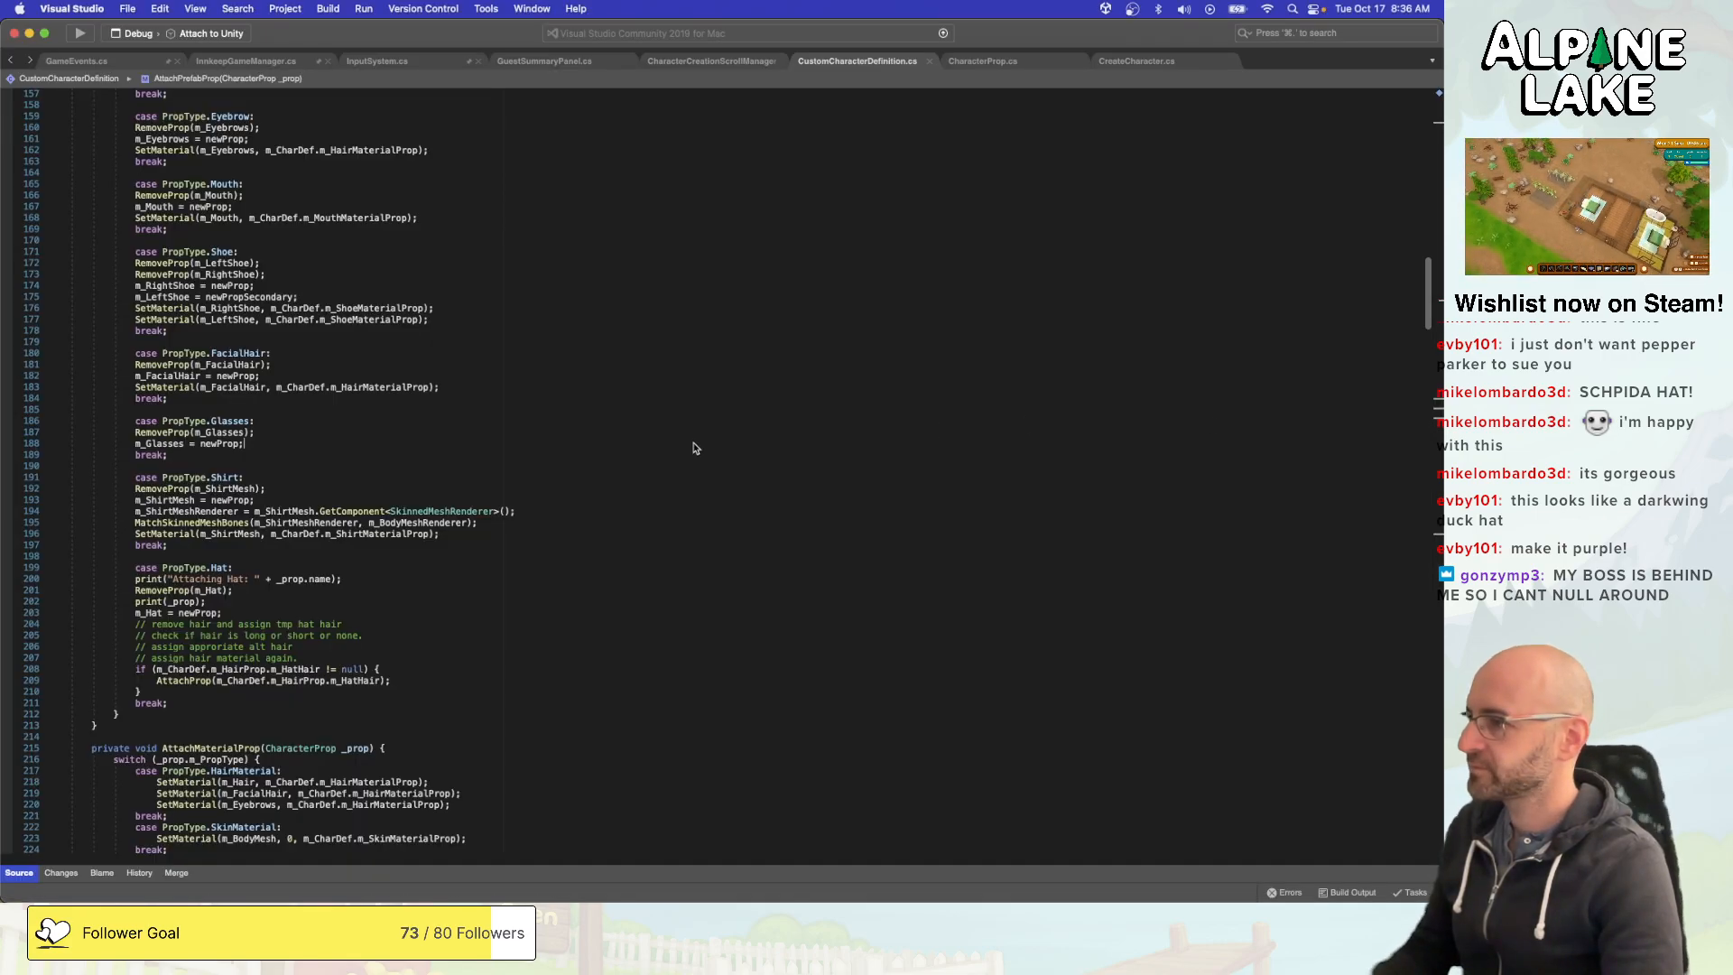
{"action": "scroll", "coordinate": [693, 447], "scroll_direction": "down", "scroll_amount": 1}
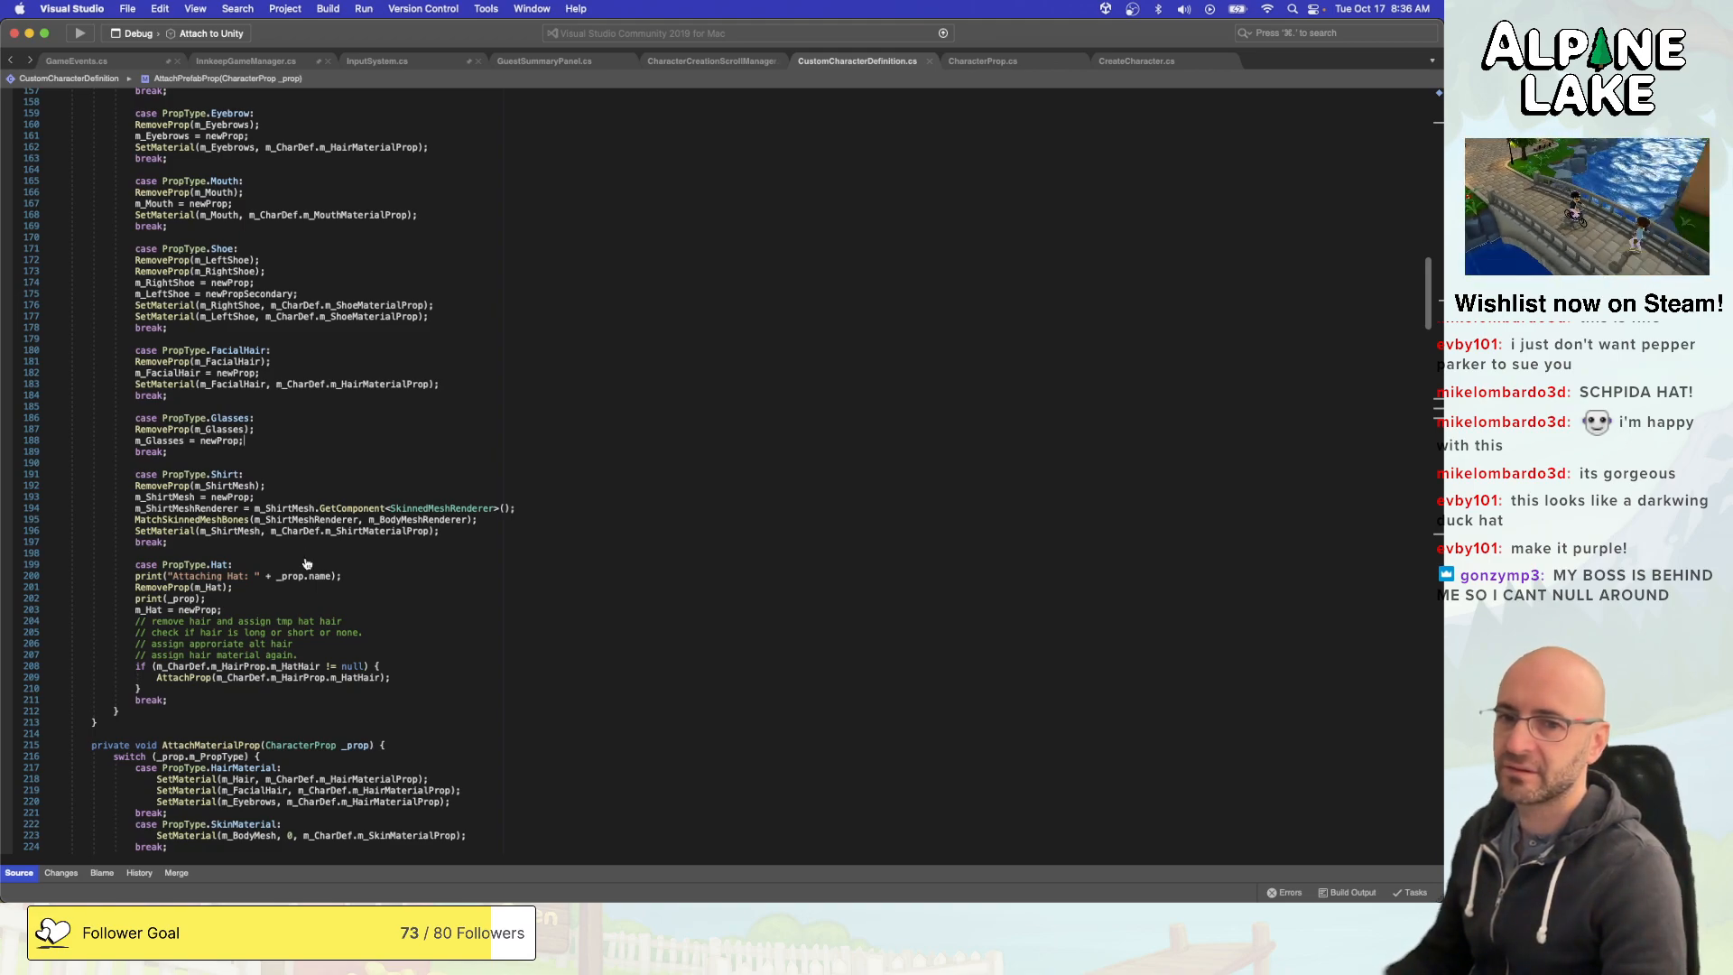
- Switch to Unity and inspect the prefab assignments of Prop Hat 01, Prop Hat 00 and Prop Hat 02
{"action": "key", "text": "super+Tab"}
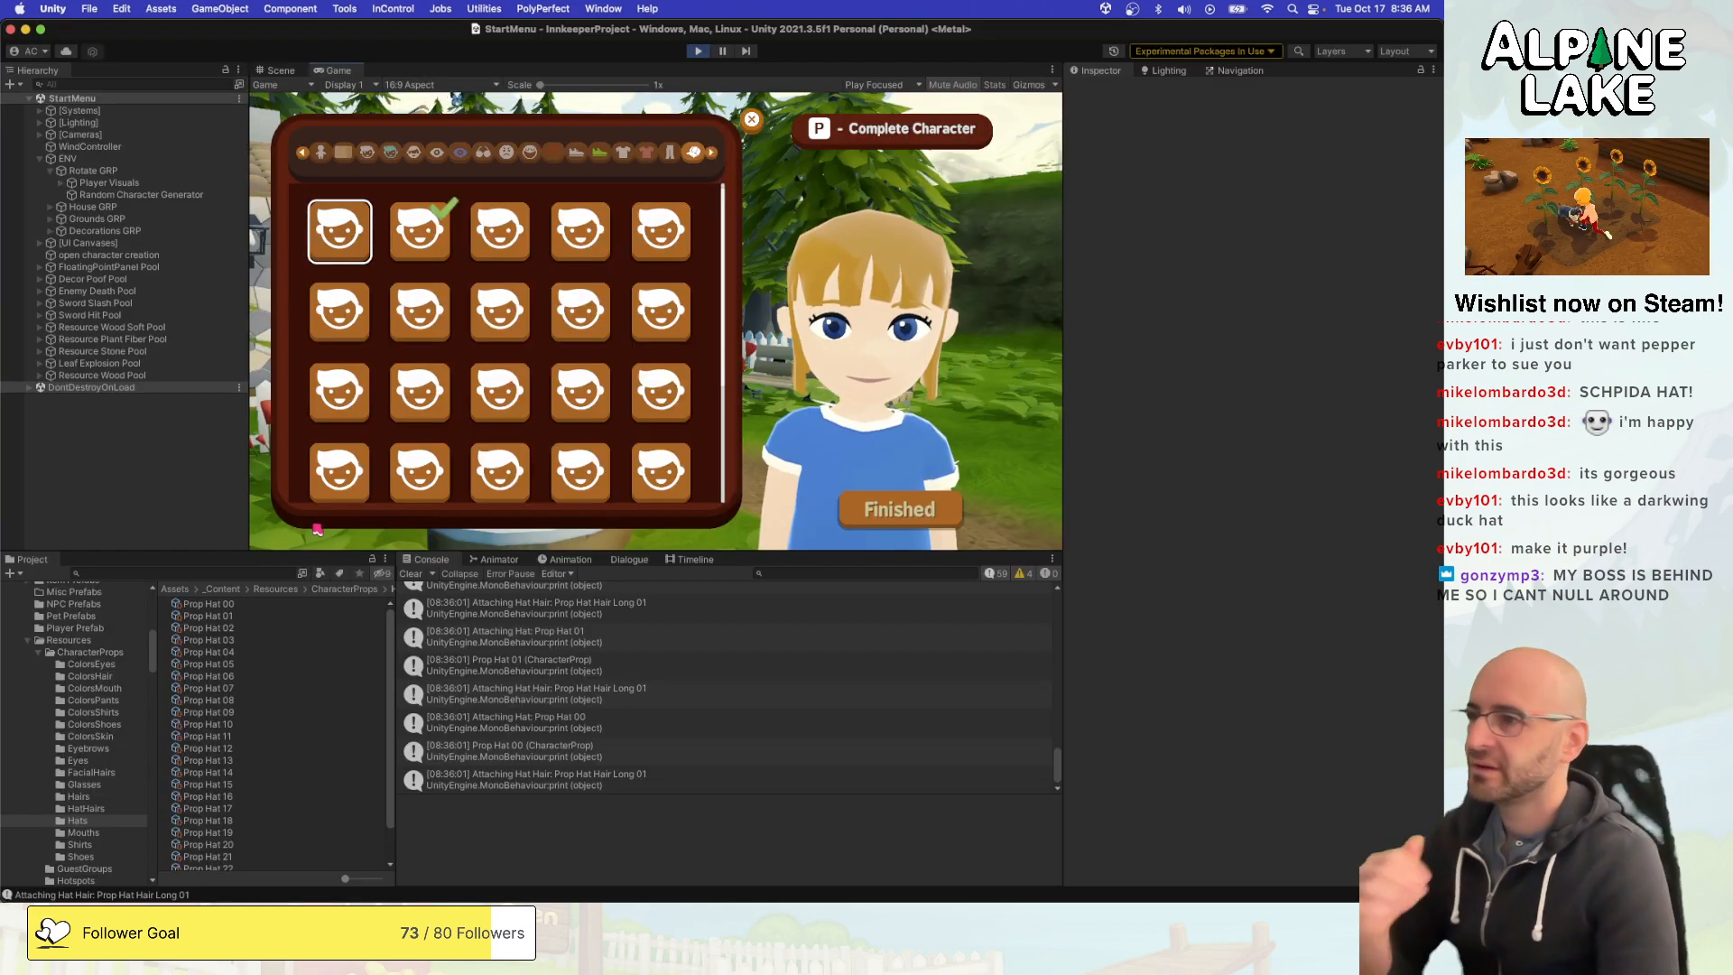
{"action": "left_click", "coordinate": [263, 616]}
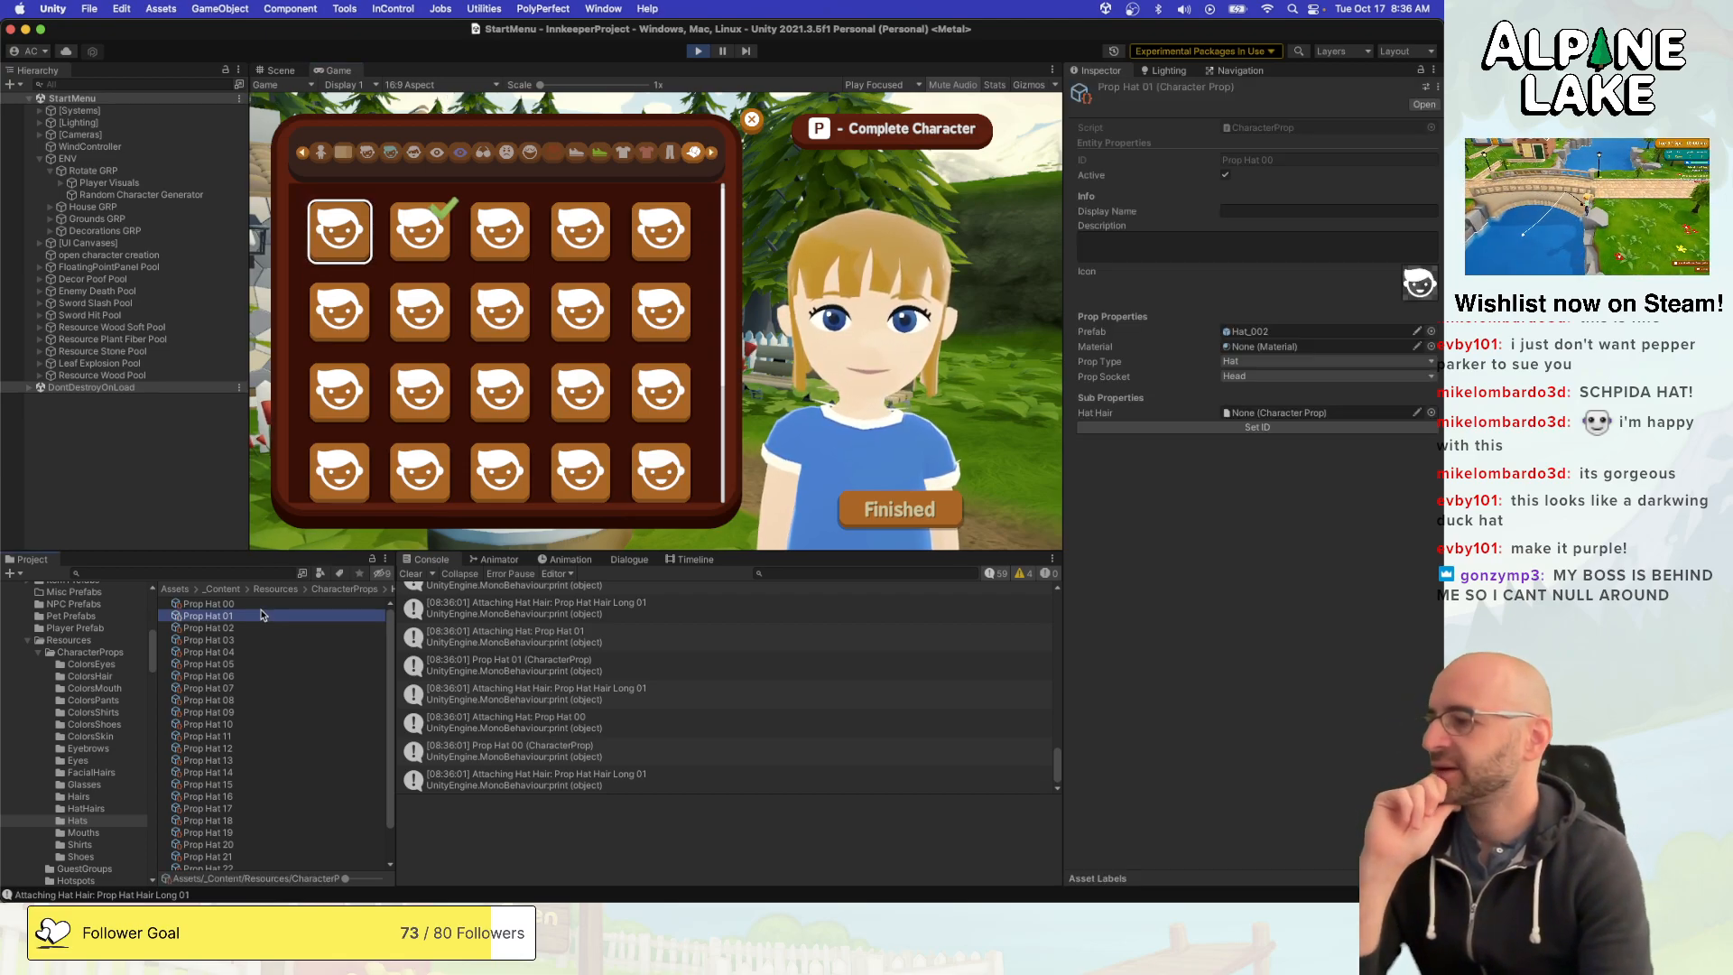
{"action": "left_click", "coordinate": [264, 605]}
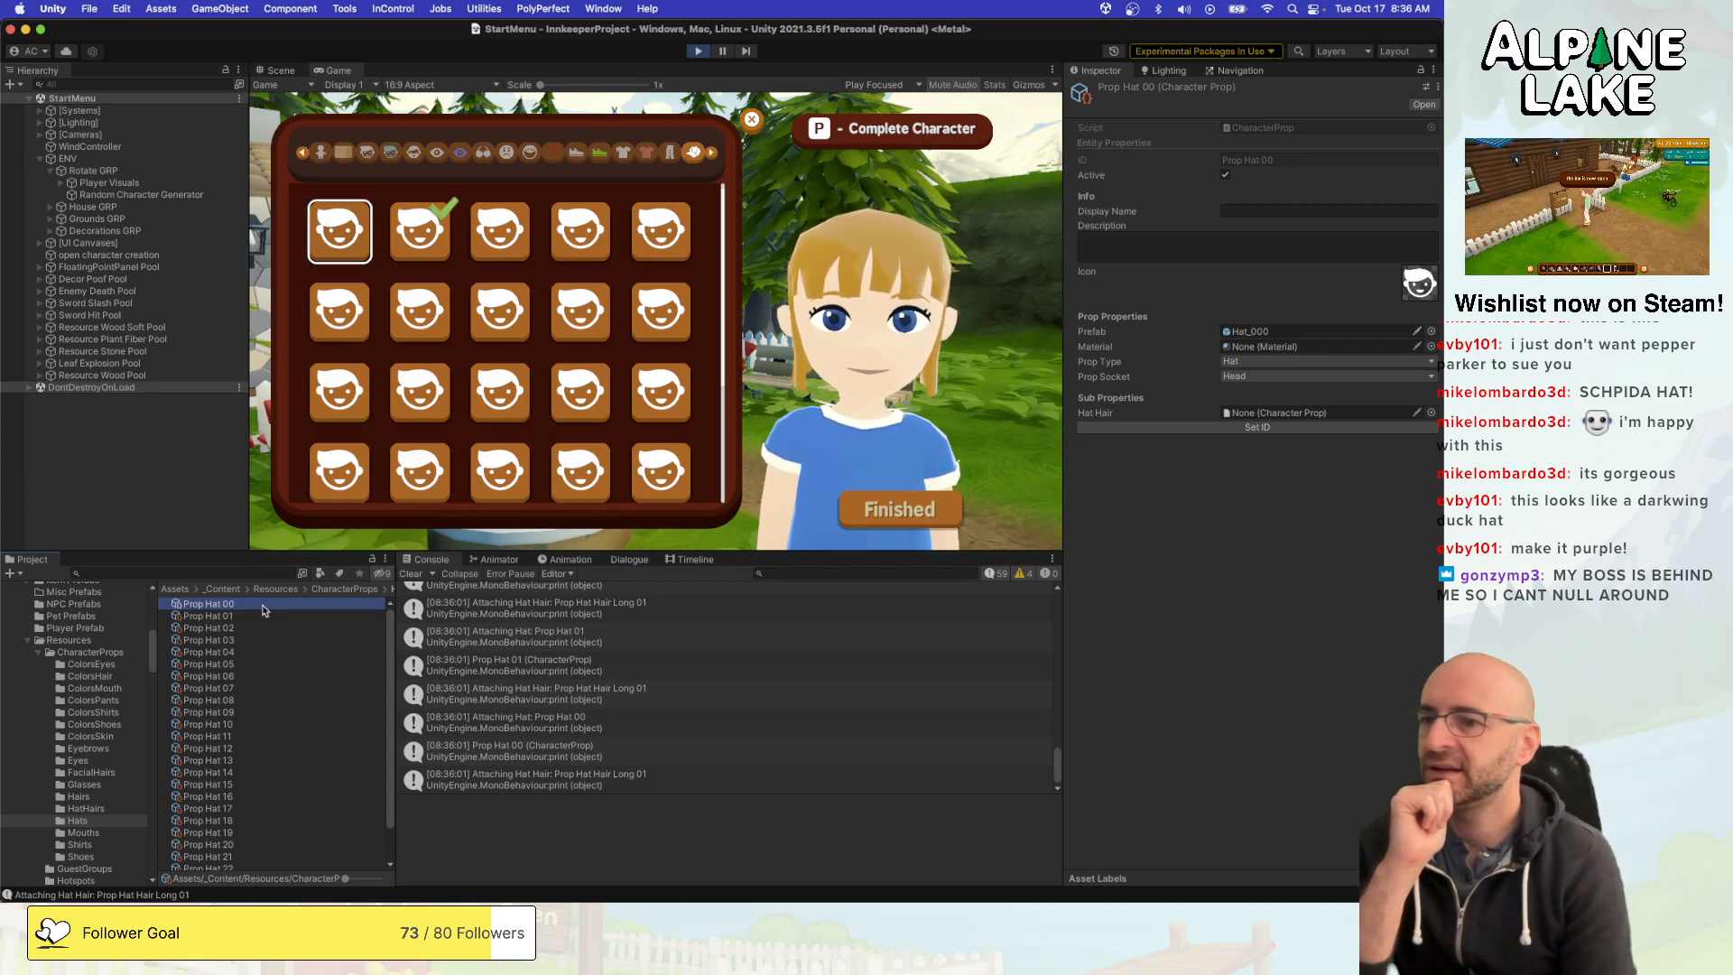
{"action": "key", "text": "Down"}
{"action": "key", "text": "Down"}
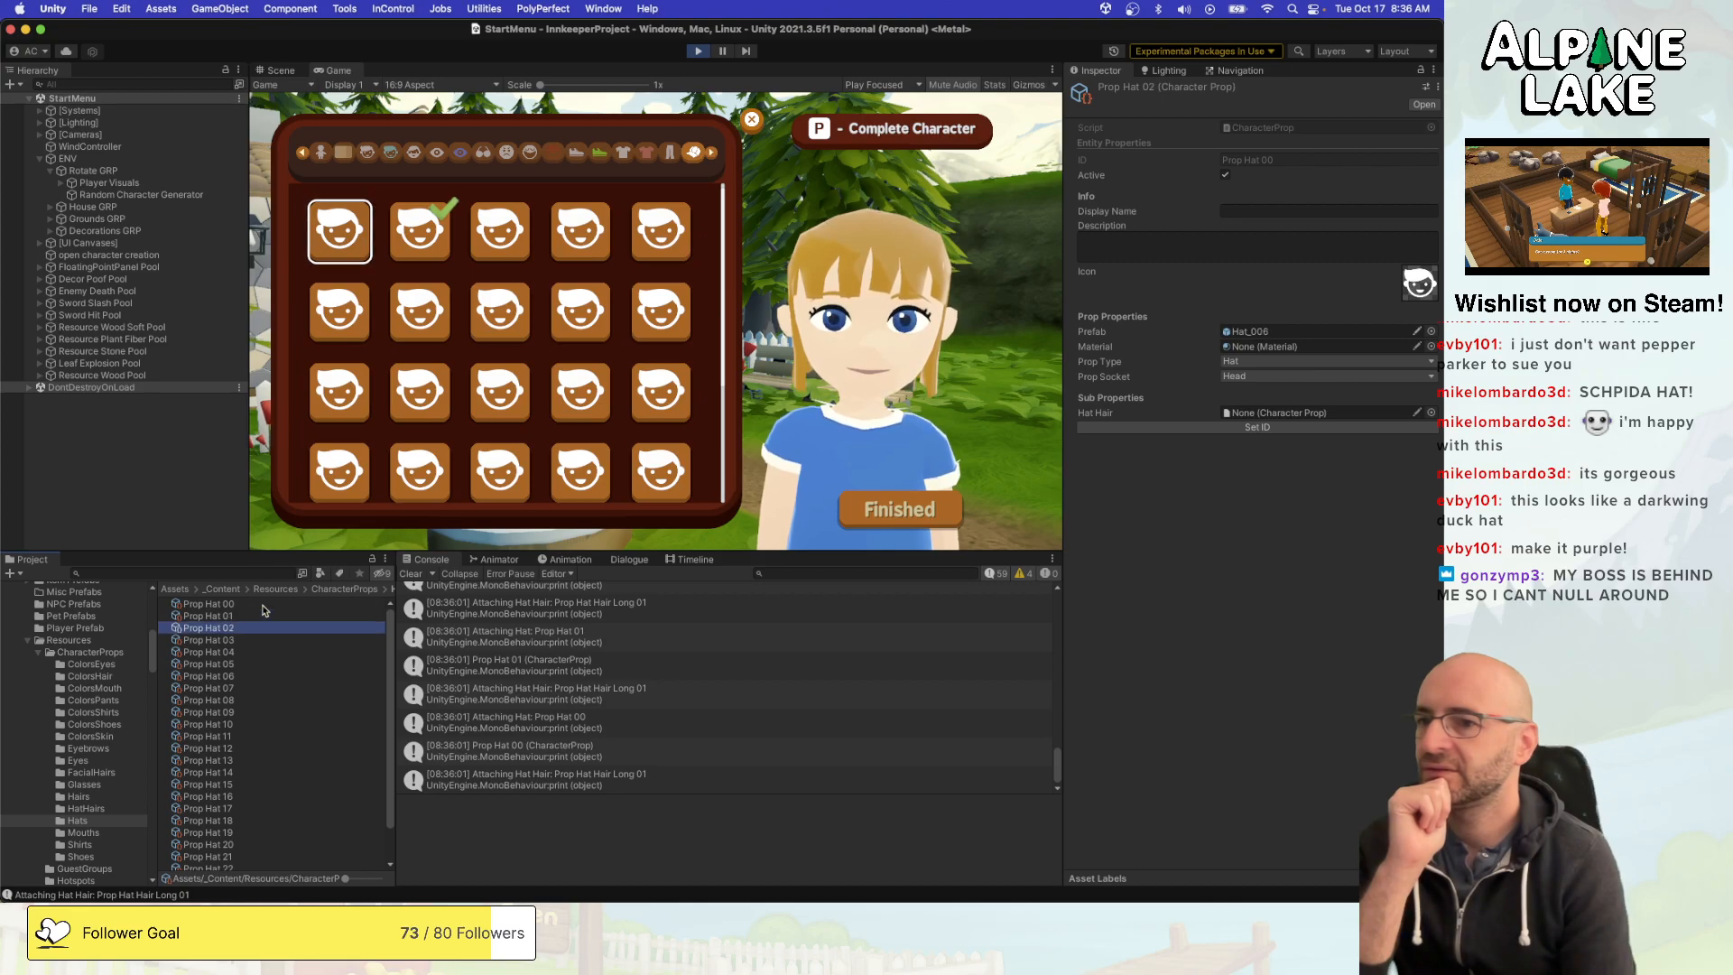
- Inspect the prefab assignment of Prop Hat 00, and switch to Visual Studio to review the AttachProp method in CustomCharacterDefinition.cs
{"action": "key", "text": "Up"}
{"action": "key", "text": "Up"}
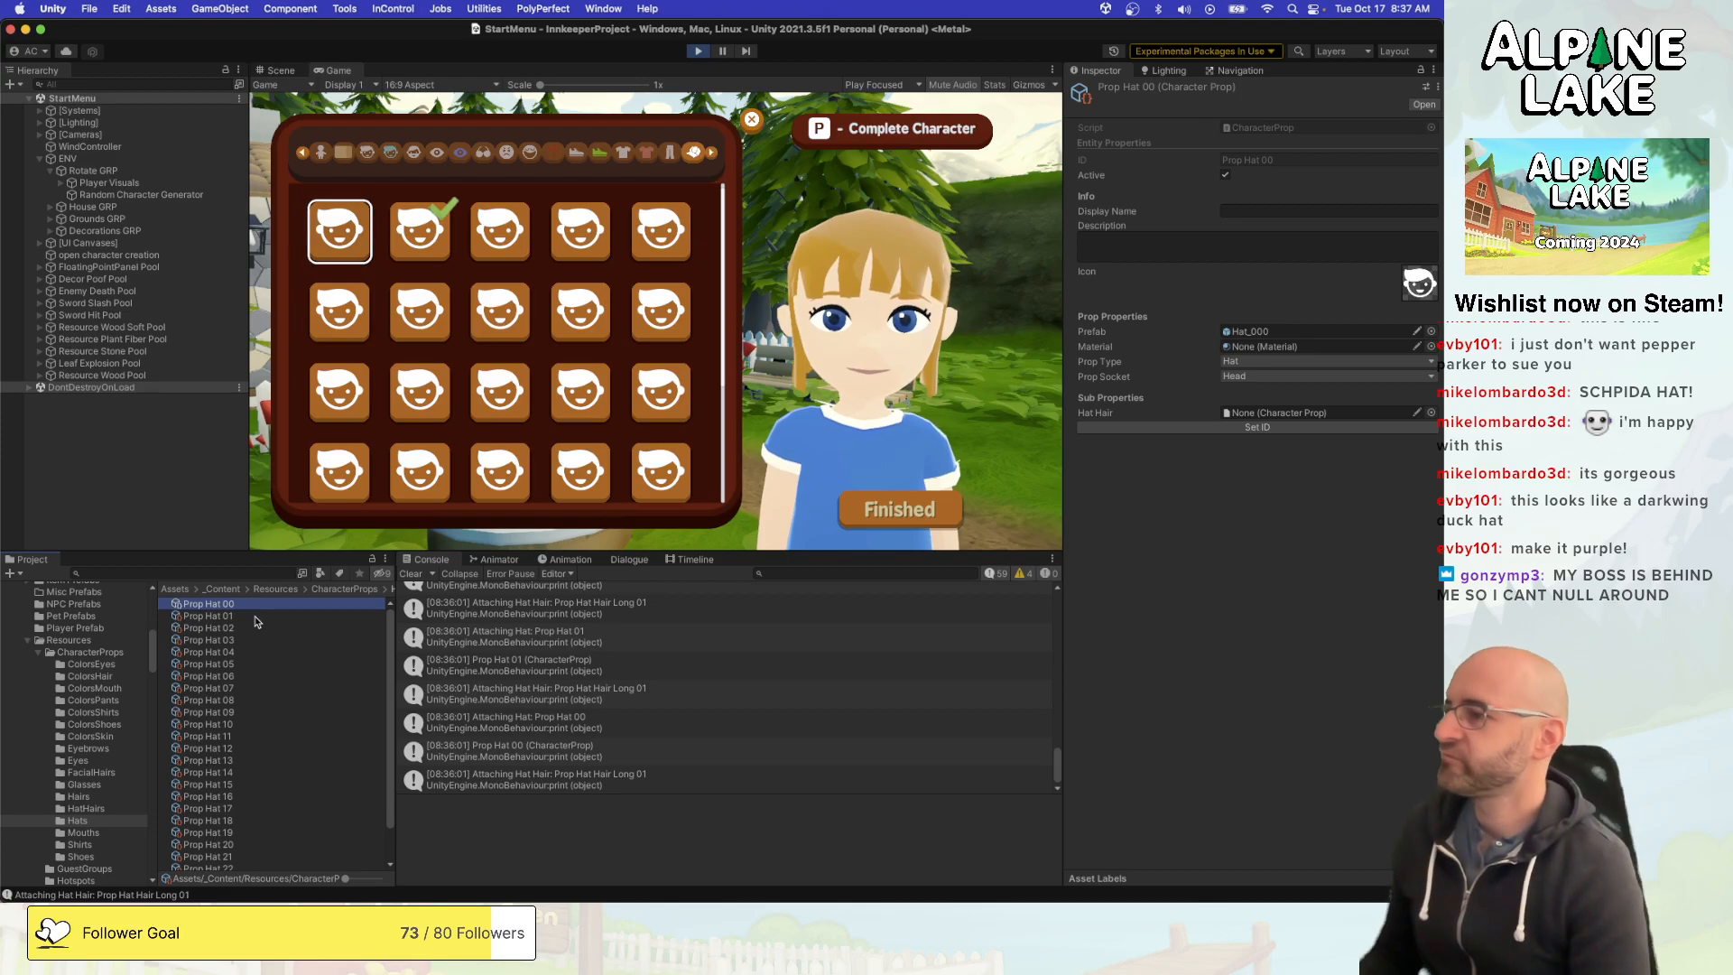
{"action": "key", "text": "super+Tab"}
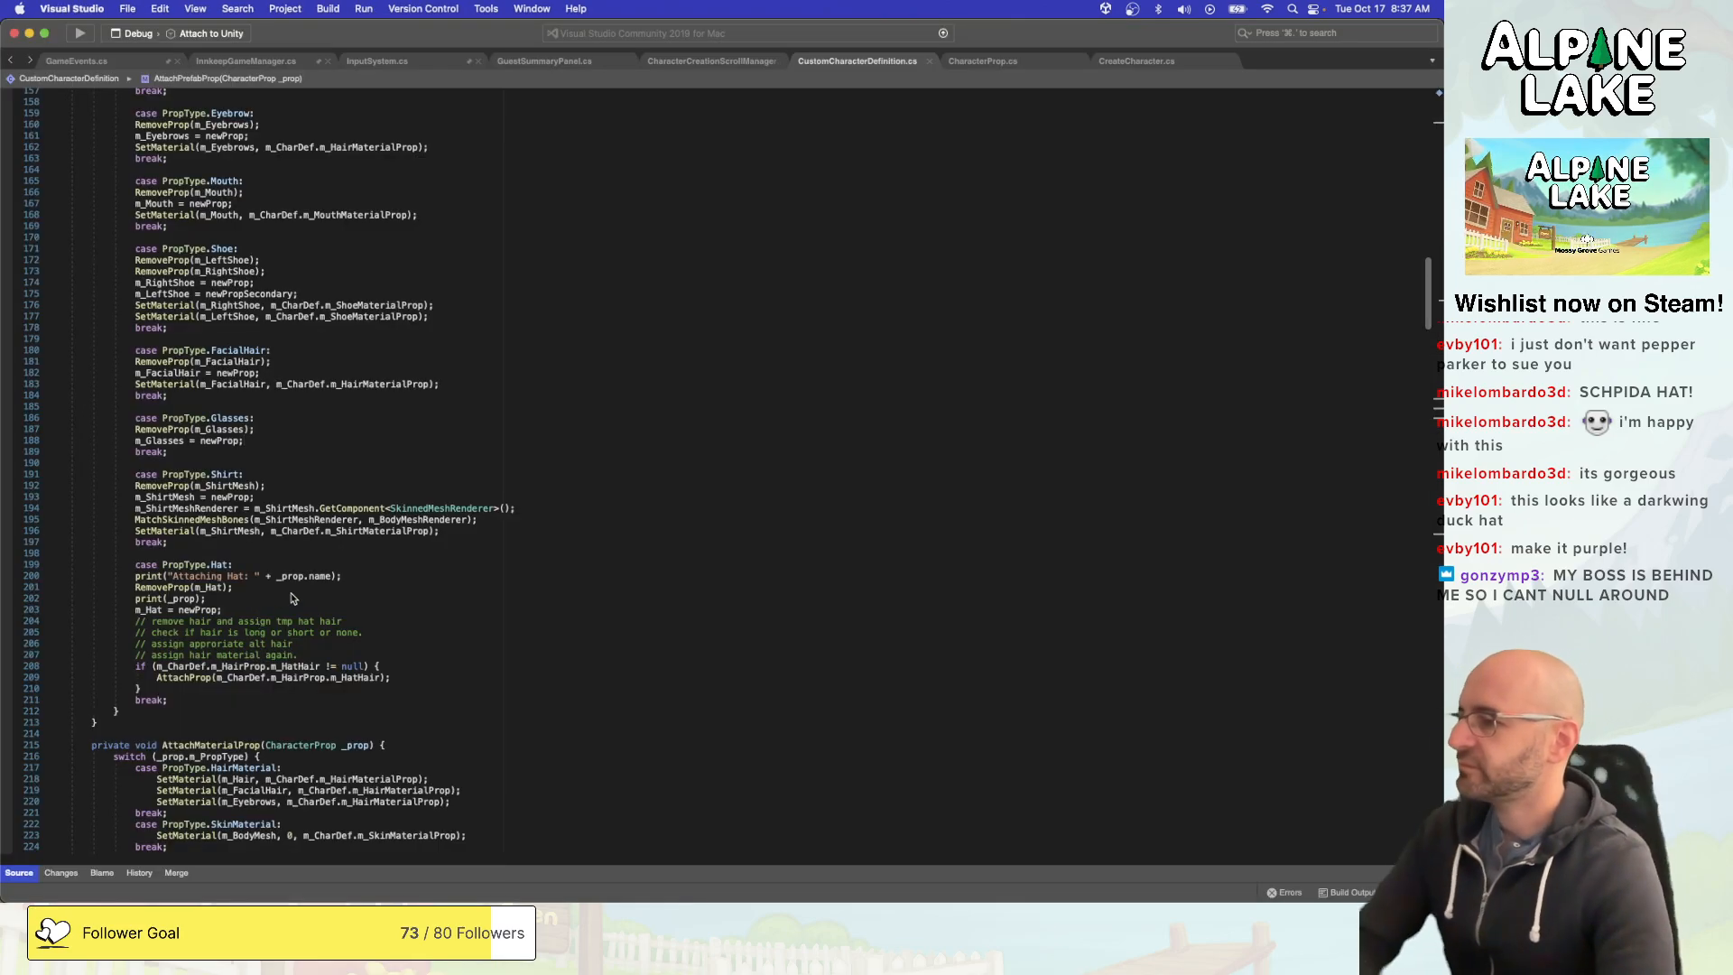
{"action": "scroll", "coordinate": [305, 582], "scroll_direction": "up", "scroll_amount": 20}
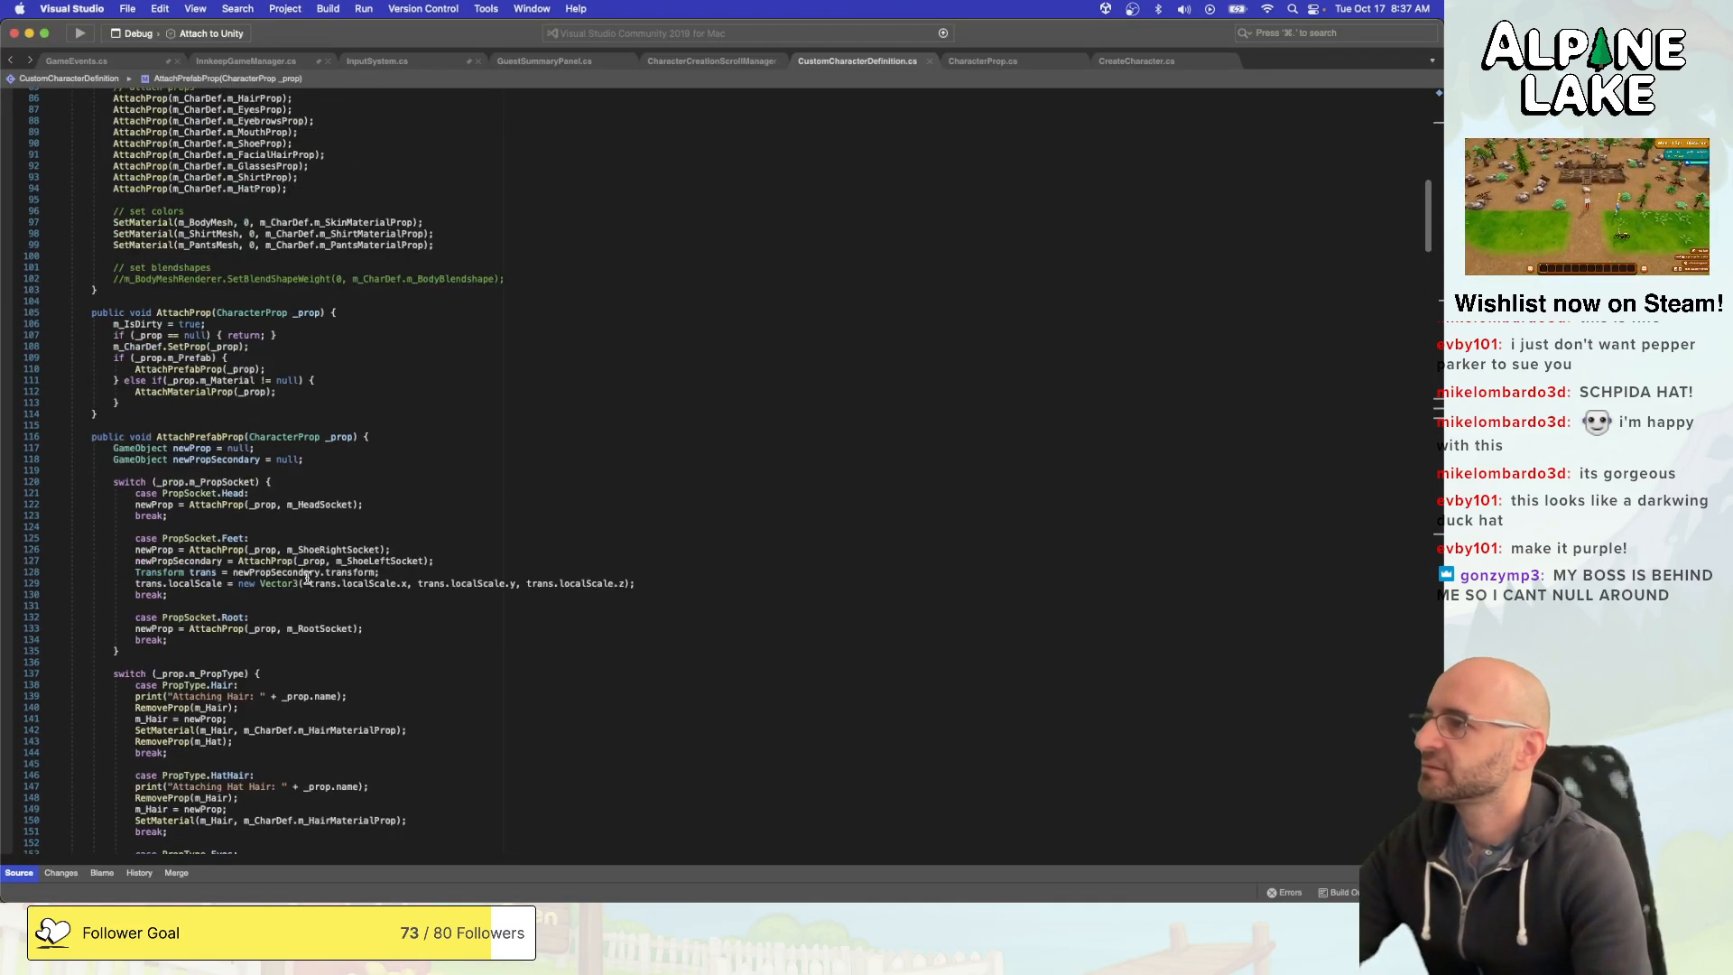
{"action": "scroll", "coordinate": [306, 577], "scroll_direction": "down", "scroll_amount": 20}
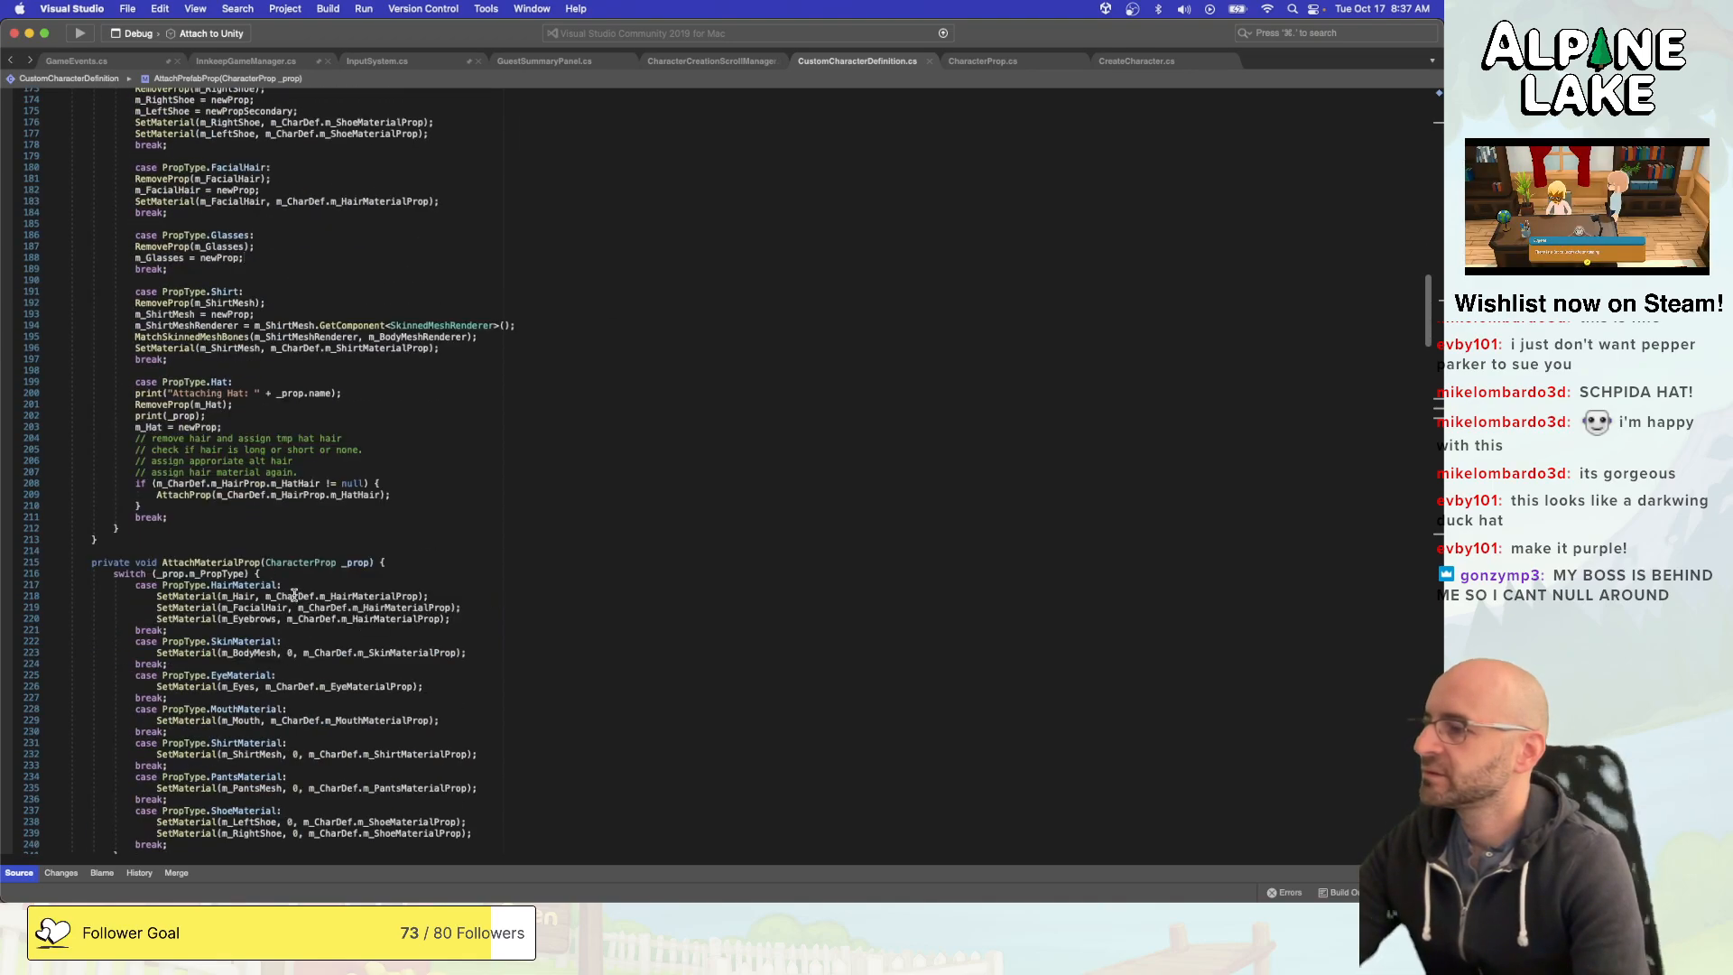
{"action": "scroll", "coordinate": [305, 537], "scroll_direction": "up", "scroll_amount": 20}
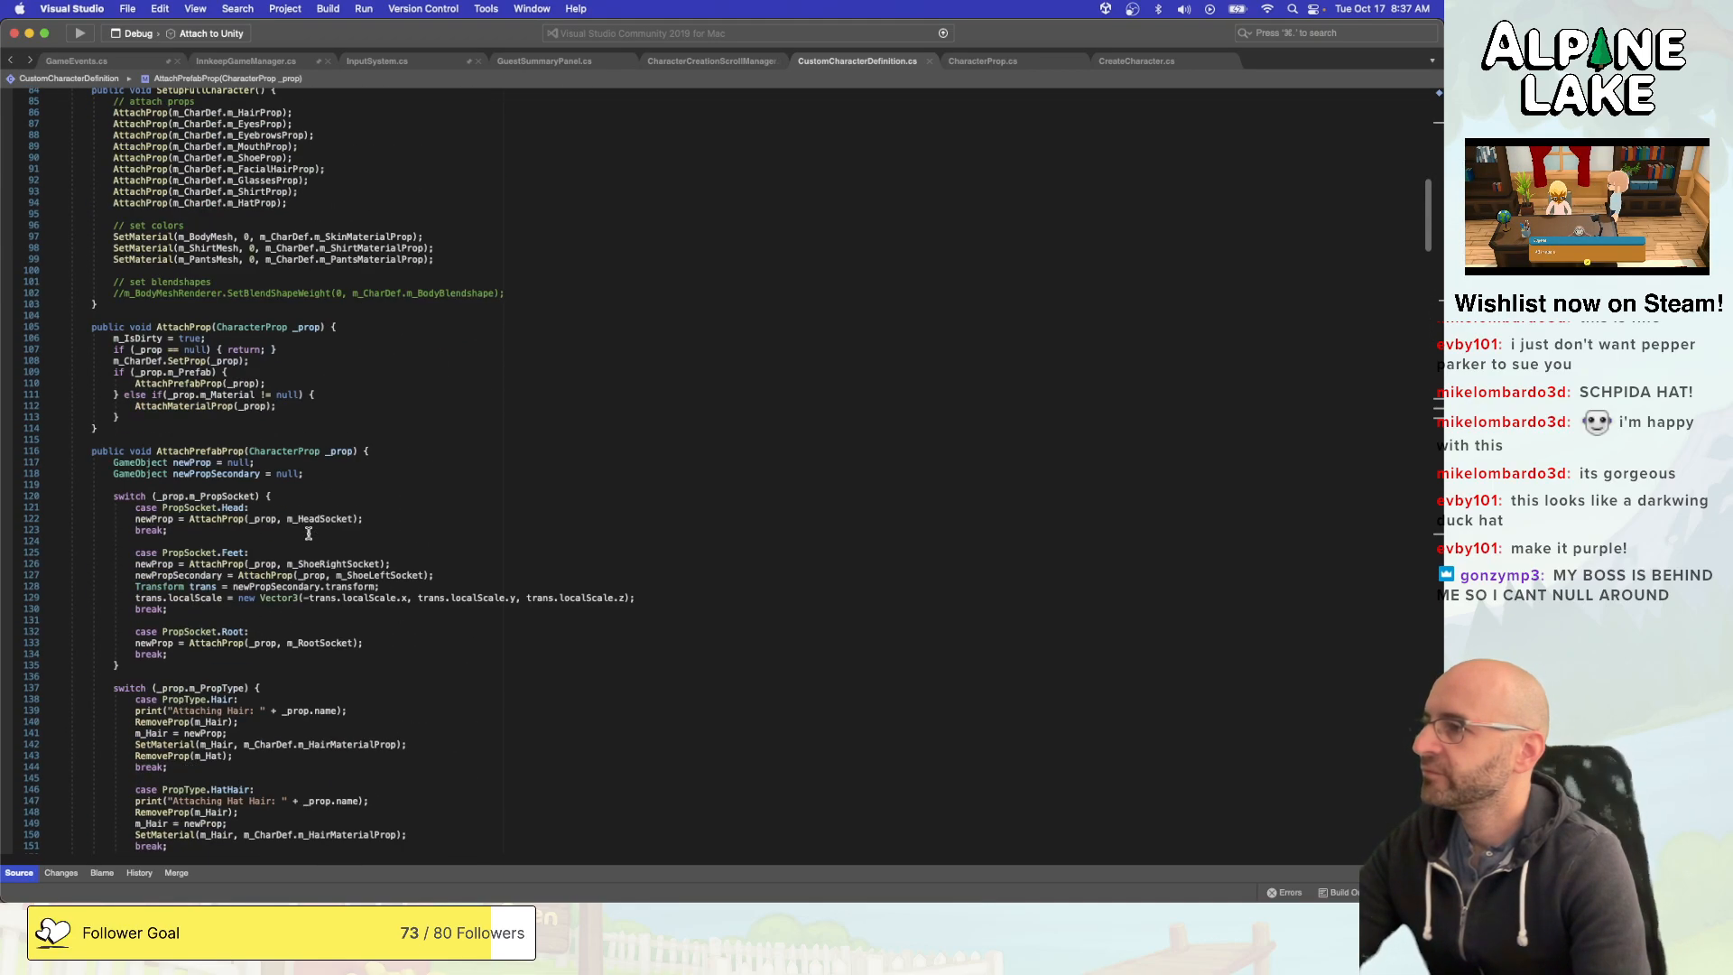
{"action": "scroll", "coordinate": [308, 534], "scroll_direction": "up", "scroll_amount": 7}
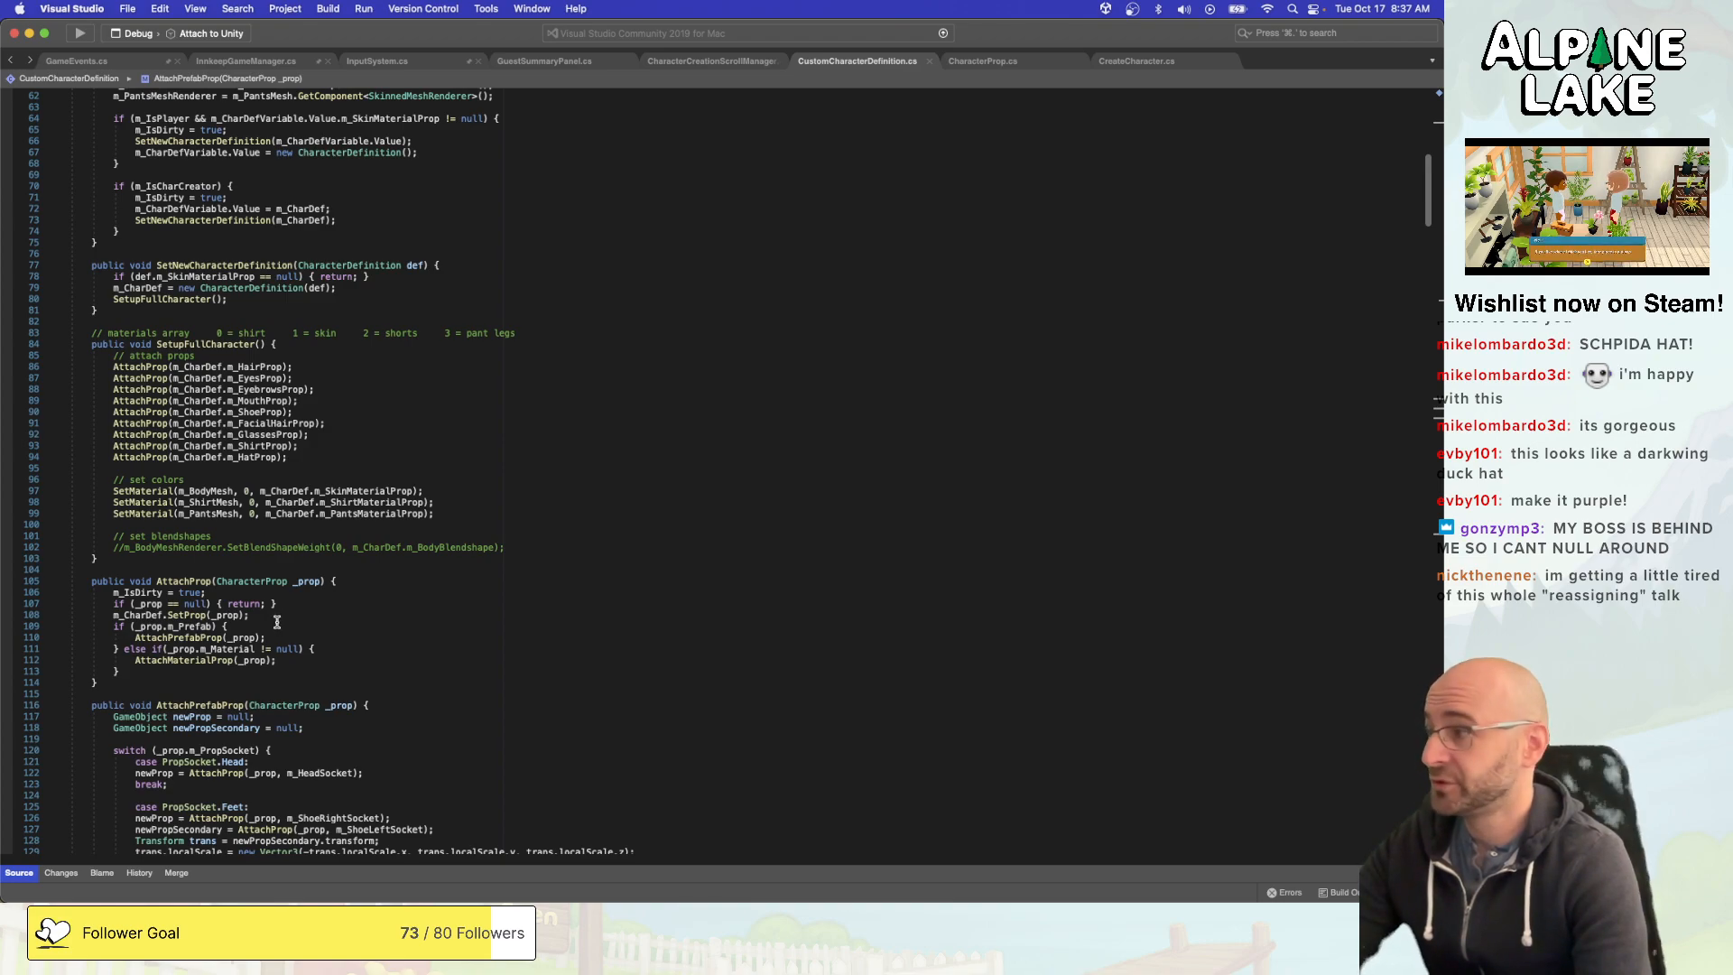
{"action": "left_click", "coordinate": [299, 609]}
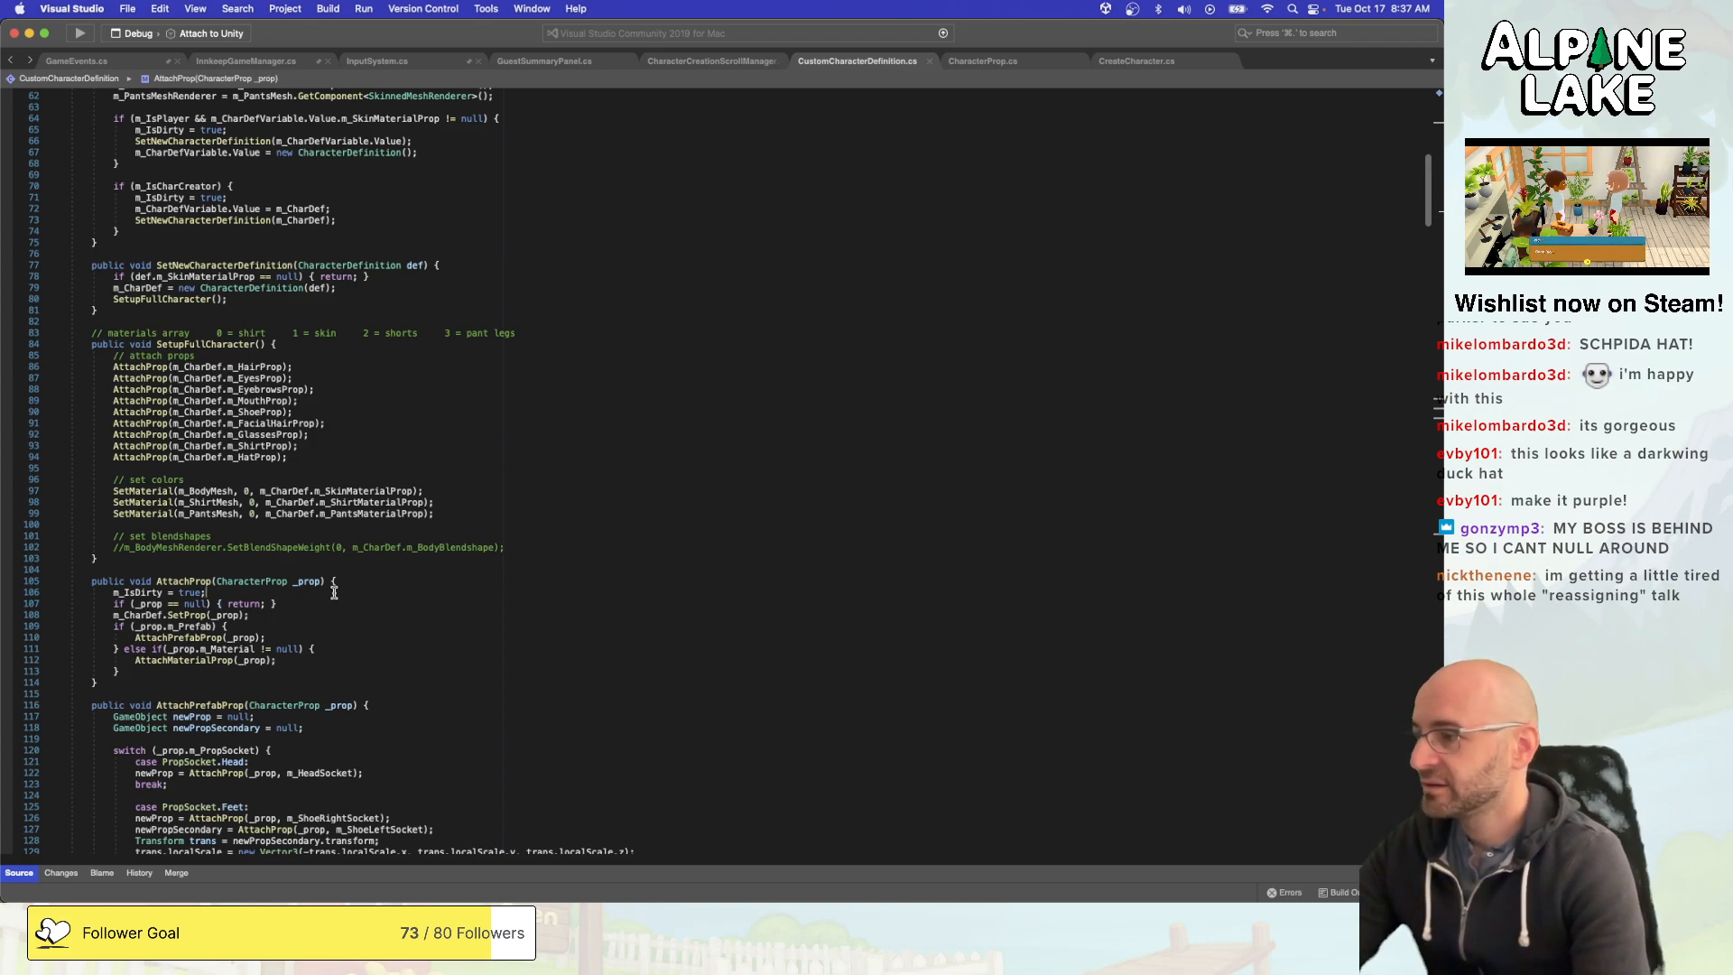
- Follow AttachPrefabProp through to its PropType.Hat case and examine the RemoveProp call and the m_HatHair null check
{"action": "scroll", "coordinate": [334, 592], "scroll_direction": "down", "scroll_amount": 2}
{"action": "scroll", "coordinate": [357, 598], "scroll_direction": "down", "scroll_amount": 10}
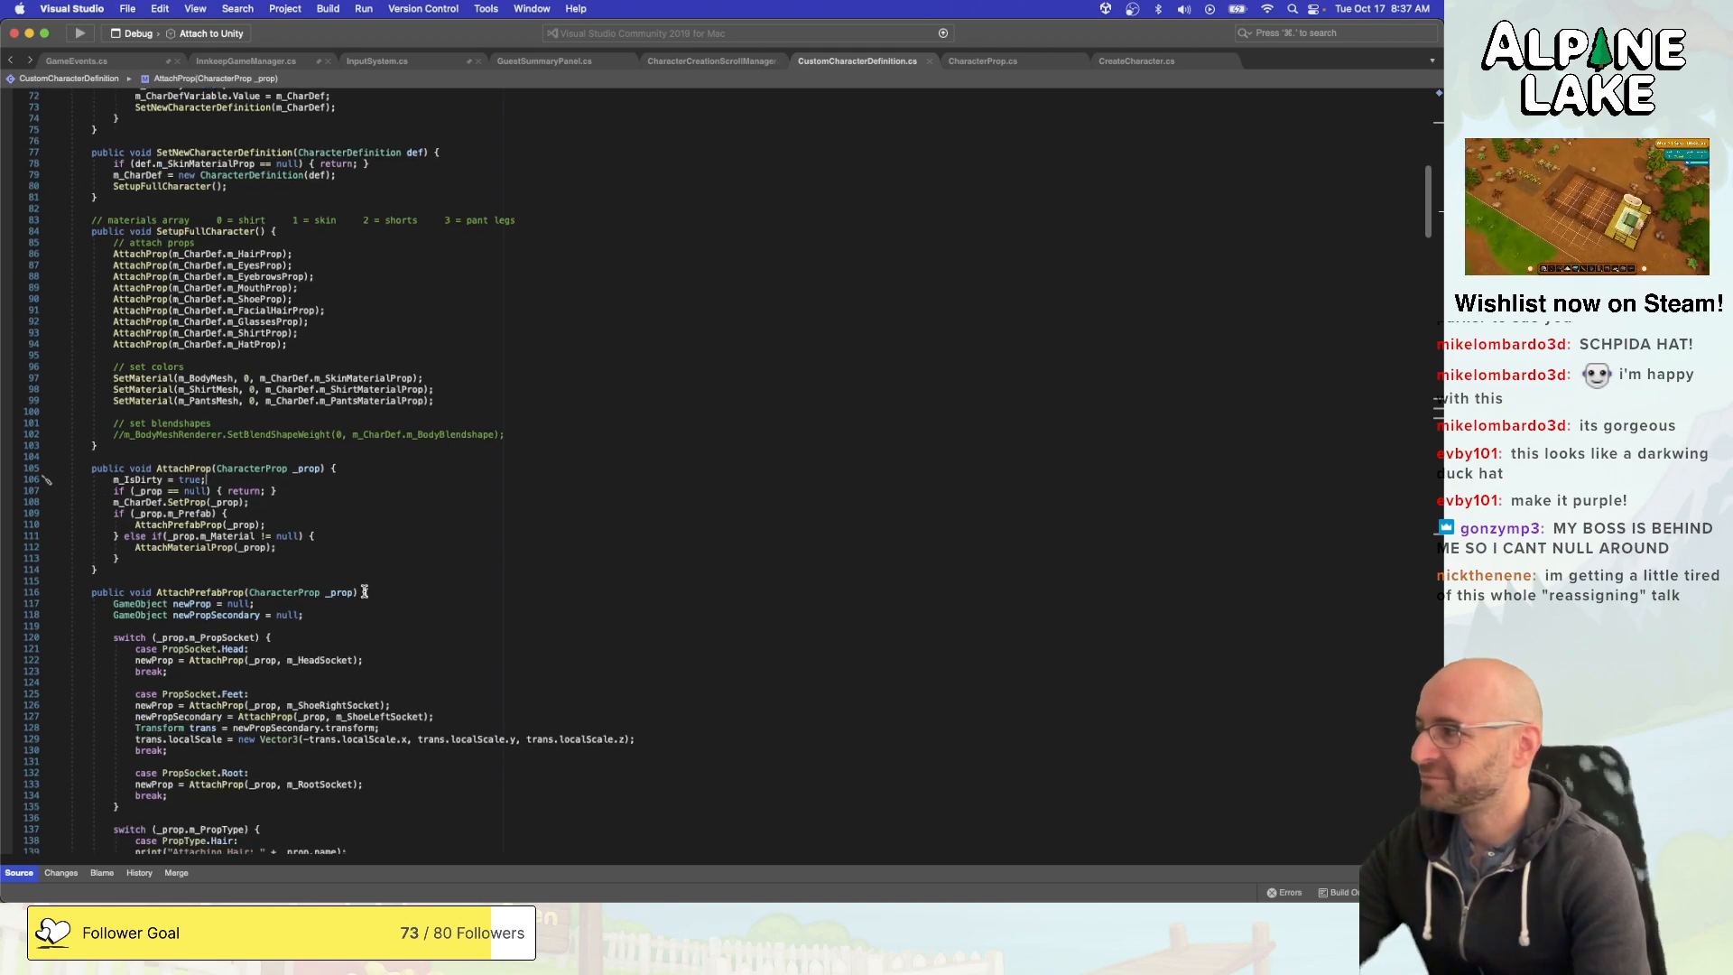
{"action": "scroll", "coordinate": [369, 589], "scroll_direction": "down", "scroll_amount": 9}
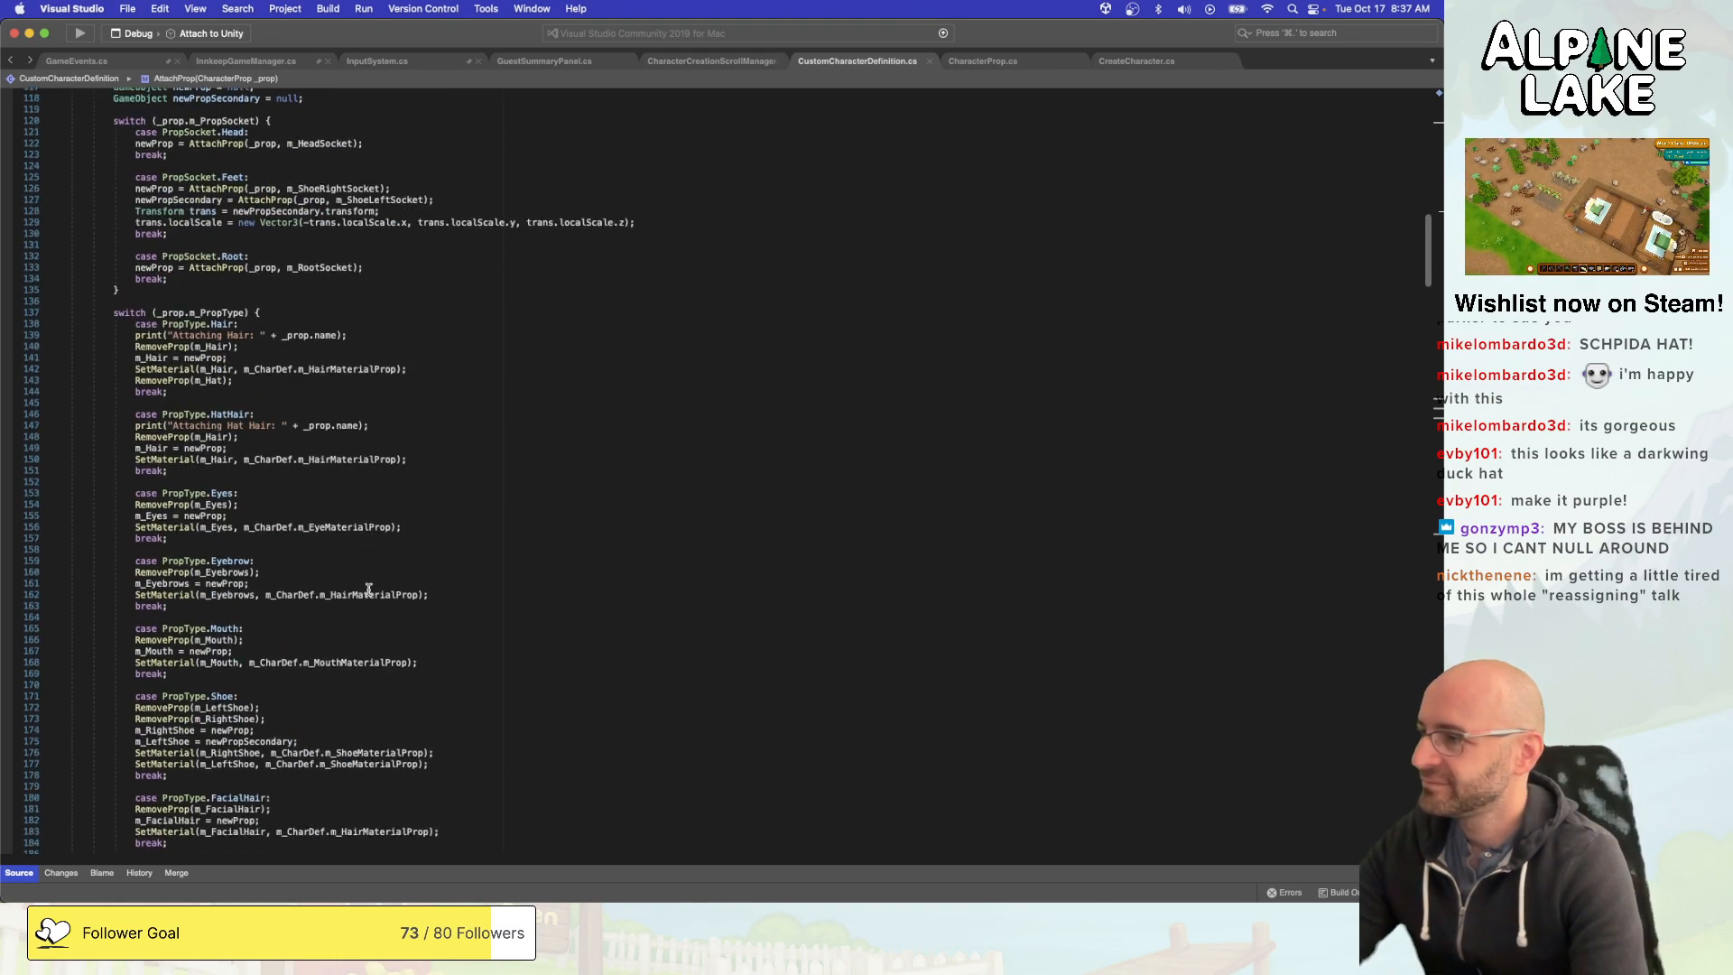
{"action": "scroll", "coordinate": [369, 590], "scroll_direction": "down", "scroll_amount": 7}
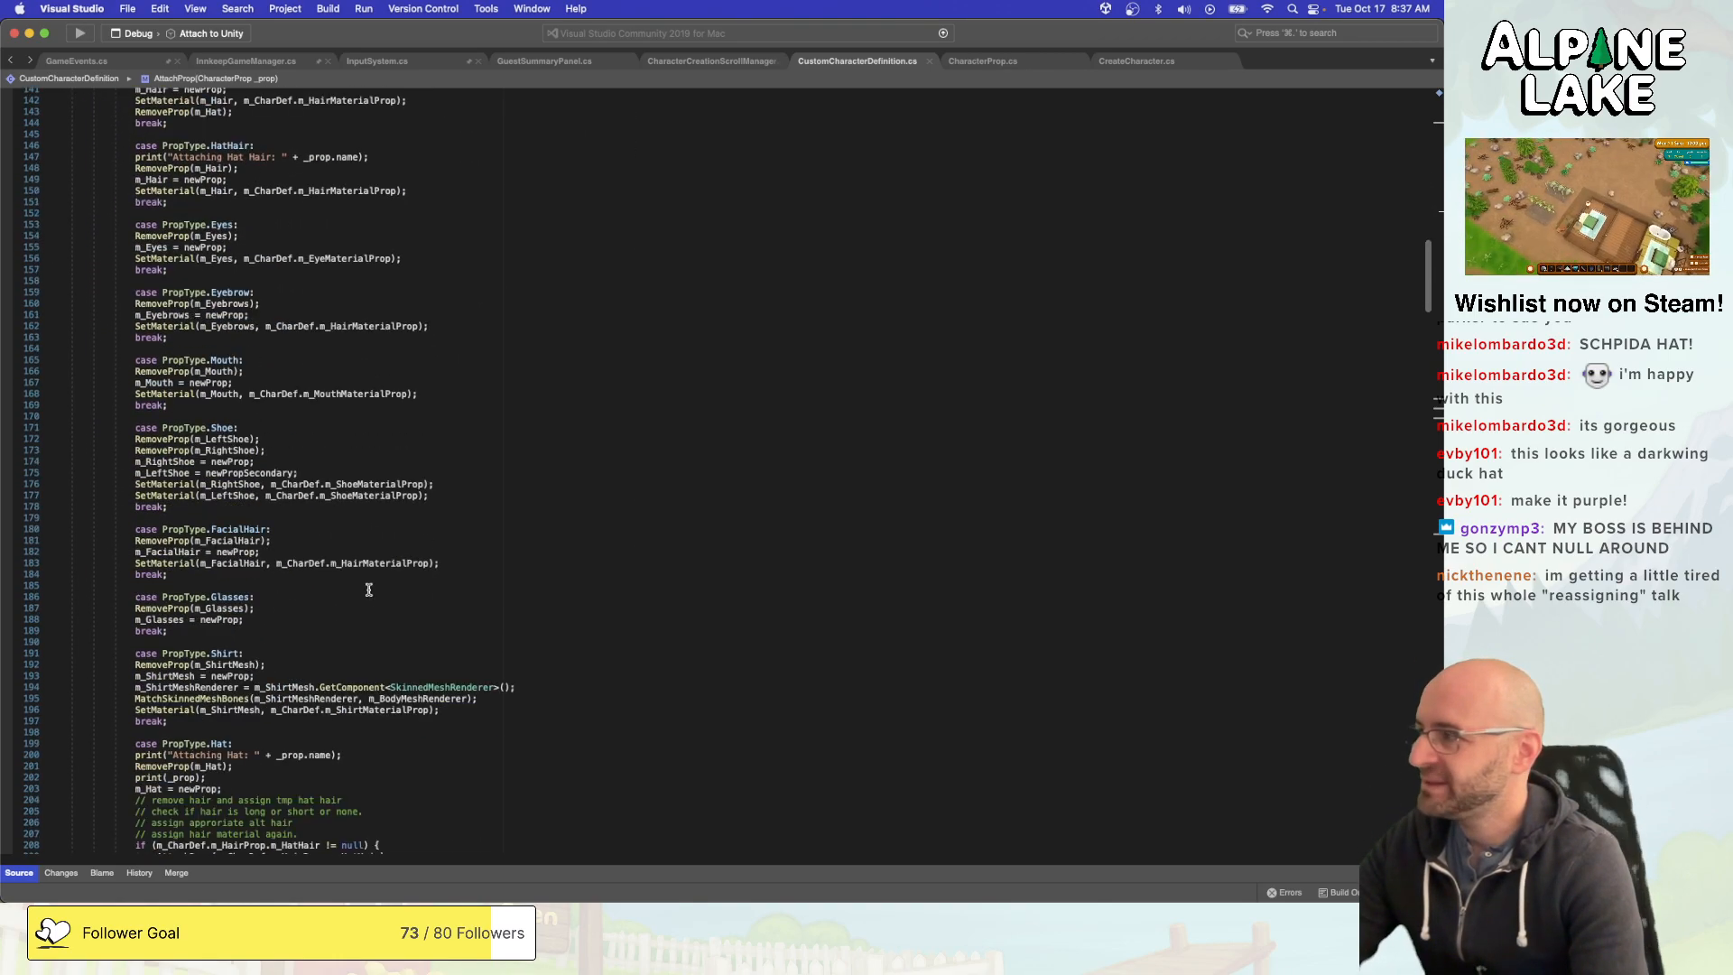
{"action": "scroll", "coordinate": [370, 591], "scroll_direction": "down", "scroll_amount": 4}
{"action": "left_click", "coordinate": [370, 592]}
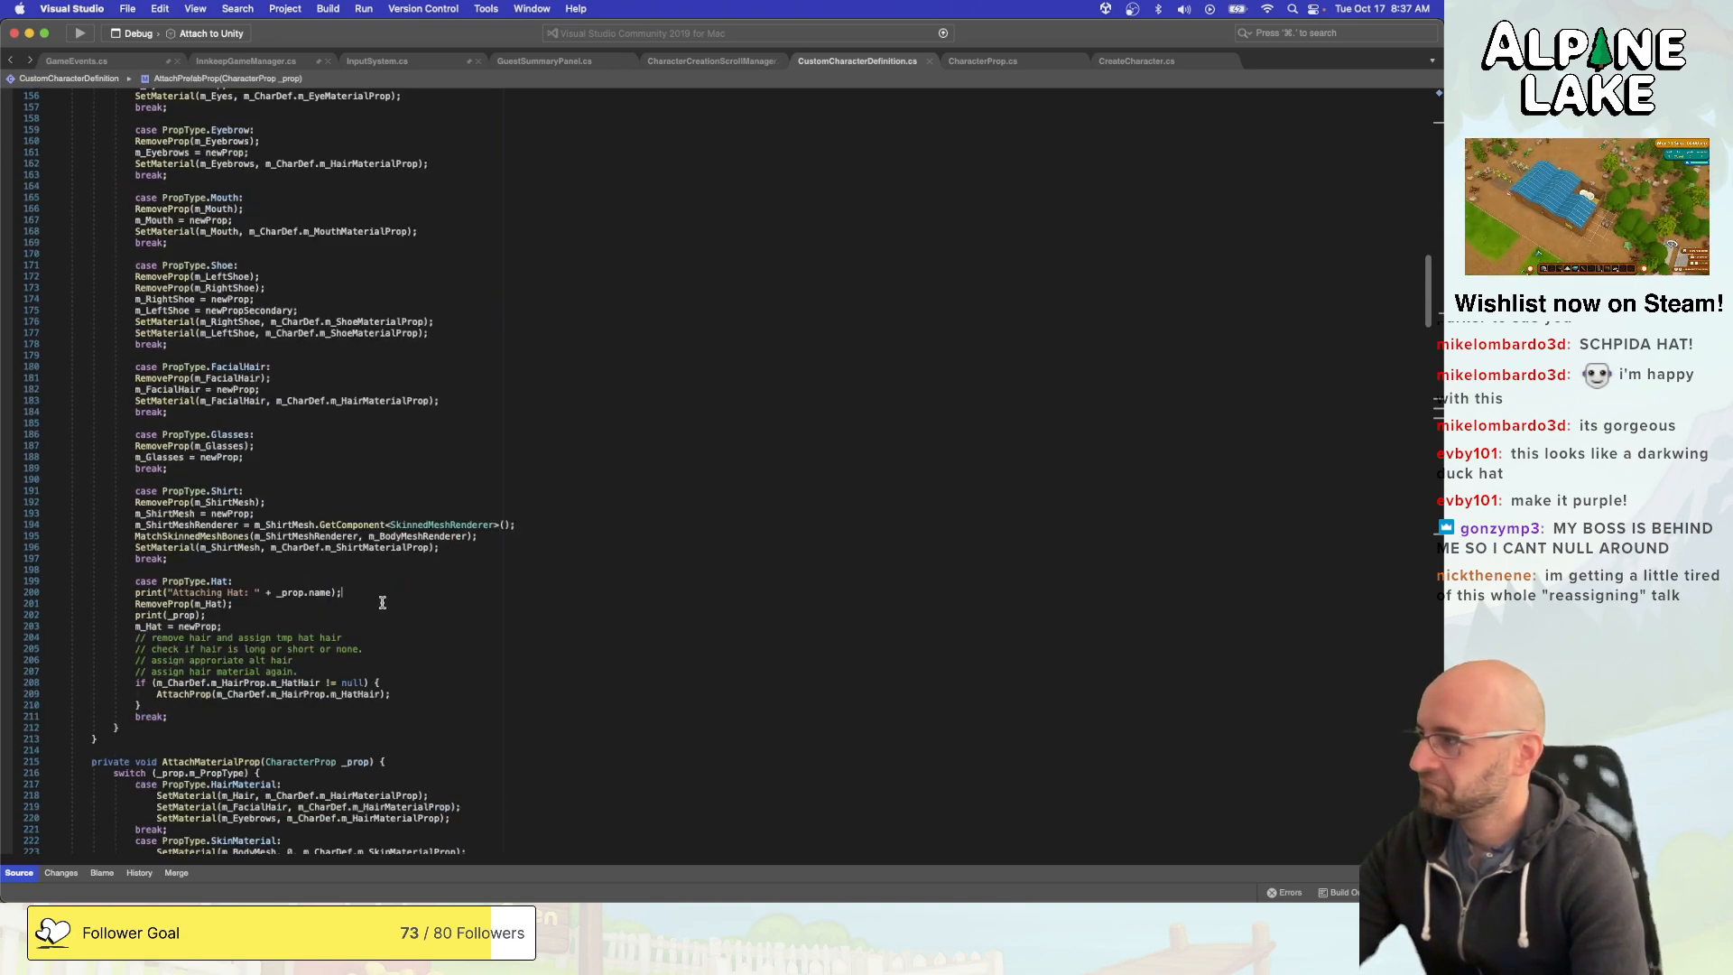
{"action": "left_click", "coordinate": [389, 612]}
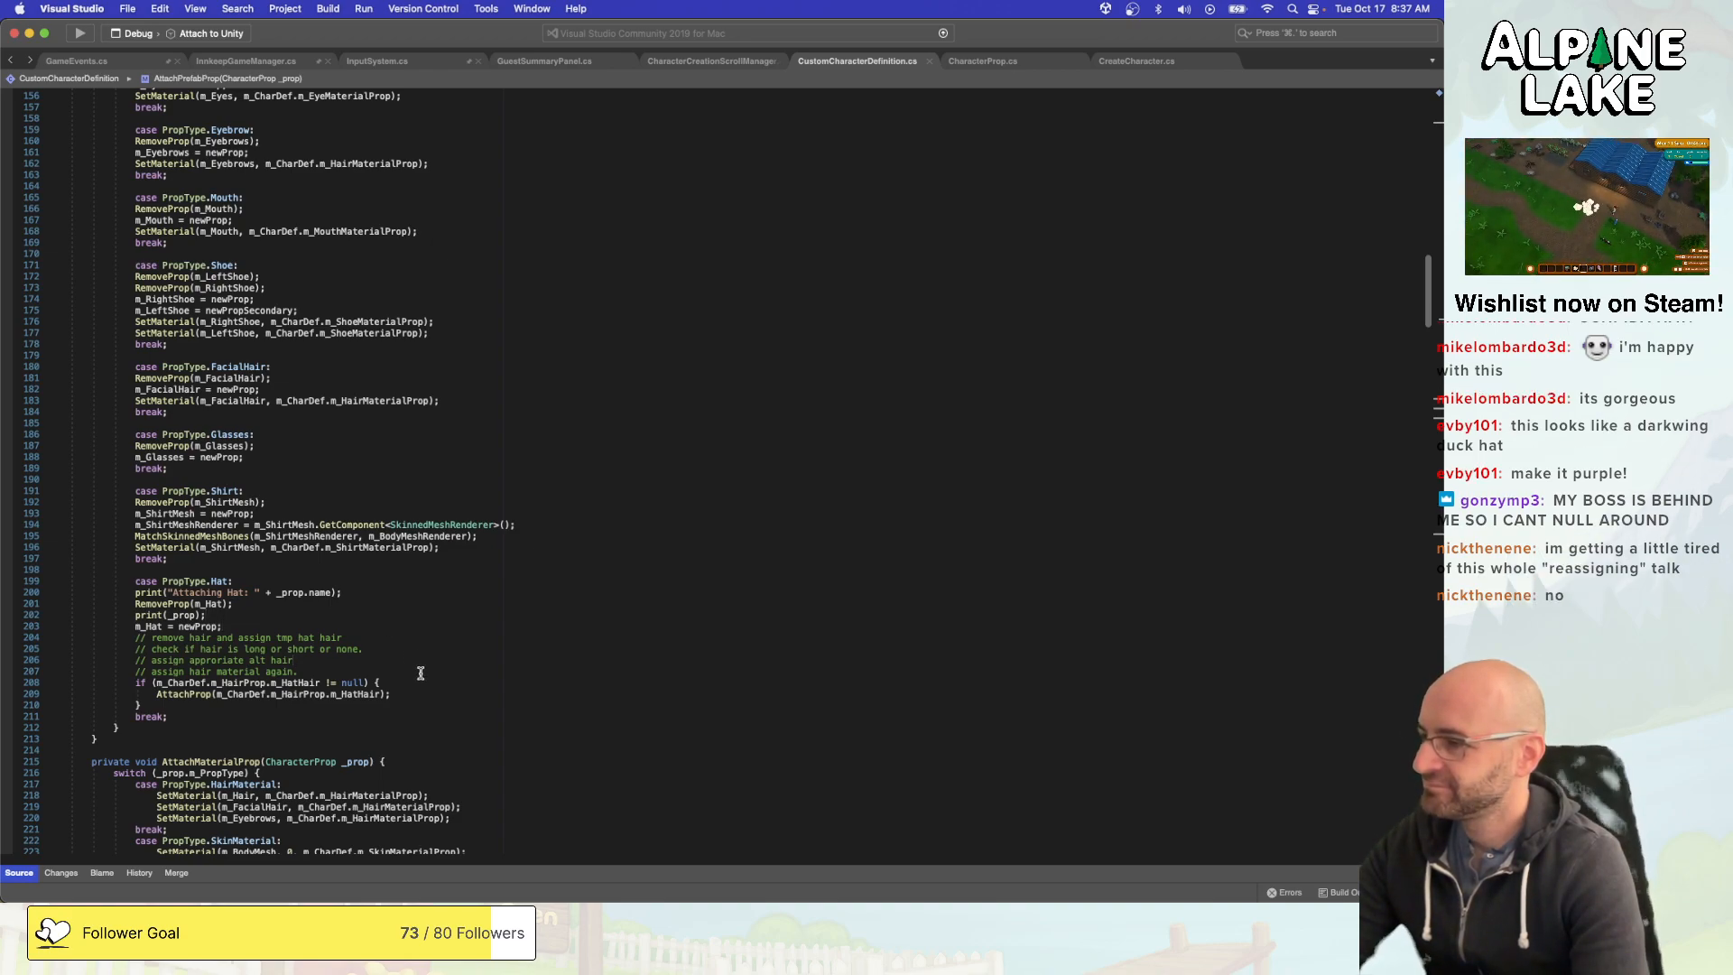
{"action": "scroll", "coordinate": [426, 693], "scroll_direction": "down", "scroll_amount": 5}
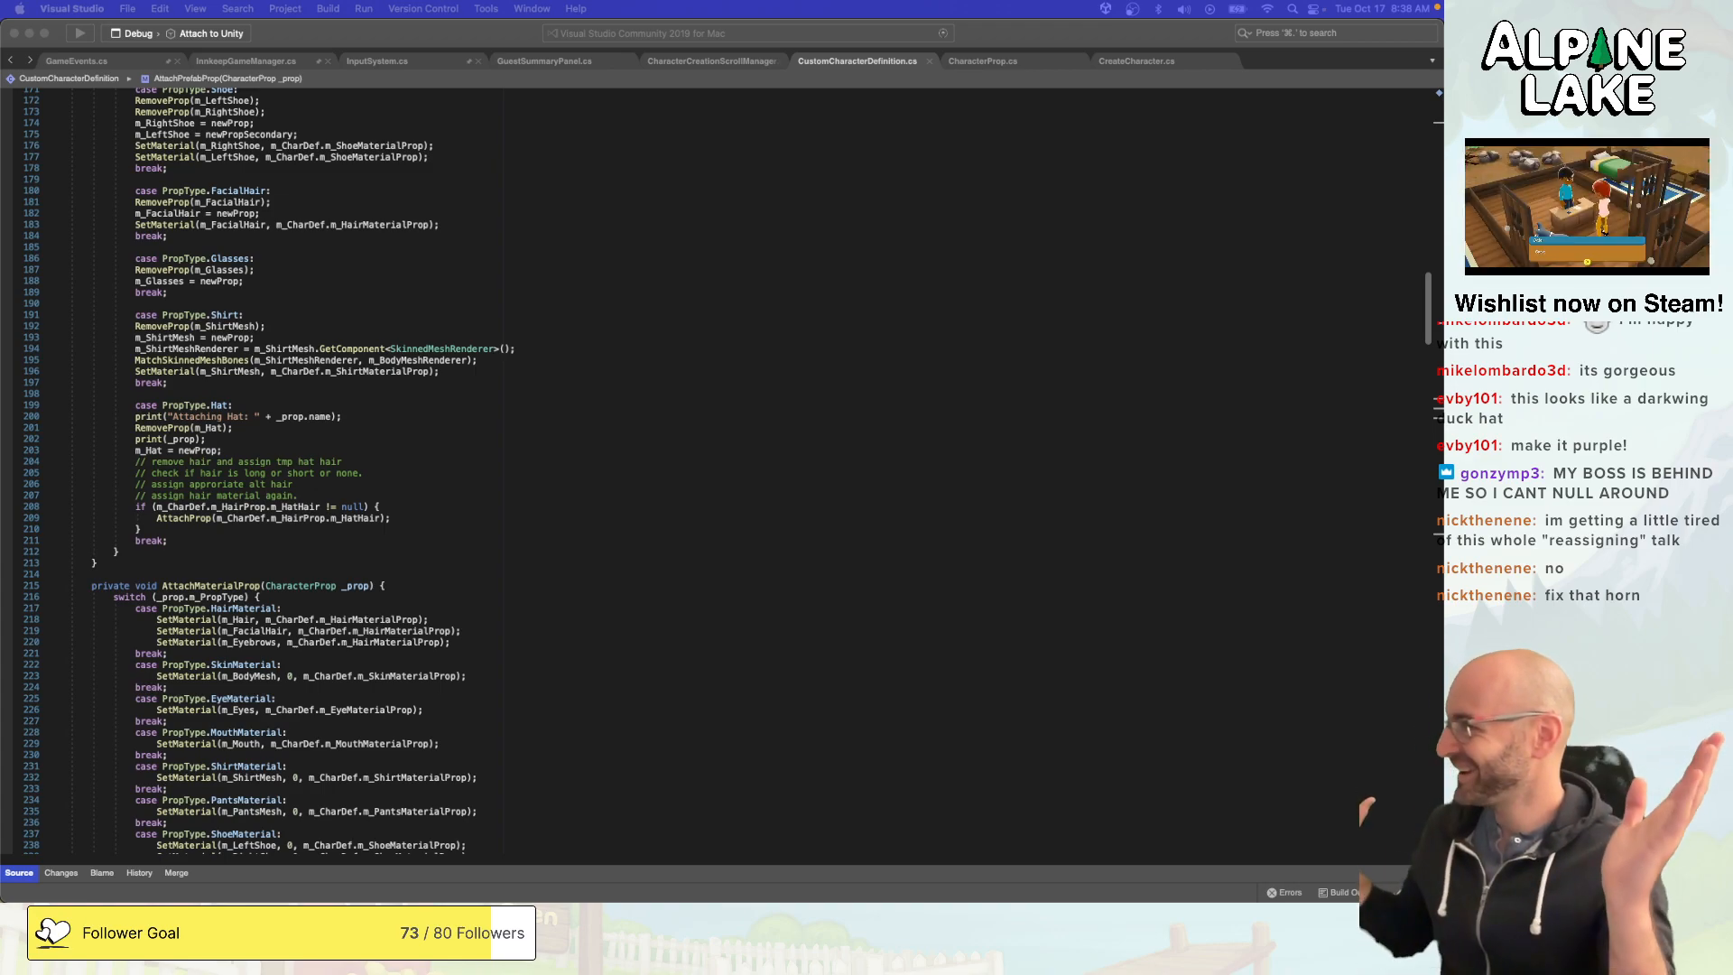
{"action": "left_click", "coordinate": [287, 500]}
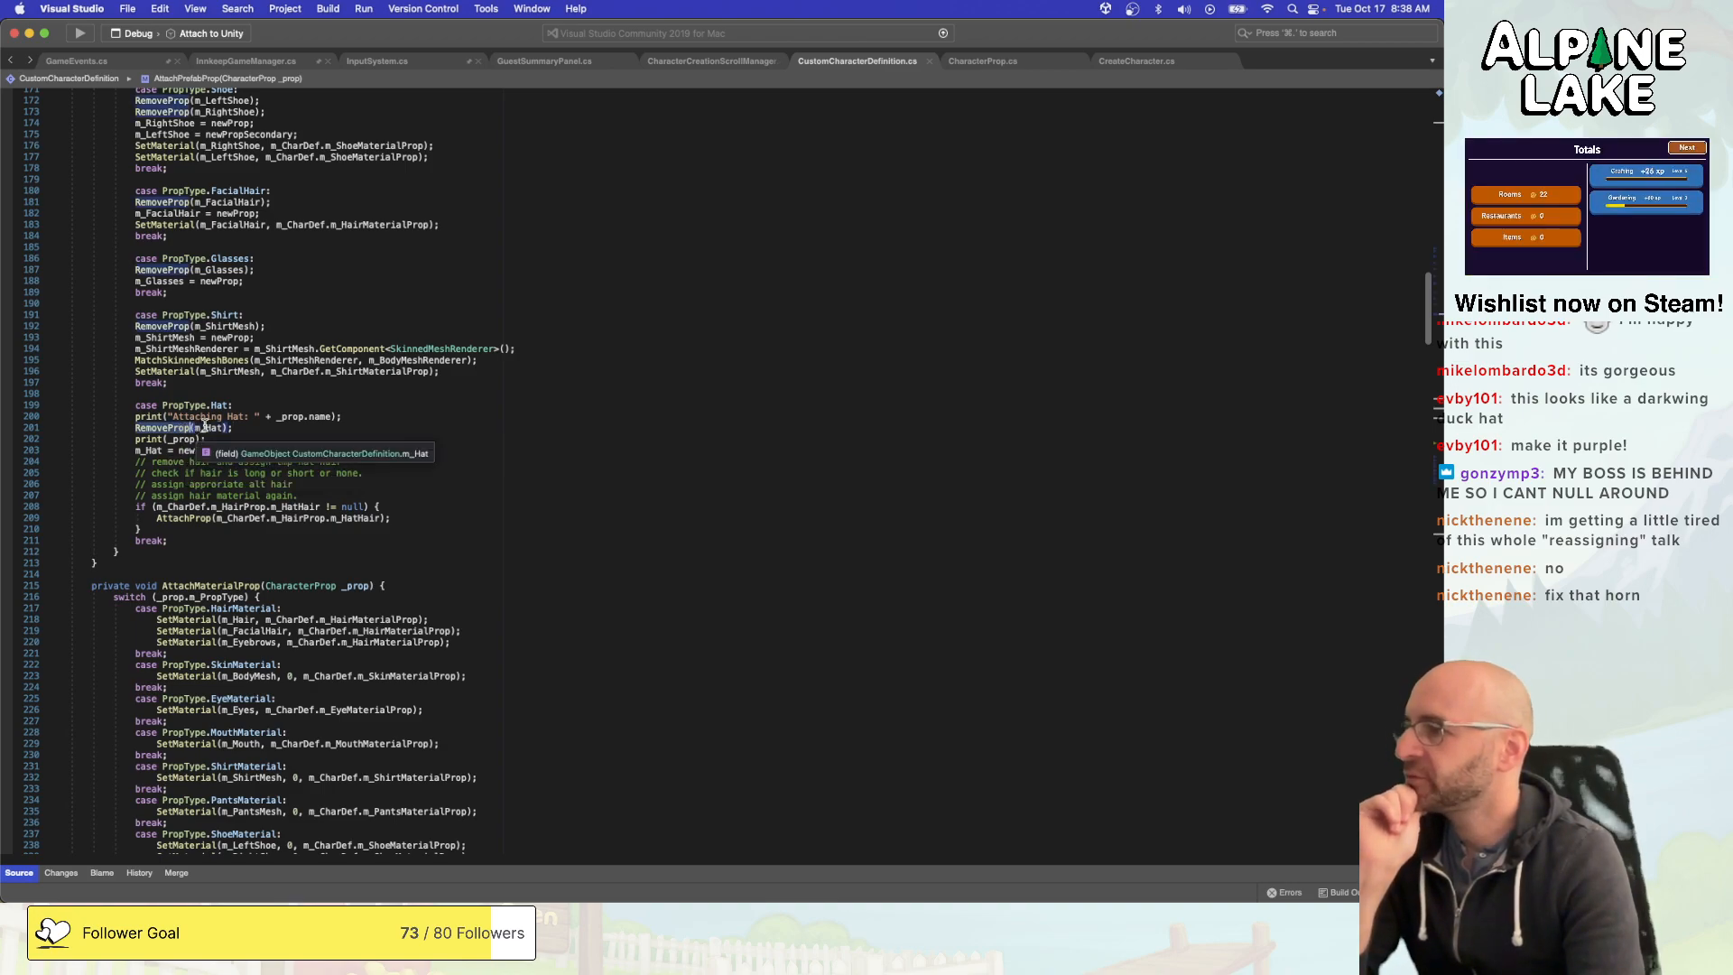
{"action": "left_click", "coordinate": [182, 430]}
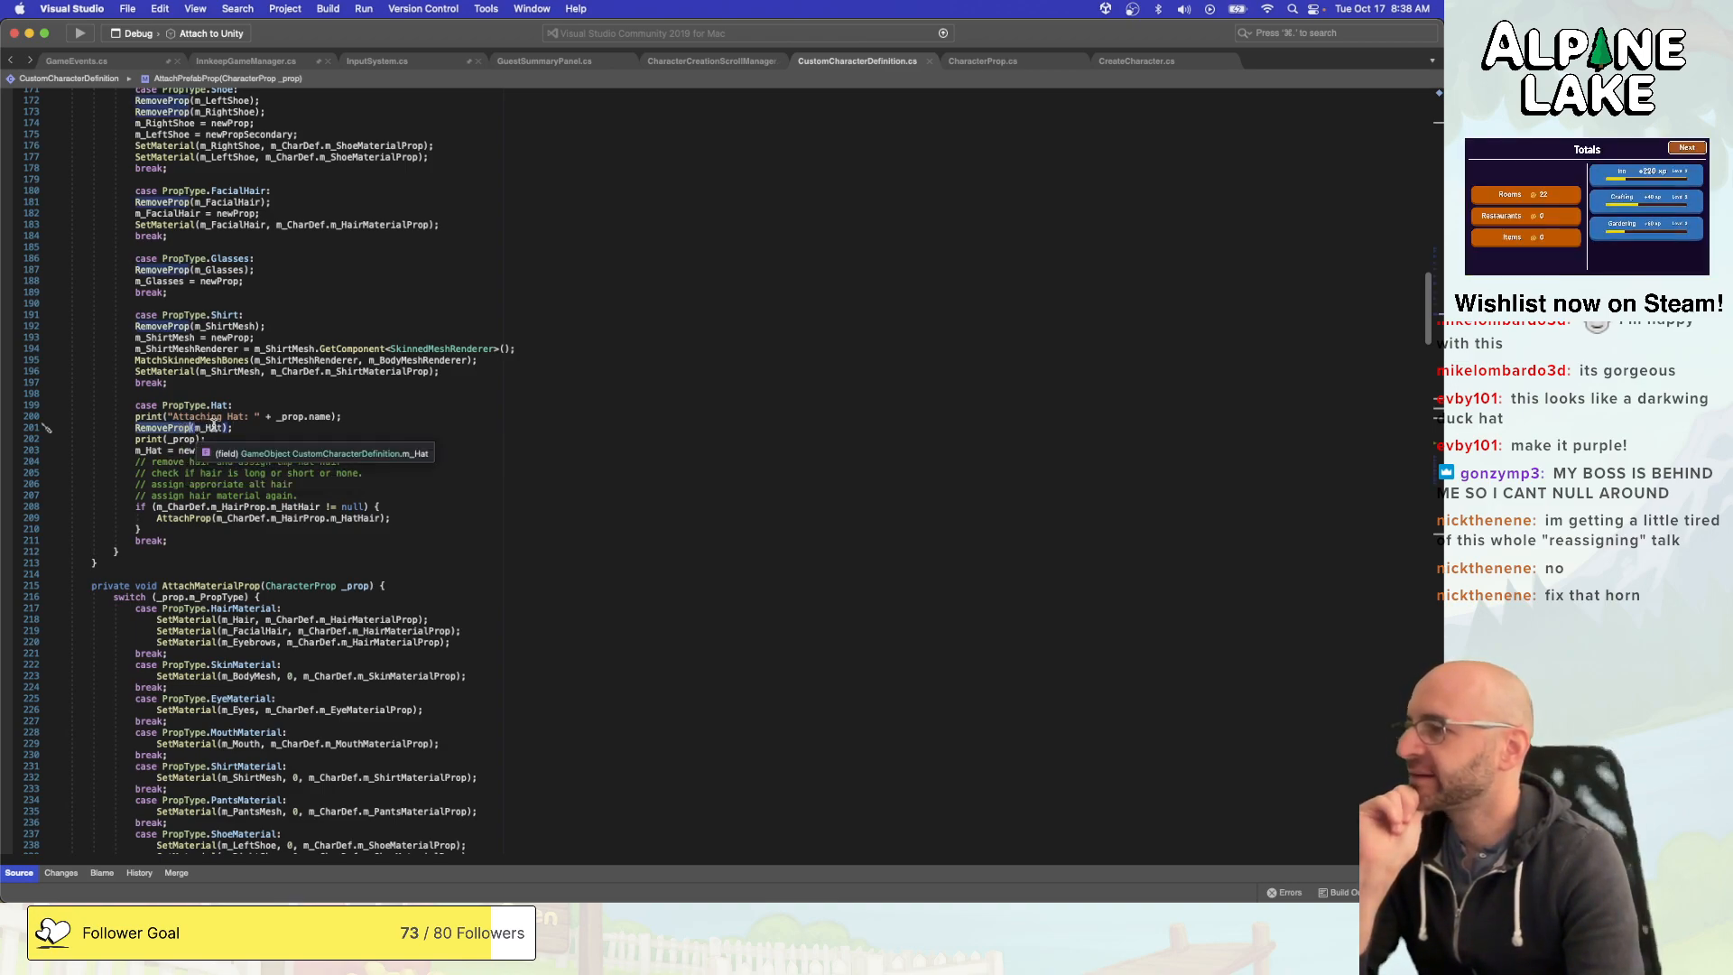
{"action": "left_click", "coordinate": [350, 519]}
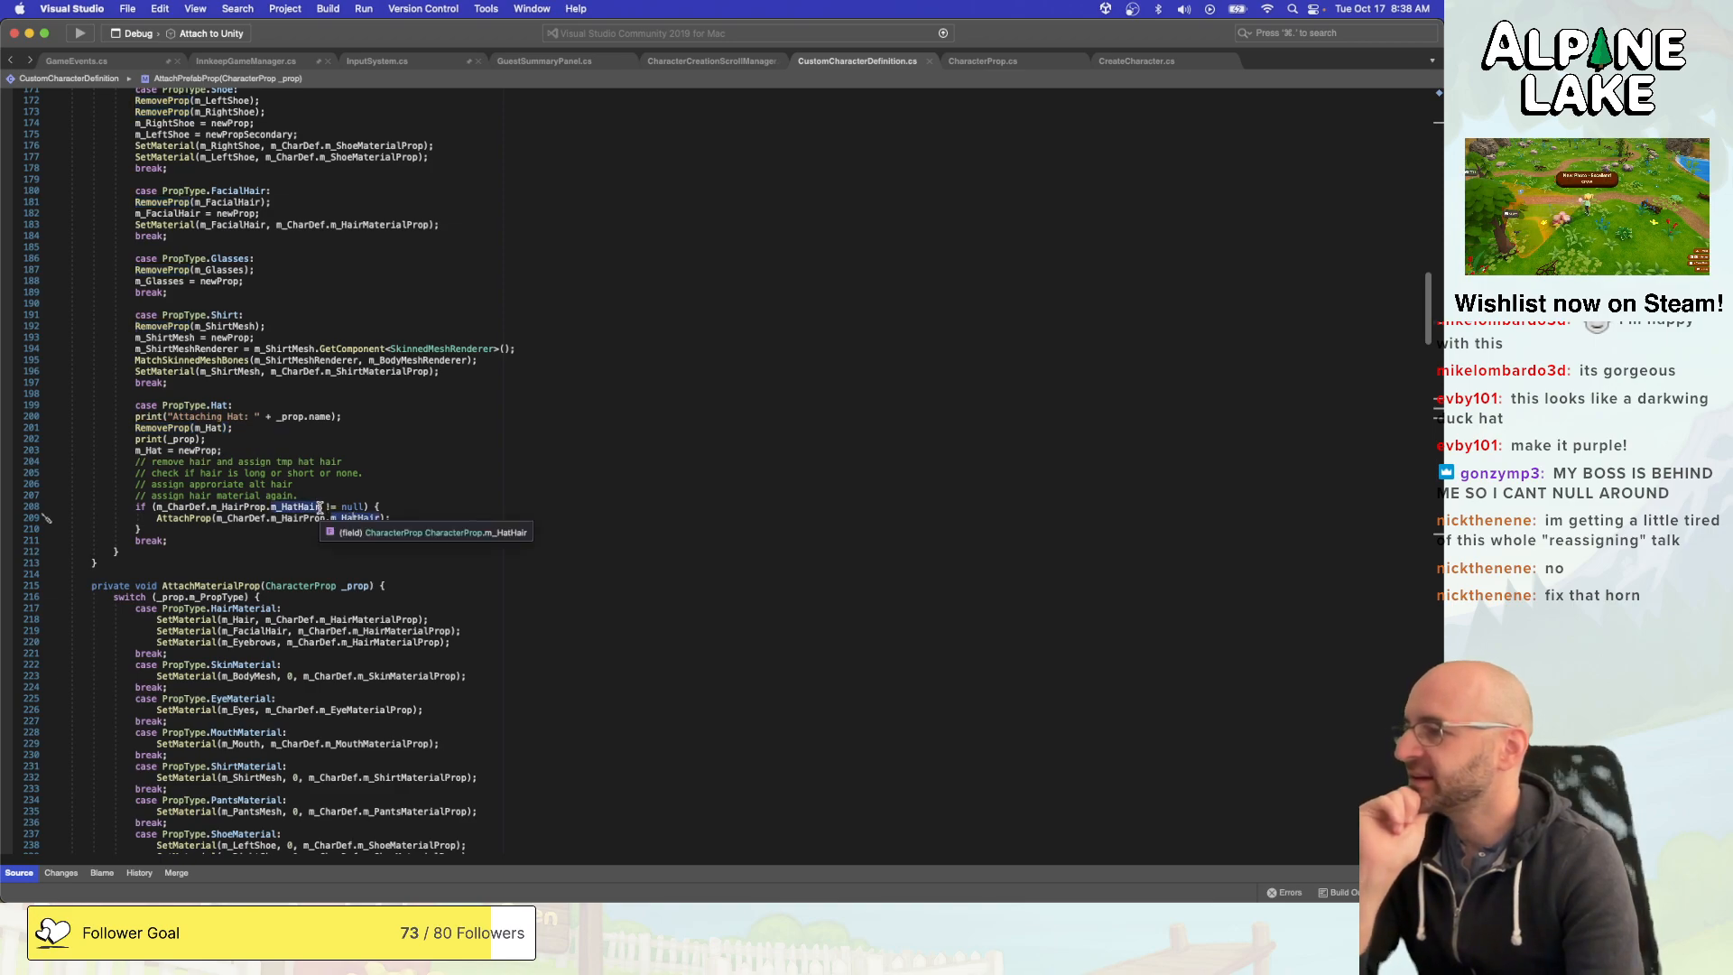
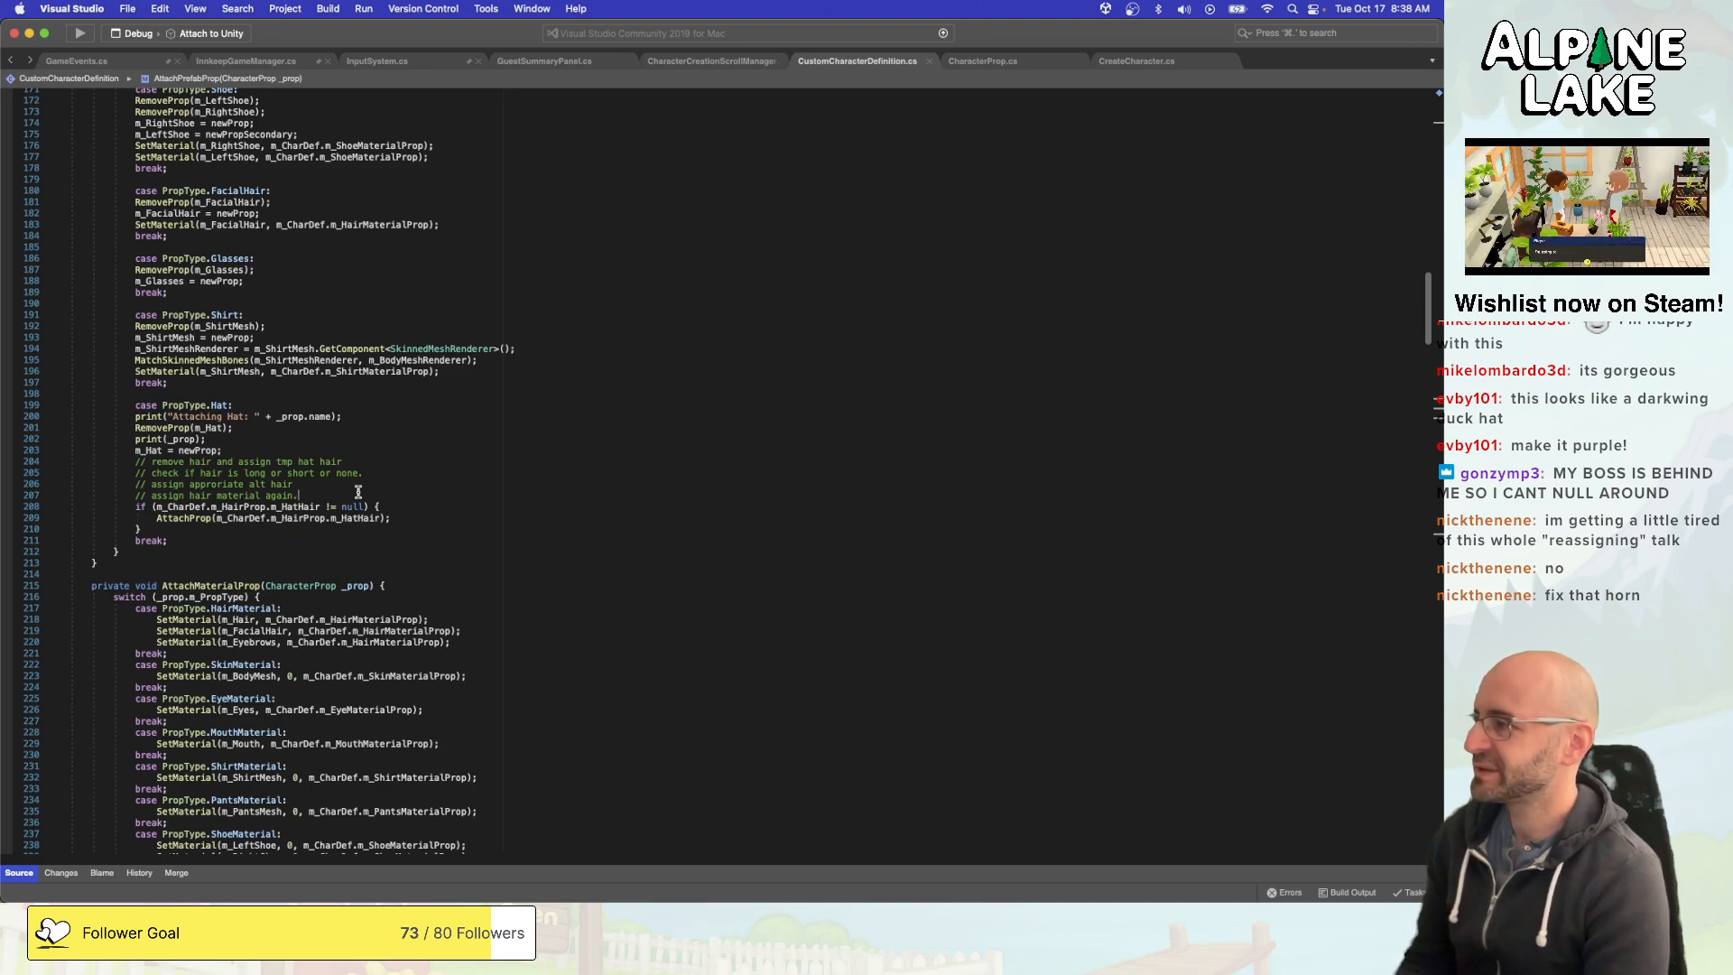
- Declare a public CharacterProp field named m_NoHat below m_HatHair in CharacterProp.cs
{"action": "scroll", "coordinate": [359, 492], "scroll_direction": "up", "scroll_amount": 20}
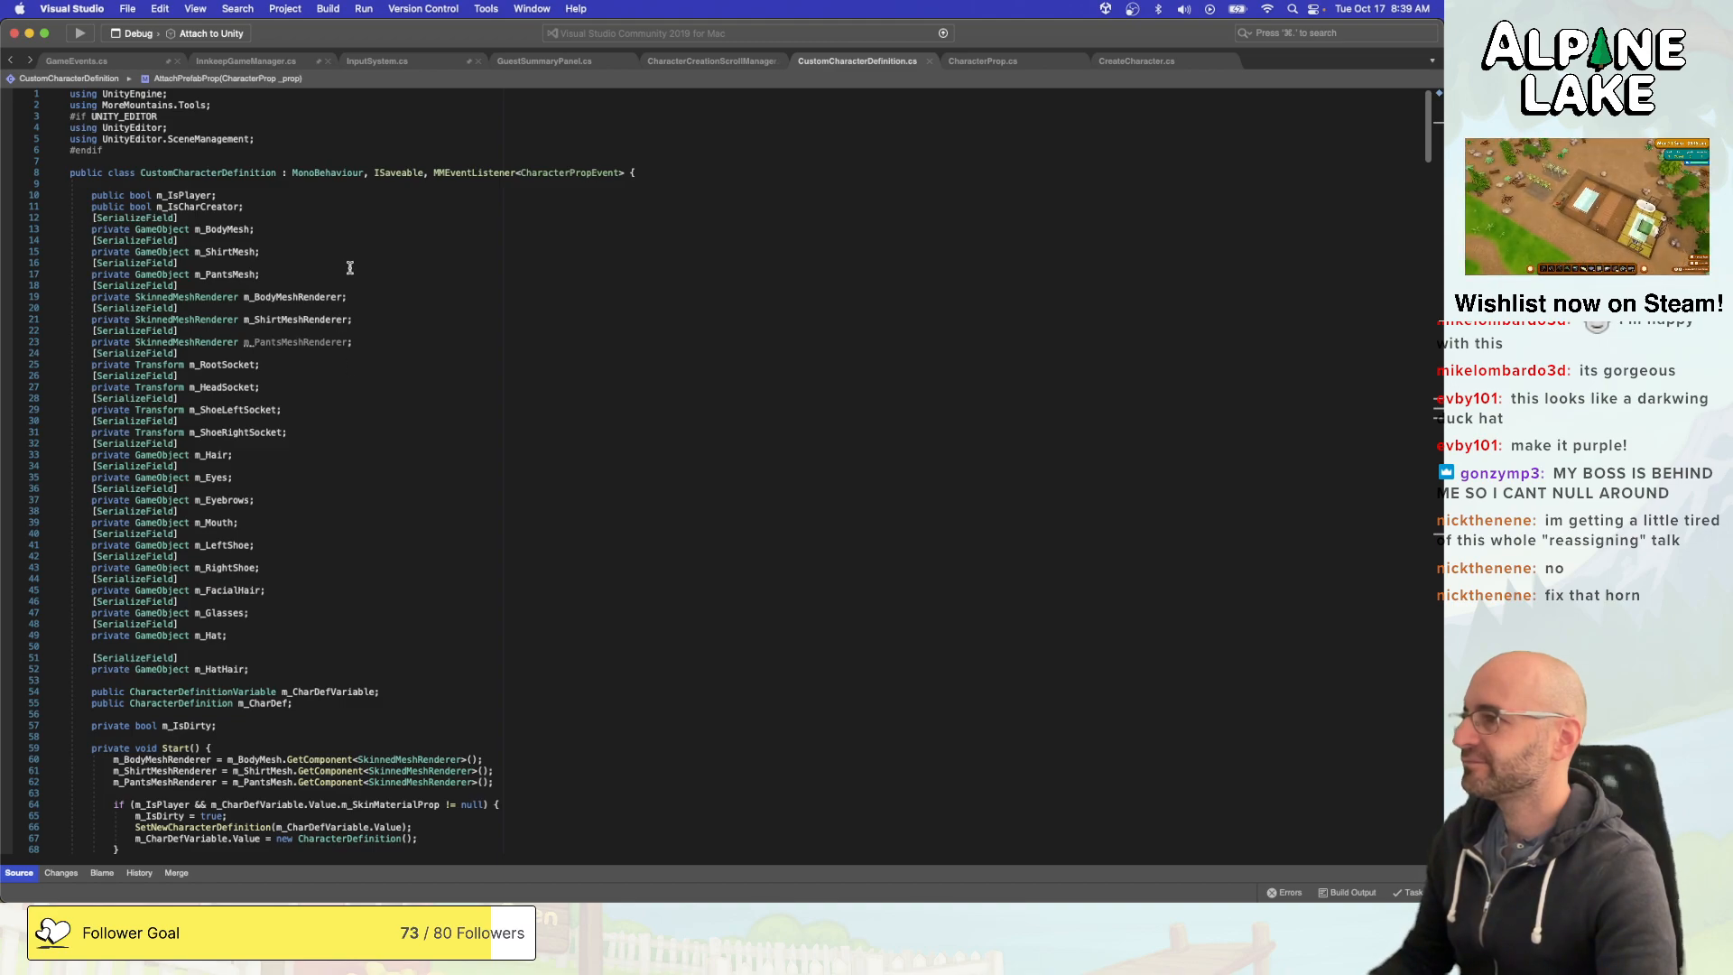
{"action": "left_click", "coordinate": [1154, 63]}
{"action": "left_click", "coordinate": [1007, 63]}
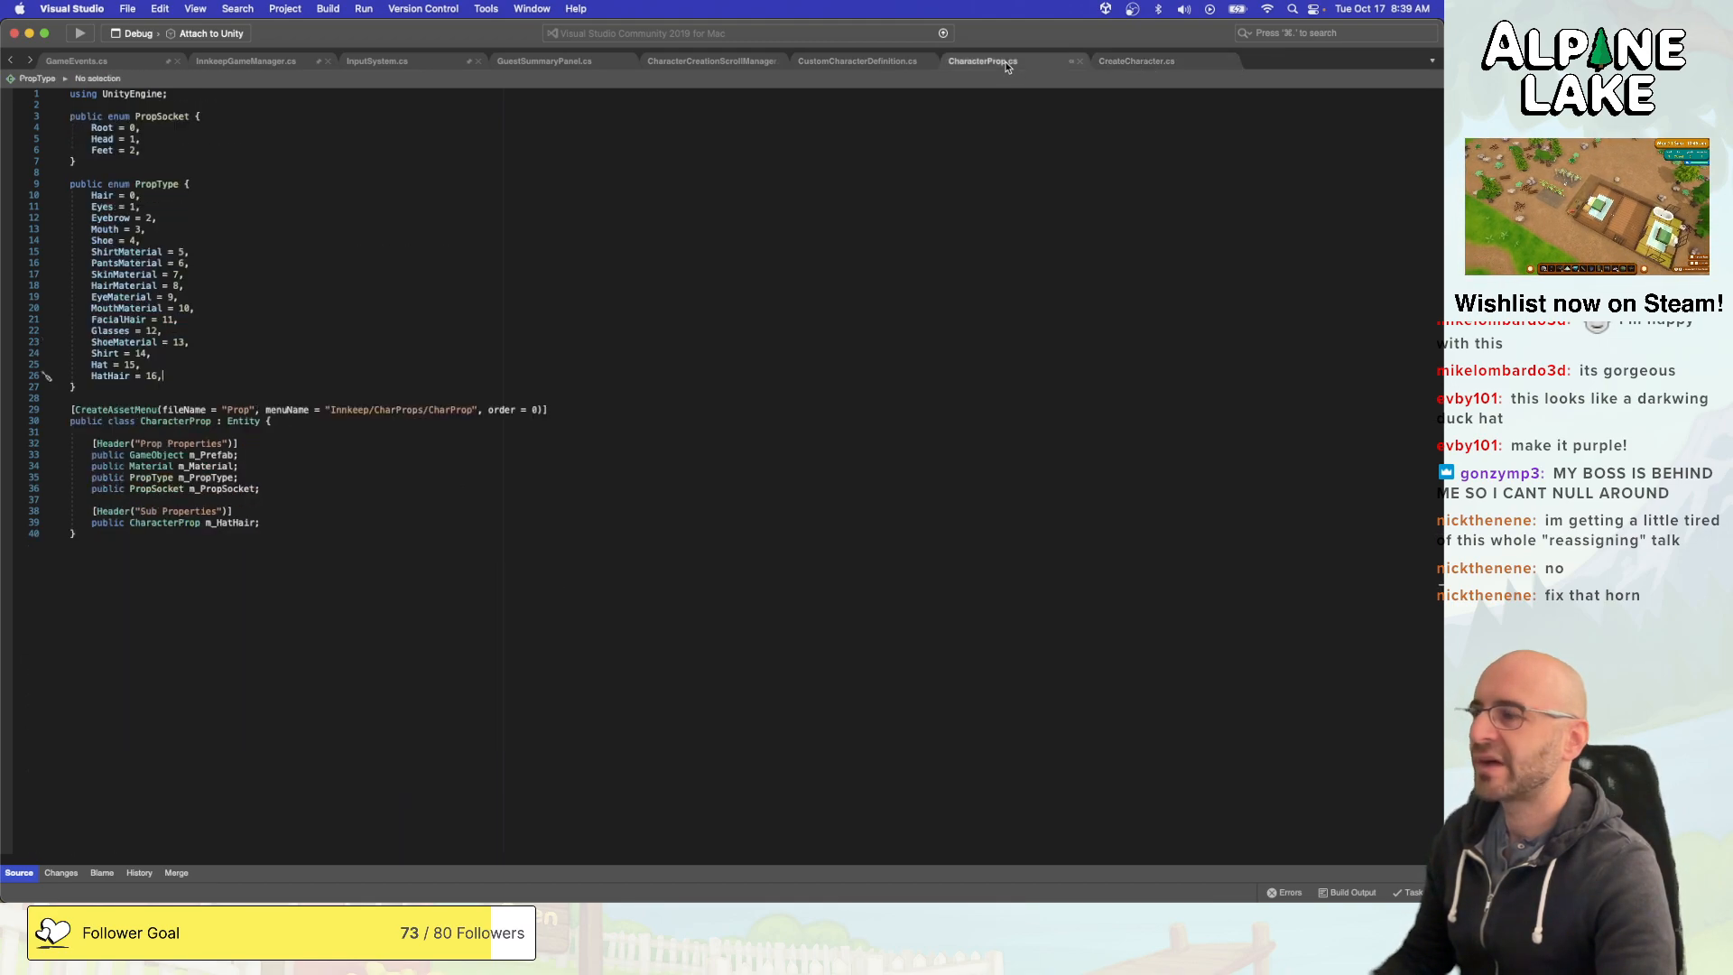
{"action": "left_click", "coordinate": [435, 526]}
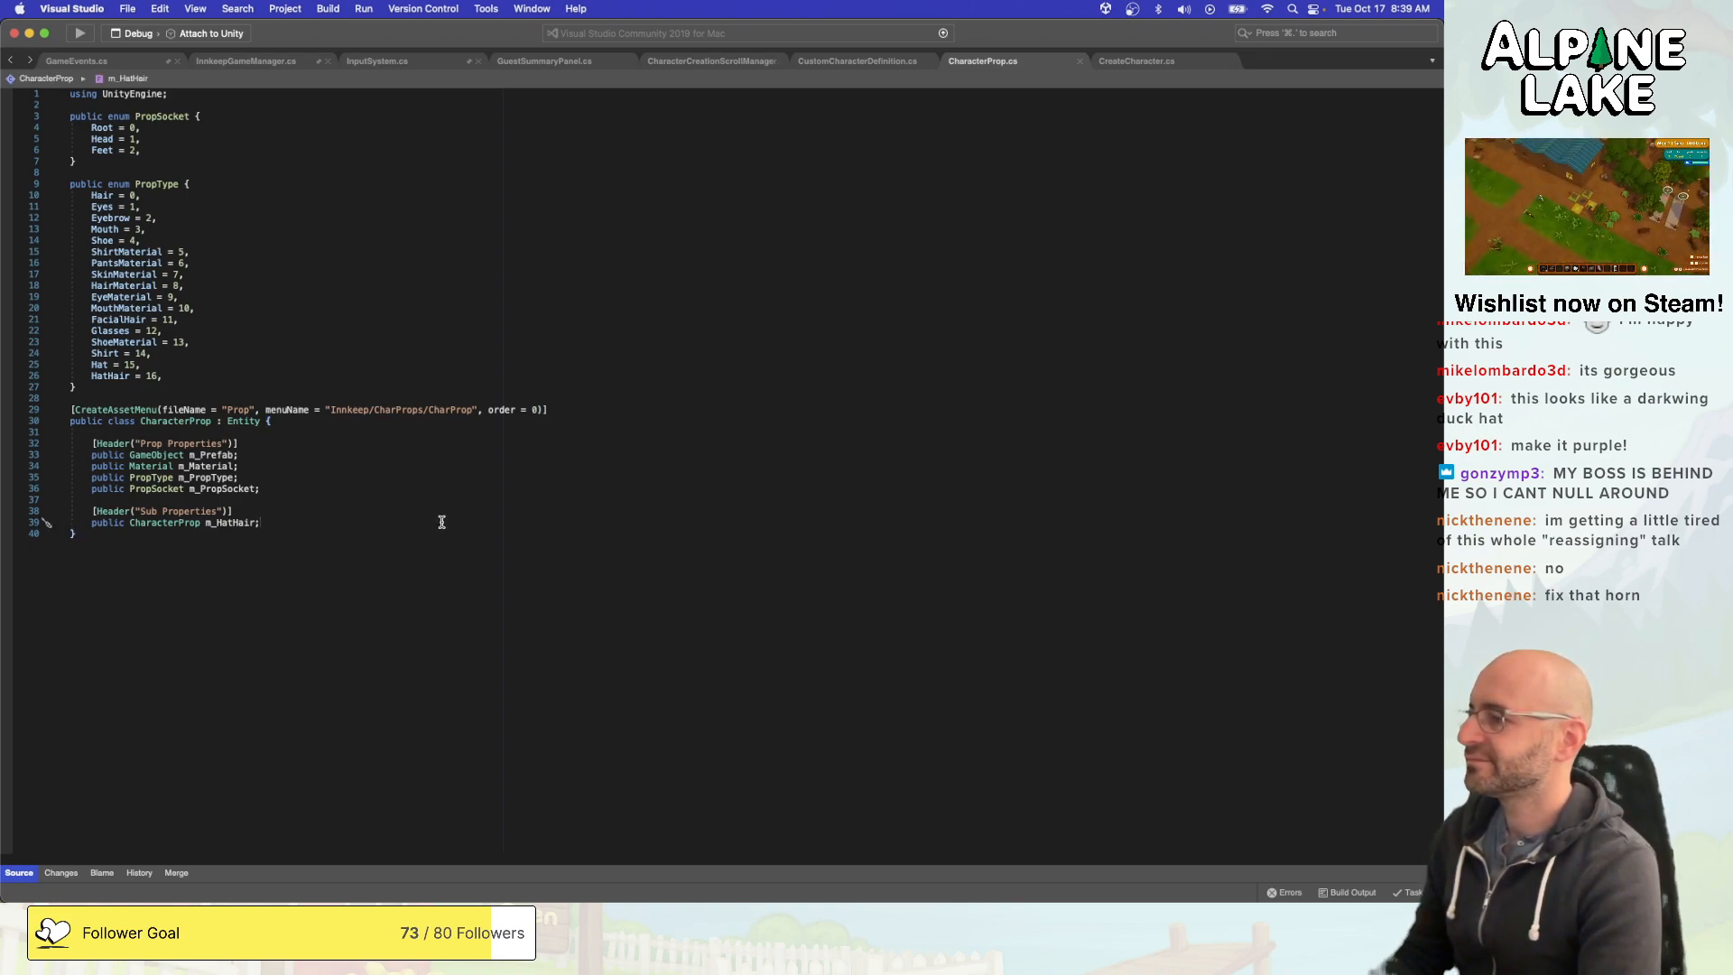
{"action": "key", "text": "Return"}
{"action": "type", "text": "public "}
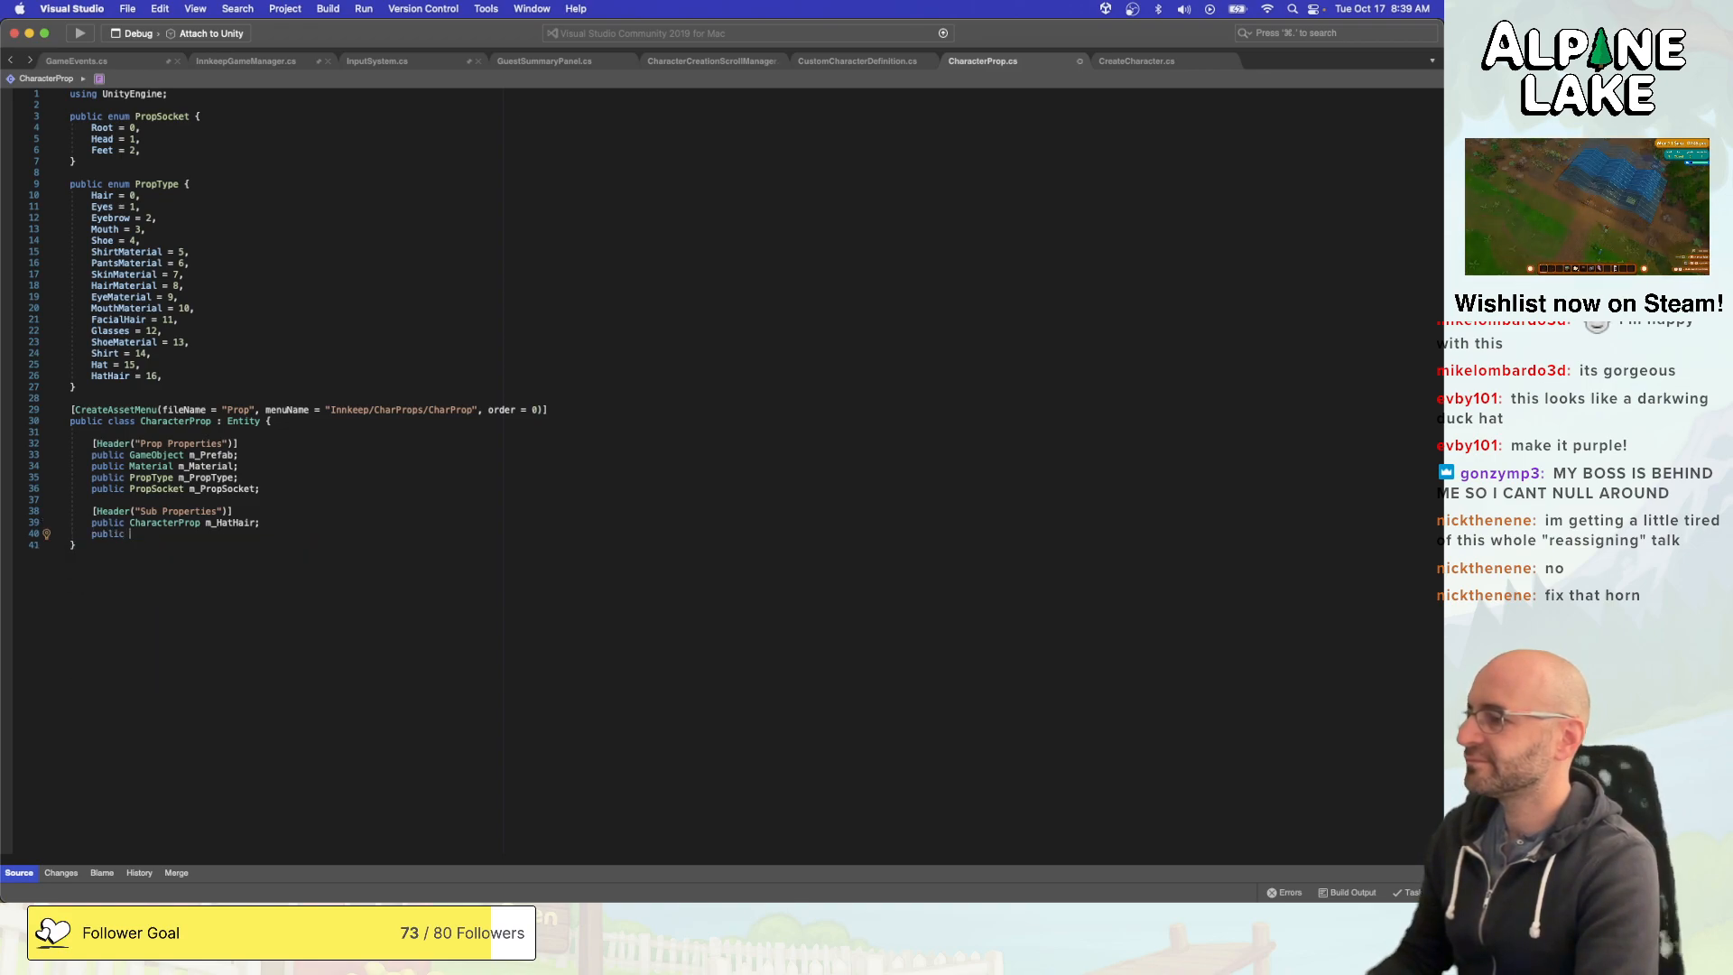
{"action": "type", "text": "CharacterProp"}
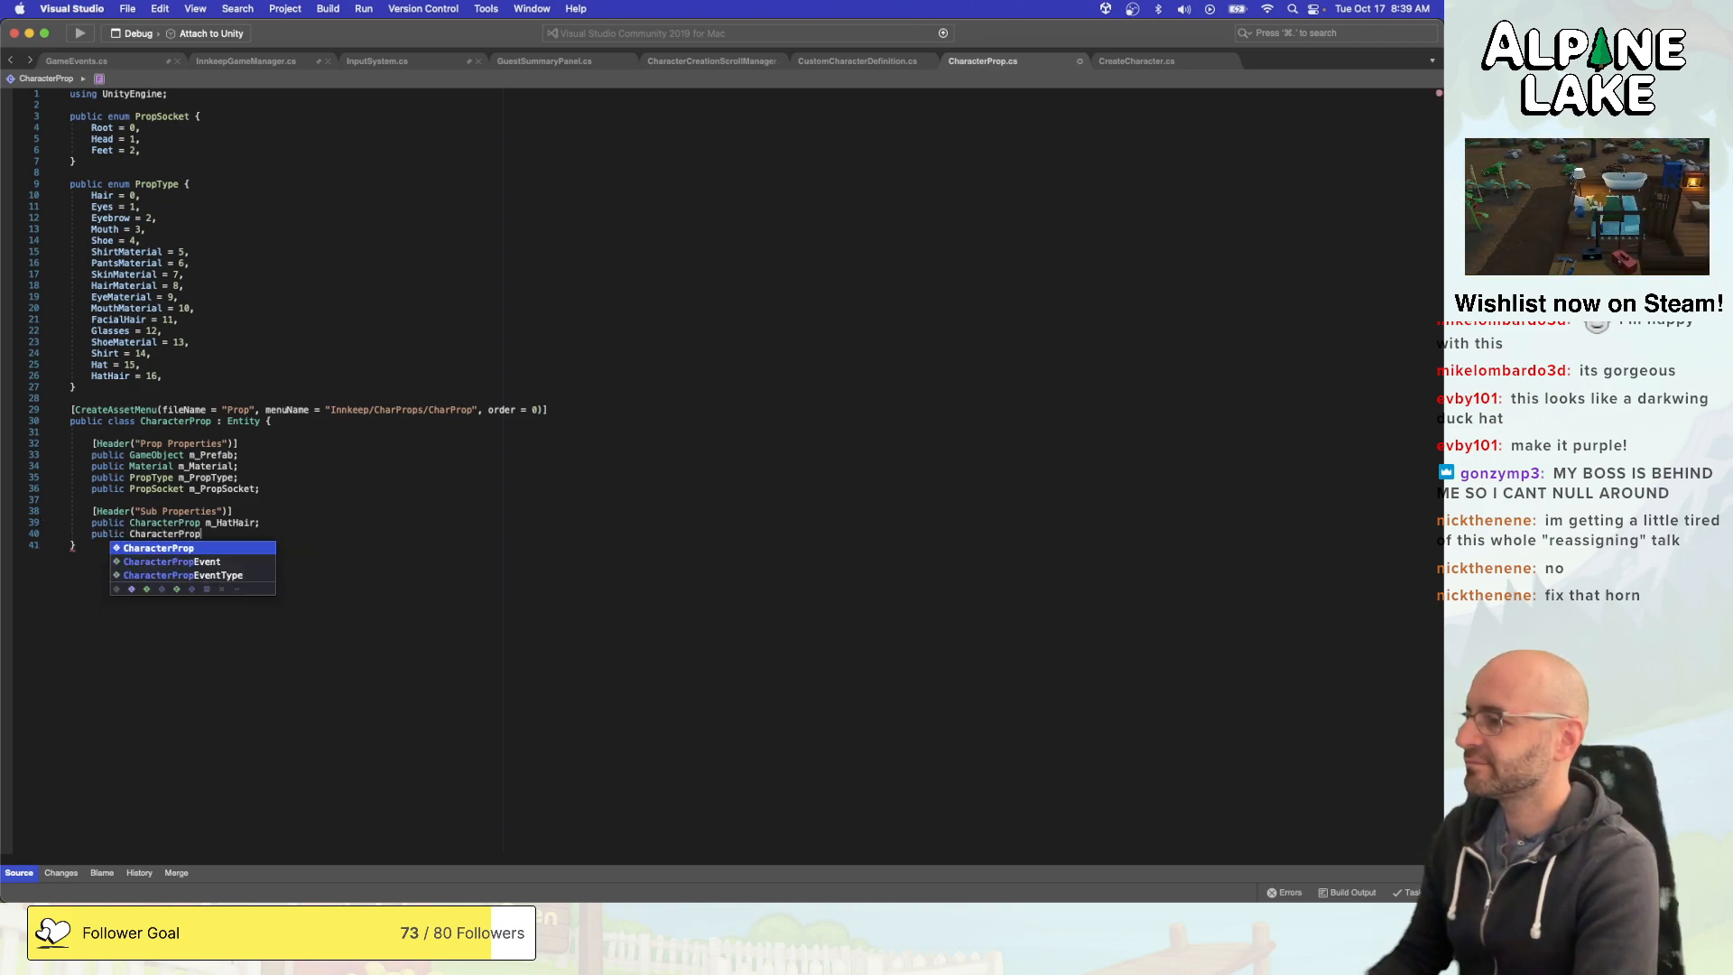
{"action": "type", "text": " m_NoHat"}
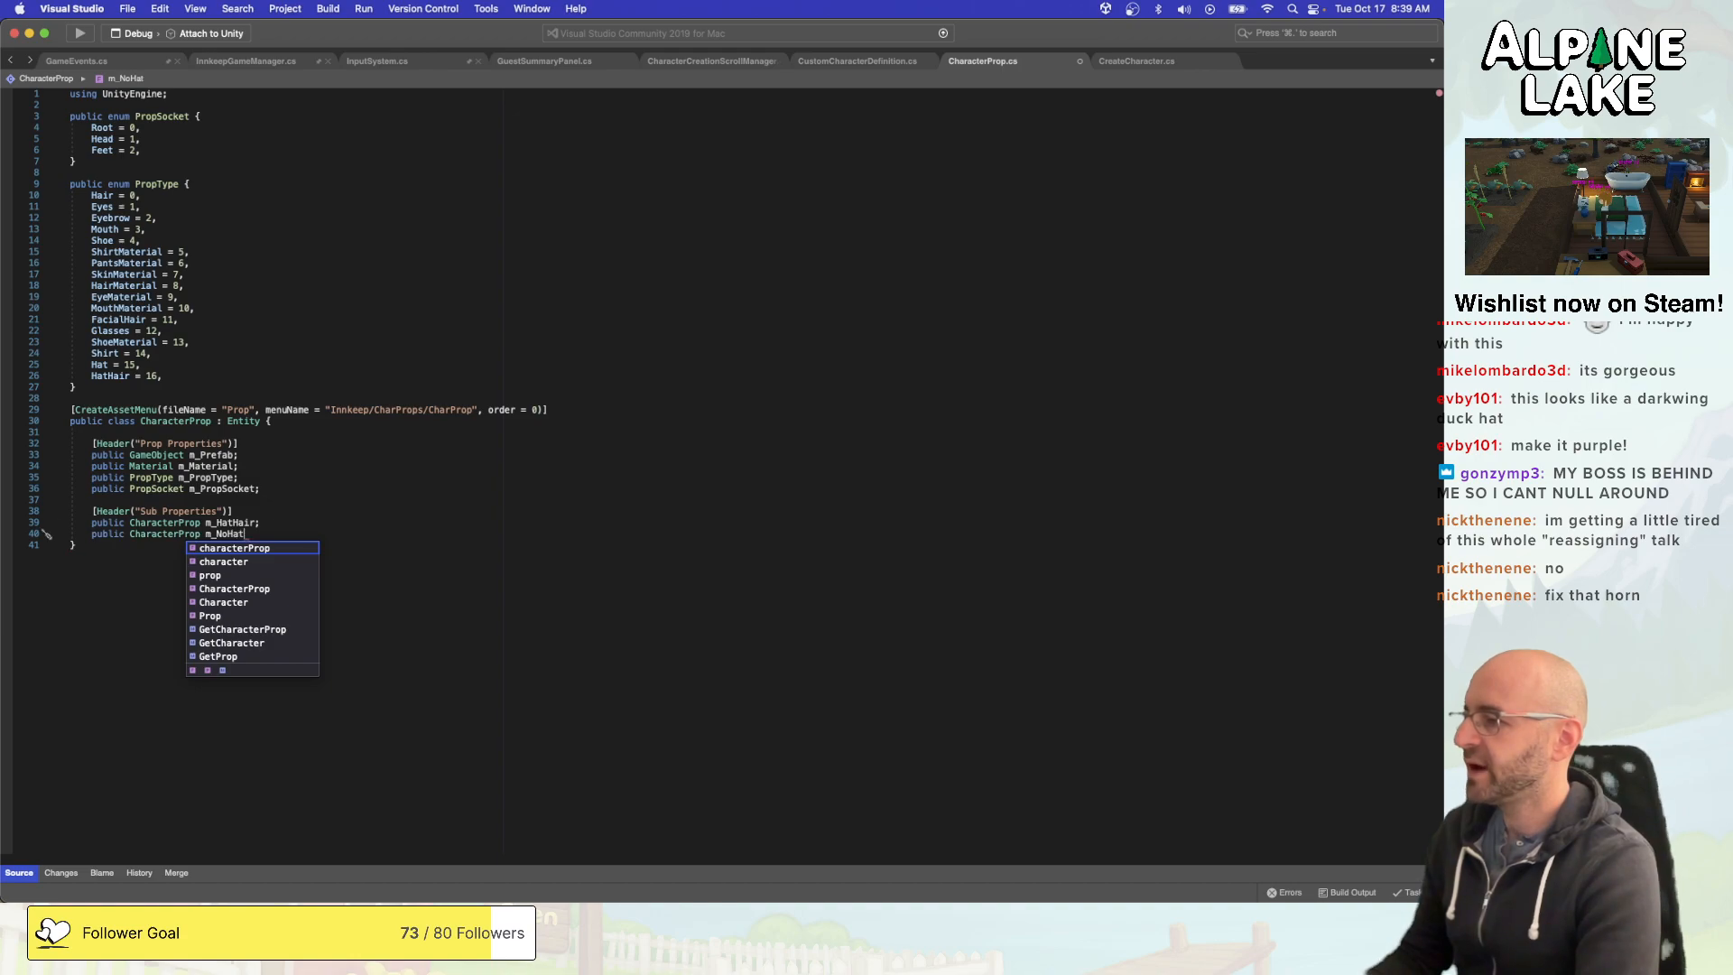
{"action": "type", "text": ";"}
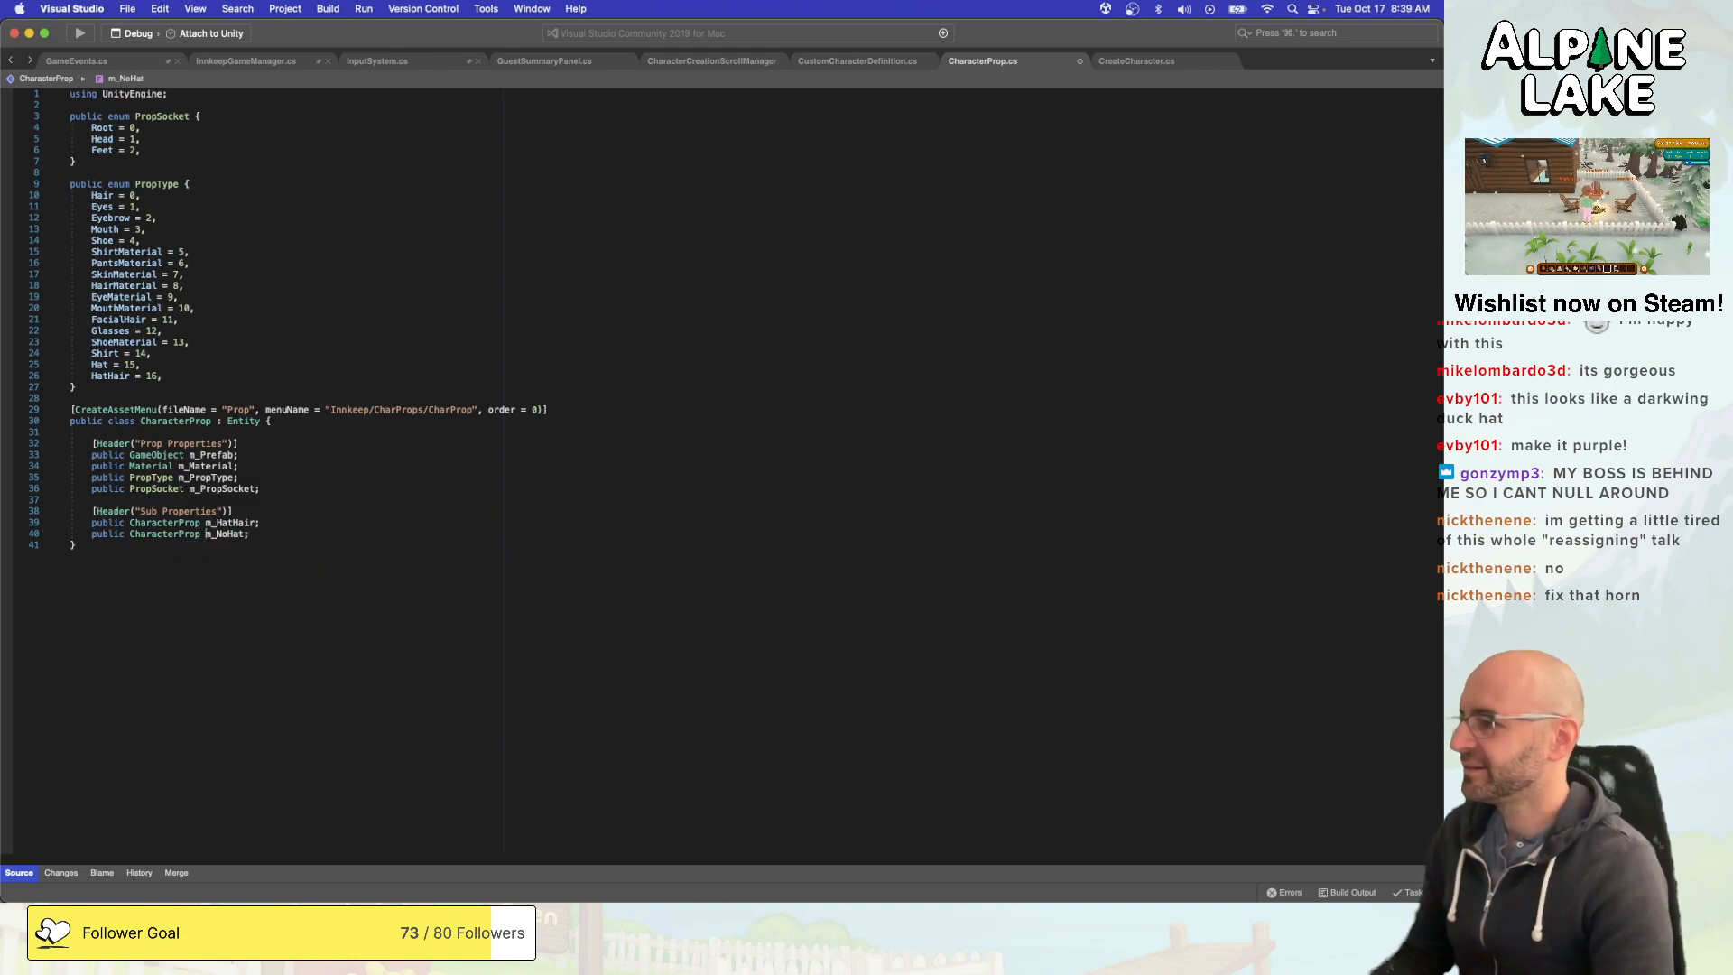
- Try bool as the type of the m_NoHat field, and delete the field's whole line
{"action": "key", "text": "alt+shift+Left"}
{"action": "type", "text": "bool"}
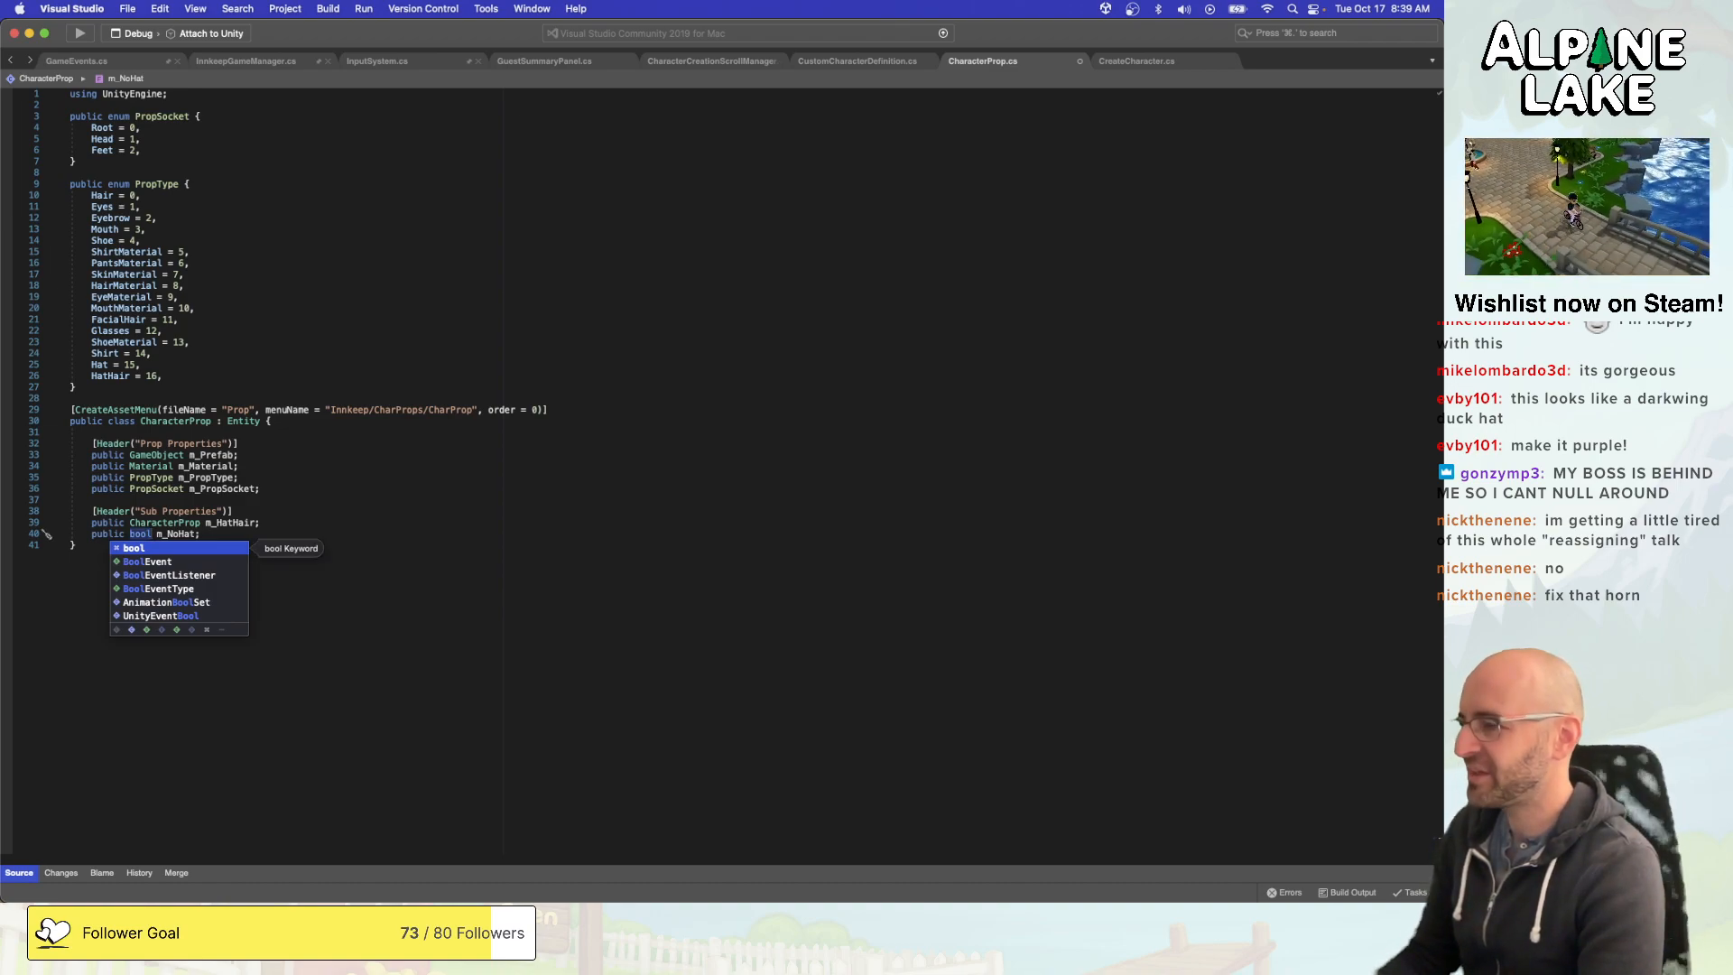
{"action": "key", "text": "super+Right"}
{"action": "key", "text": "shift+Home"}
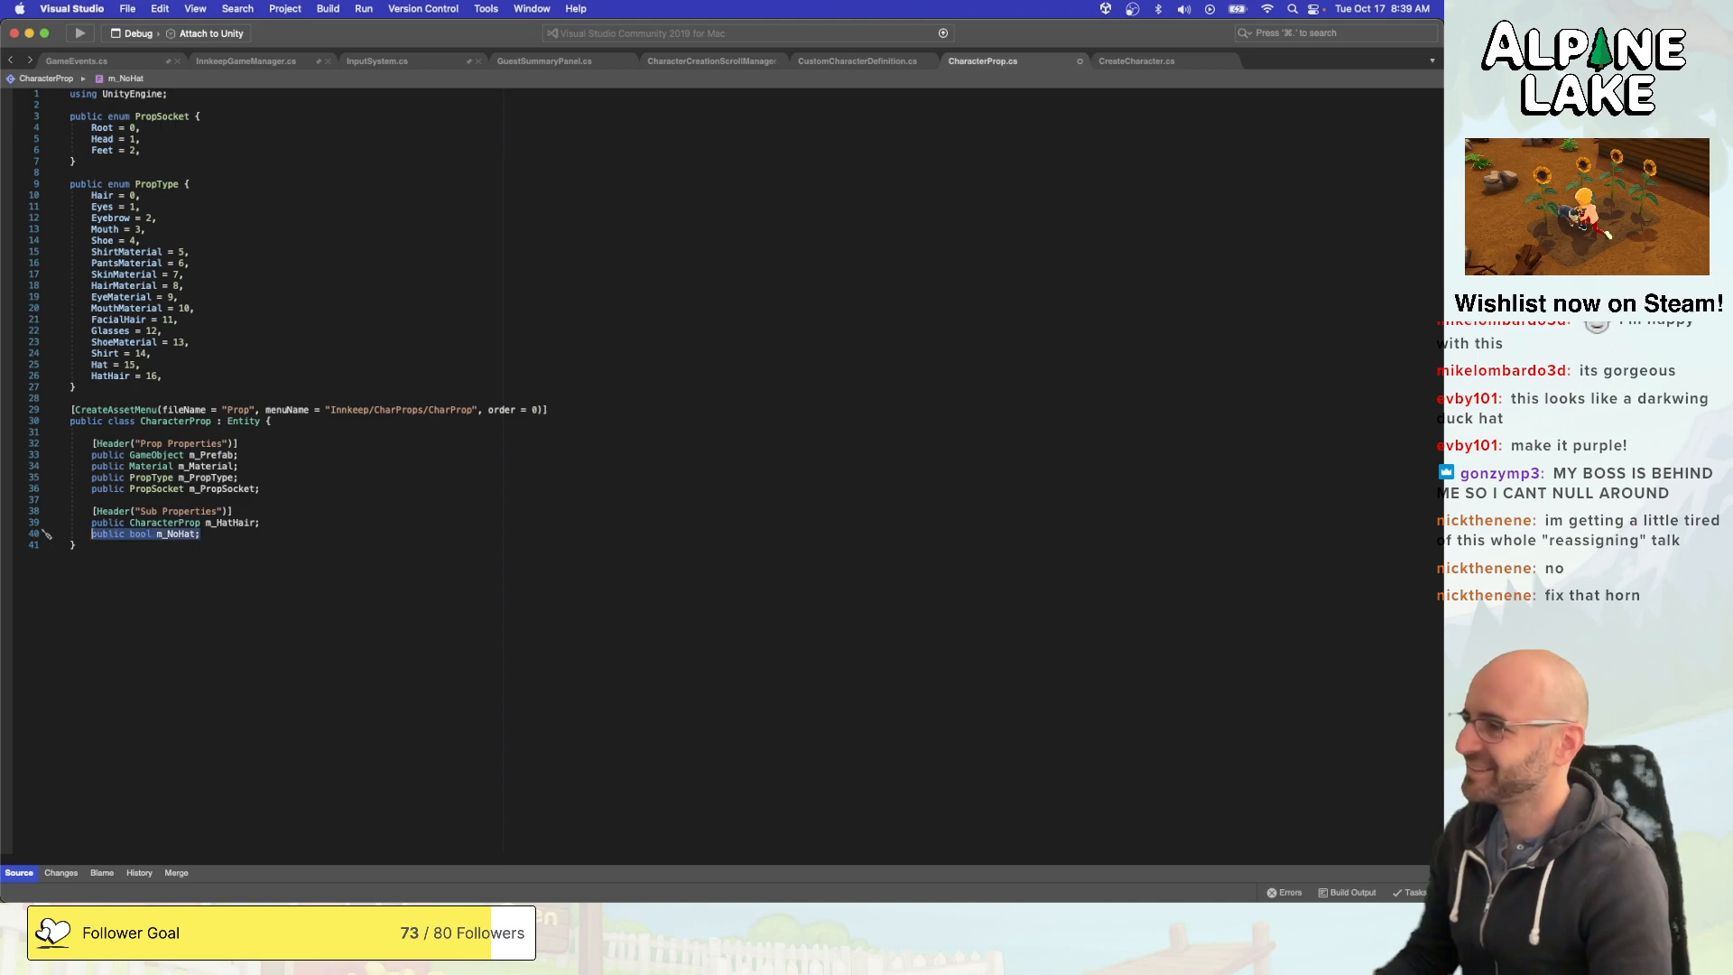
{"action": "key", "text": "BackSpace"}
{"action": "key", "text": "BackSpace"}
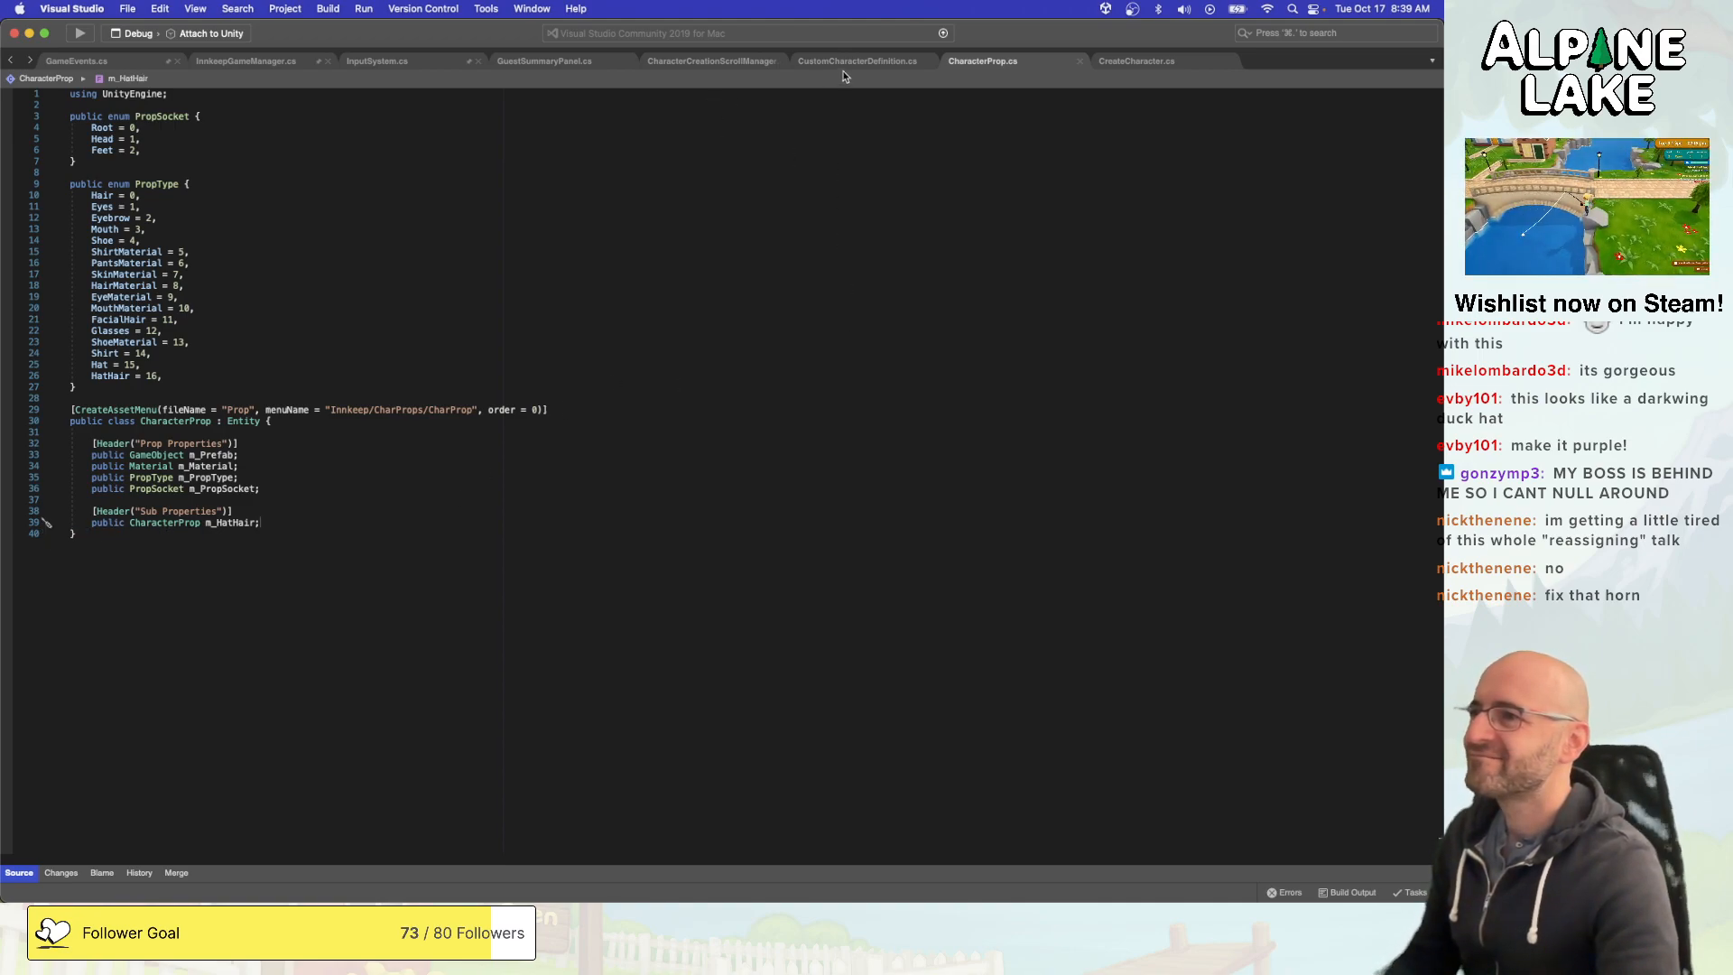
- Try to extend the m_HatHair null check in the PropType.Hat case of CustomCharacterDefinition.cs with "|| m_CharDef.m_"
{"action": "left_click", "coordinate": [811, 63]}
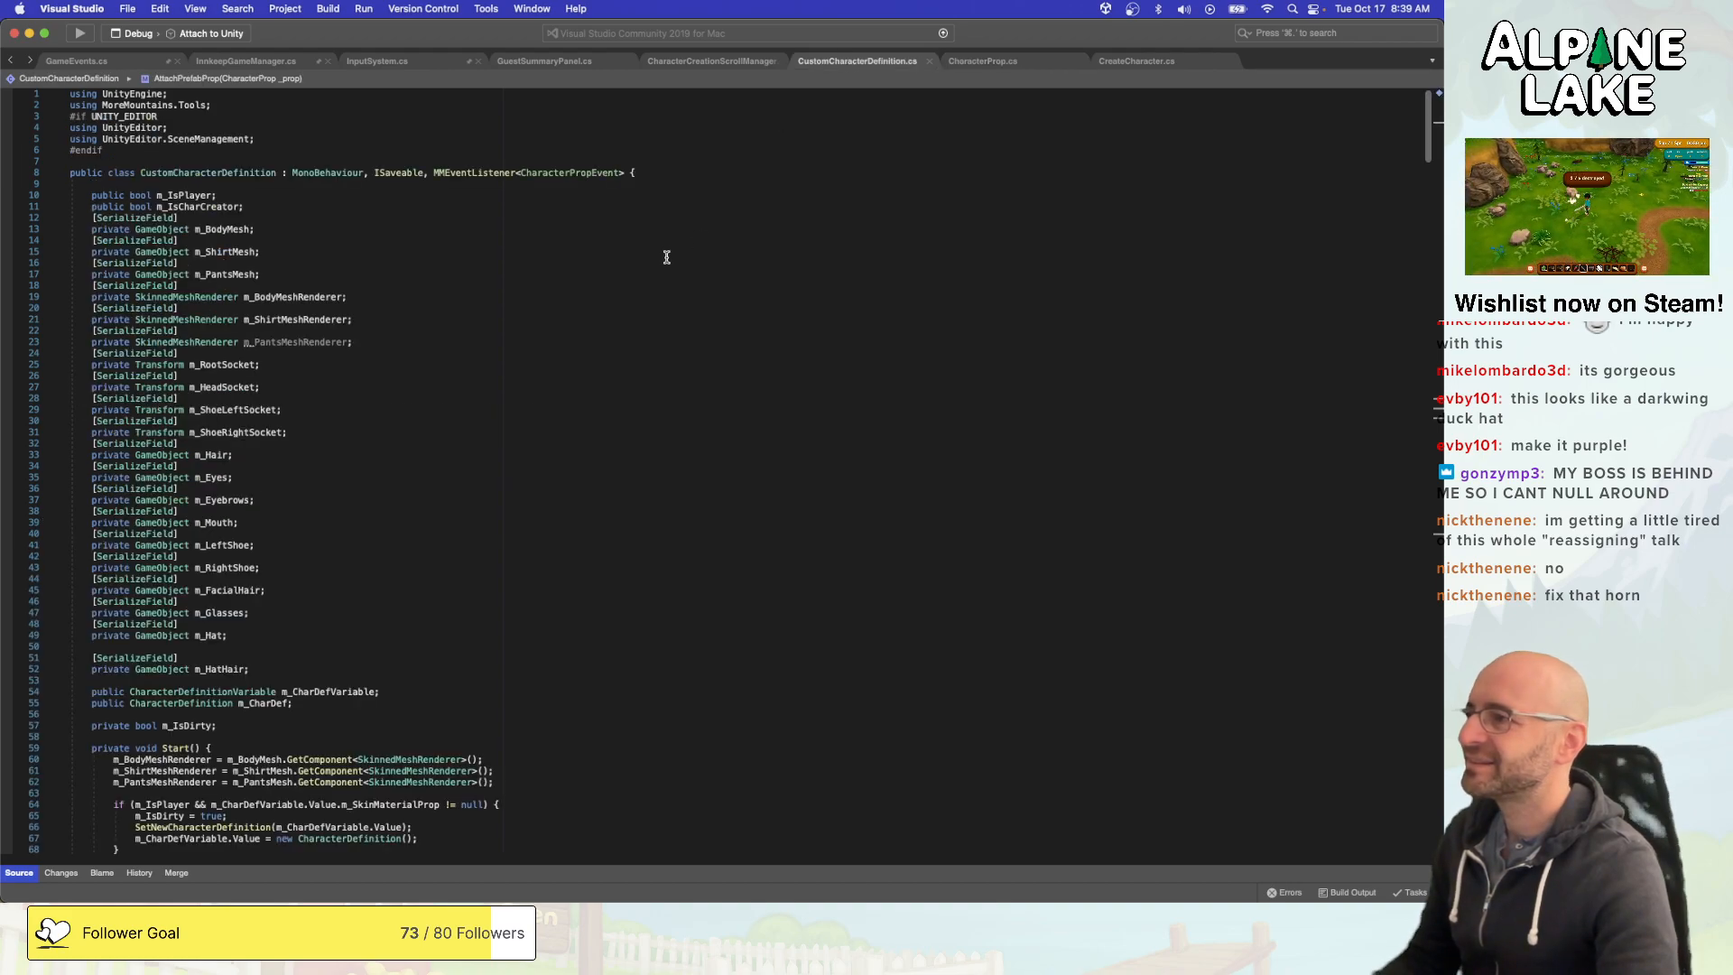
{"action": "scroll", "coordinate": [666, 260], "scroll_direction": "down", "scroll_amount": 1}
{"action": "scroll", "coordinate": [666, 260], "scroll_direction": "down", "scroll_amount": 5}
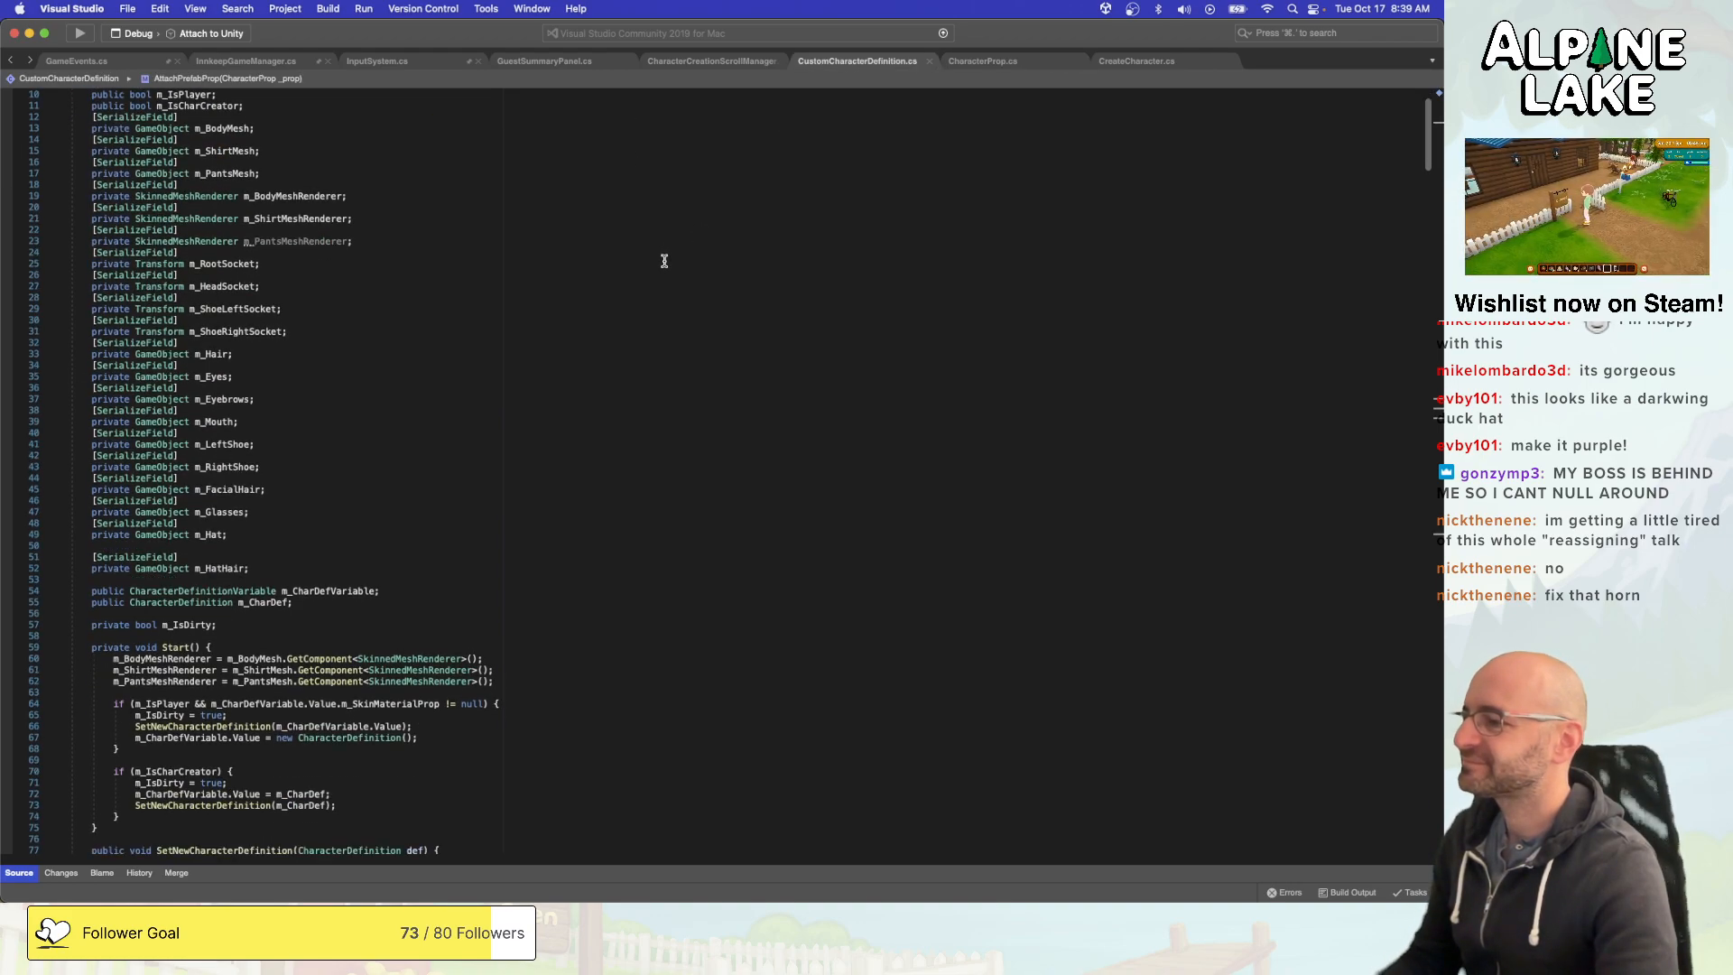
{"action": "scroll", "coordinate": [665, 262], "scroll_direction": "down", "scroll_amount": 5}
{"action": "scroll", "coordinate": [665, 262], "scroll_direction": "down", "scroll_amount": 4}
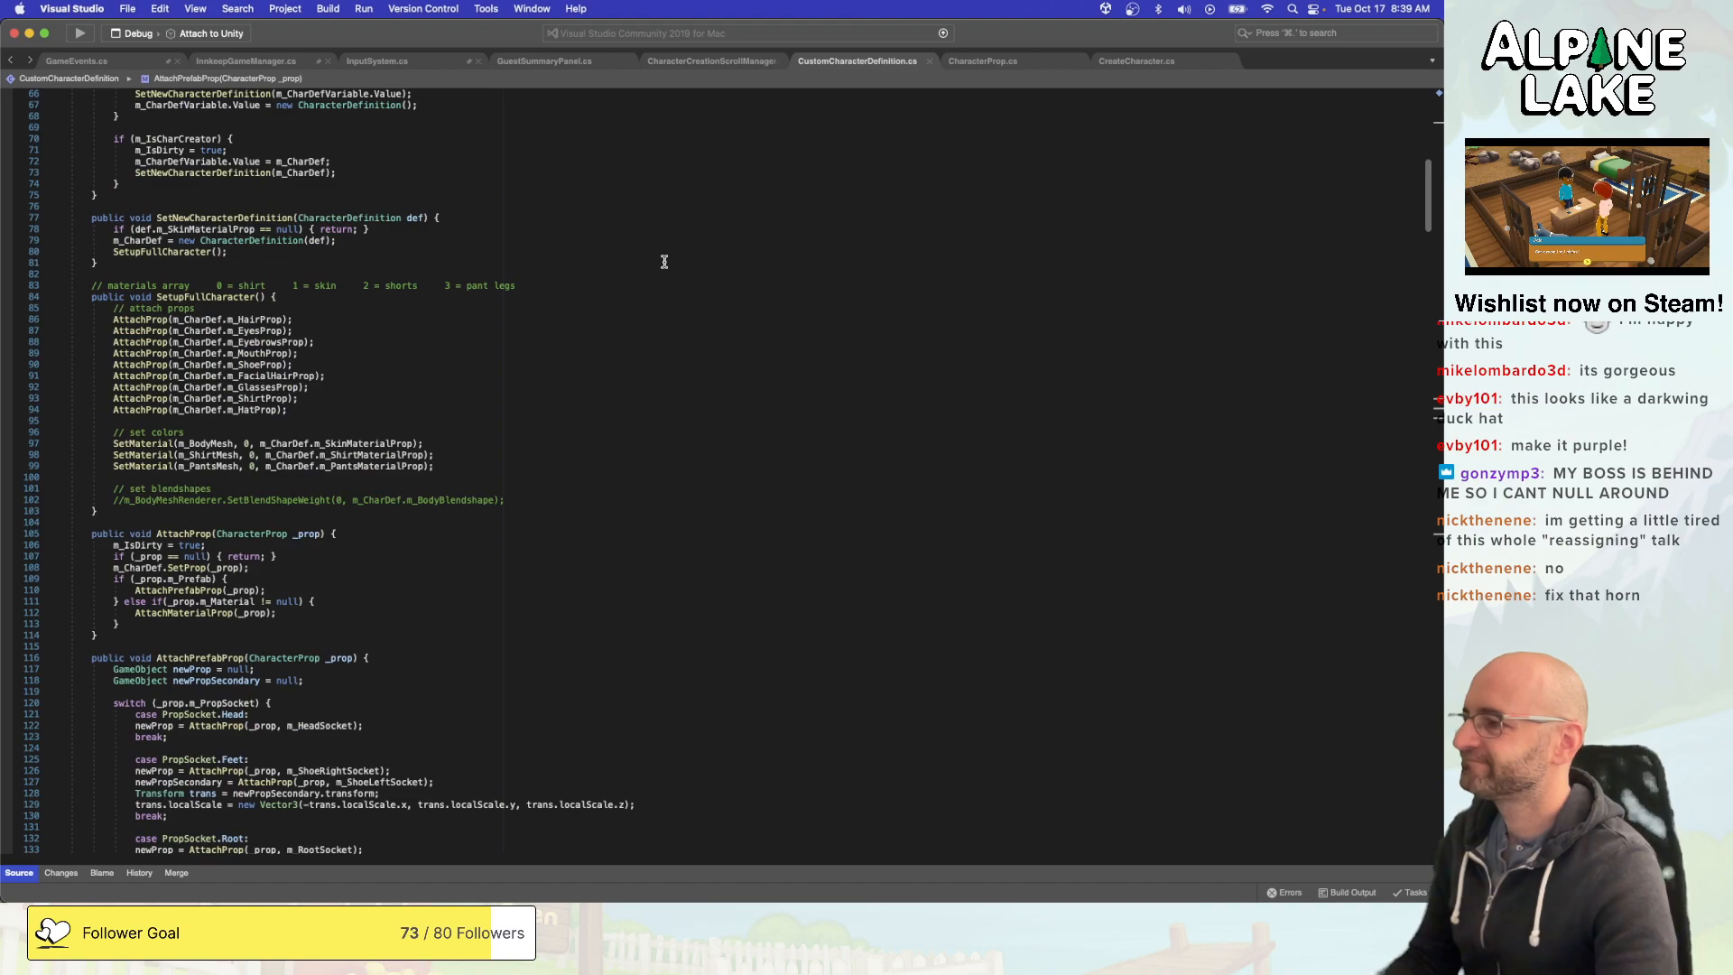
{"action": "scroll", "coordinate": [664, 261], "scroll_direction": "down", "scroll_amount": 15}
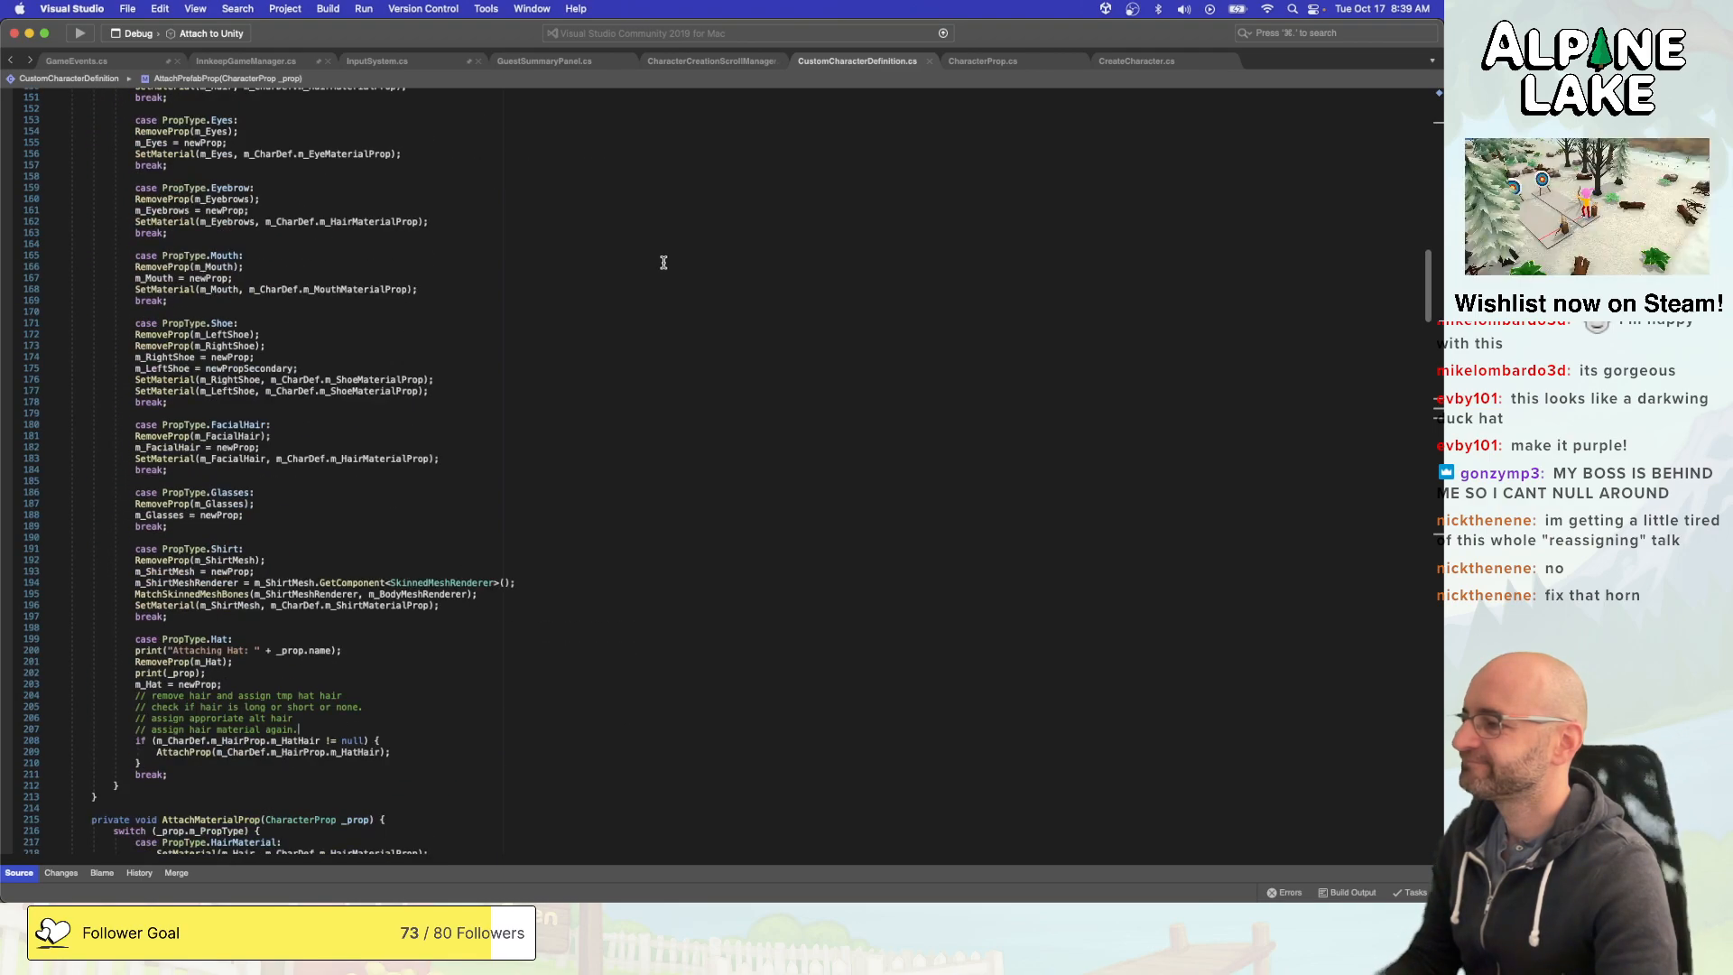
{"action": "scroll", "coordinate": [664, 262], "scroll_direction": "down", "scroll_amount": 2}
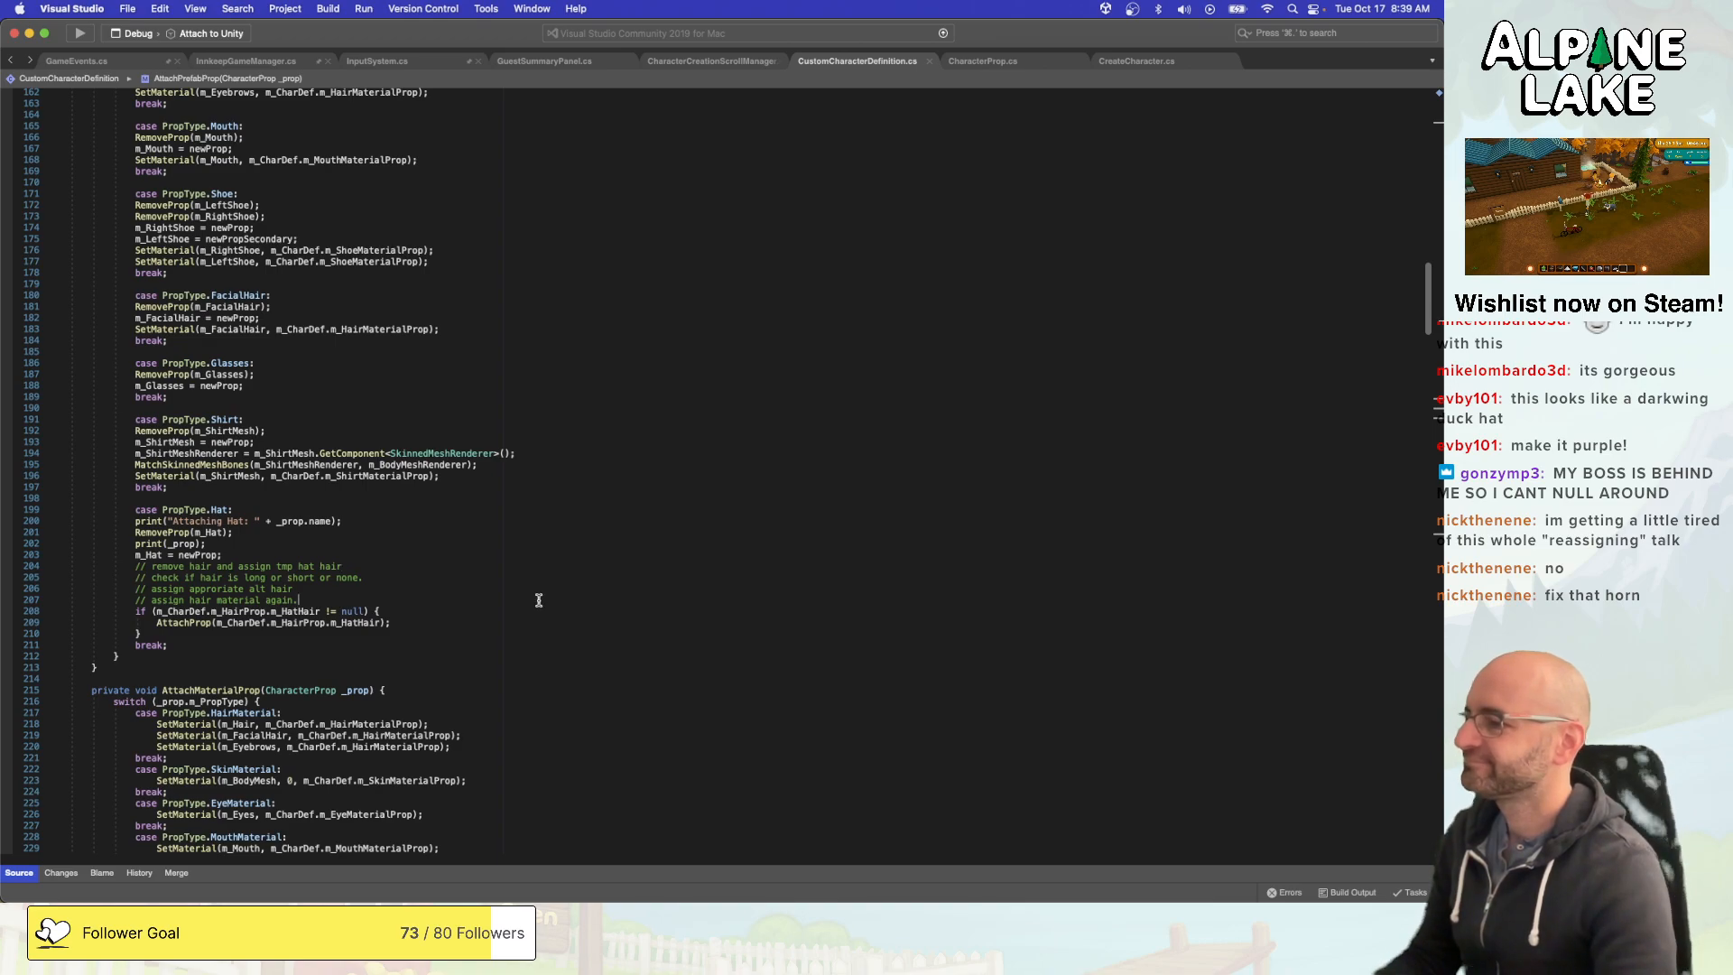
{"action": "key", "text": "Down"}
{"action": "type", "text": "|| "}
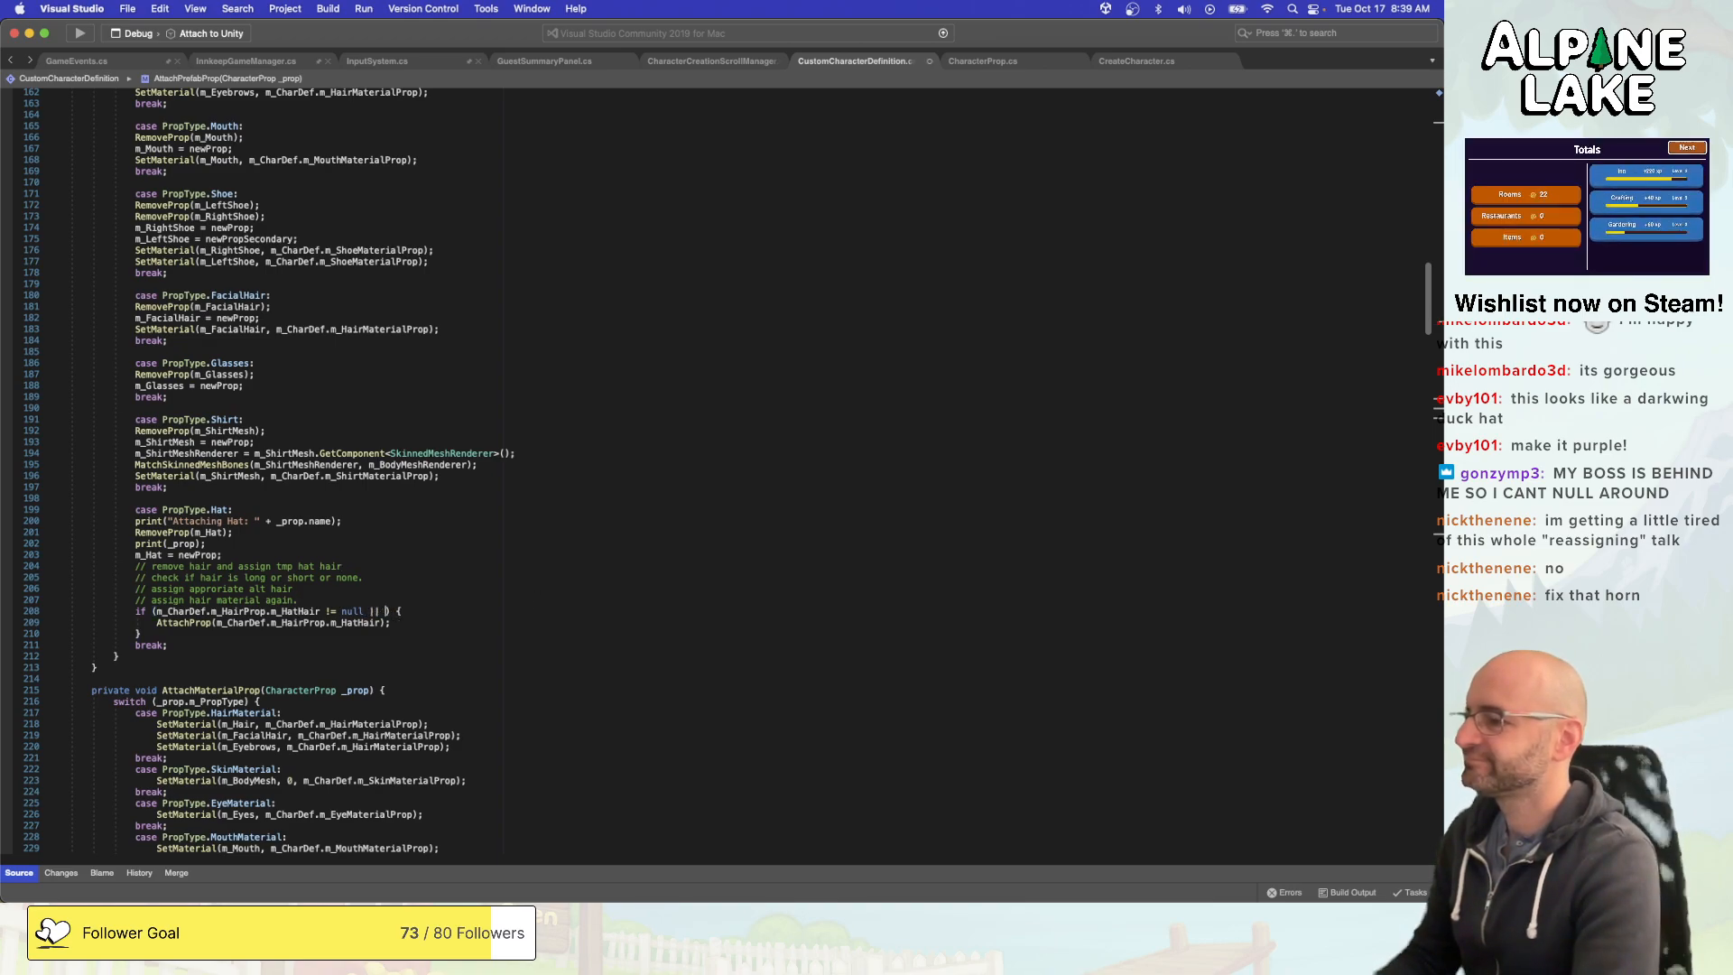
{"action": "type", "text": "m_CharDef.m_"}
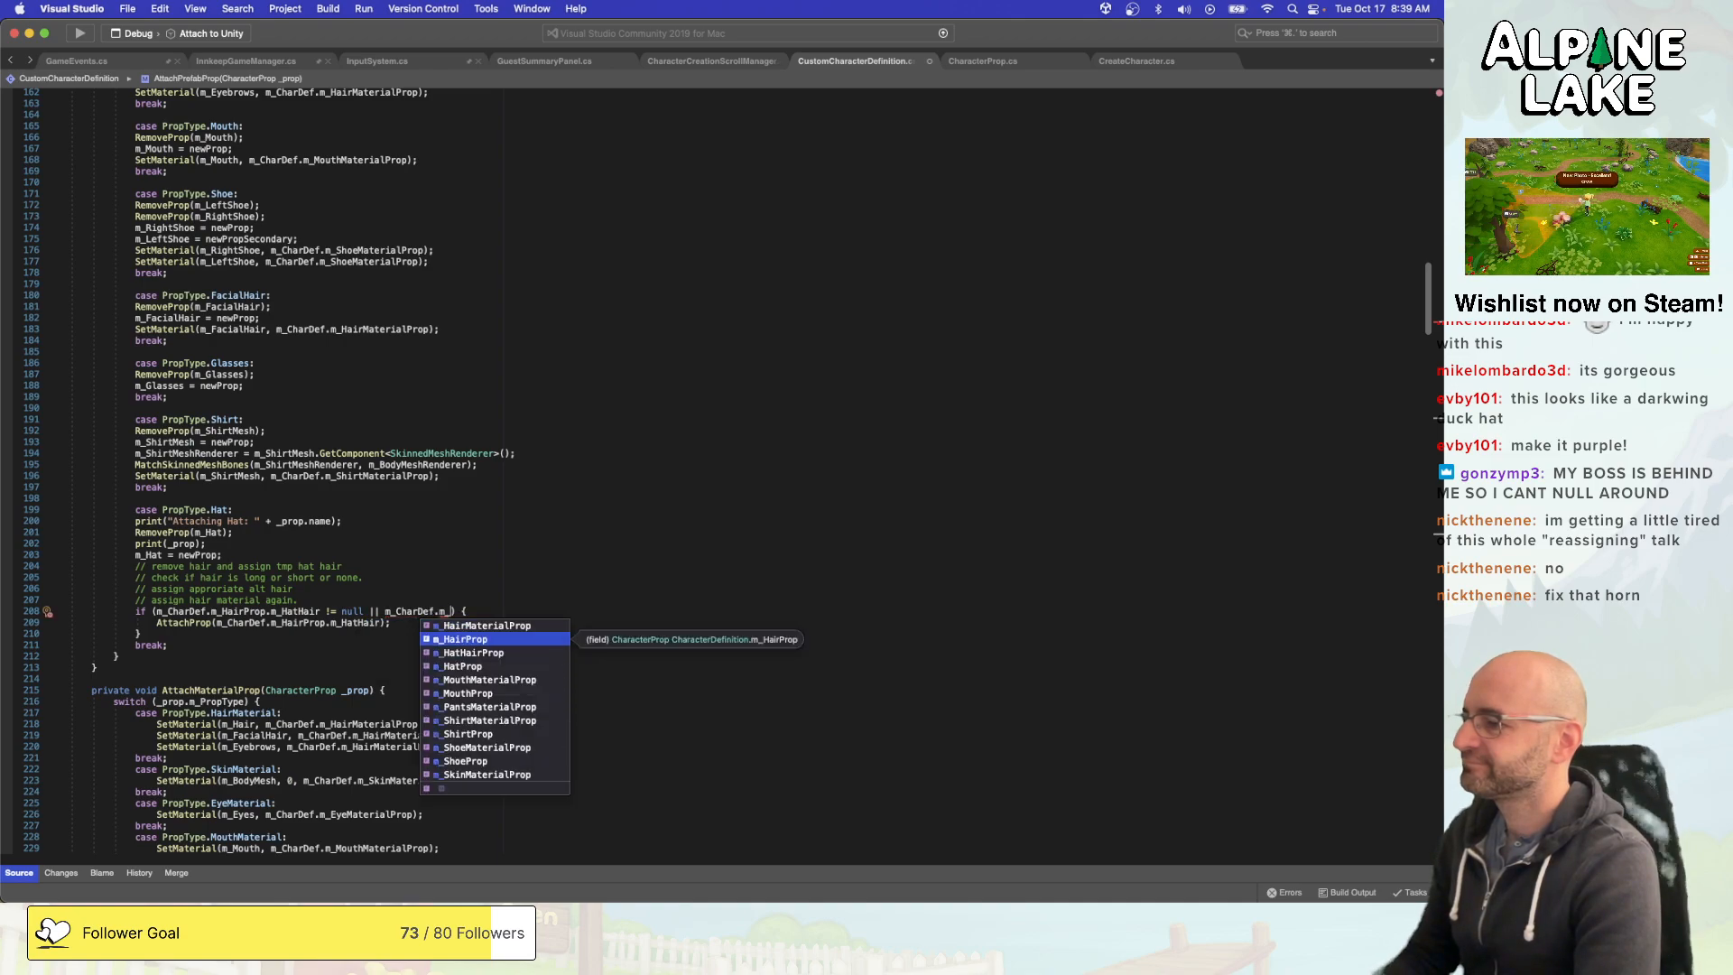
- Remove the unfinished "|| m_CharDef.m_" part from the m_HatHair null check
{"action": "key", "text": "alt+shift+Left"}
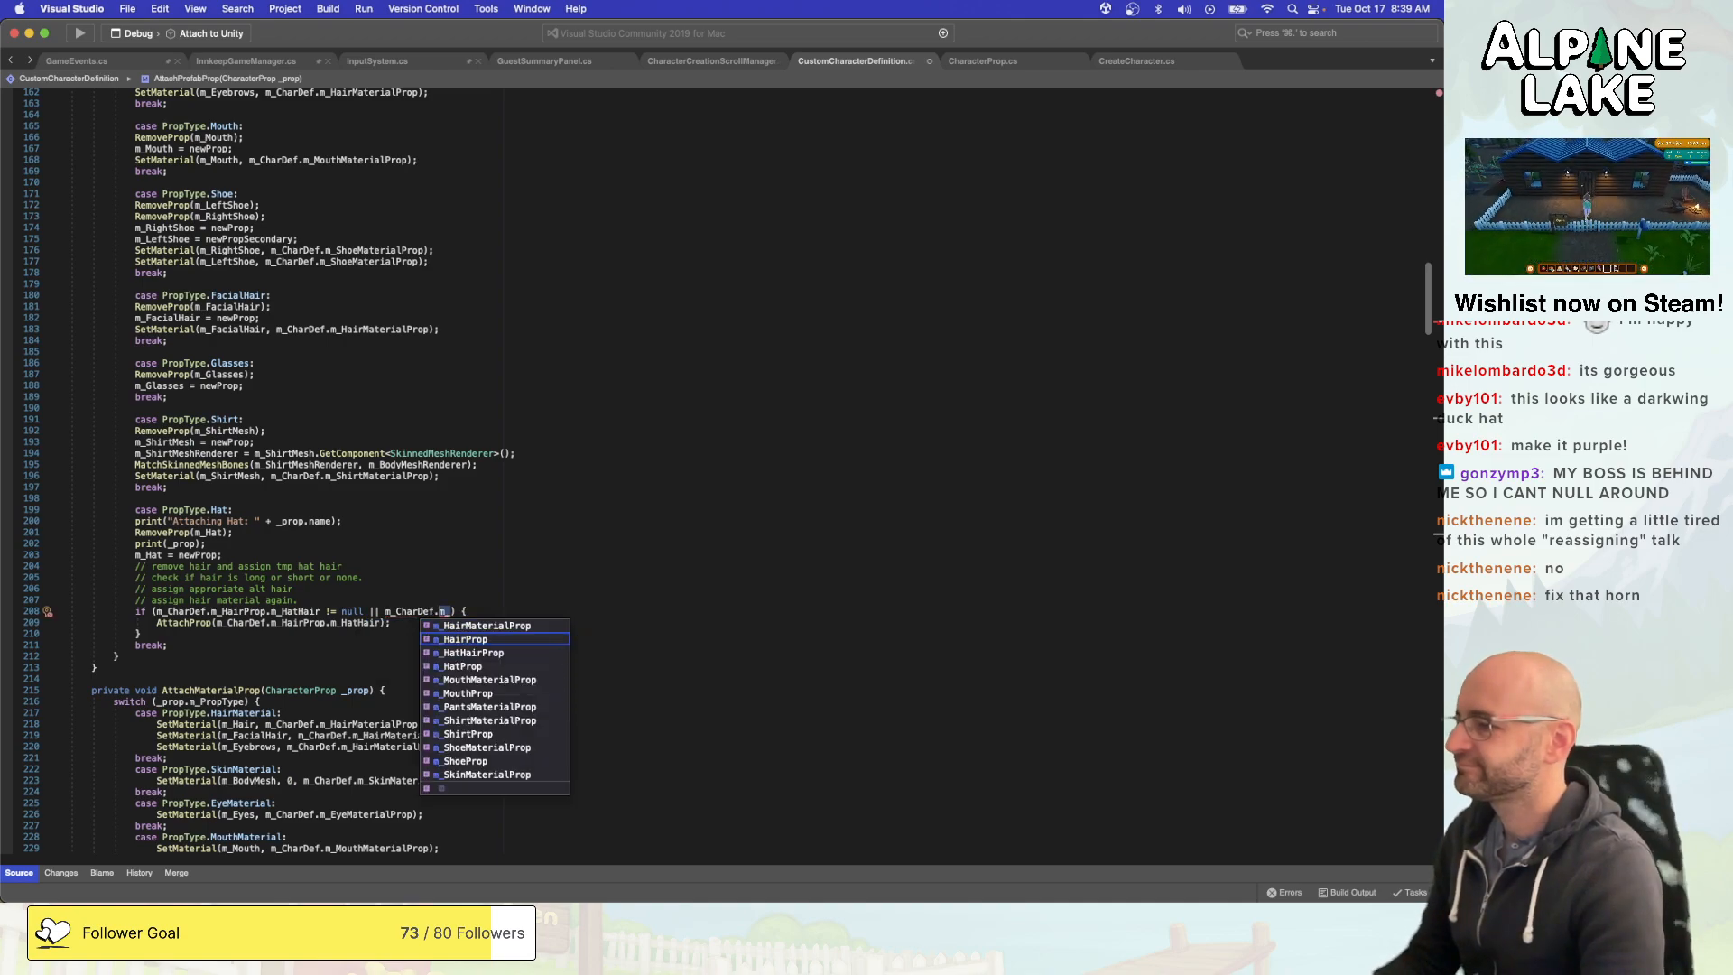
{"action": "key", "text": "alt+shift+Left"}
{"action": "key", "text": "alt+shift+Left"}
{"action": "key", "text": "alt+shift+Left"}
{"action": "key", "text": "BackSpace"}
{"action": "key", "text": "BackSpace"}
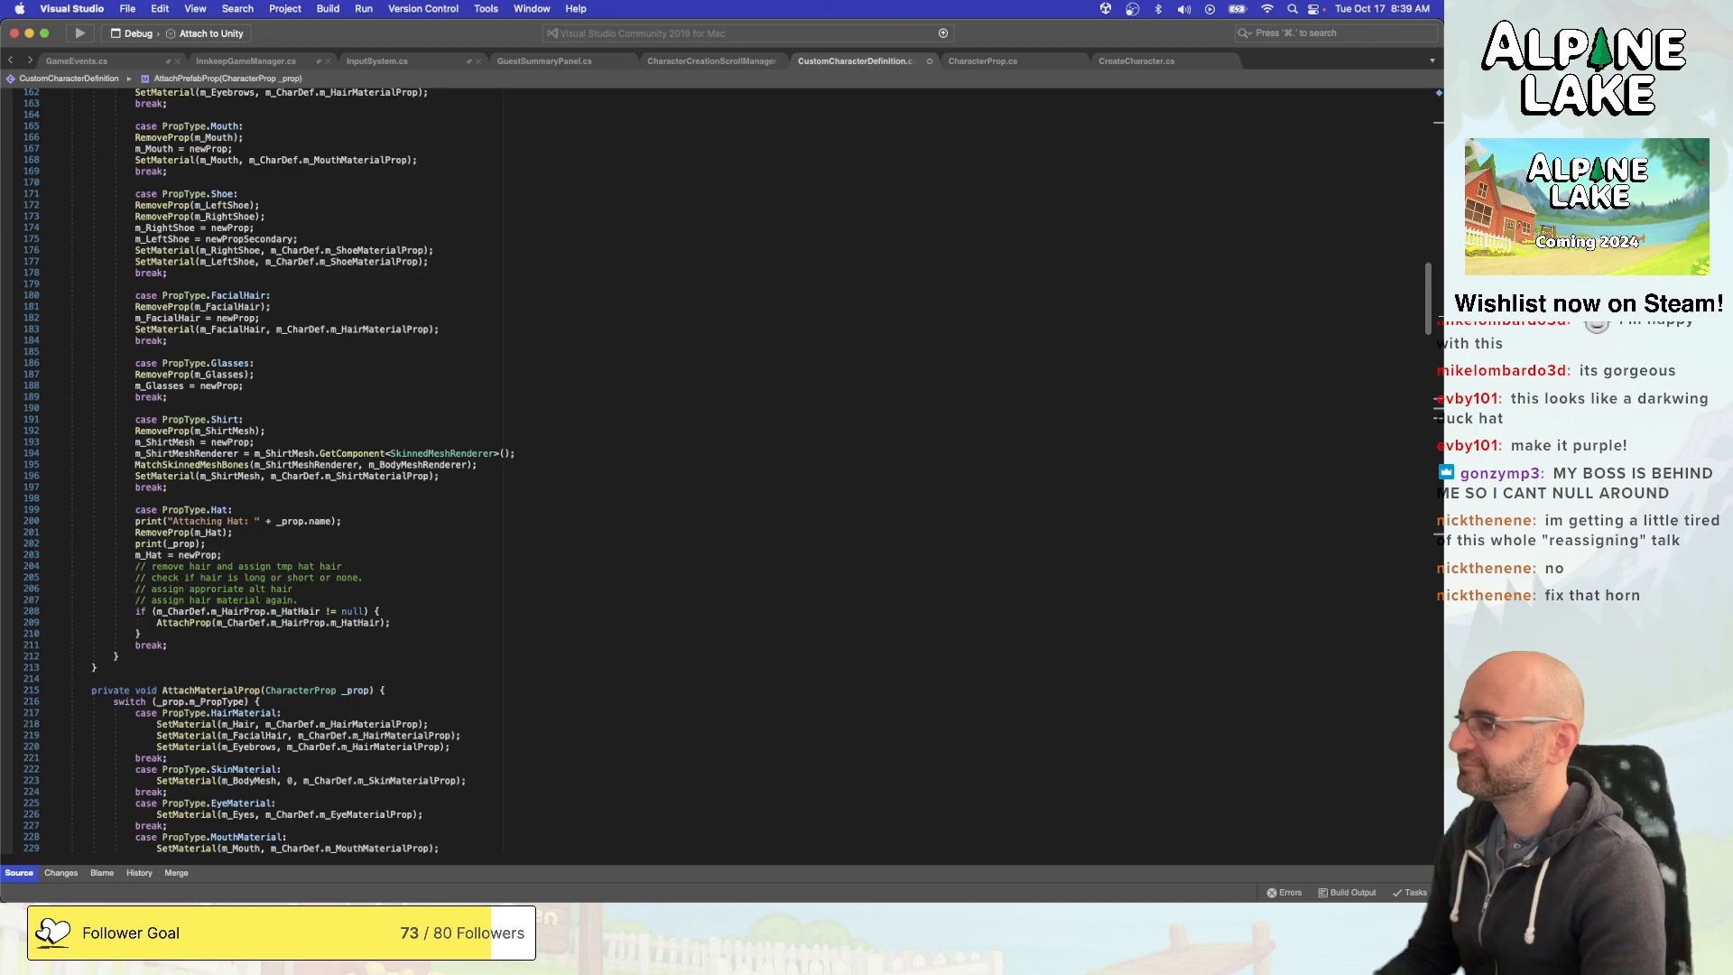
- Below "m_Hat = newProp;" in the PropType.Hat case, start an if condition comparing _prop.name with ==
{"action": "key", "text": "Return"}
{"action": "key", "text": "Return"}
{"action": "type", "text": "if("}
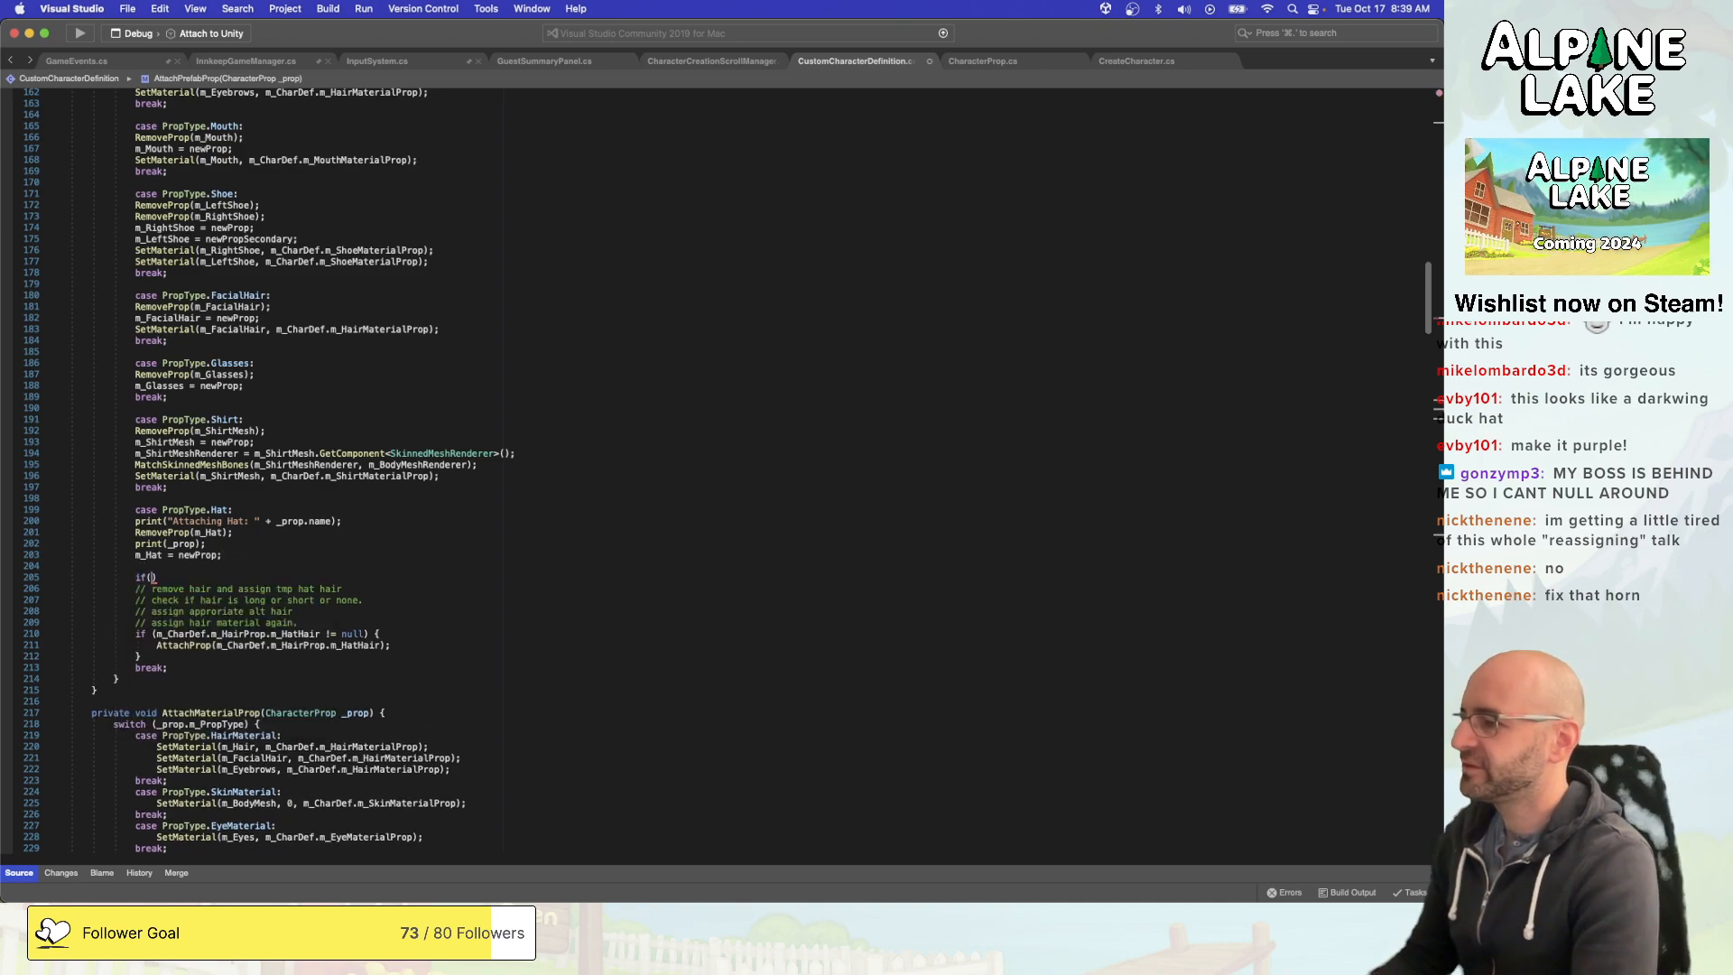
{"action": "type", "text": "m_C"}
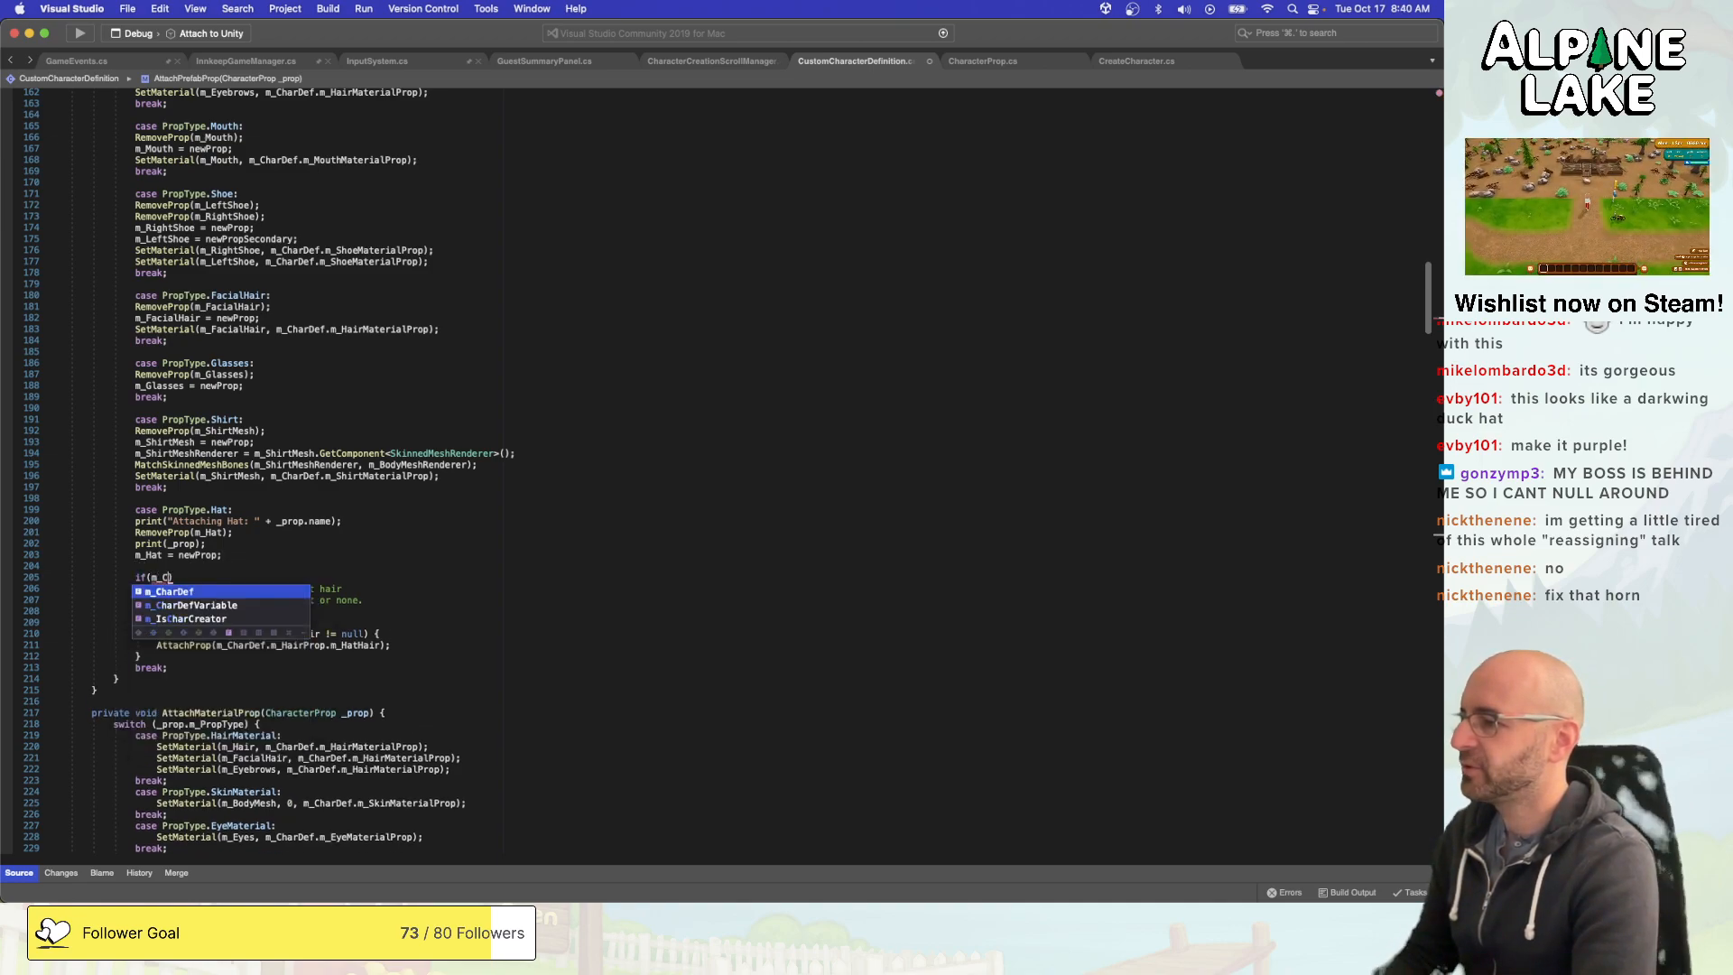
{"action": "key", "text": "BackSpace"}
{"action": "key", "text": "BackSpace"}
{"action": "key", "text": "BackSpace"}
{"action": "type", "text": "_prop"}
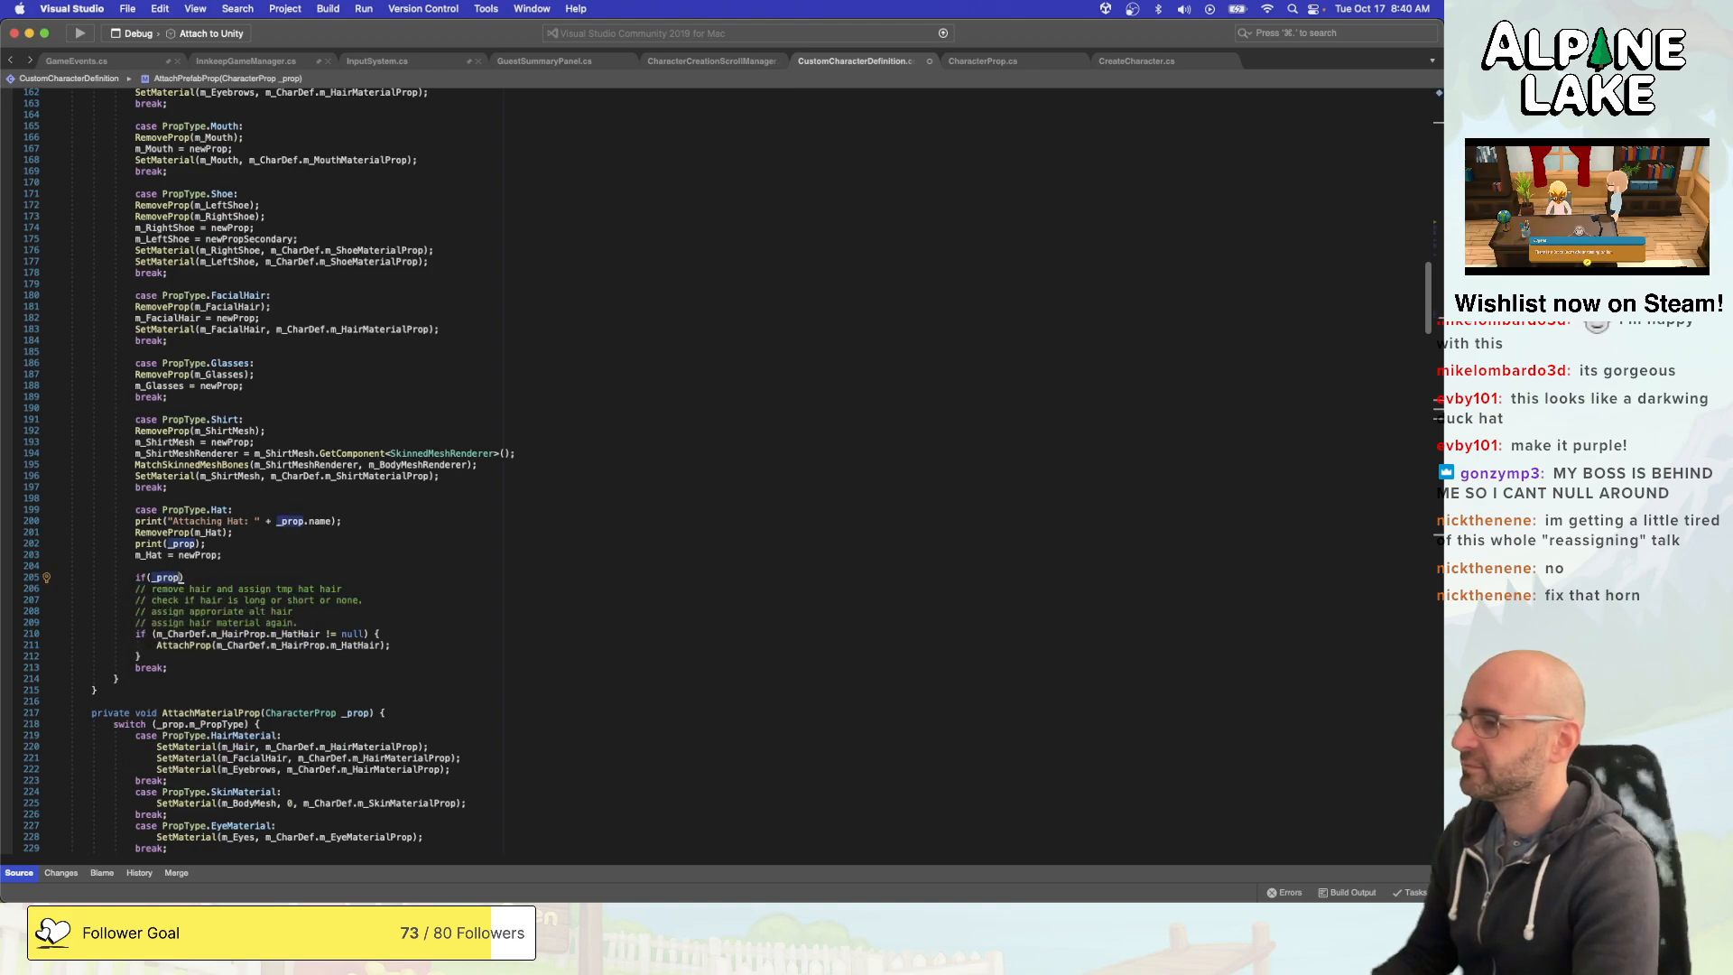
{"action": "type", "text": " .name =="}
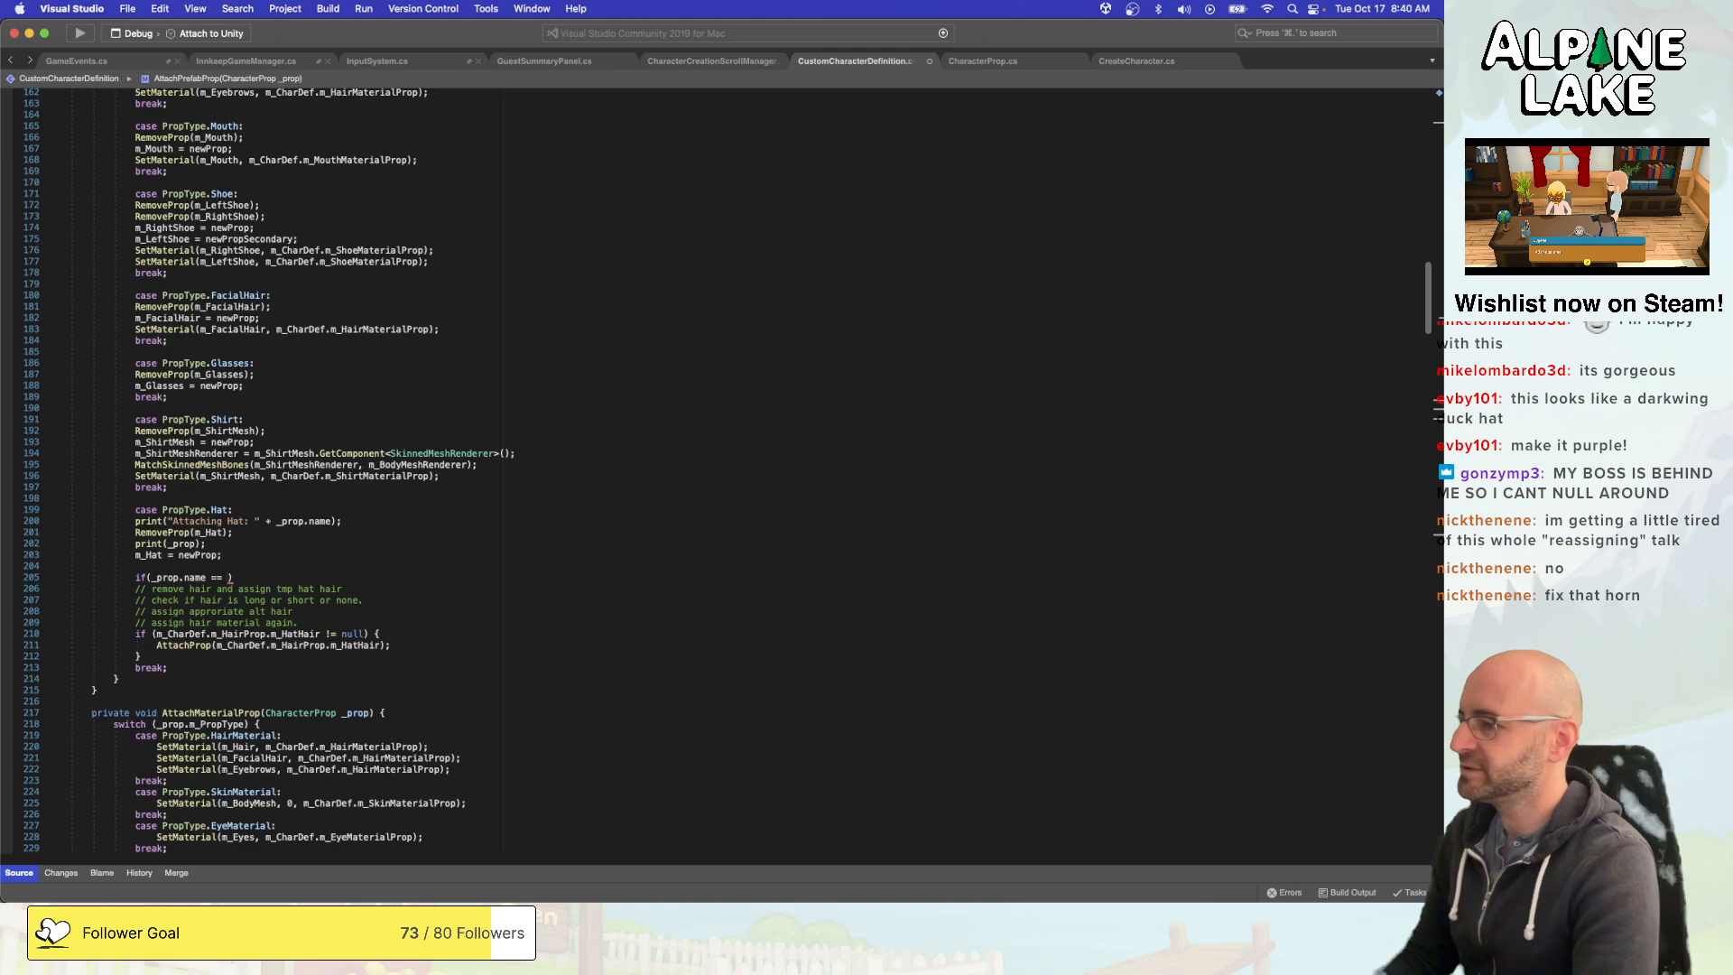
- Copy the name "Prop Hat 00" from Unity's console log and insert it as the quoted comparison value in Visual Studio's new if condition
{"action": "key", "text": "super+Tab"}
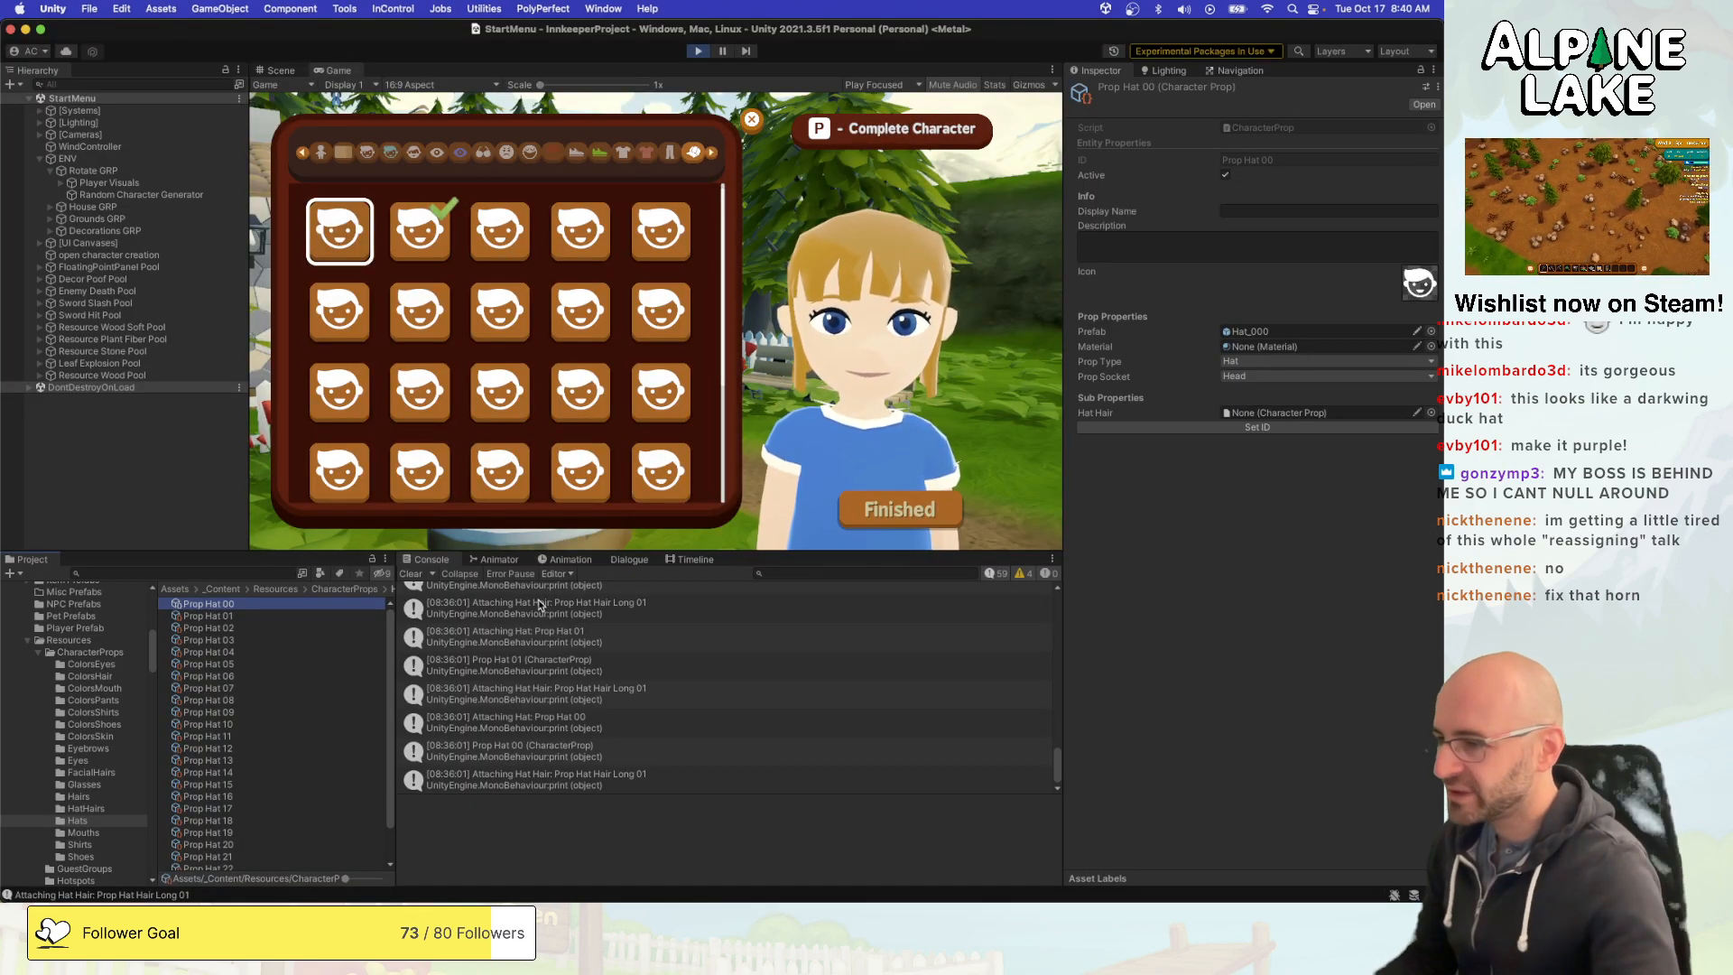
{"action": "left_click", "coordinate": [494, 749]}
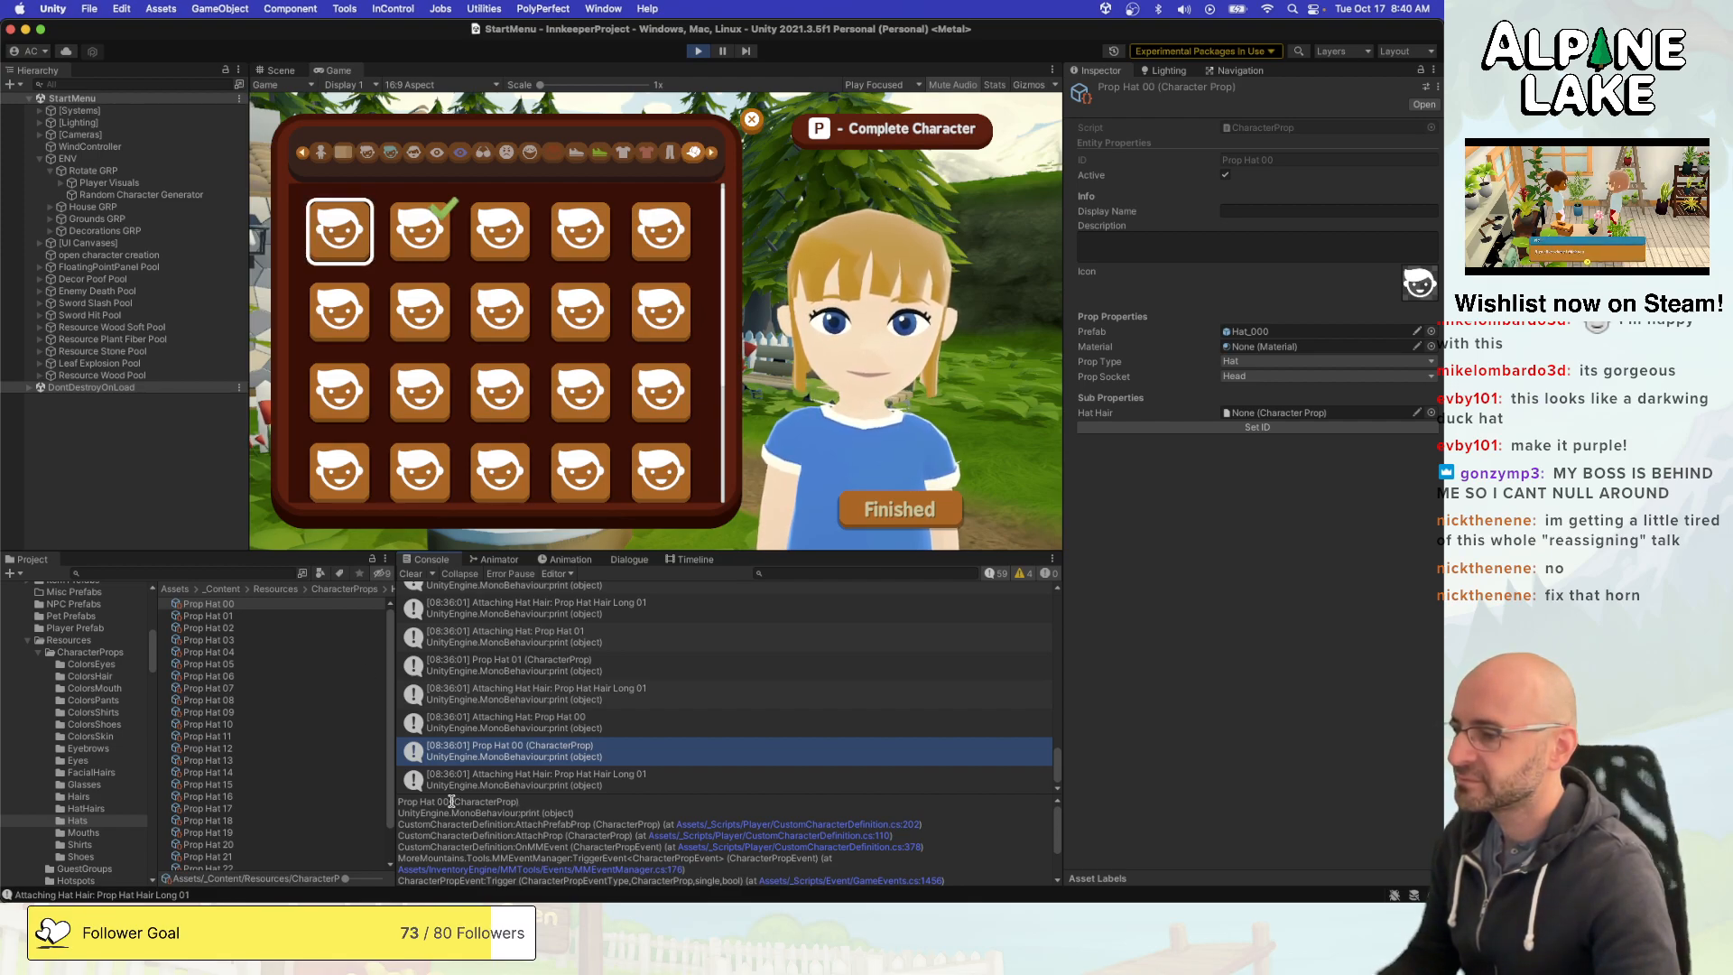
{"action": "left_click_drag", "start_coordinate": [453, 802], "coordinate": [401, 803]}
{"action": "key", "text": "super+c"}
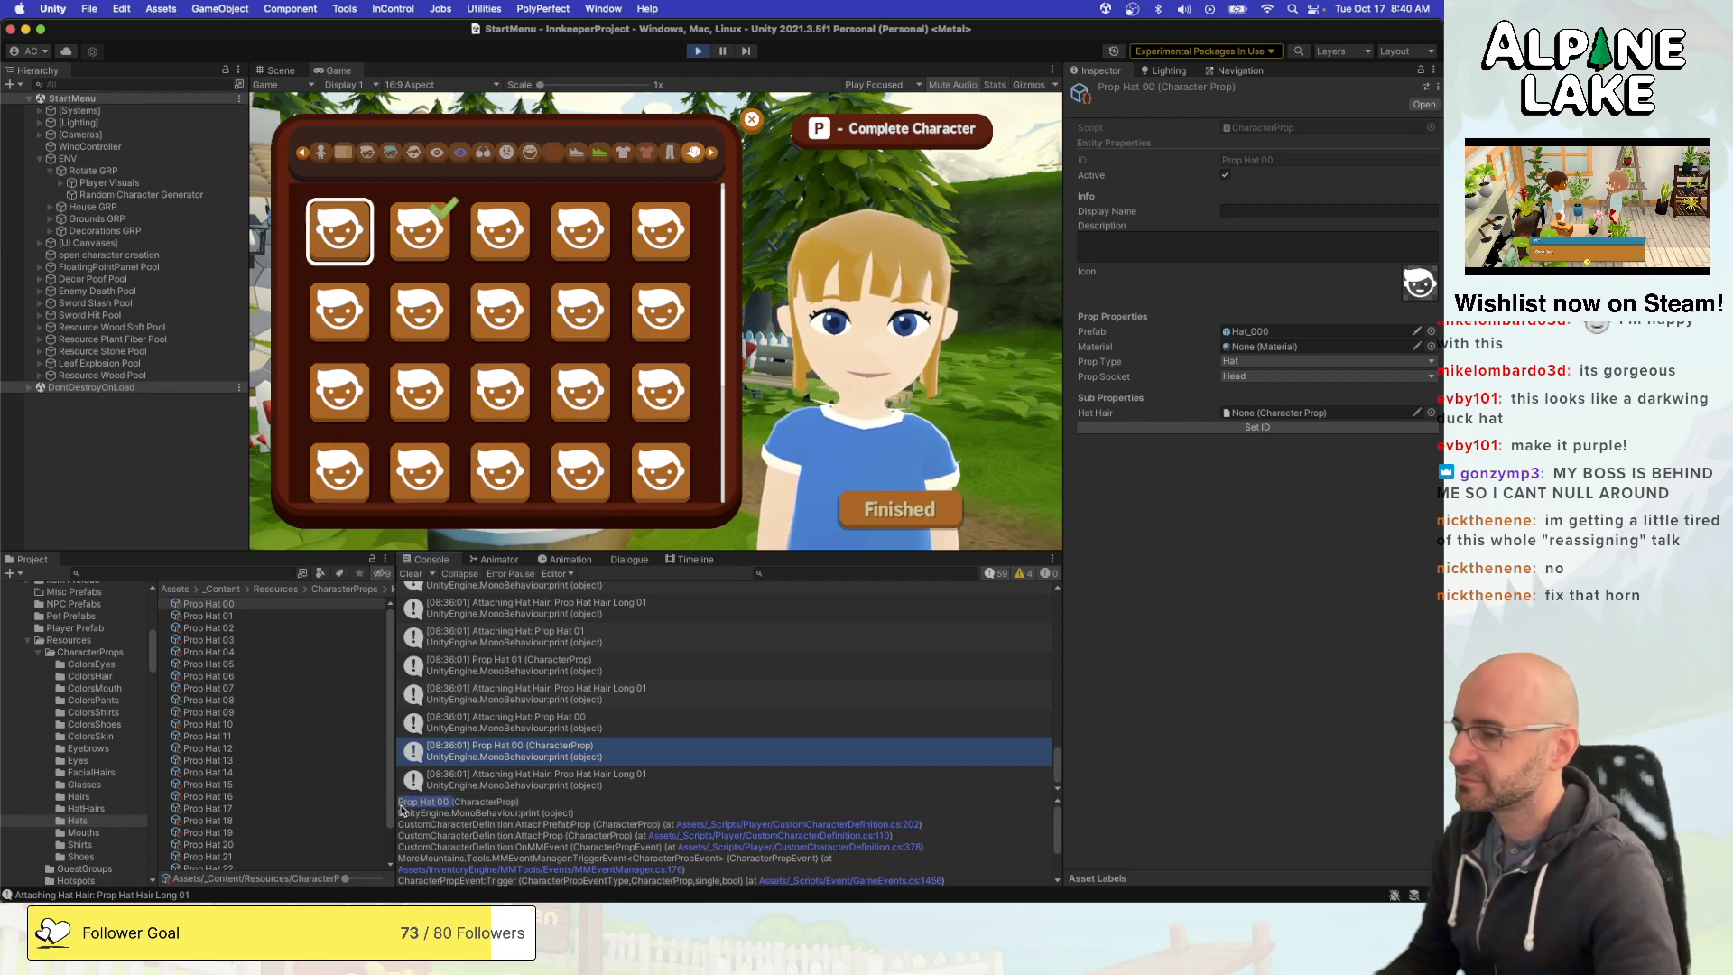
{"action": "key", "text": "super+Tab"}
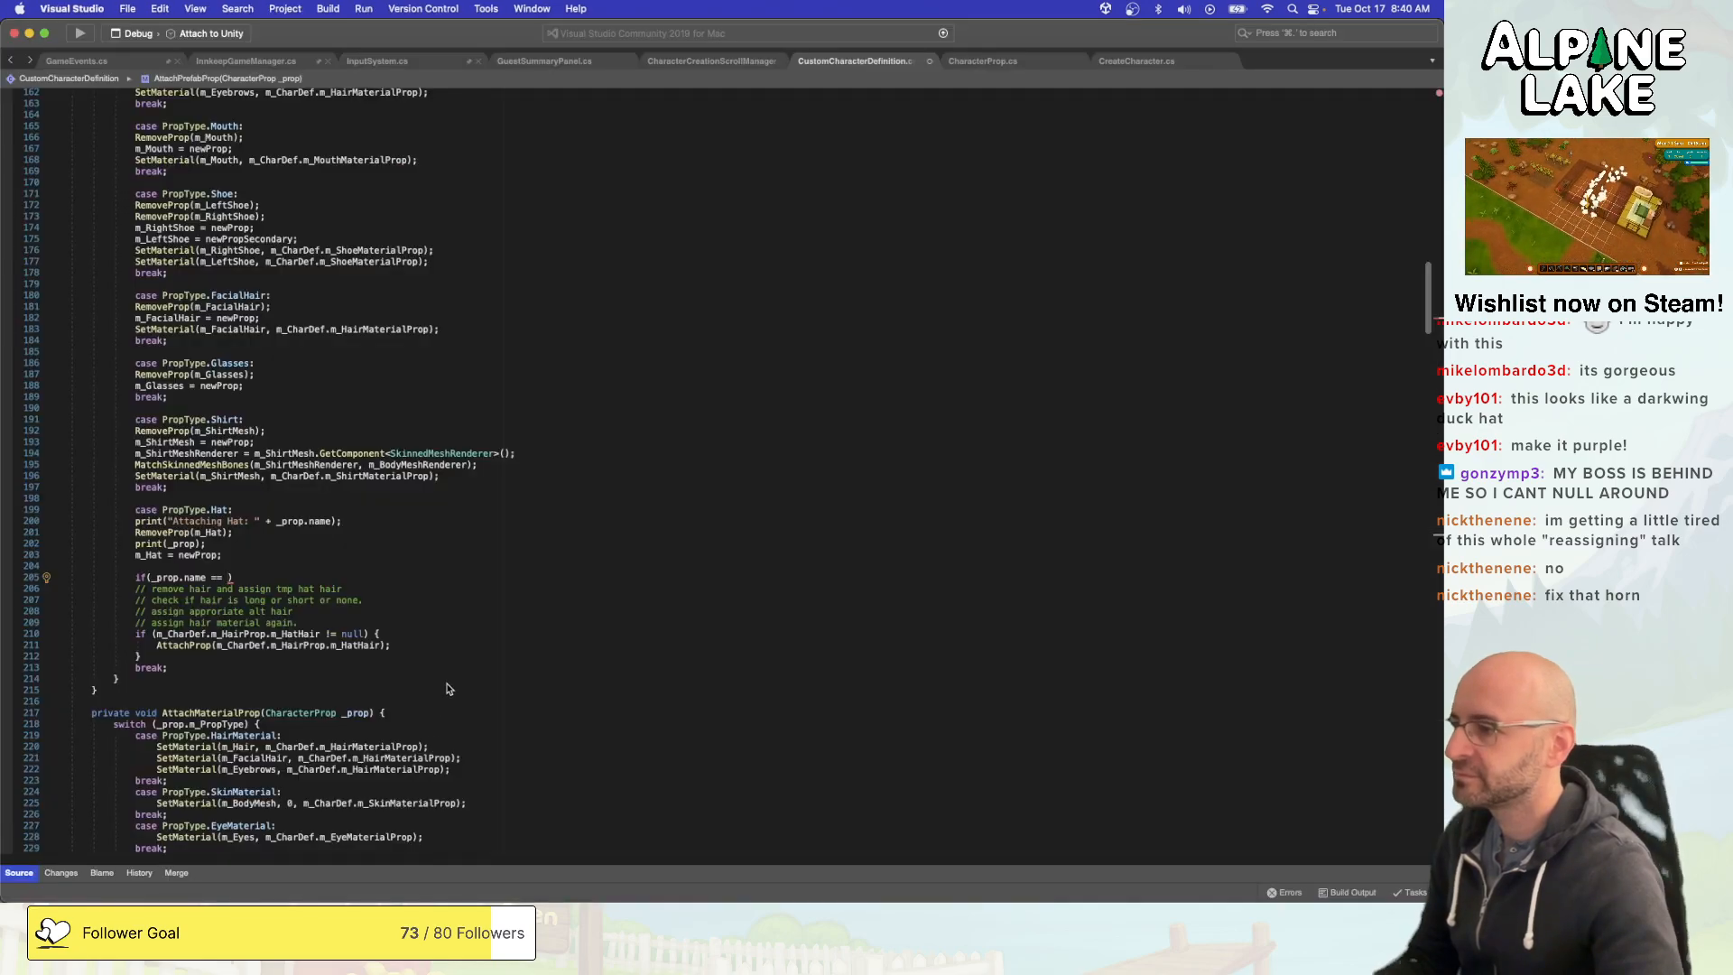
{"action": "type", "text": "\""}
{"action": "key", "text": "super+v"}
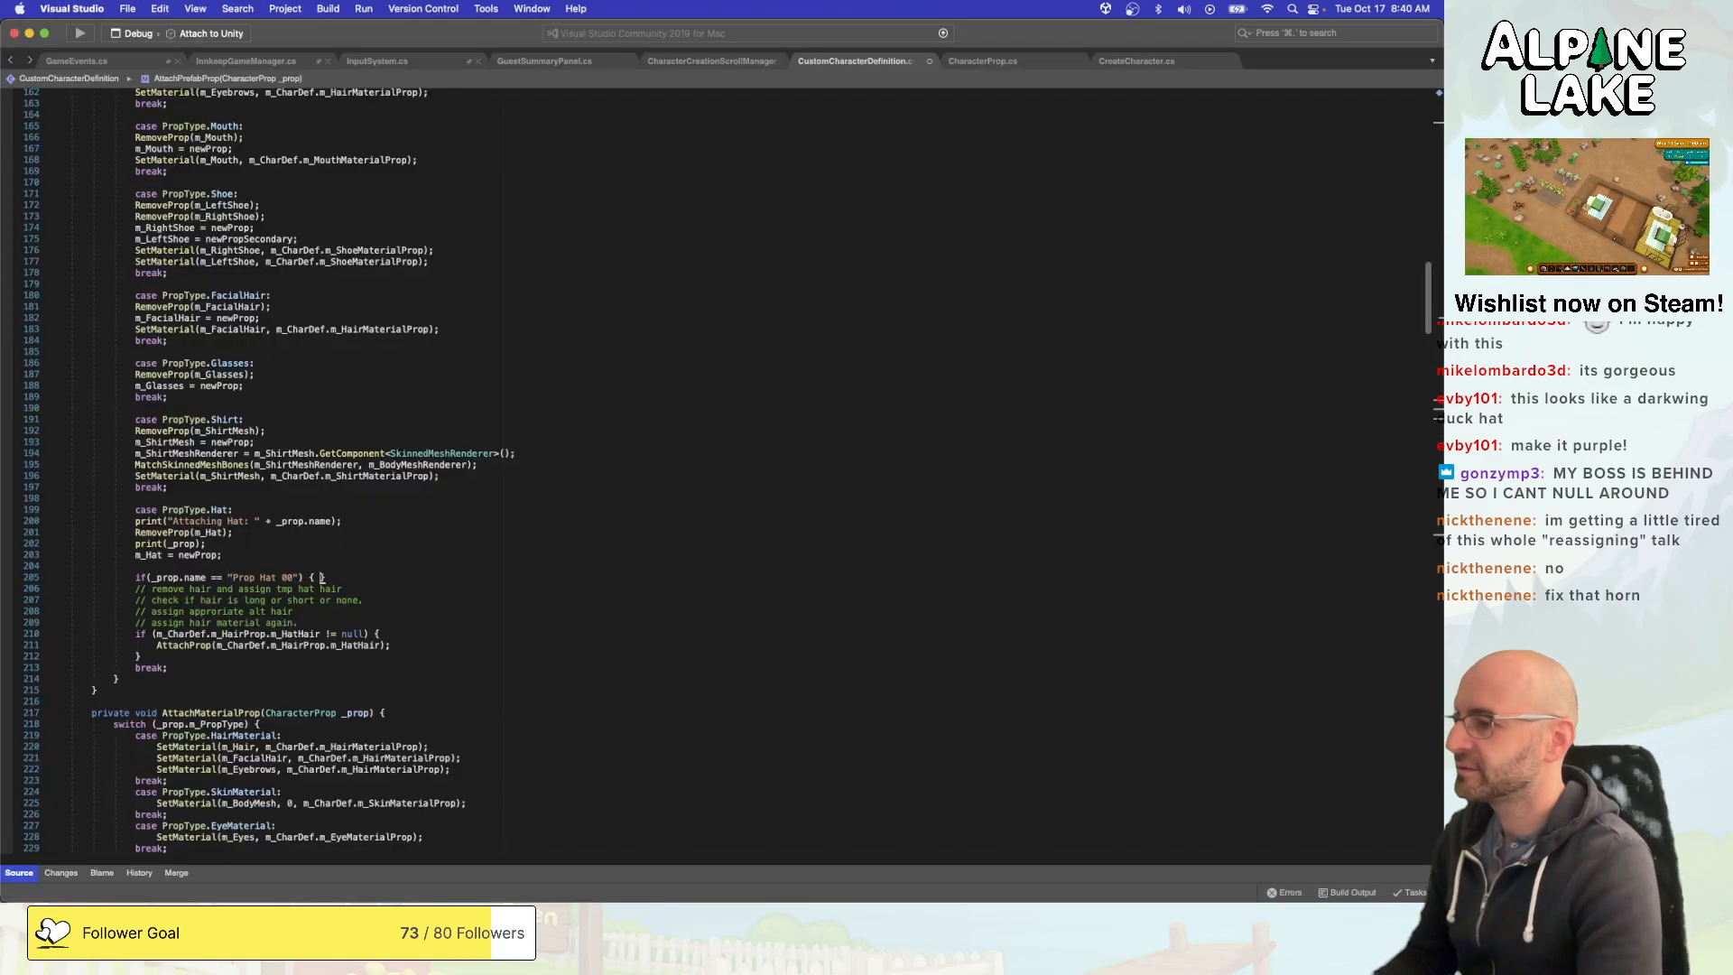
- Add a braced body containing "return;" to the Prop Hat 00 check
{"action": "key", "text": "Return"}
{"action": "key", "text": "Down"}
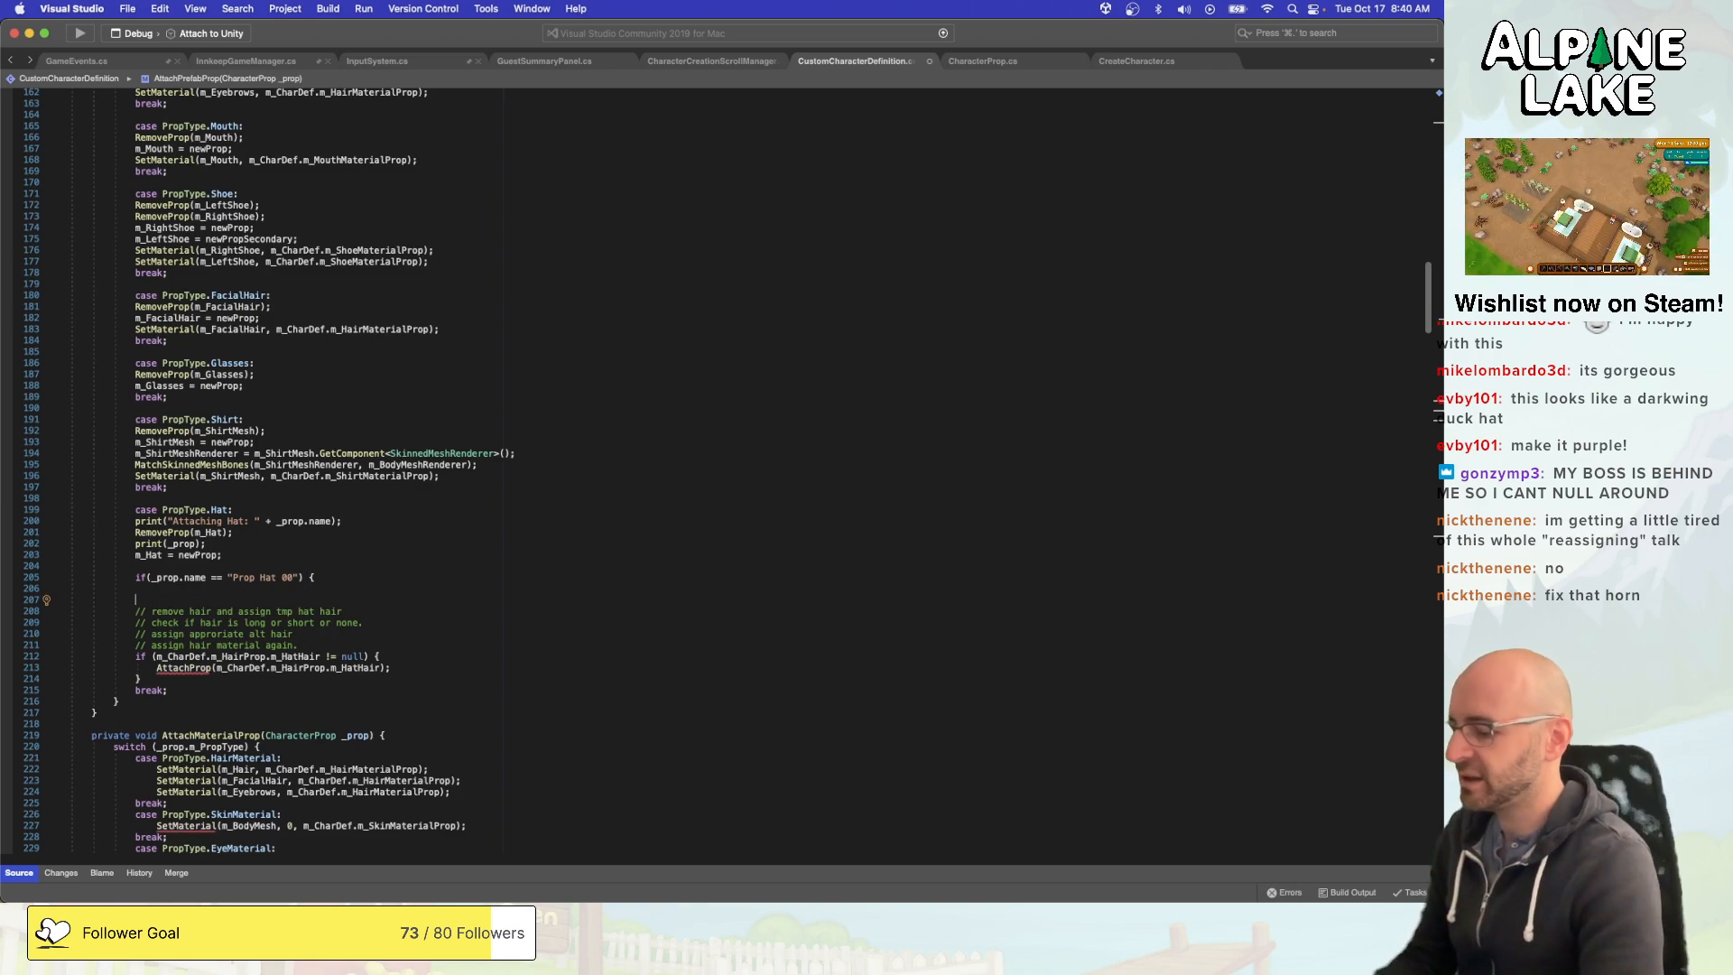
{"action": "type", "text": "}"}
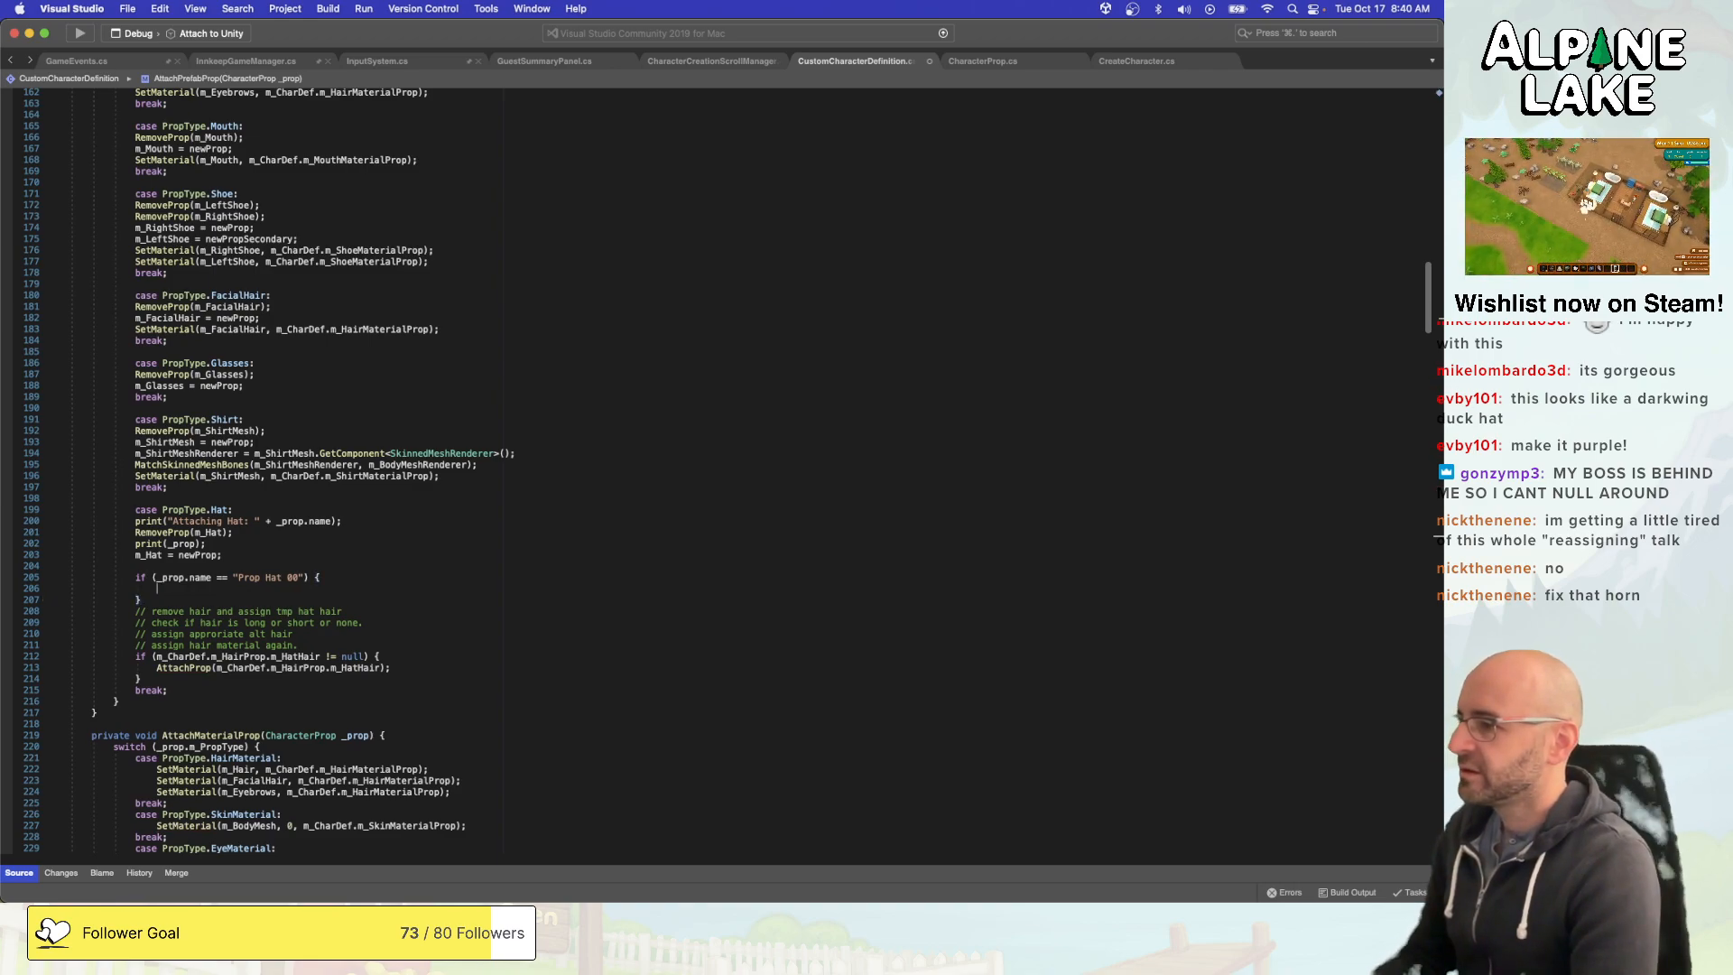
{"action": "type", "text": "return;"}
- Collapse the Prop Hat 00 check onto a single line, with "{ return; }" following the condition
{"action": "key", "text": "Down"}
{"action": "key", "text": "Left"}
{"action": "key", "text": "shift+super+Left"}
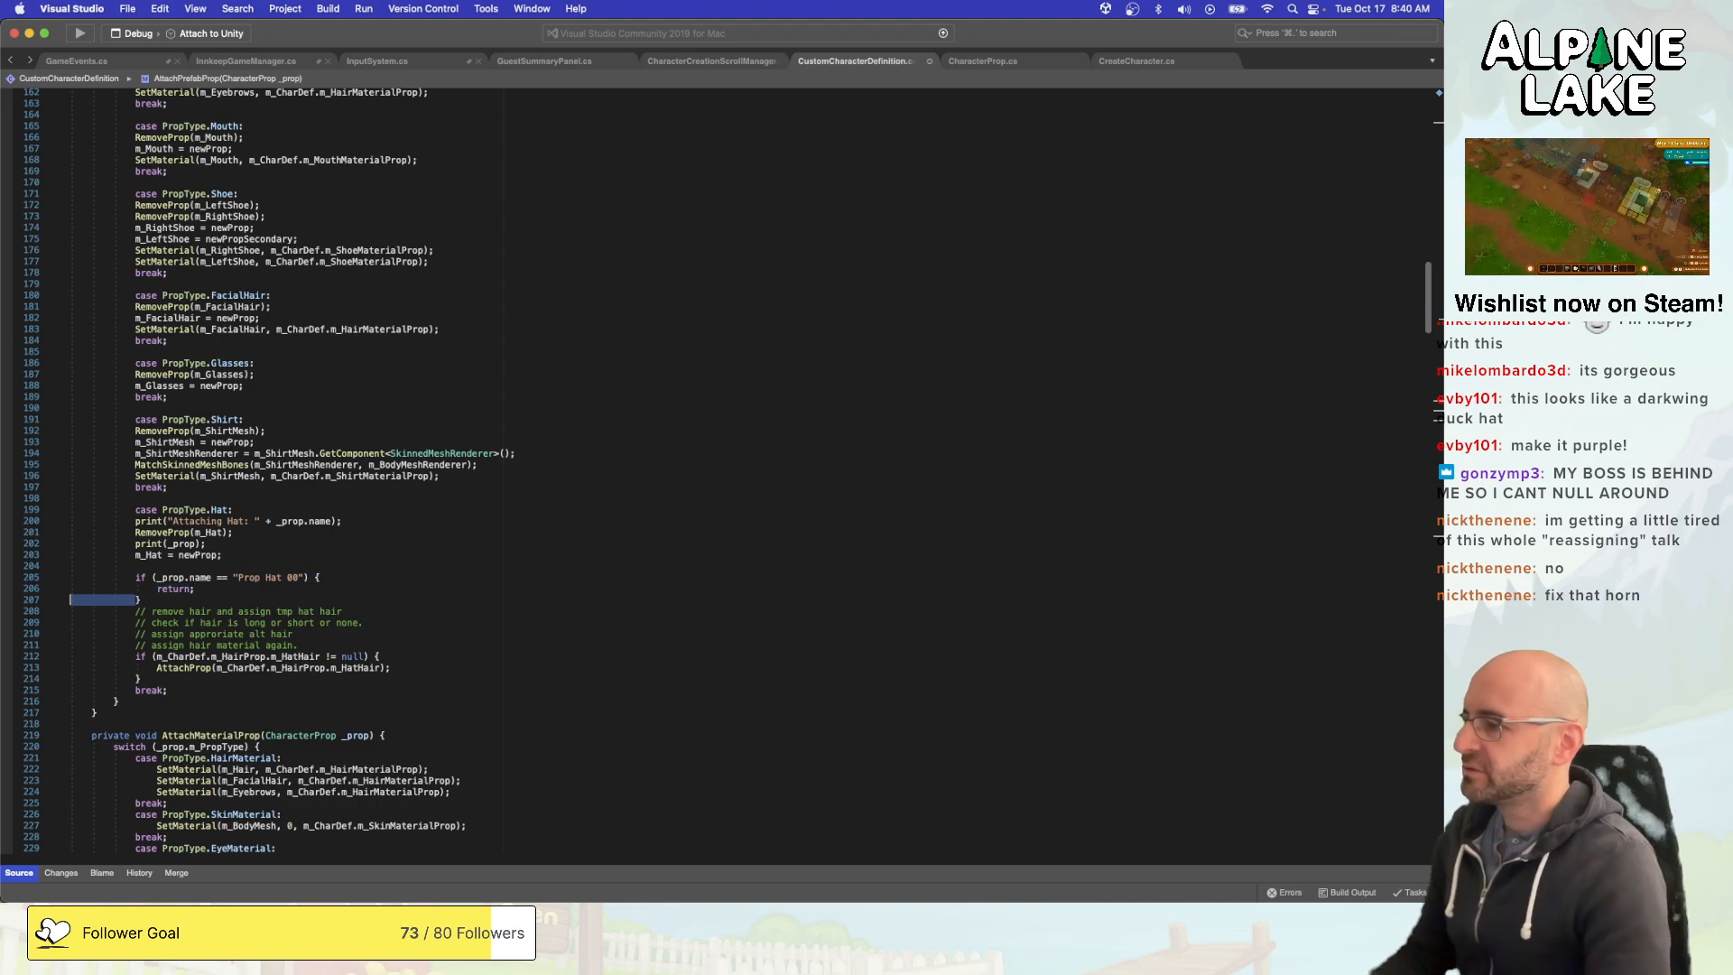
{"action": "key", "text": "BackSpace"}
{"action": "key", "text": "BackSpace"}
{"action": "key", "text": "super+Left"}
{"action": "key", "text": "shift+super+Left"}
{"action": "key", "text": "BackSpace"}
{"action": "key", "text": "BackSpace"}
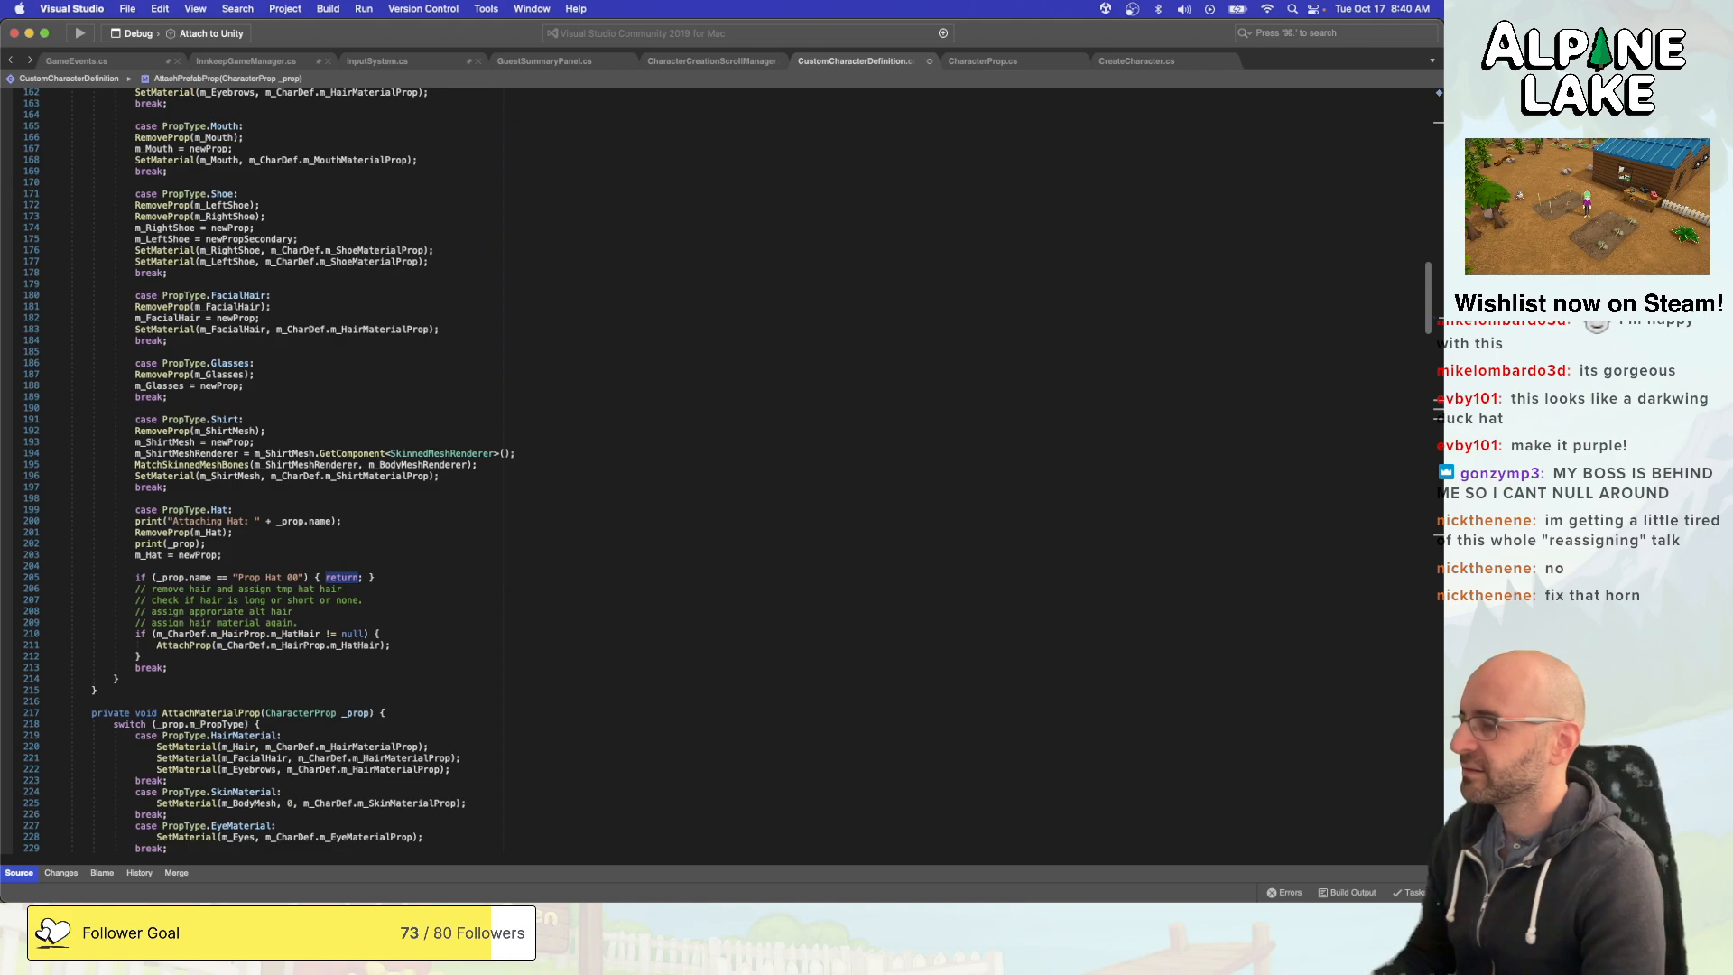
{"action": "left_click", "coordinate": [357, 634]}
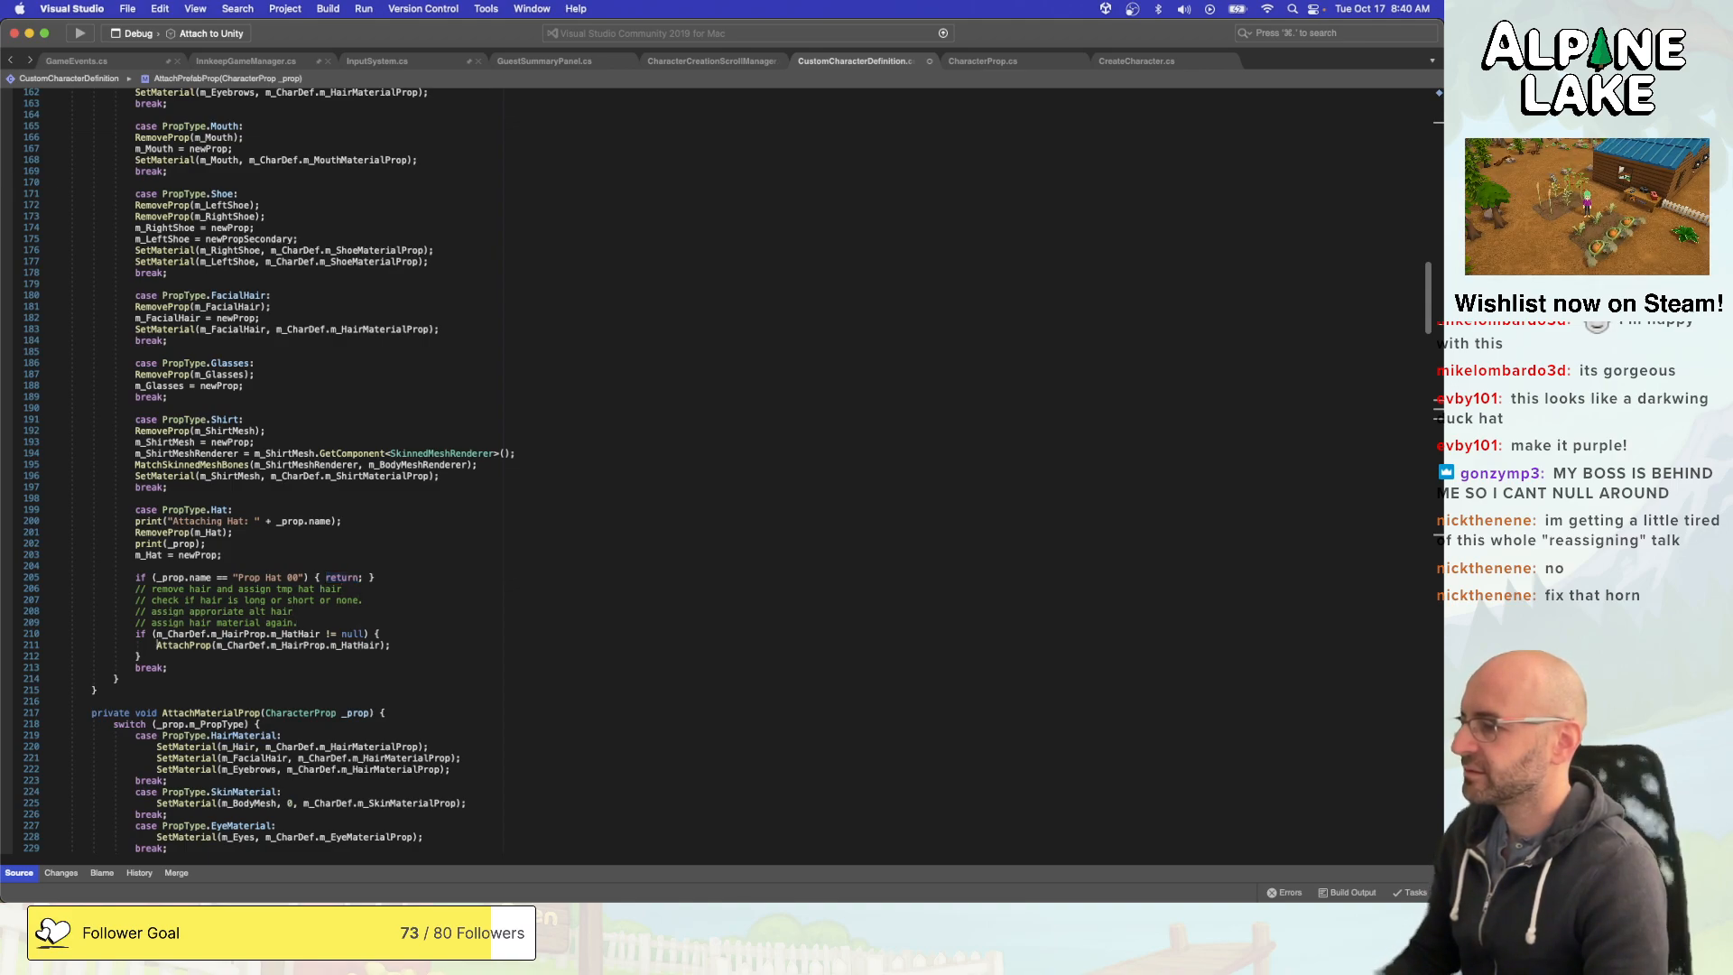
{"action": "key", "text": "super+shift+Right"}
{"action": "key", "text": "super+c"}
{"action": "key", "text": "Up"}
{"action": "key", "text": "Up"}
{"action": "key", "text": "Up"}
{"action": "key", "text": "Up"}
{"action": "key", "text": "Up"}
{"action": "key", "text": "Up"}
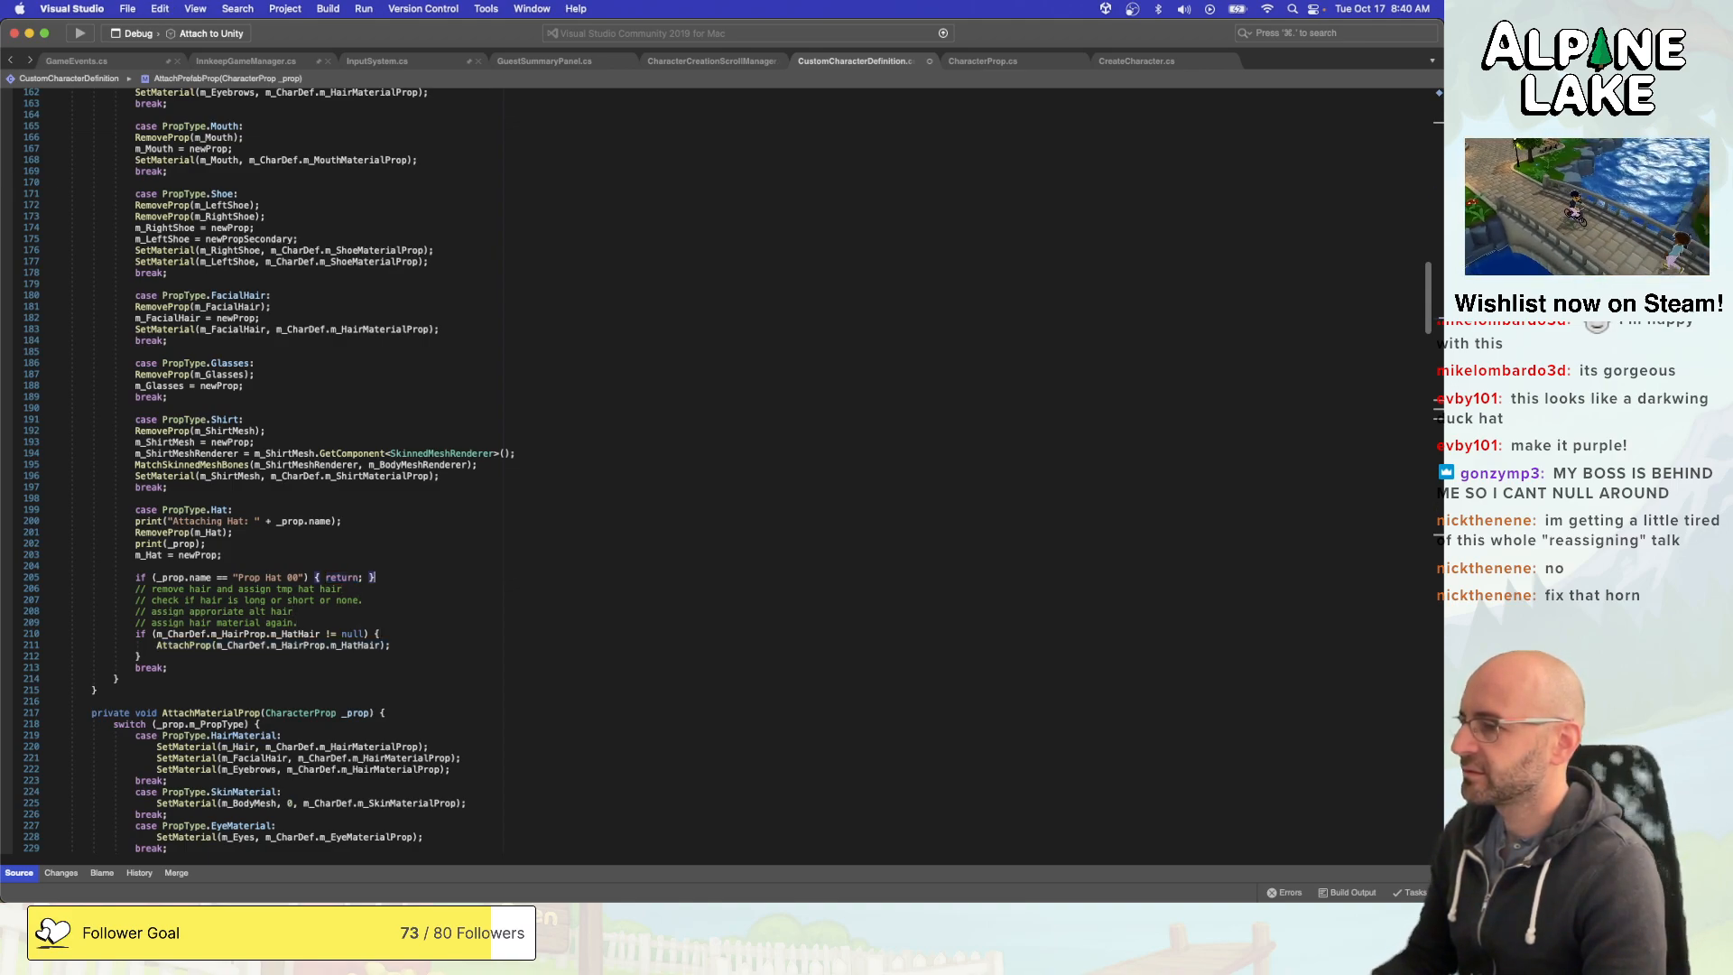
{"action": "key", "text": "Left"}
{"action": "key", "text": "Left"}
{"action": "key", "text": "Left"}
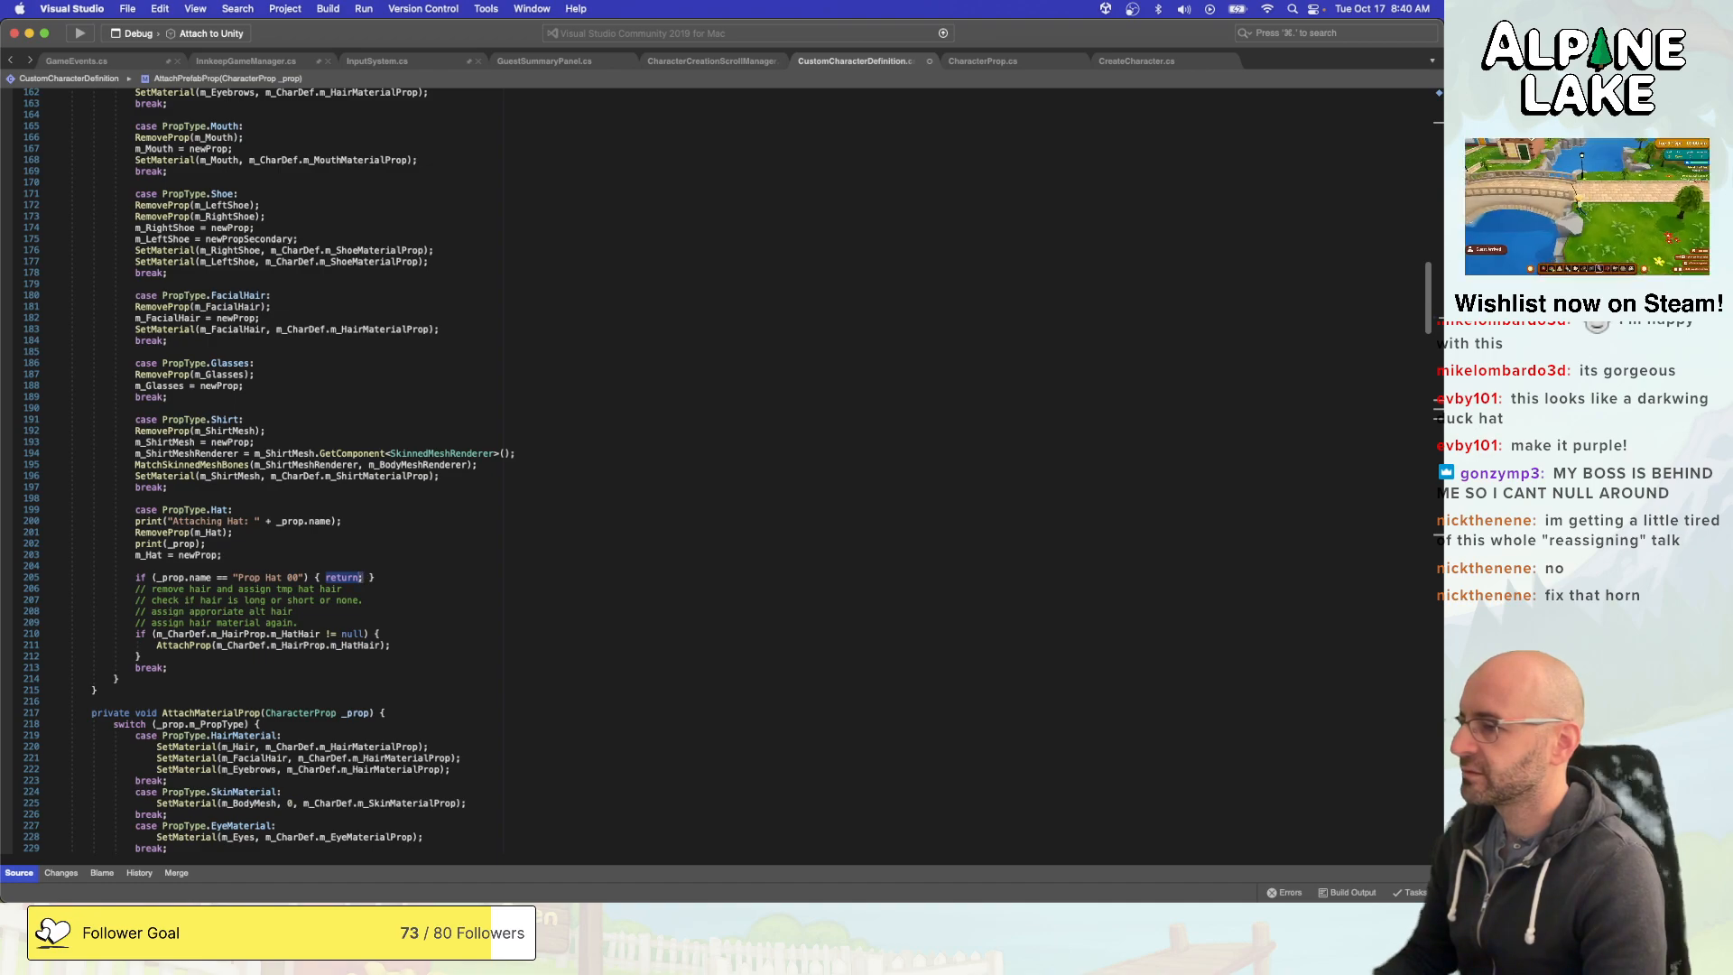
- Replace the return in the Prop Hat 00 check with "AttachProp(m_CharDef.m_HairProp.m_HatHair);" on its own line inside the braces
{"action": "type", "text": ";"}
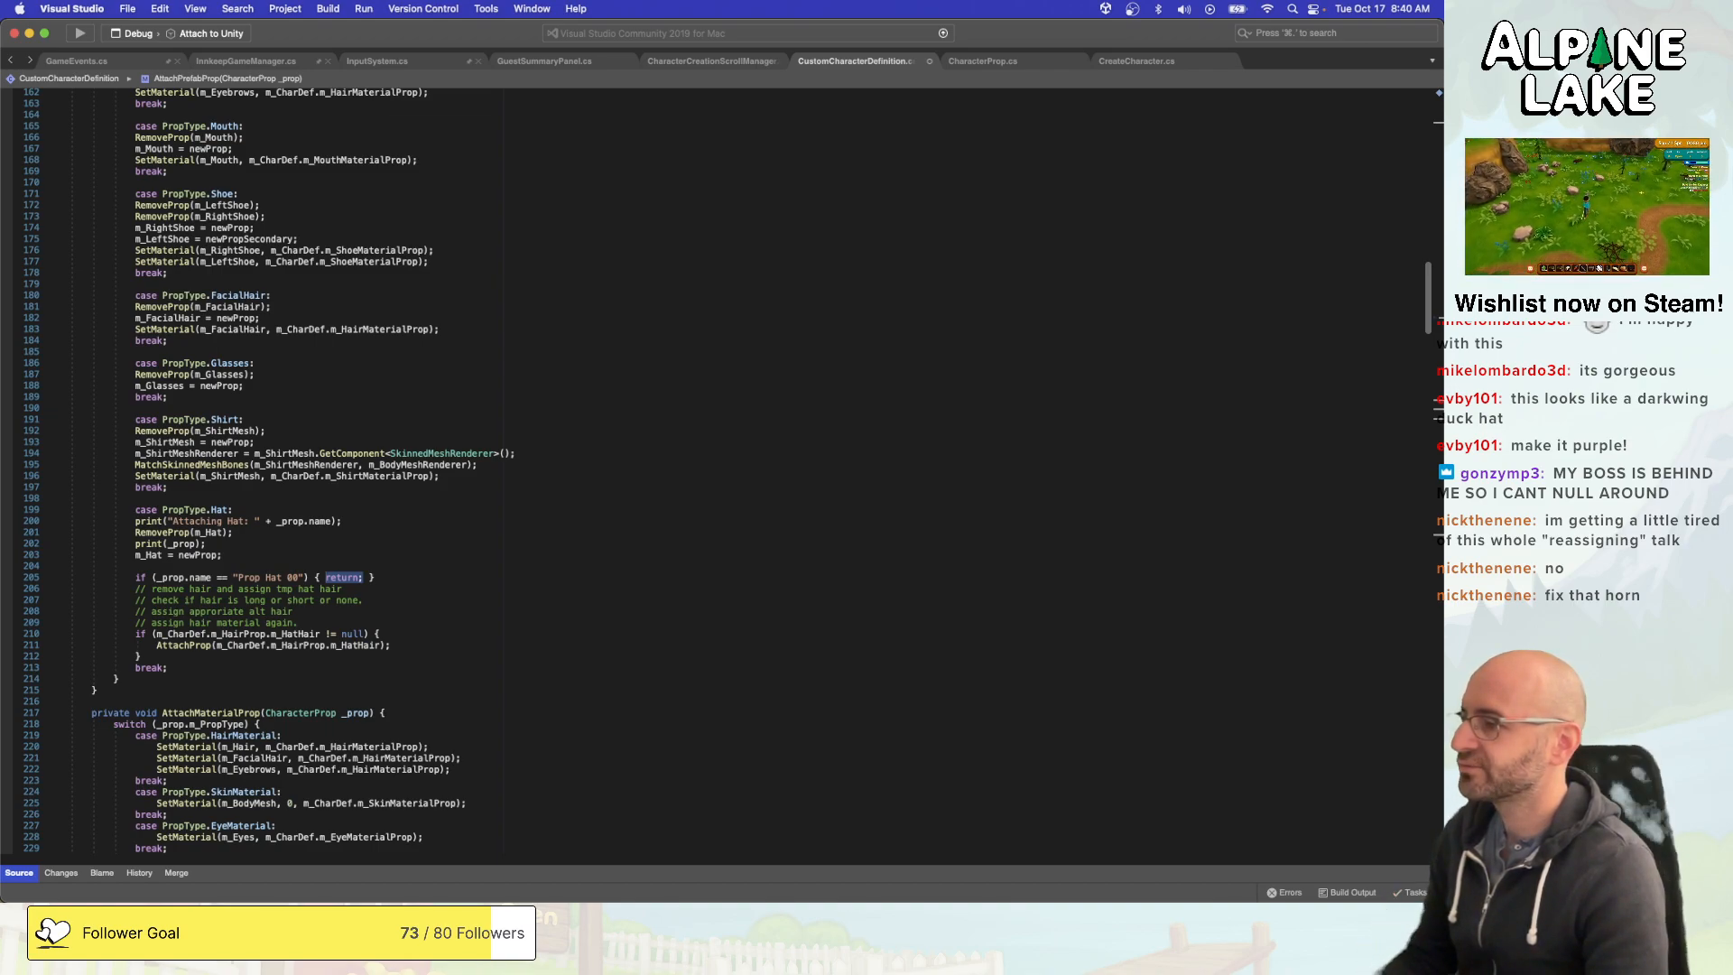
{"action": "key", "text": "super+v"}
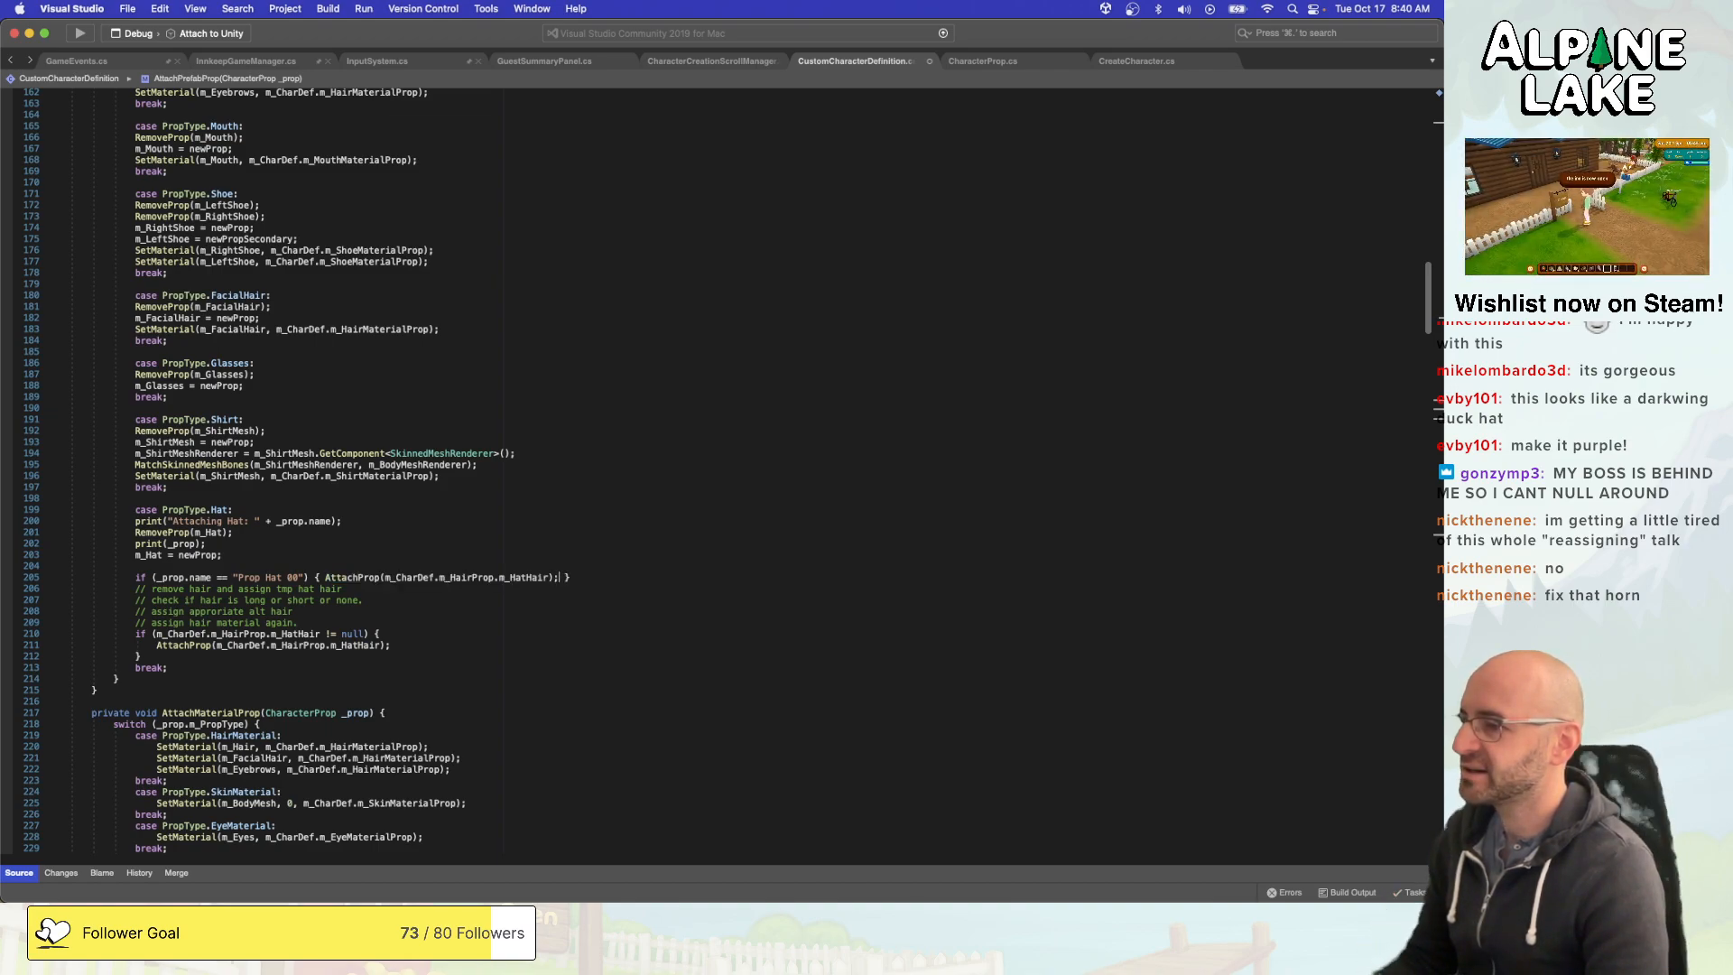
{"action": "key", "text": "Return"}
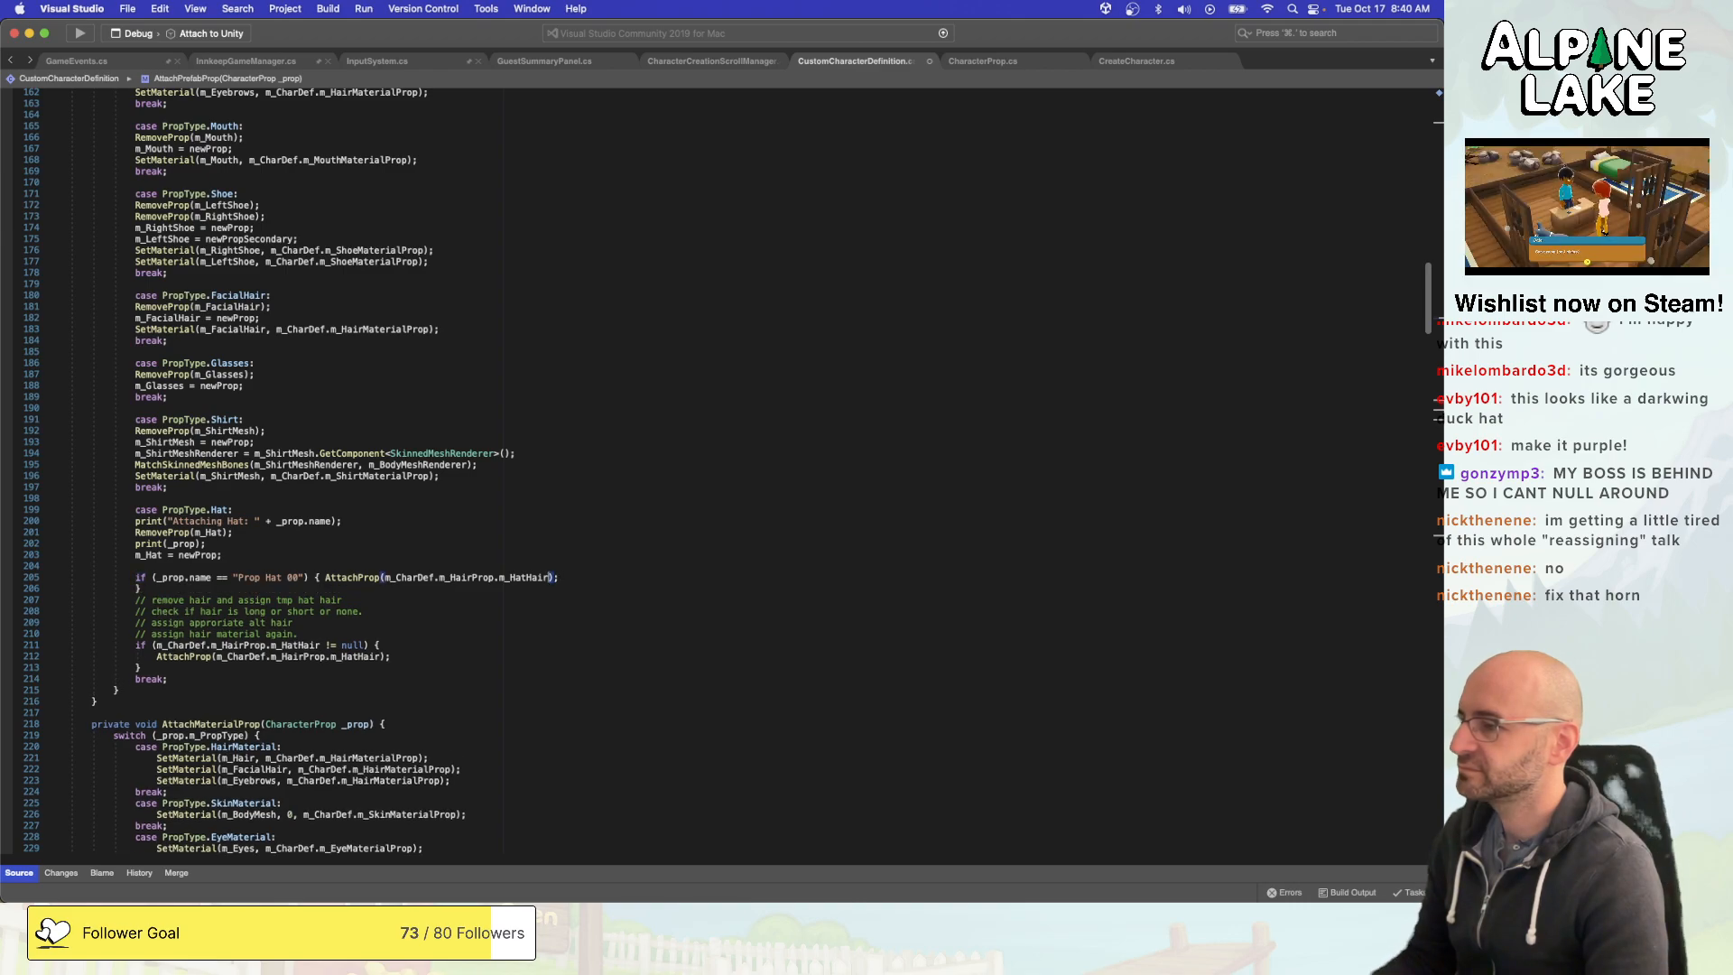
{"action": "left_click", "coordinate": [326, 577]}
{"action": "key", "text": "Return"}
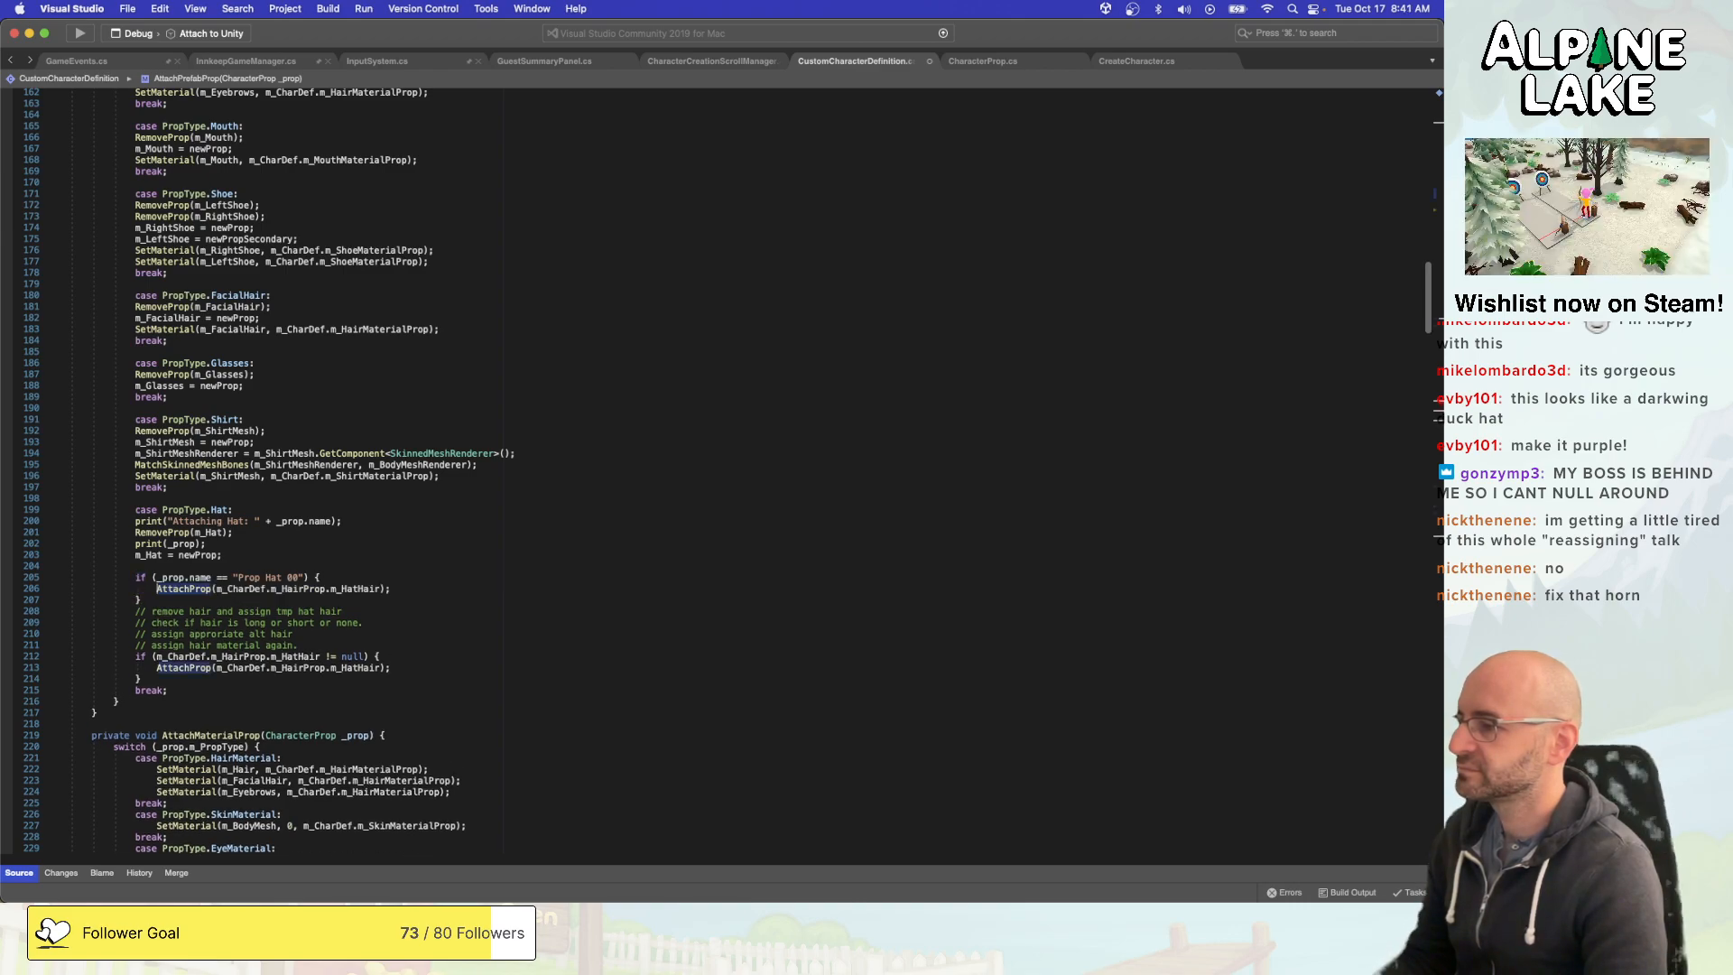
- Add else after the Prop Hat 00 block's closing brace and delete the four hair comment lines below it
{"action": "type", "text": "else"}
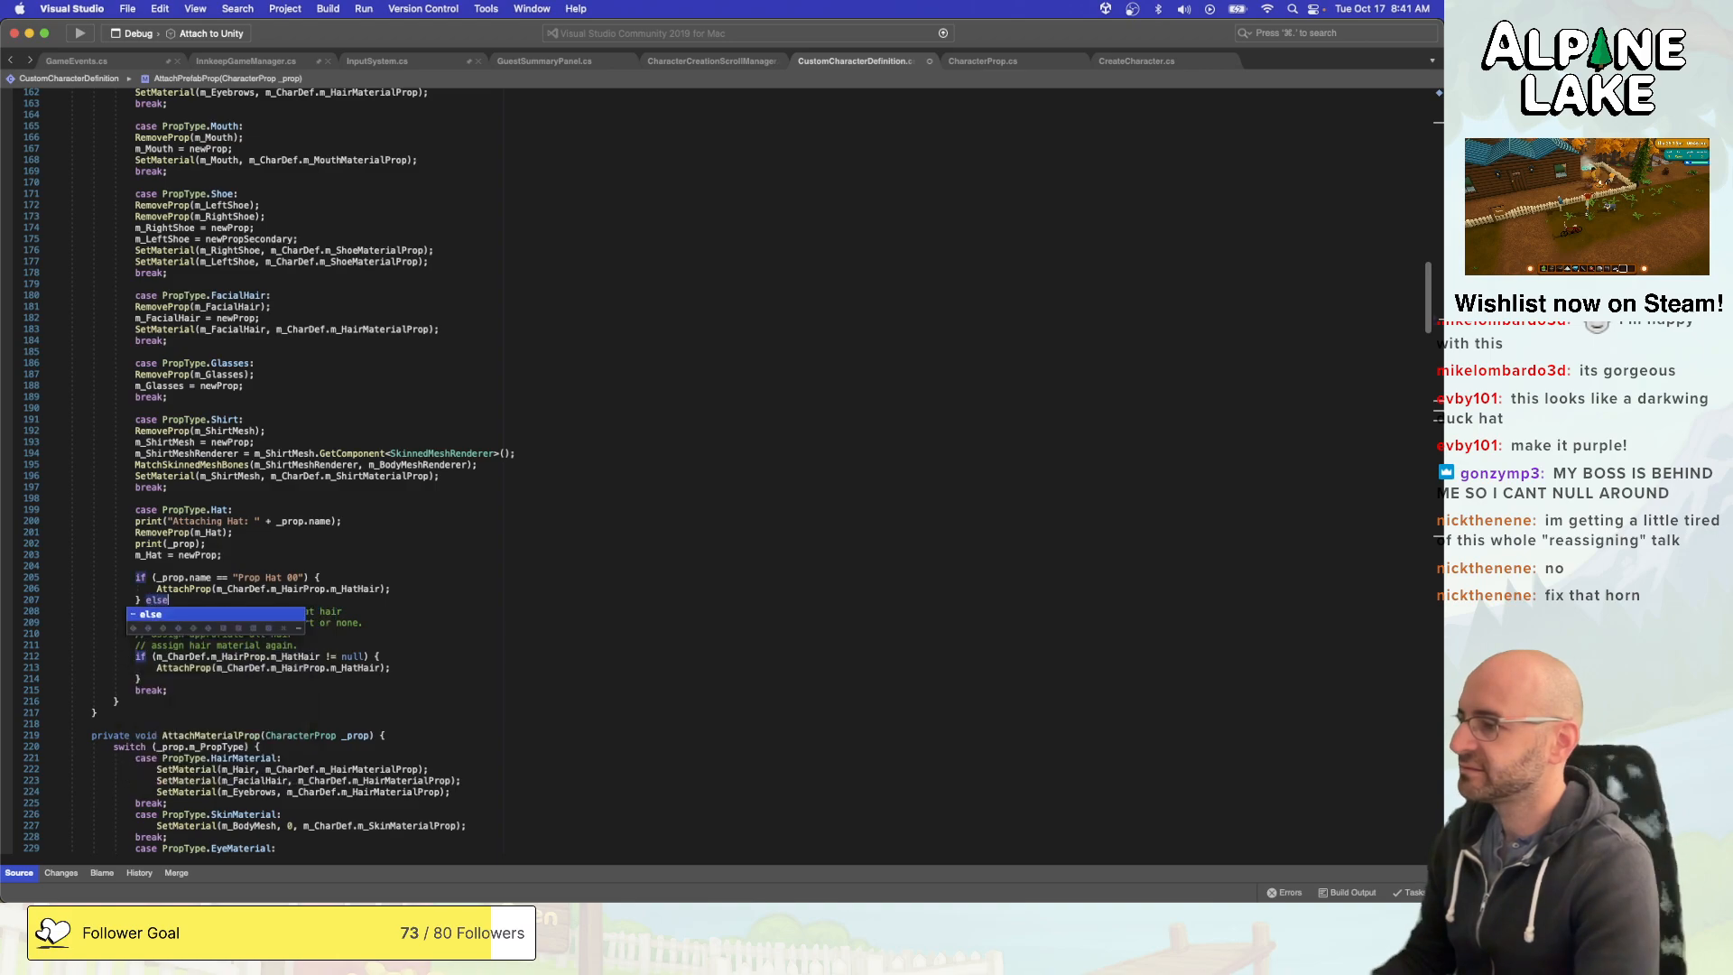
{"action": "key", "text": "super+Left"}
{"action": "key", "text": "Down"}
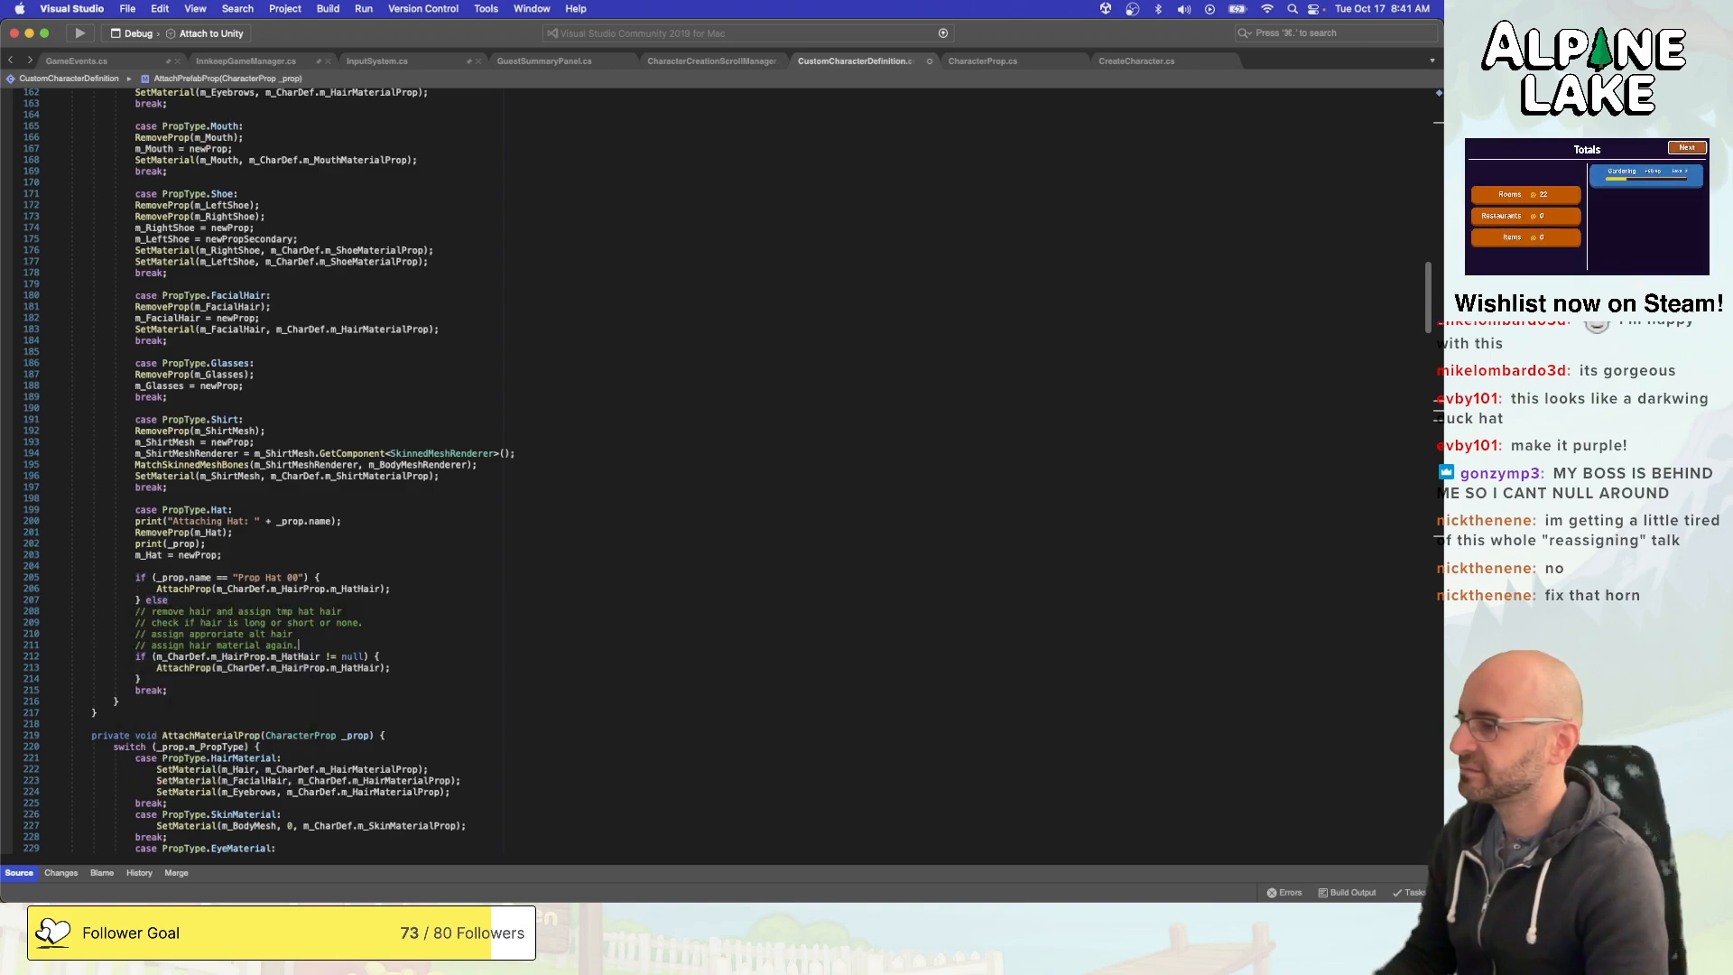
{"action": "key", "text": "super+Right"}
{"action": "key", "text": "shift+super+Left"}
{"action": "key", "text": "shift+Up"}
{"action": "key", "text": "shift+Up"}
{"action": "key", "text": "shift+Up"}
{"action": "key", "text": "BackSpace"}
{"action": "key", "text": "Down"}
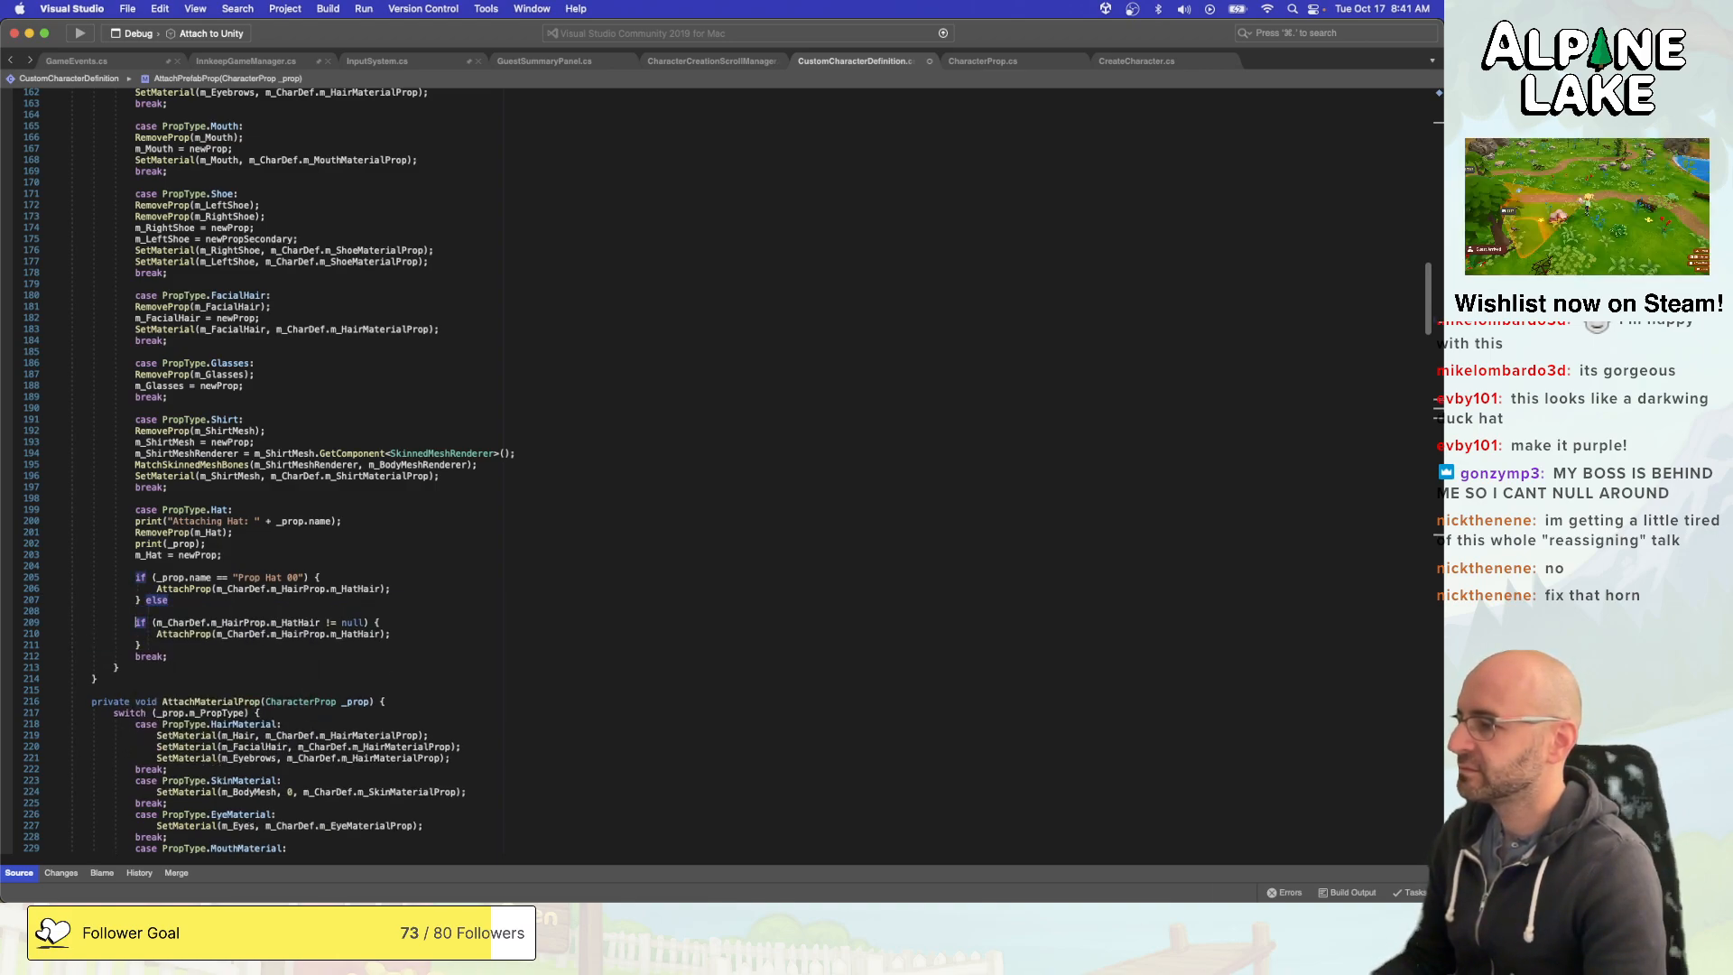
- Join the m_HatHair null check onto the else line to form an else if branch, and save the script
{"action": "key", "text": "shift+super+Left"}
{"action": "key", "text": "BackSpace"}
{"action": "key", "text": "BackSpace"}
{"action": "key", "text": "BackSpace"}
{"action": "key", "text": "shift+super+Left"}
{"action": "key", "text": "BackSpace"}
{"action": "key", "text": "BackSpace"}
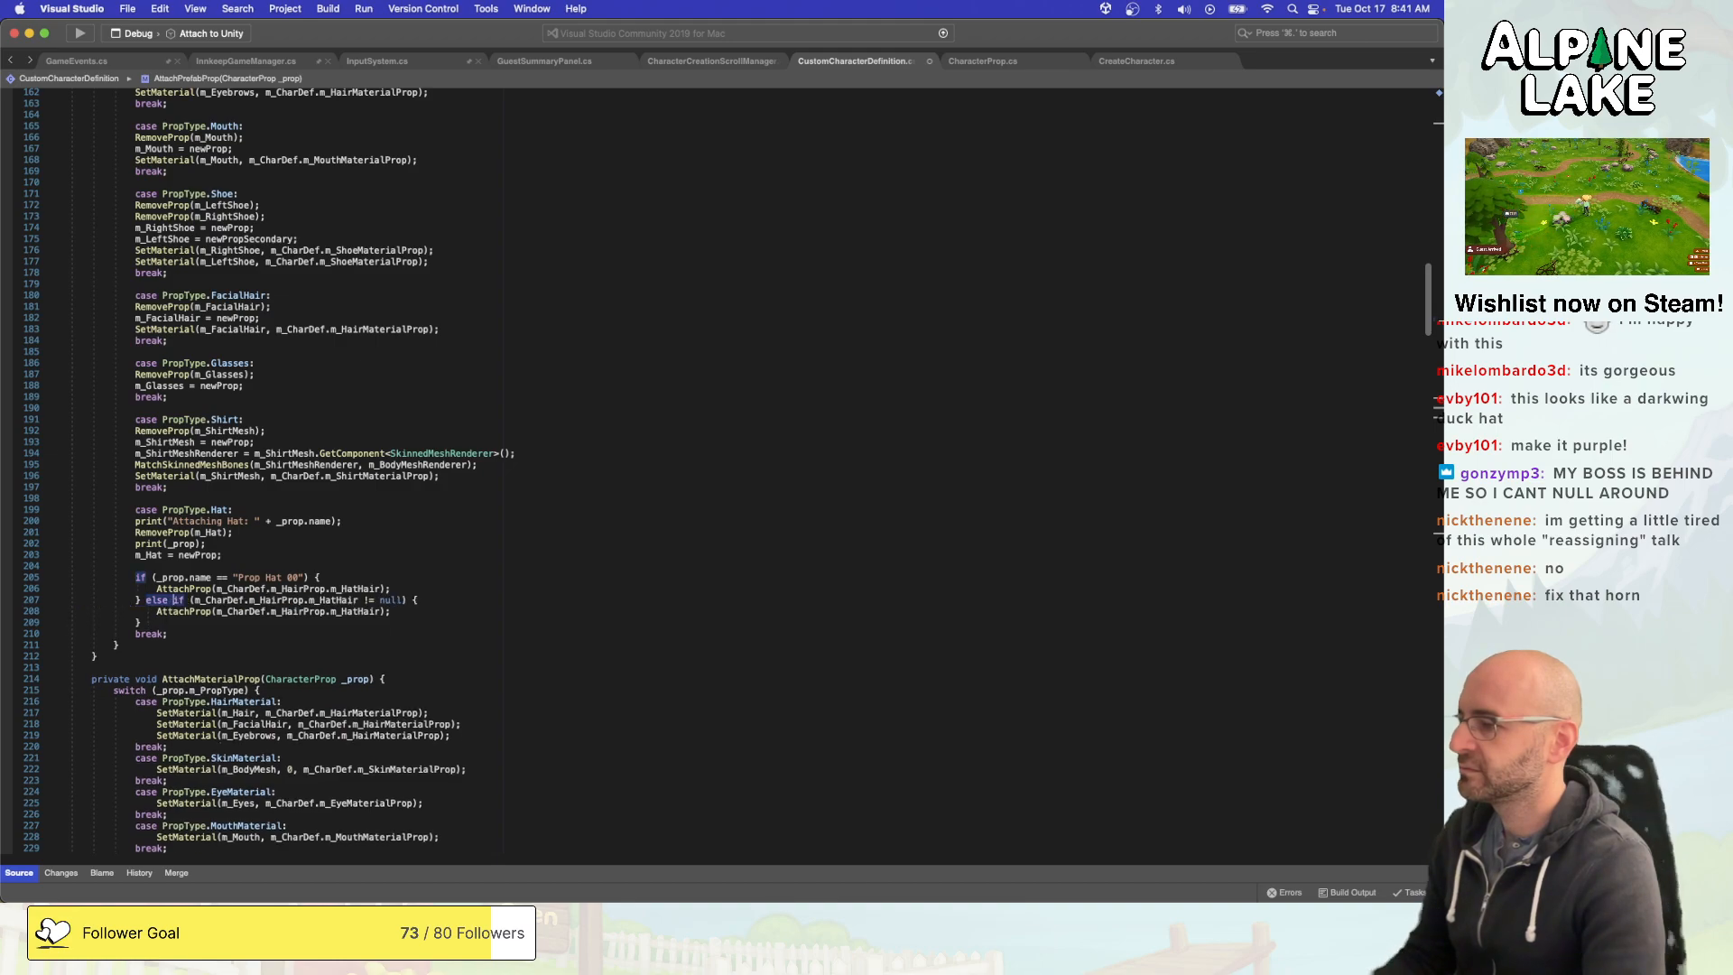
{"action": "key", "text": "Down"}
{"action": "key", "text": "Down"}
{"action": "key", "text": "Up"}
{"action": "key", "text": "Up"}
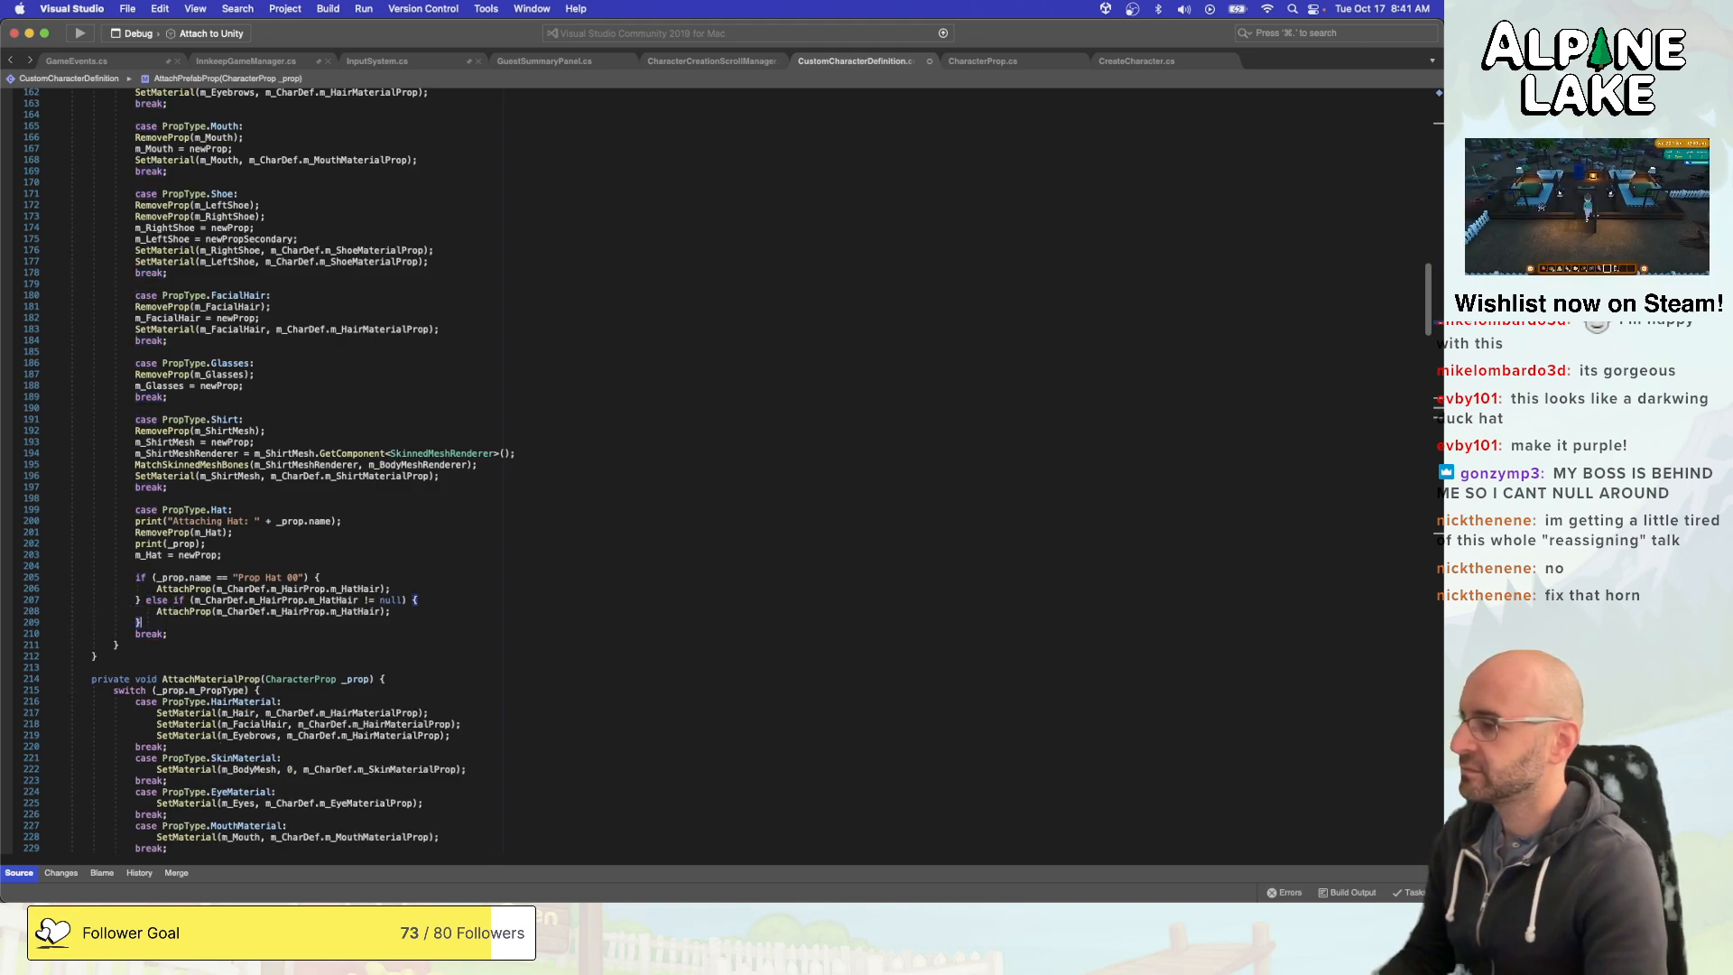
{"action": "key", "text": "super+s"}
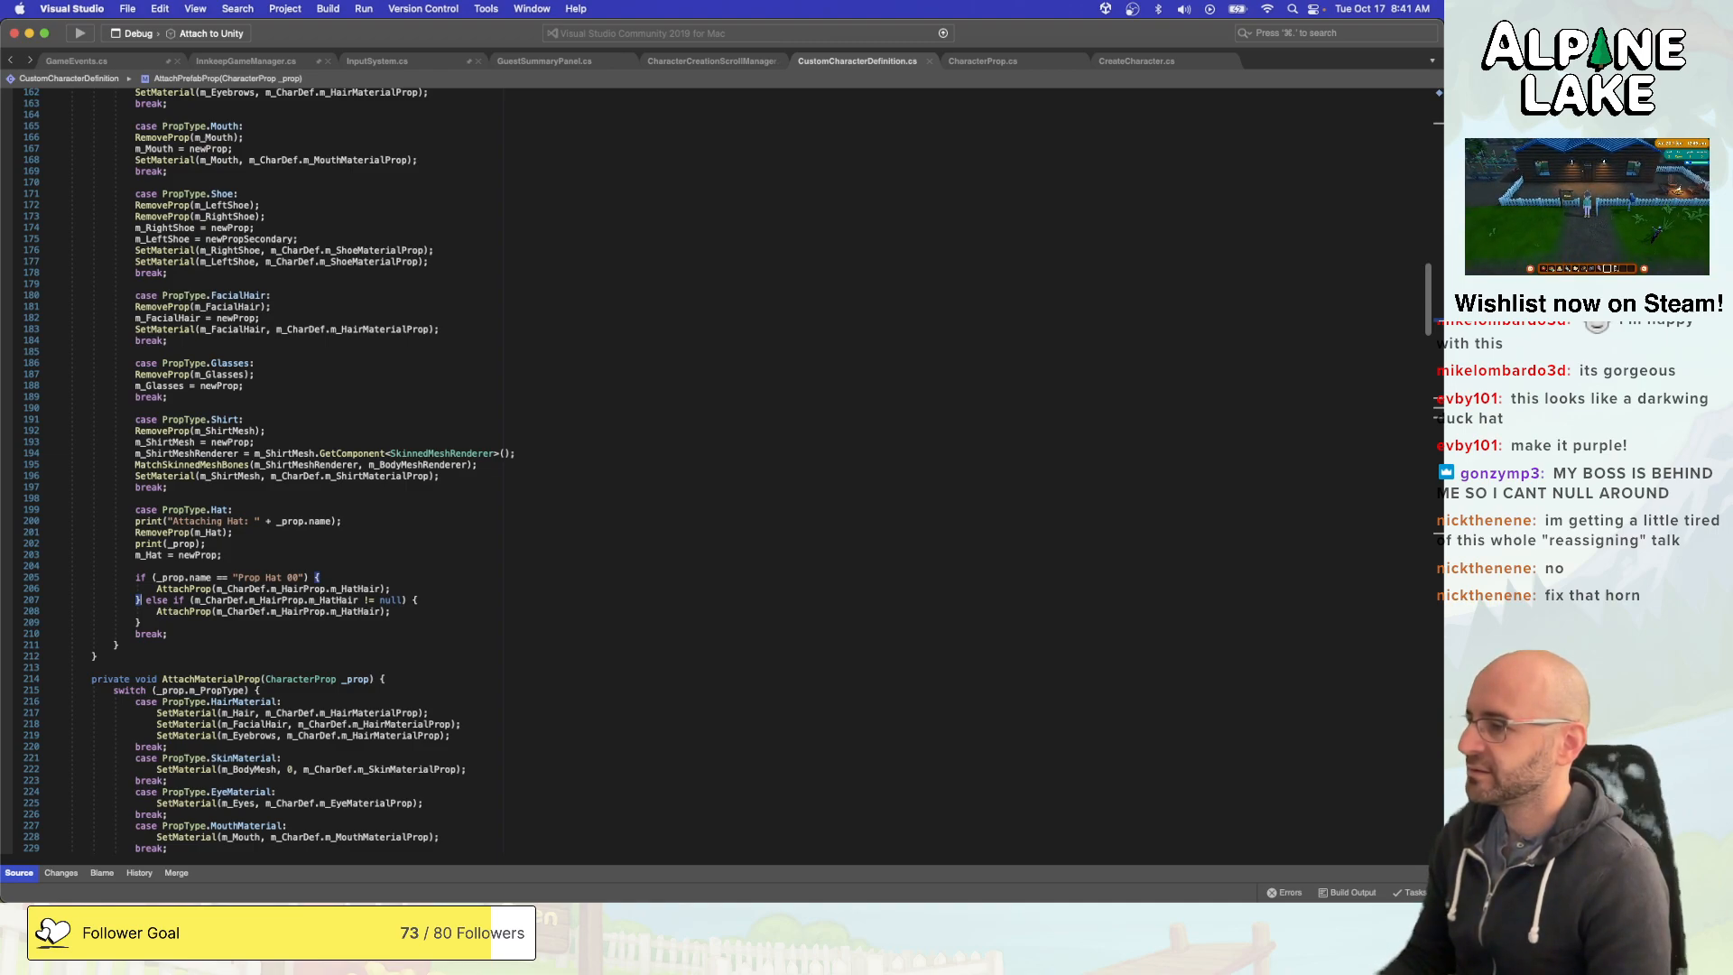
- Switch to Unity, restart play mode with the recompiled script, and start a new game to reach the character creator
{"action": "left_click", "coordinate": [533, 543]}
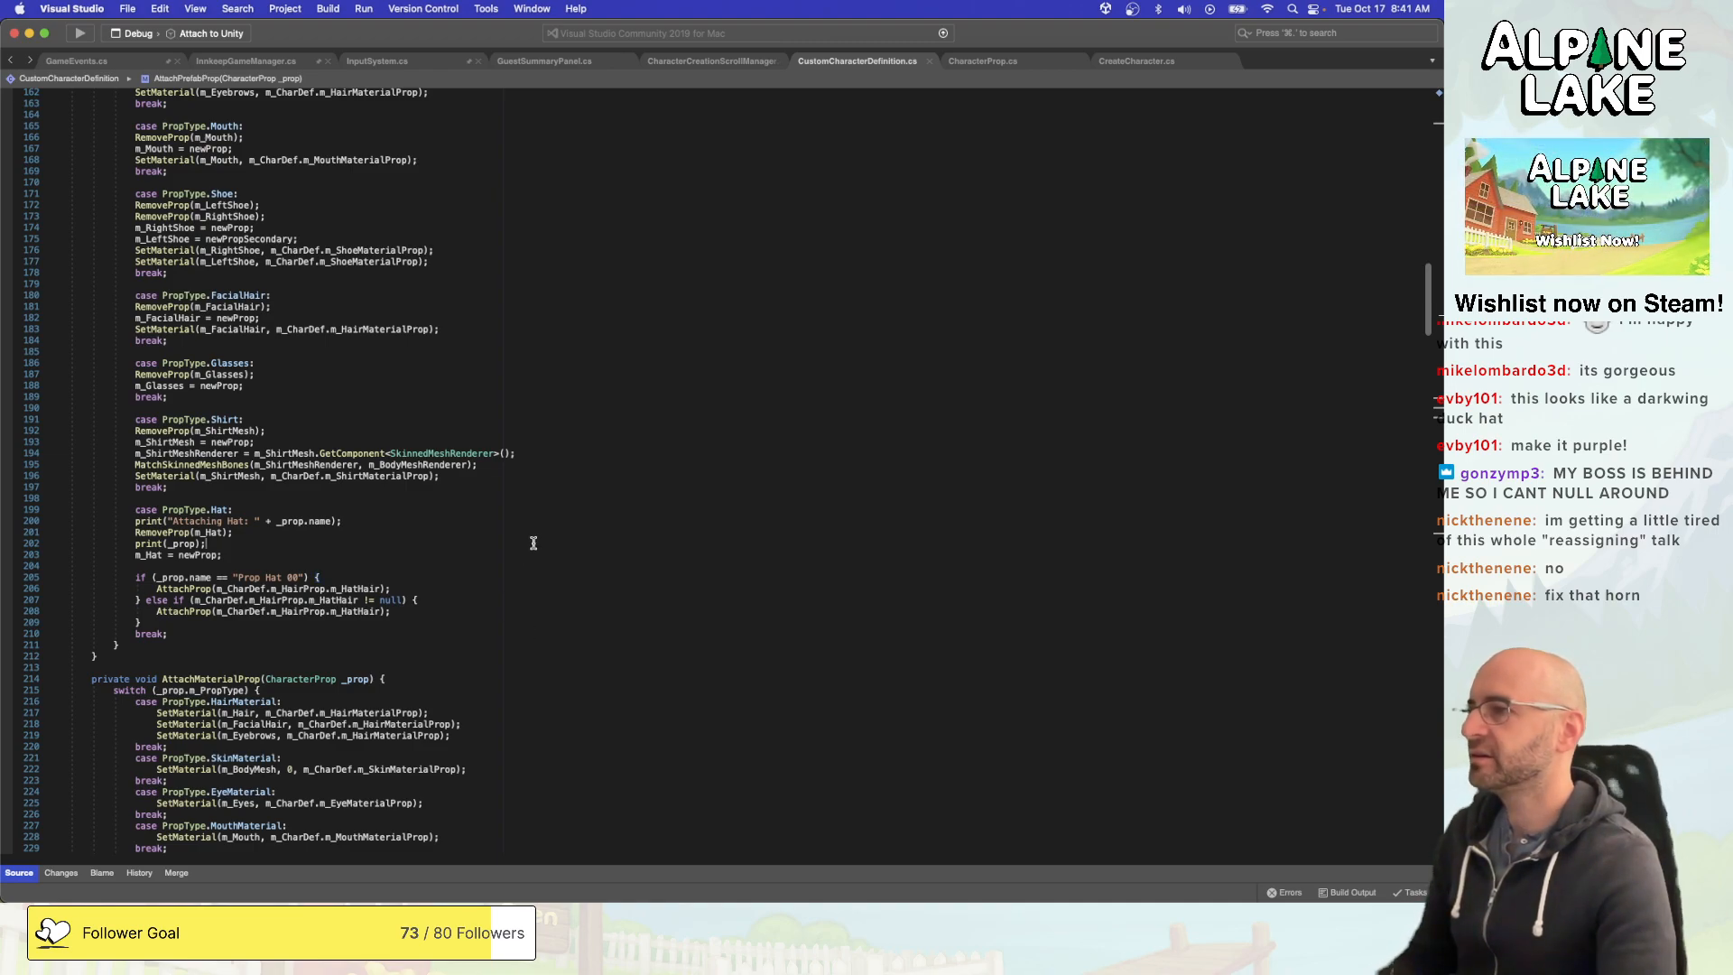
{"action": "key", "text": "super+Tab"}
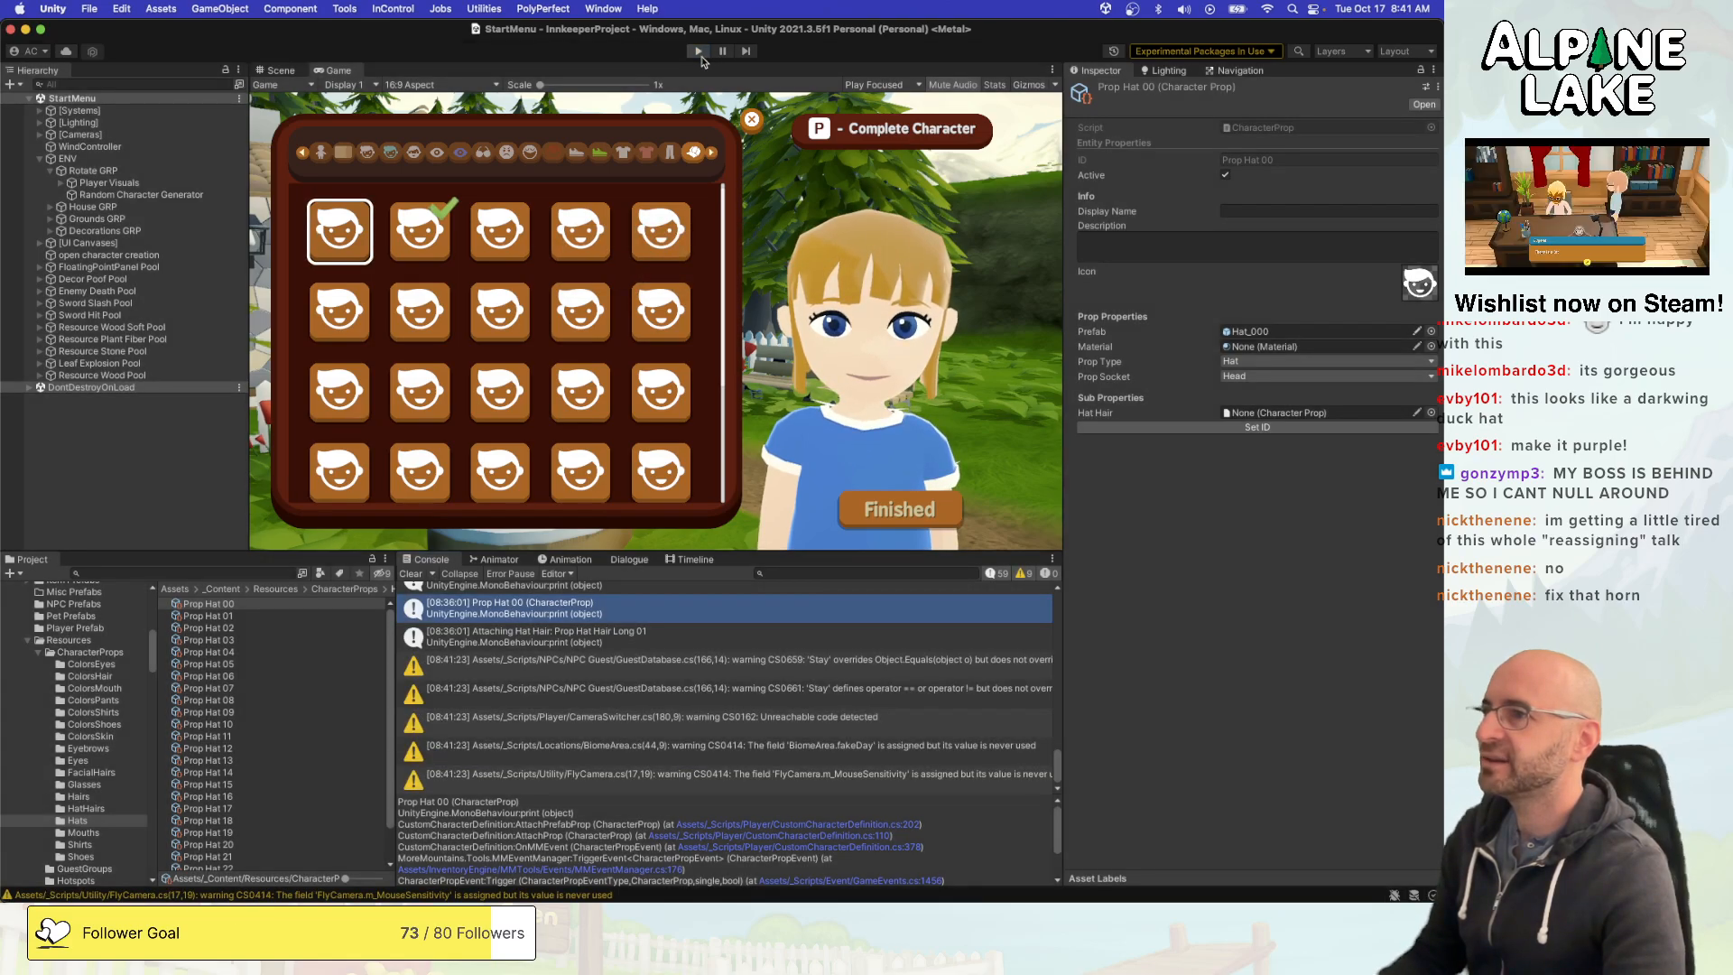
{"action": "left_click", "coordinate": [699, 52]}
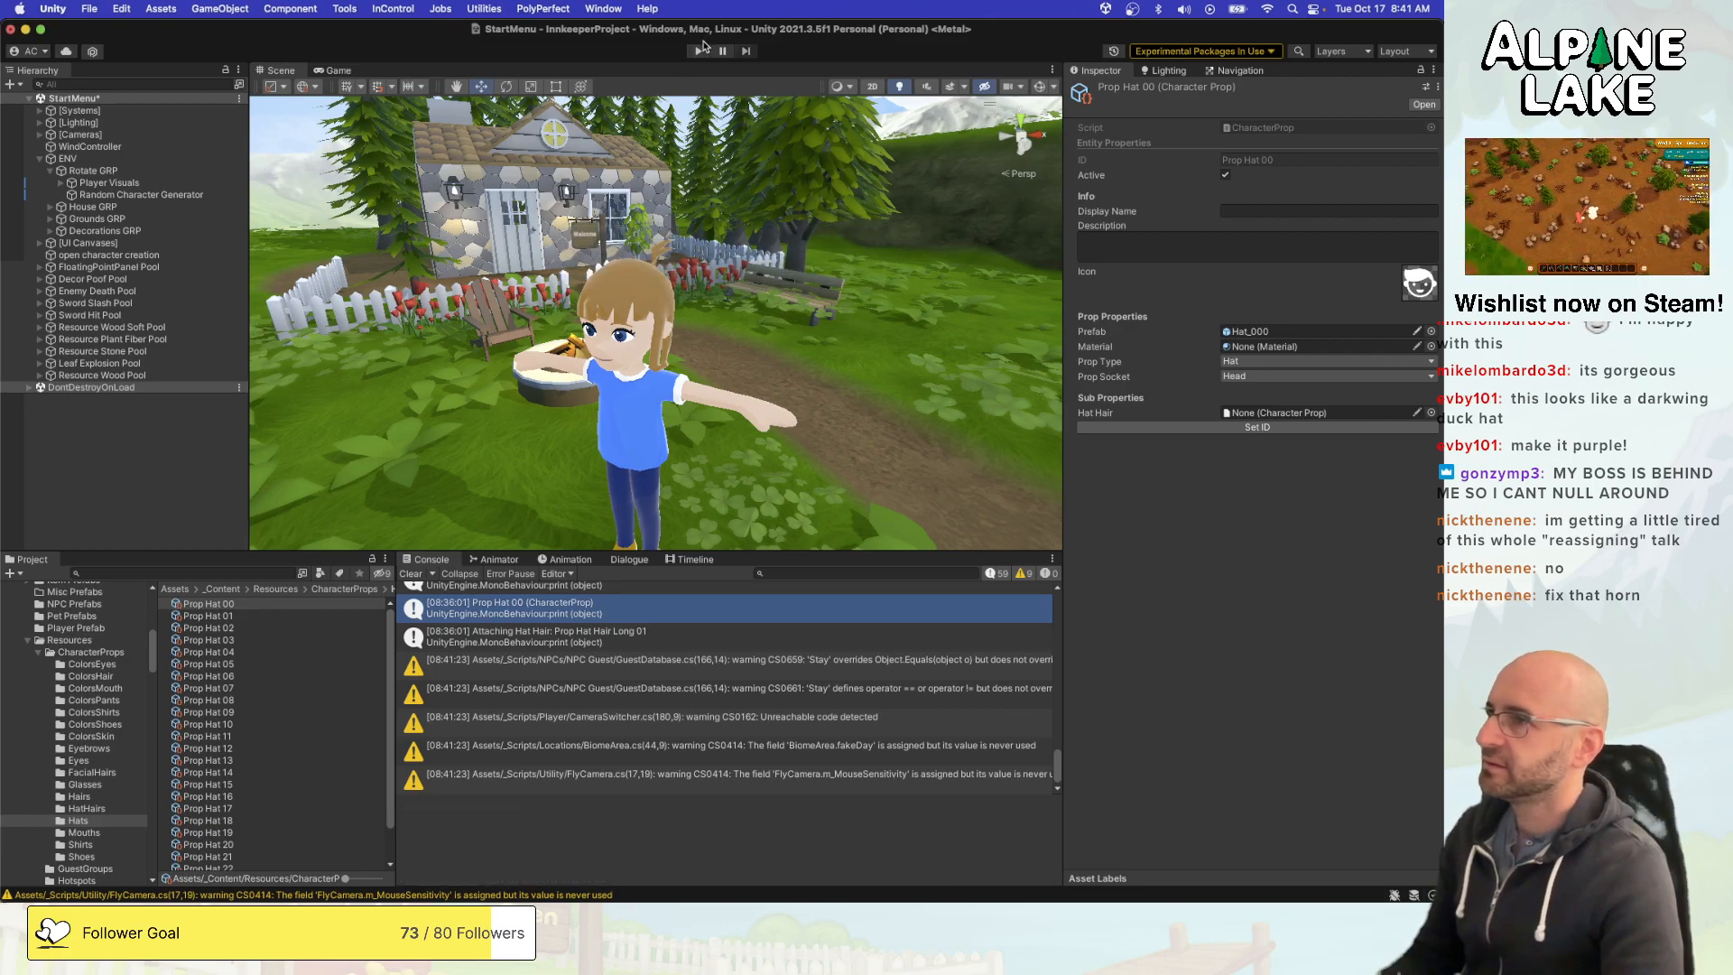
{"action": "left_click", "coordinate": [698, 52]}
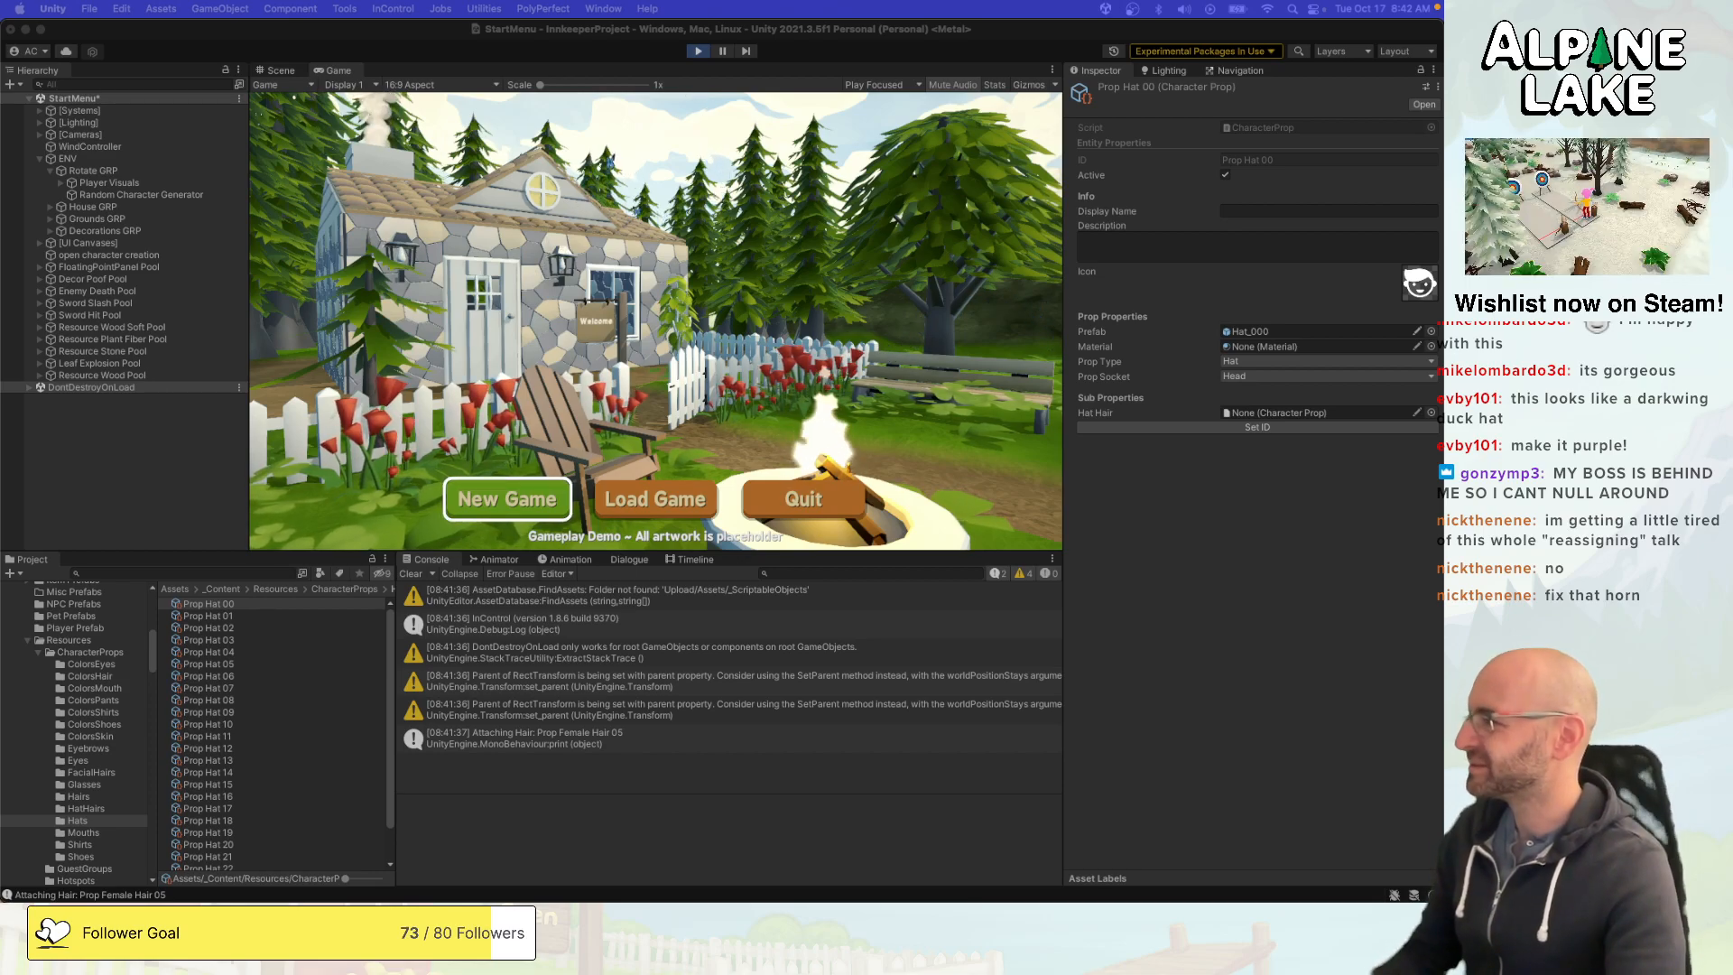
{"action": "left_click", "coordinate": [731, 829]}
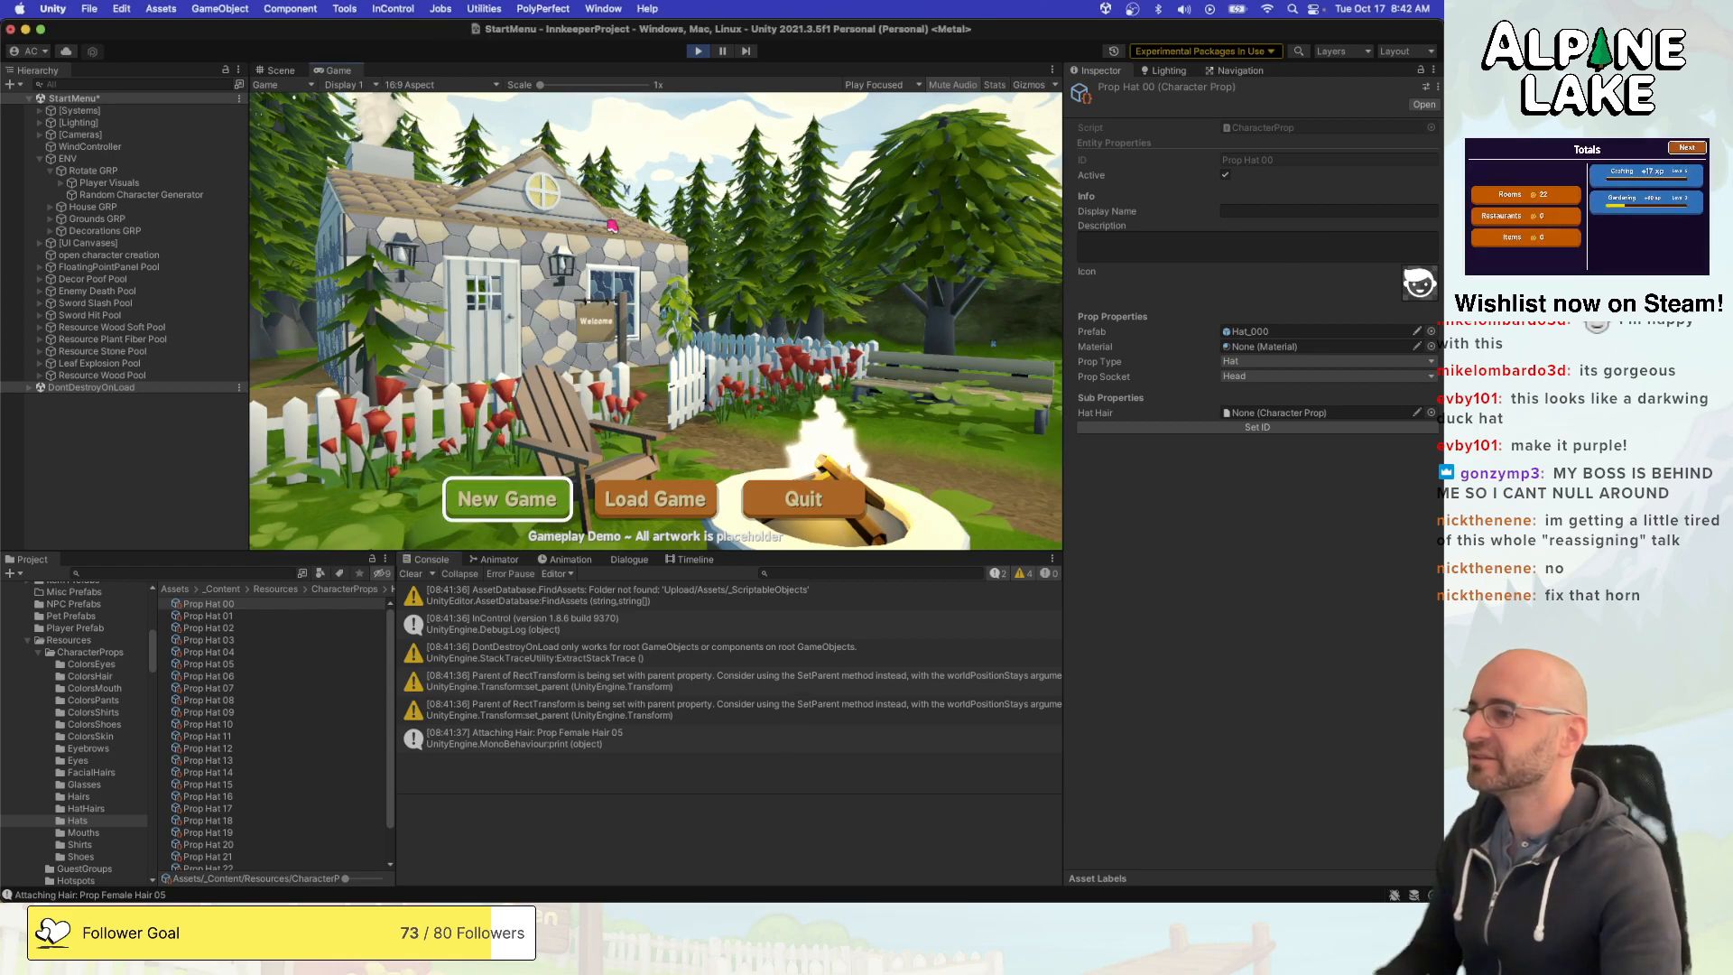
{"action": "left_click", "coordinate": [521, 475]}
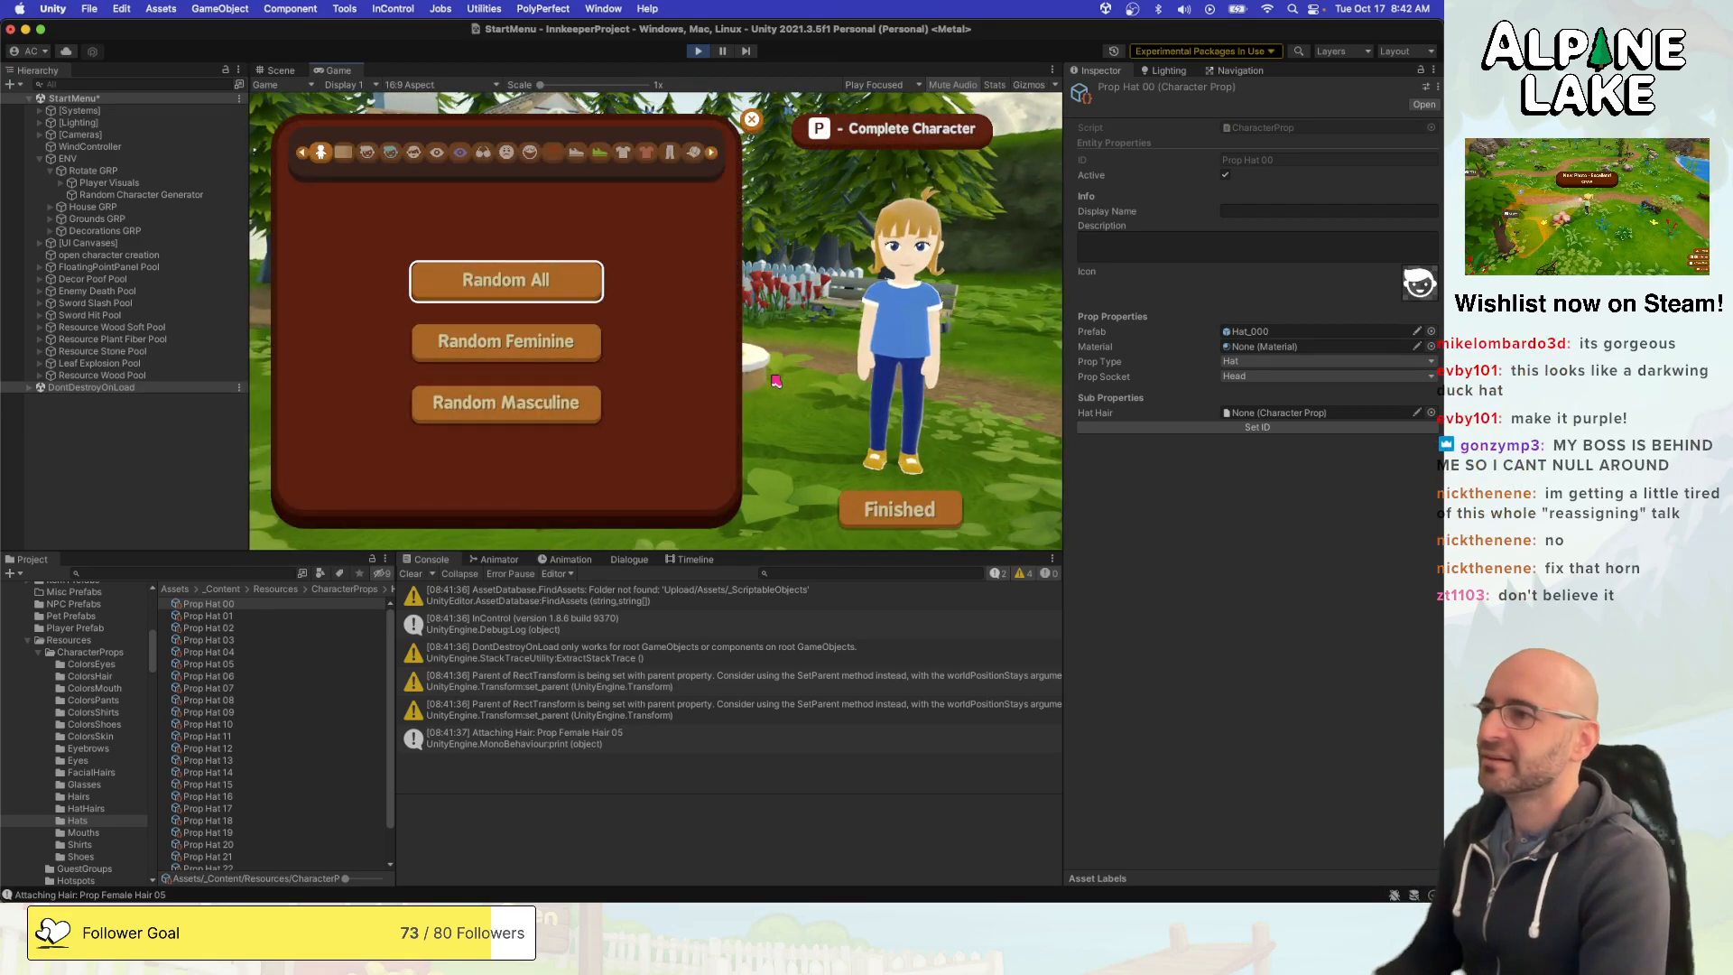
- Show the hats category in the character creator and alternate between Prop Hat 00 and Prop Hat 01 to check the hair
{"action": "key", "text": "q"}
{"action": "key", "text": "Right"}
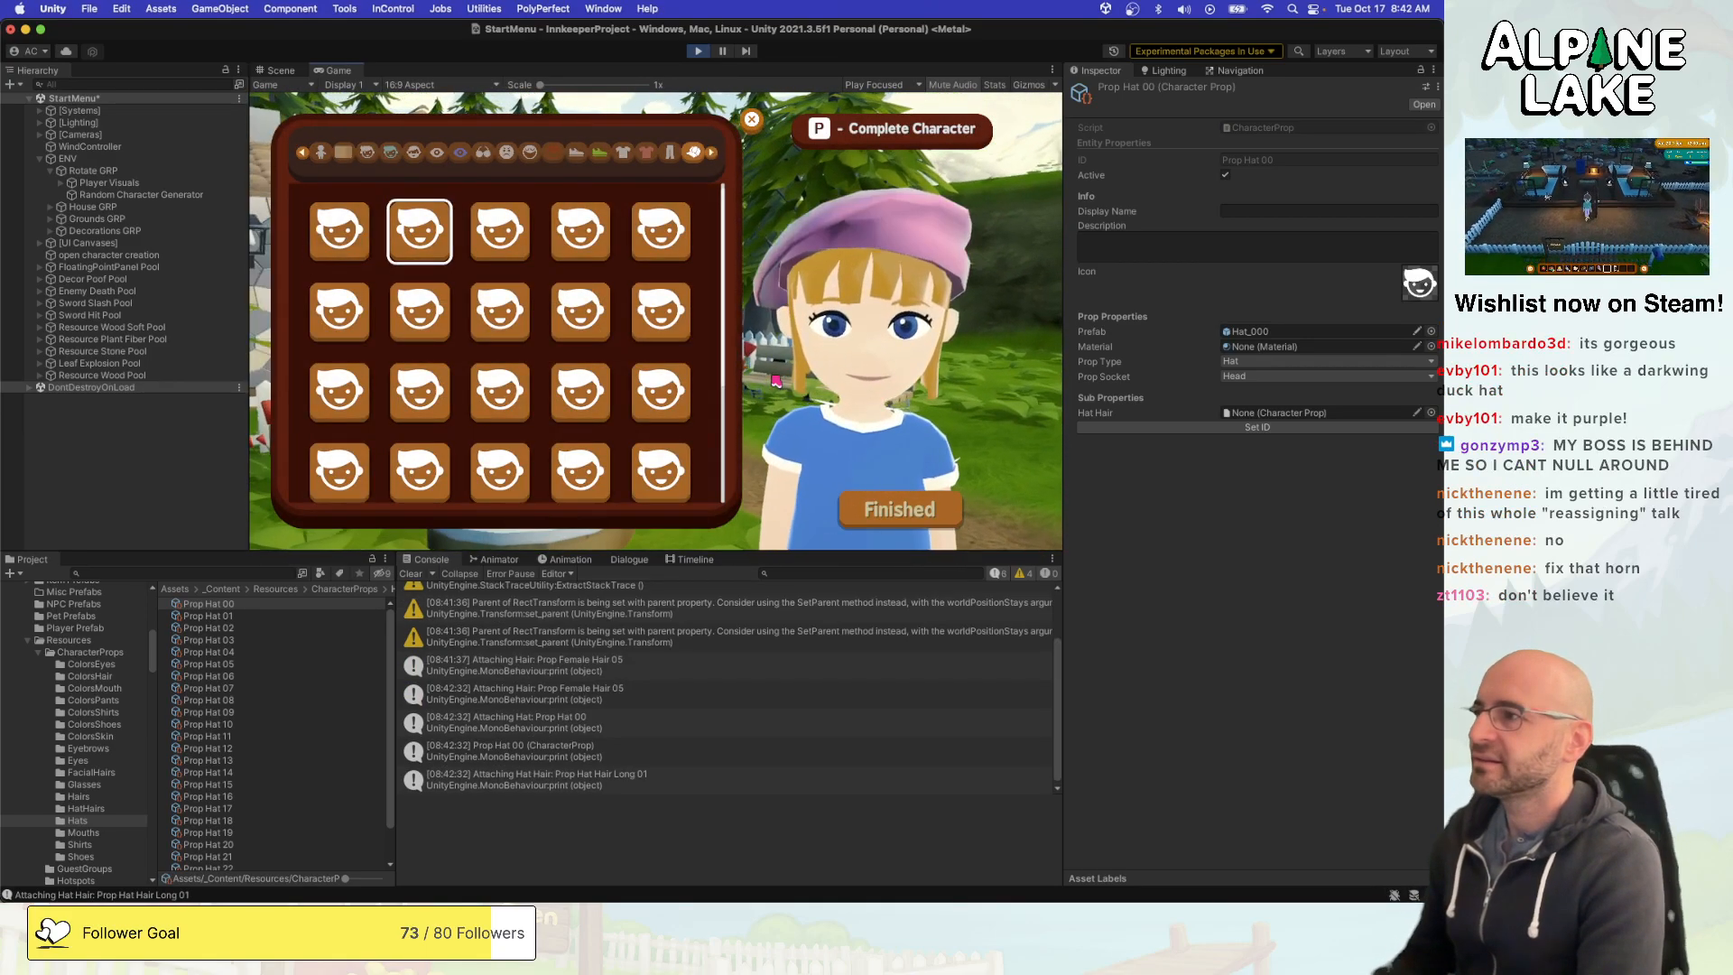
{"action": "key", "text": "Left"}
{"action": "key", "text": "Right"}
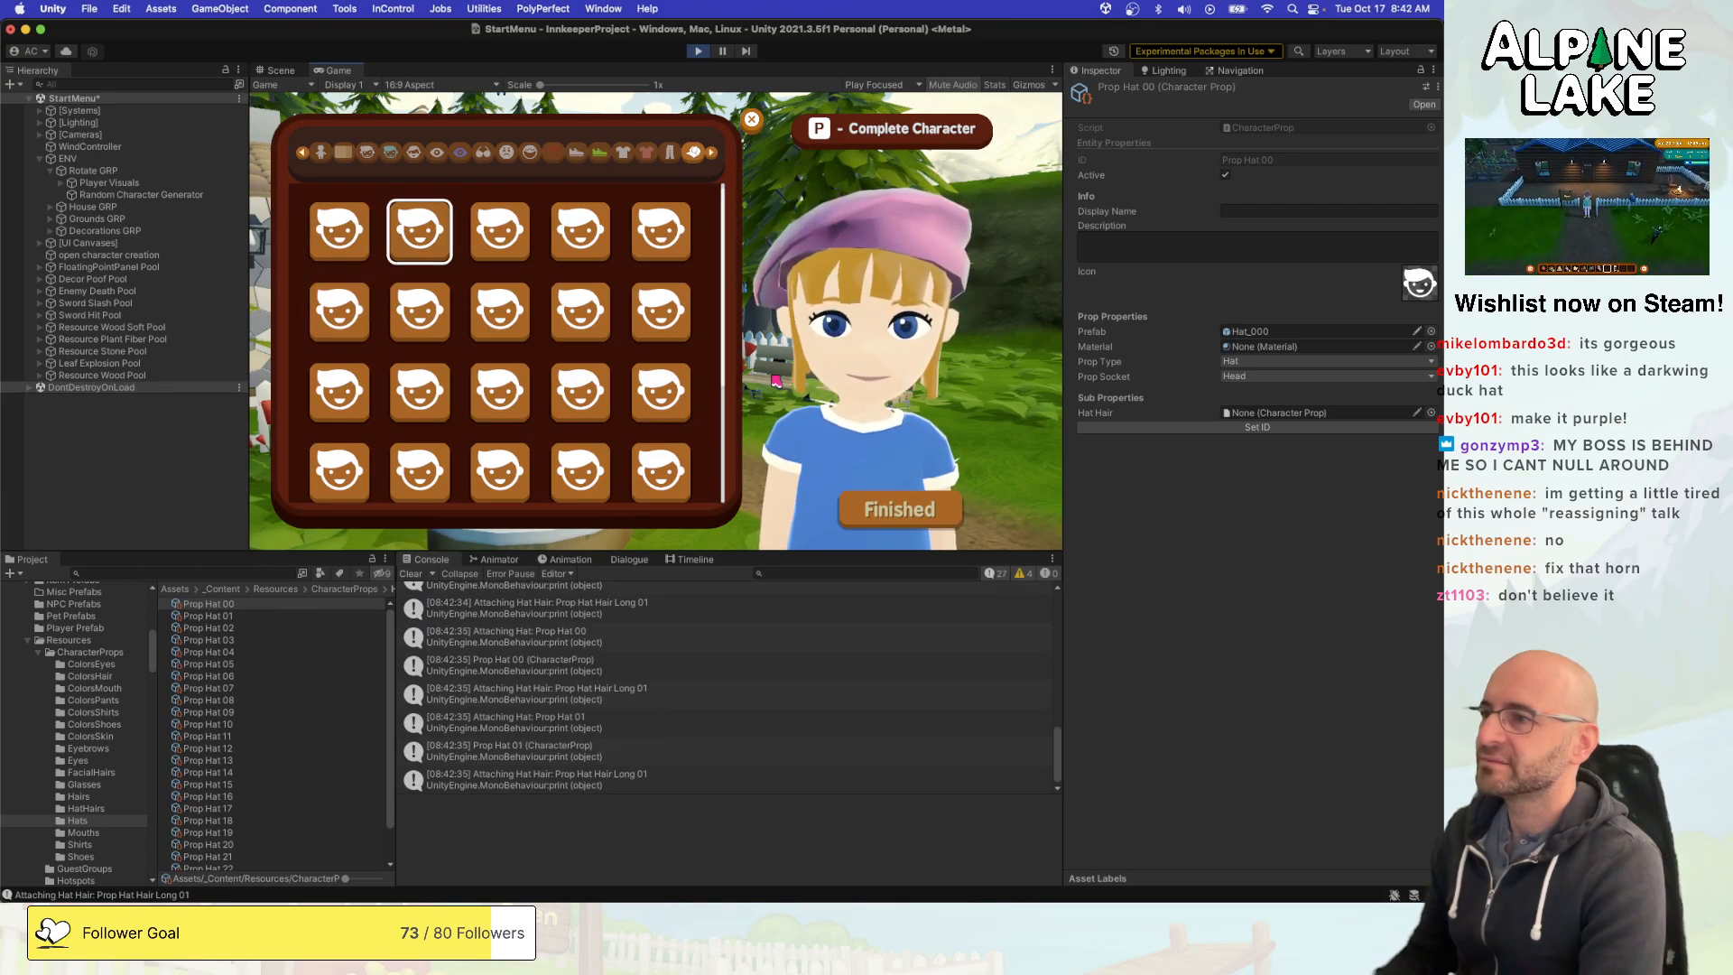
{"action": "key", "text": "Left"}
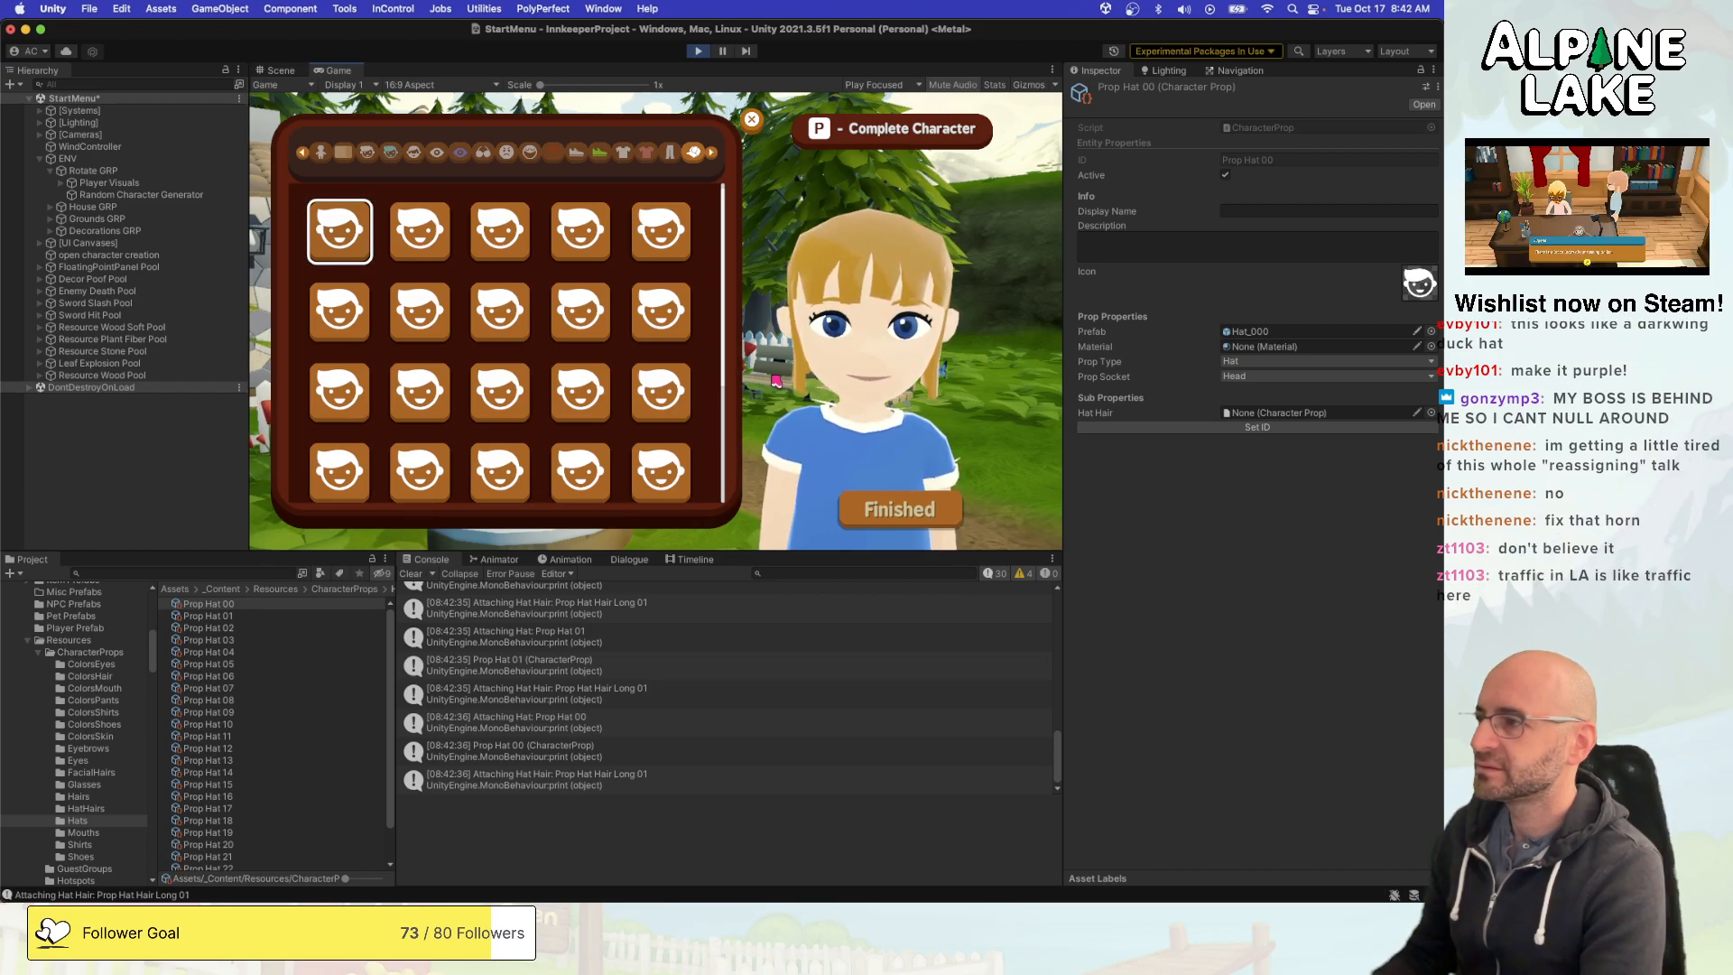
- Try on hats across the first rows of the grid and return to Prop Hat 00 to check the hair swap
{"action": "key", "text": "Right"}
{"action": "key", "text": "Right"}
{"action": "key", "text": "Left"}
{"action": "key", "text": "Right"}
{"action": "key", "text": "Right"}
{"action": "key", "text": "Right"}
{"action": "key", "text": "Down"}
{"action": "key", "text": "Down"}
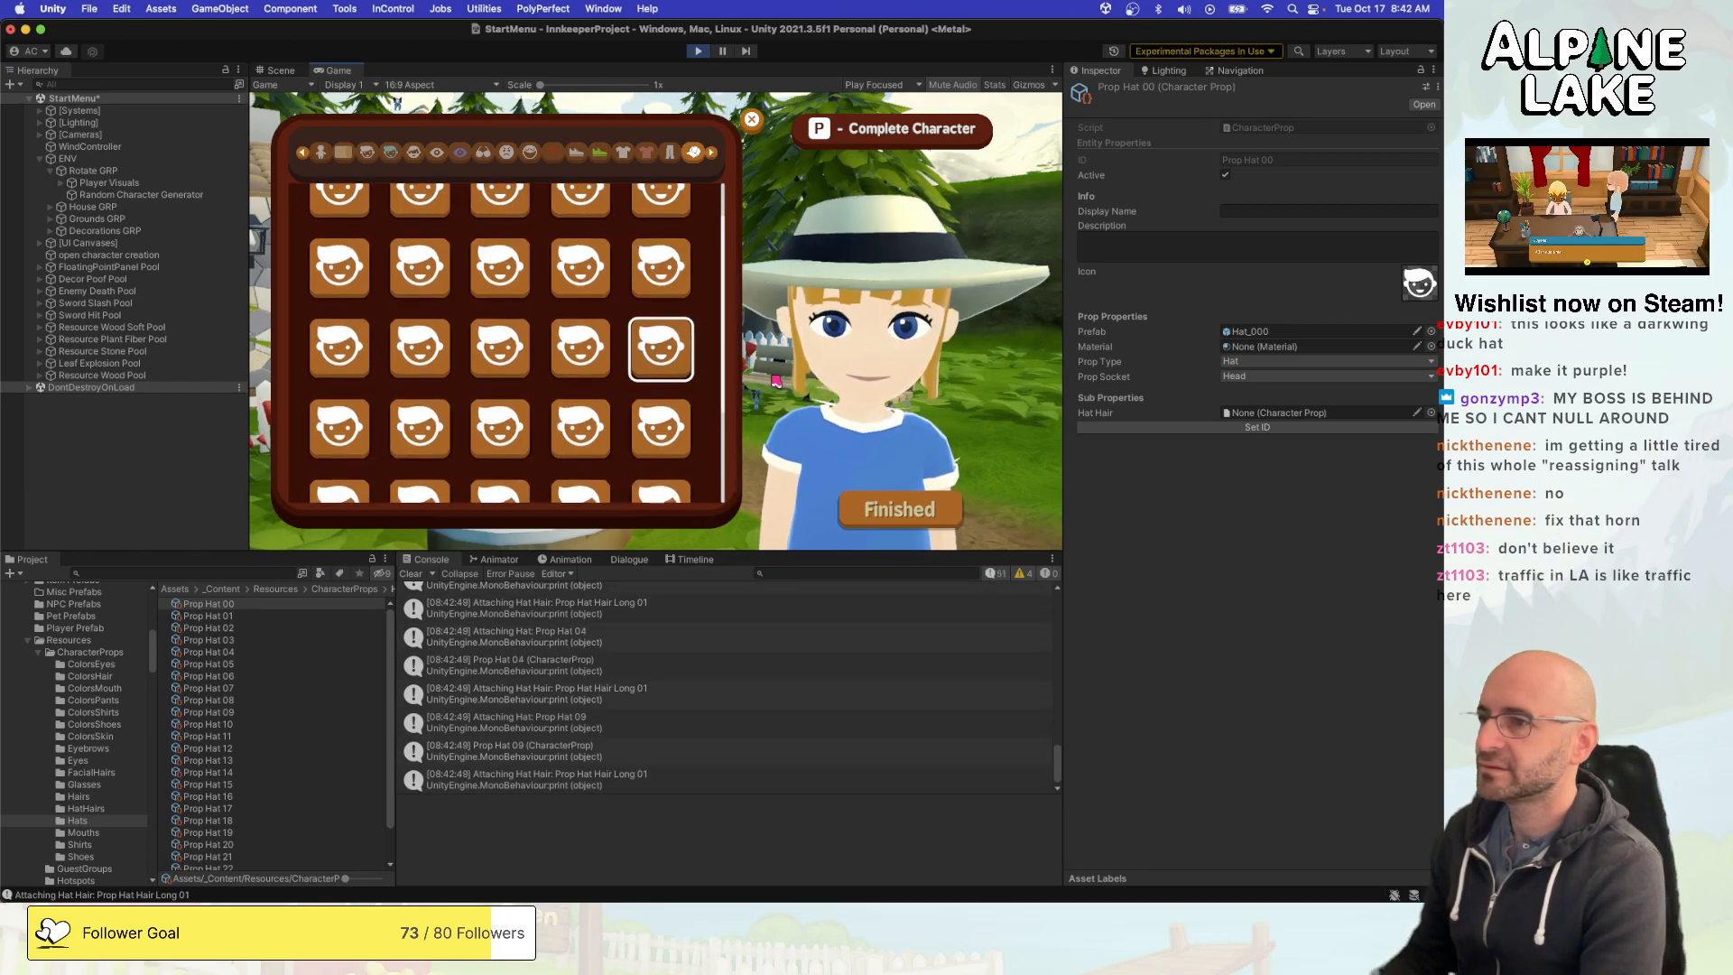
{"action": "key", "text": "Left"}
{"action": "key", "text": "Left"}
{"action": "key", "text": "Left"}
{"action": "key", "text": "Left"}
{"action": "key", "text": "Up"}
{"action": "key", "text": "Up"}
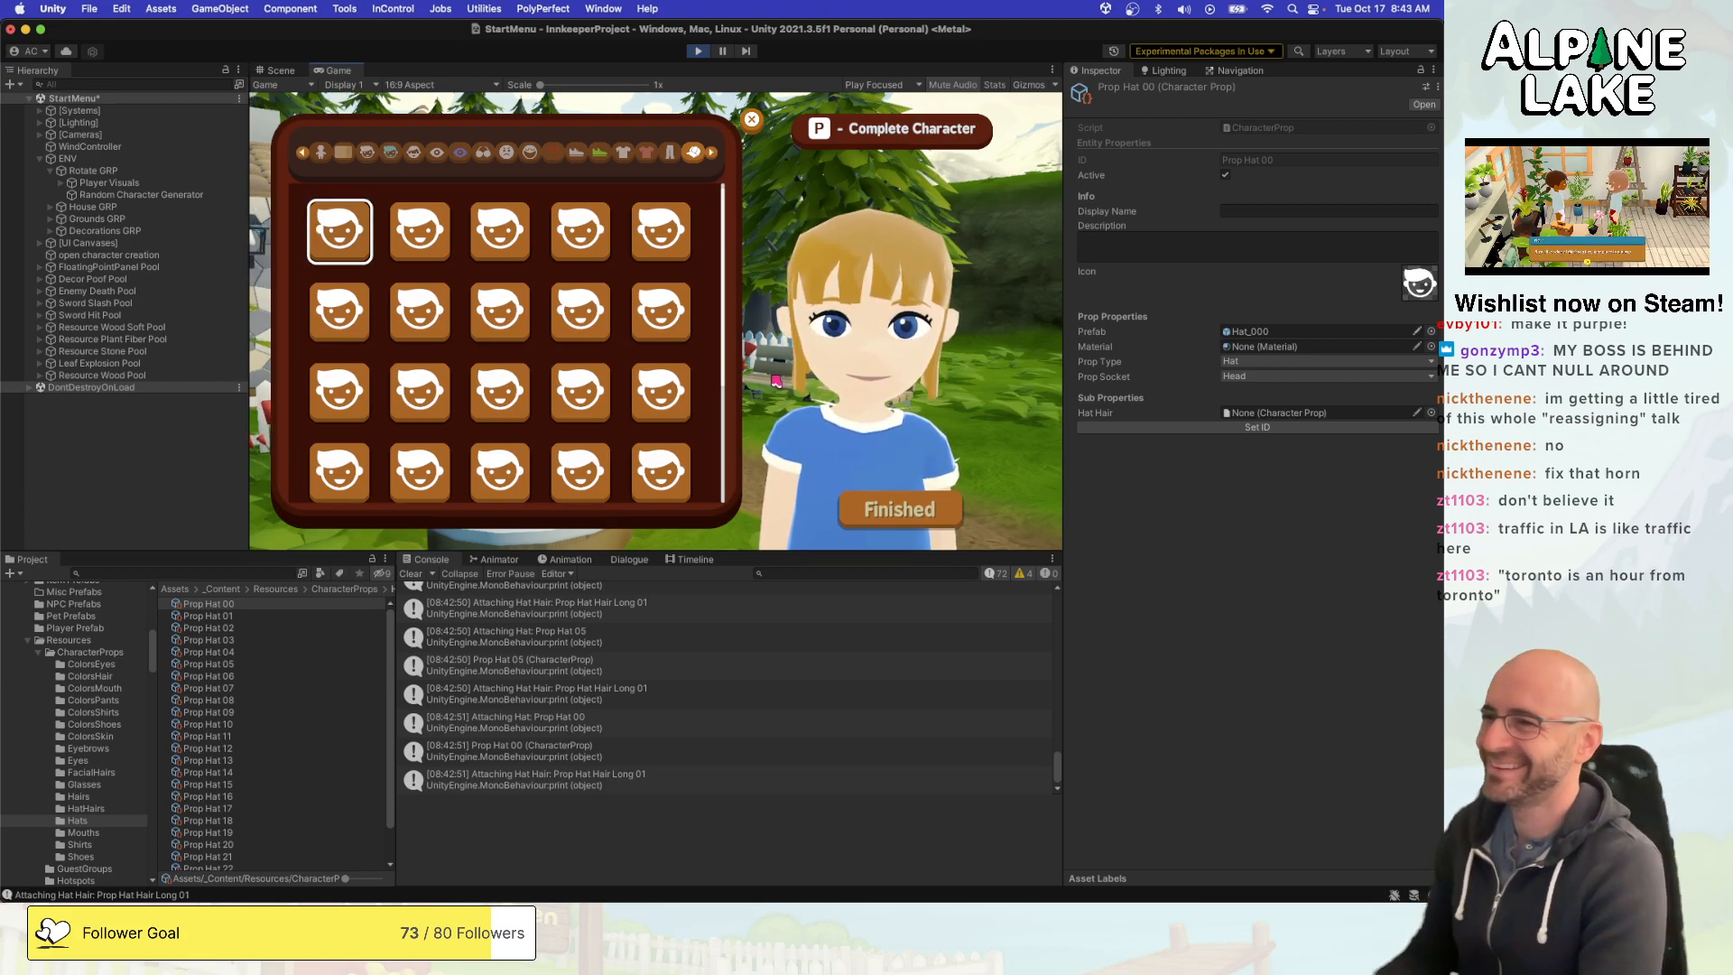
- Recheck the hair by switching from Prop Hat 00 to Prop Hat 01 and to hats down the first column
{"action": "key", "text": "Right"}
{"action": "key", "text": "Left"}
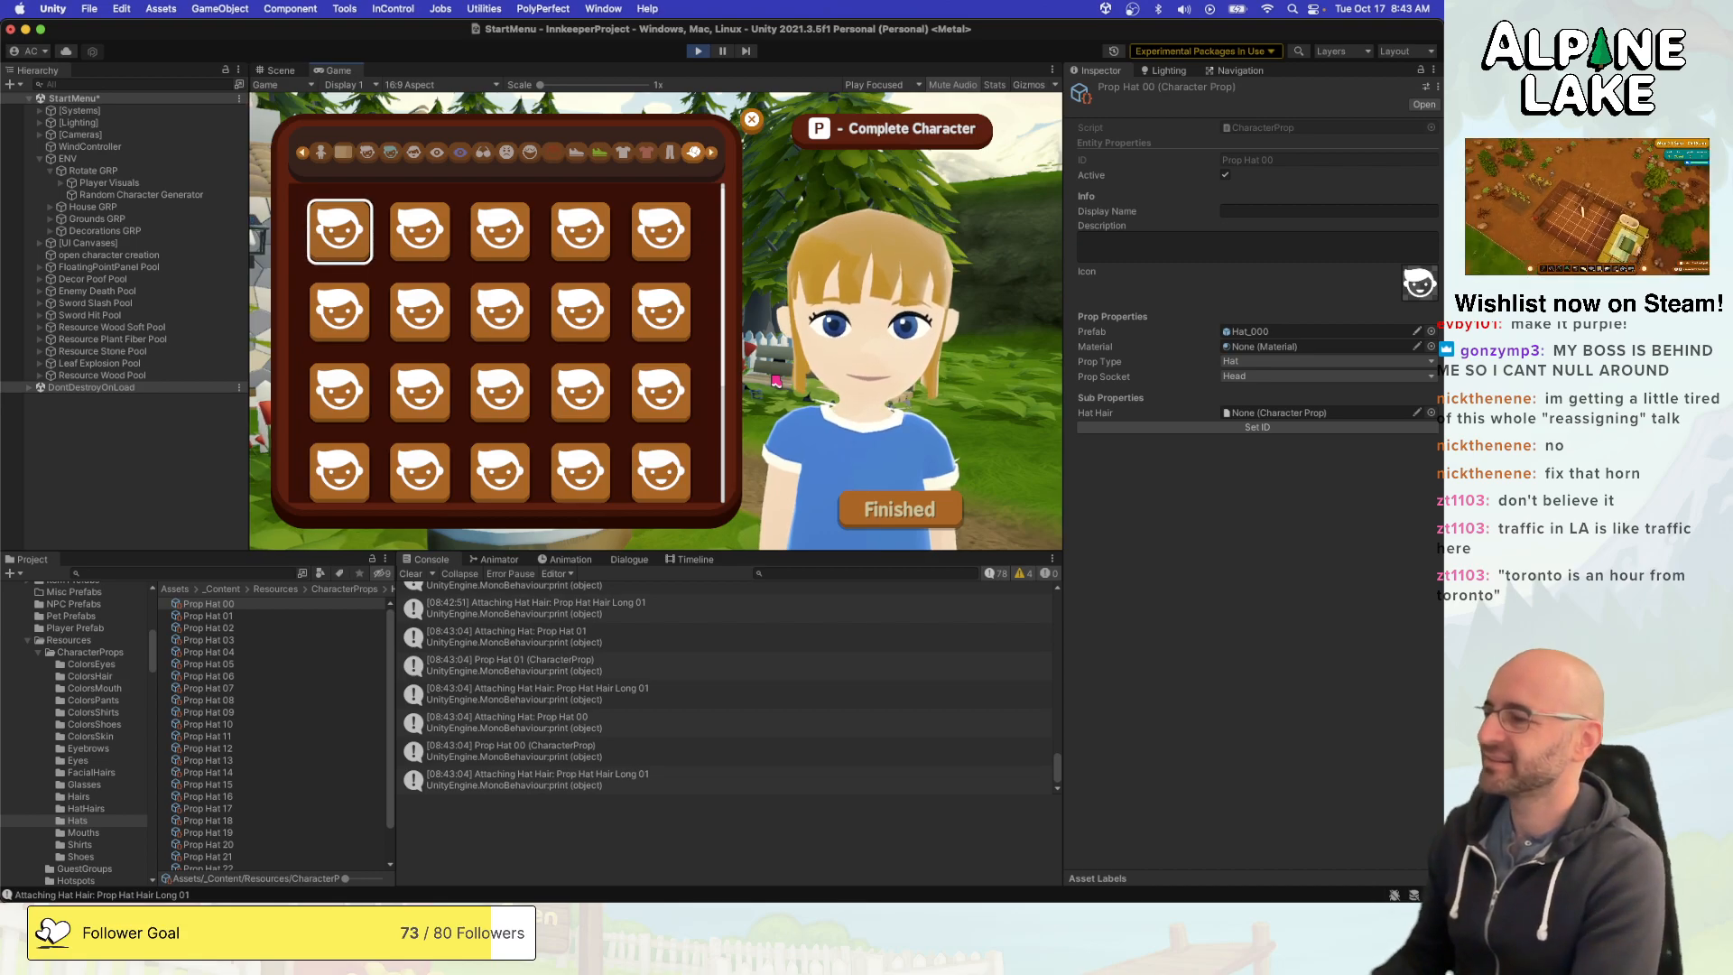
{"action": "key", "text": "Down"}
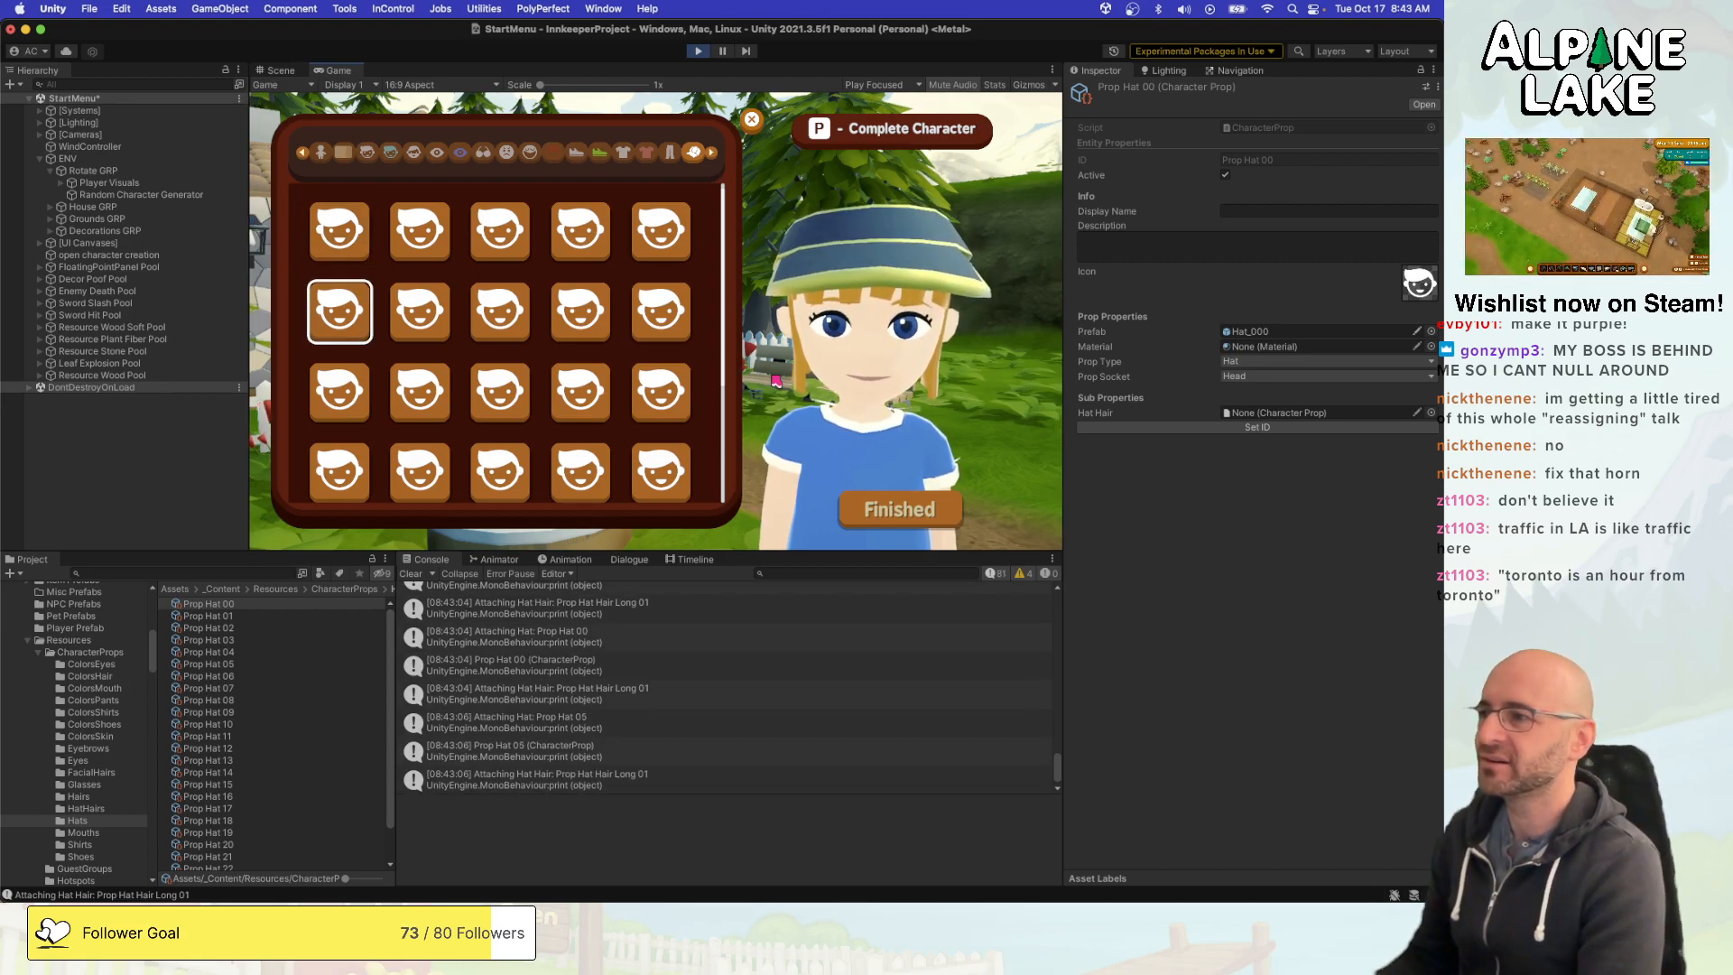
{"action": "key", "text": "Down"}
{"action": "key", "text": "Down"}
{"action": "key", "text": "Down"}
{"action": "key", "text": "Up"}
{"action": "key", "text": "Up"}
{"action": "key", "text": "Up"}
{"action": "key", "text": "Up"}
{"action": "key", "text": "Right"}
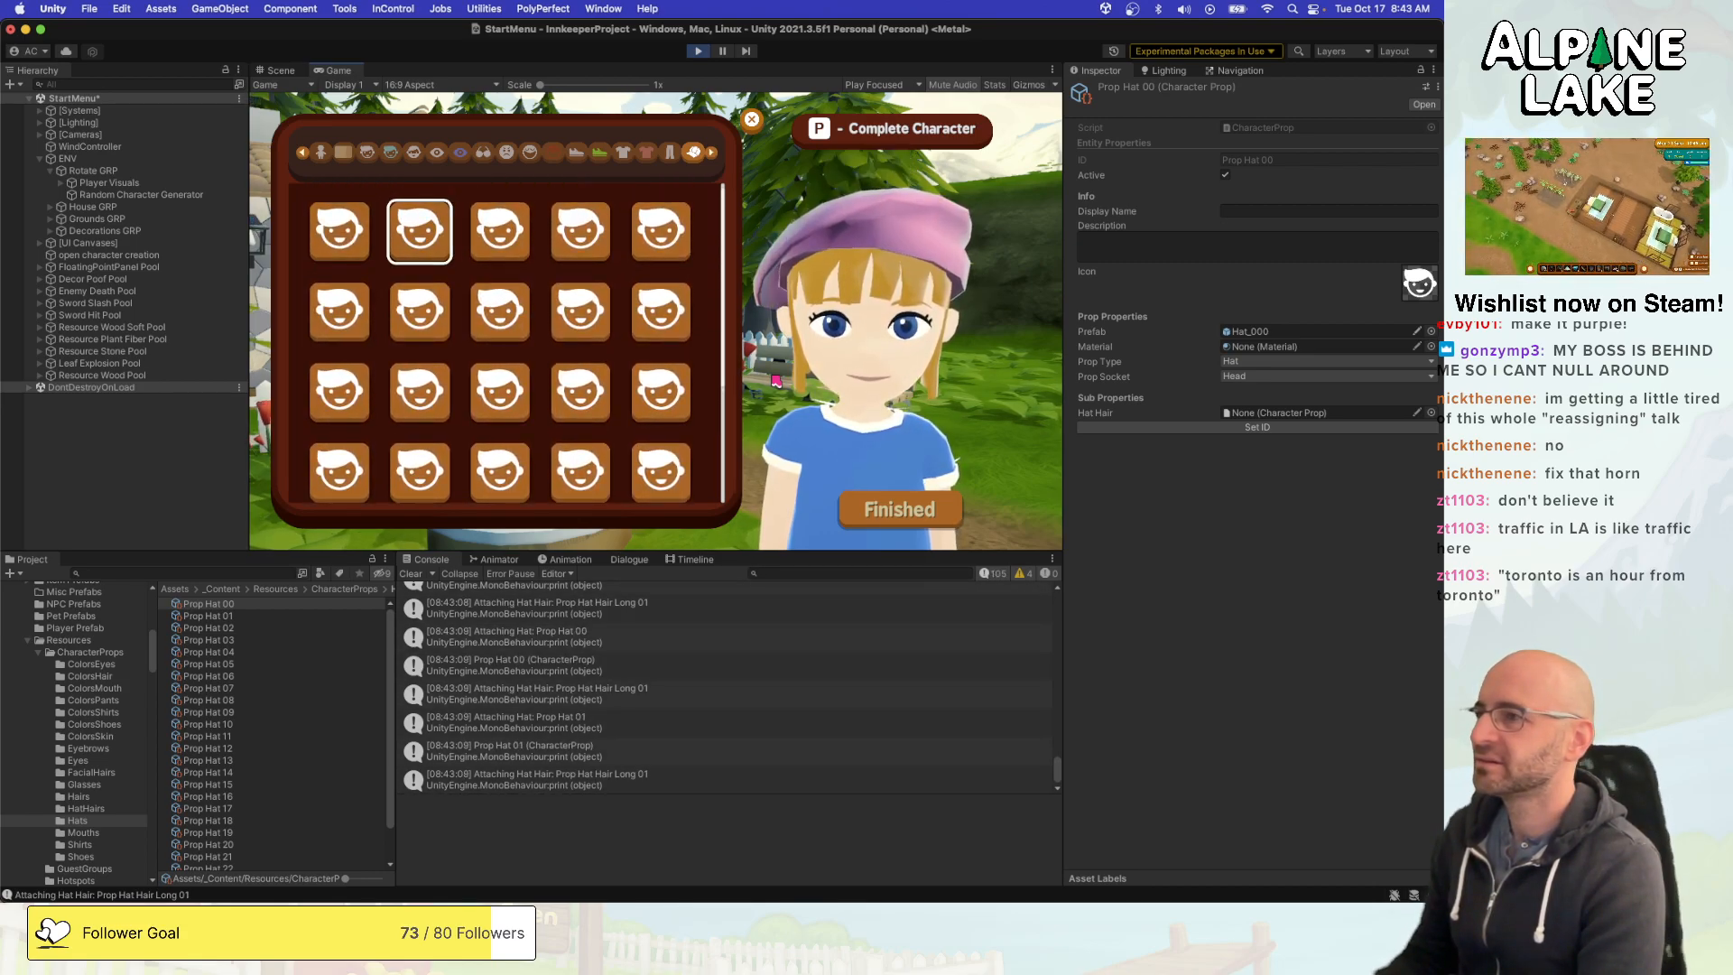
- Leave the character creator for the start menu and stop play mode
{"action": "key", "text": "Right"}
{"action": "key", "text": "Escape"}
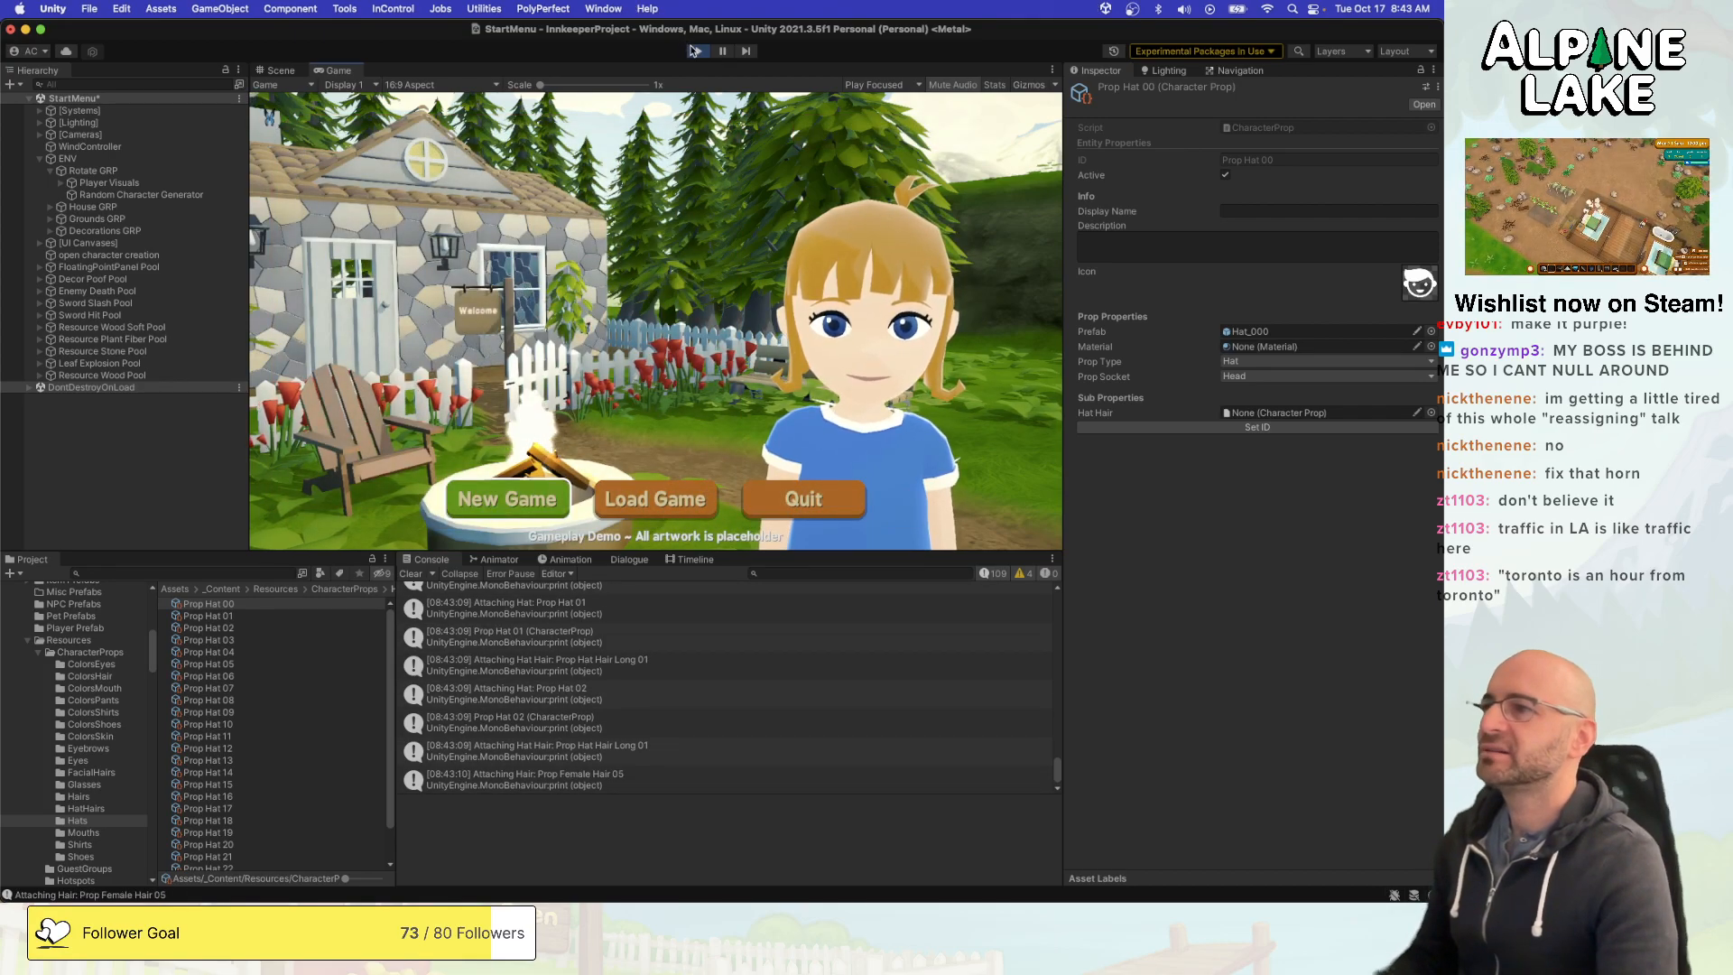
{"action": "key", "text": "super+p"}
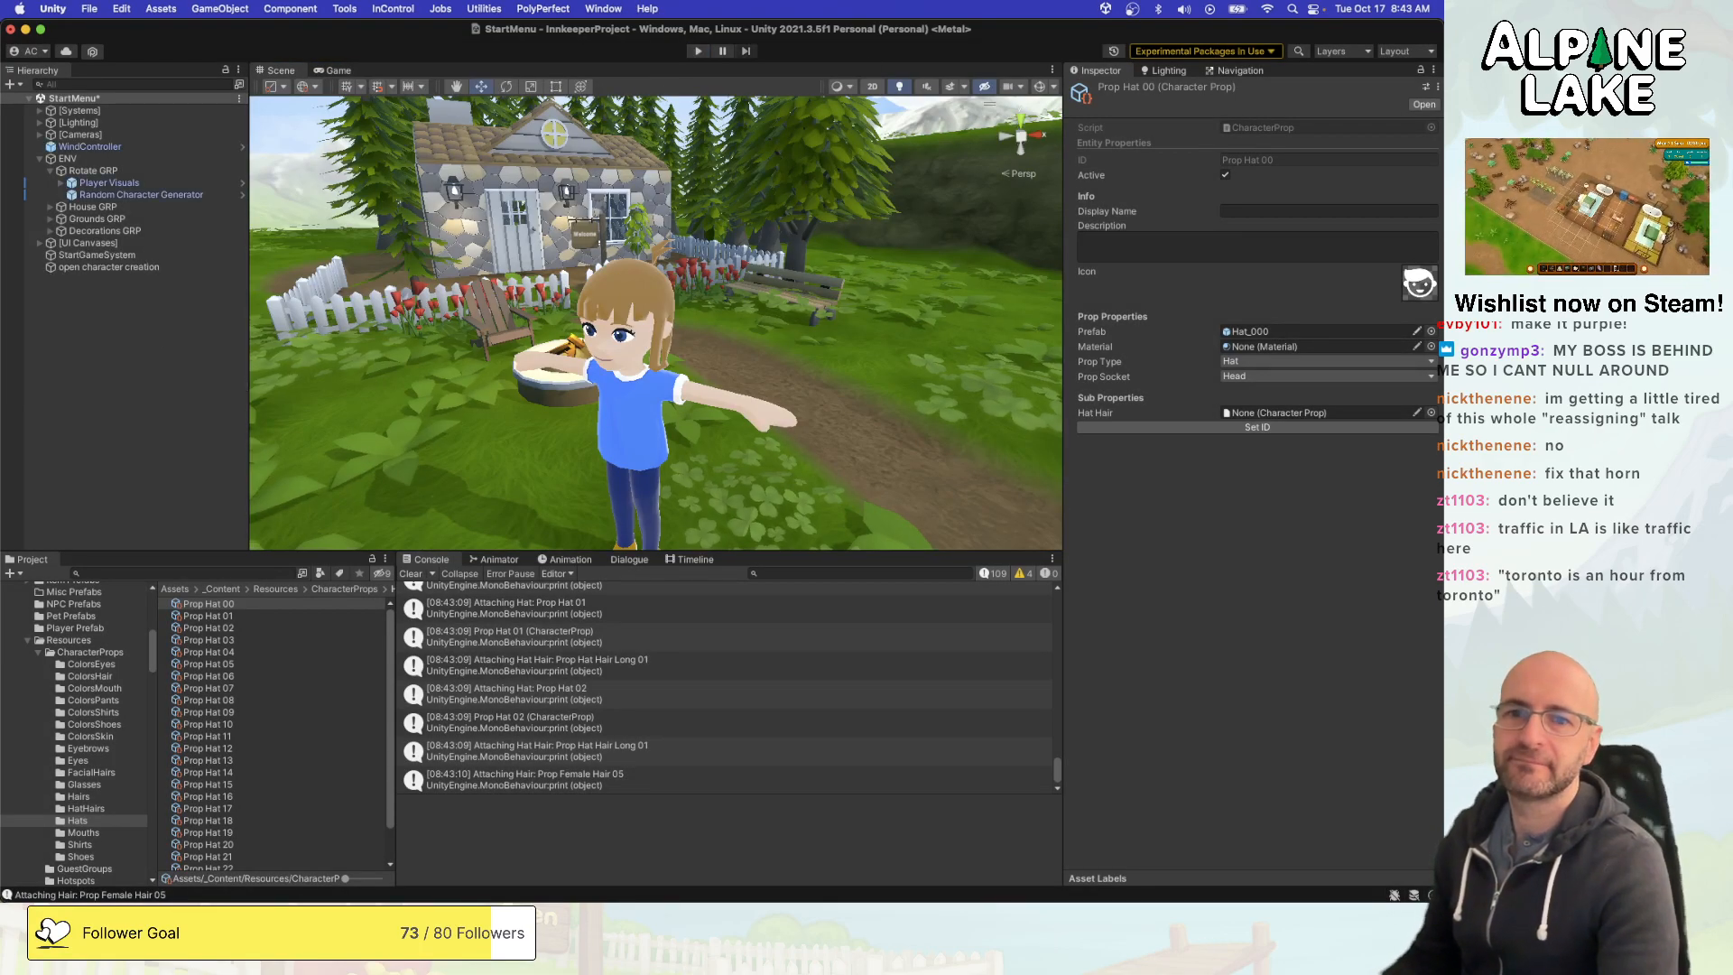